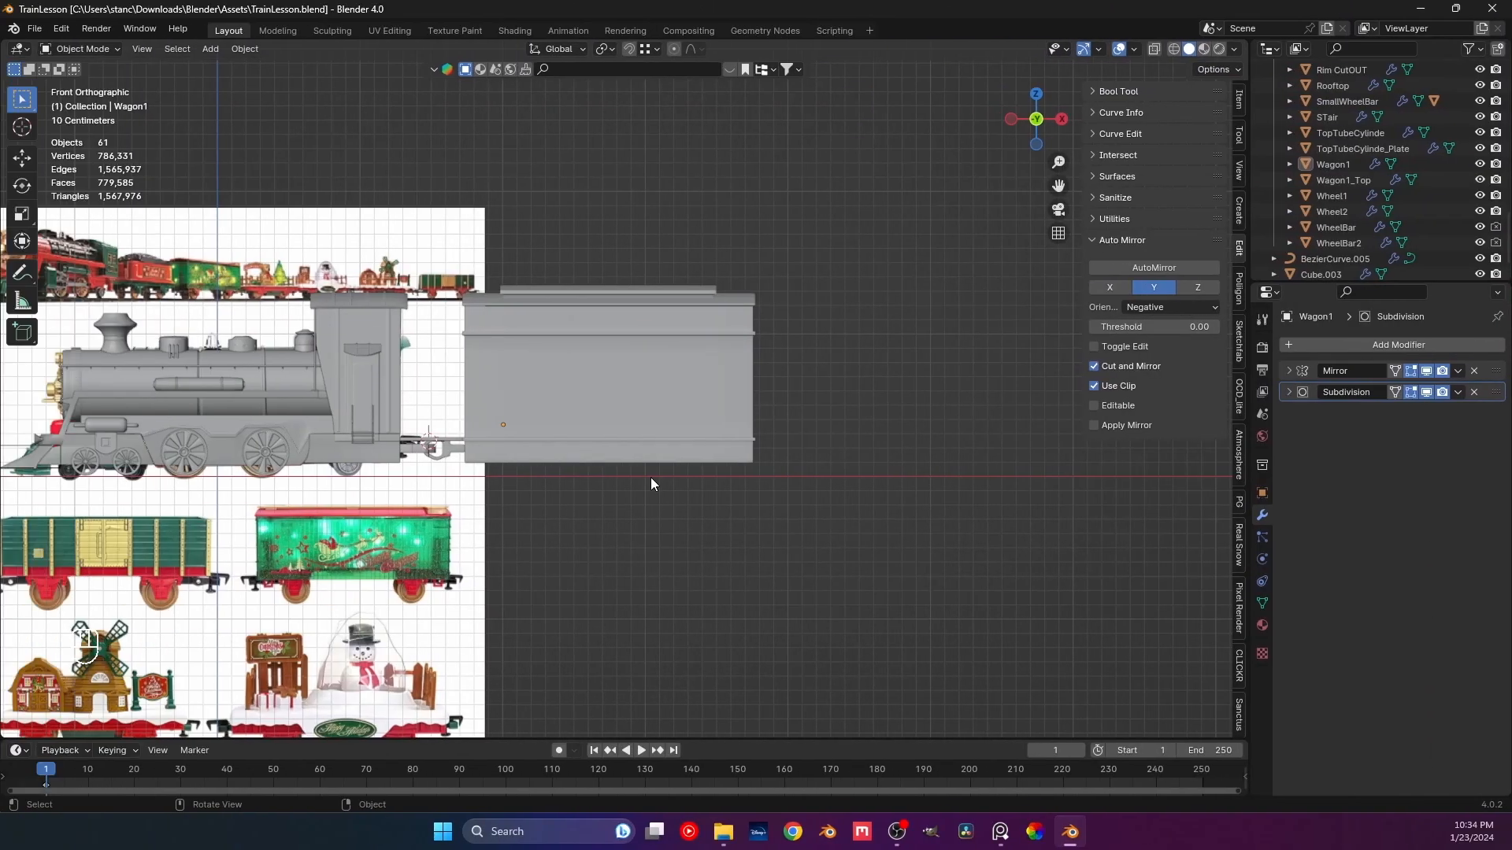
# Select the wagon body, save the file, and return to the front orthographic view.
pyautogui.click(639, 395)
pyautogui.keyDown('shift'); pyautogui.moveTo(641, 415); pyautogui.dragTo(632, 475, button='middle'); pyautogui.keyUp('shift')
pyautogui.hotkey('ctrl', 's')
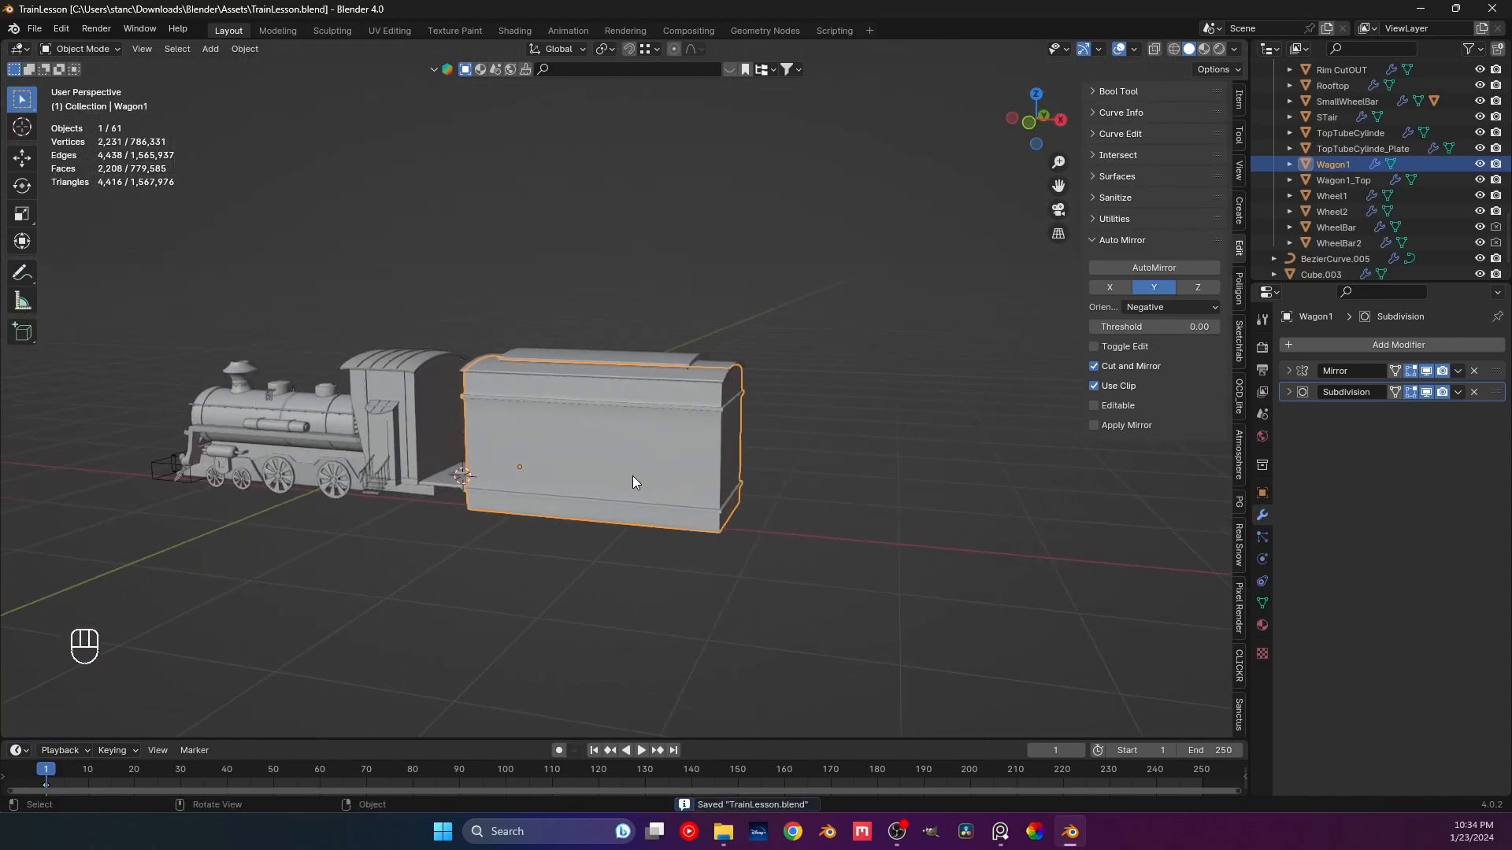
pyautogui.press('KP_5')
pyautogui.press('KP_1')
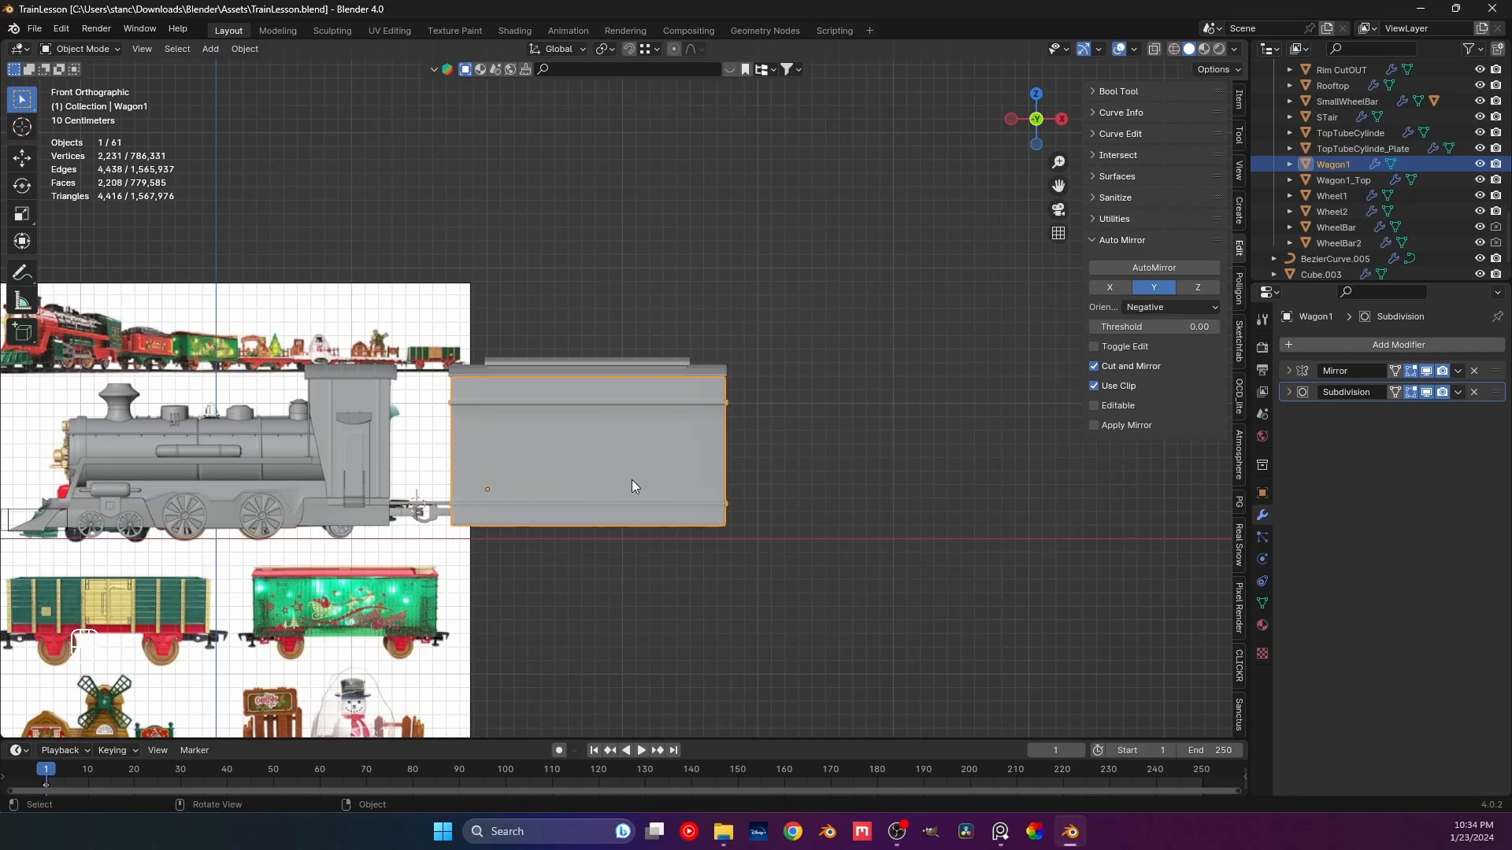
# Switch to the reference image board and examine the passenger wagons and their windows in the train pictures.
pyautogui.click(1001, 832)
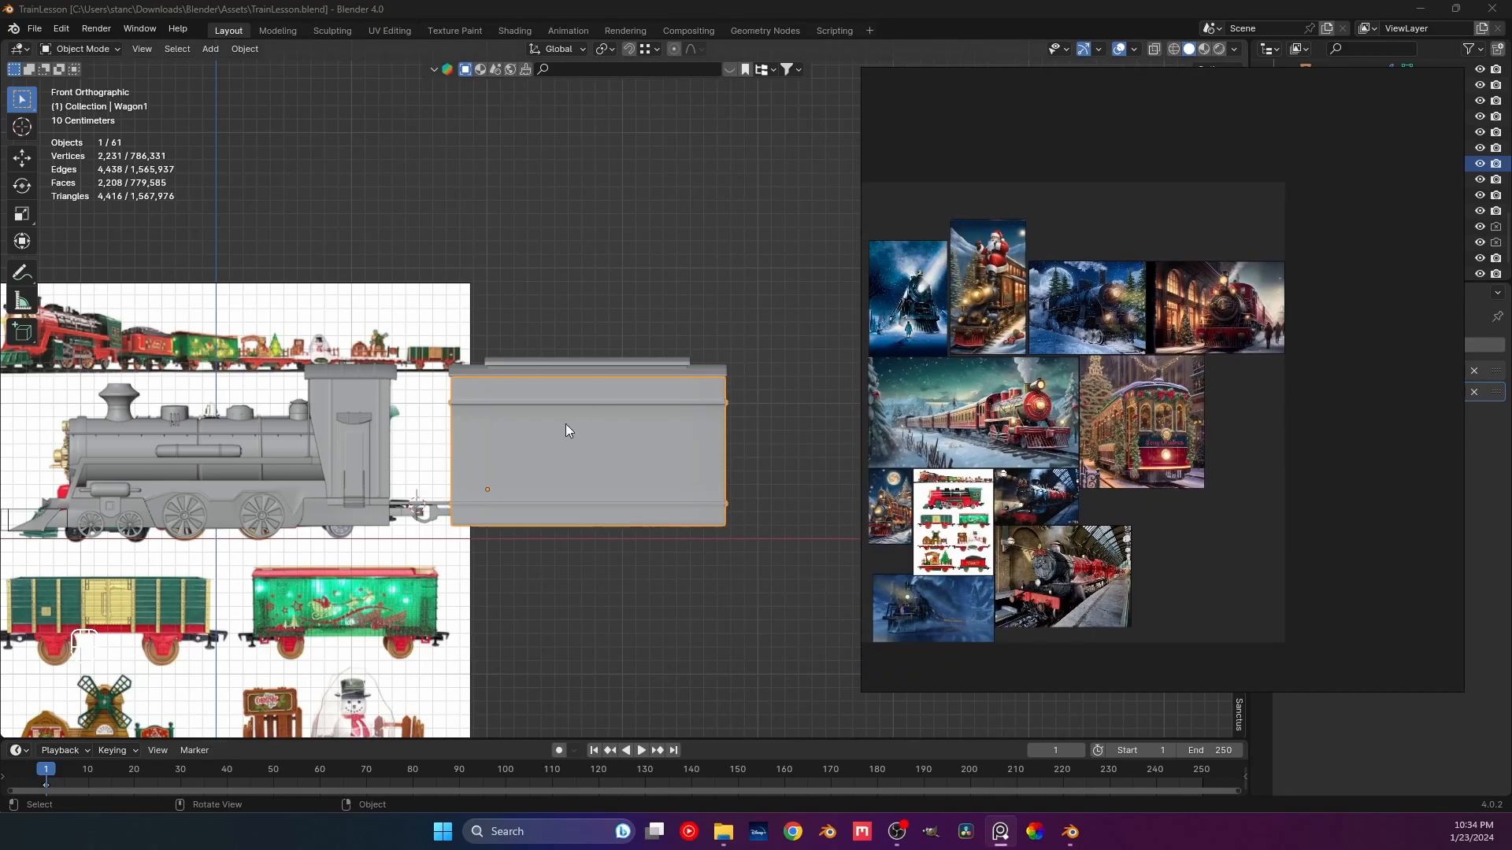
pyautogui.scroll(3, 1027, 550)
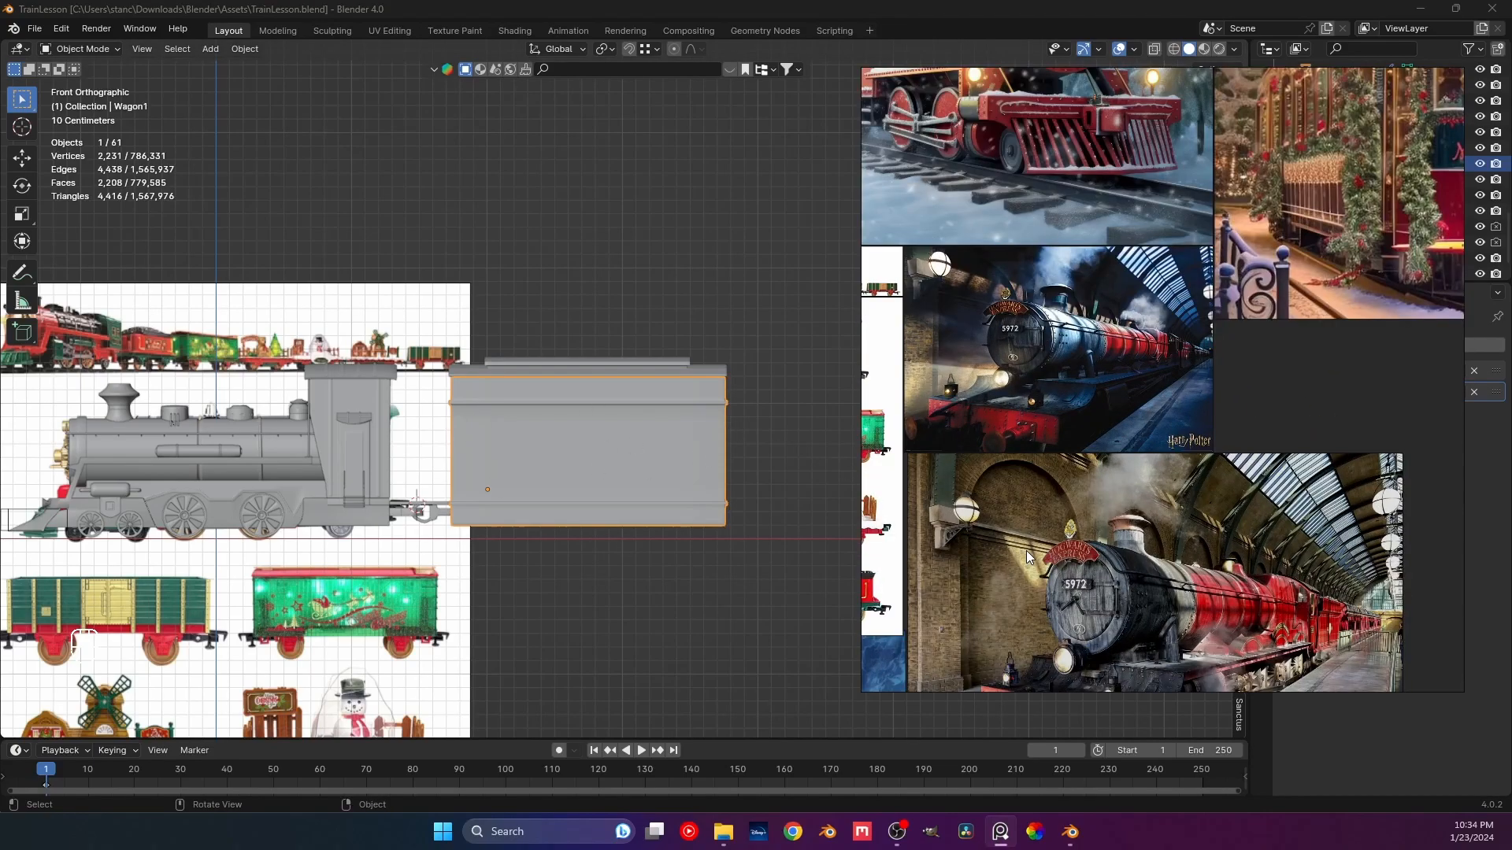
pyautogui.scroll(4, 1038, 517)
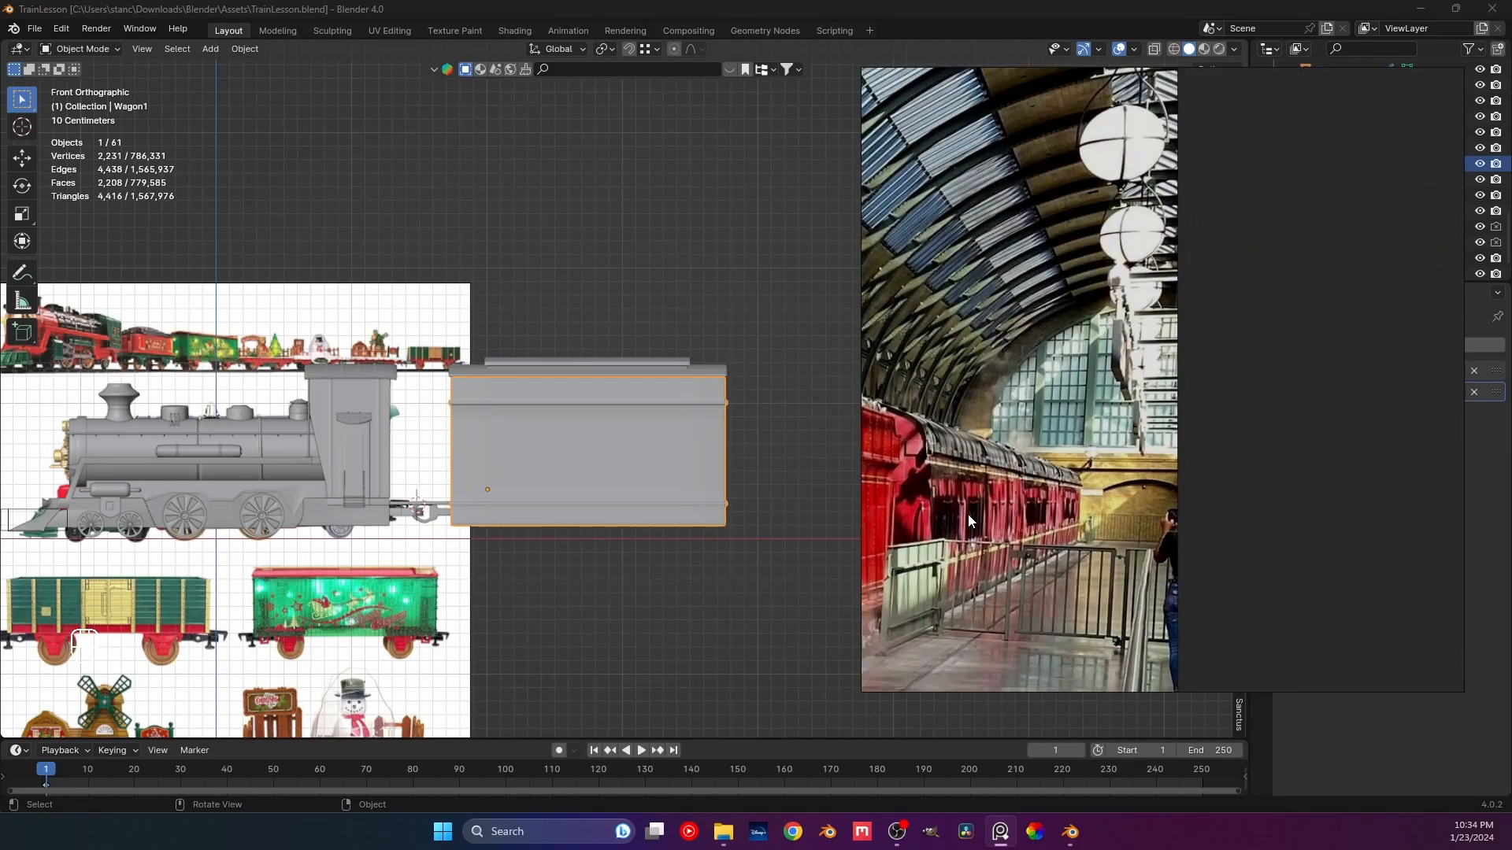
pyautogui.scroll(-4, 967, 514)
pyautogui.scroll(5, 1137, 318)
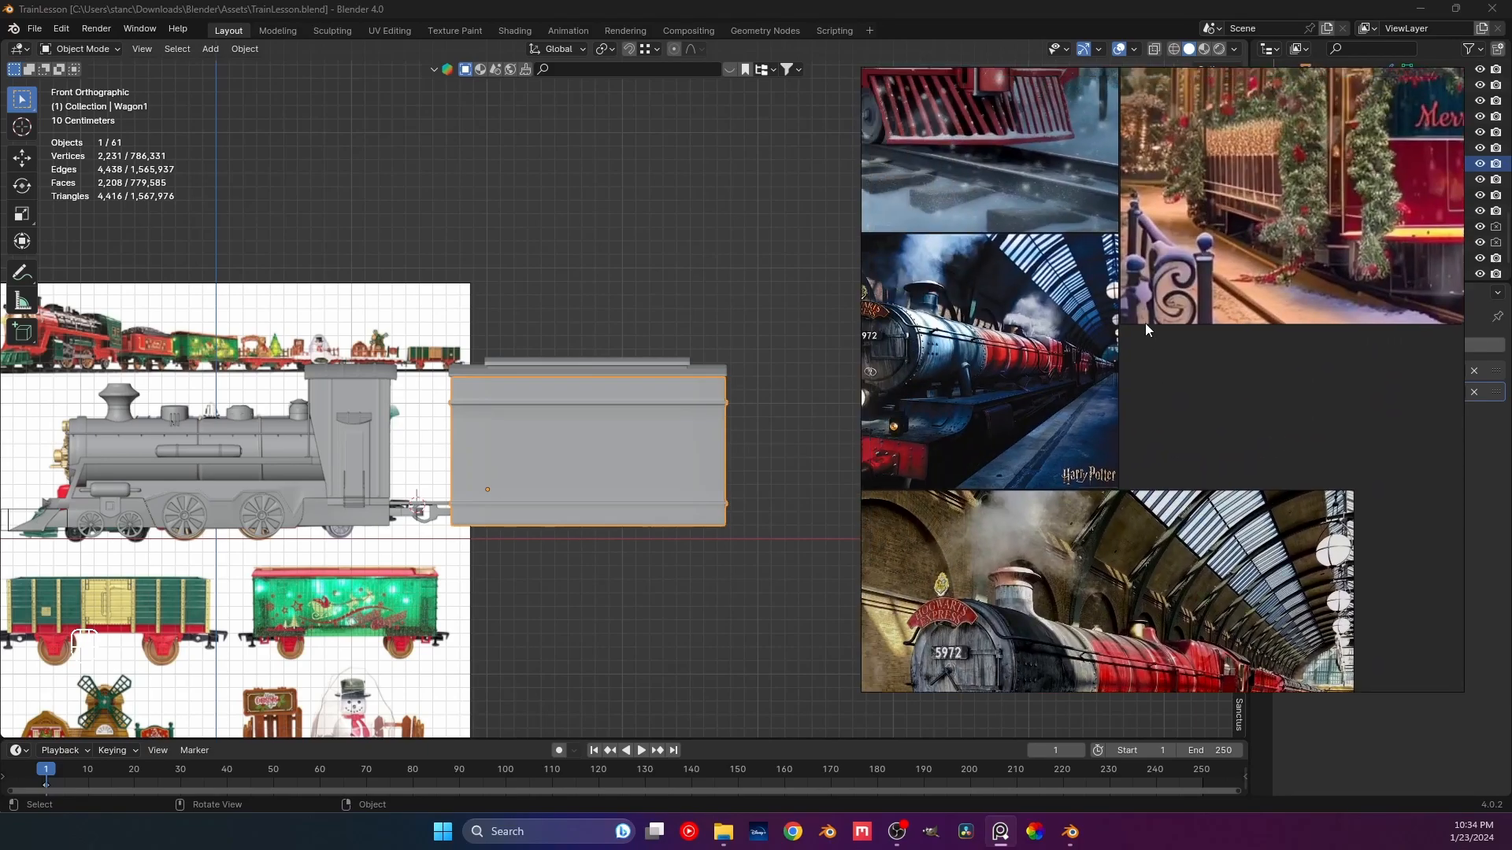
pyautogui.moveTo(1164, 345); pyautogui.dragTo(1319, 534, button='middle')
pyautogui.scroll(4, 994, 296)
pyautogui.moveTo(1032, 444); pyautogui.dragTo(1118, 374, button='middle')
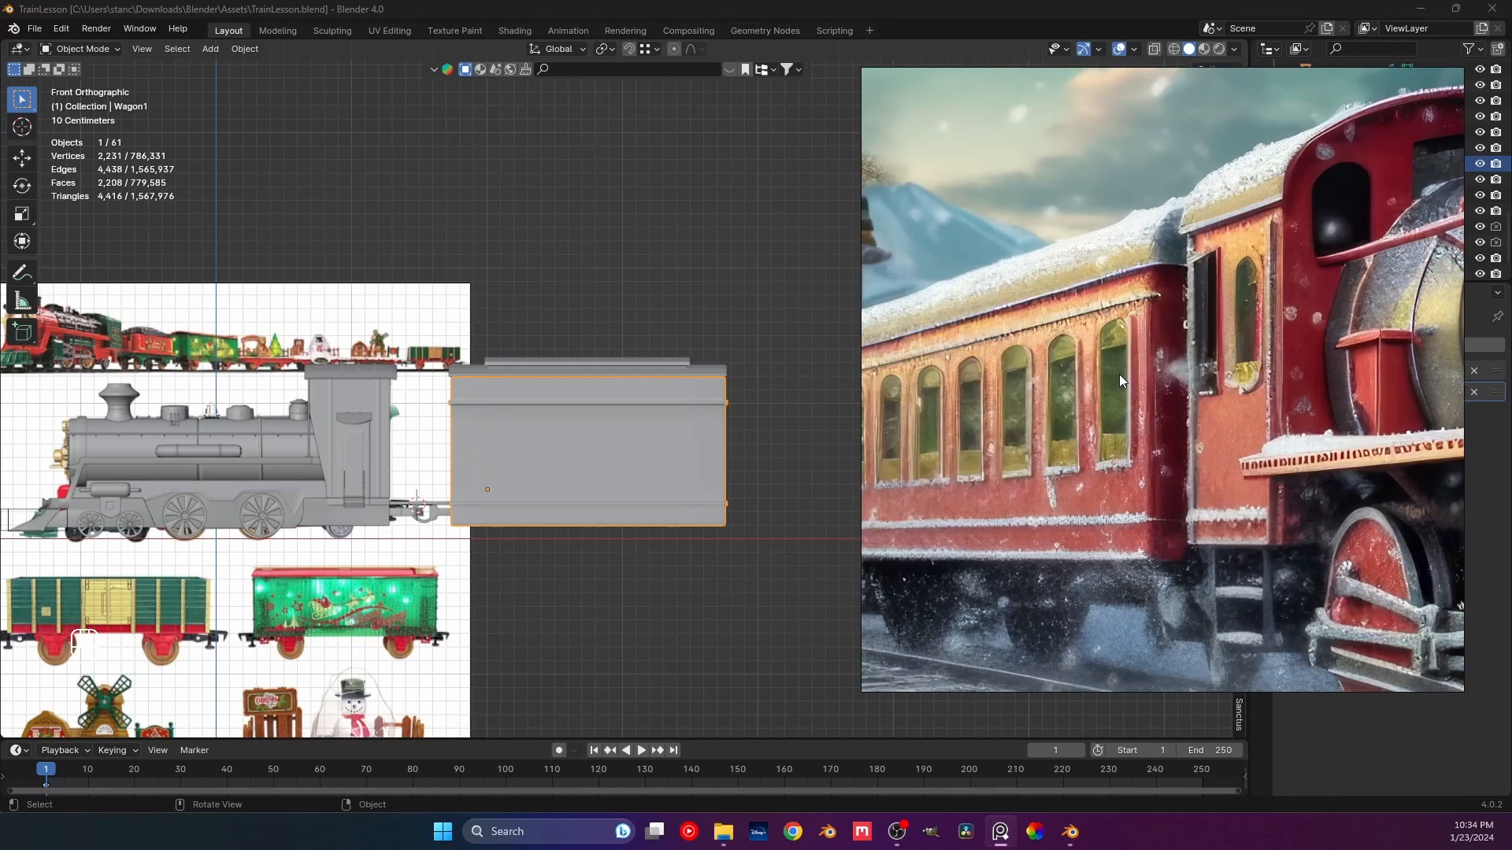
pyautogui.scroll(3, 1110, 378)
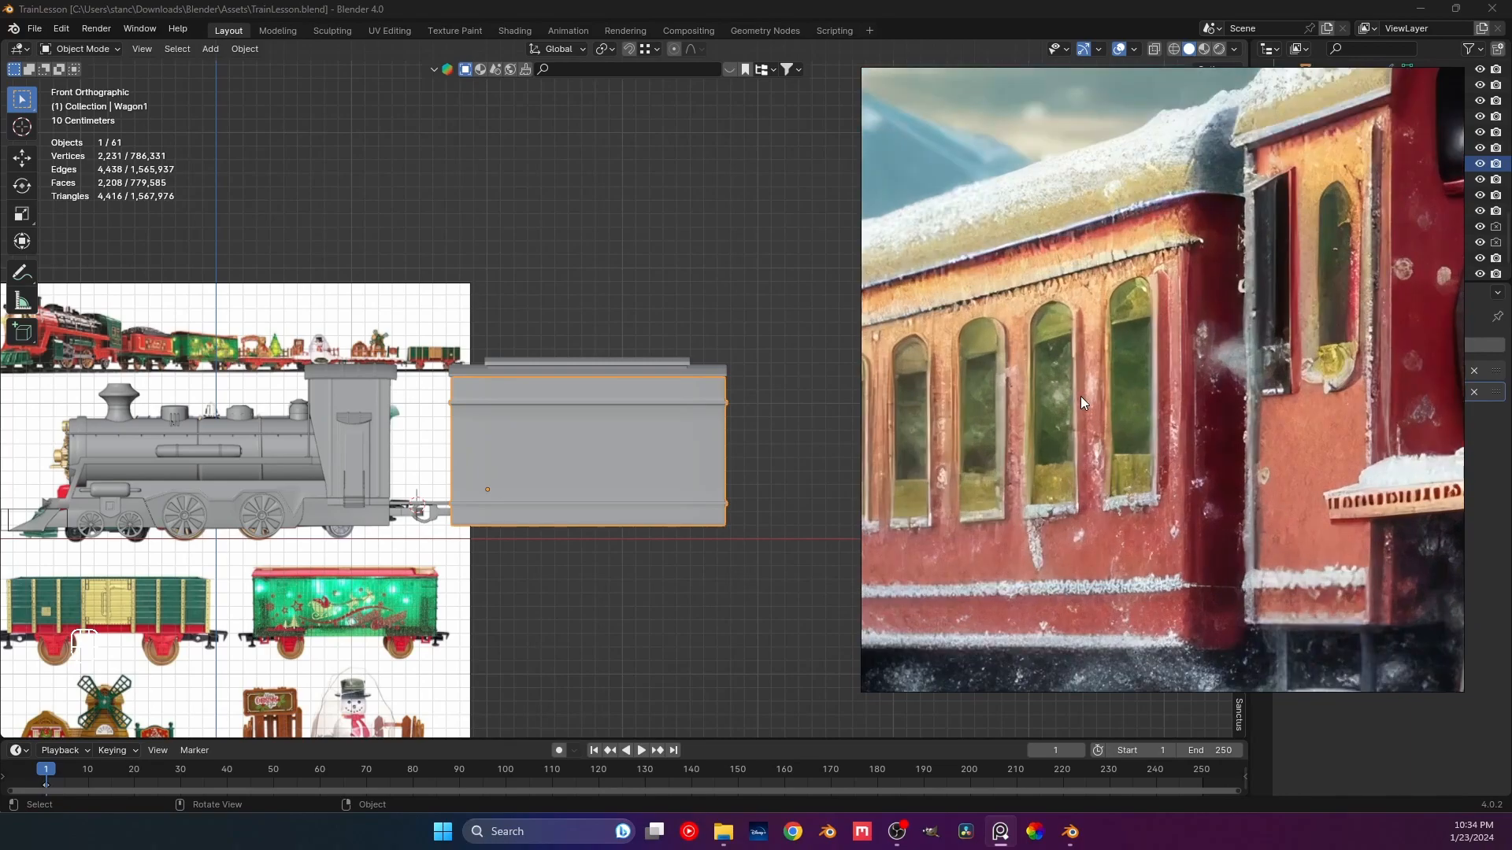
pyautogui.scroll(-7, 1104, 397)
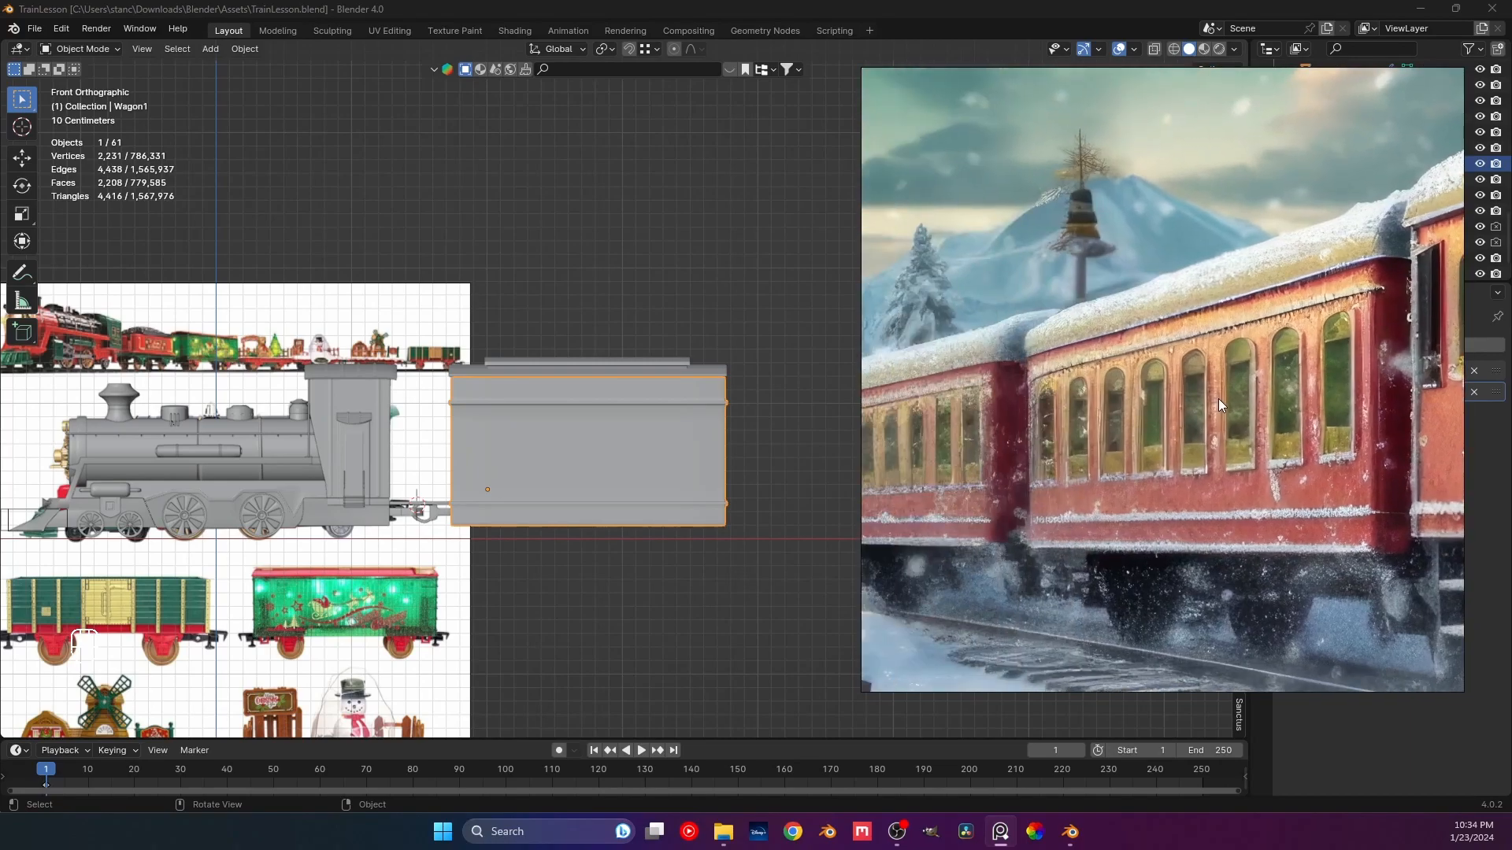
pyautogui.scroll(-5, 1136, 398)
pyautogui.moveTo(1150, 304); pyautogui.dragTo(1131, 371, button='middle')
pyautogui.moveTo(1083, 635); pyautogui.dragTo(1075, 508, button='middle')
pyautogui.scroll(8, 1071, 548)
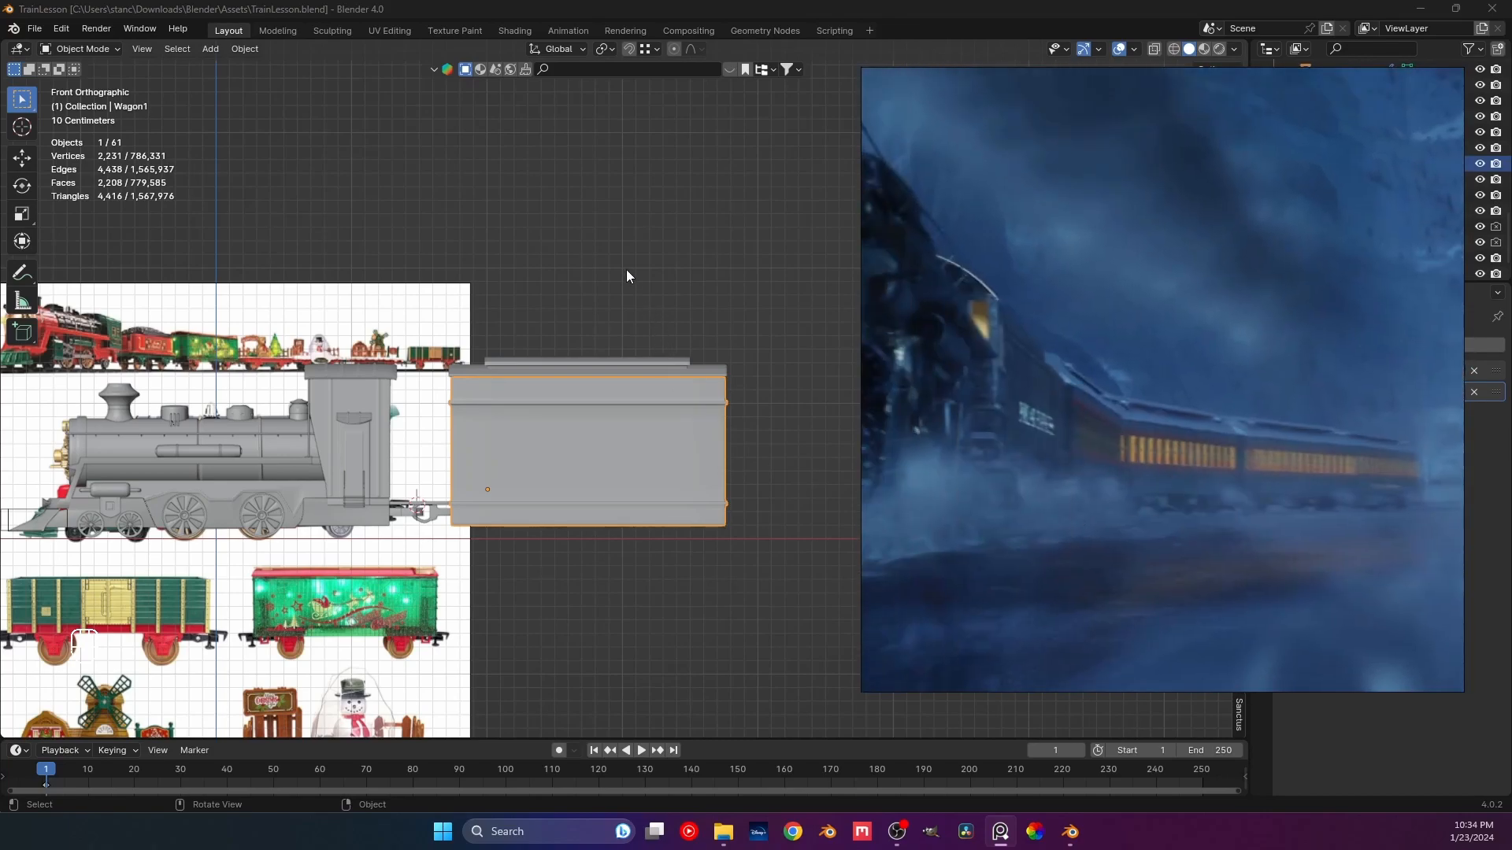
# Switch back to Blender and snap the 3D cursor to the centre of the wagon body's large side face.
pyautogui.click(626, 269)
pyautogui.scroll(2, 594, 372)
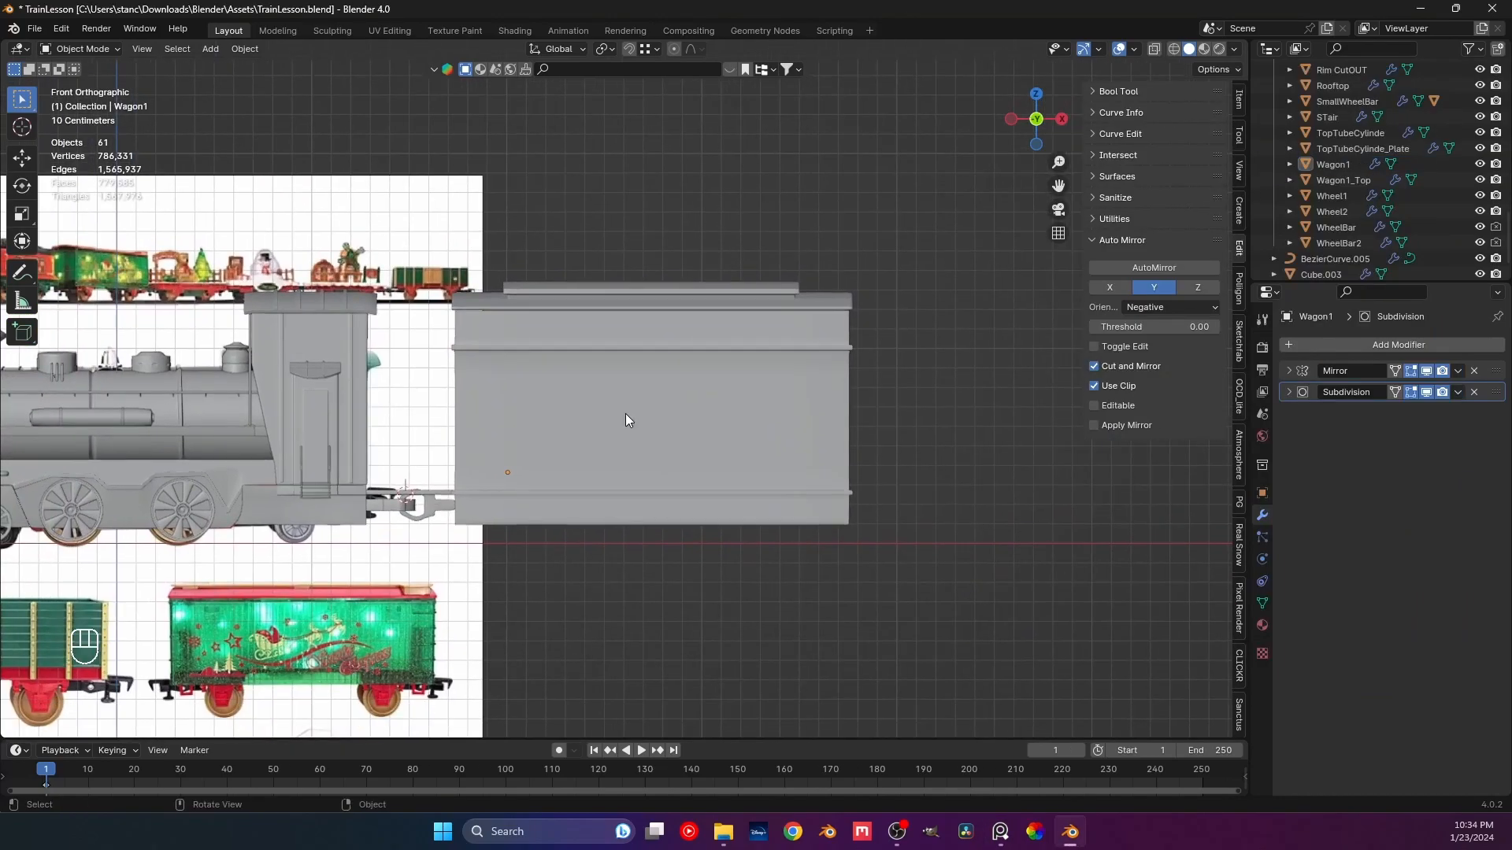
pyautogui.scroll(1, 625, 413)
pyautogui.click(606, 415)
pyautogui.keyDown('shift'); pyautogui.moveTo(606, 416); pyautogui.dragTo(521, 404, button='middle'); pyautogui.keyUp('shift')
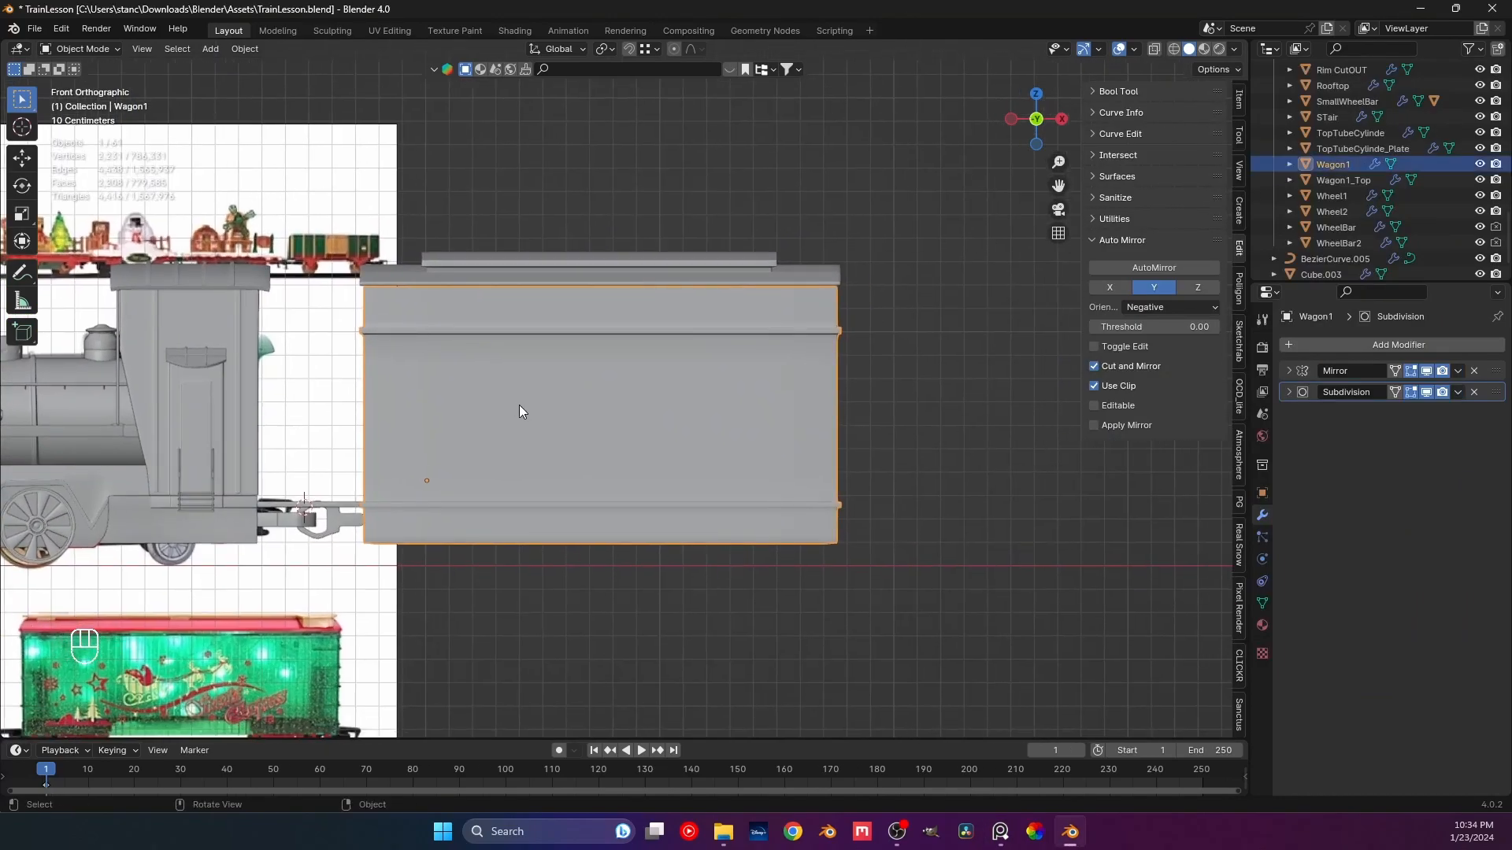
pyautogui.scroll(-1, 512, 405)
pyautogui.press('Tab')
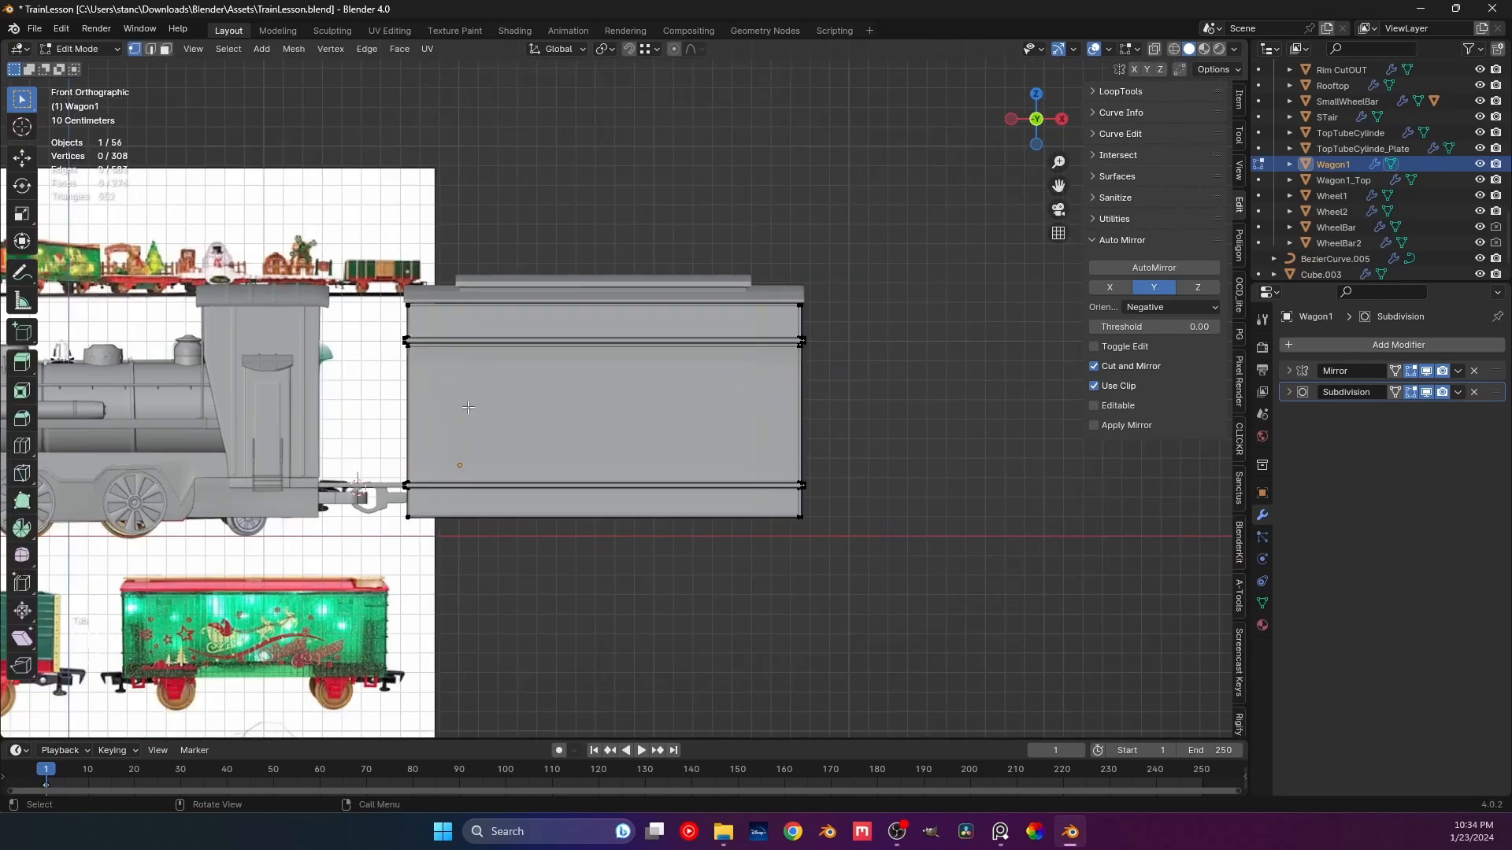
pyautogui.press('3')
pyautogui.click(579, 421)
pyautogui.hotkey('shift', 's')
pyautogui.click(583, 511)
pyautogui.press('Tab')
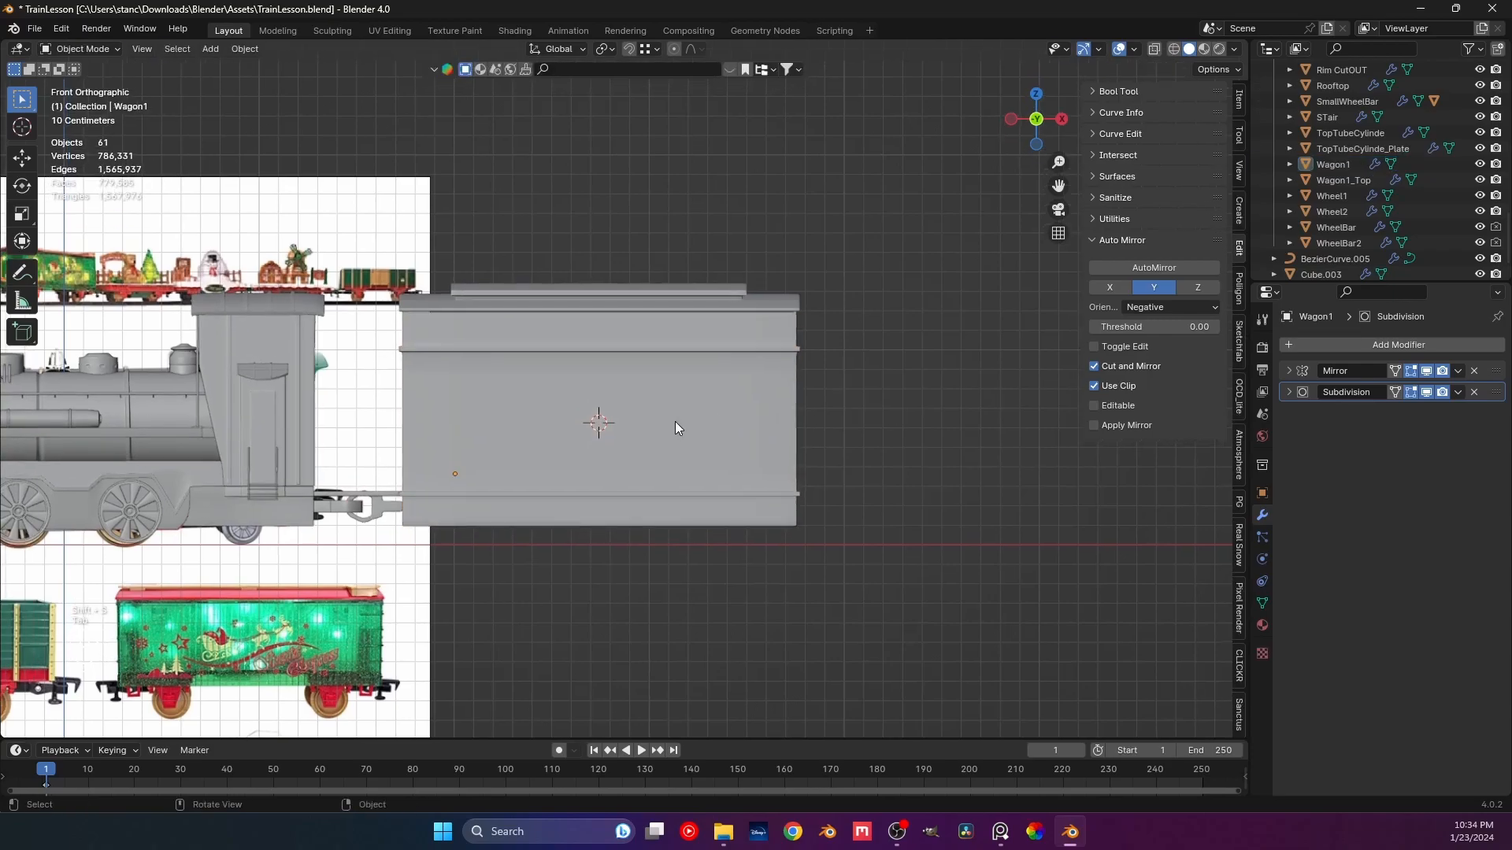
# Add a mesh cube at the 3D cursor and scale it uniformly to about 0.223.
pyautogui.hotkey('shift', 'a')
pyautogui.moveTo(674, 422)
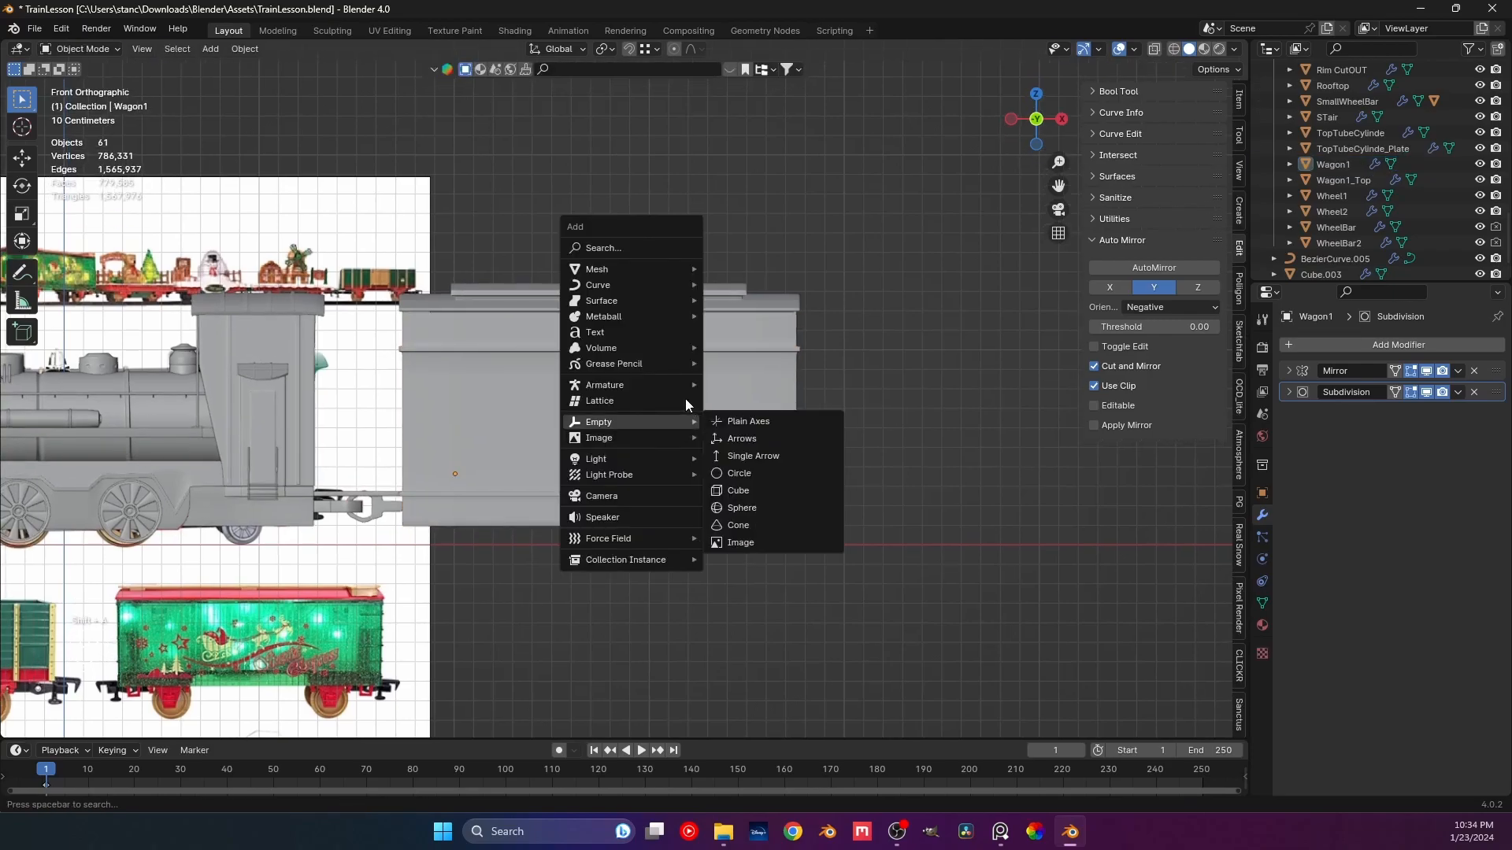
pyautogui.moveTo(674, 272)
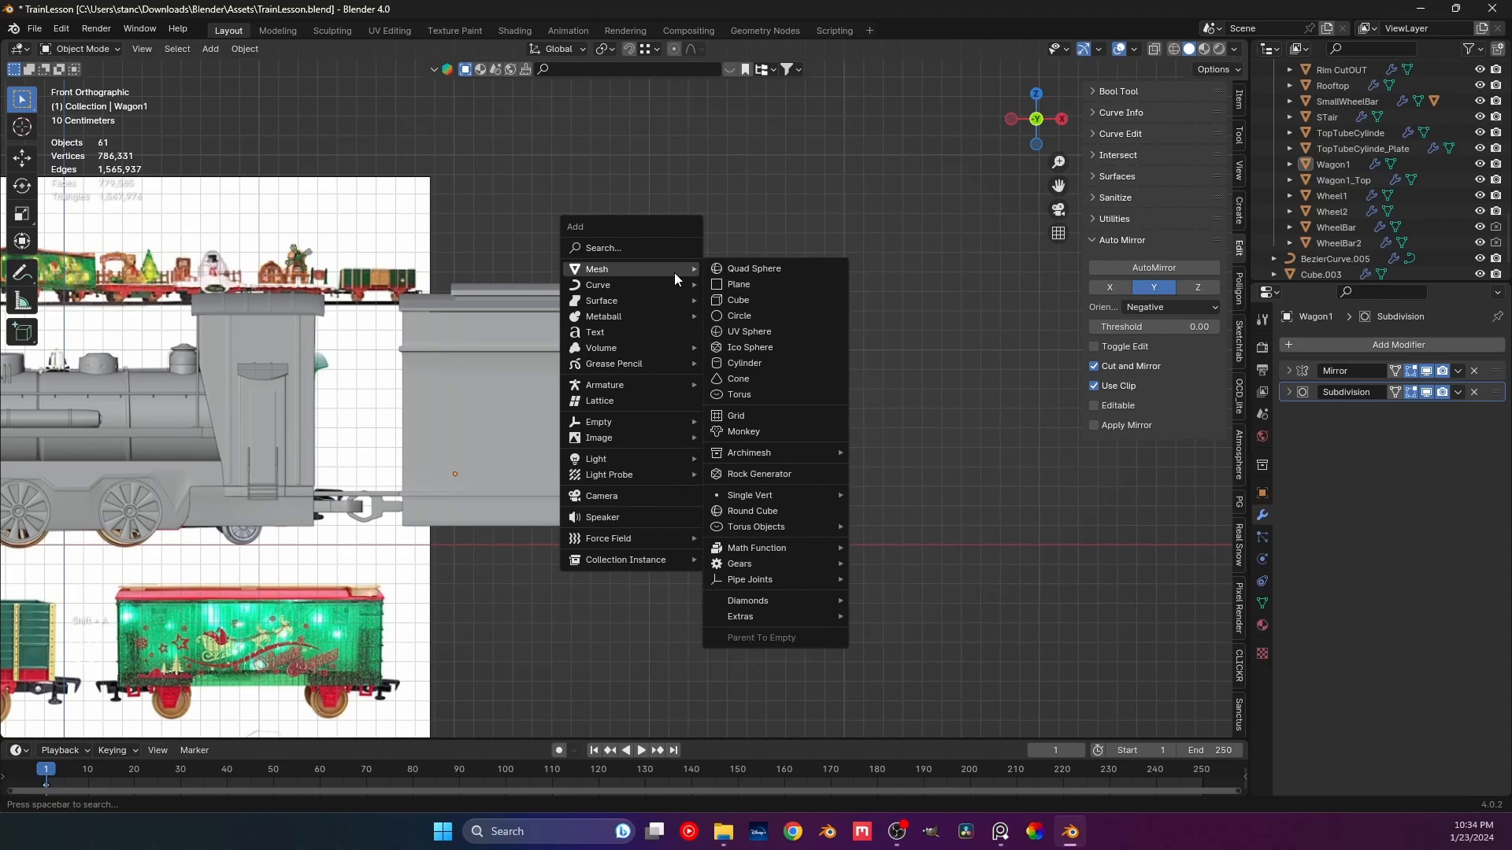
pyautogui.click(725, 299)
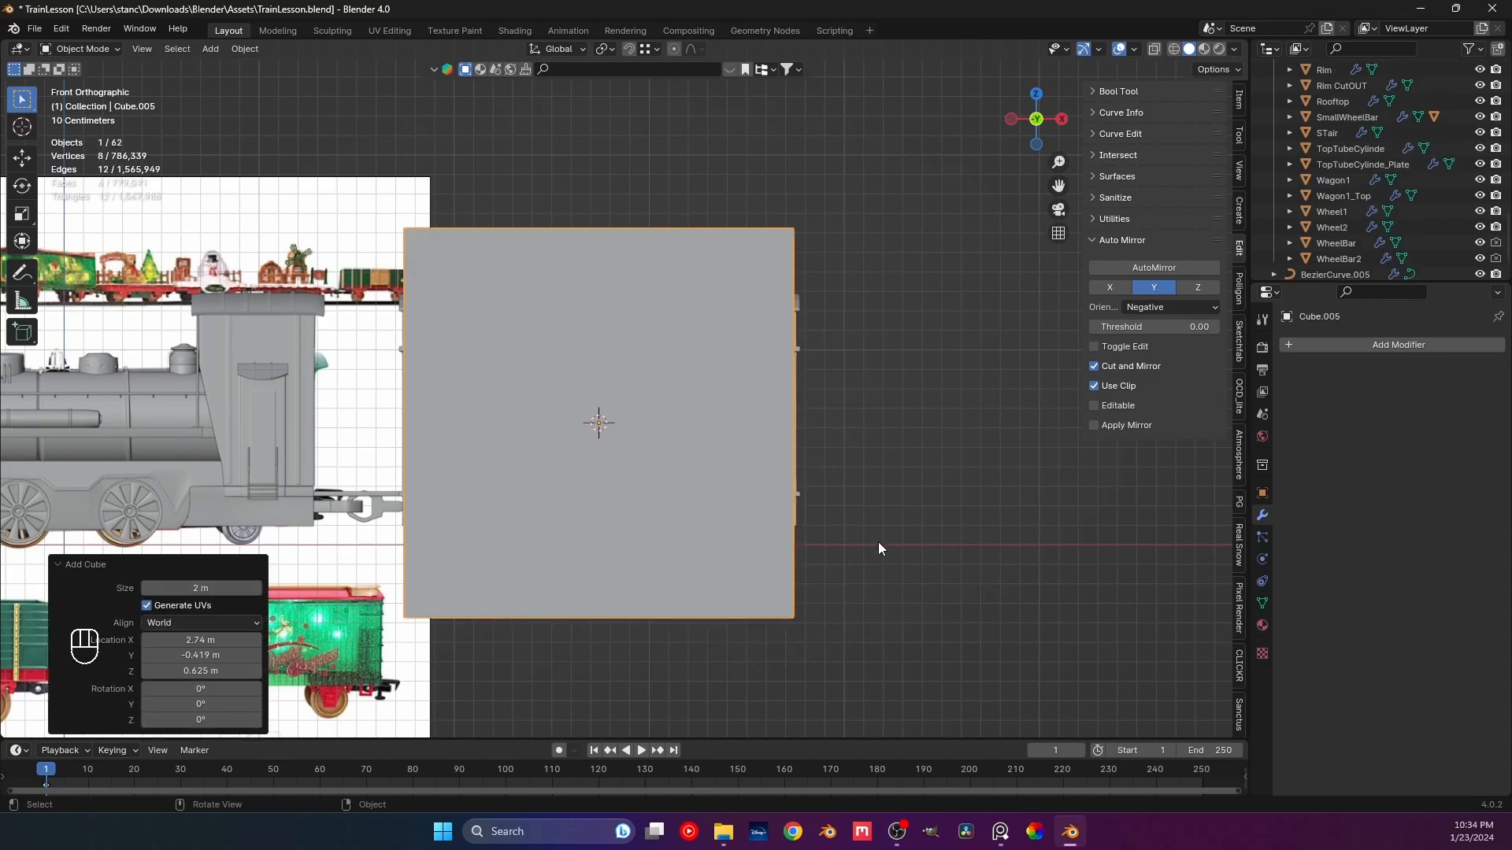
pyautogui.press('s')
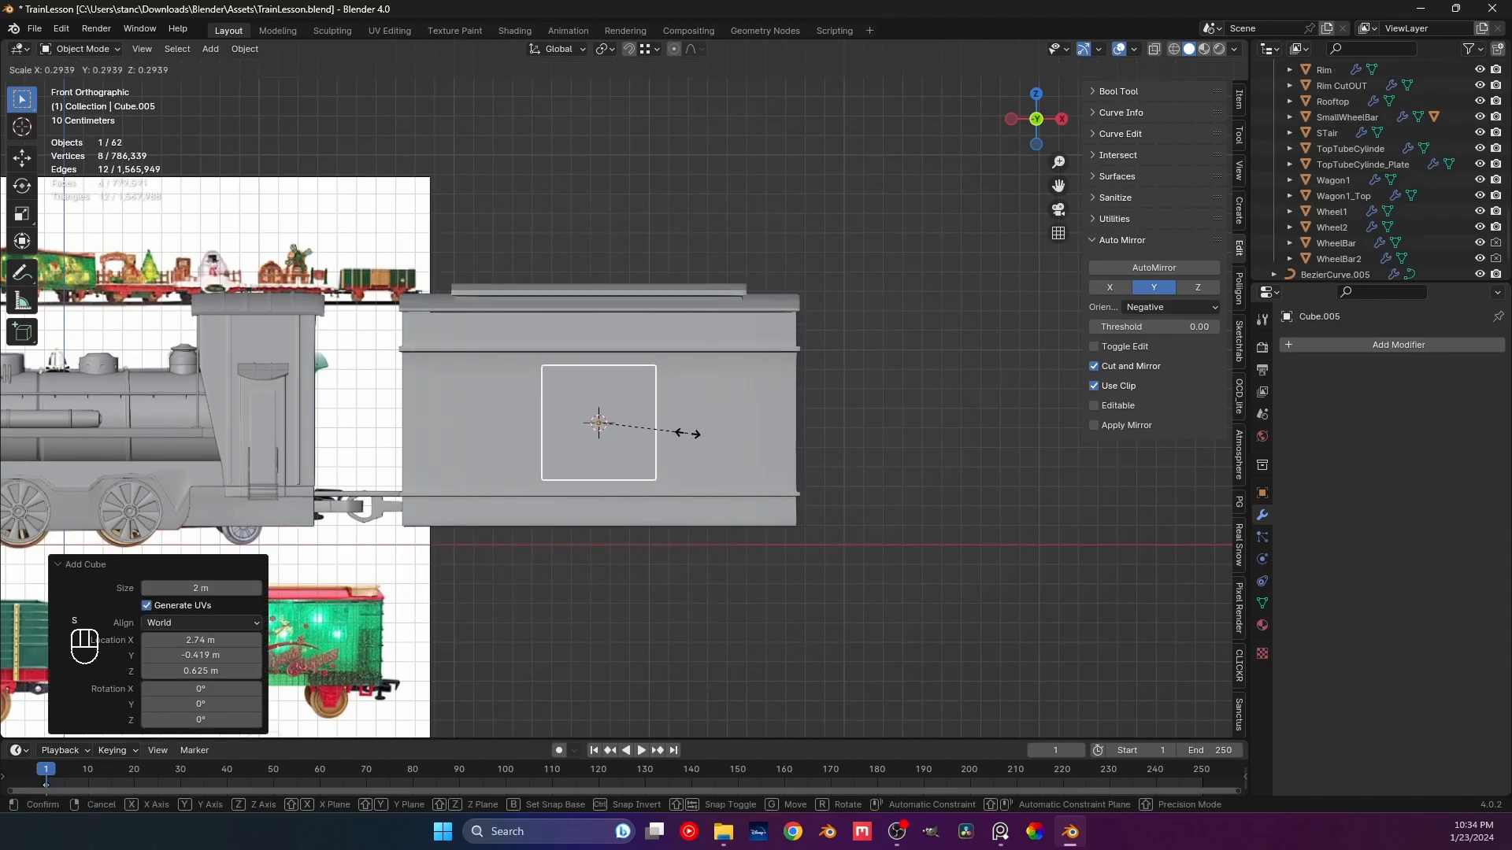
pyautogui.keyDown('shift'); pyautogui.click(646, 424); pyautogui.keyUp('shift')
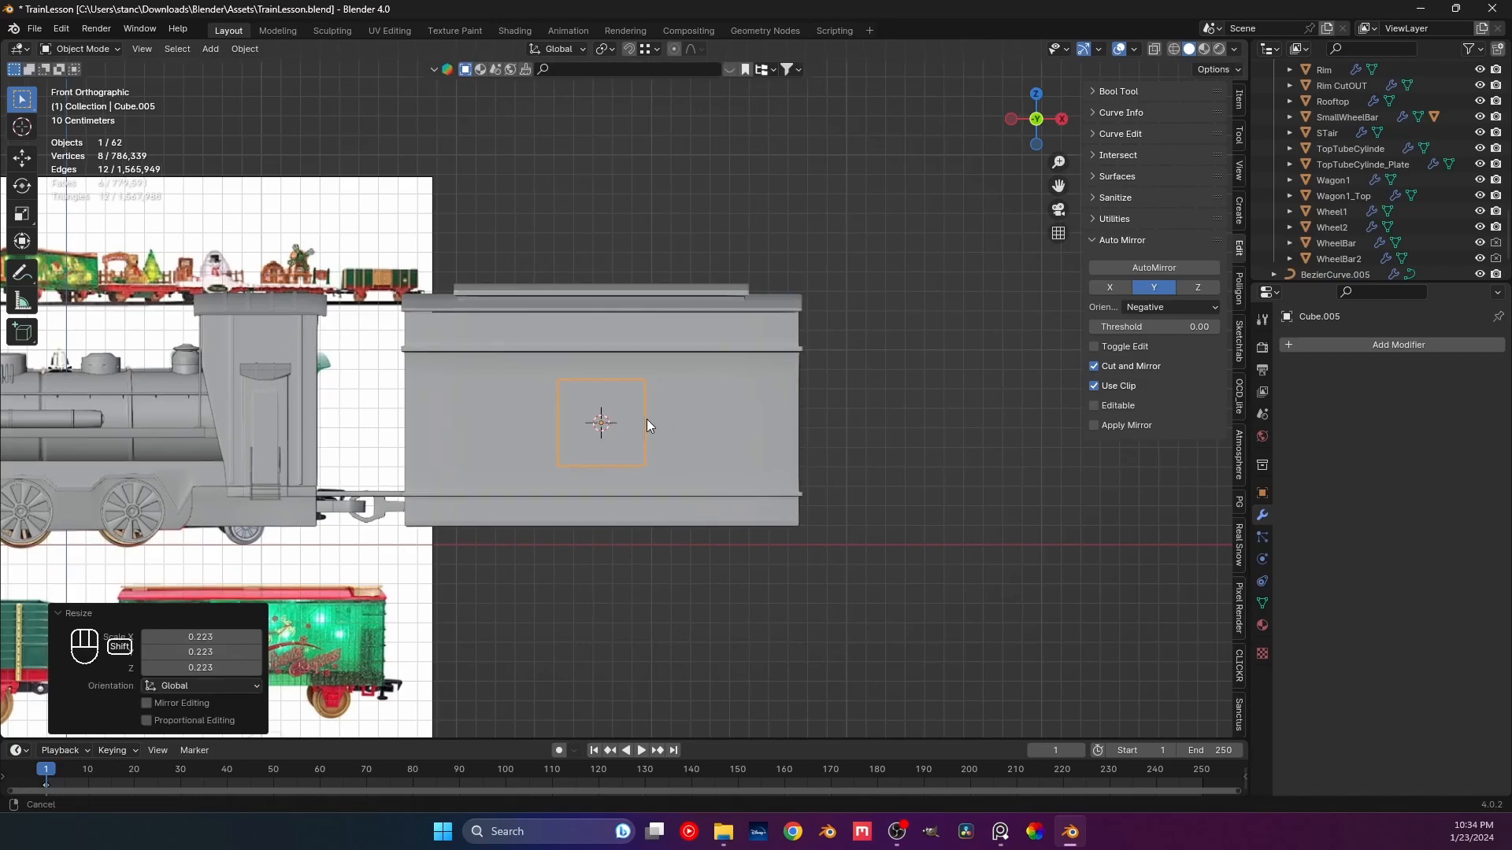
# Stretch the cube along the Z axis by a factor of about 1.349.
pyautogui.scroll(2, 647, 423)
pyautogui.press('s')
pyautogui.press('z')
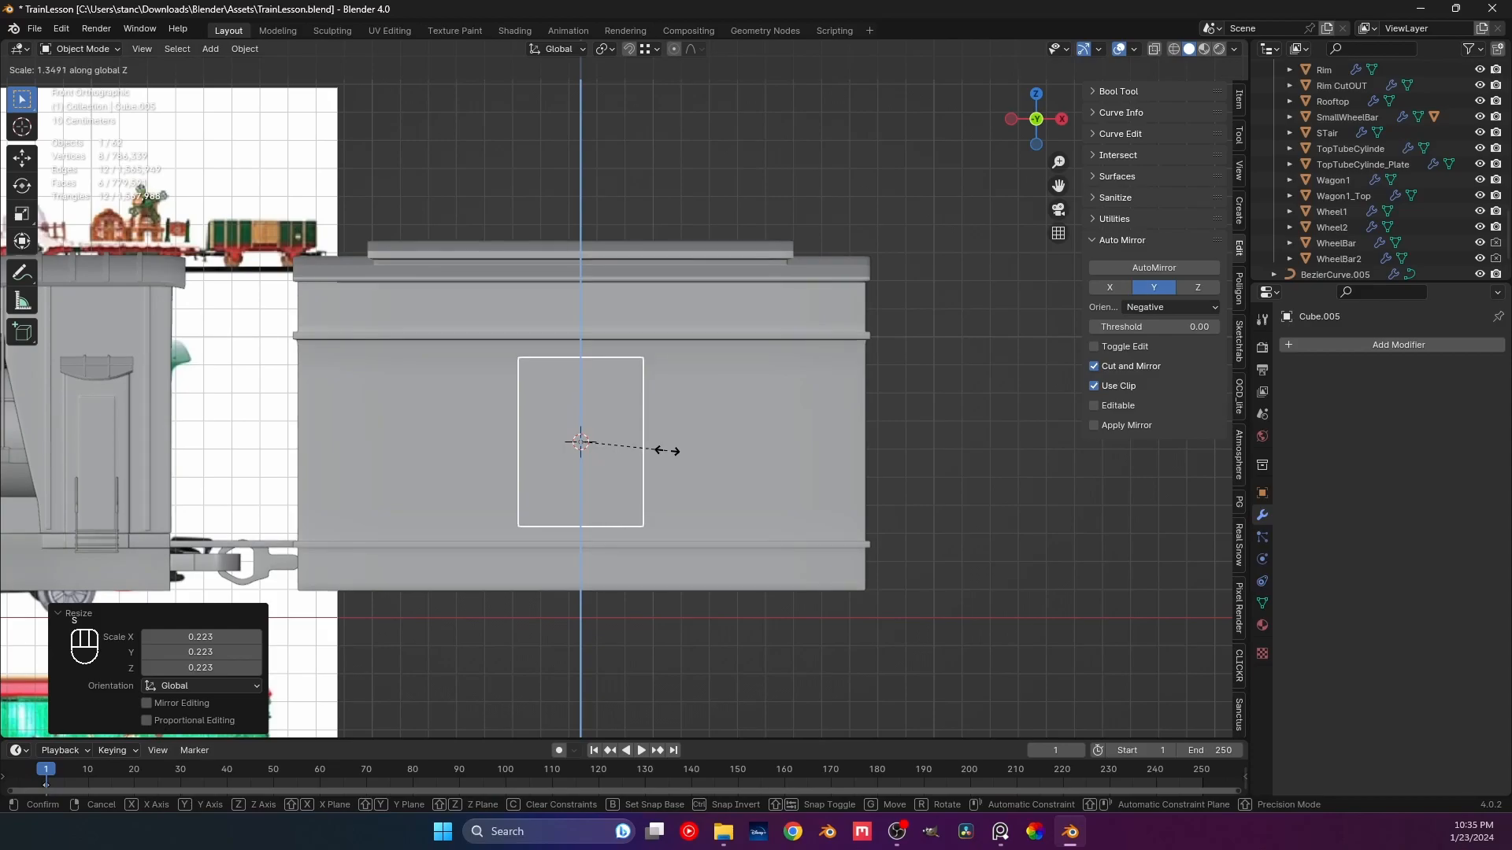
pyautogui.click(668, 451)
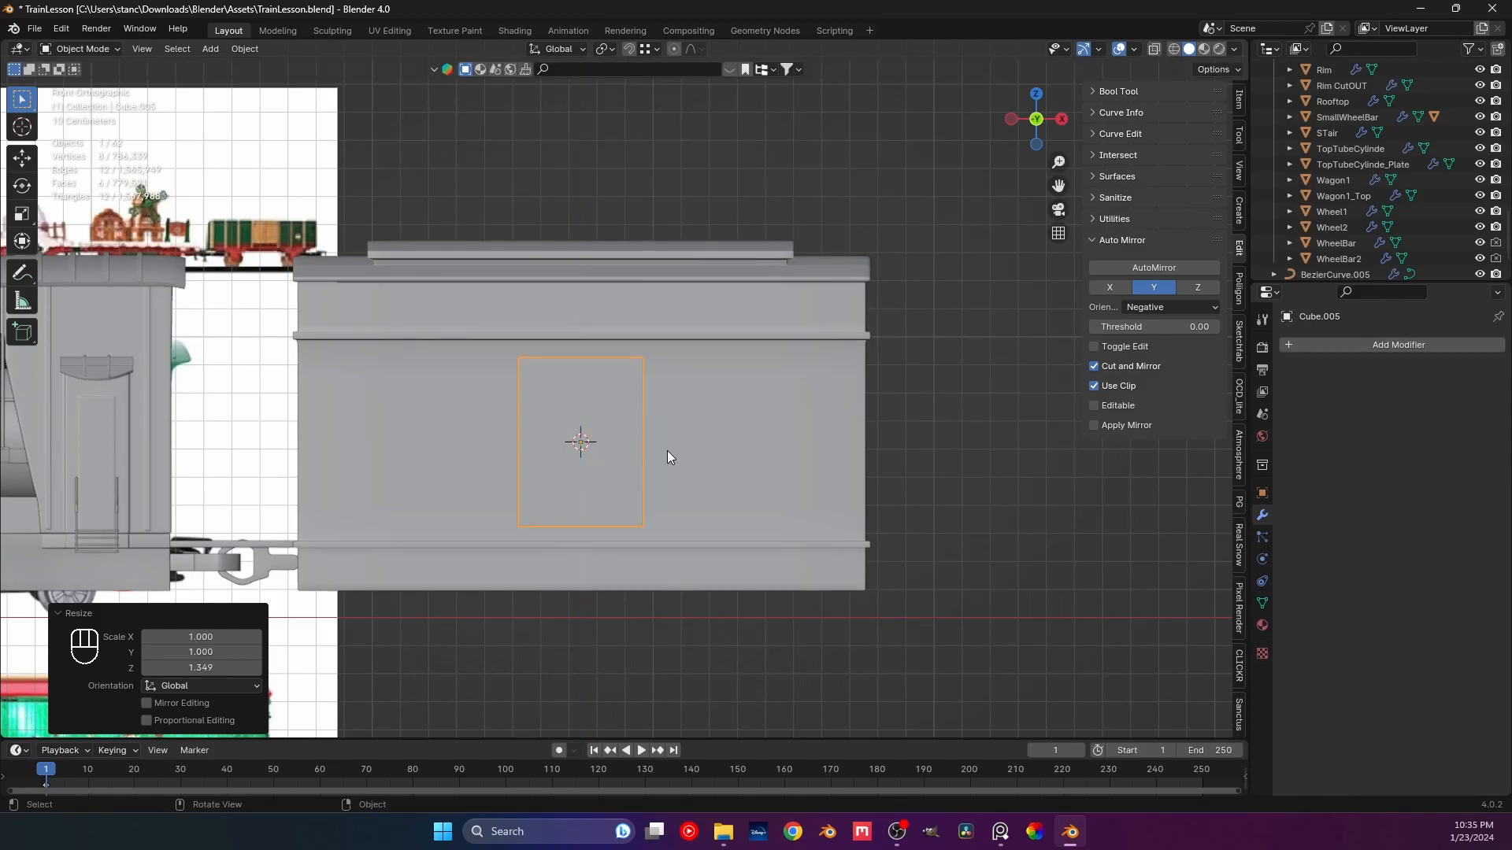
pyautogui.moveTo(668, 450); pyautogui.dragTo(692, 416, button='middle')
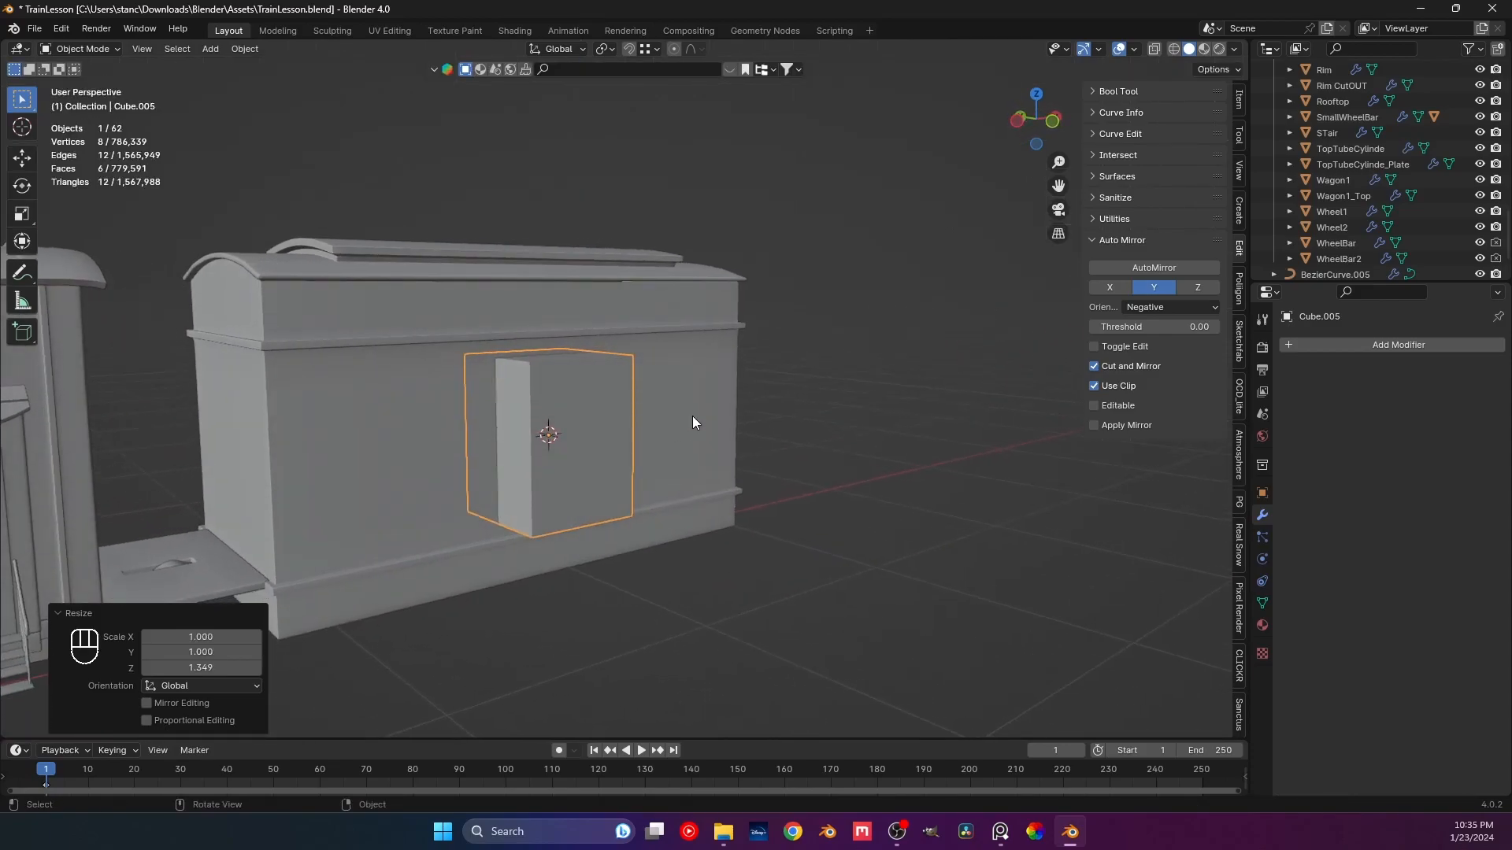
# Turn on X-ray in Edit Mode and cut three evenly spaced vertical edge loops into the cube.
pyautogui.press('KP_1')
pyautogui.press('Tab')
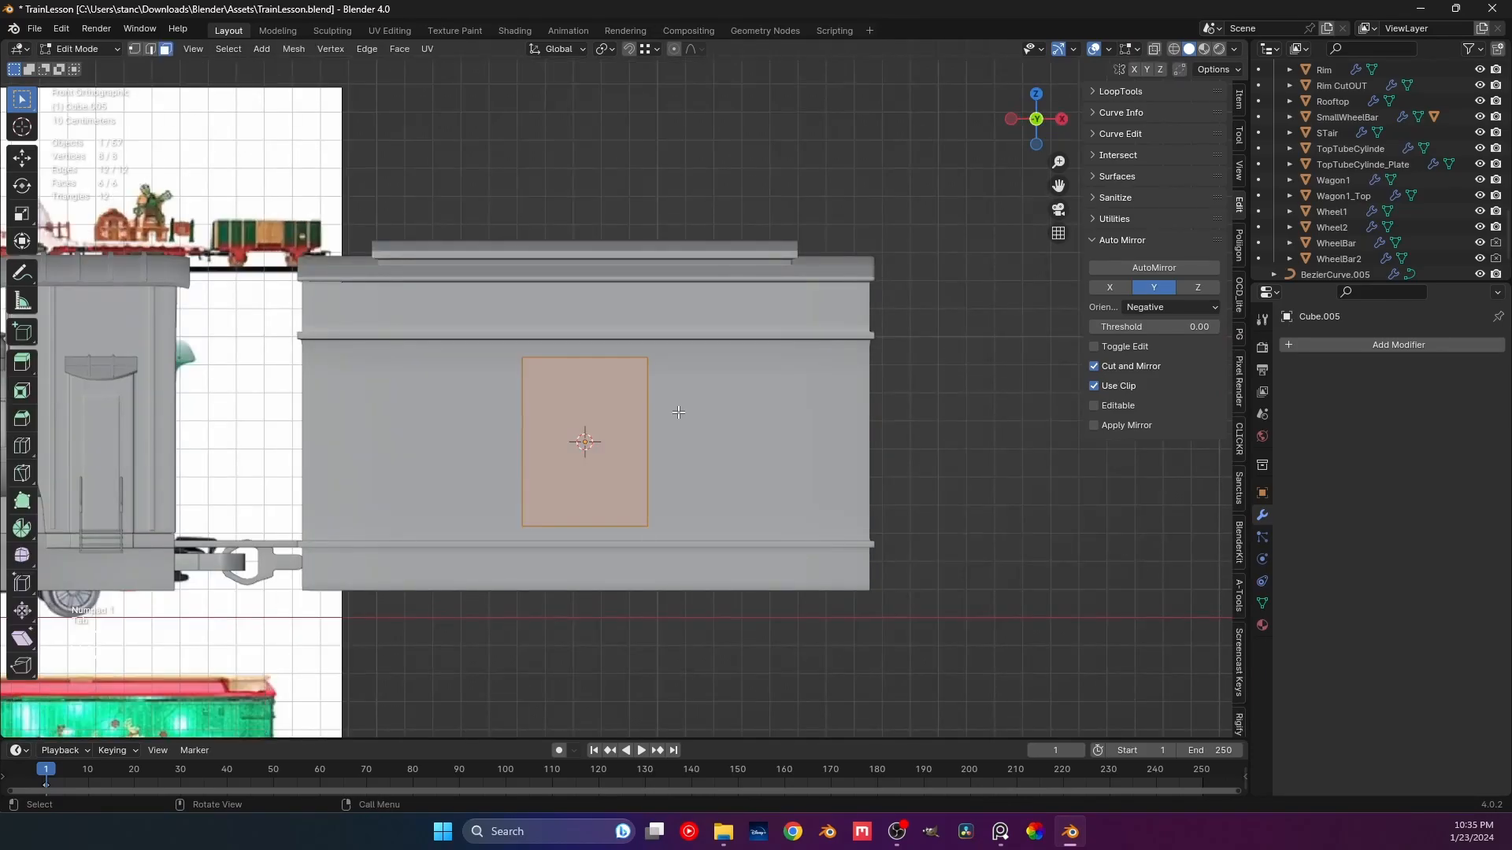
pyautogui.press('1')
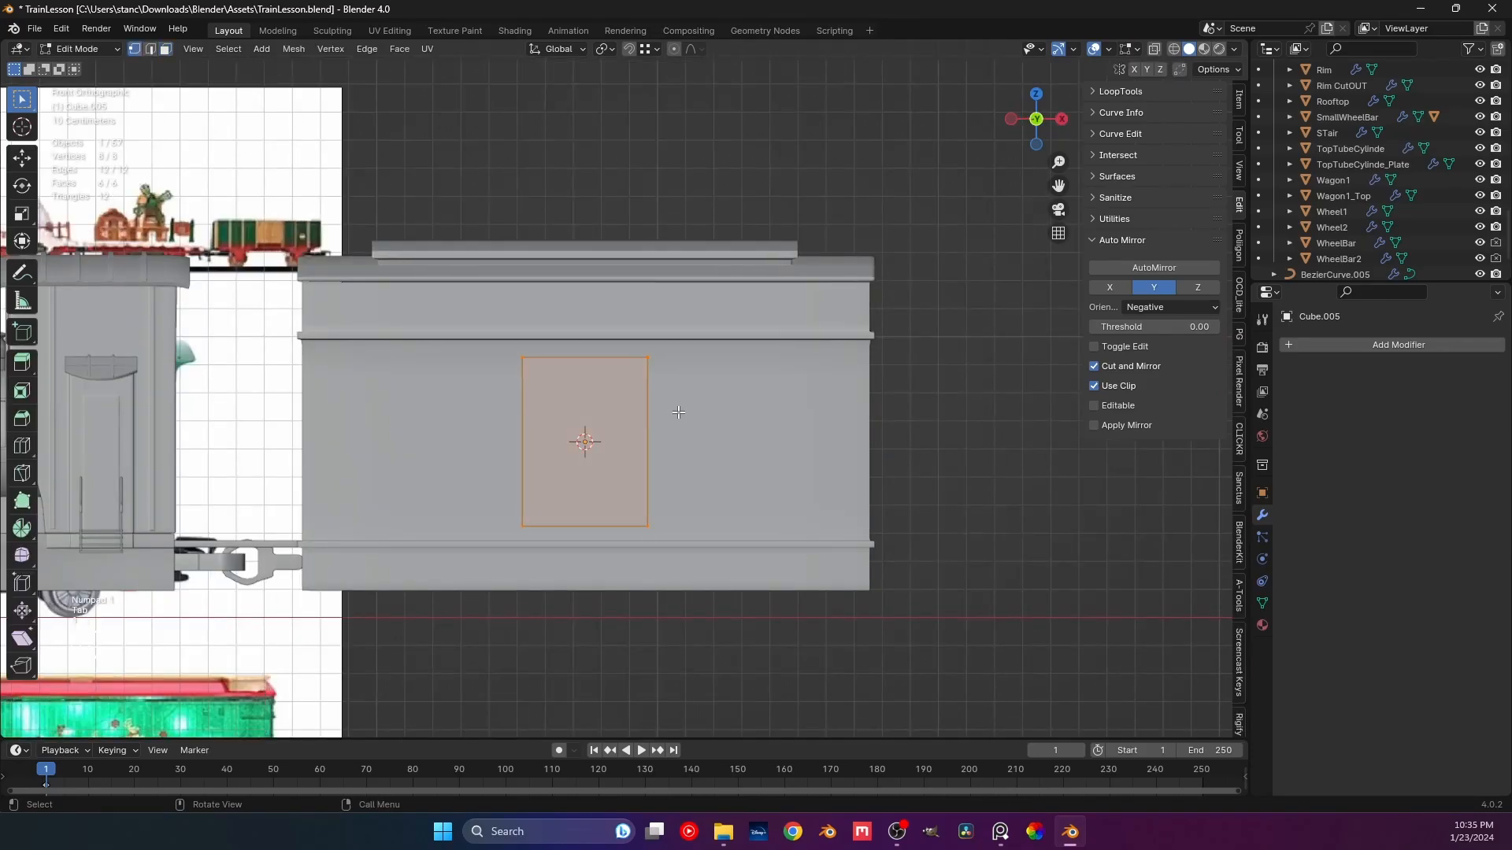
pyautogui.click(1156, 51)
pyautogui.scroll(1, 795, 539)
pyautogui.hotkey('ctrl', 'r')
pyautogui.scroll(2, 525, 338)
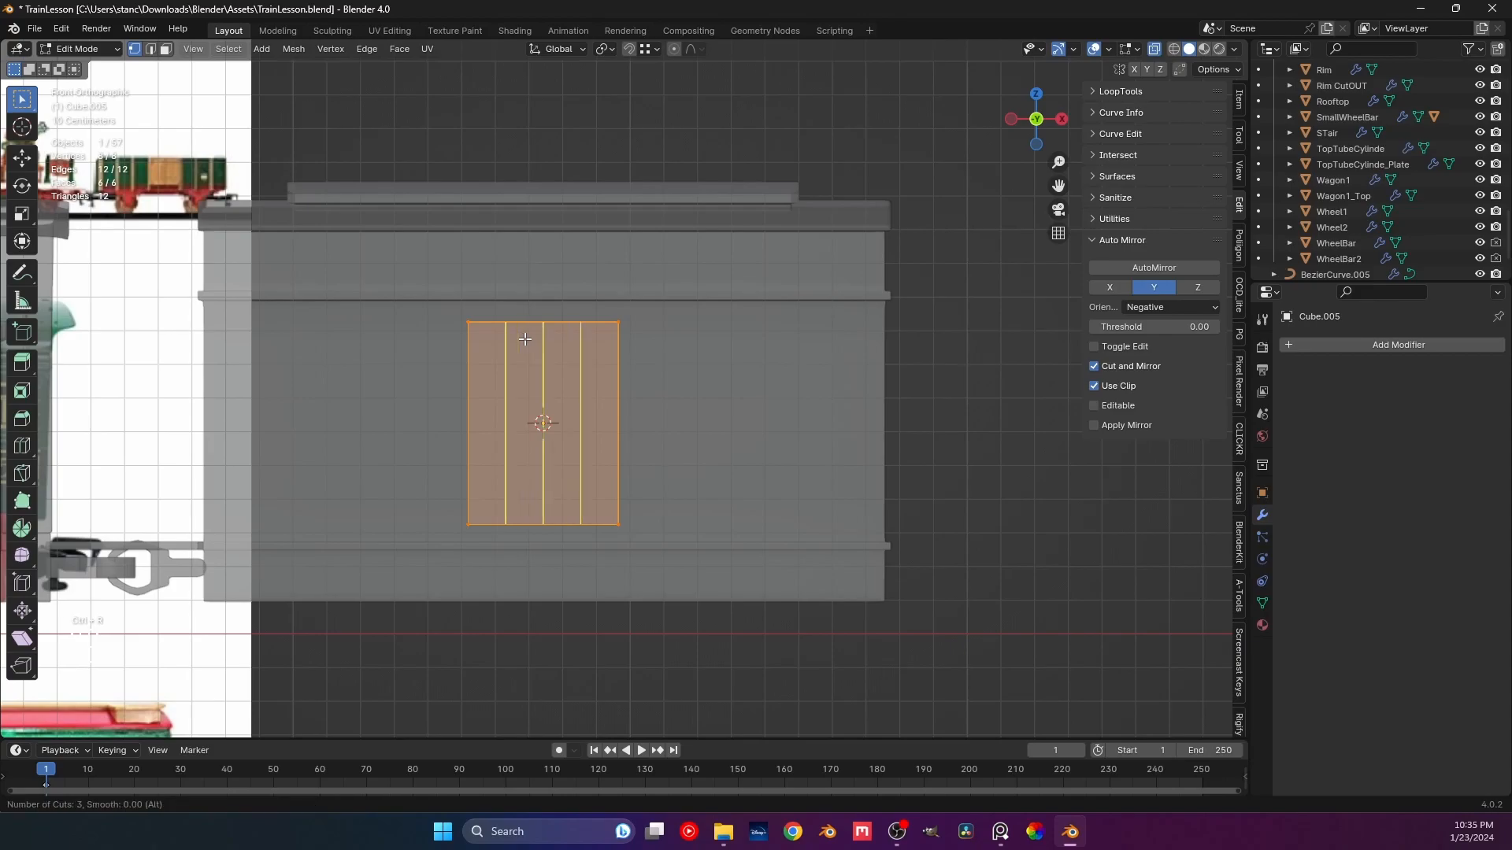
pyautogui.click(525, 339)
pyautogui.rightClick(526, 337)
# Raise the cube's top middle vertices along Z with proportional editing to form an arched top, and turn proportional editing off.
pyautogui.moveTo(528, 313); pyautogui.dragTo(610, 388)
pyautogui.moveTo(529, 305); pyautogui.dragTo(563, 354)
pyautogui.press('o')
pyautogui.press('g')
pyautogui.press('z')
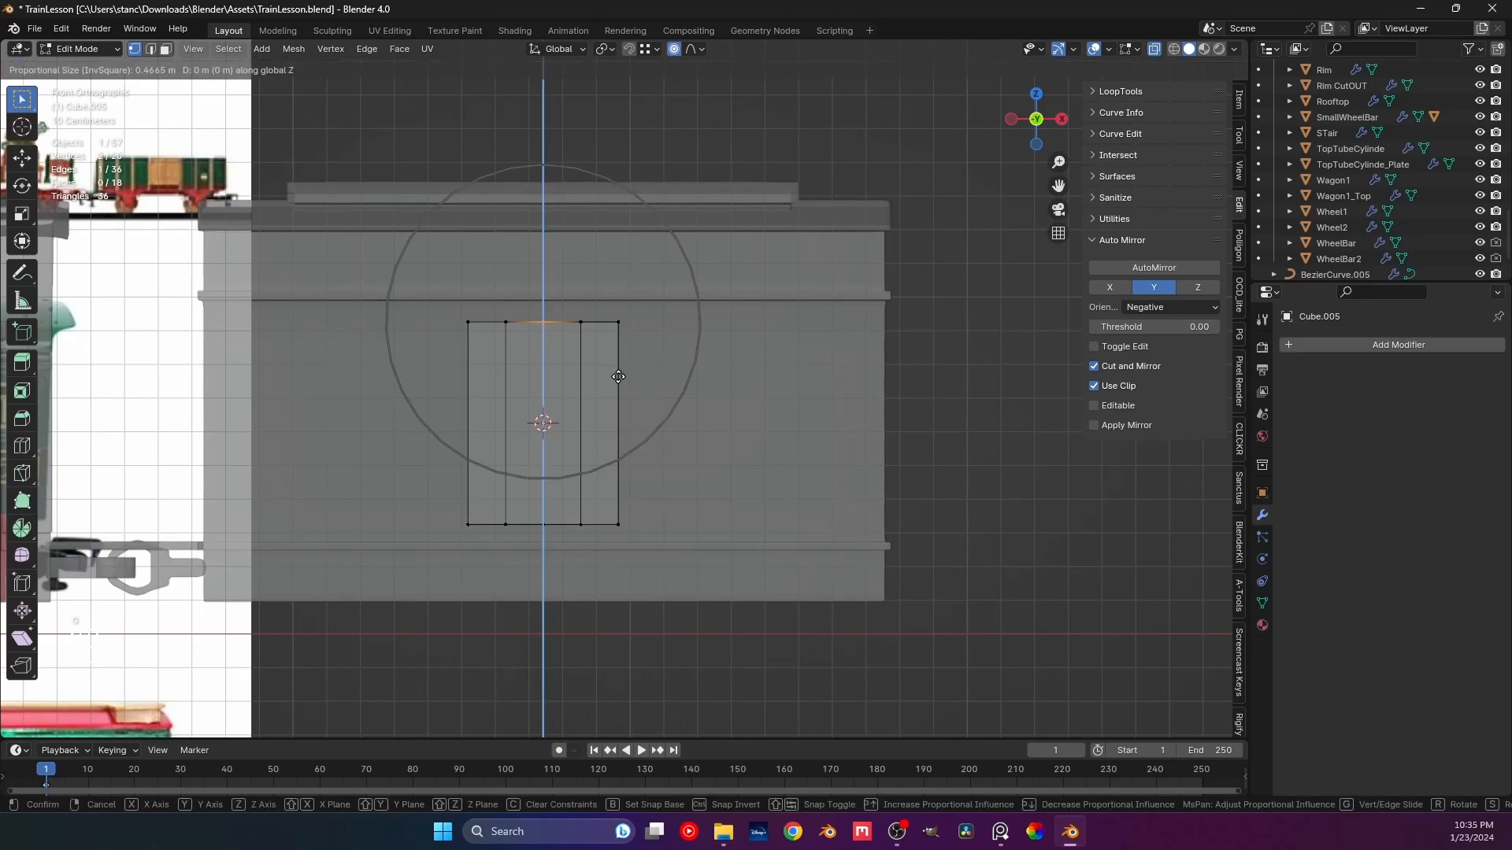
pyautogui.click(633, 261)
pyautogui.click(674, 49)
# Lower the arched top to just below the wagon's upper trim and move the bottom vertices down to just above the lower trim.
pyautogui.moveTo(441, 174); pyautogui.dragTo(783, 283)
pyautogui.press('g')
pyautogui.press('z')
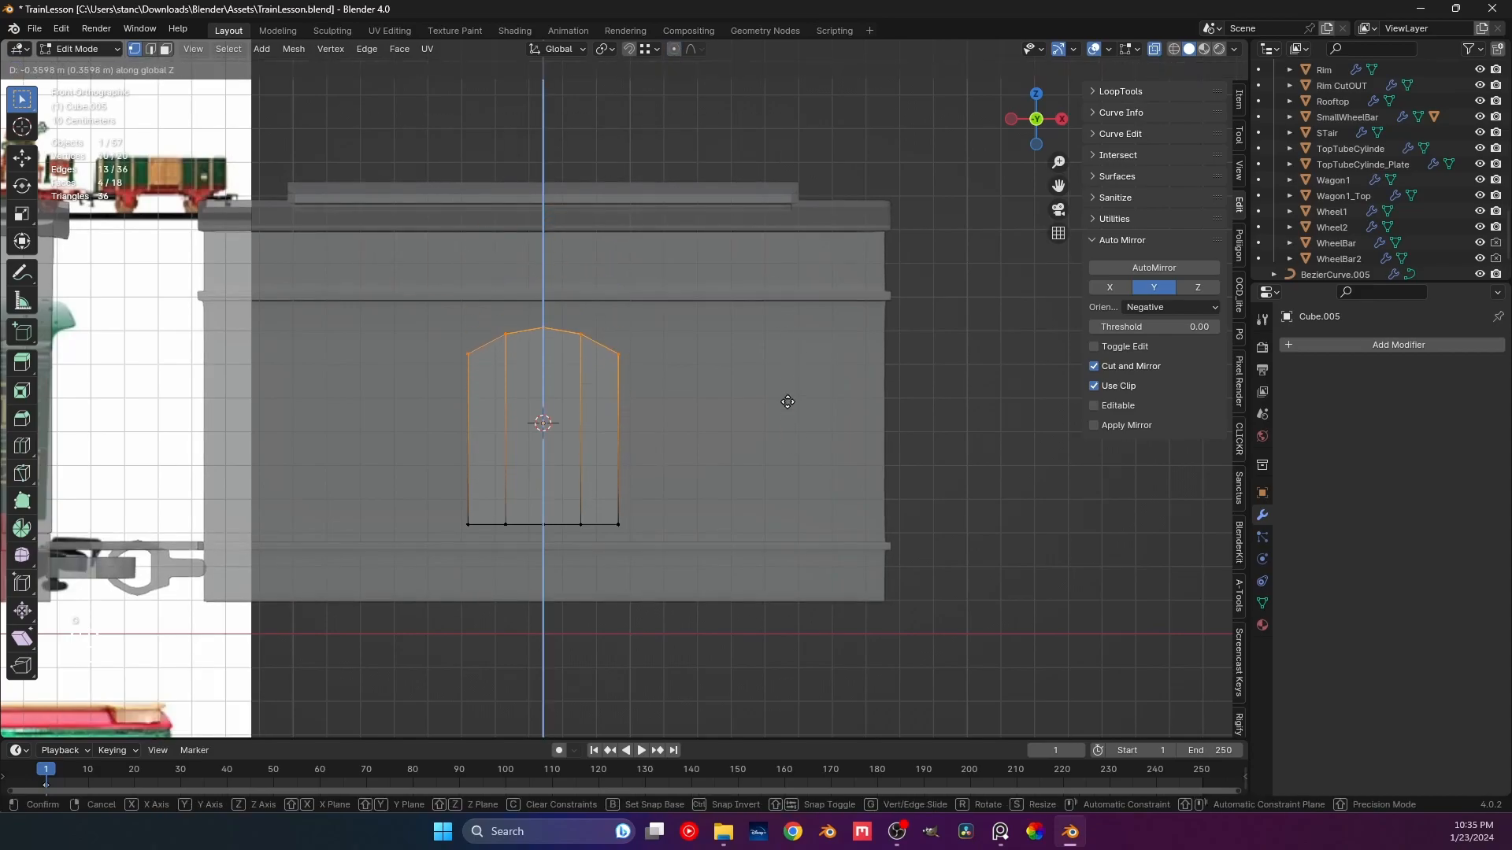
pyautogui.click(788, 387)
pyautogui.moveTo(453, 492); pyautogui.dragTo(630, 551)
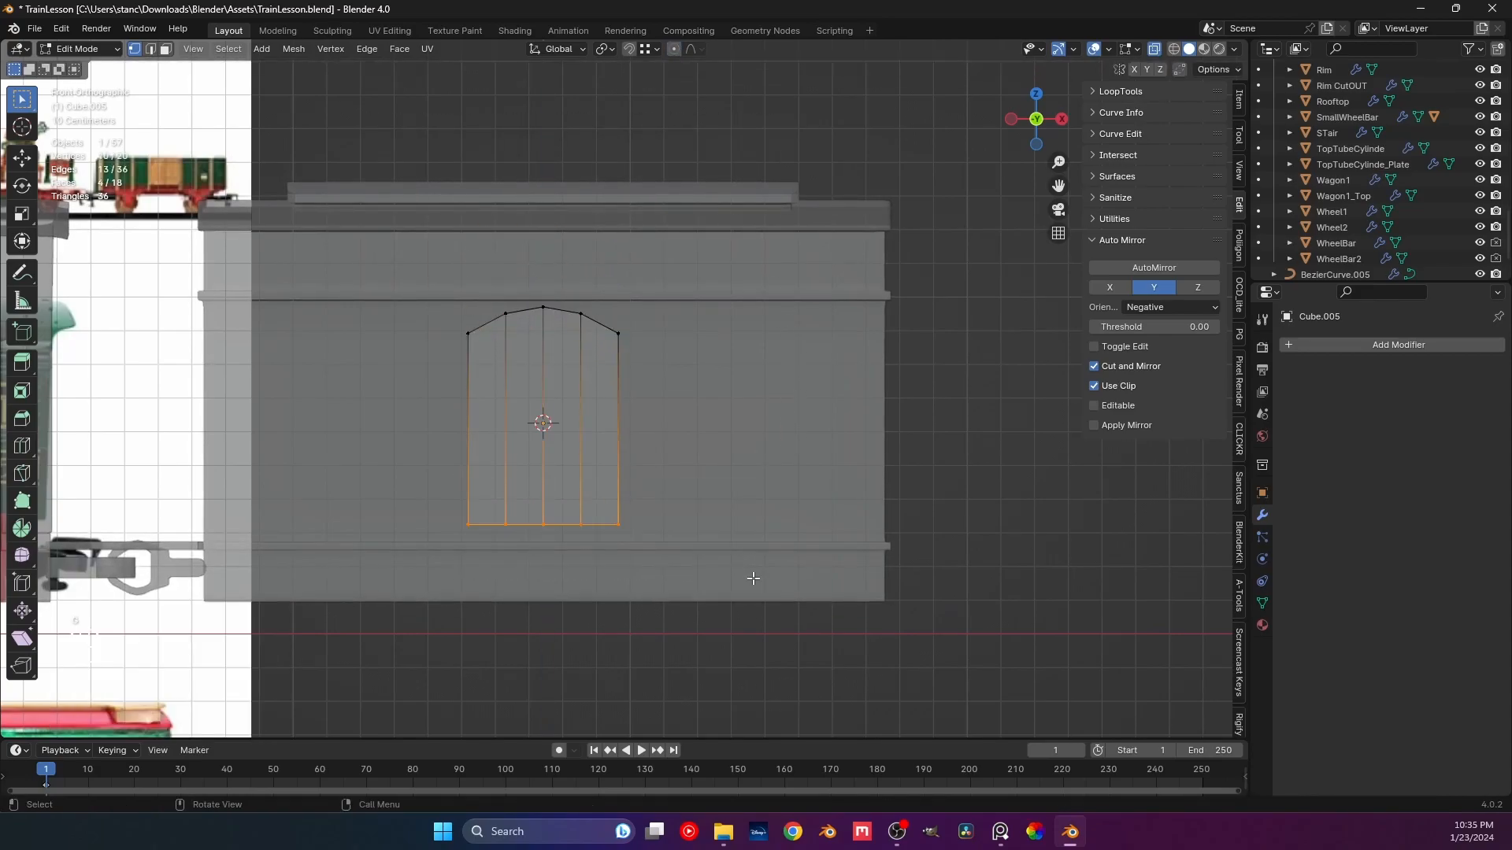
pyautogui.press('g')
pyautogui.press('z')
pyautogui.click(753, 581)
# Narrow the arched window block along the X axis in Object Mode and deselect it.
pyautogui.press('Tab')
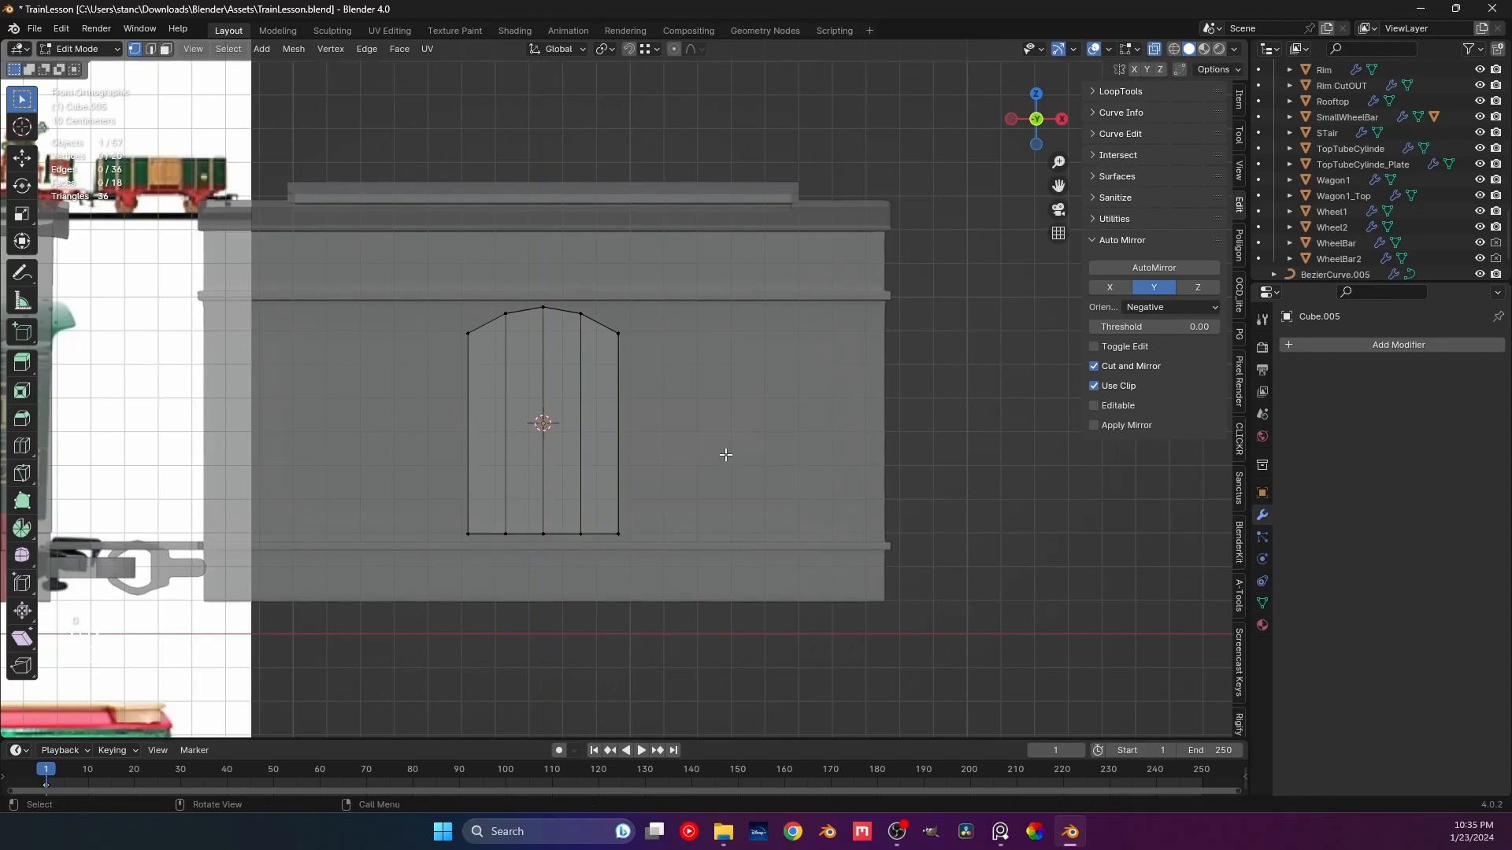
pyautogui.press('s')
pyautogui.press('x')
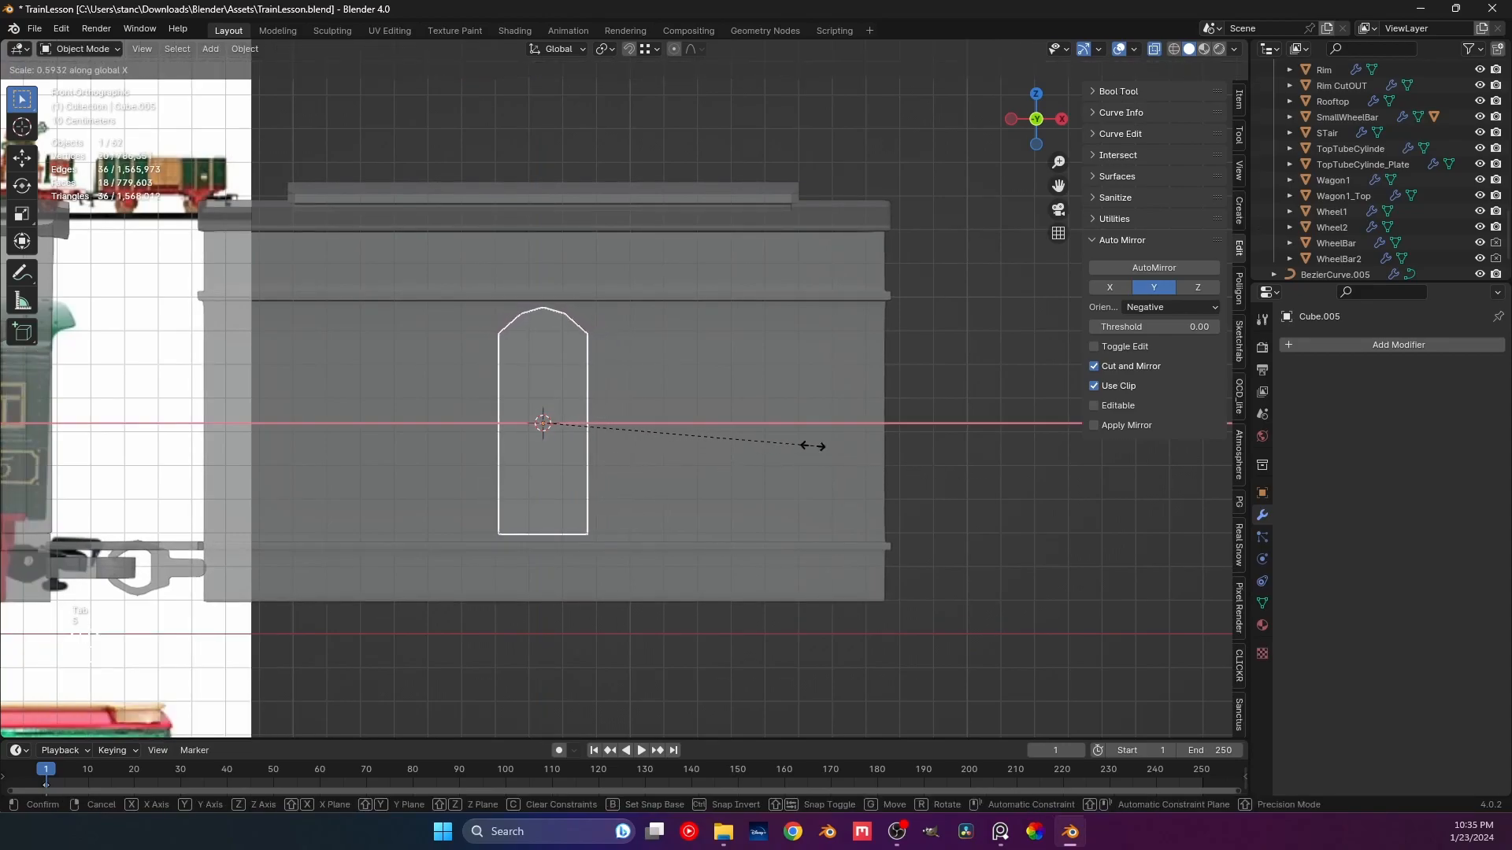
pyautogui.click(862, 450)
pyautogui.click(932, 423)
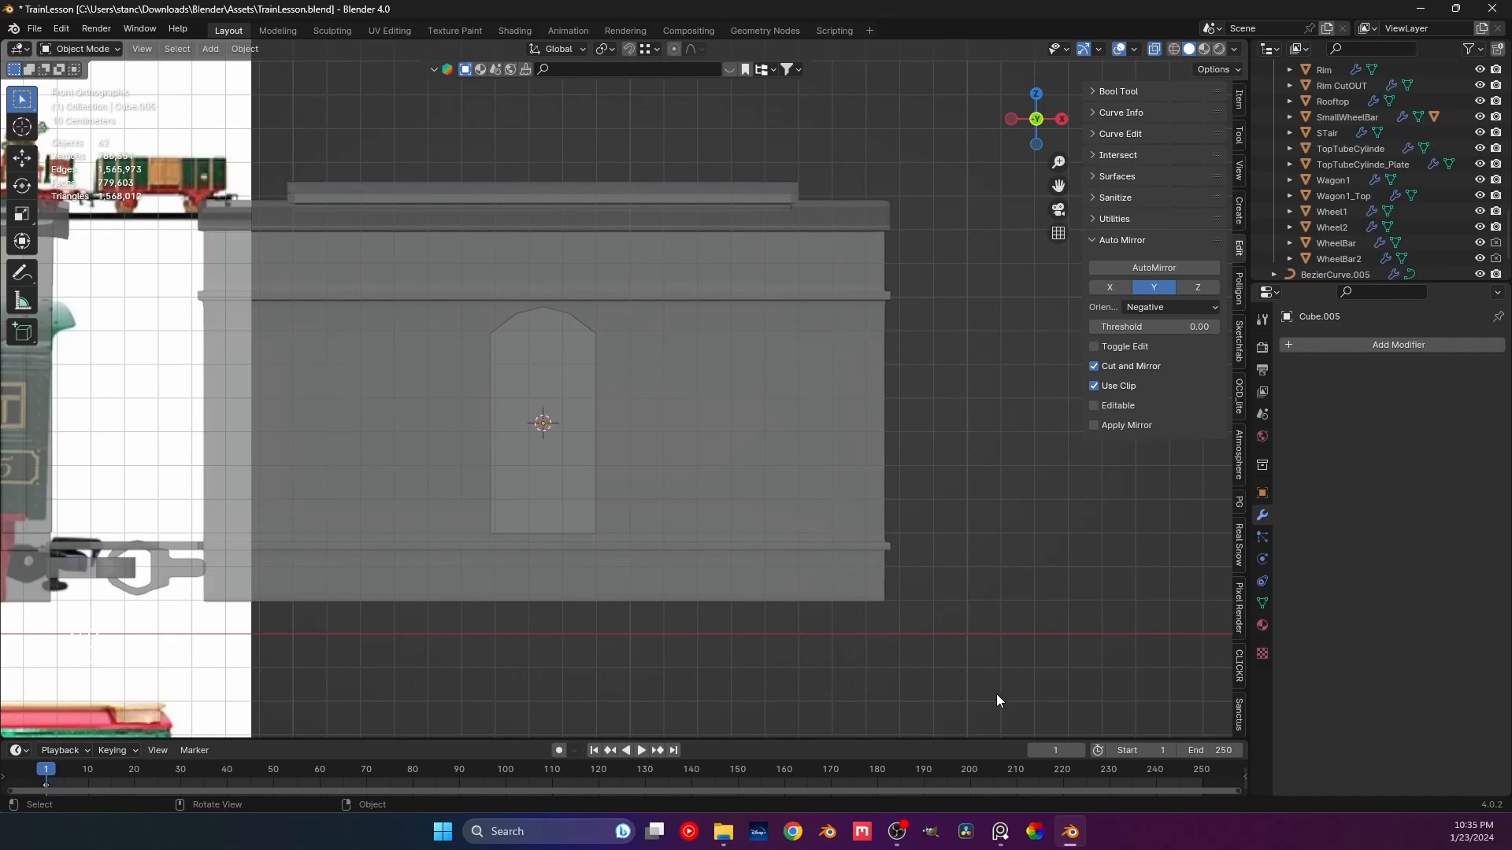
# Switch to the reference image board and examine the arched window shape and spacing on the red passenger wagon.
pyautogui.click(1000, 831)
pyautogui.scroll(-3, 1194, 447)
pyautogui.scroll(-4, 1154, 452)
pyautogui.moveTo(1223, 380); pyautogui.dragTo(1185, 410, button='middle')
pyautogui.moveTo(1390, 369); pyautogui.dragTo(1221, 290, button='middle')
pyautogui.scroll(2, 1221, 290)
pyautogui.scroll(-3, 1221, 289)
pyautogui.moveTo(1314, 276); pyautogui.dragTo(1208, 476, button='middle')
pyautogui.moveTo(1052, 313); pyautogui.dragTo(1206, 362, button='middle')
pyautogui.scroll(6, 1206, 362)
pyautogui.scroll(3, 1057, 235)
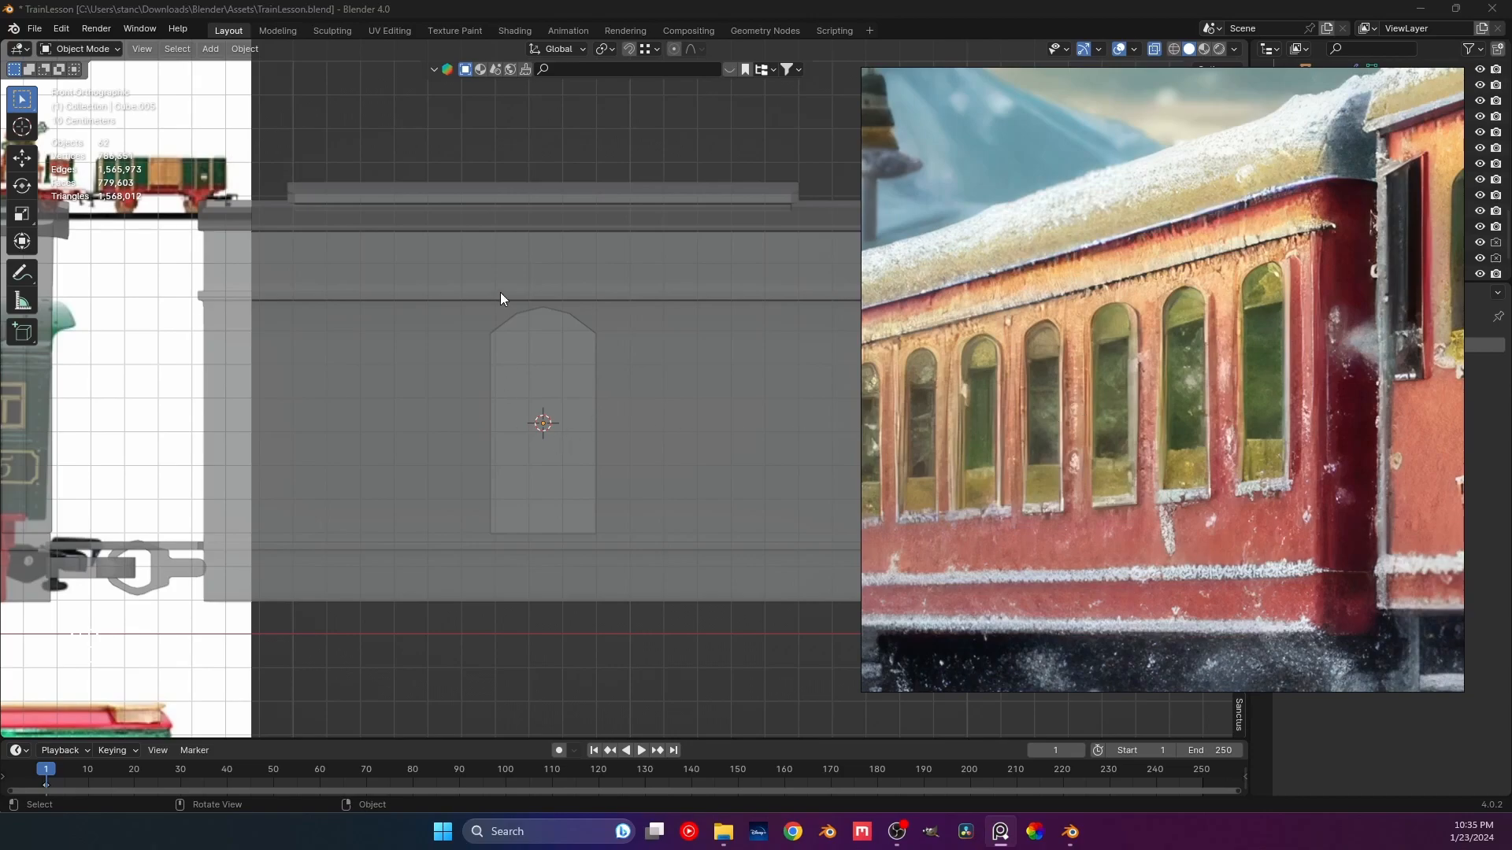
# Back in Blender, move the arched window block about -0.78 m along X toward the wagon's locomotive end.
pyautogui.click(693, 638)
pyautogui.click(535, 330)
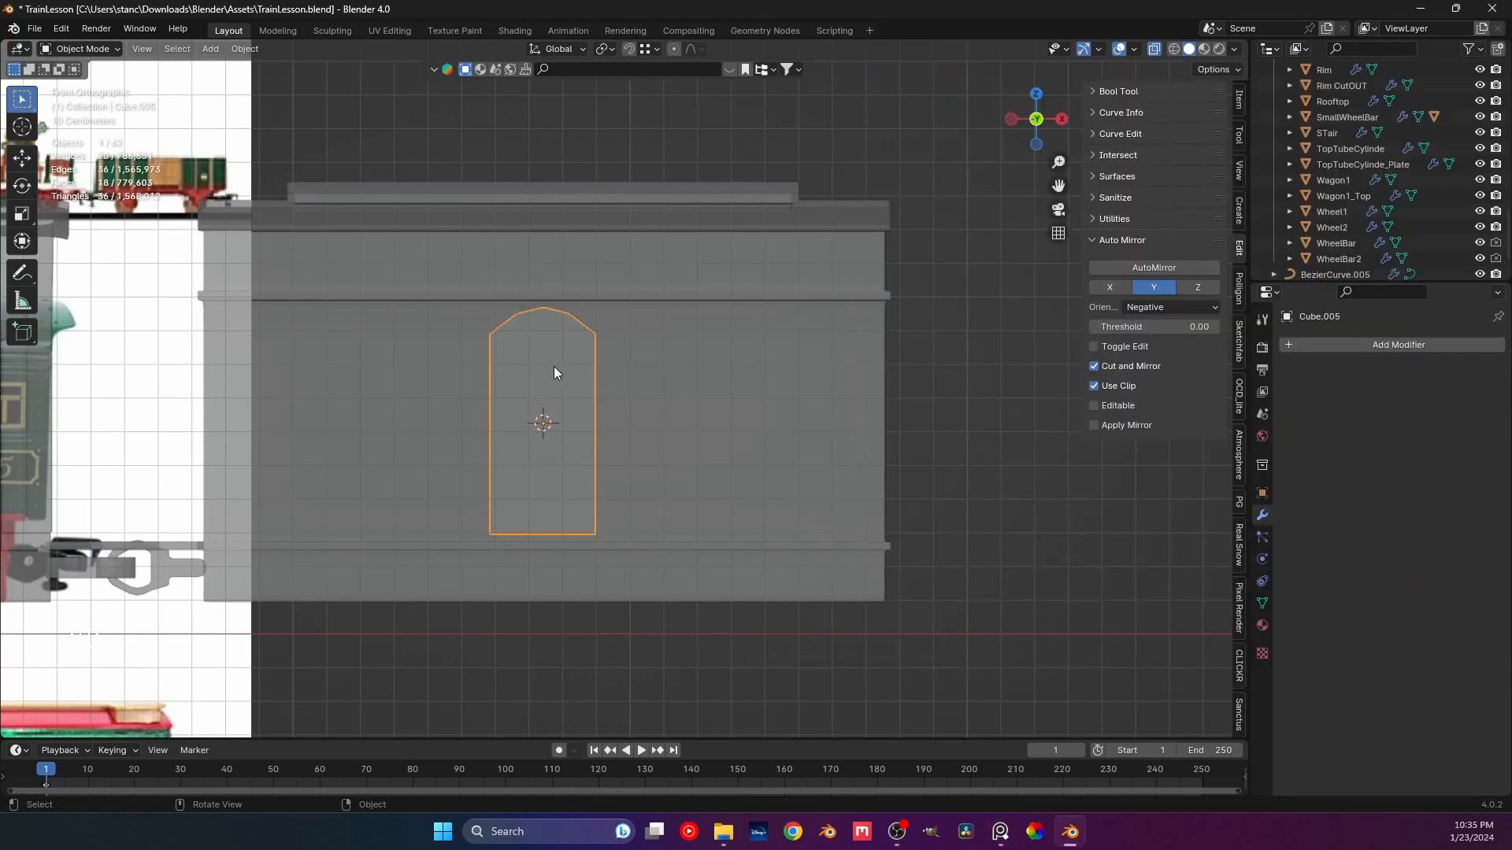
pyautogui.press('g')
pyautogui.press('x')
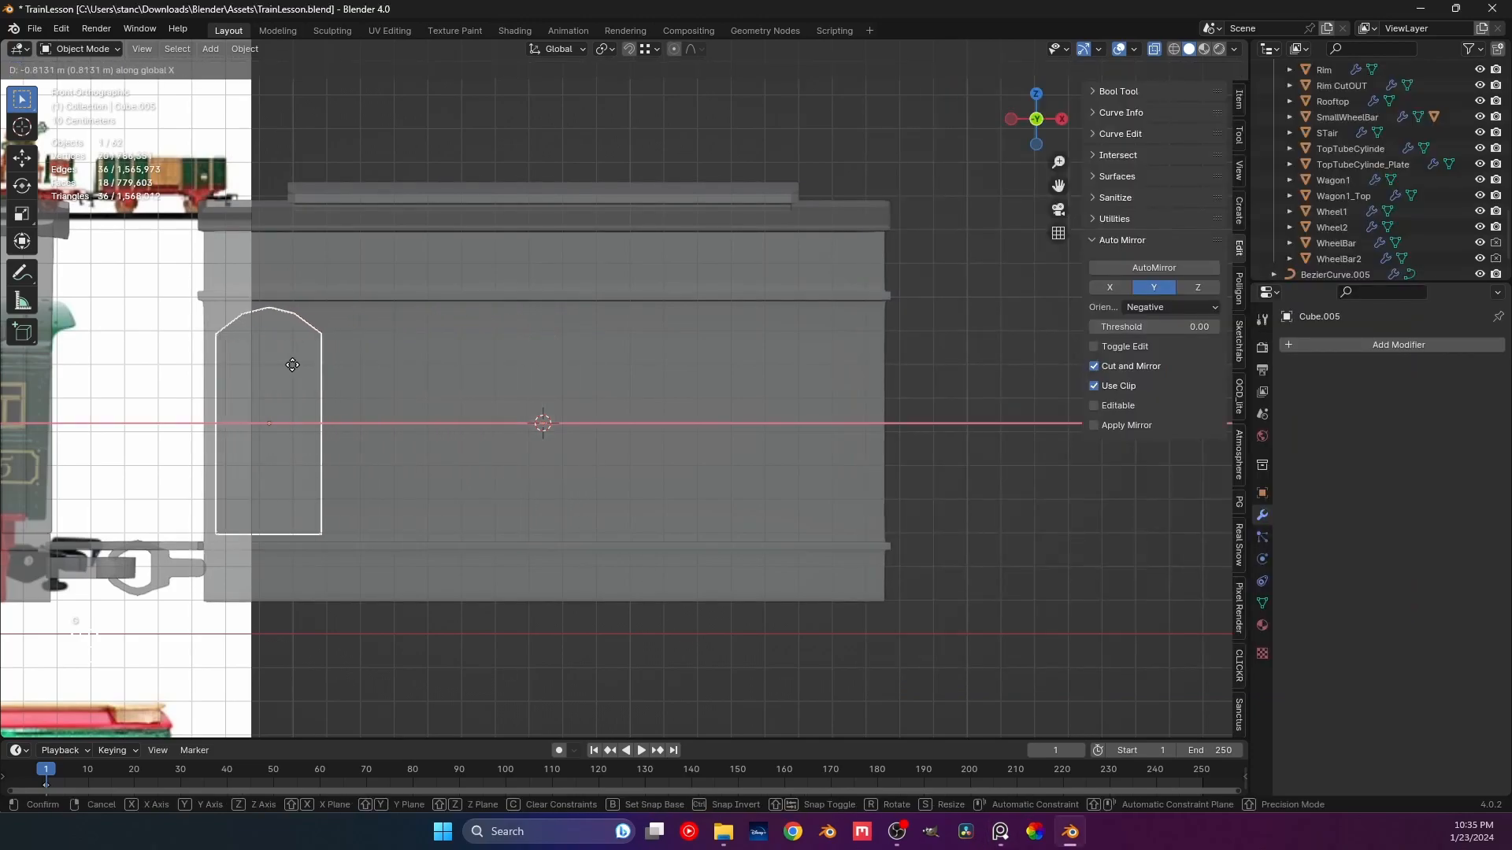
pyautogui.click(305, 367)
pyautogui.moveTo(477, 386); pyautogui.dragTo(434, 404, button='middle')
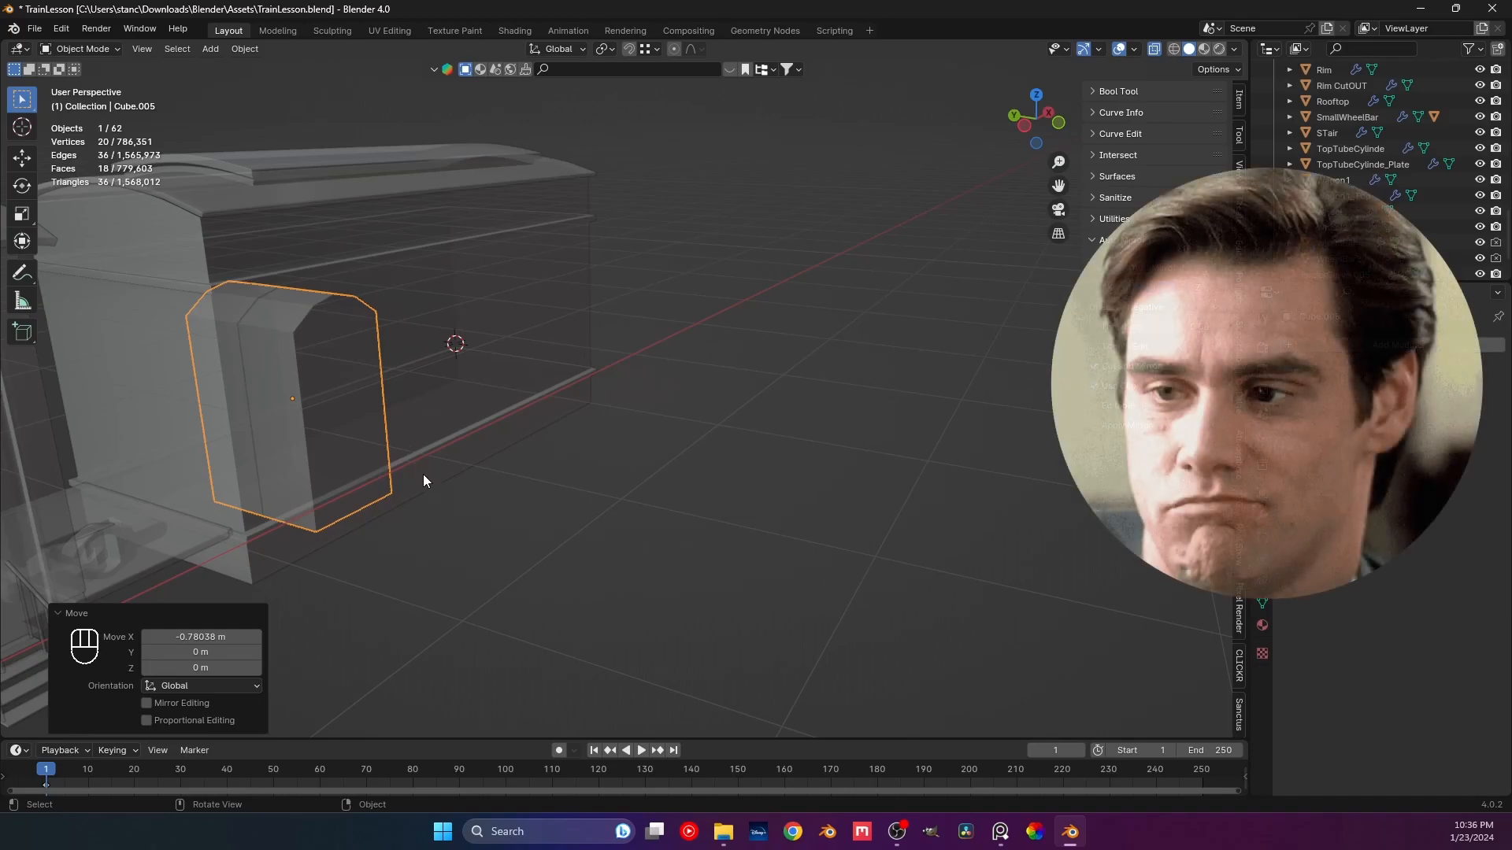
# Thin the arched window block along the Y axis by a factor of about 0.112, and slim it slightly again along Y.
pyautogui.press('s')
pyautogui.press('y')
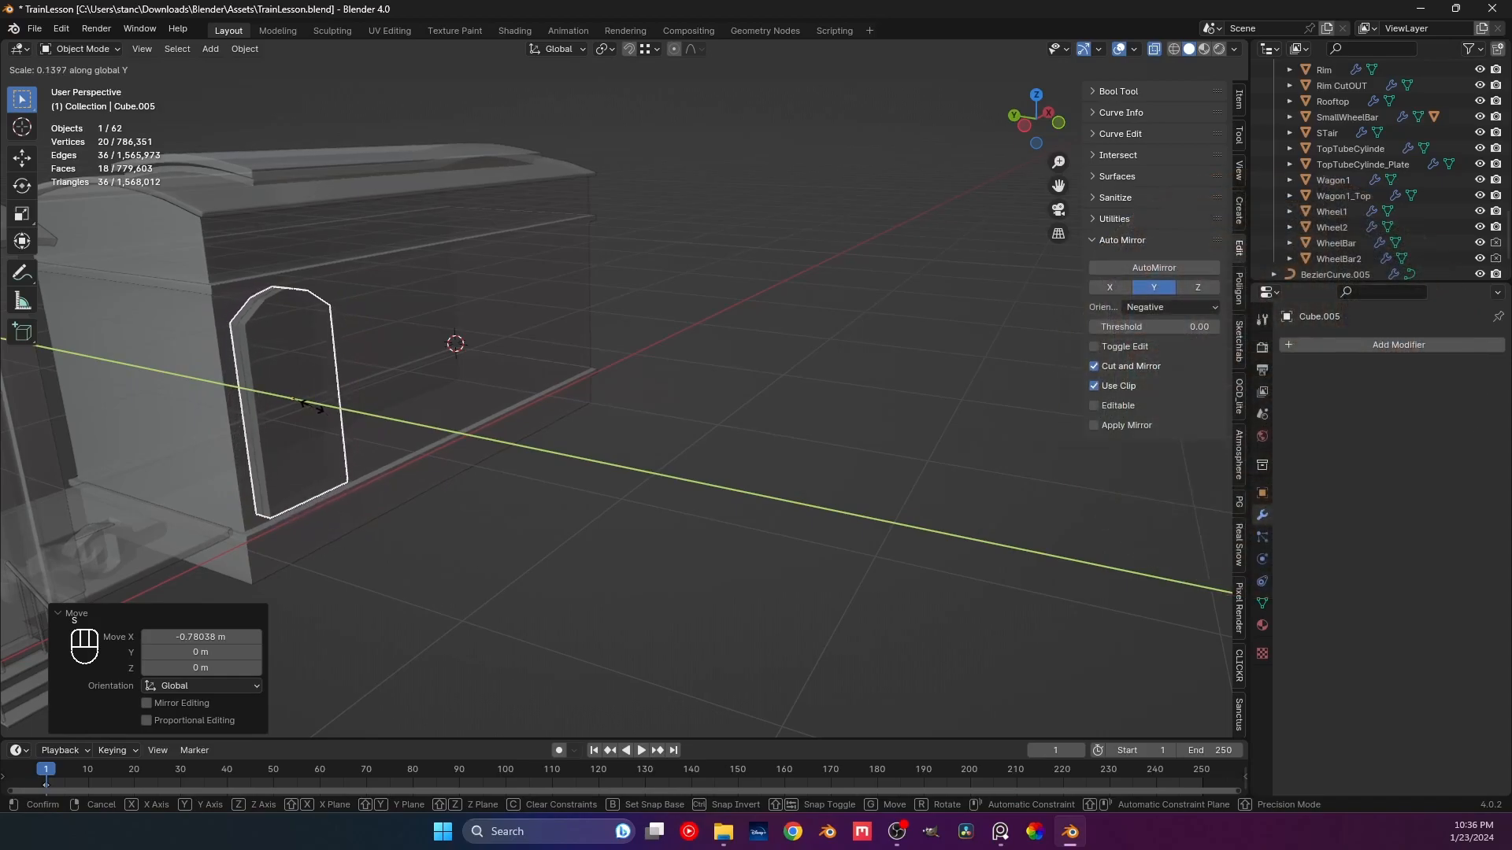
pyautogui.click(294, 397)
pyautogui.scroll(5, 442, 375)
pyautogui.moveTo(677, 349); pyautogui.dragTo(633, 396, button='middle')
pyautogui.press('s')
pyautogui.press('y')
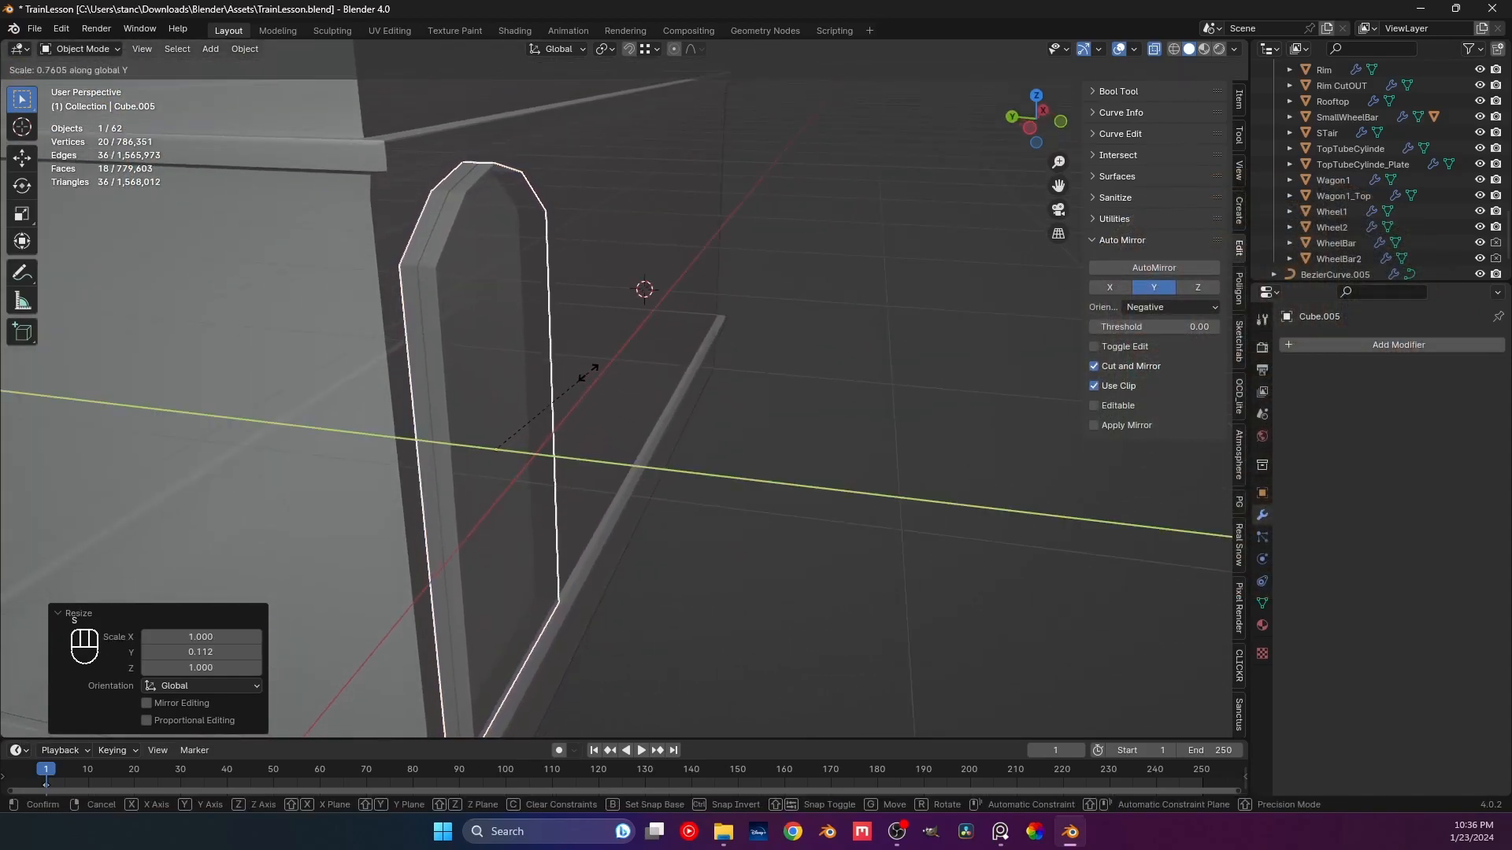
pyautogui.click(546, 439)
# Apply the arched window block's rotation and scale, and save the file.
pyautogui.hotkey('ctrl', 'a')
pyautogui.click(677, 444)
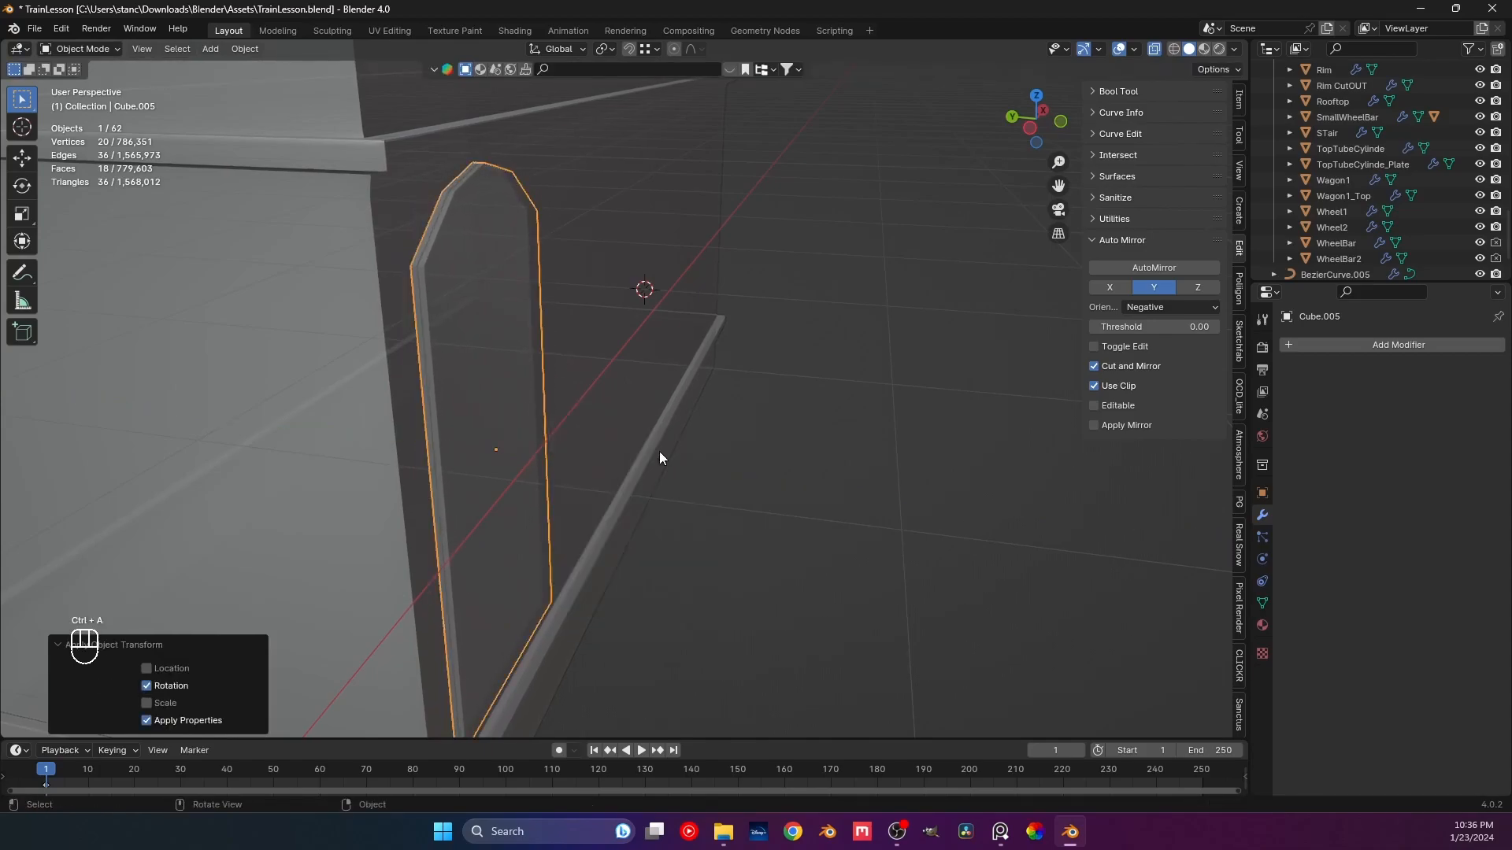
pyautogui.press('a')
pyautogui.click(876, 436)
pyautogui.click(503, 353)
pyautogui.hotkey('ctrl', 'a')
pyautogui.click(478, 370)
pyautogui.hotkey('ctrl', 's')
pyautogui.moveTo(923, 437); pyautogui.dragTo(752, 398, button='middle')
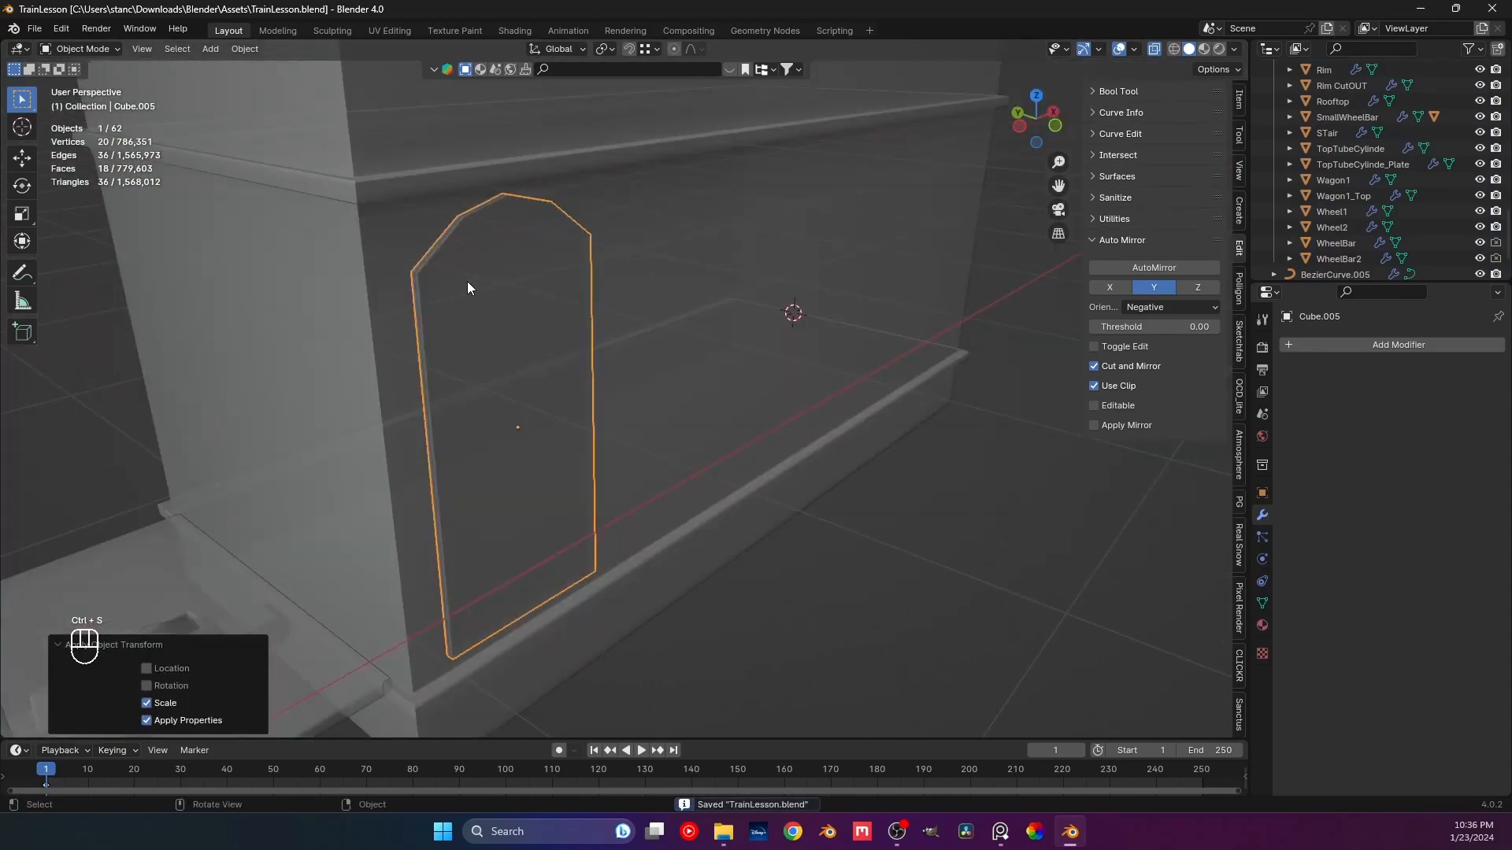
# Add a Difference Boolean modifier with the Fast solver to the Wagon1 body, using the arched window block as its object.
pyautogui.click(655, 295)
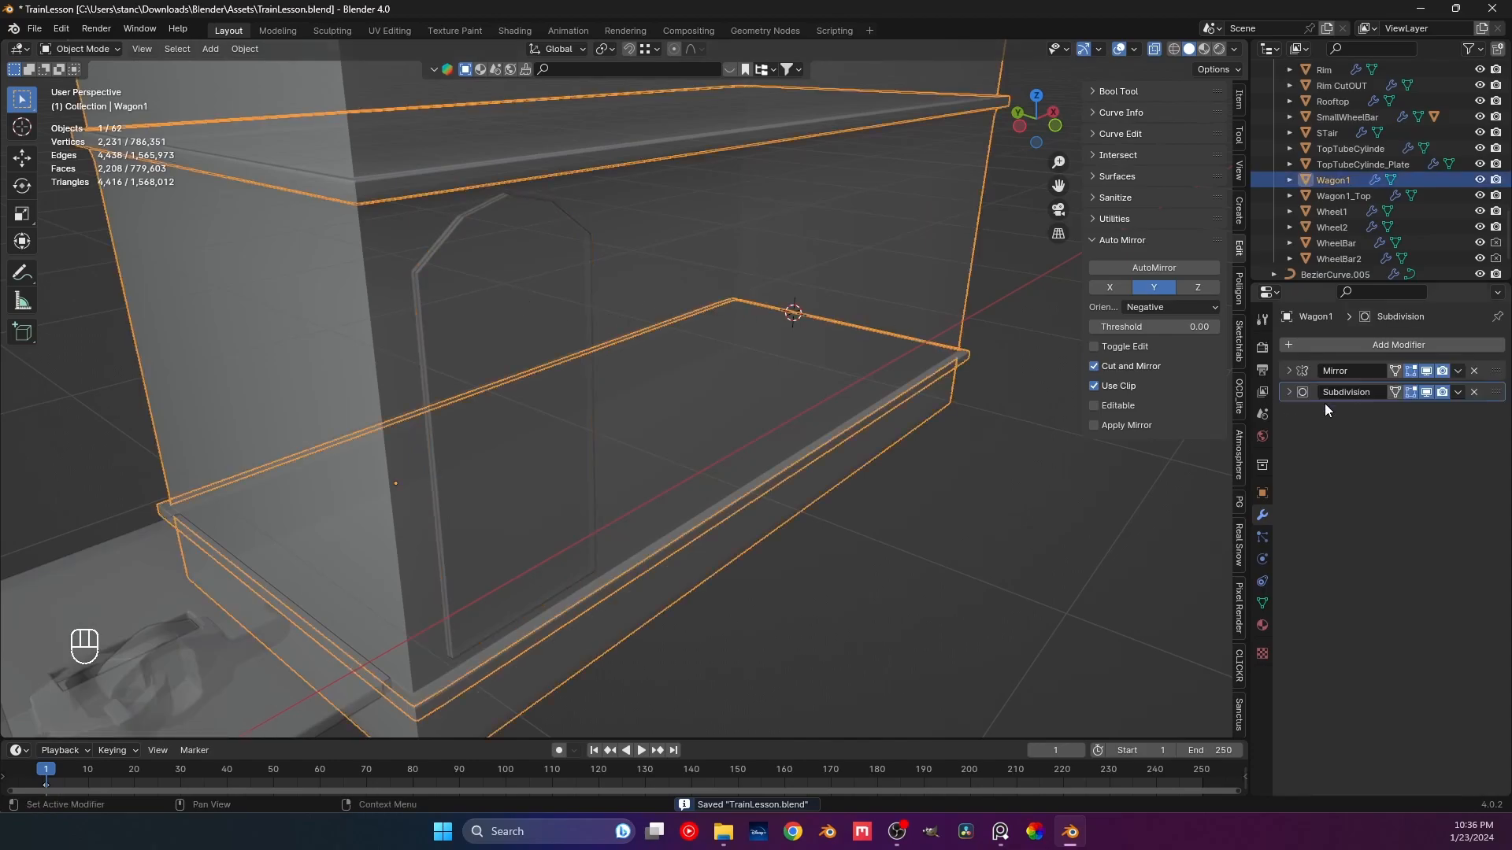
pyautogui.click(1326, 345)
pyautogui.moveTo(1323, 342)
pyautogui.click(1391, 372)
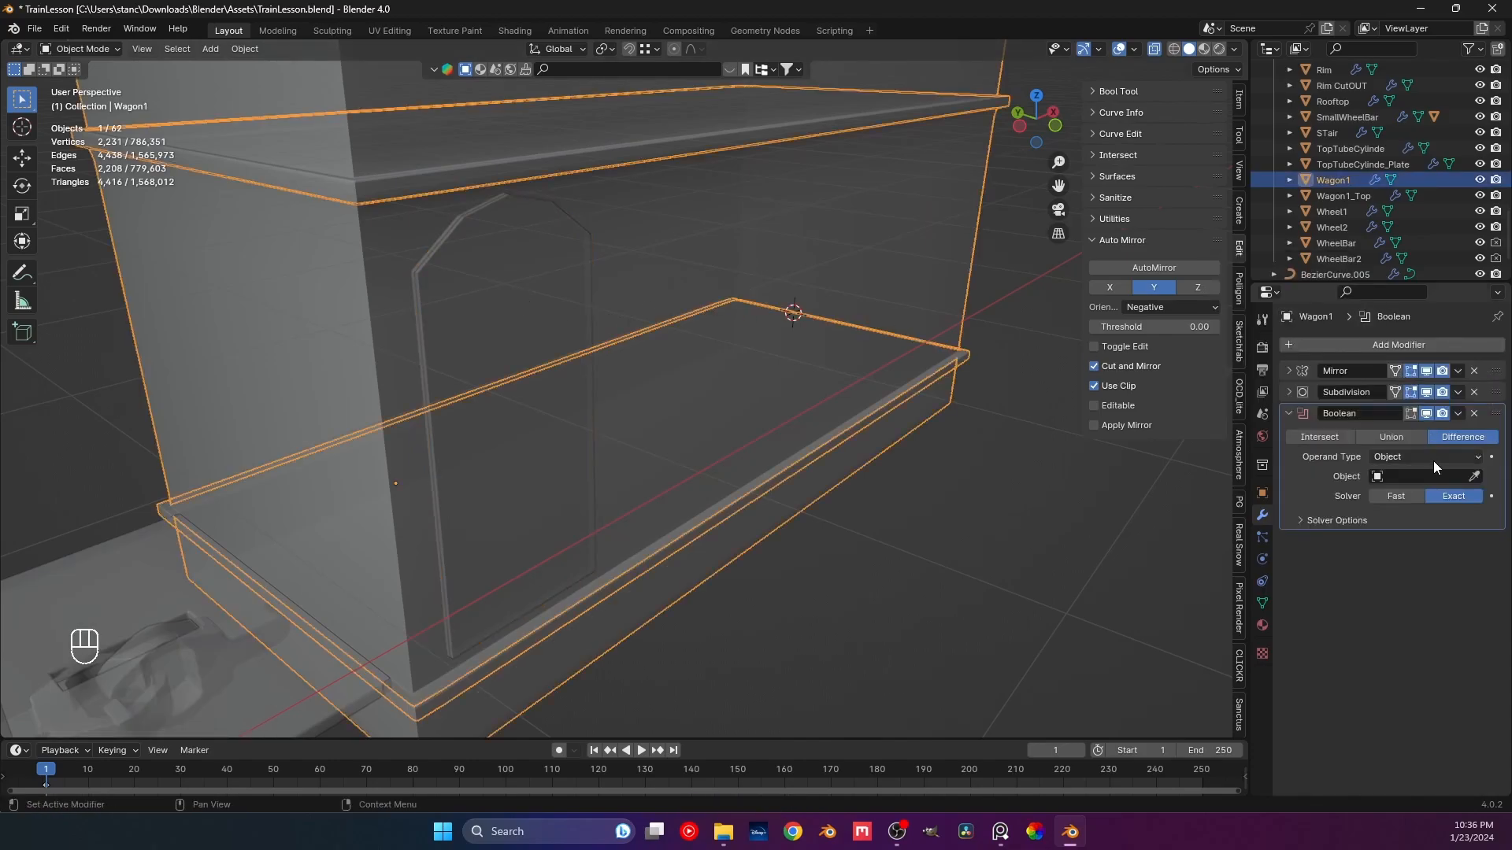
pyautogui.click(1472, 478)
pyautogui.click(512, 325)
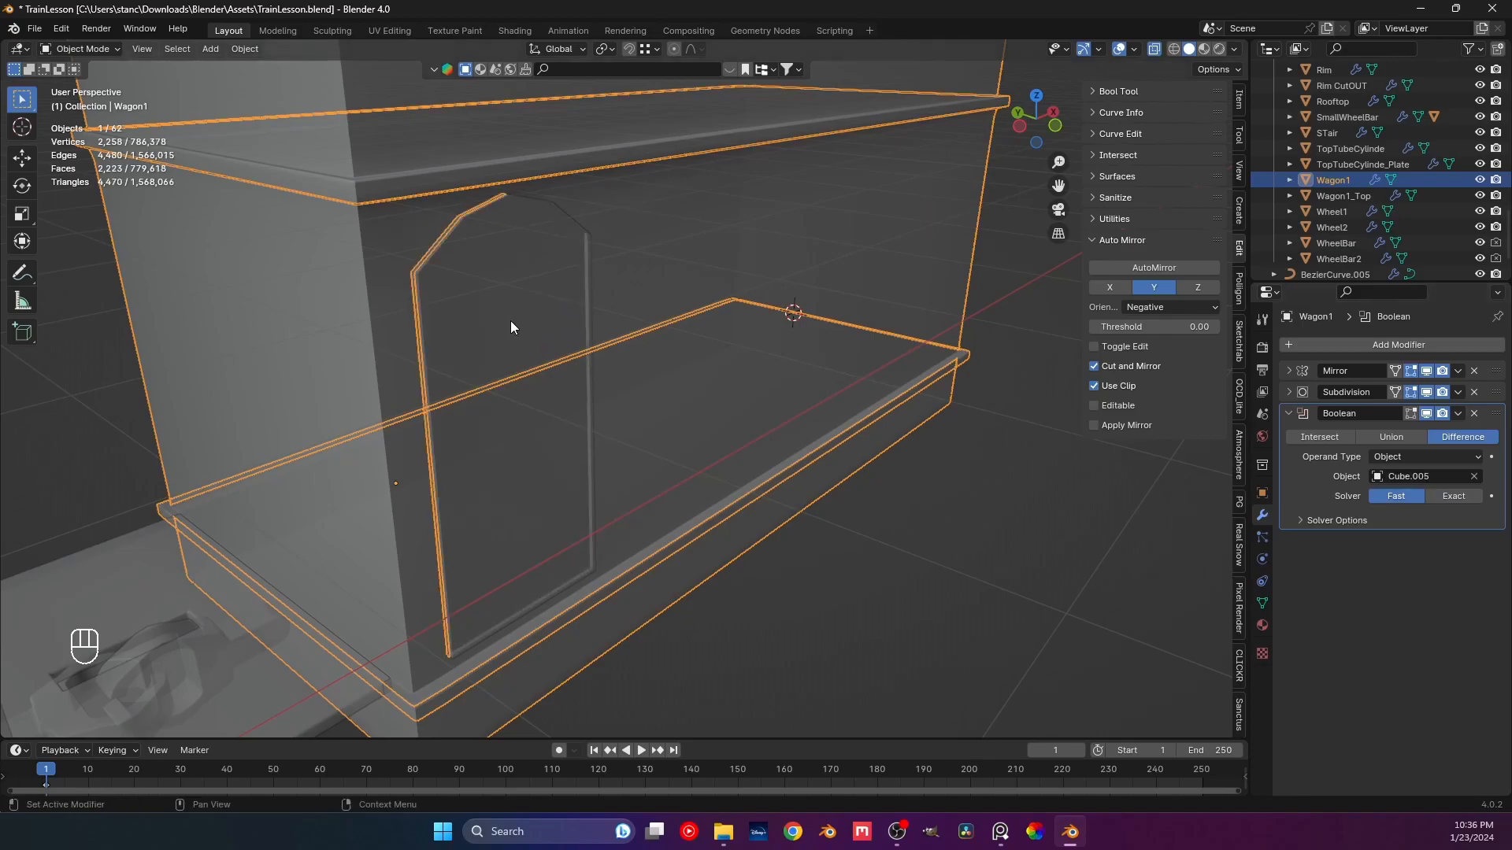
# Rename the arched window block Cube.005 as WindowCutter.
pyautogui.click(486, 234)
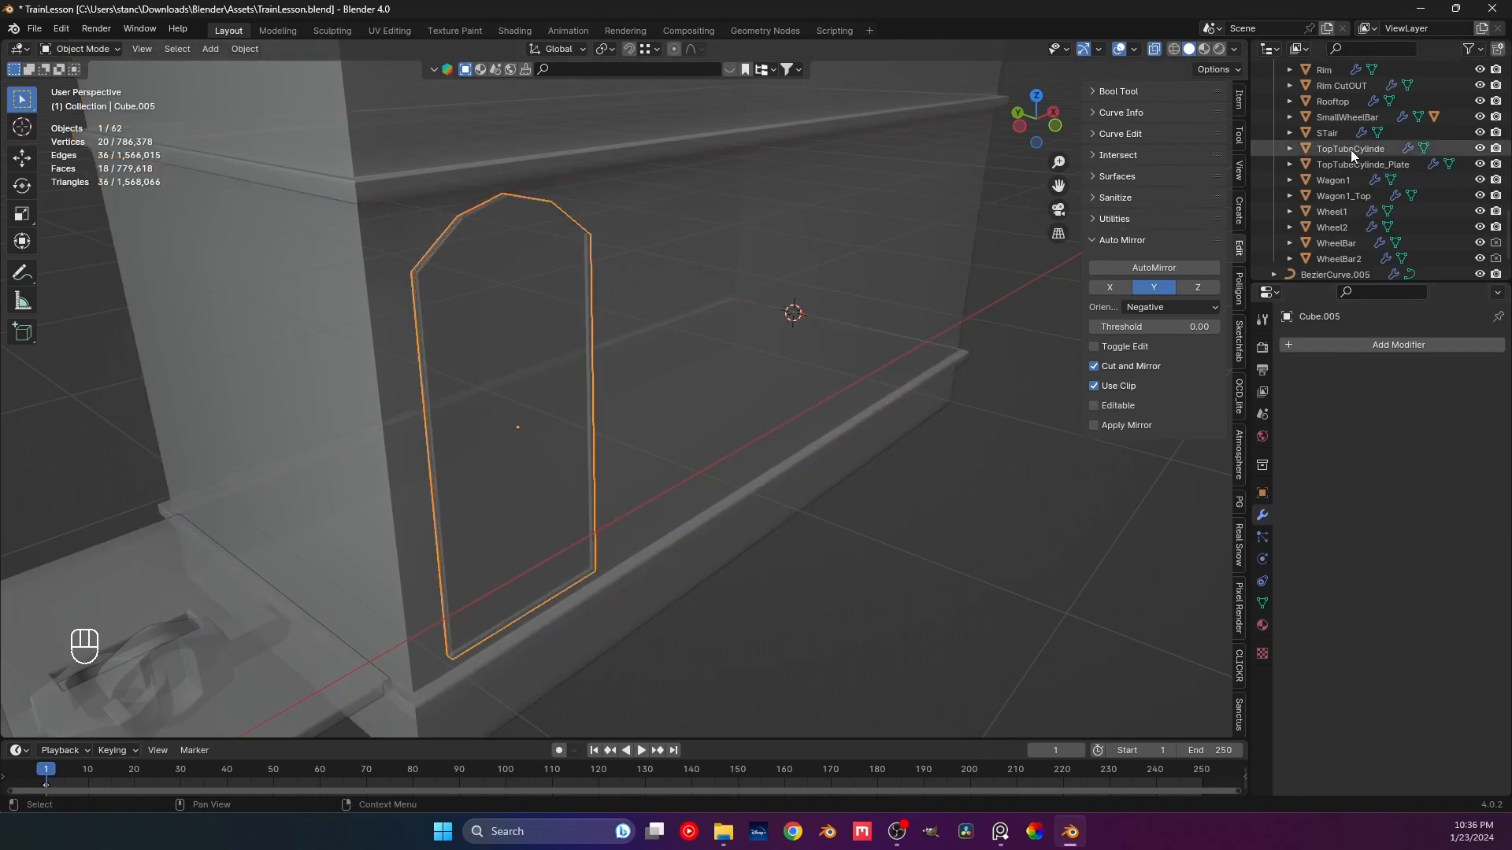
pyautogui.press('KP_Decimal')
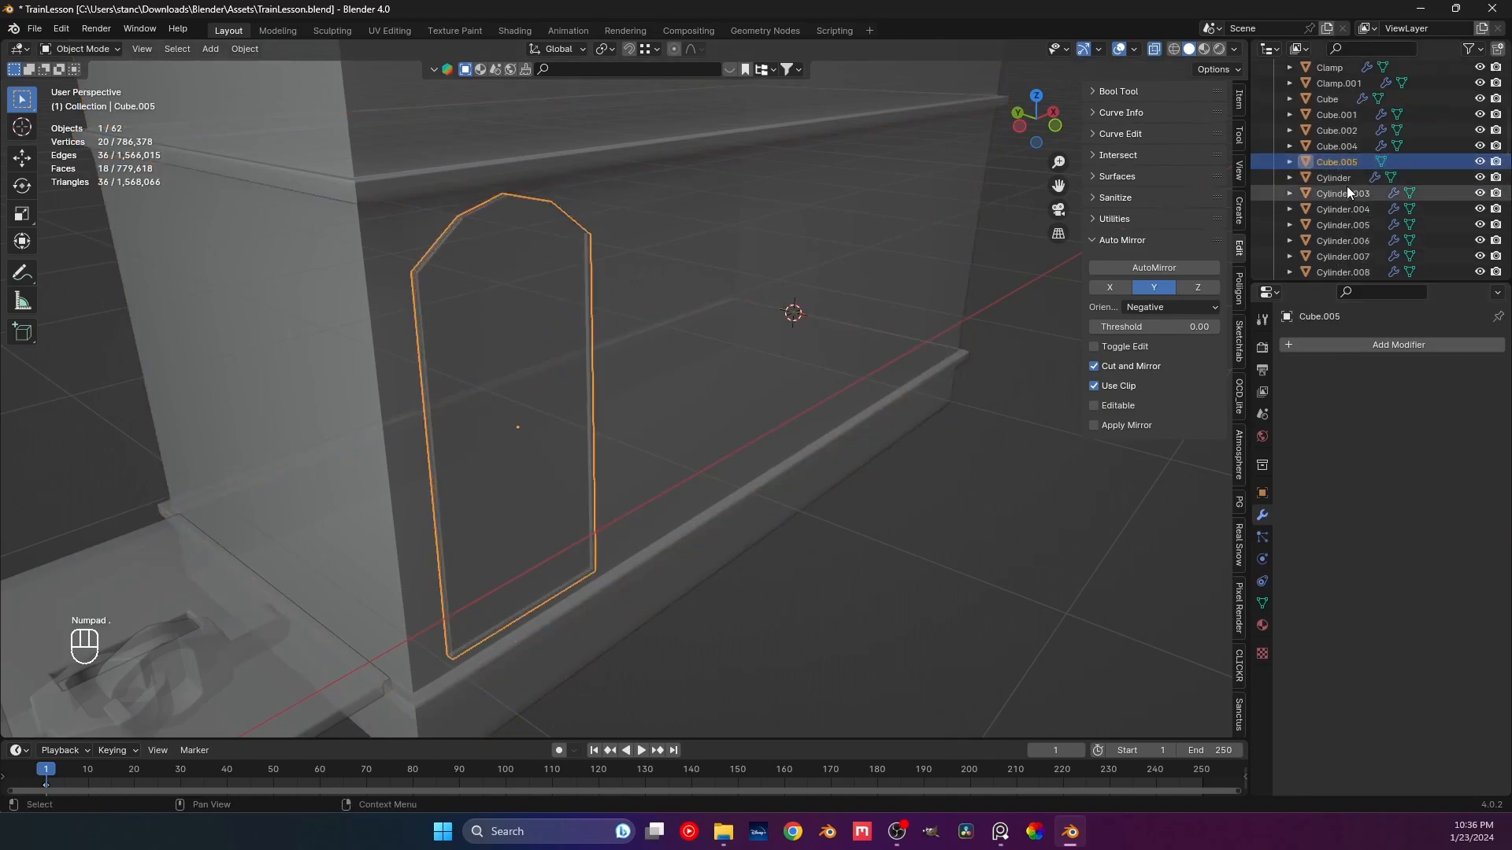
pyautogui.doubleClick(1342, 162)
pyautogui.write('Wind')
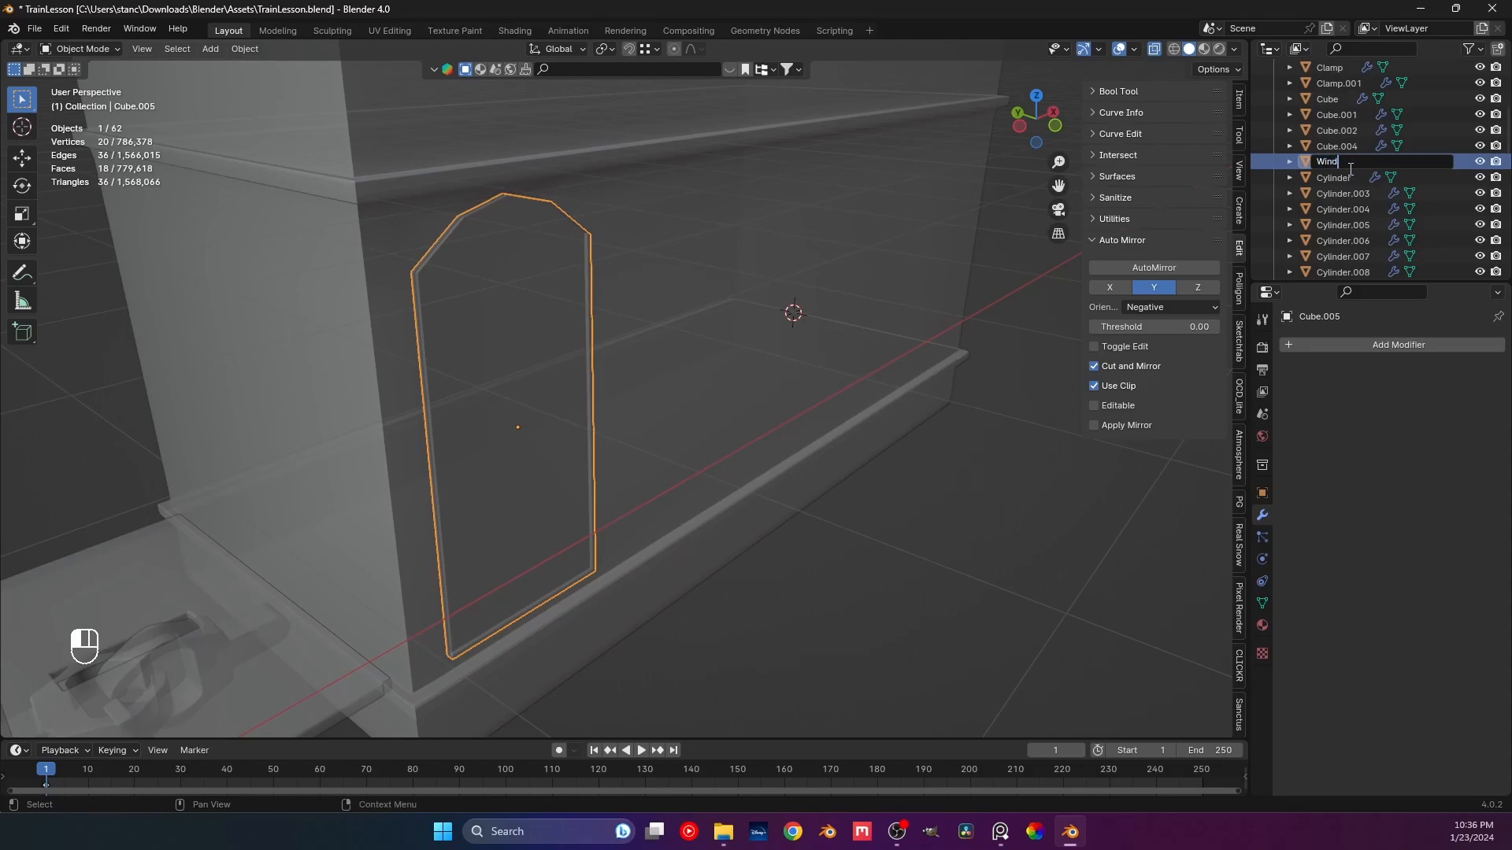
pyautogui.write('owCutter')
pyautogui.press('Return')
# Duplicate WindowCutter in place and rename the copy as Window.
pyautogui.moveTo(674, 400); pyautogui.dragTo(541, 400, button='middle')
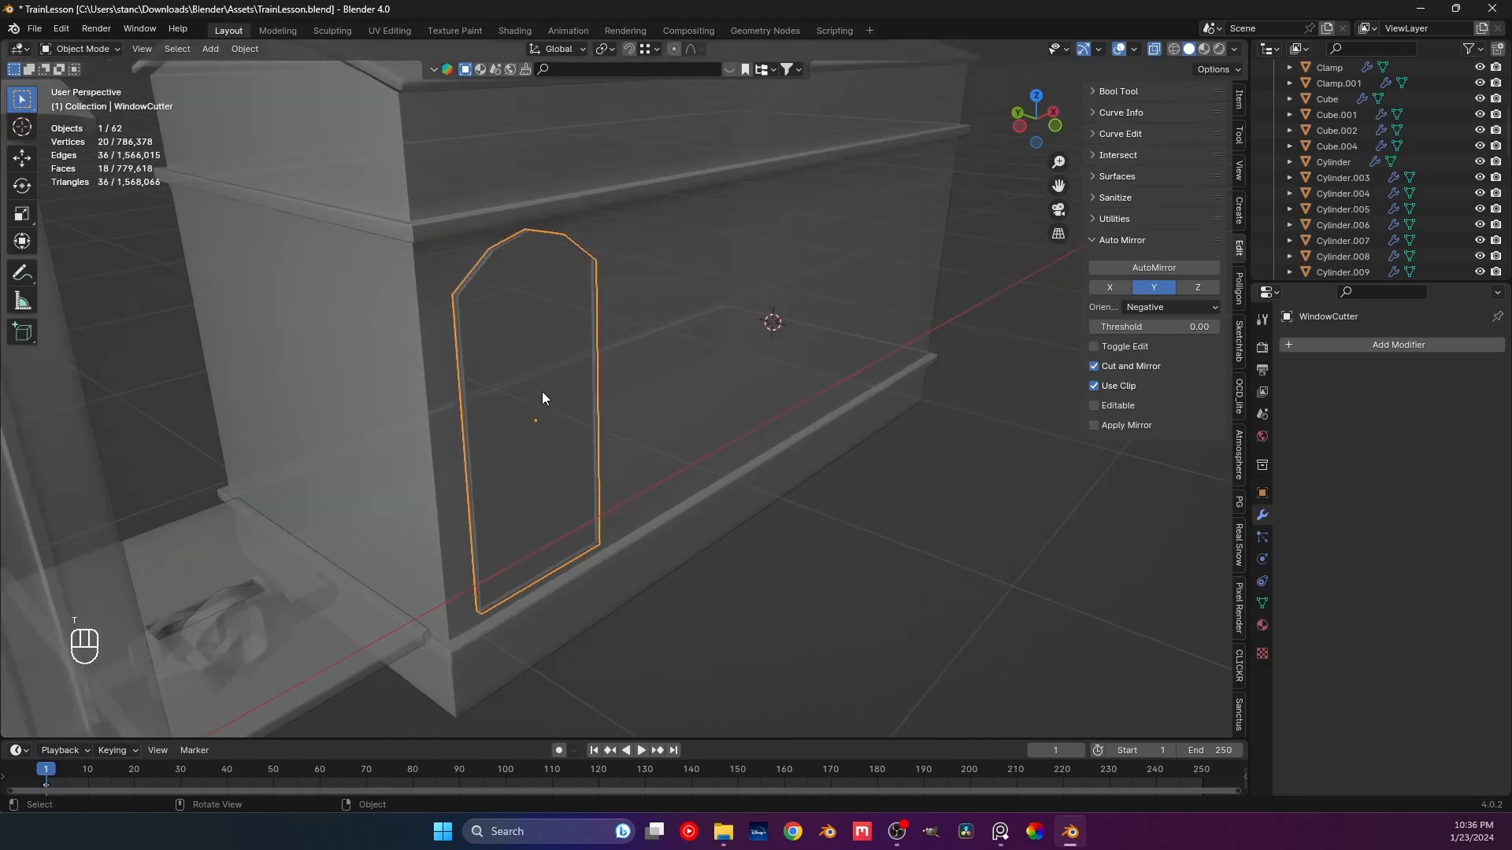
pyautogui.hotkey('shift', 'd')
pyautogui.rightClick(551, 380)
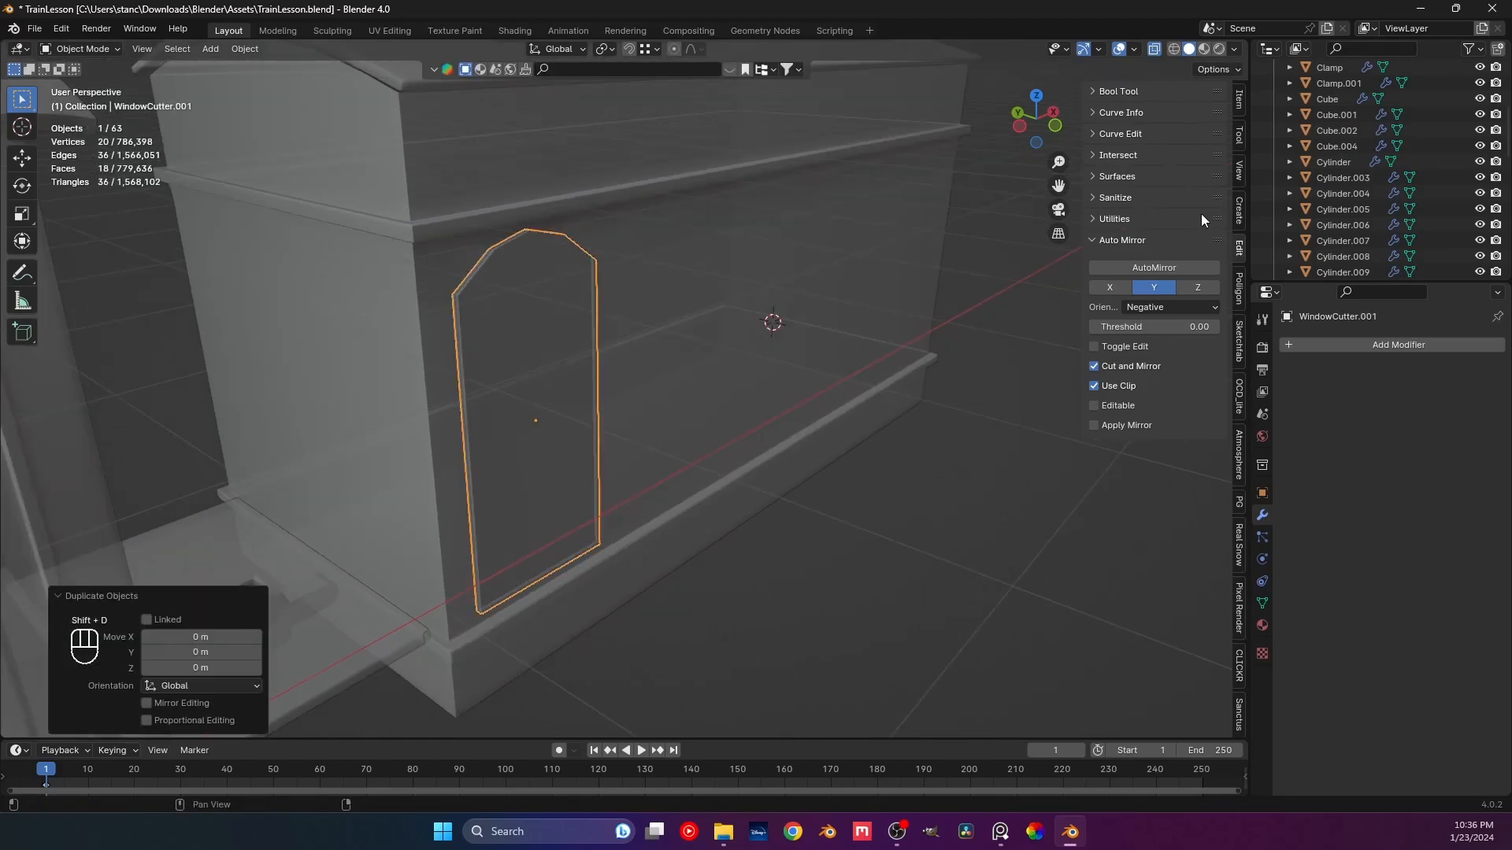
pyautogui.press('KP_Decimal')
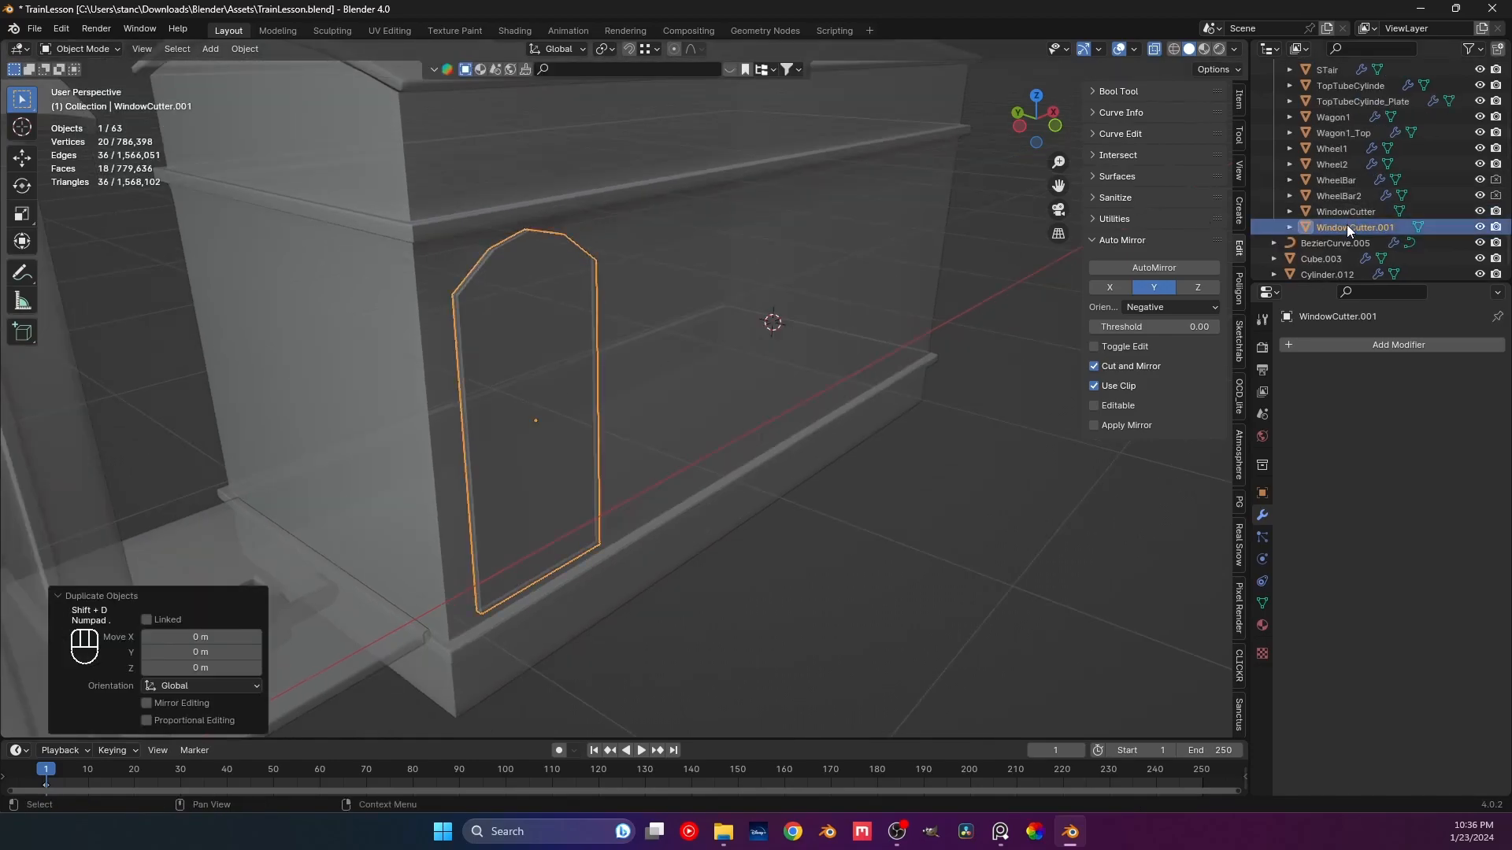
pyautogui.doubleClick(1347, 227)
pyautogui.click(1393, 228)
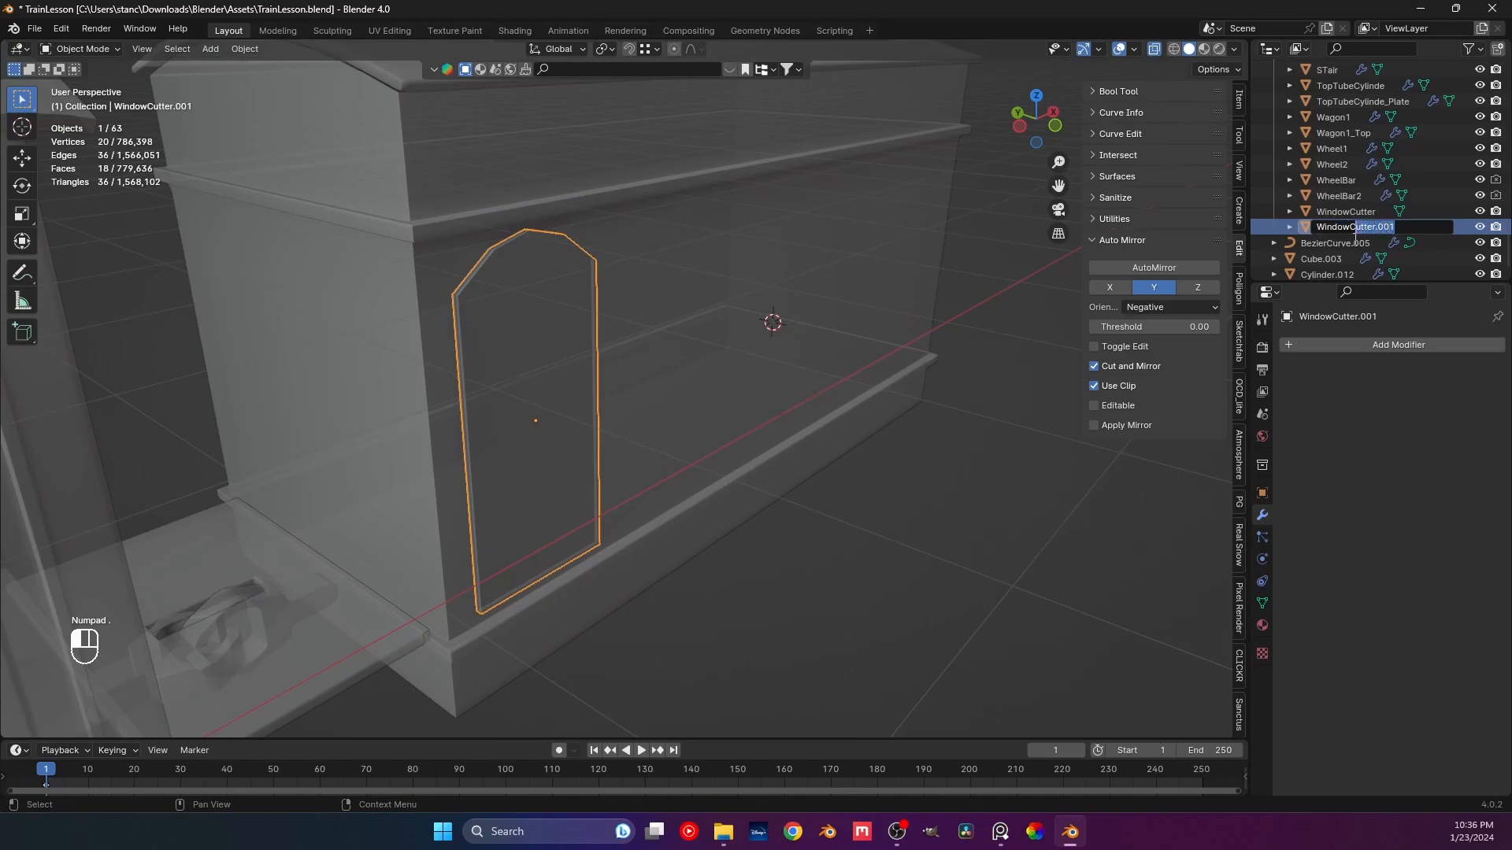
pyautogui.press('BackSpace')
pyautogui.press('Return')
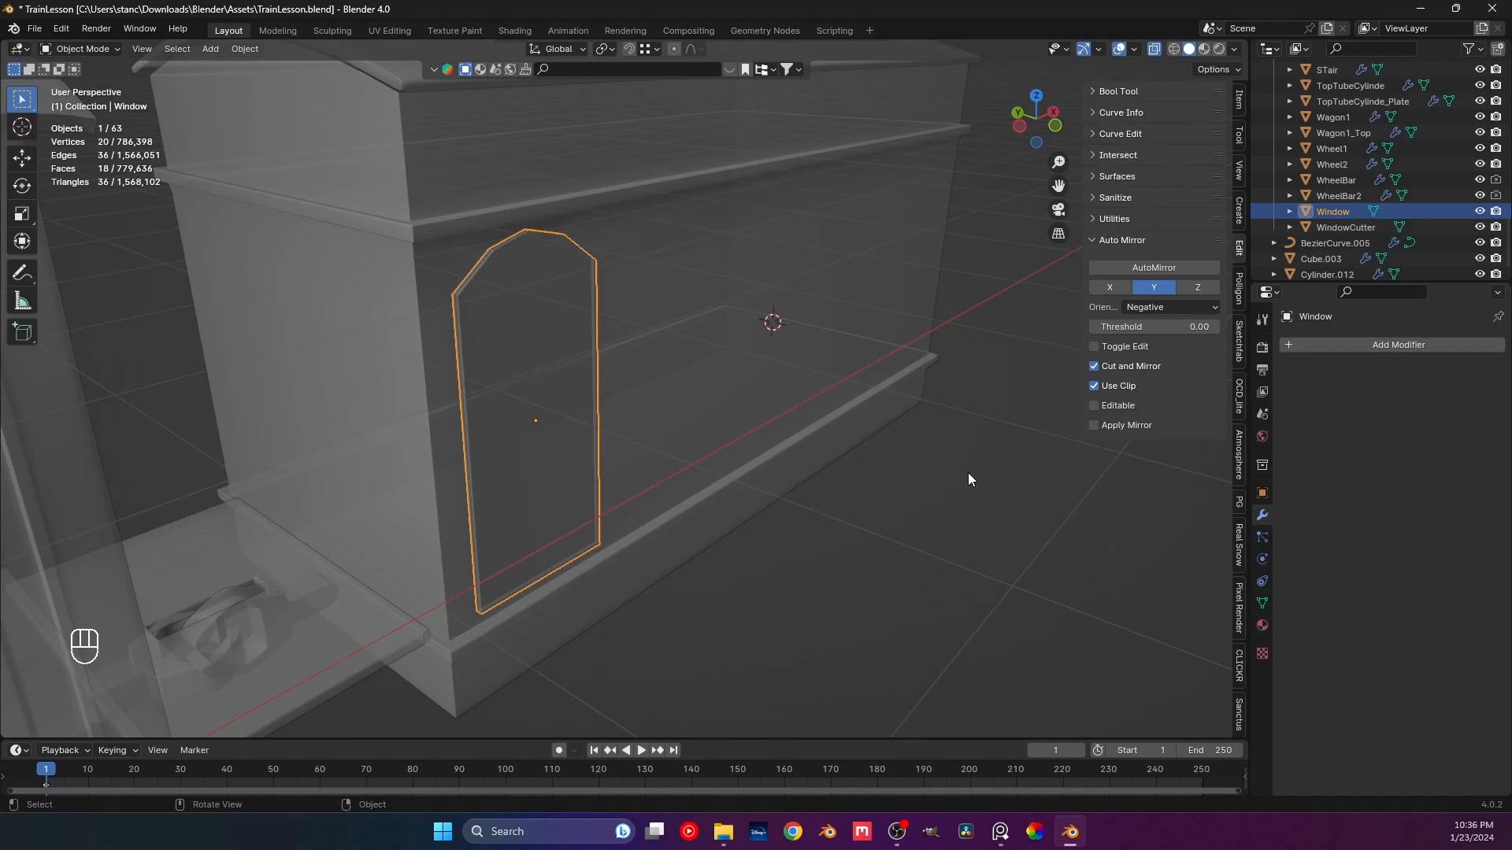
# Turn off X-ray and set the WindowCutter object's viewport display to Bounds.
pyautogui.press('KP_1')
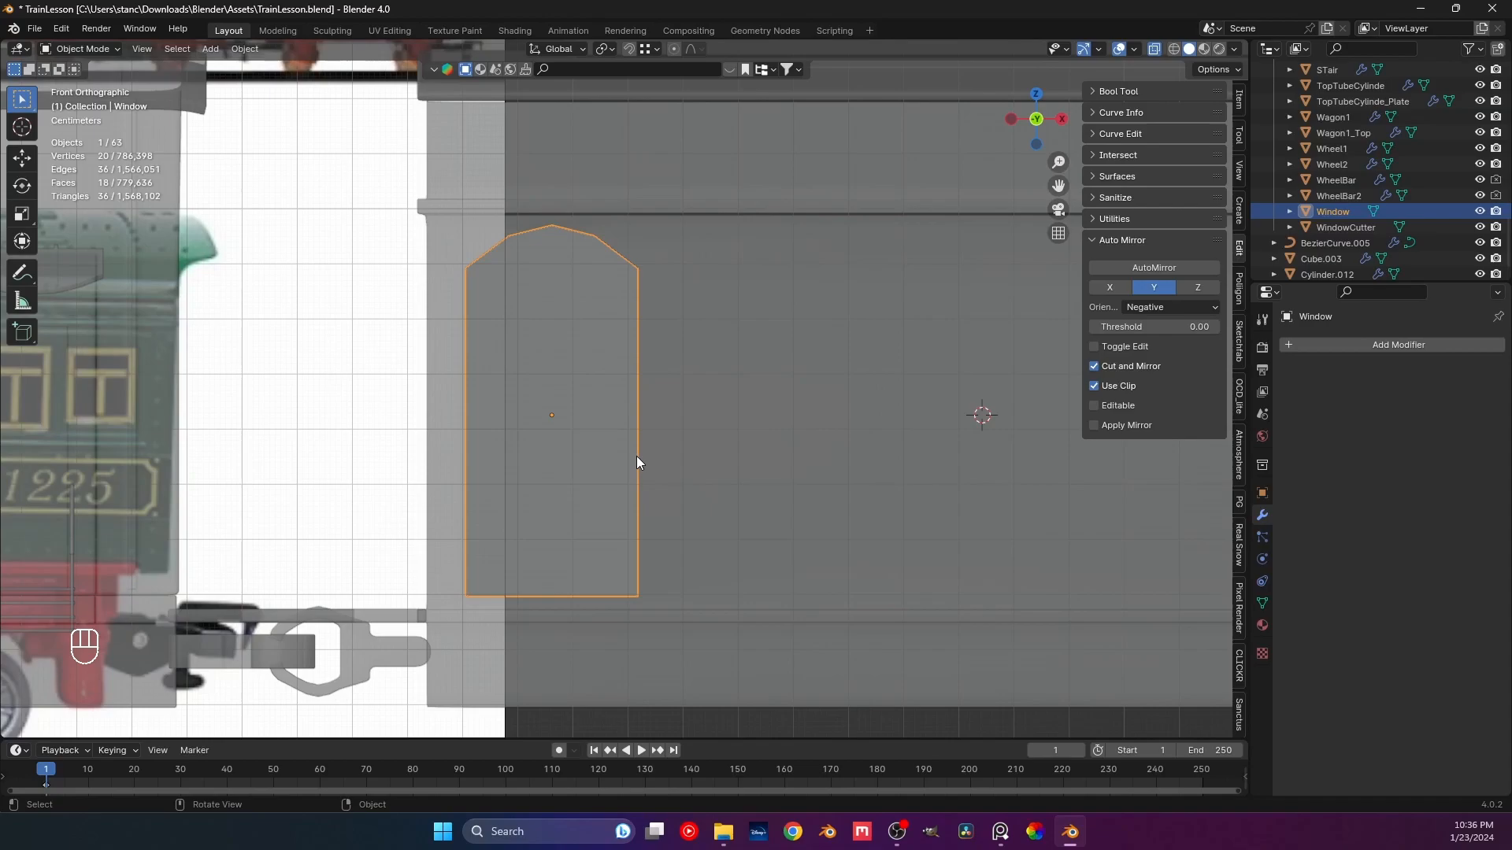
pyautogui.moveTo(633, 456); pyautogui.dragTo(603, 429, button='middle')
pyautogui.click(1342, 228)
pyautogui.click(1153, 50)
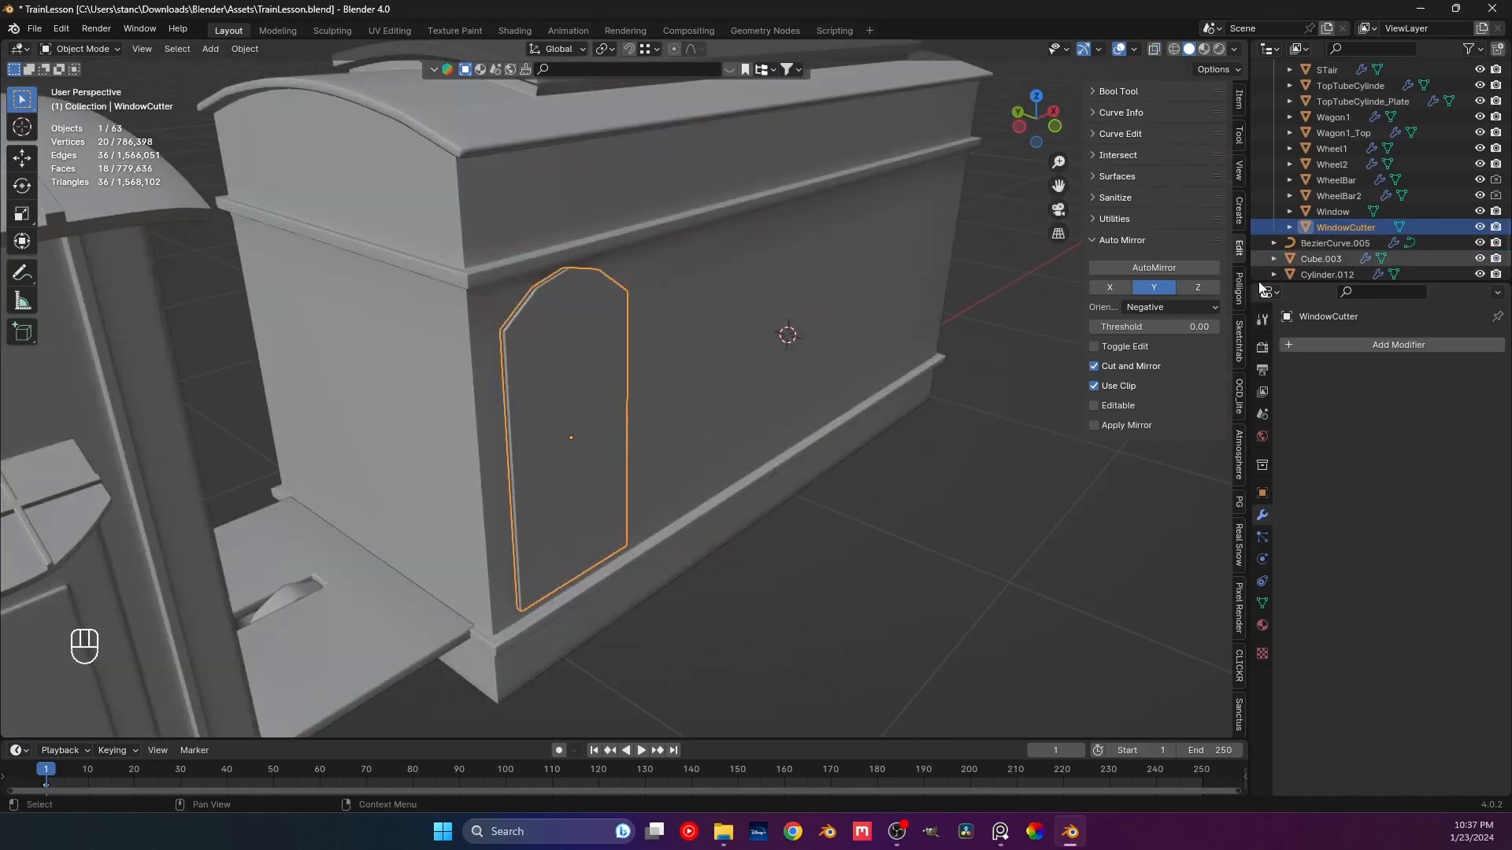
pyautogui.click(1262, 494)
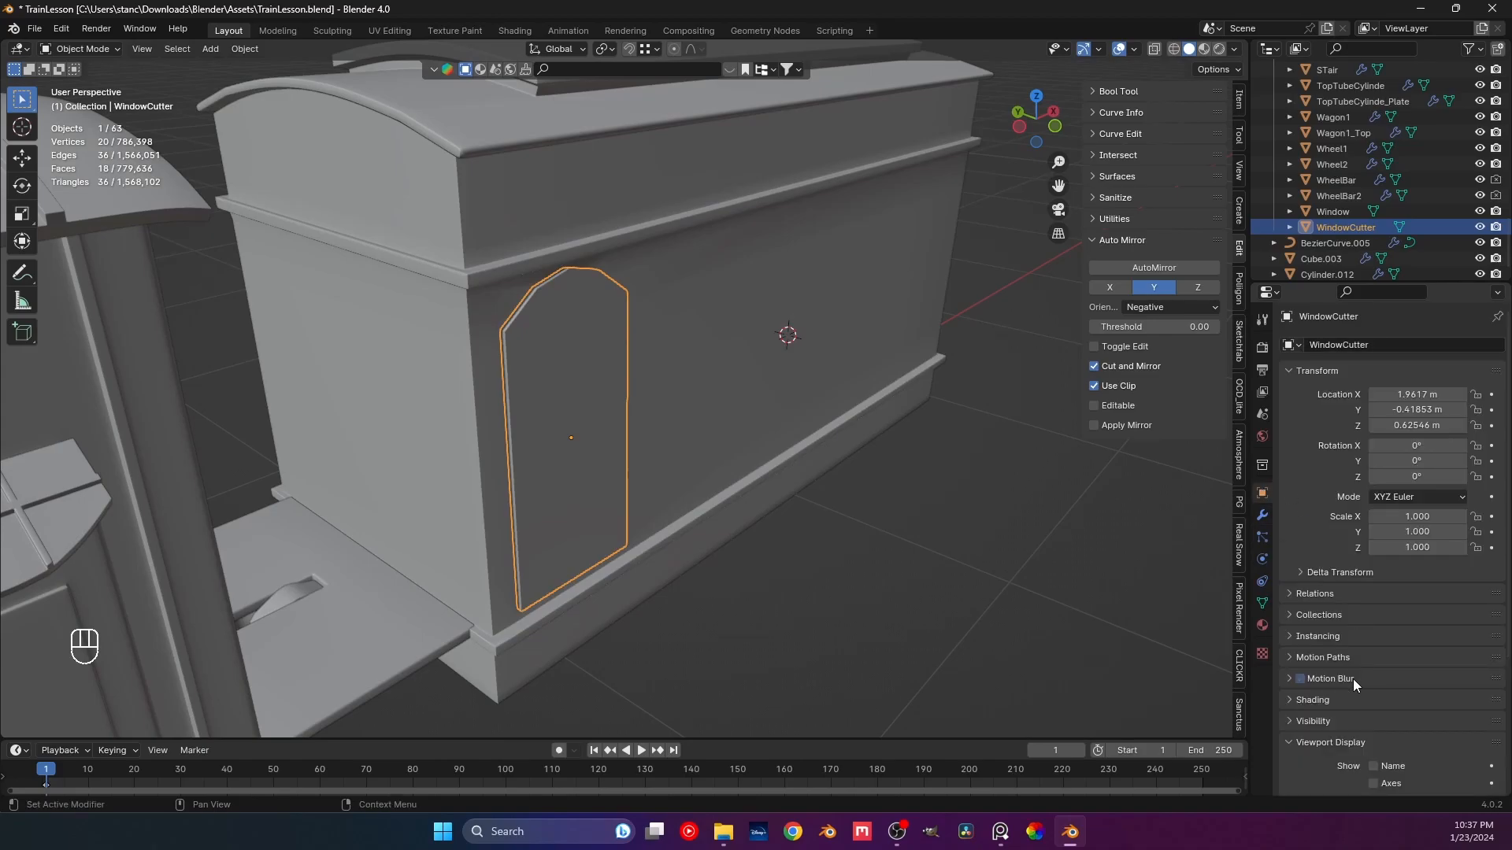
pyautogui.scroll(-5, 1353, 678)
pyautogui.click(1406, 720)
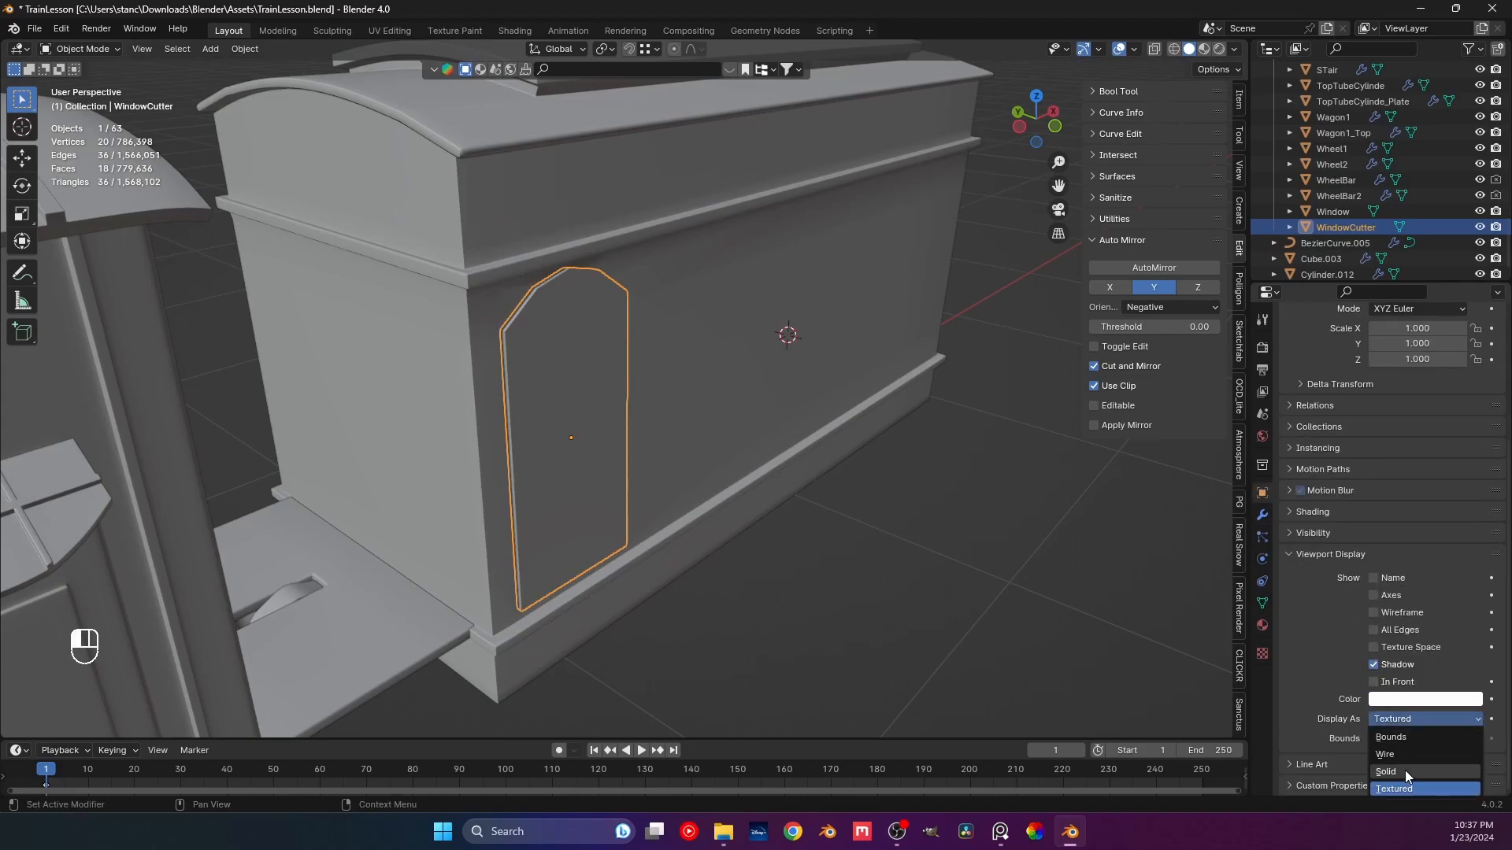
pyautogui.click(1404, 740)
pyautogui.moveTo(829, 488); pyautogui.dragTo(545, 173, button='middle')
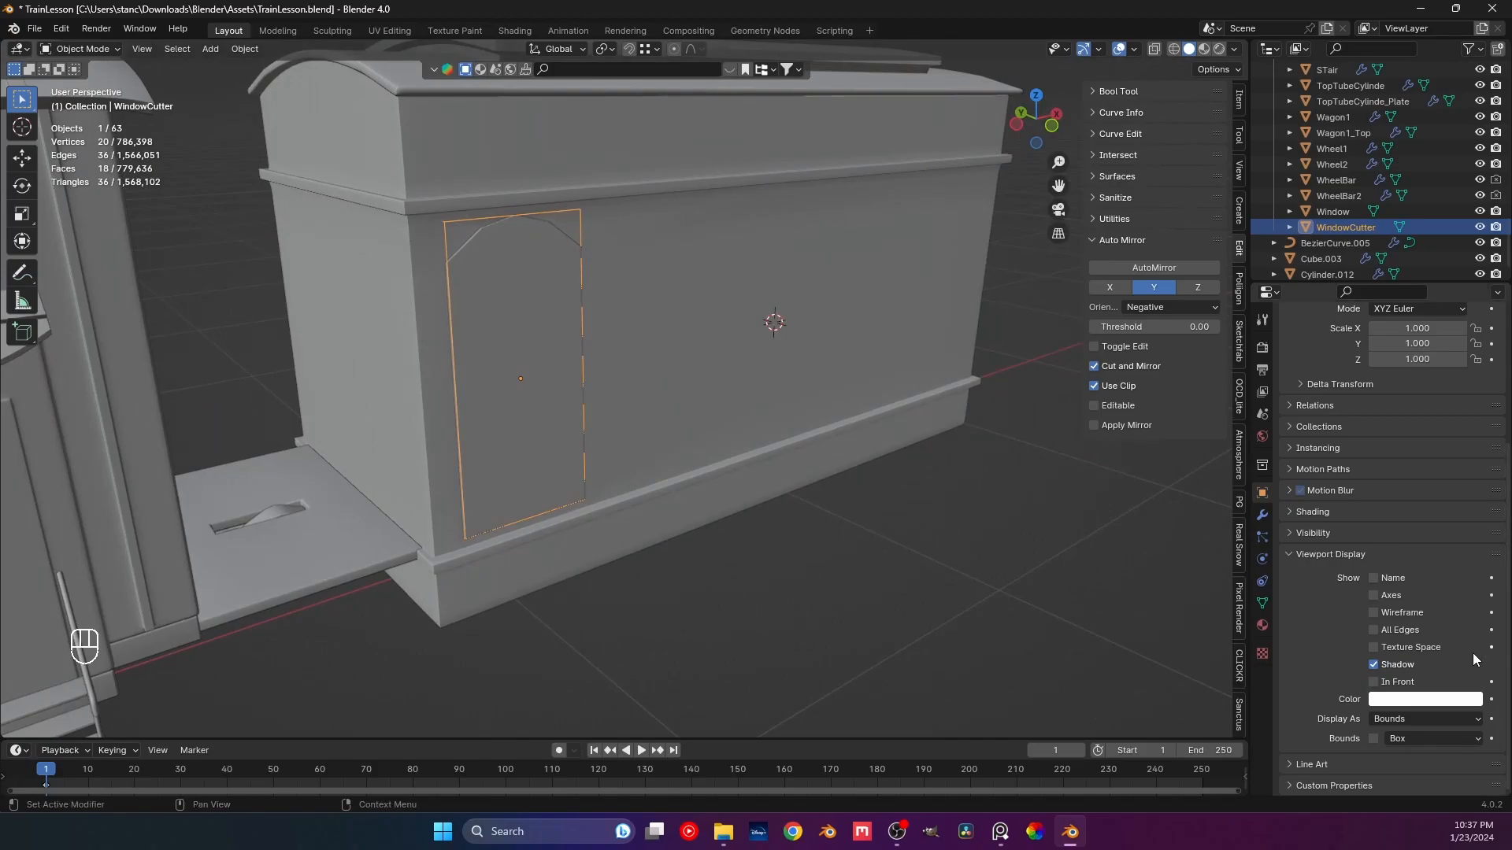
# Check the Boolean modifier settings on the Wagon1 body and deselect the wagon.
pyautogui.moveTo(684, 449); pyautogui.dragTo(618, 368, button='middle')
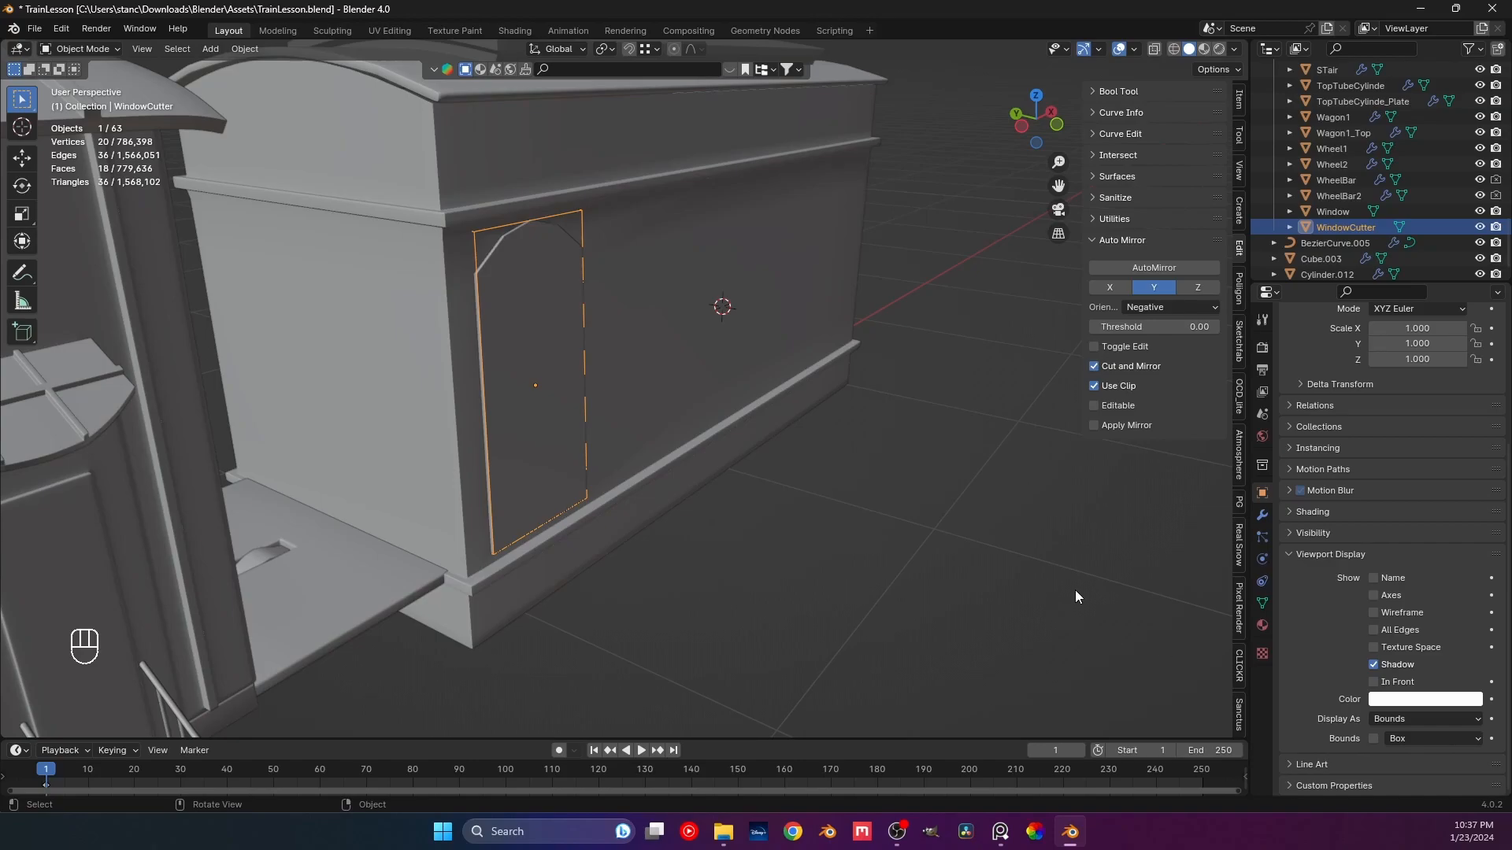
pyautogui.click(847, 319)
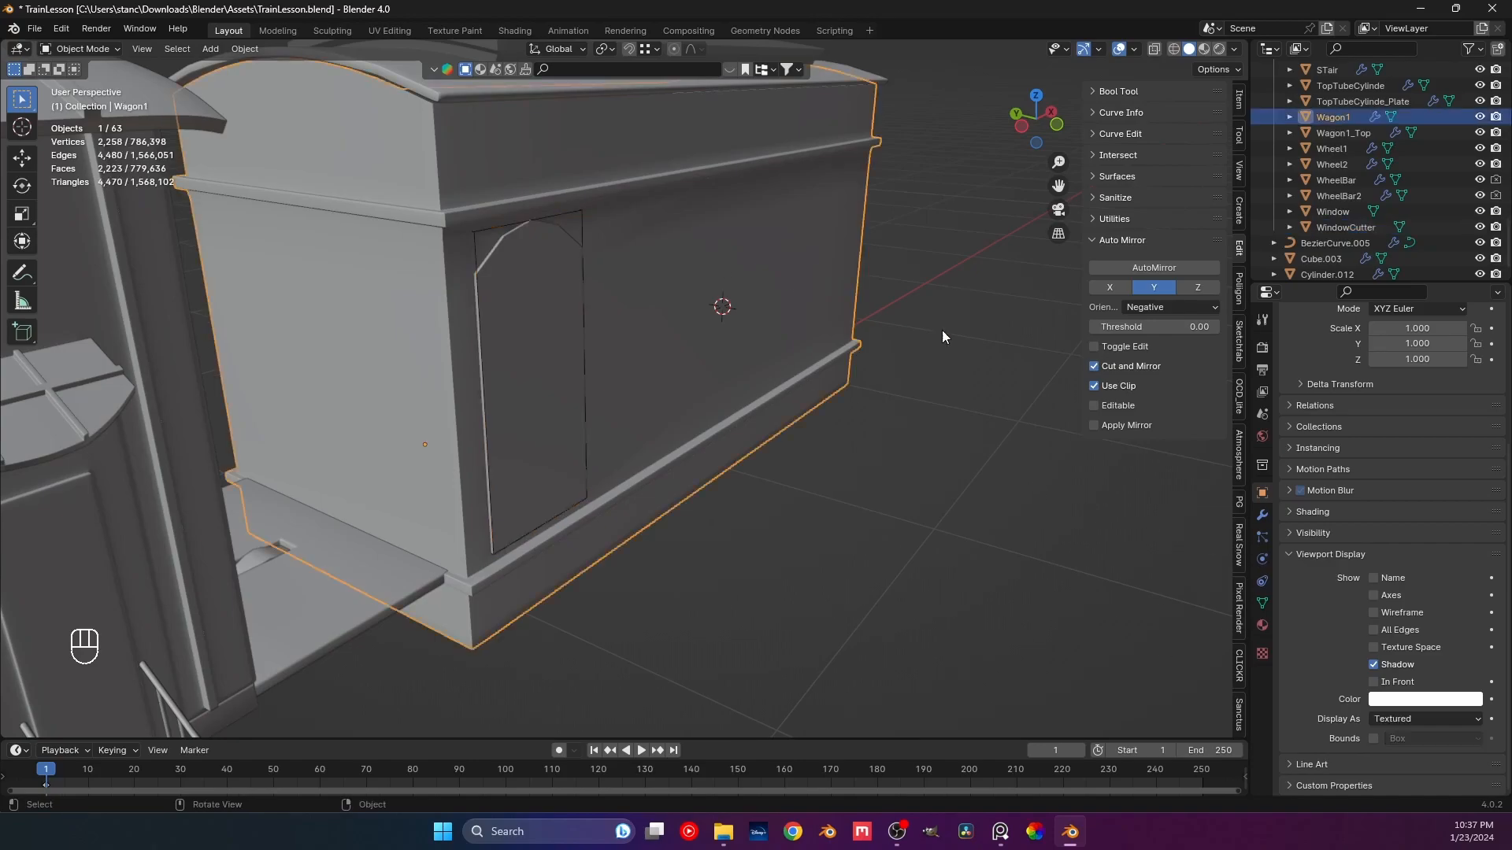
pyautogui.click(1263, 516)
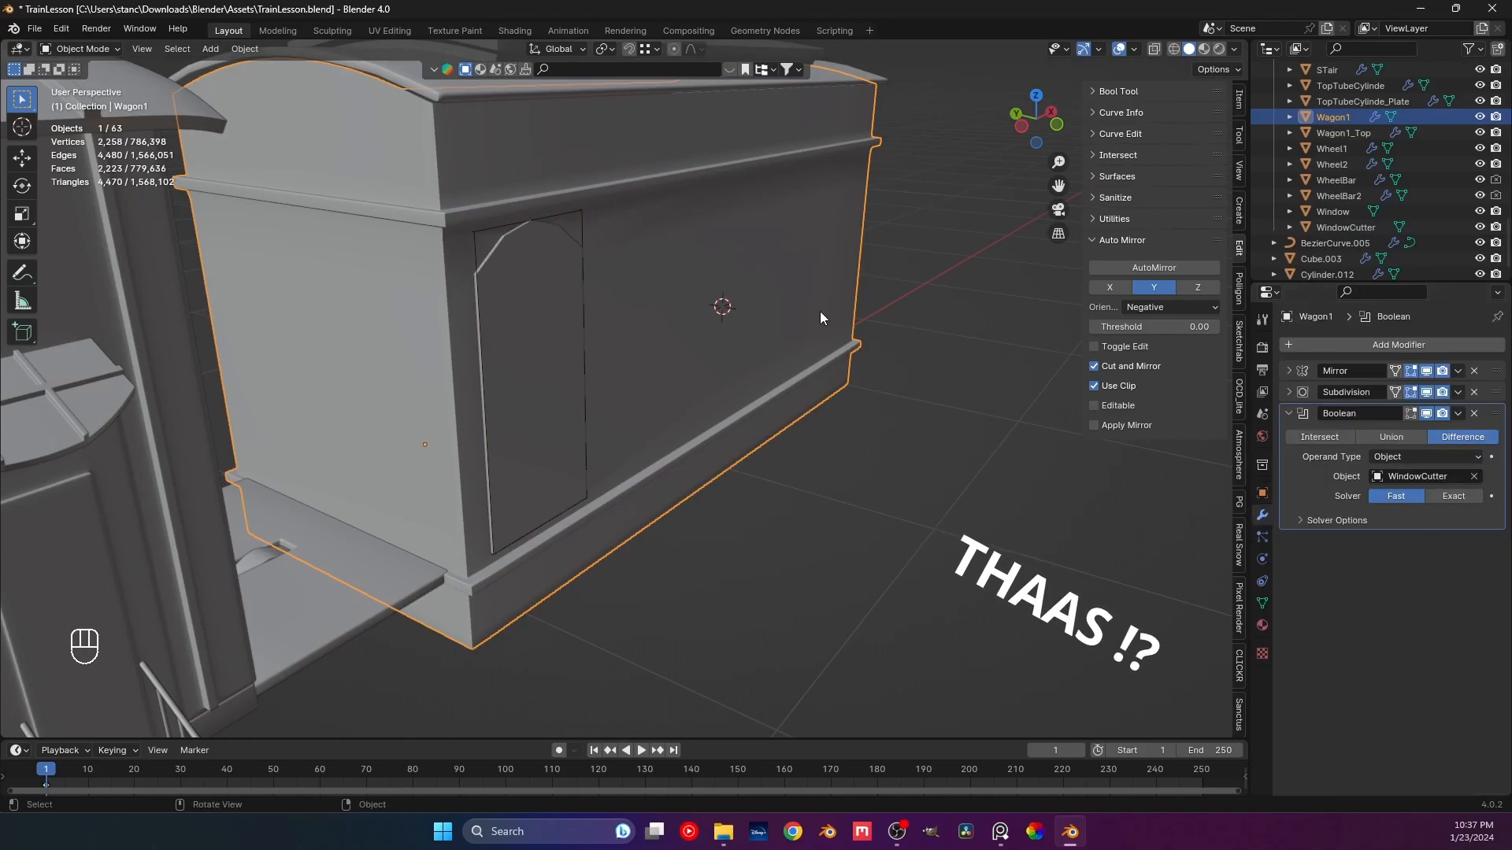
pyautogui.hotkey('alt', 'a')
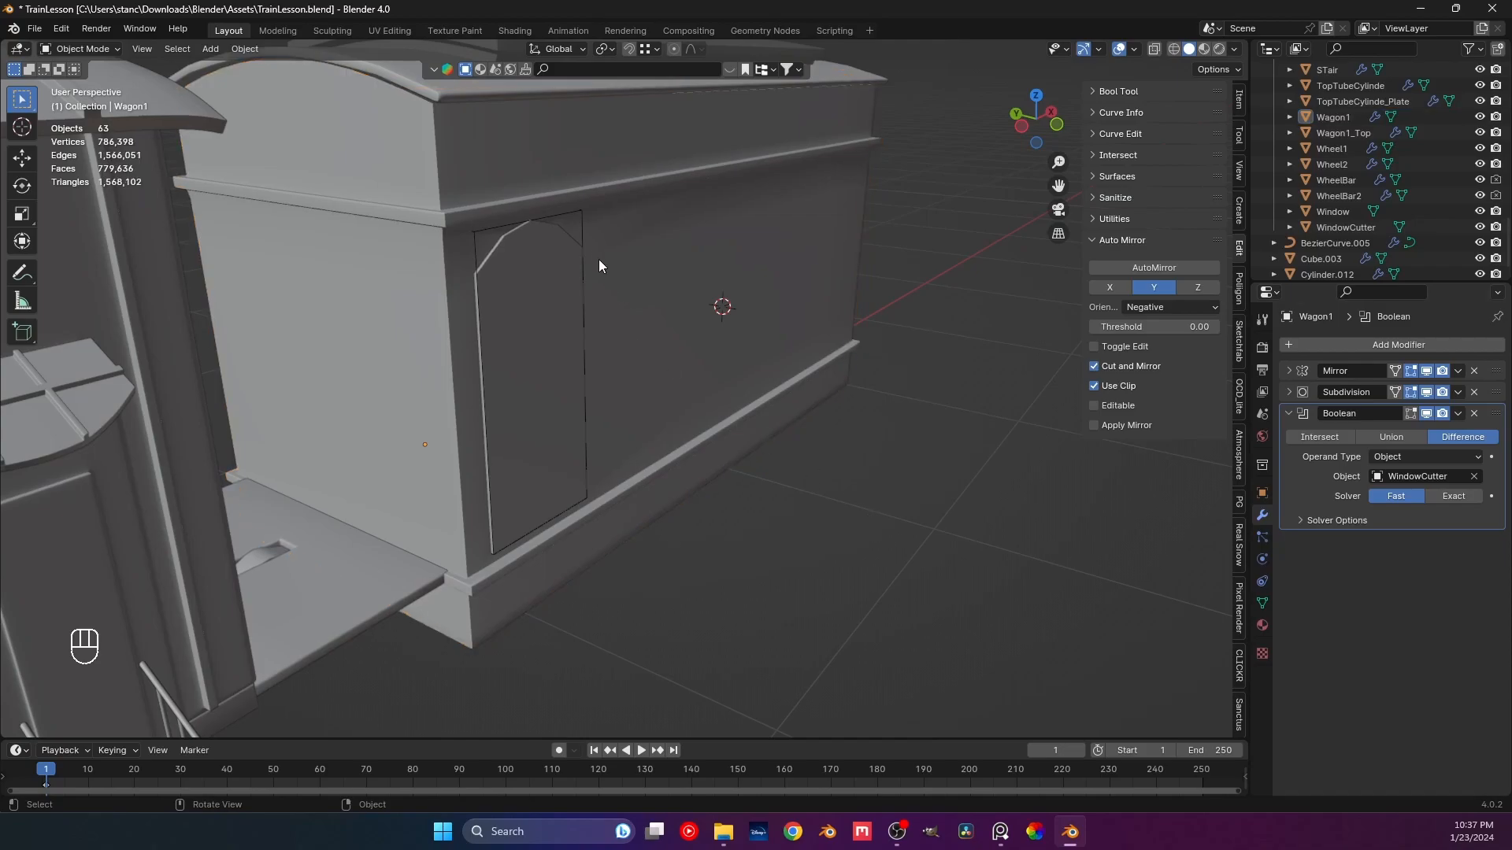
# Temporarily hide WindowCutter and Window to inspect the arched cut in the wagon's side, and show both objects again.
pyautogui.click(573, 215)
pyautogui.press('h')
pyautogui.keyDown('shift'); pyautogui.moveTo(568, 214); pyautogui.dragTo(656, 313, button='middle'); pyautogui.keyUp('shift')
pyautogui.scroll(3, 608, 258)
pyautogui.scroll(3, 541, 293)
pyautogui.scroll(-2, 520, 304)
pyautogui.click(506, 306)
pyautogui.press('h')
pyautogui.scroll(-2, 656, 312)
pyautogui.scroll(-1, 655, 312)
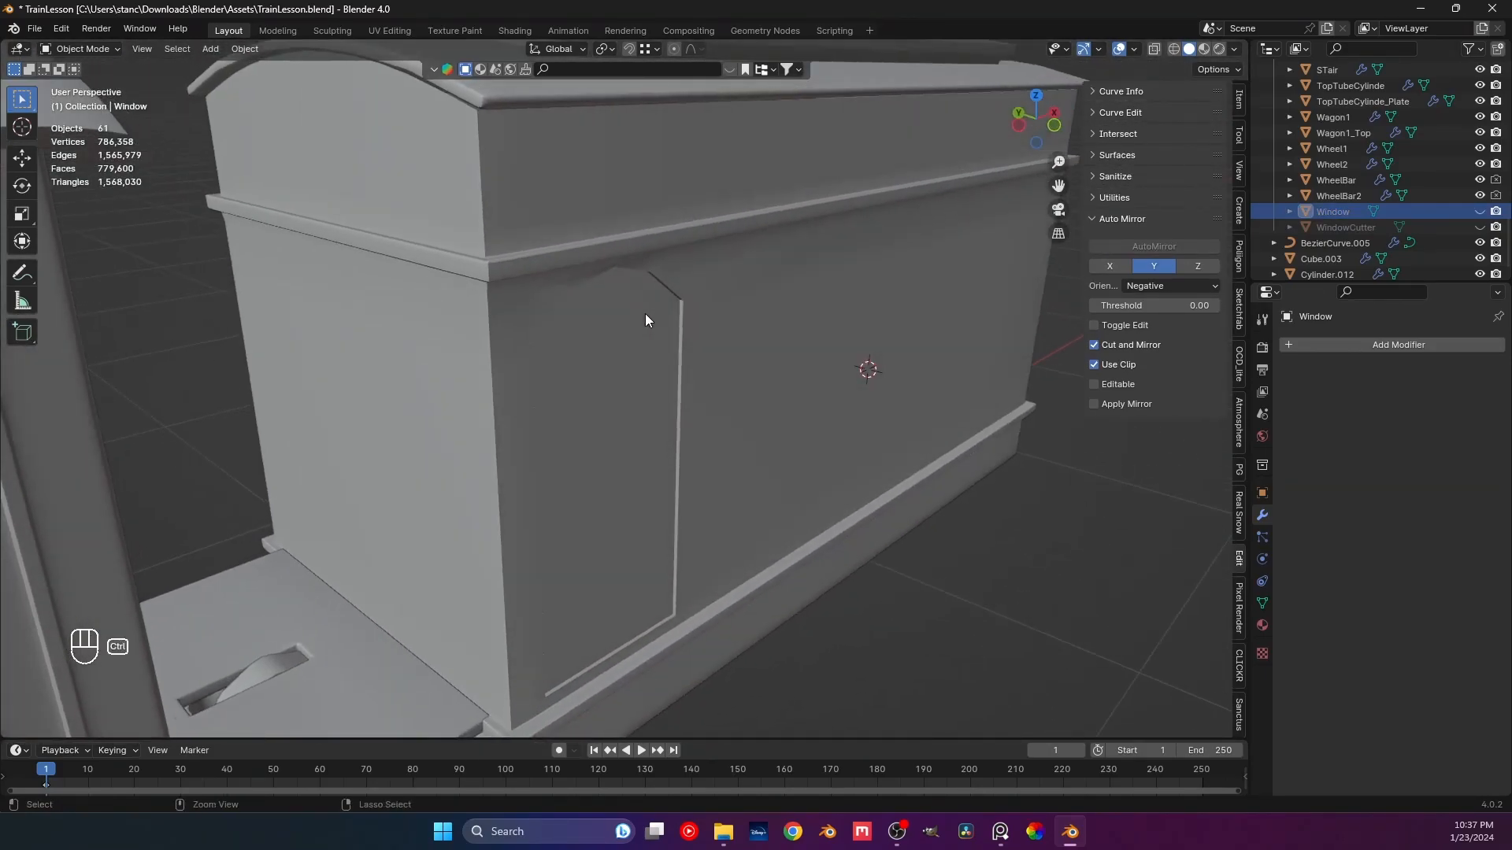
pyautogui.hotkey('ctrl', 'z')
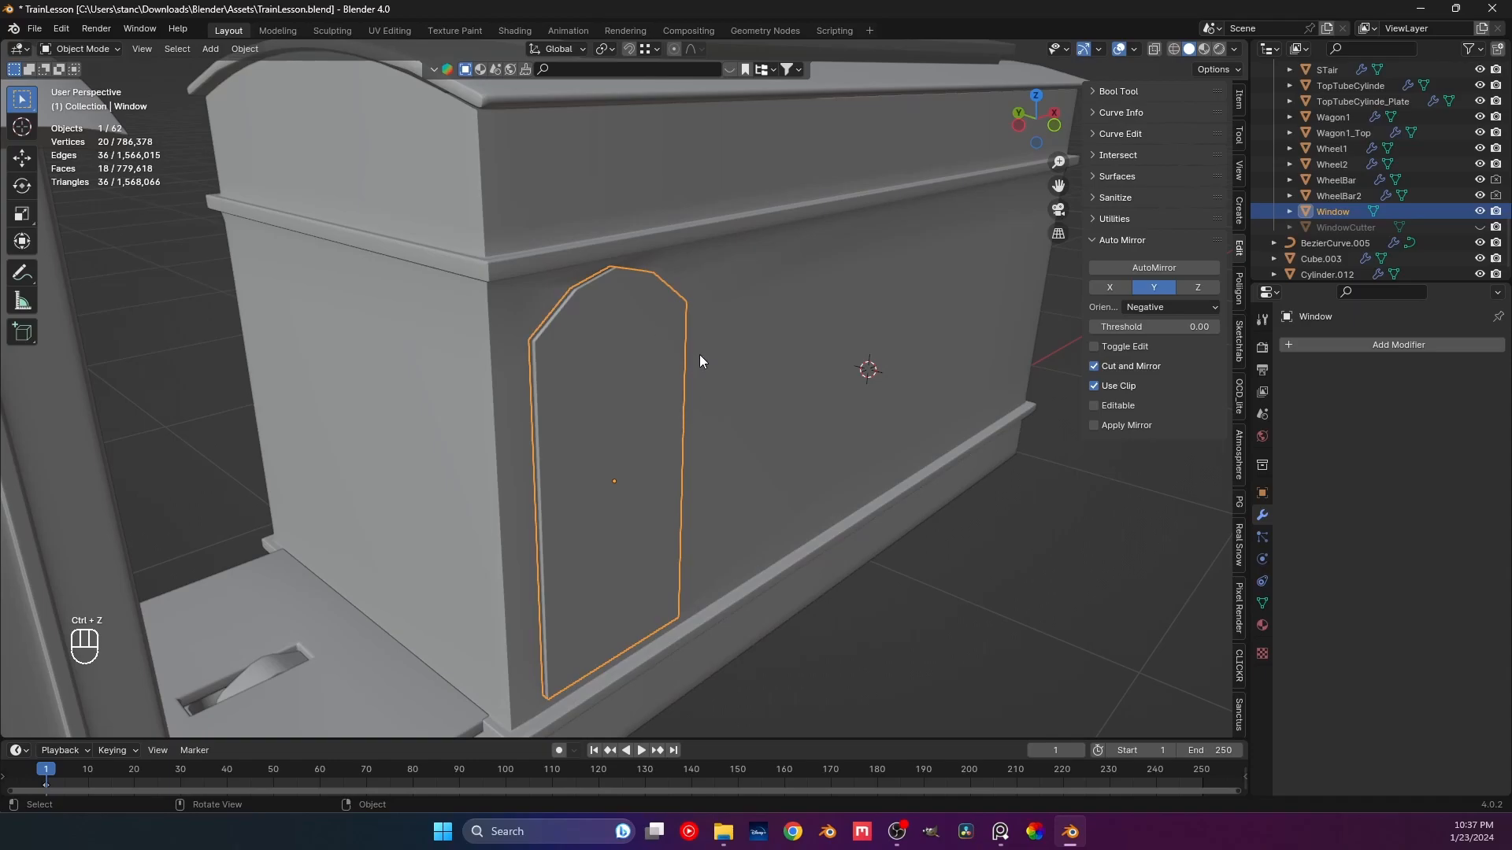
pyautogui.click(1480, 227)
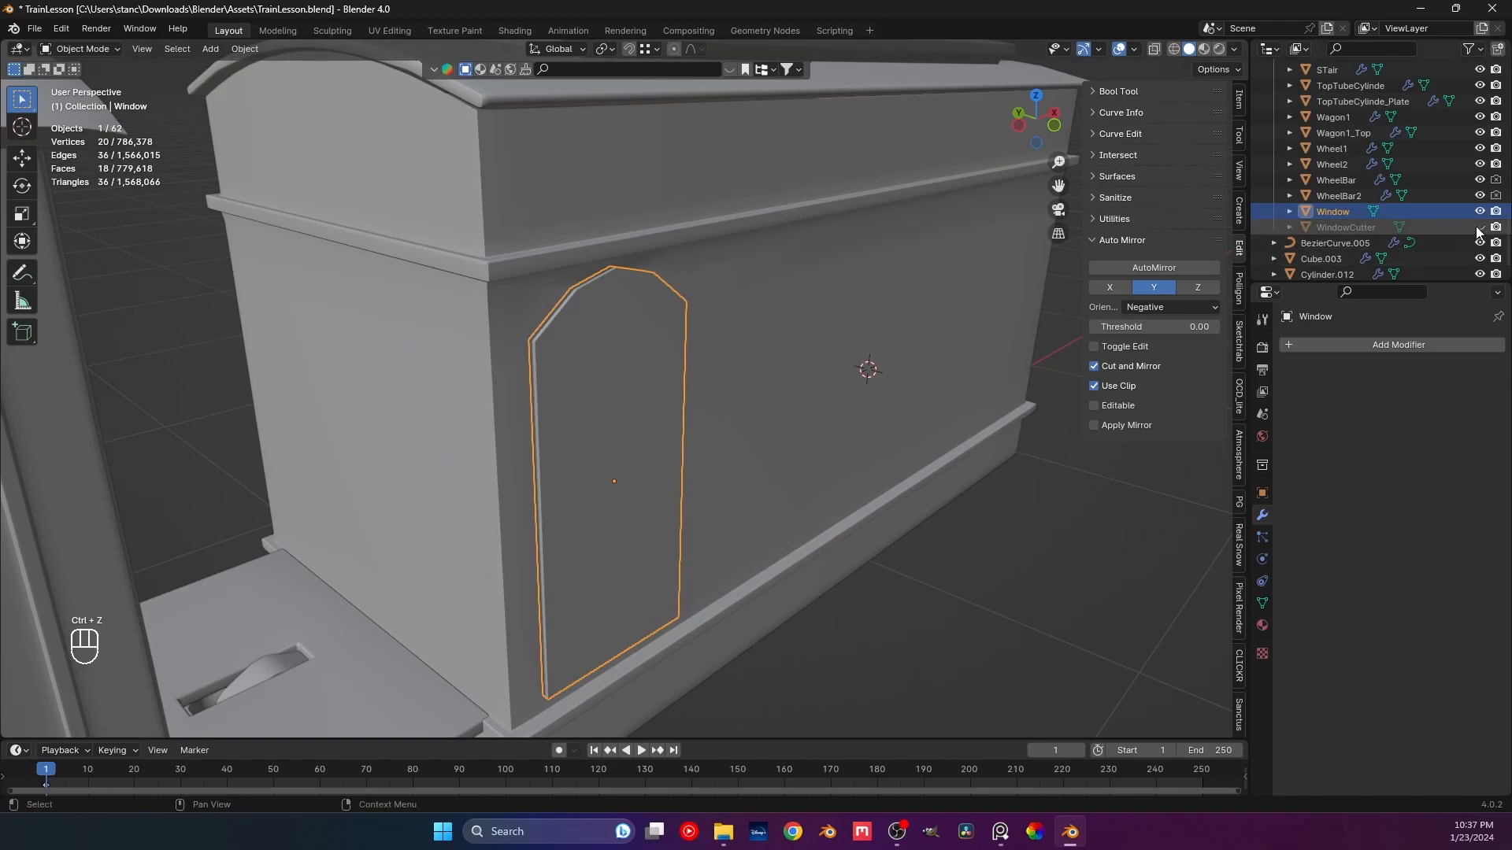
# Scale WindowCutter along the Y axis by about 7.4 so it cuts deeper into the wagon's side.
pyautogui.click(690, 260)
pyautogui.moveTo(687, 286); pyautogui.dragTo(735, 408, button='middle')
pyautogui.press('s')
pyautogui.press('y')
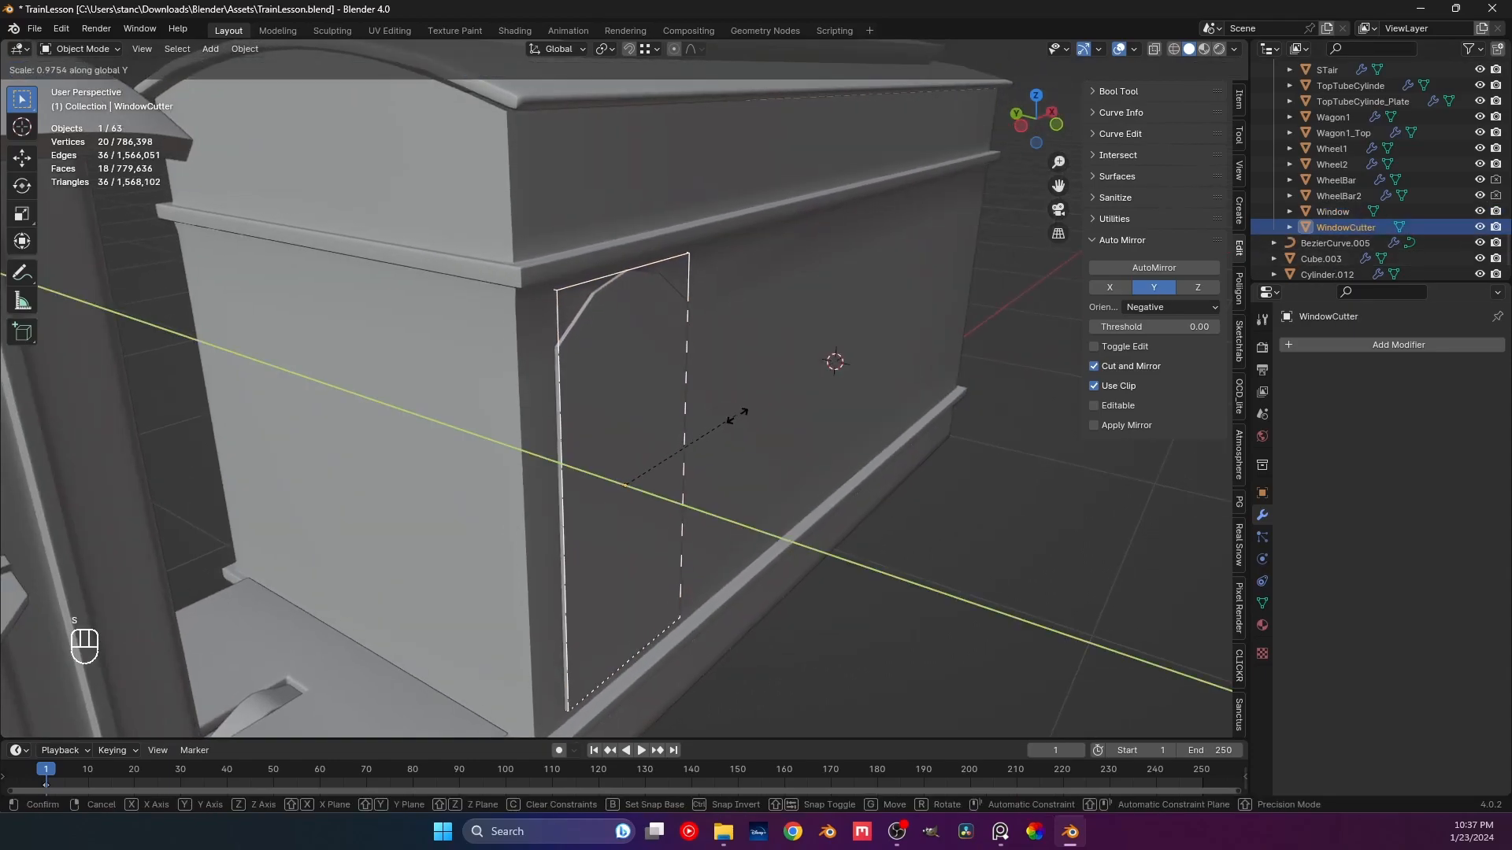
pyautogui.click(375, 632)
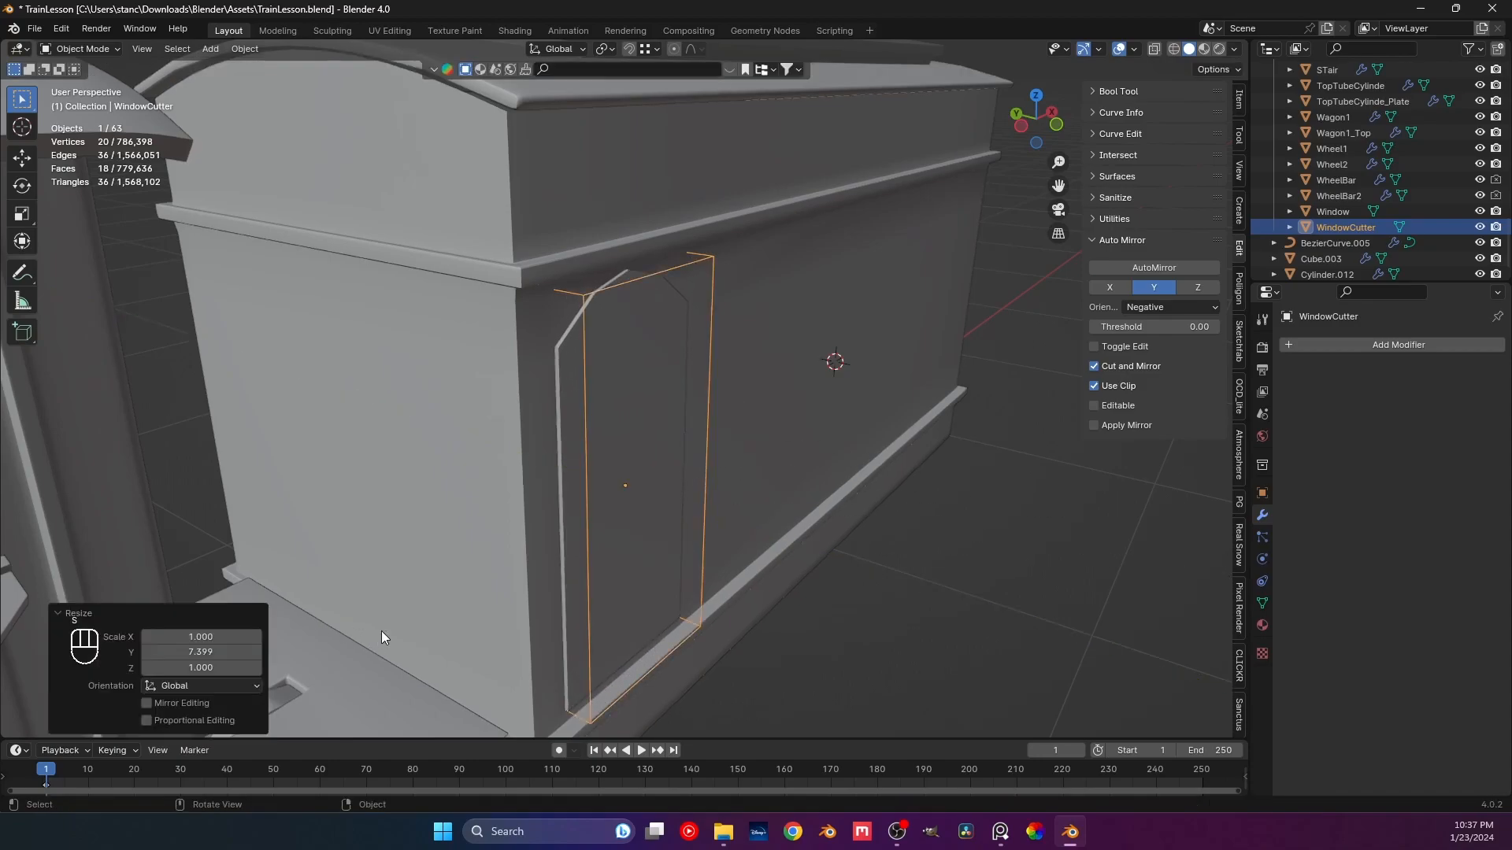
# Hide the Window object to expose the arched opening in the wagon, keeping WindowCutter displayed.
pyautogui.click(779, 388)
pyautogui.moveTo(774, 392); pyautogui.dragTo(758, 386, button='middle')
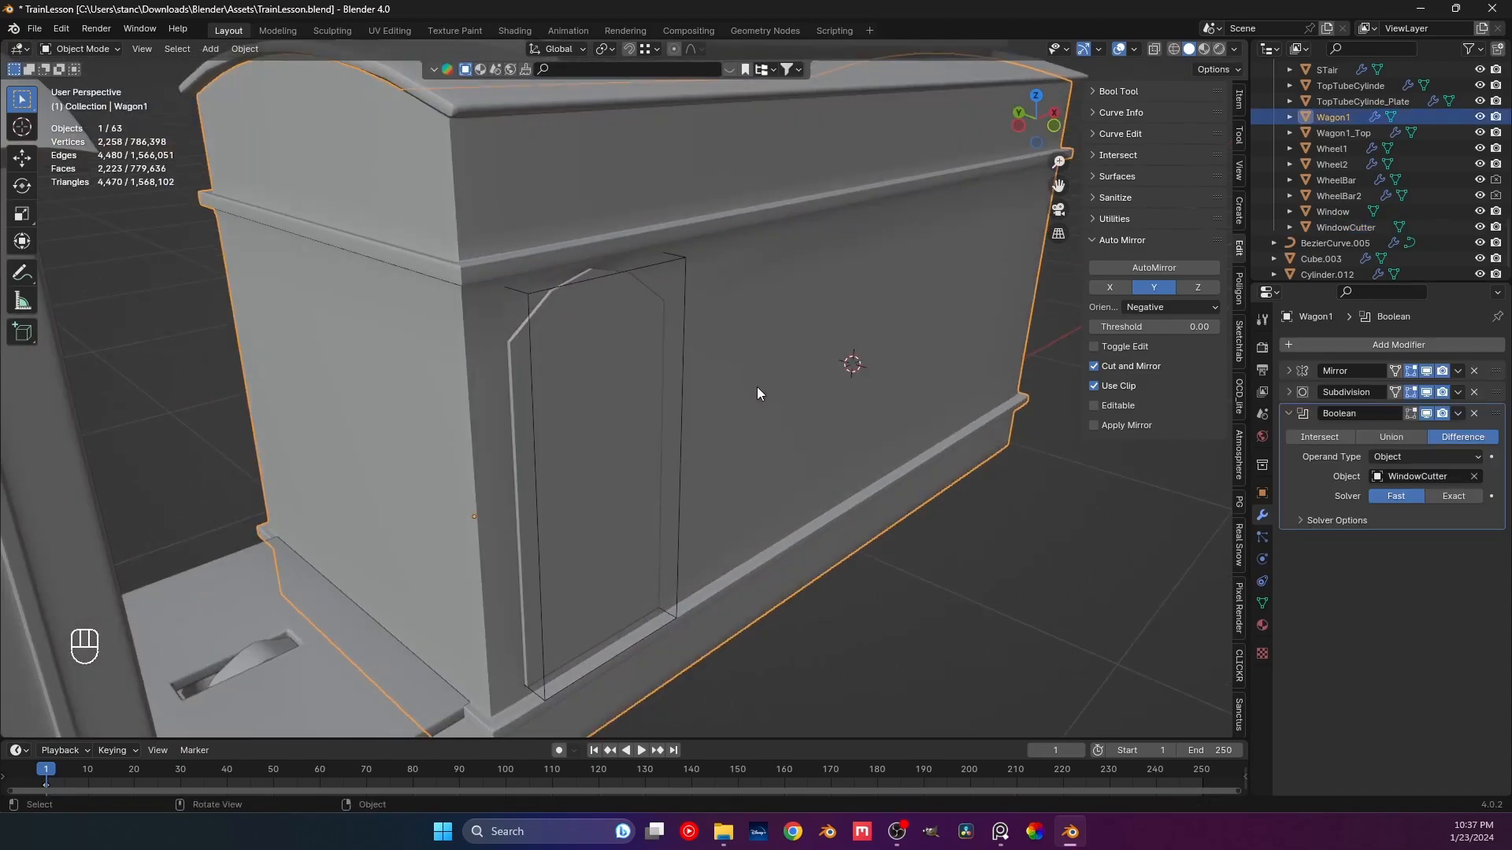
pyautogui.click(682, 291)
pyautogui.press('h')
pyautogui.click(603, 341)
pyautogui.press('h')
pyautogui.moveTo(626, 392)
pyautogui.mouseDown(button='middle')
pyautogui.moveTo(505, 372)
pyautogui.moveTo(592, 304)
pyautogui.moveTo(622, 386)
pyautogui.mouseUp(button='middle')
pyautogui.click(1480, 227)
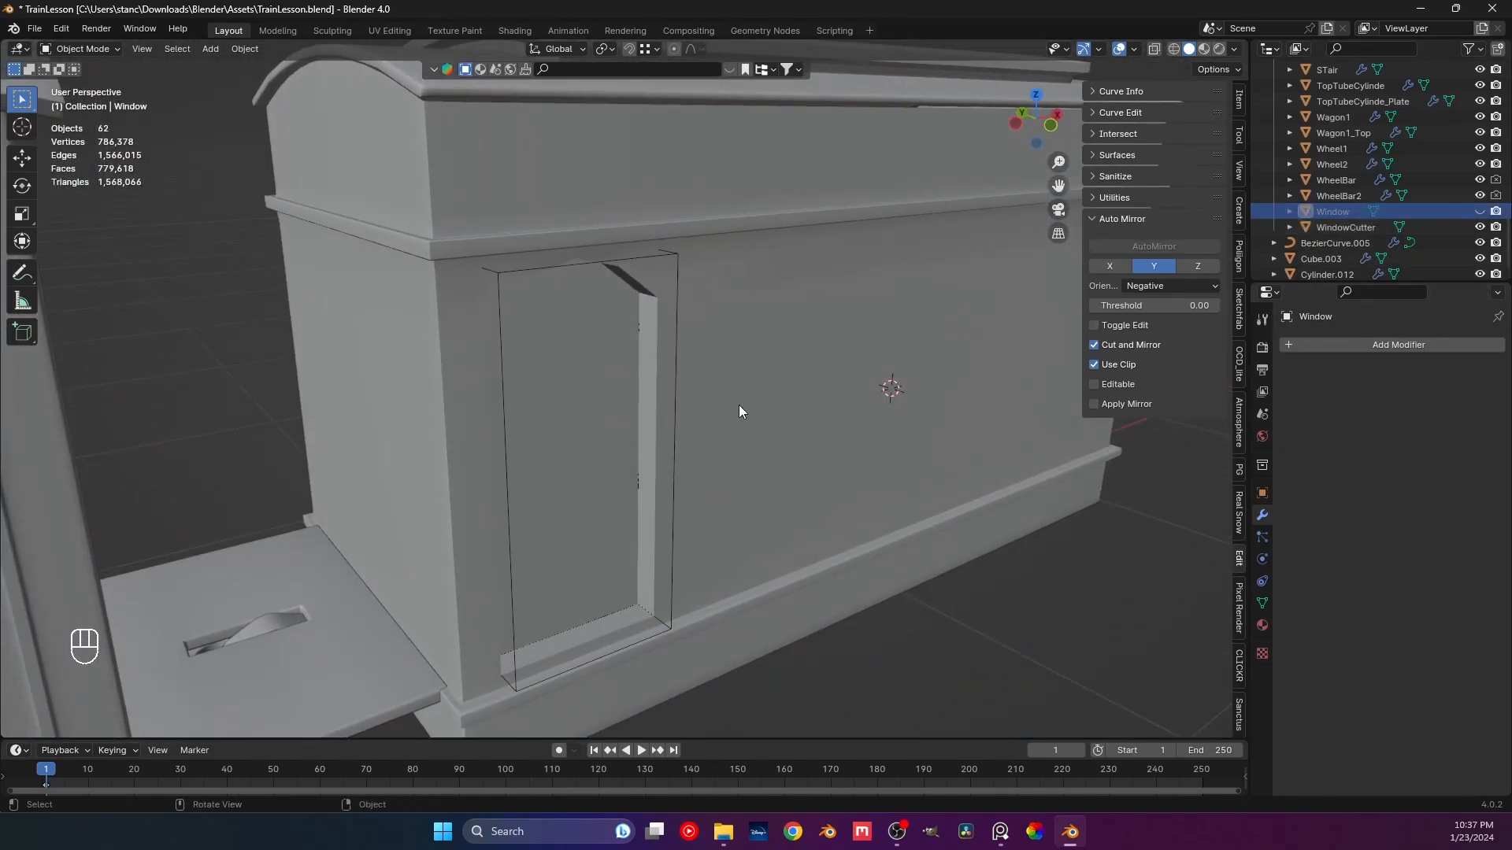
# Scale WindowCutter along the Y axis in two passes, the second by about 4.41, to deepen the window opening.
pyautogui.click(678, 398)
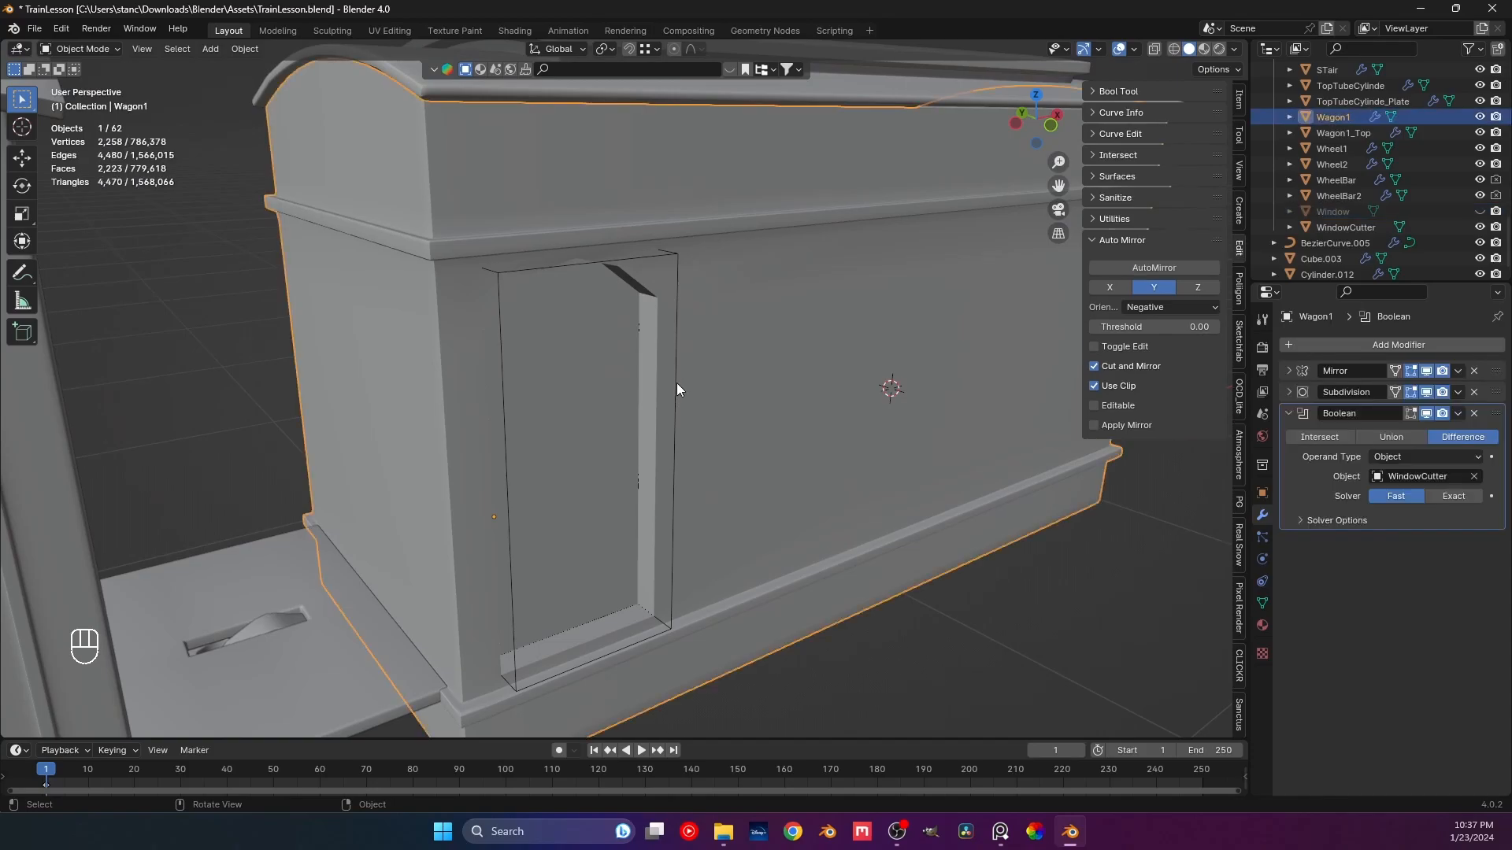
pyautogui.click(670, 257)
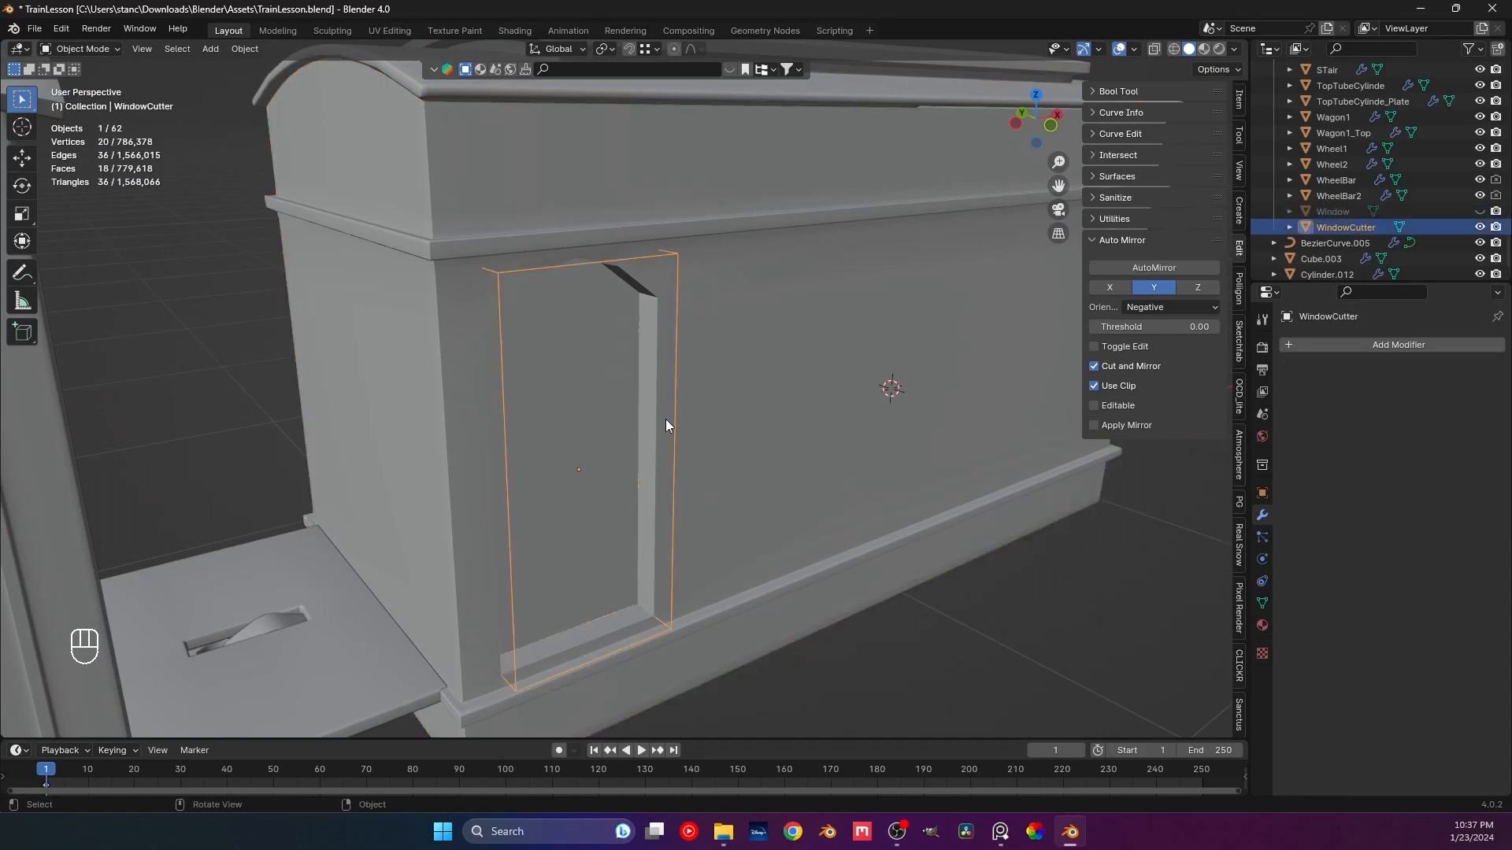
pyautogui.press('s')
pyautogui.press('y')
pyautogui.click(882, 626)
pyautogui.moveTo(882, 627); pyautogui.dragTo(611, 512, button='middle')
pyautogui.press('s')
pyautogui.press('y')
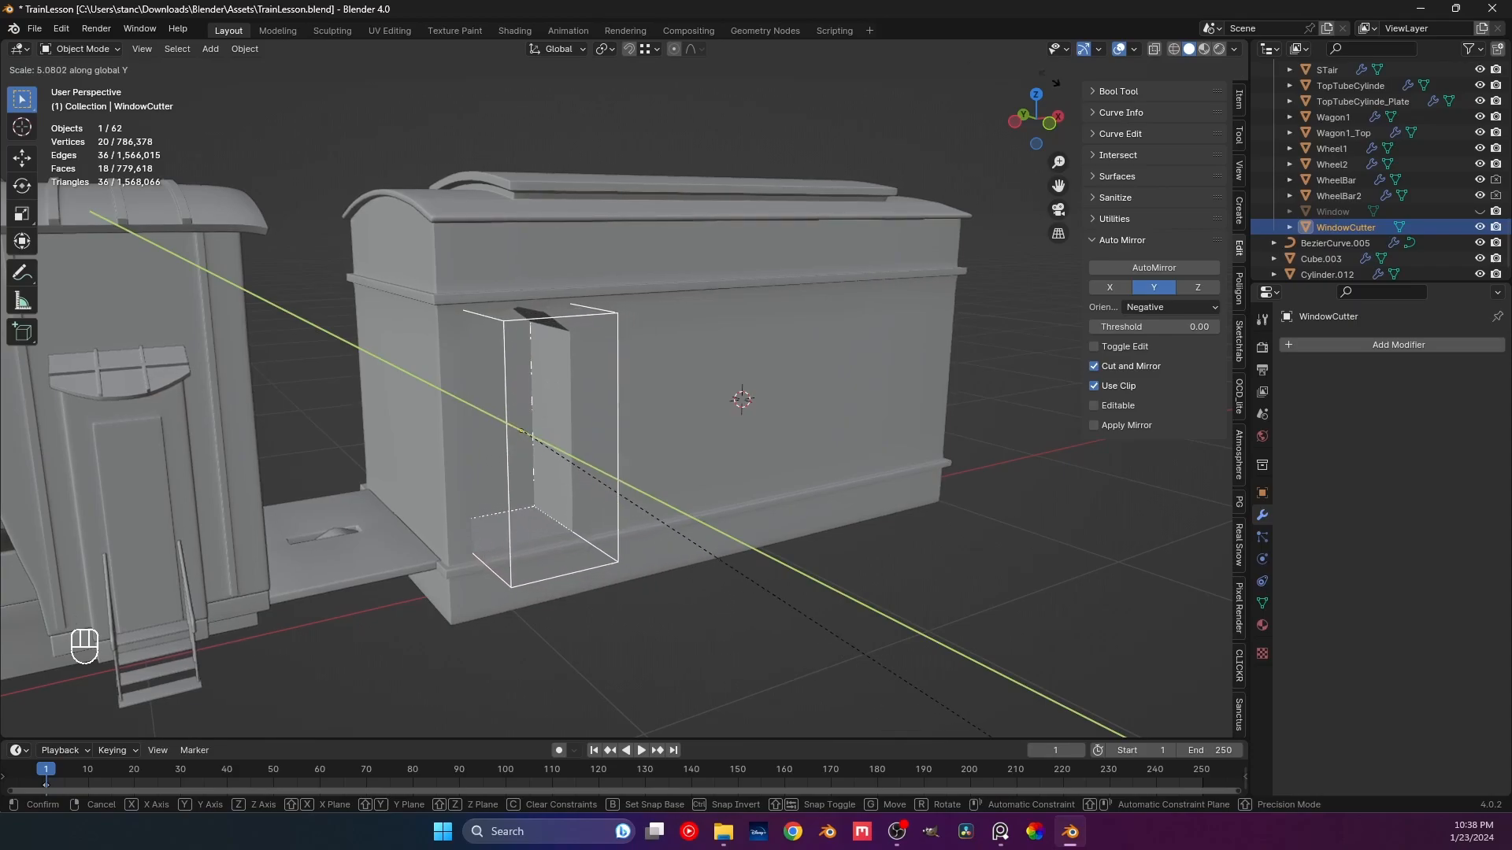
pyautogui.click(963, 666)
# Scale WindowCutter along the Y axis by about 3.57 to deepen the cut through the wagon.
pyautogui.scroll(-2, 721, 455)
pyautogui.keyDown('shift'); pyautogui.moveTo(638, 399); pyautogui.dragTo(638, 433, button='middle'); pyautogui.keyUp('shift')
pyautogui.keyDown('shift'); pyautogui.moveTo(701, 527); pyautogui.dragTo(619, 404, button='middle'); pyautogui.keyUp('shift')
pyautogui.moveTo(680, 365); pyautogui.dragTo(591, 406, button='middle')
pyautogui.moveTo(584, 332); pyautogui.dragTo(542, 314, button='middle')
pyautogui.press('s')
pyautogui.press('y')
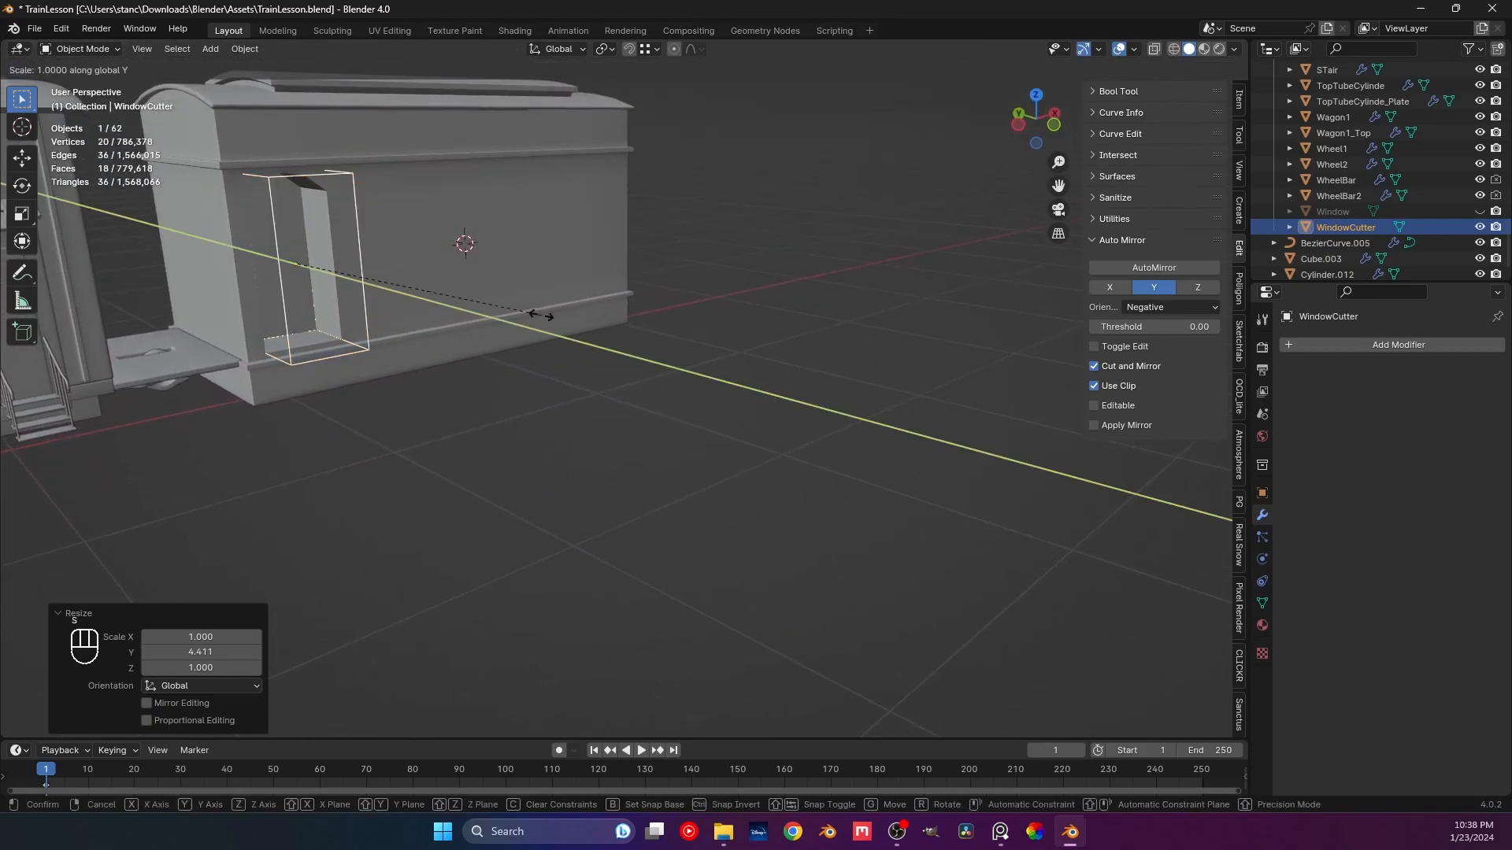
pyautogui.click(1120, 613)
# Temporarily hide WindowCutter to inspect how far the arched opening cuts into the wagon, and bring it back.
pyautogui.moveTo(564, 376); pyautogui.dragTo(457, 340, button='middle')
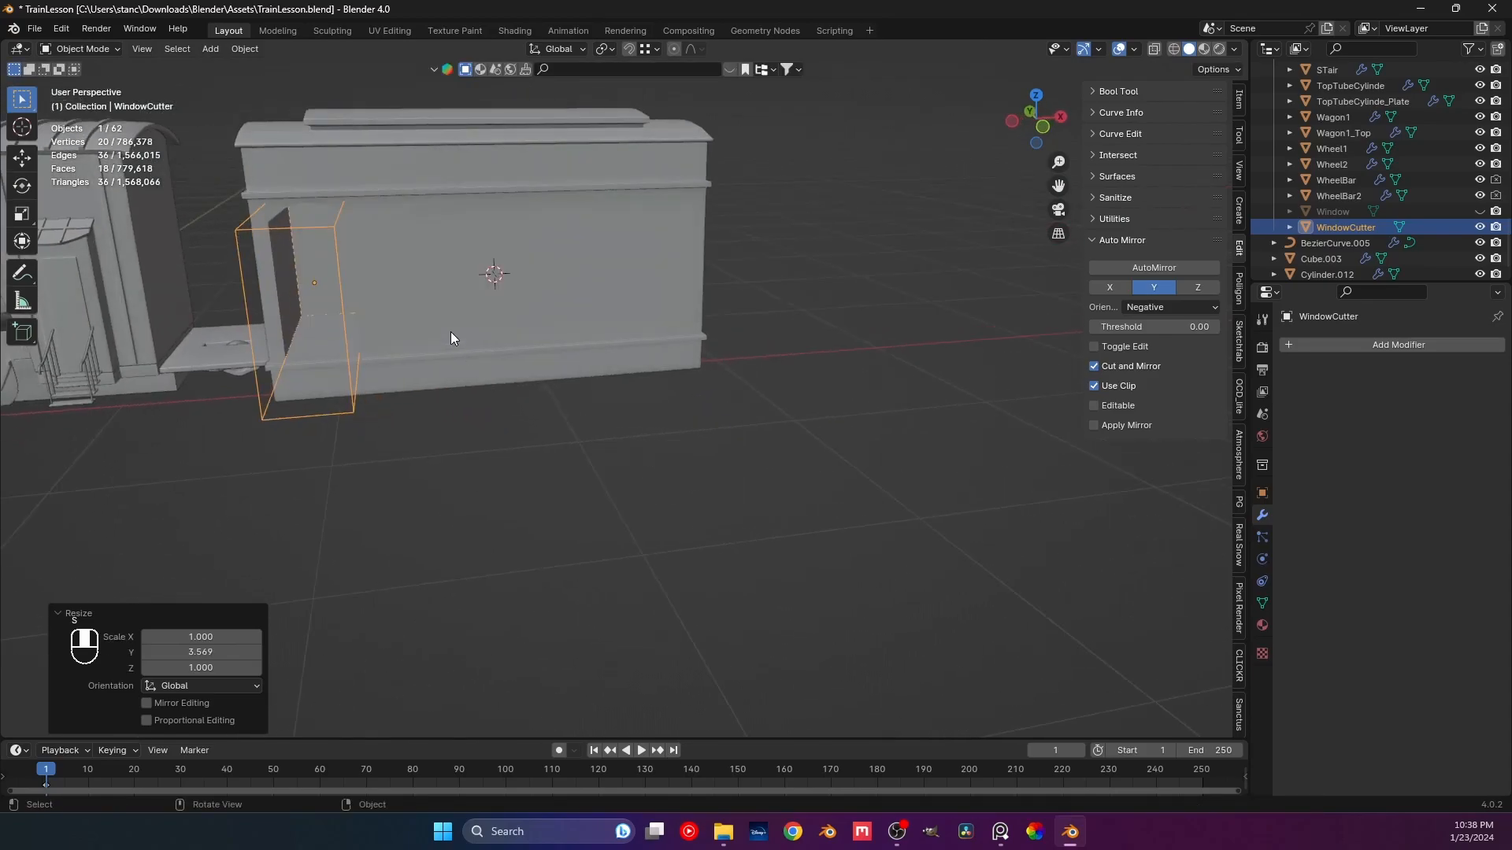
pyautogui.scroll(-2, 502, 356)
pyautogui.scroll(3, 493, 339)
pyautogui.press('h')
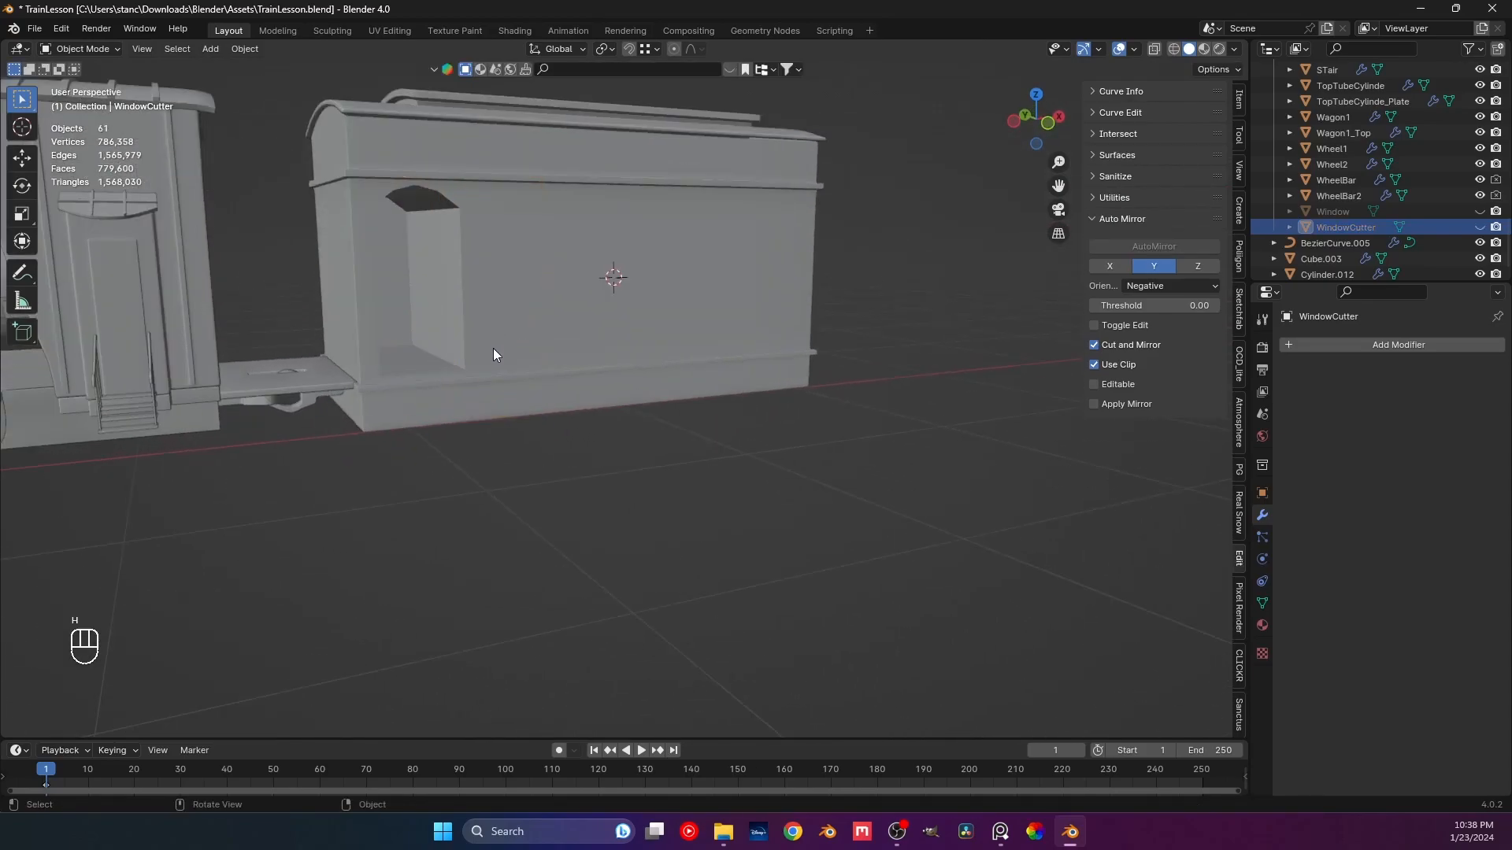
pyautogui.hotkey('ctrl', 'z')
# Move WindowCutter along the Y axis in two passes, about 0.39 m and 0.078 m, so it cuts through both sides.
pyautogui.moveTo(485, 333); pyautogui.dragTo(514, 408, button='middle')
pyautogui.press('g')
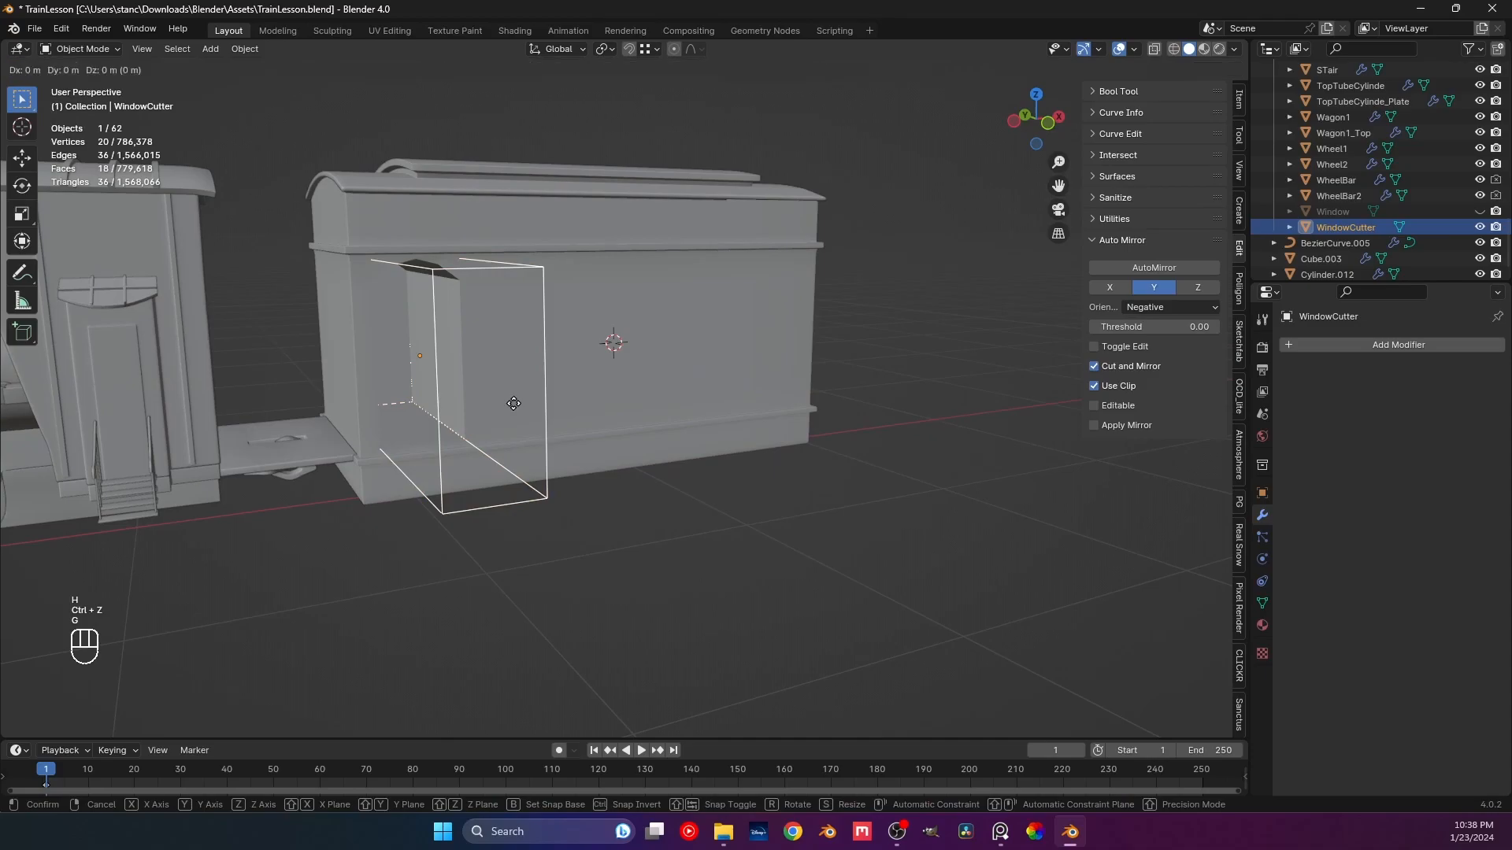
pyautogui.press('y')
pyautogui.click(512, 401)
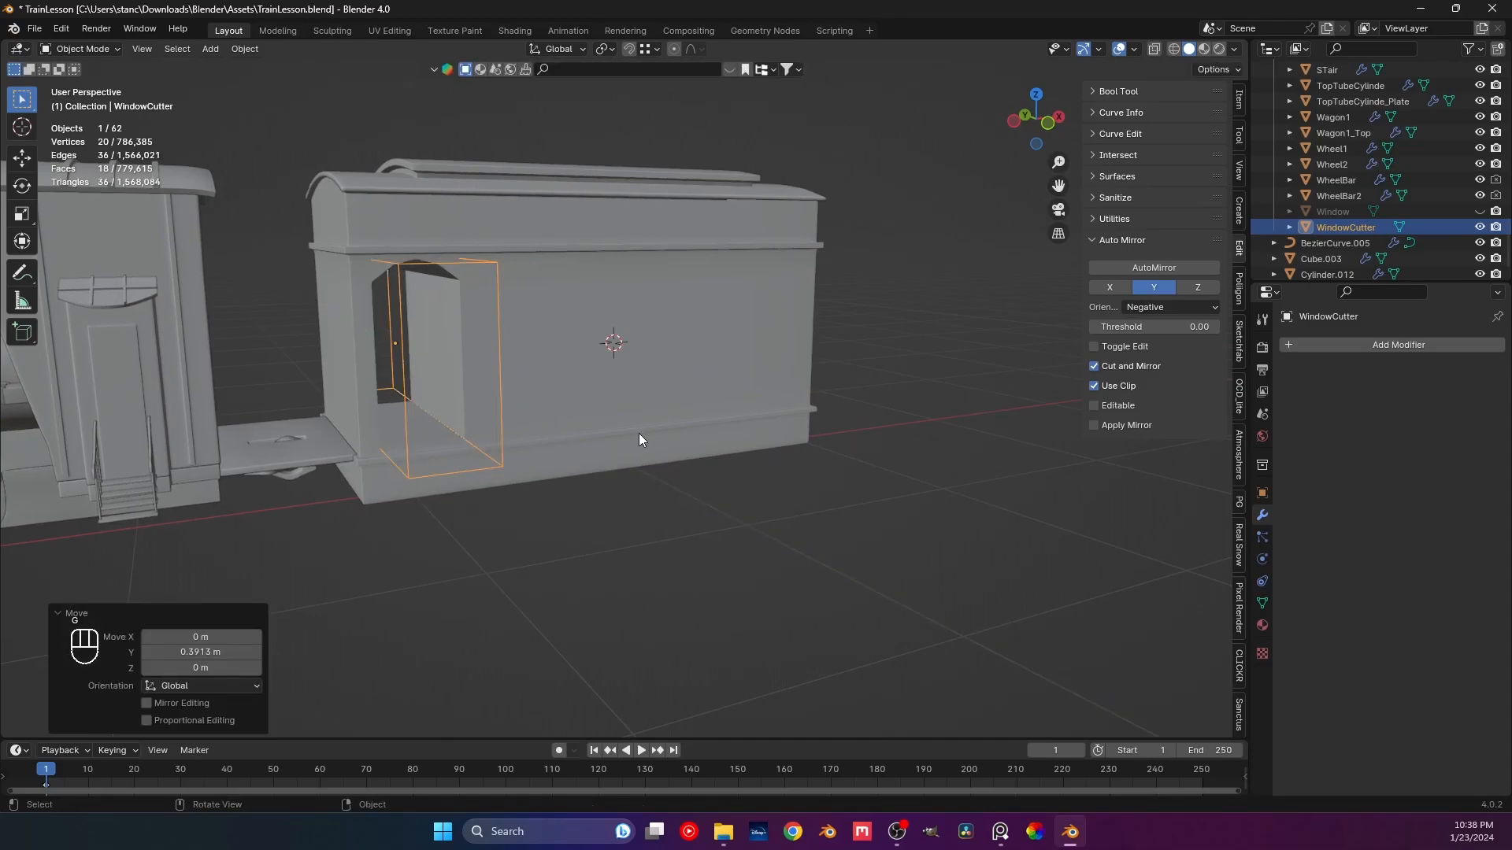
pyautogui.press('g')
pyautogui.press('y')
pyautogui.click(635, 440)
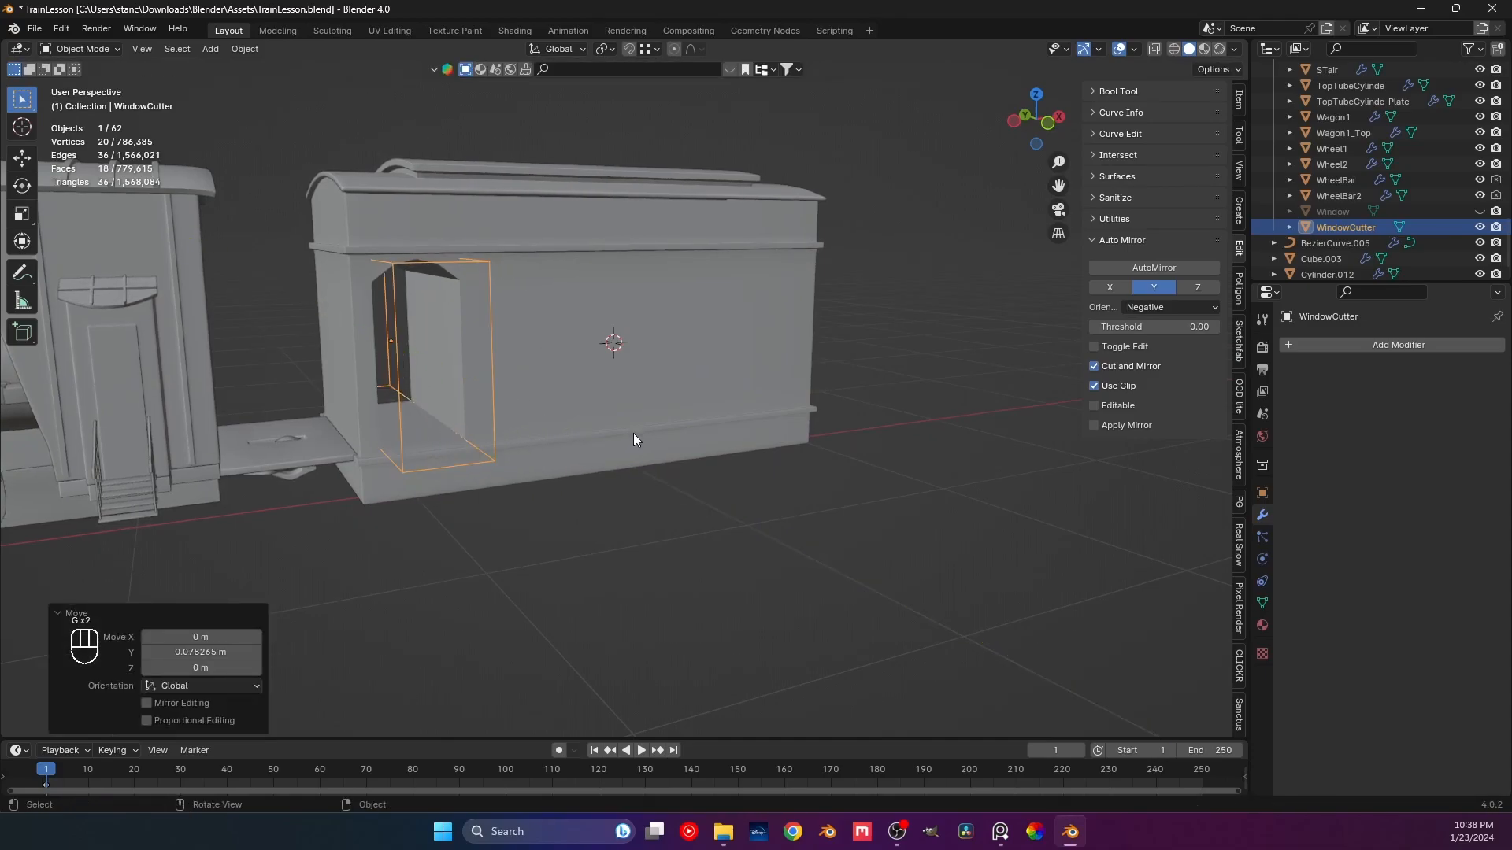
# Save the file and inspect the arched through-cut from above and in front view.
pyautogui.hotkey('ctrl', 's')
pyautogui.keyDown('shift'); pyautogui.moveTo(691, 528); pyautogui.dragTo(560, 476); pyautogui.keyUp('shift')
pyautogui.click(593, 510)
pyautogui.moveTo(594, 510); pyautogui.dragTo(677, 441, button='middle')
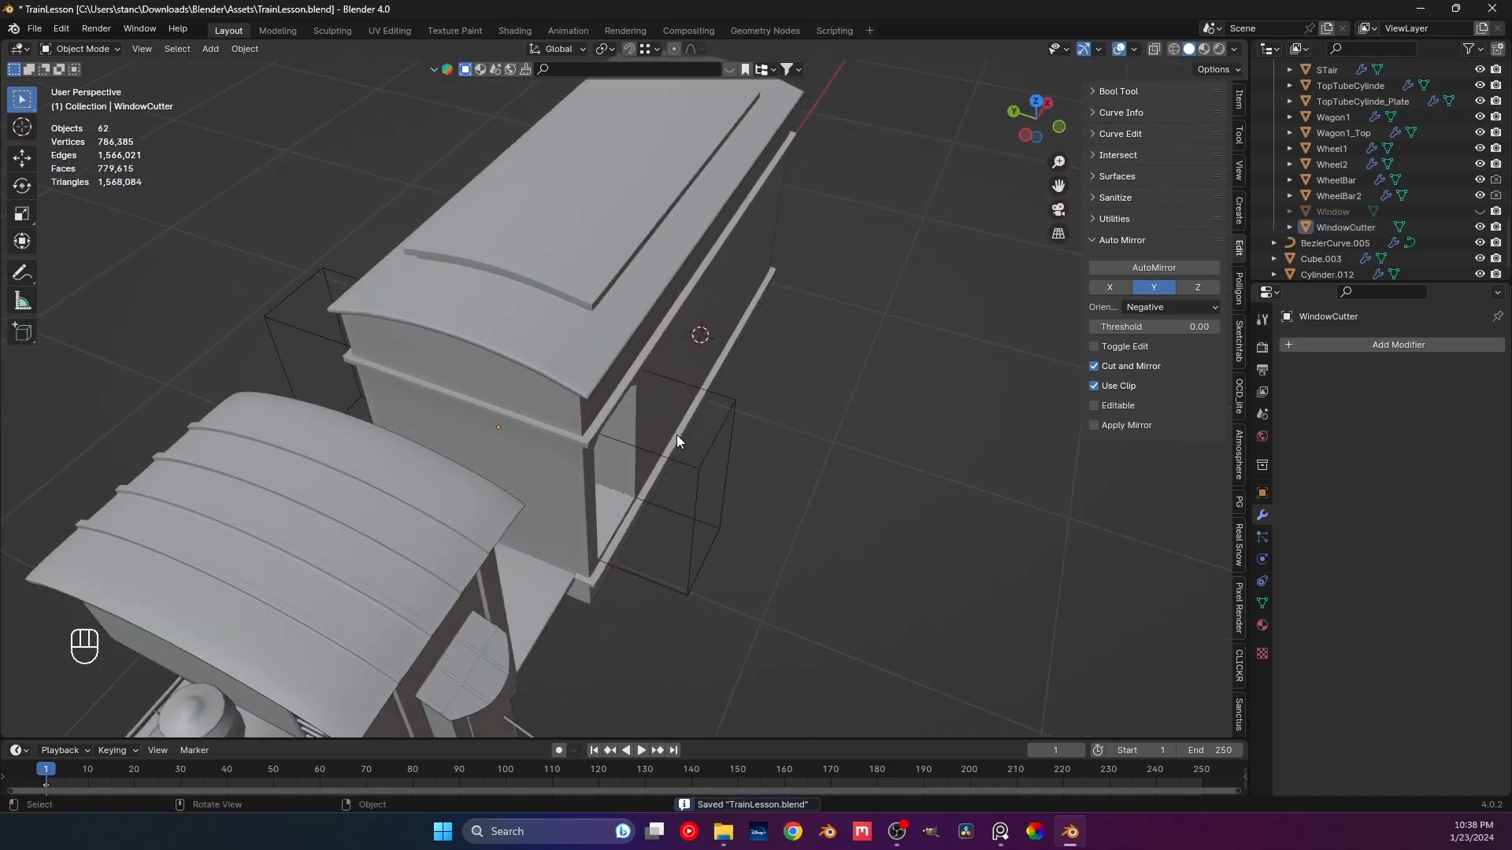
pyautogui.press('KP_1')
pyautogui.hotkey('ctrl', 's')
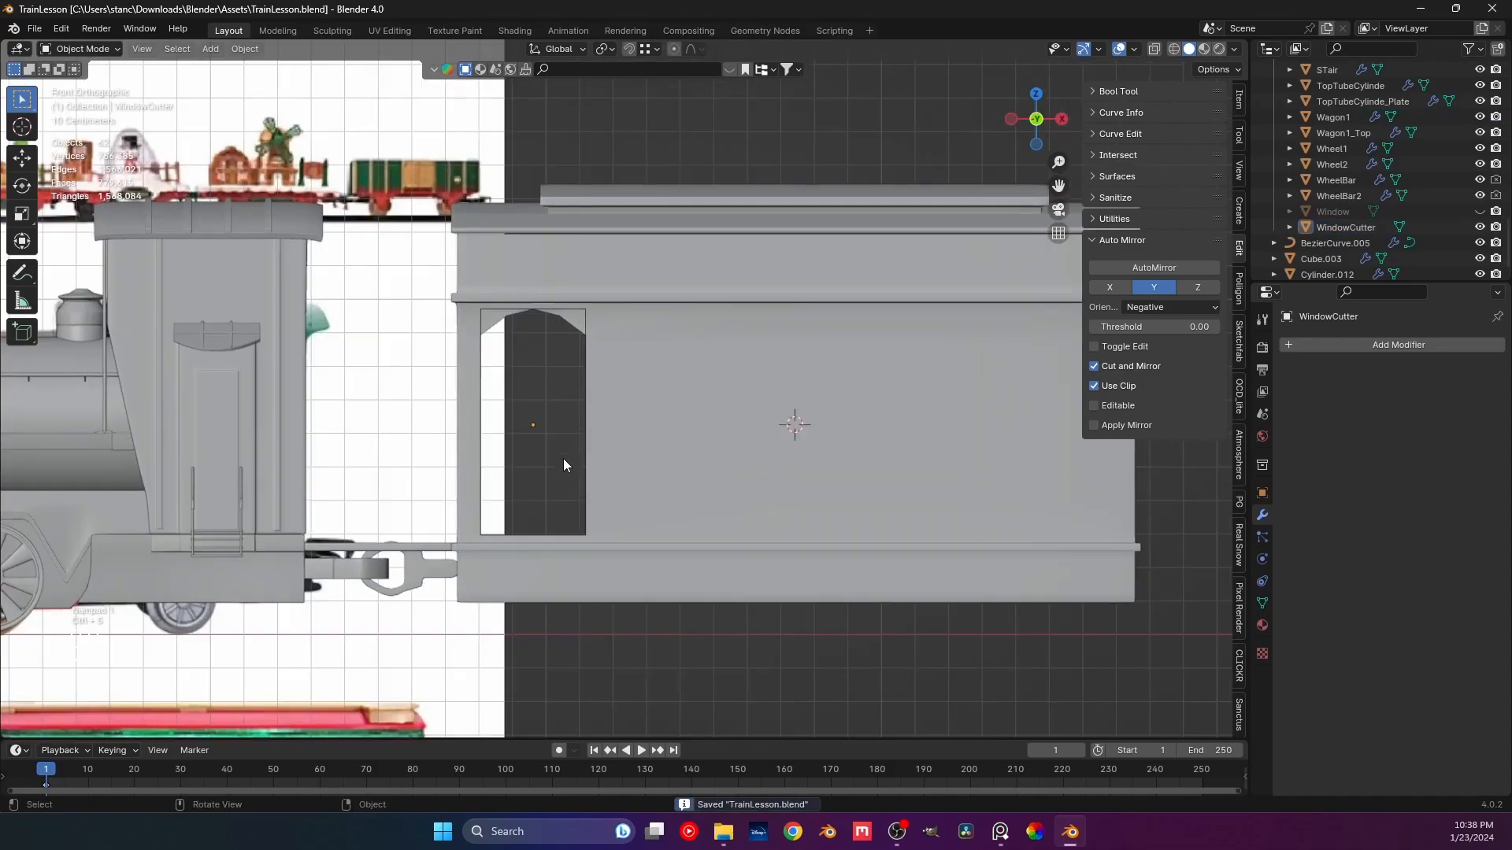
# Show the Window object and add a Mirror modifier to it on the Y axis with Wagon1_Top as mirror object.
pyautogui.click(1481, 211)
pyautogui.moveTo(622, 473); pyautogui.dragTo(563, 441, button='middle')
pyautogui.click(562, 441)
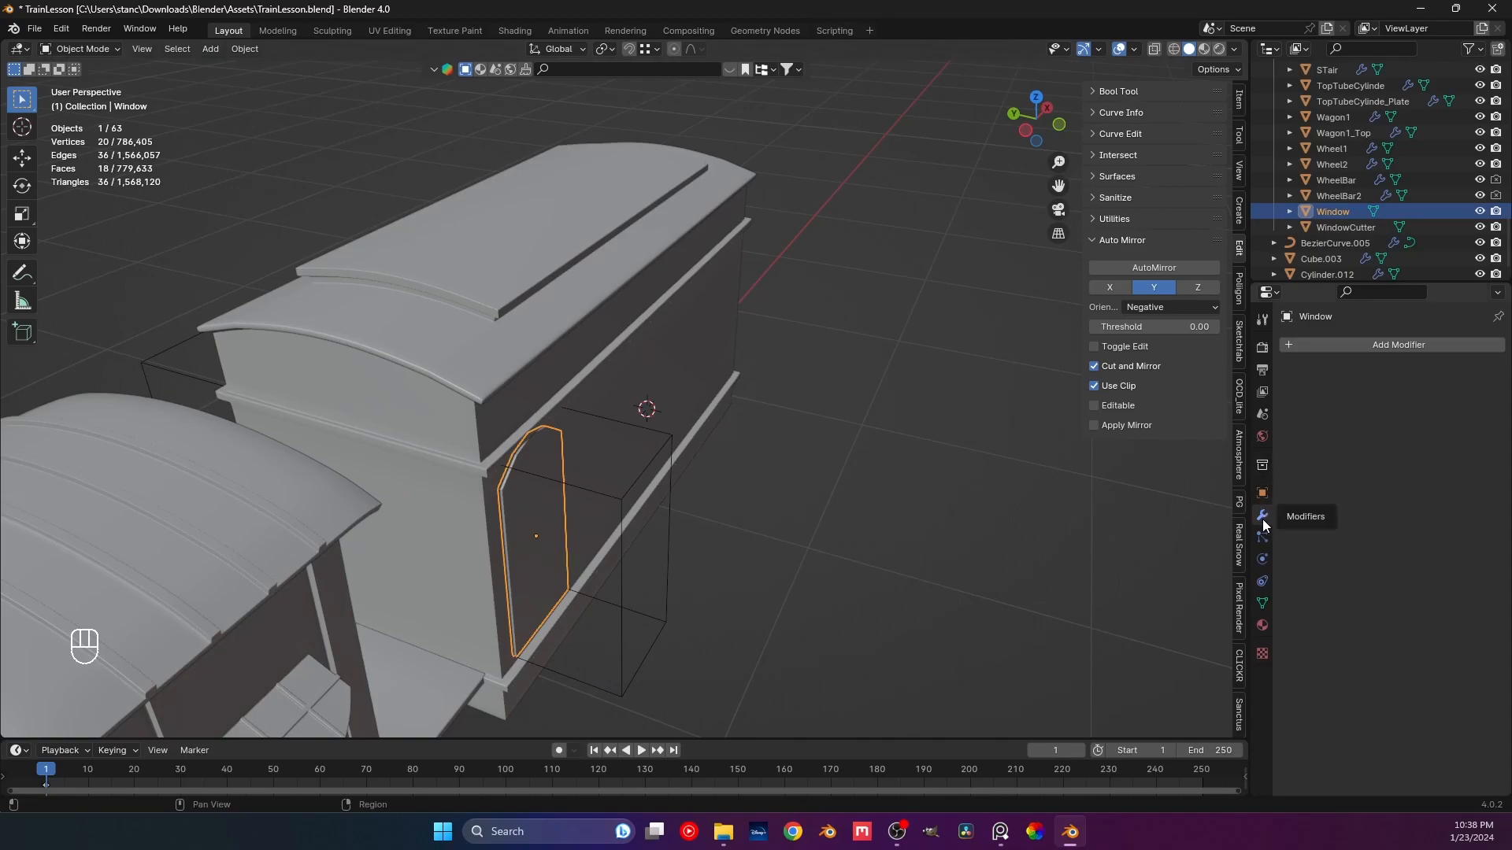
pyautogui.click(1302, 344)
pyautogui.moveTo(1303, 351)
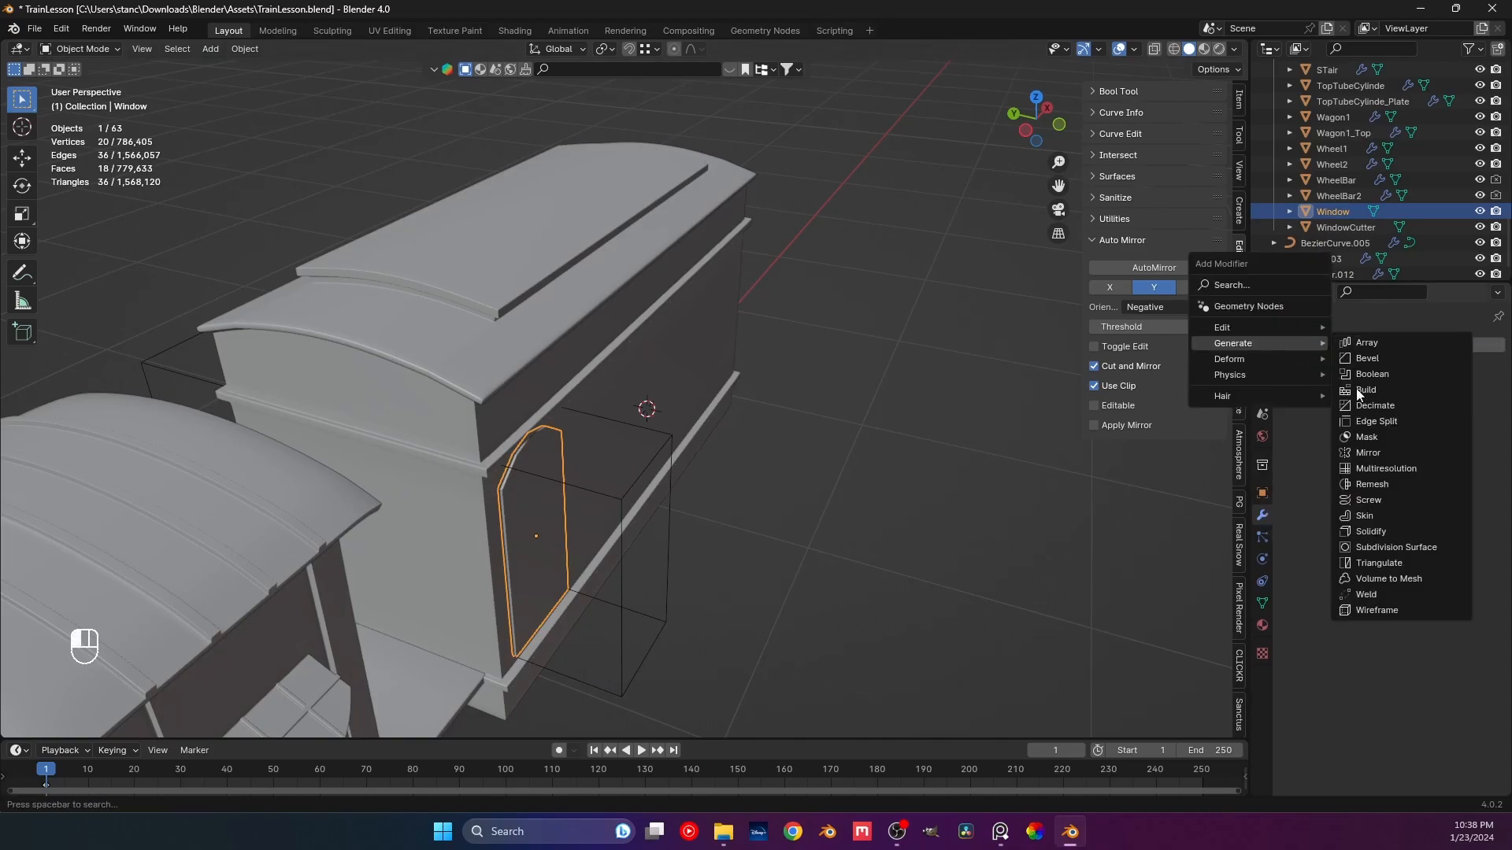
pyautogui.click(1366, 452)
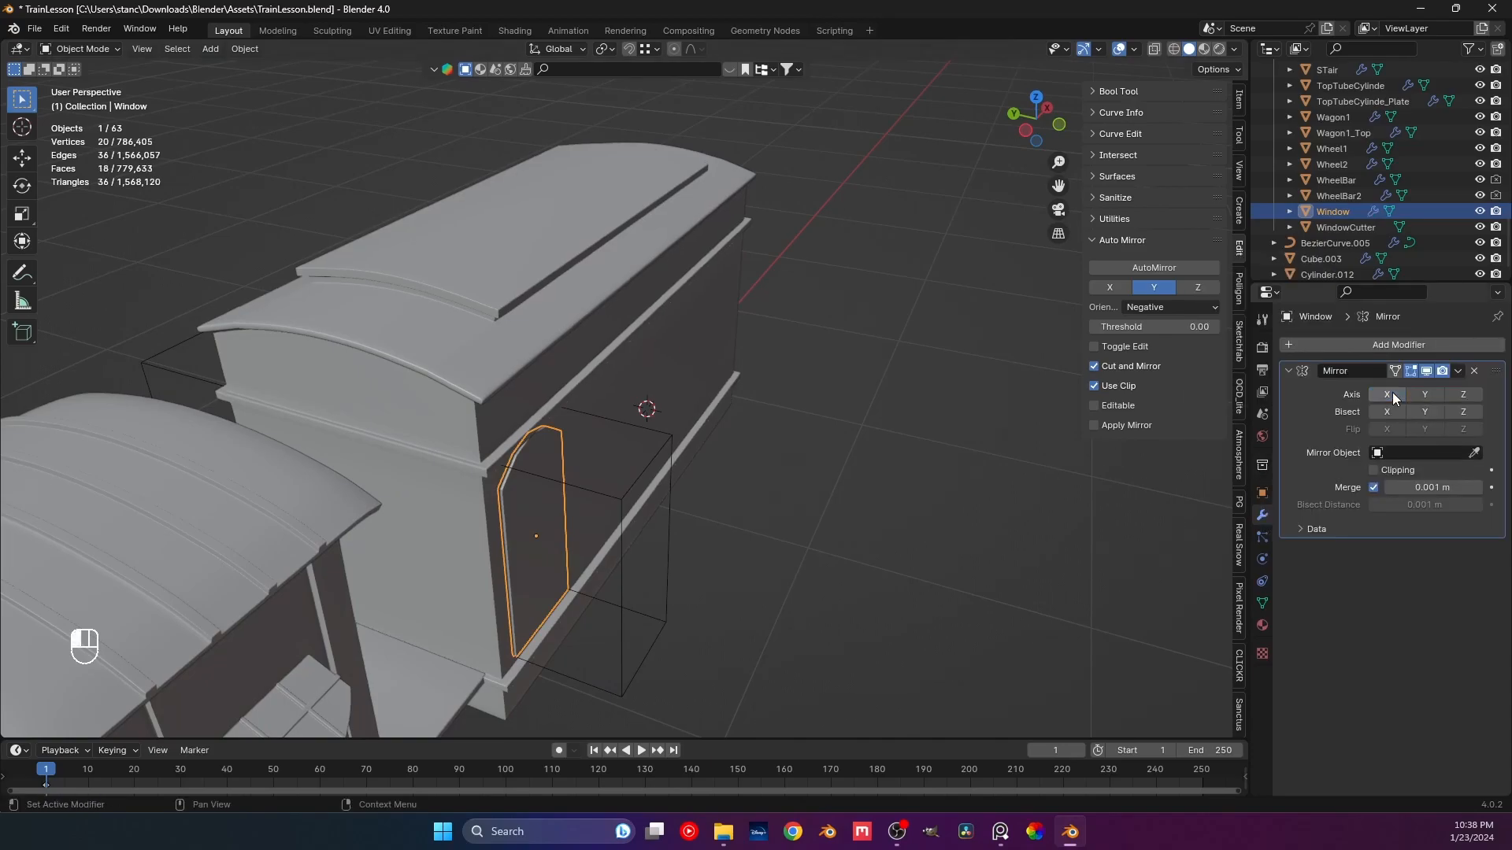
pyautogui.click(1474, 452)
pyautogui.click(551, 309)
pyautogui.moveTo(777, 391); pyautogui.dragTo(589, 367, button='middle')
# Move the Window object slightly along the Y axis within the wagon's opening and save the file.
pyautogui.click(564, 367)
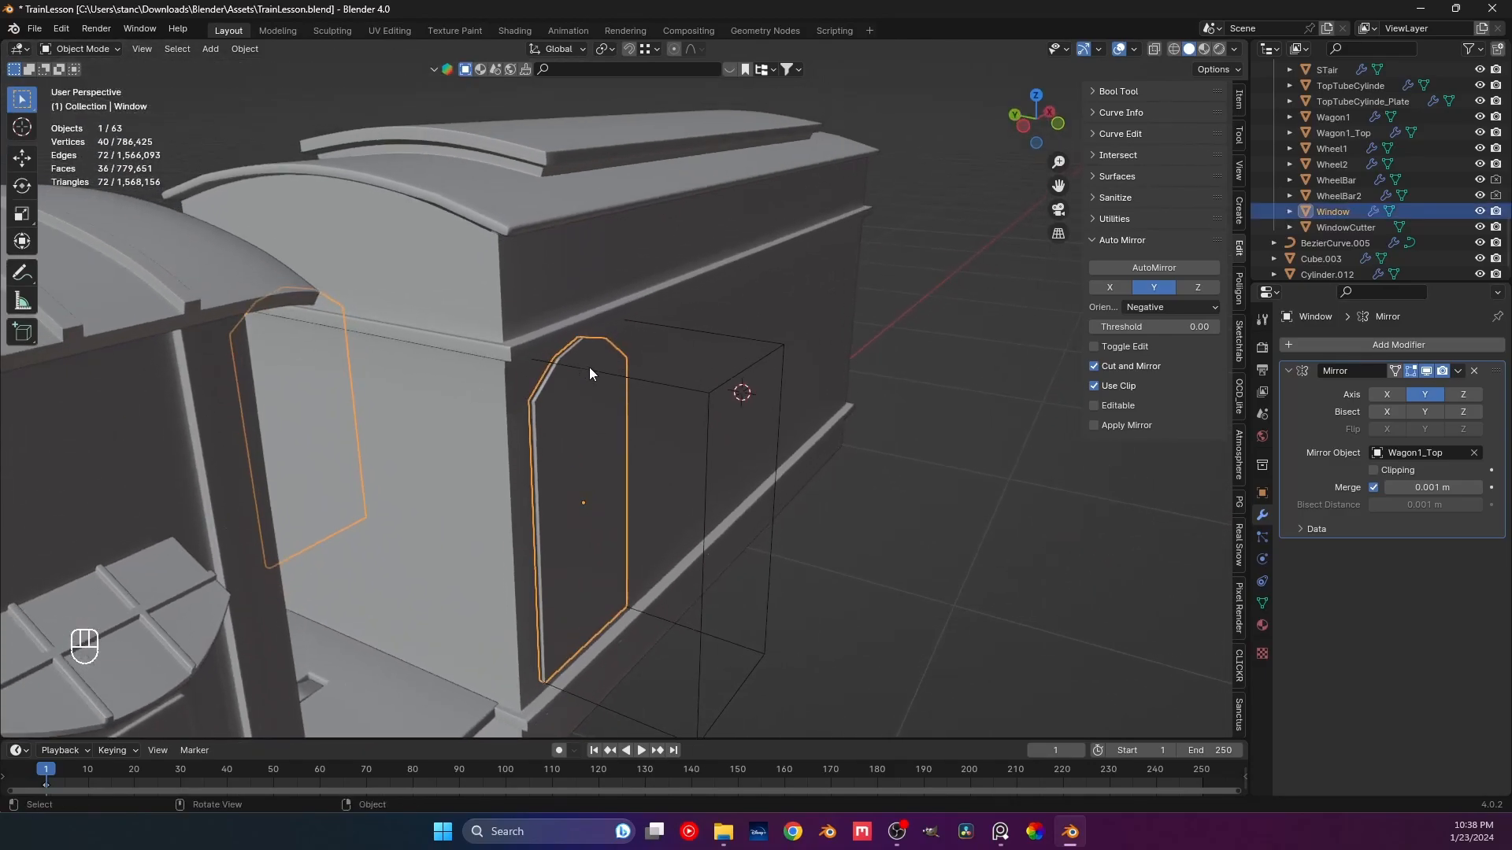
pyautogui.scroll(4, 591, 386)
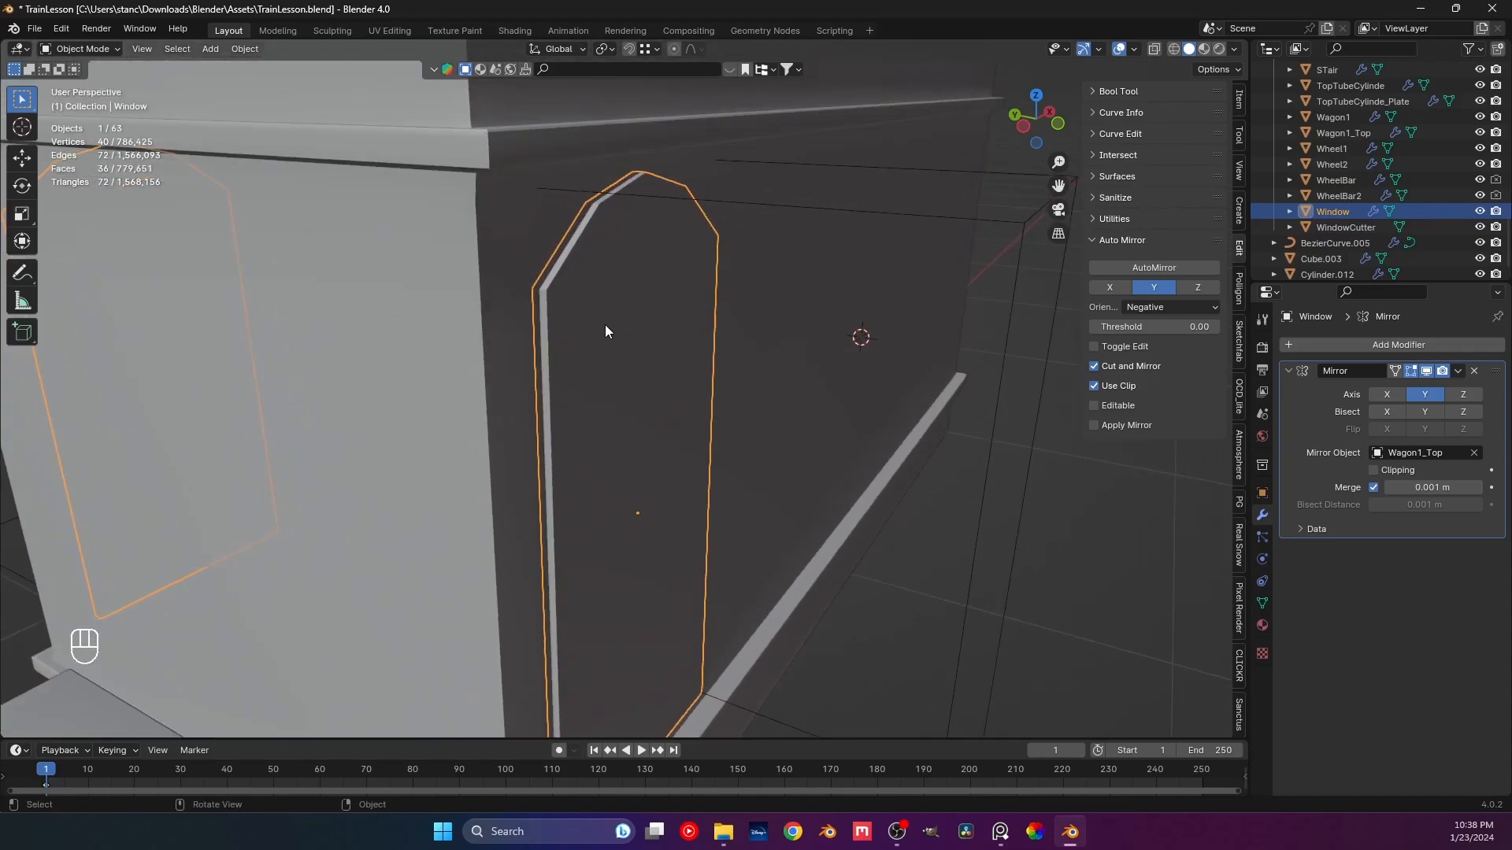
pyautogui.press('g')
pyautogui.press('y')
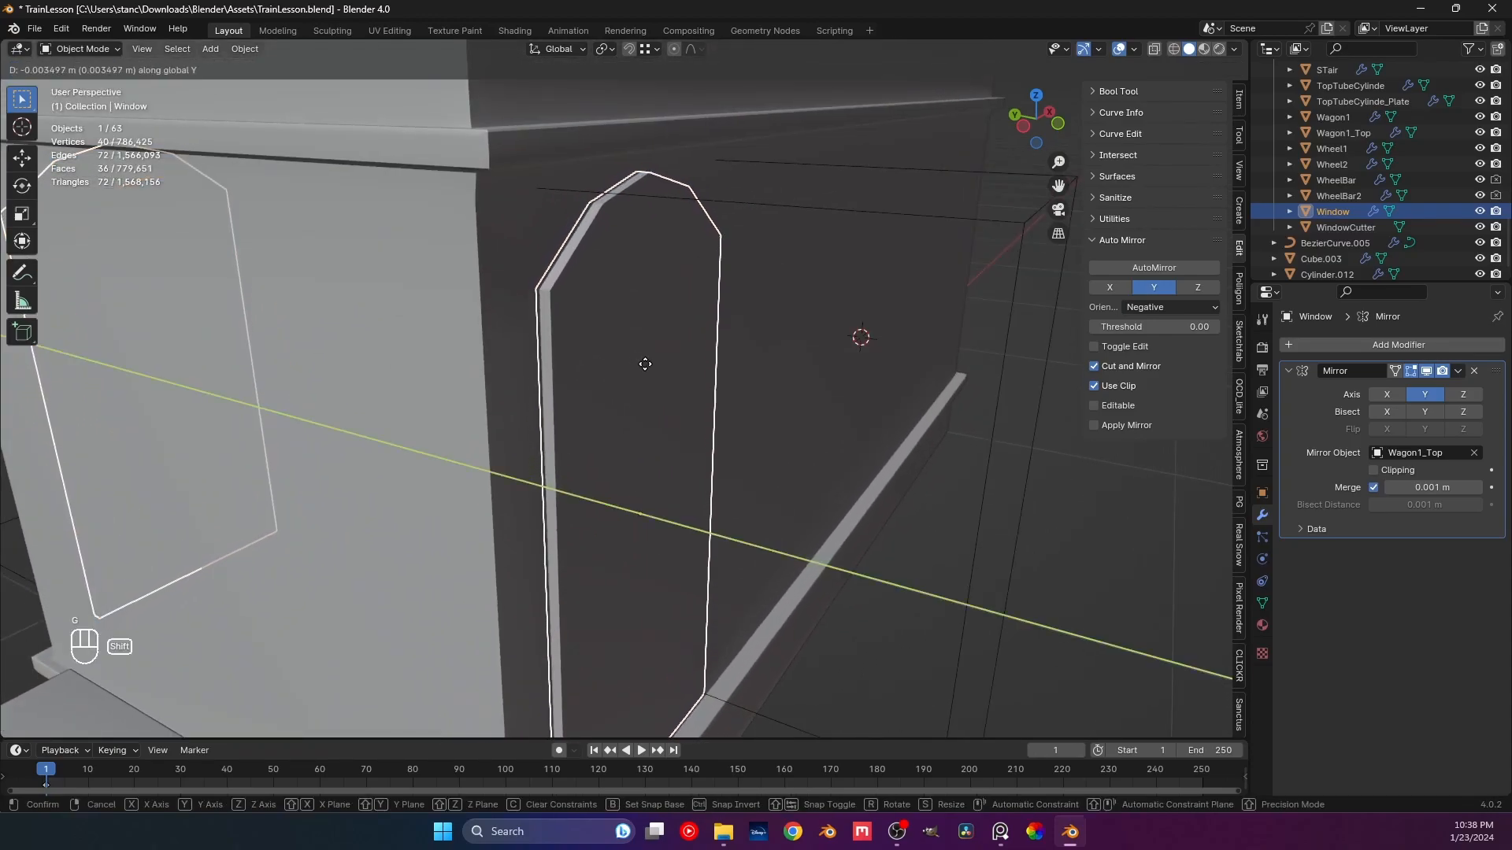
pyautogui.click(643, 358)
pyautogui.scroll(-4, 645, 353)
pyautogui.click(1027, 553)
pyautogui.hotkey('ctrl', 's')
# Bring up the reference image of the red passenger wagon, study its arched windows, and return to the model's front view.
pyautogui.moveTo(837, 506); pyautogui.dragTo(697, 485, button='middle')
pyautogui.press('KP_1')
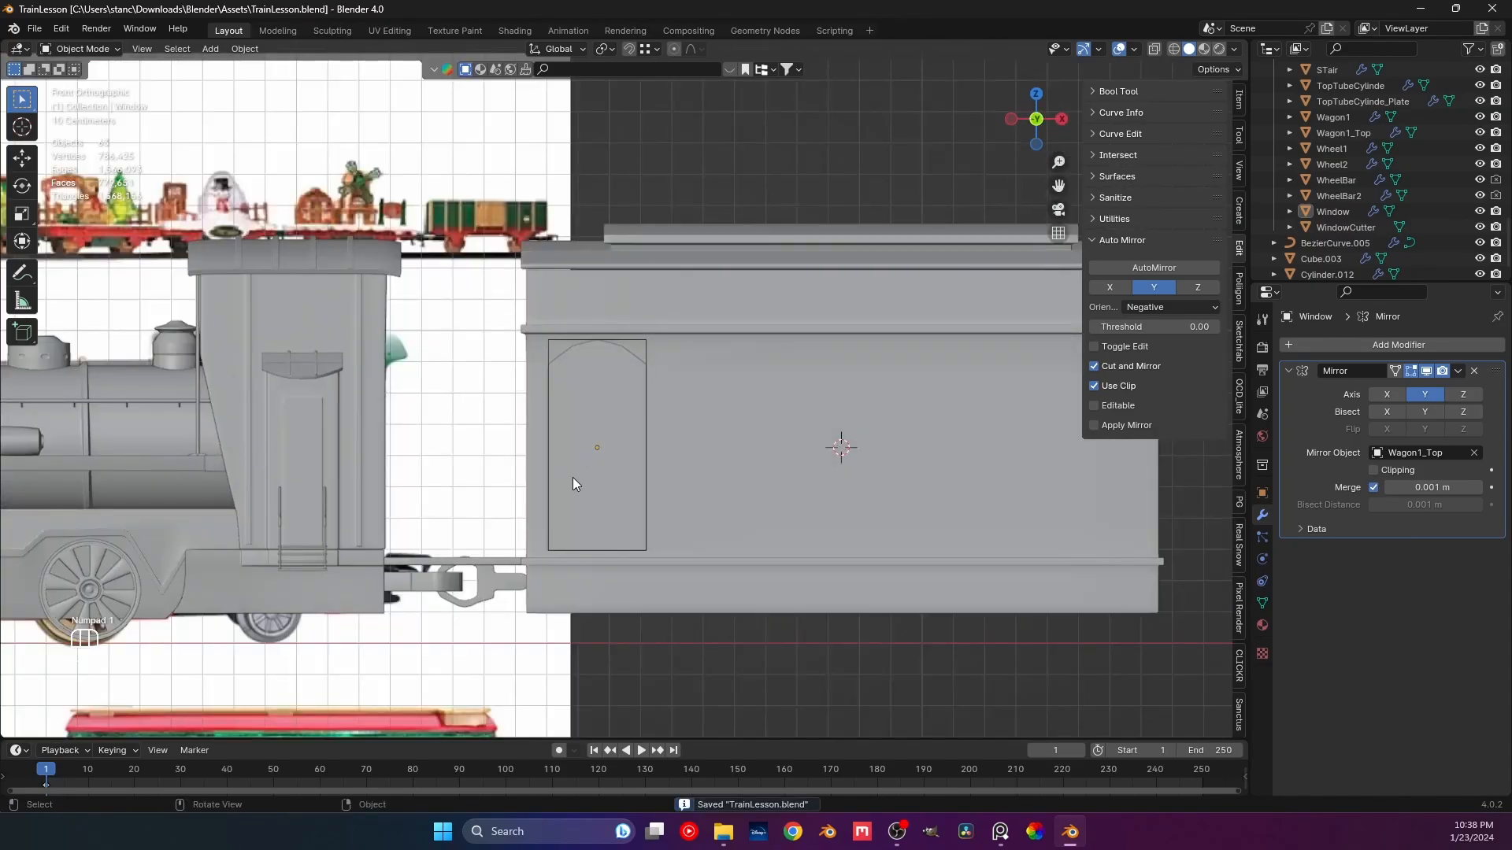
pyautogui.scroll(2, 573, 477)
pyautogui.click(578, 476)
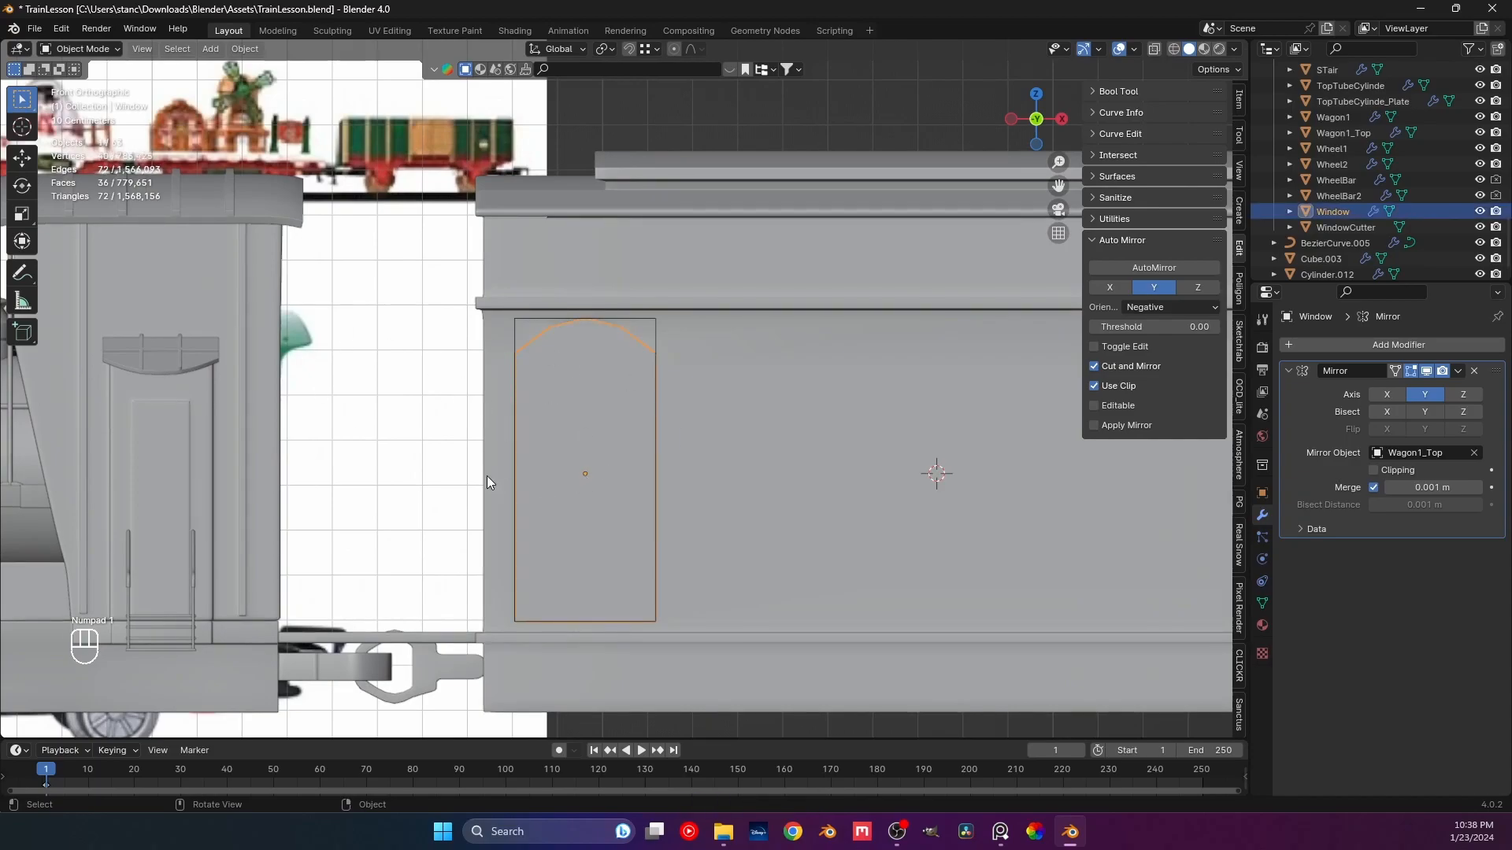
pyautogui.click(1004, 828)
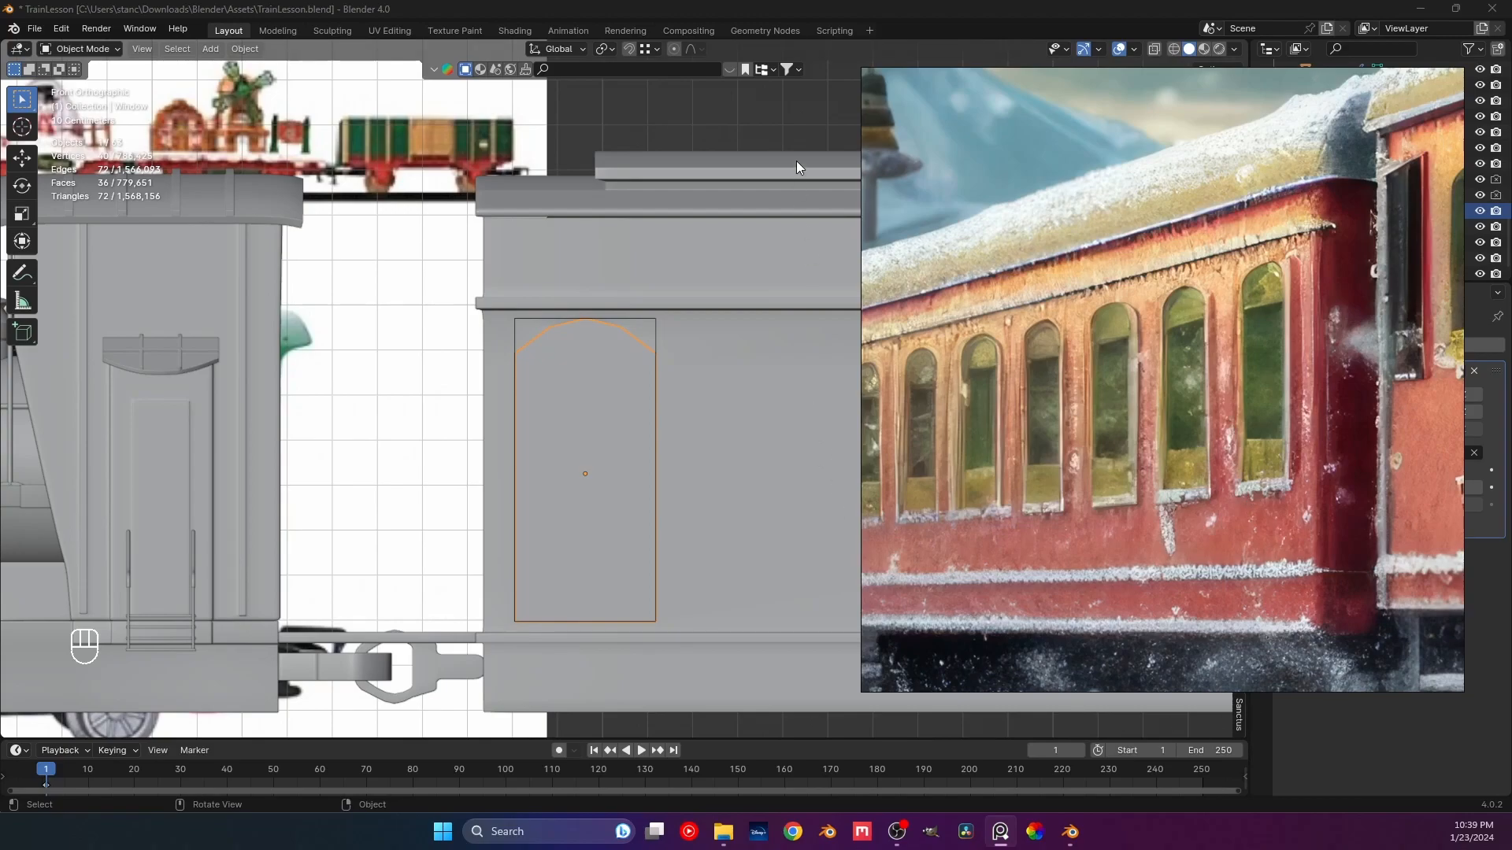
pyautogui.click(796, 130)
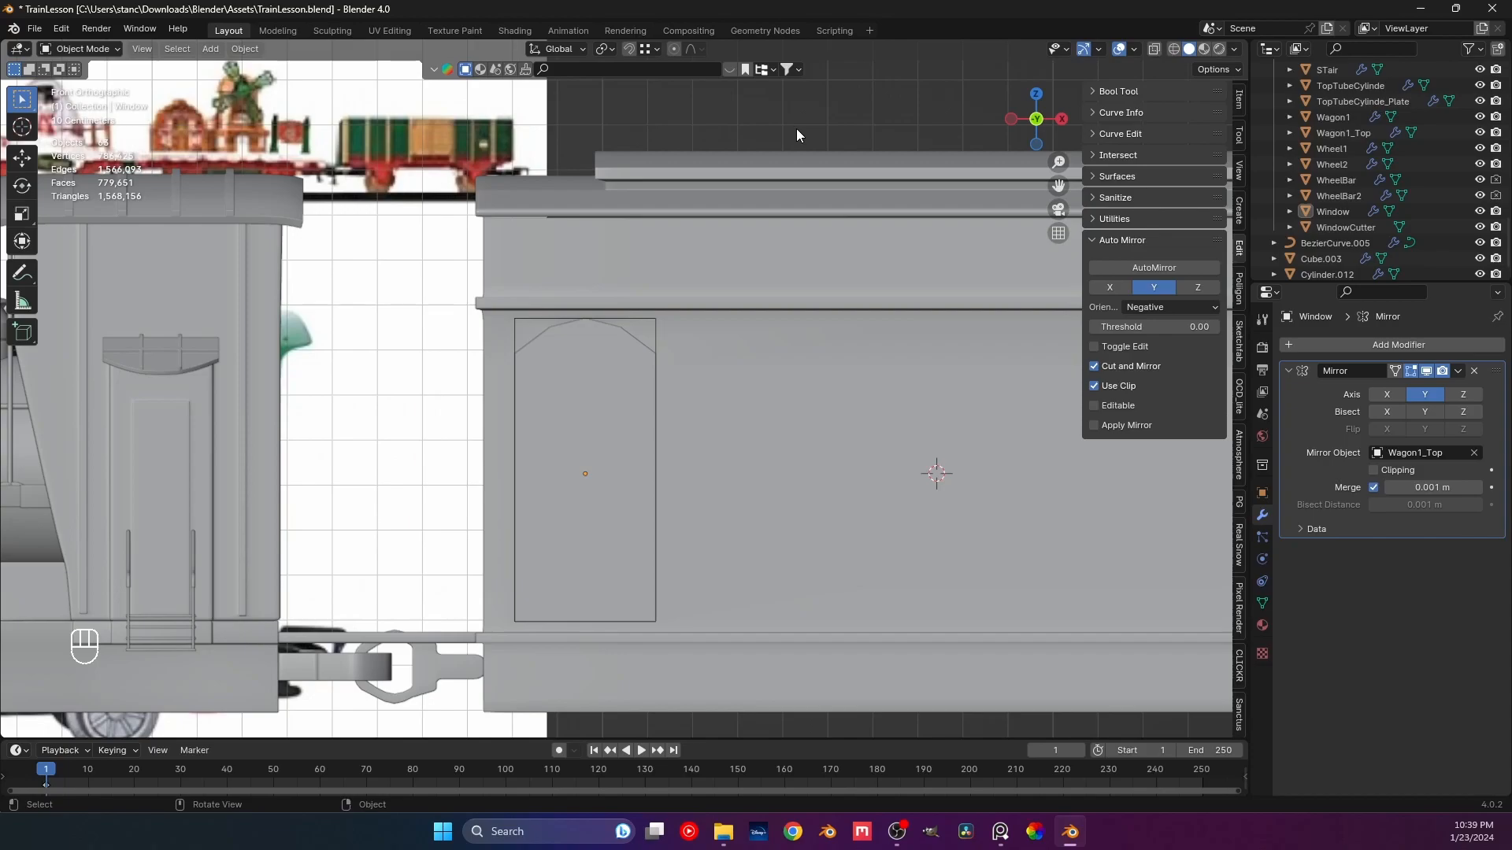
# In Edit Mode, add one horizontal loop cut across Window and flatten it by scaling to 0 along Z.
pyautogui.click(593, 516)
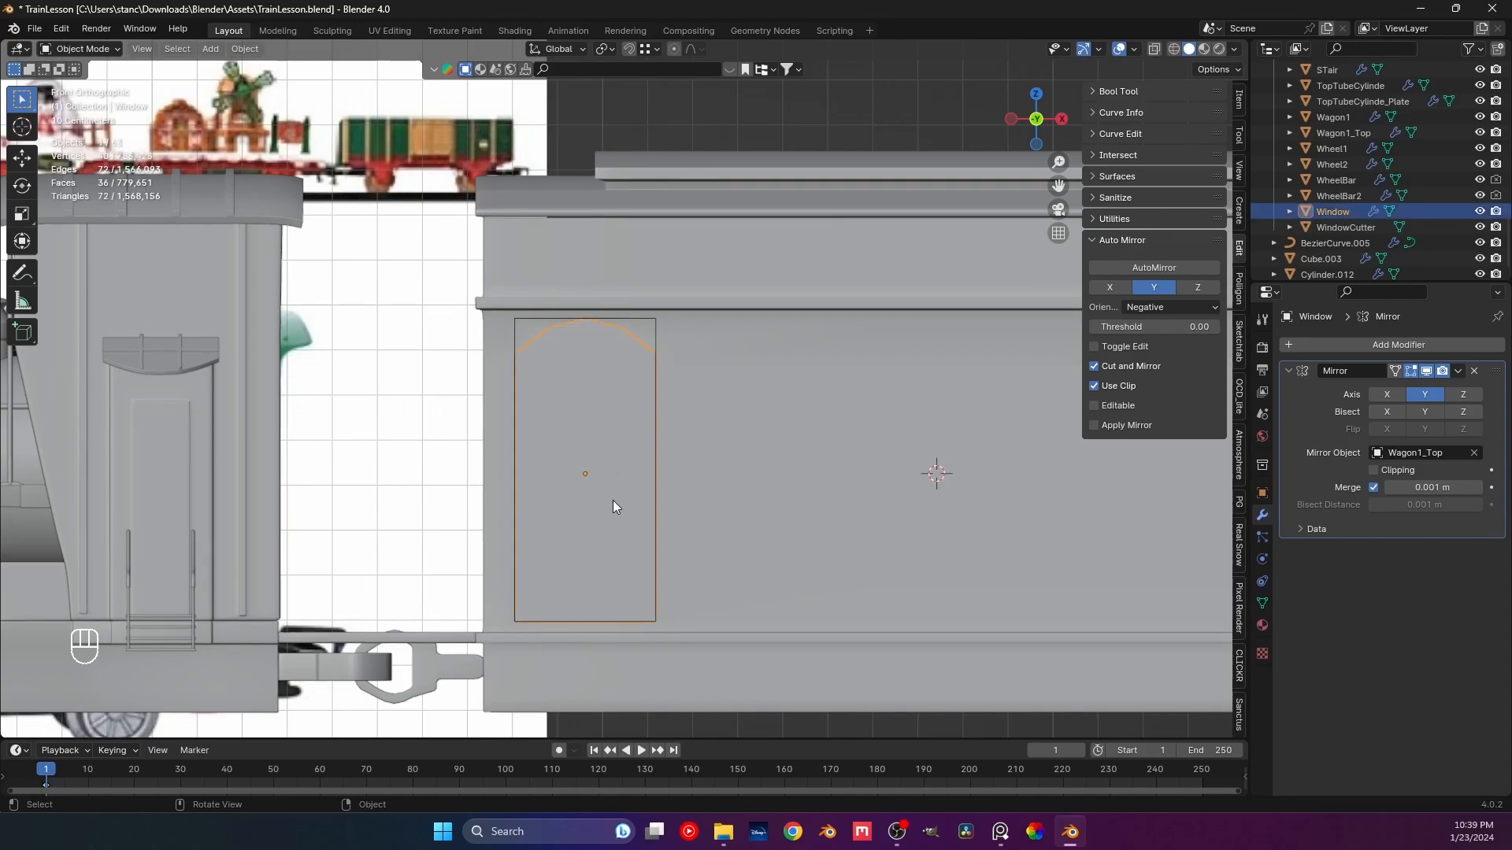
pyautogui.press('Tab')
pyautogui.moveTo(613, 499); pyautogui.dragTo(595, 524, button='middle')
pyautogui.hotkey('ctrl', 'r')
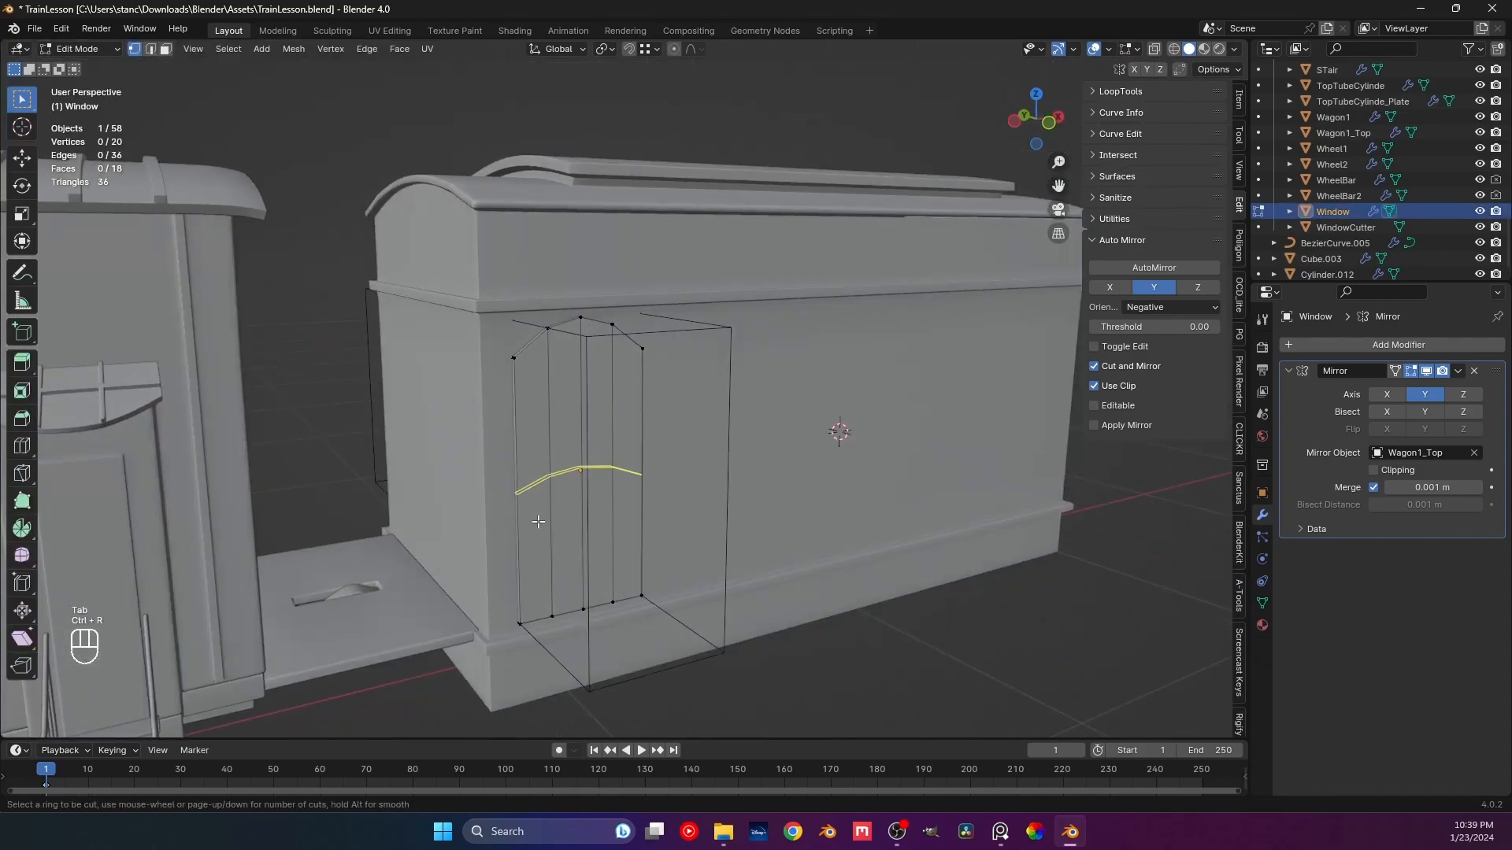
pyautogui.click(535, 521)
pyautogui.rightClick(538, 522)
pyautogui.press('s')
pyautogui.press('z')
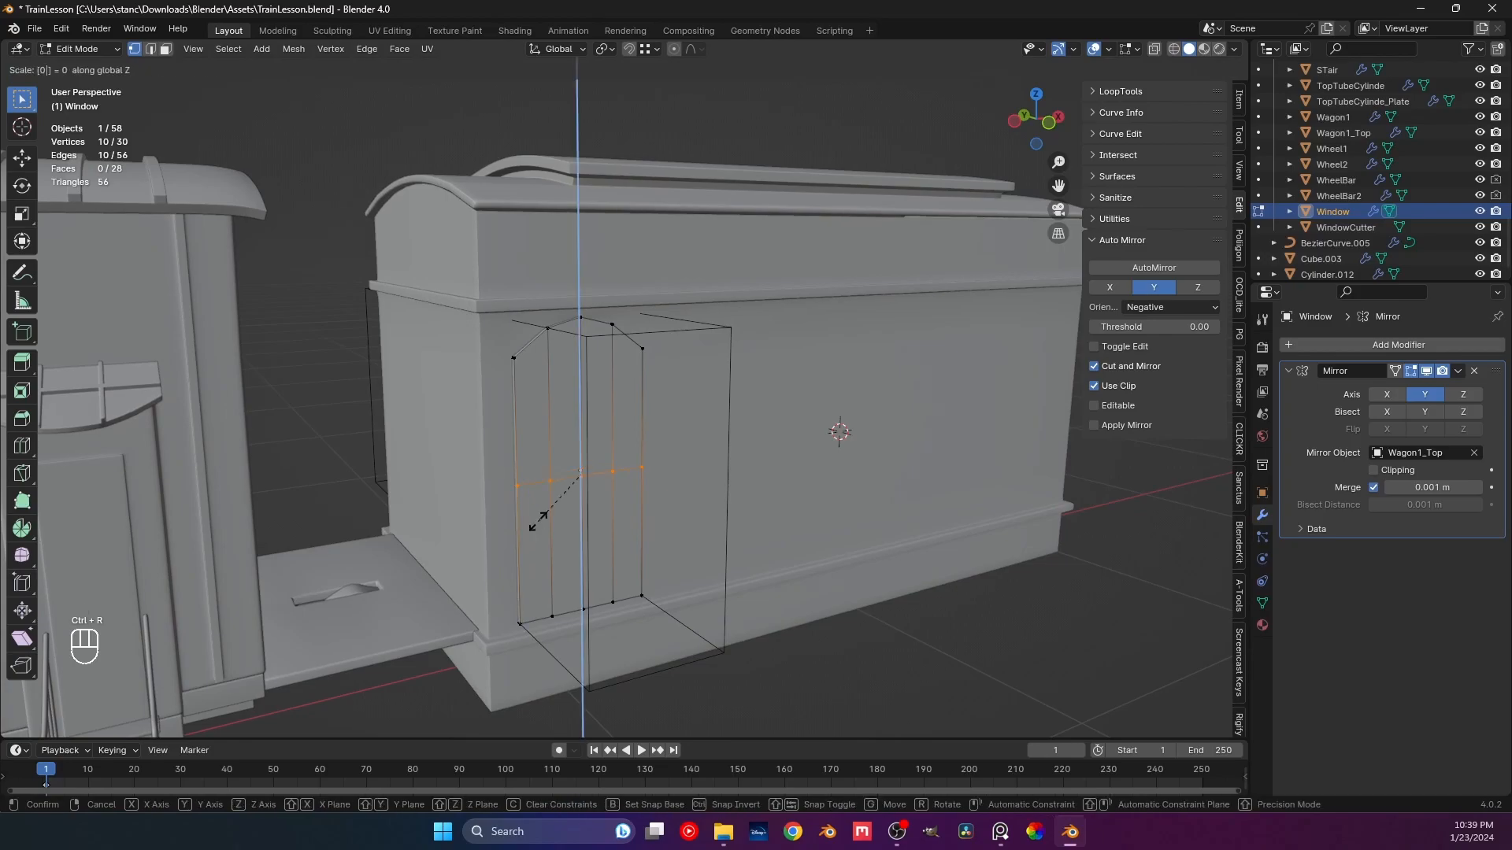
pyautogui.press('Return')
# Slide the flattened edge loop down Window by a factor of about 0.441 to mark off the lower panel.
pyautogui.press('KP_1')
pyautogui.press('g')
pyautogui.press('g')
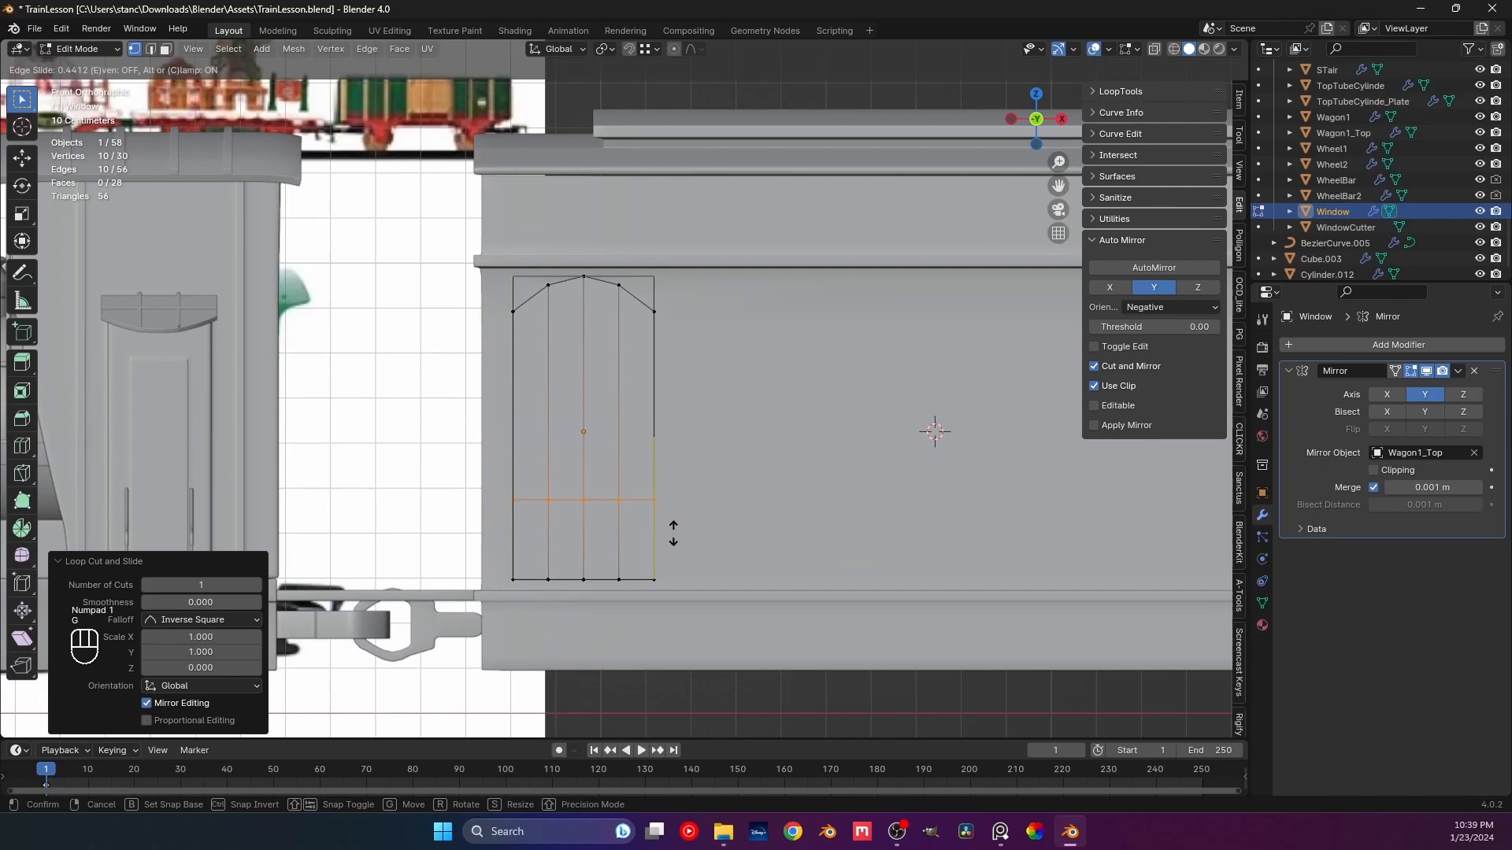
pyautogui.click(673, 533)
pyautogui.moveTo(673, 533); pyautogui.dragTo(645, 499, button='middle')
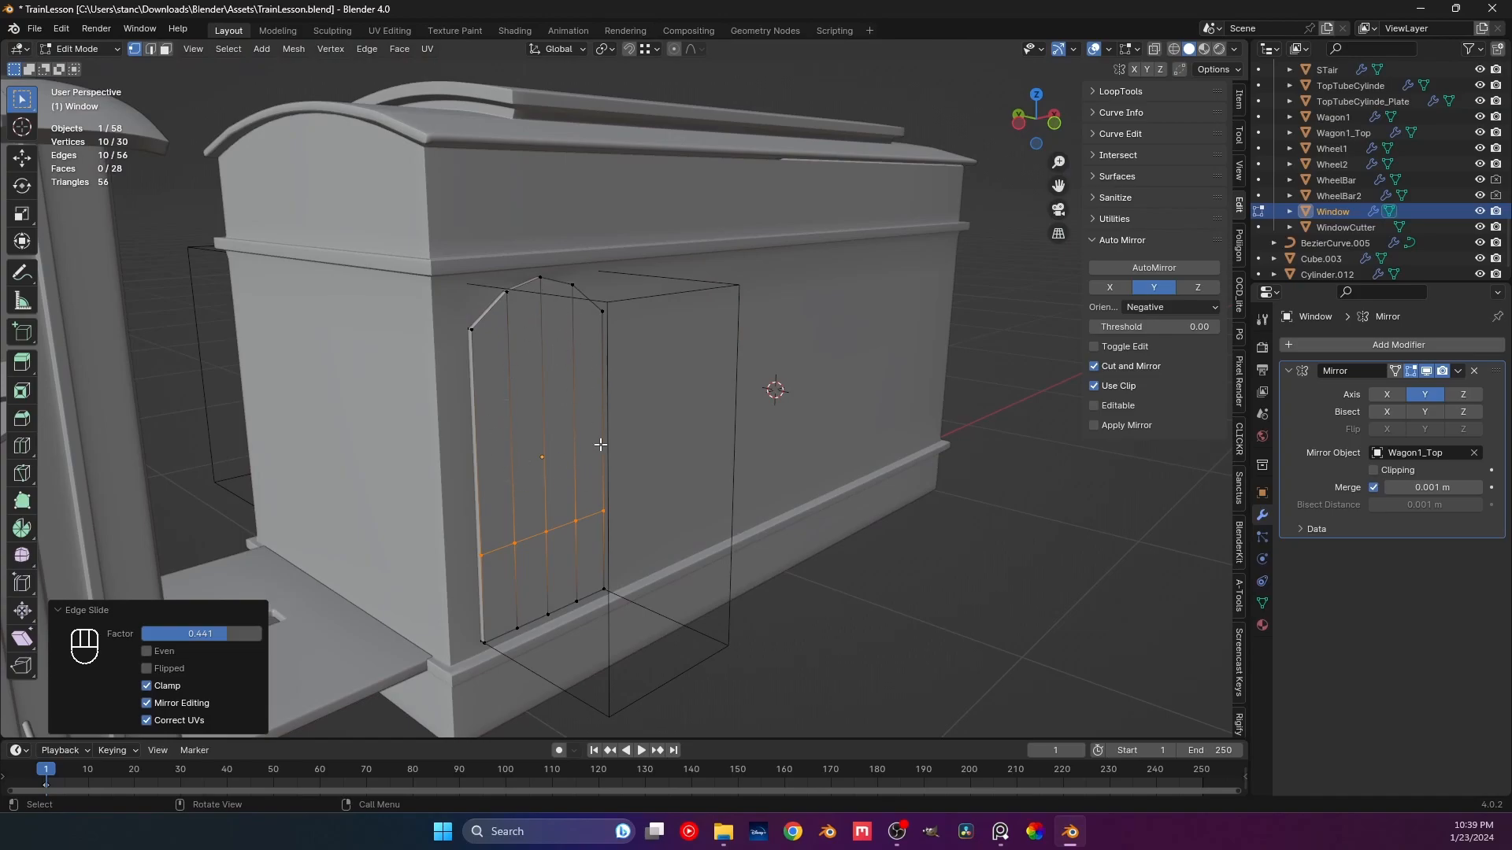
pyautogui.press('KP_1')
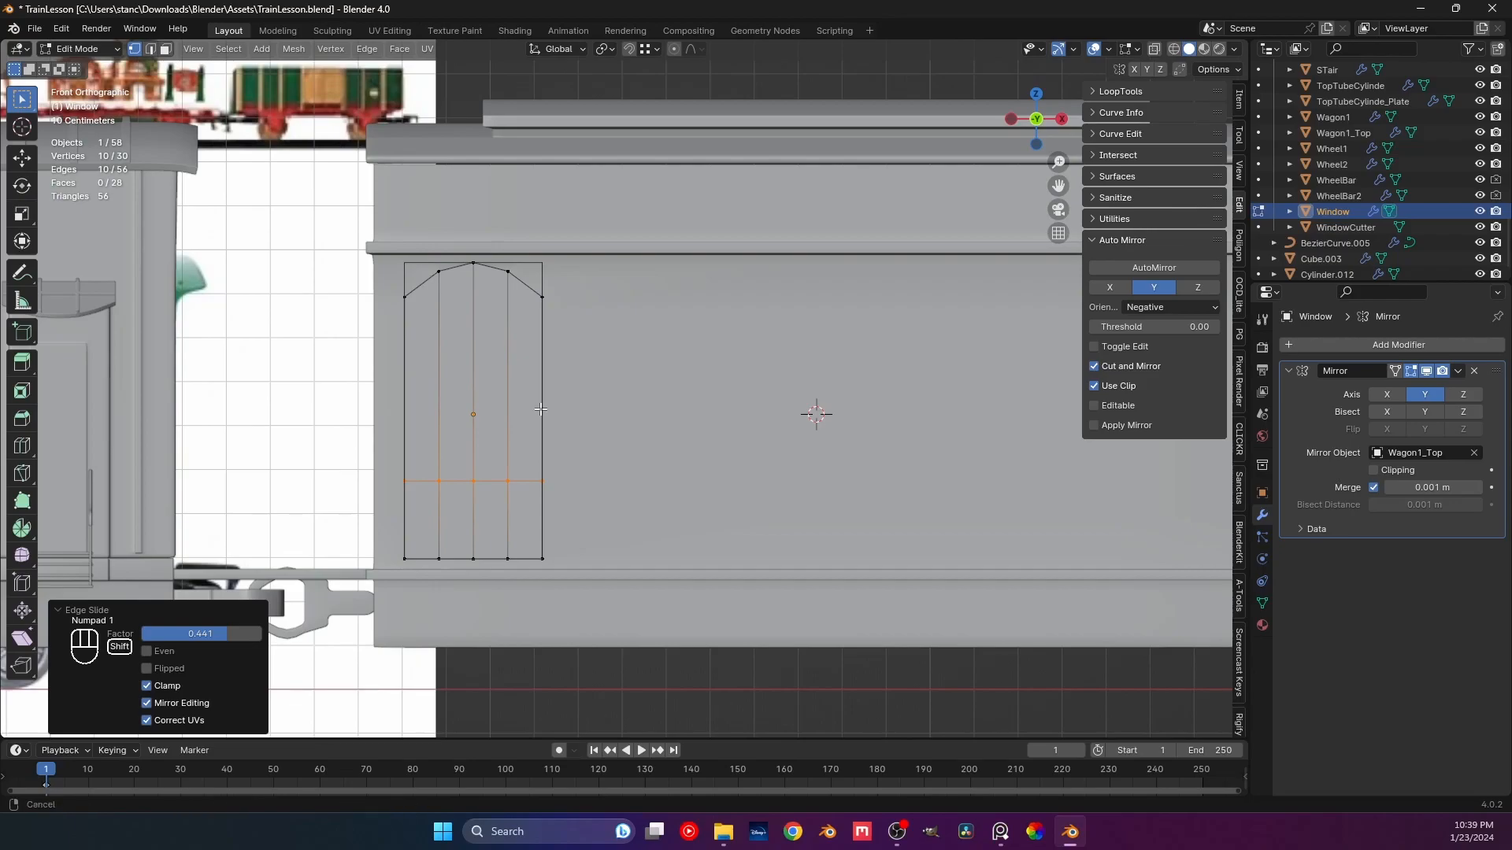
pyautogui.keyDown('shift'); pyautogui.moveTo(538, 409); pyautogui.dragTo(586, 427, button='middle'); pyautogui.keyUp('shift')
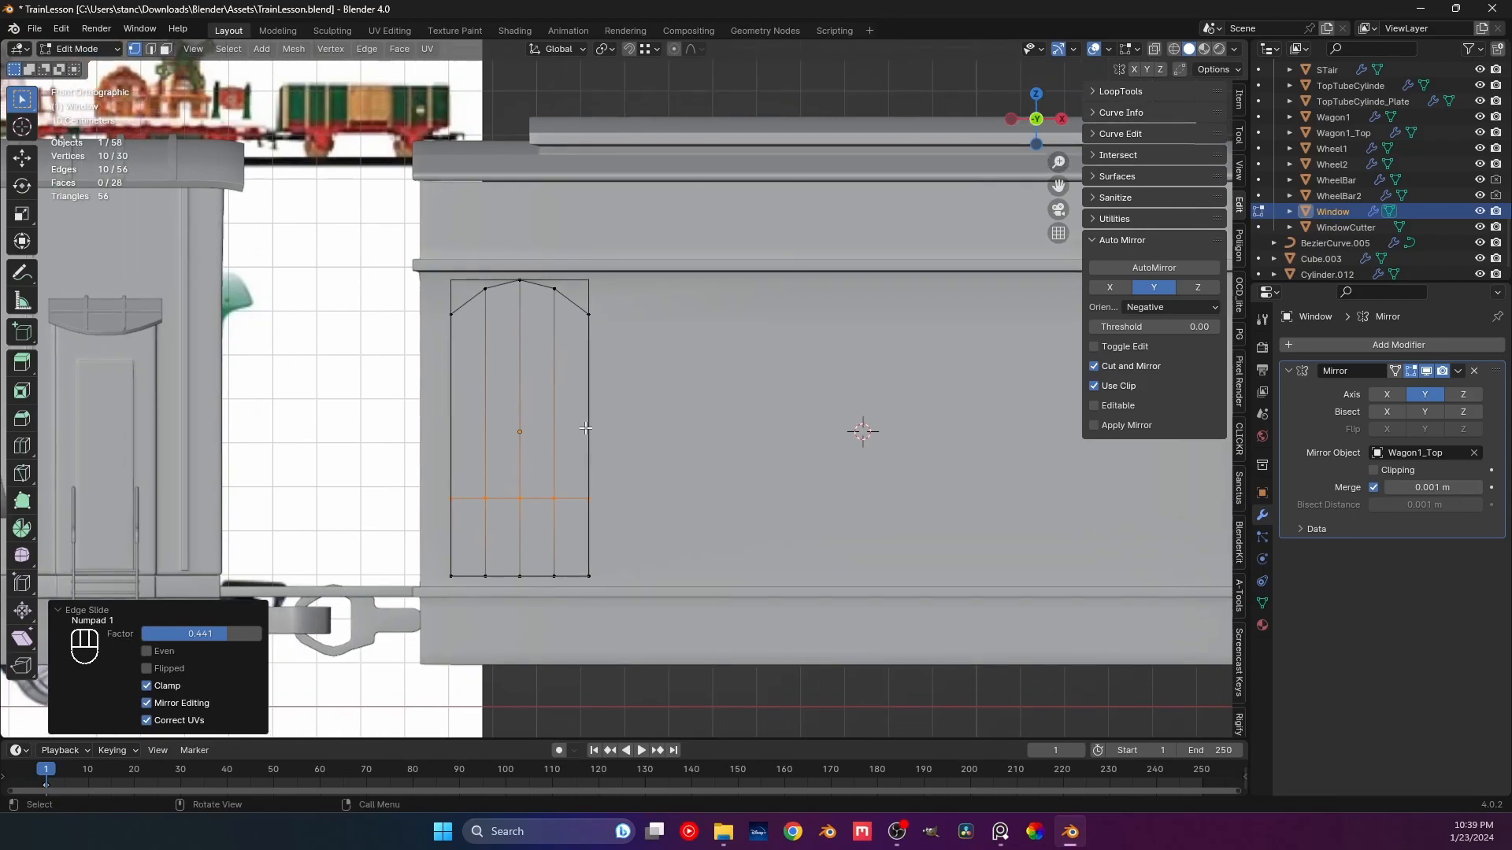
pyautogui.moveTo(533, 468); pyautogui.dragTo(541, 436, button='middle')
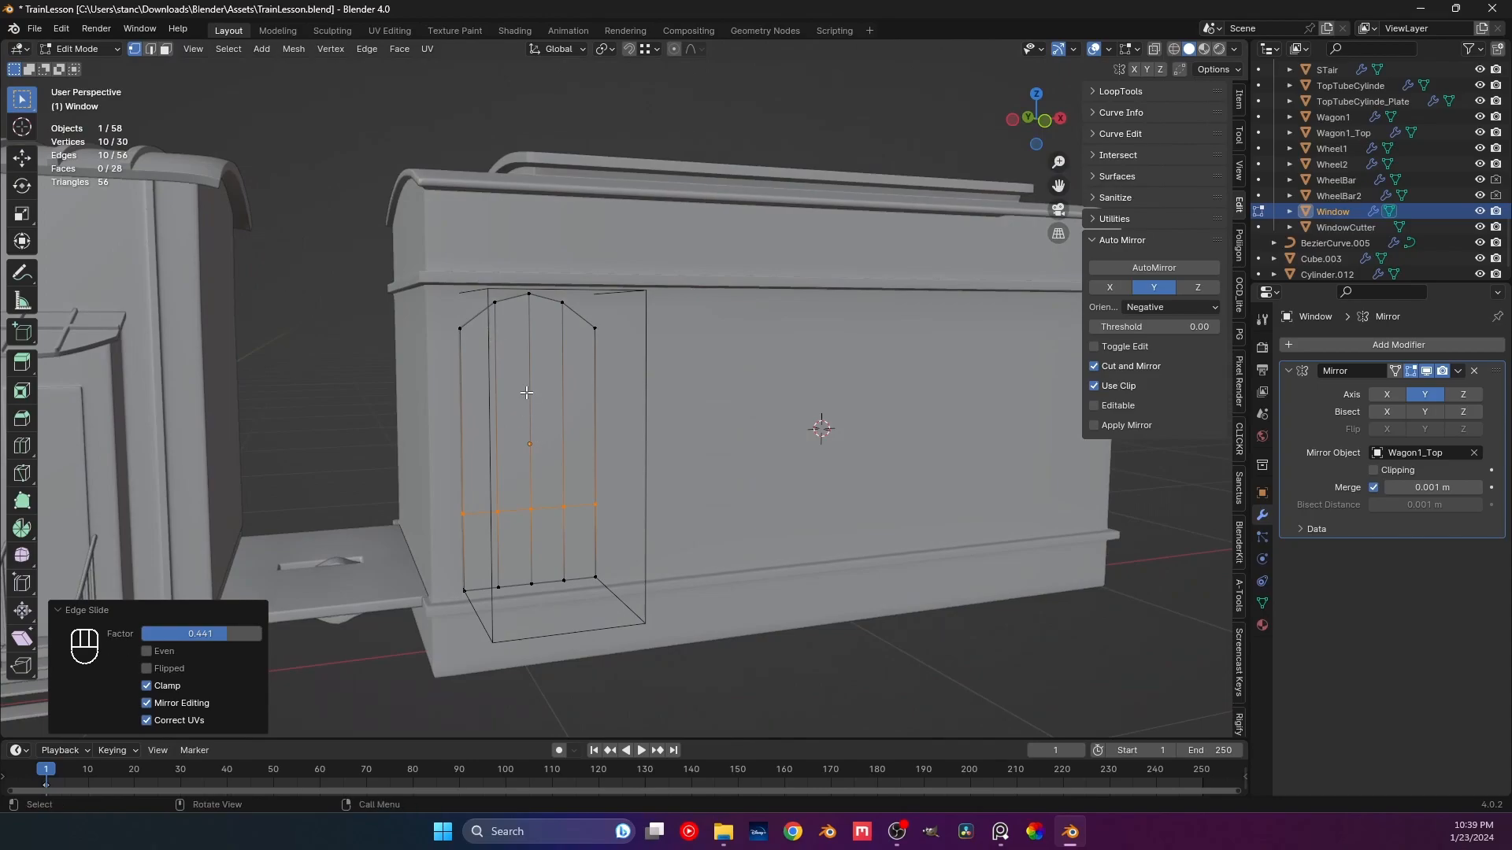
# Add a loop cut following Window's arch and slide it close to the upper edge, with a factor of about -0.92.
pyautogui.press('KP_1')
pyautogui.hotkey('ctrl', 'r')
pyautogui.click(551, 396)
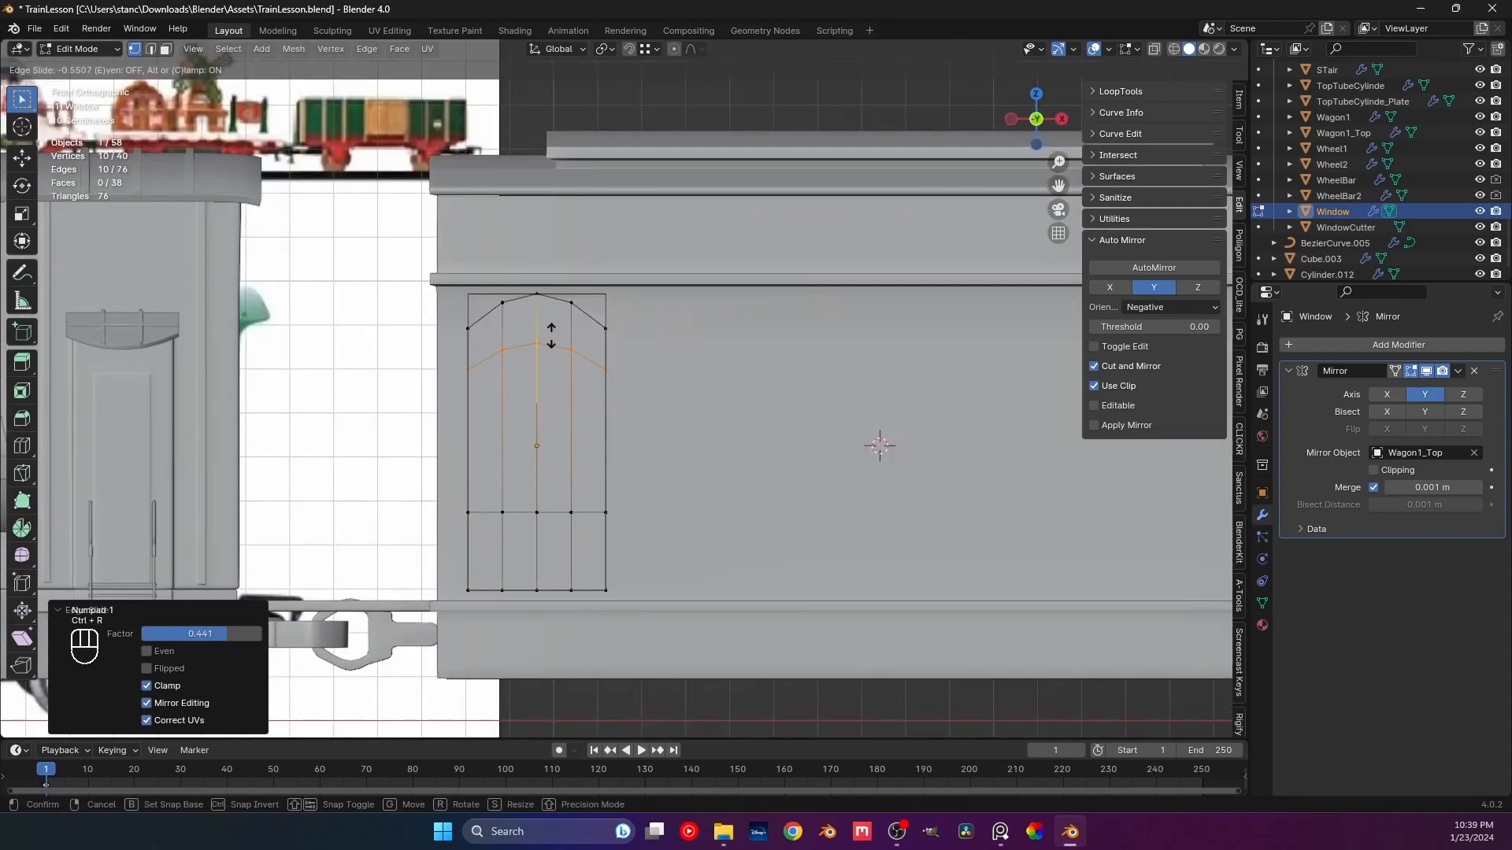
pyautogui.click(556, 296)
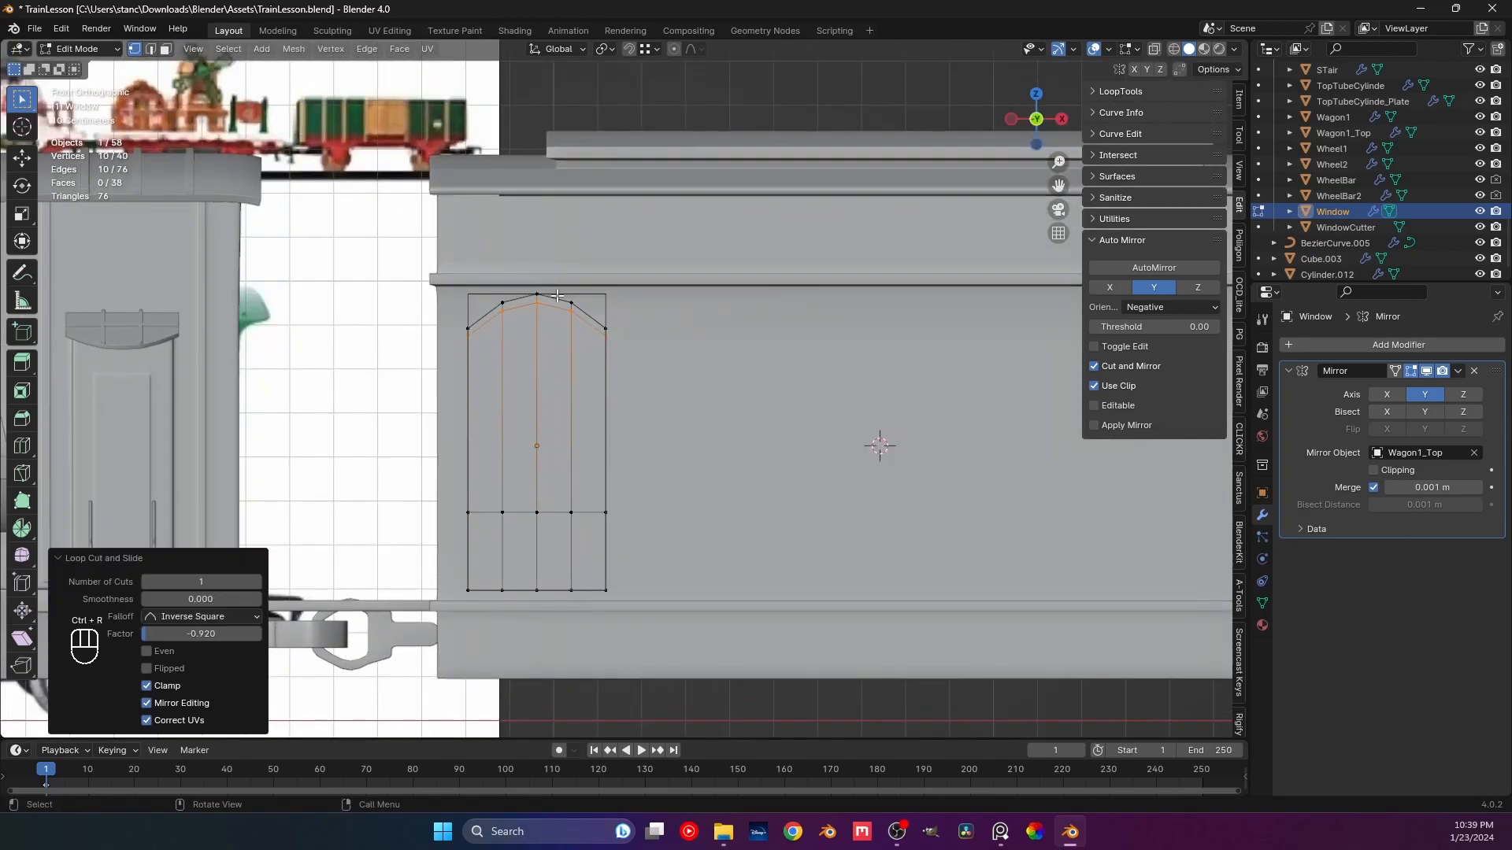
pyautogui.scroll(4, 575, 344)
pyautogui.scroll(-3, 555, 339)
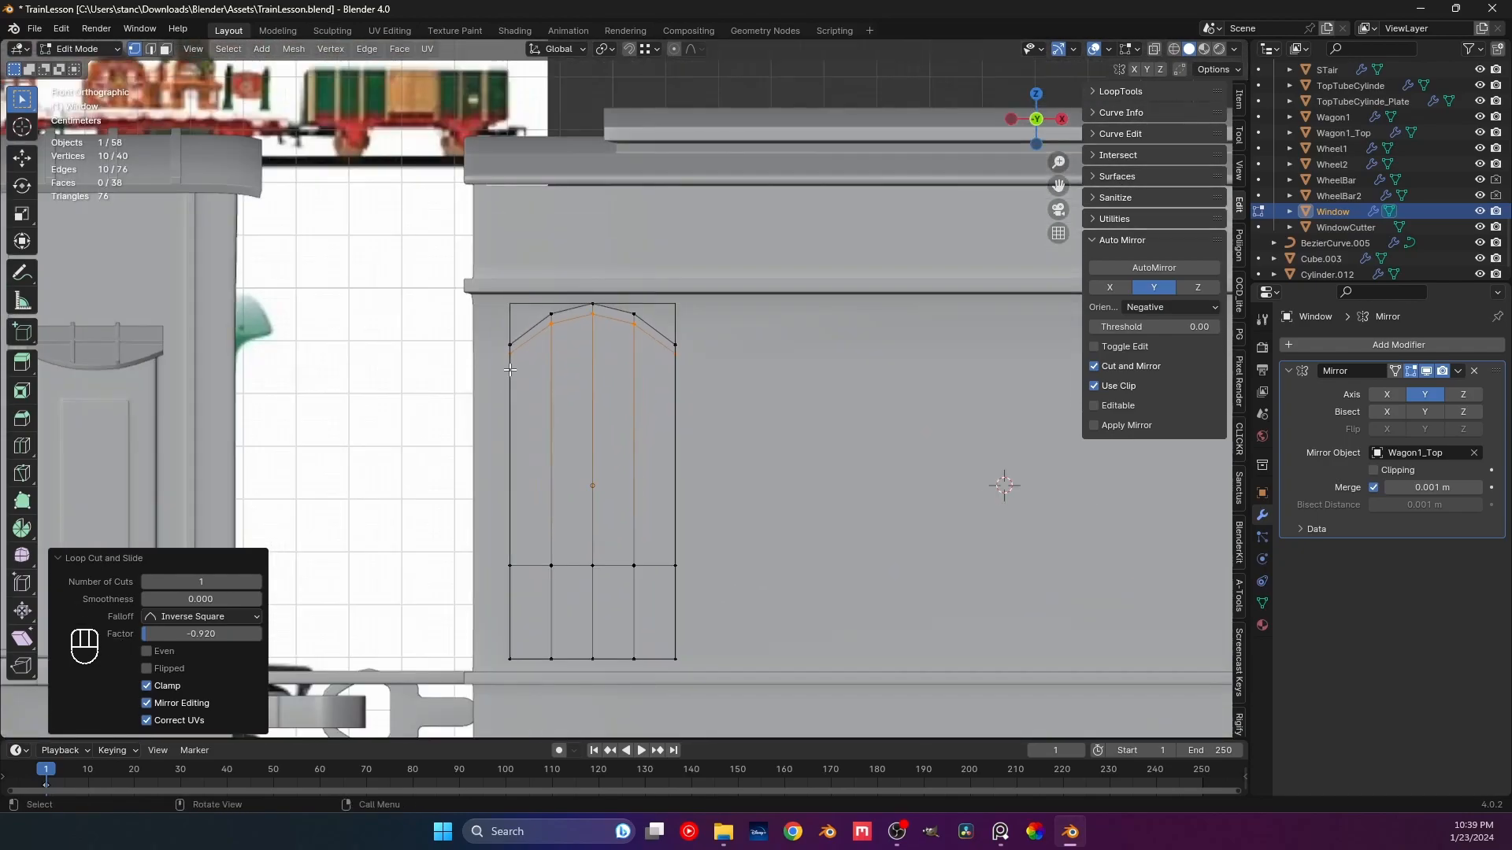
# Add a vertical loop cut just inside each side of Window, sliding the left one by a factor of about 0.596.
pyautogui.hotkey('ctrl', 'r')
pyautogui.click(522, 344)
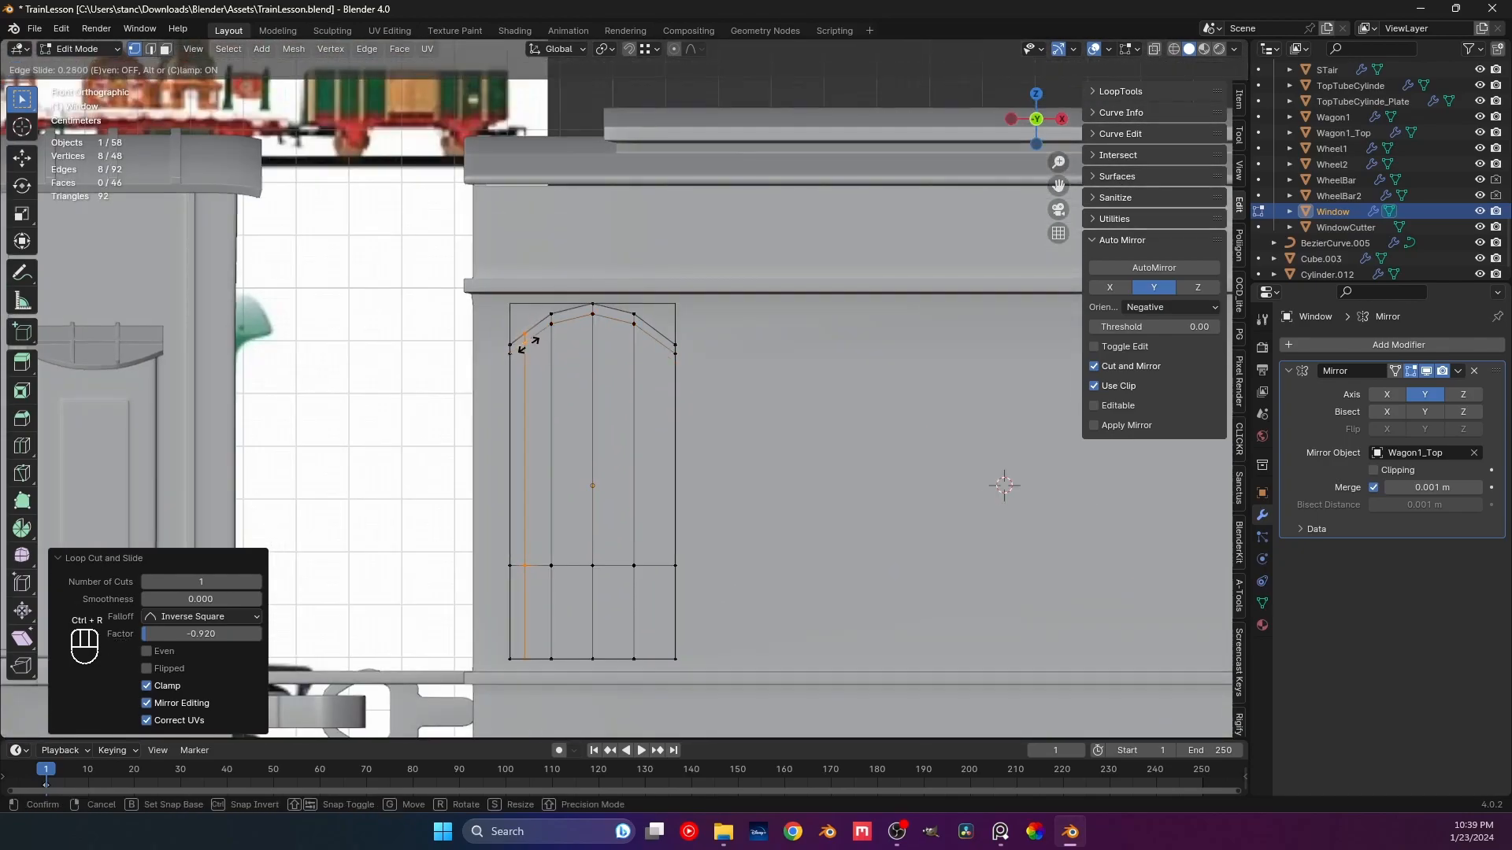
pyautogui.click(515, 348)
pyautogui.hotkey('ctrl', 'r')
pyautogui.click(665, 342)
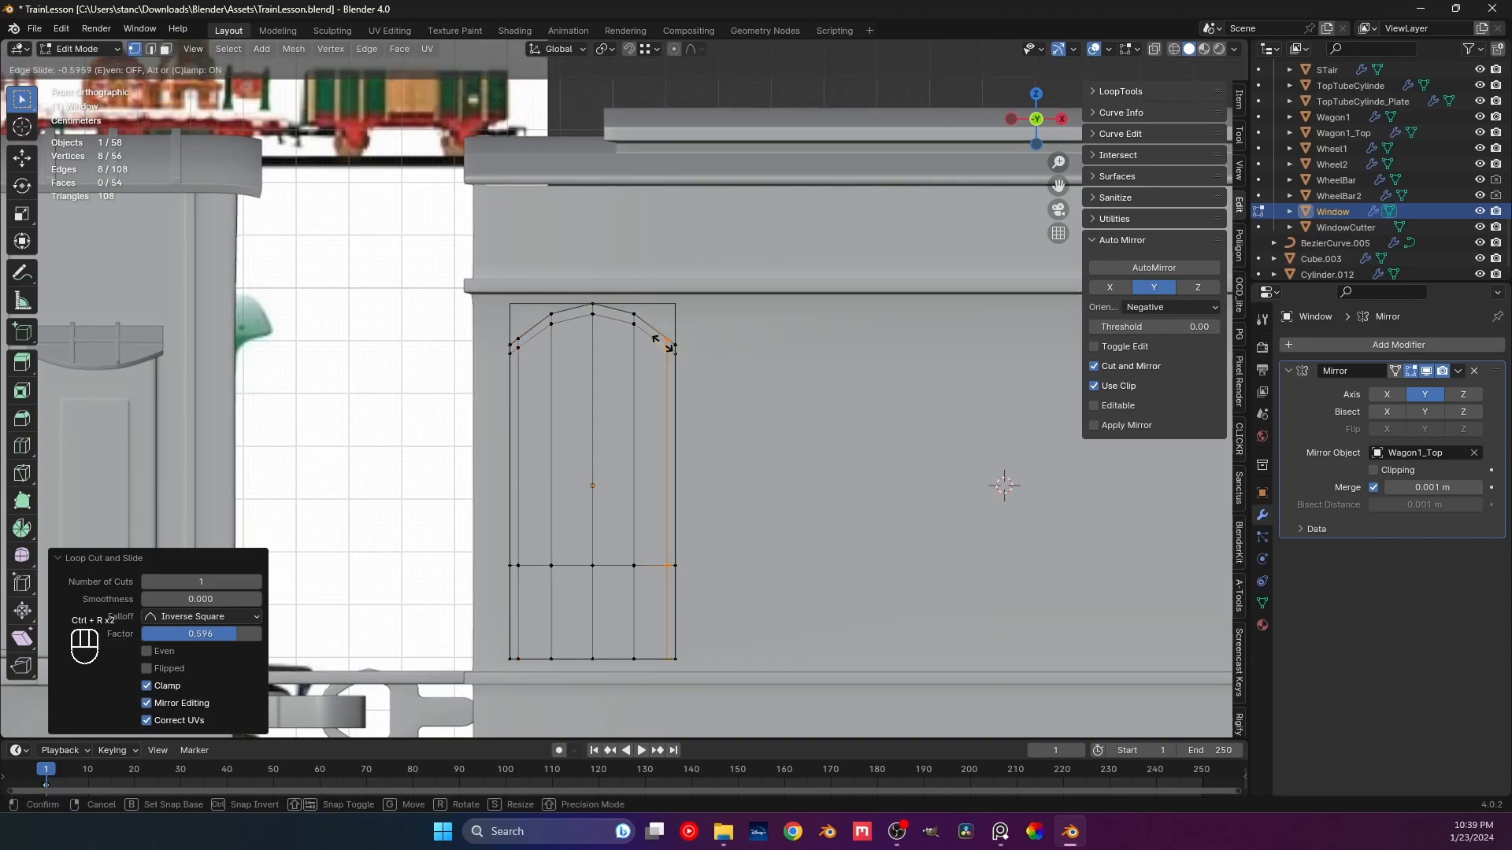
pyautogui.click(665, 344)
# Select the four inner front faces above Window's lower panel and extrude them inward by about 0.007 m.
pyautogui.moveTo(665, 345); pyautogui.dragTo(749, 497, button='middle')
pyautogui.press('3')
pyautogui.click(544, 413)
pyautogui.keyDown('ctrl'); pyautogui.click(605, 393); pyautogui.keyUp('ctrl')
pyautogui.scroll(2, 599, 434)
pyautogui.scroll(1, 663, 455)
pyautogui.press('e')
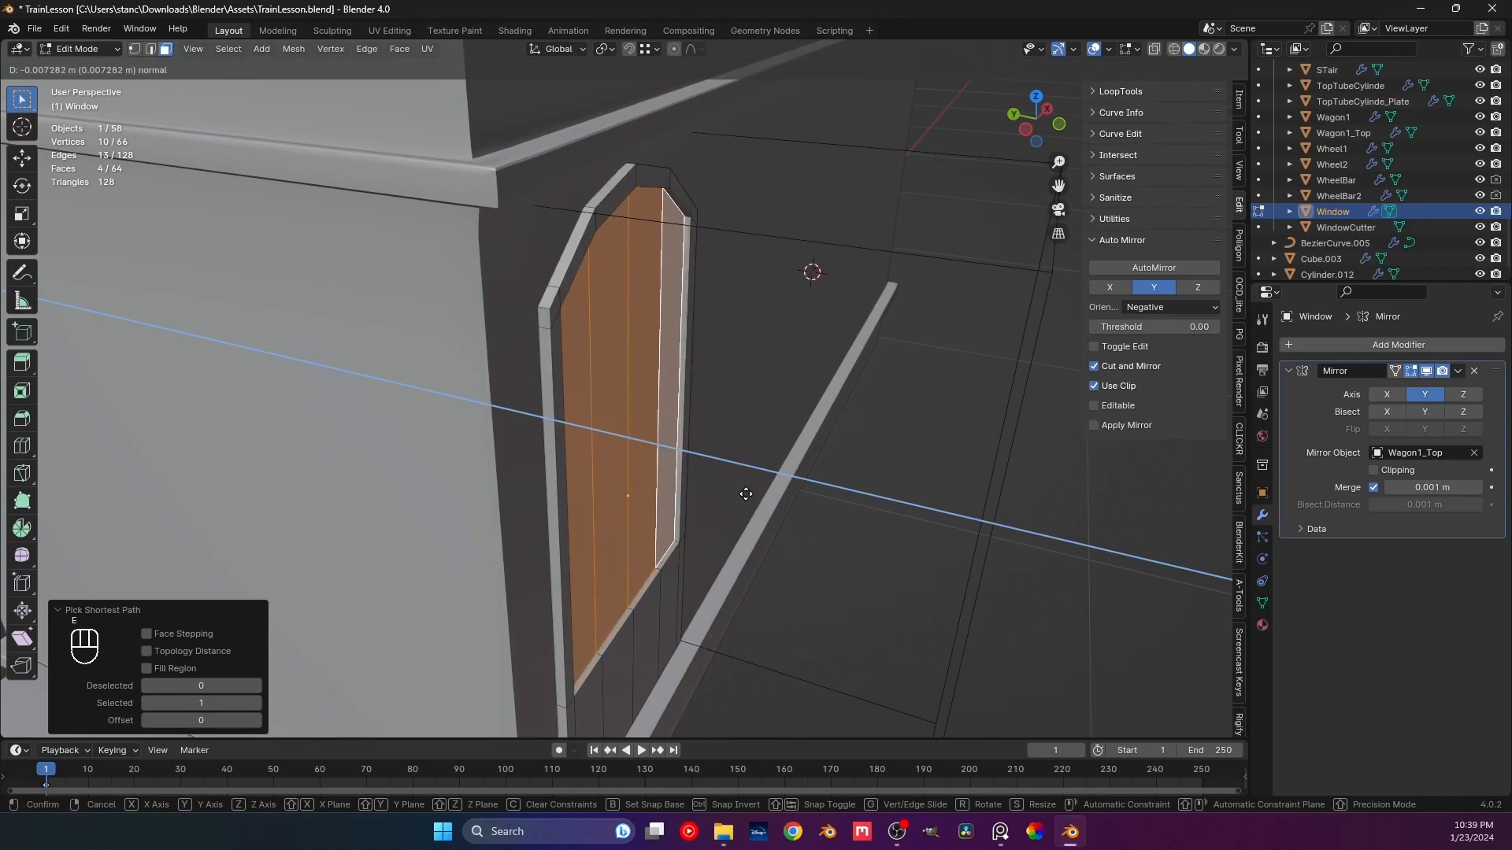
pyautogui.click(744, 494)
# Examine the recessed pane and frame of Window from several angles and distances.
pyautogui.moveTo(744, 494); pyautogui.dragTo(658, 483, button='middle')
pyautogui.scroll(-2, 885, 527)
pyautogui.click(857, 536)
pyautogui.scroll(4, 639, 425)
pyautogui.moveTo(630, 418); pyautogui.dragTo(747, 499, button='middle')
pyautogui.scroll(-3, 528, 404)
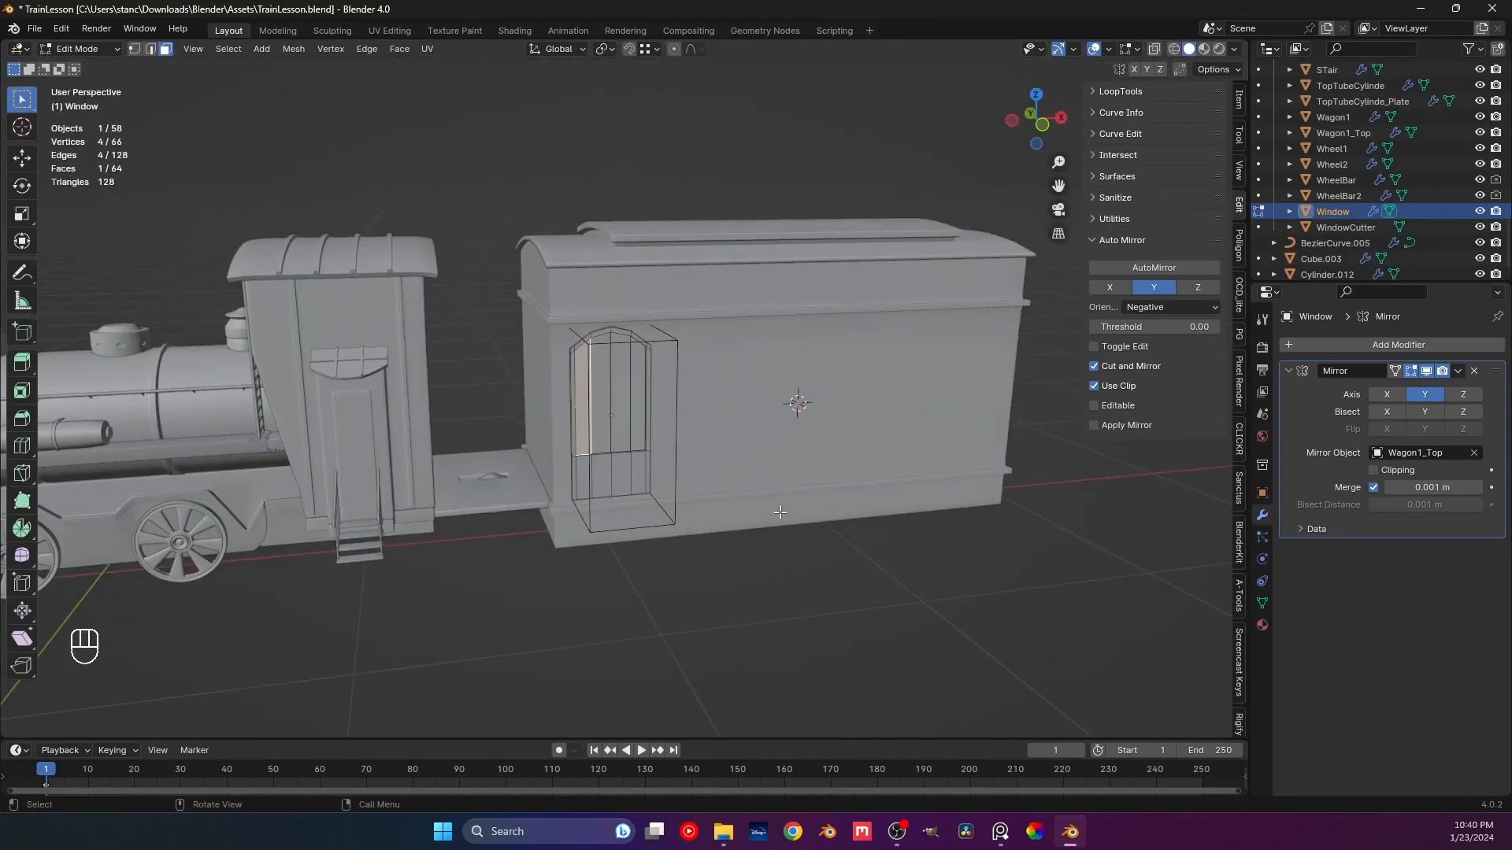
pyautogui.scroll(7, 508, 450)
pyautogui.scroll(-5, 543, 425)
pyautogui.moveTo(546, 421); pyautogui.dragTo(661, 449, button='middle')
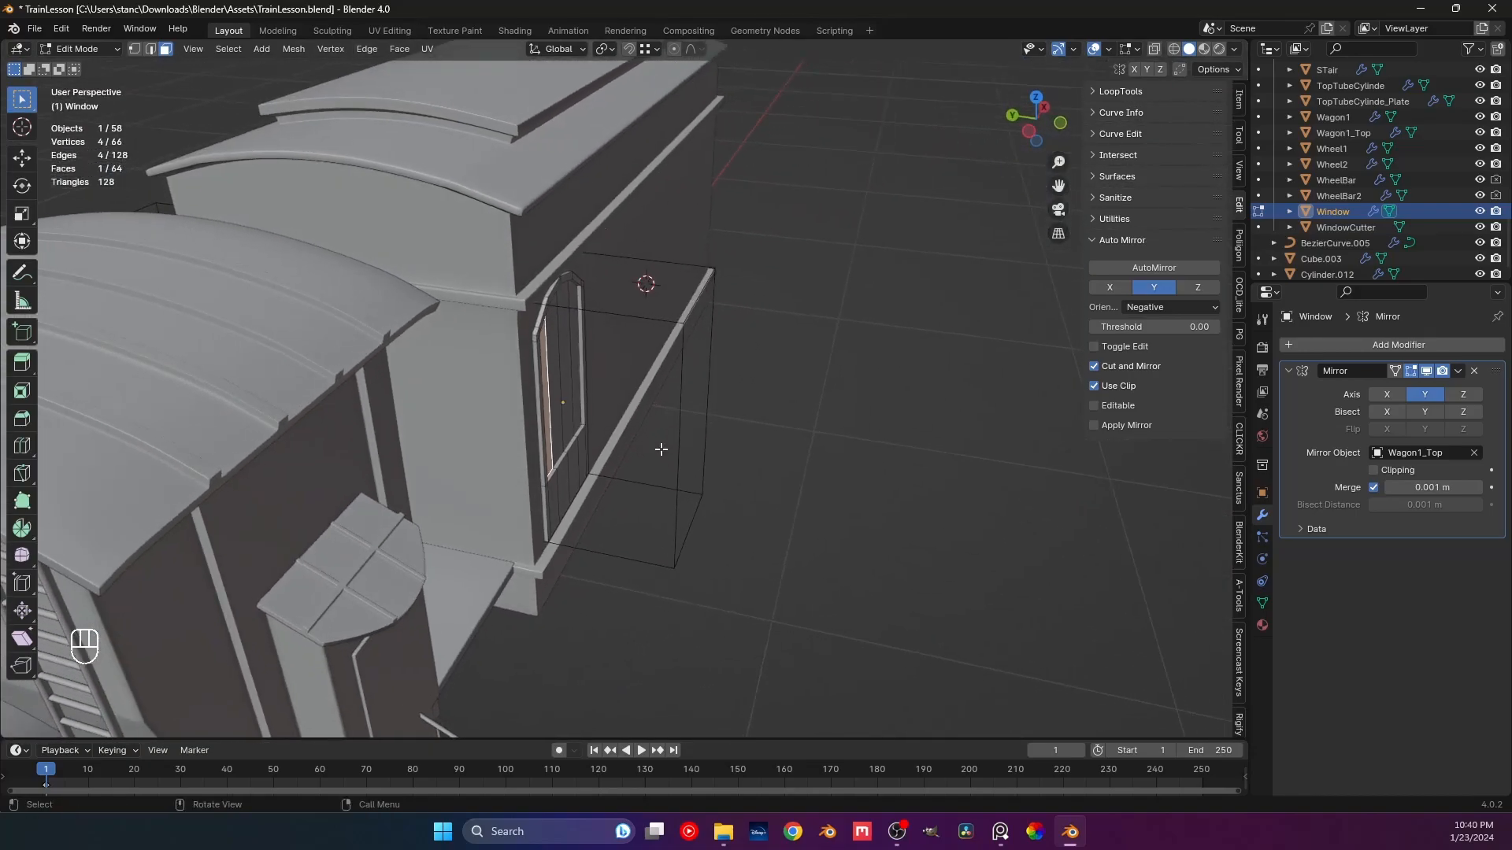
# Try to select the vertices along Window's inner side in a see-through right side view.
pyautogui.click(1154, 49)
pyautogui.moveTo(567, 355); pyautogui.dragTo(571, 421, button='middle')
pyautogui.scroll(4, 539, 358)
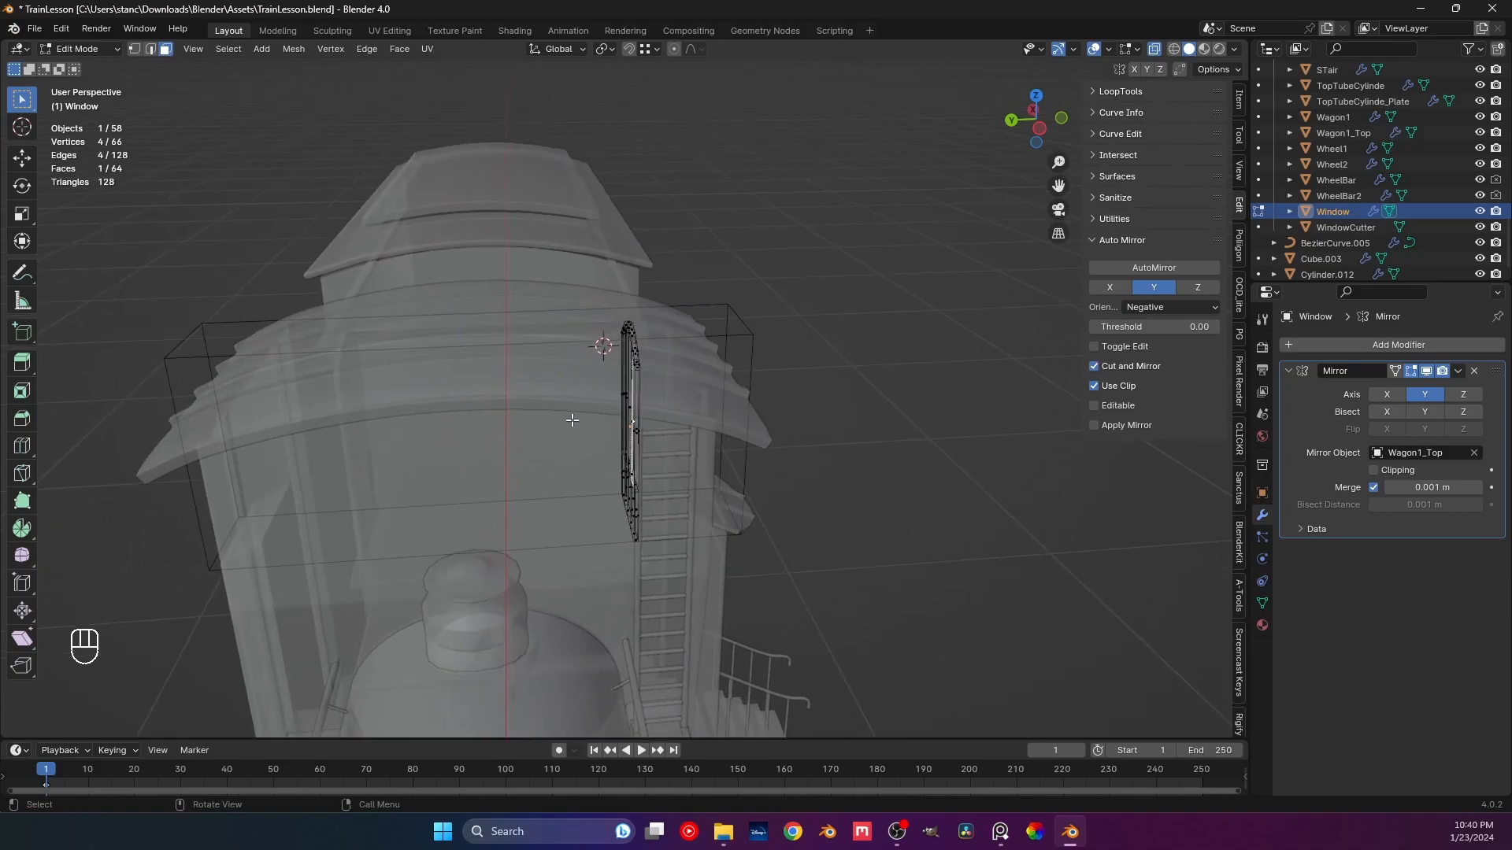
pyautogui.press('KP_3')
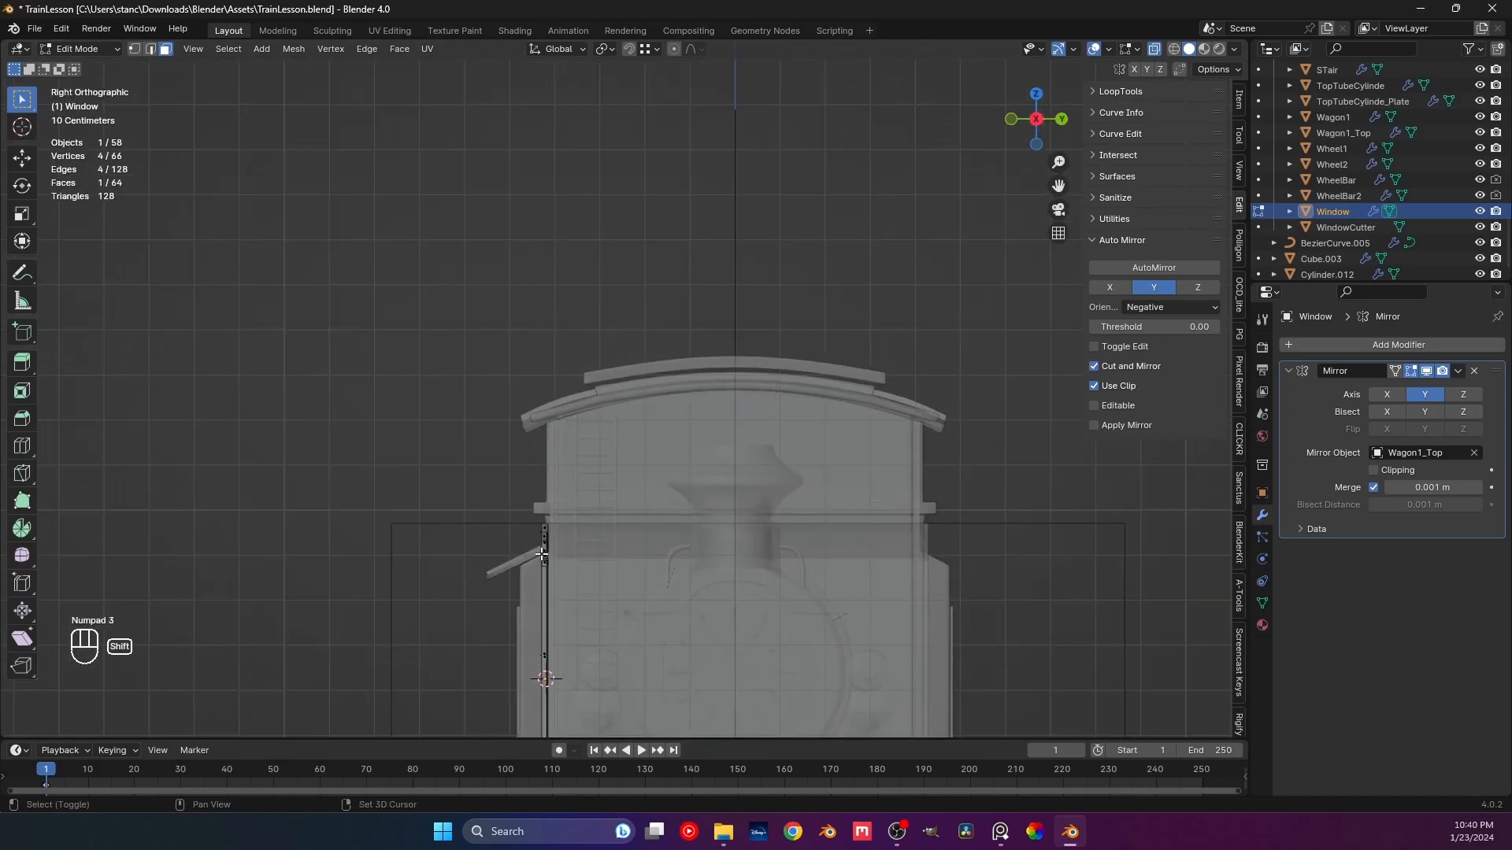
pyautogui.scroll(6, 600, 334)
pyautogui.keyDown('shift'); pyautogui.moveTo(600, 334); pyautogui.dragTo(619, 380, button='middle'); pyautogui.keyUp('shift')
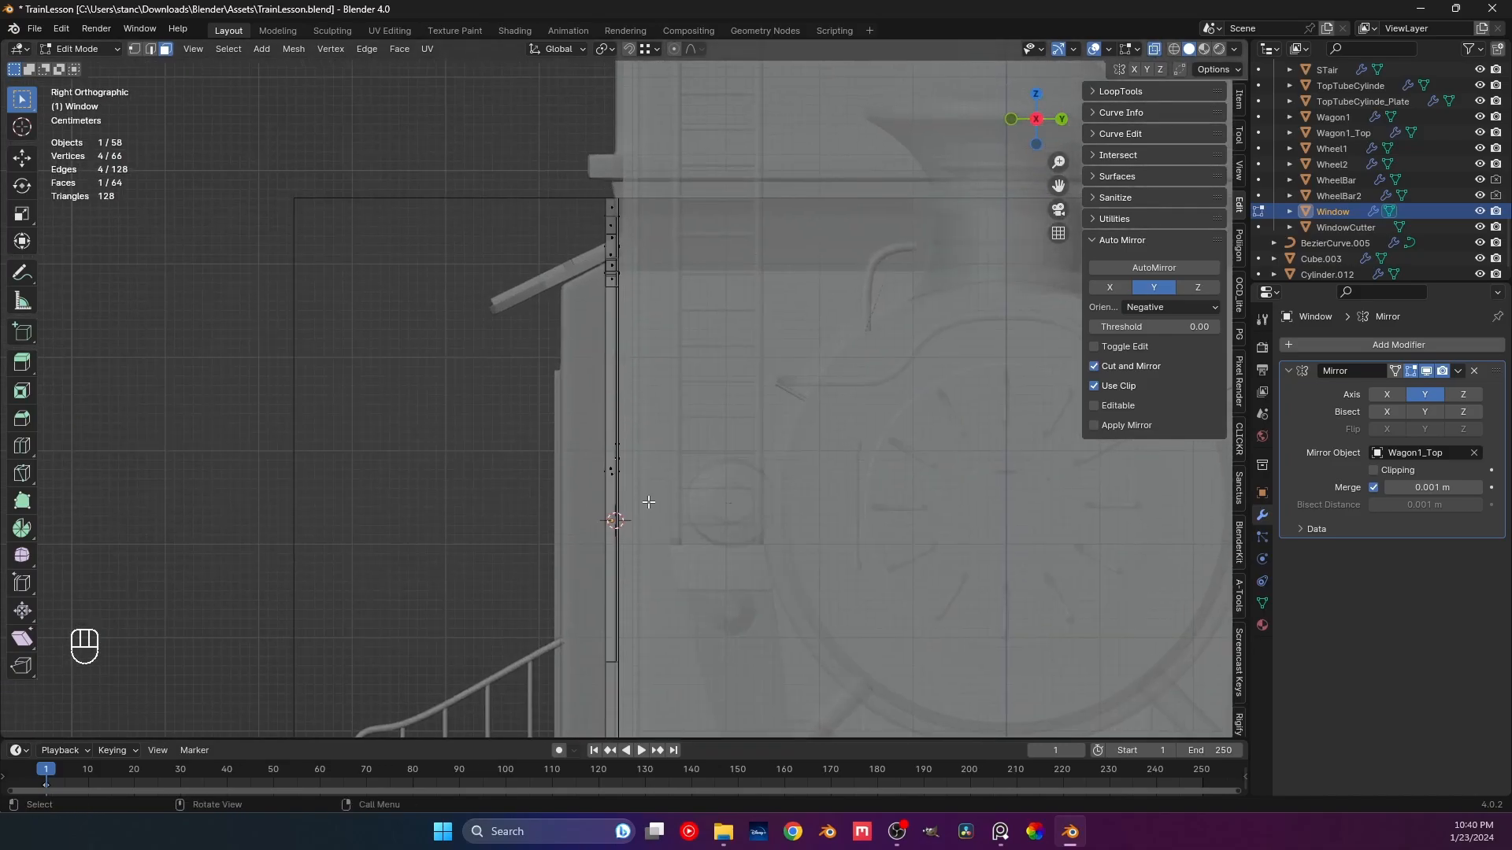
pyautogui.scroll(-3, 649, 503)
pyautogui.scroll(1, 660, 468)
pyautogui.moveTo(638, 174); pyautogui.dragTo(704, 371)
pyautogui.moveTo(756, 604); pyautogui.dragTo(760, 597)
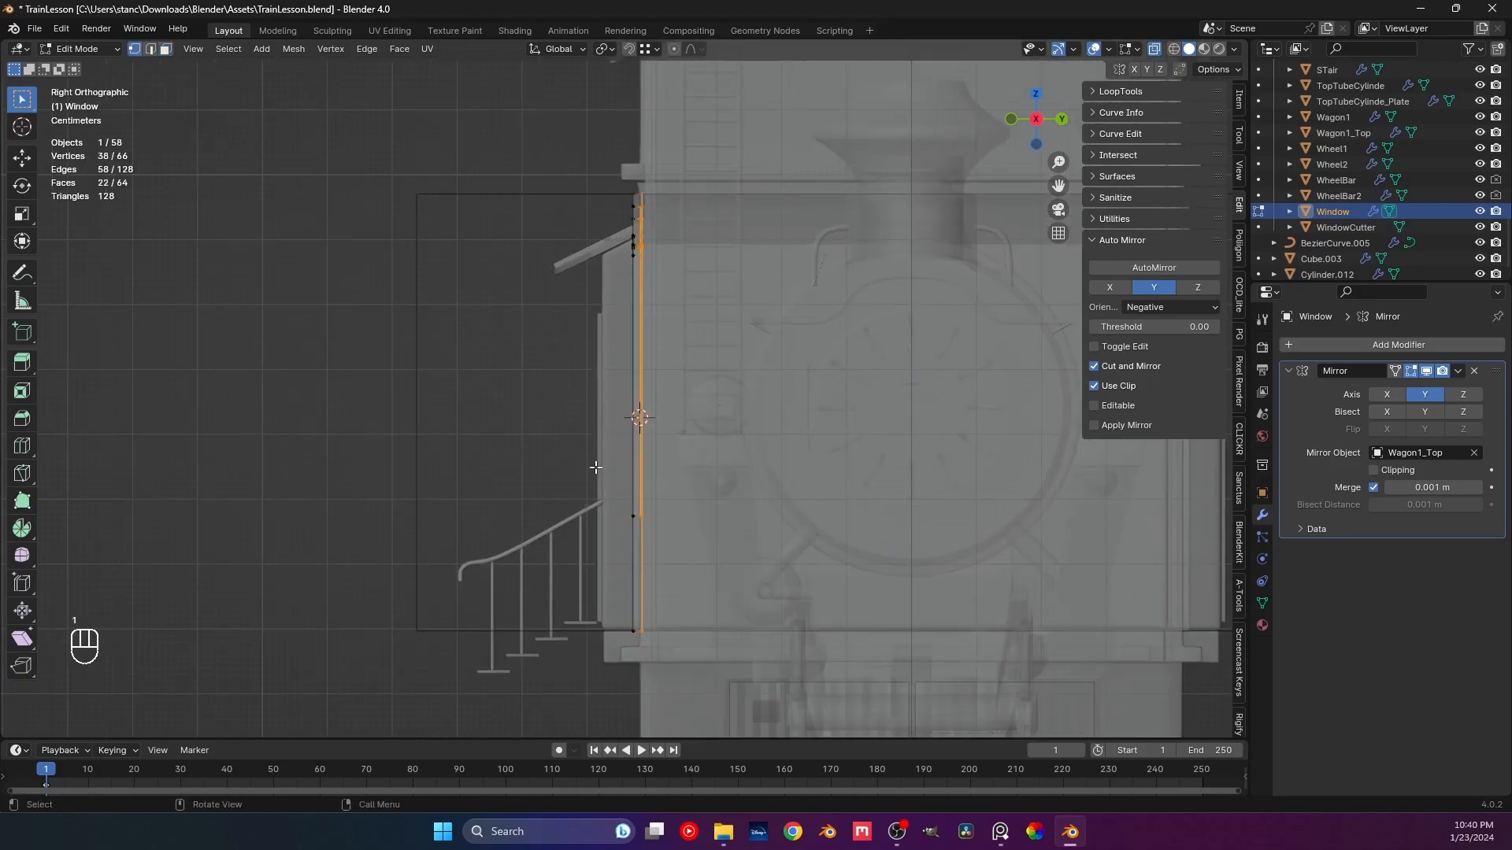
pyautogui.scroll(3, 630, 386)
pyautogui.keyDown('alt'); pyautogui.click(651, 373); pyautogui.keyUp('alt')
pyautogui.moveTo(651, 374); pyautogui.dragTo(821, 521, button='middle')
pyautogui.press('3')
pyautogui.click(1152, 49)
pyautogui.scroll(6, 775, 496)
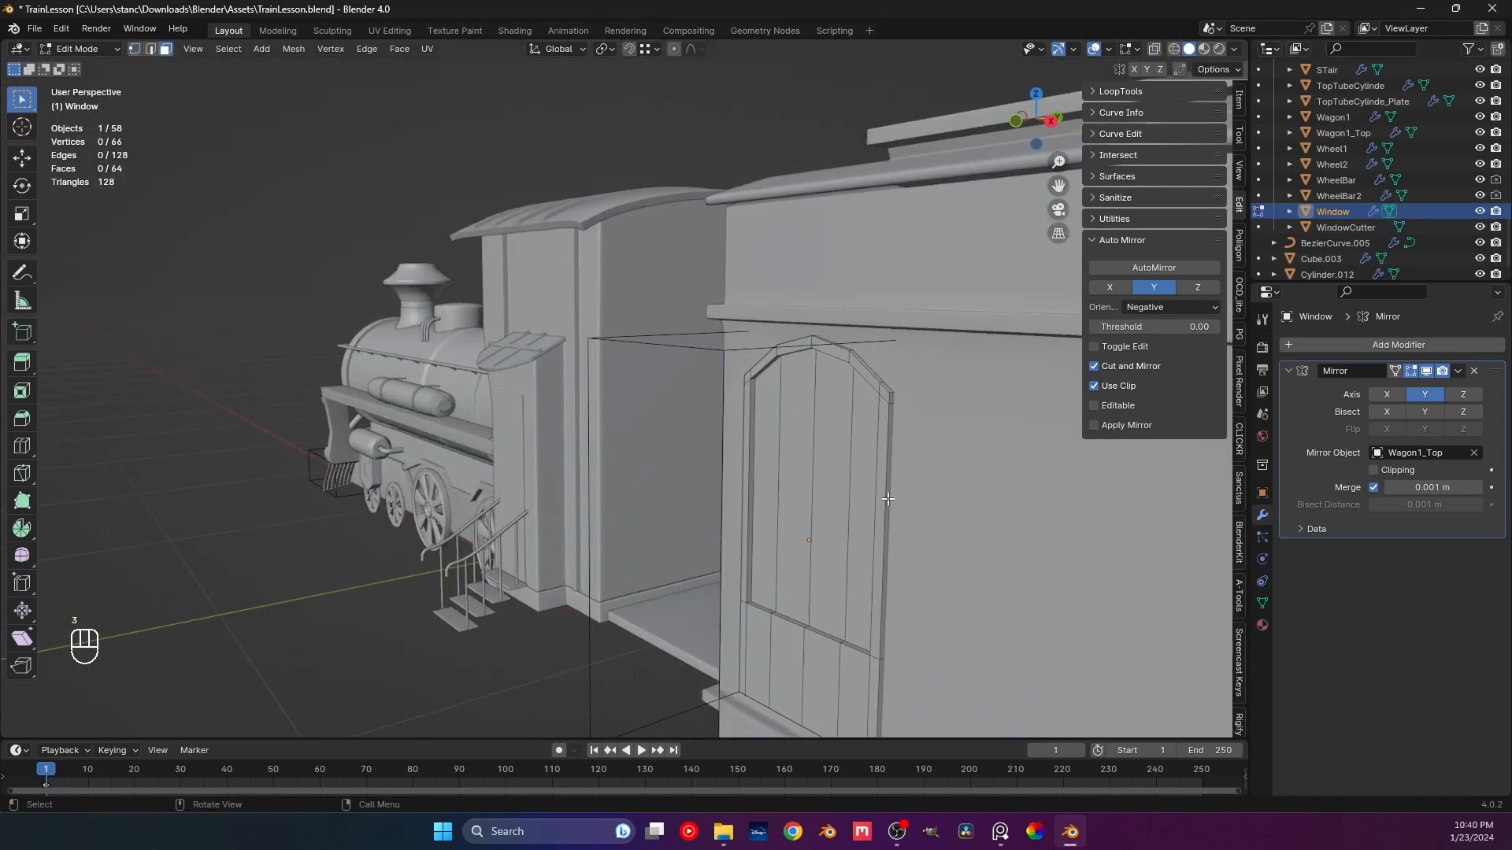
# Undo the recent selection changes and the inward extrusion of Window's pane faces.
pyautogui.hotkey('ctrl', 'z')
pyautogui.hotkey('ctrl', 'z')
pyautogui.hotkey('ctrl', 'z')
pyautogui.hotkey('ctrl', 'z')
pyautogui.hotkey('ctrl', 'z')
pyautogui.hotkey('ctrl', 'z')
pyautogui.hotkey('ctrl', 'z')
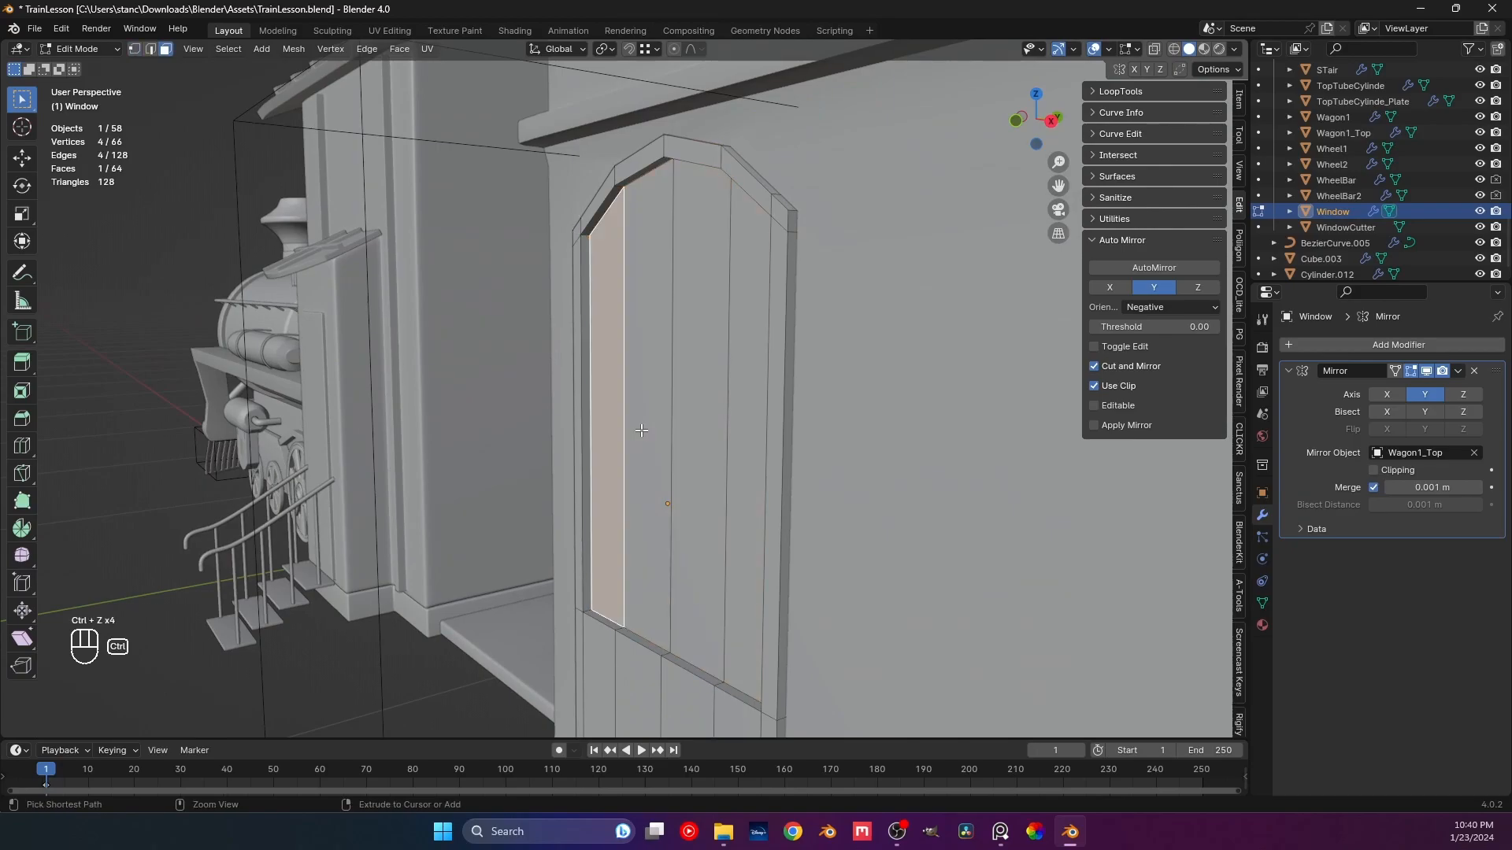
pyautogui.press('KP_1')
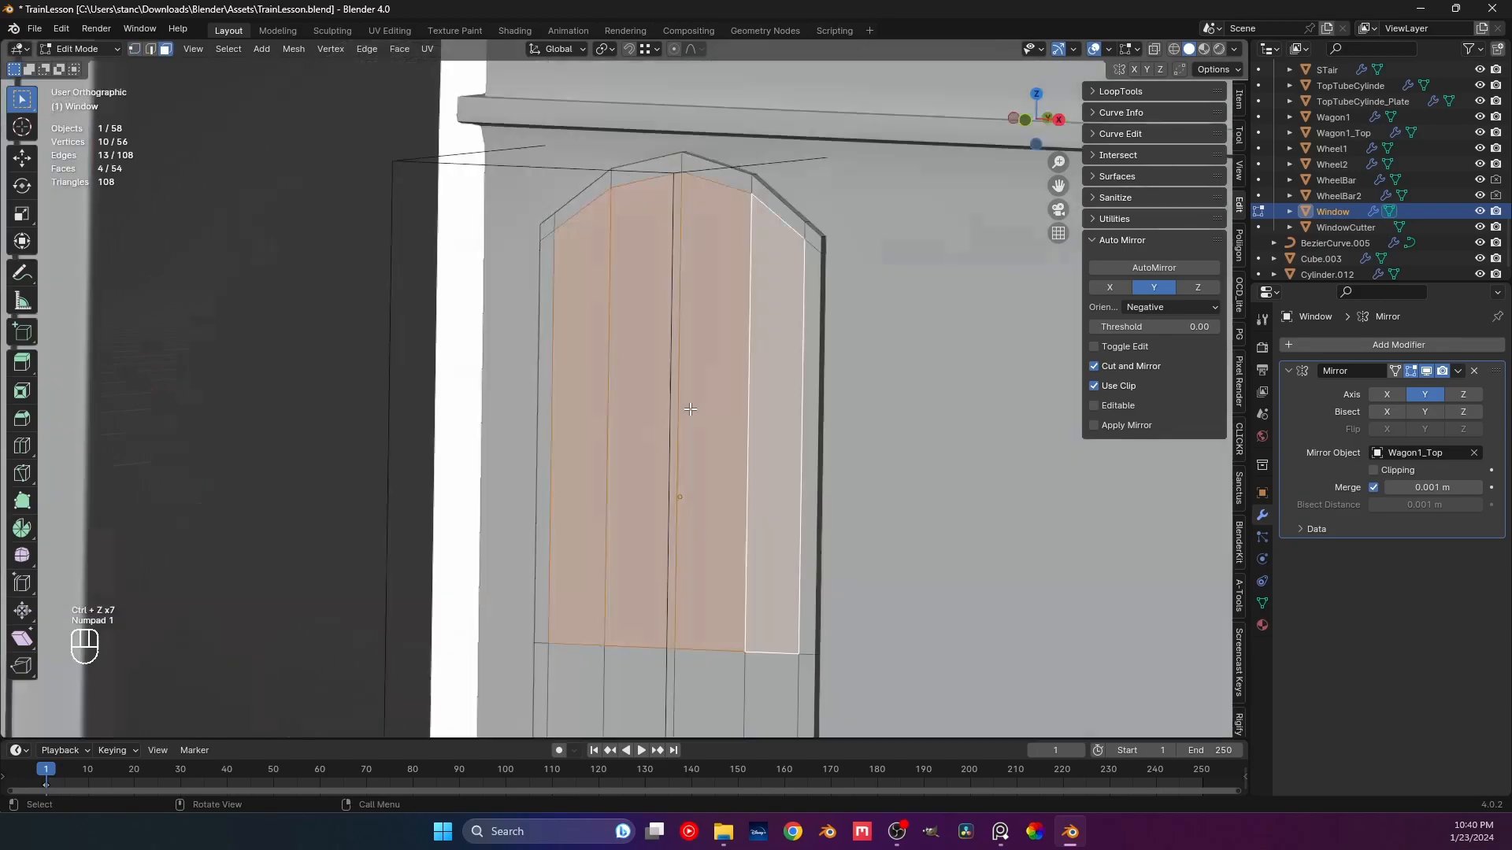
pyautogui.press('KP_3')
pyautogui.keyDown('shift'); pyautogui.moveTo(724, 391); pyautogui.dragTo(669, 362, button='middle'); pyautogui.keyUp('shift')
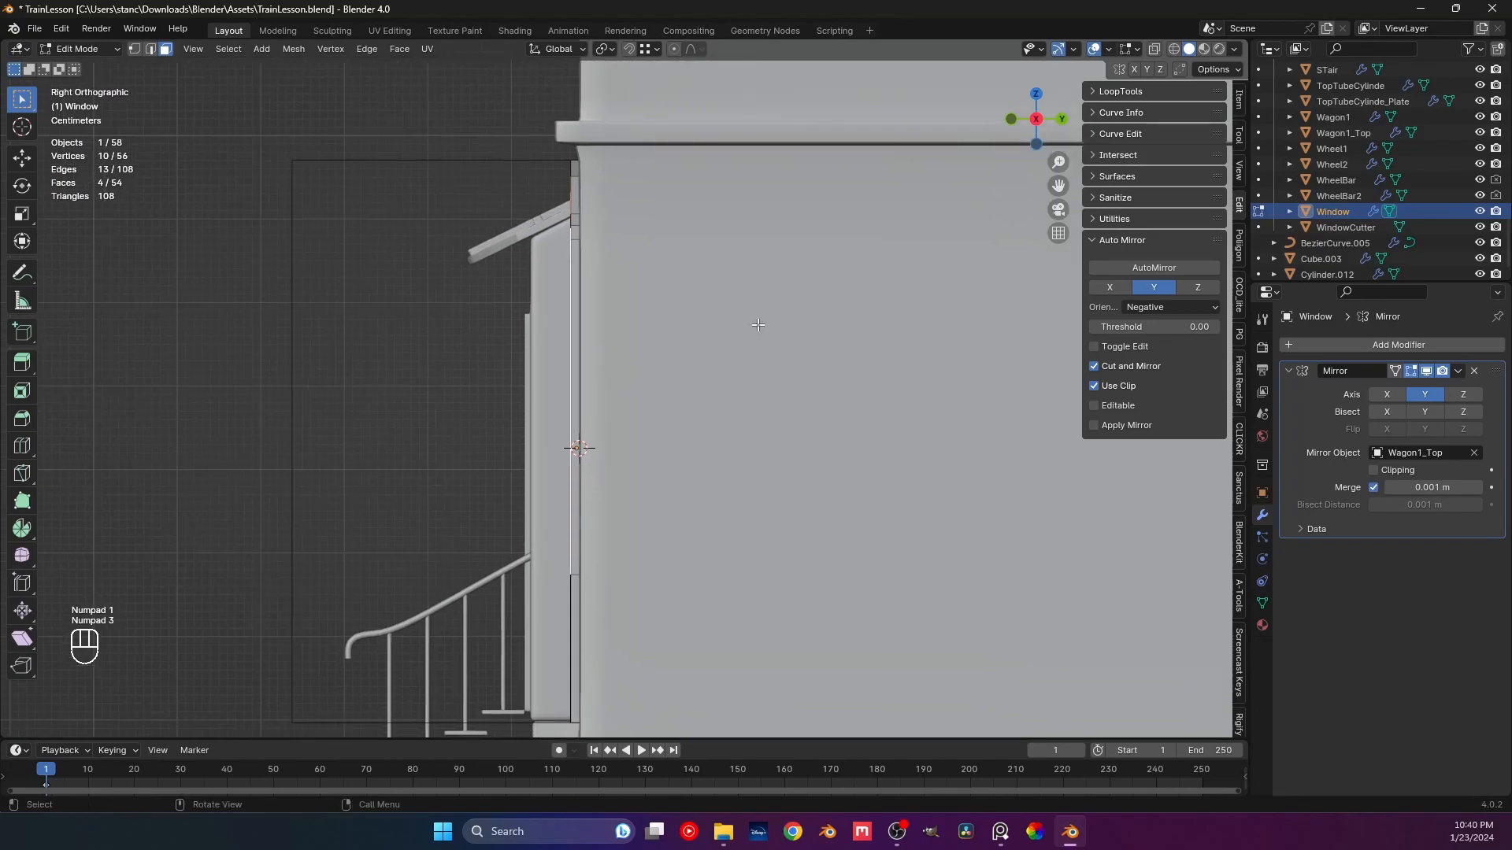
pyautogui.click(1154, 49)
pyautogui.press('1')
pyautogui.scroll(-2, 623, 325)
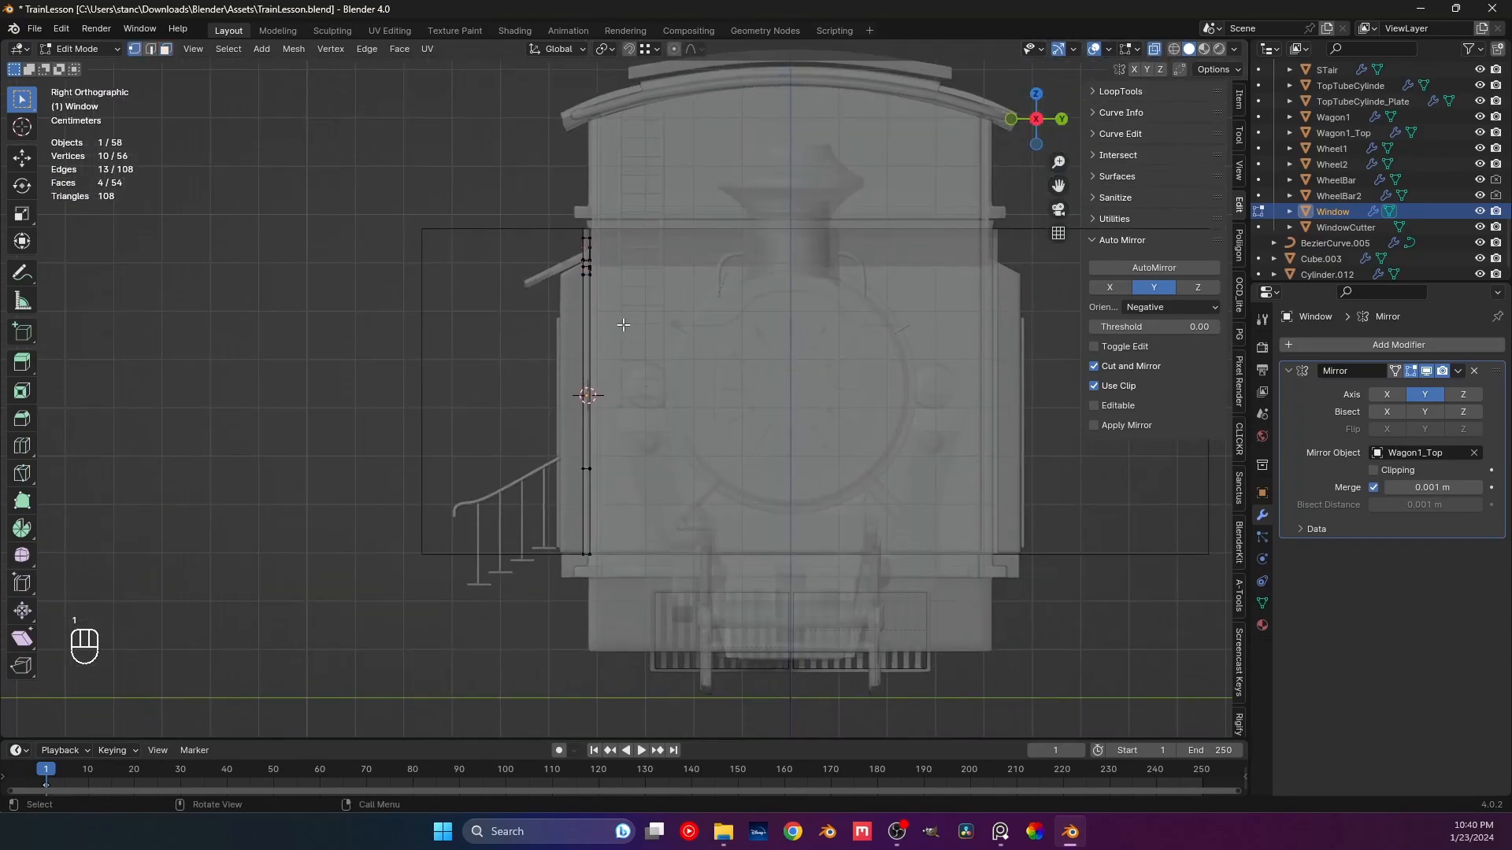
pyautogui.moveTo(587, 219); pyautogui.dragTo(679, 568)
pyautogui.scroll(3, 621, 496)
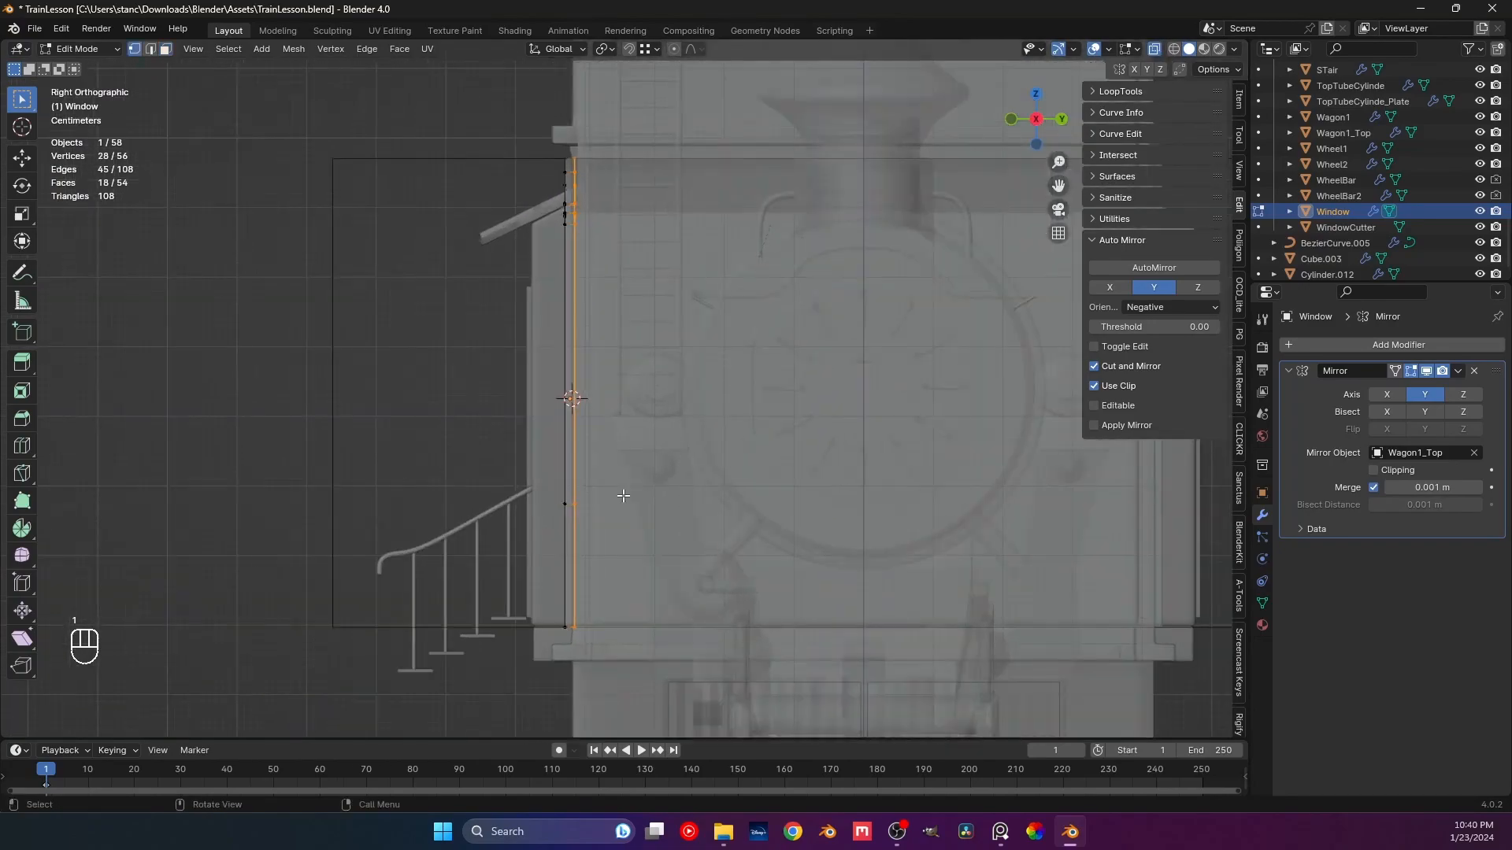
pyautogui.press('x')
pyautogui.keyDown('shift'); pyautogui.moveTo(464, 229); pyautogui.dragTo(470, 309, button='middle'); pyautogui.keyUp('shift')
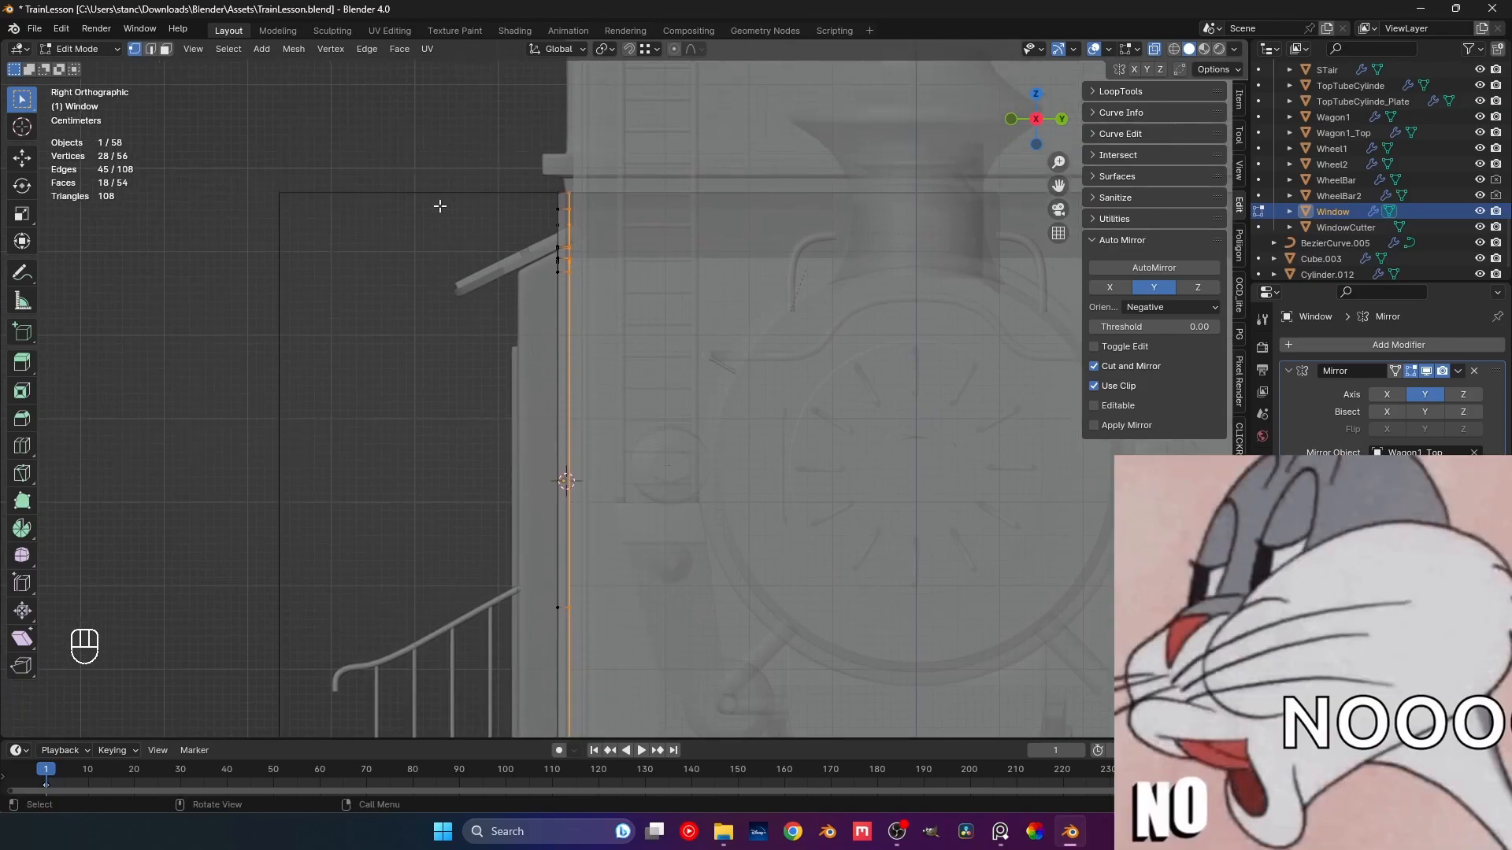
pyautogui.click(350, 310)
pyautogui.moveTo(432, 388); pyautogui.dragTo(747, 482, button='middle')
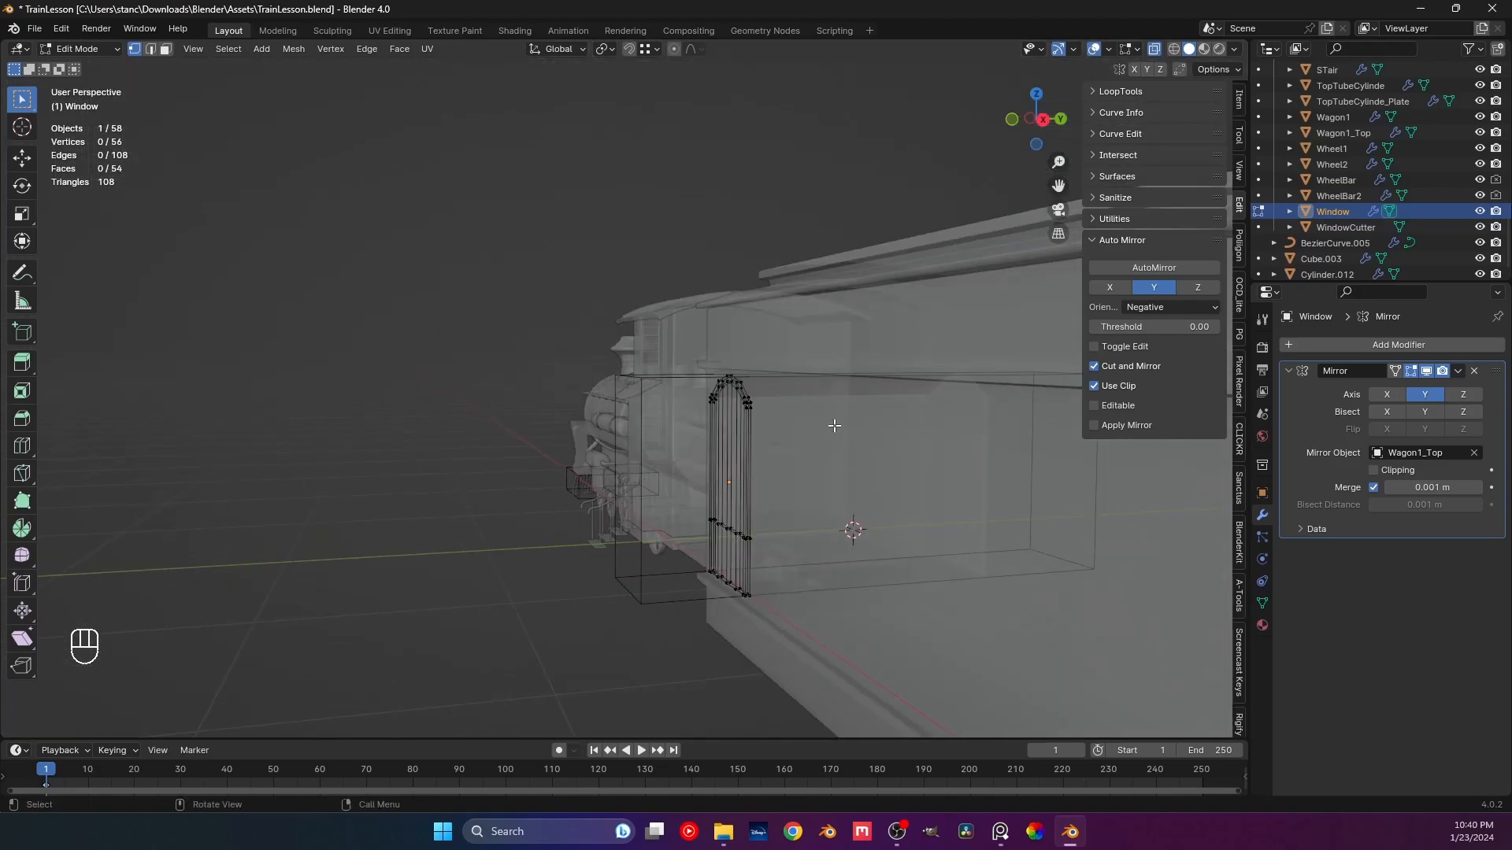
# Extrude Window's four upper front faces inward to recess the pane, and save the file from Object Mode.
pyautogui.click(1154, 50)
pyautogui.scroll(2, 908, 422)
pyautogui.keyDown('shift'); pyautogui.moveTo(819, 412); pyautogui.dragTo(699, 364, button='middle'); pyautogui.keyUp('shift')
pyautogui.press('3')
pyautogui.moveTo(592, 425); pyautogui.dragTo(660, 419, button='middle')
pyautogui.scroll(4, 564, 359)
pyautogui.click(564, 358)
pyautogui.keyDown('ctrl'); pyautogui.click(647, 394); pyautogui.keyUp('ctrl')
pyautogui.press('e')
pyautogui.click(631, 442)
pyautogui.press('Tab')
pyautogui.hotkey('ctrl', 's')
# Examine the mirrored windows on both sides of the wagon in see-through and solid display, saving the file.
pyautogui.press('KP_1')
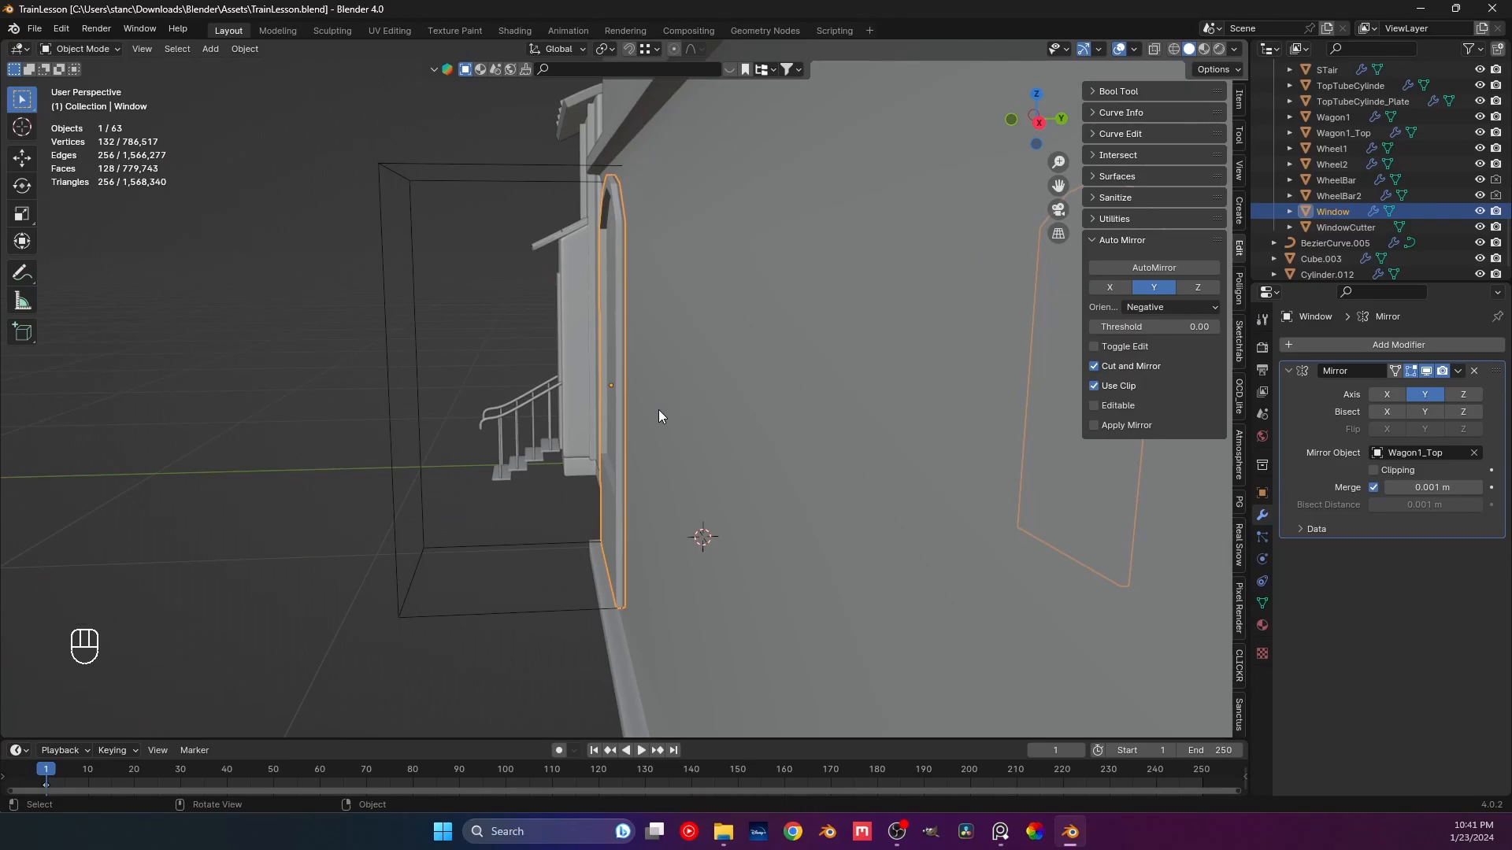
pyautogui.press('KP_3')
pyautogui.click(1155, 48)
pyautogui.scroll(2, 714, 366)
pyautogui.moveTo(713, 366); pyautogui.dragTo(650, 372, button='middle')
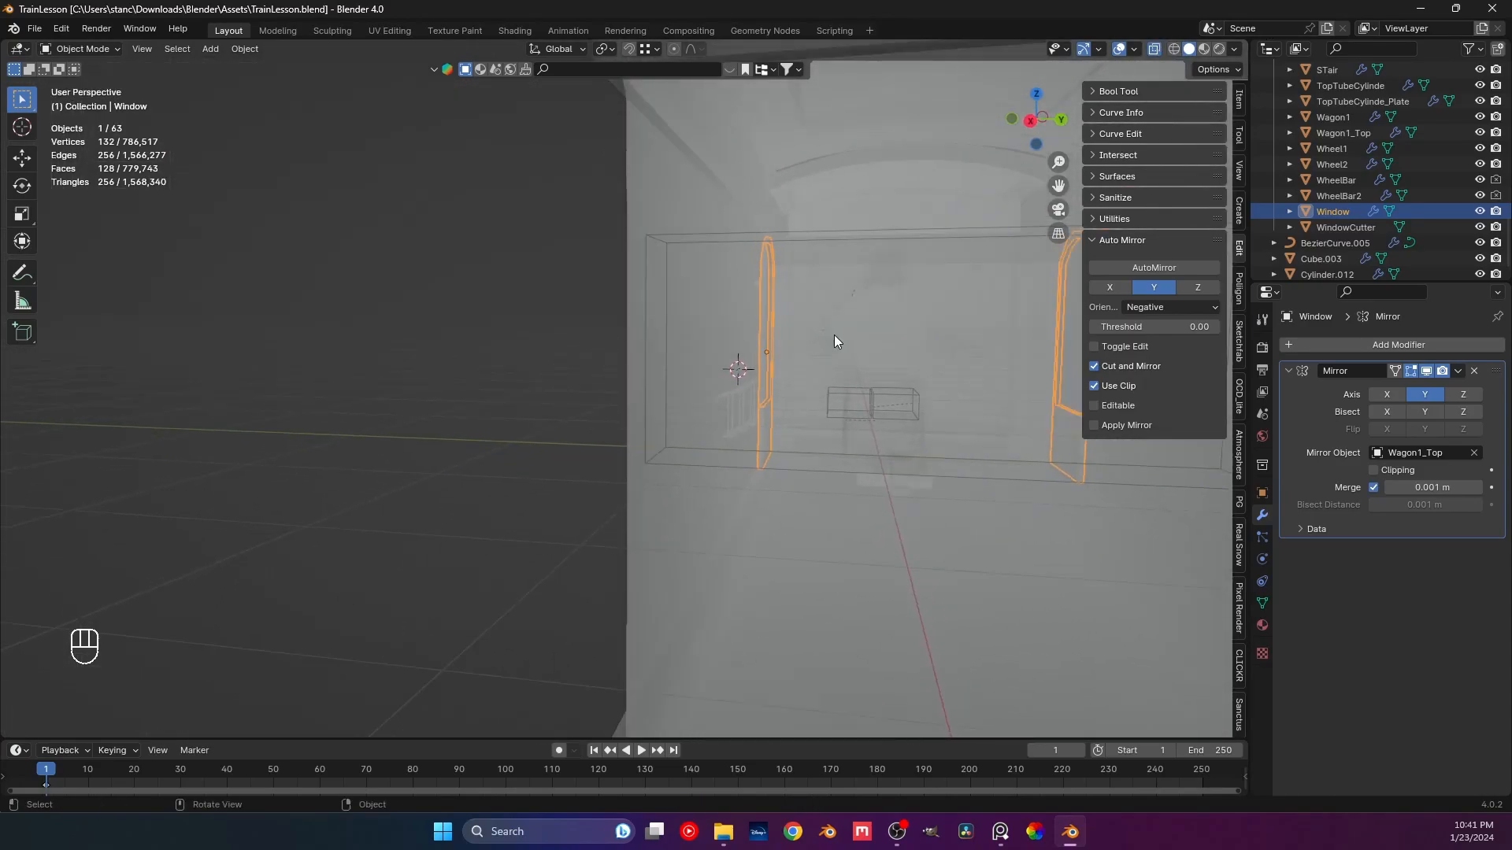
pyautogui.scroll(-6, 830, 337)
pyautogui.moveTo(829, 342); pyautogui.dragTo(299, 449, button='middle')
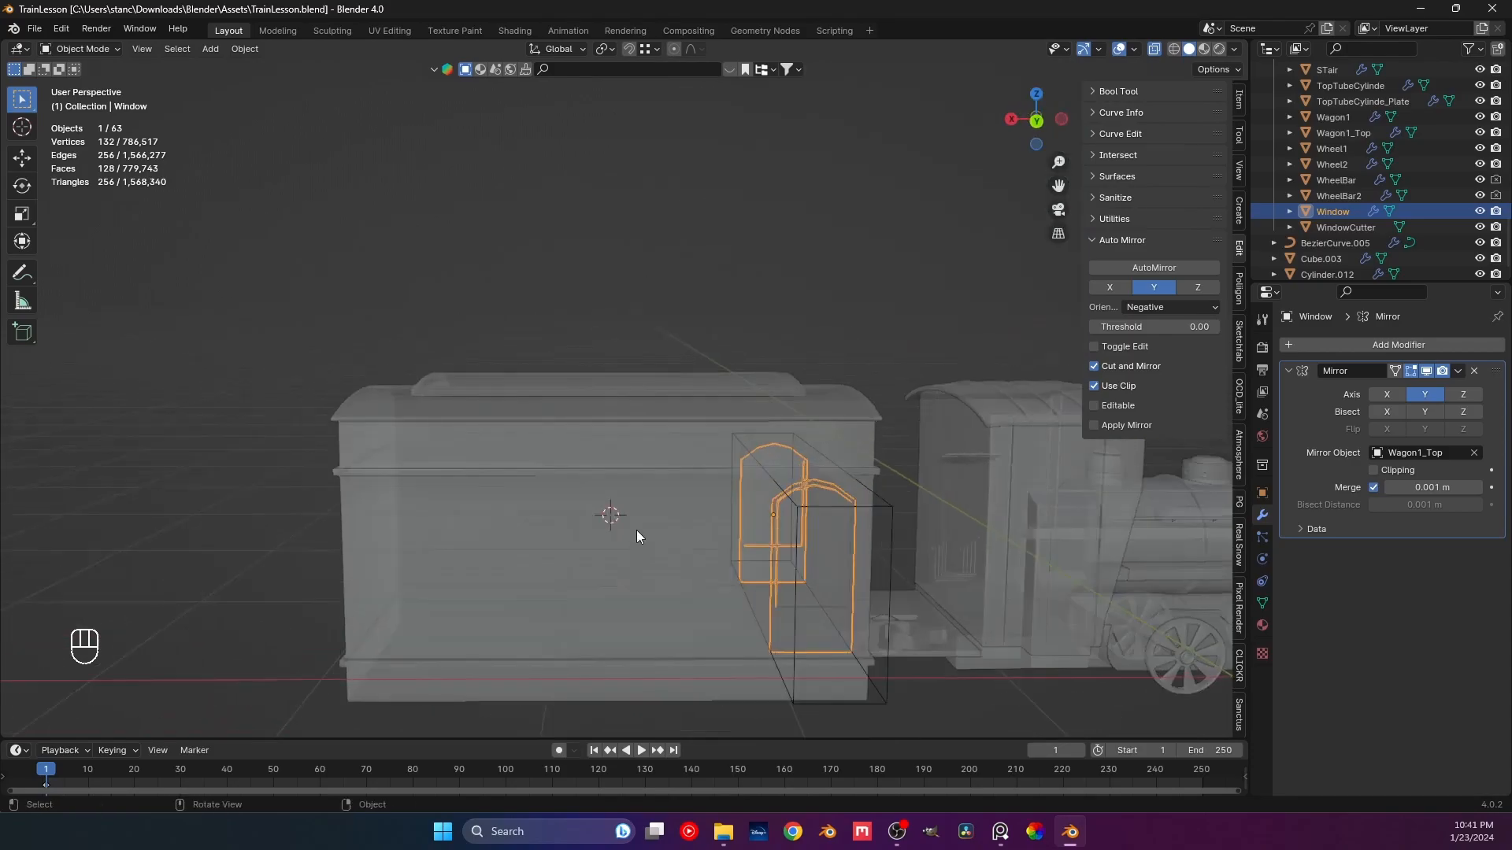
pyautogui.scroll(3, 630, 532)
pyautogui.keyDown('shift'); pyautogui.moveTo(418, 465); pyautogui.dragTo(244, 417, button='middle'); pyautogui.keyUp('shift')
pyautogui.scroll(3, 263, 413)
pyautogui.keyDown('shift'); pyautogui.moveTo(614, 481); pyautogui.dragTo(449, 450, button='middle'); pyautogui.keyUp('shift')
pyautogui.scroll(-6, 445, 461)
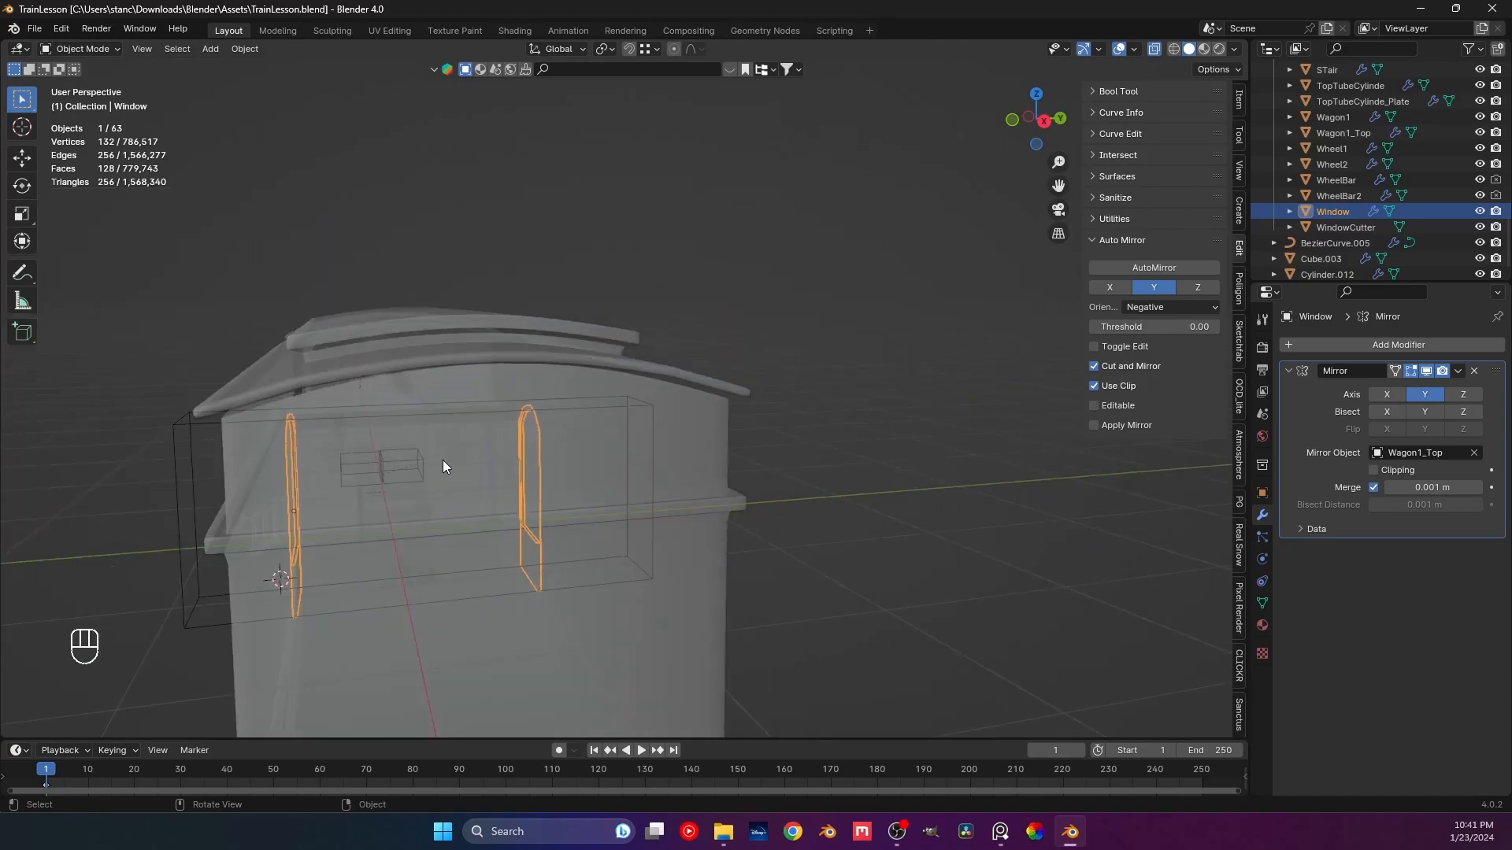
pyautogui.scroll(-5, 443, 467)
pyautogui.hotkey('alt', 'a')
pyautogui.moveTo(551, 460); pyautogui.dragTo(606, 472, button='middle')
pyautogui.hotkey('ctrl', 's')
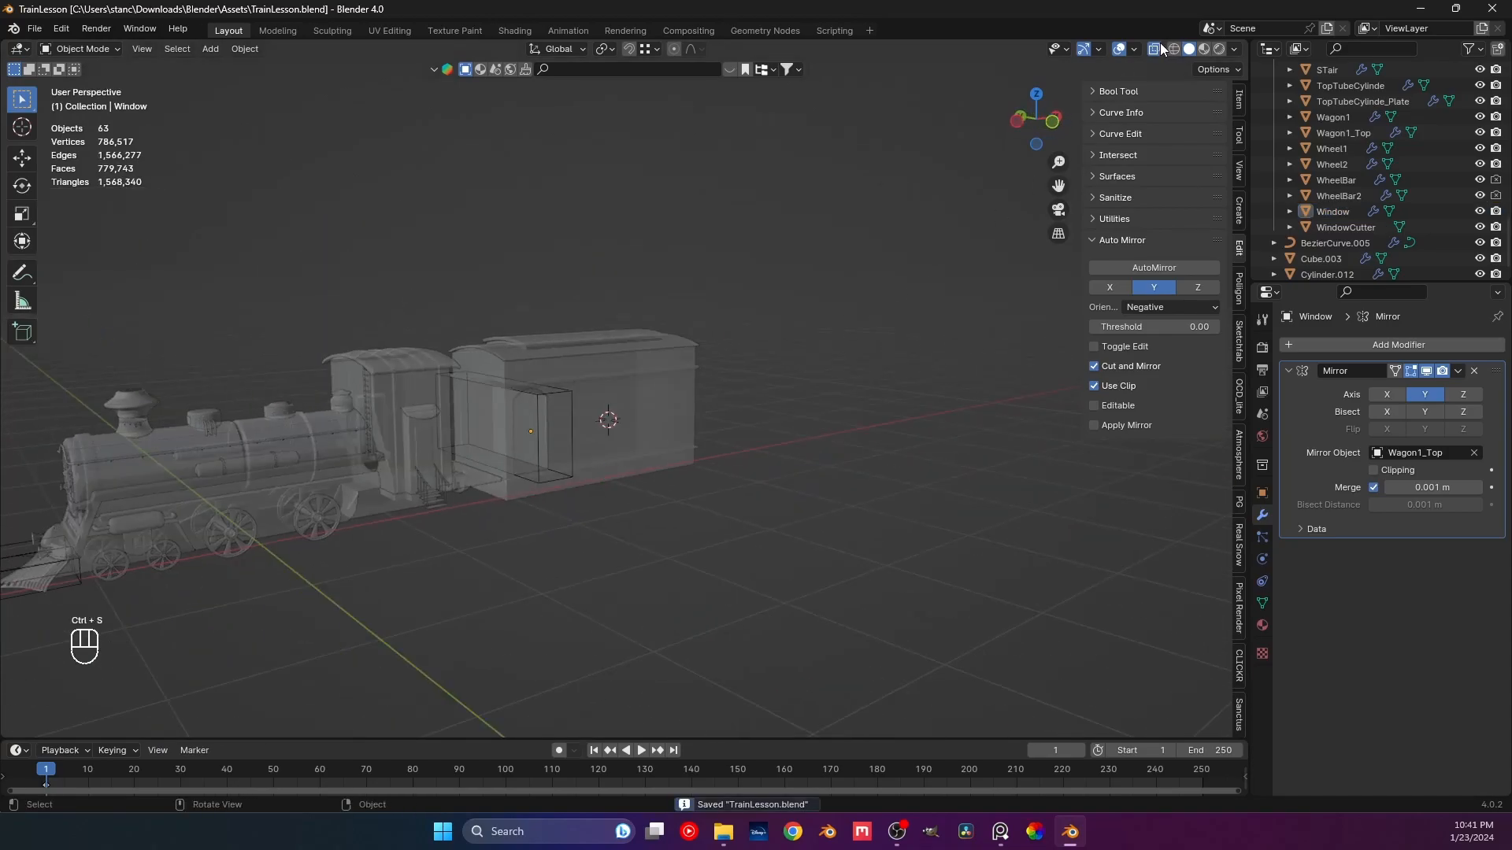
pyautogui.scroll(8, 537, 480)
pyautogui.hotkey('ctrl', 's')
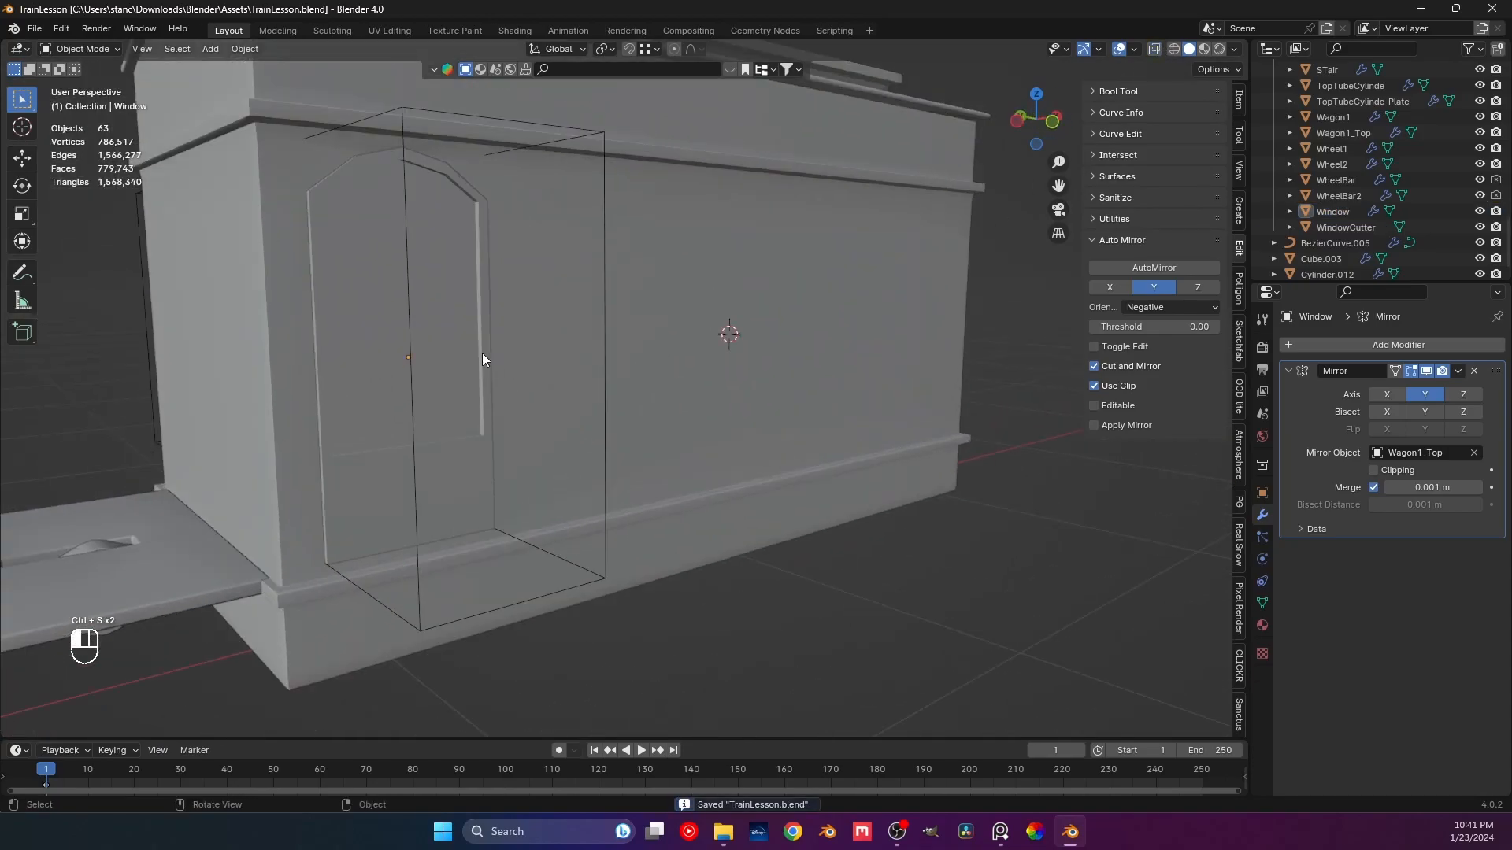
# Add a Subdivision Surface modifier to Window with Adaptive Subdivision enabled and a viewport level of 2.
pyautogui.click(445, 328)
pyautogui.moveTo(449, 322); pyautogui.dragTo(520, 358, button='middle')
pyautogui.scroll(5, 471, 359)
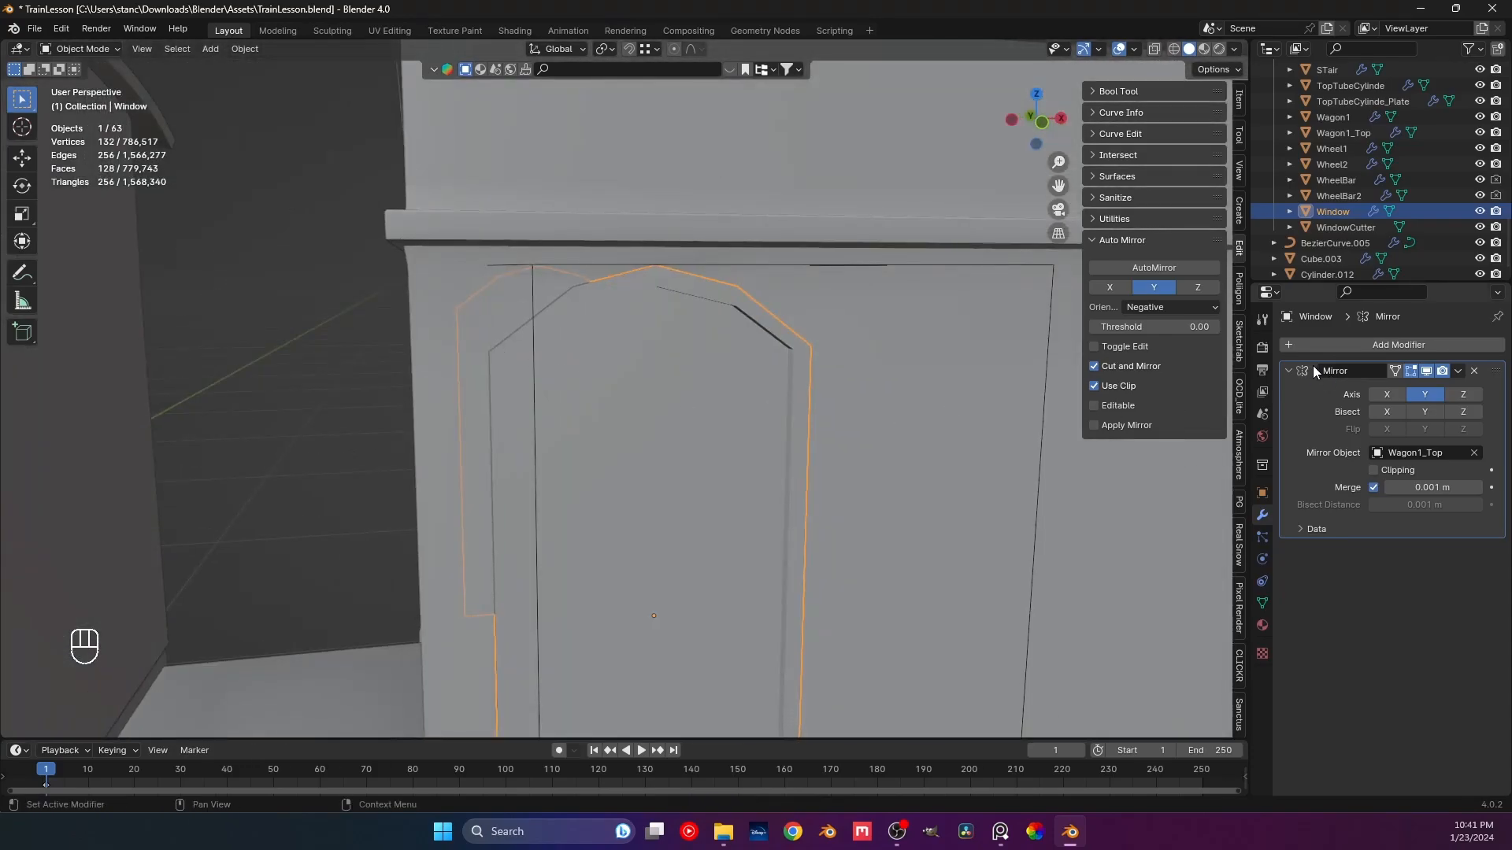
pyautogui.click(1296, 345)
pyautogui.moveTo(1294, 346)
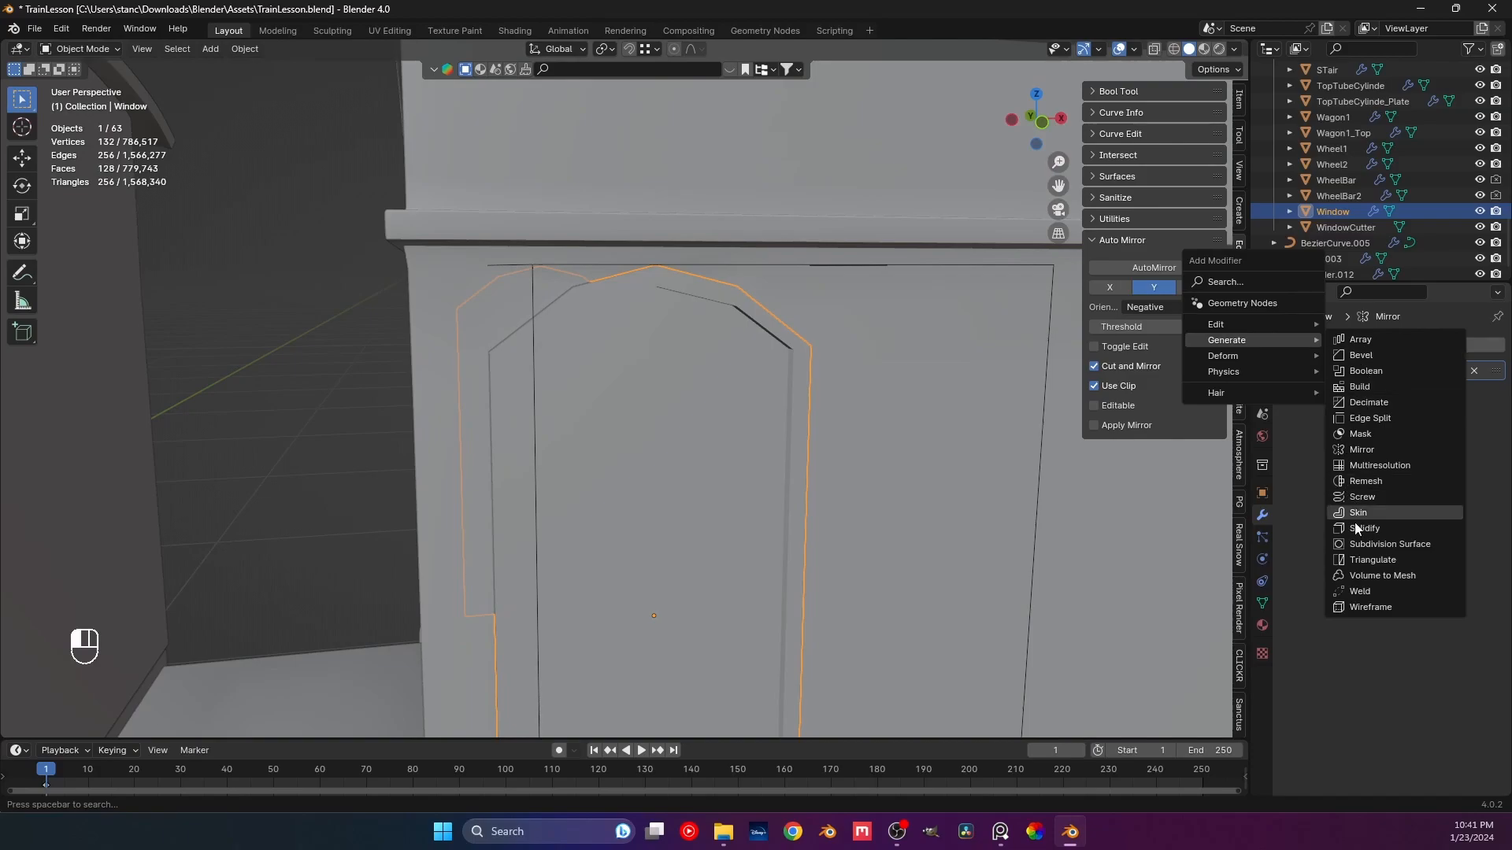
pyautogui.click(1370, 544)
pyautogui.moveTo(796, 465); pyautogui.dragTo(773, 442, button='middle')
pyautogui.click(1375, 436)
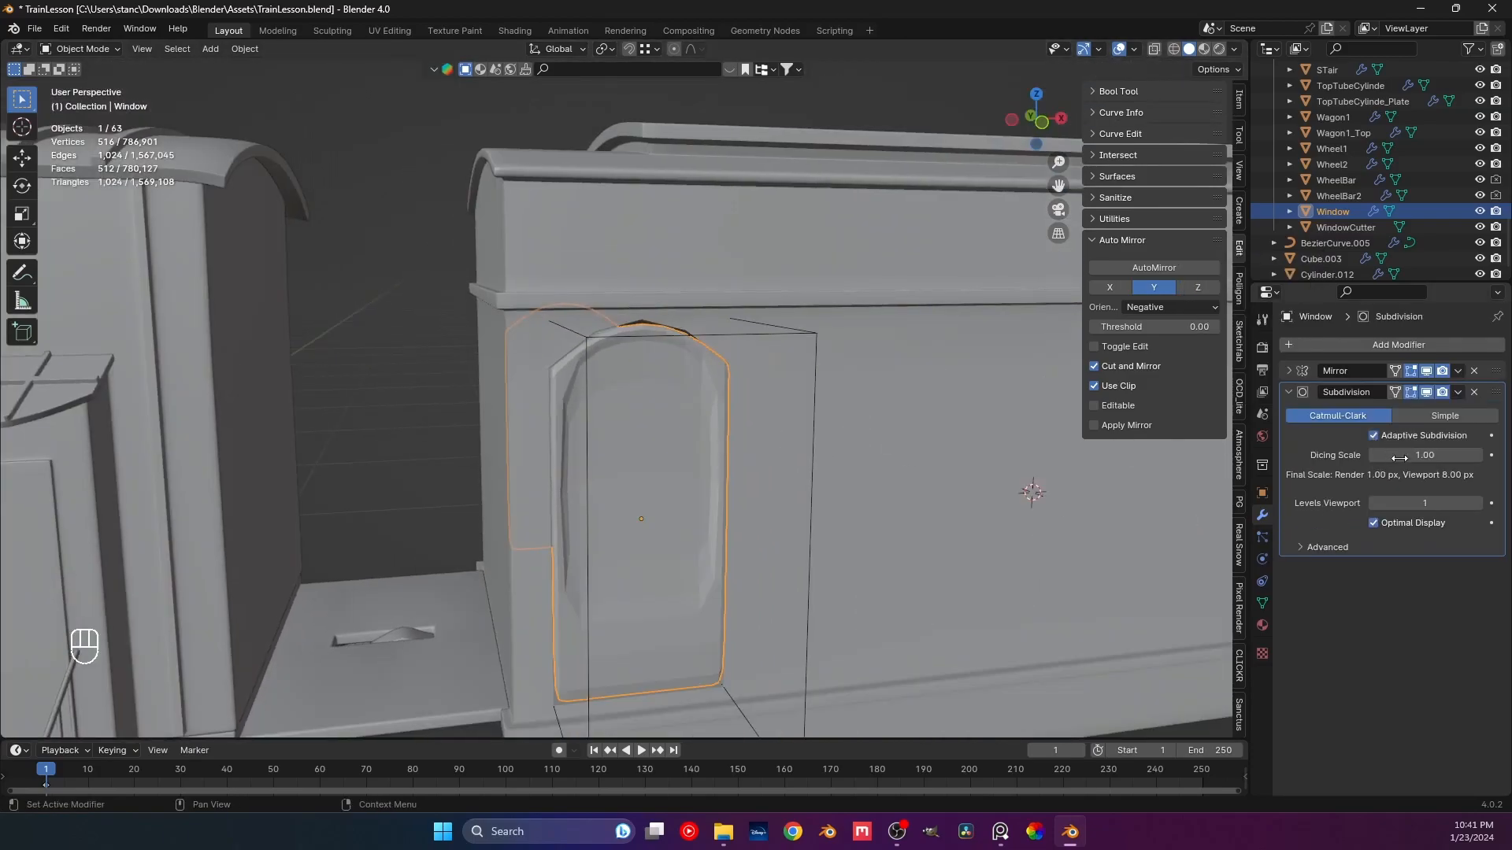
pyautogui.click(1476, 503)
# Add a loop cut following the arch across Window's recessed pane, slid close to its upper edge by a factor of about -0.89.
pyautogui.moveTo(635, 461); pyautogui.dragTo(599, 347, button='middle')
pyautogui.press('Tab')
pyautogui.hotkey('ctrl', 'r')
pyautogui.click(594, 339)
pyautogui.click(595, 320)
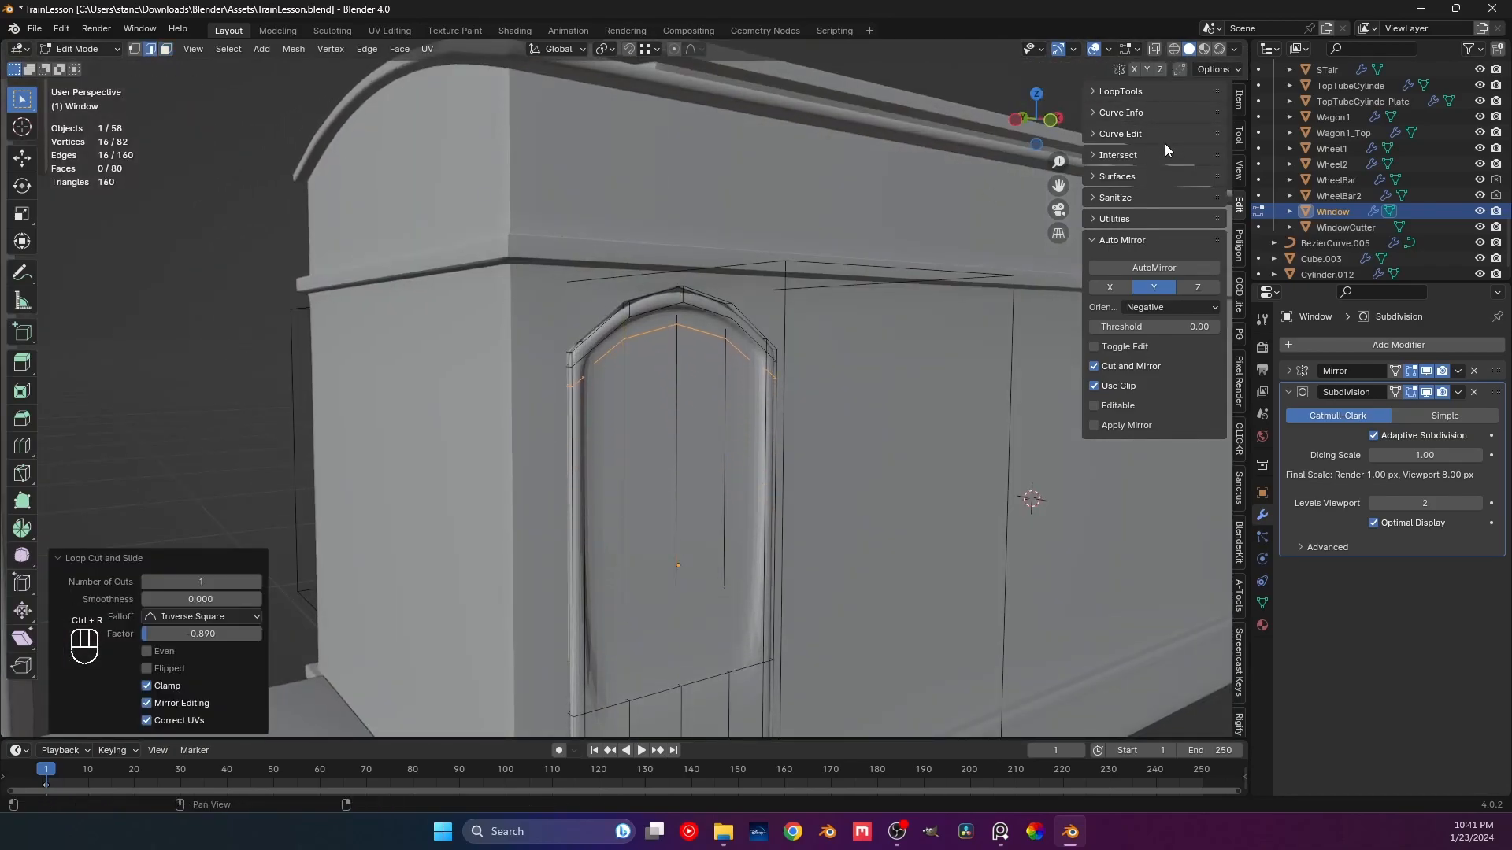
# Add a loop cut along the arch of Window's frame, slid toward its outer edge by a factor of about -0.7.
pyautogui.click(1153, 49)
pyautogui.scroll(2, 526, 378)
pyautogui.keyDown('shift'); pyautogui.moveTo(549, 430); pyautogui.dragTo(644, 391, button='middle'); pyautogui.keyUp('shift')
pyautogui.scroll(2, 644, 392)
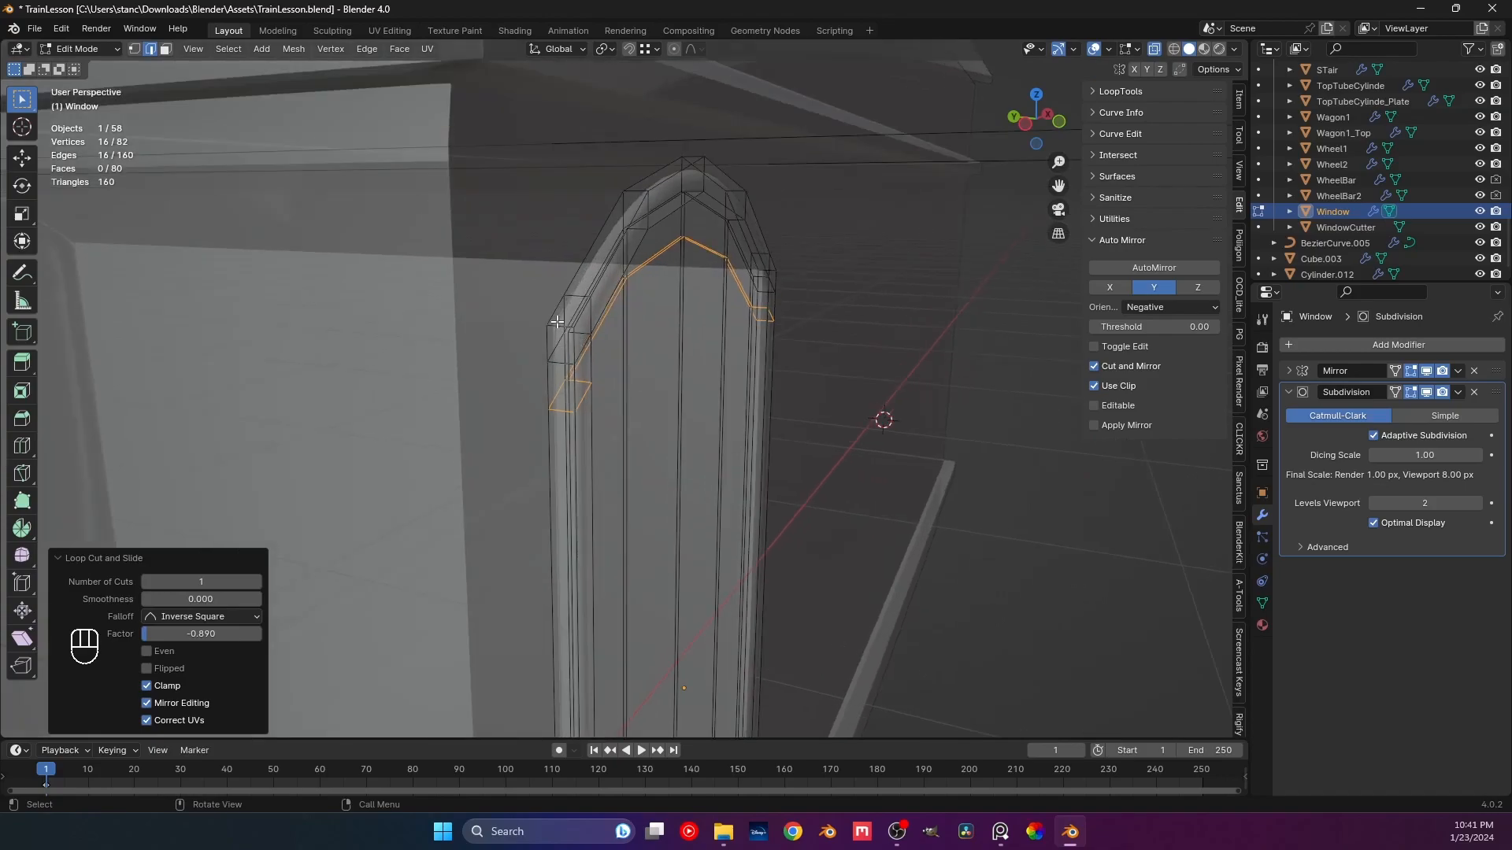
pyautogui.hotkey('ctrl', 'r')
pyautogui.click(559, 323)
pyautogui.click(564, 310)
pyautogui.keyDown('shift'); pyautogui.moveTo(564, 310); pyautogui.dragTo(637, 383, button='middle'); pyautogui.keyUp('shift')
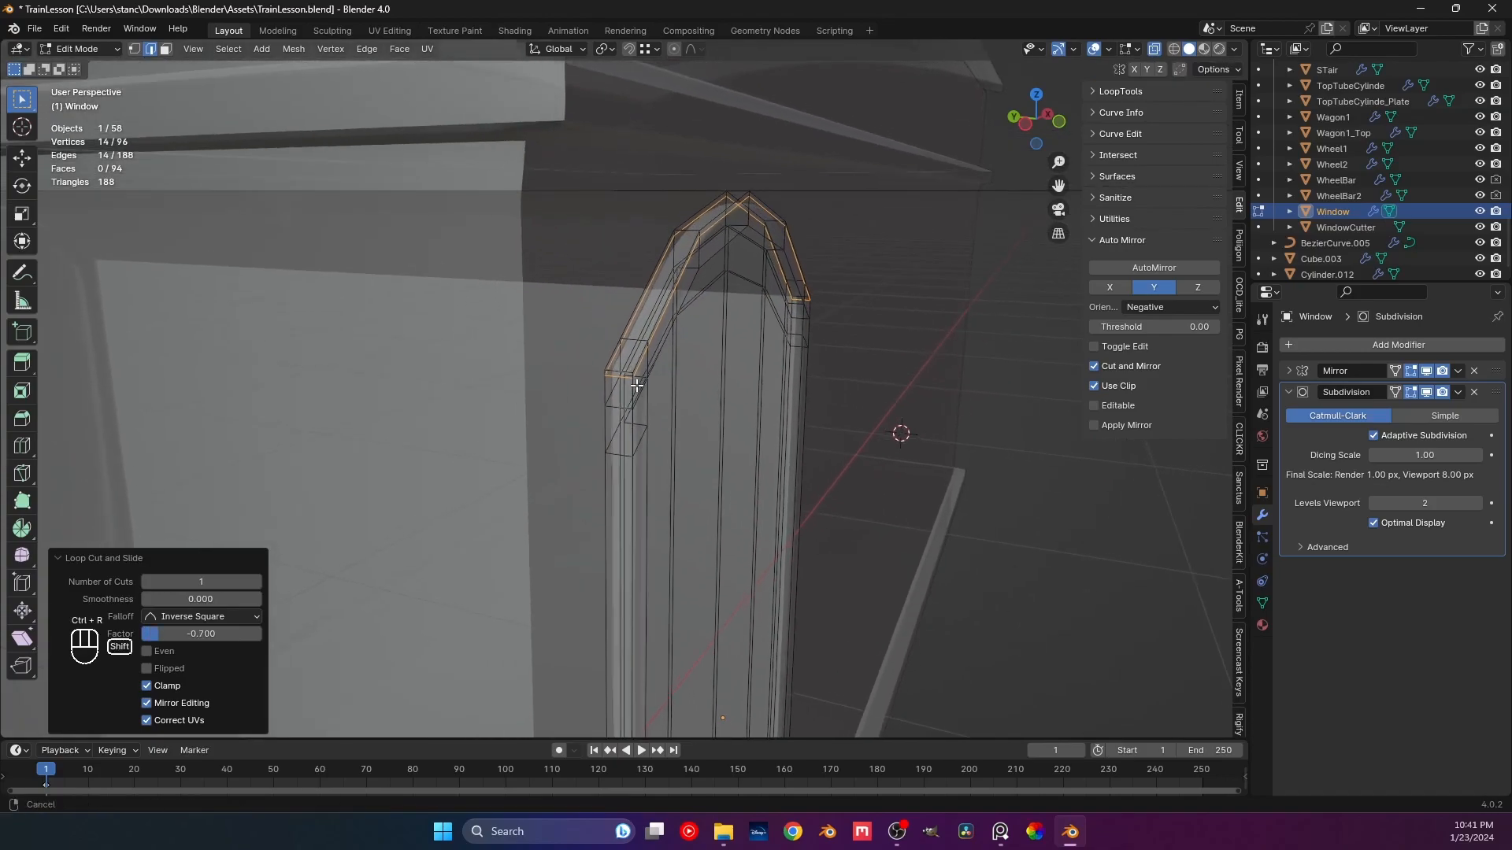
# Add another loop cut along the arch of Window's frame, slid toward its inner edge by a factor of about 0.714.
pyautogui.scroll(2, 636, 384)
pyautogui.scroll(2, 639, 384)
pyautogui.hotkey('ctrl', 'r')
pyautogui.click(642, 386)
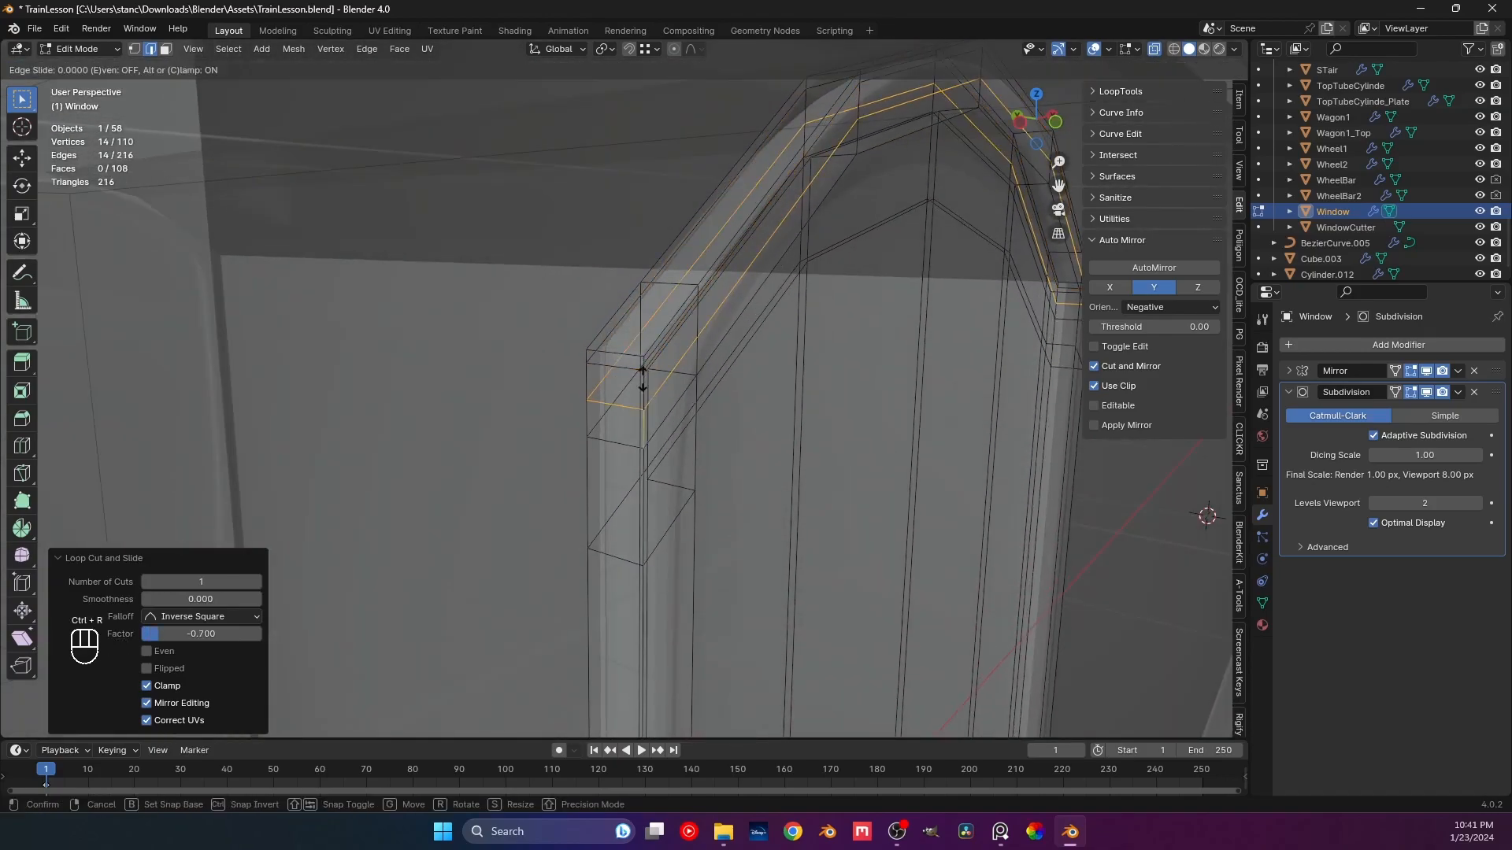
pyautogui.click(653, 399)
pyautogui.keyDown('shift'); pyautogui.moveTo(654, 398); pyautogui.dragTo(647, 446, button='middle'); pyautogui.keyUp('shift')
pyautogui.hotkey('ctrl', 'r')
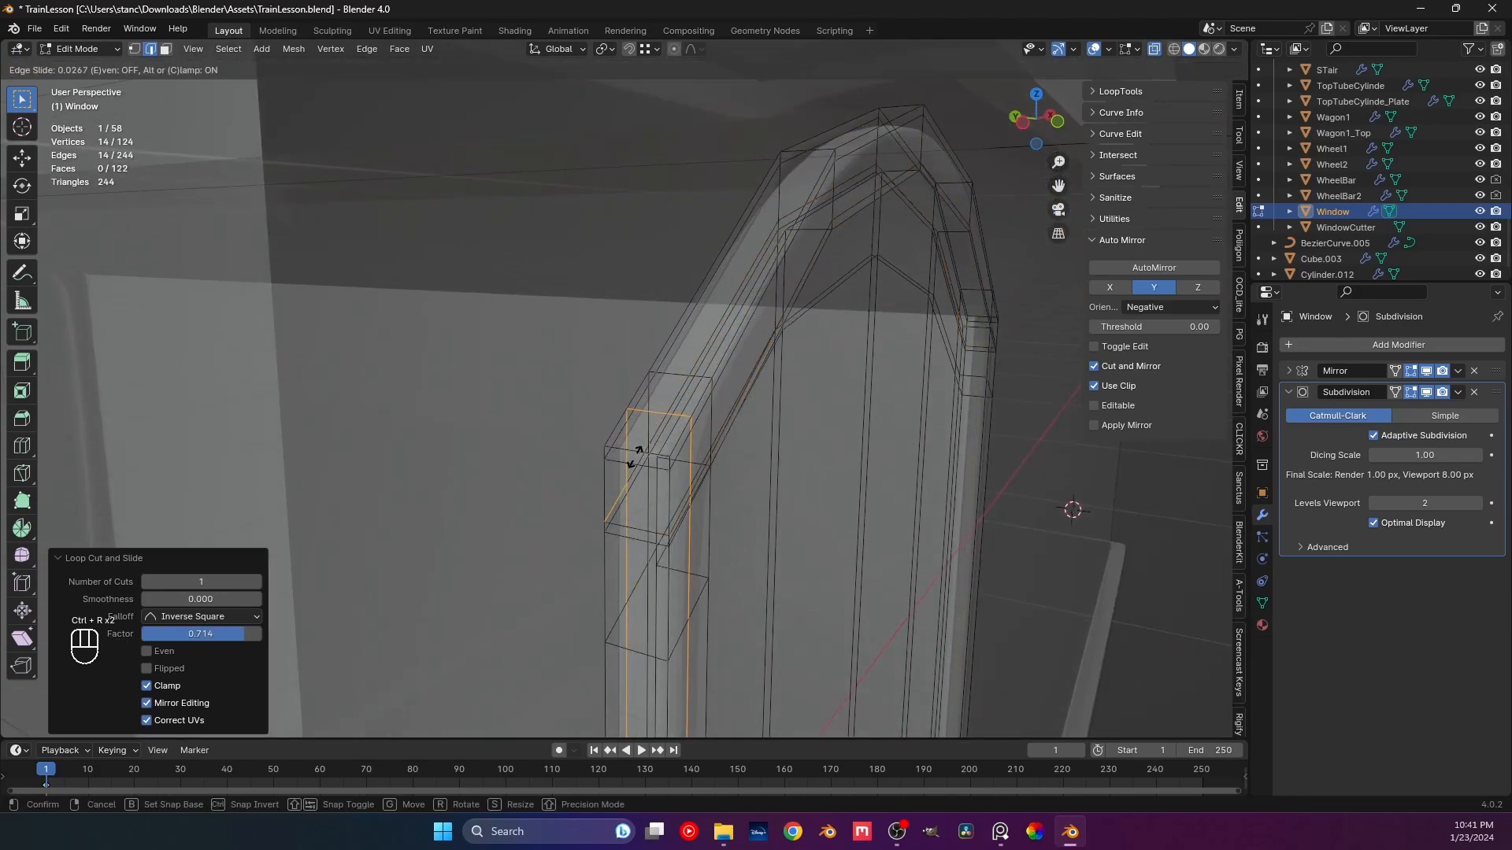
pyautogui.hotkey('ctrl', 'z')
pyautogui.moveTo(636, 458); pyautogui.dragTo(639, 456, button='middle')
# Add two supporting loop cuts to Window's frame where the arch meets its side.
pyautogui.hotkey('ctrl', 'r')
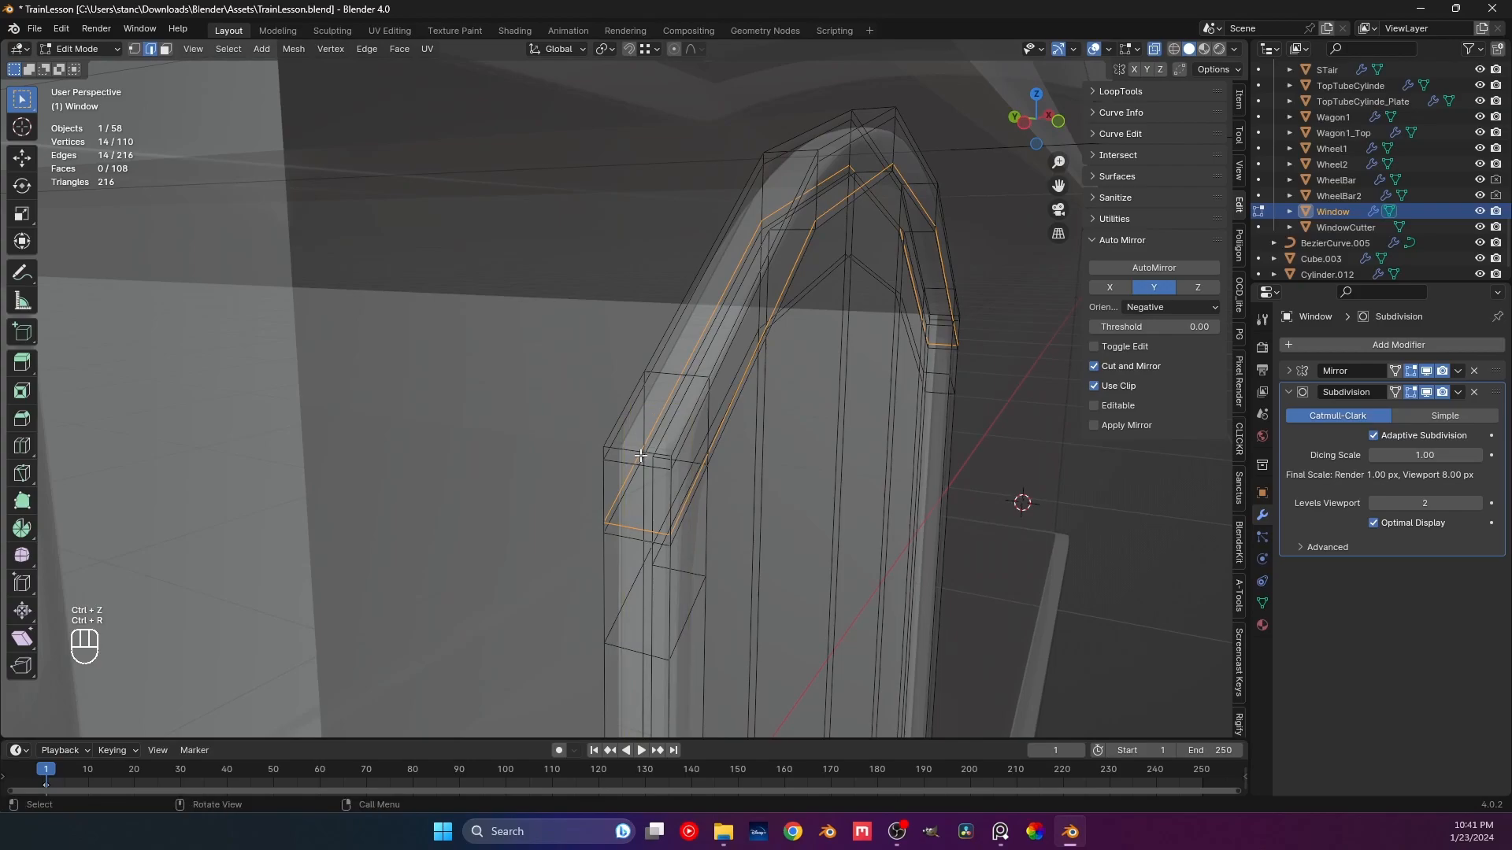
pyautogui.hotkey('ctrl', 'r')
pyautogui.moveTo(654, 451); pyautogui.dragTo(341, 305, button='middle')
pyautogui.click(640, 446)
pyautogui.click(641, 443)
pyautogui.hotkey('ctrl', 'r')
pyautogui.click(641, 443)
pyautogui.click(642, 443)
# Add two further supporting loop cuts close to the side edges of Window's frame.
pyautogui.hotkey('ctrl', 'r')
pyautogui.click(362, 465)
pyautogui.click(401, 486)
pyautogui.hotkey('ctrl', 'r')
pyautogui.click(341, 305)
pyautogui.click(389, 563)
pyautogui.moveTo(389, 563); pyautogui.dragTo(476, 480, button='middle')
# Add another loop cut across Window, flatten it by scaling to 0 along Z, and slide it along the neighbouring edges.
pyautogui.scroll(-5, 517, 310)
pyautogui.hotkey('ctrl', 'r')
pyautogui.click(516, 310)
pyautogui.click(523, 418)
pyautogui.scroll(6, 551, 418)
pyautogui.press('s')
pyautogui.press('z')
pyautogui.press('0')
pyautogui.press('Return')
pyautogui.press('g')
pyautogui.press('g')
pyautogui.click(646, 362)
pyautogui.scroll(-4, 642, 351)
pyautogui.hotkey('ctrl', 'r')
pyautogui.click(475, 481)
pyautogui.click(465, 441)
pyautogui.hotkey('ctrl', 'z')
# Add a loop cut following Window's arch with a factor of about -0.787, and return to Object Mode in solid display.
pyautogui.hotkey('ctrl', 'r')
pyautogui.click(337, 411)
pyautogui.click(343, 382)
pyautogui.scroll(-7, 415, 439)
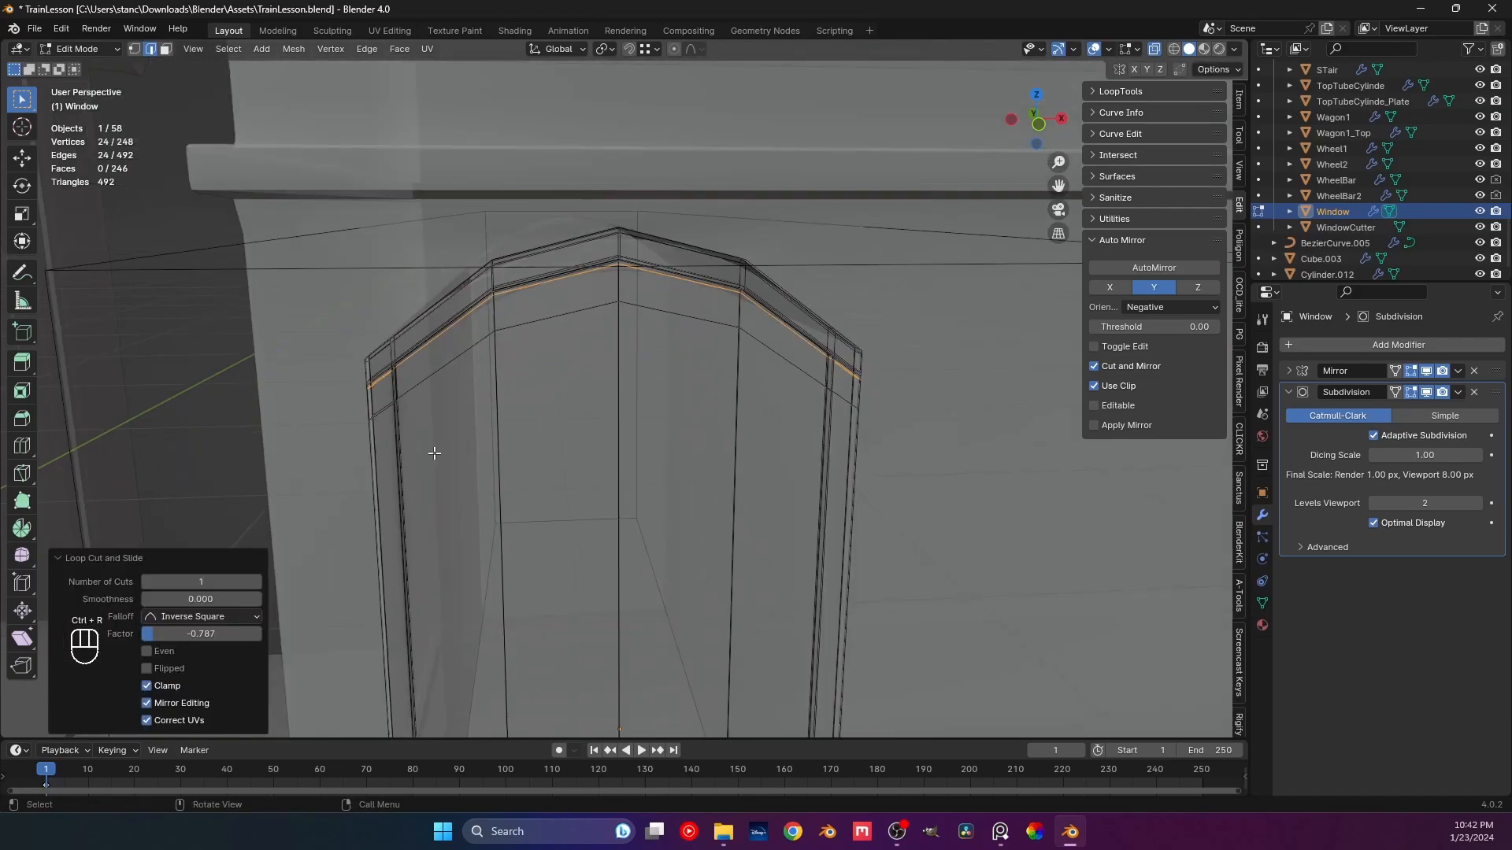
pyautogui.press('Tab')
pyautogui.click(1155, 49)
pyautogui.moveTo(788, 300); pyautogui.dragTo(667, 327, button='middle')
# Add a Subdivision Surface modifier to WindowCutter with Adaptive Subdivision enabled and a viewport level of 2.
pyautogui.click(691, 269)
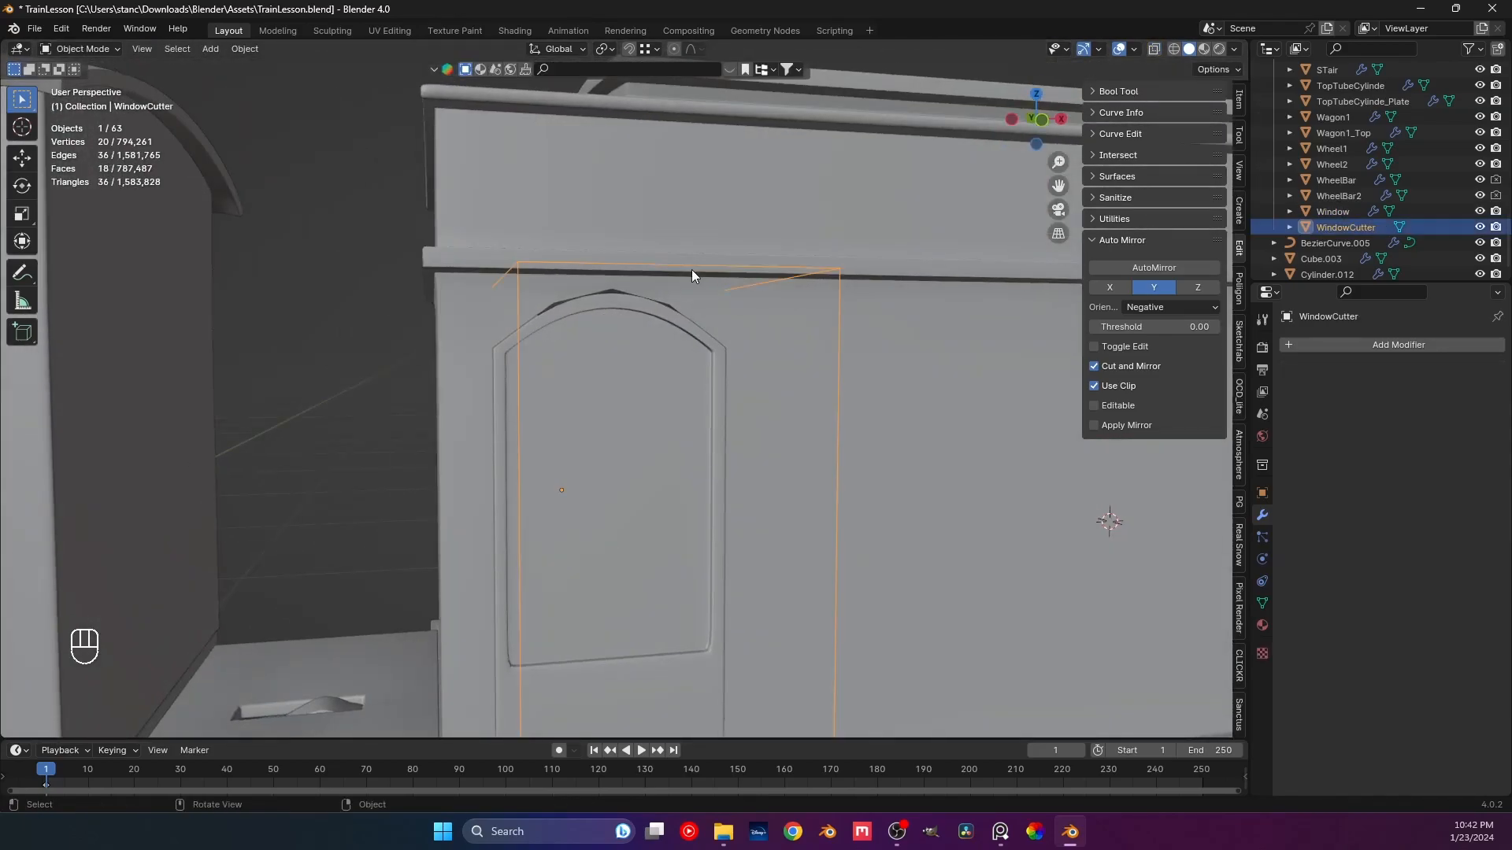
pyautogui.click(1307, 344)
pyautogui.click(1386, 548)
pyautogui.click(1418, 414)
pyautogui.click(1475, 481)
# Add two horizontal supporting loop cuts to WindowCutter, one beside the base of the arch and one near the bottom edge.
pyautogui.scroll(-5, 751, 456)
pyautogui.moveTo(751, 456); pyautogui.dragTo(729, 437, button='middle')
pyautogui.press('Tab')
pyautogui.scroll(1, 729, 437)
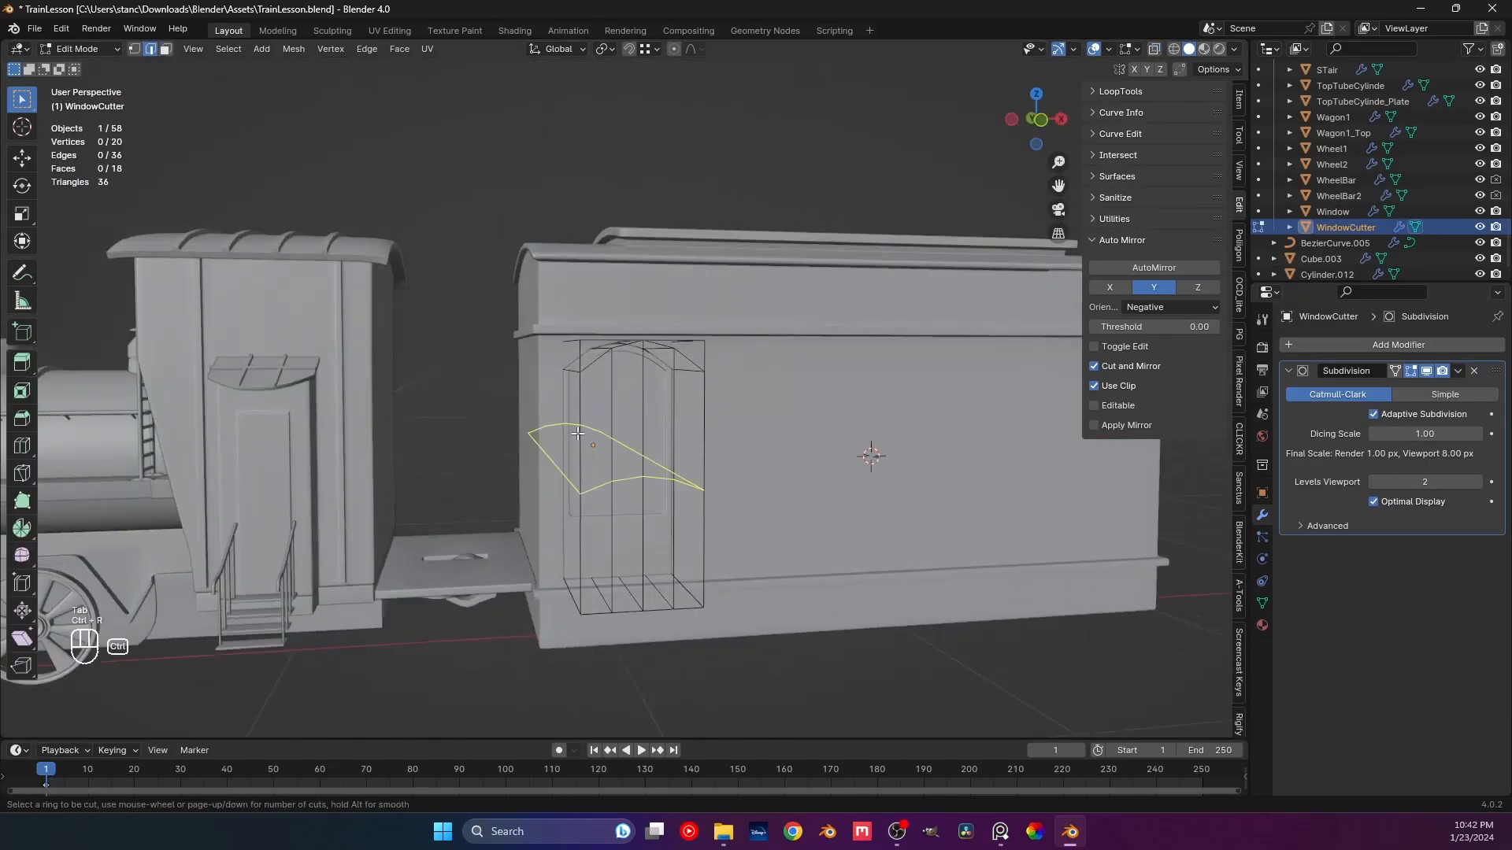
pyautogui.hotkey('ctrl', 'r')
pyautogui.click(691, 441)
pyautogui.keyDown('shift'); pyautogui.moveTo(688, 550); pyautogui.dragTo(661, 443, button='middle'); pyautogui.keyUp('shift')
pyautogui.hotkey('ctrl', 'r')
pyautogui.click(599, 465)
pyautogui.press('Tab')
# Hide the Window object to expose the opening in the wagon wall.
pyautogui.moveTo(540, 460)
pyautogui.mouseDown(button='middle')
pyautogui.moveTo(598, 366)
pyautogui.moveTo(550, 417)
pyautogui.mouseUp(button='middle')
pyautogui.click(597, 366)
pyautogui.press('h')
# Apply Shade Auto Smooth with a 30° angle to WindowCutter.
pyautogui.click(651, 480)
pyautogui.rightClick(654, 492)
pyautogui.click(678, 523)
pyautogui.hotkey('alt', 'a')
pyautogui.moveTo(629, 576)
pyautogui.mouseDown(button='middle')
pyautogui.moveTo(428, 613)
pyautogui.moveTo(636, 580)
pyautogui.mouseUp(button='middle')
pyautogui.press('Tab')
pyautogui.press('Tab')
pyautogui.click(637, 580)
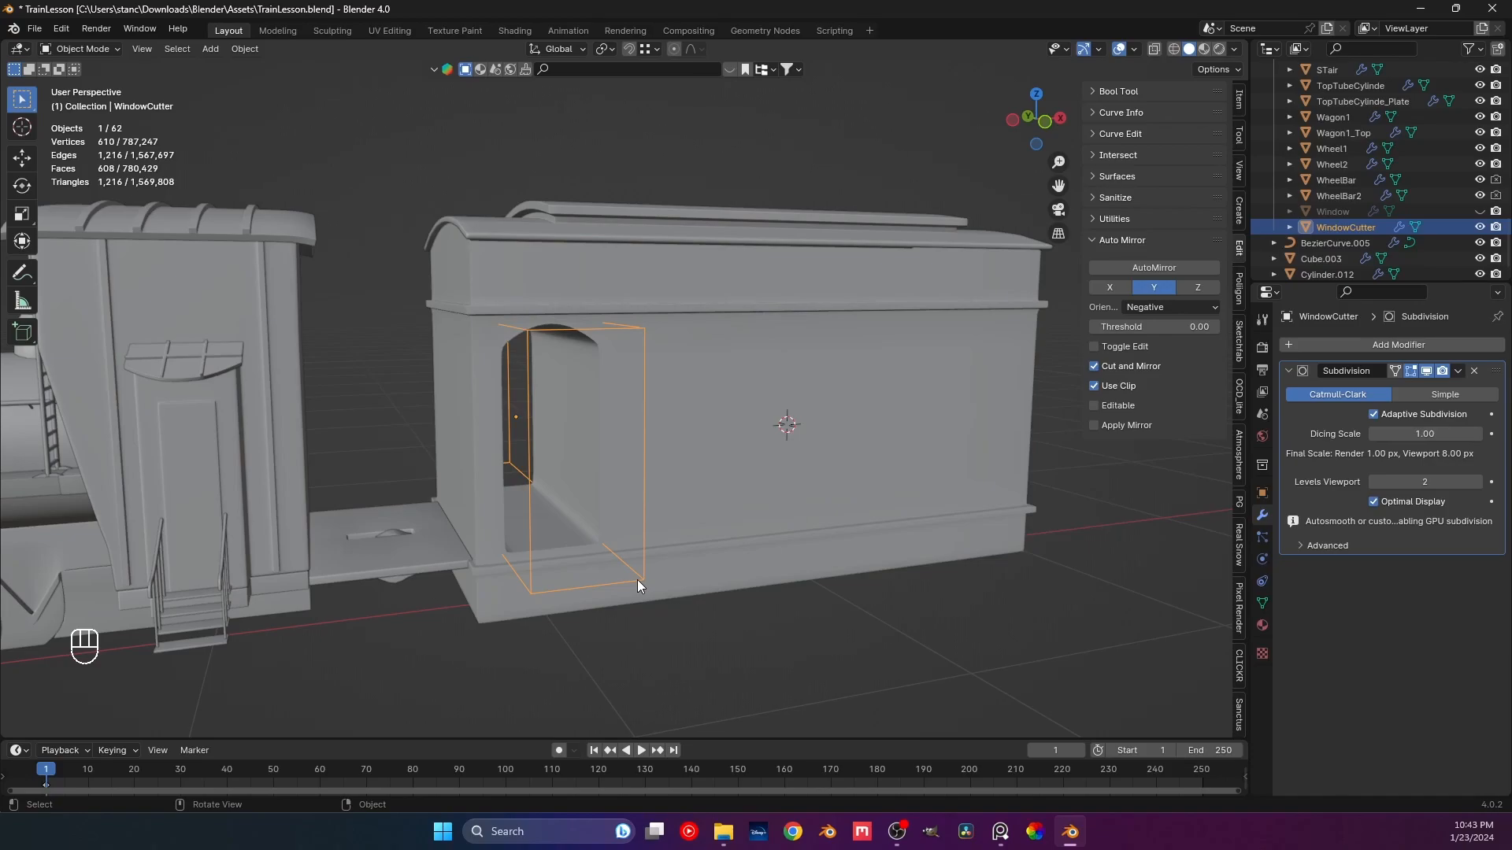
pyautogui.rightClick(640, 537)
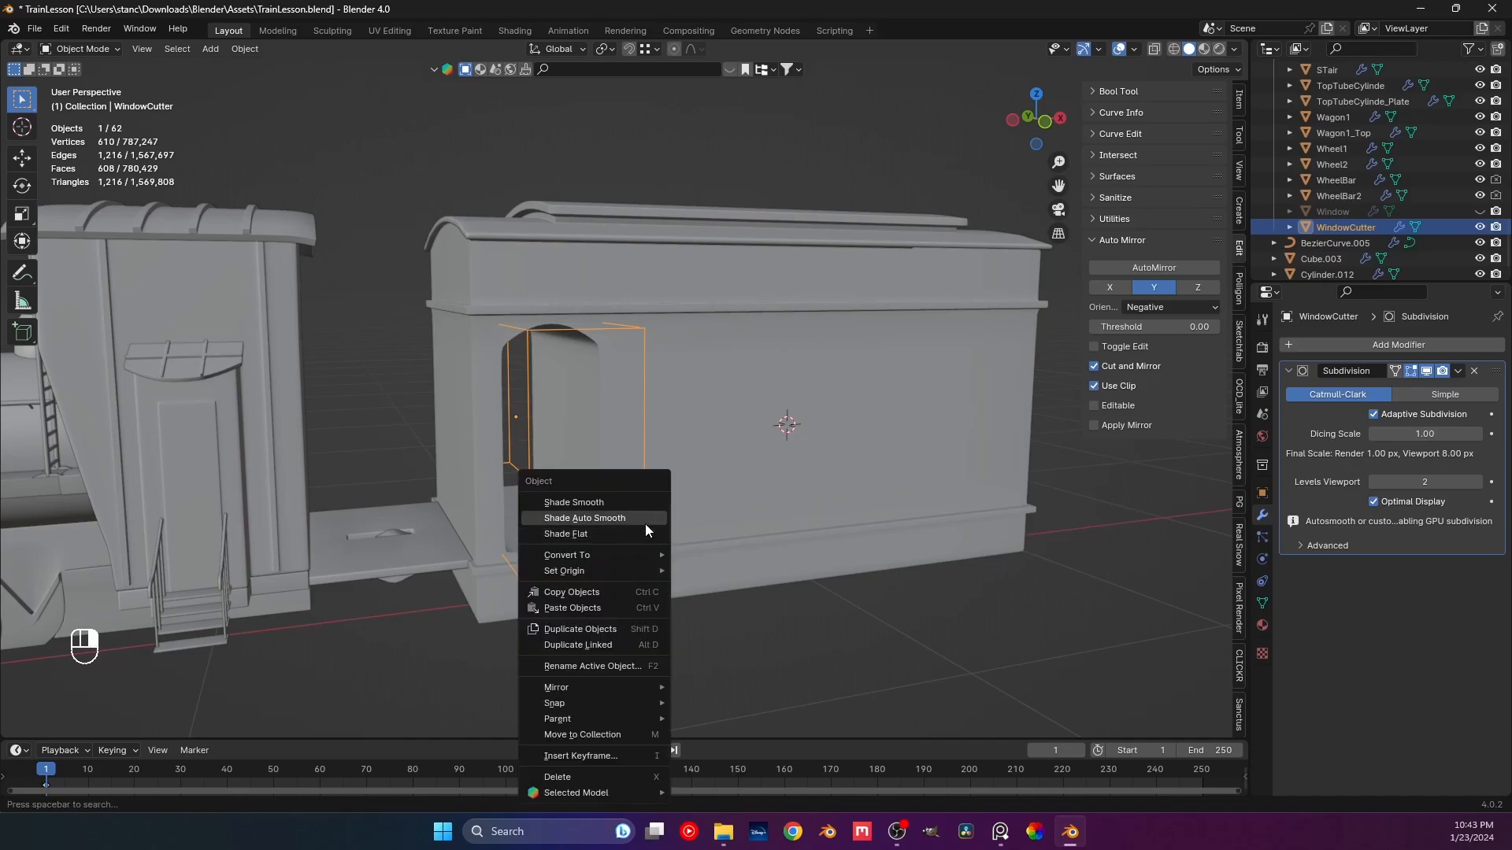
pyautogui.moveTo(640, 538); pyautogui.dragTo(594, 442, button='middle')
pyautogui.scroll(4, 594, 442)
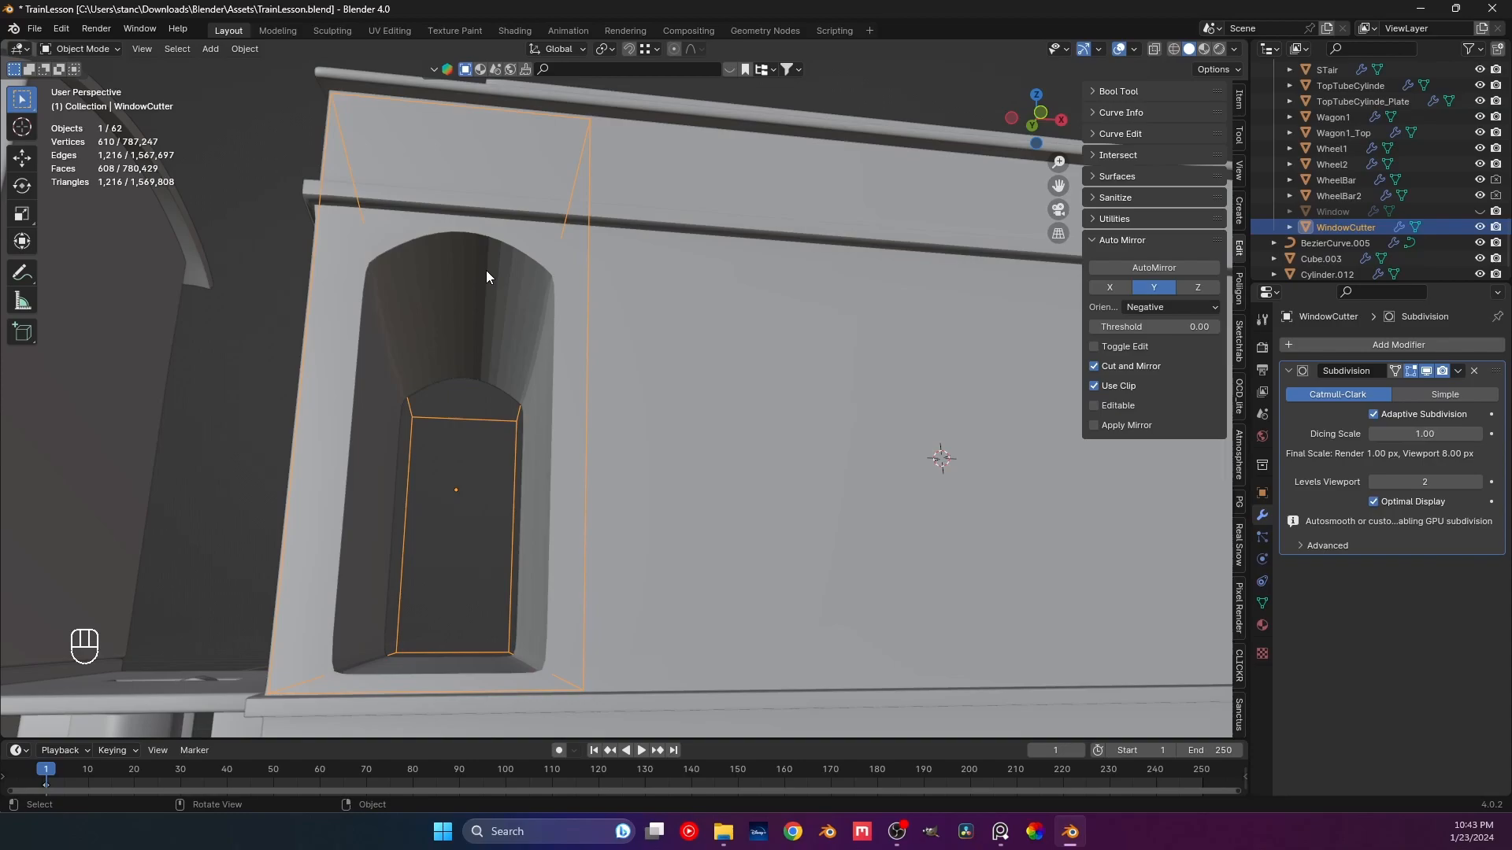
pyautogui.click(566, 170)
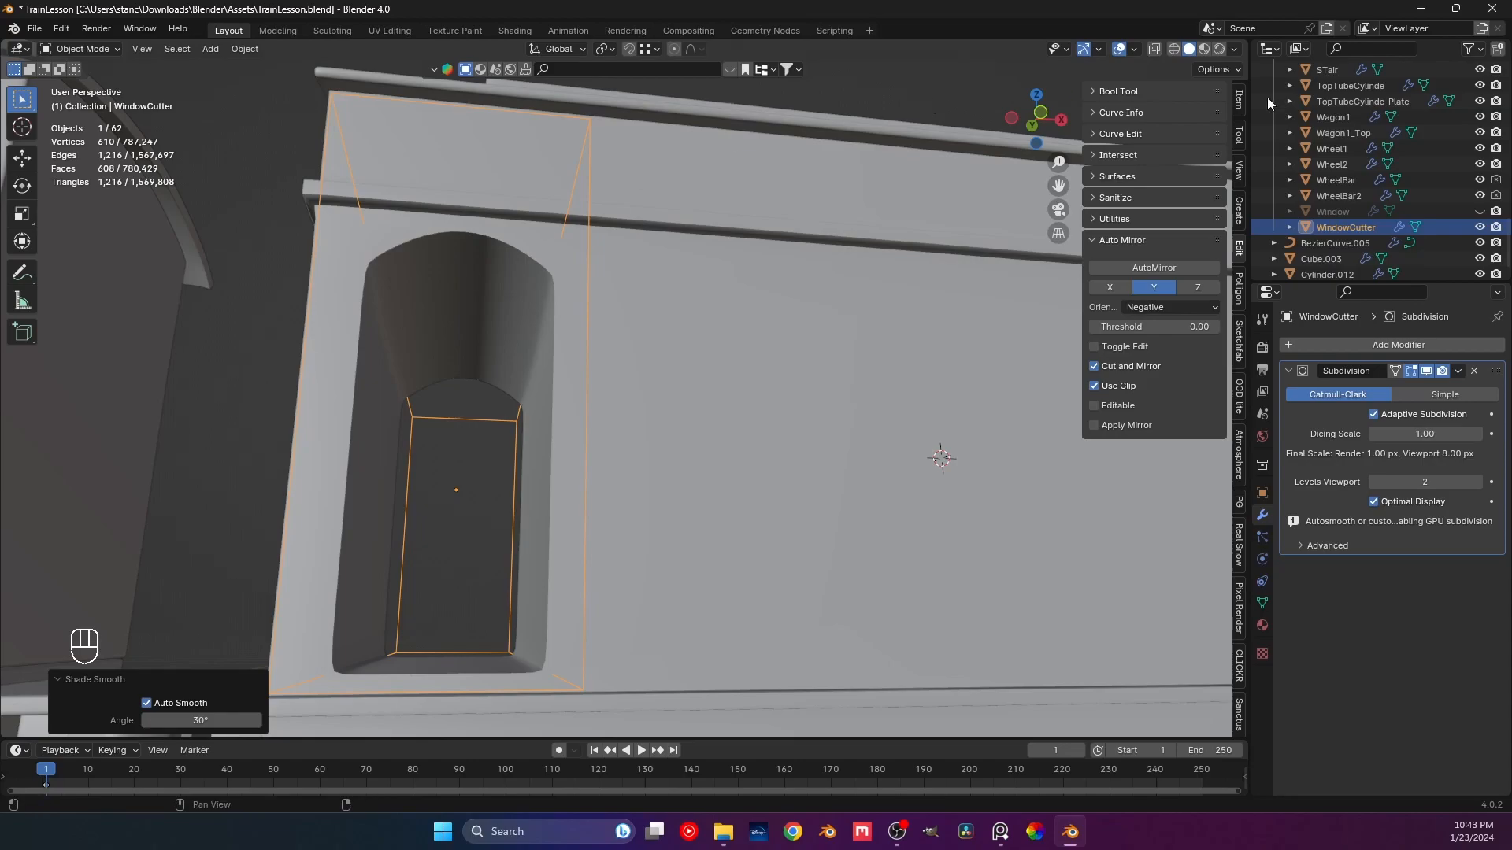
# Unhide Window, check how it sits in the wagon wall, and save the file.
pyautogui.click(1480, 211)
pyautogui.scroll(-5, 526, 375)
pyautogui.moveTo(517, 366); pyautogui.dragTo(739, 609, button='middle')
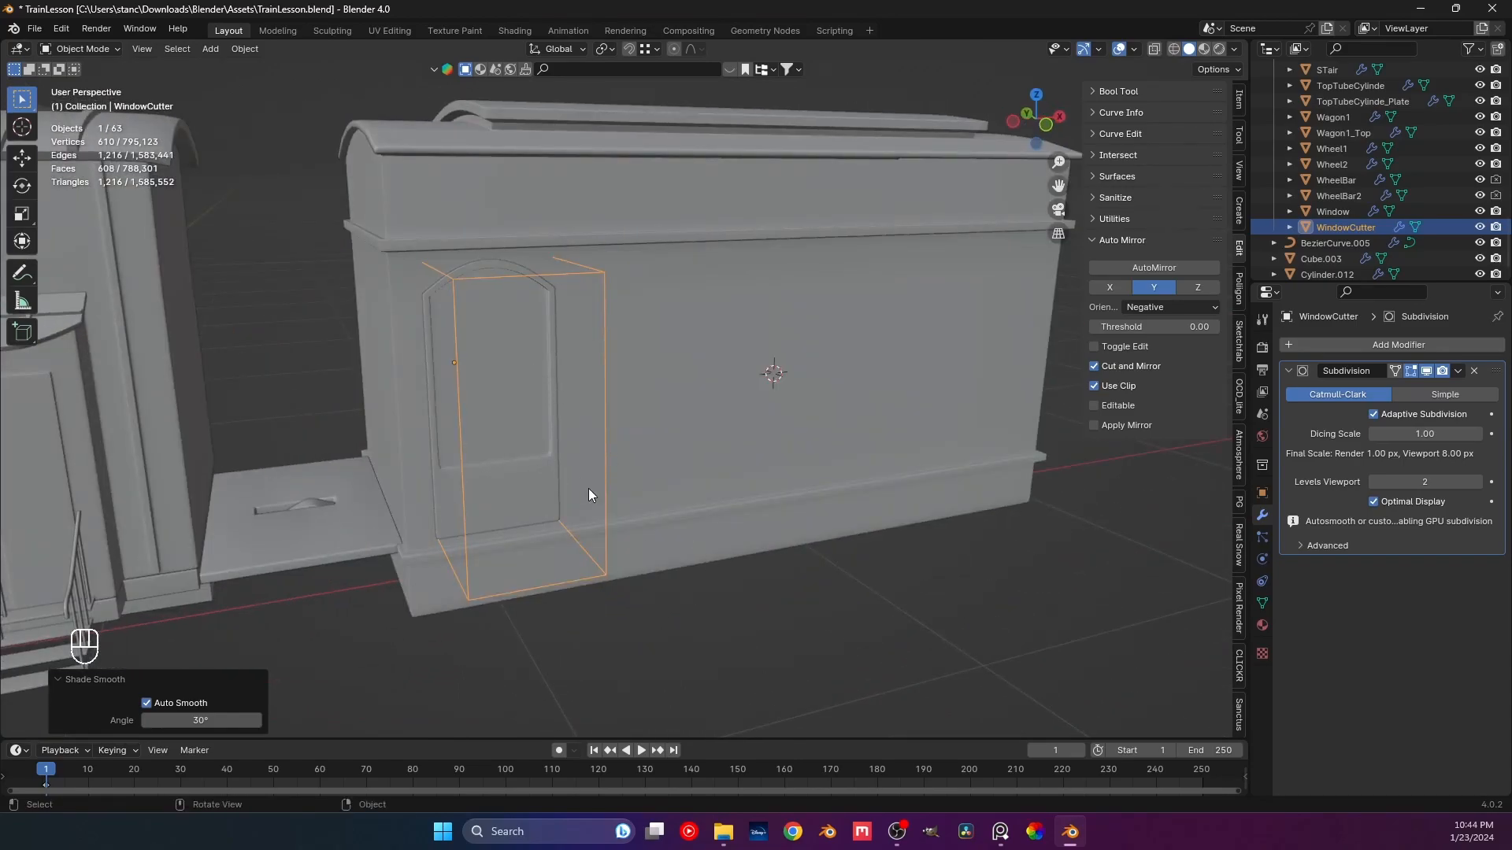
pyautogui.moveTo(571, 468); pyautogui.dragTo(616, 475, button='middle')
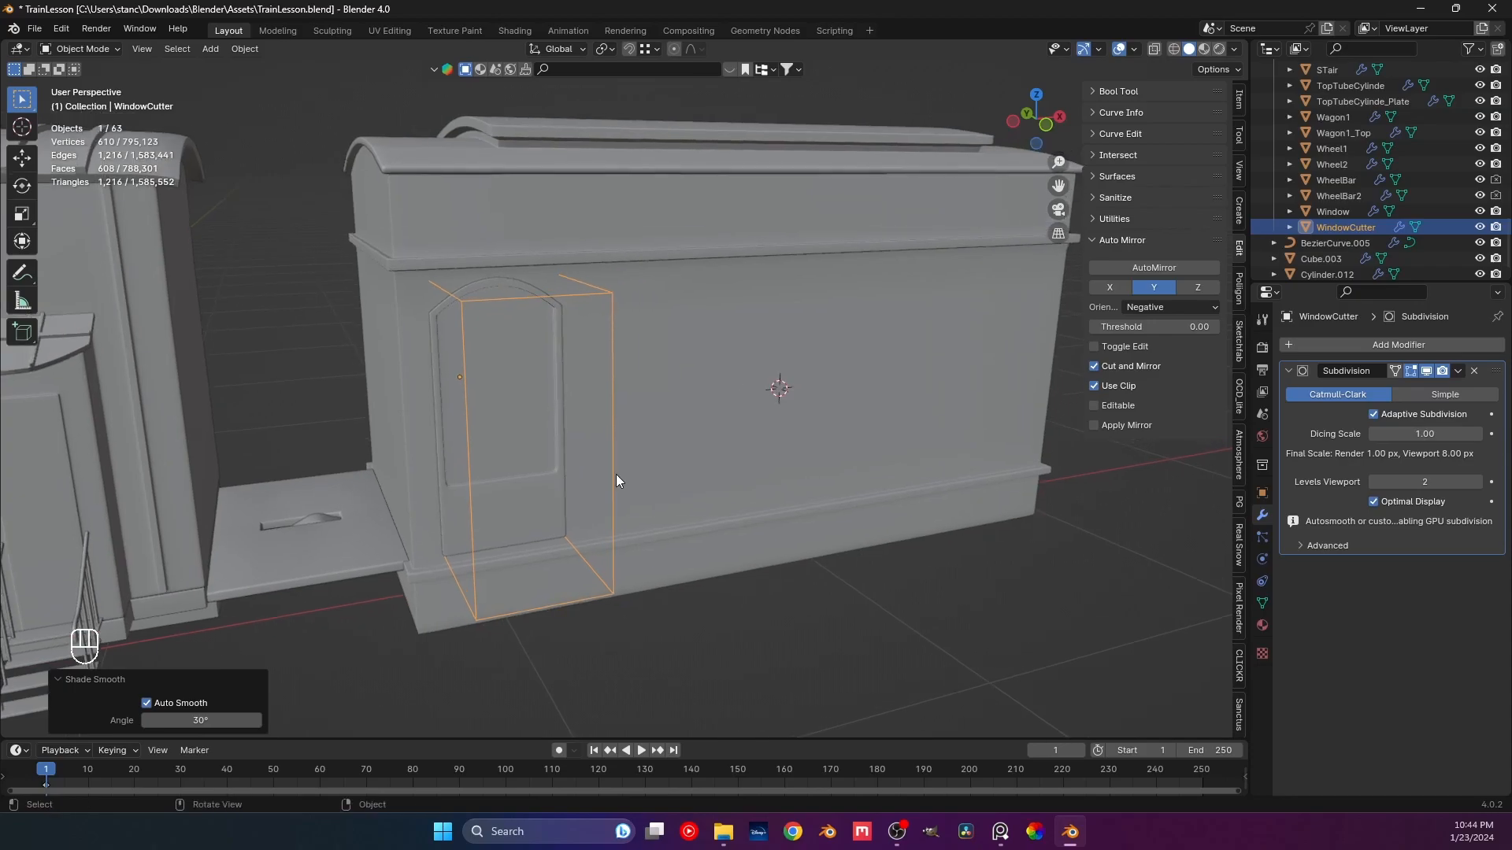
pyautogui.click(547, 345)
pyautogui.moveTo(546, 345); pyautogui.dragTo(628, 404, button='middle')
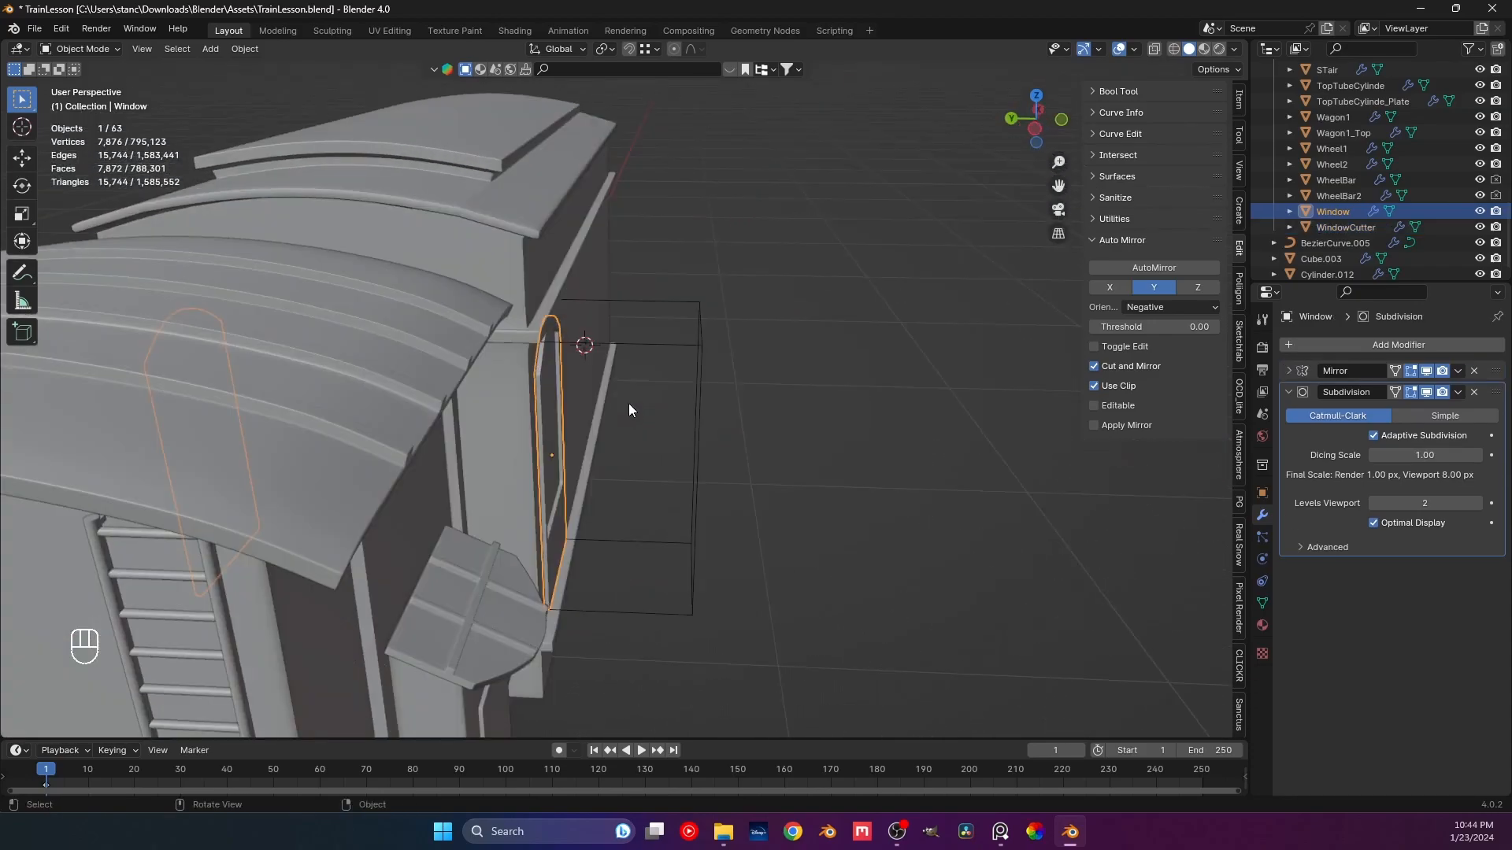
pyautogui.scroll(-6, 630, 400)
pyautogui.click(743, 381)
pyautogui.moveTo(743, 380); pyautogui.dragTo(560, 382, button='middle')
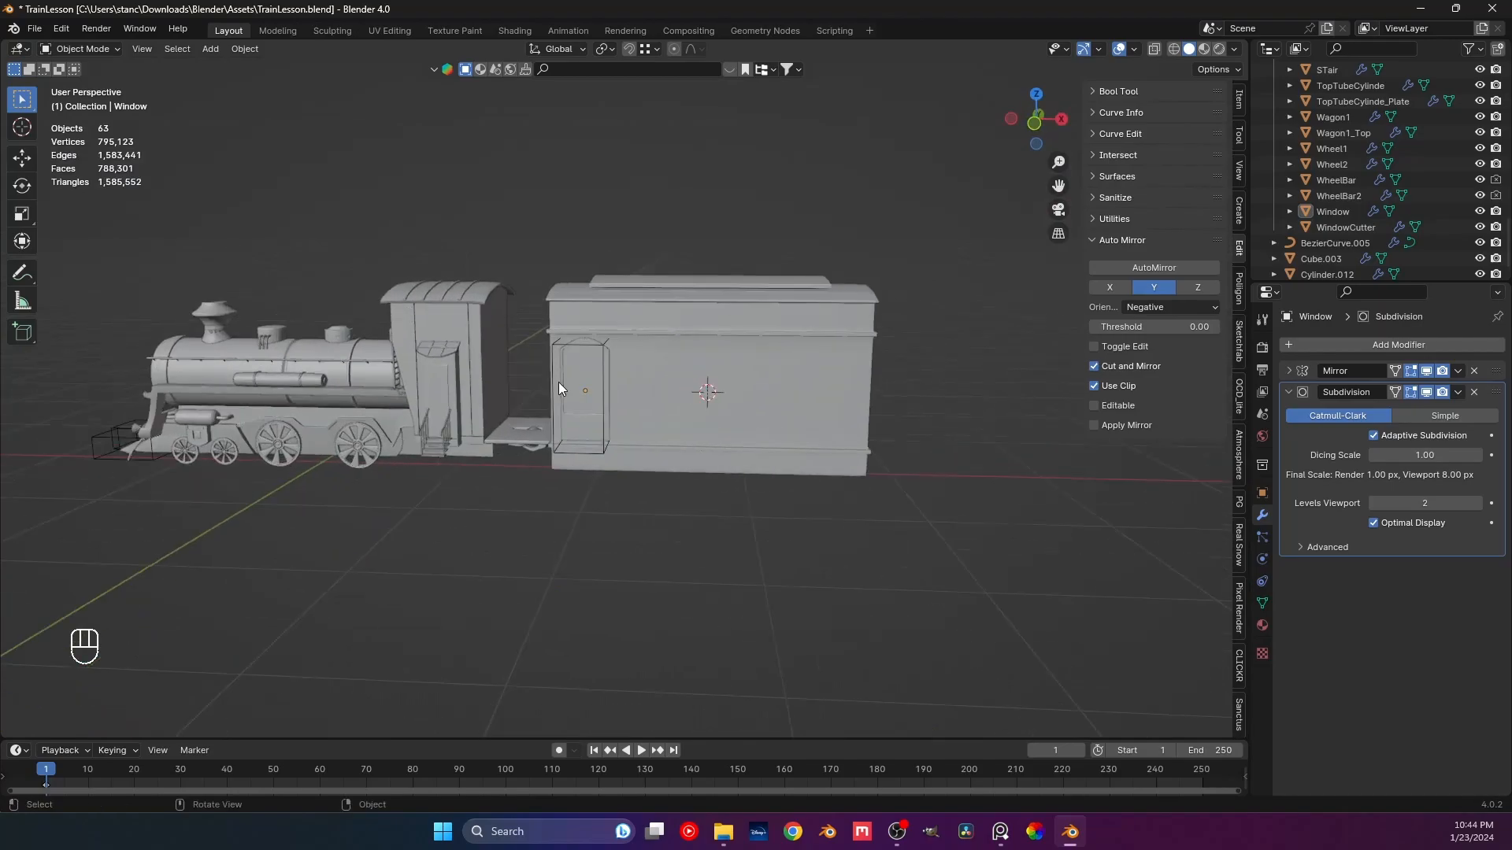
pyautogui.scroll(6, 592, 432)
pyautogui.scroll(5, 583, 425)
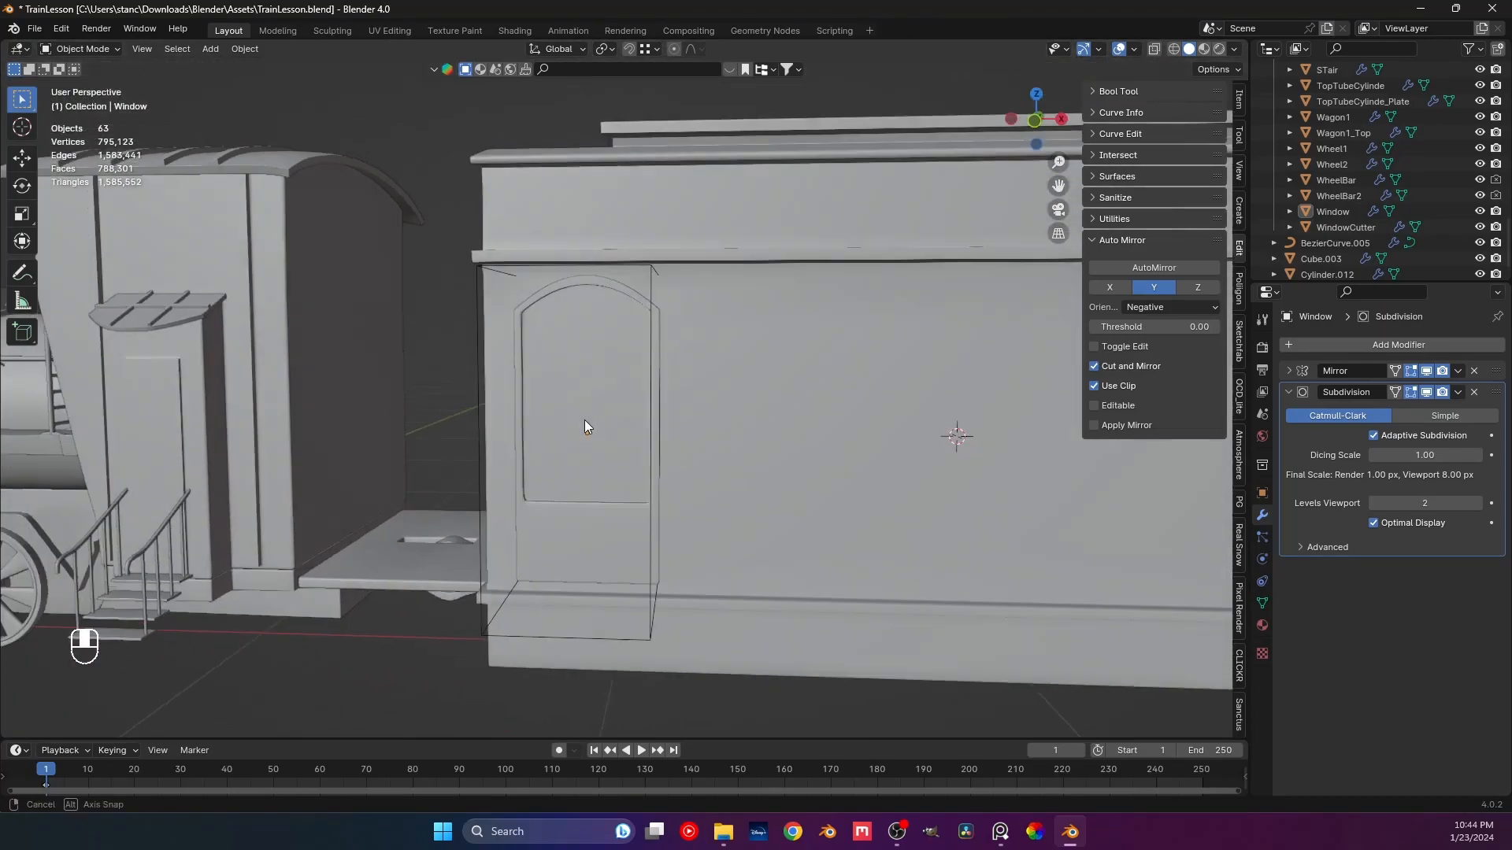
pyautogui.hotkey('ctrl', 's')
# Inspect the window opening up close, save the file again, and switch to the front view.
pyautogui.moveTo(585, 418); pyautogui.dragTo(697, 463, button='middle')
pyautogui.scroll(2, 573, 425)
pyautogui.press('Tab')
pyautogui.scroll(-3, 607, 449)
pyautogui.press('Tab')
pyautogui.moveTo(520, 421); pyautogui.dragTo(484, 442, button='middle')
pyautogui.hotkey('ctrl', 's')
pyautogui.press('KP_1')
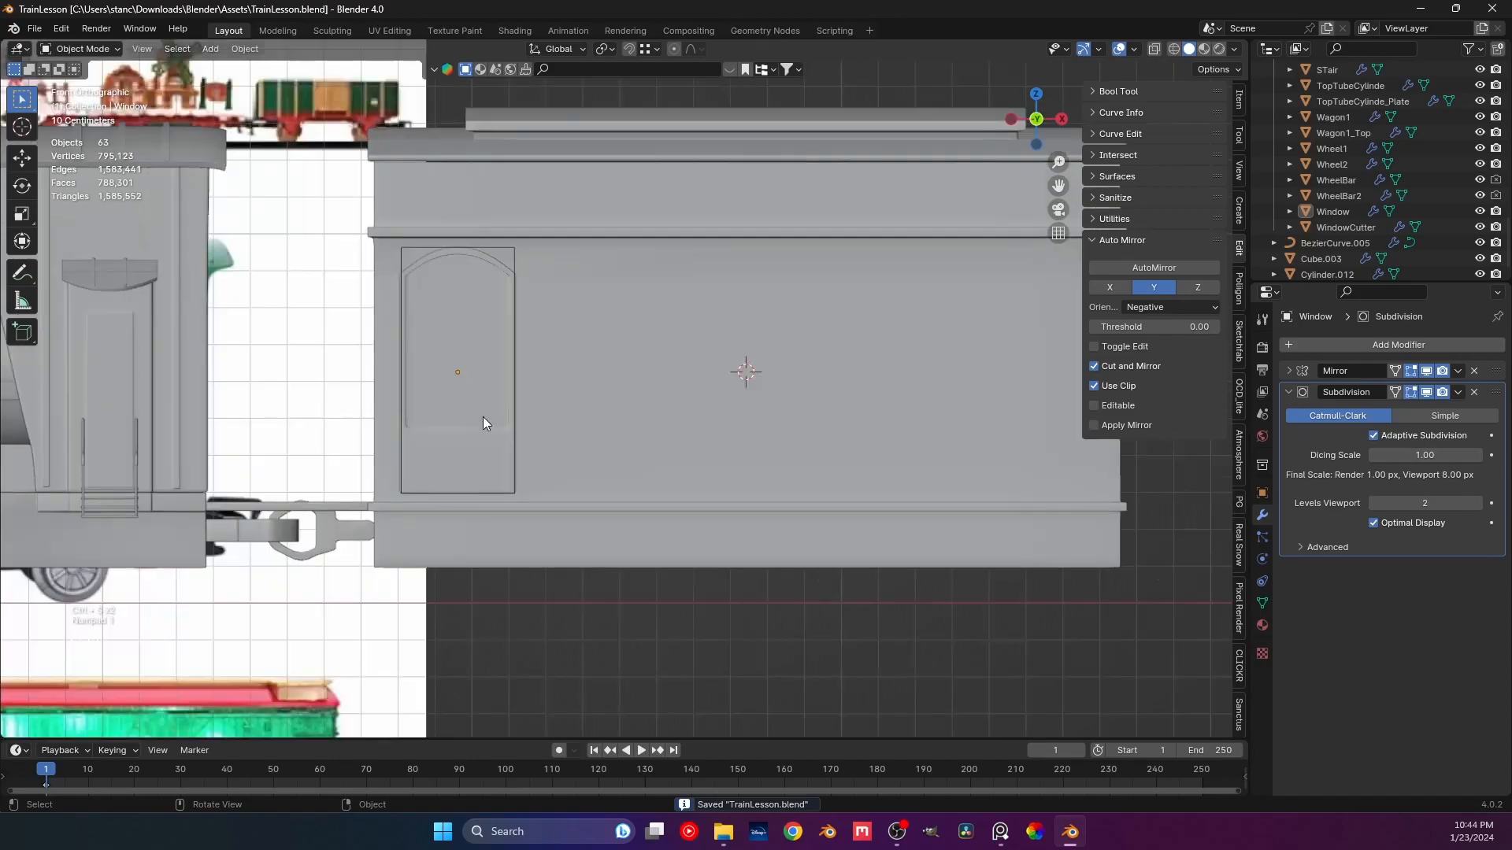
# Review Wagon1's Boolean modifier, then reselect WindowCutter and save the file.
pyautogui.click(483, 434)
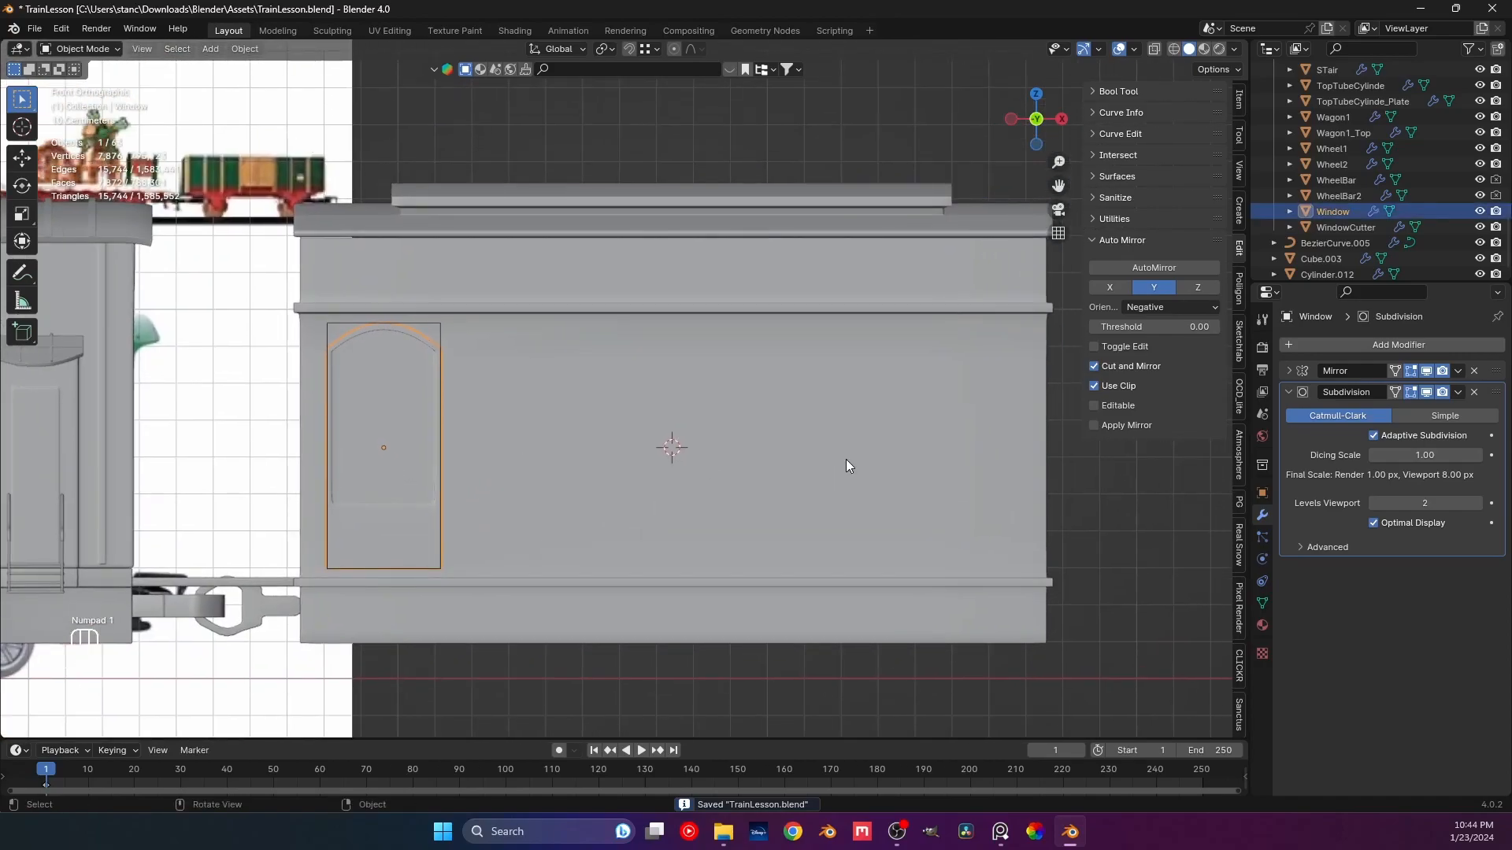
pyautogui.click(428, 323)
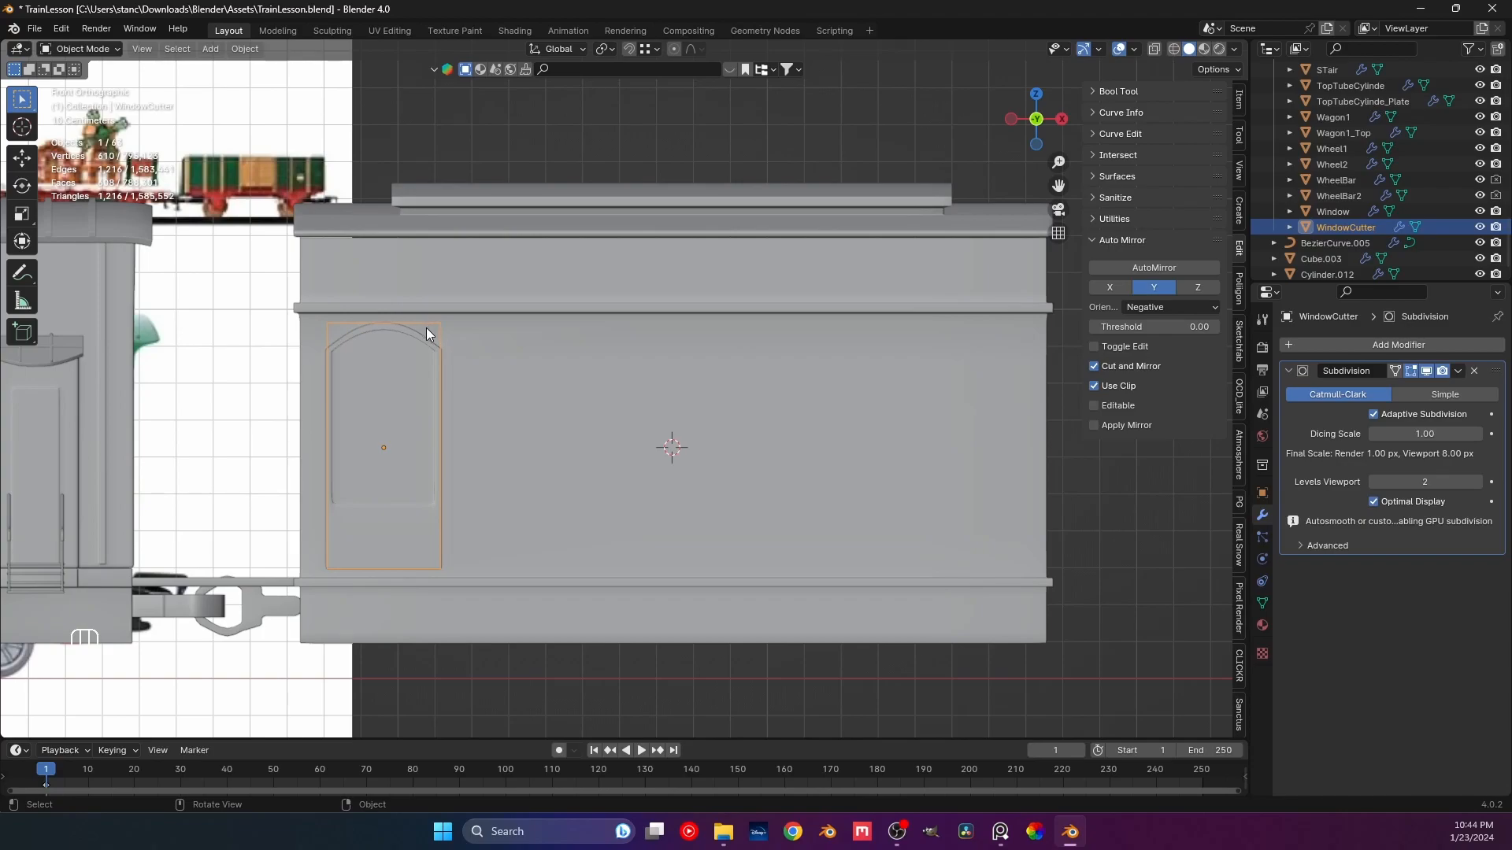
pyautogui.hotkey('ctrl', 's')
pyautogui.keyDown('shift'); pyautogui.click(1045, 504); pyautogui.keyUp('shift')
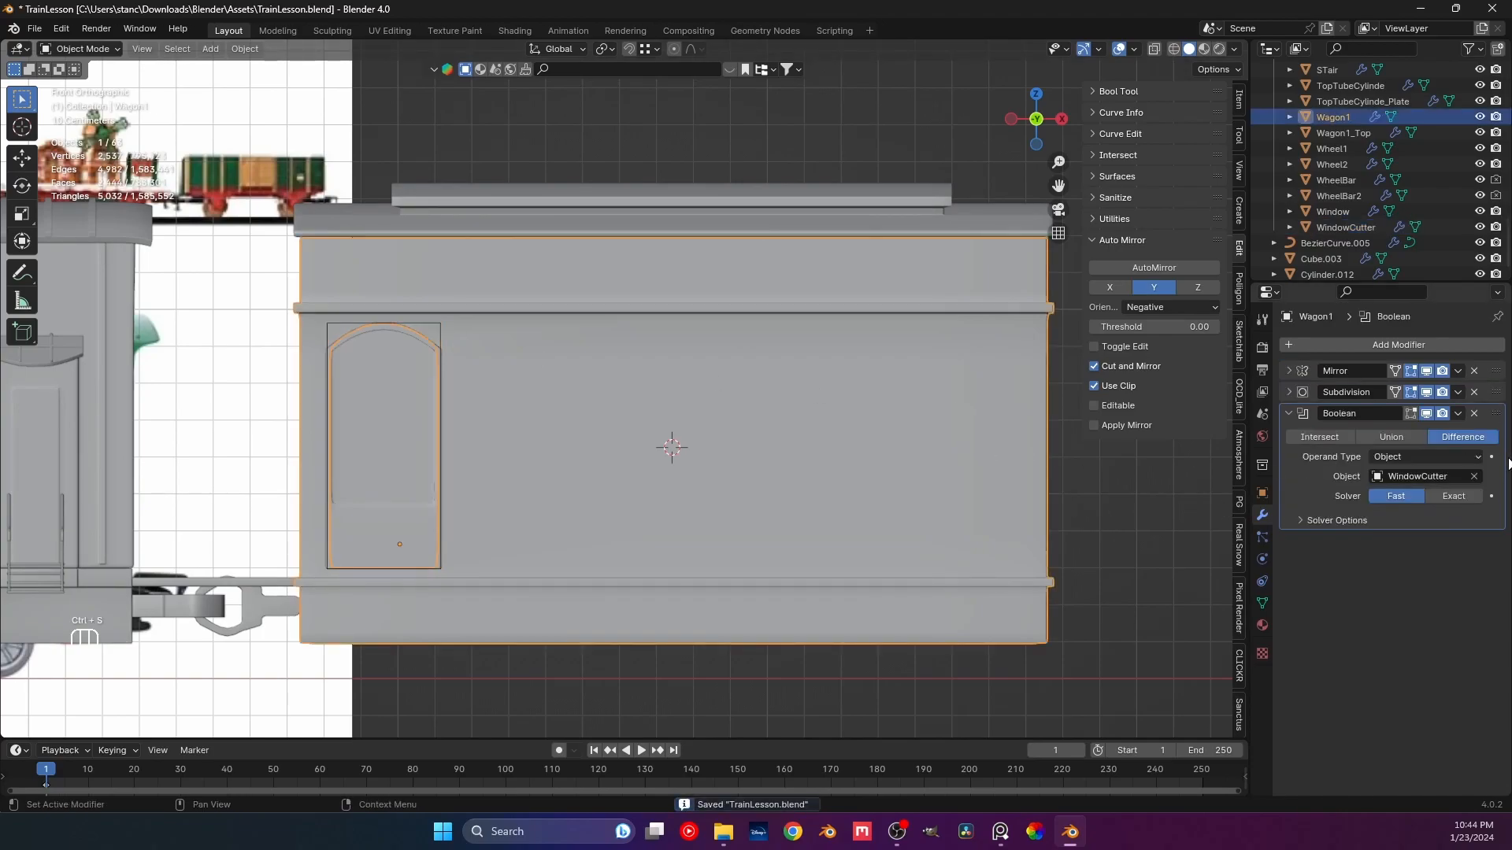
pyautogui.click(424, 323)
pyautogui.hotkey('ctrl', 's')
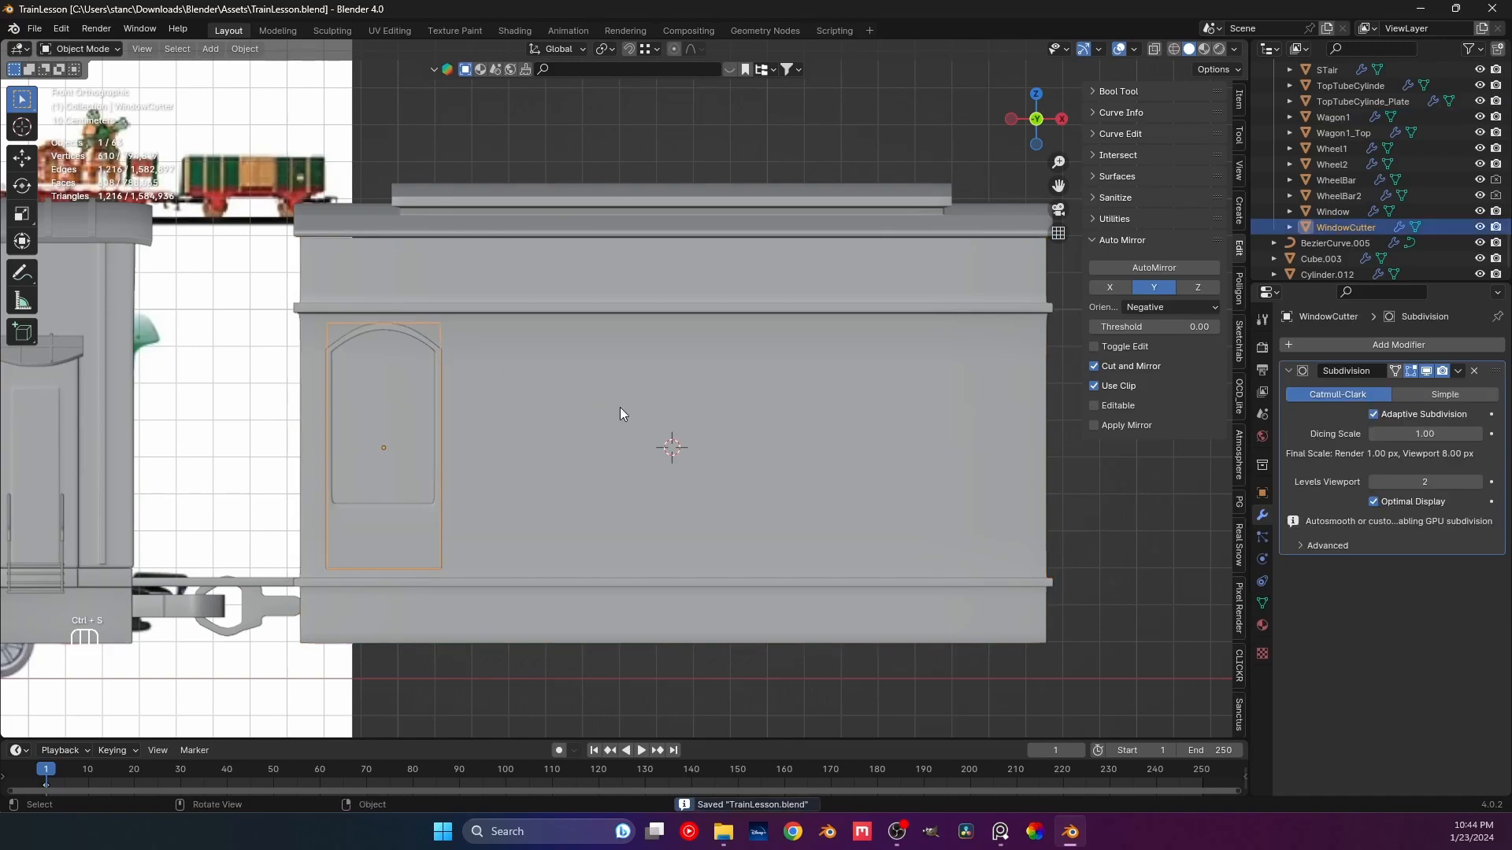
# Add an Array modifier above WindowCutter's Subdivision modifier and set its relative X offset factor to 1.920.
pyautogui.click(1307, 345)
pyautogui.moveTo(1306, 344)
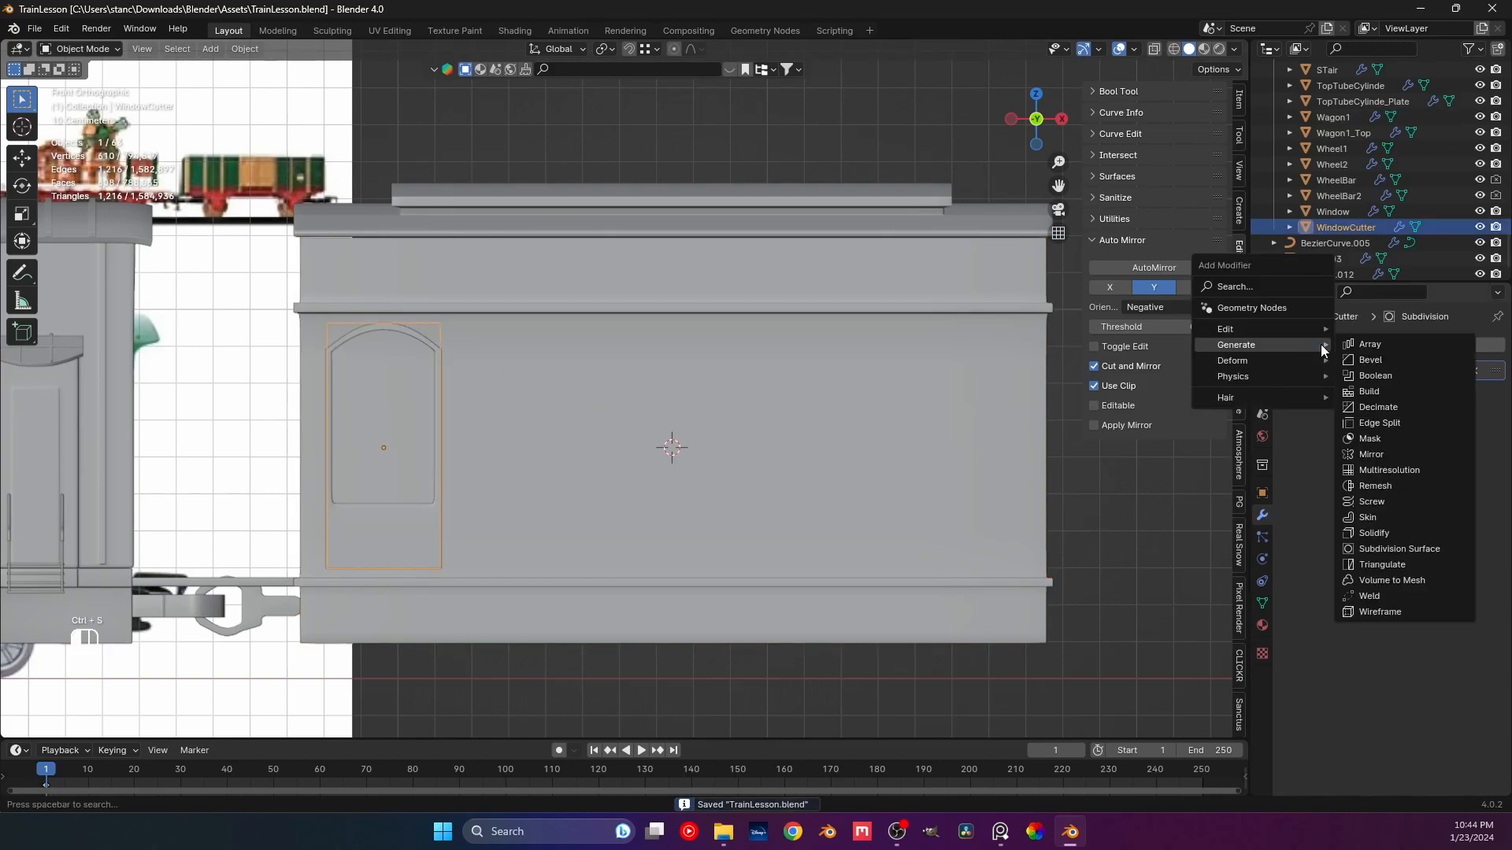
pyautogui.click(1433, 344)
pyautogui.moveTo(1492, 394); pyautogui.dragTo(1488, 364)
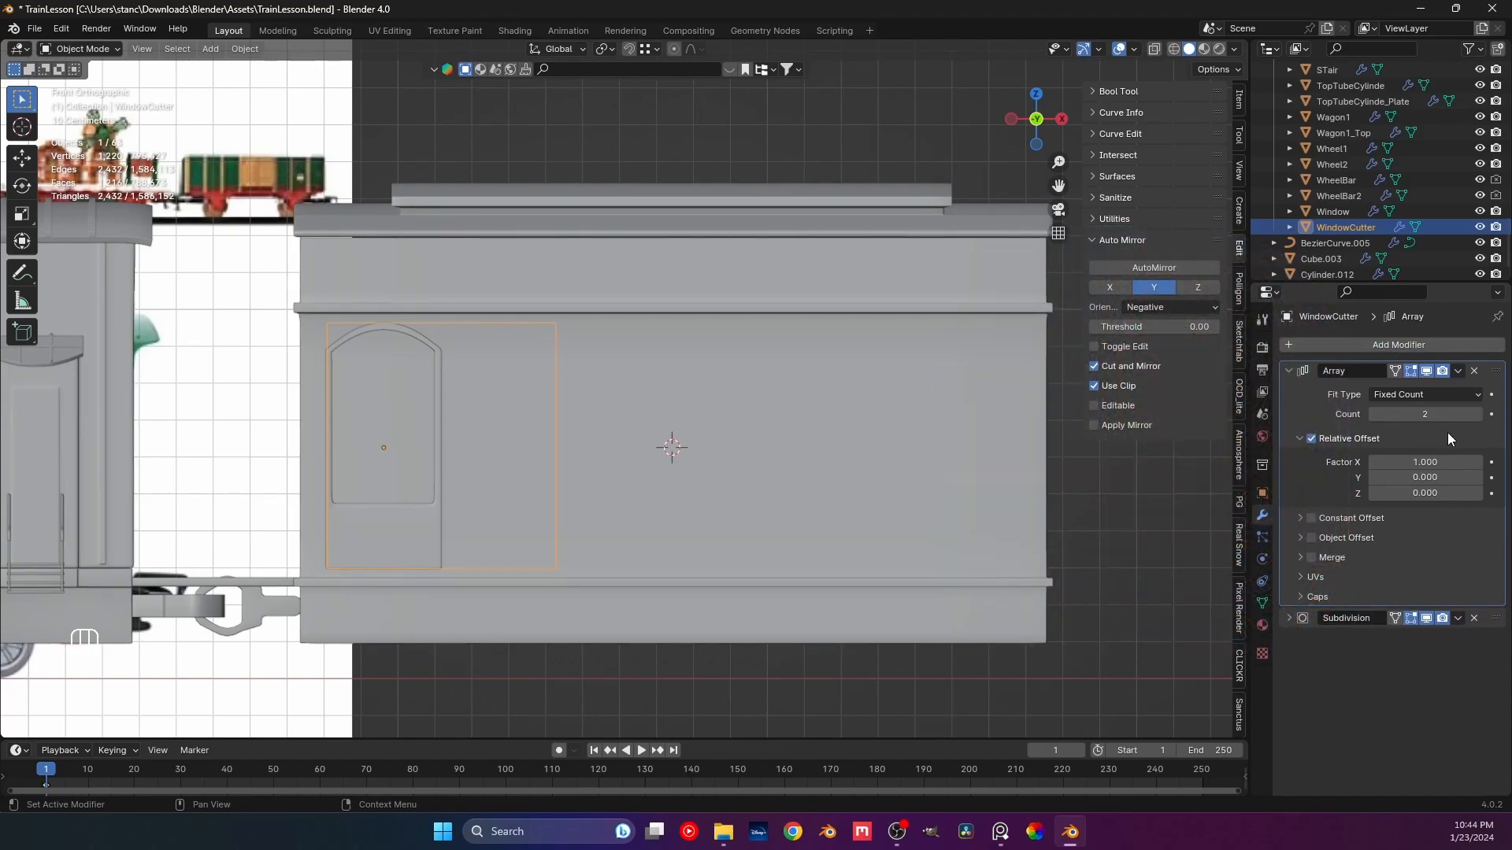
pyautogui.keyDown('shift'); pyautogui.moveTo(1426, 462); pyautogui.dragTo(1456, 463); pyautogui.keyUp('shift')
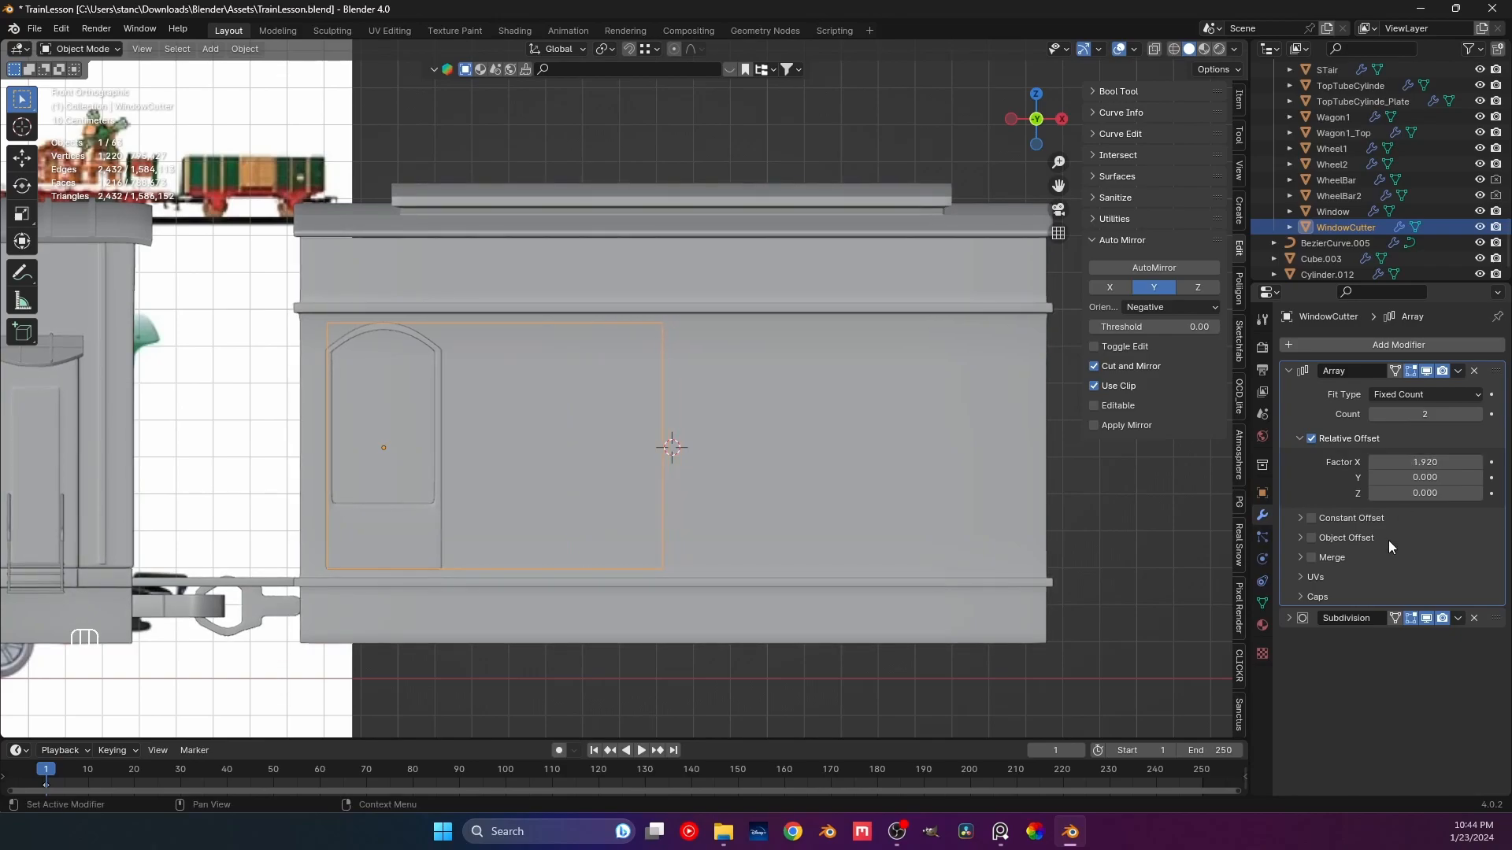
# Set WindowCutter's viewport display type to Textured so both array copies are drawn.
pyautogui.click(1264, 494)
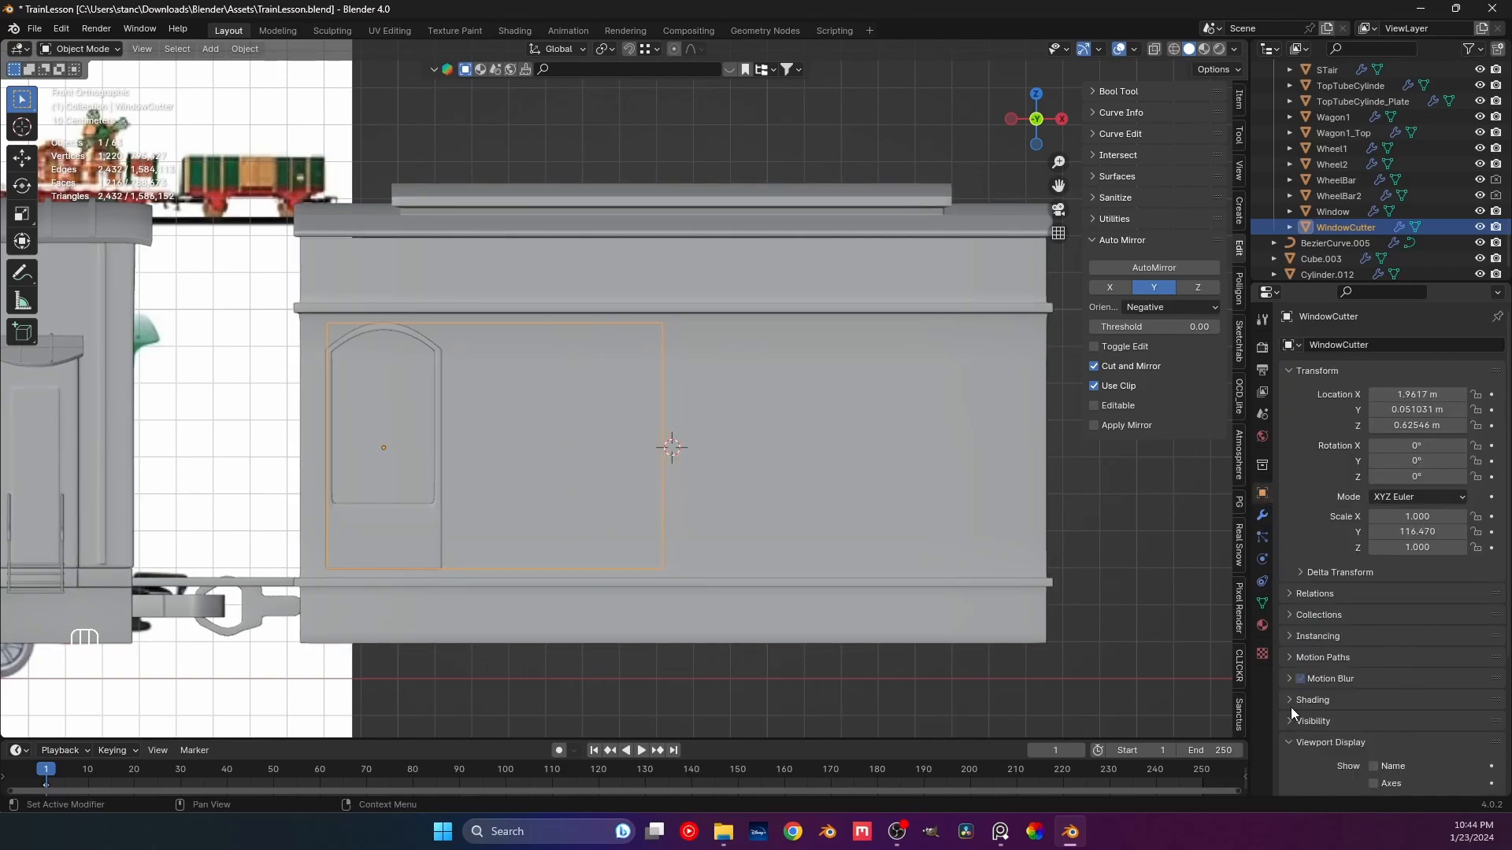
pyautogui.scroll(-6, 1299, 708)
pyautogui.click(1449, 715)
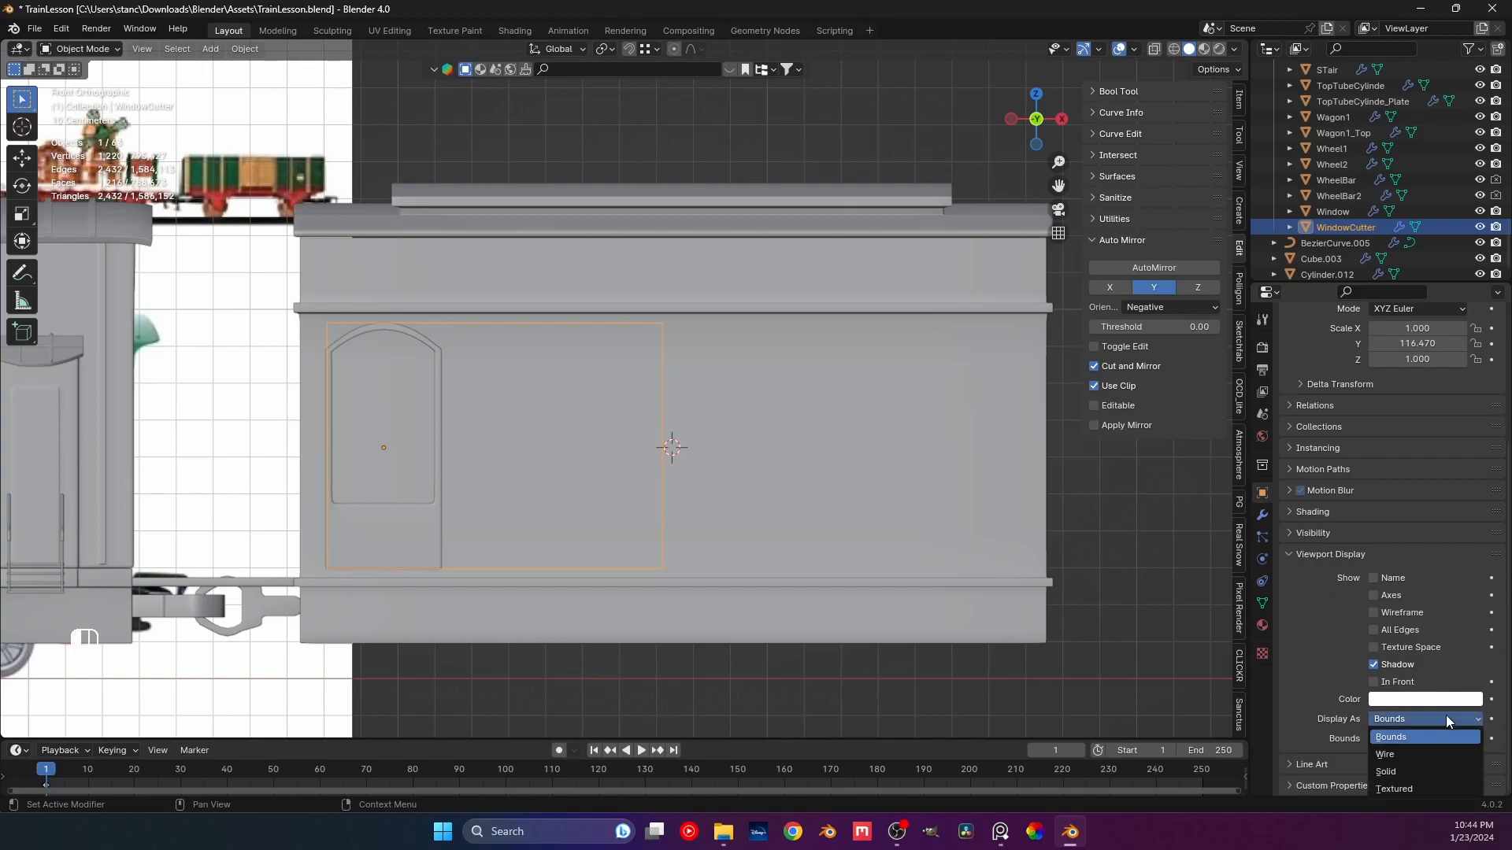
pyautogui.click(1395, 789)
pyautogui.rightClick(580, 401)
pyautogui.click(574, 396)
pyautogui.moveTo(586, 409); pyautogui.dragTo(555, 402, button='middle')
# Add two loop cuts around WindowCutter's arched profile near its ends, with factors of about -0.984 and -0.960.
pyautogui.press('Tab')
pyautogui.hotkey('ctrl', 'r')
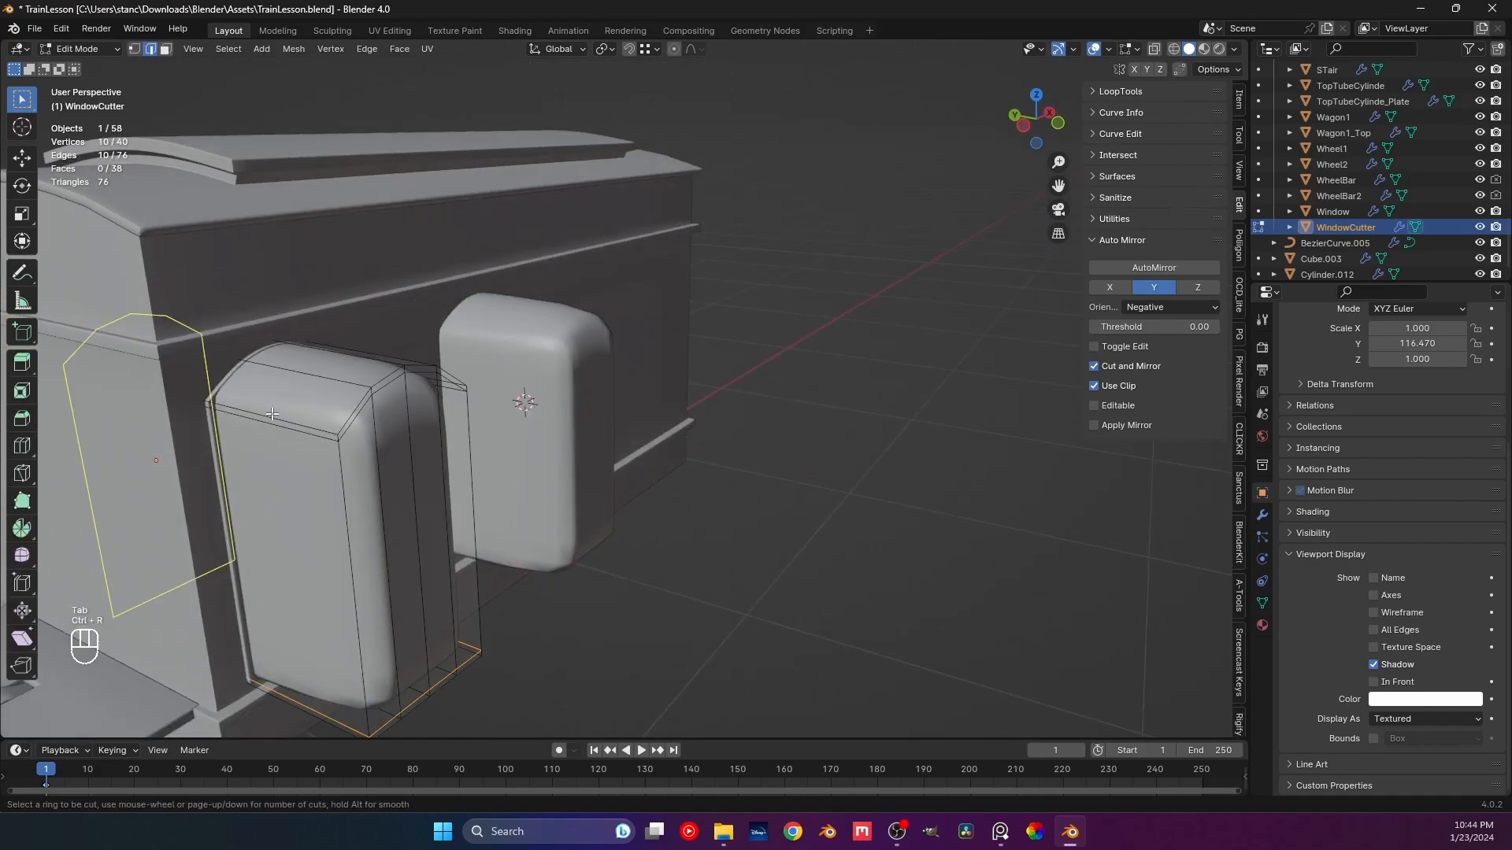
pyautogui.click(448, 474)
pyautogui.click(488, 472)
pyautogui.moveTo(488, 473); pyautogui.dragTo(542, 493, button='middle')
pyautogui.hotkey('ctrl', 'r')
pyautogui.click(504, 512)
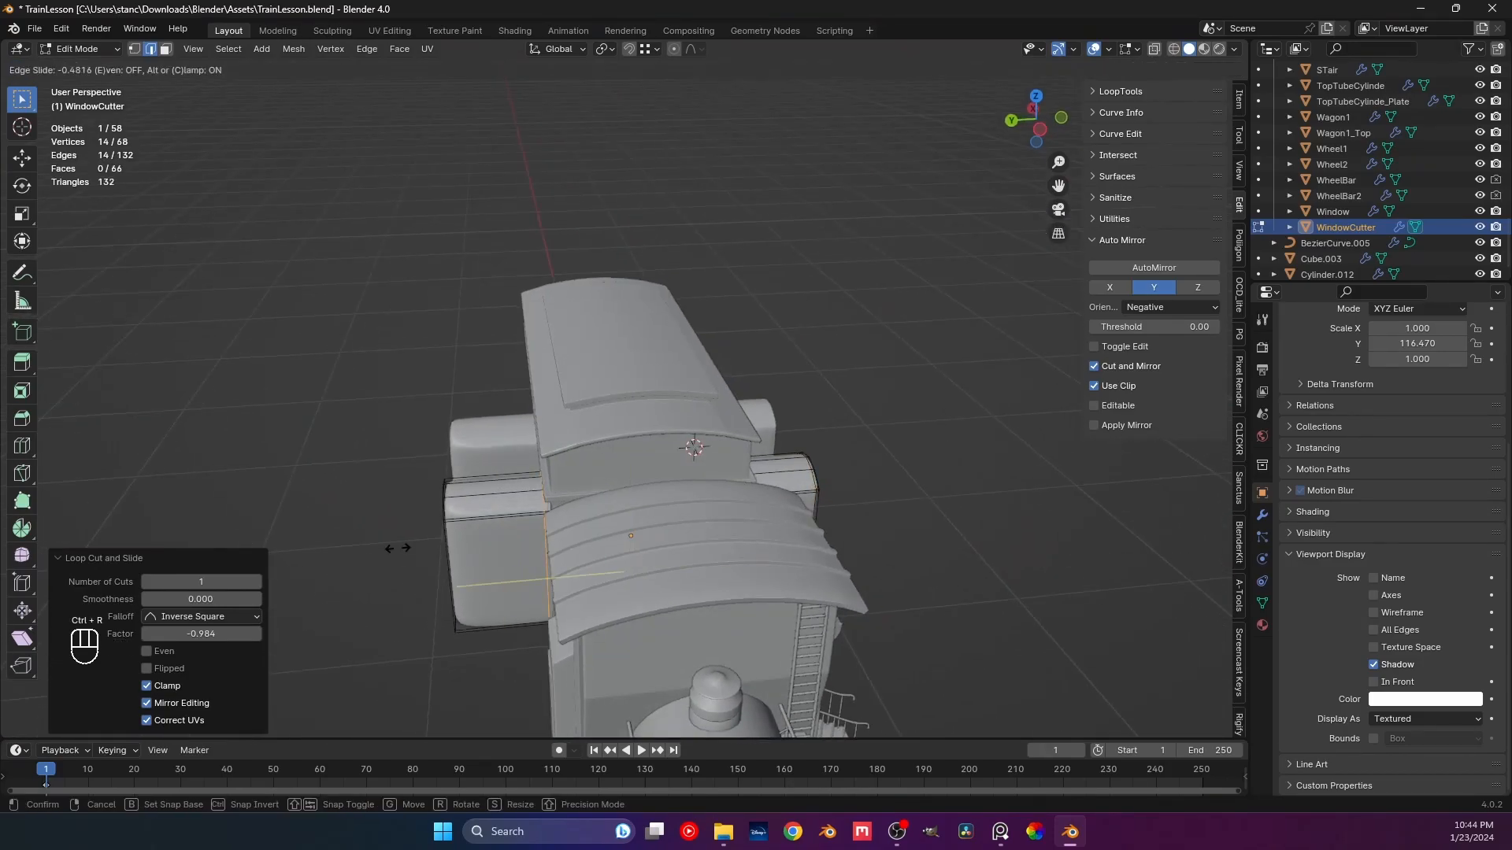
pyautogui.click(323, 565)
pyautogui.moveTo(364, 560); pyautogui.dragTo(750, 442, button='middle')
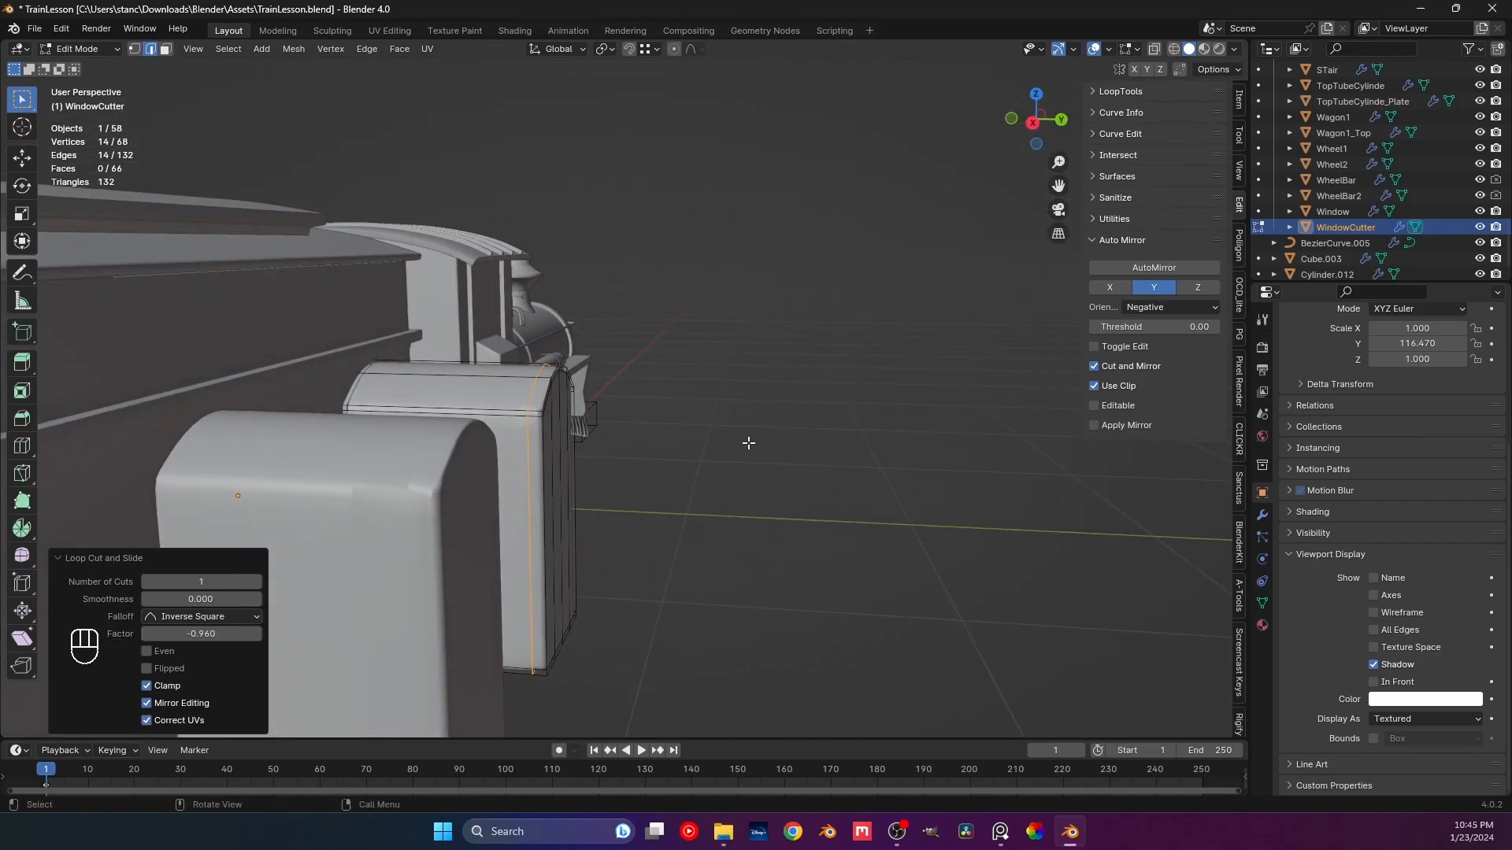
# Edge-slide the last loop around WindowCutter's arched profile to refine its position, and return to Object Mode.
pyautogui.press('g')
pyautogui.press('g')
pyautogui.click(526, 495)
pyautogui.press('Tab')
pyautogui.moveTo(551, 465); pyautogui.dragTo(449, 504, button='middle')
# Add two vertical loop cuts to WindowCutter close to its side edges, and return to Object Mode.
pyautogui.press('Tab')
pyautogui.moveTo(520, 366); pyautogui.dragTo(481, 377, button='middle')
pyautogui.hotkey('ctrl', 'r')
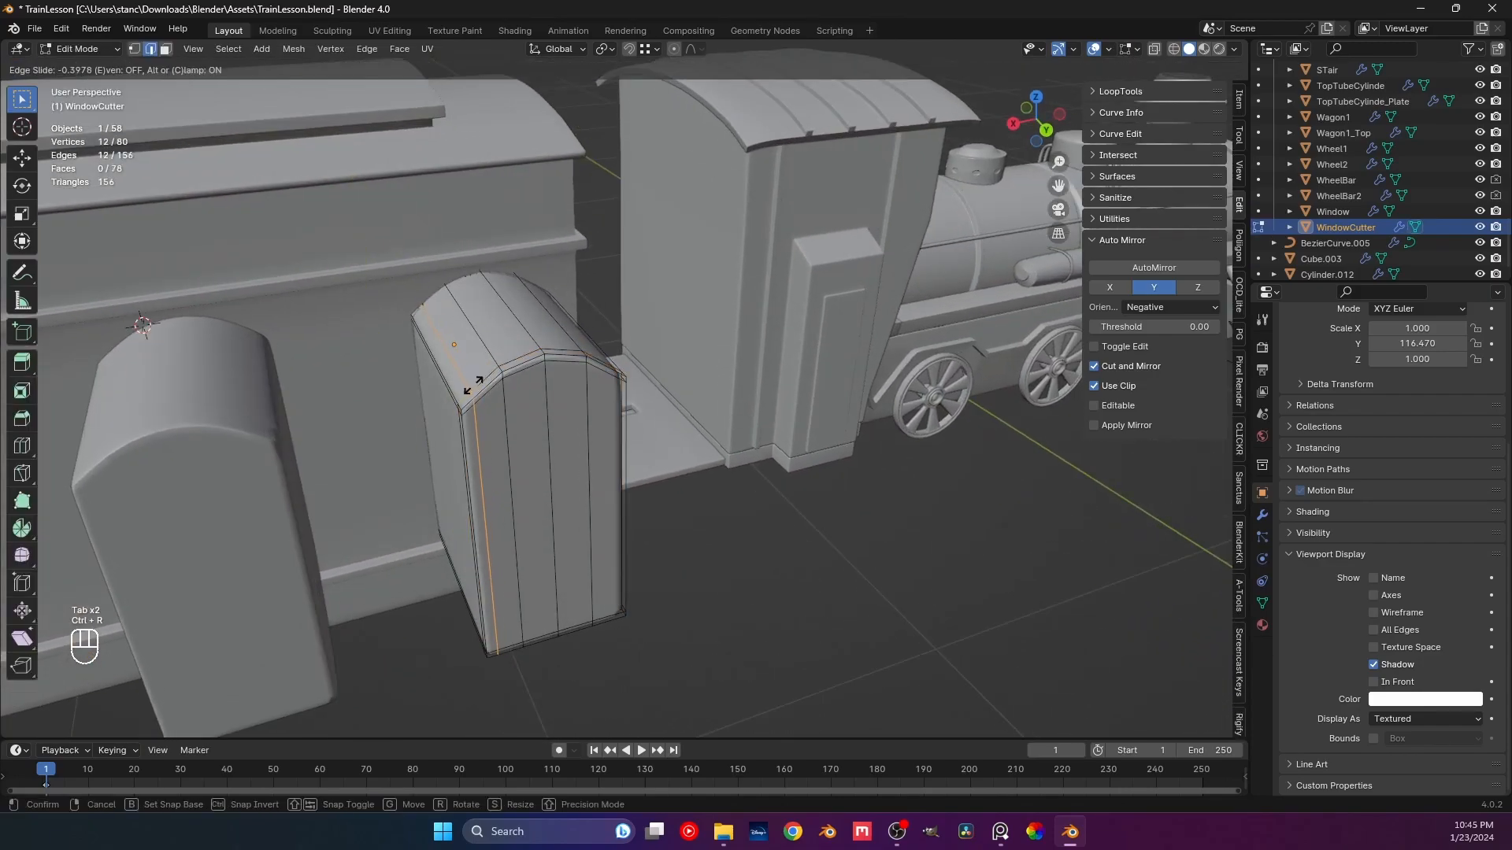
pyautogui.moveTo(482, 377); pyautogui.dragTo(484, 370)
pyautogui.moveTo(484, 370); pyautogui.dragTo(606, 347, button='middle')
pyautogui.press('r')
pyautogui.rightClick(593, 363)
pyautogui.hotkey('ctrl', 'r')
pyautogui.moveTo(608, 347); pyautogui.dragTo(618, 369)
pyautogui.press('Tab')
# Check both cutter copies against the wagon's side and save the file.
pyautogui.scroll(-6, 526, 314)
pyautogui.moveTo(526, 314); pyautogui.dragTo(905, 338, button='middle')
pyautogui.keyDown('shift'); pyautogui.moveTo(744, 460); pyautogui.dragTo(549, 401, button='middle'); pyautogui.keyUp('shift')
pyautogui.scroll(2, 530, 385)
pyautogui.hotkey('ctrl', 's')
pyautogui.scroll(-1, 526, 384)
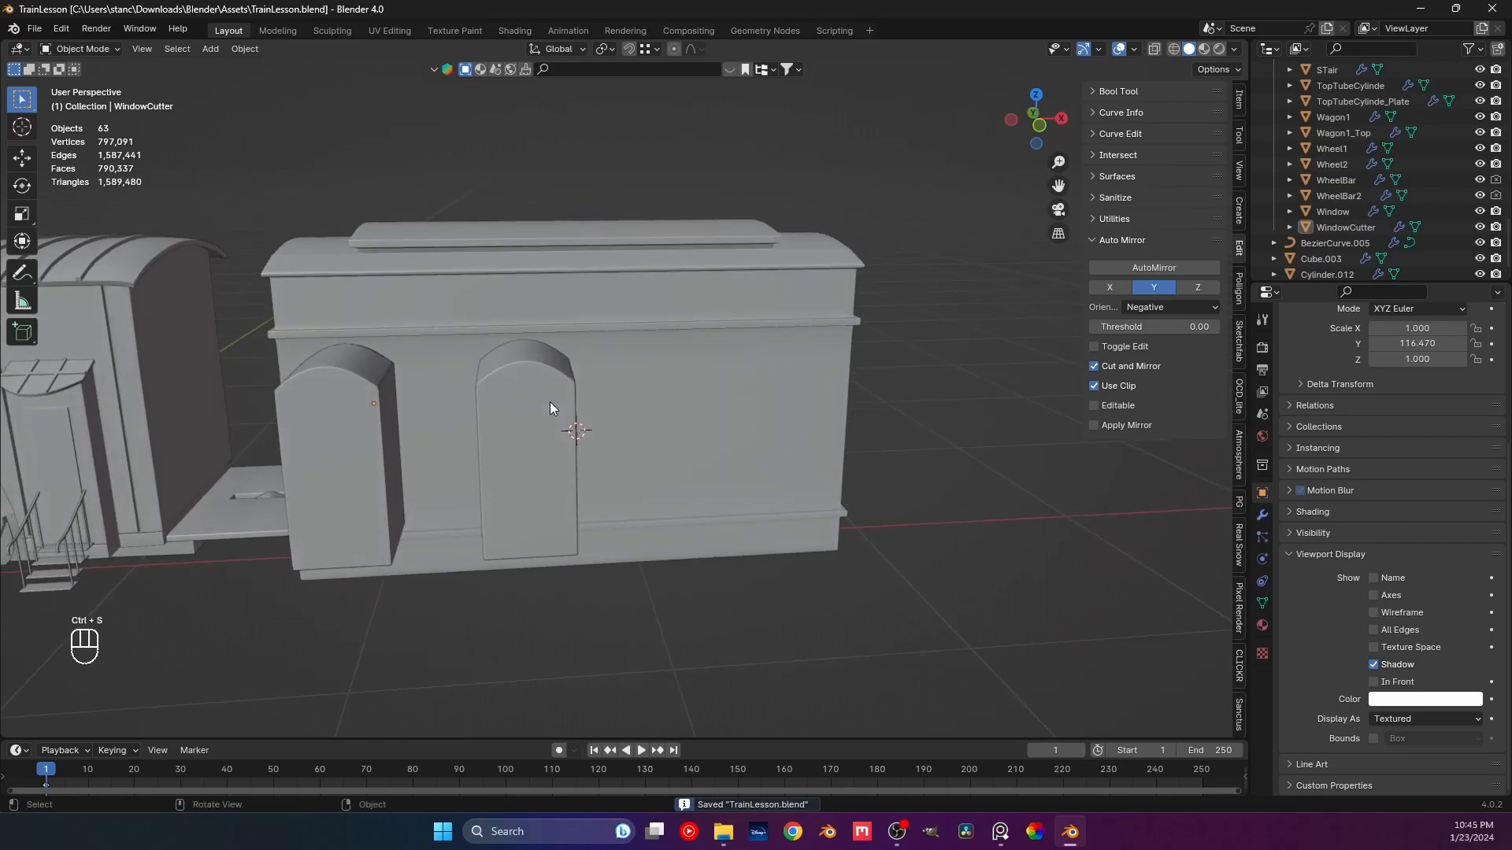
# Set WindowCutter's Array relative X offset factor to 1.5 and its count to 4, working in the front view.
pyautogui.click(549, 398)
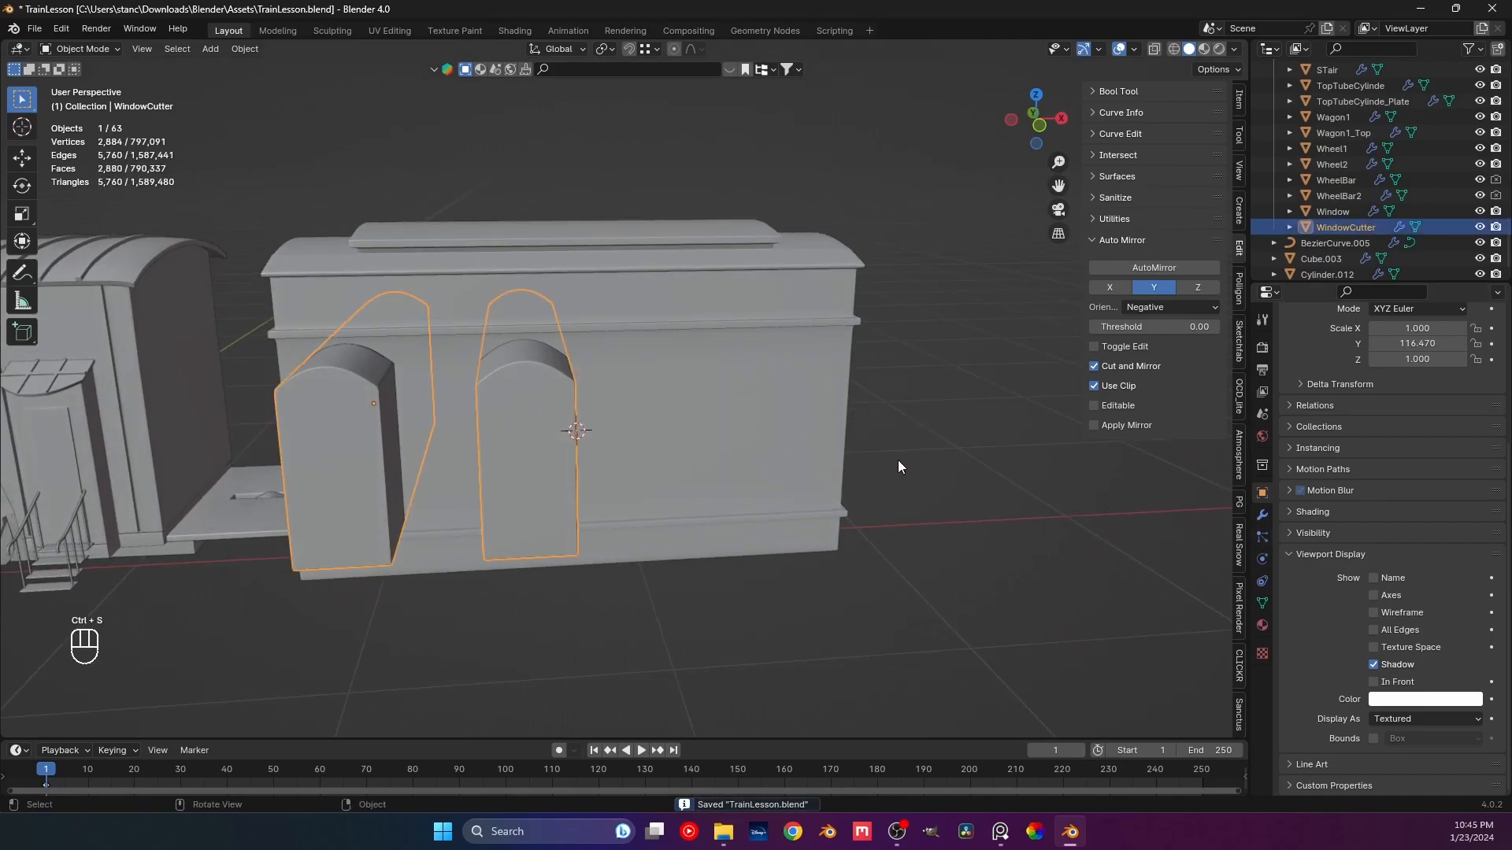
pyautogui.press('KP_1')
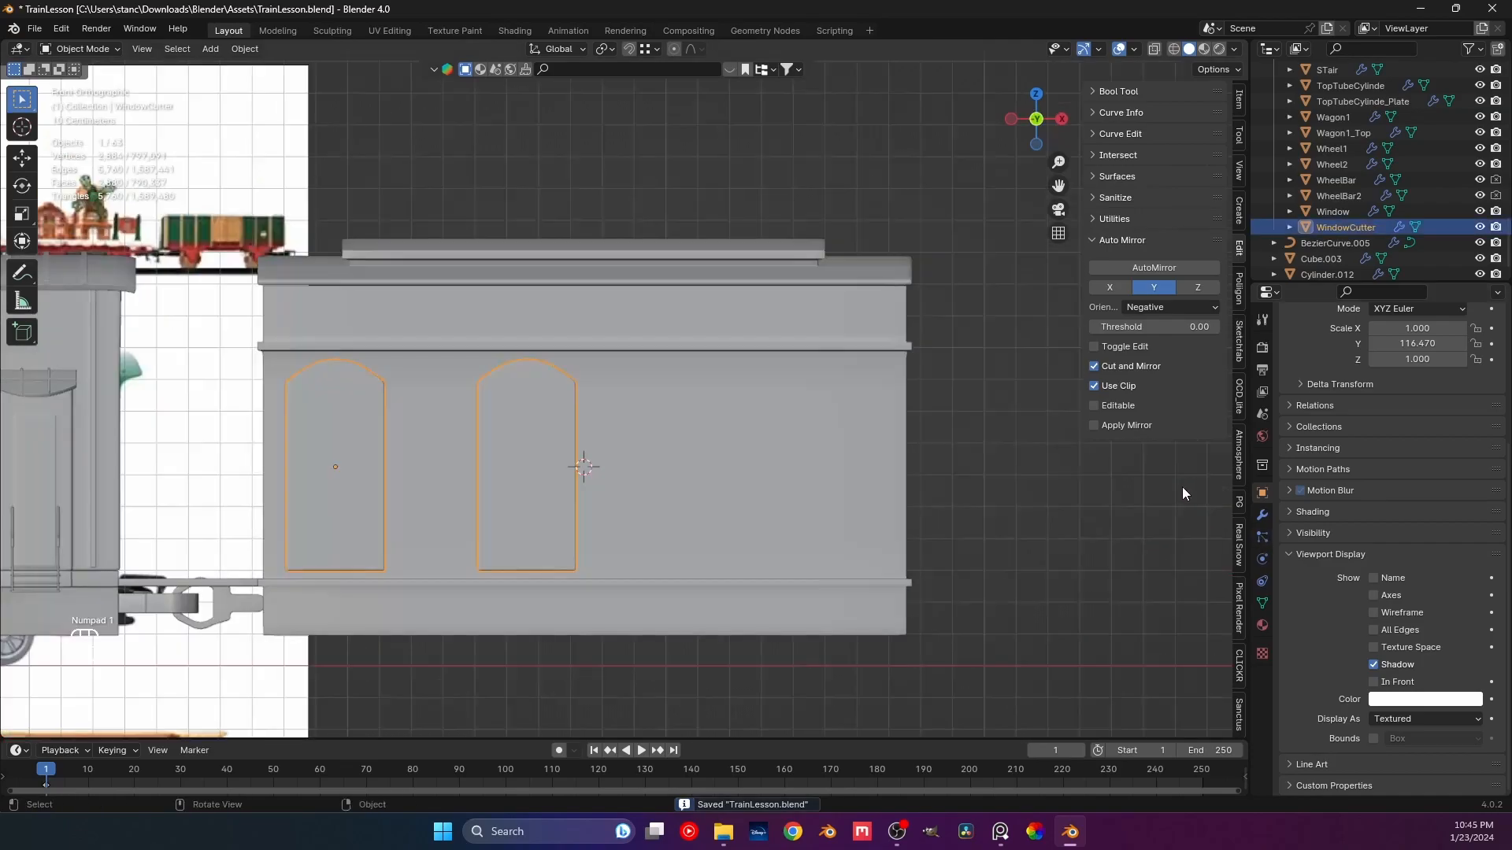
pyautogui.click(1263, 515)
pyautogui.keyDown('shift'); pyautogui.moveTo(603, 439); pyautogui.dragTo(652, 436, button='middle'); pyautogui.keyUp('shift')
pyautogui.scroll(1, 713, 445)
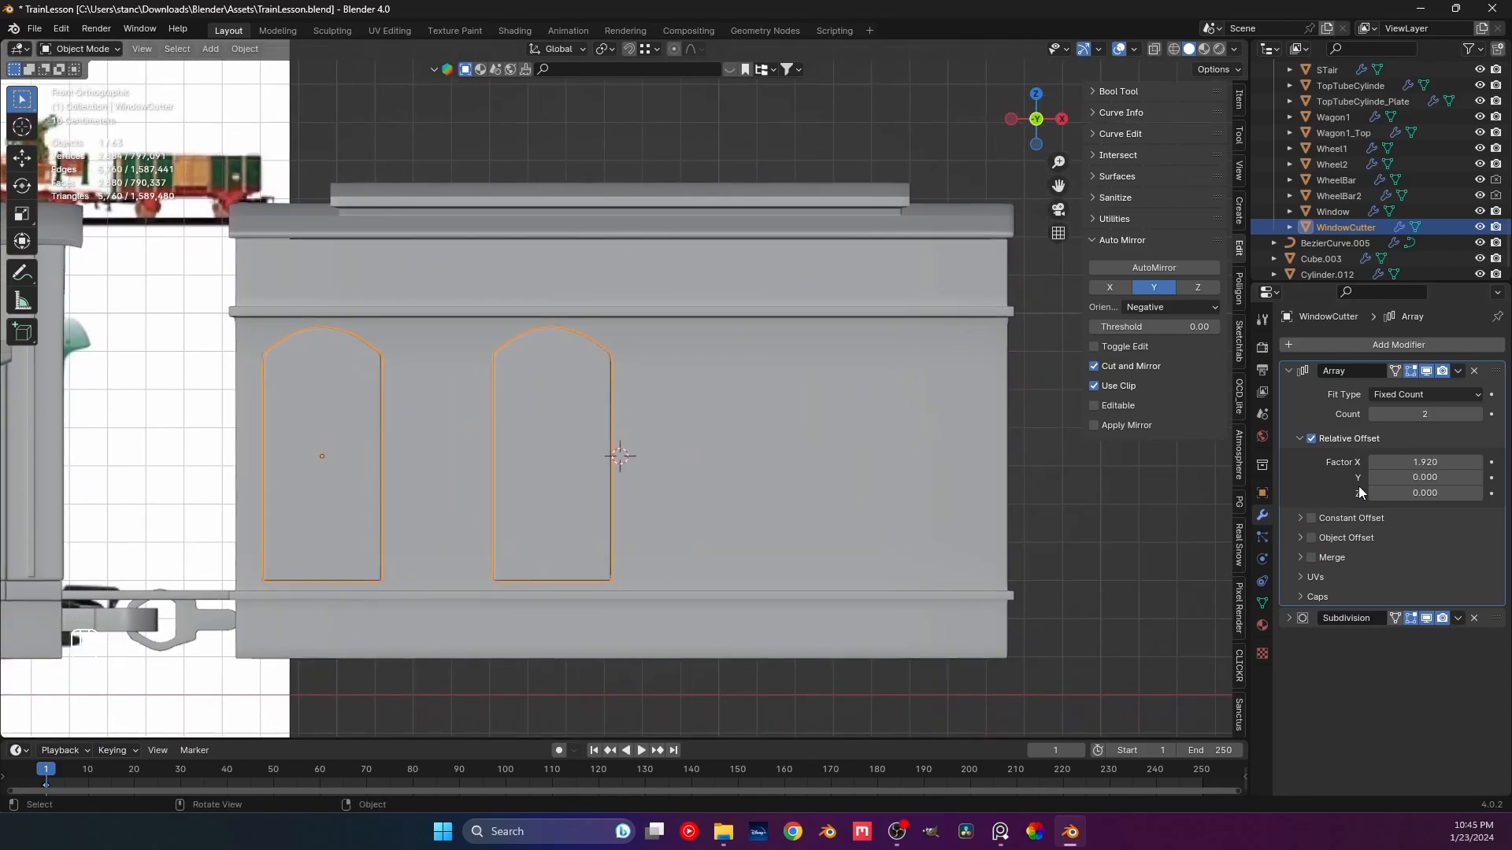
pyautogui.click(1448, 464)
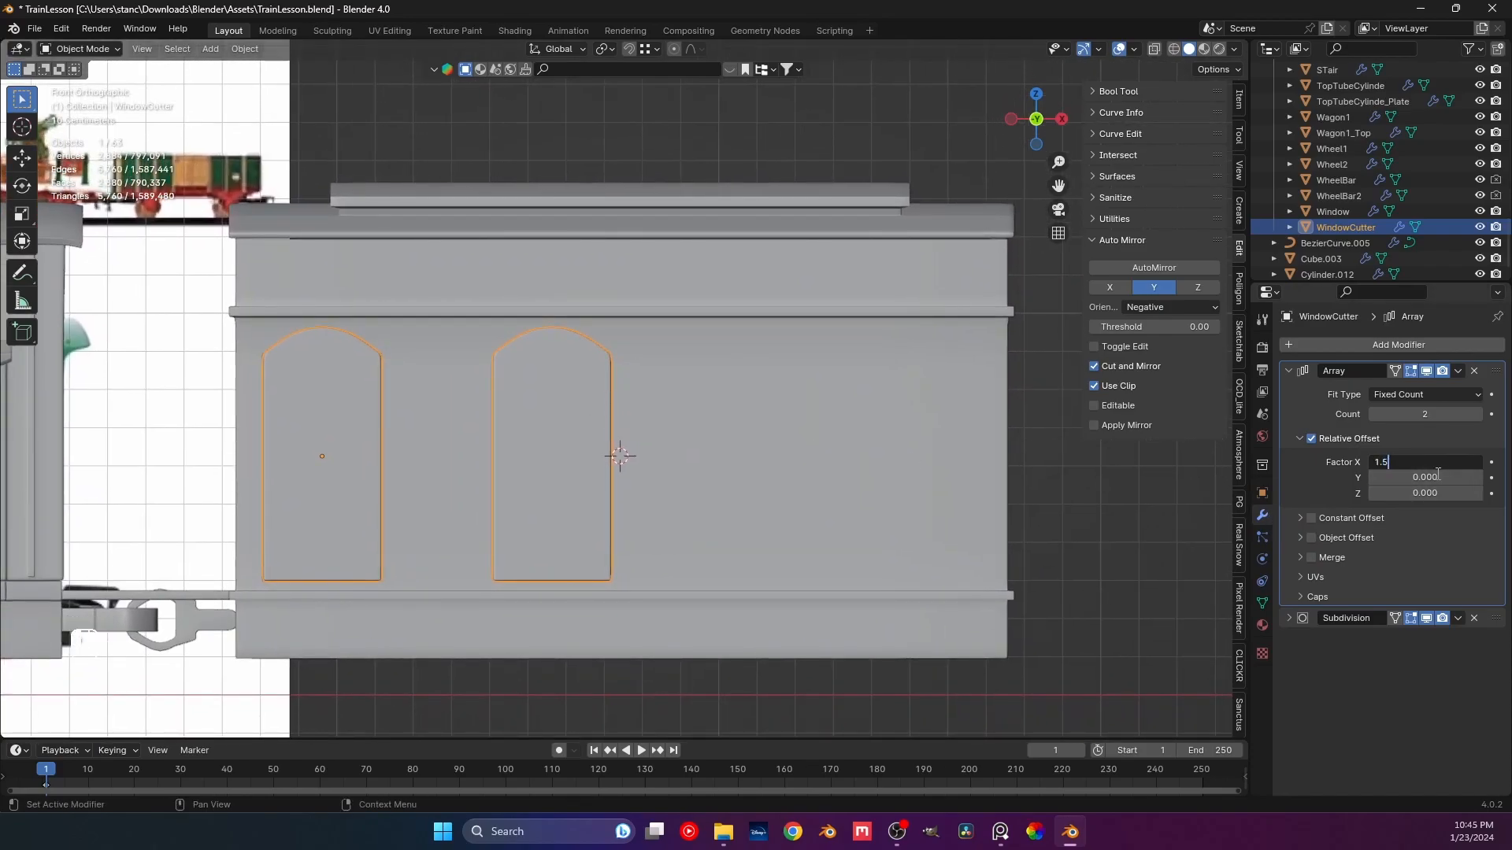
pyautogui.press('Return')
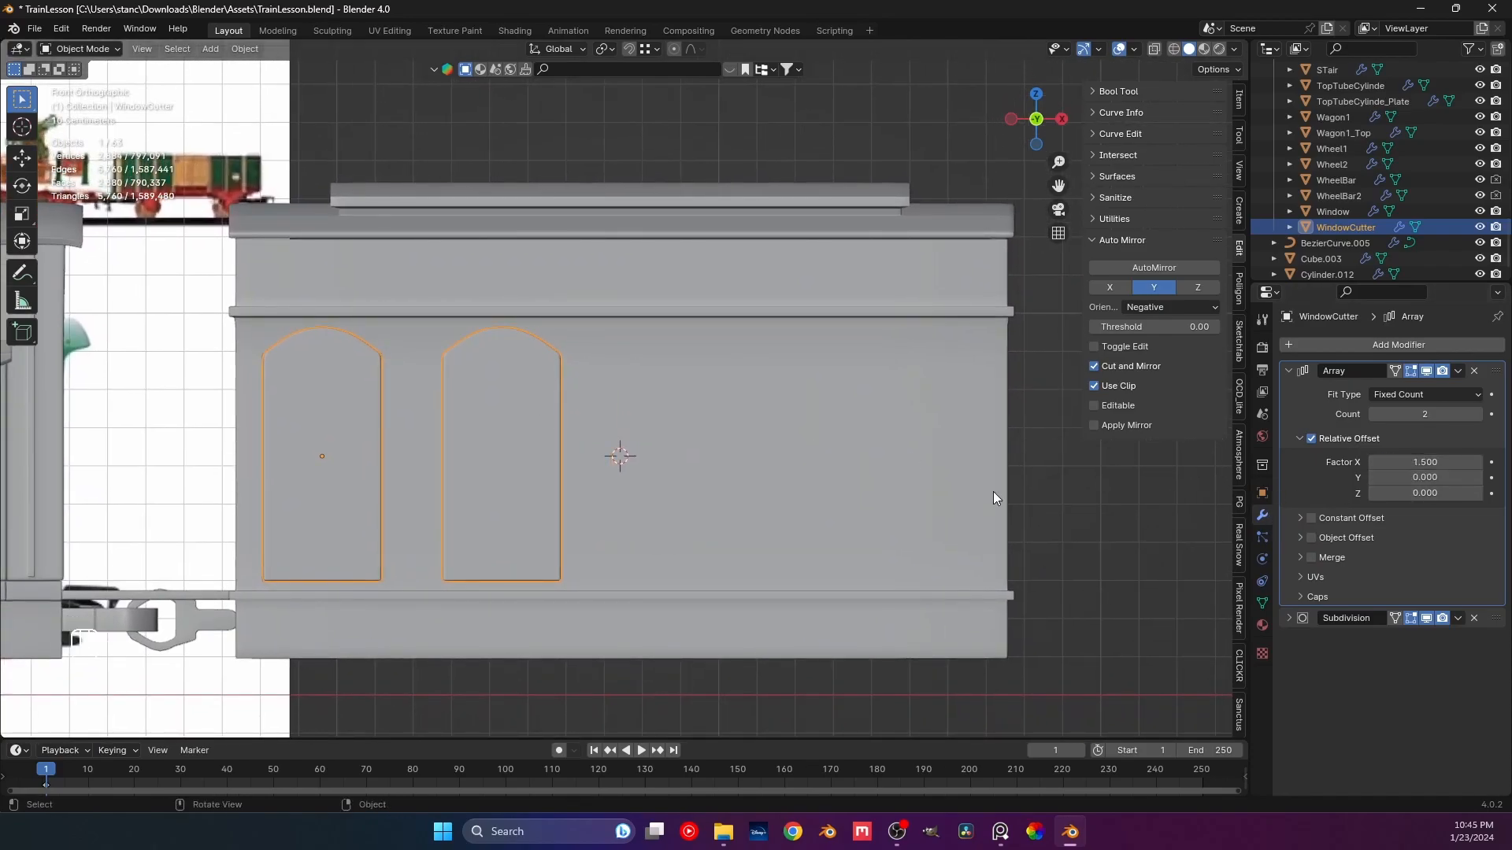
pyautogui.click(1478, 416)
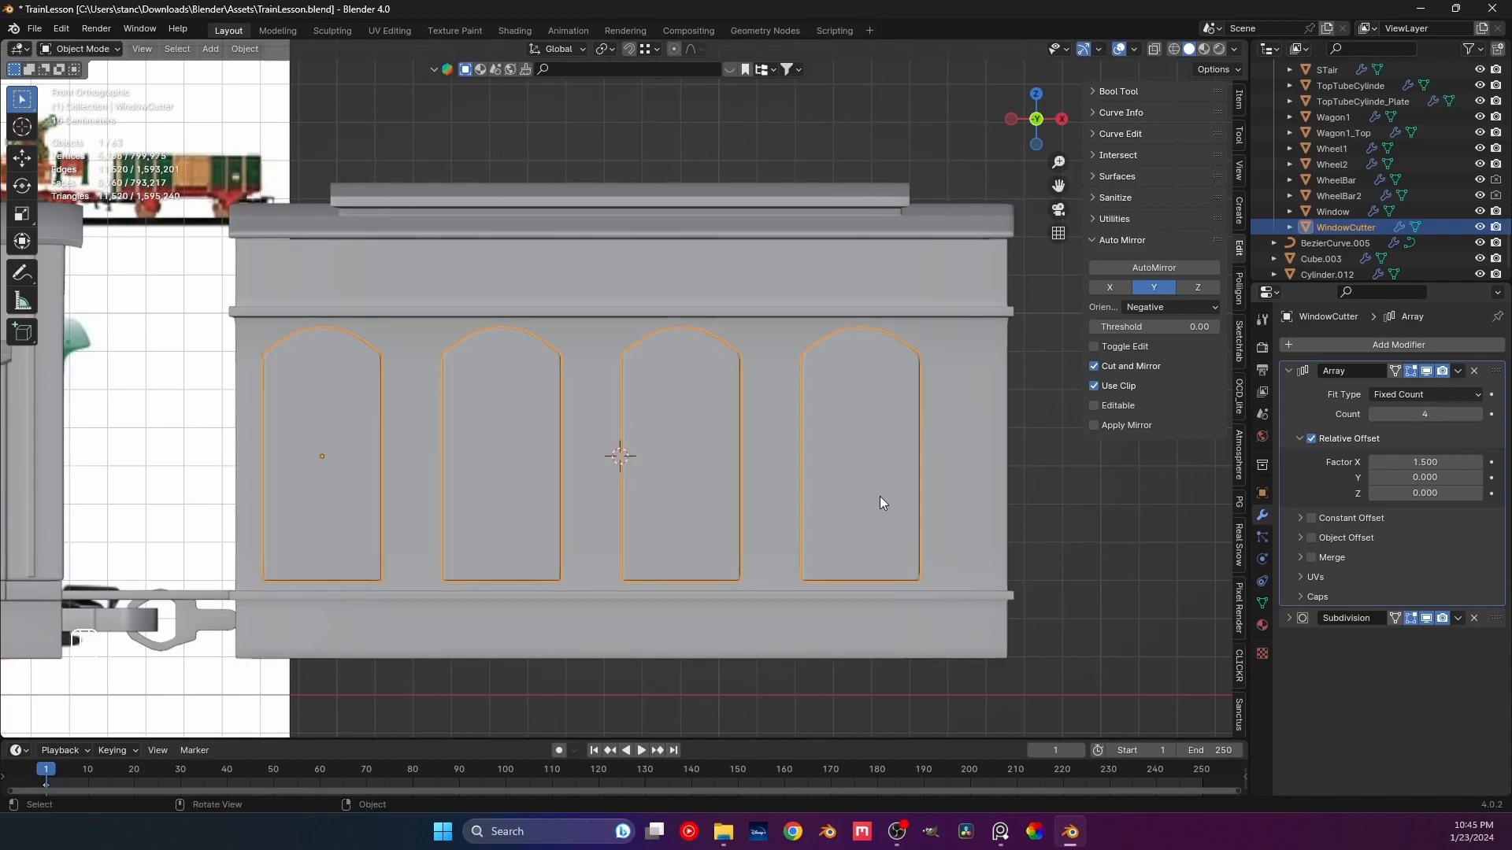
# Set the Array's relative X offset factor to 1.6 and move WindowCutter about 0.0227 m along X.
pyautogui.moveTo(1425, 463)
pyautogui.mouseDown()
pyautogui.moveTo(1449, 462)
pyautogui.moveTo(1415, 464)
pyautogui.mouseUp()
pyautogui.click(1415, 464)
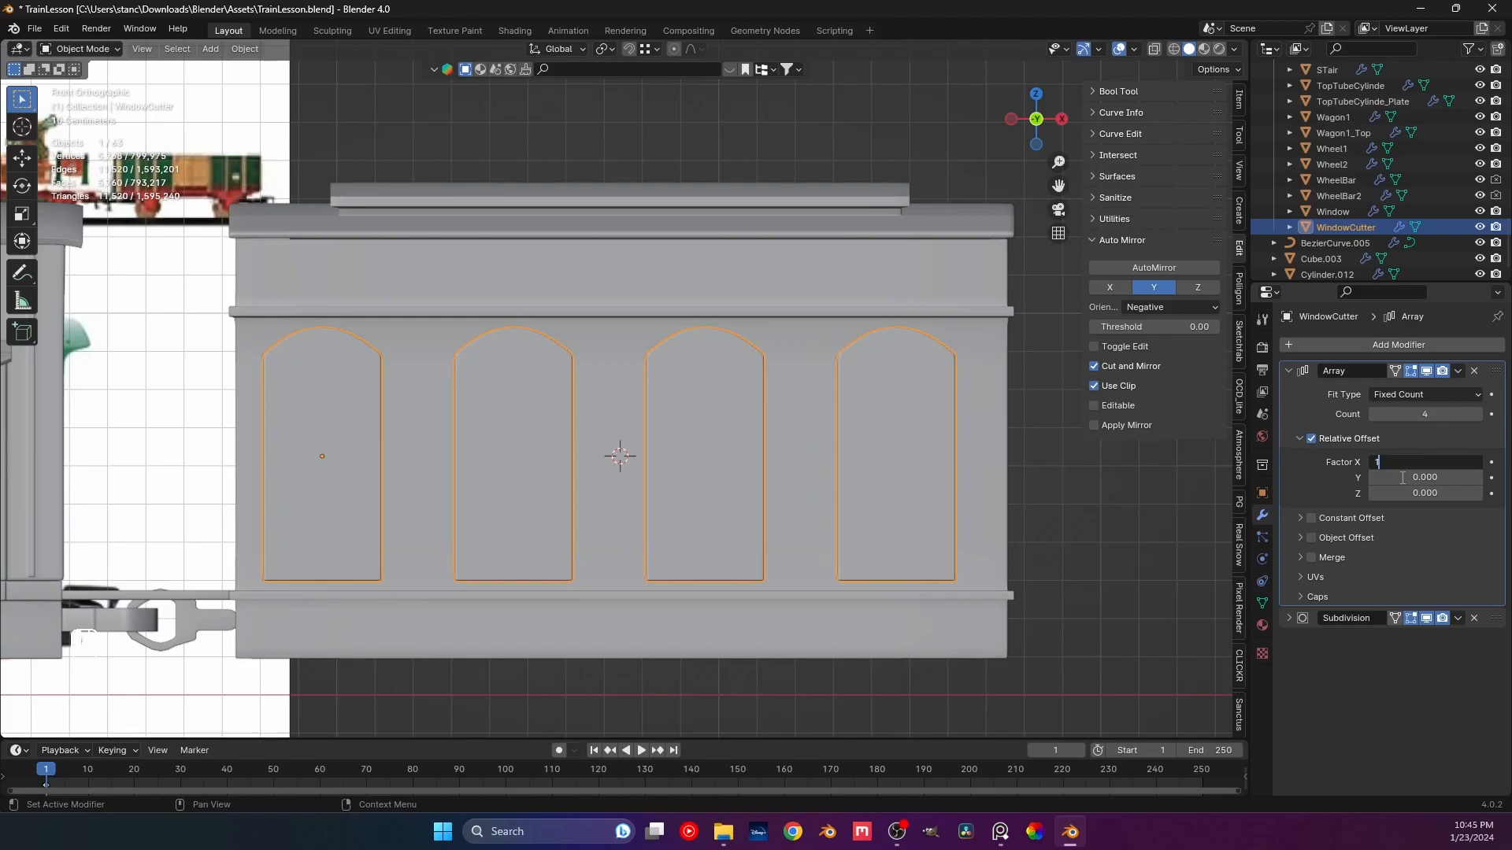
pyautogui.press('Return')
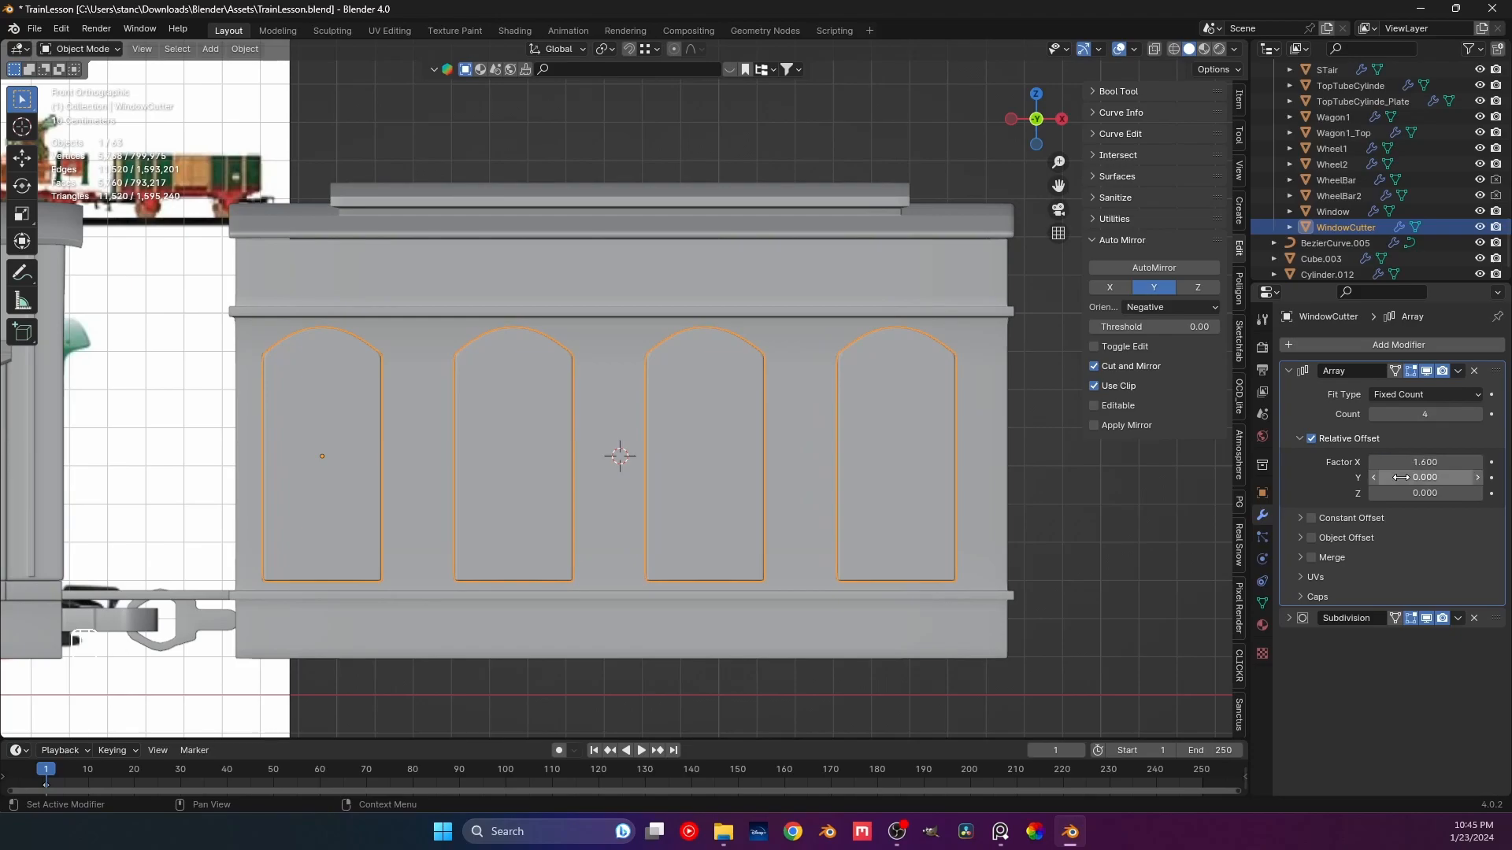
pyautogui.press('g')
pyautogui.press('x')
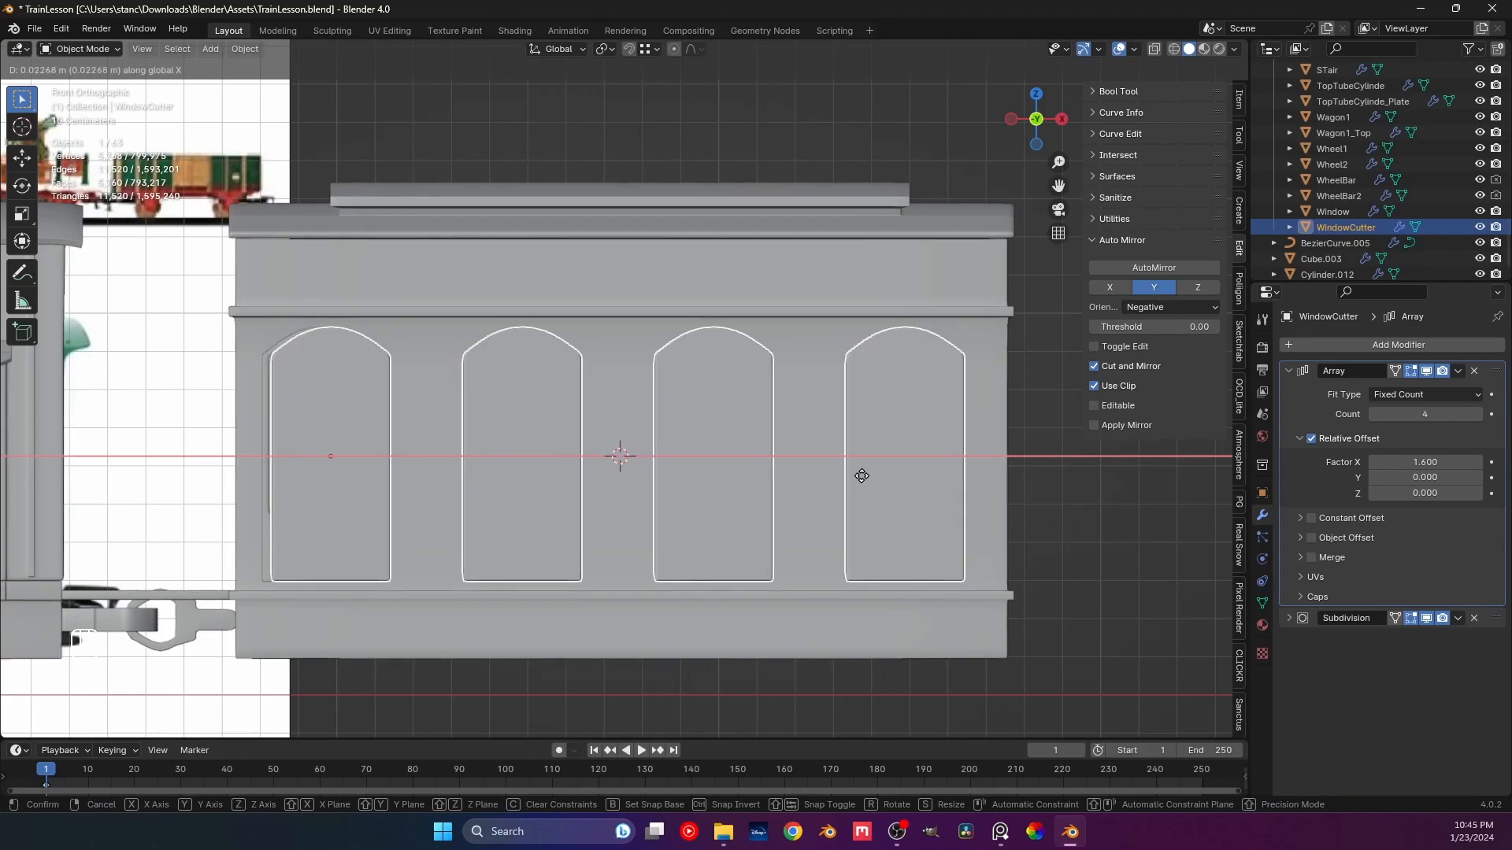
pyautogui.click(862, 476)
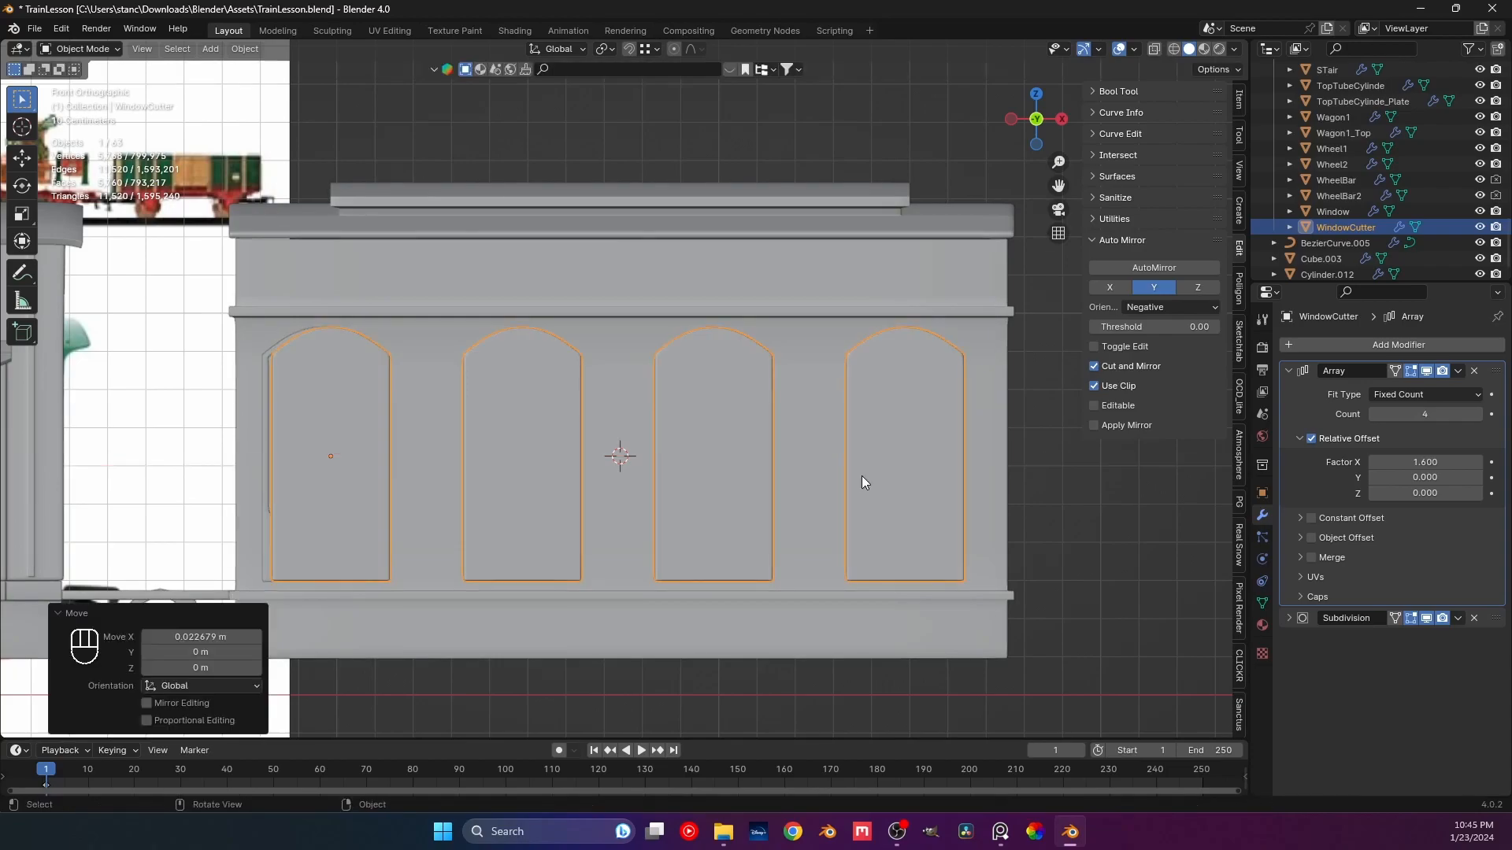
# Move Window about 0.0229 m along X to line it up with the first WindowCutter shape, and save the file.
pyautogui.click(1015, 465)
pyautogui.keyDown('shift'); pyautogui.moveTo(644, 474); pyautogui.dragTo(703, 493, button='middle'); pyautogui.keyUp('shift')
pyautogui.scroll(2, 361, 387)
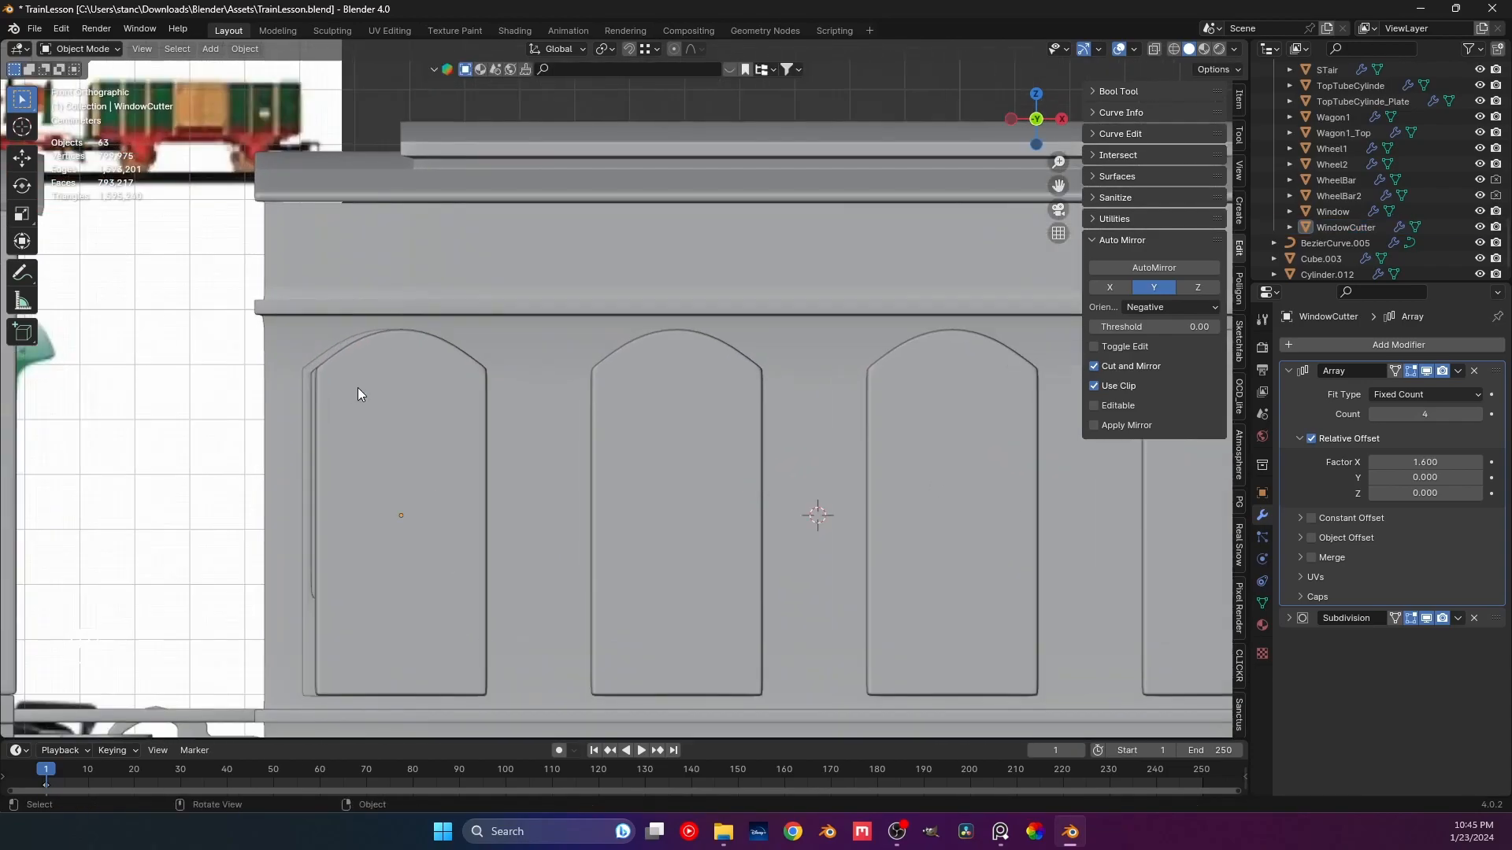
pyautogui.click(315, 381)
pyautogui.keyDown('shift'); pyautogui.moveTo(330, 389); pyautogui.dragTo(395, 416, button='middle'); pyautogui.keyUp('shift')
pyautogui.click(369, 400)
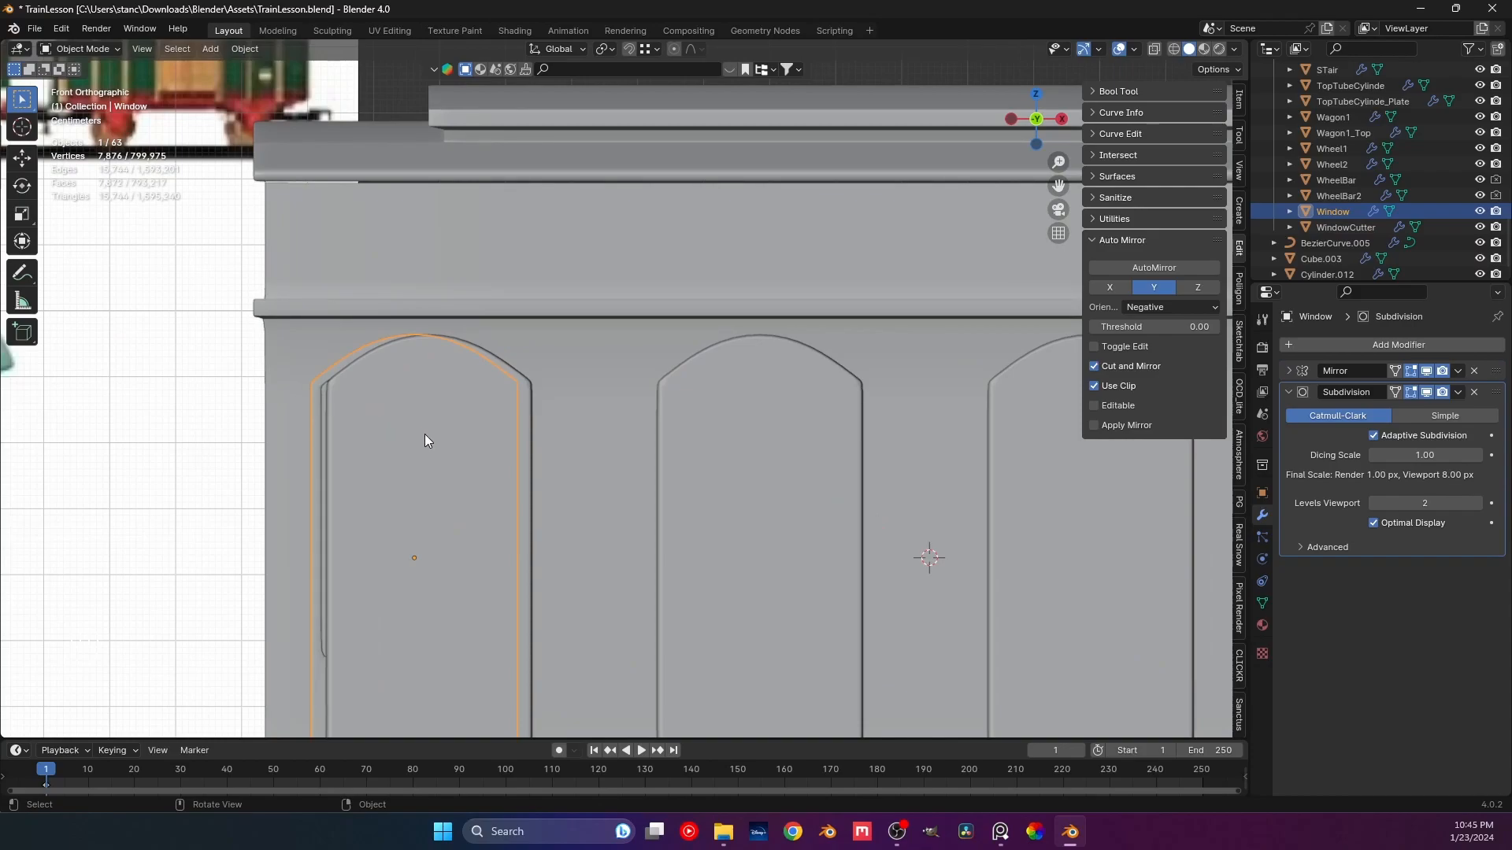
pyautogui.press('g')
pyautogui.press('x')
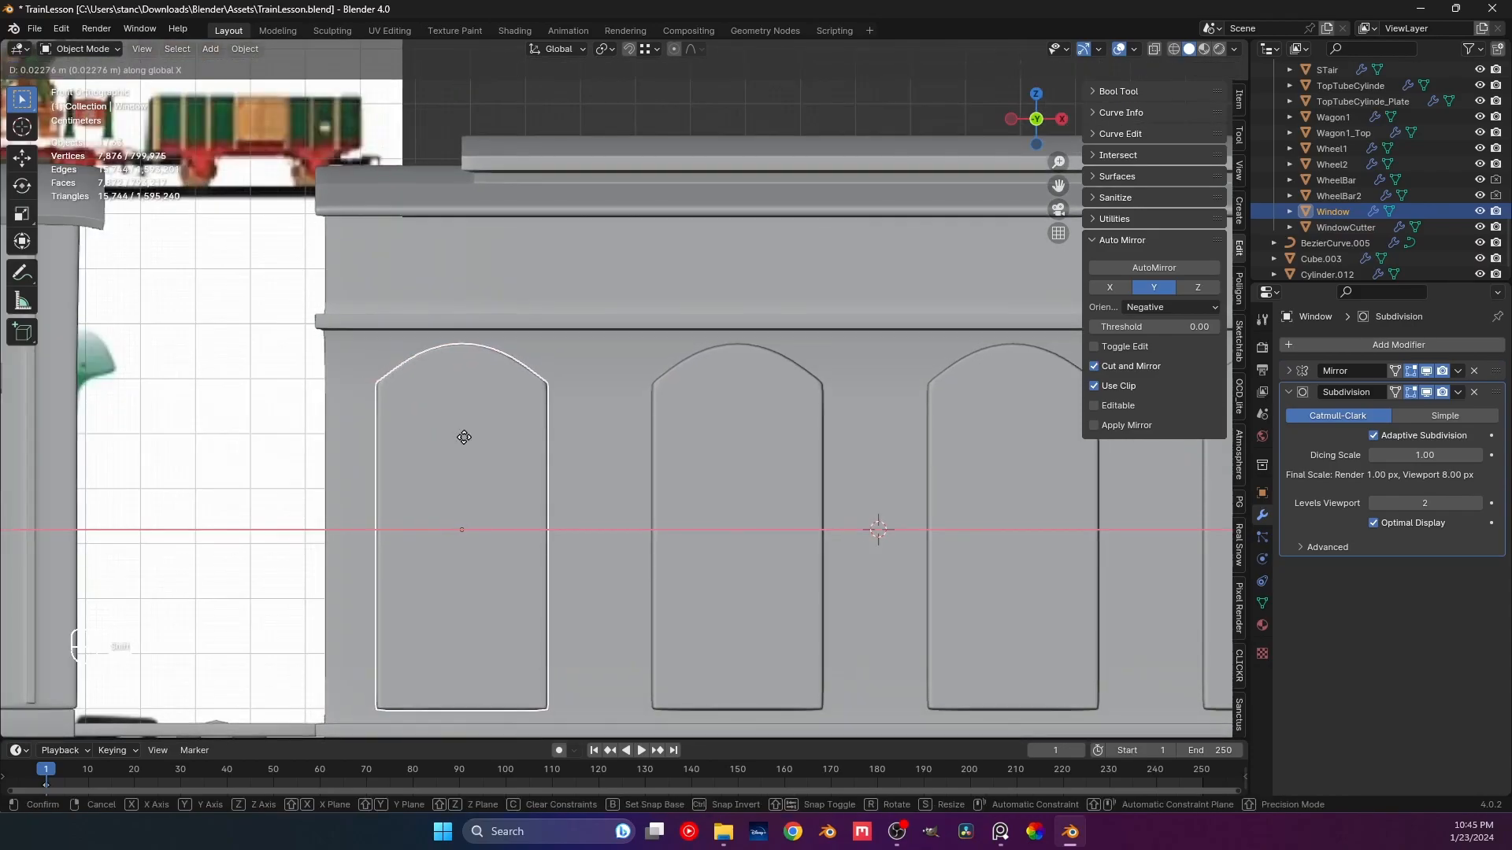
pyautogui.click(462, 437)
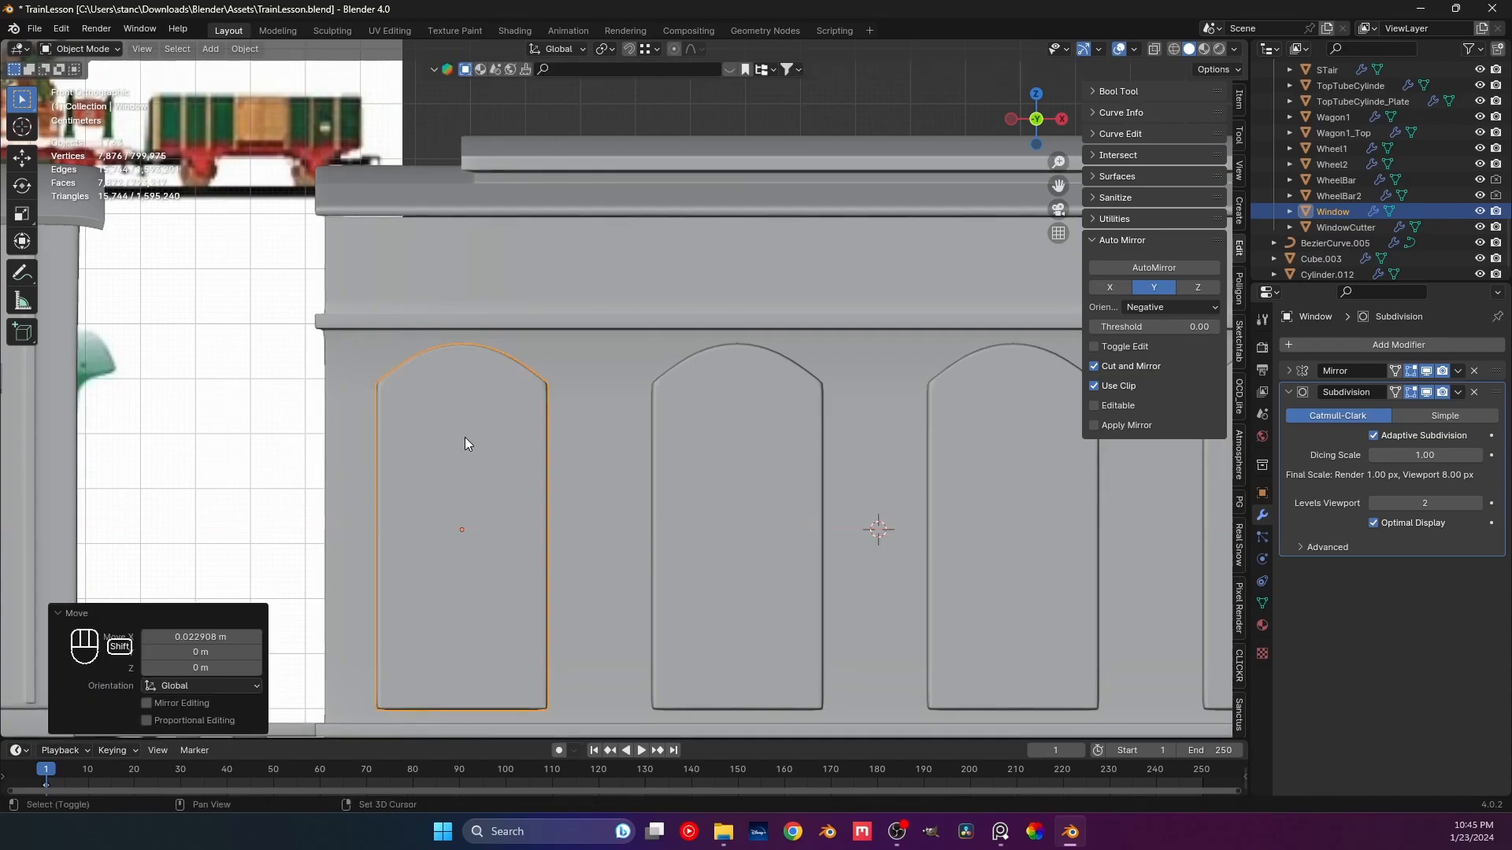
pyautogui.scroll(-3, 465, 434)
pyautogui.hotkey('alt', 'a')
pyautogui.hotkey('ctrl', 's')
pyautogui.keyDown('shift'); pyautogui.moveTo(562, 523); pyautogui.dragTo(570, 503, button='middle'); pyautogui.keyUp('shift')
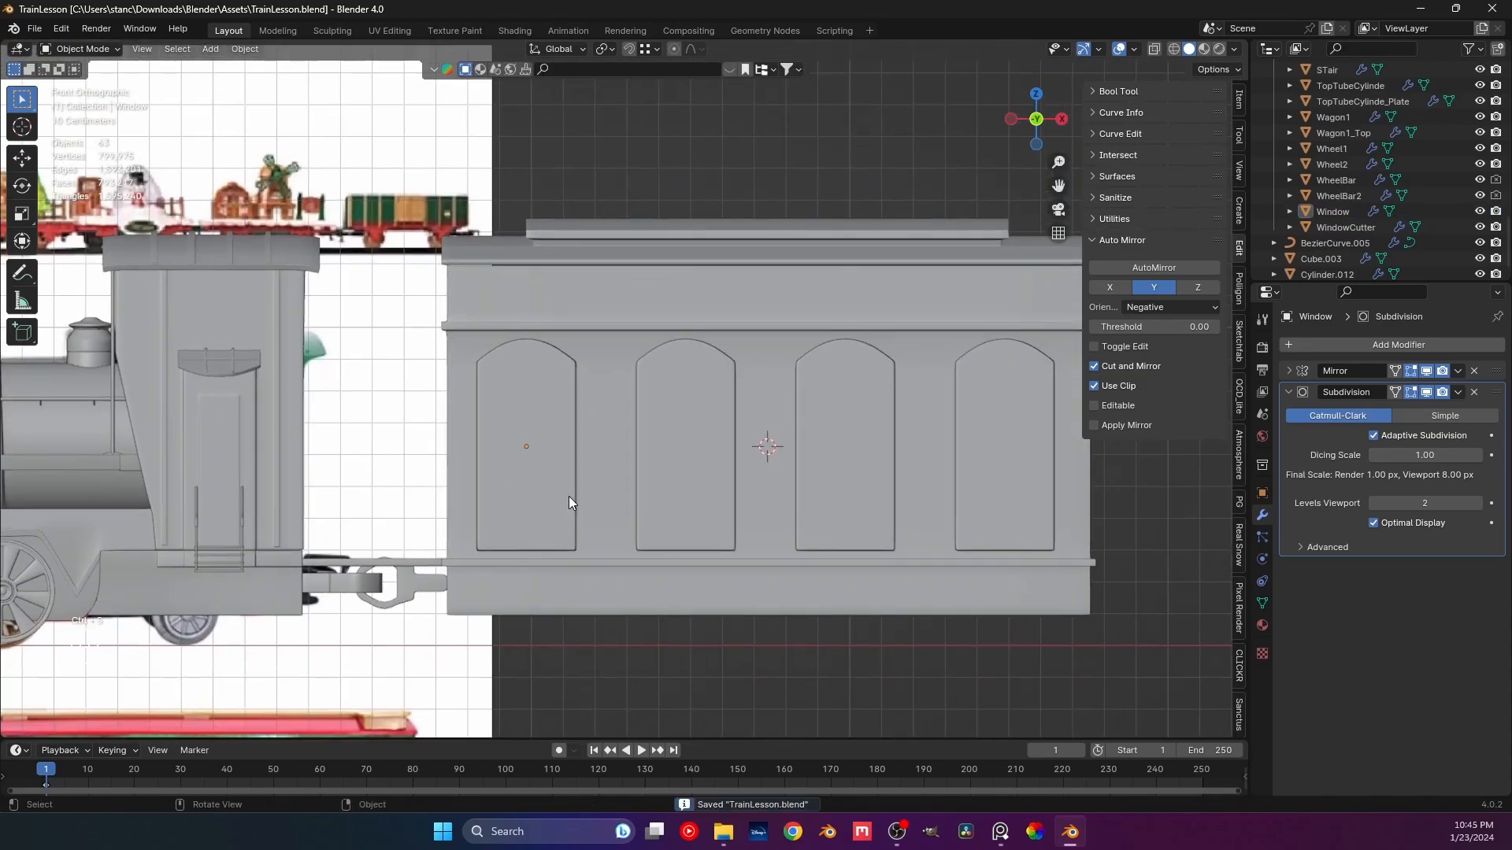
# Set WindowCutter's viewport display to Bounds and save the file.
pyautogui.click(1261, 494)
pyautogui.scroll(-5, 1449, 630)
pyautogui.click(1442, 719)
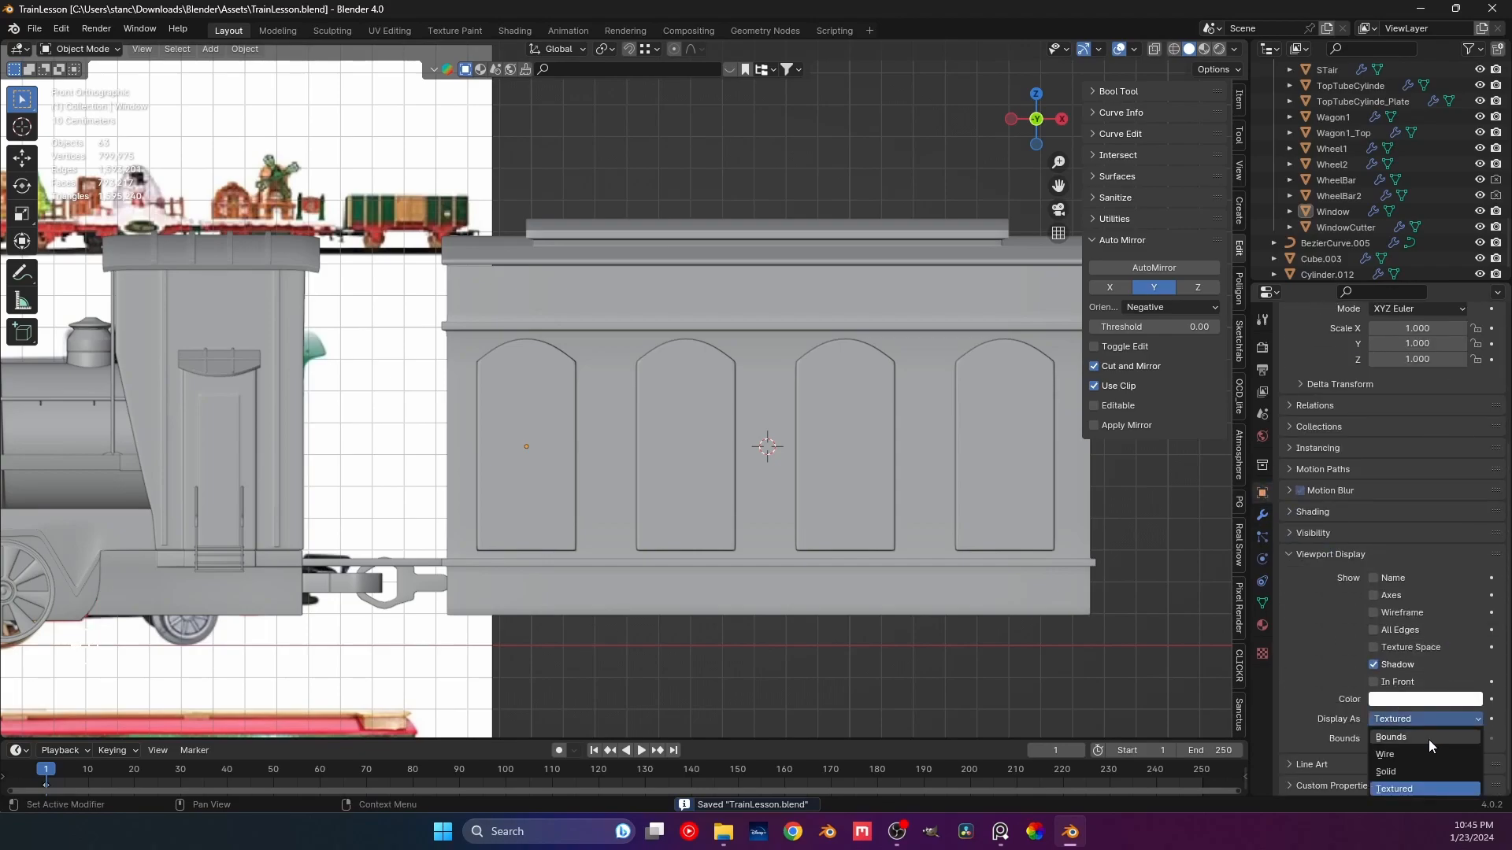
pyautogui.click(1430, 738)
pyautogui.moveTo(1013, 663); pyautogui.dragTo(658, 418, button='middle')
pyautogui.hotkey('ctrl', 'z')
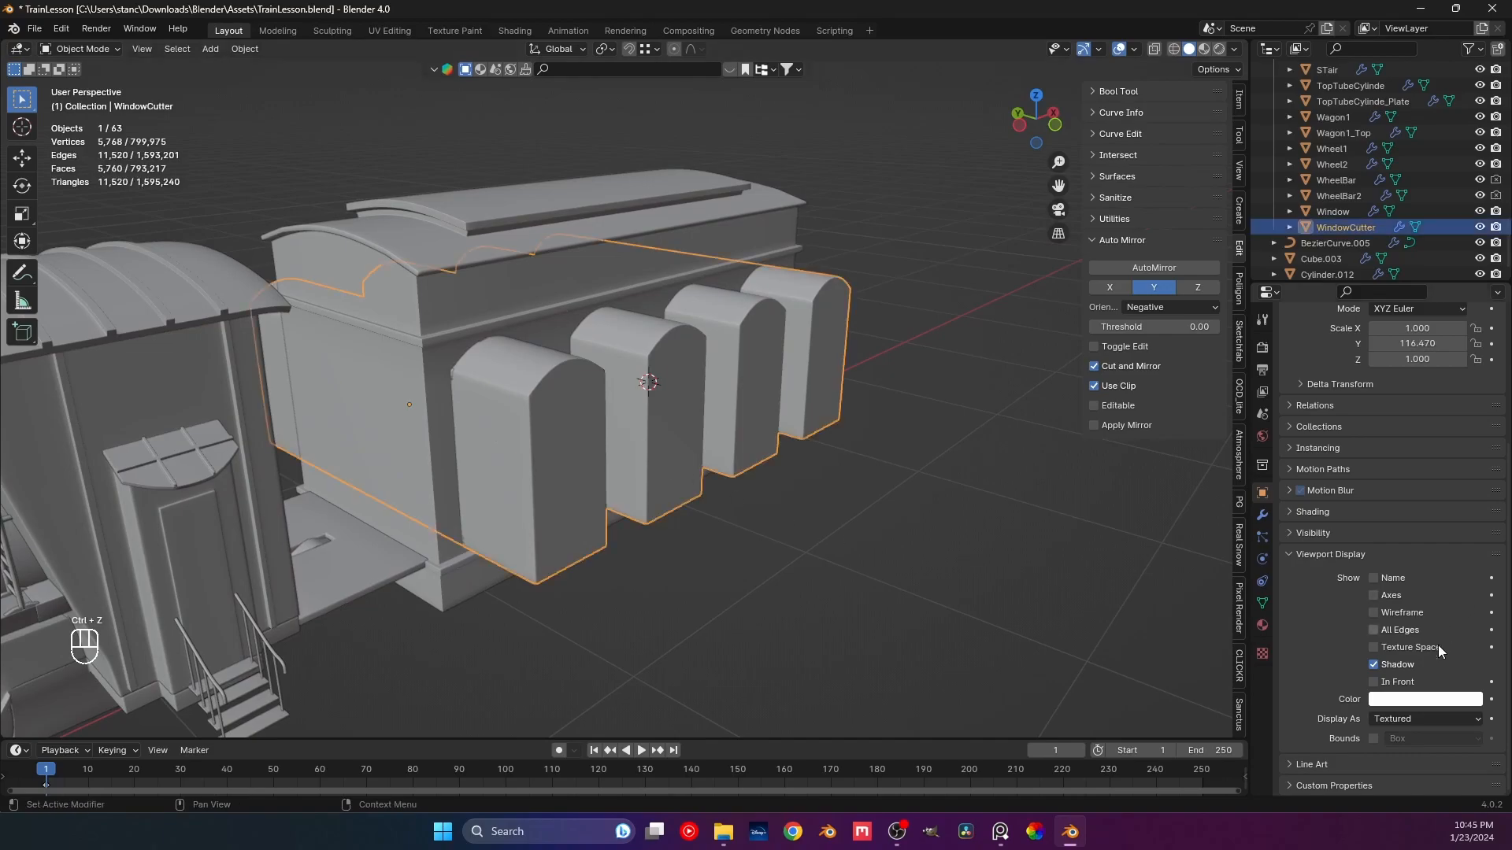
pyautogui.click(1430, 721)
pyautogui.click(1423, 749)
pyautogui.click(838, 607)
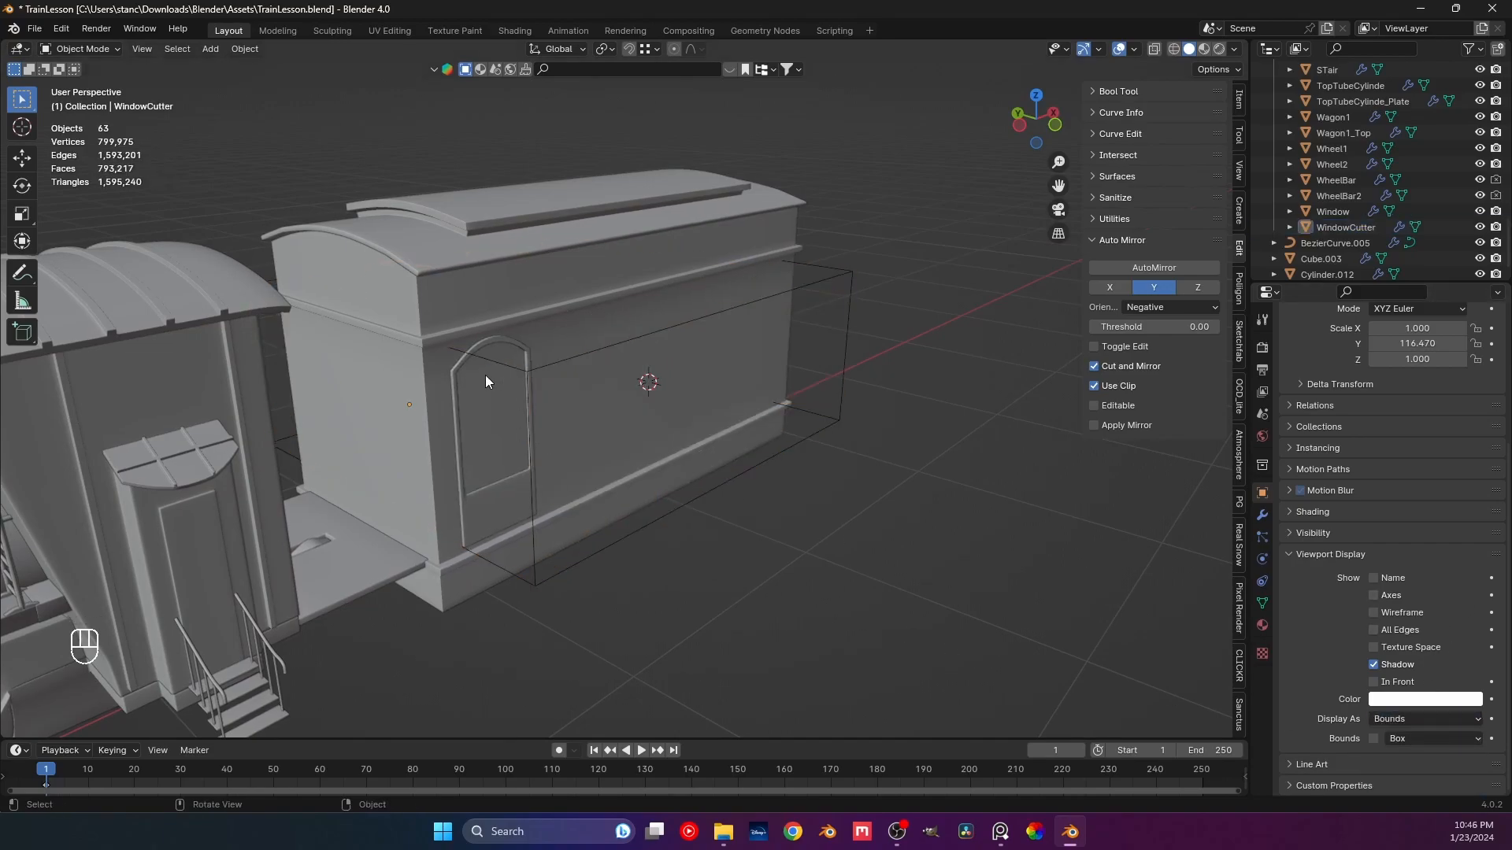
pyautogui.click(497, 340)
pyautogui.press('KP_1')
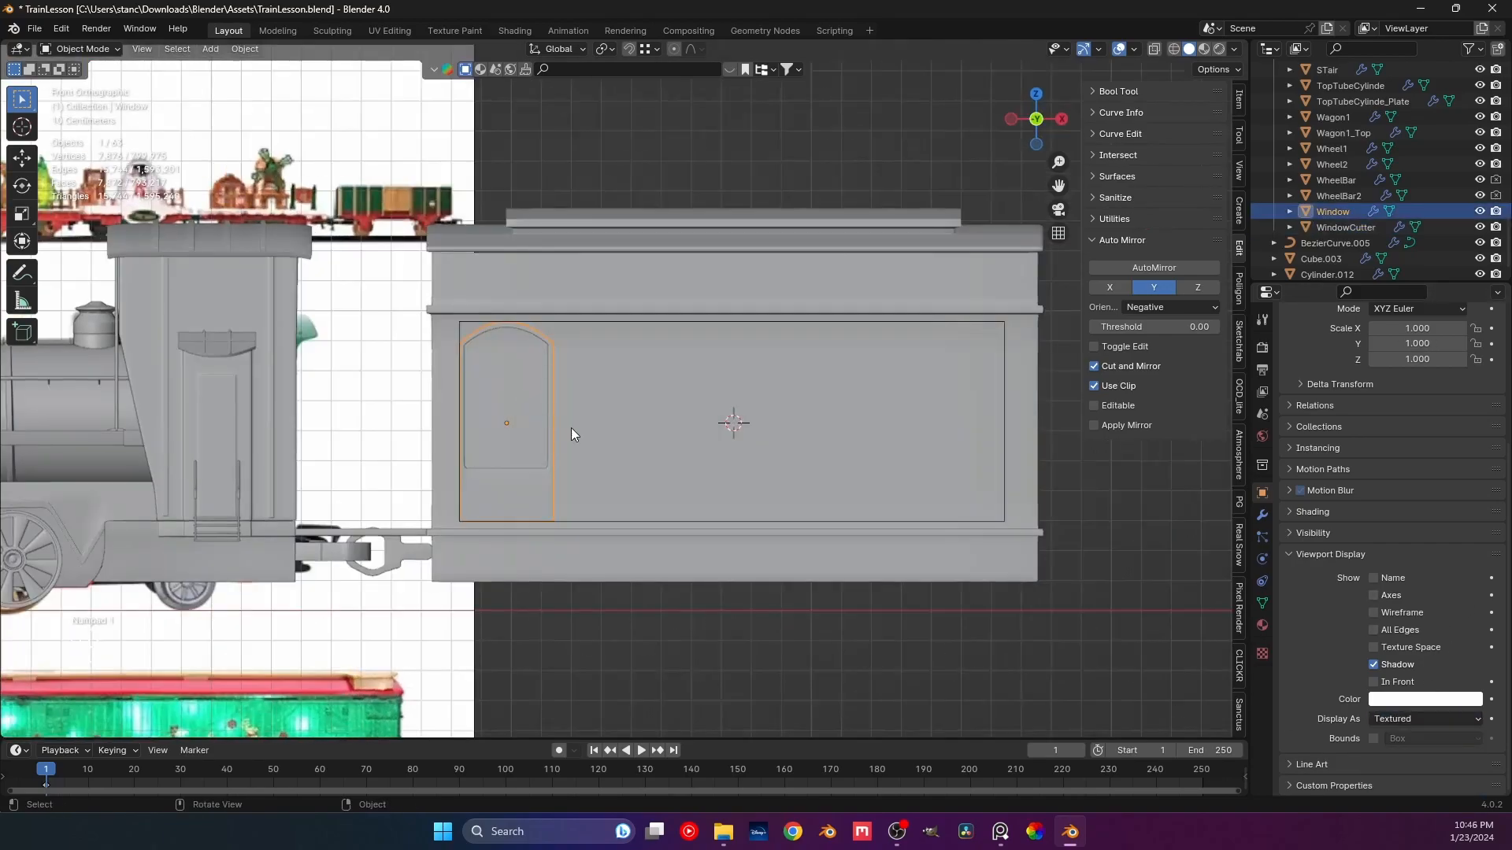
pyautogui.hotkey('ctrl', 's')
pyautogui.hotkey('ctrl', 's')
# Add two vertical loop cuts to Window close to its left and right outer edges, and return to Object Mode.
pyautogui.scroll(2, 786, 474)
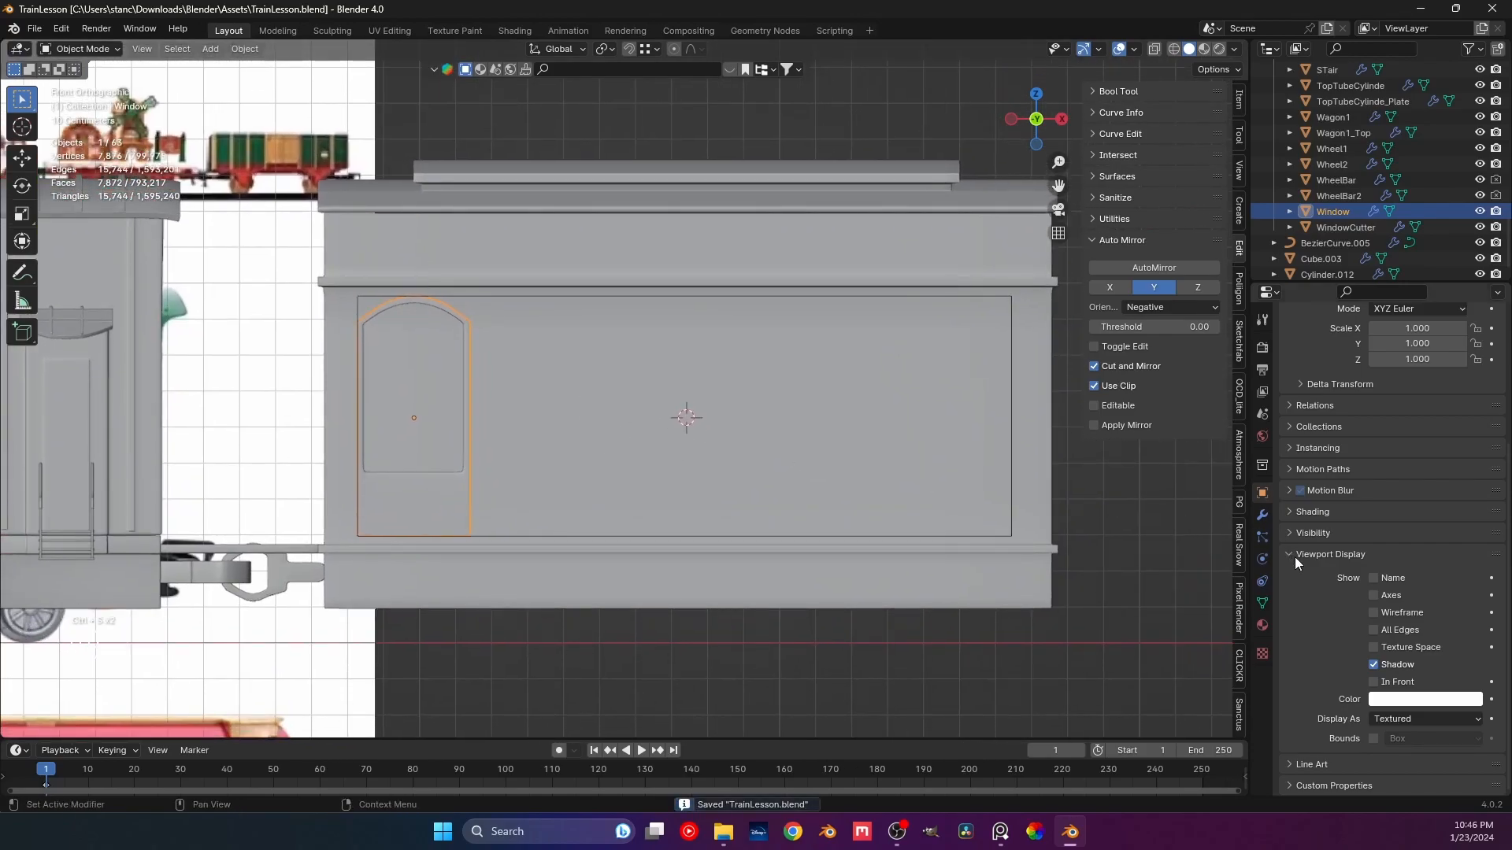
pyautogui.scroll(4, 305, 436)
pyautogui.moveTo(375, 459); pyautogui.dragTo(499, 456, button='middle')
pyautogui.press('Tab')
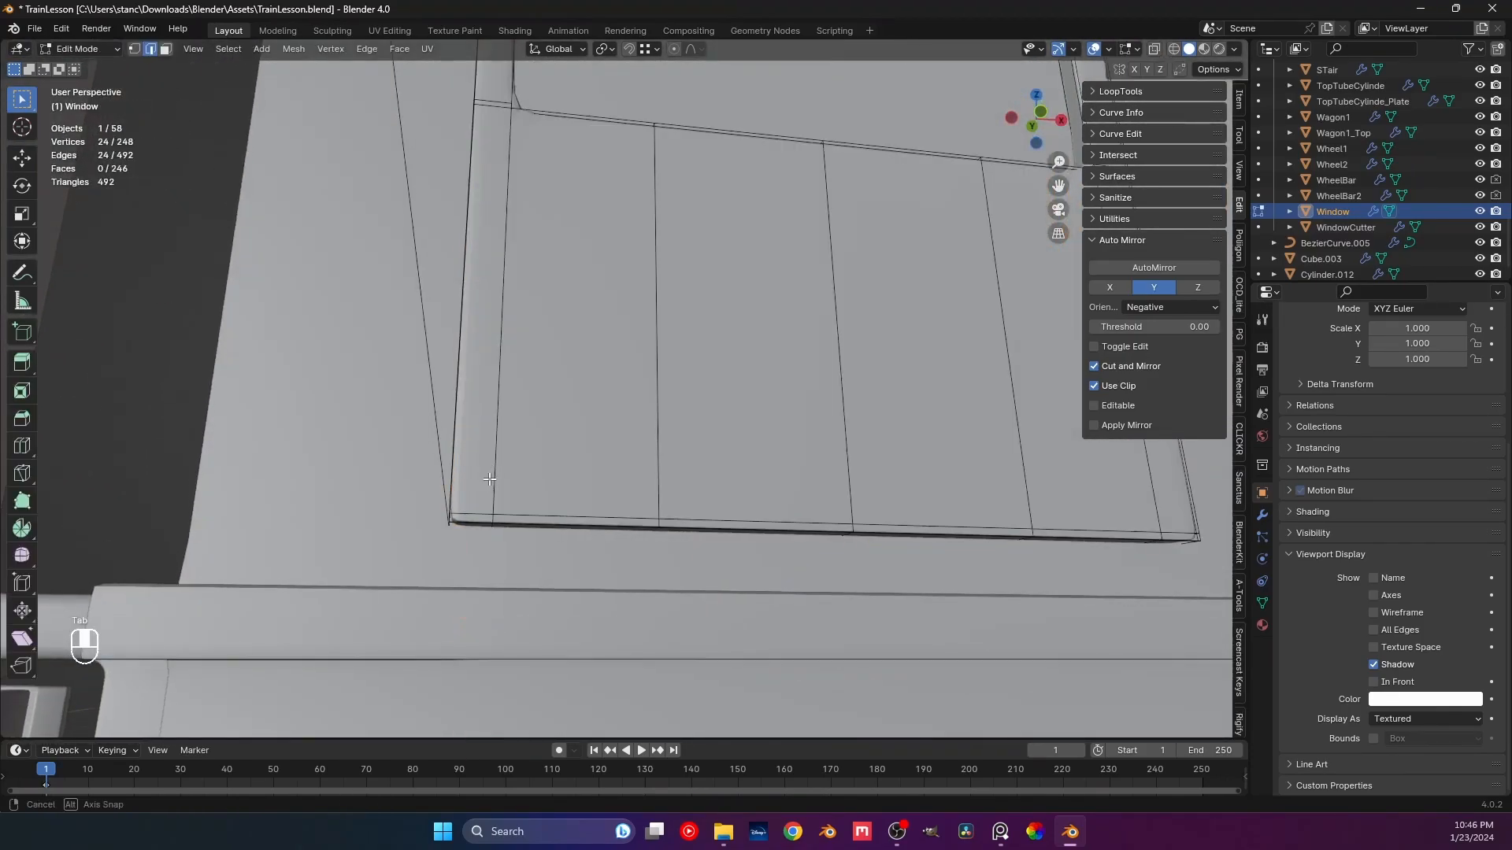
pyautogui.hotkey('ctrl', 'r')
pyautogui.click(469, 521)
pyautogui.click(453, 537)
pyautogui.keyDown('shift'); pyautogui.moveTo(1087, 551); pyautogui.dragTo(480, 484, button='middle'); pyautogui.keyUp('shift')
pyautogui.hotkey('ctrl', 'r')
pyautogui.click(480, 487)
pyautogui.click(482, 488)
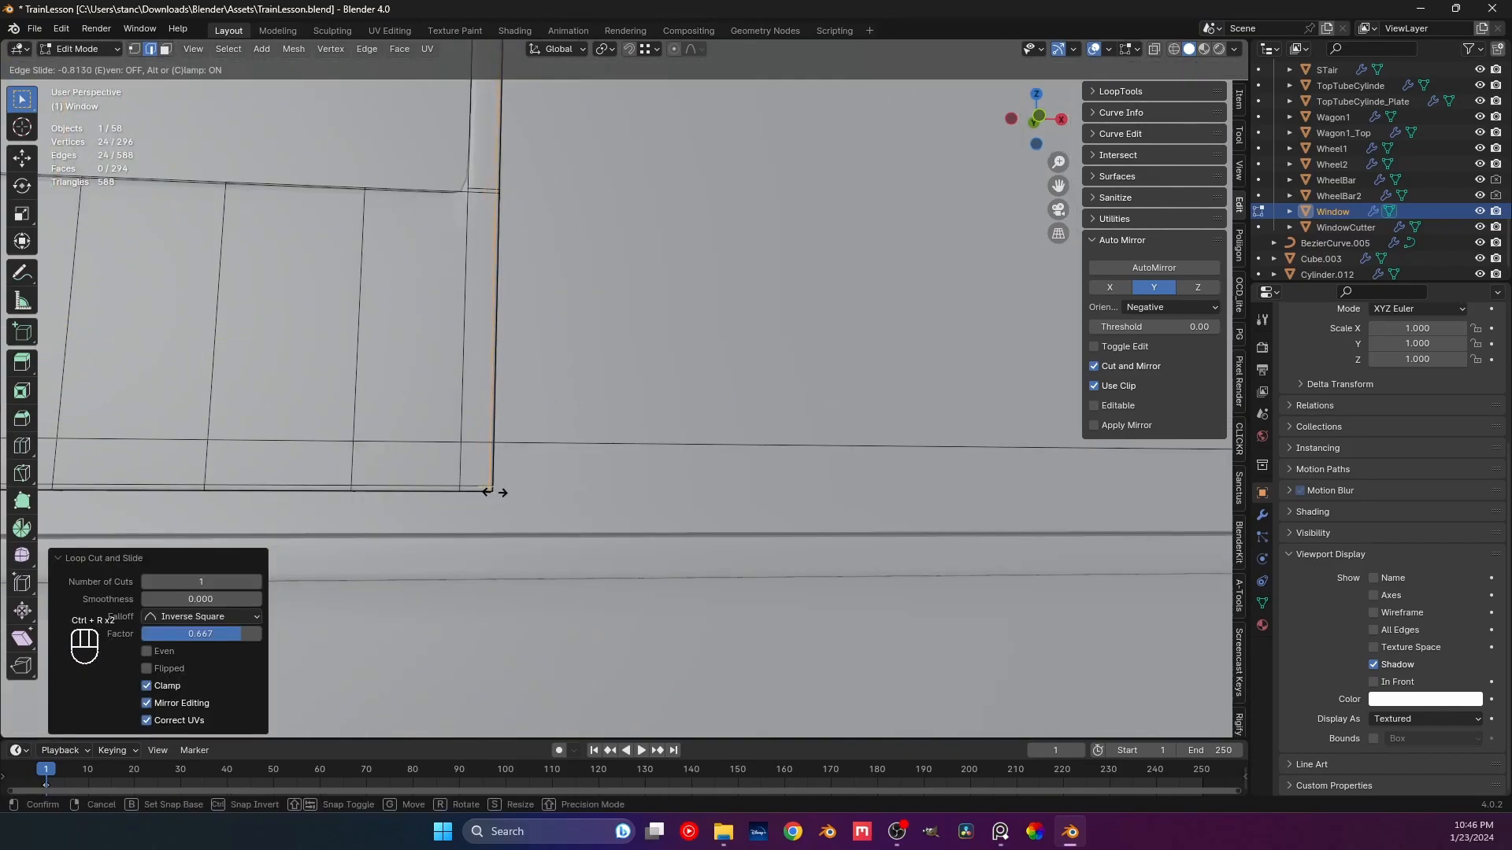
pyautogui.press('Tab')
pyautogui.scroll(-5, 488, 456)
pyautogui.scroll(4, 551, 516)
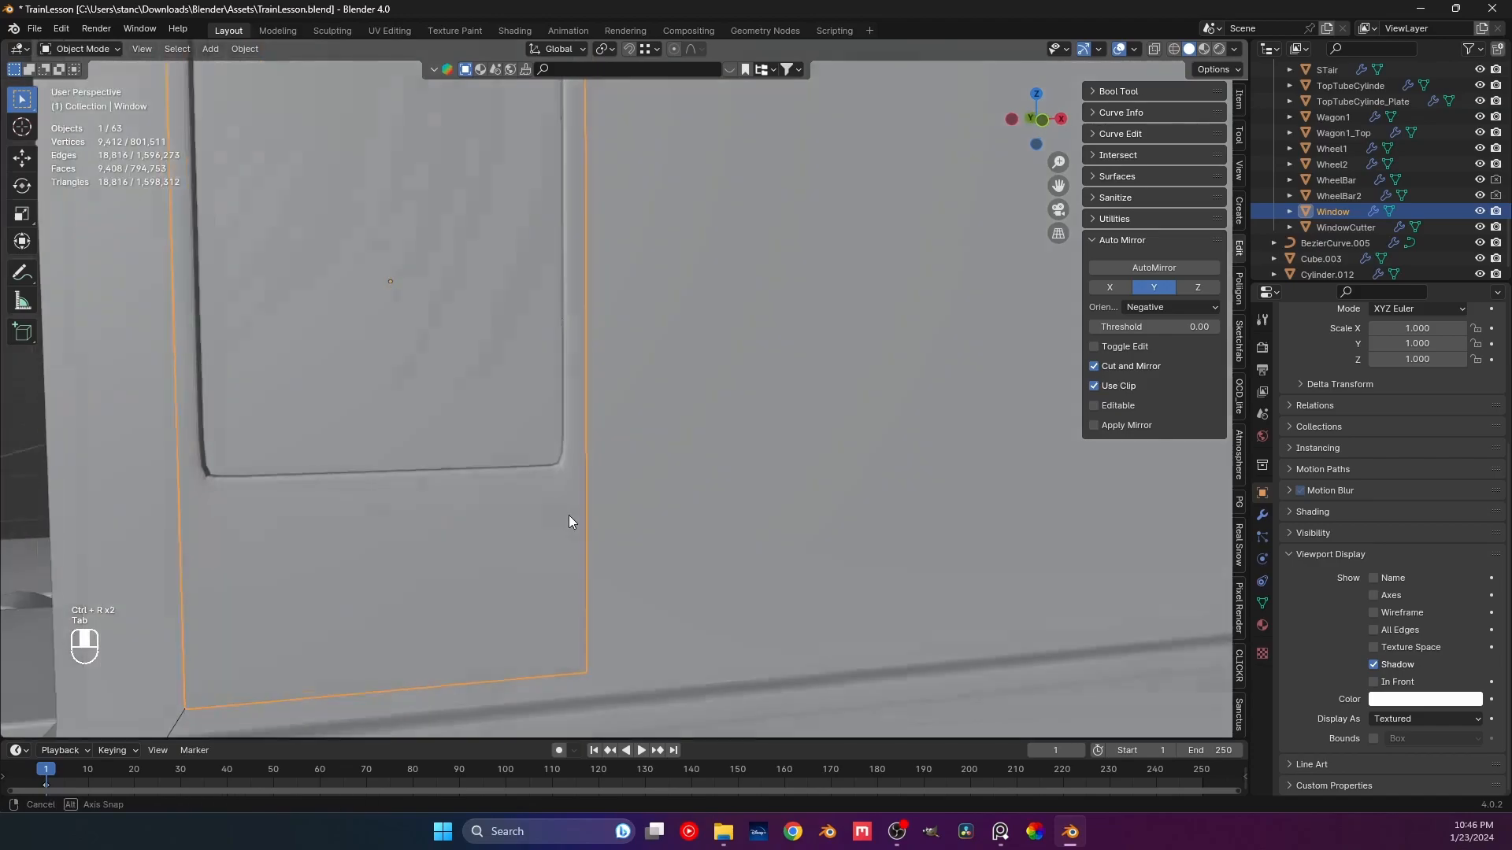
# Add two more vertical loop cuts through Window's lower panel, close to the side edges of the inner opening.
pyautogui.press('Tab')
pyautogui.hotkey('ctrl', 'r')
pyautogui.click(526, 465)
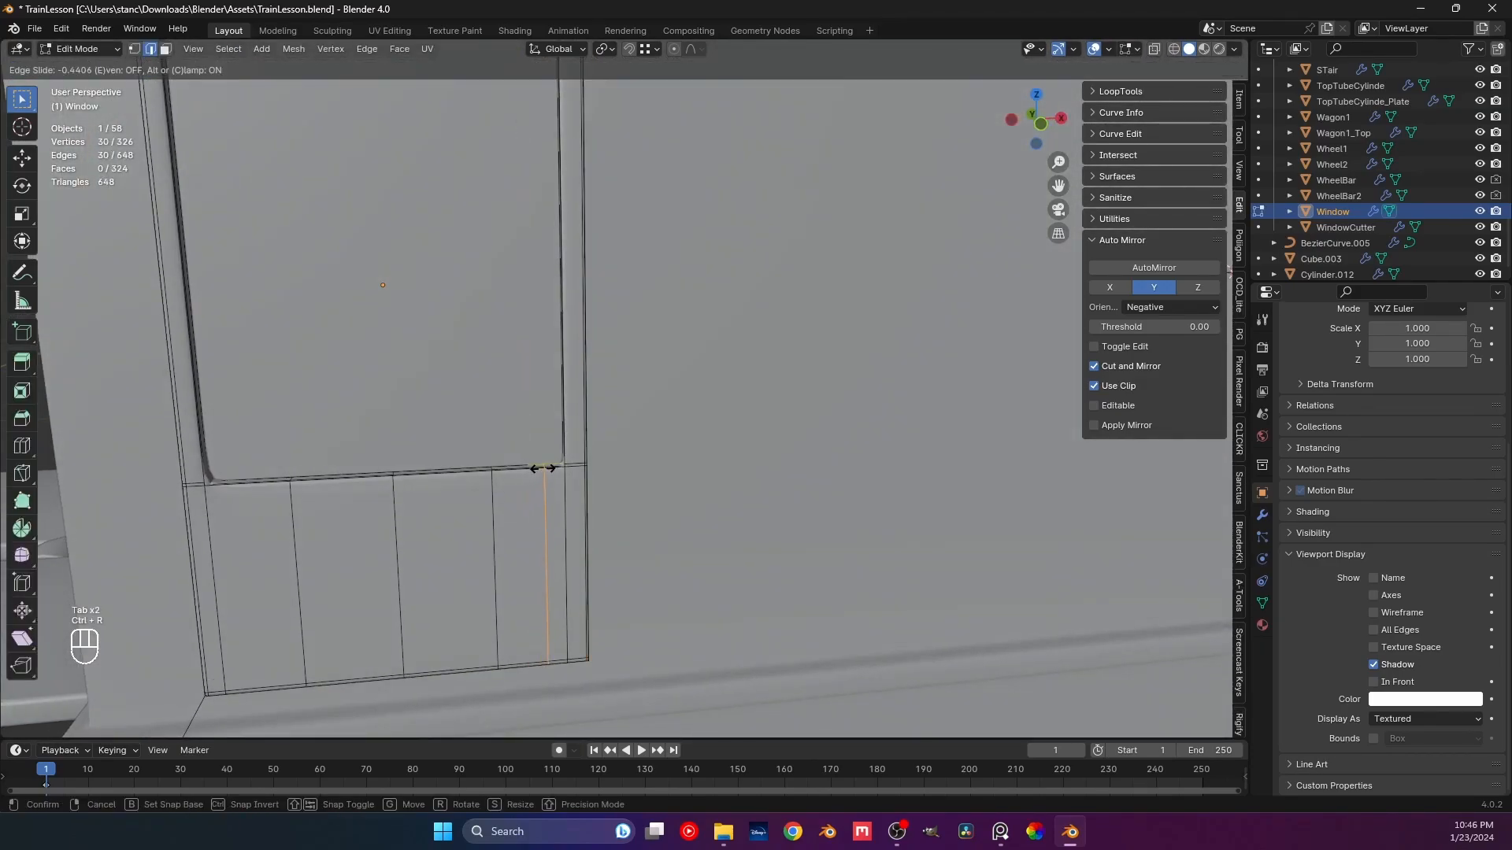
pyautogui.click(558, 483)
pyautogui.hotkey('ctrl', 'r')
pyautogui.click(429, 473)
pyautogui.click(407, 470)
pyautogui.press('Tab')
# Inspect Window's smoothed corners and arch, and save the file in the front view.
pyautogui.scroll(-4, 539, 567)
pyautogui.scroll(5, 532, 476)
pyautogui.press('Tab')
pyautogui.press('Tab')
pyautogui.scroll(-5, 529, 451)
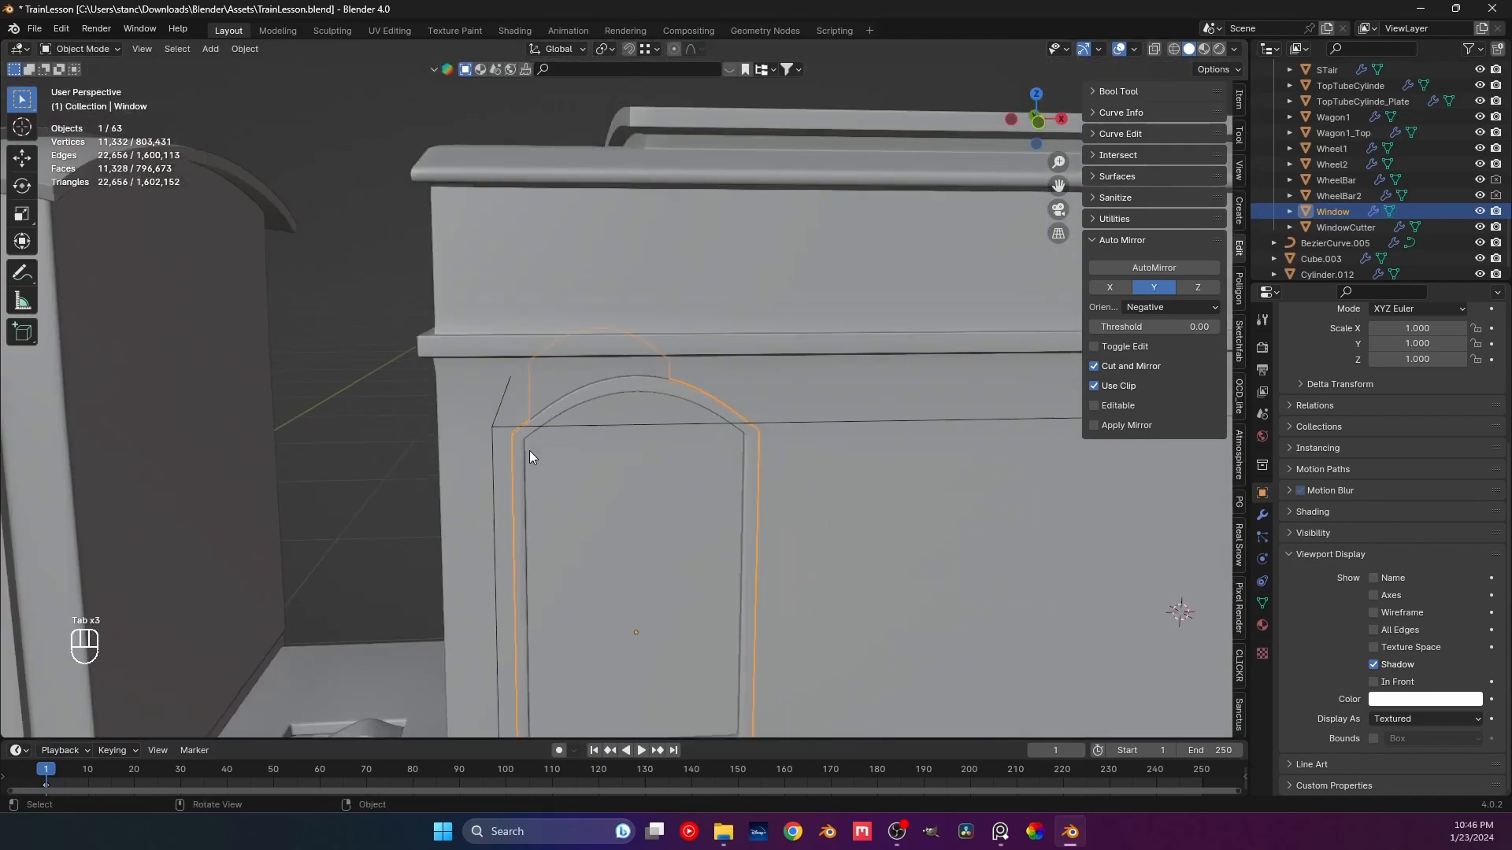
pyautogui.click(531, 320)
pyautogui.scroll(5, 650, 469)
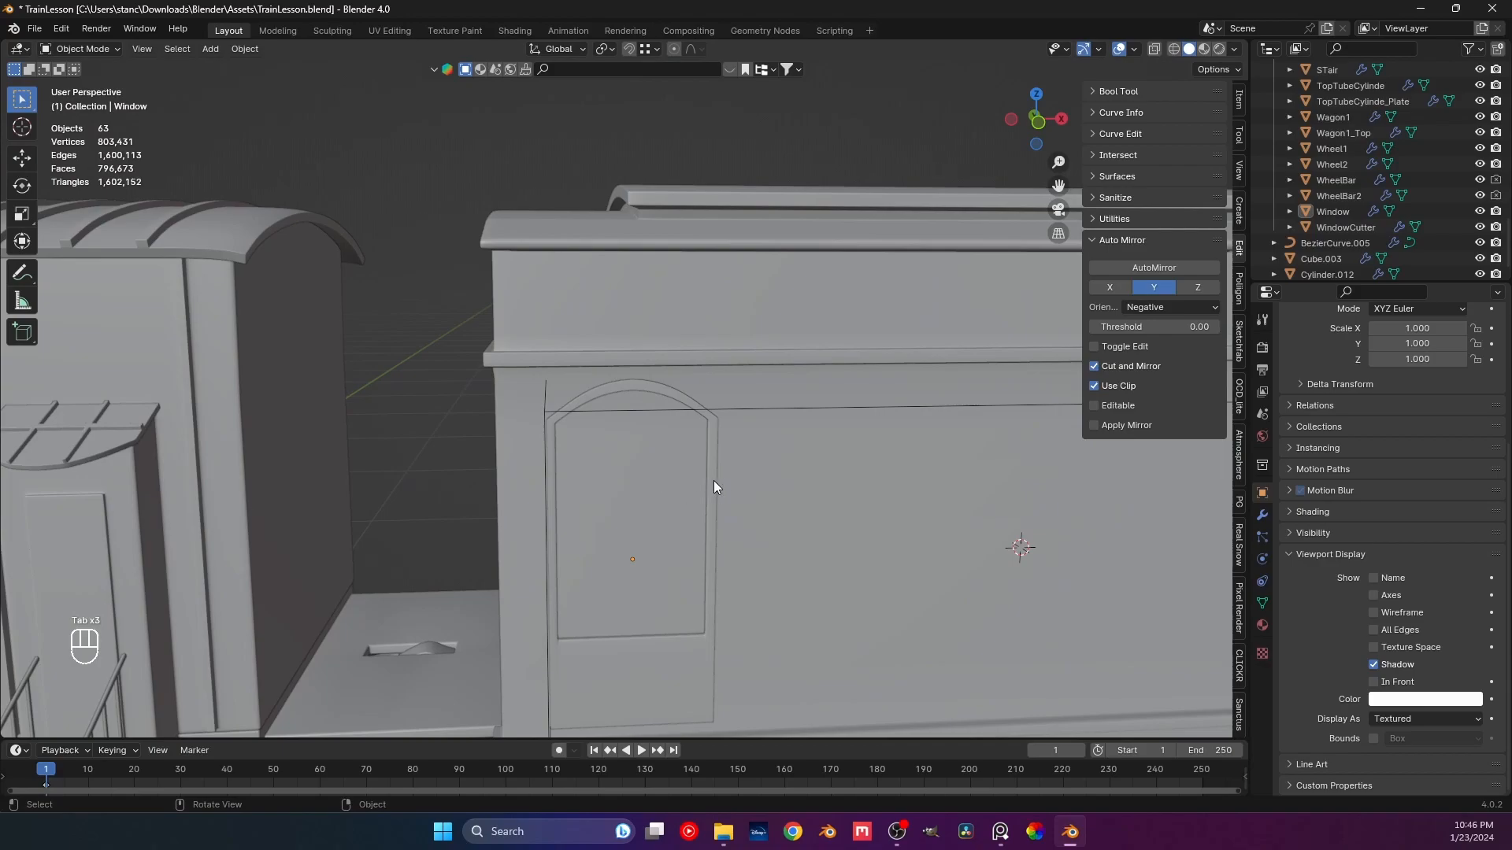
pyautogui.press('KP_1')
pyautogui.hotkey('ctrl', 's')
pyautogui.scroll(-2, 677, 441)
pyautogui.scroll(-1, 630, 403)
pyautogui.keyDown('shift'); pyautogui.moveTo(630, 418); pyautogui.dragTo(597, 418, button='middle'); pyautogui.keyUp('shift')
pyautogui.hotkey('ctrl', 's')
# Add a horizontal loop cut across Window's lower panel close to the opening's bottom edge, and return to Object Mode.
pyautogui.scroll(2, 597, 407)
pyautogui.scroll(2, 626, 408)
pyautogui.scroll(1, 551, 575)
pyautogui.keyDown('shift'); pyautogui.moveTo(561, 606); pyautogui.dragTo(632, 452, button='middle'); pyautogui.keyUp('shift')
pyautogui.press('Tab')
pyautogui.scroll(3, 632, 452)
pyautogui.keyDown('shift'); pyautogui.moveTo(584, 549); pyautogui.dragTo(646, 455, button='middle'); pyautogui.keyUp('shift')
pyautogui.scroll(2, 646, 454)
pyautogui.hotkey('ctrl', 'r')
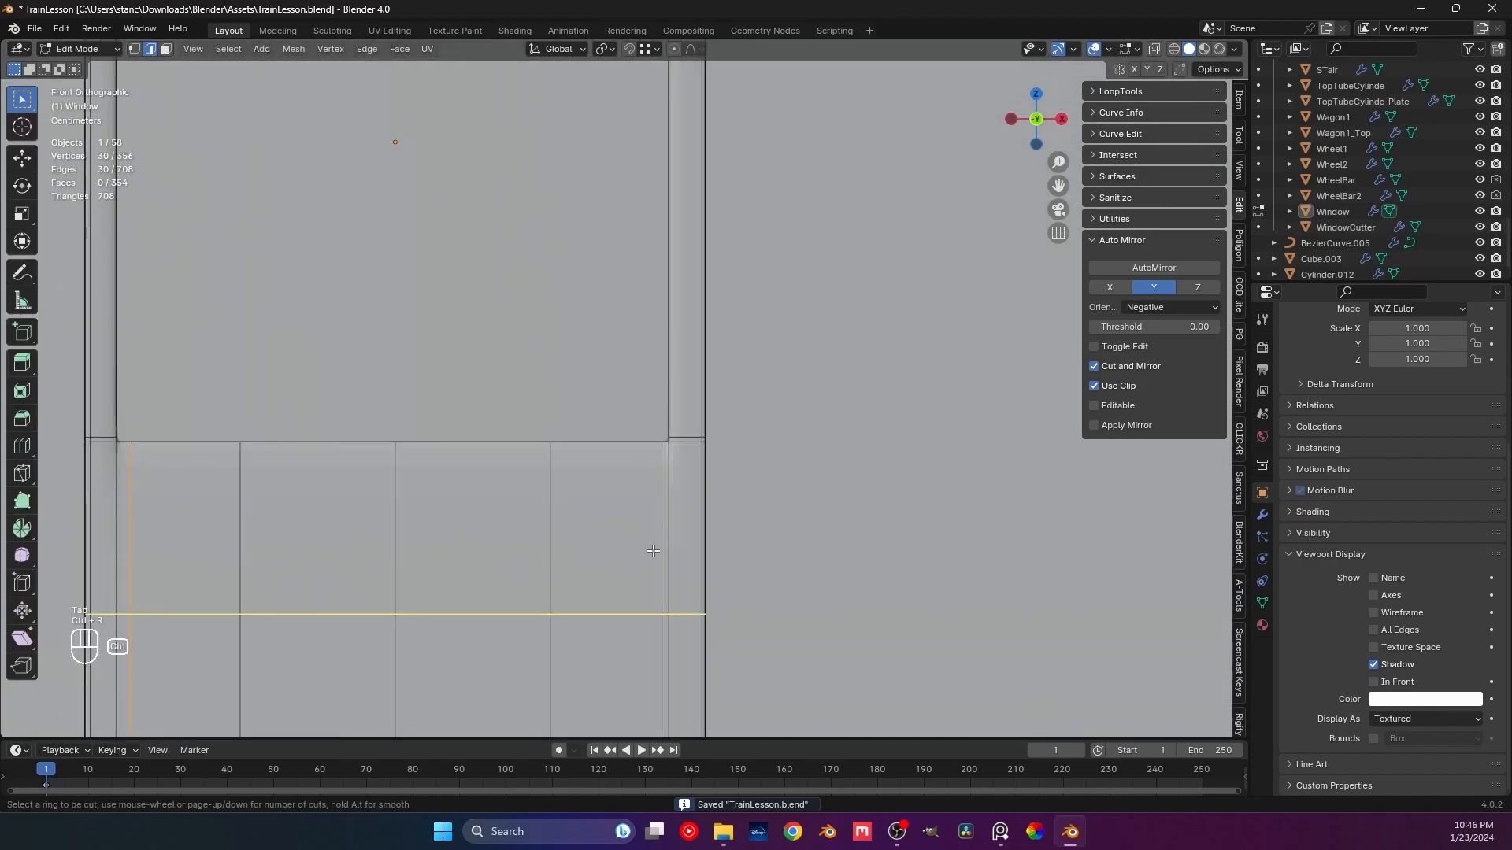
pyautogui.click(663, 583)
pyautogui.click(668, 384)
pyautogui.press('Tab')
pyautogui.hotkey('ctrl', 'd')
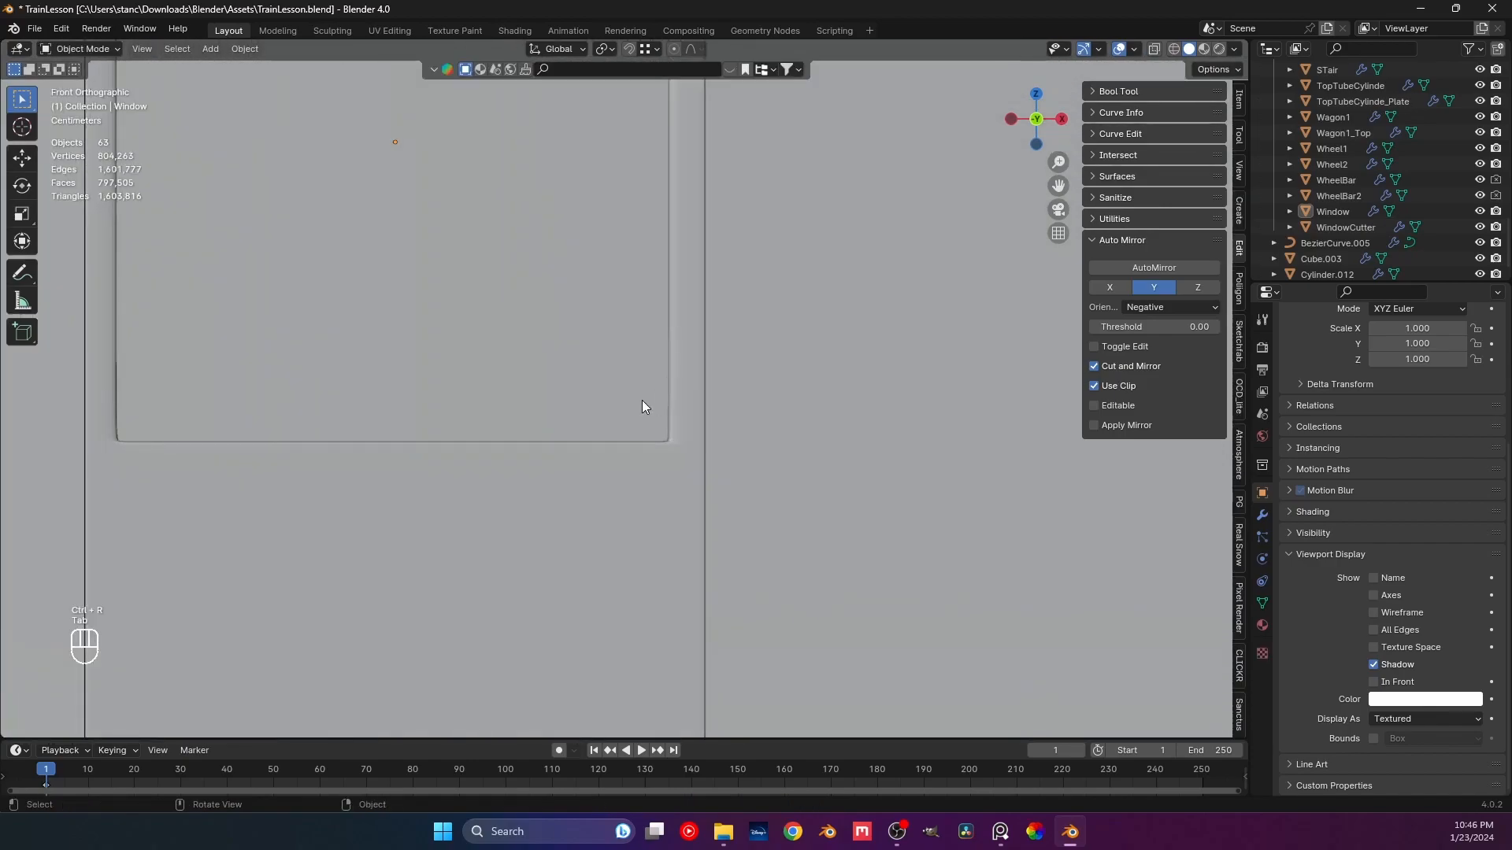
# Apply Shade Auto Smooth to Window, check its mesh and save the file.
pyautogui.scroll(-3, 644, 400)
pyautogui.keyDown('shift'); pyautogui.moveTo(649, 370); pyautogui.dragTo(613, 546, button='middle'); pyautogui.keyUp('shift')
pyautogui.click(611, 542)
pyautogui.rightClick(611, 541)
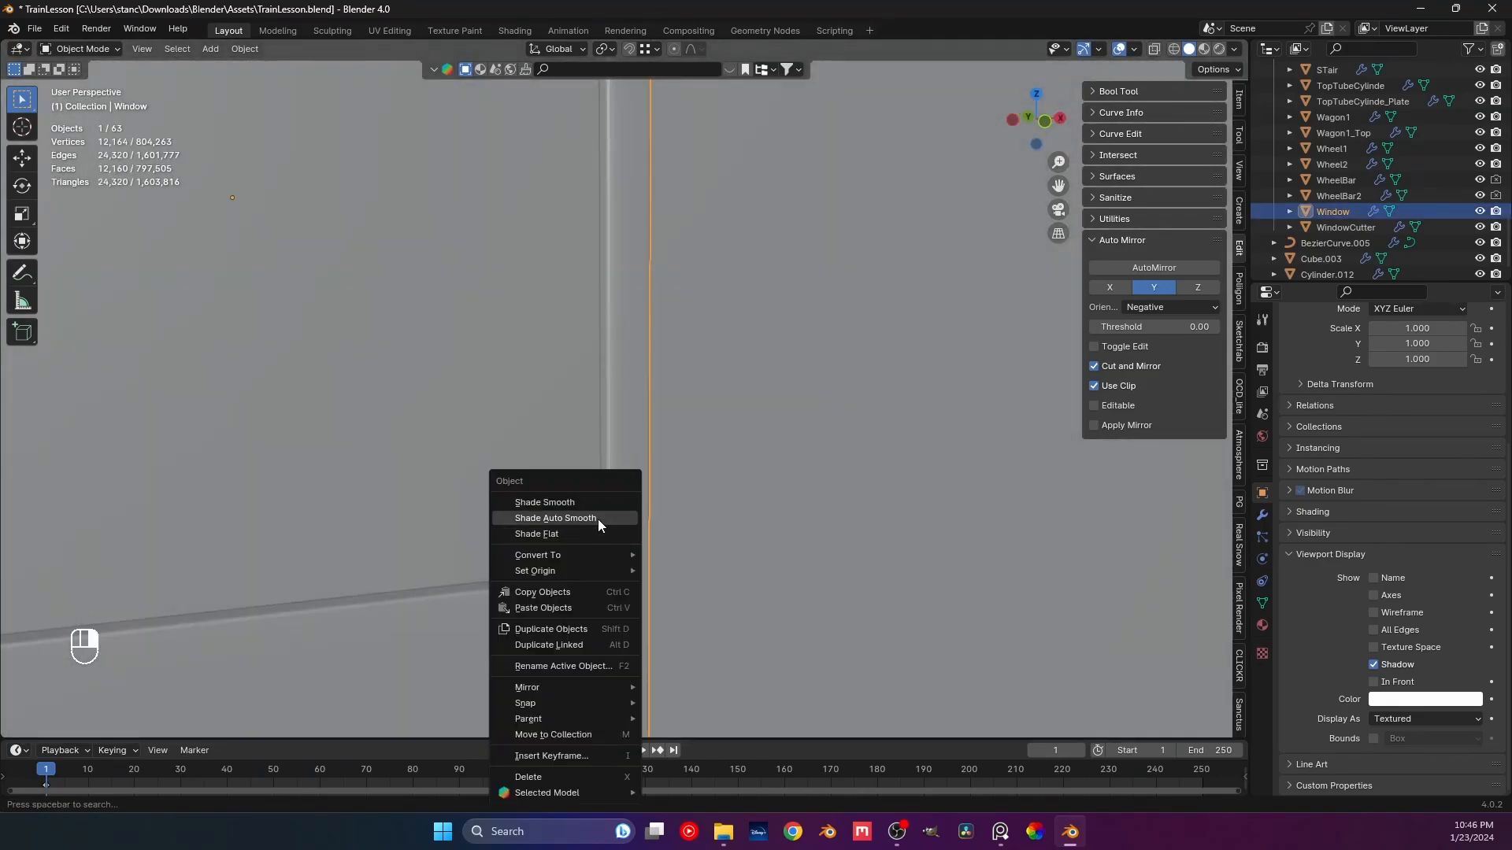
pyautogui.click(597, 518)
pyautogui.moveTo(655, 607); pyautogui.dragTo(608, 580, button='middle')
pyautogui.press('Tab')
pyautogui.scroll(-4, 622, 544)
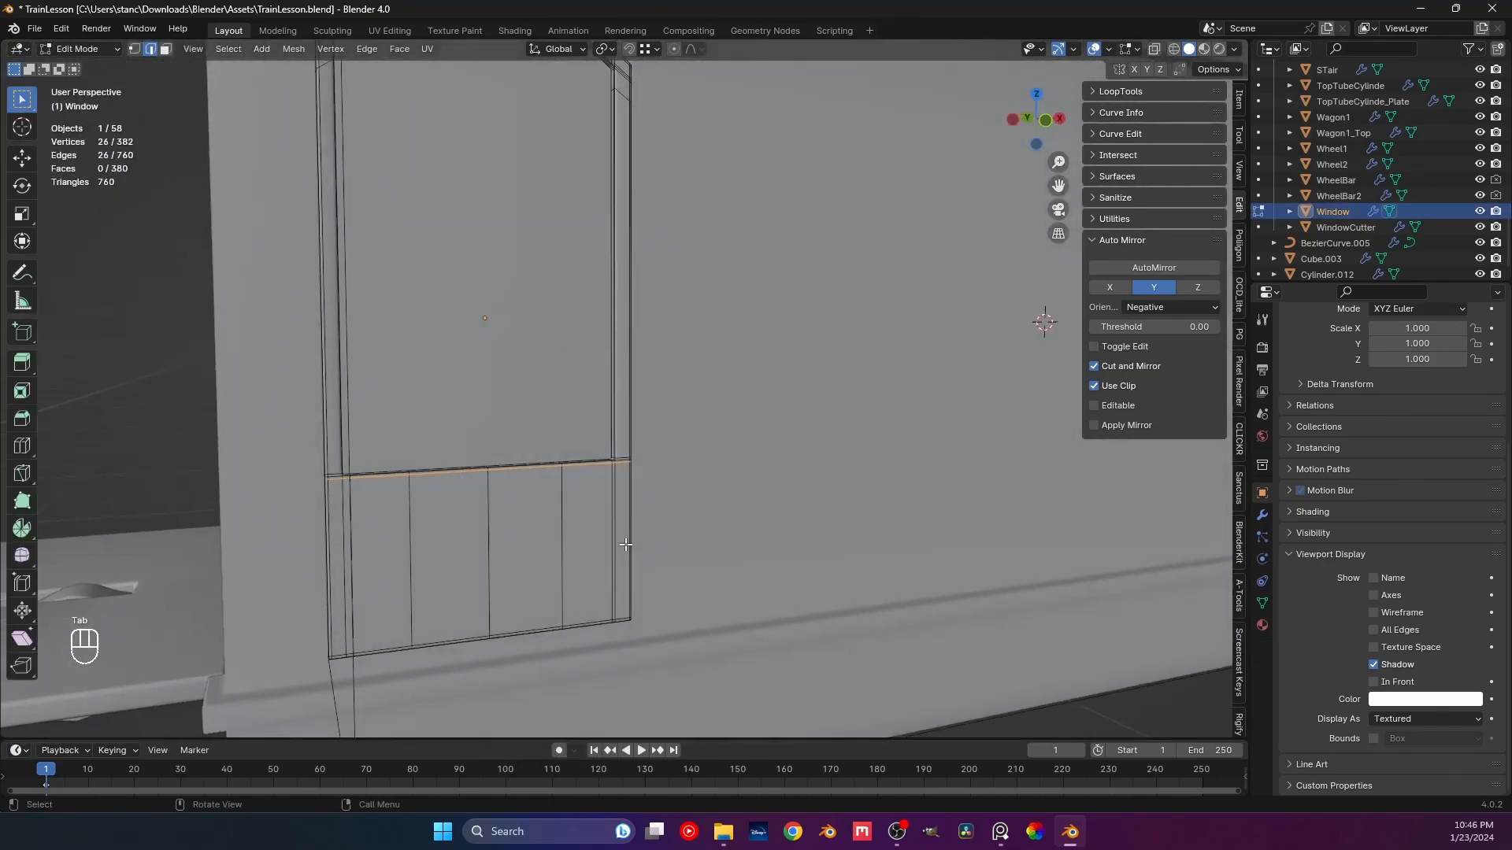
pyautogui.press('Tab')
pyautogui.hotkey('ctrl', 's')
# Add an Array modifier to Window and place it before the Subdivision modifier.
pyautogui.keyDown('shift'); pyautogui.moveTo(608, 419); pyautogui.dragTo(545, 533, button='middle'); pyautogui.keyUp('shift')
pyautogui.press('KP_1')
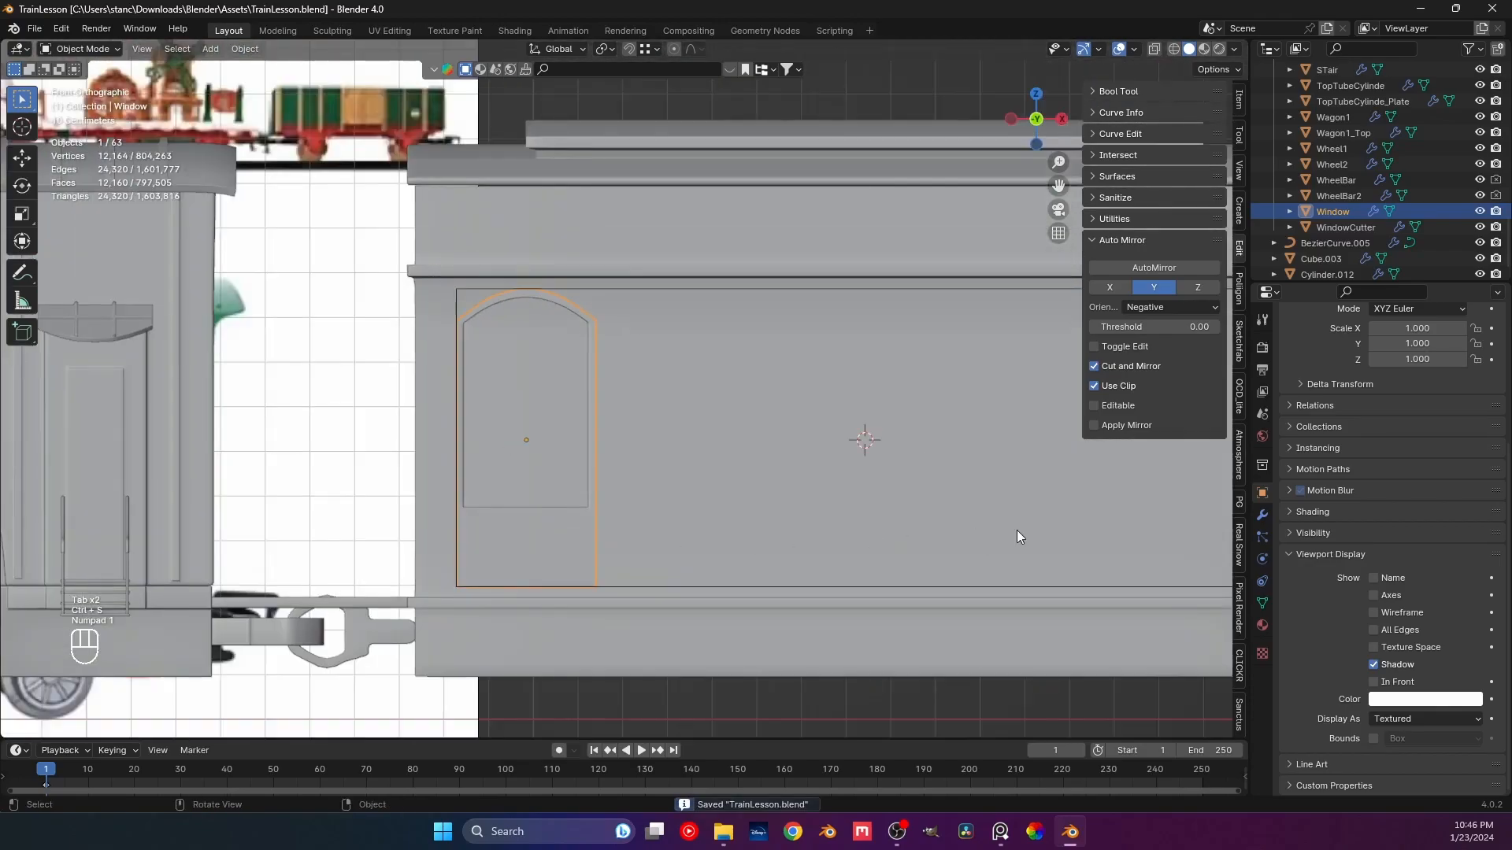
pyautogui.click(1269, 516)
pyautogui.click(1369, 347)
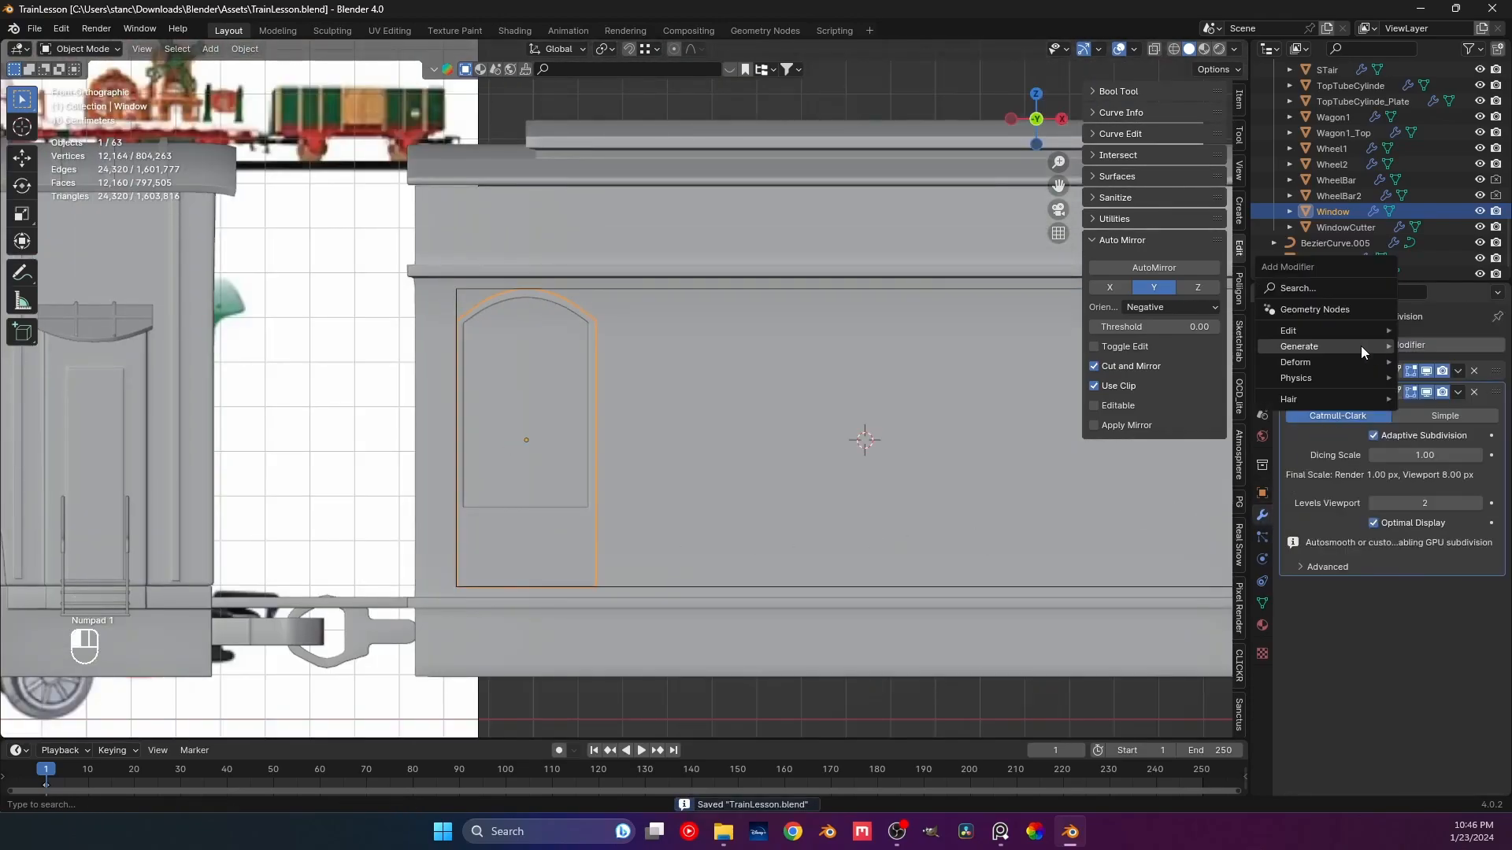
pyautogui.moveTo(1330, 347)
pyautogui.click(1203, 347)
pyautogui.moveTo(1494, 545); pyautogui.dragTo(1491, 403)
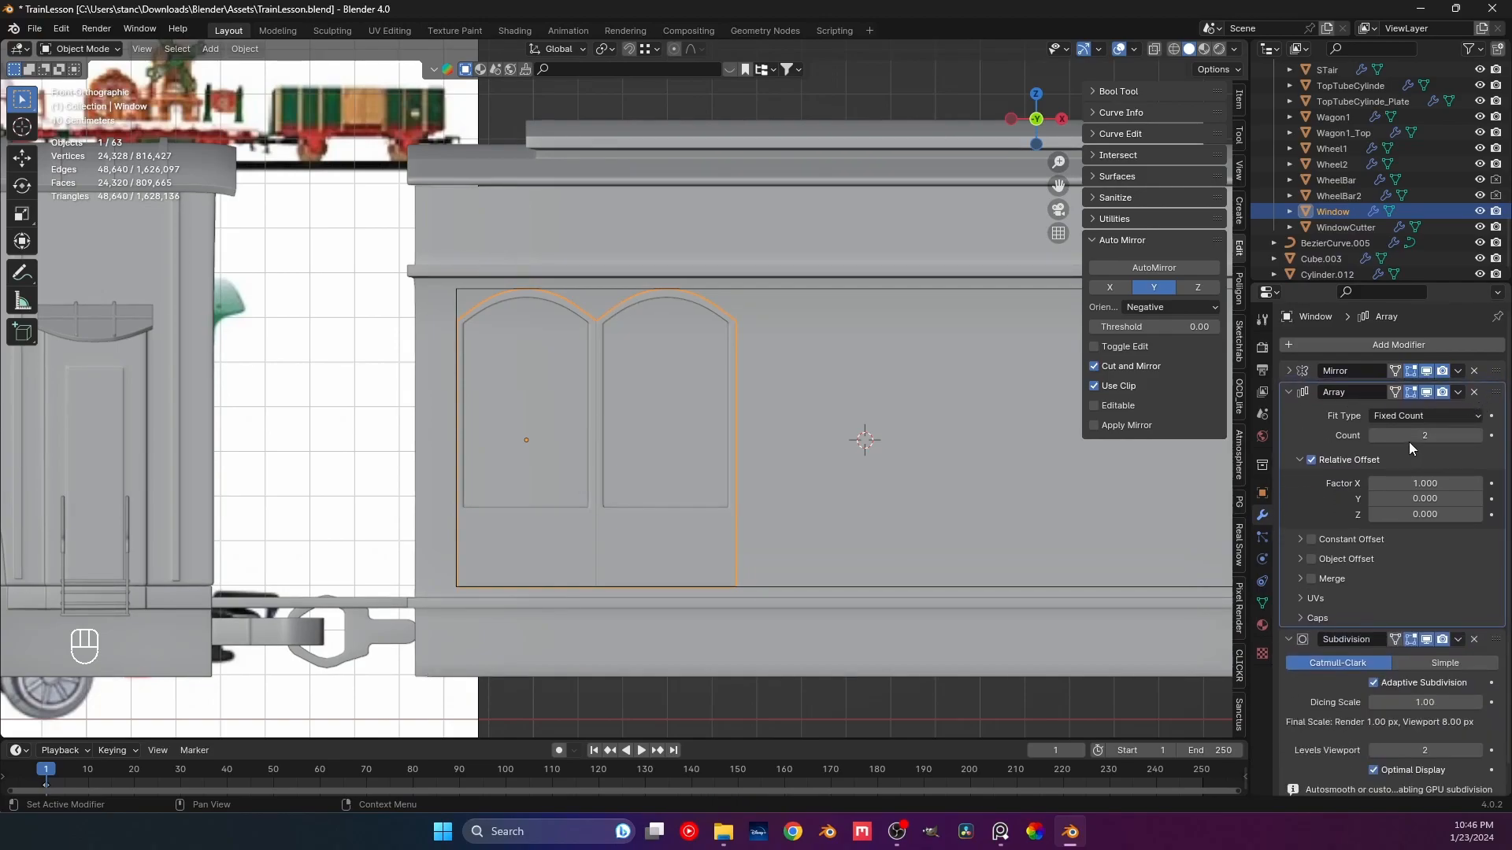
pyautogui.scroll(-3, 510, 260)
pyautogui.moveTo(510, 260); pyautogui.dragTo(703, 359, button='middle')
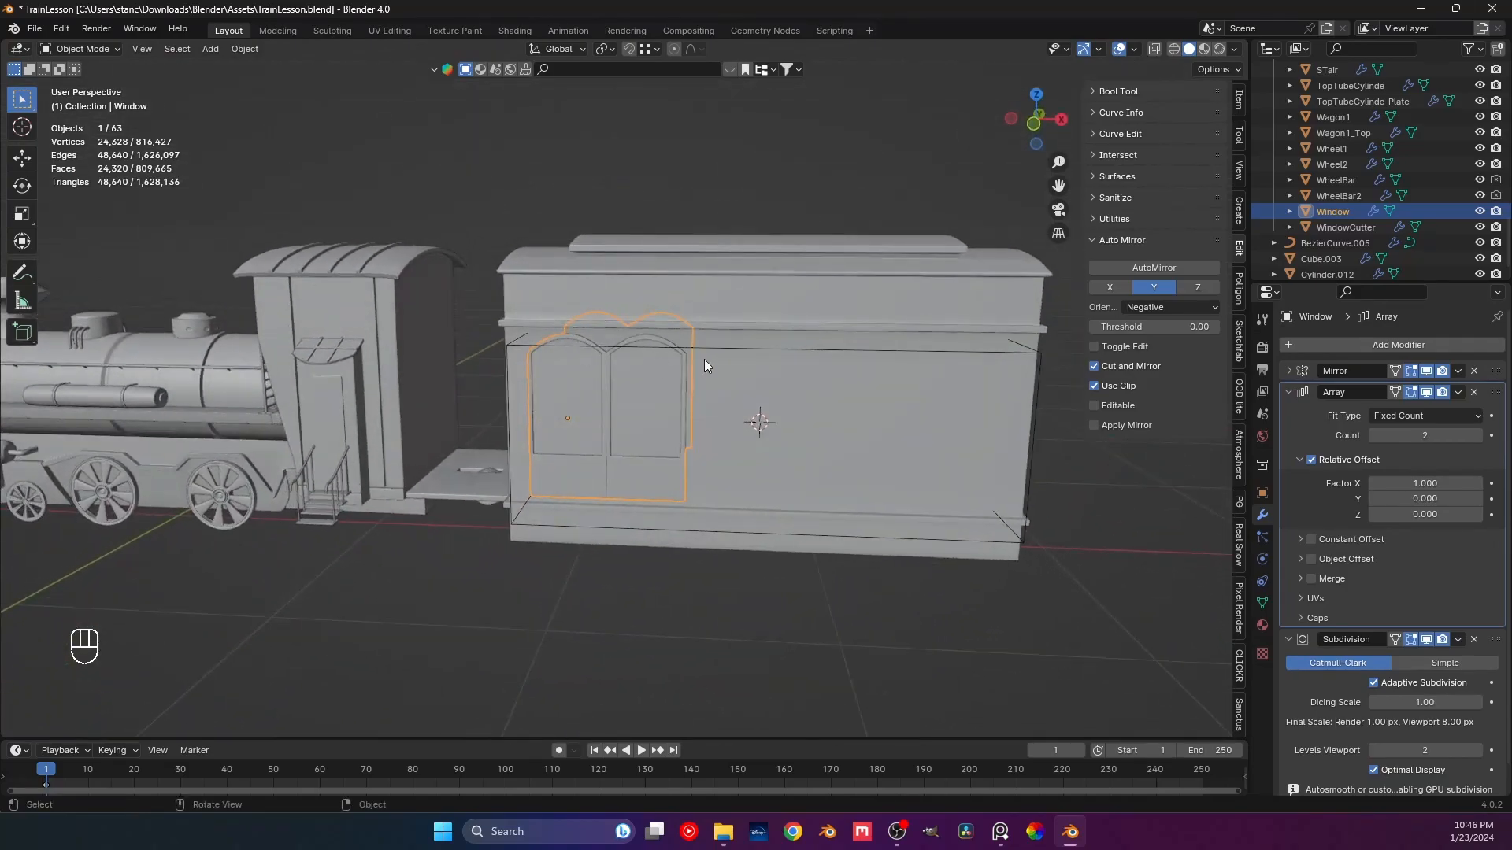
# Set Window's Array relative X offset factor to 1.6 and its count to 4, and save the file.
pyautogui.press('KP_1')
pyautogui.click(1414, 484)
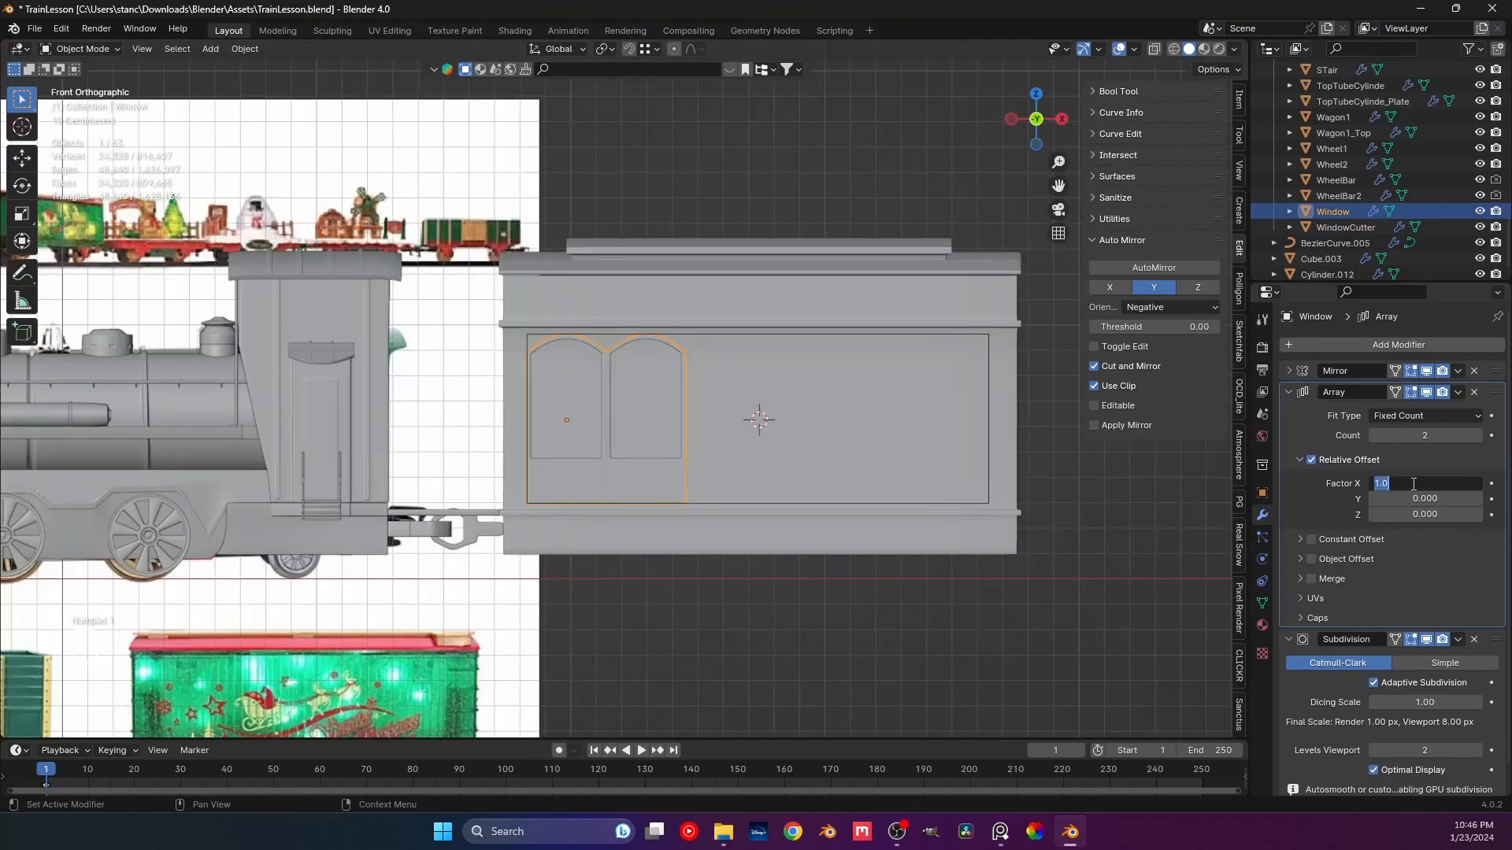
pyautogui.press('Return')
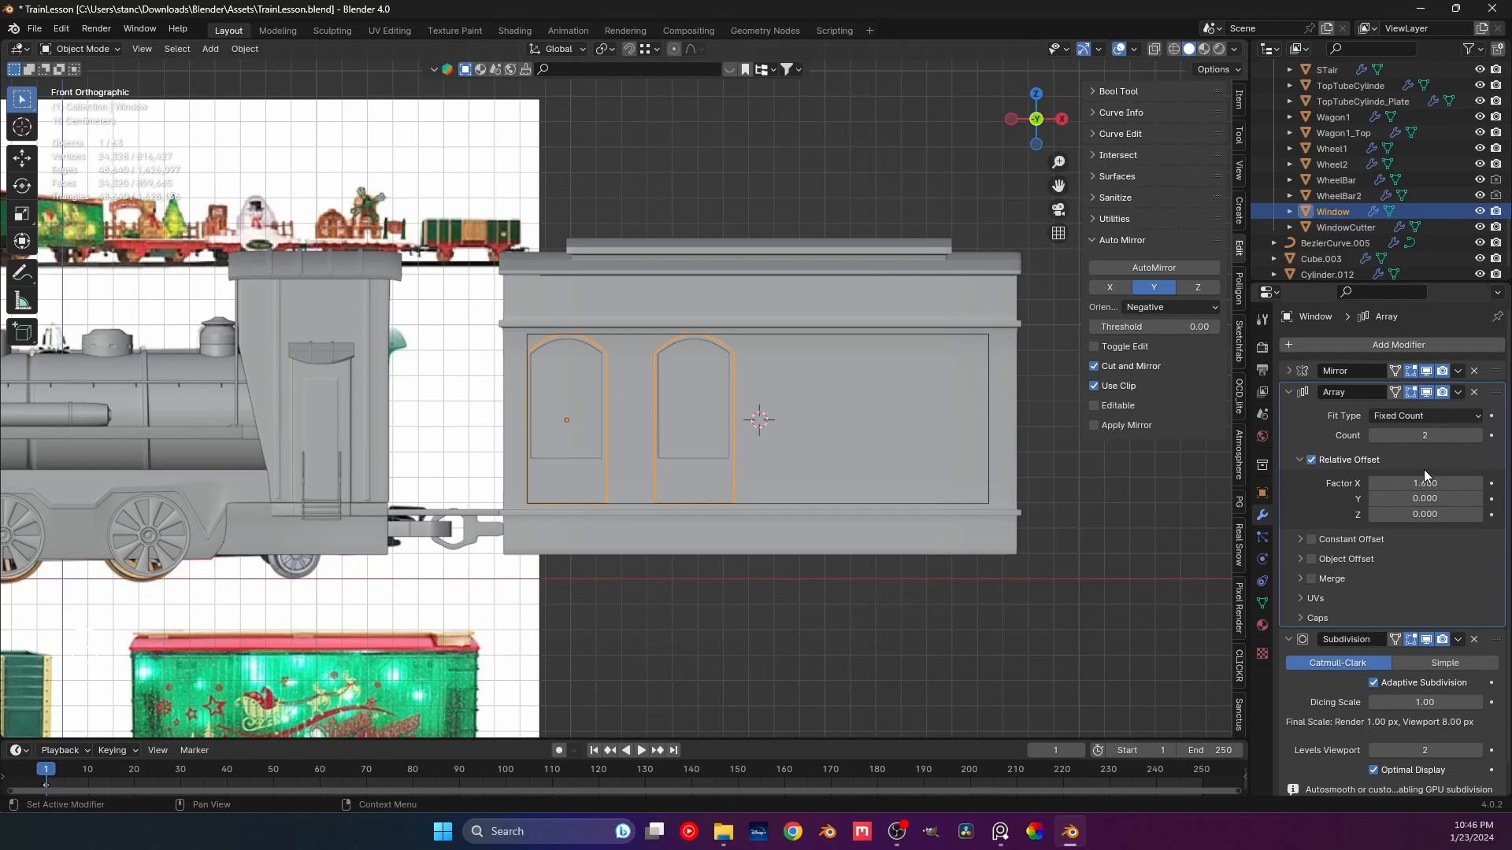
pyautogui.click(1479, 435)
pyautogui.click(1479, 435)
pyautogui.keyDown('shift'); pyautogui.moveTo(936, 445); pyautogui.dragTo(847, 456, button='middle'); pyautogui.keyUp('shift')
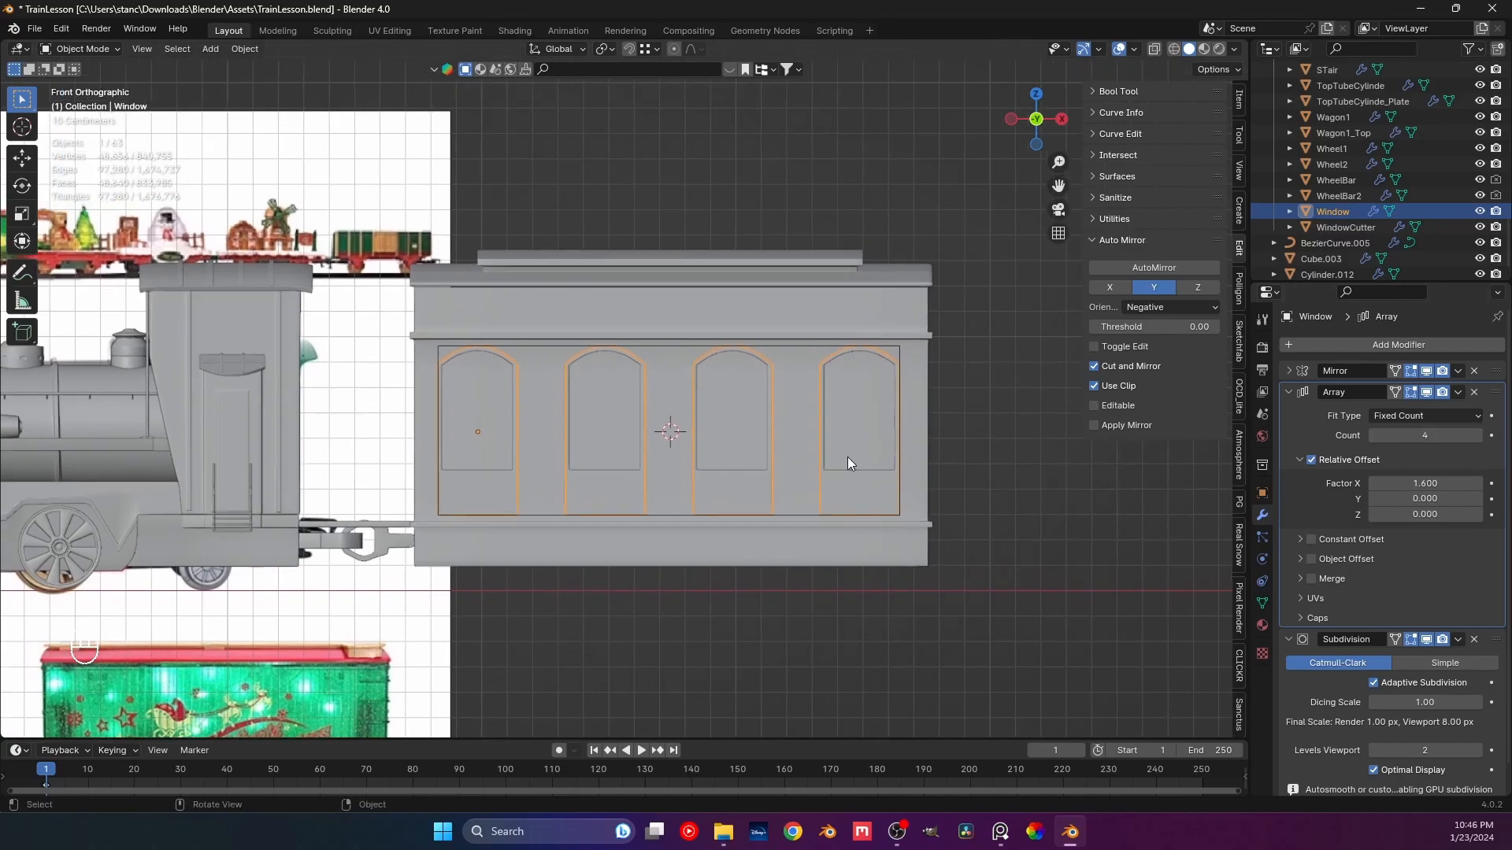
pyautogui.click(955, 603)
pyautogui.hotkey('ctrl', 's')
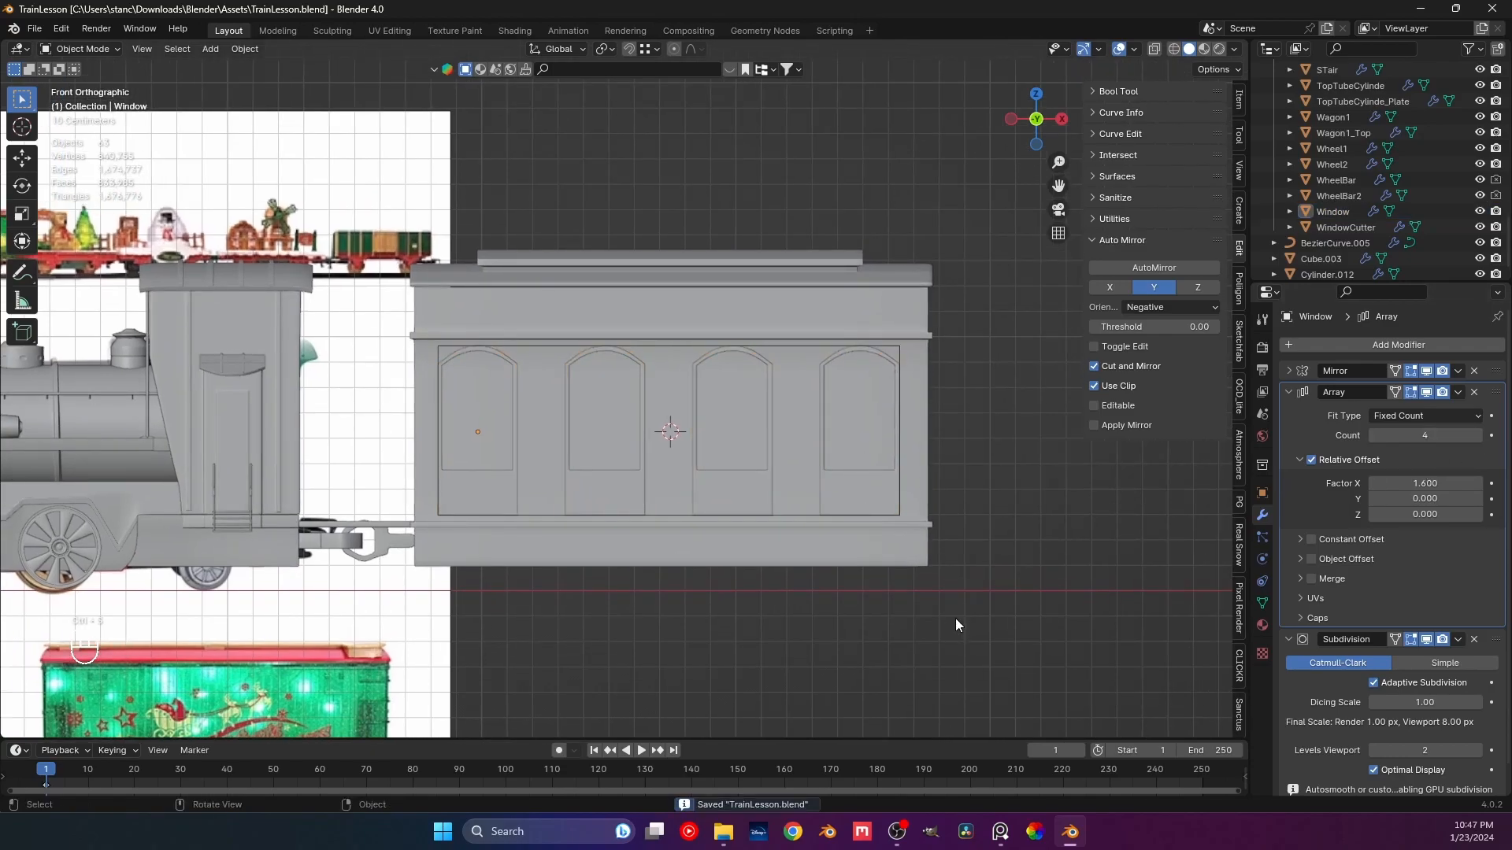
# Check the four window frames along the wagon's side against the reference image, and save the file again.
pyautogui.moveTo(715, 503); pyautogui.dragTo(696, 443, button='middle')
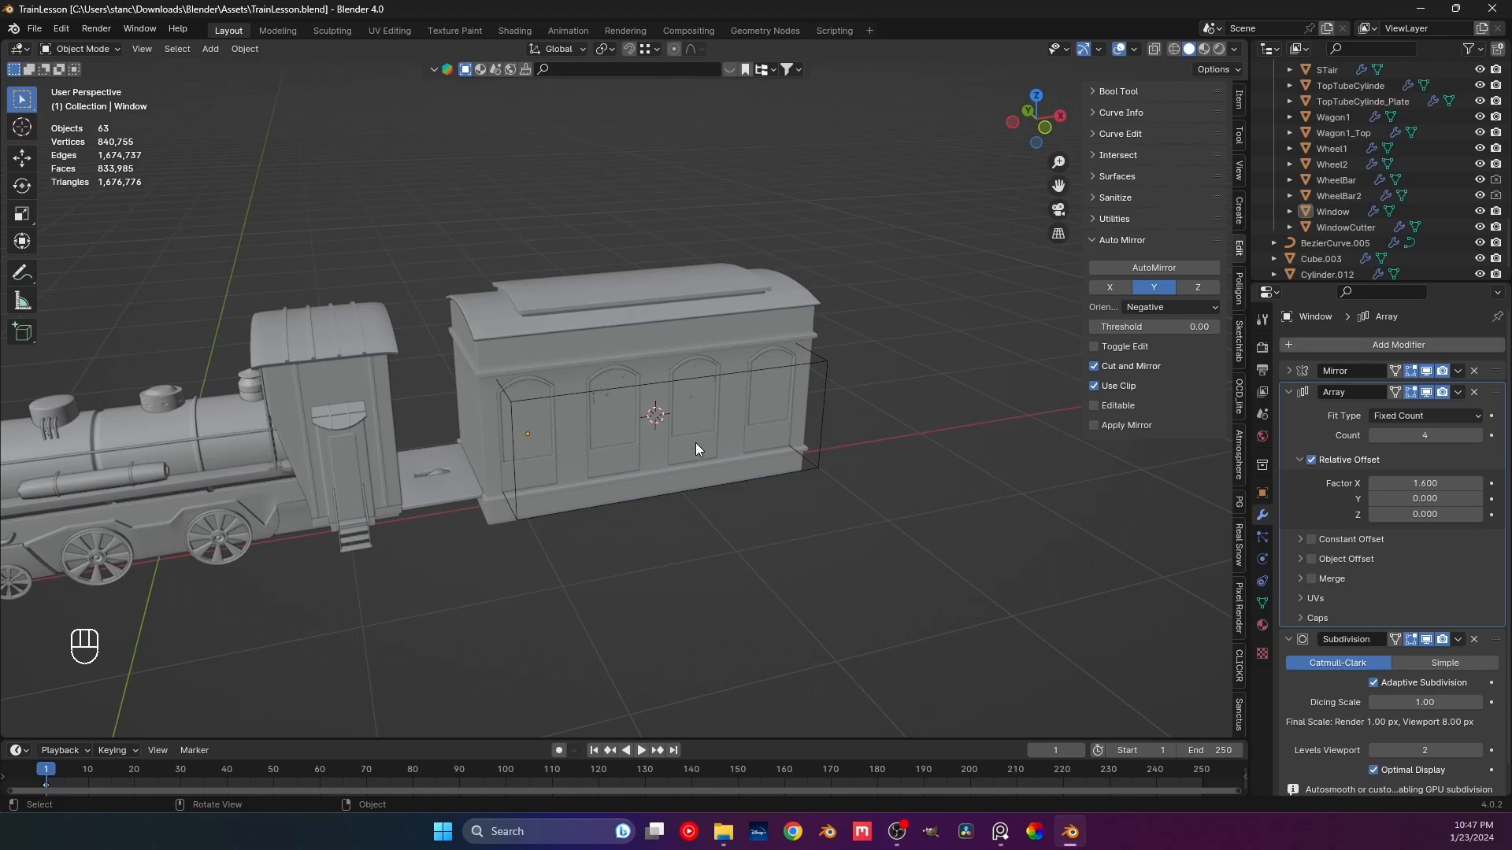
pyautogui.press('KP_1')
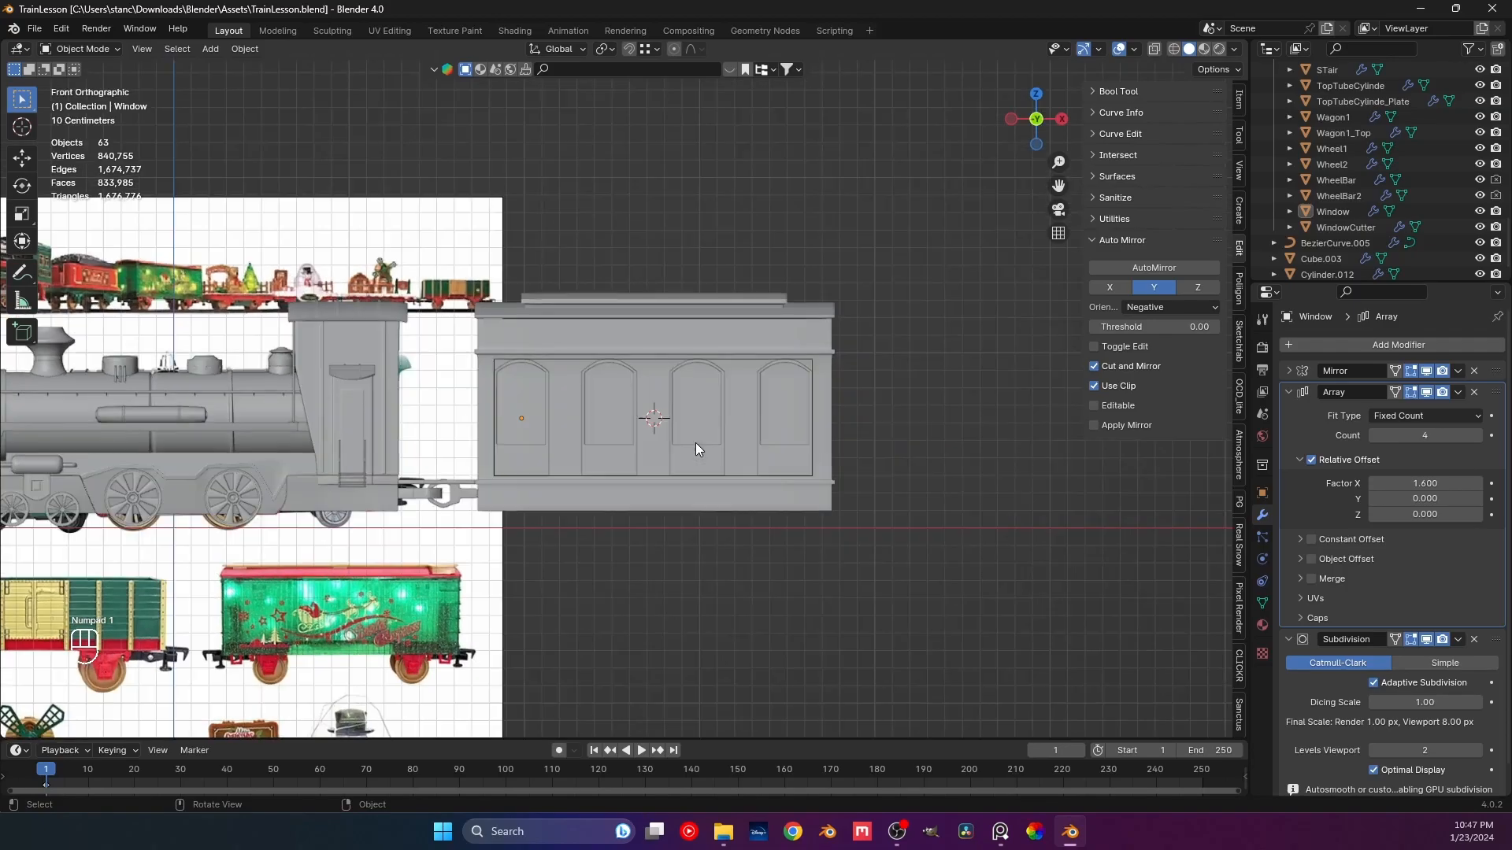
pyautogui.scroll(-2, 695, 443)
pyautogui.scroll(2, 677, 444)
pyautogui.hotkey('ctrl', 's')
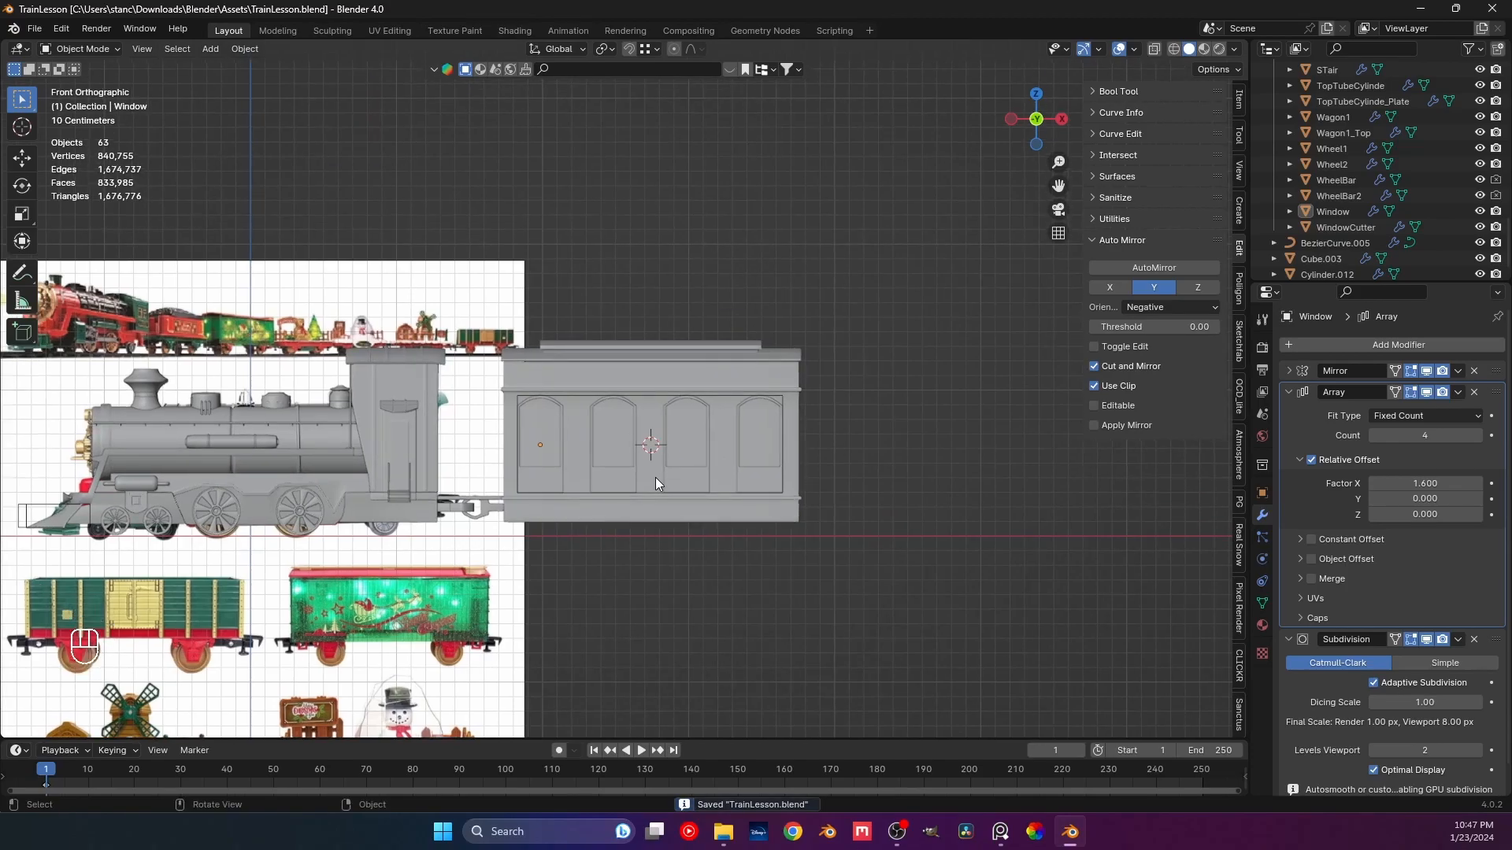
pyautogui.scroll(2, 656, 477)
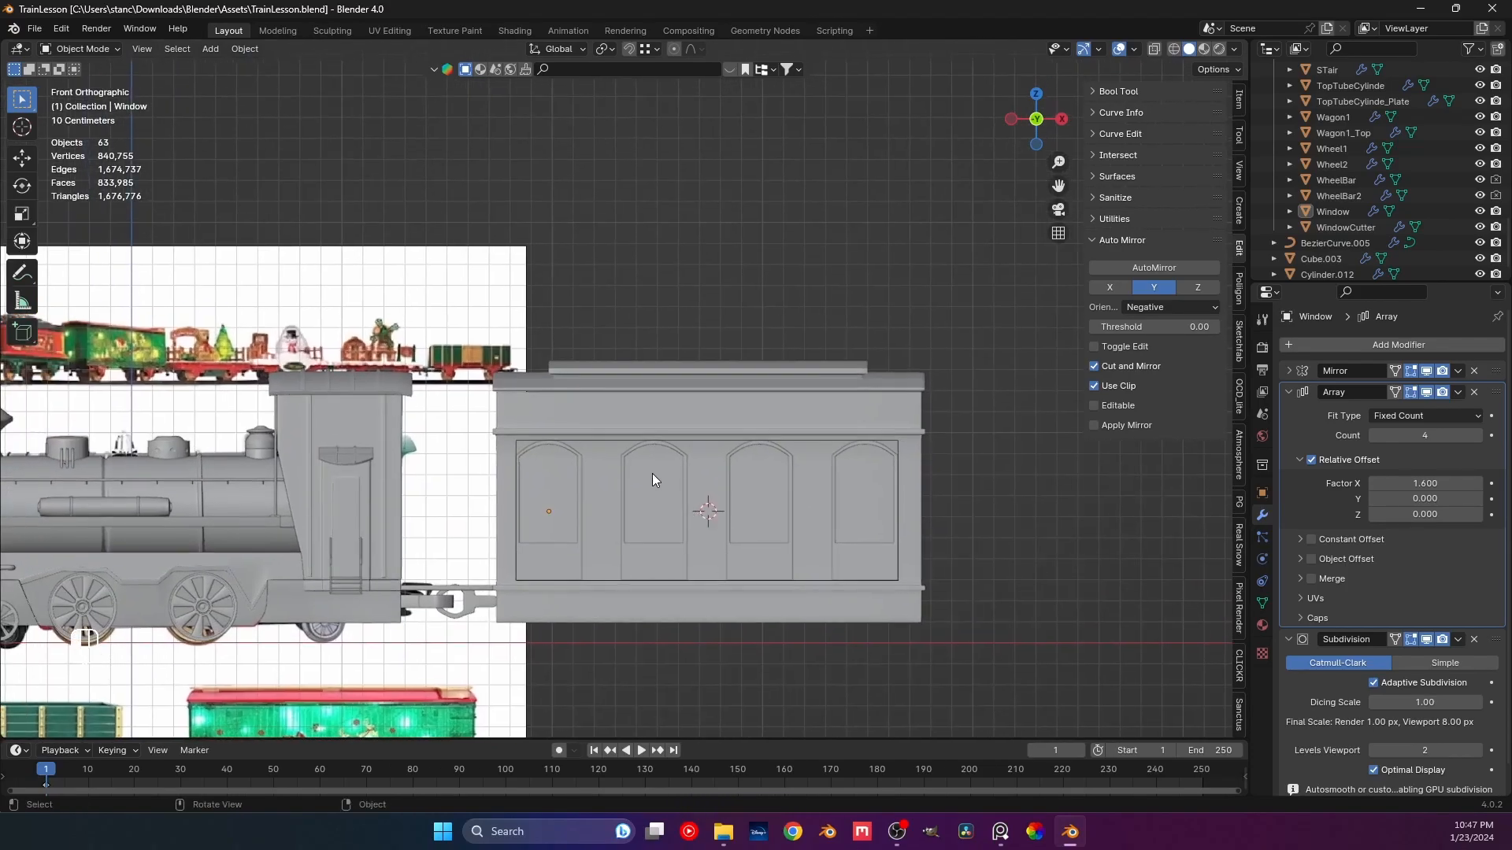
pyautogui.click(658, 482)
pyautogui.click(654, 551)
pyautogui.moveTo(654, 552); pyautogui.dragTo(702, 540, button='middle')
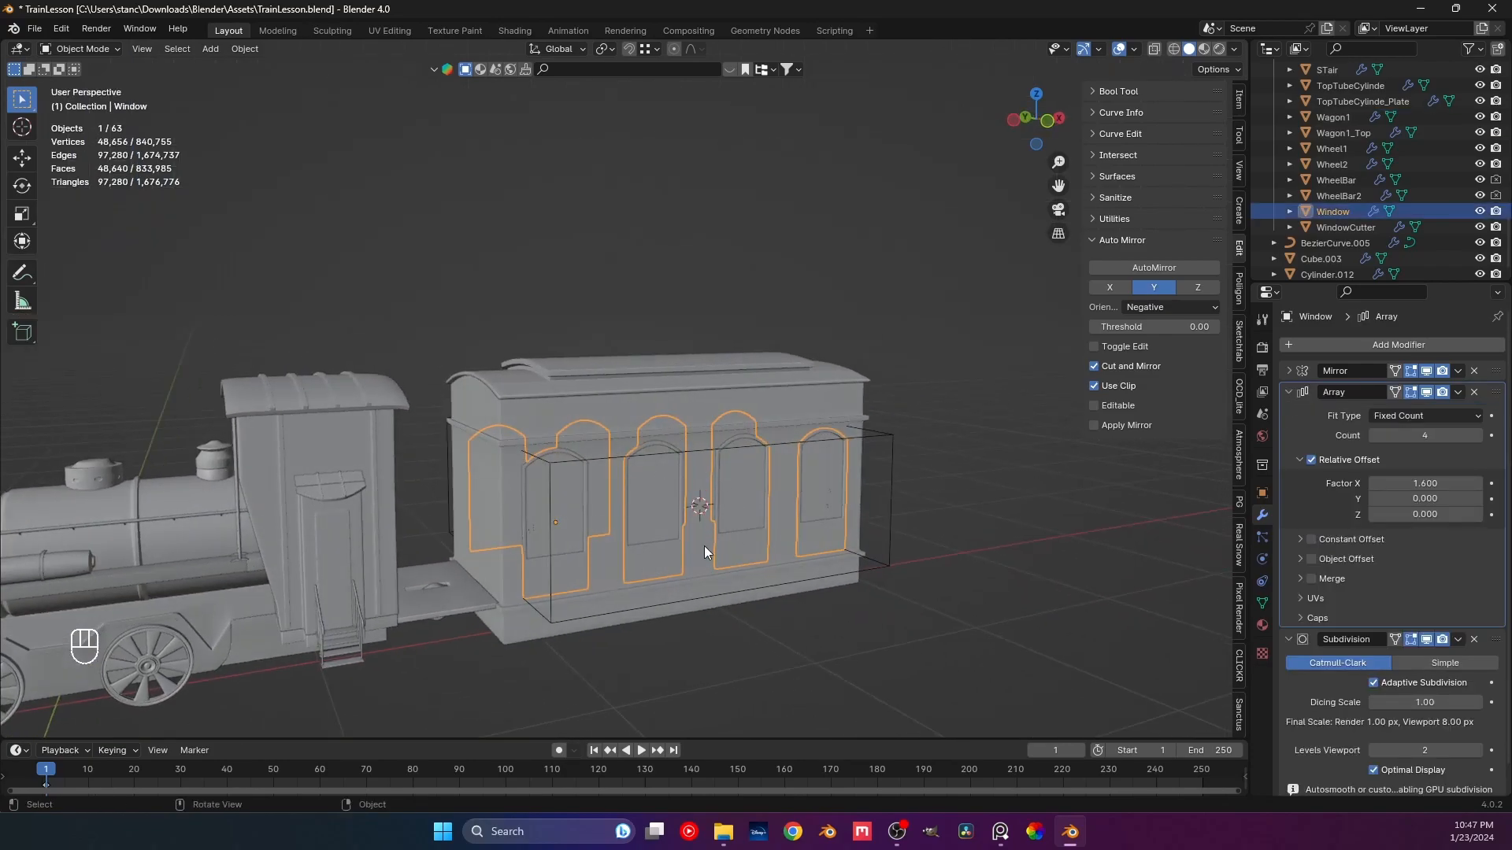
pyautogui.keyDown('shift'); pyautogui.click(769, 415); pyautogui.keyUp('shift')
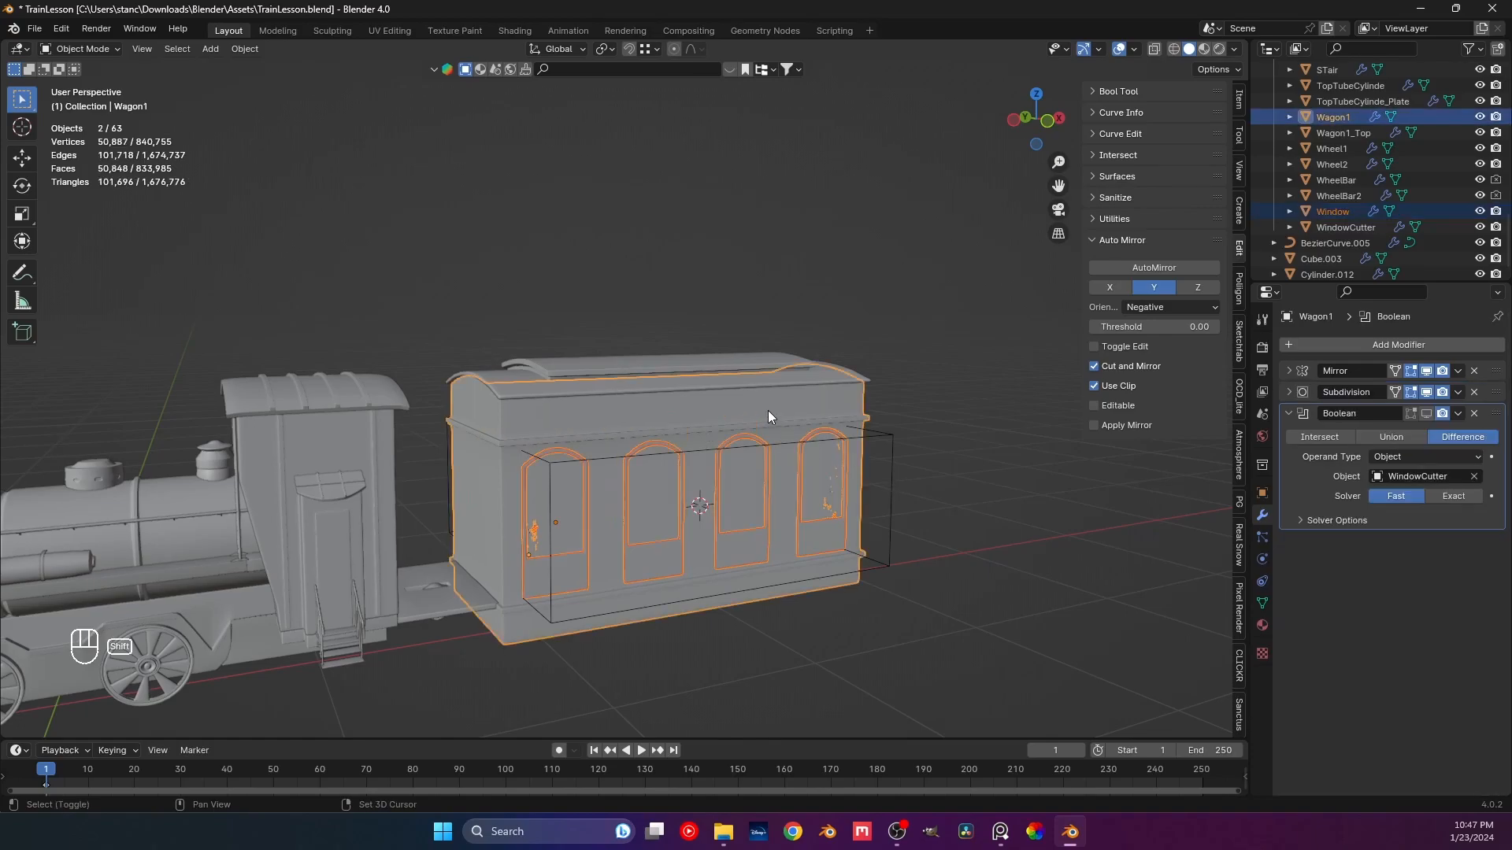
pyautogui.hotkey('ctrl', 'p')
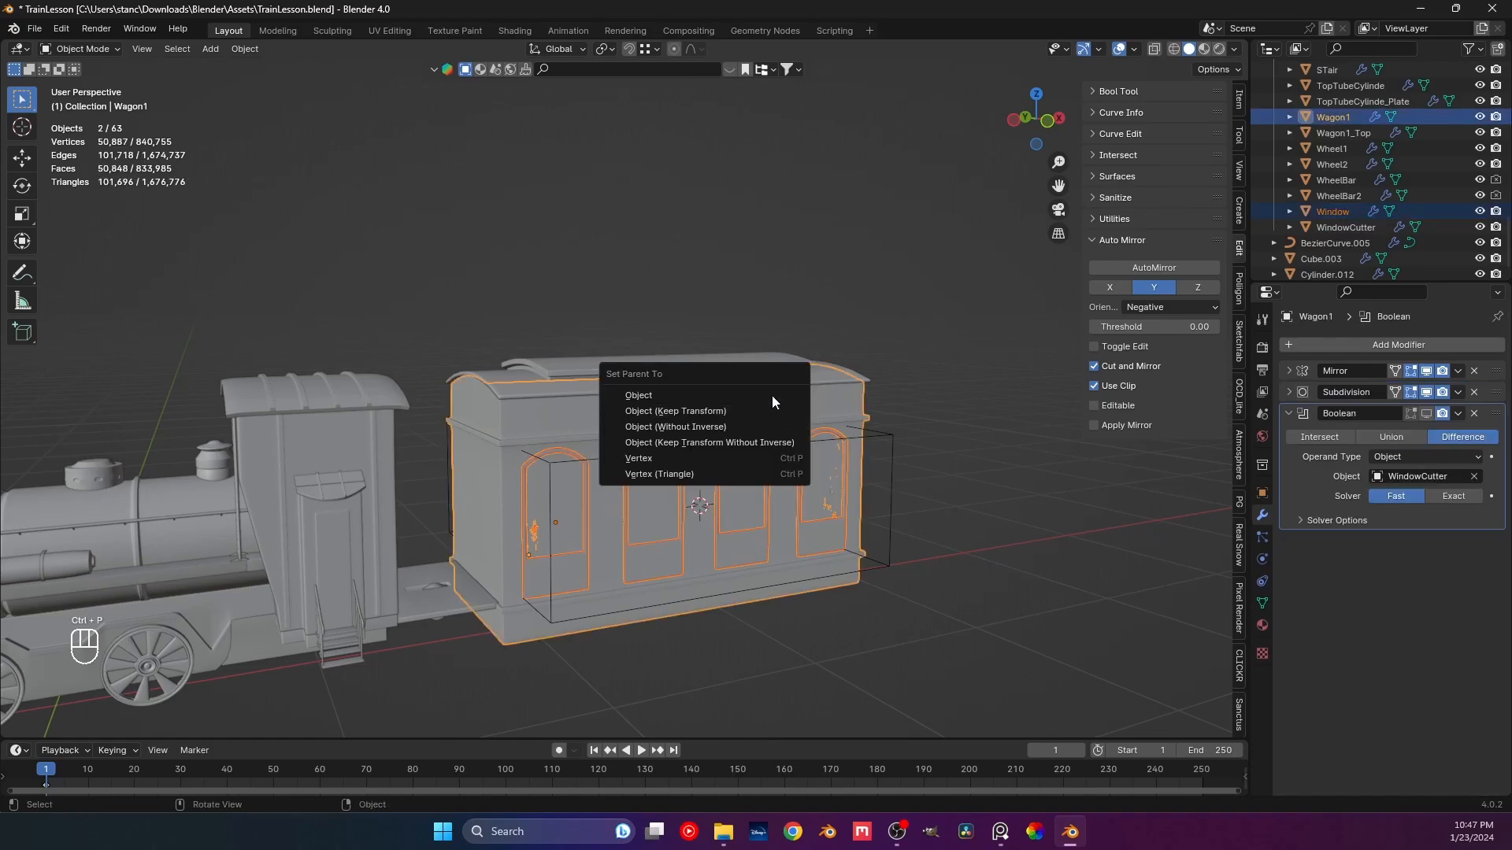
pyautogui.click(772, 404)
pyautogui.click(867, 288)
# Parent Window to Wagon1 using Object (Keep Transform), and save the file.
pyautogui.click(716, 561)
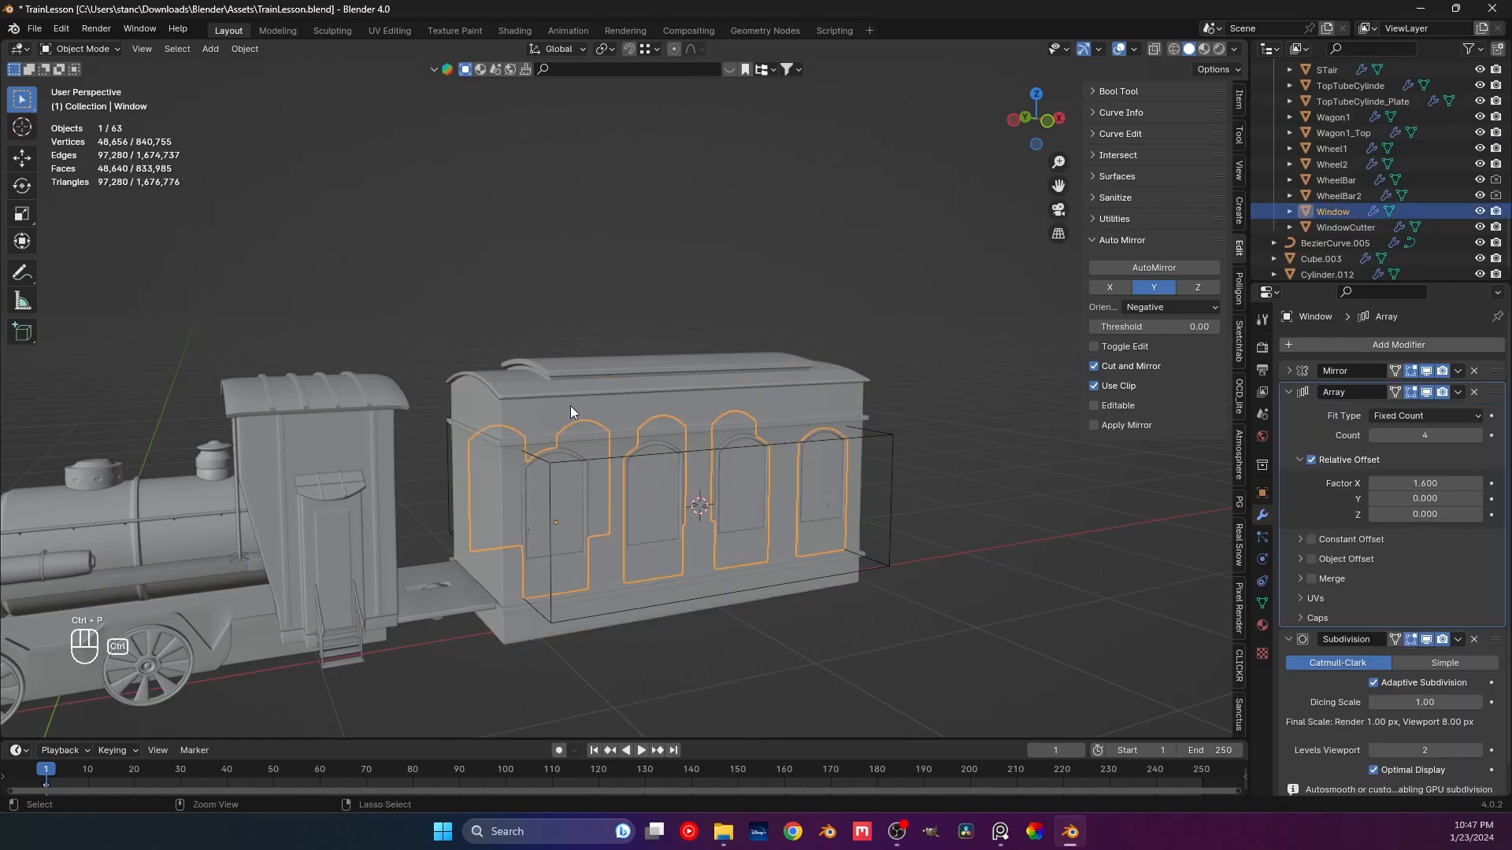
pyautogui.keyDown('shift'); pyautogui.click(570, 405); pyautogui.keyUp('shift')
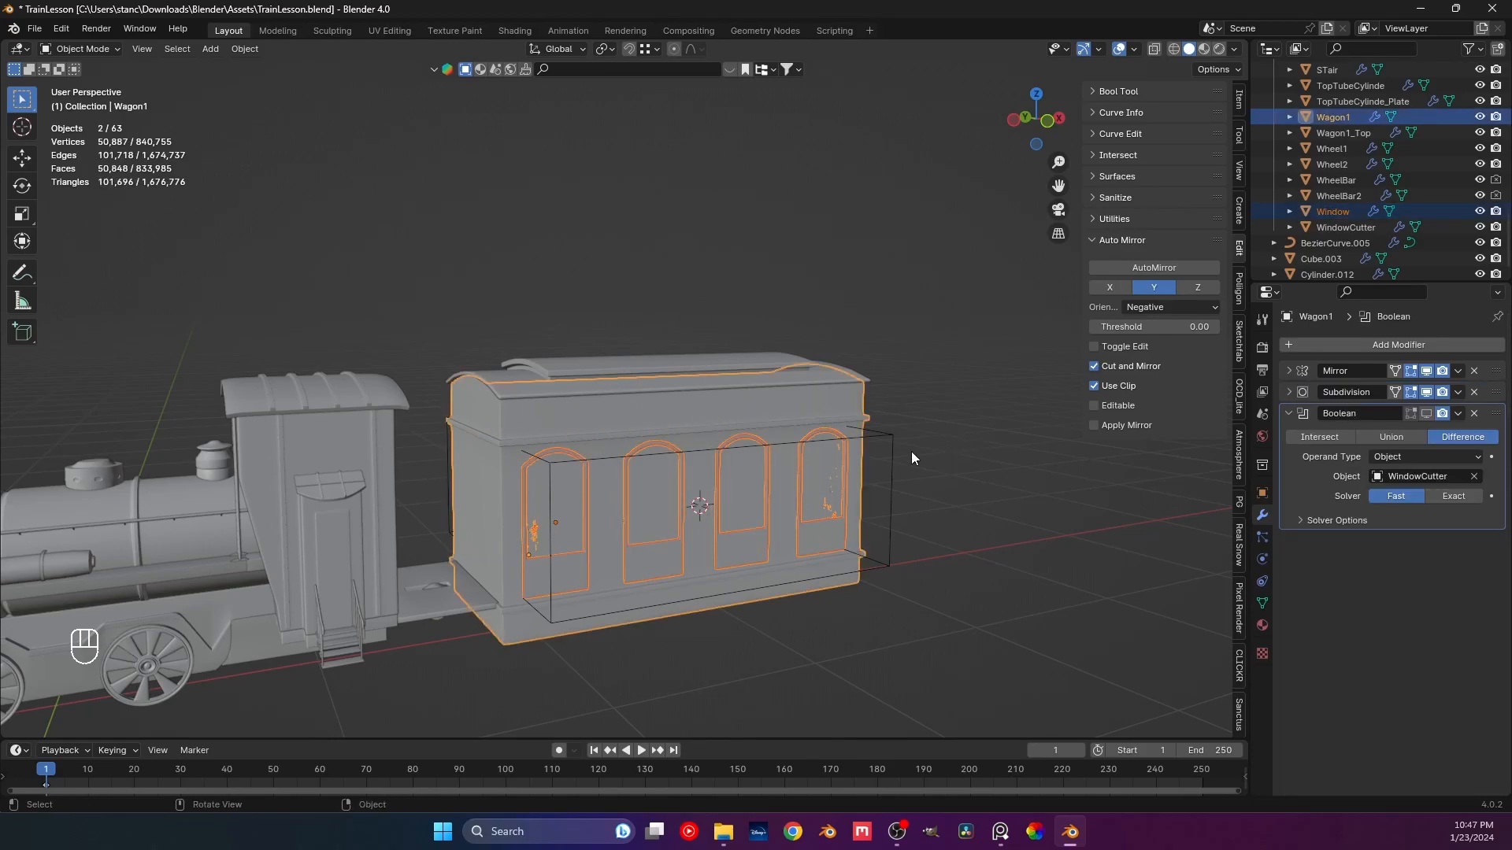
pyautogui.hotkey('ctrl', 'p')
pyautogui.click(869, 451)
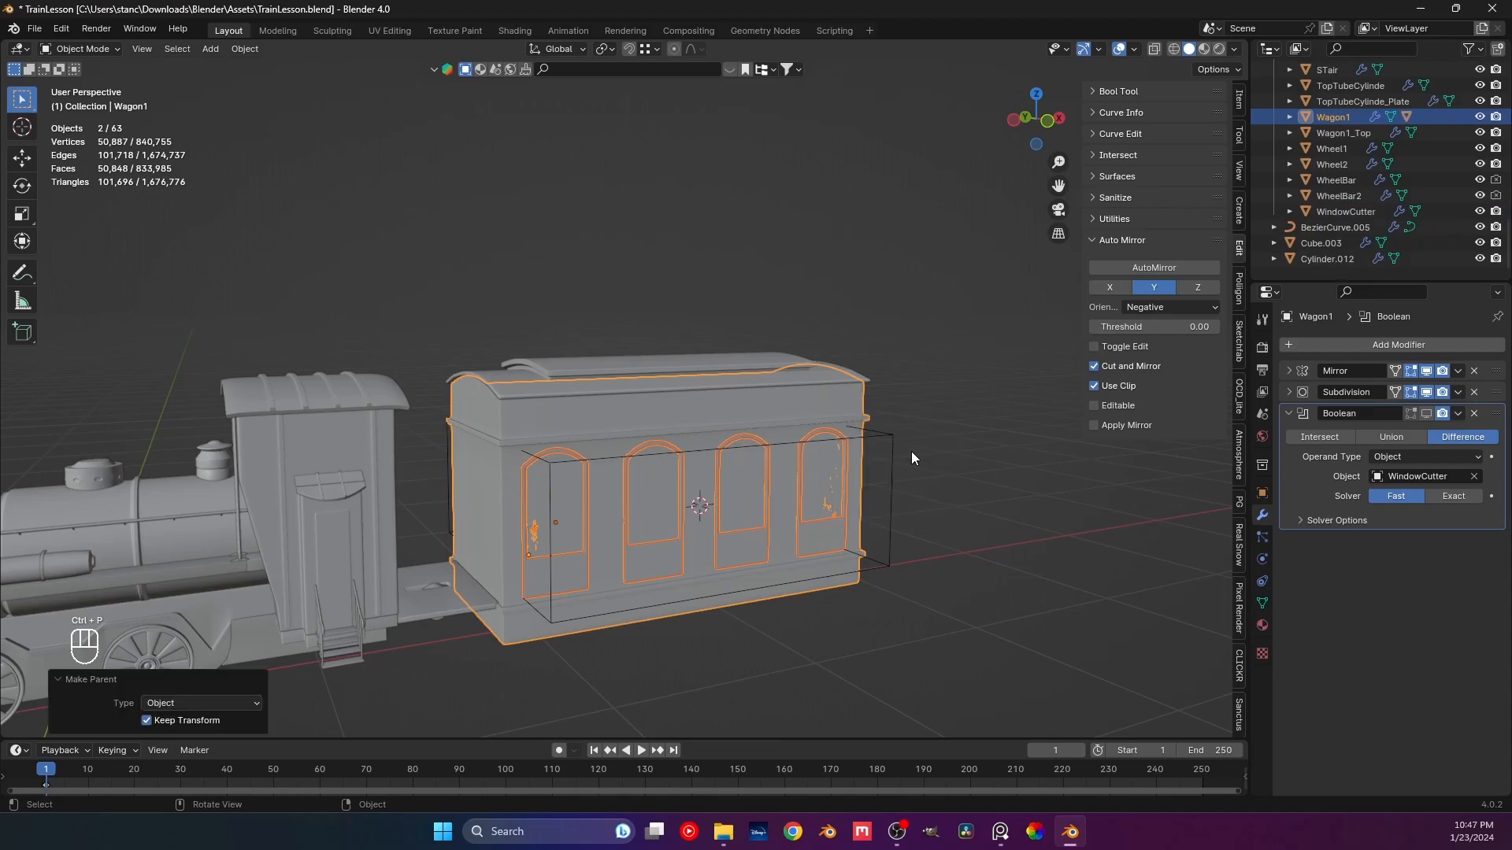
pyautogui.click(919, 405)
pyautogui.hotkey('ctrl', 's')
# Parent the roof Wagon1_Top to Wagon1 using Object (Keep Transform).
pyautogui.click(584, 384)
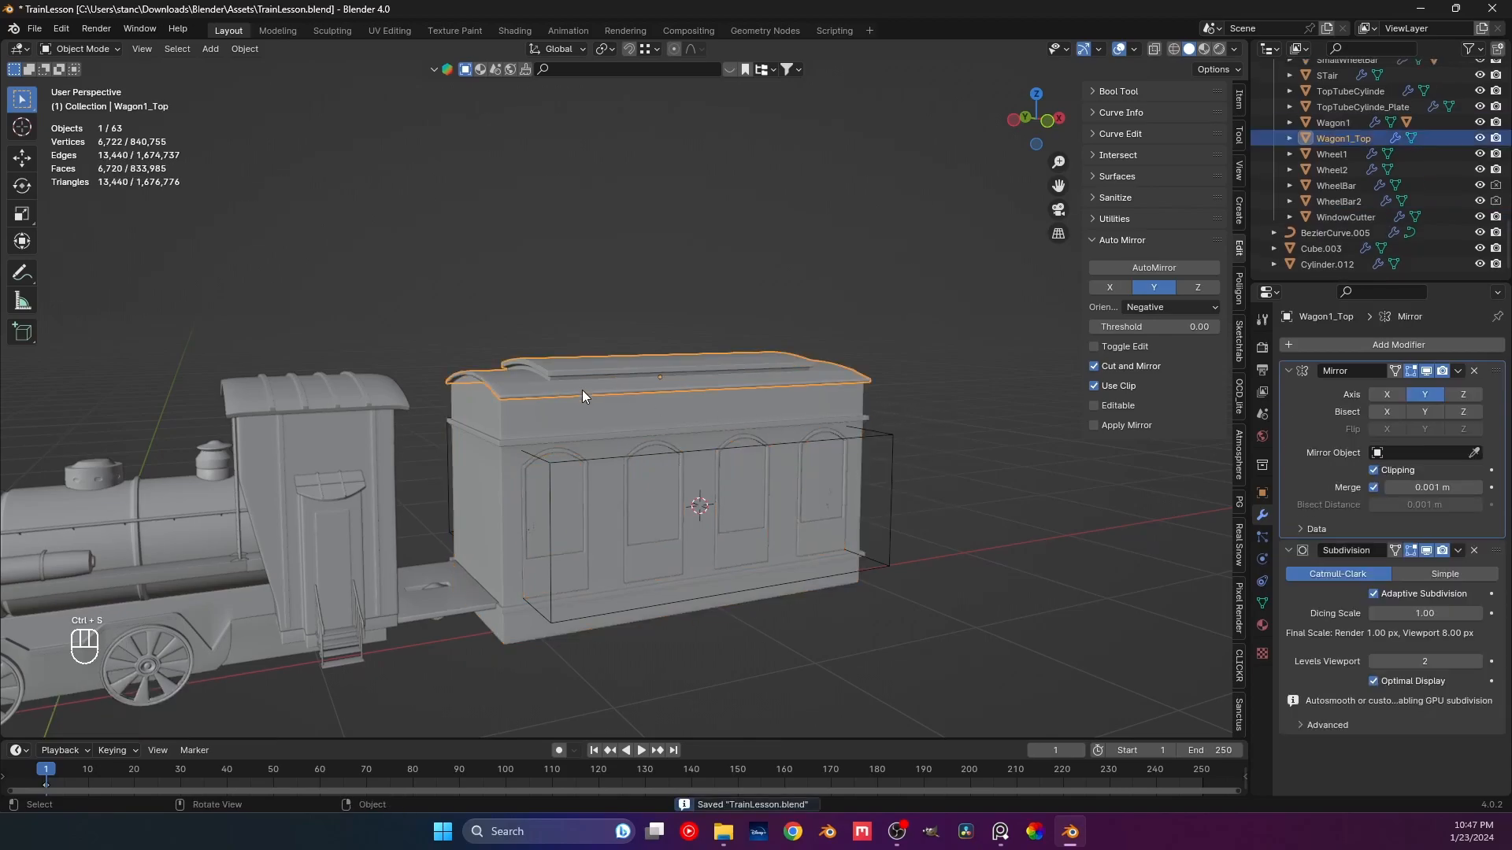
pyautogui.keyDown('ctrl'); pyautogui.click(583, 415); pyautogui.keyUp('ctrl')
pyautogui.hotkey('ctrl', 'p')
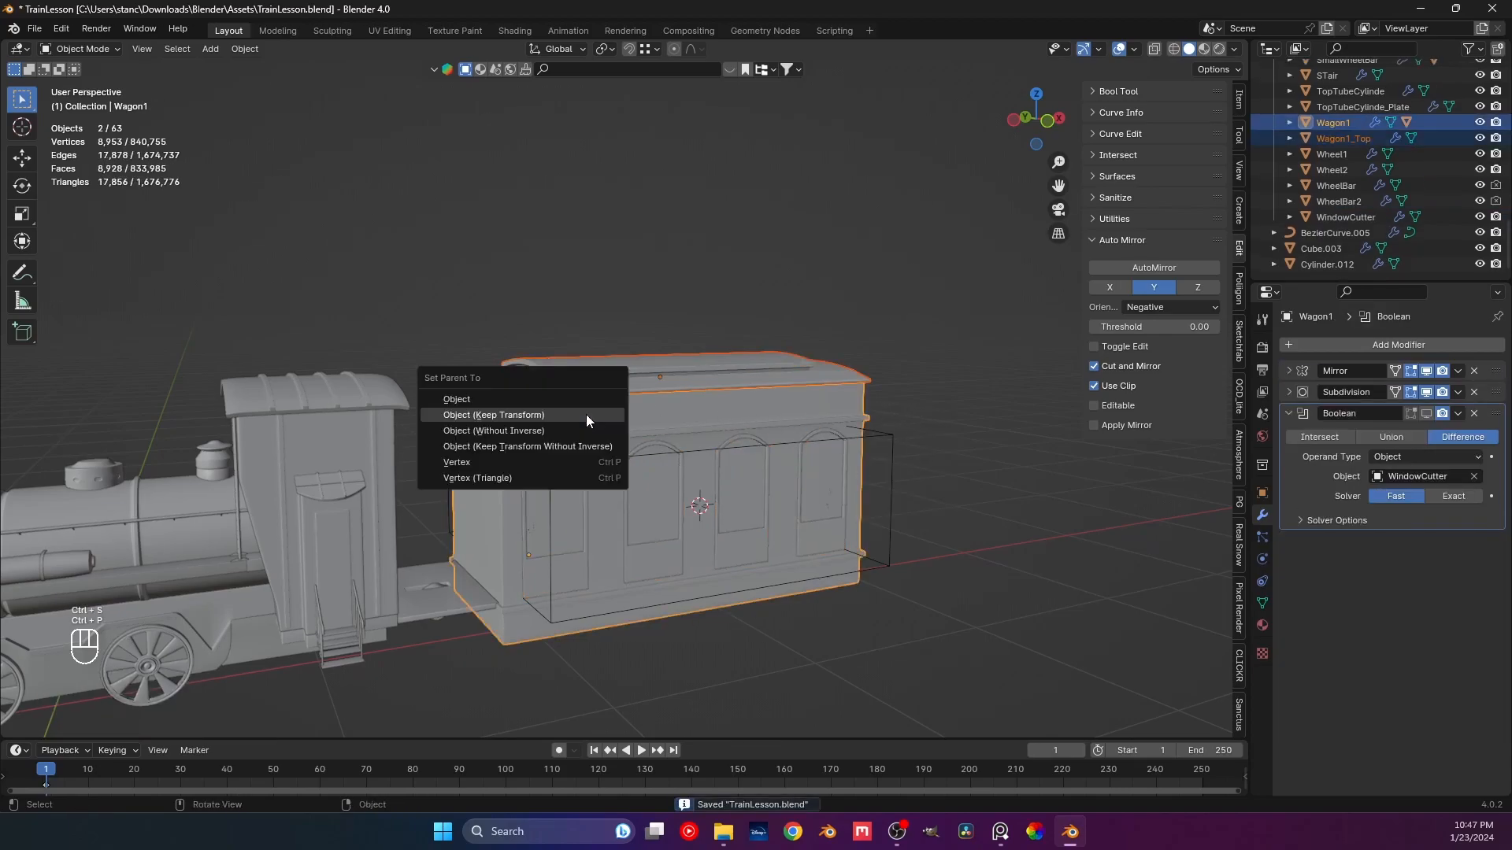
pyautogui.click(587, 418)
# Parent WindowCutter to Wagon1 using Object (Keep Transform), and clear the selection.
pyautogui.click(892, 447)
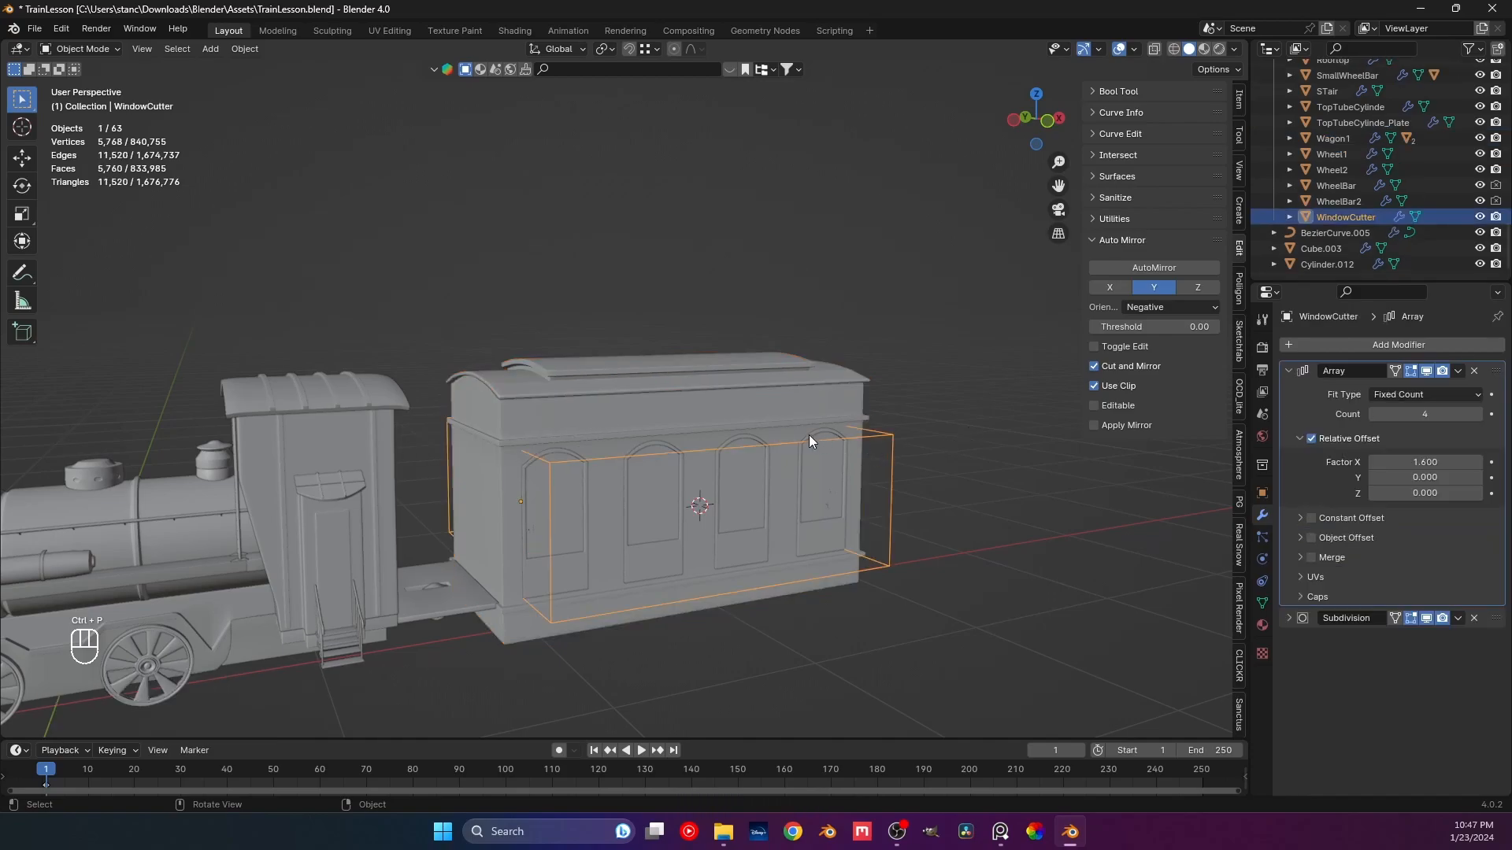
pyautogui.keyDown('ctrl'); pyautogui.click(759, 404); pyautogui.keyUp('ctrl')
pyautogui.hotkey('ctrl', 'p')
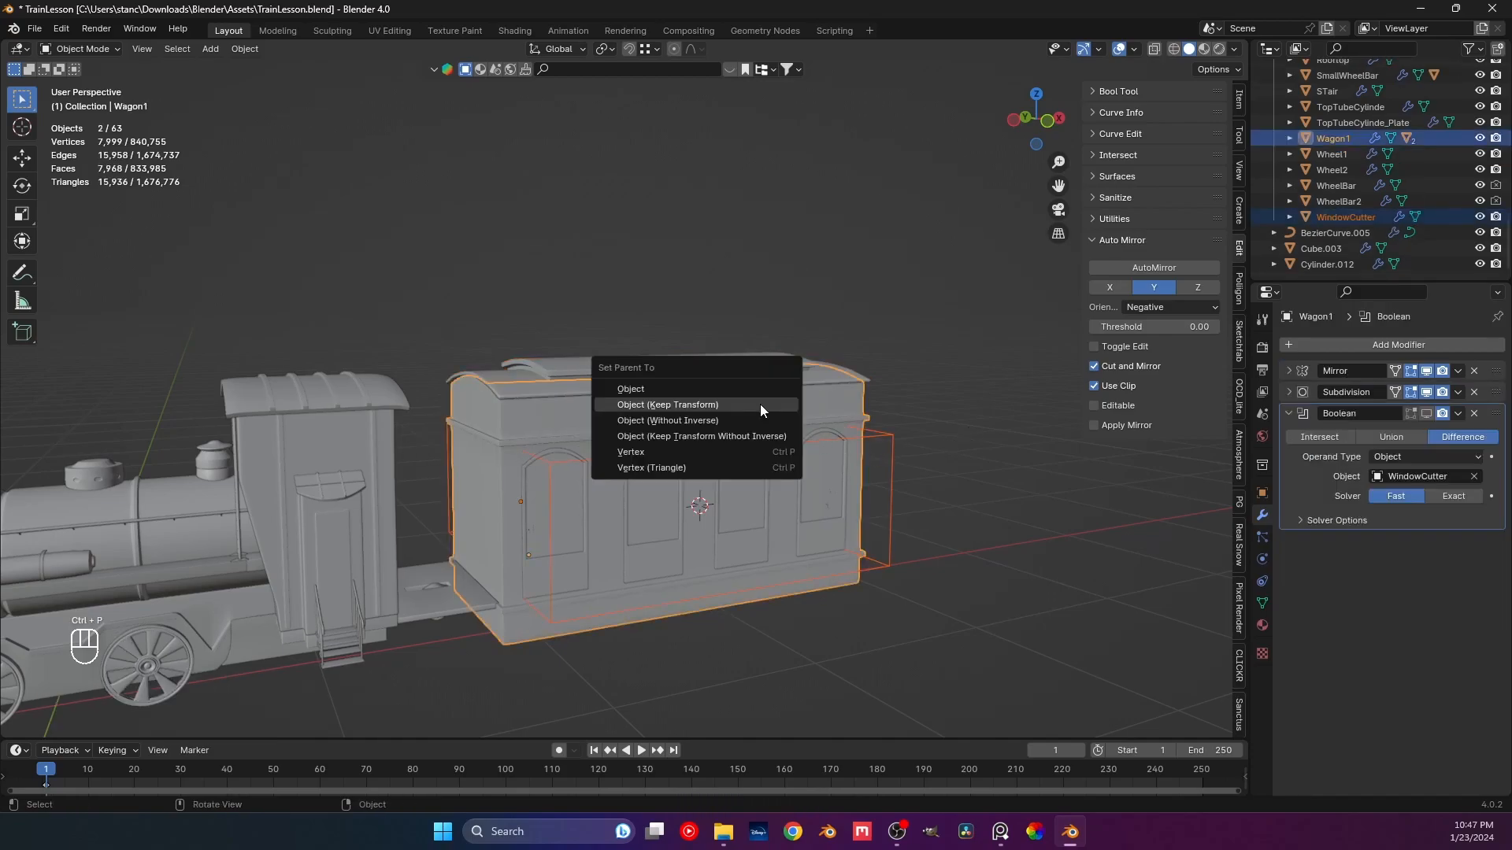
pyautogui.click(760, 404)
pyautogui.click(811, 291)
pyautogui.moveTo(811, 291); pyautogui.dragTo(773, 446, button='middle')
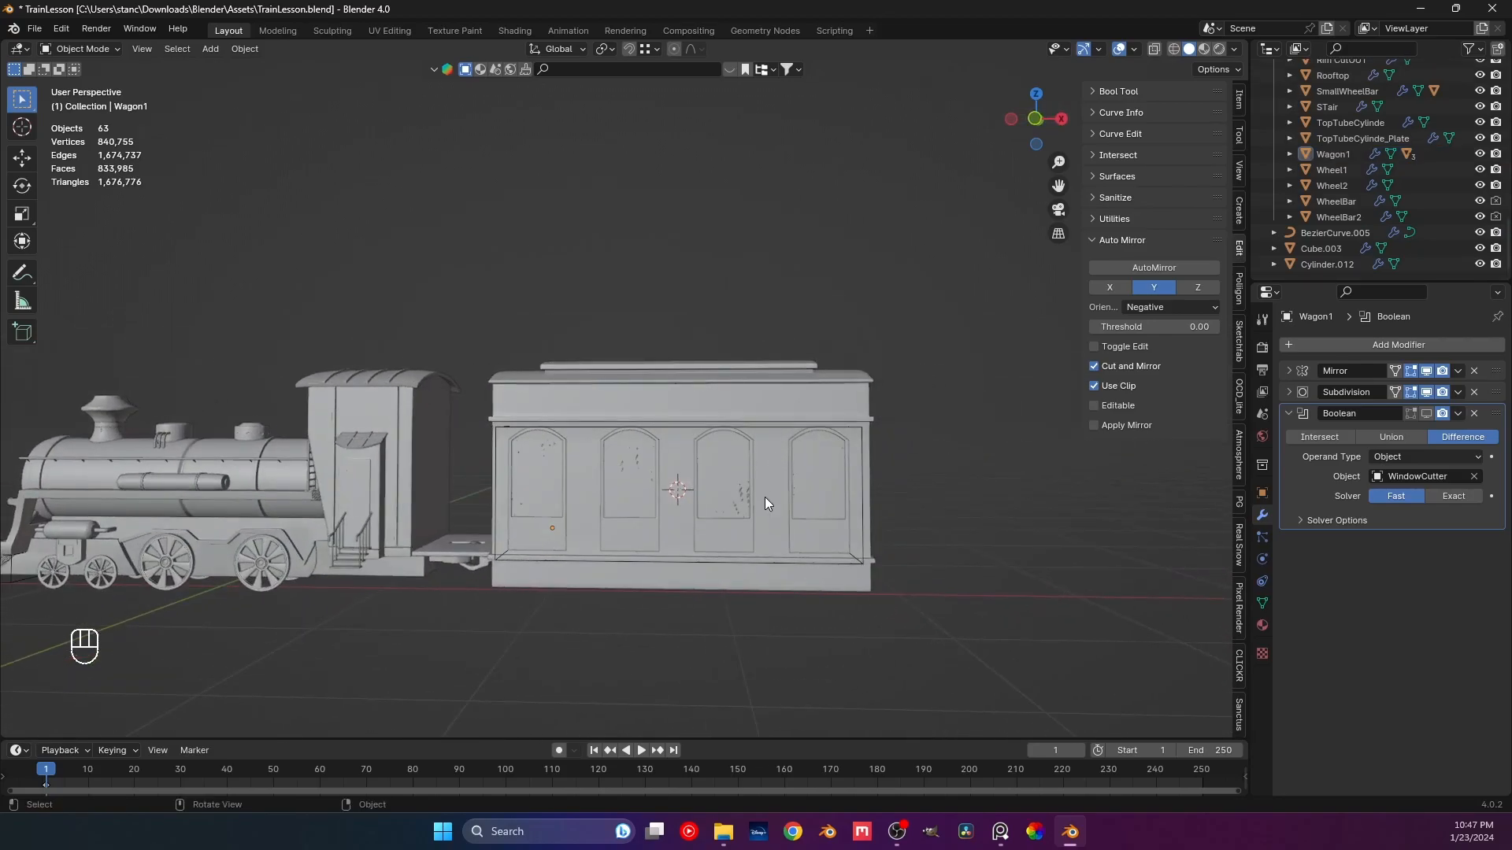
pyautogui.press('KP_1')
pyautogui.click(745, 410)
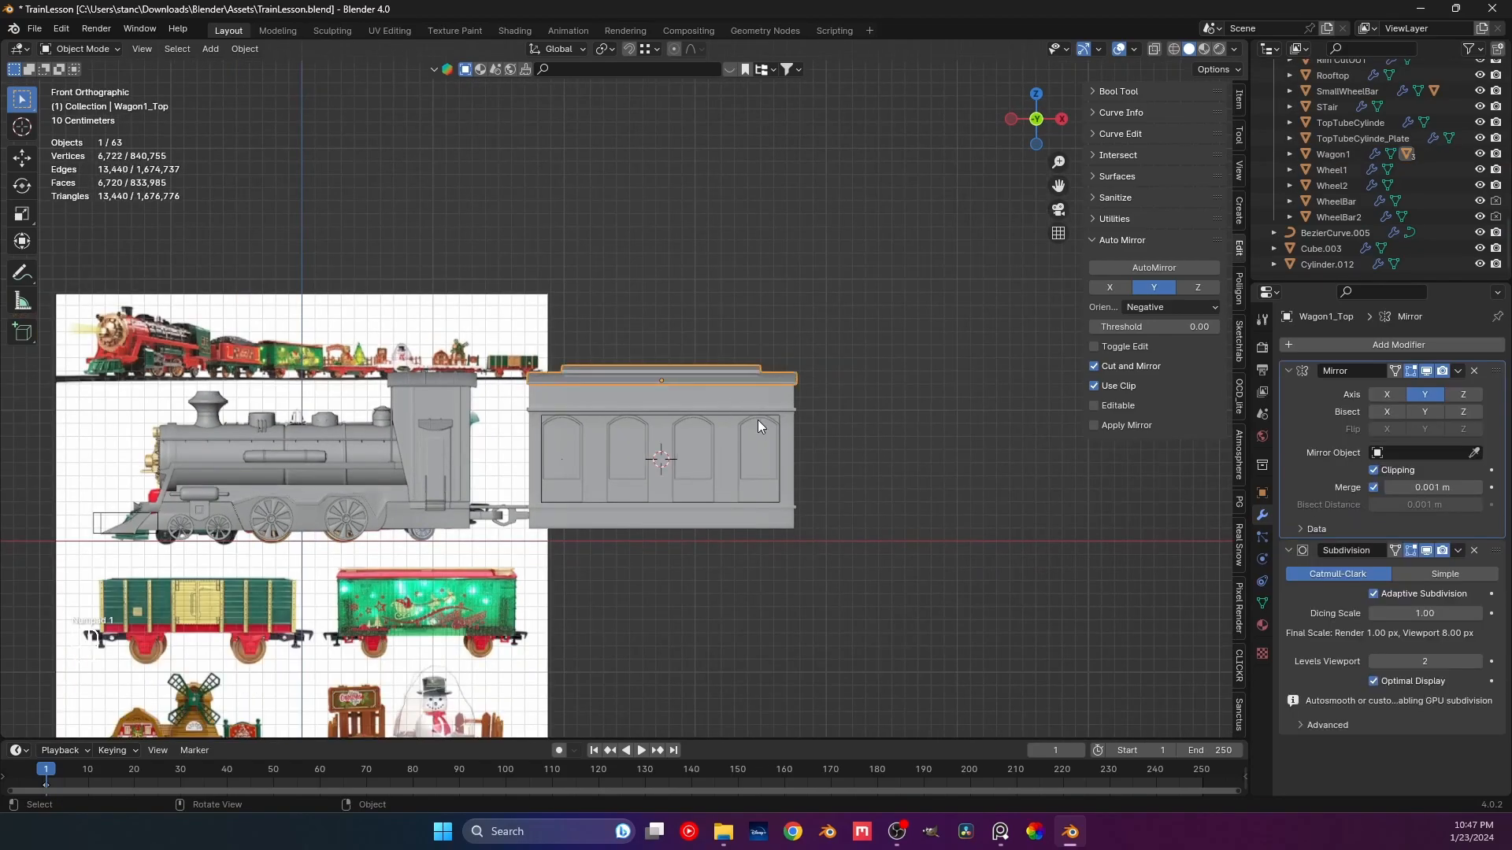
pyautogui.moveTo(819, 607); pyautogui.dragTo(696, 334)
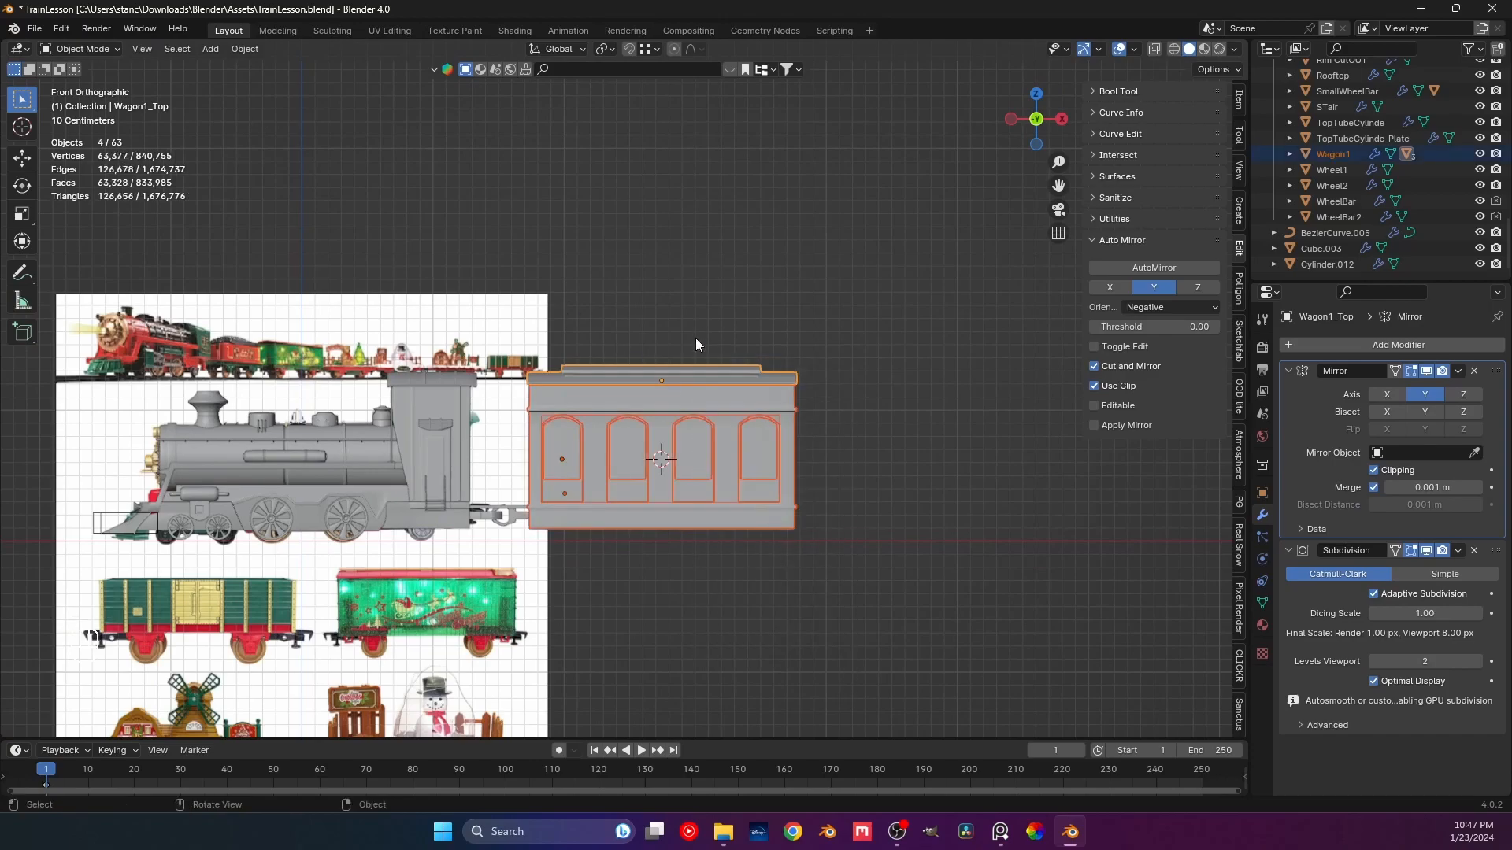
pyautogui.keyDown('shift'); pyautogui.moveTo(697, 334); pyautogui.dragTo(673, 433, button='middle'); pyautogui.keyUp('shift')
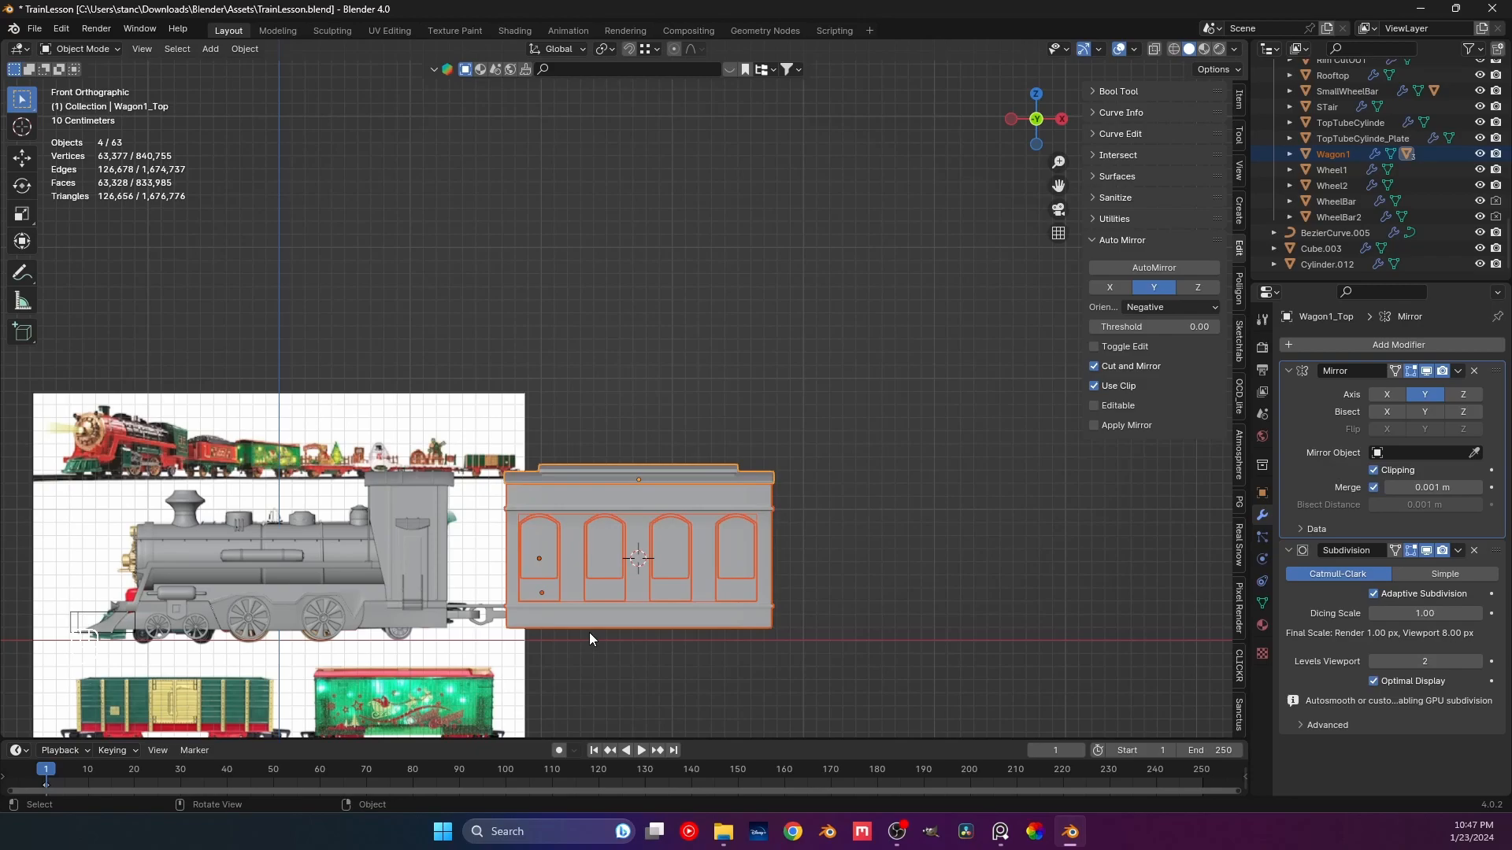
pyautogui.keyDown('shift'); pyautogui.moveTo(590, 634); pyautogui.dragTo(744, 624, button='middle'); pyautogui.keyUp('shift')
pyautogui.moveTo(722, 626); pyautogui.dragTo(715, 568)
pyautogui.click(654, 602)
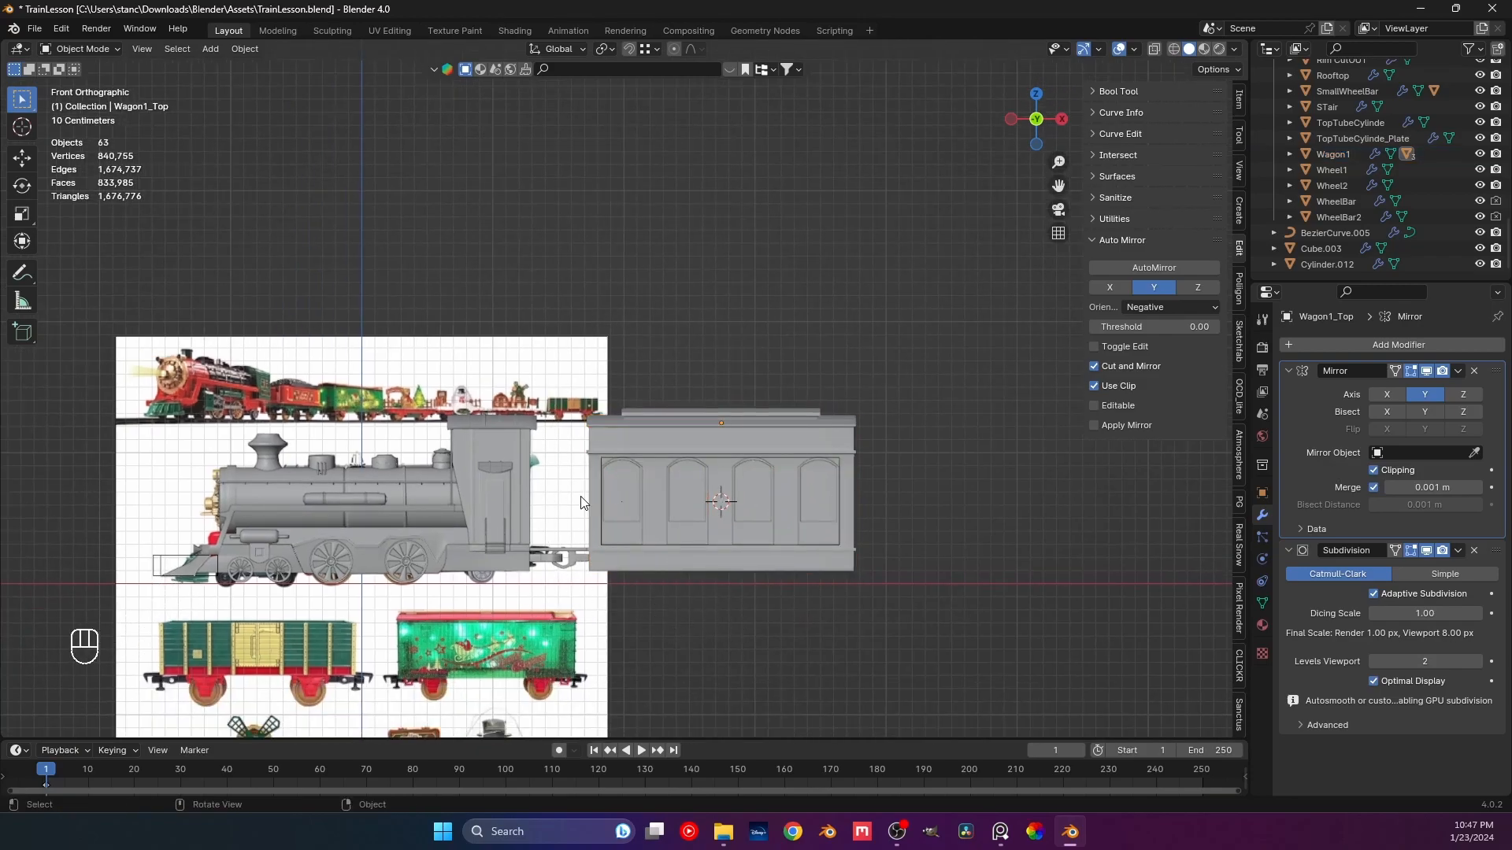
# Hide the reference image and make a linked duplicate of the wagon with its coupling, moved 2.4693 m along X.
pyautogui.click(575, 475)
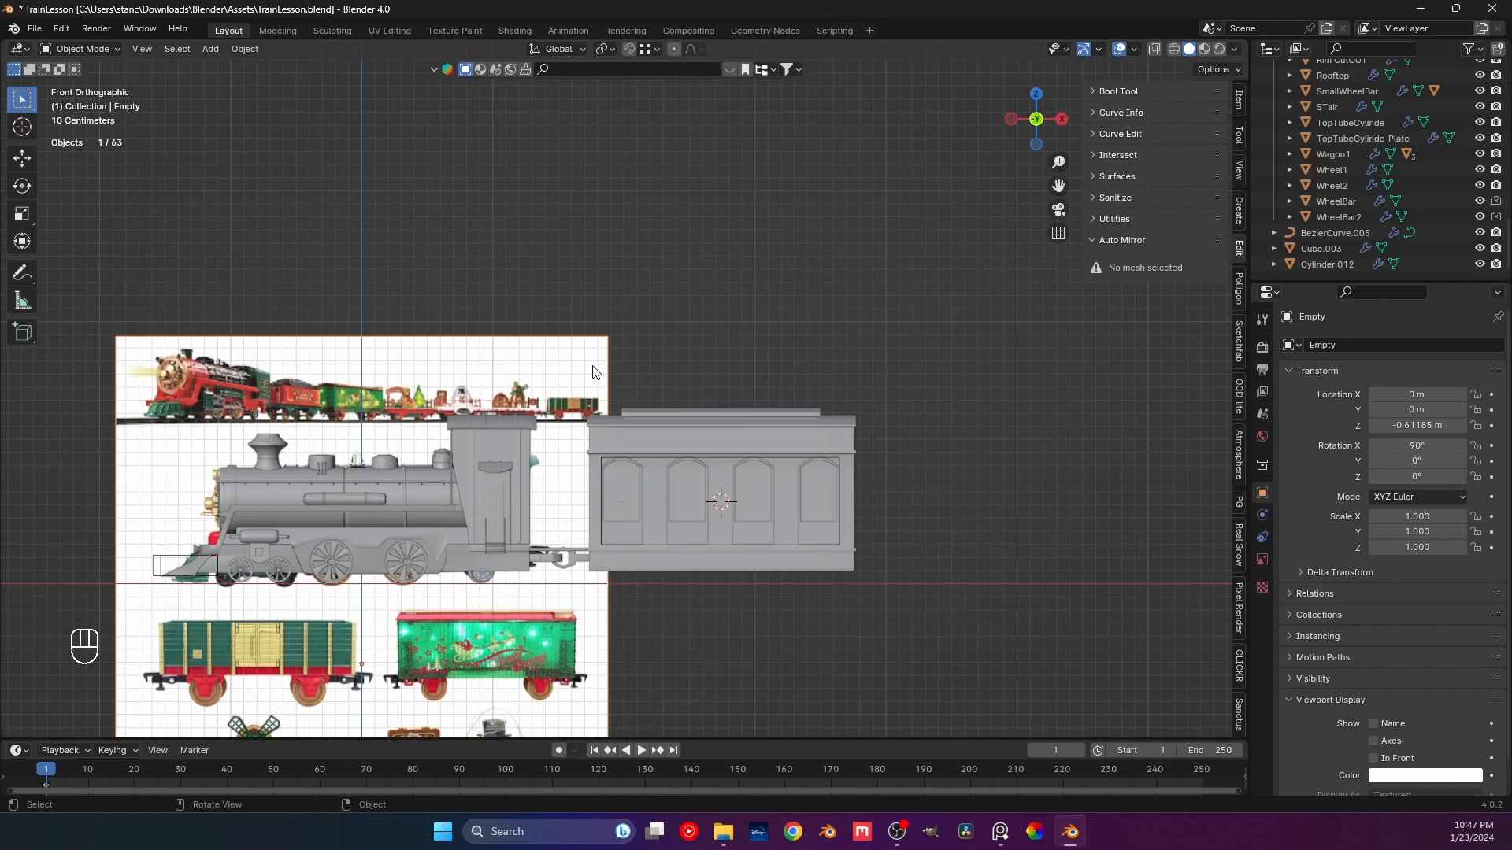
pyautogui.press('h')
pyautogui.moveTo(787, 686); pyautogui.dragTo(545, 331)
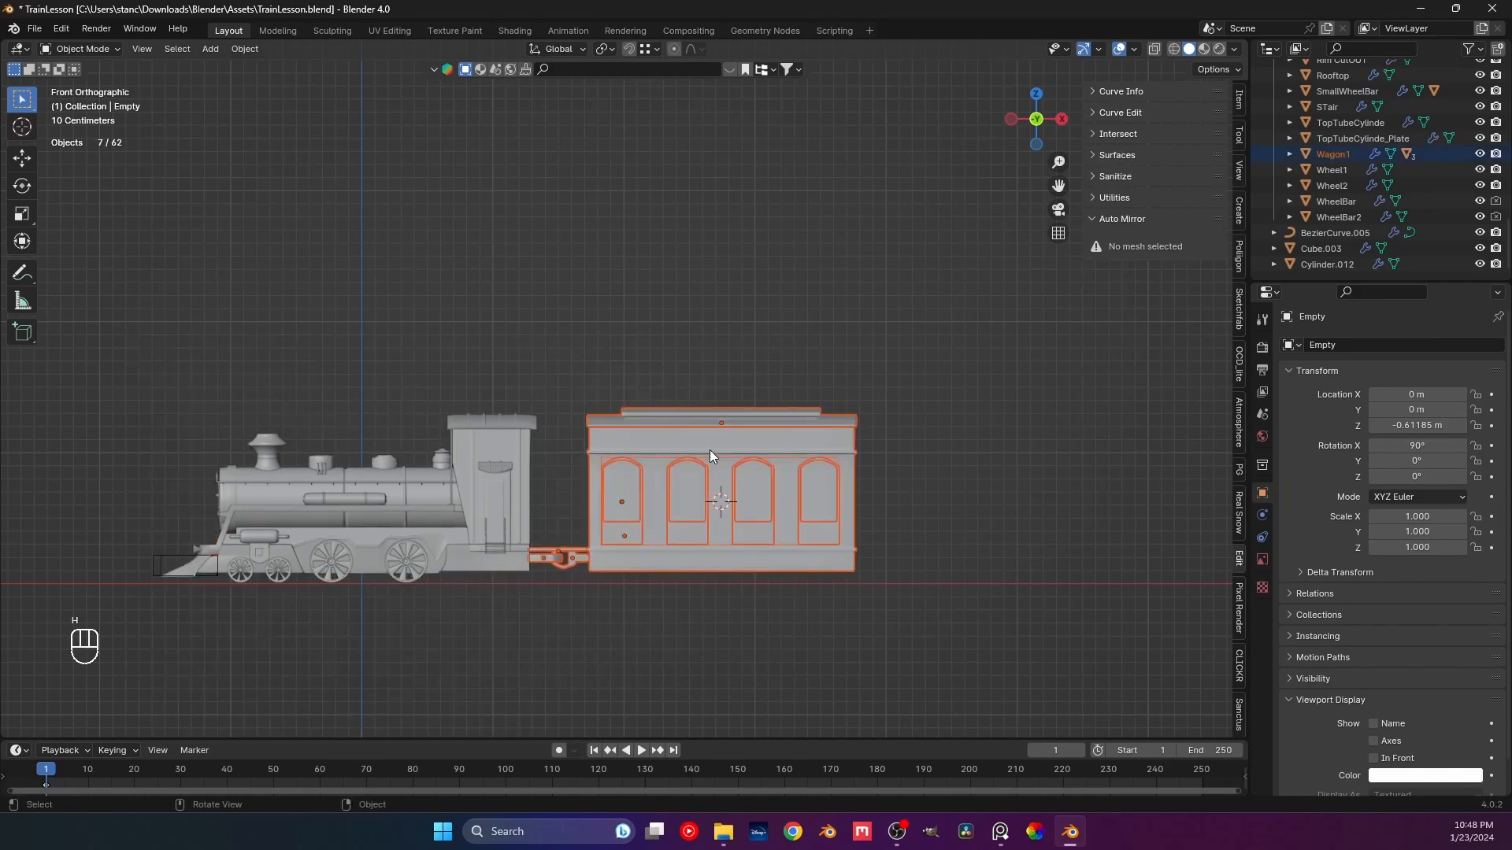
pyautogui.keyDown('shift'); pyautogui.moveTo(666, 427); pyautogui.dragTo(579, 421, button='middle'); pyautogui.keyUp('shift')
pyautogui.hotkey('alt', 'd')
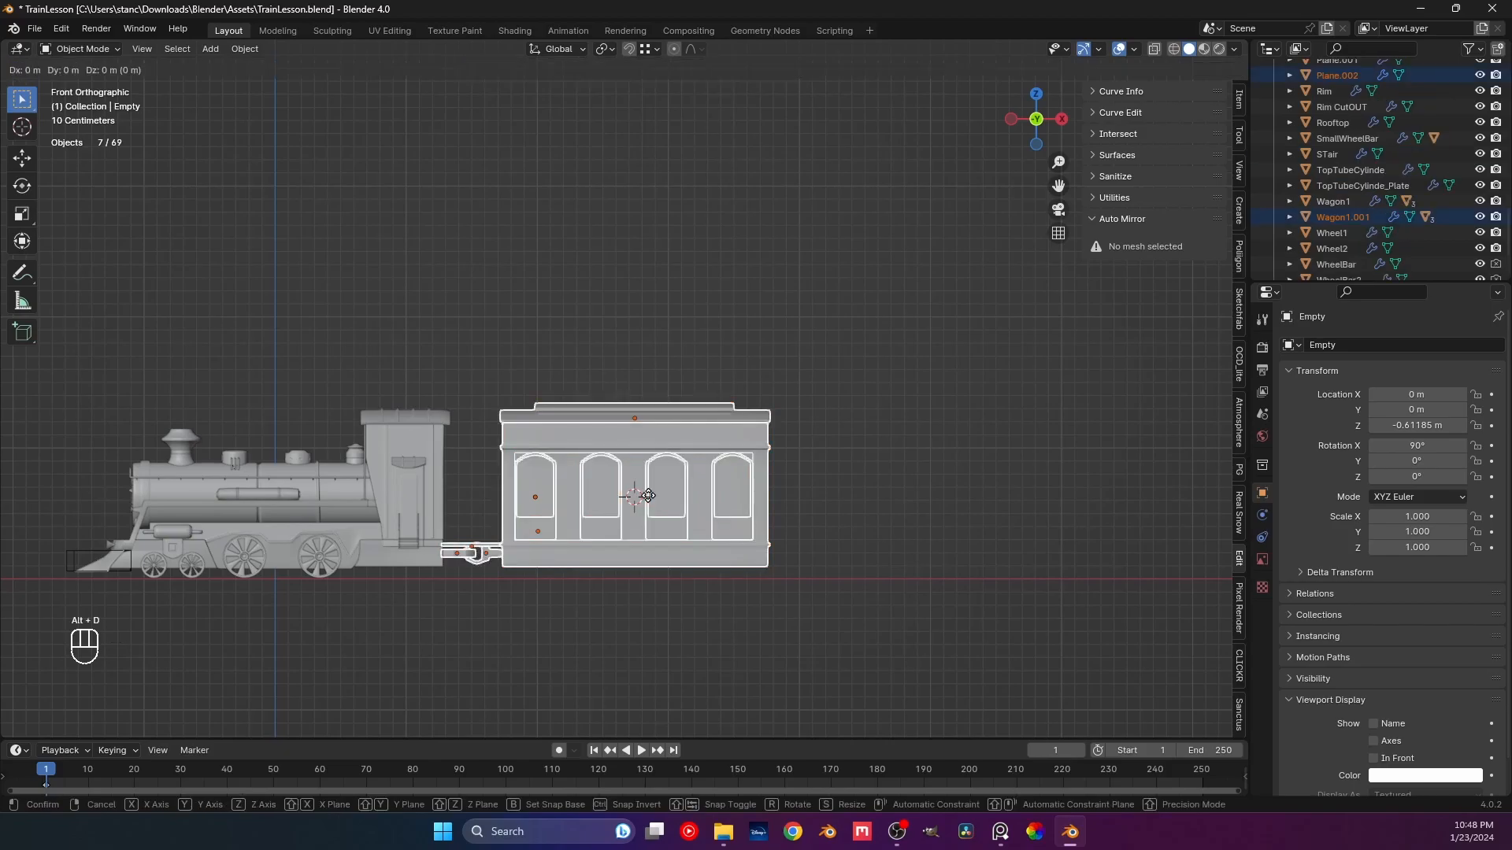
pyautogui.press('x')
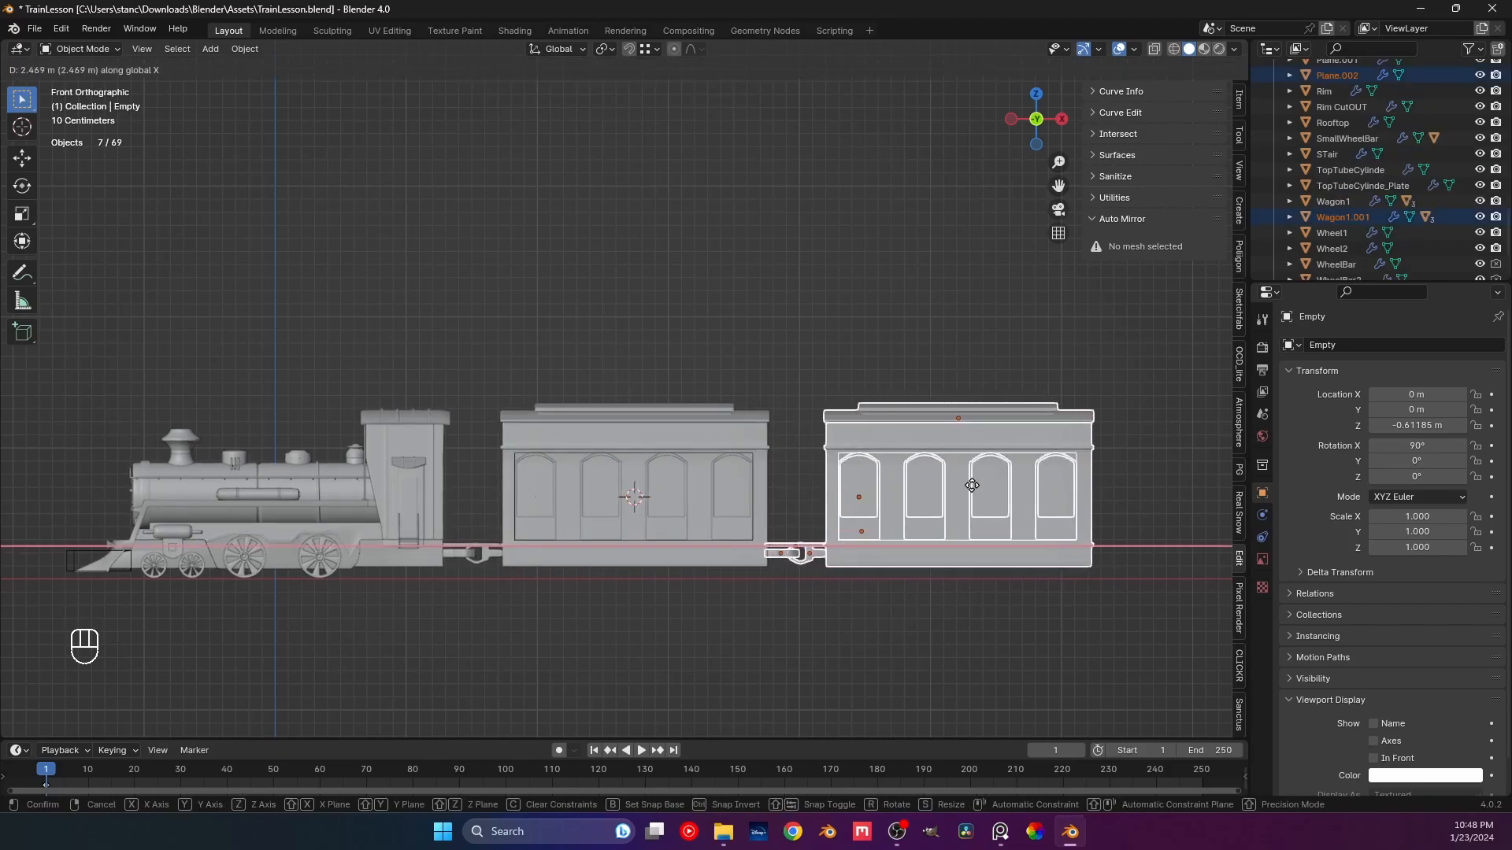
pyautogui.click(972, 485)
# Make a linked duplicate of the second wagon and its coupling, moved 2.4753 m along X.
pyautogui.keyDown('shift'); pyautogui.moveTo(925, 490); pyautogui.dragTo(495, 436, button='middle'); pyautogui.keyUp('shift')
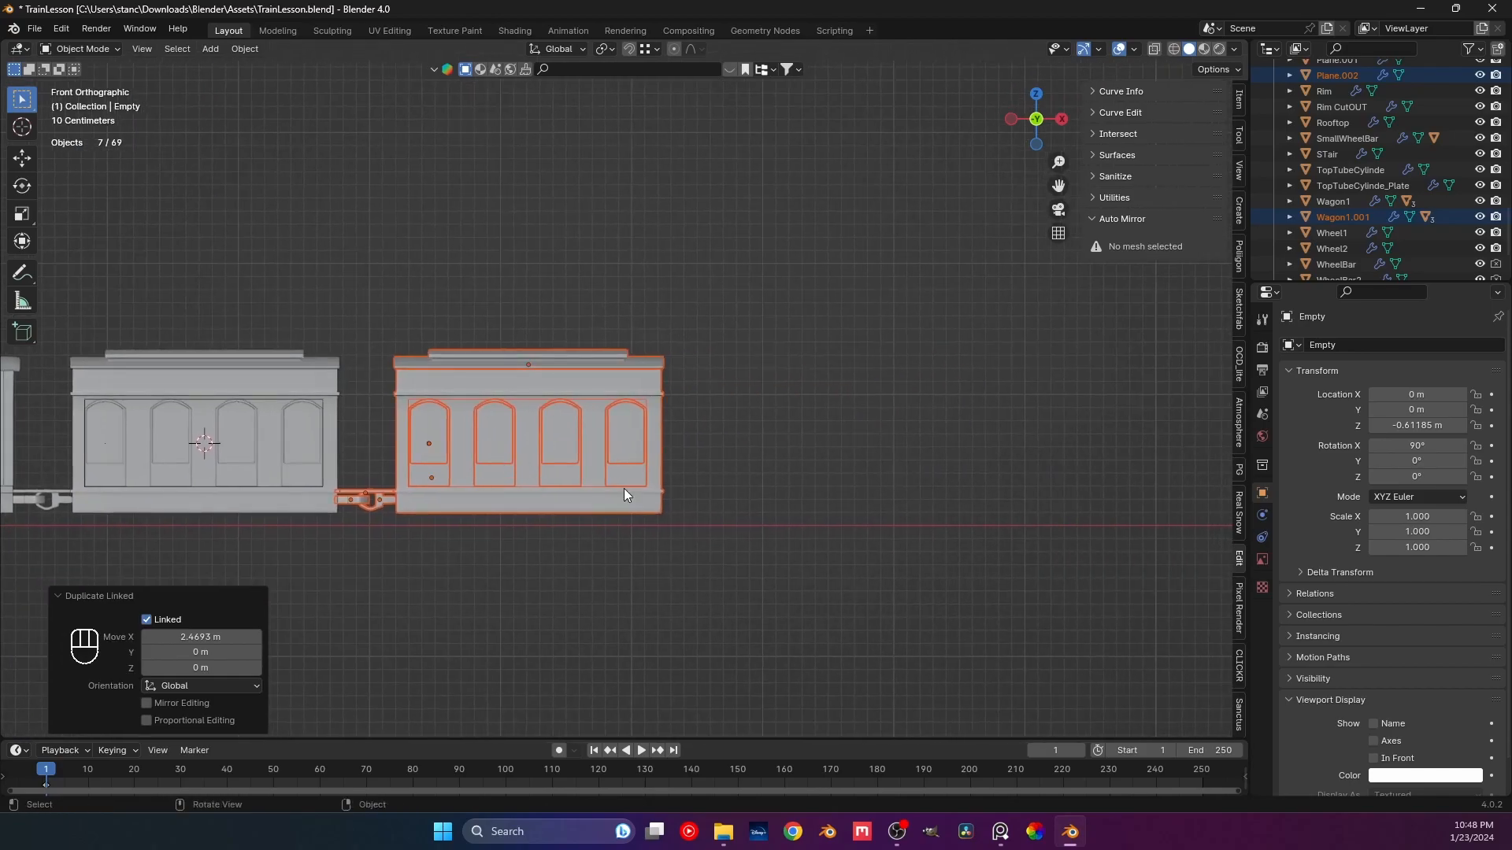
pyautogui.hotkey('alt', 'd')
pyautogui.press('x')
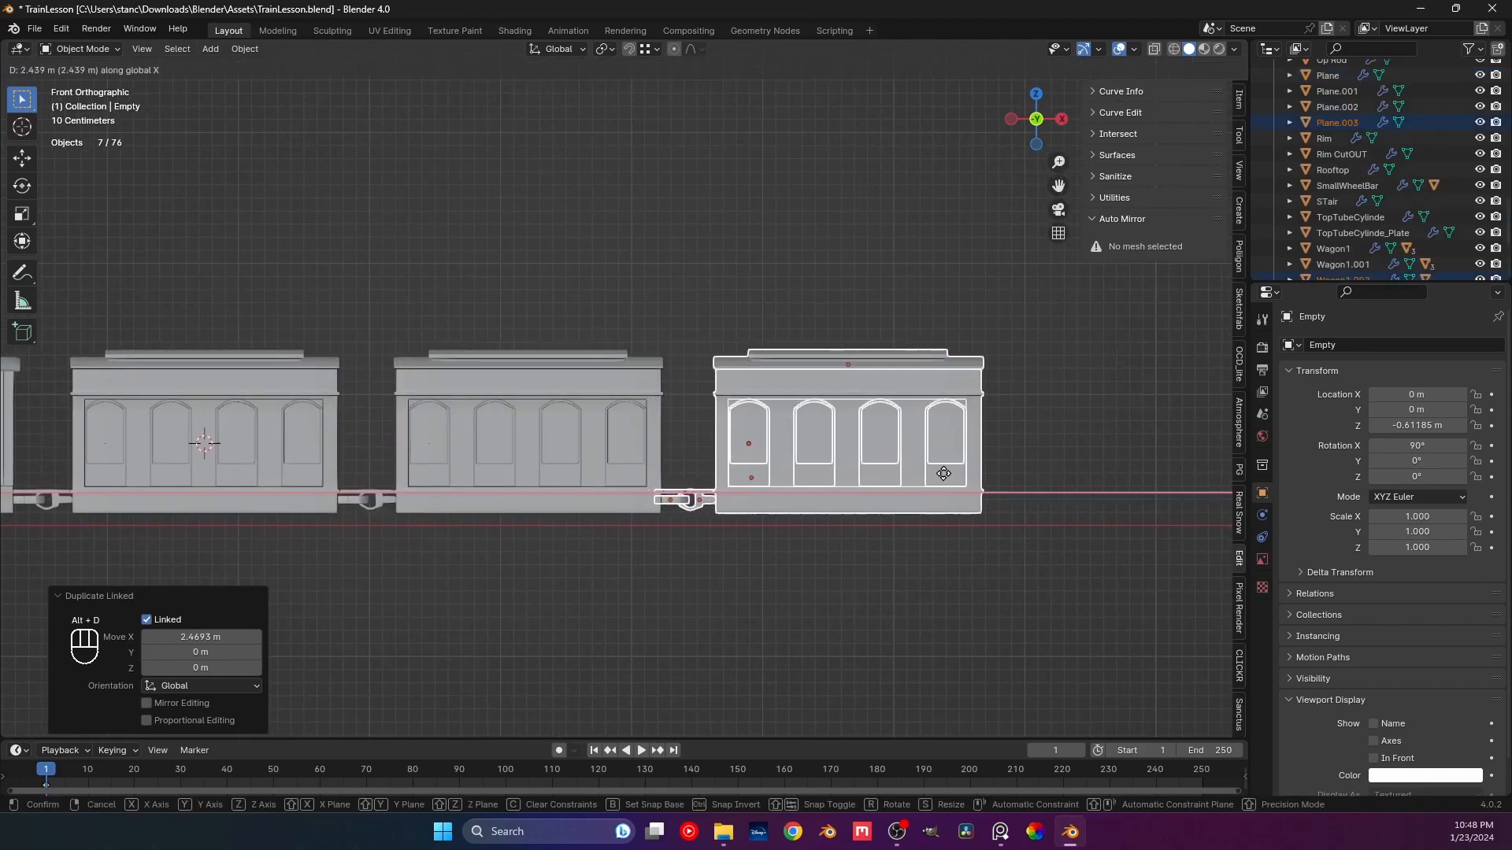
pyautogui.click(947, 474)
# Place another linked wagon duplicate along X behind the third wagon, coupled to it, and save the file.
pyautogui.keyDown('shift'); pyautogui.moveTo(947, 474); pyautogui.dragTo(560, 526, button='middle'); pyautogui.keyUp('shift')
pyautogui.hotkey('alt', 'd')
pyautogui.press('x')
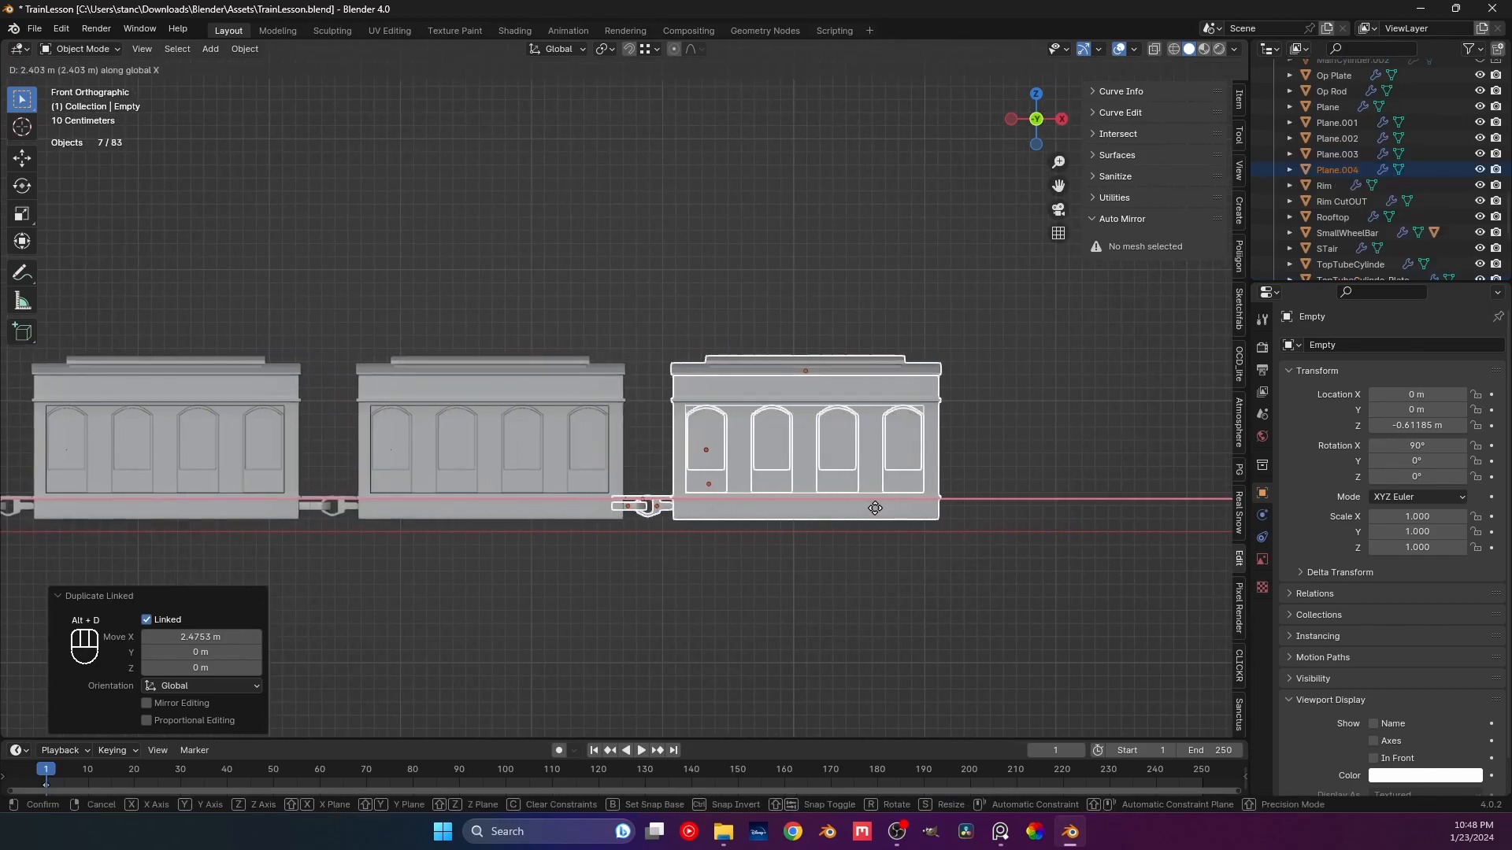
pyautogui.click(884, 508)
pyautogui.click(640, 535)
pyautogui.scroll(-3, 523, 476)
pyautogui.moveTo(523, 475); pyautogui.dragTo(574, 481, button='middle')
pyautogui.hotkey('ctrl', 's')
pyautogui.hotkey('ctrl', 's')
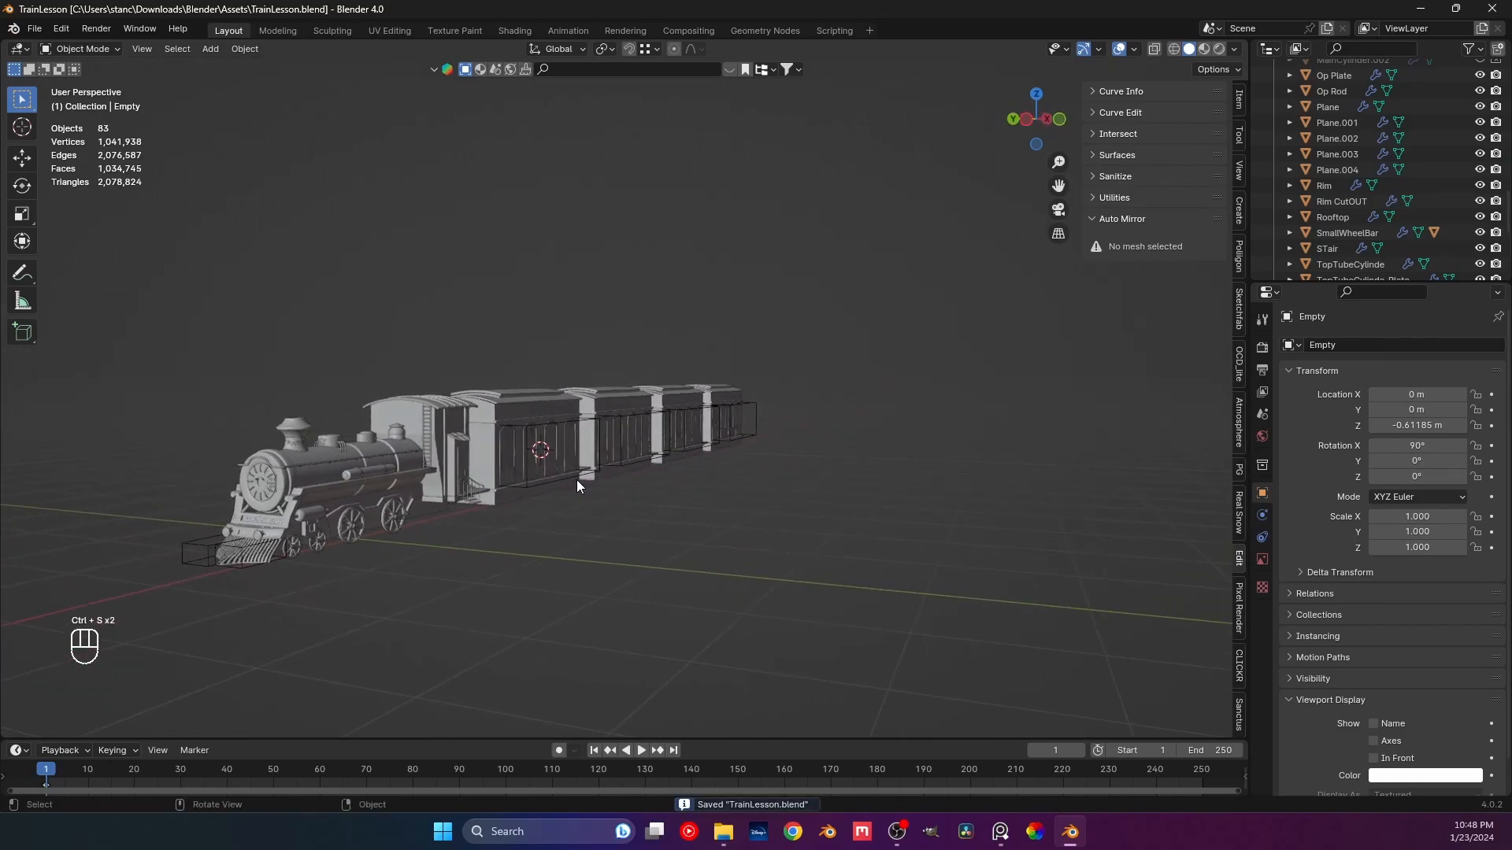
# Select the first wagon's roof, Wagon1_Top, and enter Edit Mode.
pyautogui.press('KP_1')
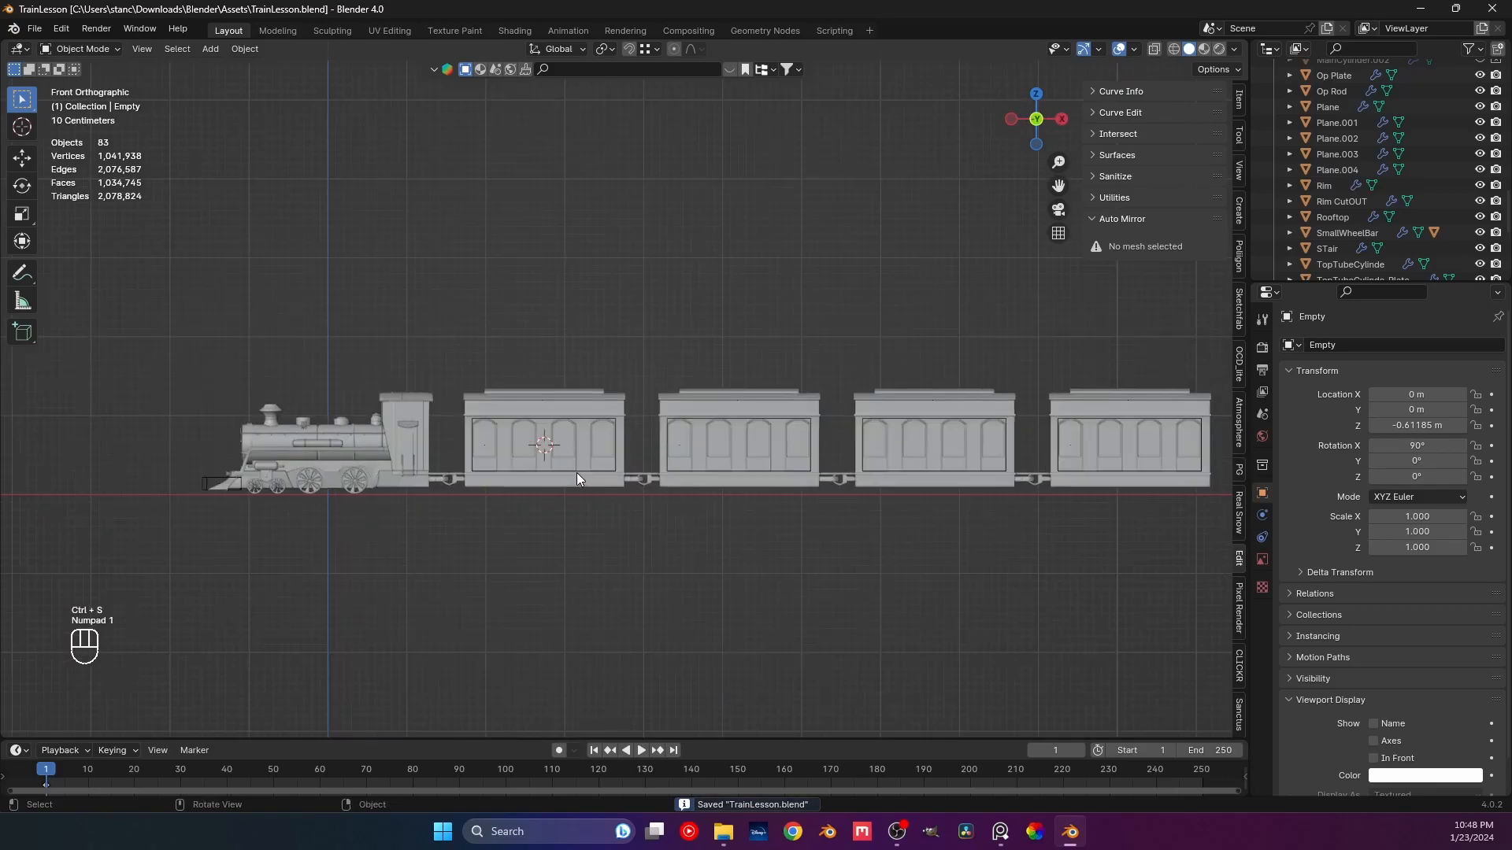
pyautogui.moveTo(820, 441); pyautogui.dragTo(599, 465, button='middle')
pyautogui.scroll(2, 455, 503)
pyautogui.scroll(2, 419, 501)
pyautogui.click(436, 474)
pyautogui.scroll(2, 567, 480)
pyautogui.press('Tab')
# Subdivide the roof face in front of the raised top panel twice, giving a 4 by 4 grid of faces.
pyautogui.moveTo(598, 465)
pyautogui.mouseDown(button='middle')
pyautogui.moveTo(594, 554)
pyautogui.moveTo(583, 465)
pyautogui.mouseUp(button='middle')
pyautogui.scroll(2, 594, 553)
pyautogui.keyDown('shift'); pyautogui.moveTo(570, 560); pyautogui.dragTo(567, 497, button='middle'); pyautogui.keyUp('shift')
pyautogui.moveTo(567, 496); pyautogui.dragTo(558, 534, button='middle')
pyautogui.press('3')
pyautogui.click(557, 534)
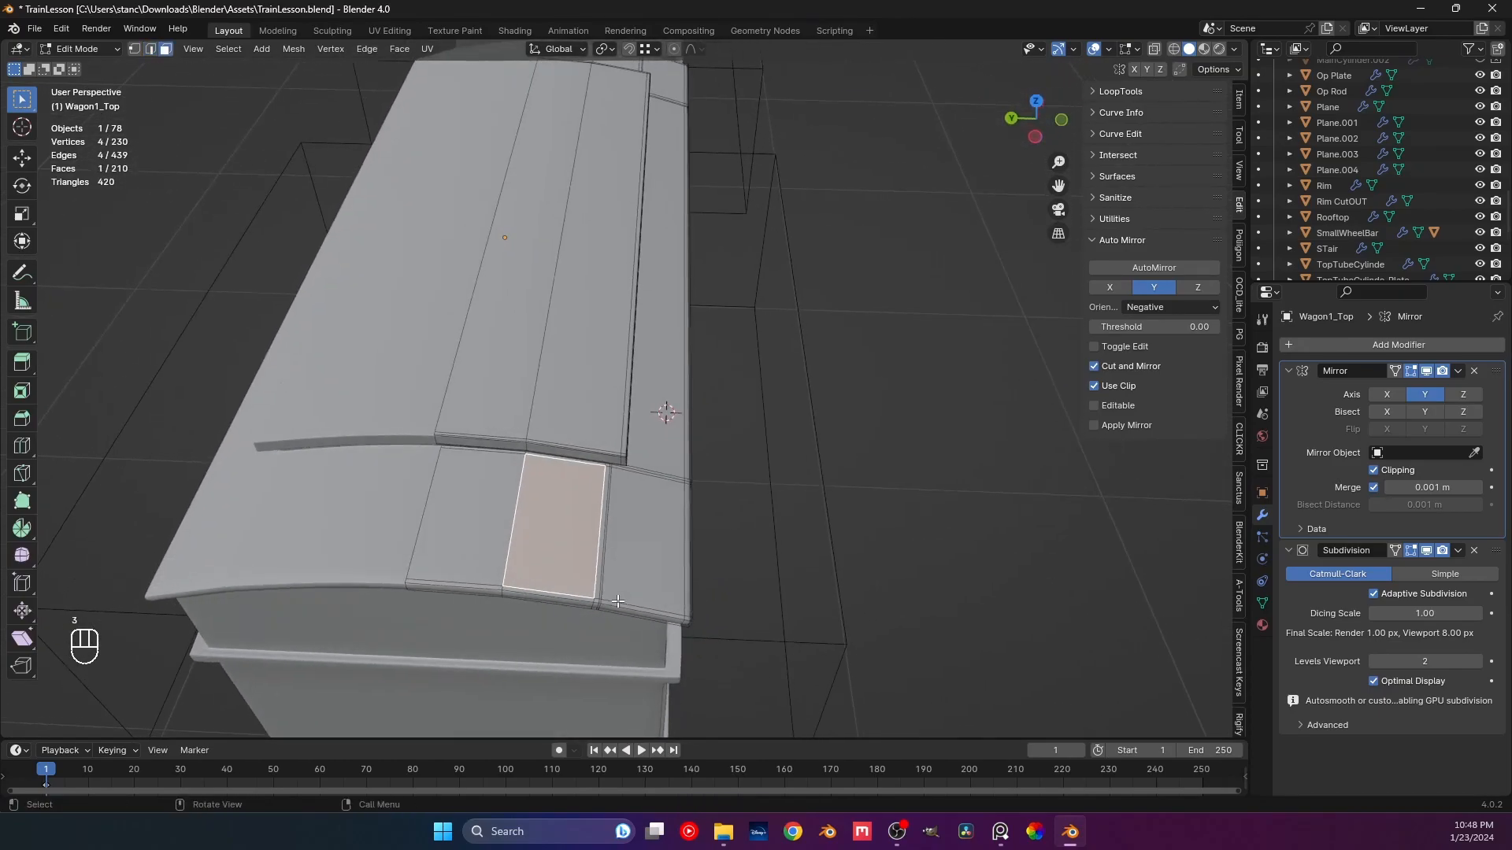
pyautogui.rightClick(603, 573)
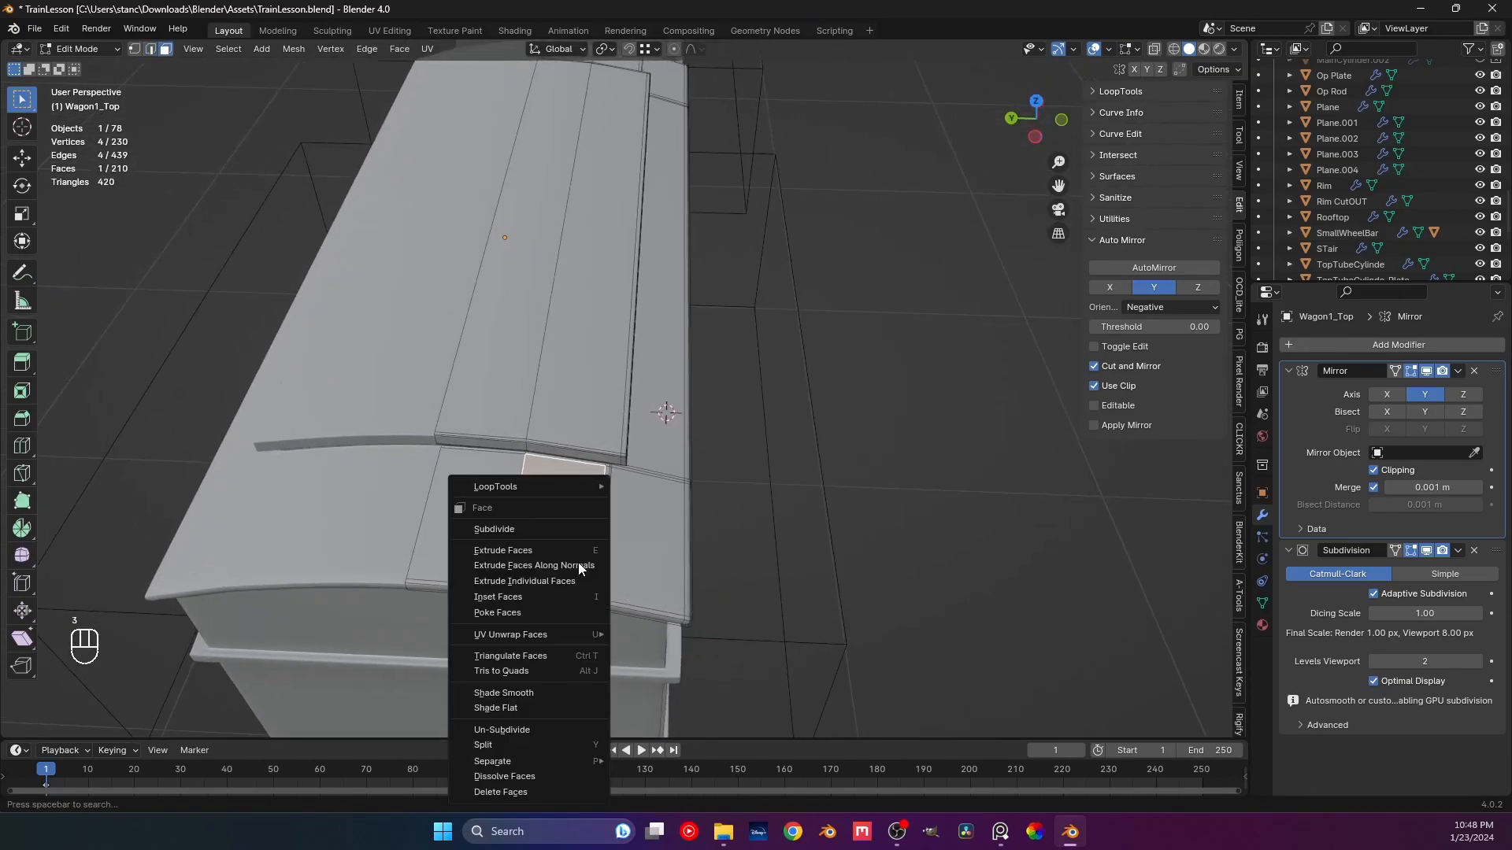
pyautogui.click(536, 527)
pyautogui.rightClick(543, 493)
pyautogui.click(542, 492)
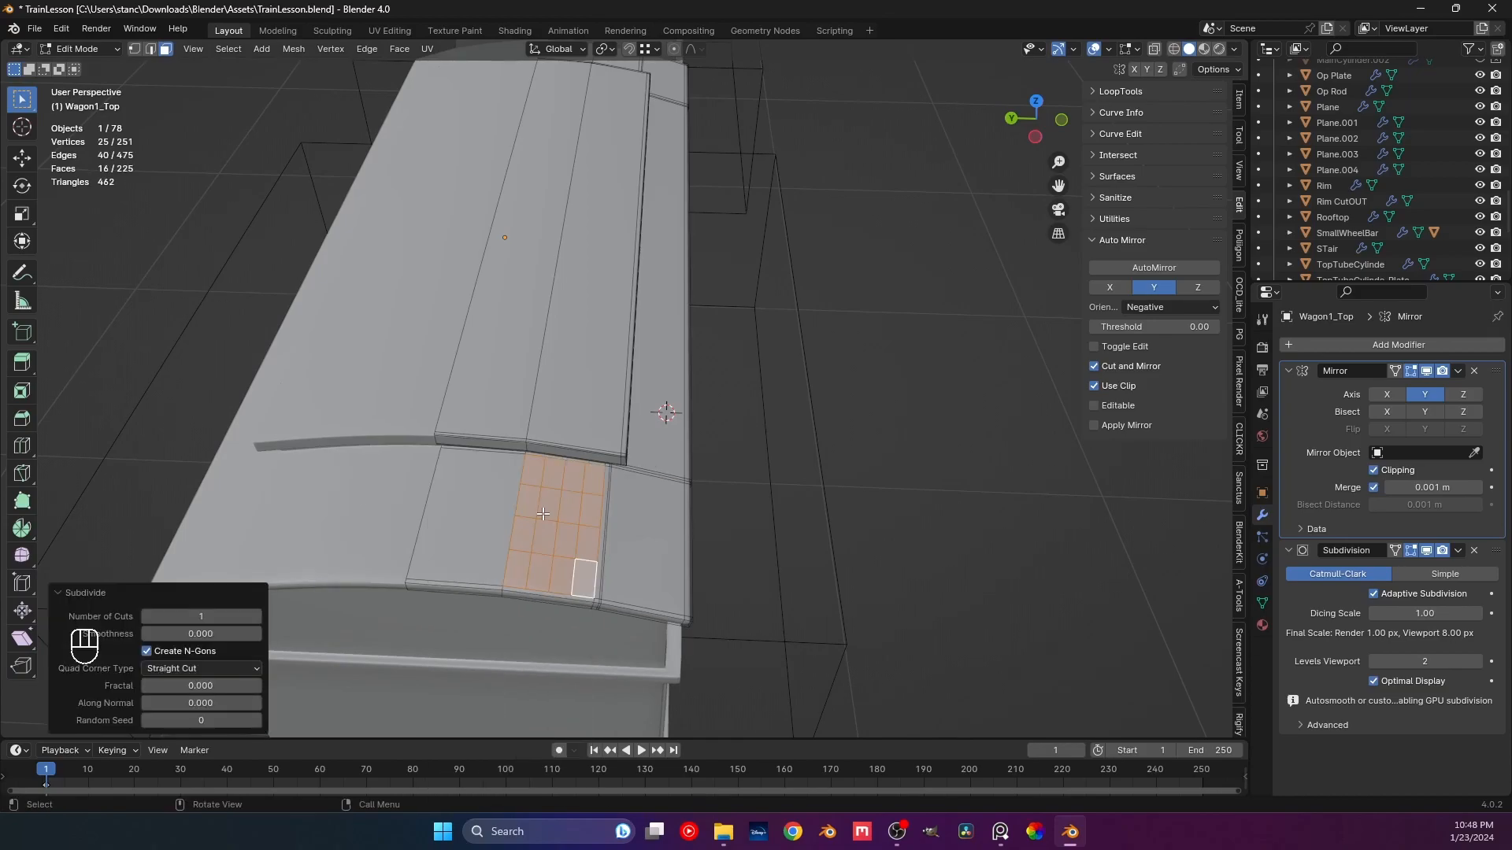
# Turn the vertices around the grid's centre vertex into a circle with LoopTools Circle.
pyautogui.click(556, 518)
pyautogui.press('1')
pyautogui.click(558, 522)
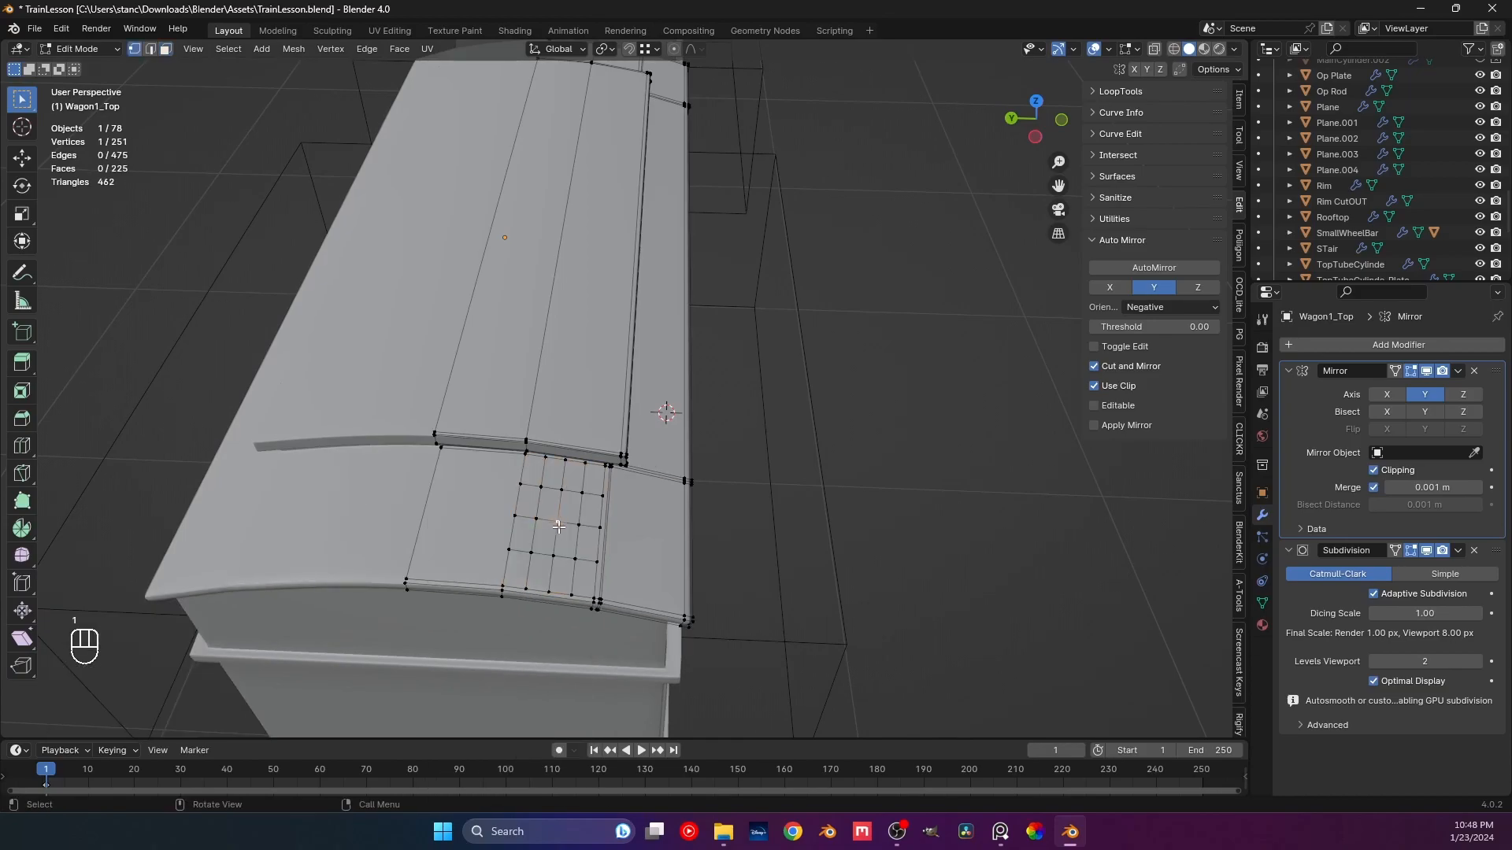
pyautogui.rightClick(559, 526)
pyautogui.moveTo(548, 474)
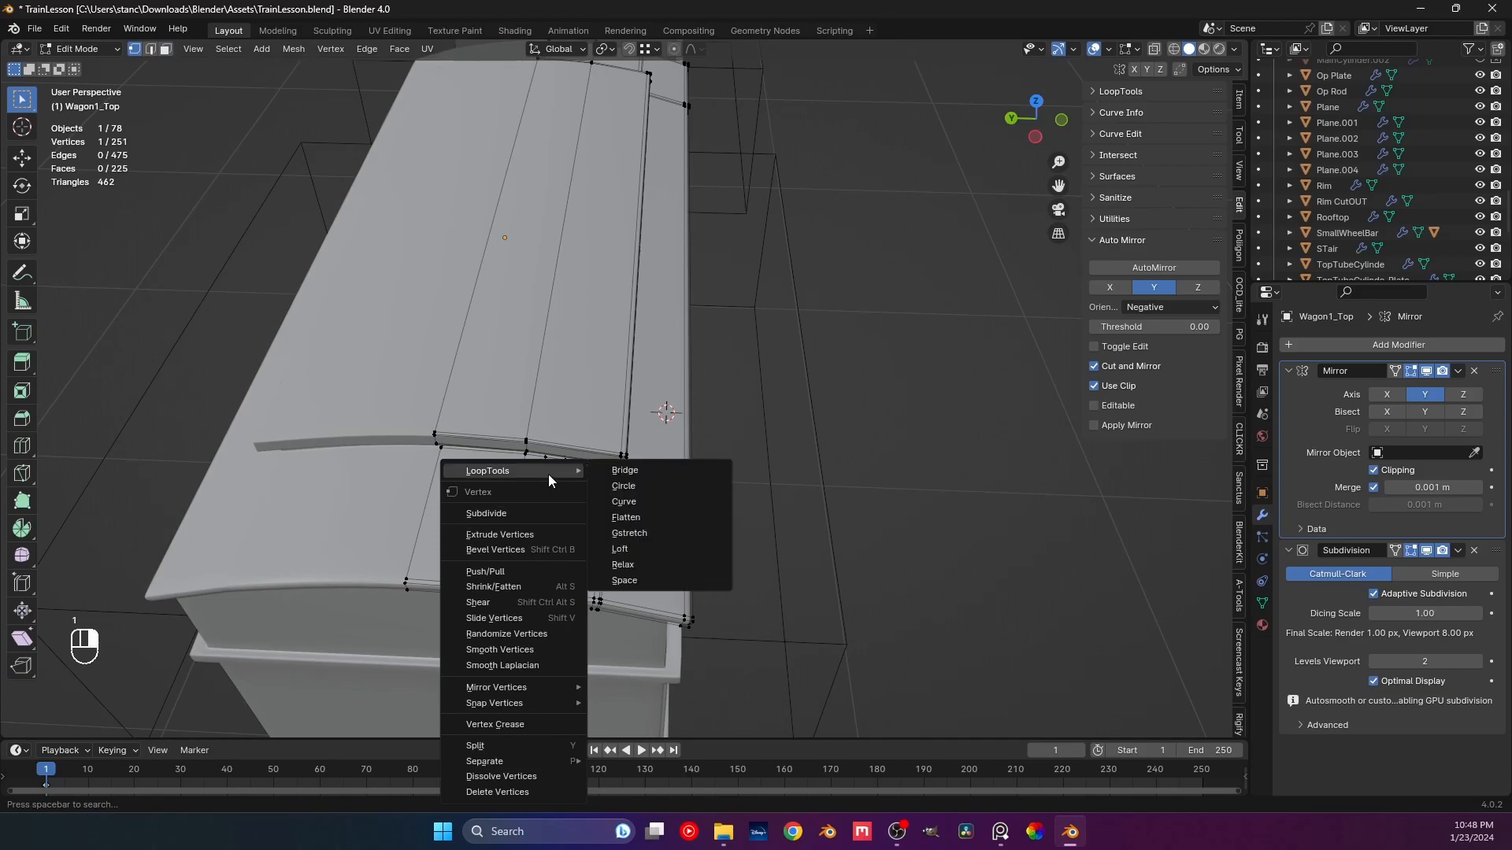
pyautogui.click(621, 489)
# Select the four faces inside the circle on the roof and scale them to 0.598.
pyautogui.moveTo(542, 511); pyautogui.dragTo(544, 560, button='middle')
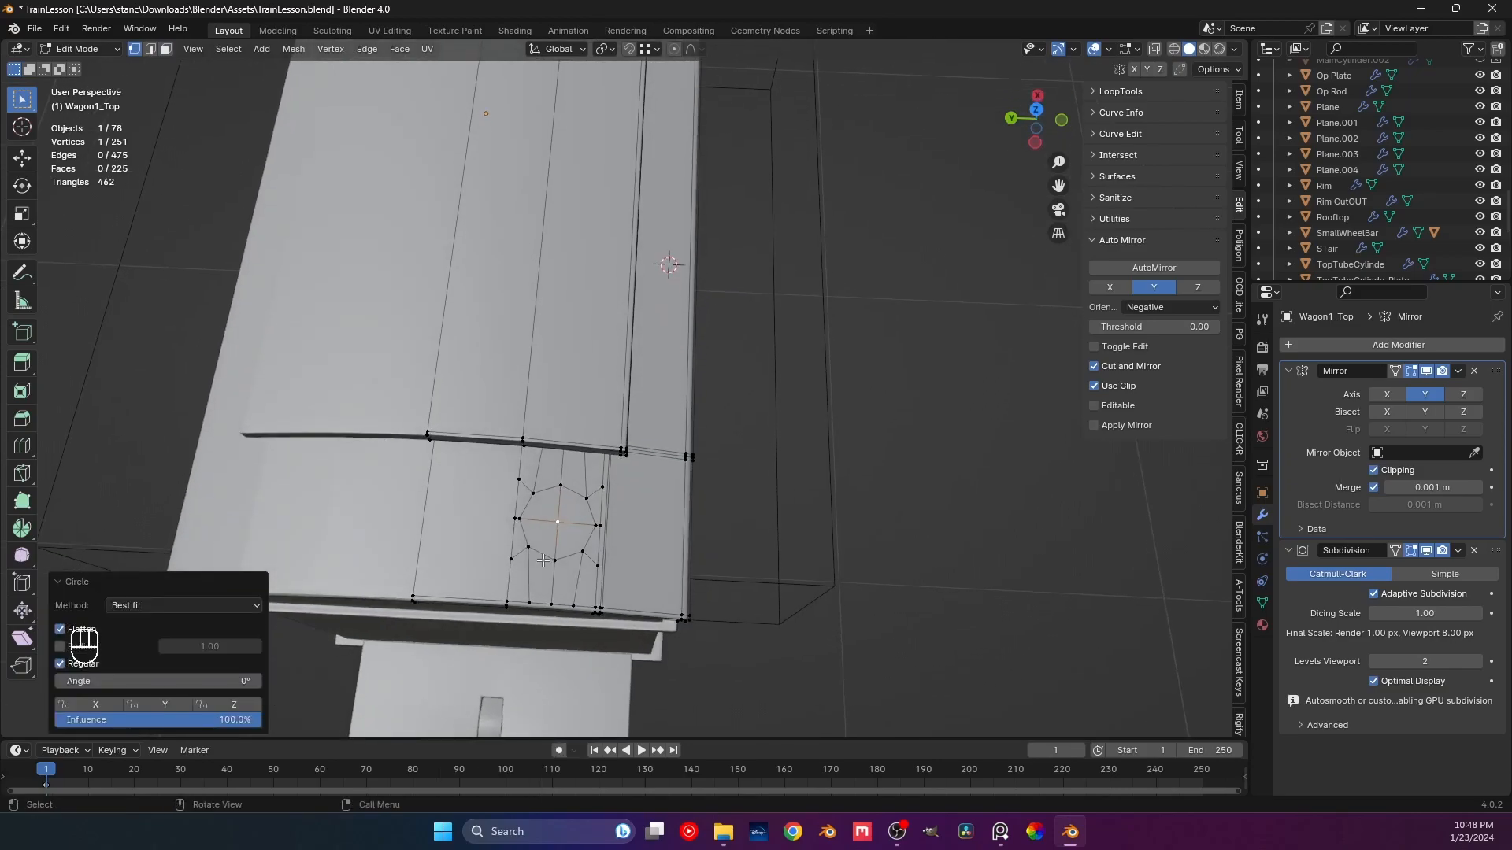
pyautogui.press('3')
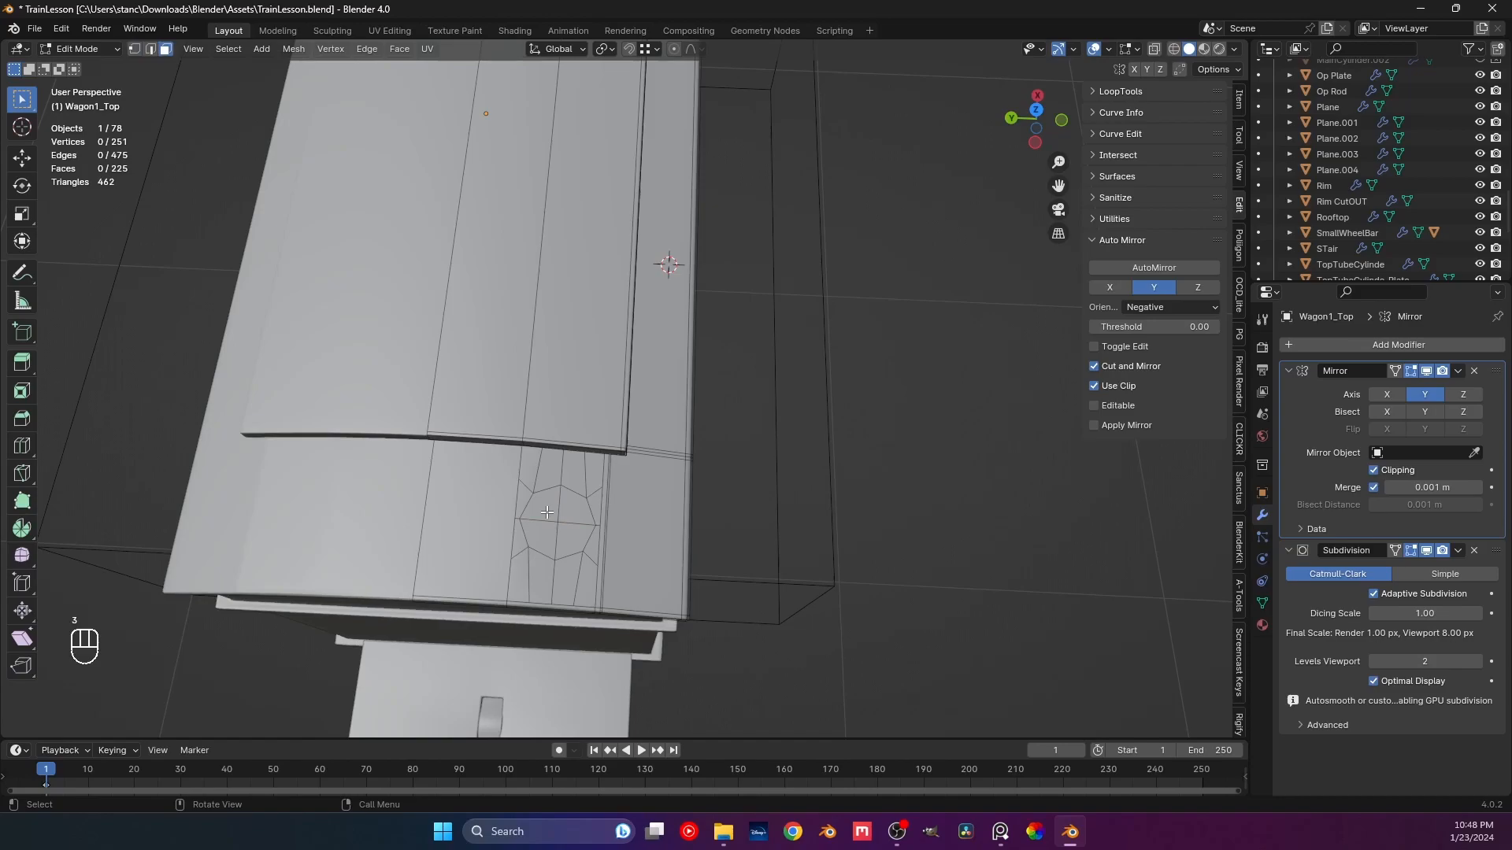
pyautogui.press('2')
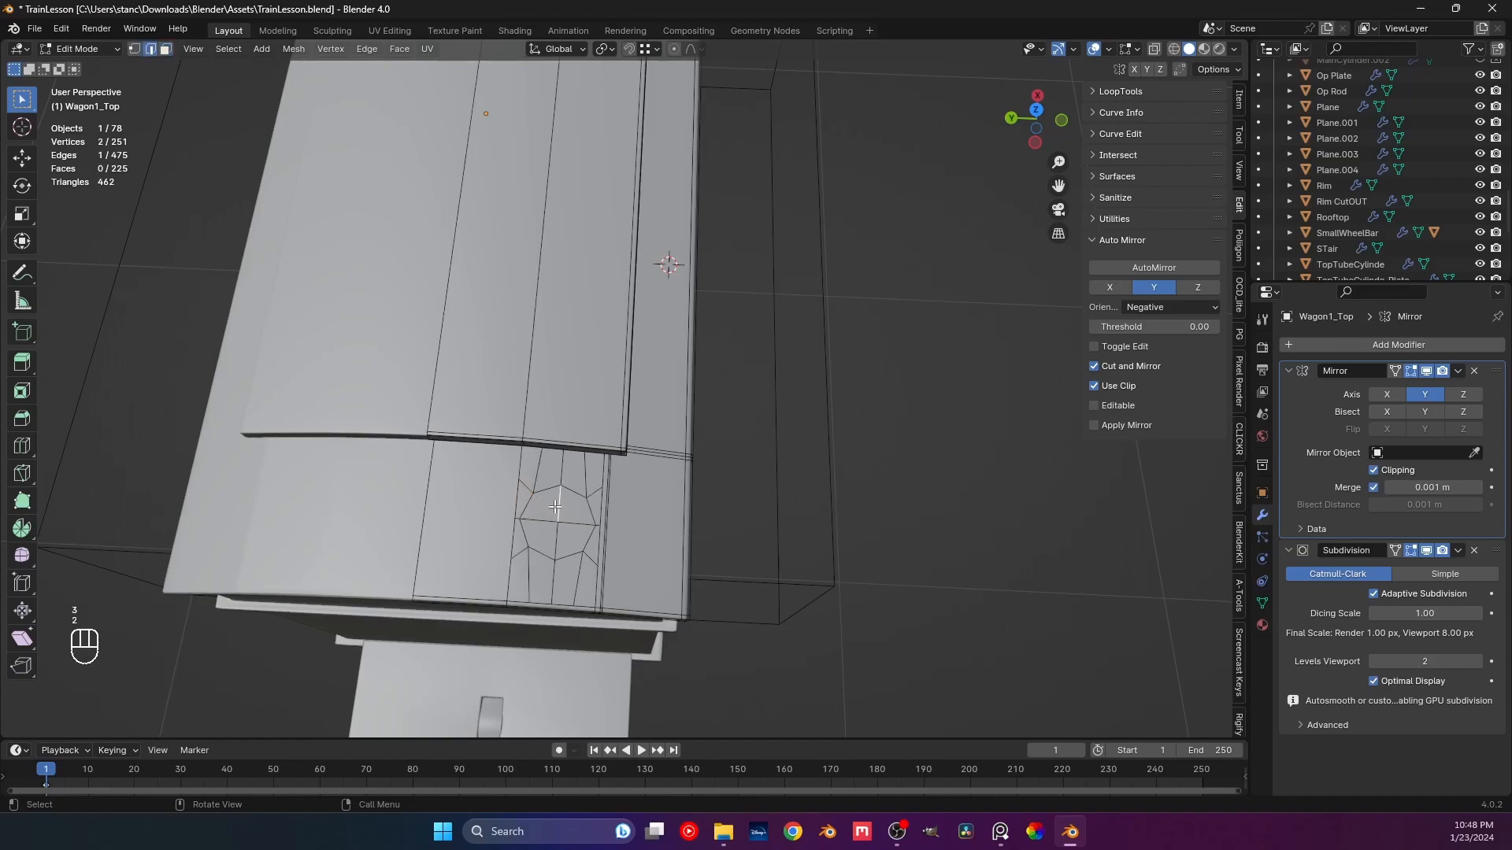
pyautogui.press('3')
pyautogui.click(548, 506)
pyautogui.keyDown('shift'); pyautogui.click(574, 508); pyautogui.keyUp('shift')
pyautogui.keyDown('shift'); pyautogui.click(575, 539); pyautogui.keyUp('shift')
pyautogui.keyDown('shift'); pyautogui.click(543, 539); pyautogui.keyUp('shift')
pyautogui.press('s')
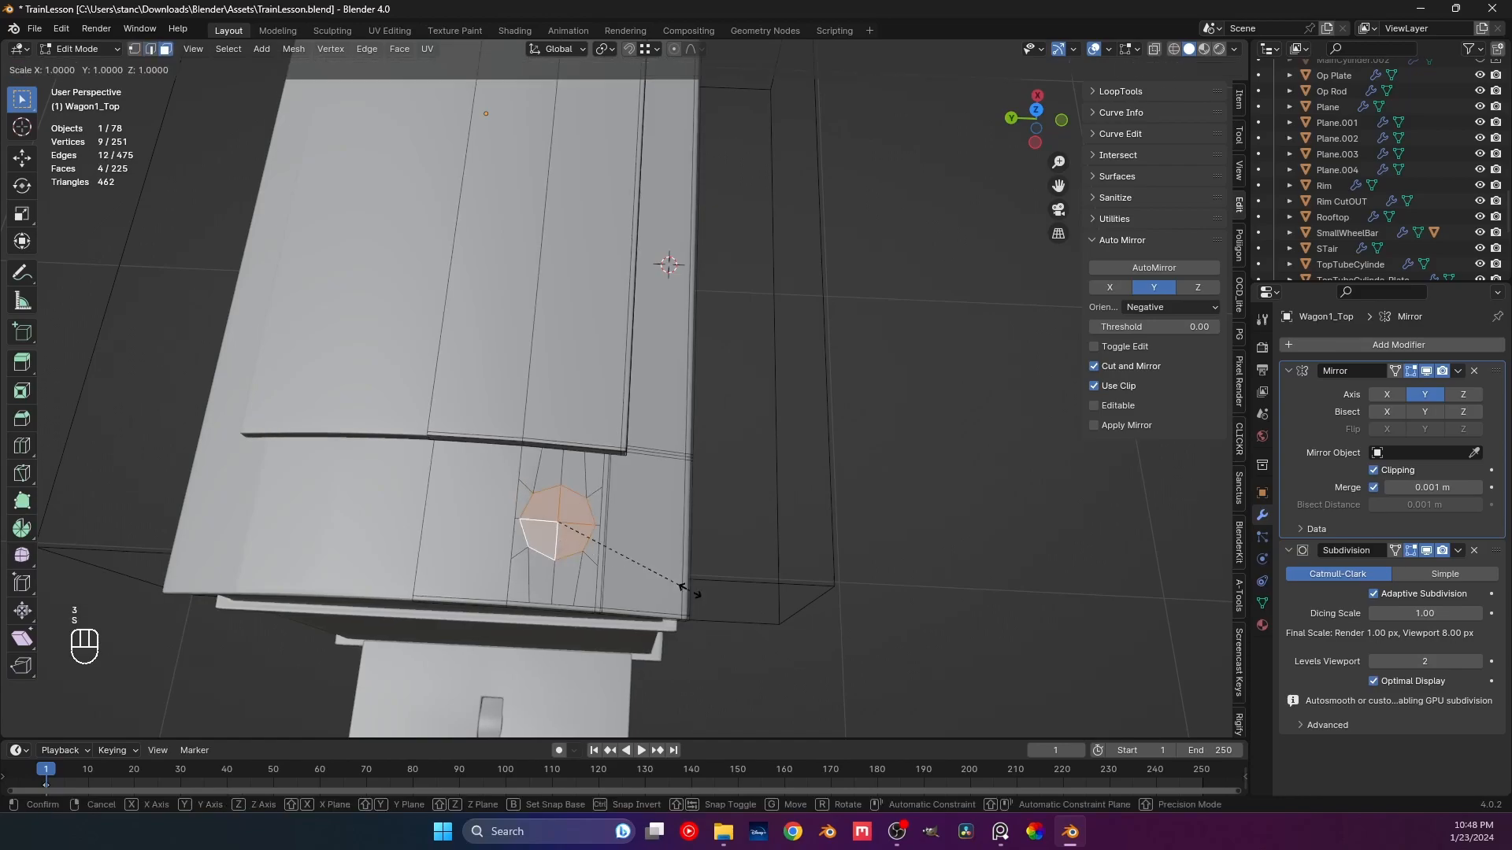
pyautogui.click(636, 561)
pyautogui.moveTo(636, 561); pyautogui.dragTo(638, 607, button='middle')
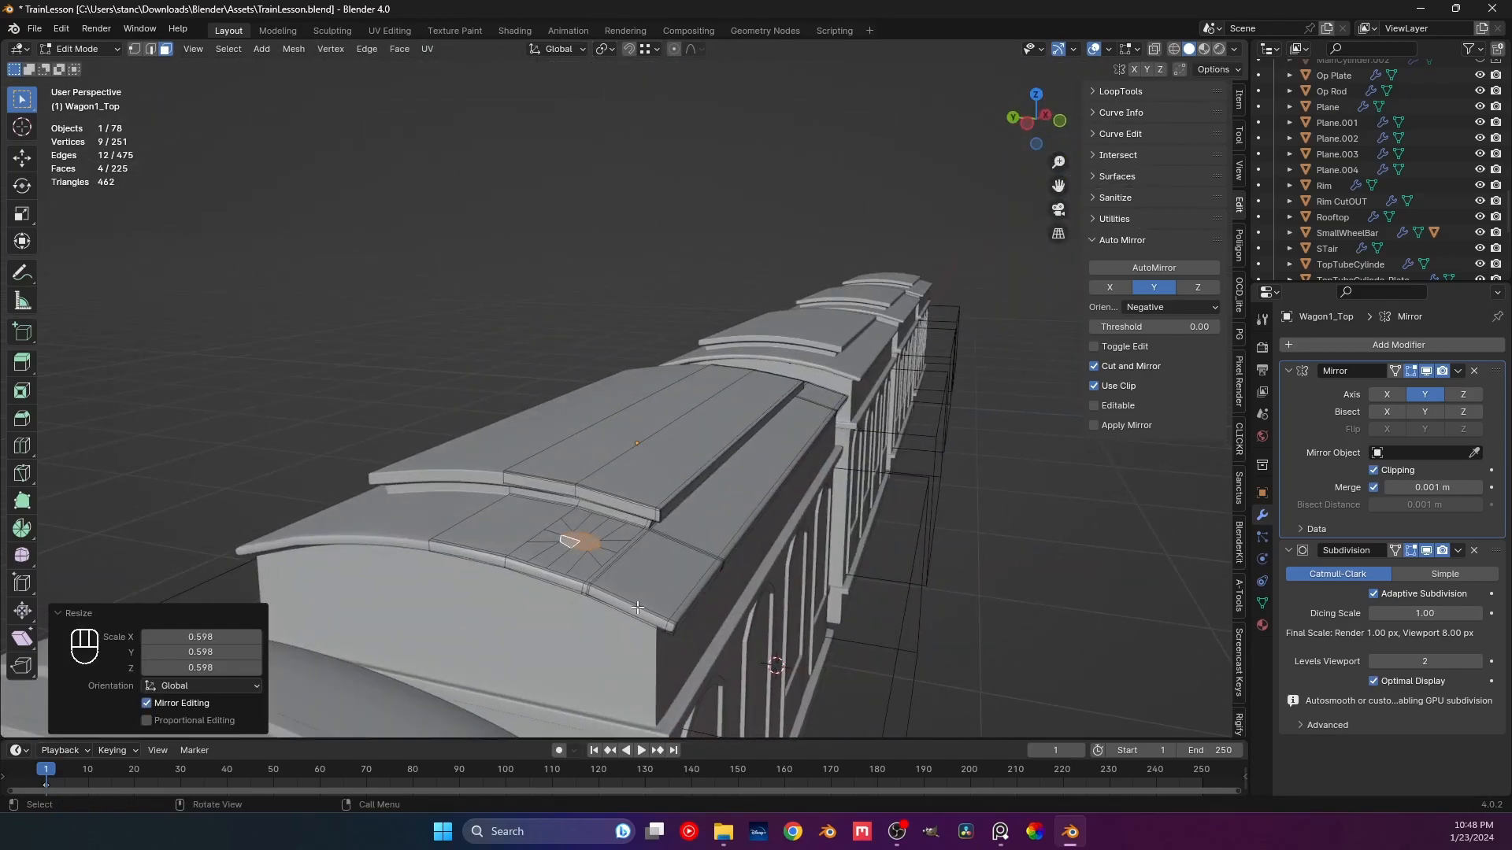
# Extrude the four circle faces upward about 0.144 m into a roof pipe and flatten their top to zero Z scale.
pyautogui.press('e')
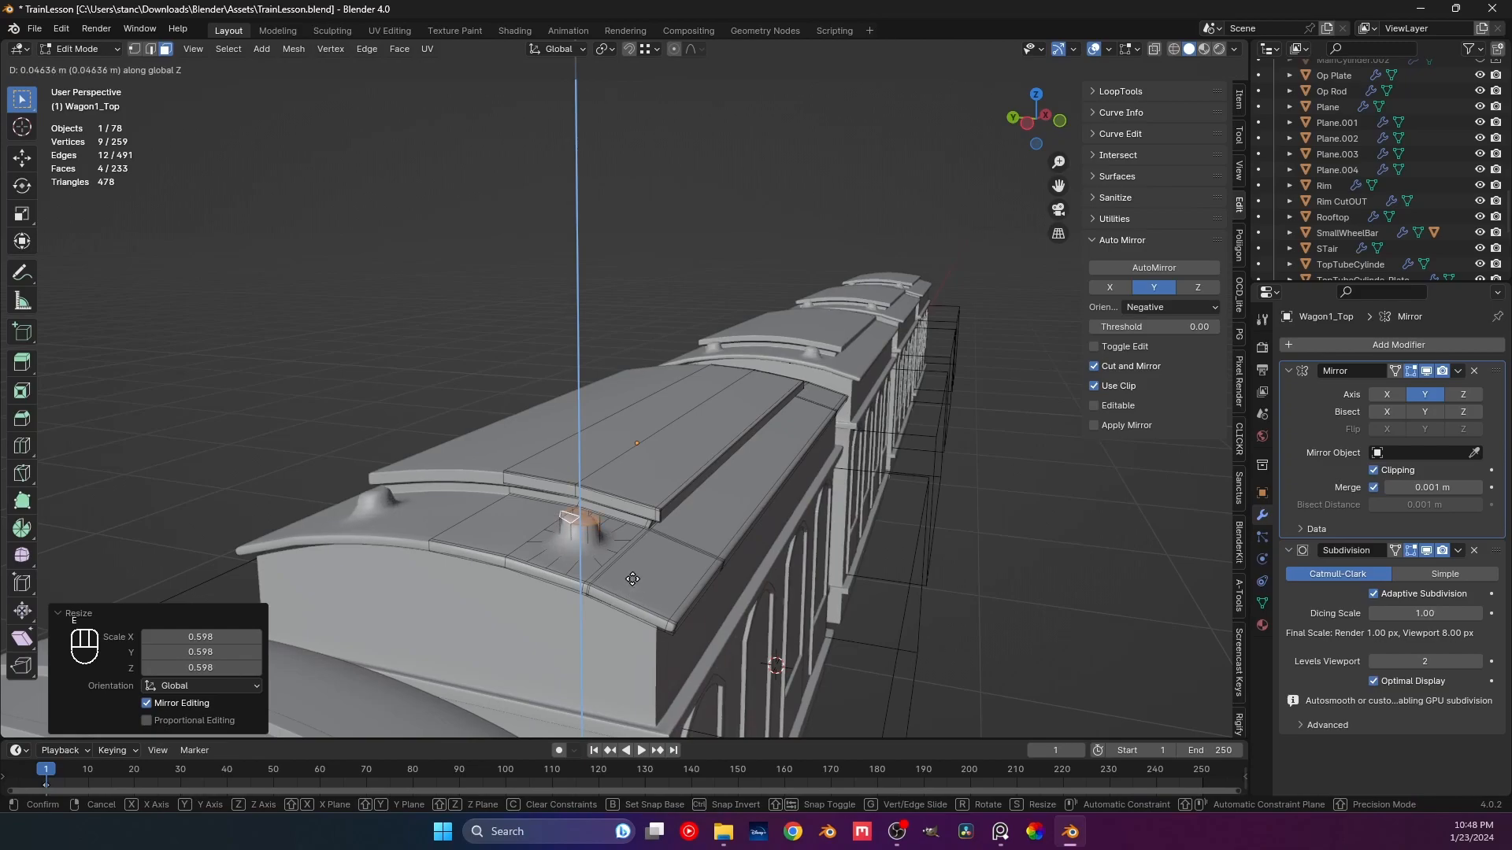
pyautogui.click(608, 528)
pyautogui.moveTo(608, 528); pyautogui.dragTo(665, 562, button='middle')
pyautogui.press('s')
pyautogui.press('z')
pyautogui.press('0')
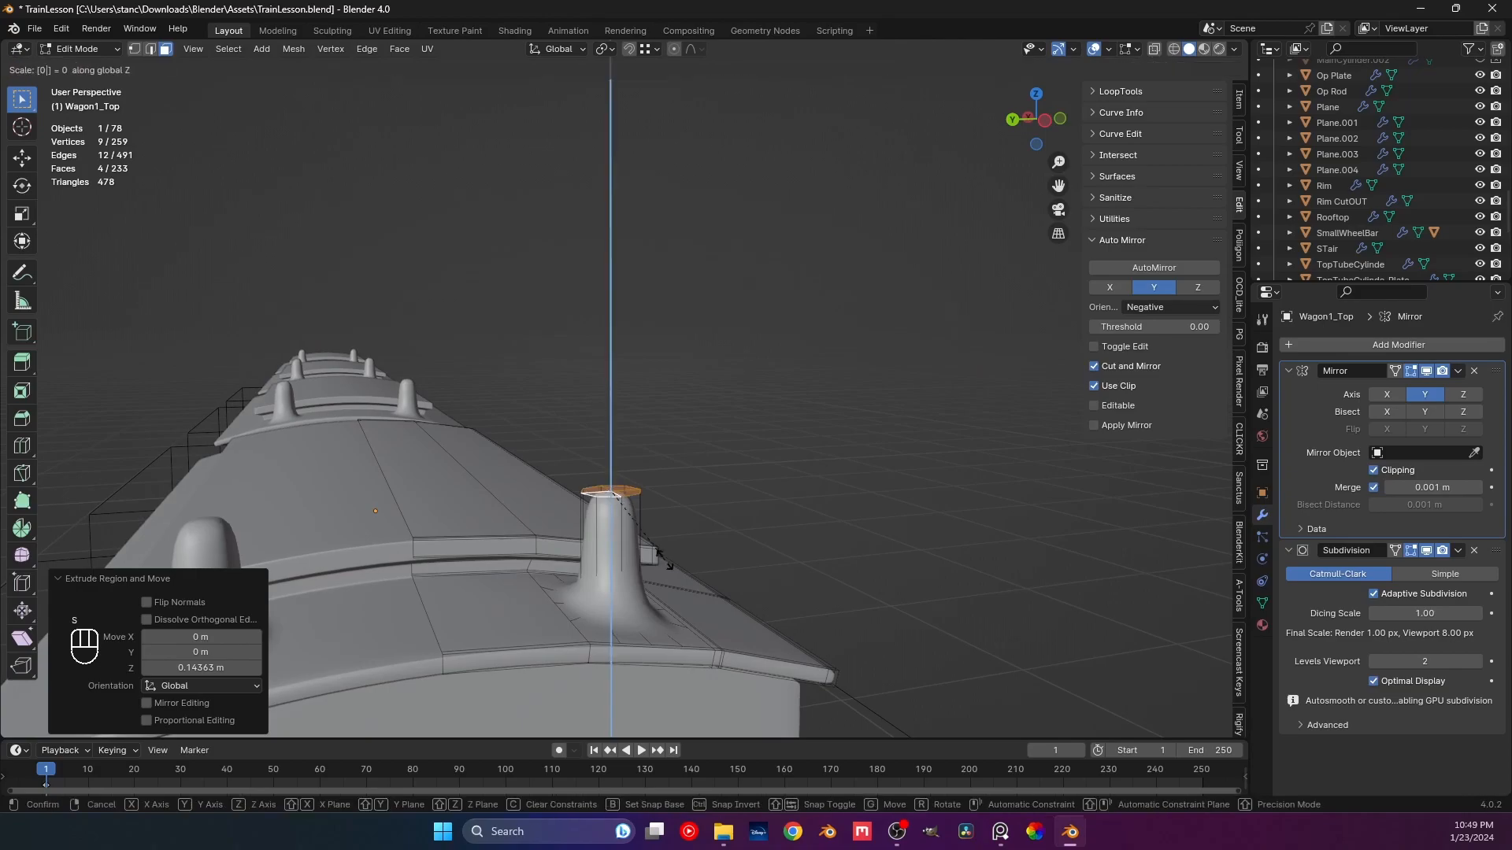
pyautogui.press('Return')
# Add two edge loops around the roof pipe, one close to its base and one close to its top rim.
pyautogui.moveTo(665, 560); pyautogui.dragTo(573, 552, button='middle')
pyautogui.hotkey('ctrl', 'r')
pyautogui.click(573, 552)
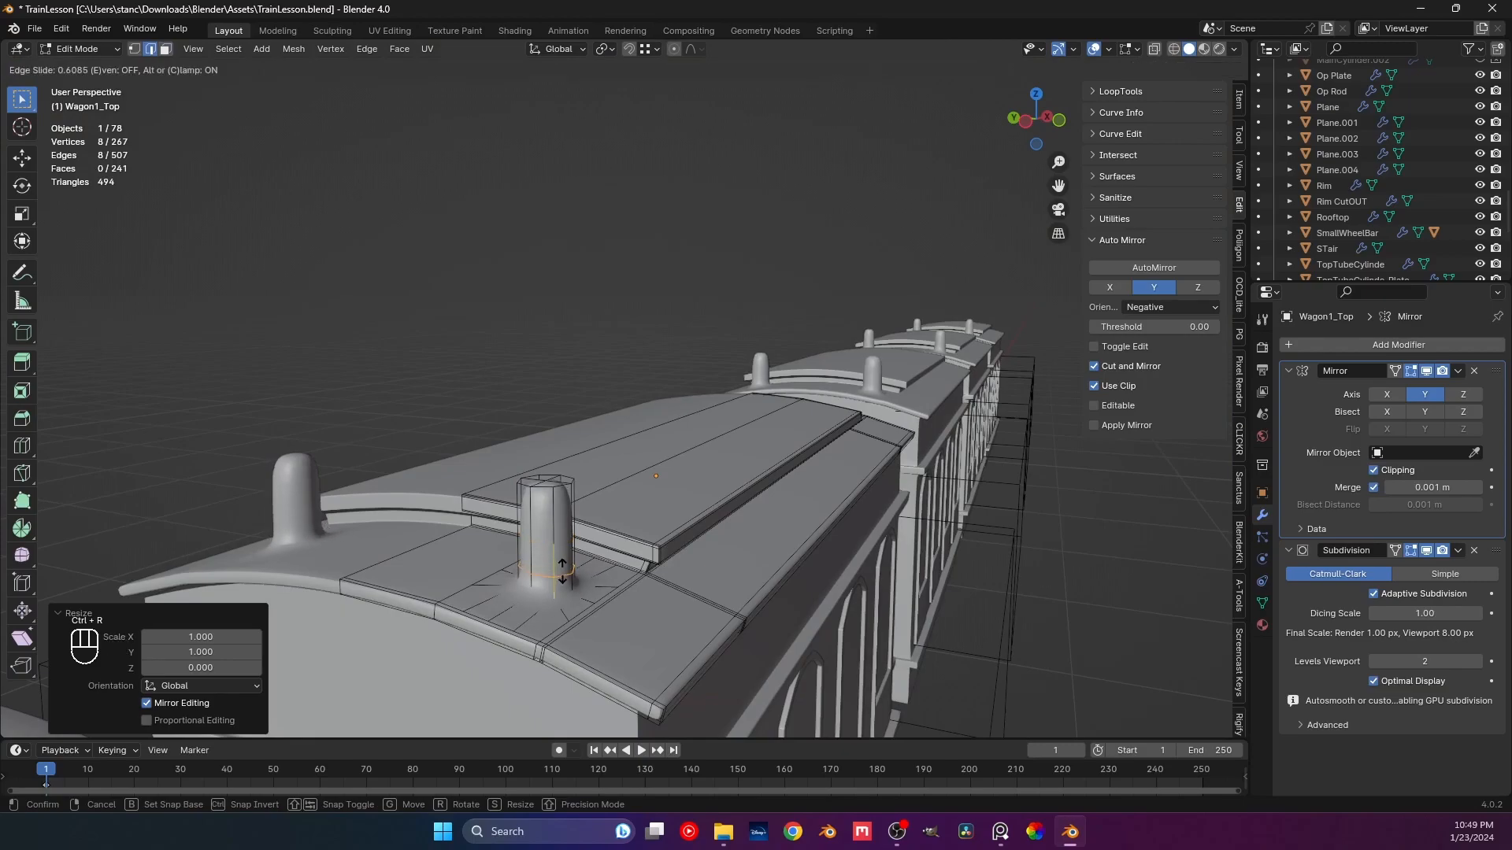
pyautogui.click(564, 583)
pyautogui.hotkey('ctrl', 'r')
pyautogui.click(548, 552)
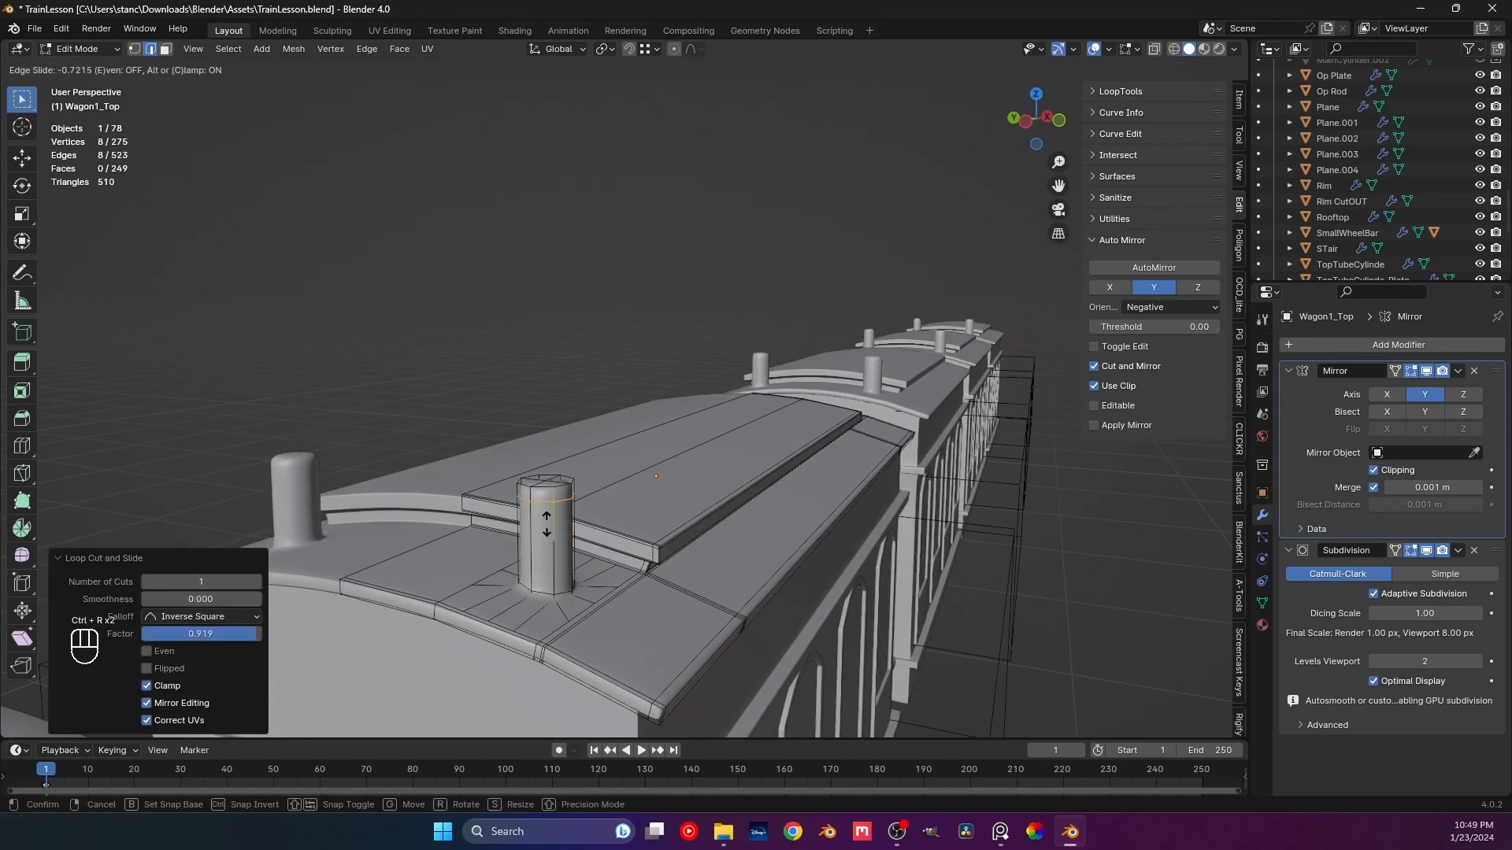
pyautogui.click(546, 521)
# Select the four faces on top of the roof pipe and inset them by about 0.0078 m.
pyautogui.scroll(5, 545, 515)
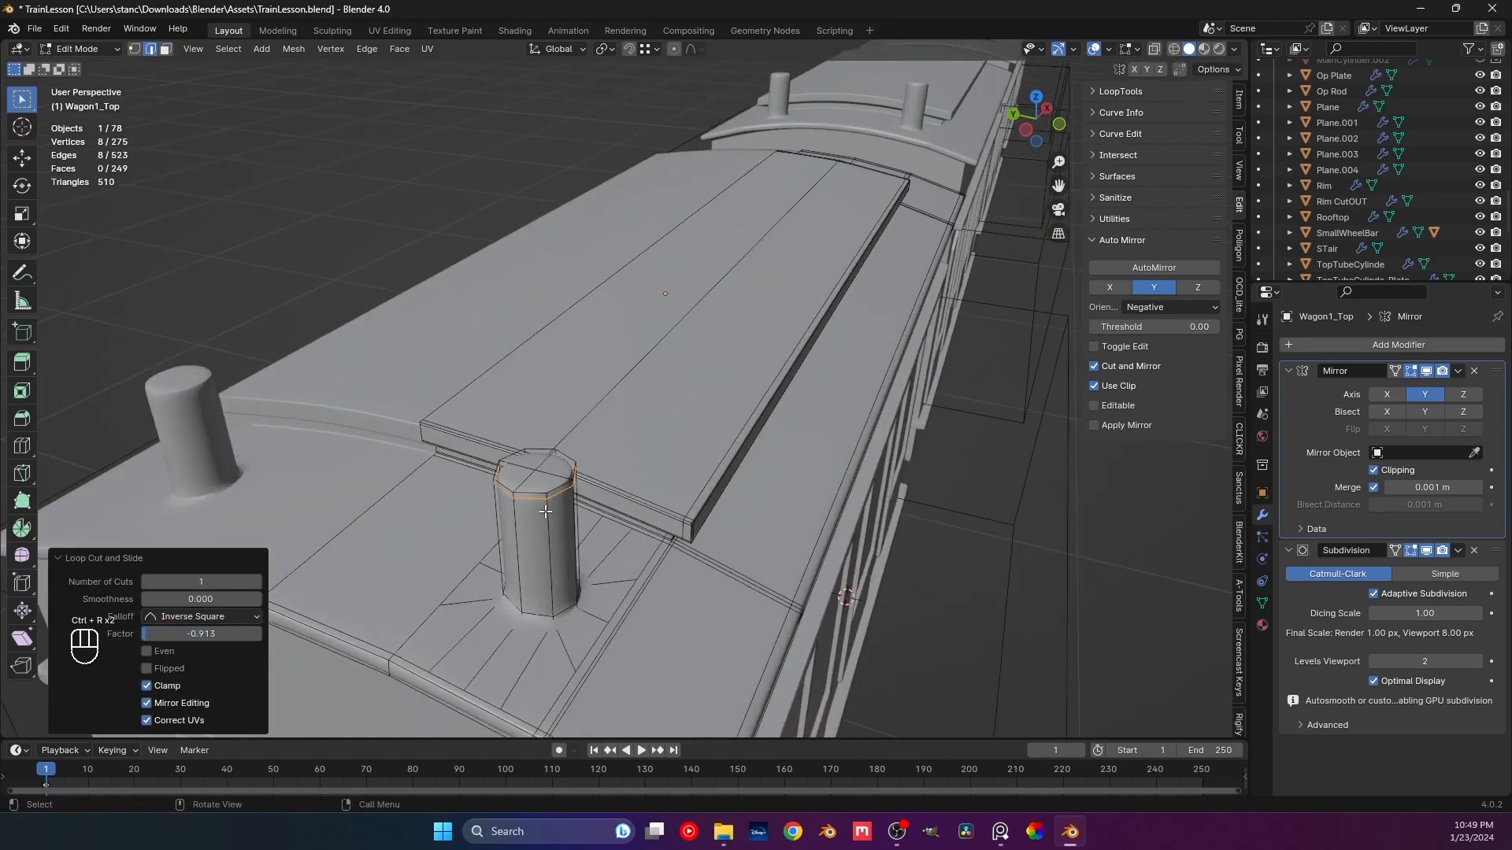
pyautogui.scroll(1, 546, 512)
pyautogui.click(511, 494)
pyautogui.press('3')
pyautogui.click(526, 501)
pyautogui.keyDown('shift'); pyautogui.click(497, 497); pyautogui.keyUp('shift')
pyautogui.keyDown('shift'); pyautogui.click(506, 474); pyautogui.keyUp('shift')
pyautogui.keyDown('shift'); pyautogui.click(542, 478); pyautogui.keyUp('shift')
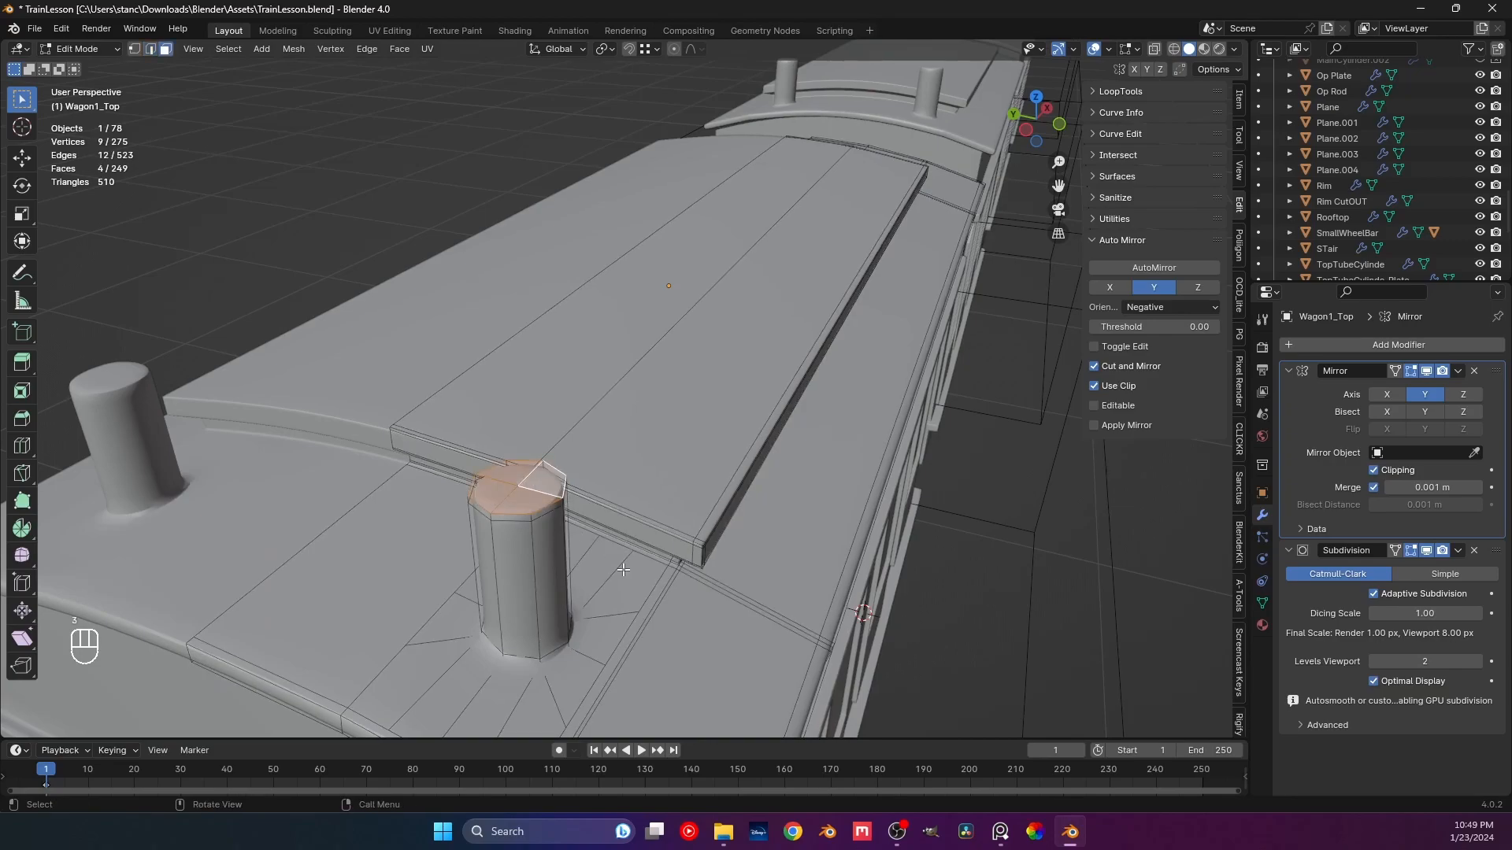
pyautogui.press('i')
pyautogui.click(611, 566)
# Delete the inset top faces to open the pipe, return to Object Mode and save the file.
pyautogui.scroll(2, 608, 567)
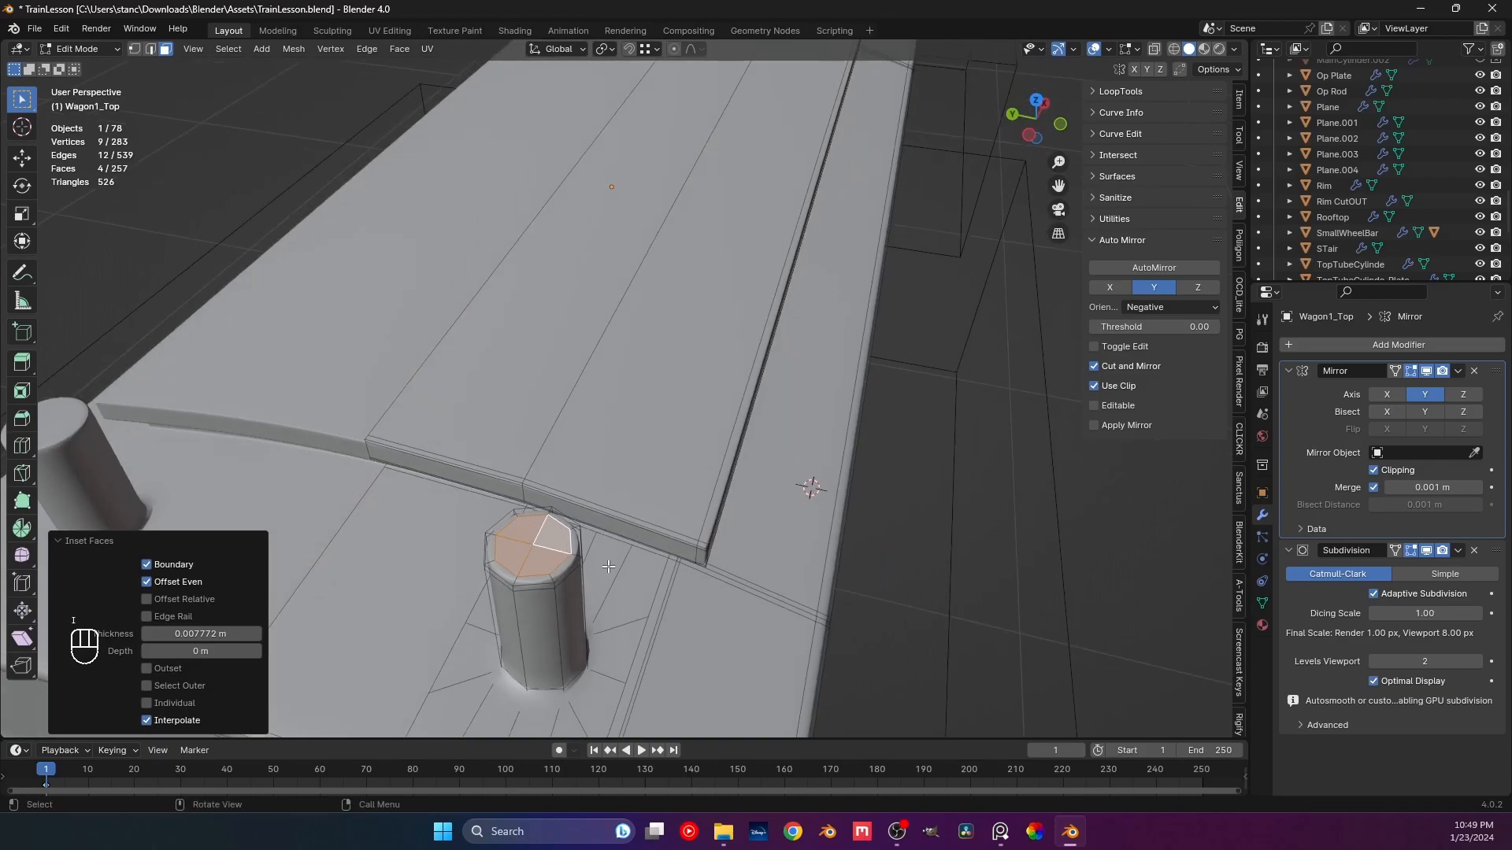
pyautogui.press('x')
pyautogui.click(606, 565)
pyautogui.press('Tab')
pyautogui.scroll(1, 545, 521)
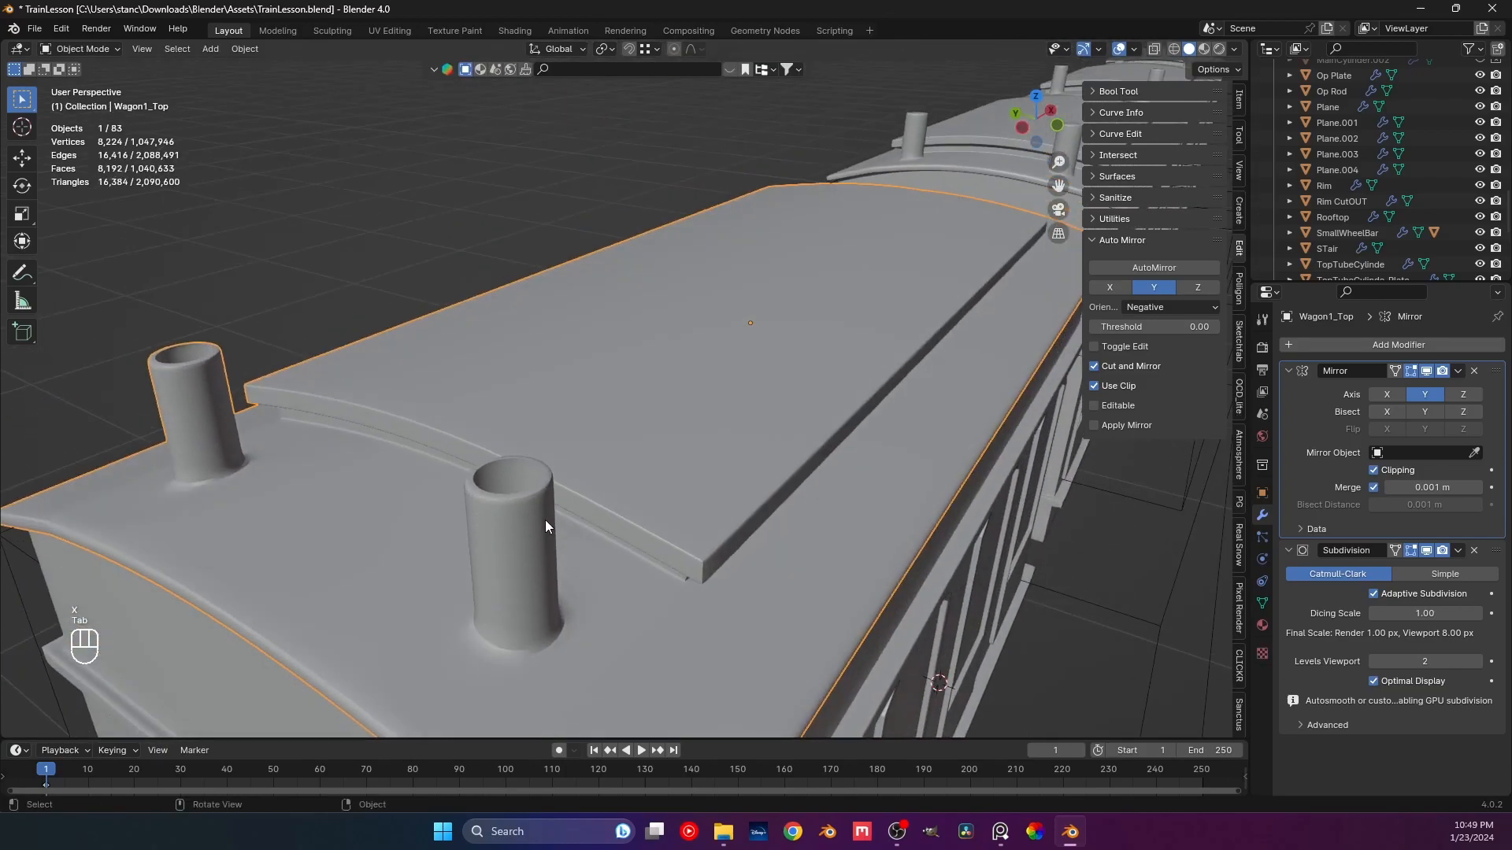
pyautogui.hotkey('ctrl', 's')
pyautogui.hotkey('ctrl', 's')
# In Edit Mode with X-ray on, select the roof pipe's upper vertices in front view and lower them about 0.073 m along Z.
pyautogui.scroll(-3, 545, 522)
pyautogui.moveTo(563, 528); pyautogui.dragTo(739, 457, button='middle')
pyautogui.press('KP_1')
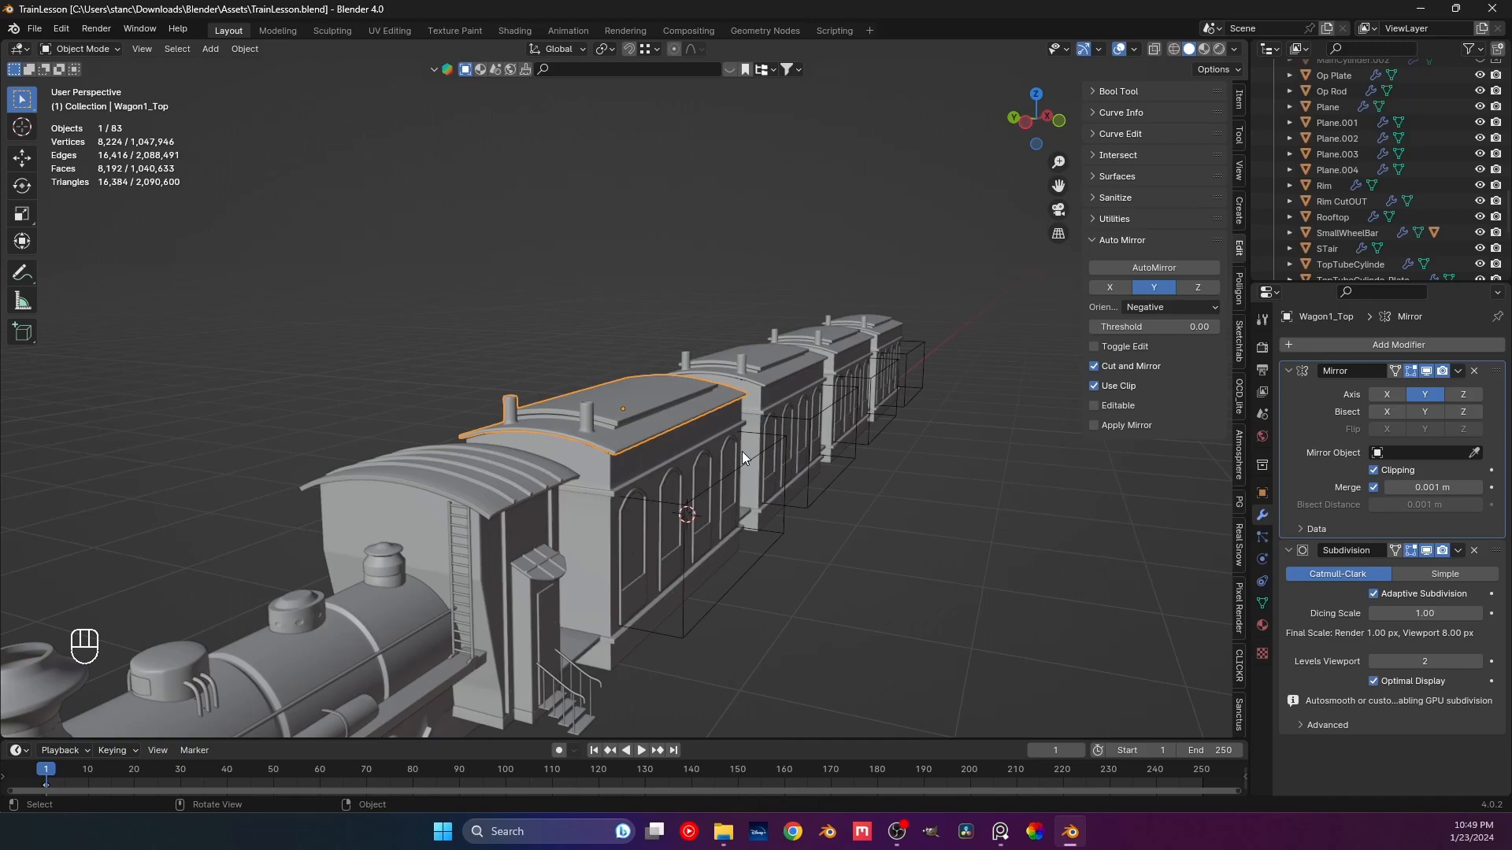
pyautogui.press('Tab')
pyautogui.press('KP_1')
pyautogui.keyDown('shift'); pyautogui.moveTo(665, 419); pyautogui.dragTo(548, 393, button='middle'); pyautogui.keyUp('shift')
pyautogui.click(1155, 49)
pyautogui.scroll(2, 616, 380)
pyautogui.moveTo(435, 326); pyautogui.dragTo(534, 392)
pyautogui.press('1')
pyautogui.keyDown('shift'); pyautogui.moveTo(455, 363); pyautogui.dragTo(484, 383); pyautogui.keyUp('shift')
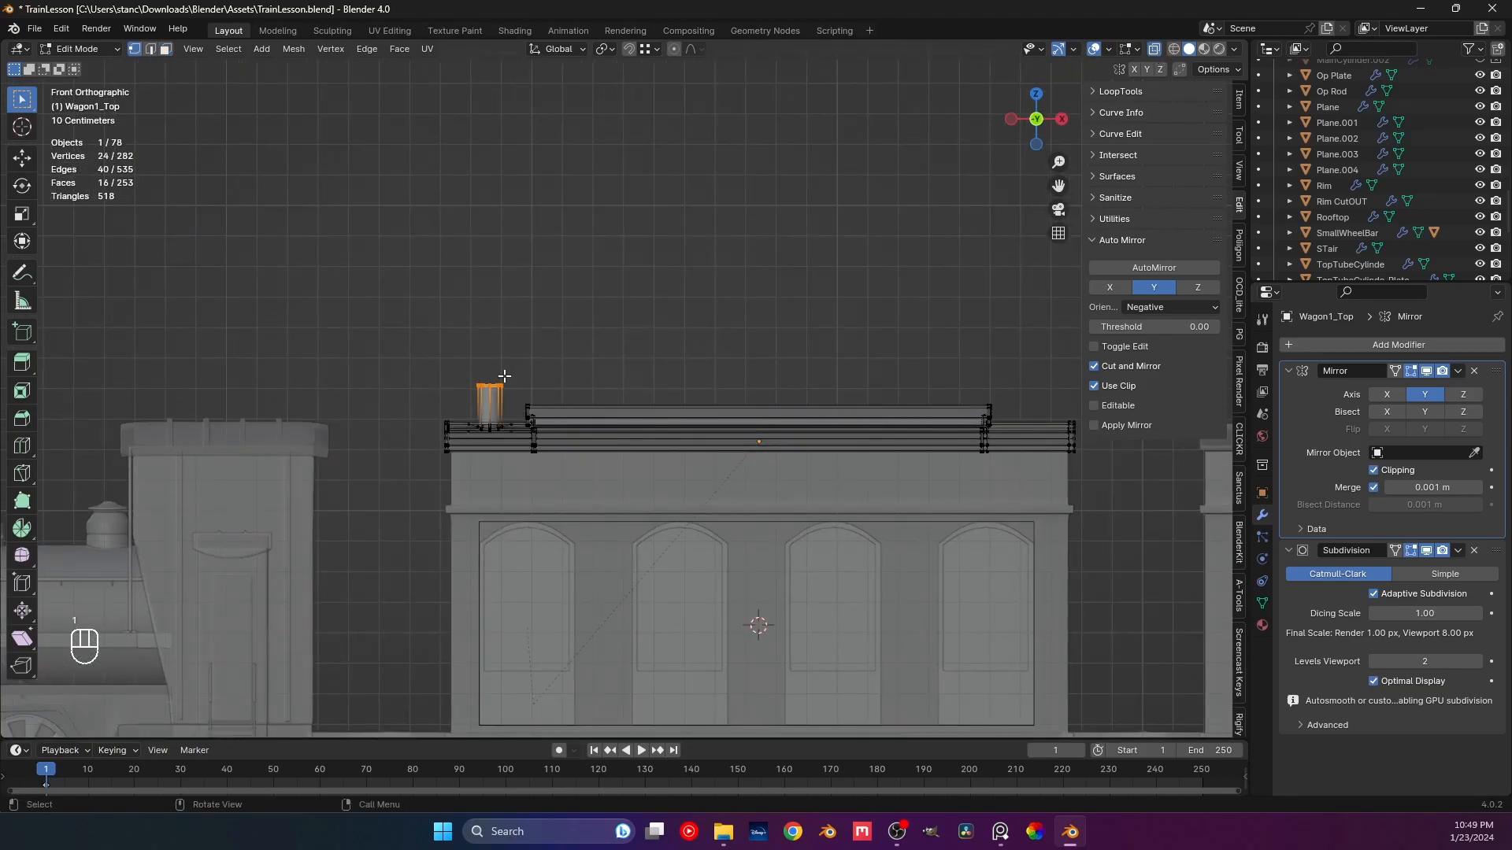
pyautogui.scroll(3, 484, 382)
pyautogui.press('g')
pyautogui.press('z')
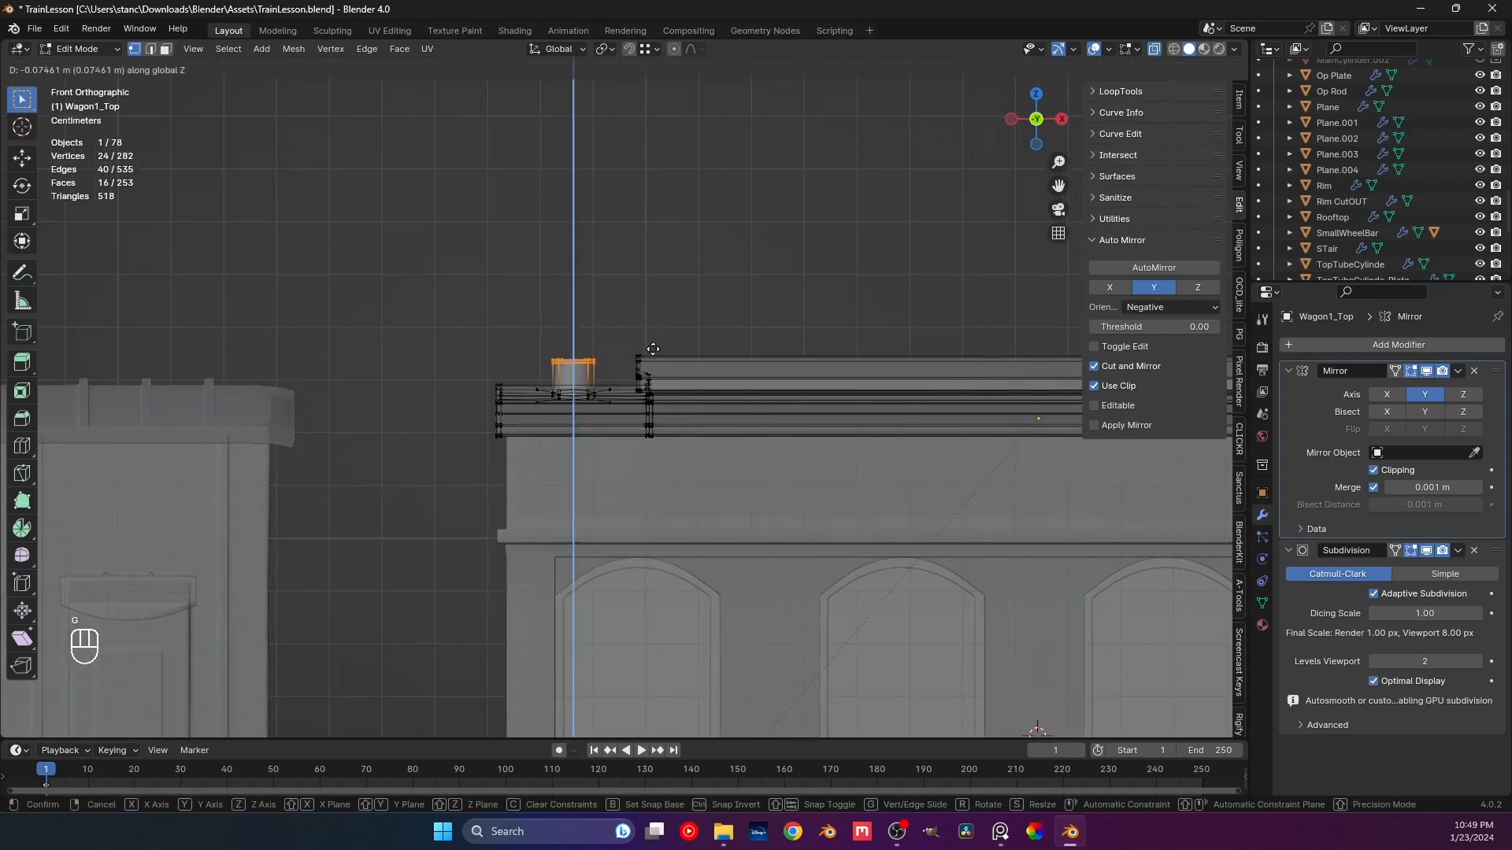
pyautogui.click(670, 360)
# Taper the pipe by scaling its upper vertices inward on X and Y only, and return to Object Mode.
pyautogui.press('s')
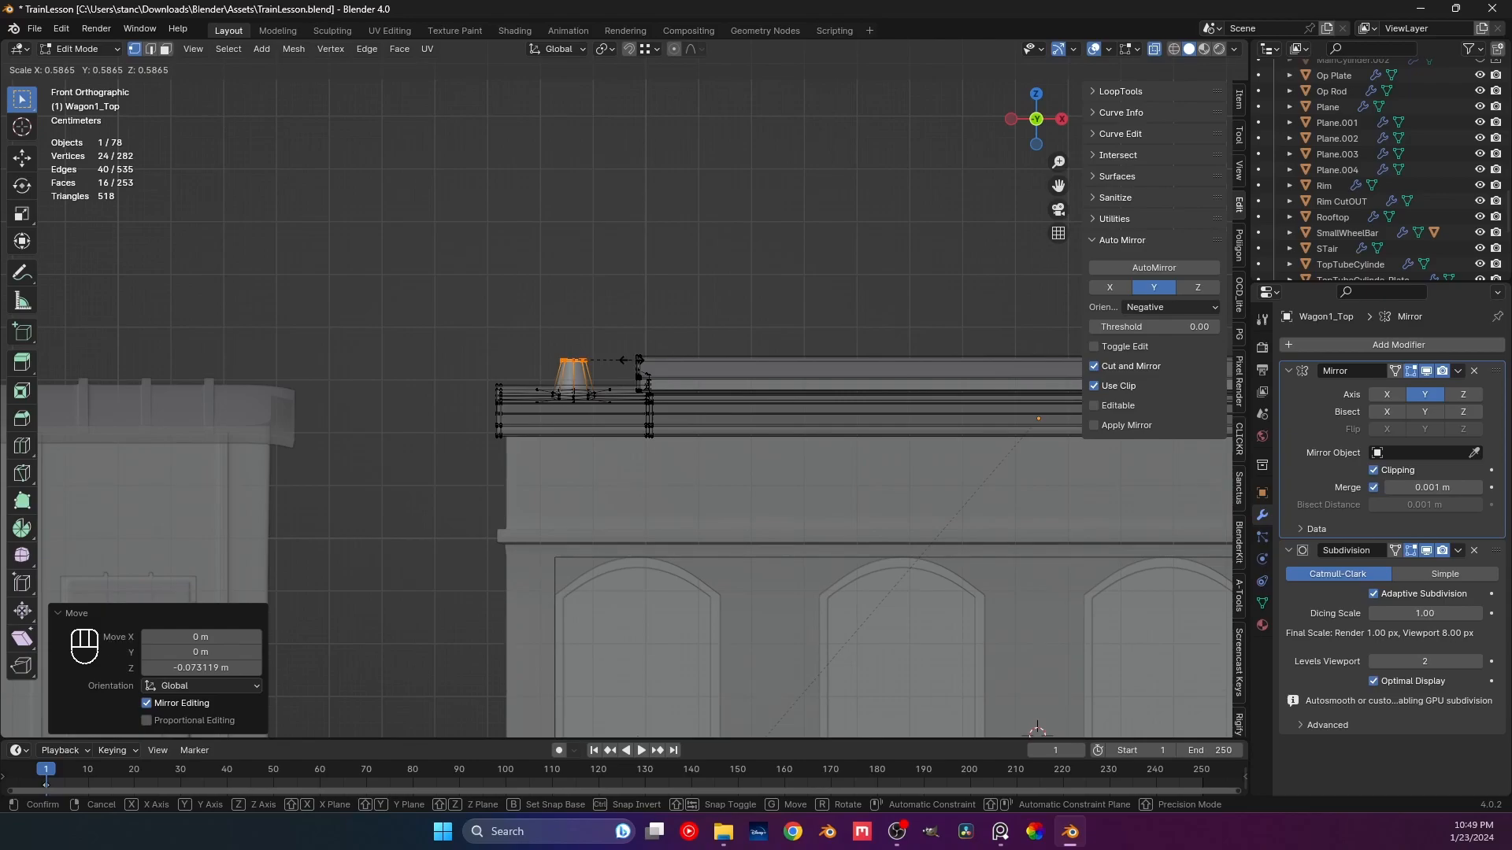
pyautogui.hotkey('shift', 'z')
pyautogui.click(611, 360)
pyautogui.moveTo(592, 359); pyautogui.dragTo(613, 417, button='middle')
pyautogui.scroll(3, 613, 416)
pyautogui.scroll(-3, 613, 416)
pyautogui.press('Tab')
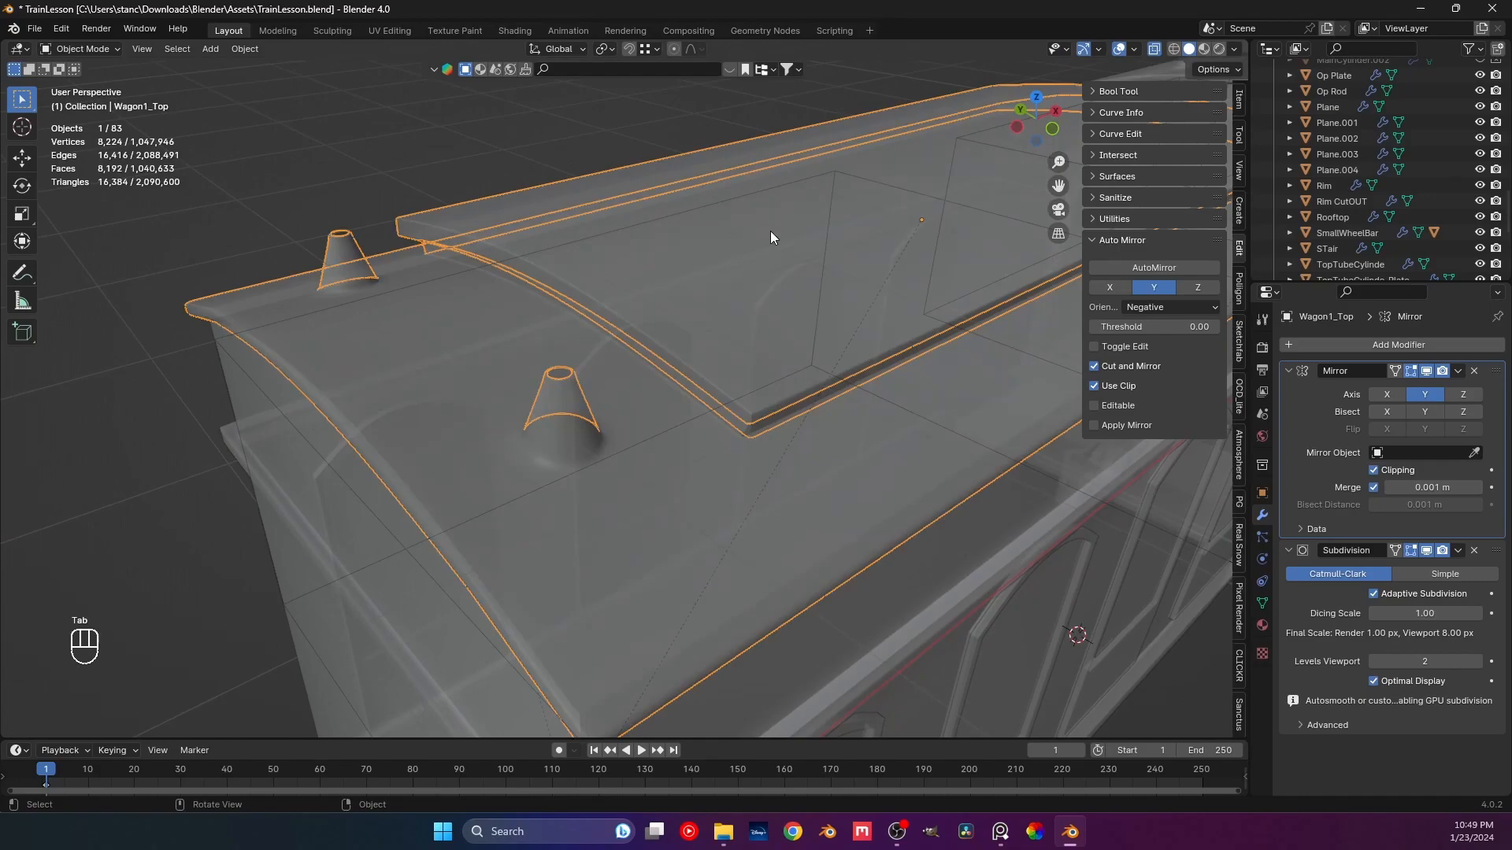
# Turn X-ray off, deselect the wagon roof and save the file.
pyautogui.click(1153, 49)
pyautogui.click(574, 158)
pyautogui.hotkey('ctrl', 's')
# In the wagon roof's Edit Mode, select the face beyond the raised panel at the end away from the locomotive.
pyautogui.moveTo(669, 445); pyautogui.dragTo(508, 389, button='middle')
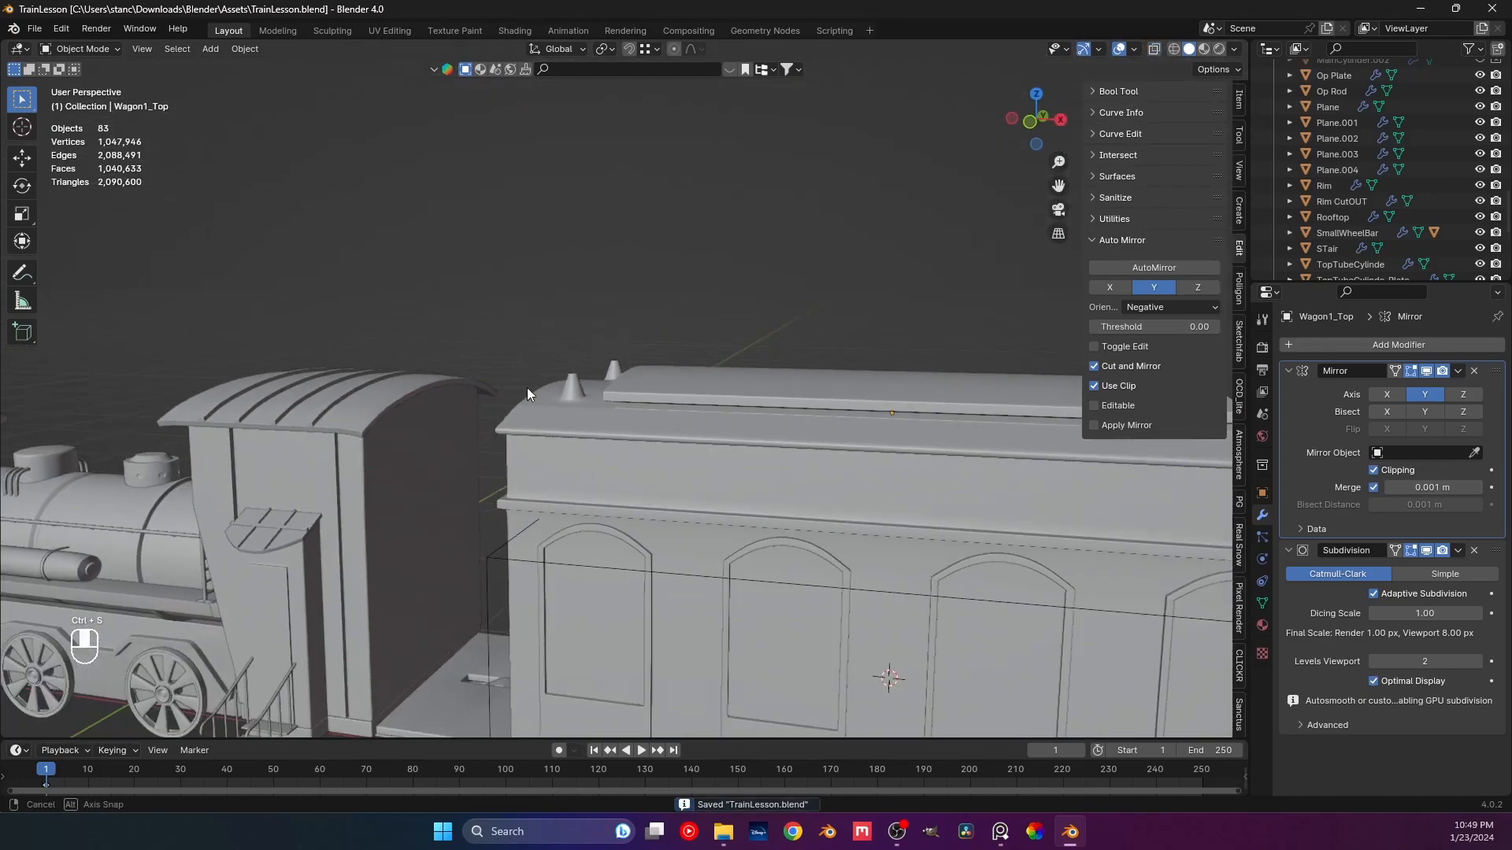
pyautogui.scroll(-8, 590, 385)
pyautogui.moveTo(678, 391); pyautogui.dragTo(786, 436, button='middle')
pyautogui.scroll(6, 613, 522)
pyautogui.click(468, 536)
pyautogui.moveTo(468, 535); pyautogui.dragTo(500, 565, button='middle')
pyautogui.press('Tab')
pyautogui.scroll(2, 496, 513)
pyautogui.press('3')
pyautogui.click(524, 558)
pyautogui.scroll(3, 544, 551)
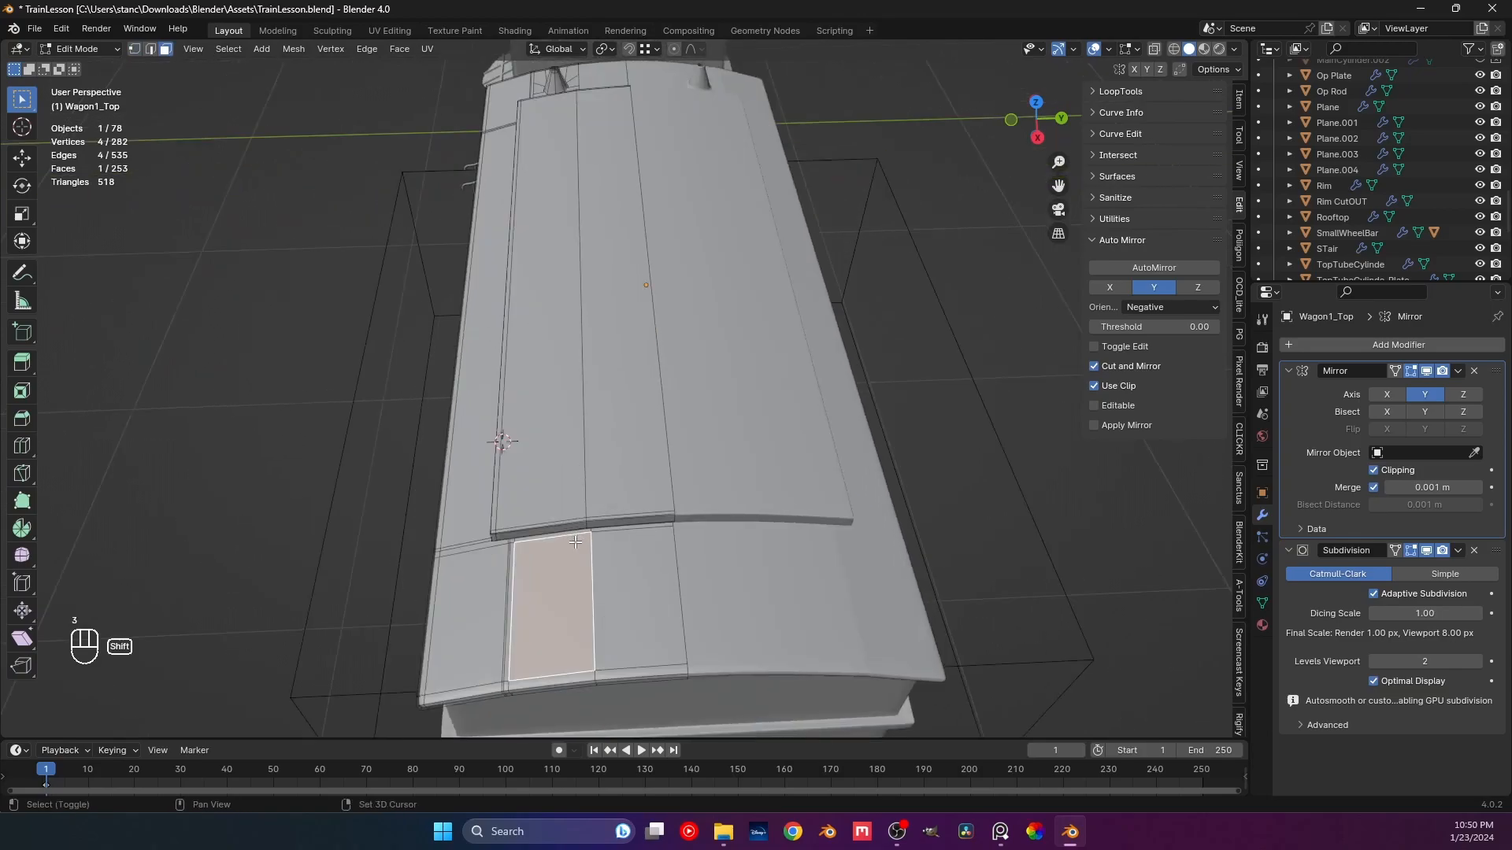
# Try subdividing the selected roof face with 2 cuts and undo the subdivision.
pyautogui.keyDown('shift'); pyautogui.moveTo(576, 542); pyautogui.dragTo(603, 523, button='middle'); pyautogui.keyUp('shift')
pyautogui.rightClick(603, 523)
pyautogui.click(602, 523)
pyautogui.moveTo(245, 613); pyautogui.dragTo(272, 613)
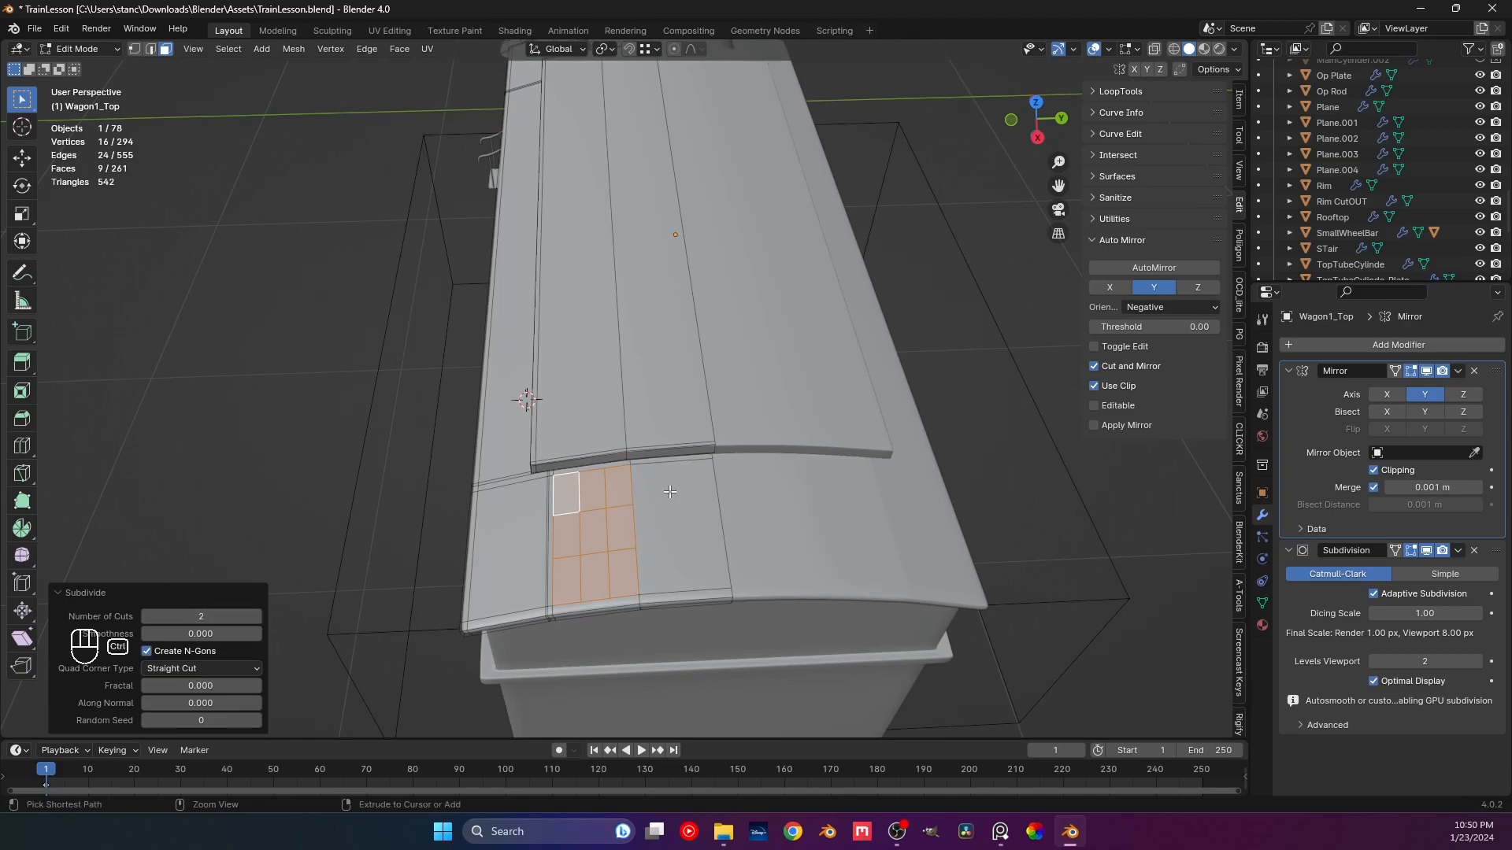
pyautogui.hotkey('ctrl', 'z')
# Subdivide the selected roof face with 3 cuts to form a 4 by 4 grid.
pyautogui.rightClick(585, 526)
pyautogui.click(579, 522)
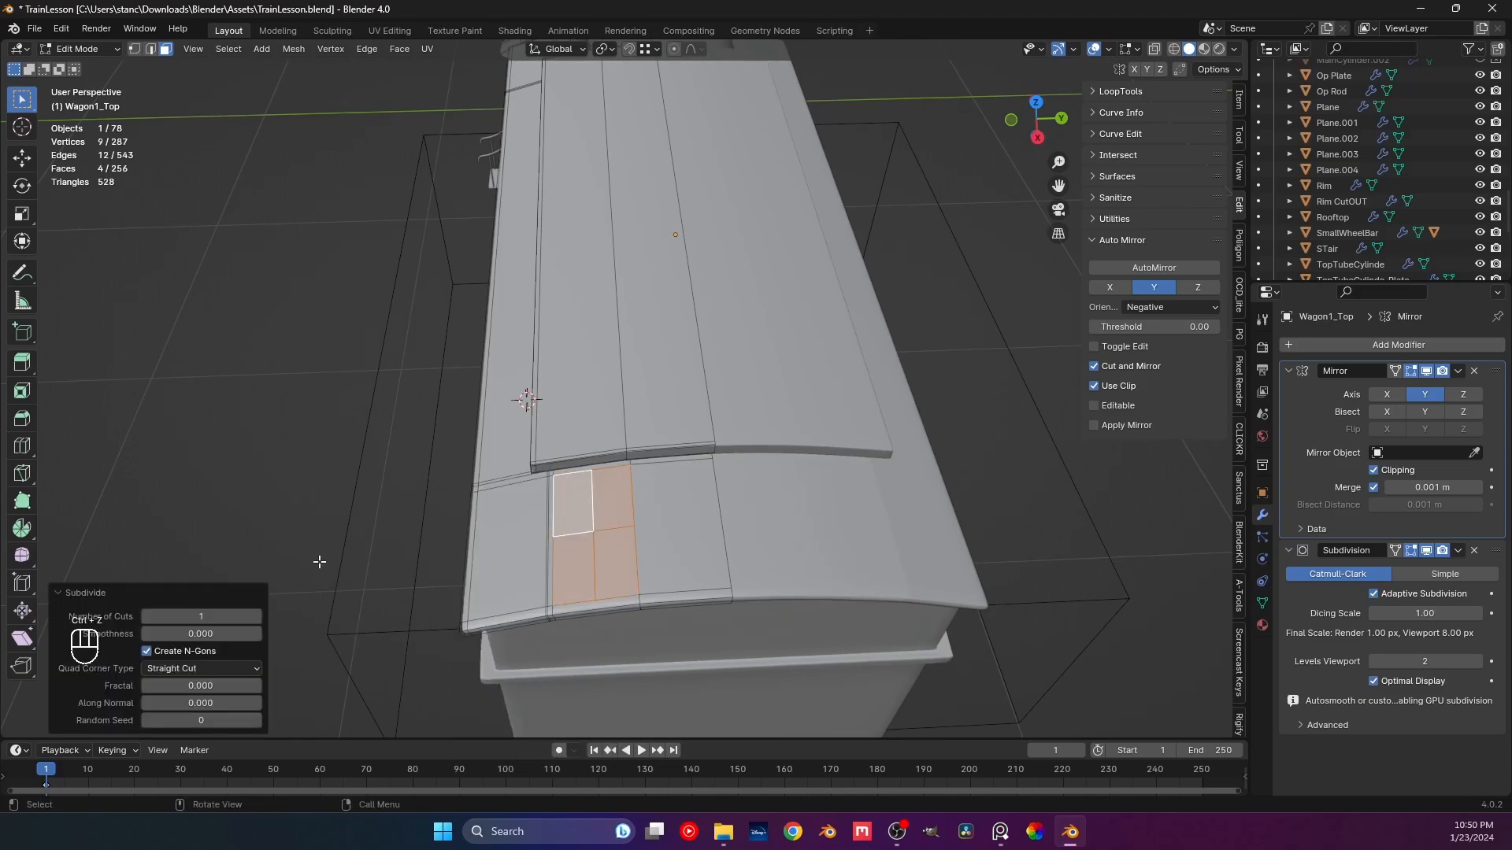
pyautogui.click(253, 616)
pyautogui.click(255, 615)
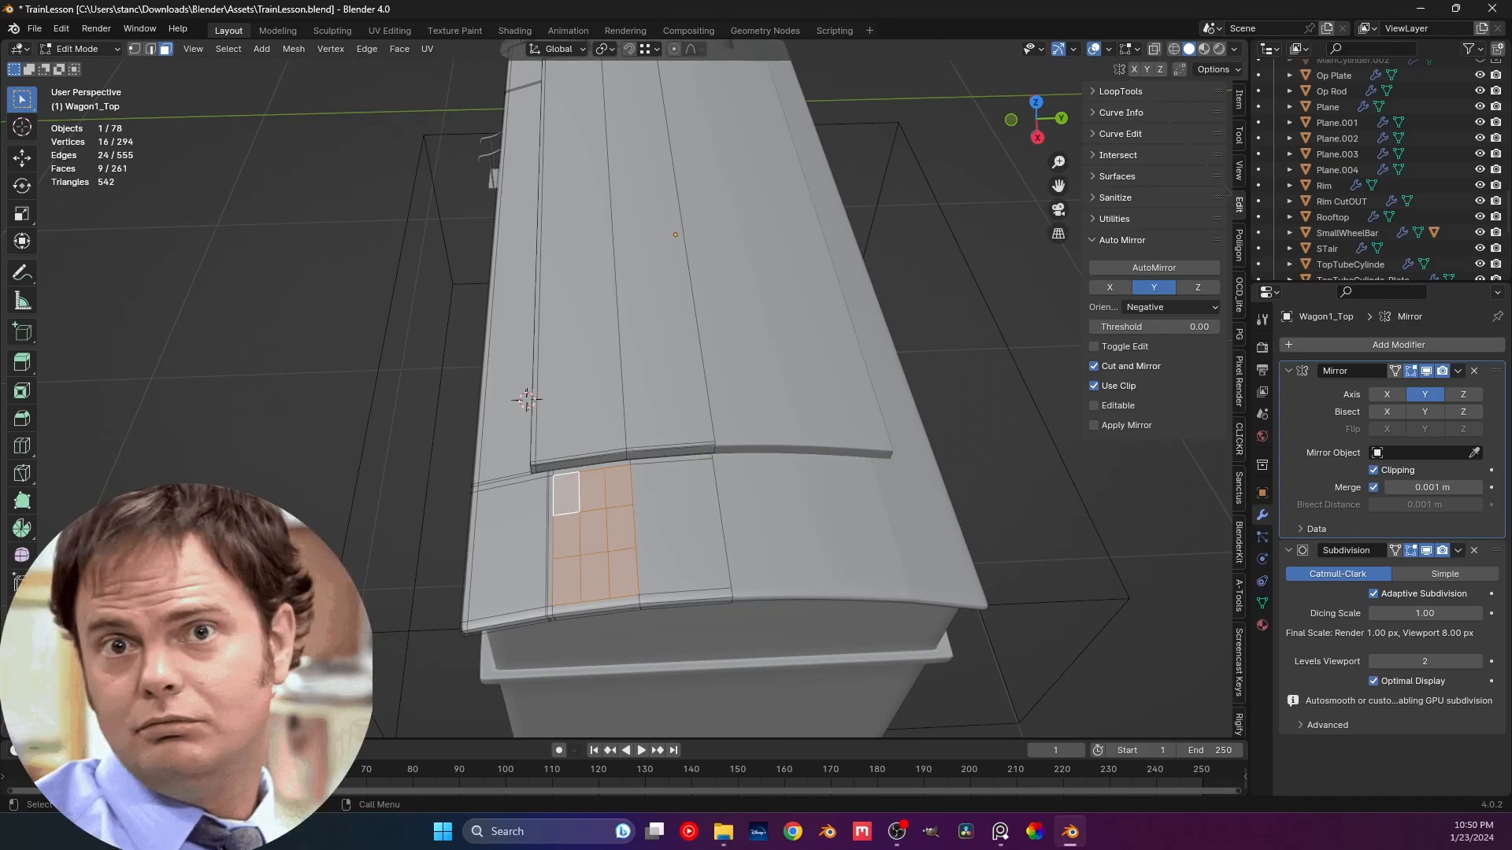
# Select the centre vertex of the new grid and round the vertices around it with LoopTools Circle.
pyautogui.press('1')
pyautogui.click(592, 540)
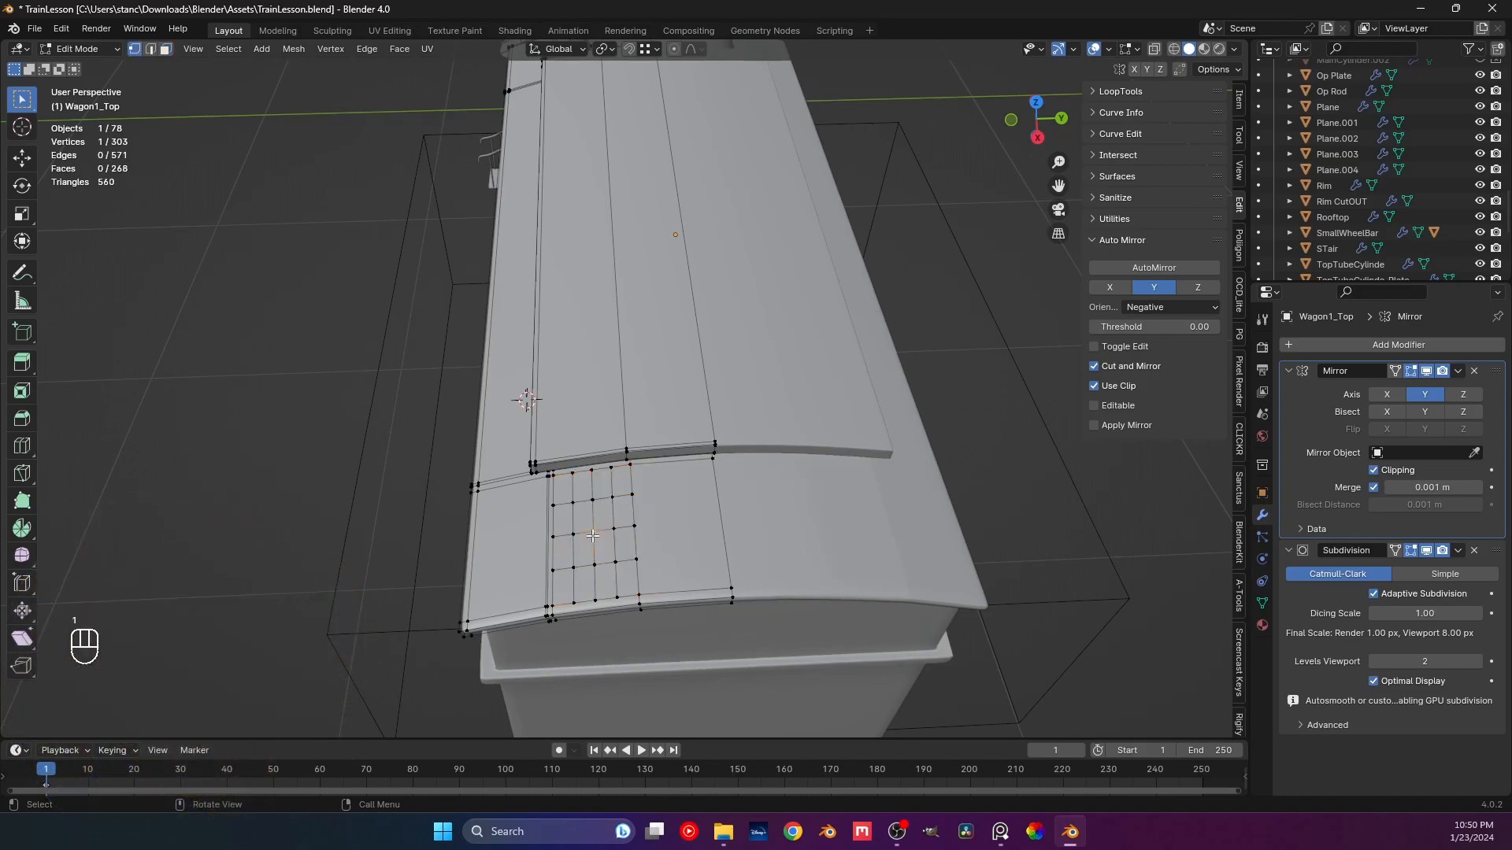
pyautogui.rightClick(591, 537)
pyautogui.moveTo(585, 470)
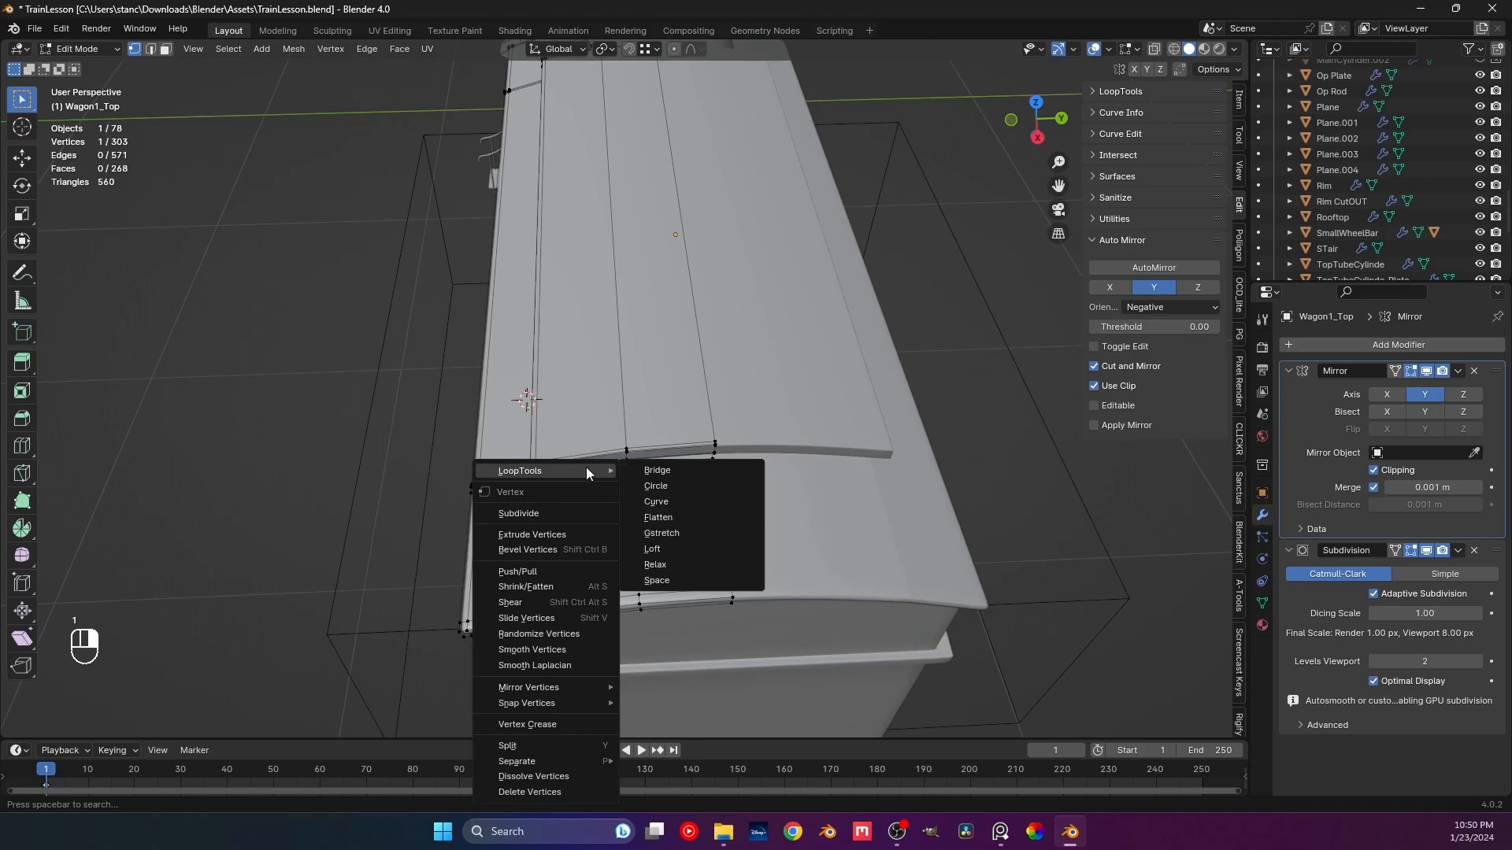
pyautogui.click(658, 486)
pyautogui.keyDown('shift'); pyautogui.moveTo(586, 509); pyautogui.dragTo(628, 421, button='middle'); pyautogui.keyUp('shift')
pyautogui.scroll(1, 634, 461)
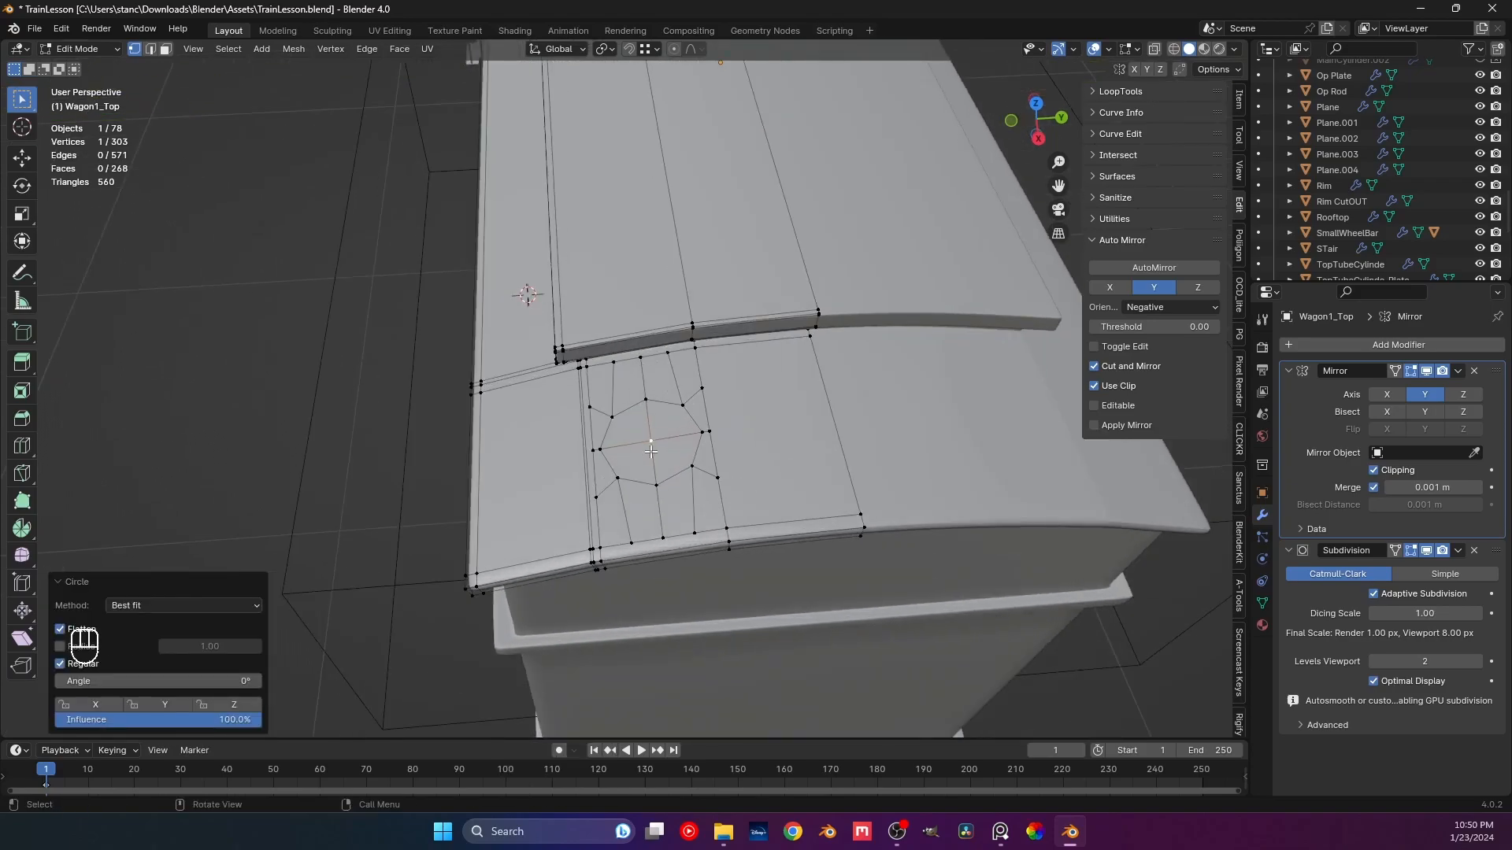
# Select the four faces inside the rear roof circle and scale them to 0.6.
pyautogui.press('3')
pyautogui.keyDown('shift'); pyautogui.click(629, 425); pyautogui.keyUp('shift')
pyautogui.keyDown('shift'); pyautogui.click(630, 462); pyautogui.keyUp('shift')
pyautogui.keyDown('shift'); pyautogui.click(672, 461); pyautogui.keyUp('shift')
pyautogui.keyDown('shift'); pyautogui.click(672, 422); pyautogui.keyUp('shift')
pyautogui.press('s')
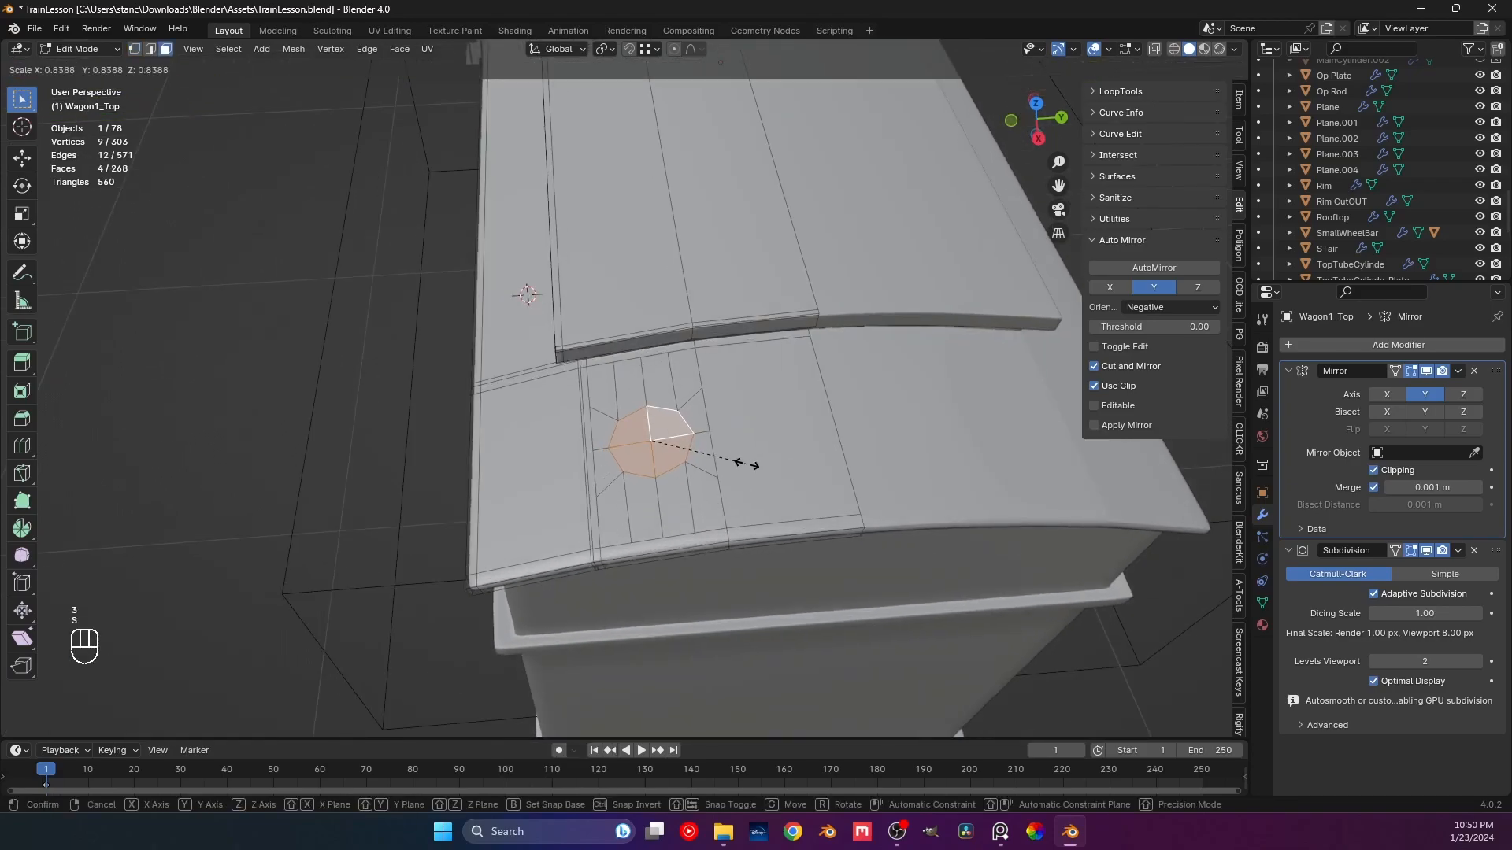
pyautogui.click(718, 458)
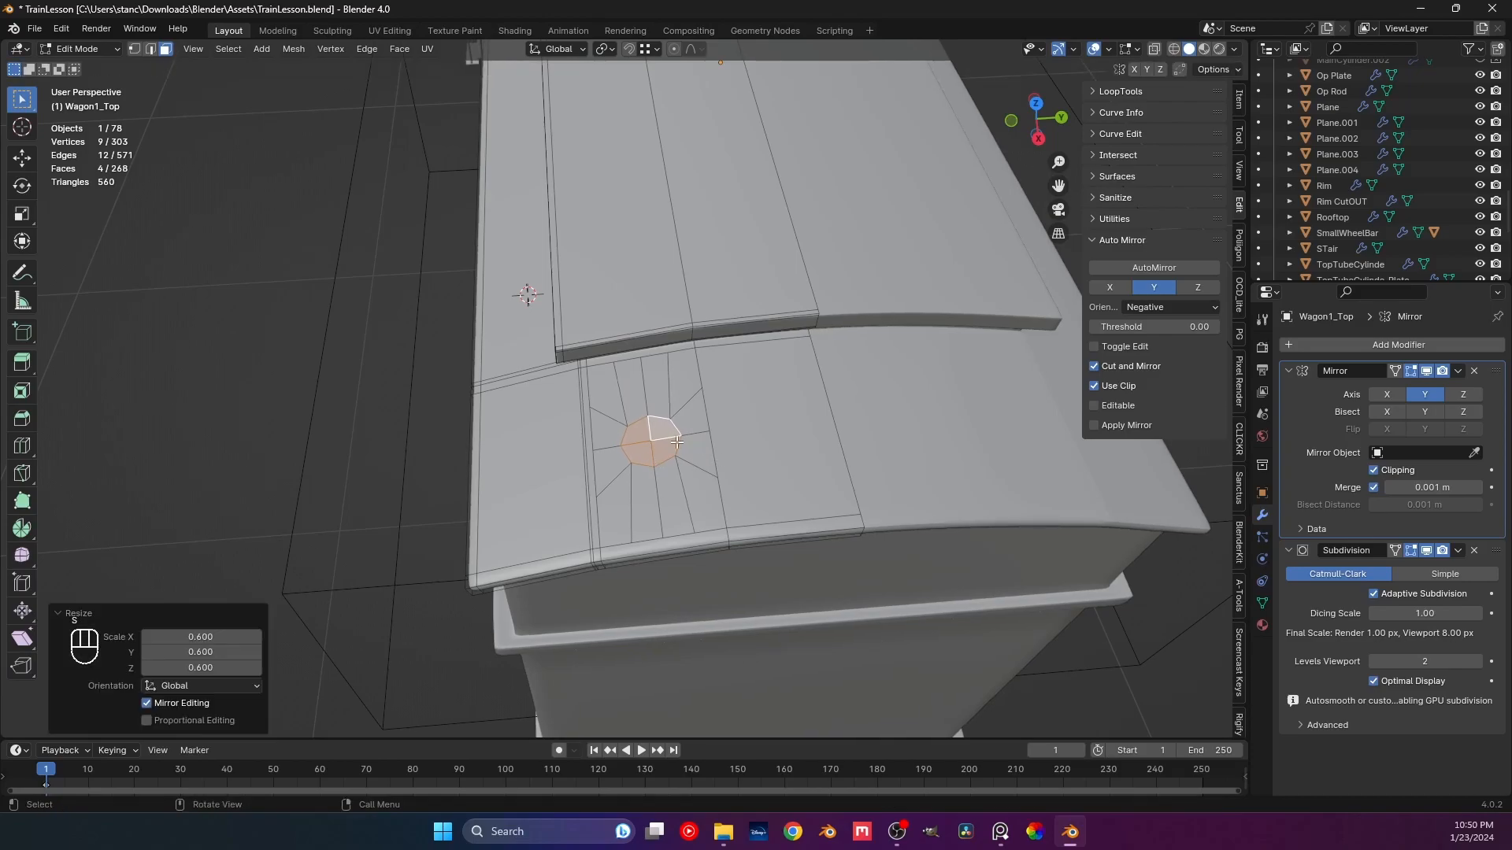
# Extrude the rear circle faces upward about 0.051 m and flatten their top to zero Z scale.
pyautogui.moveTo(820, 424); pyautogui.dragTo(824, 458, button='middle')
pyautogui.press('e')
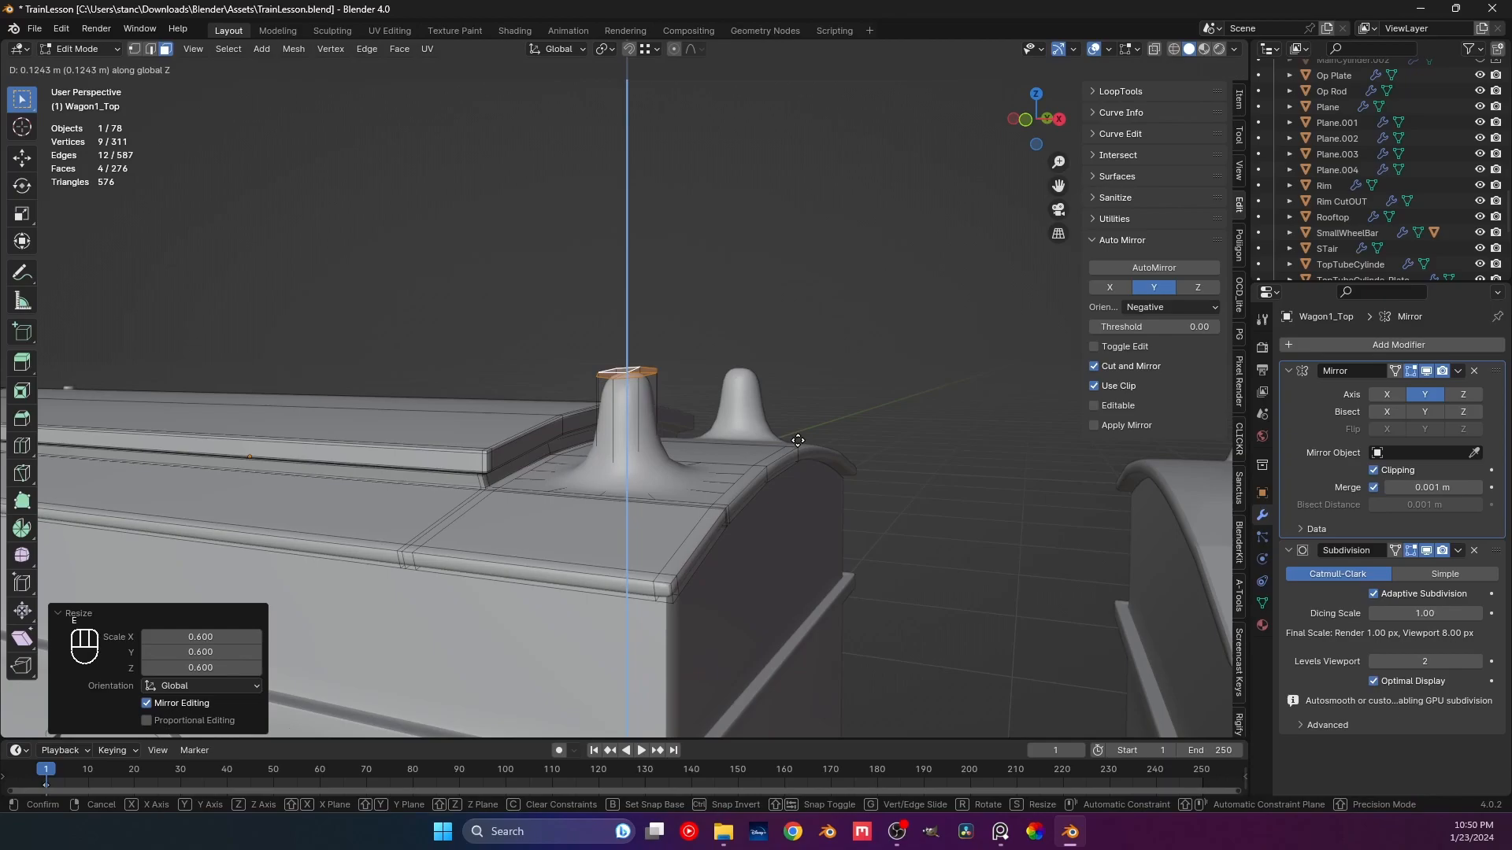
pyautogui.click(806, 503)
pyautogui.keyDown('shift'); pyautogui.moveTo(668, 497); pyautogui.dragTo(745, 438, button='middle'); pyautogui.keyUp('shift')
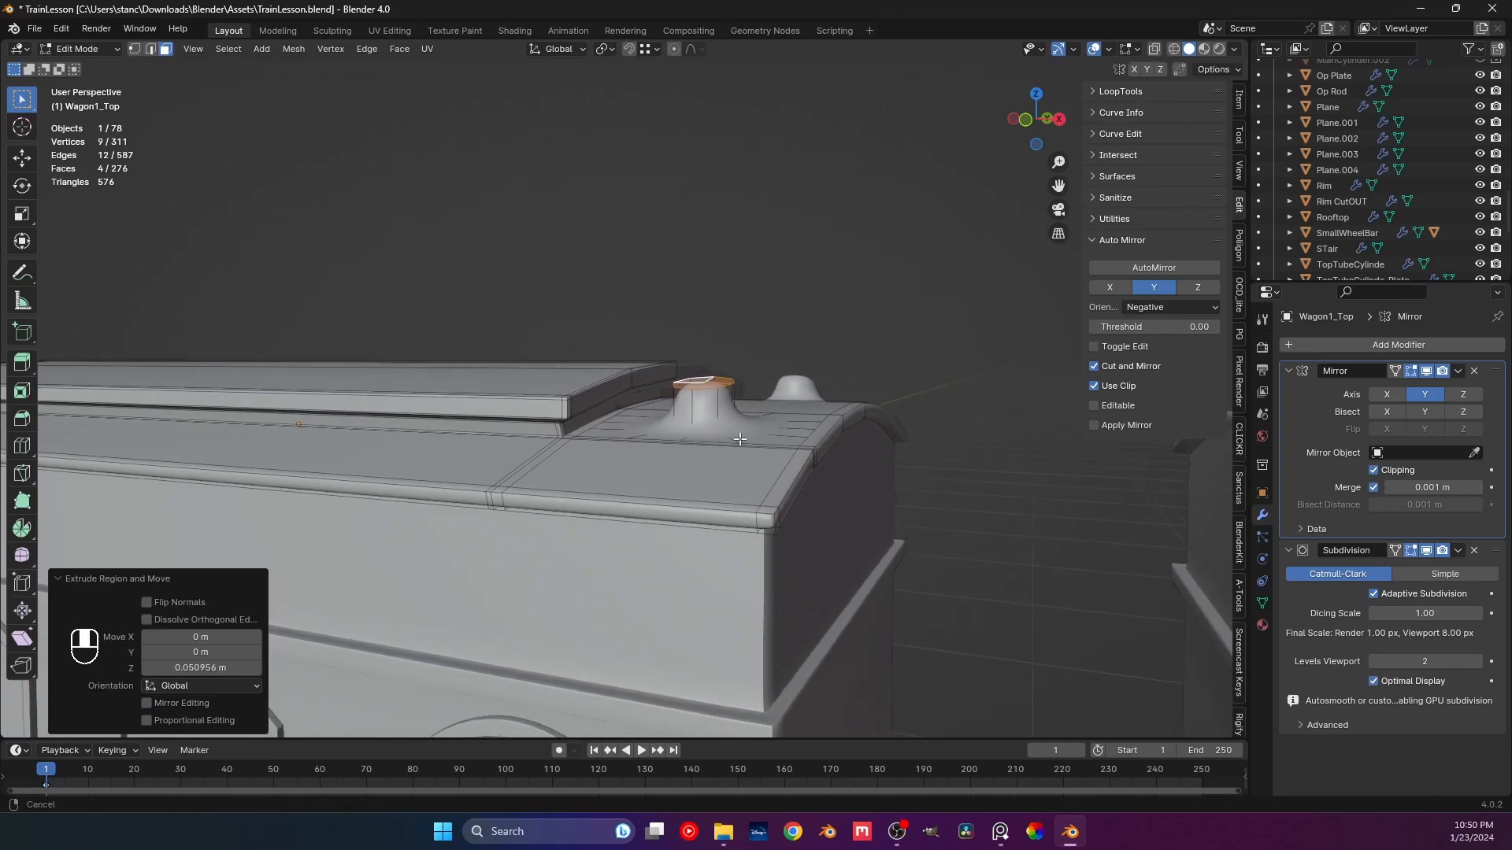
pyautogui.press('KP_1')
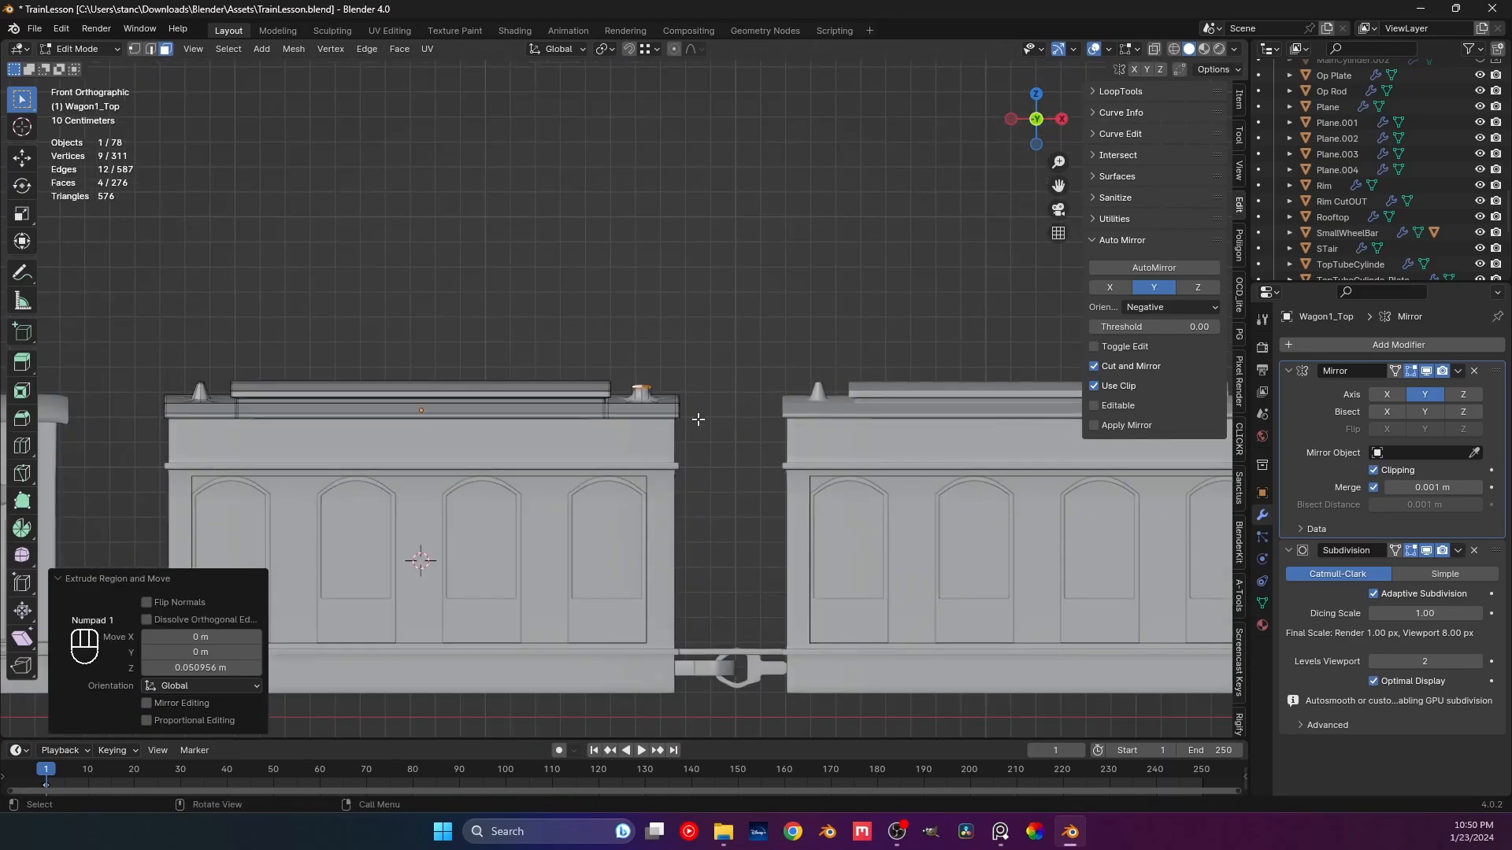
pyautogui.scroll(2, 697, 420)
pyautogui.press('s')
pyautogui.press('z')
pyautogui.press('0')
pyautogui.press('Return')
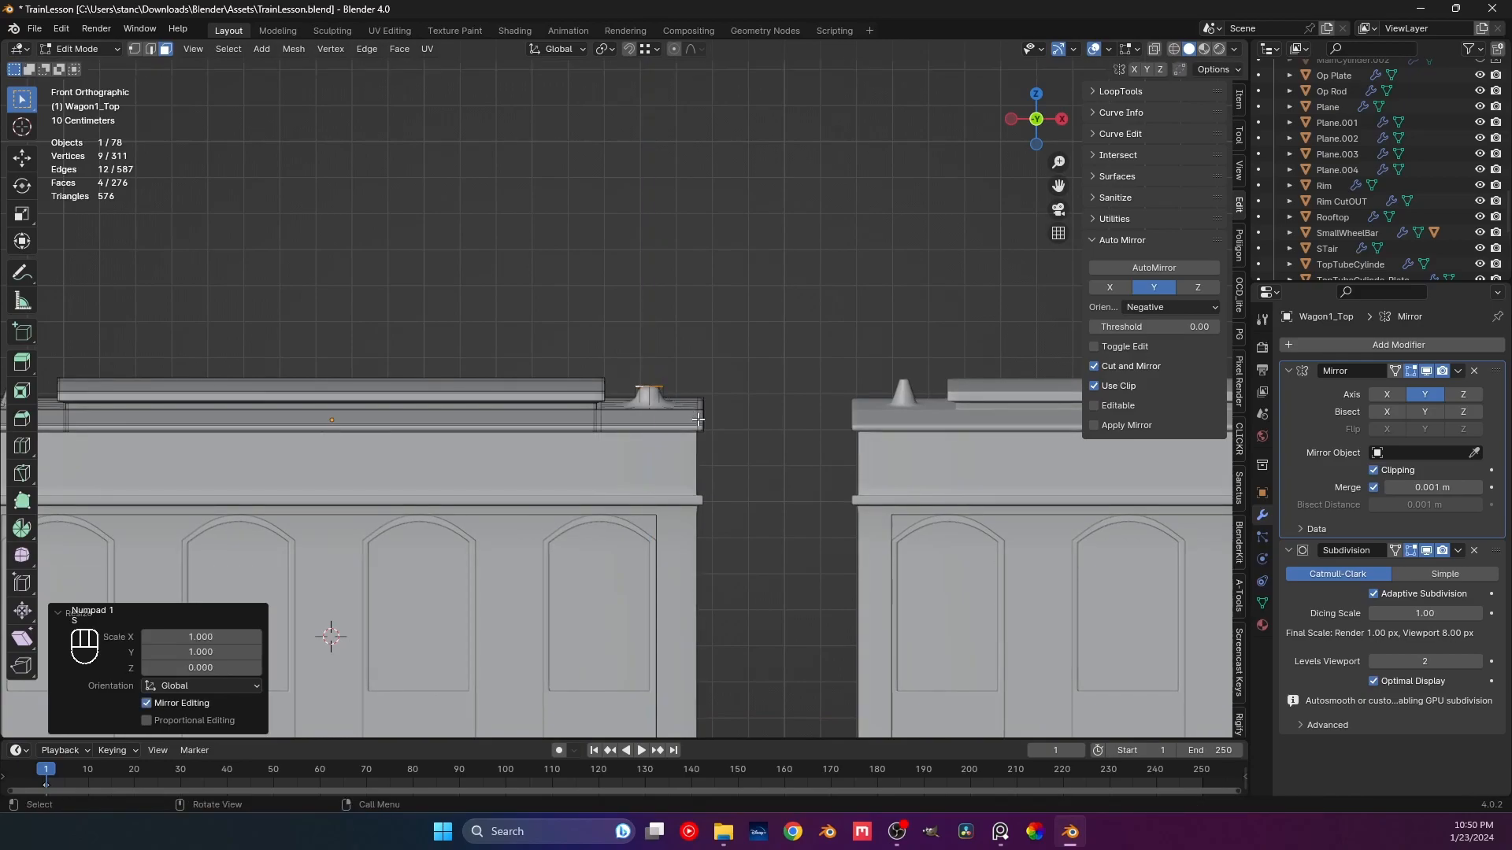
# Scale the rear vent's top faces to 0.447 on X and Y only and raise them about 0.022 m along Z.
pyautogui.keyDown('shift'); pyautogui.moveTo(698, 420); pyautogui.dragTo(807, 429, button='middle'); pyautogui.keyUp('shift')
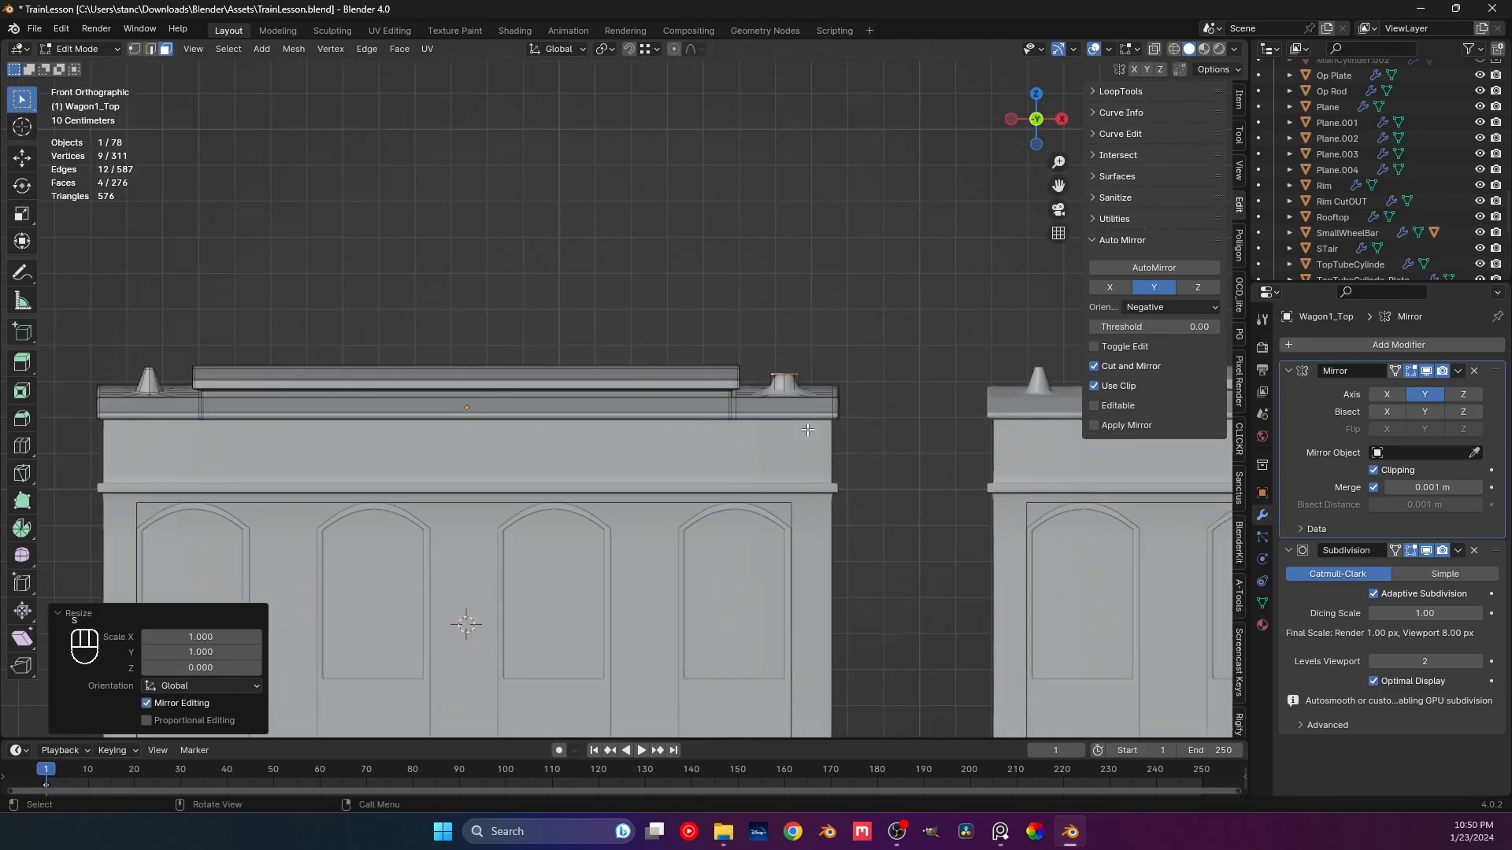
pyautogui.press('s')
pyautogui.hotkey('shift', 'z')
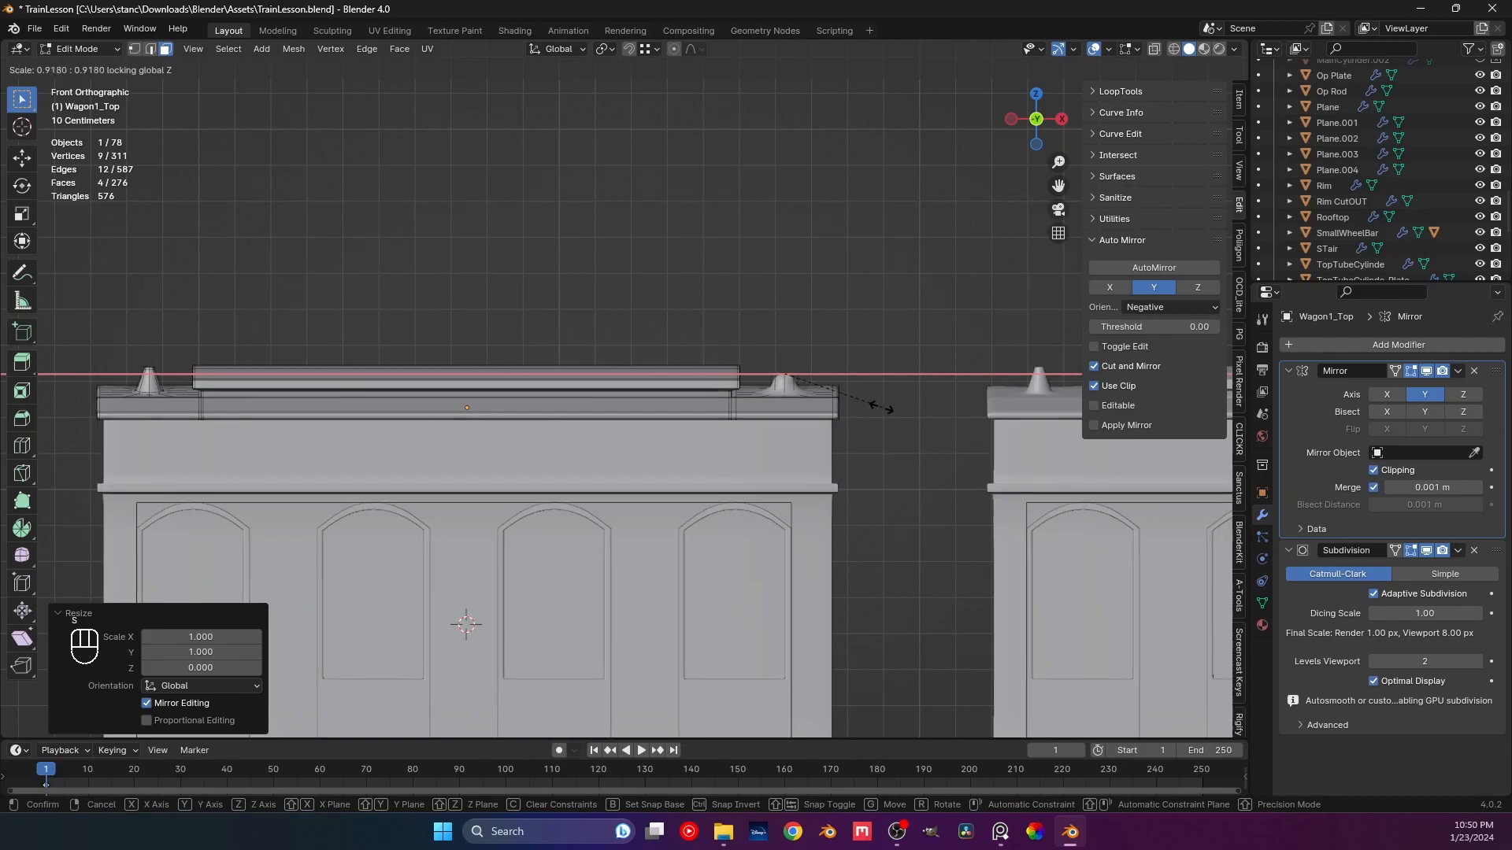
pyautogui.click(830, 393)
pyautogui.press('g')
pyautogui.press('z')
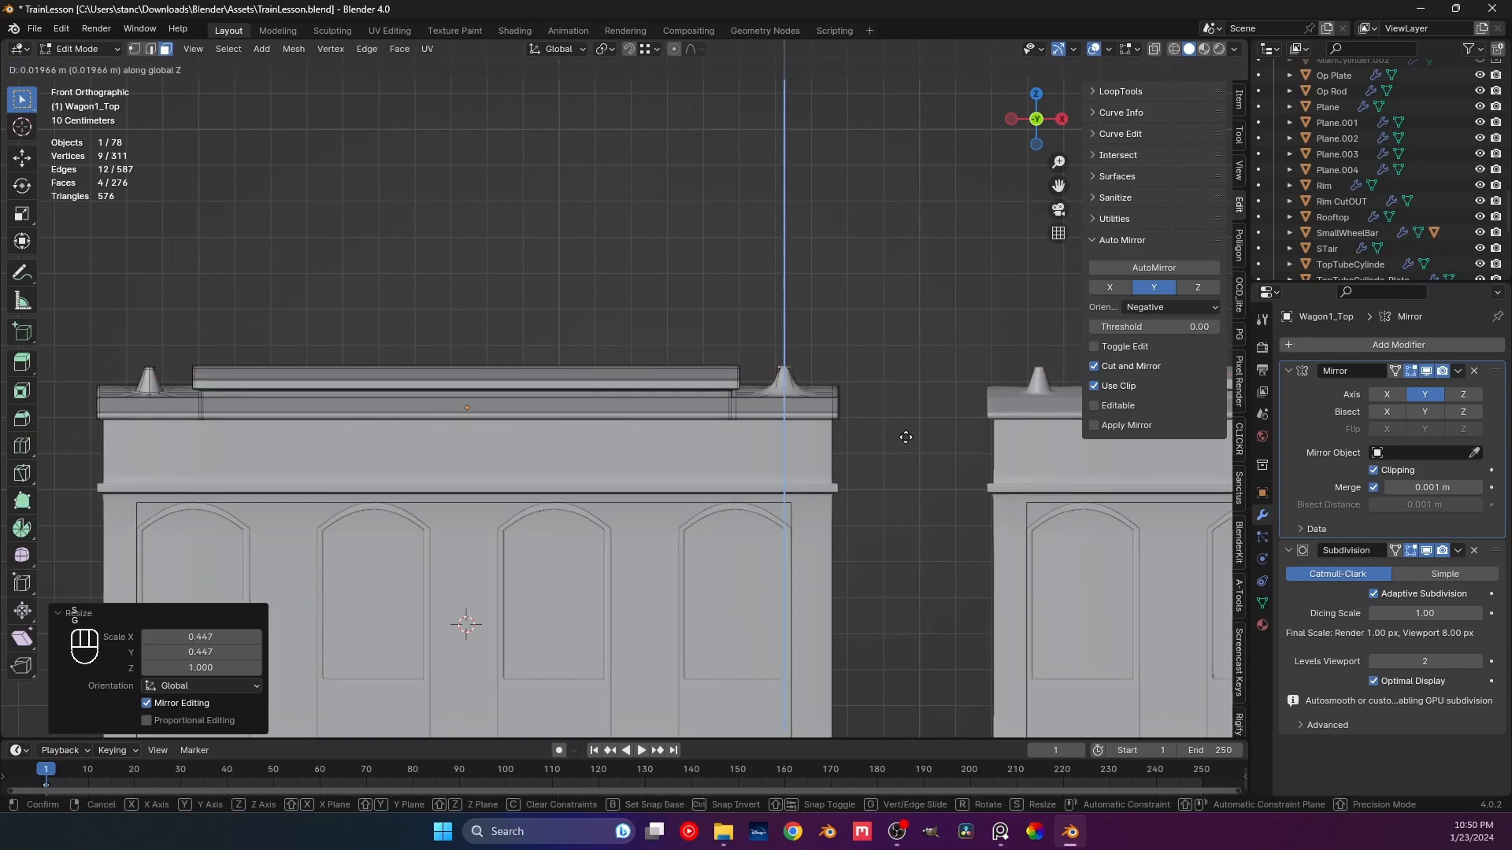
pyautogui.click(906, 441)
# Add two edge loops around the rear vent, one close to its base and one close to its top rim.
pyautogui.keyDown('shift'); pyautogui.moveTo(905, 441); pyautogui.dragTo(754, 416, button='middle'); pyautogui.keyUp('shift')
pyautogui.scroll(5, 754, 416)
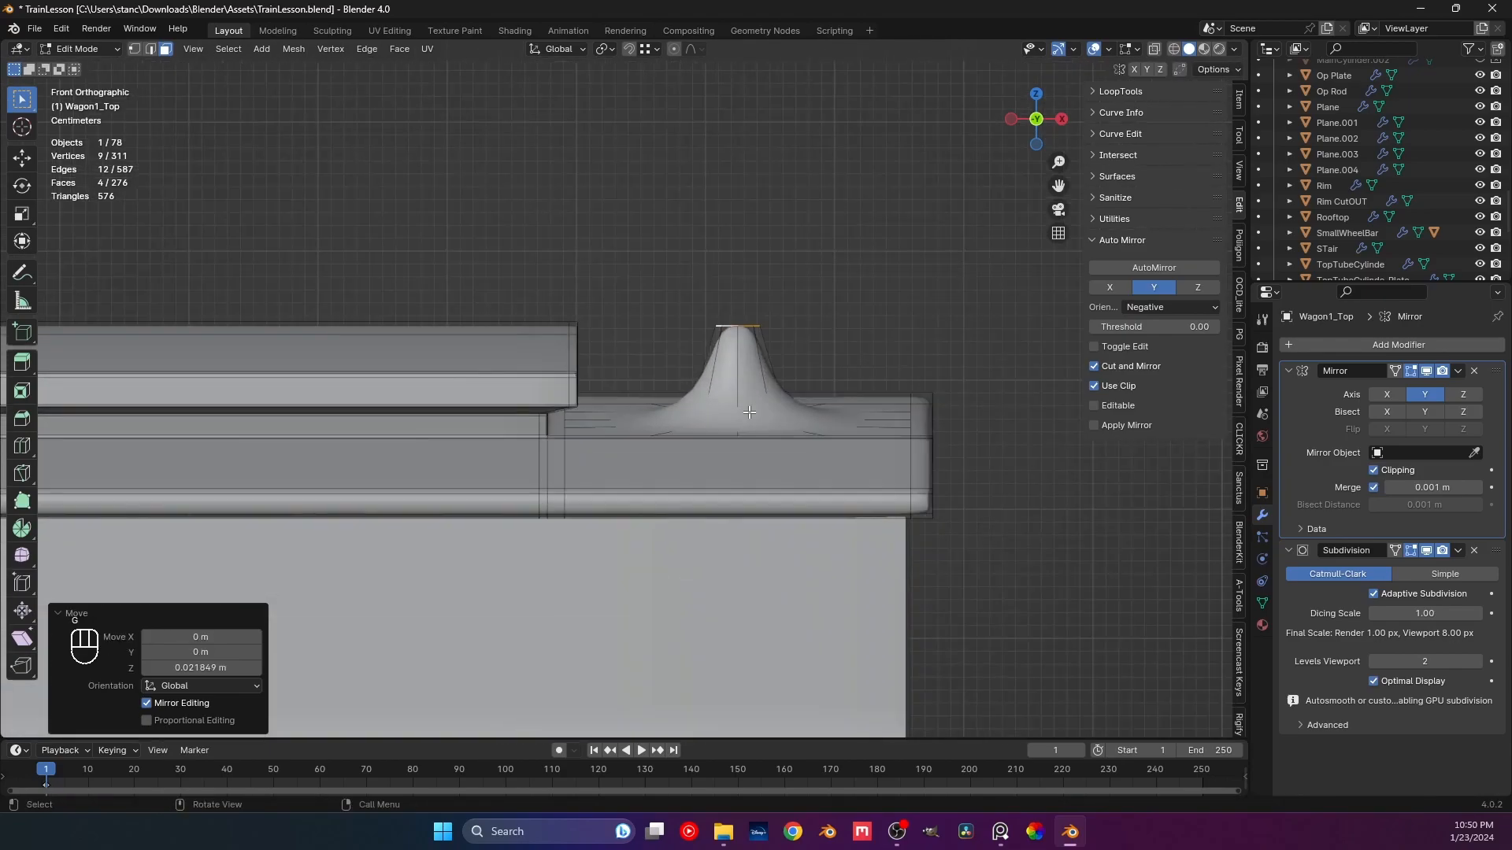
pyautogui.hotkey('ctrl', 'r')
pyautogui.click(537, 452)
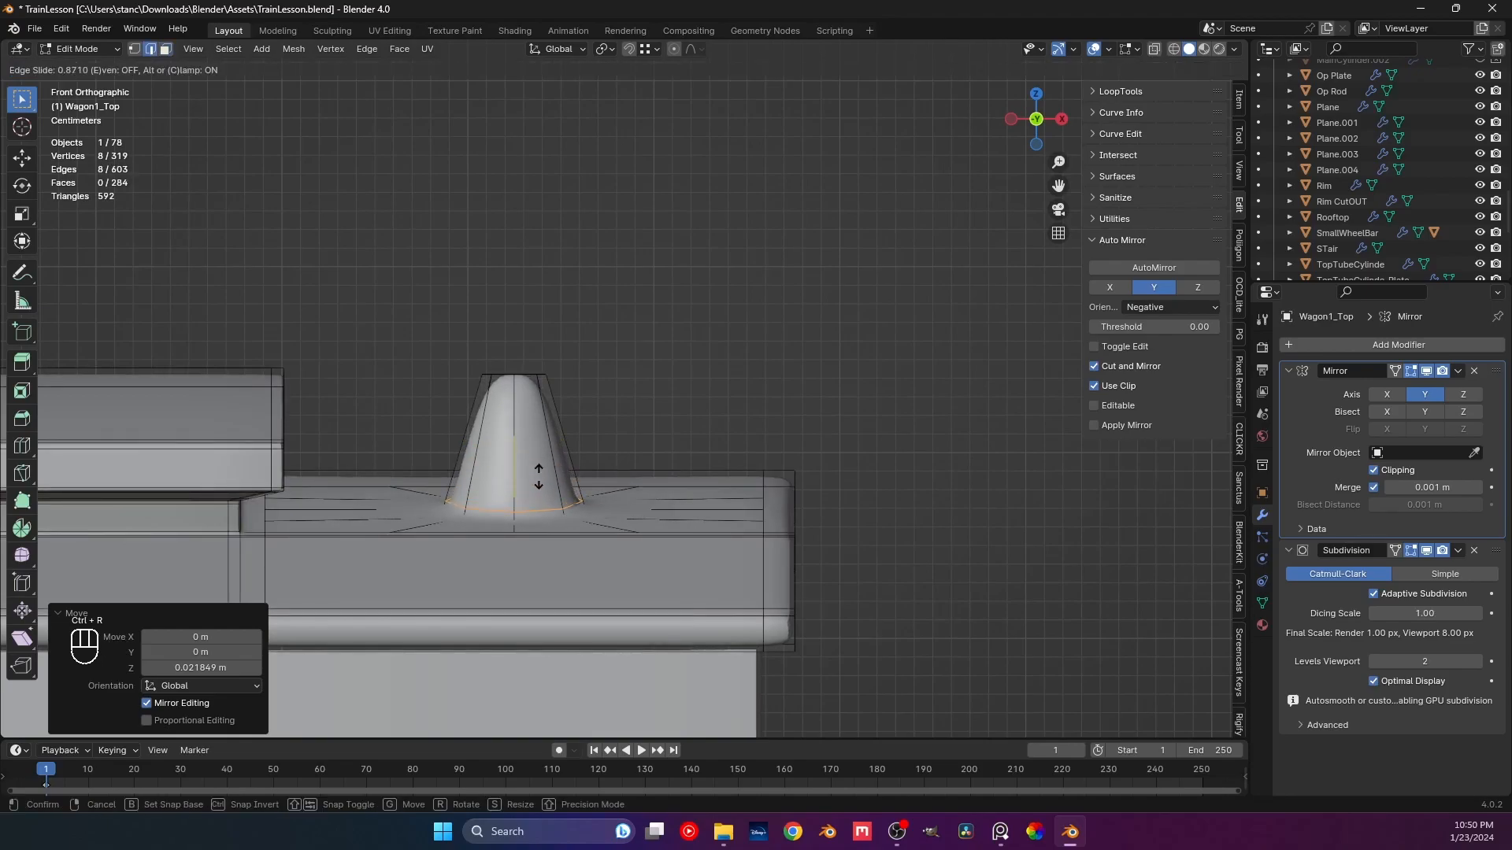
pyautogui.click(539, 481)
pyautogui.hotkey('ctrl', 'r')
pyautogui.click(510, 437)
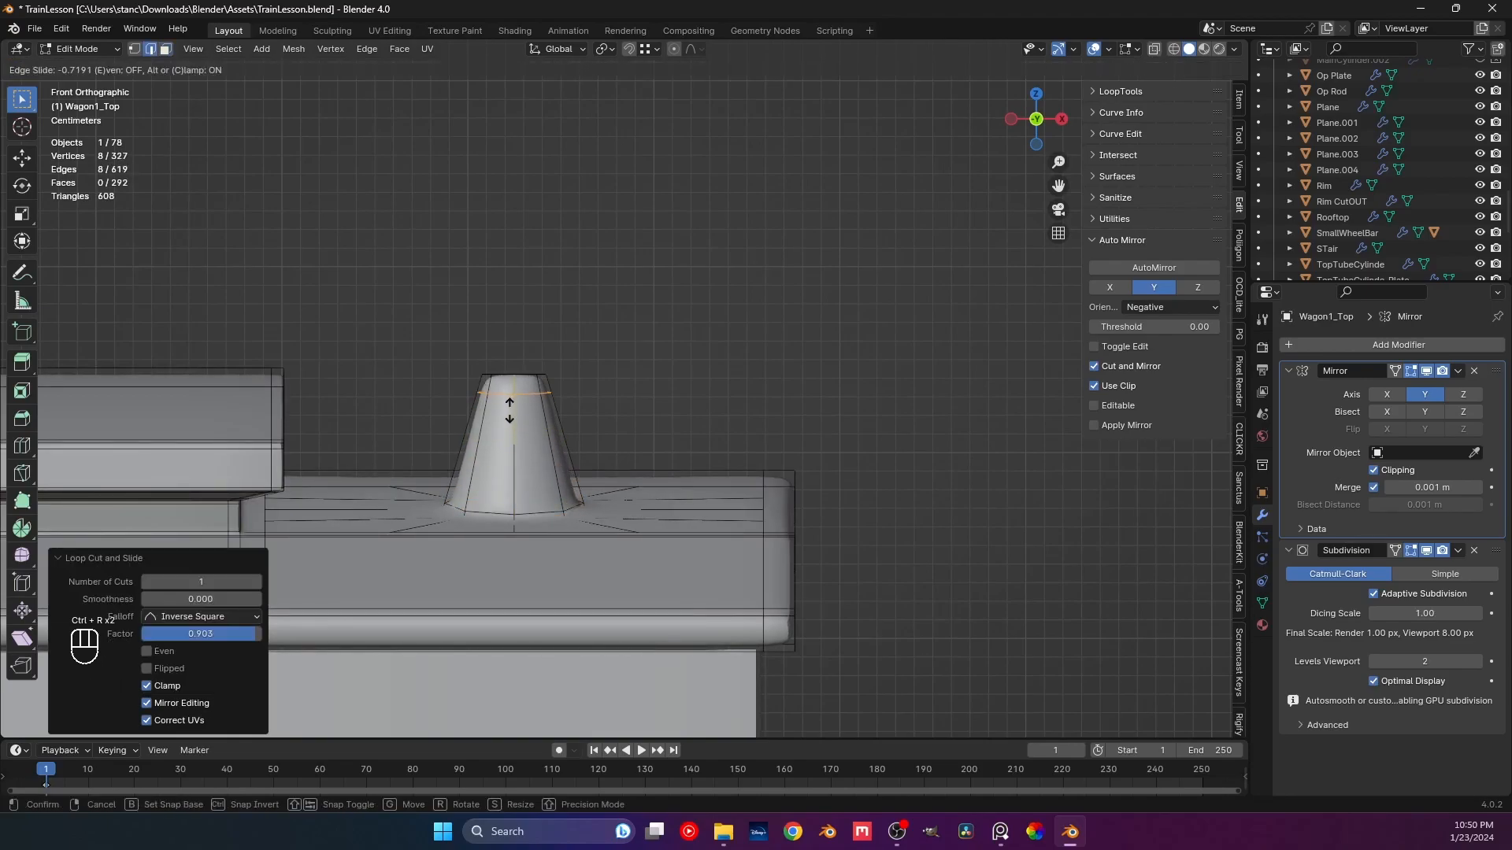
pyautogui.click(510, 396)
# Select the four faces on top of the rear vent and inset them slightly.
pyautogui.moveTo(509, 396); pyautogui.dragTo(528, 433, button='middle')
pyautogui.press('3')
pyautogui.click(527, 435)
pyautogui.keyDown('shift'); pyautogui.click(508, 441); pyautogui.keyUp('shift')
pyautogui.keyDown('shift'); pyautogui.click(514, 411); pyautogui.keyUp('shift')
pyautogui.keyDown('shift'); pyautogui.click(549, 412); pyautogui.keyUp('shift')
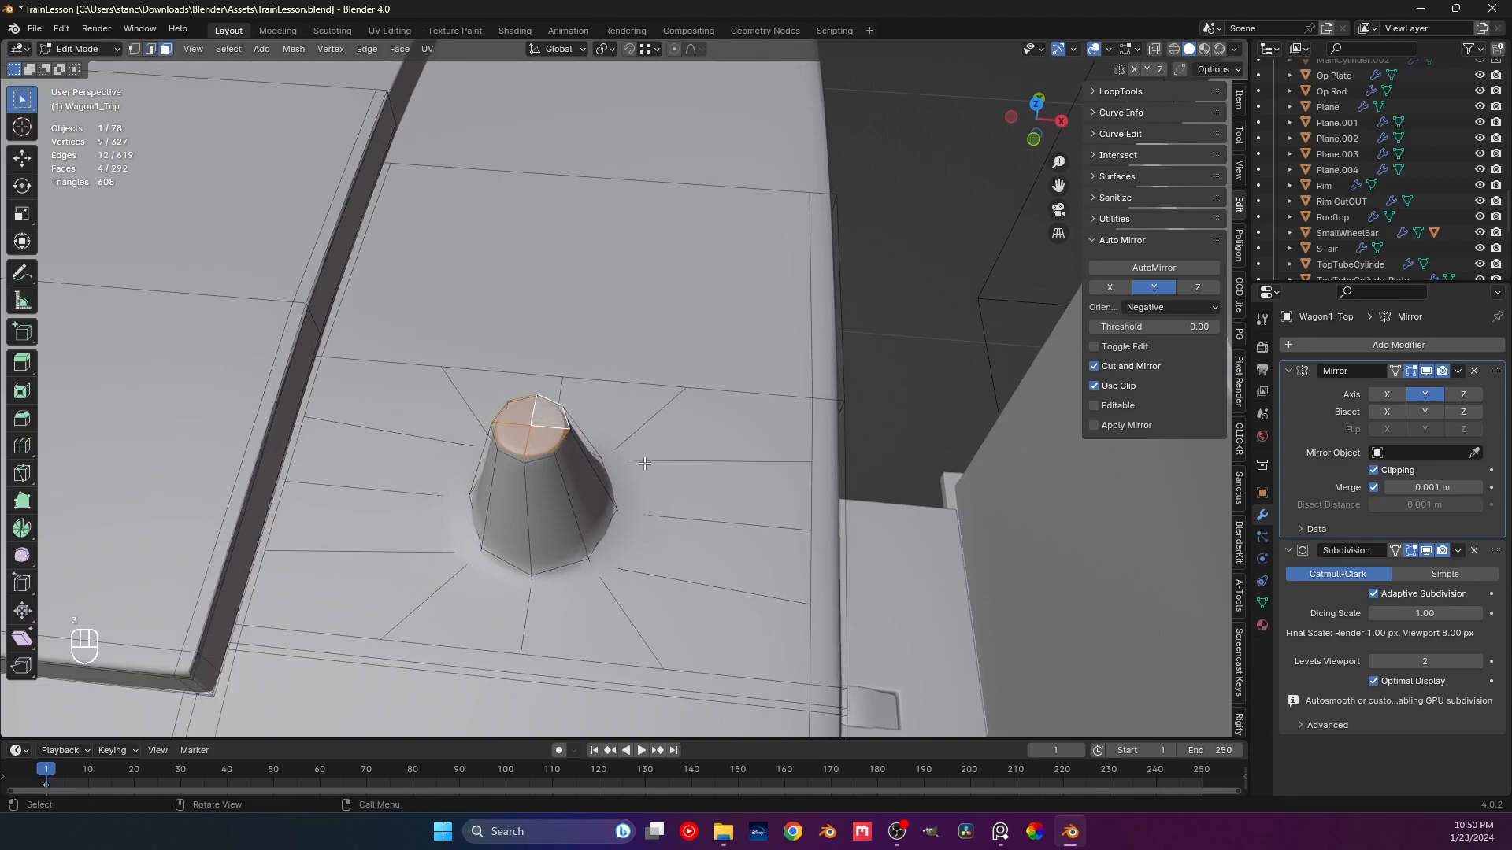
pyautogui.press('i')
pyautogui.click(635, 461)
# Delete the rear vent's inset top faces to open it, return to Object Mode and save the file.
pyautogui.press('x')
pyautogui.click(635, 461)
pyautogui.moveTo(635, 460); pyautogui.dragTo(711, 398, button='middle')
pyautogui.hotkey('ctrl', 's')
pyautogui.press('Tab')
pyautogui.hotkey('ctrl', 's')
pyautogui.press('KP_1')
pyautogui.hotkey('ctrl', 's')
pyautogui.scroll(-3, 711, 398)
pyautogui.moveTo(777, 512); pyautogui.dragTo(757, 363, button='middle')
pyautogui.hotkey('ctrl', 's')
pyautogui.hotkey('ctrl', 's')
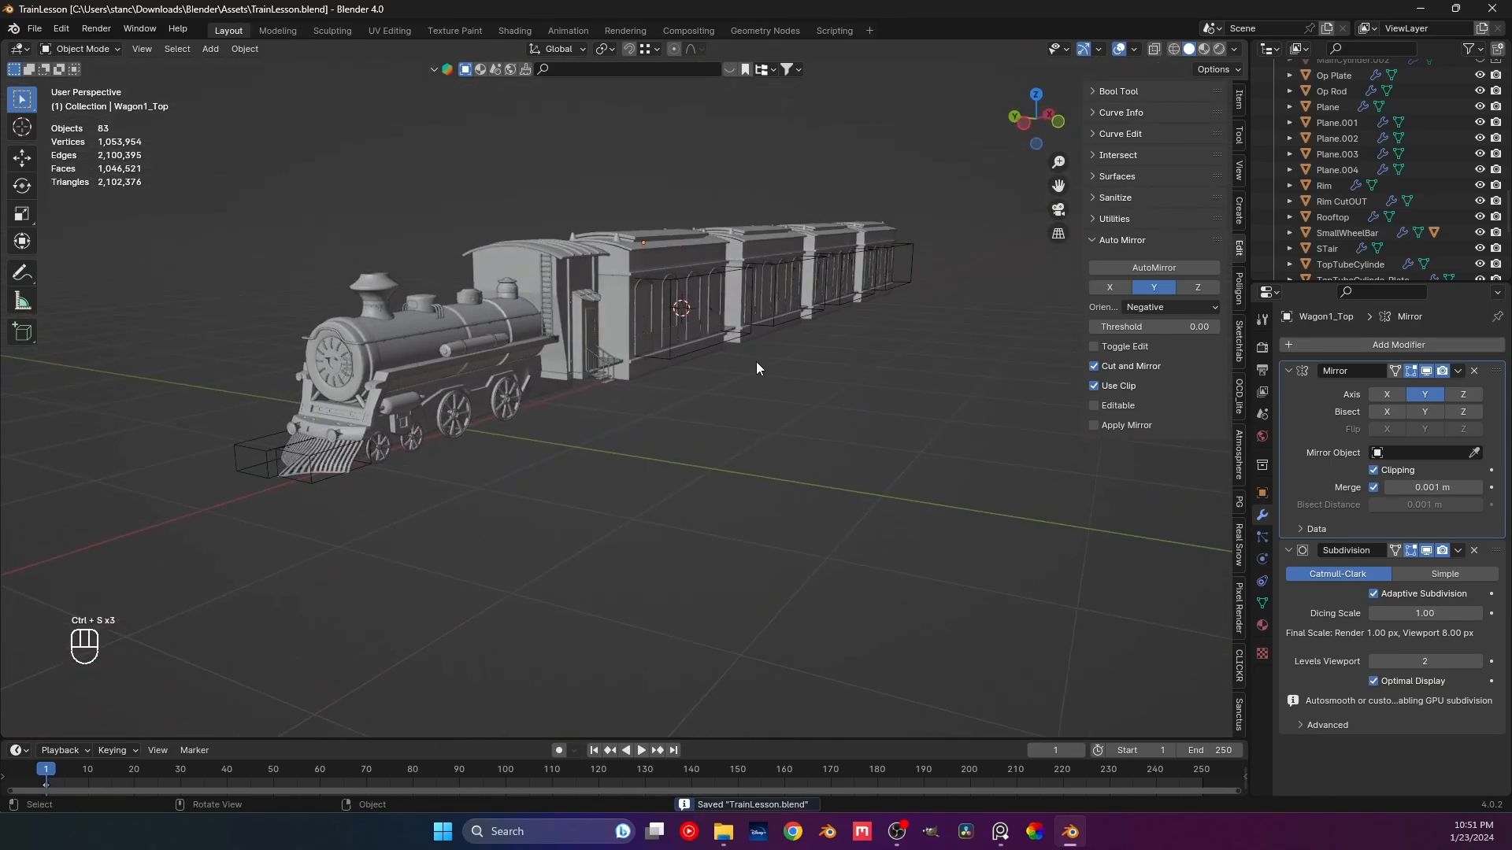
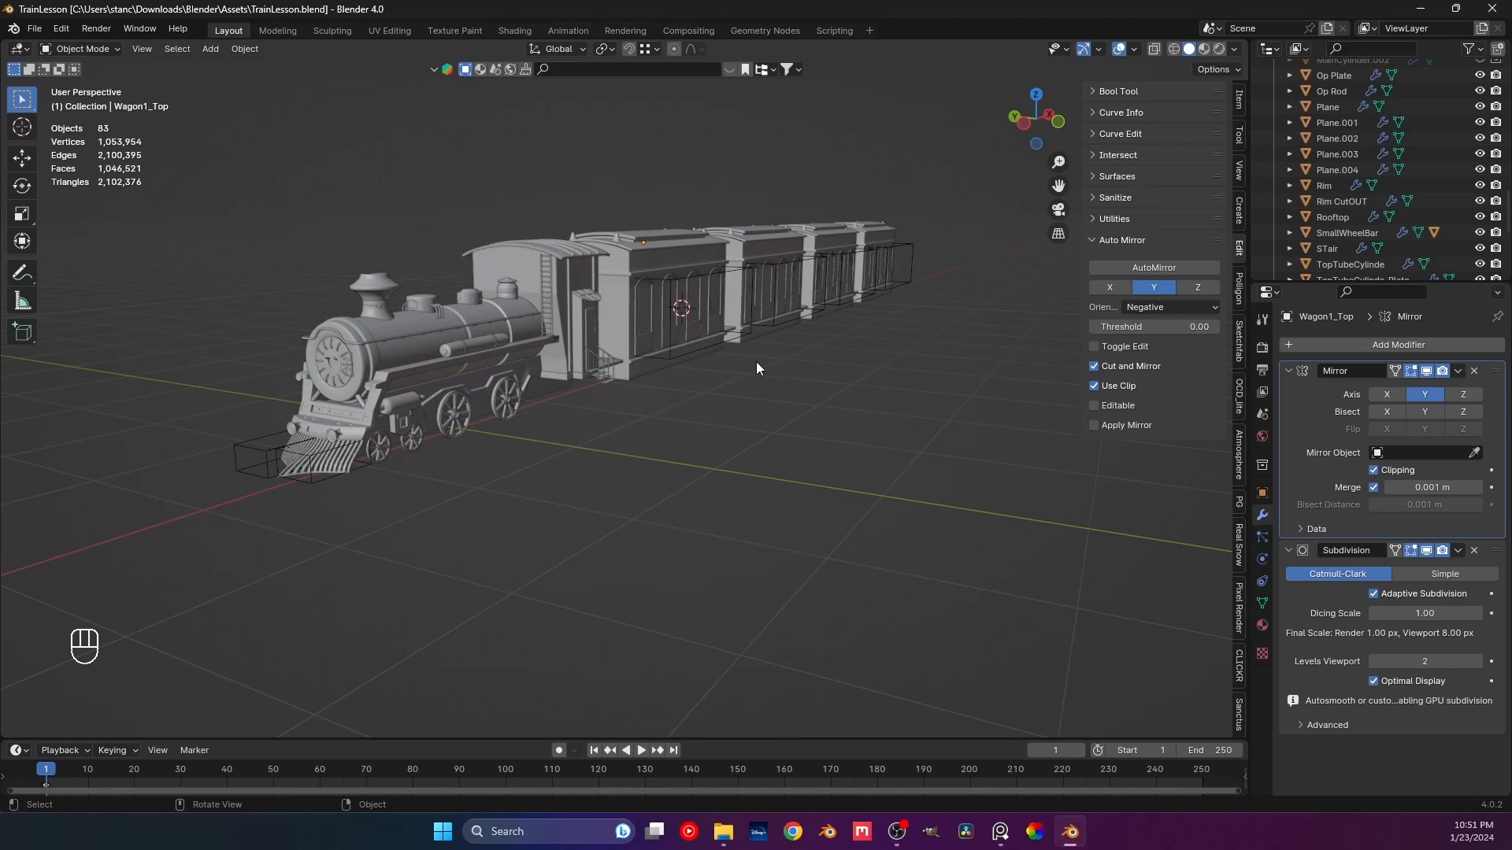
# Save the file and examine the locomotive's wheels and the wagons' undersides in front view.
pyautogui.press('KP_1')
pyautogui.hotkey('ctrl', 's')
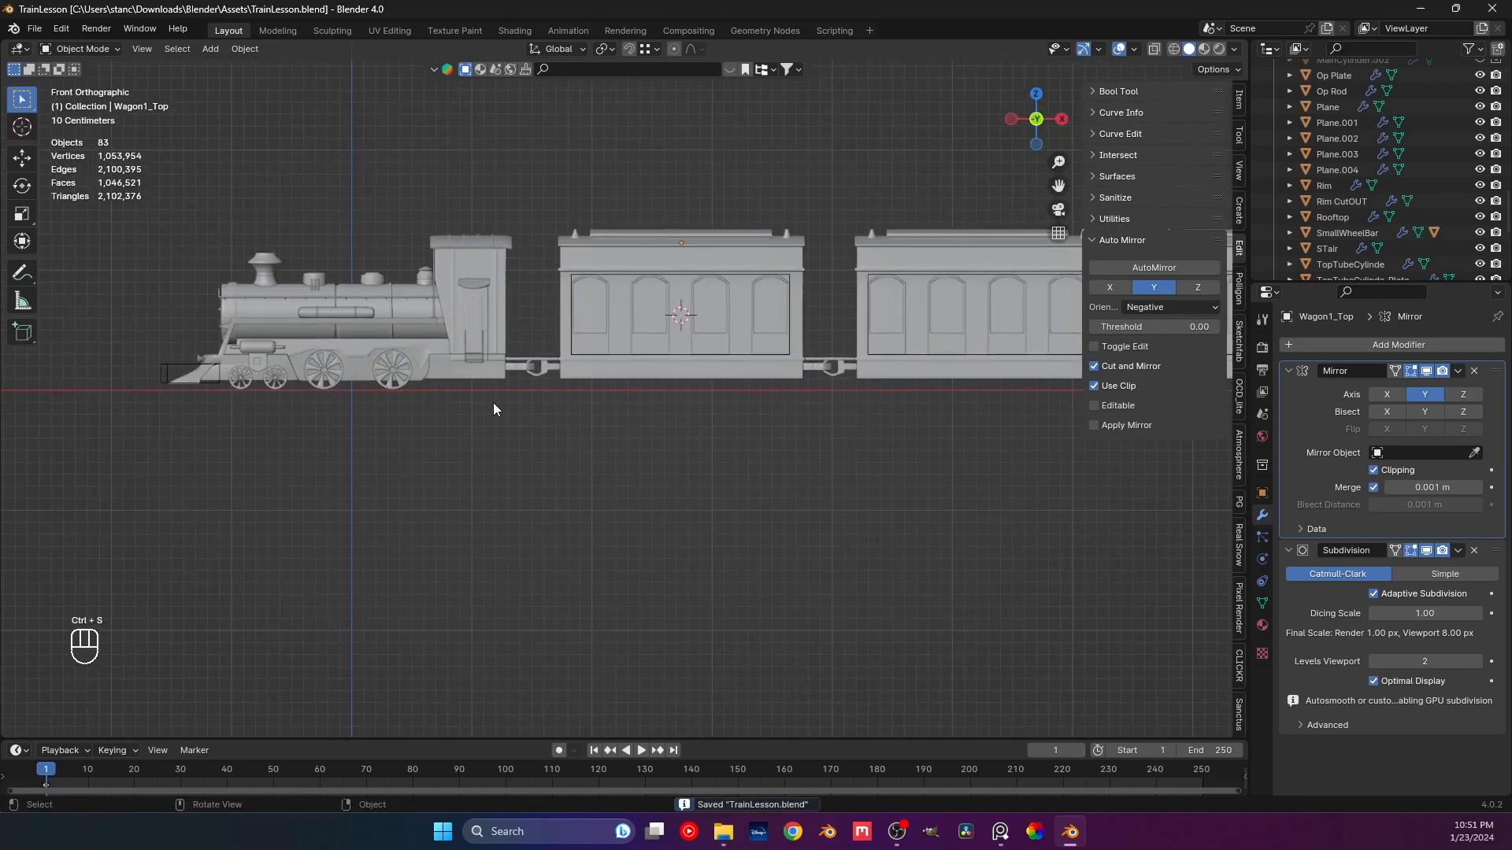
pyautogui.scroll(3, 493, 403)
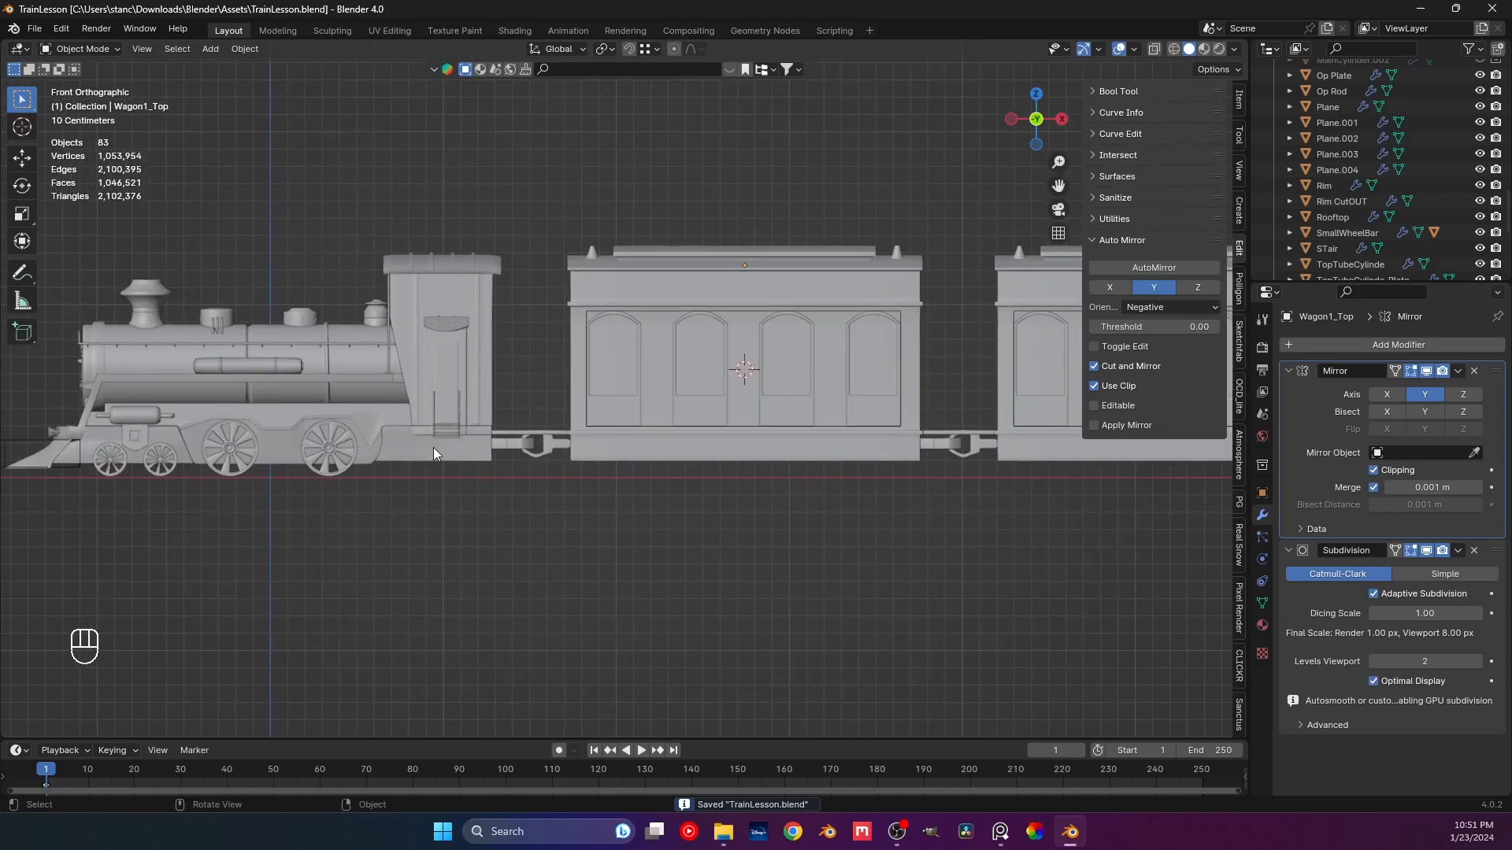
pyautogui.scroll(-6, 437, 465)
pyautogui.scroll(3, 630, 480)
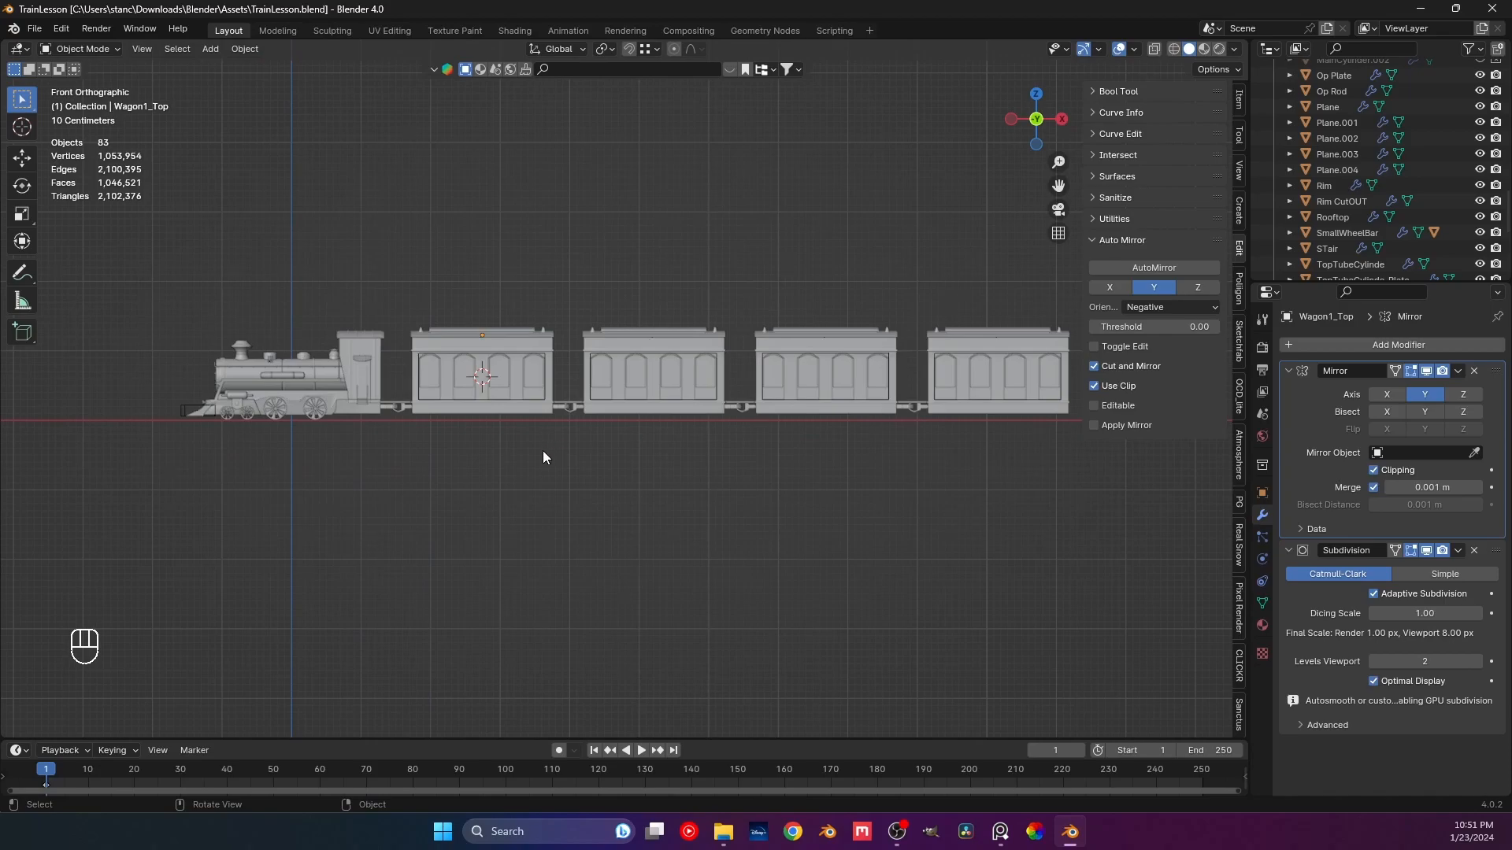
pyautogui.scroll(5, 472, 464)
pyautogui.scroll(2, 578, 431)
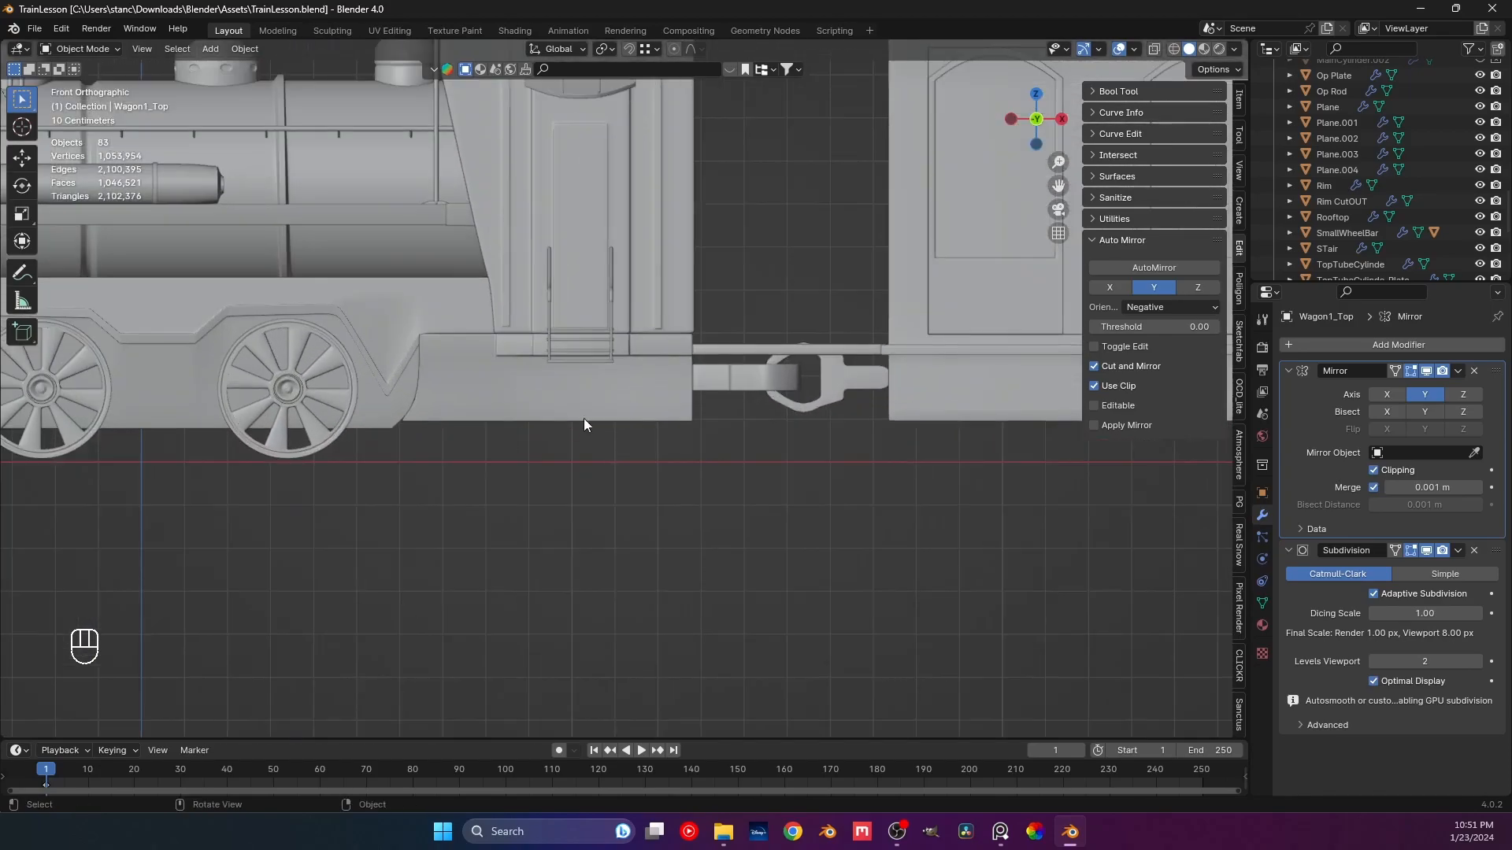
pyautogui.keyDown('shift'); pyautogui.moveTo(559, 434); pyautogui.dragTo(528, 444, button='middle'); pyautogui.keyUp('shift')
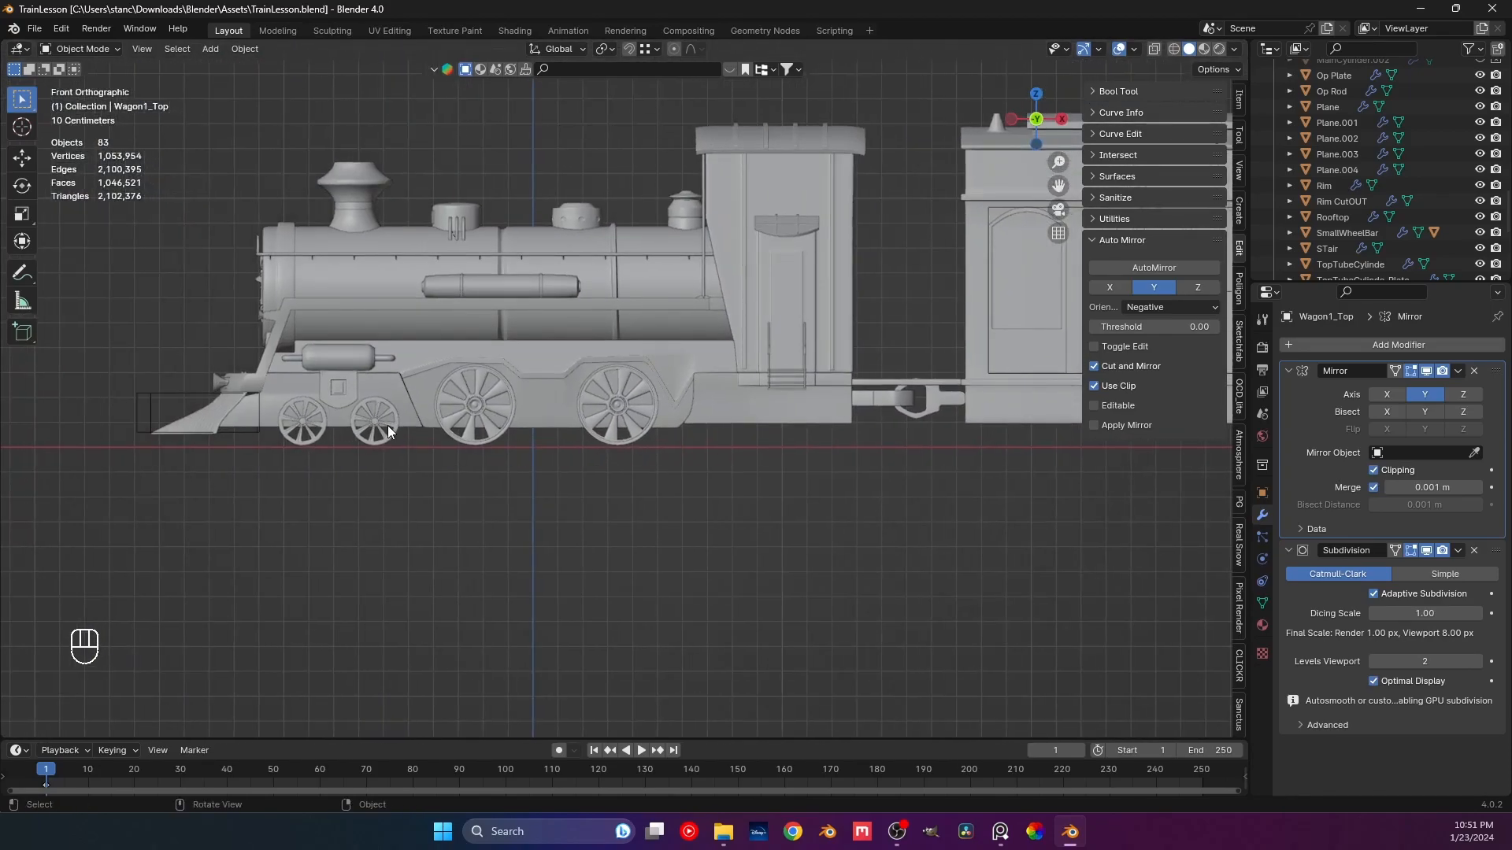
pyautogui.click(373, 421)
pyautogui.keyDown('ctrl'); pyautogui.scroll(-5, 674, 484); pyautogui.keyUp('ctrl')
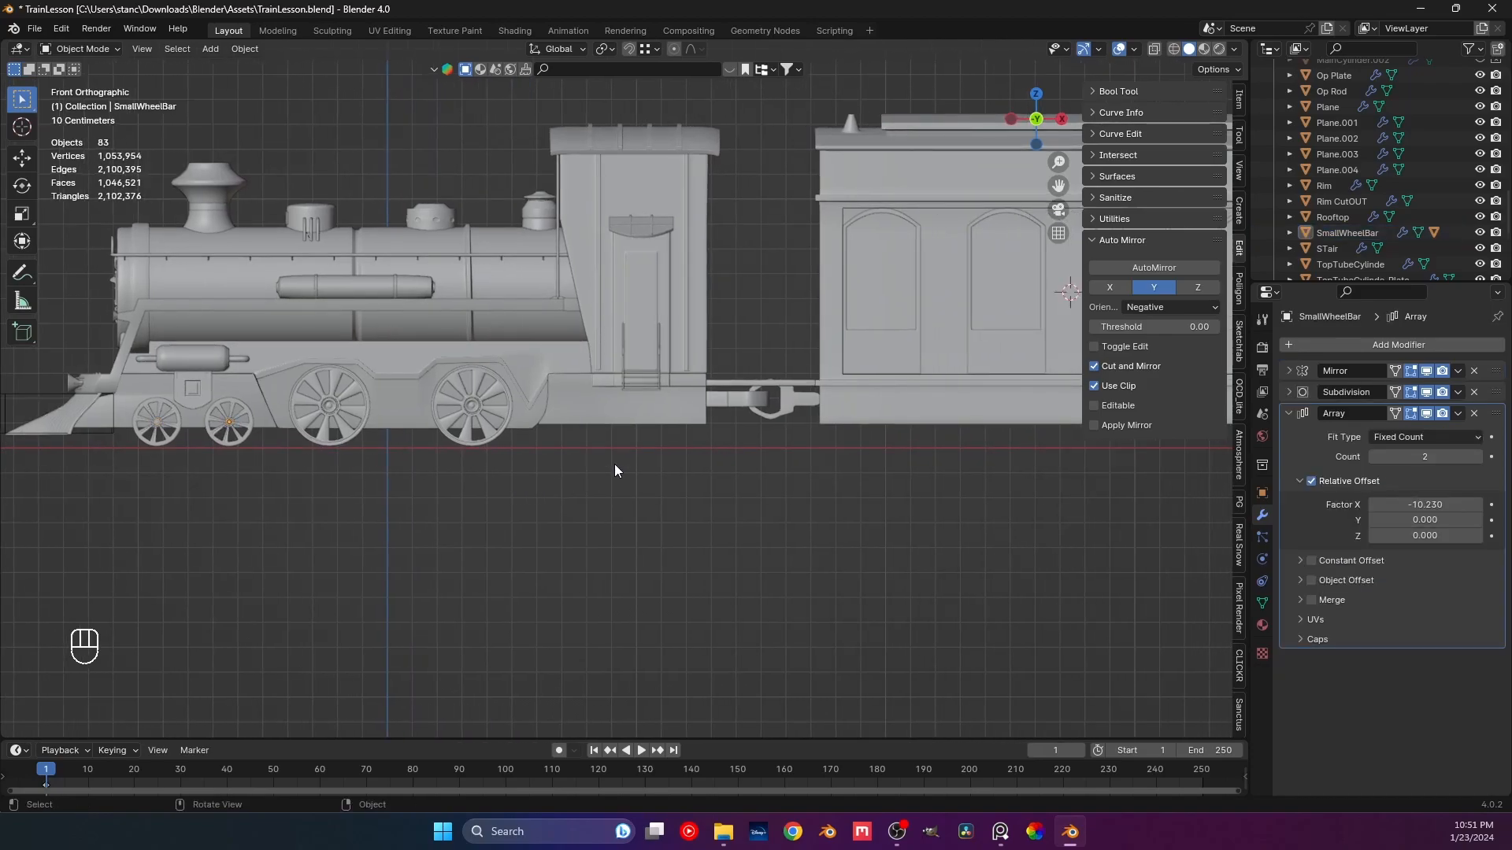
# Select the base block beneath the locomotive cab and snap the 3D cursor to its centre.
pyautogui.moveTo(614, 465); pyautogui.dragTo(616, 416, button='middle')
pyautogui.scroll(3, 617, 419)
pyautogui.click(655, 460)
pyautogui.moveTo(668, 476); pyautogui.dragTo(706, 563, button='middle')
pyautogui.press('KP_1')
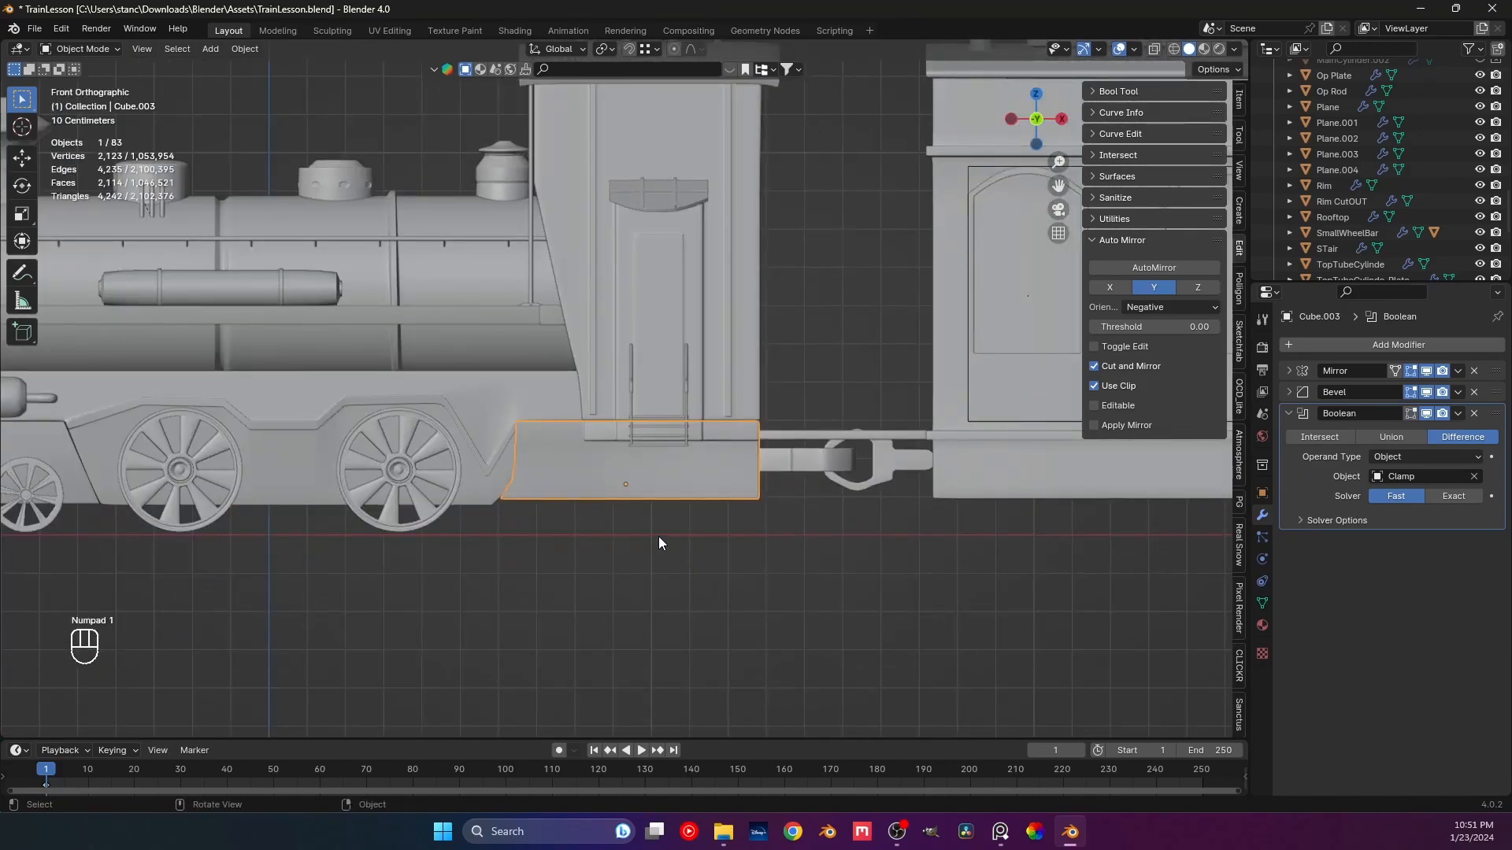
pyautogui.scroll(1, 654, 532)
pyautogui.hotkey('shift', 's')
pyautogui.click(619, 563)
pyautogui.moveTo(628, 575); pyautogui.dragTo(421, 515, button='middle')
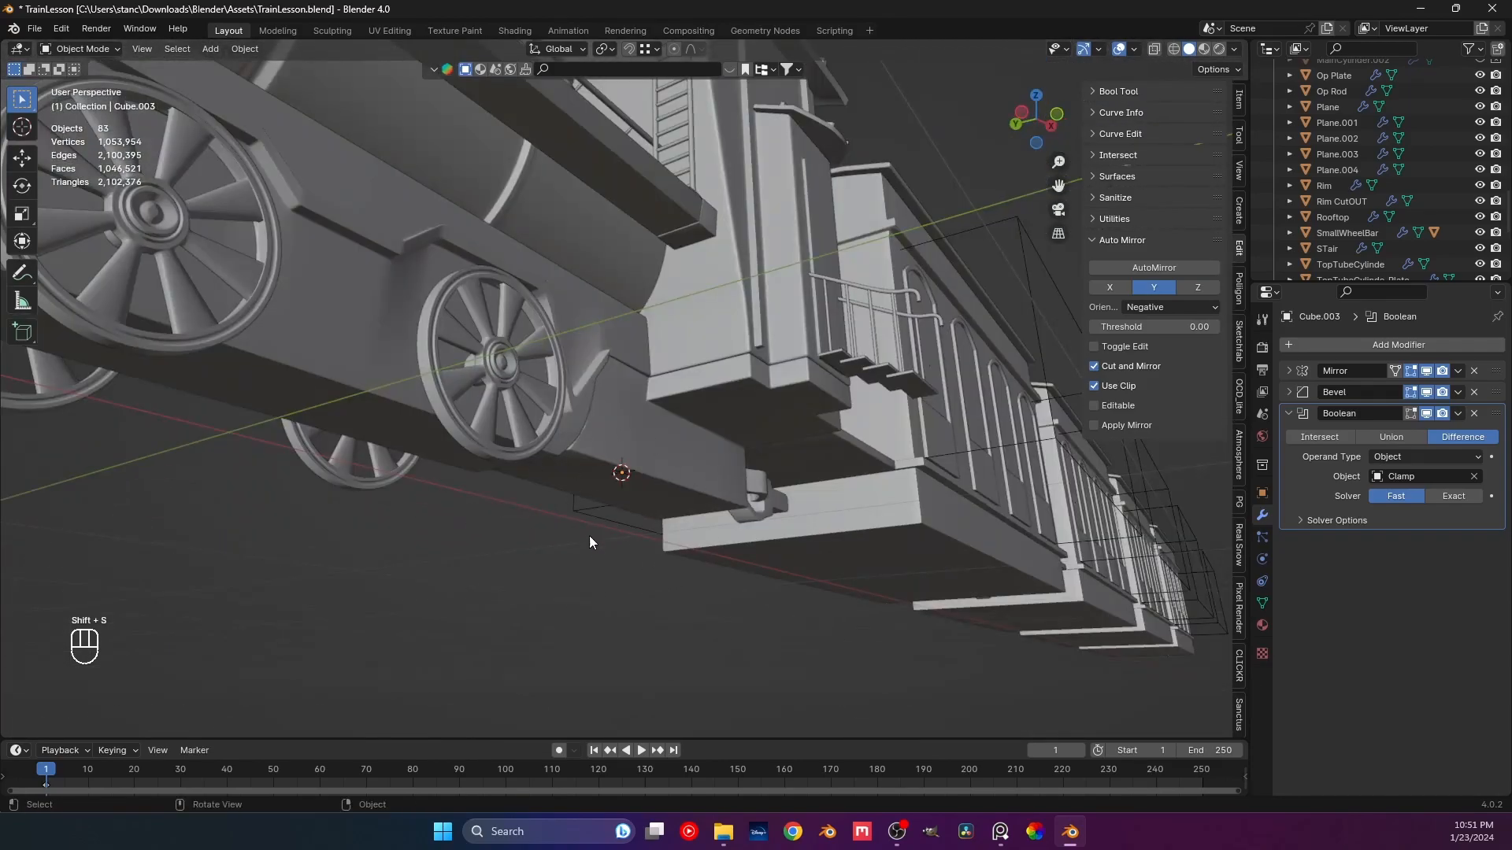
# Add a 16-vertex cylinder at the 3D cursor and rotate it 90° about X.
pyautogui.press('KP_1')
pyautogui.hotkey('shift', 'a')
pyautogui.moveTo(692, 497)
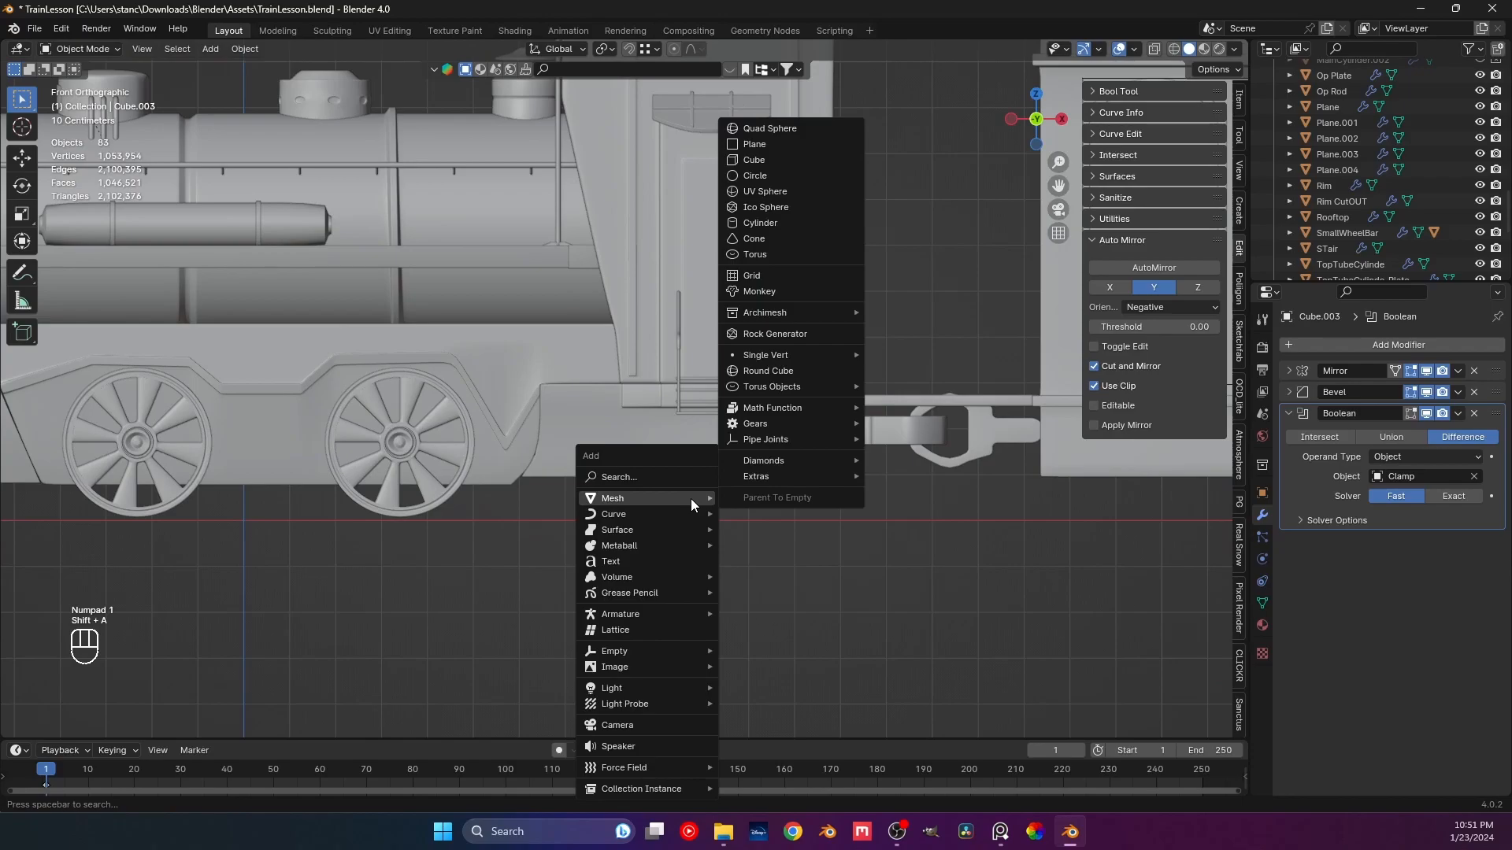
pyautogui.click(780, 222)
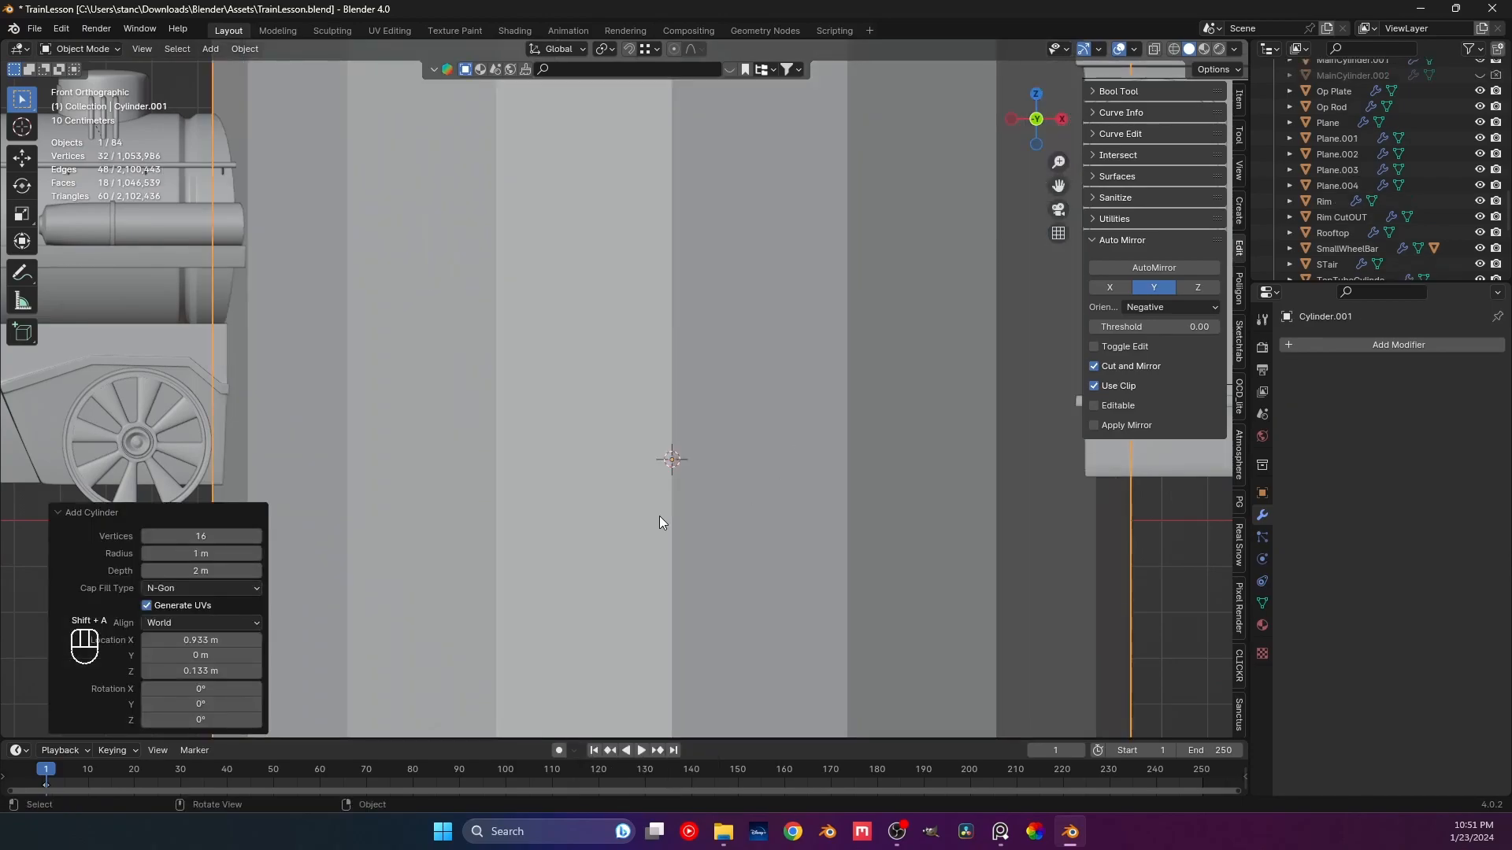
pyautogui.write('rx90')
pyautogui.press('Return')
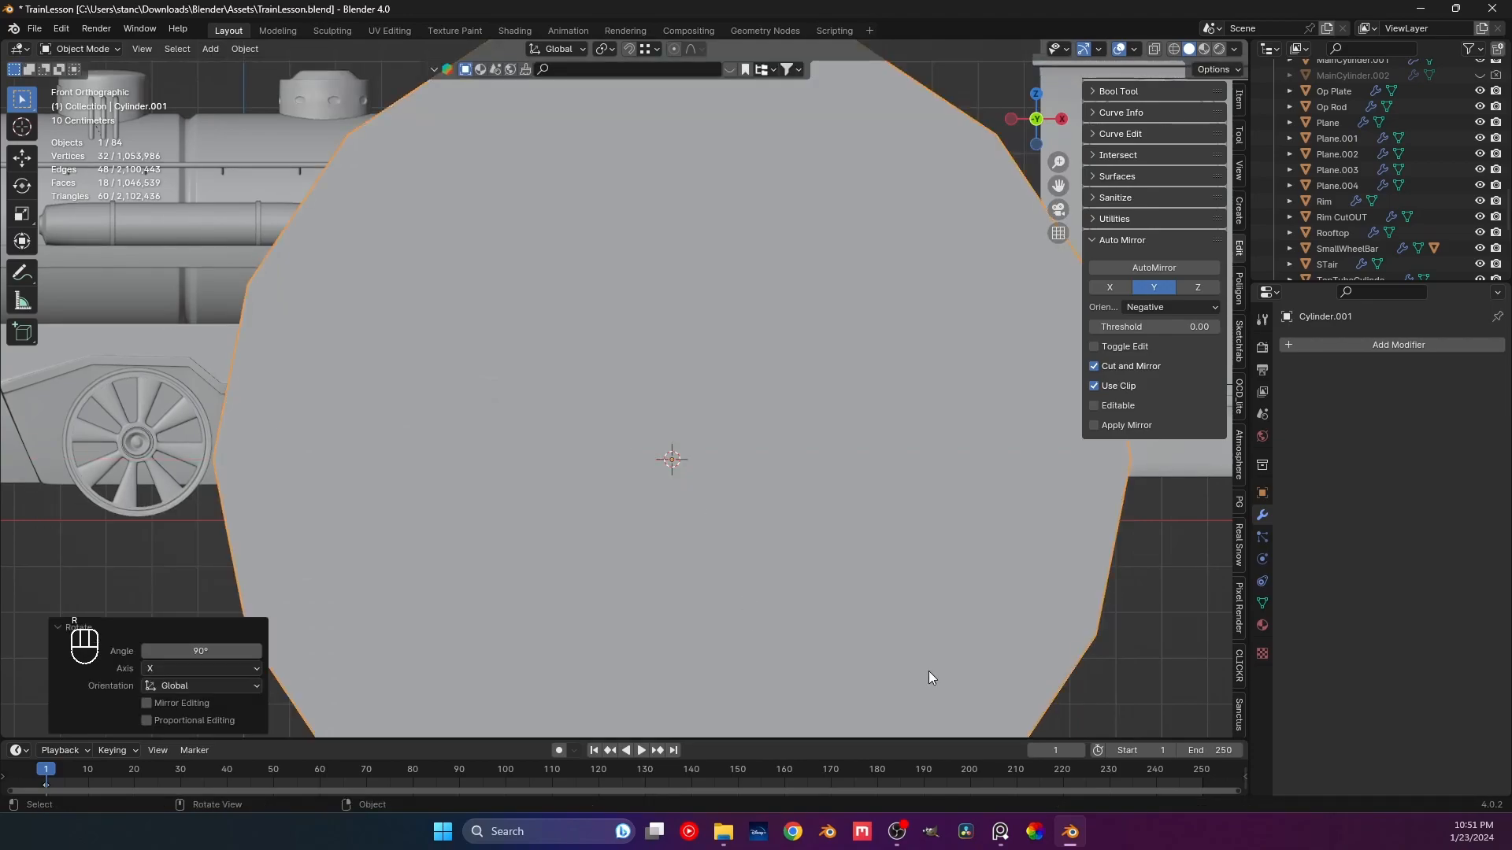
# Scale the cylinder to 0.024 on X and Z only, keeping its length along Y.
pyautogui.press('s')
pyautogui.hotkey('shift', 'y')
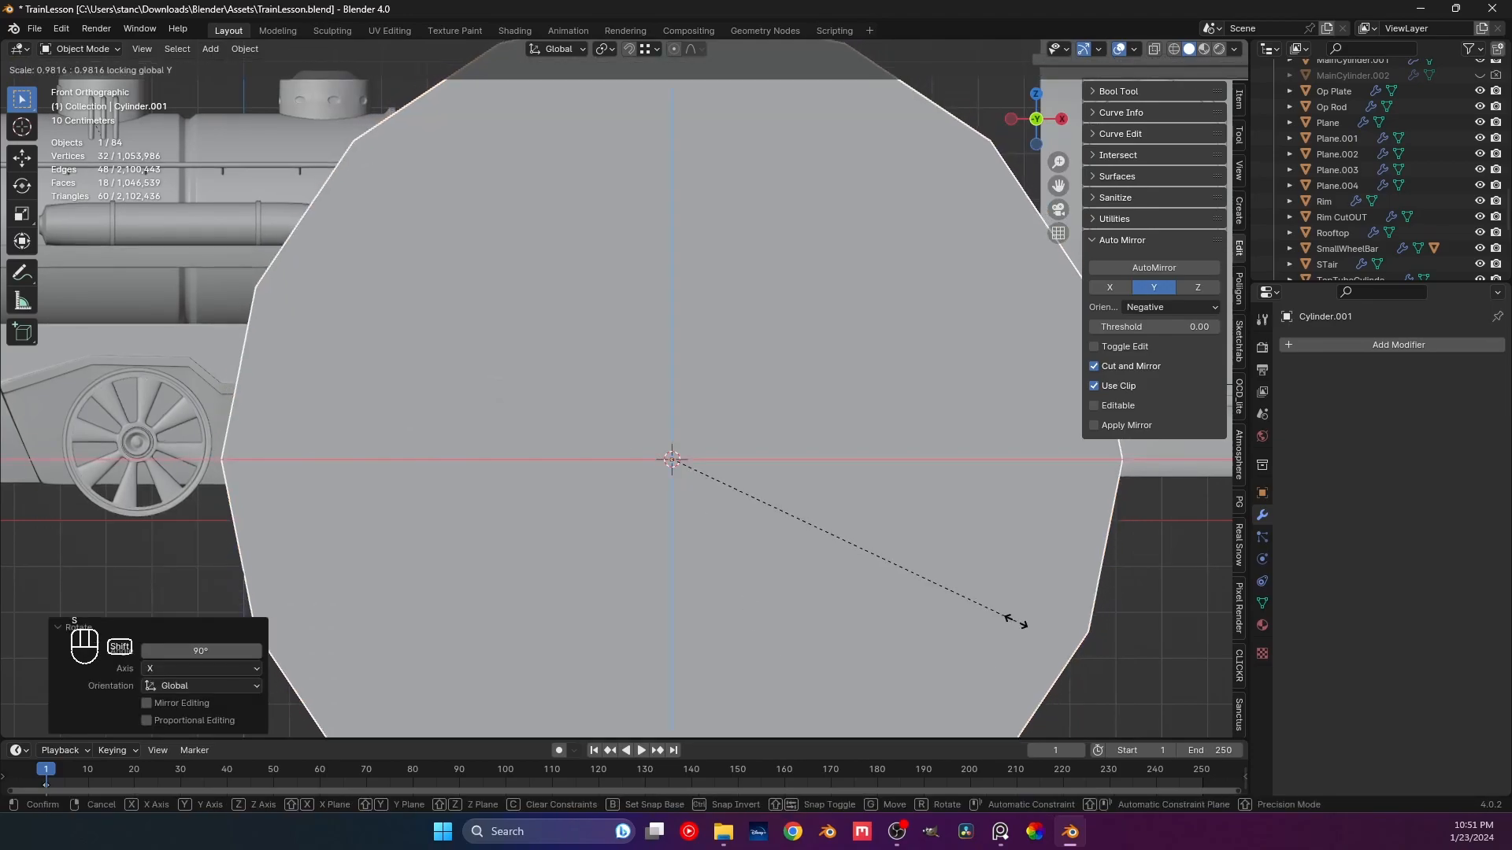
pyautogui.click(672, 461)
pyautogui.scroll(5, 709, 521)
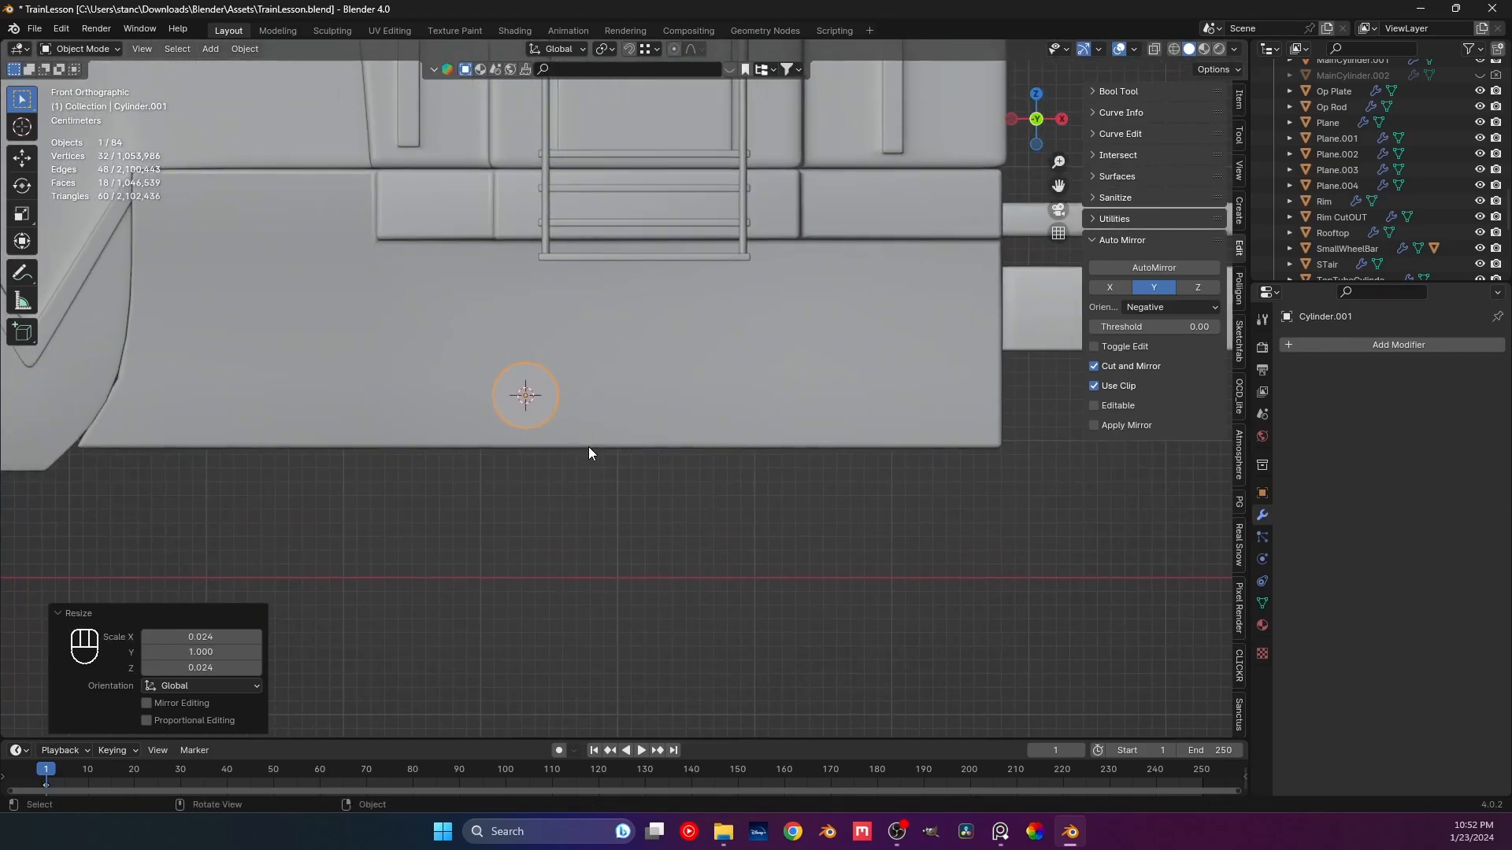
pyautogui.scroll(-5, 579, 429)
pyautogui.scroll(3, 714, 473)
pyautogui.scroll(2, 715, 475)
# Refine the cylinder's thickness by scaling it on X and Z only, first to 0.419 and again to 1.418.
pyautogui.press('s')
pyautogui.hotkey('shift', 'y')
pyautogui.click(666, 461)
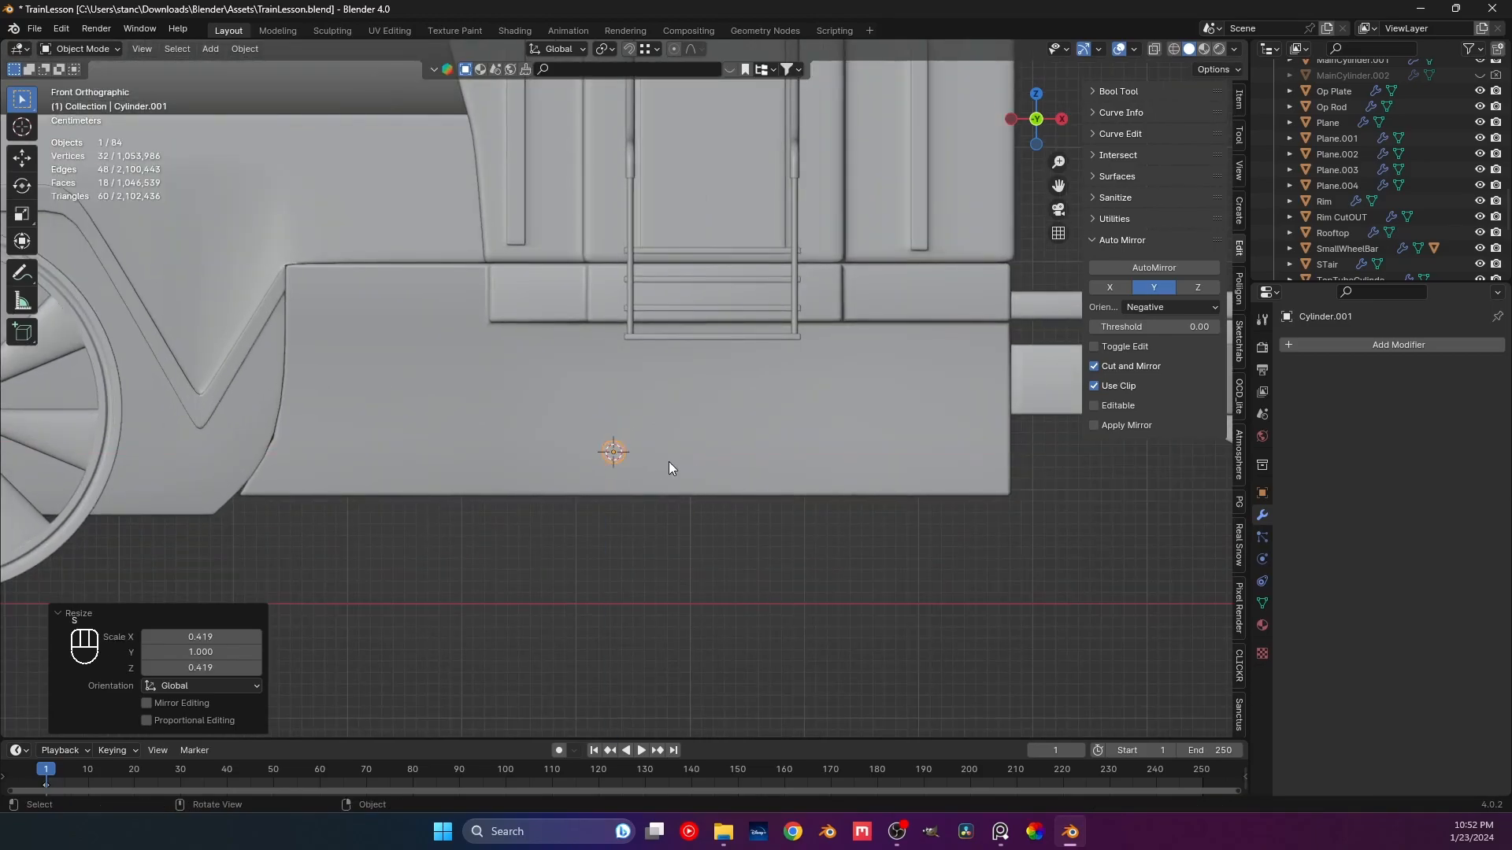
pyautogui.press('s')
pyautogui.hotkey('shift', 'y')
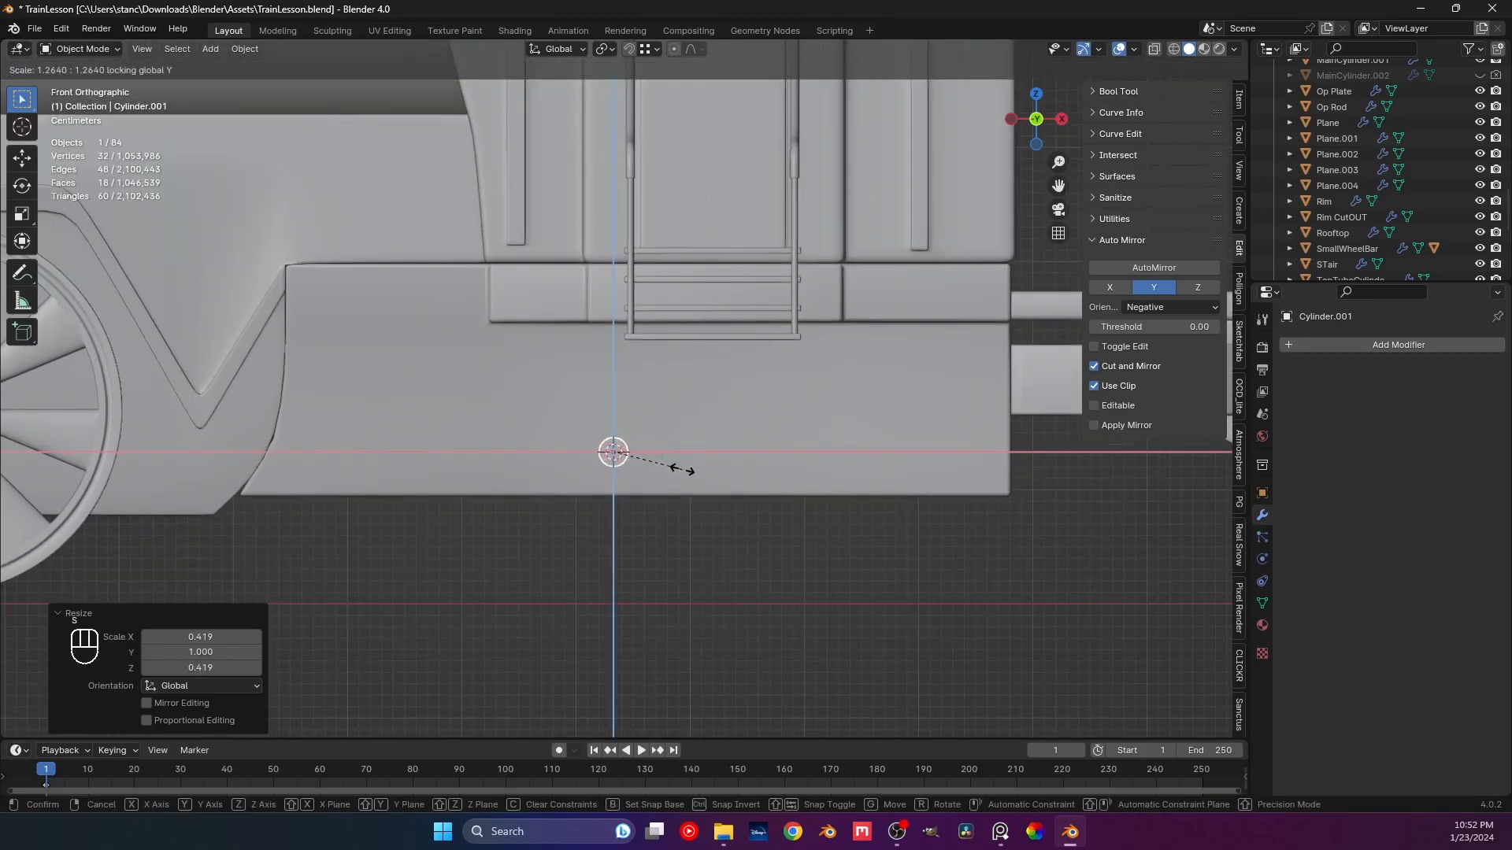
pyautogui.click(690, 474)
# Apply the cylinder's scale and rotation, and mirror it across the Y axis with AutoMirror.
pyautogui.scroll(-3, 669, 466)
pyautogui.moveTo(654, 460); pyautogui.dragTo(702, 512, button='middle')
pyautogui.press('KP_7')
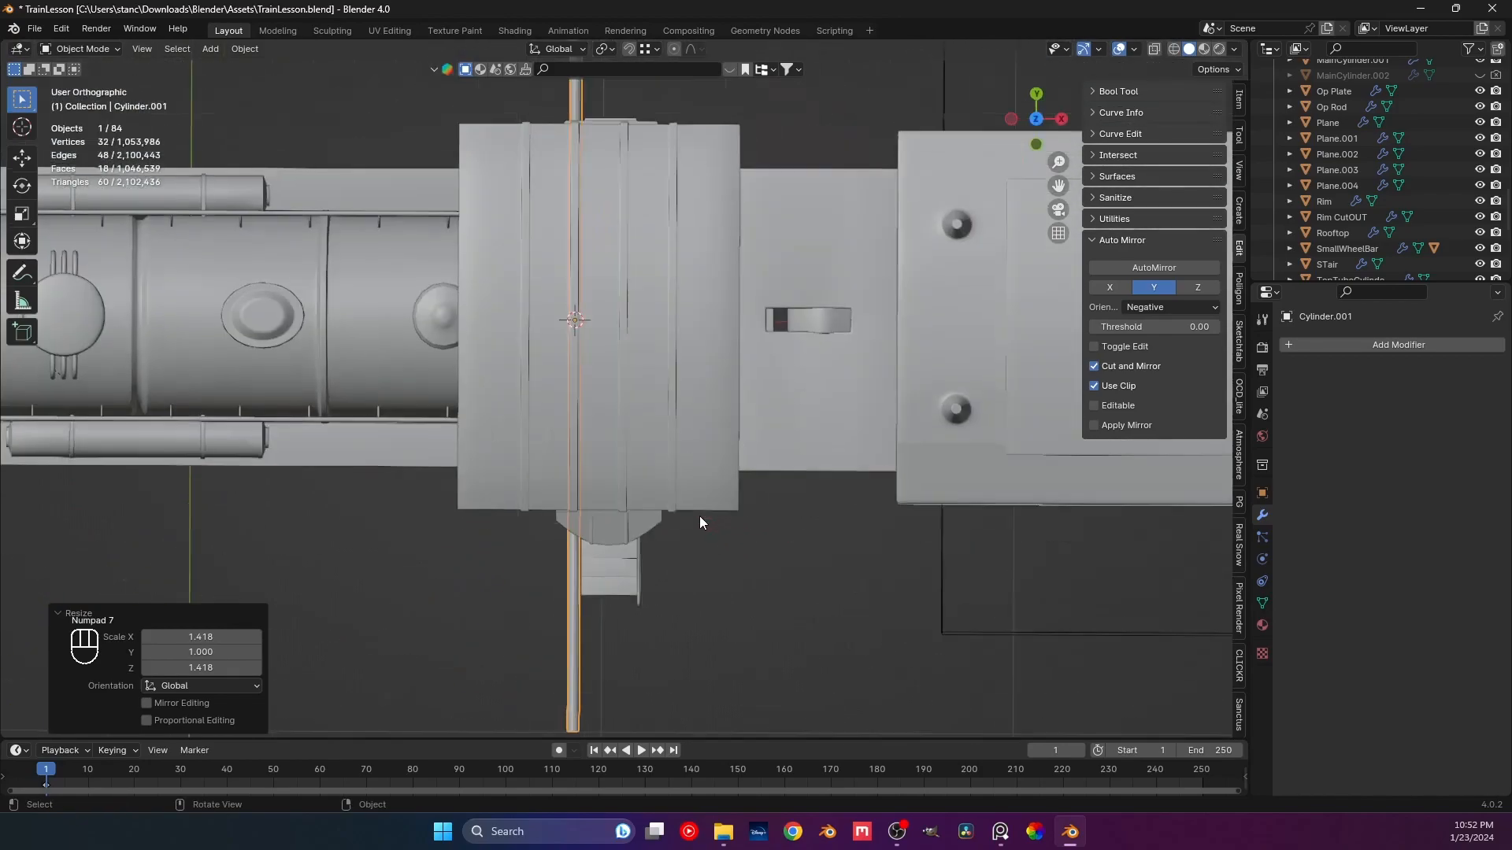
pyautogui.hotkey('ctrl', 'a')
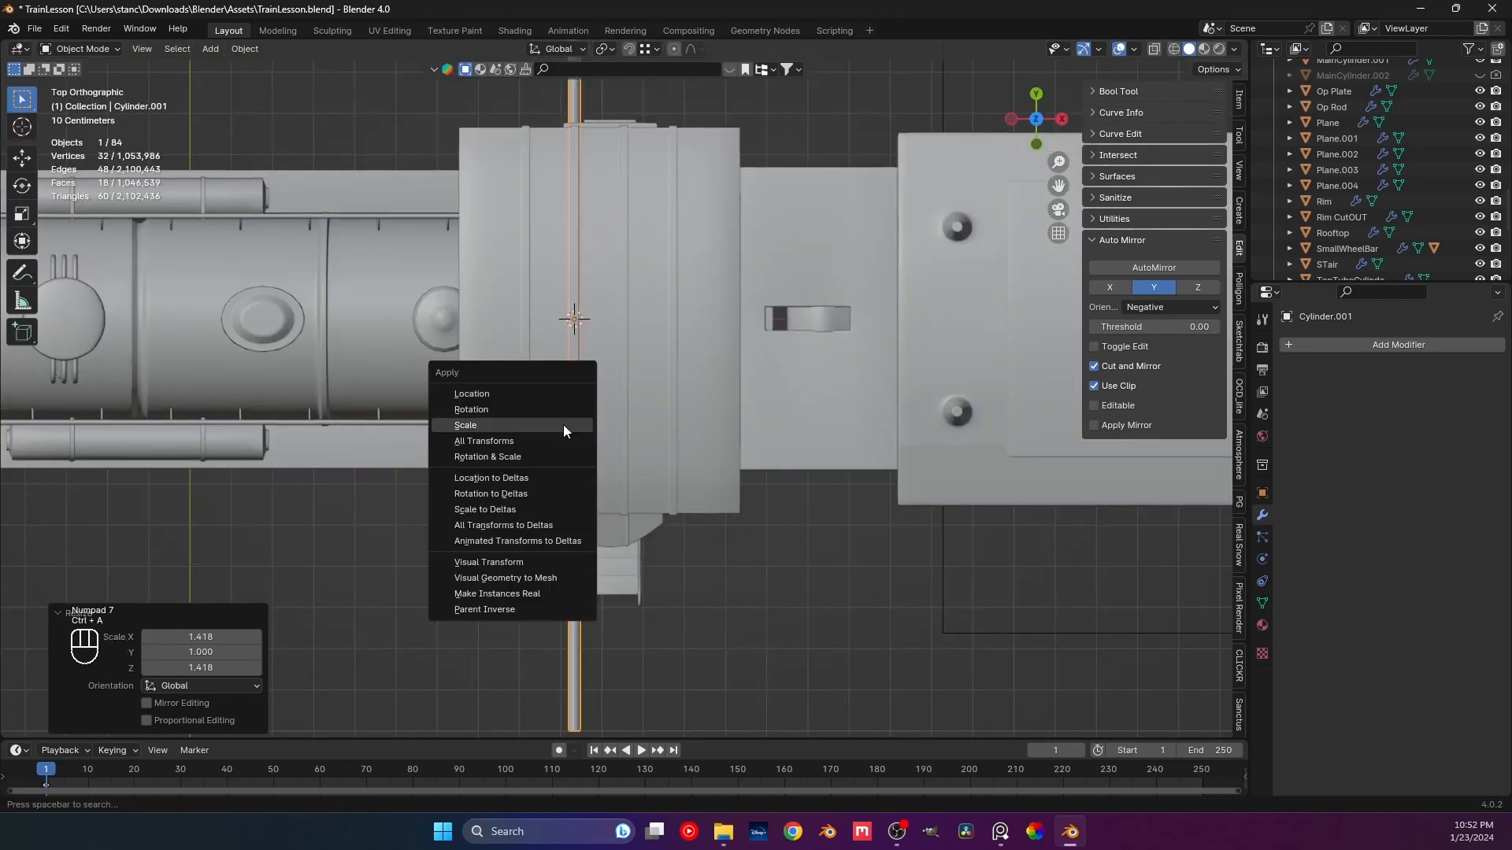
pyautogui.click(508, 390)
pyautogui.hotkey('ctrl', 'a')
pyautogui.click(507, 391)
pyautogui.hotkey('ctrl', 'a')
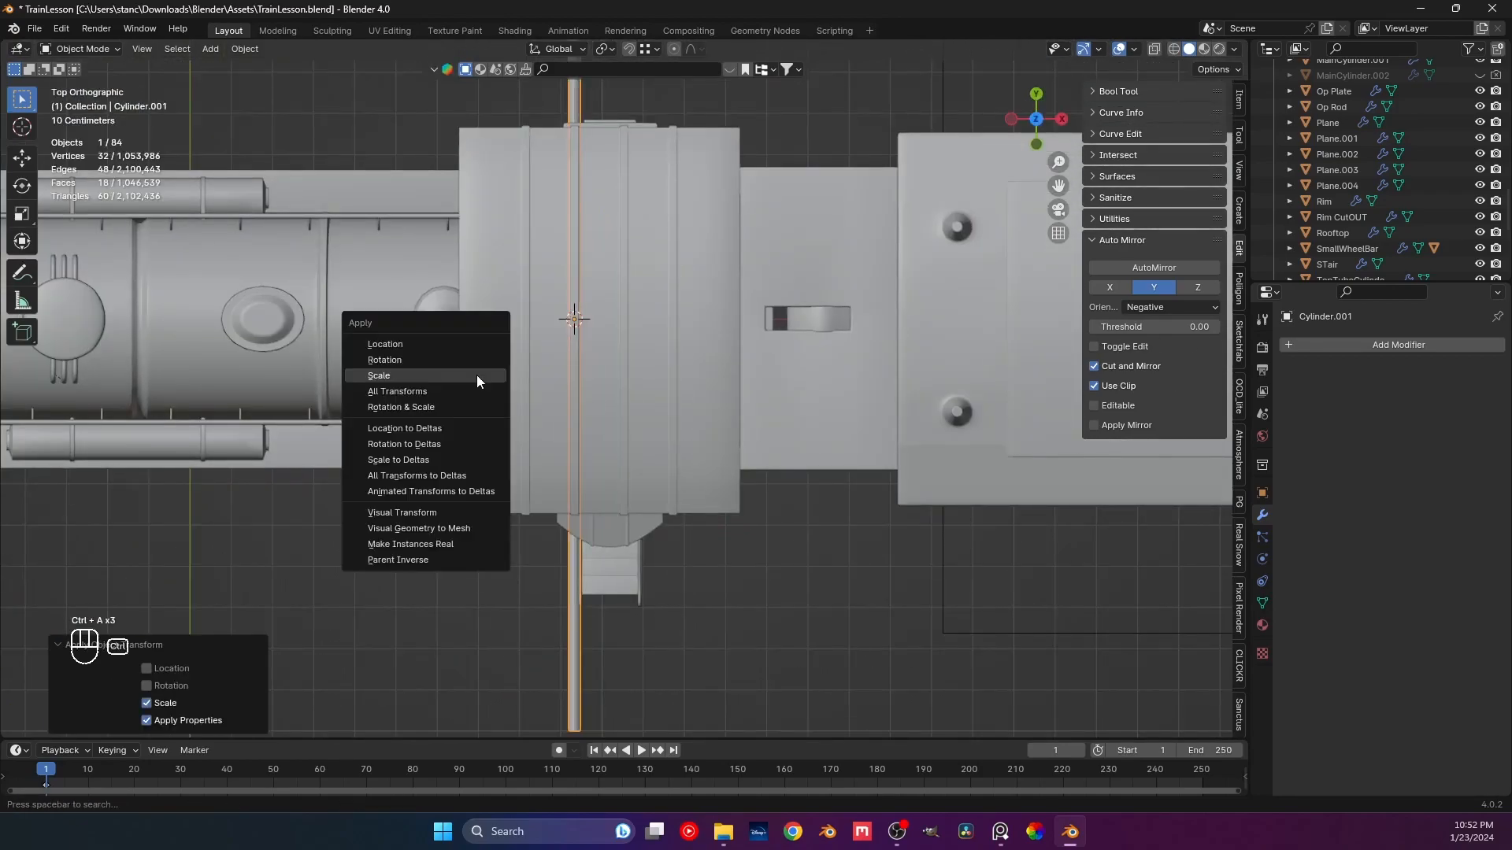
pyautogui.click(427, 359)
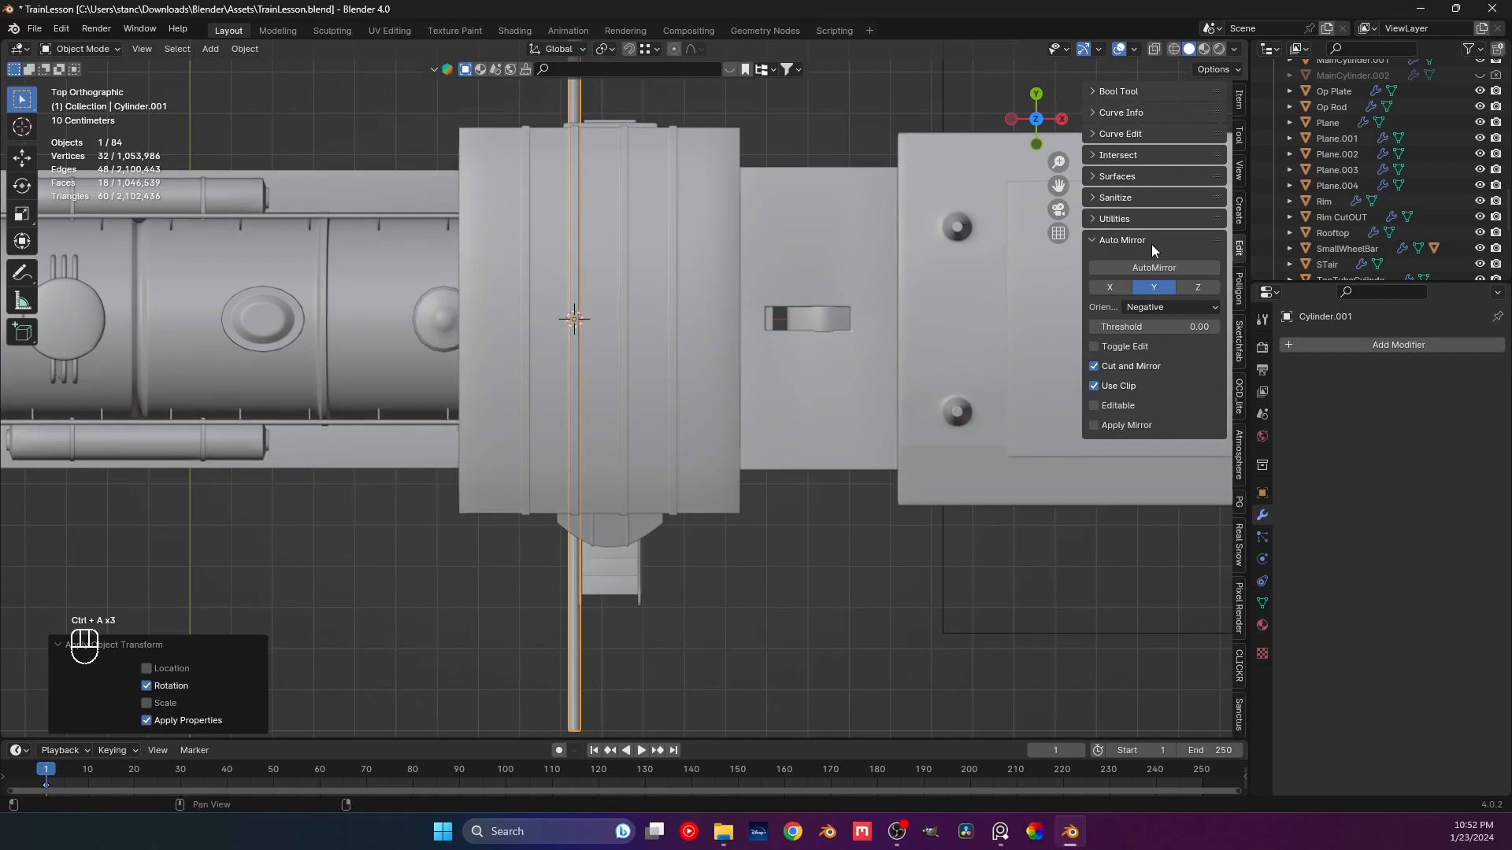
pyautogui.click(1150, 270)
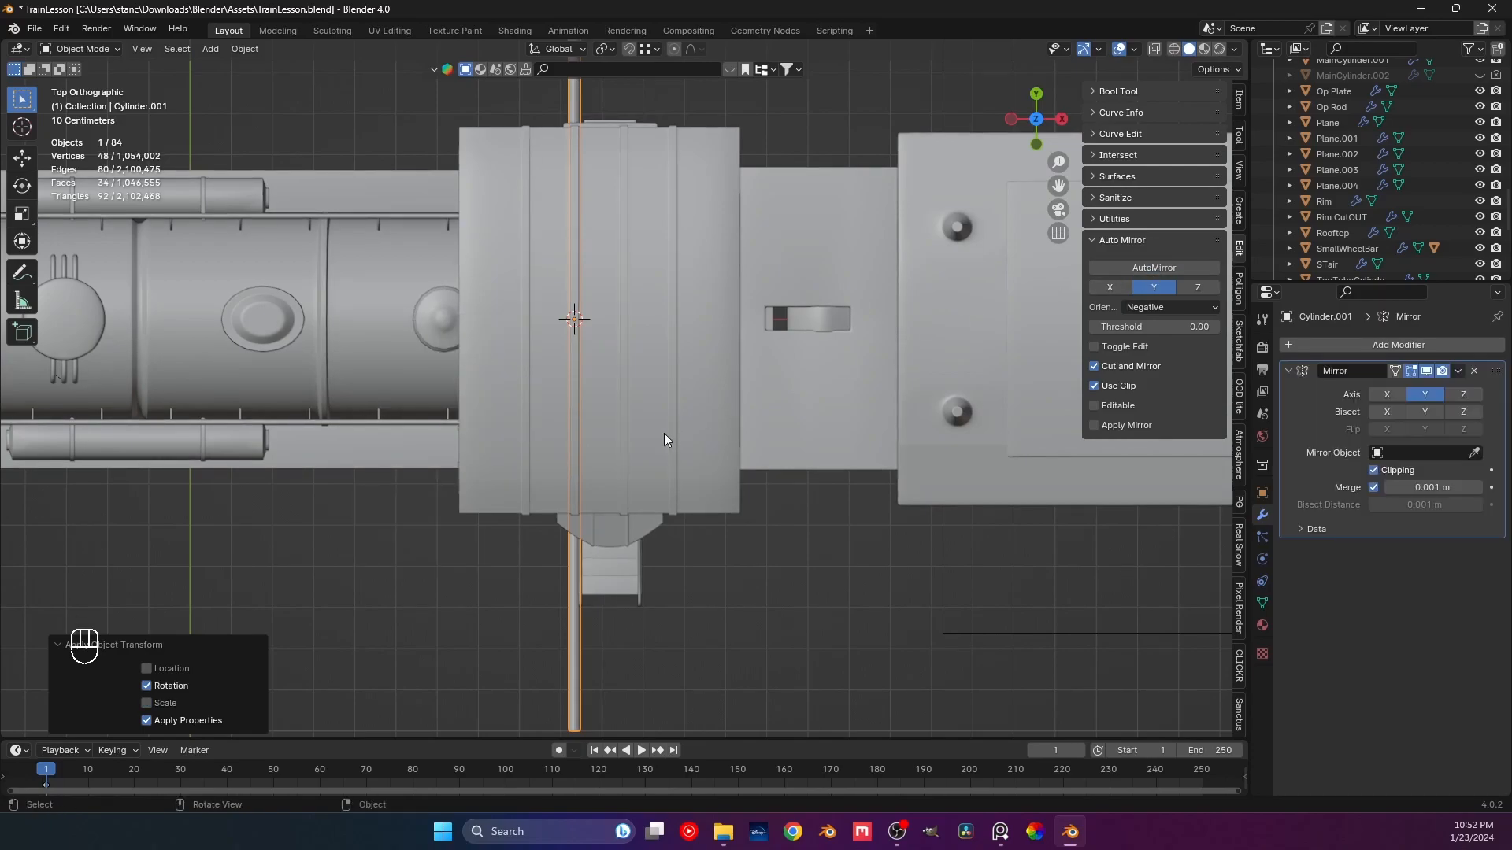
# In Edit Mode with X-ray on, move the cylinder's outer end vertices about 0.515 m along Y to shorten it.
pyautogui.press('Tab')
pyautogui.scroll(-3, 787, 450)
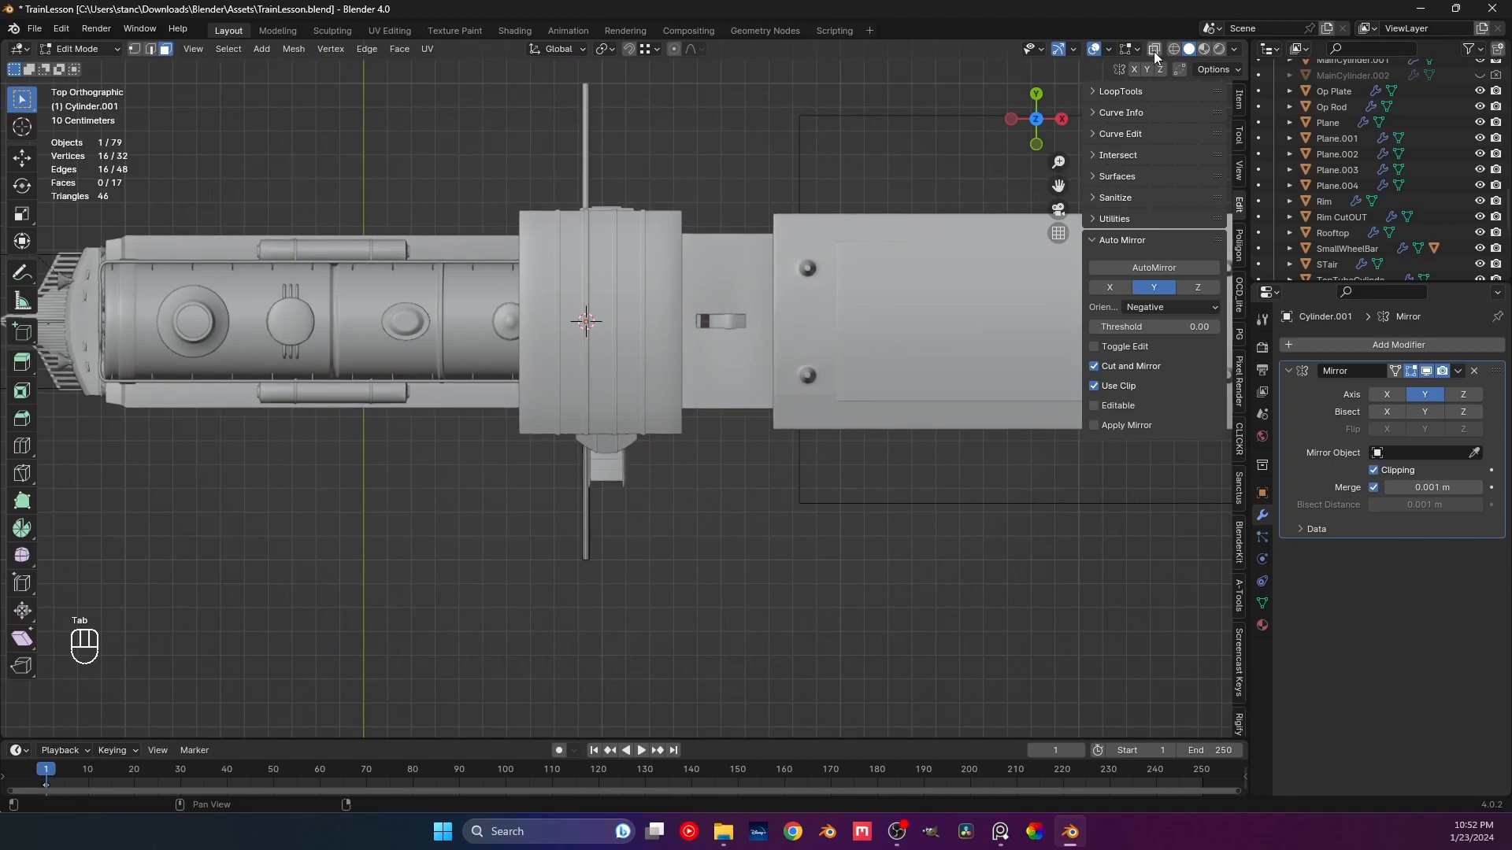
pyautogui.click(1155, 53)
pyautogui.press('1')
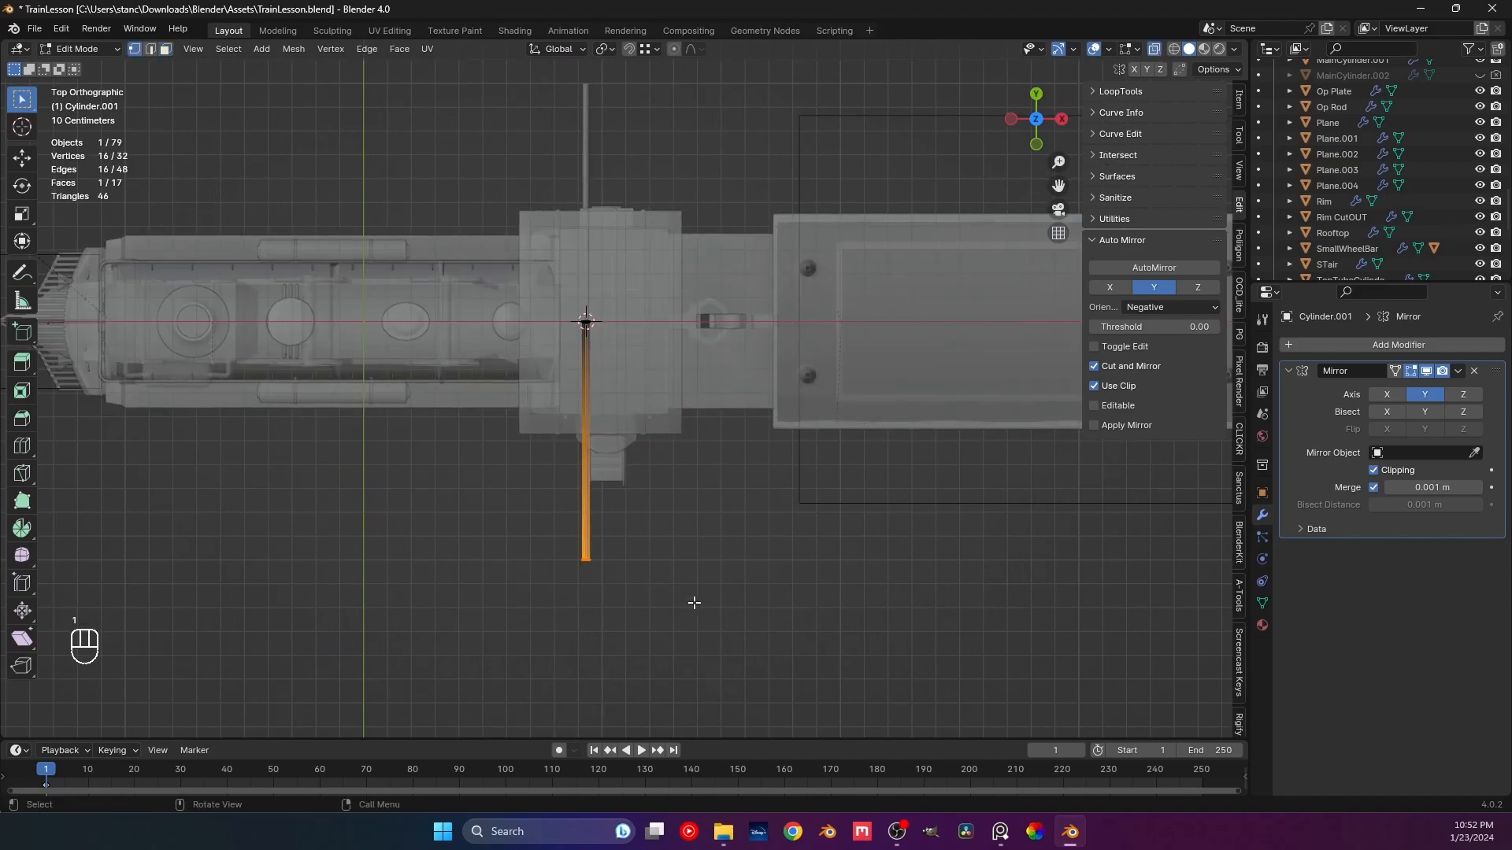
pyautogui.press('g')
pyautogui.click(685, 478)
# Move the cylinder's outer end vertices about 0.3 m further inward along Y.
pyautogui.moveTo(685, 479); pyautogui.dragTo(793, 382, button='middle')
pyautogui.scroll(4, 699, 455)
pyautogui.scroll(3, 683, 450)
pyautogui.press('g')
pyautogui.press('y')
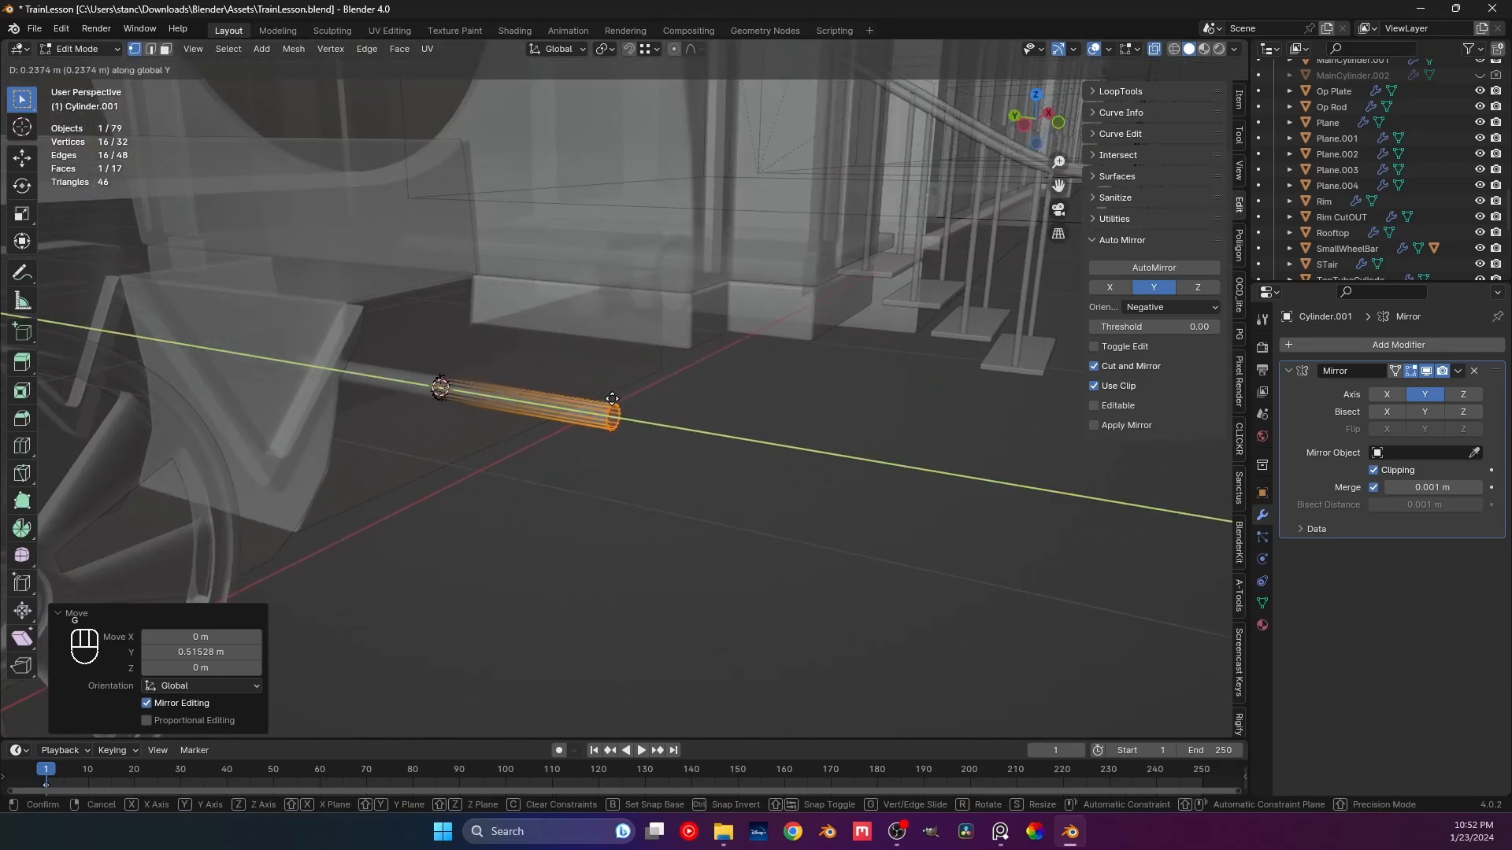
pyautogui.click(601, 403)
# In right view, shift the cylinder's outer end about -0.0024 m along Y to line up with the wheels.
pyautogui.moveTo(600, 402); pyautogui.dragTo(550, 469, button='middle')
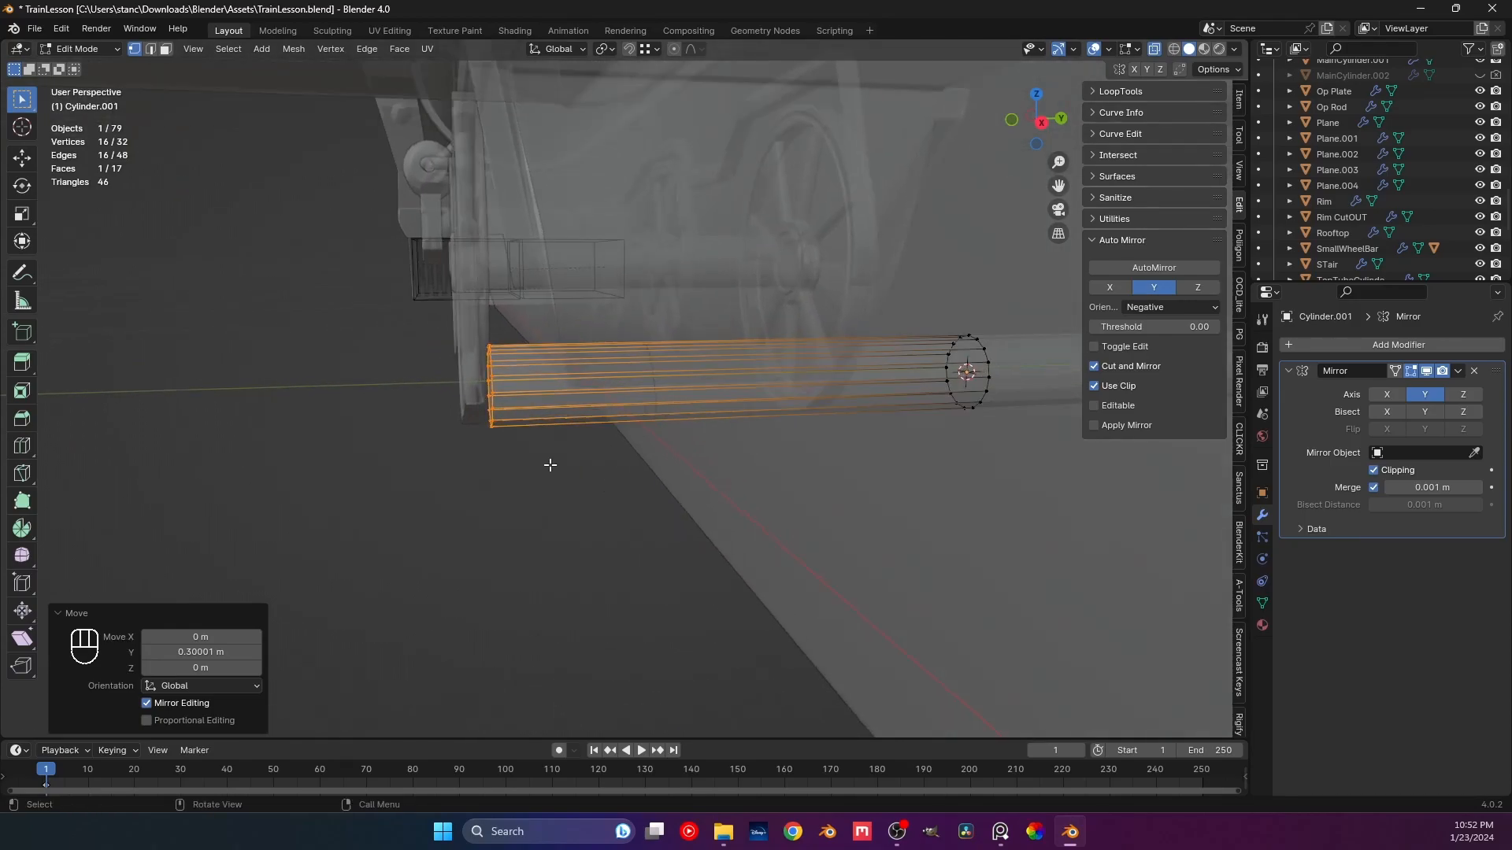
pyautogui.press('KP_3')
pyautogui.scroll(-4, 552, 464)
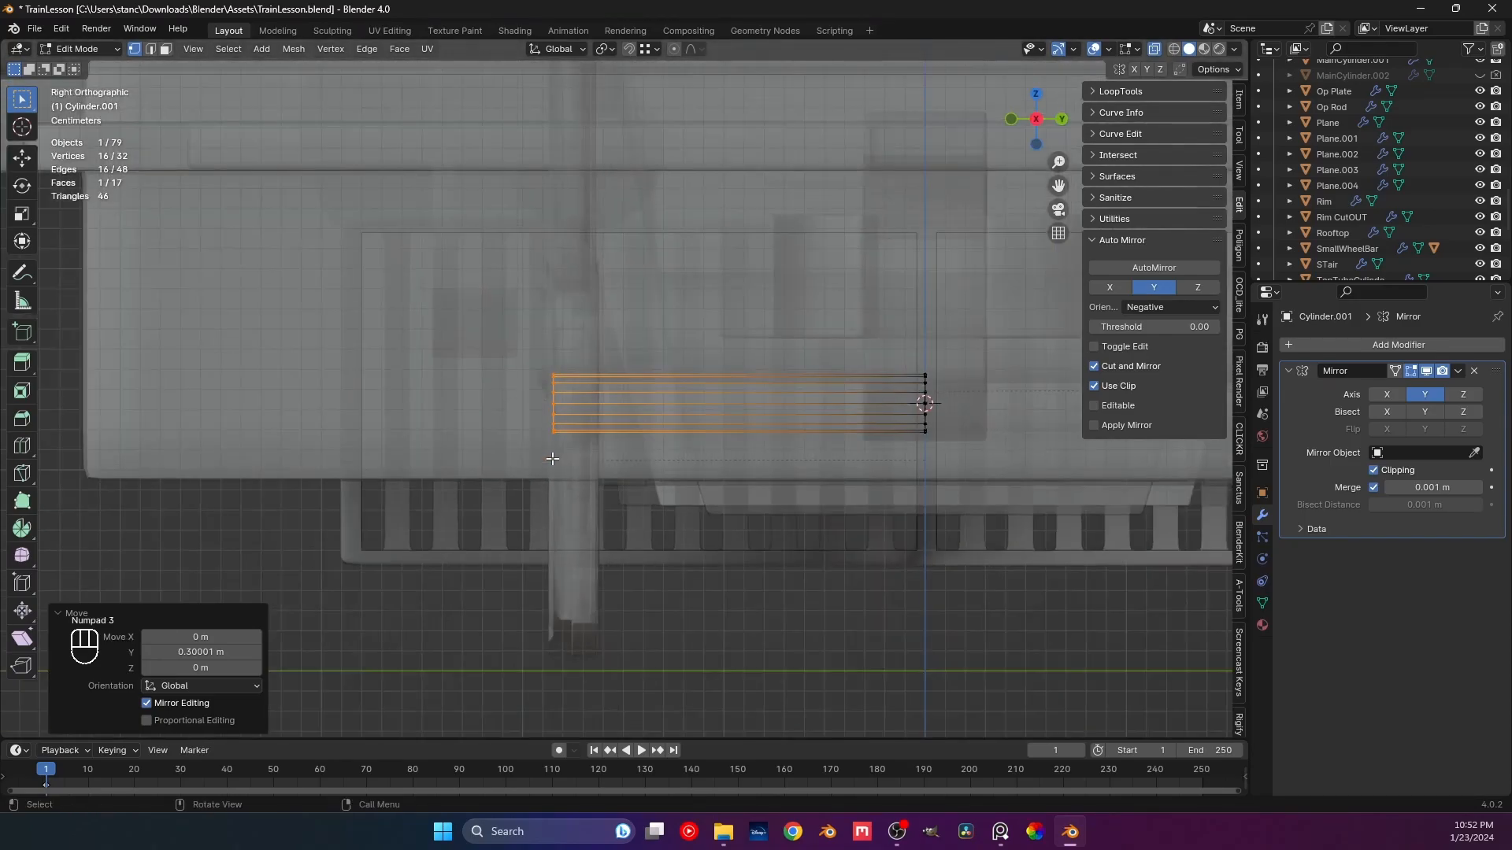
pyautogui.scroll(3, 565, 447)
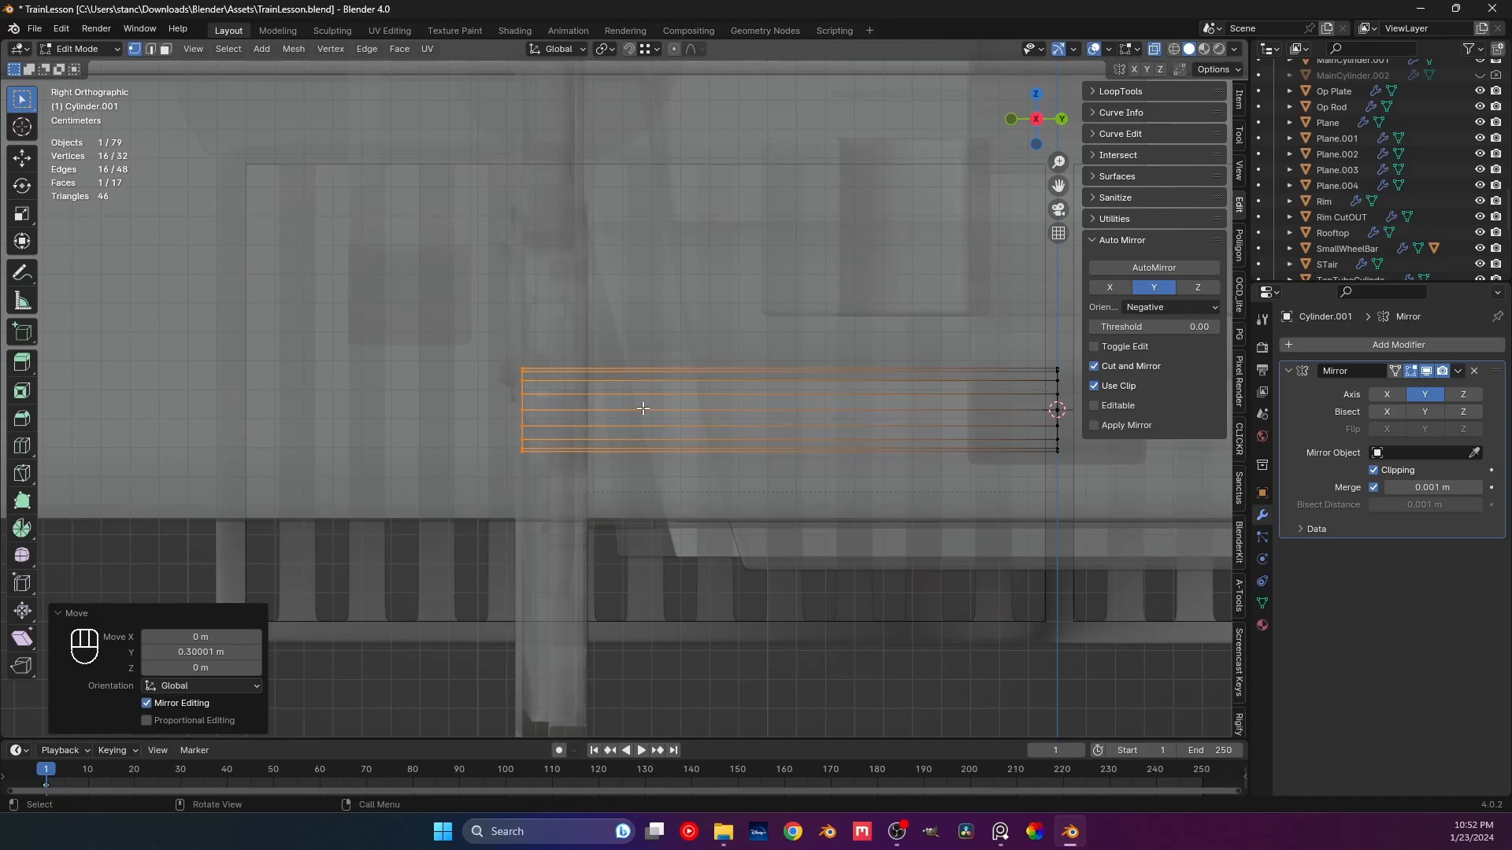
pyautogui.press('g')
pyautogui.press('y')
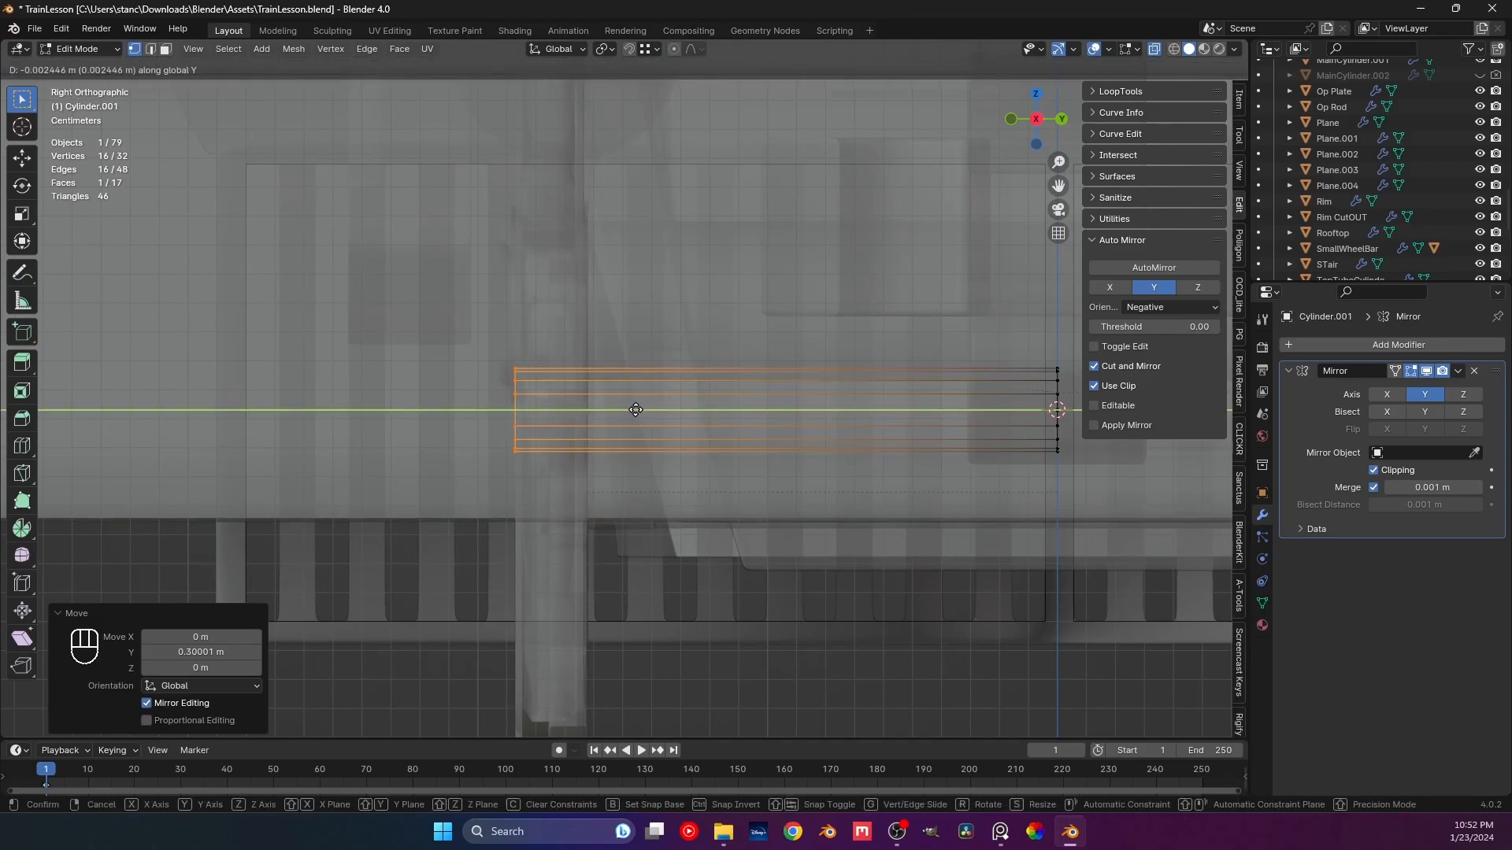
pyautogui.click(635, 409)
# Compare the cylinder with the existing wheels in wireframe and move its outer end about 0.009 m inward along Y.
pyautogui.scroll(-4, 624, 410)
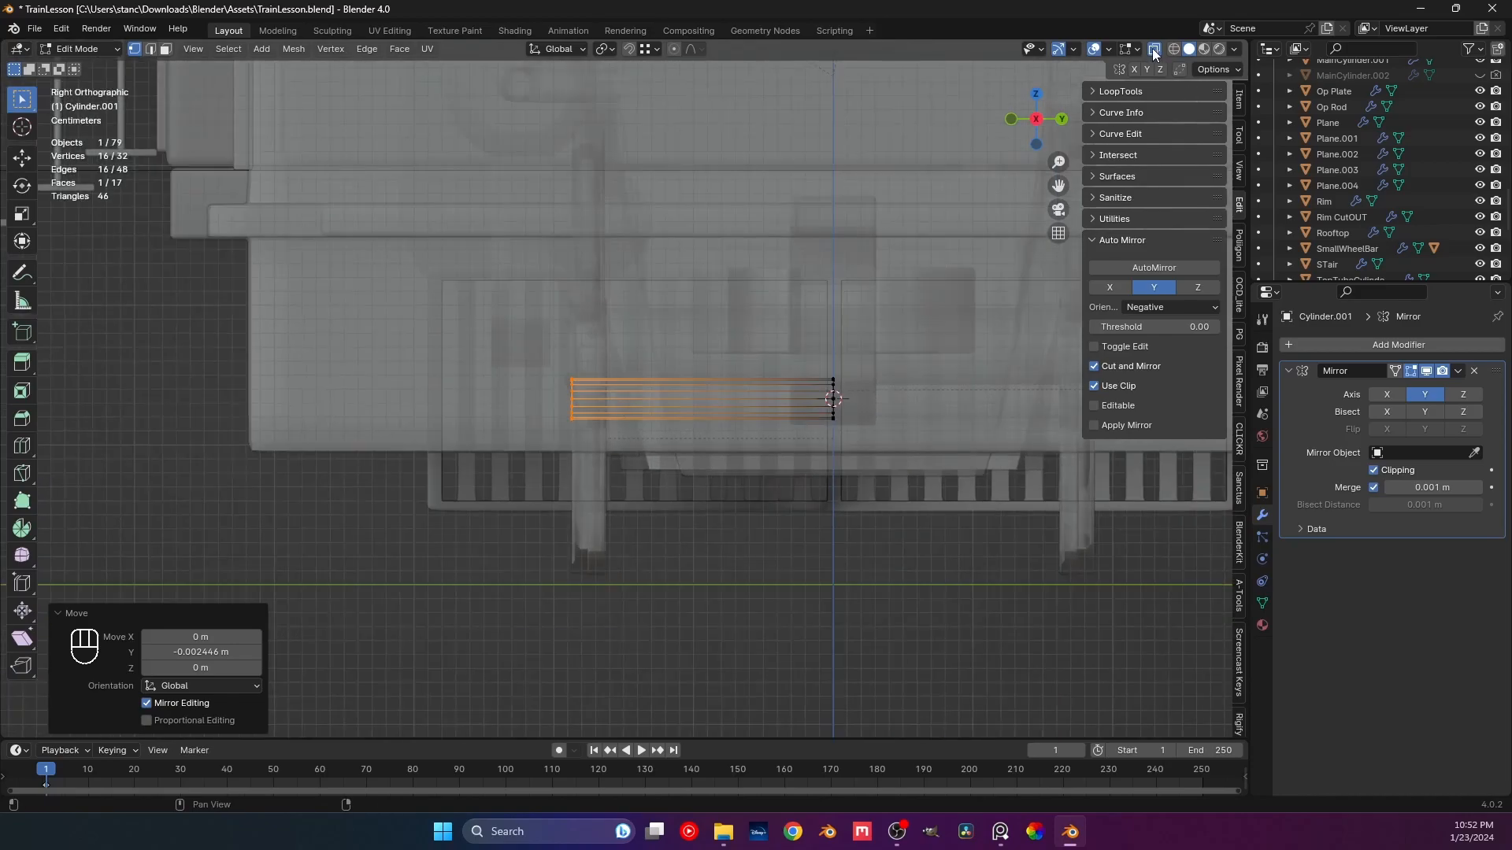
pyautogui.click(1173, 49)
pyautogui.moveTo(598, 409)
pyautogui.mouseDown(button='middle')
pyautogui.moveTo(475, 454)
pyautogui.moveTo(976, 421)
pyautogui.mouseUp(button='middle')
pyautogui.keyDown('shift'); pyautogui.moveTo(157, 401); pyautogui.dragTo(1103, 381, button='middle'); pyautogui.keyUp('shift')
pyautogui.scroll(-2, 472, 390)
pyautogui.keyDown('shift'); pyautogui.moveTo(449, 388); pyautogui.dragTo(628, 415, button='middle'); pyautogui.keyUp('shift')
pyautogui.scroll(5, 628, 415)
pyautogui.scroll(4, 697, 447)
pyautogui.keyDown('shift'); pyautogui.moveTo(506, 422); pyautogui.dragTo(564, 364, button='middle'); pyautogui.keyUp('shift')
pyautogui.press('KP_1')
pyautogui.scroll(-6, 544, 317)
pyautogui.scroll(2, 640, 407)
pyautogui.keyDown('shift'); pyautogui.moveTo(564, 364); pyautogui.dragTo(686, 423, button='middle'); pyautogui.keyUp('shift')
pyautogui.scroll(1, 573, 426)
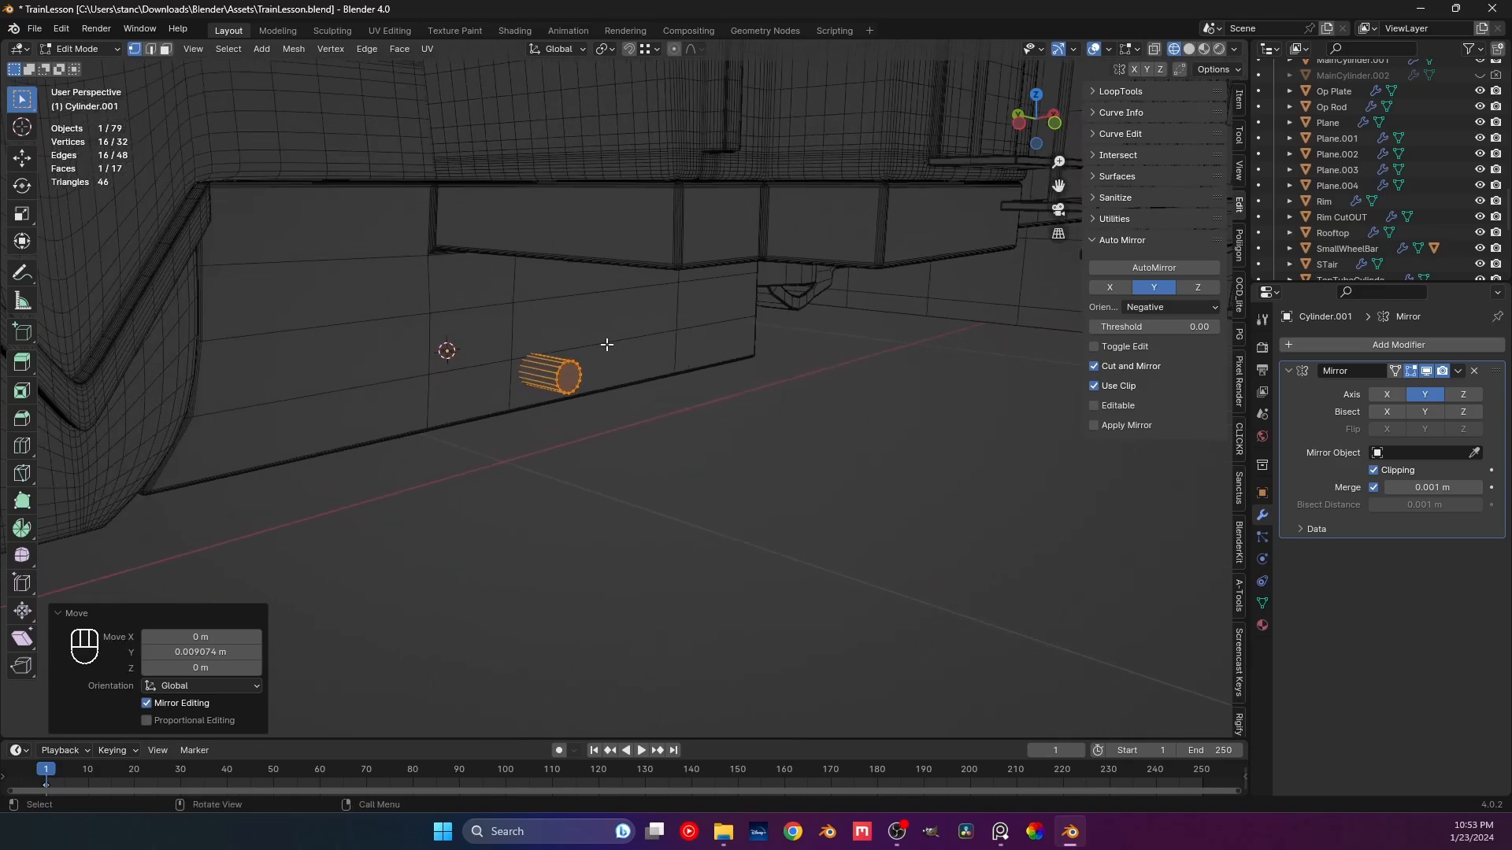
pyautogui.moveTo(604, 344)
pyautogui.mouseDown(button='middle')
pyautogui.moveTo(654, 341)
pyautogui.moveTo(678, 392)
pyautogui.moveTo(664, 386)
pyautogui.mouseUp(button='middle')
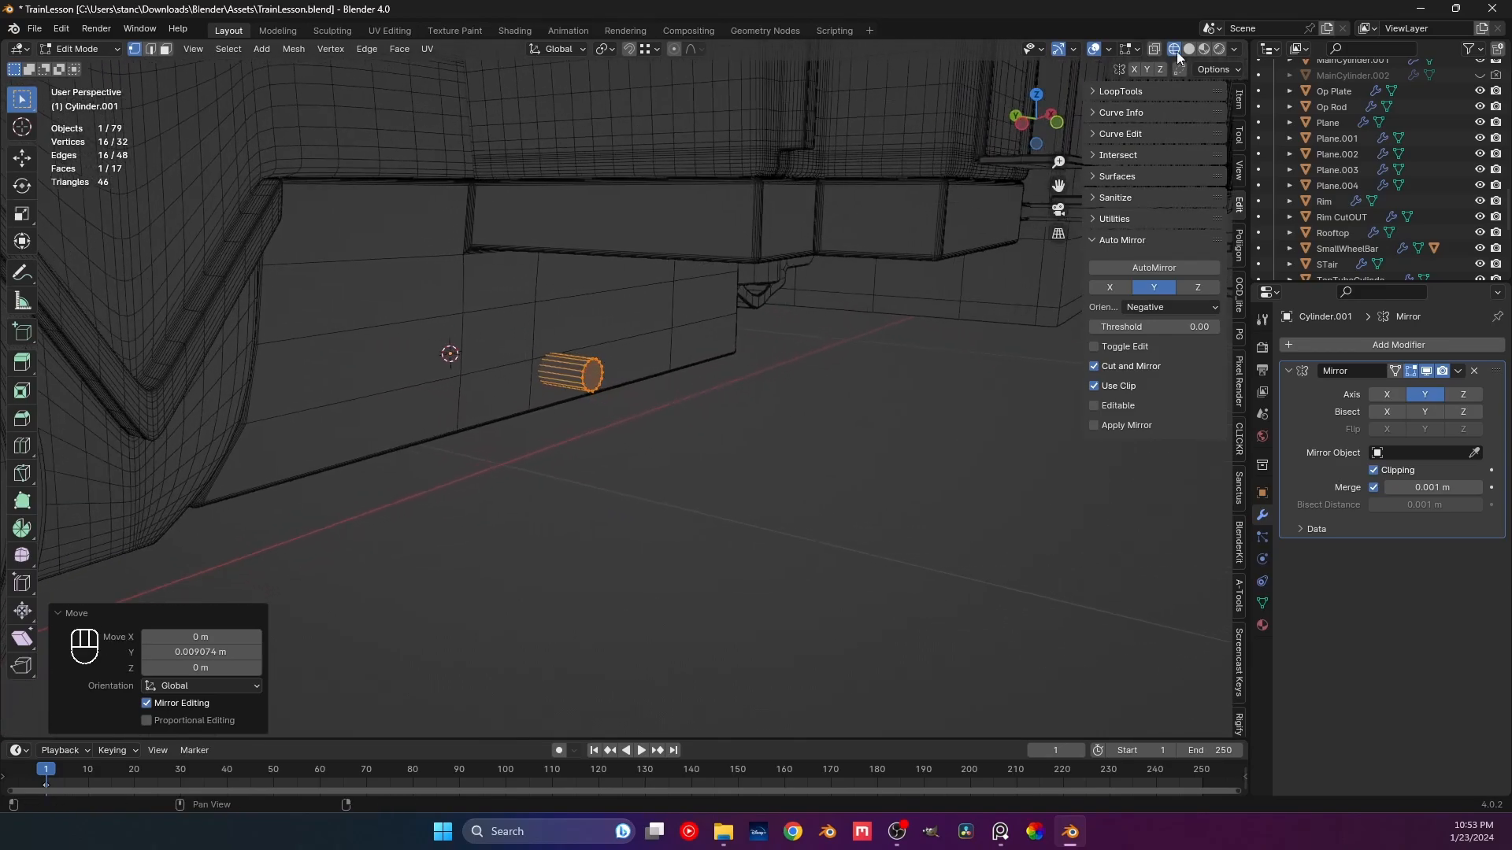
pyautogui.click(1190, 49)
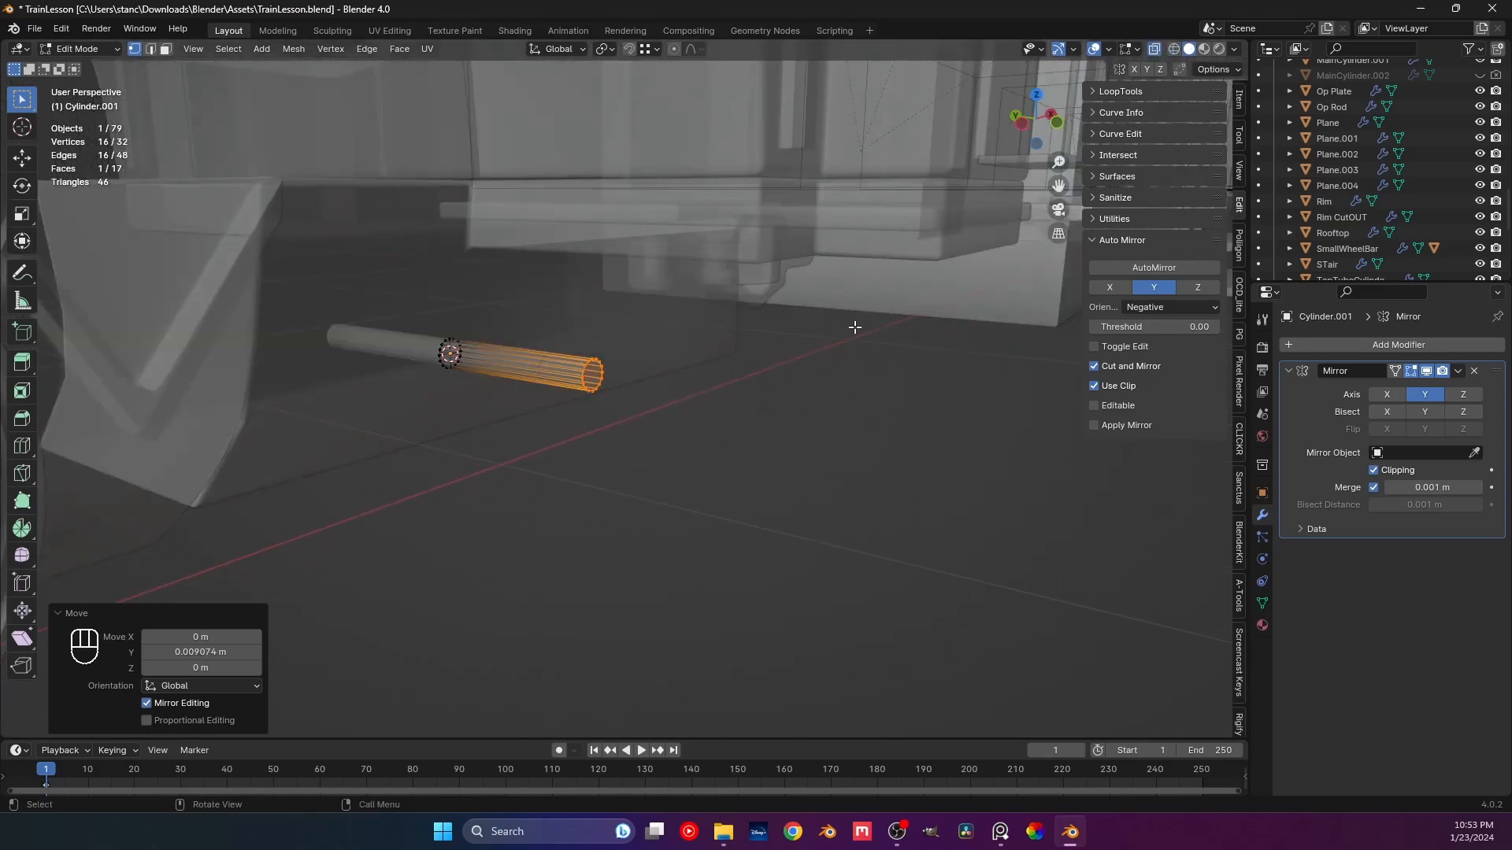
# Return to Object Mode, apply Shade Auto Smooth to the cylinder and turn X-ray off.
pyautogui.press('Tab')
pyautogui.click(731, 417)
pyautogui.click(571, 380)
pyautogui.rightClick(571, 380)
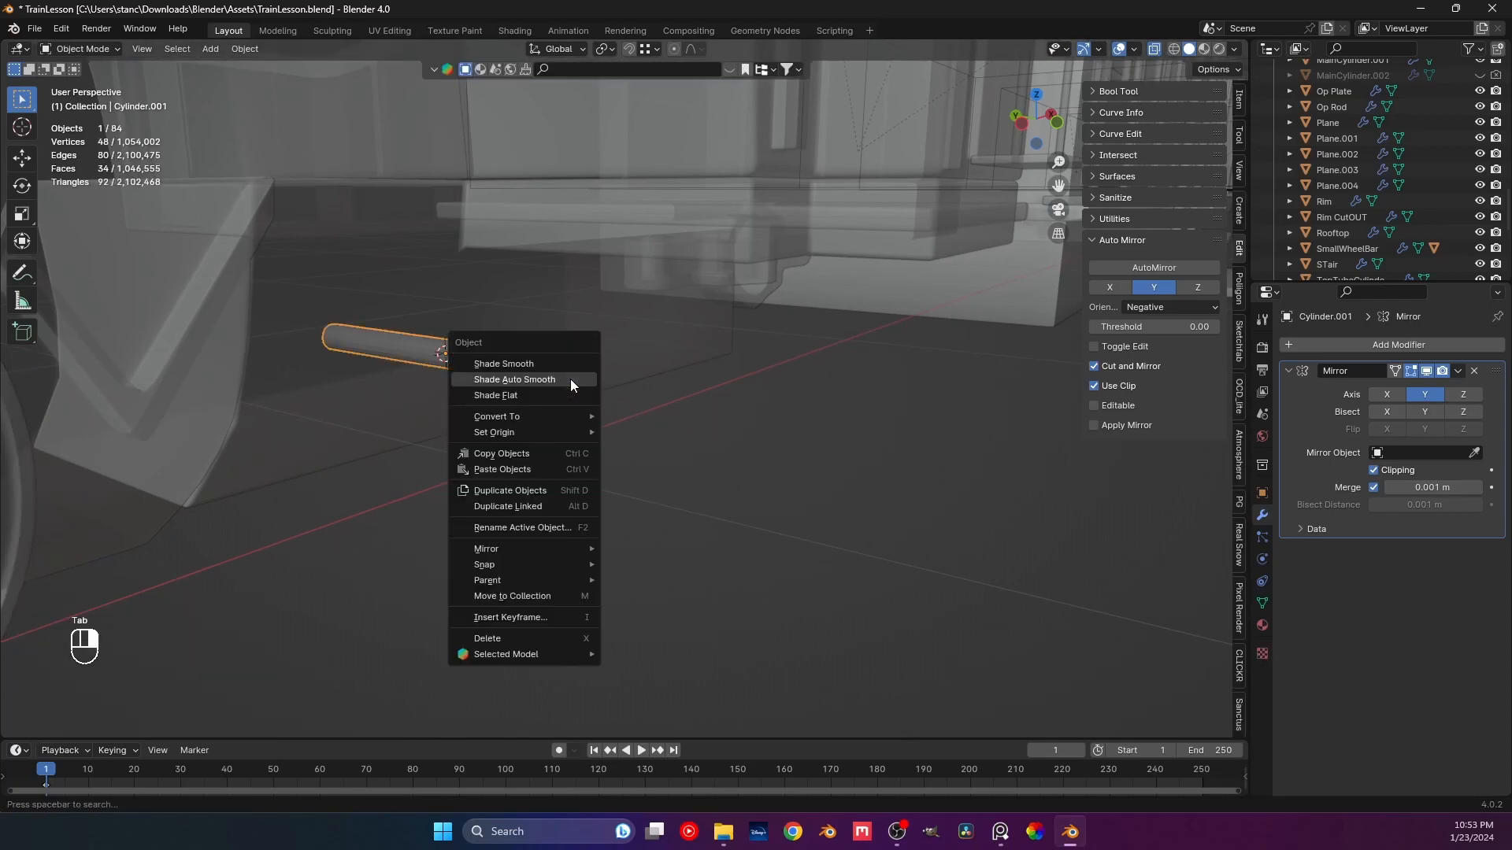
pyautogui.click(570, 382)
pyautogui.moveTo(1161, 50); pyautogui.dragTo(503, 422, button='middle')
# Save the file and snap the 3D cursor to the cylinder's selected outer end face in Edit Mode.
pyautogui.press('Tab')
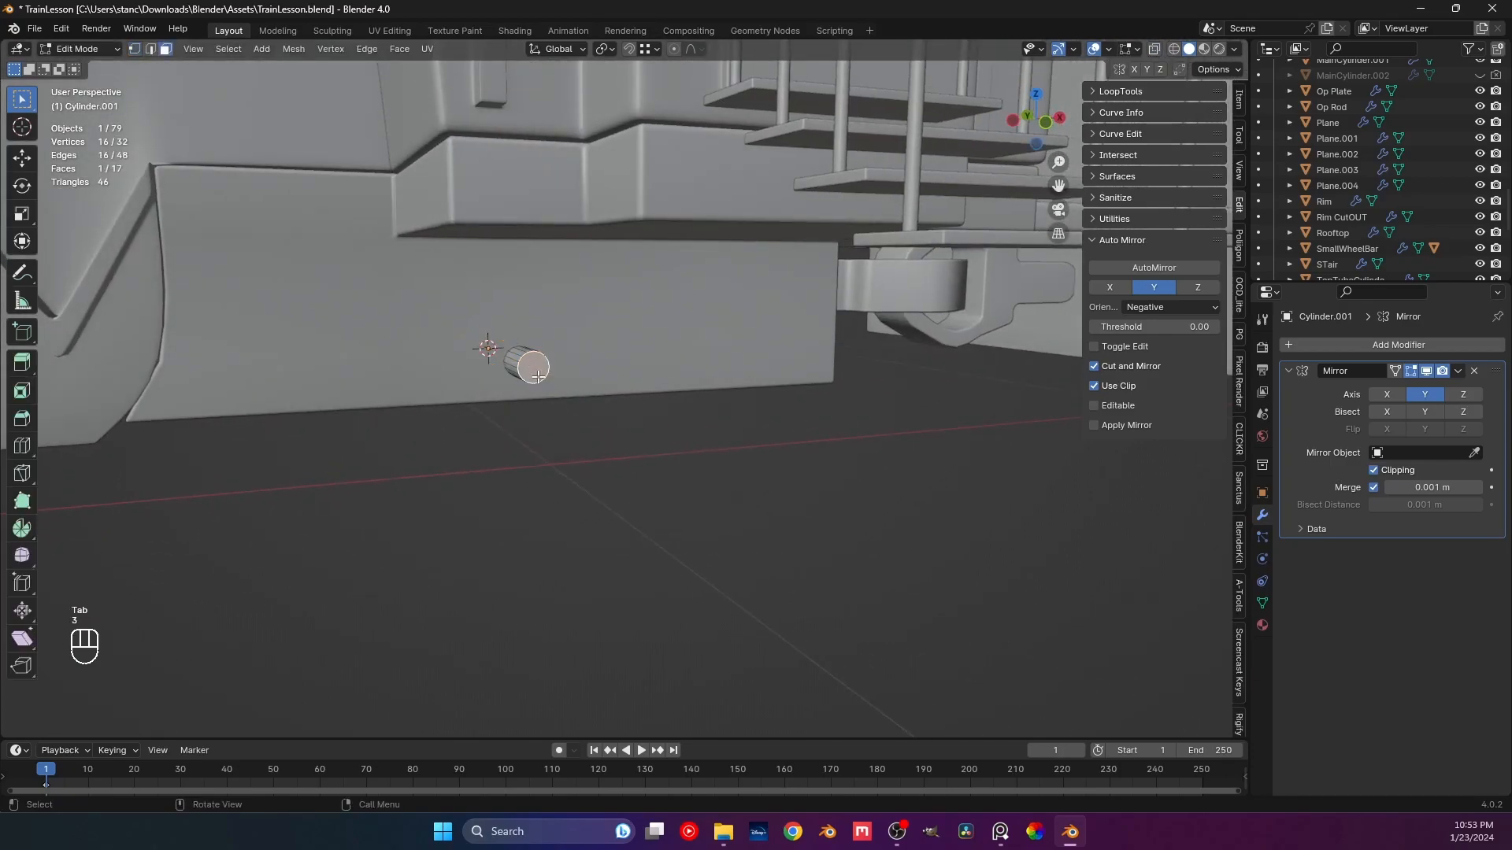
pyautogui.hotkey('ctrl', 's')
pyautogui.hotkey('shift', 's')
pyautogui.click(574, 510)
pyautogui.press('KP_1')
pyautogui.scroll(-5, 579, 480)
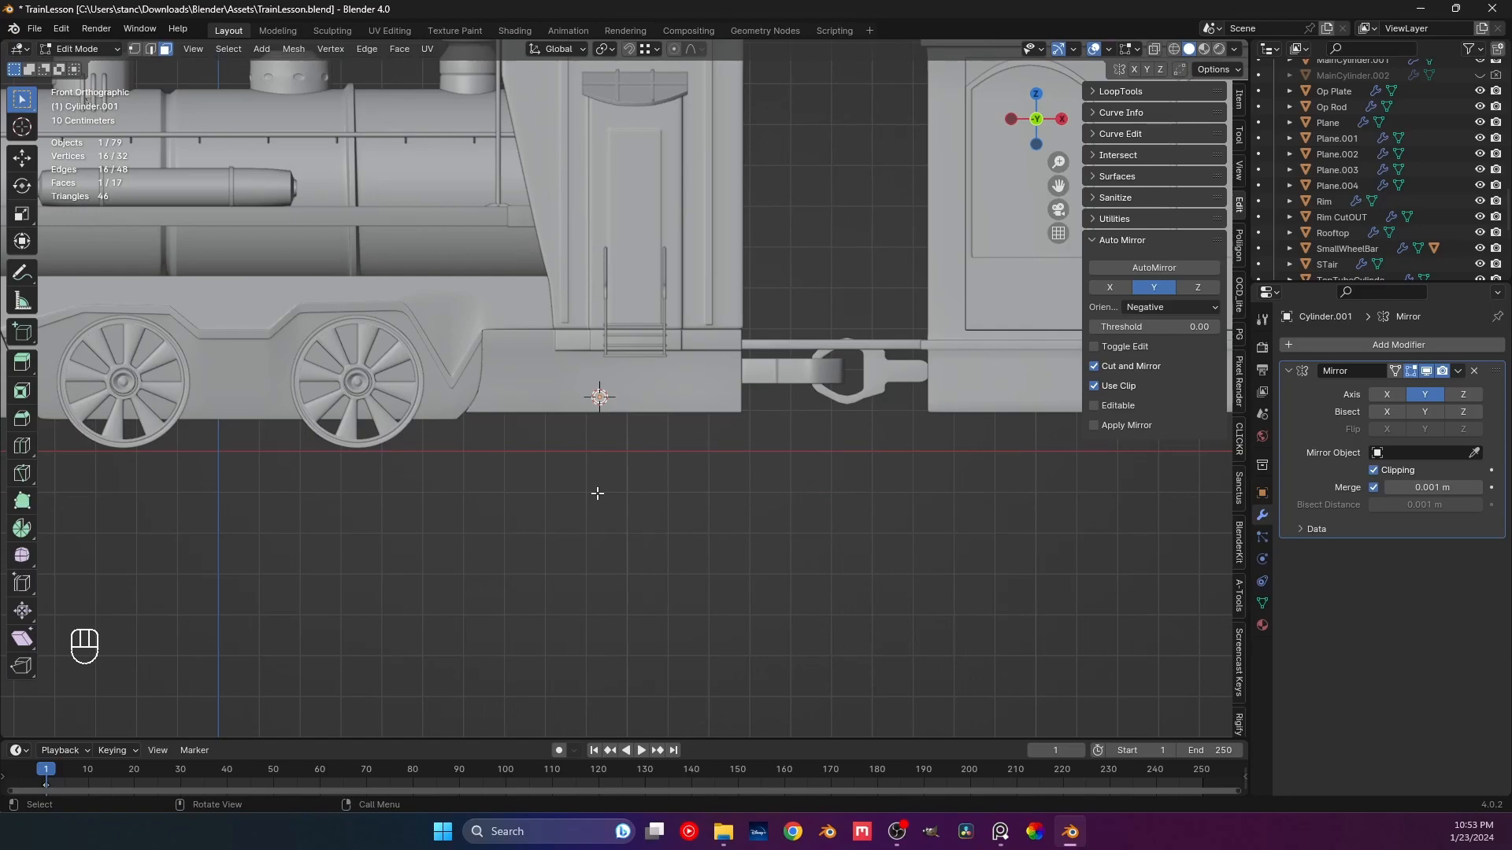
pyautogui.scroll(5, 597, 492)
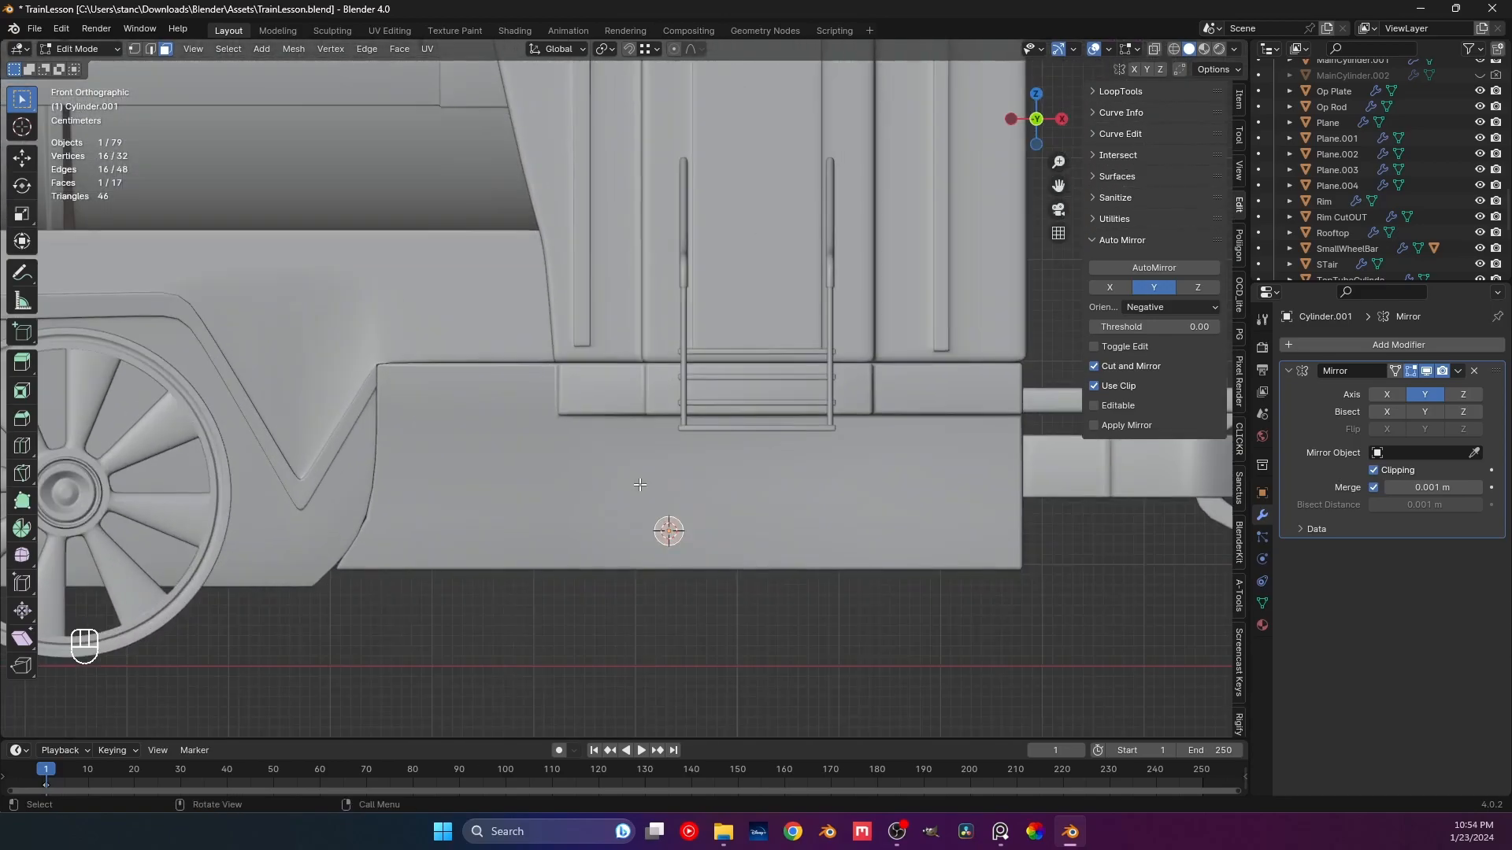
pyautogui.hotkey('shift', 'a')
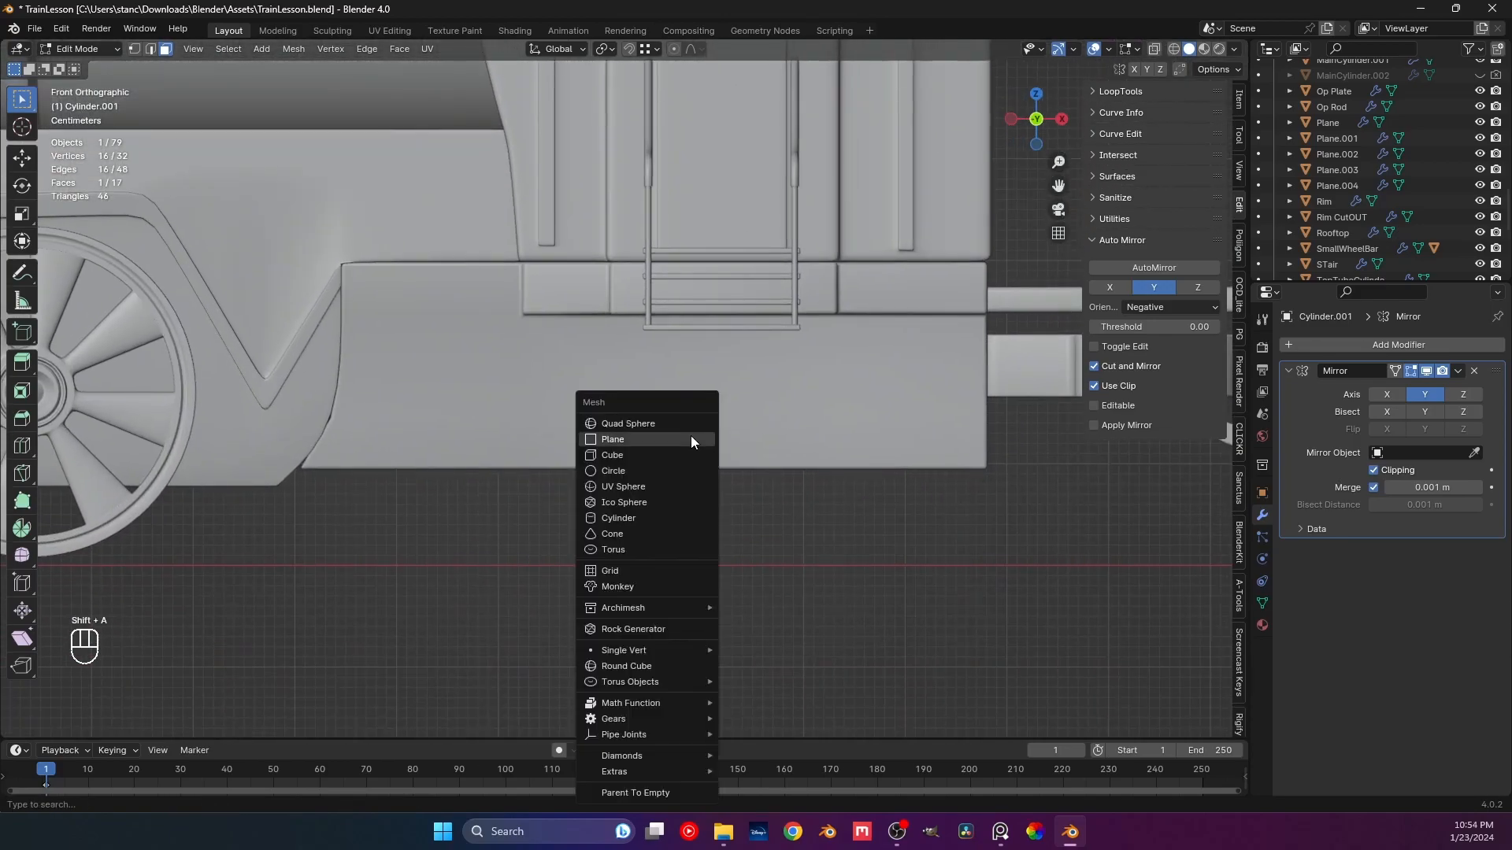
pyautogui.click(671, 510)
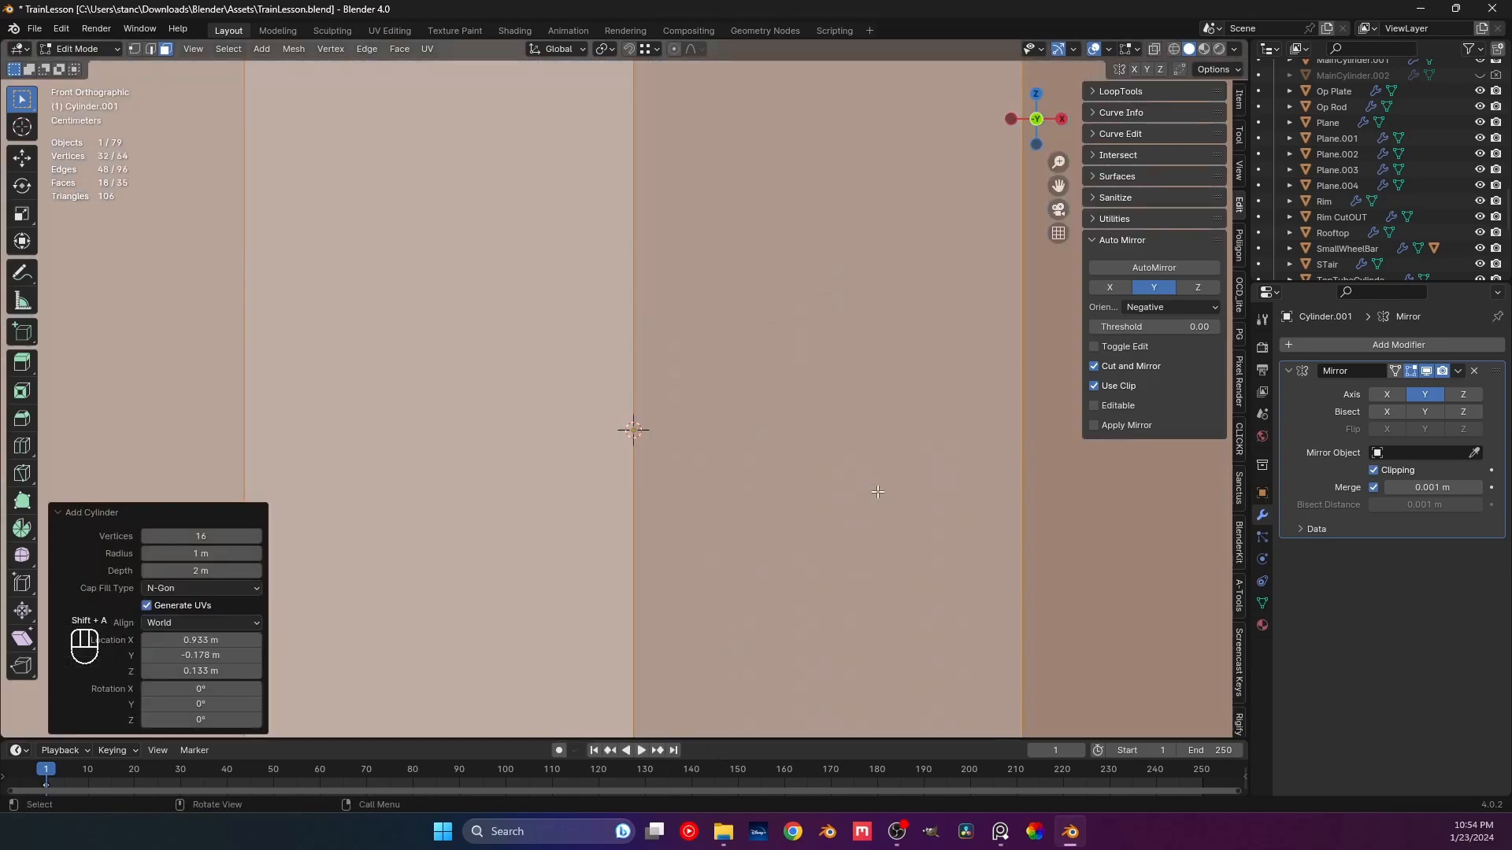
pyautogui.write('rx90')
pyautogui.press('Return')
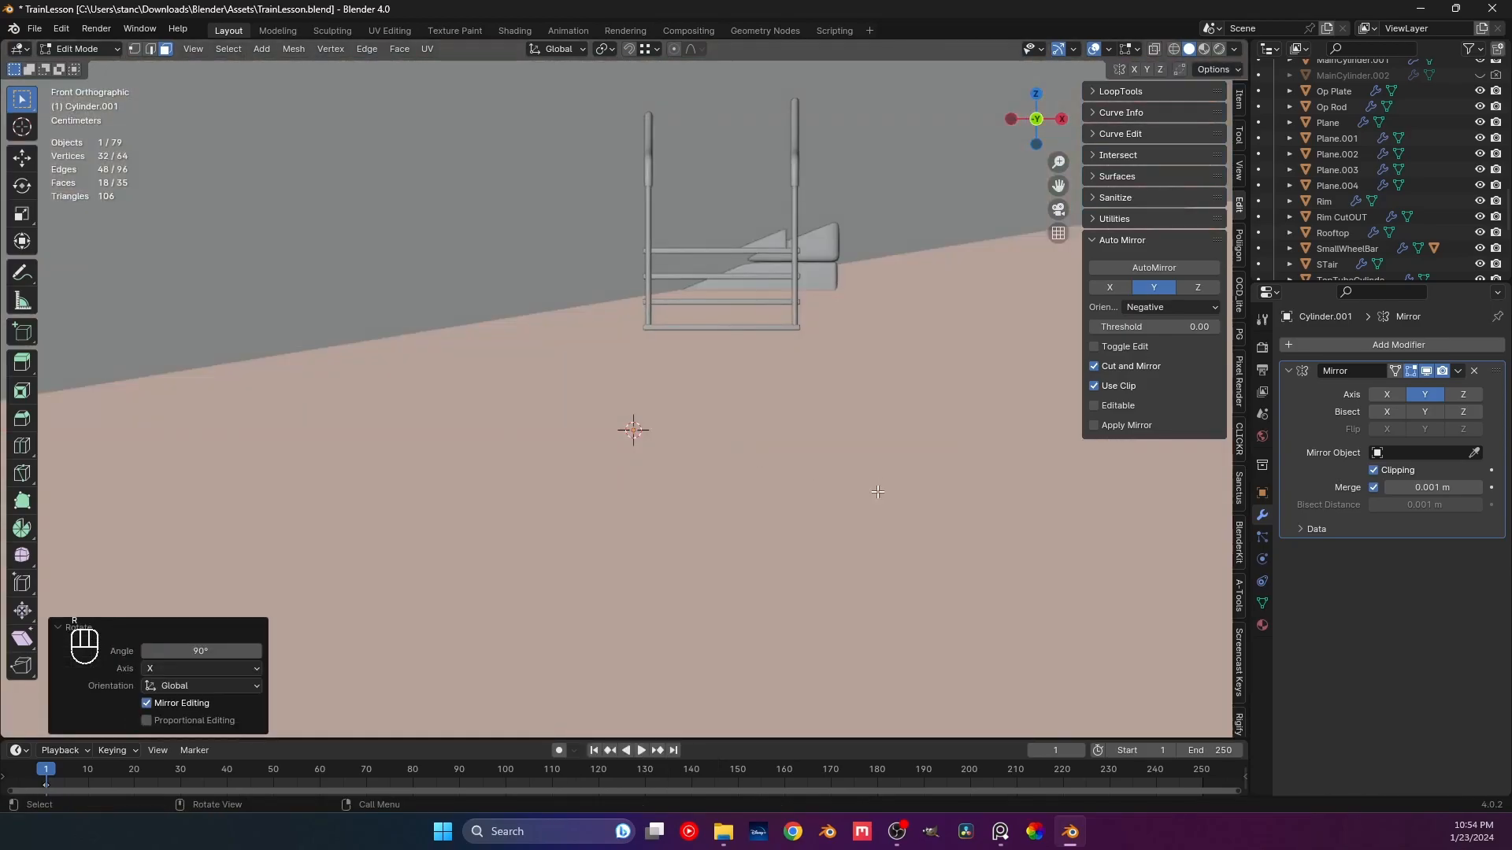
pyautogui.scroll(-6, 878, 492)
pyautogui.press('s')
pyautogui.hotkey('shift', 'y')
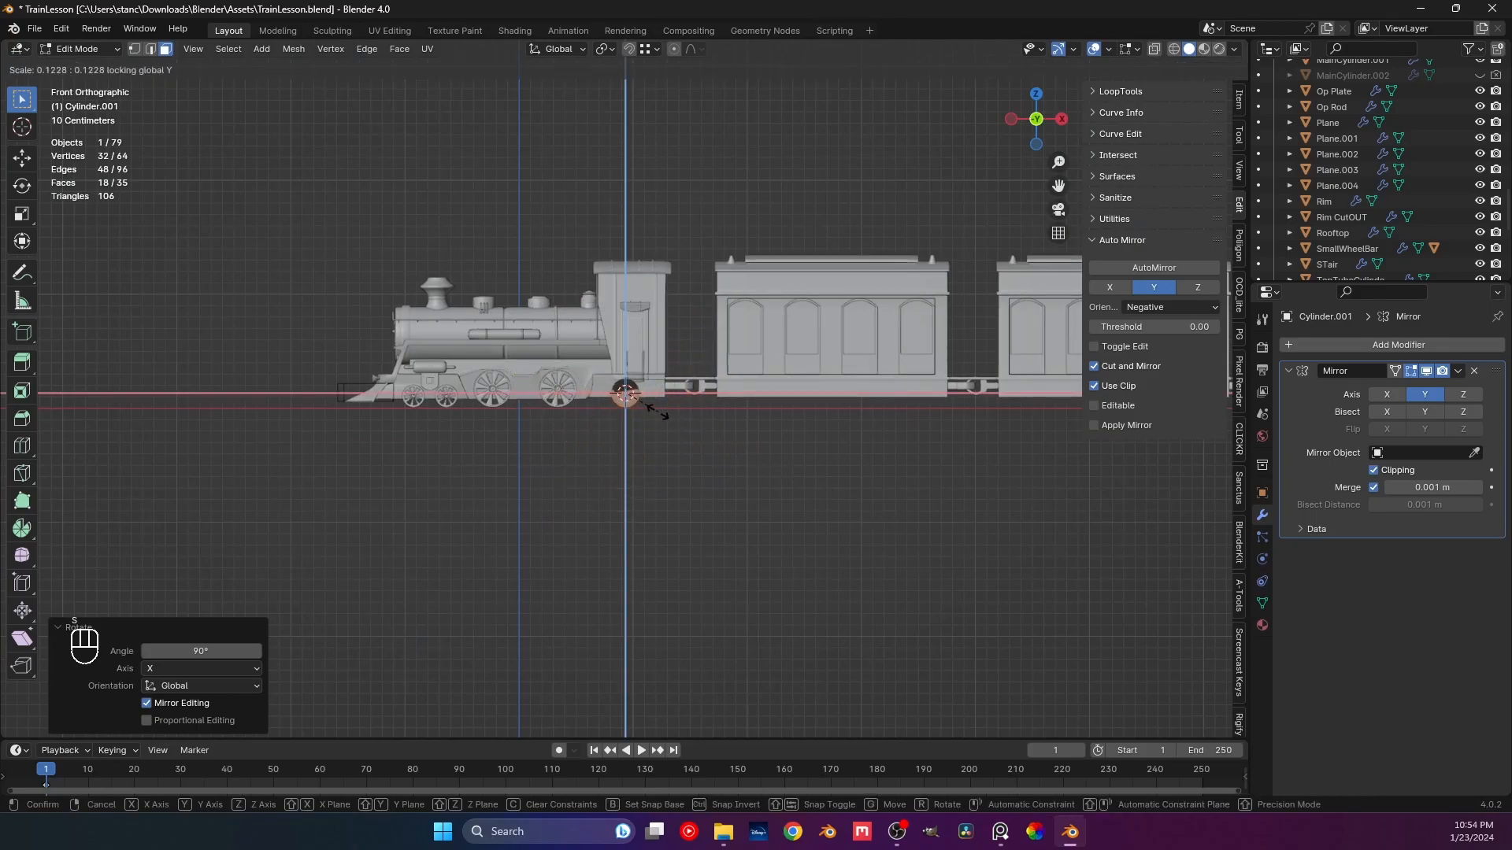
pyautogui.click(654, 416)
pyautogui.scroll(8, 647, 421)
pyautogui.scroll(5, 642, 414)
pyautogui.scroll(-3, 868, 512)
pyautogui.moveTo(881, 520); pyautogui.dragTo(709, 438, button='middle')
pyautogui.hotkey('ctrl', 'z')
pyautogui.hotkey('ctrl', 'z')
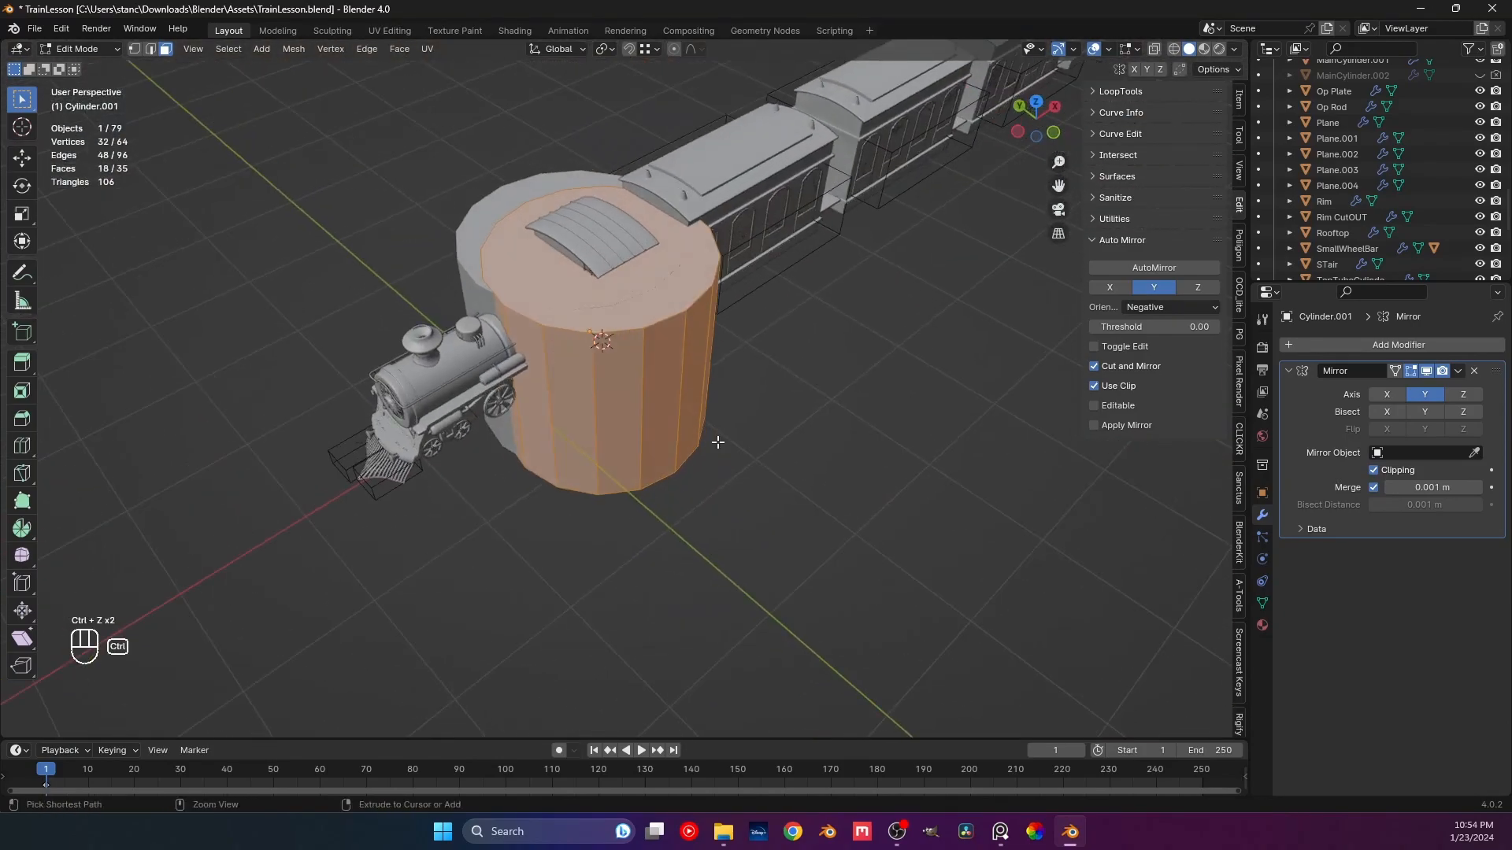
pyautogui.hotkey('ctrl', 'z')
# Return to Object Mode, deselect everything and add a separate 16-vertex mesh cylinder at the 3D cursor under the cab.
pyautogui.scroll(8, 716, 439)
pyautogui.moveTo(545, 342); pyautogui.dragTo(594, 445, button='middle')
pyautogui.scroll(4, 600, 485)
pyautogui.press('Tab')
pyautogui.scroll(-4, 600, 486)
pyautogui.press('a')
pyautogui.press('a')
pyautogui.press('a')
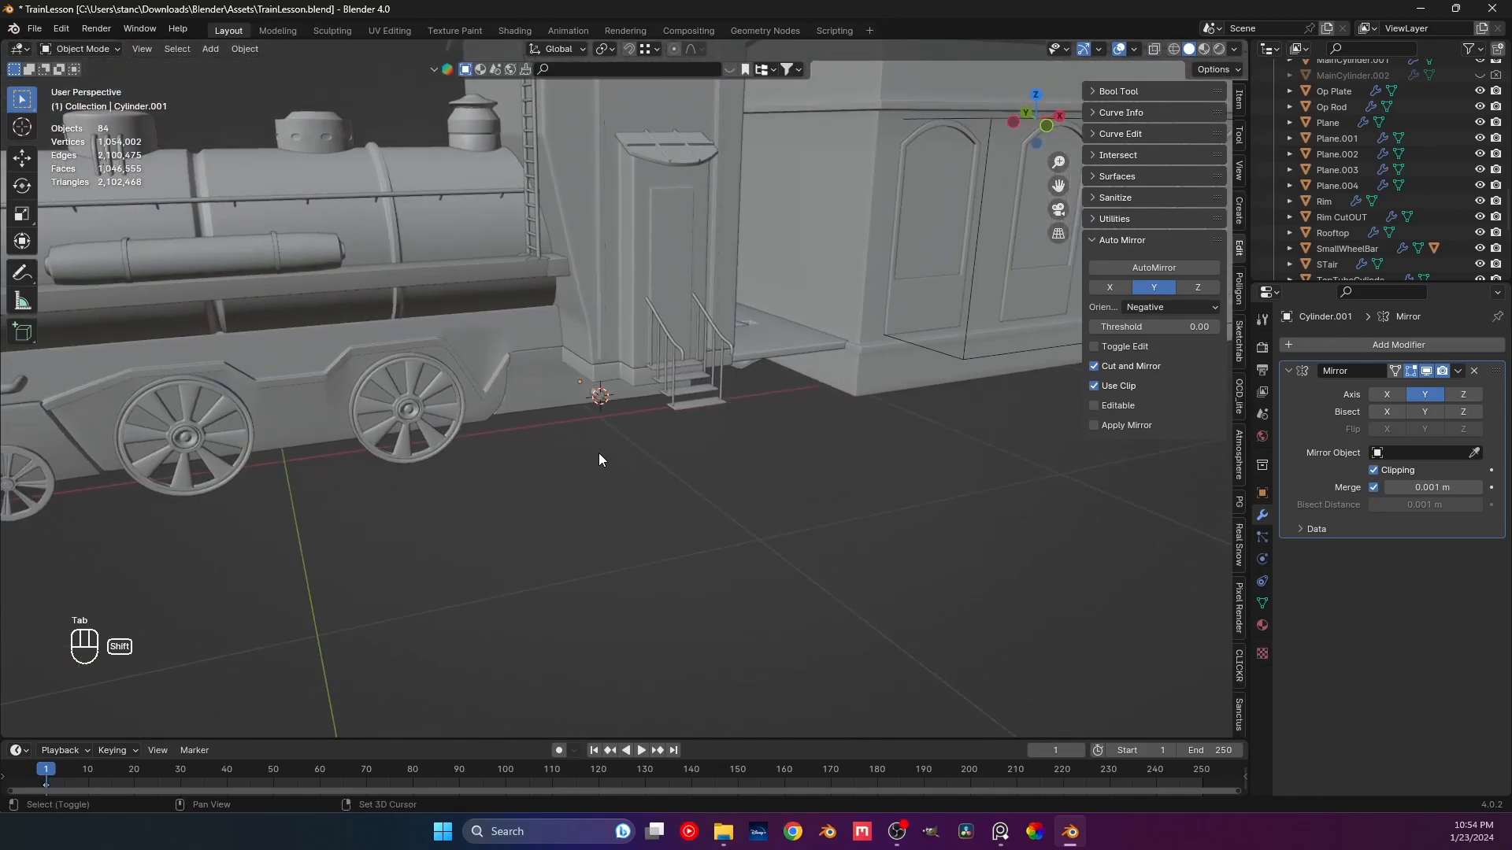
pyautogui.hotkey('shift', 'a')
pyautogui.moveTo(662, 474)
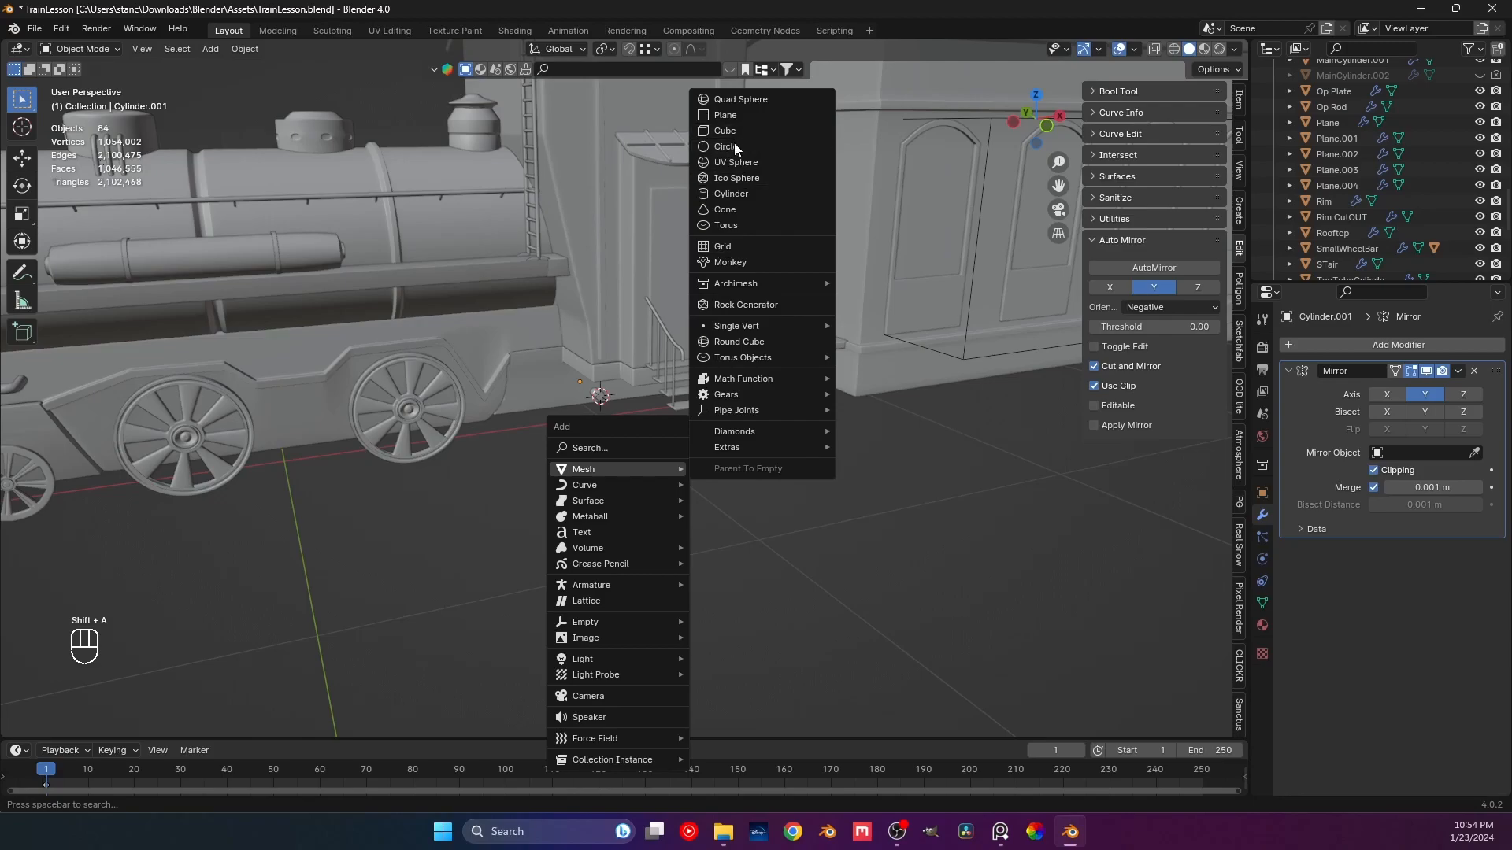
pyautogui.click(729, 193)
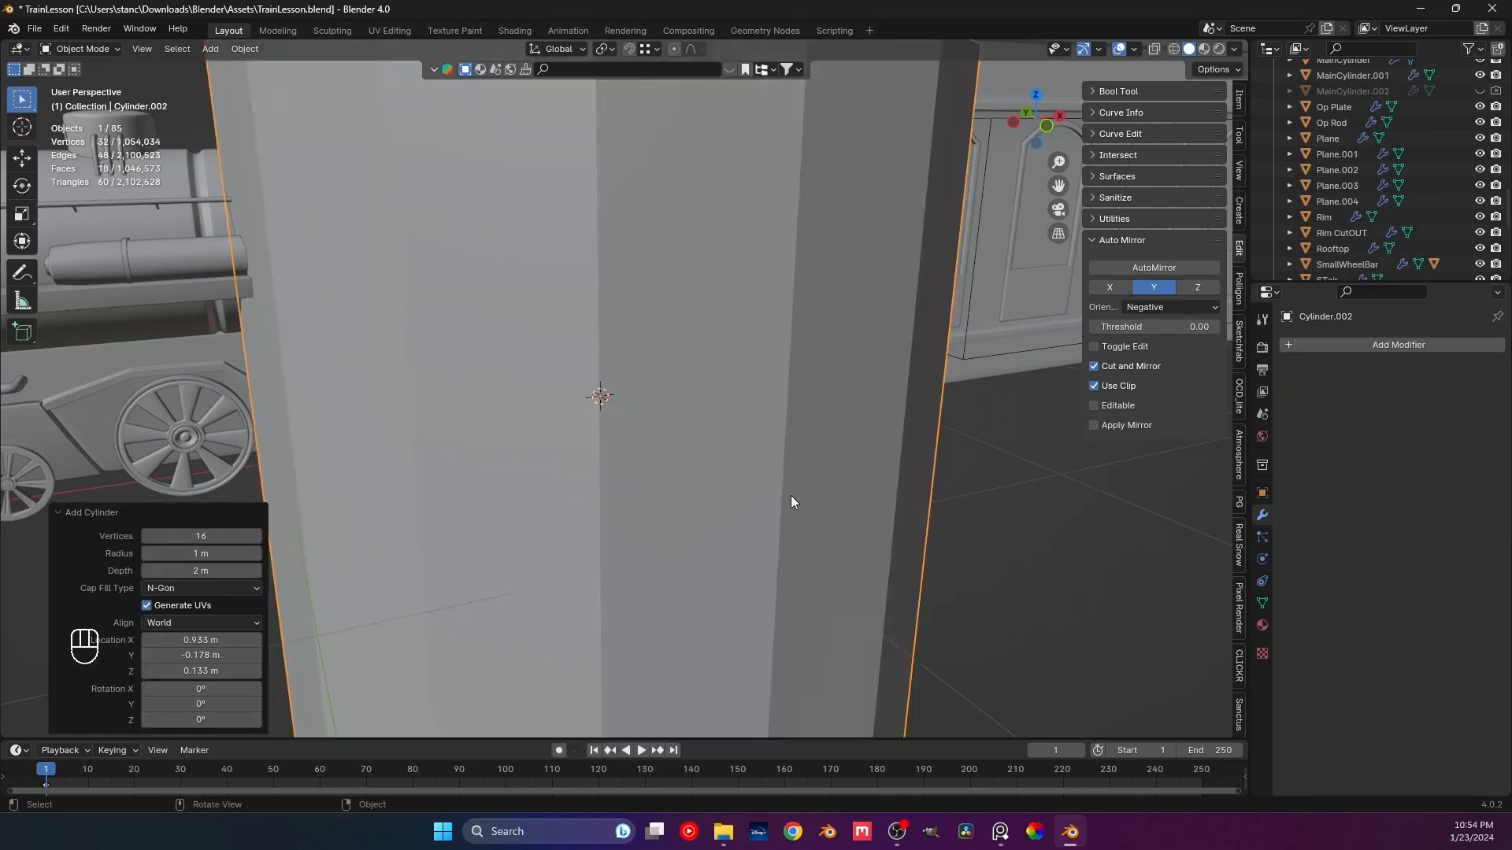
pyautogui.press('t')
pyautogui.press('x')
pyautogui.click(849, 471)
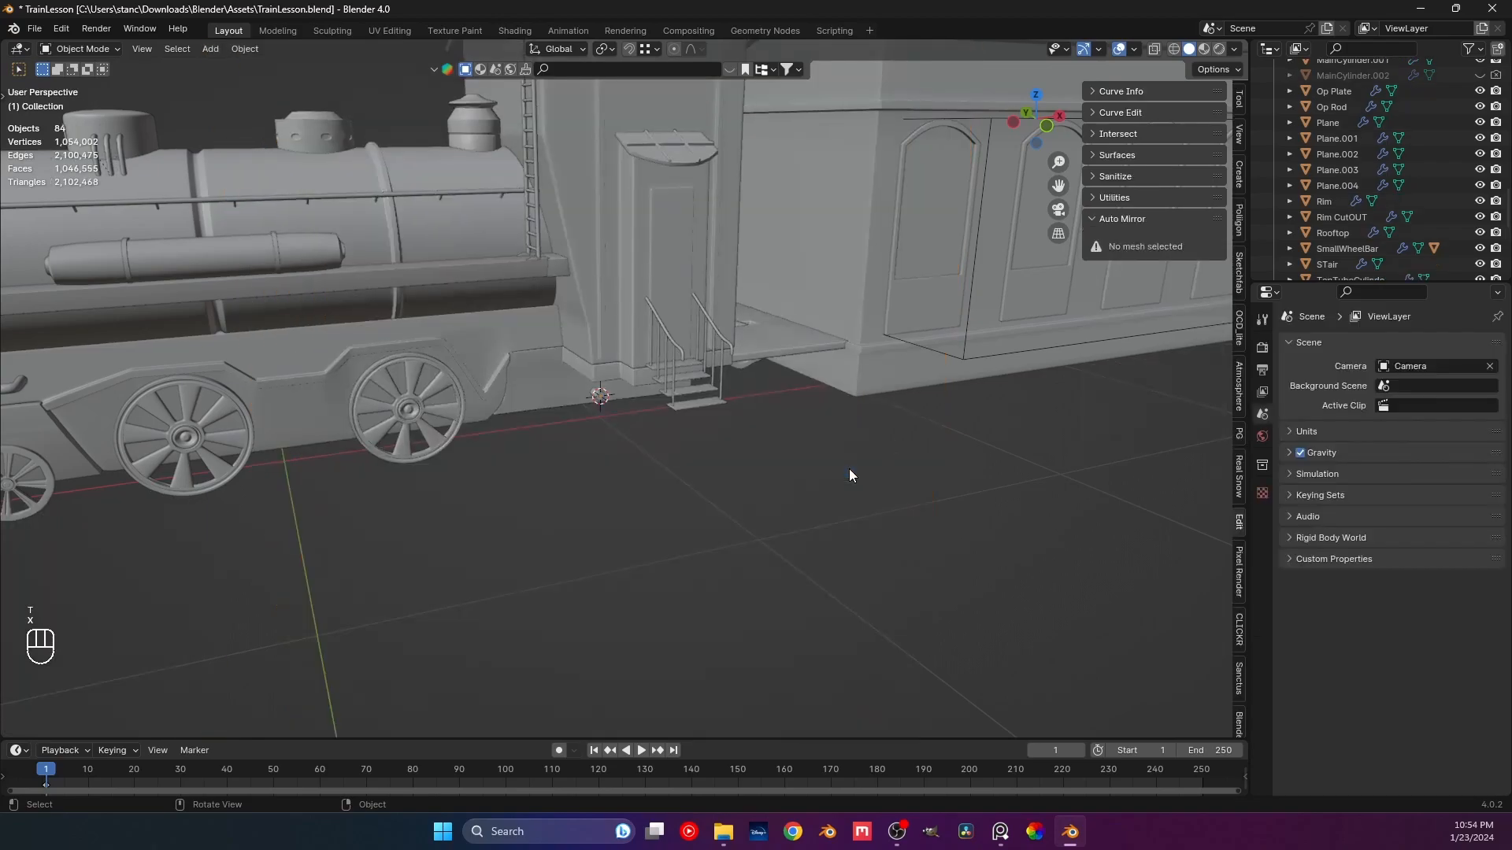
pyautogui.hotkey('ctrl', 'z')
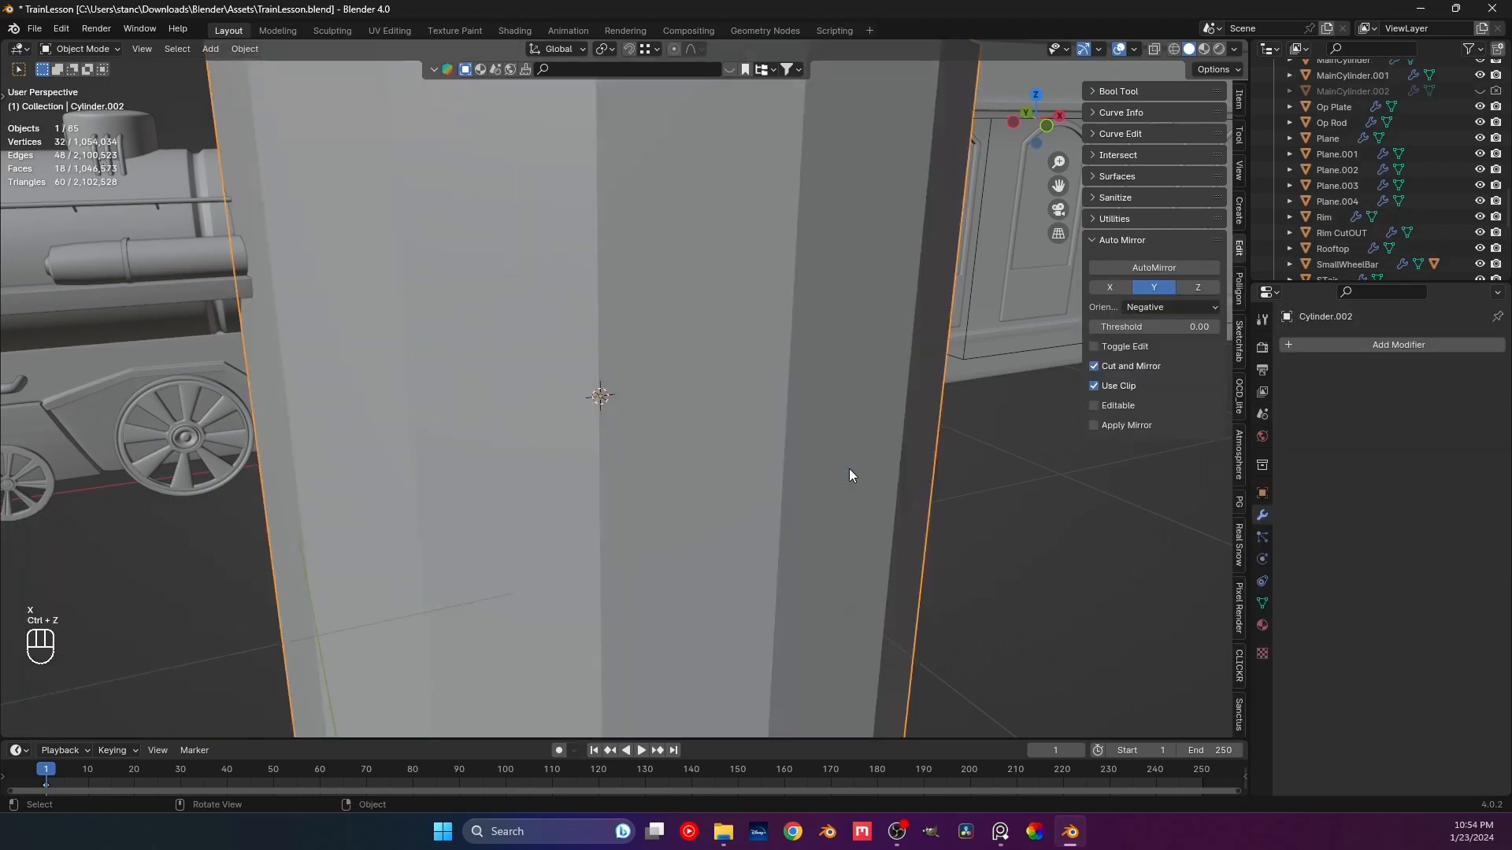
# Rotate the new cylinder 90° about X and scale it down to about 0.038 on X and Z, excluding Y.
pyautogui.write('rx90')
pyautogui.press('Return')
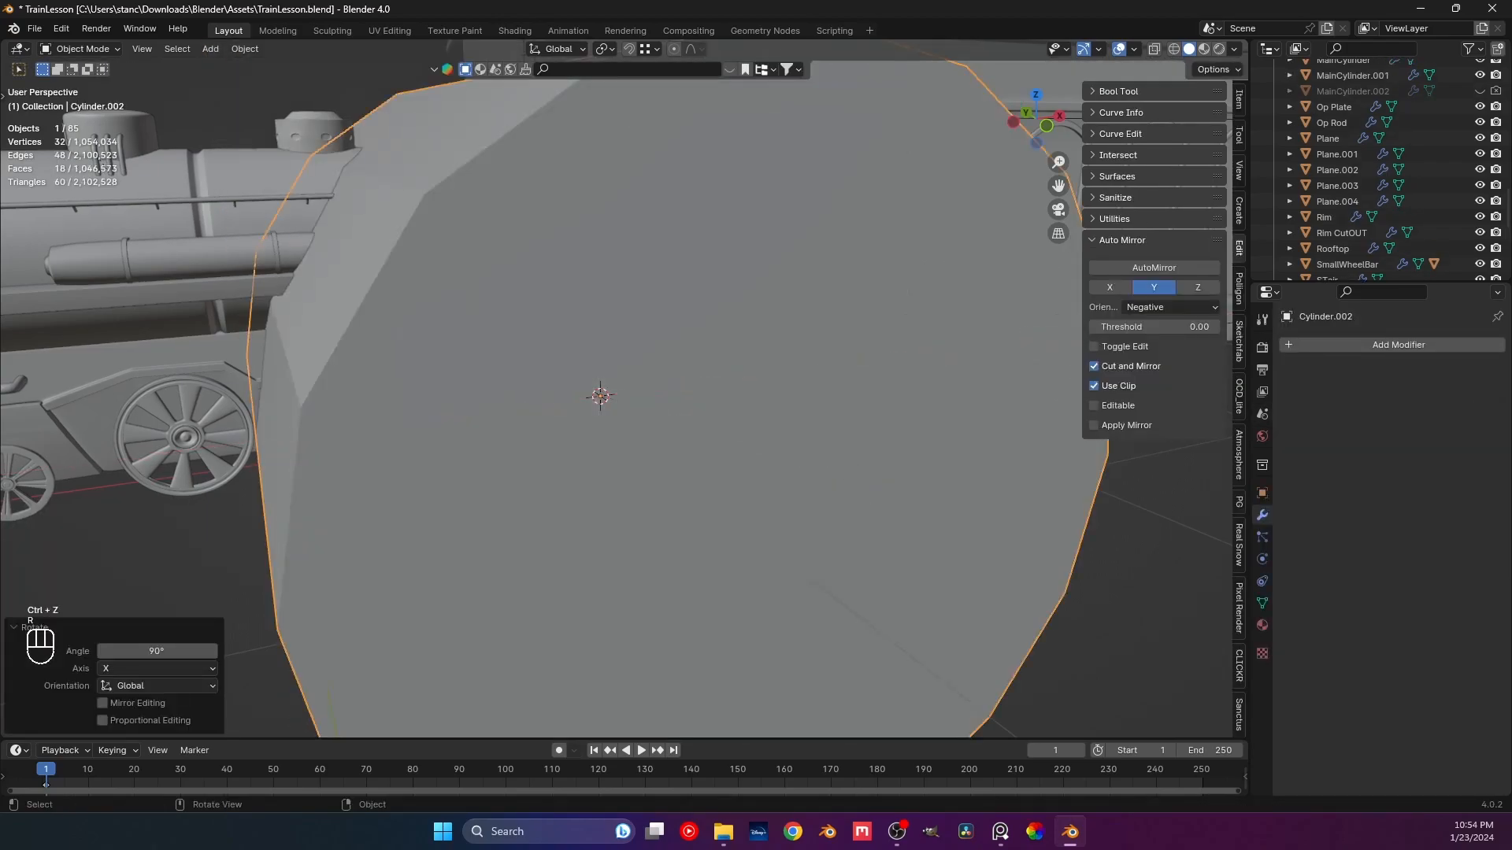
pyautogui.press('s')
pyautogui.hotkey('shift', 'y')
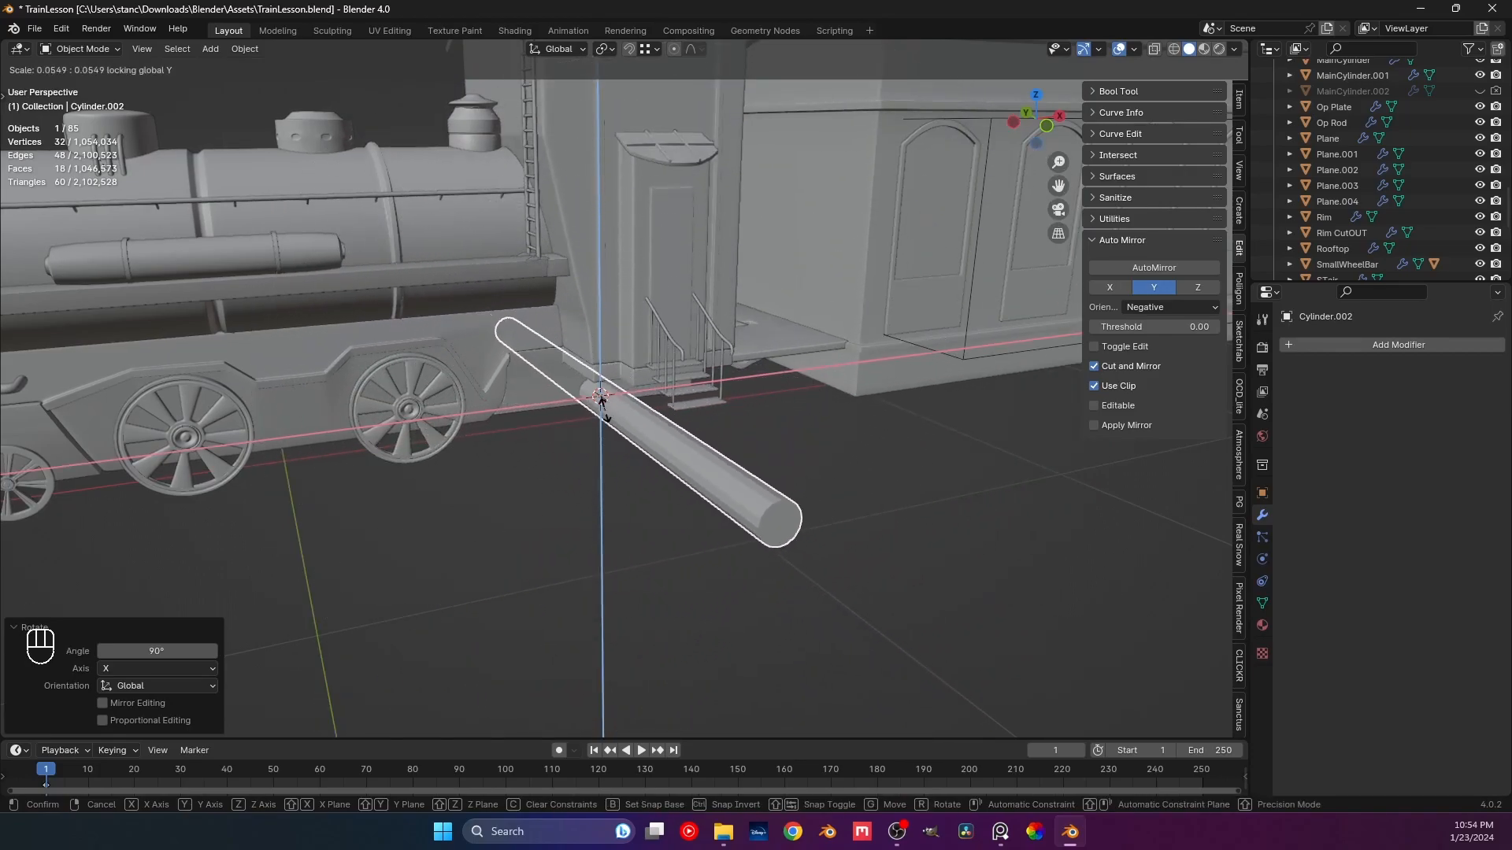
pyautogui.click(596, 399)
pyautogui.press('KP_1')
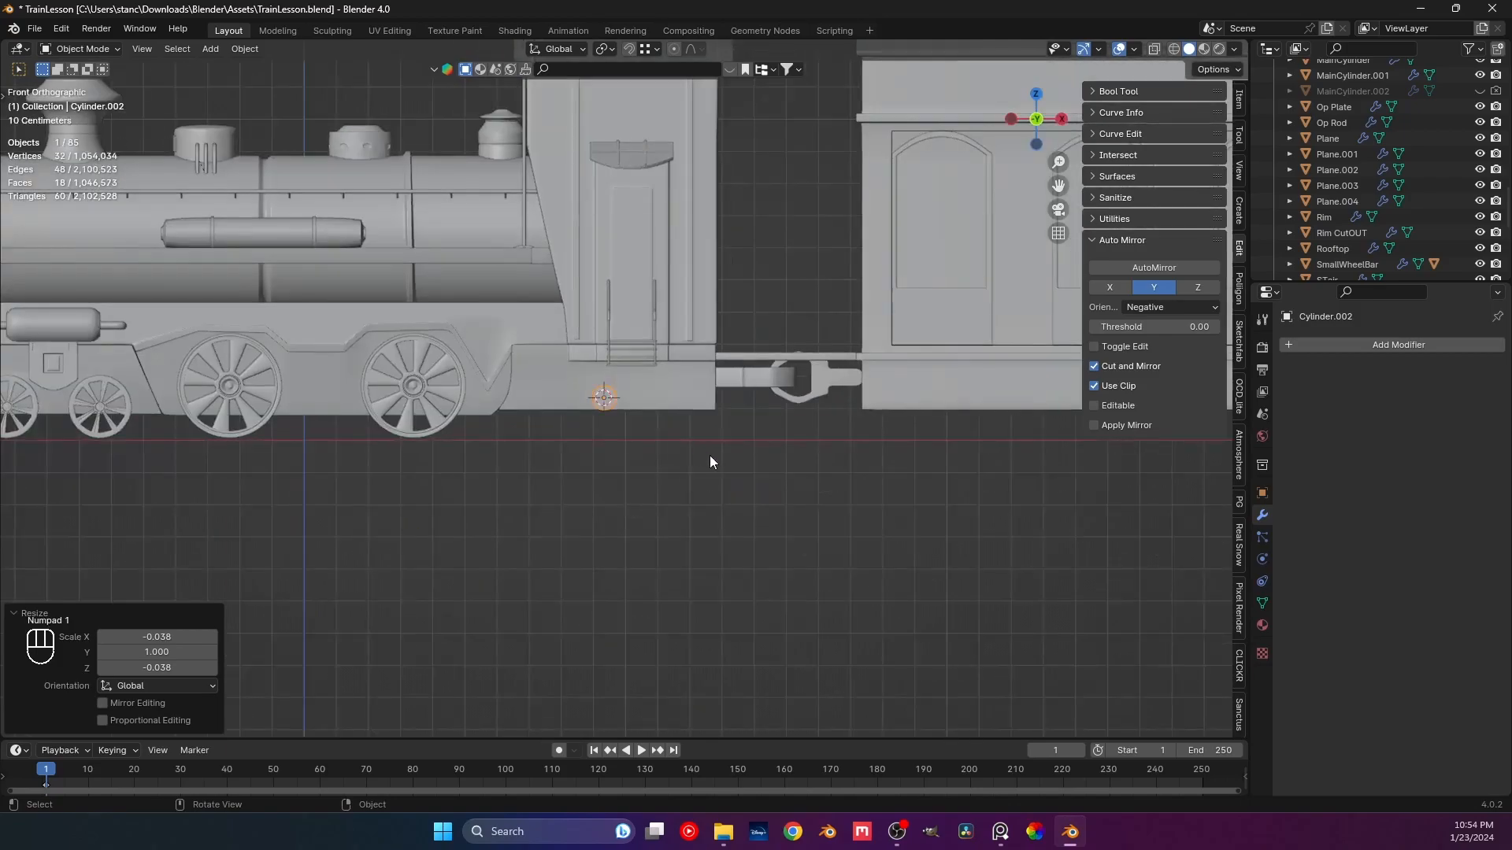
# In front view, widen the cylinder by a factor of about 2.54 on X and Z, excluding Y.
pyautogui.scroll(5, 669, 464)
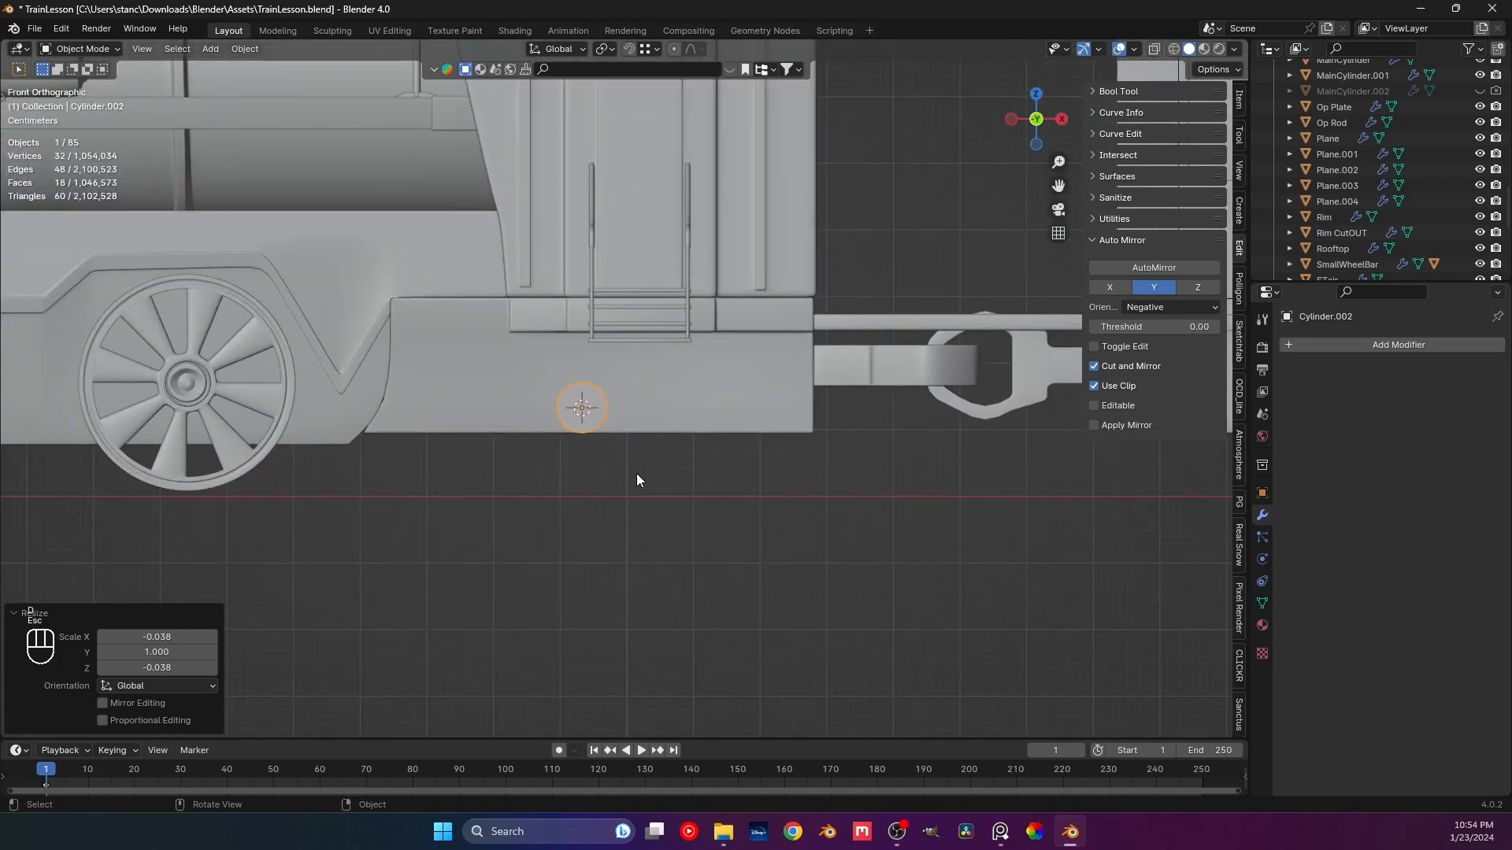
pyautogui.press('s')
pyautogui.hotkey('shift', 'y')
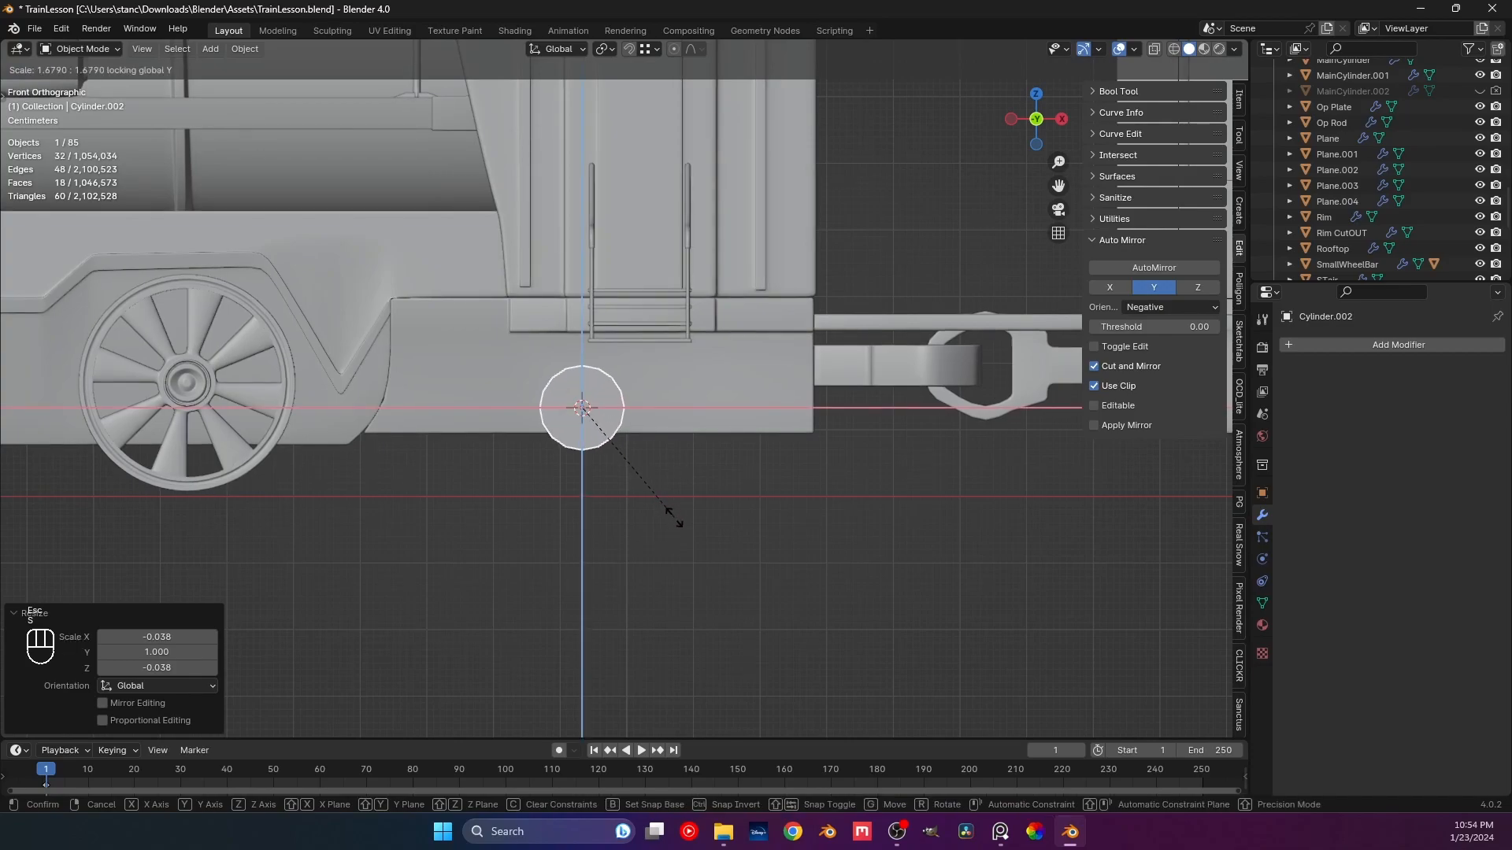
pyautogui.click(734, 562)
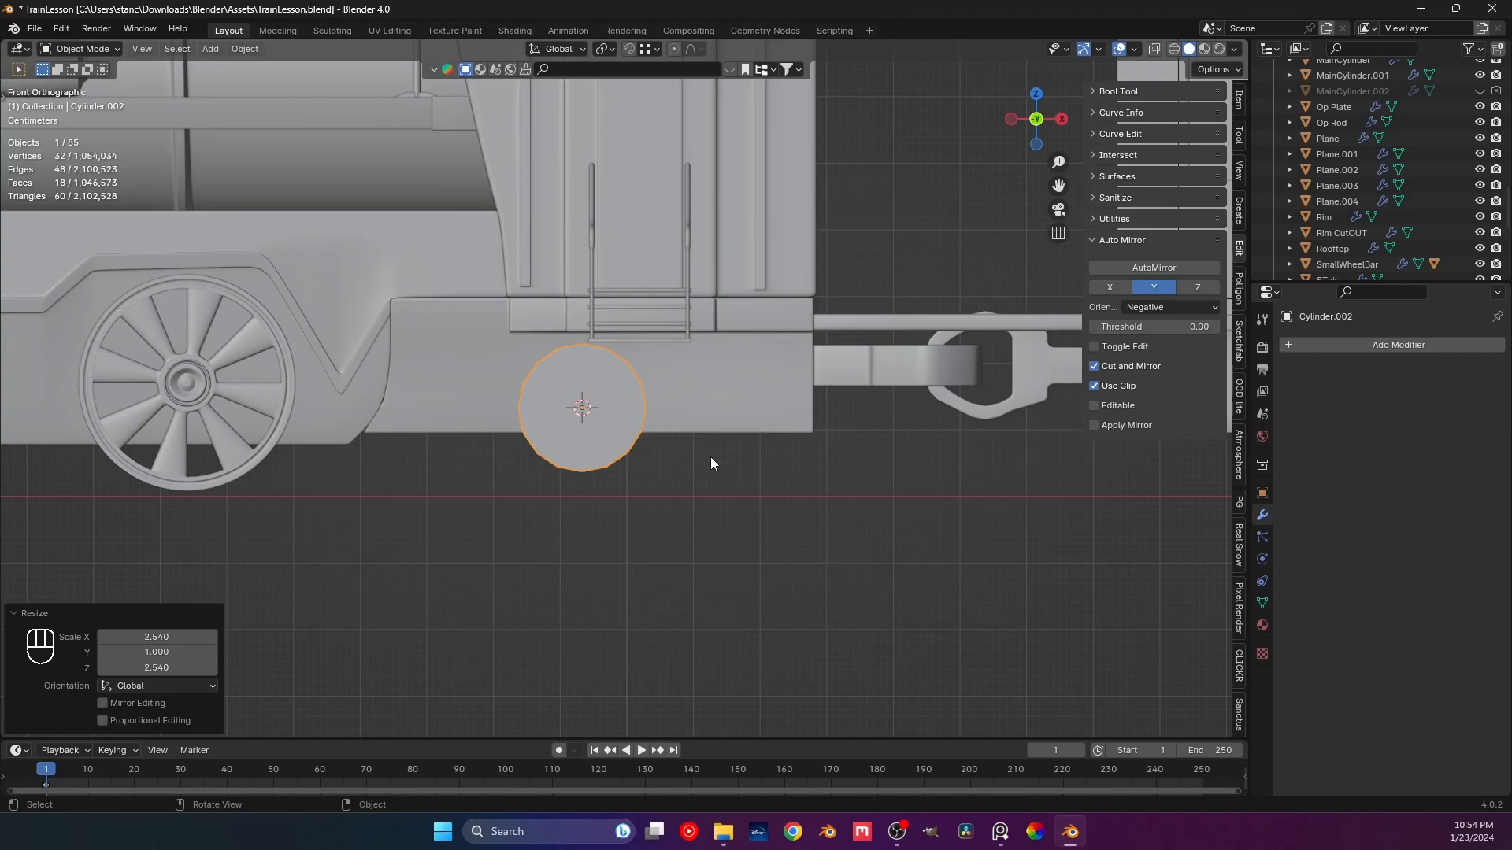
# Lower the wheel cylinder about 0.038 m along Z, then raise it about 0.0105 m to match the other wheels.
pyautogui.scroll(2, 712, 461)
pyautogui.press('g')
pyautogui.press('z')
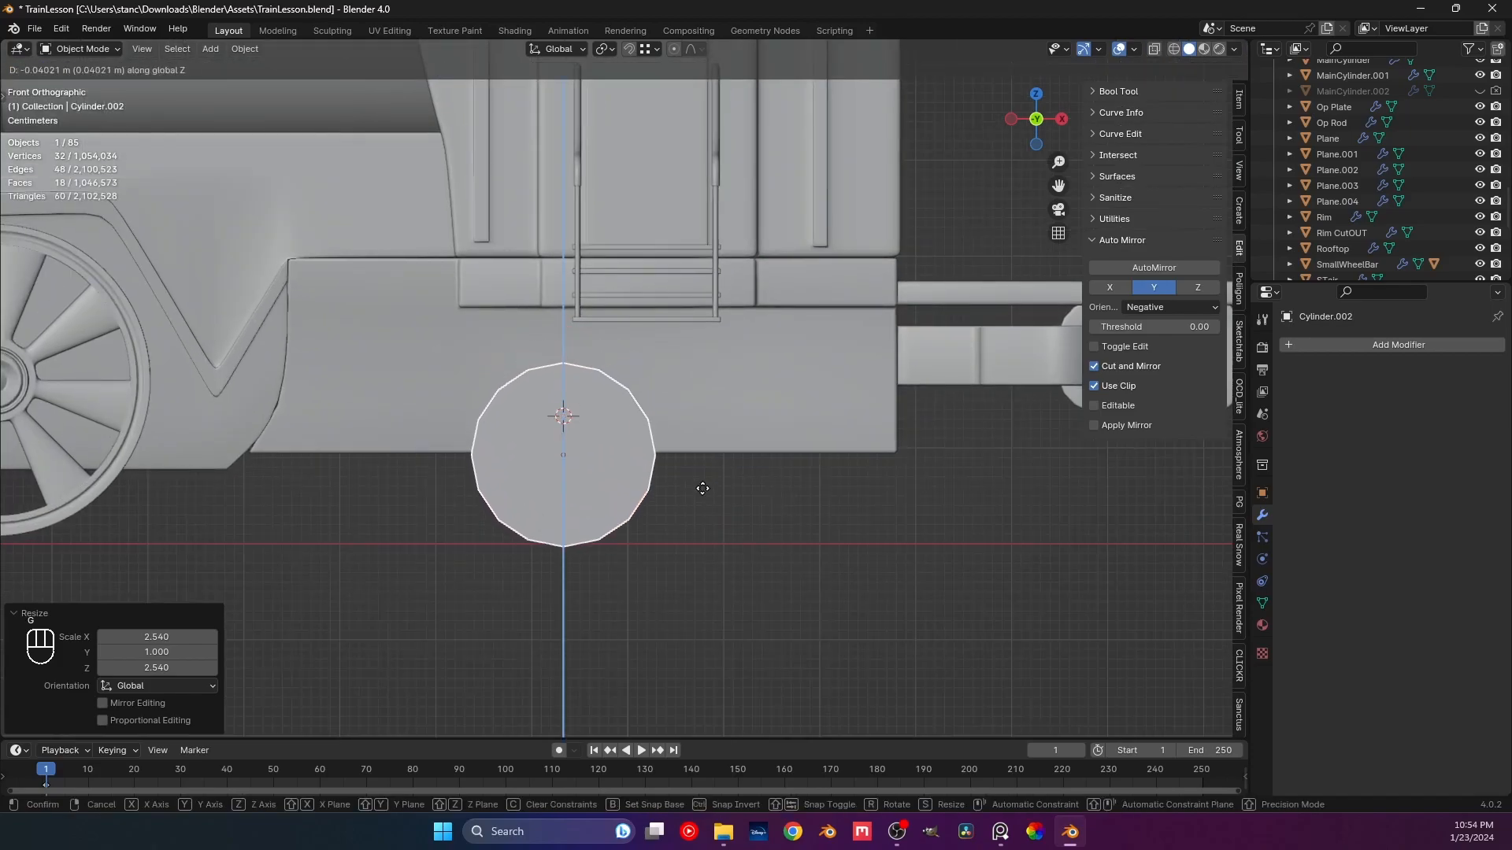
pyautogui.click(693, 481)
pyautogui.scroll(-1, 685, 470)
pyautogui.keyDown('shift'); pyautogui.moveTo(685, 469); pyautogui.dragTo(715, 406, button='middle'); pyautogui.keyUp('shift')
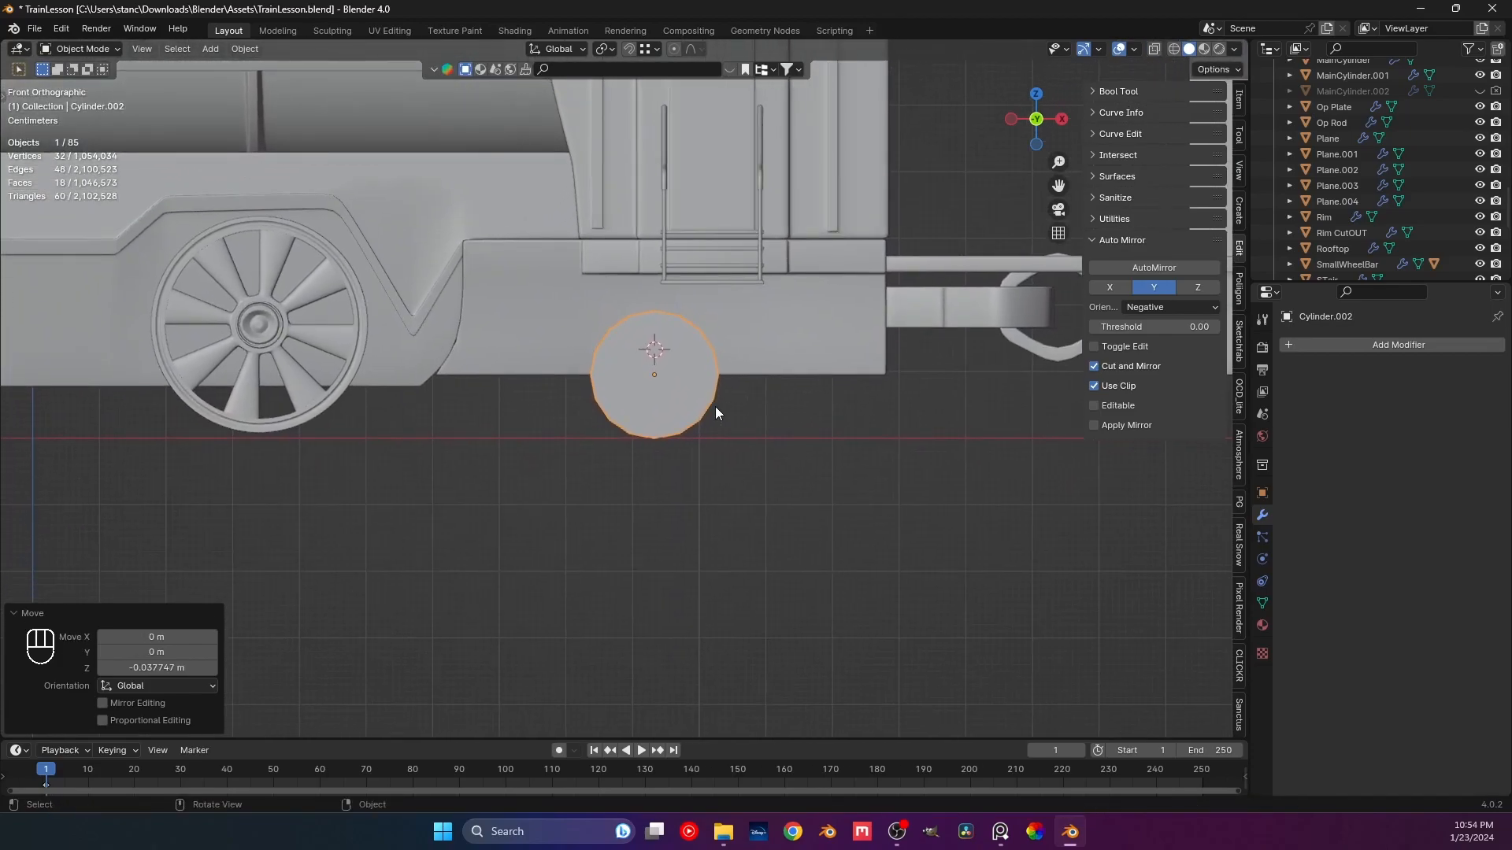
pyautogui.scroll(-1, 682, 399)
pyautogui.press('g')
pyautogui.press('z')
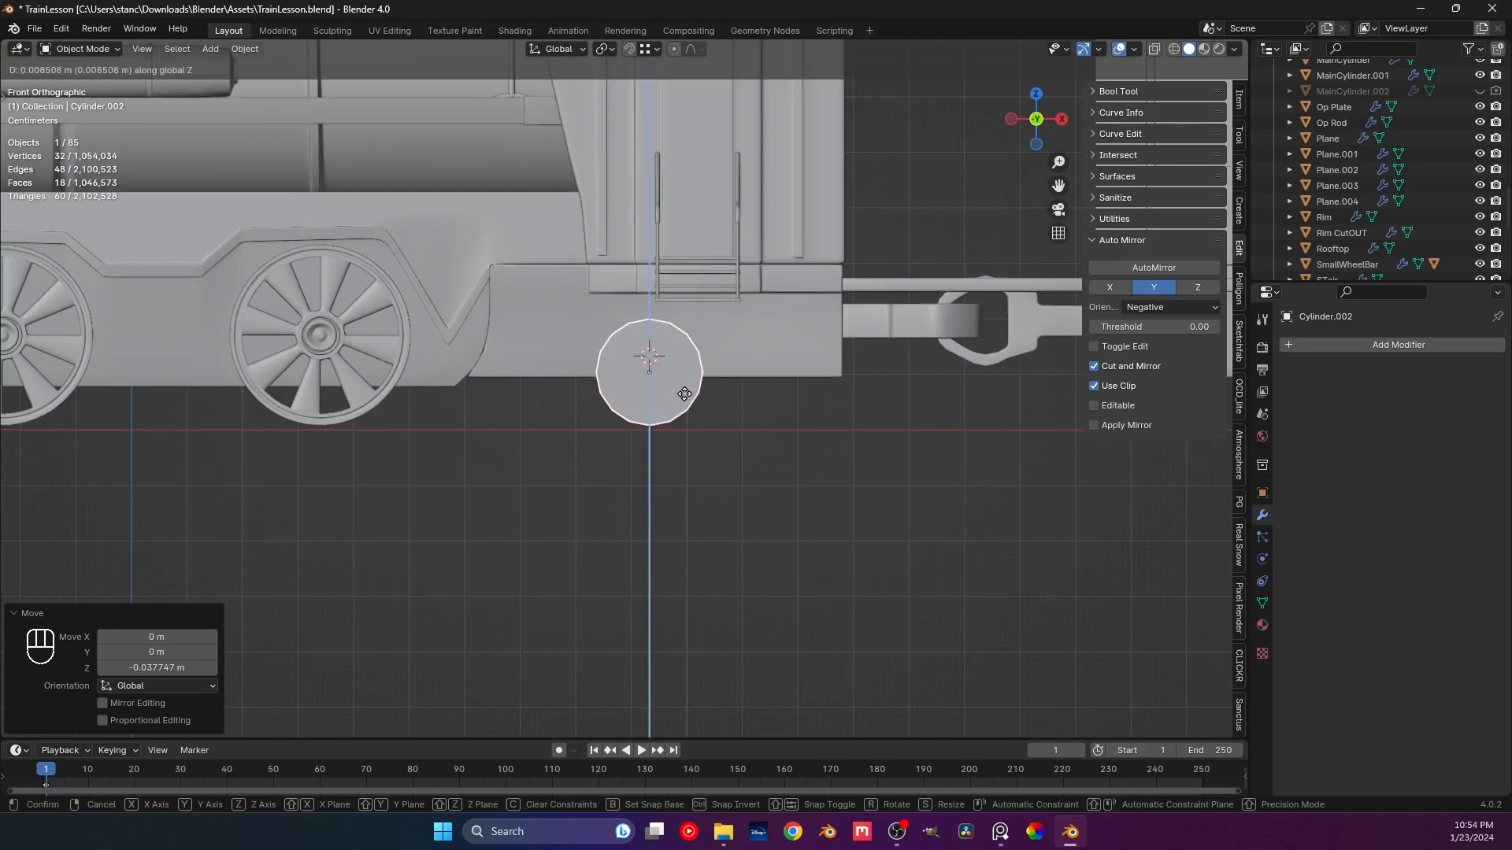
pyautogui.click(684, 391)
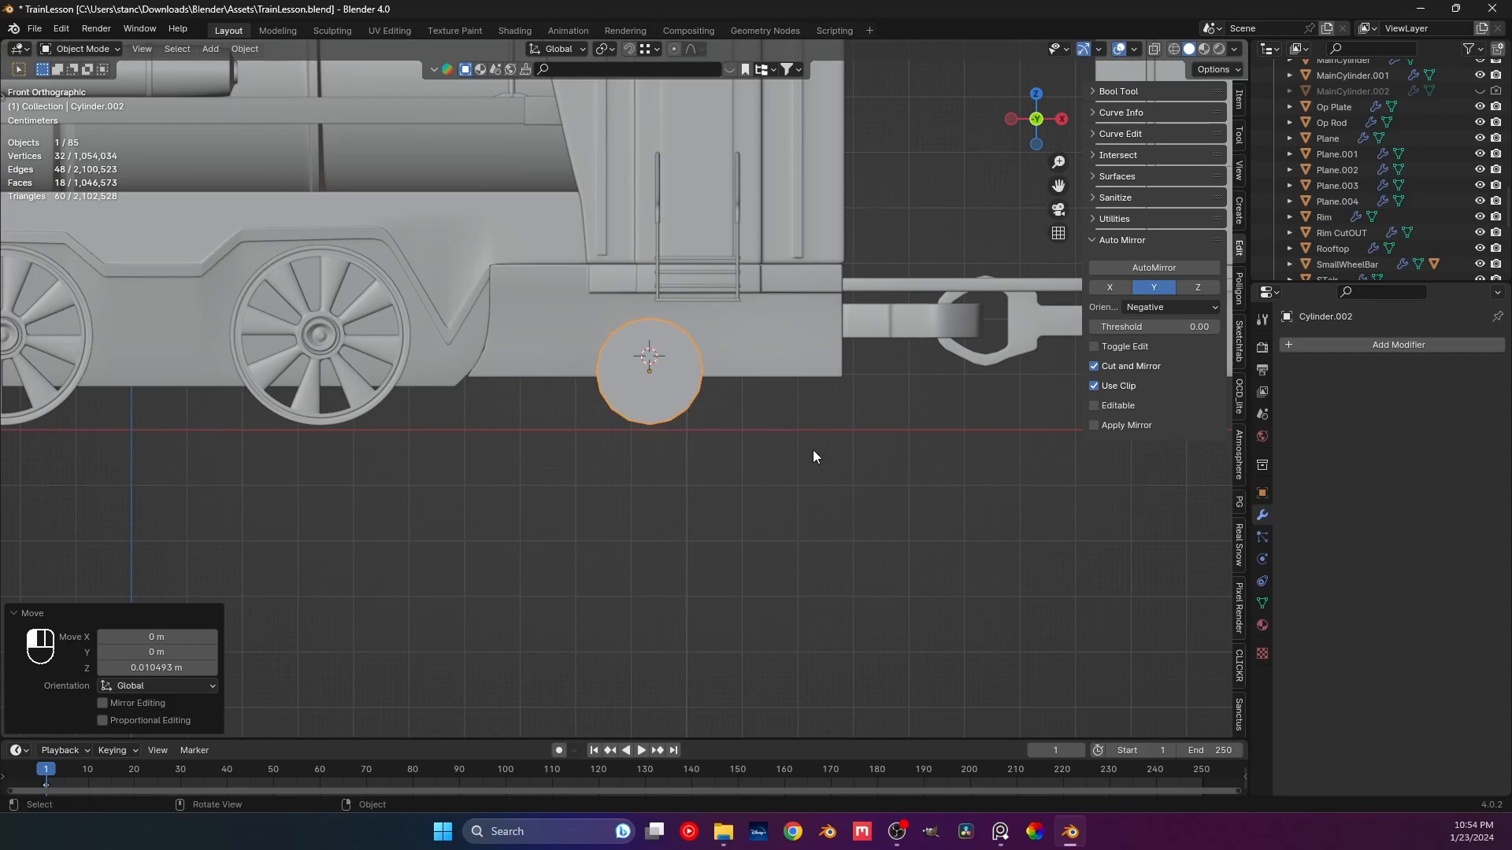
# Deselect the cylinder and compare its size and ground height with the existing locomotive wheels in front view.
pyautogui.click(813, 451)
pyautogui.scroll(-1, 618, 434)
pyautogui.keyDown('shift'); pyautogui.moveTo(617, 433); pyautogui.dragTo(668, 437, button='middle'); pyautogui.keyUp('shift')
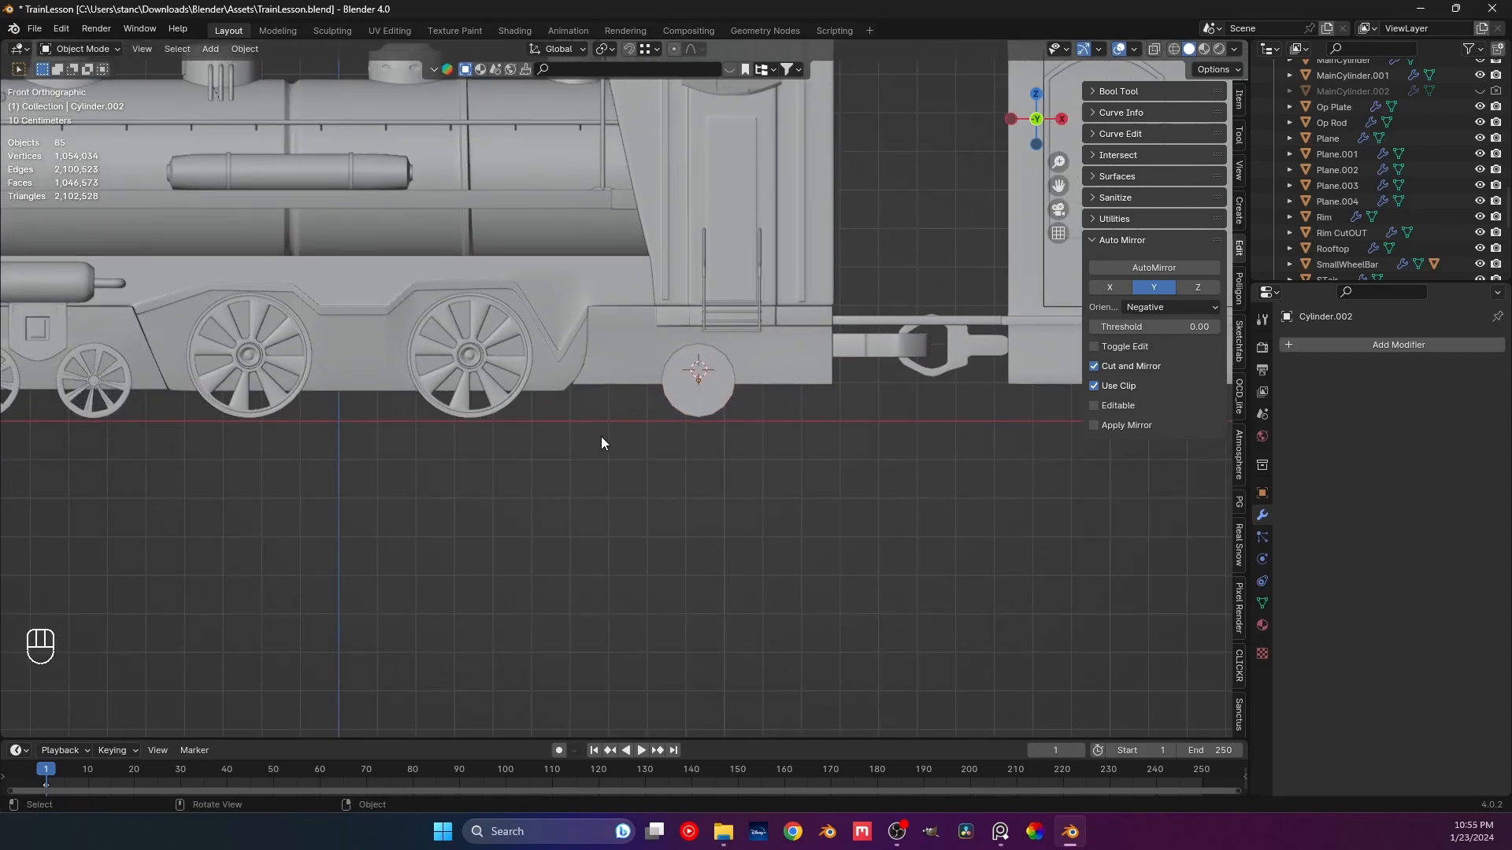
pyautogui.scroll(-2, 344, 459)
pyautogui.scroll(4, 713, 448)
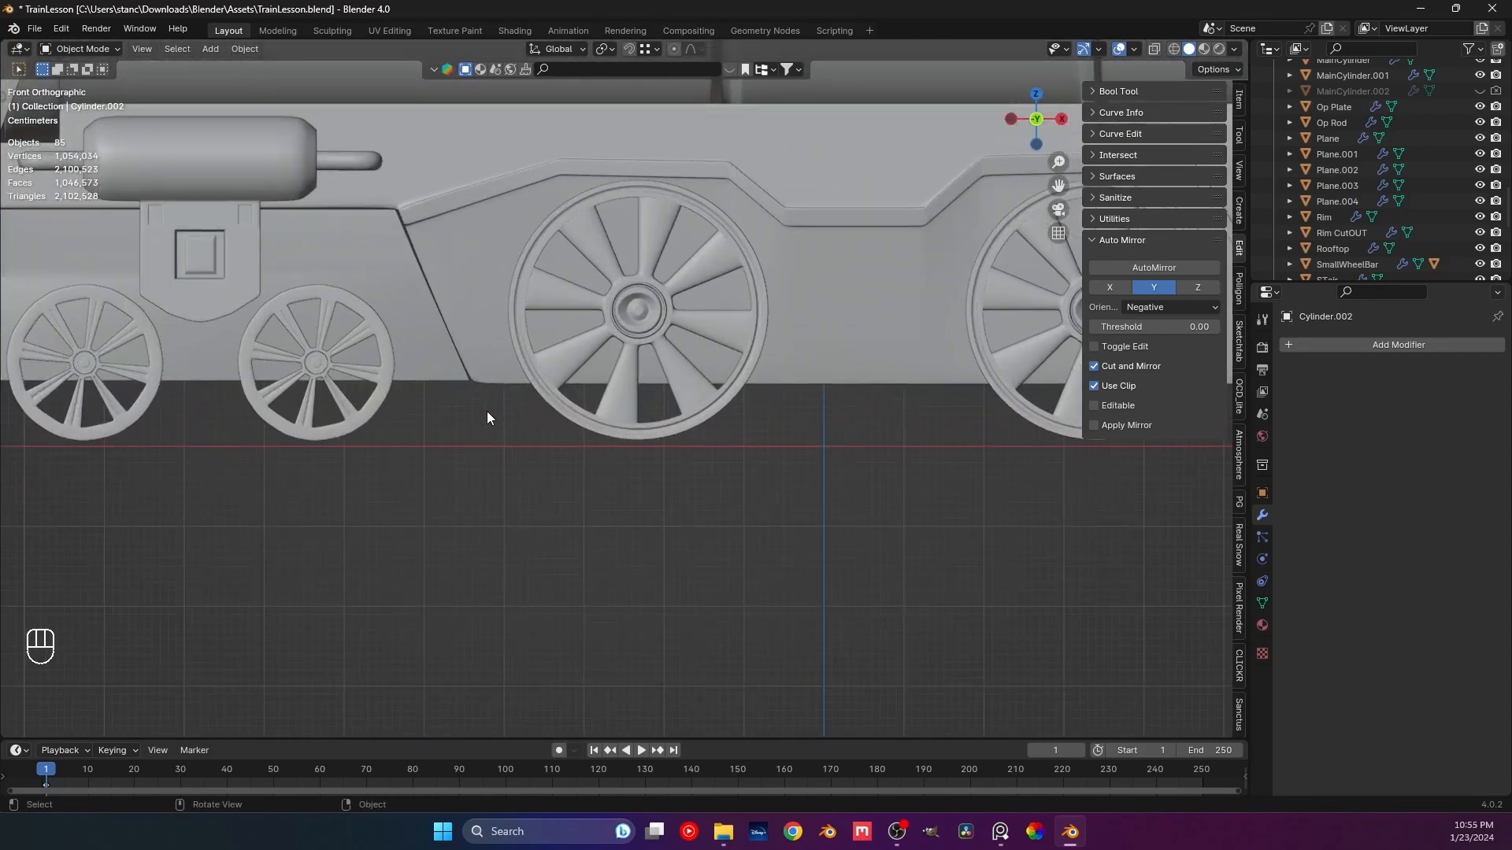
pyautogui.scroll(-4, 487, 417)
pyautogui.scroll(3, 514, 425)
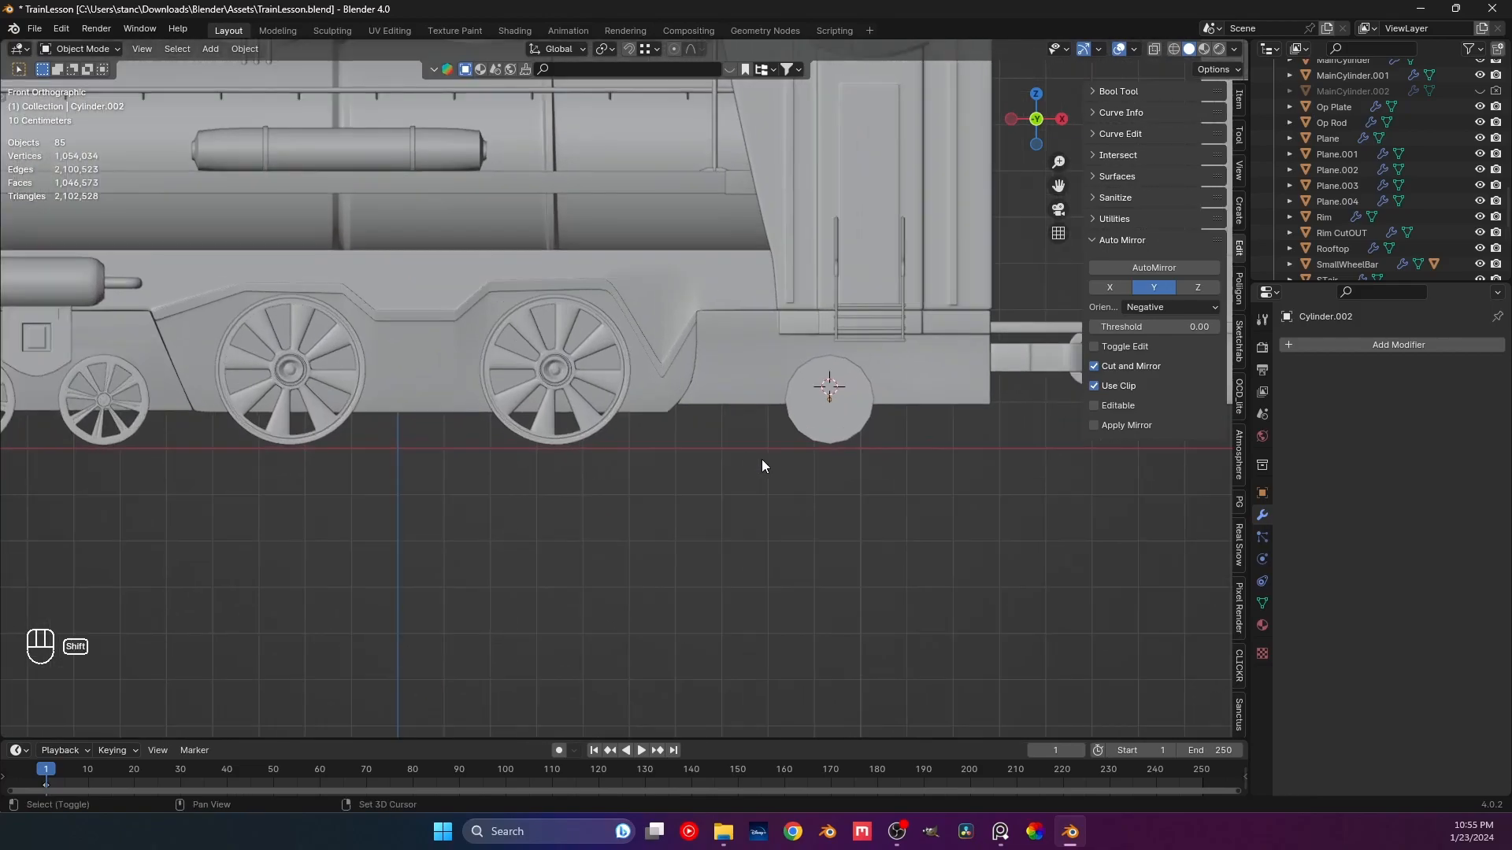
pyautogui.keyDown('shift'); pyautogui.moveTo(748, 467); pyautogui.dragTo(442, 507, button='middle'); pyautogui.keyUp('shift')
pyautogui.scroll(1, 531, 477)
pyautogui.keyDown('shift'); pyautogui.moveTo(531, 477); pyautogui.dragTo(791, 486, button='middle'); pyautogui.keyUp('shift')
# Select the wheel cylinder and shorten its mesh along Y in Edit Mode.
pyautogui.click(612, 475)
pyautogui.scroll(2, 611, 477)
pyautogui.press('Tab')
pyautogui.press('s')
pyautogui.press('x')
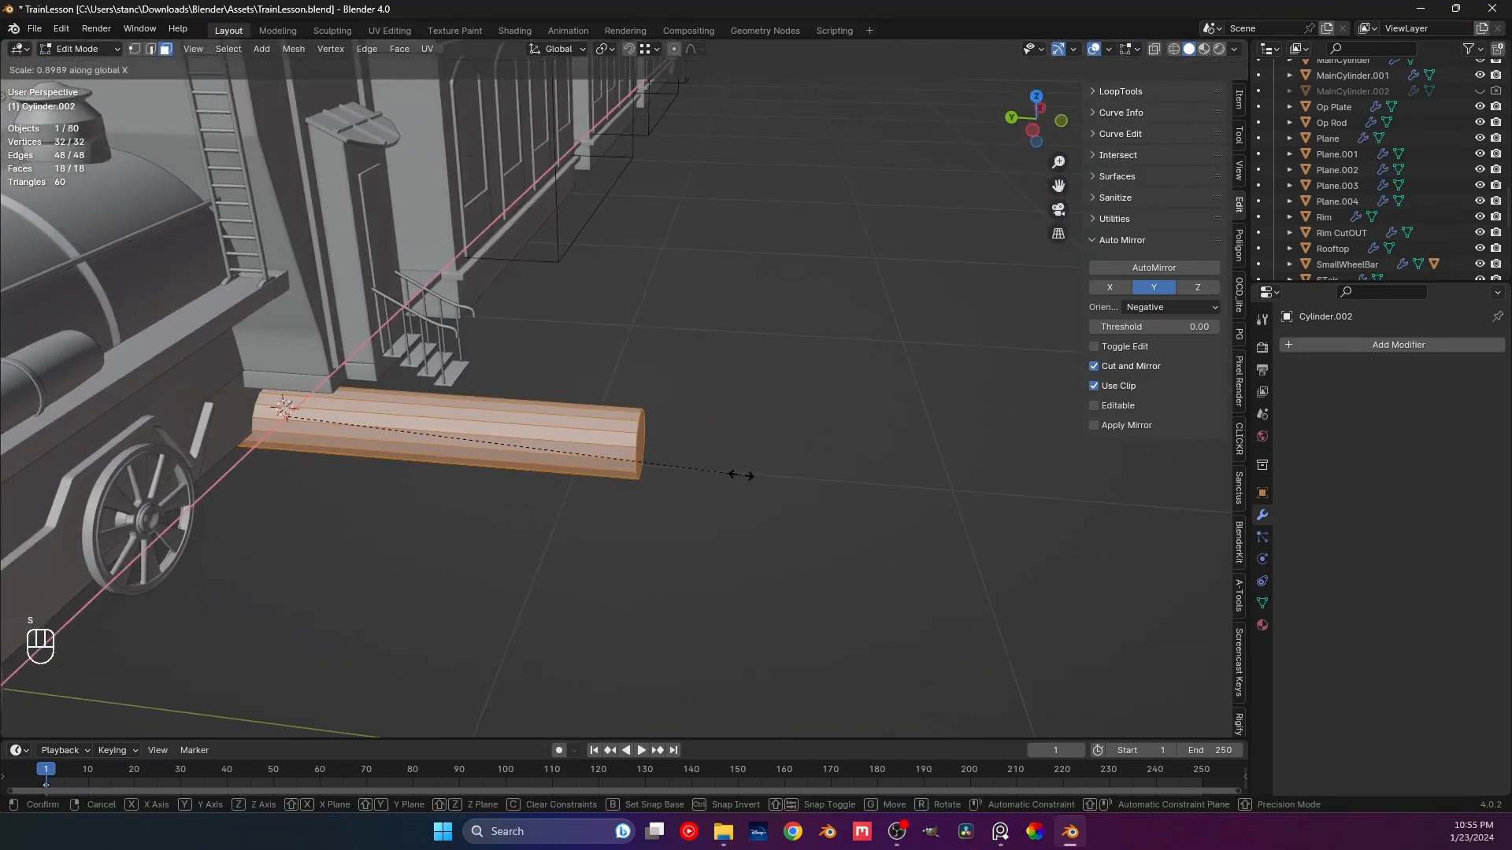
pyautogui.press('y')
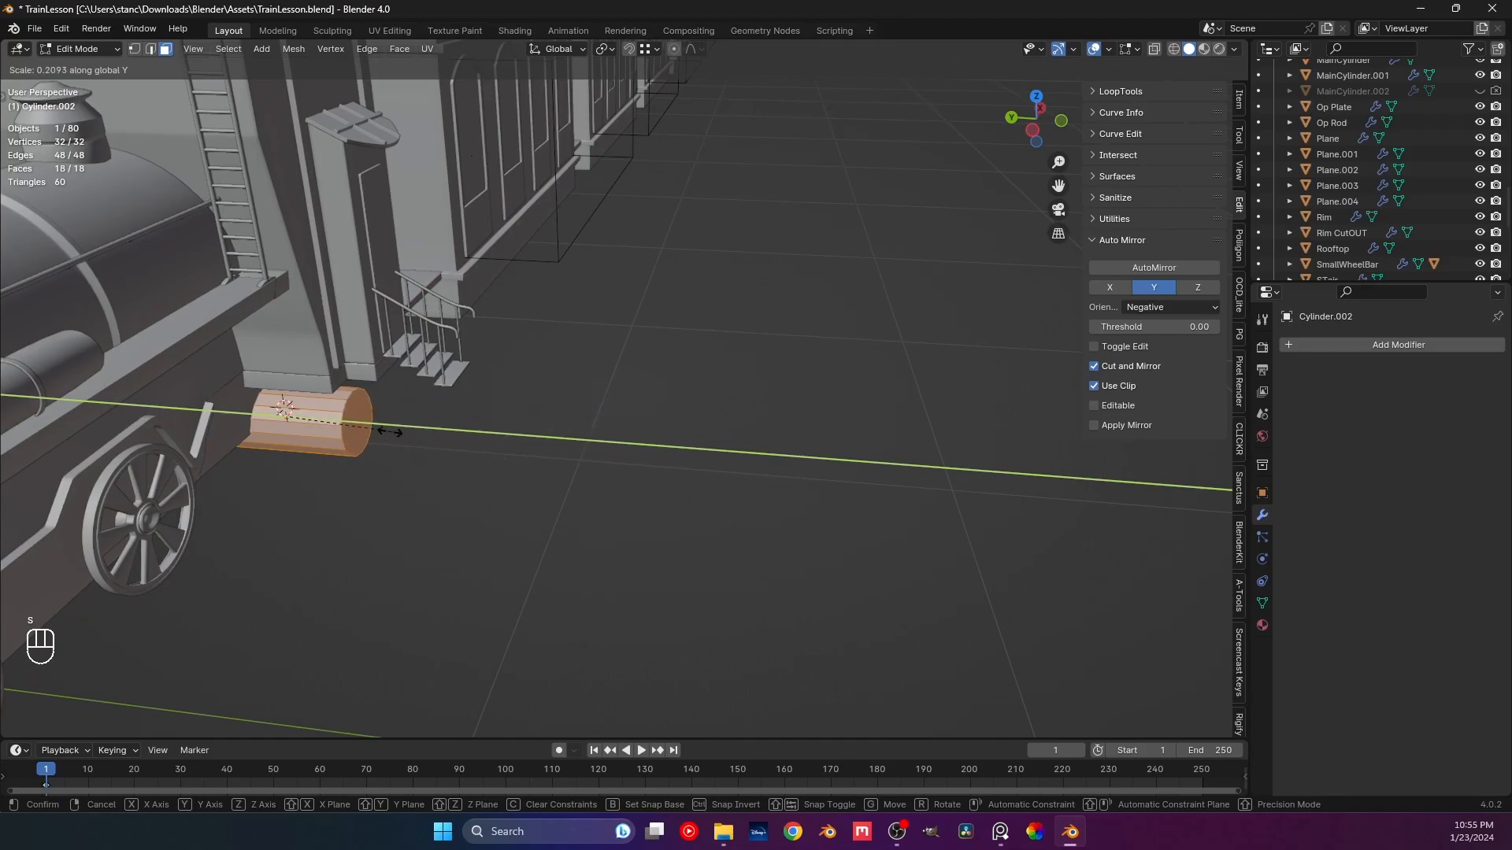
pyautogui.click(353, 425)
# Move the shortened cylinder mesh outward along Y, clear of the locomotive, and scale it to about 0.102 on Y into a thin disc.
pyautogui.press('g')
pyautogui.press('y')
pyautogui.click(630, 451)
pyautogui.press('s')
pyautogui.press('y')
pyautogui.click(559, 437)
# Move the wheel disc about 0.729 m along Y onto the axle's outer end and check it from the front.
pyautogui.moveTo(559, 438); pyautogui.dragTo(733, 437, button='middle')
pyautogui.press('g')
pyautogui.press('y')
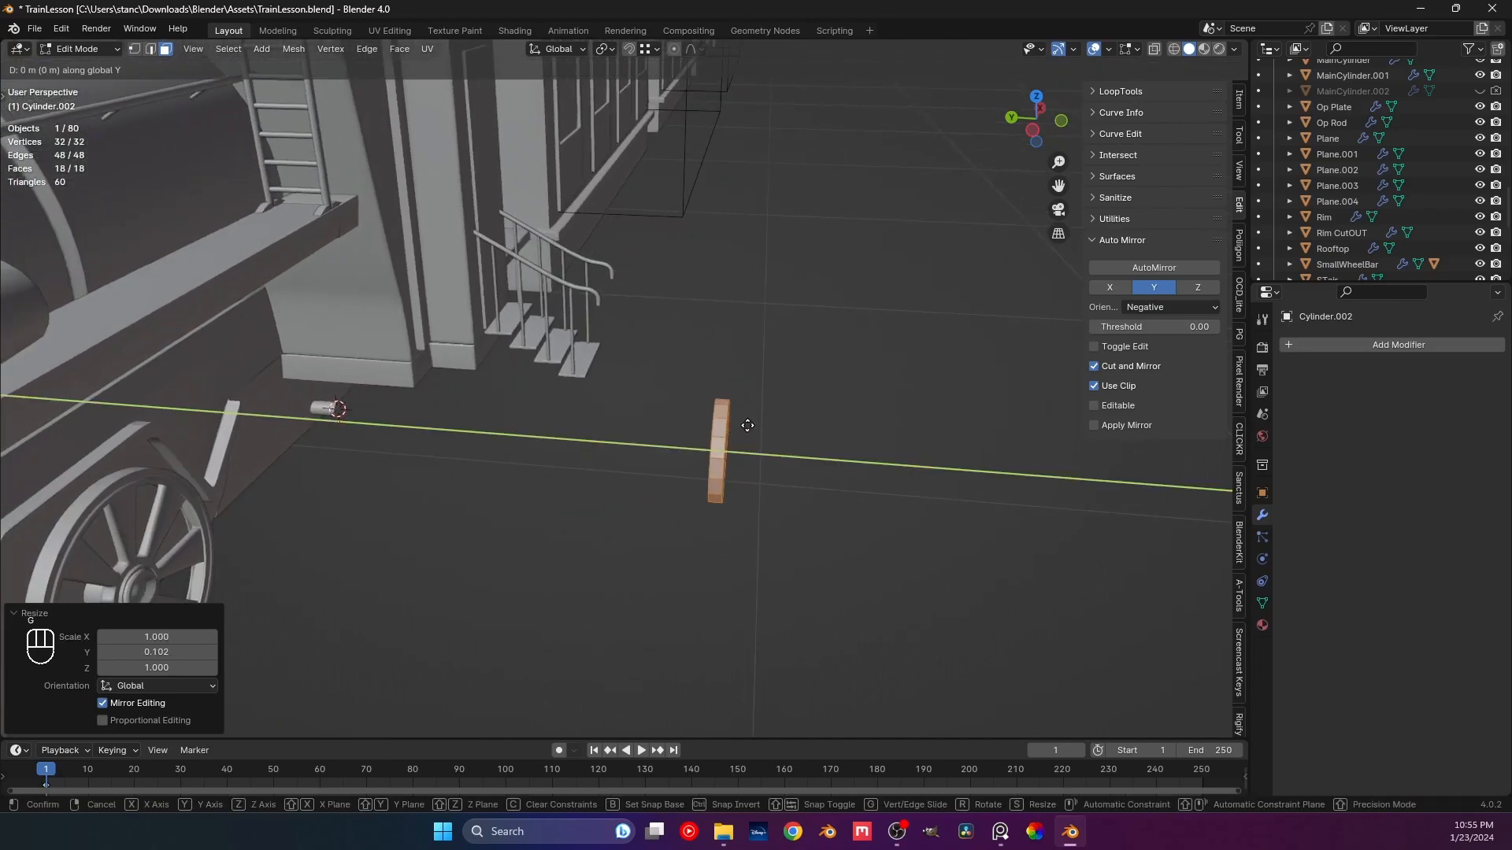
pyautogui.click(371, 425)
pyautogui.moveTo(372, 426); pyautogui.dragTo(550, 398, button='middle')
pyautogui.press('KP_1')
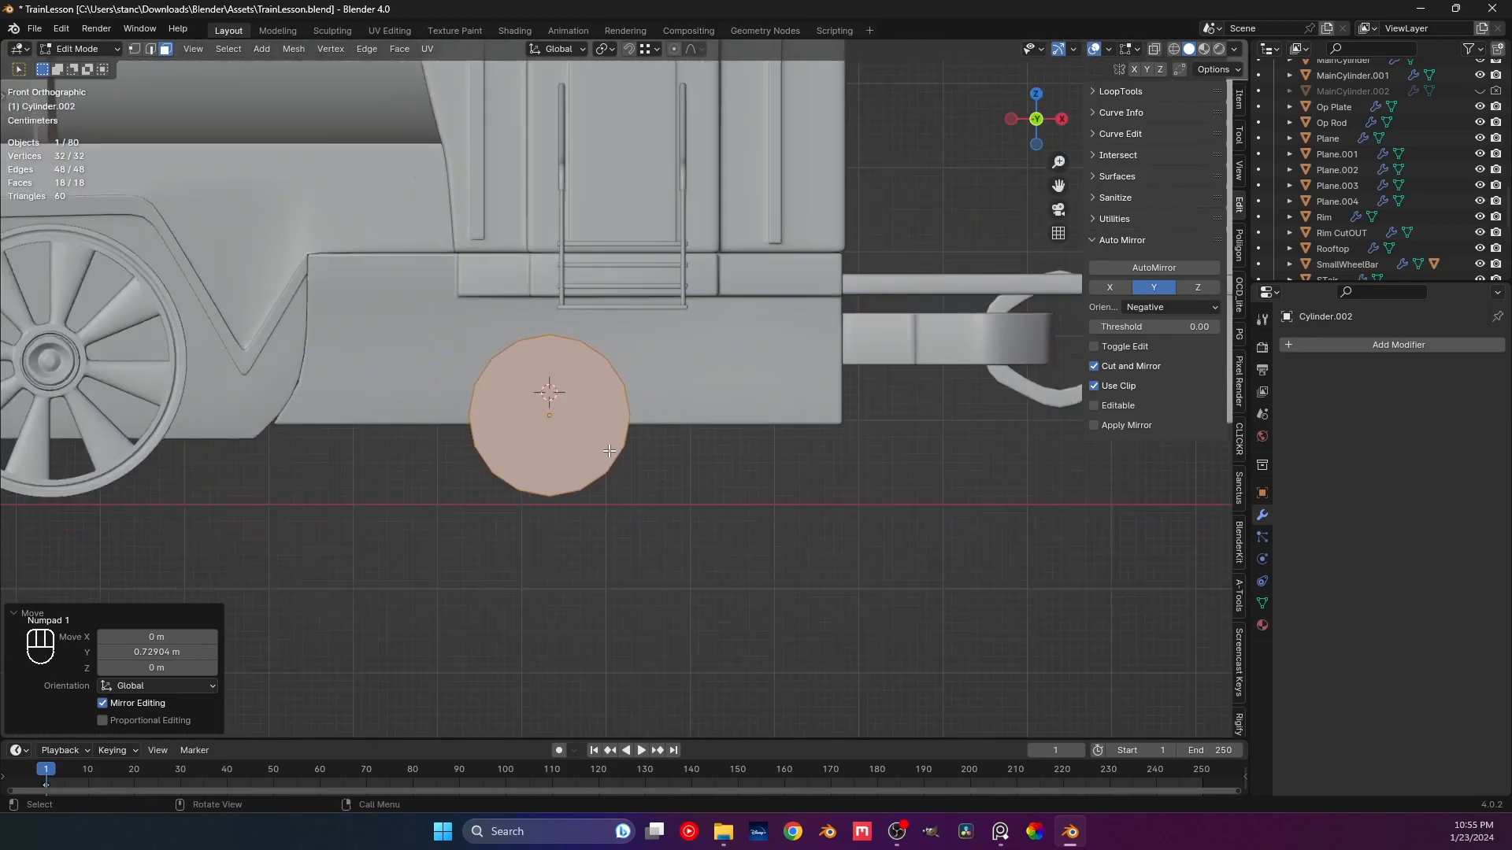
# Switch editing to the axle cylinder, turn on X-ray, delete its outer end face and return to Object Mode.
pyautogui.scroll(-1, 584, 447)
pyautogui.scroll(4, 580, 394)
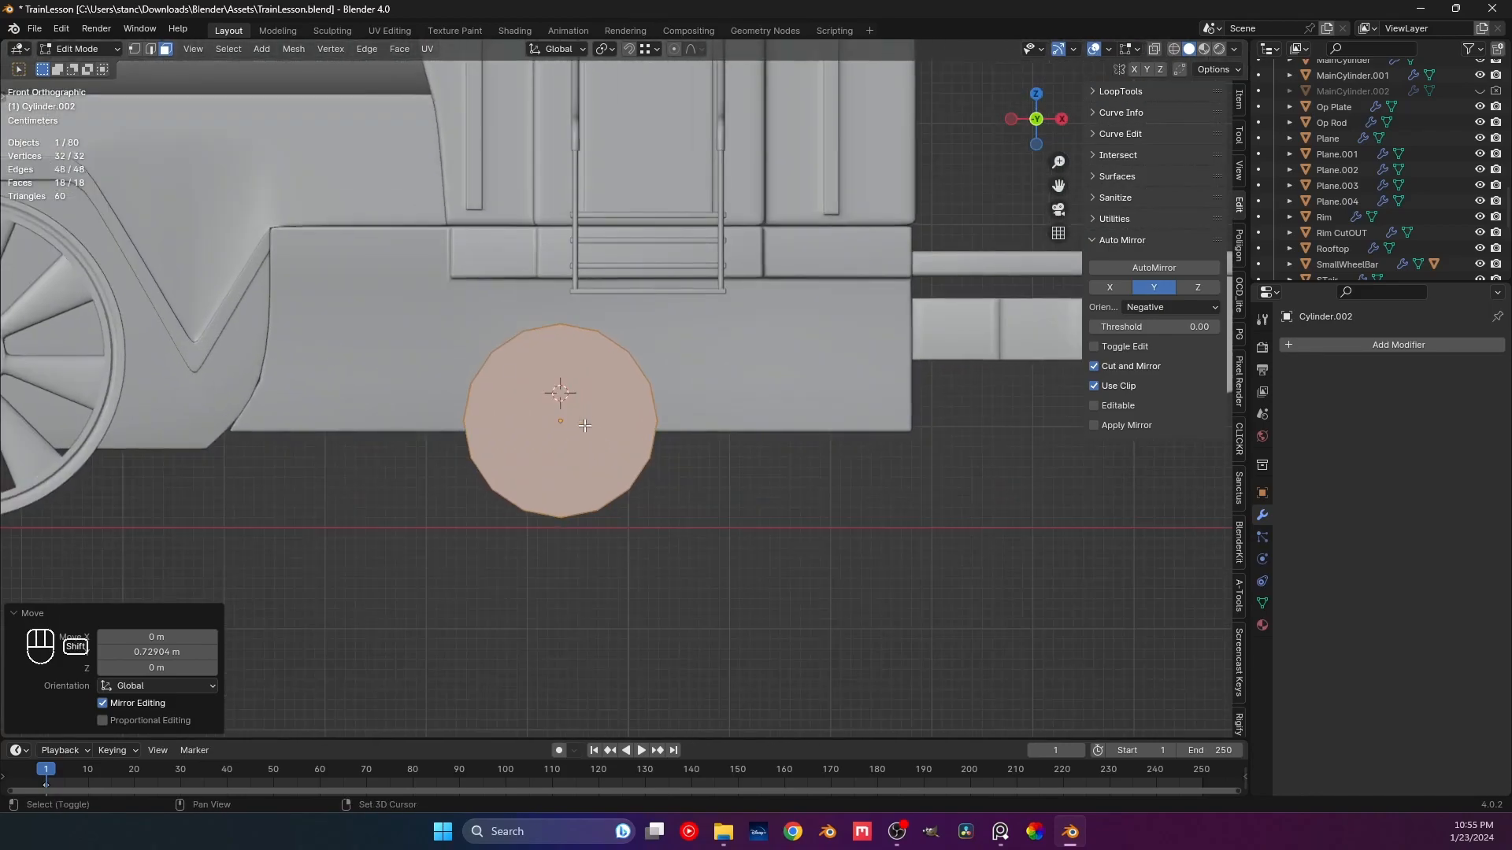
pyautogui.press('Tab')
pyautogui.moveTo(621, 438); pyautogui.dragTo(429, 418, button='middle')
pyautogui.press('Tab')
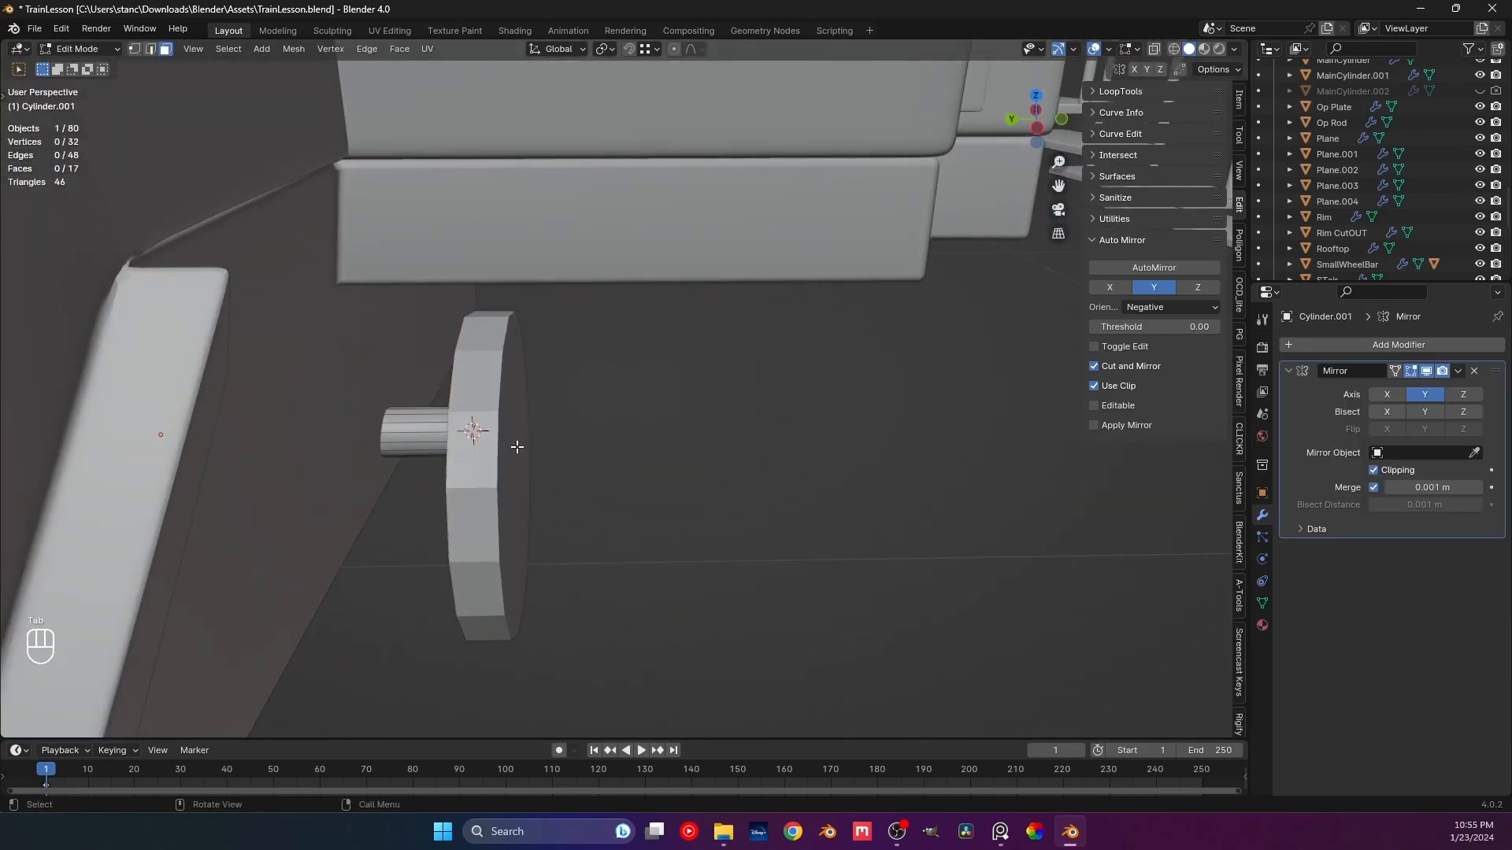
pyautogui.moveTo(516, 447); pyautogui.dragTo(442, 428, button='middle')
pyautogui.click(1156, 49)
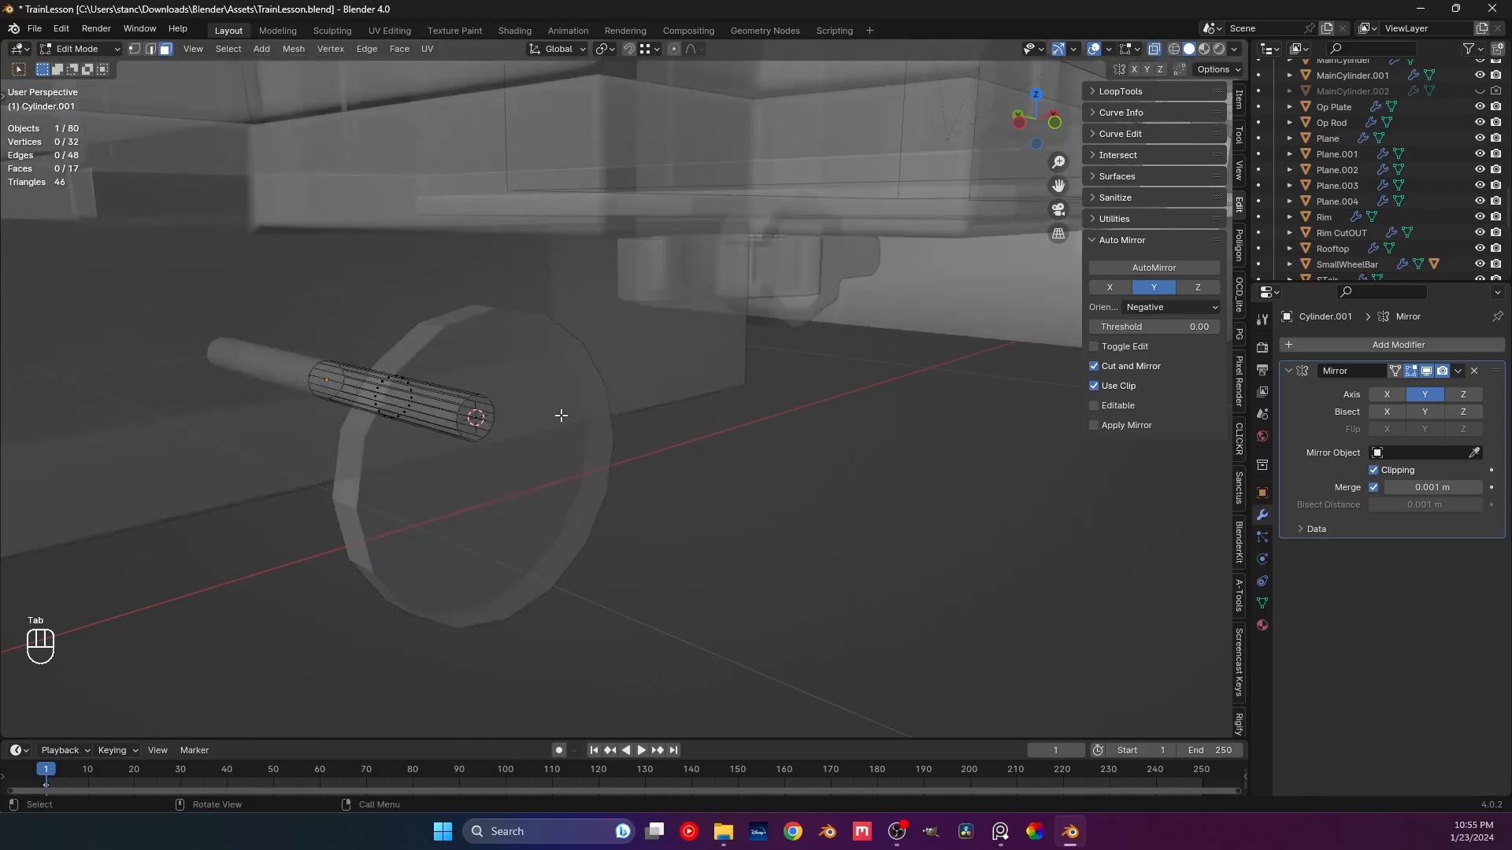
pyautogui.press('x')
pyautogui.click(541, 455)
pyautogui.press('Tab')
pyautogui.moveTo(540, 455); pyautogui.dragTo(534, 482, button='middle')
pyautogui.click(542, 466)
pyautogui.press('g')
pyautogui.middleClick(560, 471)
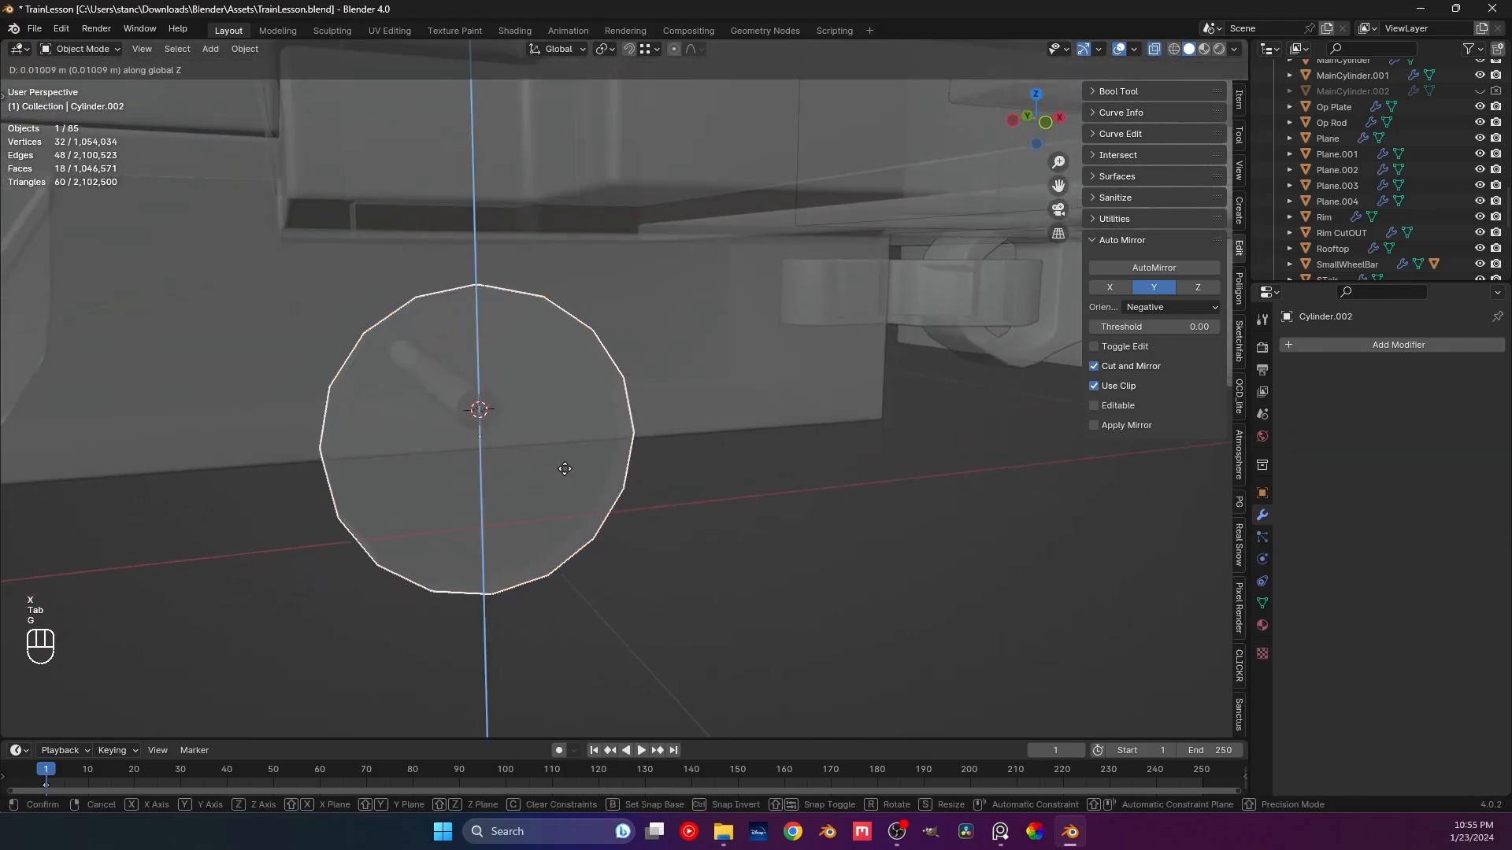
pyautogui.click(568, 448)
# Select the axle, lower it along Z toward the wheel disc's centre in front view, and select the disc again.
pyautogui.click(453, 385)
pyautogui.click(426, 404)
pyautogui.moveTo(425, 404); pyautogui.dragTo(306, 395, button='middle')
pyautogui.click(334, 399)
pyautogui.click(336, 401)
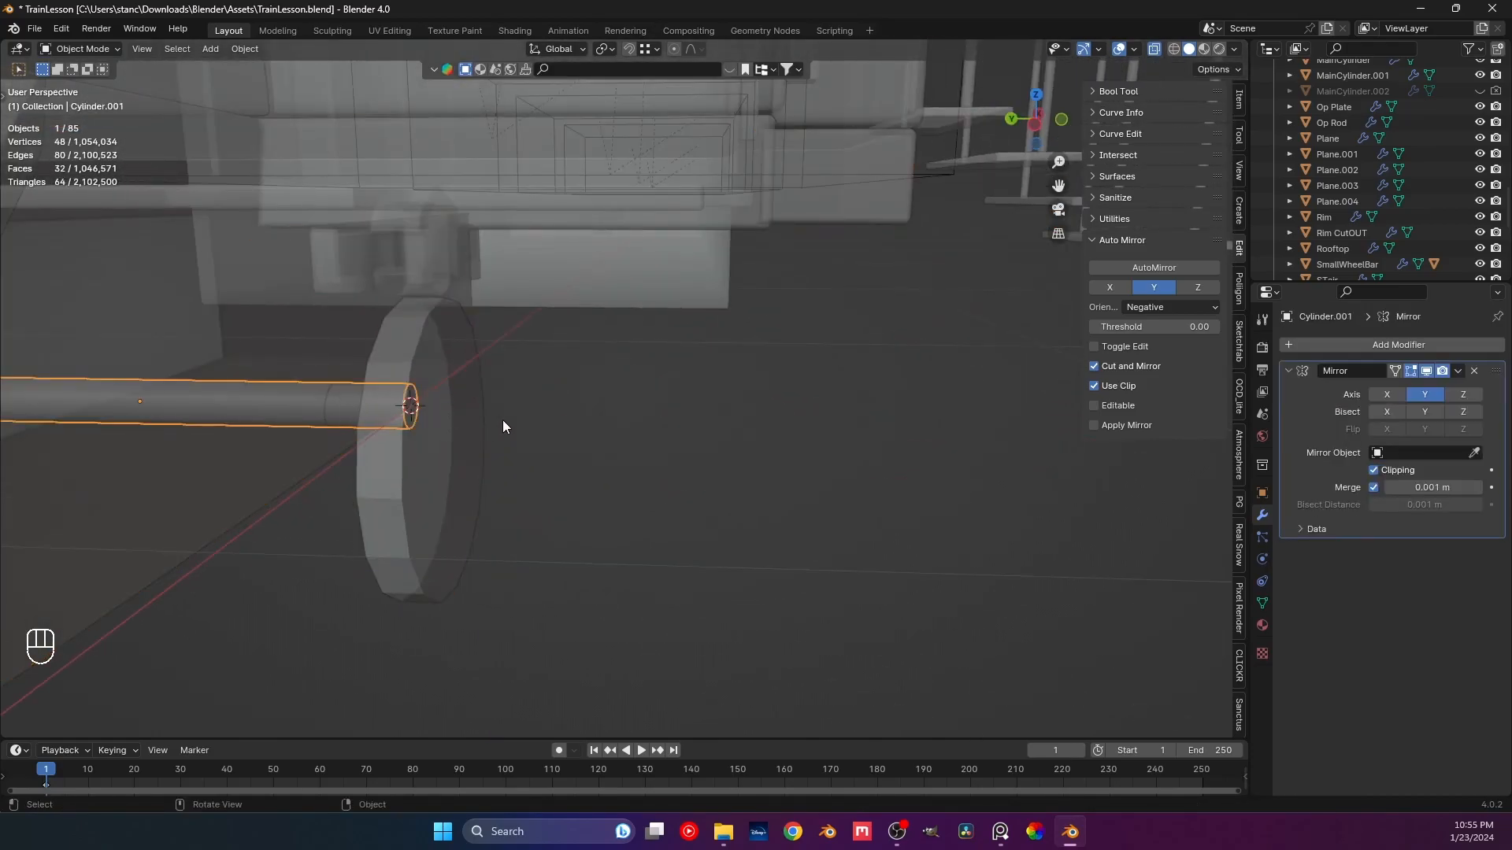
pyautogui.press('KP_1')
pyautogui.press('g')
pyautogui.press('z')
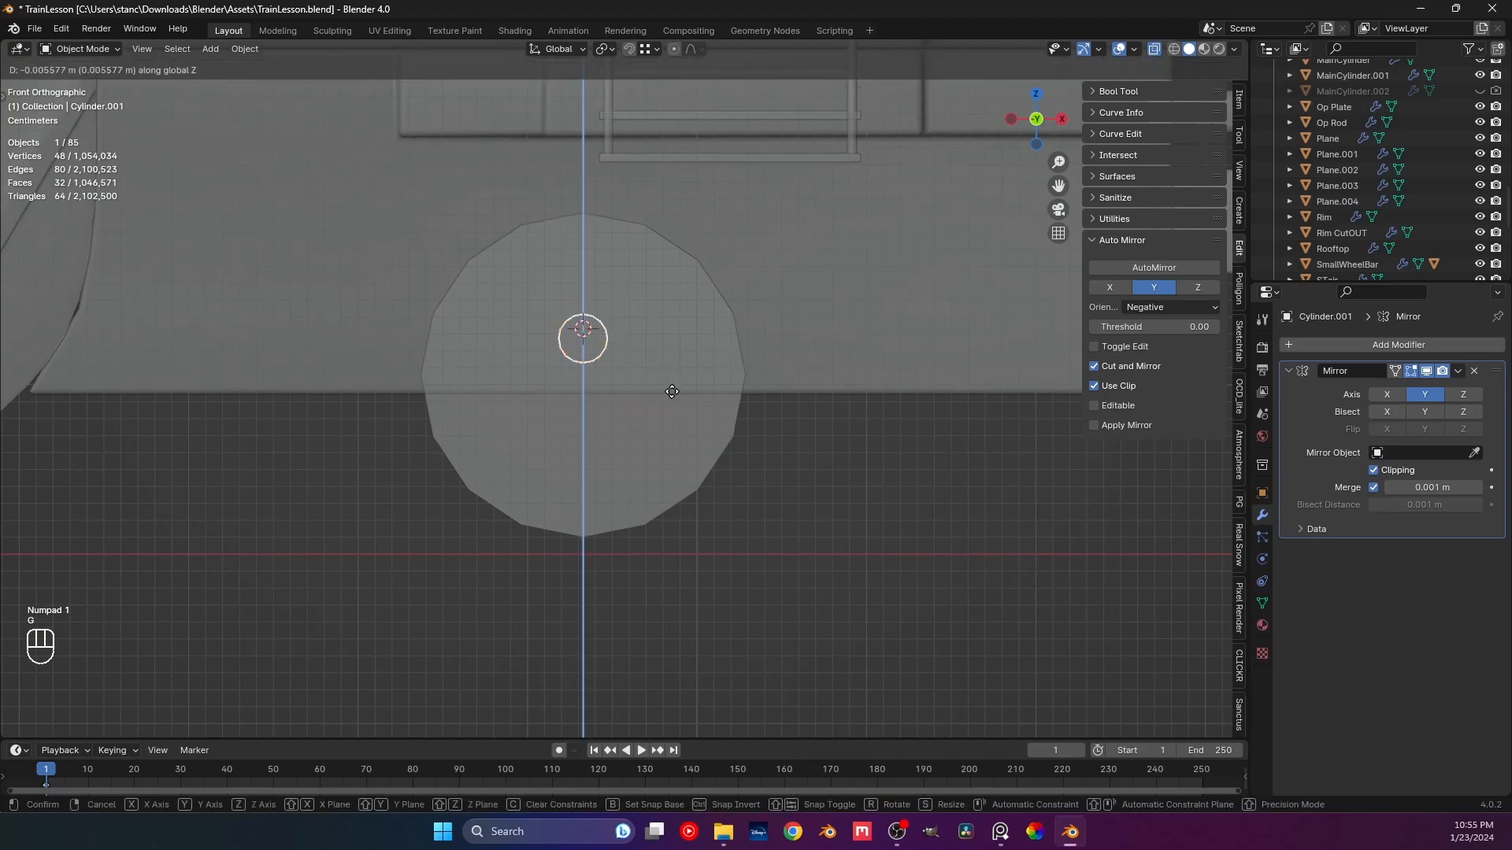
pyautogui.click(670, 410)
pyautogui.click(693, 422)
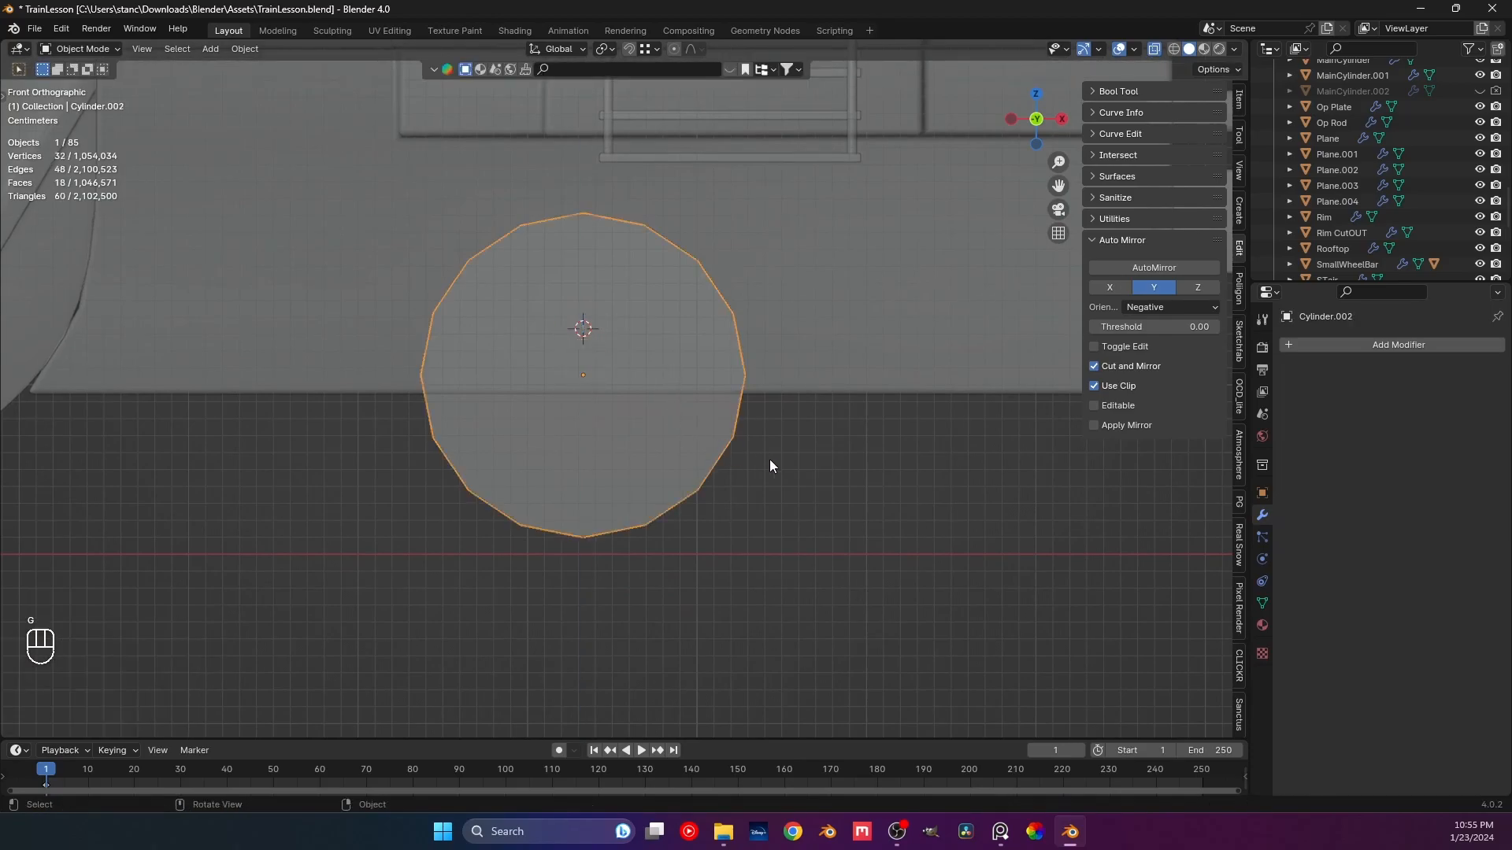
# Raise the wheel disc about 0.008 m along Z to centre it on the axle and return to front view.
pyautogui.click(759, 458)
pyautogui.scroll(-3, 792, 461)
pyautogui.keyDown('shift'); pyautogui.moveTo(731, 444); pyautogui.dragTo(647, 425, button='middle'); pyautogui.keyUp('shift')
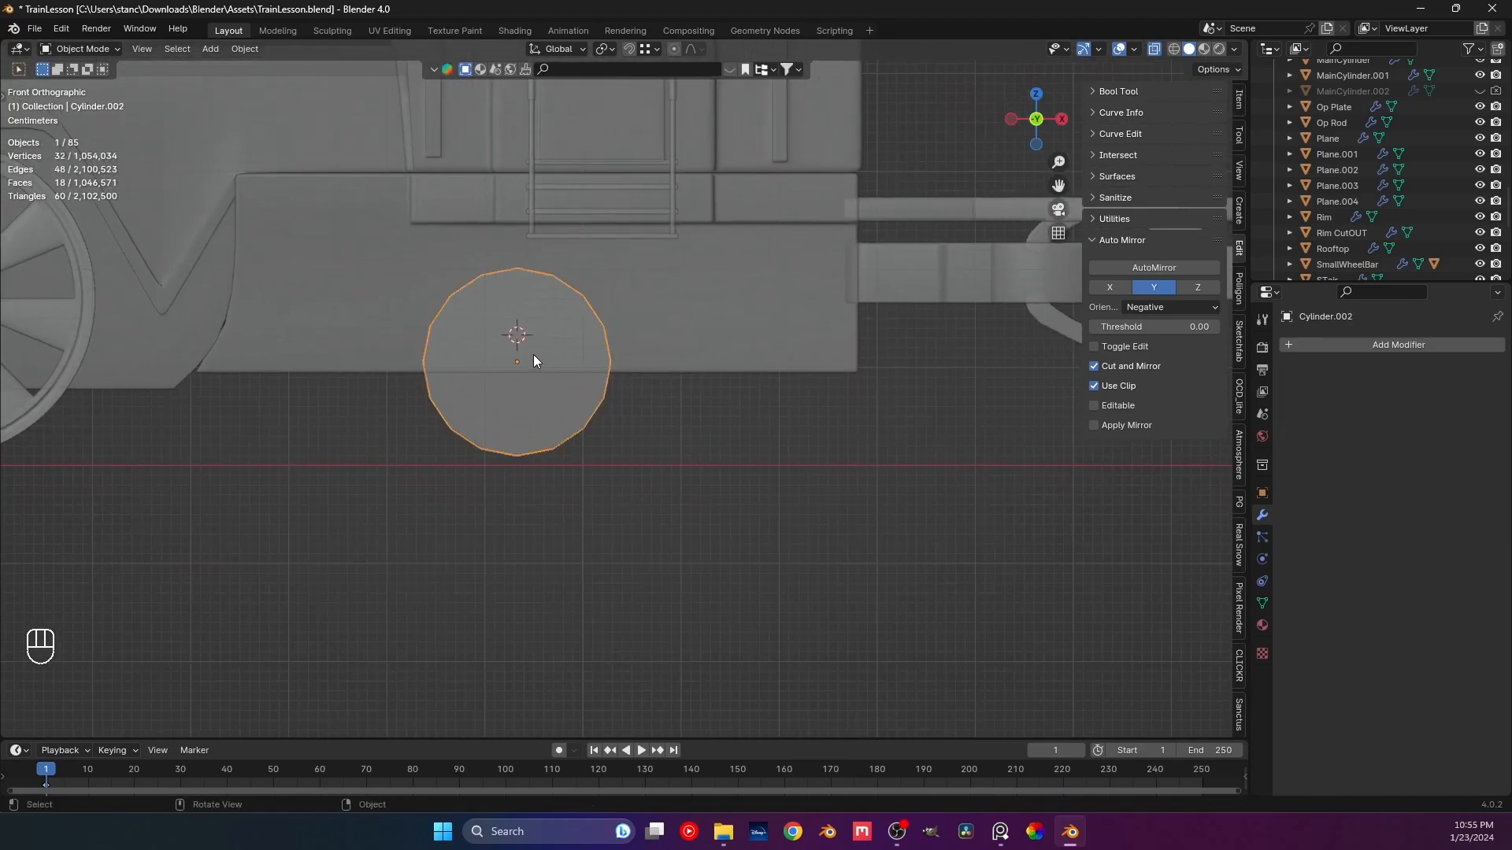
pyautogui.scroll(1, 539, 367)
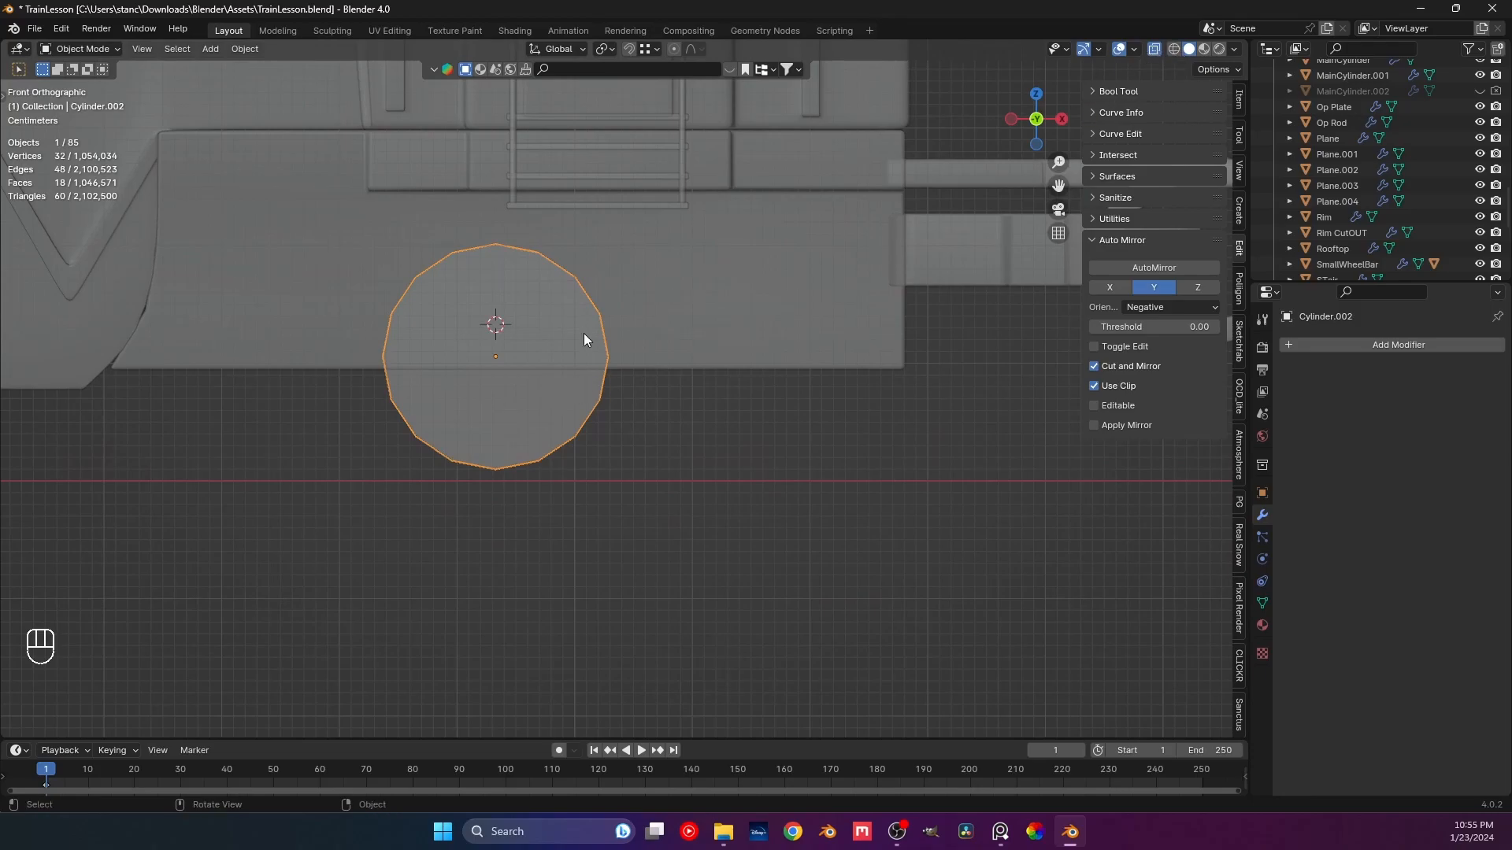
pyautogui.moveTo(597, 370); pyautogui.dragTo(620, 379, button='middle')
pyautogui.press('g')
pyautogui.press('z')
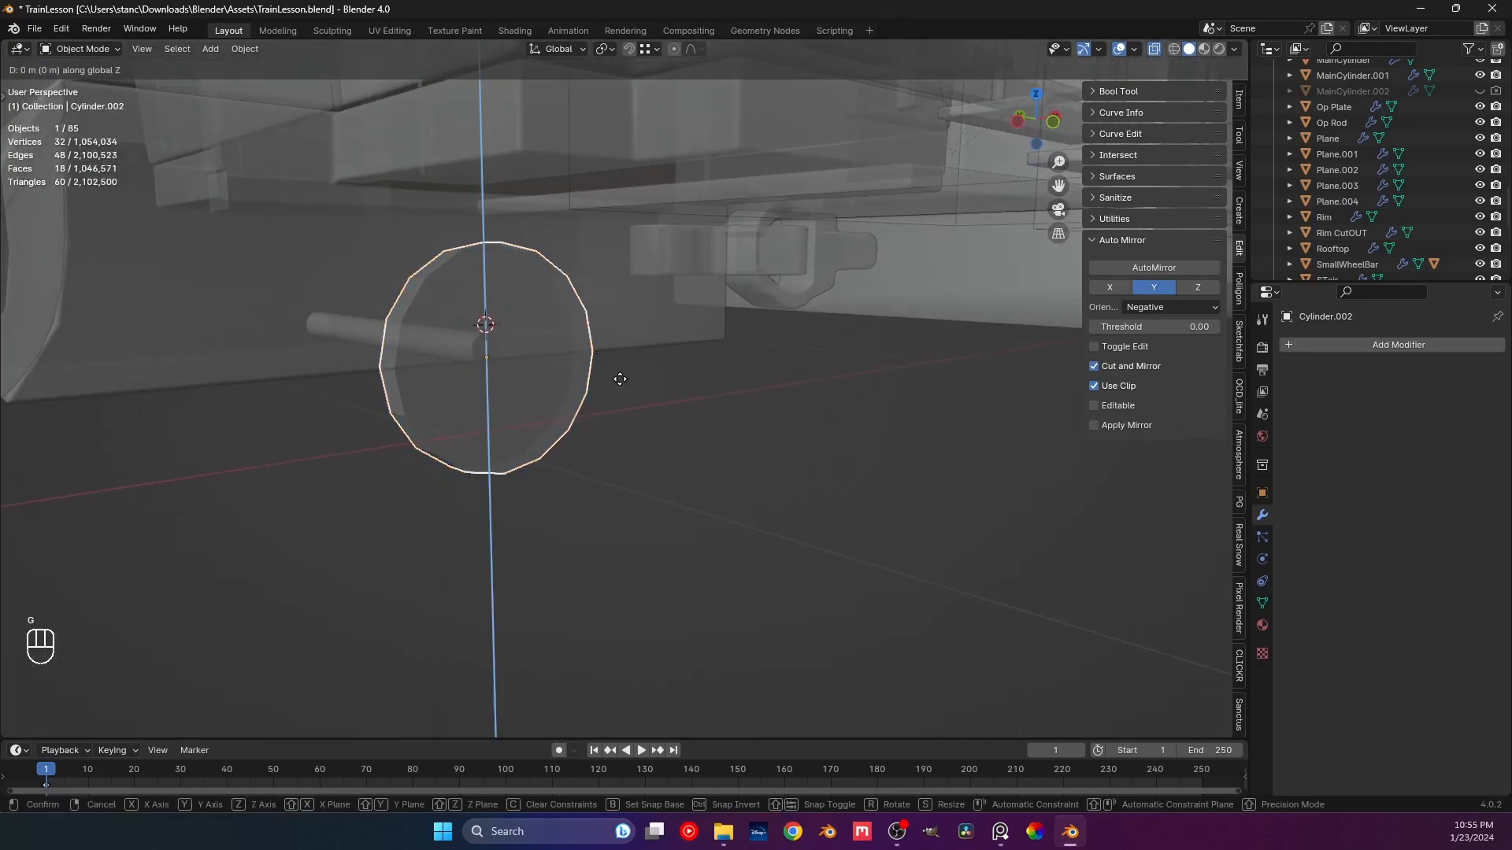
pyautogui.click(618, 371)
pyautogui.press('KP_1')
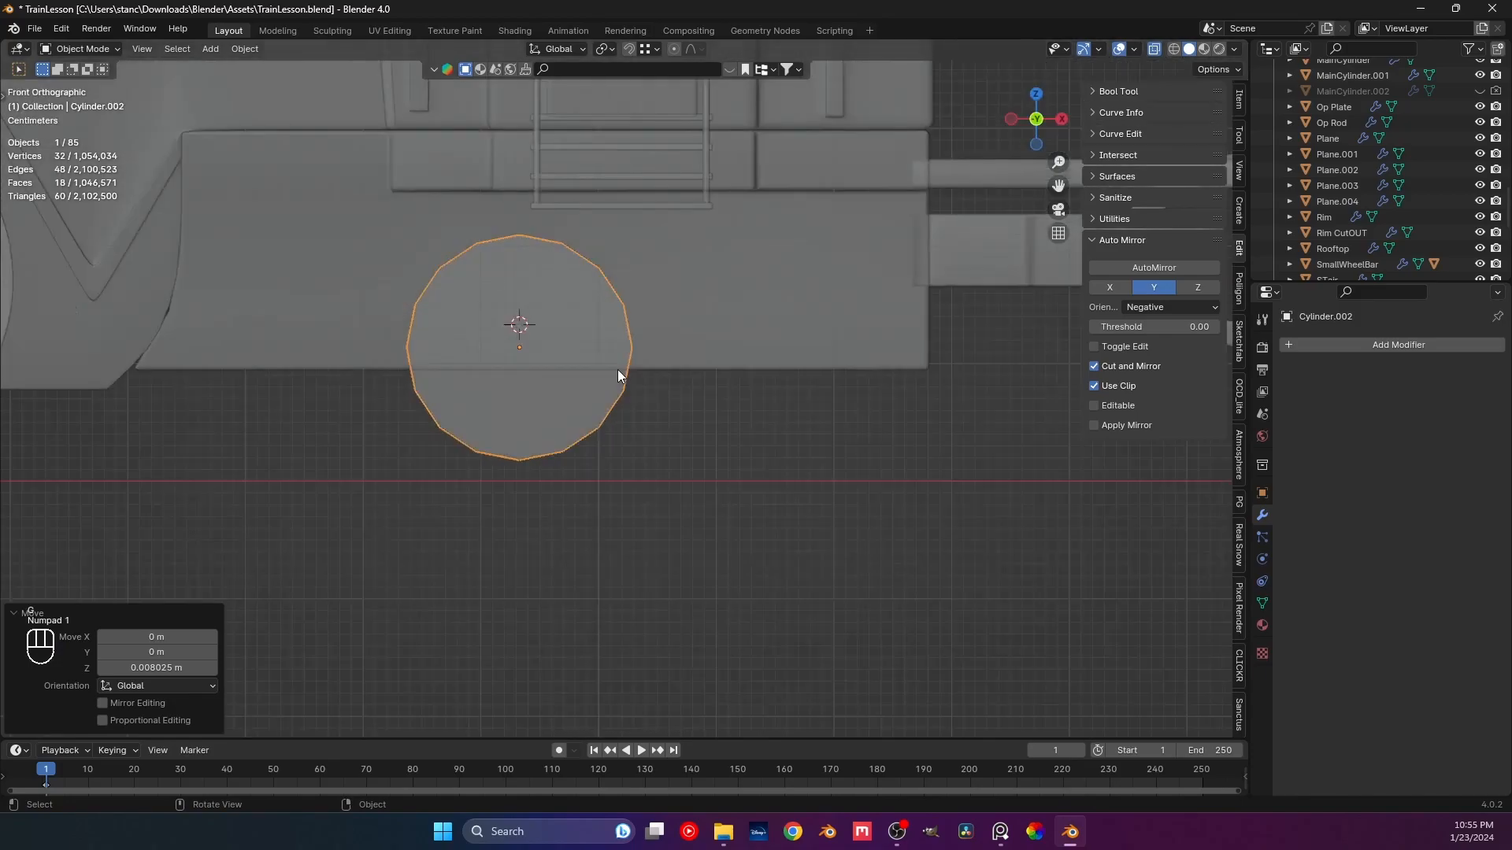
# Enlarge the wheel disc slightly with its Y thickness locked, and save the file.
pyautogui.scroll(-3, 630, 374)
pyautogui.press('s')
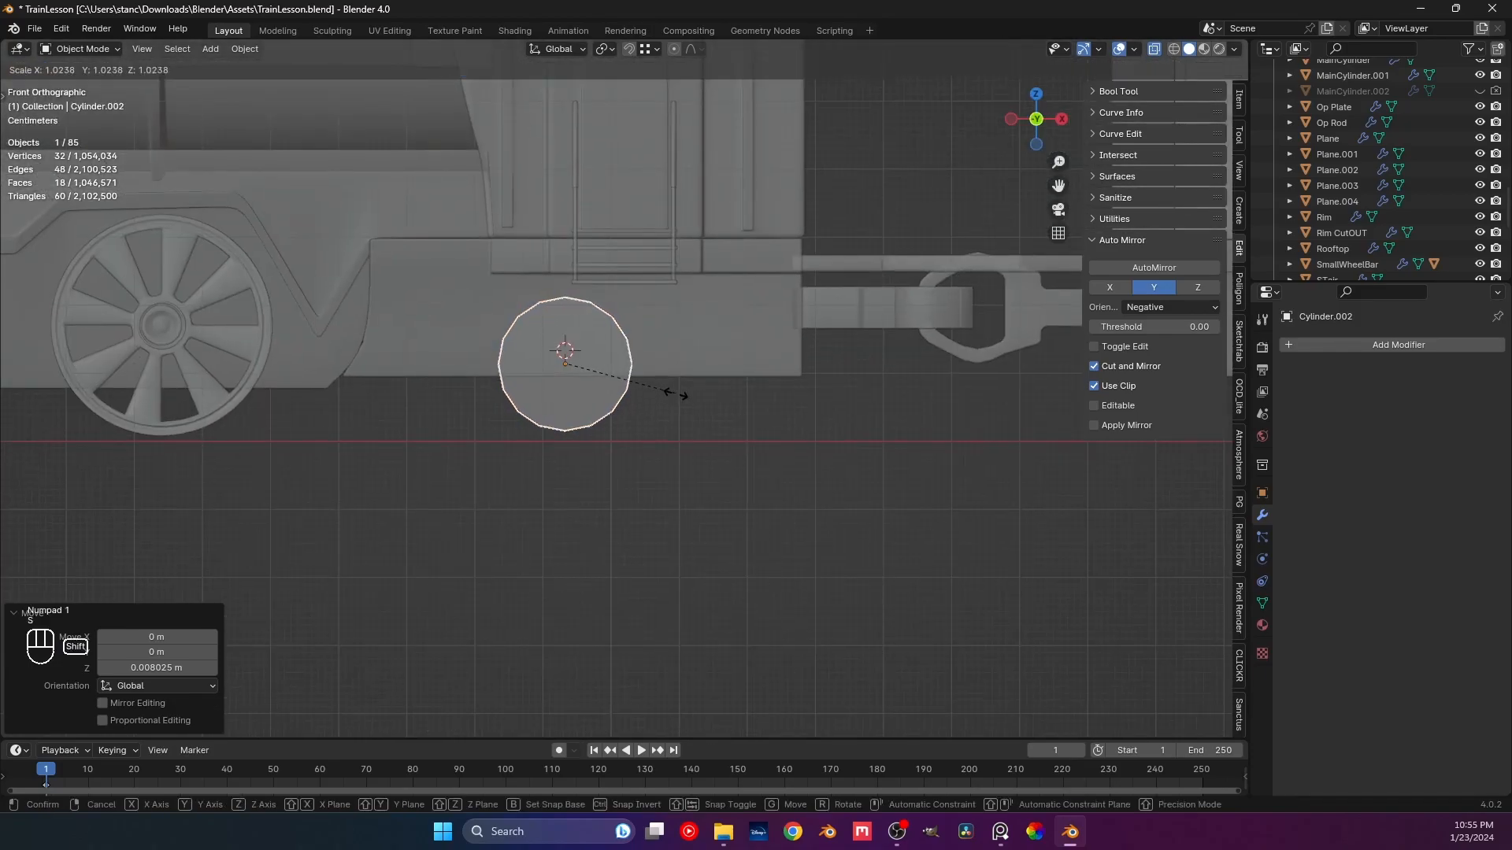
pyautogui.rightClick(718, 416)
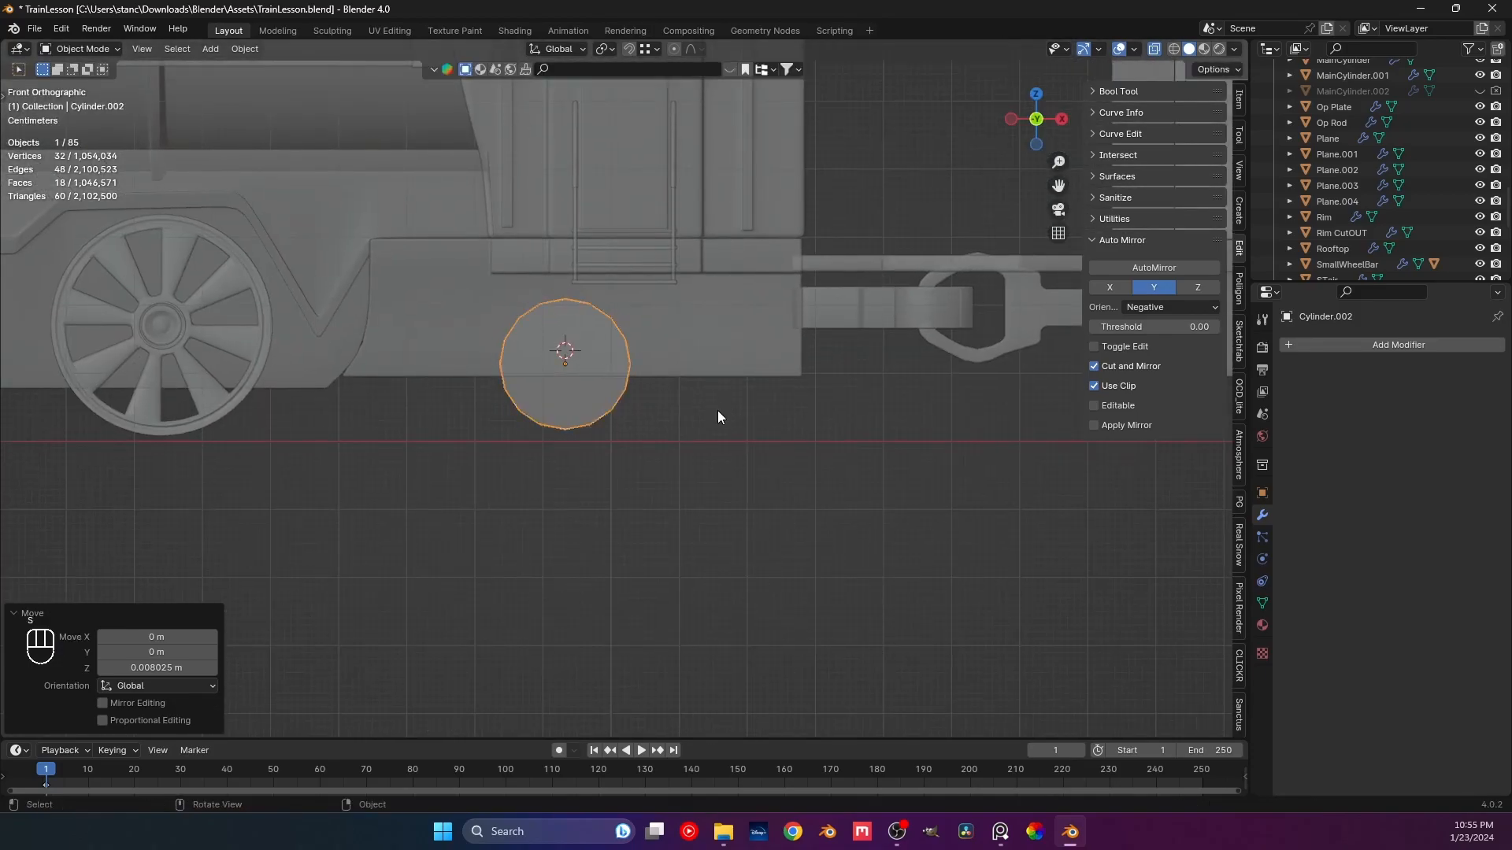
pyautogui.press('s')
pyautogui.hotkey('shift', 'y')
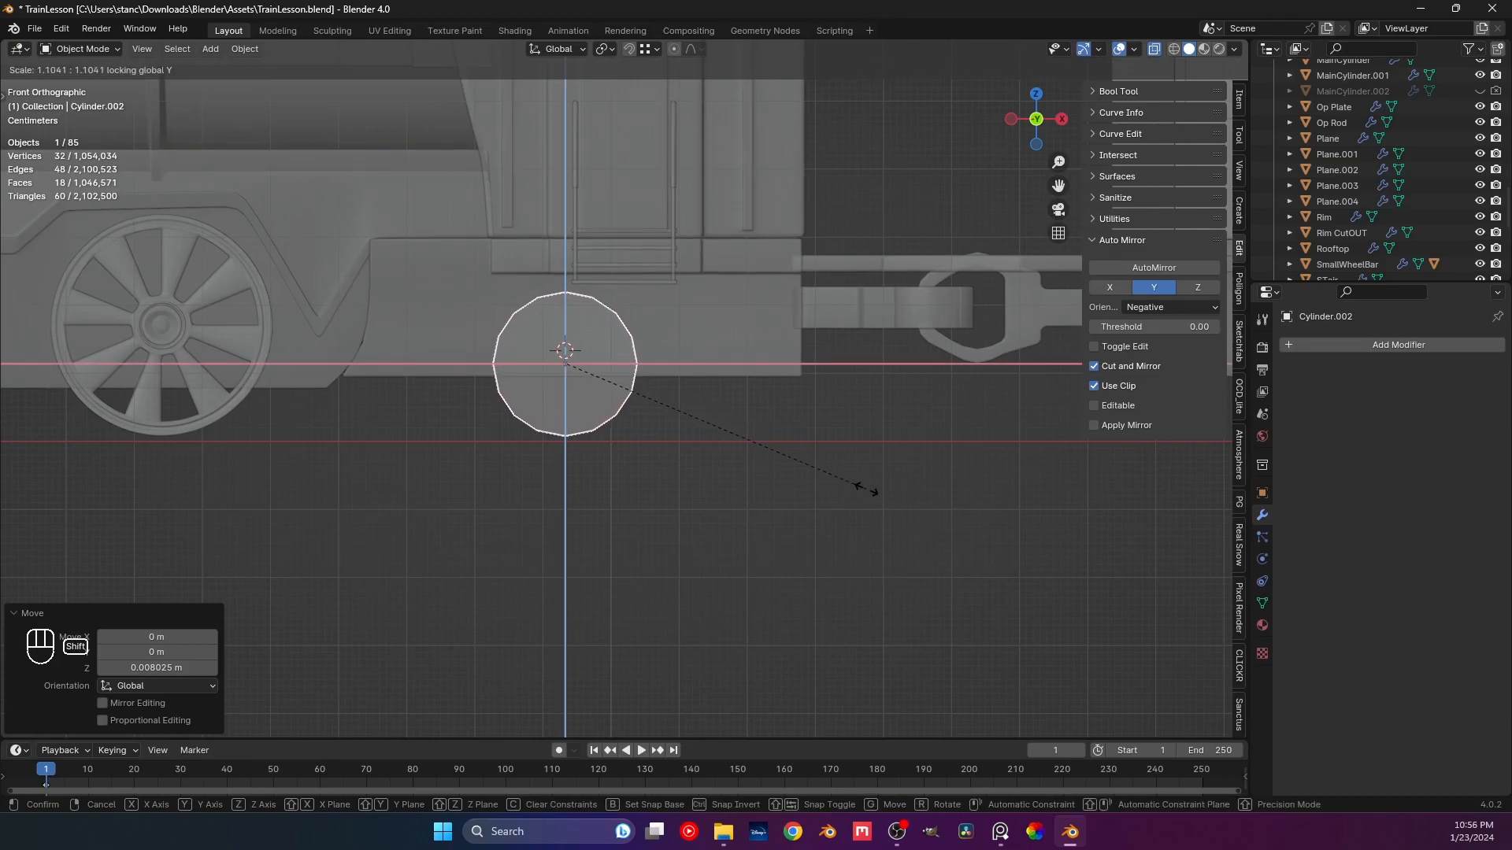
pyautogui.rightClick(802, 480)
pyautogui.keyDown('shift'); pyautogui.moveTo(616, 341); pyautogui.dragTo(654, 417, button='middle'); pyautogui.keyUp('shift')
pyautogui.hotkey('ctrl', 's')
pyautogui.scroll(3, 654, 418)
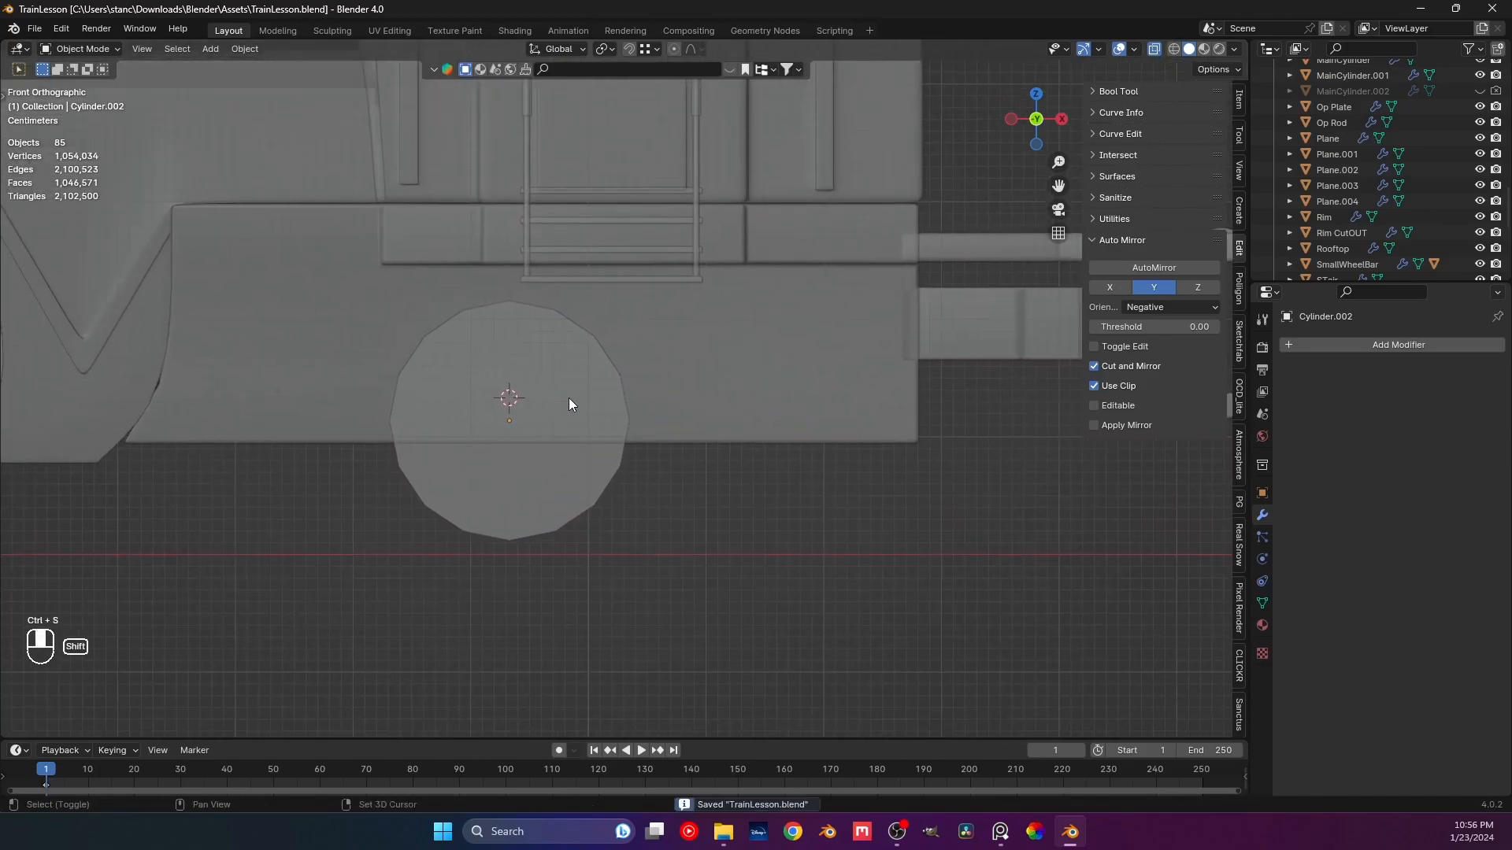
# Try applying the wheel disc's rotation and AutoMirroring it on Y, and undo the attempt.
pyautogui.scroll(1, 537, 411)
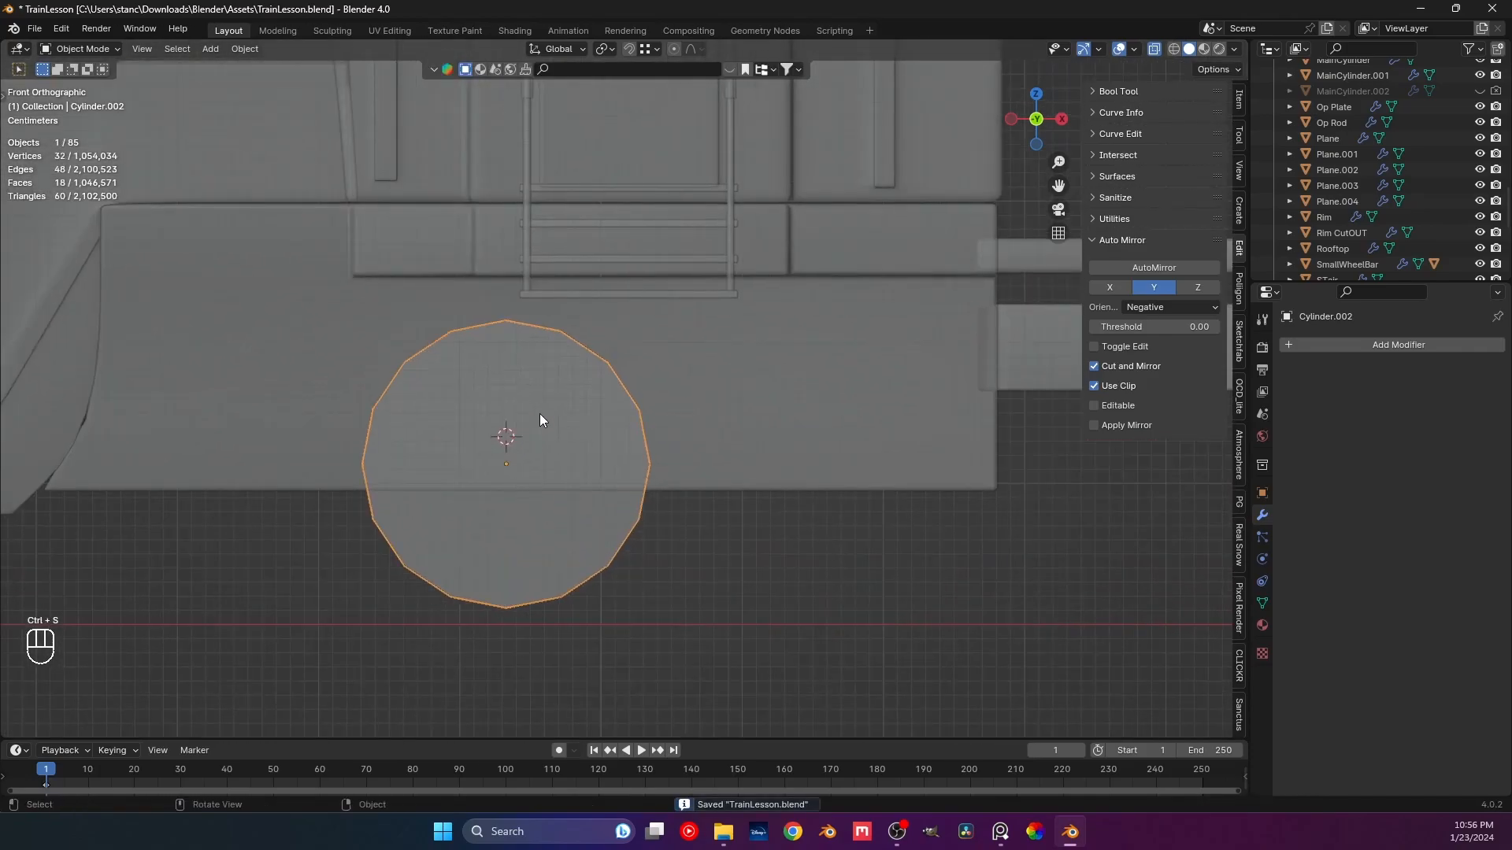
pyautogui.moveTo(534, 390); pyautogui.dragTo(487, 371, button='middle')
pyautogui.press('KP_1')
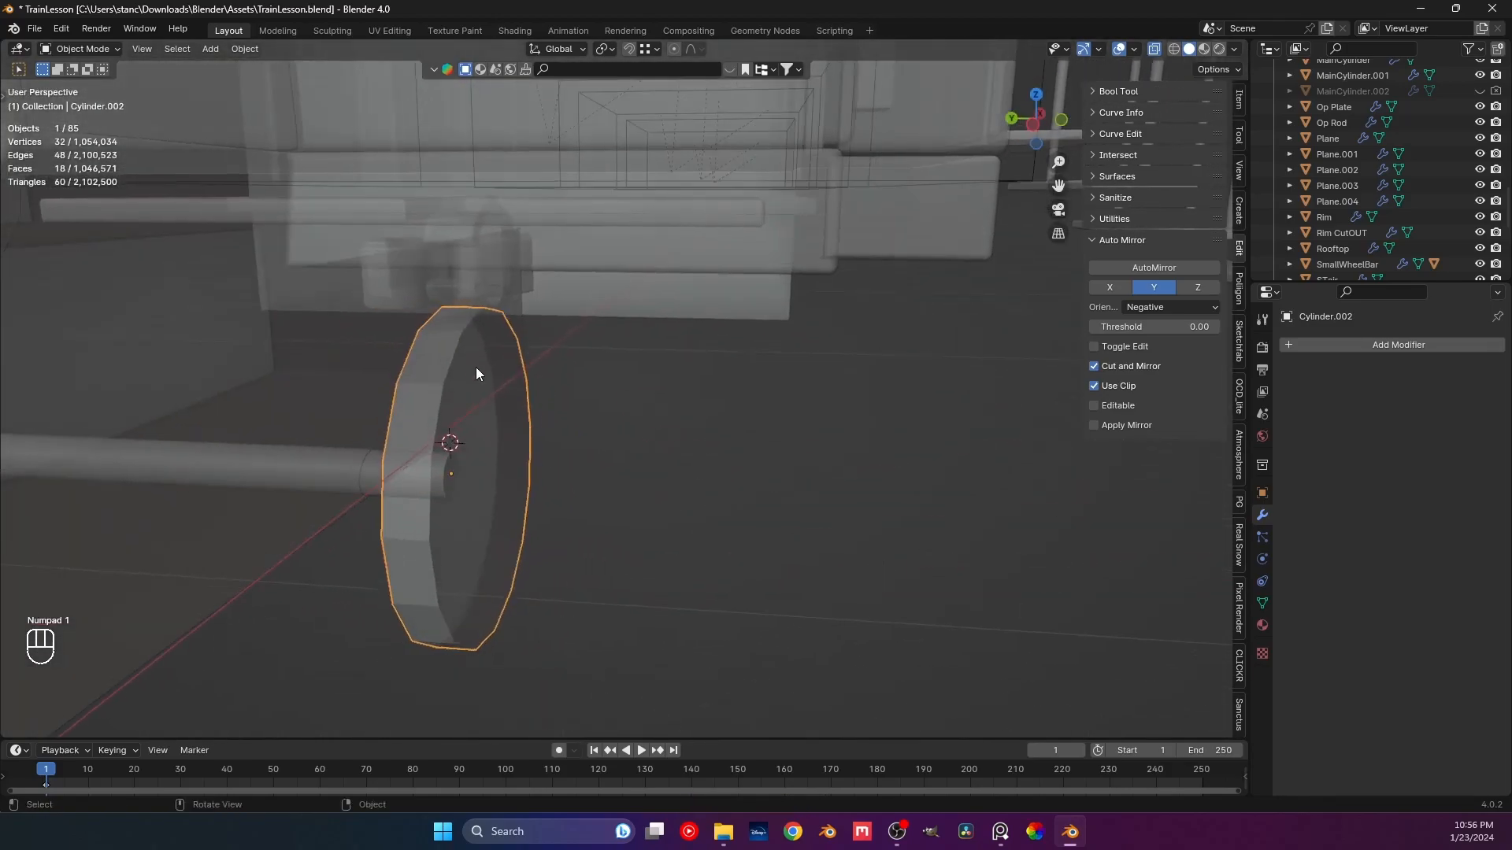
pyautogui.hotkey('ctrl', 'a')
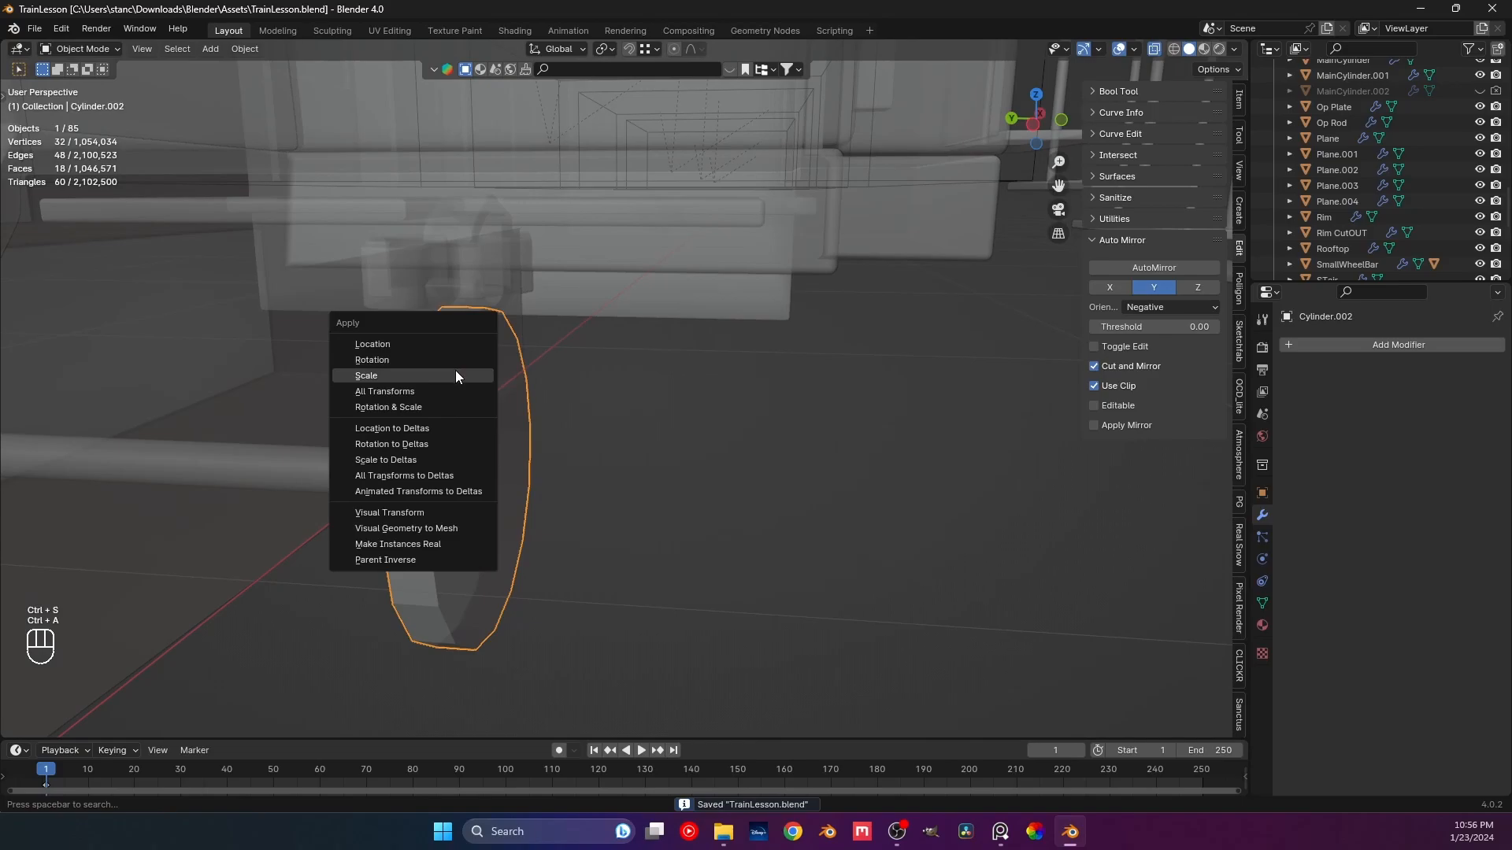
pyautogui.click(437, 359)
pyautogui.hotkey('ctrl', 'a')
pyautogui.click(1126, 266)
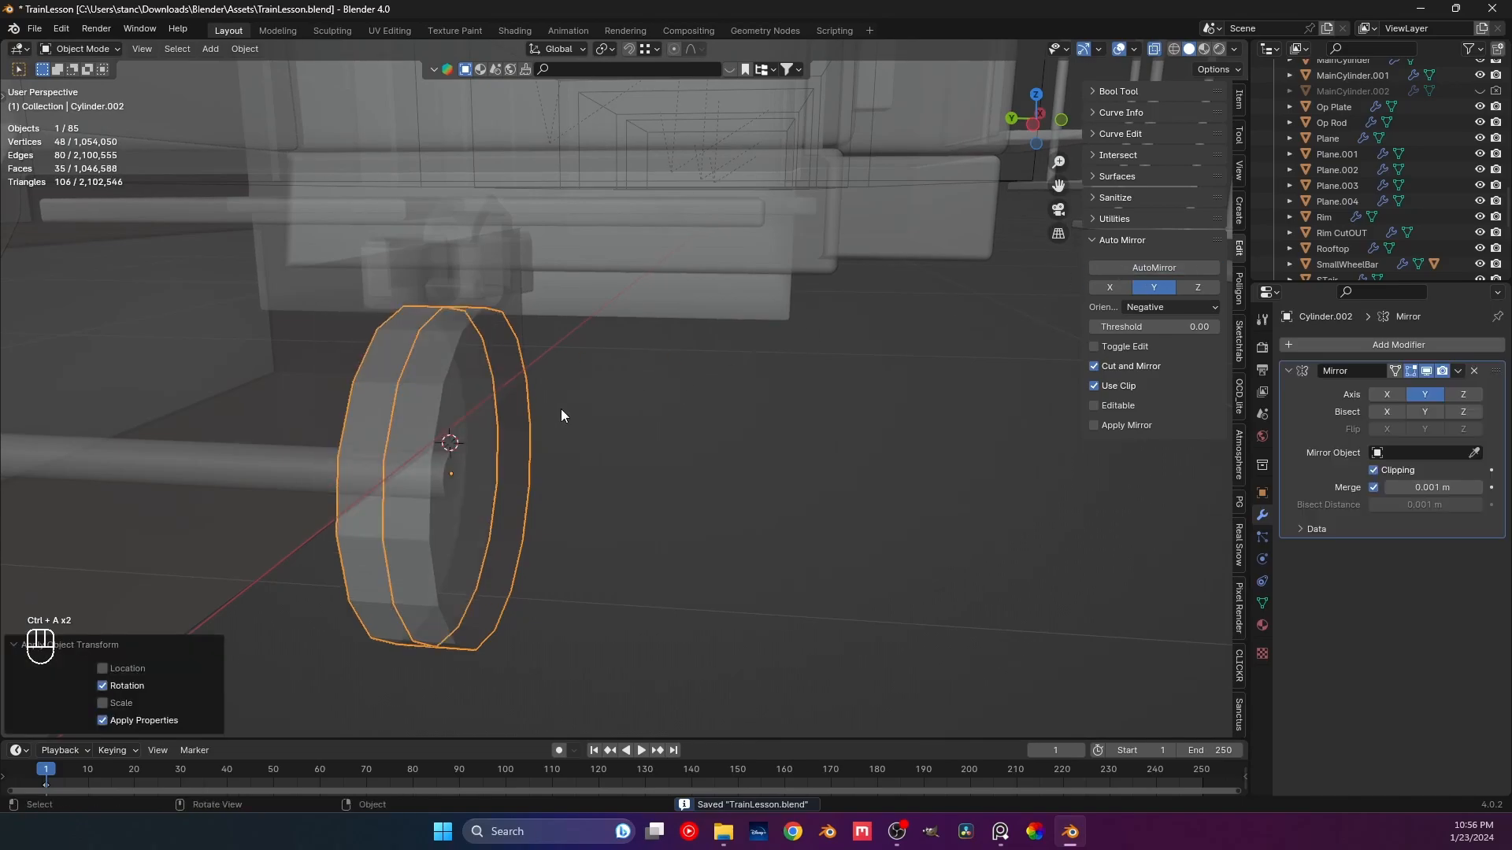
pyautogui.moveTo(479, 352); pyautogui.dragTo(574, 418, button='middle')
pyautogui.hotkey('ctrl', 'z')
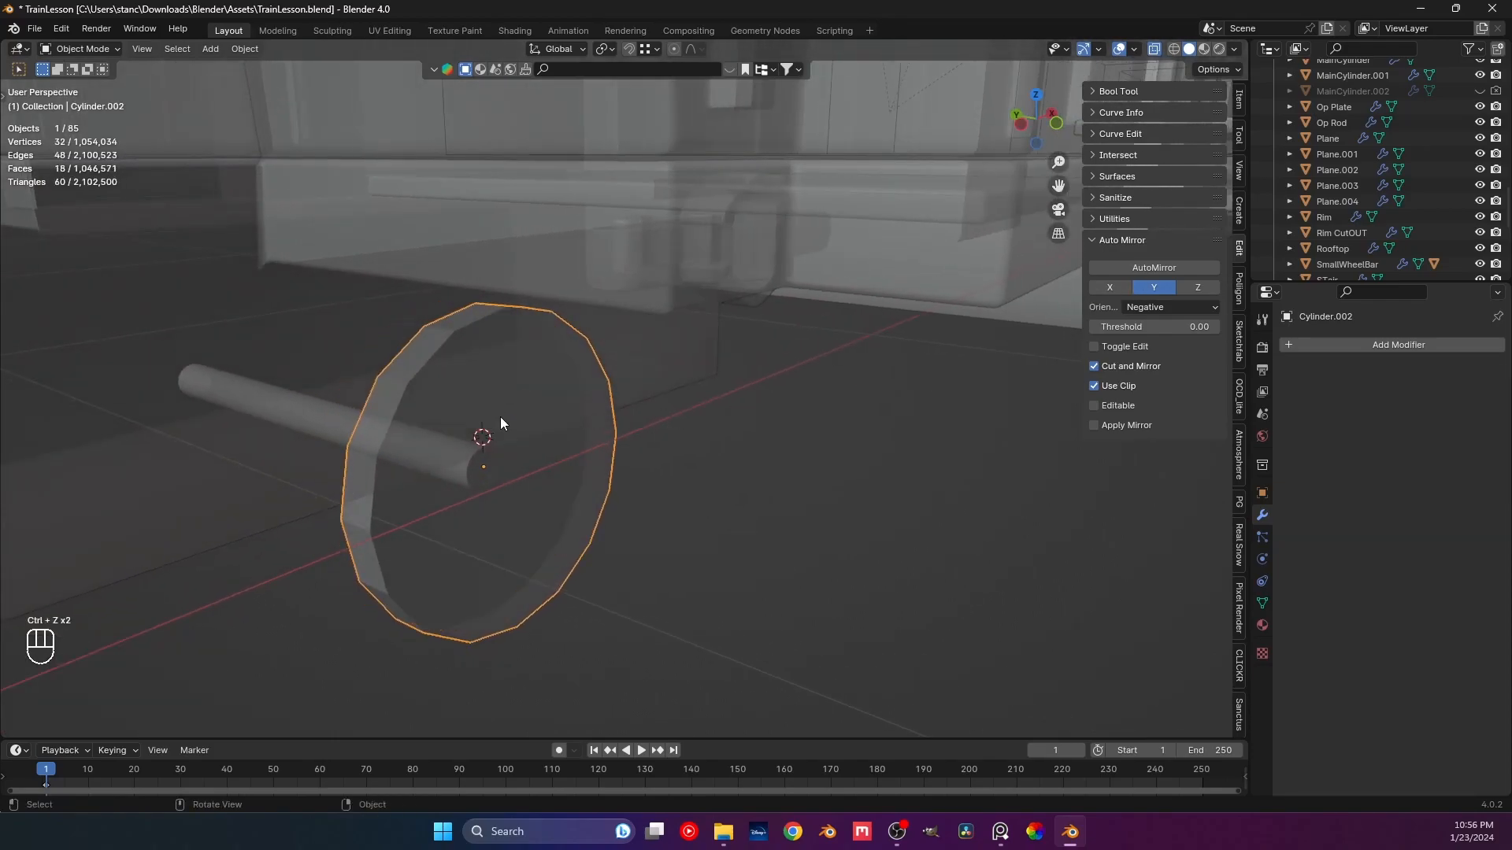
# Turn off X-ray, inspect the wheel disc's solid mesh in Edit Mode, and return to Object Mode.
pyautogui.press('Tab')
pyautogui.click(1154, 49)
pyautogui.click(767, 567)
pyautogui.moveTo(766, 567); pyautogui.dragTo(630, 581, button='middle')
pyautogui.press('Tab')
# Apply the wheel disc's rotation, AutoMirror it on Y with Negative orientation, and check the resulting half mesh.
pyautogui.hotkey('ctrl', 'a')
pyautogui.click(554, 598)
pyautogui.hotkey('ctrl', 'a')
pyautogui.click(482, 484)
pyautogui.click(1159, 273)
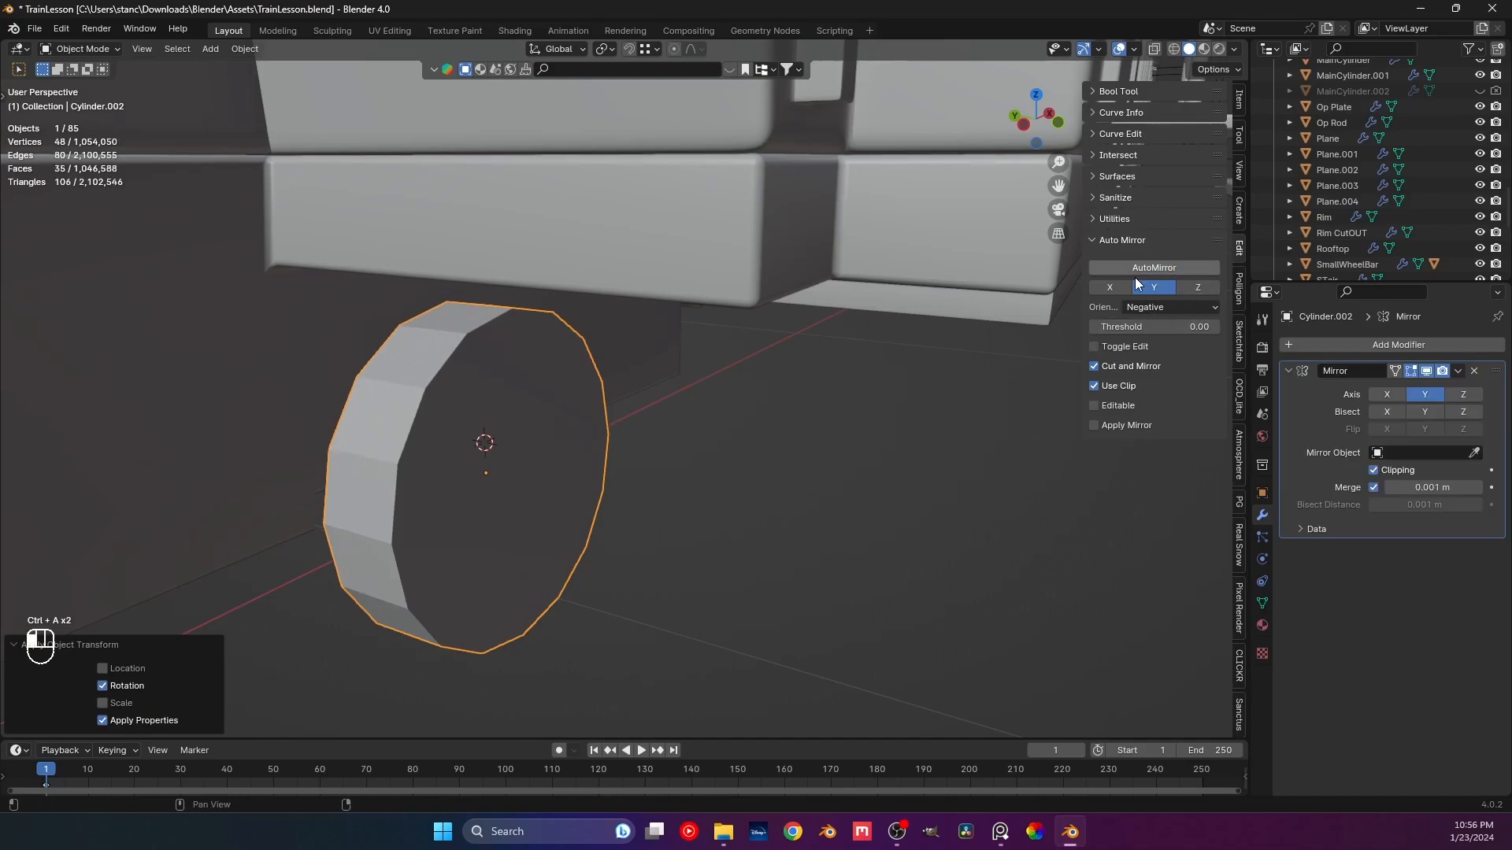
pyautogui.moveTo(496, 501)
pyautogui.mouseDown(button='middle')
pyautogui.moveTo(565, 494)
pyautogui.moveTo(504, 490)
pyautogui.mouseUp(button='middle')
pyautogui.press('Tab')
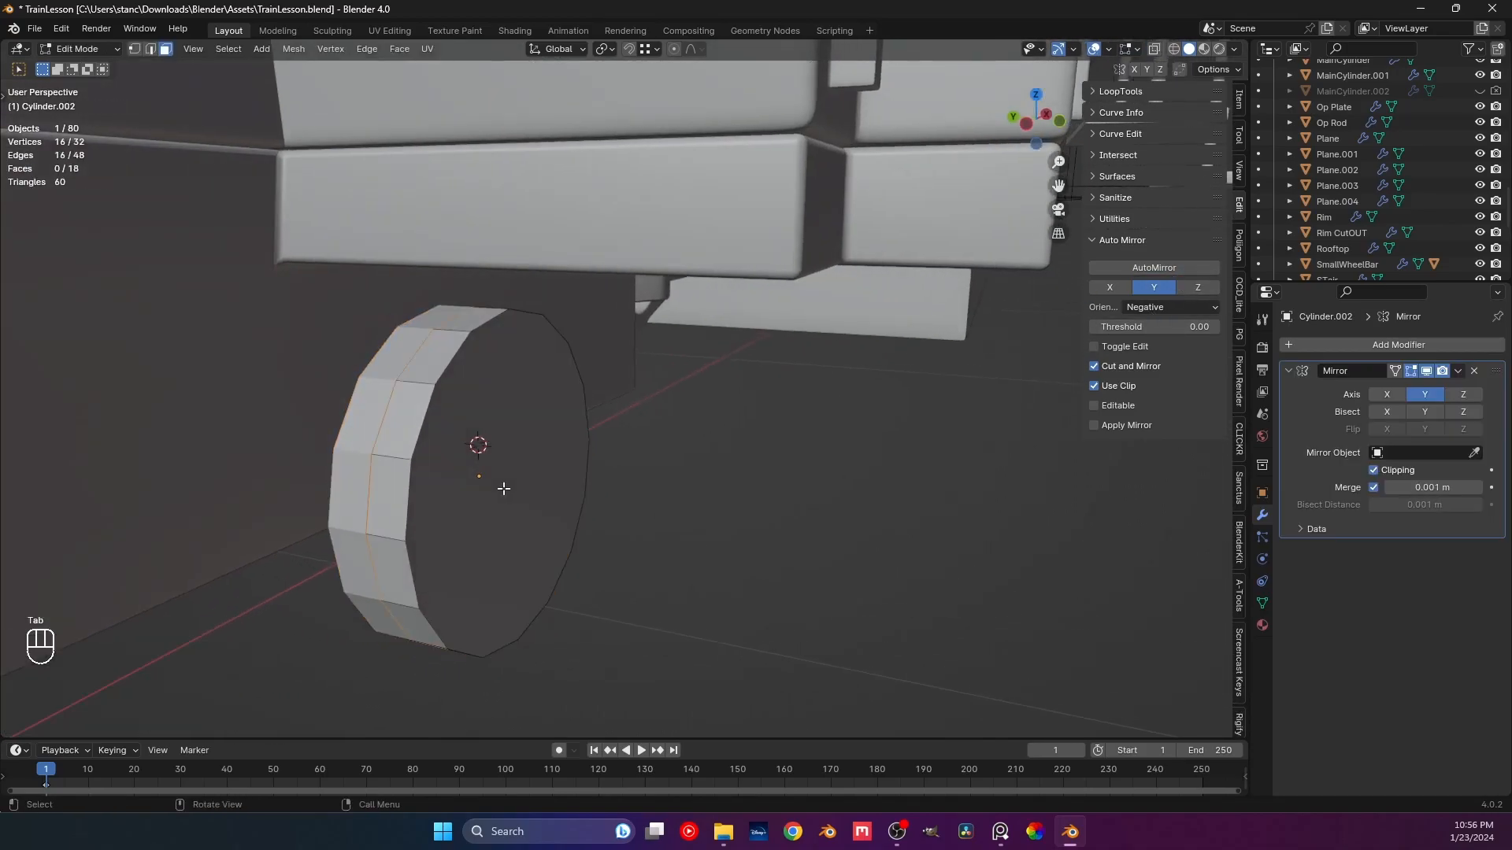
pyautogui.press('Tab')
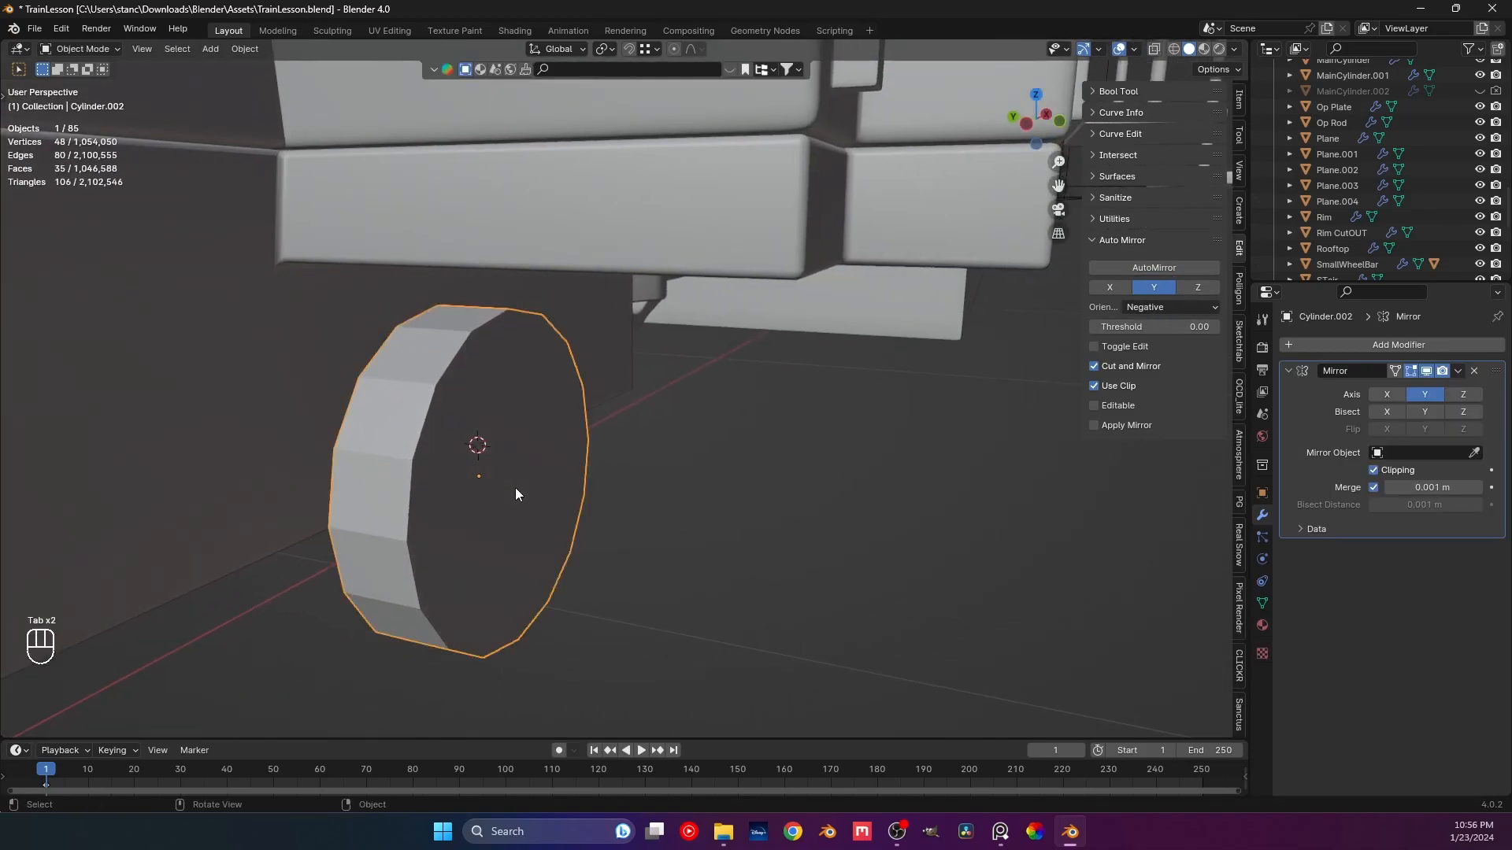
# Edit the wheel disc with X-ray on and delete the inner face lying on the mirror plane.
pyautogui.press('Tab')
pyautogui.press('1')
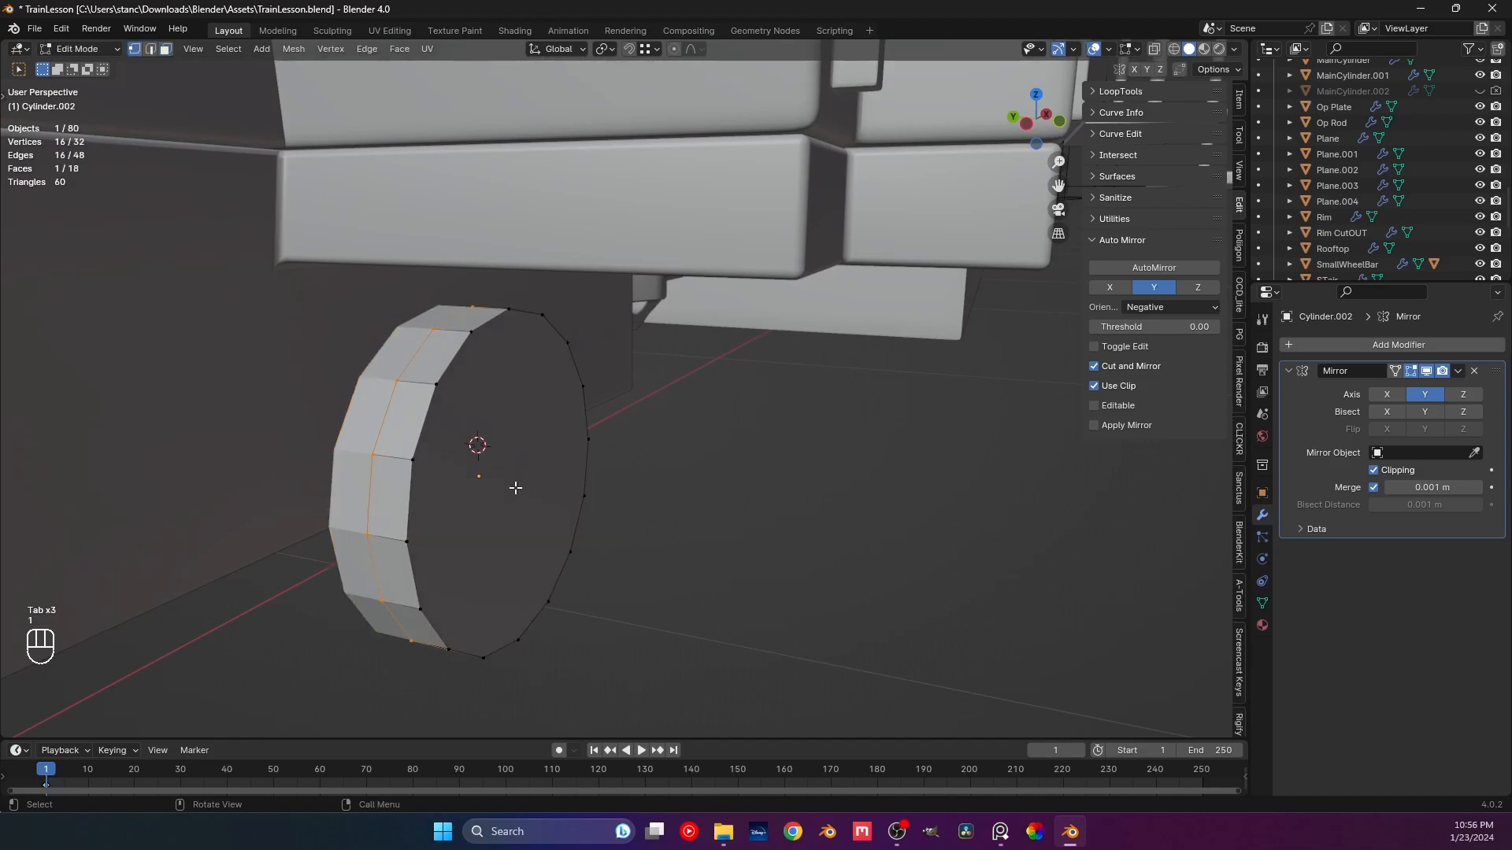
pyautogui.click(1155, 49)
pyautogui.moveTo(657, 530); pyautogui.dragTo(283, 457, button='middle')
pyautogui.press('3')
pyautogui.click(669, 527)
pyautogui.click(523, 446)
pyautogui.moveTo(748, 509); pyautogui.dragTo(487, 388, button='middle')
pyautogui.press('x')
pyautogui.click(697, 511)
# Select the disc's outer-side vertices, move them inward toward the mirror plane to thin the wheel, and return to Object Mode.
pyautogui.click(536, 415)
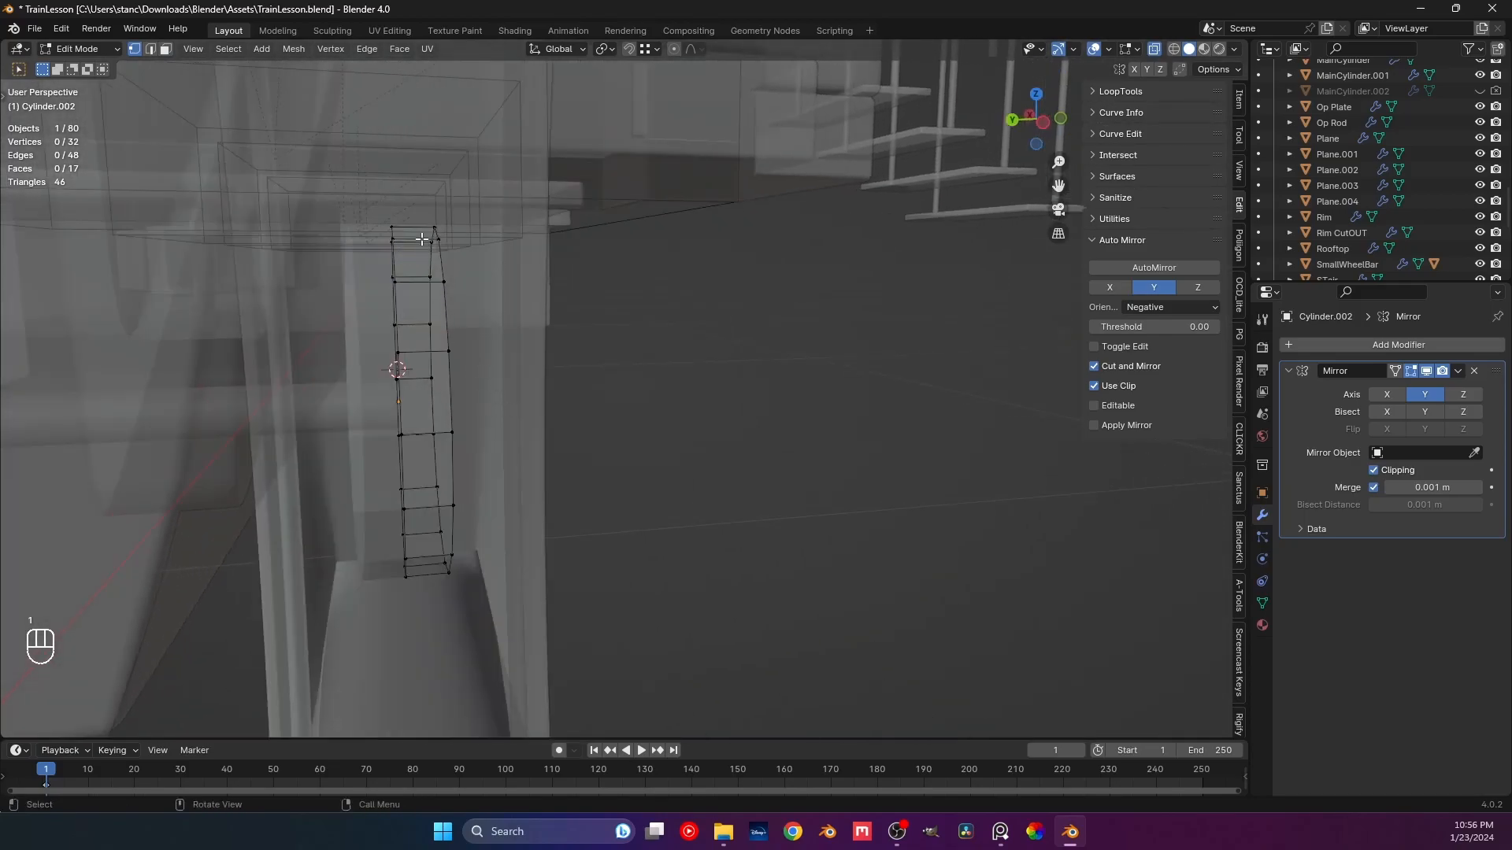
pyautogui.moveTo(518, 497); pyautogui.dragTo(590, 622)
pyautogui.moveTo(590, 622); pyautogui.dragTo(601, 581, button='middle')
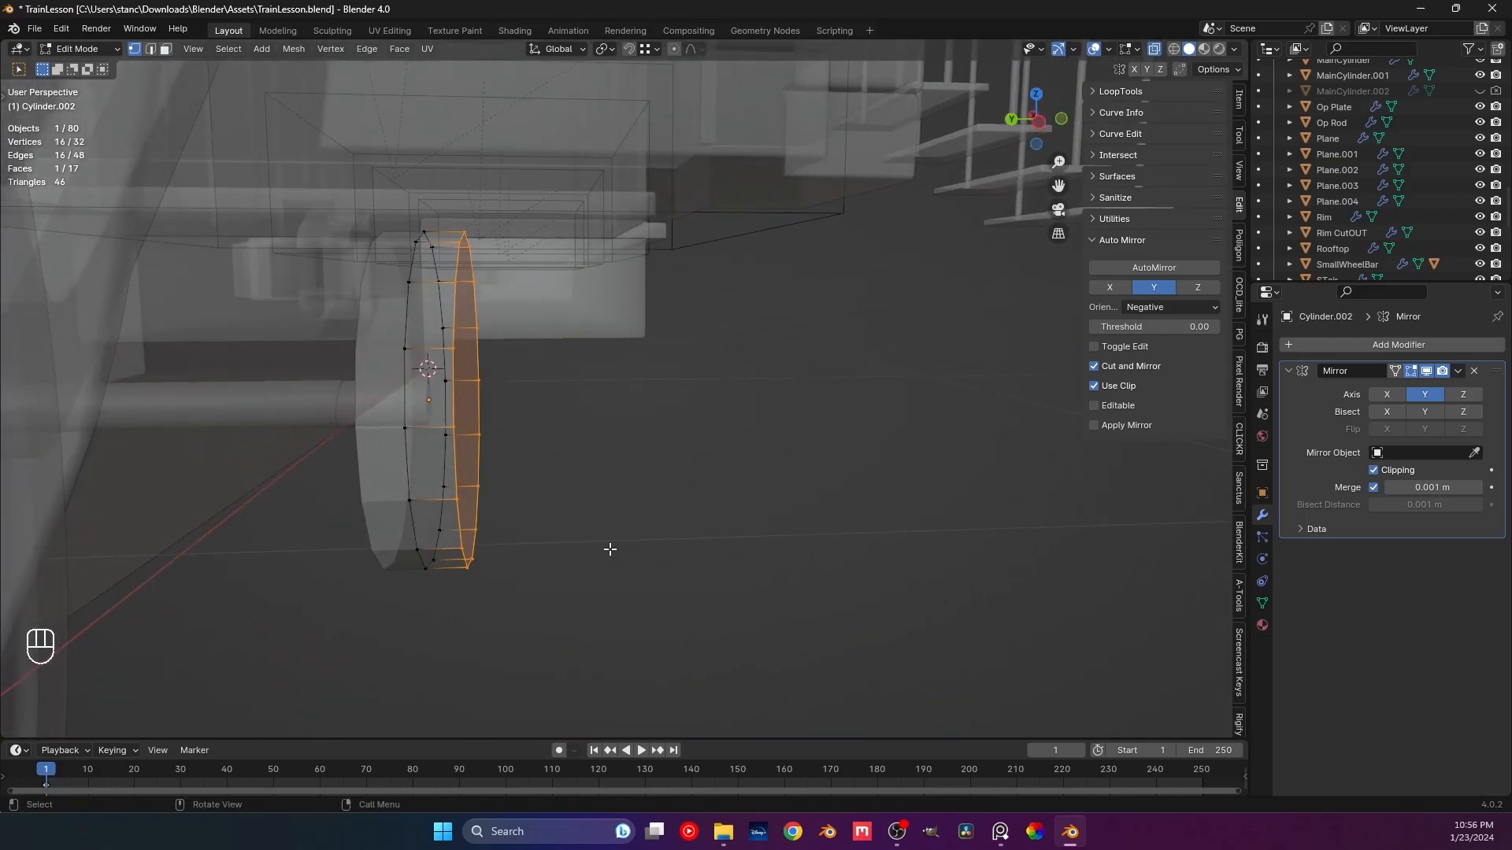
pyautogui.press('g')
pyautogui.click(549, 510)
pyautogui.press('Tab')
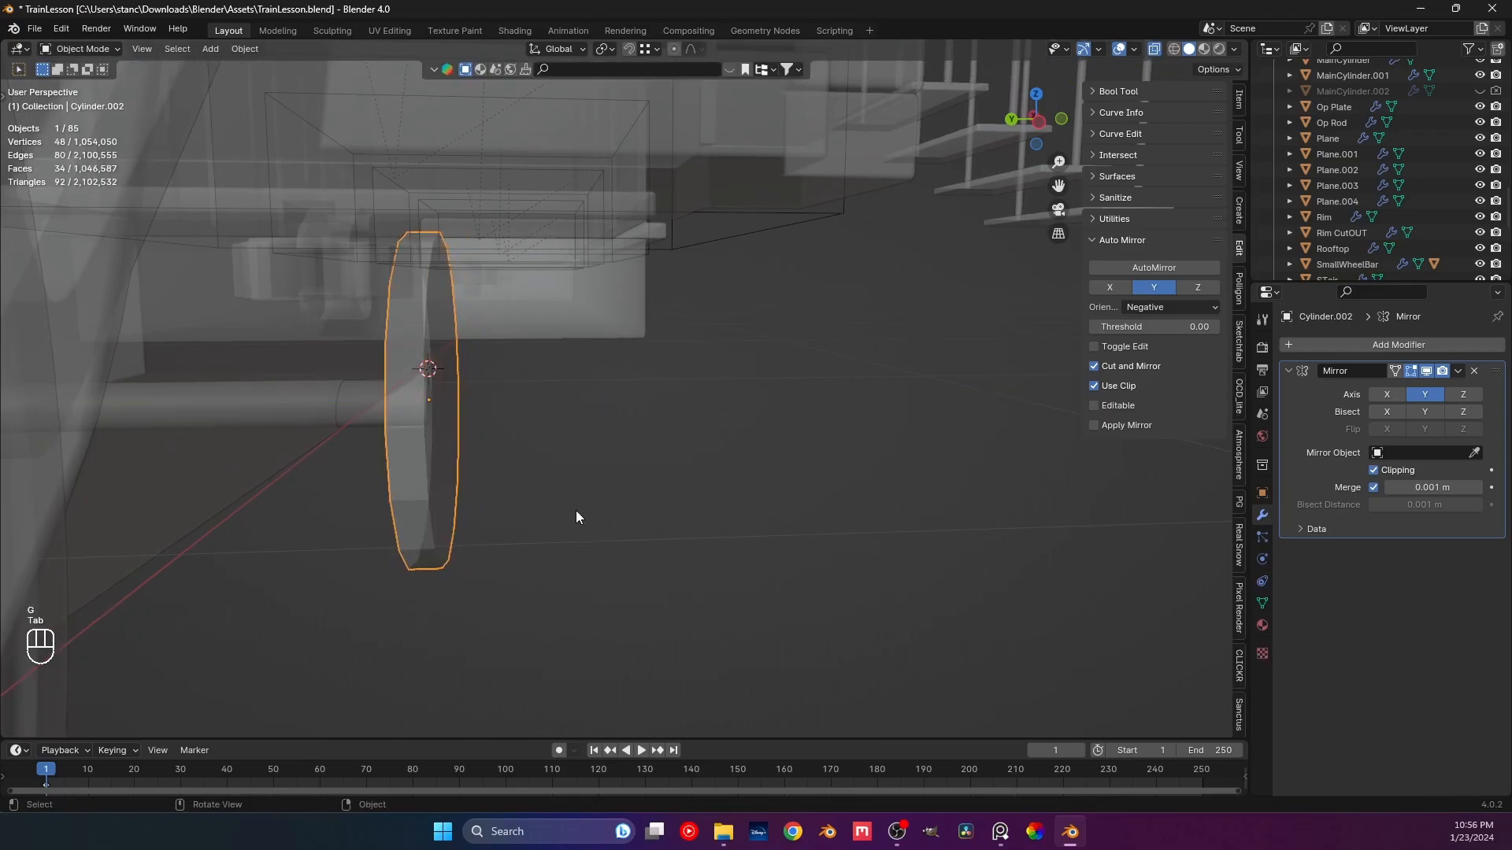
# Save the file and turn off X-ray to view the small wheel behind the locomotive's drive wheels as solid.
pyautogui.hotkey('ctrl', 's')
pyautogui.moveTo(672, 458); pyautogui.dragTo(638, 452, button='middle')
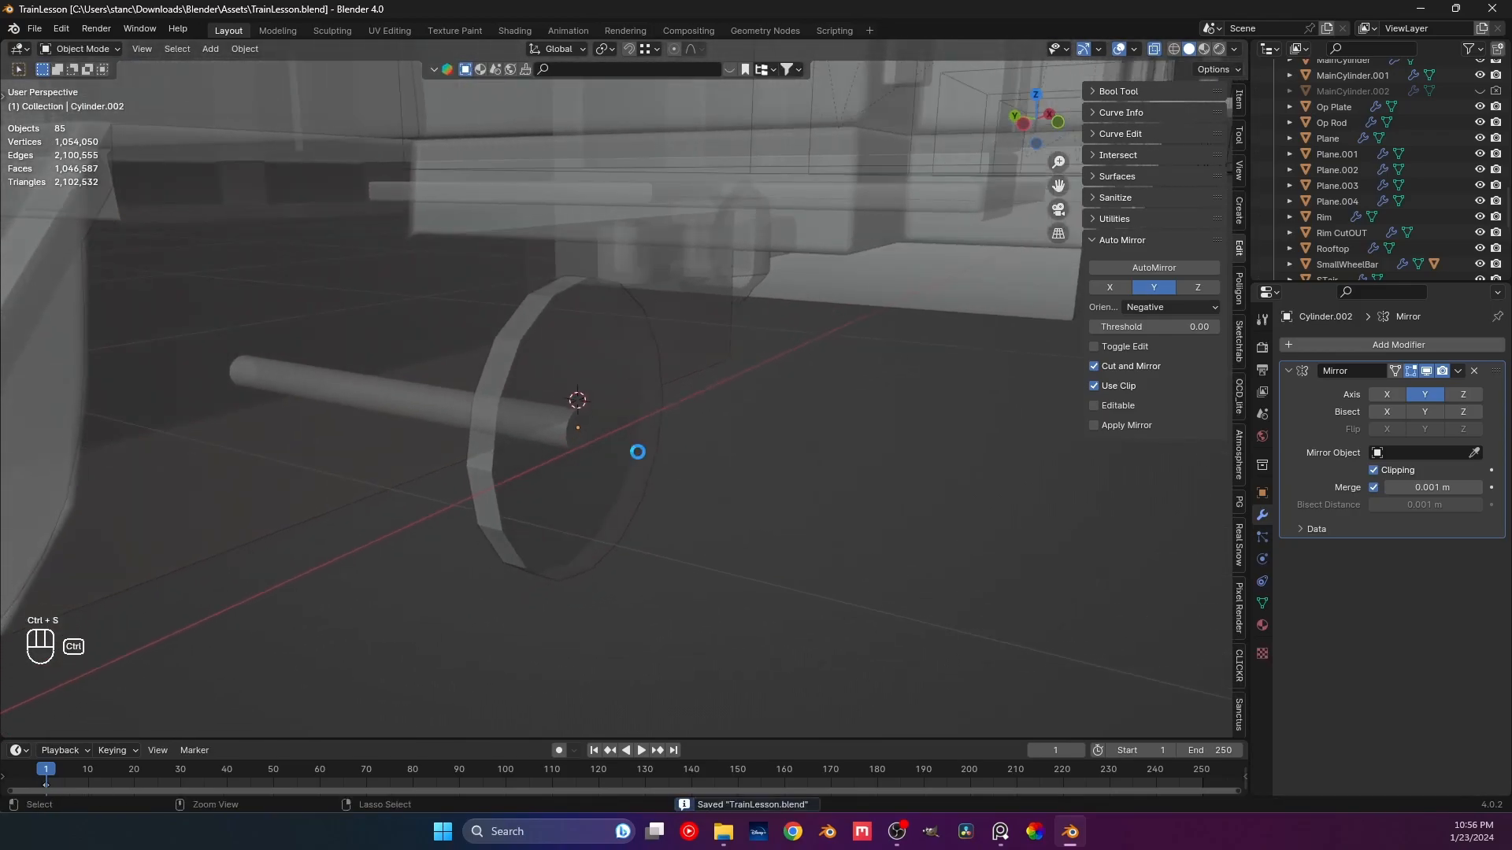
pyautogui.click(1151, 48)
pyautogui.moveTo(748, 432); pyautogui.dragTo(573, 419, button='middle')
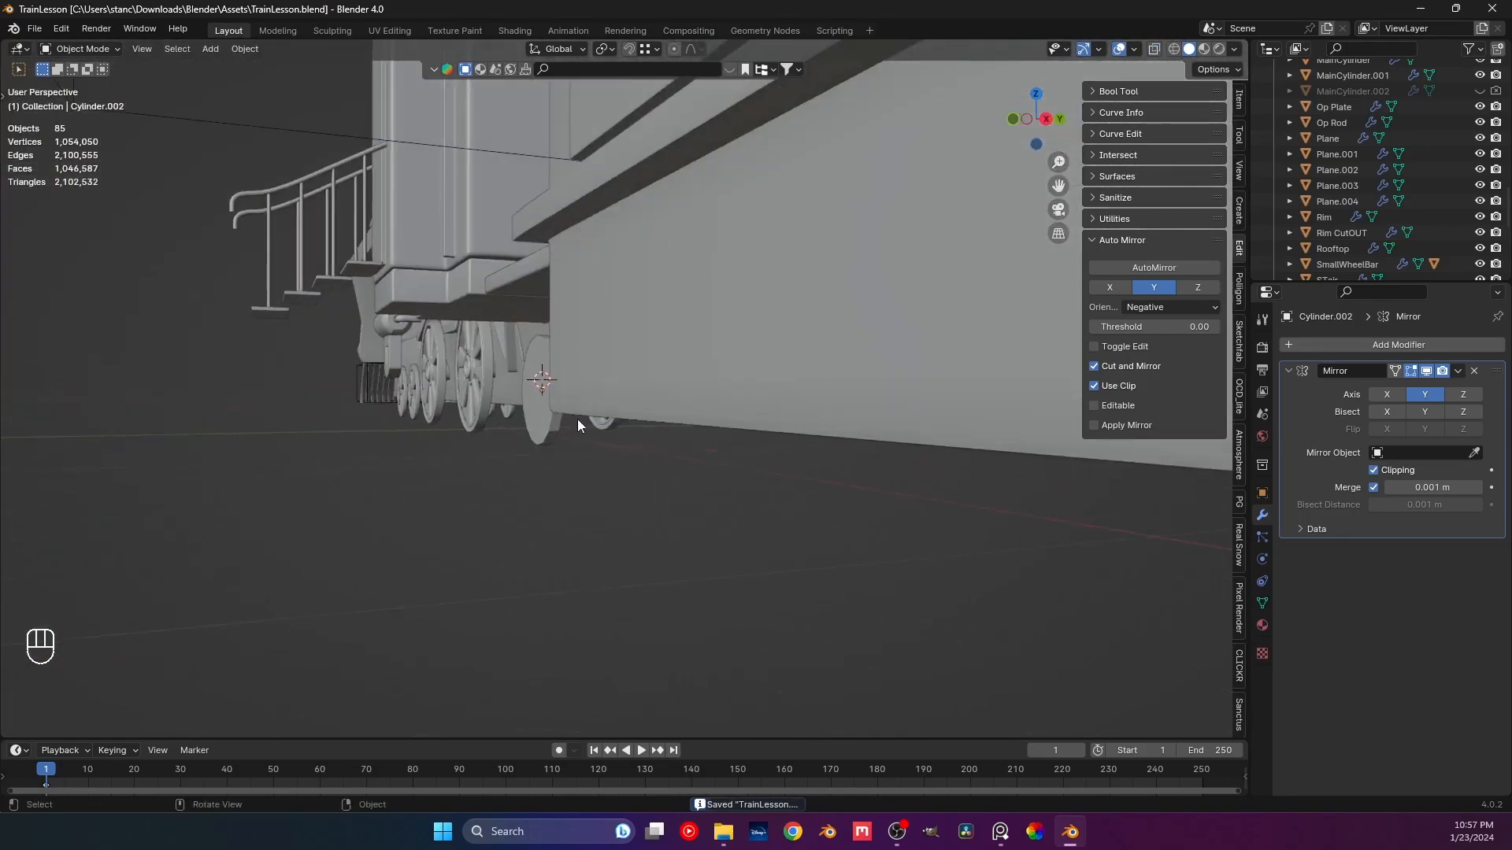
pyautogui.scroll(3, 573, 414)
pyautogui.moveTo(479, 441); pyautogui.dragTo(691, 481, button='middle')
pyautogui.scroll(2, 732, 469)
pyautogui.keyDown('shift'); pyautogui.moveTo(776, 462); pyautogui.dragTo(768, 453, button='middle'); pyautogui.keyUp('shift')
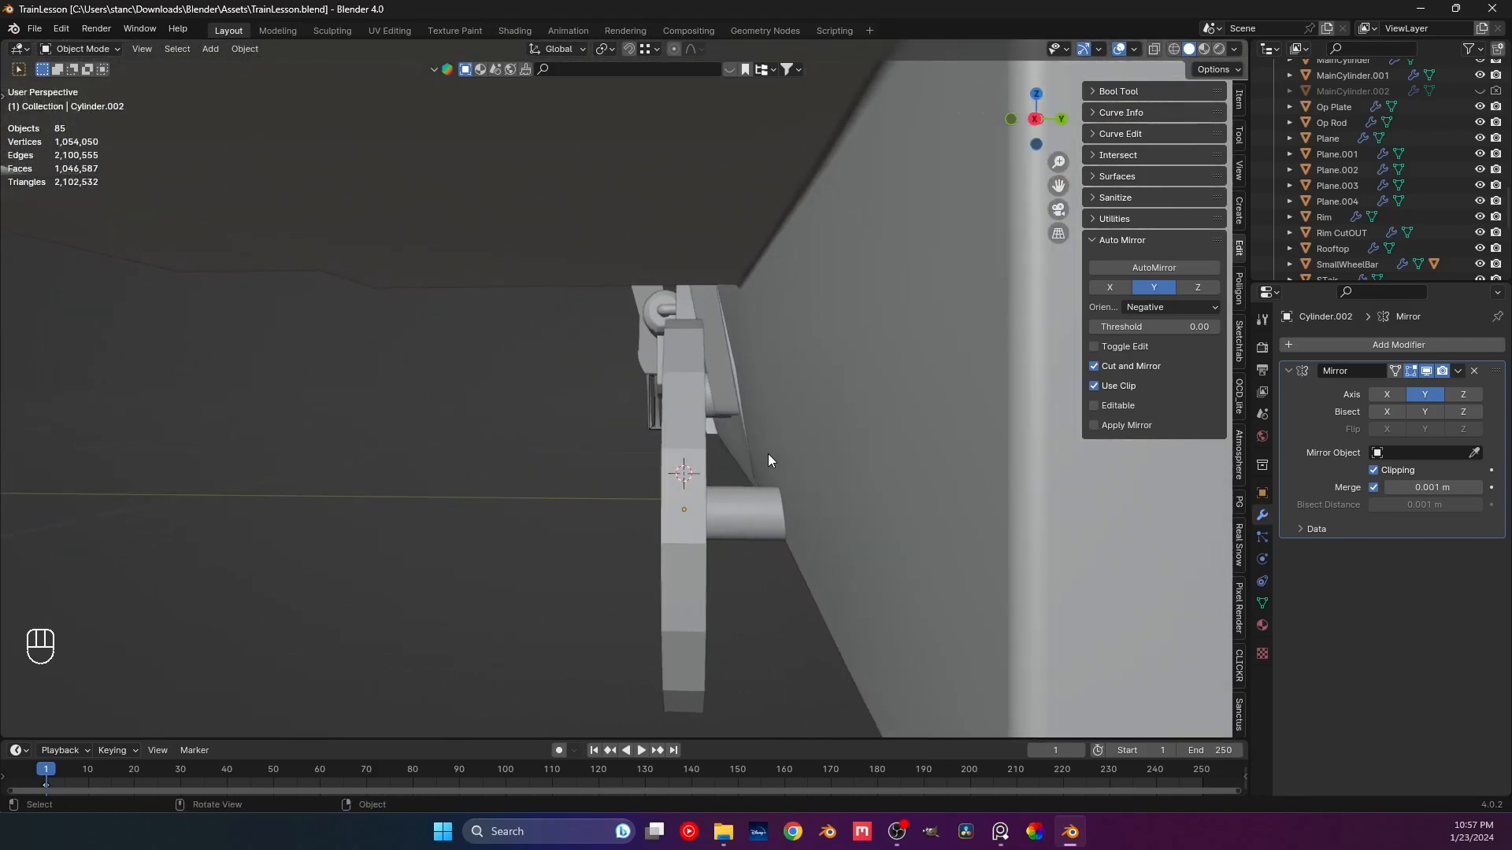
# In a right-side wireframe view, widen the small wheel by moving its outer face outward about 0.001 m along Y.
pyautogui.click(1155, 49)
pyautogui.moveTo(761, 361); pyautogui.dragTo(769, 349, button='middle')
pyautogui.click(1175, 49)
pyautogui.press('KP_3')
pyautogui.keyDown('shift'); pyautogui.moveTo(767, 407); pyautogui.dragTo(670, 276, button='middle'); pyautogui.keyUp('shift')
pyautogui.scroll(4, 603, 403)
pyautogui.click(567, 380)
pyautogui.scroll(1, 583, 385)
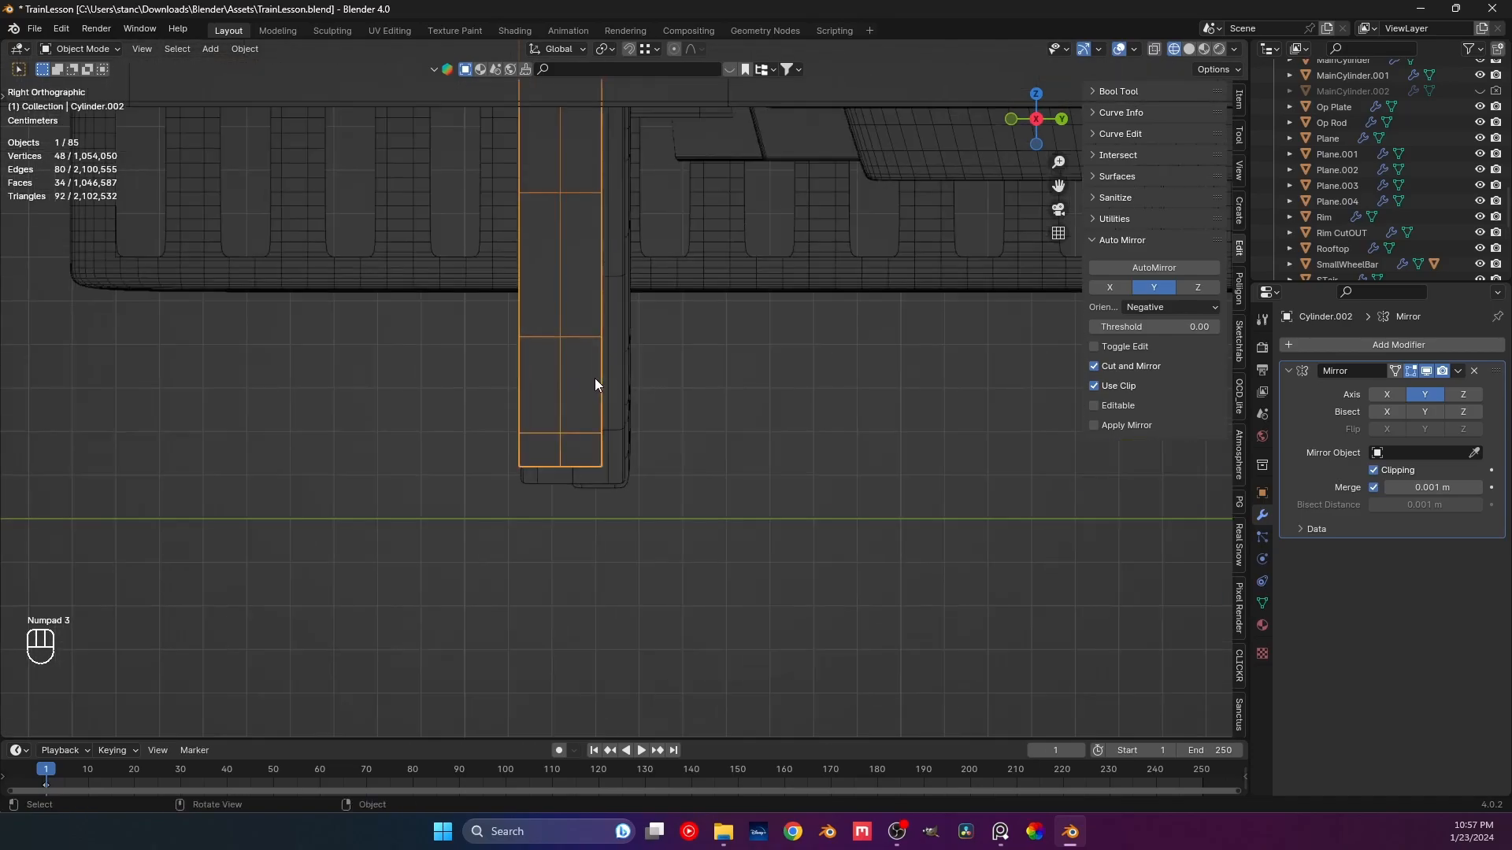
pyautogui.press('Tab')
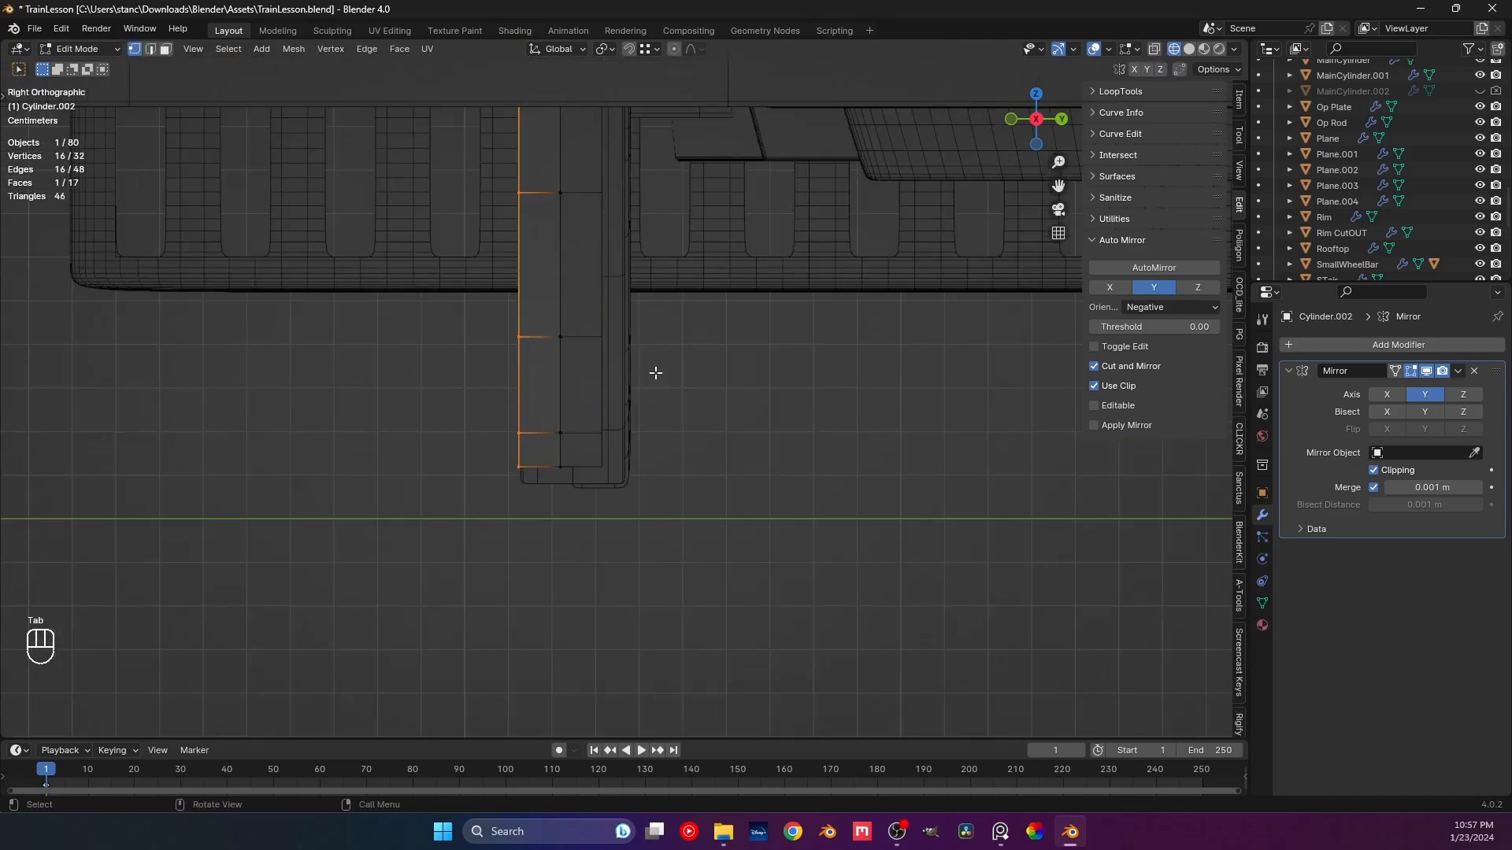
pyautogui.press('g')
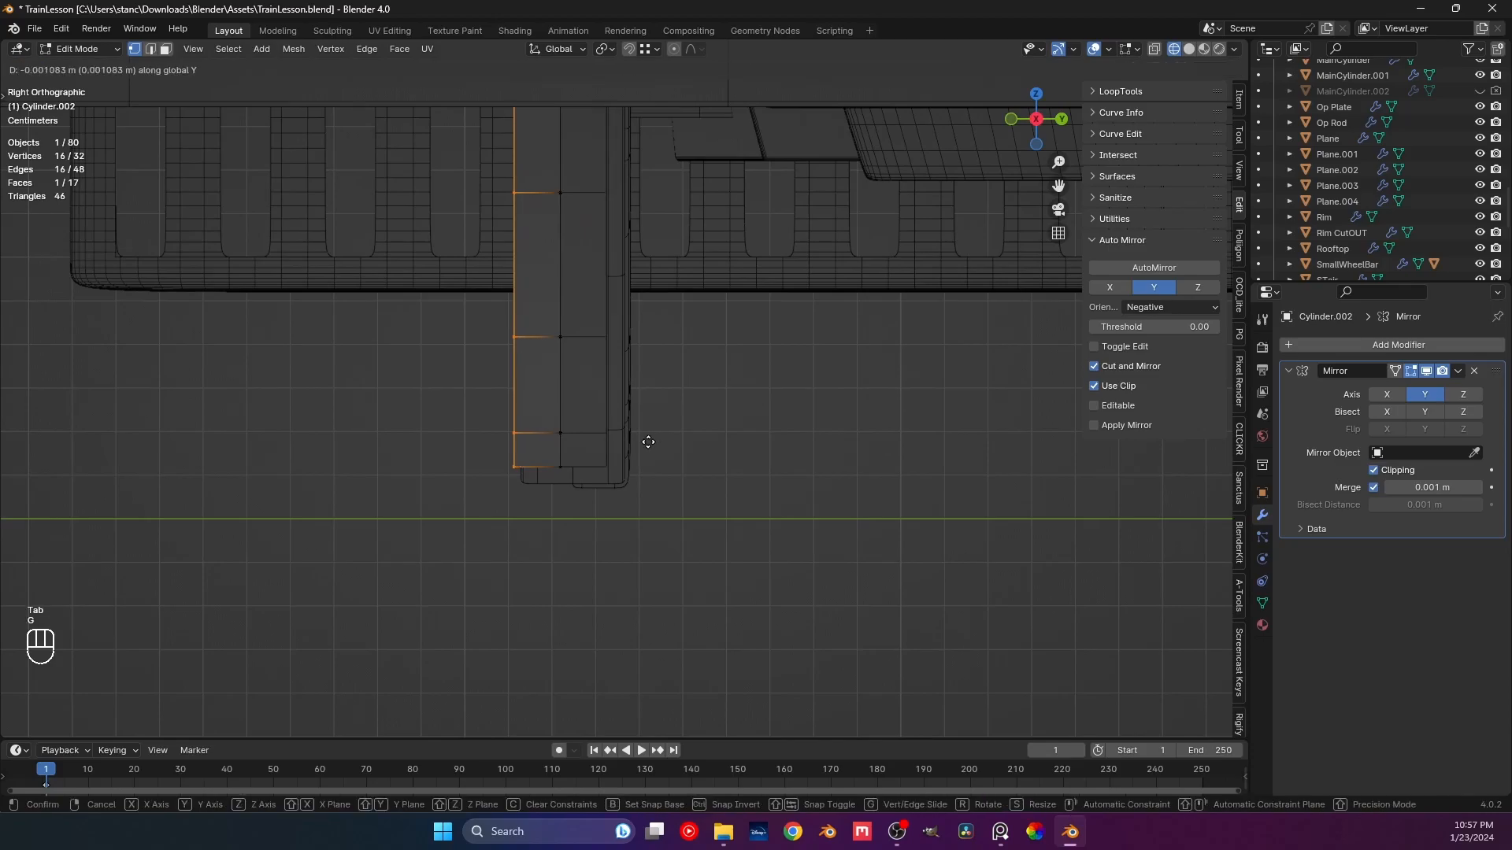
pyautogui.click(645, 445)
# Move the whole wheel object about 0.0024 m along Y, save the file and deselect it.
pyautogui.press('Tab')
pyautogui.press('g')
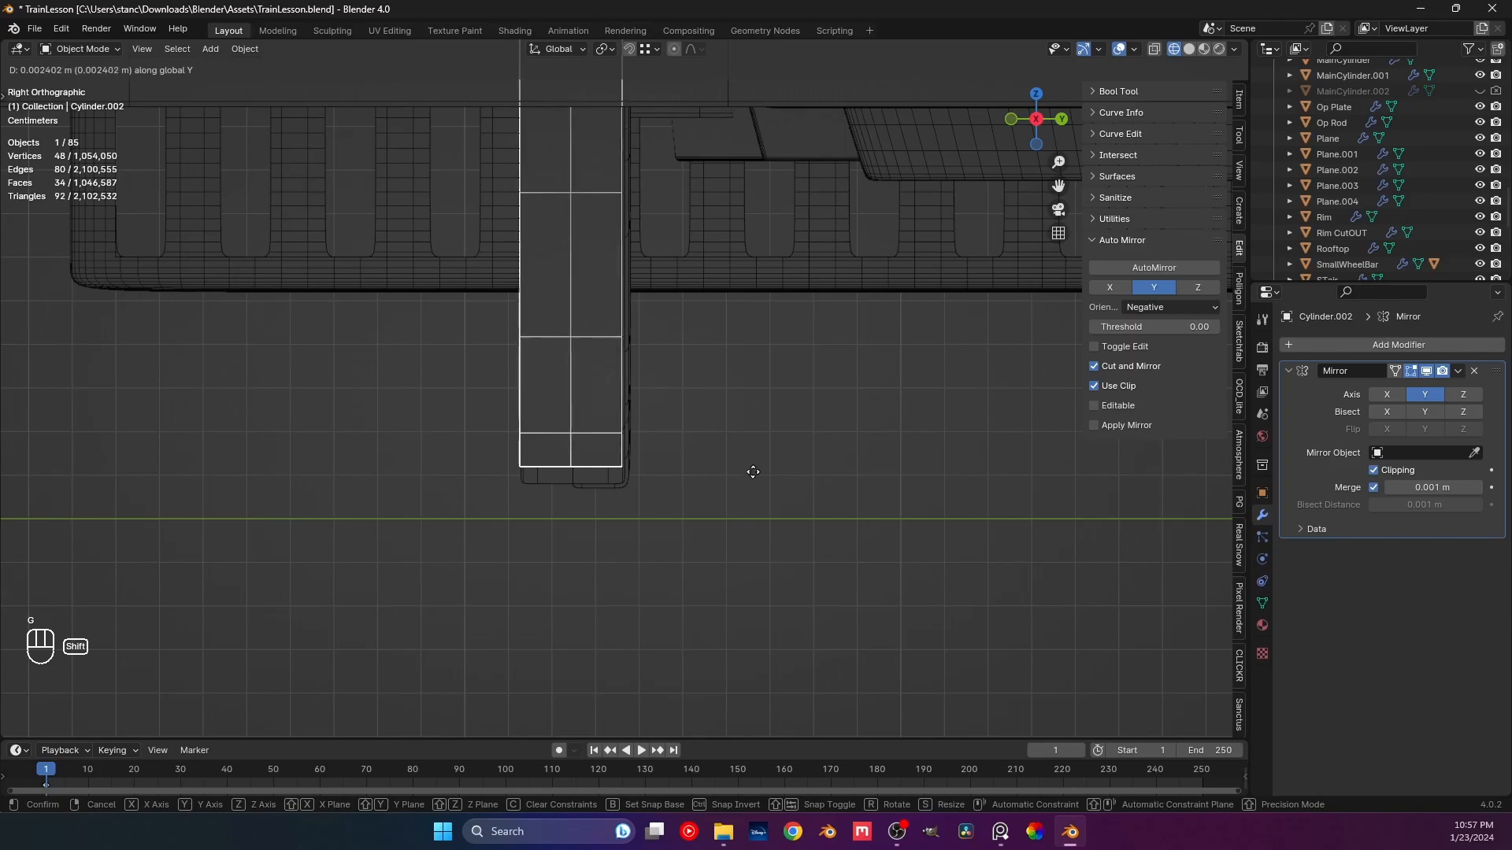
pyautogui.hotkey('ctrl', 's')
pyautogui.moveTo(536, 438); pyautogui.dragTo(703, 424, button='middle')
pyautogui.click(703, 424)
# Return the viewport to solid shading with the whole train in view and save the file.
pyautogui.scroll(-6, 638, 367)
pyautogui.moveTo(638, 366); pyautogui.dragTo(780, 394, button='middle')
pyautogui.click(1154, 48)
pyautogui.moveTo(729, 344); pyautogui.dragTo(674, 344, button='middle')
pyautogui.click(1153, 50)
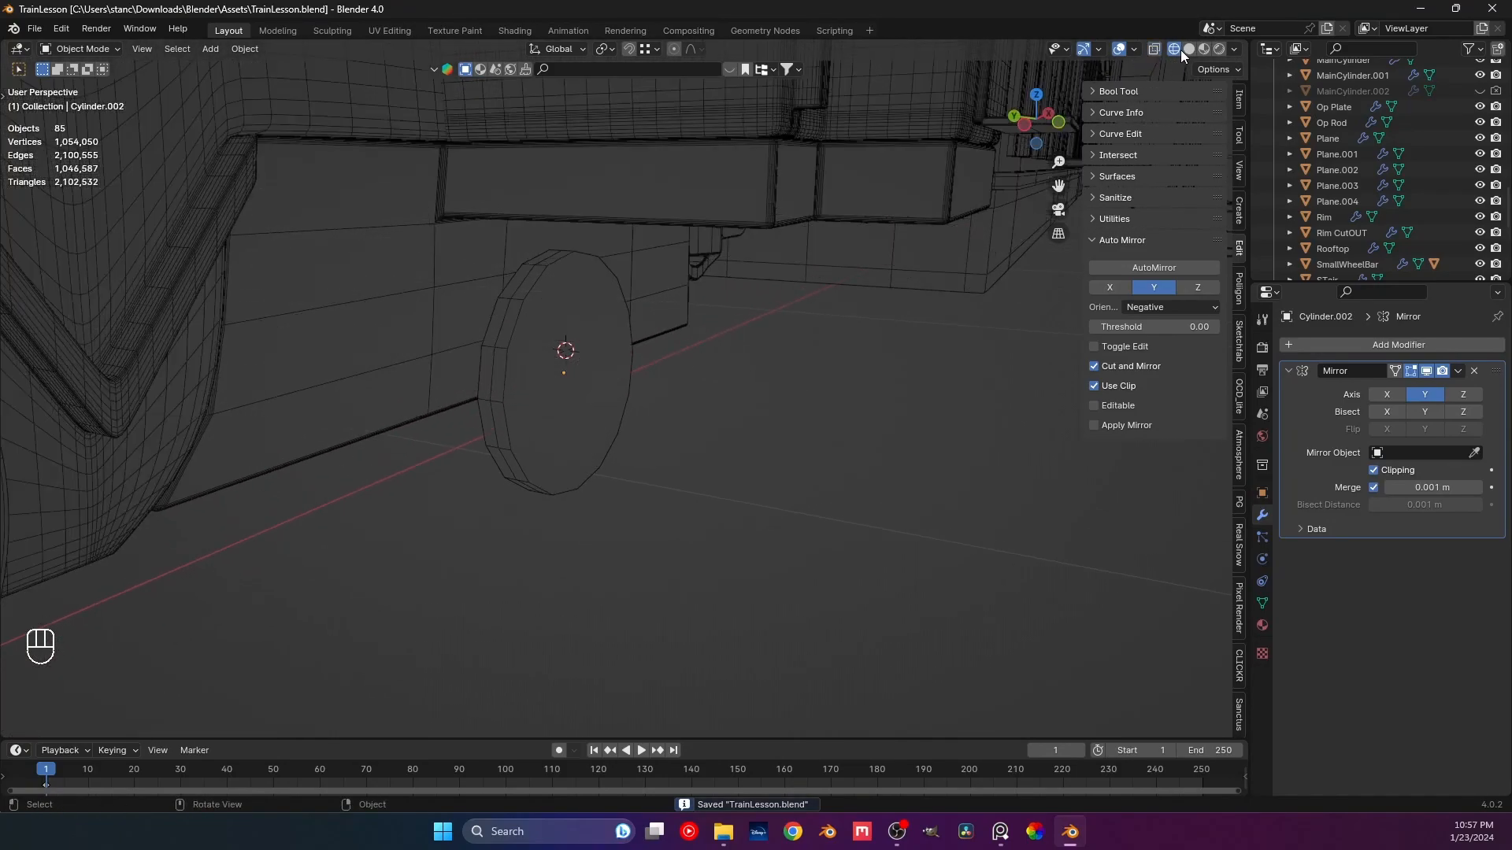
pyautogui.scroll(-8, 584, 424)
pyautogui.moveTo(585, 424); pyautogui.dragTo(773, 310, button='middle')
pyautogui.click(1190, 49)
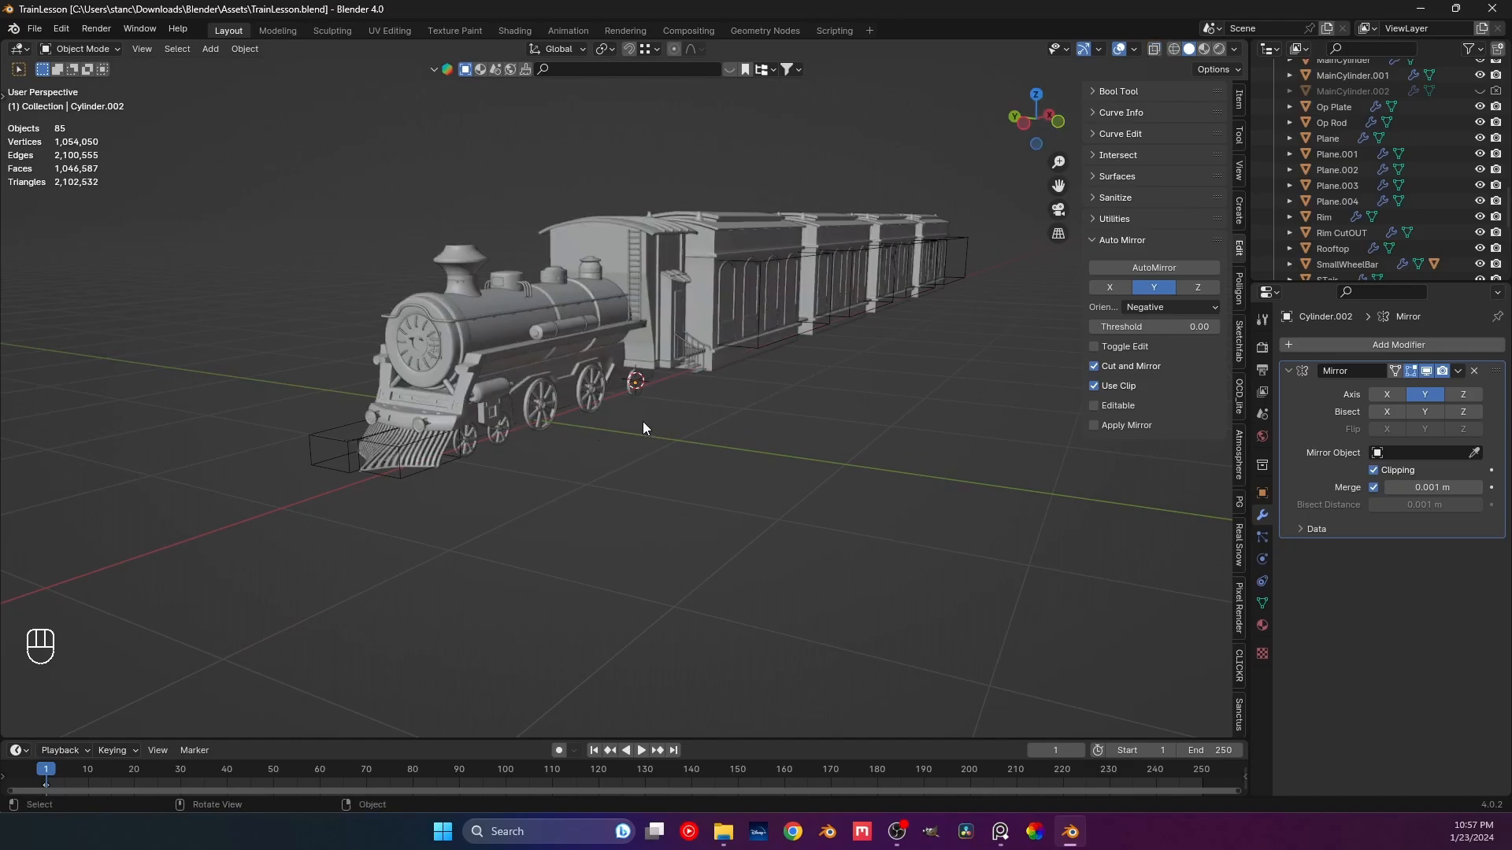
pyautogui.scroll(5, 630, 425)
pyautogui.hotkey('ctrl', 's')
pyautogui.moveTo(587, 427); pyautogui.dragTo(592, 451, button='middle')
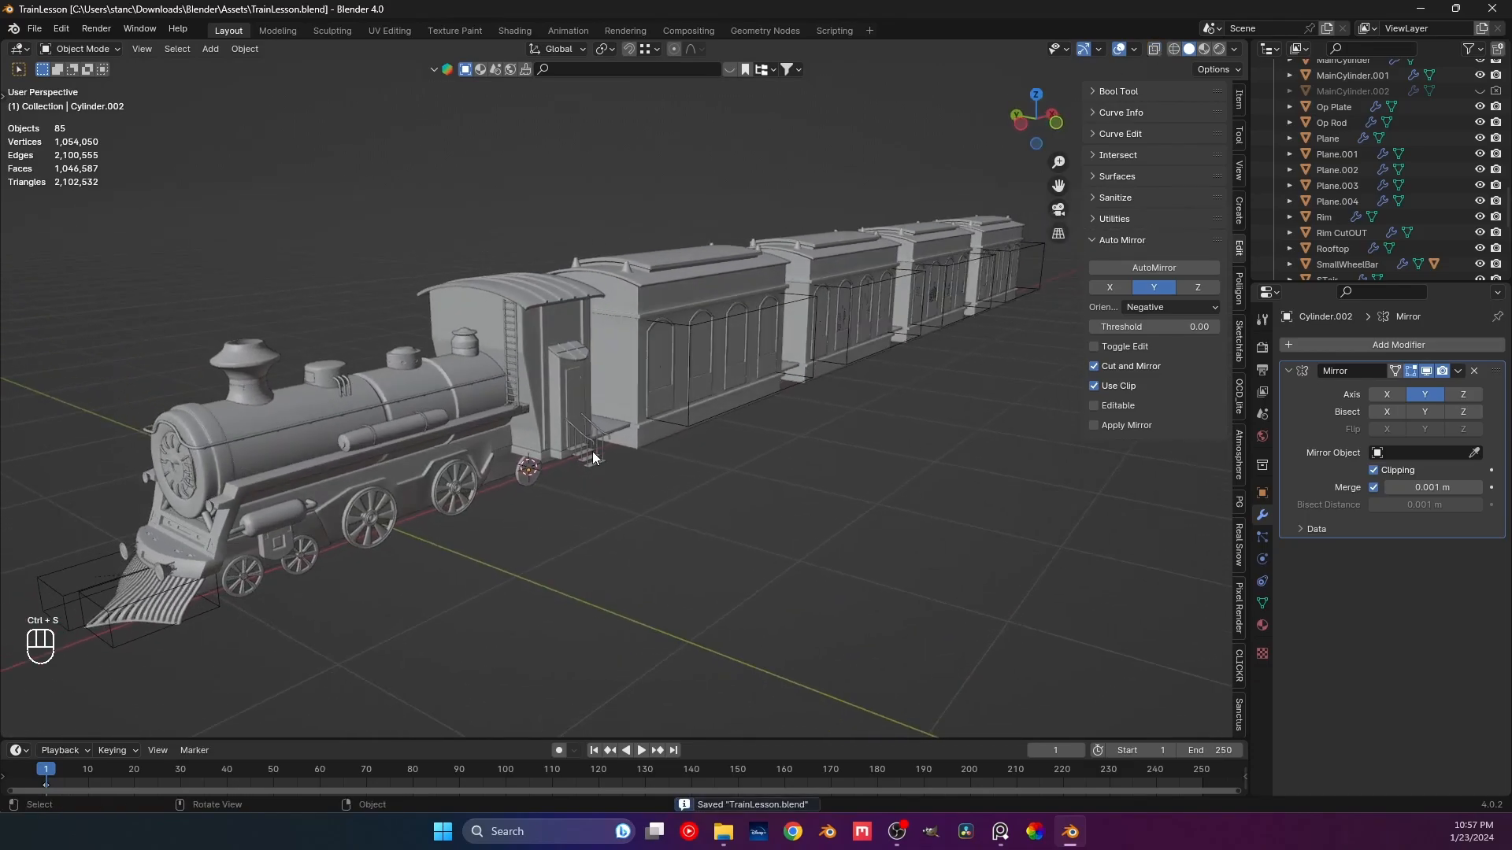
pyautogui.scroll(-2, 695, 313)
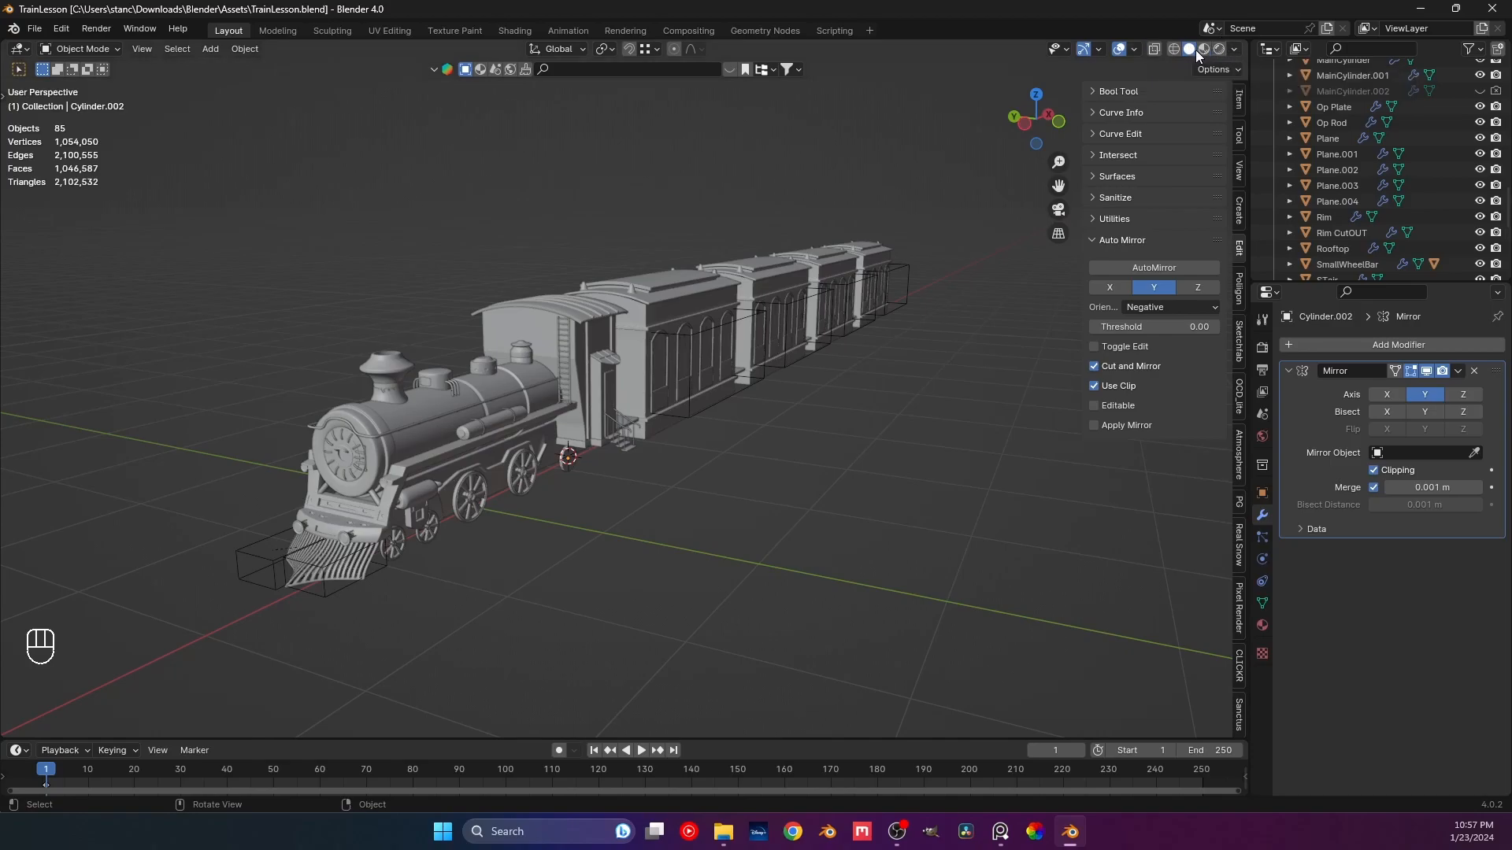
# Enable Backface Culling in the viewport shading options.
pyautogui.click(1234, 51)
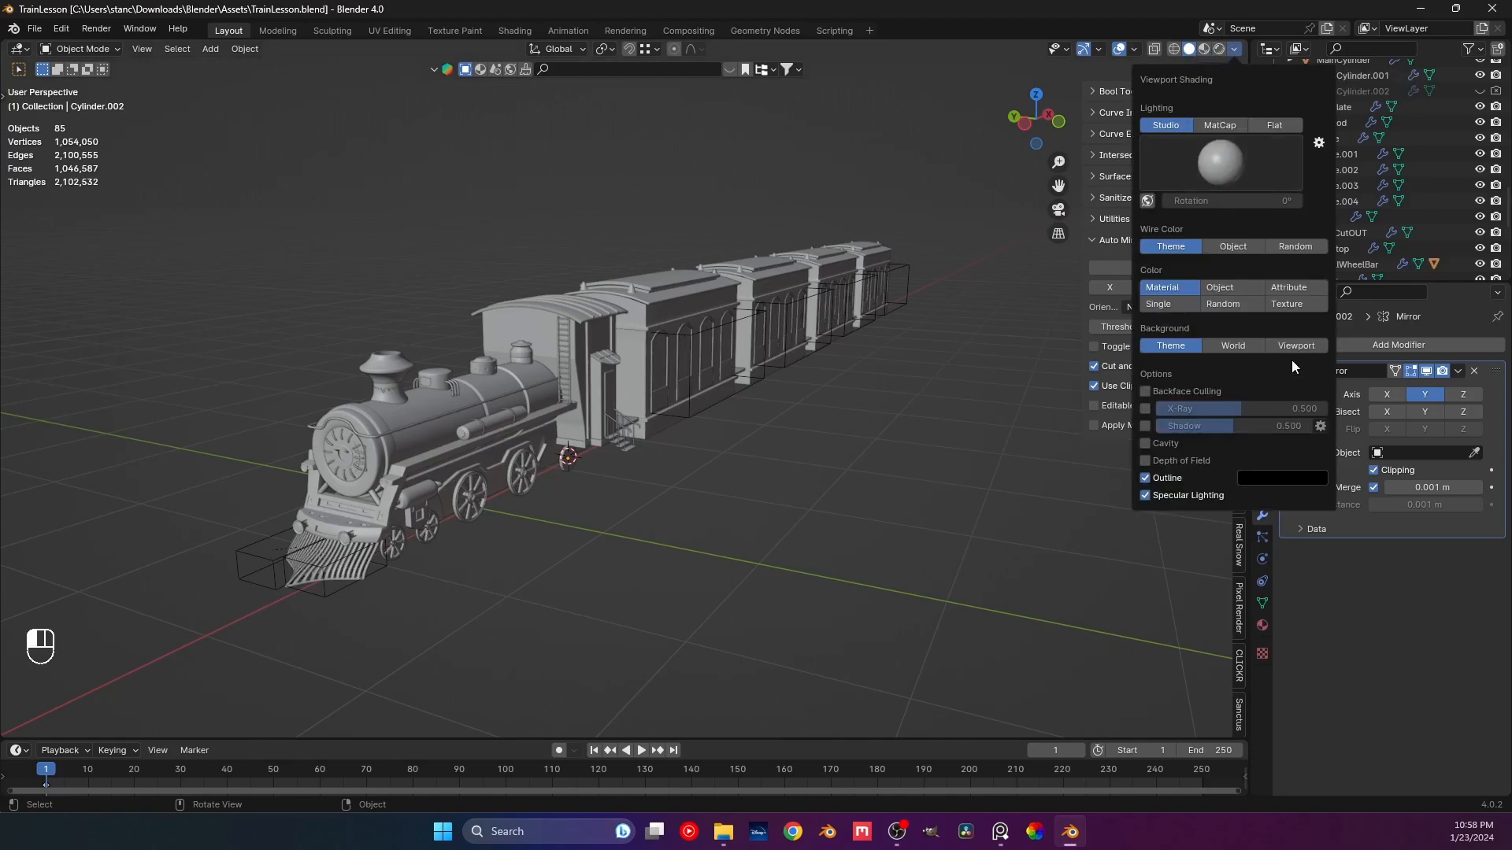
pyautogui.click(1235, 50)
pyautogui.click(1147, 392)
pyautogui.scroll(4, 405, 422)
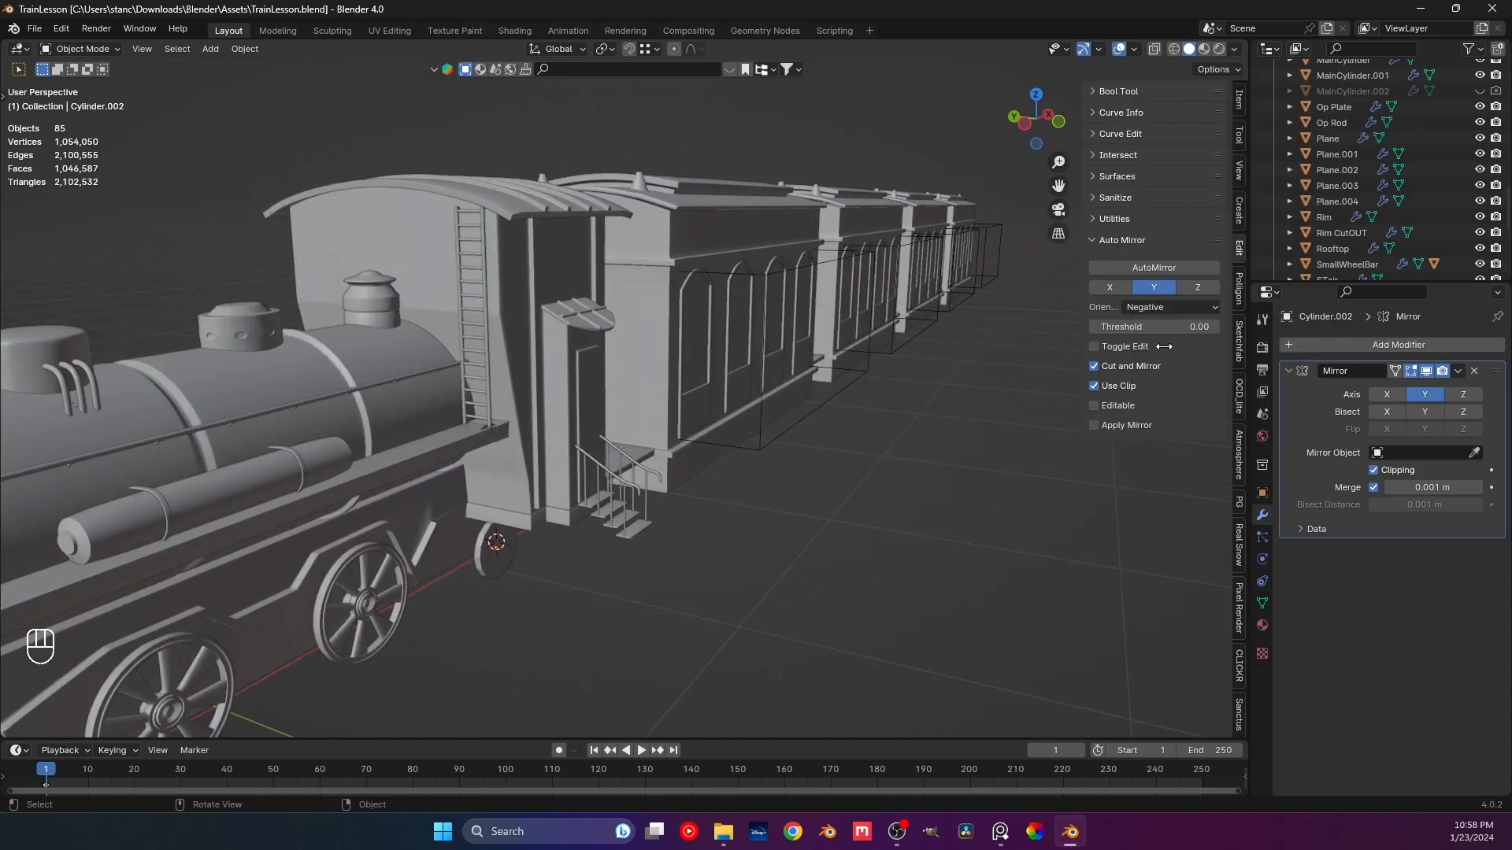
# Try the Shadow option of the viewport shading on the train and turn it off again.
pyautogui.click(1233, 49)
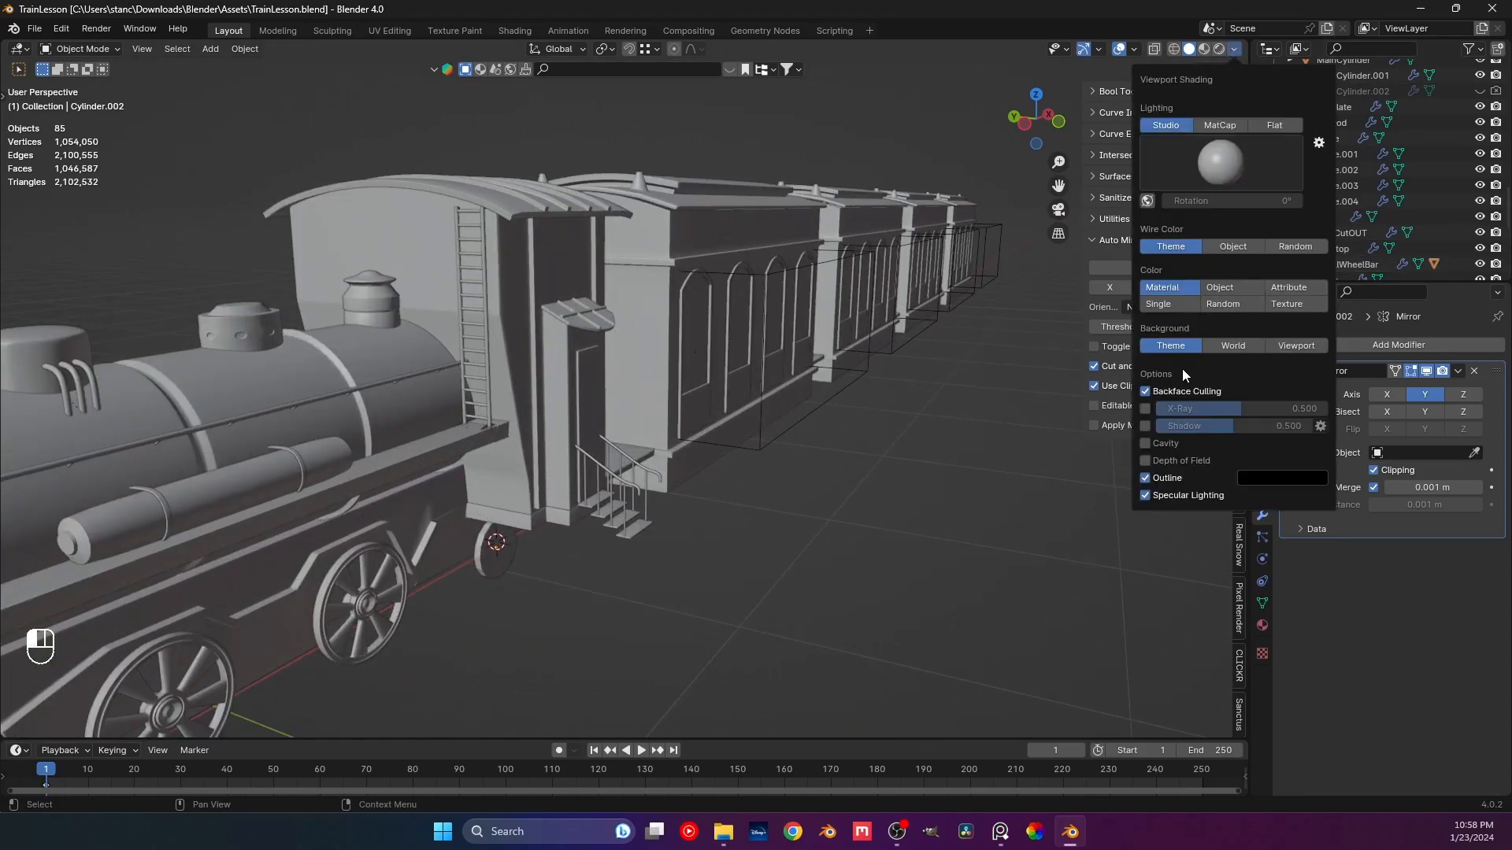
pyautogui.click(1150, 427)
pyautogui.moveTo(621, 320); pyautogui.dragTo(599, 319, button='middle')
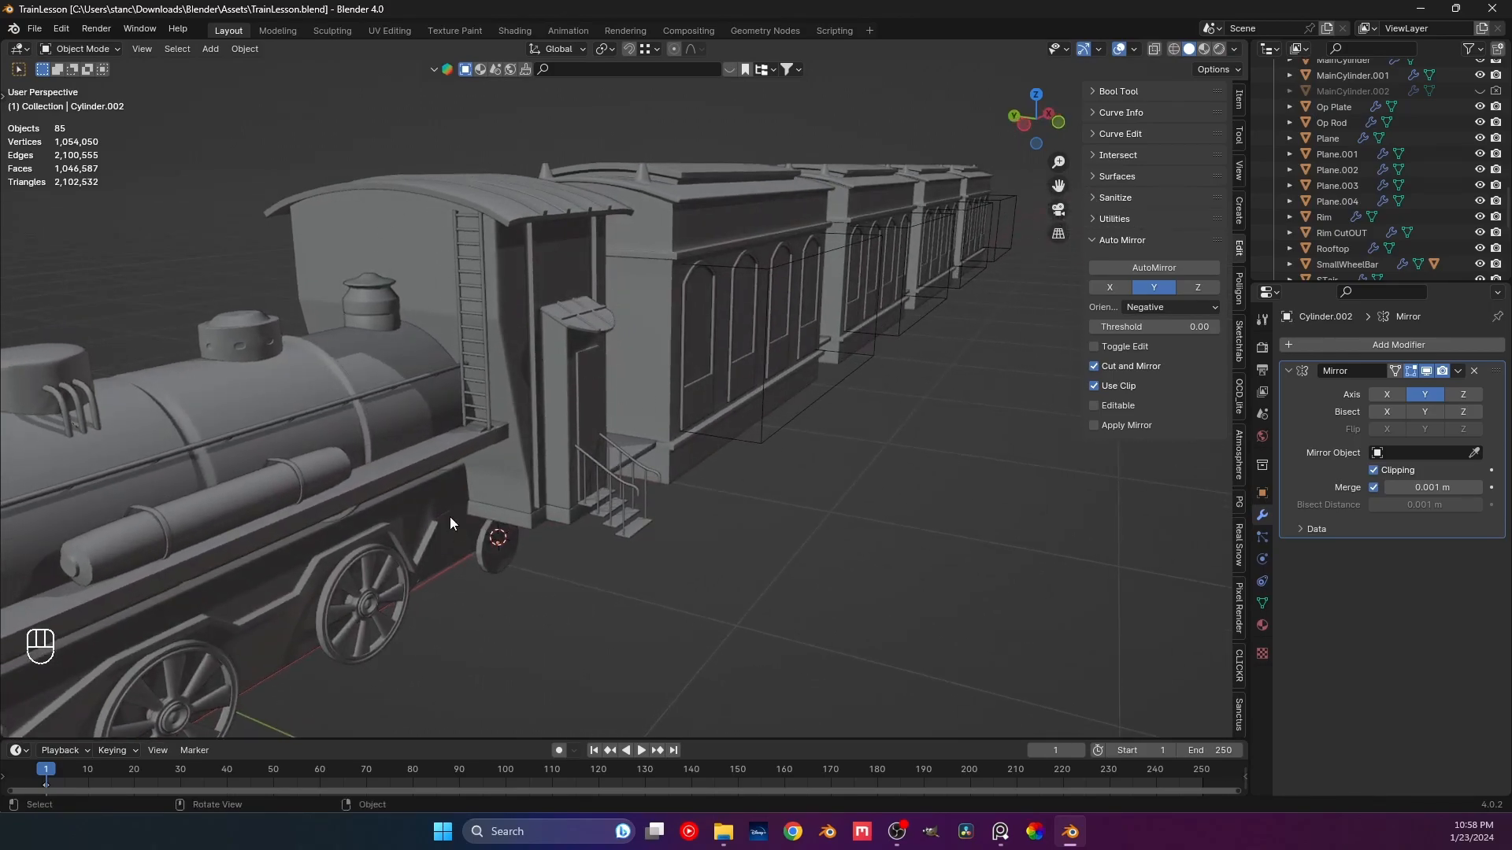
pyautogui.click(1237, 50)
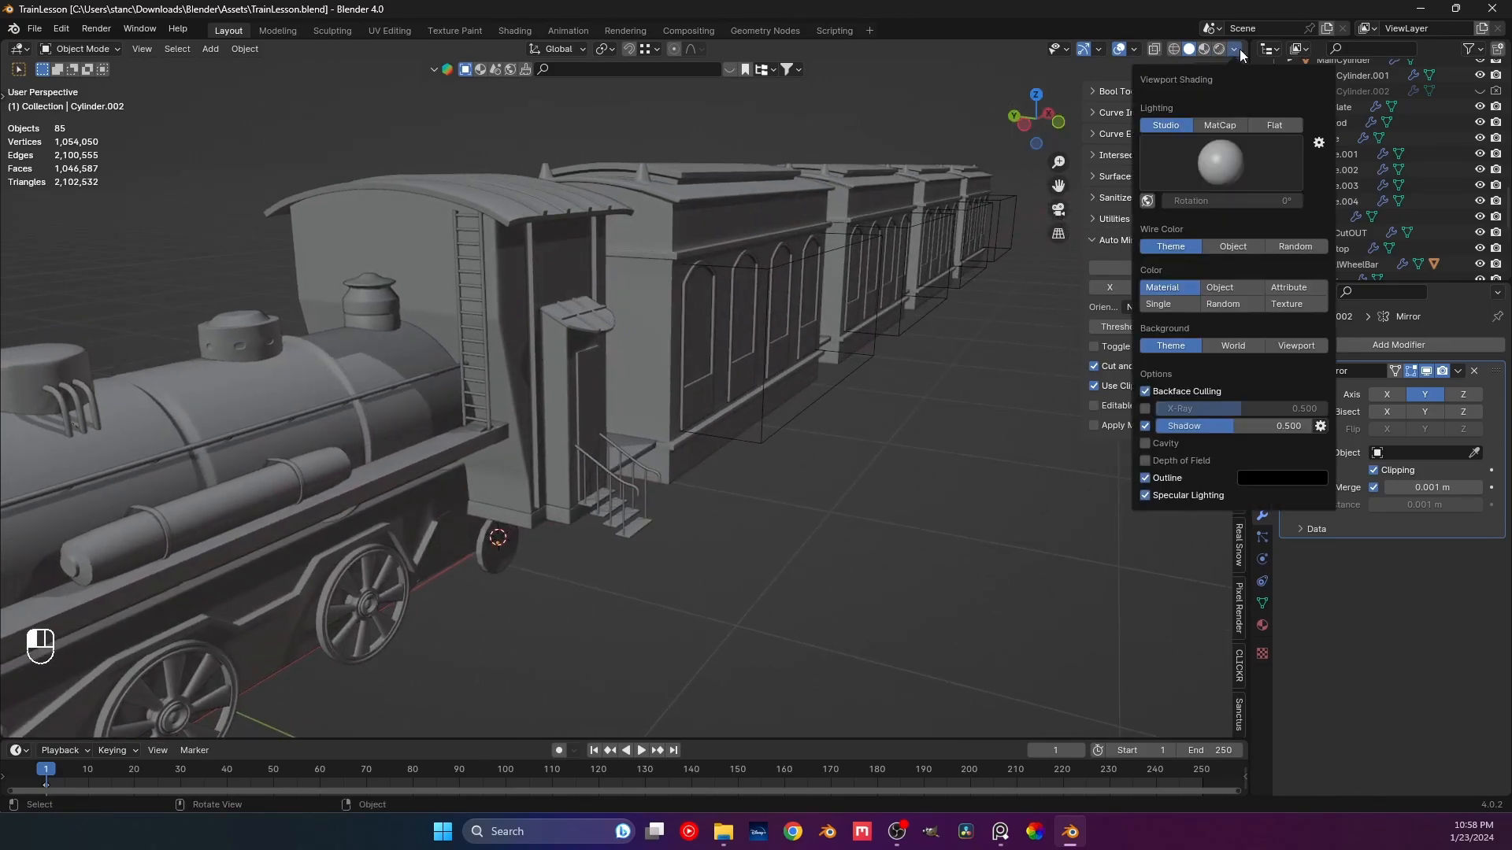
pyautogui.click(1146, 427)
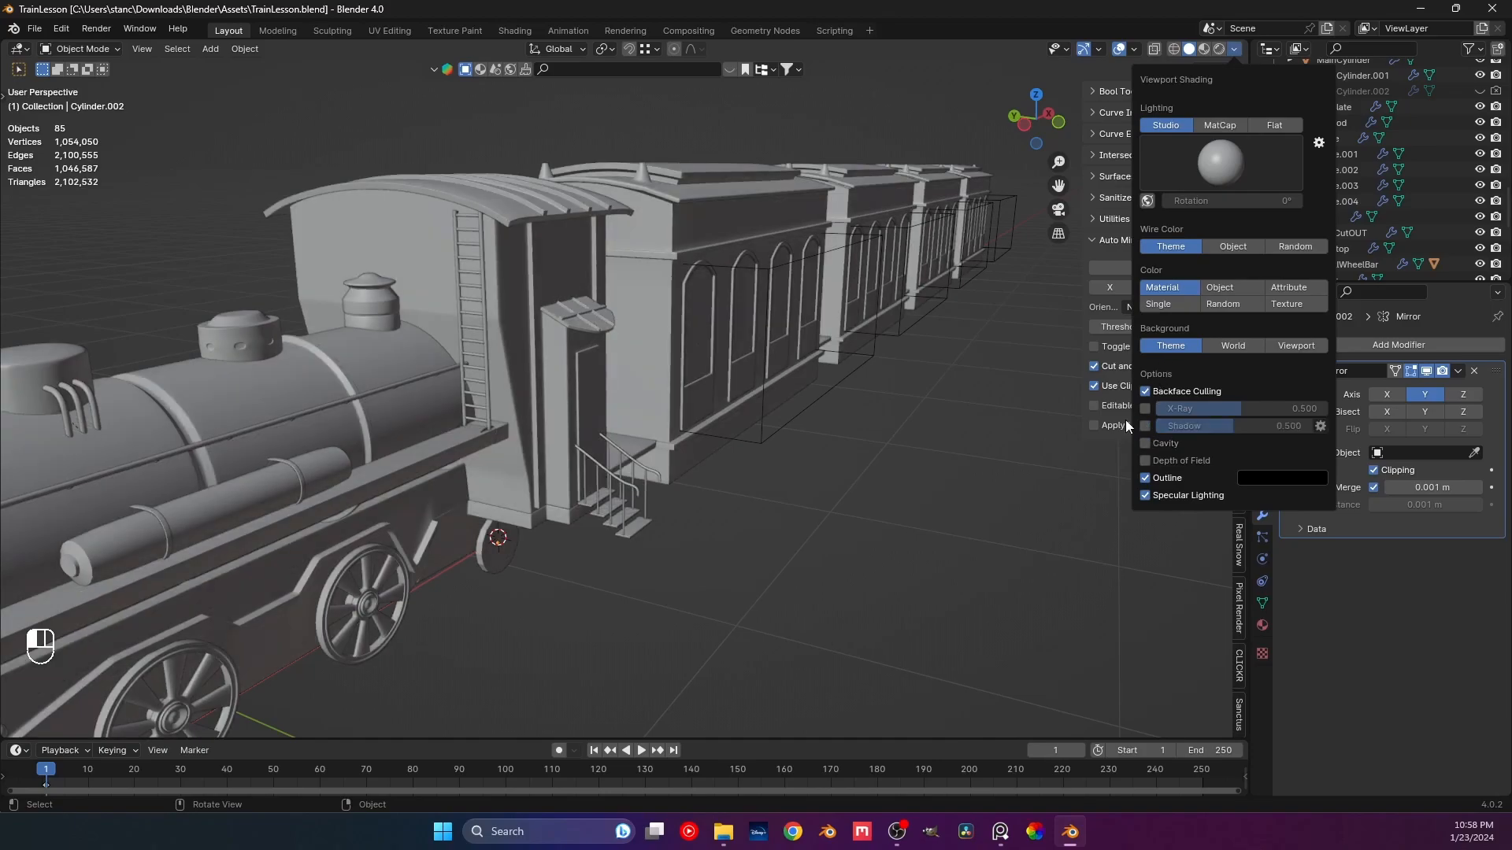
# Enable Cavity with the Screen type in the viewport shading options and save the file.
pyautogui.click(1235, 52)
pyautogui.click(1145, 444)
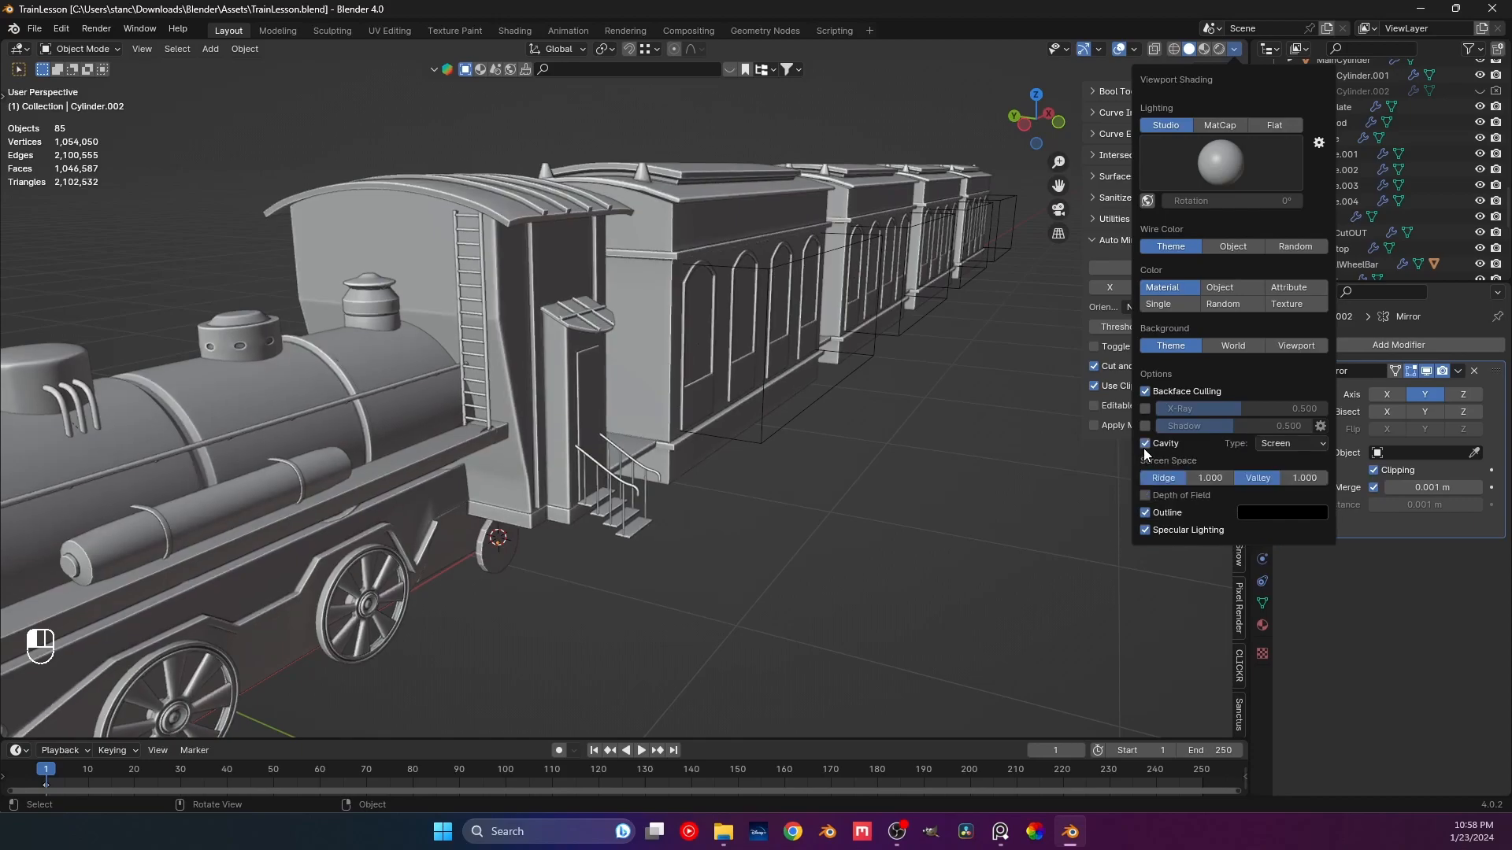
pyautogui.moveTo(353, 466)
pyautogui.mouseDown(button='middle')
pyautogui.moveTo(425, 479)
pyautogui.moveTo(346, 456)
pyautogui.moveTo(471, 469)
pyautogui.moveTo(602, 456)
pyautogui.moveTo(353, 443)
pyautogui.mouseUp(button='middle')
pyautogui.scroll(-4, 347, 456)
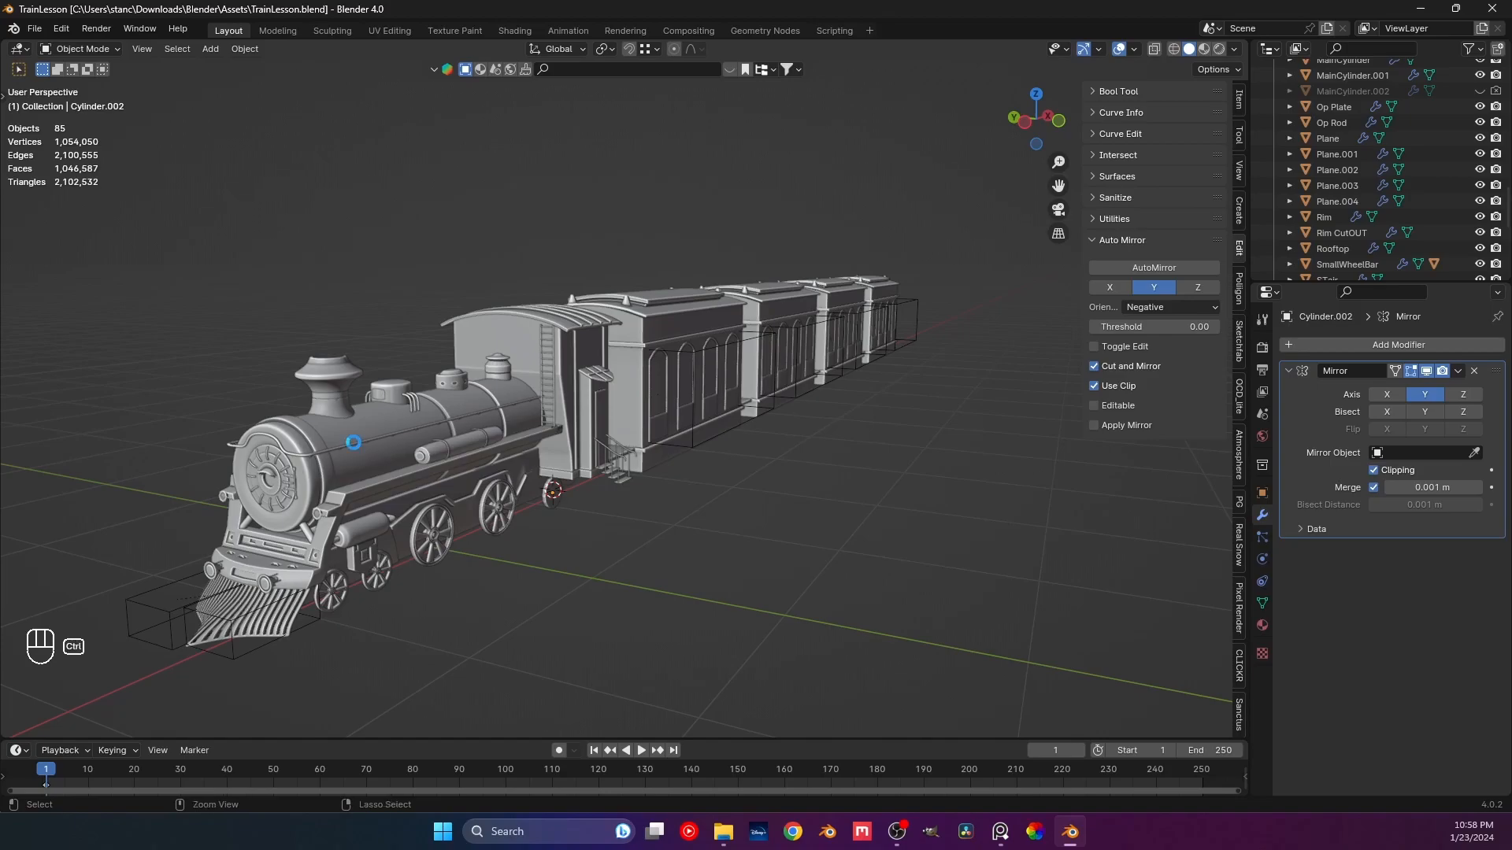
pyautogui.hotkey('ctrl', 's')
# Set the viewport shading color to Random so each train part gets its own color.
pyautogui.scroll(4, 355, 446)
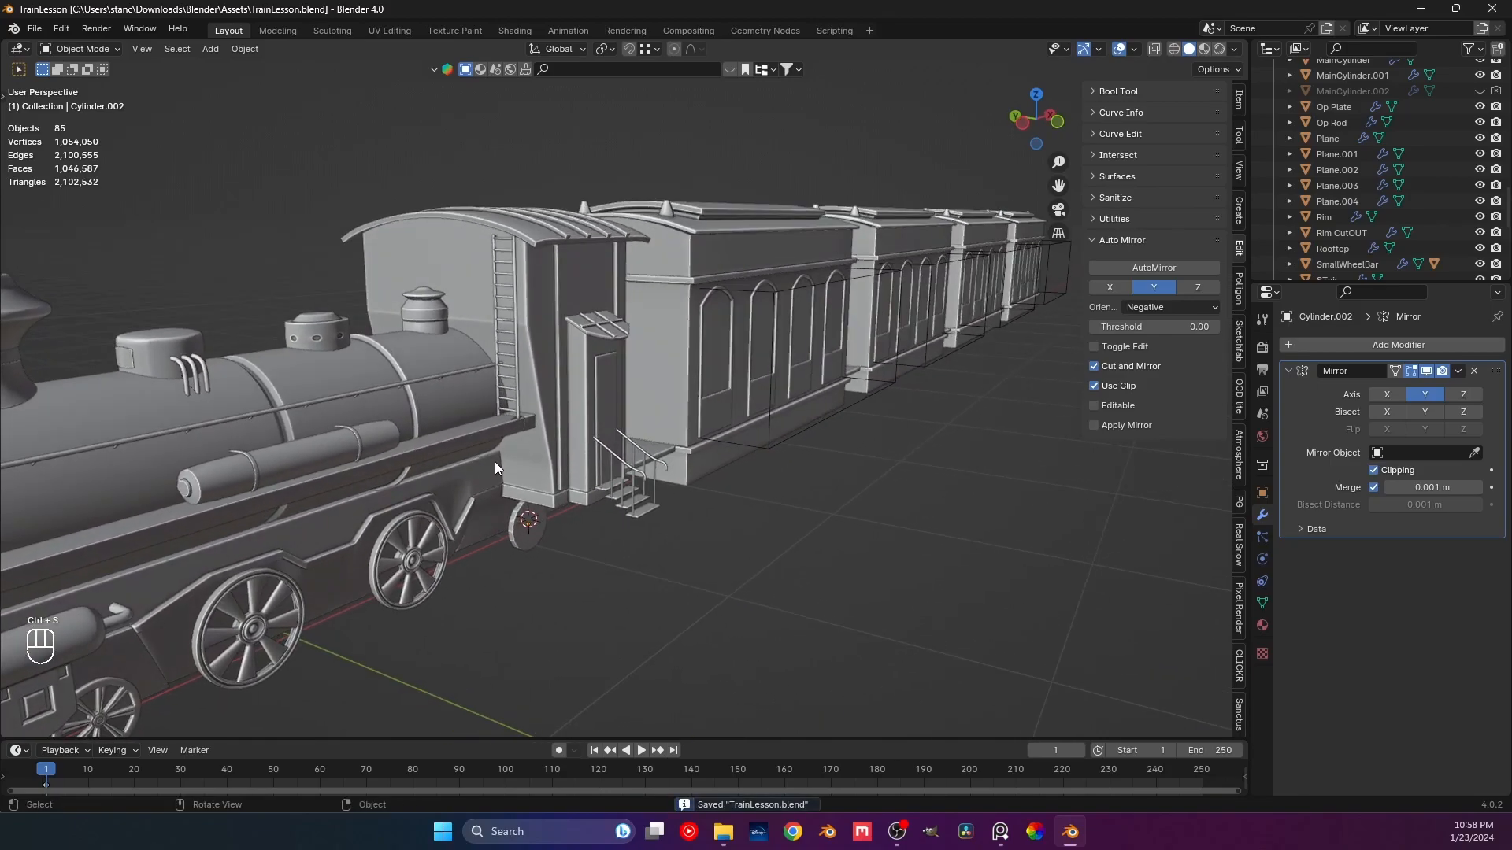
pyautogui.click(1234, 50)
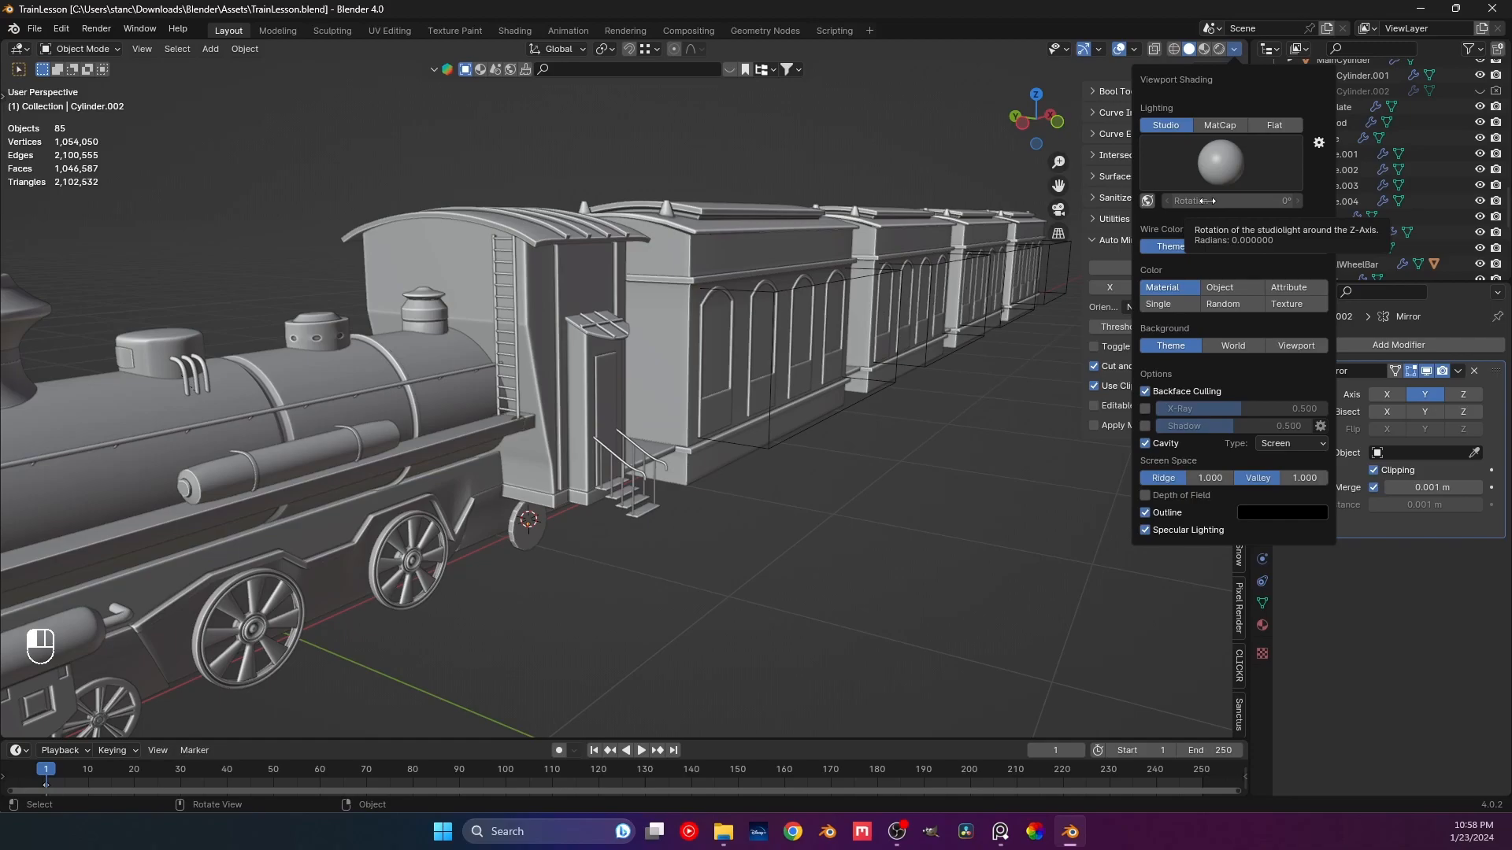
pyautogui.click(1236, 51)
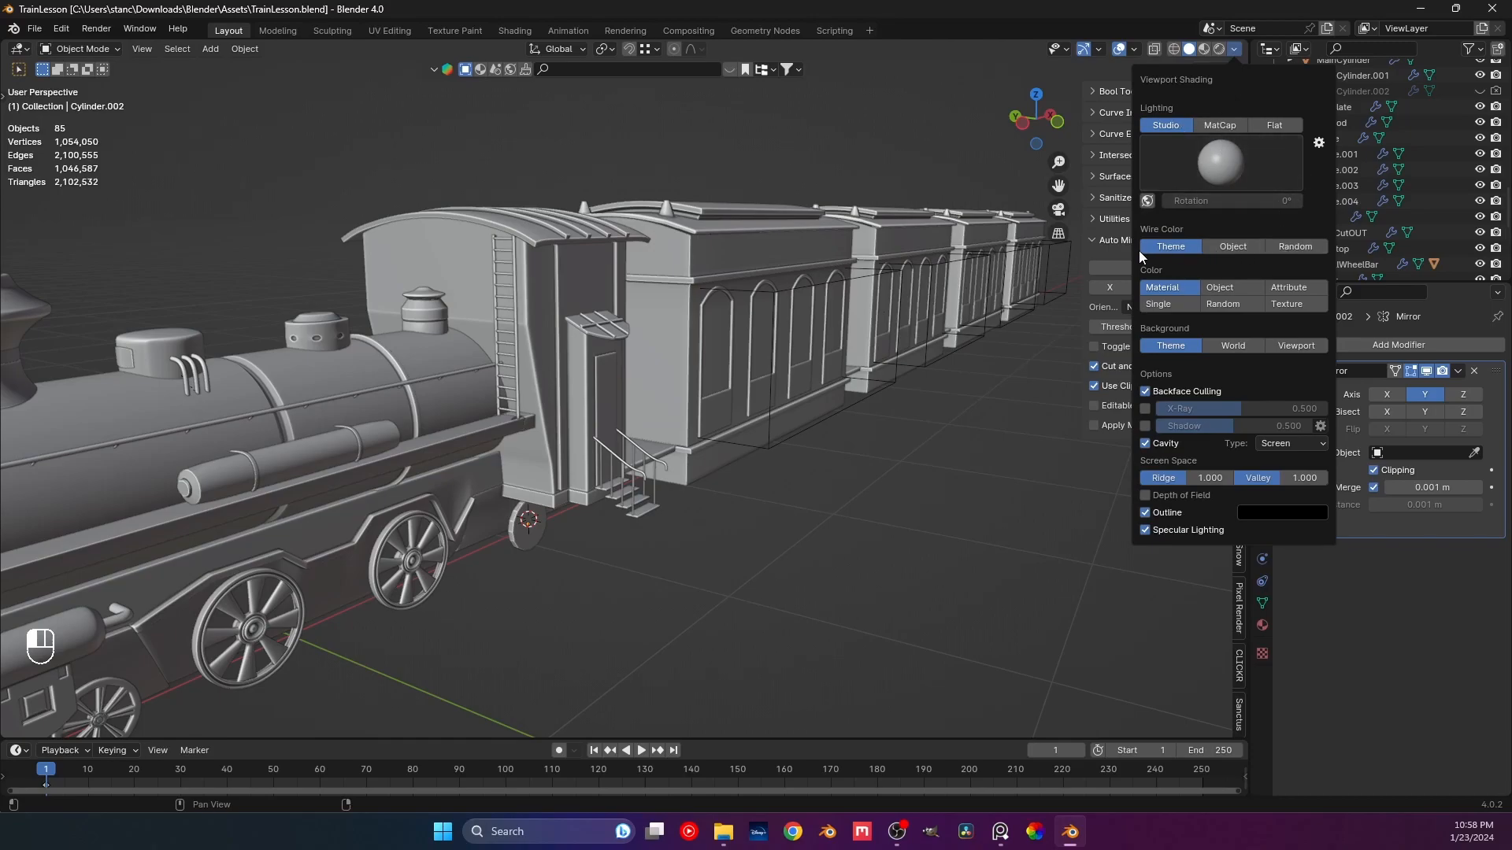
pyautogui.click(1252, 305)
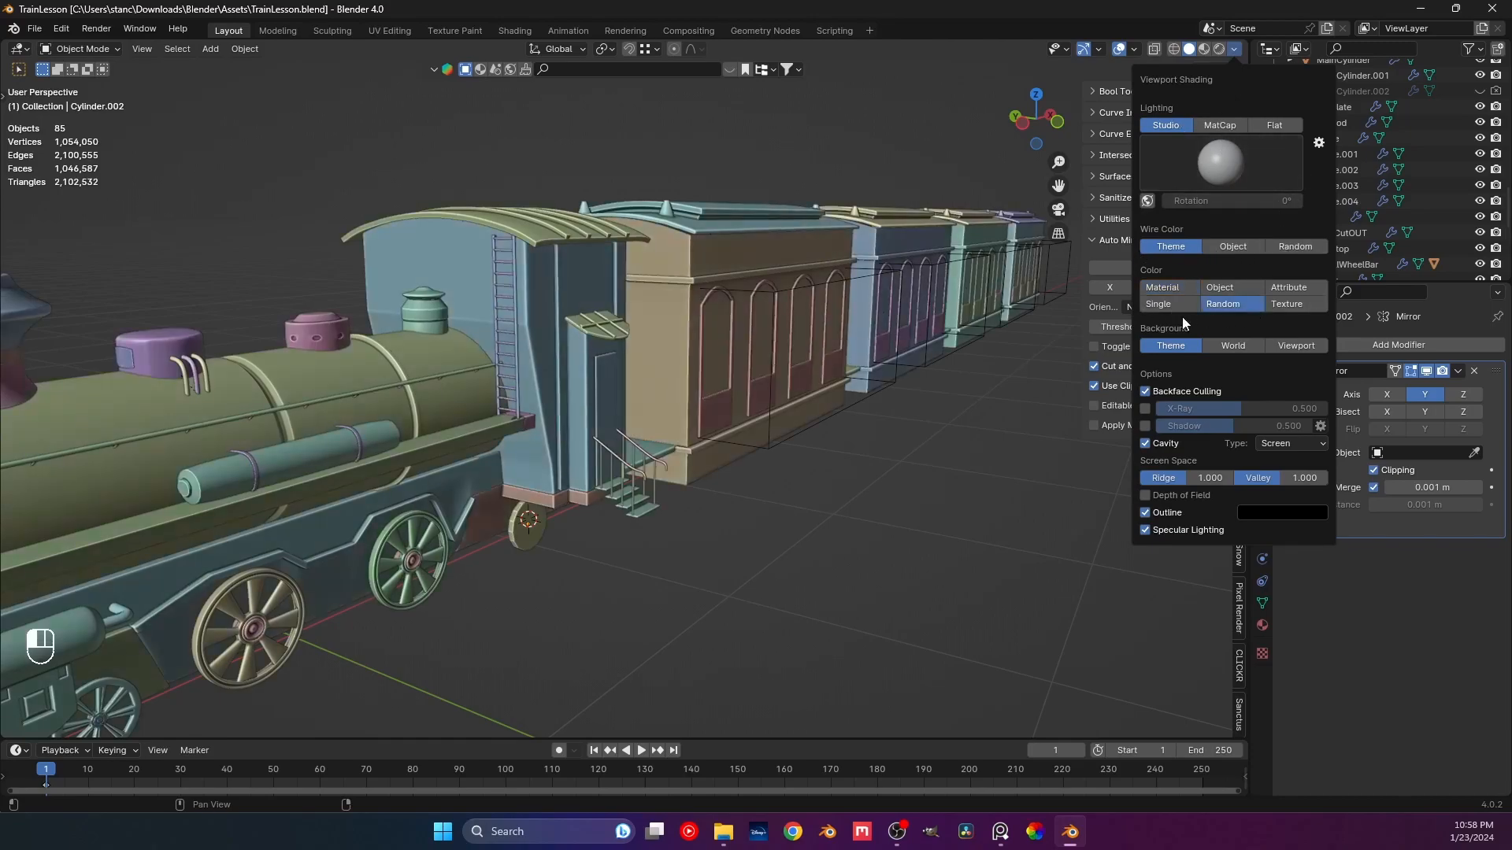
pyautogui.scroll(-3, 748, 509)
pyautogui.moveTo(749, 507); pyautogui.dragTo(715, 393, button='middle')
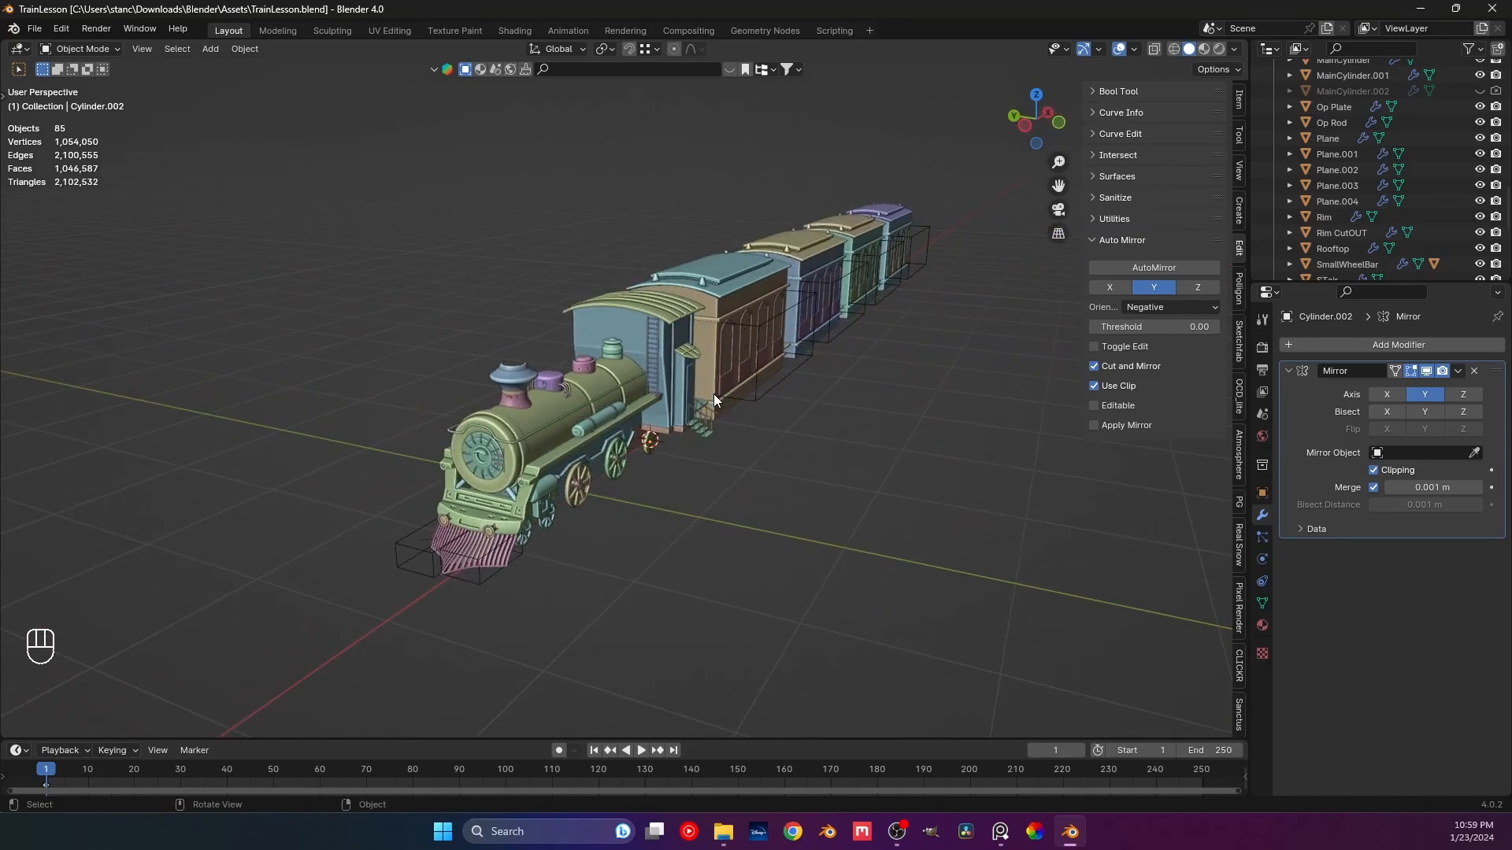
pyautogui.scroll(4, 470, 413)
pyautogui.moveTo(756, 389); pyautogui.dragTo(684, 387, button='middle')
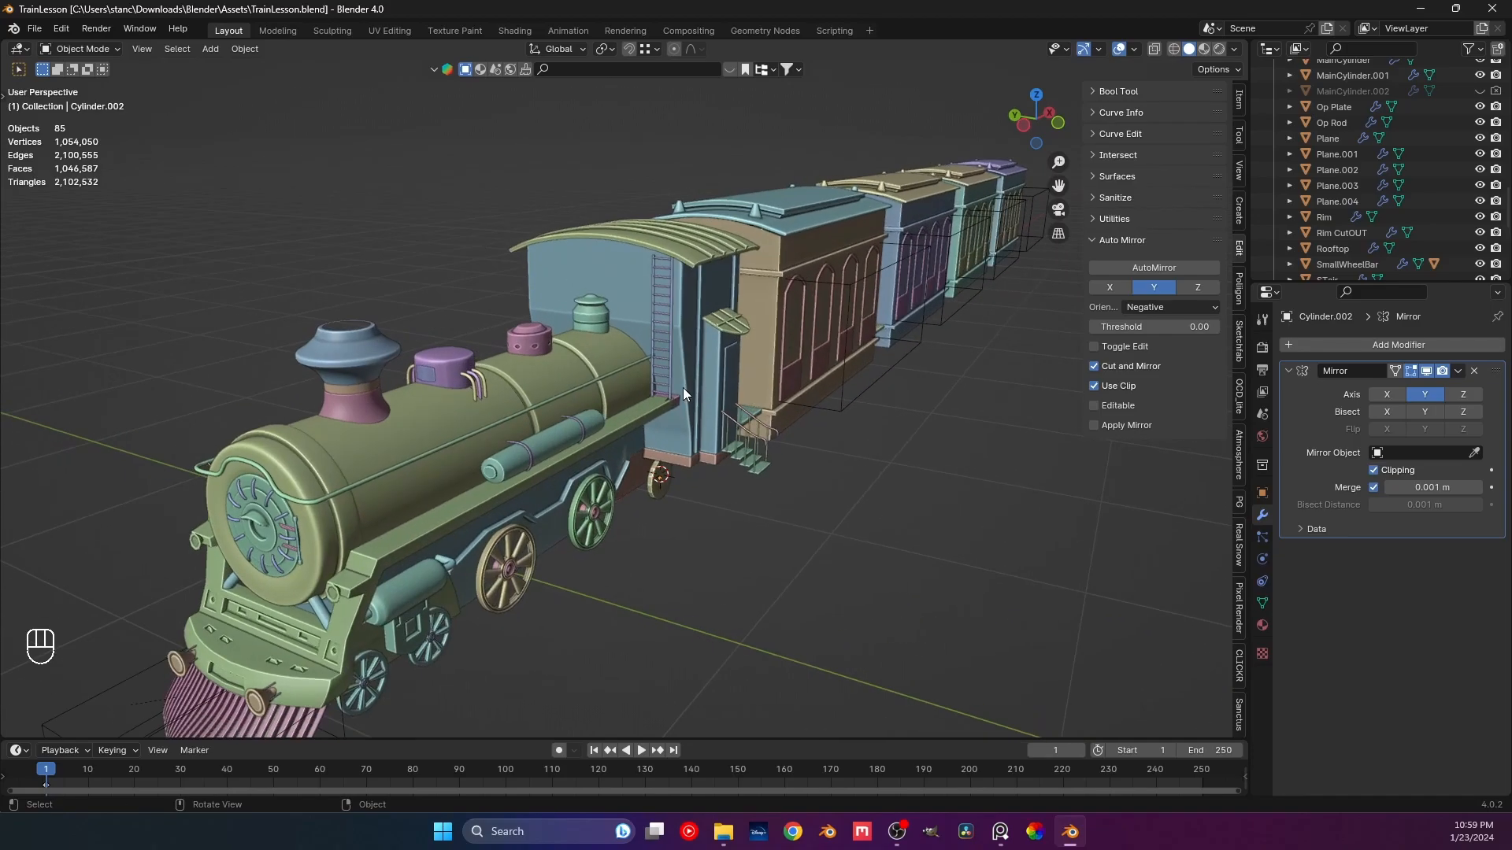
# Show the toolbar and turn on the Wireframe overlay to view the mesh edges of the whole train.
pyautogui.click(1134, 49)
pyautogui.press('t')
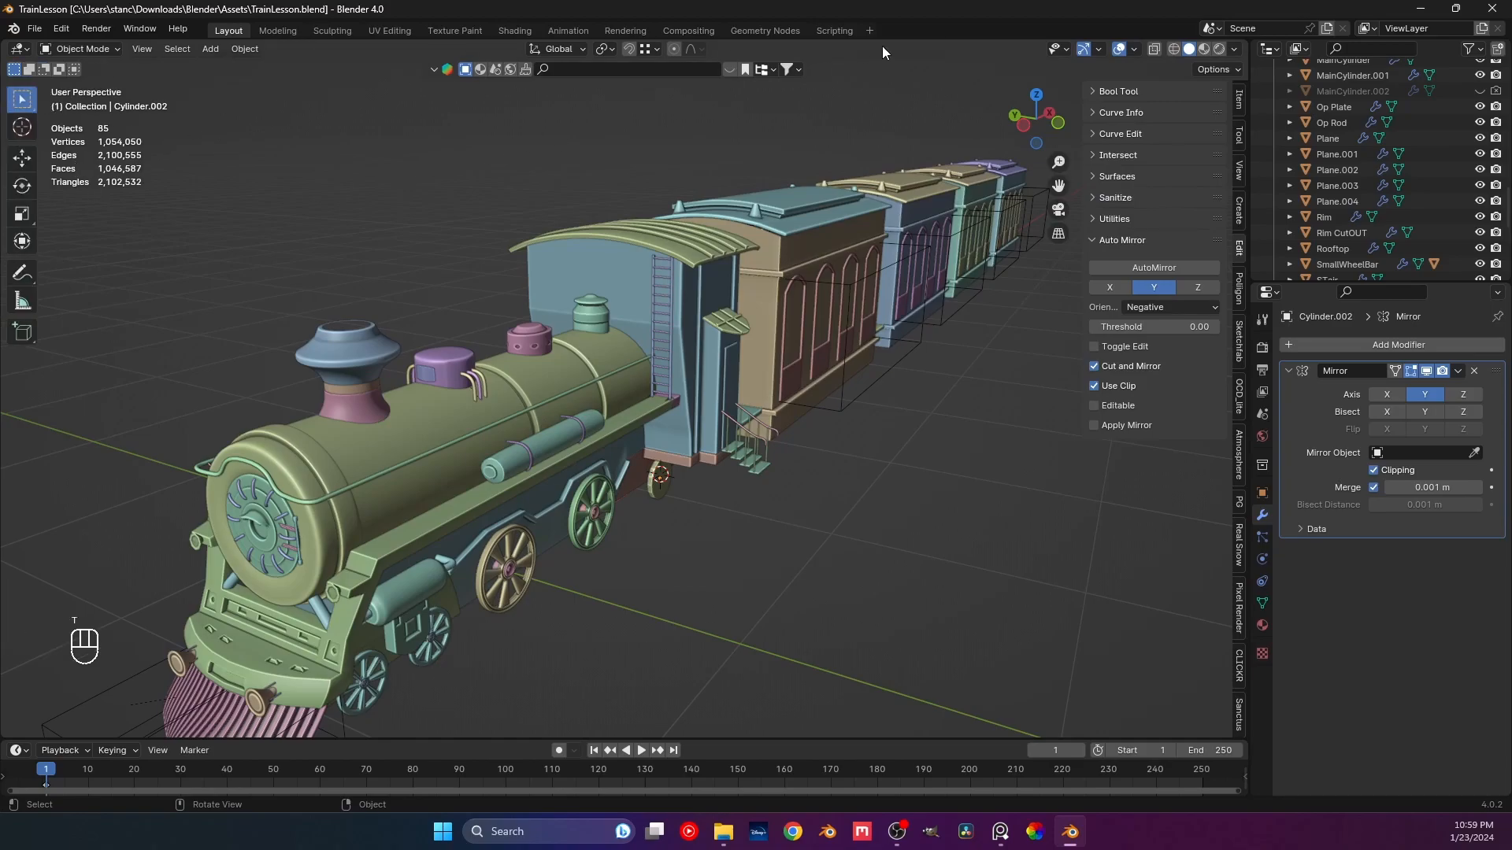
pyautogui.click(1135, 49)
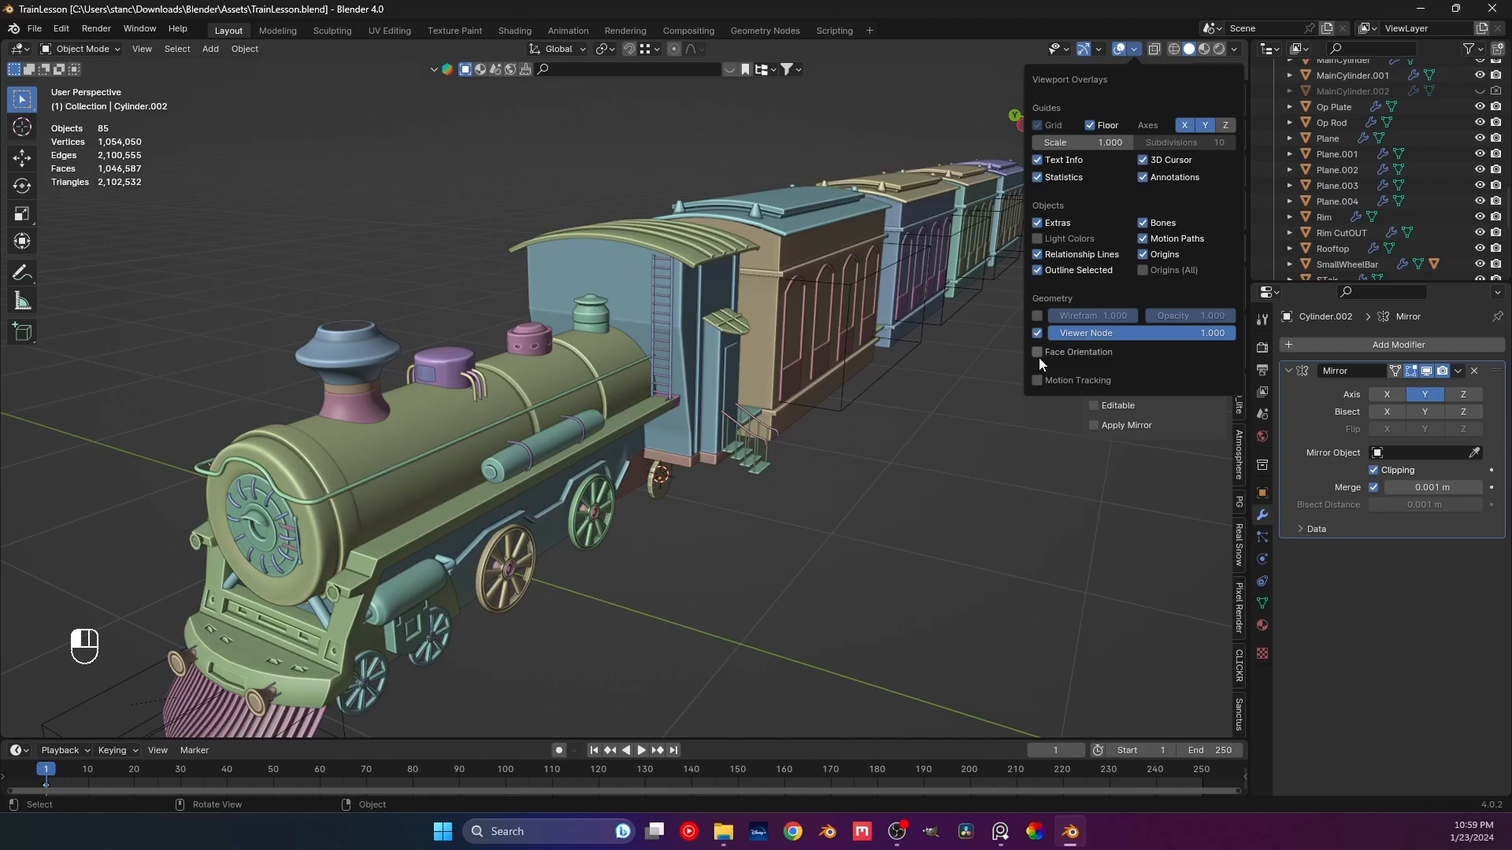
pyautogui.click(1036, 316)
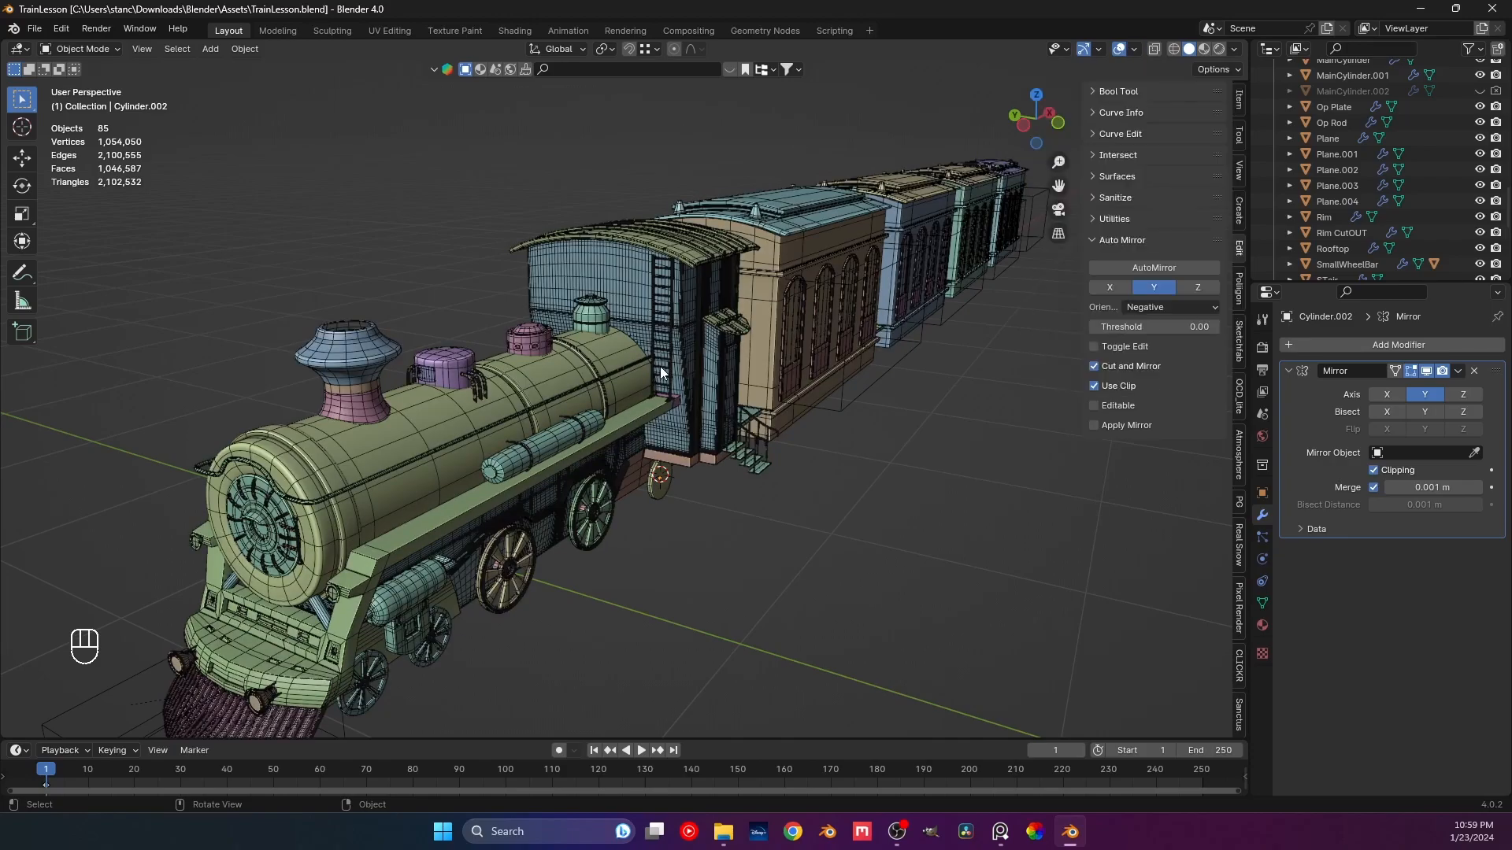
pyautogui.scroll(-3, 660, 366)
pyautogui.moveTo(656, 490); pyautogui.dragTo(797, 408, button='middle')
pyautogui.moveTo(885, 367); pyautogui.dragTo(739, 424, button='middle')
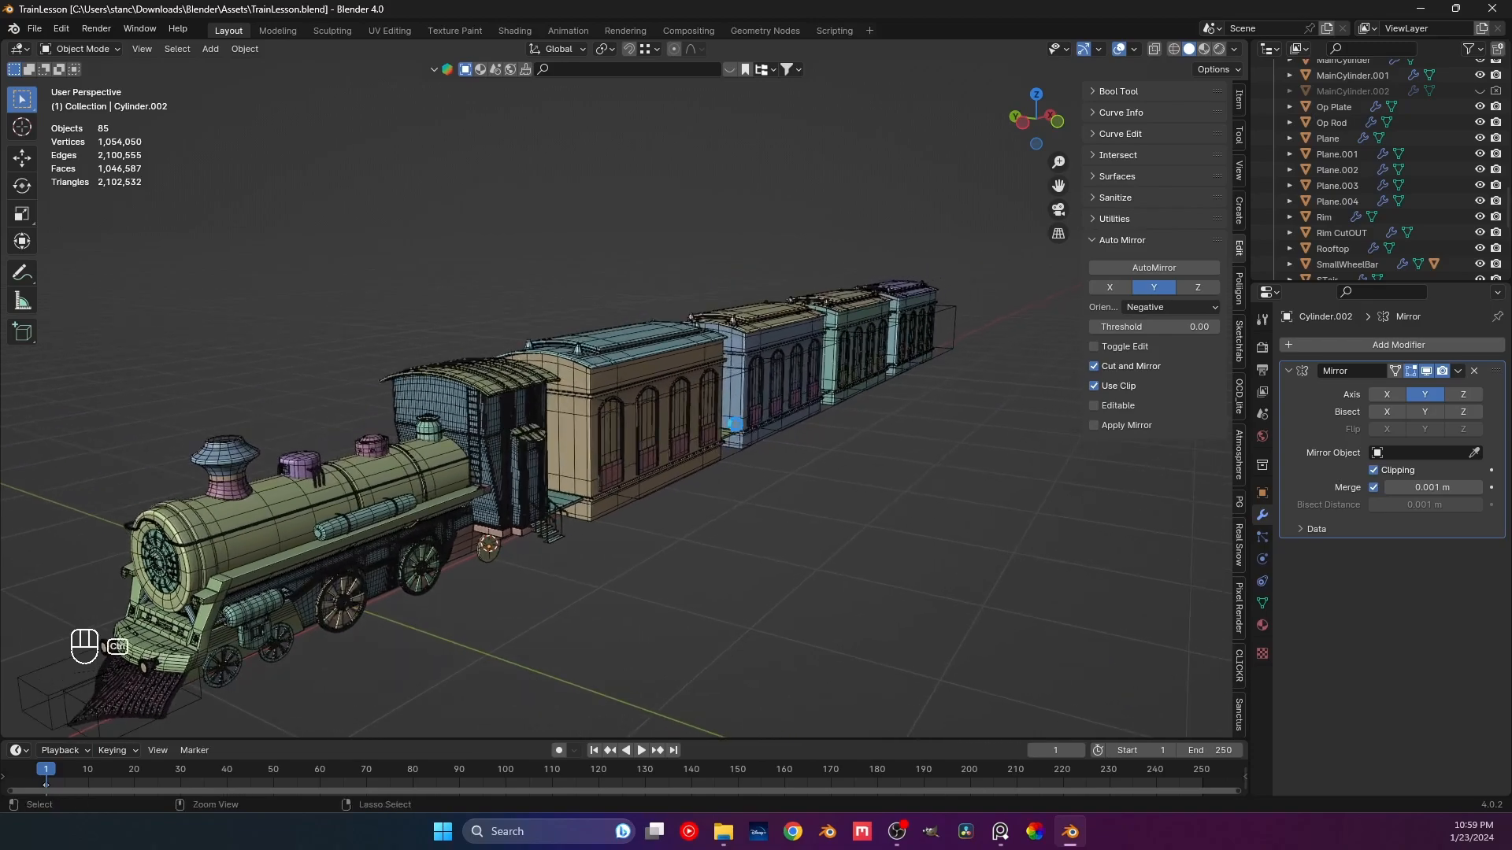
# Save the file and turn off the Wireframe overlay.
pyautogui.hotkey('ctrl', 's')
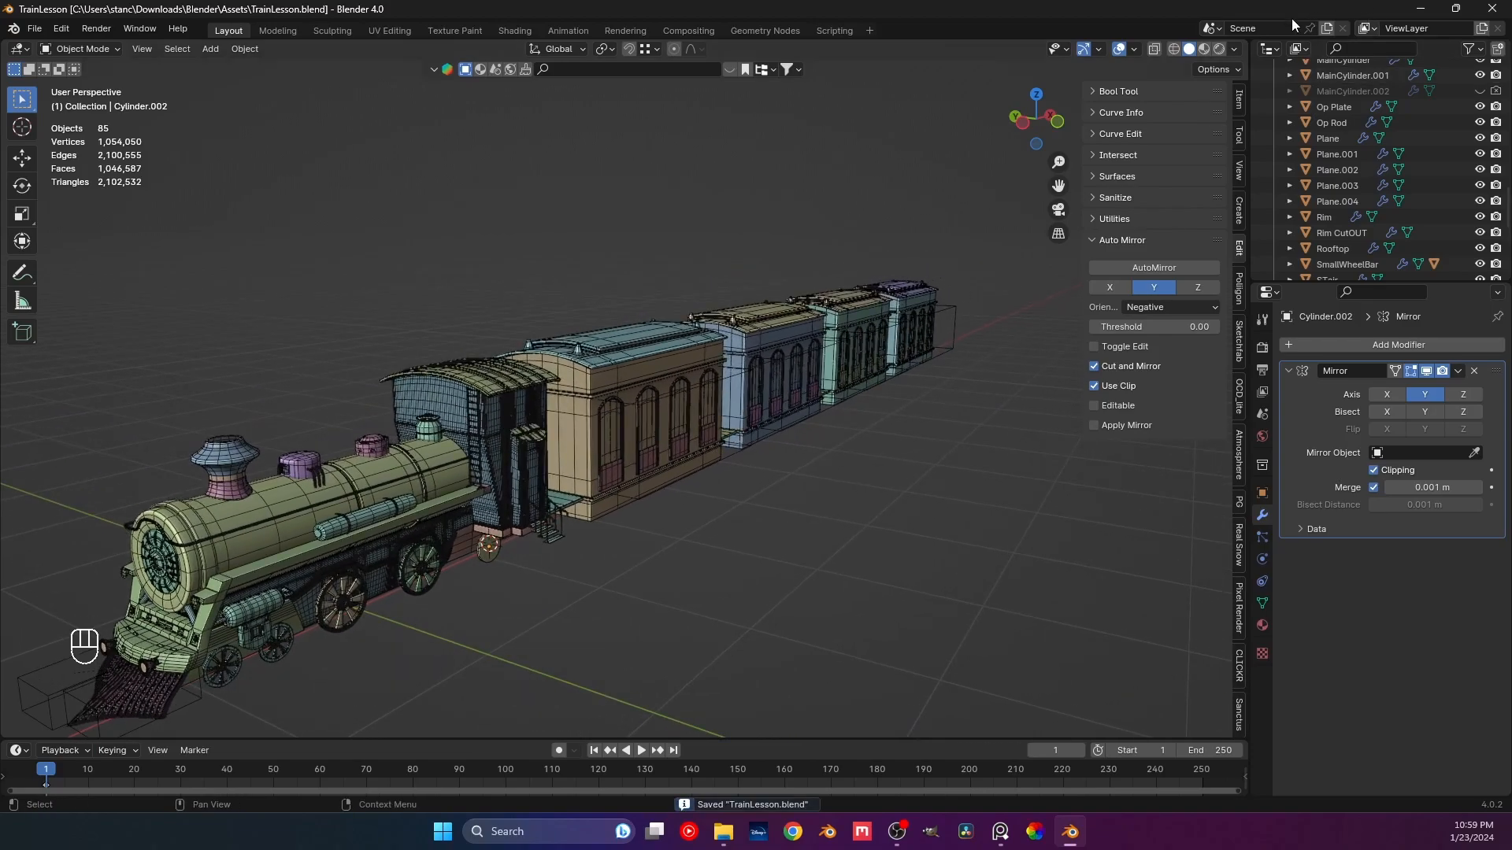
pyautogui.click(1135, 49)
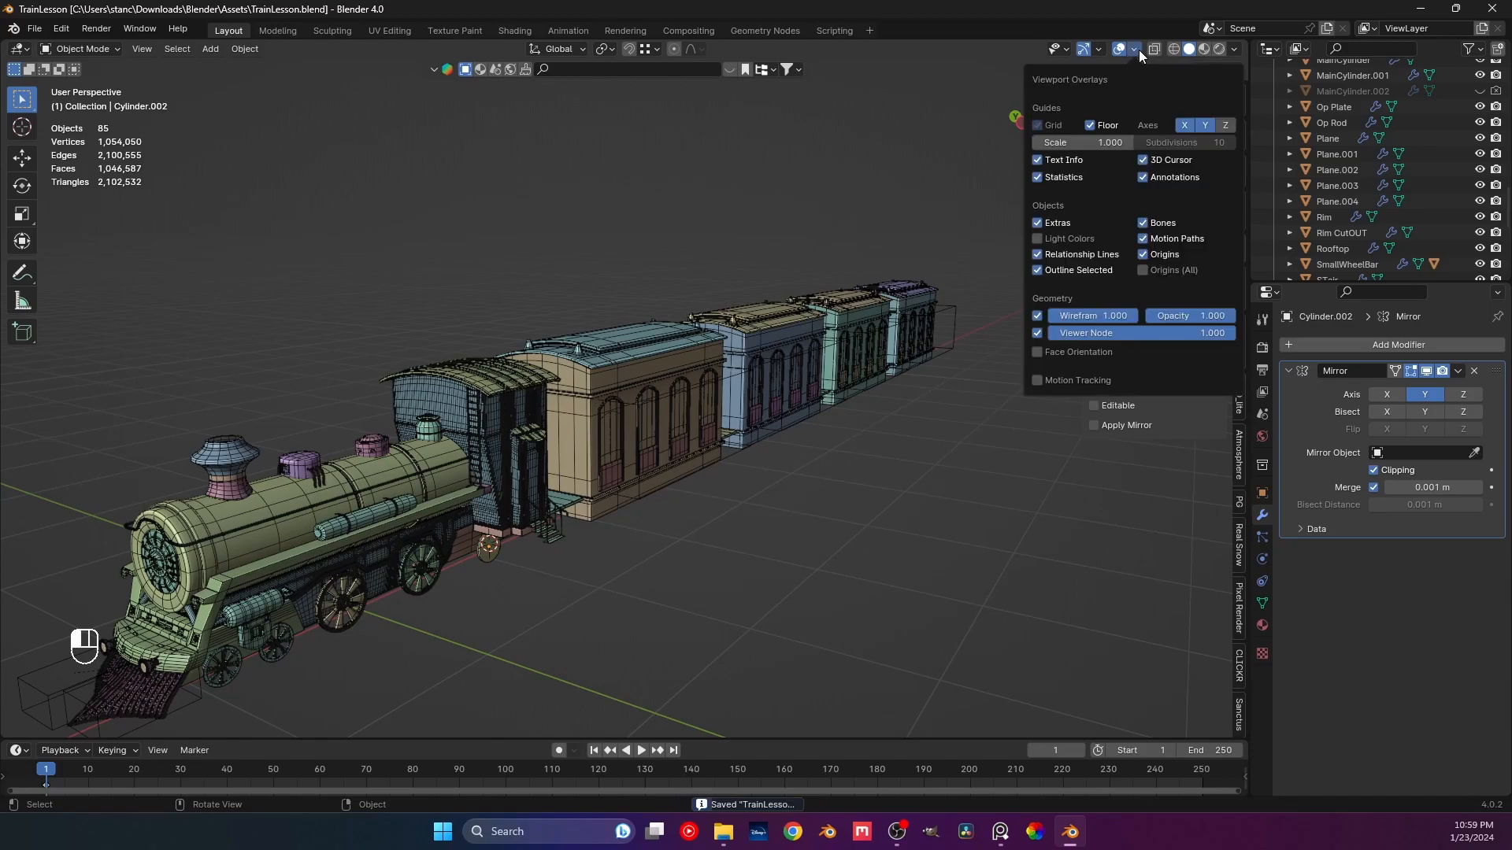
pyautogui.click(1040, 315)
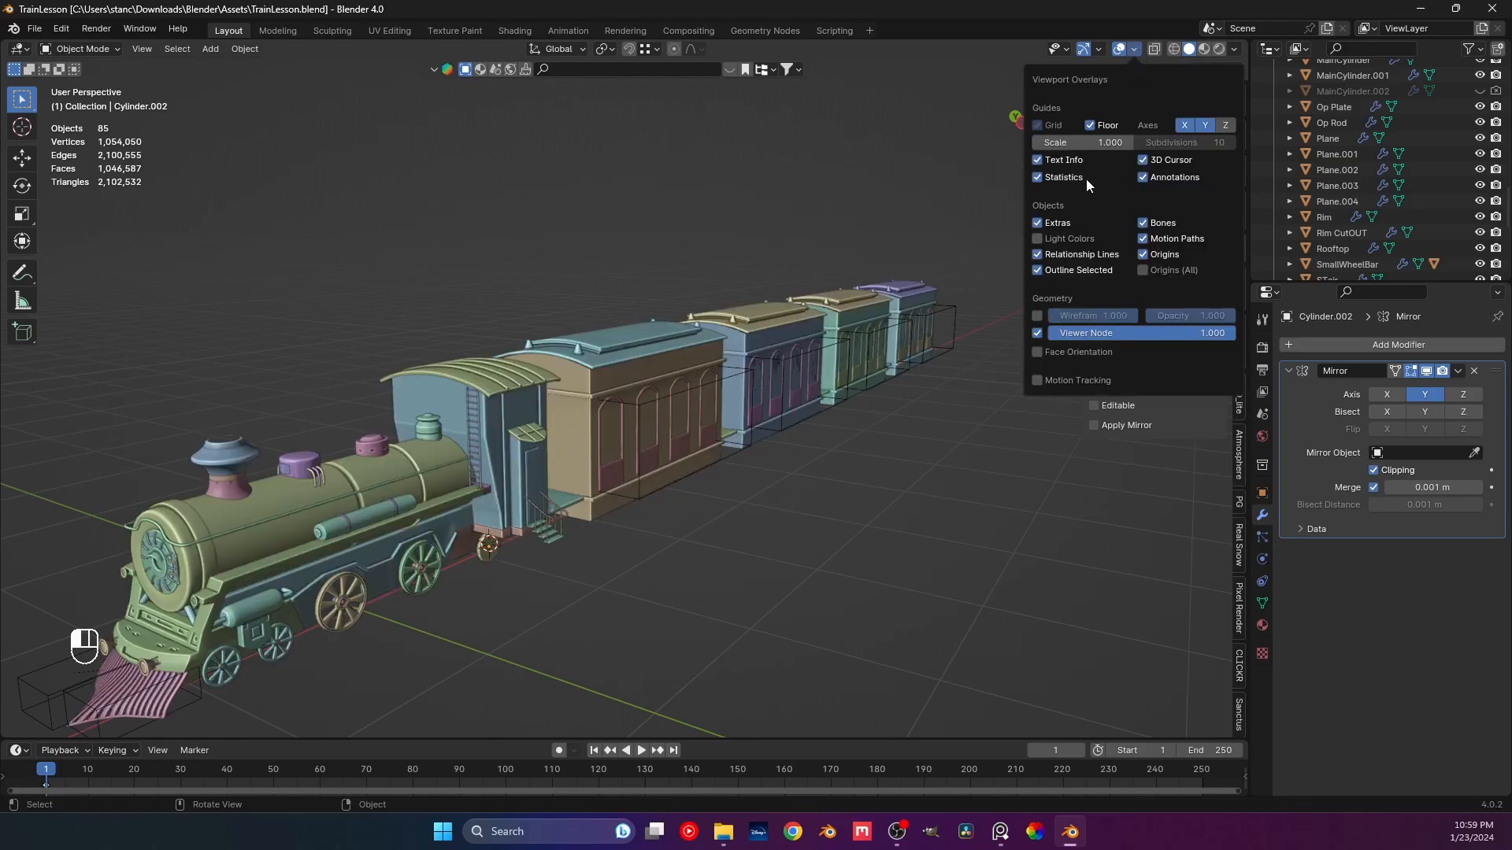
# Preview the train with X-ray and with wireframe shading, and return to solid shading.
pyautogui.click(1154, 50)
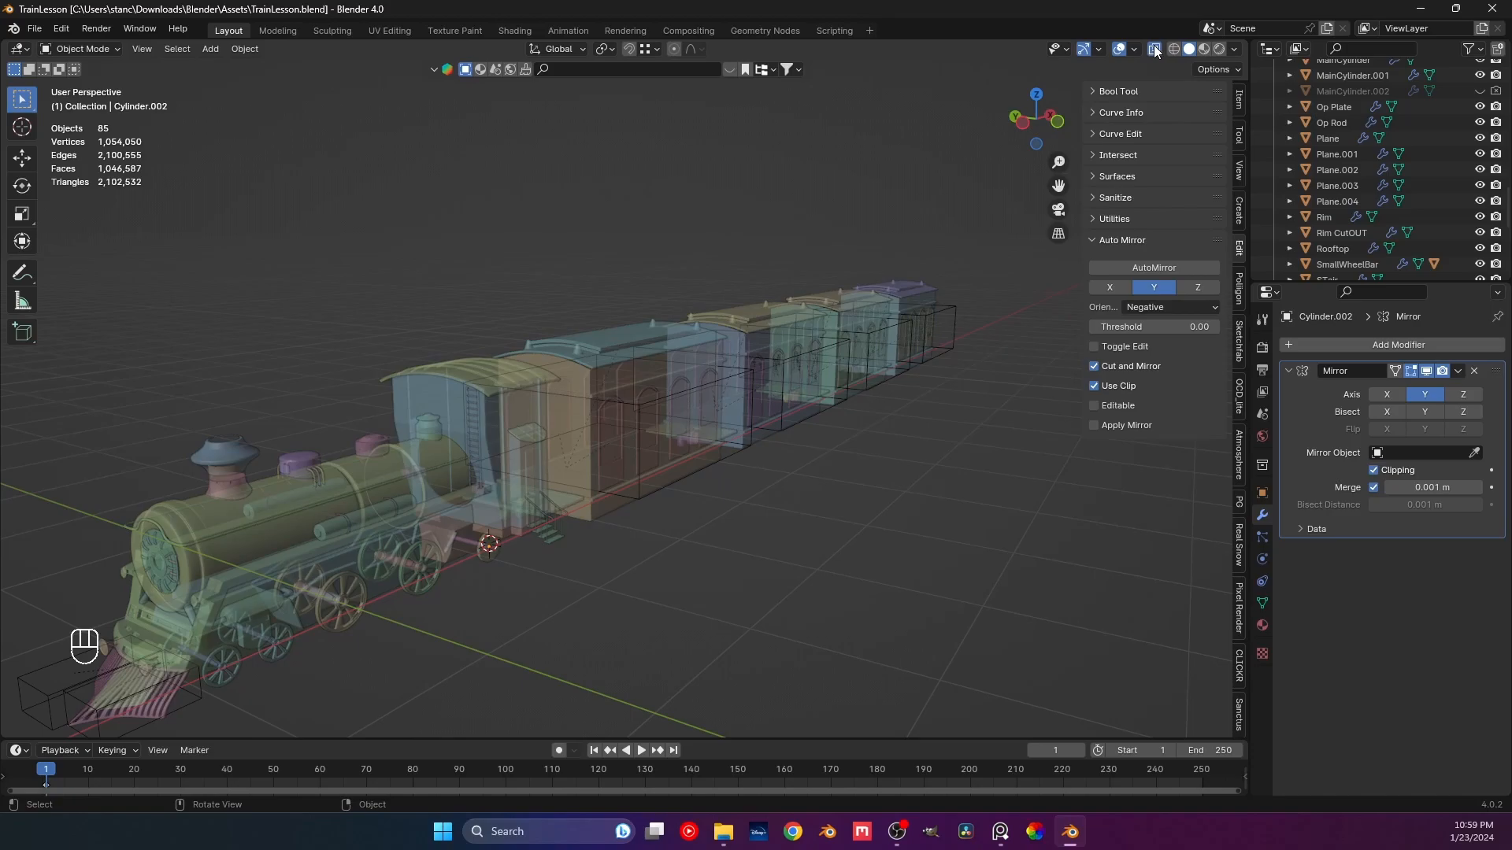
pyautogui.click(1155, 50)
pyautogui.click(1173, 49)
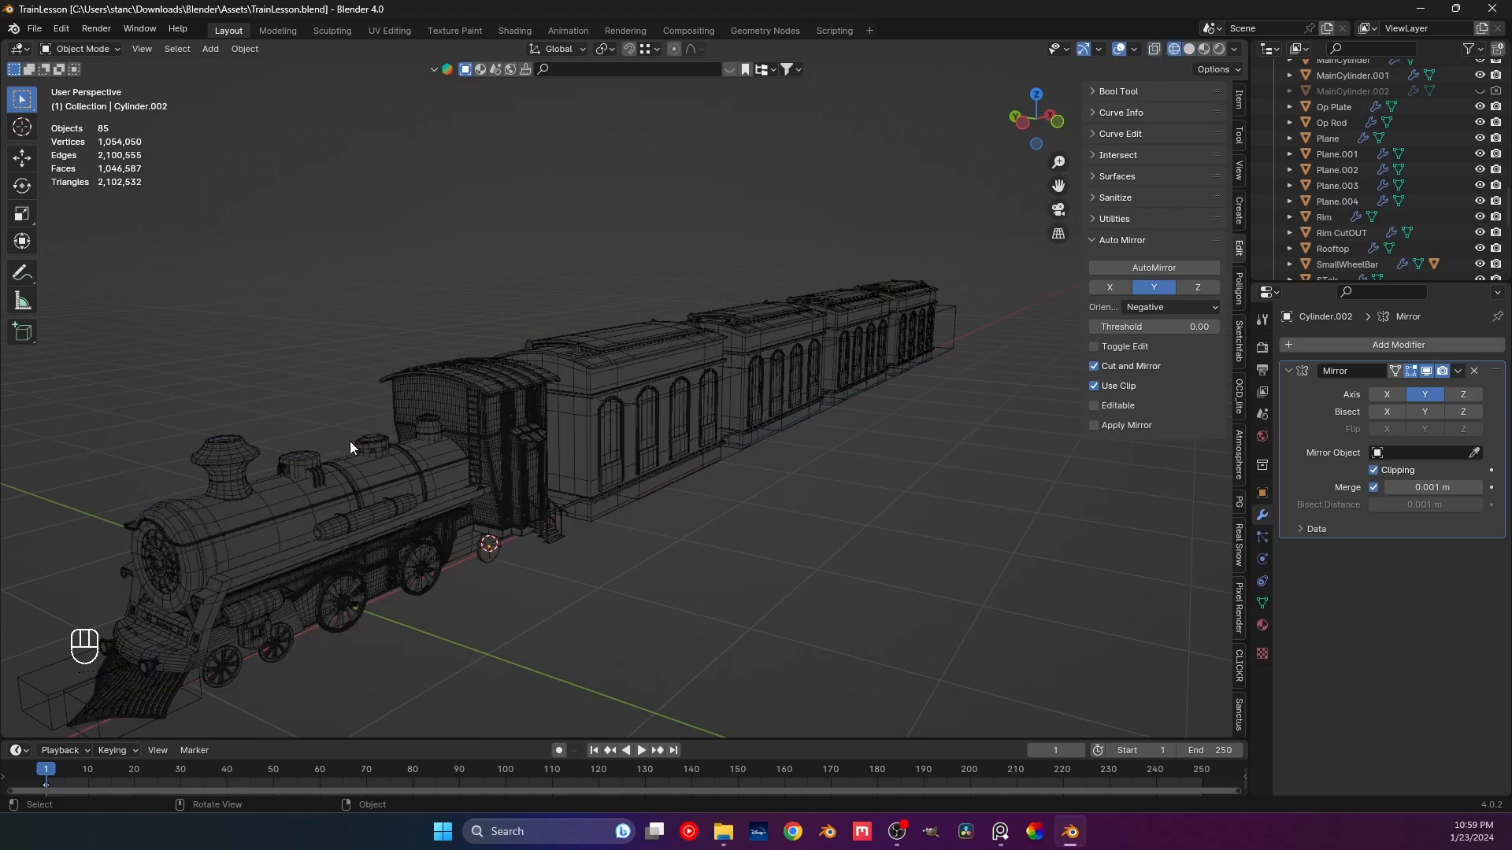
pyautogui.click(1191, 49)
# Turn on the Wireframe overlay and view the train's mesh from the front.
pyautogui.click(1135, 49)
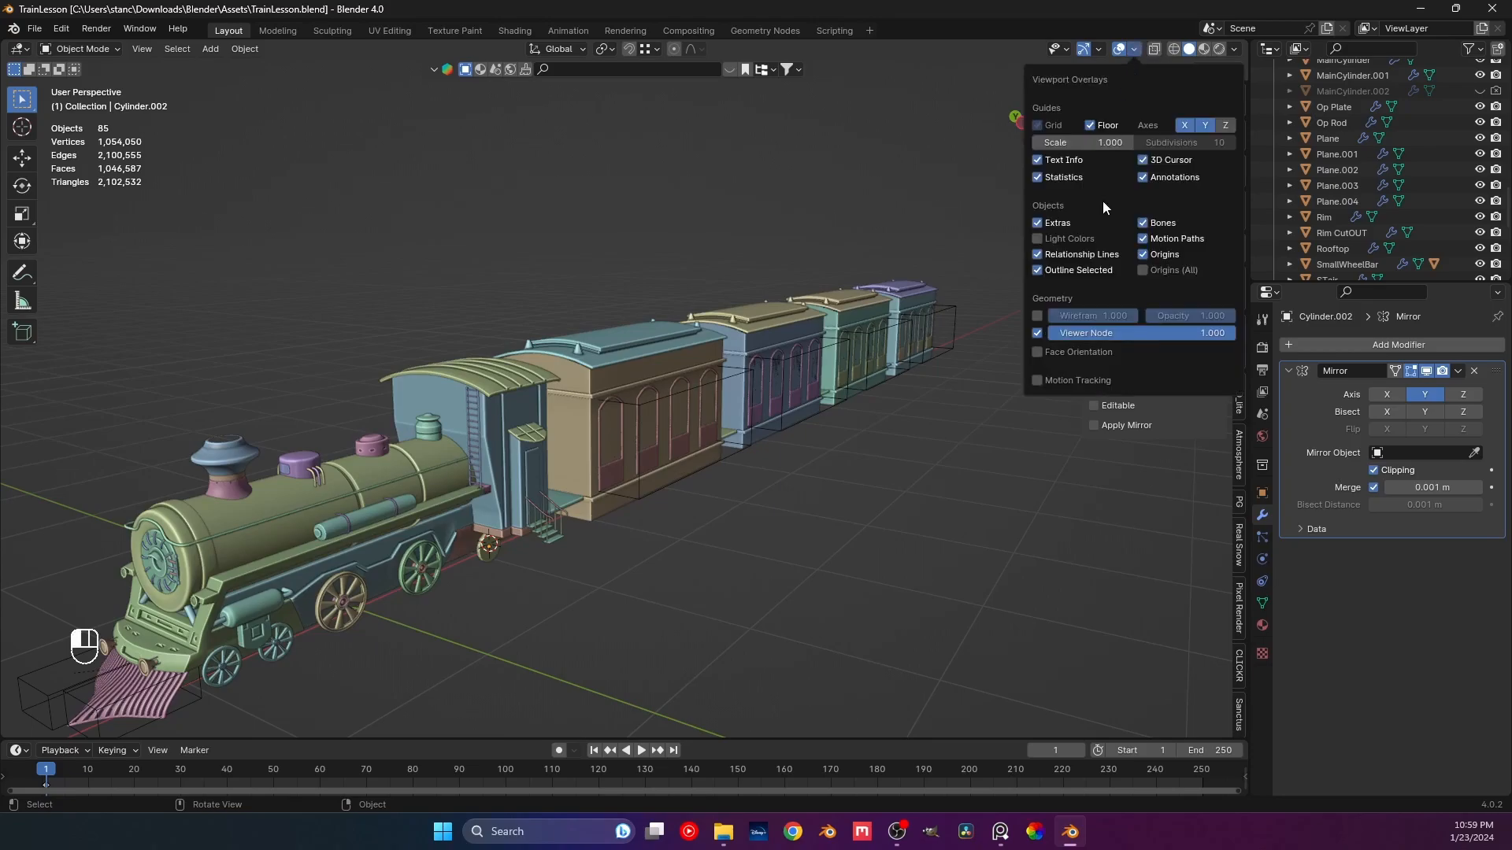
pyautogui.click(1234, 49)
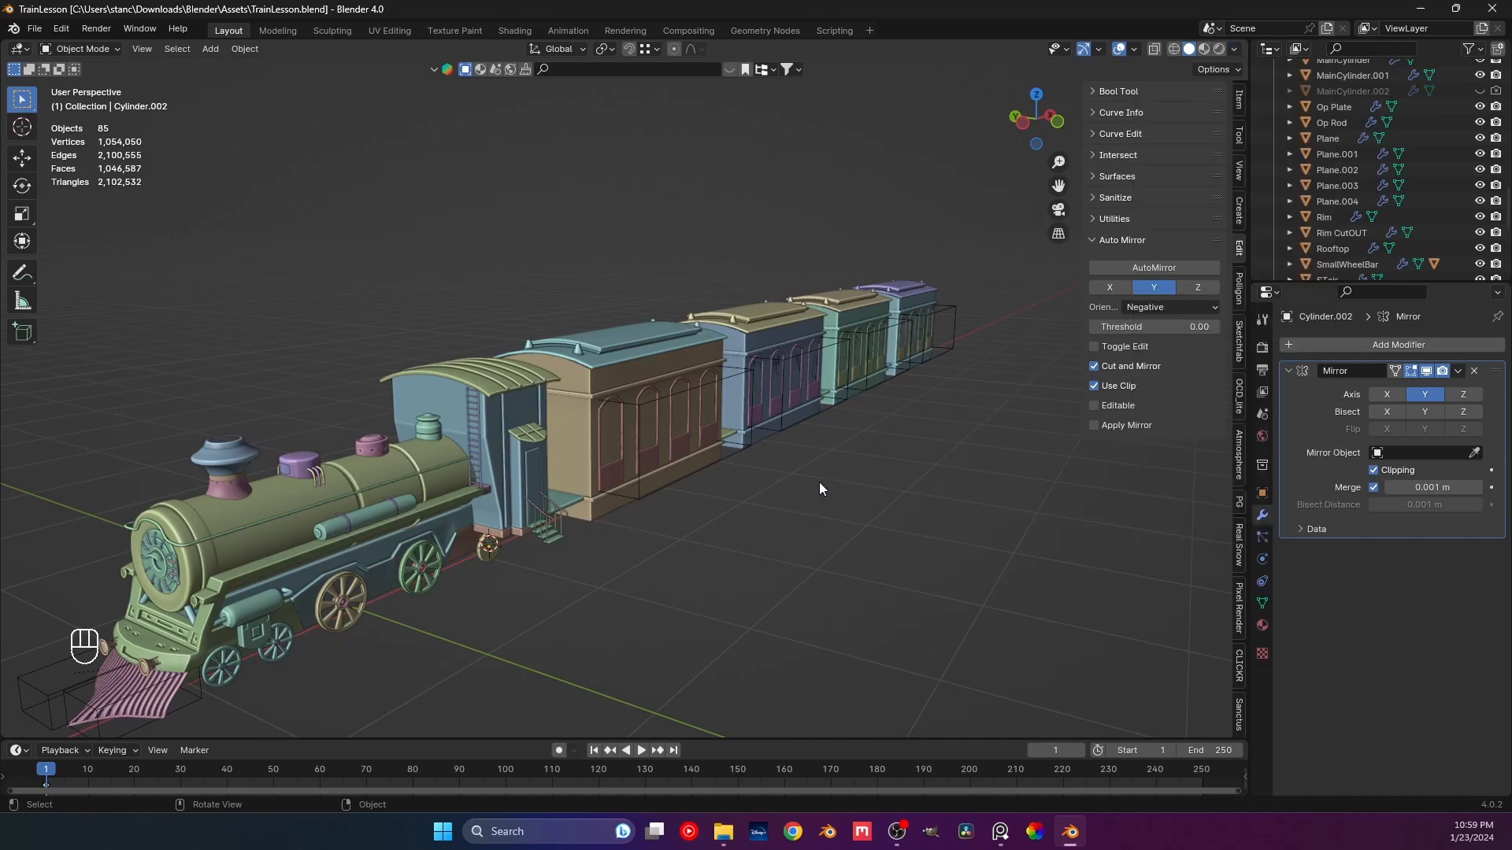
pyautogui.click(1133, 49)
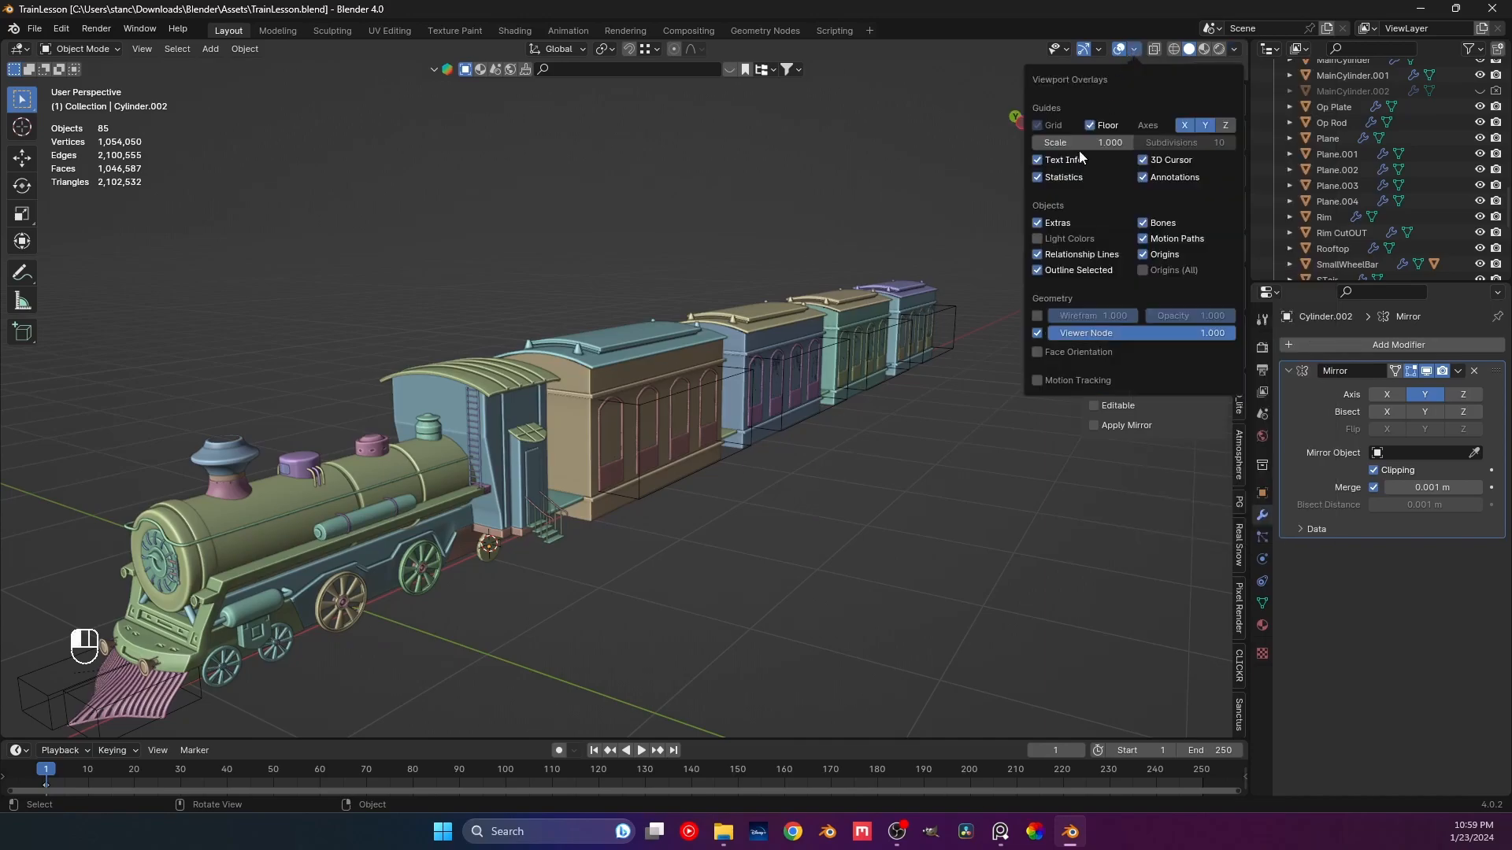
pyautogui.click(1035, 316)
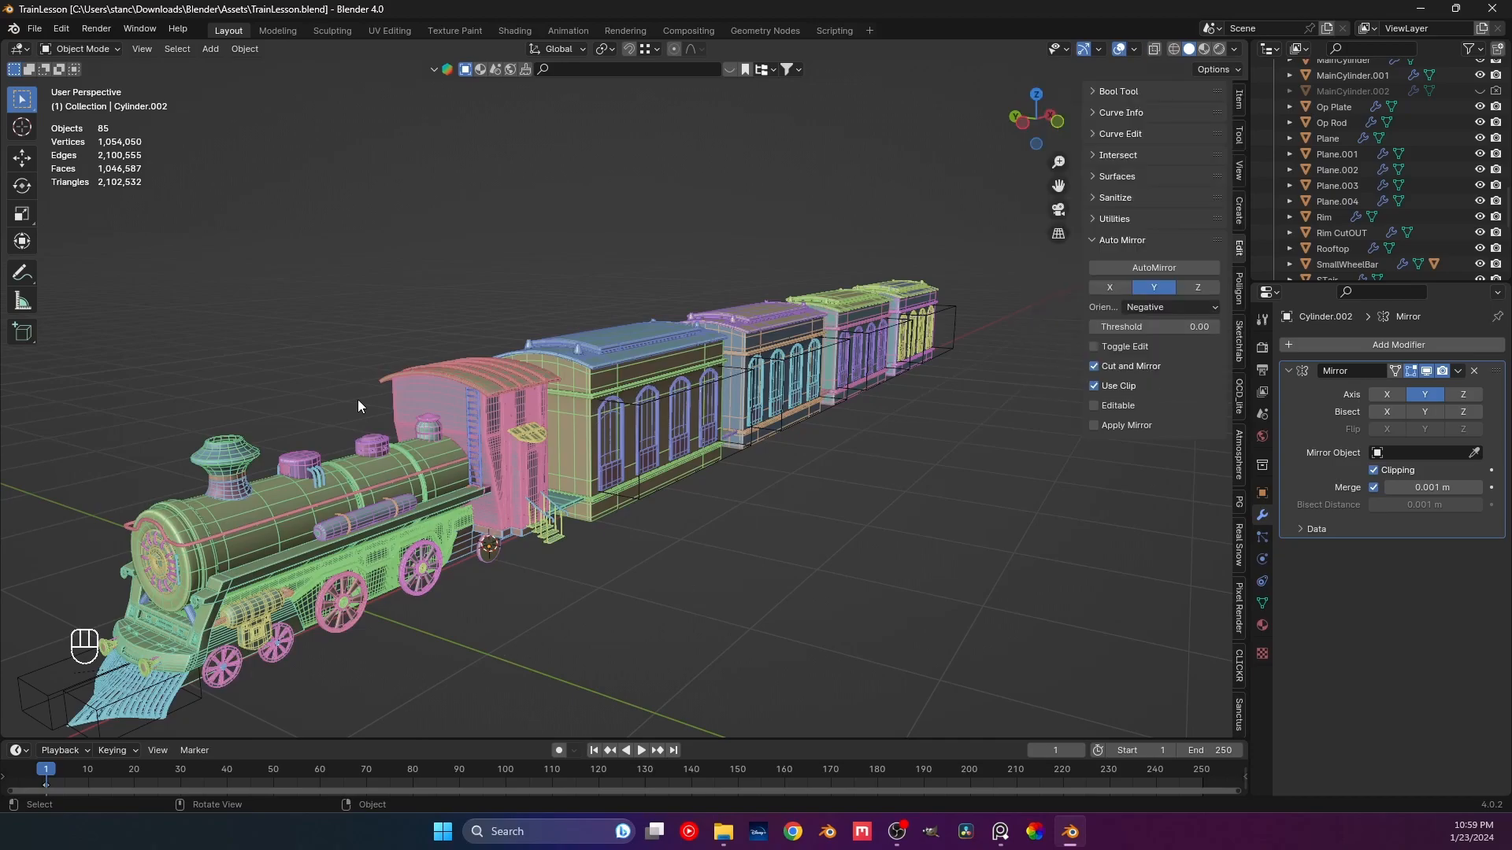
pyautogui.moveTo(655, 545); pyautogui.dragTo(688, 508, button='middle')
pyautogui.rightClick(689, 508)
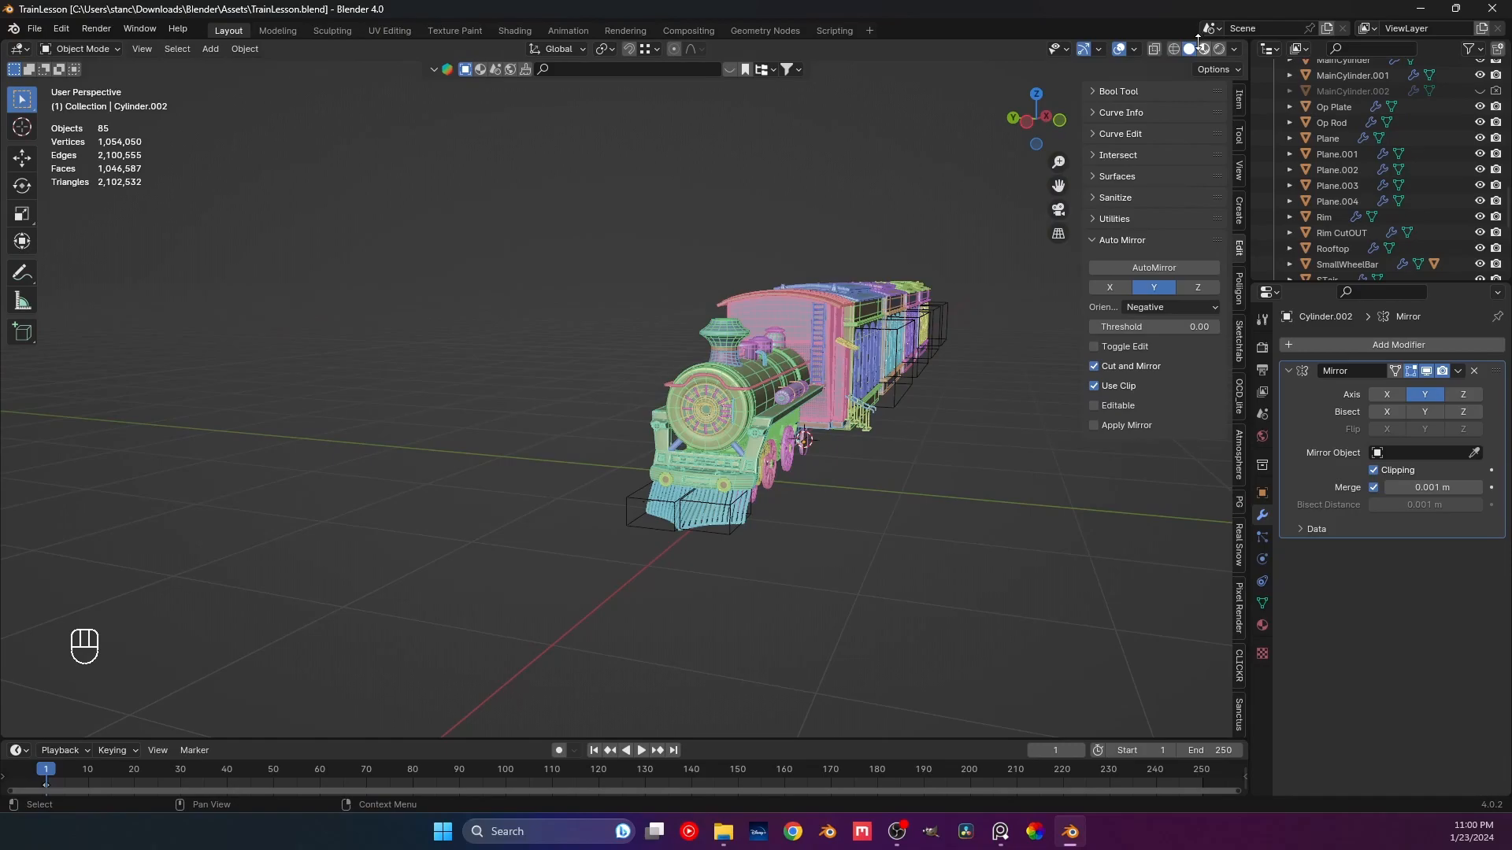
# Turn off the Wireframe overlay and save the file.
pyautogui.click(1134, 48)
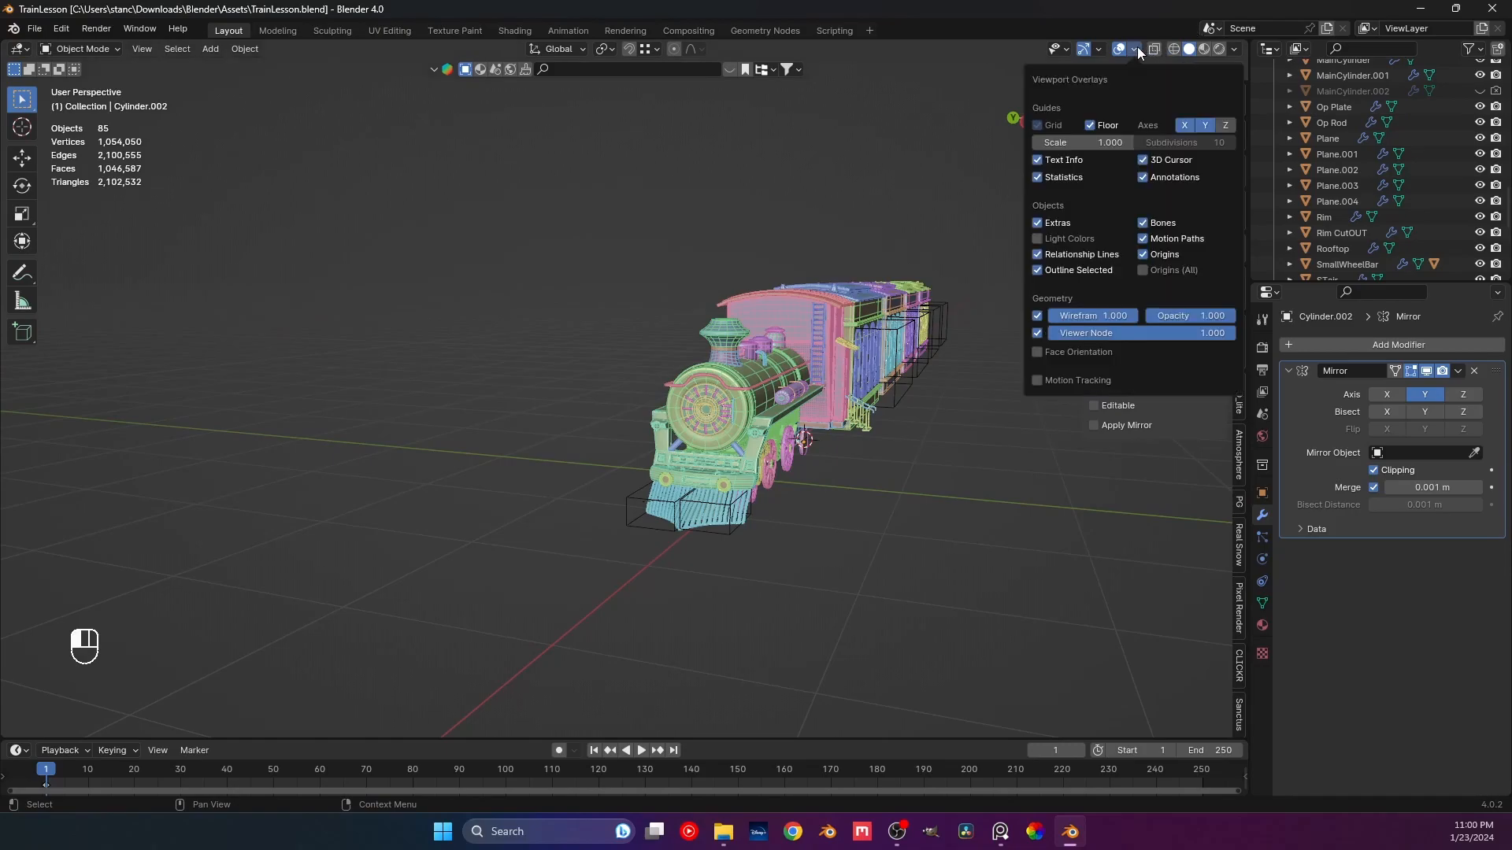
pyautogui.click(1038, 315)
pyautogui.keyDown('shift'); pyautogui.moveTo(837, 354); pyautogui.dragTo(687, 443, button='middle'); pyautogui.keyUp('shift')
pyautogui.hotkey('ctrl', 's')
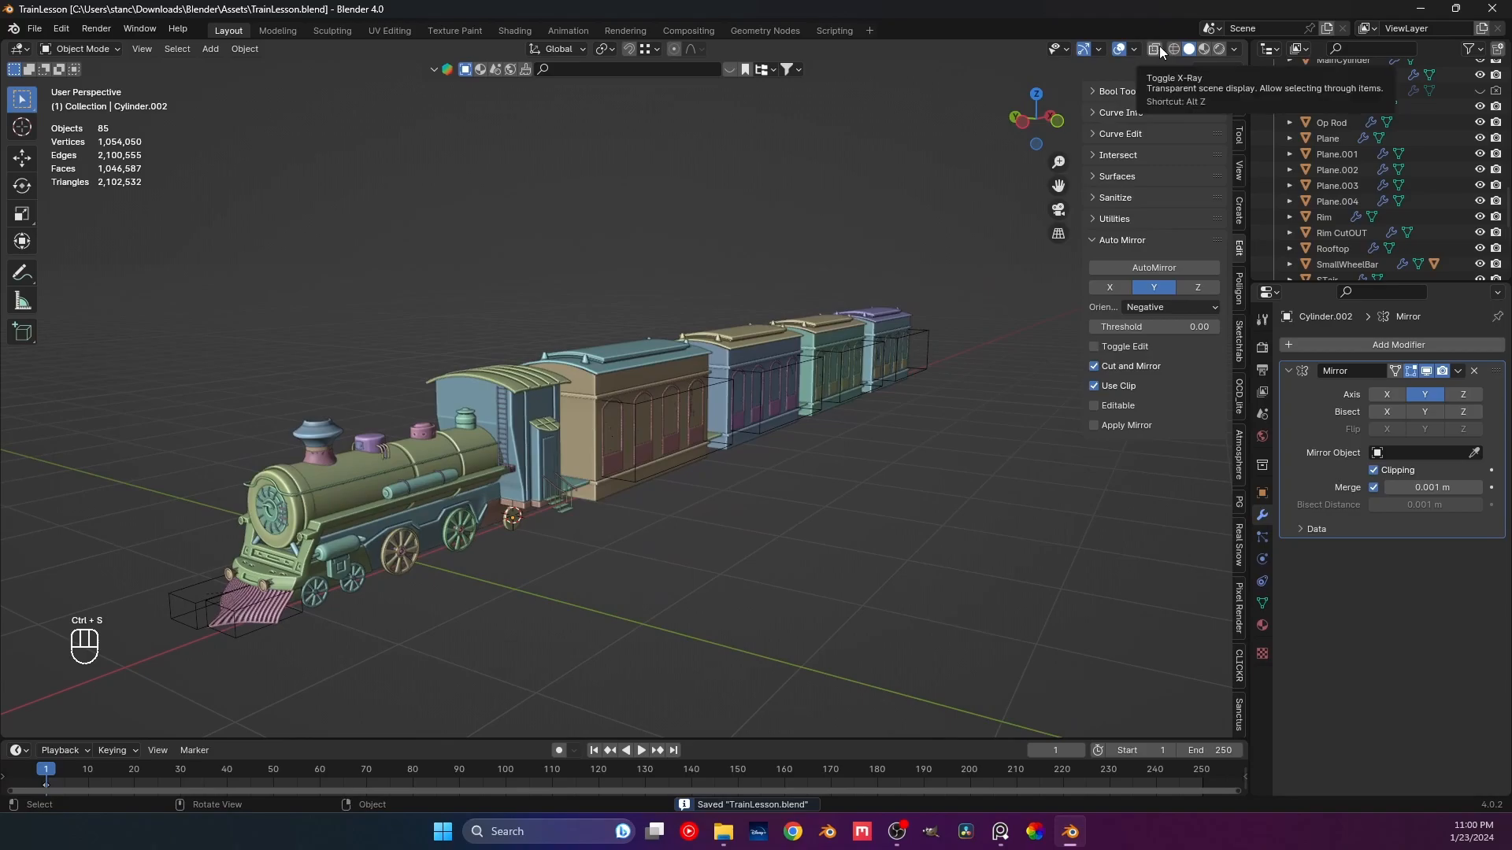
# Inspect the train in wireframe shading with its random part colors and return to solid shading.
pyautogui.click(1158, 48)
pyautogui.click(1172, 48)
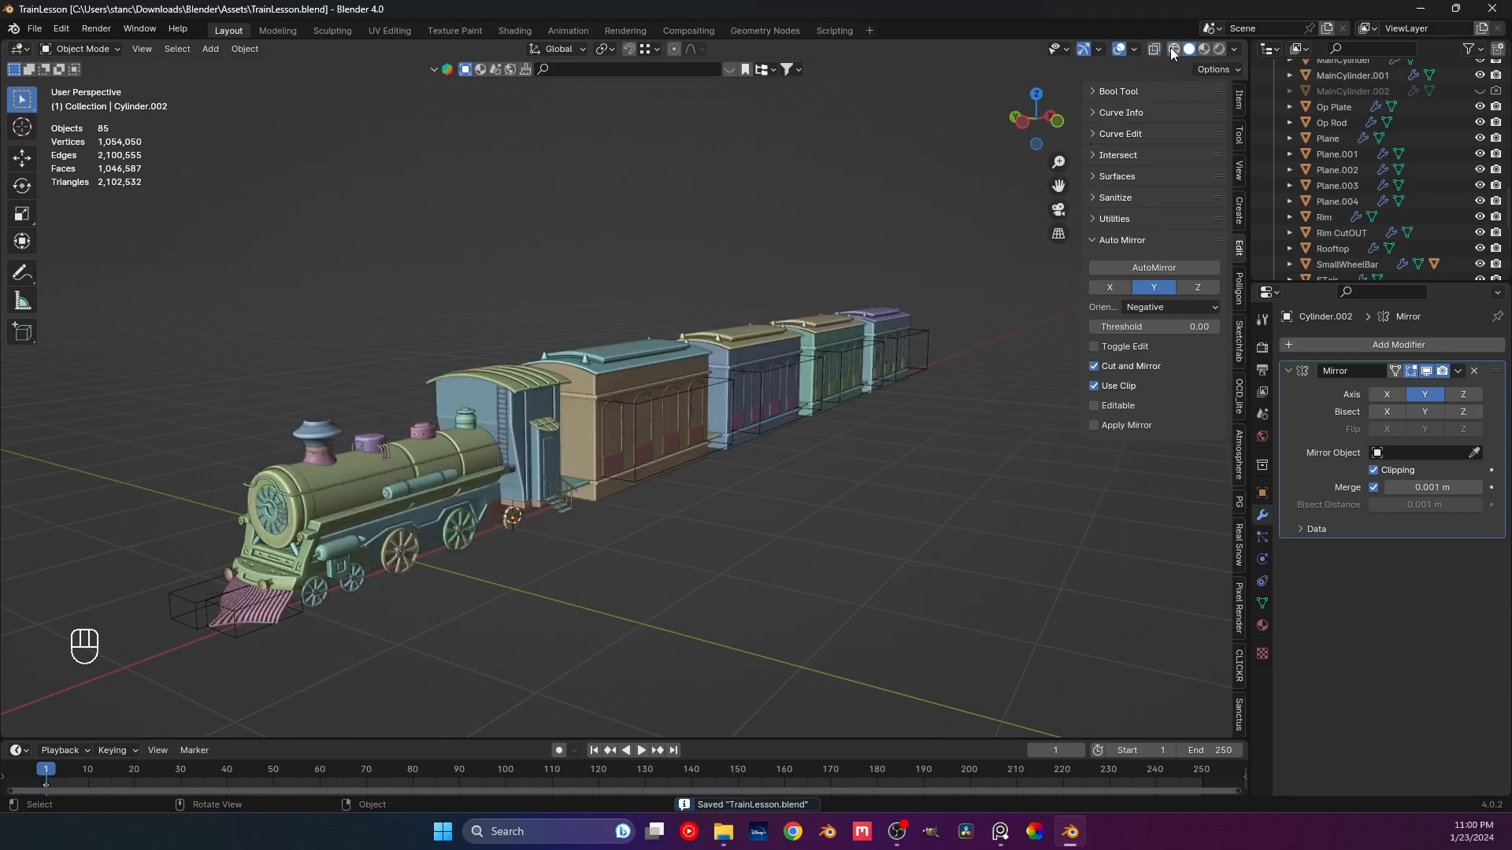
pyautogui.click(706, 502)
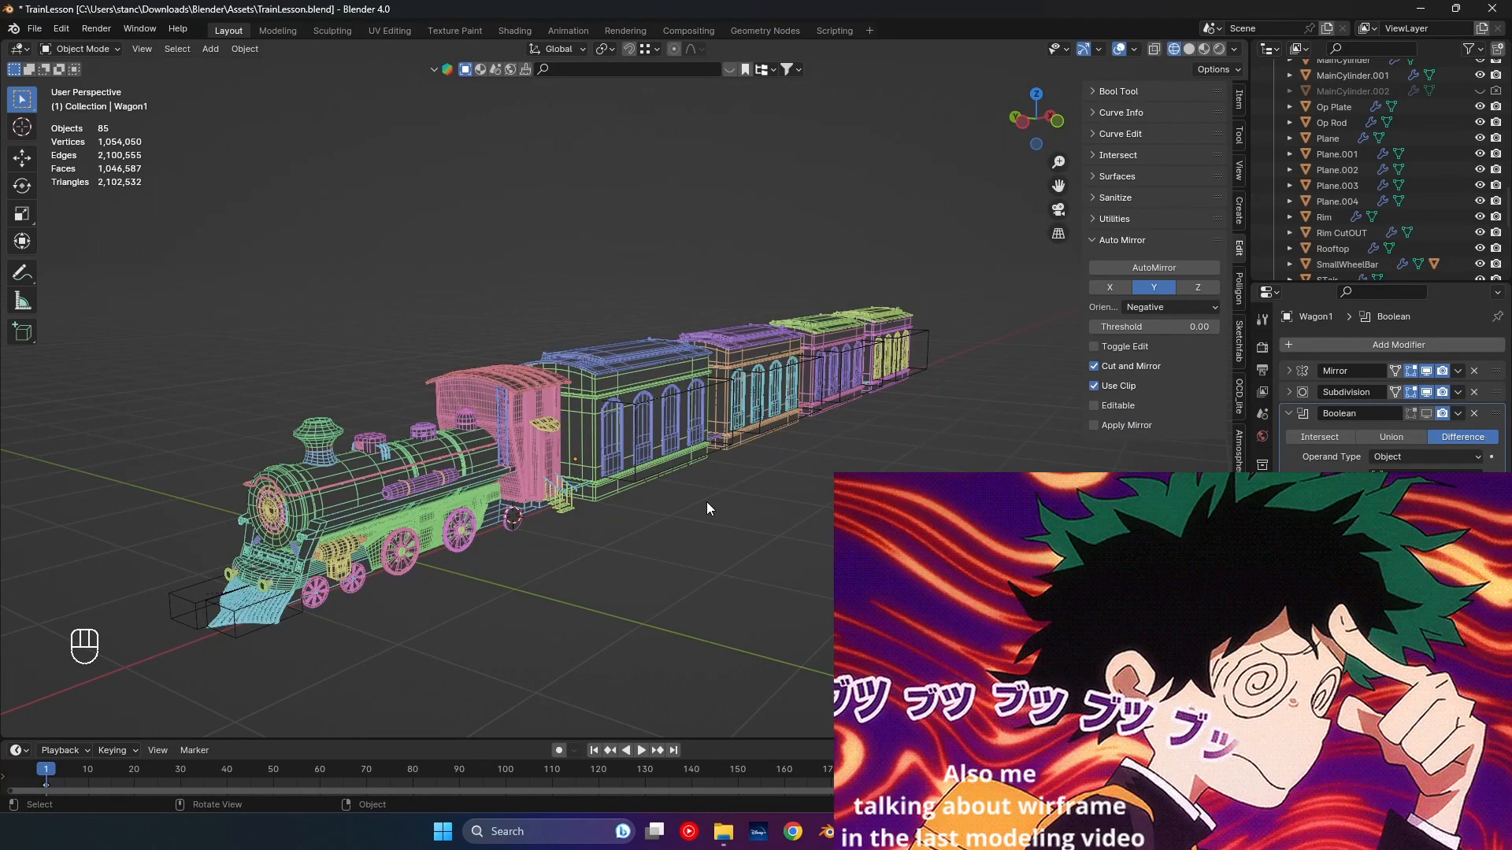
pyautogui.moveTo(706, 503); pyautogui.dragTo(575, 521, button='middle')
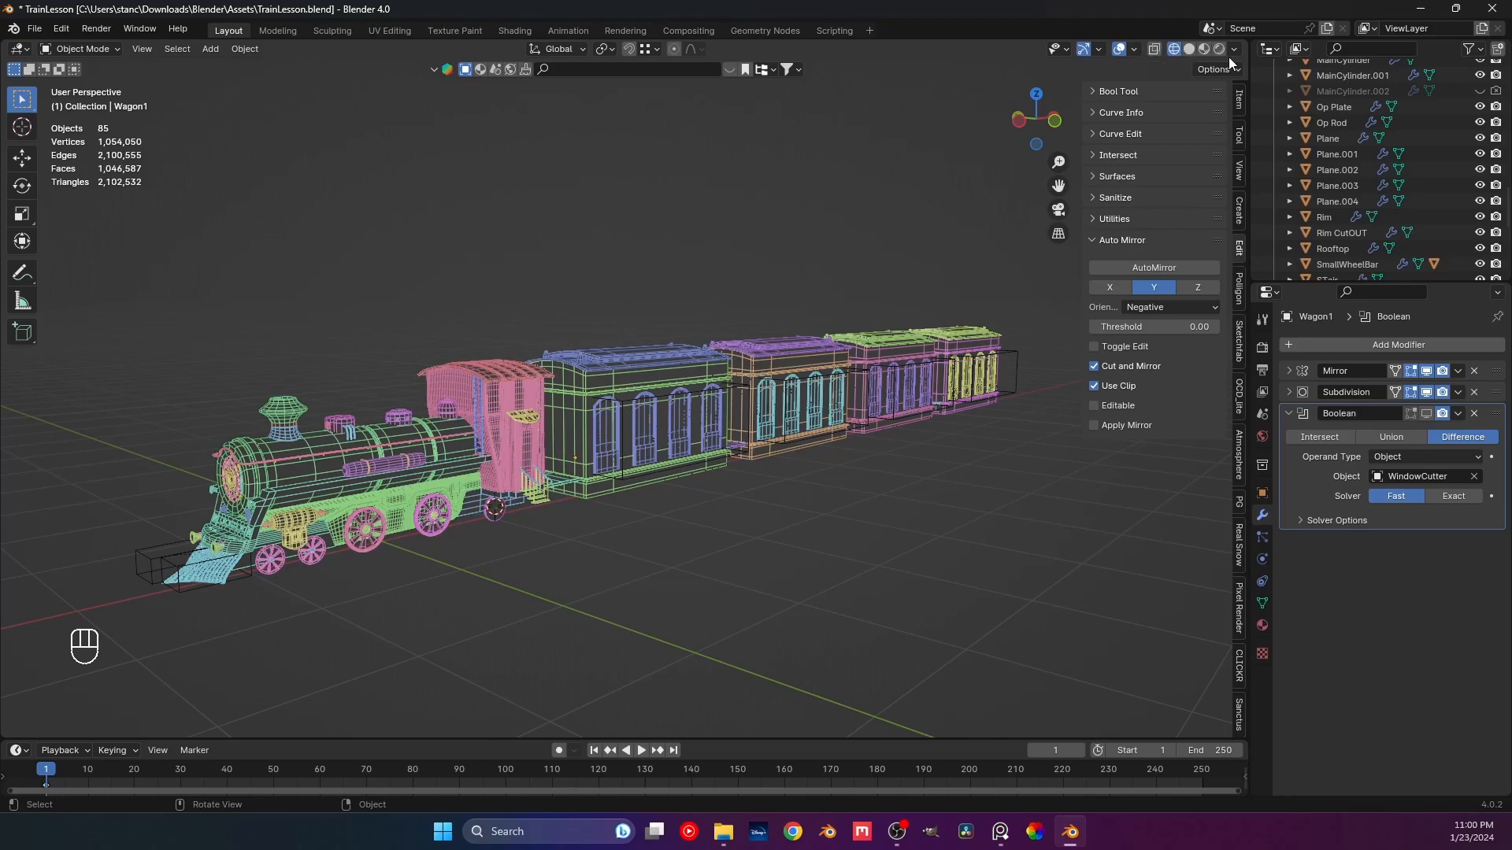
pyautogui.click(1189, 48)
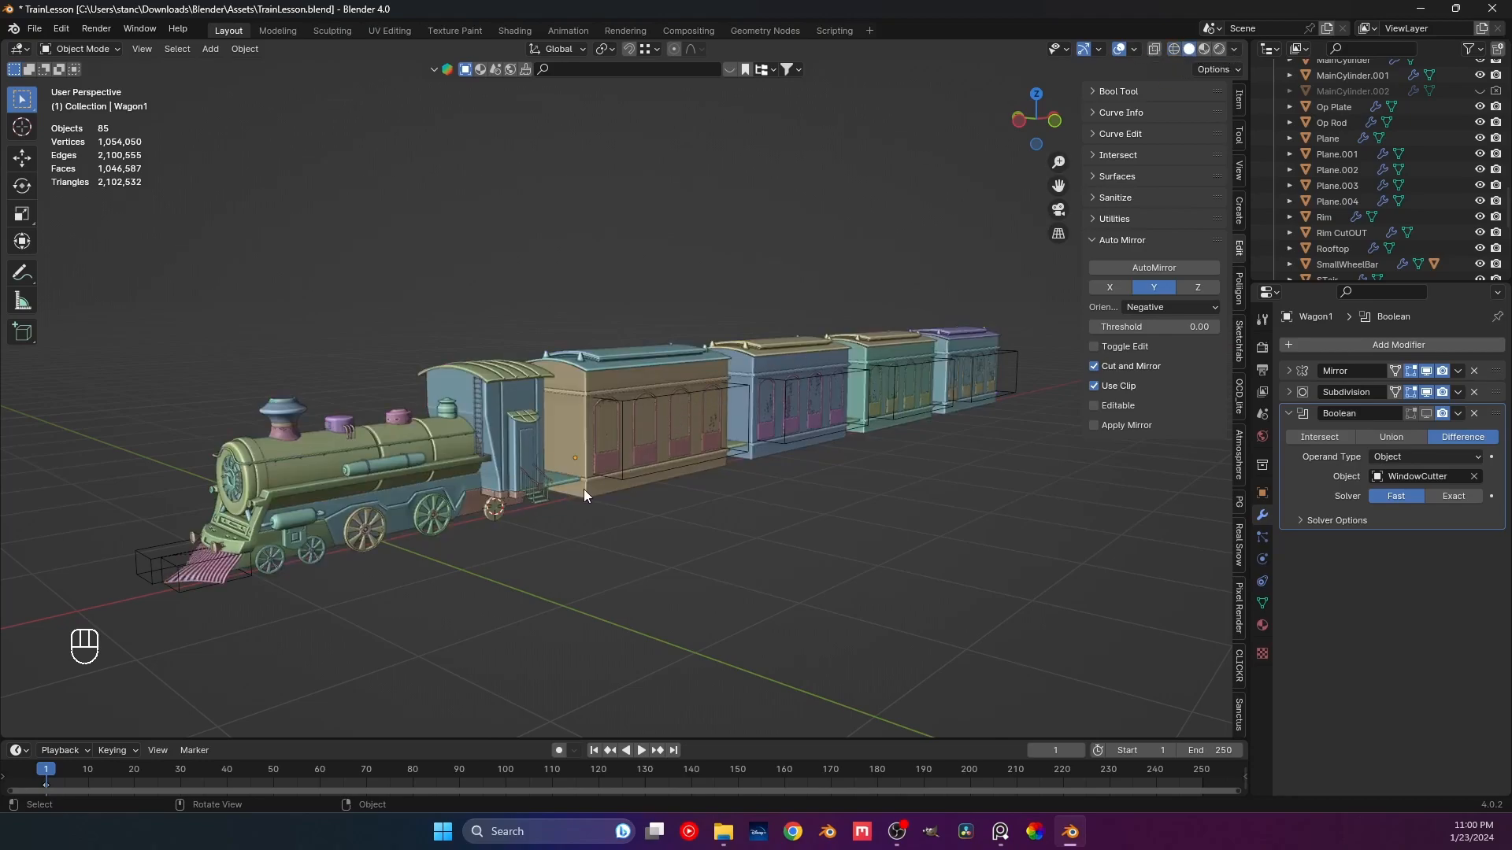
# Save the file and inset the front face of the small wheel under the cab by about 0.01 m.
pyautogui.scroll(8, 583, 489)
pyautogui.hotkey('ctrl', 's')
pyautogui.scroll(3, 592, 494)
pyautogui.hotkey('ctrl', 's')
pyautogui.press('KP_1')
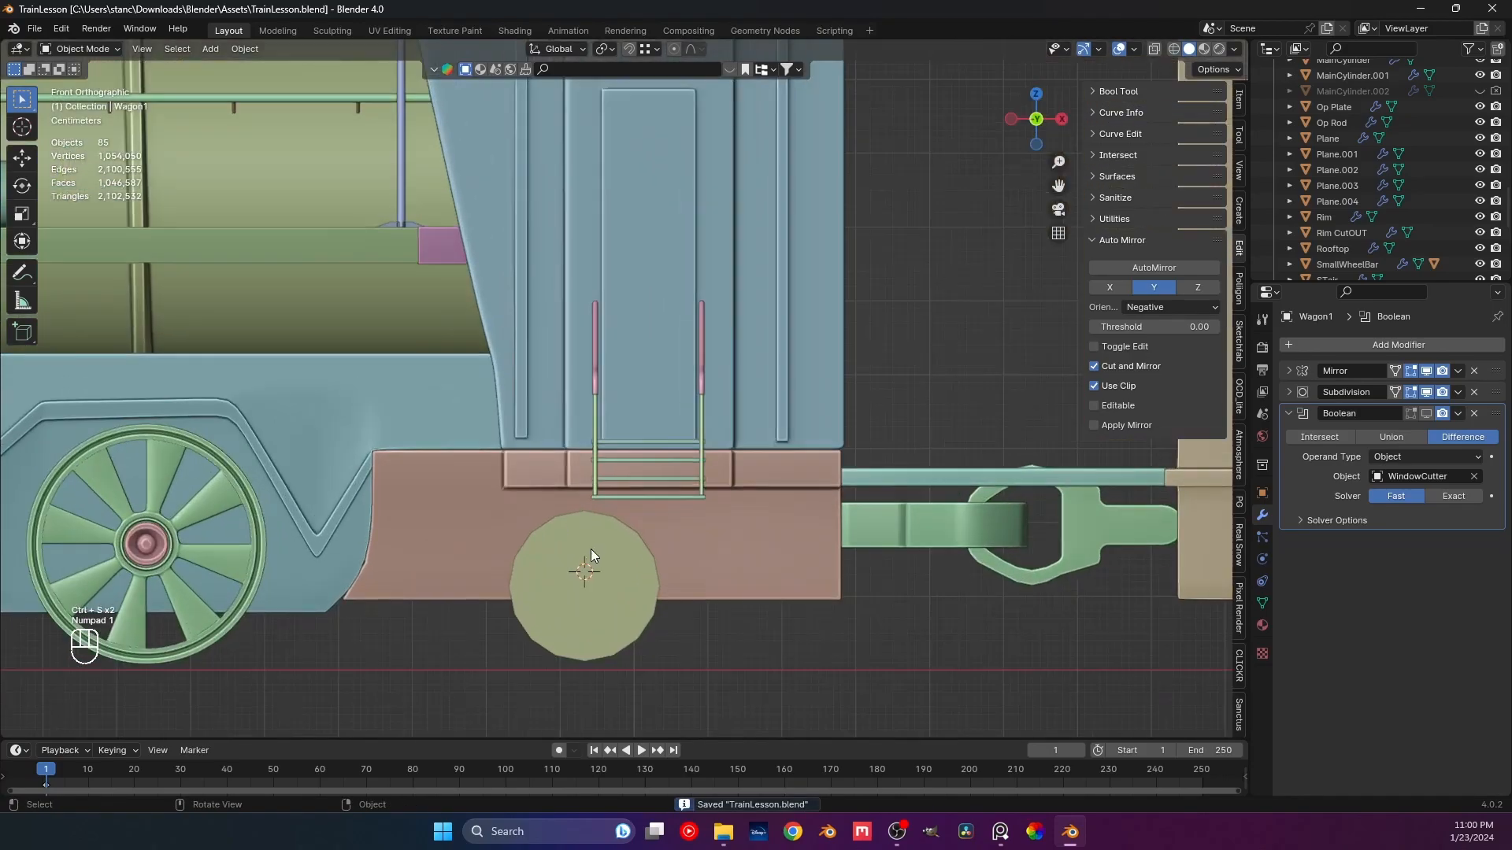
pyautogui.click(591, 550)
pyautogui.scroll(2, 576, 467)
pyautogui.press('Tab')
pyautogui.press('3')
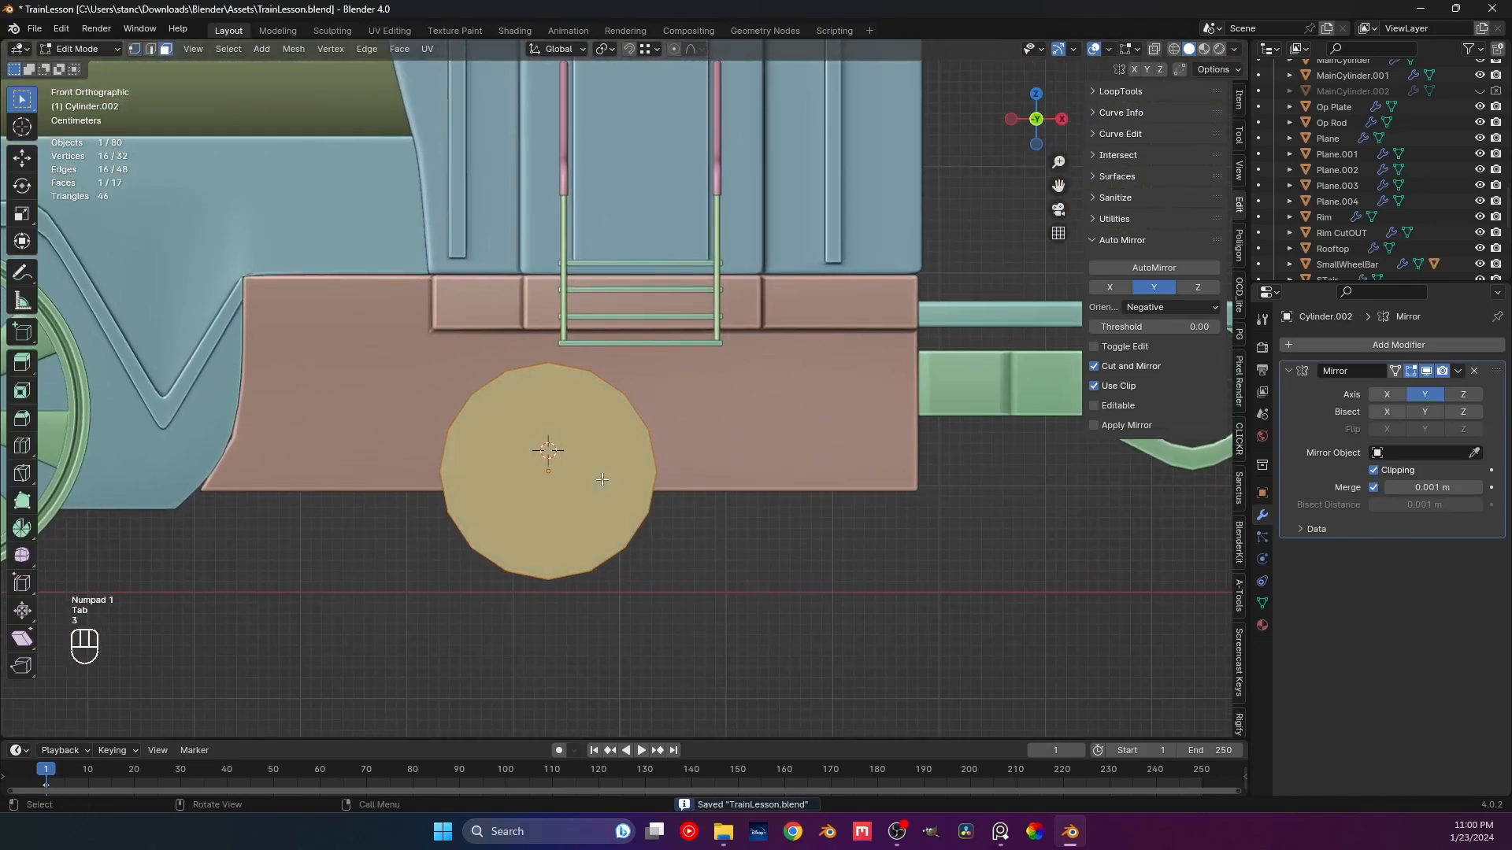
pyautogui.press('i')
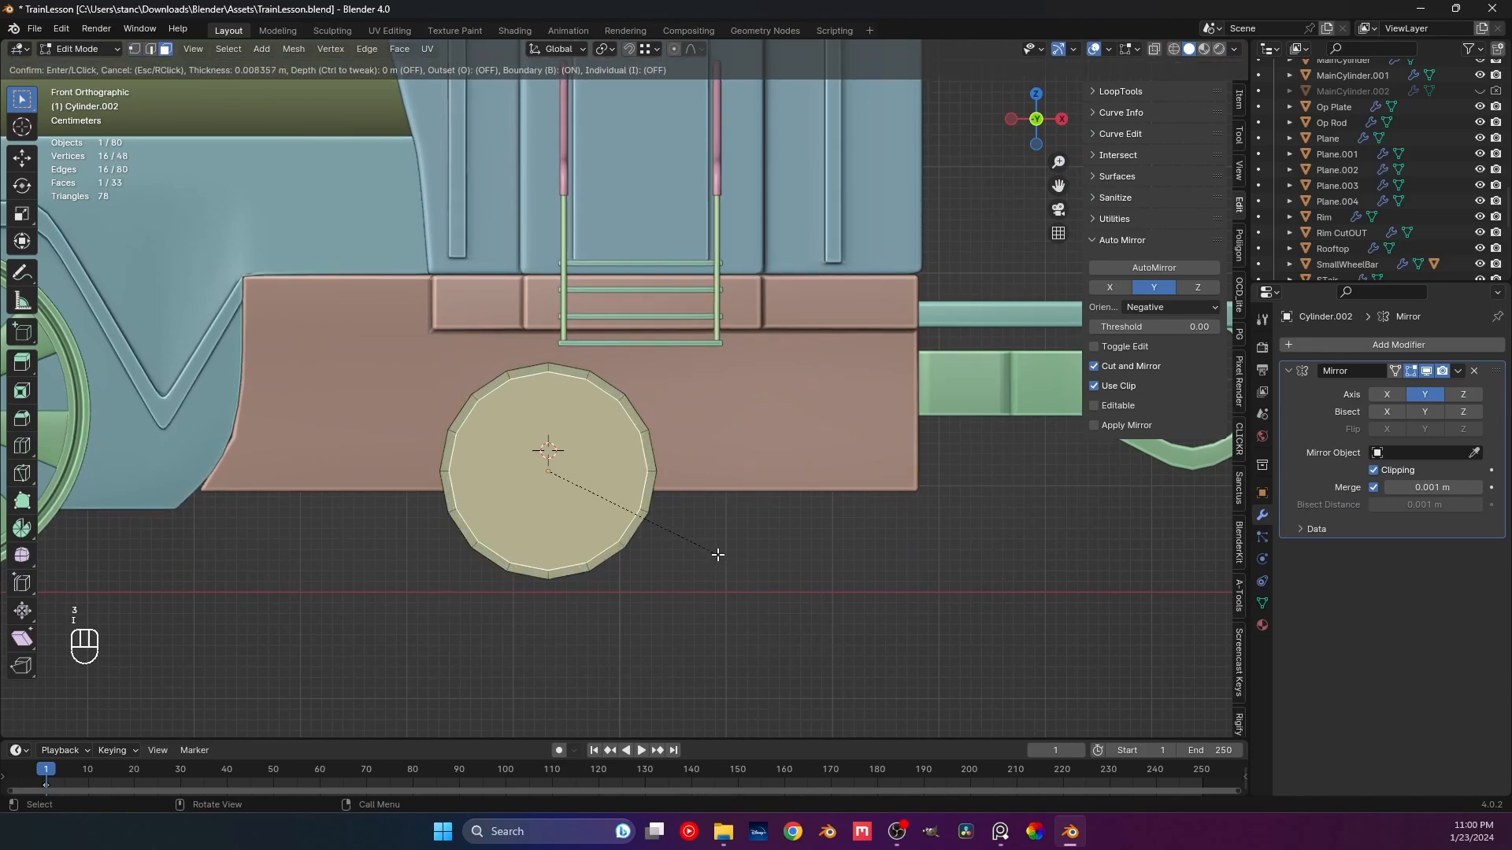
pyautogui.click(718, 553)
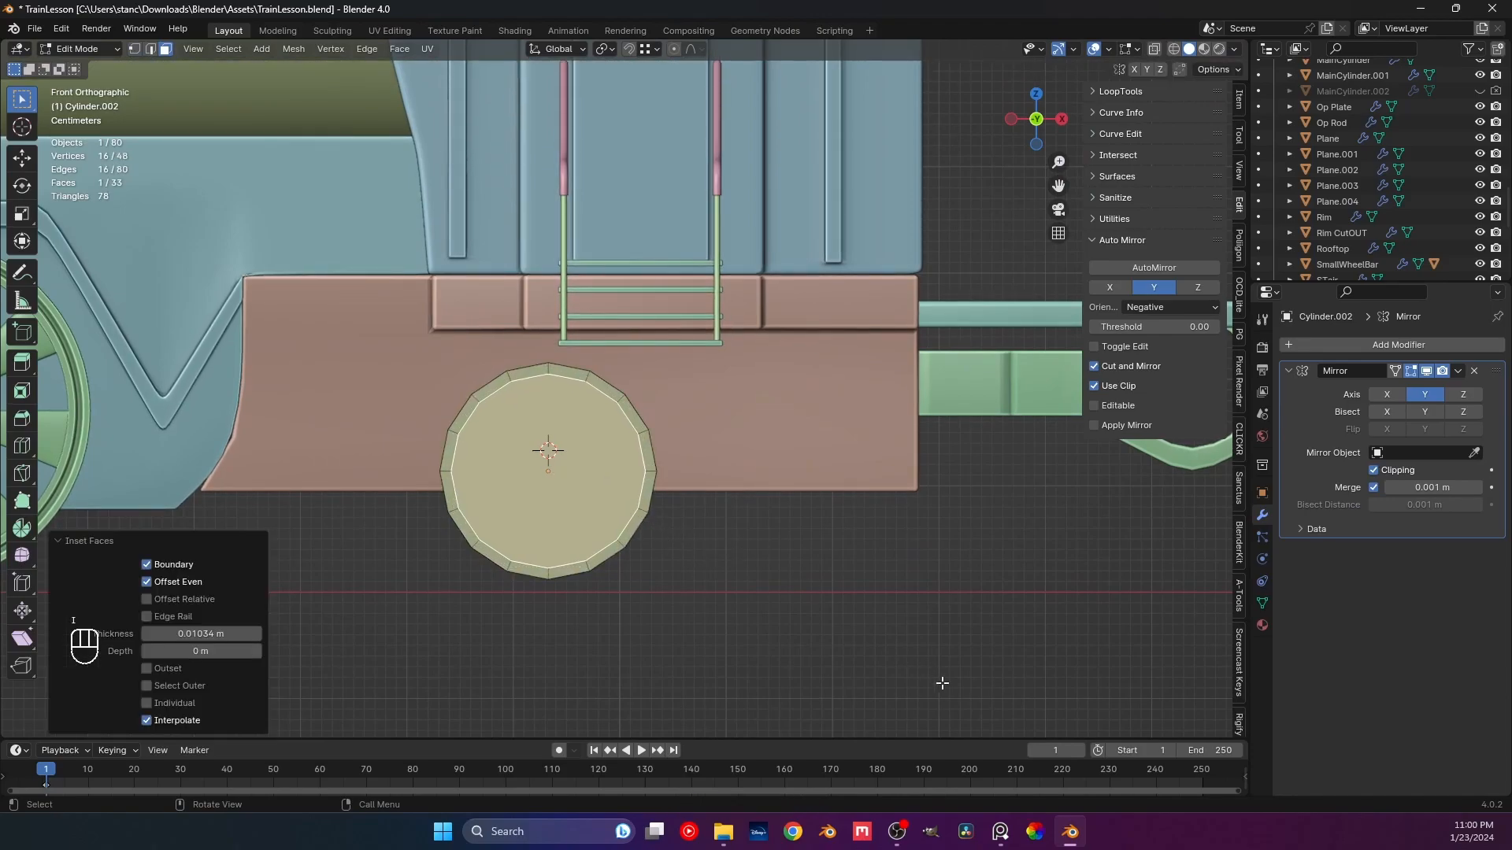
# Check the small wheel in the reference image and scale the wheel's inset edge loop to about 0.93.
pyautogui.click(999, 833)
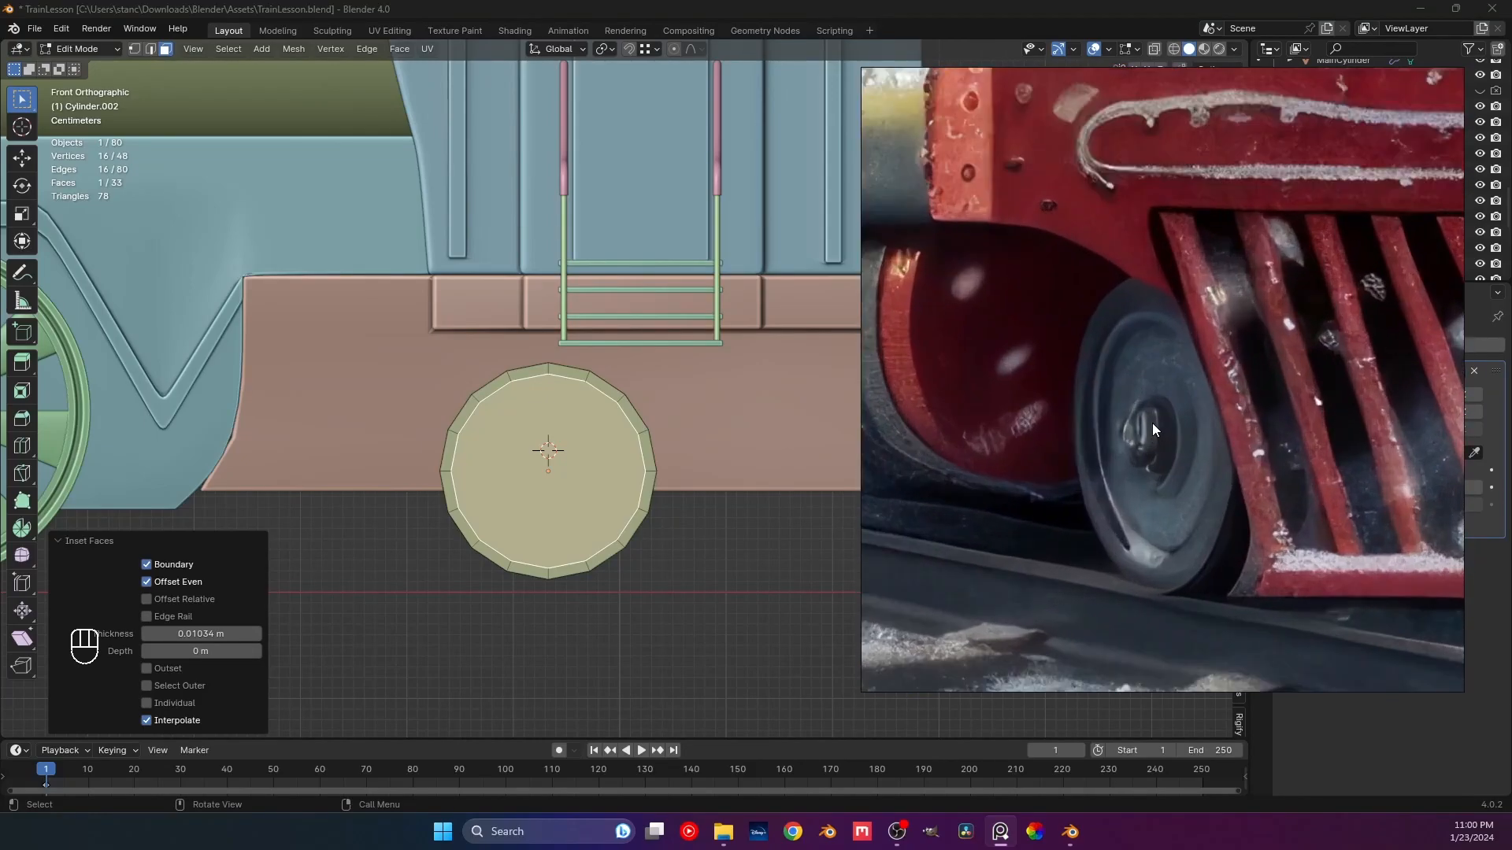
pyautogui.click(668, 661)
pyautogui.scroll(1, 669, 662)
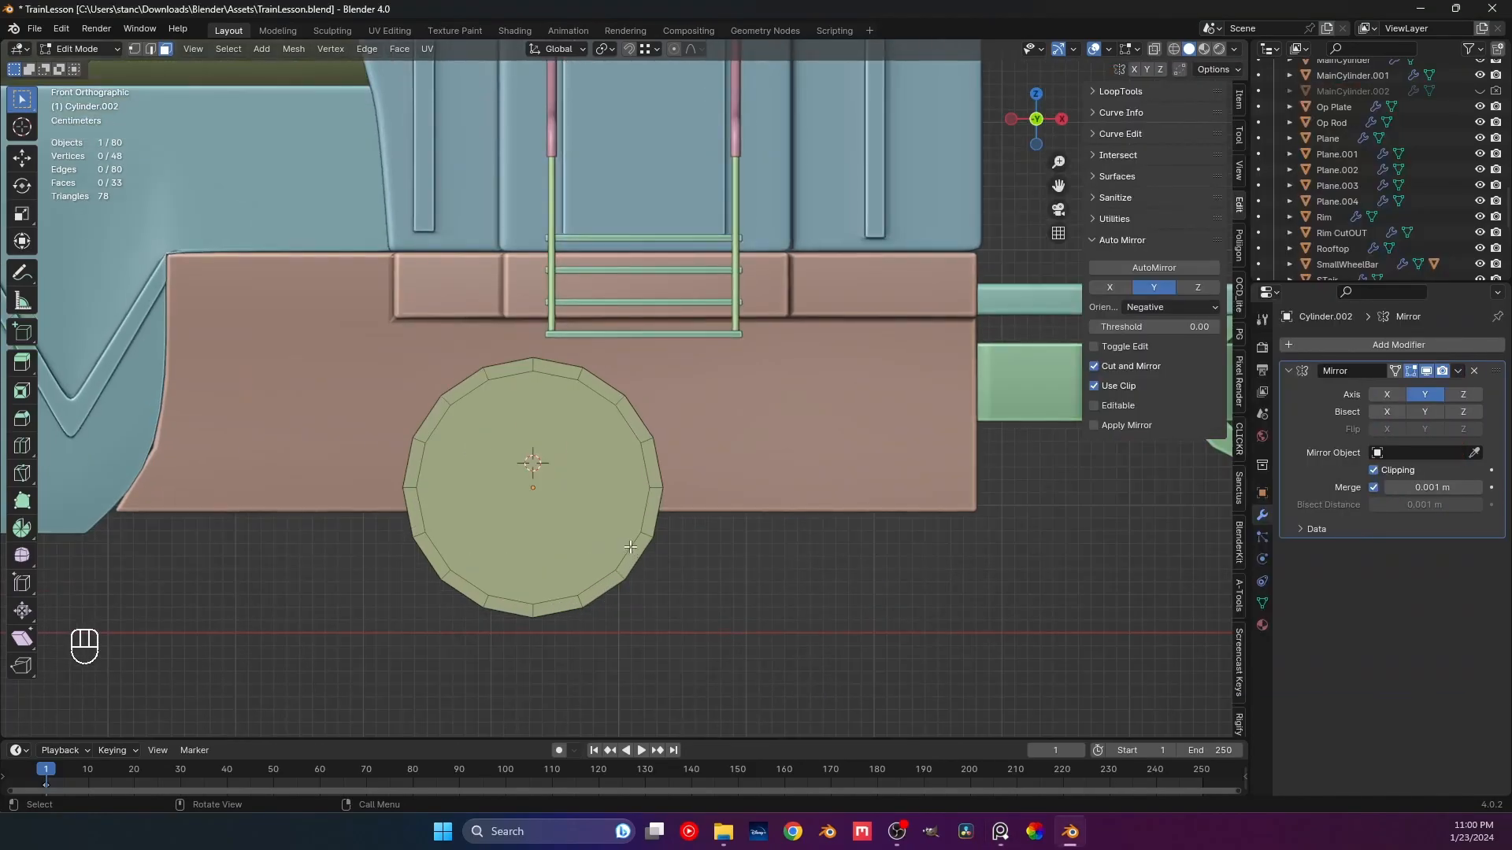
pyautogui.press('2')
pyautogui.keyDown('alt'); pyautogui.click(508, 369); pyautogui.keyUp('alt')
pyautogui.press('s')
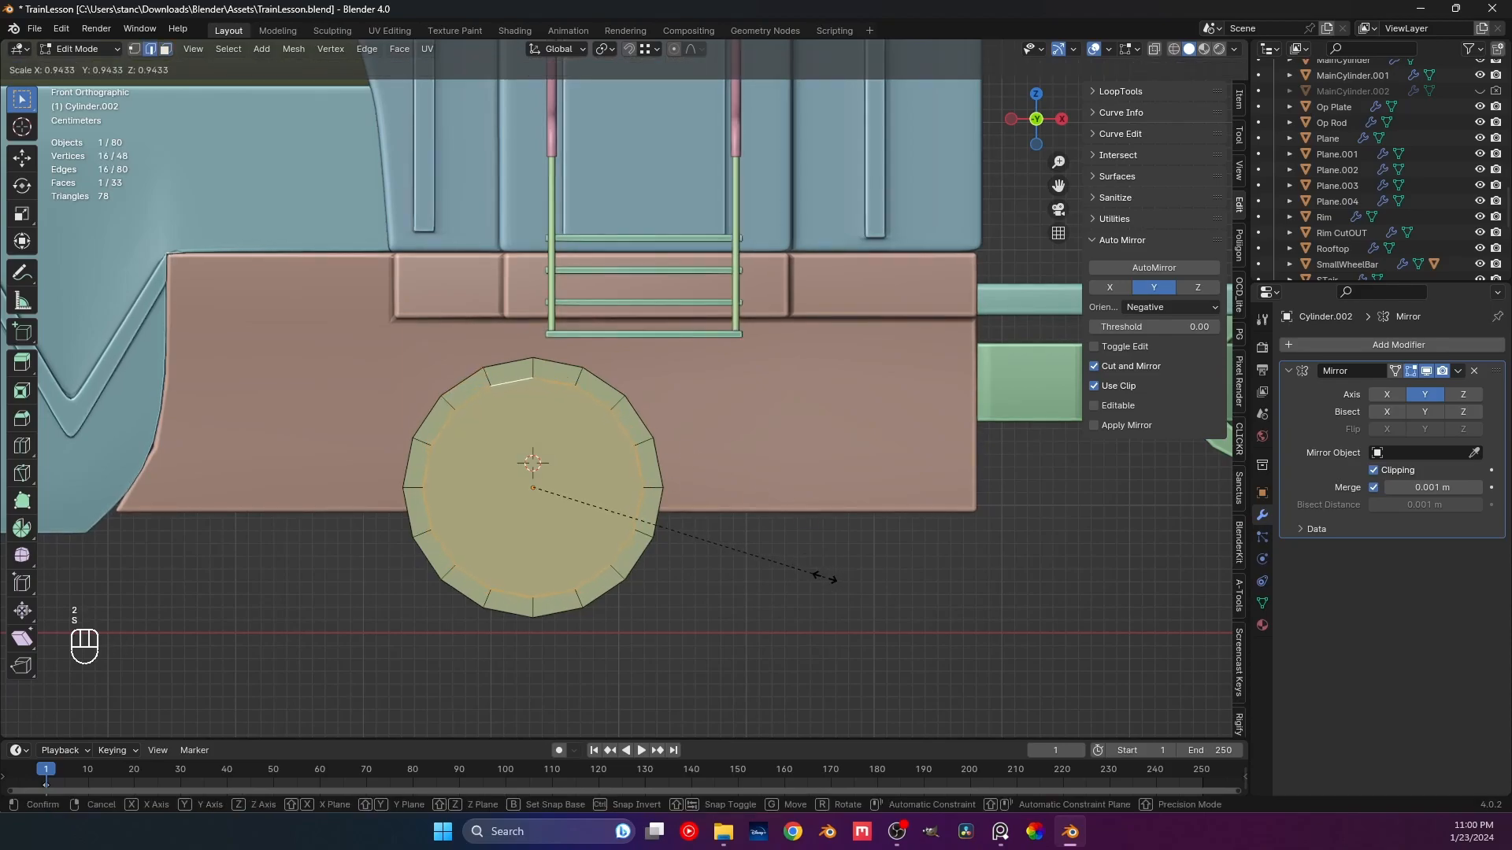
pyautogui.click(819, 581)
# Extrude the wheel's inset face inward by about 0.0095 m and shift it about -0.003 m along Y.
pyautogui.moveTo(729, 533); pyautogui.dragTo(820, 591, button='middle')
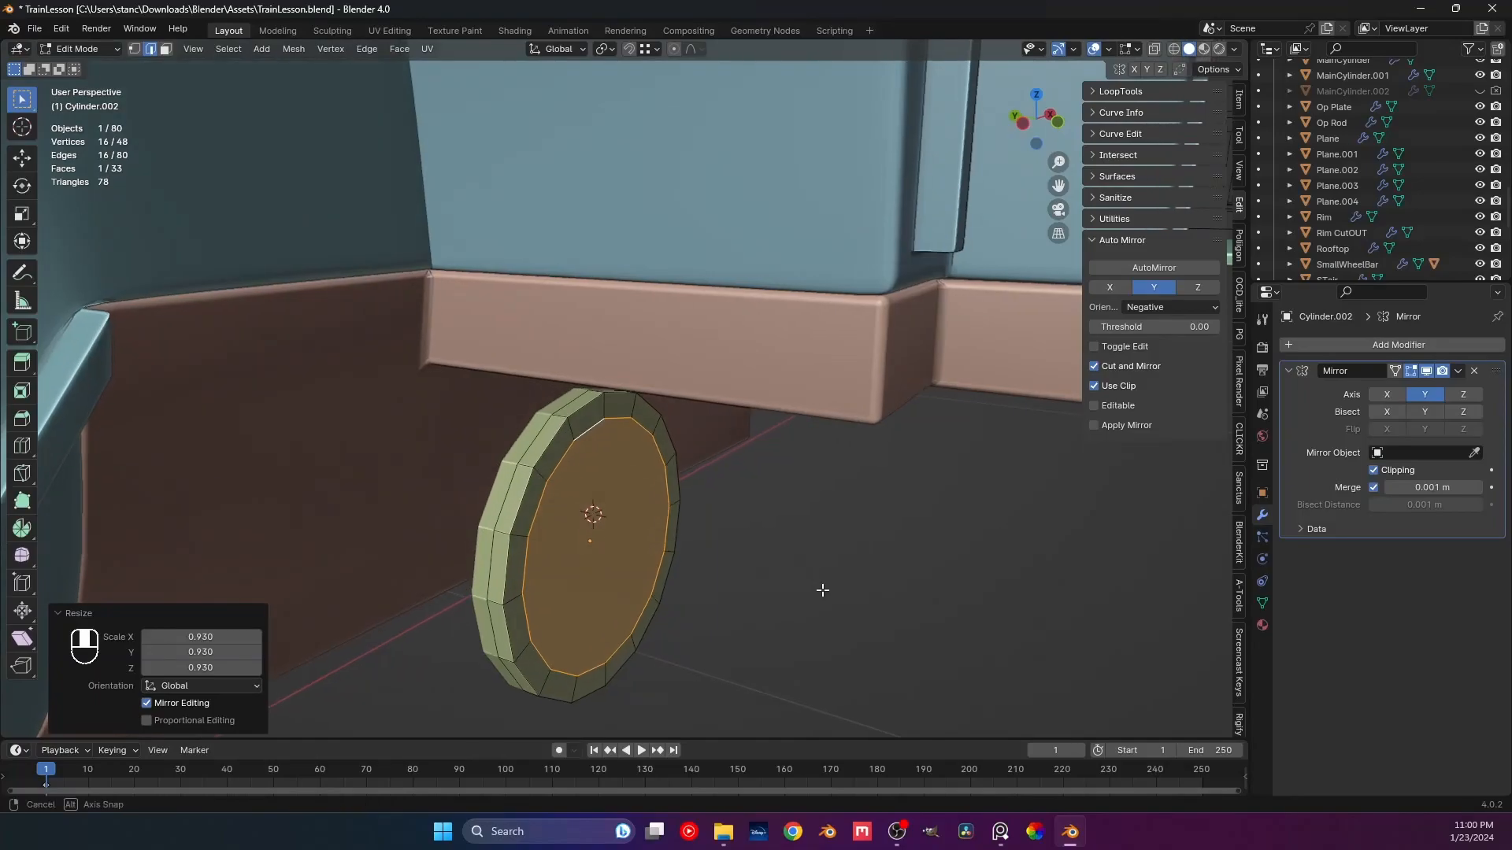
pyautogui.press('e')
pyautogui.click(811, 590)
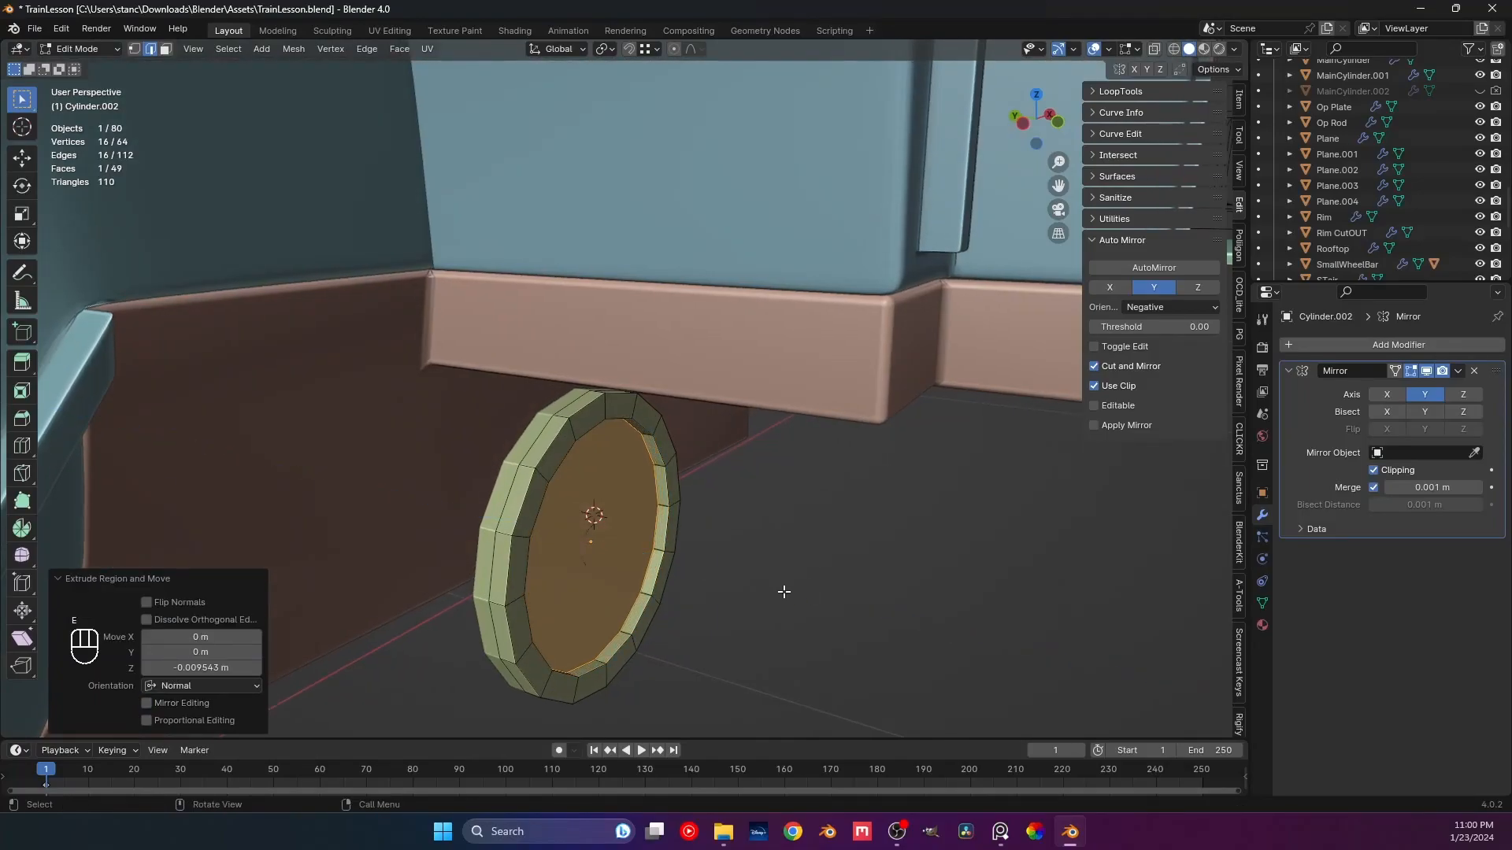
pyautogui.press('s')
pyautogui.rightClick(785, 594)
pyautogui.press('g')
pyautogui.press('y')
pyautogui.click(790, 594)
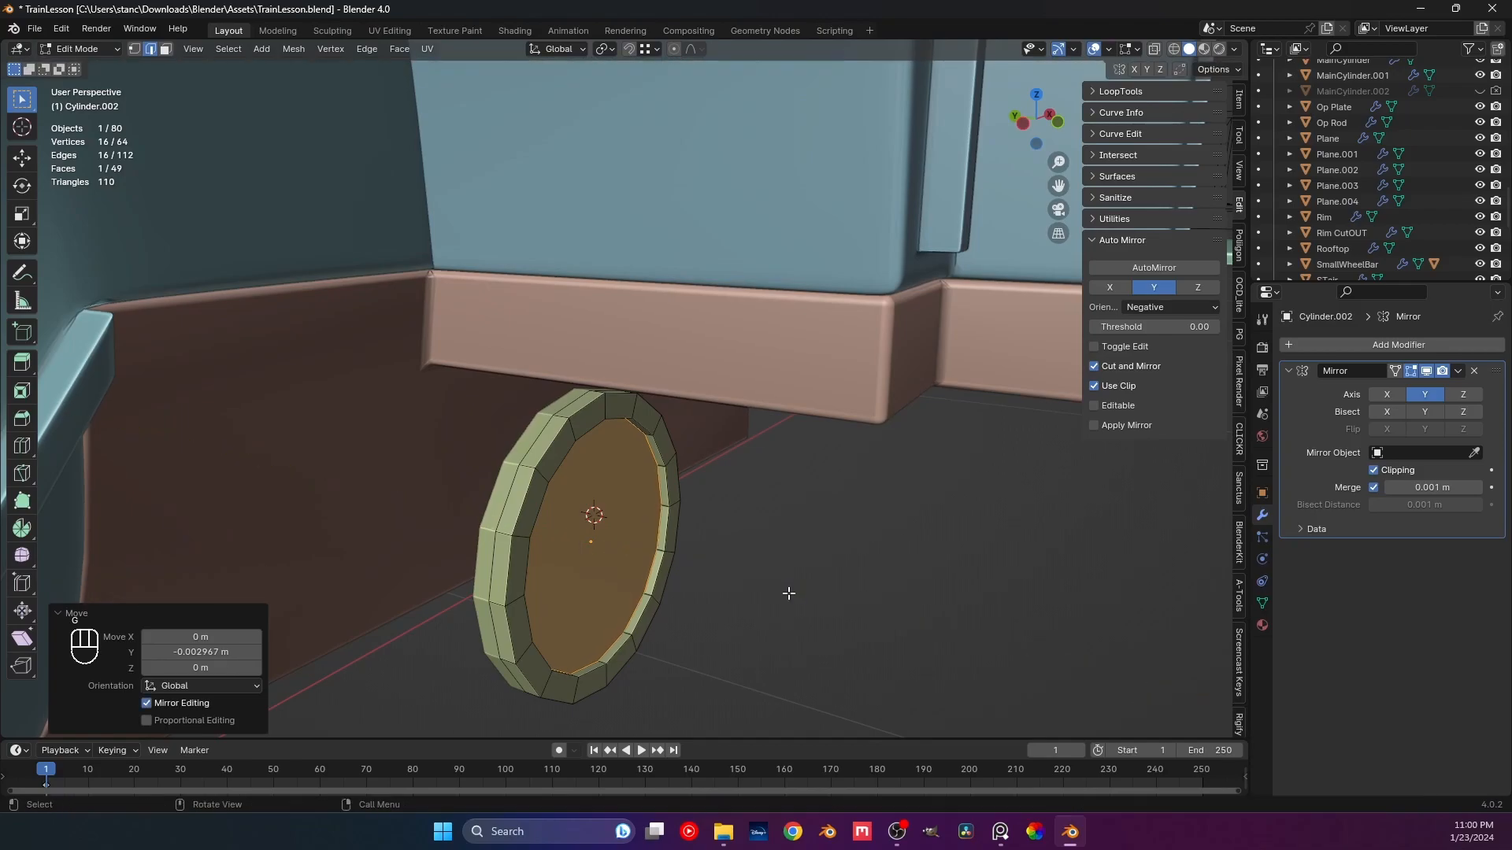
# Scale down the wheel's recessed face in front view in two passes, the second to about 0.95.
pyautogui.moveTo(789, 594); pyautogui.dragTo(762, 527, button='middle')
pyautogui.press('KP_1')
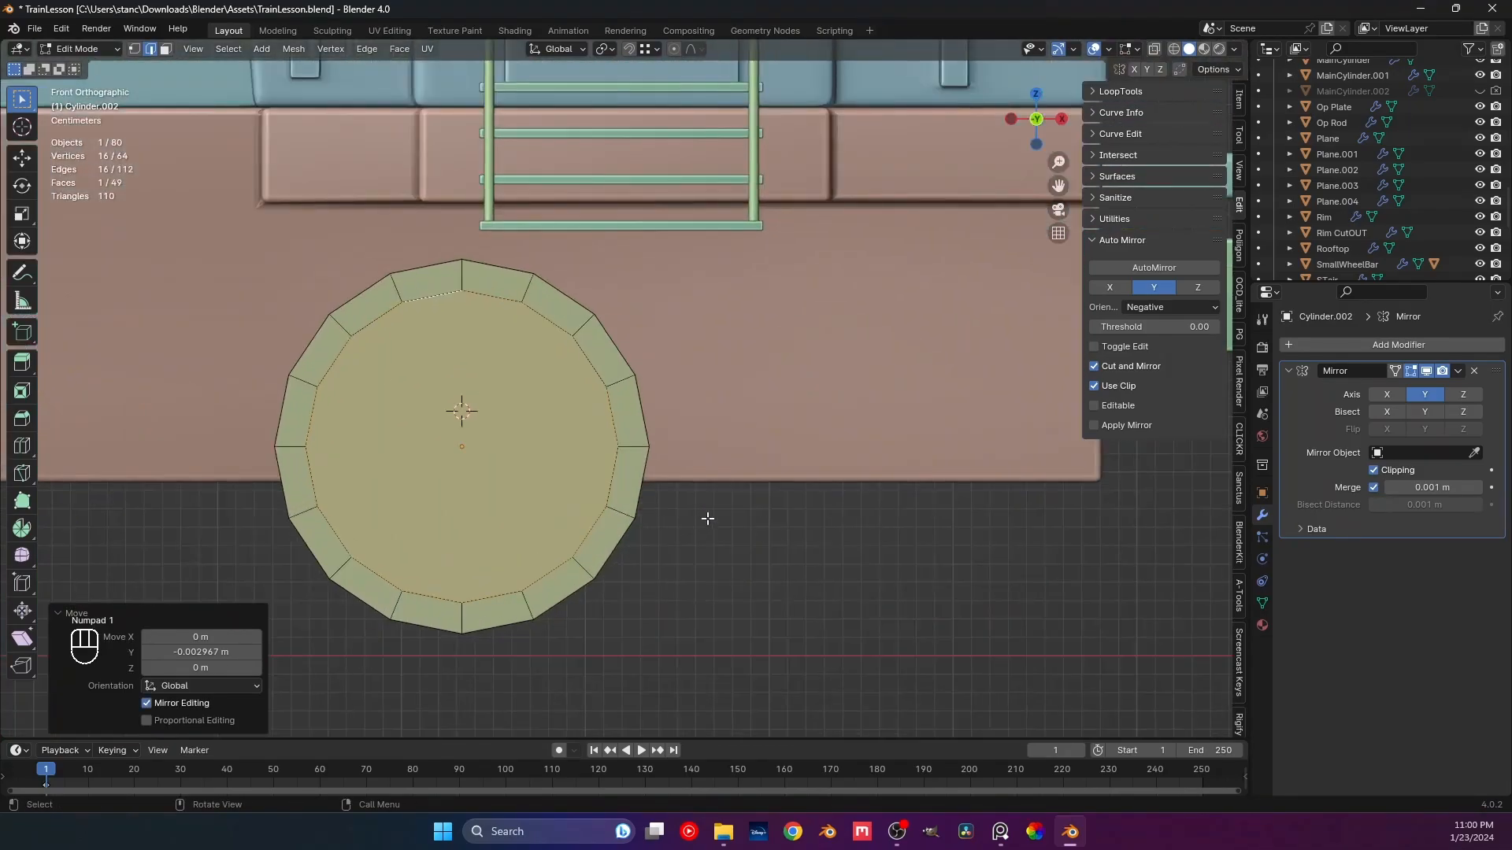
pyautogui.press('s')
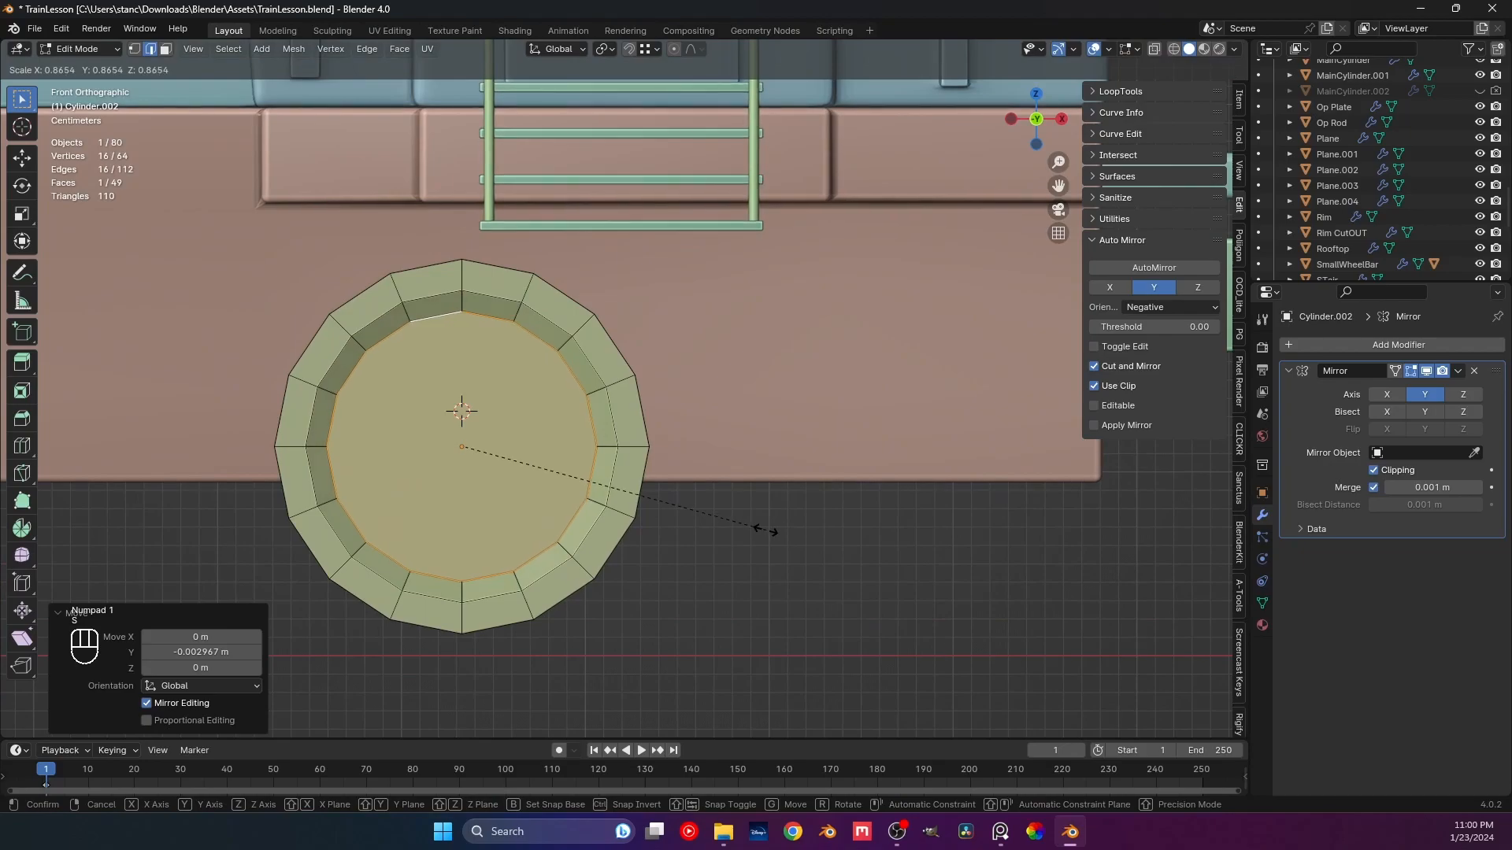
pyautogui.click(776, 533)
pyautogui.keyDown('shift'); pyautogui.moveTo(777, 530); pyautogui.dragTo(793, 441, button='middle'); pyautogui.keyUp('shift')
pyautogui.press('s')
pyautogui.click(780, 454)
# Inset the recessed face by about 0.05 m to form a hub and extrude it outward about 0.0024 m.
pyautogui.press('i')
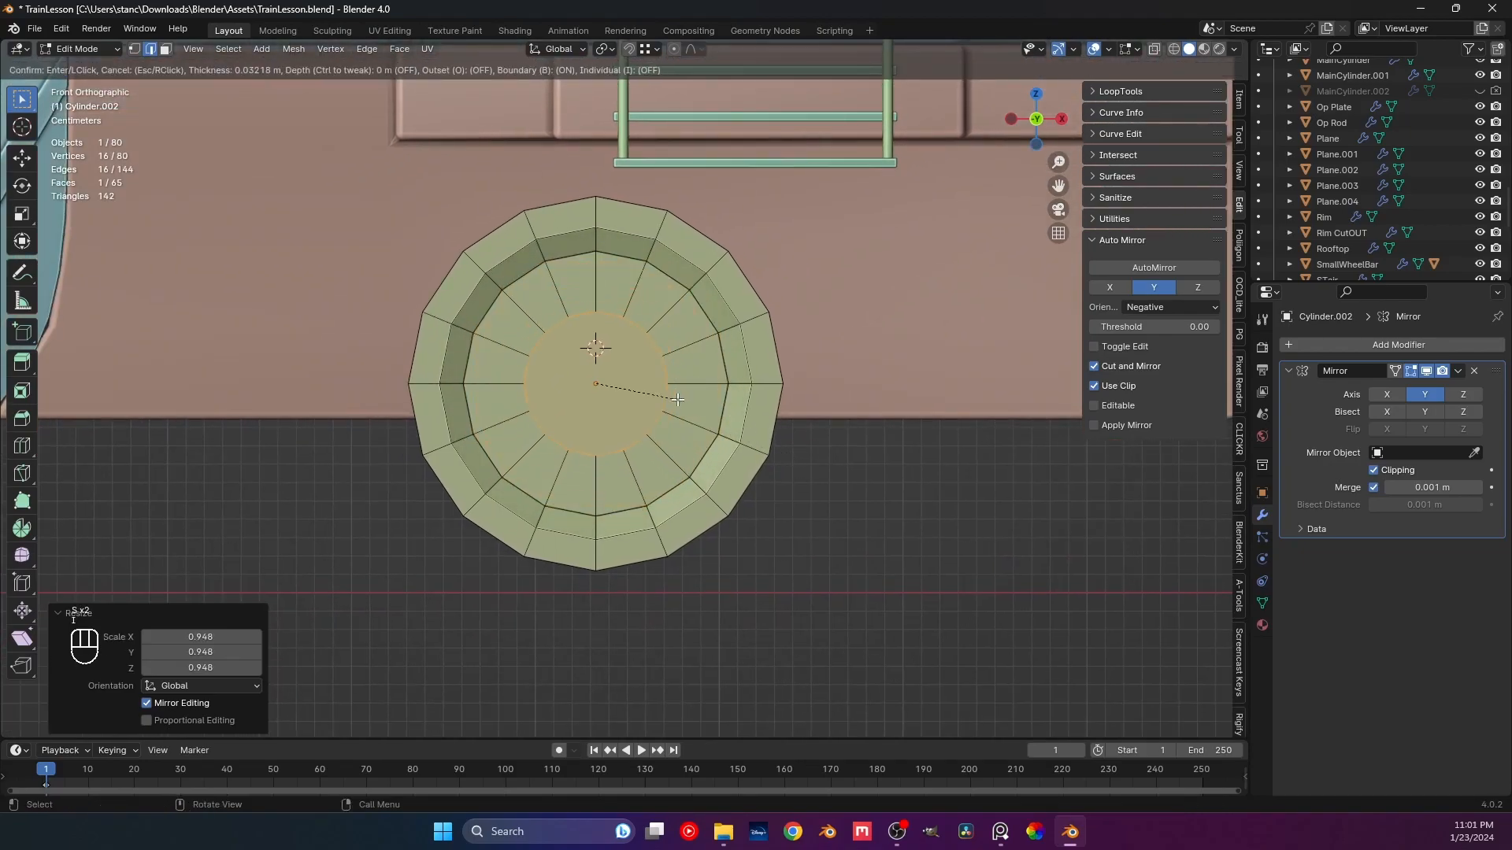
pyautogui.click(647, 389)
pyautogui.moveTo(646, 389); pyautogui.dragTo(701, 451, button='middle')
pyautogui.press('e')
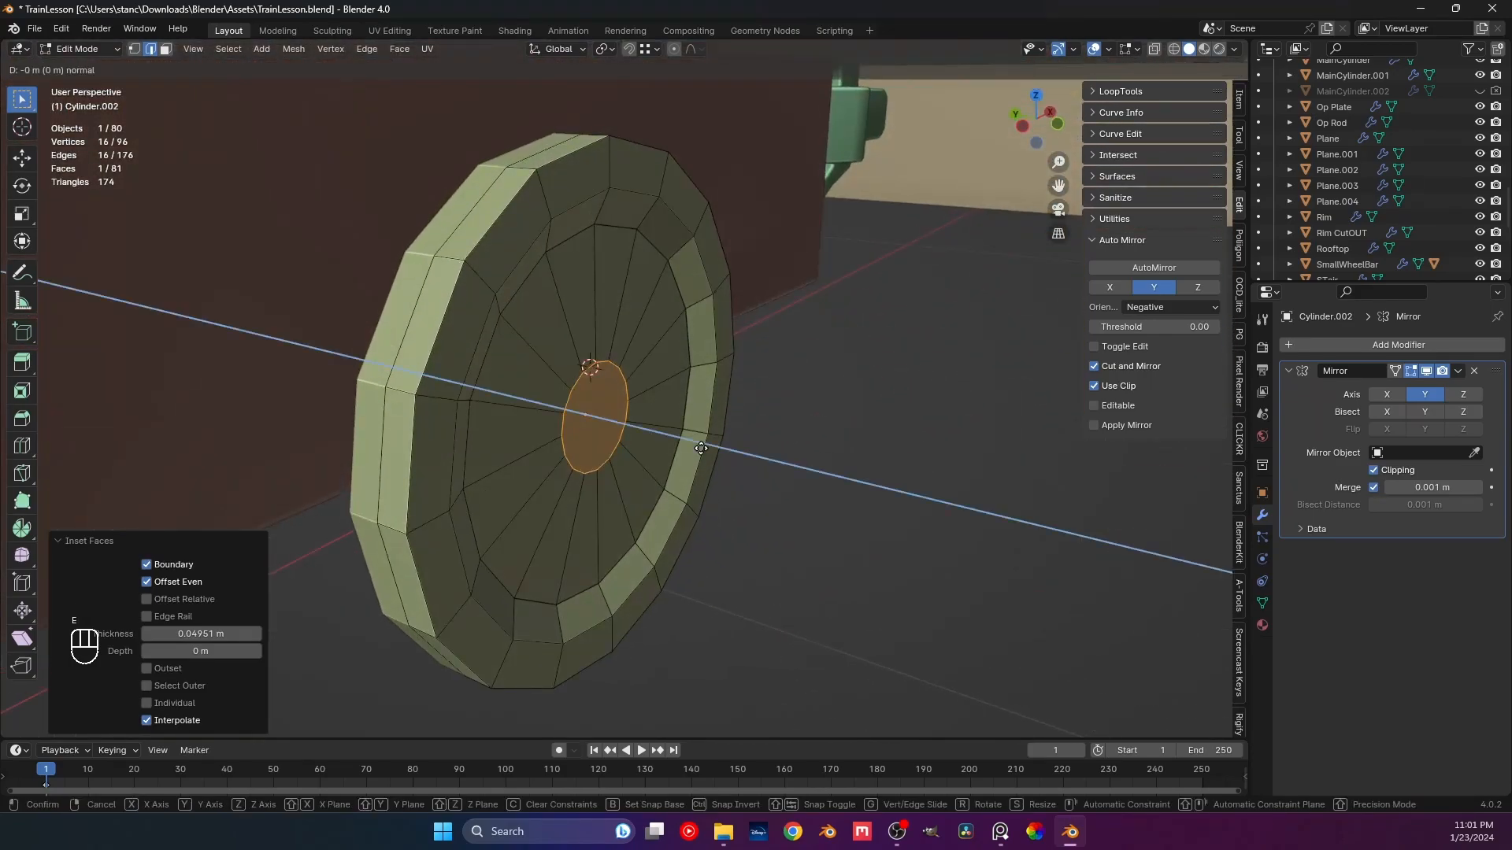
pyautogui.click(726, 454)
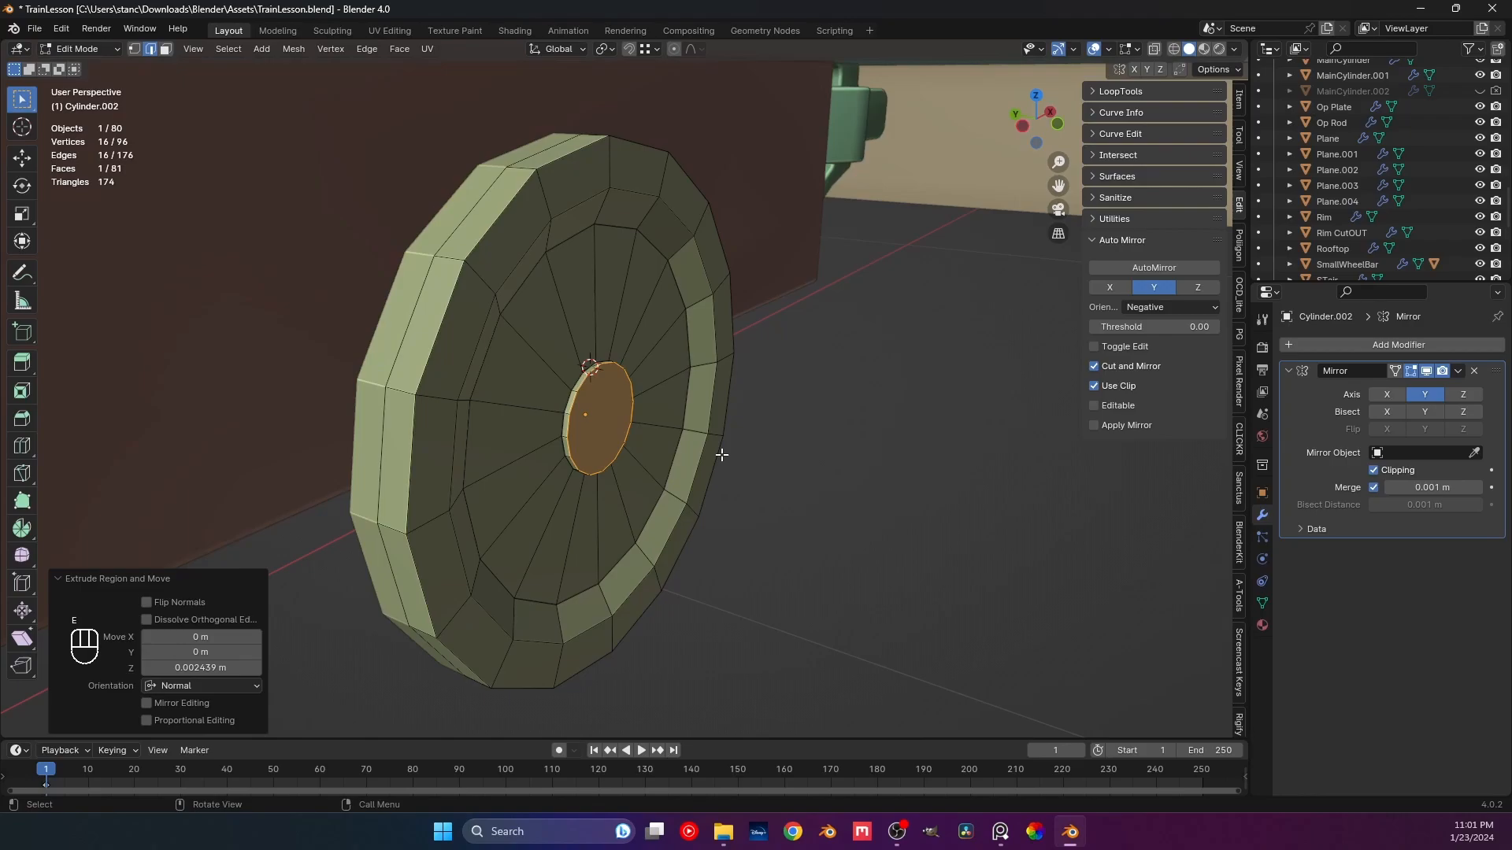
# Move the hub's end face about -0.0037 m along Y and scale it to about 0.37 for a taper.
pyautogui.press('g')
pyautogui.press('y')
pyautogui.click(754, 463)
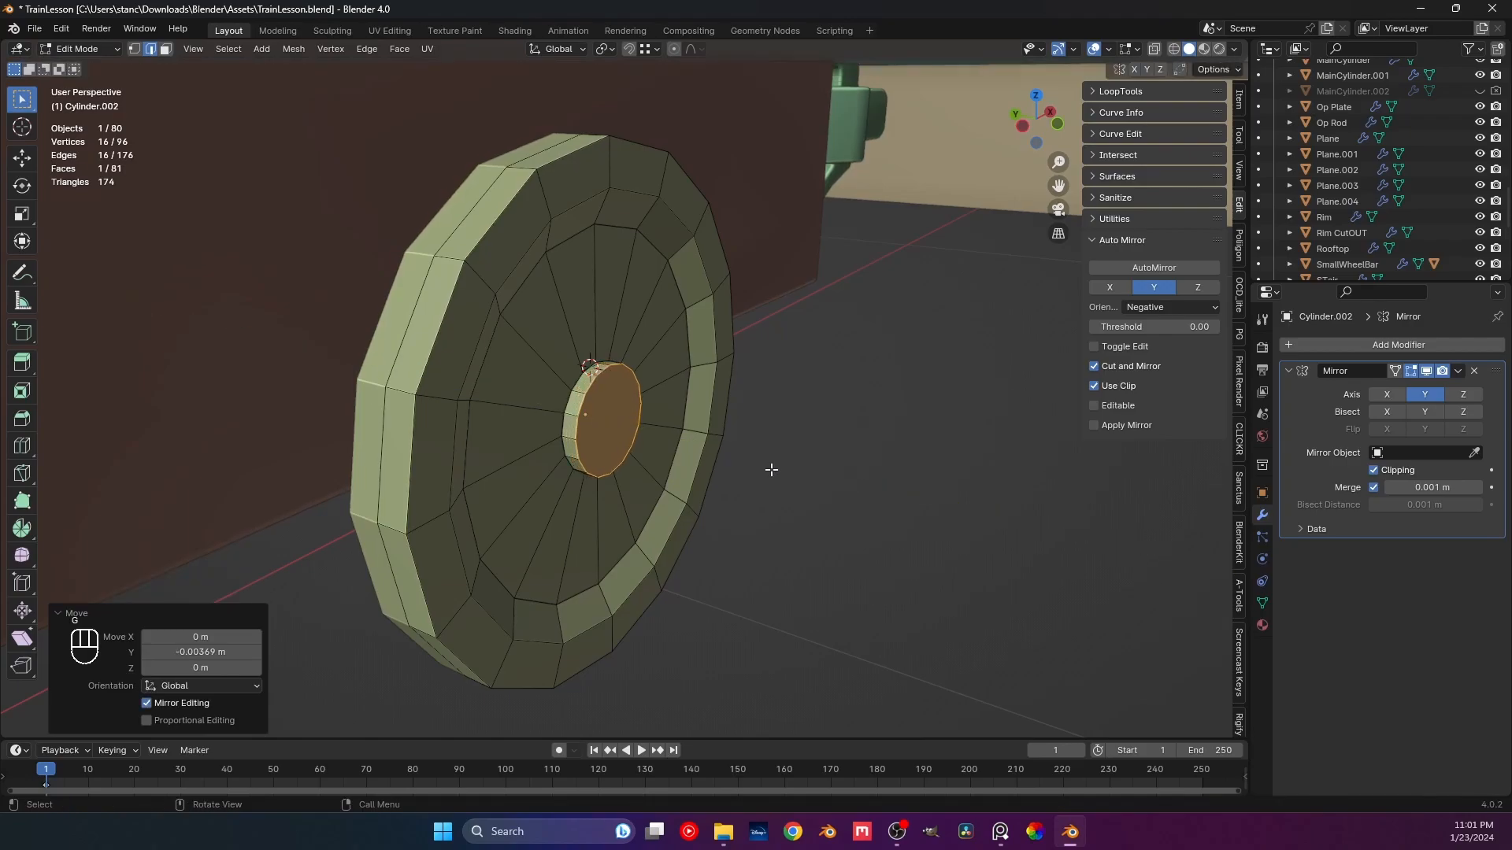
pyautogui.press('s')
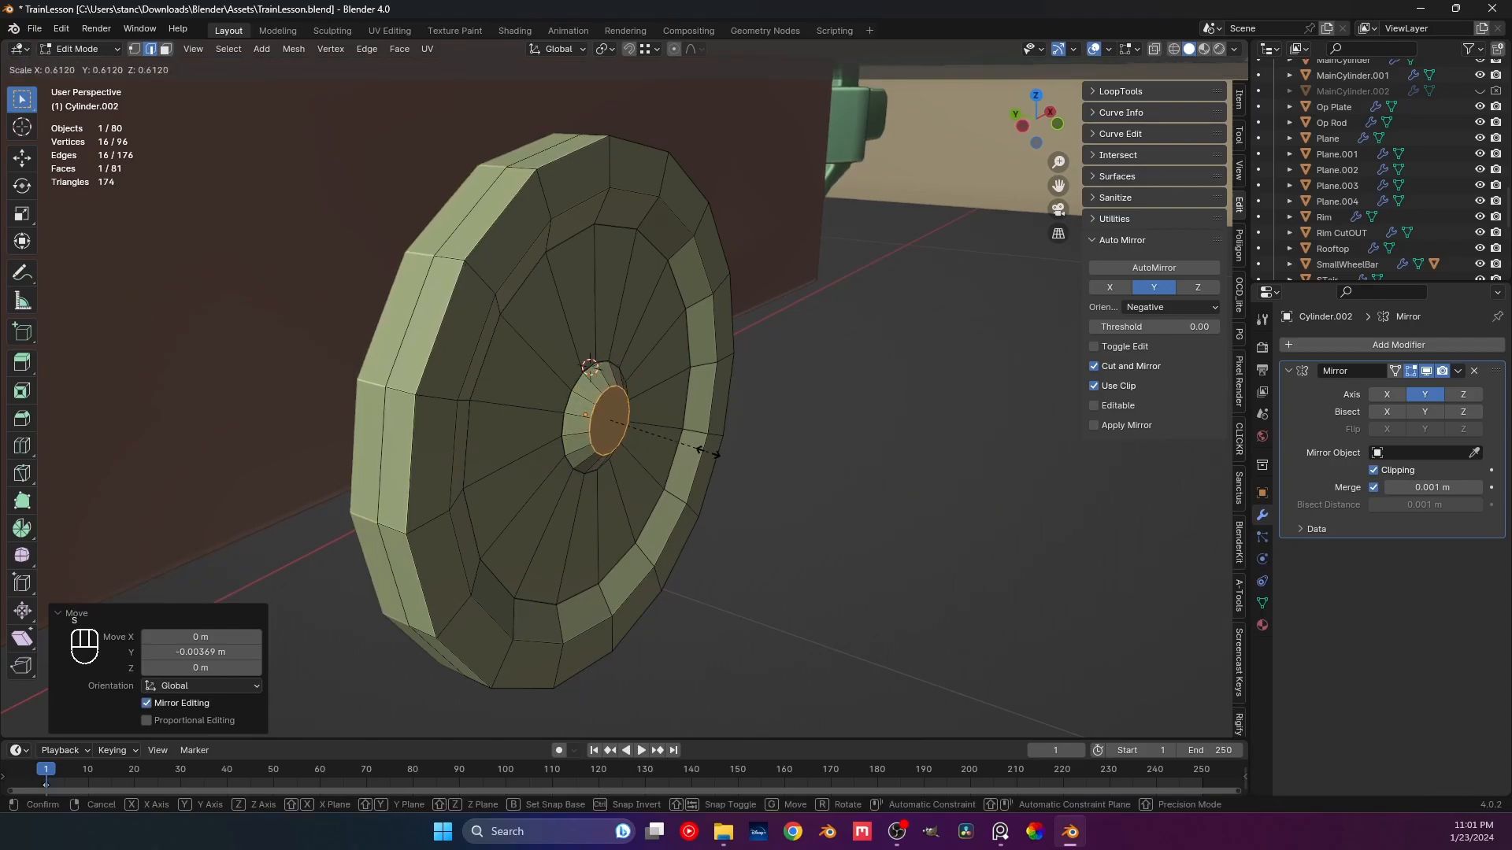
pyautogui.click(668, 443)
pyautogui.moveTo(668, 444); pyautogui.dragTo(641, 442, button='middle')
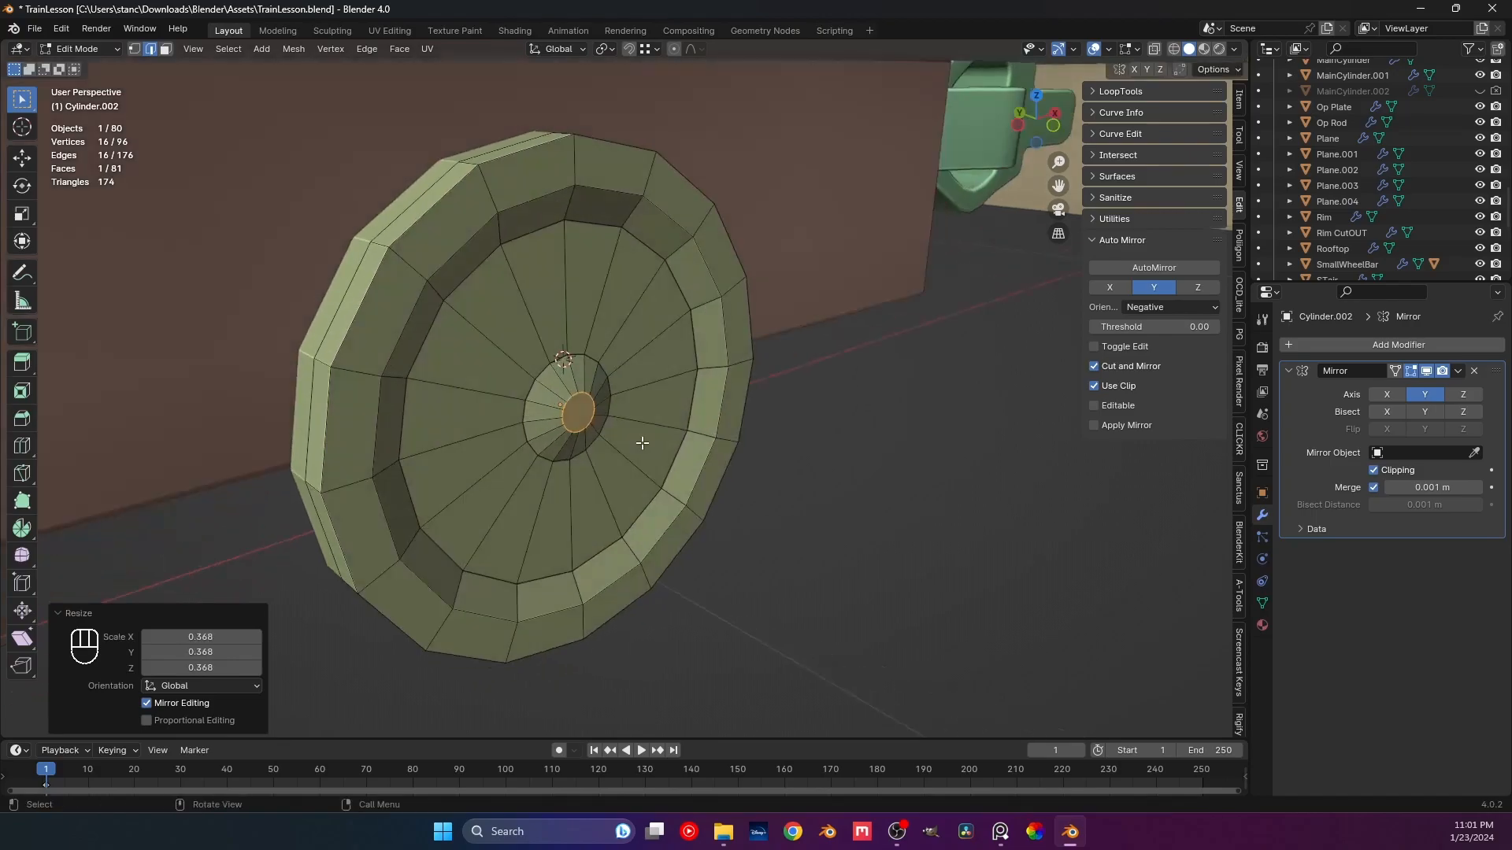
# Apply Shade Auto Smooth at 30° to the small wheel and save the file.
pyautogui.press('Tab')
pyautogui.scroll(-5, 834, 490)
pyautogui.moveTo(768, 465); pyautogui.dragTo(639, 452, button='middle')
pyautogui.rightClick(573, 351)
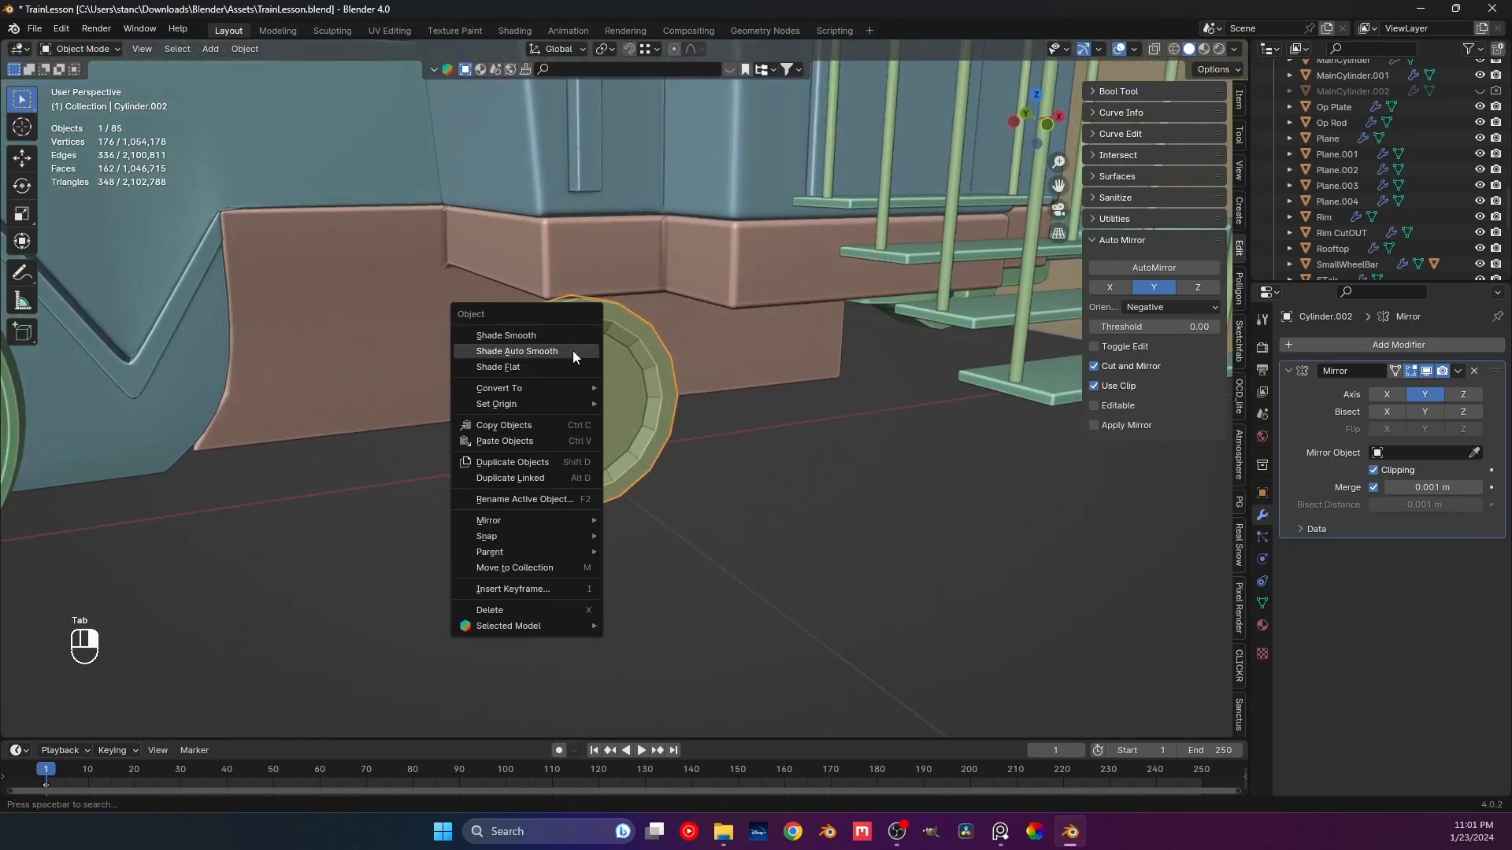
pyautogui.click(573, 351)
pyautogui.moveTo(678, 379); pyautogui.dragTo(610, 430, button='middle')
pyautogui.hotkey('ctrl', 's')
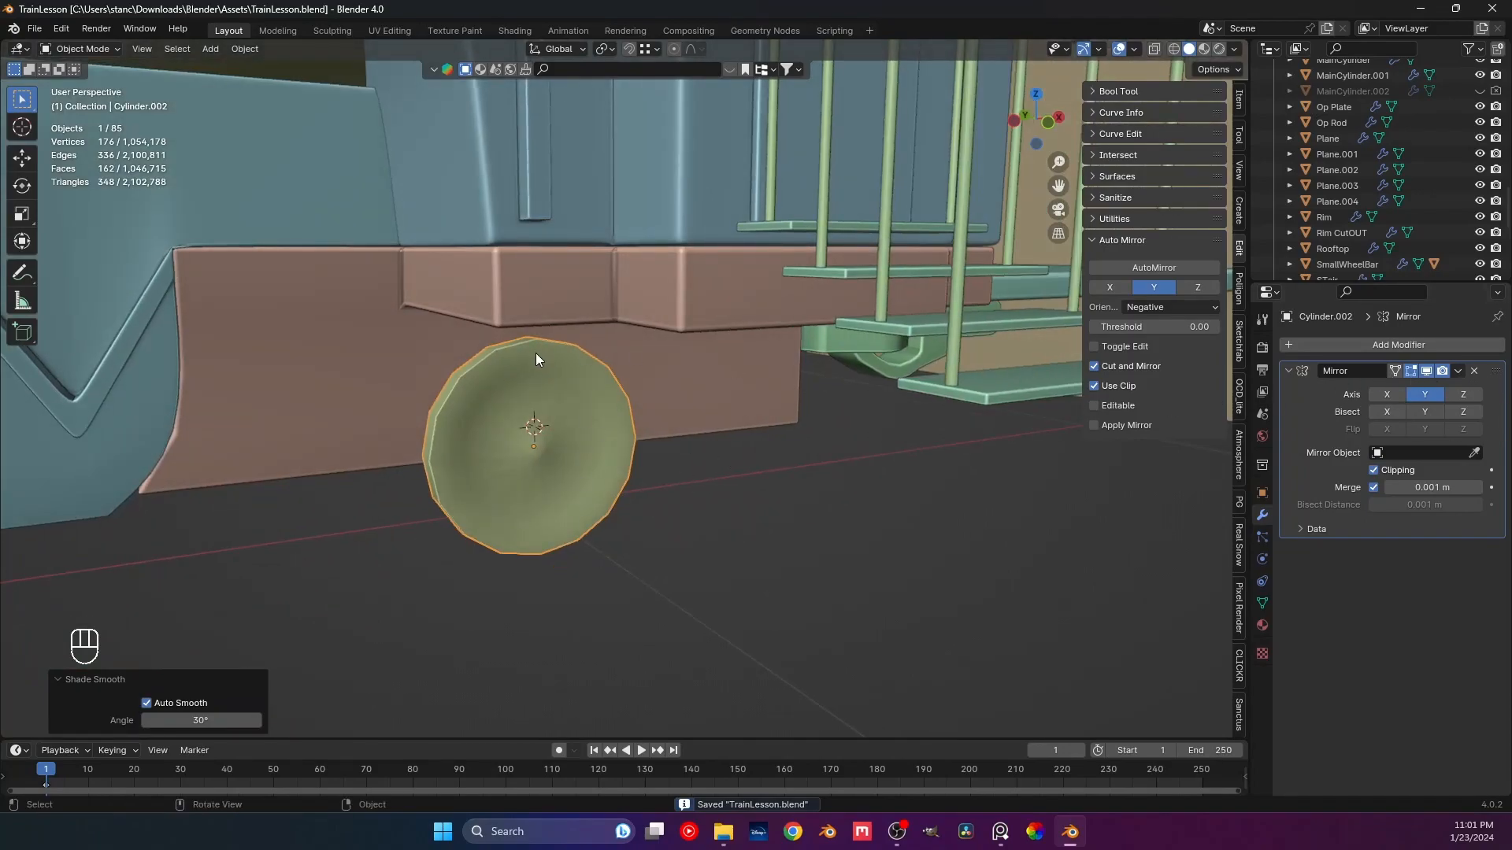
# Add a level 2 Subdivision modifier to the small wheel and collapse its settings.
pyautogui.hotkey('ctrl', '2')
pyautogui.click(1288, 550)
pyautogui.moveTo(551, 473); pyautogui.dragTo(590, 409, button='middle')
# Add three supporting loop cuts around the wheel's tread and outer rim, the last with a slide factor of about 0.79.
pyautogui.press('Tab')
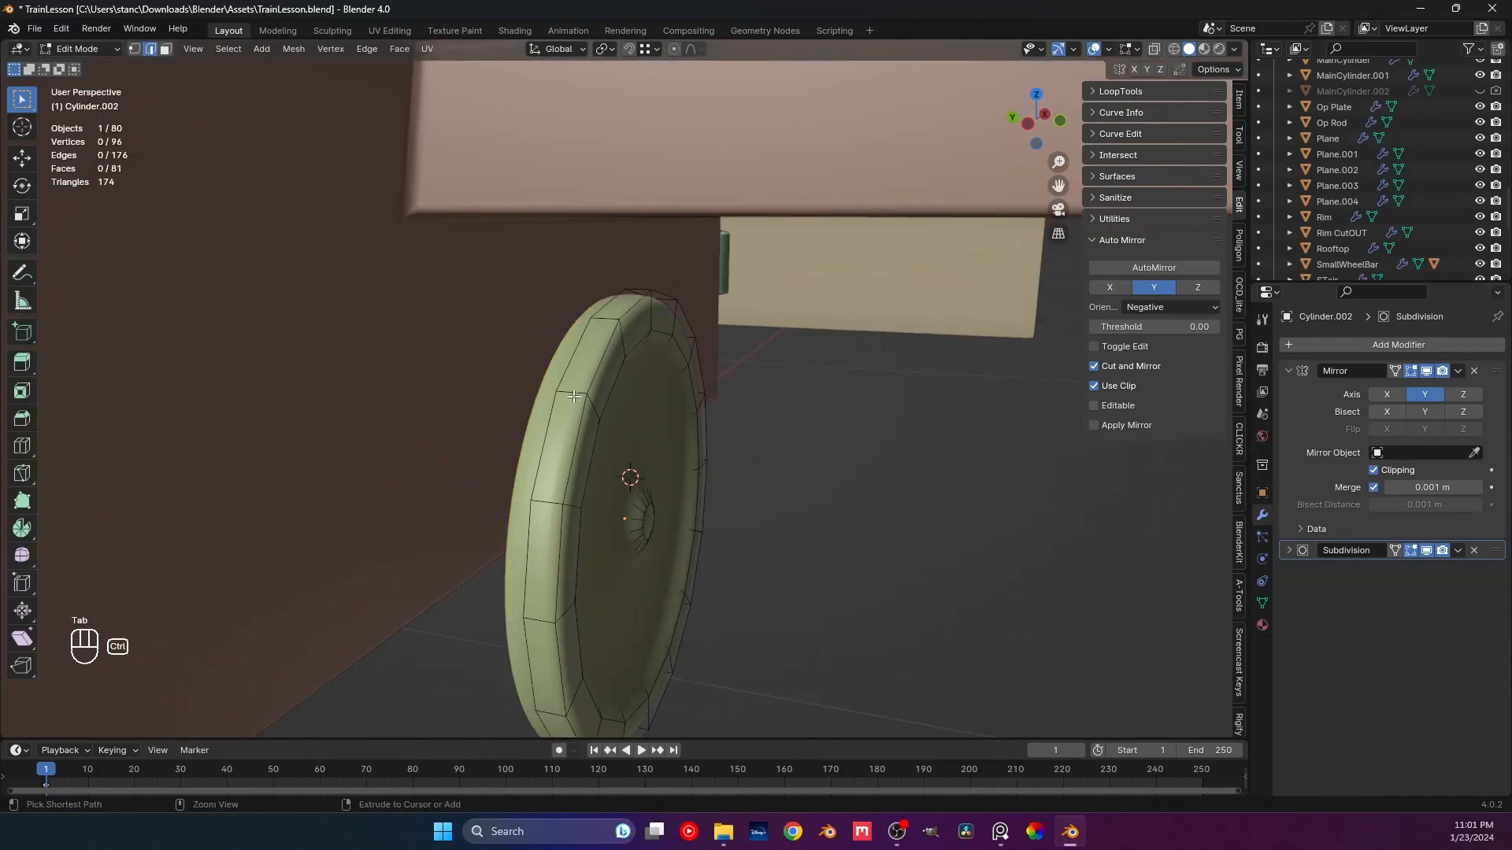
pyautogui.hotkey('ctrl', 'r')
pyautogui.click(574, 396)
pyautogui.click(610, 412)
pyautogui.moveTo(609, 413); pyautogui.dragTo(441, 335, button='middle')
pyautogui.scroll(1, 560, 381)
pyautogui.hotkey('ctrl', 'r')
pyautogui.click(498, 378)
pyautogui.click(492, 372)
pyautogui.hotkey('ctrl', 'r')
pyautogui.click(472, 356)
pyautogui.click(492, 374)
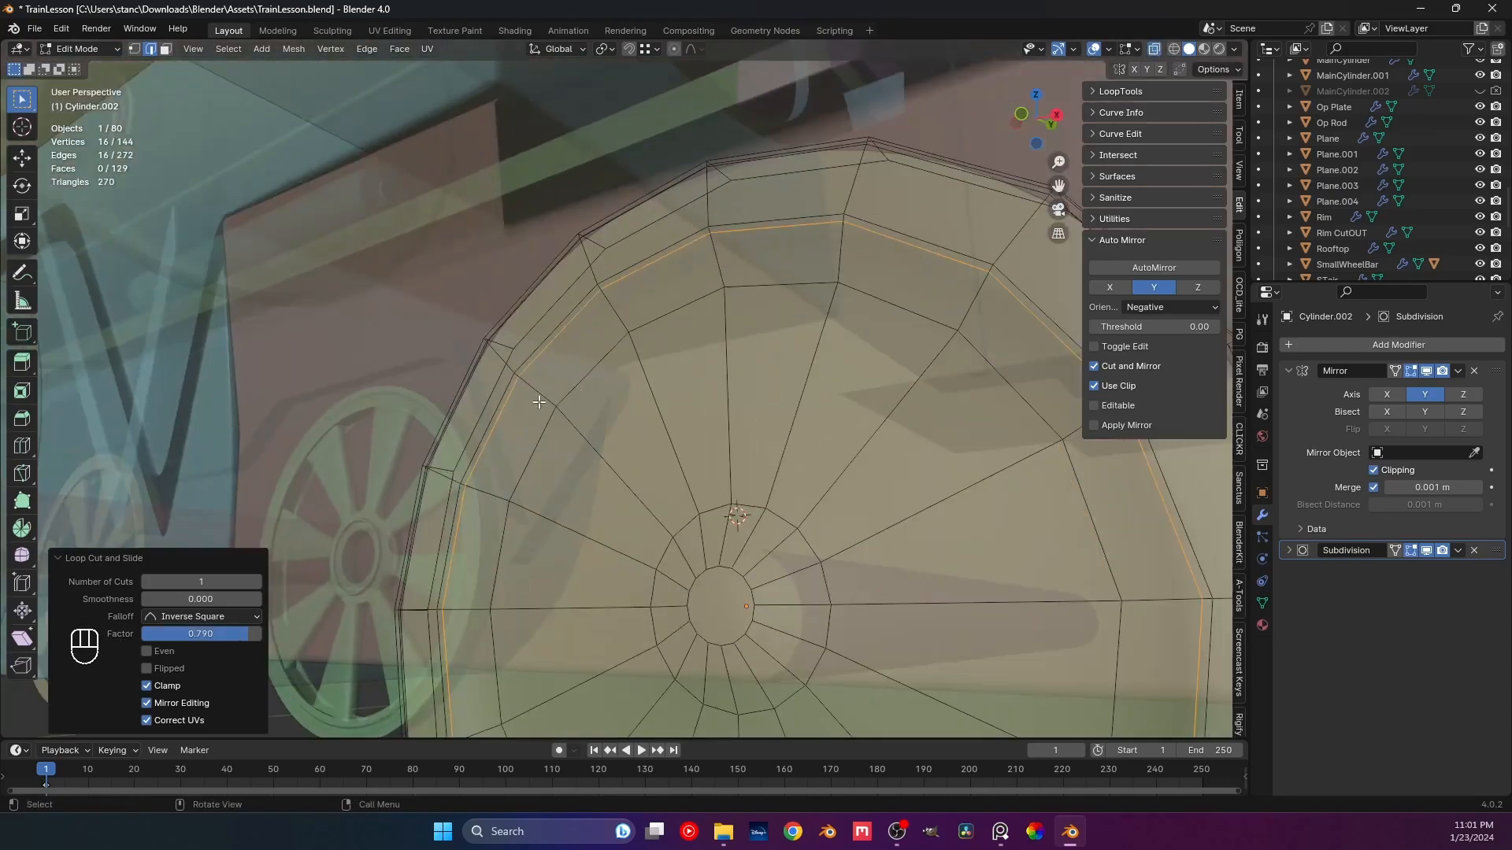
# Add supporting loop cuts around the wheel's recess and hub, and inset the hub's end face.
pyautogui.hotkey('ctrl', 'r')
pyautogui.click(547, 405)
pyautogui.hotkey('ctrl', 'r')
pyautogui.moveTo(554, 409)
pyautogui.mouseDown(button='middle')
pyautogui.moveTo(594, 441)
pyautogui.moveTo(563, 427)
pyautogui.mouseUp(button='middle')
pyautogui.click(594, 442)
pyautogui.hotkey('ctrl', 'r')
pyautogui.click(569, 480)
pyautogui.press('3')
pyautogui.click(569, 479)
pyautogui.press('i')
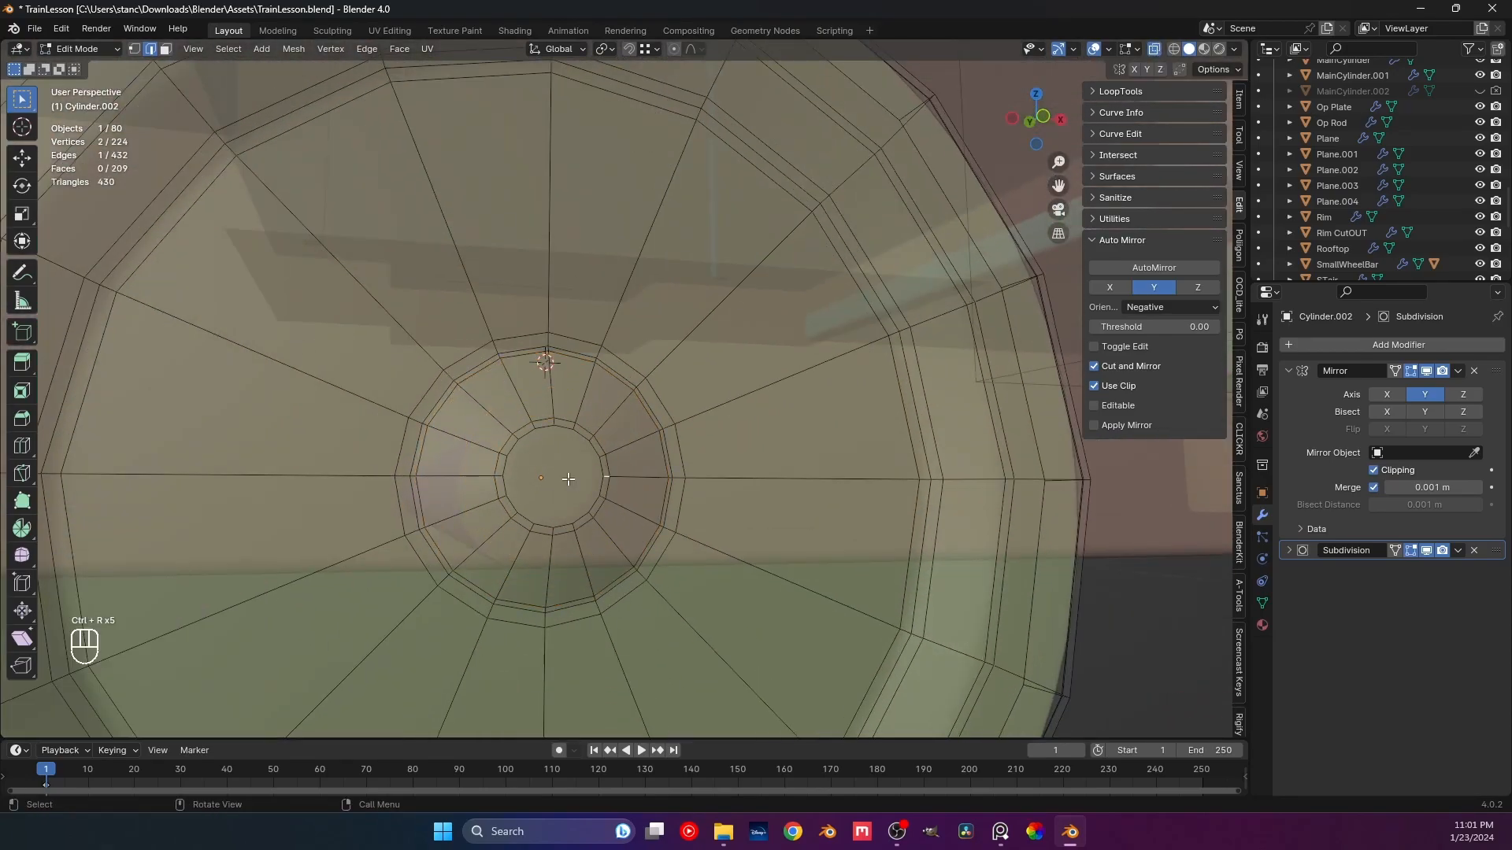
pyautogui.click(563, 478)
# Return to Object Mode with X-ray turned off, save the file, and select the finished small wheel.
pyautogui.press('Tab')
pyautogui.click(1155, 49)
pyautogui.scroll(-9, 740, 500)
pyautogui.hotkey('ctrl', 's')
pyautogui.hotkey('ctrl', 's')
pyautogui.moveTo(740, 462); pyautogui.dragTo(697, 461, button='middle')
pyautogui.scroll(-5, 707, 468)
pyautogui.click(630, 407)
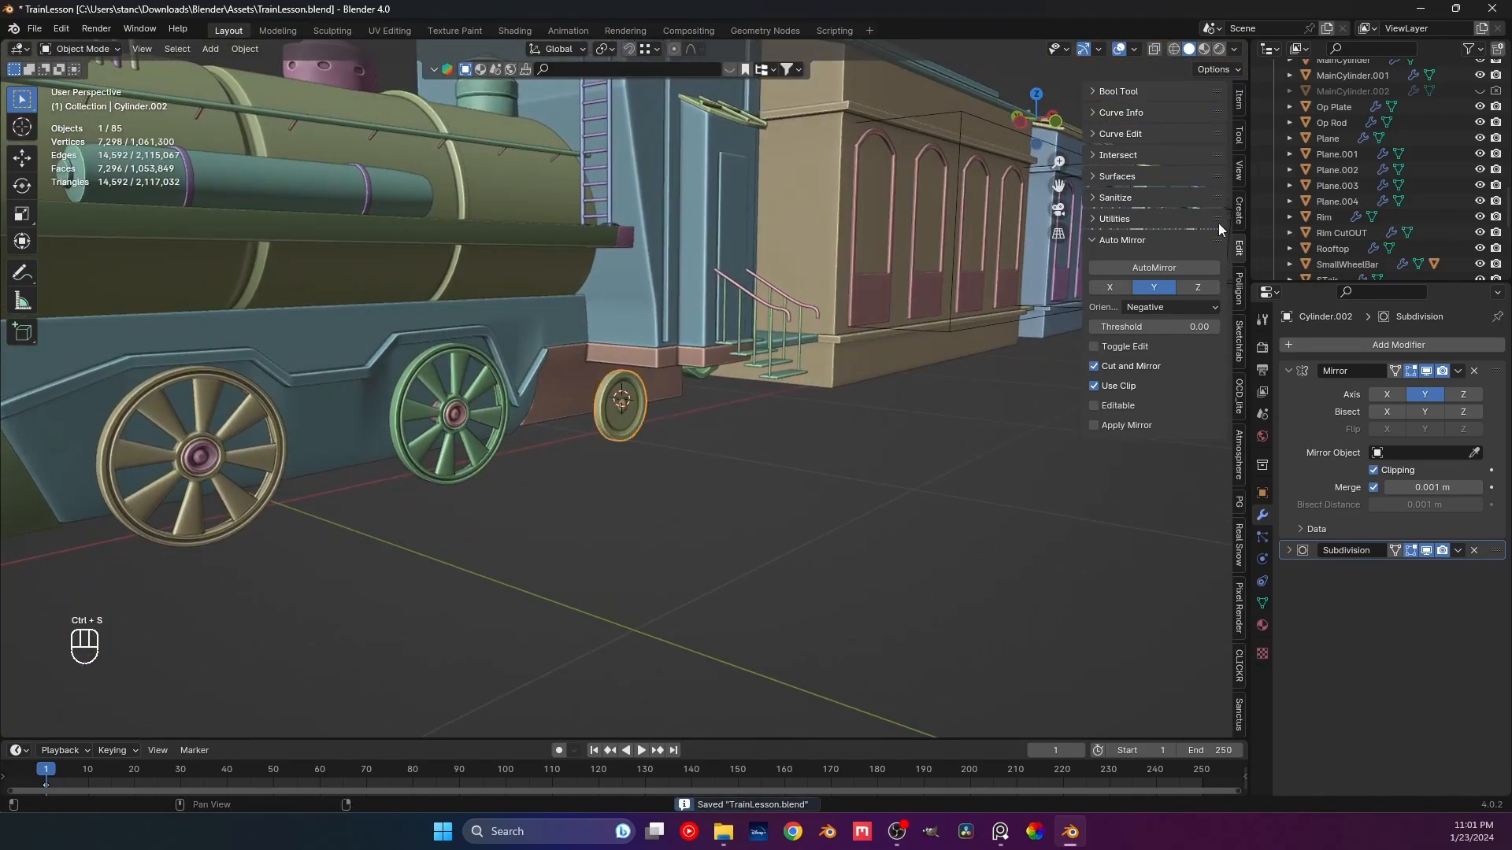
# Rename the small rear wheel Wheel3 and its axle Wheelbar_3.
pyautogui.press('KP_Decimal')
pyautogui.doubleClick(1343, 161)
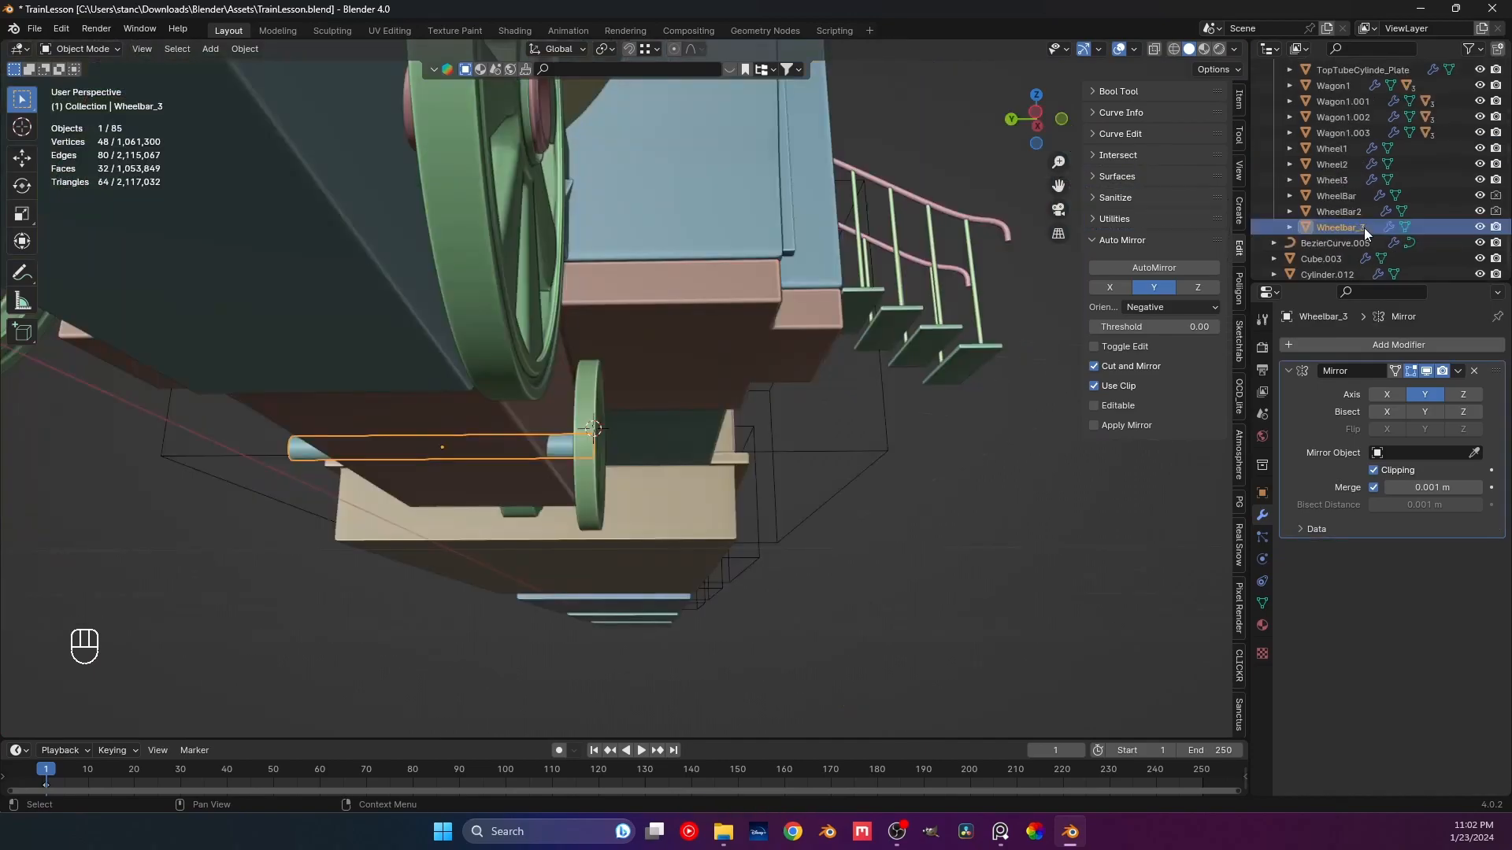
pyautogui.click(1364, 228)
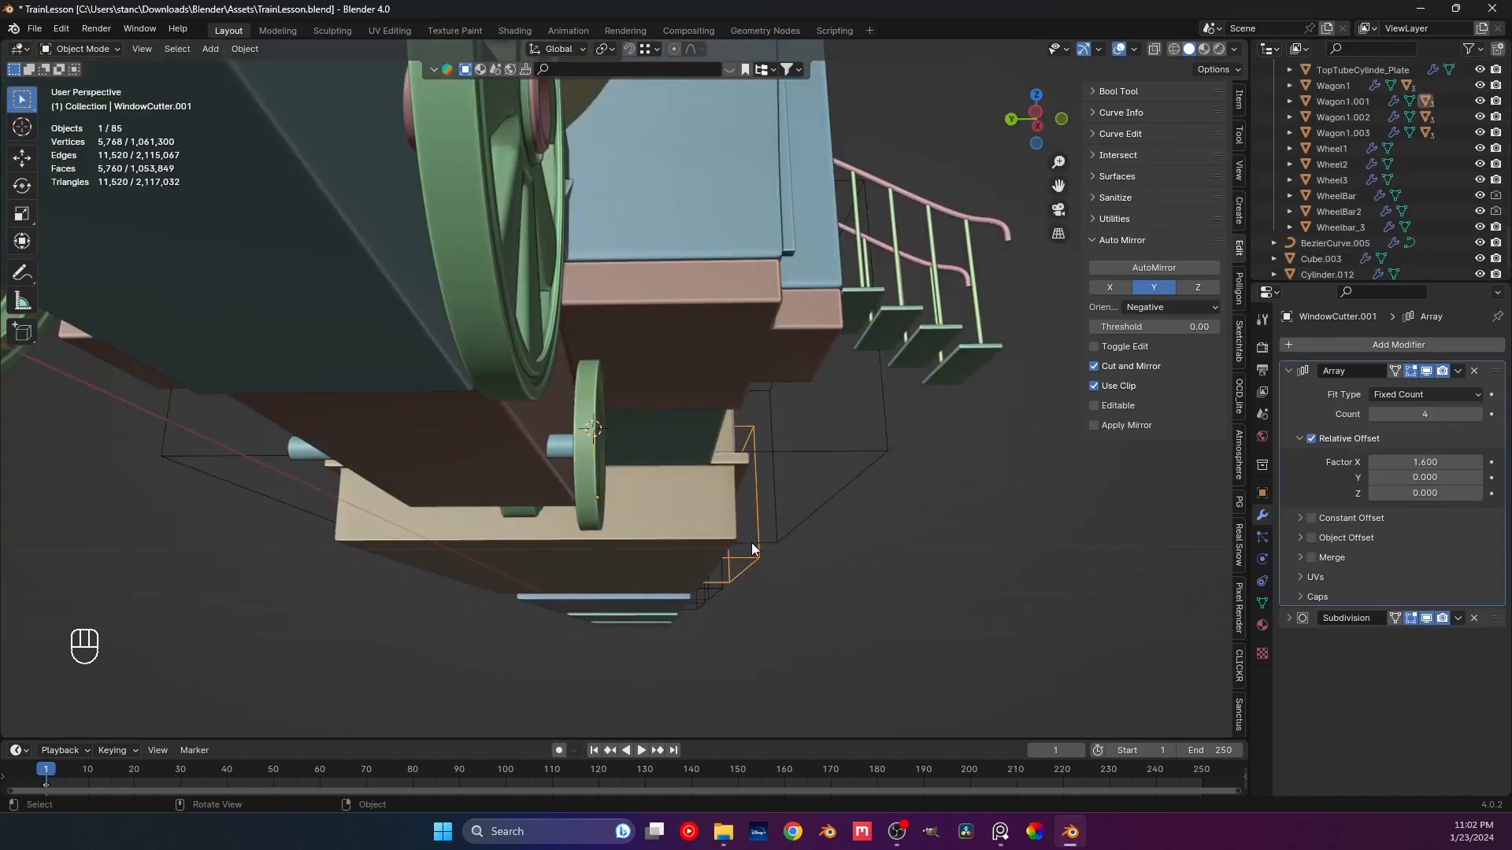
# Add another Mirror modifier after Wheel3's Subdivision, mirroring only on the Y axis with Cube.003 as the mirror object.
pyautogui.keyDown('shift'); pyautogui.moveTo(751, 551); pyautogui.dragTo(602, 572, button='middle'); pyautogui.keyUp('shift')
pyautogui.keyDown('shift'); pyautogui.moveTo(413, 616); pyautogui.dragTo(495, 557, button='middle'); pyautogui.keyUp('shift')
pyautogui.click(425, 519)
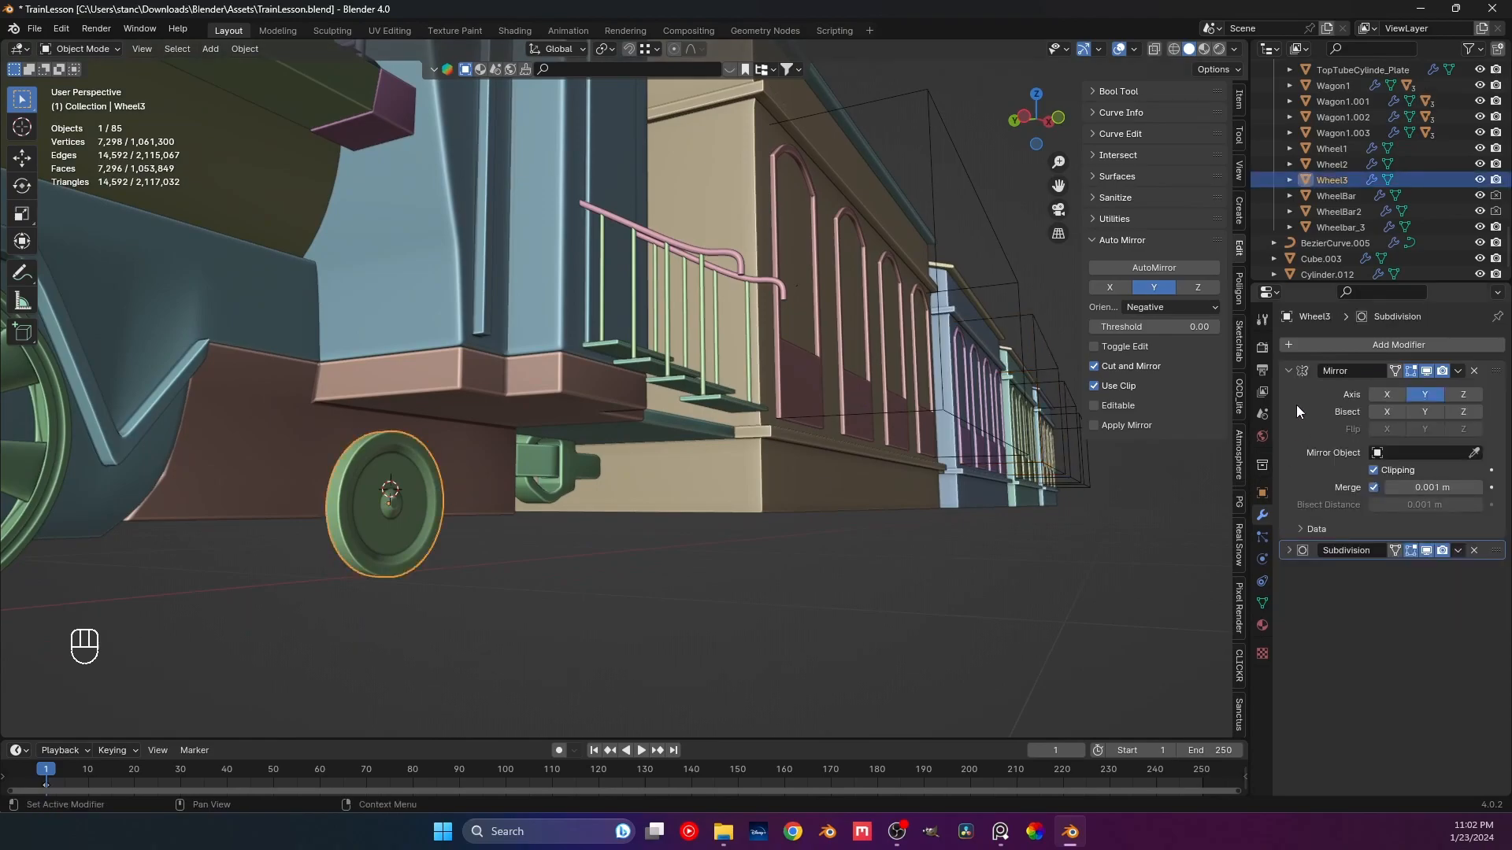
pyautogui.click(1283, 371)
pyautogui.click(1301, 343)
pyautogui.moveTo(1301, 342)
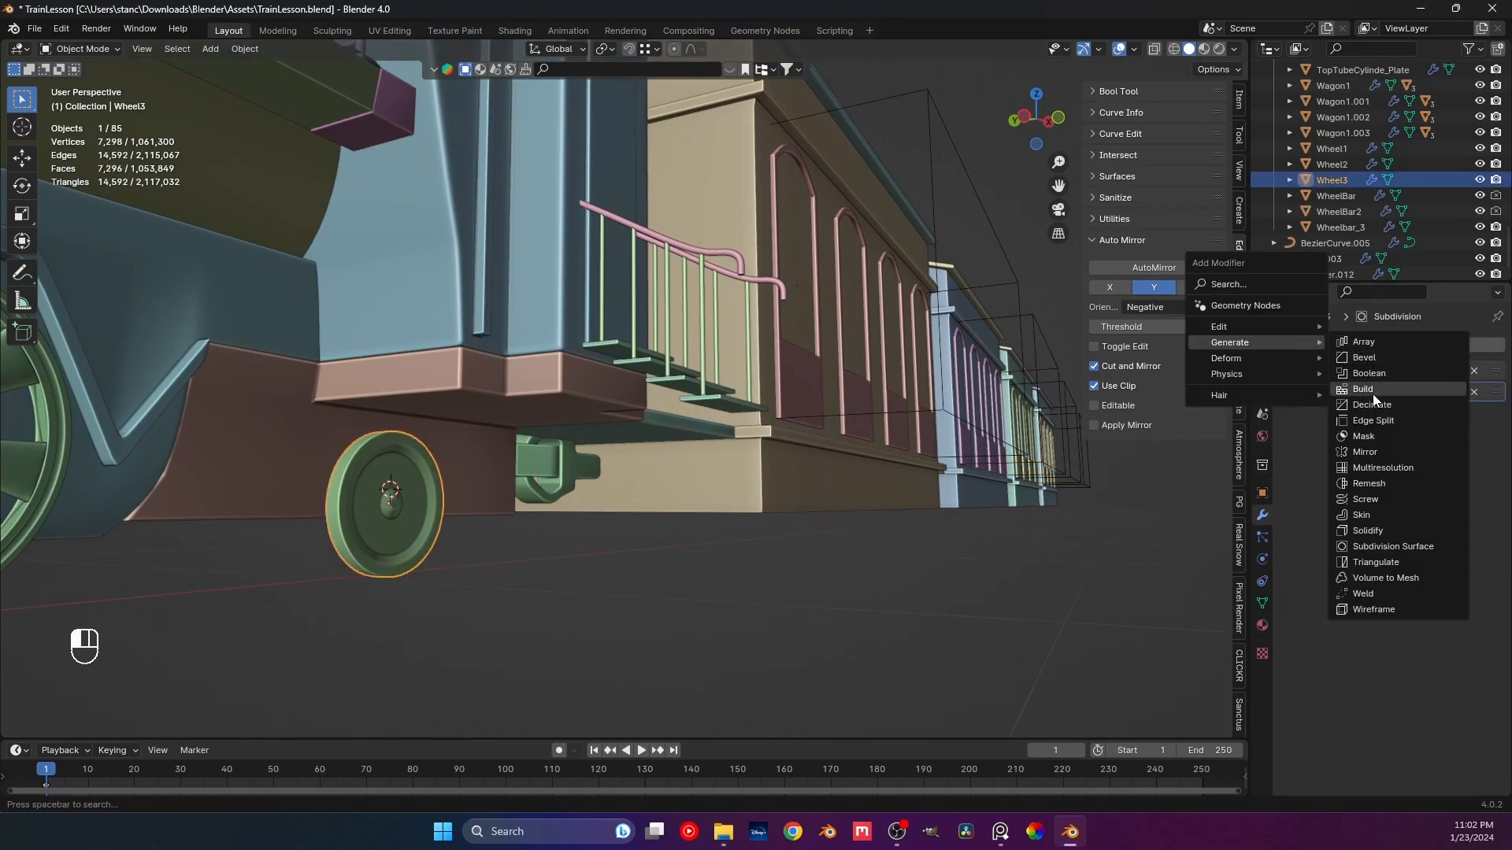
pyautogui.click(1364, 453)
pyautogui.moveTo(830, 626); pyautogui.dragTo(745, 484, button='middle')
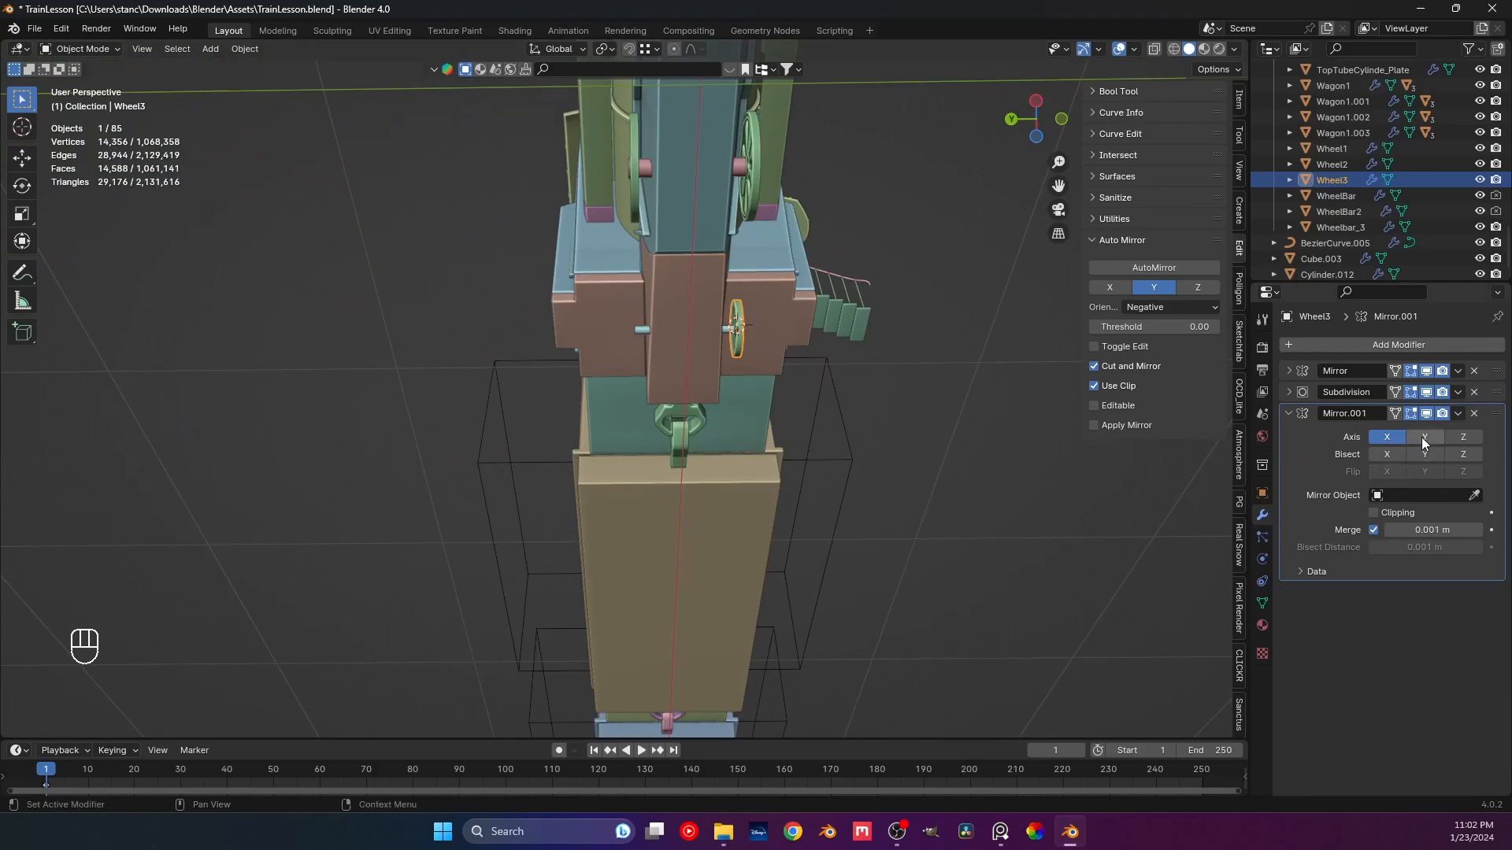
pyautogui.click(1386, 437)
pyautogui.click(1474, 494)
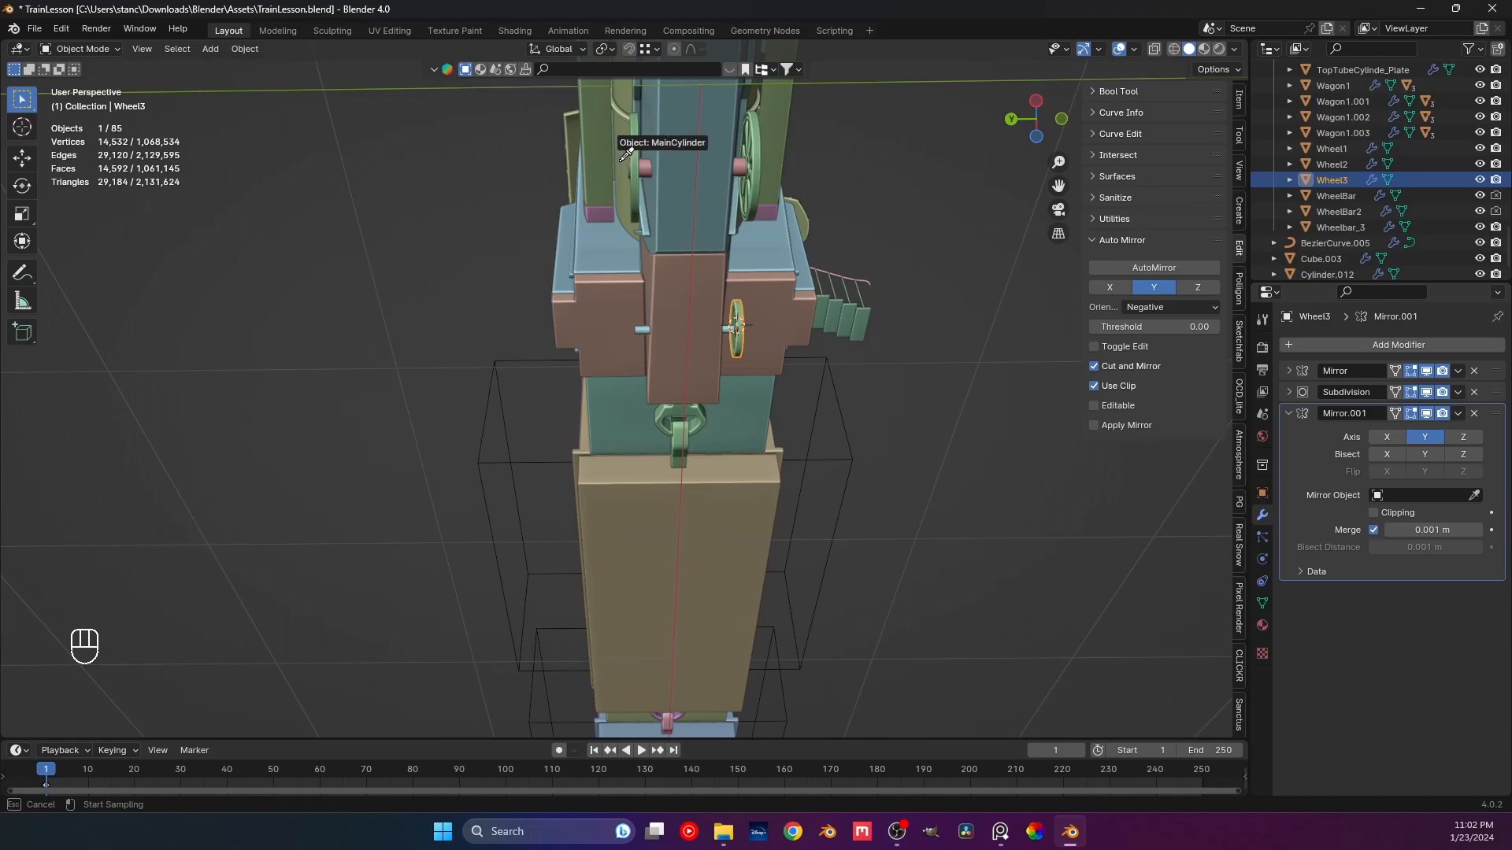
pyautogui.click(696, 323)
# Save the train file.
pyautogui.moveTo(696, 323); pyautogui.dragTo(666, 435, button='middle')
pyautogui.hotkey('ctrl', 's')
pyautogui.hotkey('ctrl', 's')
pyautogui.hotkey('ctrl', 's')
pyautogui.scroll(-3, 666, 434)
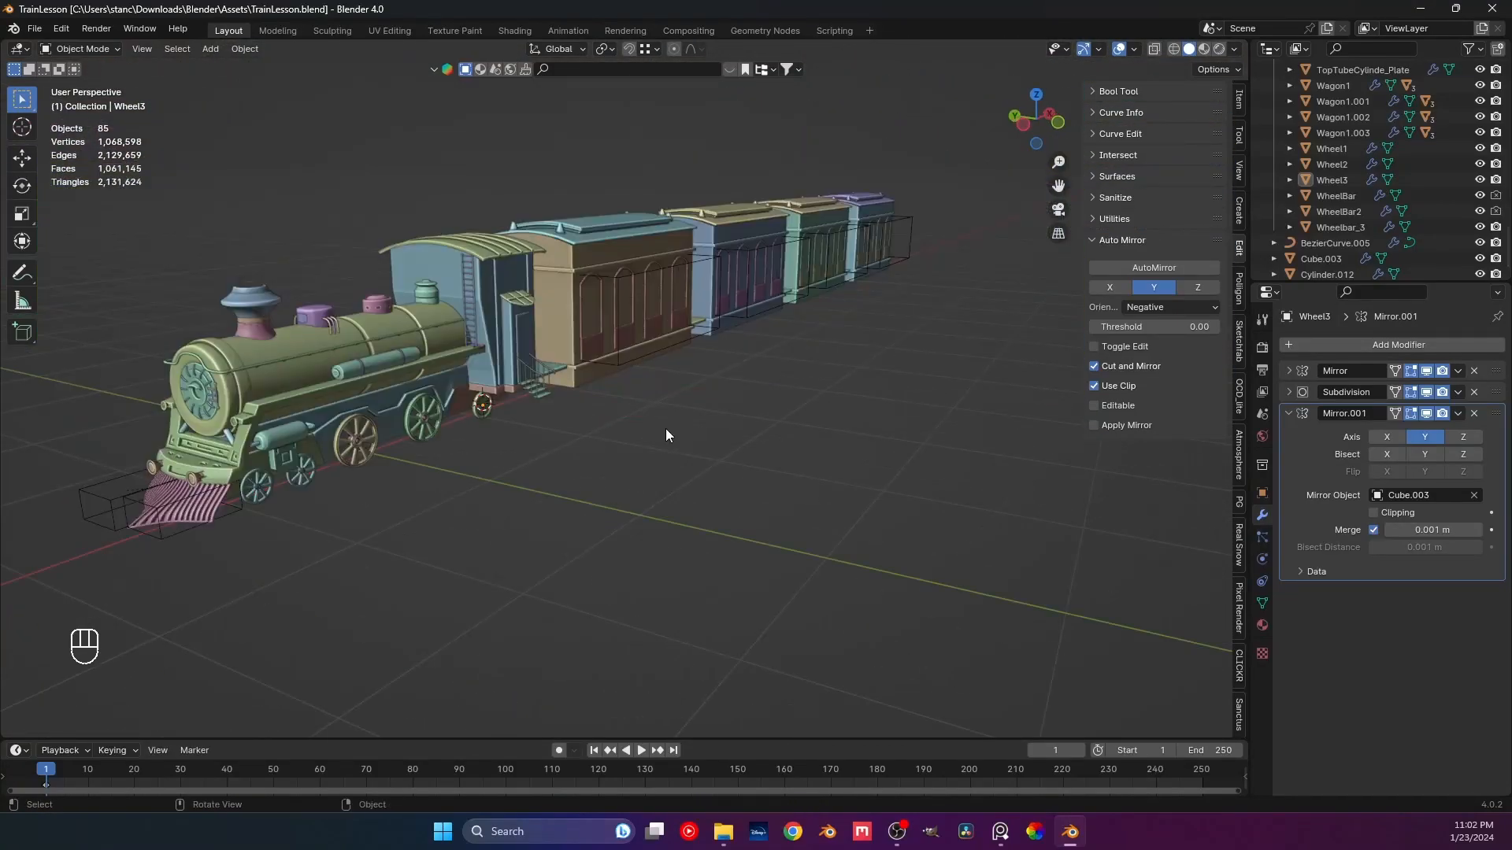
pyautogui.hotkey('ctrl', 's')
# Parent Wheelbar_3 to Wheel3 using Object (Keep Transform).
pyautogui.scroll(4, 502, 459)
pyautogui.moveTo(502, 458)
pyautogui.mouseDown(button='middle')
pyautogui.moveTo(466, 380)
pyautogui.moveTo(477, 446)
pyautogui.mouseUp(button='middle')
pyautogui.scroll(2, 471, 418)
pyautogui.press('KP_1')
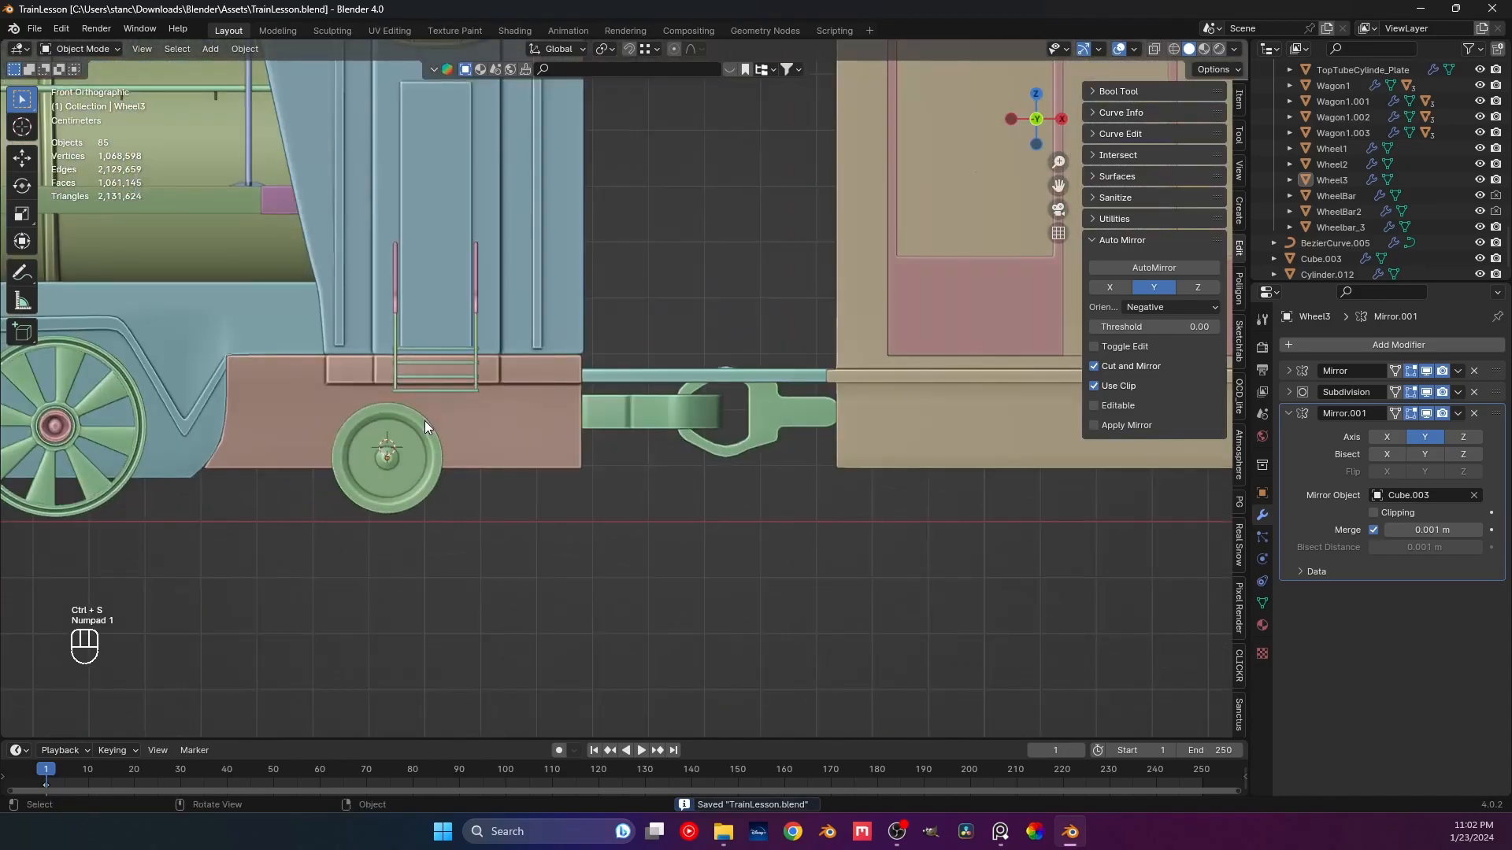
pyautogui.scroll(-5, 499, 437)
pyautogui.scroll(5, 540, 441)
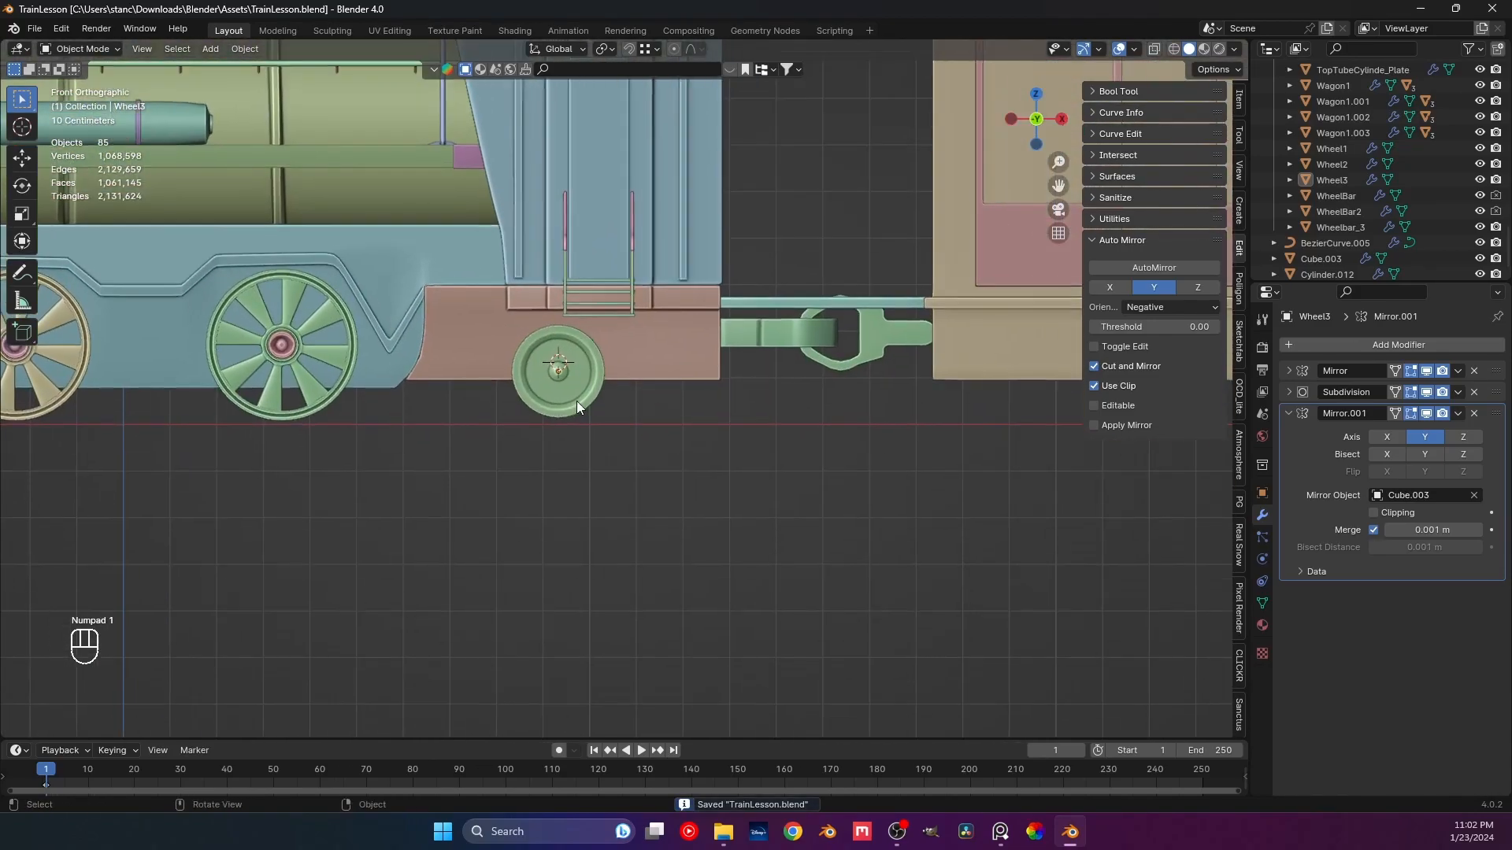
pyautogui.moveTo(576, 400); pyautogui.dragTo(458, 368, button='middle')
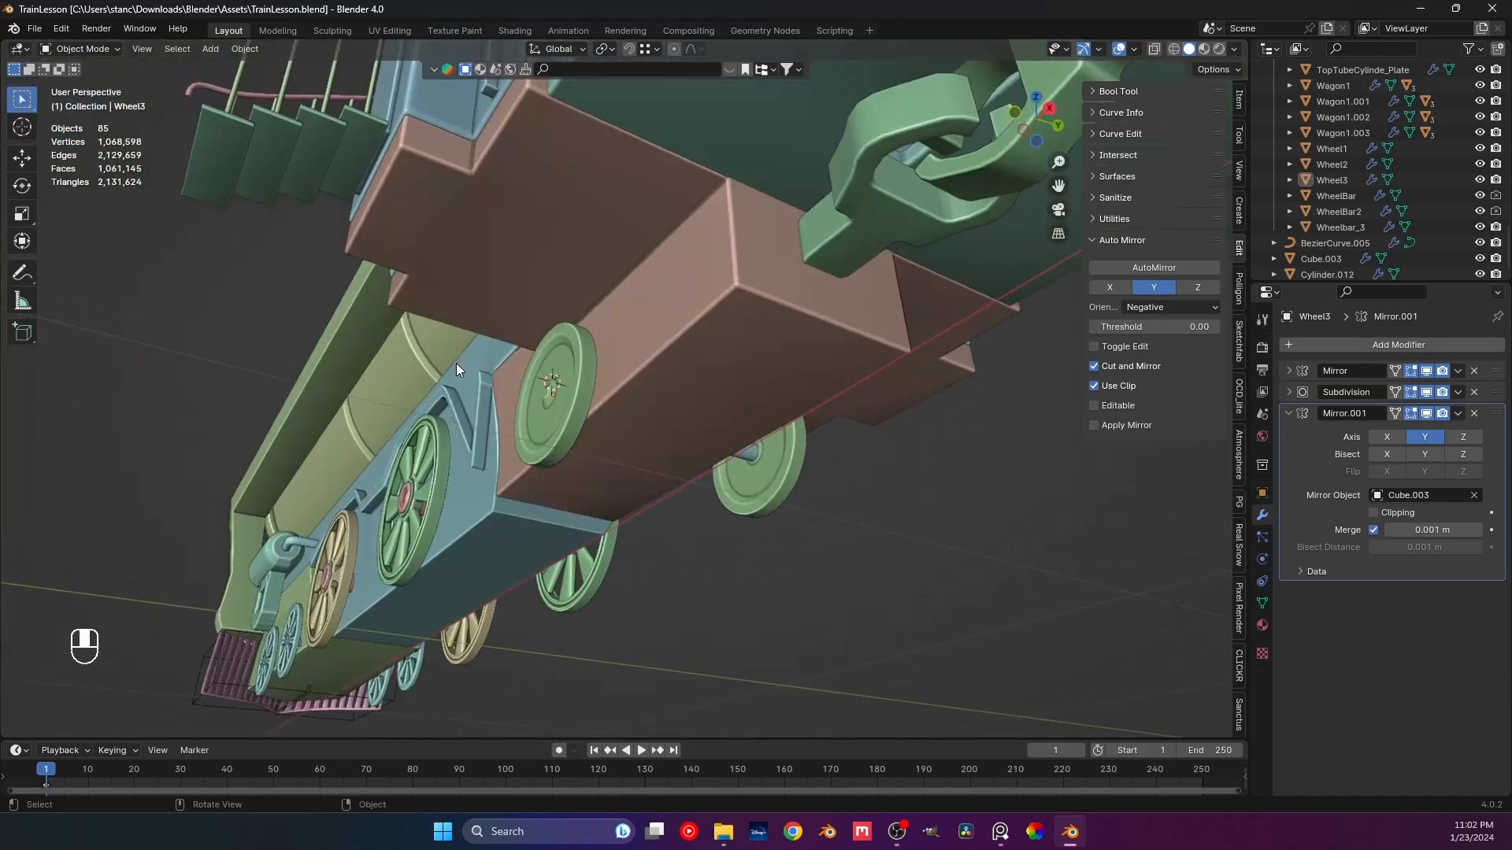
pyautogui.click(752, 455)
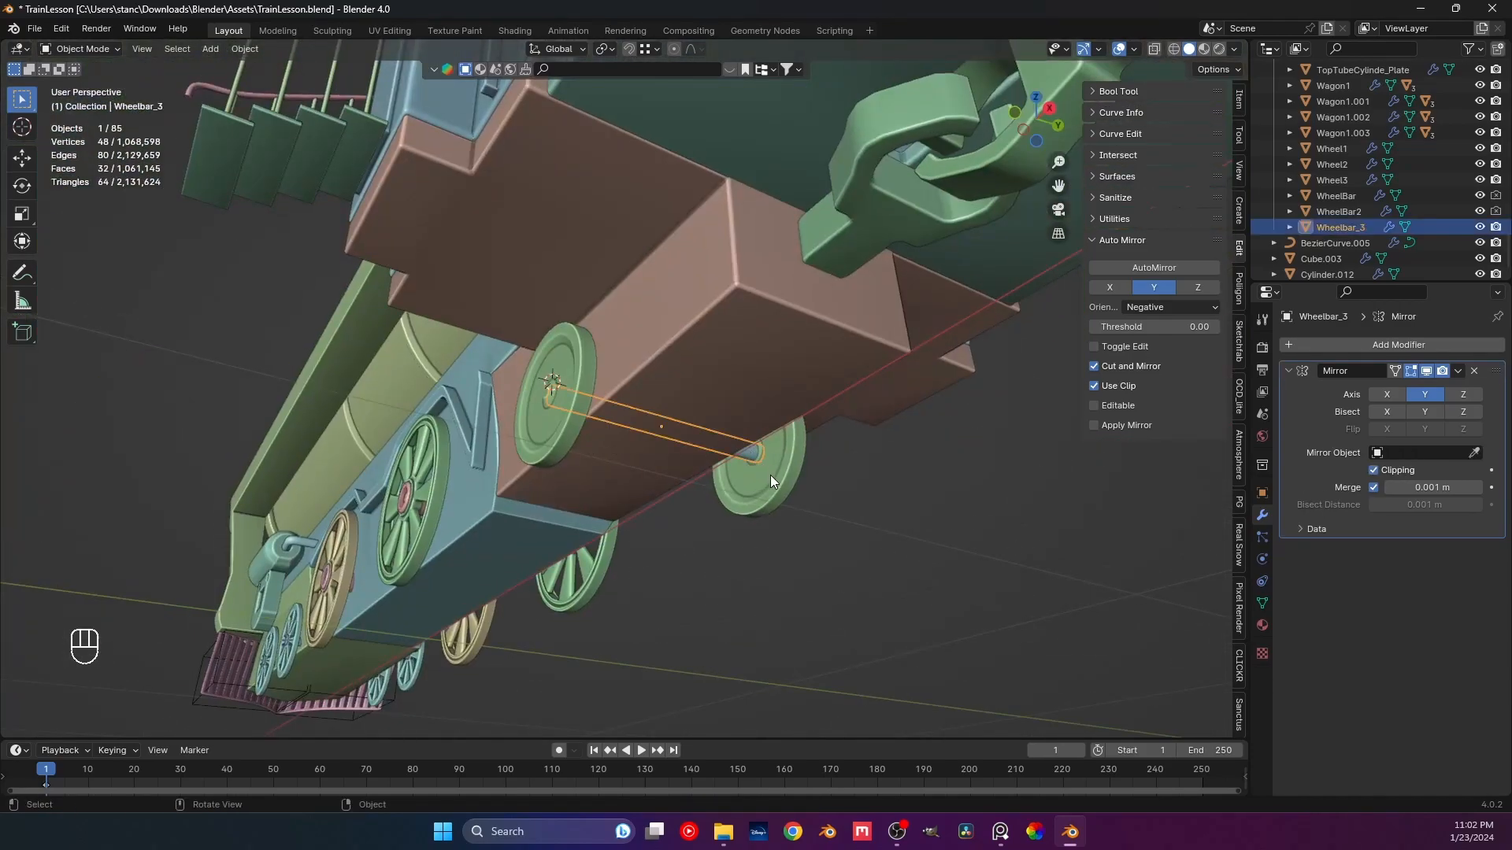
pyautogui.keyDown('shift'); pyautogui.click(771, 475); pyautogui.keyUp('shift')
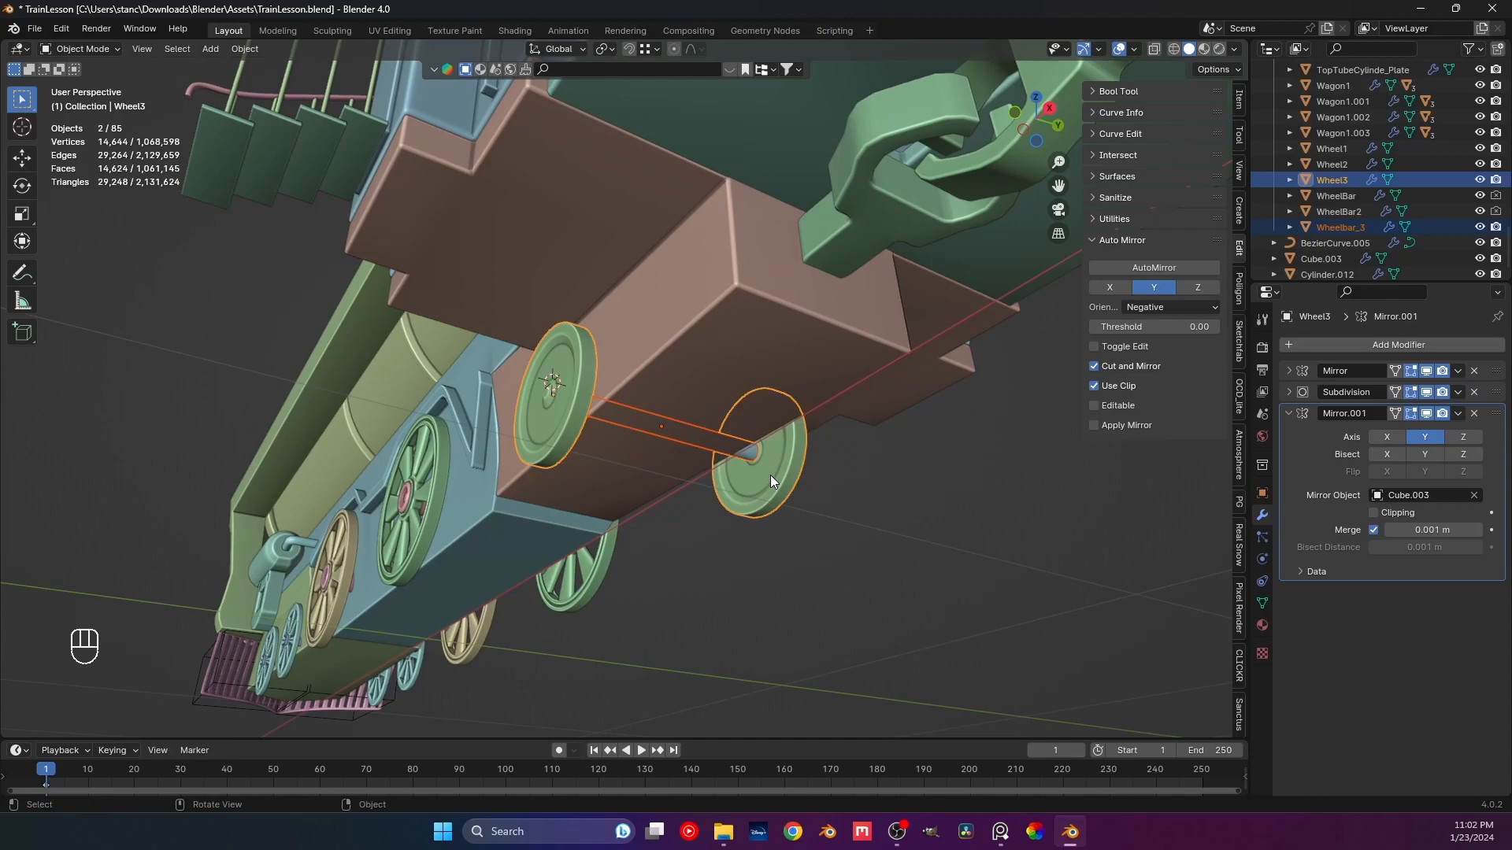
pyautogui.hotkey('ctrl', 'p')
pyautogui.click(770, 474)
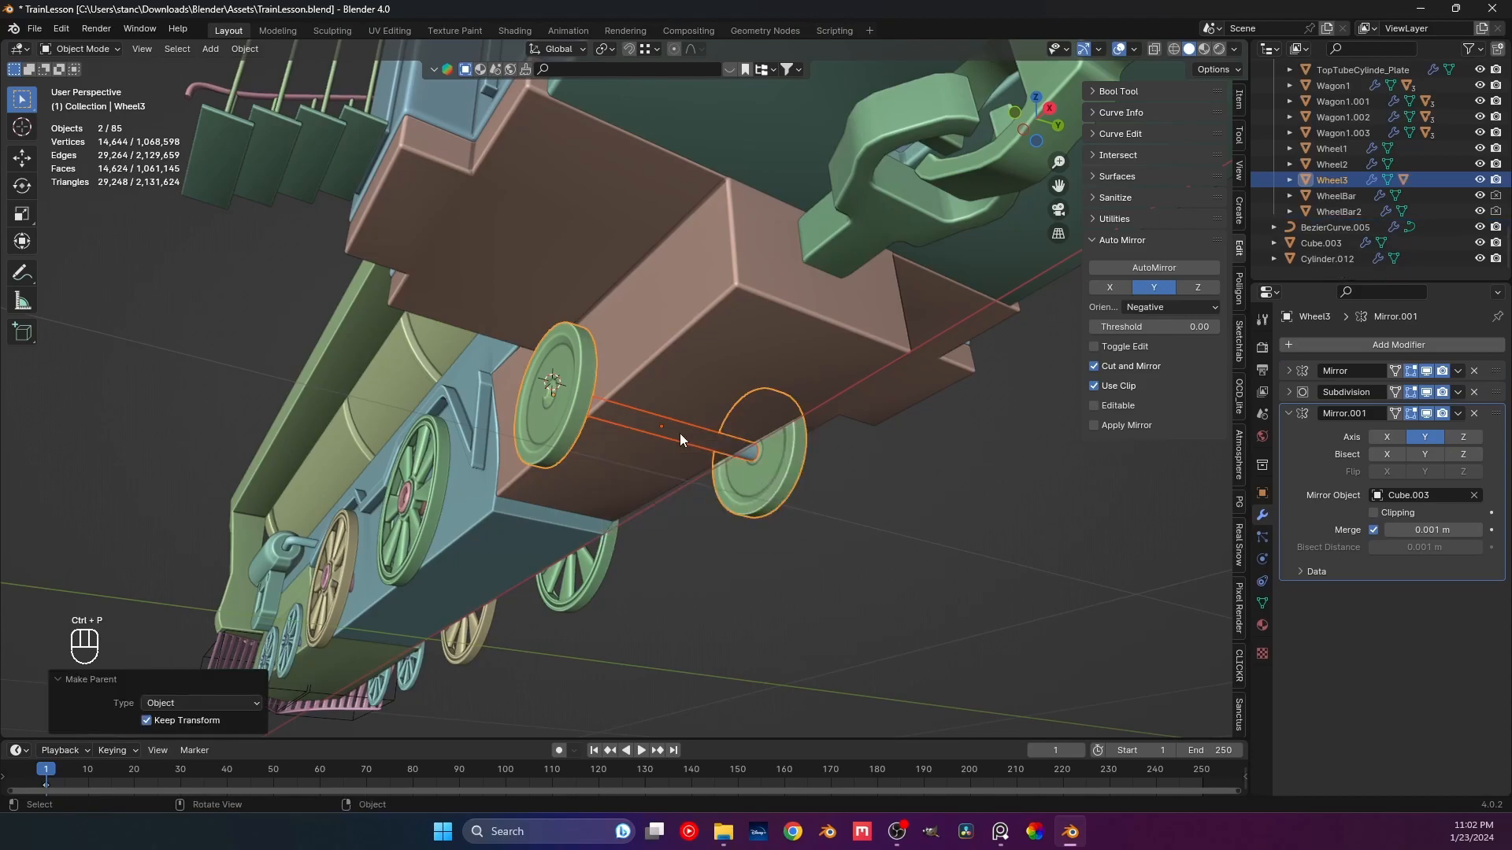
# Move Wheel3 with its axle about 0.1 m along the global X axis toward the wagons, in front view.
pyautogui.moveTo(696, 443); pyautogui.dragTo(814, 561, button='middle')
pyautogui.press('KP_1')
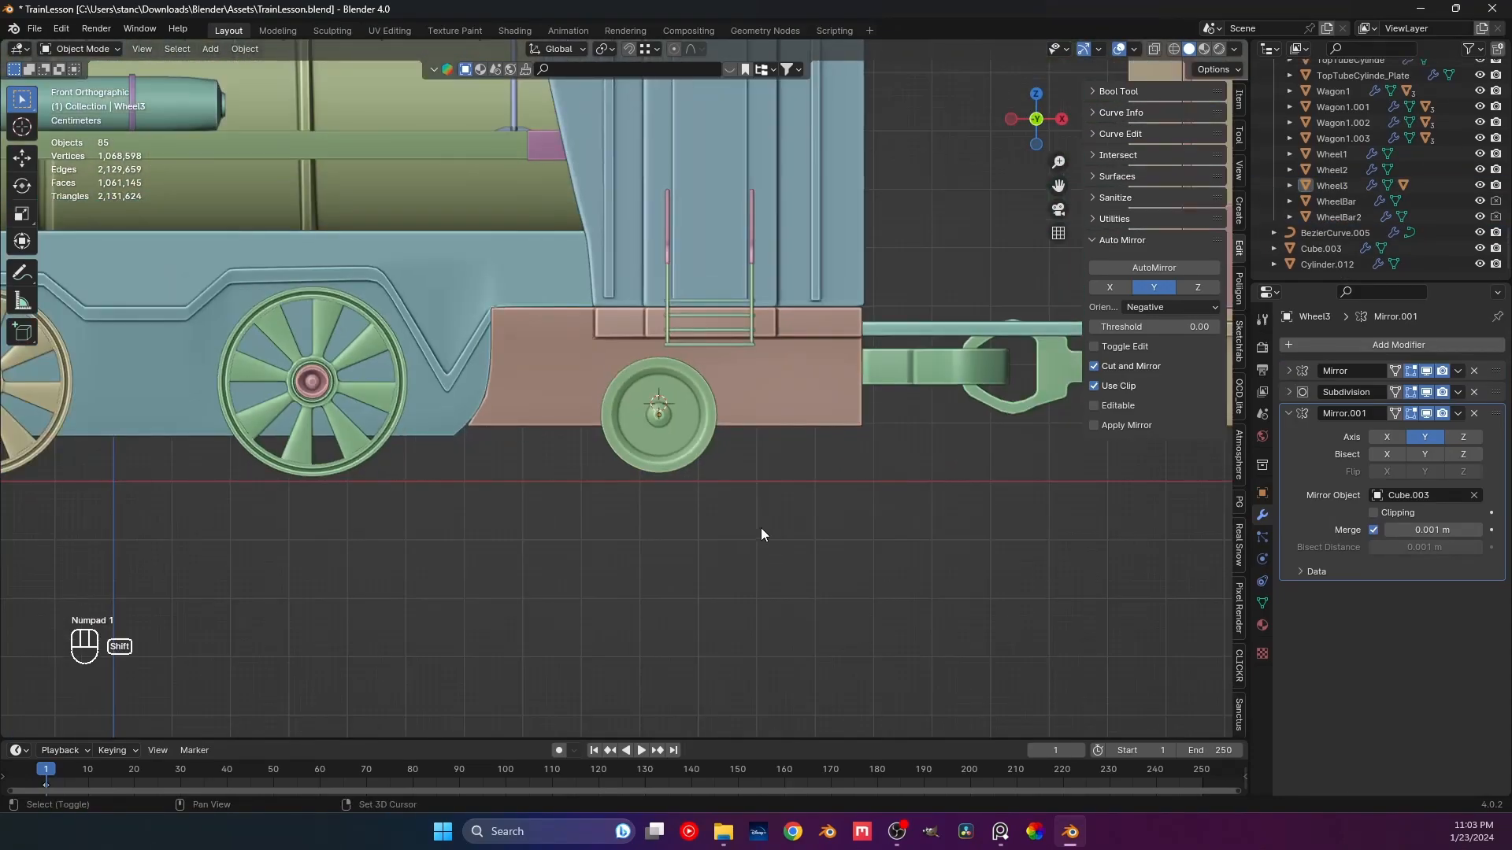
pyautogui.click(619, 417)
pyautogui.press('g')
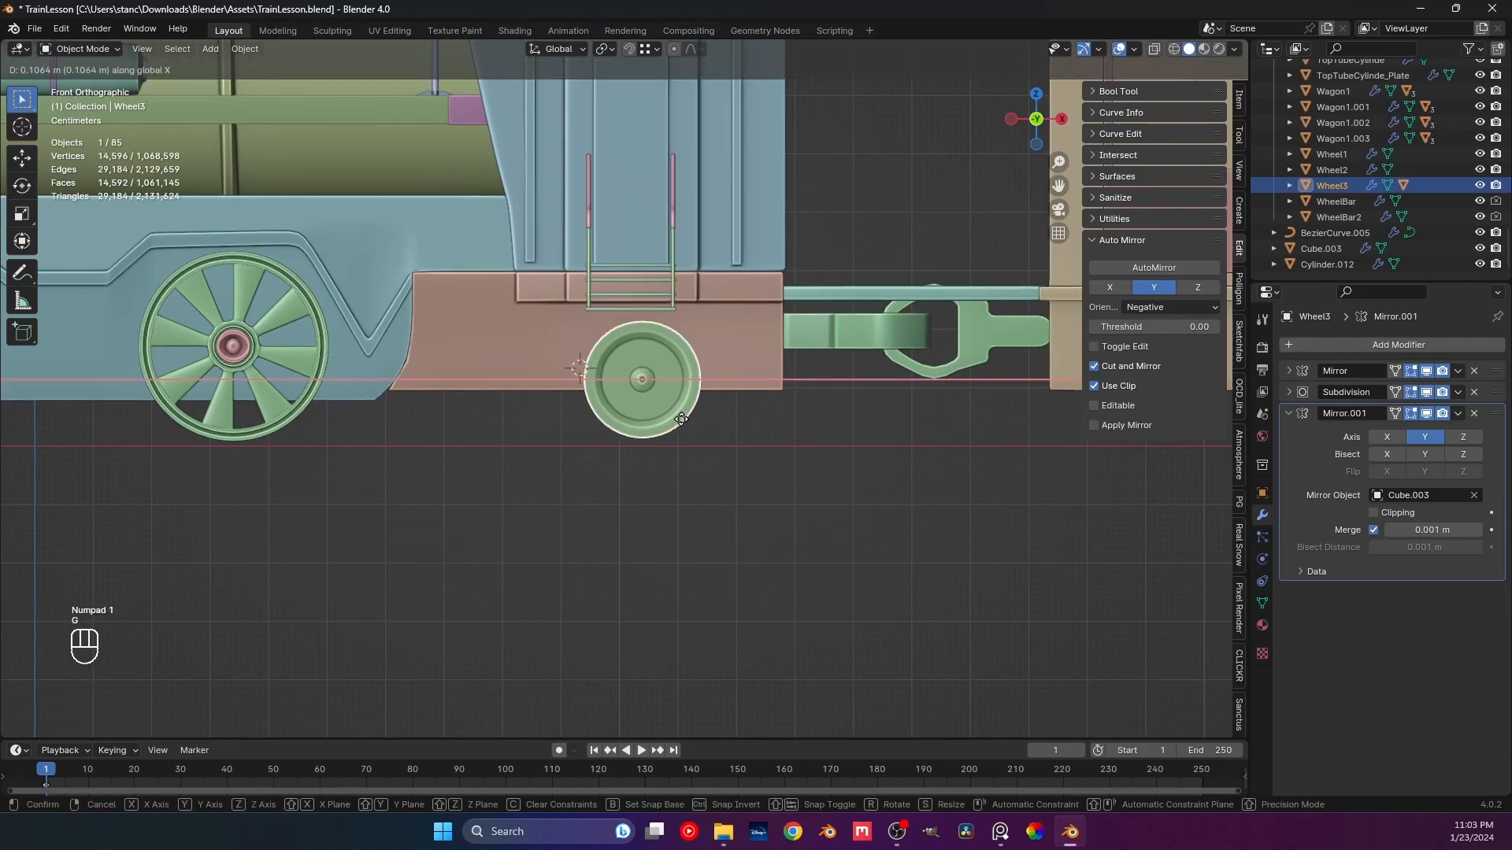
pyautogui.click(698, 485)
# Parent WheelBar2 to Wheel2, the rear large spoked wheel, using Object (Keep Transform).
pyautogui.scroll(-4, 698, 485)
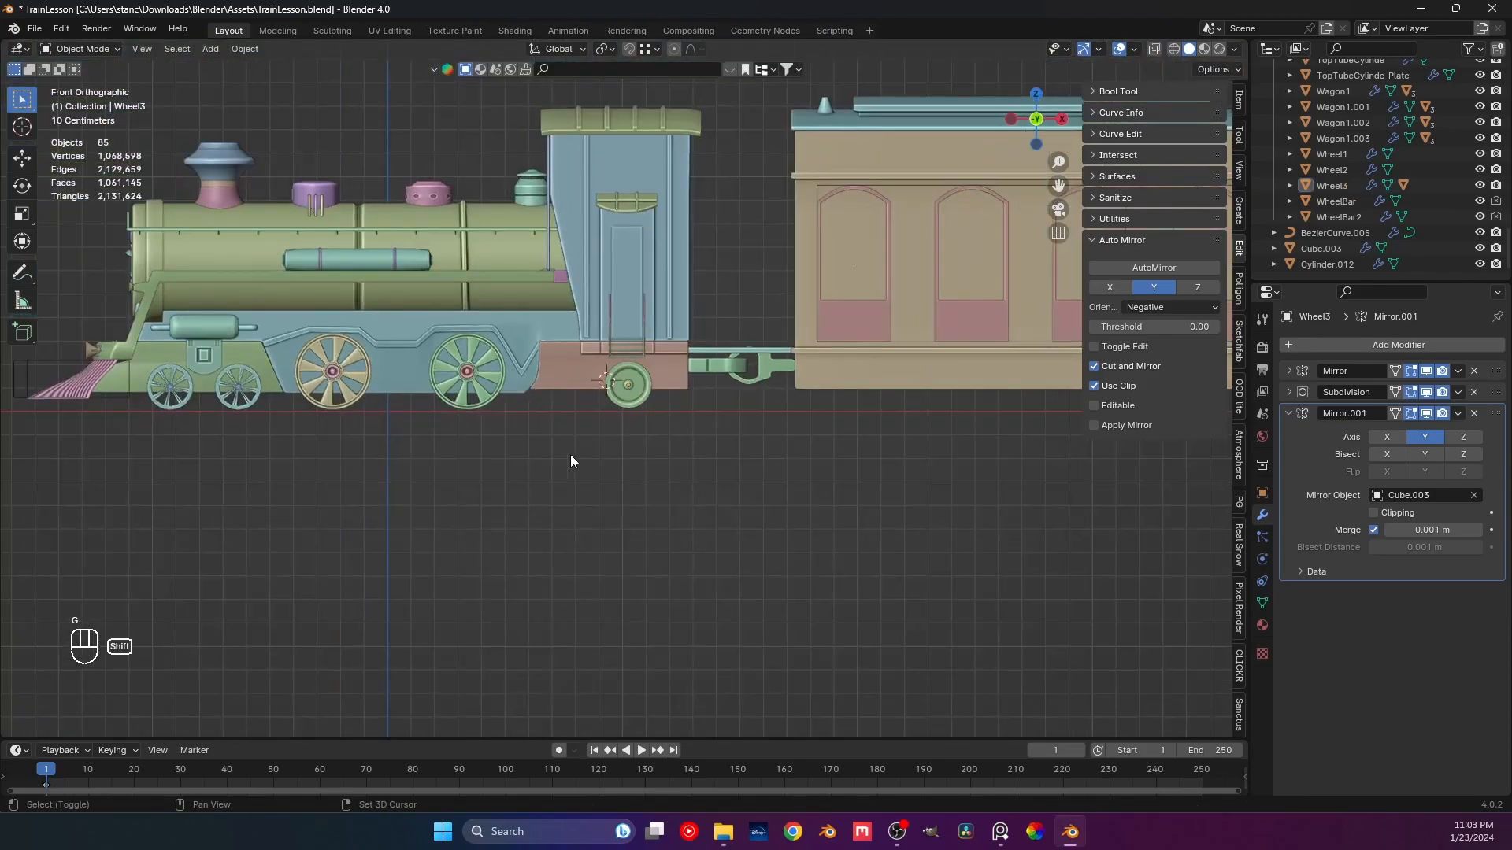
pyautogui.scroll(3, 677, 480)
pyautogui.click(592, 418)
pyautogui.scroll(3, 550, 424)
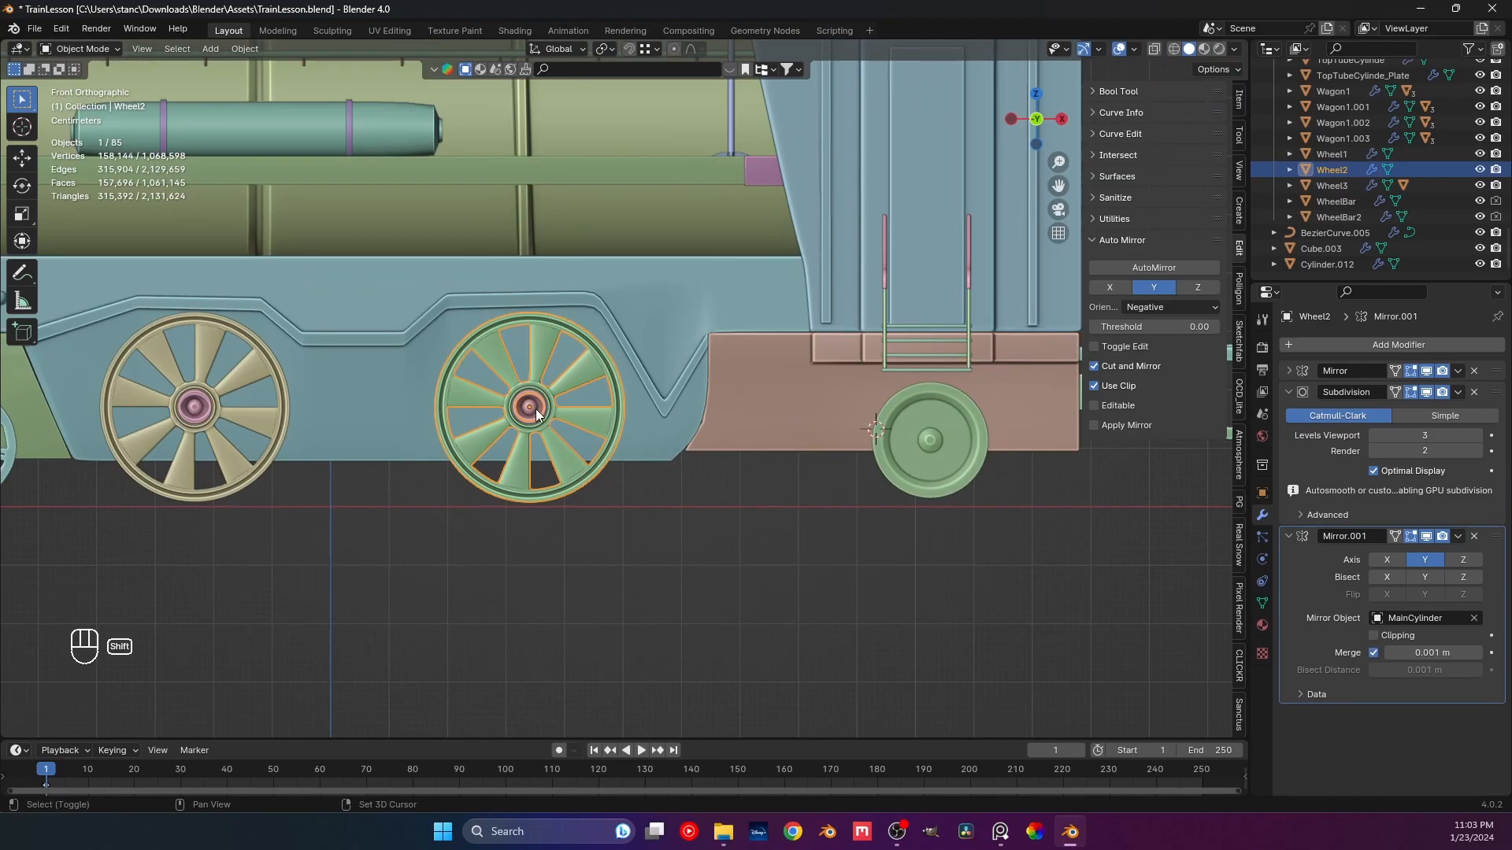
pyautogui.keyDown('shift'); pyautogui.click(528, 409); pyautogui.keyUp('shift')
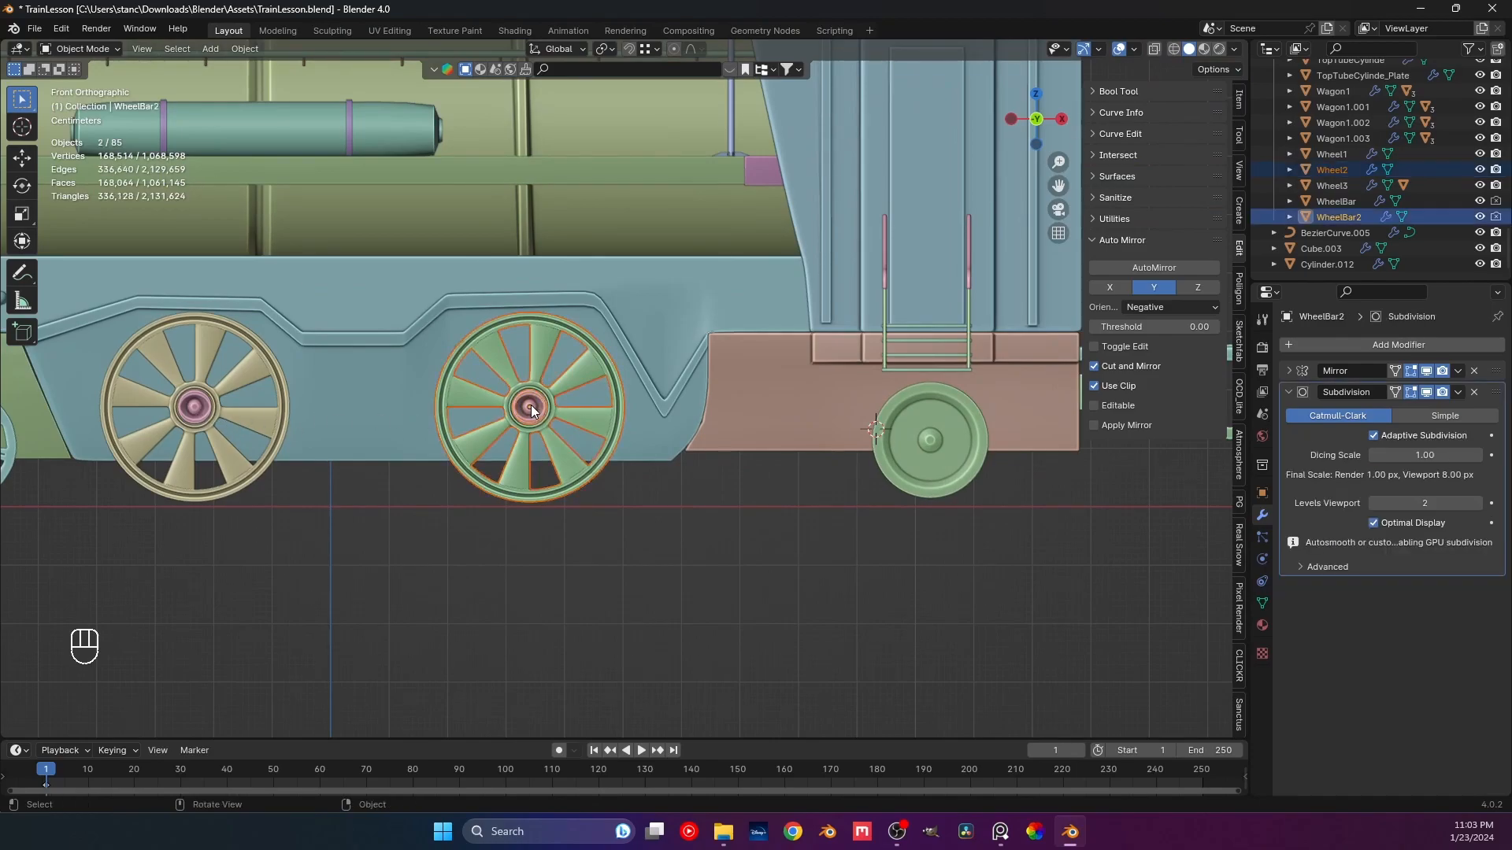
pyautogui.hotkey('ctrl', 'p')
pyautogui.click(530, 405)
pyautogui.keyDown('shift'); pyautogui.click(584, 418); pyautogui.keyUp('shift')
pyautogui.hotkey('ctrl', 'p')
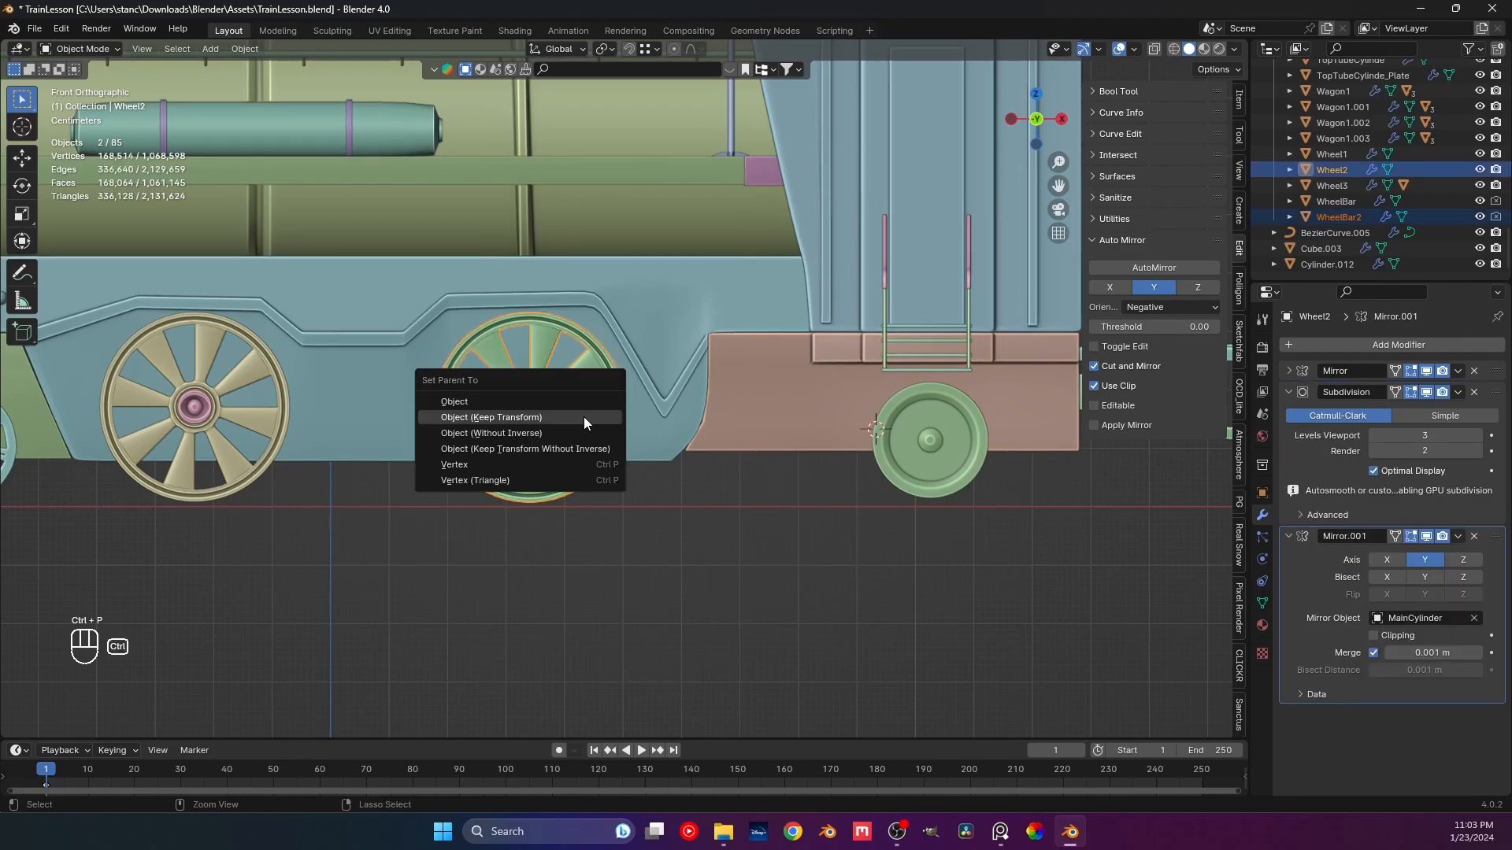
pyautogui.click(569, 417)
# Parent Wheel1, the front large spoked wheel, to WheelBar using Object (Keep Transform).
pyautogui.keyDown('ctrl'); pyautogui.scroll(5, 465, 424); pyautogui.keyUp('ctrl')
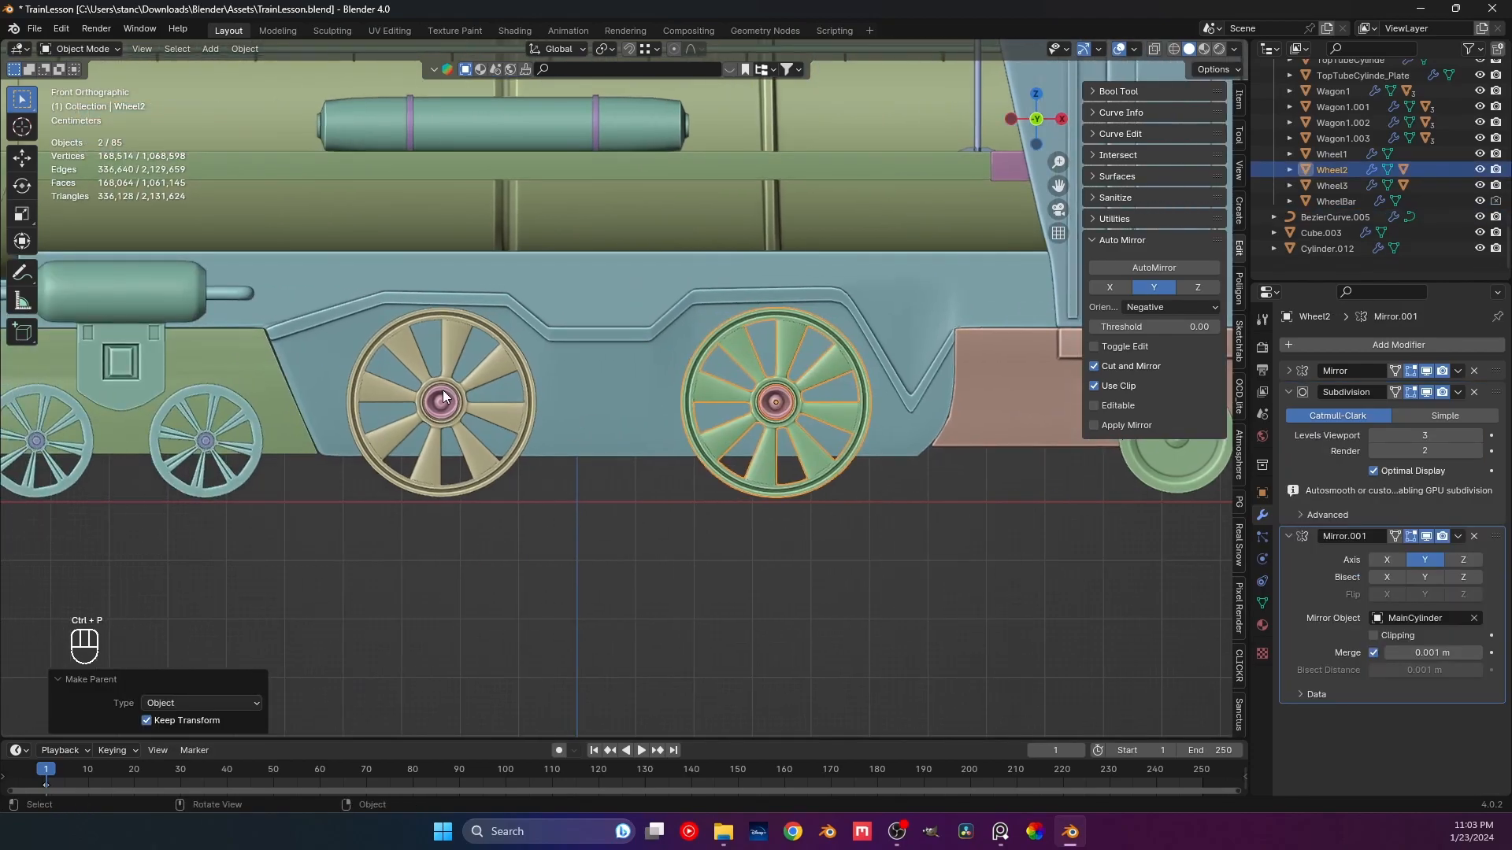
pyautogui.click(465, 400)
pyautogui.keyDown('shift'); pyautogui.click(451, 397); pyautogui.keyUp('shift')
pyautogui.hotkey('ctrl', 'p')
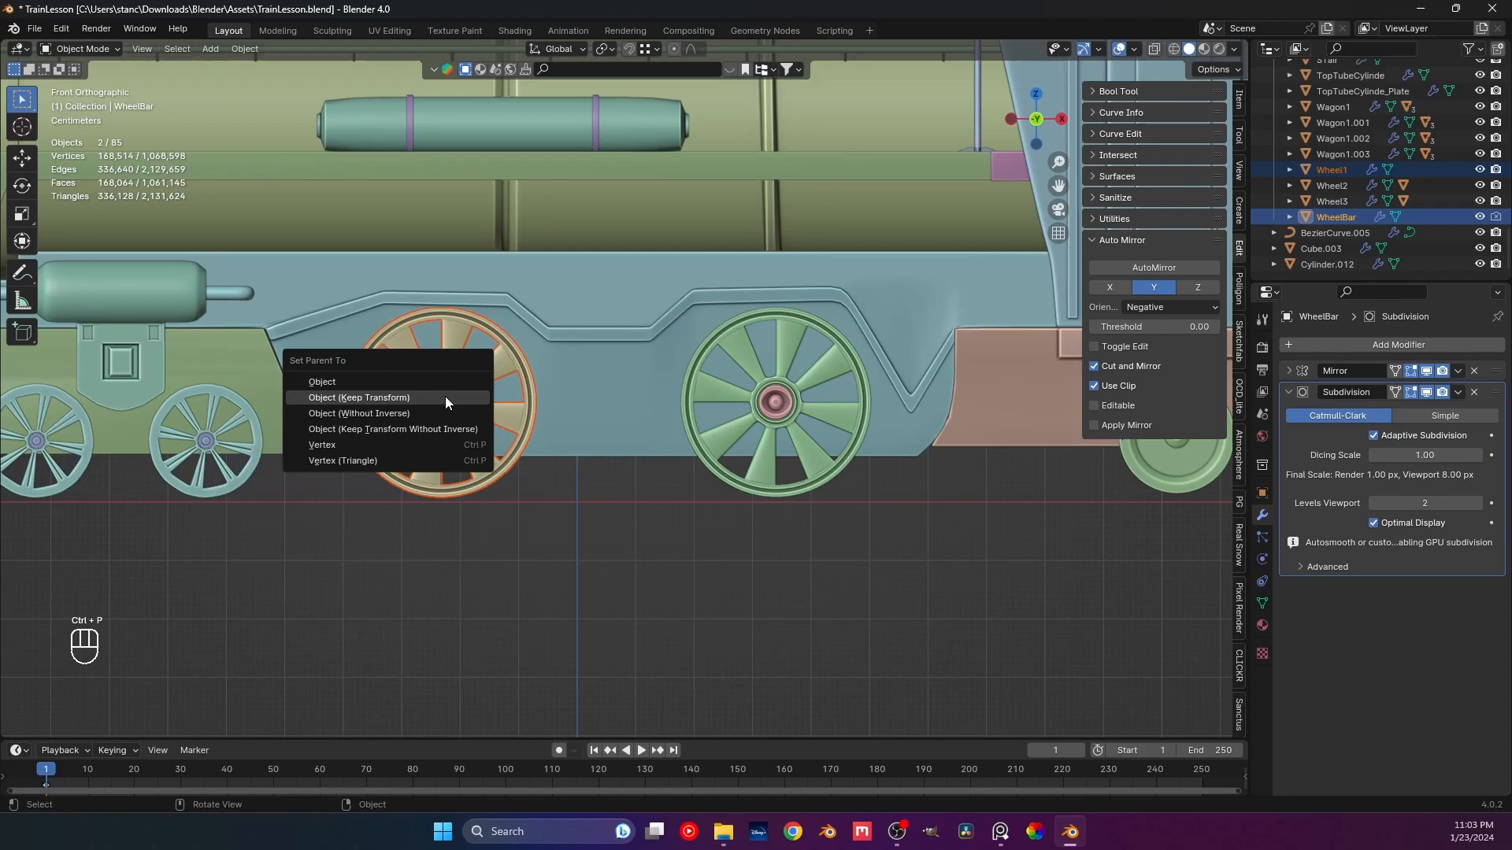
pyautogui.click(452, 397)
# Parent the front small wheels' axle bar to SmallheelSet using Object (Keep Transform), and save the file.
pyautogui.keyDown('shift'); pyautogui.moveTo(231, 445); pyautogui.dragTo(678, 419, button='middle'); pyautogui.keyUp('shift')
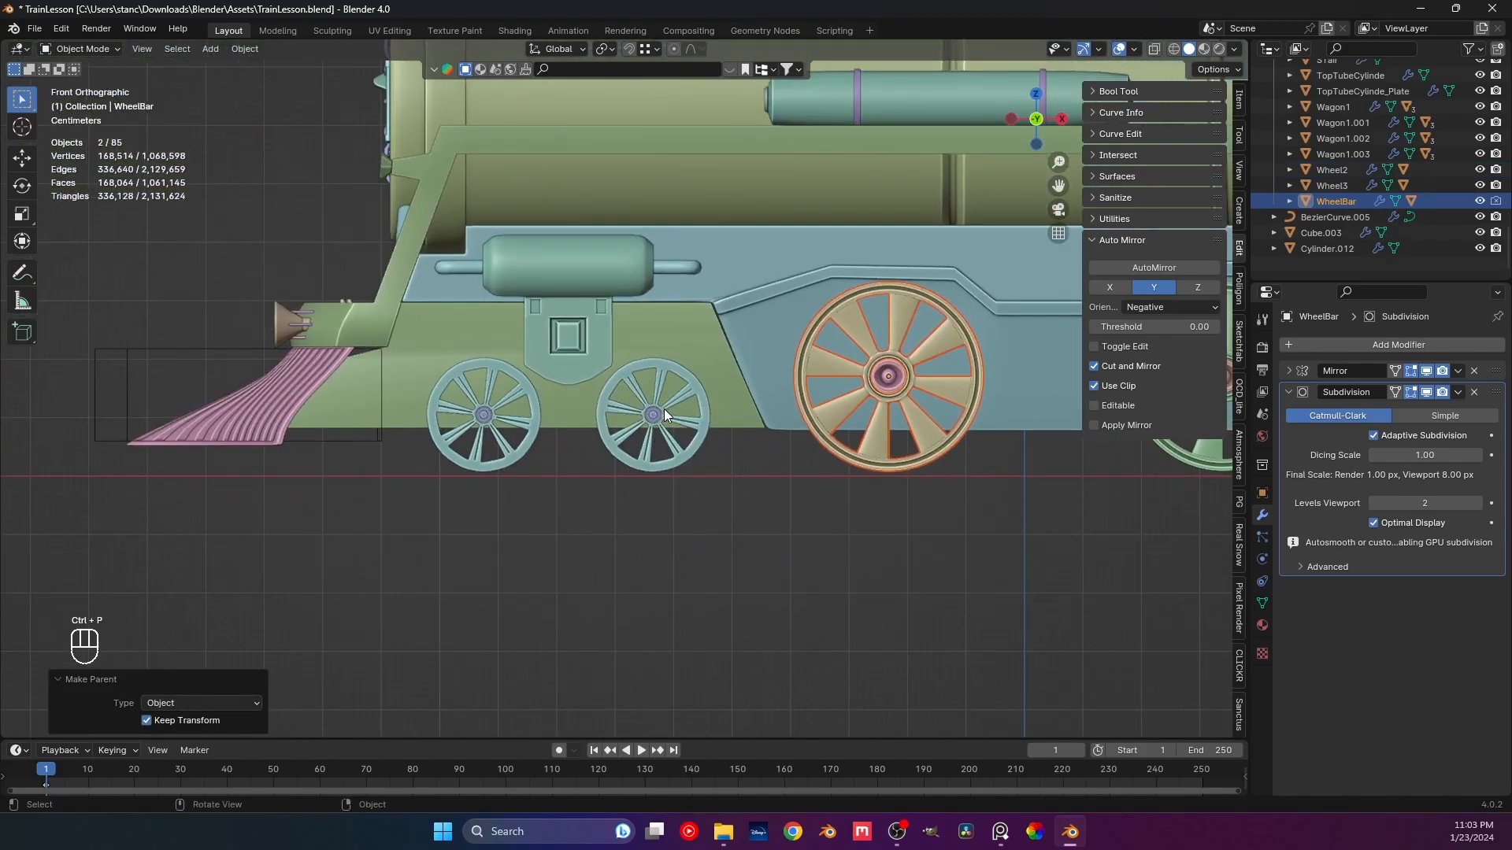
pyautogui.click(664, 409)
pyautogui.keyDown('shift'); pyautogui.click(680, 397); pyautogui.keyUp('shift')
pyautogui.hotkey('ctrl', 'p')
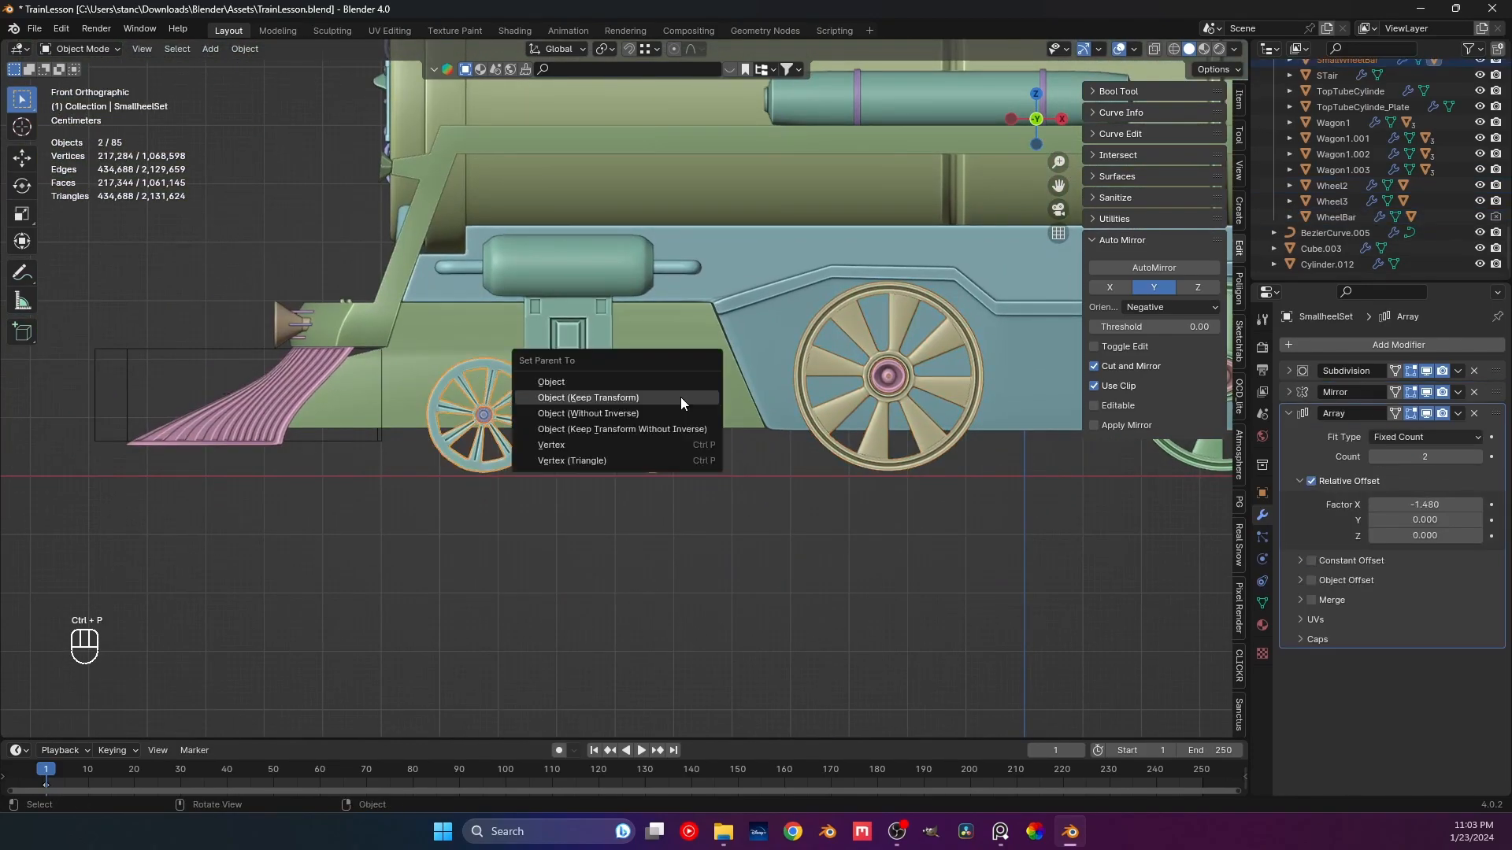
pyautogui.click(681, 397)
pyautogui.click(773, 584)
pyautogui.scroll(-3, 780, 581)
pyautogui.keyDown('shift'); pyautogui.moveTo(780, 582); pyautogui.dragTo(517, 494, button='middle'); pyautogui.keyUp('shift')
pyautogui.hotkey('ctrl', 's')
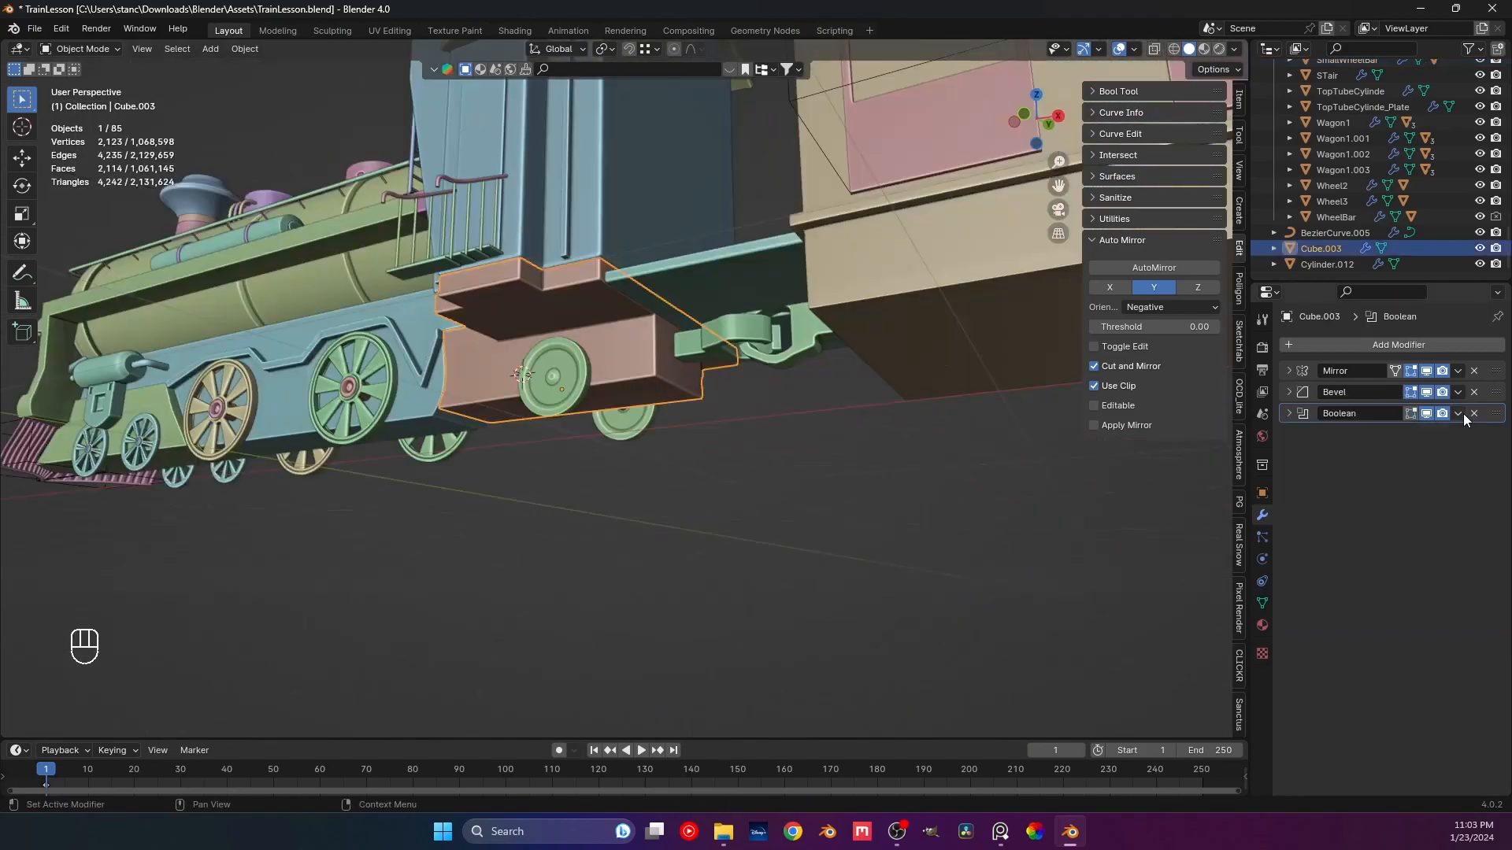
# Duplicate the Boolean modifier on the engine's rear base Cube.003 and set the copy's Difference object to Wheelbar_3.
pyautogui.click(1459, 414)
pyautogui.click(1441, 449)
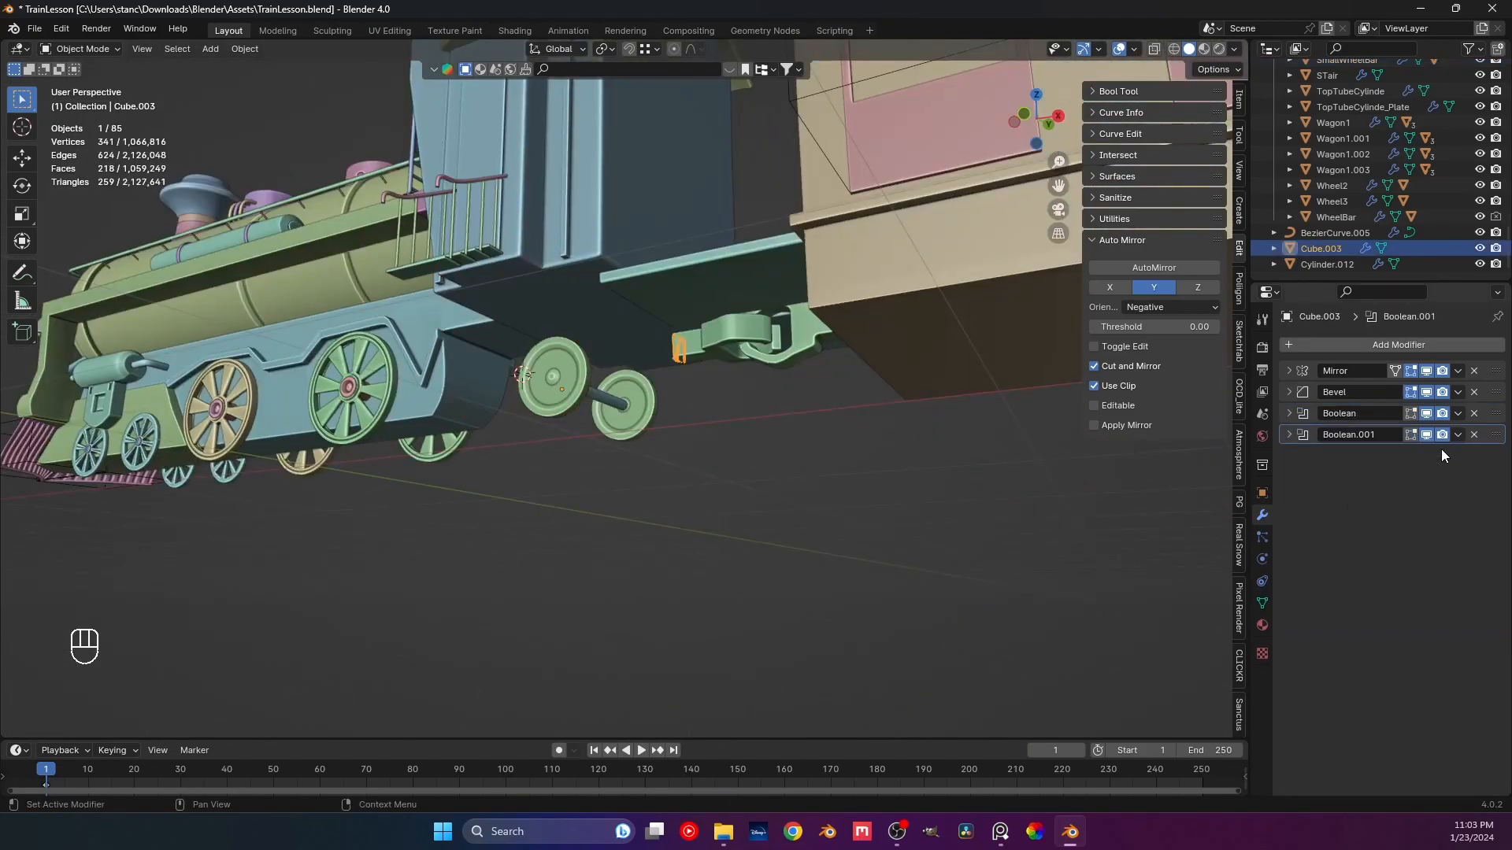
pyautogui.click(1289, 434)
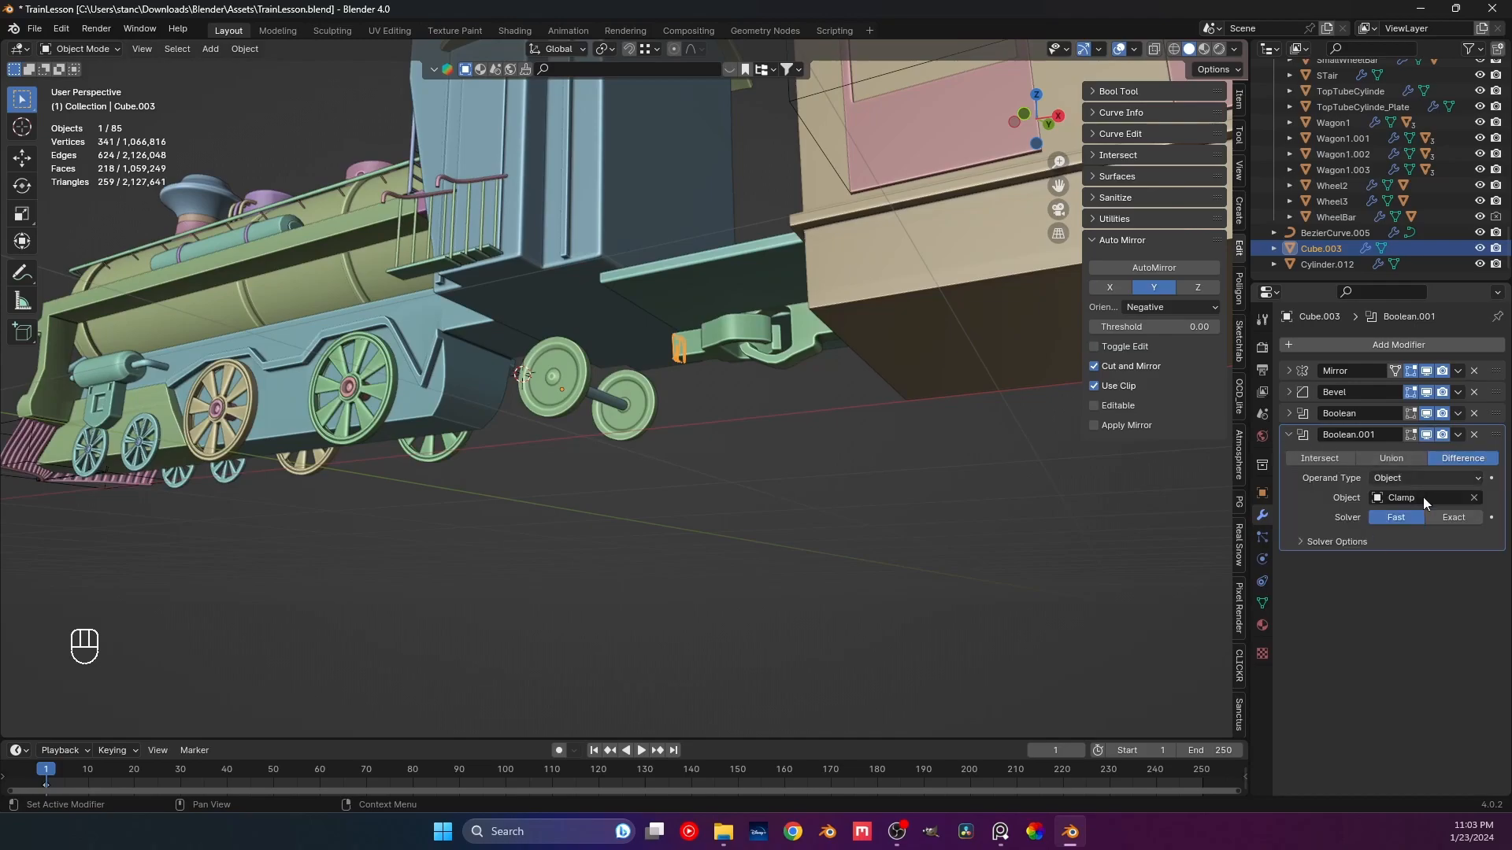
pyautogui.click(1475, 498)
pyautogui.moveTo(549, 414); pyautogui.dragTo(857, 524, button='middle')
pyautogui.click(1474, 498)
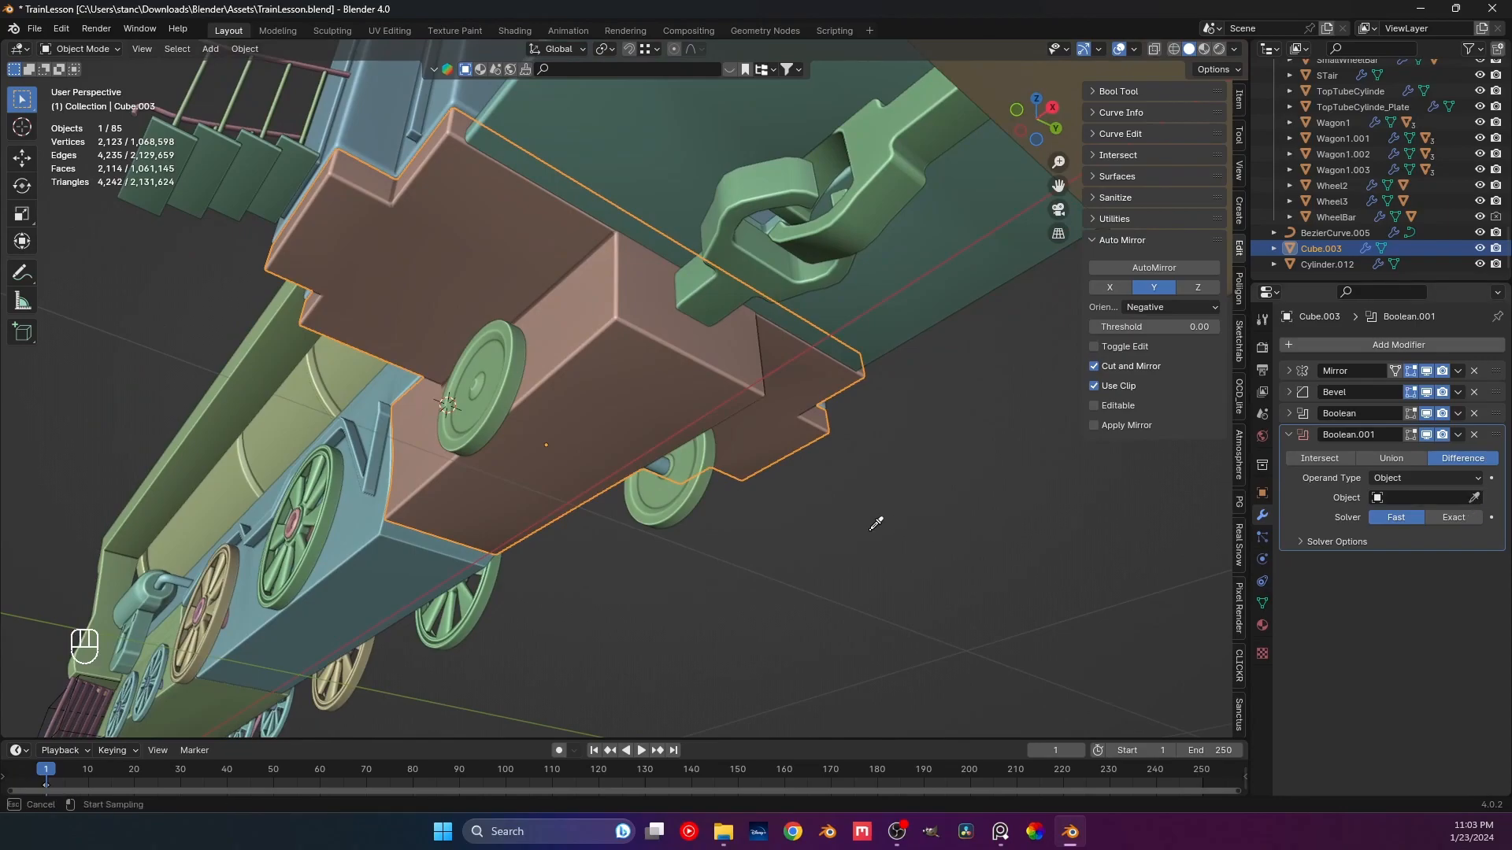
pyautogui.click(664, 463)
pyautogui.click(844, 537)
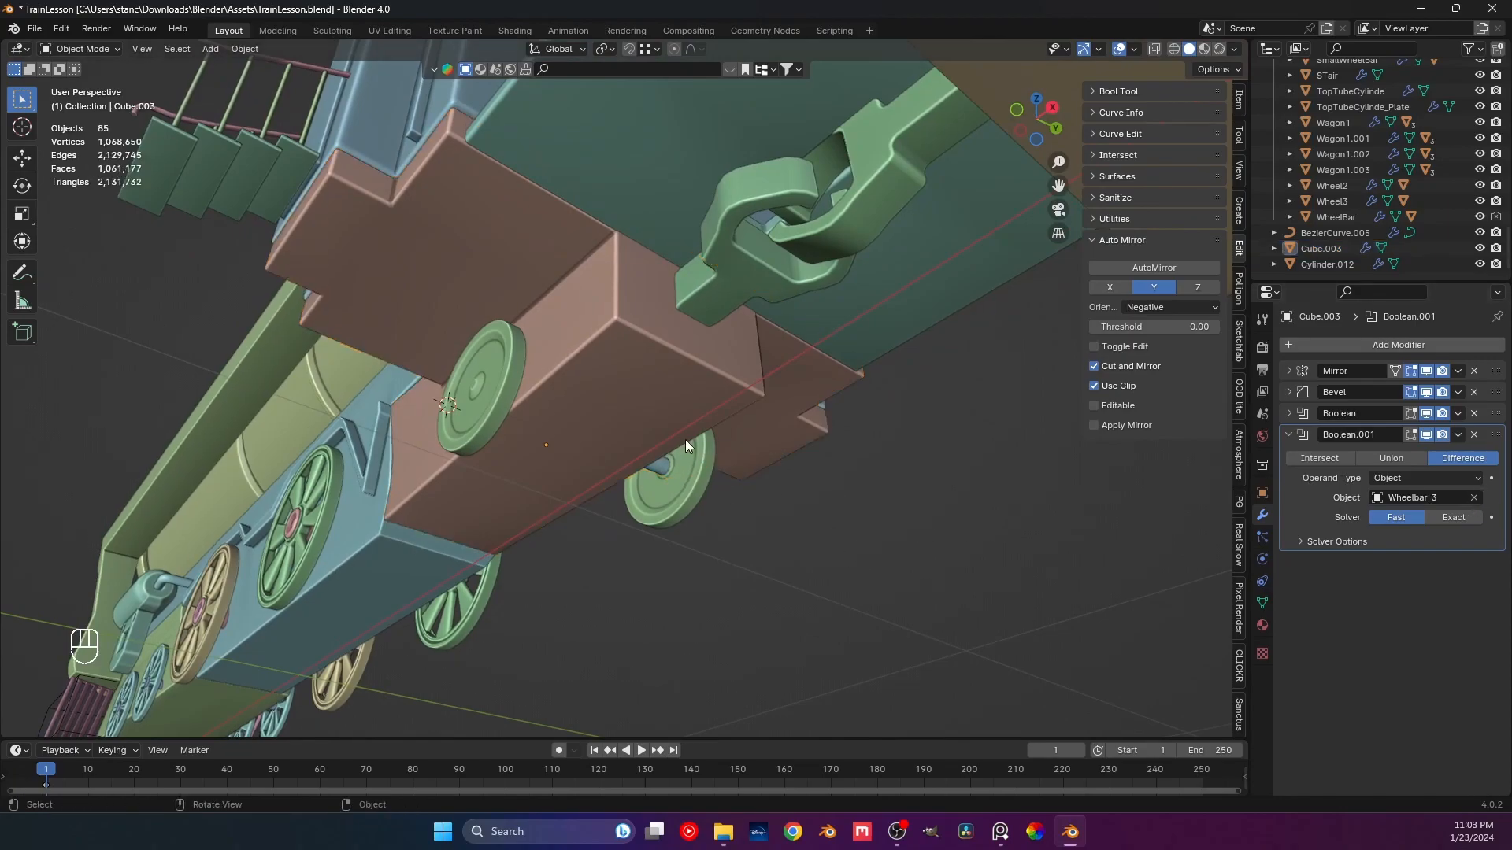
# Collapse the duplicated Boolean modifier's settings on the rear base and save the file.
pyautogui.moveTo(686, 440); pyautogui.dragTo(655, 457, button='middle')
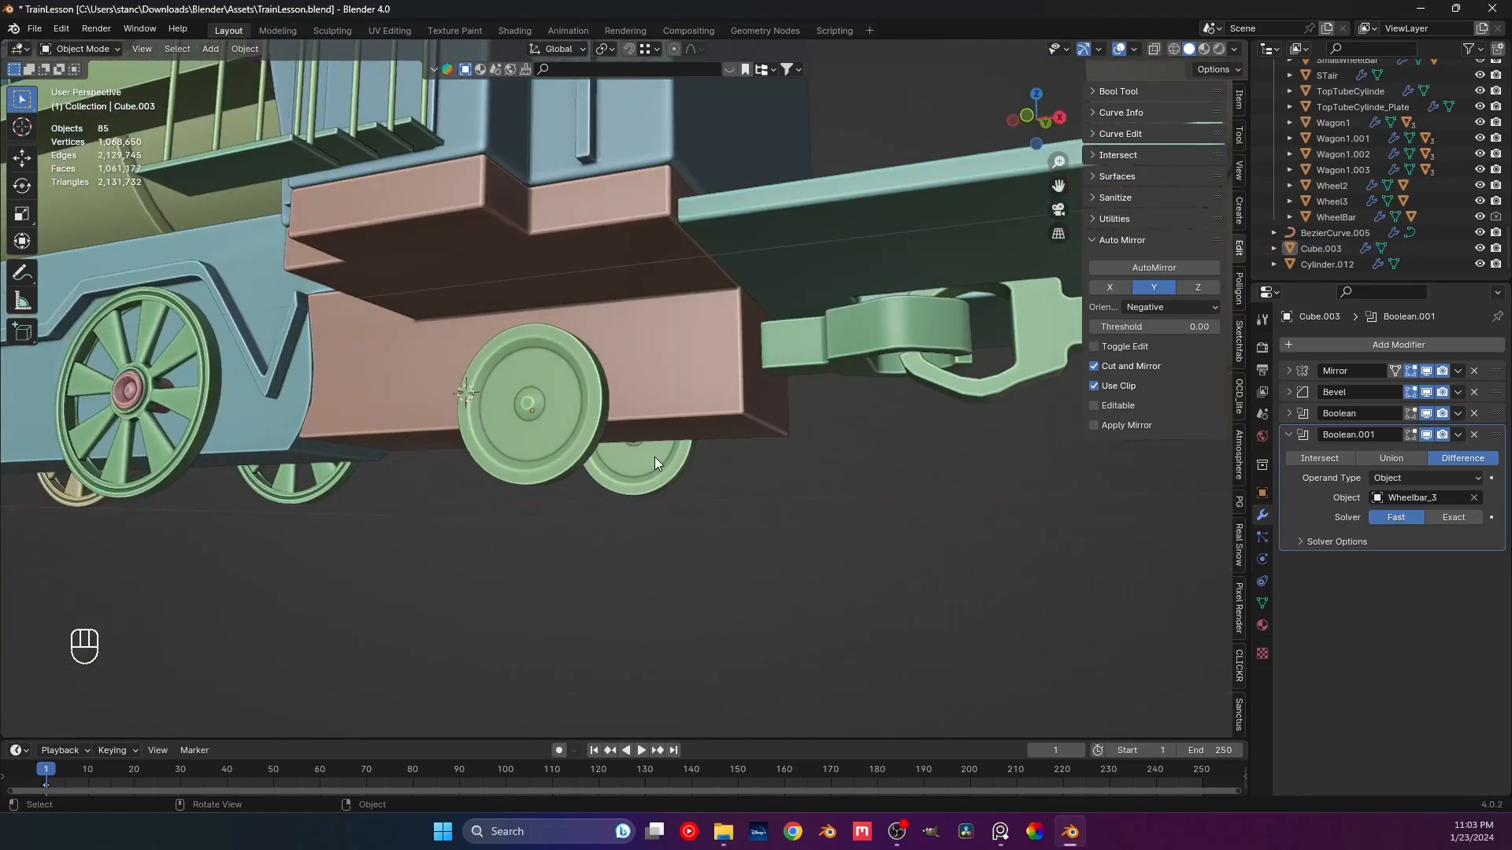
pyautogui.click(1287, 434)
pyautogui.moveTo(835, 441); pyautogui.dragTo(711, 415, button='middle')
pyautogui.scroll(-7, 778, 465)
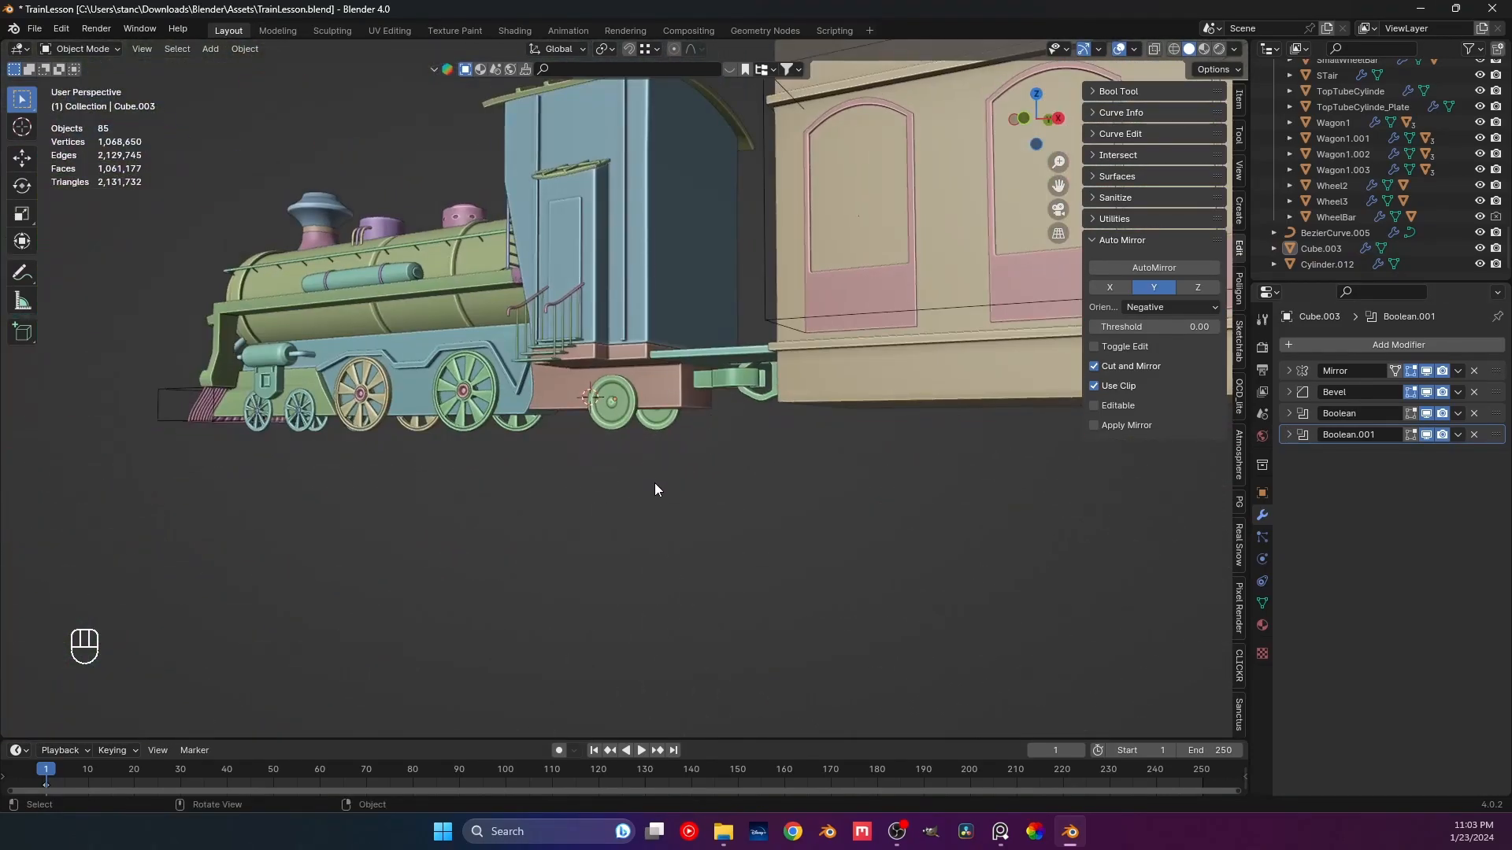
pyautogui.hotkey('ctrl', 's')
pyautogui.hotkey('ctrl', 's')
pyautogui.moveTo(665, 500); pyautogui.dragTo(609, 478, button='middle')
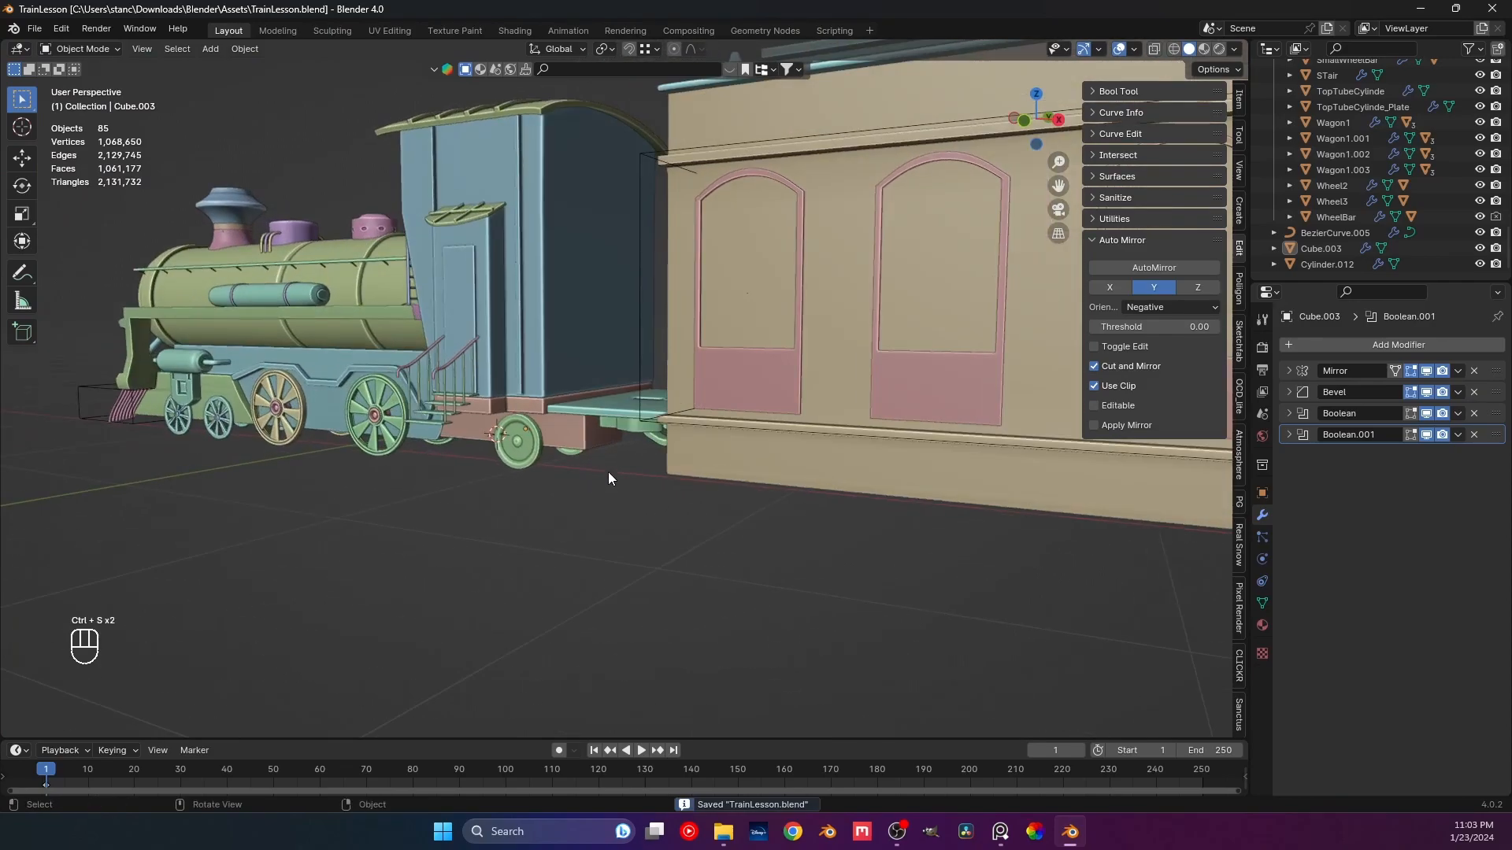
pyautogui.press('KP_1')
pyautogui.scroll(5, 441, 433)
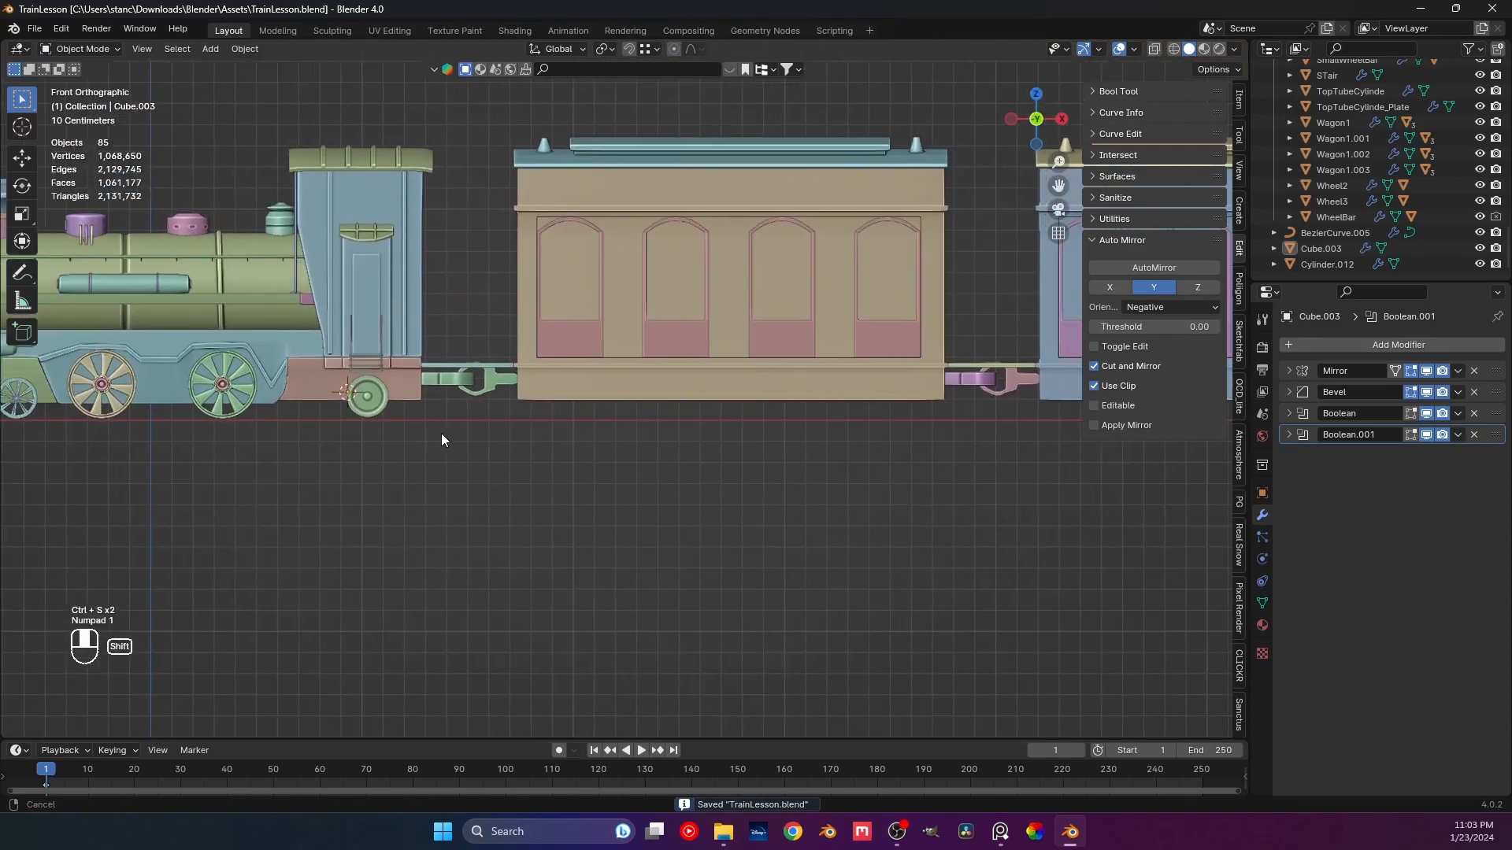
pyautogui.click(265, 391)
pyautogui.moveTo(268, 395); pyautogui.dragTo(447, 471, button='middle')
pyautogui.keyDown('shift'); pyautogui.click(476, 527); pyautogui.keyUp('shift')
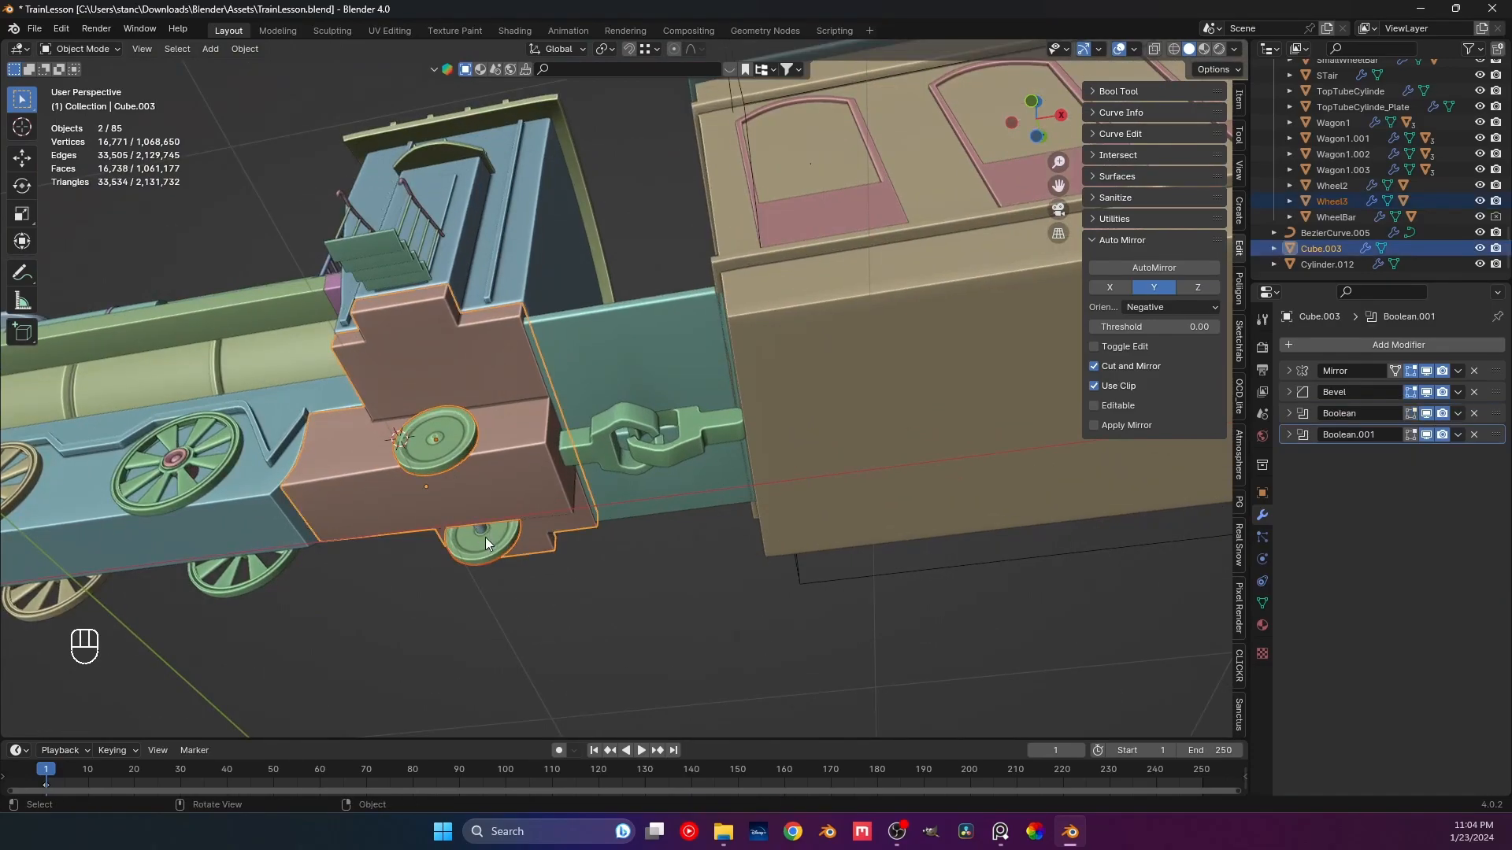
pyautogui.scroll(2, 504, 552)
pyautogui.click(570, 639)
# Examine the small rear wheels and their axle bar from below, and their position relative to the wagons from the front.
pyautogui.keyDown('shift'); pyautogui.moveTo(491, 595); pyautogui.dragTo(575, 445, button='middle'); pyautogui.keyUp('shift')
pyautogui.moveTo(575, 446); pyautogui.dragTo(536, 521, button='middle')
pyautogui.click(541, 521)
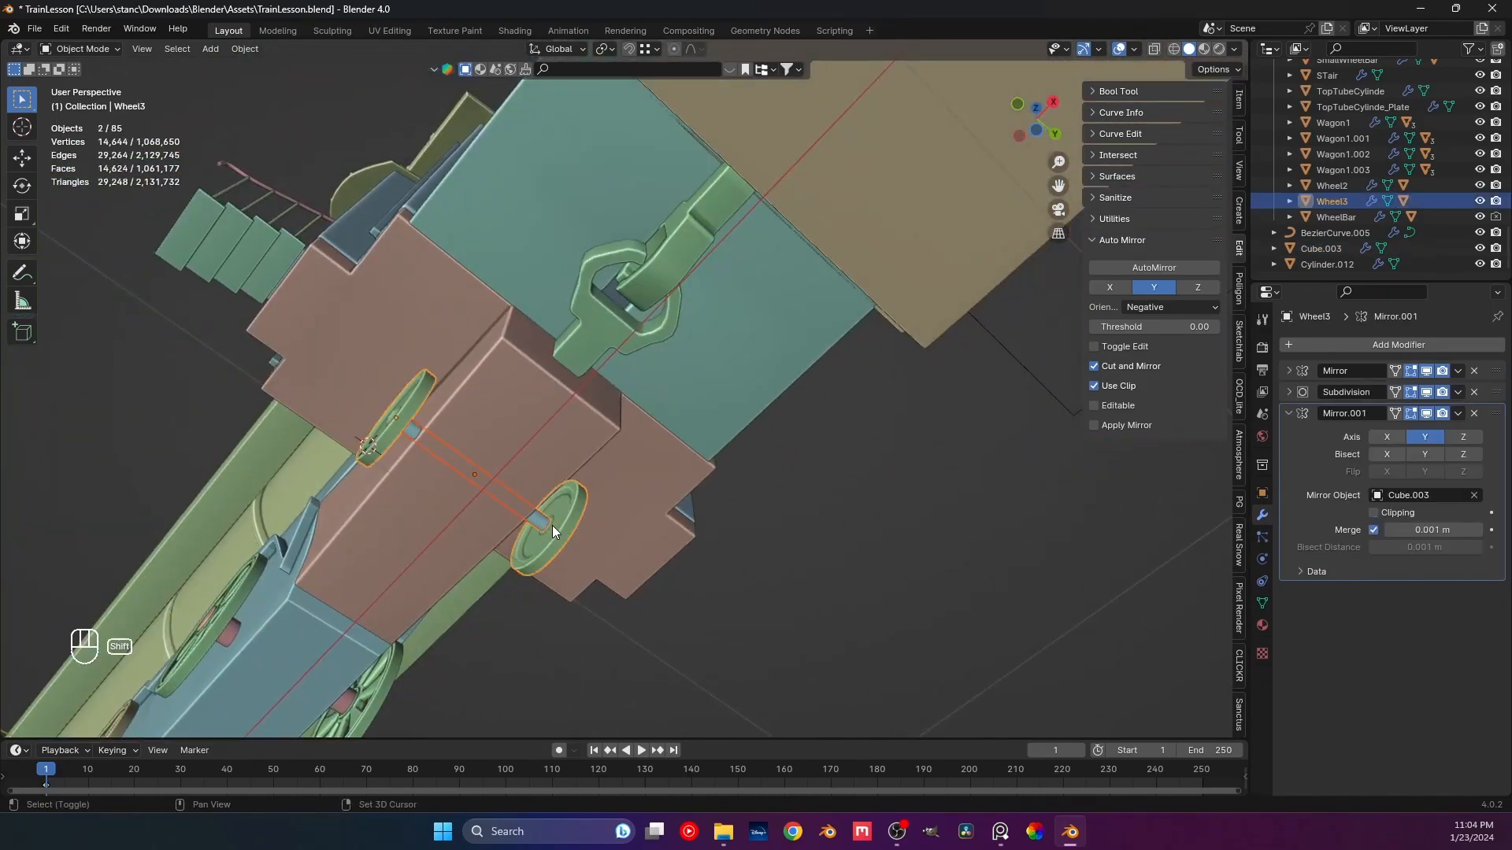
pyautogui.press('KP_1')
pyautogui.scroll(-3, 502, 536)
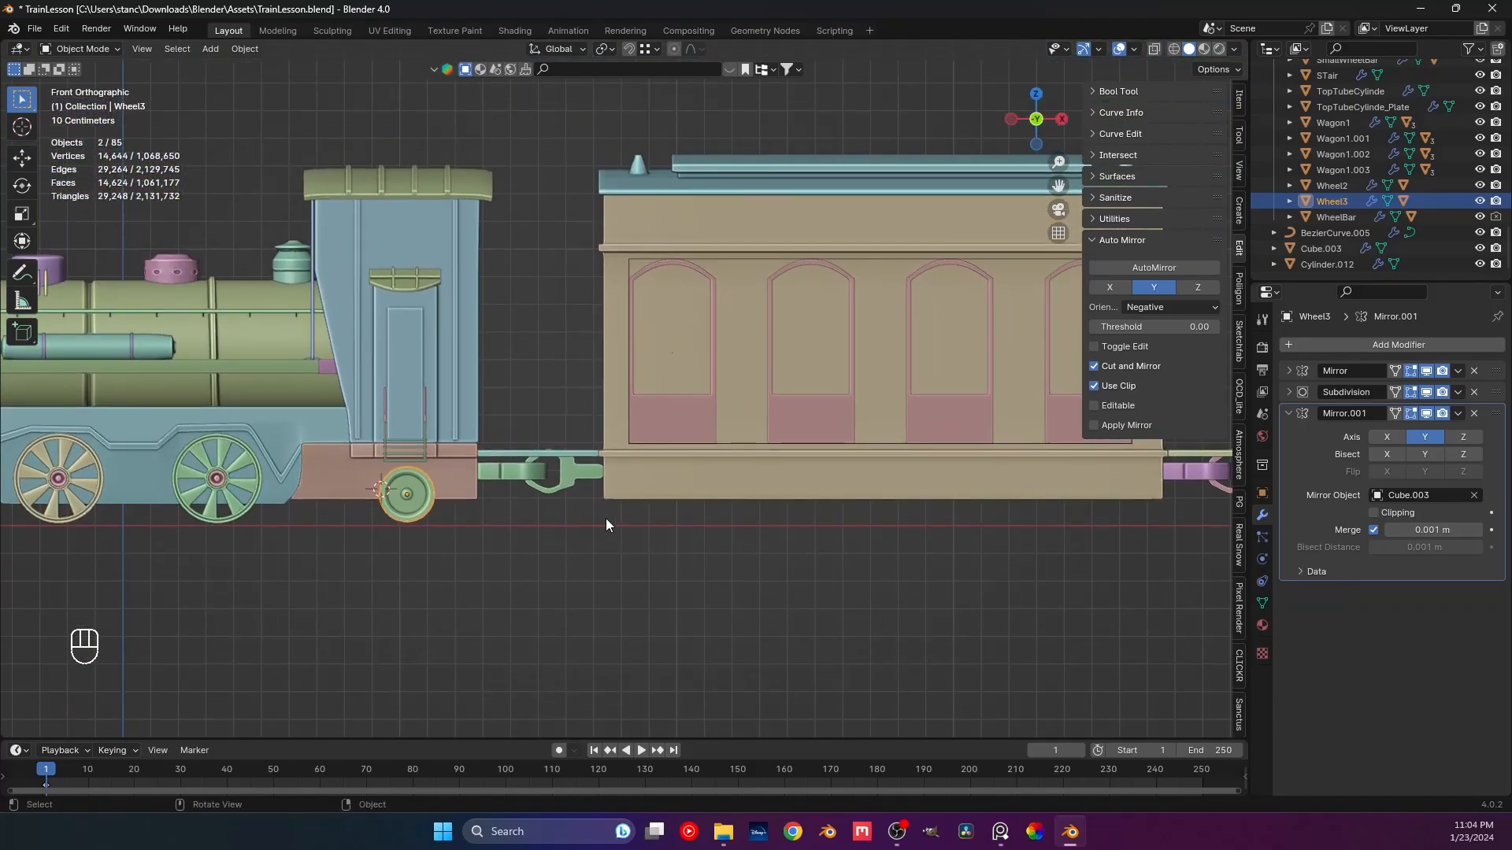
pyautogui.scroll(-1, 607, 518)
pyautogui.keyDown('shift'); pyautogui.moveTo(617, 526); pyautogui.dragTo(513, 550, button='middle'); pyautogui.keyUp('shift')
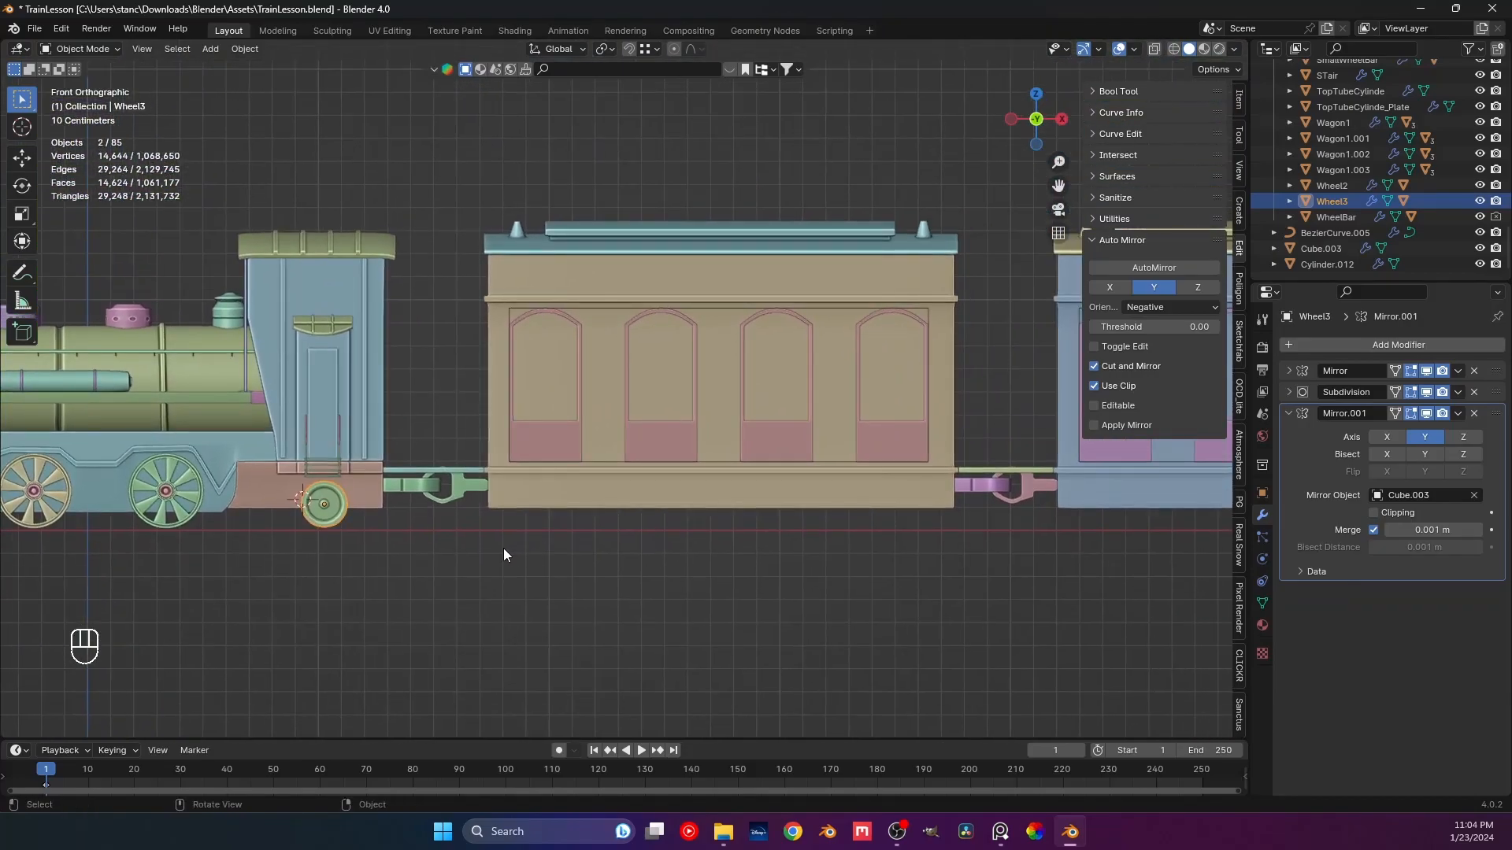
pyautogui.scroll(-1, 504, 555)
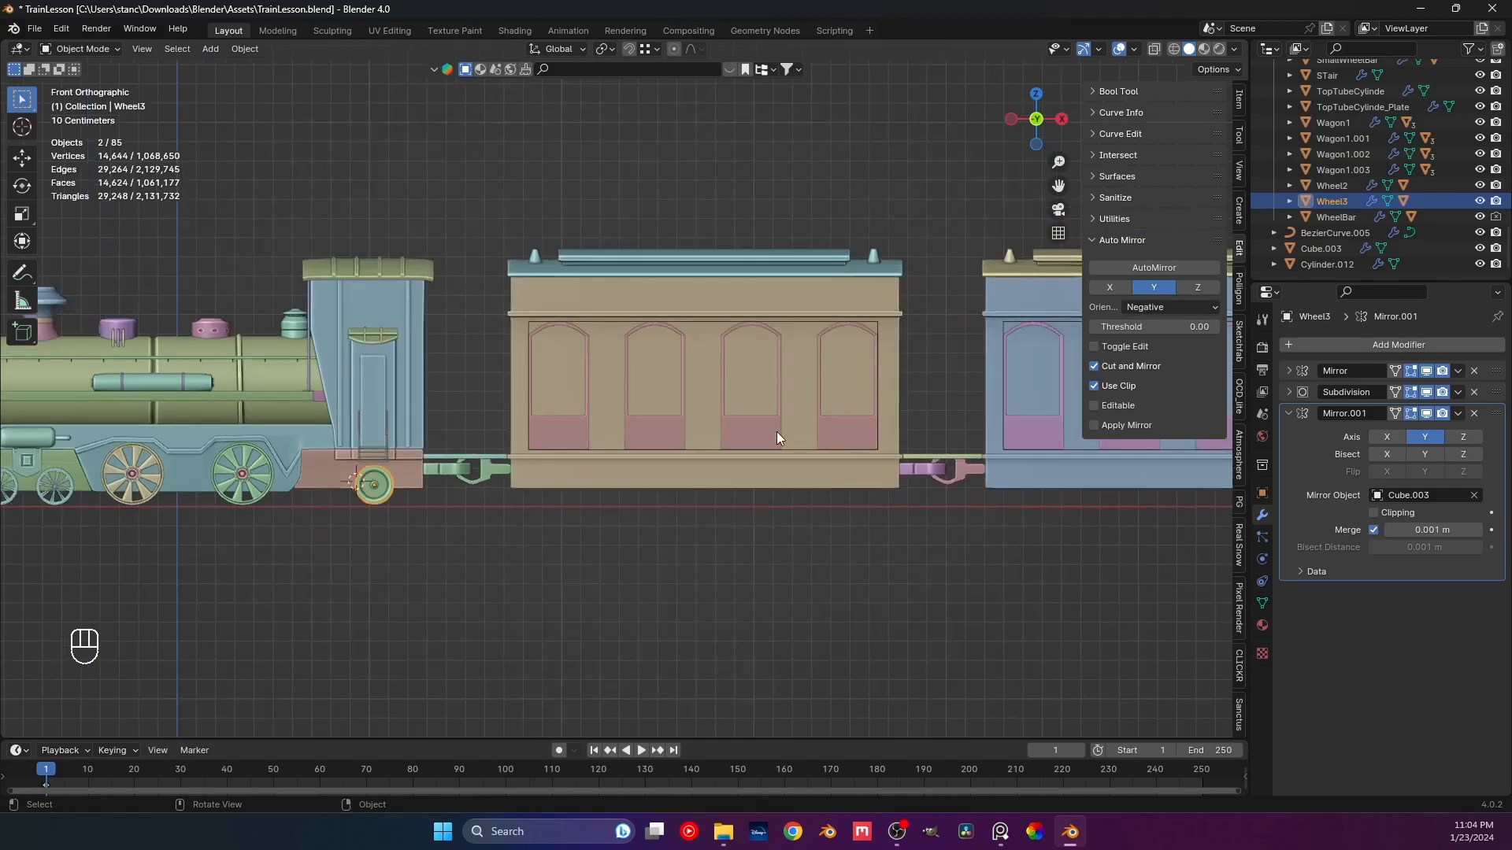
# Create a new collection inside the main Collection and name it Wheels+wheelbars.
pyautogui.scroll(3, 1277, 163)
pyautogui.scroll(10, 1282, 168)
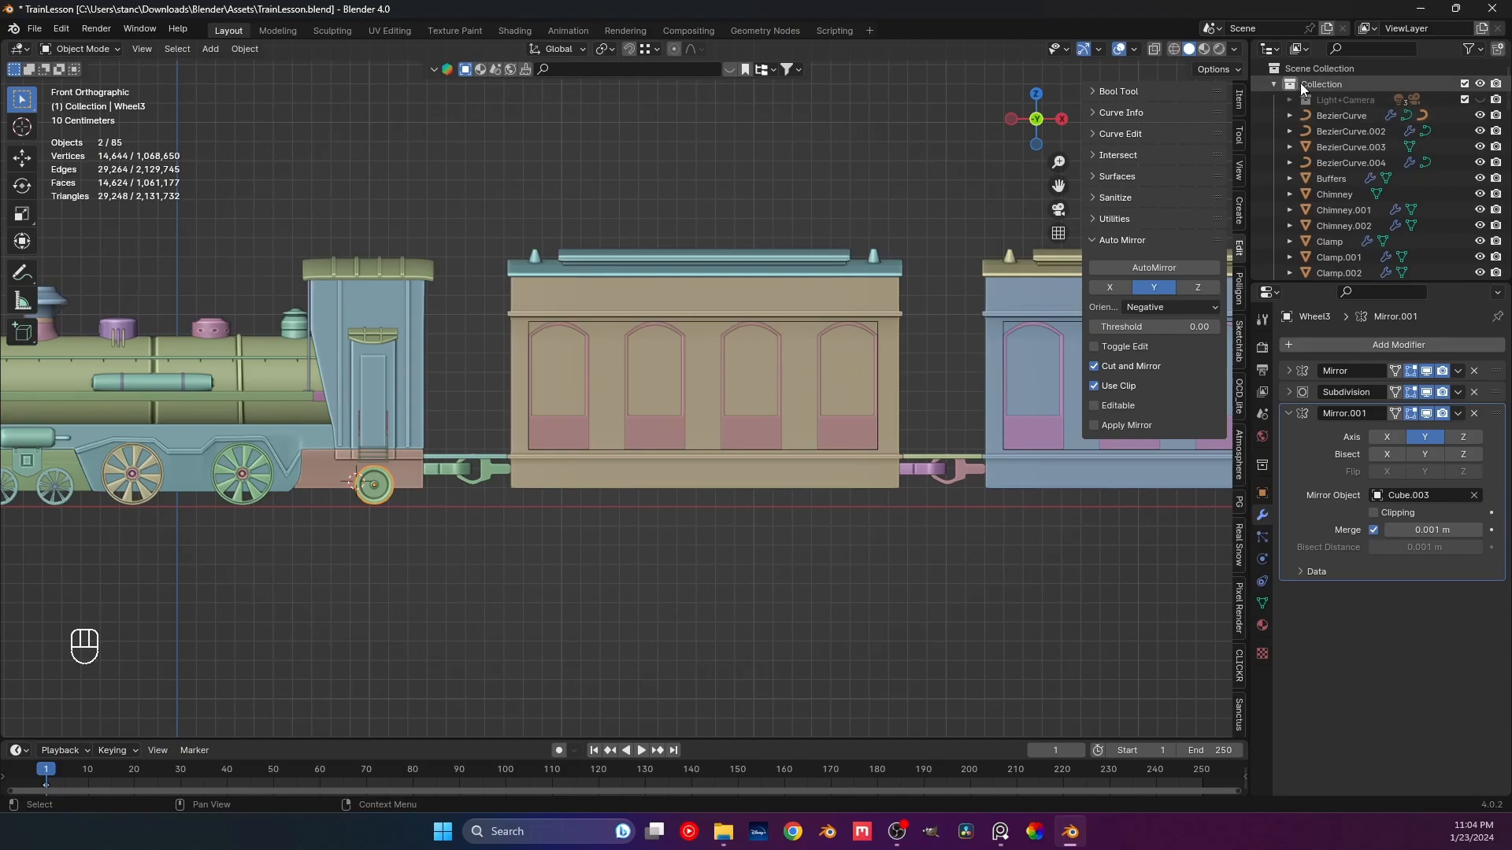
pyautogui.rightClick(1303, 88)
pyautogui.click(1313, 84)
pyautogui.doubleClick(1337, 114)
pyautogui.write('Wheels+wheelbars')
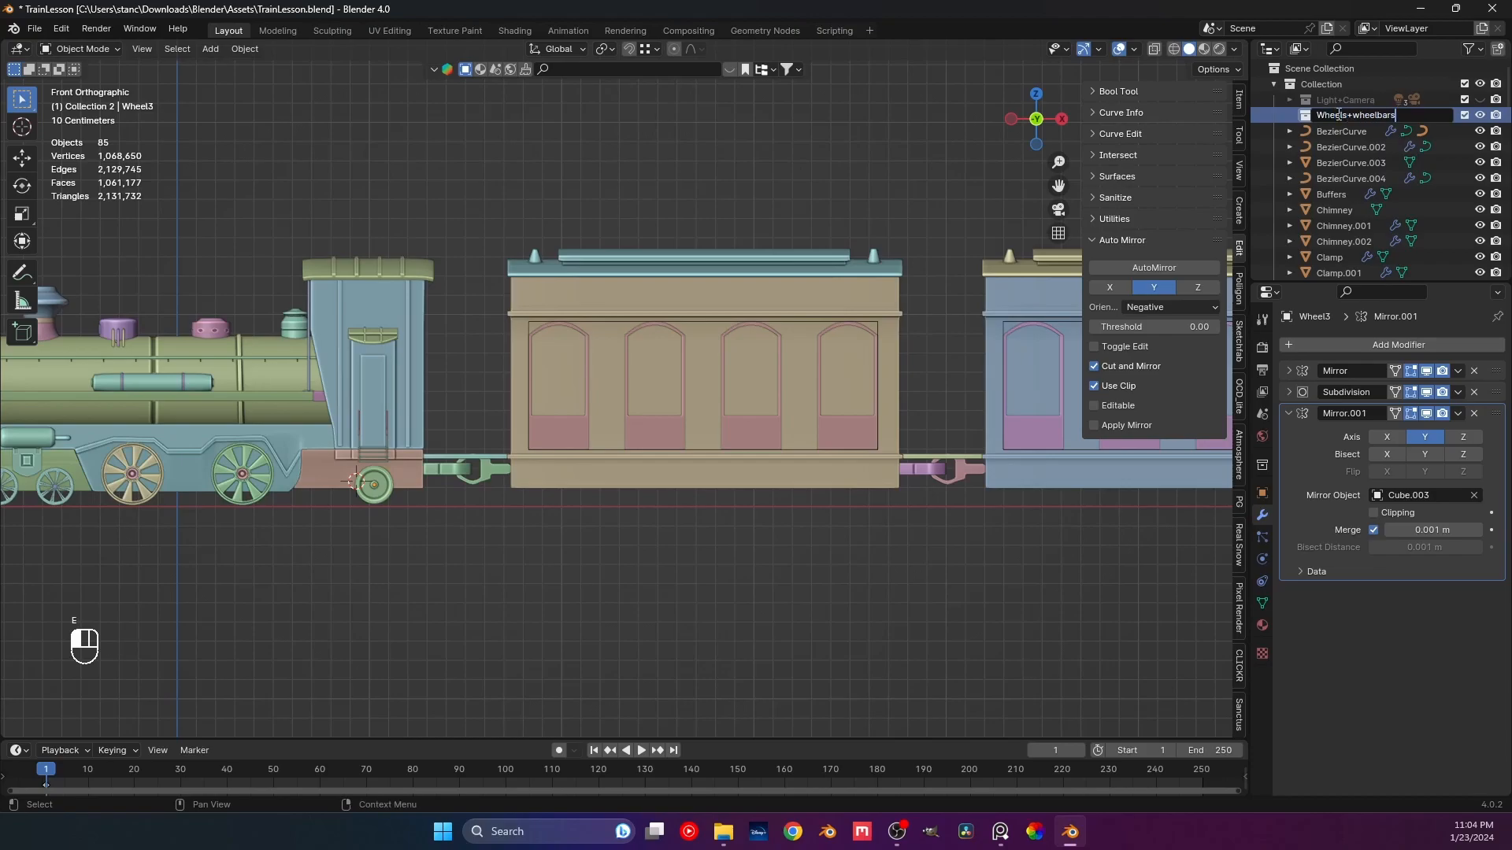
pyautogui.press('Return')
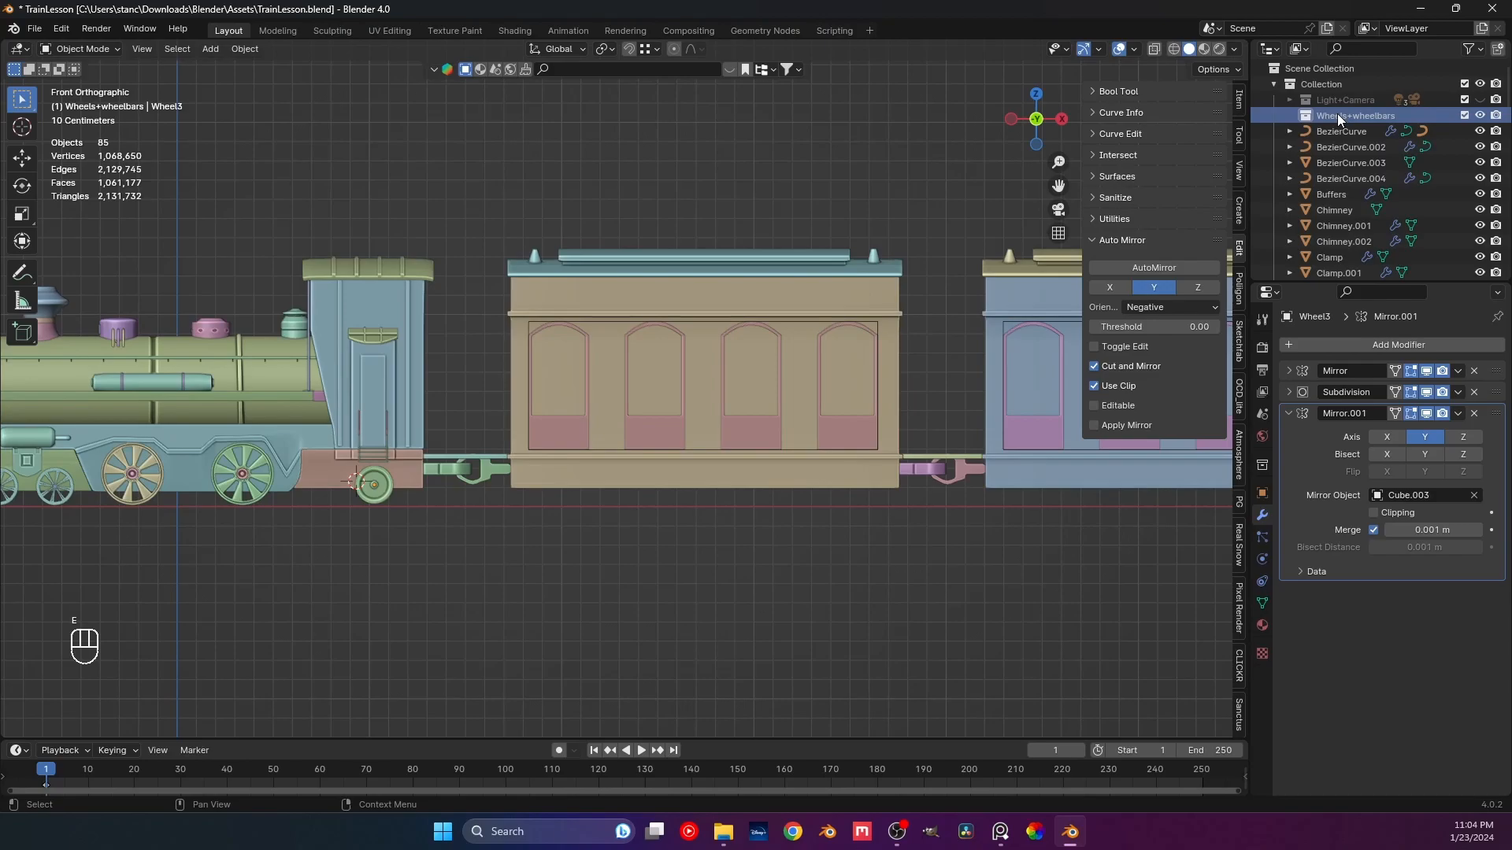
# Move the front small wheels and their SmallWheelBar axle to the Wheels+wheelbars collection.
pyautogui.keyDown('shift'); pyautogui.moveTo(451, 620); pyautogui.dragTo(919, 465, button='middle'); pyautogui.keyUp('shift')
pyautogui.scroll(2, 669, 502)
pyautogui.scroll(2, 668, 508)
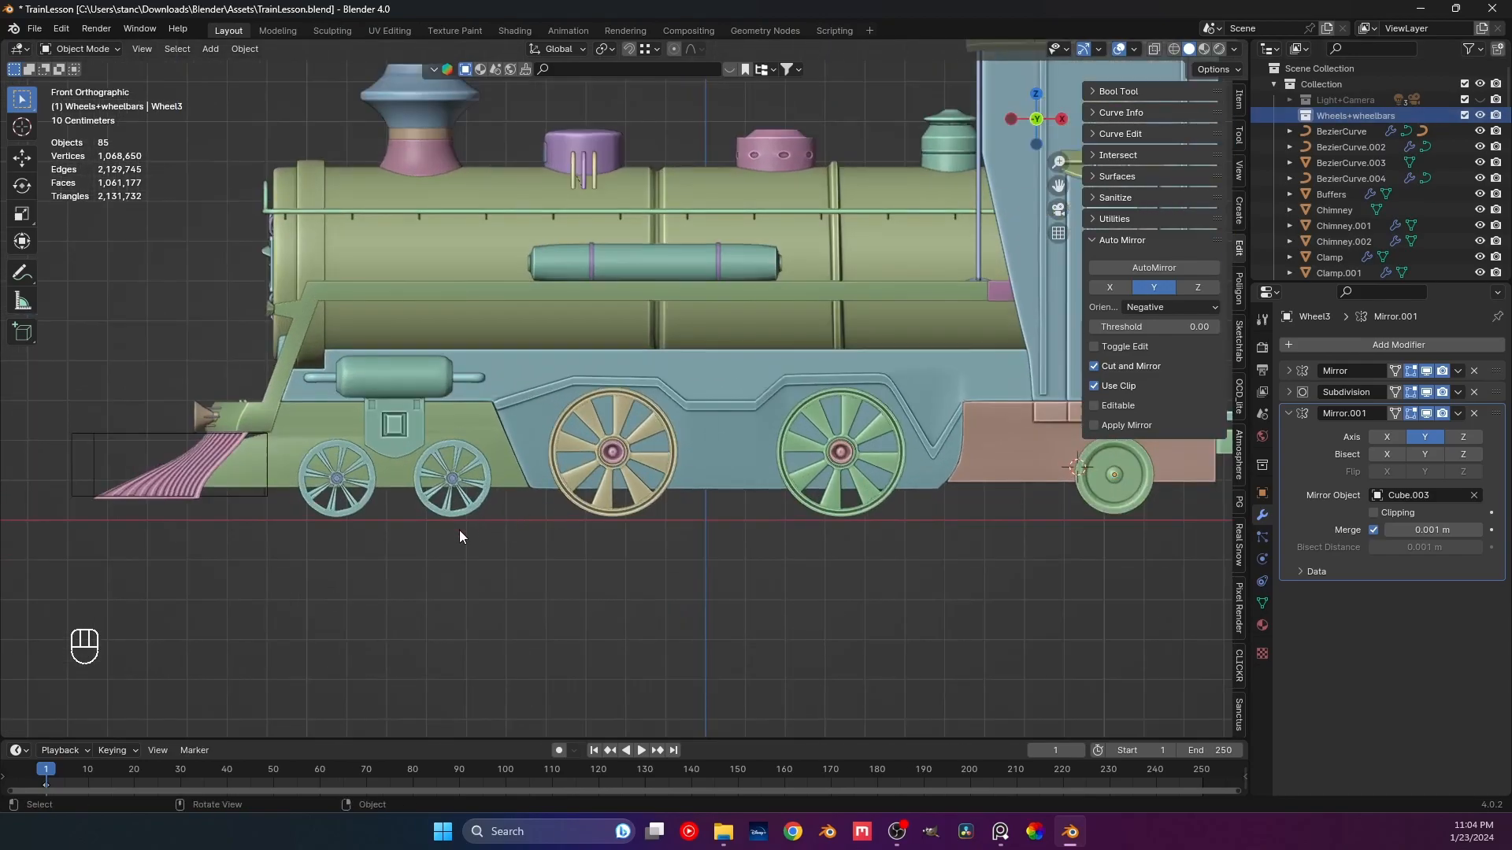
pyautogui.click(455, 505)
pyautogui.keyDown('shift'); pyautogui.click(455, 481); pyautogui.keyUp('shift')
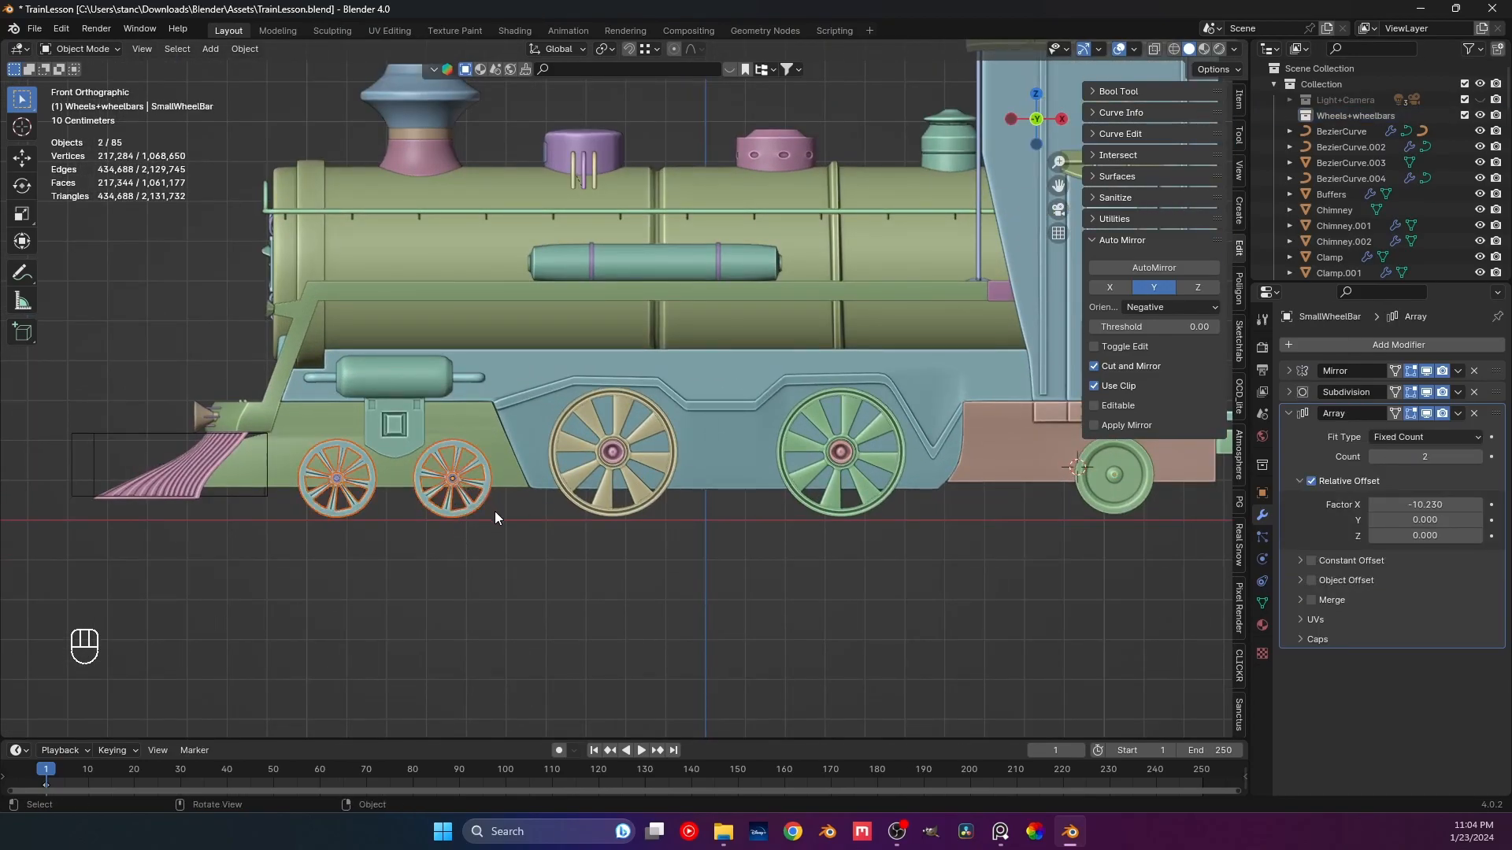
pyautogui.press('m')
pyautogui.moveTo(495, 511)
pyautogui.click(580, 564)
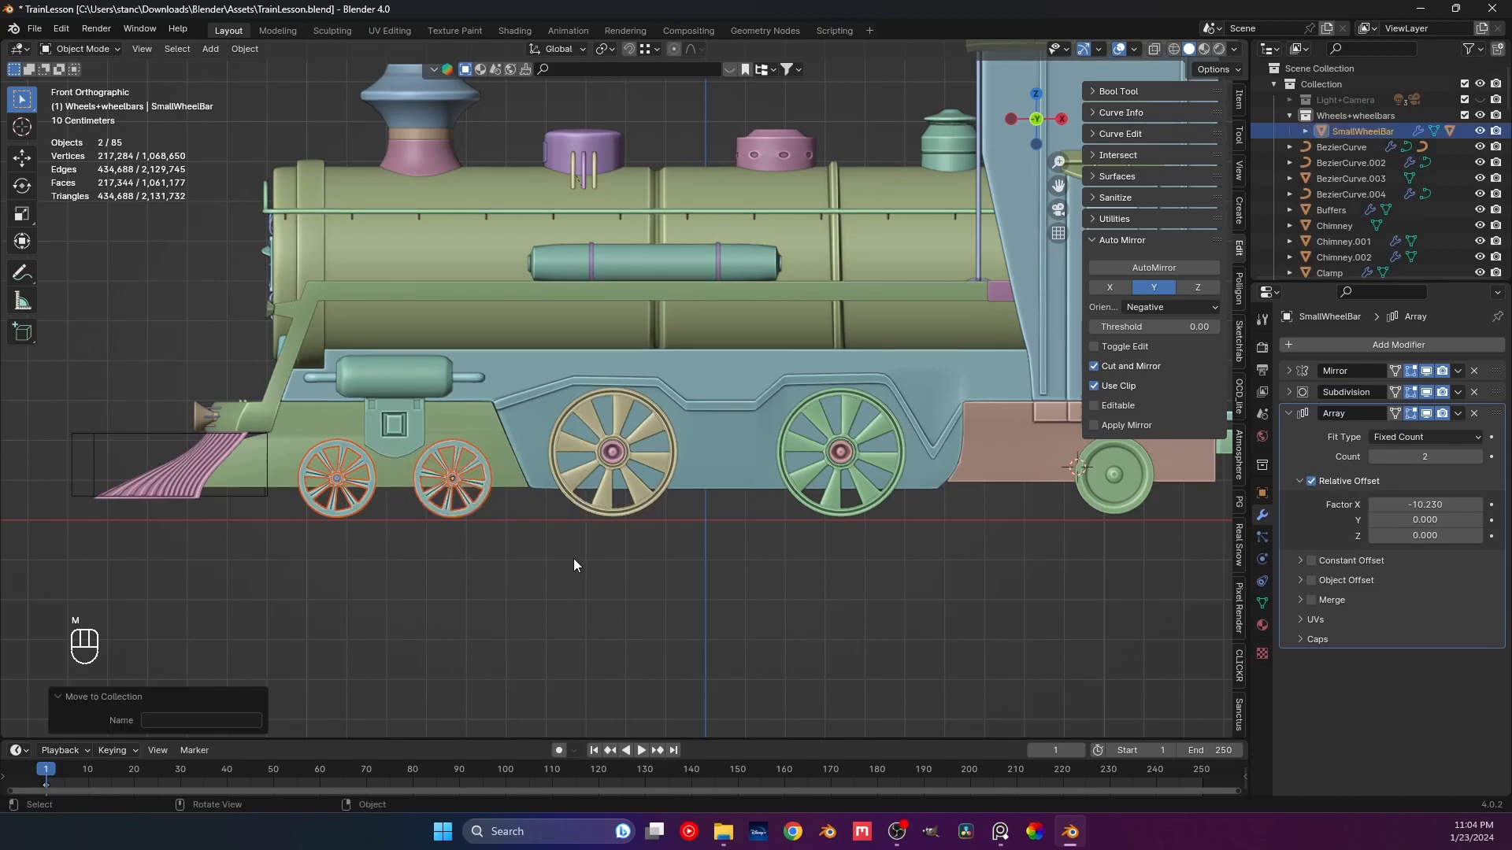
# Move the front large spoked wheel and its WheelBar axle to the Wheels+wheelbars collection.
pyautogui.click(605, 497)
pyautogui.press('m')
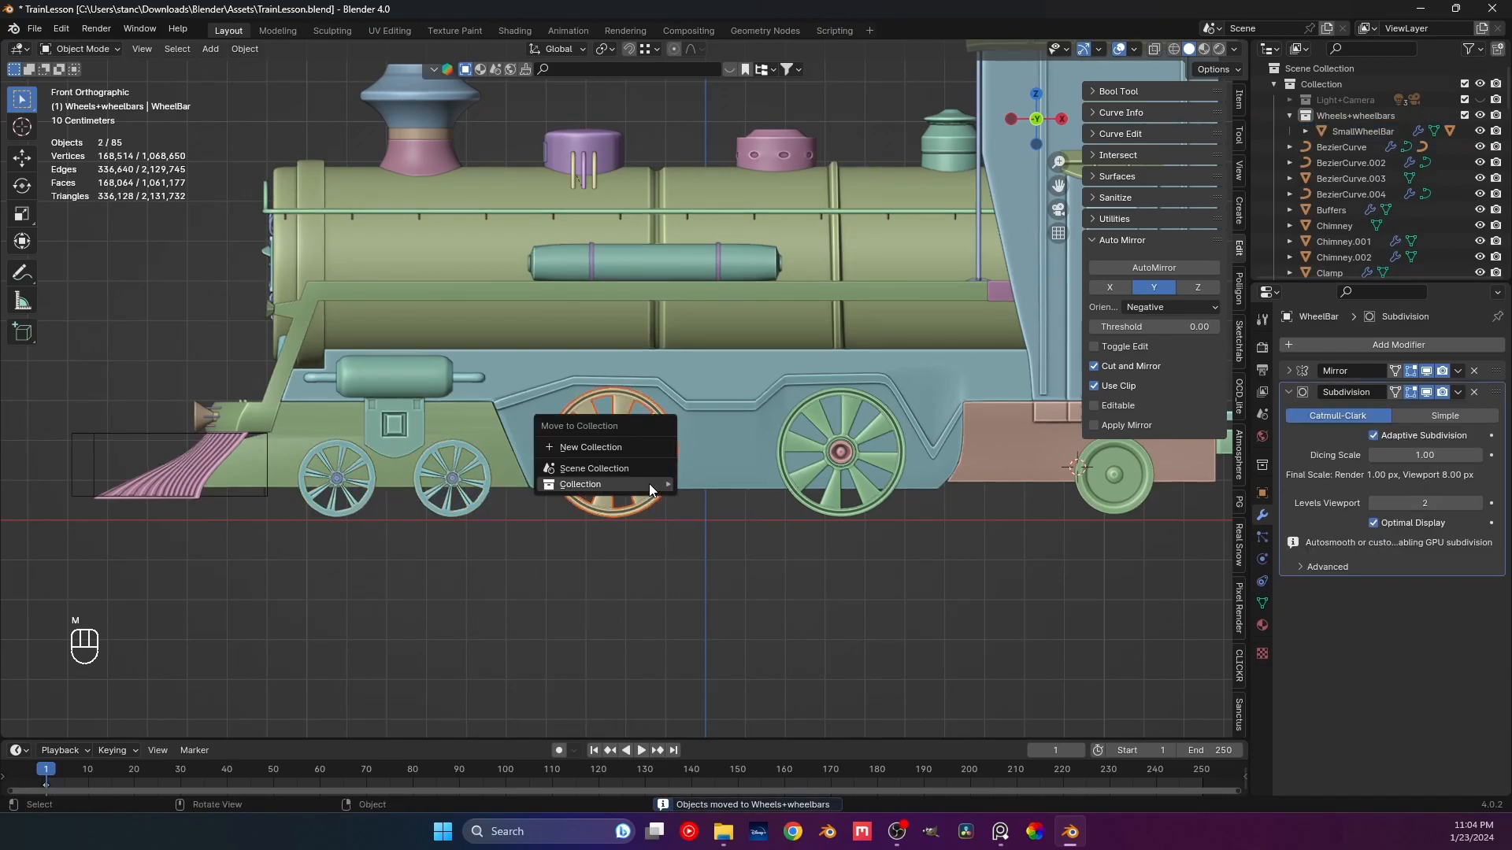
pyautogui.moveTo(648, 484)
pyautogui.click(724, 535)
# Move the second large spoked wheel set, Wheel2, to the Wheels+wheelbars collection.
pyautogui.keyDown('ctrl'); pyautogui.hscroll(5, 563, 531); pyautogui.keyUp('ctrl')
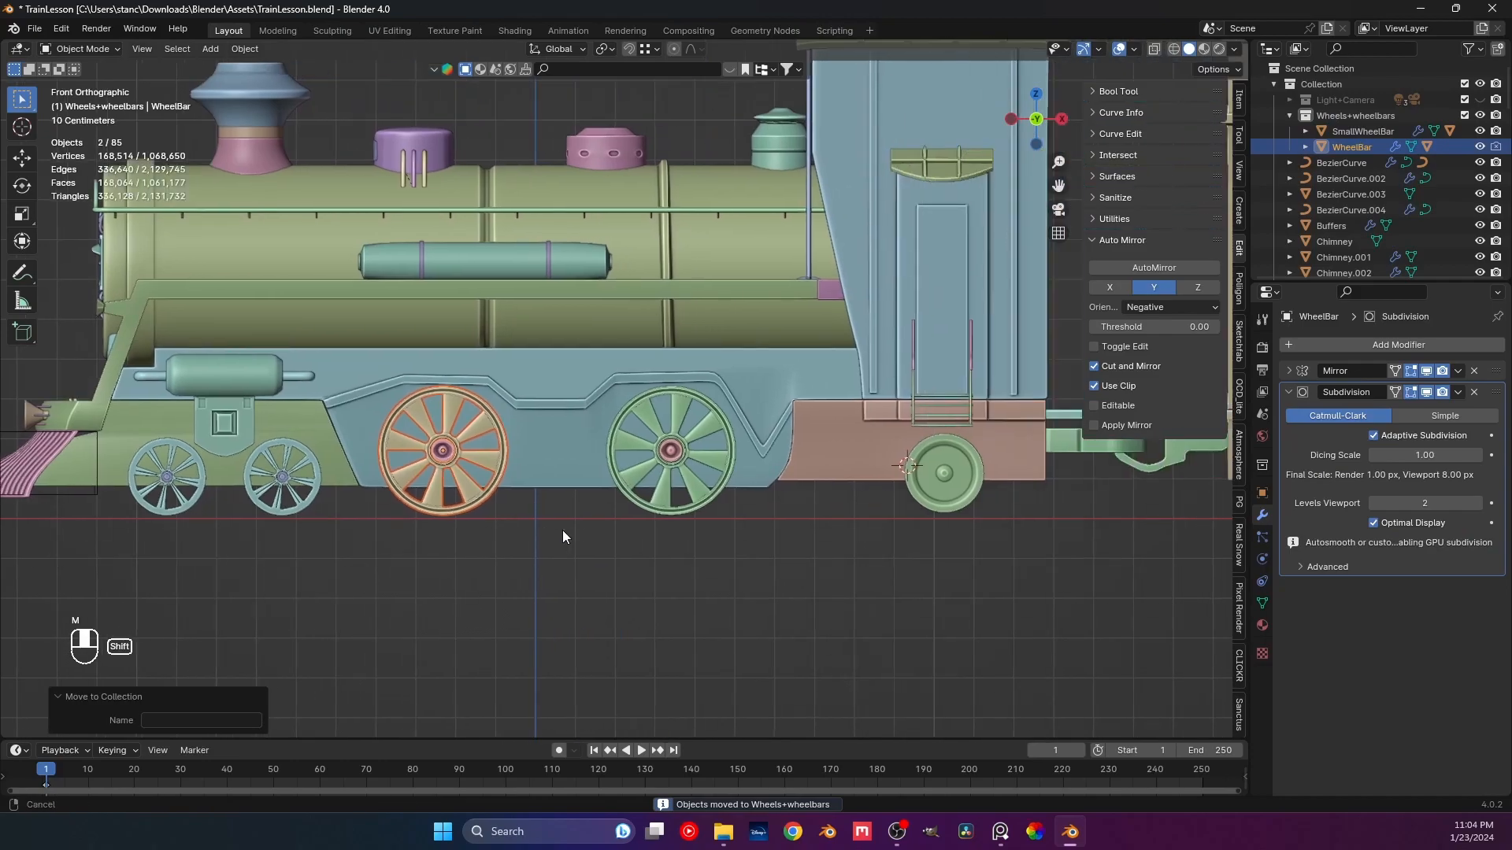
pyautogui.click(599, 452)
pyautogui.press('m')
pyautogui.moveTo(618, 452)
pyautogui.click(693, 506)
# Move the small rear wheels Wheel3 and their axle Wheelbar_3 to the Wheels+wheelbars collection, and save the file.
pyautogui.keyDown('shift'); pyautogui.moveTo(844, 565); pyautogui.dragTo(650, 272, button='middle'); pyautogui.keyUp('shift')
pyautogui.click(625, 504)
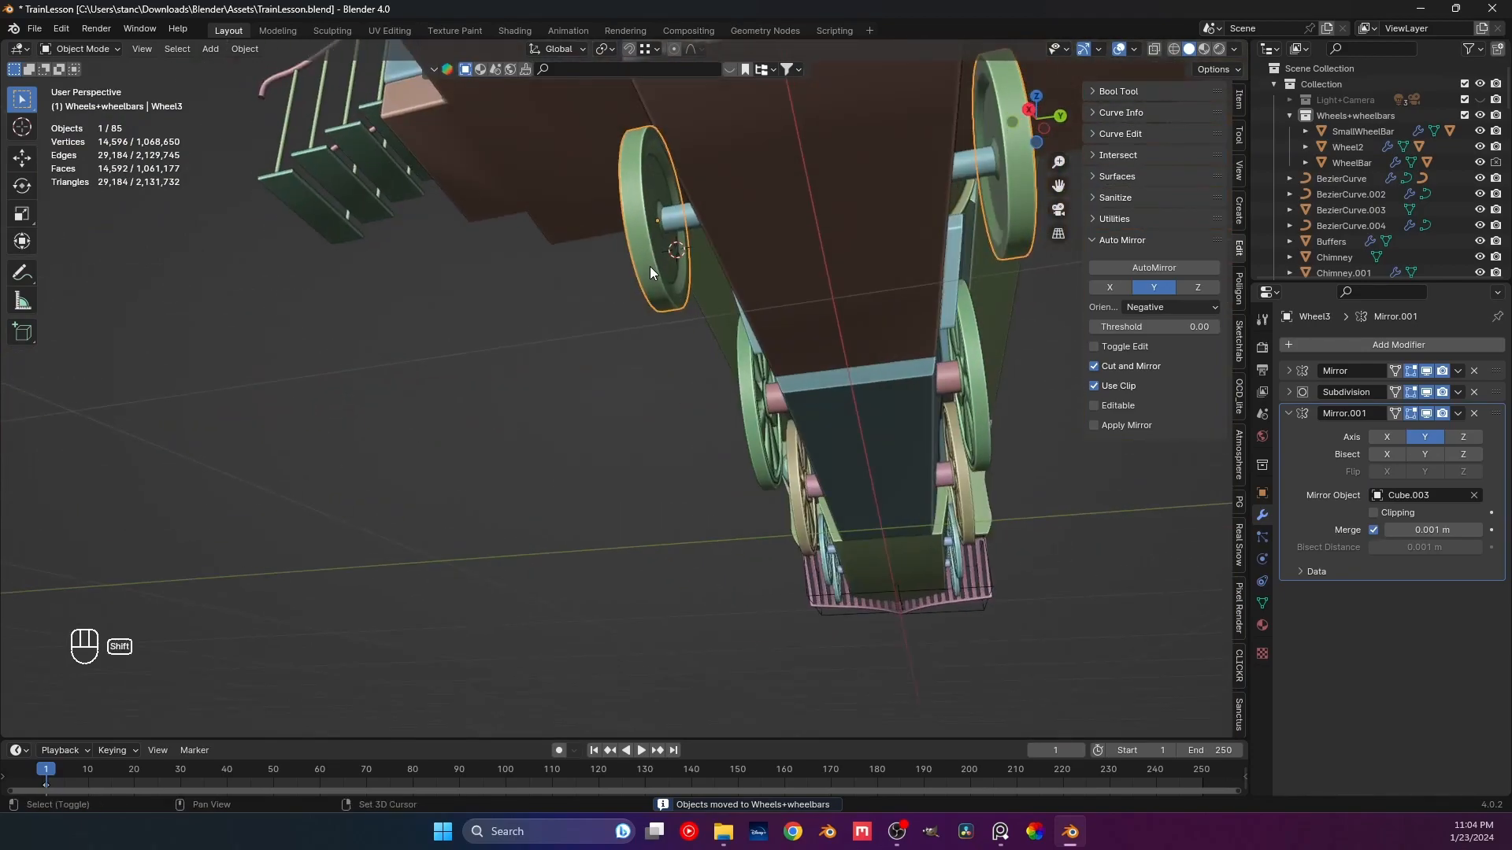
pyautogui.keyDown('shift'); pyautogui.click(679, 214); pyautogui.keyUp('shift')
pyautogui.press('m')
pyautogui.moveTo(679, 239)
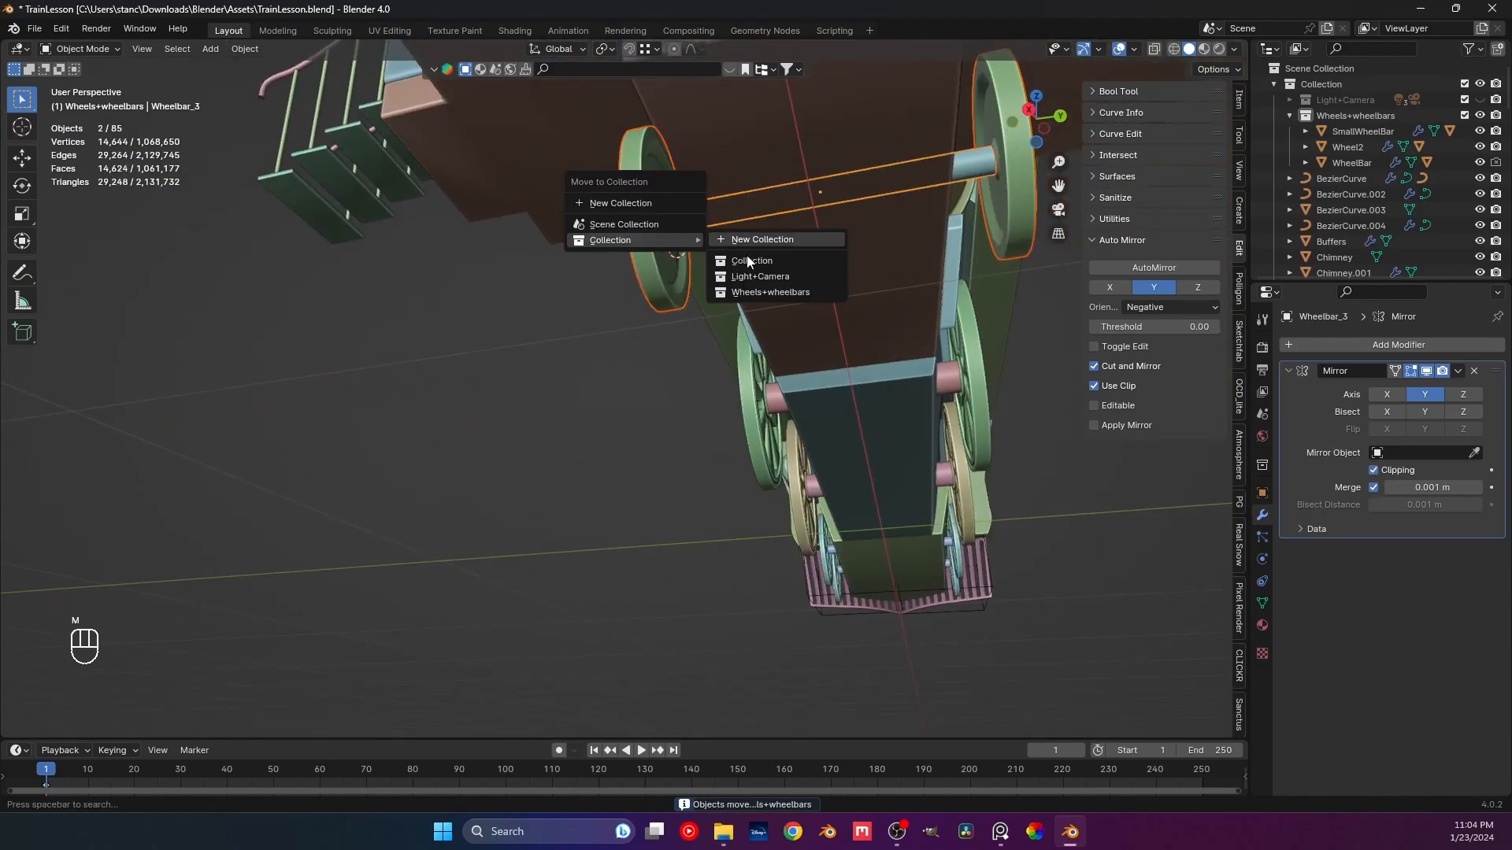
pyautogui.click(758, 293)
pyautogui.moveTo(759, 293); pyautogui.dragTo(488, 415, button='middle')
pyautogui.hotkey('ctrl', 's')
pyautogui.scroll(-3, 621, 419)
pyautogui.click(589, 385)
pyautogui.scroll(-2, 618, 374)
pyautogui.press('KP_1')
pyautogui.hotkey('ctrl', 's')
# Look through the scene's object list and examine the engine and wagons from the front.
pyautogui.keyDown('shift'); pyautogui.moveTo(356, 432); pyautogui.dragTo(521, 437, button='middle'); pyautogui.keyUp('shift')
pyautogui.scroll(2, 566, 405)
pyautogui.scroll(-2, 565, 405)
pyautogui.keyDown('shift'); pyautogui.moveTo(646, 444); pyautogui.dragTo(531, 461, button='middle'); pyautogui.keyUp('shift')
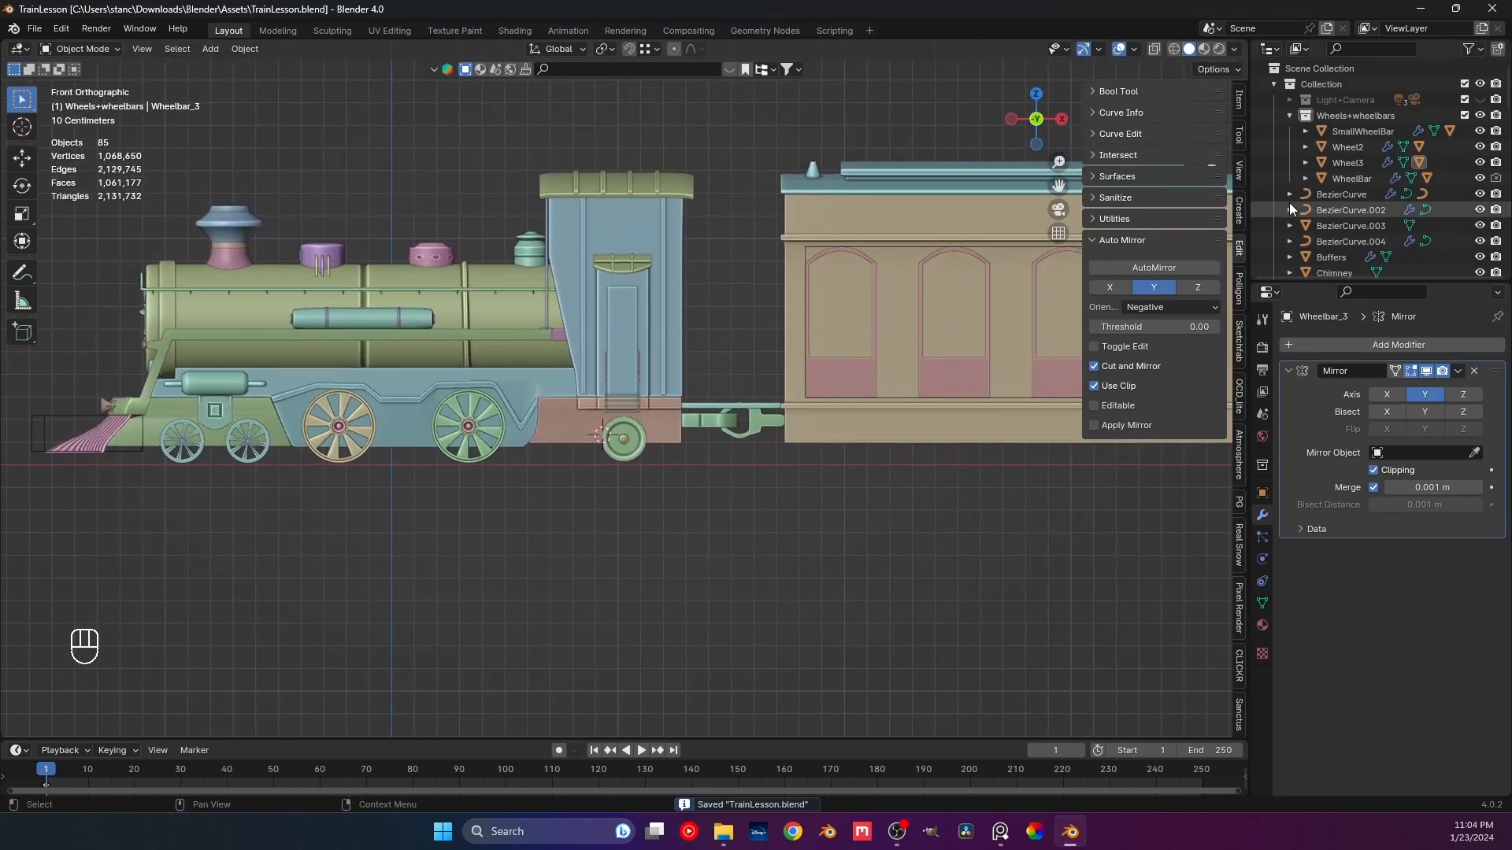
pyautogui.scroll(-10, 1348, 189)
pyautogui.scroll(-8, 1341, 230)
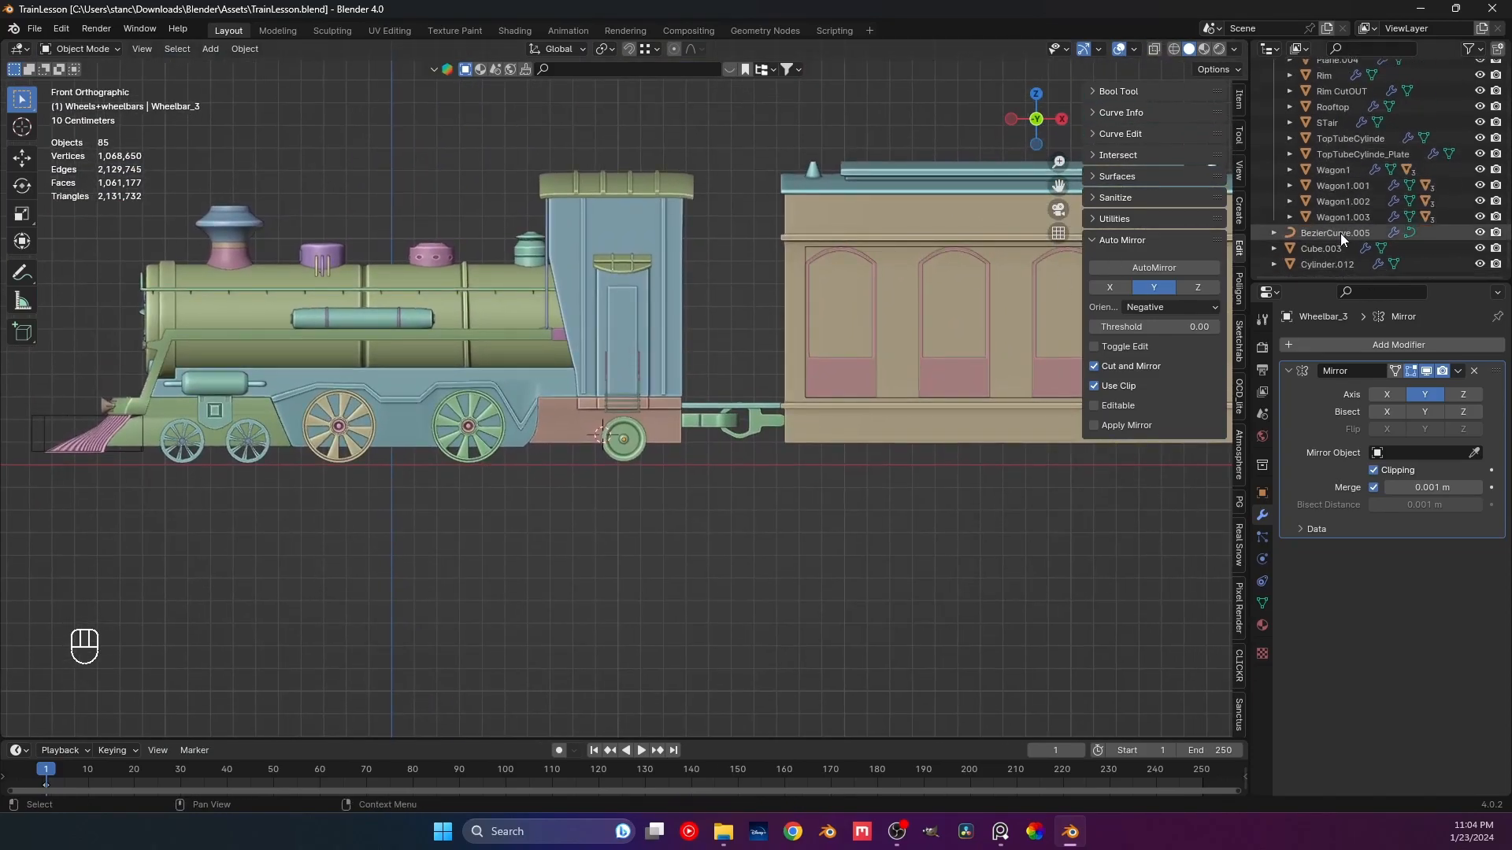
pyautogui.scroll(-6, 1346, 219)
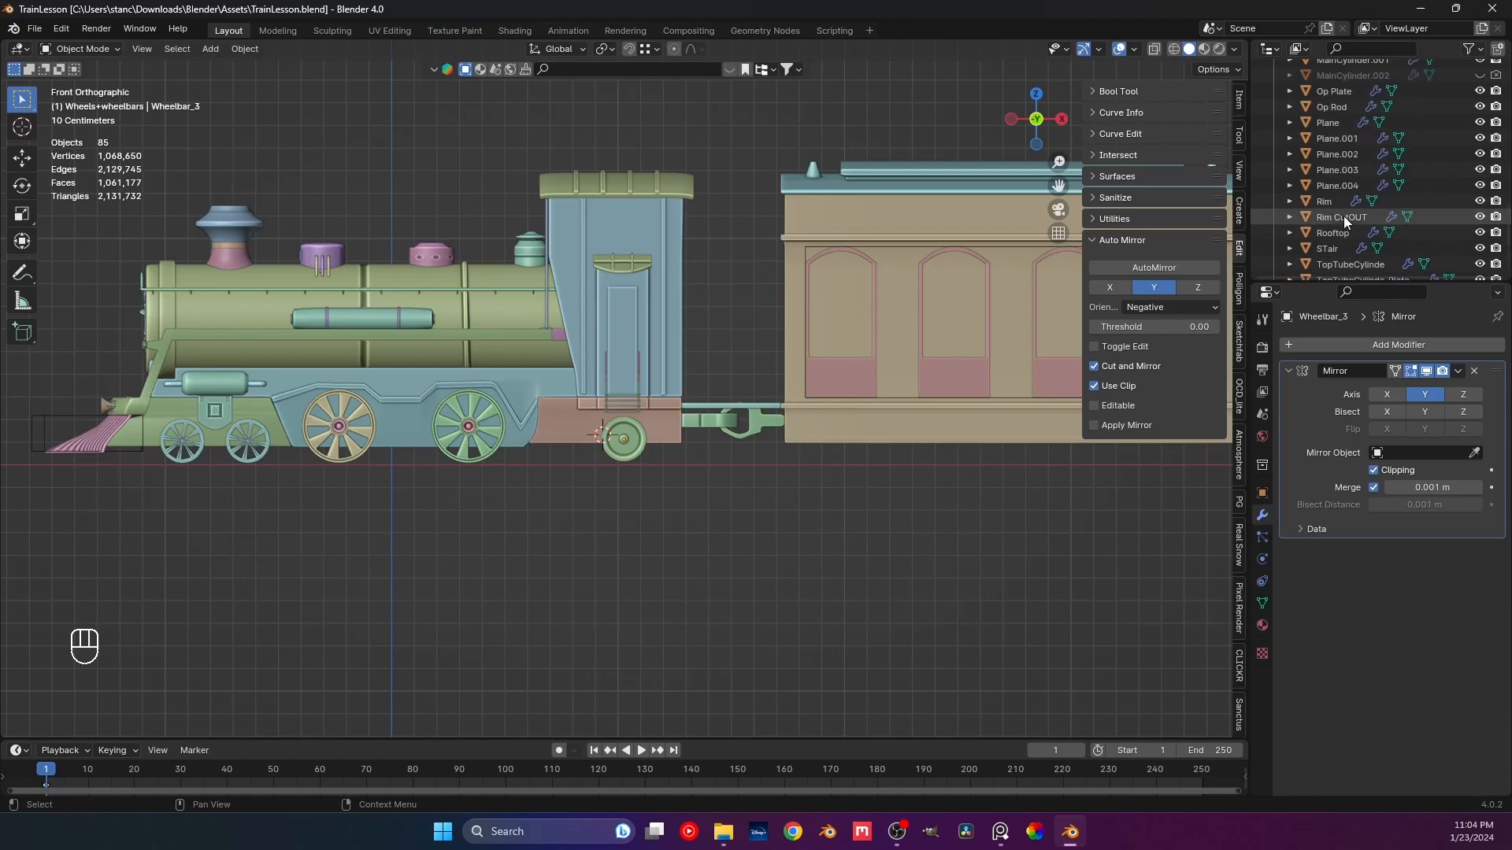
pyautogui.scroll(5, 1344, 219)
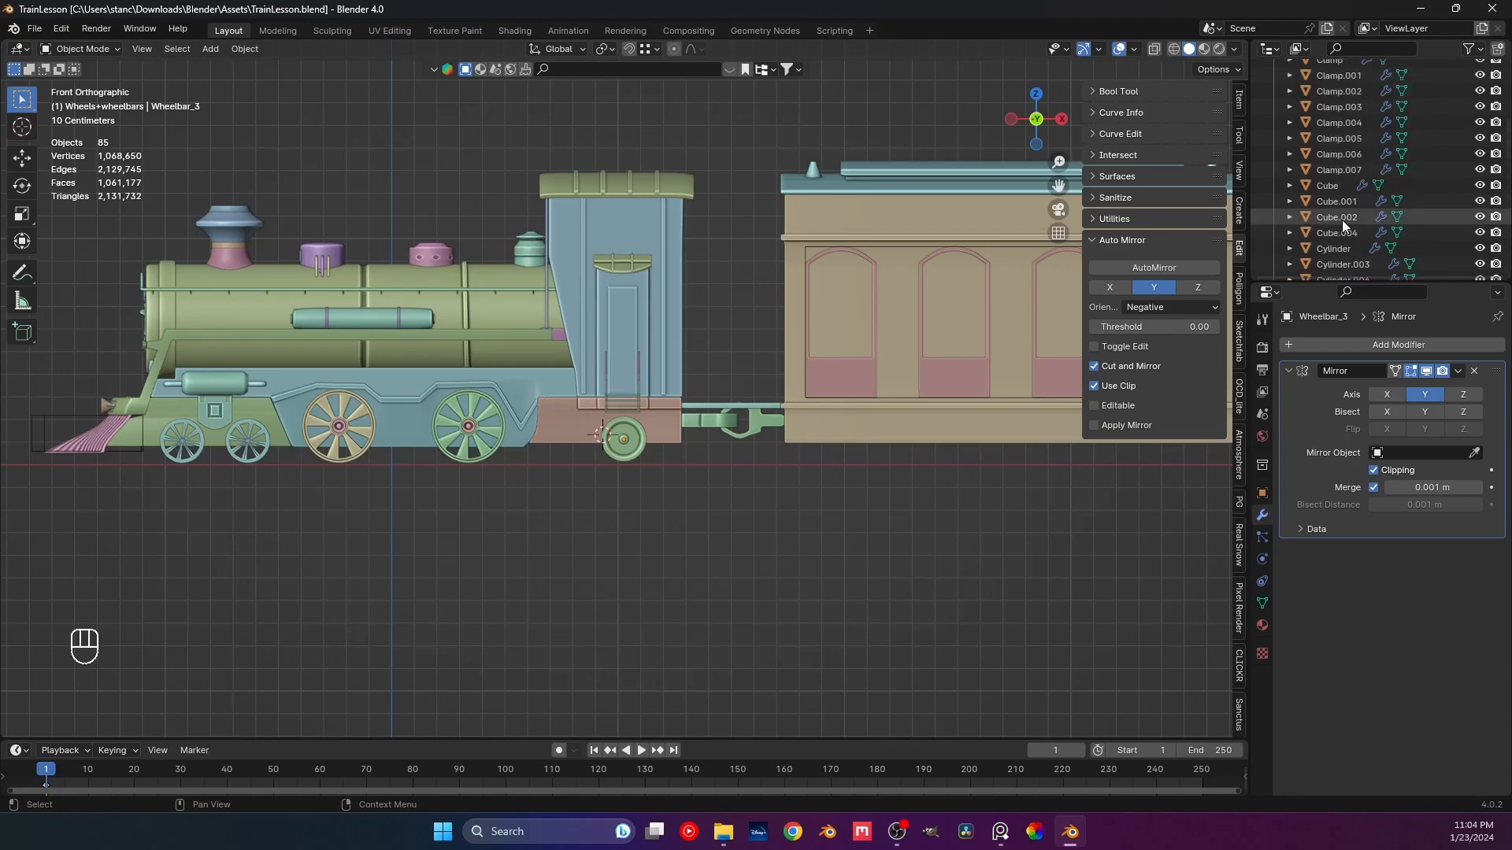
pyautogui.scroll(5, 1342, 218)
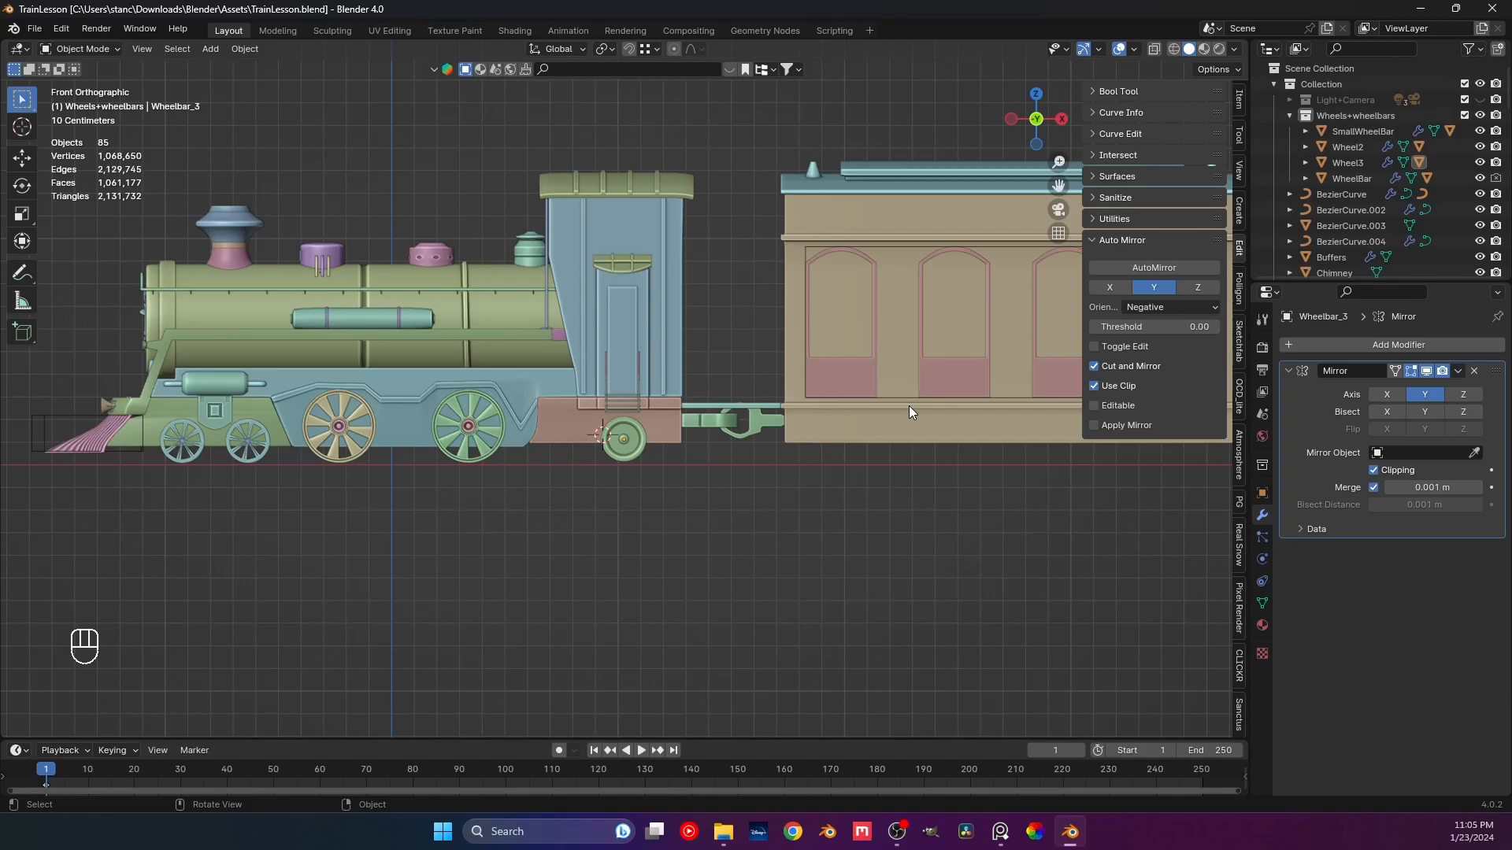
pyautogui.scroll(1, 847, 465)
pyautogui.keyDown('ctrl'); pyautogui.scroll(-2, 788, 494); pyautogui.keyUp('ctrl')
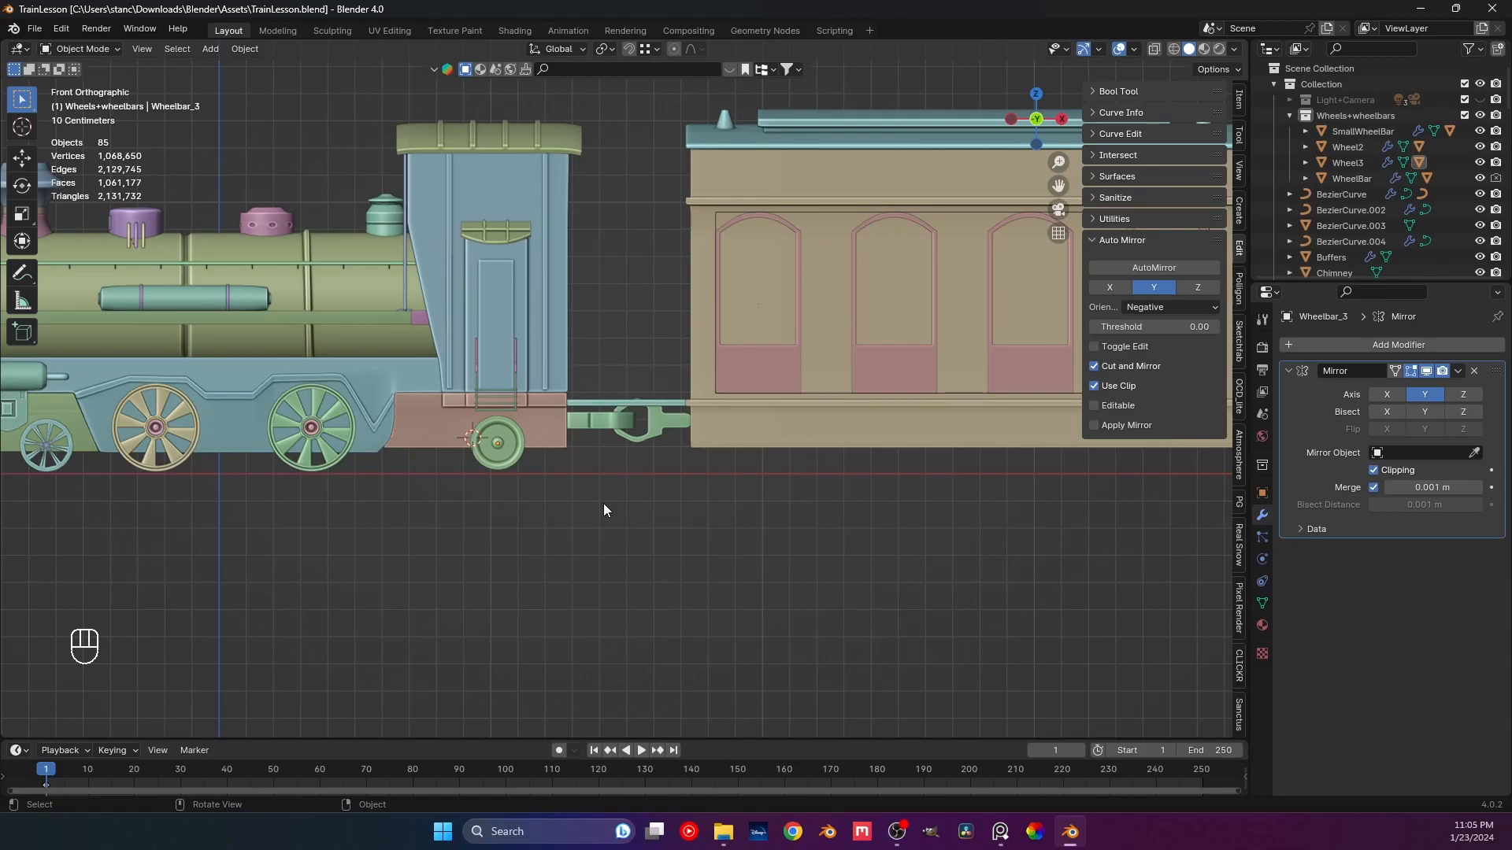
pyautogui.scroll(-4, 604, 504)
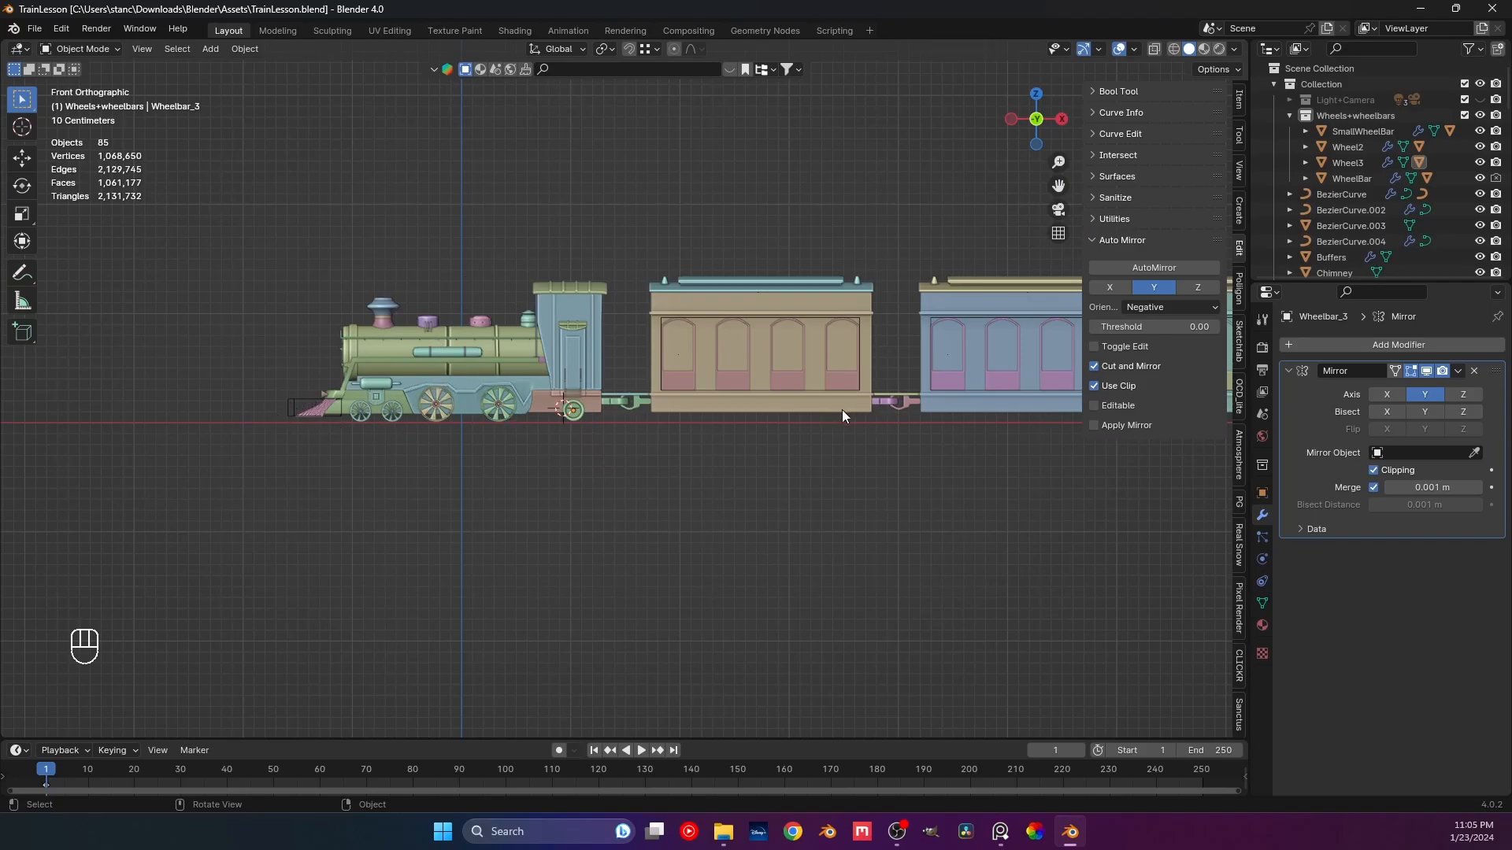
pyautogui.keyDown('shift'); pyautogui.moveTo(842, 409); pyautogui.dragTo(562, 460, button='middle'); pyautogui.keyUp('shift')
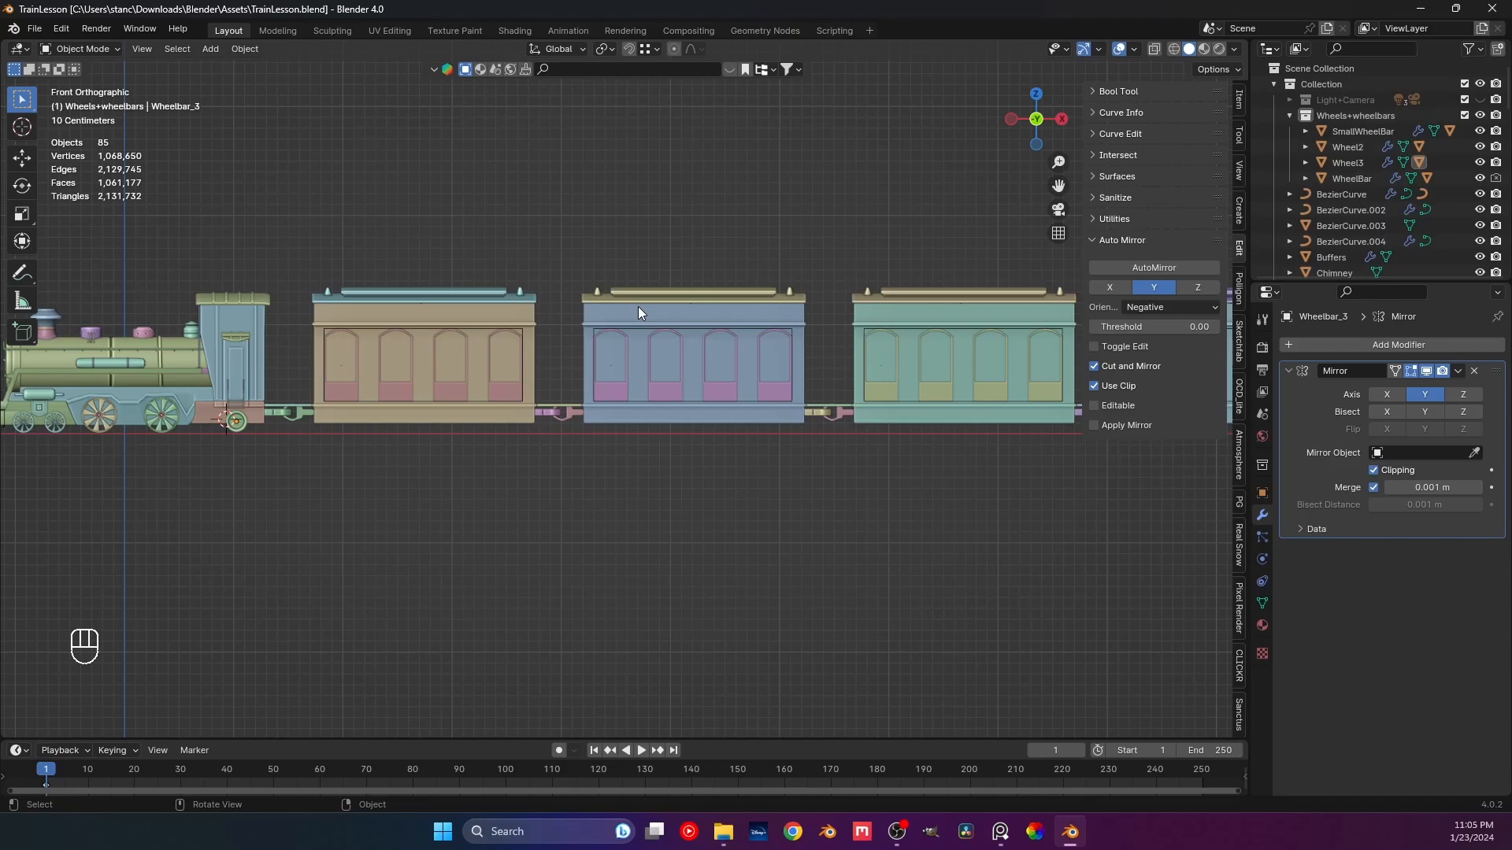
# Duplicate the small rear wheels with their axle bar and move the copy about 0.954 m along X under the first wagon's front end.
pyautogui.scroll(8, 358, 443)
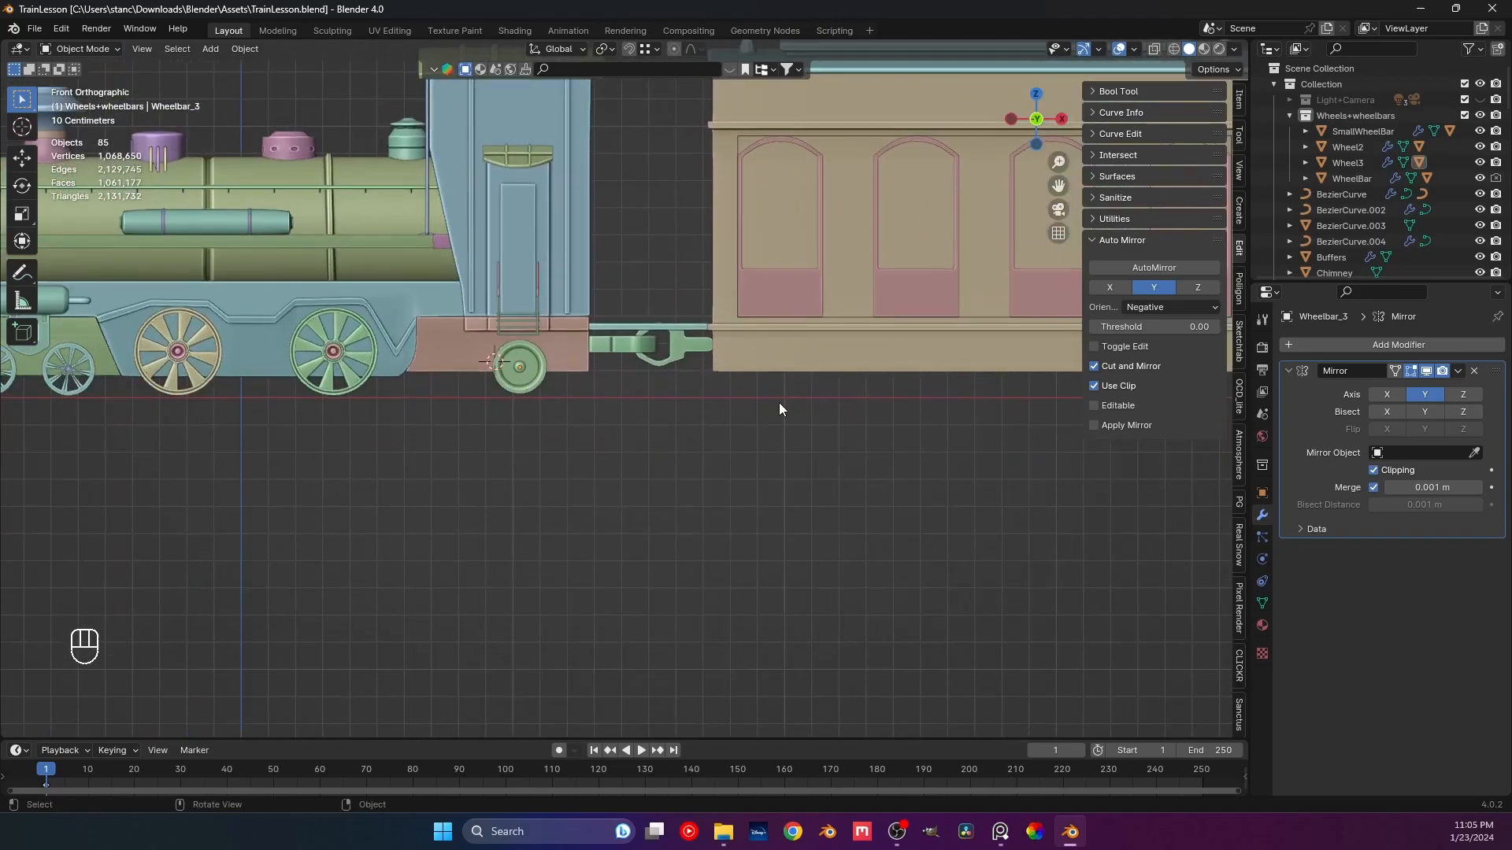
pyautogui.click(516, 458)
pyautogui.moveTo(516, 458); pyautogui.dragTo(539, 470, button='middle')
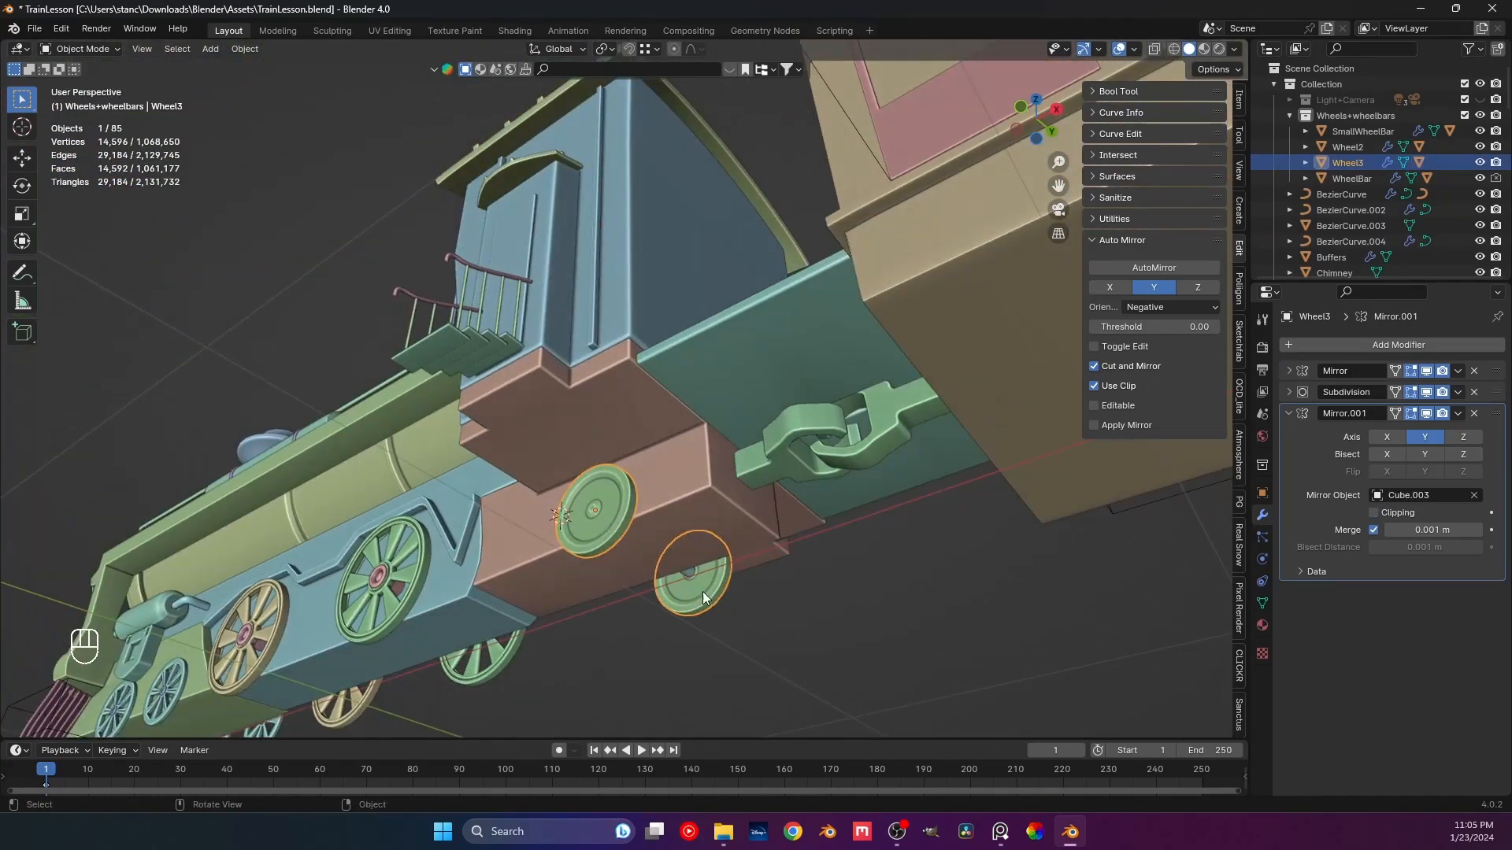
pyautogui.keyDown('shift'); pyautogui.click(689, 573); pyautogui.keyUp('shift')
pyautogui.click(725, 633)
pyautogui.scroll(3, 725, 633)
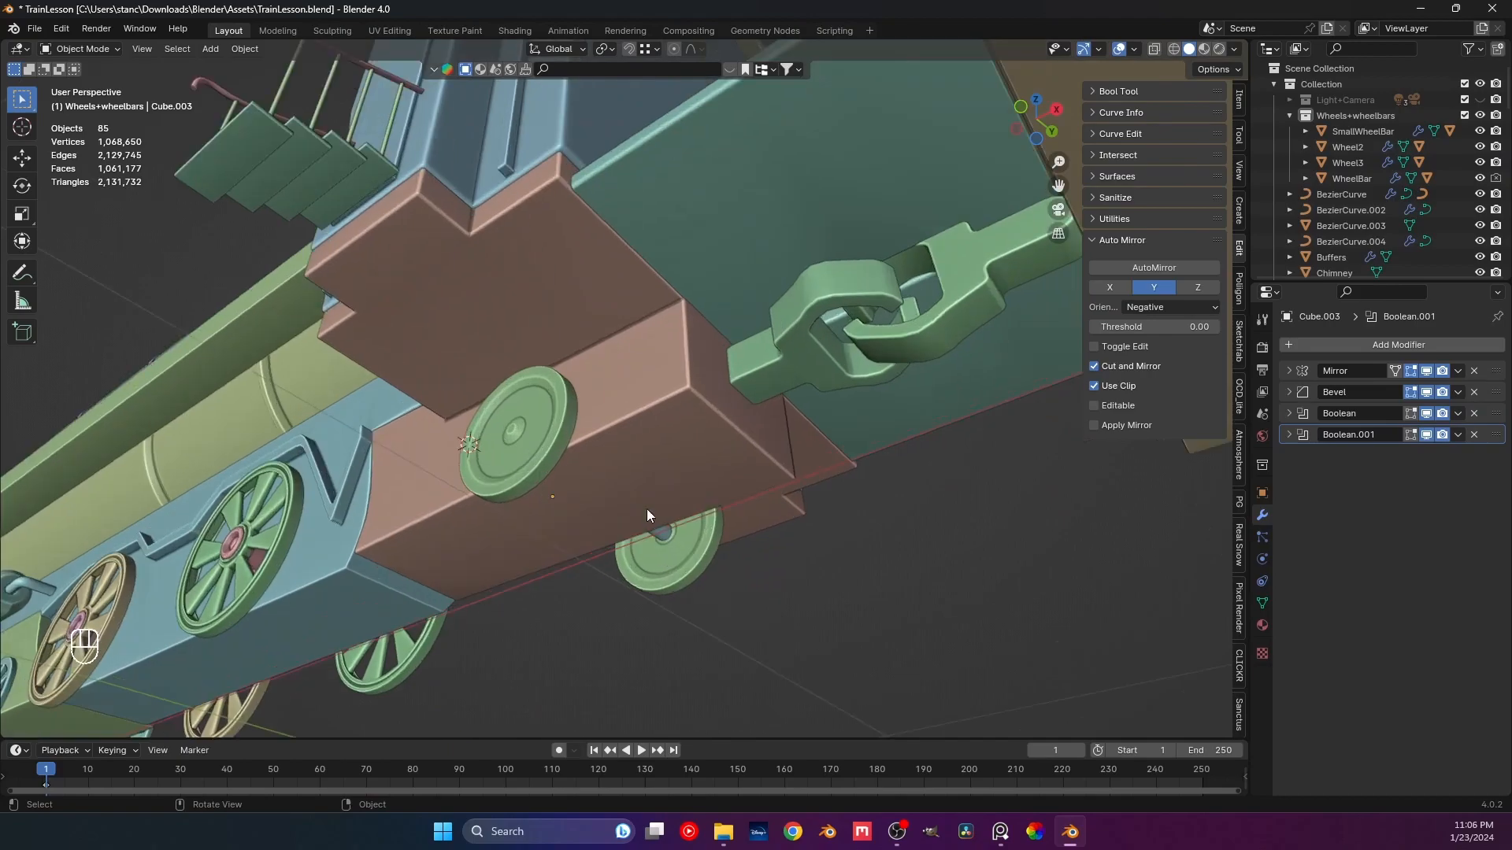
pyautogui.keyDown('shift'); pyautogui.click(663, 536); pyautogui.keyUp('shift')
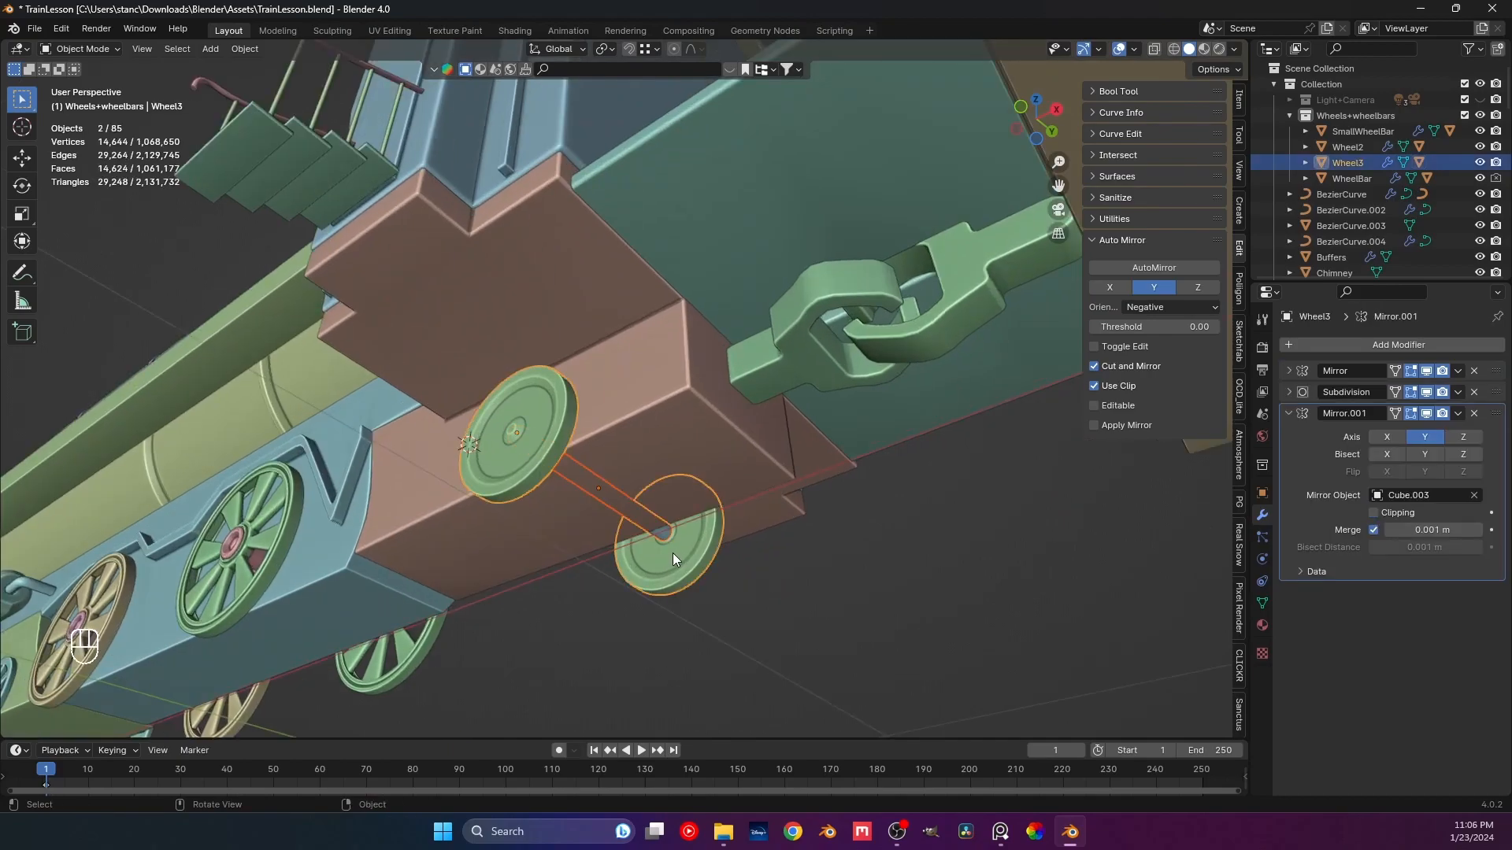
pyautogui.press('KP_1')
pyautogui.keyDown('shift'); pyautogui.moveTo(719, 540); pyautogui.dragTo(461, 574, button='middle'); pyautogui.keyUp('shift')
pyautogui.scroll(-1, 611, 531)
pyautogui.hotkey('shift', 'd')
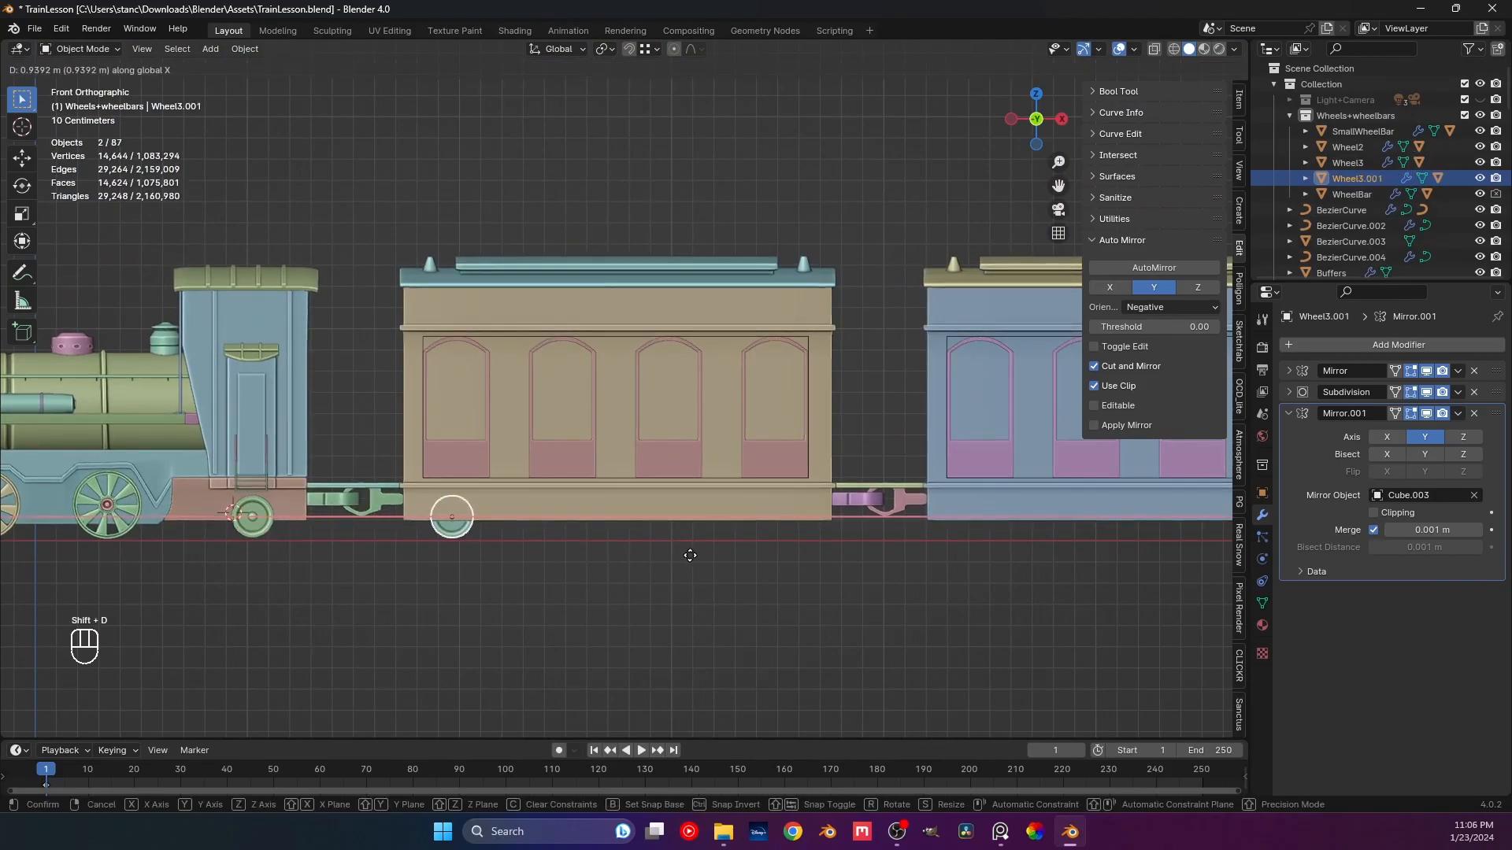
pyautogui.click(671, 556)
pyautogui.moveTo(670, 556); pyautogui.dragTo(662, 400, button='middle')
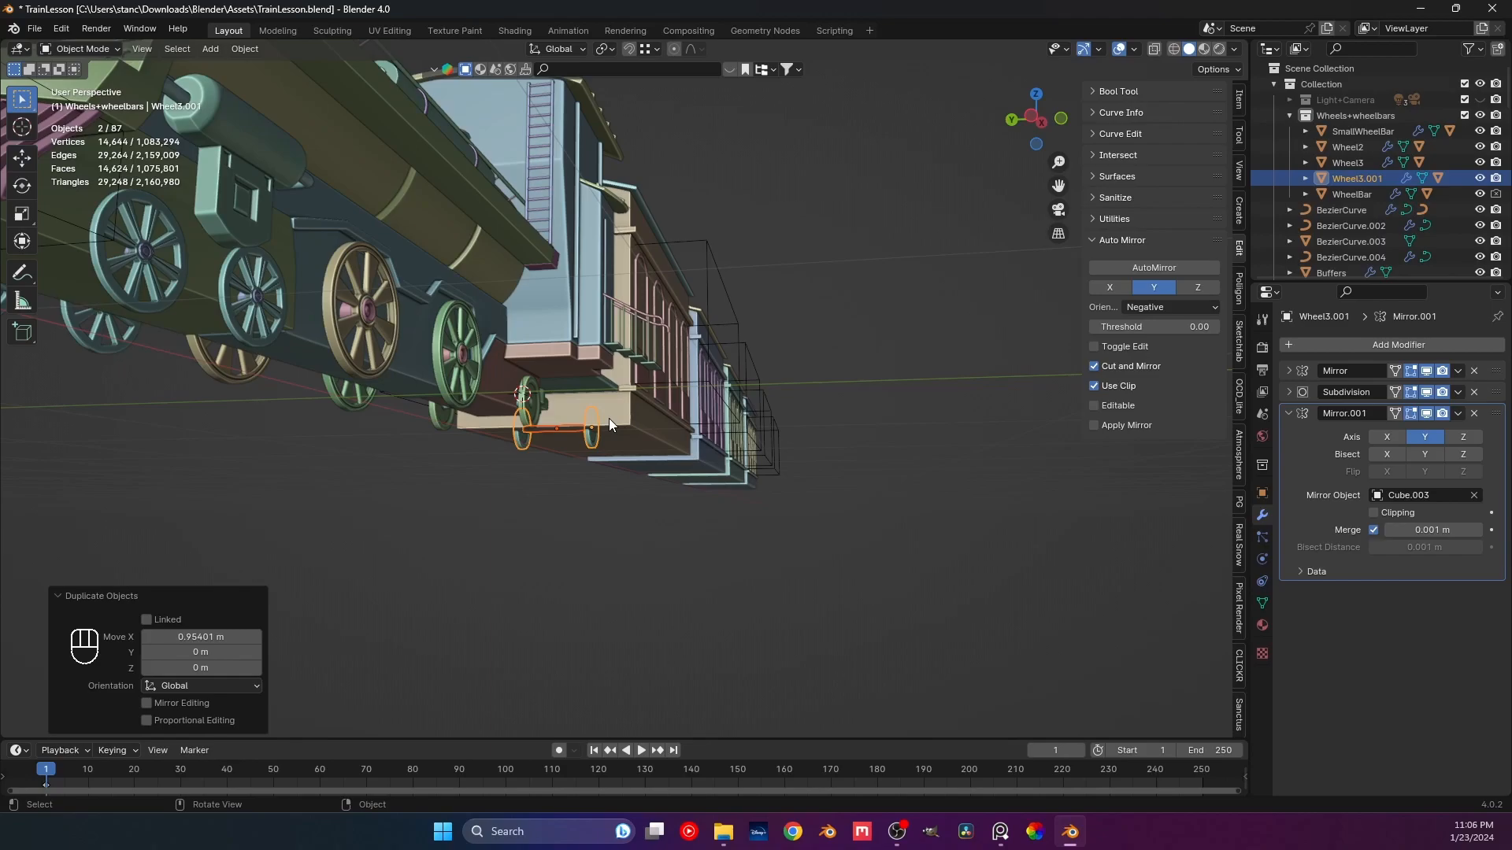
pyautogui.moveTo(608, 418); pyautogui.dragTo(630, 490, button='middle')
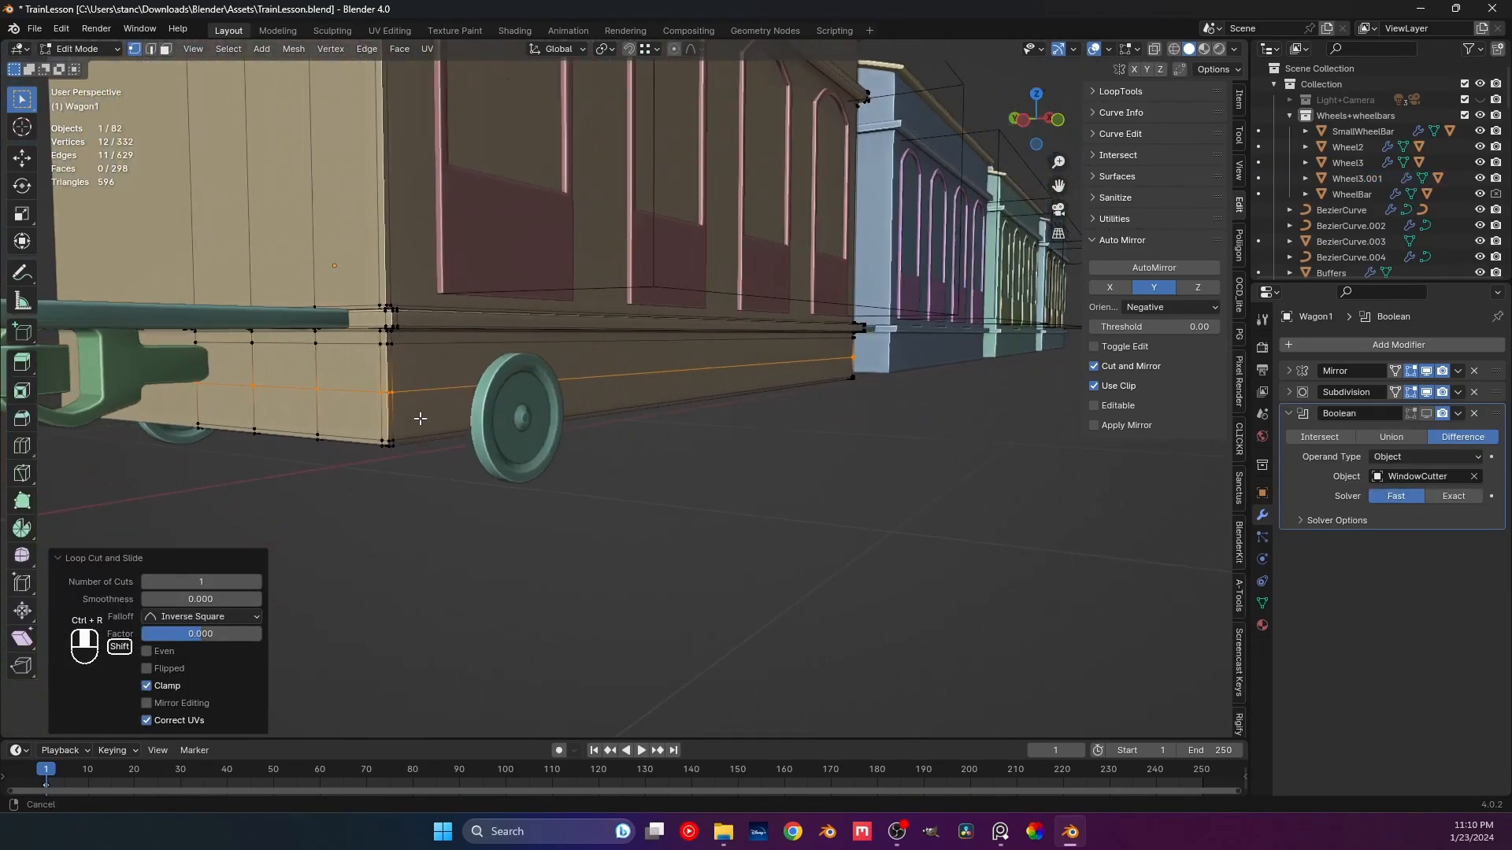
# Slide the new edge loop around the first wagon's lower base upward with a factor of about -0.732.
pyautogui.moveTo(420, 419); pyautogui.dragTo(453, 406, button='middle')
pyautogui.press('g')
pyautogui.press('g')
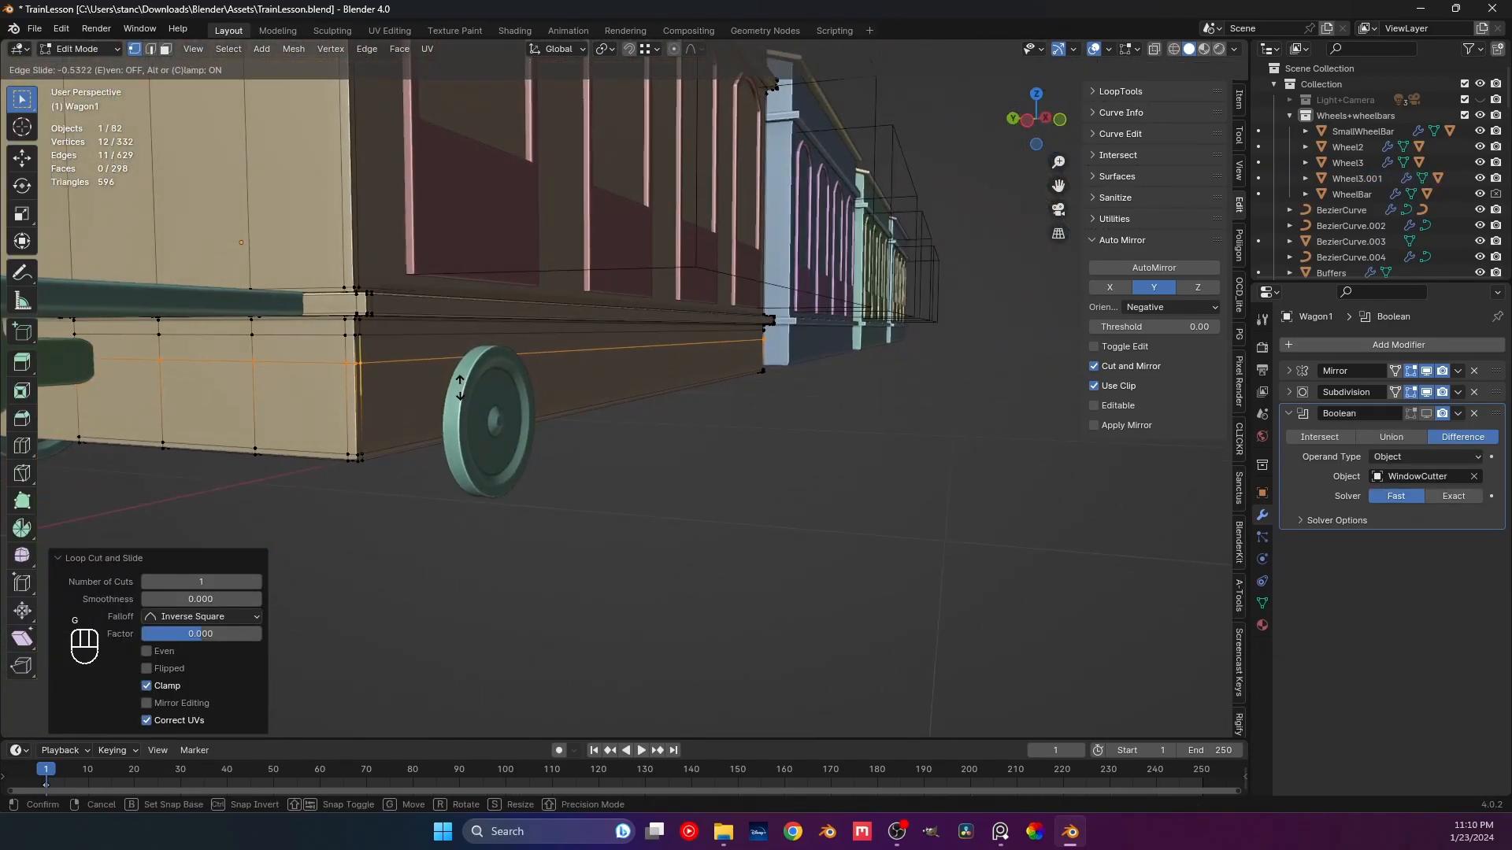
pyautogui.click(460, 376)
# Turn on X-ray, select the vertices on the lower side of Wagon1's base, and move them inward about 0.113 m along Y.
pyautogui.moveTo(460, 376)
pyautogui.mouseDown(button='middle')
pyautogui.moveTo(523, 375)
pyautogui.moveTo(536, 358)
pyautogui.moveTo(513, 361)
pyautogui.moveTo(575, 332)
pyautogui.mouseUp(button='middle')
pyautogui.moveTo(556, 438)
pyautogui.keyDown('shift'); pyautogui.mouseDown(button='middle')
pyautogui.moveTo(720, 297)
pyautogui.moveTo(553, 426)
pyautogui.moveTo(570, 344)
pyautogui.moveTo(523, 347)
pyautogui.mouseUp(button='middle'); pyautogui.keyUp('shift')
pyautogui.scroll(-3, 638, 365)
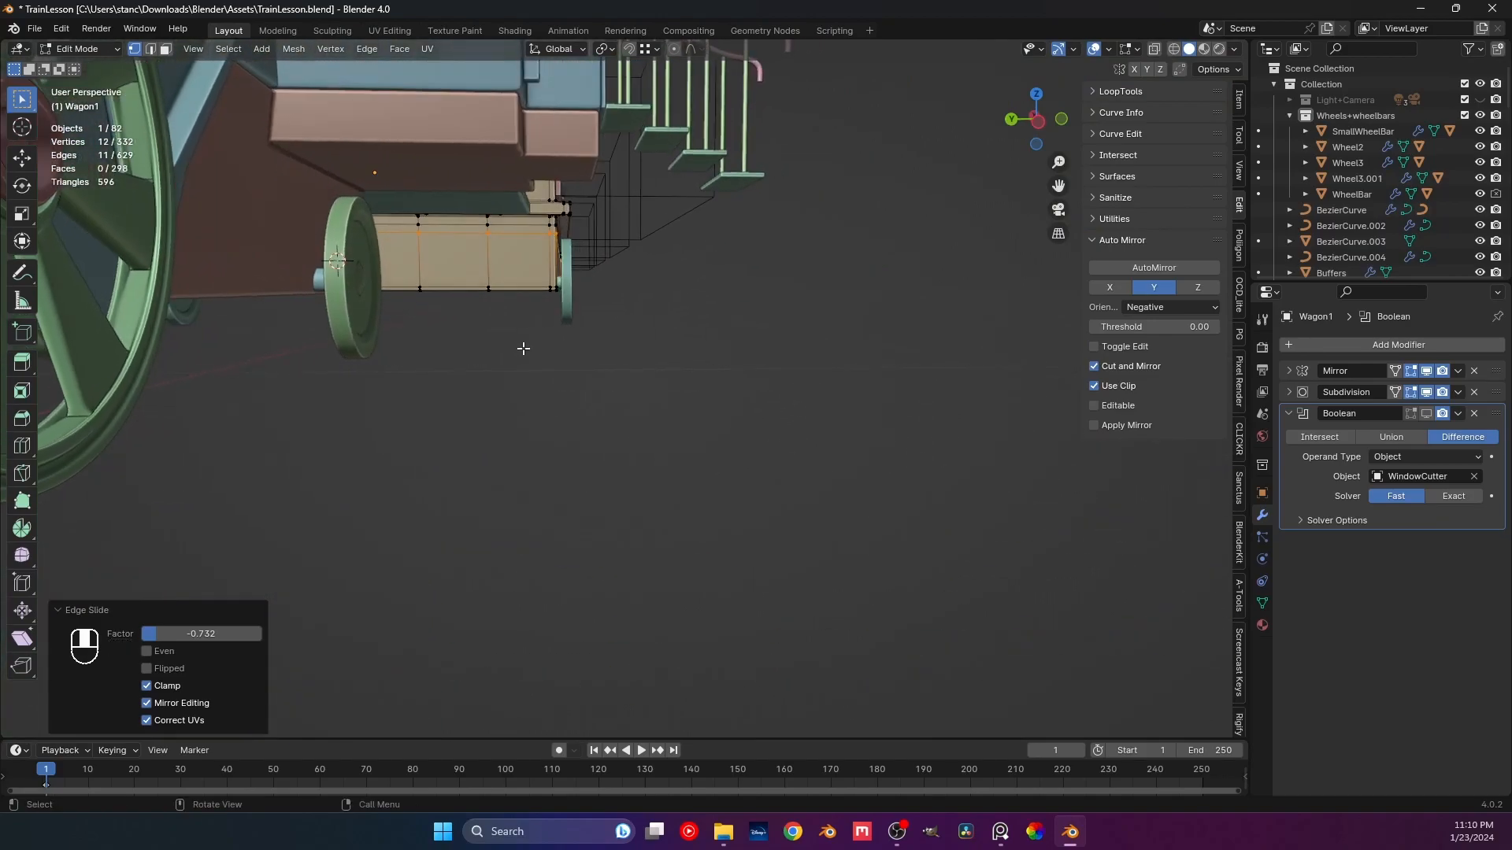
pyautogui.click(1154, 49)
pyautogui.moveTo(675, 370); pyautogui.dragTo(440, 307, button='middle')
pyautogui.moveTo(374, 298); pyautogui.dragTo(574, 366)
pyautogui.moveTo(549, 335); pyautogui.dragTo(585, 396, button='middle')
pyautogui.scroll(3, 523, 331)
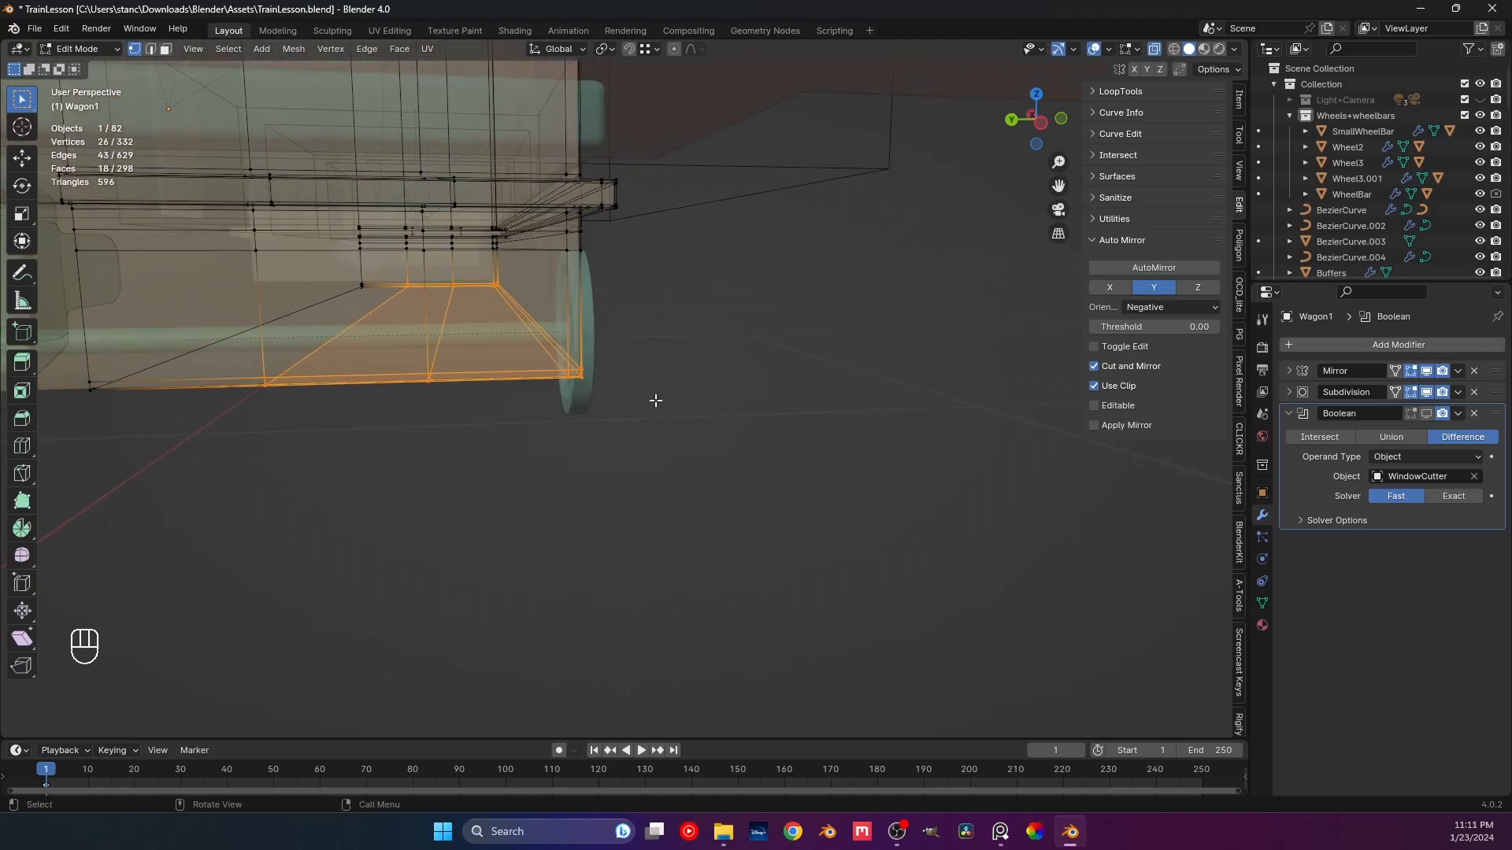
pyautogui.press('g')
pyautogui.press('y')
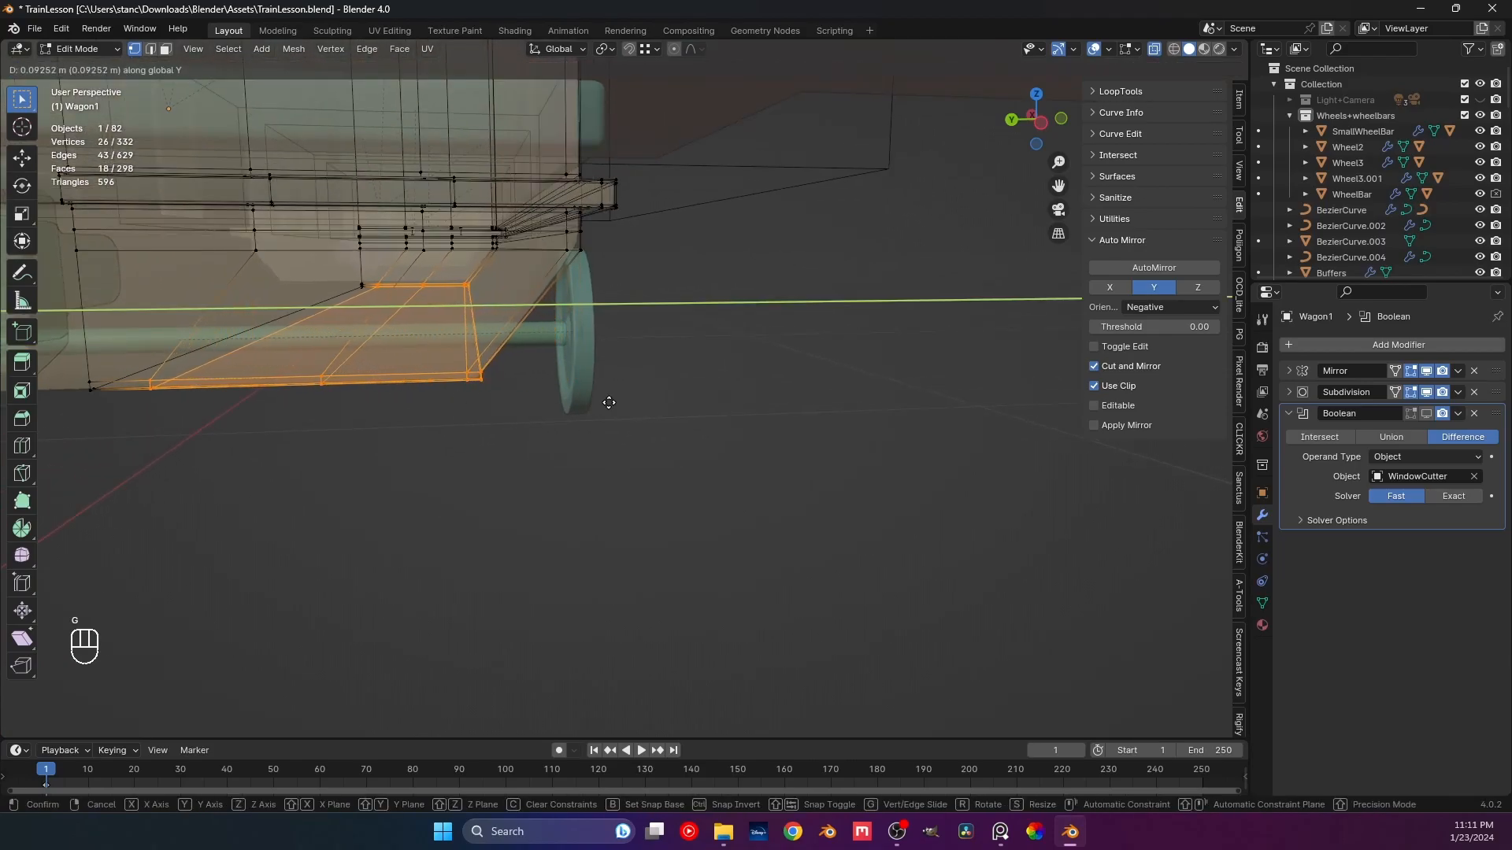
pyautogui.click(600, 404)
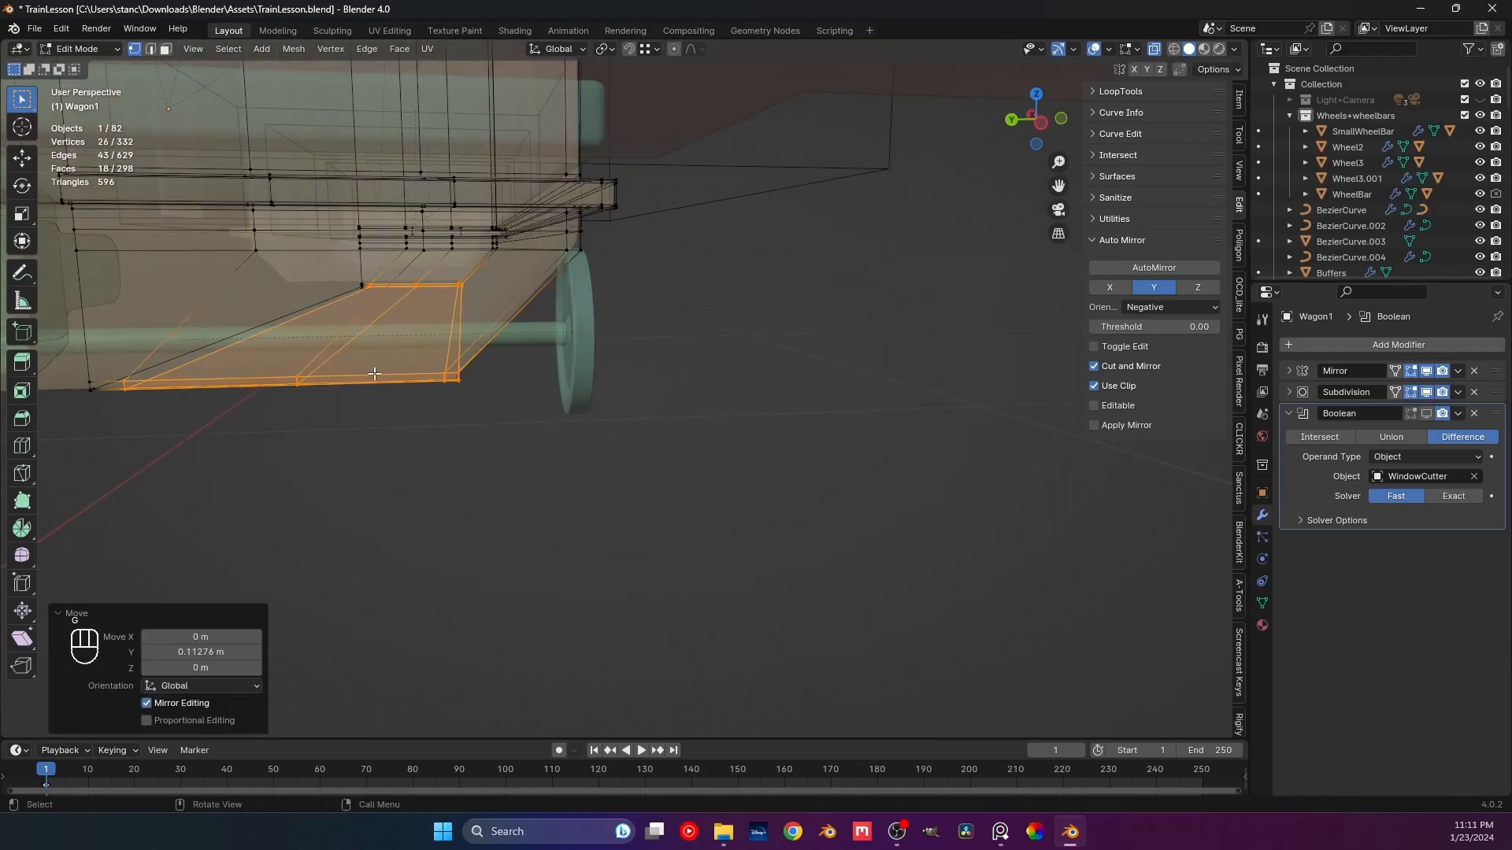
# Box-select the outer vertices along the underside of Wagon1's base and move them inward about 0.121 m along Y.
pyautogui.click(335, 397)
pyautogui.moveTo(337, 396); pyautogui.dragTo(331, 351, button='middle')
pyautogui.moveTo(331, 351); pyautogui.dragTo(535, 416)
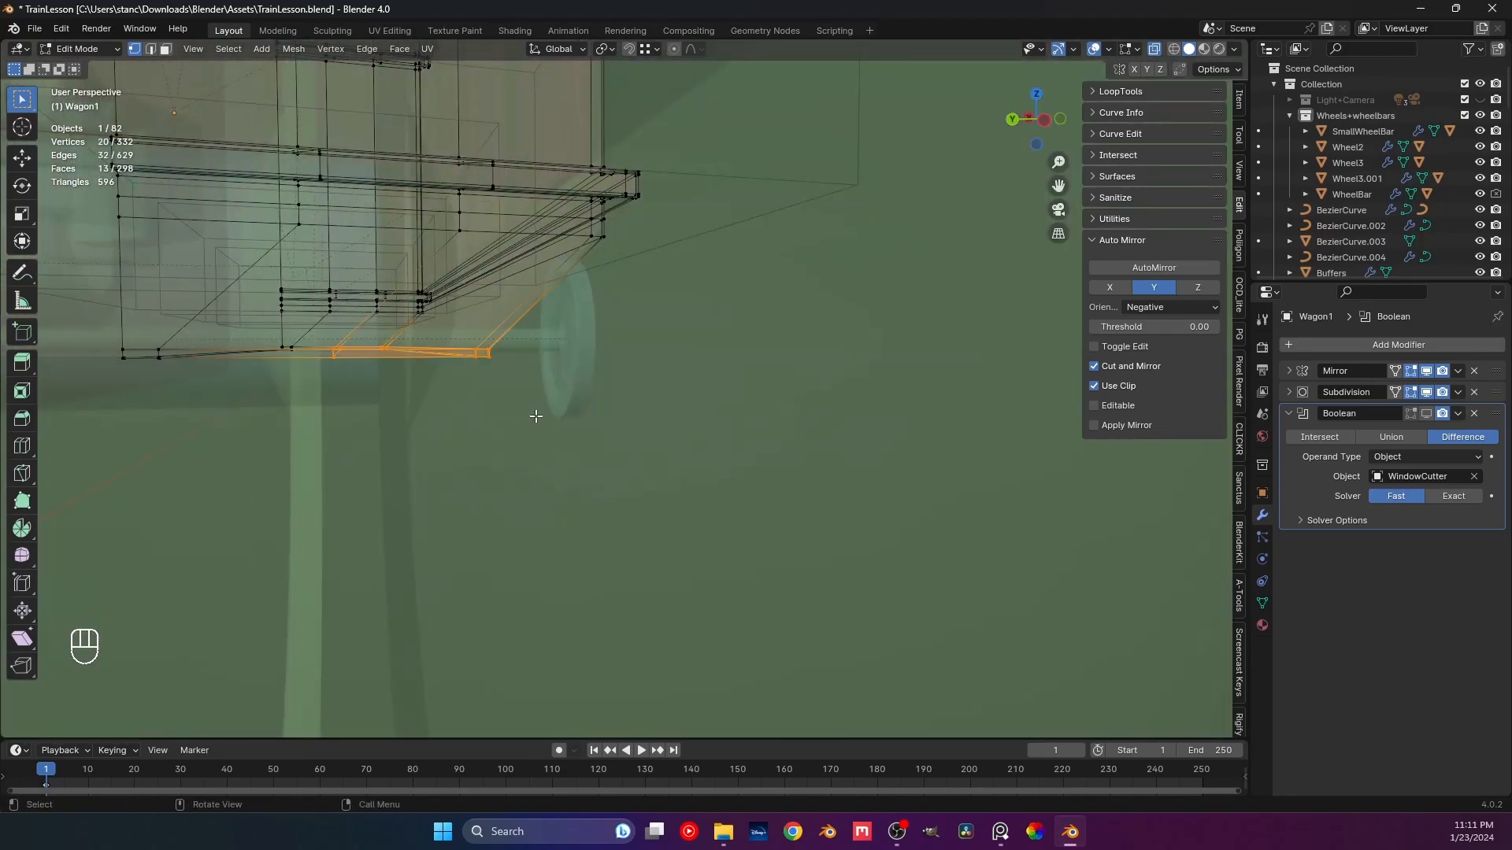
pyautogui.press('g')
pyautogui.press('y')
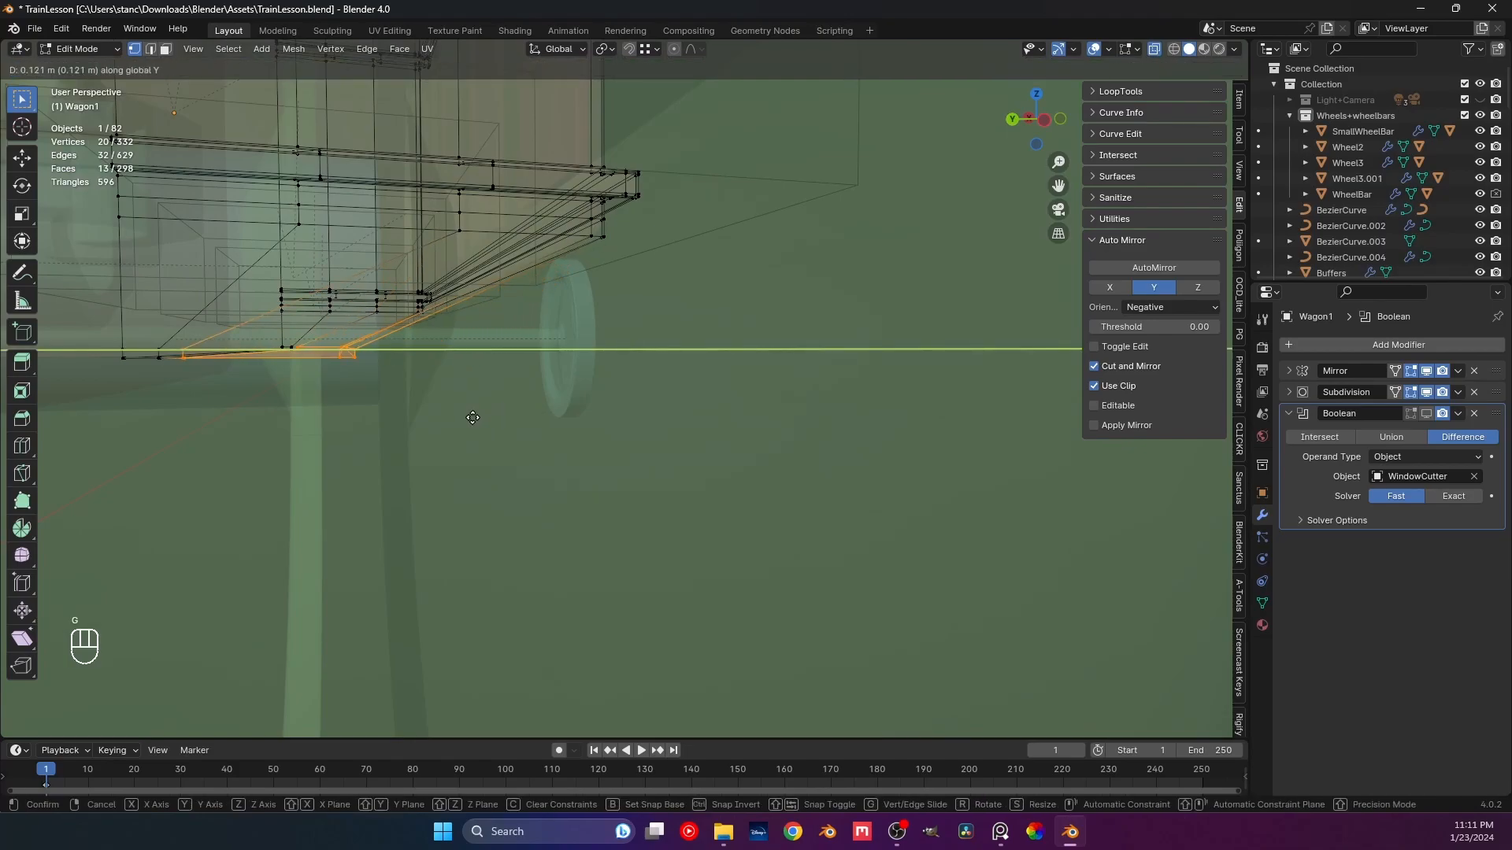
pyautogui.click(473, 418)
# Box-select only the outermost vertices of the base's underside, move them inward along Y, and turn off X-ray.
pyautogui.moveTo(325, 339); pyautogui.dragTo(411, 406)
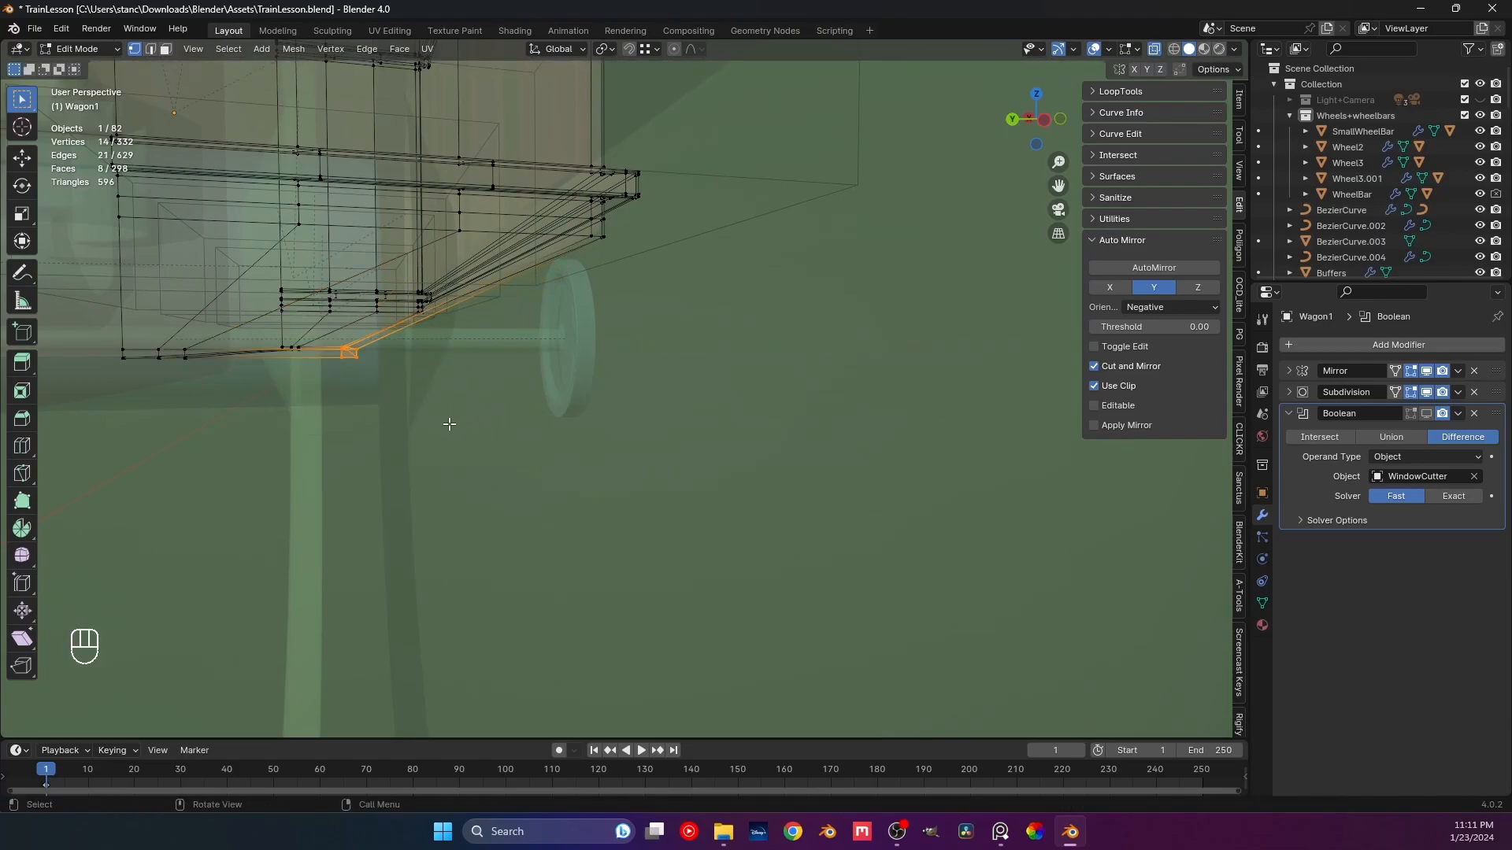
pyautogui.press('g')
pyautogui.press('y')
pyautogui.click(406, 422)
pyautogui.moveTo(399, 422); pyautogui.dragTo(570, 396, button='middle')
pyautogui.press('Tab')
pyautogui.click(1154, 49)
pyautogui.press('Tab')
# Add edge loops on both sides of the base's upper bend, with slide factors of about 0.767 and -0.945.
pyautogui.scroll(2, 498, 423)
pyautogui.scroll(3, 498, 423)
pyautogui.hotkey('ctrl', 'r')
pyautogui.click(334, 381)
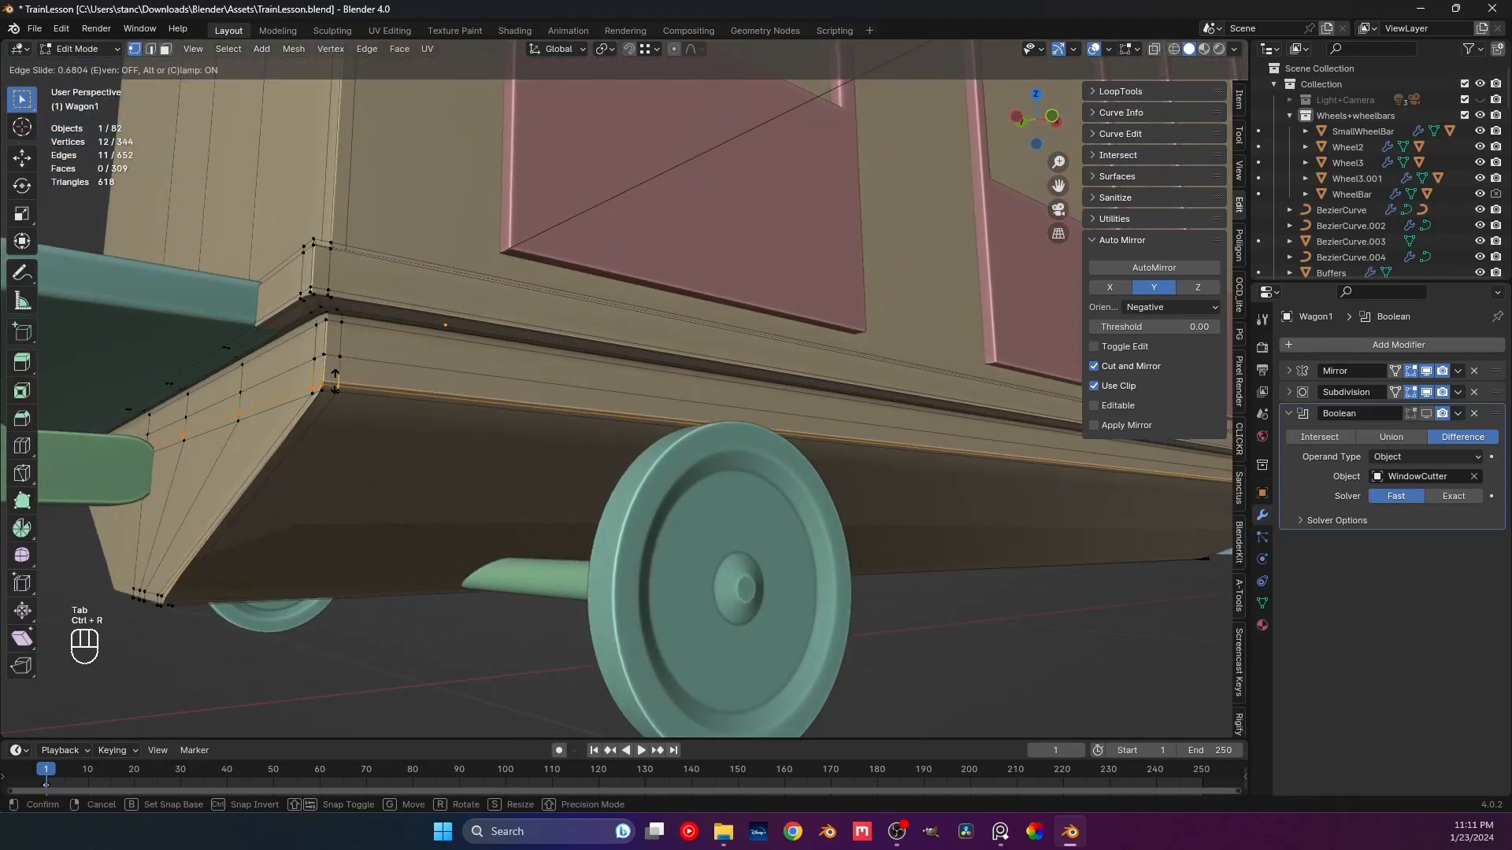
pyautogui.click(334, 382)
pyautogui.hotkey('ctrl', 'r')
pyautogui.click(378, 354)
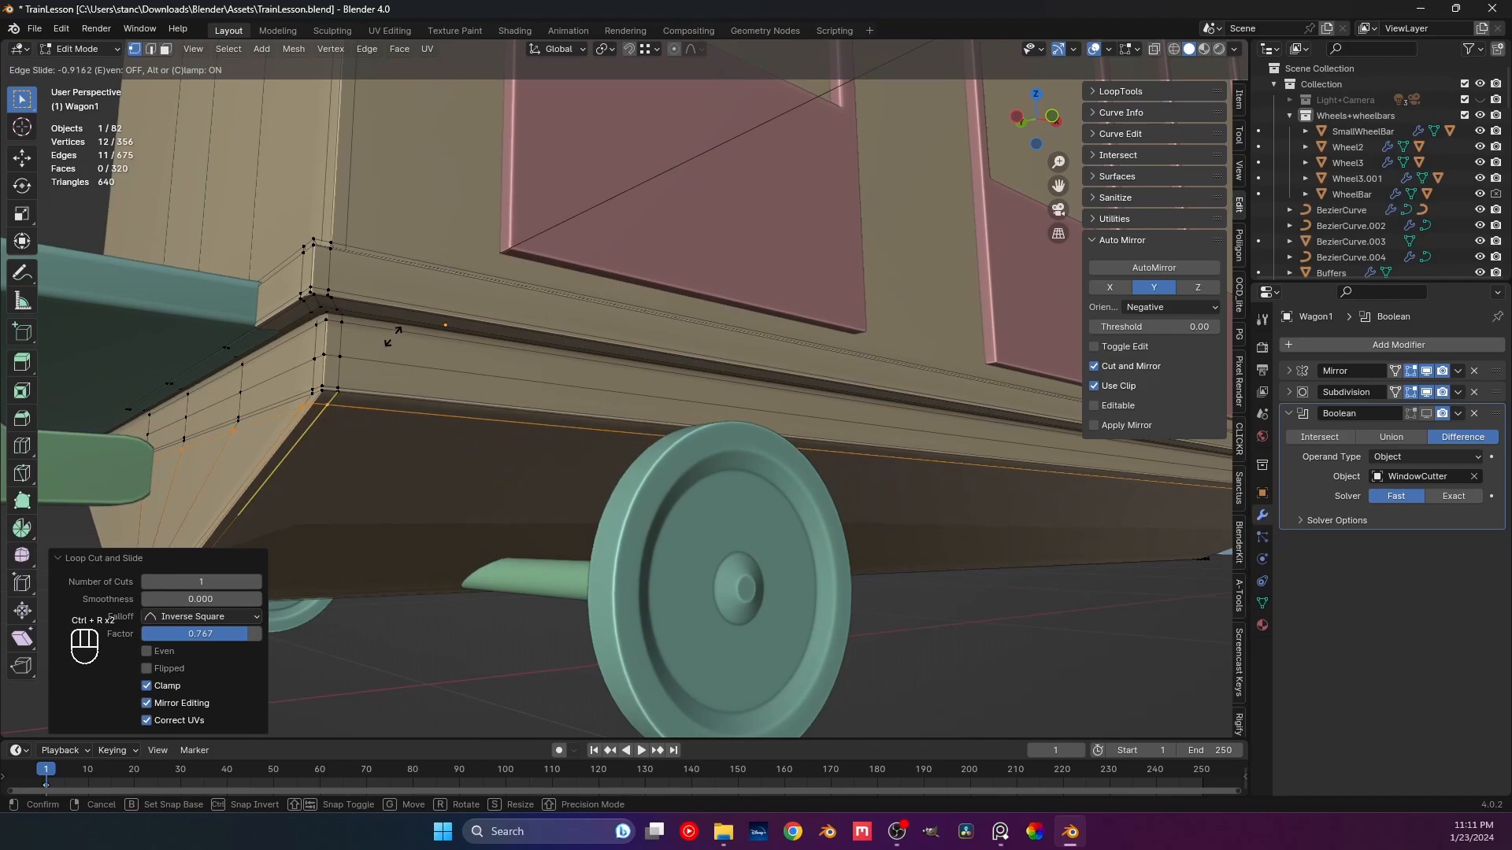
pyautogui.click(392, 422)
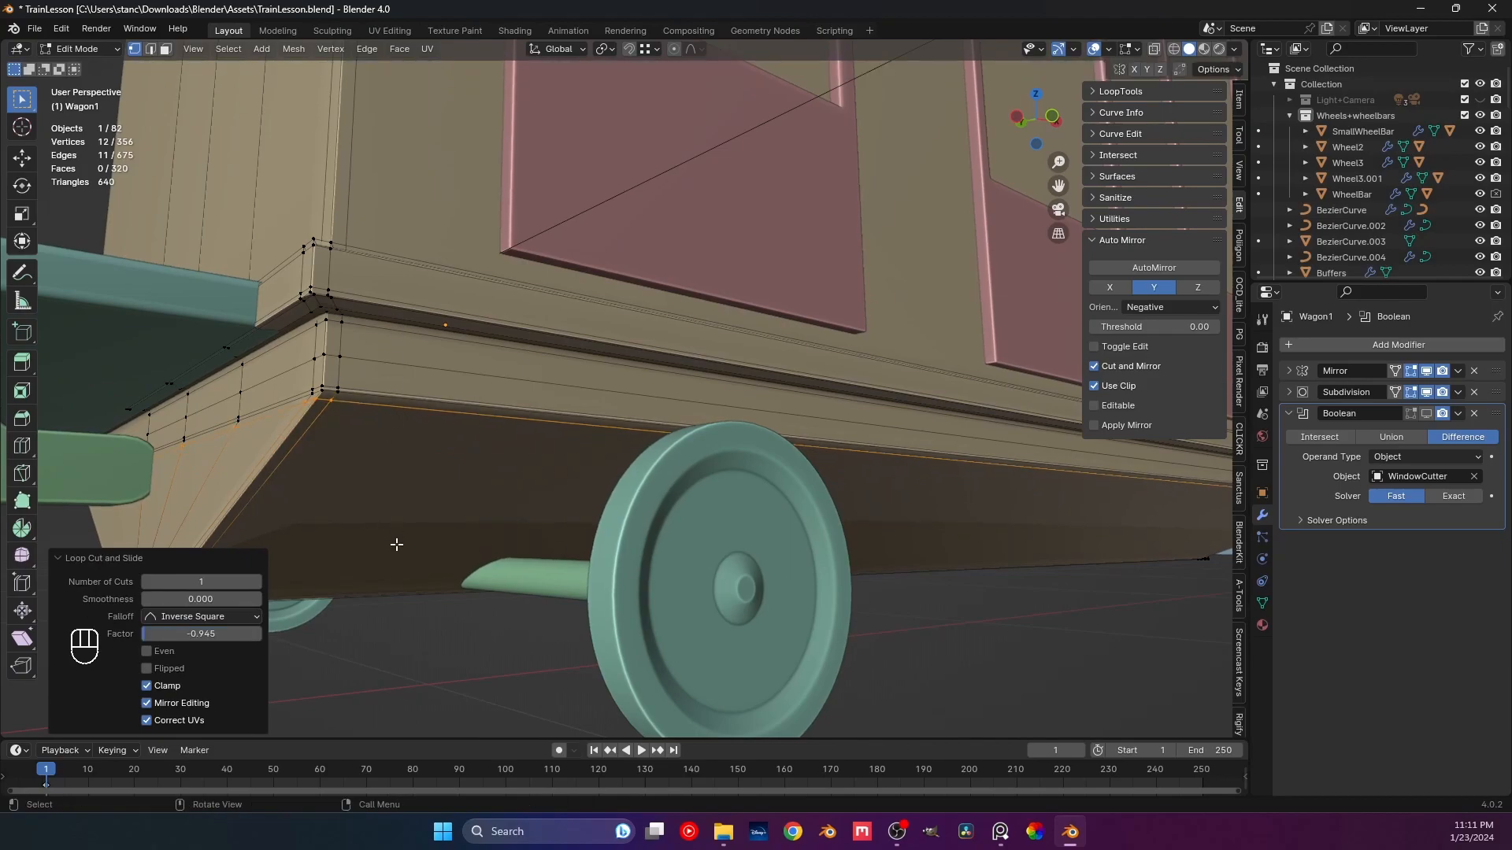
# Add another edge loop at the lower end of the base's sloped side, close to the bottom edge.
pyautogui.moveTo(397, 544); pyautogui.dragTo(371, 441, button='middle')
pyautogui.hotkey('ctrl', 'r')
pyautogui.click(370, 437)
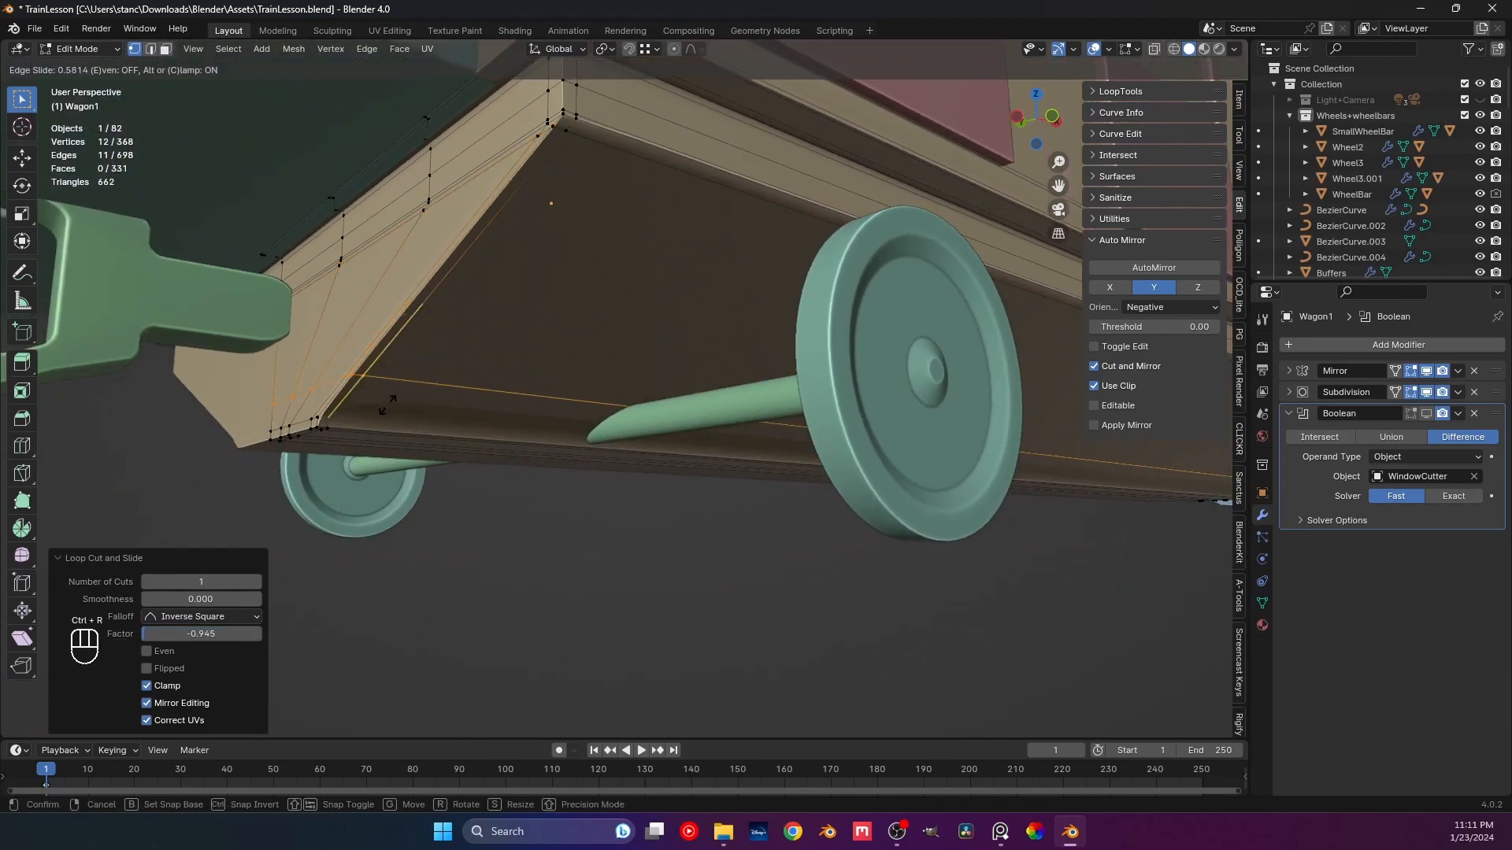
pyautogui.click(370, 445)
pyautogui.moveTo(370, 445); pyautogui.dragTo(430, 447, button='middle')
pyautogui.scroll(2, 469, 461)
pyautogui.press('Tab')
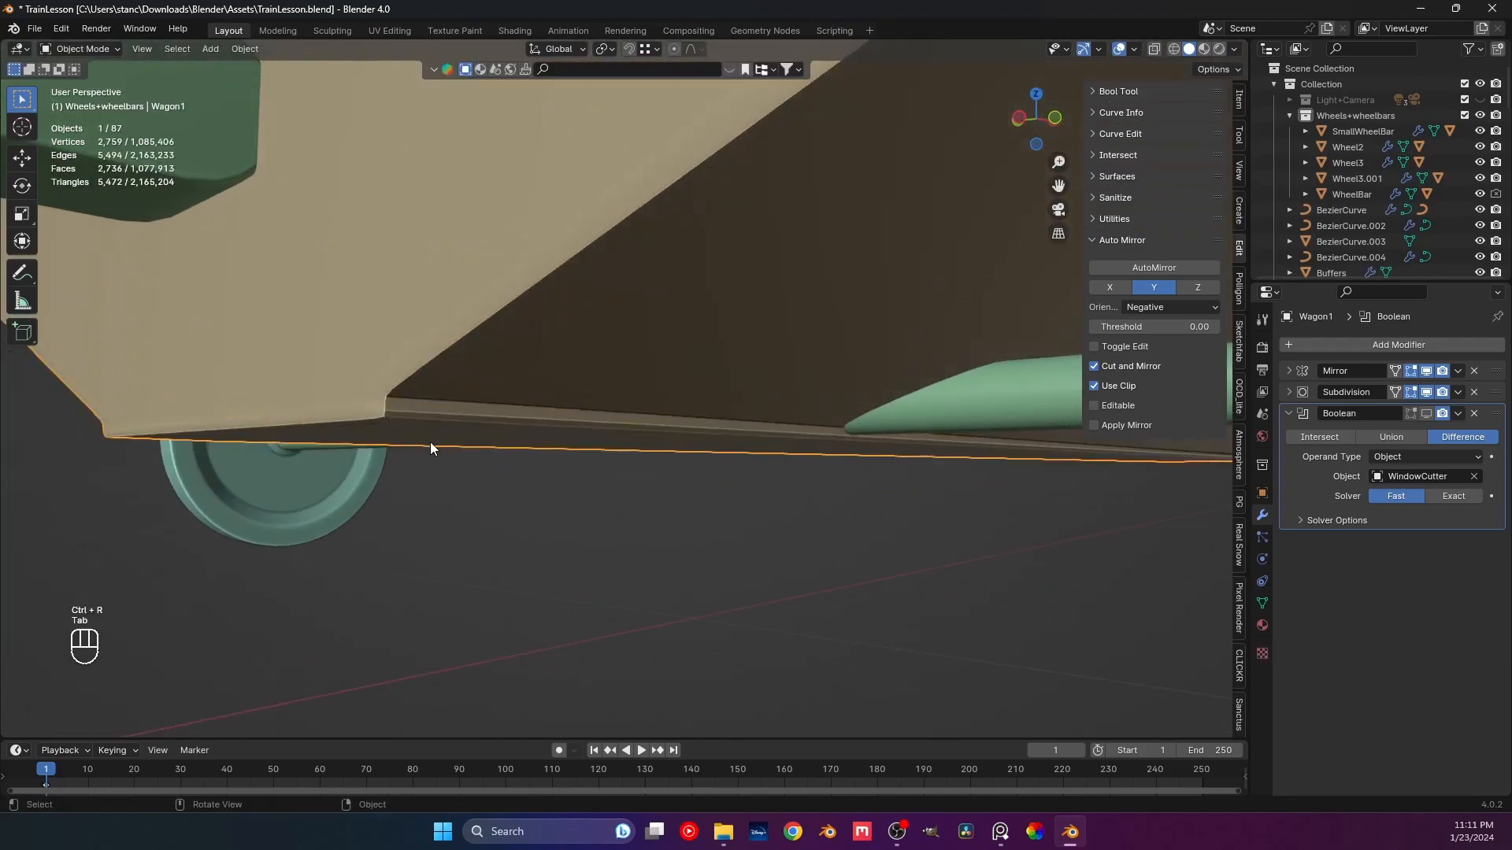
pyautogui.press('Tab')
pyautogui.press('Tab')
# Examine the first wagon's base and the axle bar passing through it from below.
pyautogui.click(483, 518)
pyautogui.scroll(-2, 483, 518)
pyautogui.moveTo(483, 518); pyautogui.dragTo(504, 435, button='middle')
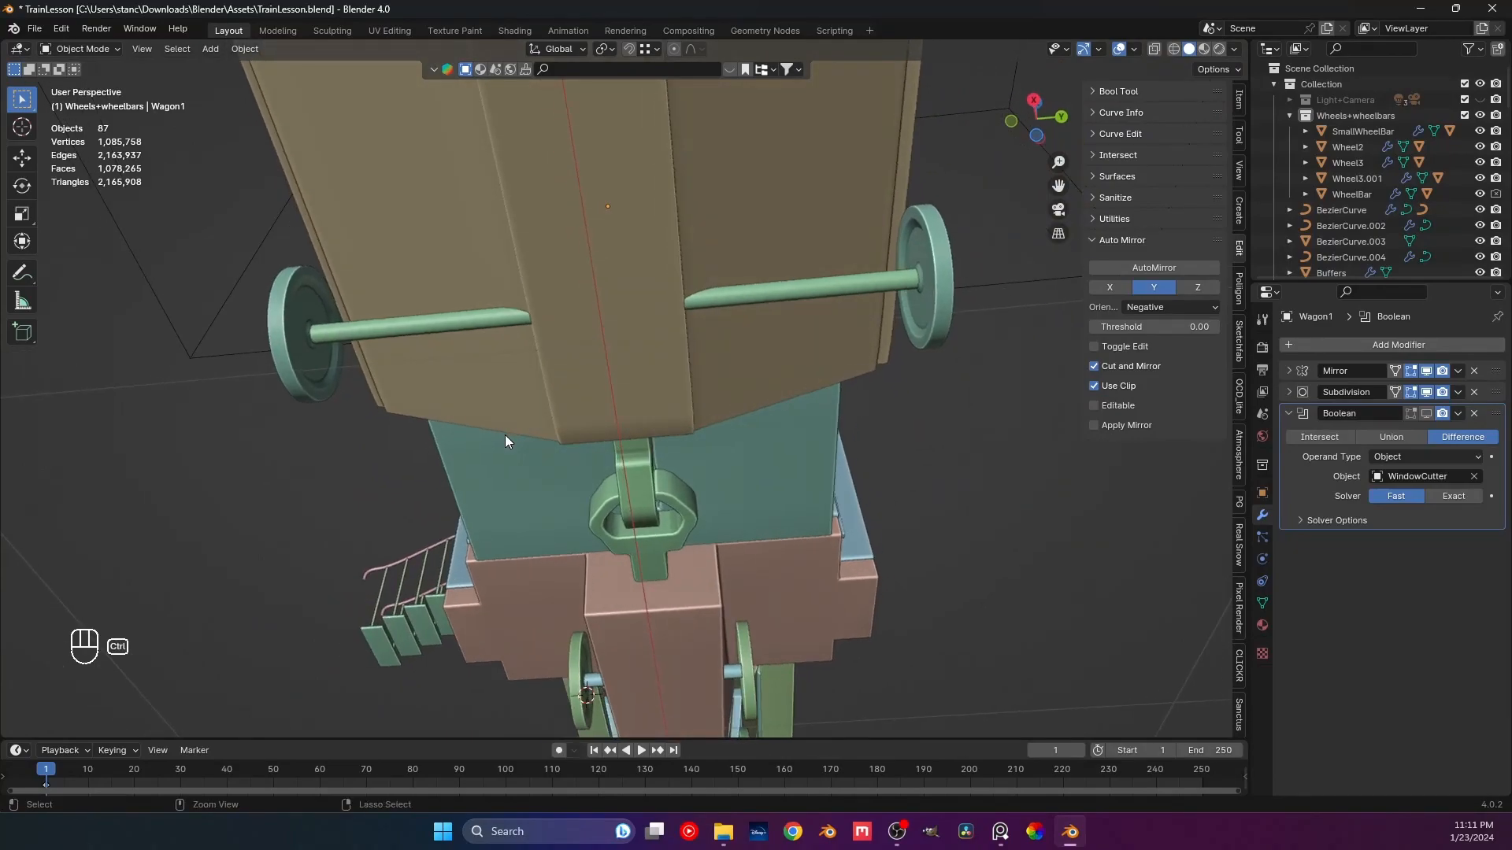
pyautogui.press('ctrl+KP_7')
pyautogui.scroll(-1, 504, 435)
pyautogui.click(619, 395)
pyautogui.keyDown('shift'); pyautogui.moveTo(619, 395); pyautogui.dragTo(666, 554, button='middle'); pyautogui.keyUp('shift')
pyautogui.press('Tab')
# Undo the edge loops added around the first wagon's lower base.
pyautogui.hotkey('ctrl', 'z')
pyautogui.hotkey('ctrl', 'z')
pyautogui.hotkey('ctrl', 'z')
pyautogui.hotkey('ctrl', 'z')
pyautogui.hotkey('ctrl', 'z')
pyautogui.hotkey('ctrl', 'z')
pyautogui.hotkey('ctrl', 'z')
pyautogui.hotkey('ctrl', 'z')
pyautogui.hotkey('ctrl', 'z')
pyautogui.hotkey('ctrl', 'z')
pyautogui.hotkey('ctrl', 'z')
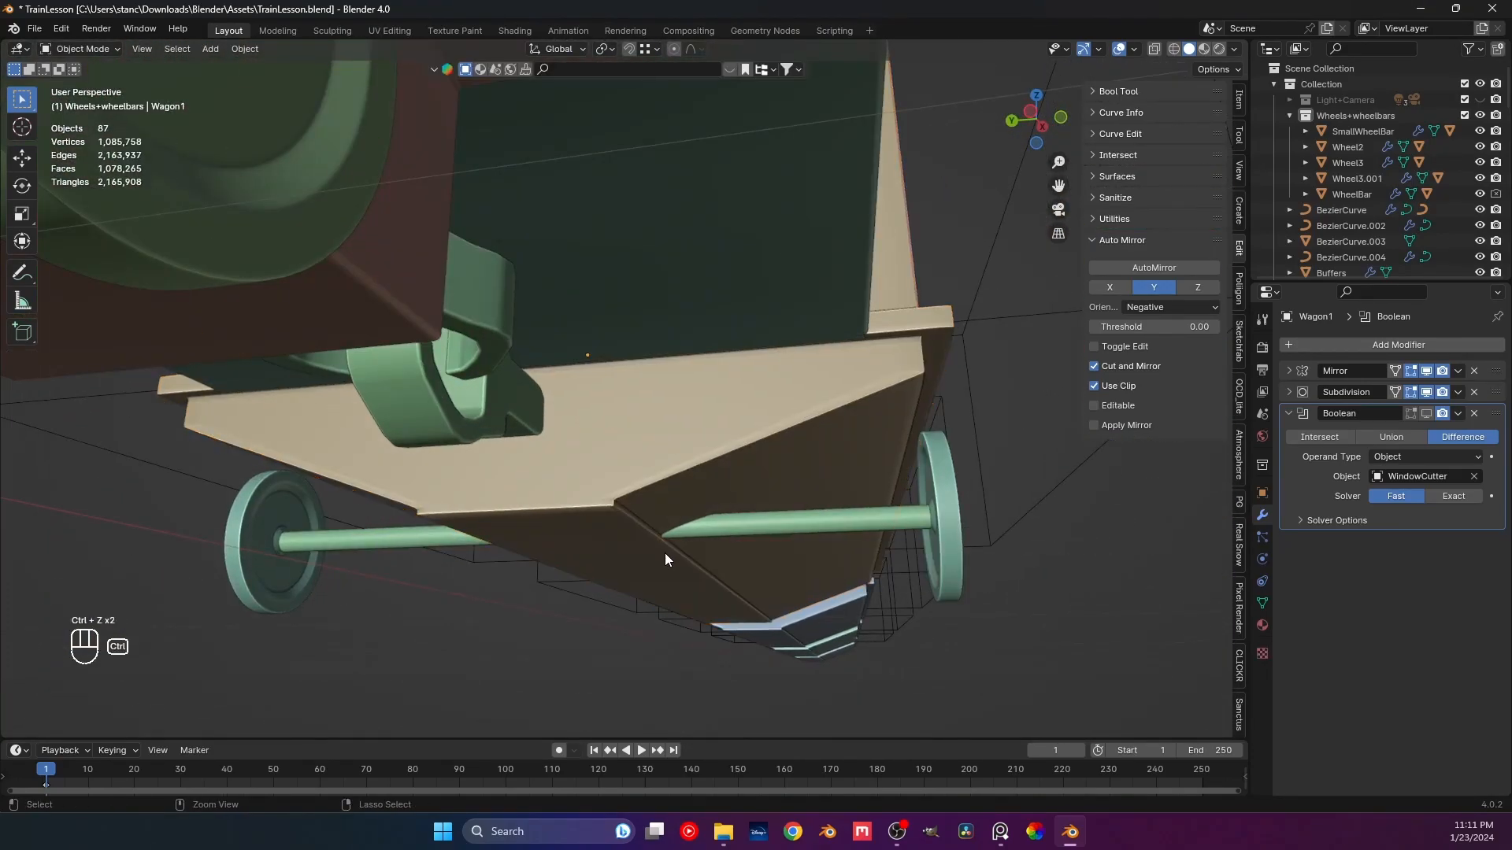
pyautogui.hotkey('ctrl', 'z')
pyautogui.hotkey('ctrl', 'z')
pyautogui.hotkey('ctrl', 'z')
pyautogui.hotkey('ctrl', 'z')
pyautogui.hotkey('ctrl', 'z')
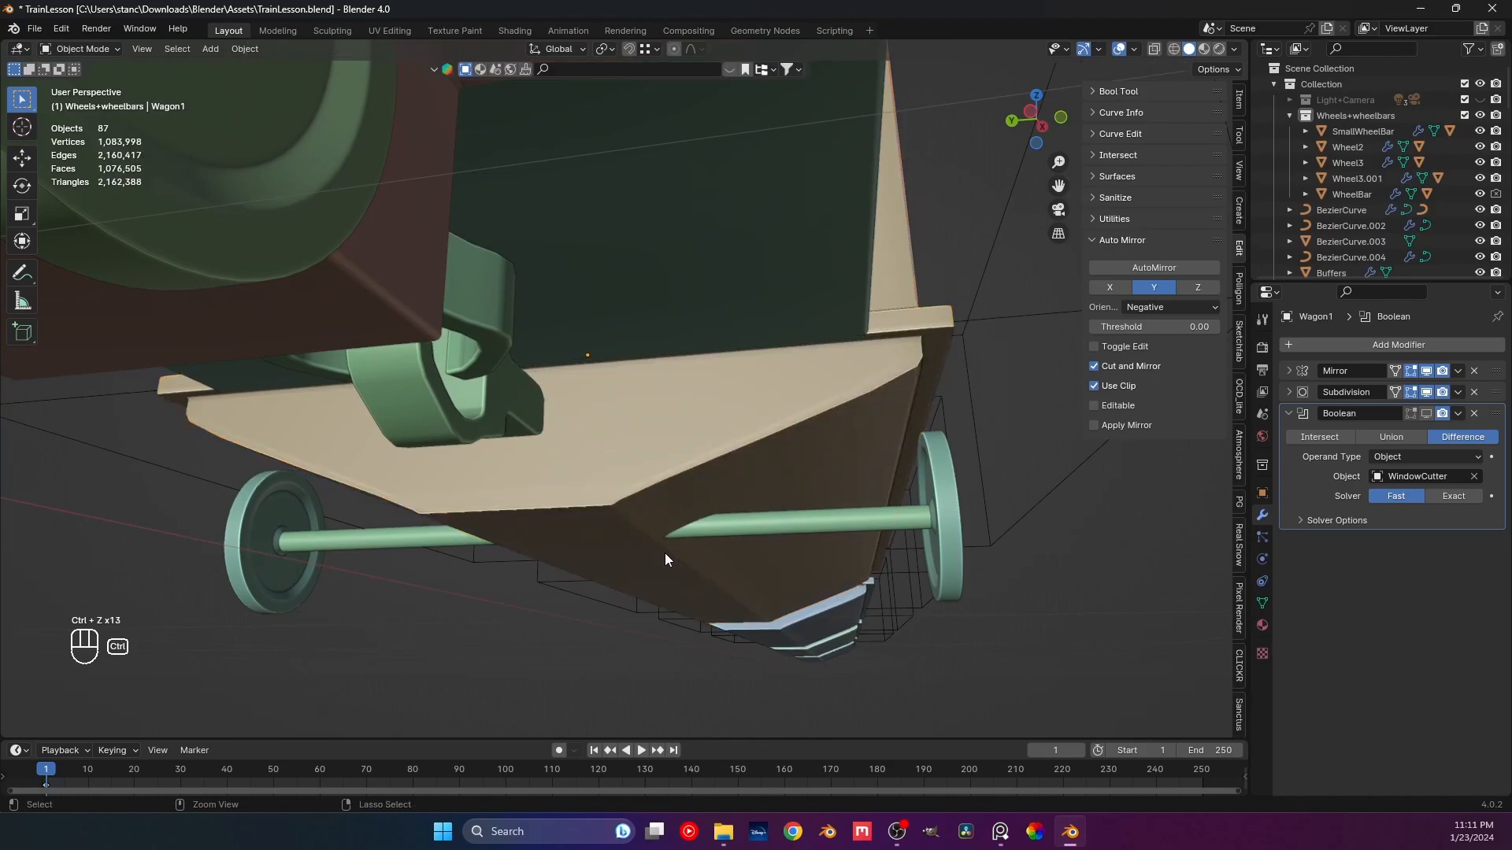
# Move the selected lower edge of Wagon1's base inward about 0.055 m along Y in bottom view.
pyautogui.keyDown('shift'); pyautogui.moveTo(664, 552); pyautogui.dragTo(611, 500, button='middle'); pyautogui.keyUp('shift')
pyautogui.press('ctrl+KP_7')
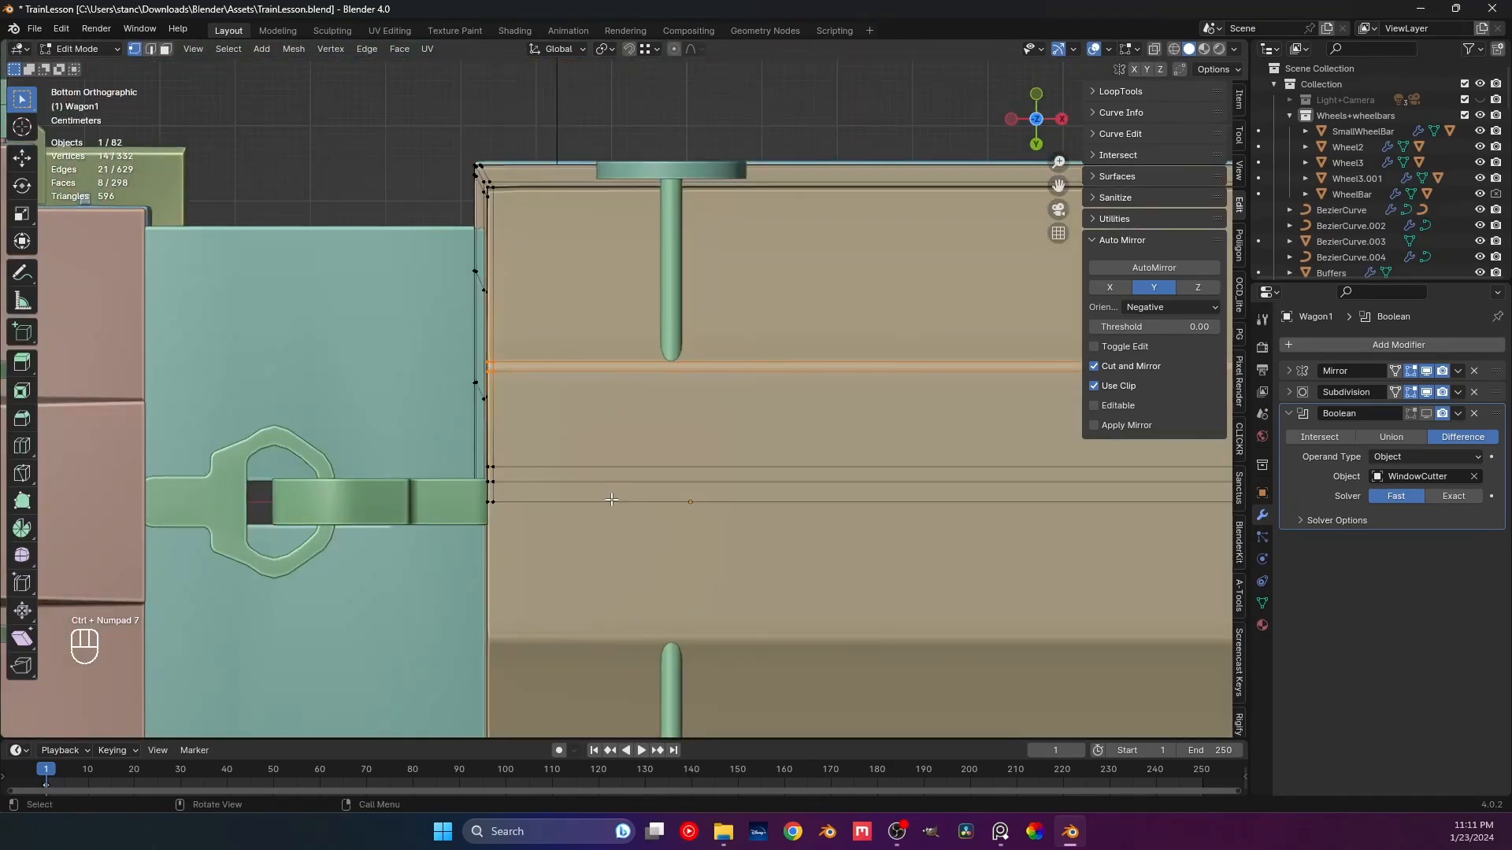
pyautogui.keyDown('shift'); pyautogui.moveTo(599, 446); pyautogui.dragTo(731, 427, button='middle'); pyautogui.keyUp('shift')
pyautogui.press('g')
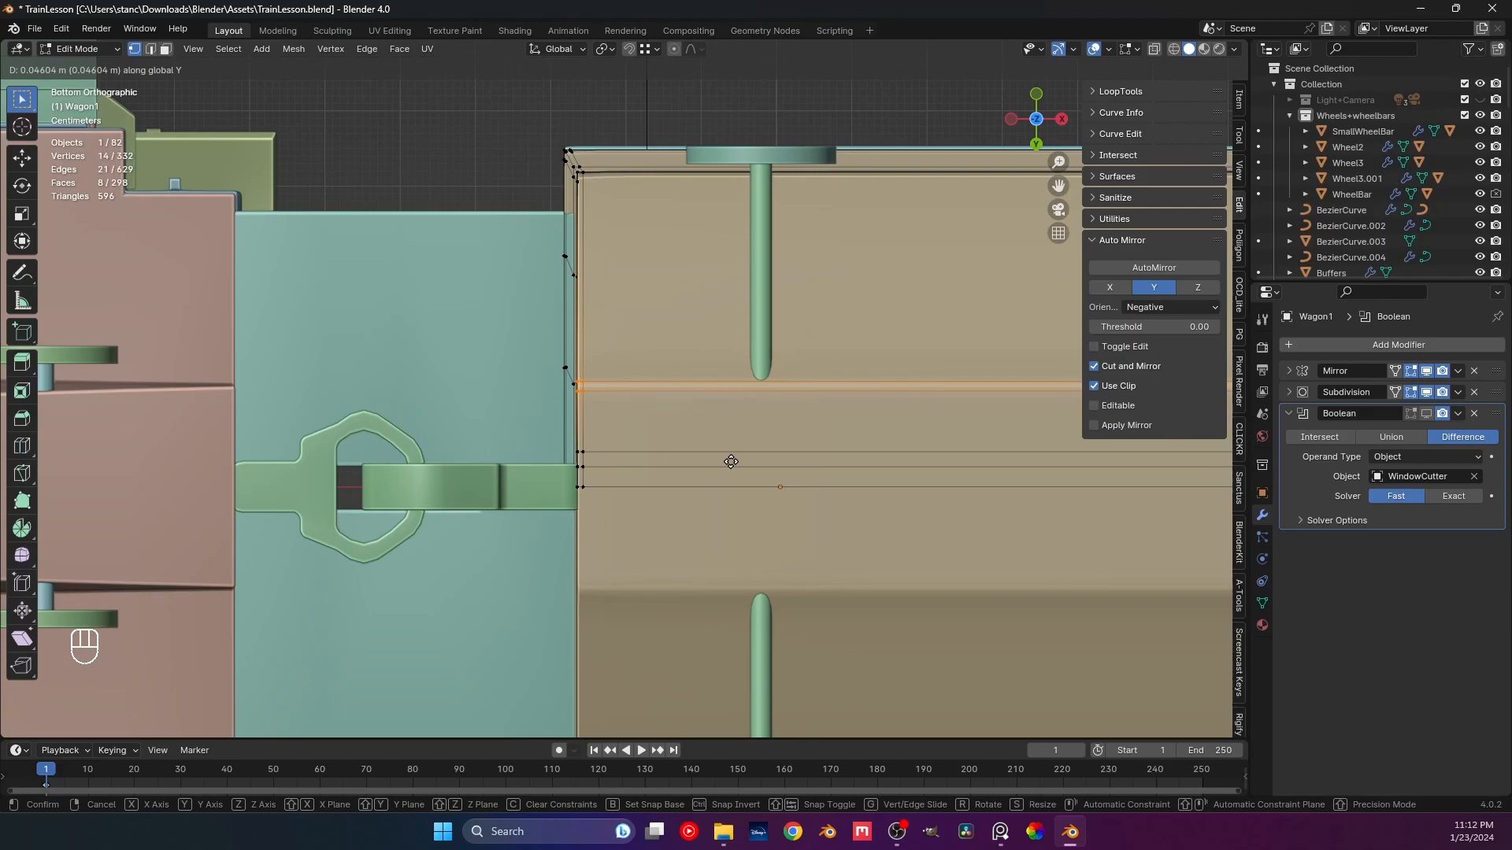
pyautogui.click(731, 469)
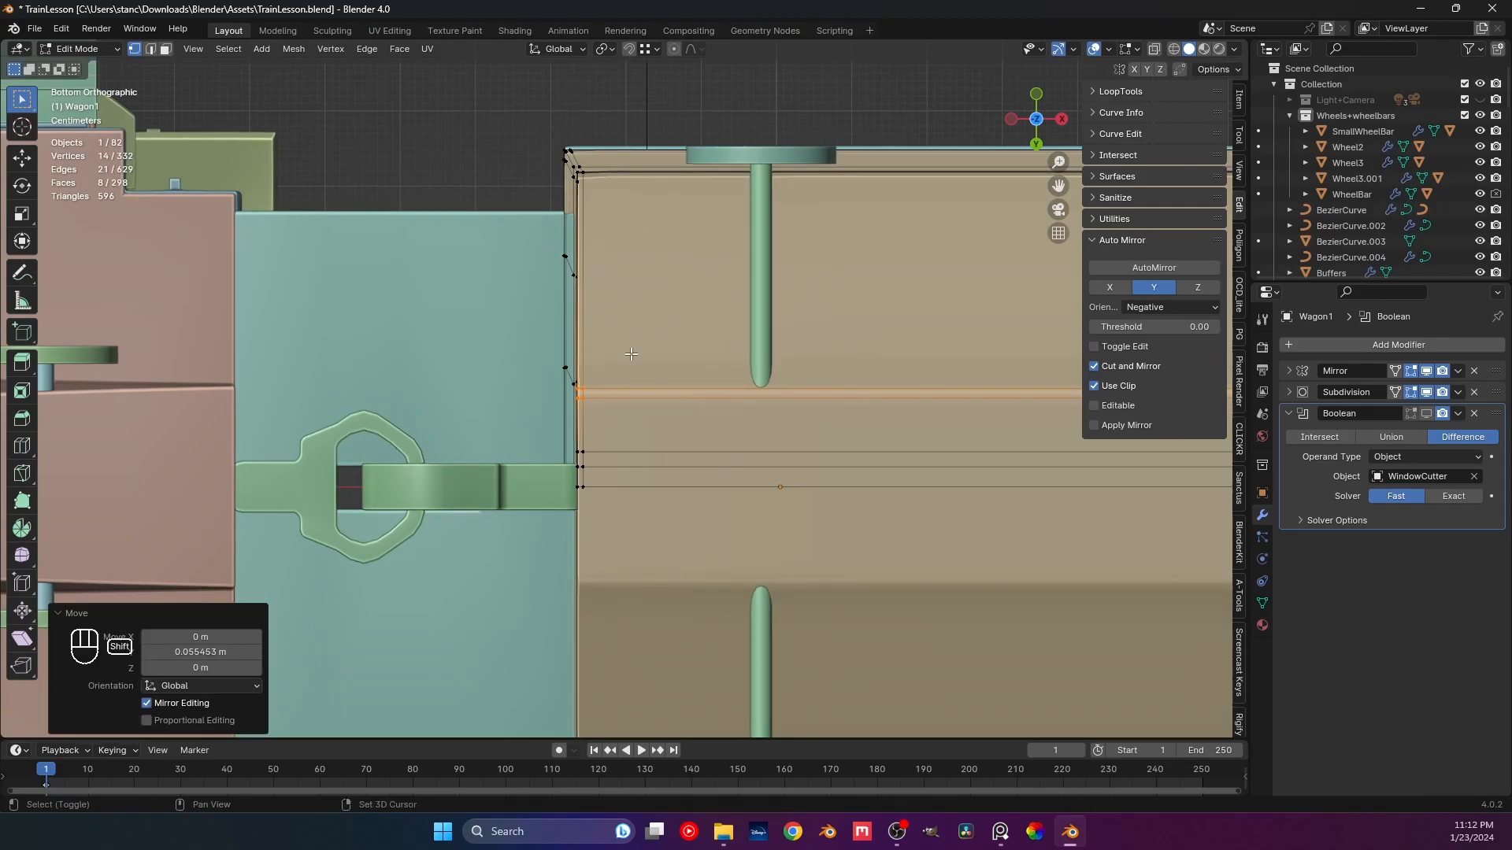
# Add edge loops on both sides of the base's upper bend, with slide factors of about 0.734 and -0.957.
pyautogui.scroll(-5, 640, 450)
pyautogui.press('Tab')
pyautogui.moveTo(628, 431); pyautogui.dragTo(690, 534, button='middle')
pyautogui.moveTo(690, 533); pyautogui.dragTo(600, 481, button='middle')
pyautogui.scroll(4, 600, 481)
pyautogui.moveTo(579, 376); pyautogui.dragTo(496, 378, button='middle')
pyautogui.press('Tab')
pyautogui.hotkey('ctrl', 'r')
pyautogui.click(504, 378)
pyautogui.click(504, 378)
pyautogui.hotkey('ctrl', 'r')
pyautogui.click(496, 378)
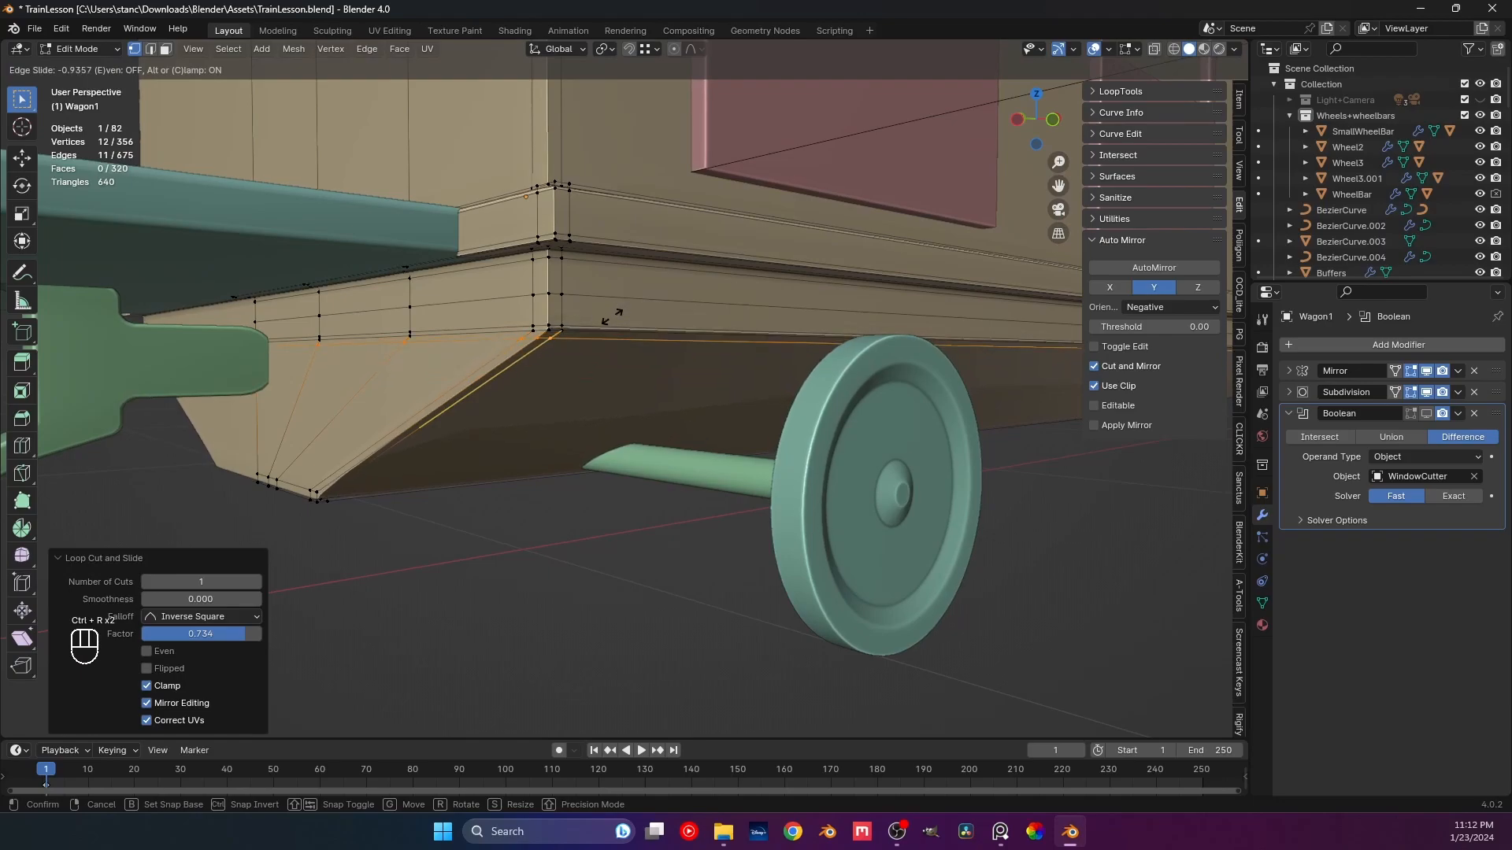
pyautogui.click(615, 311)
# Add an edge loop across the base's sloped side and slide it down close to the bottom edge.
pyautogui.moveTo(500, 456); pyautogui.dragTo(581, 270, button='middle')
pyautogui.hotkey('ctrl', 'r')
pyautogui.click(581, 270)
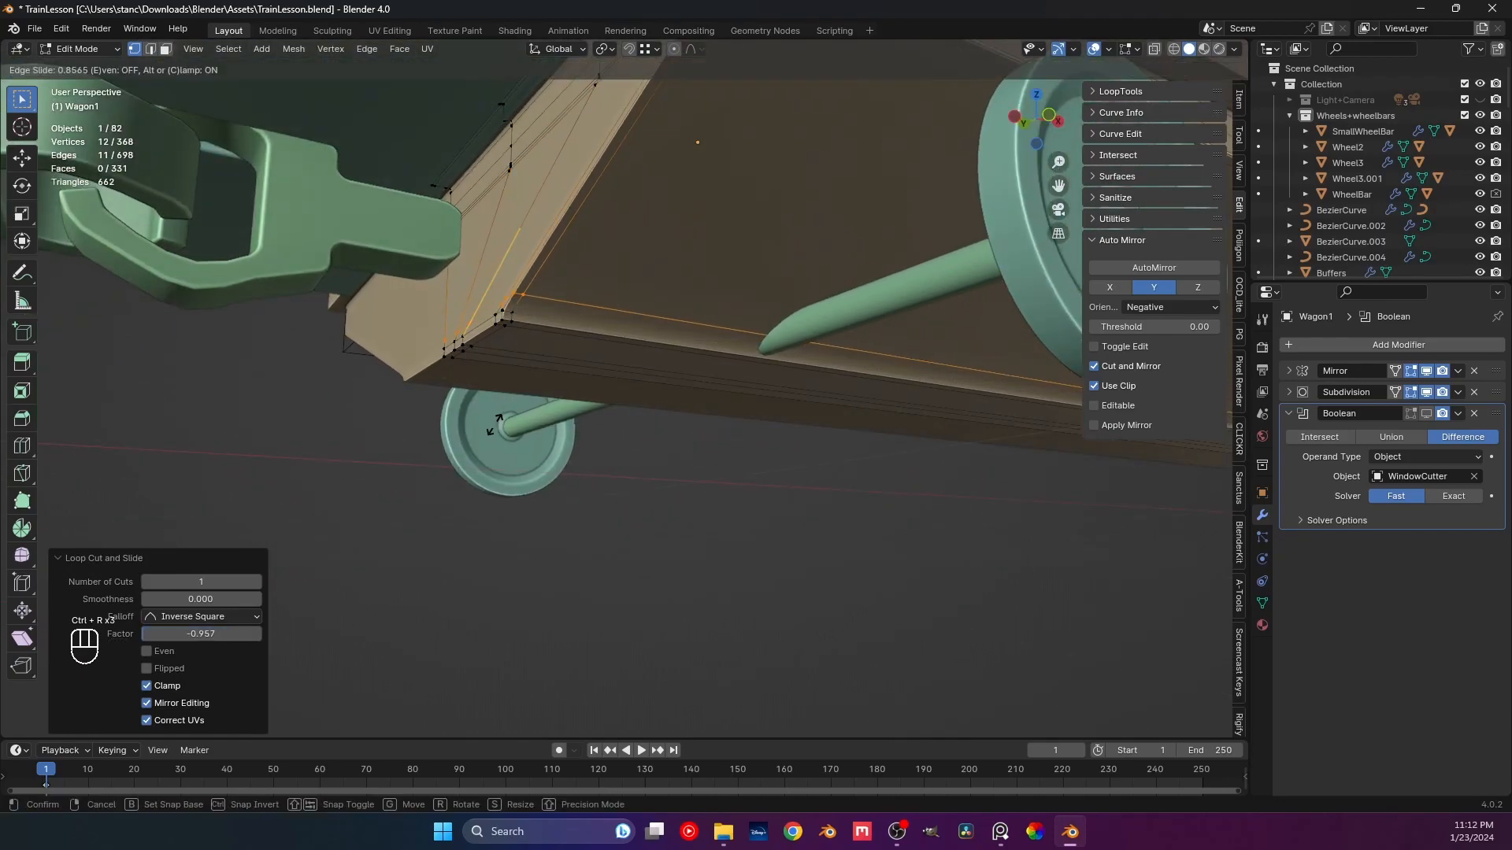
pyautogui.click(500, 377)
pyautogui.moveTo(503, 376); pyautogui.dragTo(437, 394, button='middle')
pyautogui.press('Tab')
# Add an edge loop on the narrow strip at the base's bottom edge and slide it with a factor of about -0.755.
pyautogui.scroll(4, 542, 417)
pyautogui.press('Tab')
pyautogui.hotkey('ctrl', 'r')
pyautogui.click(295, 419)
pyautogui.click(293, 430)
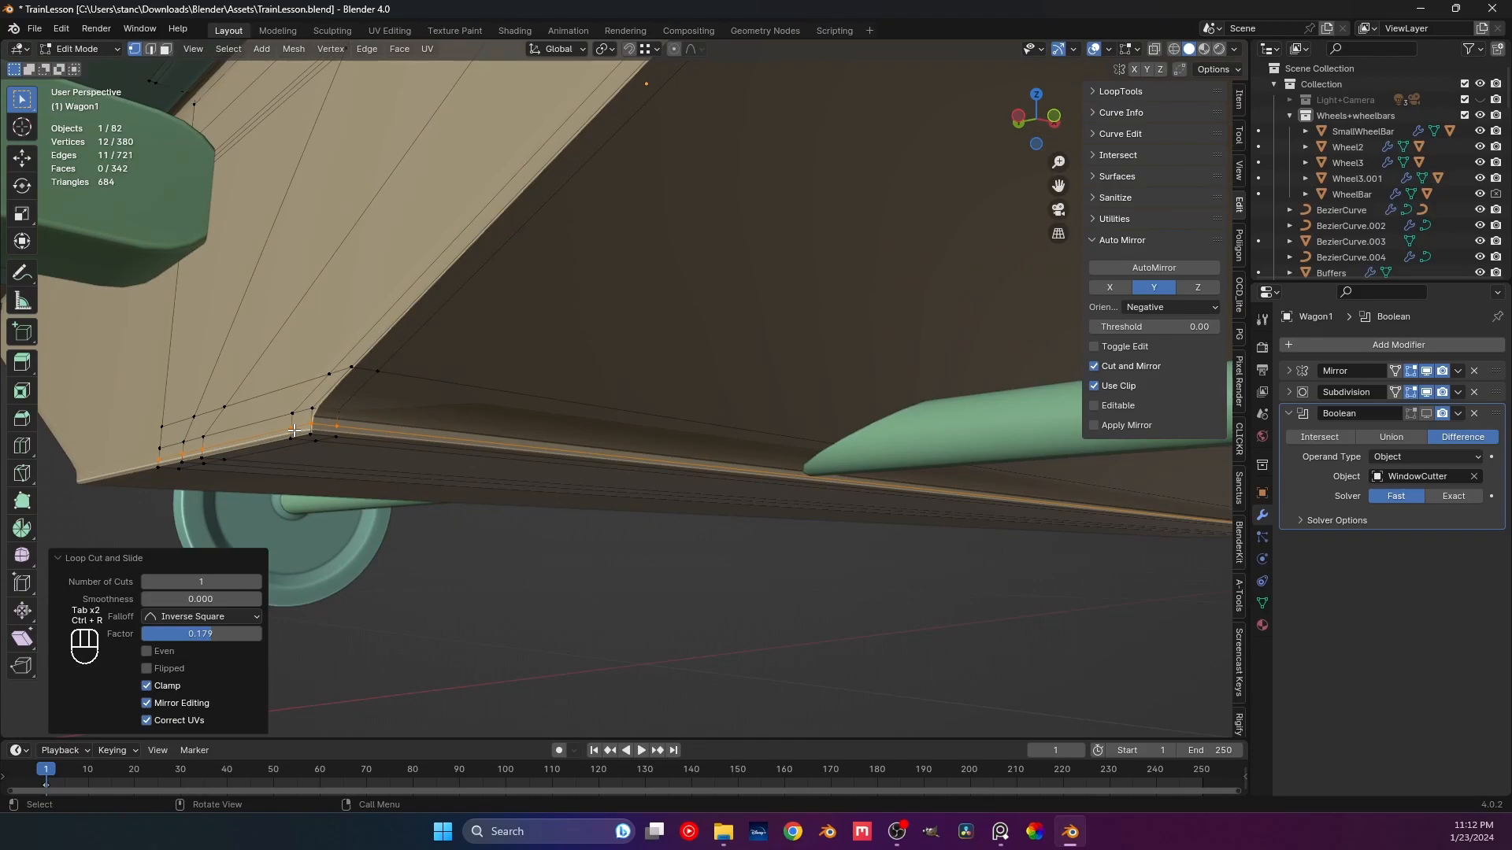
pyautogui.press('g')
pyautogui.press('g')
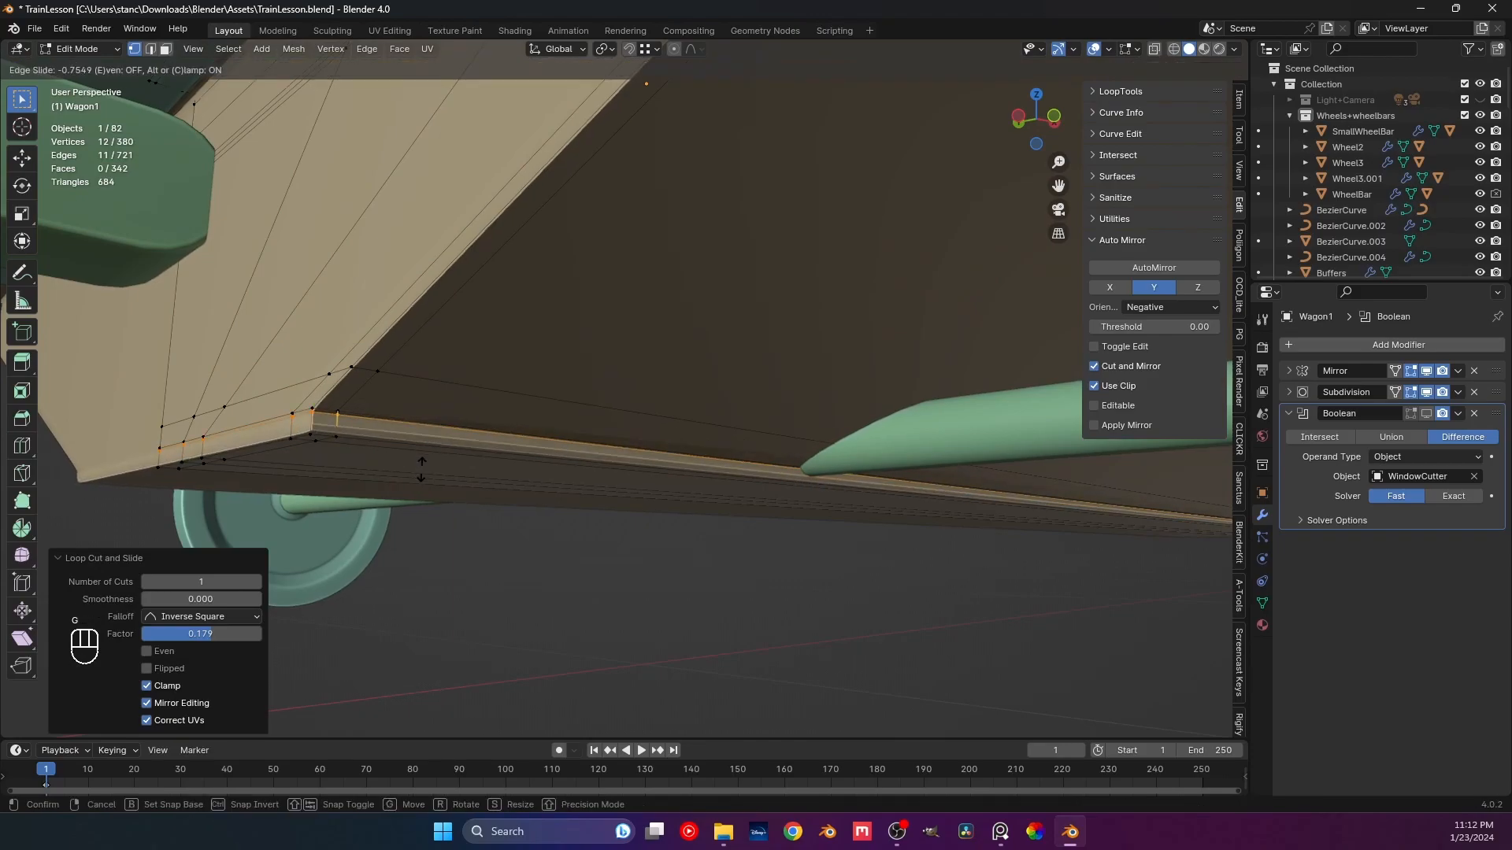
pyautogui.keyDown('ctrl'); pyautogui.click(329, 422); pyautogui.keyUp('ctrl')
# Add a second edge loop to the narrow bottom strip and check the base's shading in Object Mode.
pyautogui.hotkey('ctrl', 'r')
pyautogui.click(312, 422)
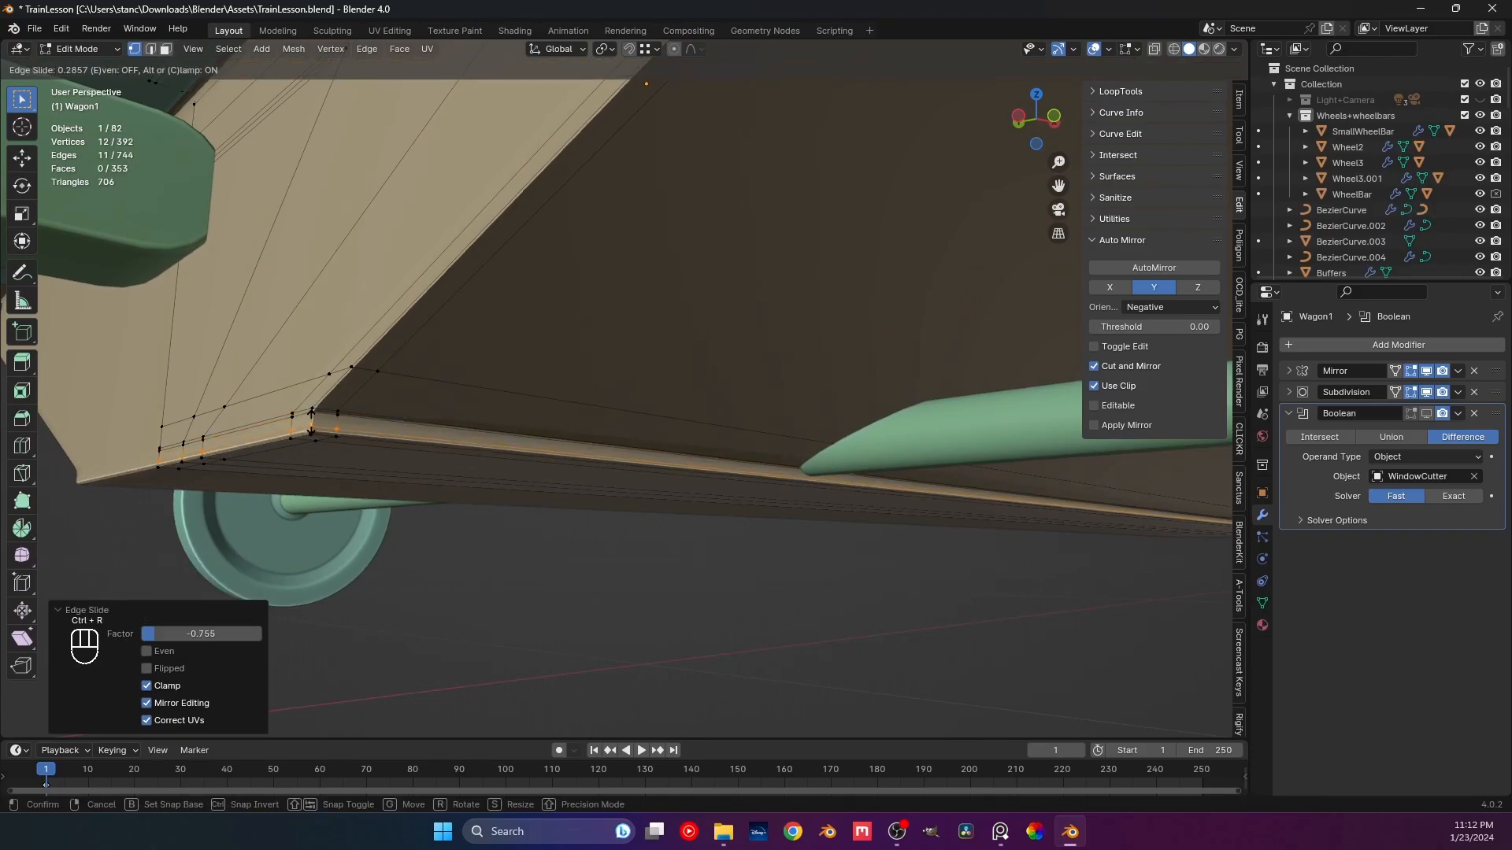
pyautogui.click(311, 422)
pyautogui.press('Tab')
pyautogui.moveTo(435, 523); pyautogui.dragTo(485, 494, button='middle')
pyautogui.click(485, 495)
# Undo the two edge loops added on the base's narrow bottom strip and return to Object Mode.
pyautogui.hotkey('ctrl', 'z')
pyautogui.hotkey('ctrl', 'z')
pyautogui.hotkey('ctrl', 'z')
pyautogui.hotkey('ctrl', 'z')
pyautogui.press('Tab')
pyautogui.press('Tab')
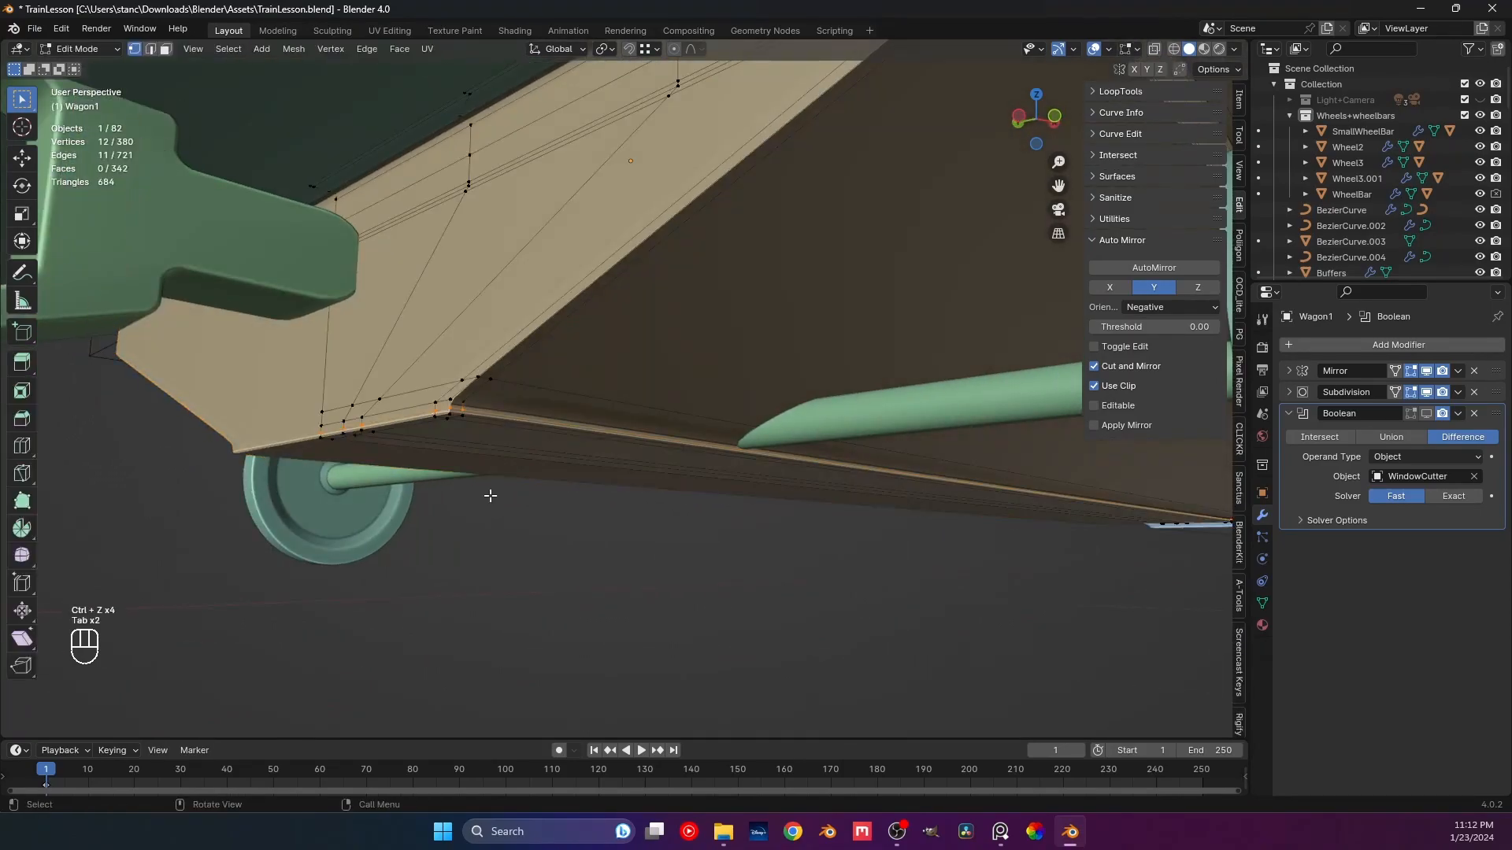
pyautogui.hotkey('ctrl', 'z')
pyautogui.hotkey('ctrl', 'z')
pyautogui.hotkey('ctrl', 'z')
pyautogui.press('Tab')
# Save the train file after checking the wagon's reshaped underside.
pyautogui.moveTo(489, 496); pyautogui.dragTo(542, 418, button='middle')
pyautogui.click(526, 508)
pyautogui.hotkey('ctrl', 's')
pyautogui.hotkey('ctrl', 's')
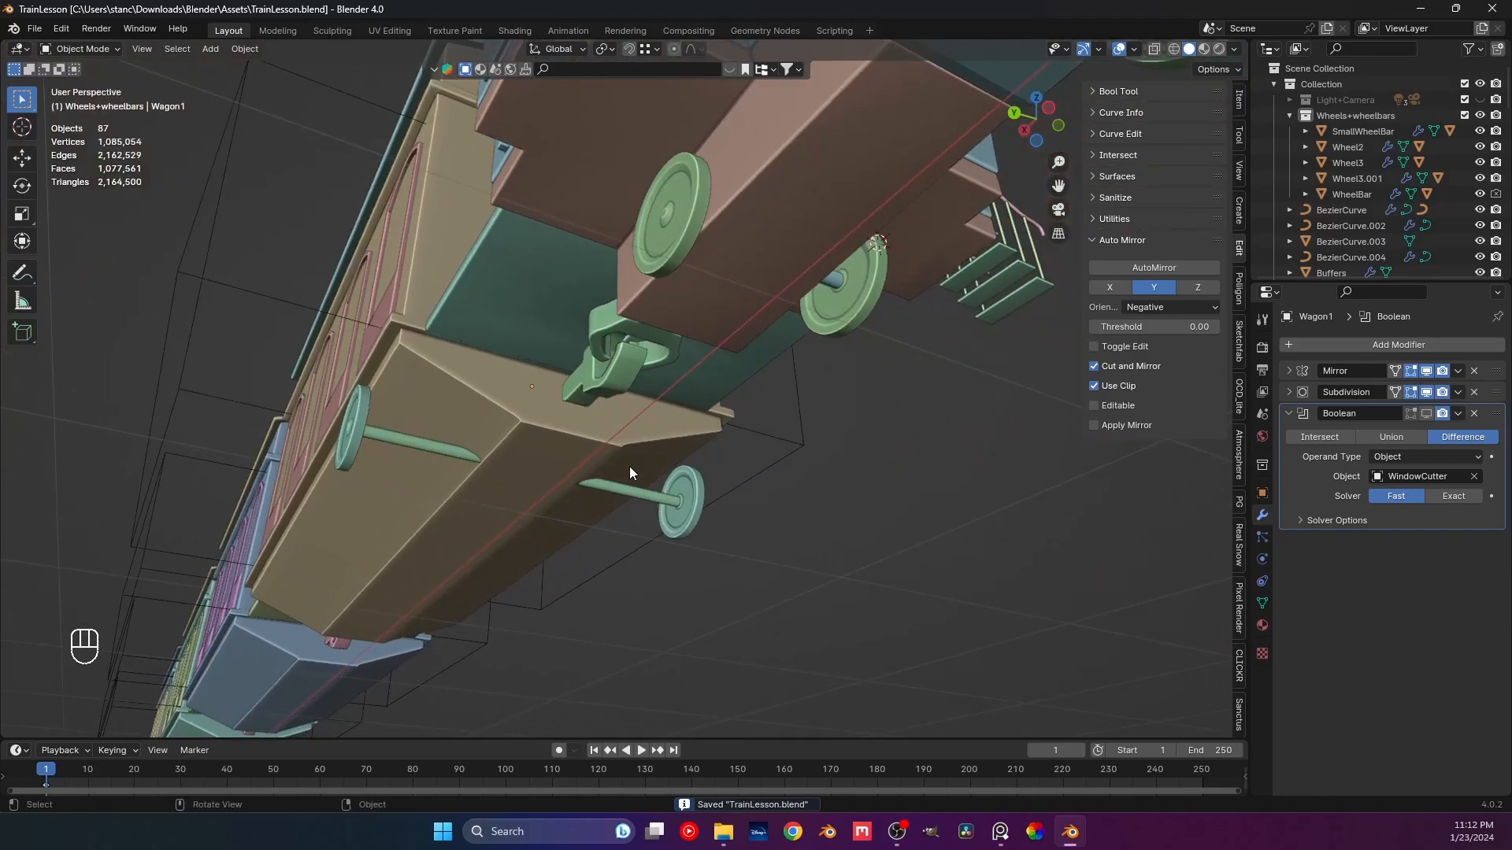
# Delete the copied small wheels and their axle bar from under the first wagon.
pyautogui.click(665, 498)
pyautogui.press('x')
pyautogui.click(664, 499)
# Select the engine's small rear wheels and axle bar, and place a linked duplicate about 0.896 m along X under the first wagon.
pyautogui.press('KP_1')
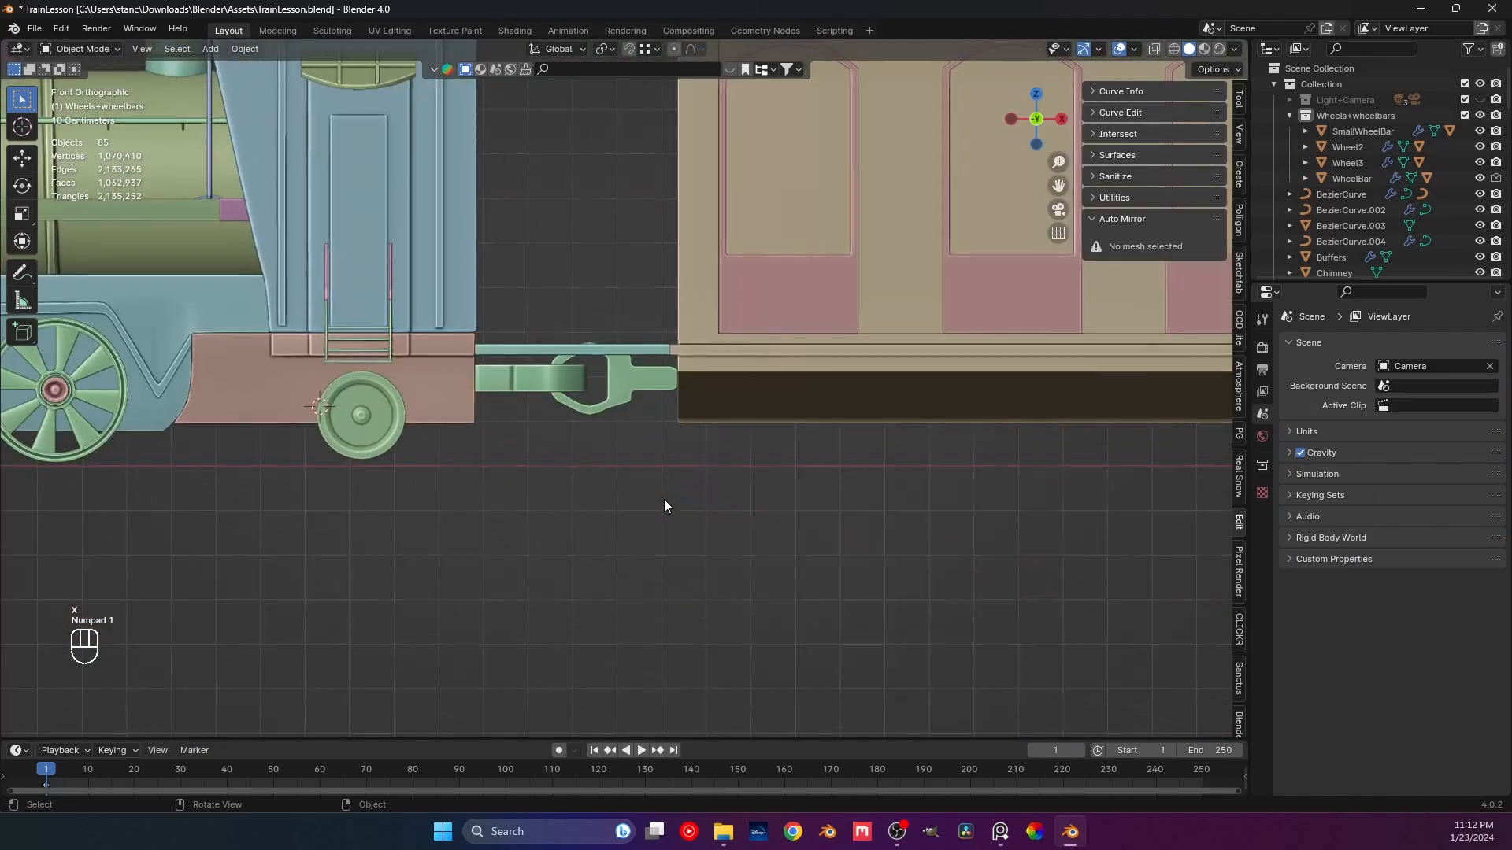
pyautogui.click(389, 437)
pyautogui.keyDown('shift'); pyautogui.moveTo(473, 454); pyautogui.dragTo(581, 515, button='middle'); pyautogui.keyUp('shift')
pyautogui.moveTo(581, 515); pyautogui.dragTo(573, 546, button='middle')
pyautogui.keyDown('shift'); pyautogui.click(570, 531); pyautogui.keyUp('shift')
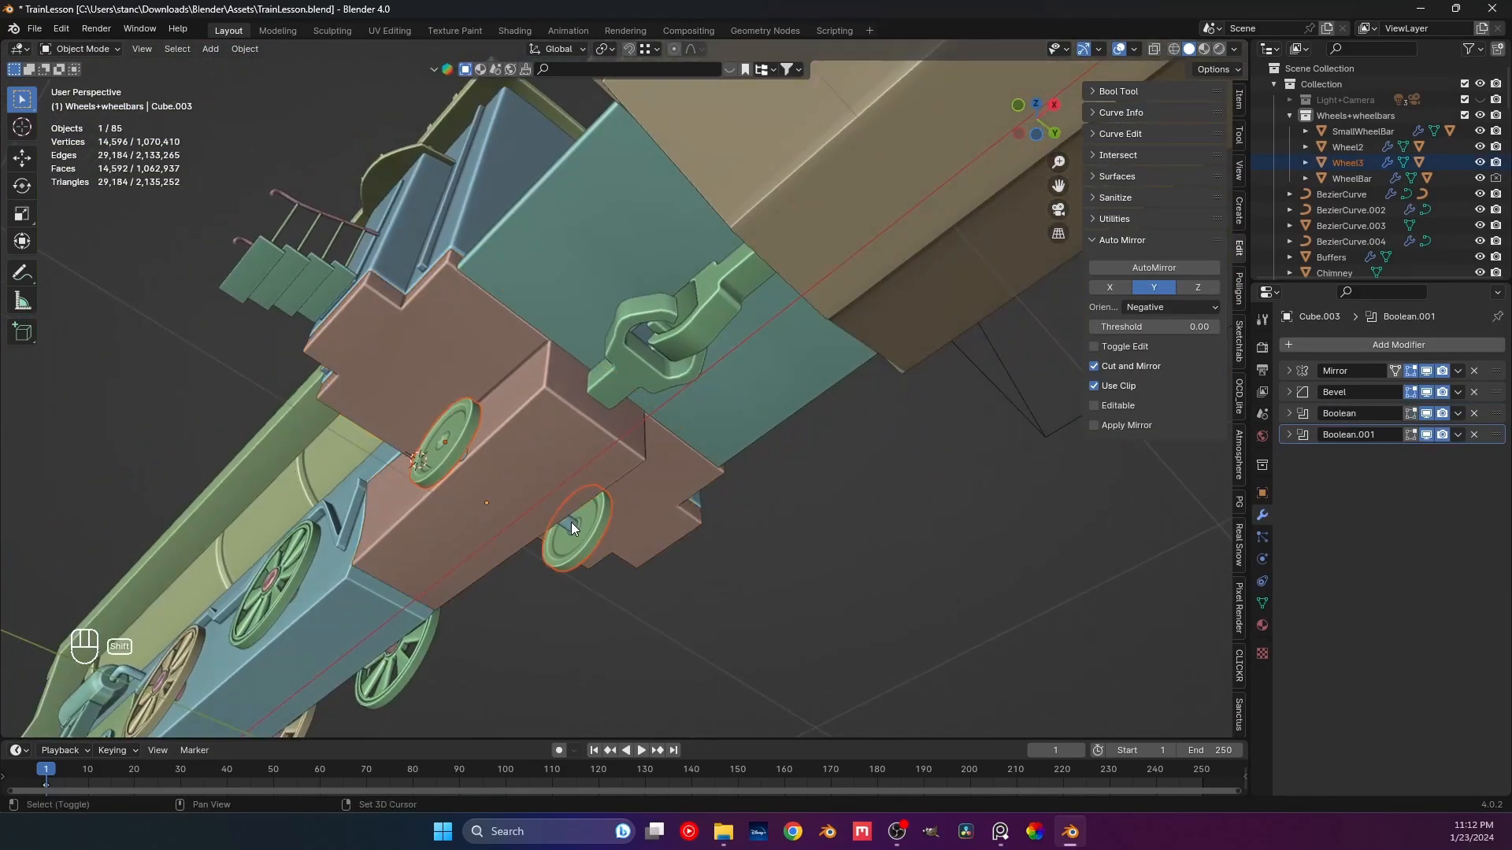
pyautogui.keyDown('shift'); pyautogui.click(571, 522); pyautogui.keyUp('shift')
pyautogui.press('KP_1')
pyautogui.scroll(-4, 708, 527)
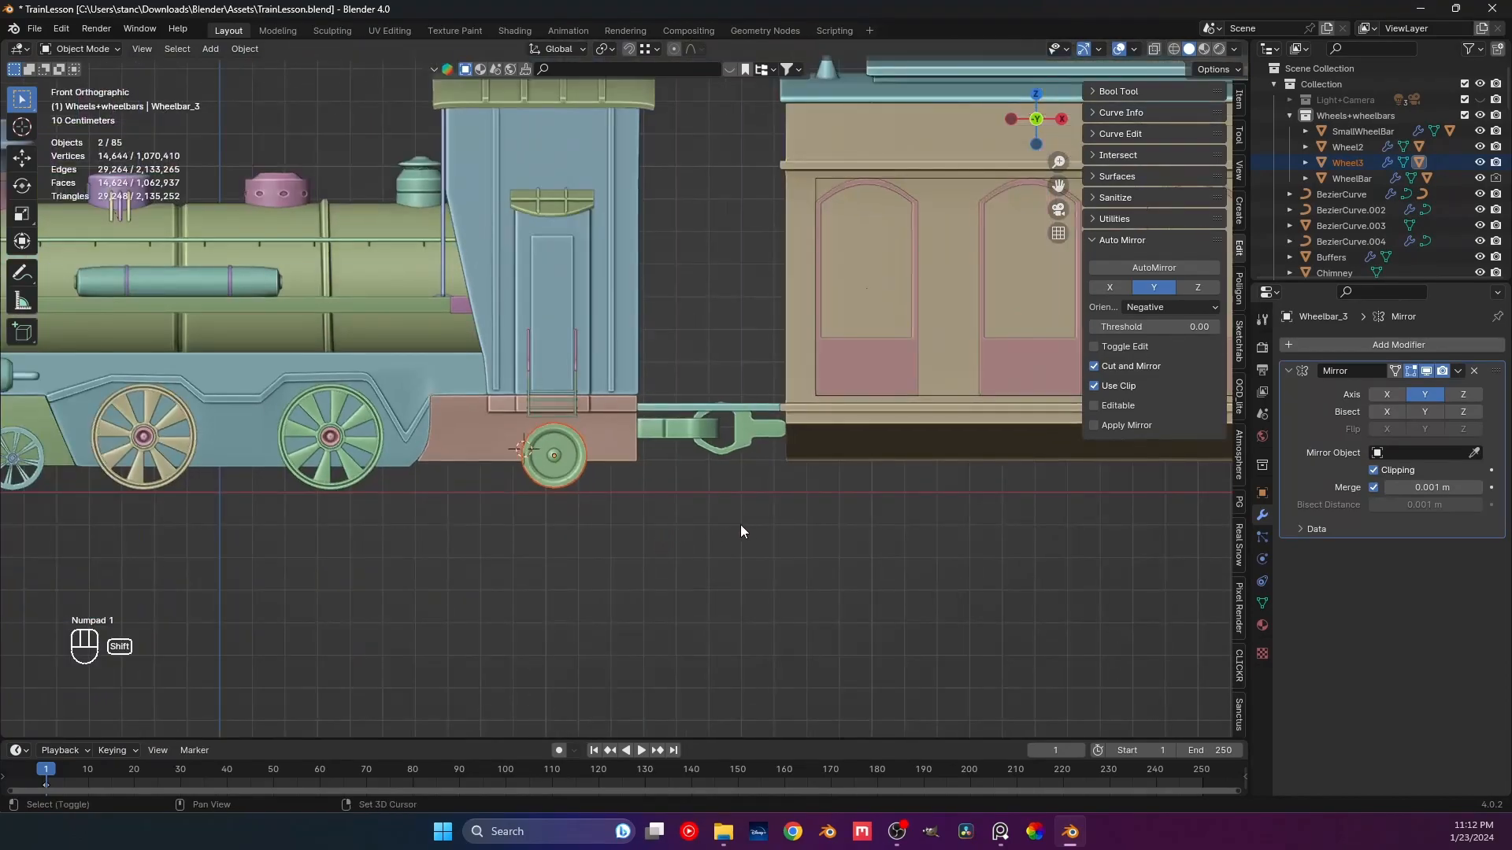
pyautogui.scroll(4, 492, 518)
pyautogui.hotkey('alt', 'd')
pyautogui.press('x')
pyautogui.click(980, 520)
pyautogui.moveTo(830, 526); pyautogui.dragTo(772, 469, button='middle')
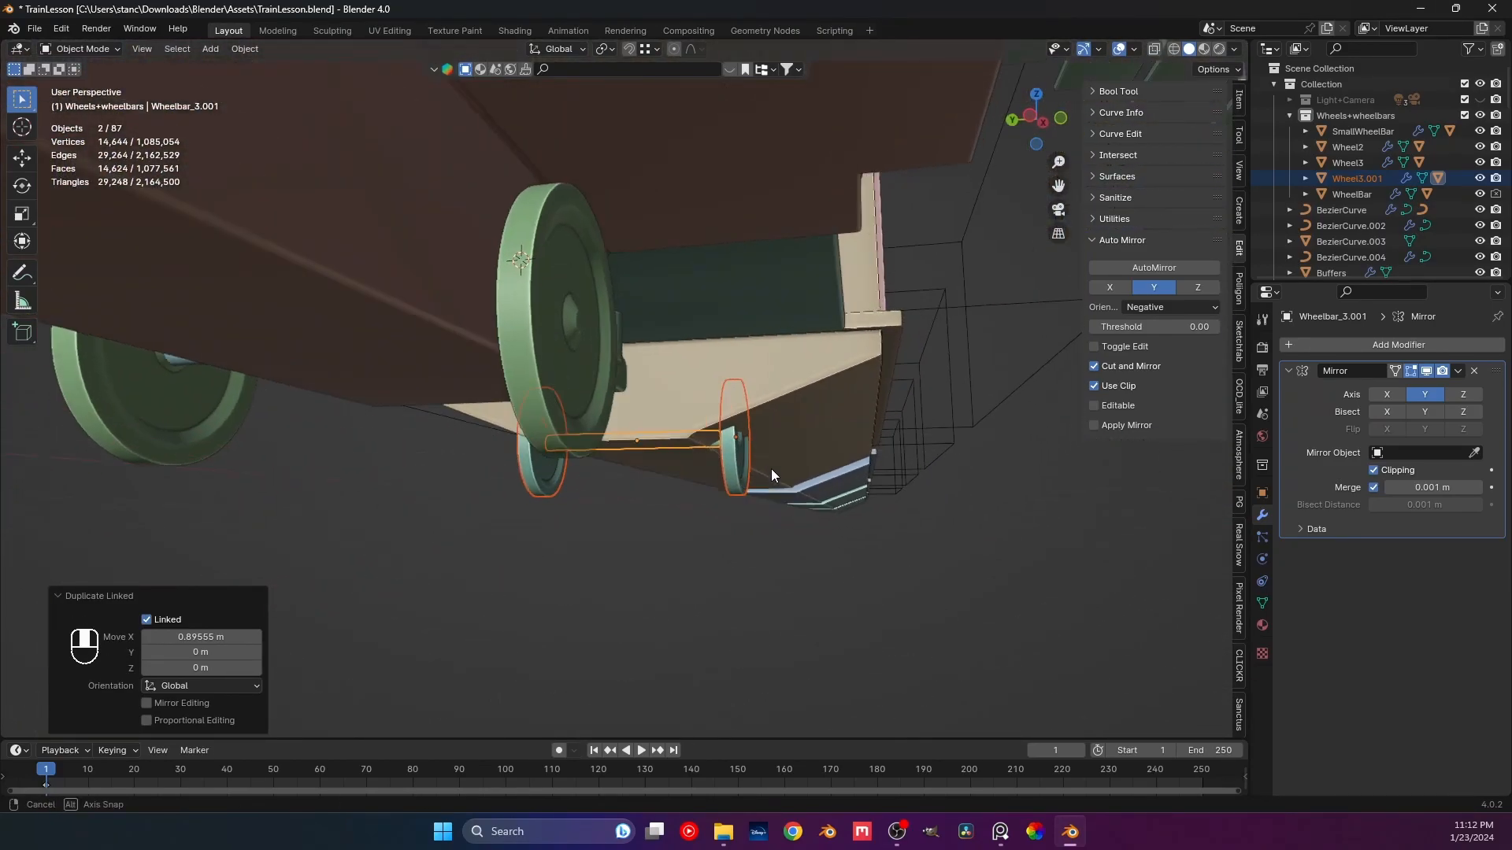
# Open Wagon1's mesh for editing.
pyautogui.click(782, 403)
pyautogui.scroll(2, 784, 411)
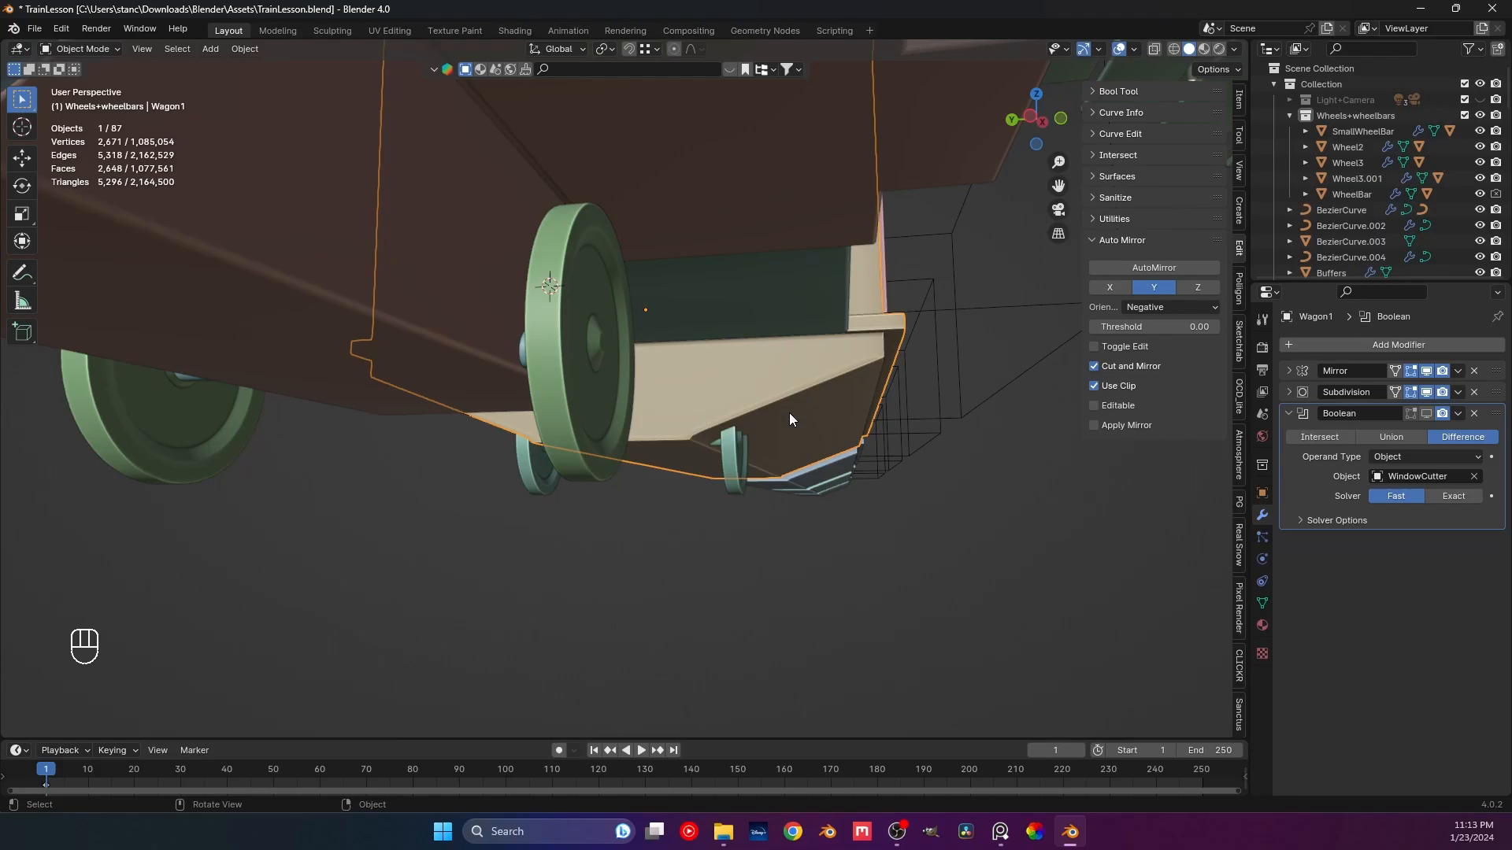
pyautogui.press('Tab')
pyautogui.moveTo(769, 448); pyautogui.dragTo(599, 473, button='middle')
pyautogui.scroll(4, 678, 459)
pyautogui.scroll(-2, 617, 504)
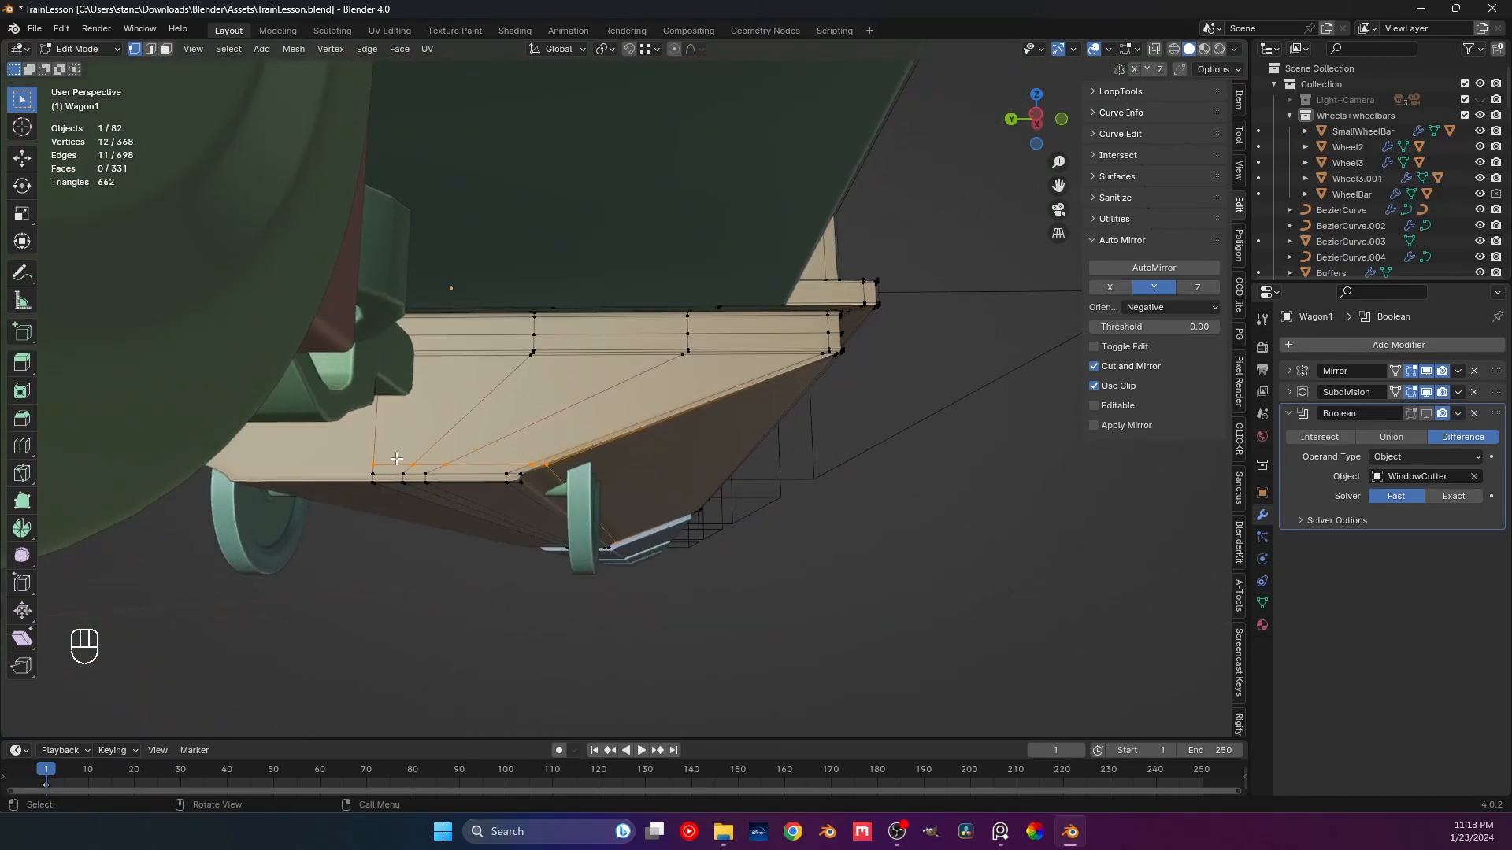
pyautogui.press('g')
pyautogui.press('z')
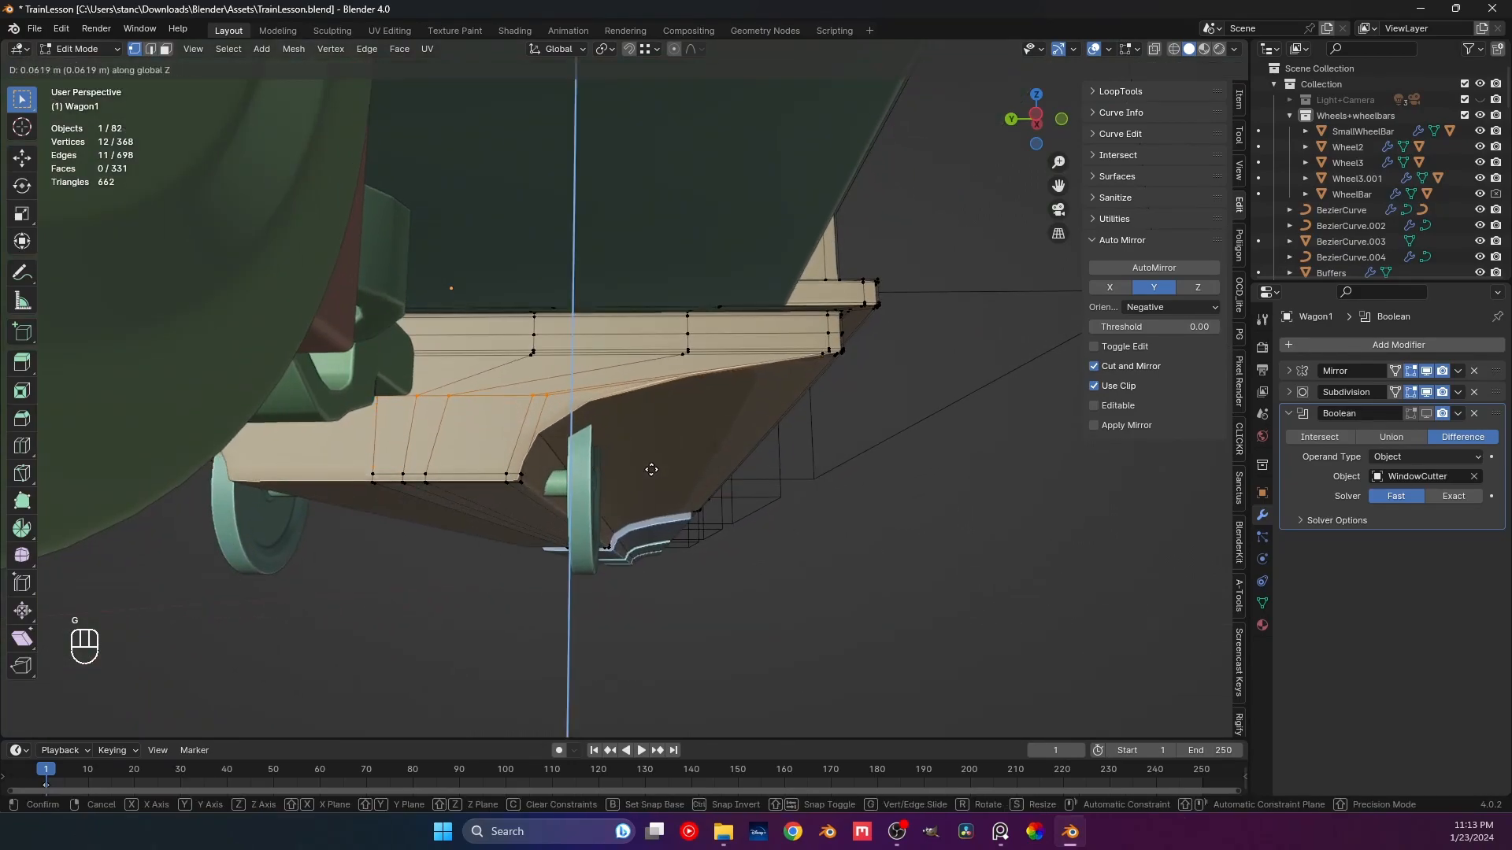
pyautogui.rightClick(645, 466)
# Slide the selected edge loop up the base's sloped side with a factor of about -0.594.
pyautogui.moveTo(645, 465); pyautogui.dragTo(589, 487, button='middle')
pyautogui.press('g')
pyautogui.press('g')
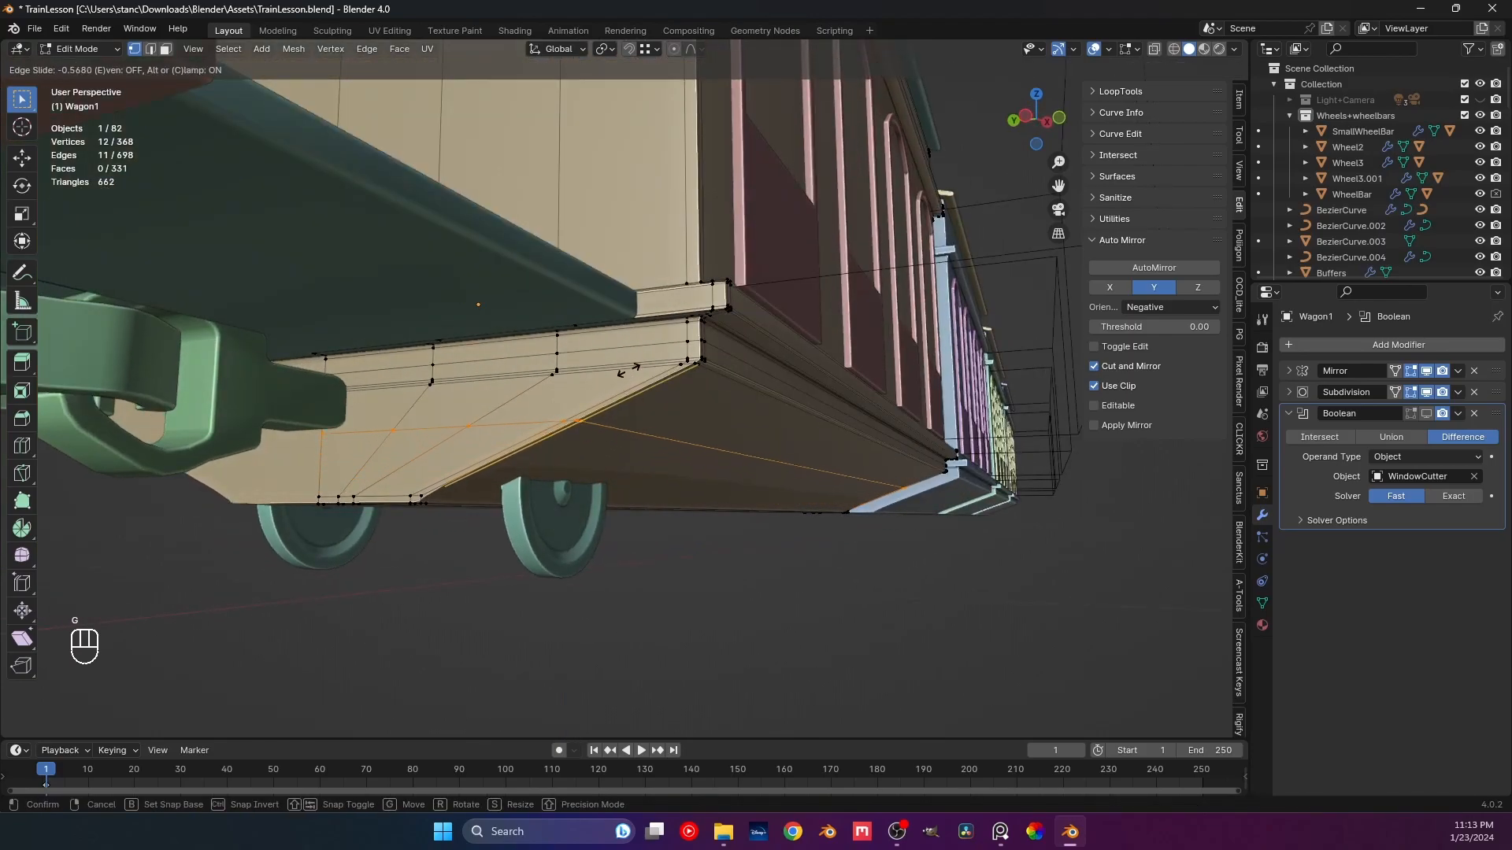
pyautogui.click(637, 363)
pyautogui.moveTo(638, 364); pyautogui.dragTo(550, 431, button='middle')
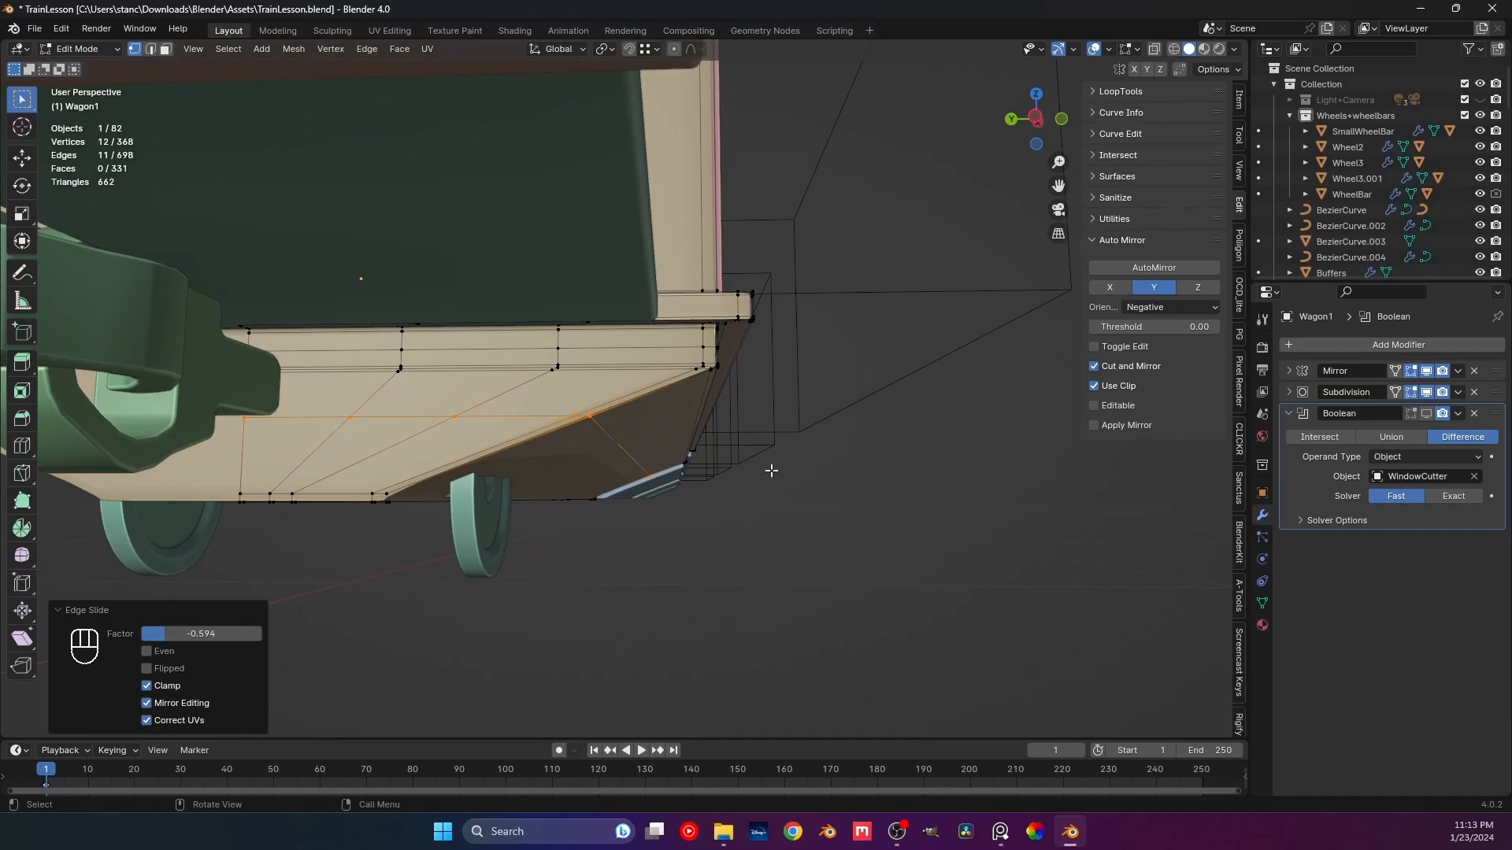
# Turn on X-ray and undo the last edge slide on Wagon1's base.
pyautogui.click(348, 413)
pyautogui.click(1153, 49)
pyautogui.moveTo(986, 249); pyautogui.dragTo(693, 351, button='middle')
pyautogui.scroll(-2, 717, 365)
pyautogui.hotkey('ctrl', 'z')
pyautogui.hotkey('ctrl', 'z')
pyautogui.keyDown('shift'); pyautogui.moveTo(740, 461); pyautogui.dragTo(685, 506, button='middle'); pyautogui.keyUp('shift')
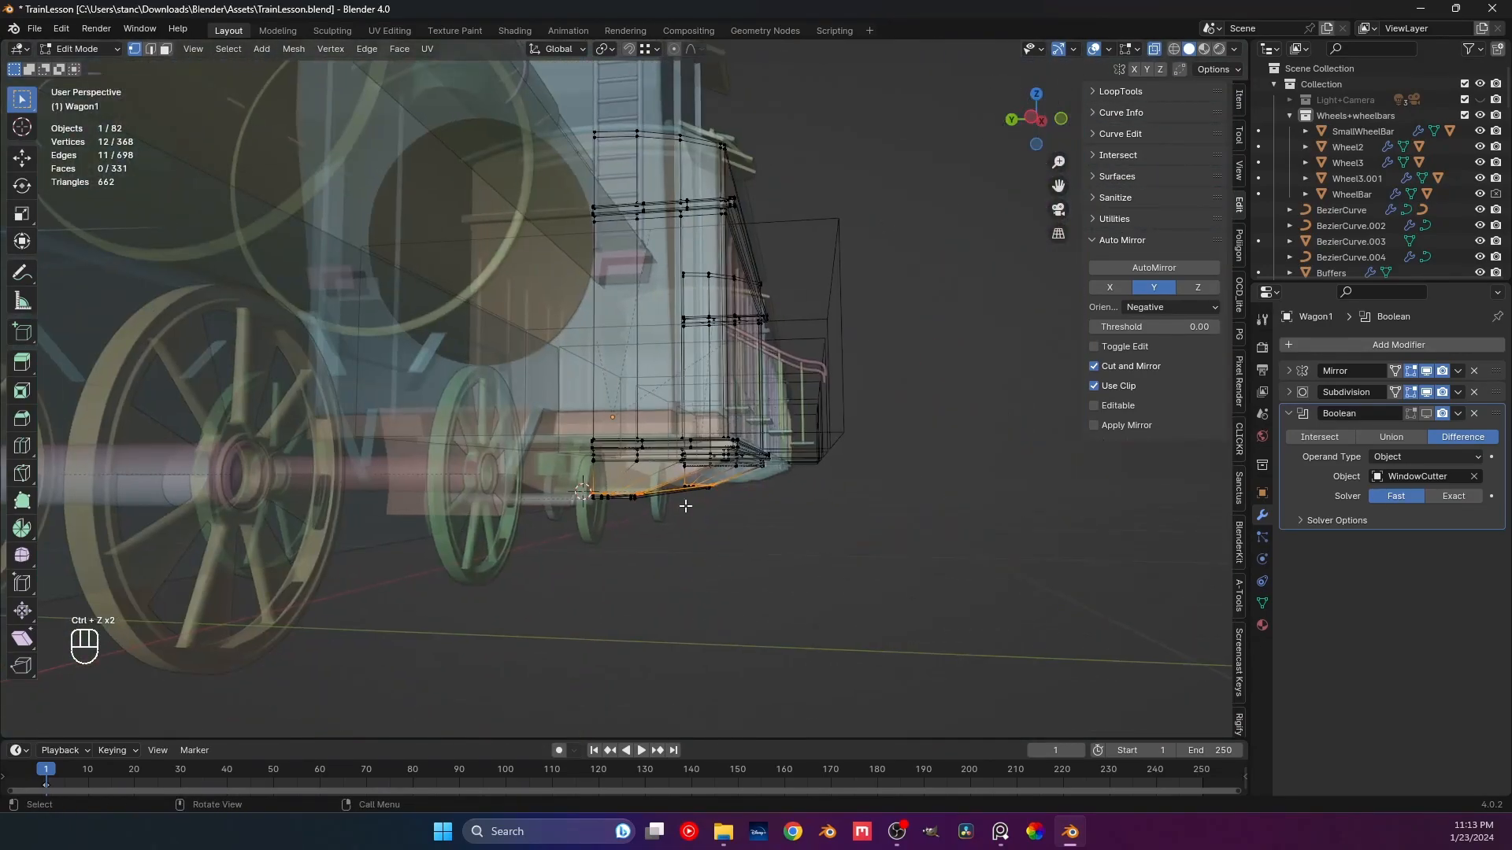
# Isolate Wagon1 in the left orthographic view and slide the selected edge loop up the base's sloped side with a factor of about -0.603.
pyautogui.press('/')
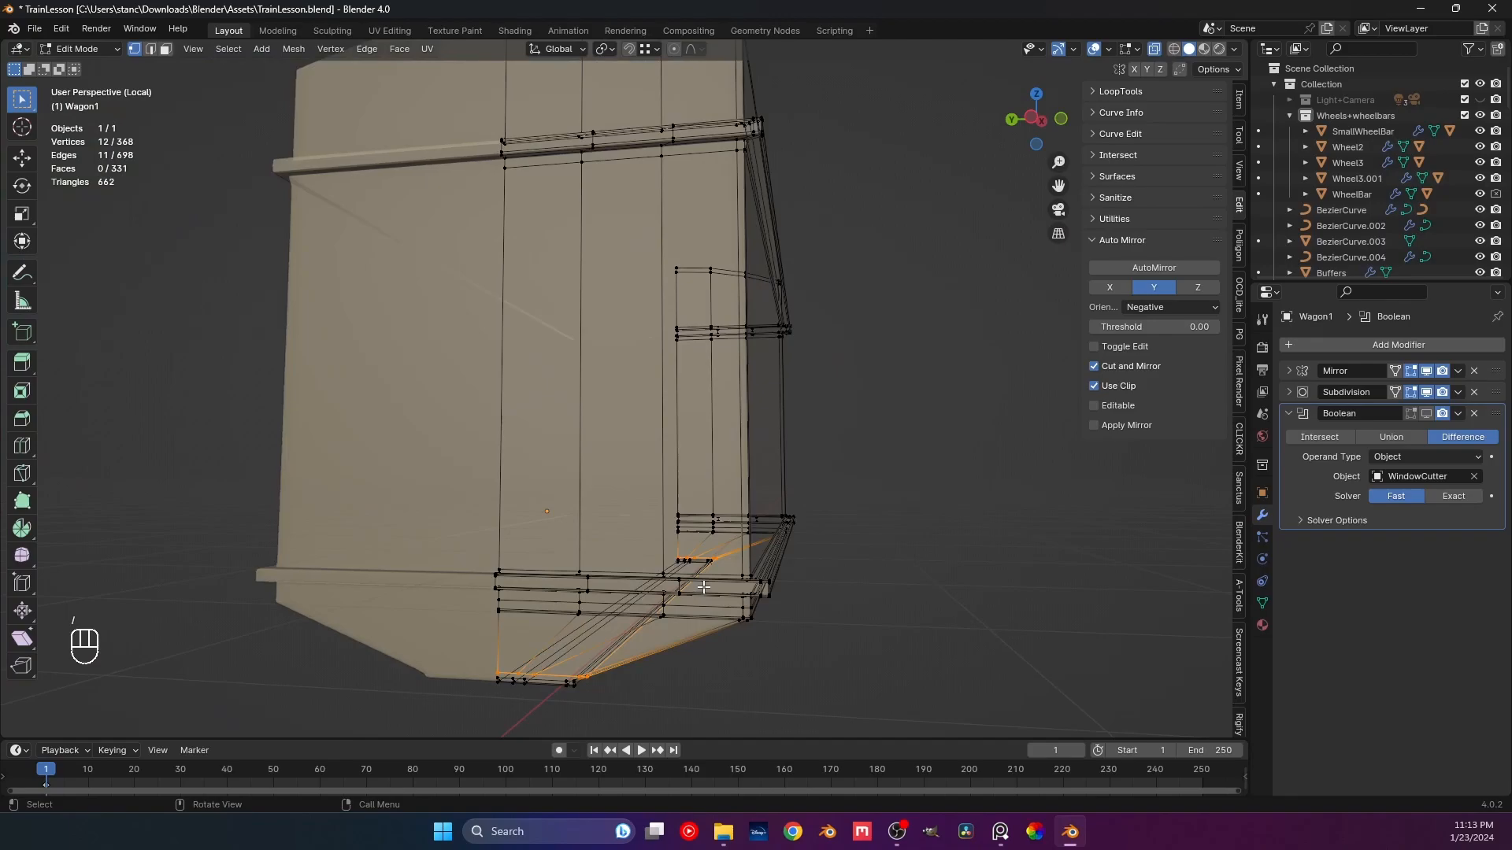
pyautogui.press('ctrl+KP_3')
pyautogui.scroll(5, 661, 551)
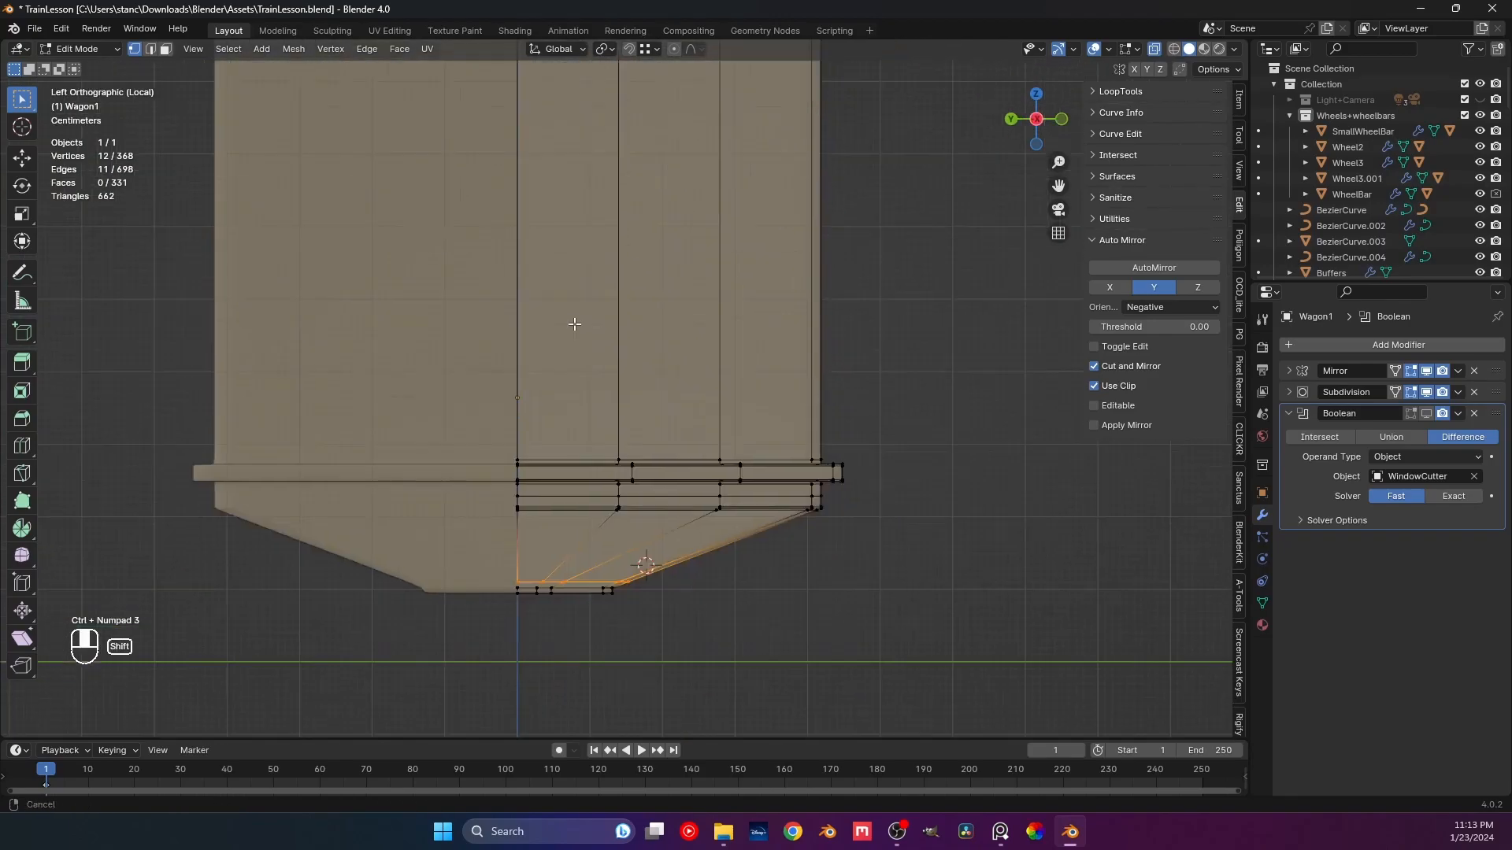
pyautogui.scroll(1, 661, 551)
pyautogui.keyDown('shift'); pyautogui.scroll(-1, 473, 524); pyautogui.keyUp('shift')
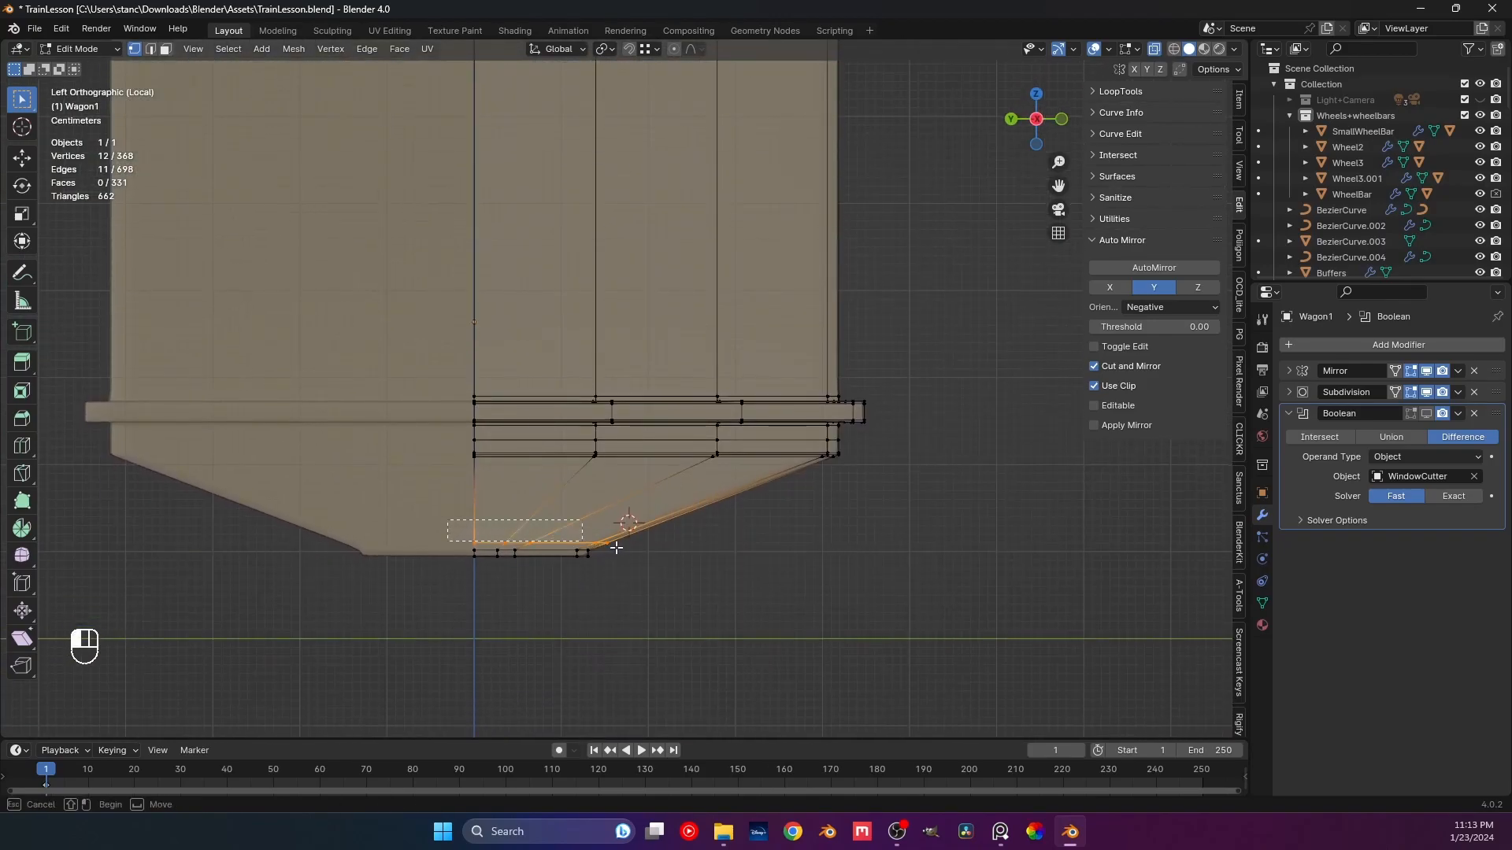
pyautogui.scroll(1, 693, 564)
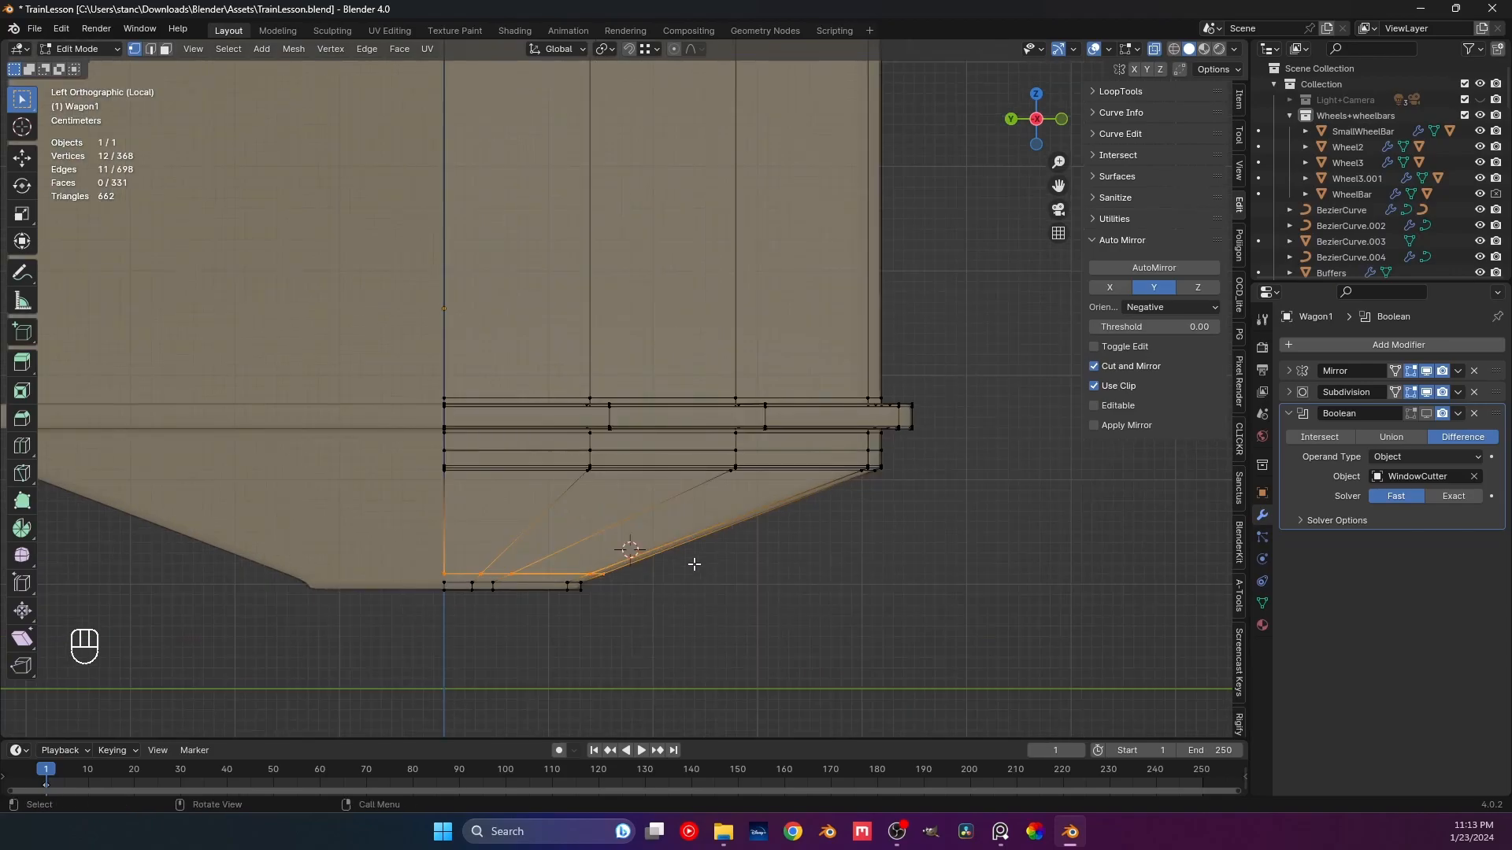
pyautogui.press('g')
pyautogui.press('g')
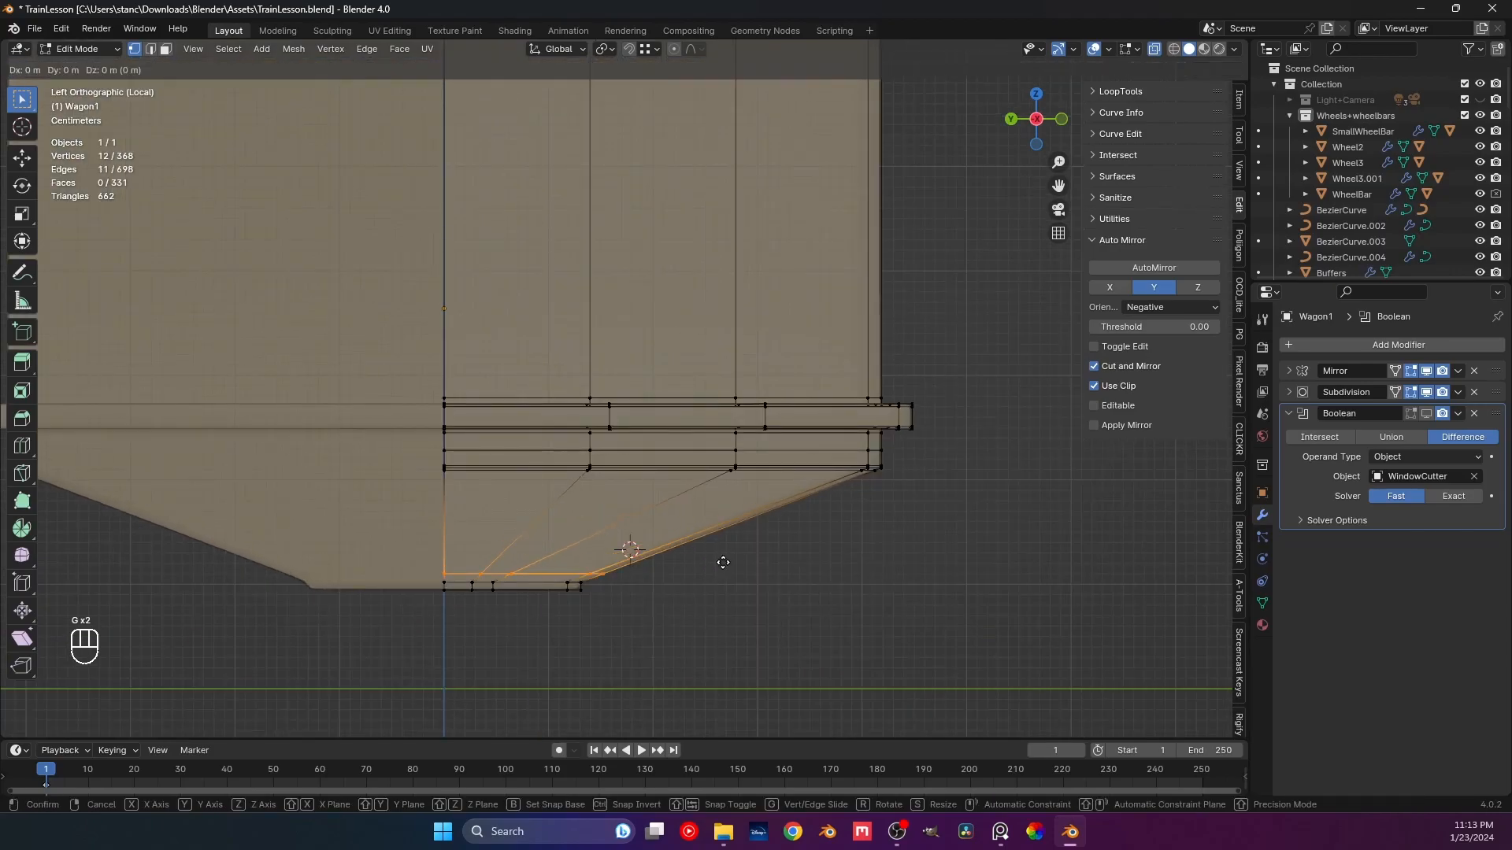
pyautogui.click(807, 522)
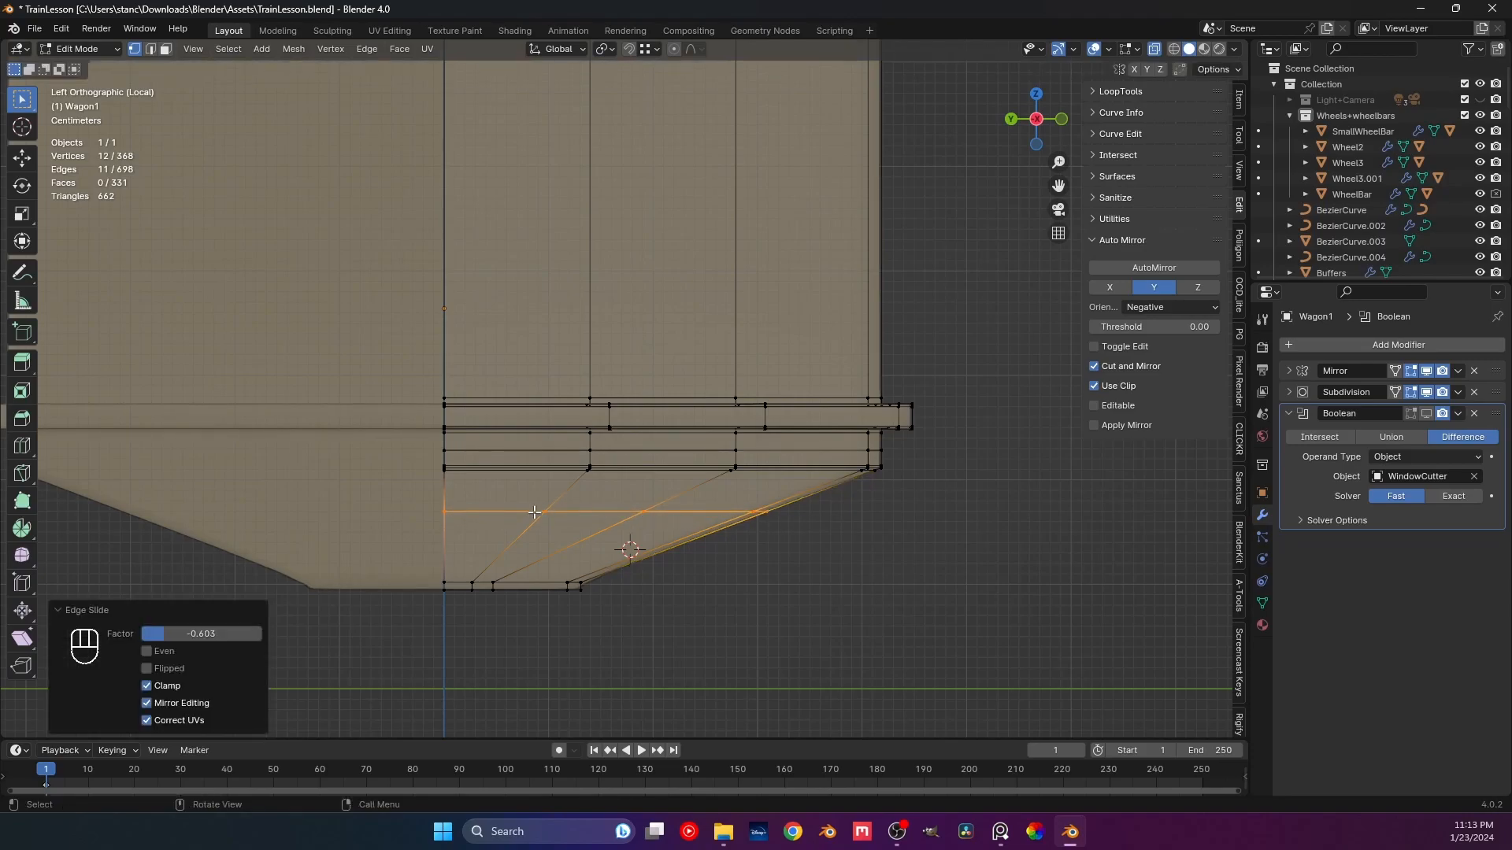
# Deselect the loop's centre-line vertices and move the remaining ones about 0.069 m along Y toward the wagon's centre.
pyautogui.keyDown('ctrl'); pyautogui.moveTo(683, 517); pyautogui.dragTo(687, 518); pyautogui.keyUp('ctrl')
pyautogui.press('g')
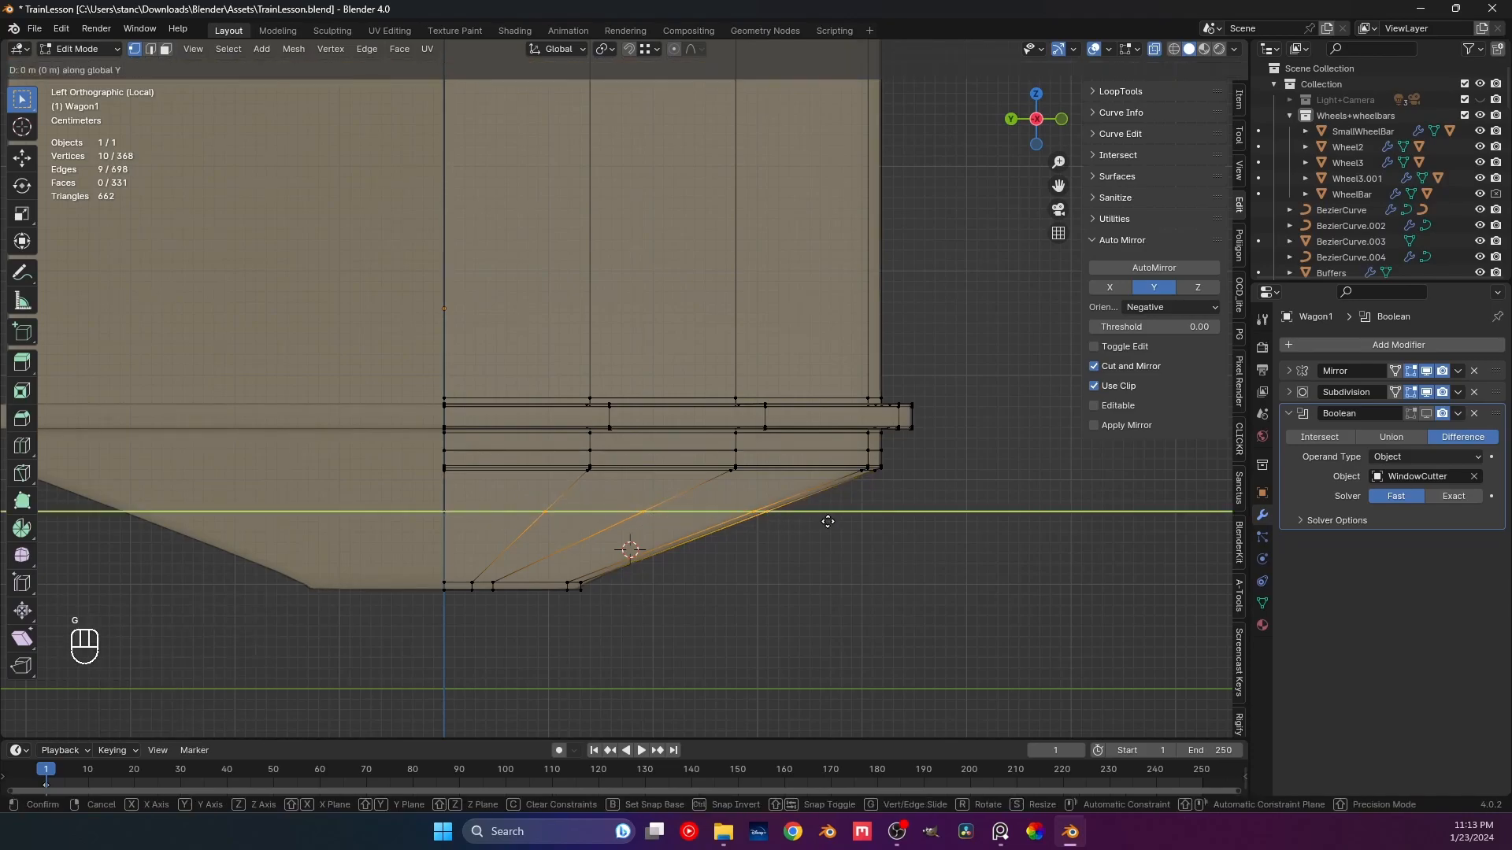
pyautogui.click(756, 526)
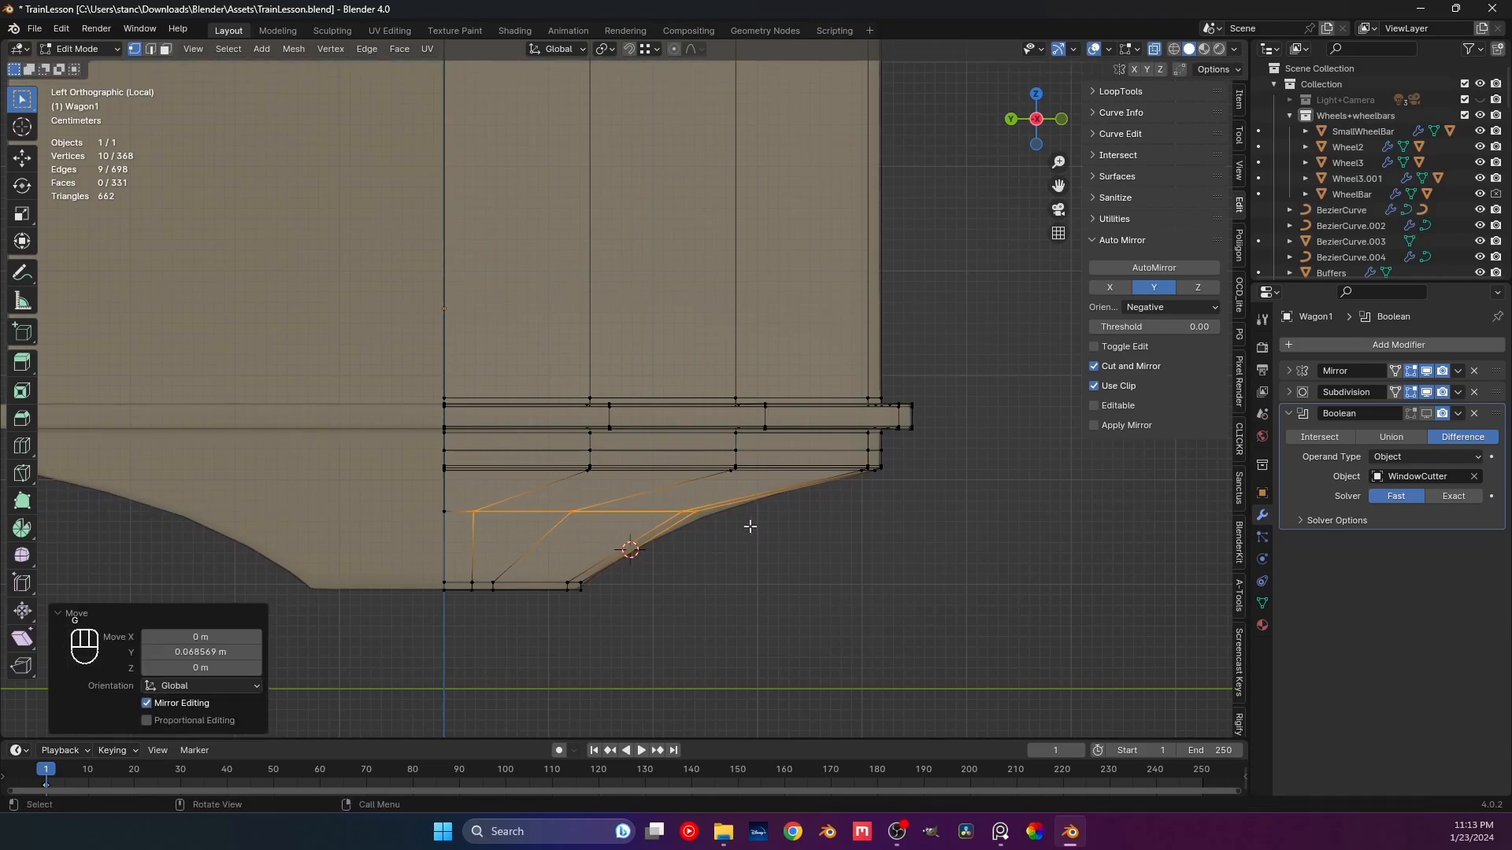
# Align the innermost vertex column of the base vertically by scaling it to 0 along Y.
pyautogui.moveTo(467, 502); pyautogui.dragTo(492, 608)
pyautogui.press('s')
pyautogui.press('y')
pyautogui.press('0')
pyautogui.press('Return')
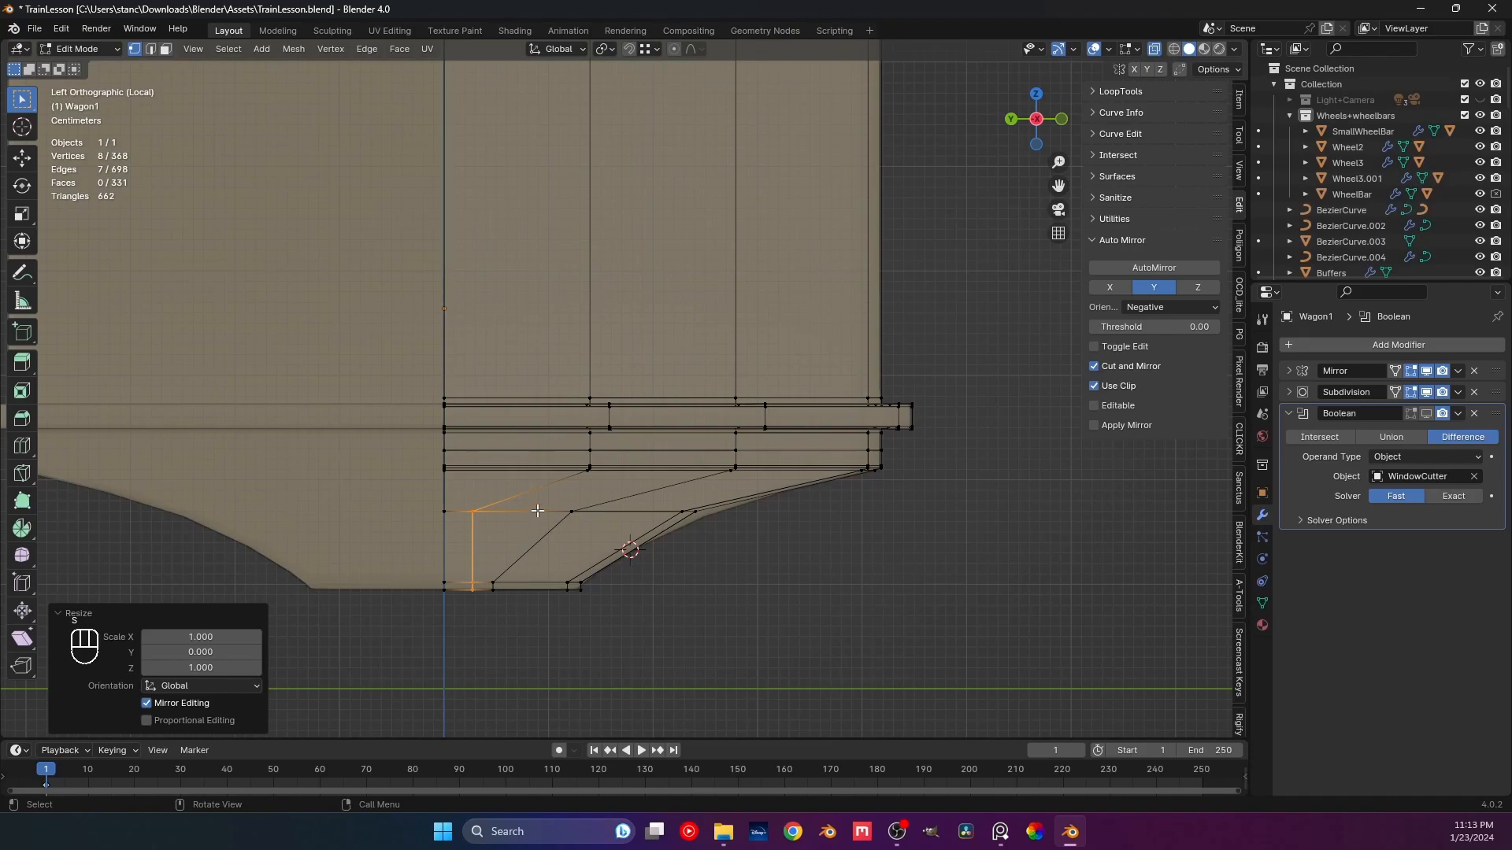
# Slide the second column's upper vertices inward along their edge with a factor of about 0.630.
pyautogui.click(570, 513)
pyautogui.press('g')
pyautogui.press('g')
pyautogui.click(514, 567)
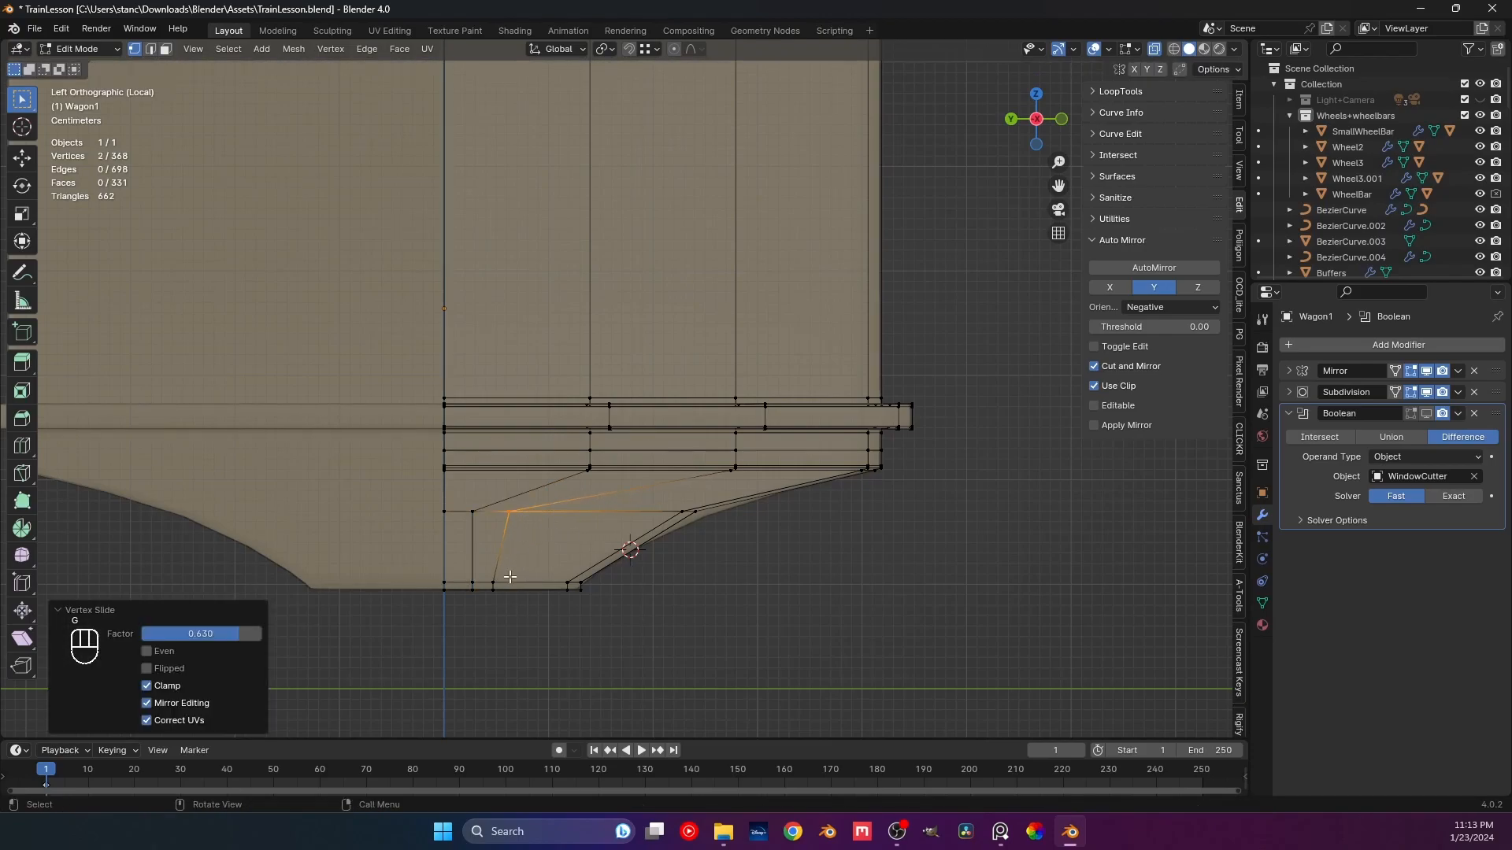
# Slide the second column's lower vertices outward by a factor of about 0.164, and align the whole column by scaling it to 0 along Y.
pyautogui.click(499, 597)
pyautogui.press('g')
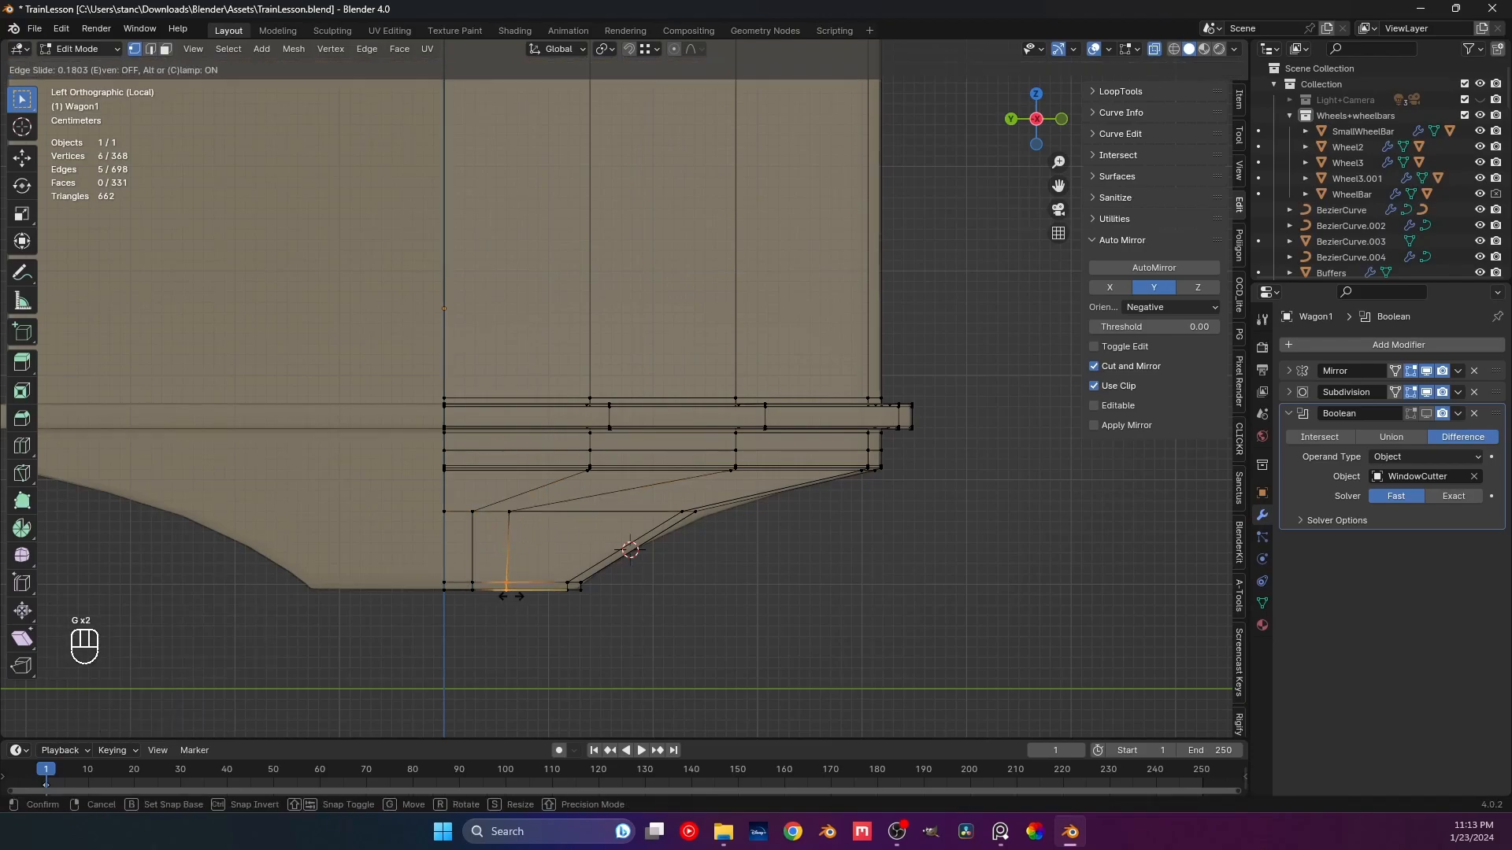
pyautogui.click(509, 566)
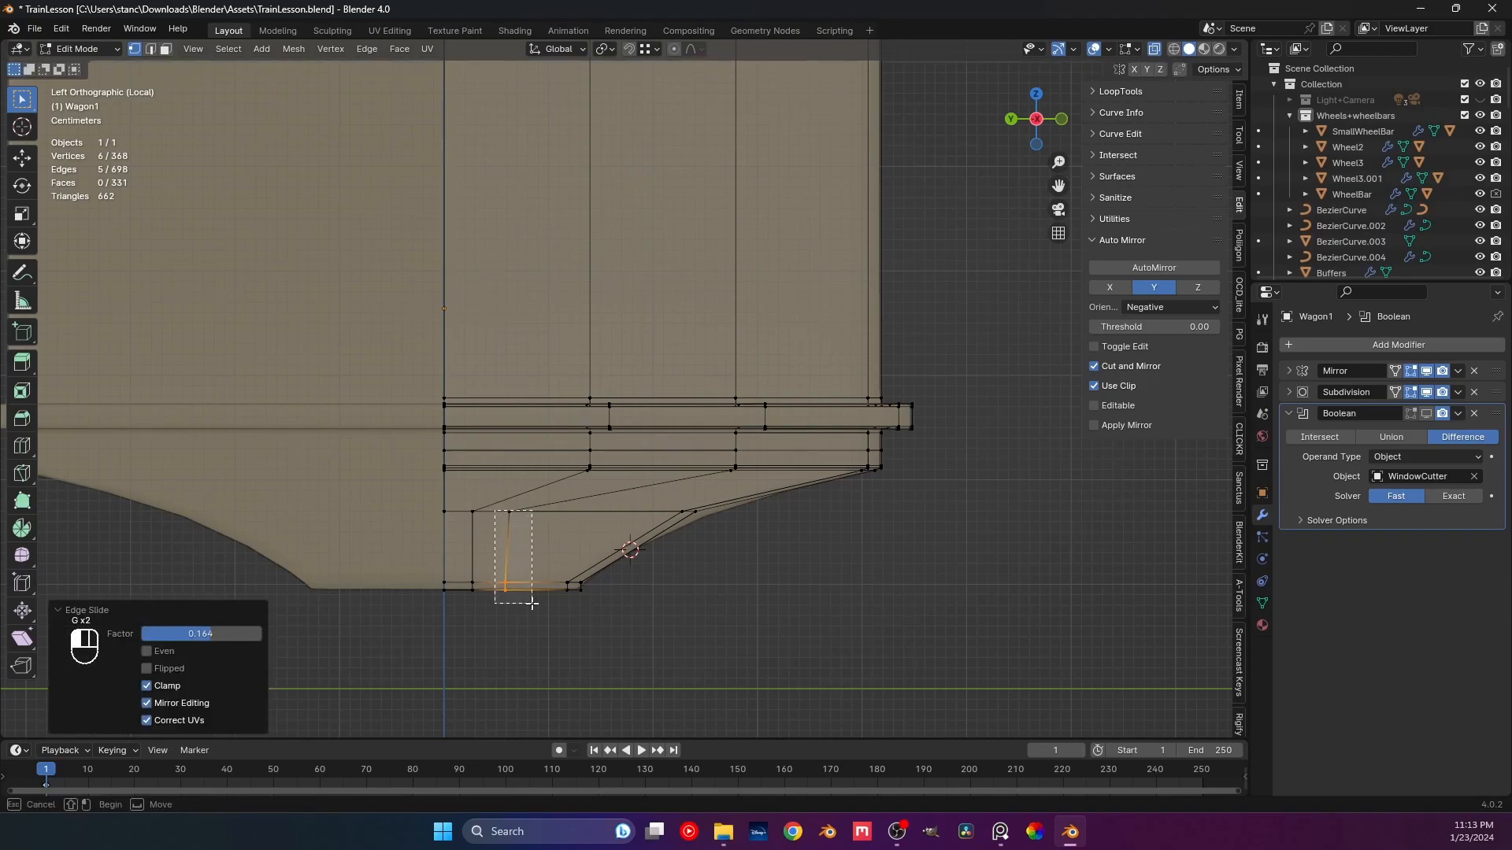
pyautogui.keyDown('alt'); pyautogui.keyDown('shift'); pyautogui.click(530, 604); pyautogui.keyUp('shift'); pyautogui.keyUp('alt')
pyautogui.press('s')
pyautogui.press('y')
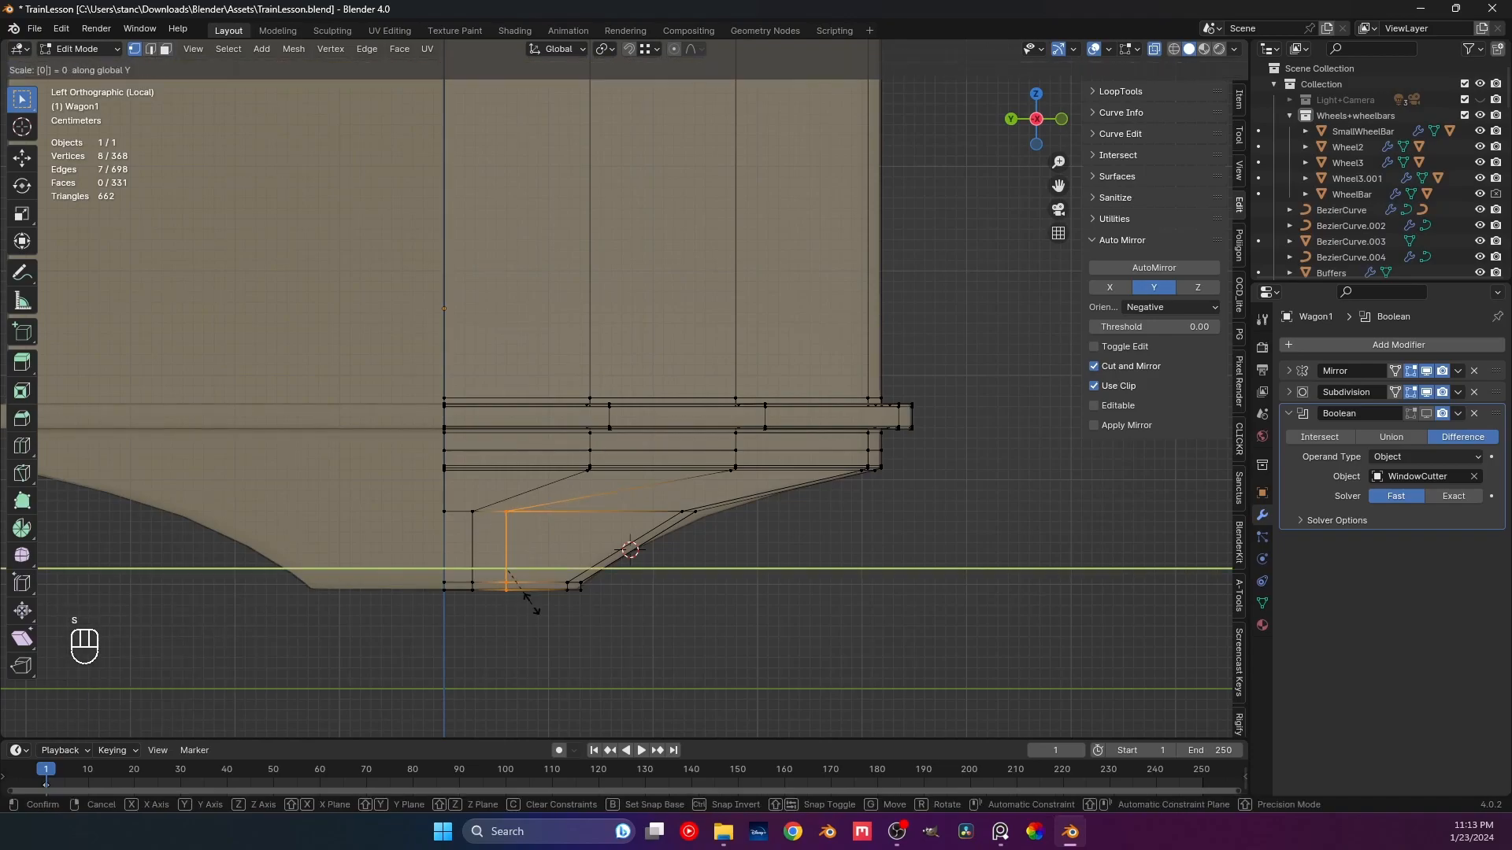
pyautogui.click(568, 580)
# Slide the third column's upper vertices inward with a factor of about 0.638, placing them above the lower vertices.
pyautogui.moveTo(558, 565); pyautogui.dragTo(611, 636)
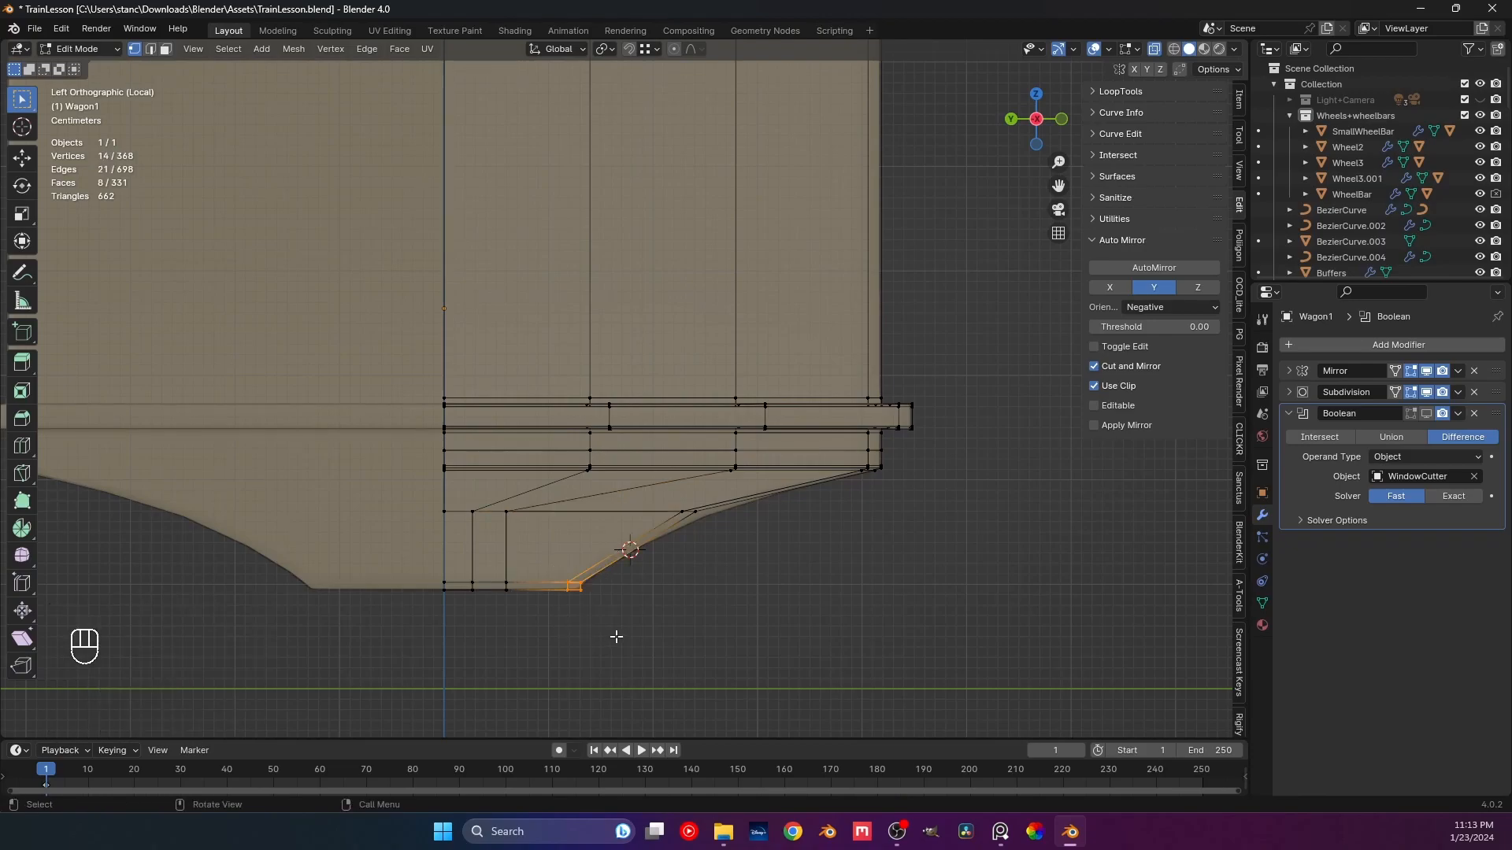
pyautogui.press('c')
pyautogui.click(686, 516)
pyautogui.press('Escape')
pyautogui.press('g')
pyautogui.press('g')
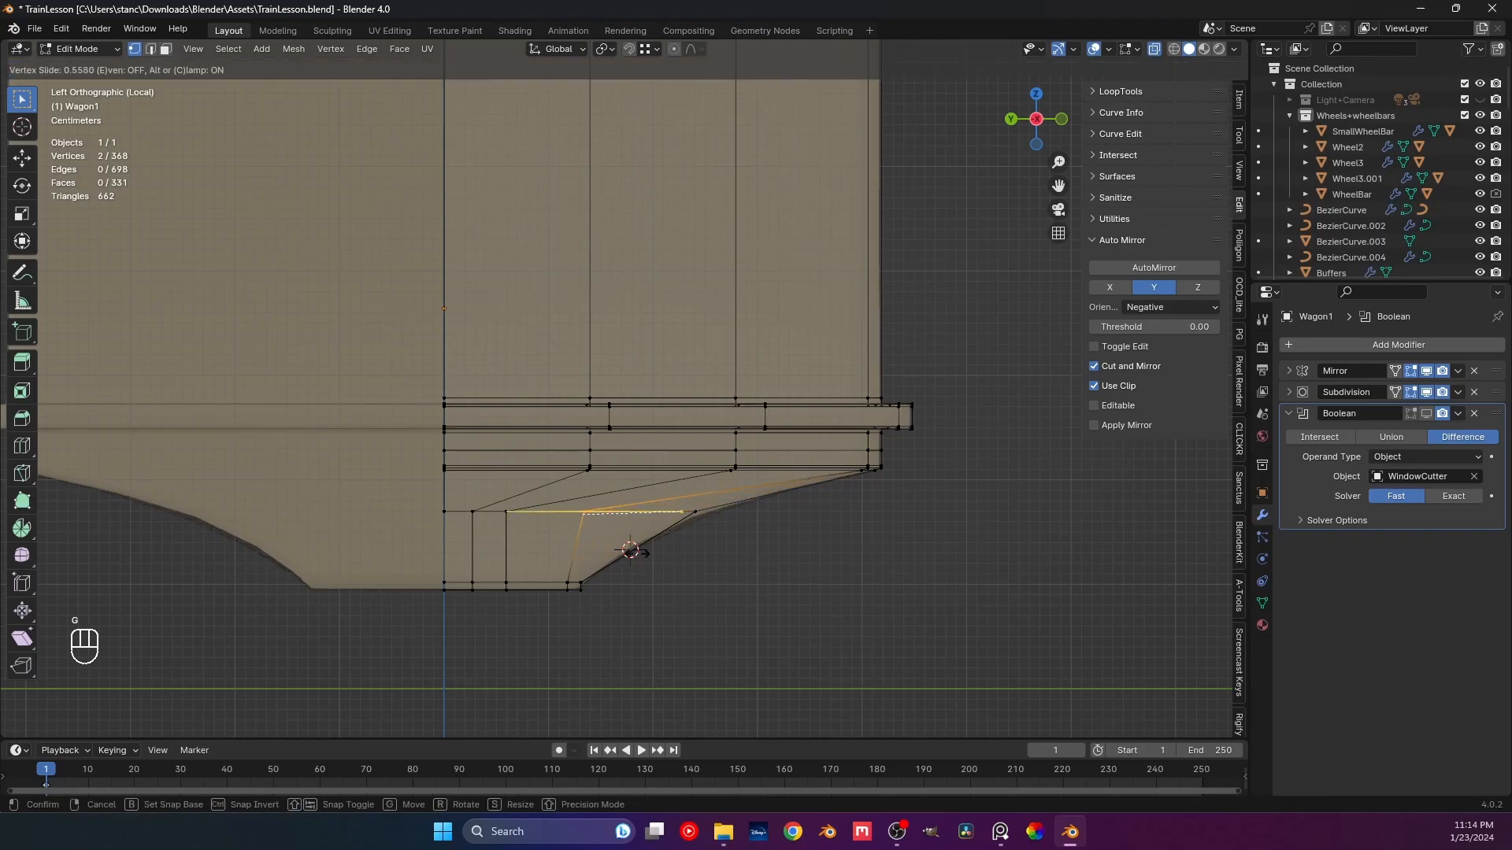
pyautogui.click(614, 554)
# Align the third vertex column vertically by scaling it to 0 along Y.
pyautogui.press('c')
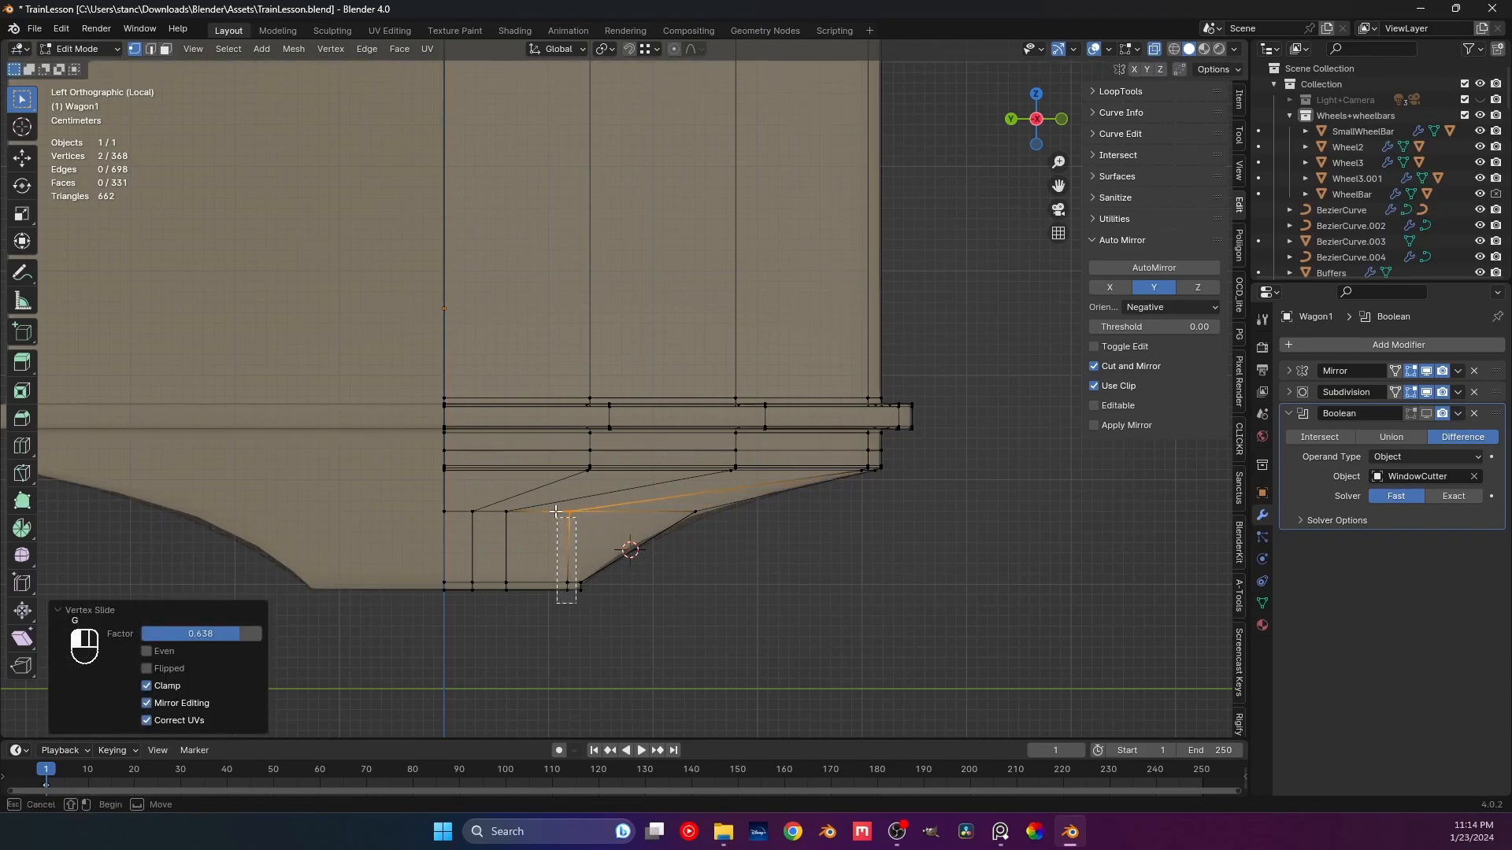
pyautogui.moveTo(557, 512); pyautogui.dragTo(556, 511)
pyautogui.press('s')
pyautogui.press('y')
pyautogui.press('0')
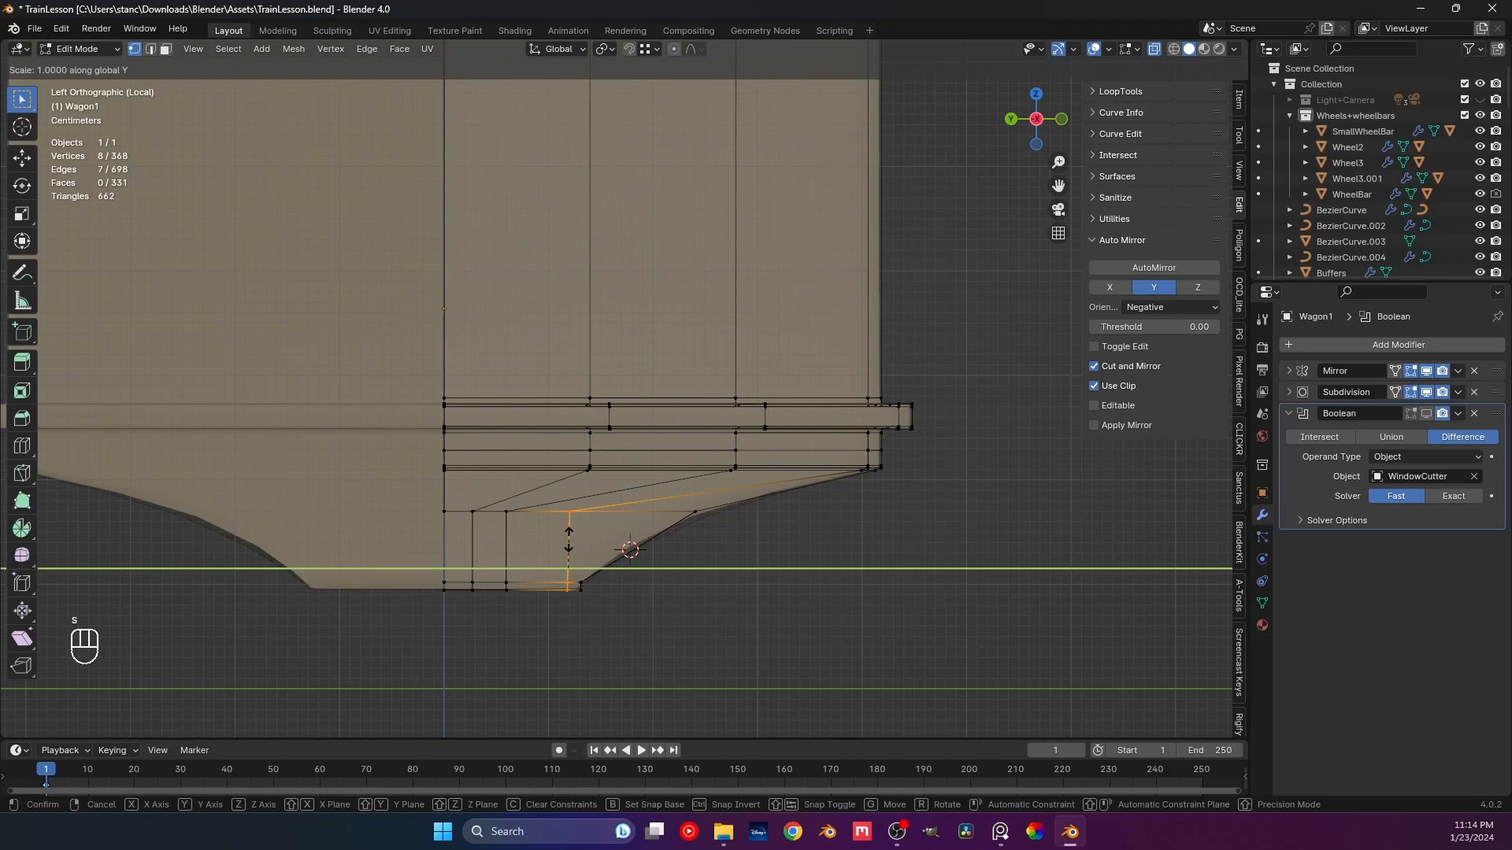
pyautogui.press('Return')
# Select the outermost vertices on the base's sloped side and move them about 0.075 m along Y toward the centre.
pyautogui.click(692, 565)
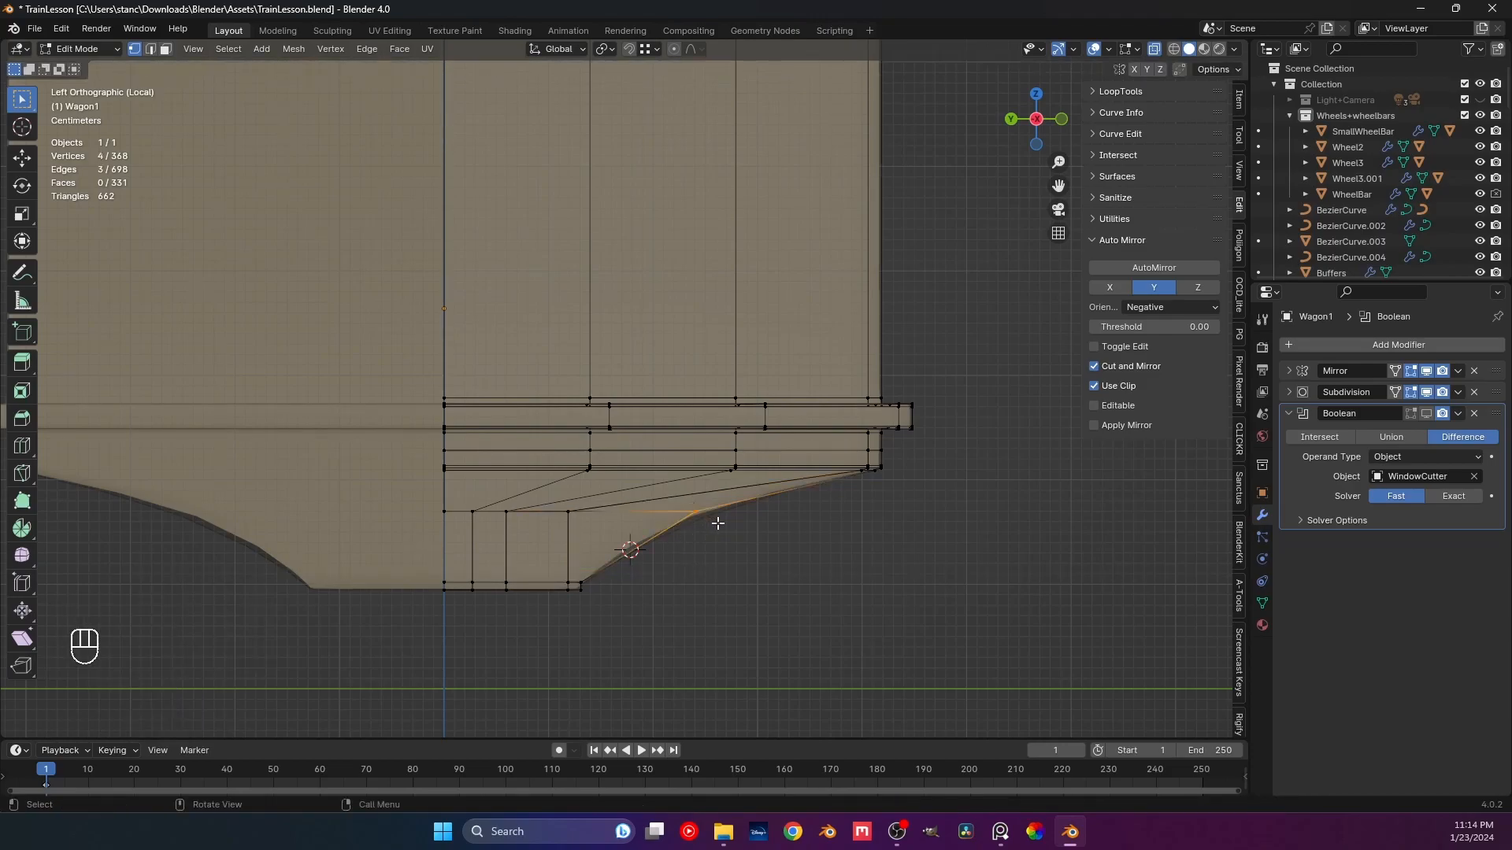
pyautogui.press('g')
pyautogui.press('g')
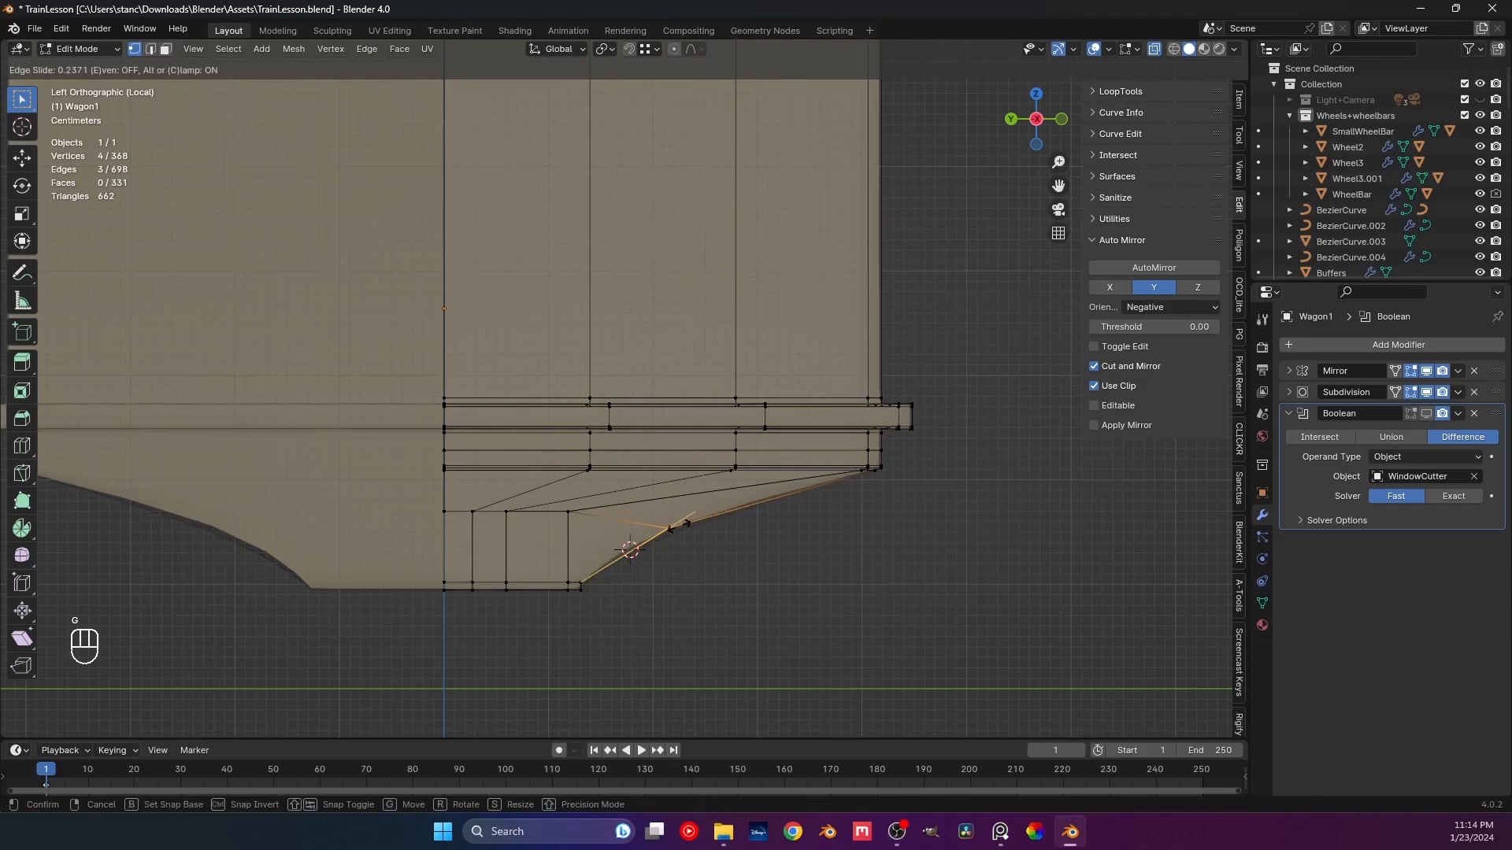
pyautogui.click(768, 534)
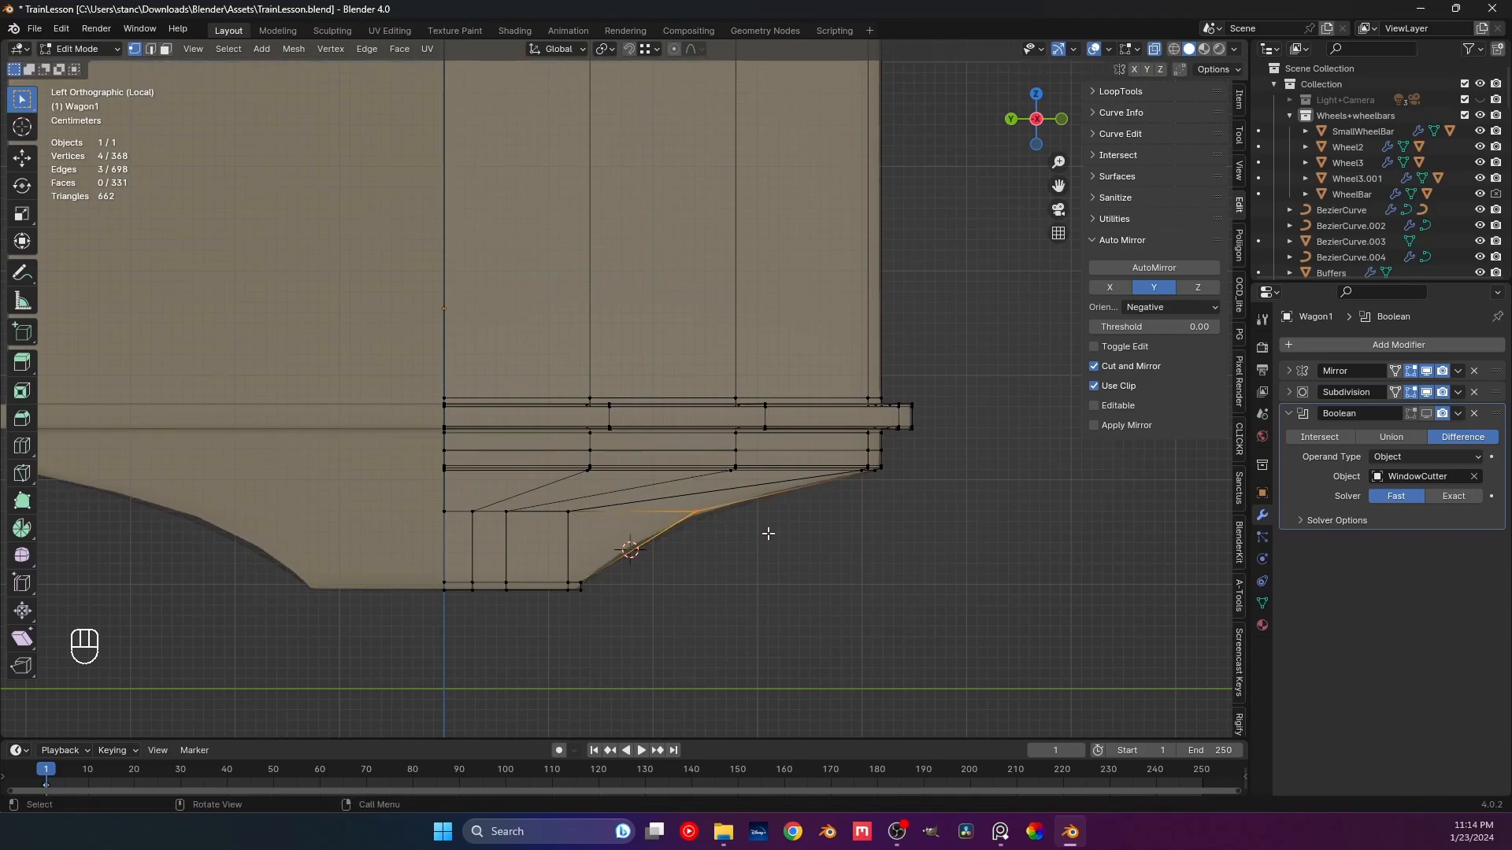
pyautogui.press('g')
pyautogui.click(660, 575)
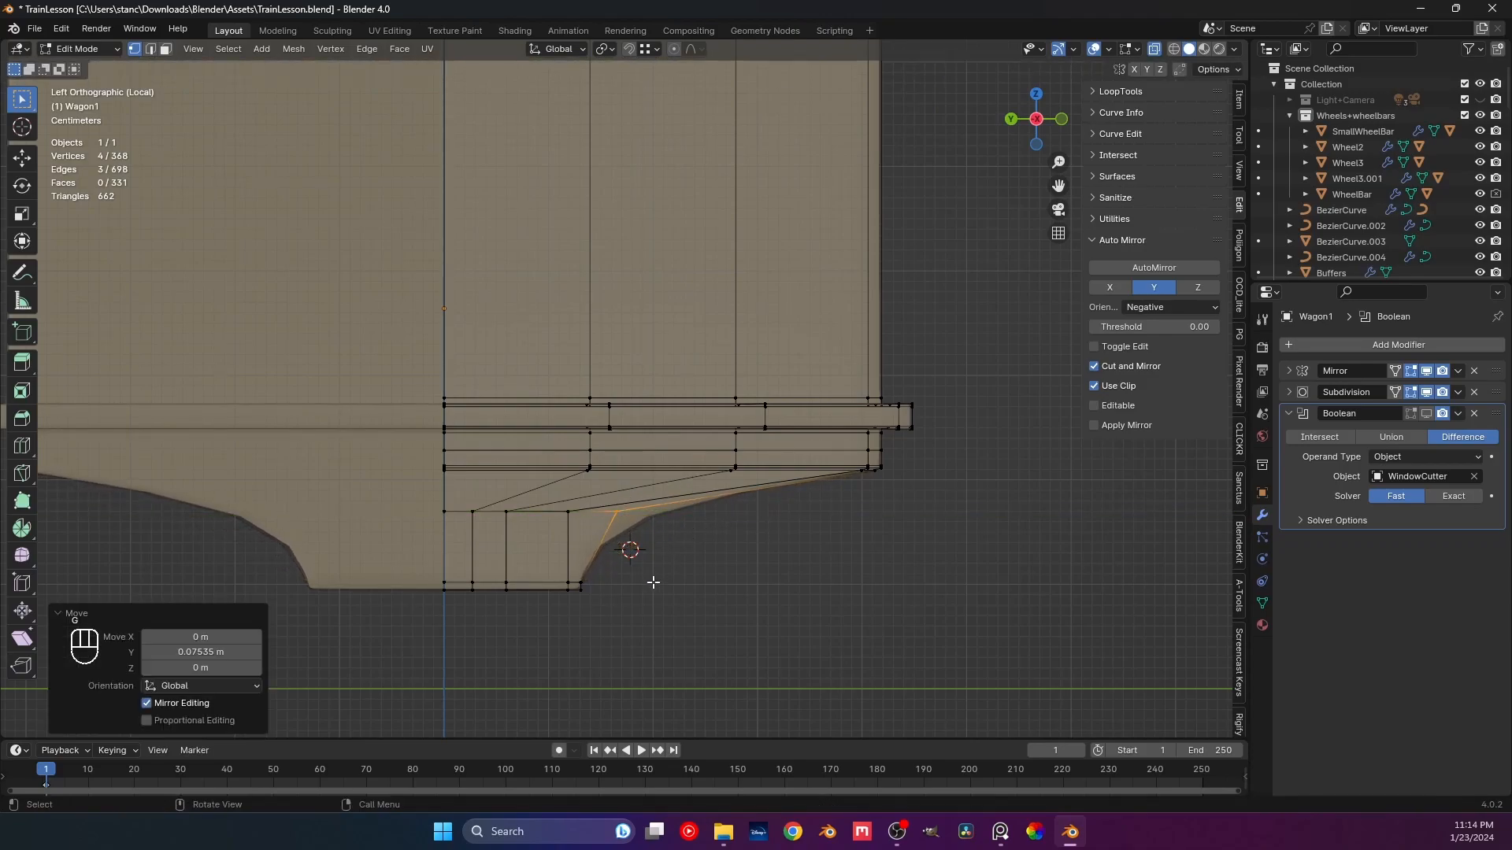
pyautogui.scroll(5, 647, 548)
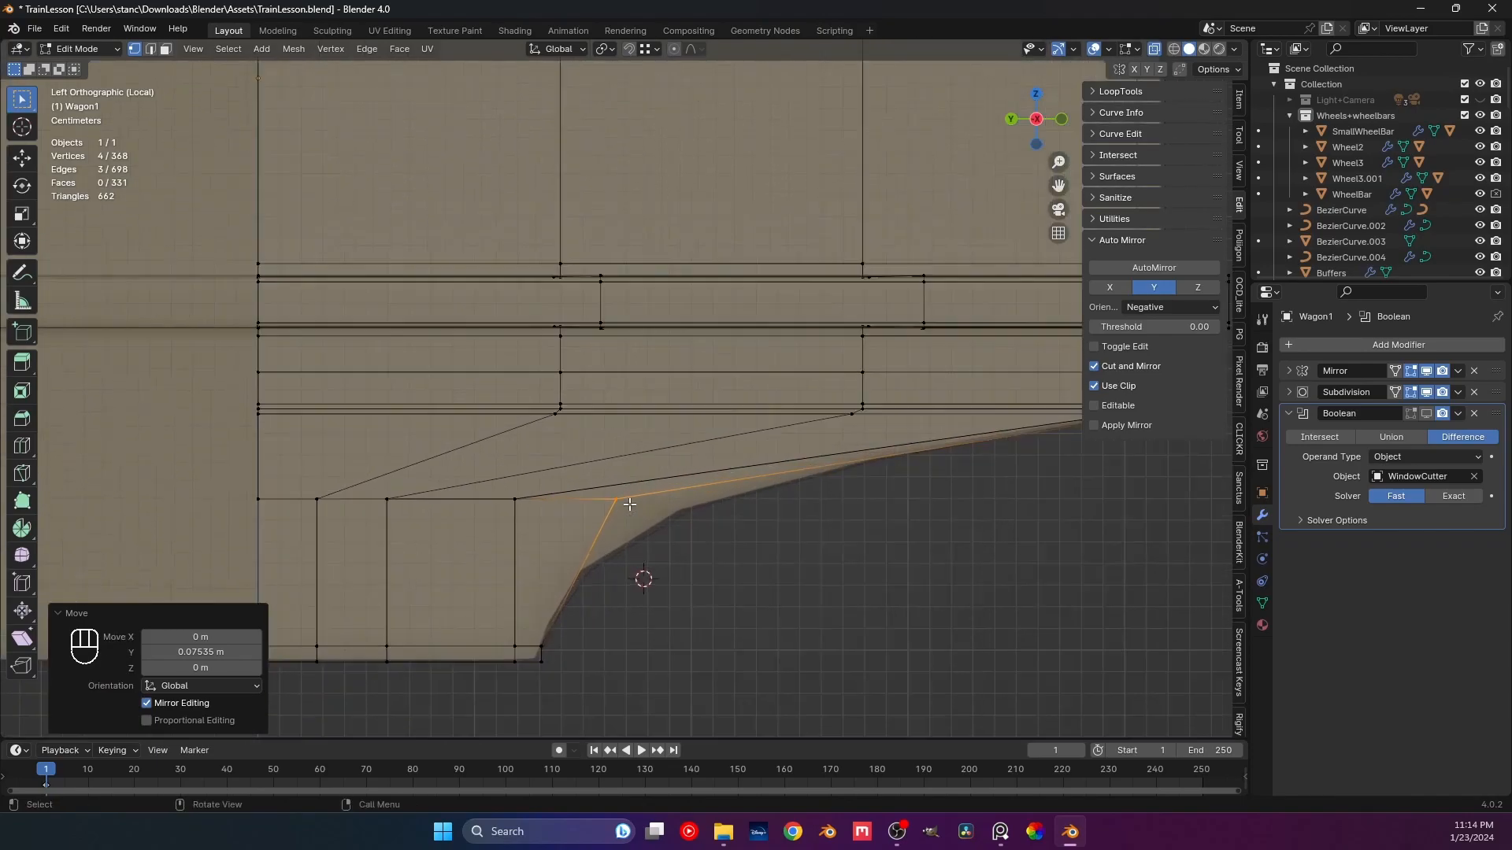
pyautogui.press('g')
pyautogui.press('g')
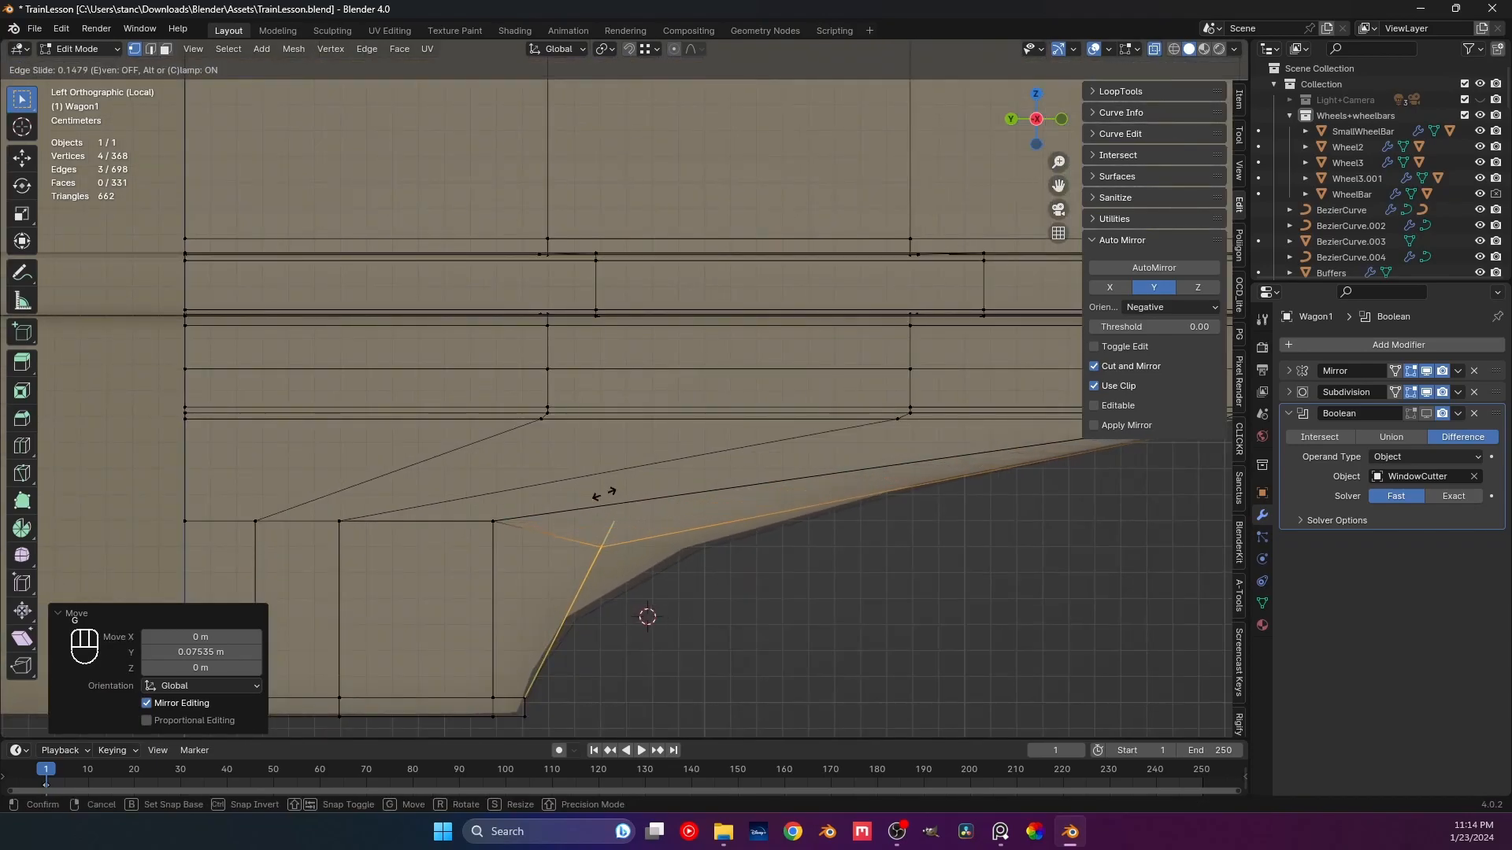
pyautogui.press('Escape')
# Move the outermost upper vertices a further 0.030 m or so along Y, and align the outer column by scaling it to 0 along Y.
pyautogui.press('g')
pyautogui.press('y')
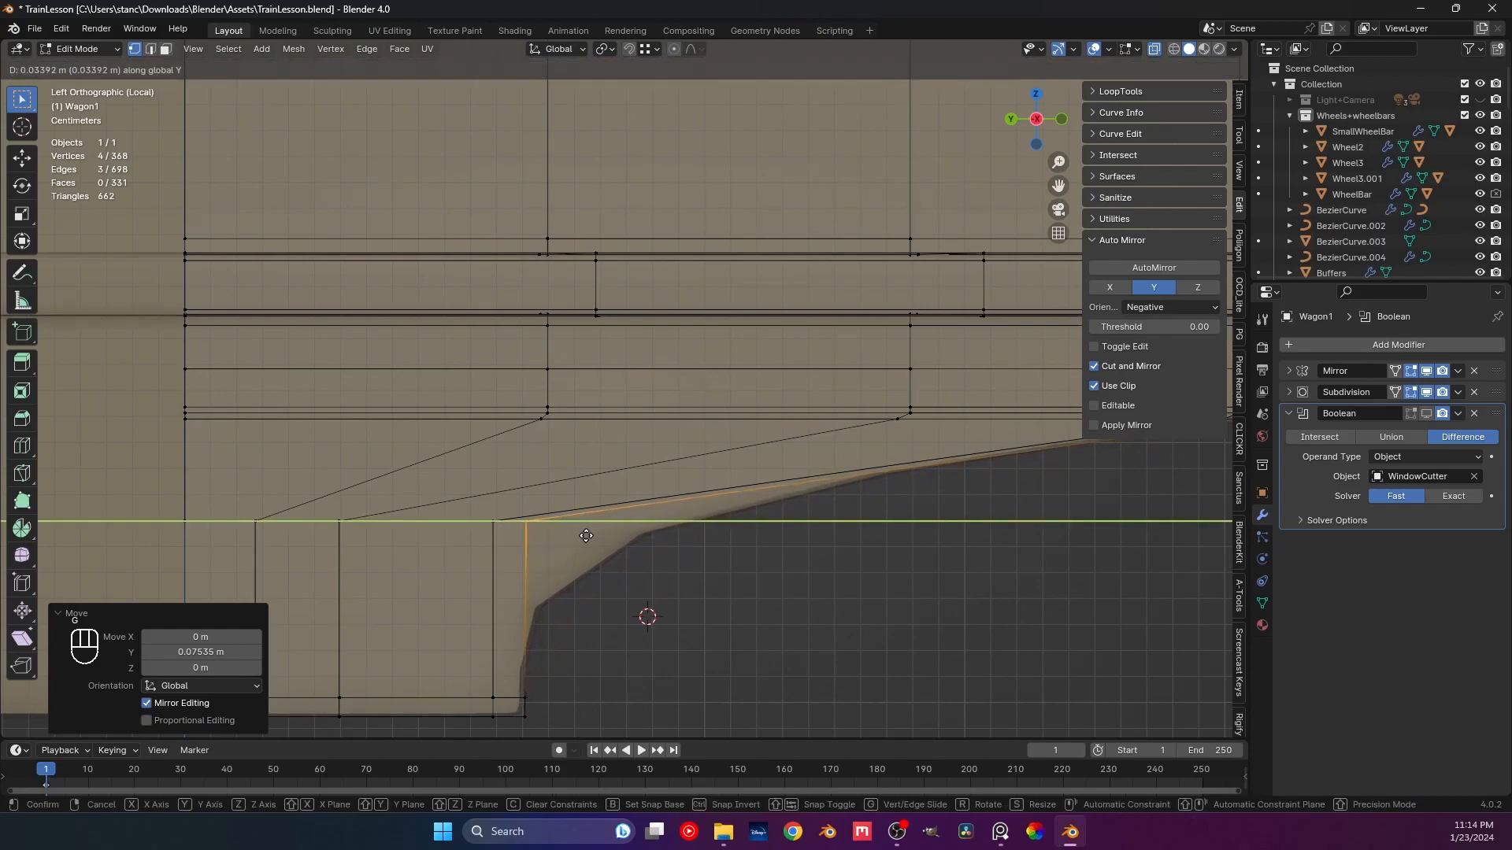
pyautogui.click(597, 540)
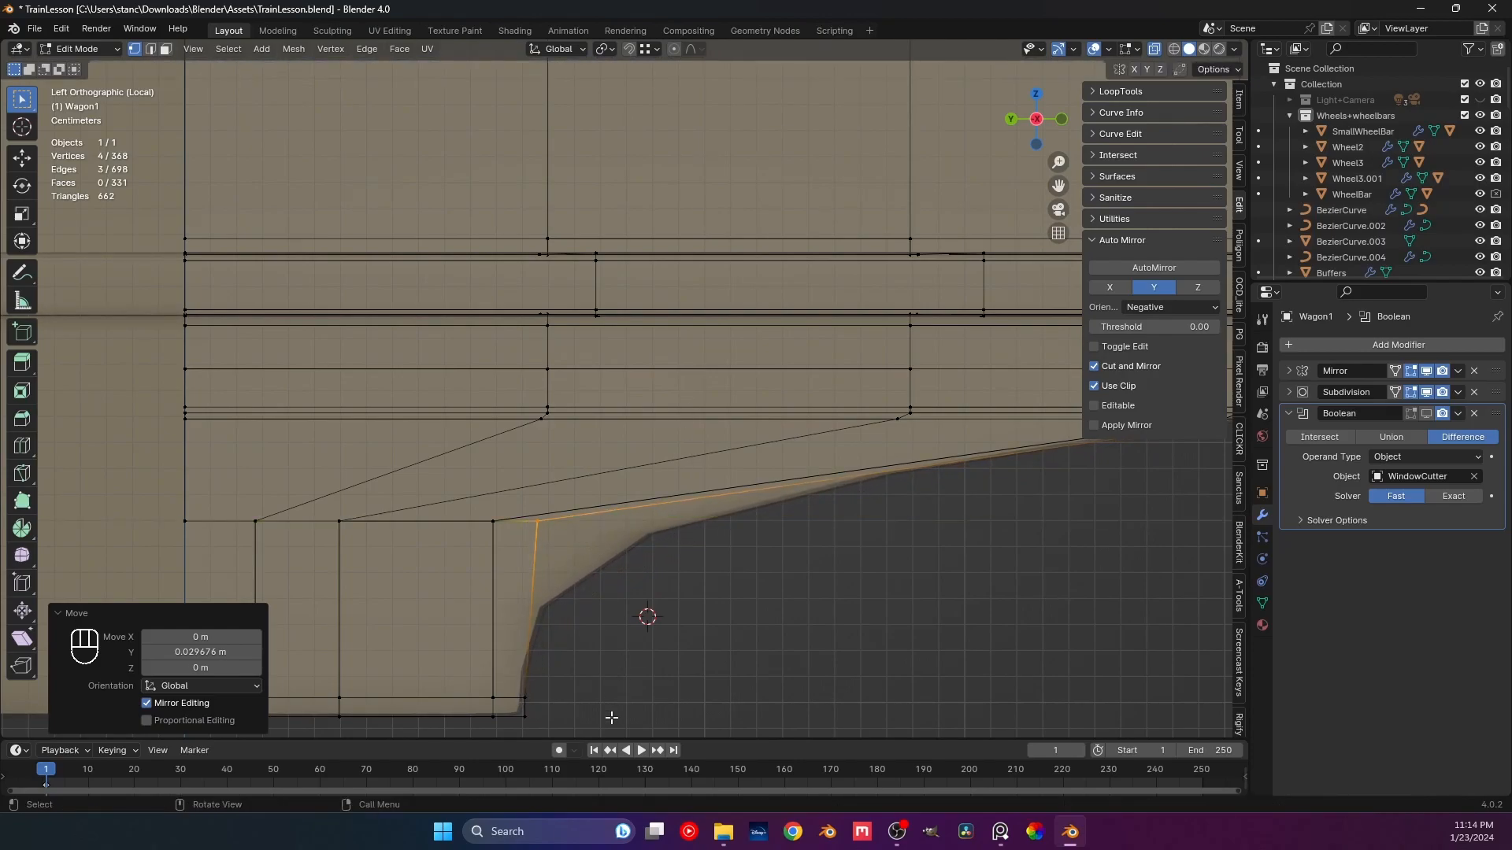
pyautogui.keyDown('shift'); pyautogui.moveTo(617, 713); pyautogui.dragTo(609, 633, button='middle'); pyautogui.keyUp('shift')
pyautogui.moveTo(564, 660); pyautogui.dragTo(559, 473)
pyautogui.write('sy0')
pyautogui.press('Return')
pyautogui.click(701, 566)
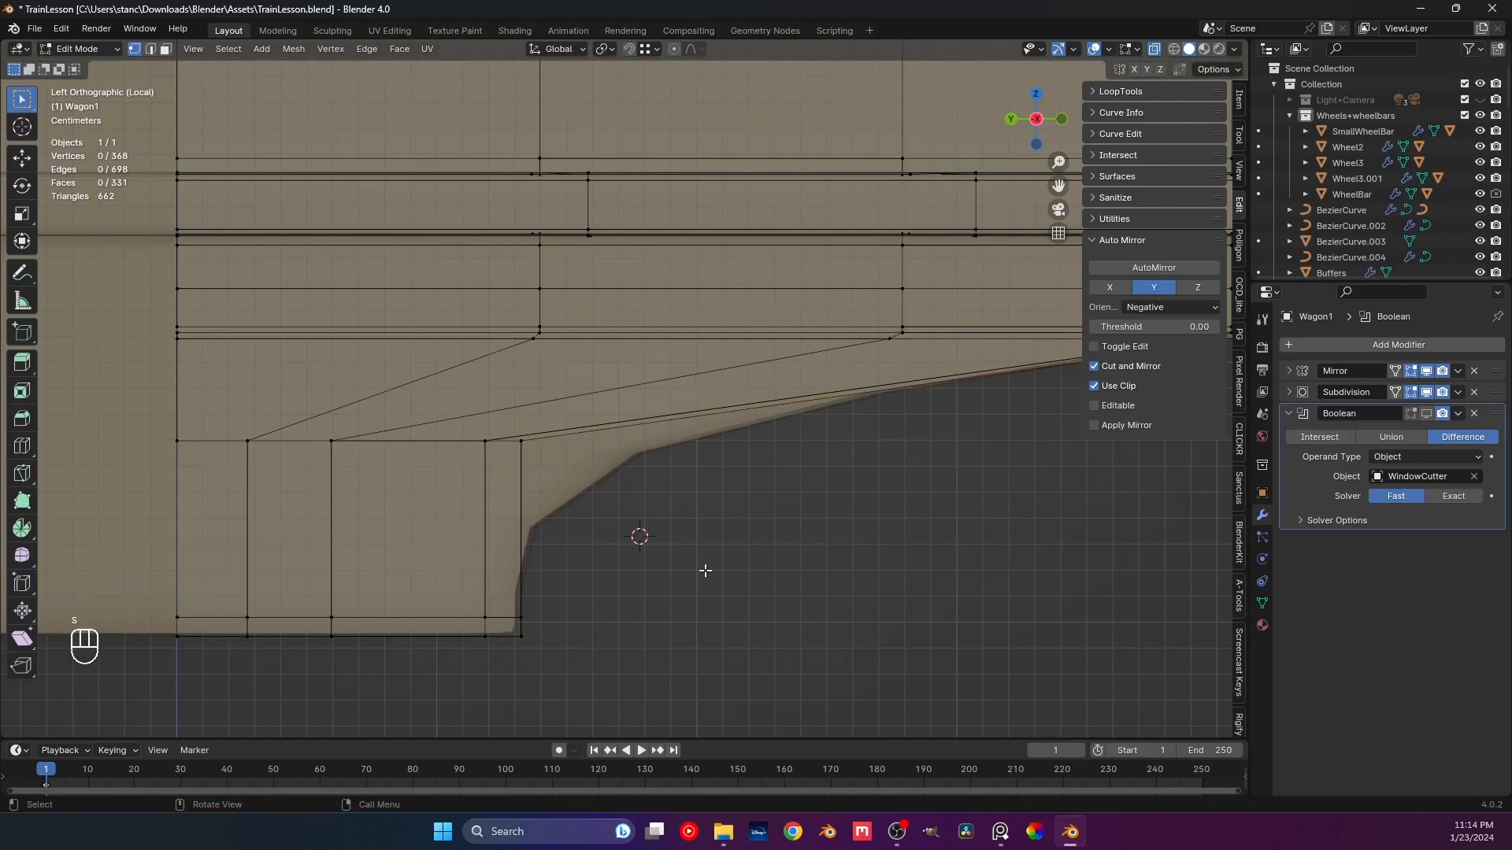
# Add a centred loop cut around the base's lower block and a second one near its upper edge with a factor of about -0.821.
pyautogui.hotkey('ctrl', 'r')
pyautogui.click(523, 551)
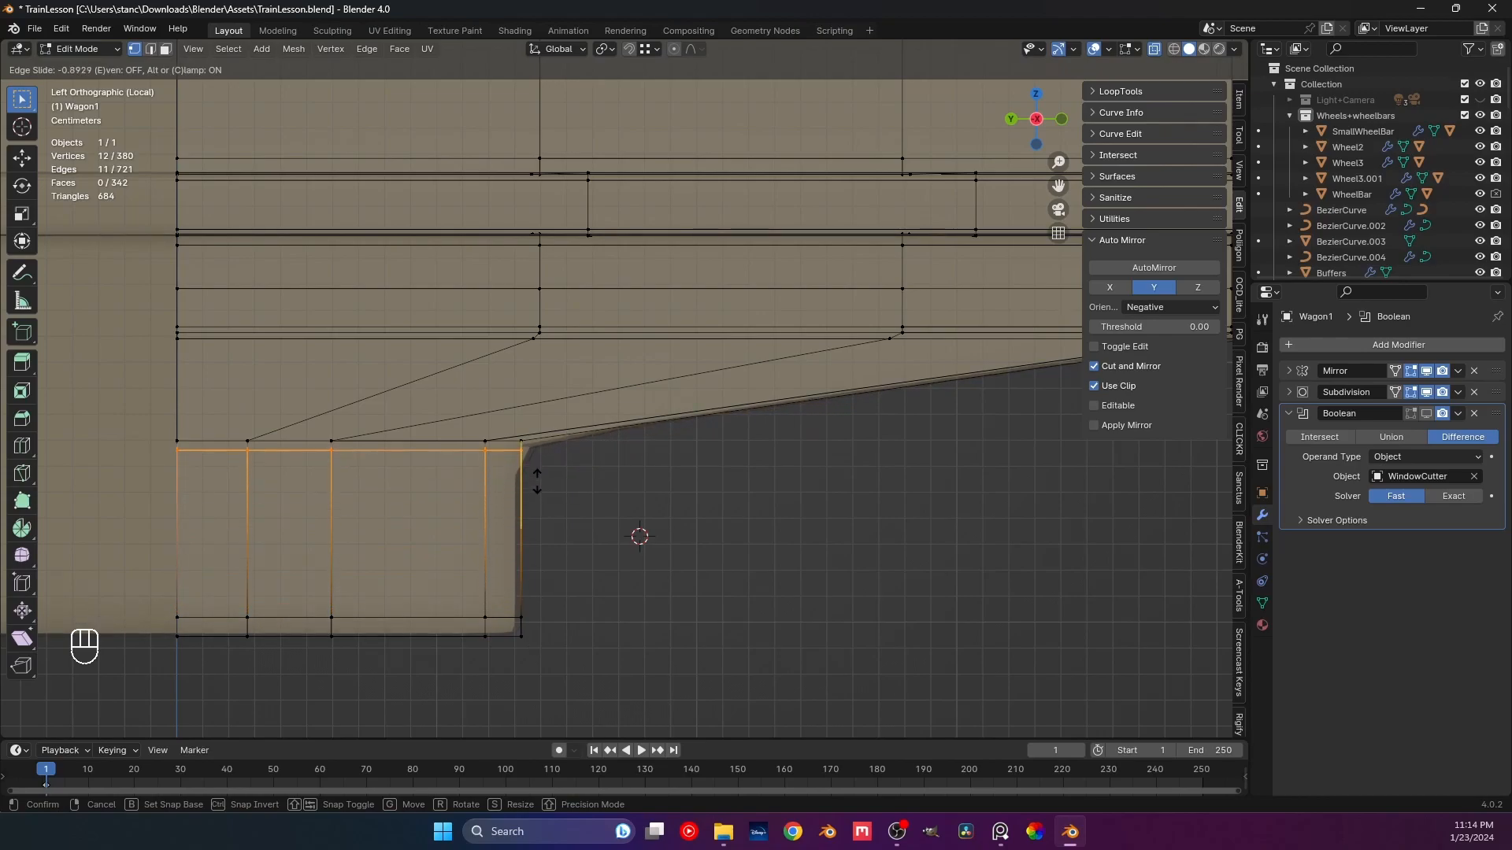
pyautogui.rightClick(549, 577)
pyautogui.hotkey('ctrl', 'r')
pyautogui.click(514, 490)
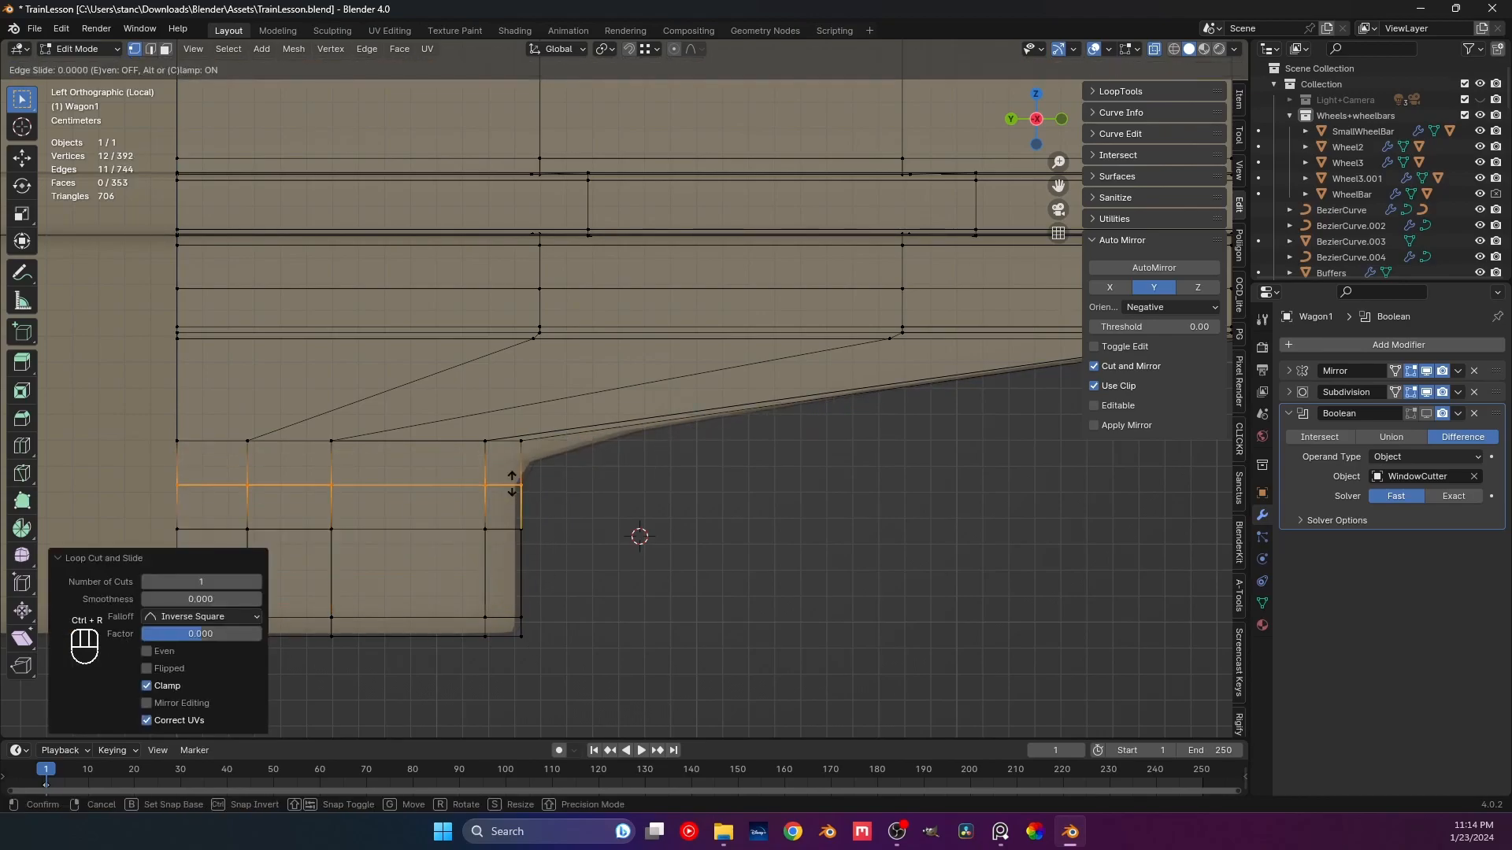
pyautogui.click(512, 447)
# Add a loop cut across the sloped underside and slide it down close to the top of the lower block.
pyautogui.moveTo(628, 476); pyautogui.dragTo(583, 470, button='middle')
pyautogui.hotkey('ctrl', 'r')
pyautogui.click(679, 404)
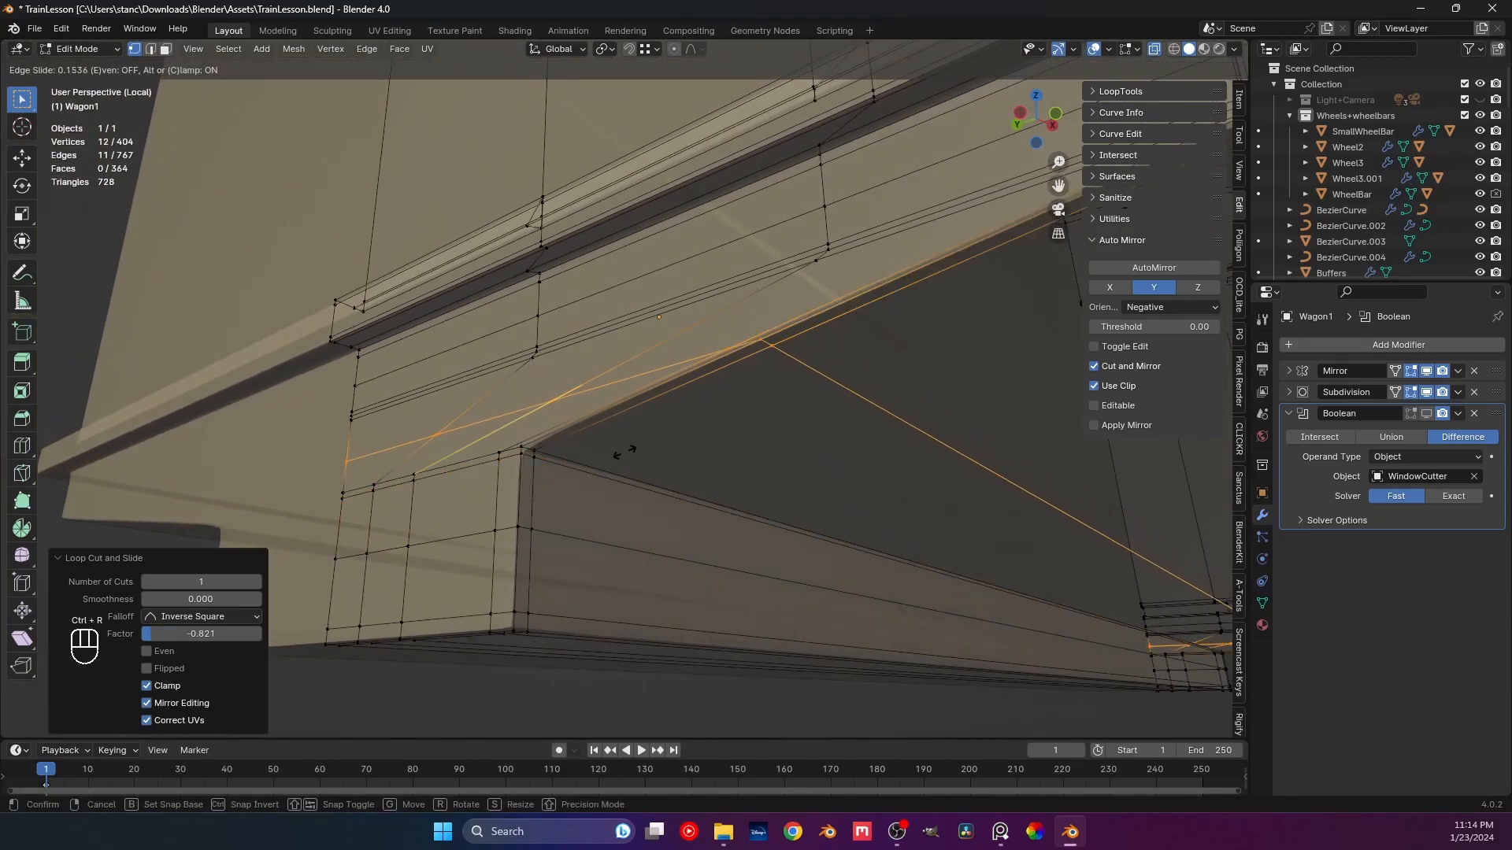
pyautogui.click(340, 602)
# Dissolve the middle edge loop of the lower block in edge selection mode, and add a new loop cut around the block.
pyautogui.moveTo(341, 602); pyautogui.dragTo(536, 513, button='middle')
pyautogui.keyDown('alt'); pyautogui.click(491, 507); pyautogui.keyUp('alt')
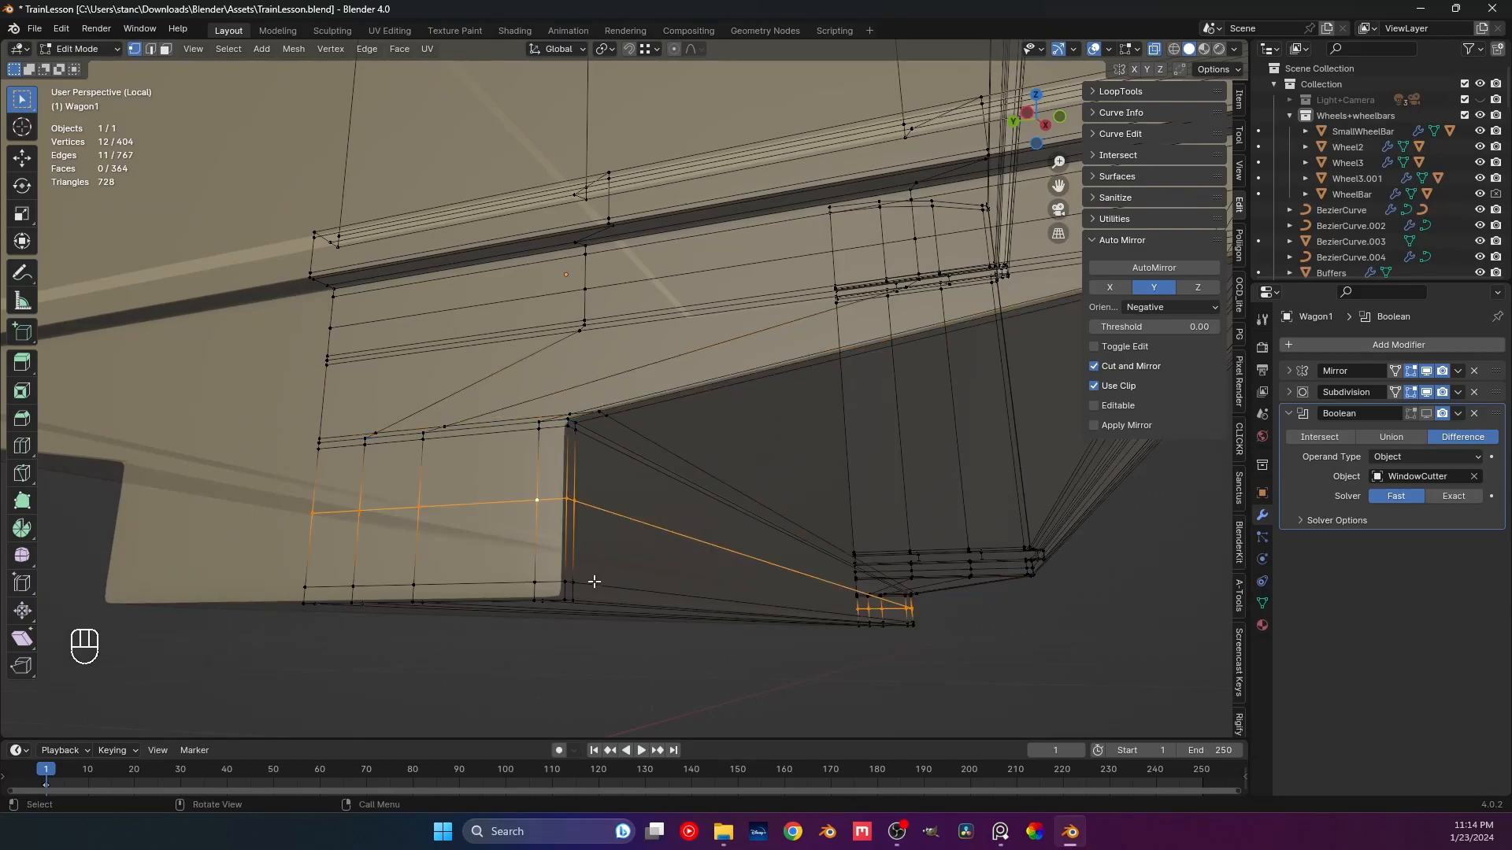
pyautogui.hotkey('ctrl', 'x')
pyautogui.hotkey('ctrl', 'z')
pyautogui.press('2')
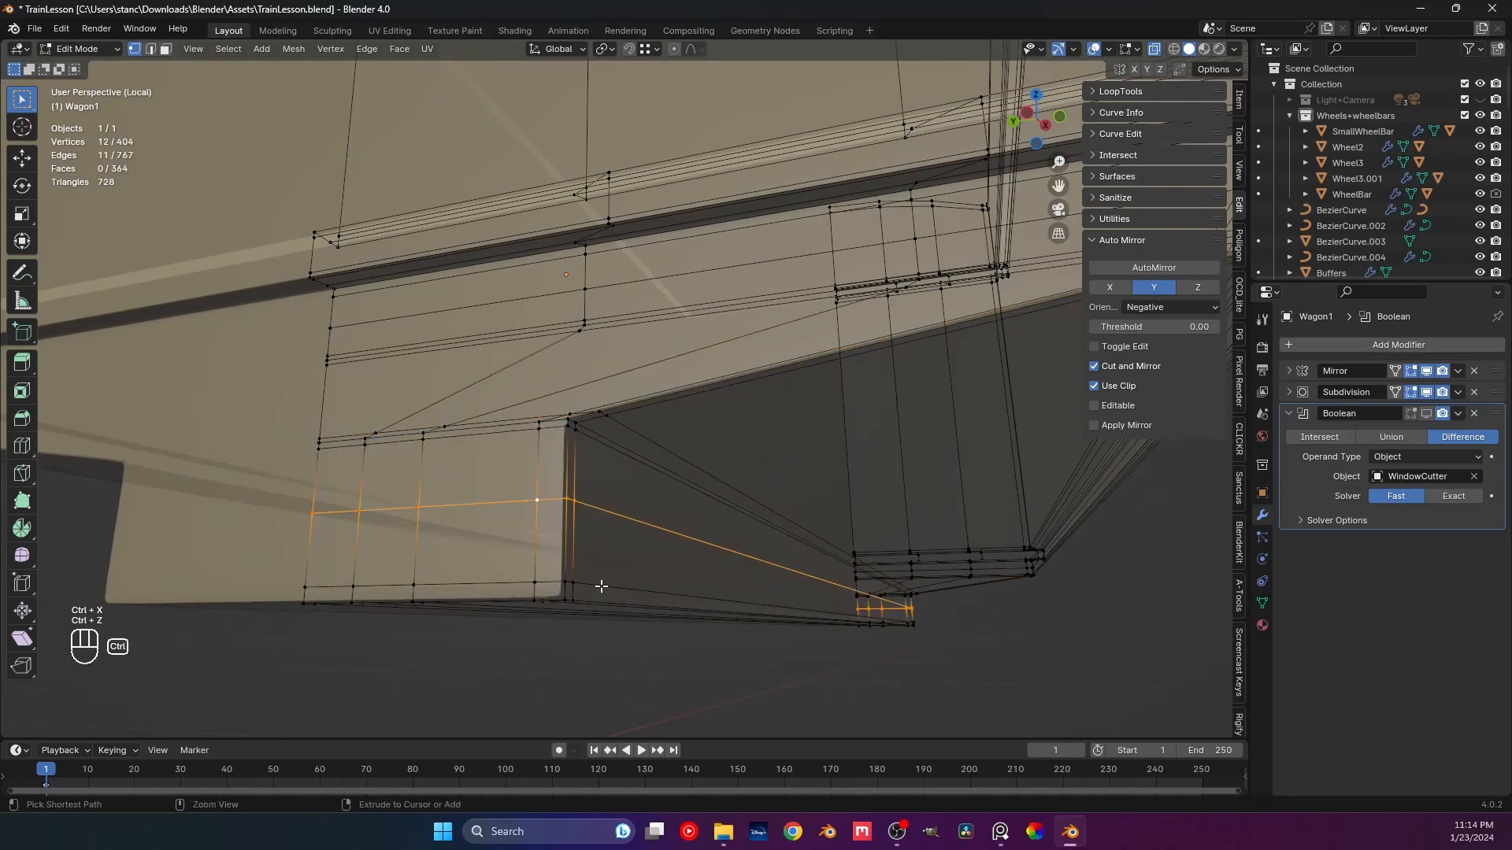
pyautogui.hotkey('ctrl', 'x')
pyautogui.moveTo(600, 588); pyautogui.dragTo(549, 592, button='middle')
pyautogui.hotkey('ctrl', 'r')
pyautogui.click(576, 542)
pyautogui.click(576, 542)
# Return to Object Mode, save the file, turn off X-ray and leave the isolated view of Wagon1.
pyautogui.press('Tab')
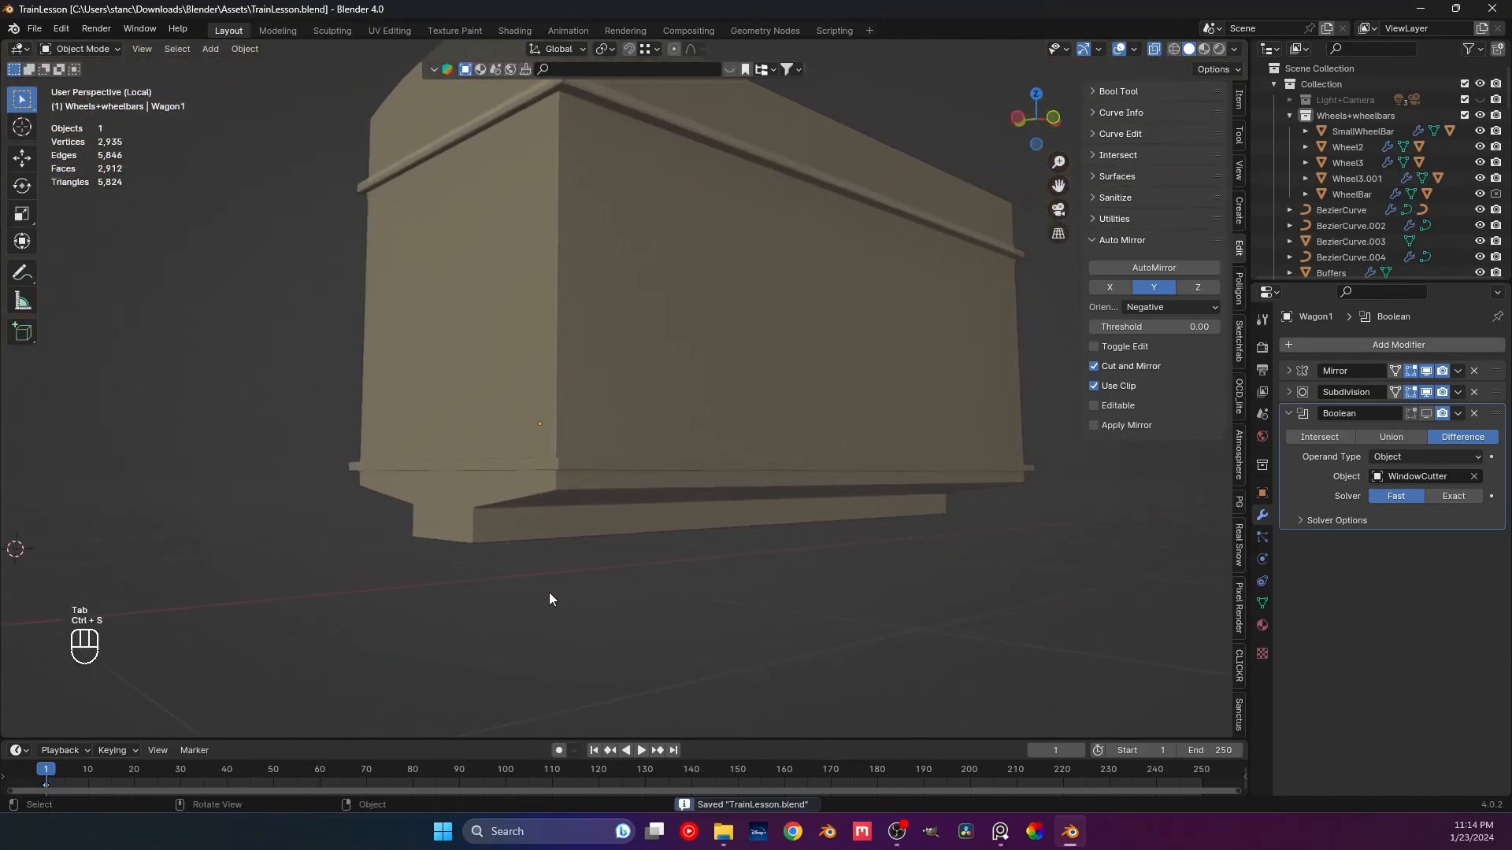
pyautogui.hotkey('ctrl', 's')
pyautogui.click(1152, 47)
pyautogui.scroll(-5, 839, 433)
pyautogui.moveTo(803, 473); pyautogui.dragTo(578, 417, button='middle')
pyautogui.press('/')
# Inspect the reshaped base beside the small wheels, and reopen Wagon1's mesh for editing.
pyautogui.click(806, 480)
pyautogui.click(784, 555)
pyautogui.scroll(3, 701, 453)
pyautogui.scroll(4, 571, 384)
pyautogui.scroll(2, 570, 423)
pyautogui.scroll(-5, 559, 419)
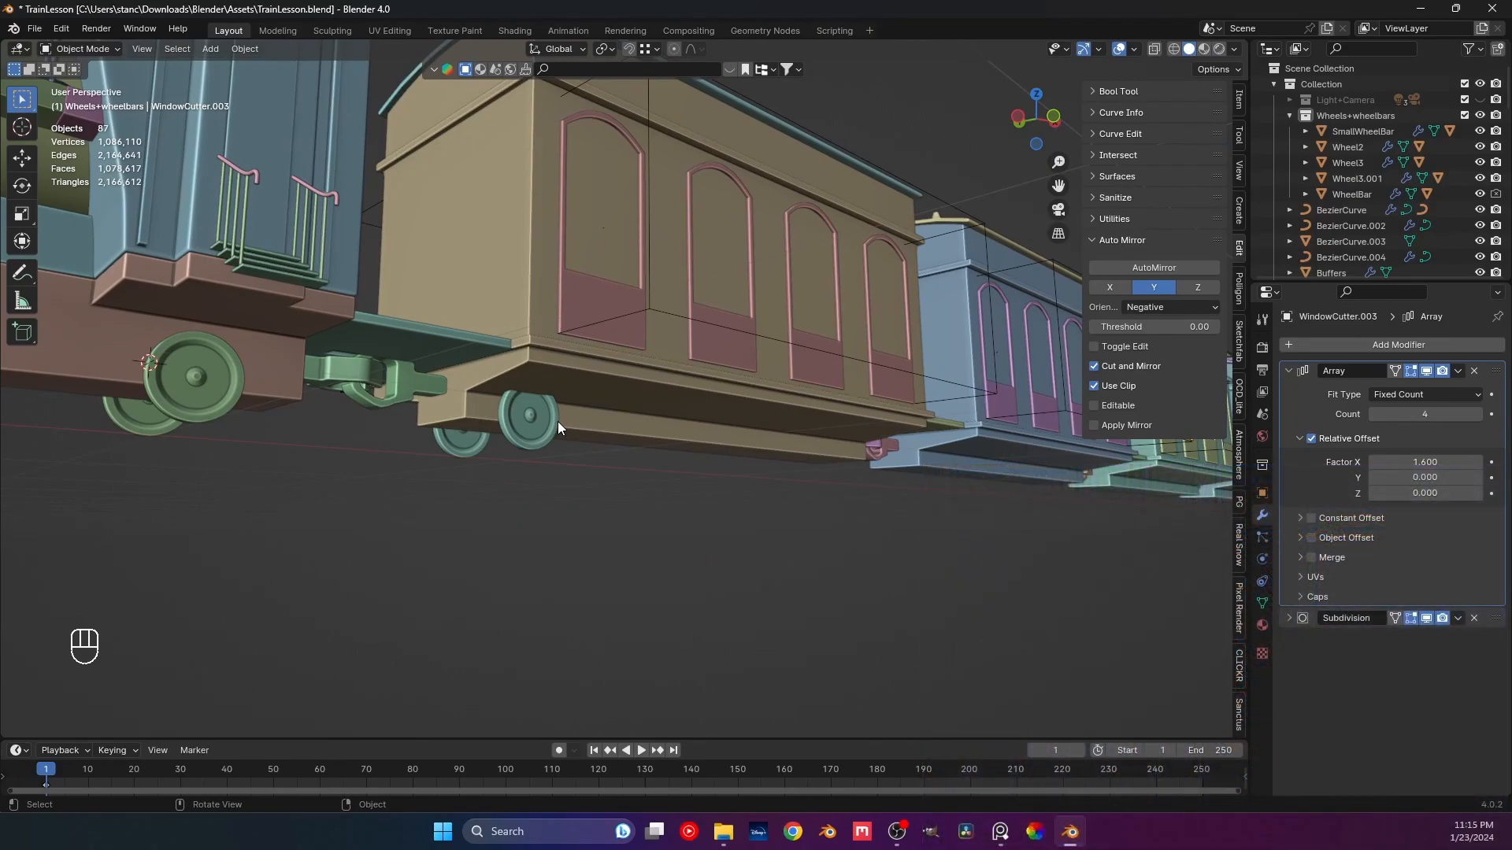
pyautogui.scroll(3, 557, 422)
pyautogui.click(416, 376)
pyautogui.moveTo(416, 375); pyautogui.dragTo(512, 361, button='middle')
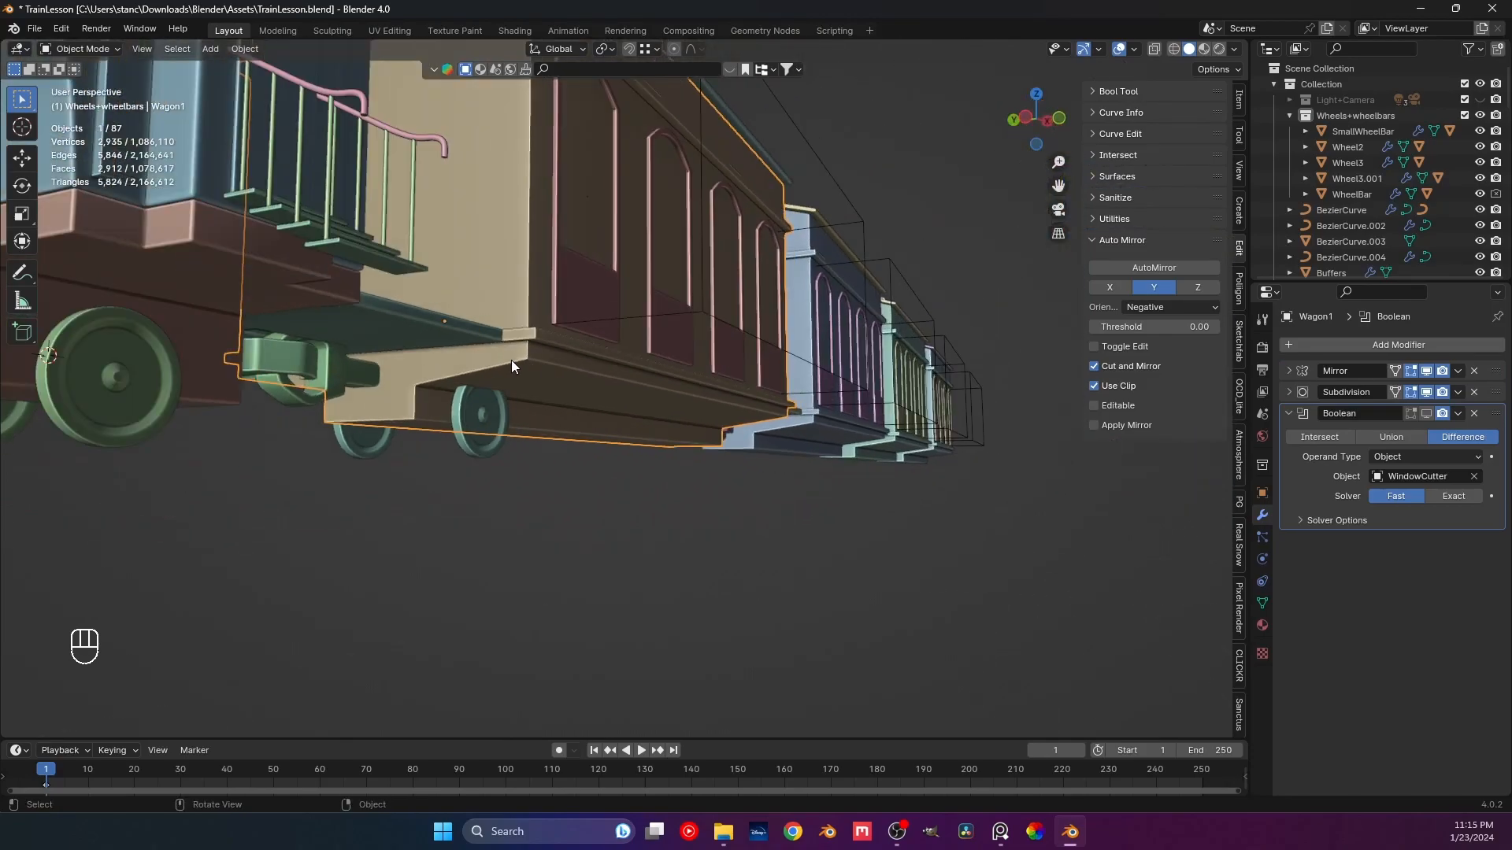
pyautogui.scroll(-3, 512, 360)
pyautogui.press('Tab')
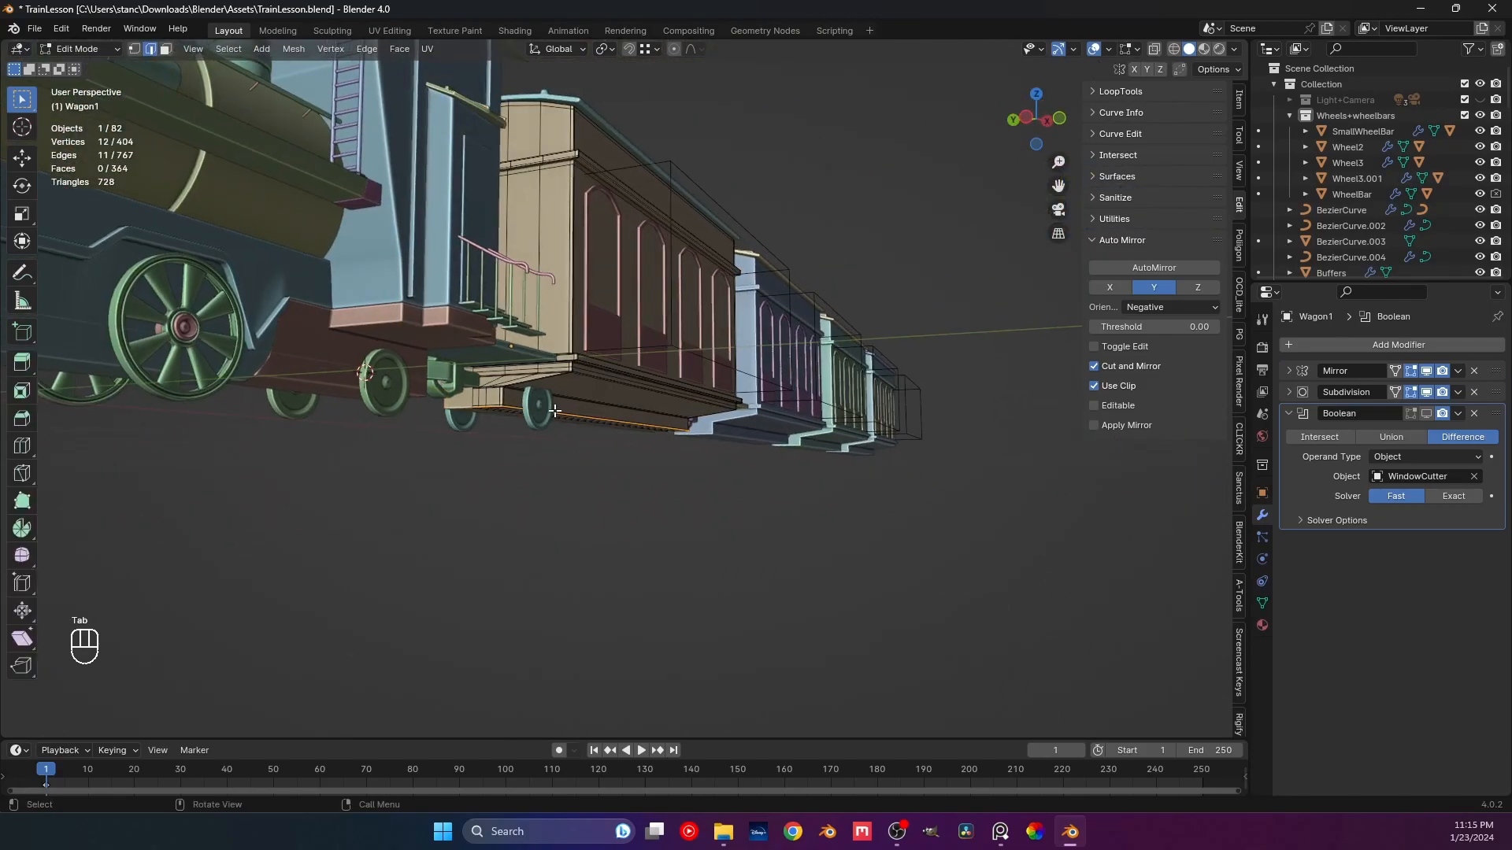
# Isolate Wagon1 with X-ray on, select the vertices along the lower block's upper edge and raise them about 0.026 m along Z.
pyautogui.press('ctrl+KP_3')
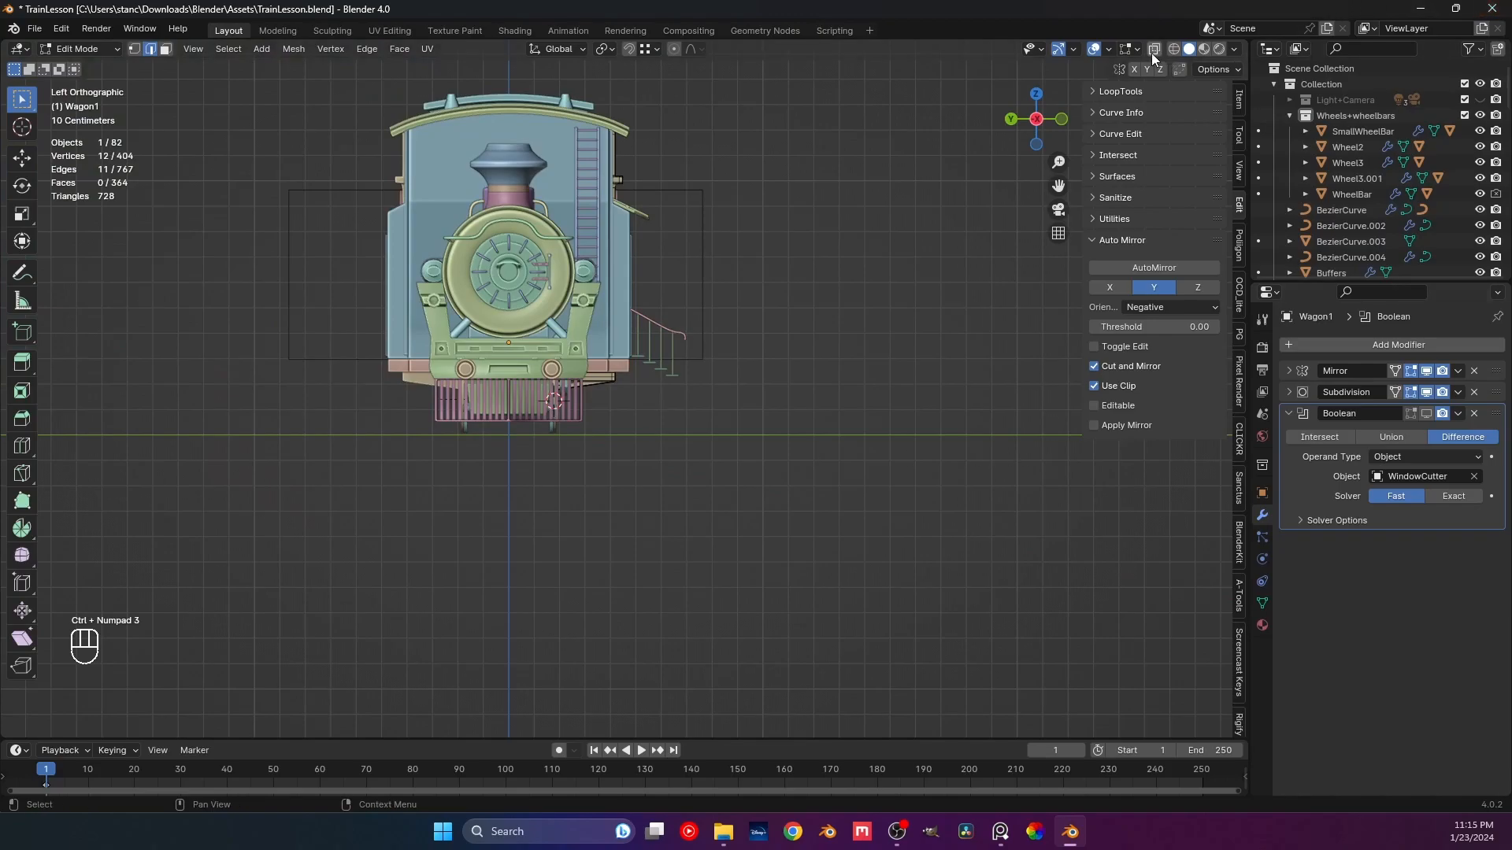
pyautogui.press('/')
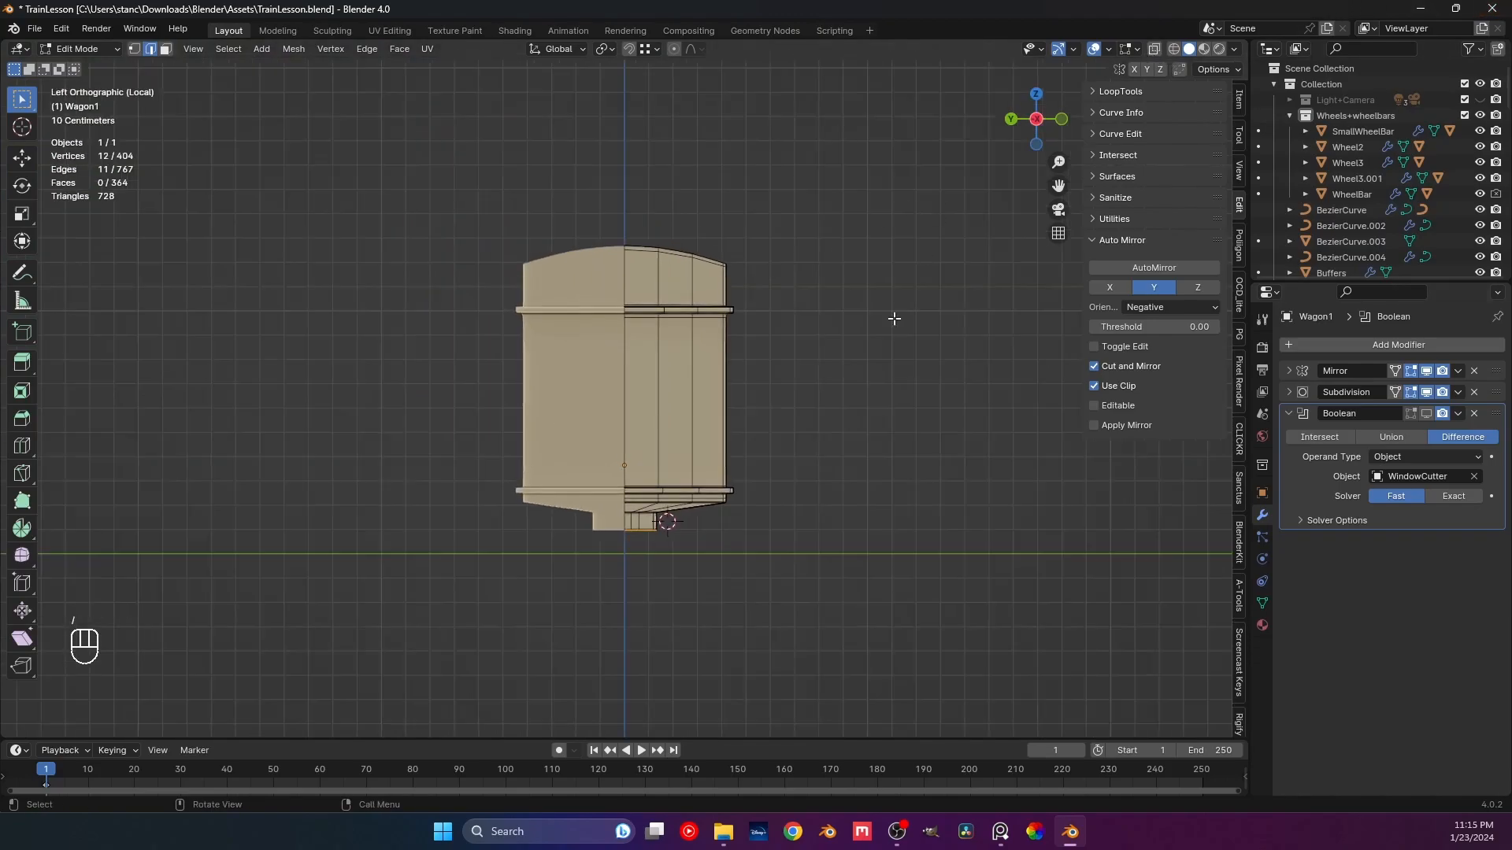
pyautogui.click(1154, 49)
pyautogui.scroll(8, 599, 473)
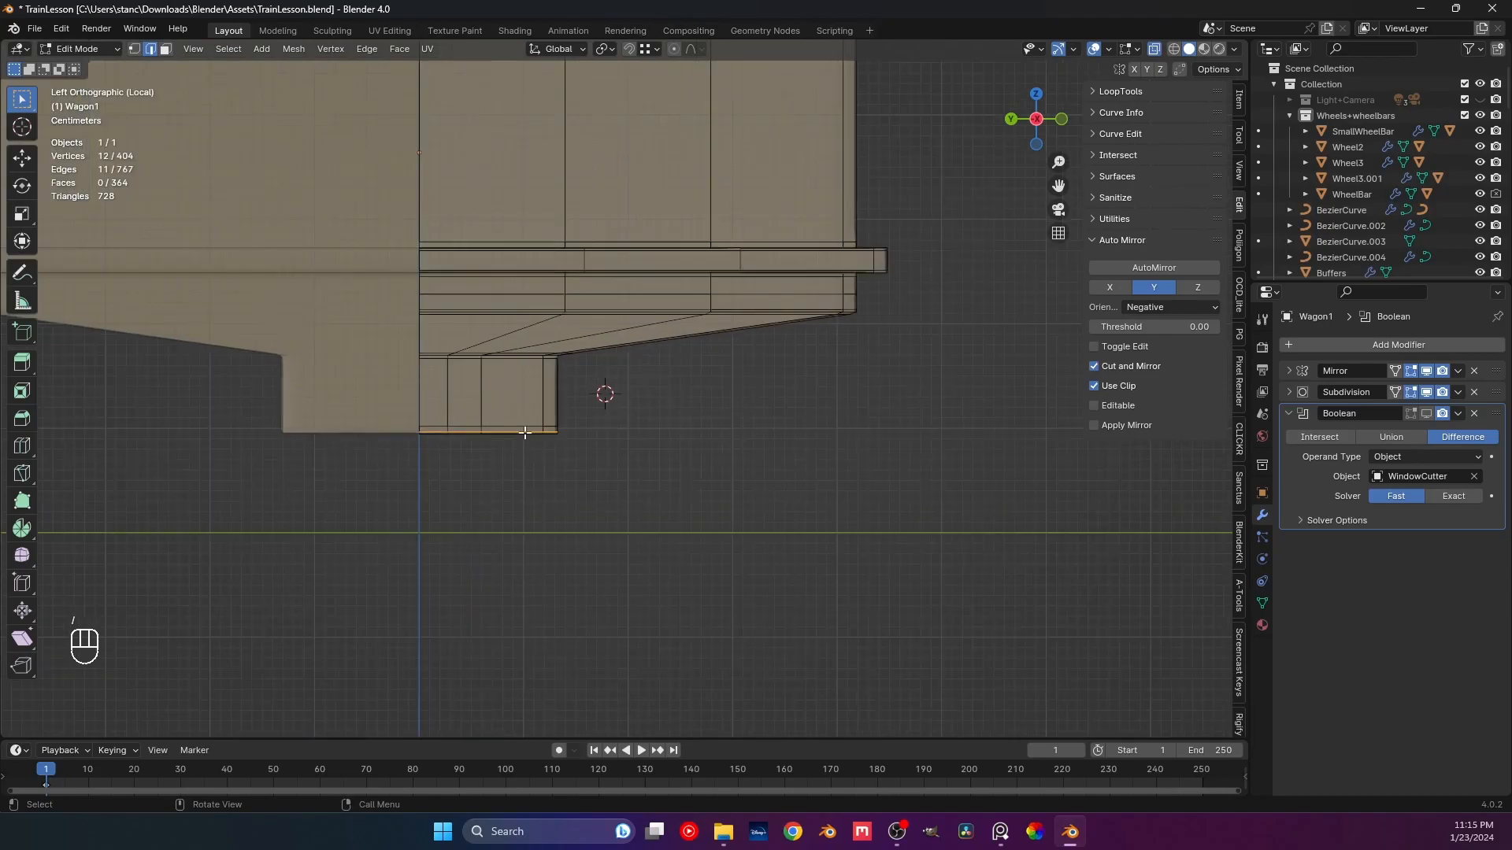
pyautogui.scroll(2, 557, 456)
pyautogui.moveTo(339, 429); pyautogui.dragTo(729, 503)
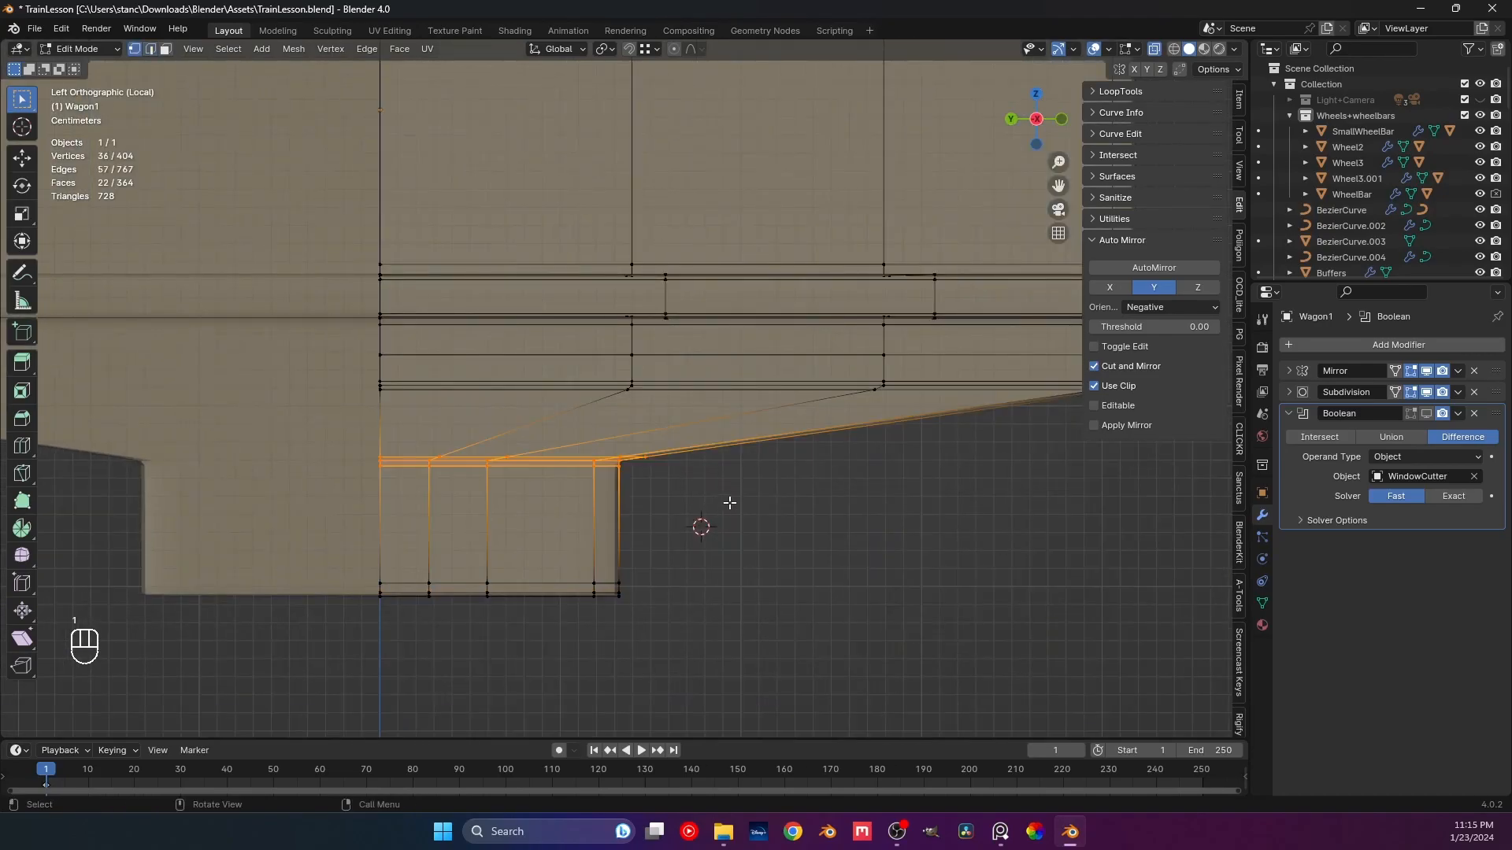
pyautogui.press('g')
pyautogui.press('z')
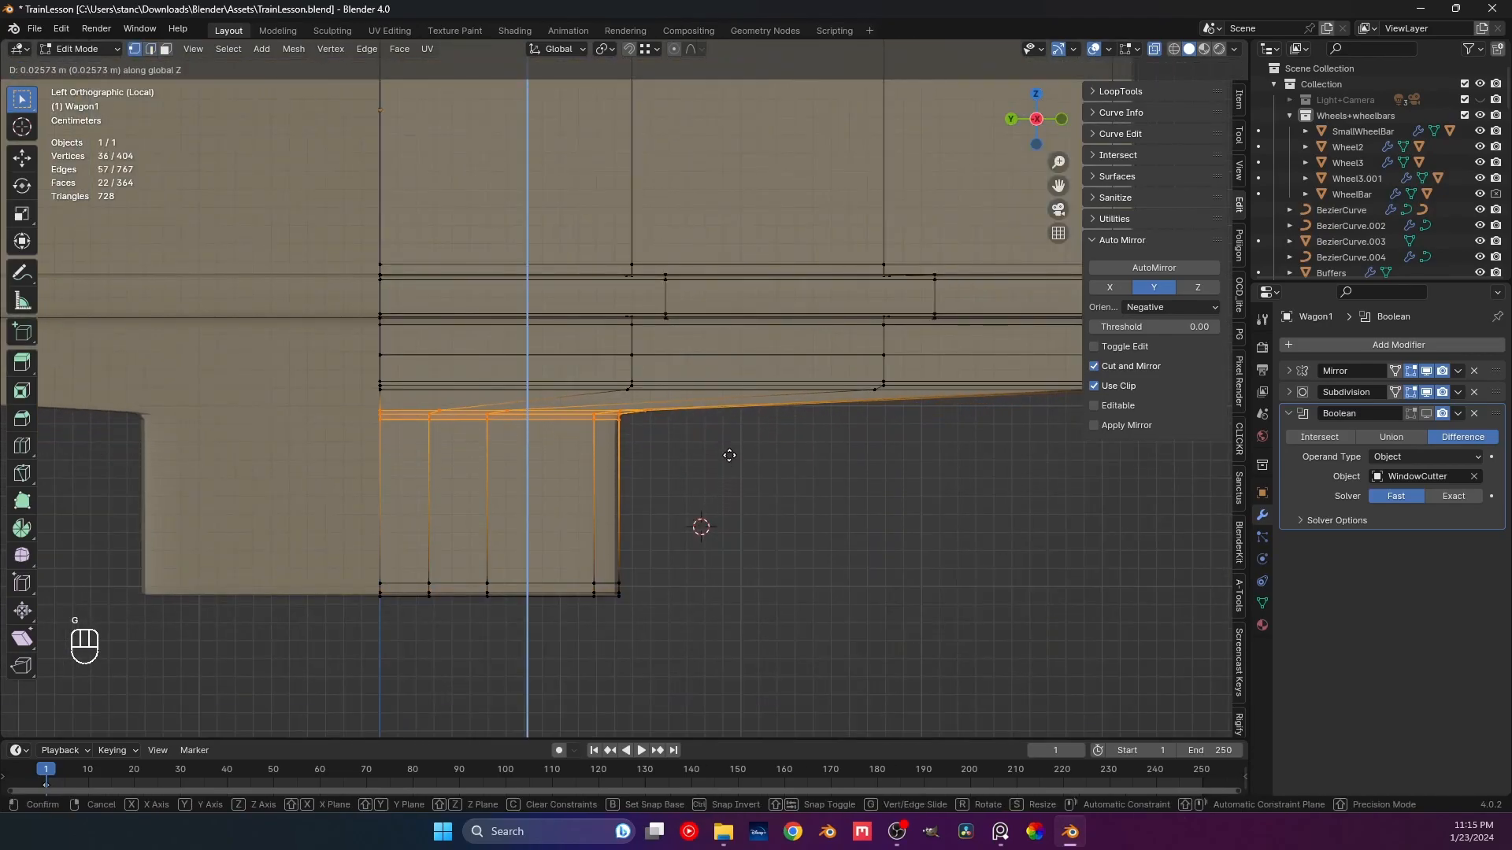
pyautogui.click(729, 455)
pyautogui.click(741, 499)
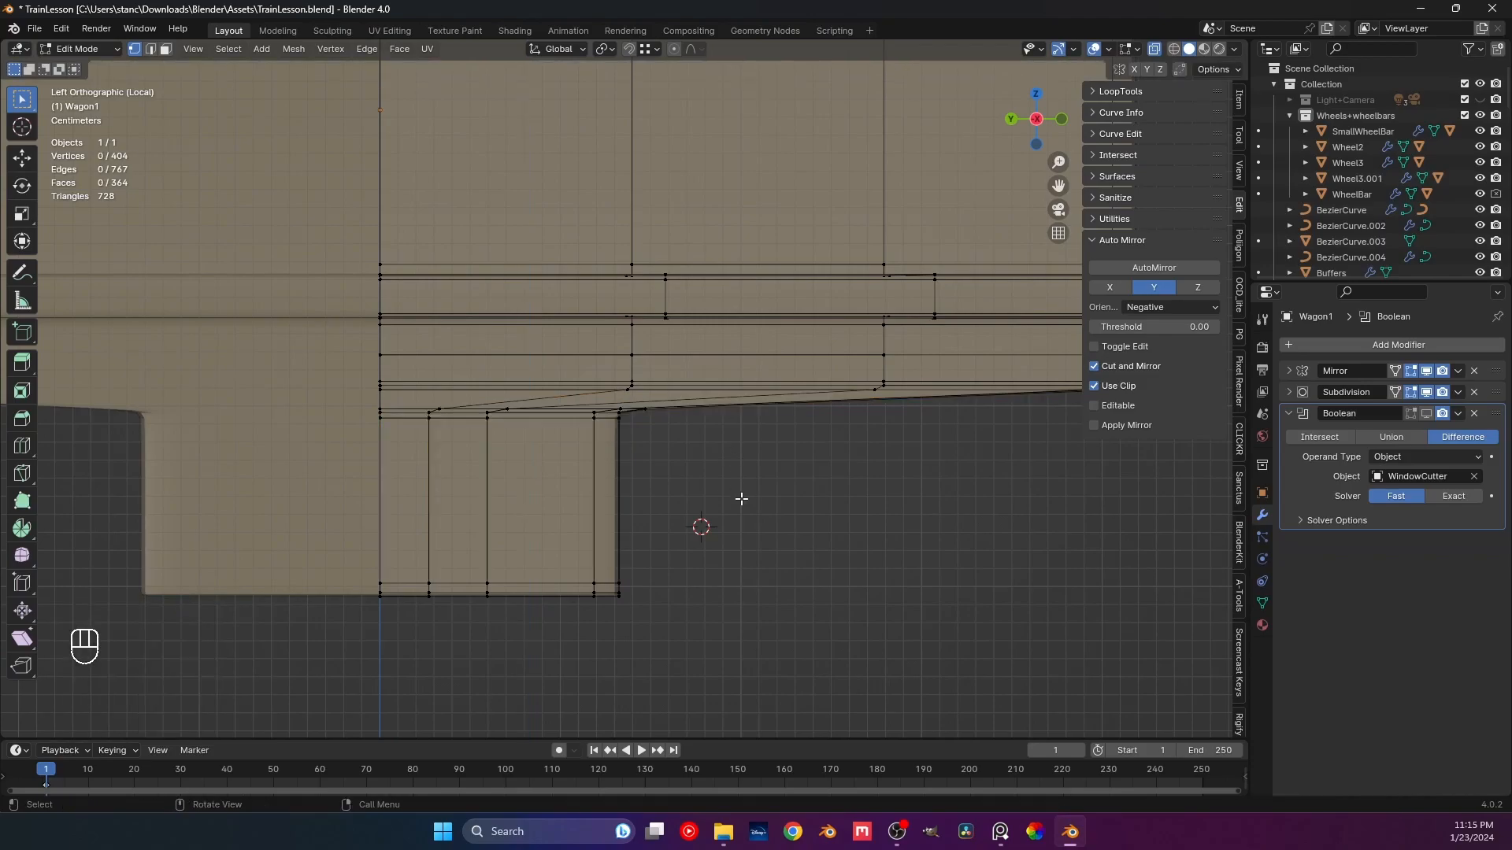
# Turn off X-ray and slide the two edge loops around the top of the lower block slightly downward.
pyautogui.click(1152, 49)
pyautogui.moveTo(645, 516); pyautogui.dragTo(719, 482, button='middle')
pyautogui.press('Tab')
pyautogui.press('Tab')
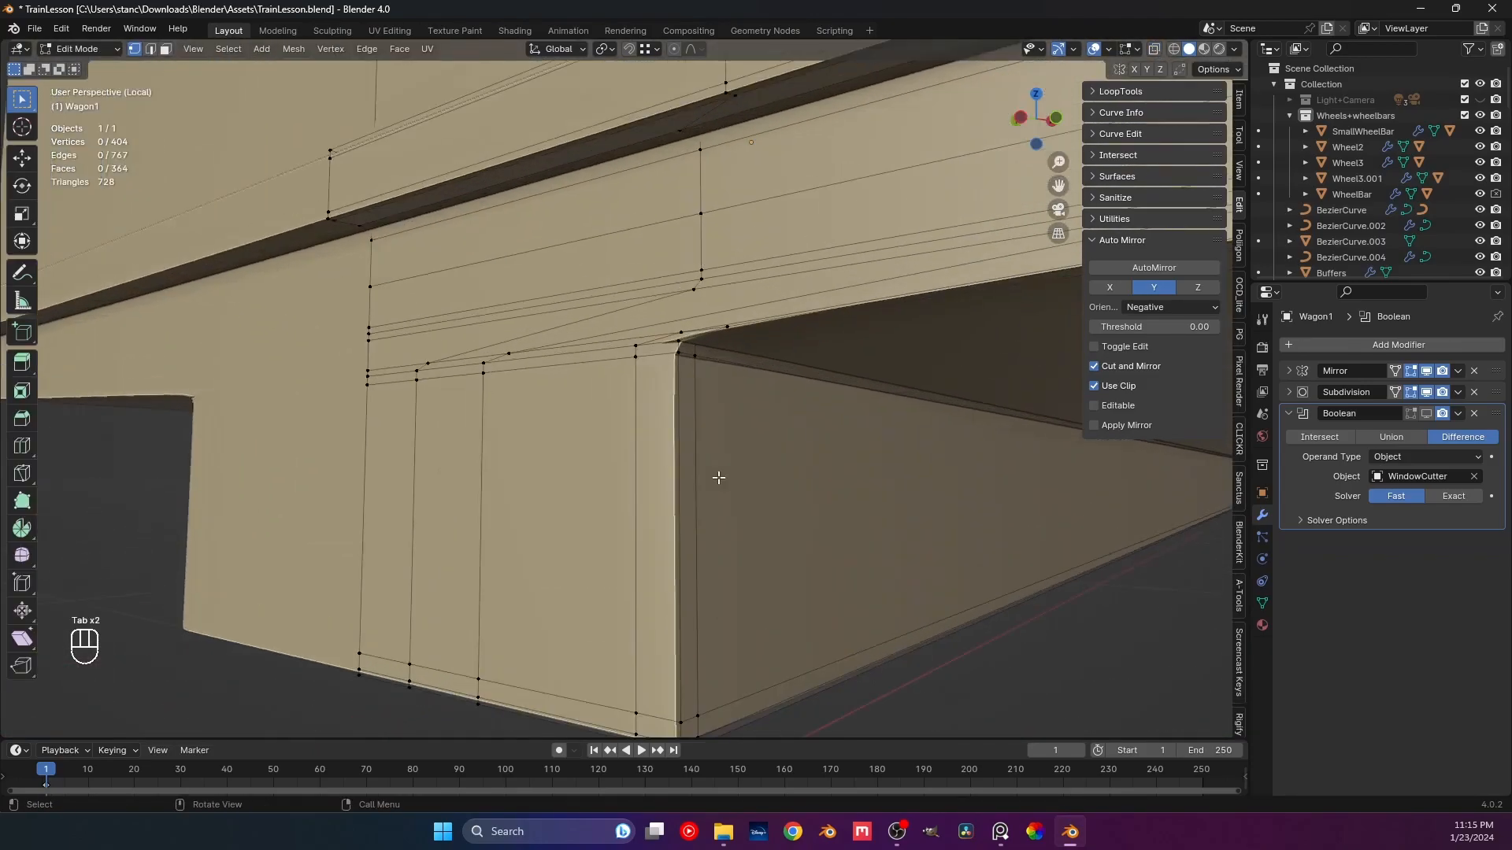
pyautogui.keyDown('alt'); pyautogui.click(701, 371); pyautogui.keyUp('alt')
pyautogui.moveTo(702, 371); pyautogui.dragTo(729, 394, button='middle')
pyautogui.press('g')
pyautogui.press('g')
pyautogui.click(786, 410)
pyautogui.keyDown('alt'); pyautogui.click(716, 381); pyautogui.keyUp('alt')
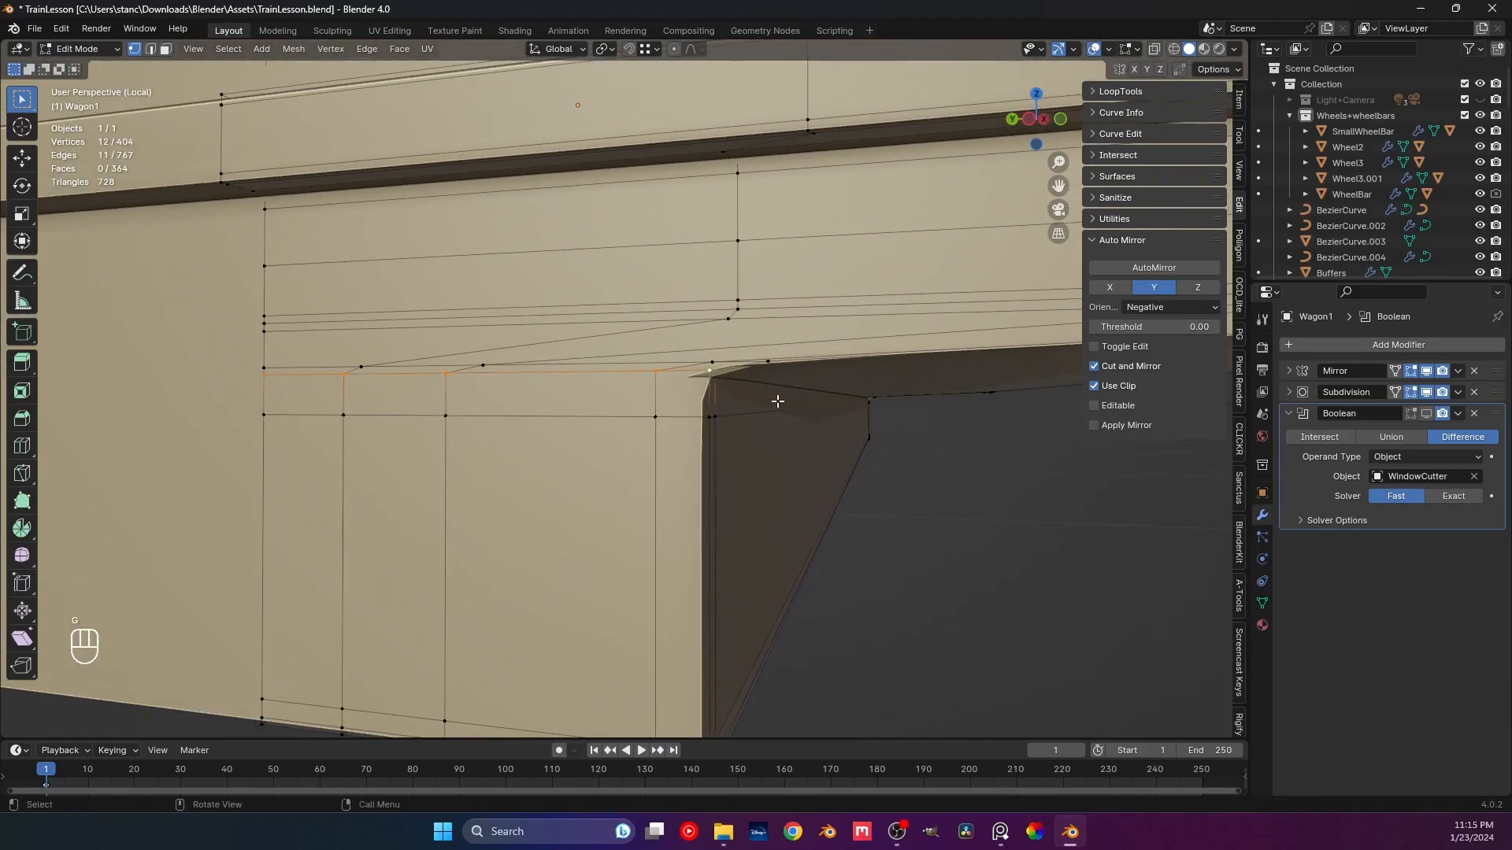
pyautogui.press('g')
pyautogui.press('g')
pyautogui.click(777, 410)
# Try a loop cut across the narrow strip between the lower block's top and the sloped underside.
pyautogui.keyDown('shift'); pyautogui.moveTo(777, 410); pyautogui.dragTo(550, 381, button='middle'); pyautogui.keyUp('shift')
pyautogui.hotkey('ctrl', 'r')
pyautogui.click(551, 369)
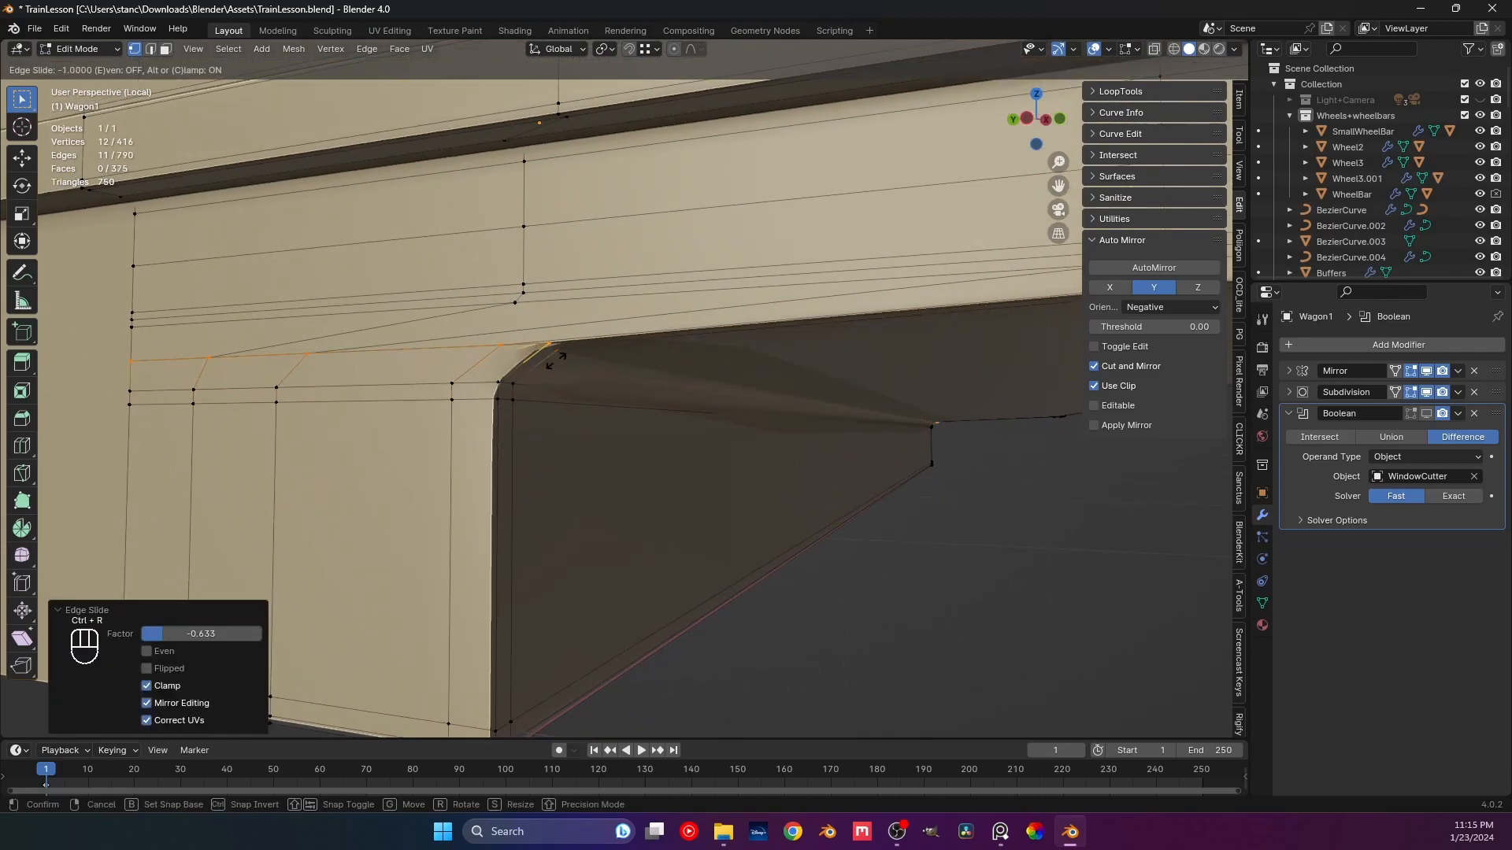
pyautogui.moveTo(545, 369); pyautogui.dragTo(512, 386)
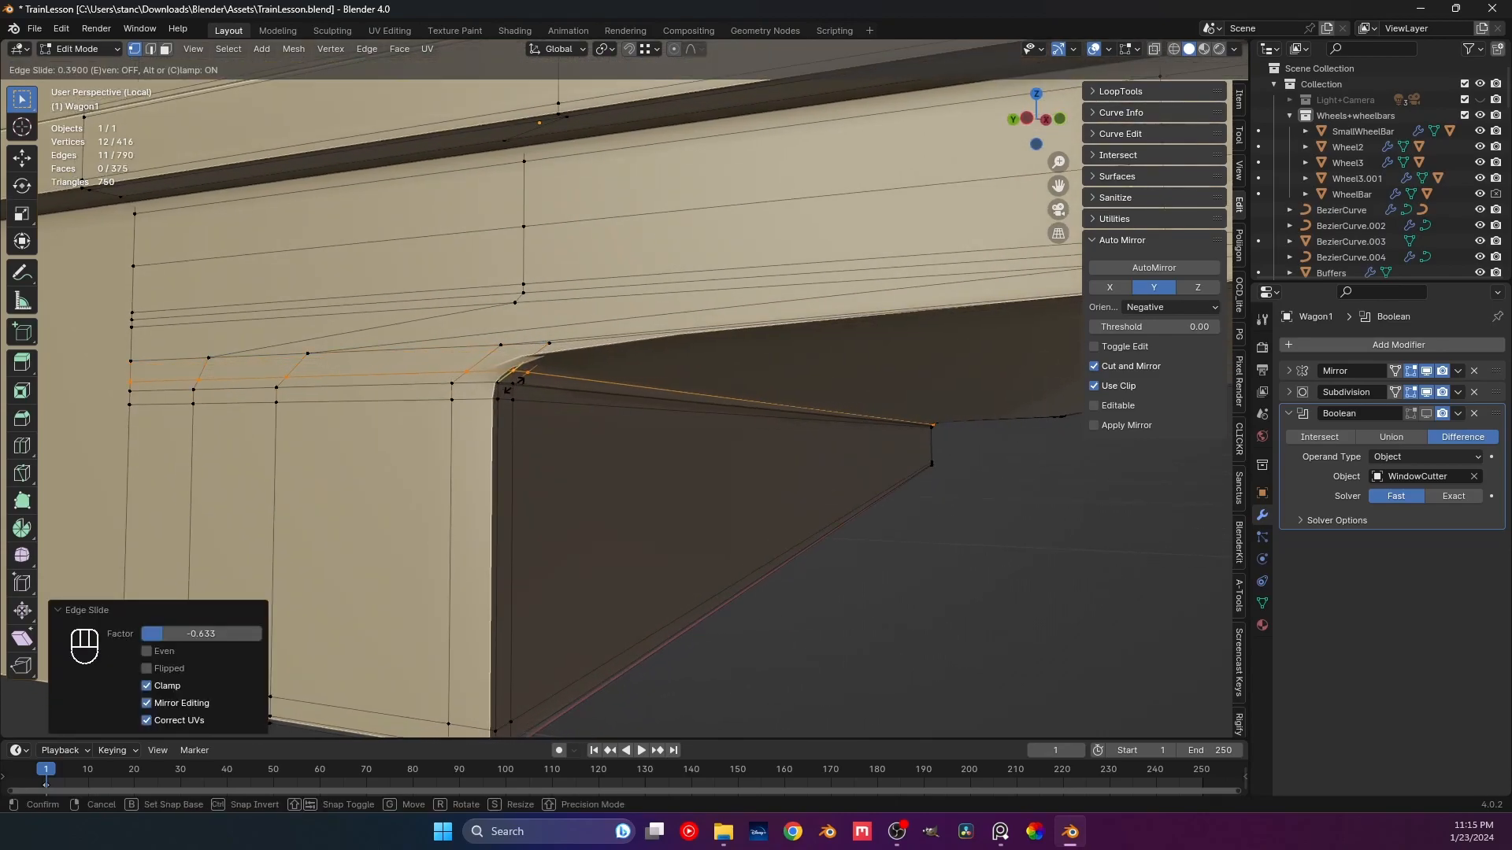
pyautogui.rightClick(515, 385)
pyautogui.moveTo(577, 371)
pyautogui.mouseDown(button='middle')
pyautogui.moveTo(661, 412)
pyautogui.moveTo(592, 378)
pyautogui.mouseUp(button='middle')
pyautogui.hotkey('ctrl', 'z')
# Try a loop cut down the lower block's long side, close to its front corner.
pyautogui.moveTo(743, 394); pyautogui.dragTo(531, 412, button='middle')
pyautogui.hotkey('ctrl', 'r')
pyautogui.click(371, 441)
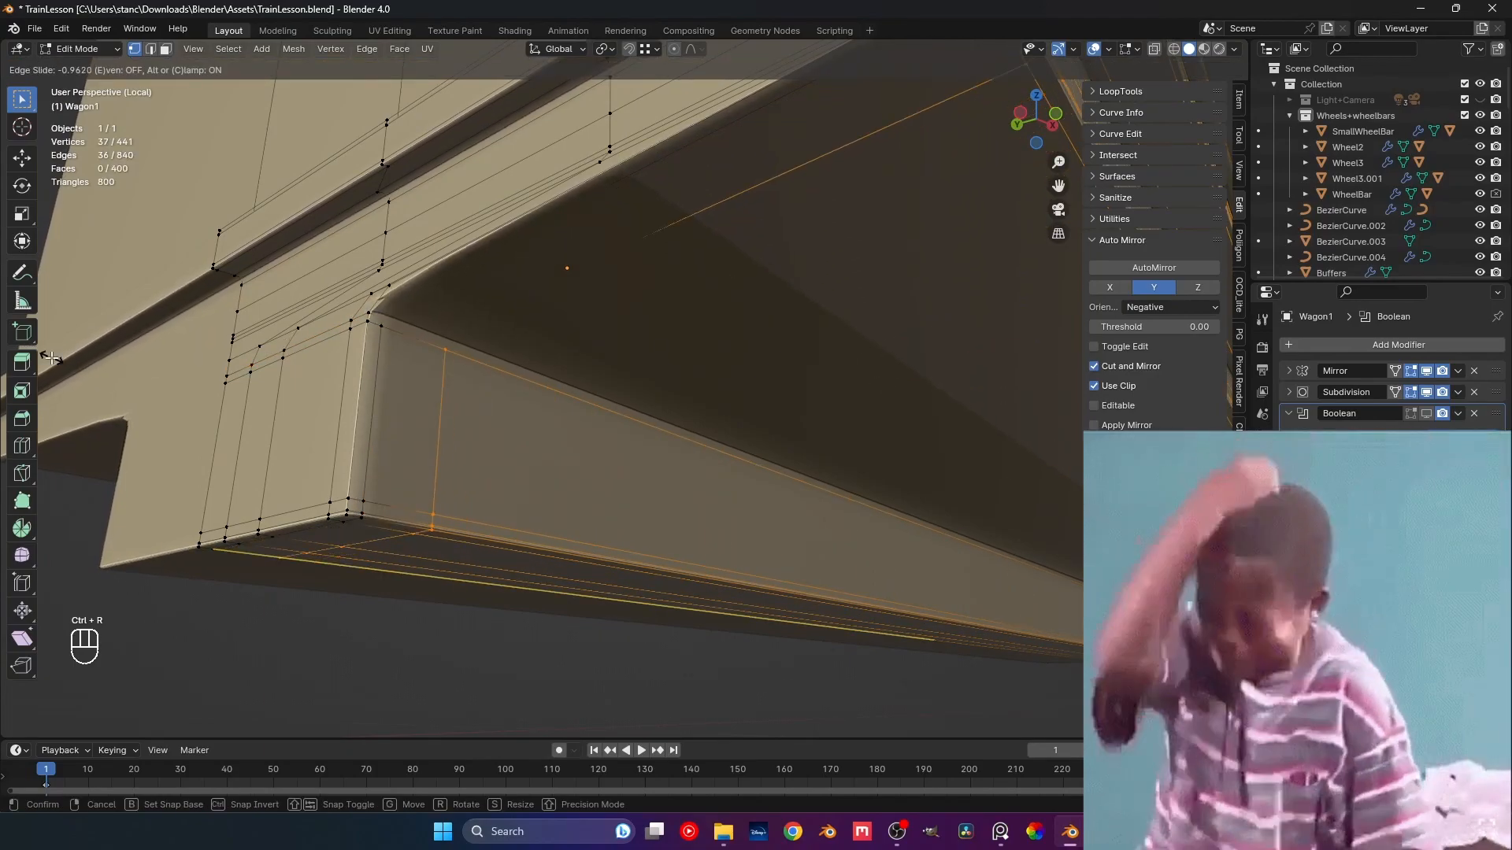
pyautogui.rightClick(94, 356)
pyautogui.hotkey('ctrl', 'z')
# Slide the vertical edge loop on the lower block's long side close to the front corner.
pyautogui.keyDown('shift'); pyautogui.moveTo(348, 445); pyautogui.dragTo(460, 482, button='middle'); pyautogui.keyUp('shift')
pyautogui.keyDown('alt'); pyautogui.click(411, 426); pyautogui.keyUp('alt')
pyautogui.press('g')
pyautogui.press('g')
pyautogui.click(291, 430)
pyautogui.scroll(3, 449, 507)
pyautogui.press('Tab')
pyautogui.press('Tab')
# Try a vertical loop cut on the block's front face beside the corner edge.
pyautogui.hotkey('ctrl', 'r')
pyautogui.click(438, 404)
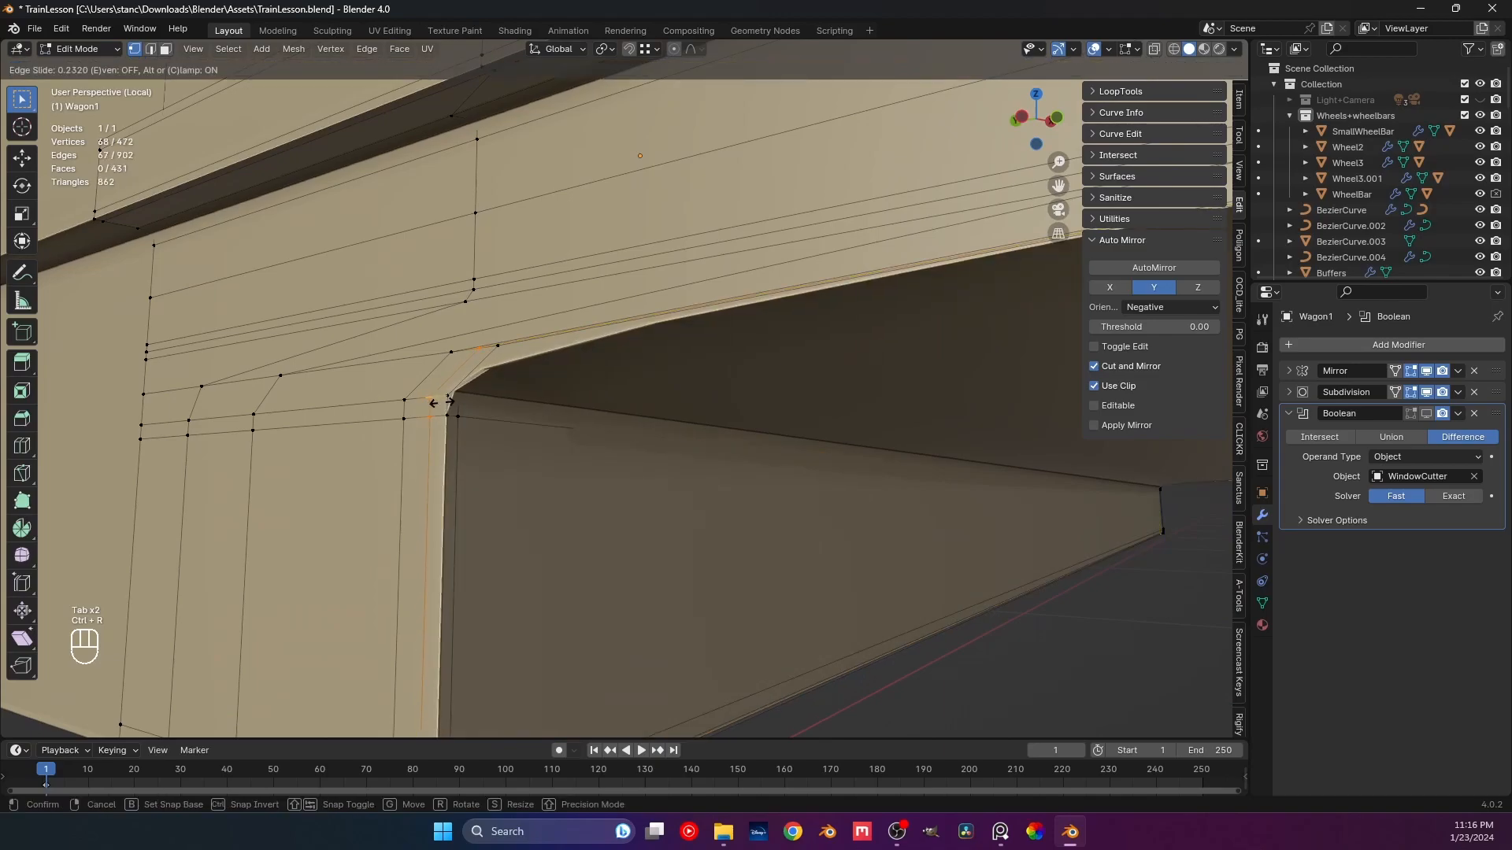
pyautogui.click(438, 406)
pyautogui.hotkey('ctrl', 'z')
pyautogui.hotkey('ctrl', 'z')
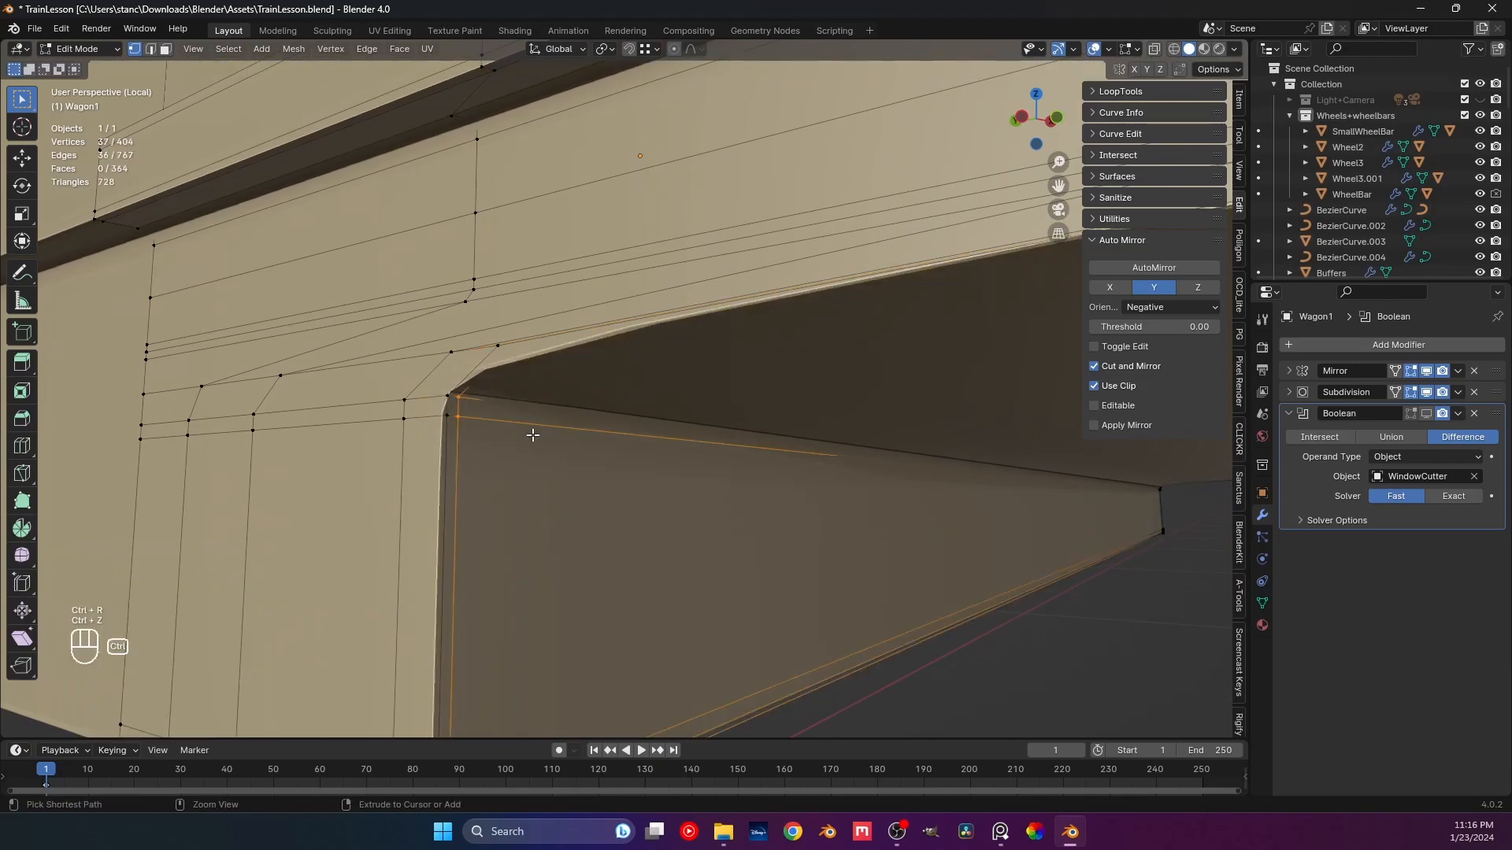
# Check the block's corner shading, deselect everything and add a vertical loop cut on the front face close to the corner.
pyautogui.press('Tab')
pyautogui.moveTo(513, 418); pyautogui.dragTo(604, 503, button='middle')
pyautogui.scroll(3, 567, 473)
pyautogui.moveTo(533, 449); pyautogui.dragTo(563, 470, button='middle')
pyautogui.moveTo(614, 458)
pyautogui.keyDown('shift'); pyautogui.mouseDown(button='middle')
pyautogui.moveTo(602, 422)
pyautogui.moveTo(591, 438)
pyautogui.mouseUp(button='middle'); pyautogui.keyUp('shift')
pyautogui.scroll(-2, 741, 585)
pyautogui.hotkey('alt', 'a')
pyautogui.moveTo(769, 601); pyautogui.dragTo(740, 402, button='middle')
pyautogui.moveTo(566, 560); pyautogui.dragTo(551, 472, button='middle')
pyautogui.hotkey('ctrl', 'r')
pyautogui.click(484, 551)
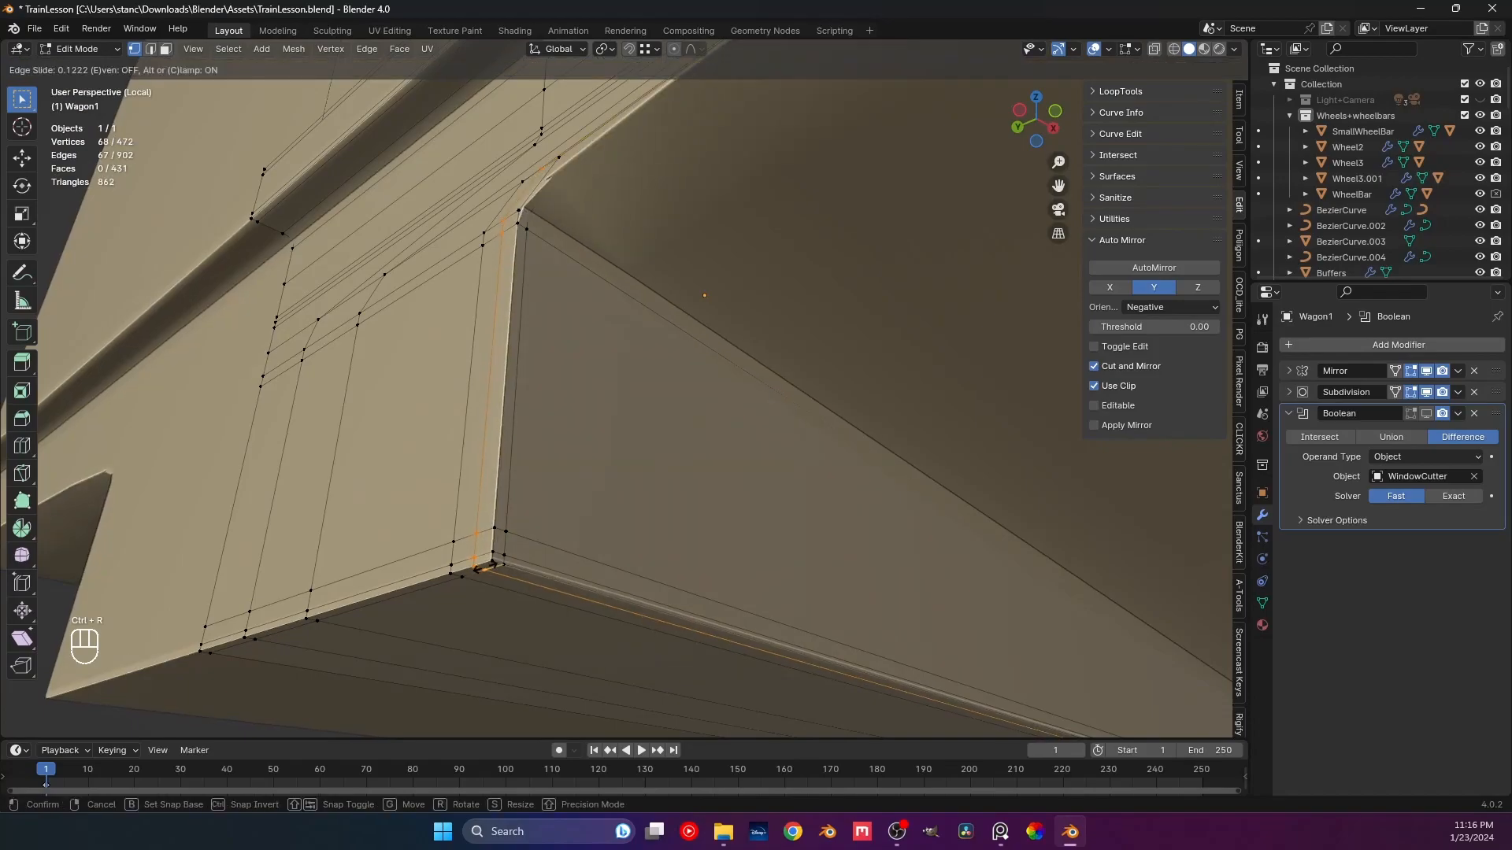
pyautogui.click(497, 566)
# Add two horizontal support loop cuts around the top of the lower block, just above and below each other near the corner.
pyautogui.moveTo(499, 560); pyautogui.dragTo(543, 408, button='middle')
pyautogui.scroll(-2, 675, 425)
pyautogui.moveTo(819, 394); pyautogui.dragTo(718, 503, button='middle')
pyautogui.scroll(4, 719, 503)
pyautogui.keyDown('shift'); pyautogui.moveTo(714, 330); pyautogui.dragTo(716, 463, button='middle'); pyautogui.keyUp('shift')
pyautogui.keyDown('shift'); pyautogui.moveTo(665, 614); pyautogui.dragTo(664, 477, button='middle'); pyautogui.keyUp('shift')
pyautogui.scroll(-2, 704, 515)
pyautogui.moveTo(399, 520); pyautogui.dragTo(578, 556, button='middle')
pyautogui.hotkey('ctrl', 'r')
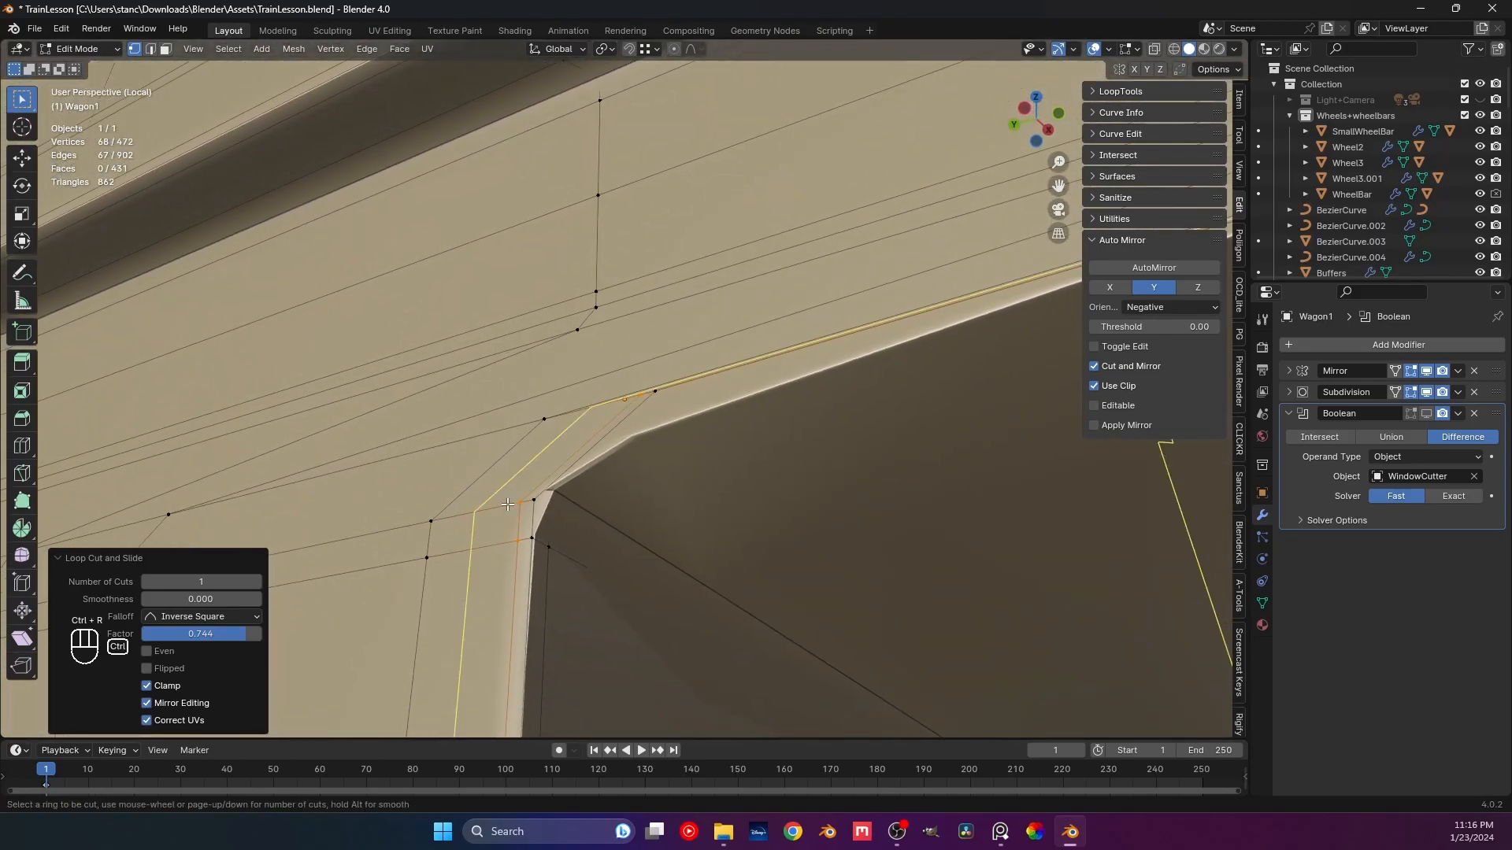
pyautogui.click(540, 511)
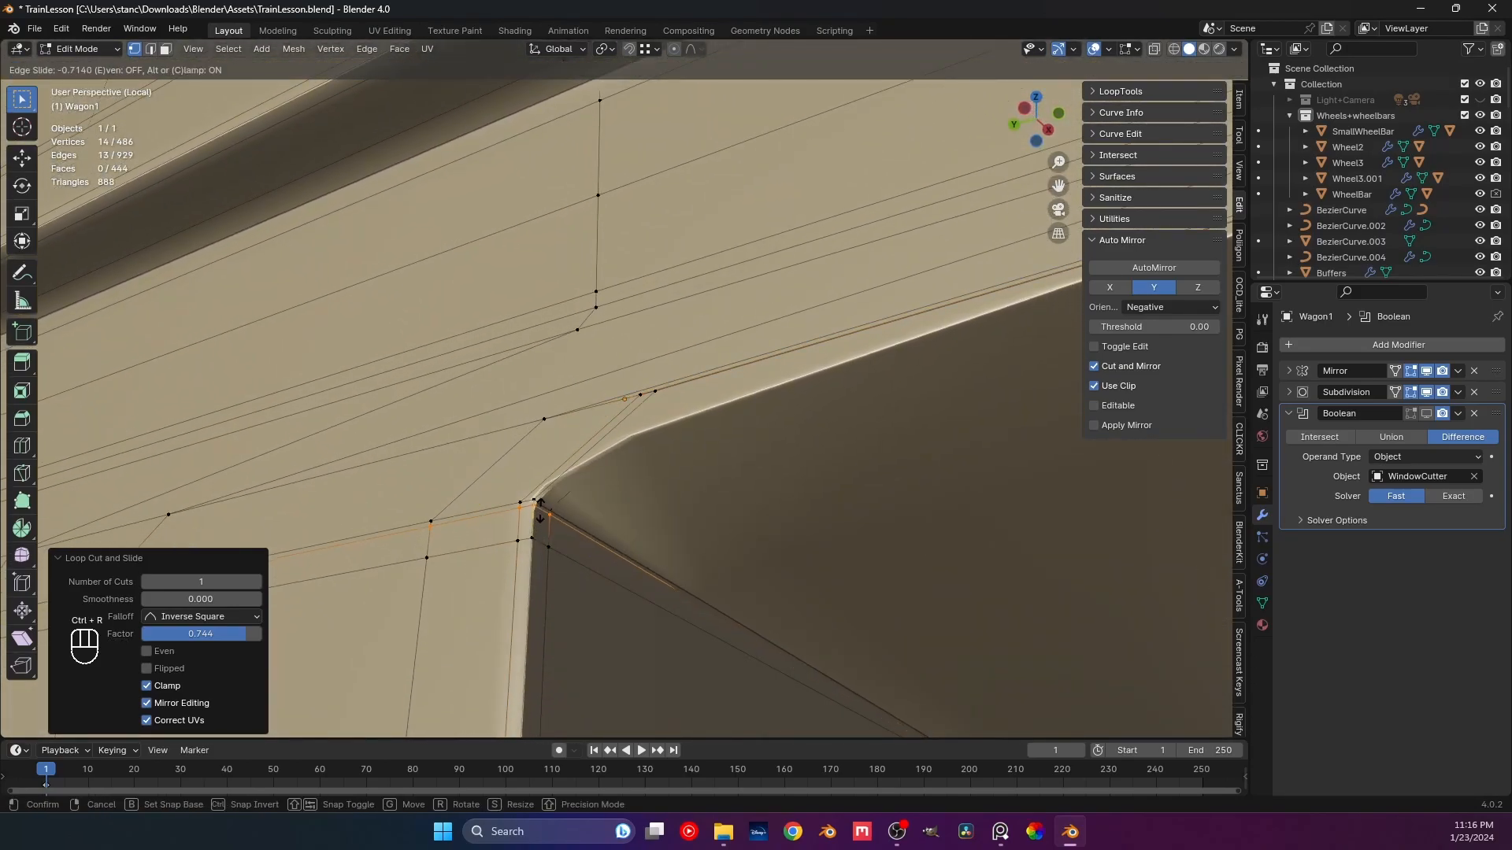
pyautogui.click(541, 510)
pyautogui.hotkey('ctrl', 'r')
pyautogui.click(539, 529)
pyautogui.click(540, 529)
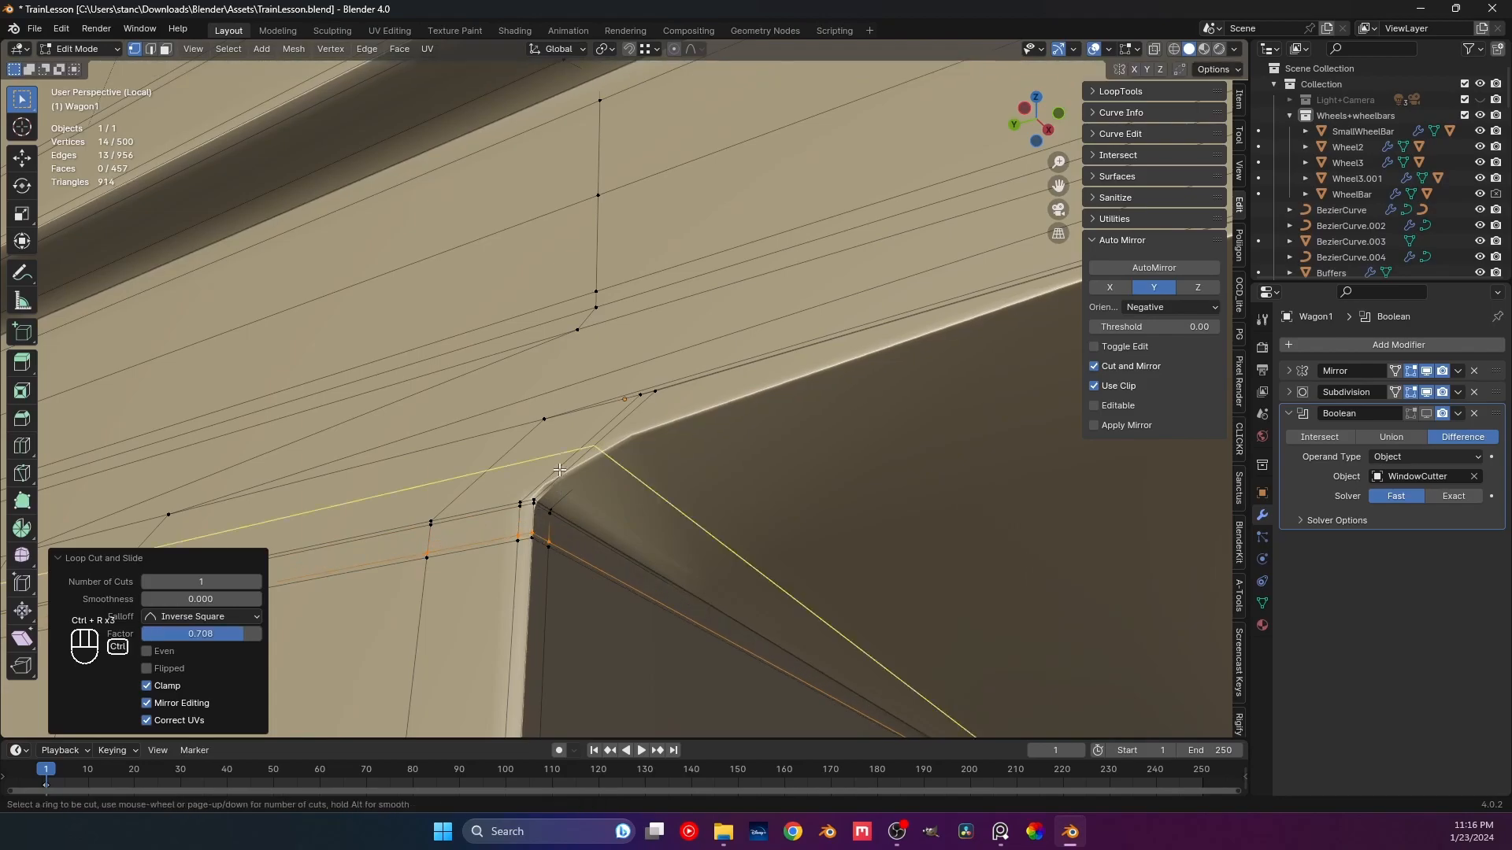
# Add two loop cuts across the slanted strip above the block, sliding one to its lower end and the other to its upper end.
pyautogui.click(559, 472)
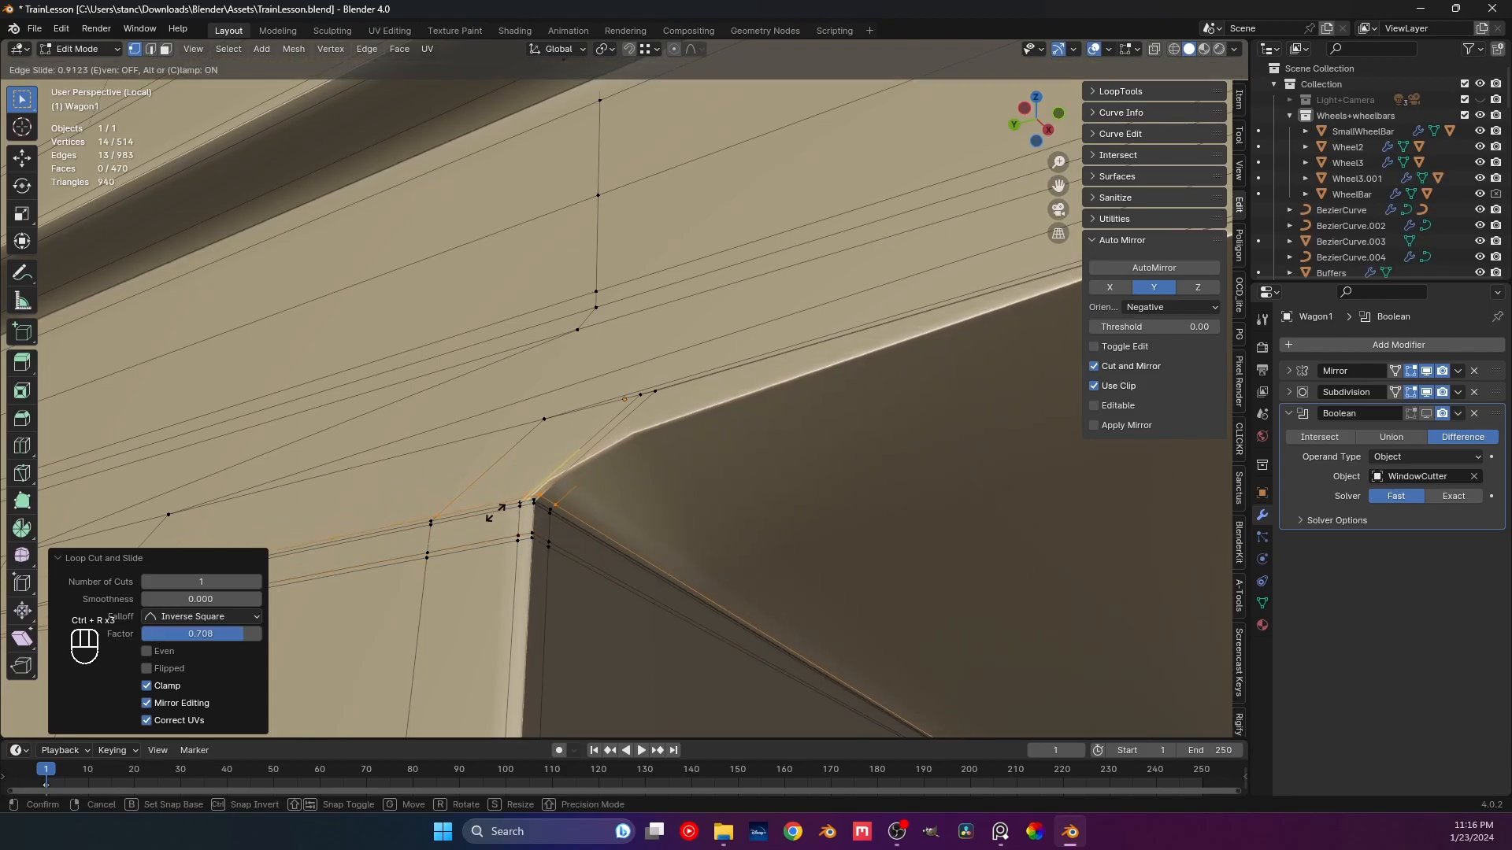
pyautogui.click(495, 514)
pyautogui.hotkey('ctrl', 'r')
pyautogui.click(564, 459)
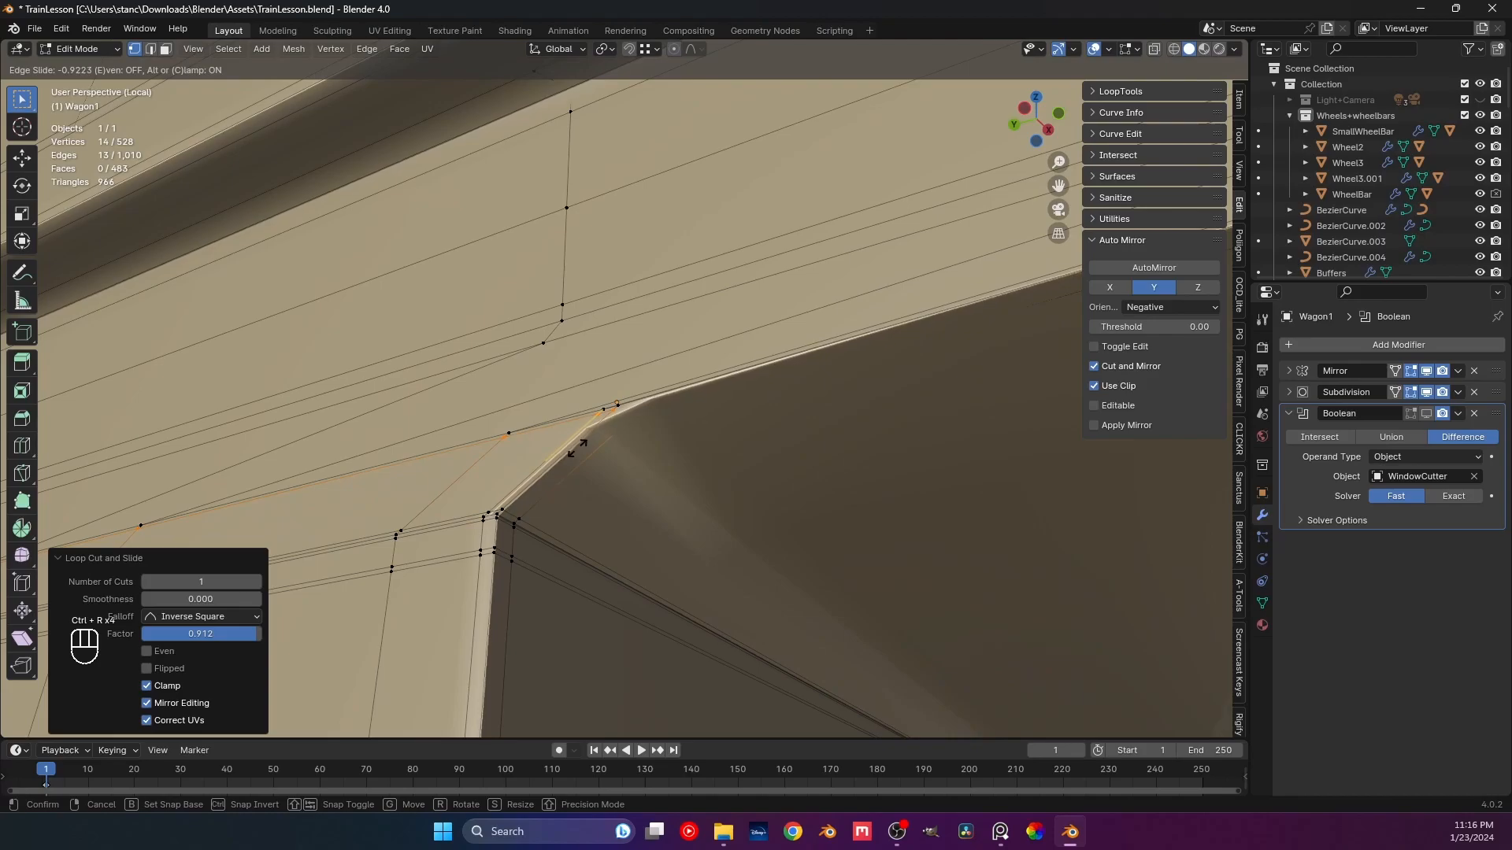
pyautogui.click(574, 456)
pyautogui.moveTo(574, 457); pyautogui.dragTo(614, 488, button='middle')
pyautogui.moveTo(510, 472); pyautogui.dragTo(550, 516, button='middle')
# Inspect the sharpened base in Object Mode, save the file and leave the isolated view of Wagon1.
pyautogui.press('Tab')
pyautogui.moveTo(827, 674); pyautogui.dragTo(701, 566, button='middle')
pyautogui.scroll(4, 701, 565)
pyautogui.keyDown('shift'); pyautogui.moveTo(701, 565); pyautogui.dragTo(703, 397, button='middle'); pyautogui.keyUp('shift')
pyautogui.scroll(3, 637, 441)
pyautogui.press('Tab')
pyautogui.press('Tab')
pyautogui.hotkey('ctrl', 's')
pyautogui.scroll(-6, 631, 493)
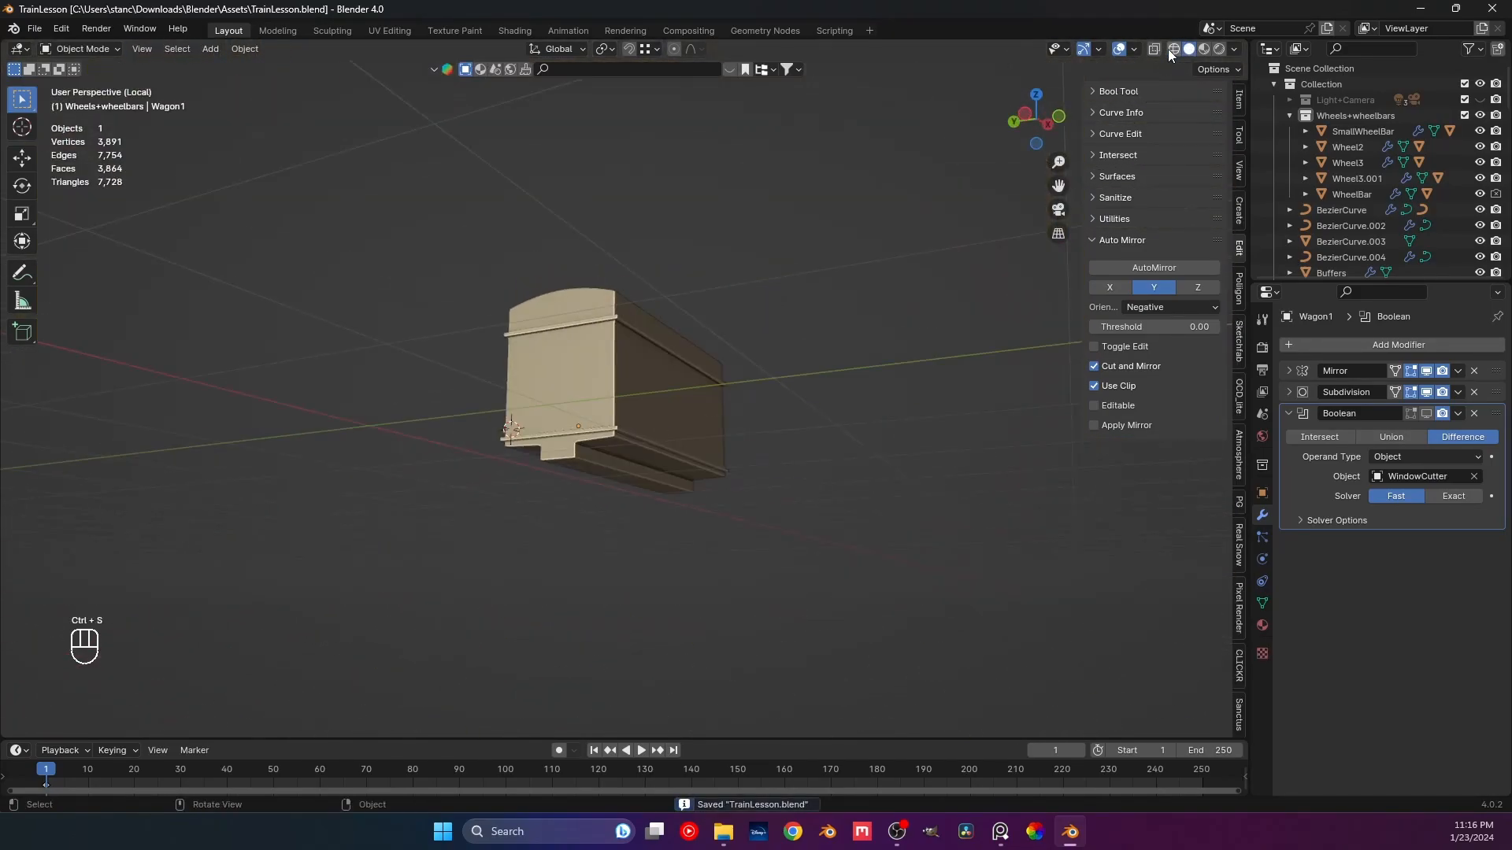
pyautogui.press('/')
pyautogui.moveTo(825, 443); pyautogui.dragTo(560, 376, button='middle')
pyautogui.scroll(3, 586, 499)
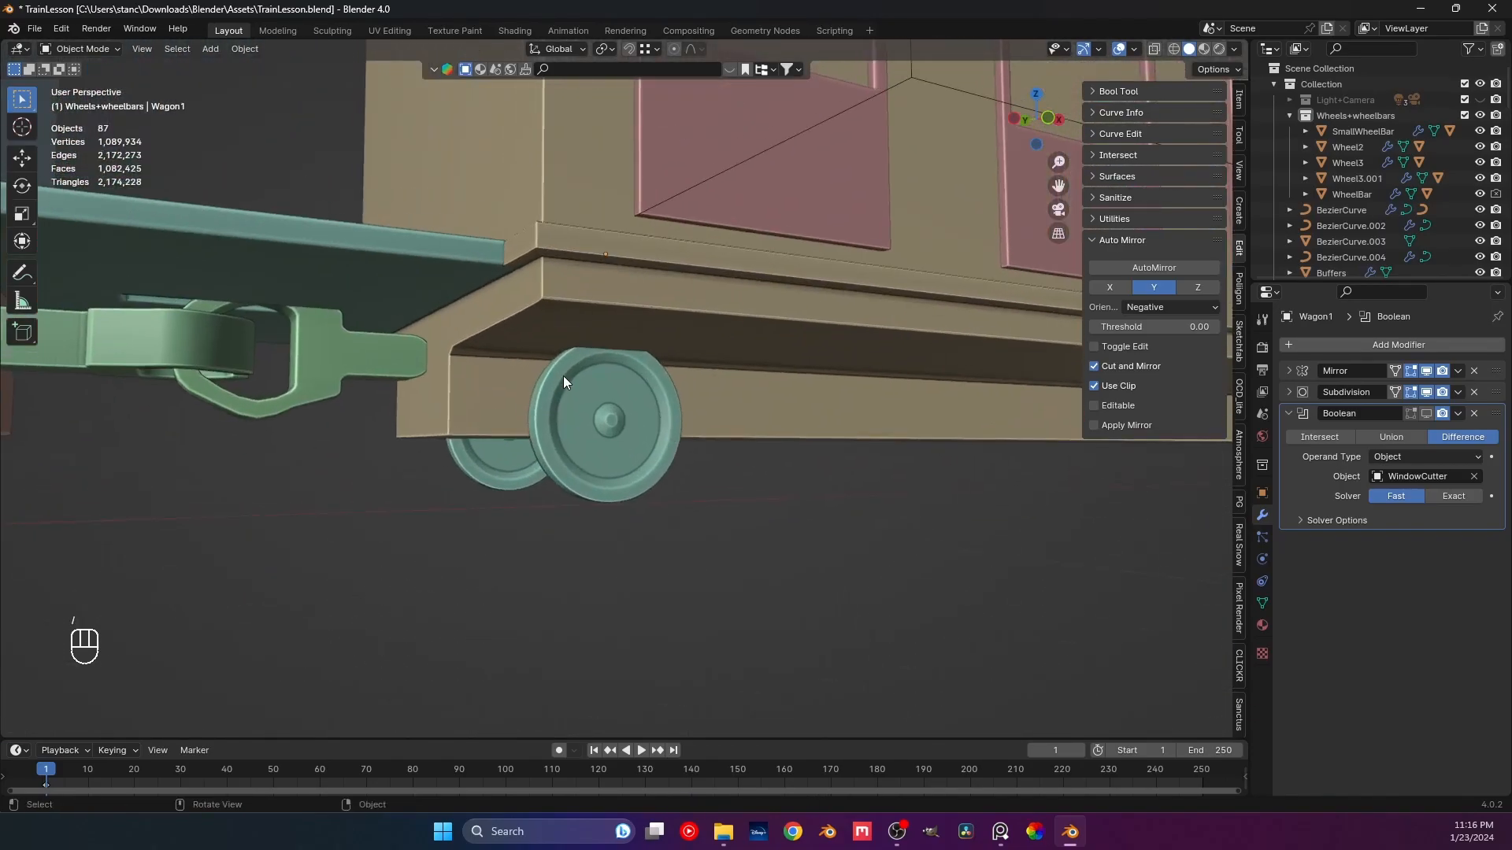
# Select the wagons with their couplers, excluding the small wheel and its axle, and raise them about 0.018 m along Z.
pyautogui.press('KP_1')
pyautogui.click(660, 410)
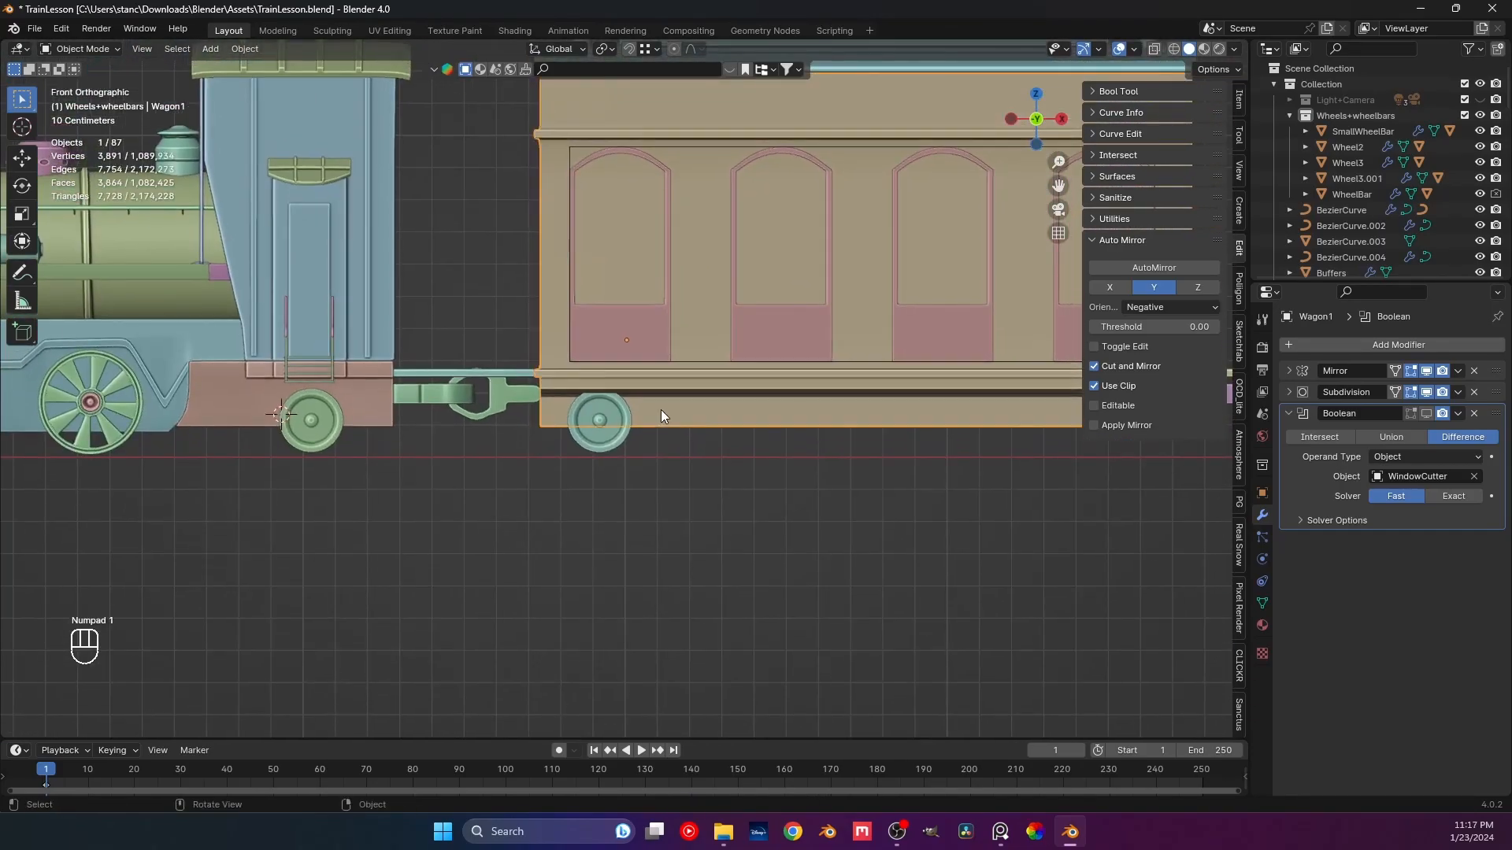
pyautogui.keyDown('shift'); pyautogui.click(616, 426); pyautogui.keyUp('shift')
pyautogui.scroll(-2, 697, 446)
pyautogui.keyDown('shift'); pyautogui.moveTo(697, 445); pyautogui.dragTo(571, 440, button='middle'); pyautogui.keyUp('shift')
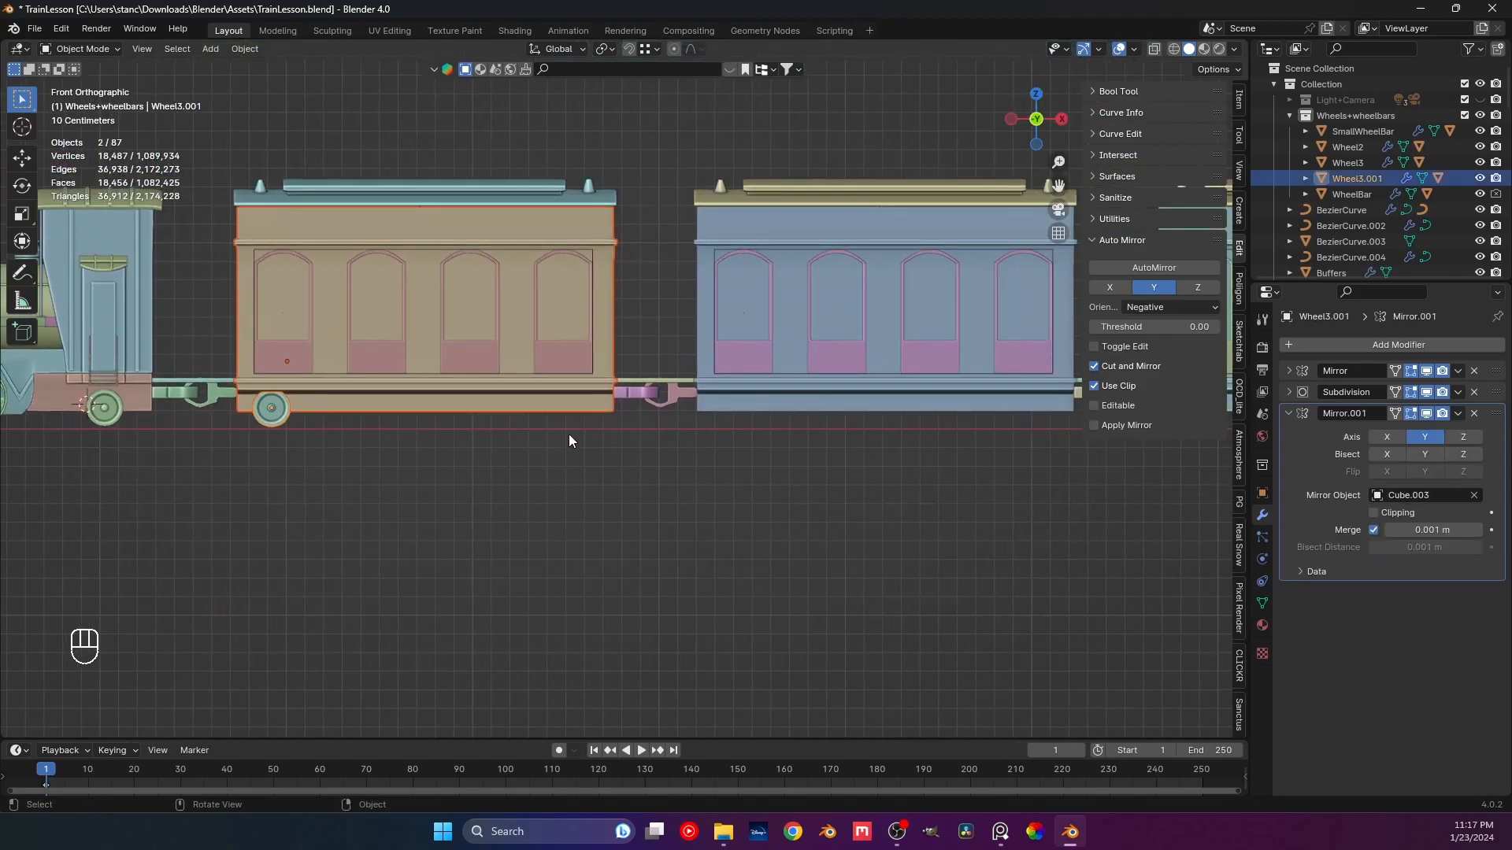
pyautogui.scroll(-3, 693, 422)
pyautogui.scroll(-1, 646, 429)
pyautogui.scroll(-1, 581, 449)
pyautogui.moveTo(1027, 448); pyautogui.dragTo(394, 322)
pyautogui.scroll(5, 425, 449)
pyautogui.keyDown('shift'); pyautogui.moveTo(389, 489); pyautogui.dragTo(636, 475, button='middle'); pyautogui.keyUp('shift')
pyautogui.scroll(5, 501, 462)
pyautogui.scroll(1, 628, 438)
pyautogui.scroll(5, 598, 437)
pyautogui.keyDown('shift'); pyautogui.click(636, 475); pyautogui.keyUp('shift')
pyautogui.scroll(4, 753, 499)
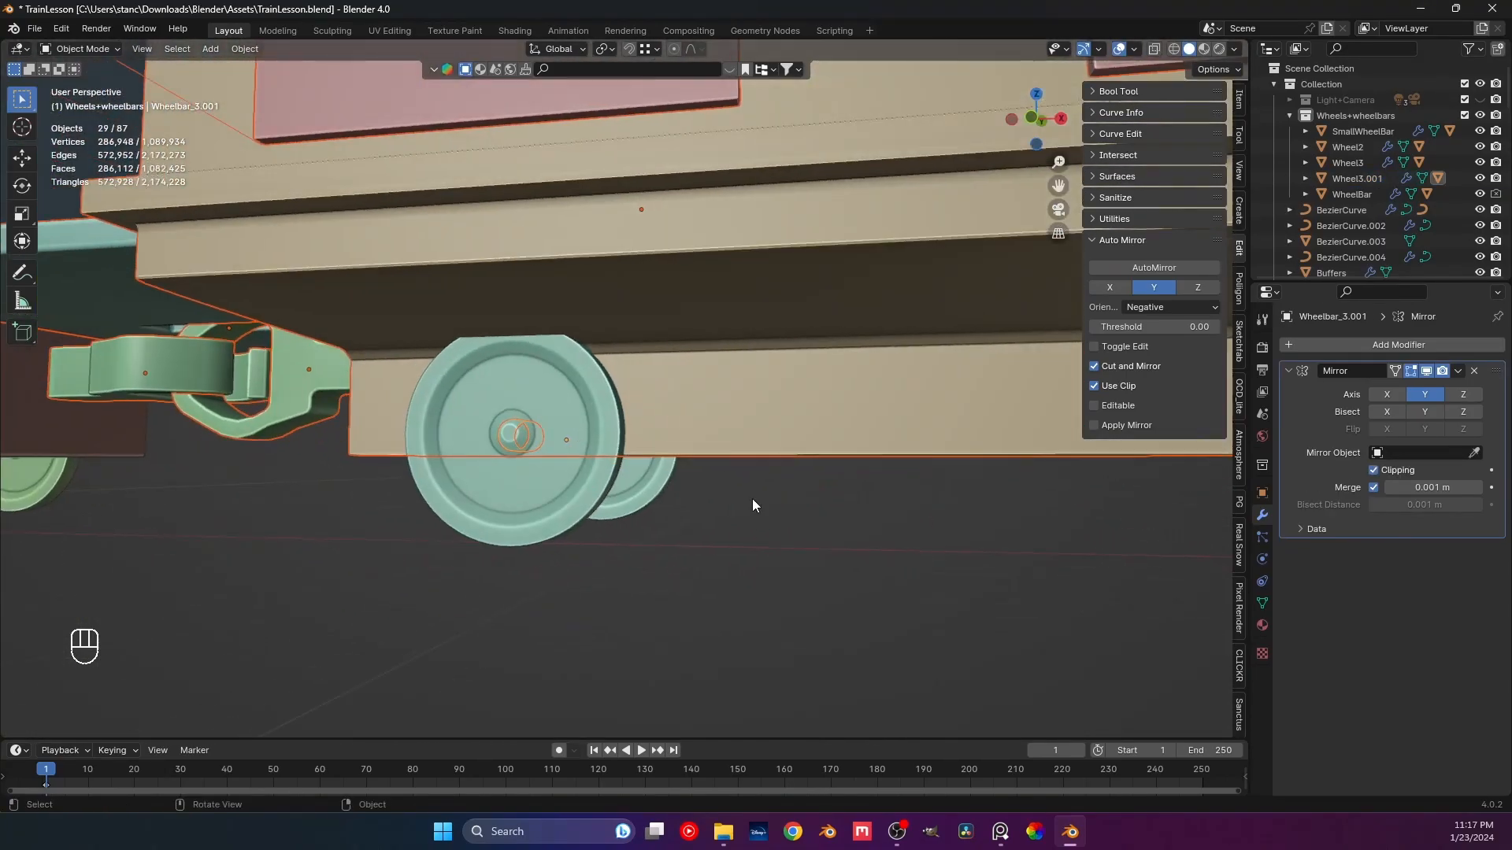
pyautogui.moveTo(736, 489)
pyautogui.mouseDown(button='middle')
pyautogui.moveTo(584, 456)
pyautogui.moveTo(659, 482)
pyautogui.moveTo(806, 467)
pyautogui.moveTo(737, 482)
pyautogui.mouseUp(button='middle')
pyautogui.press('KP_1')
pyautogui.press('g')
pyautogui.press('z')
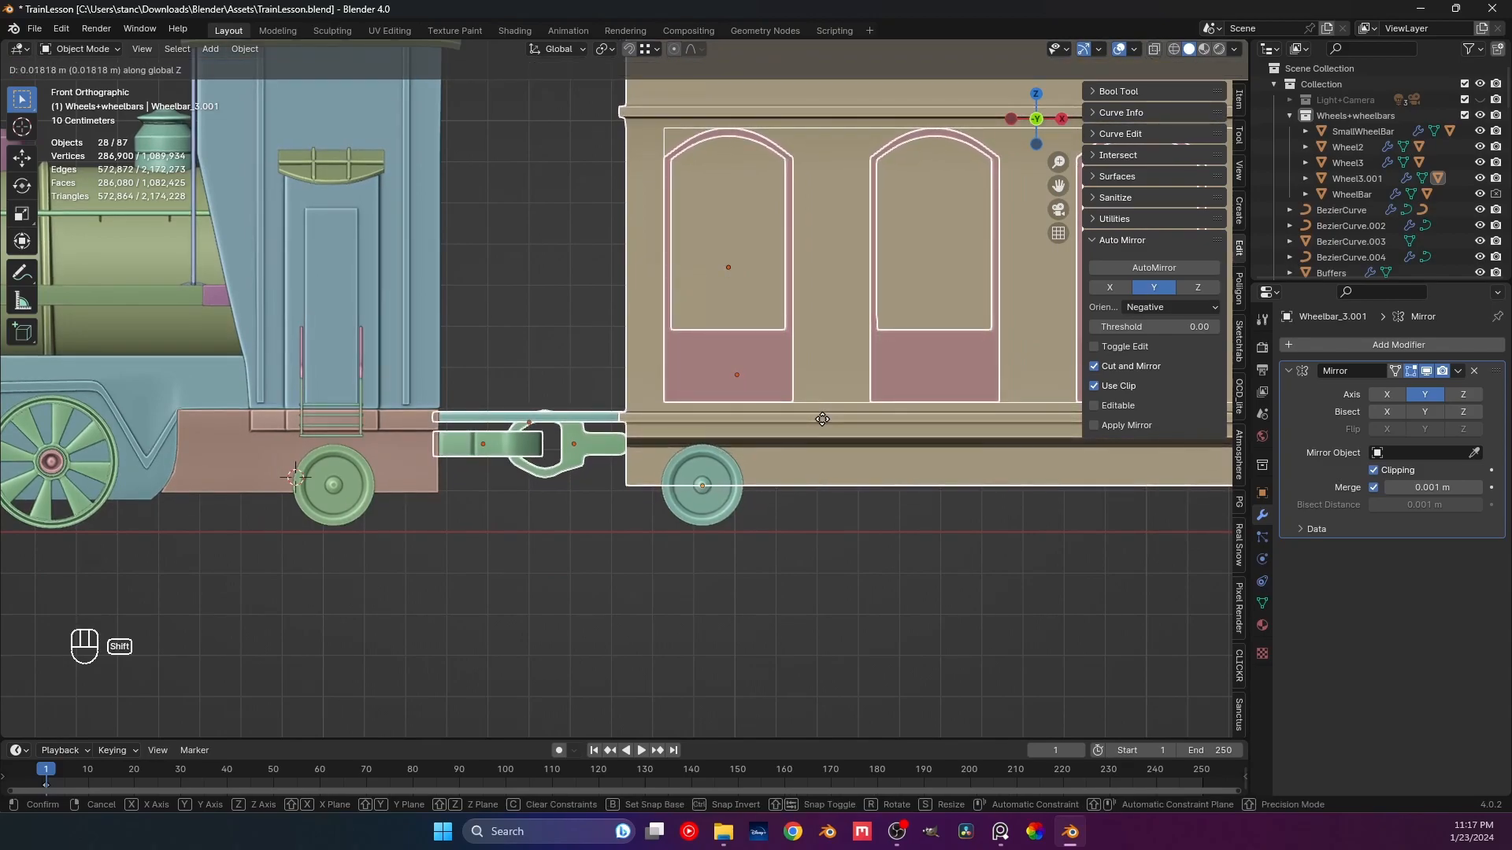
pyautogui.click(822, 419)
pyautogui.click(802, 619)
# Isolate Wagon1's mesh in the front view with X-ray on and lower the base's bottom vertices about 0.043 m along Z.
pyautogui.moveTo(713, 504); pyautogui.dragTo(655, 439, button='middle')
pyautogui.click(654, 438)
pyautogui.click(582, 372)
pyautogui.press('Tab')
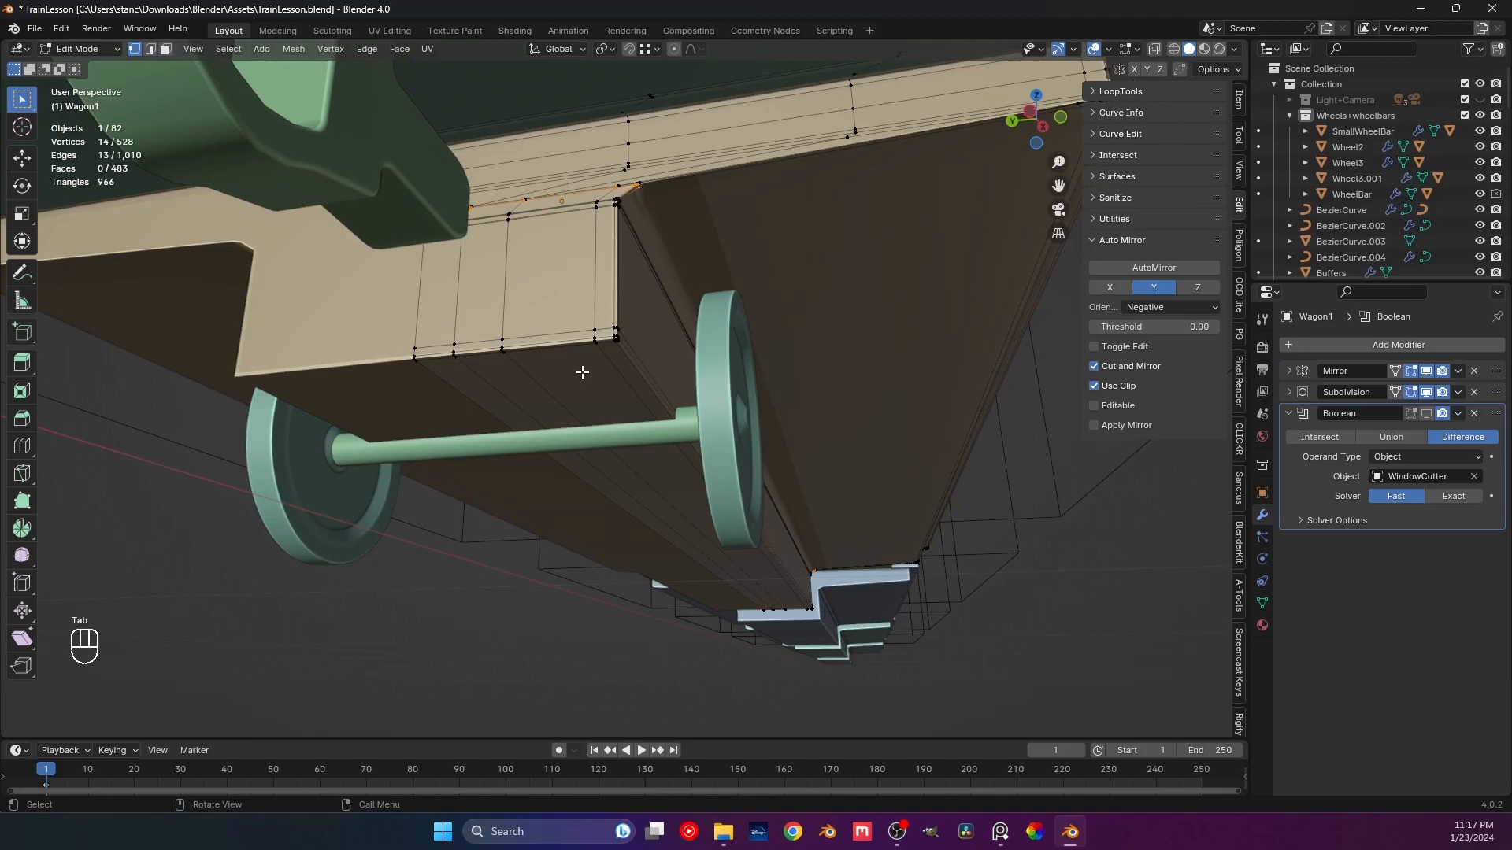
pyautogui.press('KP_1')
pyautogui.press('KP_Divide')
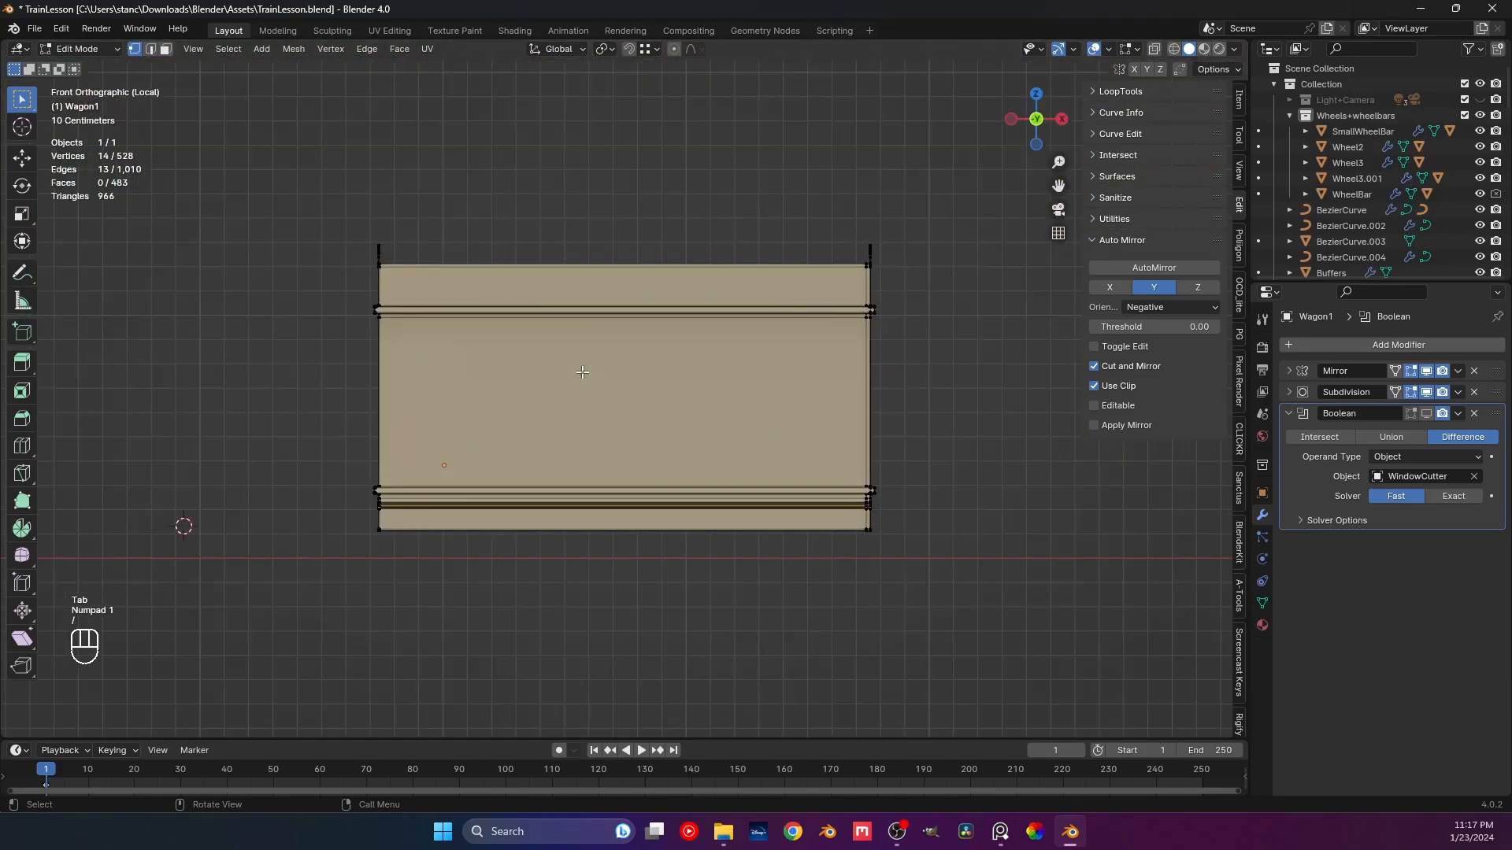
pyautogui.scroll(2, 575, 404)
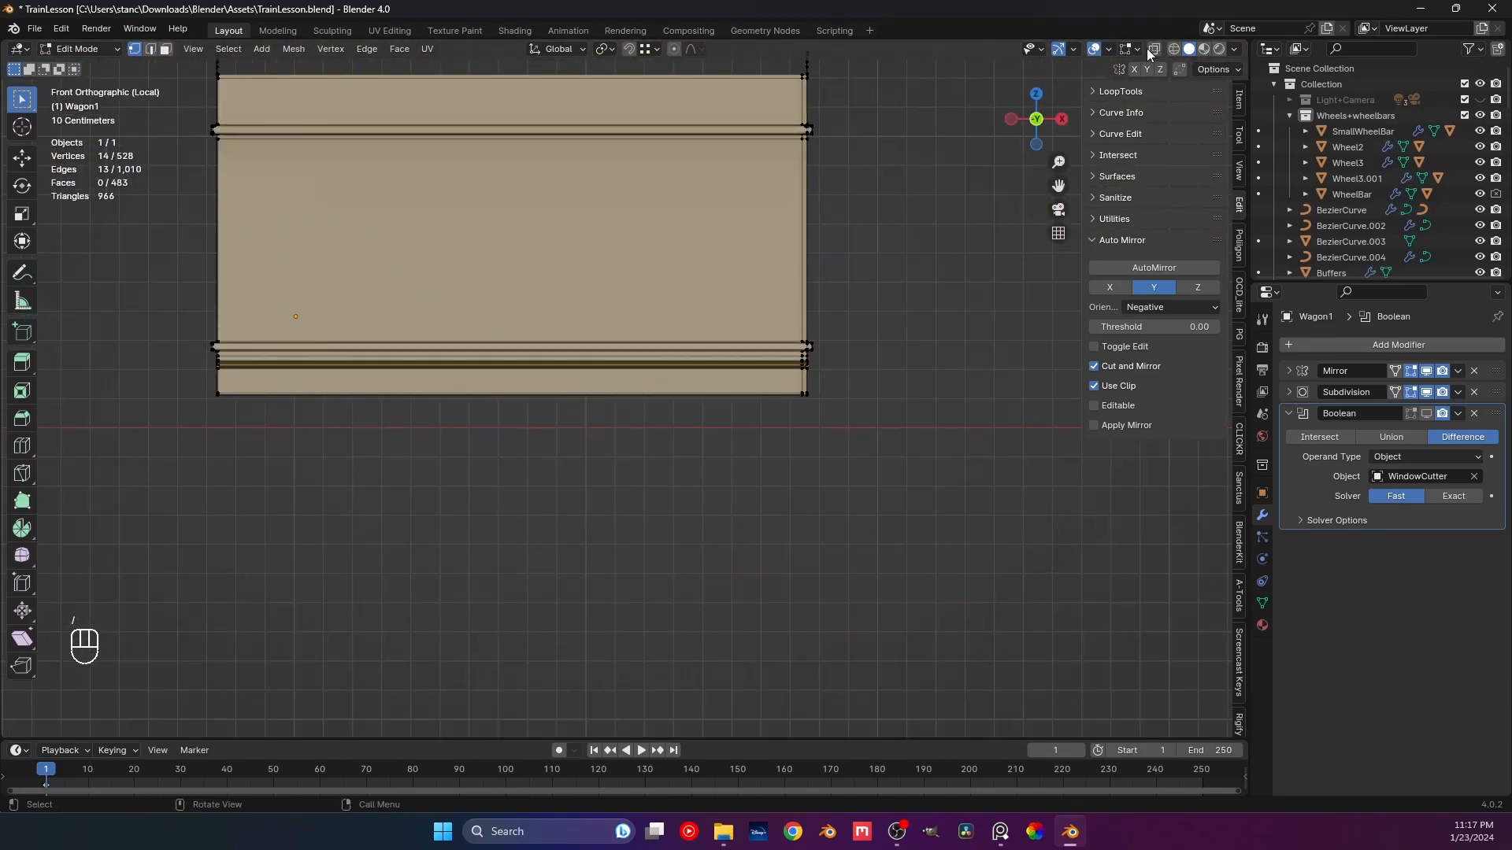
pyautogui.click(1152, 50)
pyautogui.moveTo(361, 431); pyautogui.dragTo(815, 438)
pyautogui.press('g')
pyautogui.press('z')
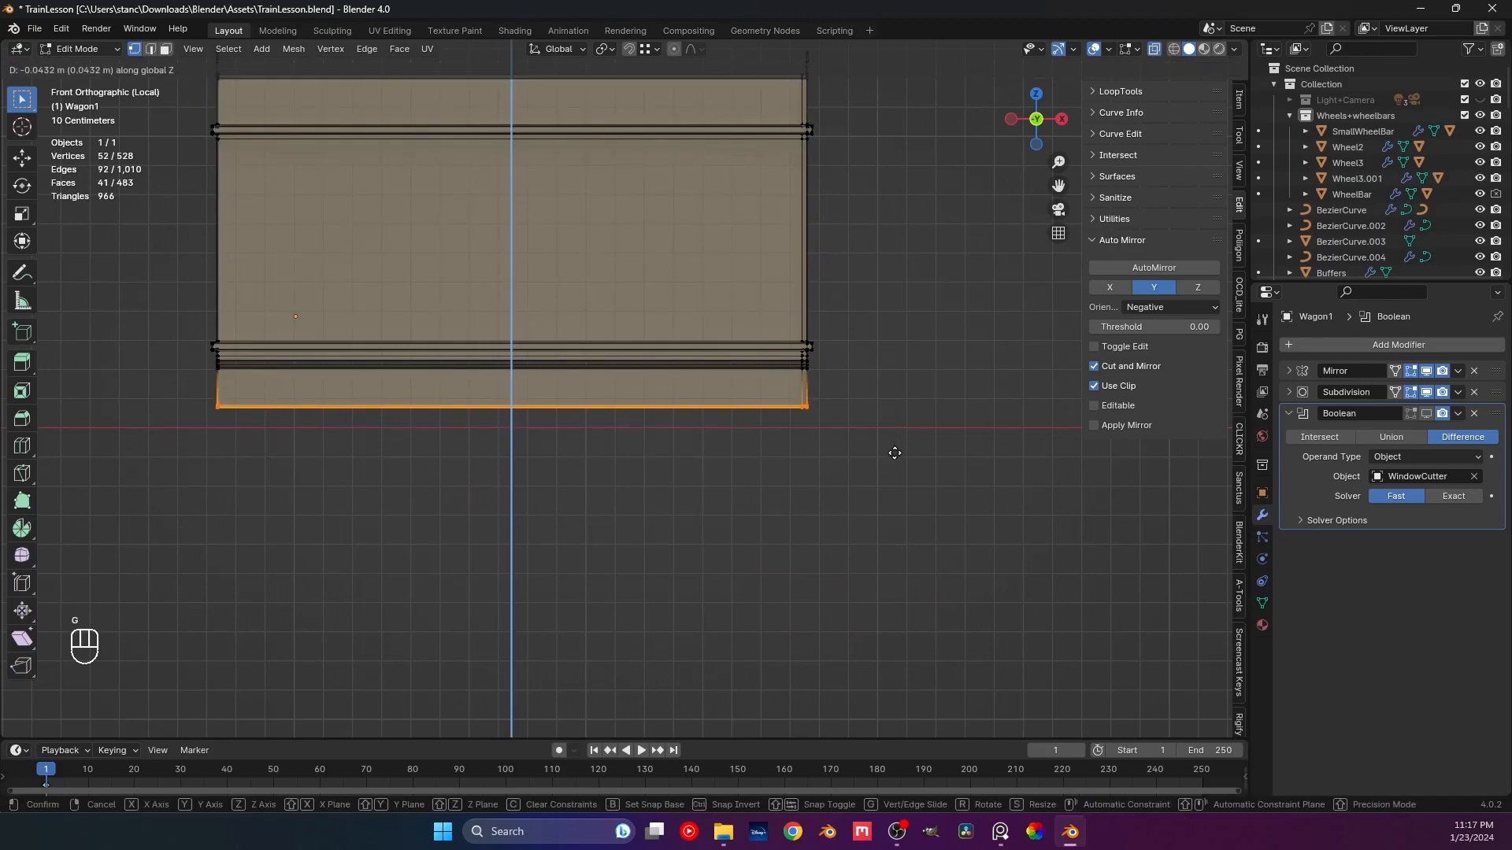
pyautogui.click(895, 453)
# Turn off X-ray, return to Object Mode, leave the isolated view and save the file.
pyautogui.click(1151, 50)
pyautogui.press('Tab')
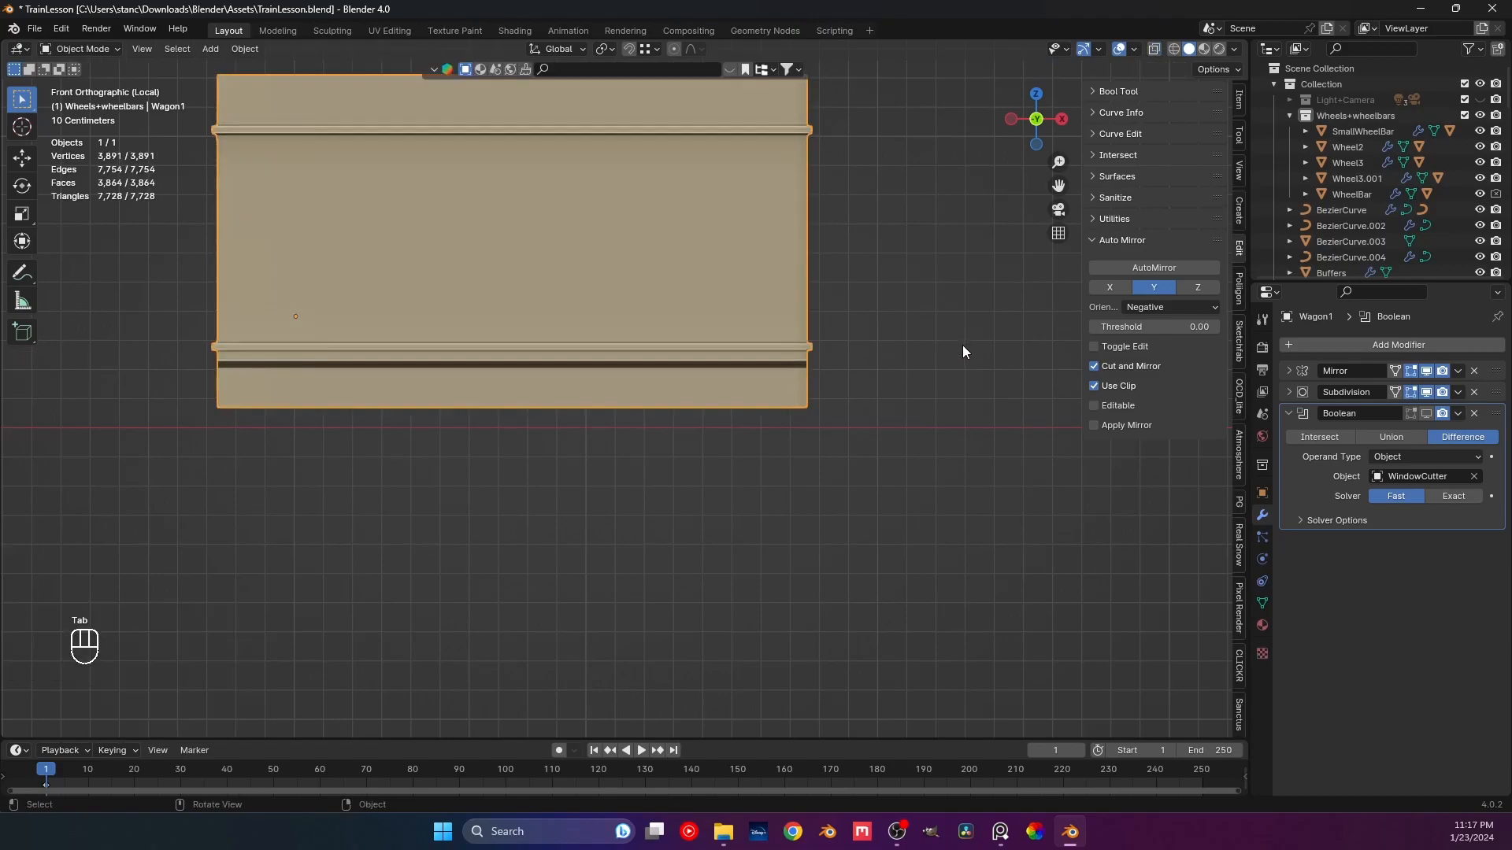
pyautogui.press('/')
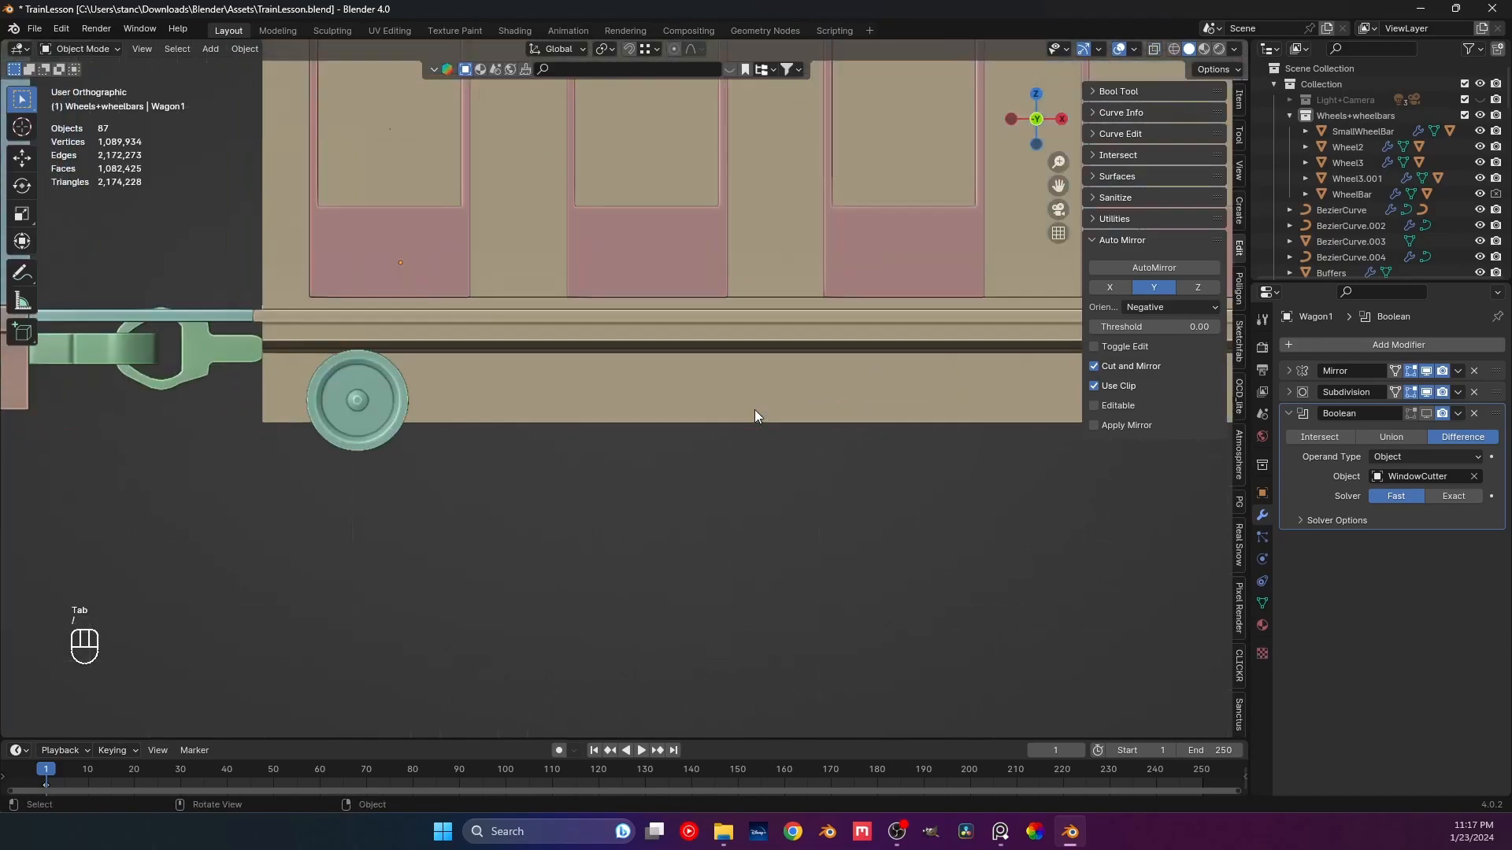
pyautogui.moveTo(688, 590); pyautogui.dragTo(564, 461, button='middle')
pyautogui.hotkey('ctrl', 's')
pyautogui.scroll(-3, 619, 455)
pyautogui.press('KP_1')
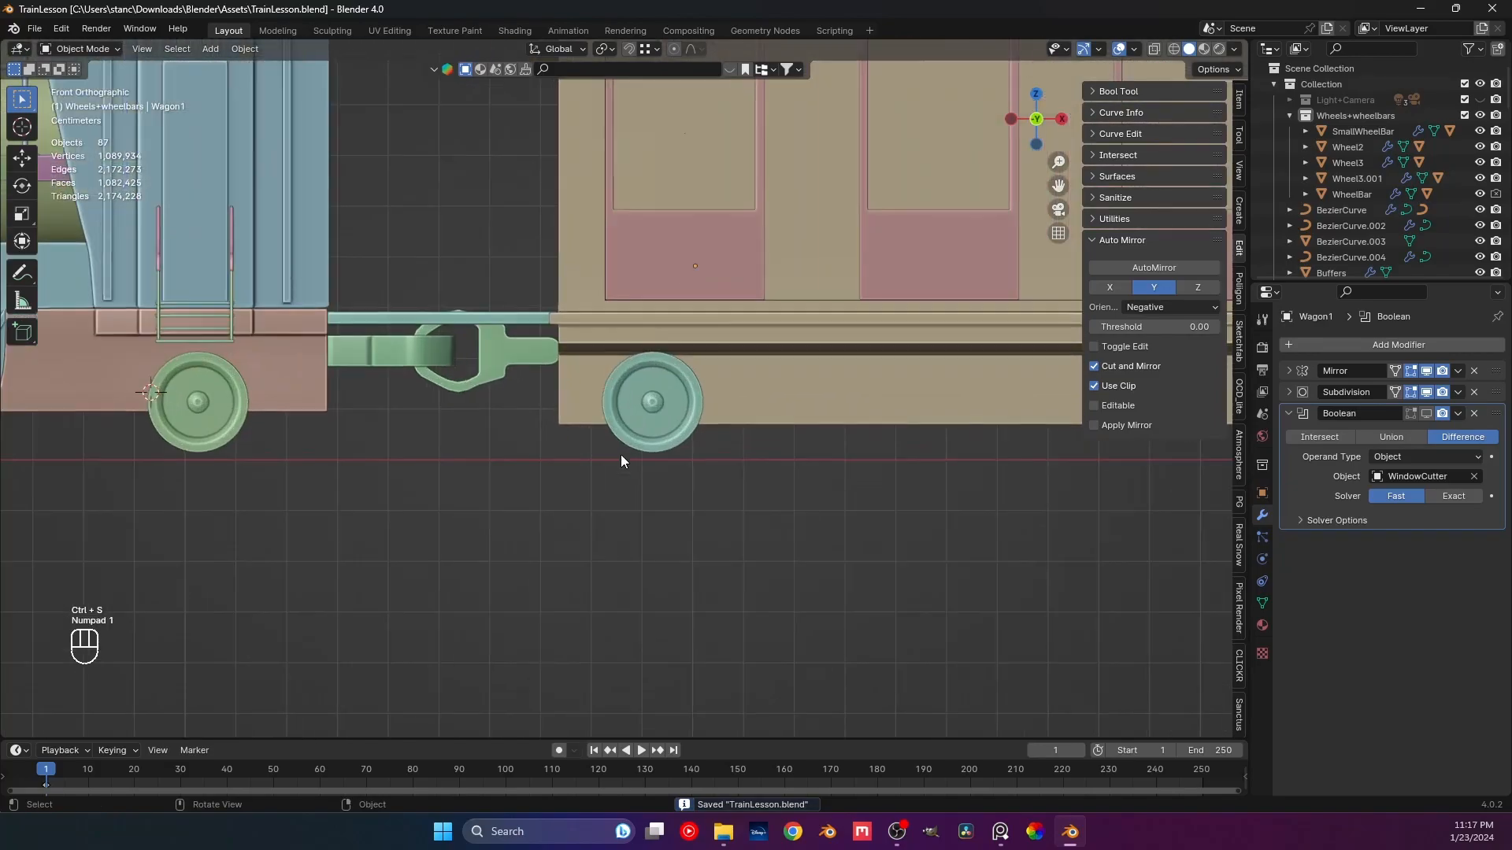
# Reopen Wagon1's mesh with X-ray on, raise the base's bottom vertices slightly along Z and deselect them.
pyautogui.press('Tab')
pyautogui.keyDown('shift'); pyautogui.moveTo(652, 463); pyautogui.dragTo(395, 463, button='middle'); pyautogui.keyUp('shift')
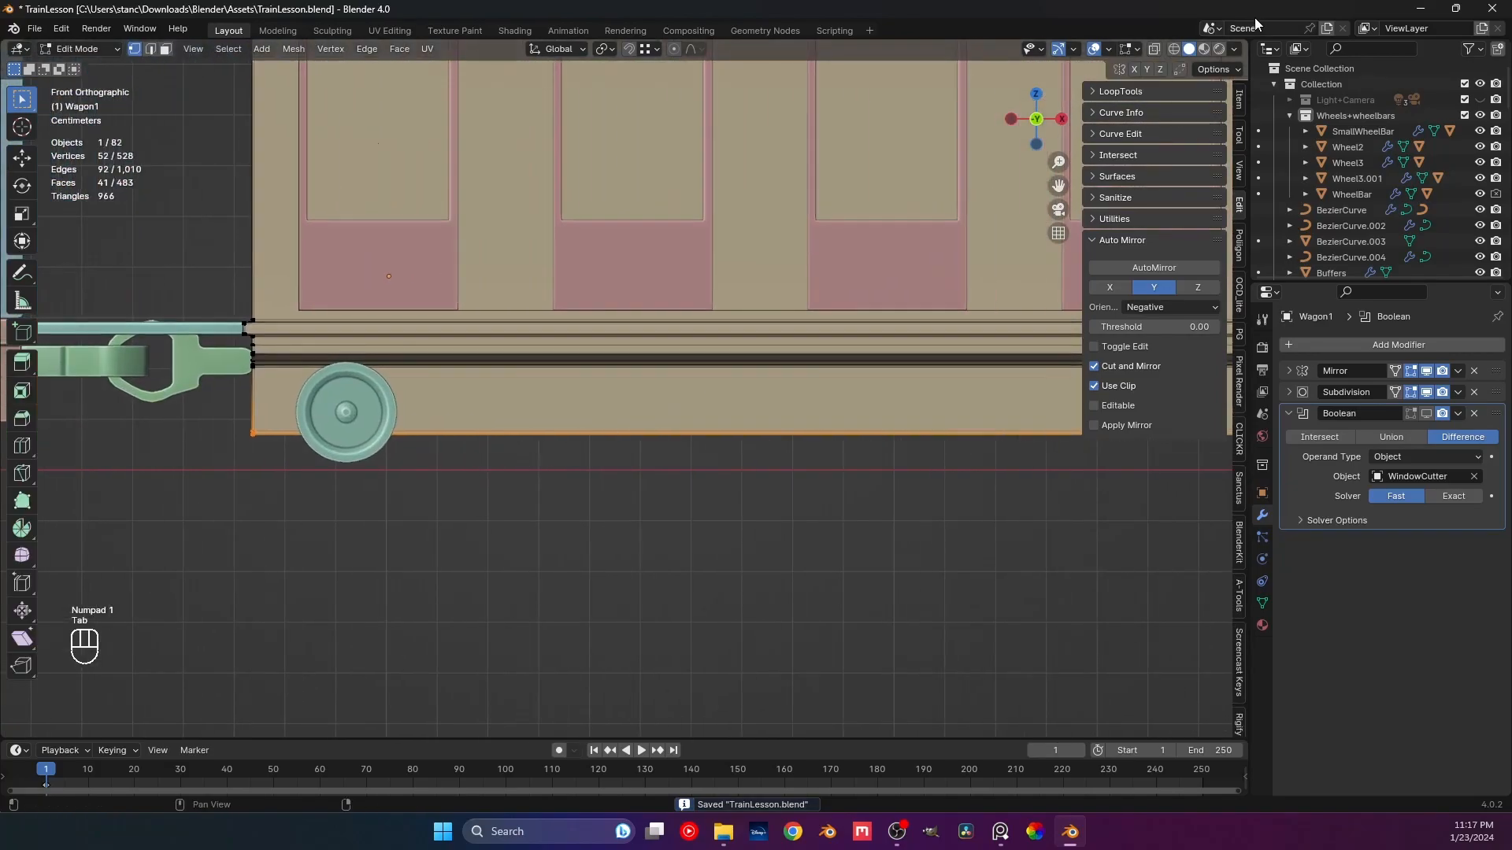
pyautogui.click(1154, 50)
pyautogui.scroll(-2, 715, 404)
pyautogui.press('g')
pyautogui.press('z')
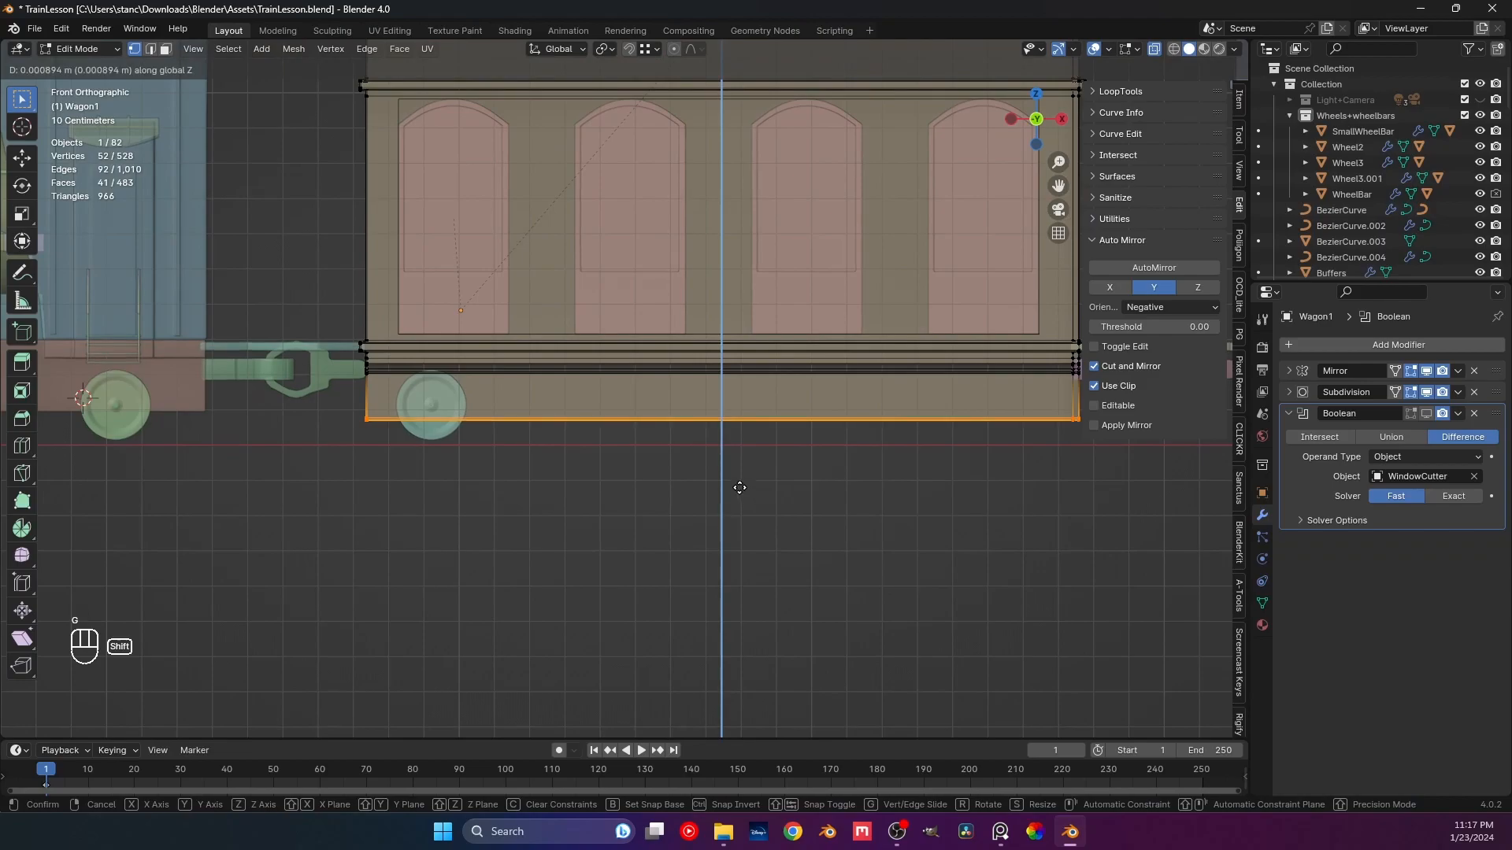
pyautogui.click(740, 476)
pyautogui.click(701, 521)
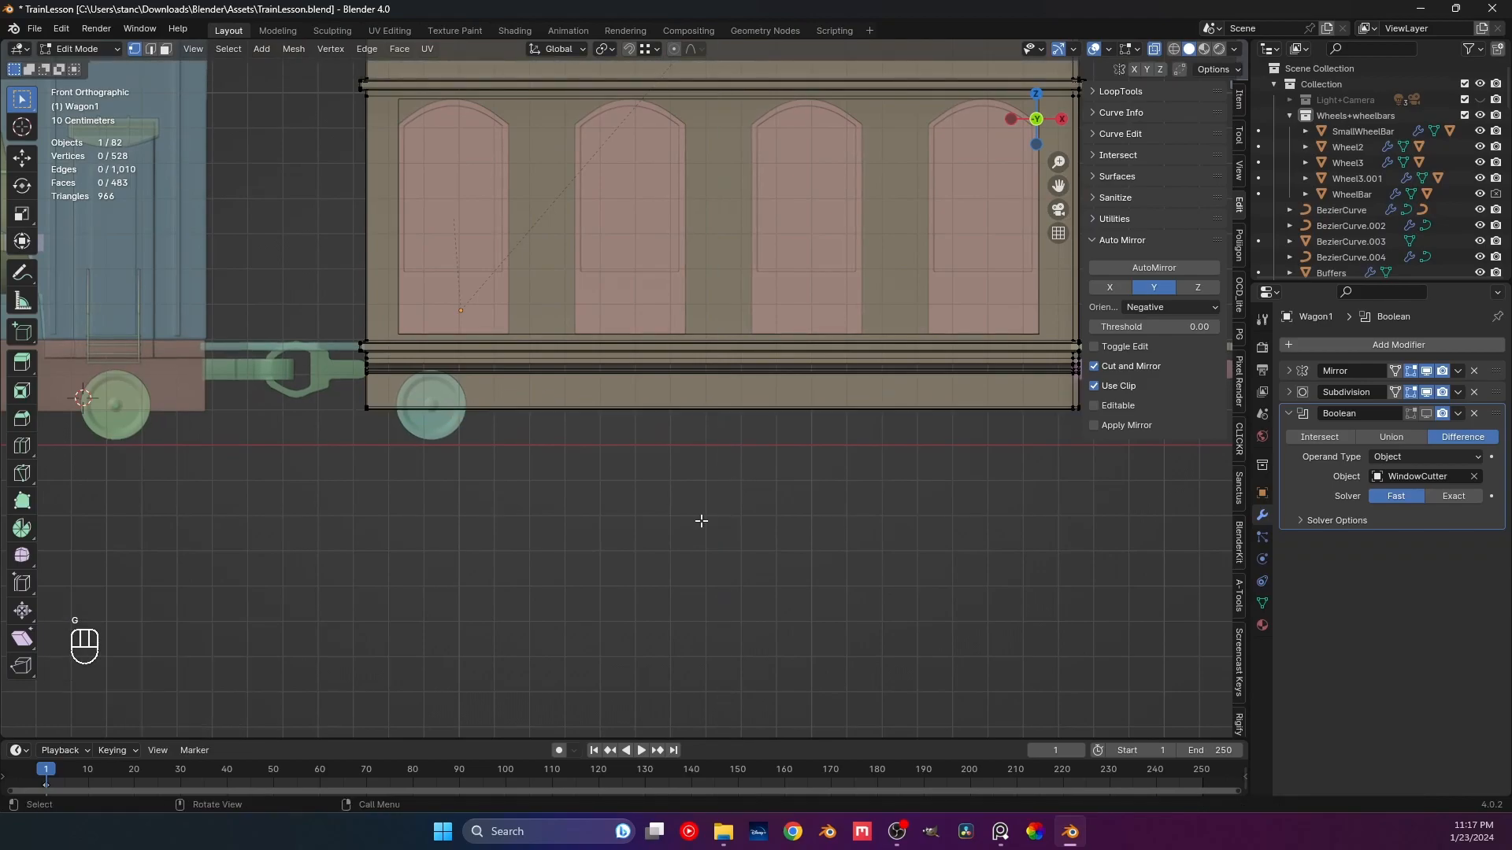
# Return Wagon1 to Object Mode, turn off X-ray and save the file.
pyautogui.press('Tab')
pyautogui.moveTo(606, 493); pyautogui.dragTo(992, 135, button='middle')
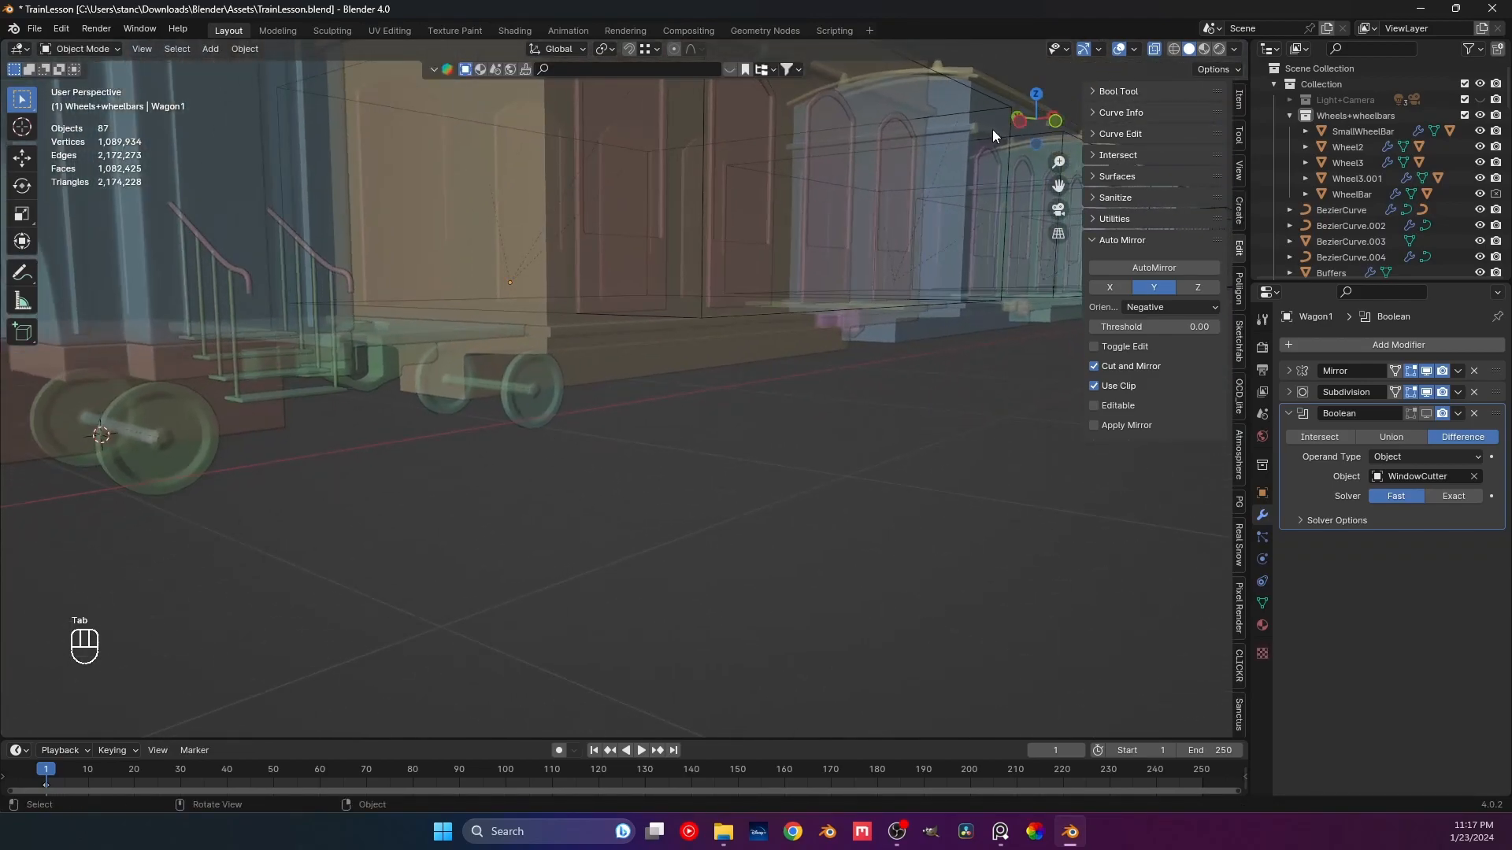
pyautogui.click(1155, 50)
pyautogui.moveTo(506, 517); pyautogui.dragTo(549, 491, button='middle')
pyautogui.hotkey('ctrl', 's')
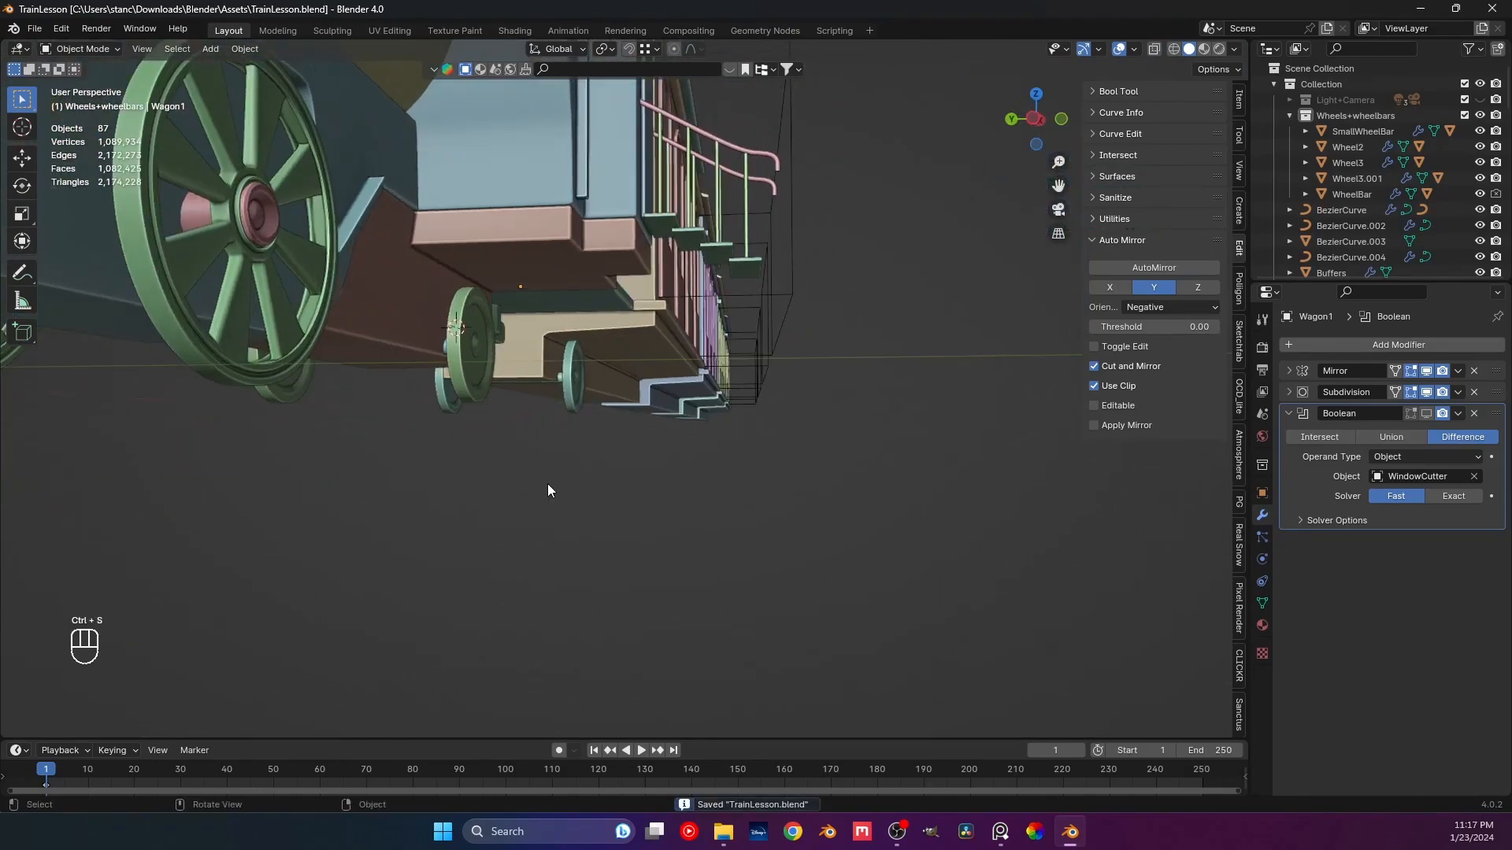
# Lower the bottom vertices of Wagon1's base about 0.009 m along Z in the front view, return to Object Mode and save.
pyautogui.press('Tab')
pyautogui.scroll(4, 527, 446)
pyautogui.moveTo(477, 394); pyautogui.dragTo(604, 415, button='middle')
pyautogui.press('KP_1')
pyautogui.press('KP_1')
pyautogui.moveTo(398, 384); pyautogui.dragTo(922, 436)
pyautogui.scroll(3, 664, 403)
pyautogui.press('g')
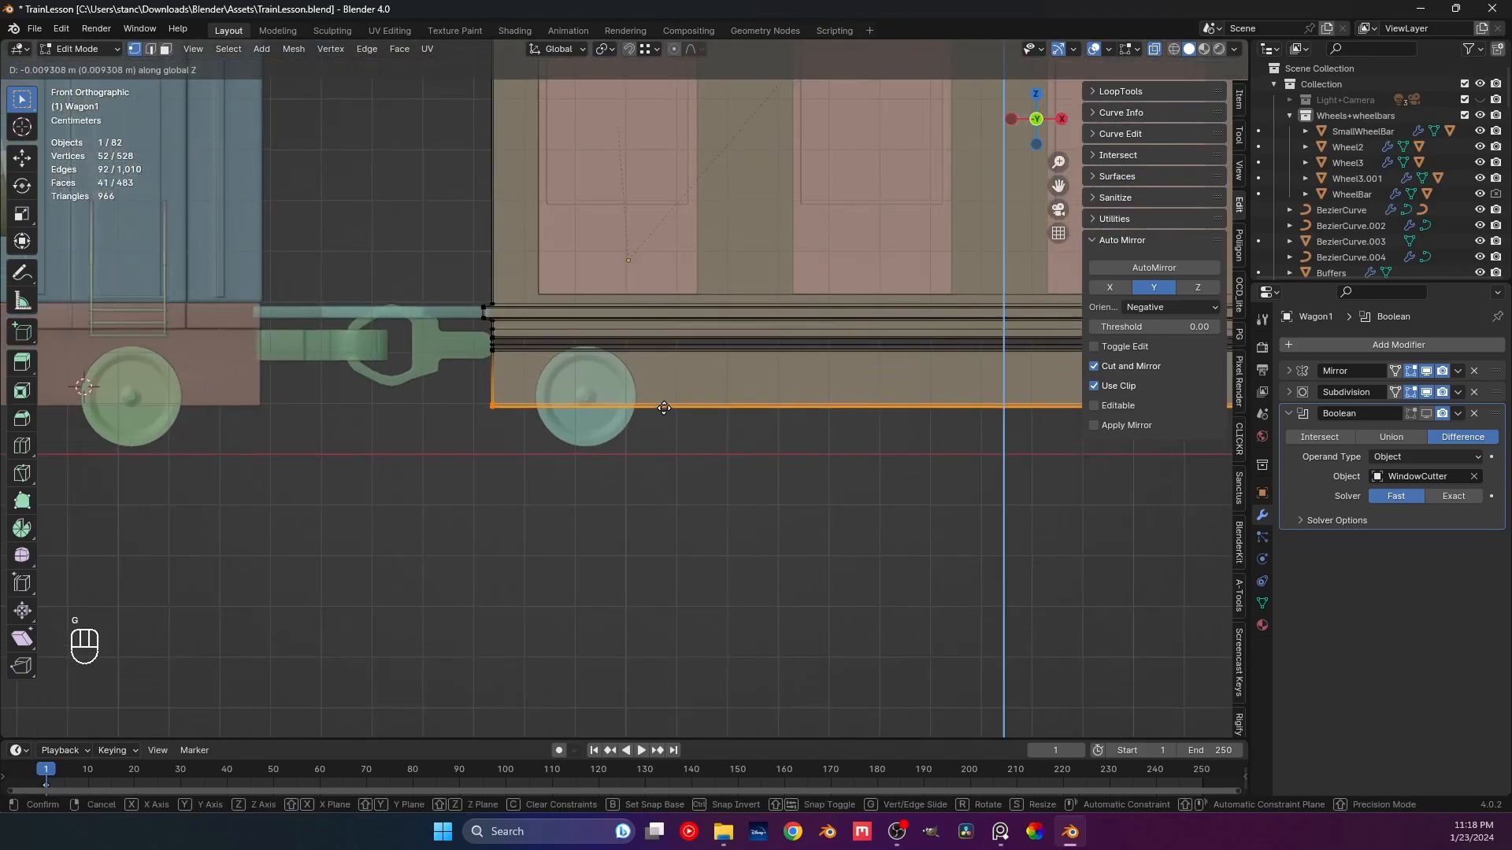
pyautogui.click(673, 411)
pyautogui.press('Tab')
pyautogui.moveTo(803, 449); pyautogui.dragTo(588, 500, button='middle')
pyautogui.hotkey('ctrl', 's')
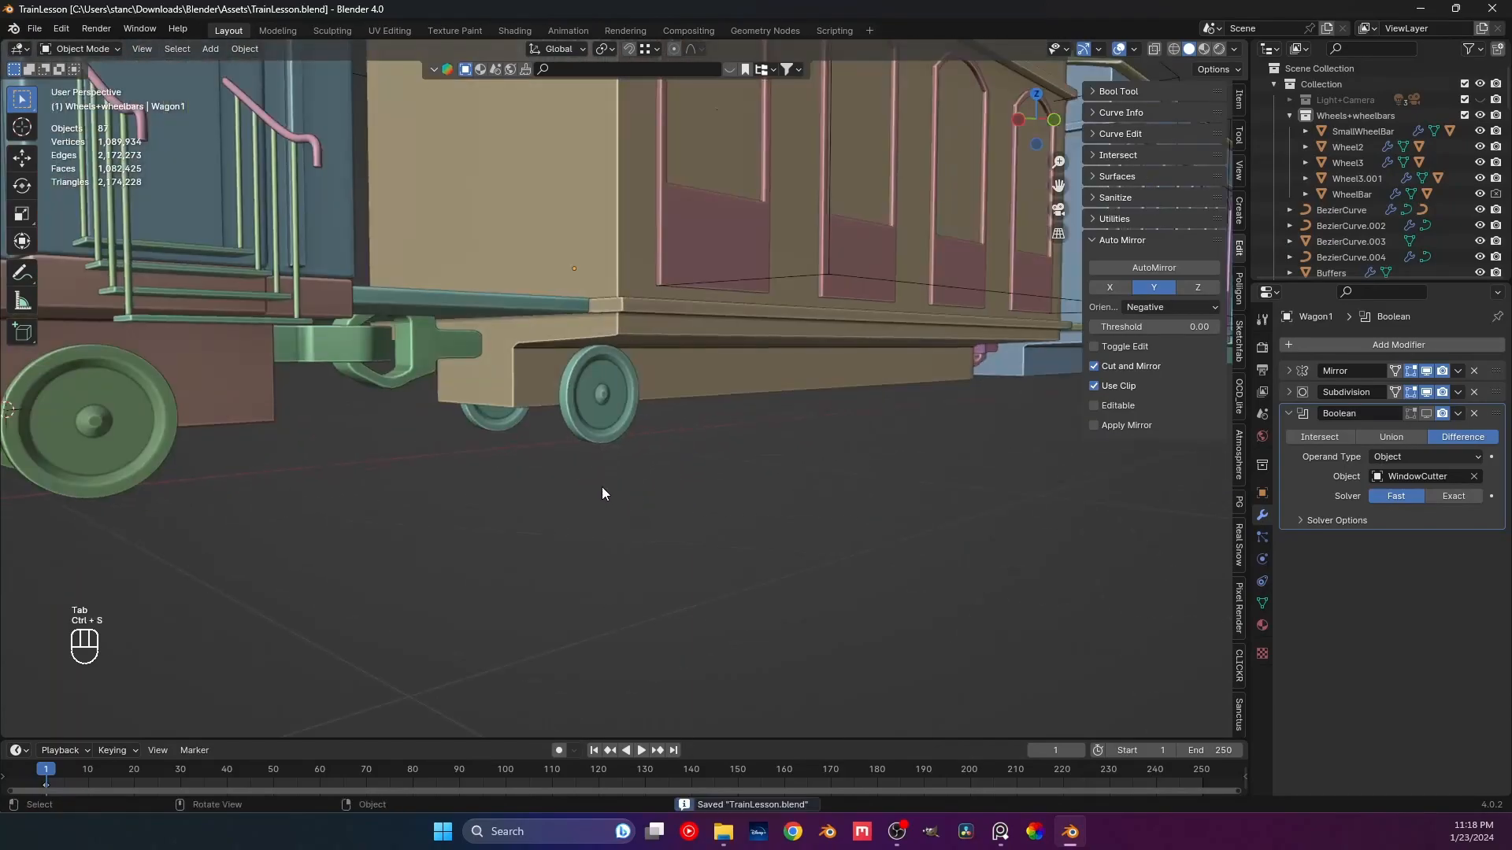
# Select only the small wheel under the first wagon and add an Array modifier to it.
pyautogui.moveTo(669, 459); pyautogui.dragTo(547, 398, button='middle')
pyautogui.keyDown('shift'); pyautogui.click(555, 398); pyautogui.keyUp('shift')
pyautogui.moveTo(631, 446); pyautogui.dragTo(669, 446, button='middle')
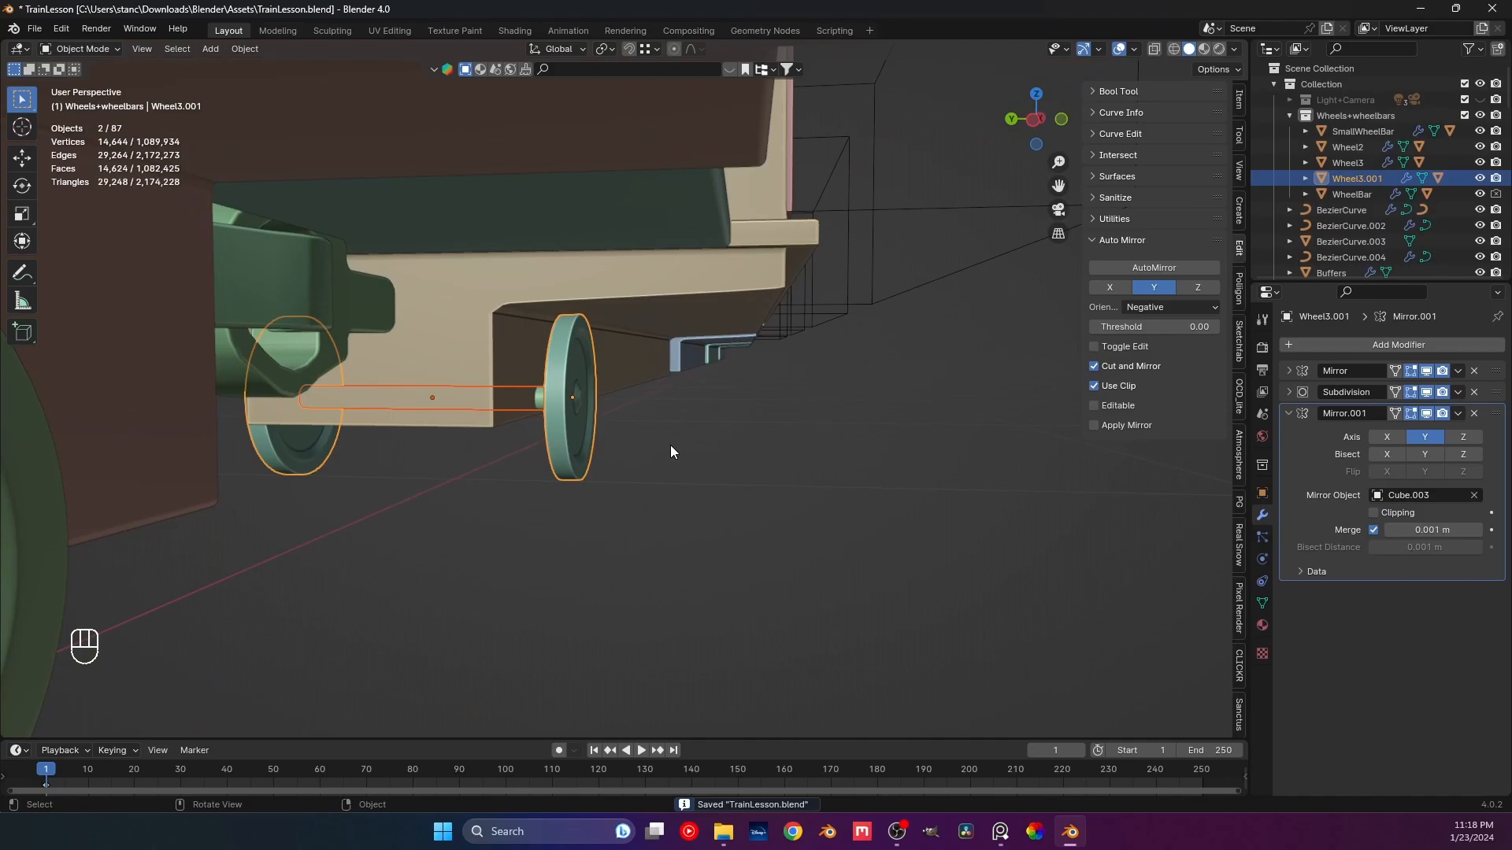
pyautogui.press('KP_1')
pyautogui.scroll(-1, 669, 446)
pyautogui.keyDown('shift'); pyautogui.moveTo(713, 498); pyautogui.dragTo(407, 500, button='middle'); pyautogui.keyUp('shift')
pyautogui.scroll(-4, 584, 451)
pyautogui.keyDown('shift'); pyautogui.moveTo(584, 451); pyautogui.dragTo(433, 483, button='middle'); pyautogui.keyUp('shift')
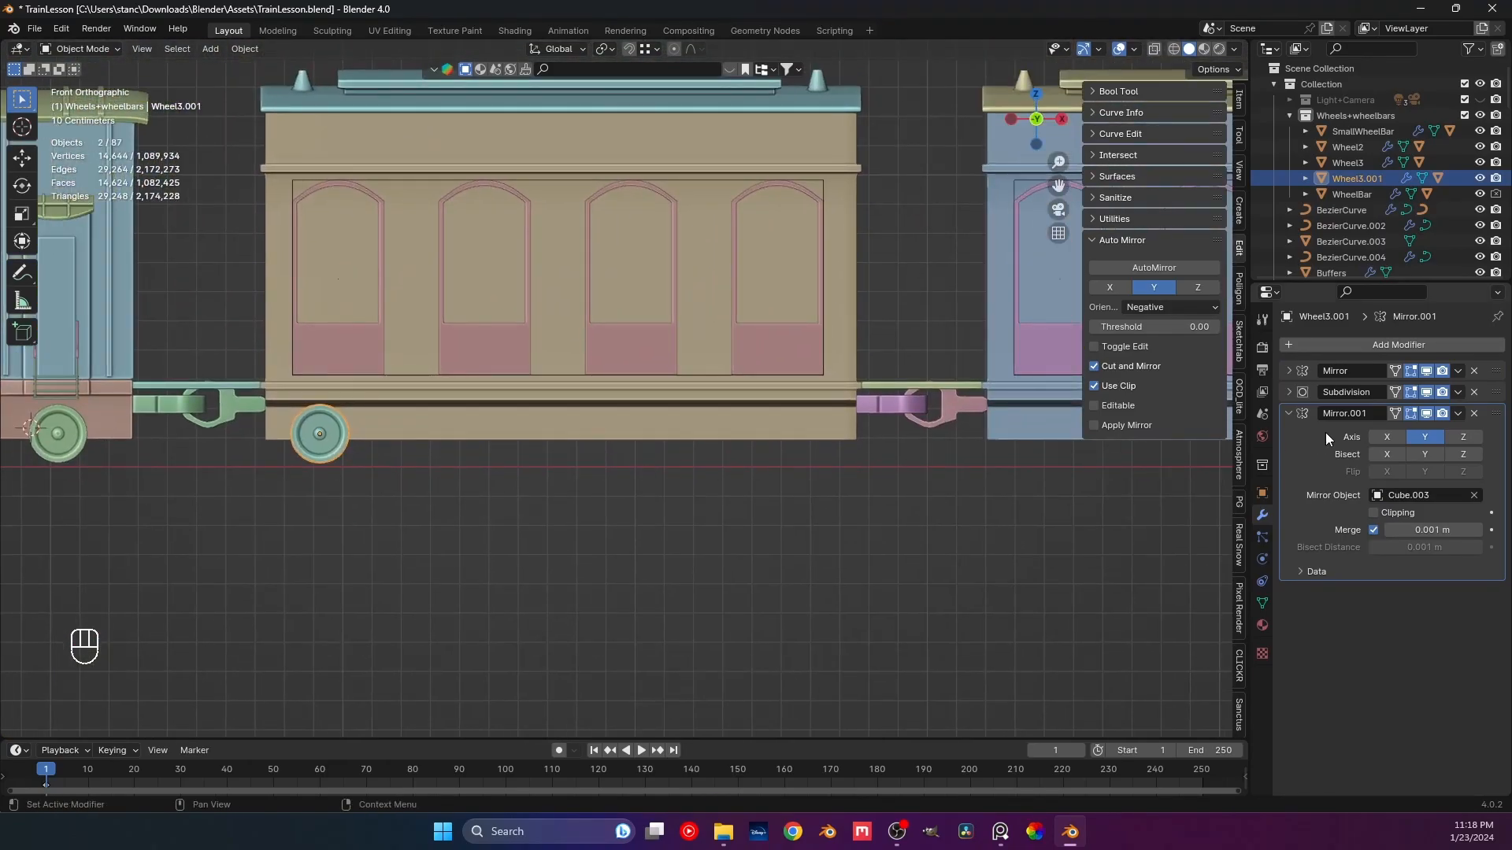
pyautogui.click(1288, 411)
pyautogui.click(383, 499)
pyautogui.click(331, 433)
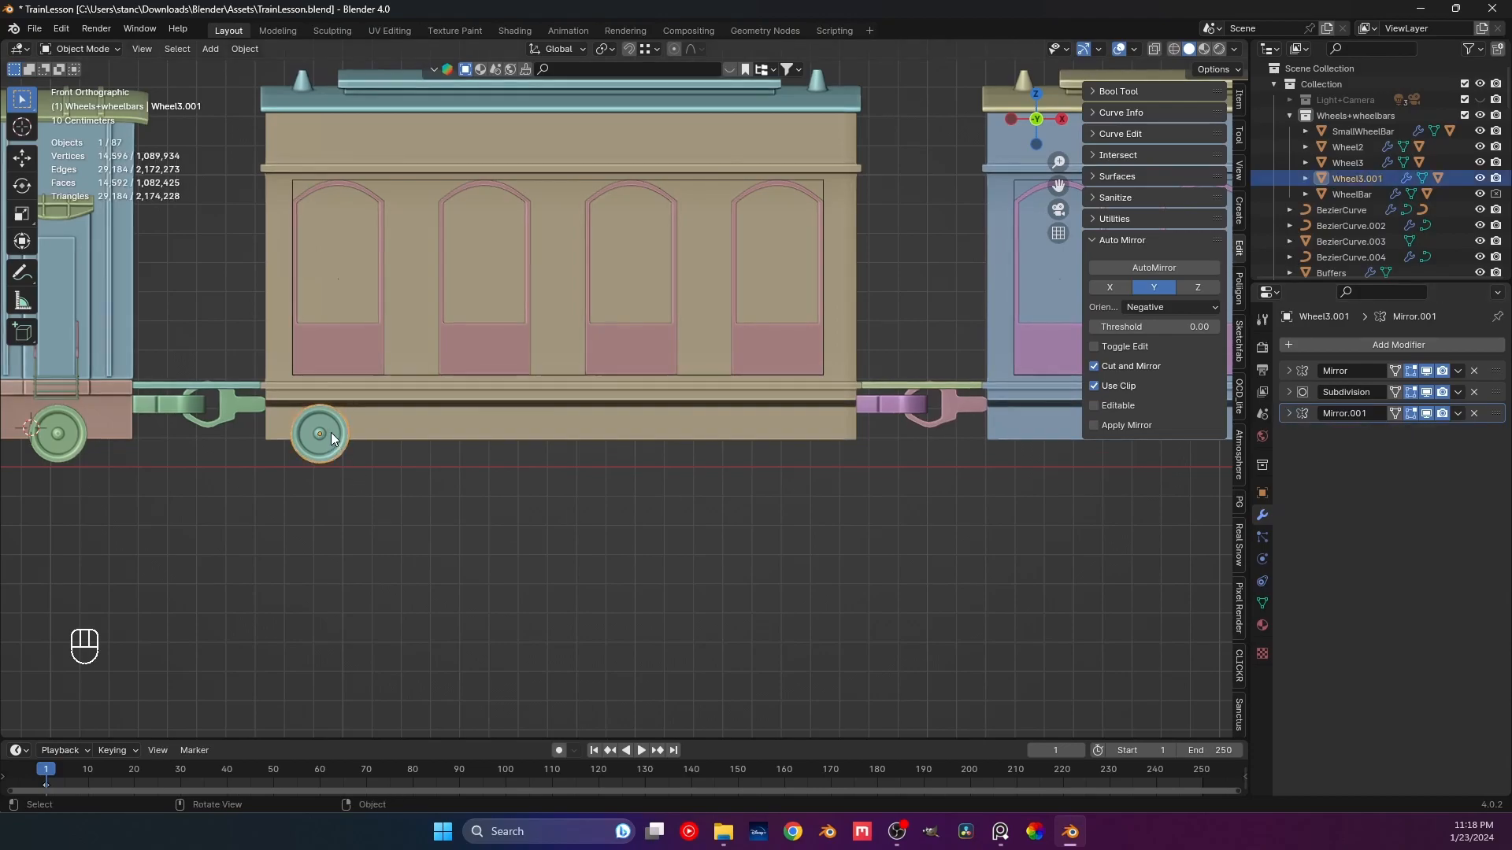
pyautogui.click(1306, 343)
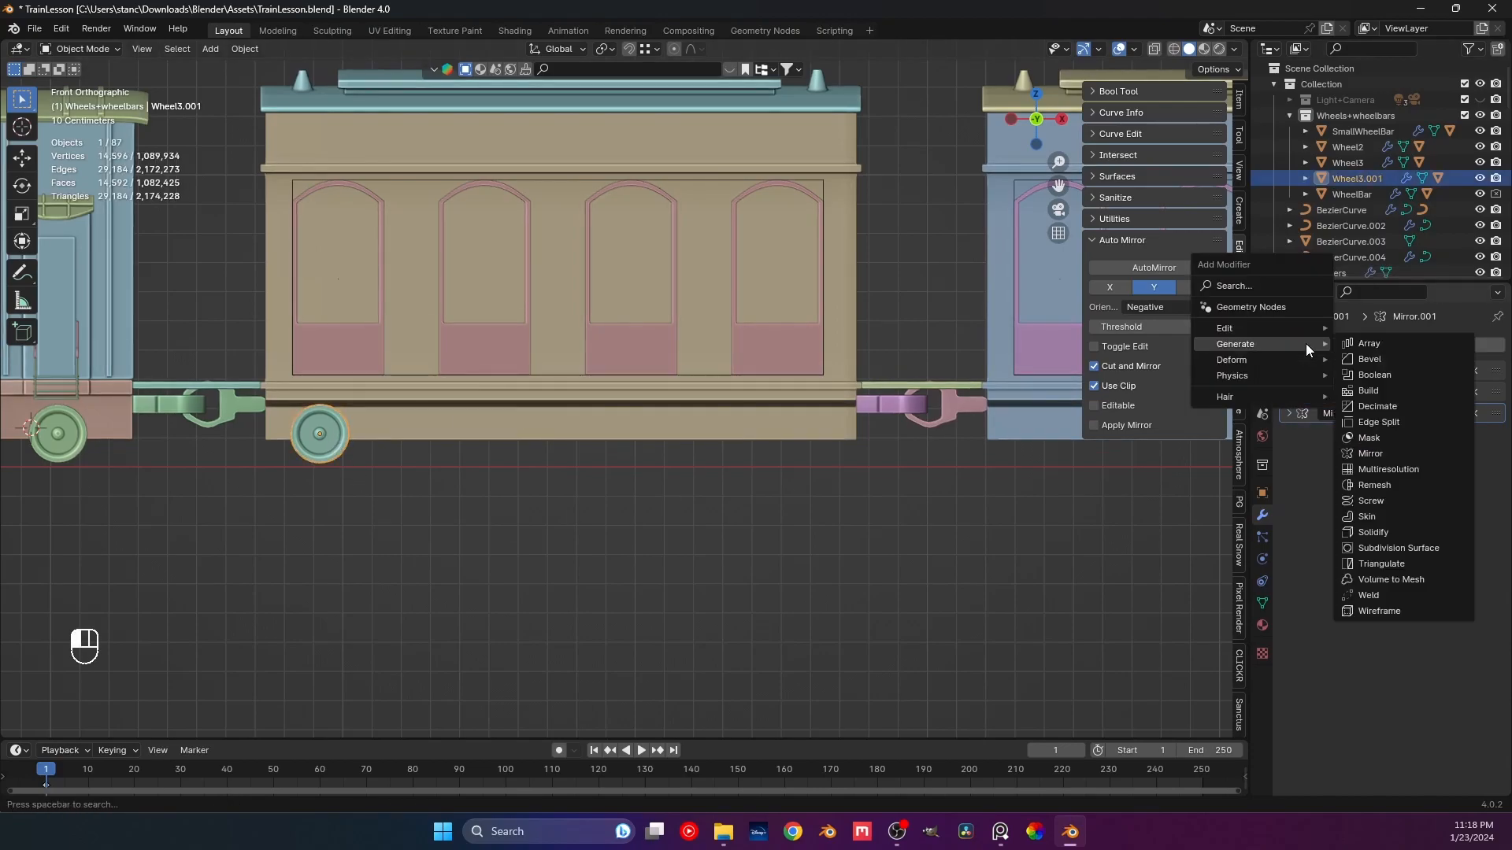
pyautogui.click(1364, 343)
# Set the wheel's array to a count of 4 with a relative X offset of 2.630.
pyautogui.moveTo(1393, 523); pyautogui.dragTo(1467, 523)
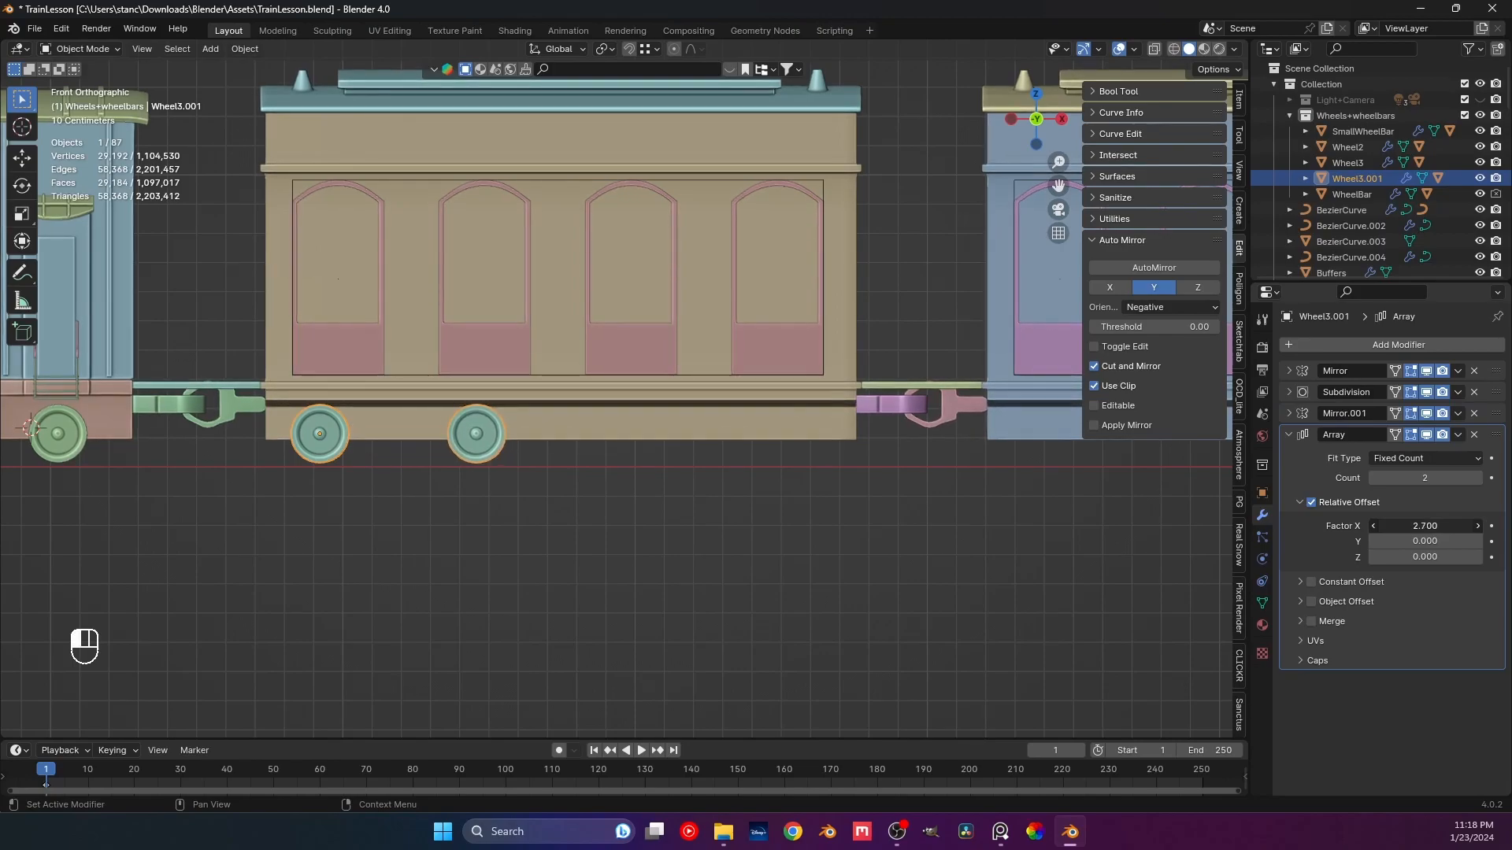
pyautogui.click(1477, 478)
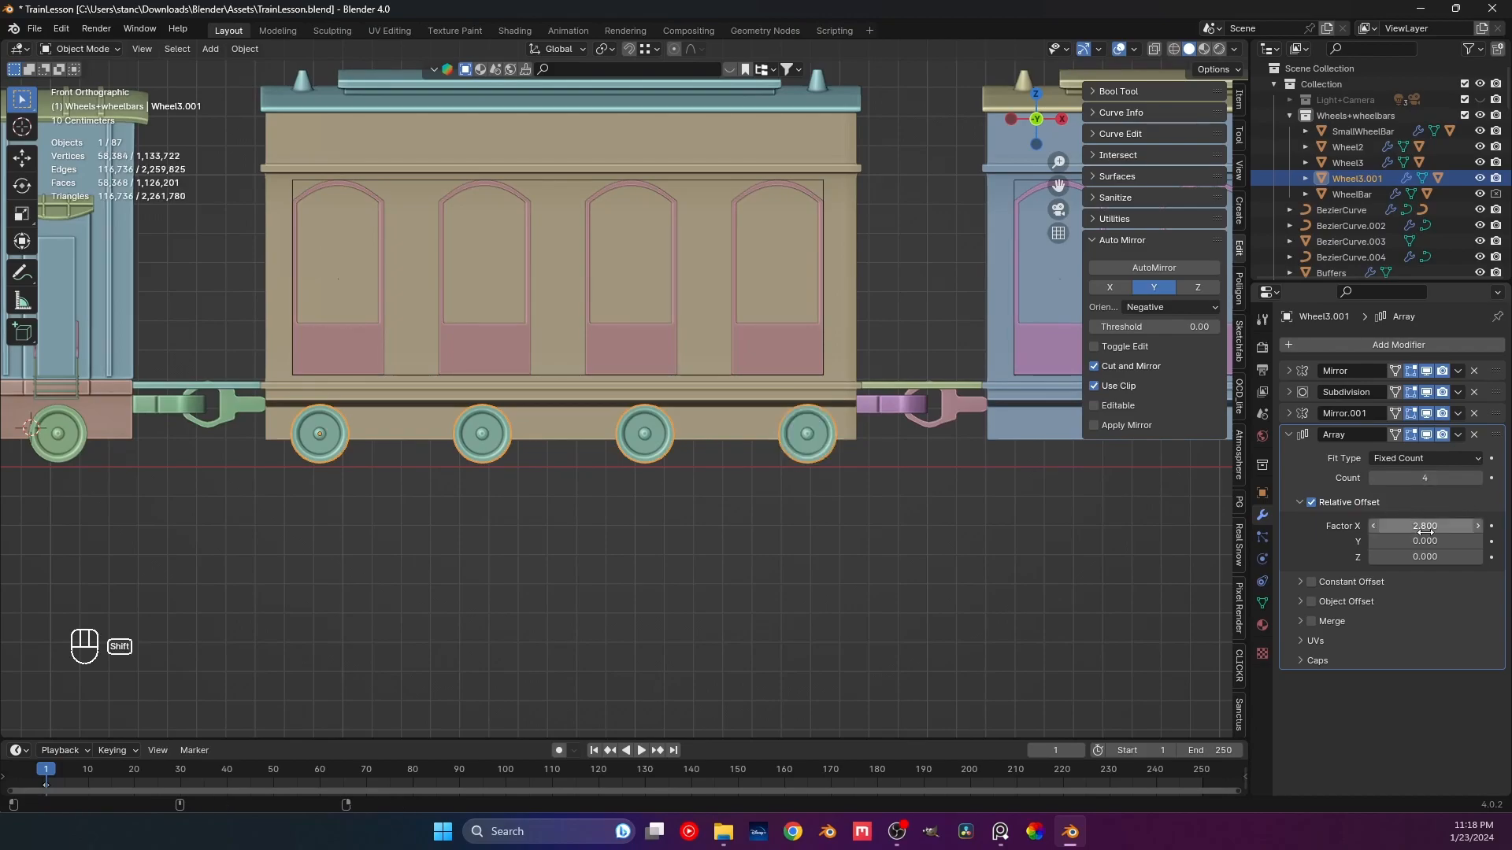
pyautogui.moveTo(1426, 527); pyautogui.dragTo(1413, 526)
# Select the small axle between the first wagon's front wheels and add an Array modifier to it.
pyautogui.scroll(-4, 696, 546)
pyautogui.moveTo(696, 546); pyautogui.dragTo(608, 504, button='middle')
pyautogui.scroll(4, 608, 504)
pyautogui.moveTo(653, 412); pyautogui.dragTo(557, 347, button='middle')
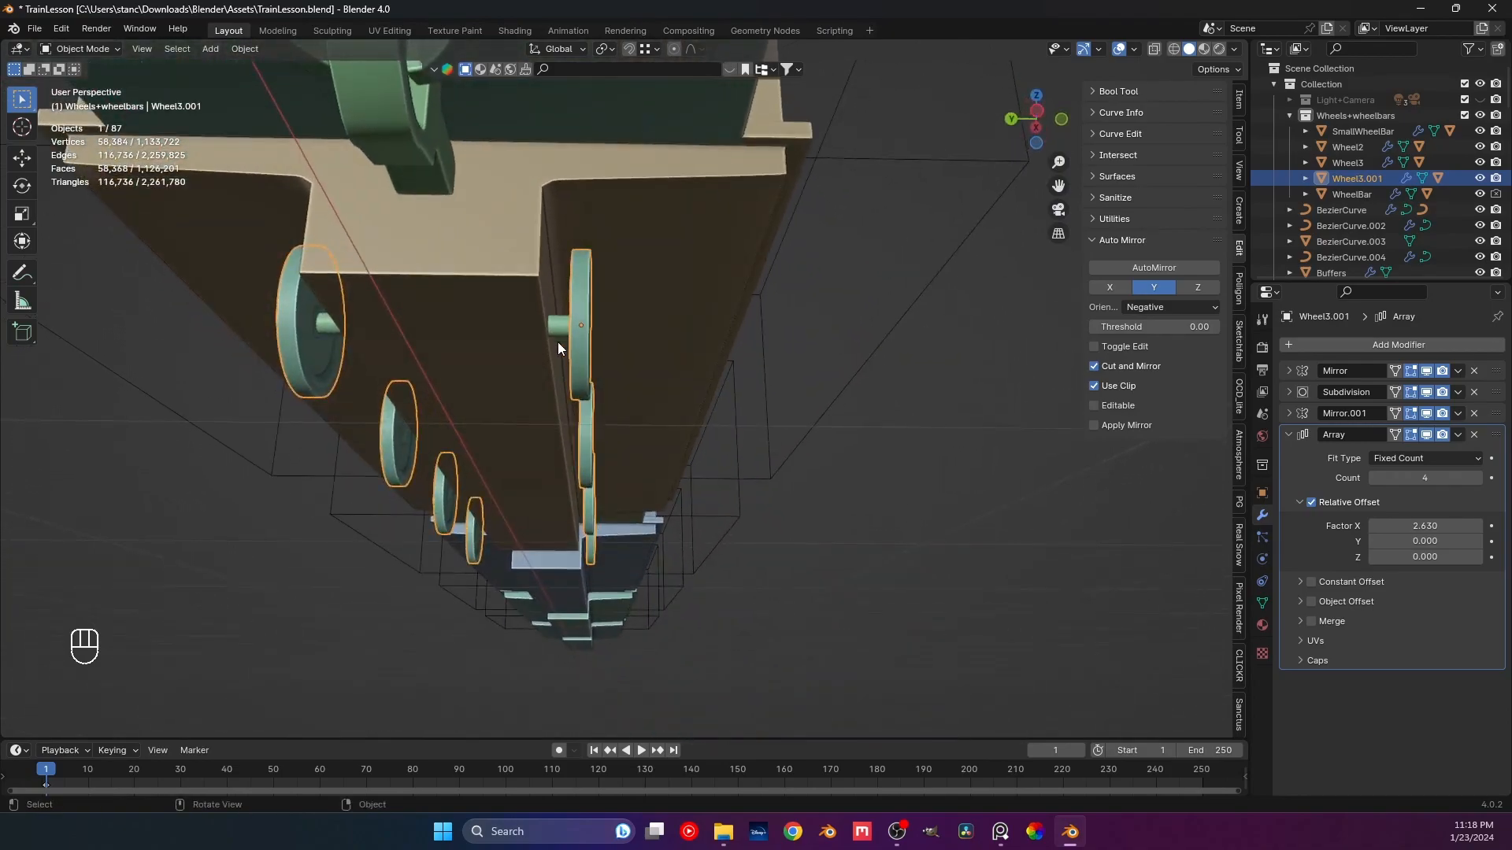
pyautogui.click(557, 346)
pyautogui.moveTo(613, 474); pyautogui.dragTo(1200, 459, button='middle')
pyautogui.click(1316, 345)
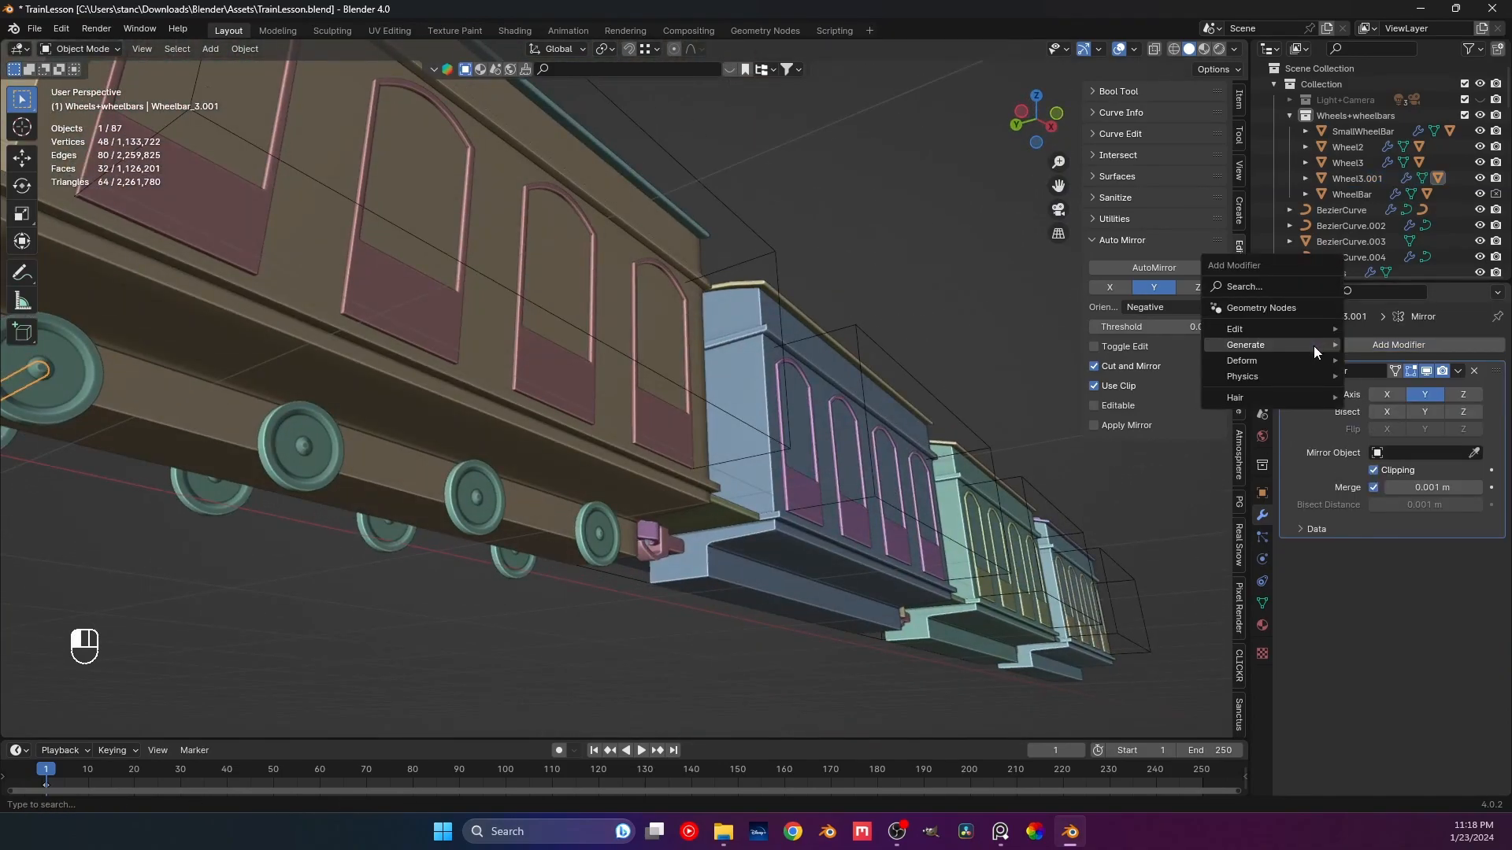
pyautogui.moveTo(1287, 345)
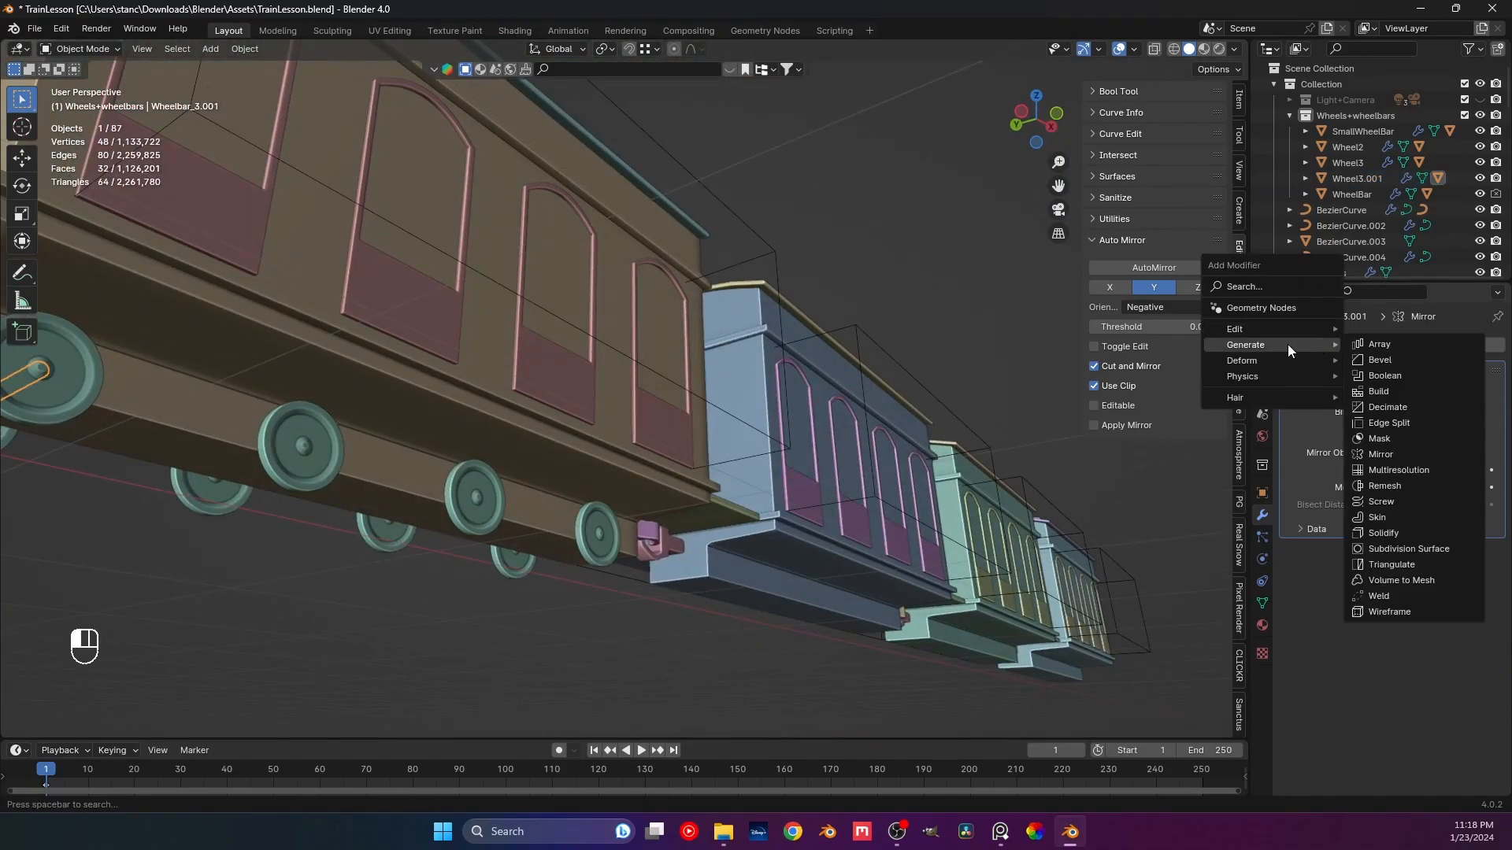
pyautogui.click(1367, 344)
# With X-ray on in the front view, set the axle array's relative X offset to 18.170 so it matches the wheel spacing.
pyautogui.moveTo(575, 539); pyautogui.dragTo(576, 462, button='middle')
pyautogui.press('KP_1')
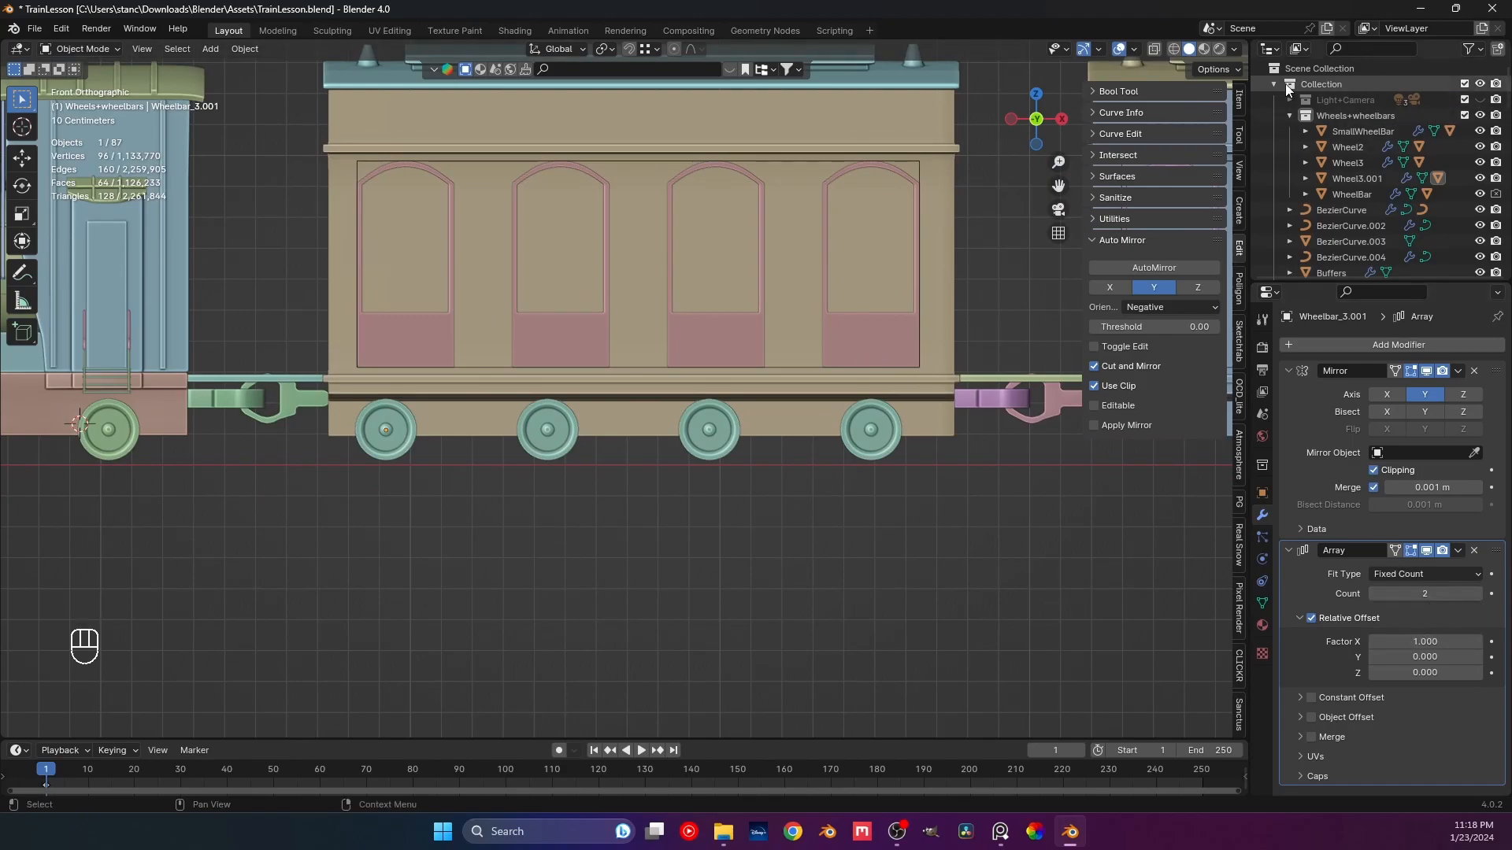
pyautogui.click(1154, 48)
pyautogui.scroll(1, 664, 465)
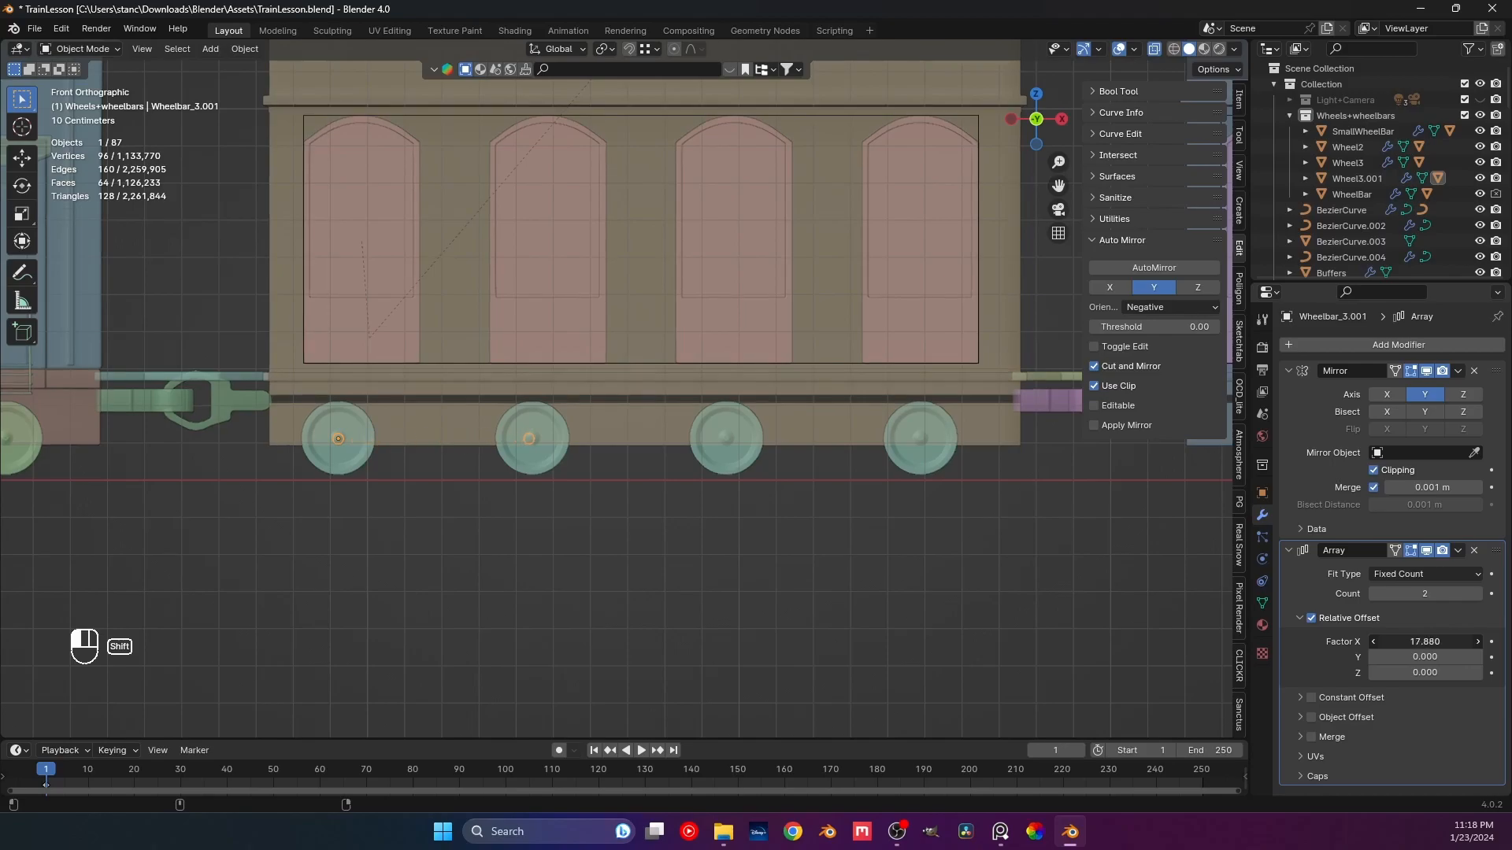
pyautogui.scroll(3, 230, 564)
pyautogui.scroll(2, 526, 459)
pyautogui.scroll(1, 796, 422)
pyautogui.scroll(2, 786, 419)
pyautogui.scroll(-3, 743, 408)
pyautogui.scroll(5, 738, 408)
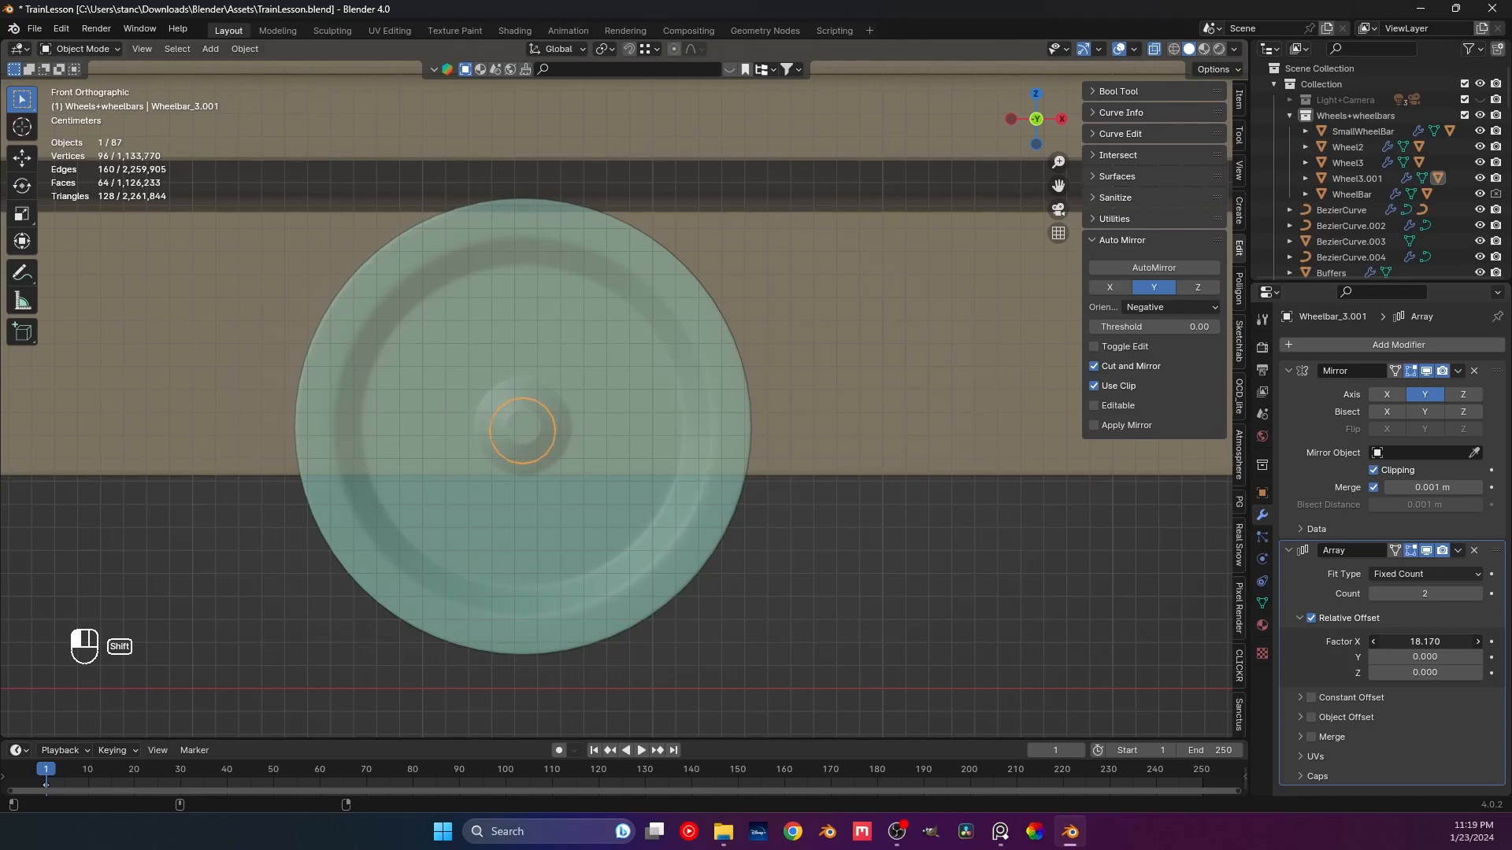
pyautogui.scroll(-2, 715, 571)
pyautogui.keyDown('shift'); pyautogui.moveTo(698, 561); pyautogui.dragTo(612, 556, button='middle'); pyautogui.keyUp('shift')
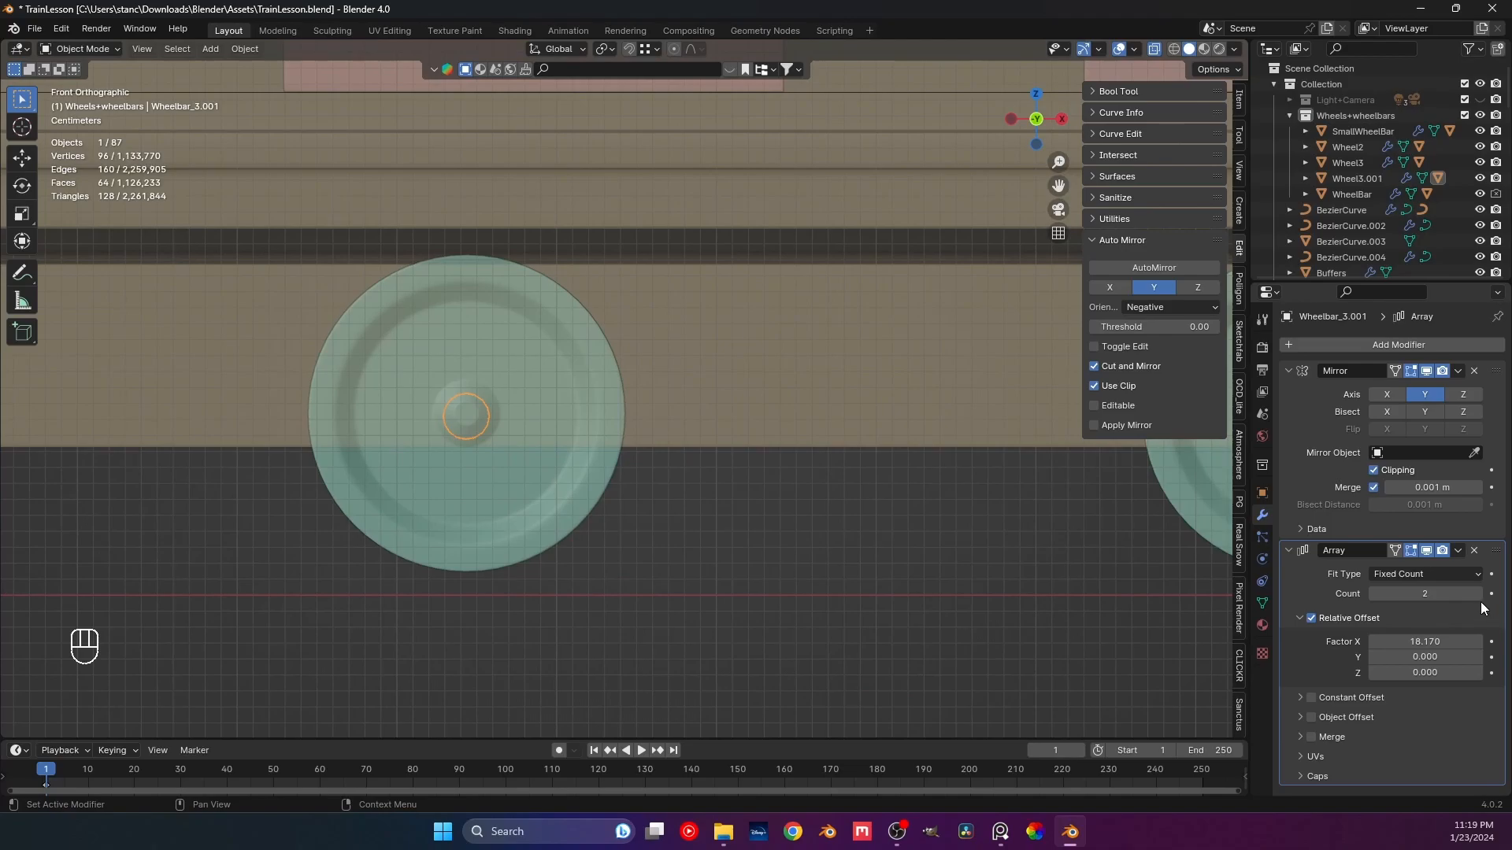
# Set the axle array's count to 4, turn off X-ray, save the file and deselect the axle.
pyautogui.scroll(-5, 831, 499)
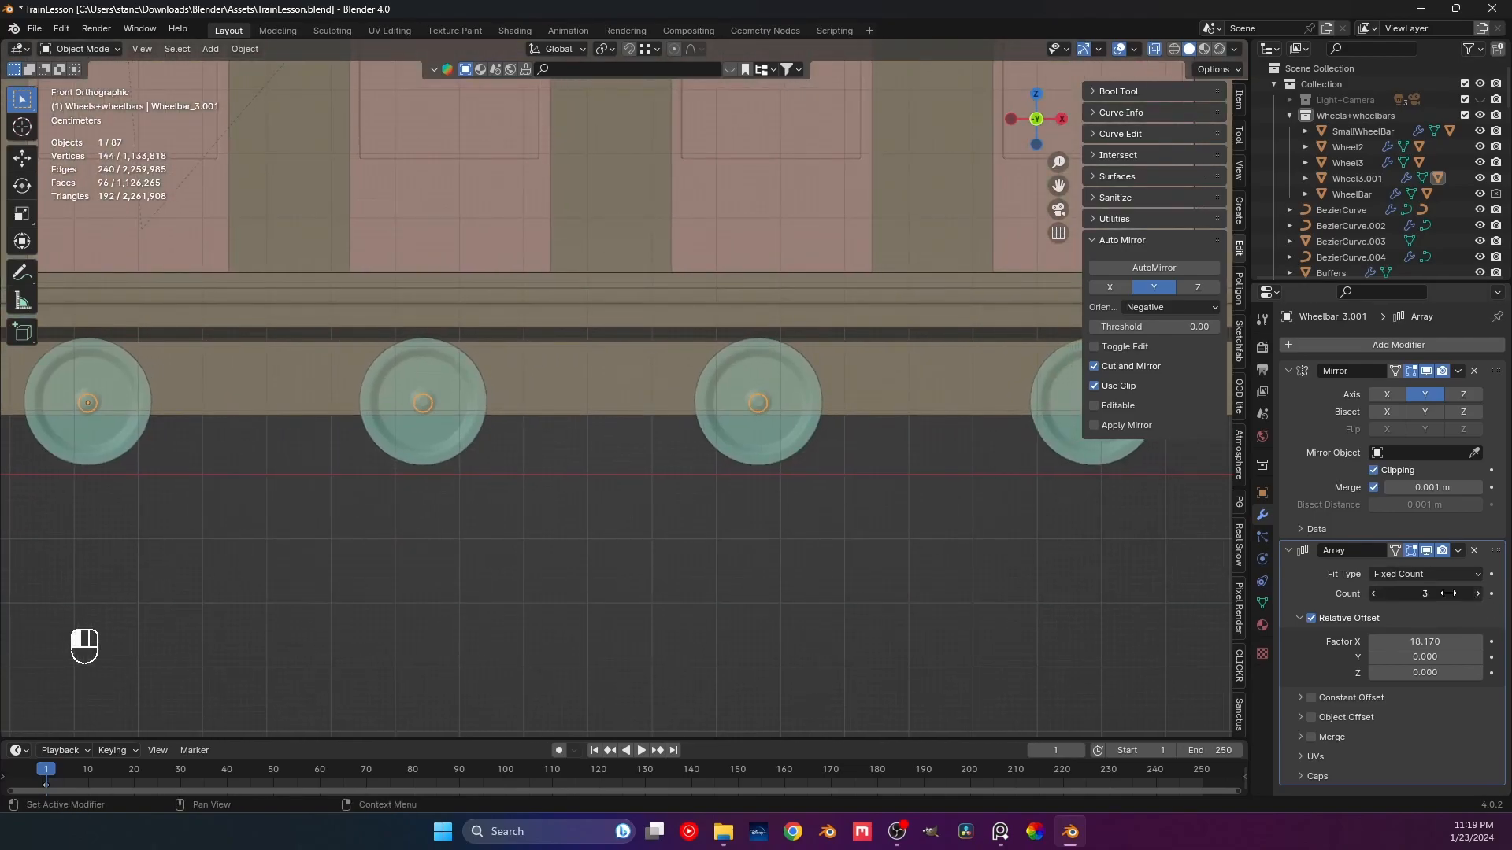
pyautogui.click(1477, 594)
pyautogui.scroll(-4, 778, 503)
pyautogui.hotkey('ctrl', 's')
pyautogui.click(493, 479)
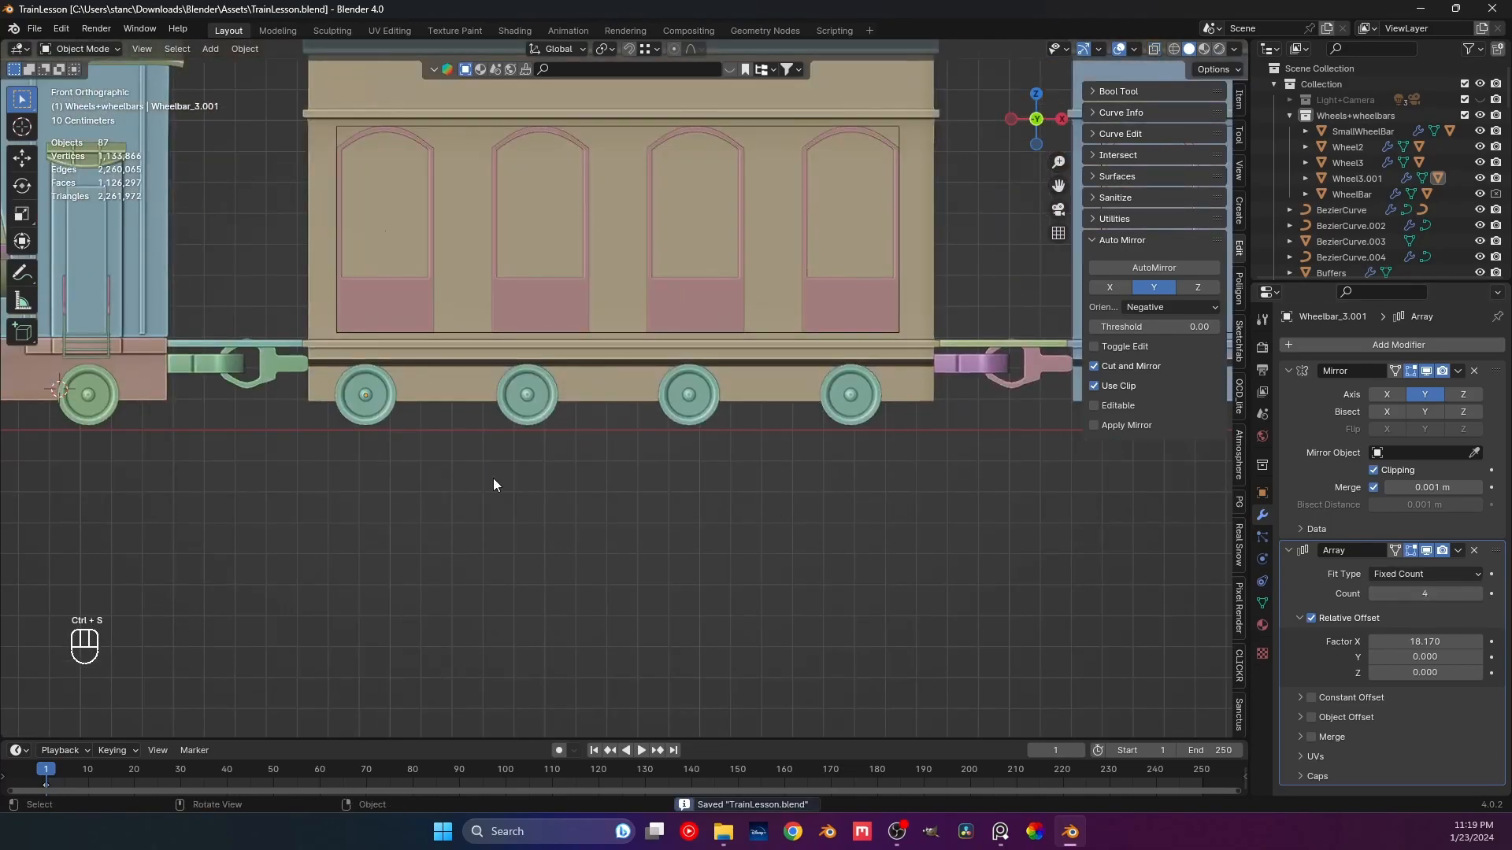
# Examine the wheels and axles beneath the first wagon and the bases of the following wagons.
pyautogui.scroll(-3, 496, 478)
pyautogui.moveTo(504, 474); pyautogui.dragTo(584, 436, button='middle')
pyautogui.scroll(10, 584, 437)
pyautogui.click(736, 229)
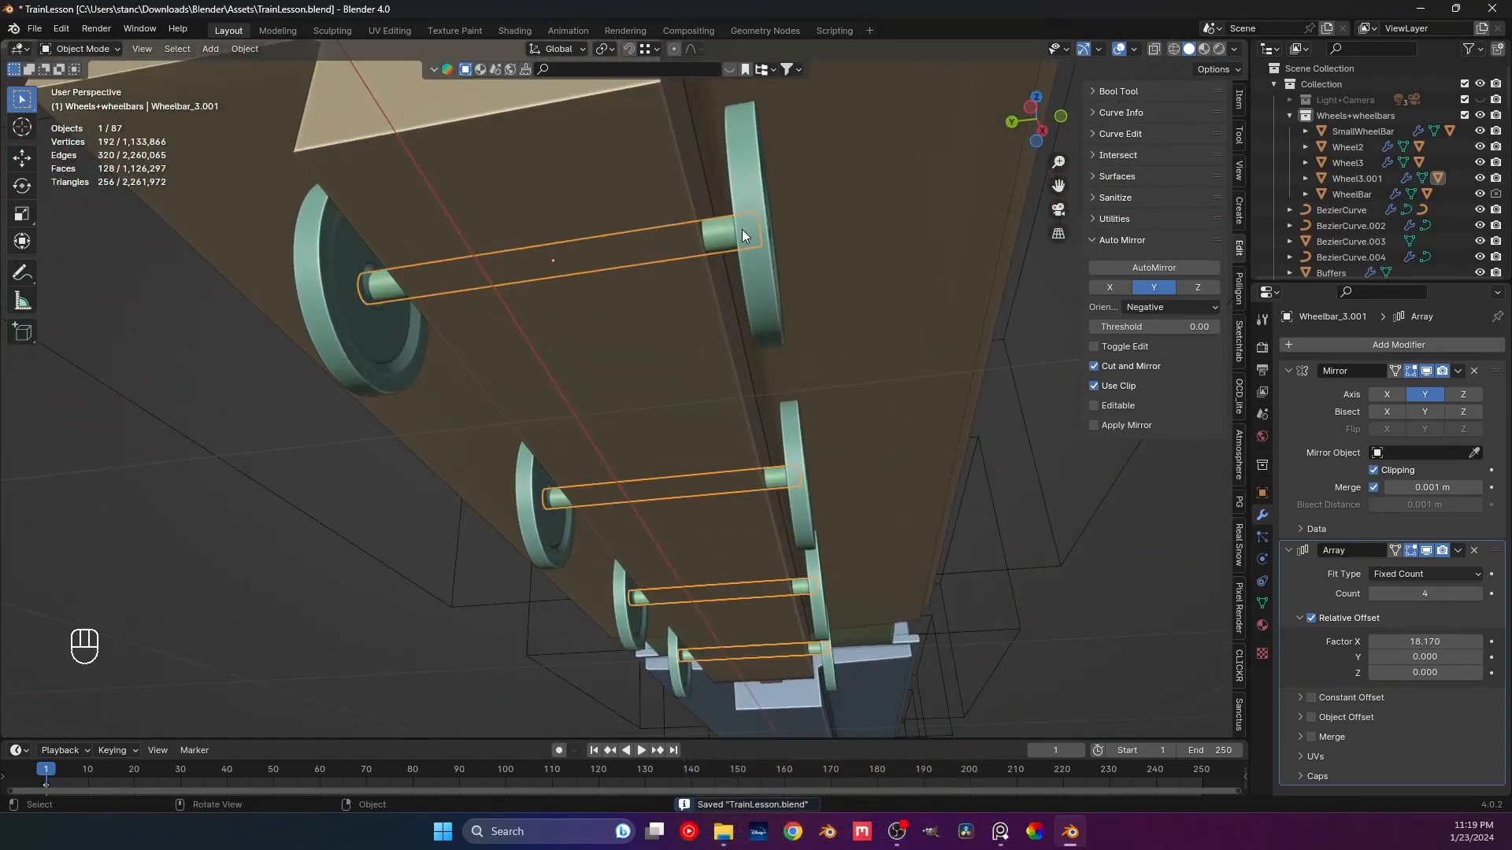
pyautogui.keyDown('shift'); pyautogui.click(735, 228); pyautogui.keyUp('shift')
pyautogui.press('KP_1')
pyautogui.scroll(-2, 844, 489)
pyautogui.keyDown('shift'); pyautogui.moveTo(843, 488); pyautogui.dragTo(432, 450, button='middle'); pyautogui.keyUp('shift')
pyautogui.keyDown('shift'); pyautogui.moveTo(586, 447); pyautogui.dragTo(693, 410, button='middle'); pyautogui.keyUp('shift')
pyautogui.scroll(5, 602, 437)
pyautogui.keyDown('shift'); pyautogui.moveTo(693, 410); pyautogui.dragTo(593, 419, button='middle'); pyautogui.keyUp('shift')
pyautogui.press('KP_1')
pyautogui.keyDown('shift'); pyautogui.moveTo(796, 446); pyautogui.dragTo(596, 455, button='middle'); pyautogui.keyUp('shift')
pyautogui.scroll(2, 556, 447)
pyautogui.scroll(-1, 588, 480)
pyautogui.scroll(-2, 595, 455)
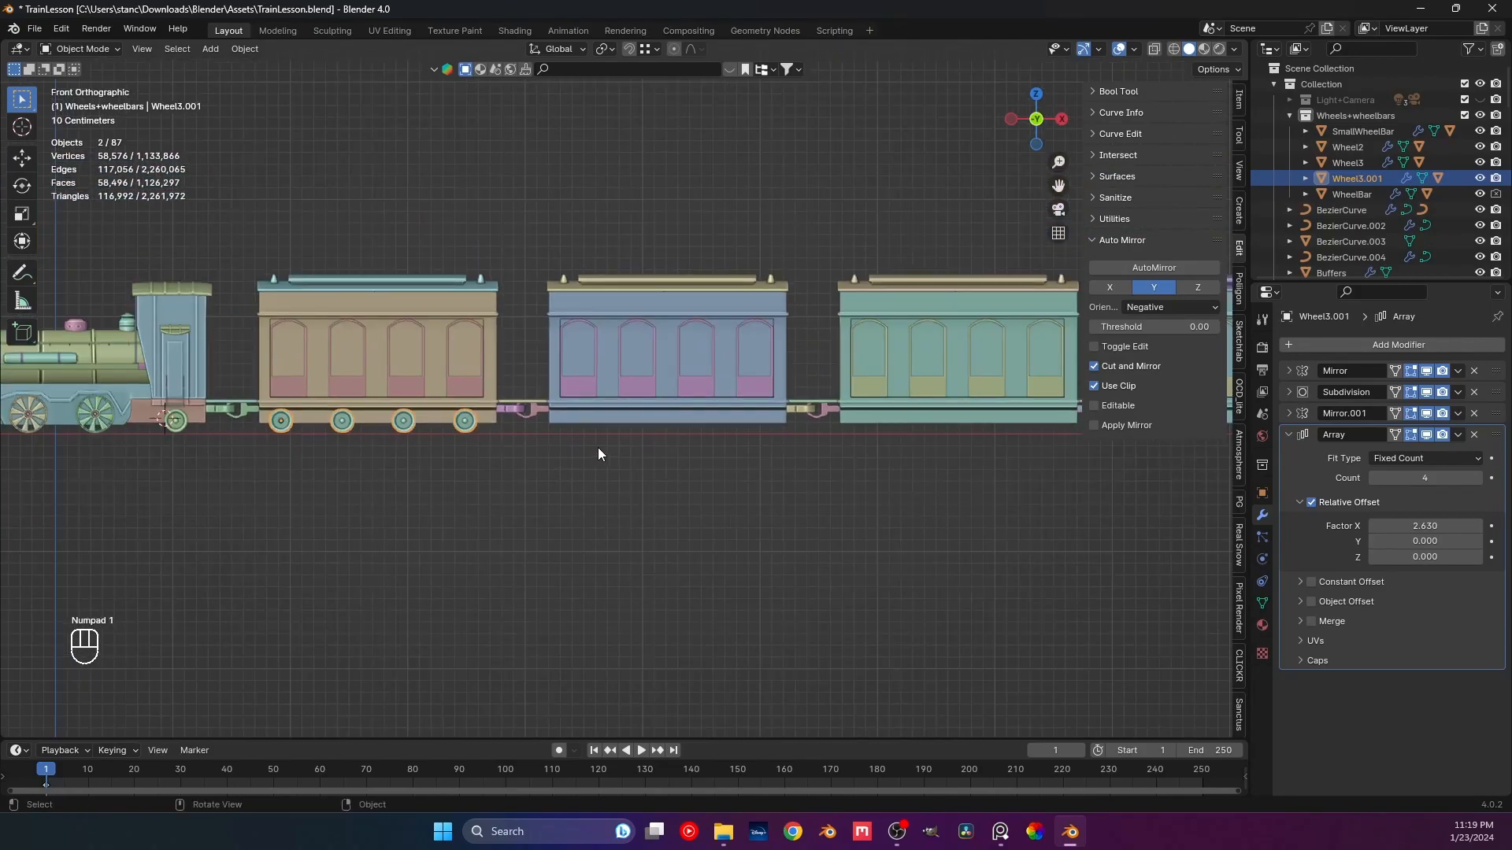
# Add a second Array modifier to the small wheels with a relative X offset of 1.420 to repeat them under the next wagon.
pyautogui.click(1289, 436)
pyautogui.click(346, 423)
pyautogui.click(1375, 346)
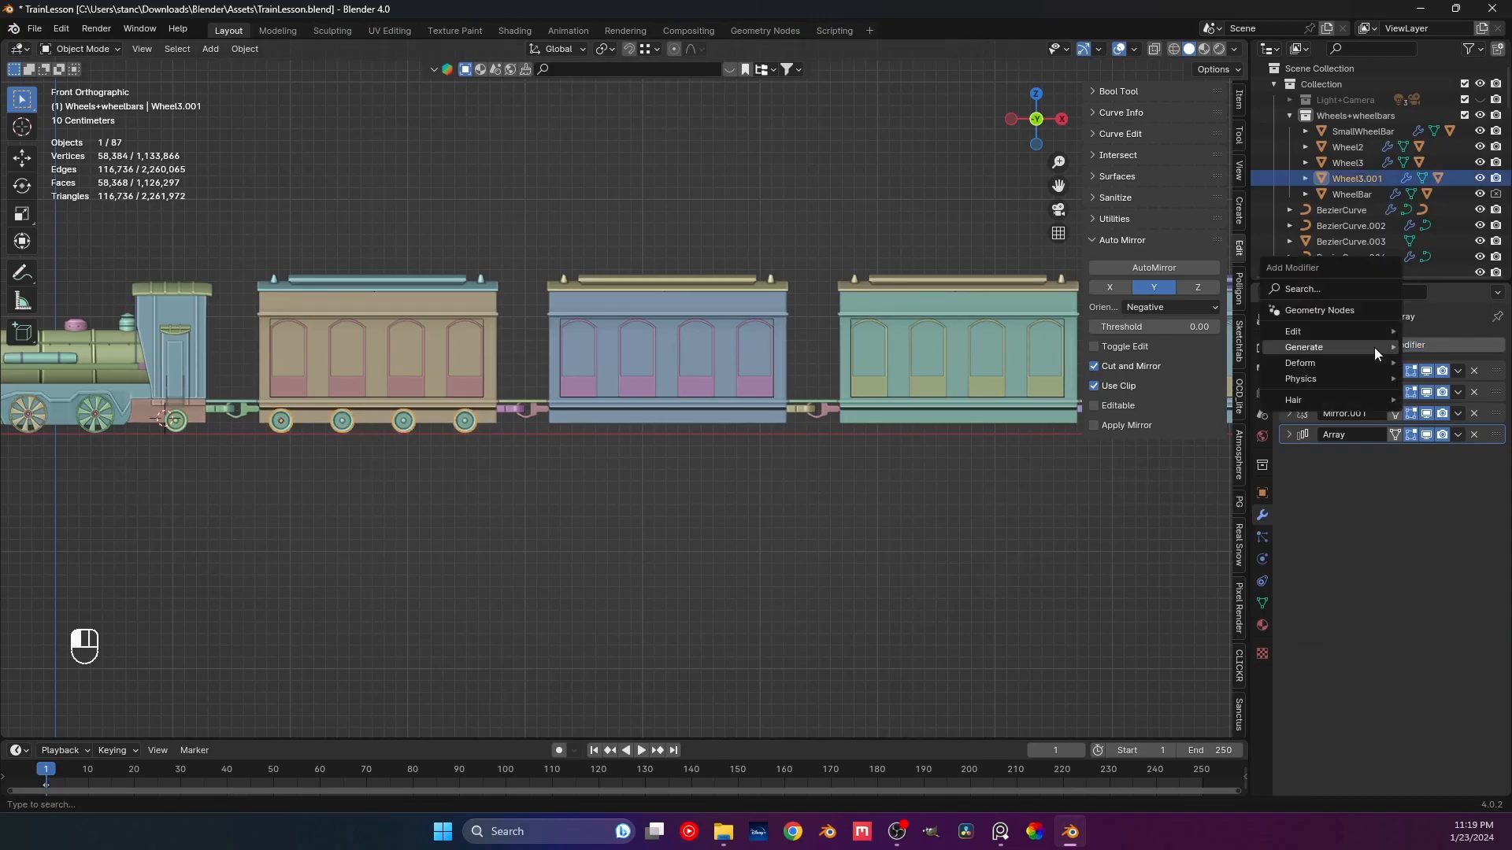
pyautogui.moveTo(1373, 347)
pyautogui.click(1193, 348)
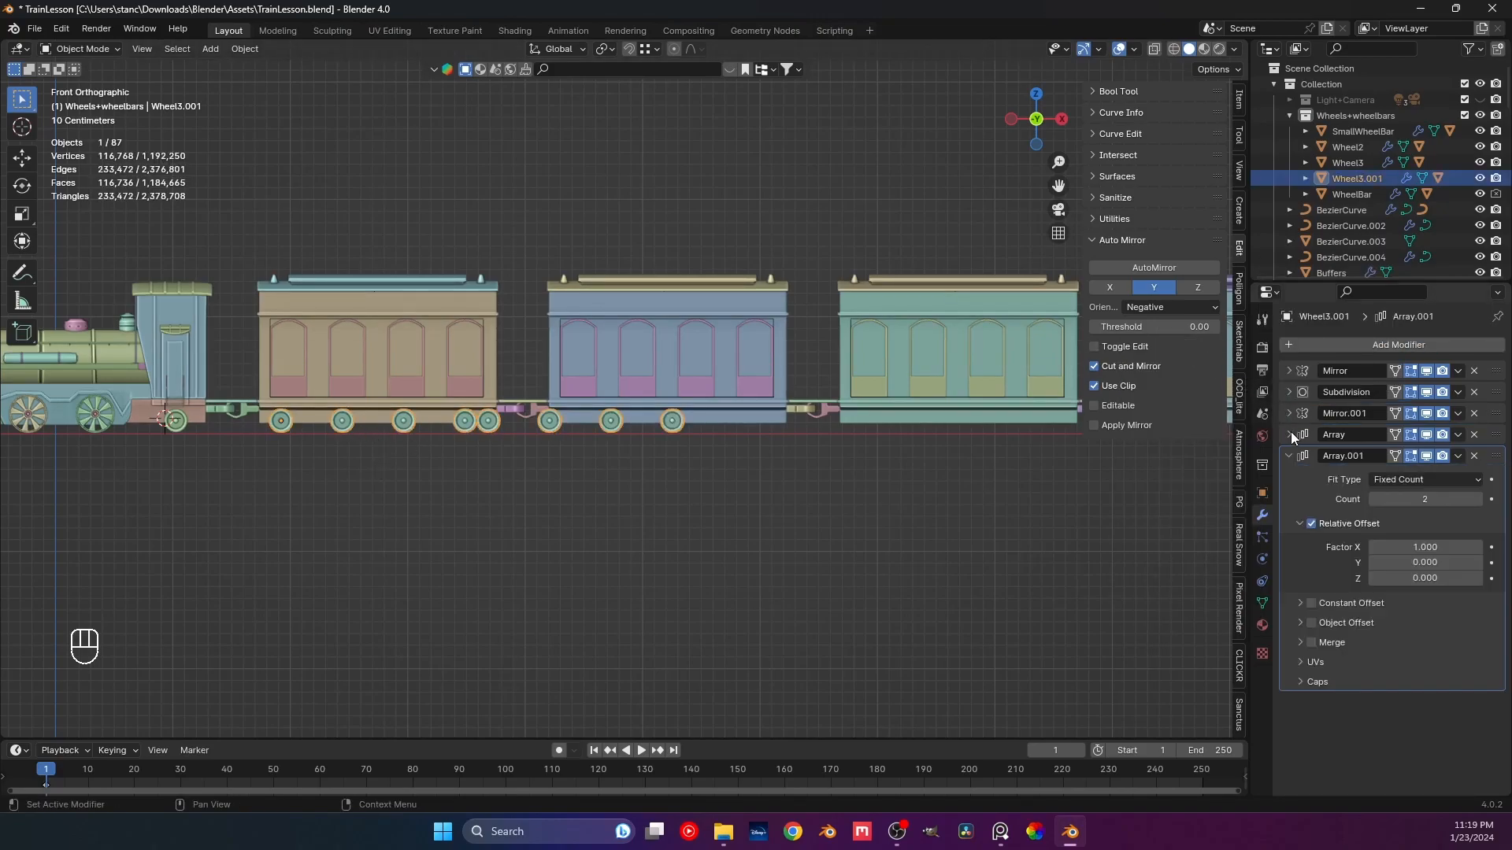
pyautogui.moveTo(1425, 547)
pyautogui.mouseDown()
pyautogui.moveTo(1457, 547)
pyautogui.moveTo(1422, 547)
pyautogui.mouseUp()
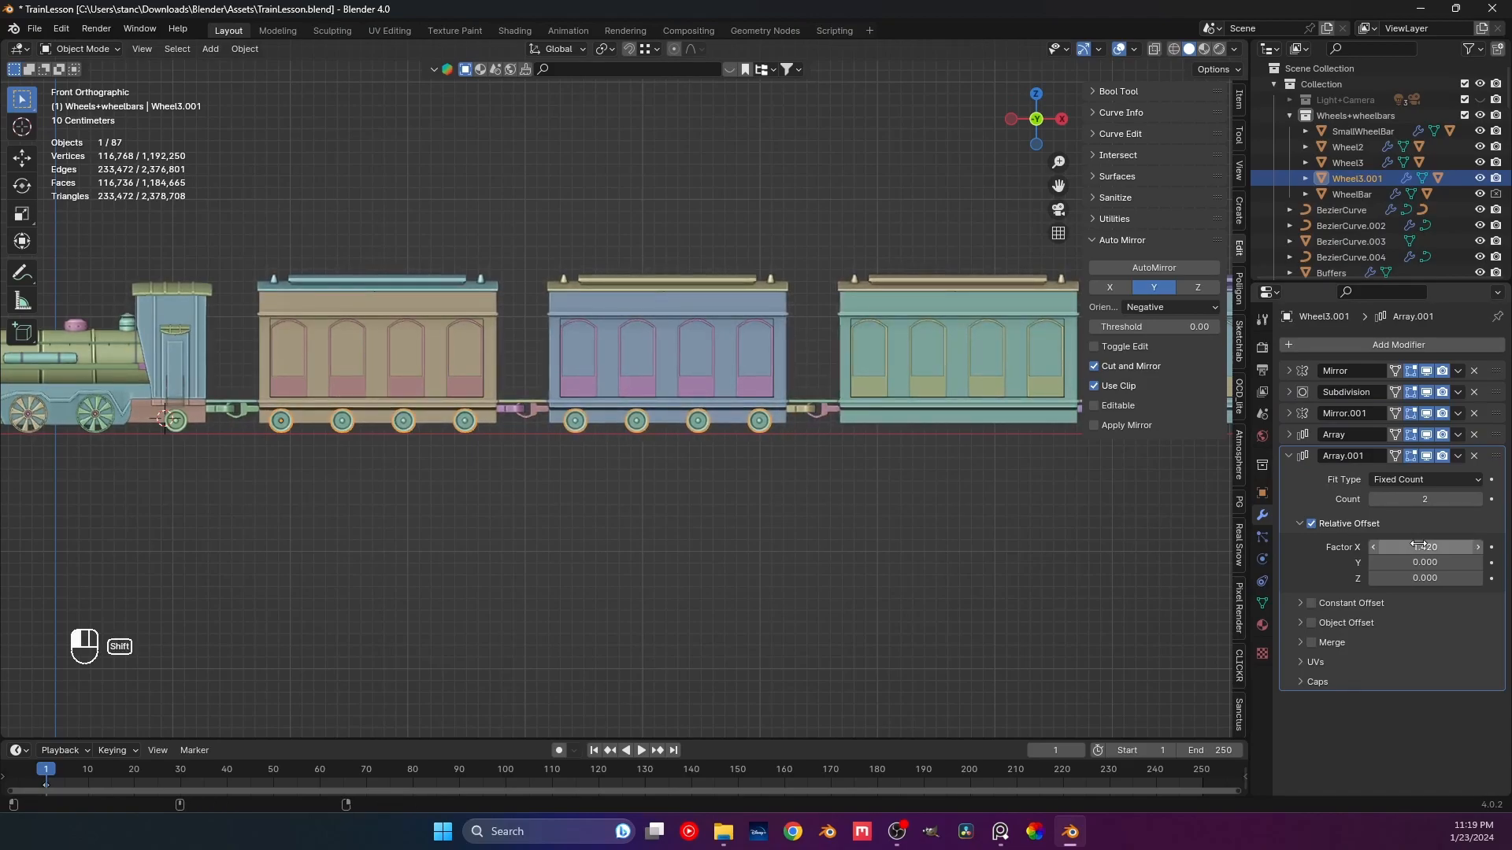
# Raise the second wheel array's count to 4 to cover all the wagons and save the file.
pyautogui.click(1477, 500)
pyautogui.click(882, 512)
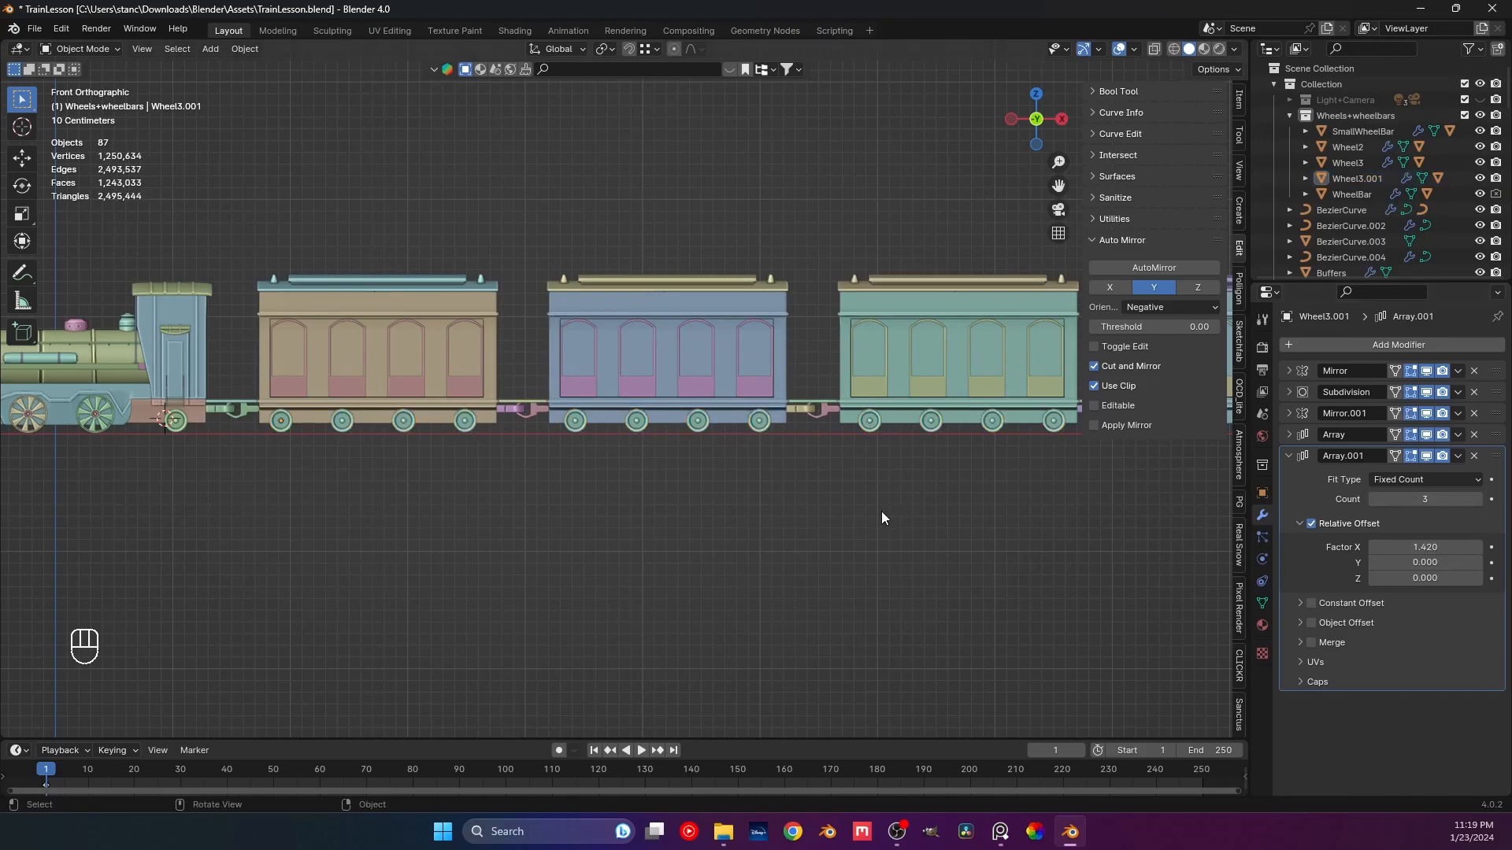
pyautogui.scroll(-2, 867, 503)
pyautogui.keyDown('shift'); pyautogui.moveTo(853, 494); pyautogui.dragTo(624, 471, button='middle'); pyautogui.keyUp('shift')
pyautogui.click(1368, 504)
pyautogui.write('4')
pyautogui.press('Return')
pyautogui.hotkey('ctrl', 's')
pyautogui.moveTo(698, 496); pyautogui.dragTo(598, 408, button='middle')
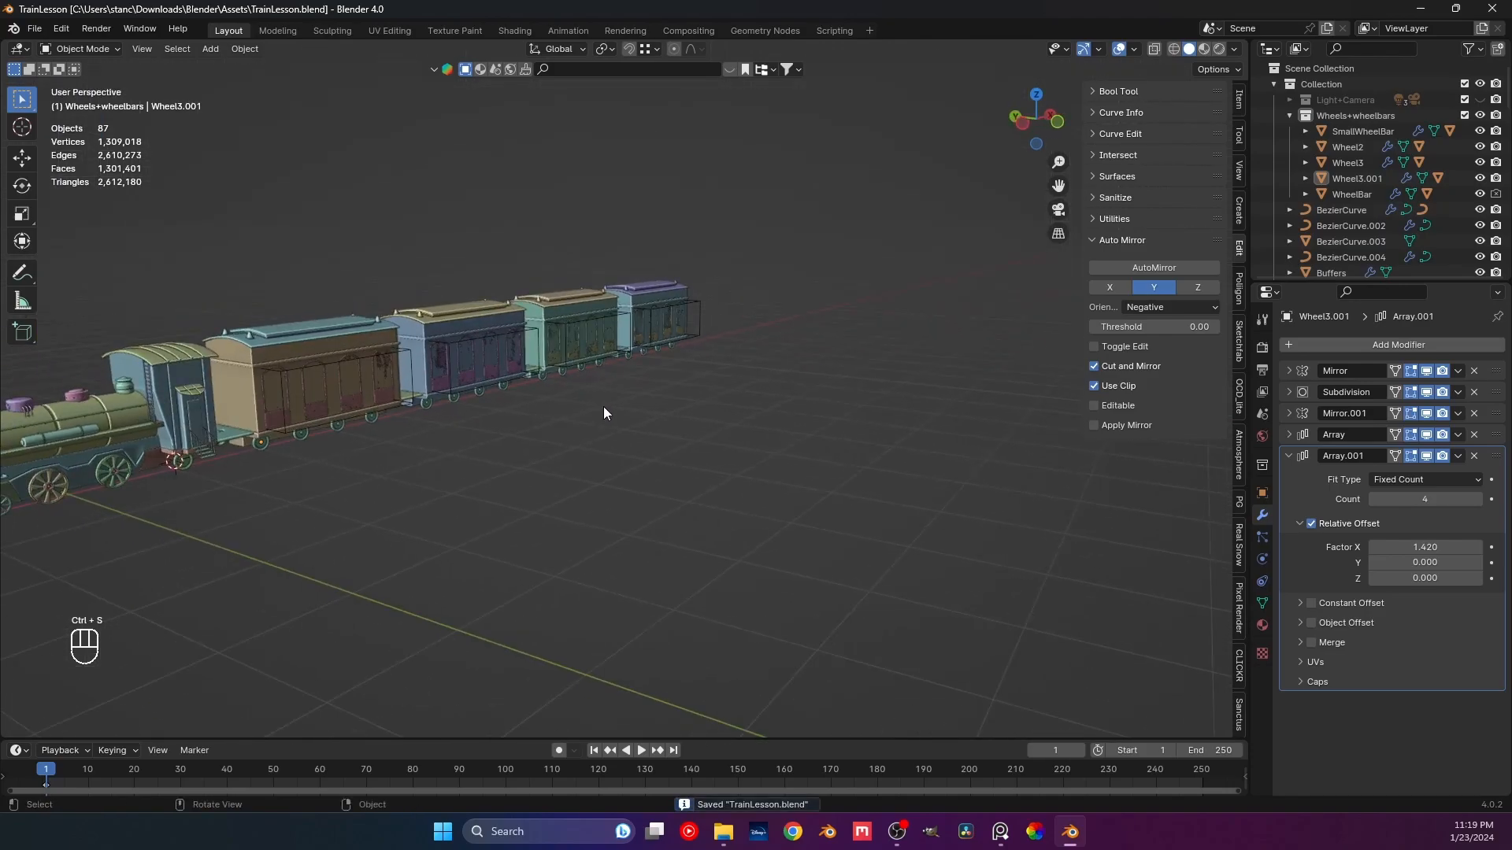
pyautogui.moveTo(617, 434); pyautogui.dragTo(498, 290, button='middle')
pyautogui.hotkey('ctrl', 's')
# Select the axle row under the first wagon, collapse its existing modifiers and add a second Array modifier.
pyautogui.scroll(5, 428, 339)
pyautogui.moveTo(428, 339); pyautogui.dragTo(650, 365, button='middle')
pyautogui.click(641, 319)
pyautogui.click(644, 319)
pyautogui.click(642, 318)
pyautogui.click(641, 318)
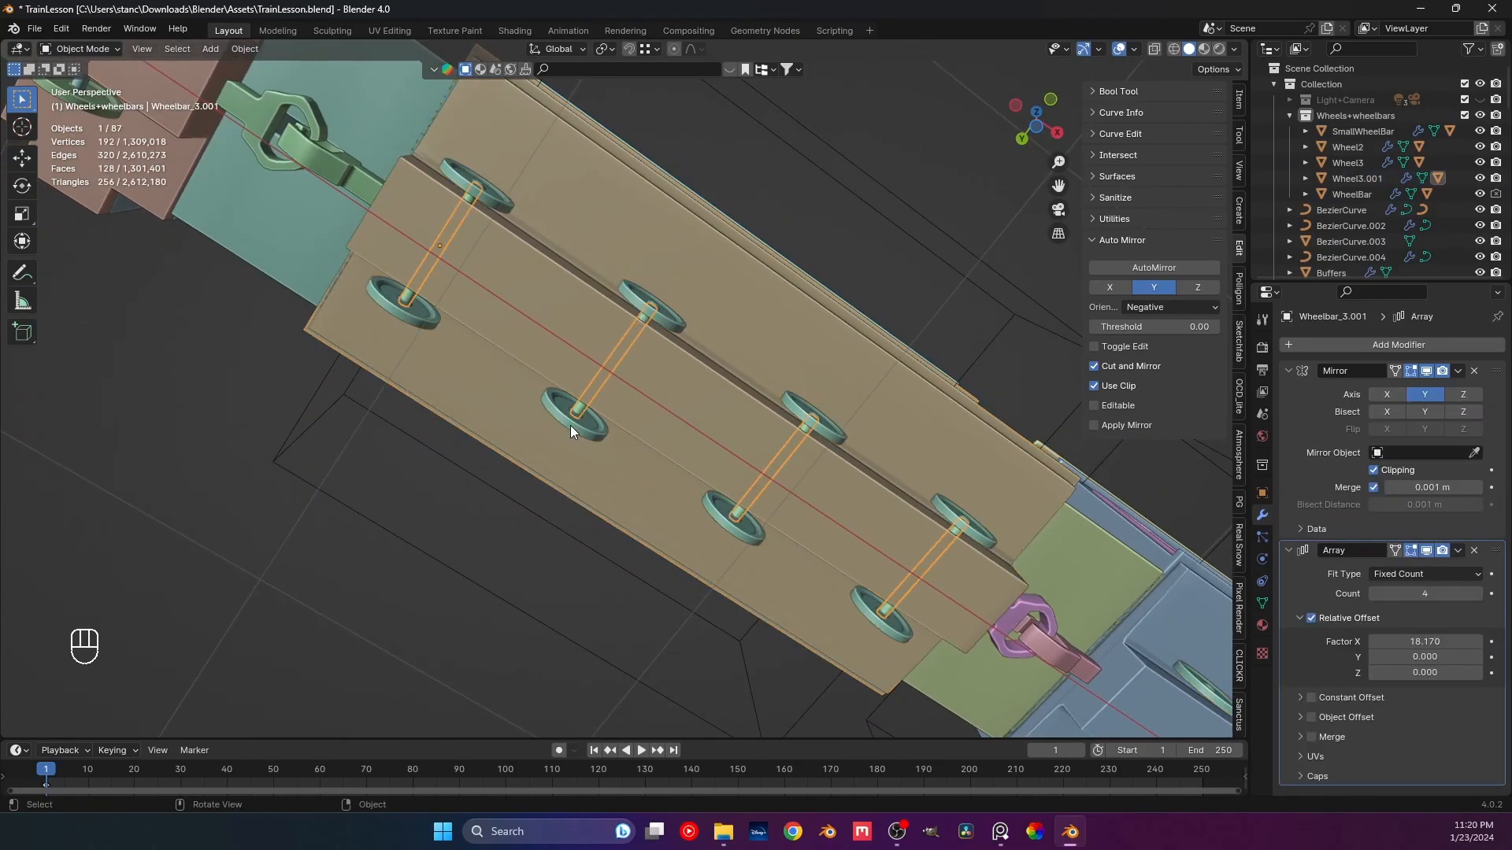
pyautogui.press('KP_1')
pyautogui.scroll(-3, 616, 412)
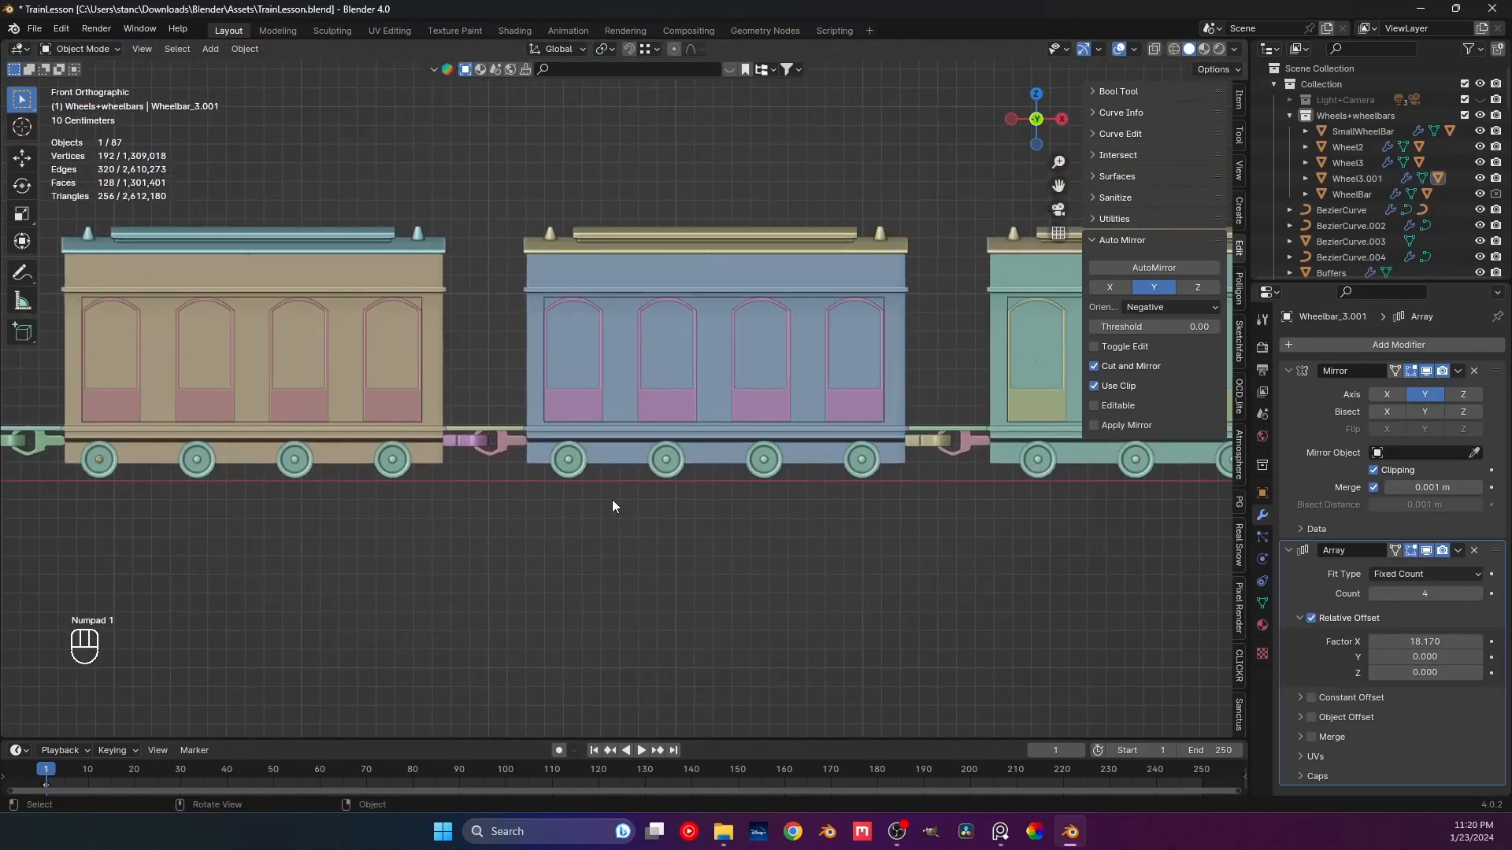
pyautogui.click(1292, 371)
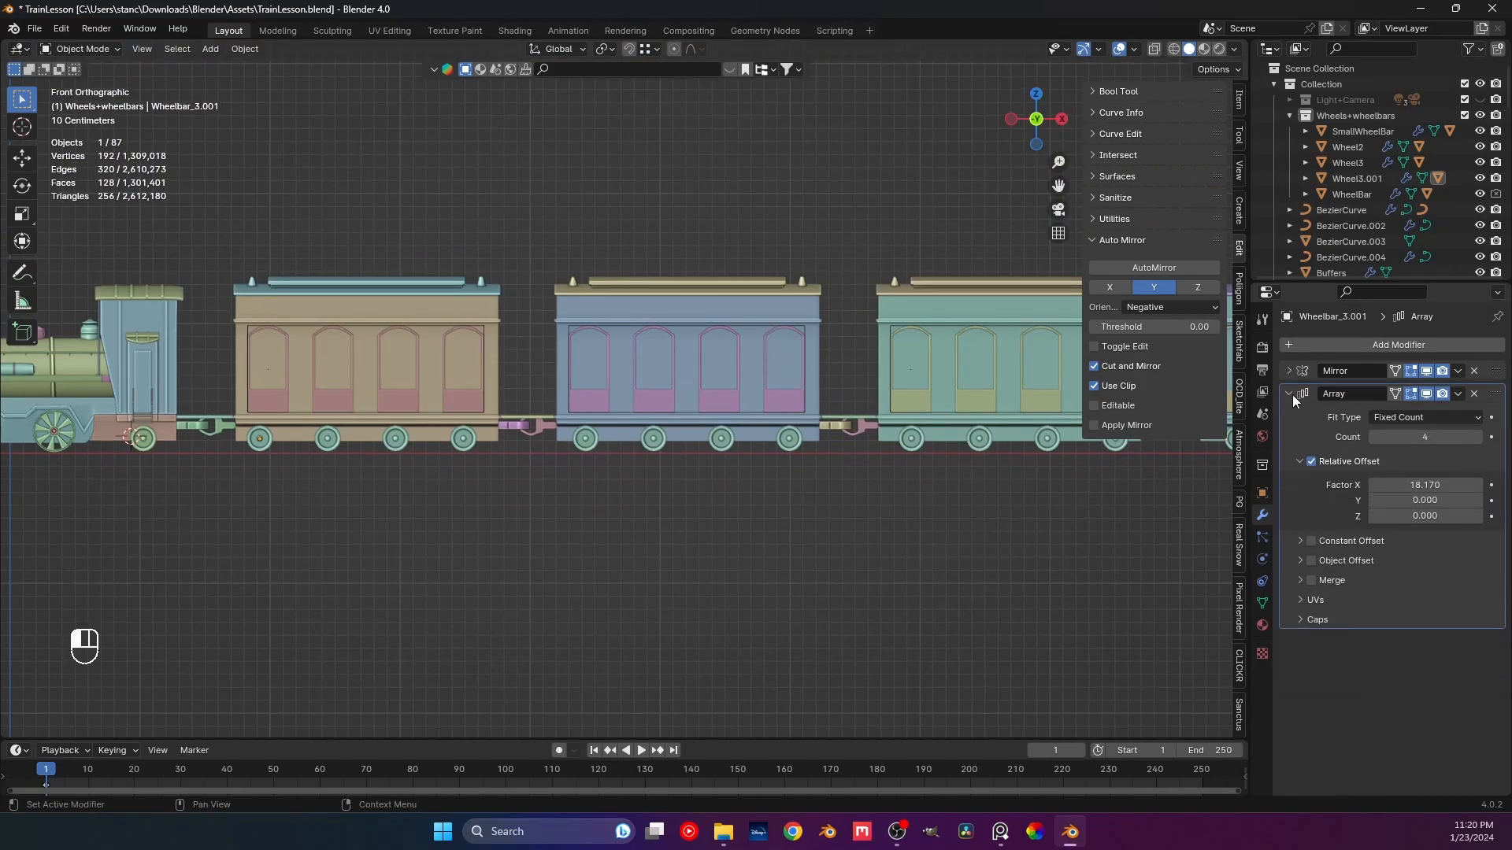
pyautogui.click(1292, 392)
pyautogui.click(1307, 351)
pyautogui.moveTo(1304, 345)
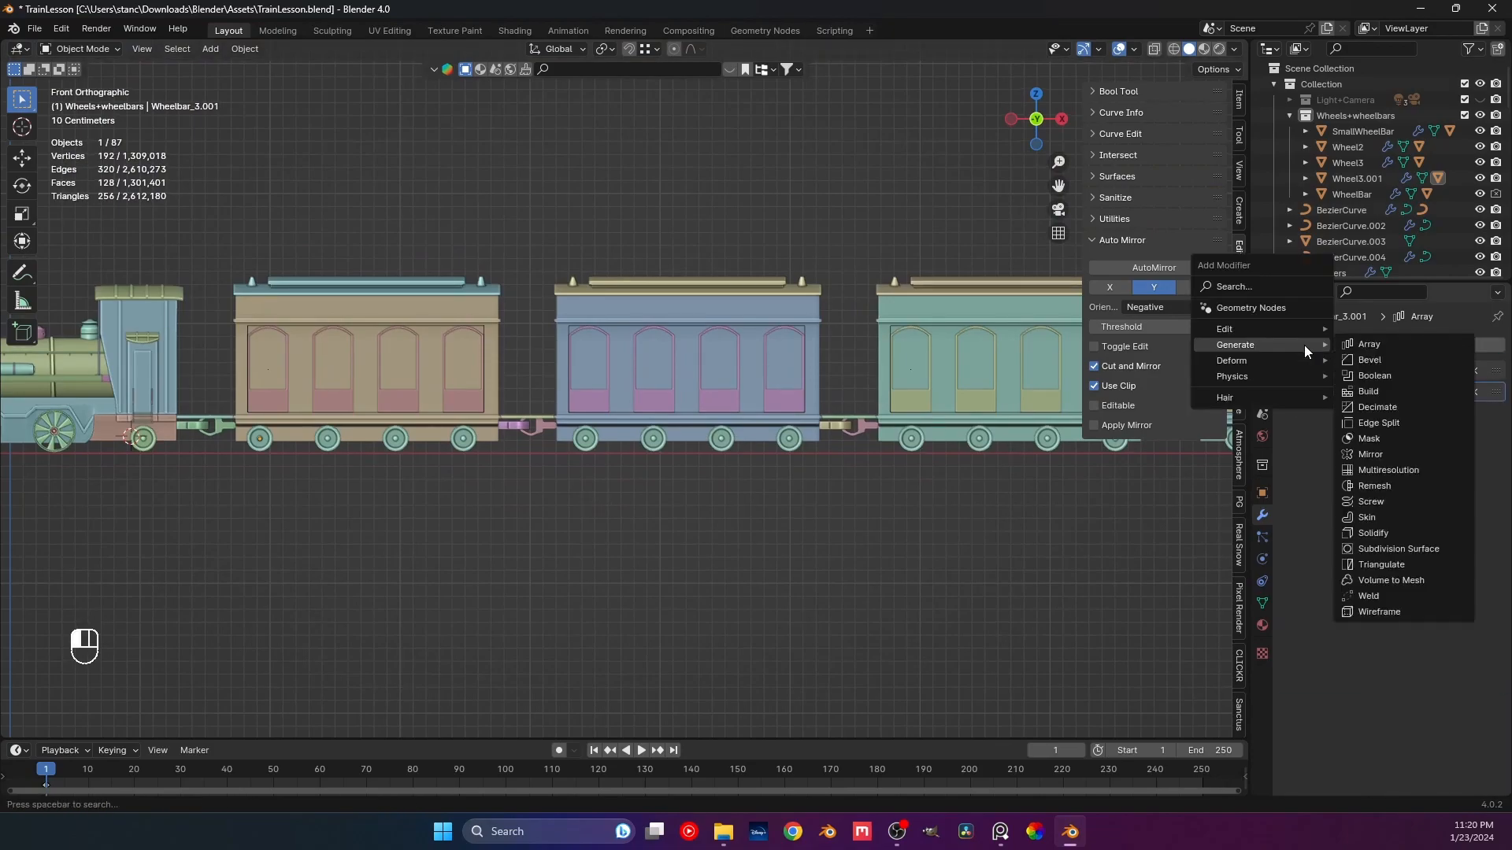
pyautogui.click(1386, 346)
# With X-ray on, set the axles' second array to a relative X offset of 1.570 and check its alignment on the second wagon's wheel.
pyautogui.keyDown('shift'); pyautogui.moveTo(849, 432); pyautogui.dragTo(783, 475, button='middle'); pyautogui.keyUp('shift')
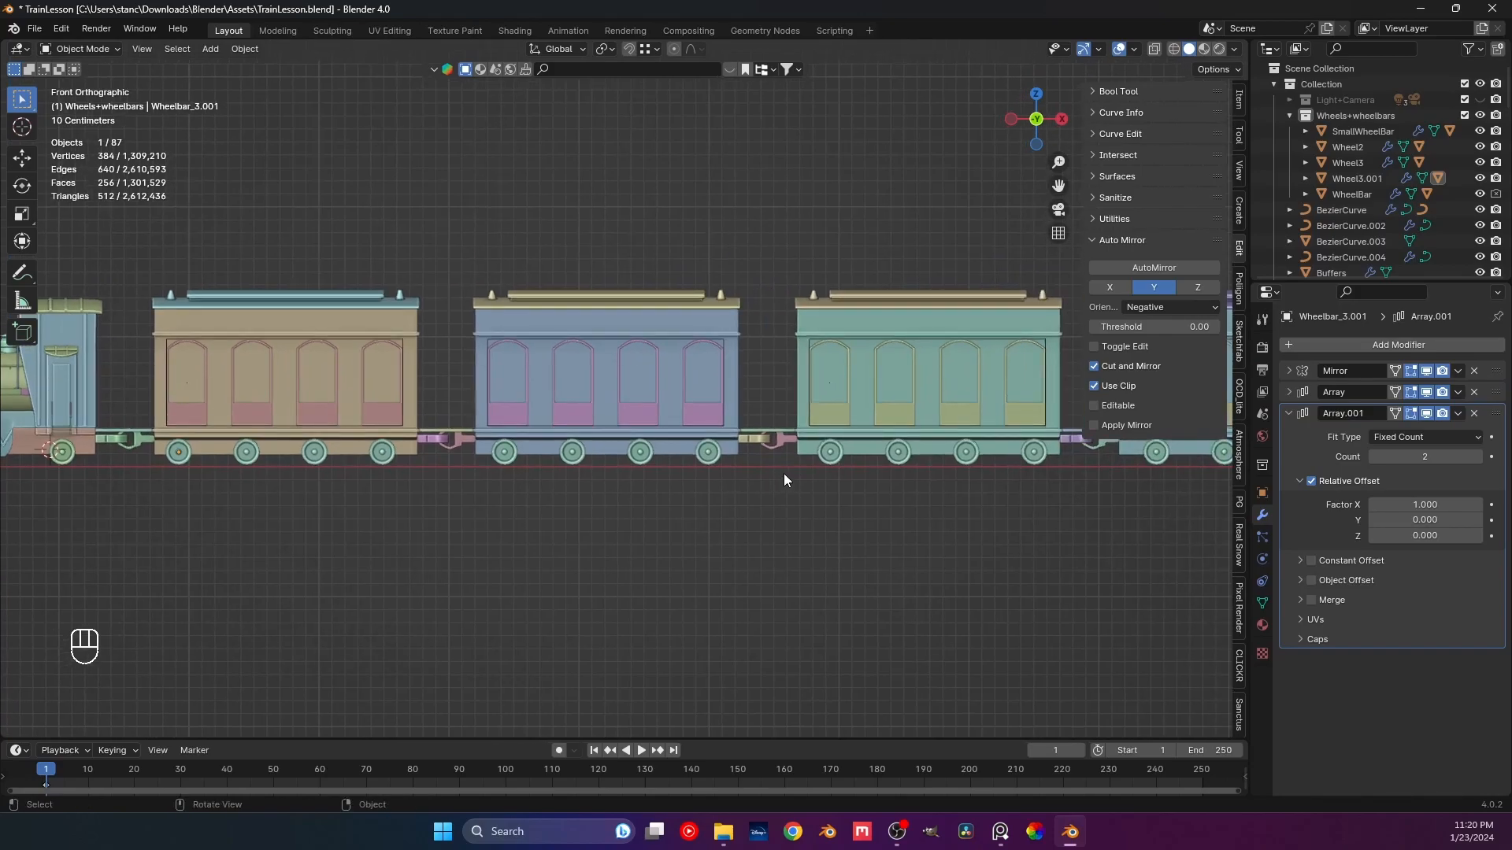
pyautogui.click(1155, 50)
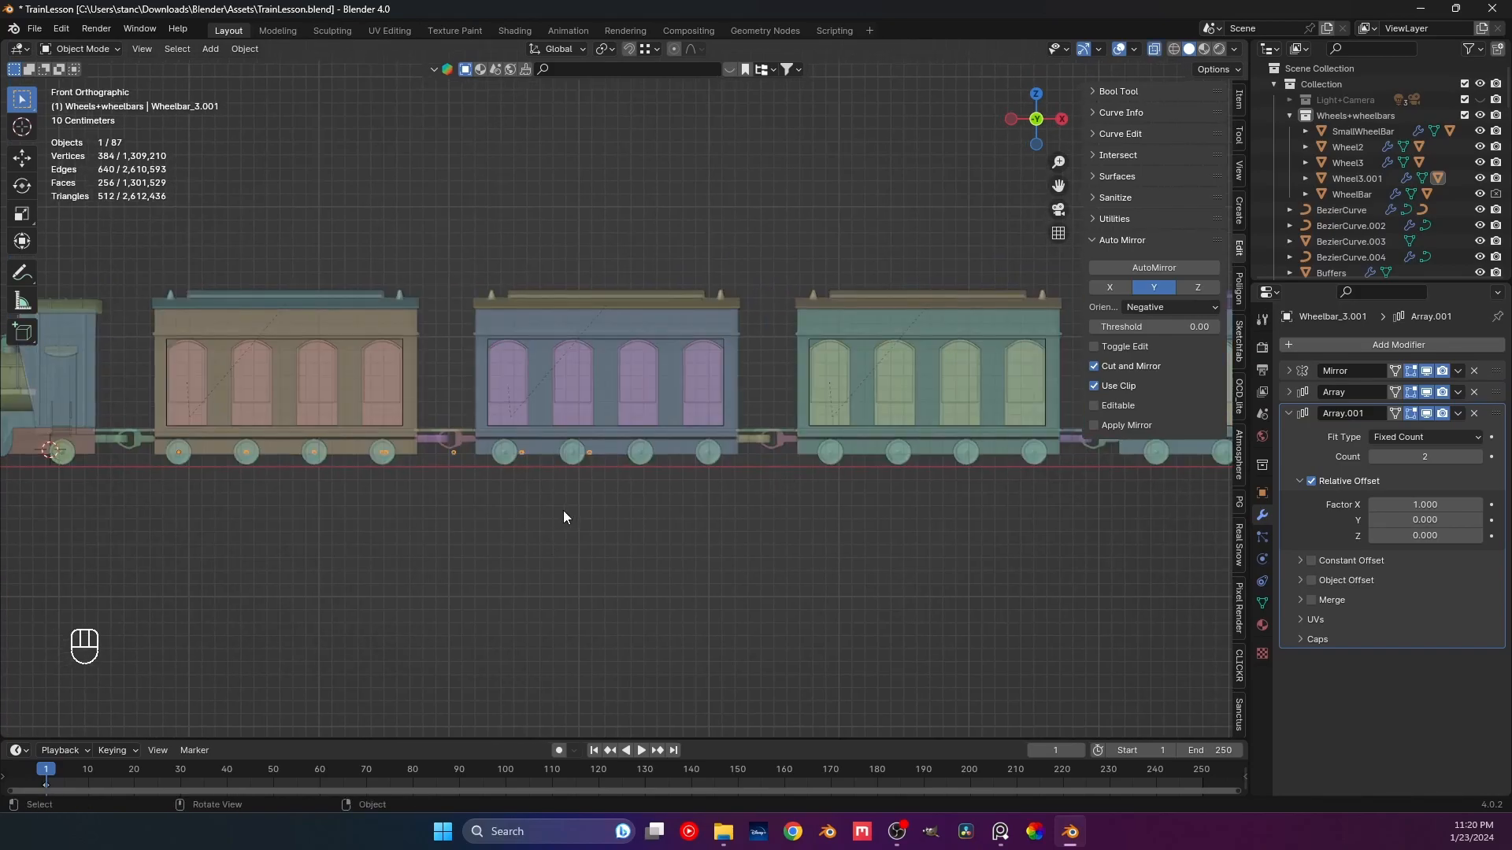
pyautogui.moveTo(1418, 504); pyautogui.dragTo(1480, 504)
pyautogui.scroll(10, 814, 447)
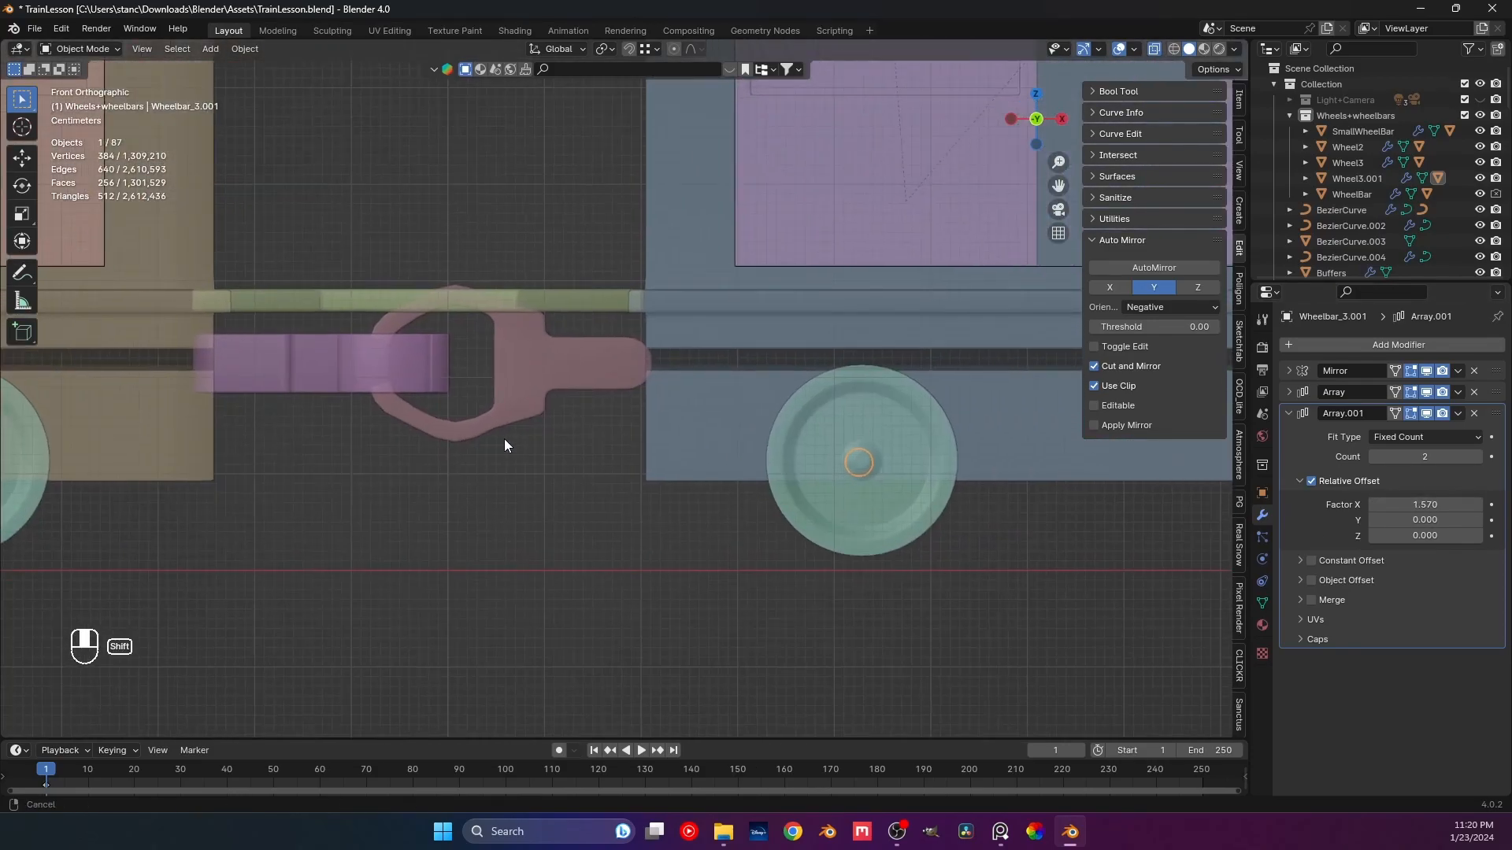
pyautogui.keyDown('shift'); pyautogui.moveTo(578, 446); pyautogui.dragTo(189, 417, button='middle'); pyautogui.keyUp('shift')
pyautogui.scroll(3, 456, 473)
pyautogui.scroll(2, 455, 498)
pyautogui.keyDown('shift'); pyautogui.moveTo(455, 499); pyautogui.dragTo(549, 451, button='middle'); pyautogui.keyUp('shift')
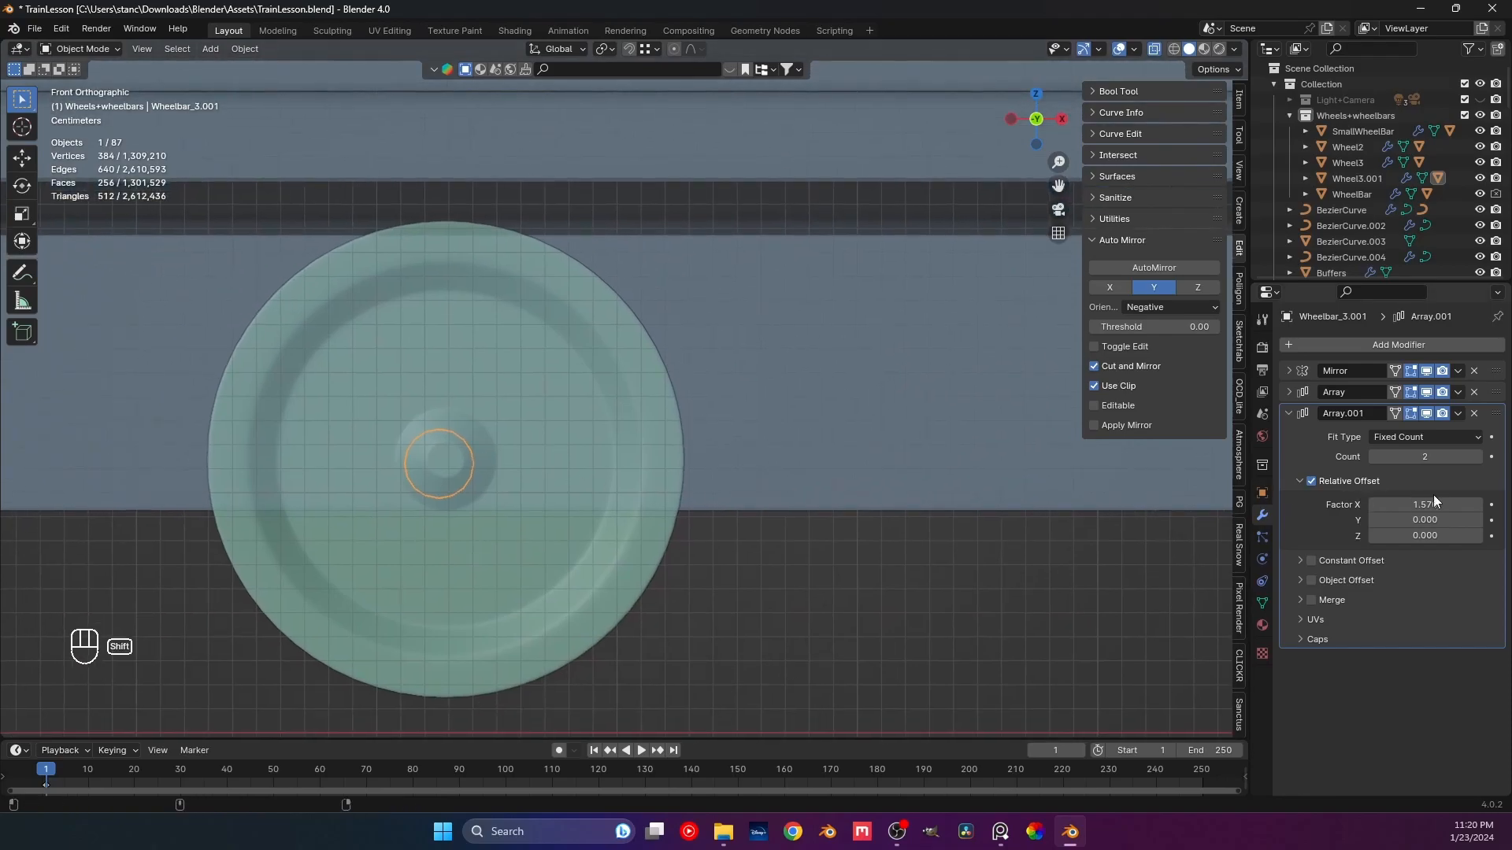
# Try a relative X offset of 1.580 for the axles' second array.
pyautogui.moveTo(1417, 505)
pyautogui.keyDown('shift'); pyautogui.mouseDown()
pyautogui.moveTo(1441, 505)
pyautogui.moveTo(1420, 505)
pyautogui.mouseUp(); pyautogui.keyUp('shift')
pyautogui.click(1419, 507)
pyautogui.click(1420, 507)
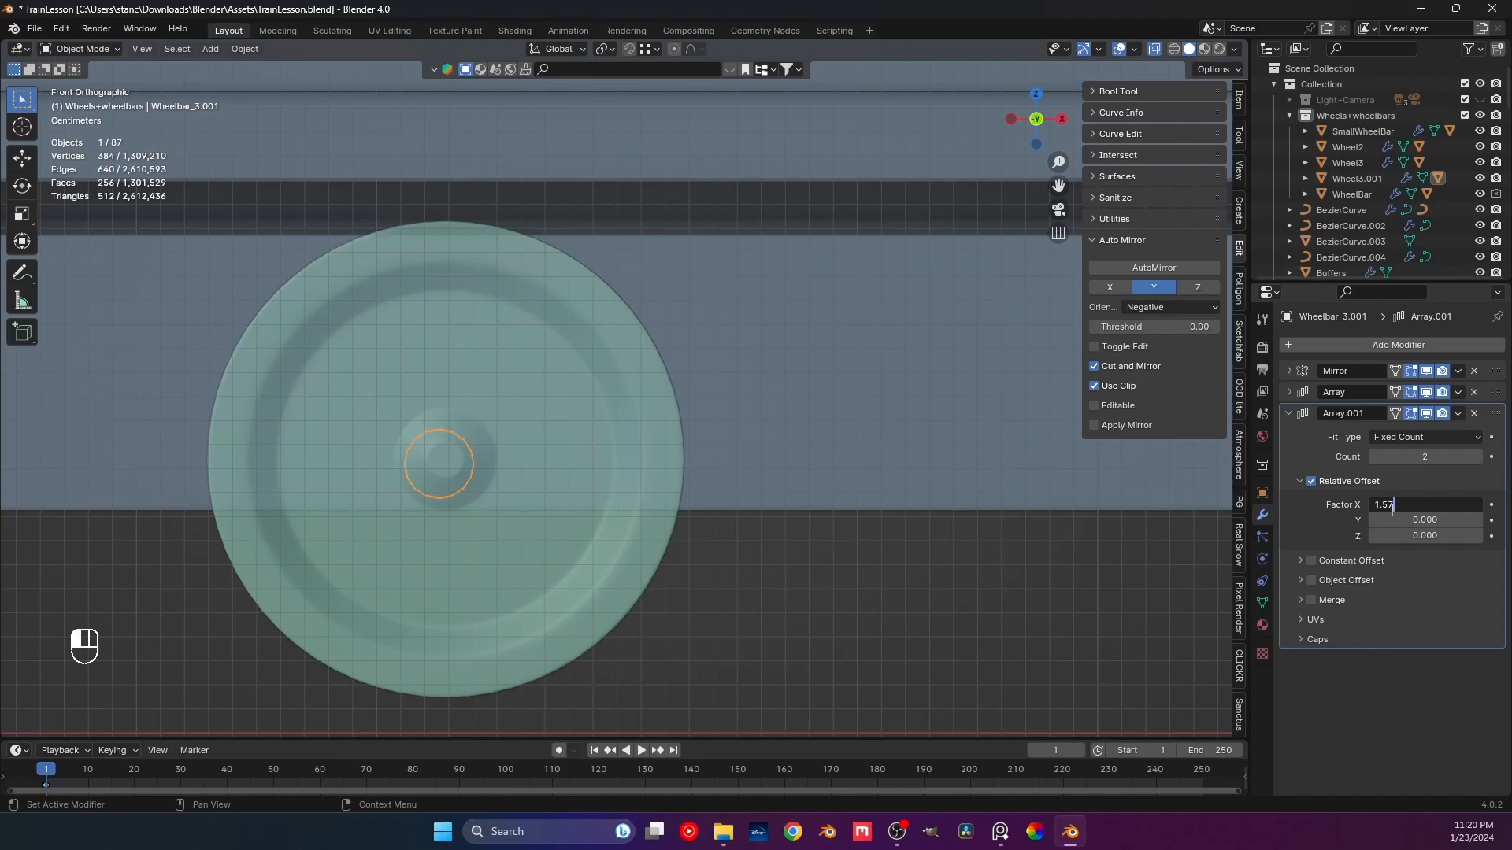
pyautogui.press('Return')
pyautogui.click(1385, 506)
pyautogui.click(1392, 520)
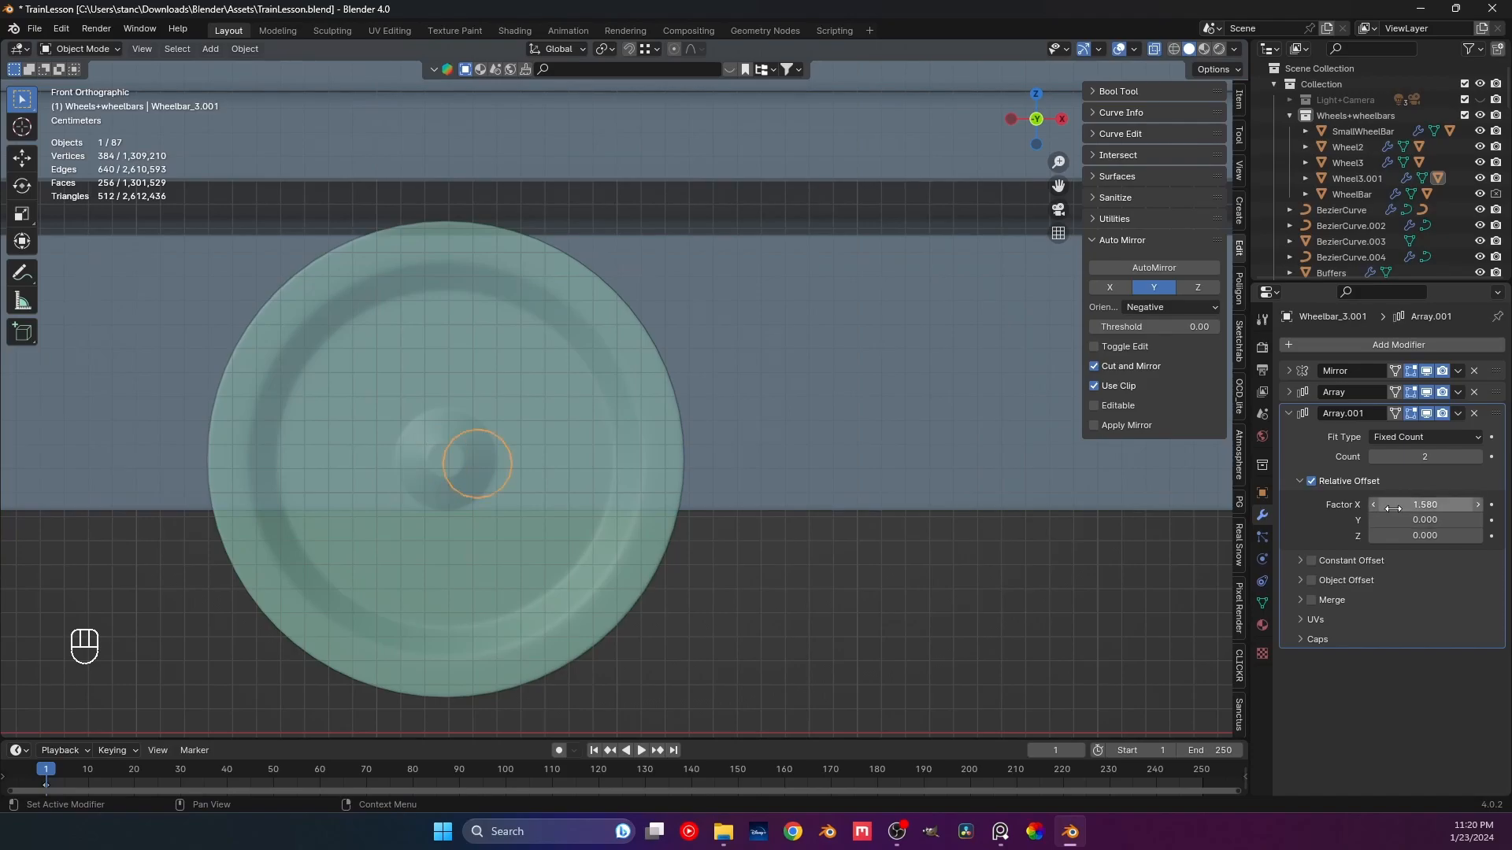
# Try a relative X offset of 1.572 for the axles' second array.
pyautogui.click(1392, 508)
pyautogui.click(1396, 509)
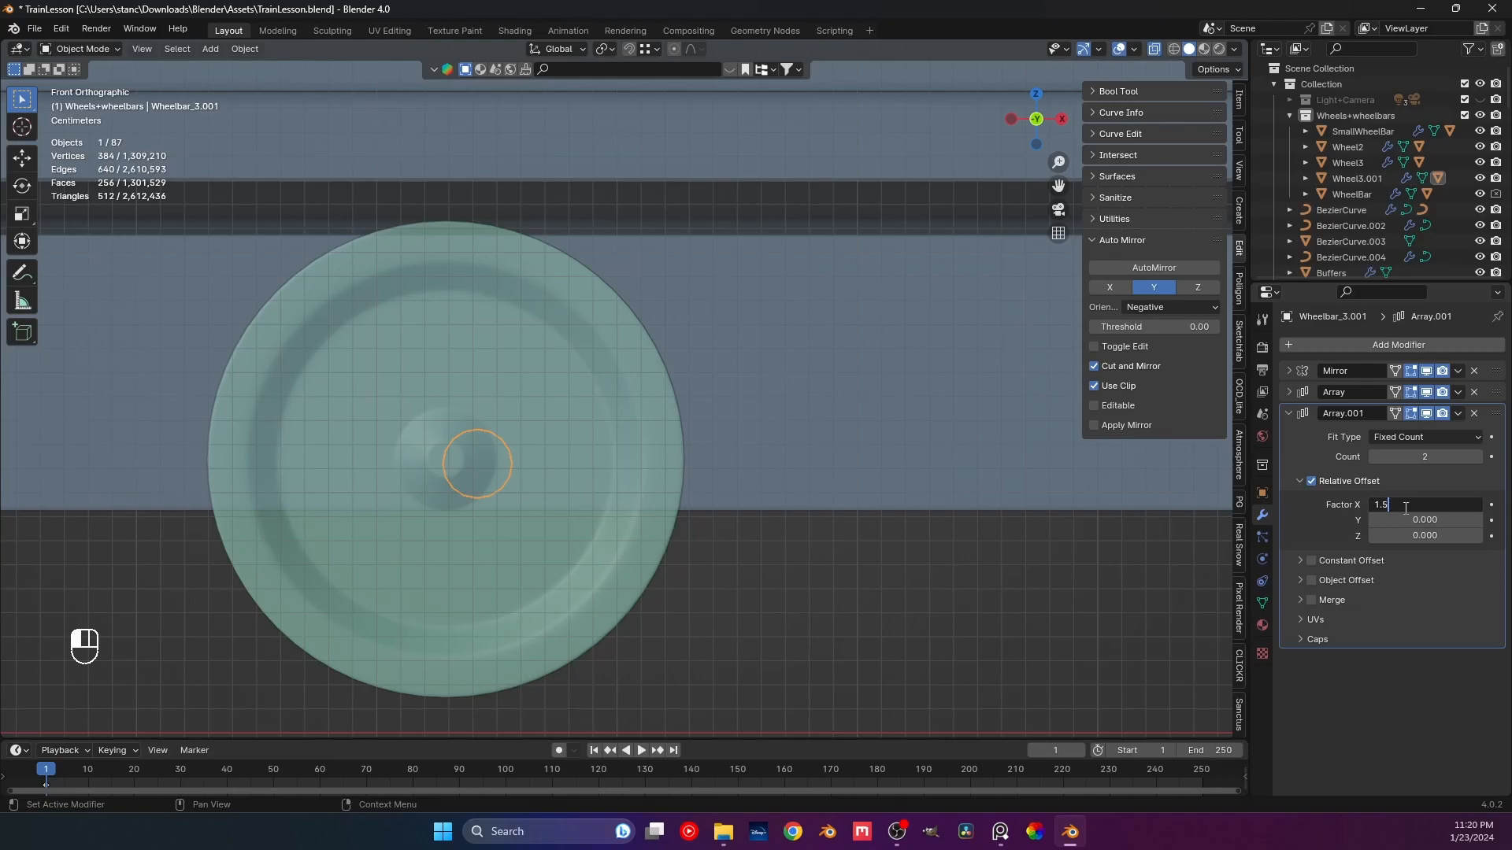
pyautogui.press('Return')
pyautogui.click(1404, 507)
pyautogui.click(1423, 507)
pyautogui.press('Return')
pyautogui.click(1423, 504)
pyautogui.press('Return')
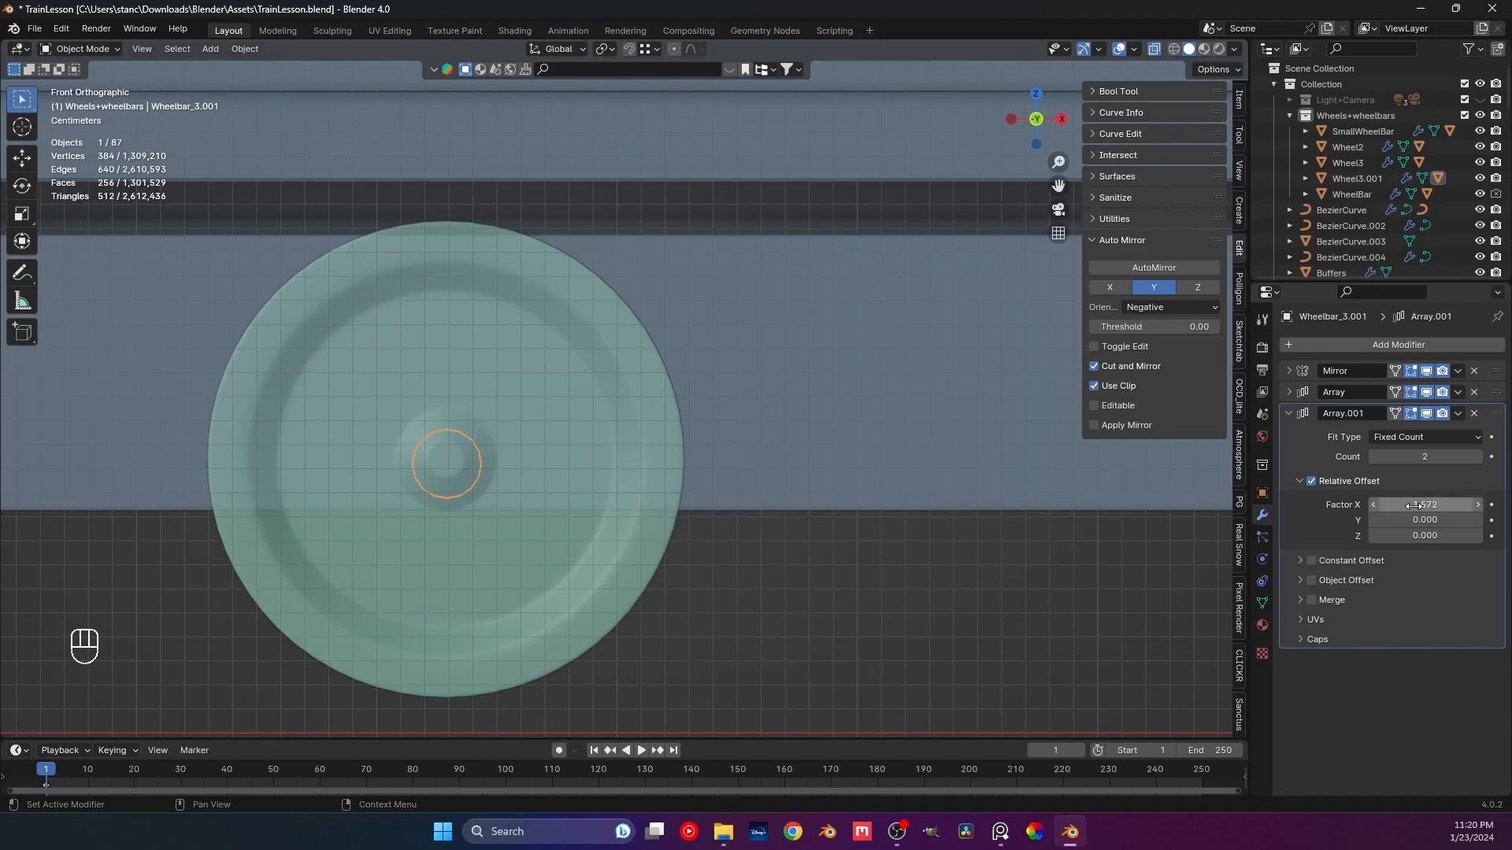
# Fine-tune the axles' second array to a relative X offset of 1.5715 so the axle centres on the second wagon's wheel.
pyautogui.click(1423, 505)
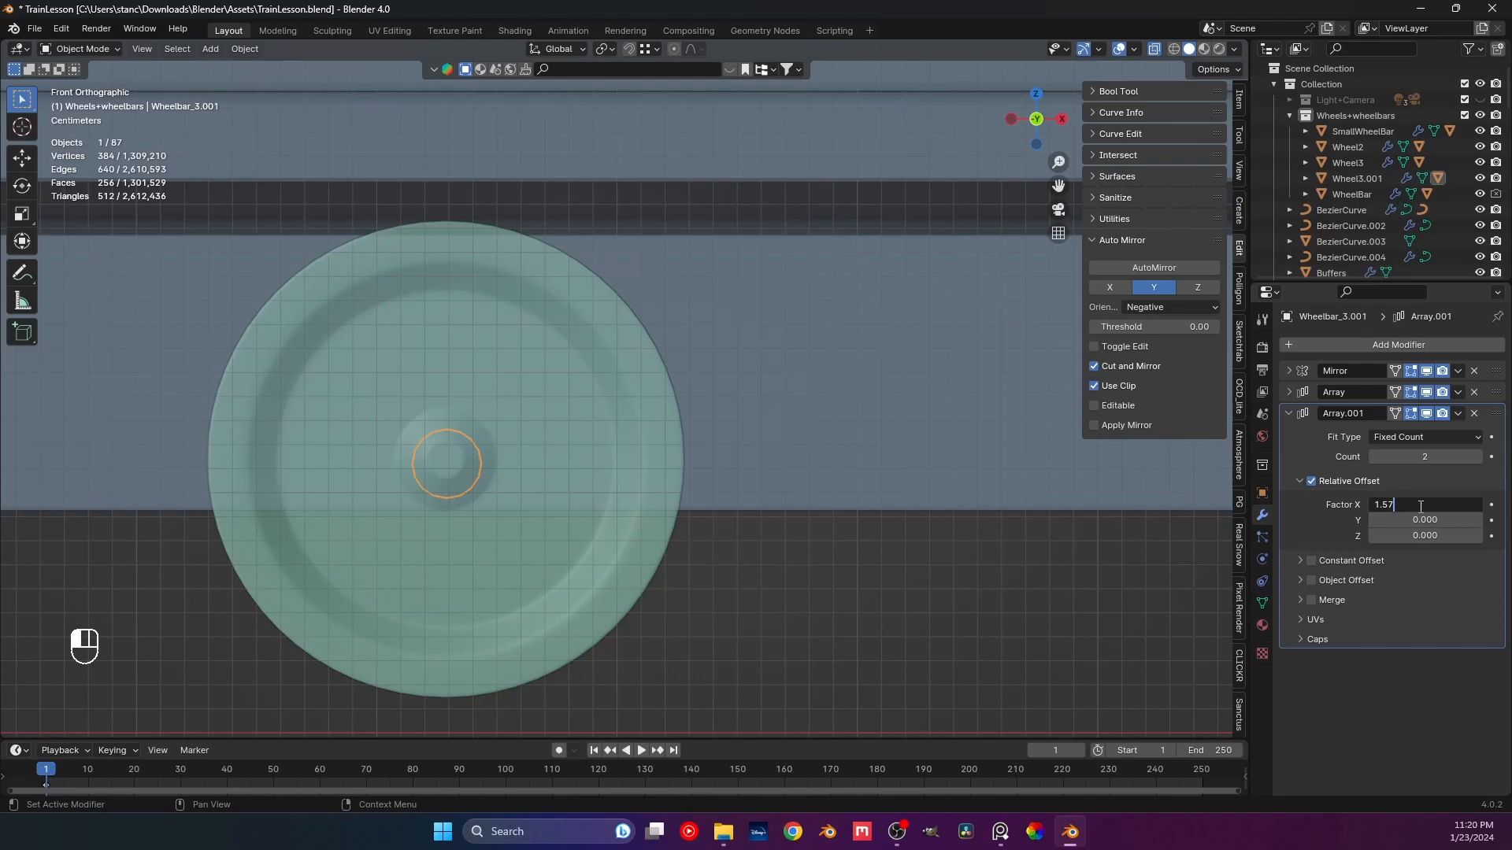
pyautogui.press('Return')
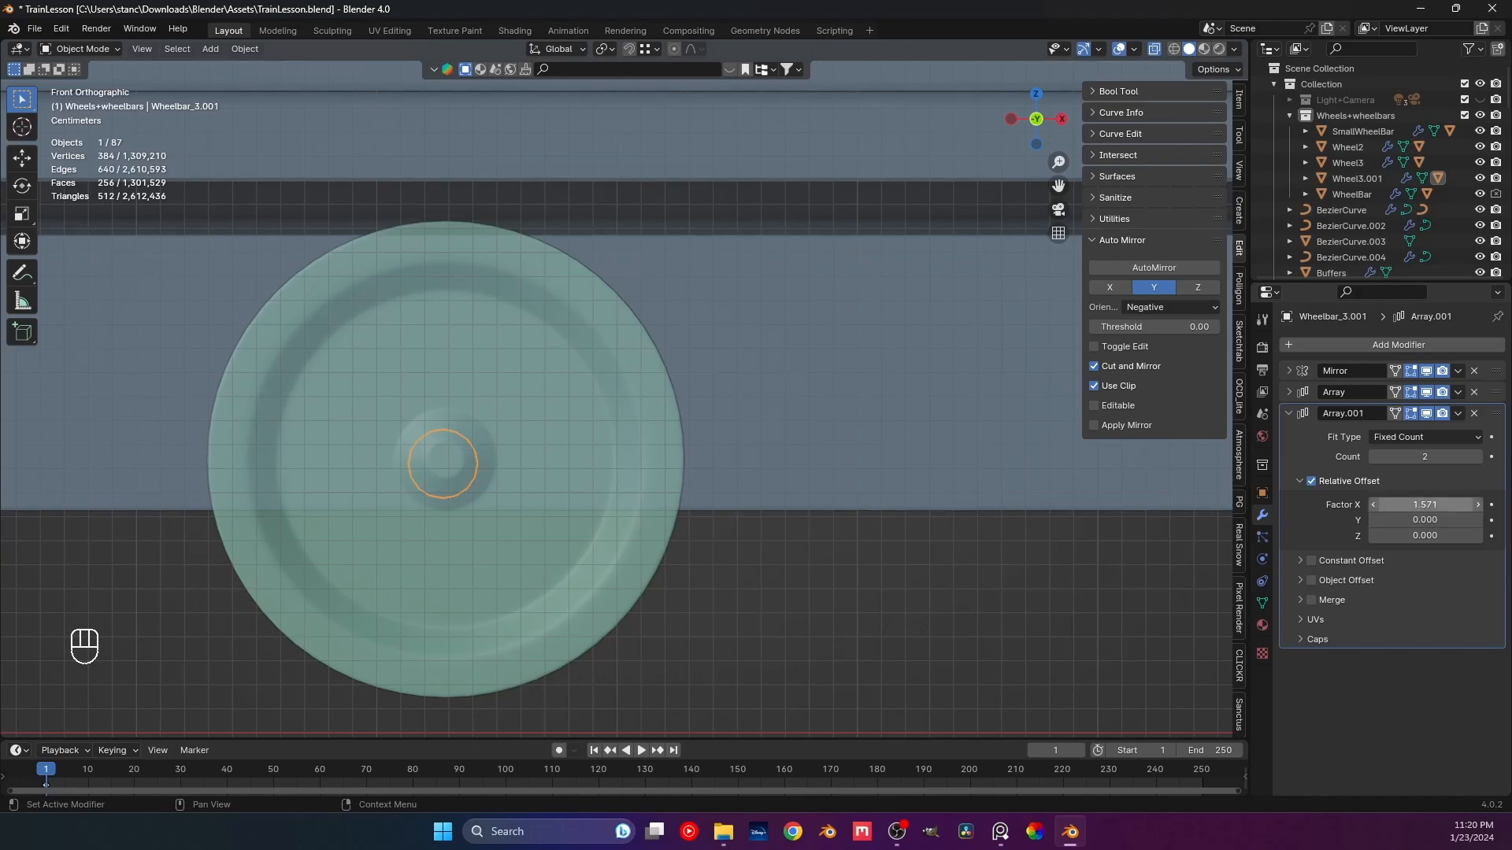
pyautogui.click(1423, 505)
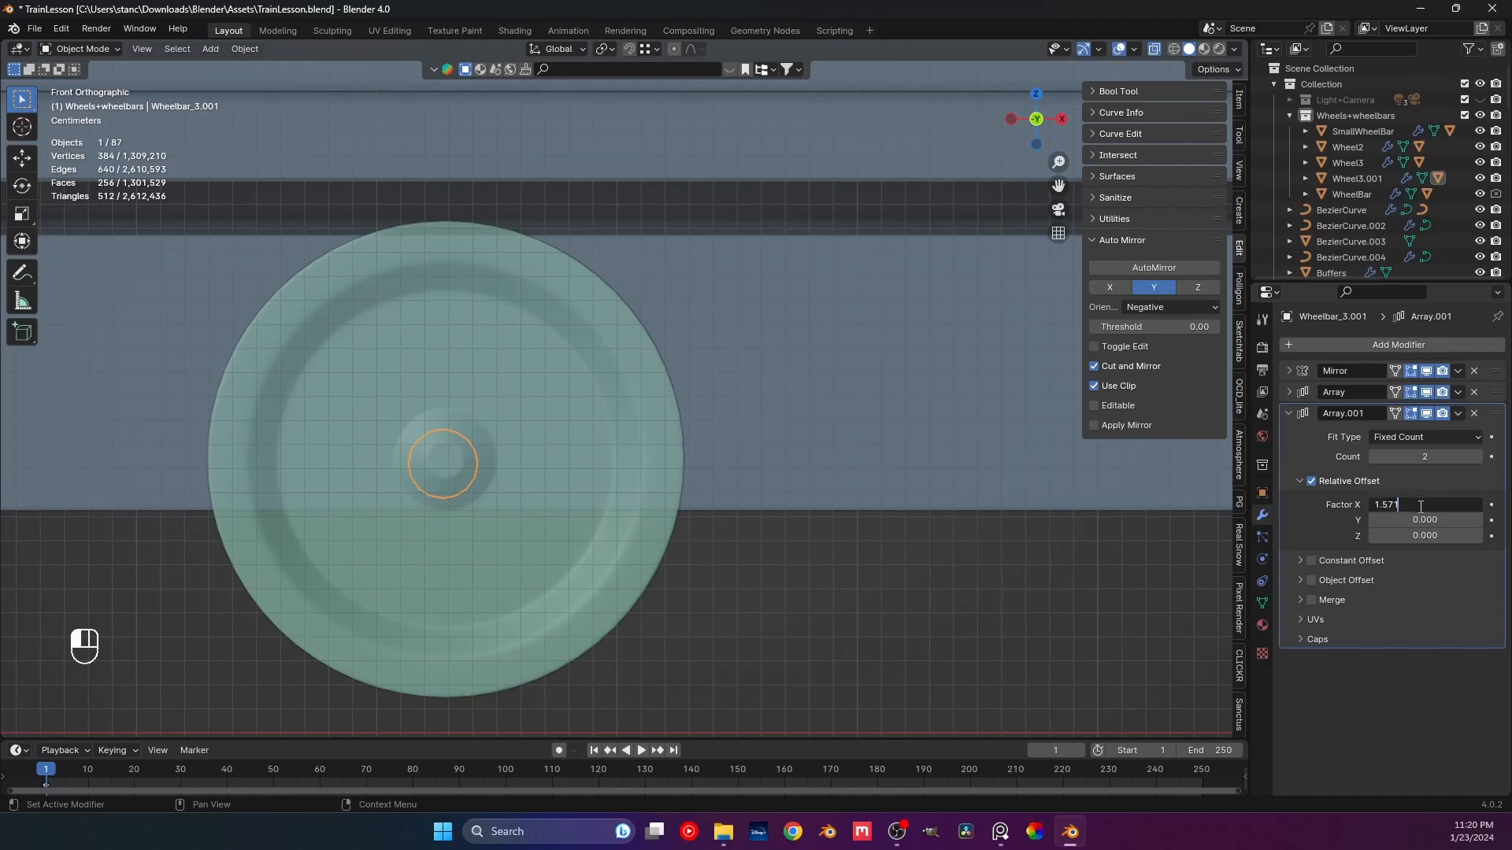
pyautogui.write('5')
pyautogui.press('Return')
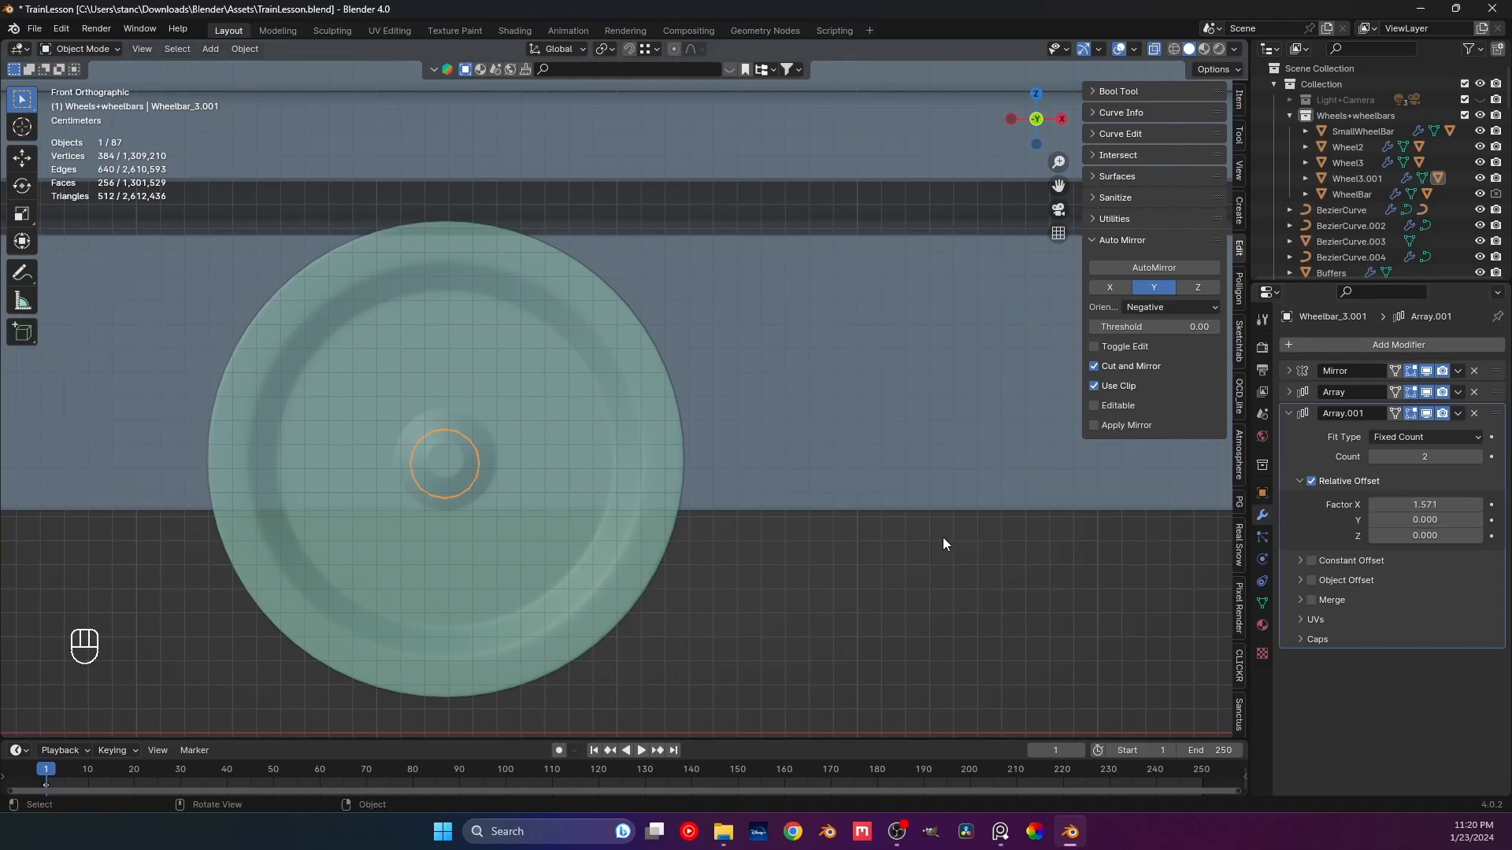
# Raise the axles' second array count to 4 to cover all the wagons and turn X-ray off.
pyautogui.scroll(-10, 944, 543)
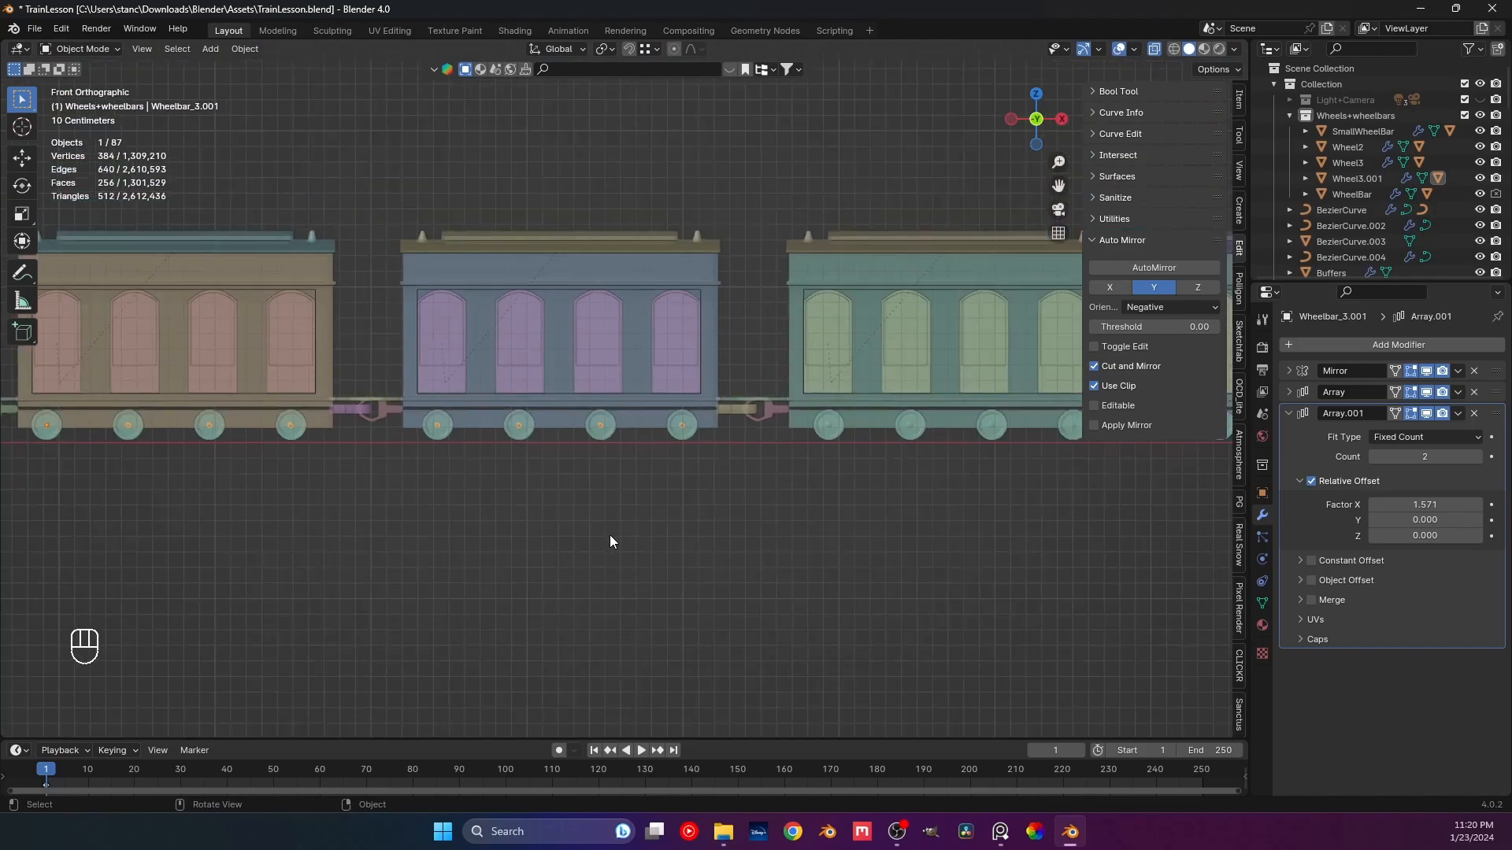
pyautogui.keyDown('shift'); pyautogui.moveTo(589, 553); pyautogui.dragTo(568, 555, button='middle'); pyautogui.keyUp('shift')
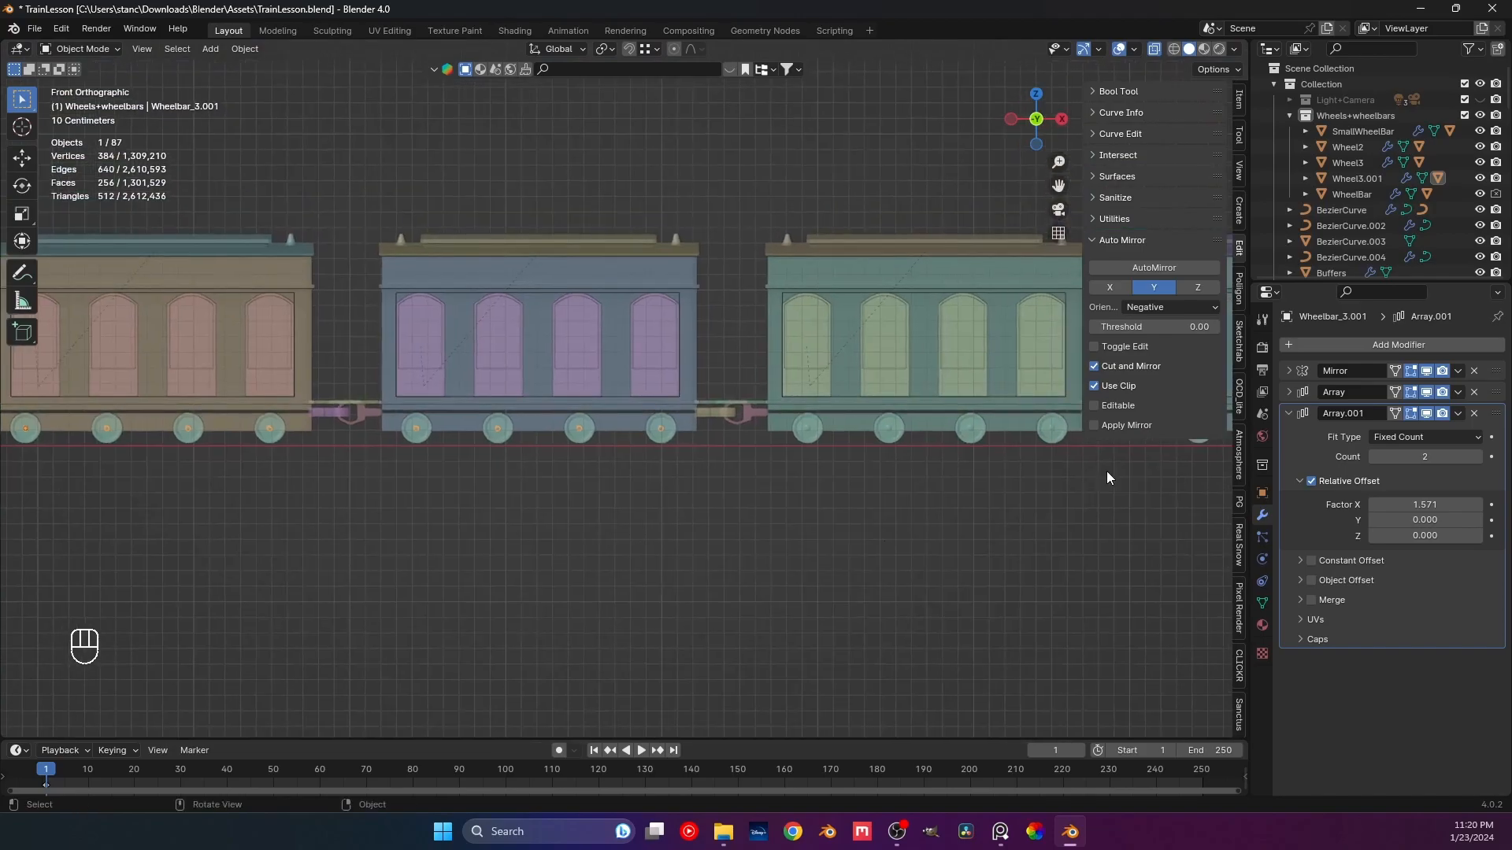
pyautogui.click(1478, 457)
pyautogui.click(1478, 457)
pyautogui.scroll(-5, 689, 471)
pyautogui.moveTo(758, 457); pyautogui.dragTo(949, 344, button='middle')
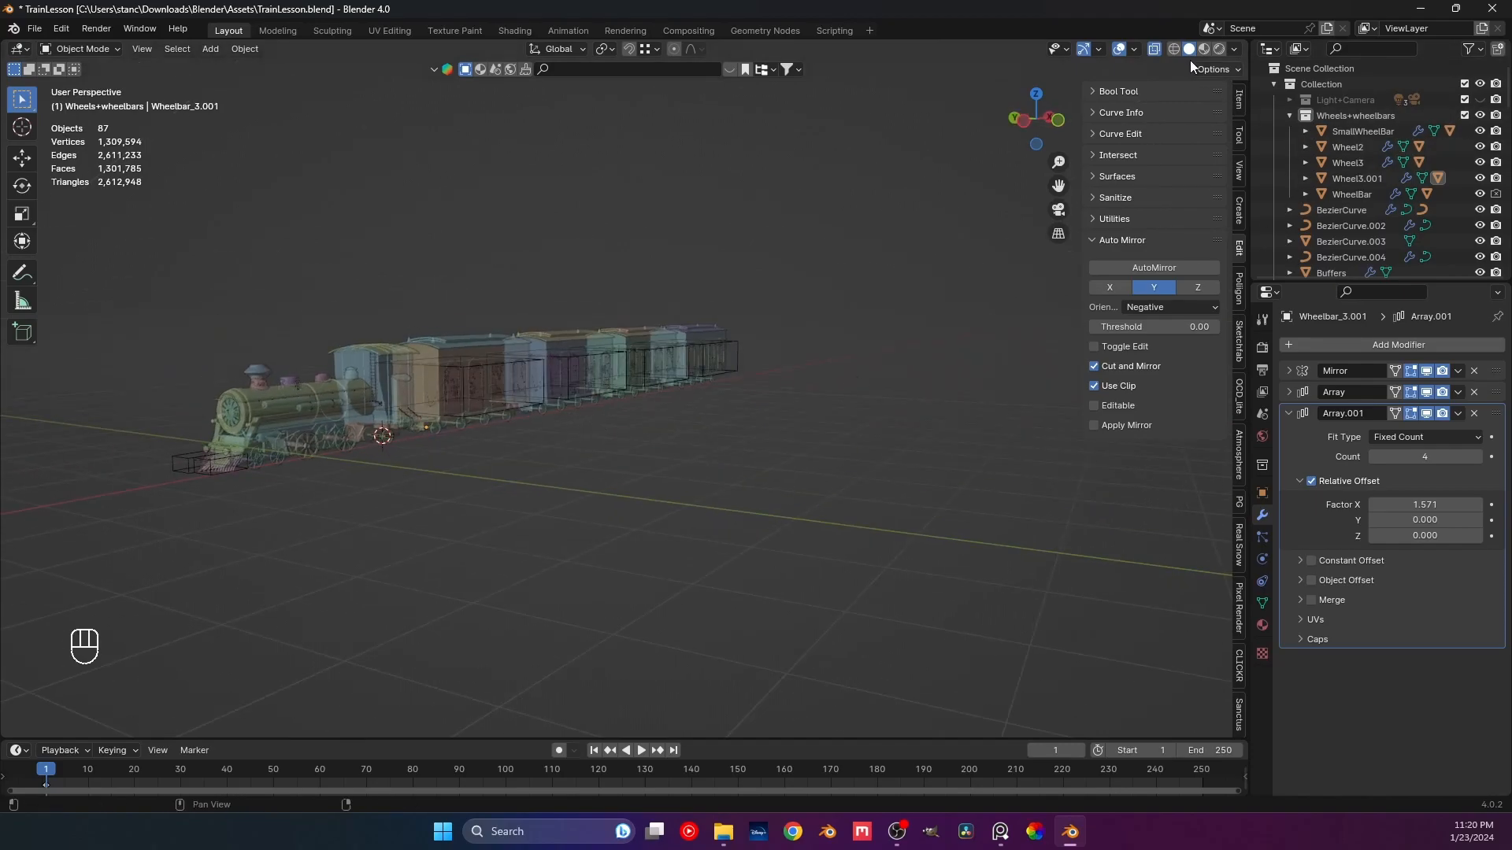
pyautogui.hotkey('alt', 'z')
pyautogui.click(685, 398)
pyautogui.moveTo(583, 450)
pyautogui.mouseDown(button='middle')
pyautogui.moveTo(626, 457)
pyautogui.moveTo(588, 469)
pyautogui.moveTo(588, 456)
pyautogui.mouseUp(button='middle')
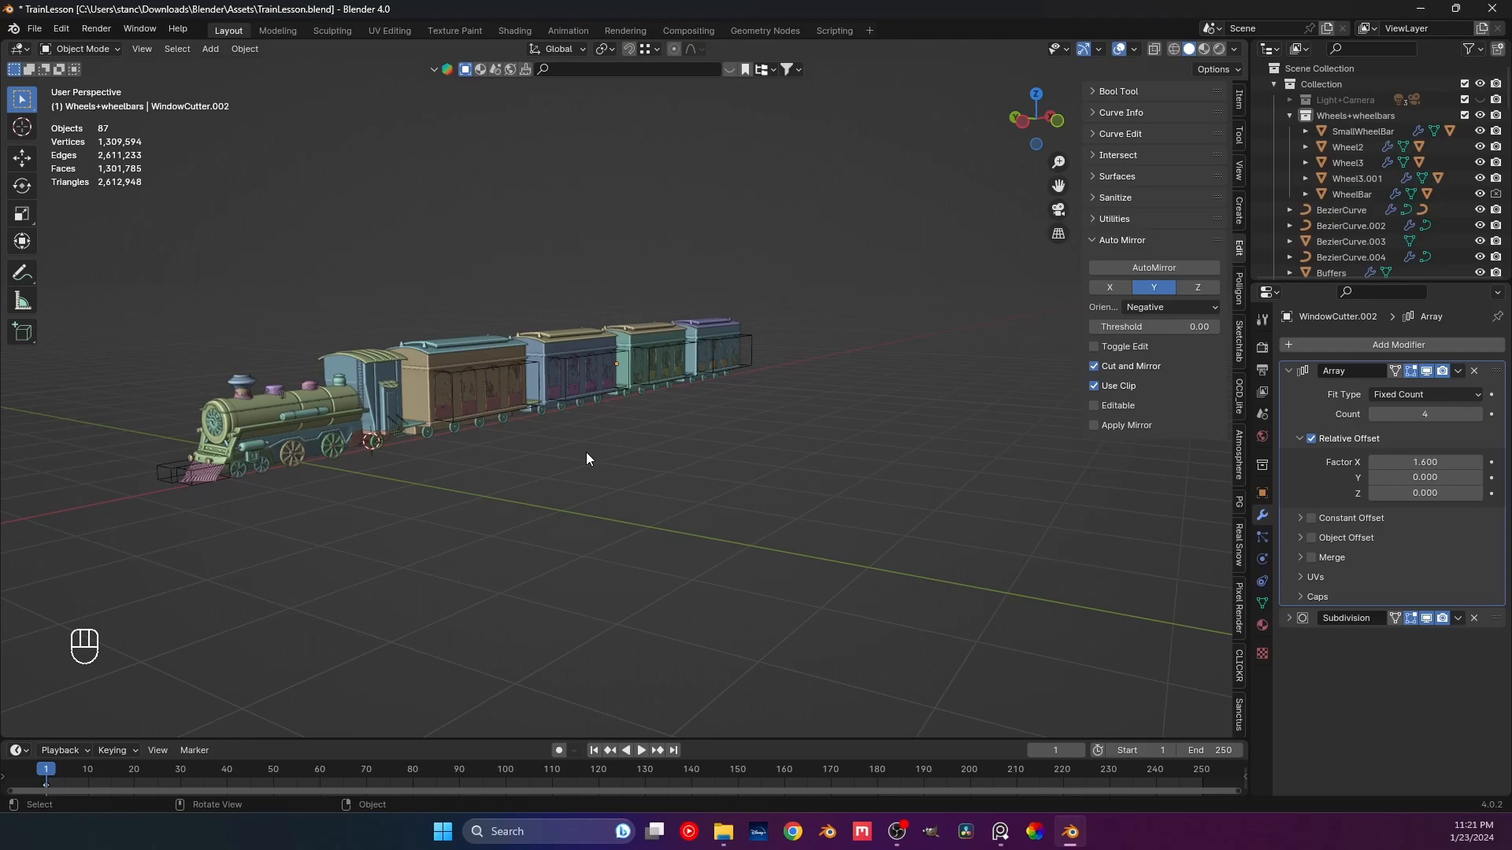
# Select the engine cabin and snap the 3D cursor to the side wall face above the door awning.
pyautogui.moveTo(586, 452); pyautogui.dragTo(554, 417, button='middle')
pyautogui.scroll(3, 668, 446)
pyautogui.scroll(5, 668, 447)
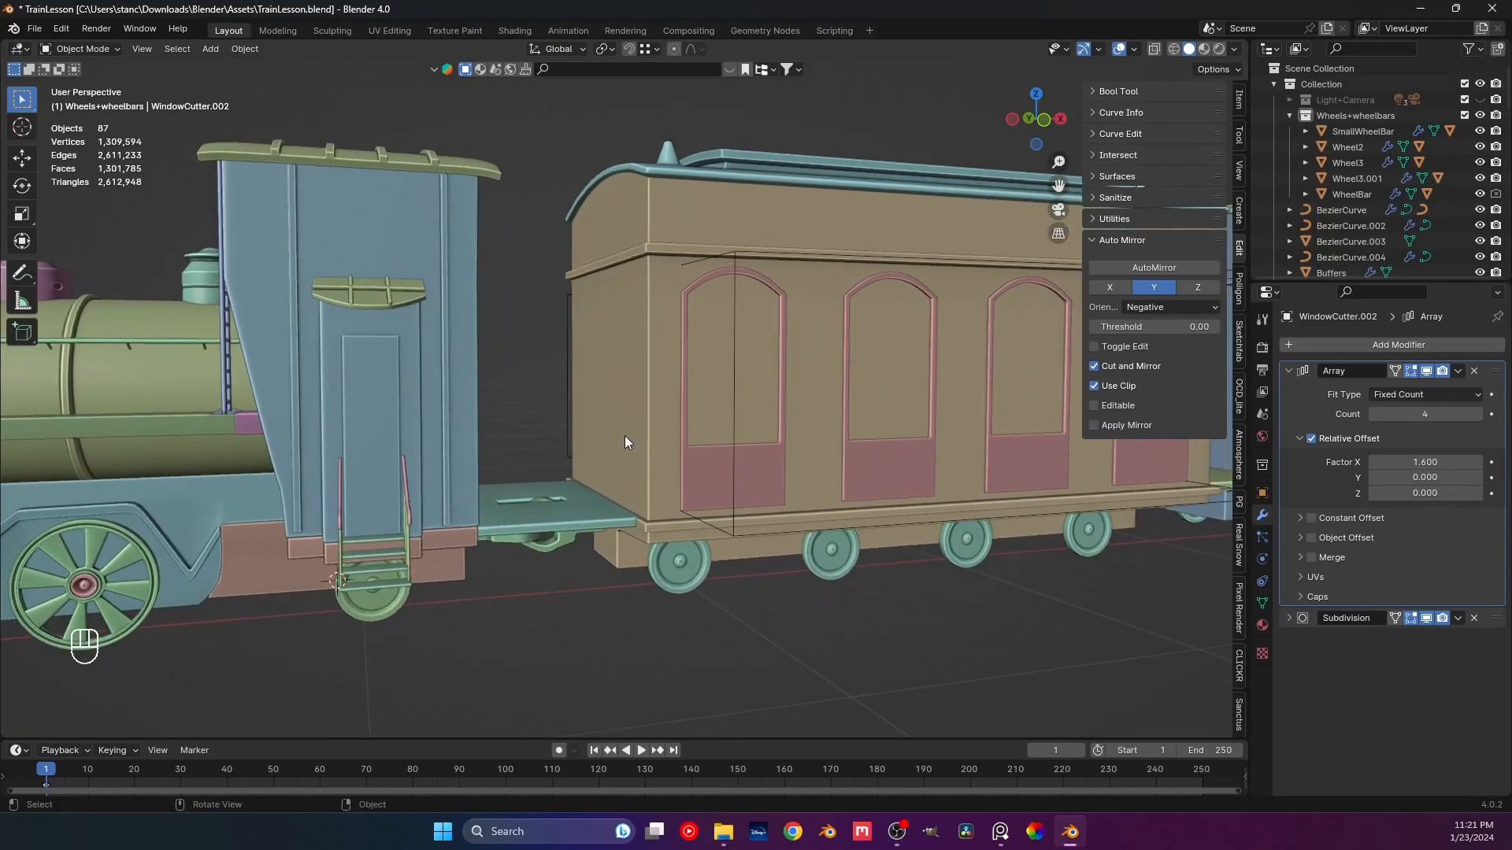
pyautogui.click(445, 359)
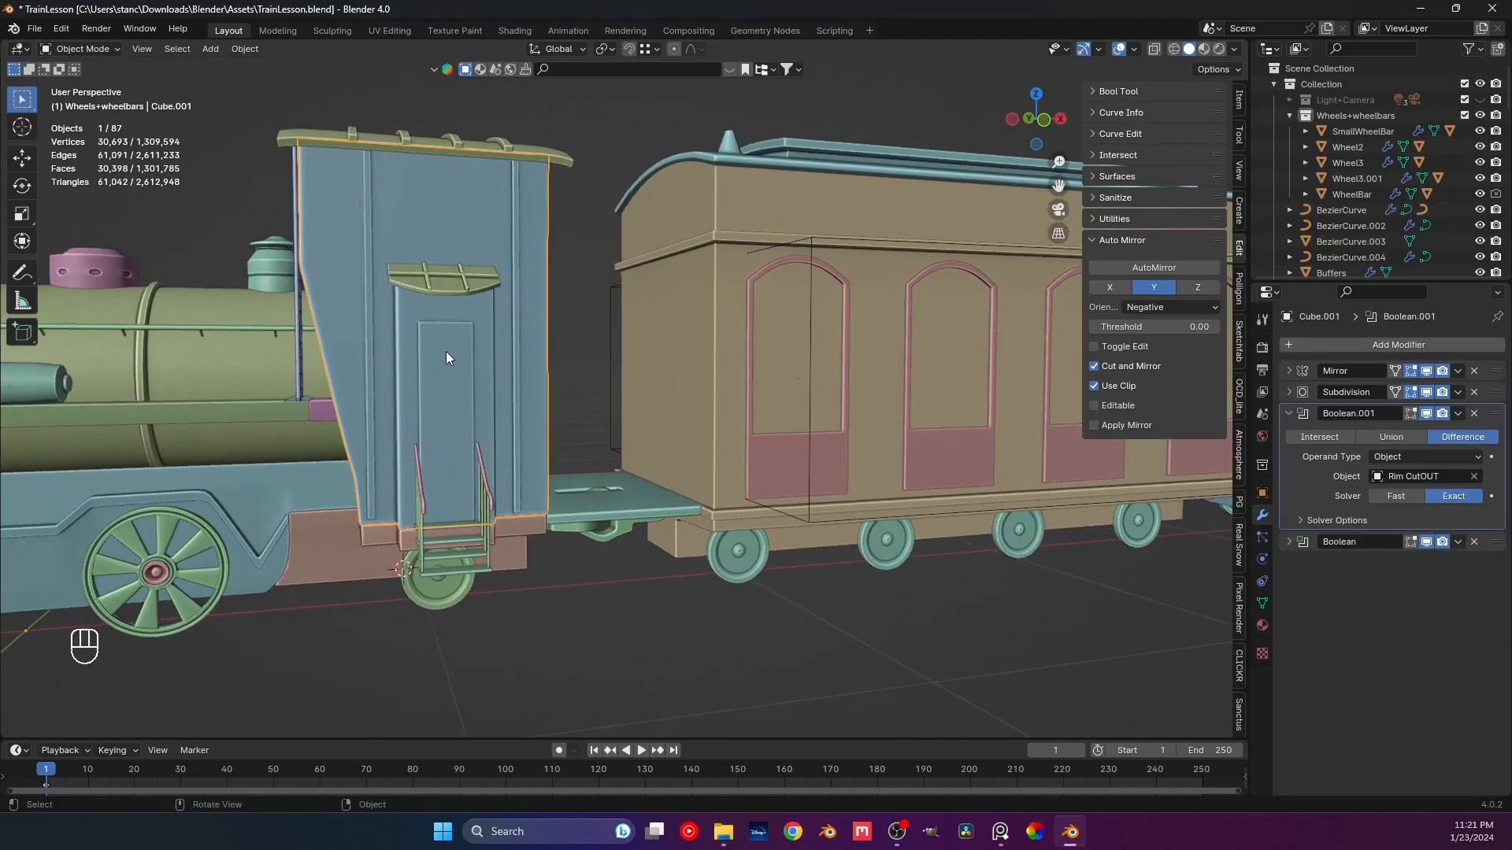
pyautogui.press('KP_1')
pyautogui.hotkey('shift', 's')
pyautogui.click(616, 461)
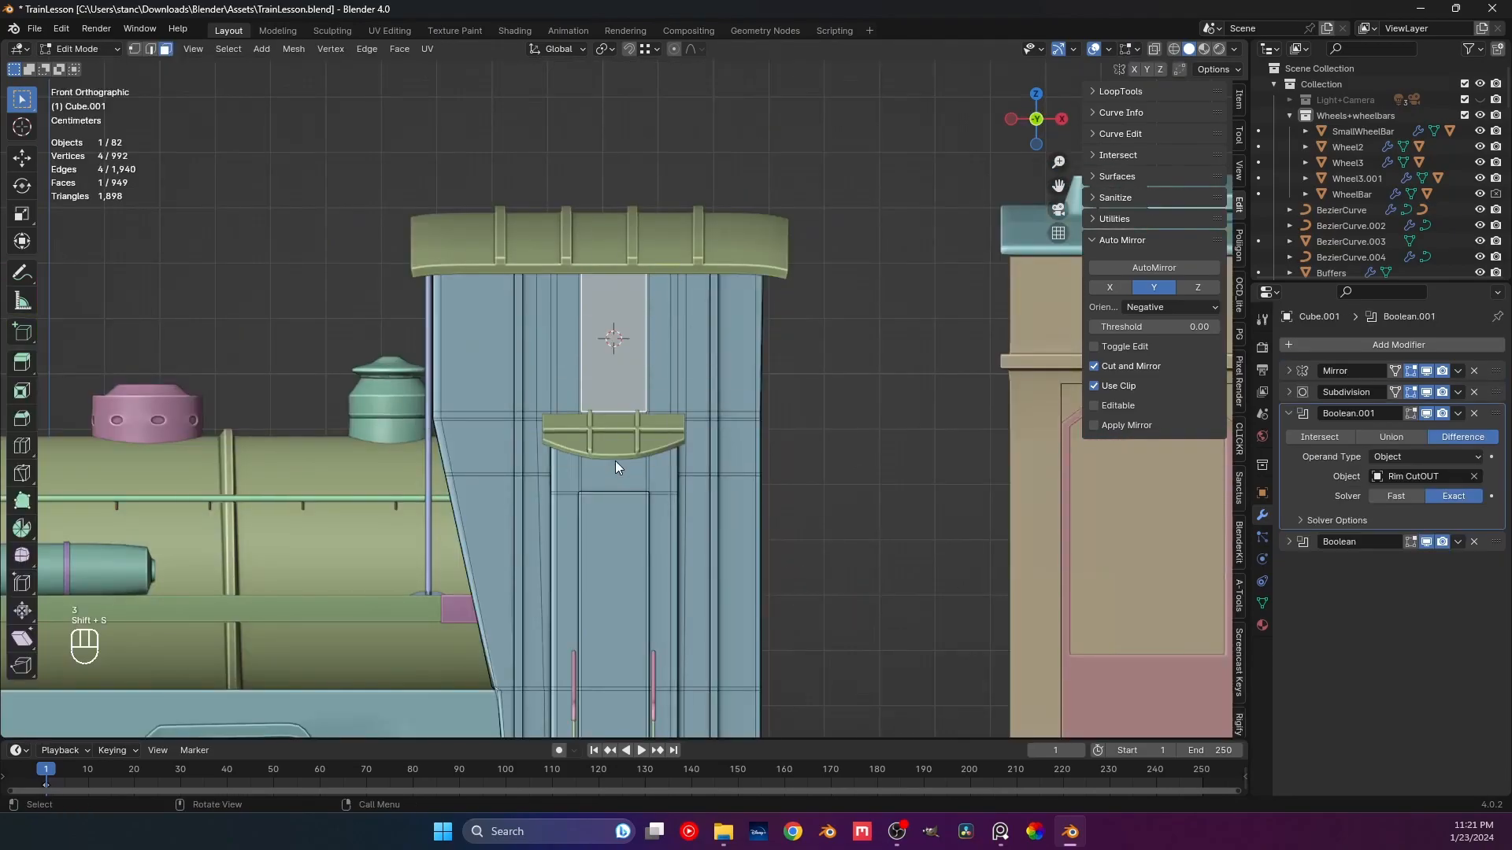
# Return to Object Mode, add a cube at the 3D cursor and flatten it to about 0.085 along Z.
pyautogui.keyDown('shift'); pyautogui.moveTo(642, 409); pyautogui.dragTo(565, 419, button='middle'); pyautogui.keyUp('shift')
pyautogui.hotkey('shift', 'a')
pyautogui.moveTo(567, 418)
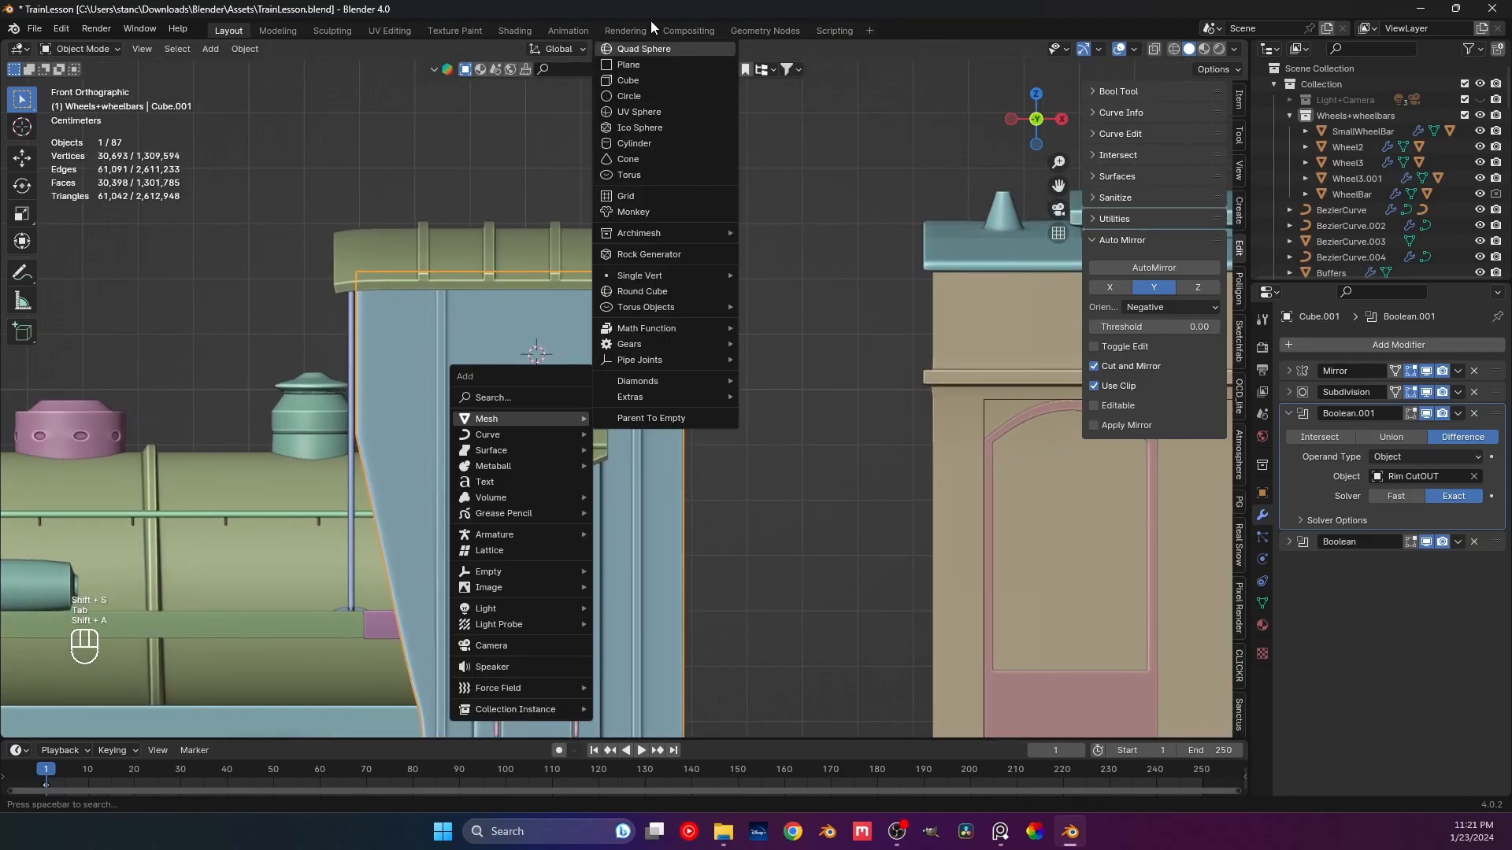
pyautogui.click(635, 80)
pyautogui.press('s')
pyautogui.press('z')
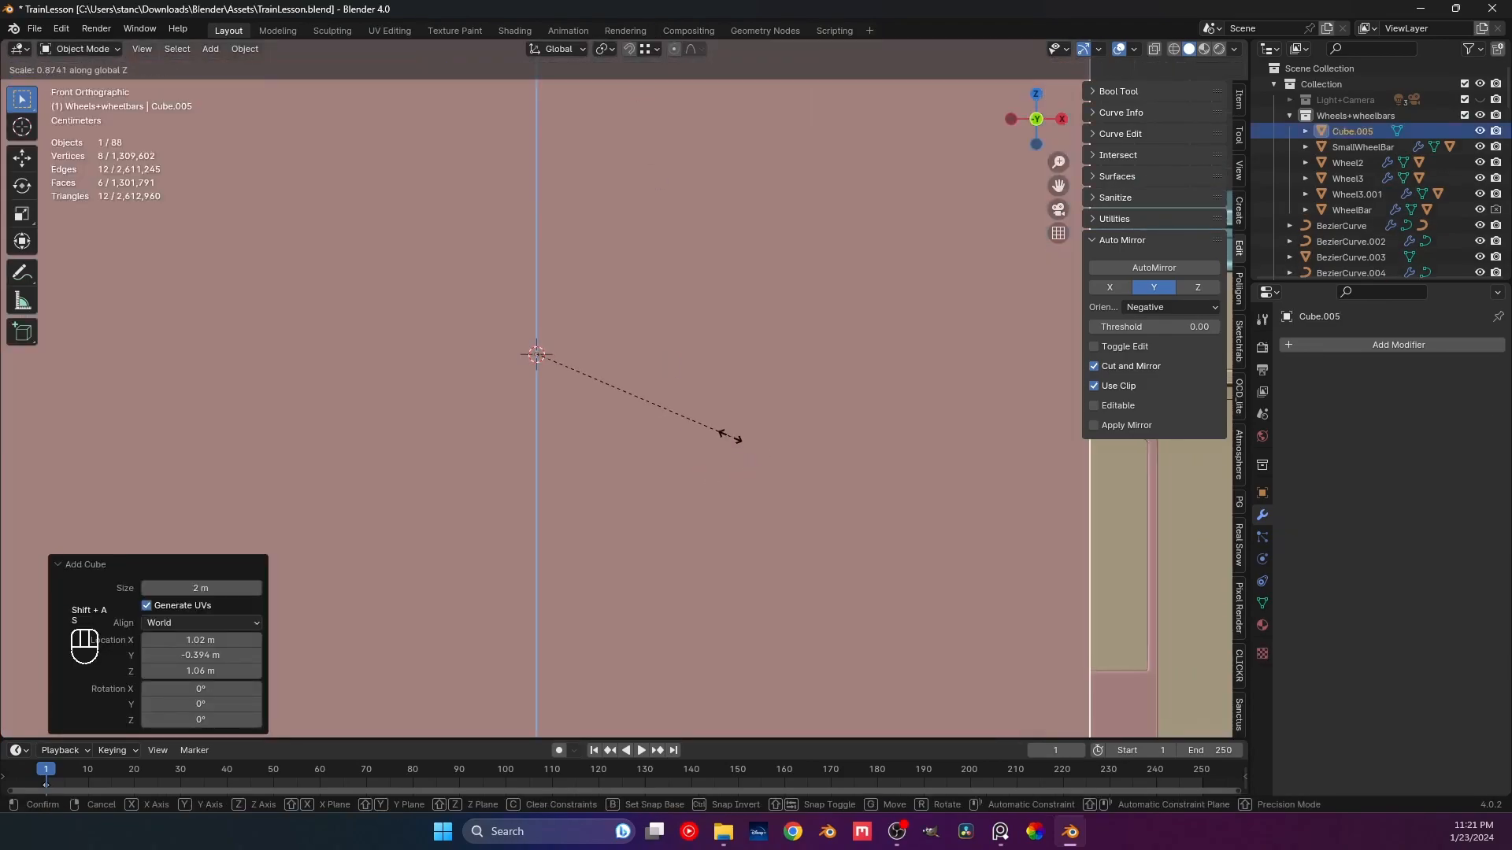
pyautogui.click(551, 367)
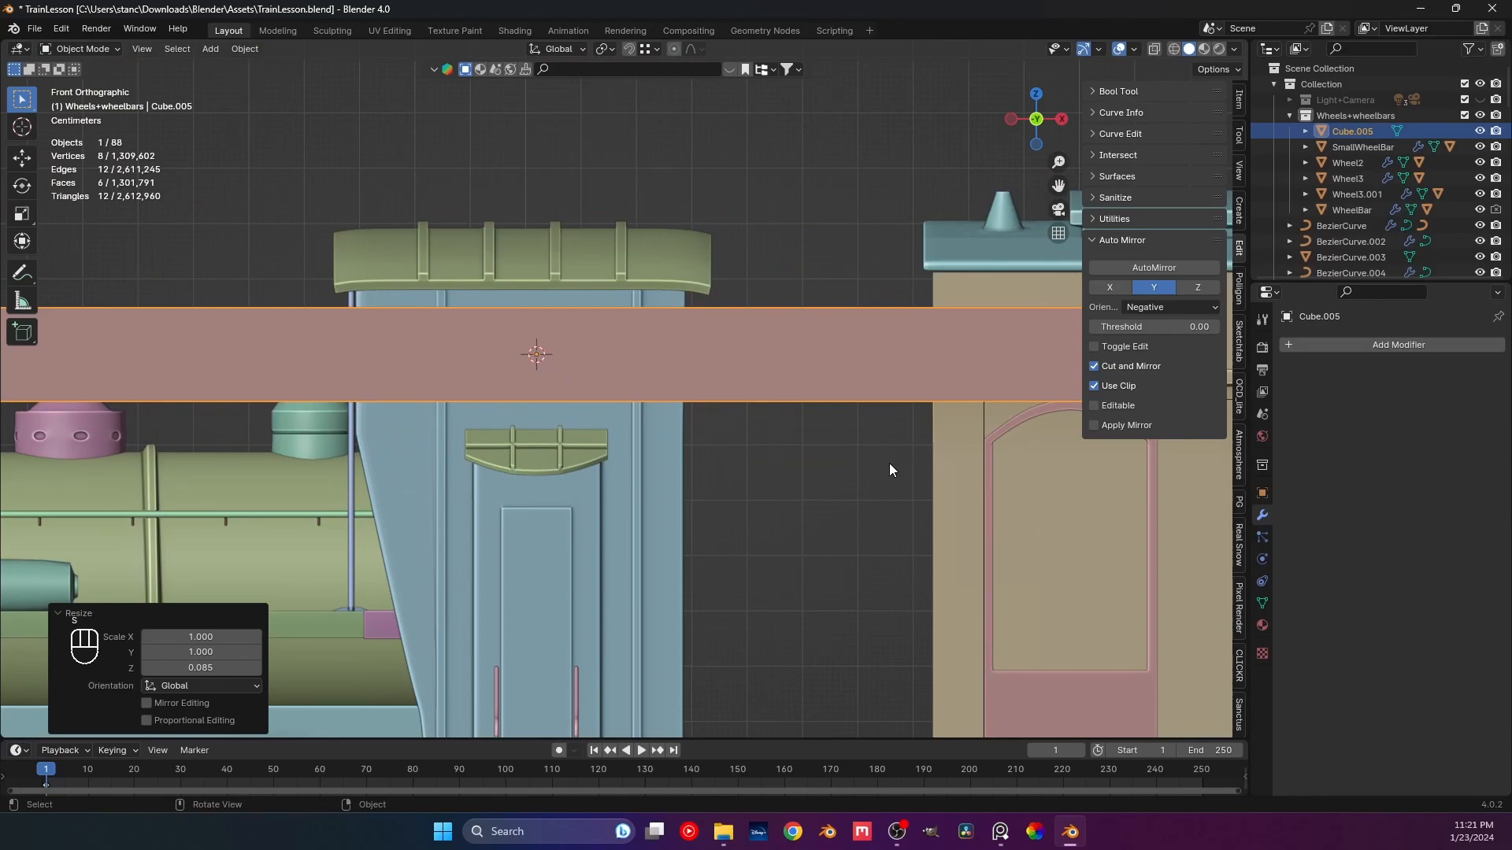
# Scale the cube to about 0.149 in X and Y, then thin it to about 0.152 along Y into a window block.
pyautogui.press('s')
pyautogui.hotkey('shift', 'z')
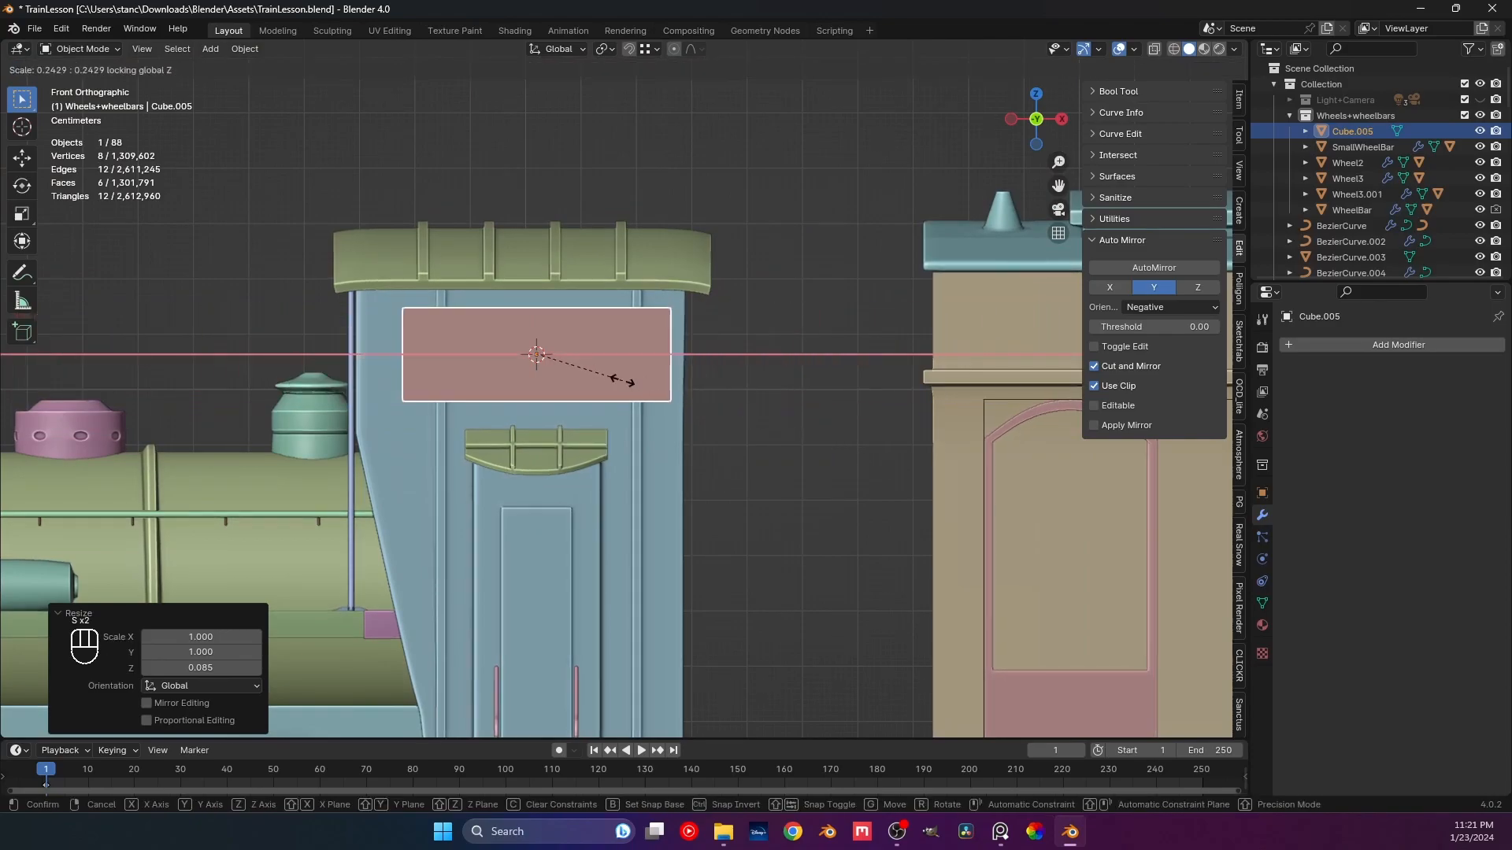
pyautogui.click(597, 366)
pyautogui.moveTo(597, 366); pyautogui.dragTo(697, 423, button='middle')
pyautogui.press('s')
pyautogui.press('y')
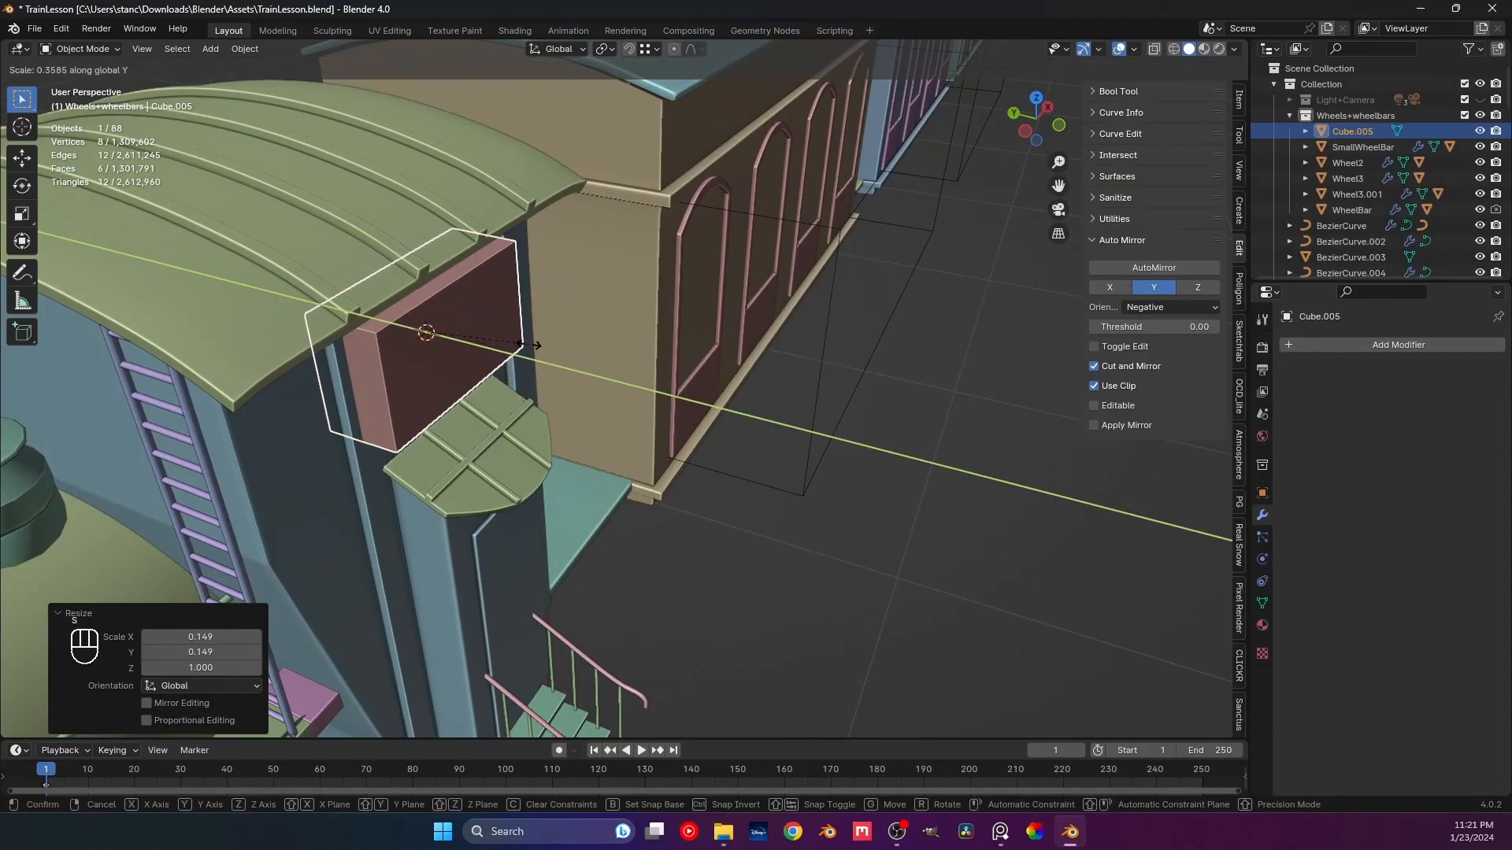
pyautogui.press('Return')
pyautogui.press('KP_1')
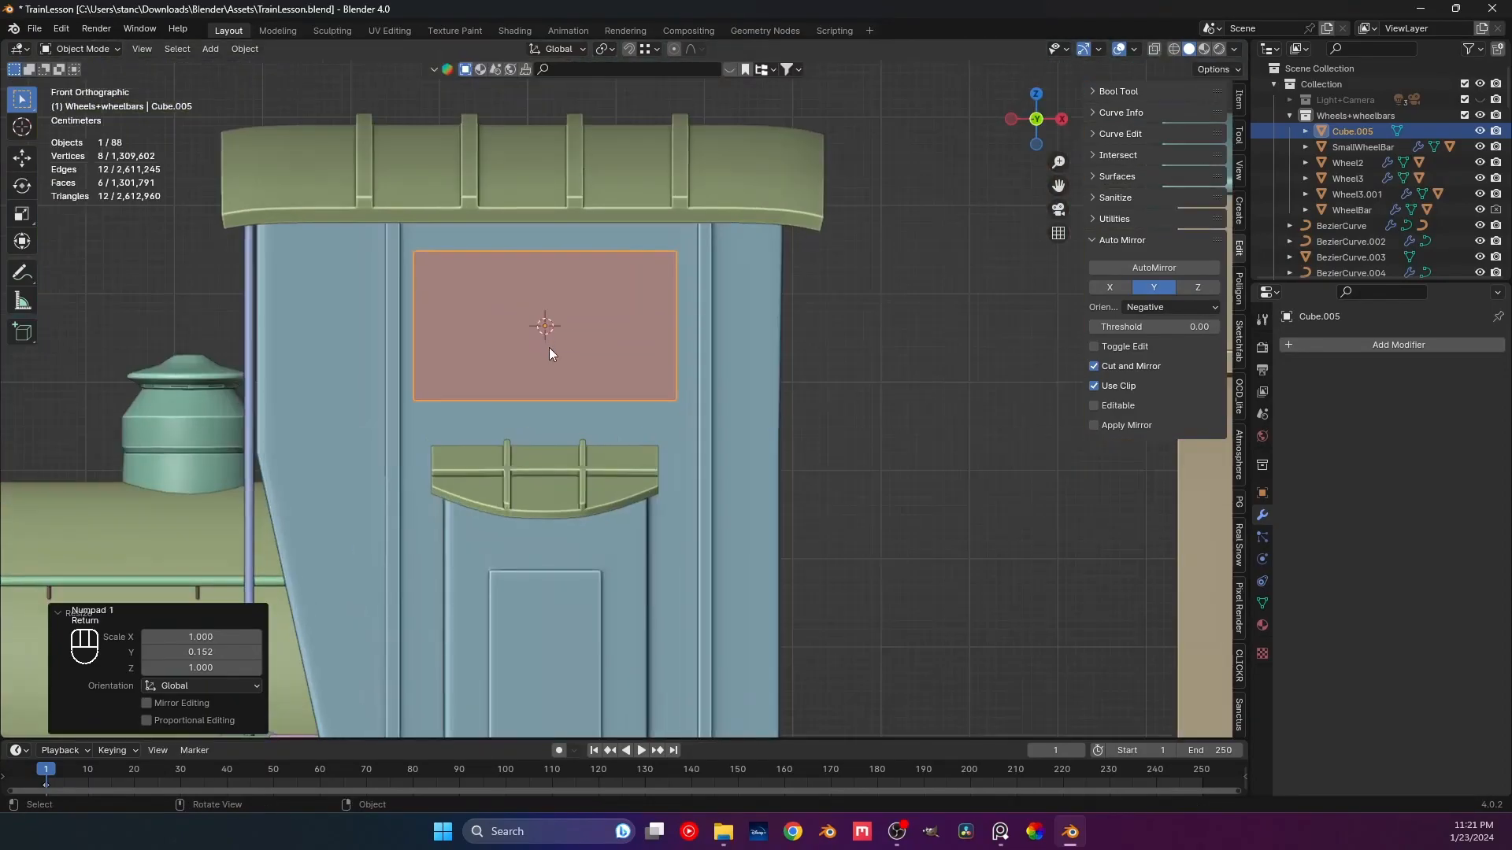
# Apply Shade Auto Smooth to the window block on the cabin wall and save the file.
pyautogui.scroll(-3, 622, 347)
pyautogui.click(726, 384)
pyautogui.moveTo(726, 384); pyautogui.dragTo(593, 419, button='middle')
pyautogui.hotkey('ctrl', 's')
pyautogui.click(584, 309)
pyautogui.press('KP_1')
pyautogui.scroll(3, 570, 382)
pyautogui.rightClick(521, 358)
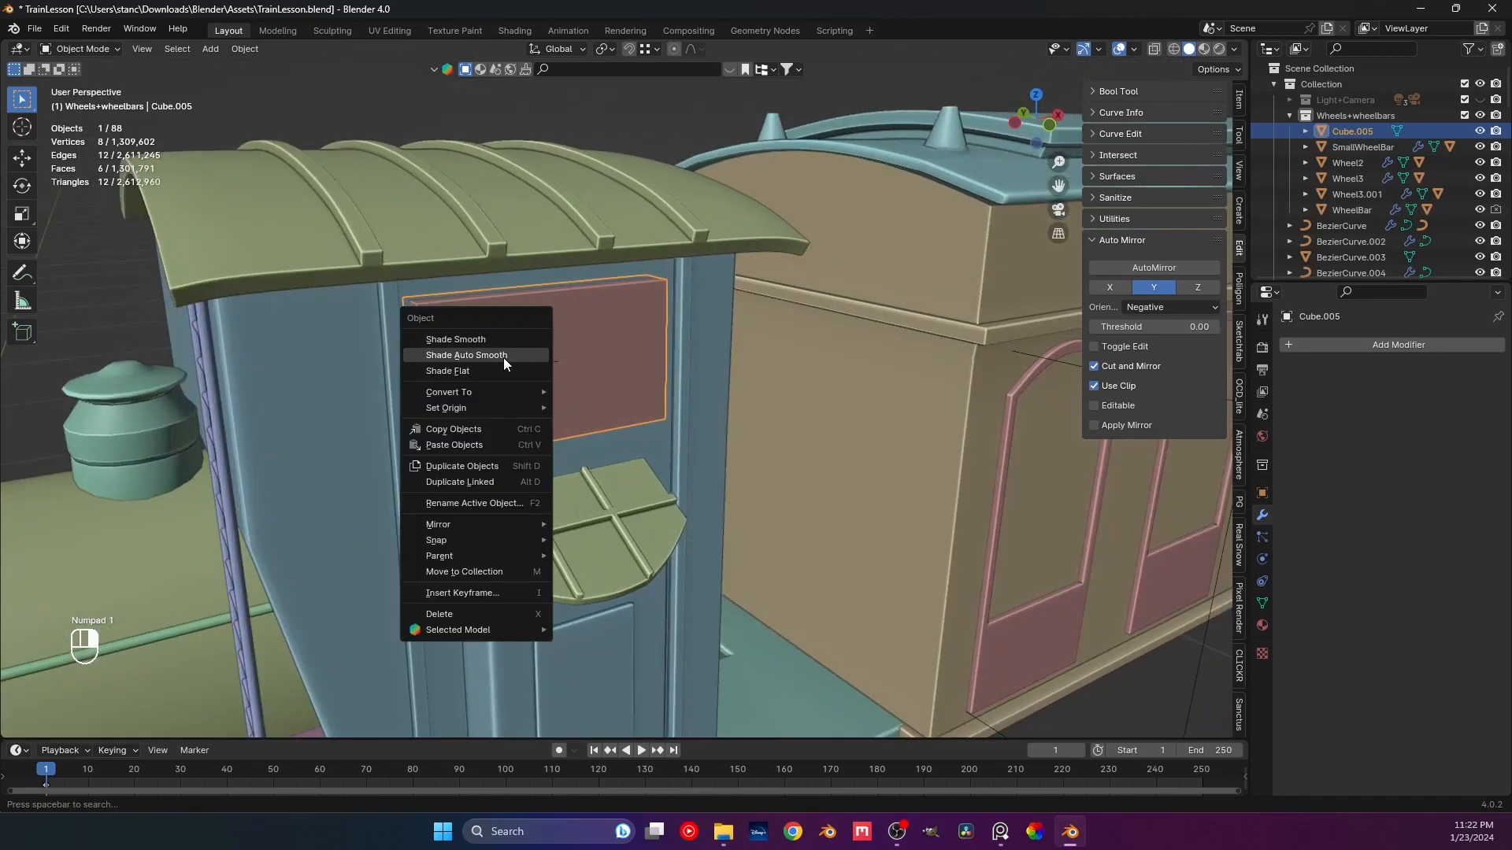
pyautogui.click(504, 358)
pyautogui.scroll(4, 512, 384)
pyautogui.hotkey('ctrl', 's')
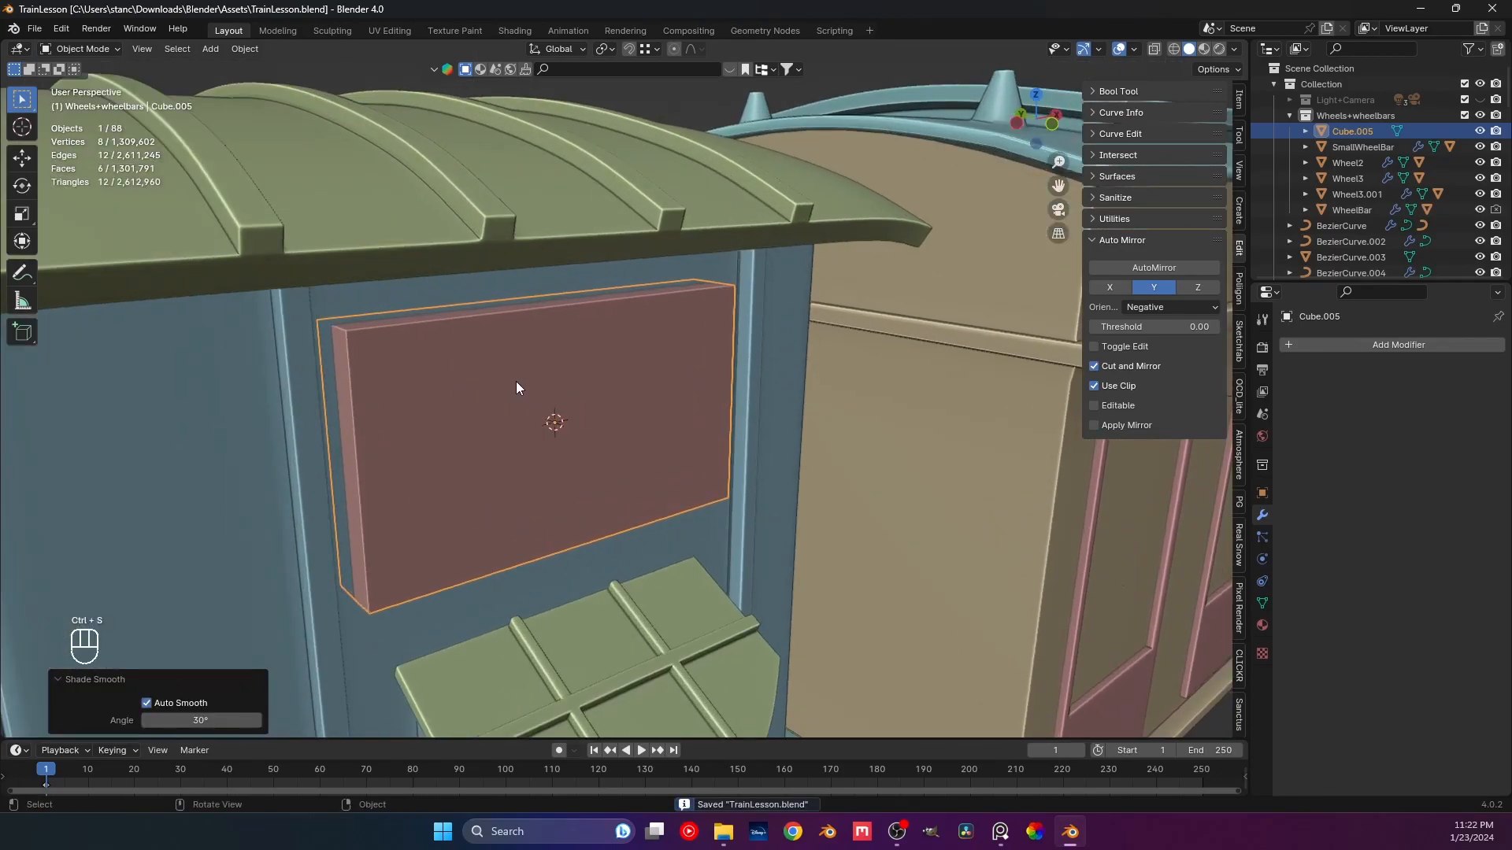
# Add a Bevel modifier to the window block and apply the block's scale.
pyautogui.click(1326, 347)
pyautogui.moveTo(1300, 364)
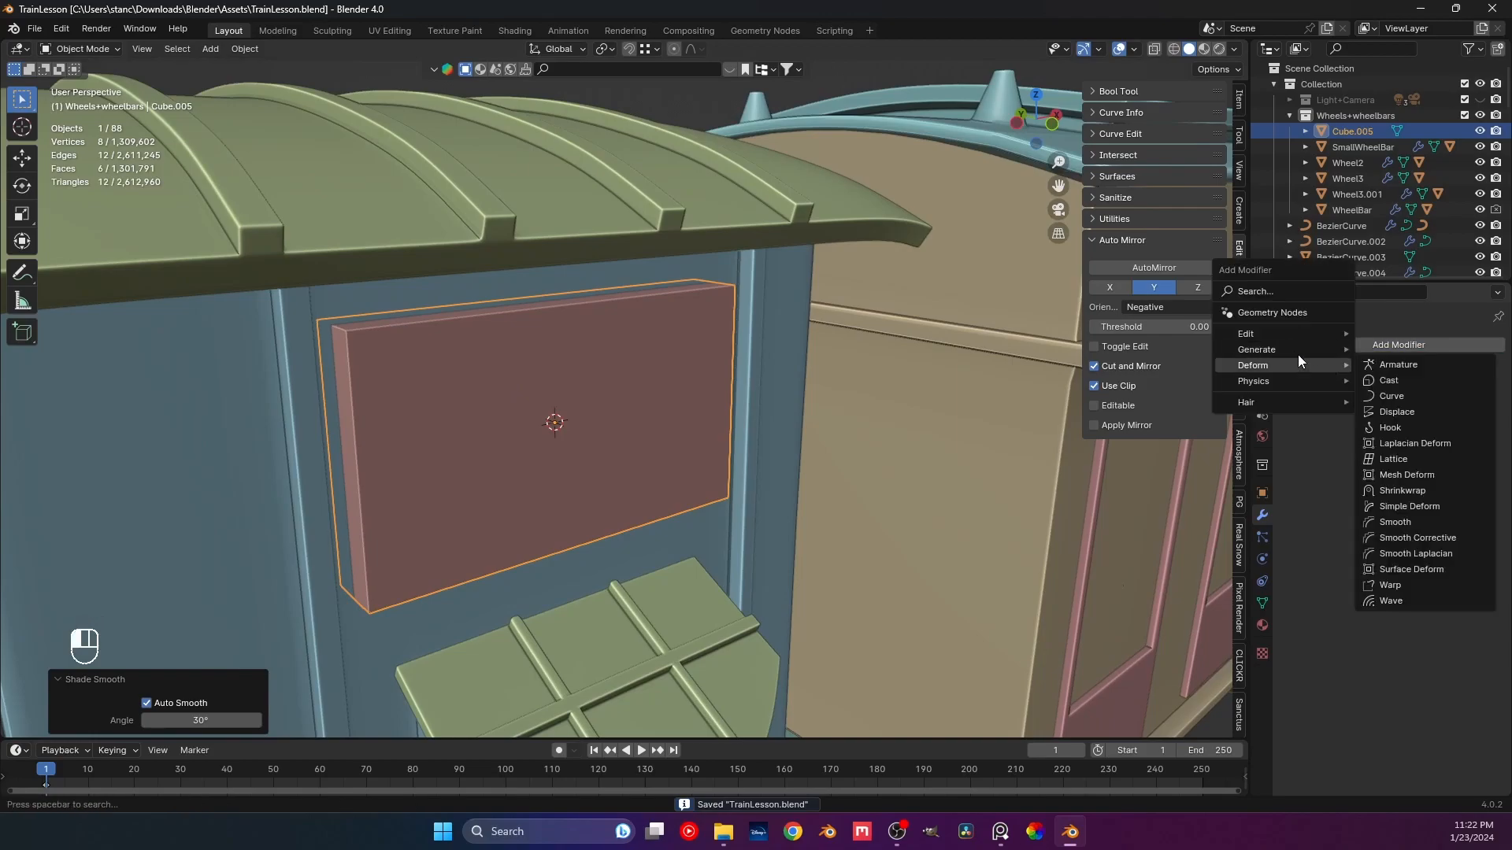
pyautogui.click(1394, 364)
pyautogui.keyDown('shift'); pyautogui.moveTo(798, 392); pyautogui.dragTo(866, 400, button='middle'); pyautogui.keyUp('shift')
pyautogui.hotkey('ctrl', 'a')
pyautogui.click(702, 395)
pyautogui.hotkey('ctrl', 'a')
pyautogui.click(669, 403)
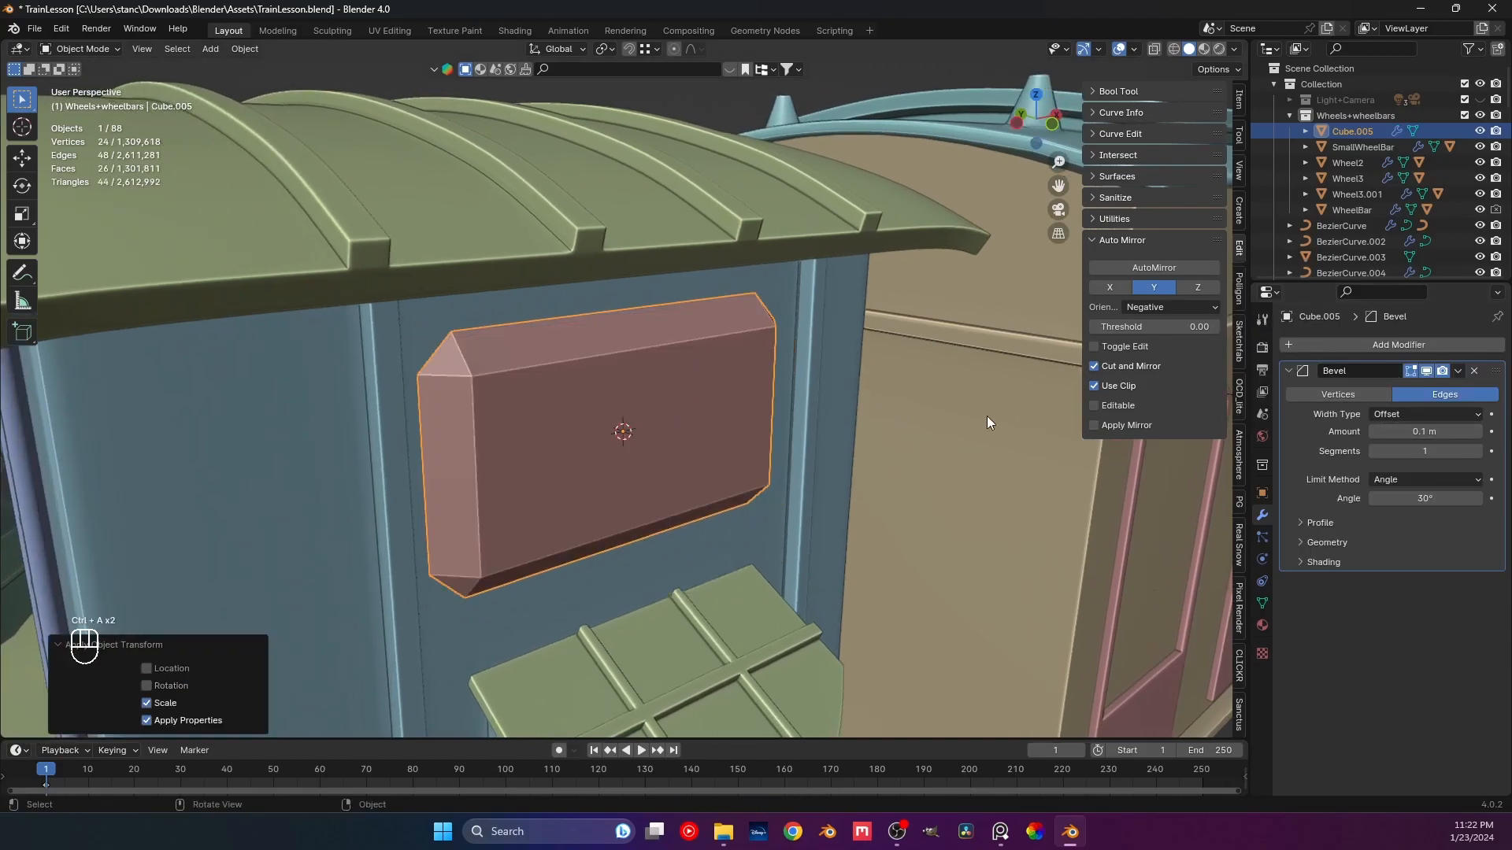
# Set the window block's bevel amount to 0.004 m with 5 segments.
pyautogui.keyDown('shift'); pyautogui.moveTo(1424, 432); pyautogui.dragTo(1374, 432); pyautogui.keyUp('shift')
pyautogui.click(1425, 451)
pyautogui.write('5')
pyautogui.press('Return')
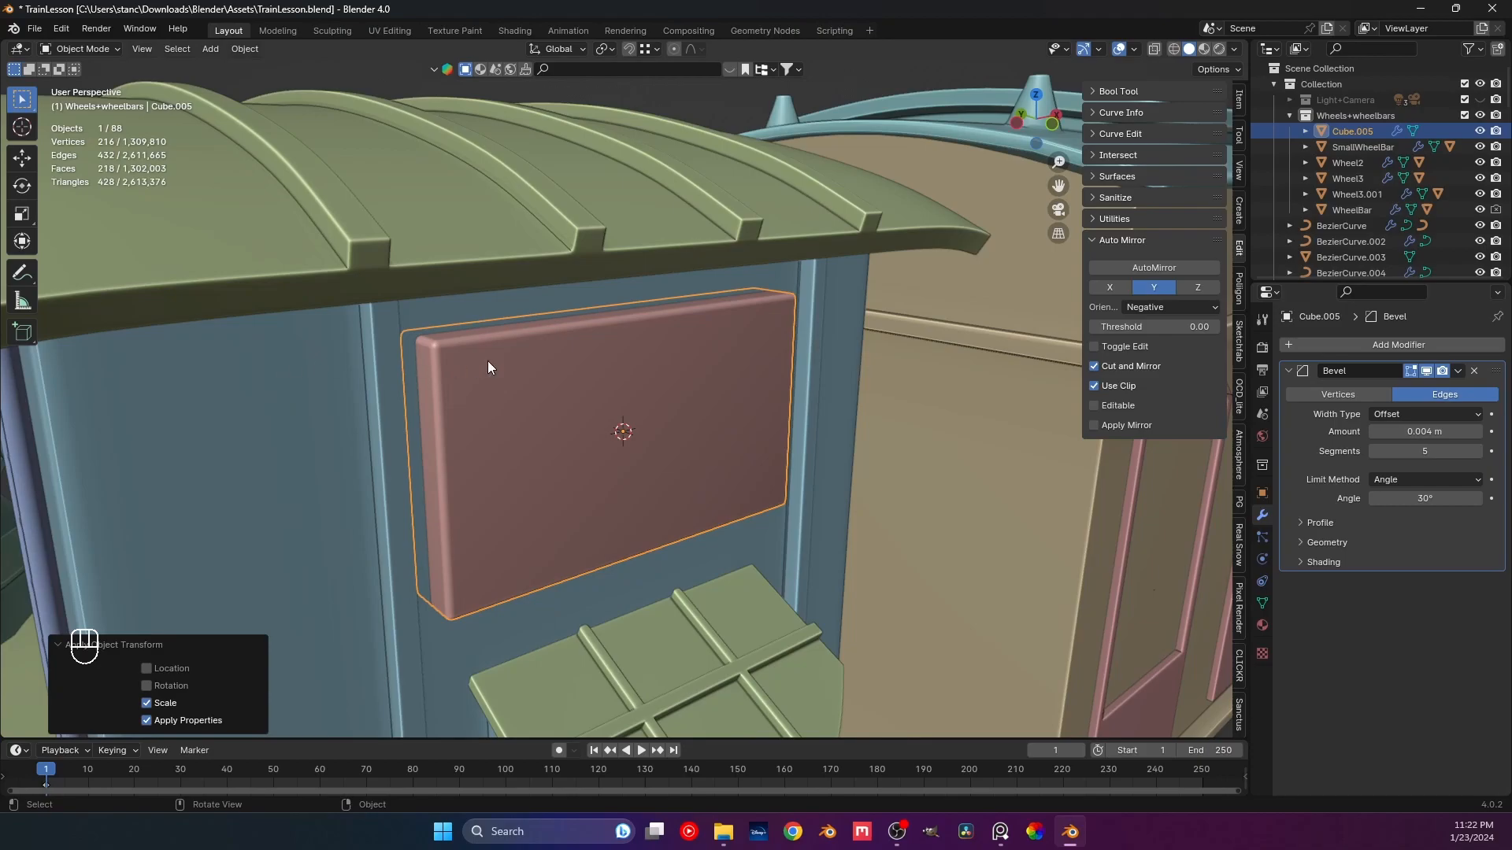
pyautogui.rightClick(488, 360)
pyautogui.click(488, 361)
pyautogui.moveTo(488, 361)
pyautogui.mouseDown(button='middle')
pyautogui.moveTo(594, 393)
pyautogui.moveTo(563, 381)
pyautogui.moveTo(564, 309)
pyautogui.mouseUp(button='middle')
# Duplicate the cabin's last Boolean modifier and replace the copy's target object with the new window block.
pyautogui.click(557, 307)
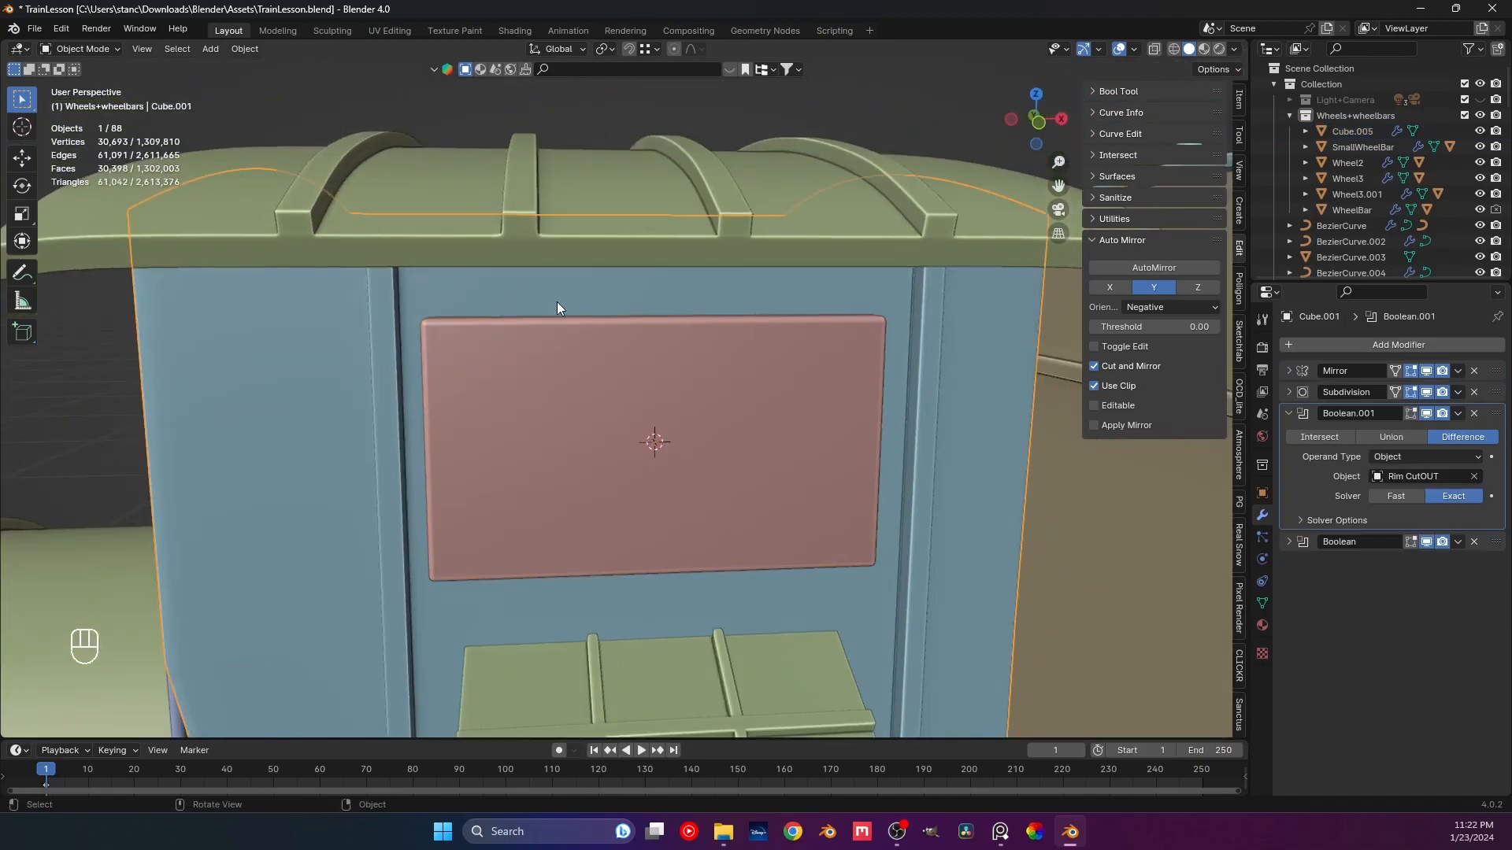
pyautogui.click(1288, 413)
pyautogui.click(1457, 436)
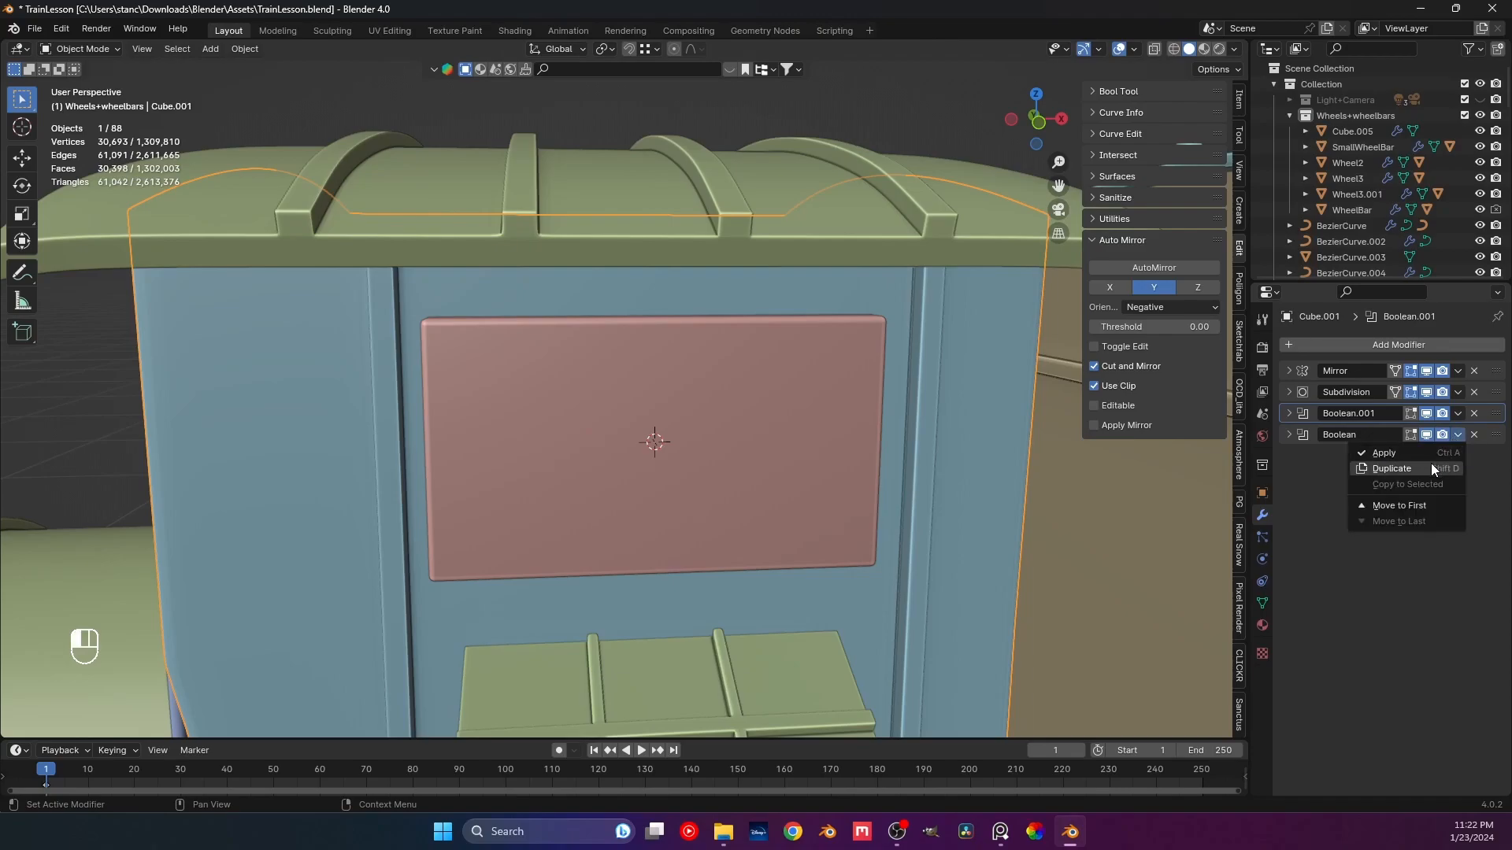
pyautogui.hotkey('shift', 'd')
pyautogui.keyDown('shift'); pyautogui.moveTo(1067, 540); pyautogui.dragTo(910, 334, button='middle'); pyautogui.keyUp('shift')
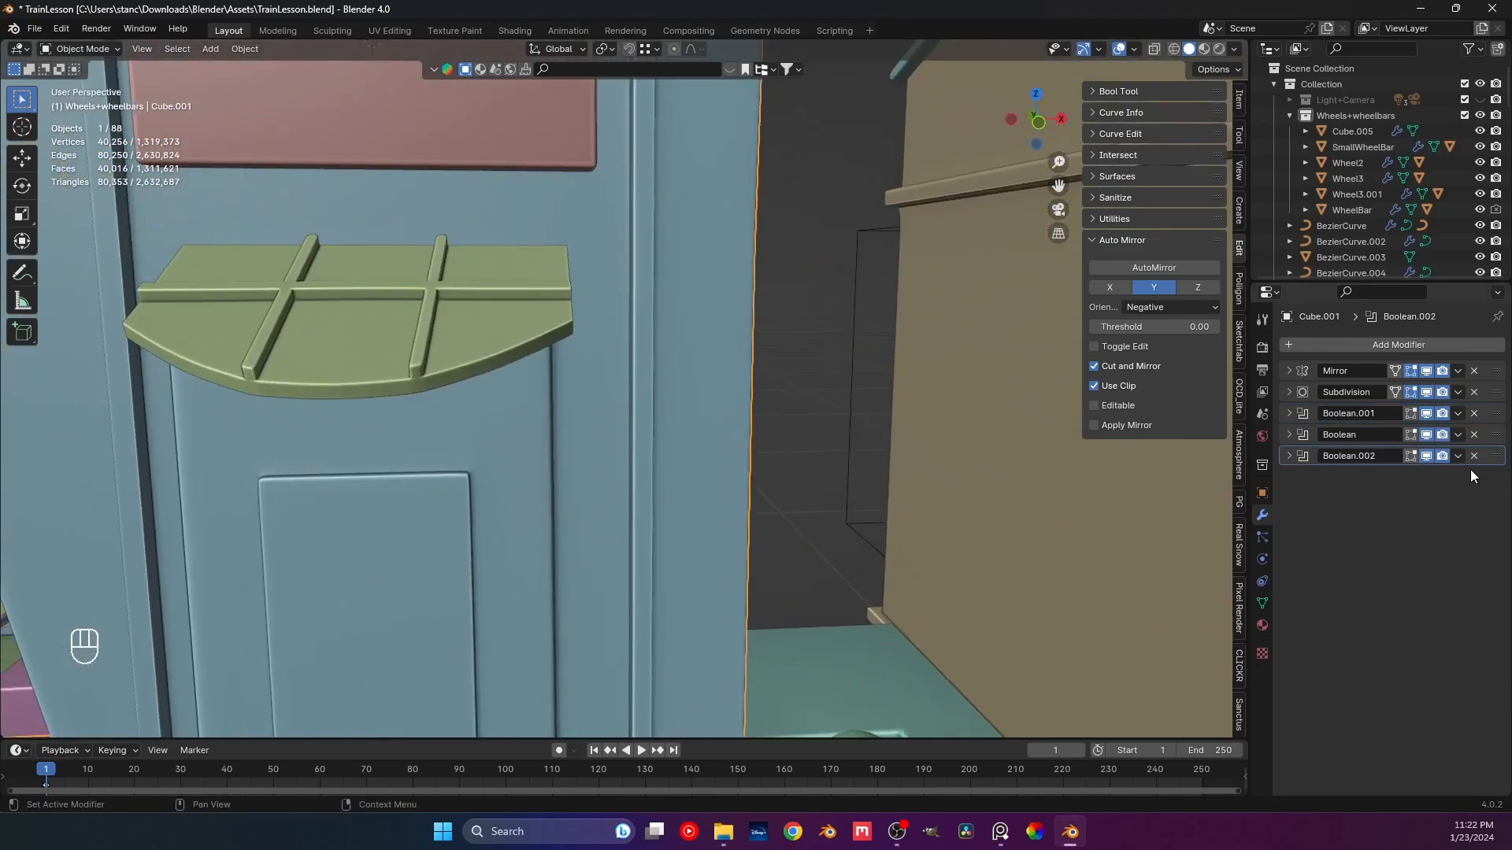
pyautogui.click(1289, 456)
pyautogui.click(1474, 519)
pyautogui.click(1474, 519)
pyautogui.click(460, 132)
# Rename the window block CabinWindowCutter, move it into the main Collection and collapse the Wheels+wheelbars collection.
pyautogui.keyDown('shift'); pyautogui.moveTo(494, 229); pyautogui.dragTo(601, 551, button='middle'); pyautogui.keyUp('shift')
pyautogui.click(503, 375)
pyautogui.doubleClick(1361, 132)
pyautogui.write('CabinWin')
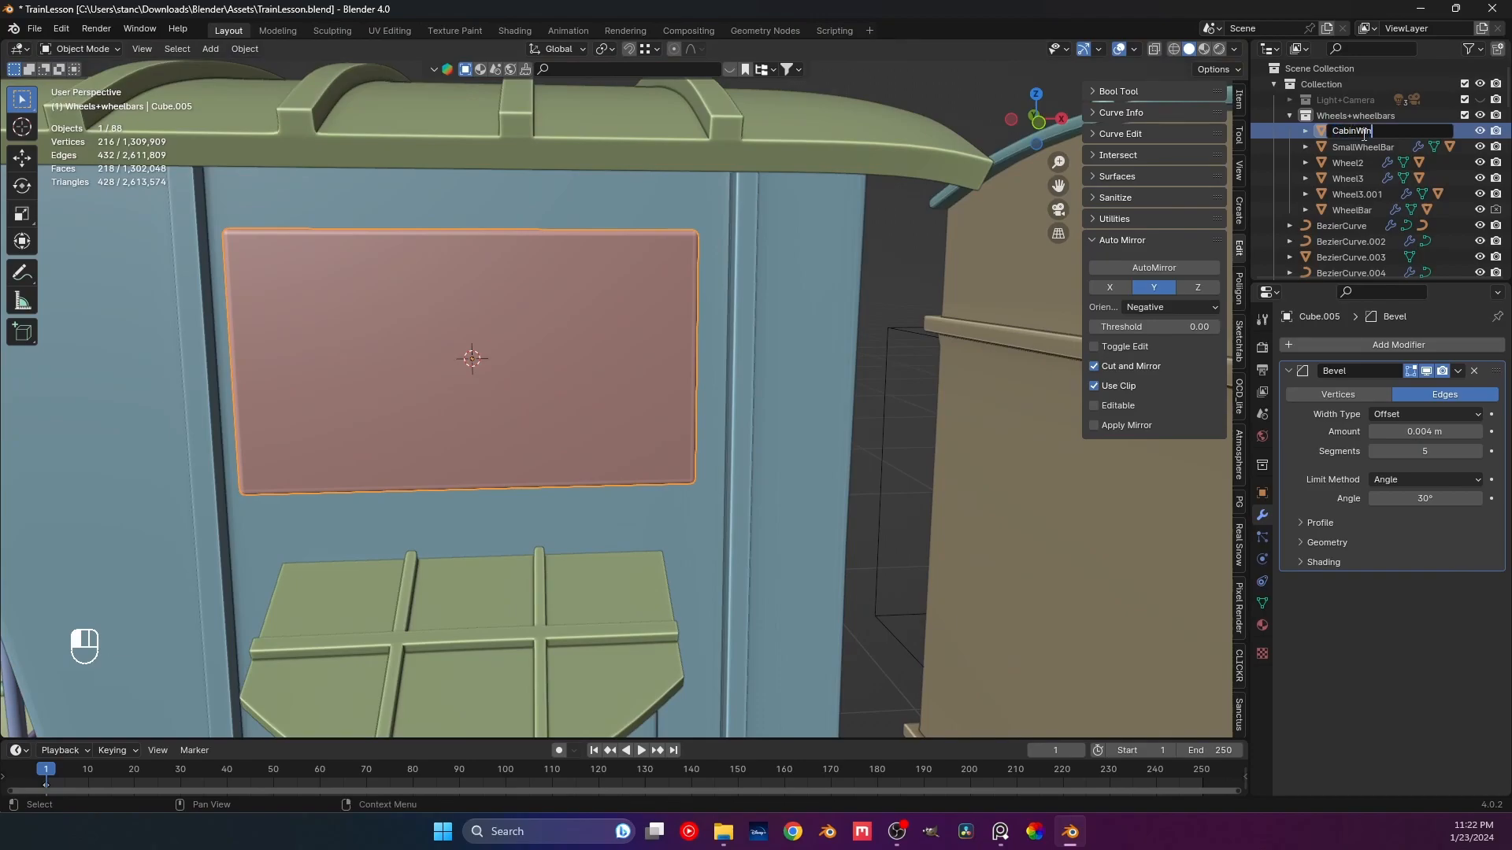
pyautogui.write('dowCutter')
pyautogui.press('Return')
pyautogui.moveTo(1362, 134); pyautogui.dragTo(1317, 84)
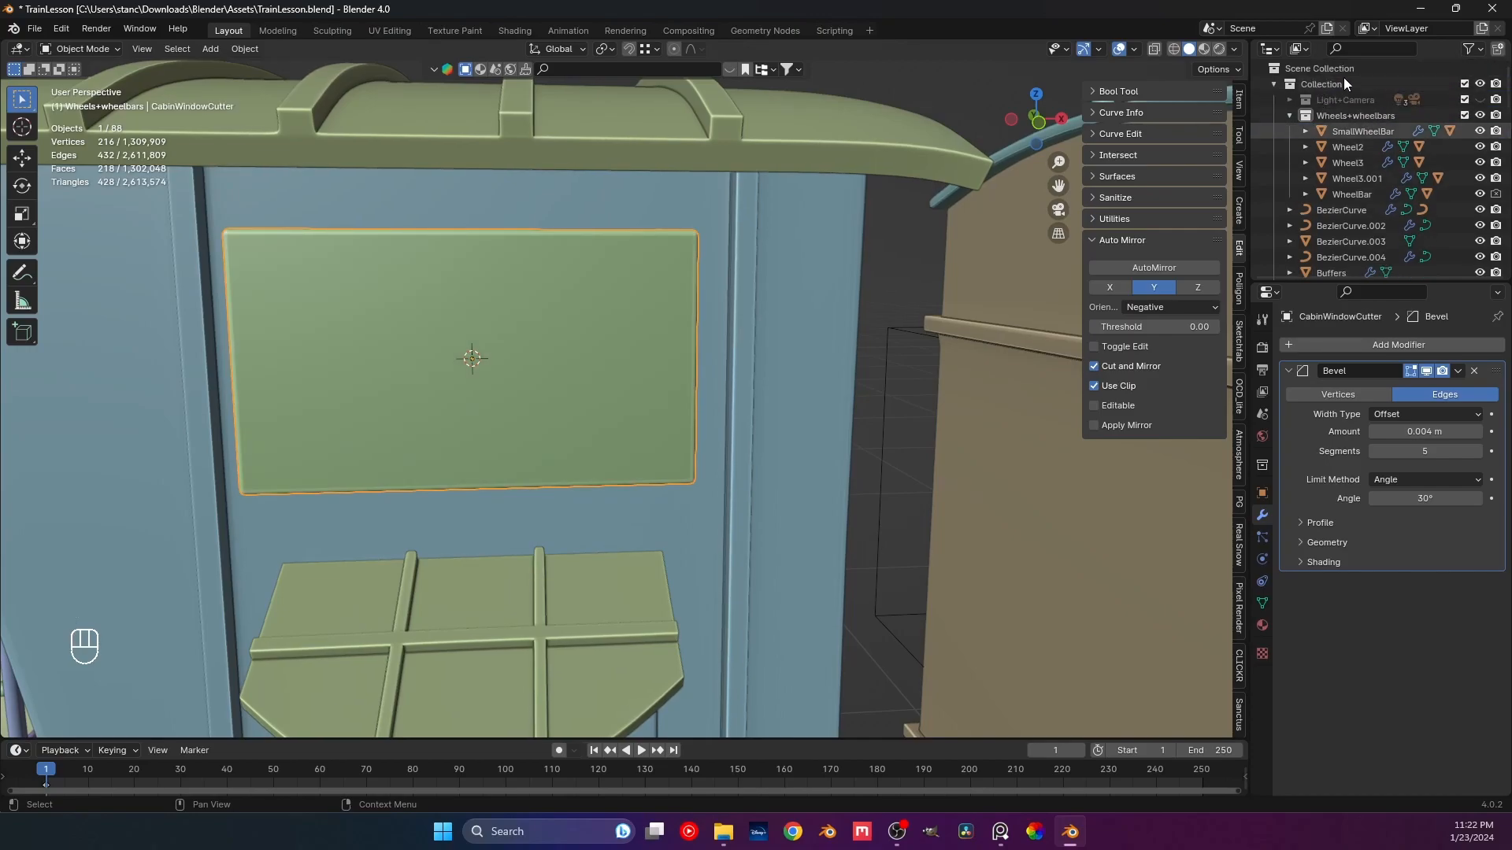
pyautogui.click(1289, 115)
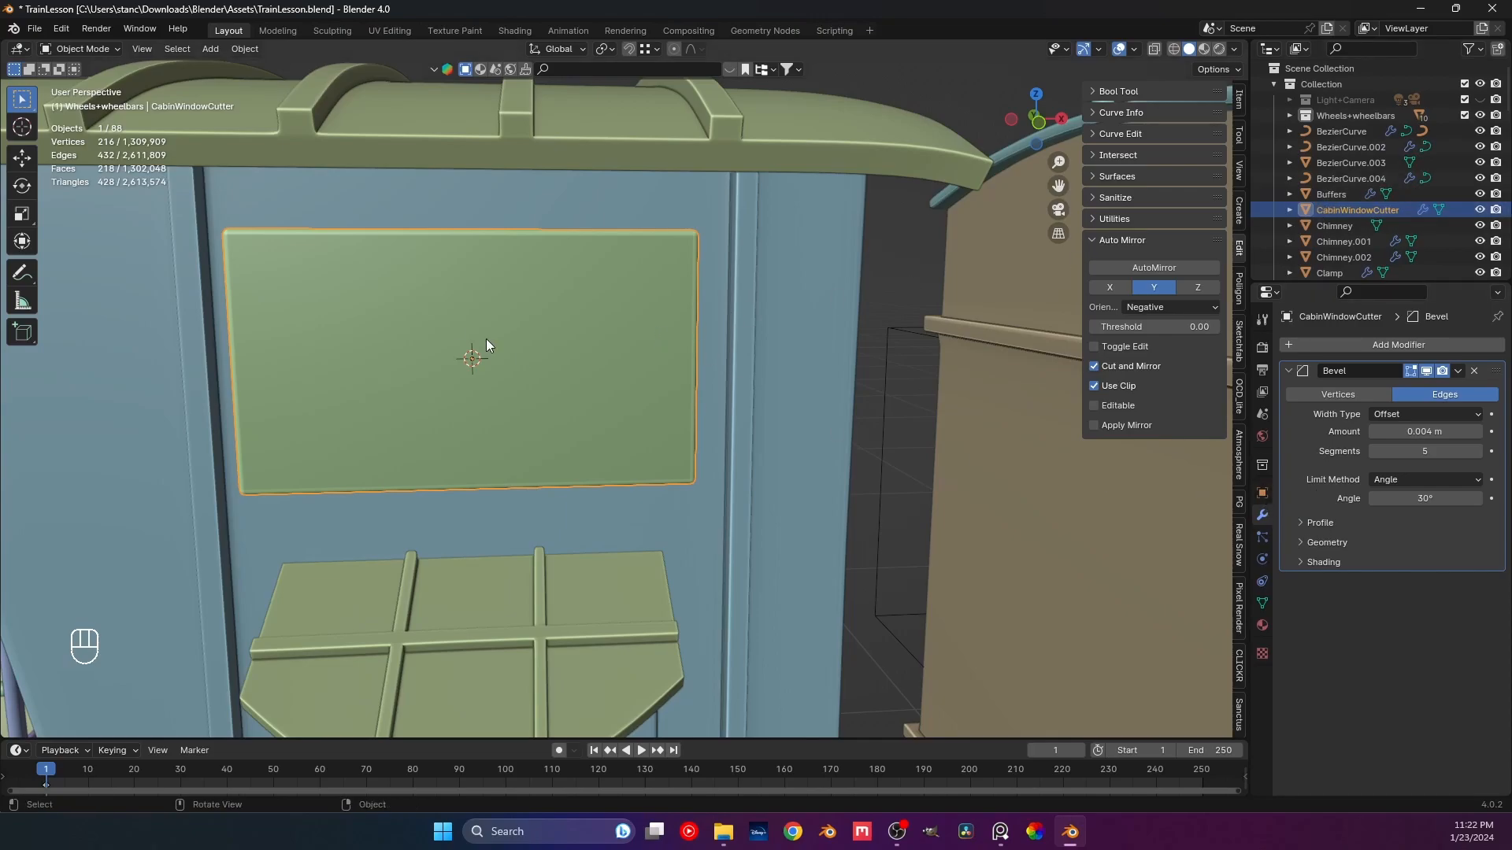
# Duplicate CabinWindowCutter in place and rename the copy CabinWindow.
pyautogui.press('shift')
pyautogui.hotkey('shift', 'd')
pyautogui.rightClick(572, 307)
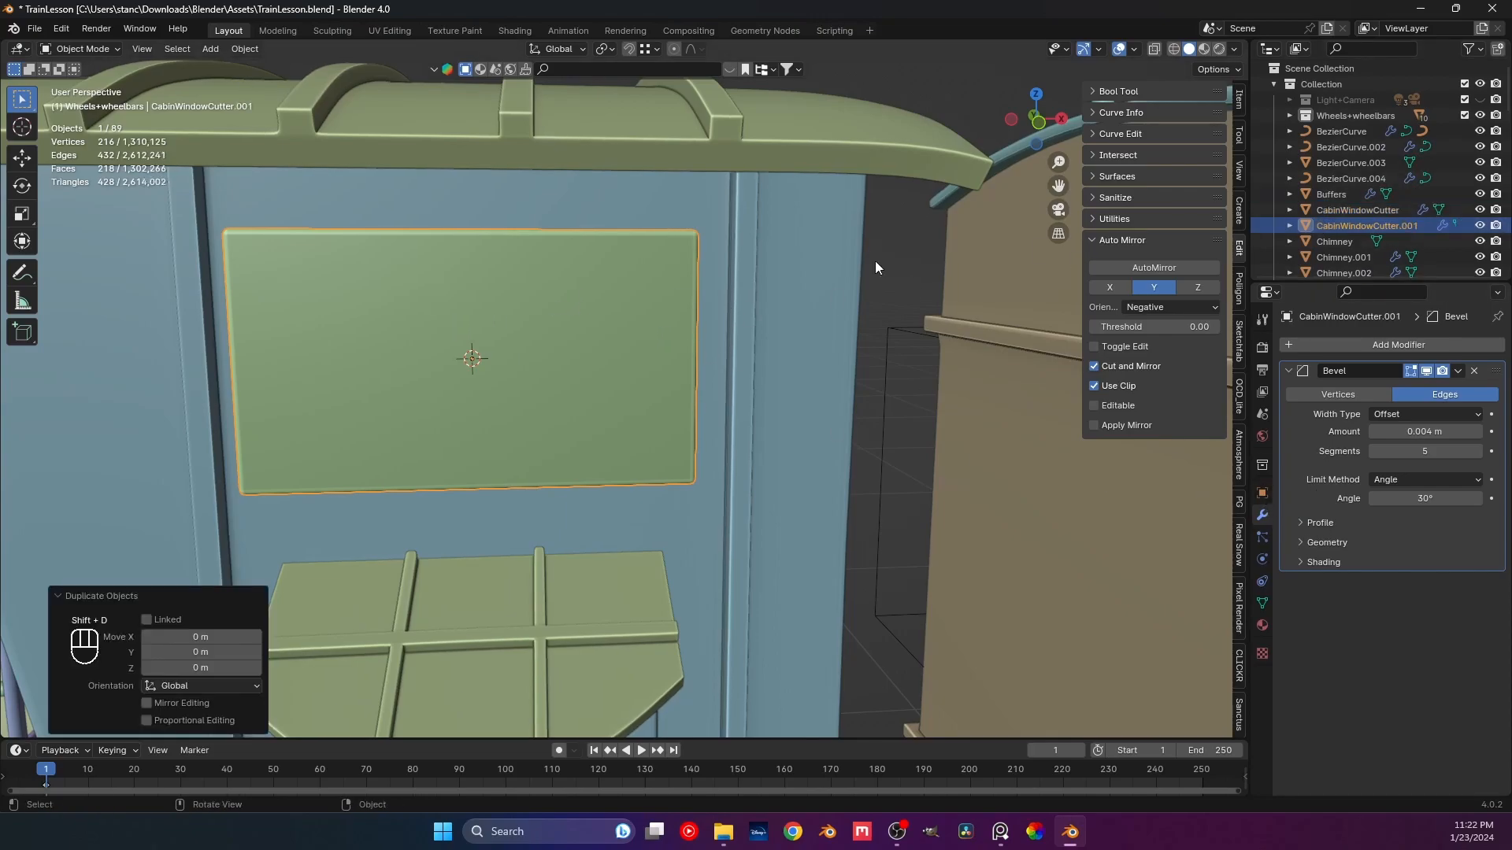
pyautogui.doubleClick(1398, 224)
pyautogui.scroll(-2, 1414, 221)
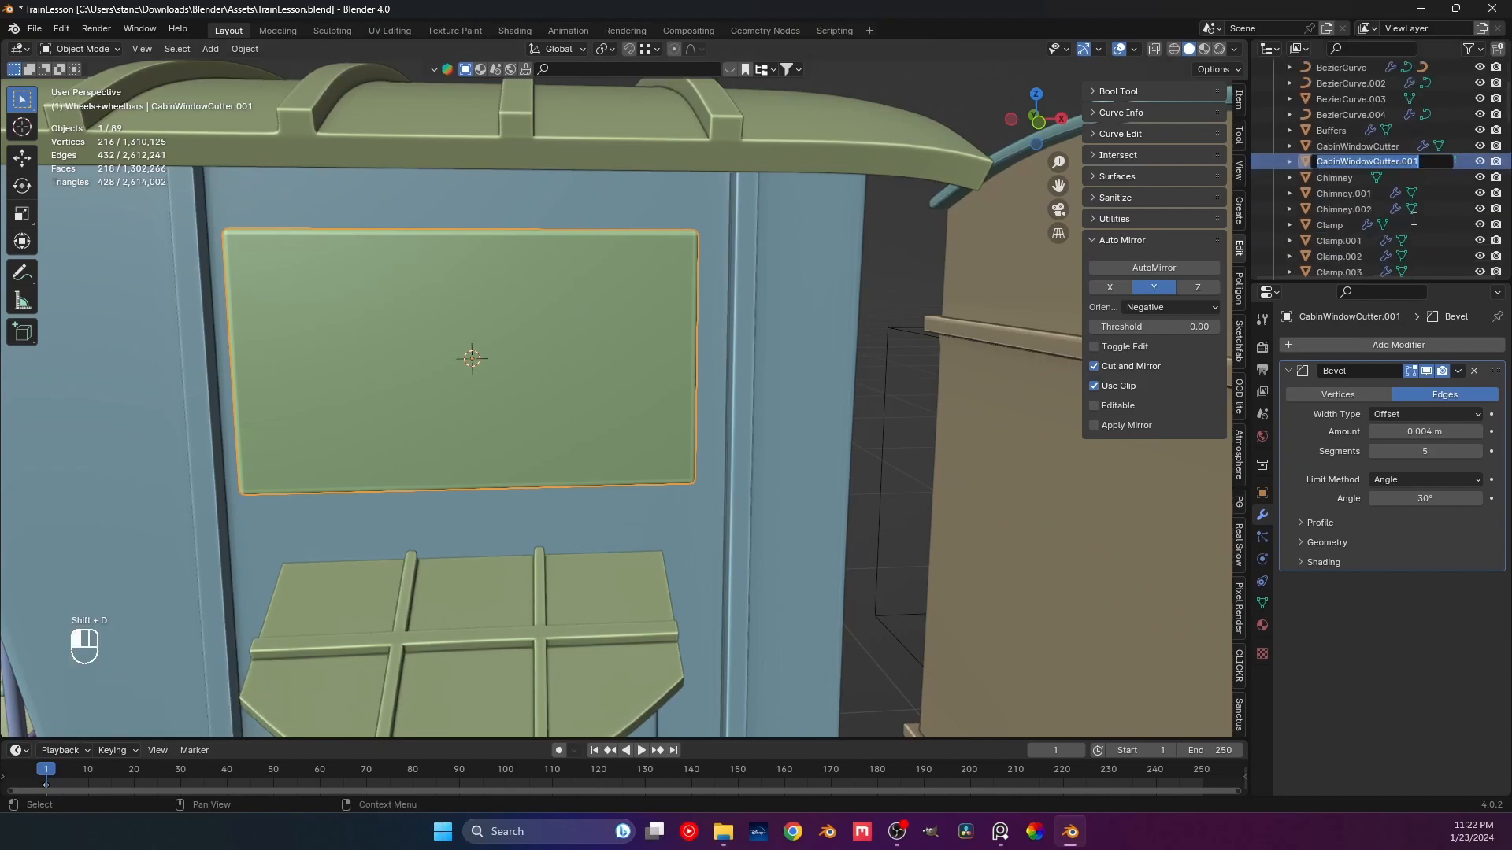
pyautogui.moveTo(1420, 161); pyautogui.dragTo(1395, 162)
pyautogui.press('BackSpace')
pyautogui.press('Return')
pyautogui.click(1347, 160)
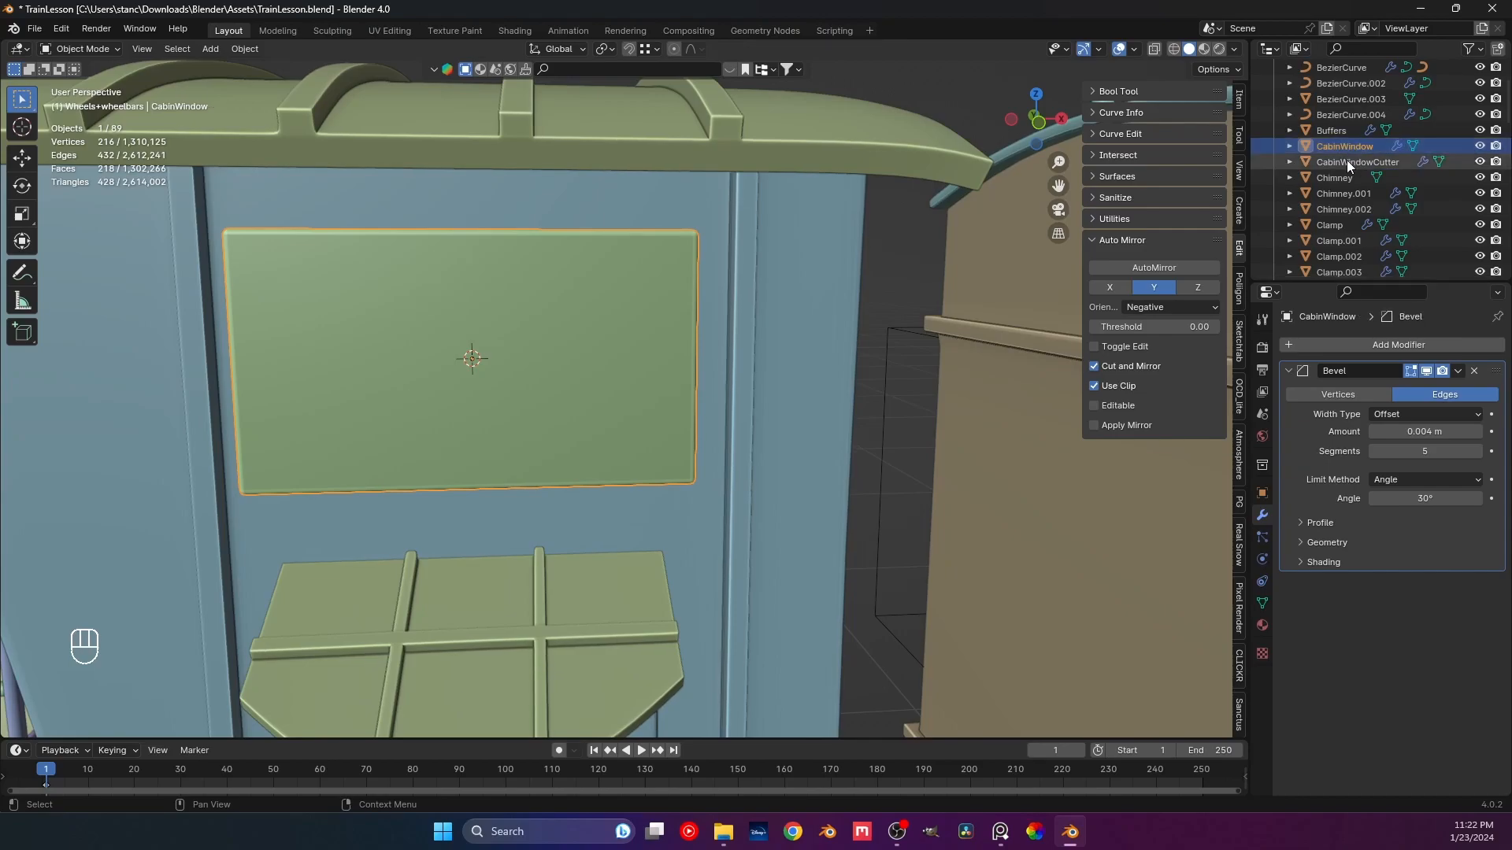
# Set CabinWindowCutter to display as Bounds in the viewport.
pyautogui.click(1261, 494)
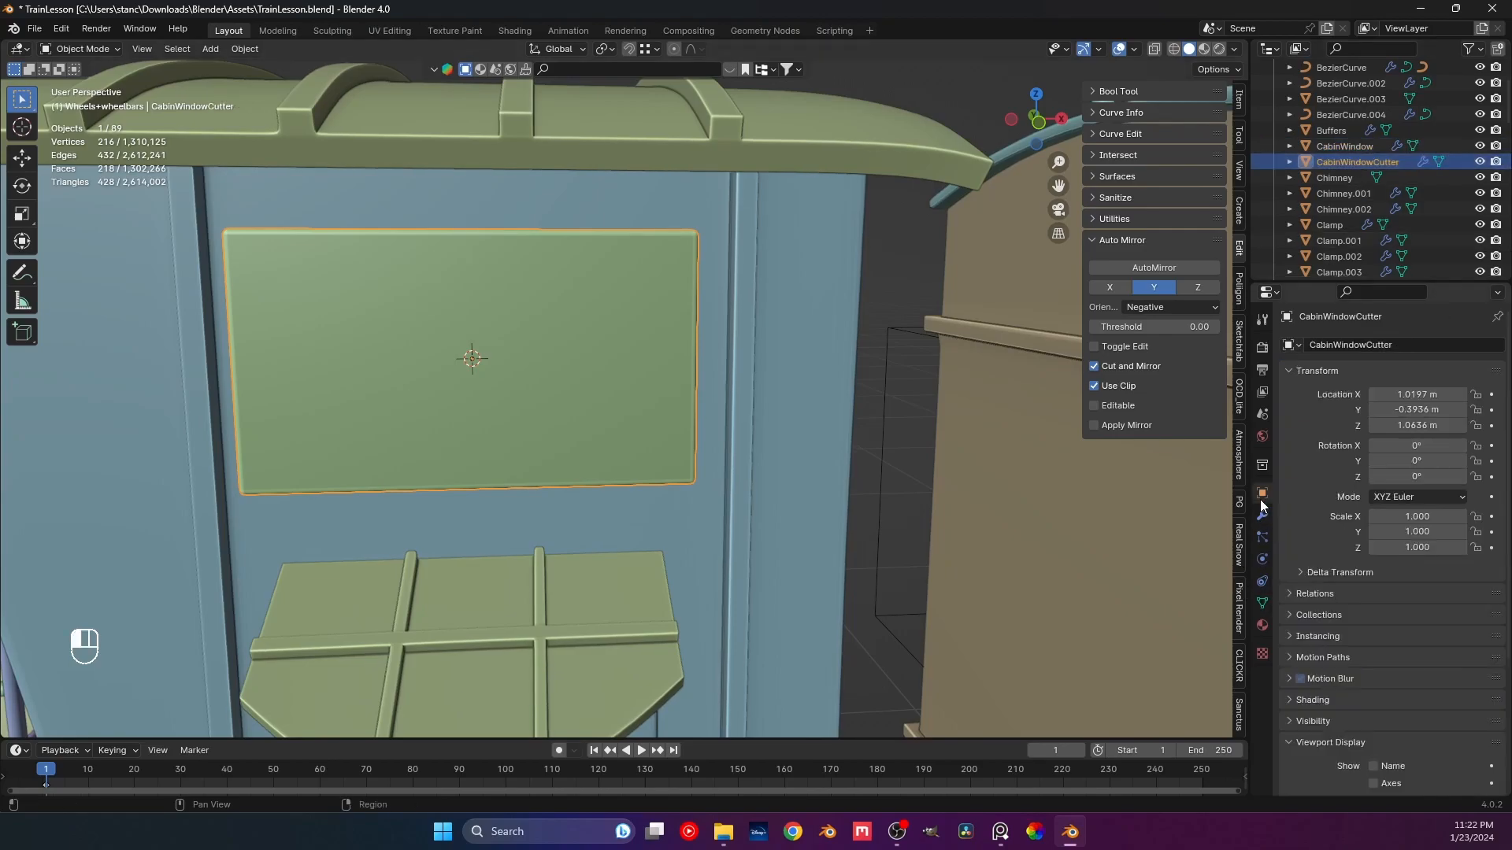
pyautogui.scroll(-5, 1329, 619)
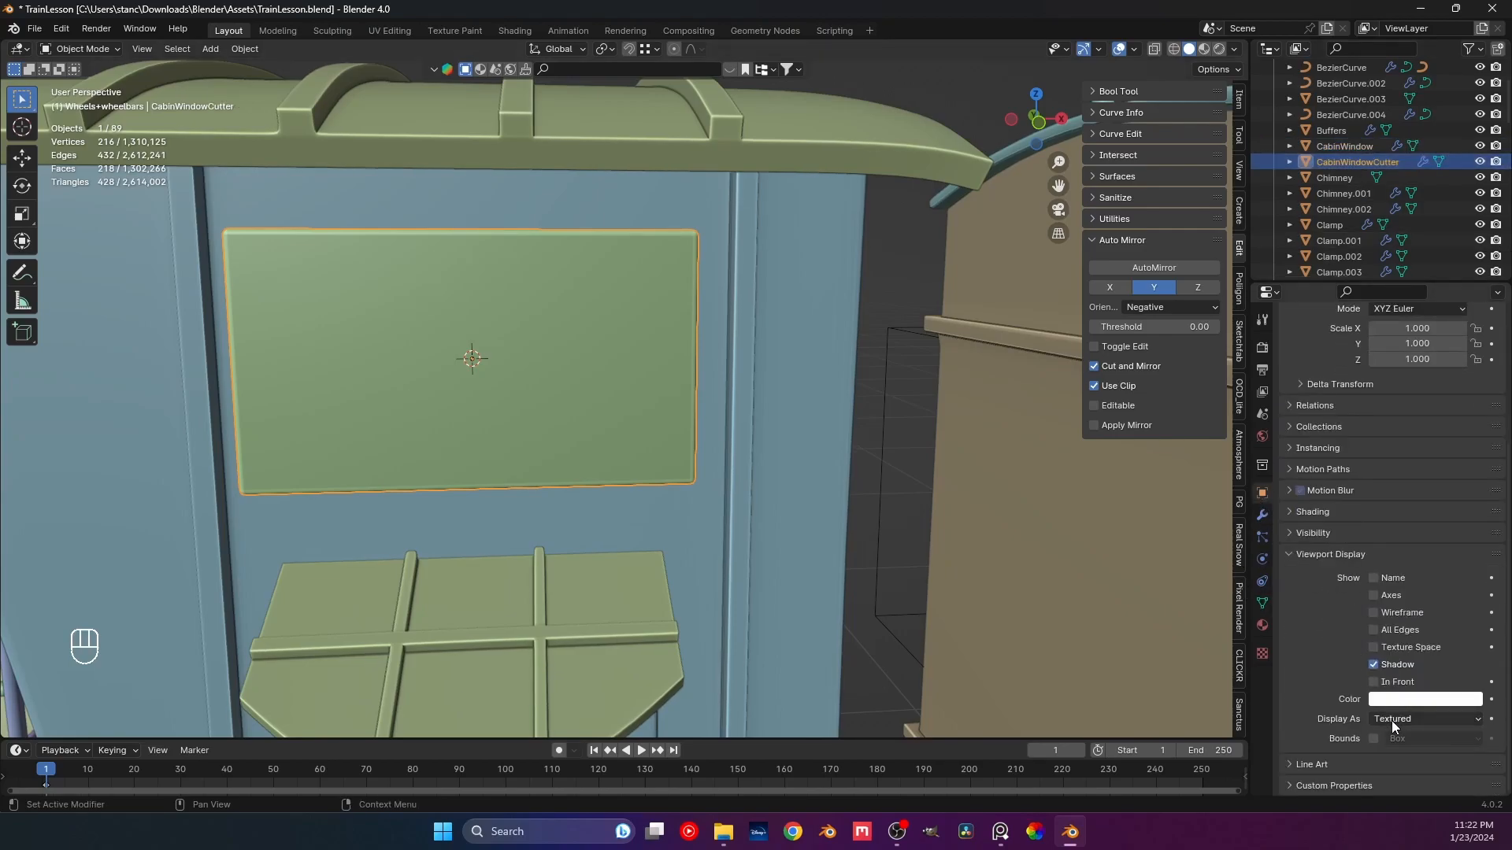
pyautogui.click(1392, 721)
pyautogui.click(1401, 739)
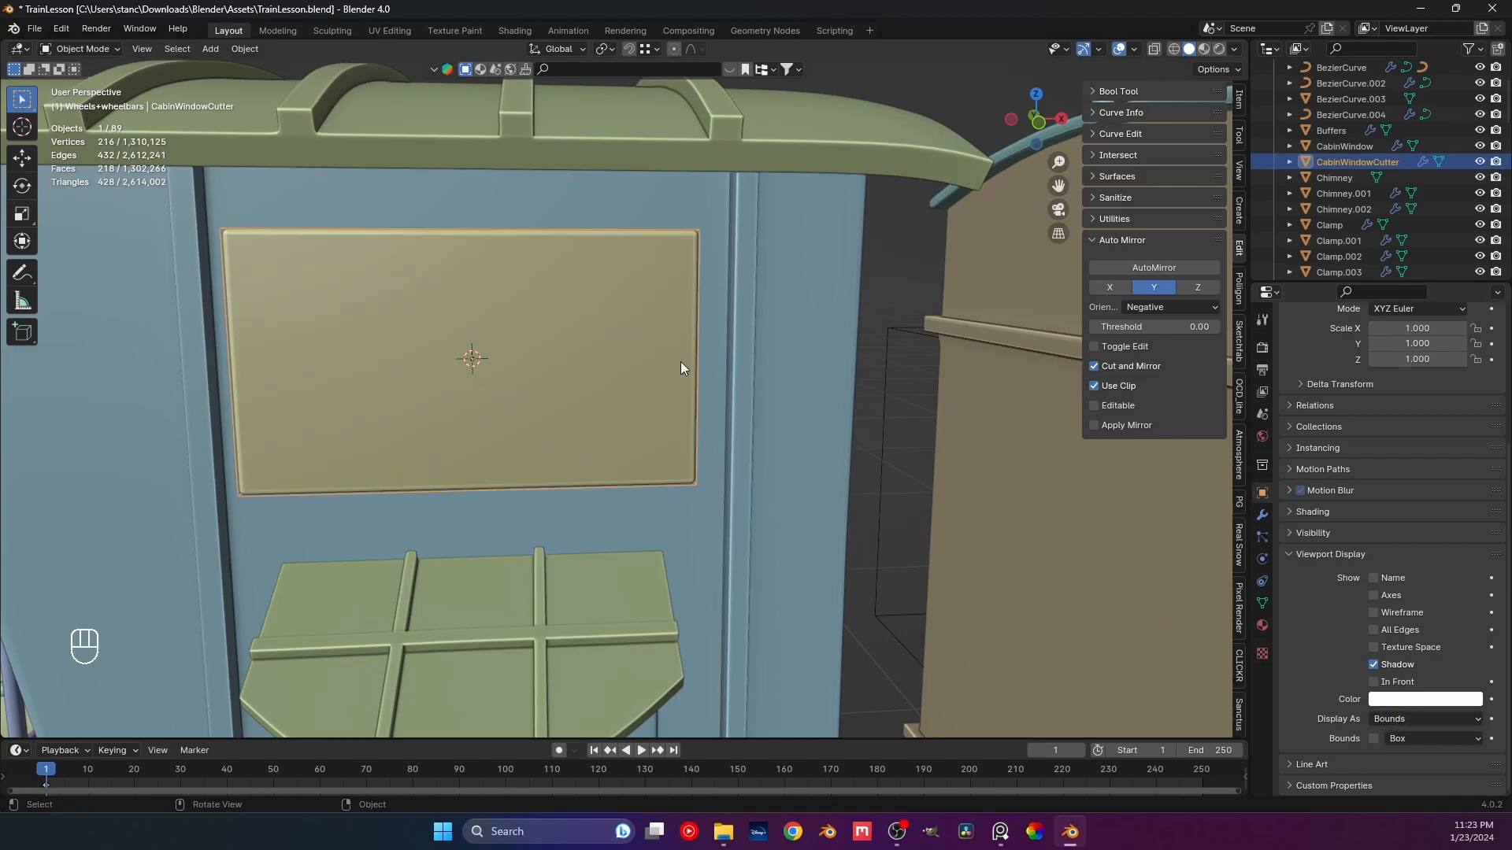
pyautogui.scroll(-4, 680, 361)
pyautogui.scroll(3, 564, 336)
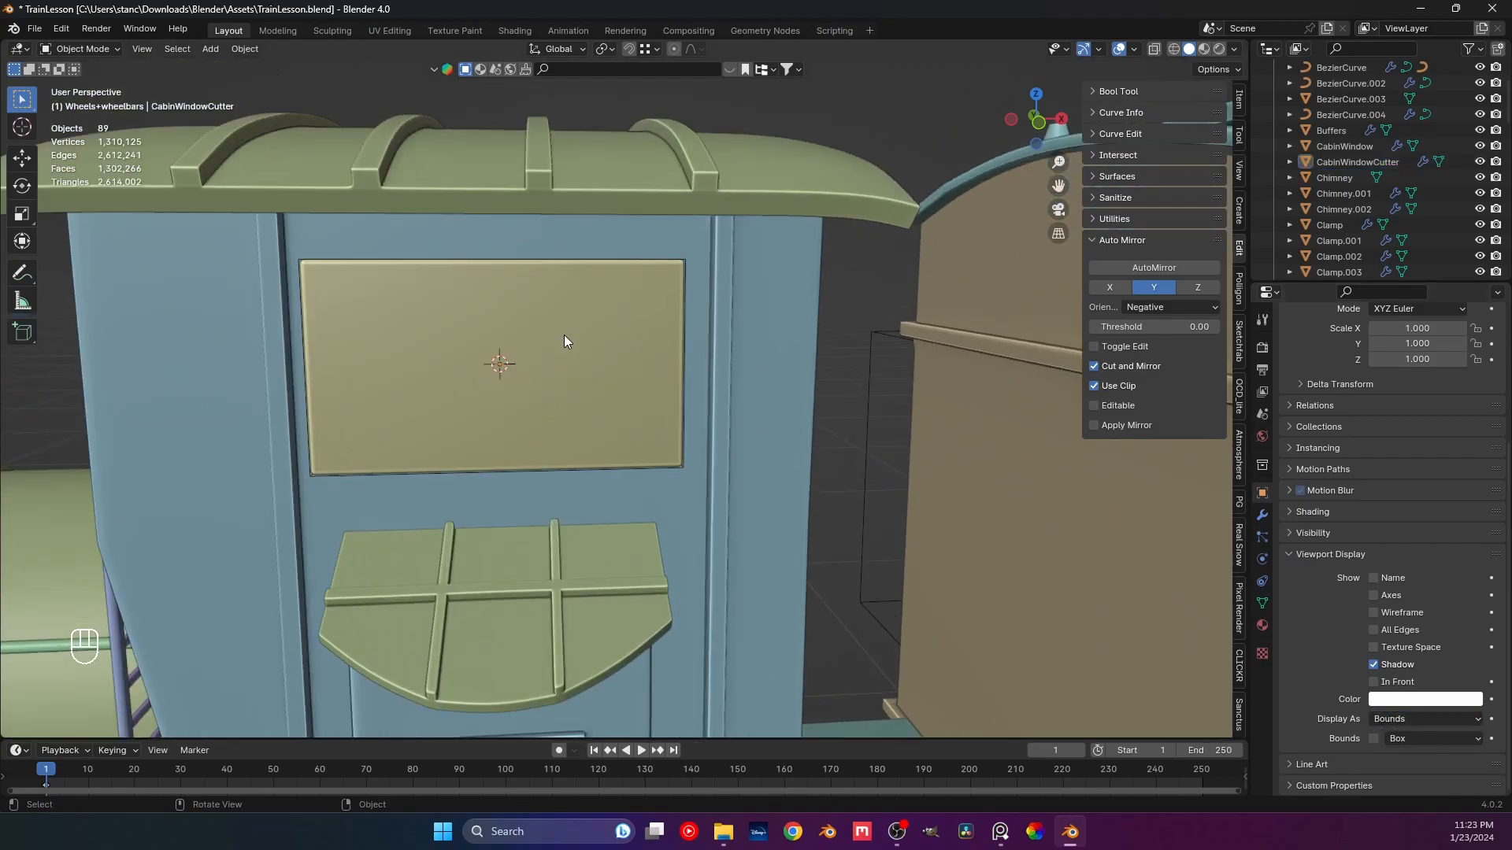
# Hide the CabinWindow block in front of the opening, leaving CabinWindowCutter shown.
pyautogui.moveTo(564, 335); pyautogui.dragTo(588, 323, button='middle')
pyautogui.click(427, 248)
pyautogui.click(426, 273)
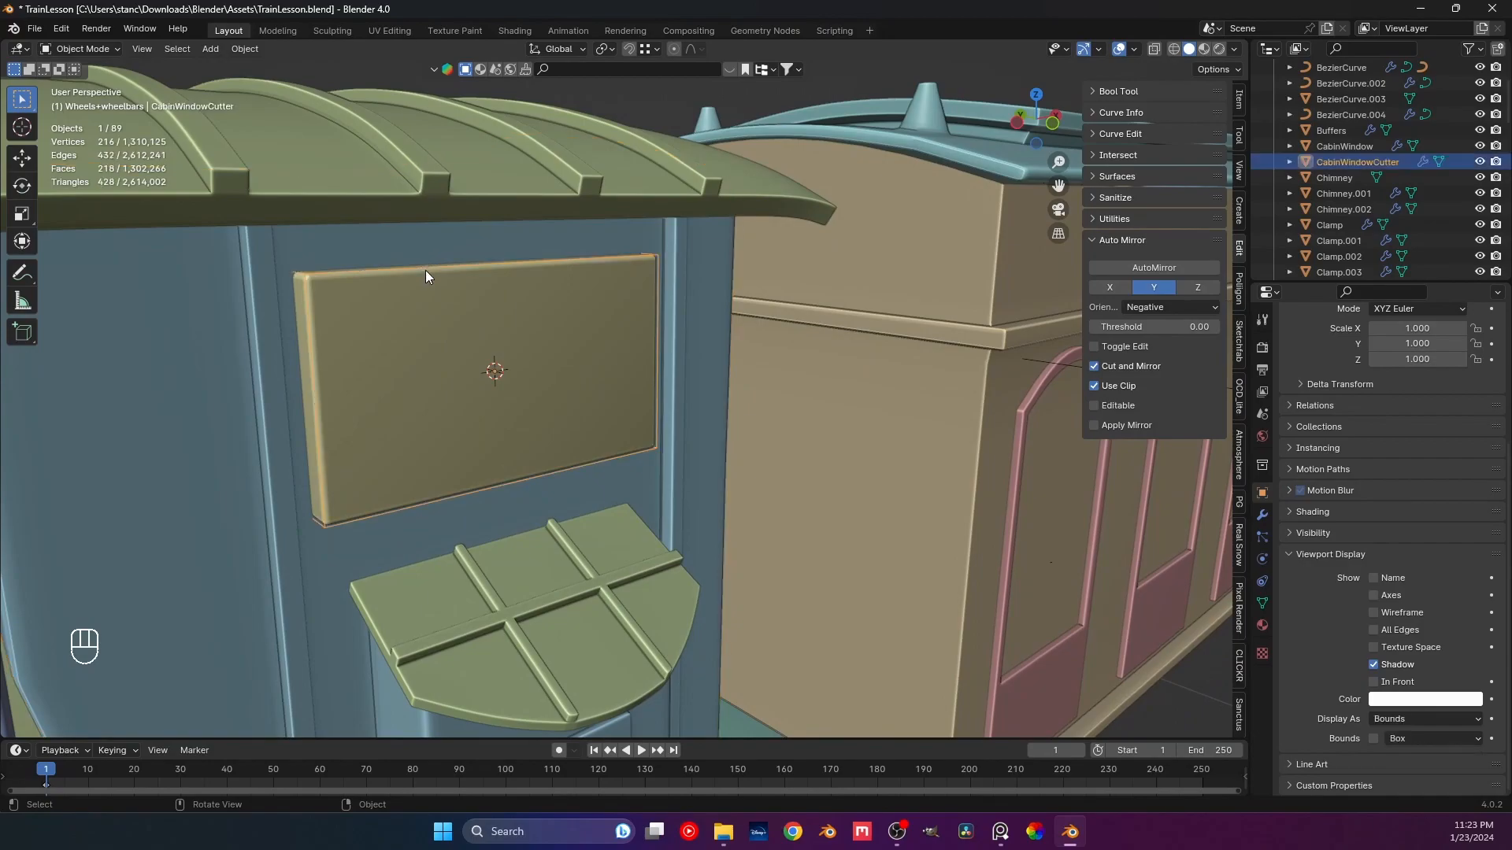
pyautogui.press('h')
pyautogui.moveTo(521, 339); pyautogui.dragTo(556, 334, button='middle')
pyautogui.hotkey('ctrl', 'z')
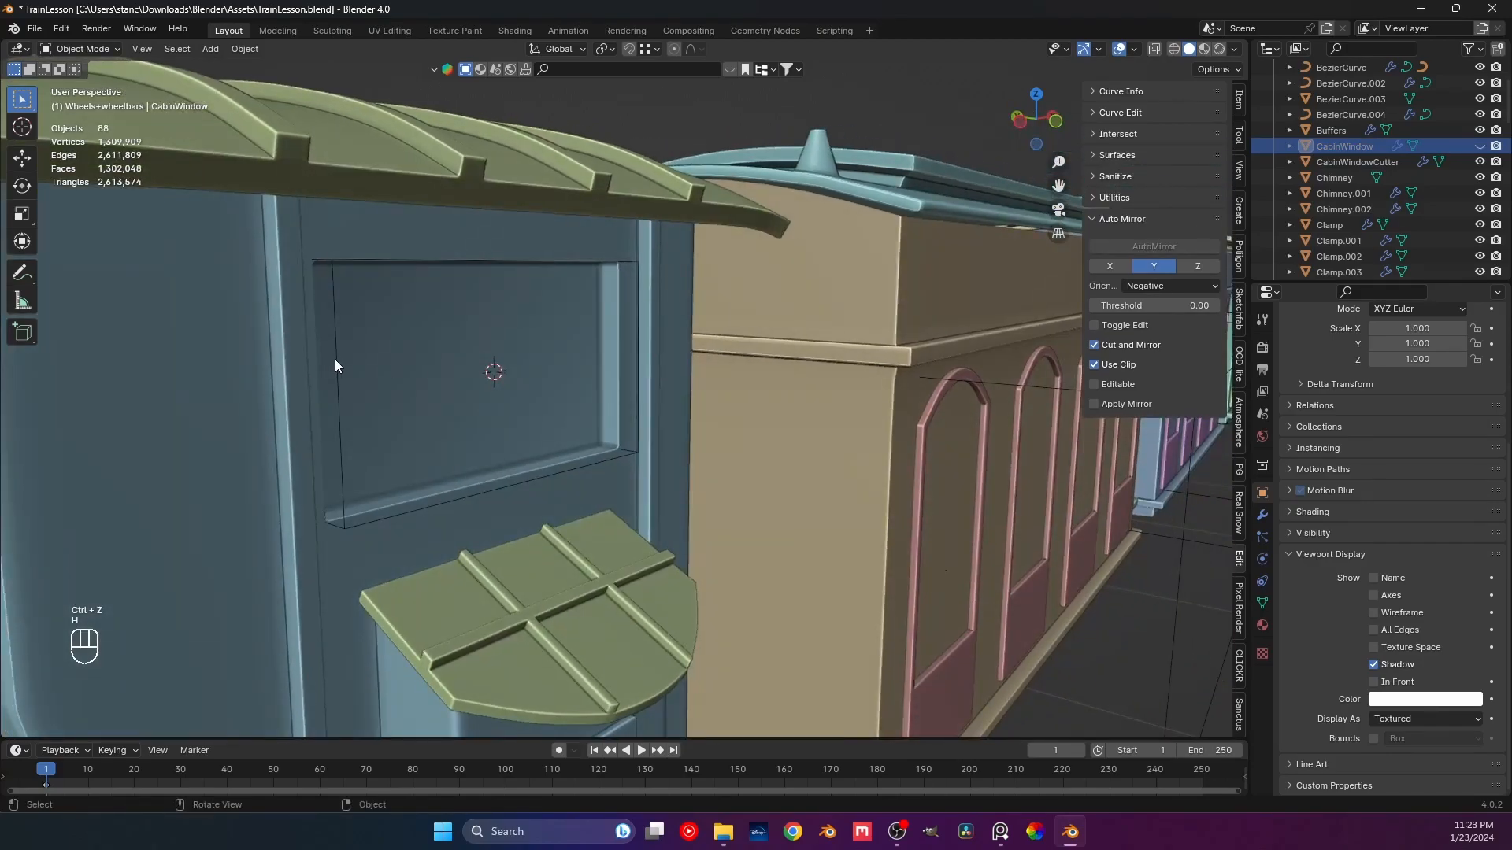
# In an X-ray top view, move CabinWindowCutter's inner face about 0.78 m along Y so it cuts through both cabin walls.
pyautogui.click(334, 361)
pyautogui.click(339, 352)
pyautogui.scroll(-3, 339, 353)
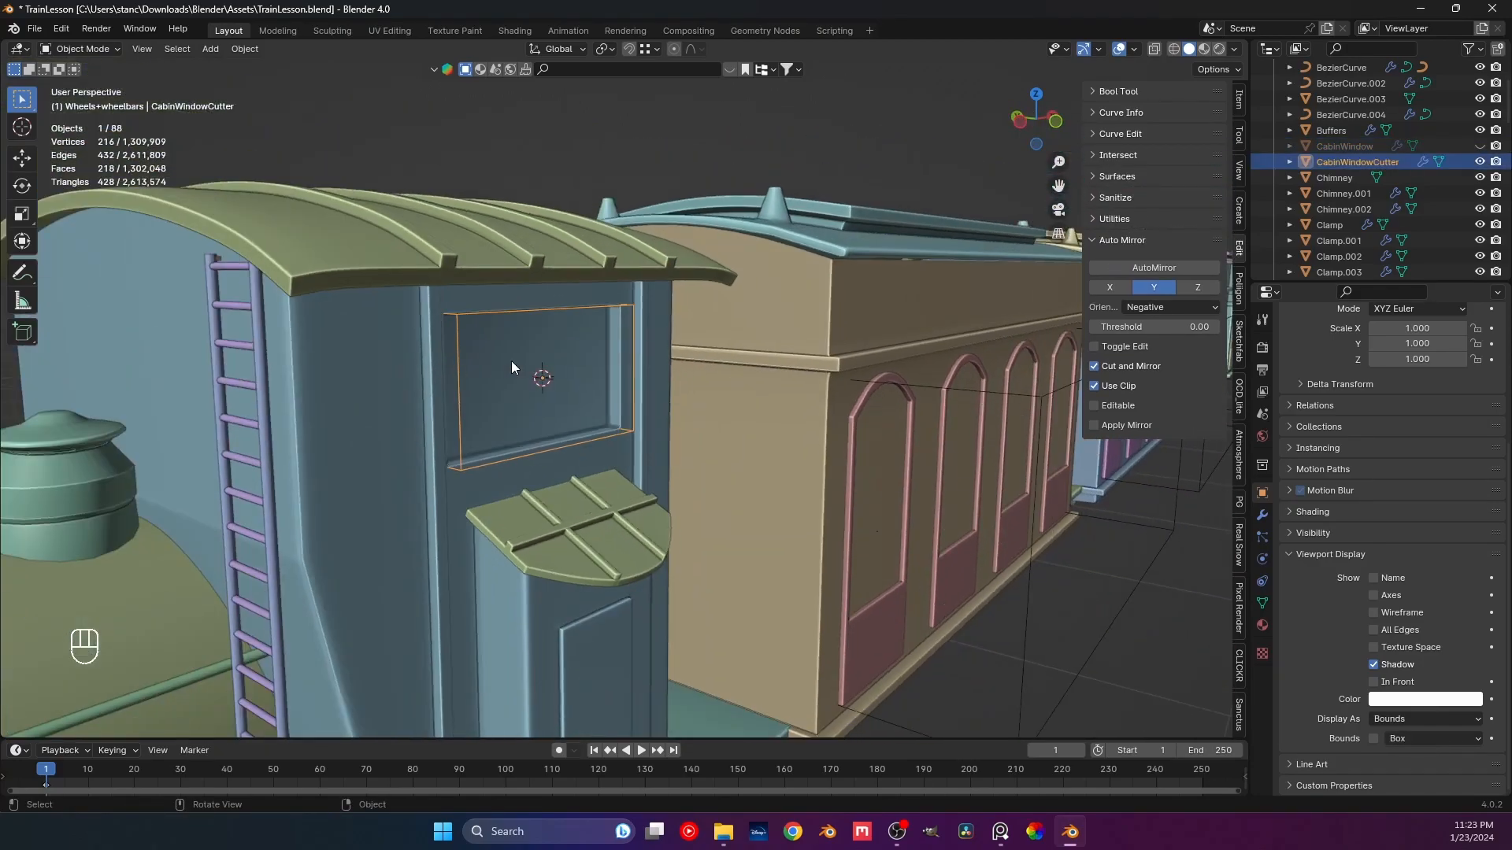
pyautogui.press('KP_7')
pyautogui.scroll(-2, 512, 361)
pyautogui.keyDown('shift'); pyautogui.moveTo(801, 265); pyautogui.dragTo(573, 395, button='middle'); pyautogui.keyUp('shift')
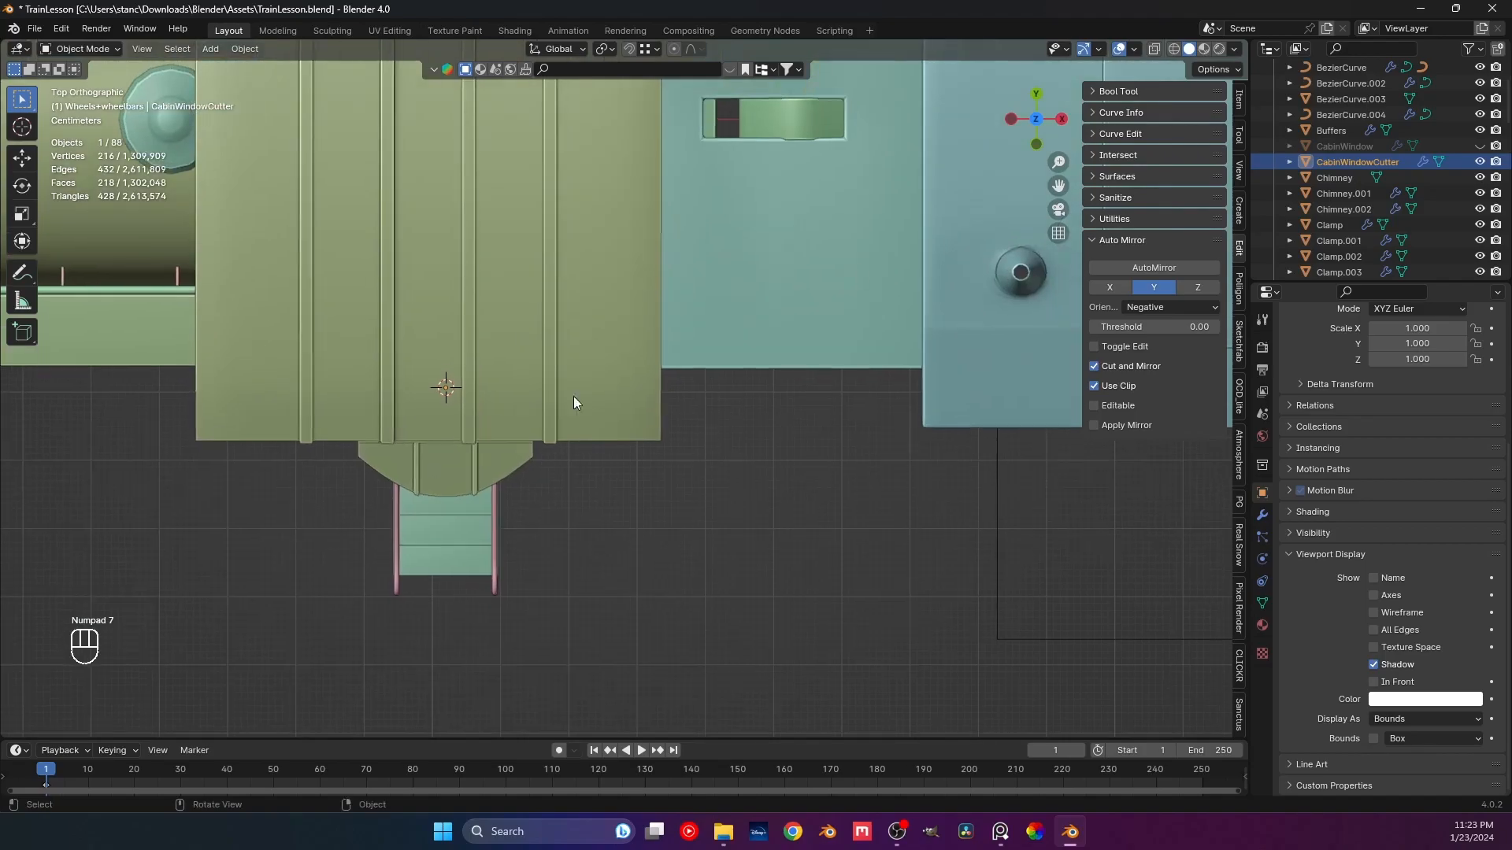
pyautogui.click(1154, 49)
pyautogui.scroll(-2, 492, 340)
pyautogui.keyDown('shift'); pyautogui.moveTo(491, 340); pyautogui.dragTo(520, 442, button='middle'); pyautogui.keyUp('shift')
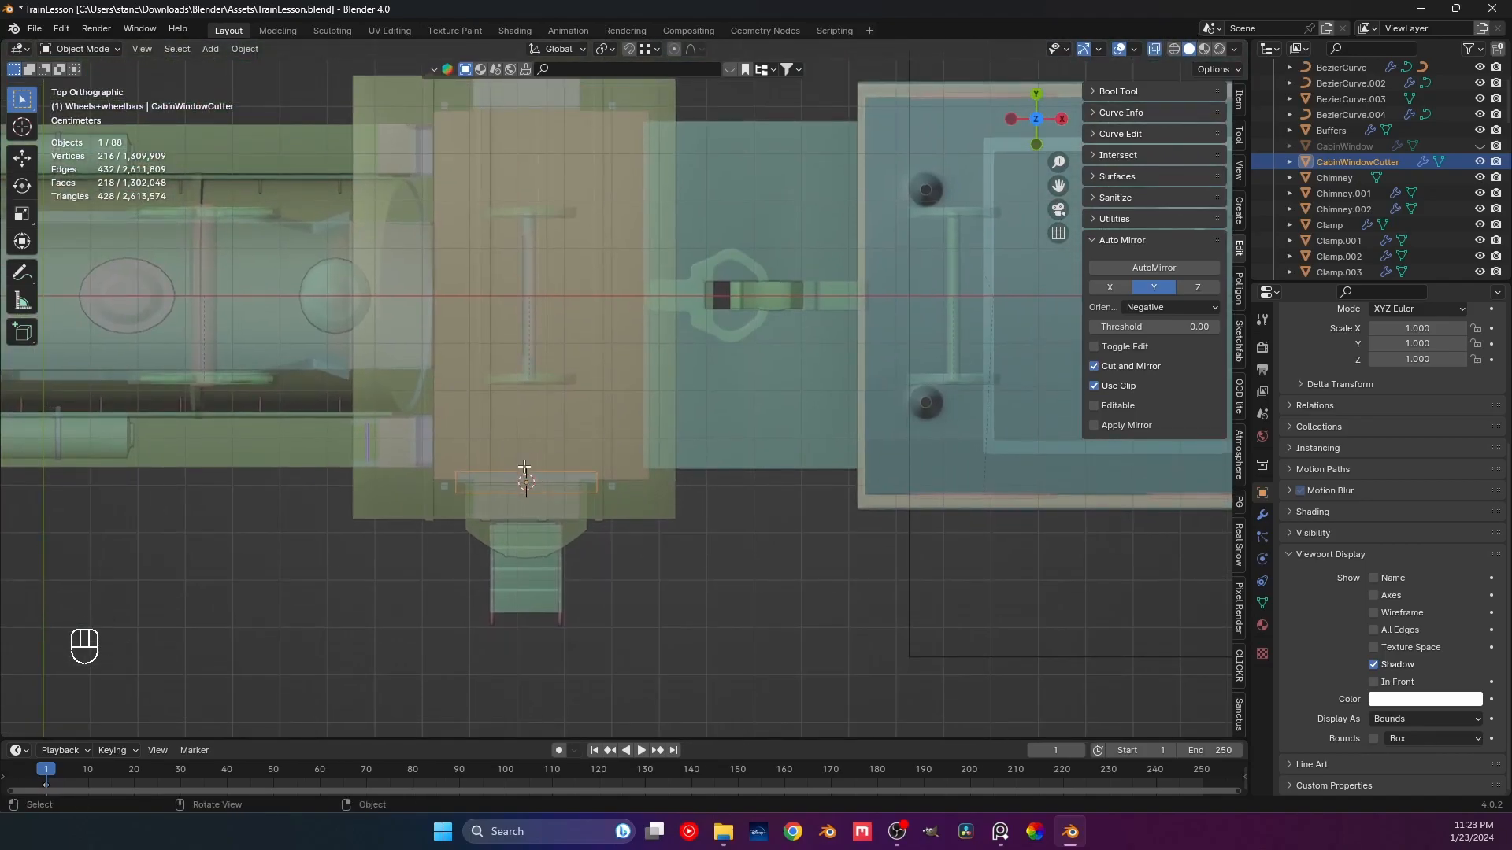
pyautogui.press('Tab')
pyautogui.click(468, 473)
pyautogui.press('1')
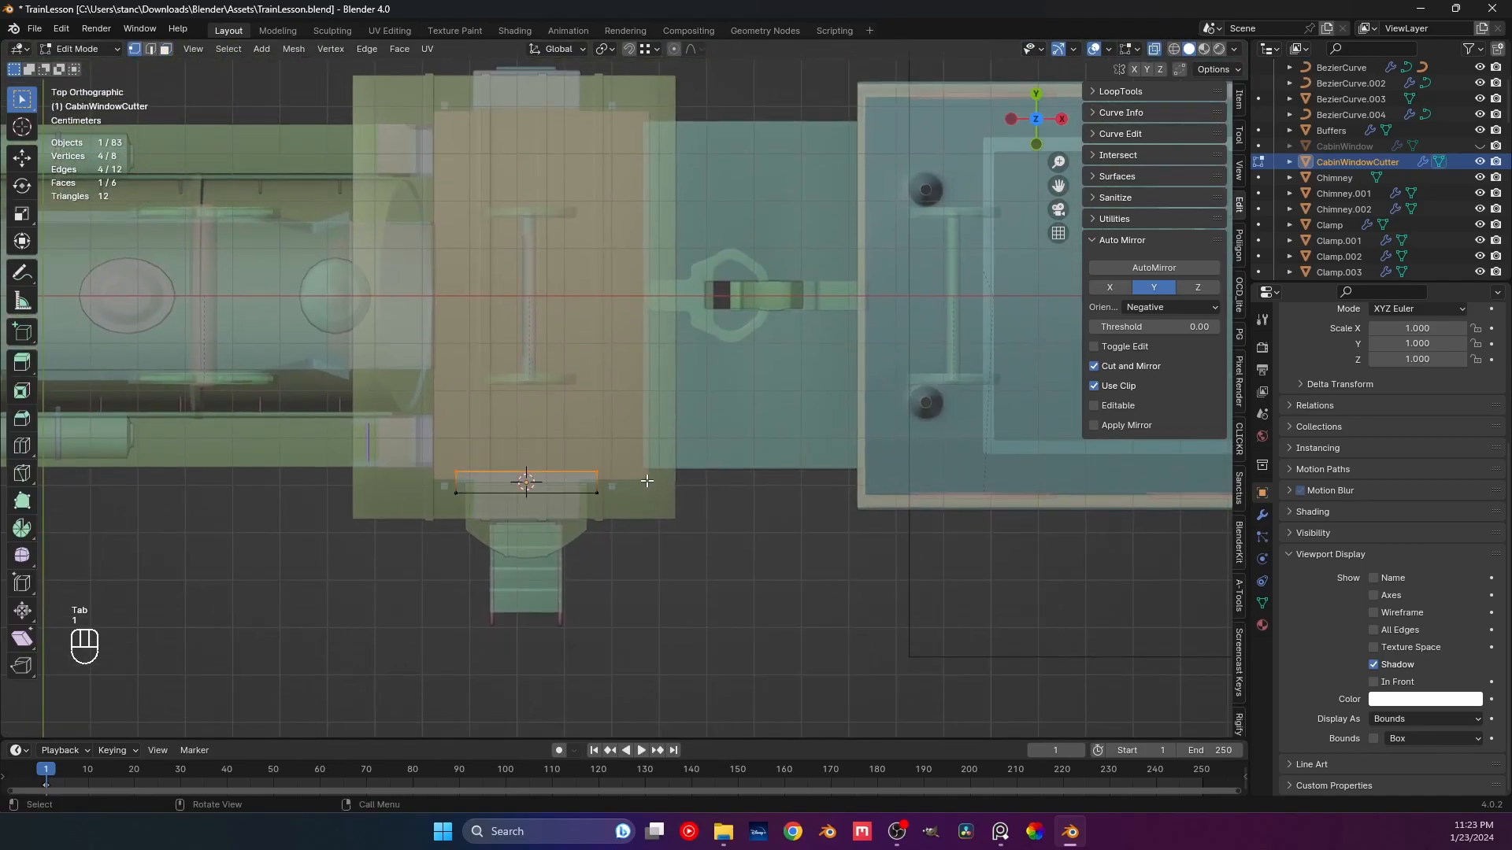
pyautogui.scroll(-2, 650, 460)
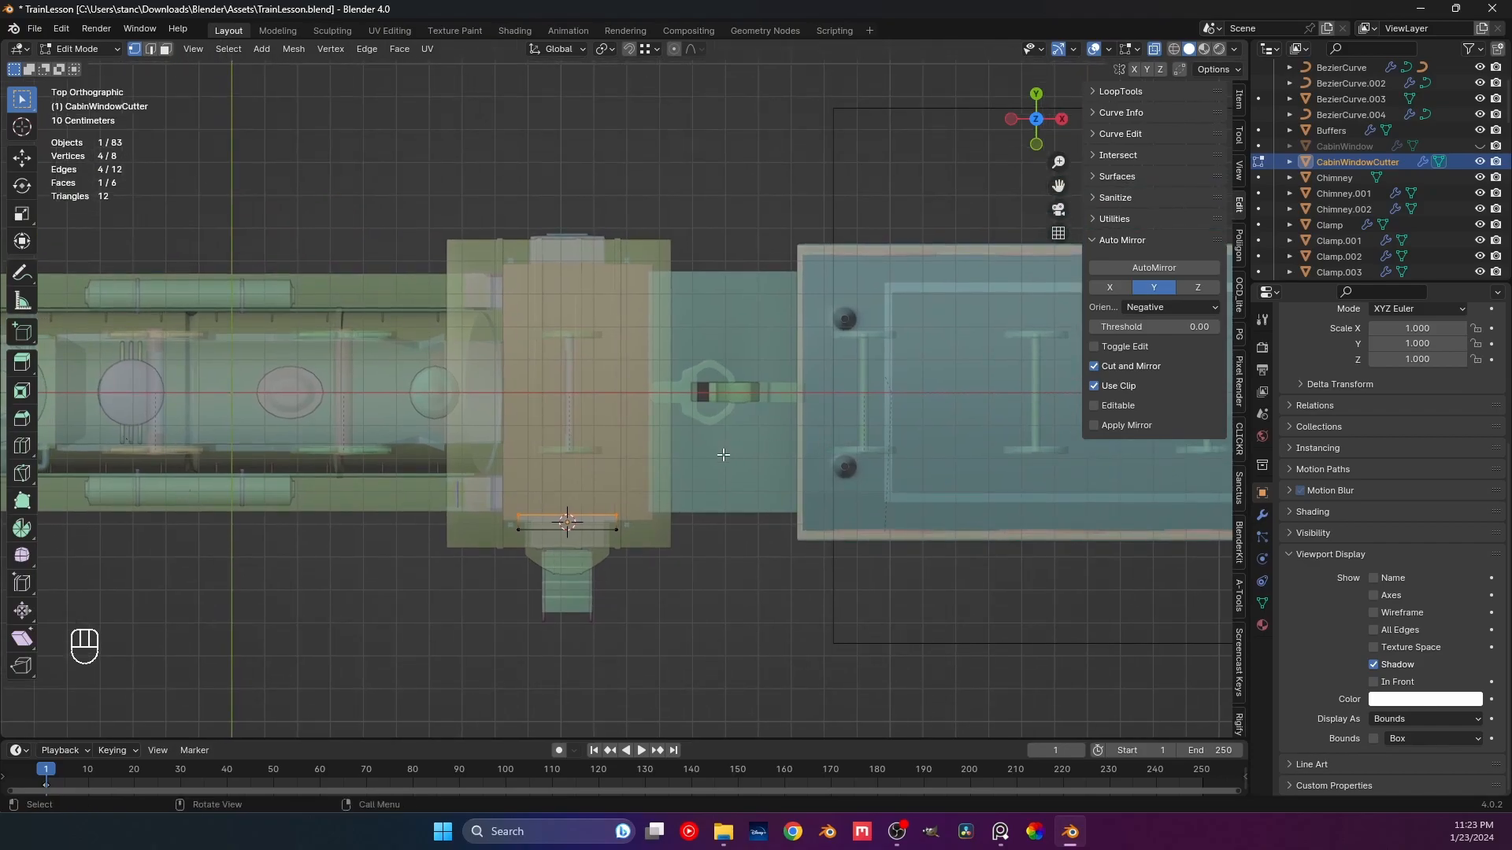
pyautogui.press('g')
pyautogui.press('y')
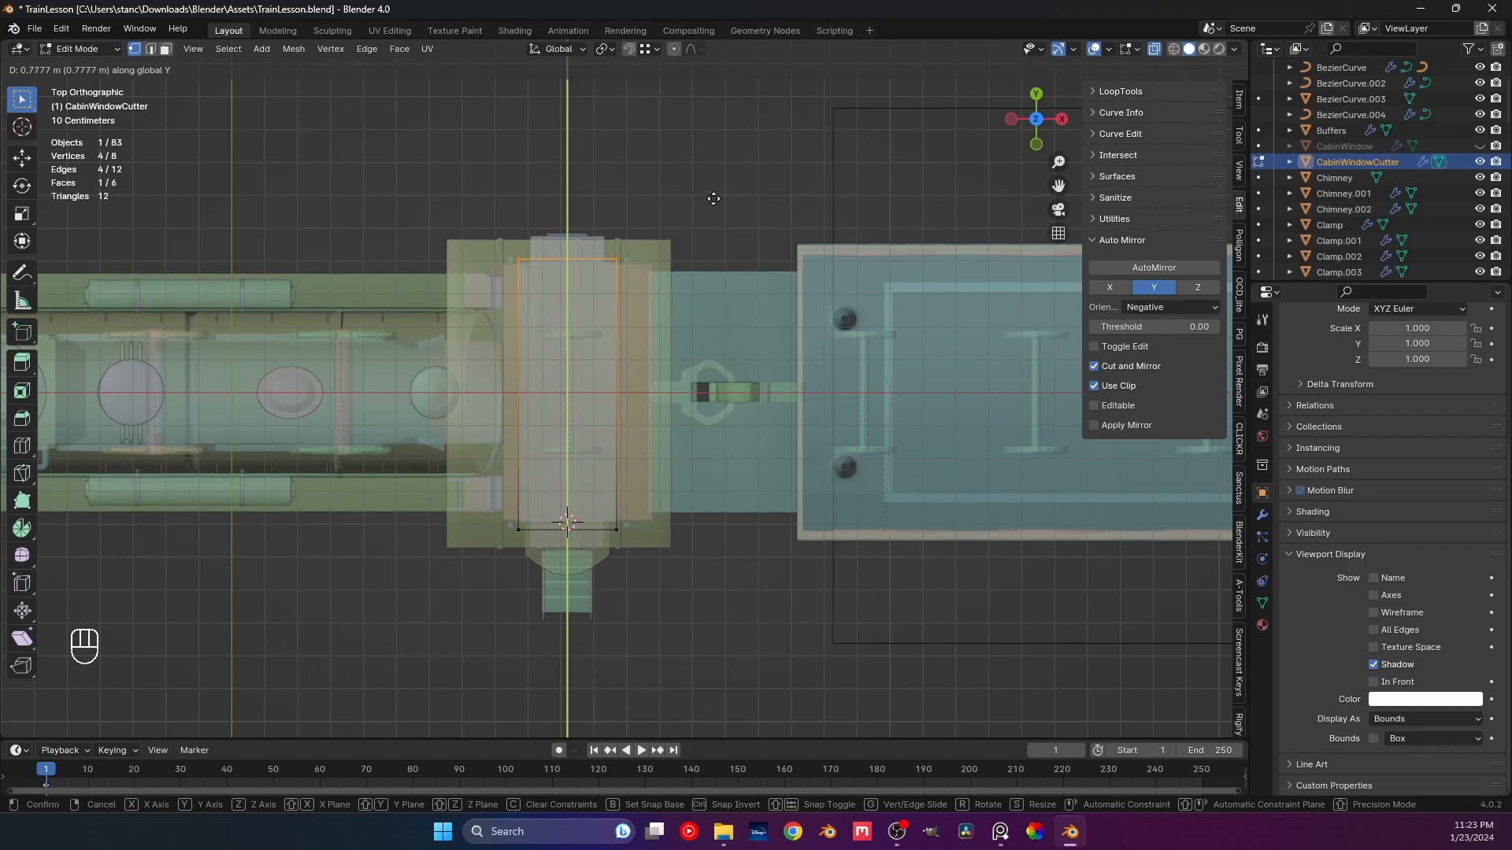
pyautogui.click(714, 198)
pyautogui.press('Tab')
# Deselect the cutter, save the file and turn off X-ray.
pyautogui.click(682, 244)
pyautogui.moveTo(682, 244); pyautogui.dragTo(621, 467, button='middle')
pyautogui.hotkey('ctrl', 's')
pyautogui.click(1158, 50)
pyautogui.scroll(4, 599, 355)
pyautogui.scroll(5, 620, 429)
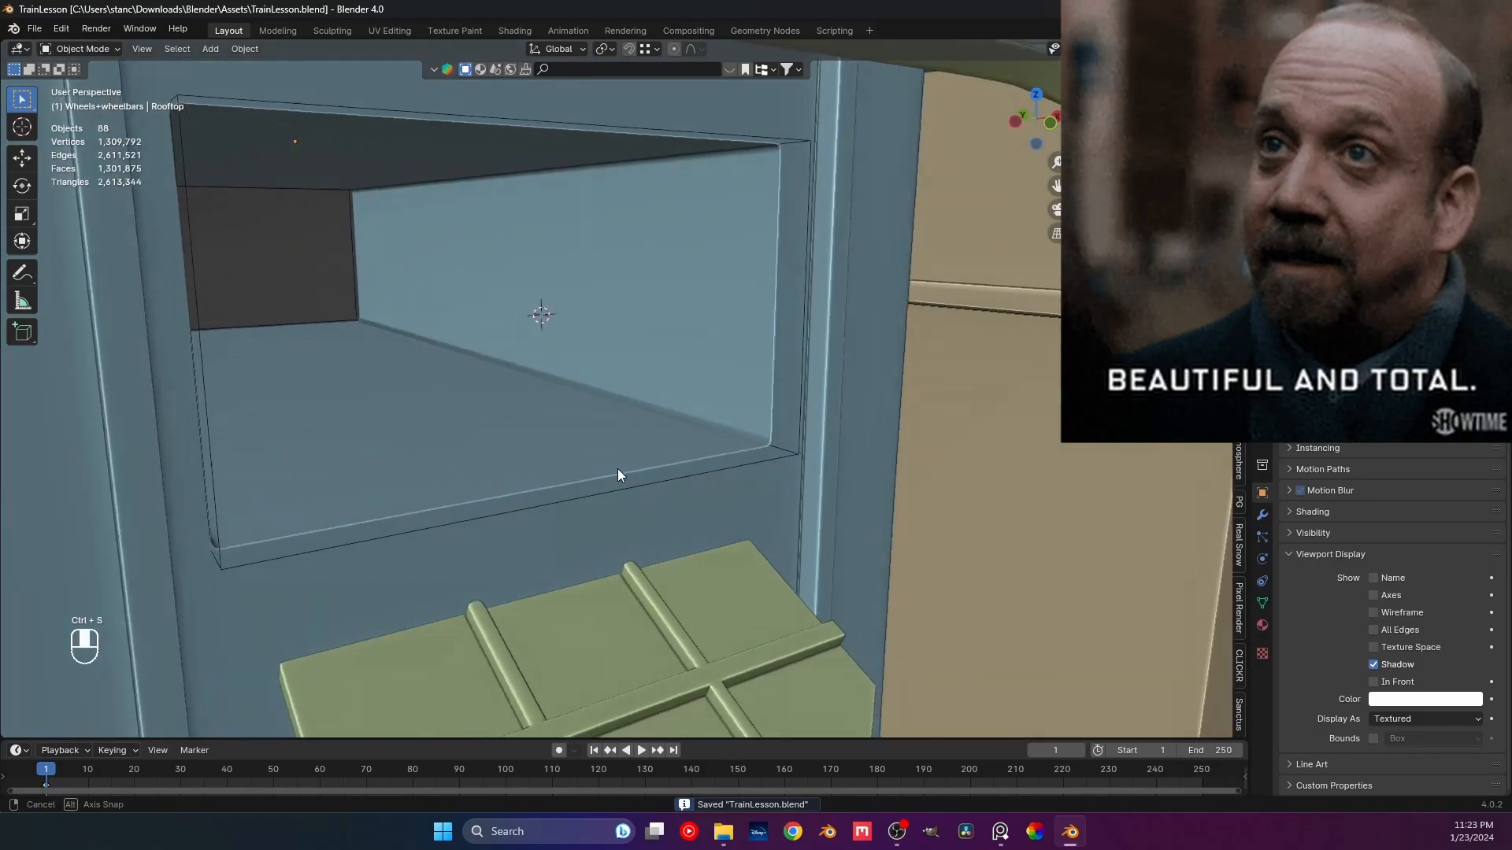
# Apply Shade Auto Smooth to the cabin body and save the file.
pyautogui.scroll(-6, 621, 474)
pyautogui.click(575, 380)
pyautogui.rightClick(572, 373)
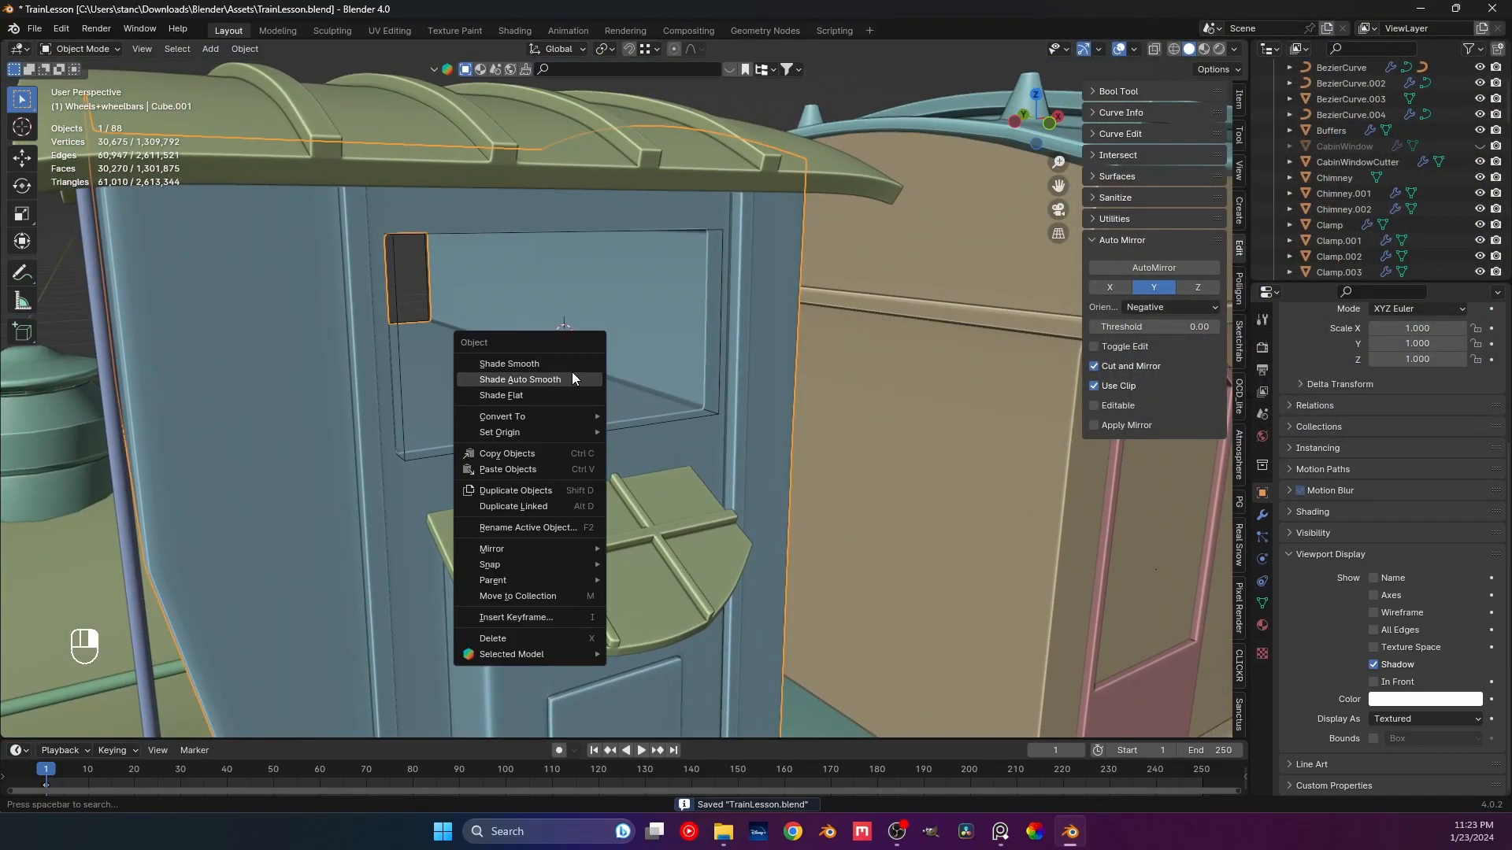
pyautogui.click(572, 379)
pyautogui.scroll(-5, 572, 373)
pyautogui.click(582, 333)
pyautogui.hotkey('ctrl', 's')
# Unhide CabinWindow and scale it along Y to about 0.21 of its thickness.
pyautogui.moveTo(582, 409); pyautogui.dragTo(590, 446, button='middle')
pyautogui.keyDown('shift'); pyautogui.moveTo(591, 446); pyautogui.dragTo(572, 442, button='middle'); pyautogui.keyUp('shift')
pyautogui.scroll(2, 572, 442)
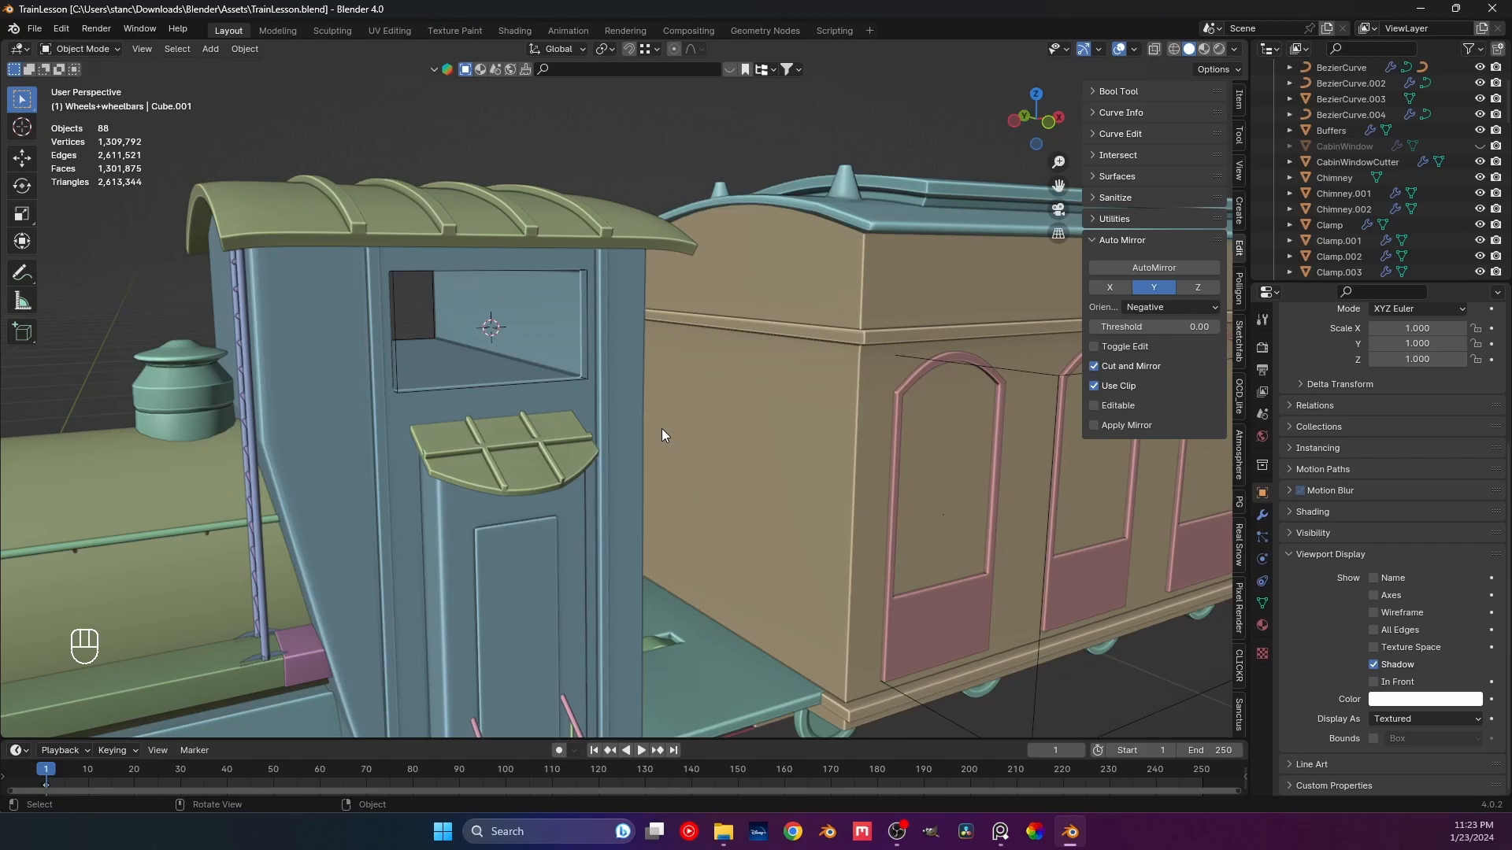
pyautogui.moveTo(682, 419)
pyautogui.mouseDown(button='middle')
pyautogui.moveTo(703, 418)
pyautogui.moveTo(626, 417)
pyautogui.moveTo(663, 429)
pyautogui.mouseUp(button='middle')
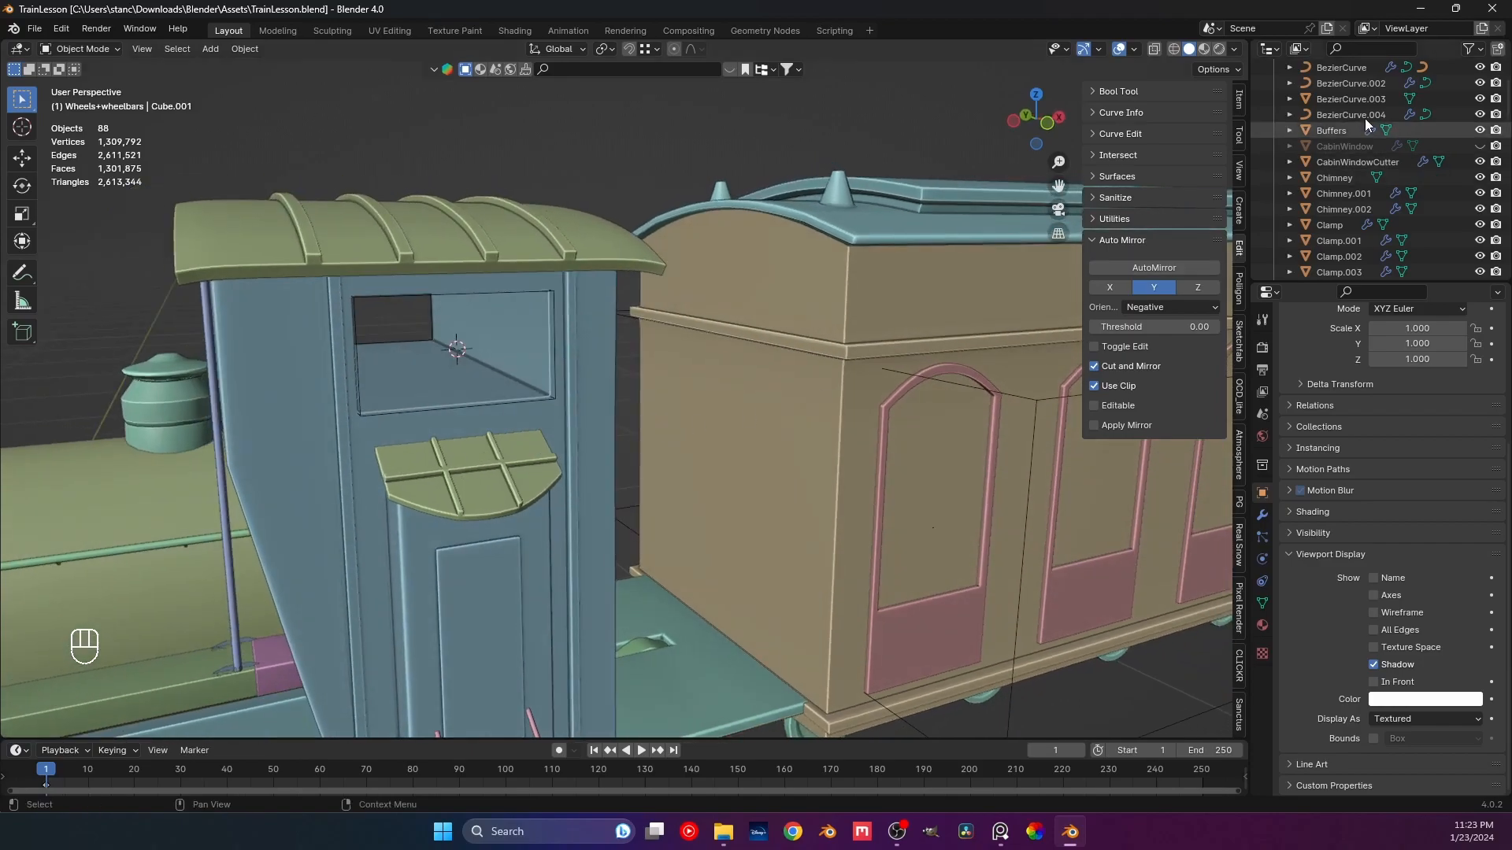
pyautogui.click(1480, 147)
pyautogui.scroll(1, 462, 379)
pyautogui.click(462, 380)
pyautogui.keyDown('shift'); pyautogui.moveTo(446, 364); pyautogui.dragTo(690, 417, button='middle'); pyautogui.keyUp('shift')
pyautogui.scroll(4, 646, 411)
pyautogui.keyDown('shift'); pyautogui.moveTo(561, 391); pyautogui.dragTo(605, 385, button='middle'); pyautogui.keyUp('shift')
pyautogui.press('s')
pyautogui.press('y')
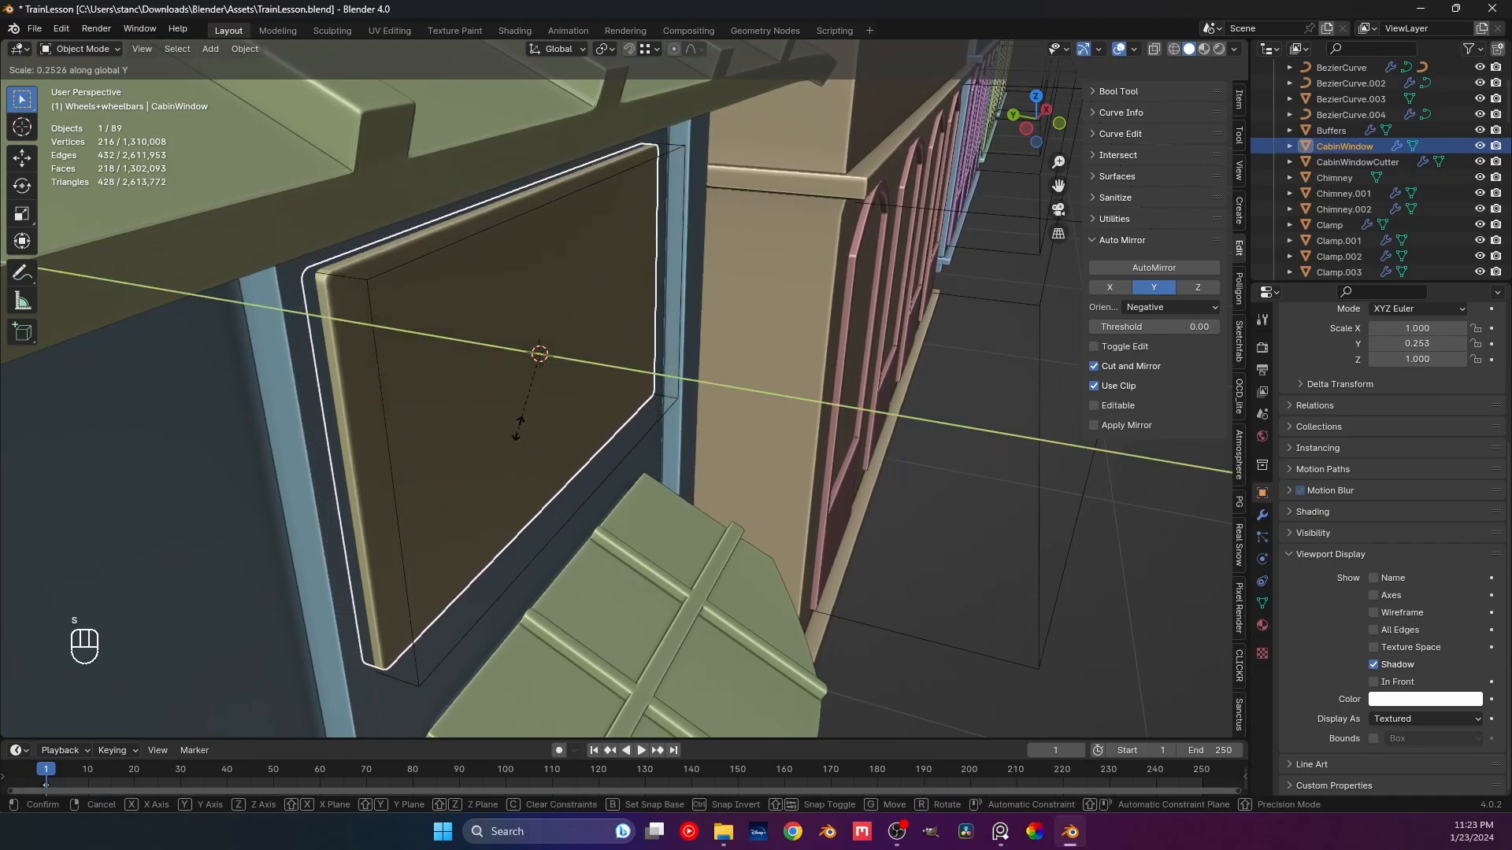
pyautogui.click(522, 431)
pyautogui.keyDown('shift'); pyautogui.moveTo(522, 431); pyautogui.dragTo(559, 398, button='middle'); pyautogui.keyUp('shift')
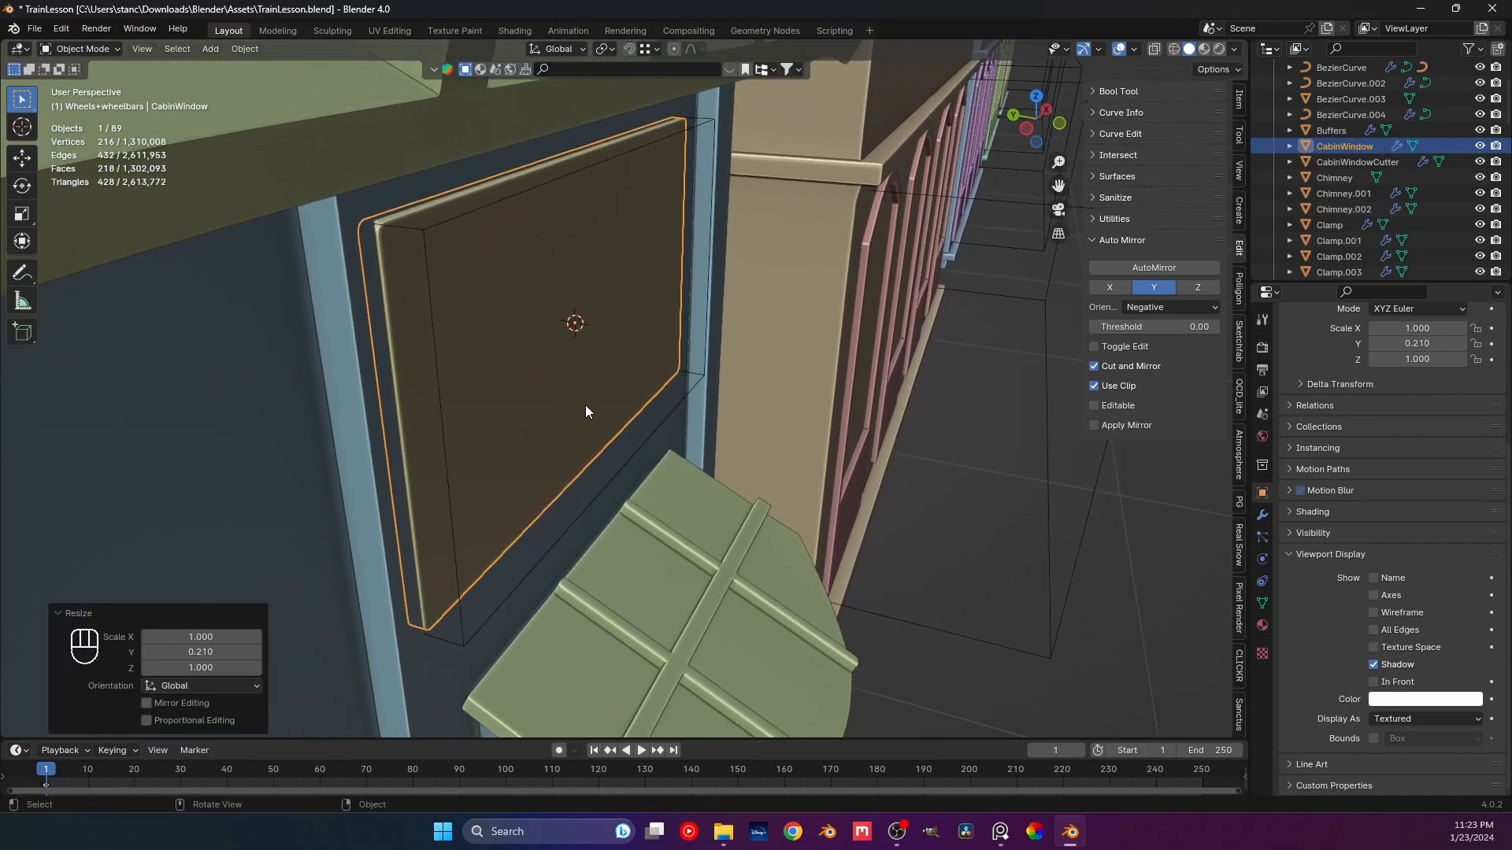
# Move CabinWindow about -0.0047 m along Y within the cabin opening.
pyautogui.press('g')
pyautogui.press('y')
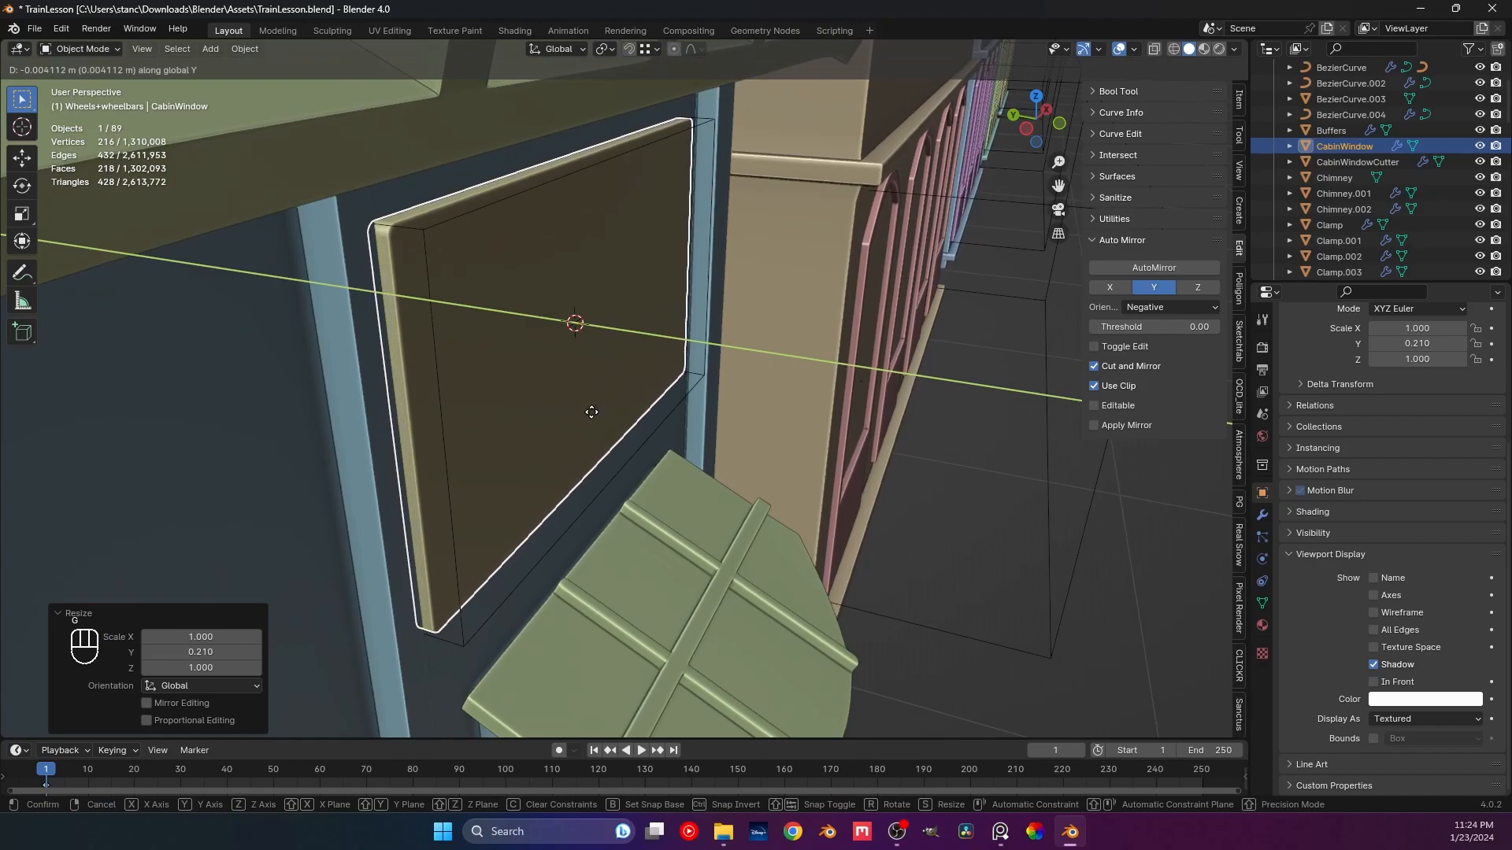
pyautogui.click(592, 414)
# Inset CabinWindow's front face by about 0.006 m.
pyautogui.press('KP_1')
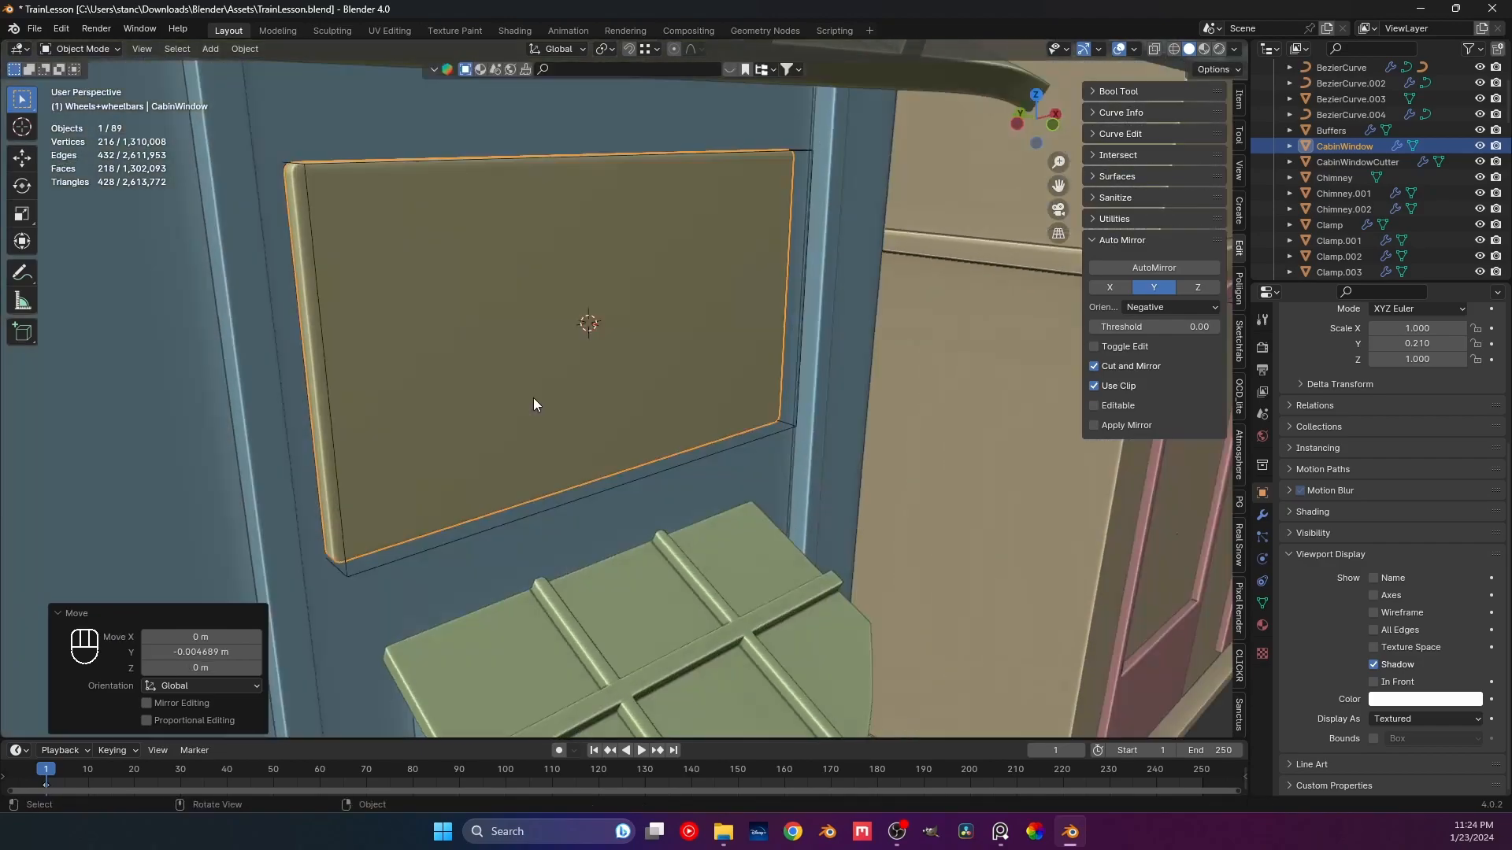
pyautogui.press('Tab')
pyautogui.press('3')
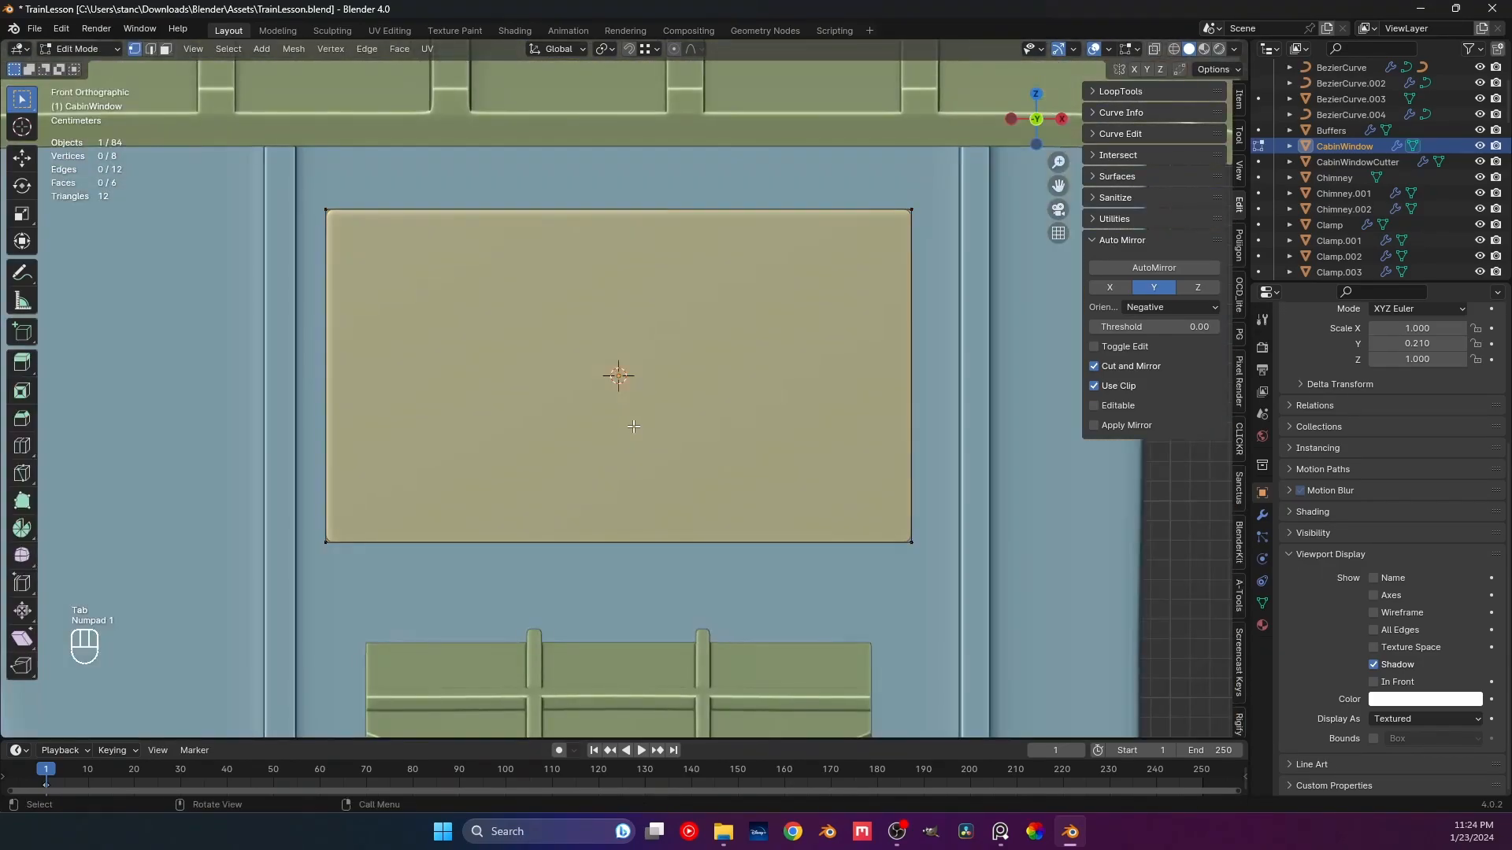
pyautogui.click(749, 422)
pyautogui.press('i')
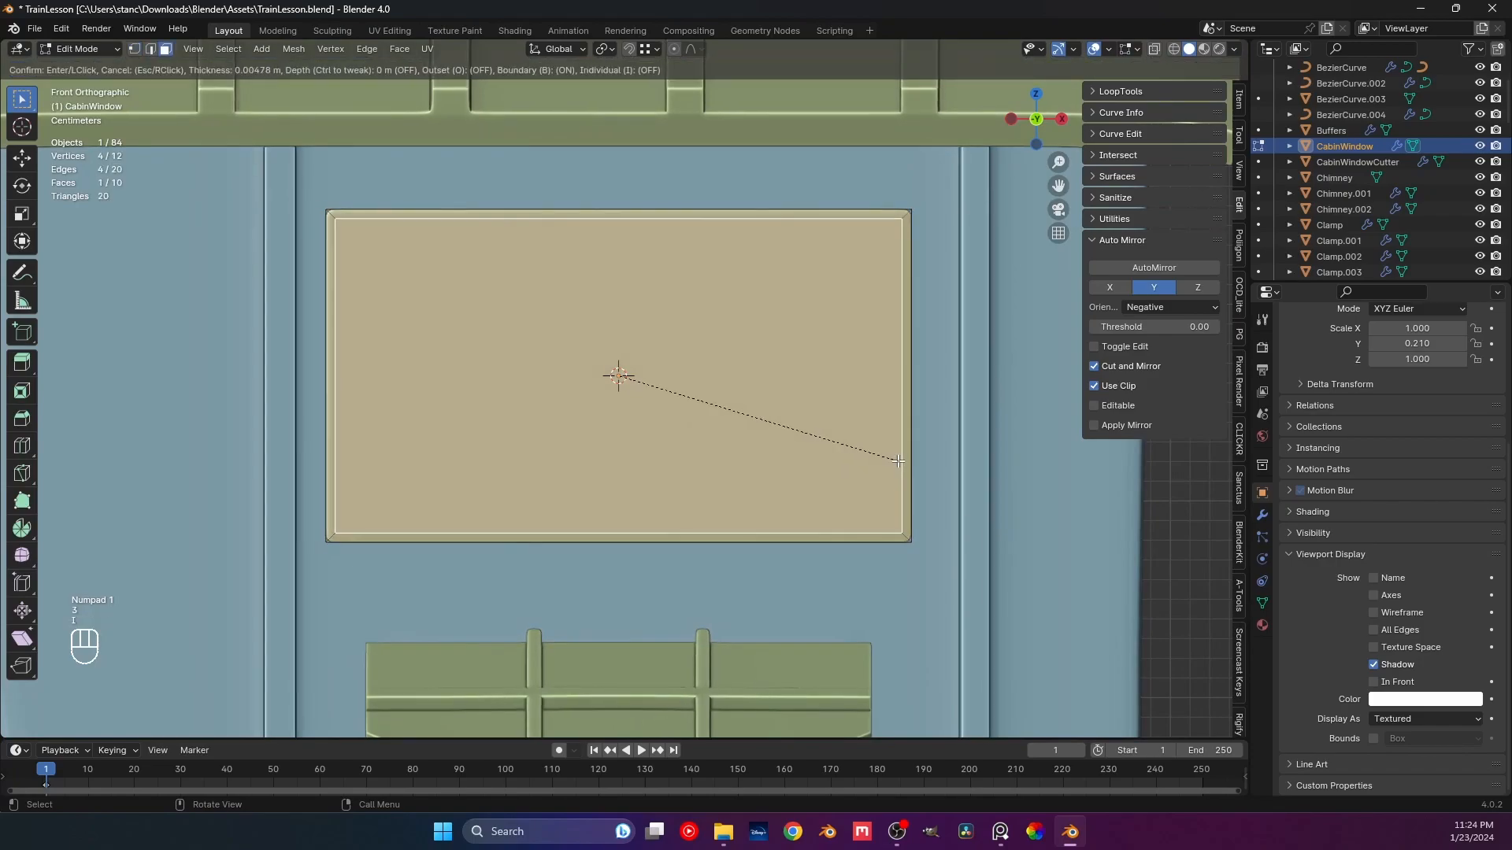
pyautogui.click(897, 460)
pyautogui.moveTo(897, 460); pyautogui.dragTo(822, 438, button='middle')
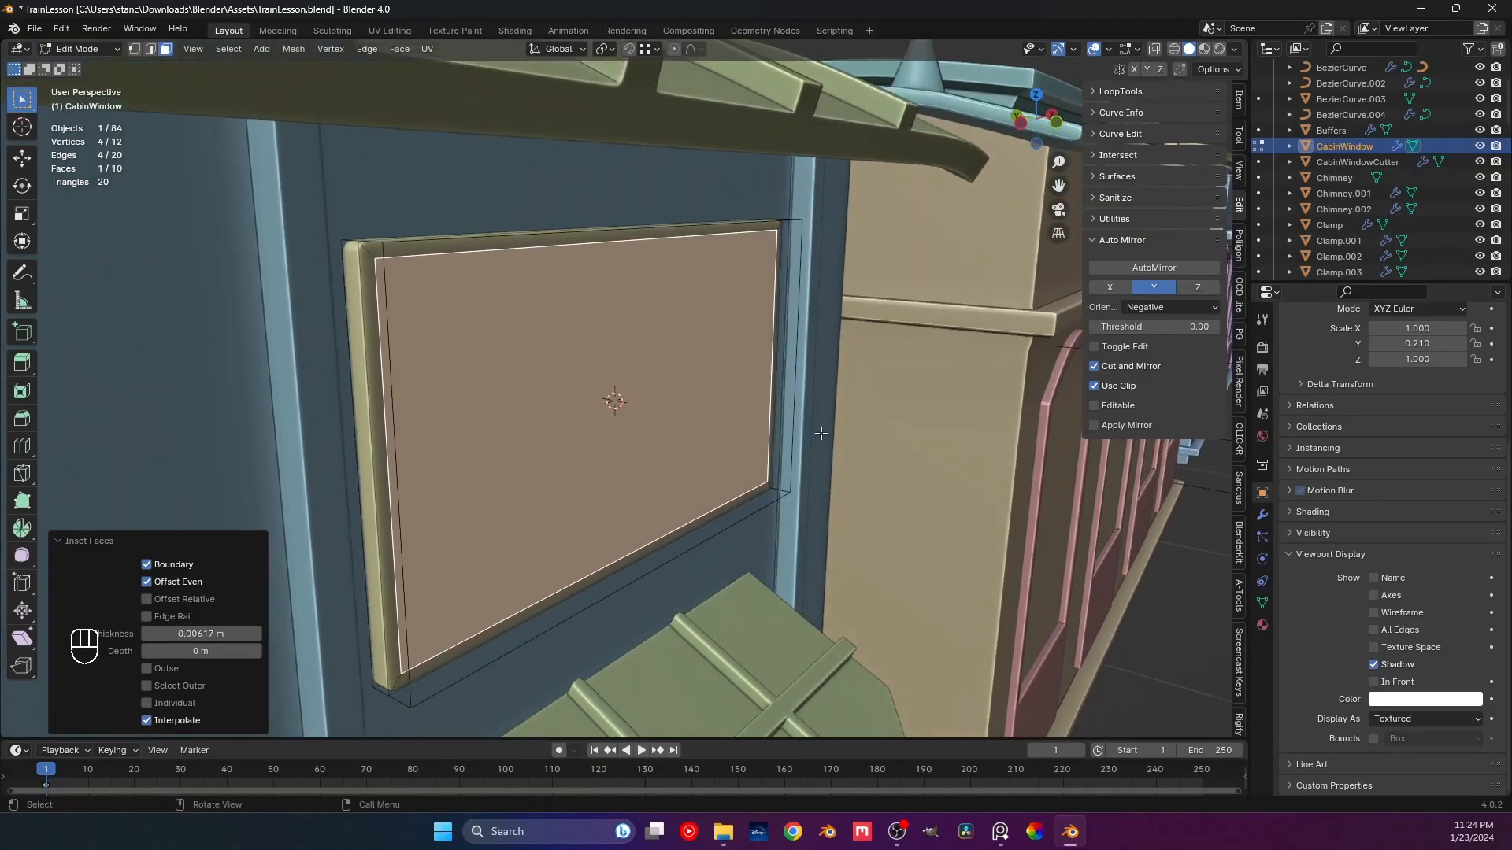
# Extrude the inset face slightly inward to form a window frame, and save the file.
pyautogui.press('e')
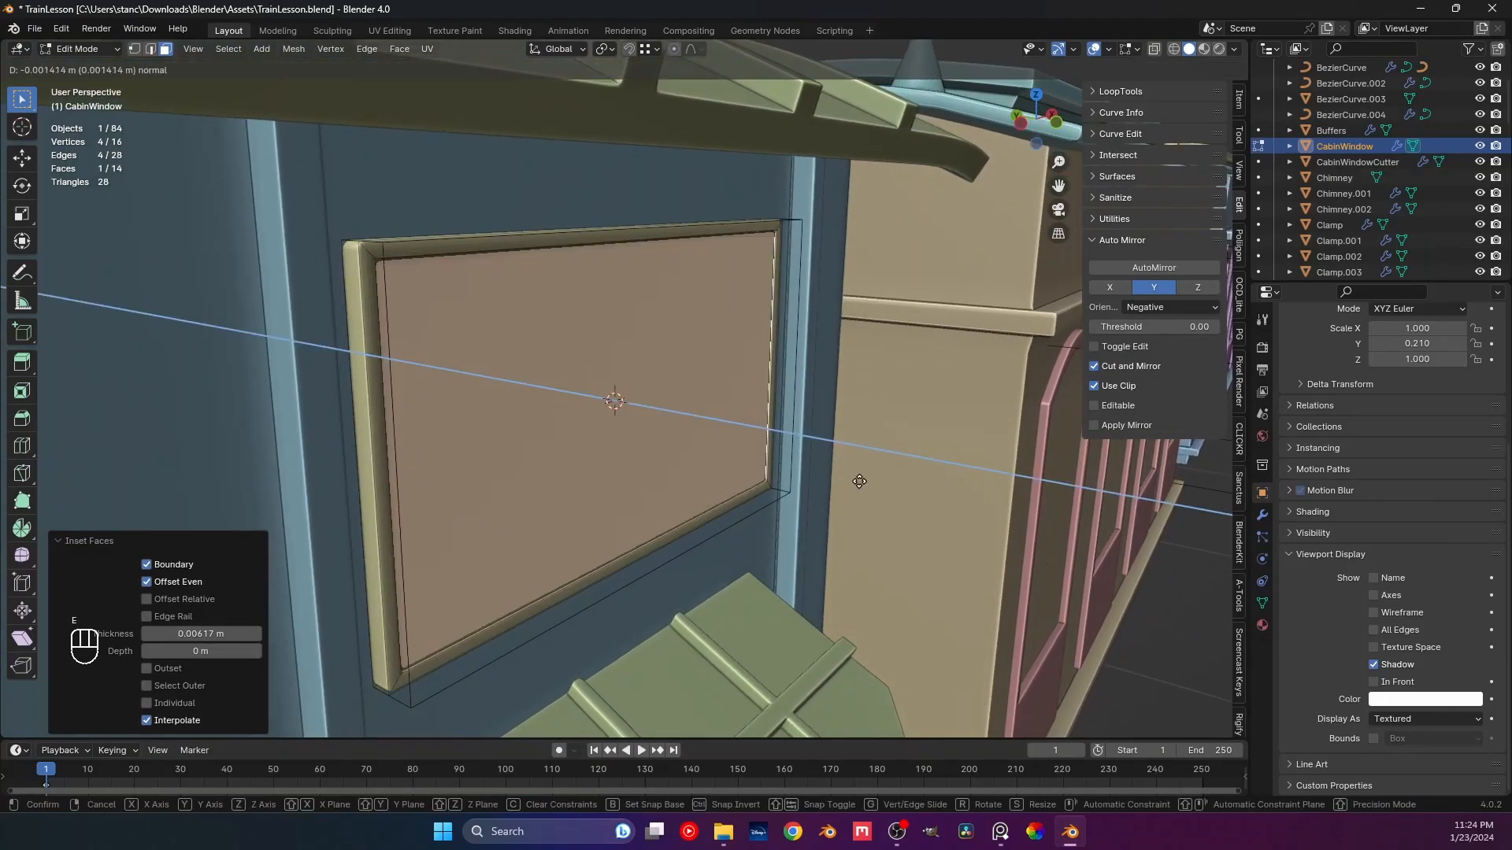
pyautogui.click(850, 481)
pyautogui.moveTo(851, 480); pyautogui.dragTo(745, 496, button='middle')
pyautogui.press('Tab')
pyautogui.press('Tab')
pyautogui.scroll(3, 442, 381)
pyautogui.scroll(-2, 741, 464)
pyautogui.moveTo(736, 436); pyautogui.dragTo(561, 465, button='middle')
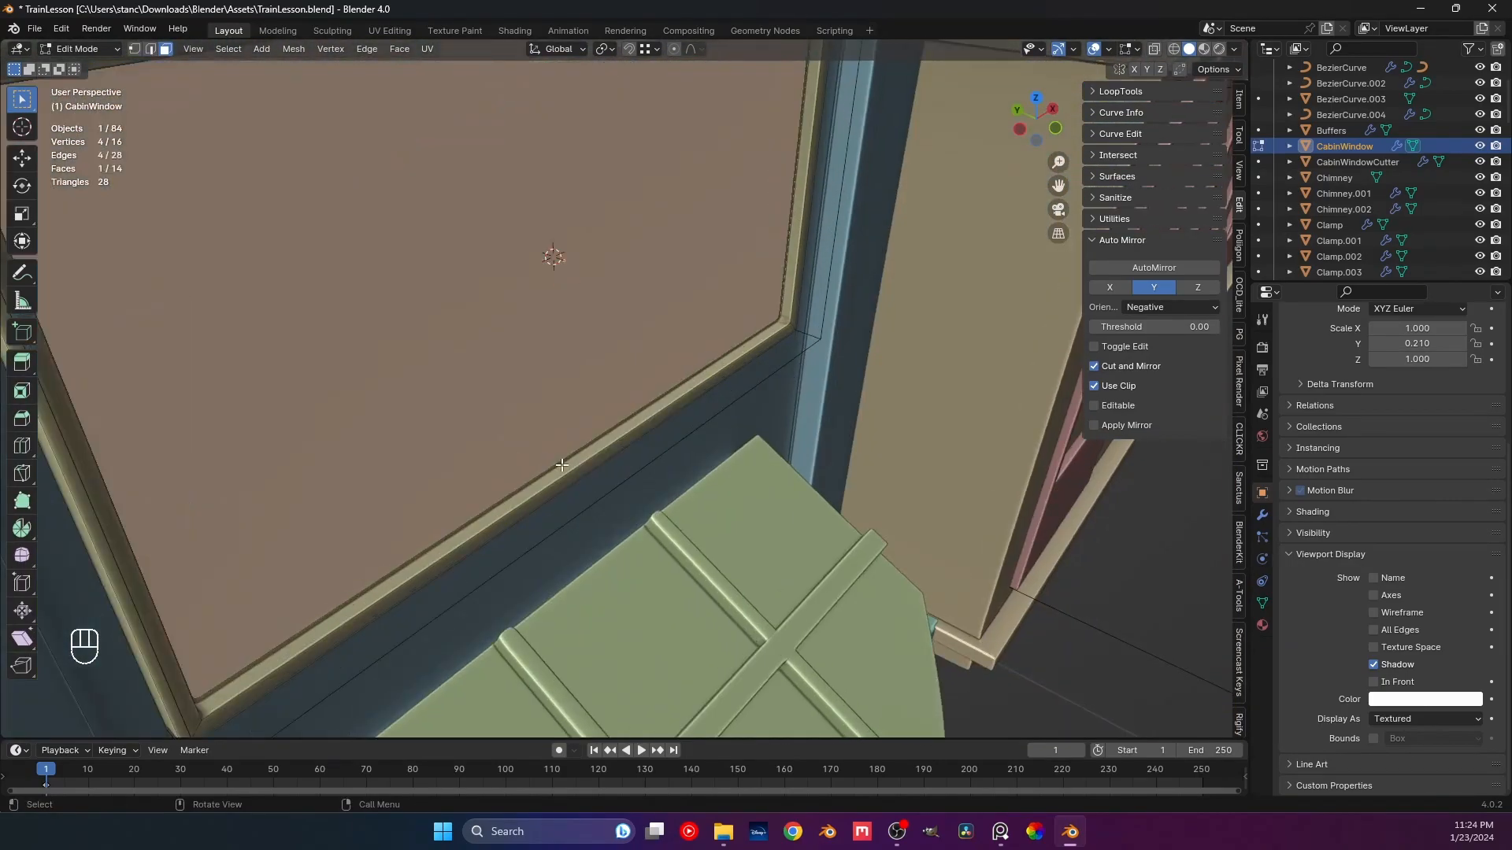
pyautogui.press('Tab')
pyautogui.hotkey('ctrl', 's')
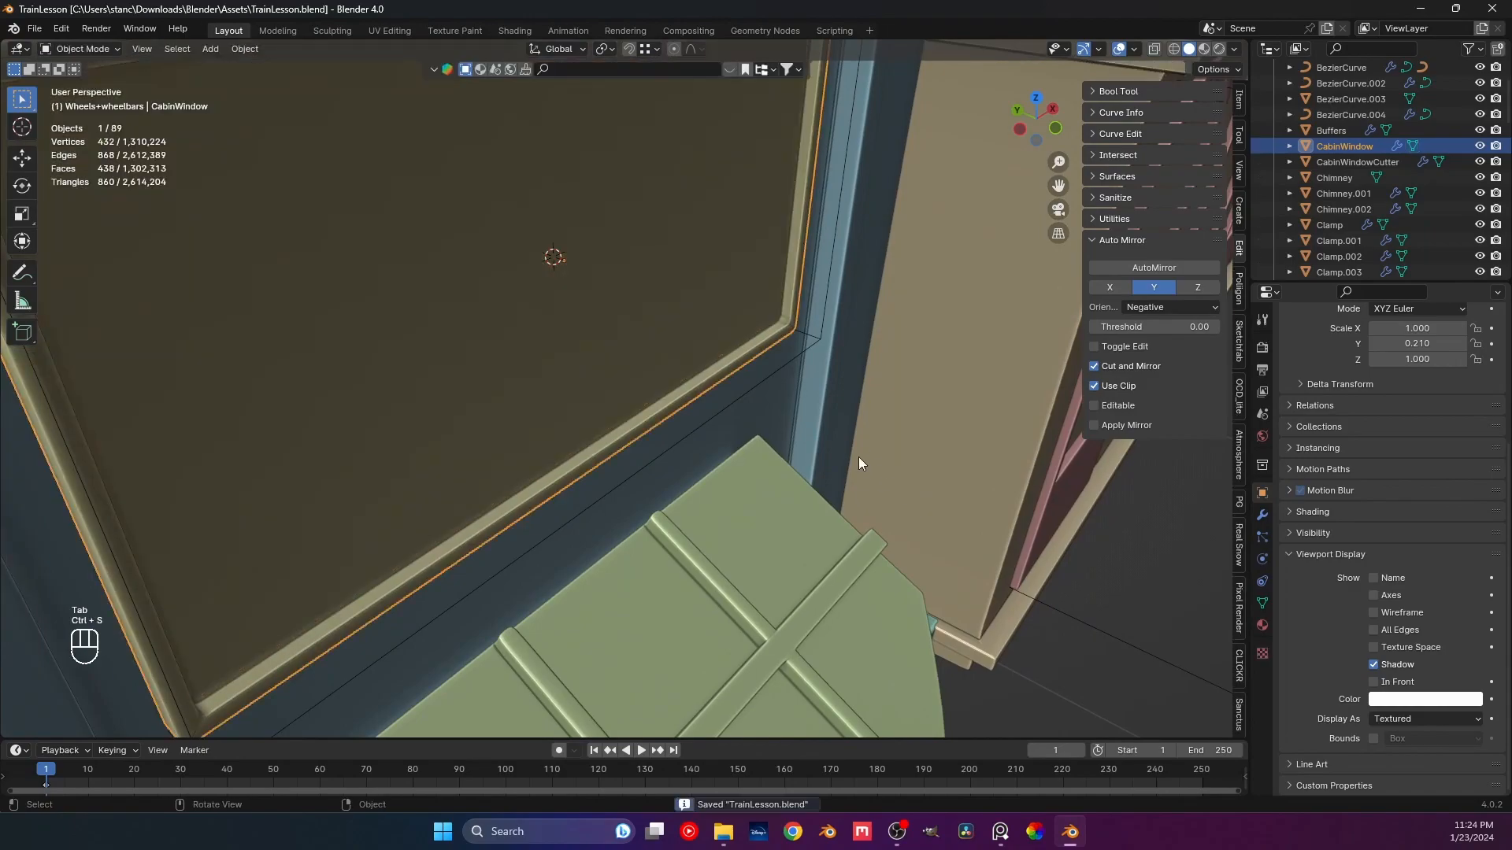
# Set CabinWindow's bevel amount to 0.002 m, deselect it and save the file.
pyautogui.click(1262, 514)
pyautogui.click(1425, 431)
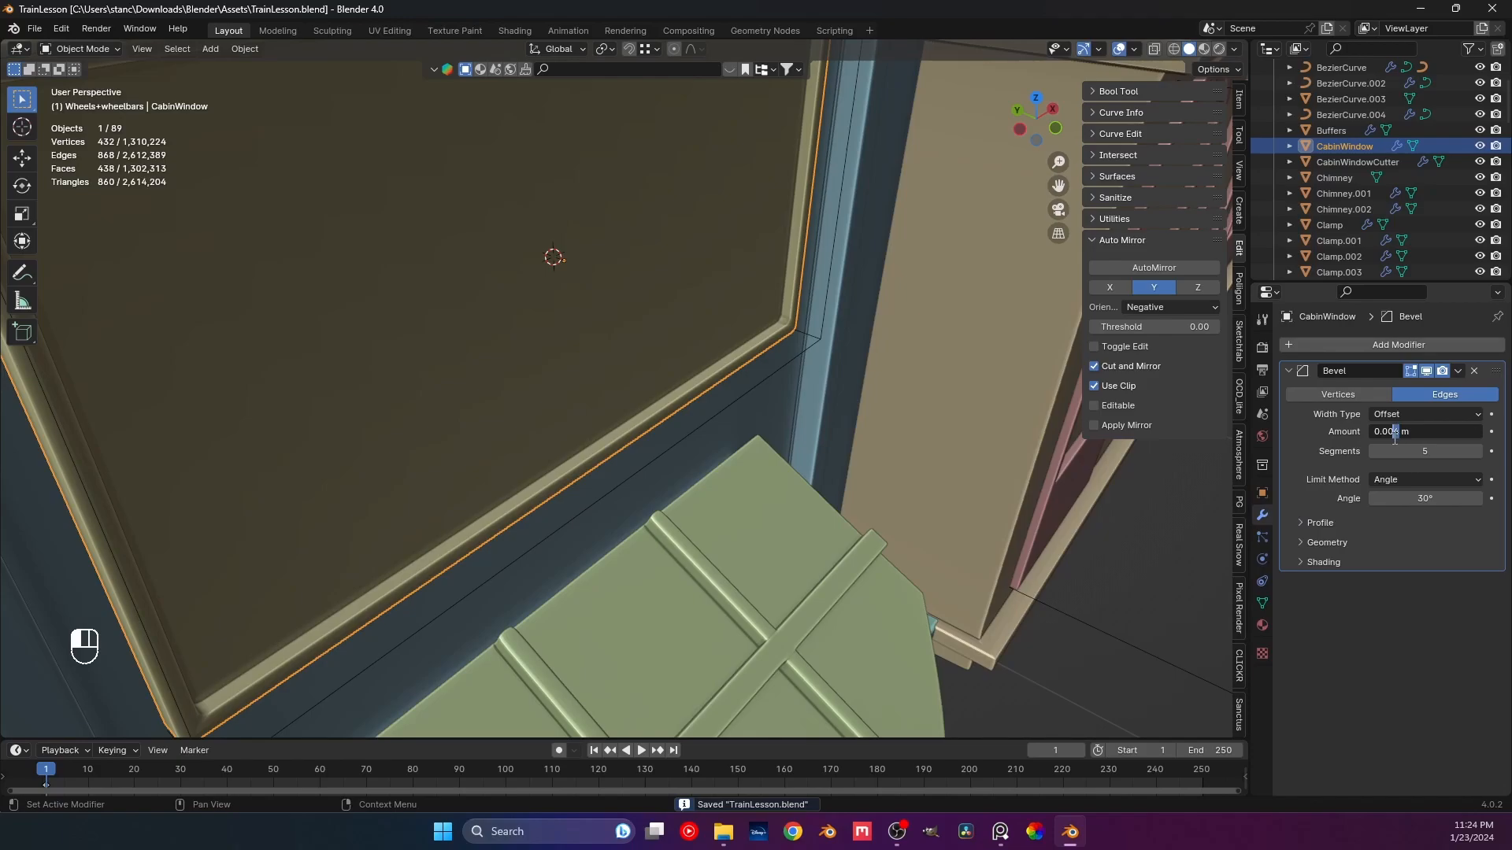
pyautogui.write('2')
pyautogui.press('Return')
pyautogui.moveTo(742, 409); pyautogui.dragTo(733, 317, button='middle')
pyautogui.moveTo(568, 329); pyautogui.dragTo(619, 399, button='middle')
pyautogui.scroll(-5, 620, 399)
pyautogui.click(1090, 589)
pyautogui.moveTo(669, 536); pyautogui.dragTo(572, 463, button='middle')
pyautogui.hotkey('ctrl', 's')
pyautogui.scroll(6, 572, 463)
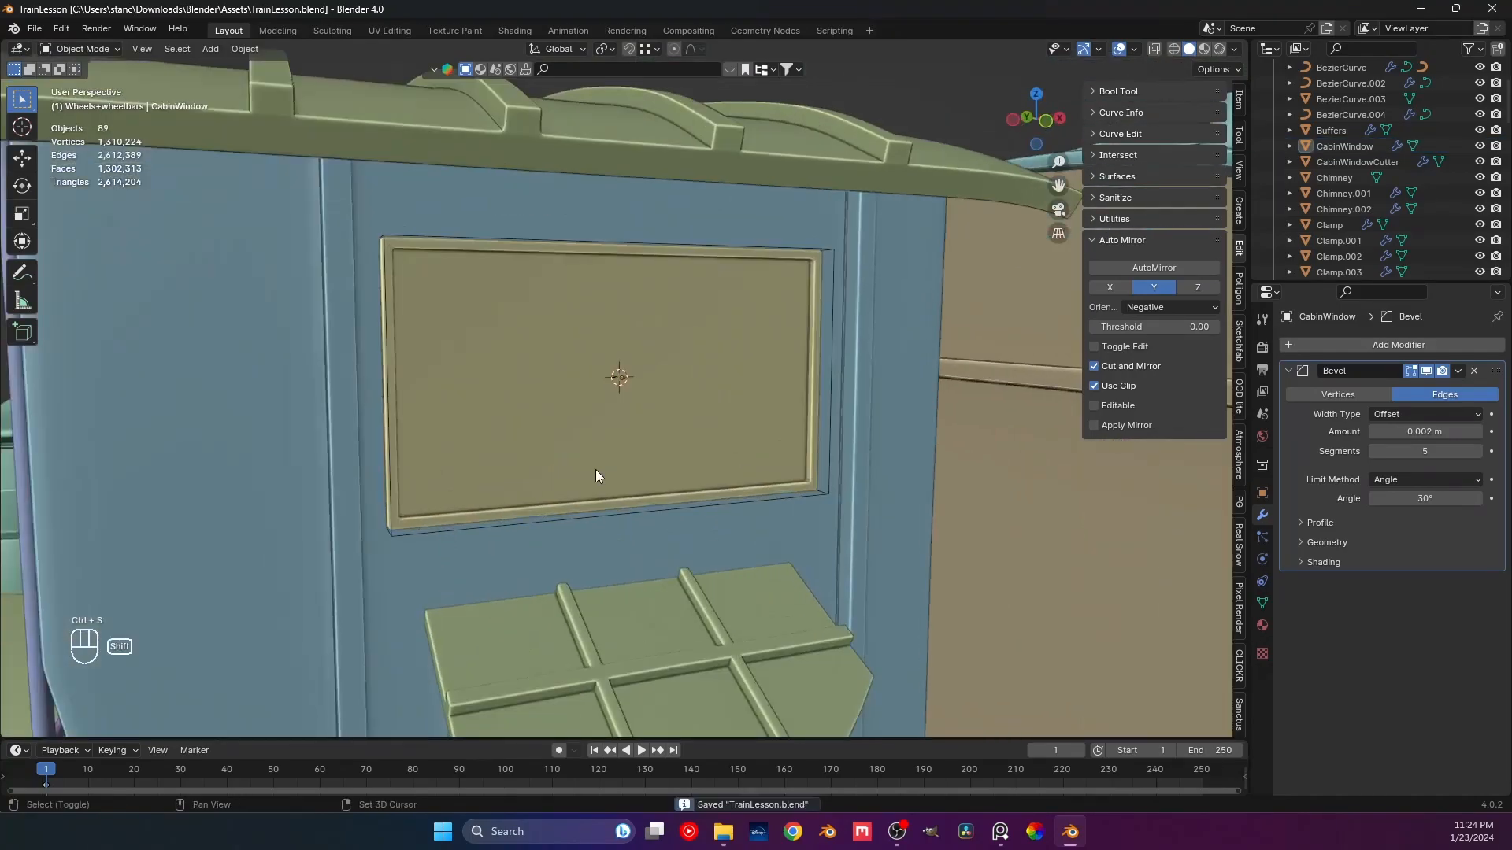
# Select CabinWindow and examine it from the side, front and back of the cabin.
pyautogui.press('Tab')
pyautogui.scroll(-3, 518, 421)
pyautogui.press('Tab')
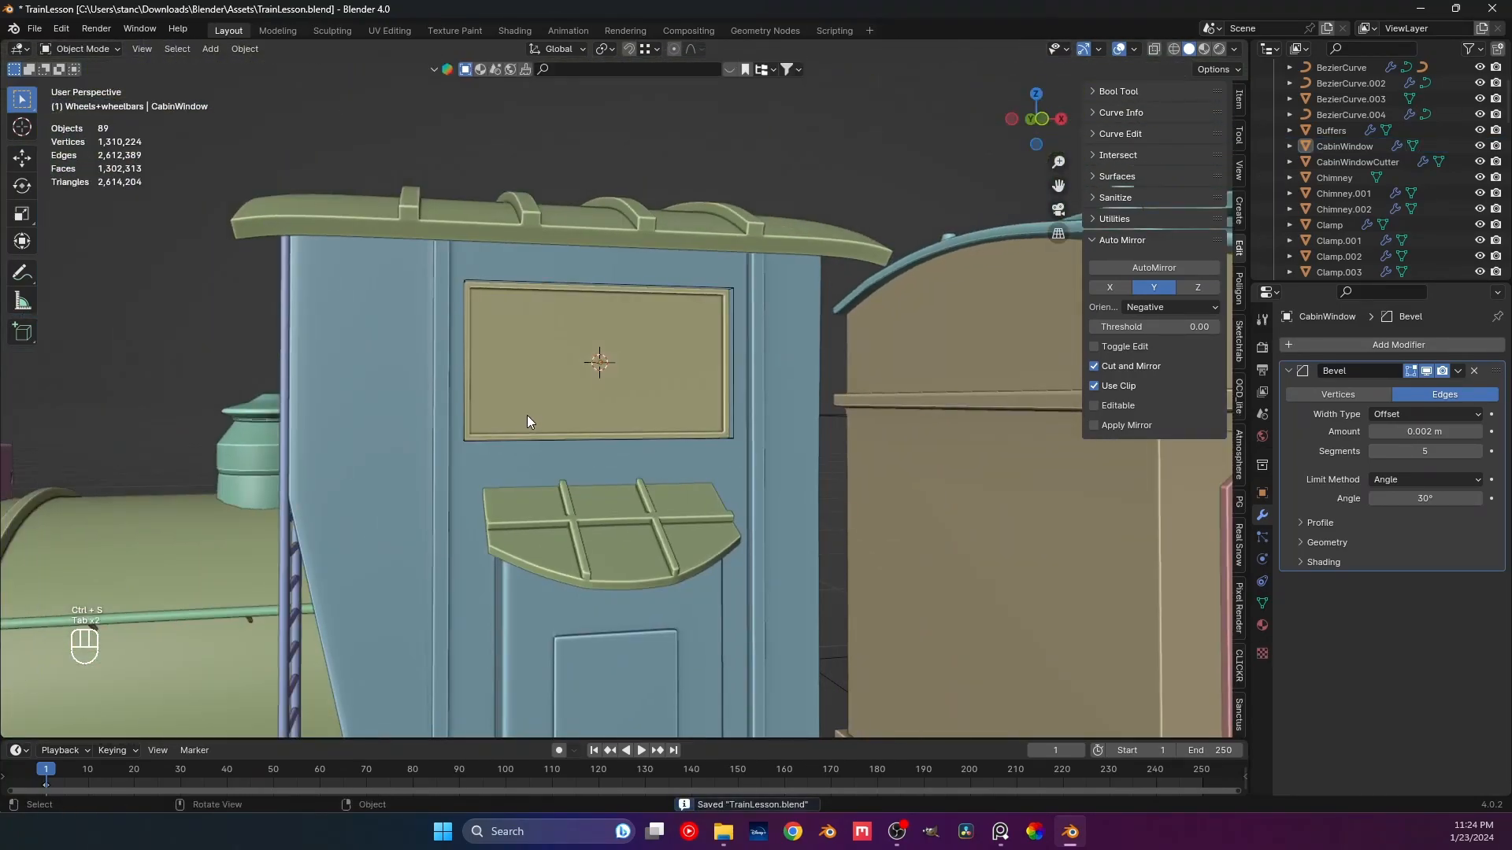
pyautogui.moveTo(522, 143); pyautogui.dragTo(452, 361, button='middle')
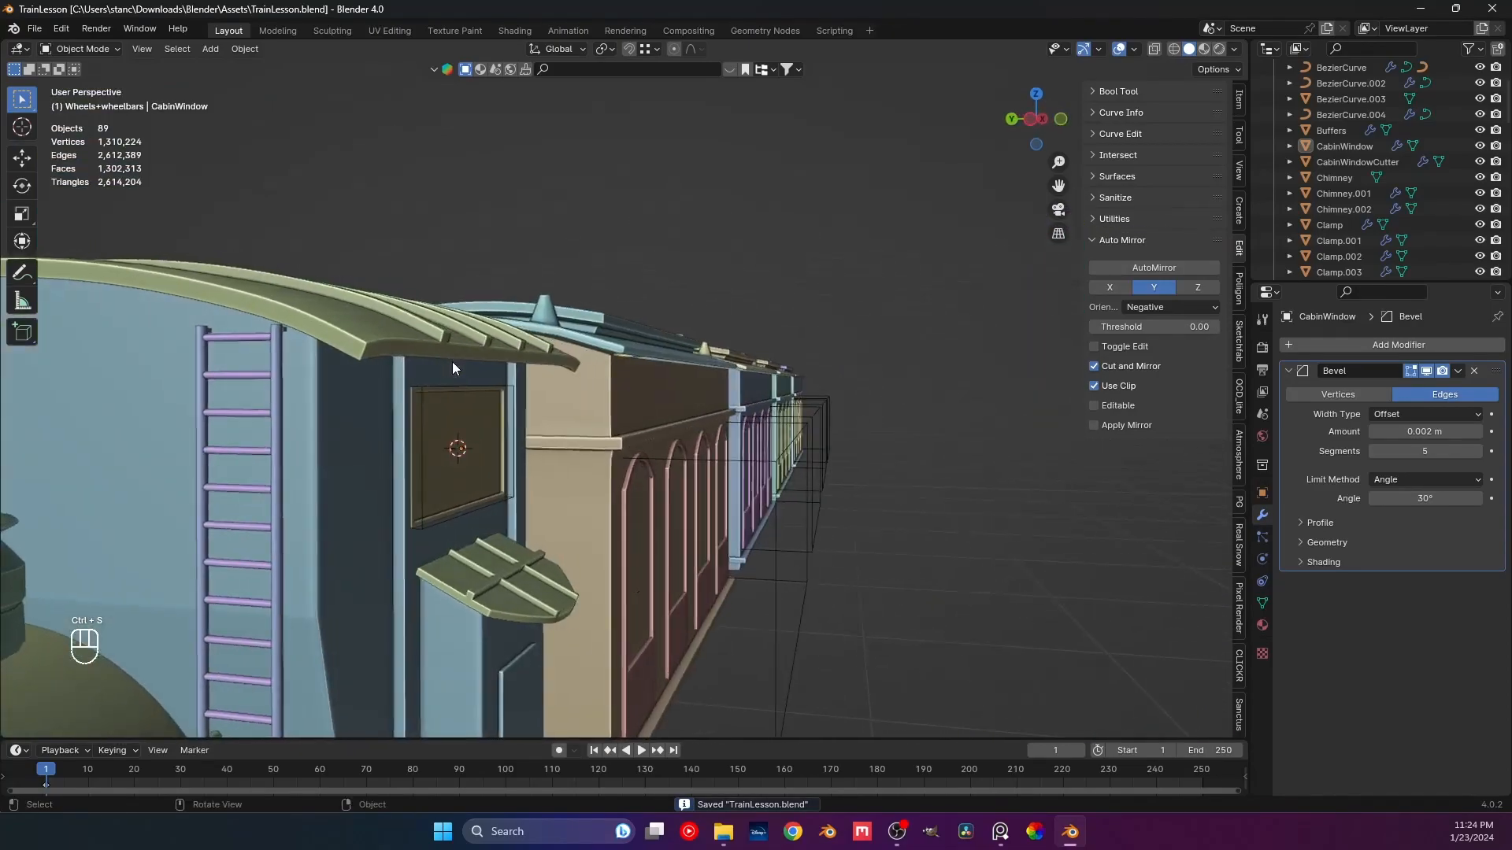
pyautogui.scroll(5, 422, 449)
pyautogui.click(432, 443)
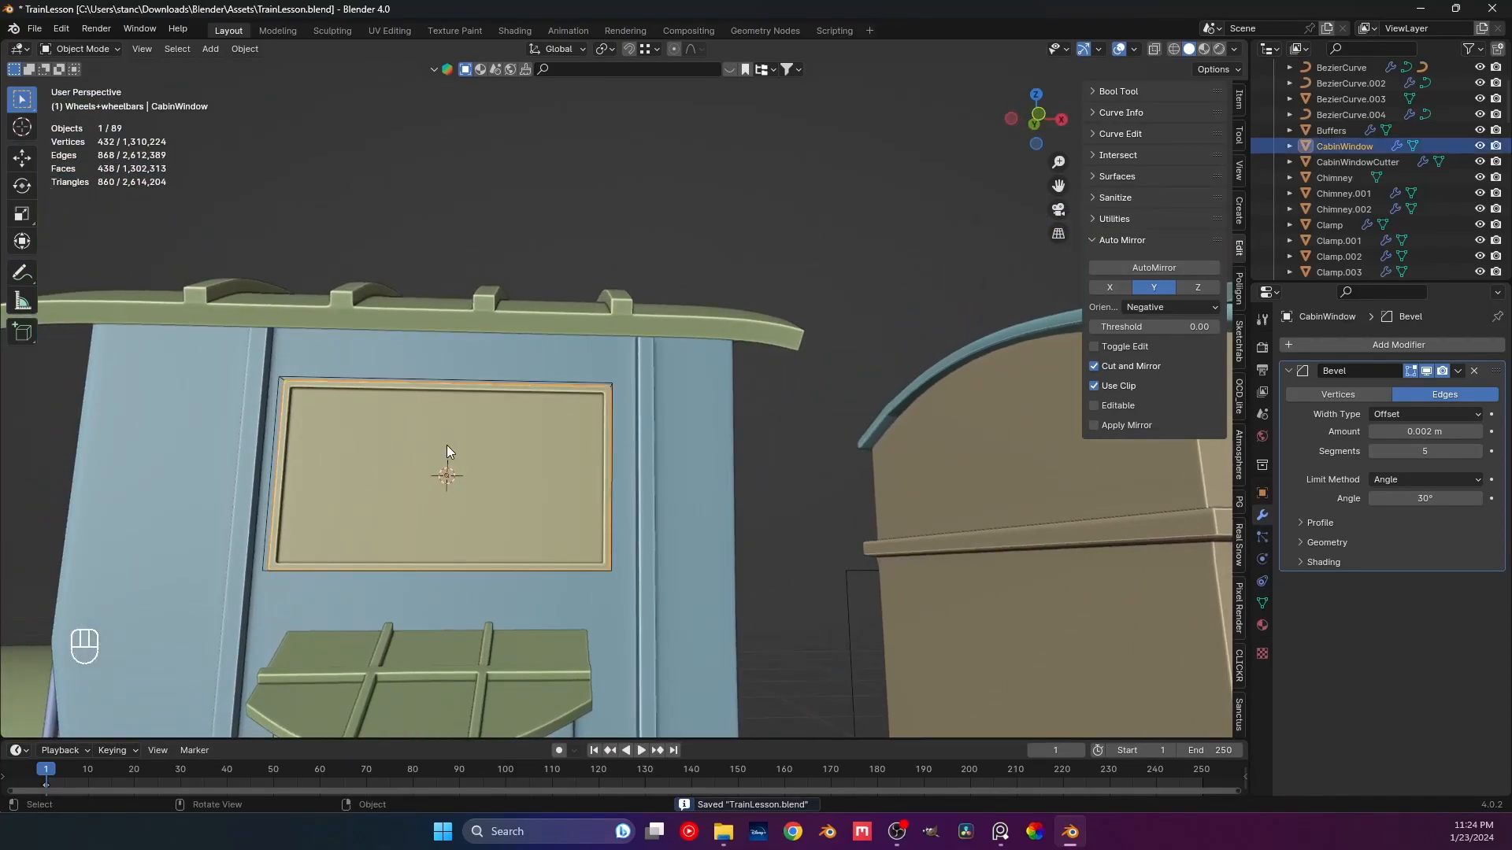
pyautogui.press('KP_3')
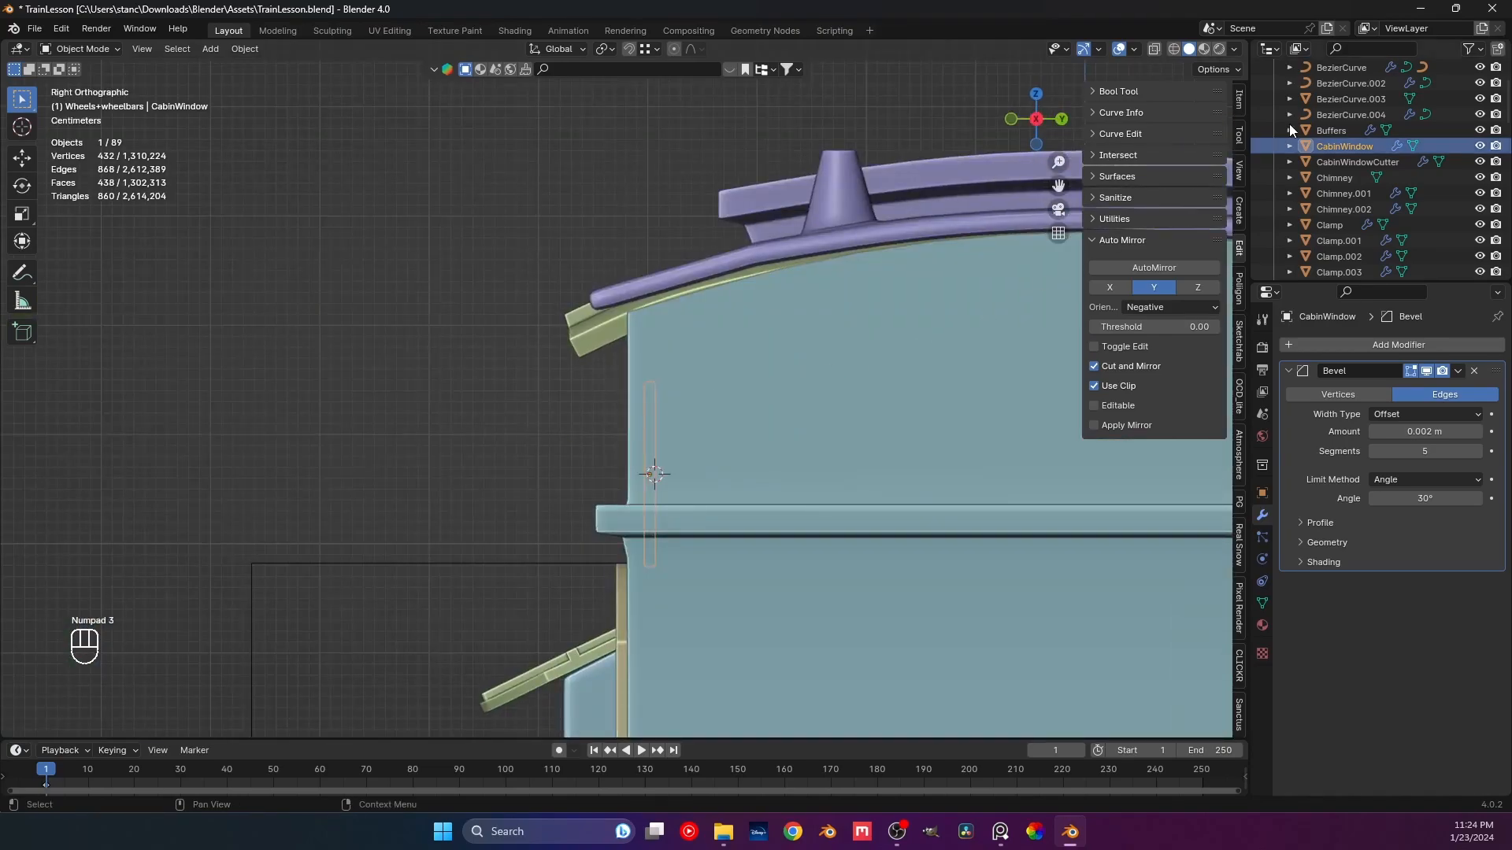
pyautogui.press('ctrl+KP_1')
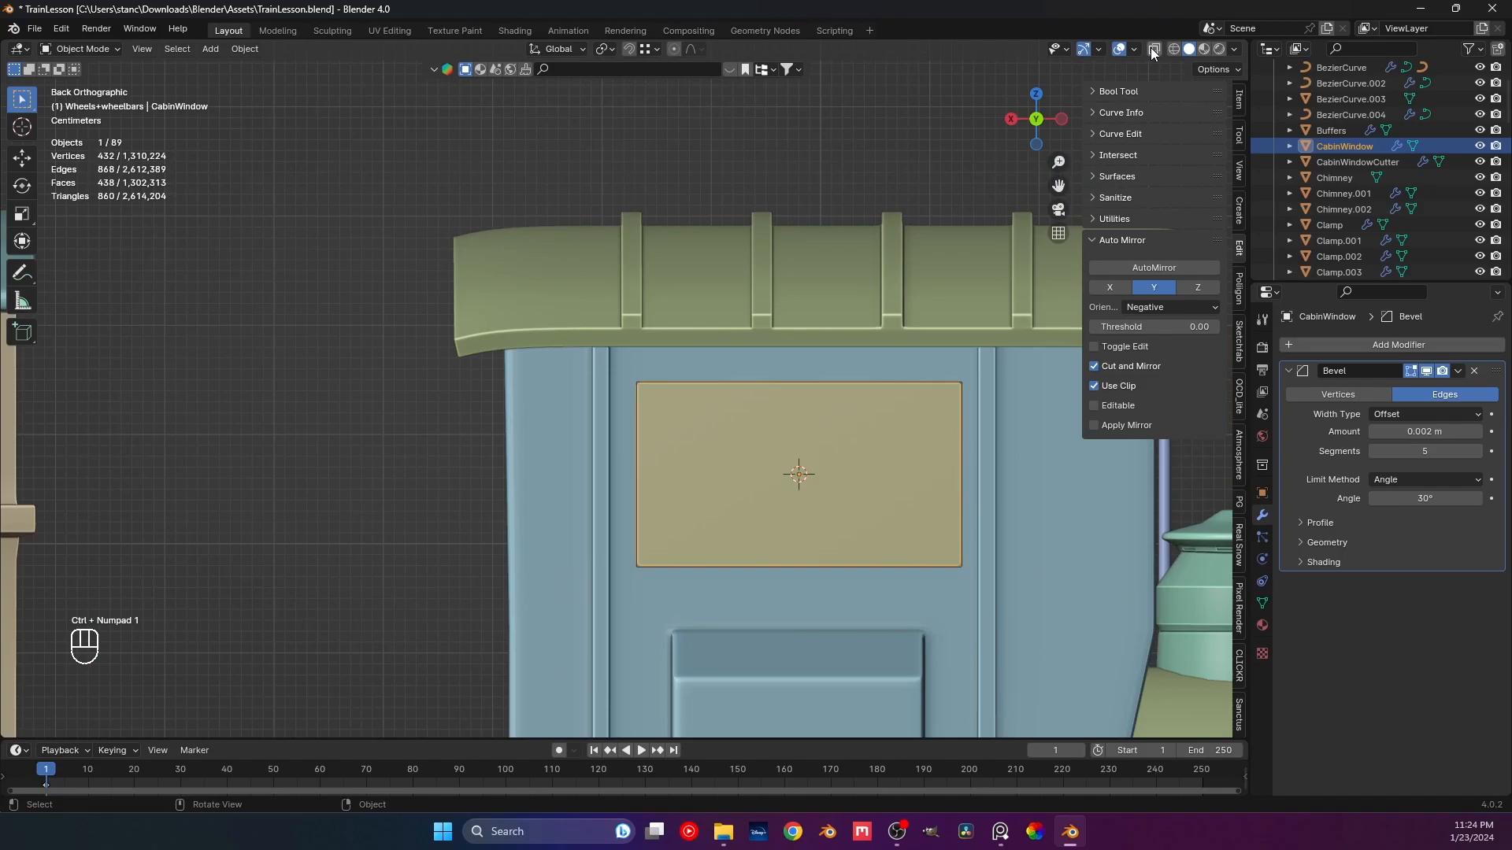
pyautogui.keyDown('shift'); pyautogui.moveTo(835, 389); pyautogui.dragTo(696, 343, button='middle'); pyautogui.keyUp('shift')
pyautogui.scroll(2, 666, 428)
pyautogui.press('3')
pyautogui.moveTo(638, 424)
pyautogui.keyDown('shift'); pyautogui.mouseDown(button='middle')
pyautogui.moveTo(558, 379)
pyautogui.moveTo(600, 439)
pyautogui.moveTo(786, 436)
pyautogui.moveTo(942, 484)
pyautogui.moveTo(641, 445)
pyautogui.mouseUp(button='middle'); pyautogui.keyUp('shift')
pyautogui.scroll(-4, 555, 379)
pyautogui.press('KP_1')
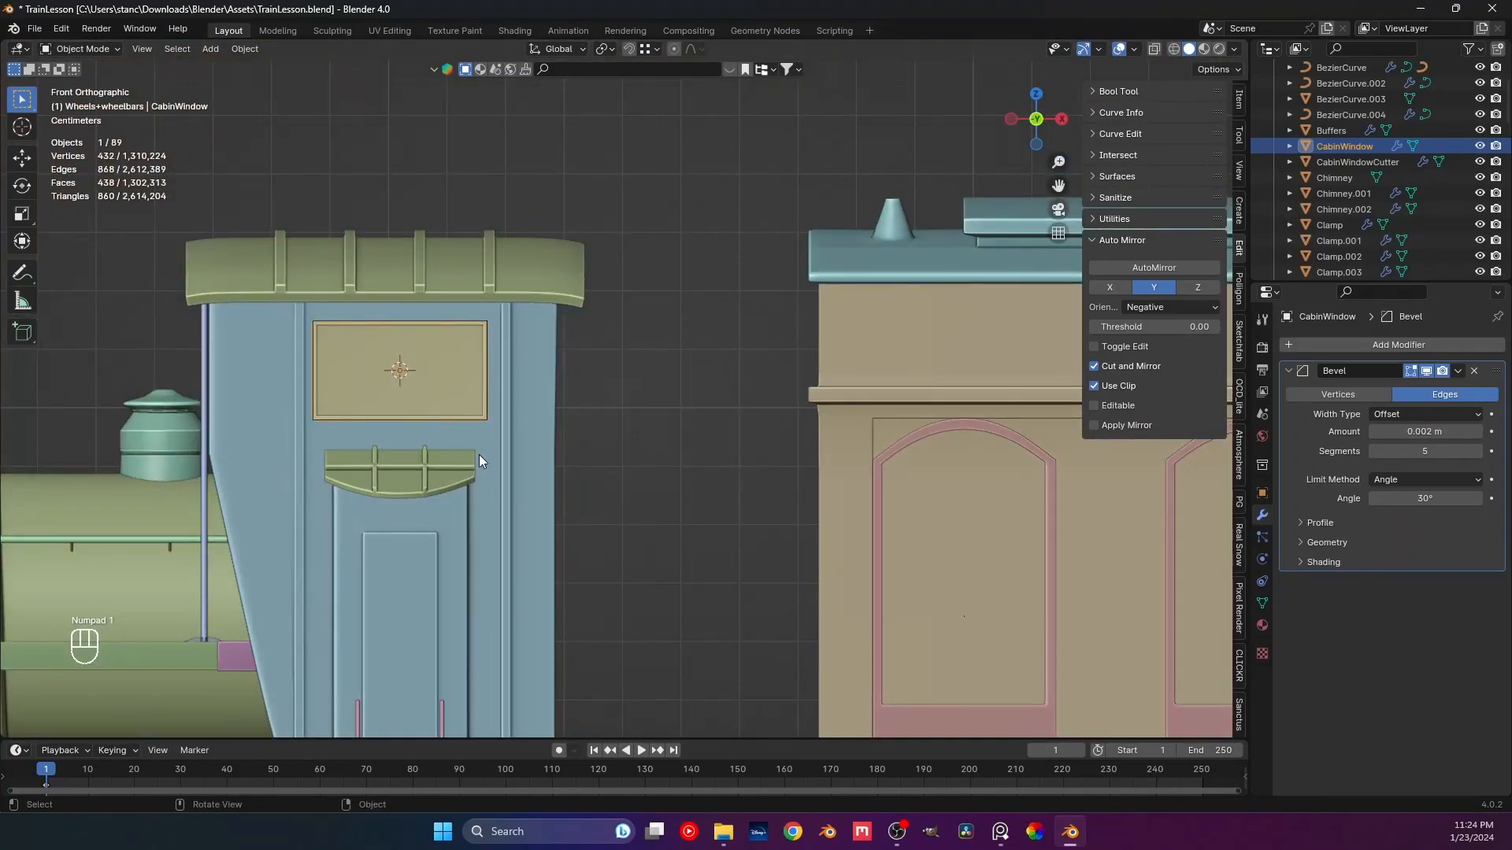
pyautogui.press('ctrl+KP_1')
pyautogui.scroll(4, 712, 449)
pyautogui.keyDown('shift'); pyautogui.moveTo(712, 449); pyautogui.dragTo(278, 437, button='middle'); pyautogui.keyUp('shift')
pyautogui.keyDown('shift'); pyautogui.moveTo(844, 379); pyautogui.dragTo(664, 447, button='middle'); pyautogui.keyUp('shift')
pyautogui.scroll(1, 665, 446)
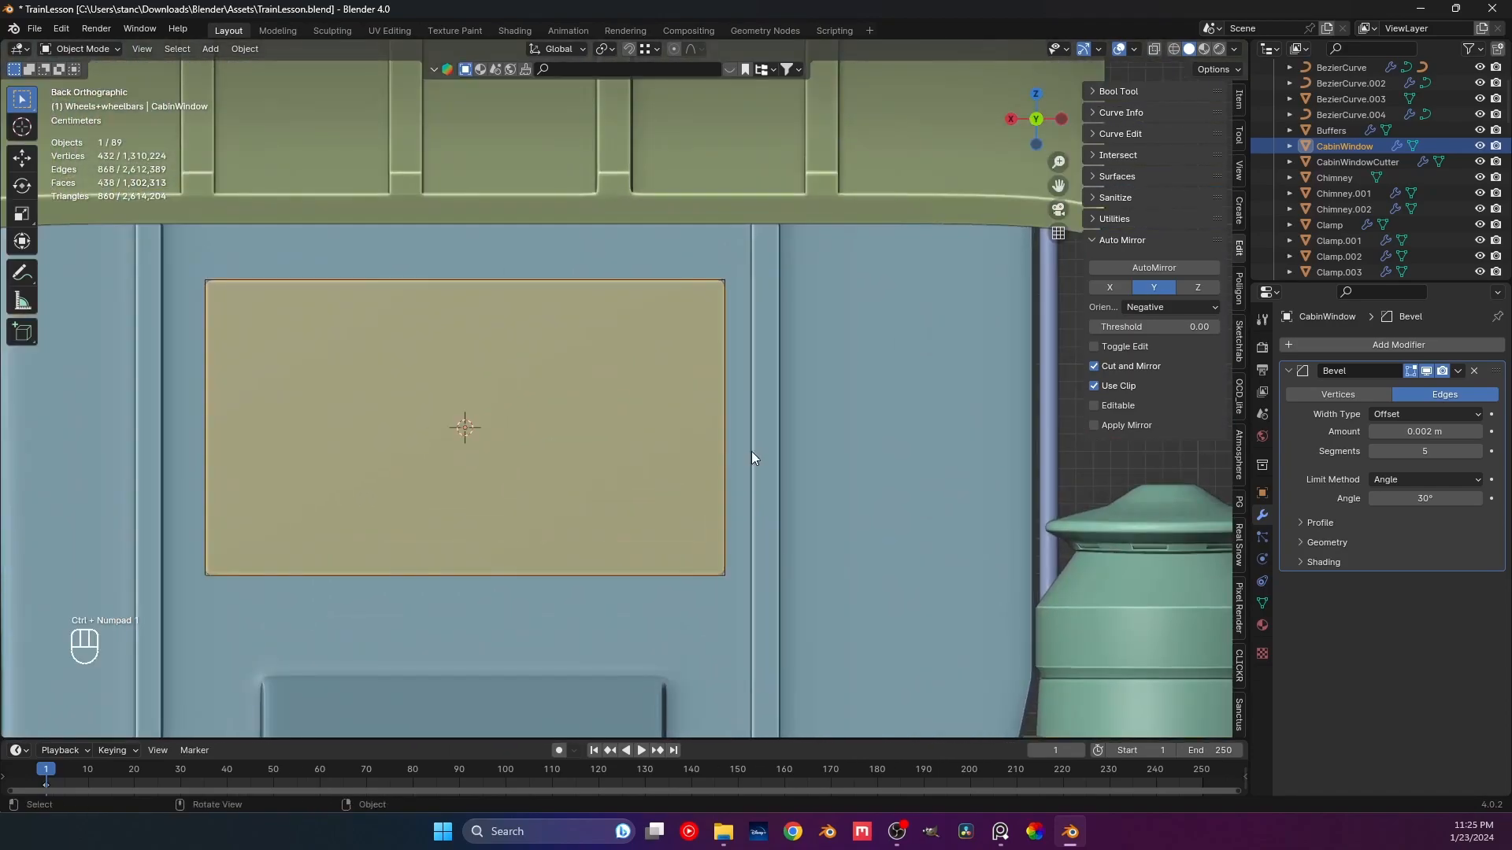
# Turn on X-ray and inset CabinWindow's back face by about 0.0065 m.
pyautogui.click(1154, 49)
pyautogui.scroll(1, 706, 418)
pyautogui.press('i')
pyautogui.press('i')
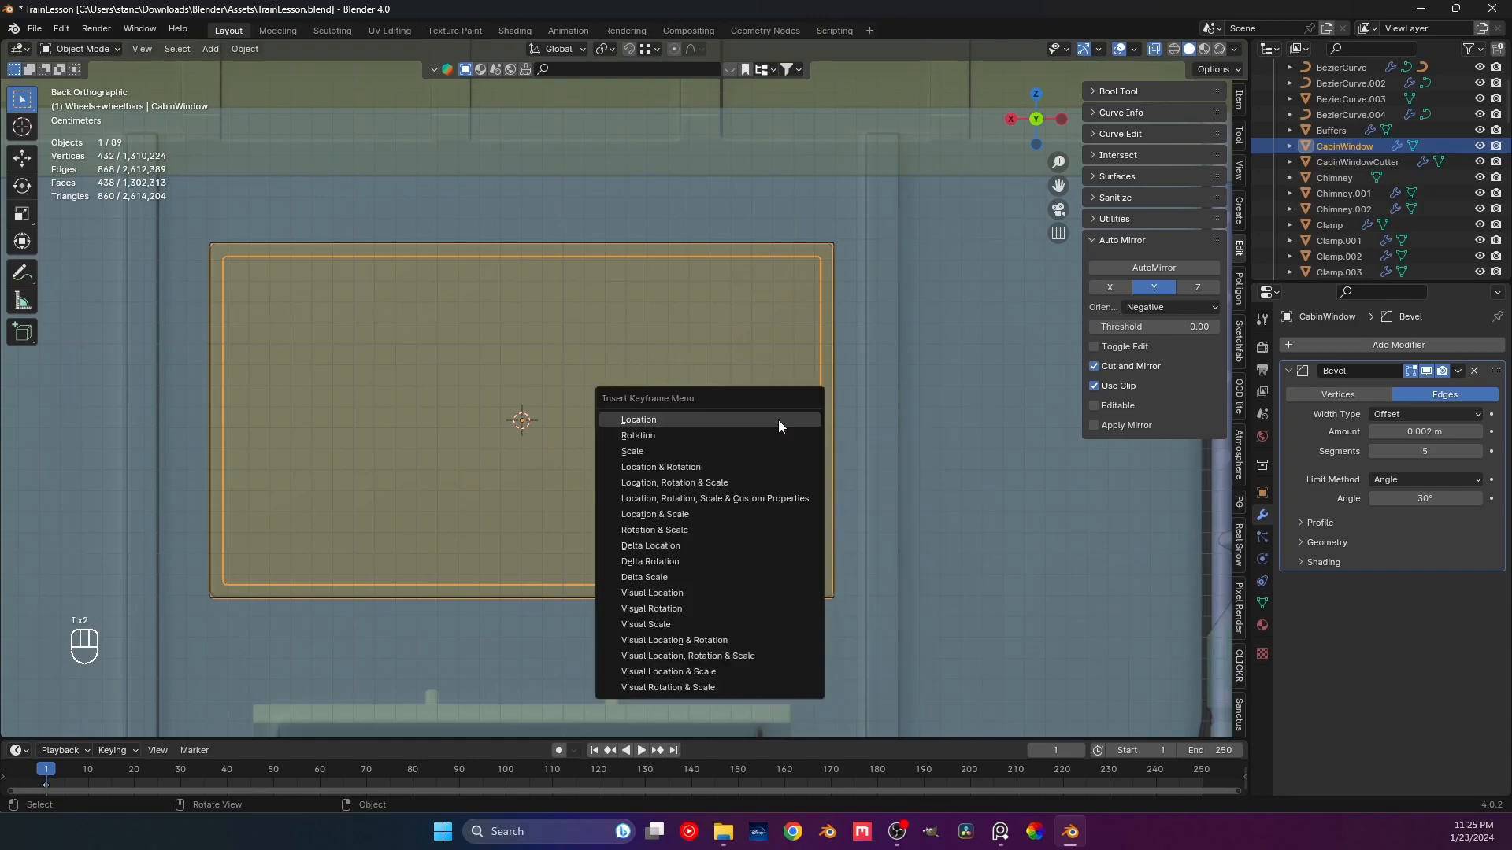
pyautogui.scroll(-2, 474, 399)
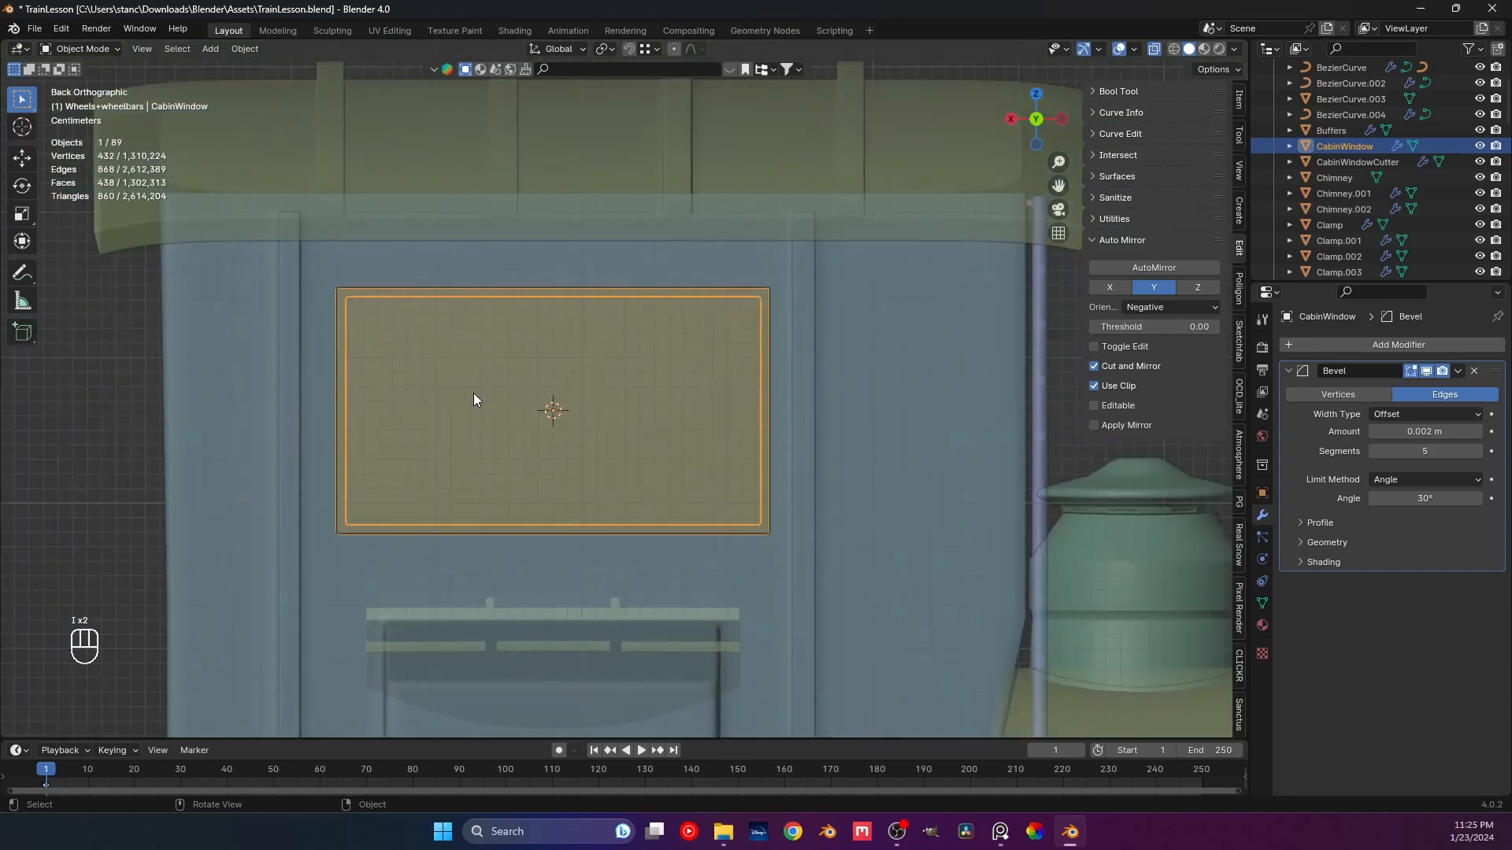
pyautogui.press('Tab')
pyautogui.click(548, 409)
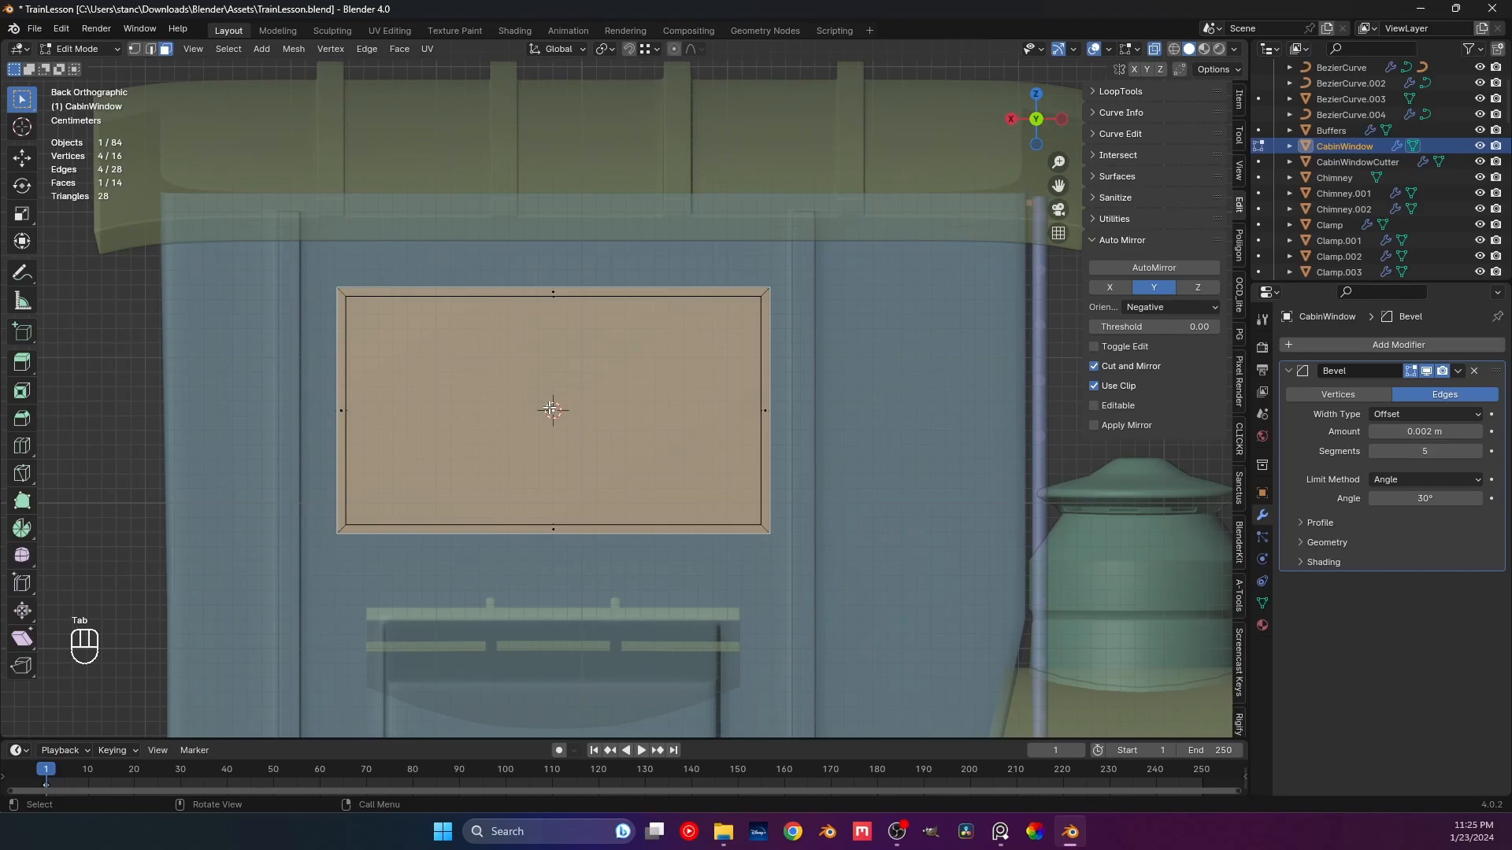
pyautogui.press('i')
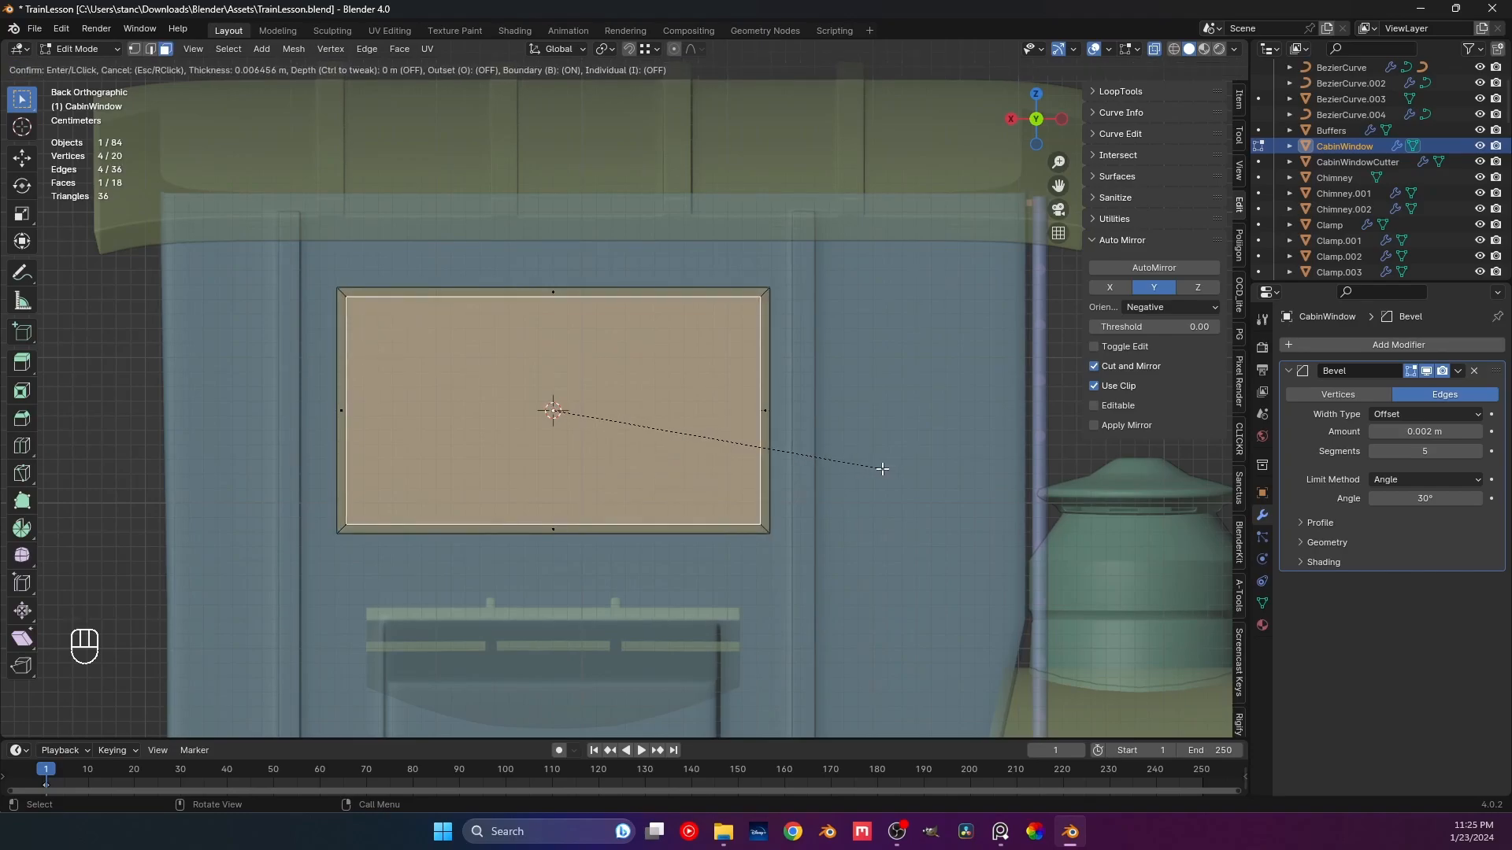
pyautogui.click(882, 469)
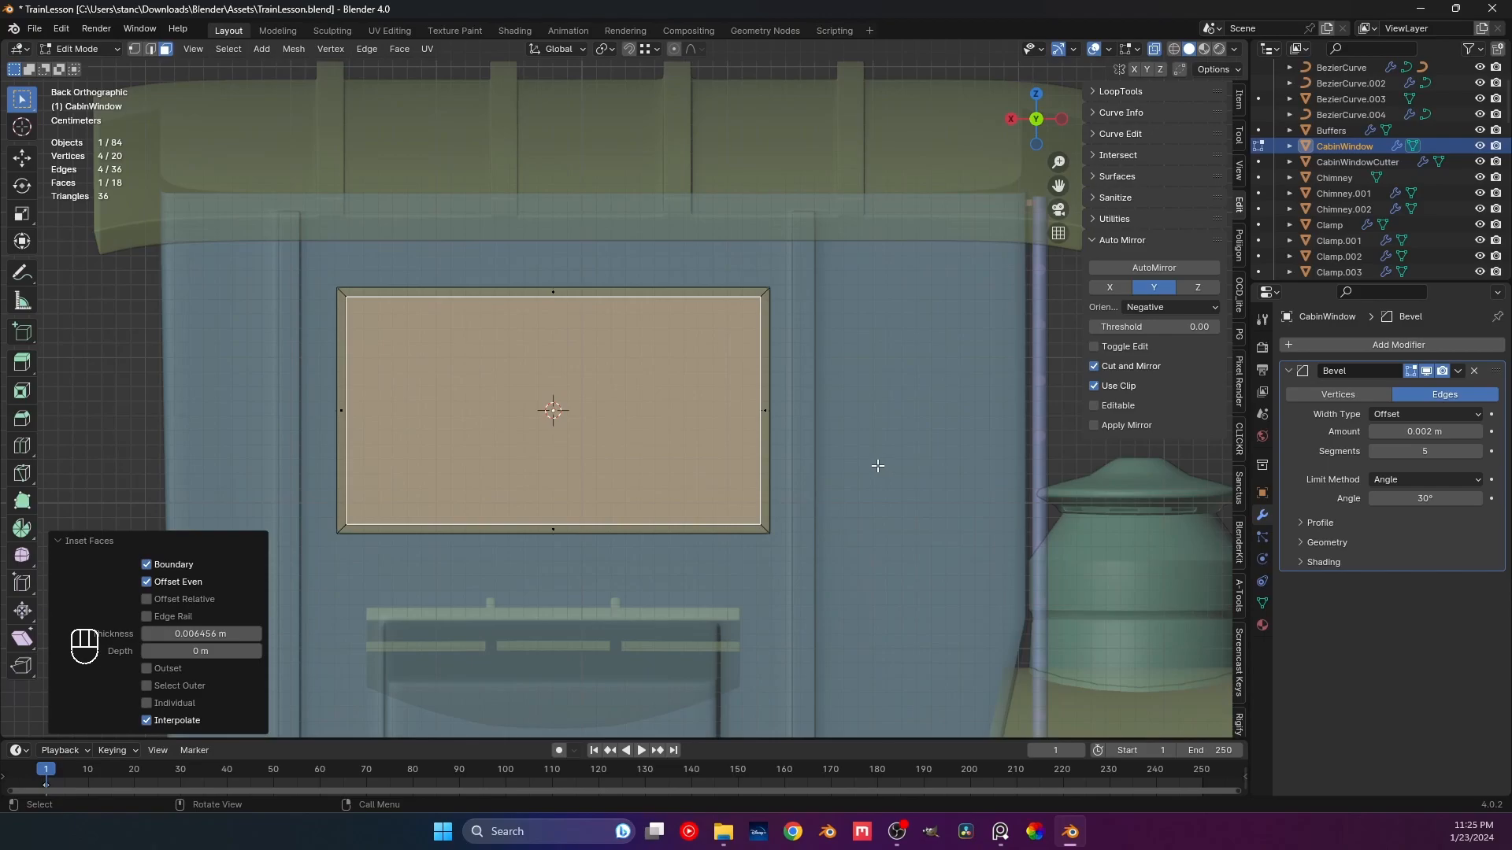
# Select the window frame's upper inner vertices and flatten them to one height by scaling to 0 on Z.
pyautogui.press('1')
pyautogui.moveTo(339, 292); pyautogui.dragTo(368, 299)
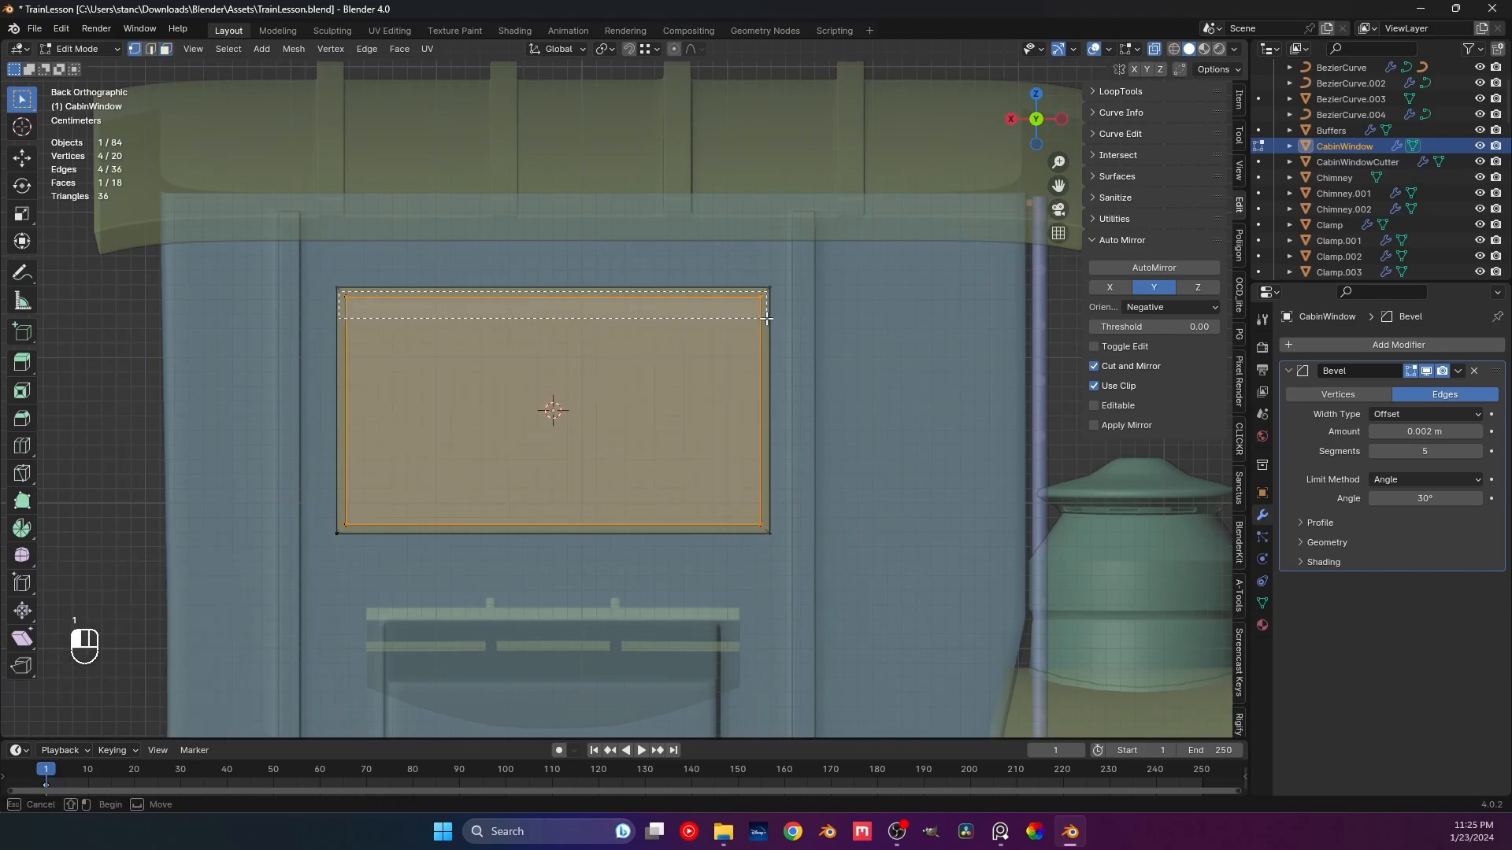
pyautogui.moveTo(768, 319); pyautogui.dragTo(768, 319)
pyautogui.press('s')
pyautogui.press('z')
pyautogui.press('0')
pyautogui.press('Return')
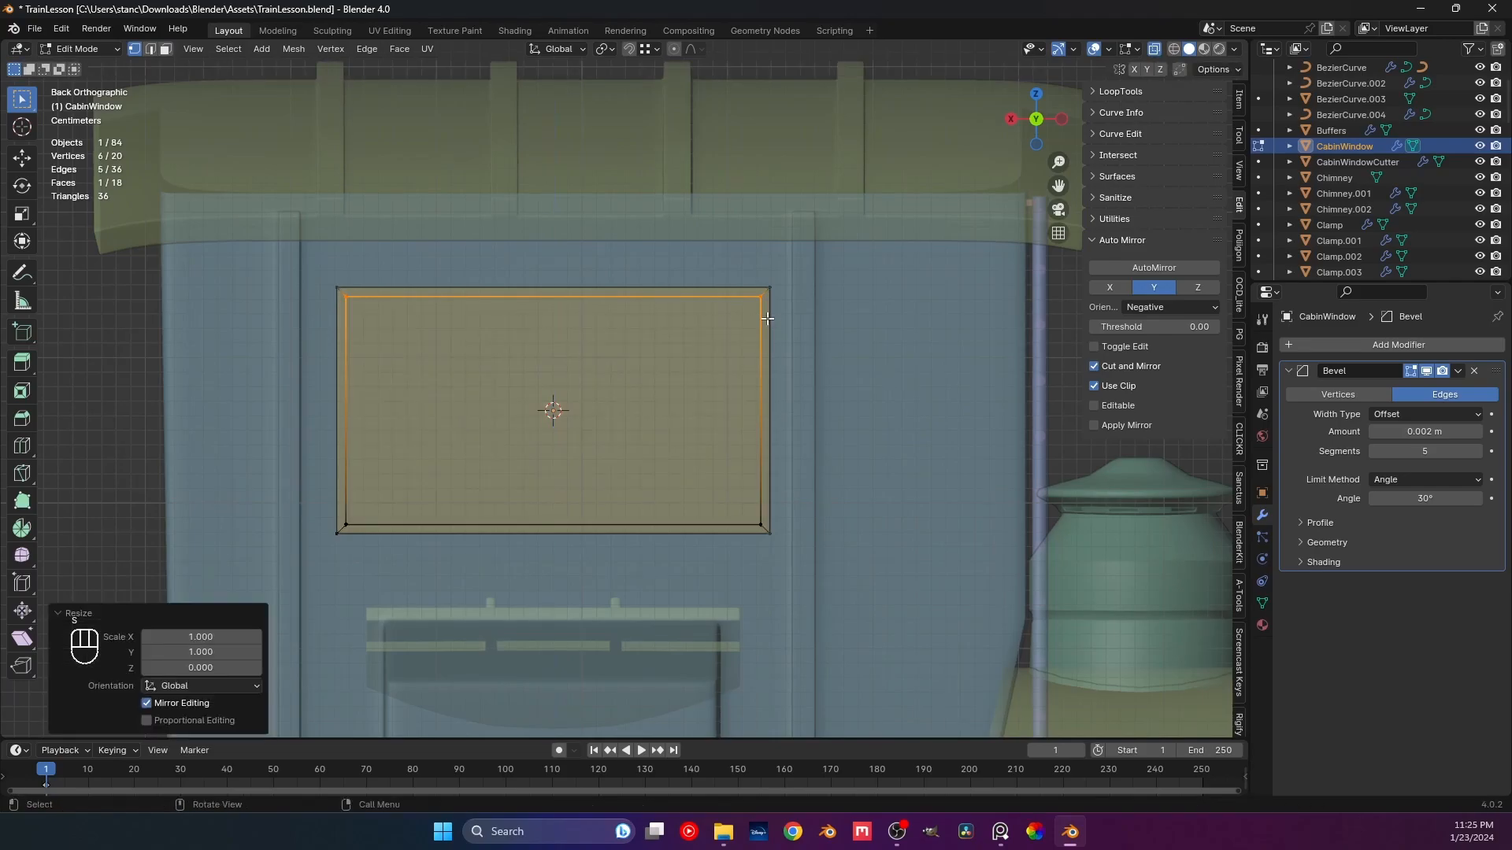
# Align the frame's lower inner vertices by scaling them to 0 on Z, and return to Object Mode.
pyautogui.moveTo(343, 512); pyautogui.dragTo(450, 521)
pyautogui.moveTo(697, 527); pyautogui.dragTo(768, 531)
pyautogui.press('s')
pyautogui.press('z')
pyautogui.press('0')
pyautogui.press('Return')
pyautogui.press('Tab')
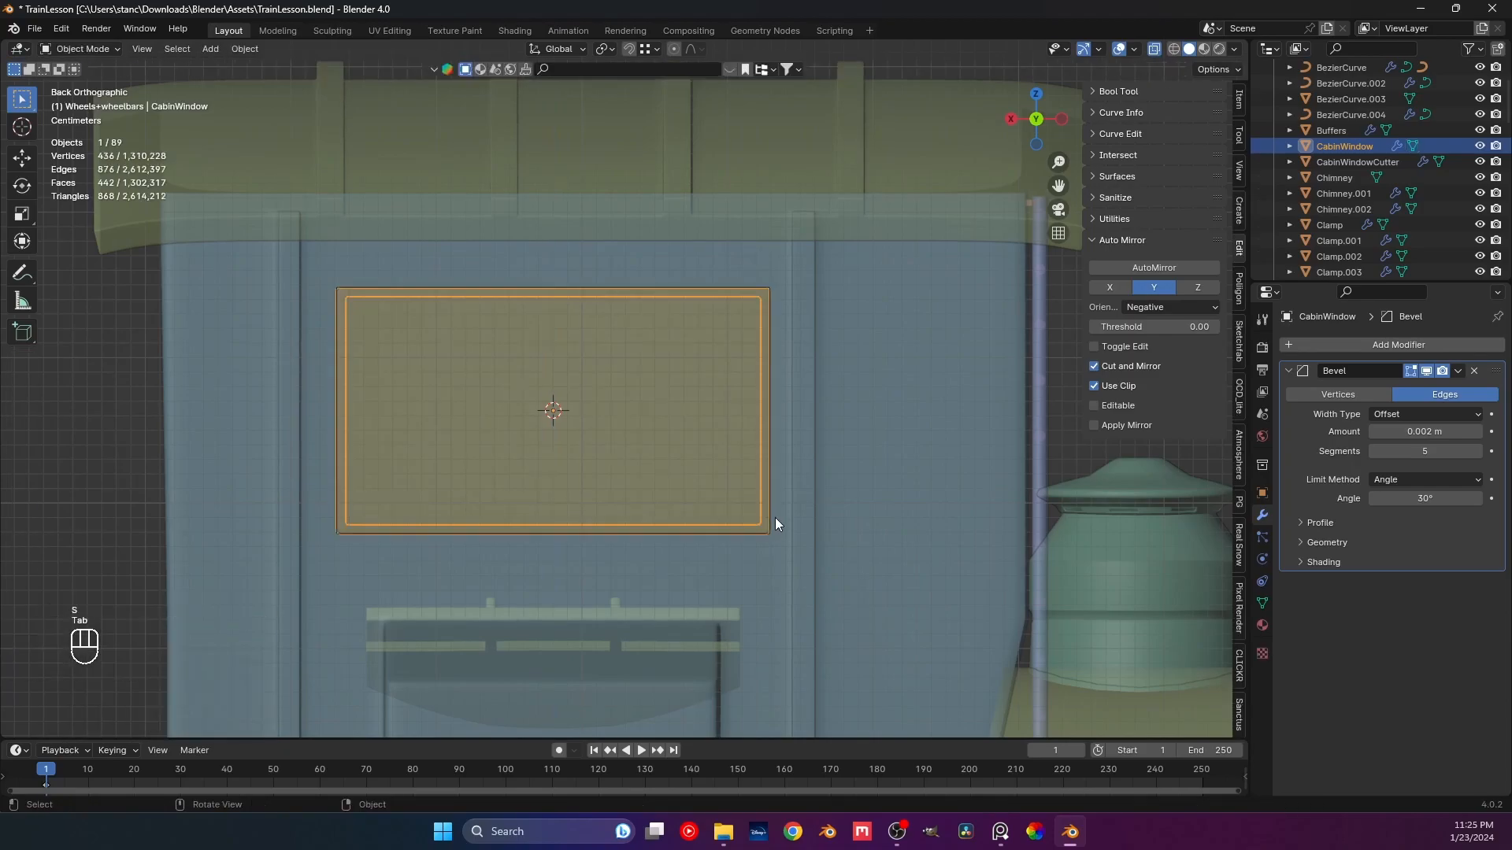
# Deselect CabinWindow, turn off X-ray and save the file.
pyautogui.scroll(-4, 489, 438)
pyautogui.click(224, 399)
pyautogui.hotkey('ctrl', 's')
pyautogui.scroll(1, 458, 409)
pyautogui.moveTo(458, 410); pyautogui.dragTo(693, 315, button='middle')
pyautogui.click(1155, 48)
pyautogui.moveTo(789, 395); pyautogui.dragTo(595, 408, button='middle')
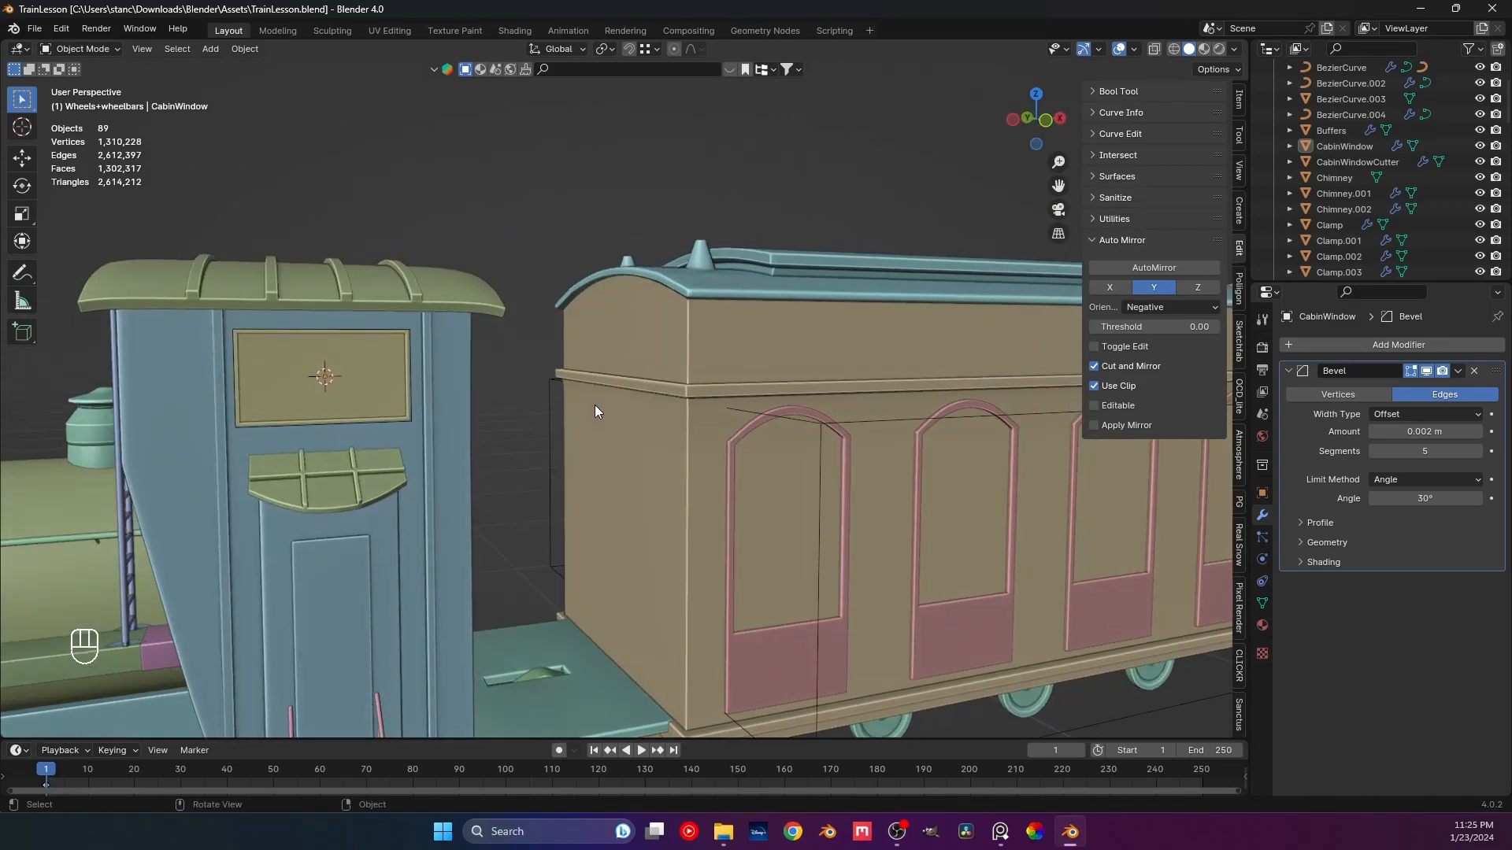
pyautogui.hotkey('ctrl', 's')
# Examine the cabin door and its mesh layout in front view.
pyautogui.press('KP_1')
pyautogui.scroll(-3, 554, 418)
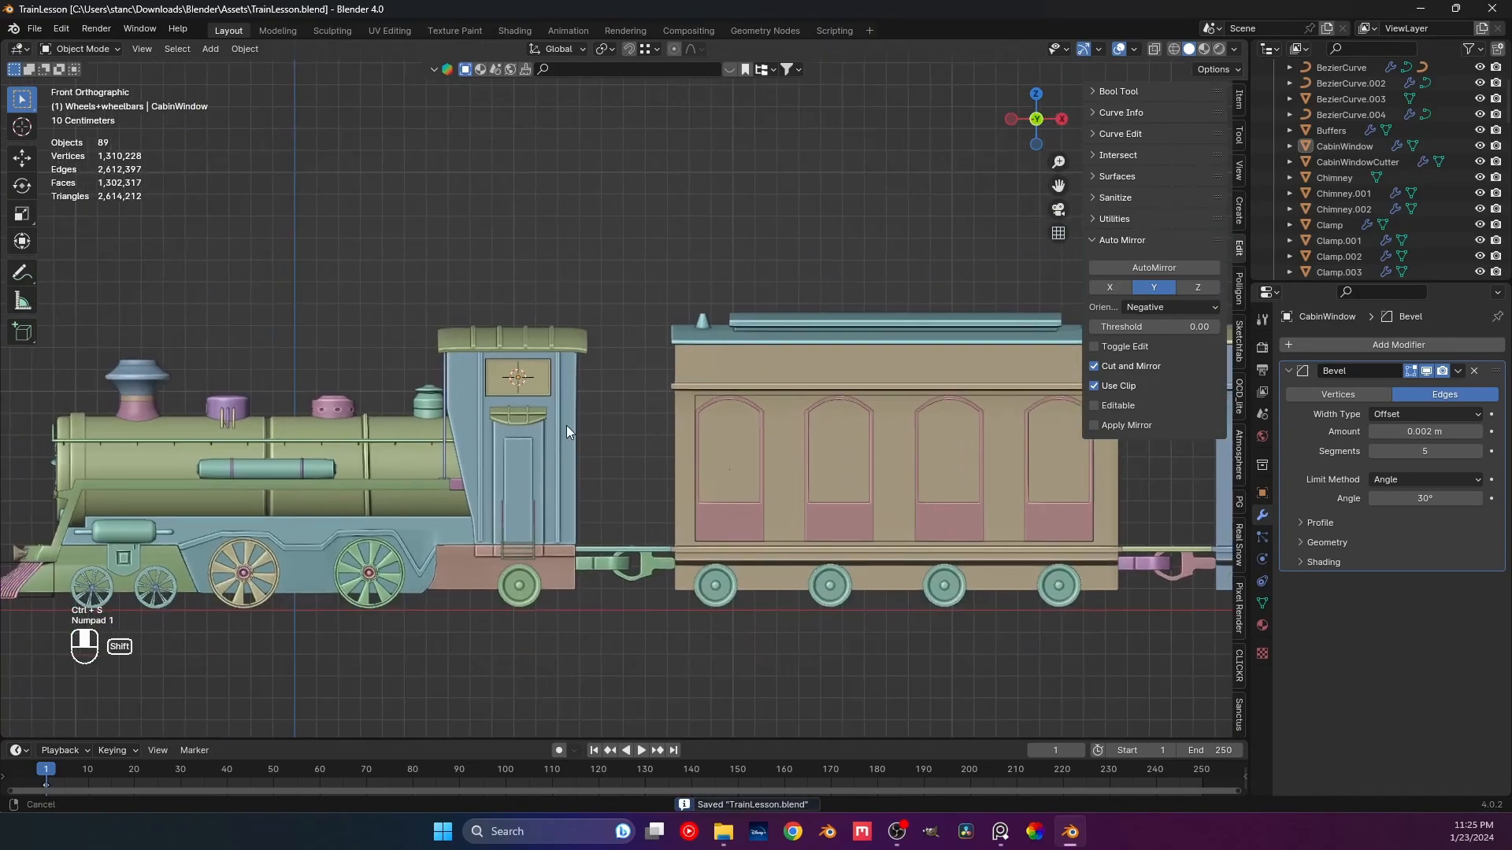
pyautogui.scroll(6, 583, 365)
pyautogui.click(583, 365)
pyautogui.keyDown('shift'); pyautogui.scroll(-2, 564, 337); pyautogui.keyUp('shift')
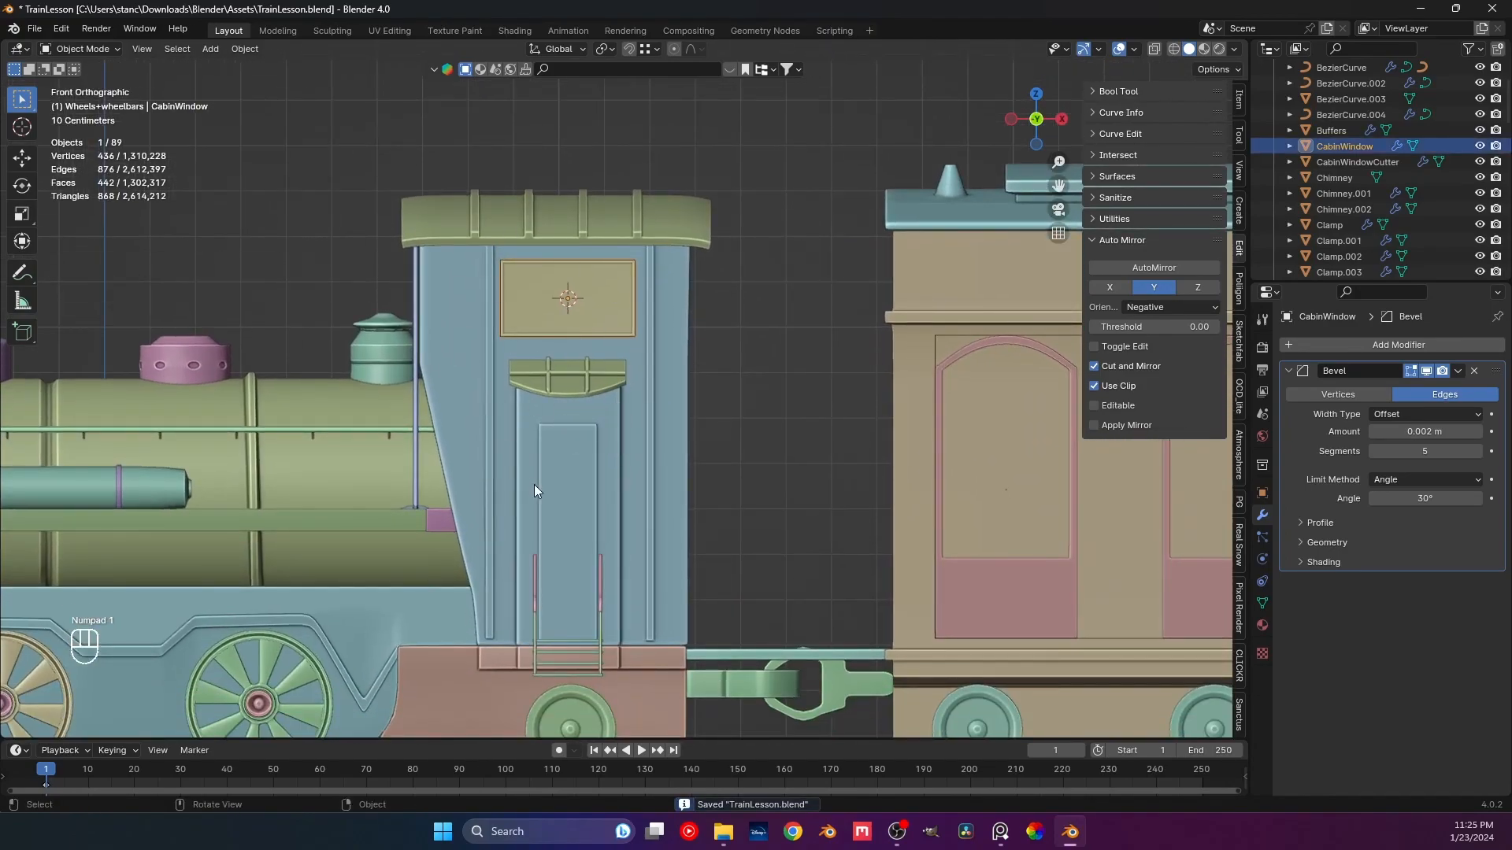
pyautogui.click(568, 487)
pyautogui.scroll(5, 593, 437)
pyautogui.press('Tab')
pyautogui.click(554, 442)
pyautogui.scroll(-3, 549, 467)
pyautogui.press('Tab')
pyautogui.press('Tab')
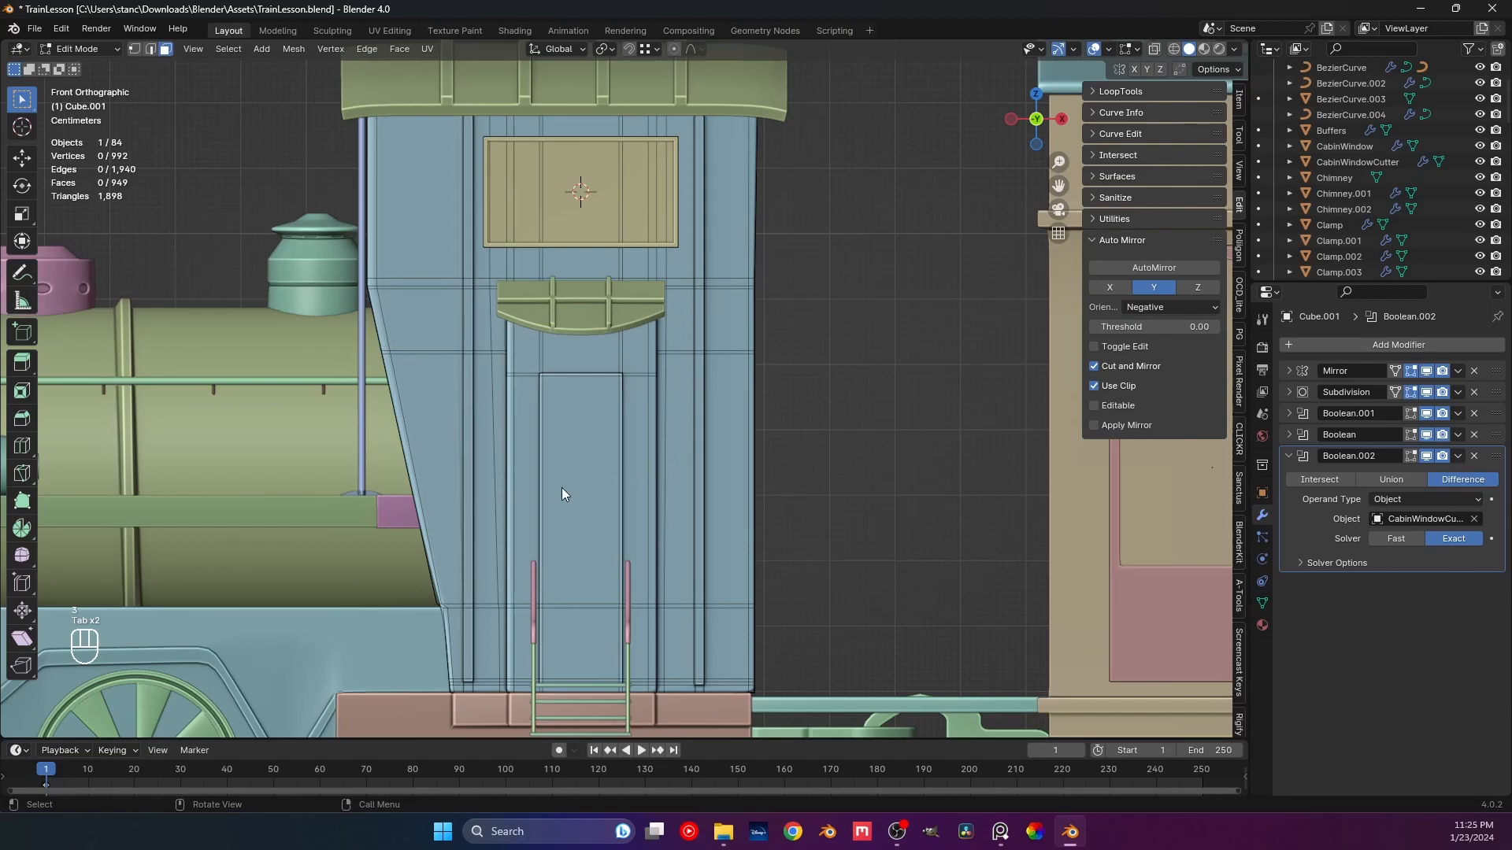
pyautogui.press('Tab')
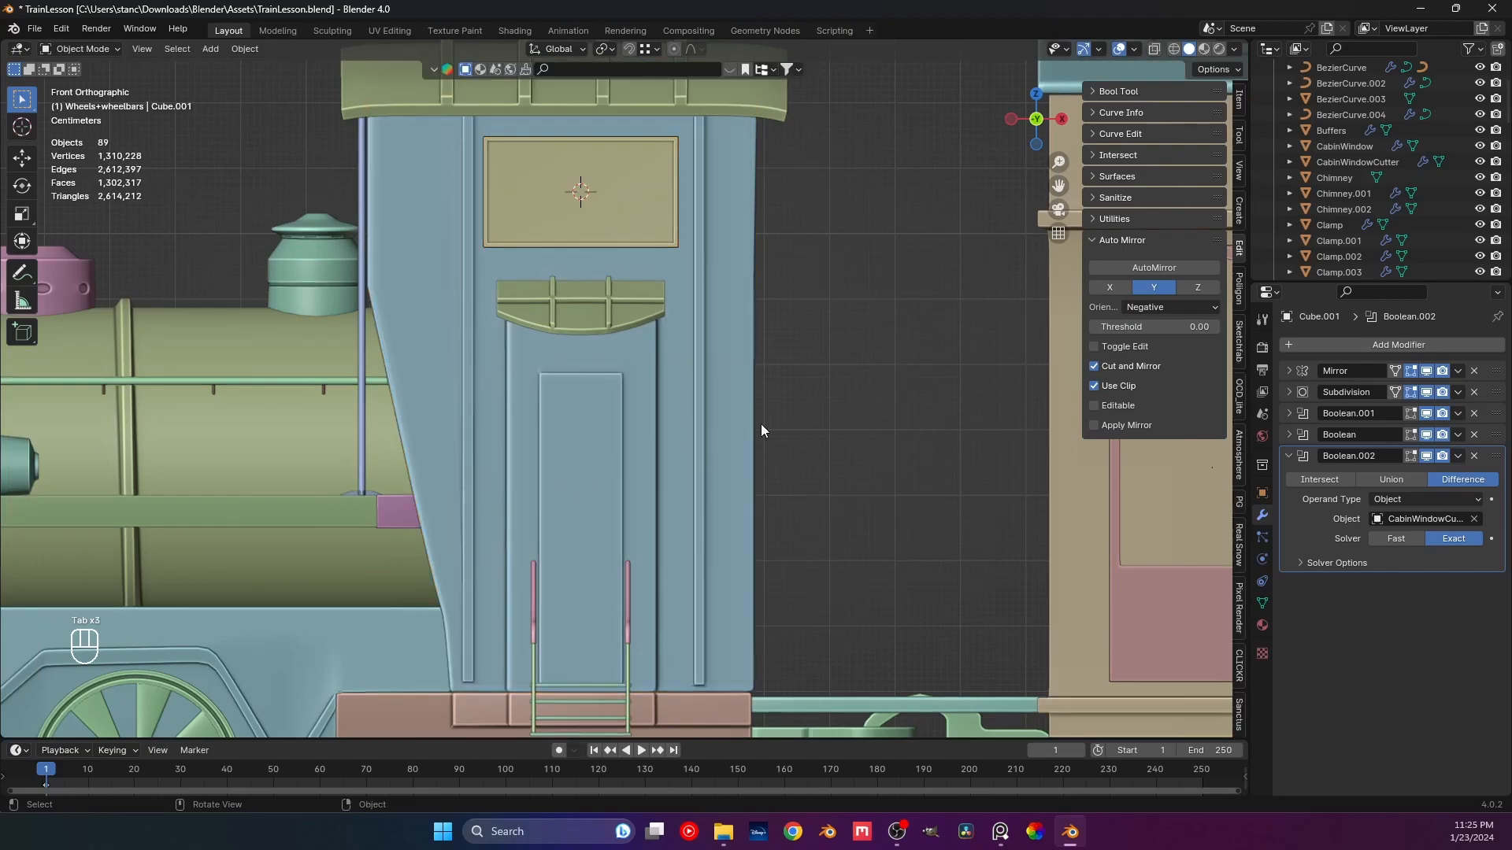
# Select the cabin door panel's front face, snap the 3D cursor to it and return to Object Mode.
pyautogui.press('Tab')
pyautogui.scroll(2, 606, 432)
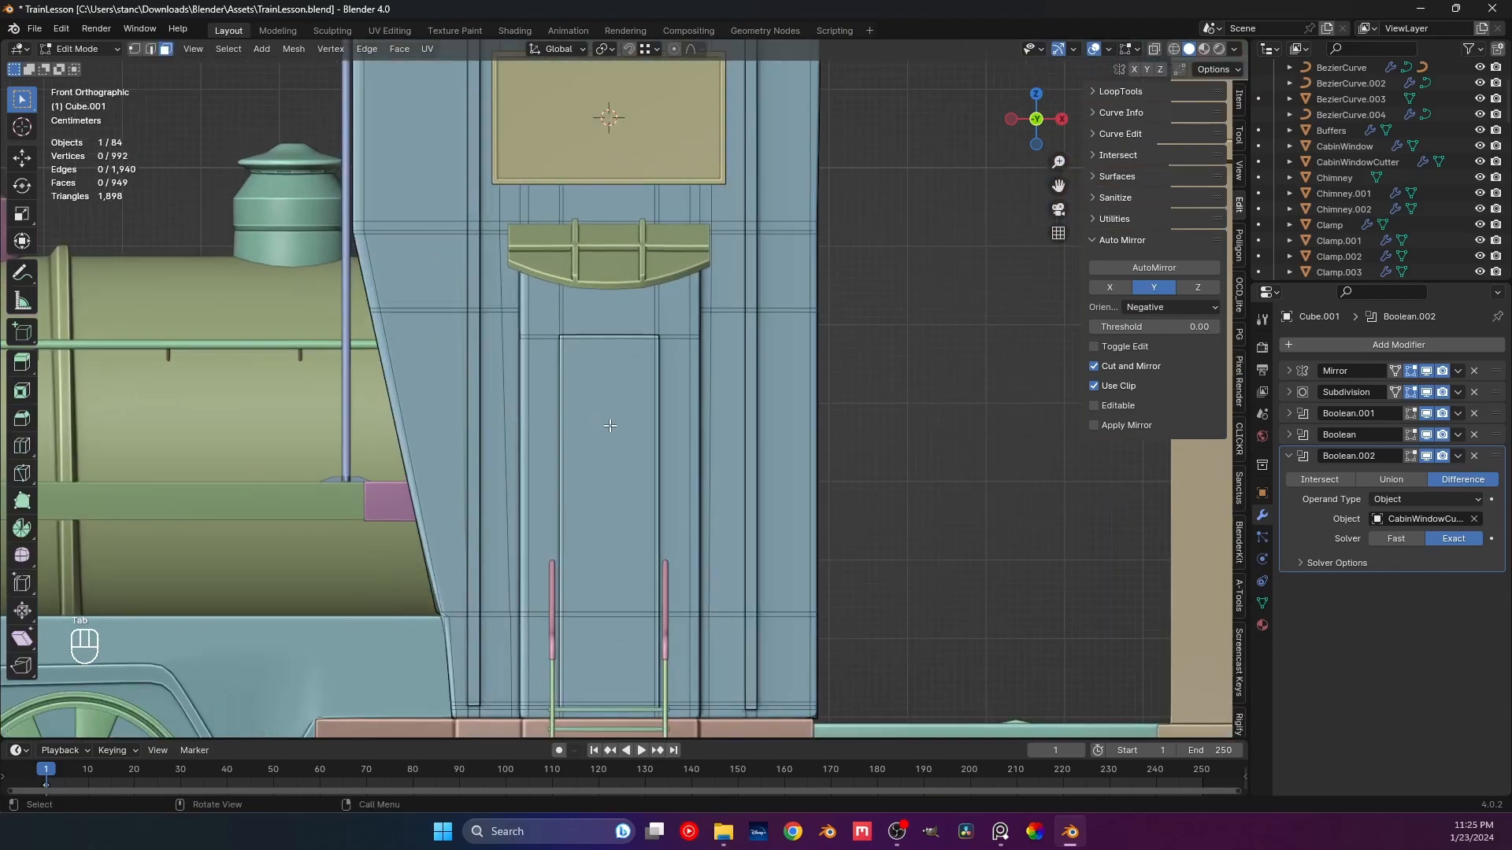
pyautogui.click(609, 426)
pyautogui.hotkey('shift', 's')
pyautogui.click(674, 544)
pyautogui.press('Tab')
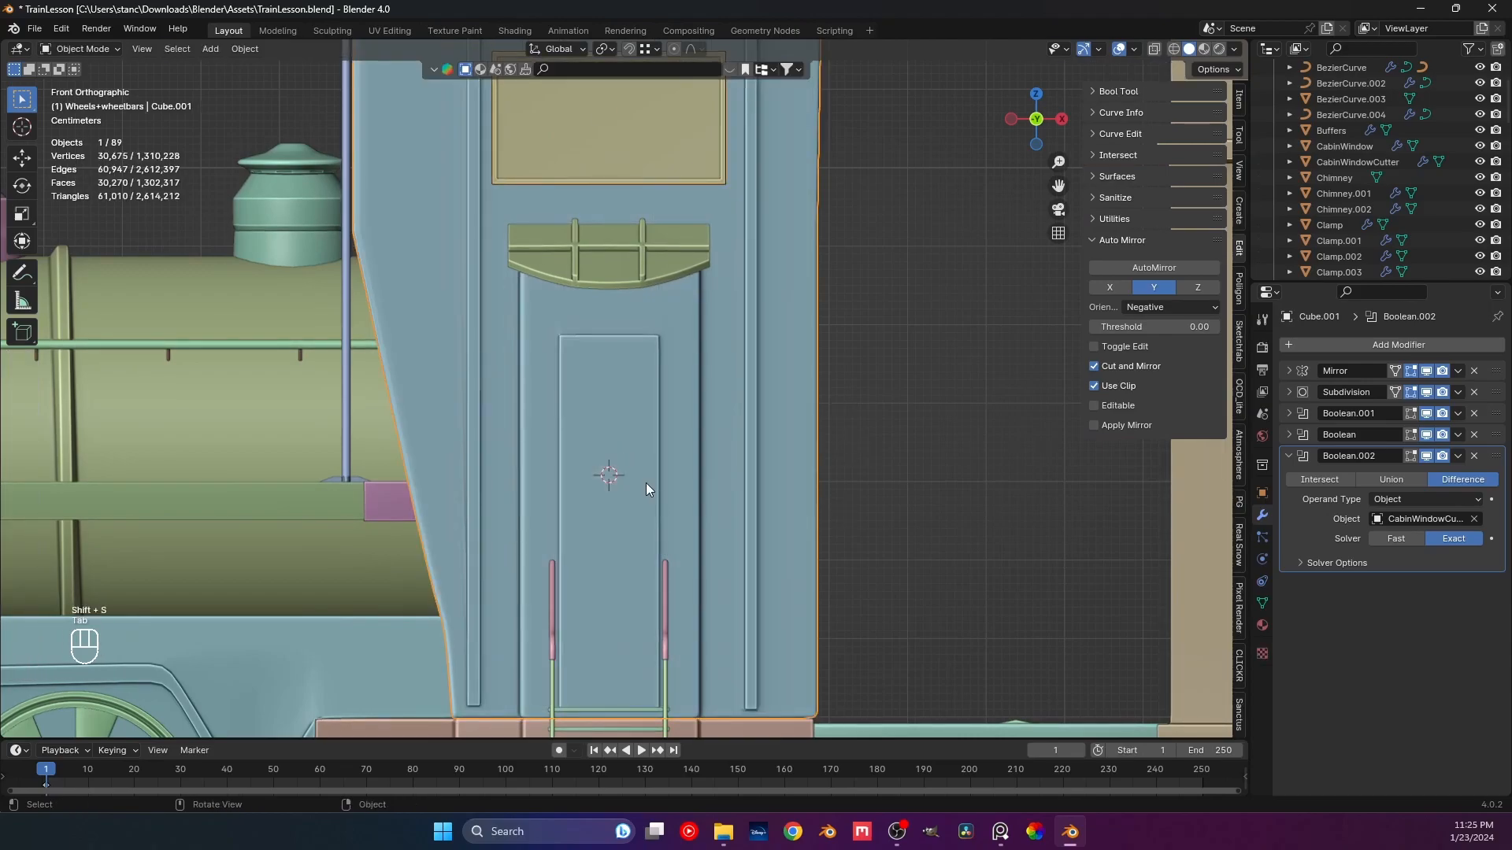
# Add a 16-vertex cylinder at the 3D cursor on the cabin door panel and start rotating it.
pyautogui.hotkey('shift', 'a')
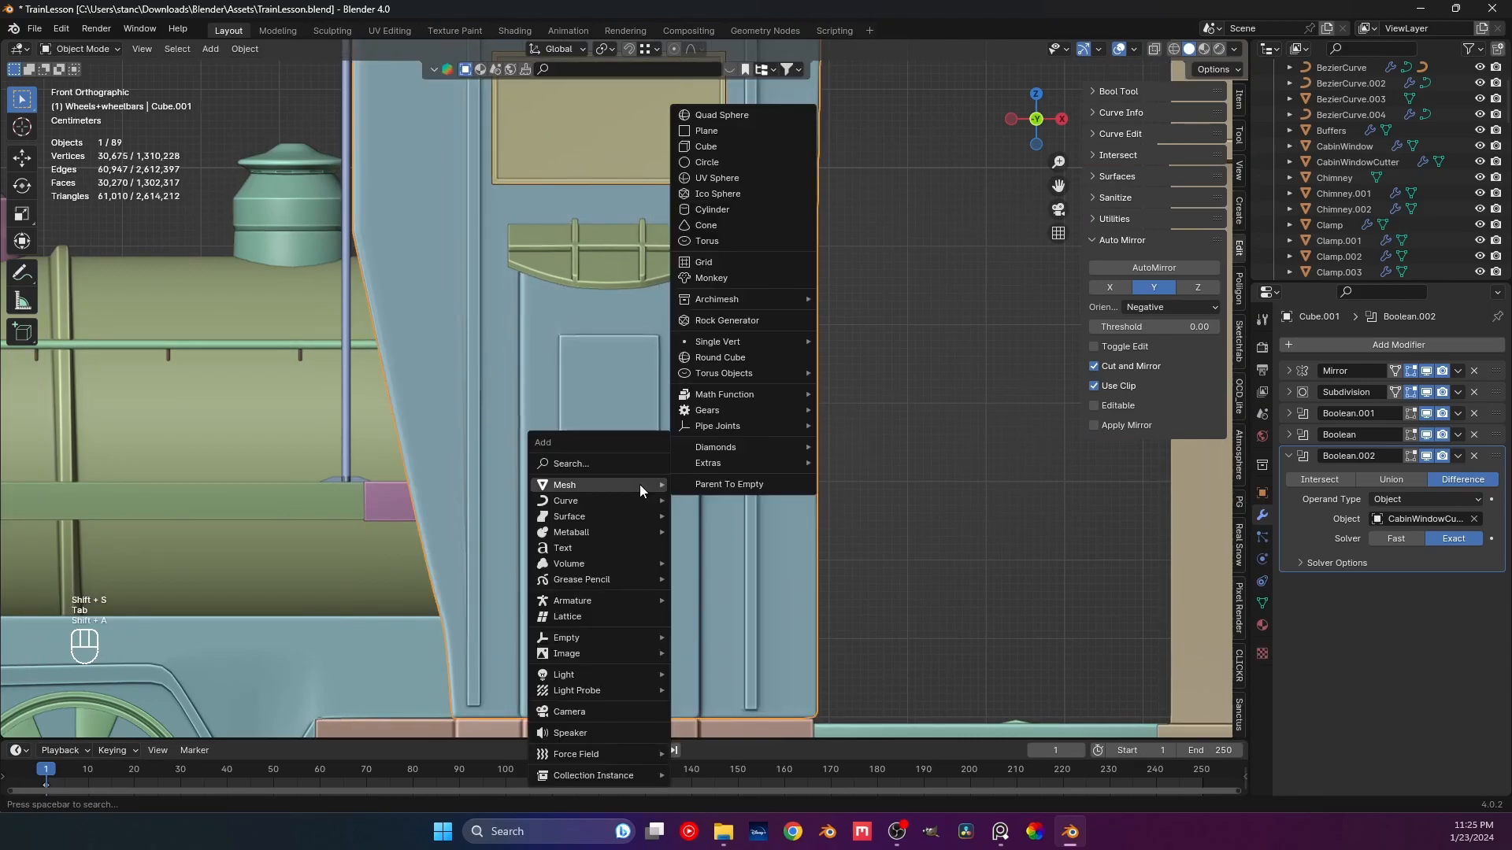
pyautogui.click(712, 209)
pyautogui.press('r')
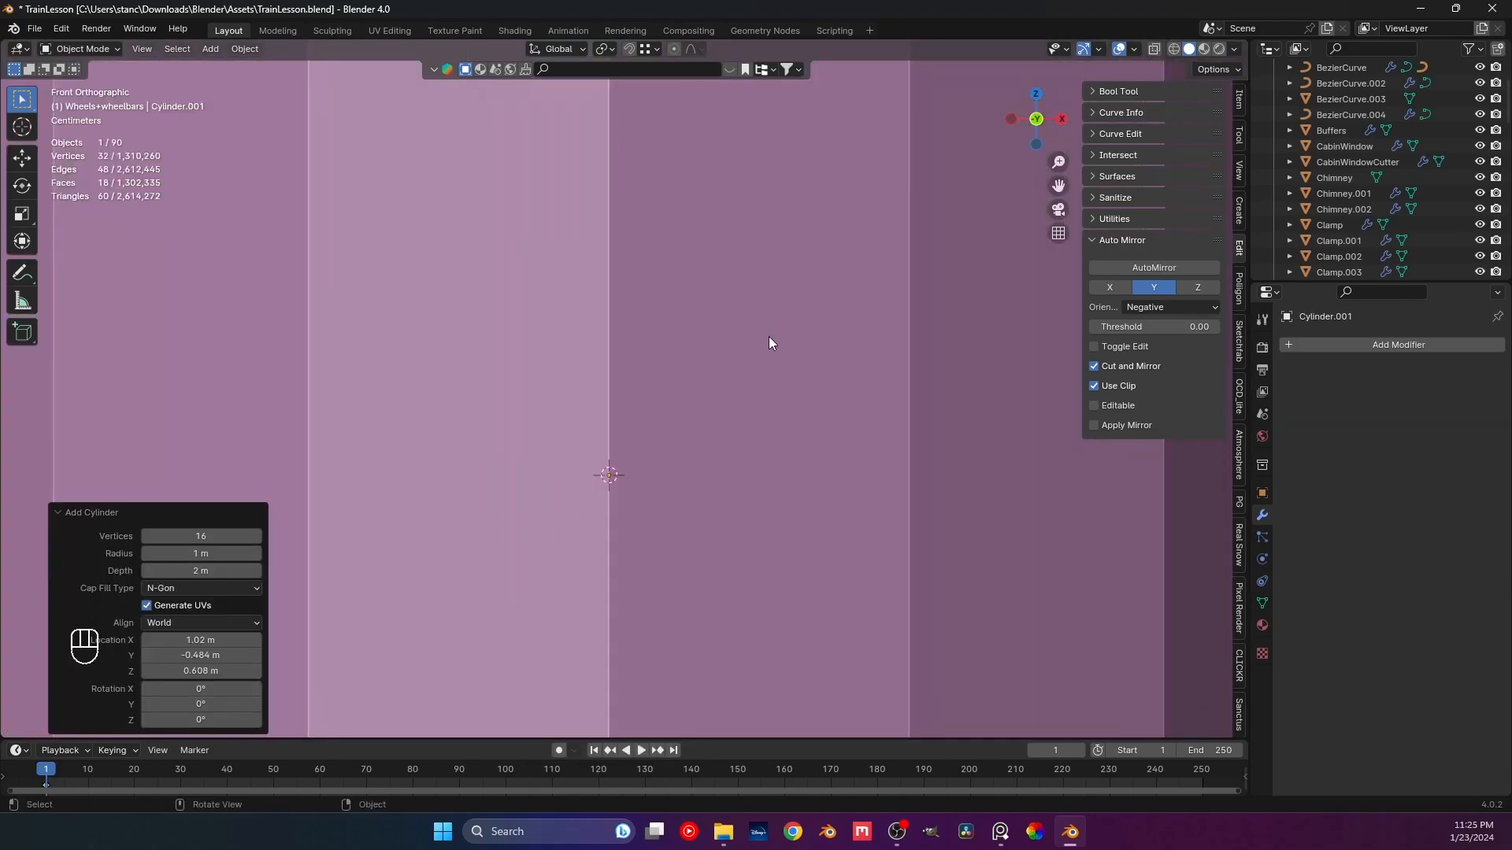
# Rotate the new cylinder 90° about X and scale it to about 0.057 in X and Z, leaving Y unscaled.
pyautogui.press('x')
pyautogui.press('9')
pyautogui.press('0')
pyautogui.press('Return')
pyautogui.scroll(-5, 762, 355)
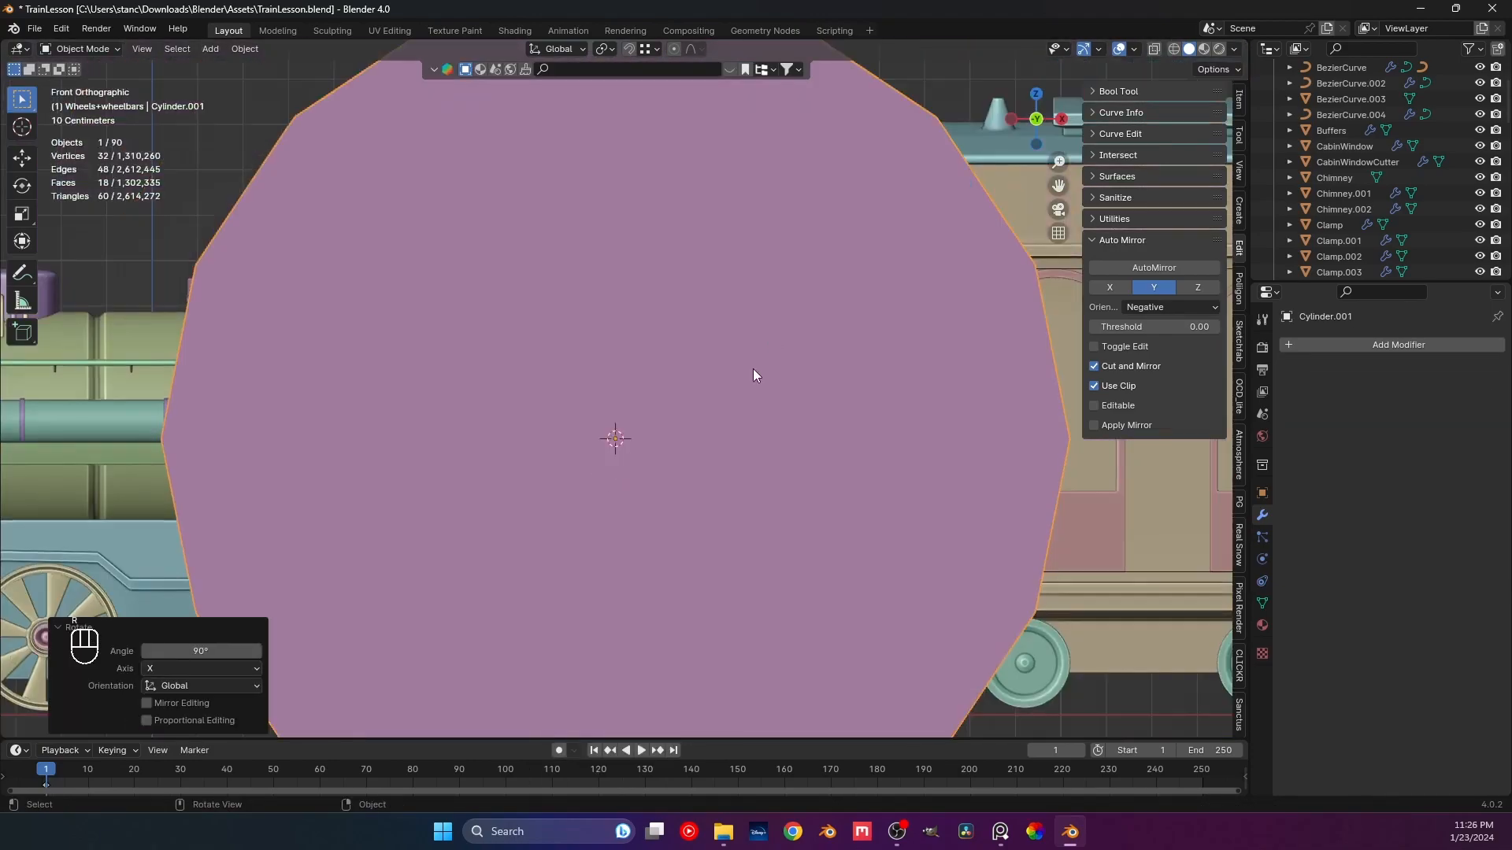
pyautogui.press('s')
pyautogui.hotkey('shift', 'y')
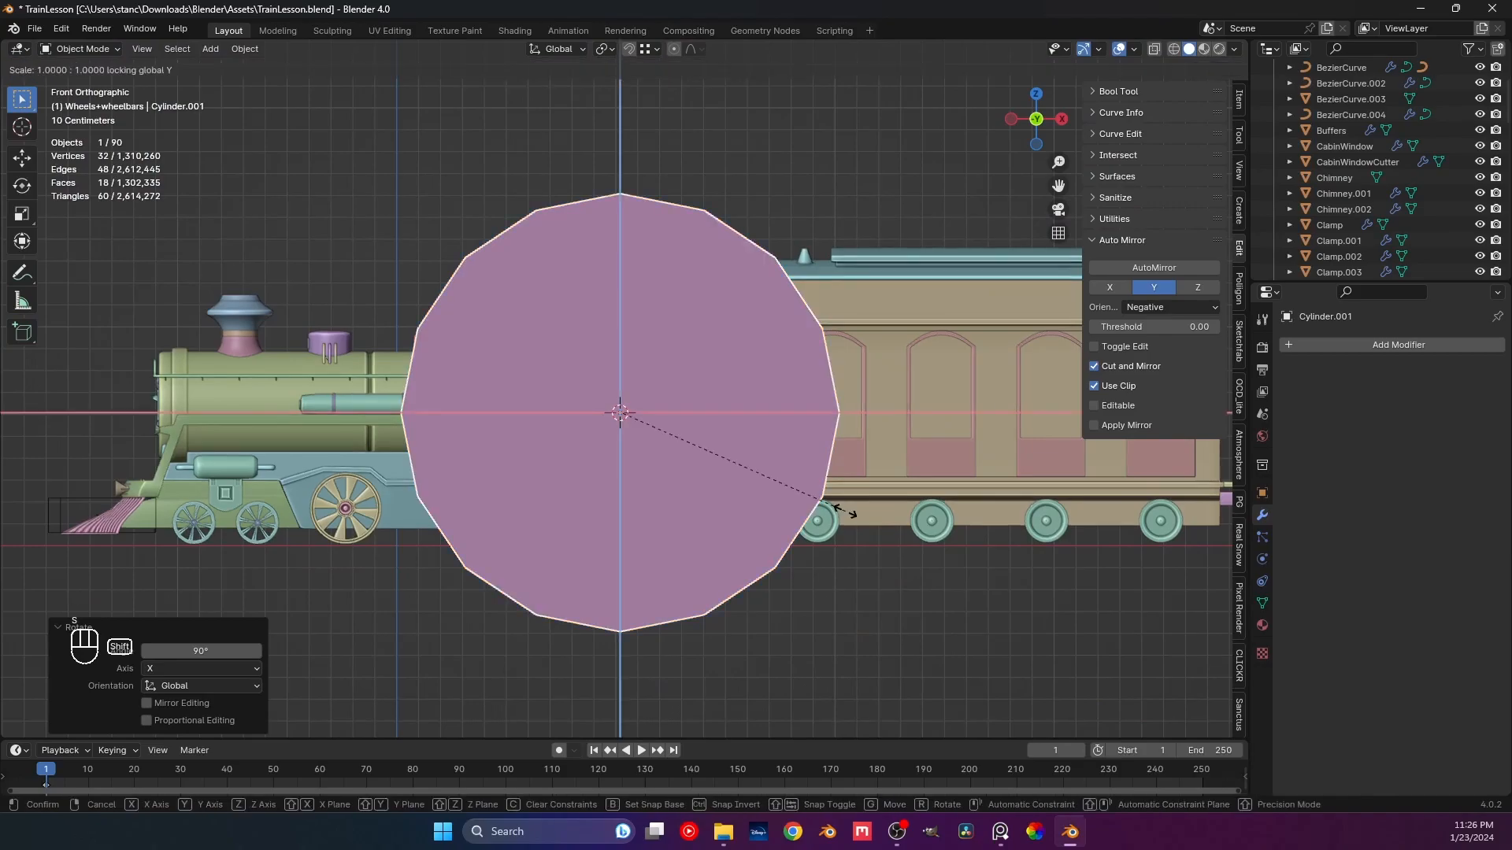
pyautogui.click(633, 417)
pyautogui.scroll(5, 626, 423)
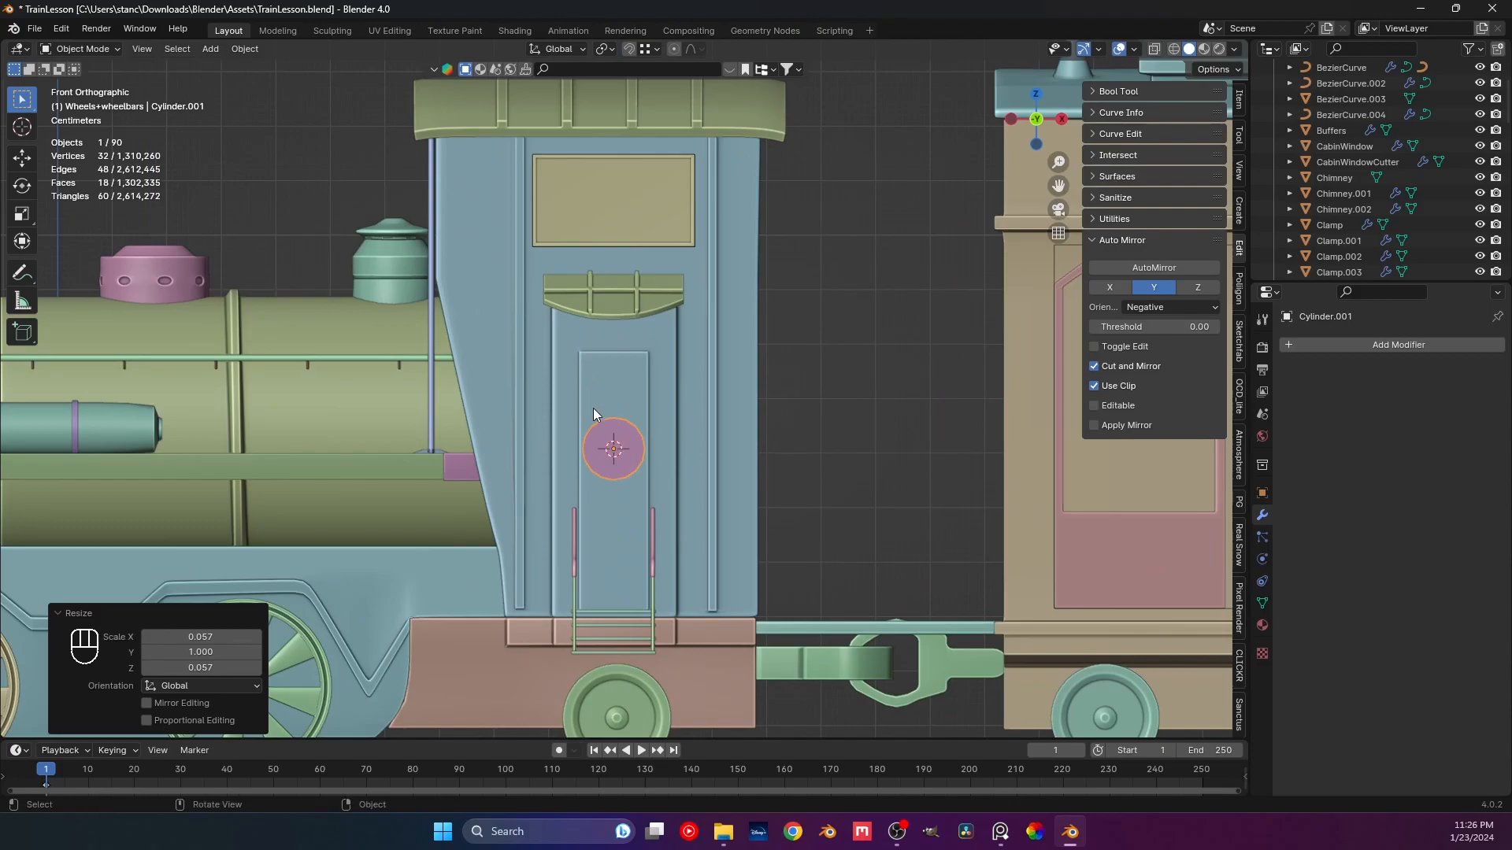
# Raise the cylinder about 0.099 m to the cab door's upper part and scale it to about 0.807 in X and Z.
pyautogui.scroll(6, 591, 400)
pyautogui.press('g')
pyautogui.press('z')
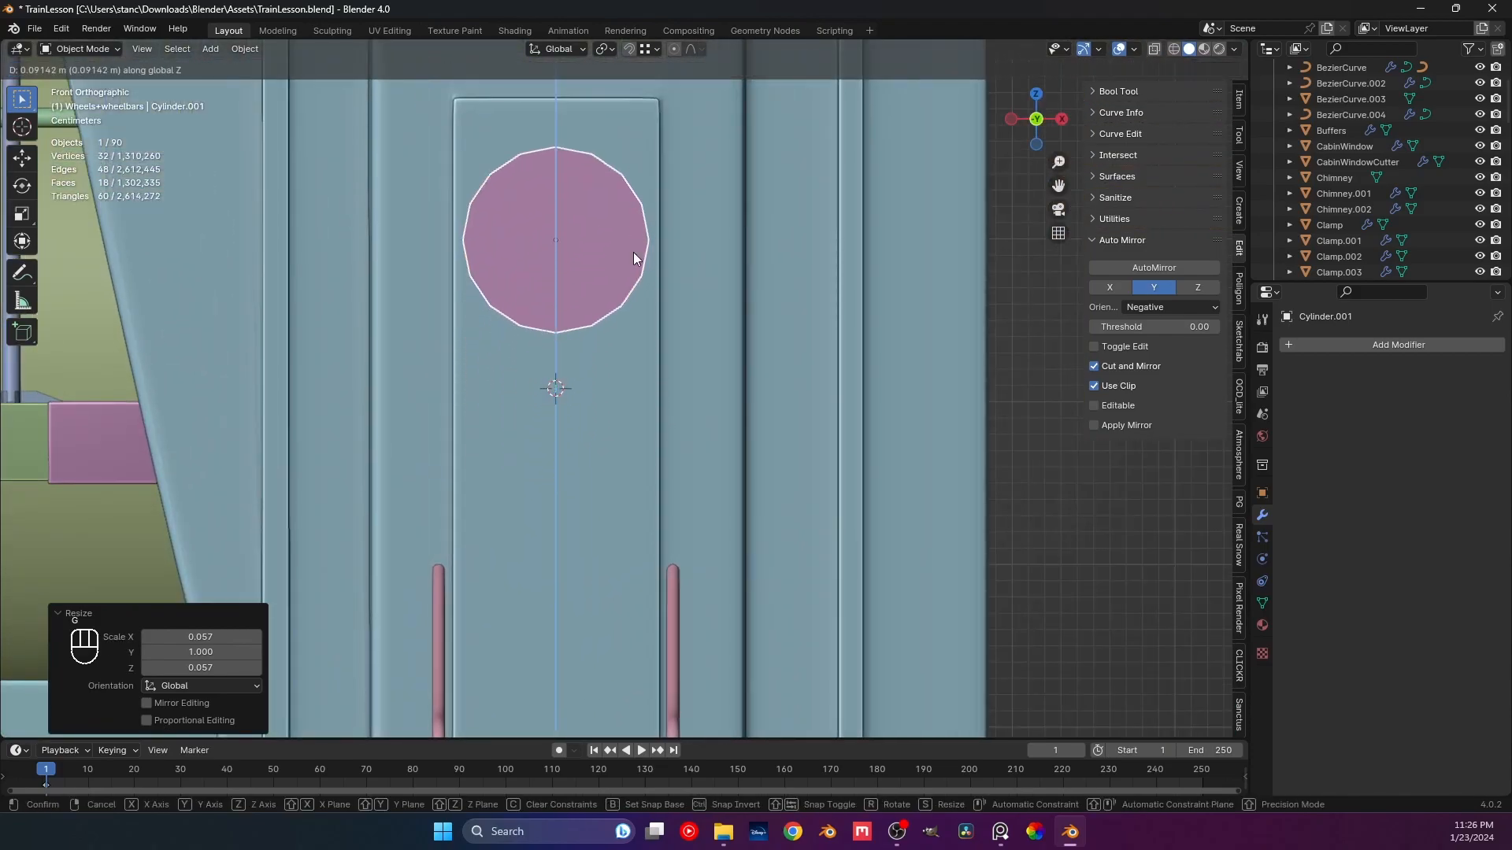
pyautogui.click(626, 264)
pyautogui.scroll(-2, 623, 291)
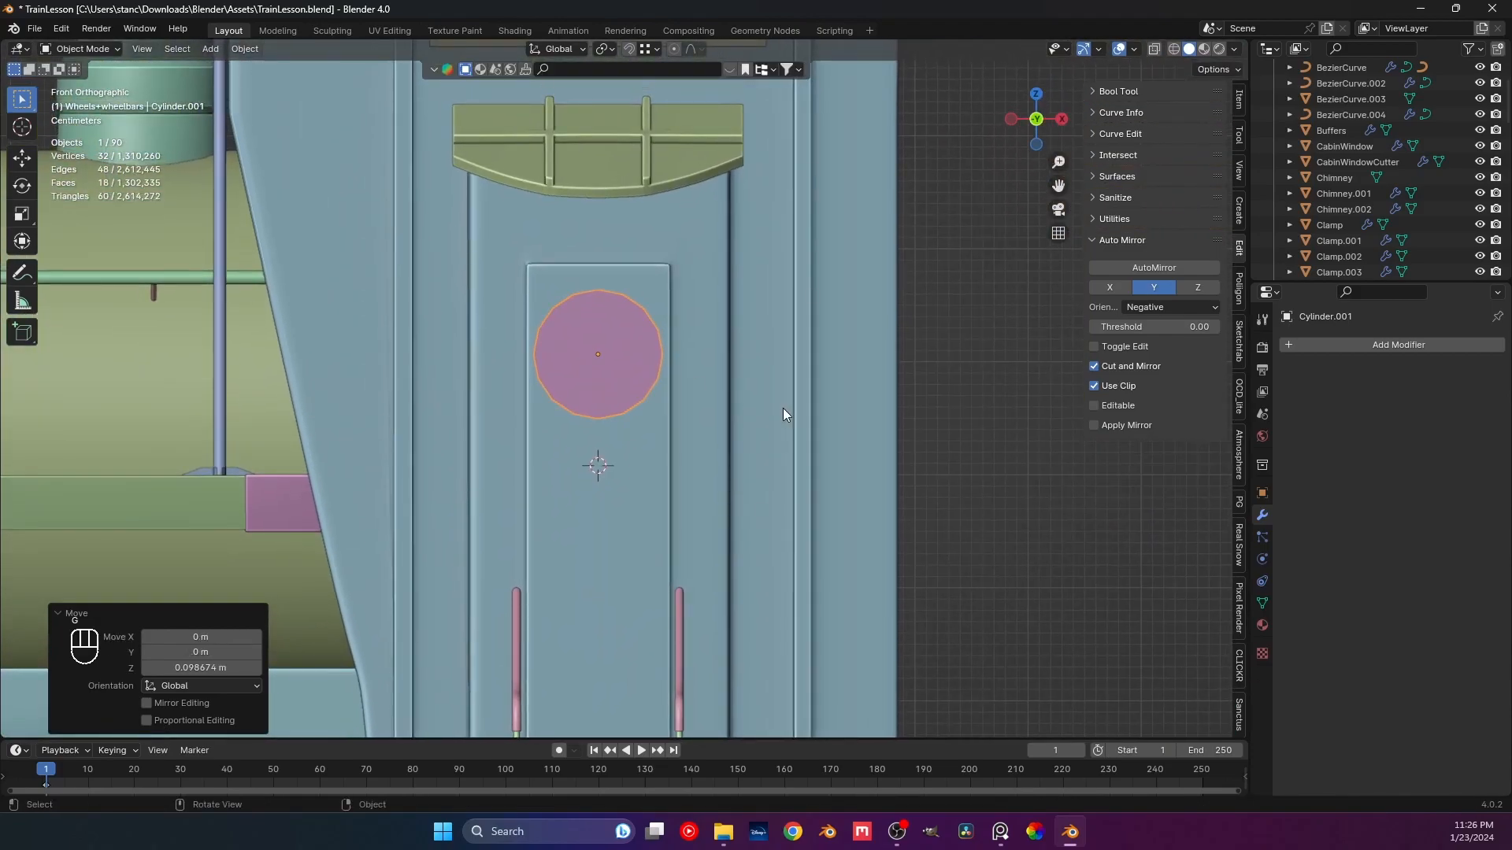
pyautogui.press('s')
pyautogui.hotkey('shift', 'y')
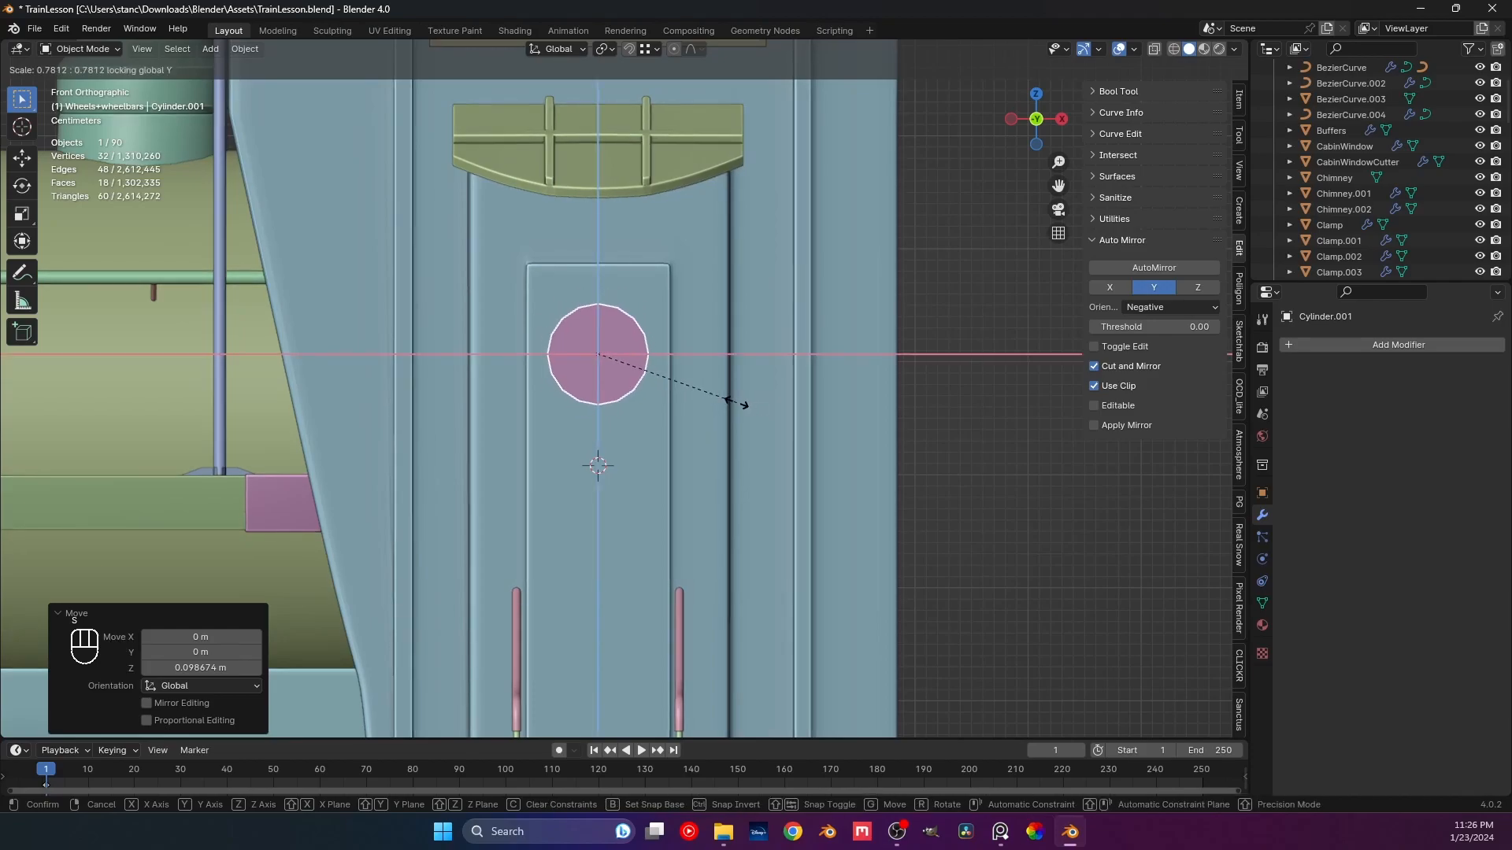
pyautogui.click(742, 409)
# Shade the cylinder smooth with Auto Smooth at 30°.
pyautogui.keyDown('shift'); pyautogui.moveTo(620, 375); pyautogui.dragTo(1023, 562, button='middle'); pyautogui.keyUp('shift')
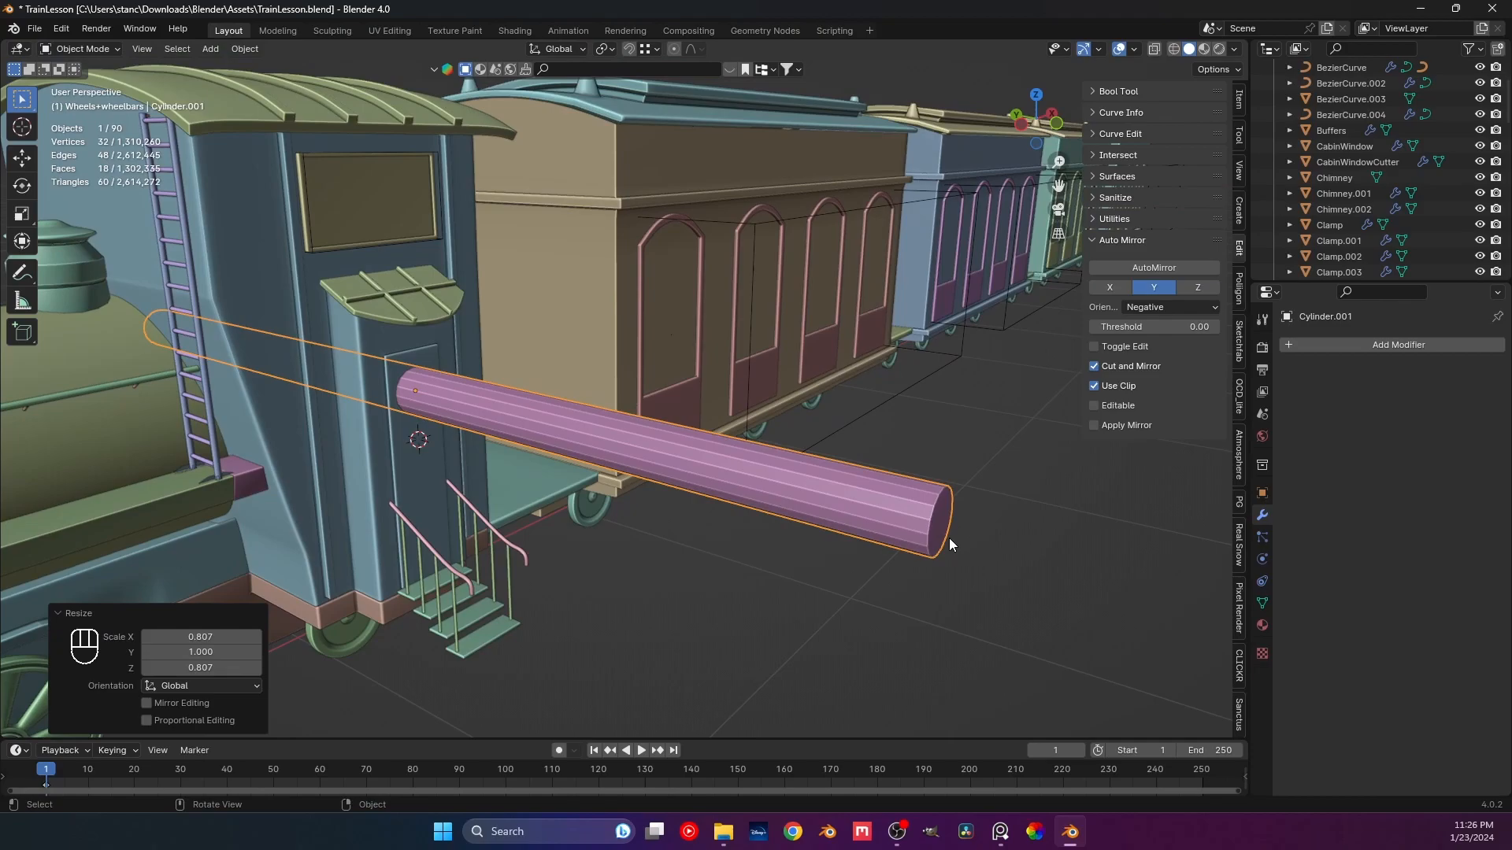
pyautogui.press('KP_7')
pyautogui.scroll(3, 819, 489)
pyautogui.rightClick(551, 430)
pyautogui.click(553, 431)
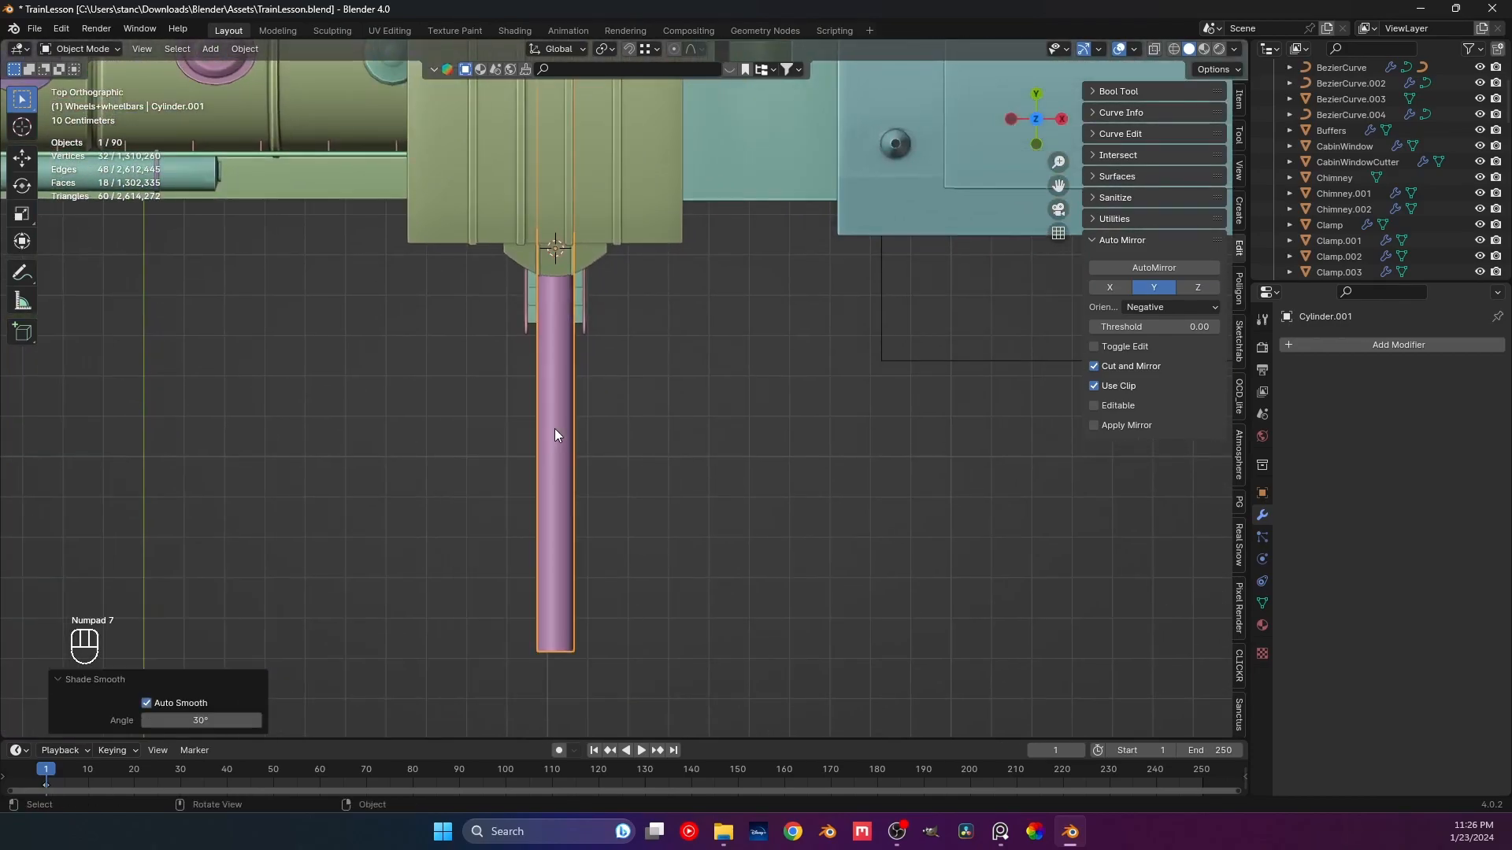
# Turn on X-ray and shorten the cylinder along Y to a scale of about 0.678 in top view.
pyautogui.keyDown('shift'); pyautogui.moveTo(553, 431); pyautogui.dragTo(523, 519, button='middle'); pyautogui.keyUp('shift')
pyautogui.click(1156, 50)
pyautogui.scroll(-3, 617, 328)
pyautogui.keyDown('shift'); pyautogui.moveTo(639, 289); pyautogui.dragTo(654, 340, button='middle'); pyautogui.keyUp('shift')
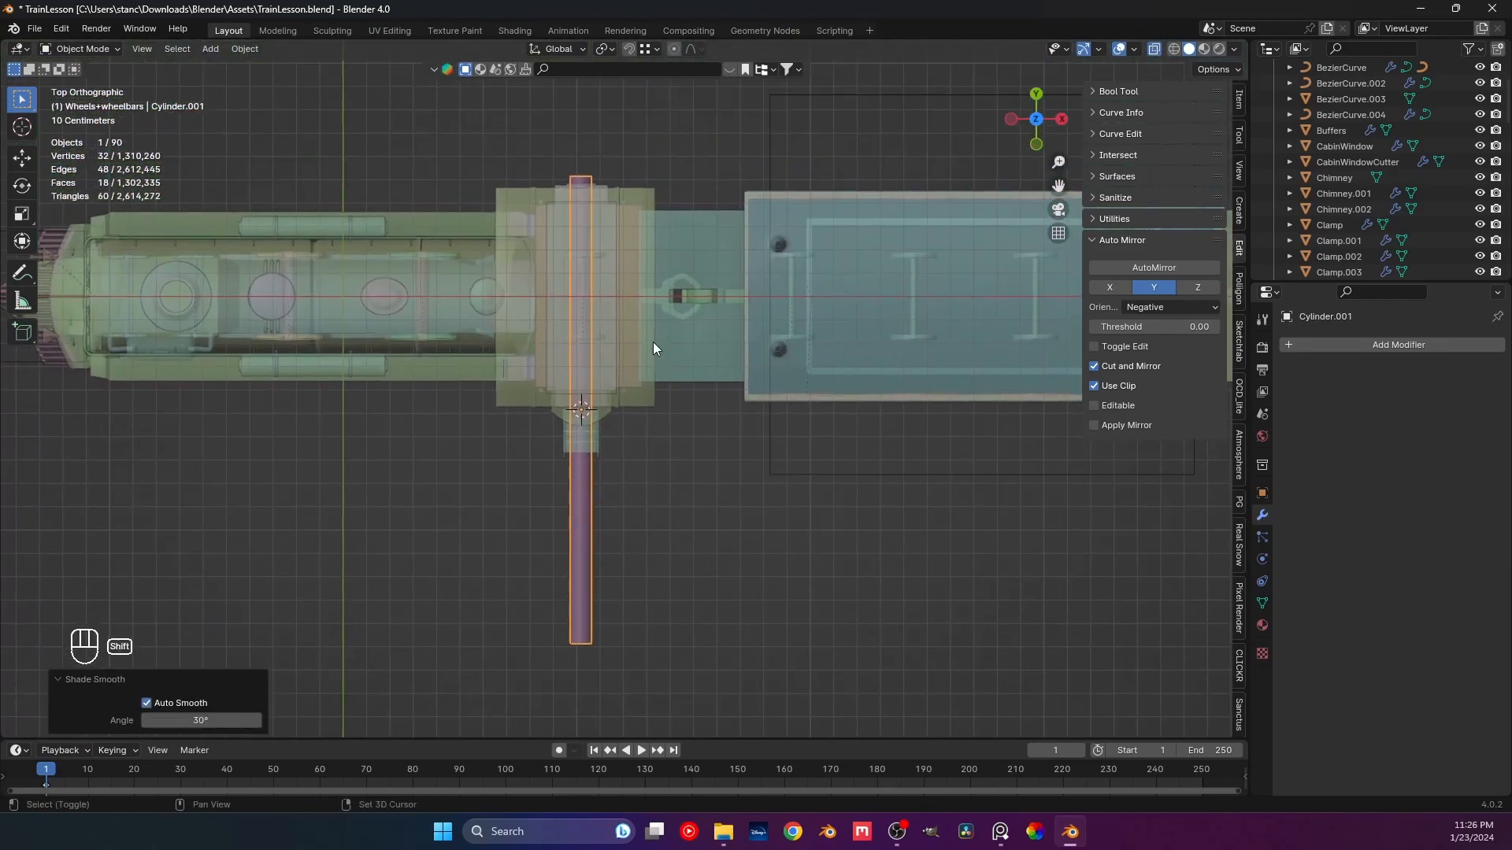
pyautogui.press('s')
pyautogui.press('y')
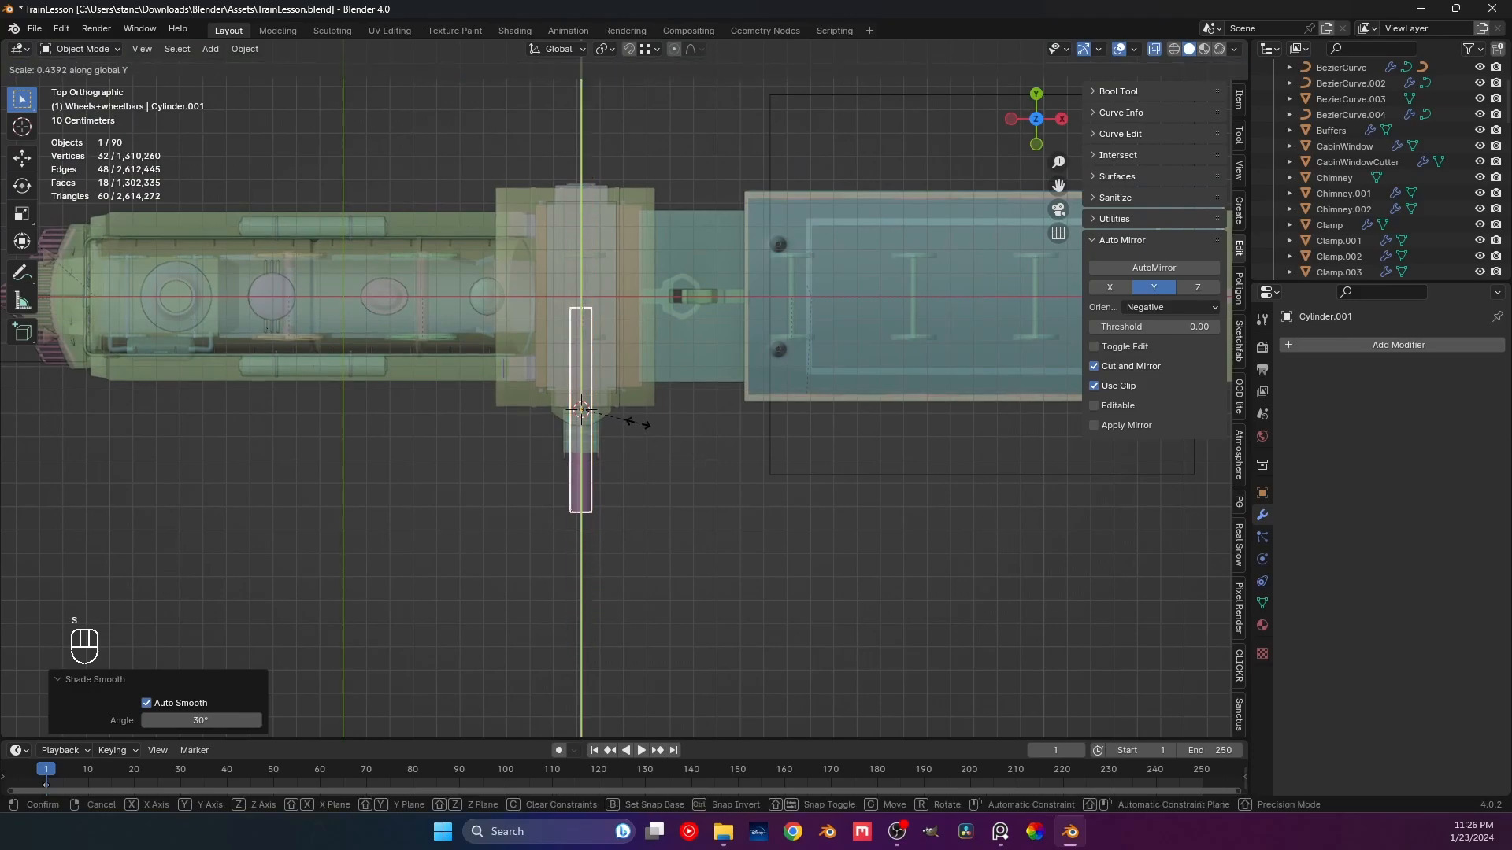
pyautogui.click(668, 437)
# Move the cylinder about 0.5 m along Y so it runs across the cab and sticks out on both sides.
pyautogui.press('g')
pyautogui.press('y')
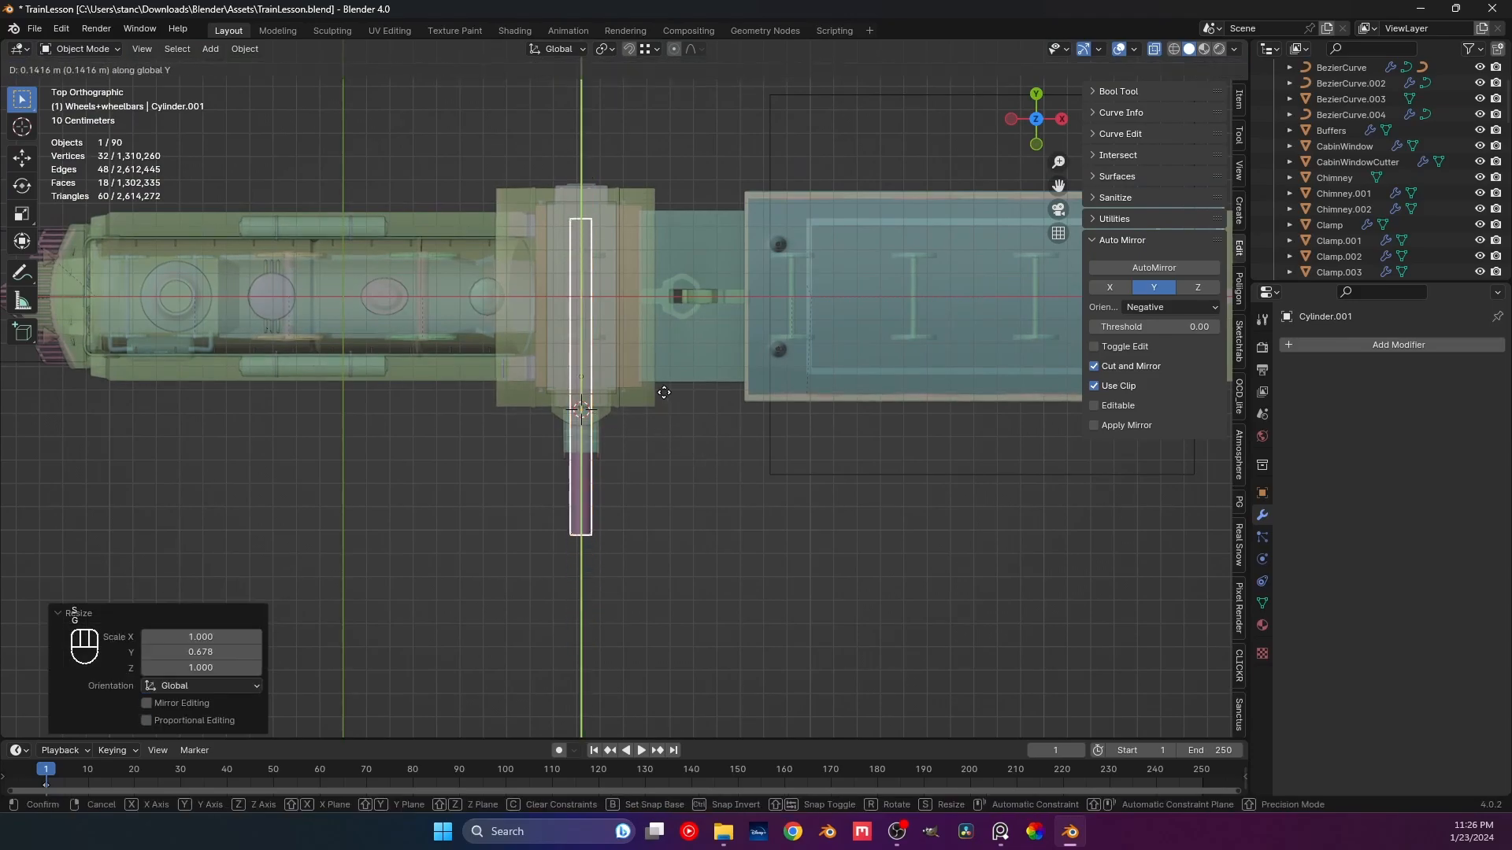
pyautogui.click(659, 328)
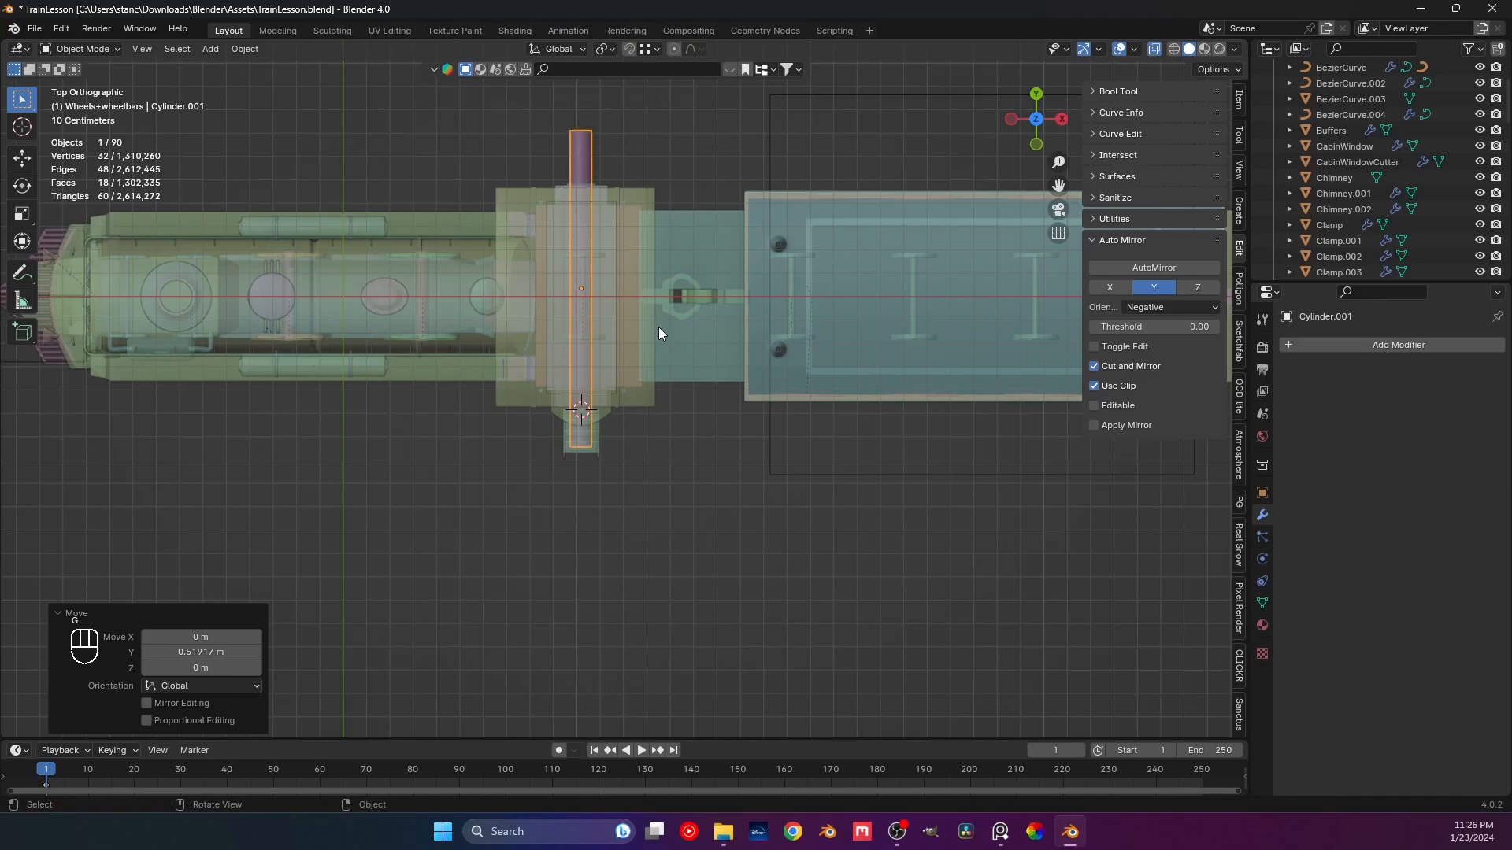
pyautogui.press('g')
pyautogui.press('y')
pyautogui.click(659, 346)
# Examine from several angles how the cylinder passes through the cab door and walls.
pyautogui.moveTo(559, 468); pyautogui.dragTo(622, 526, button='middle')
pyautogui.click(622, 526)
pyautogui.scroll(4, 604, 488)
pyautogui.keyDown('shift'); pyautogui.moveTo(578, 444); pyautogui.dragTo(597, 459, button='middle'); pyautogui.keyUp('shift')
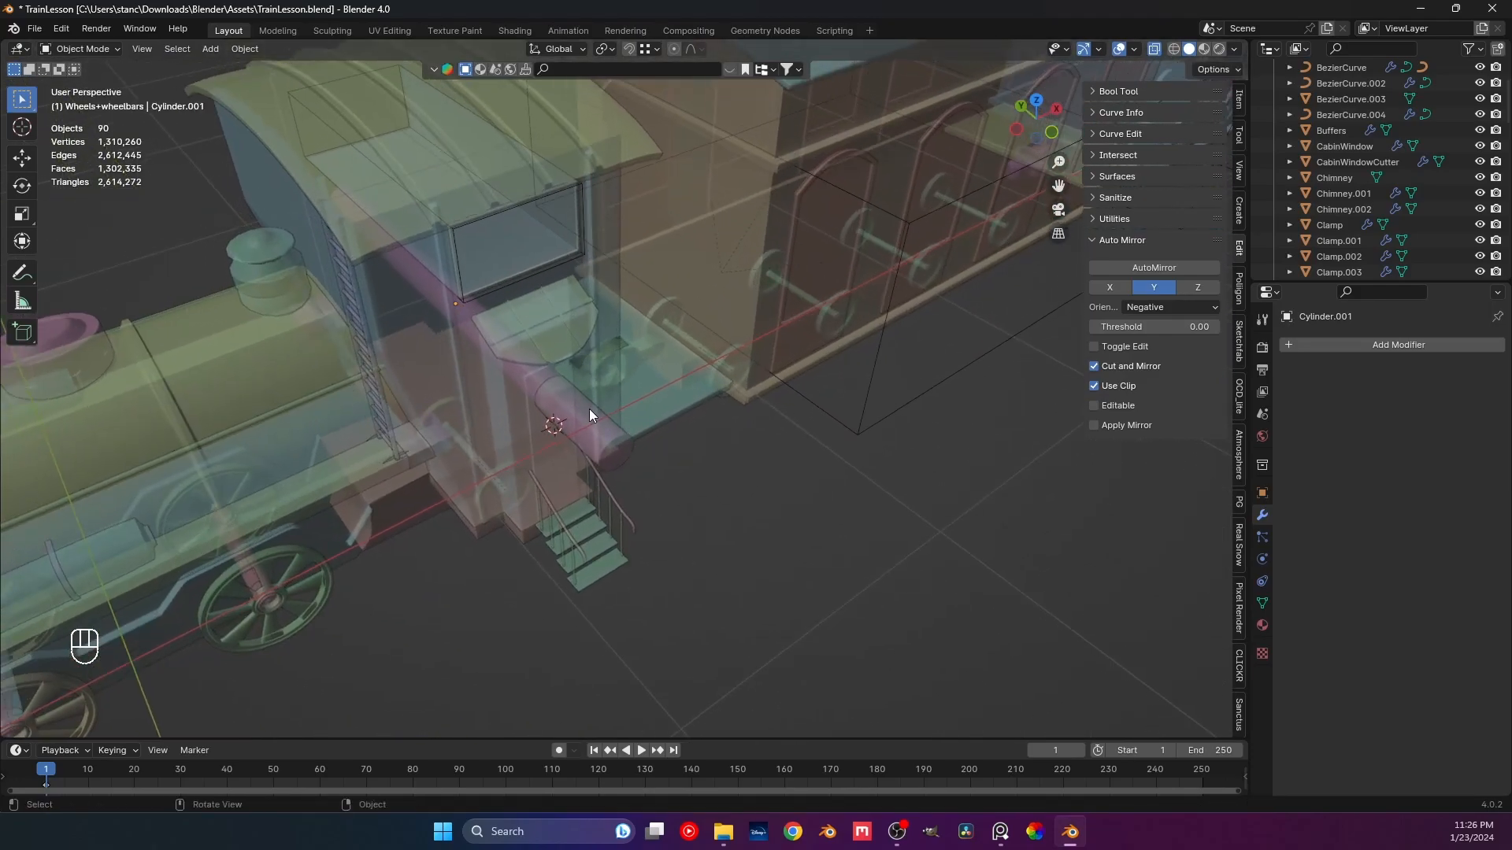
pyautogui.click(589, 408)
pyautogui.scroll(1, 581, 391)
pyautogui.keyDown('shift'); pyautogui.moveTo(581, 391); pyautogui.dragTo(640, 376, button='middle'); pyautogui.keyUp('shift')
pyautogui.moveTo(709, 410); pyautogui.dragTo(634, 370, button='middle')
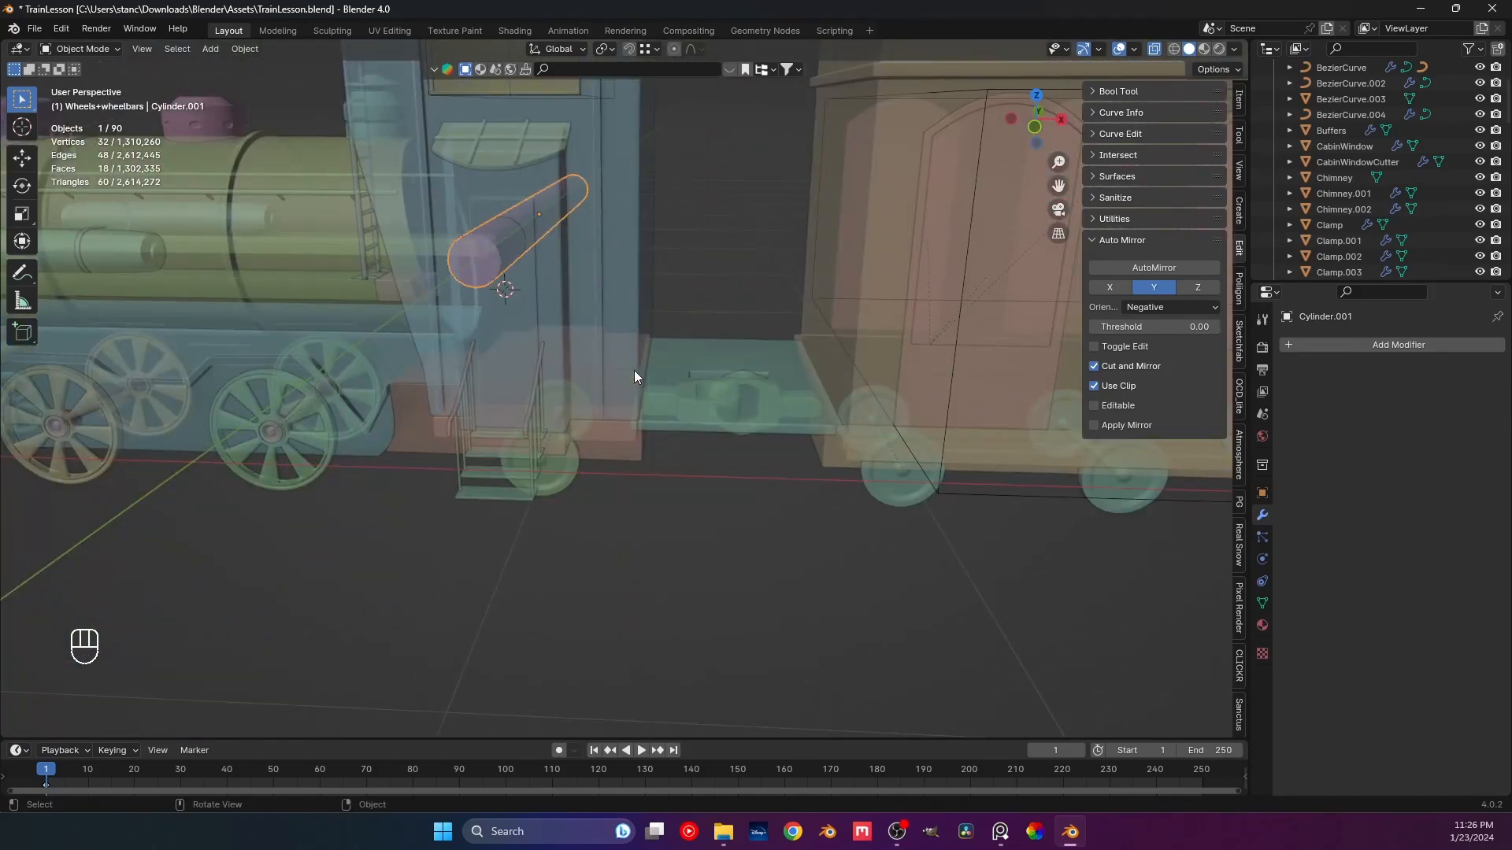
pyautogui.press('KP_1')
pyautogui.moveTo(568, 431); pyautogui.dragTo(659, 441, button='middle')
pyautogui.scroll(4, 660, 441)
pyautogui.keyDown('shift'); pyautogui.moveTo(599, 397); pyautogui.dragTo(597, 429, button='middle'); pyautogui.keyUp('shift')
# Save the file and reapply auto smooth shading to the cylinder.
pyautogui.hotkey('ctrl', 's')
pyautogui.rightClick(602, 408)
pyautogui.click(587, 365)
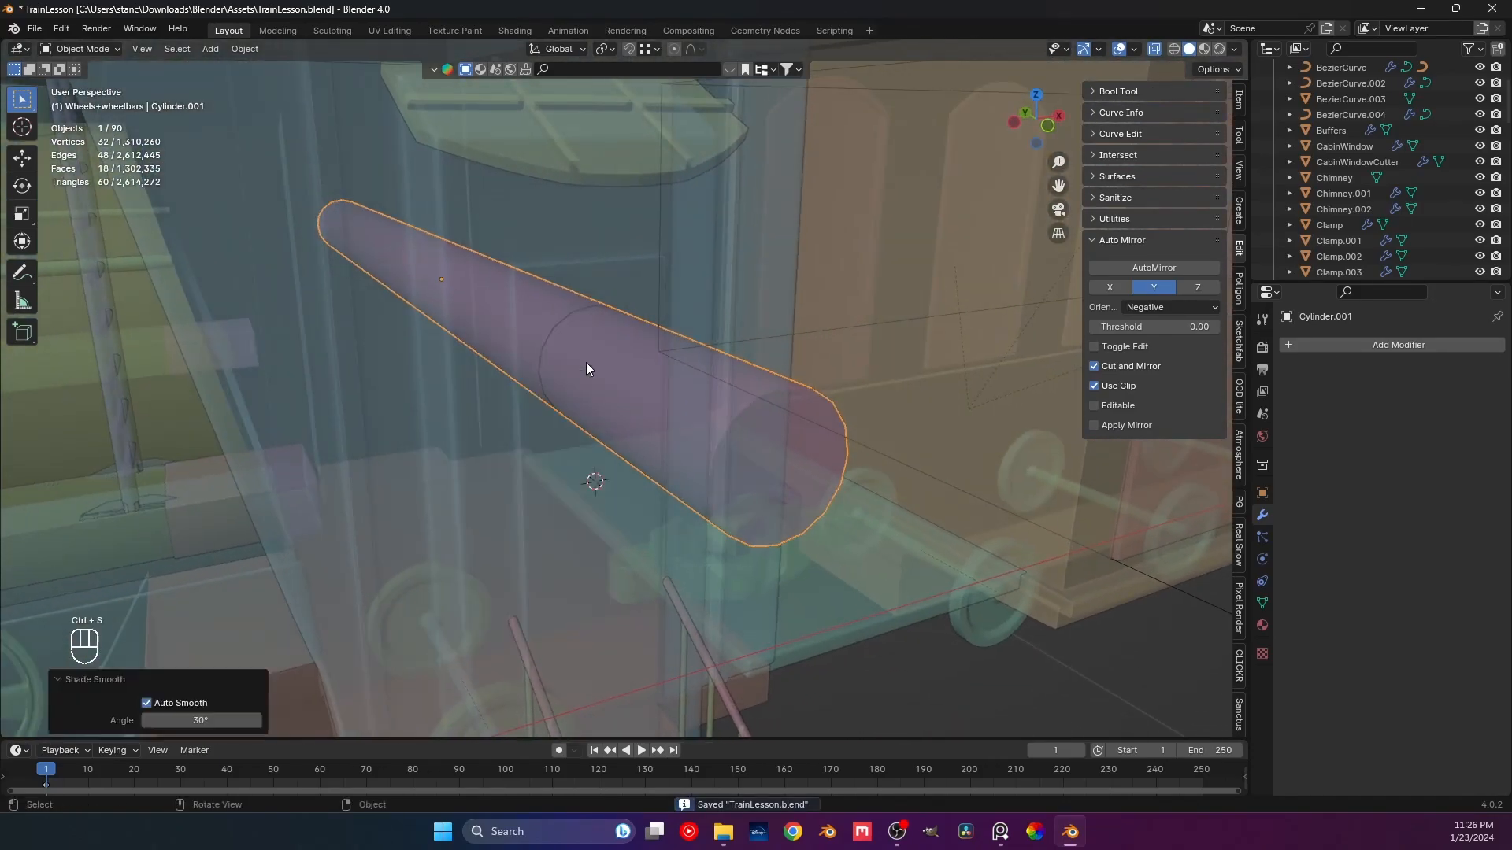
# Turn off X-ray and give the cylinder a level 1 Subdivision modifier with Adaptive Subdivision enabled.
pyautogui.click(1153, 50)
pyautogui.moveTo(764, 357); pyautogui.dragTo(732, 383, button='middle')
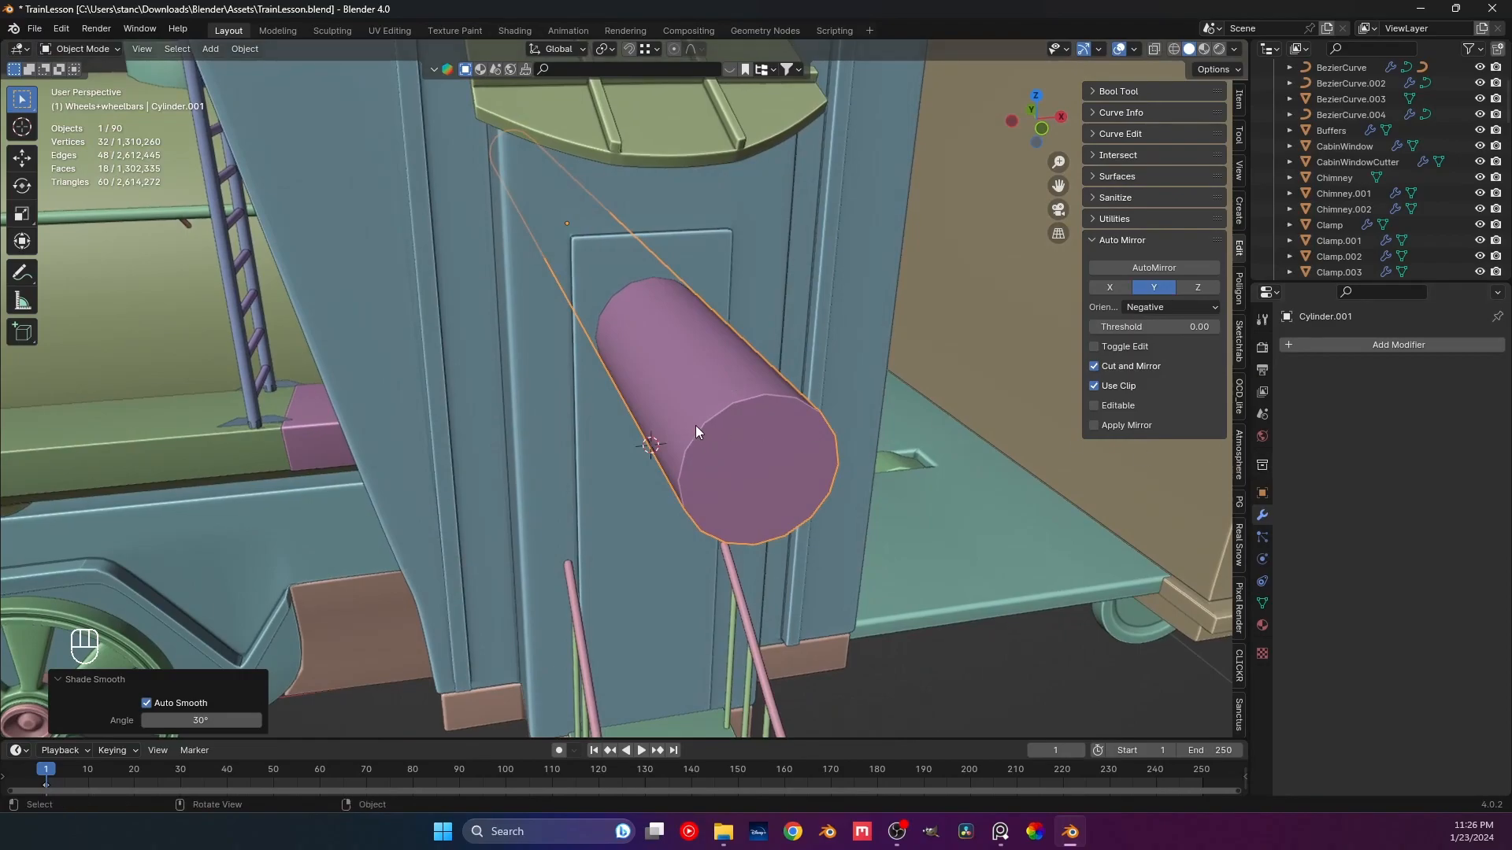
pyautogui.hotkey('ctrl', '1')
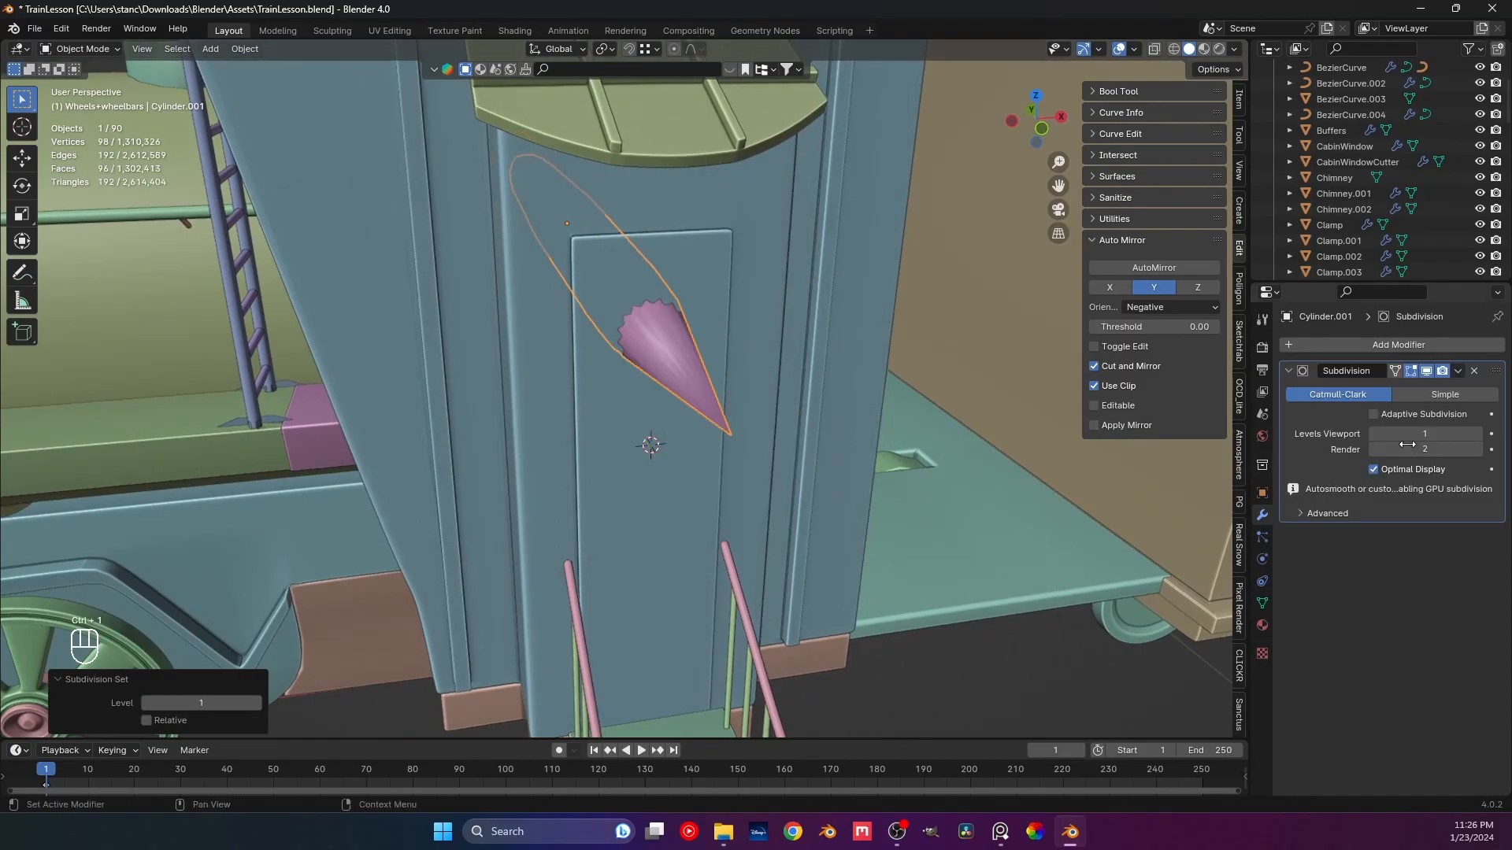
pyautogui.click(1375, 415)
# Add an edge loop near the cylinder's end on the door side, at a slide factor of about -0.977.
pyautogui.moveTo(794, 470); pyautogui.dragTo(551, 418, button='middle')
pyautogui.press('Tab')
pyautogui.hotkey('ctrl', 'r')
pyautogui.click(516, 405)
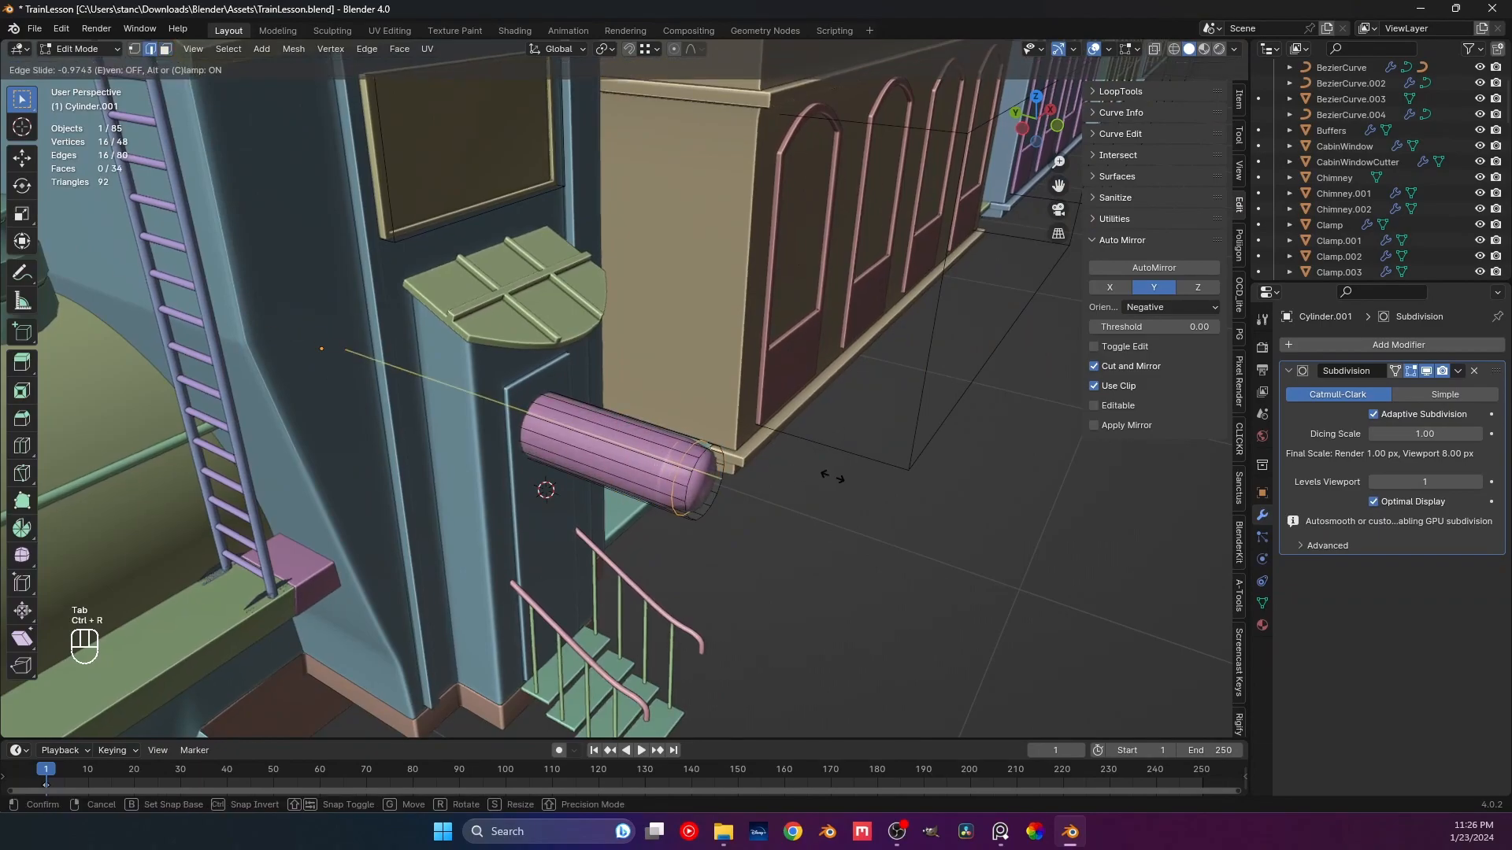
pyautogui.click(832, 477)
# Add a matching edge loop near the cylinder's opposite end and finish mesh editing.
pyautogui.moveTo(833, 476); pyautogui.dragTo(703, 502, button='middle')
pyautogui.hotkey('ctrl', 'r')
pyautogui.click(703, 502)
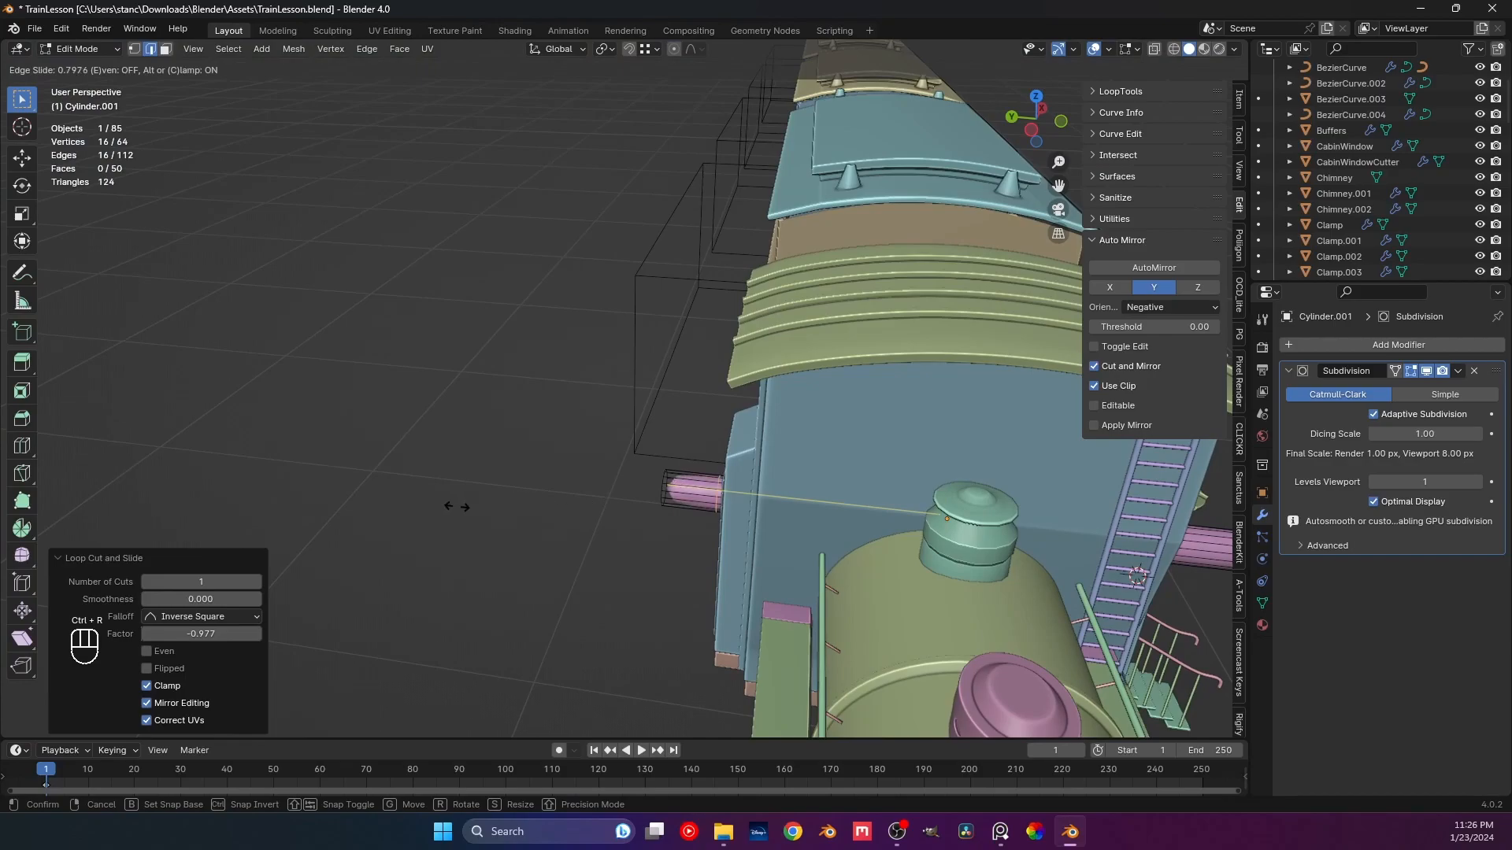
pyautogui.click(410, 510)
pyautogui.press('Tab')
# Examine the subdivided cylinder's rounded end in front of the cab door.
pyautogui.moveTo(867, 527); pyautogui.dragTo(574, 441, button='middle')
pyautogui.keyDown('shift'); pyautogui.moveTo(575, 441); pyautogui.dragTo(583, 354, button='middle'); pyautogui.keyUp('shift')
pyautogui.moveTo(630, 445); pyautogui.dragTo(610, 422, button='middle')
pyautogui.keyDown('ctrl'); pyautogui.moveTo(610, 421); pyautogui.dragTo(493, 307, button='middle'); pyautogui.keyUp('ctrl')
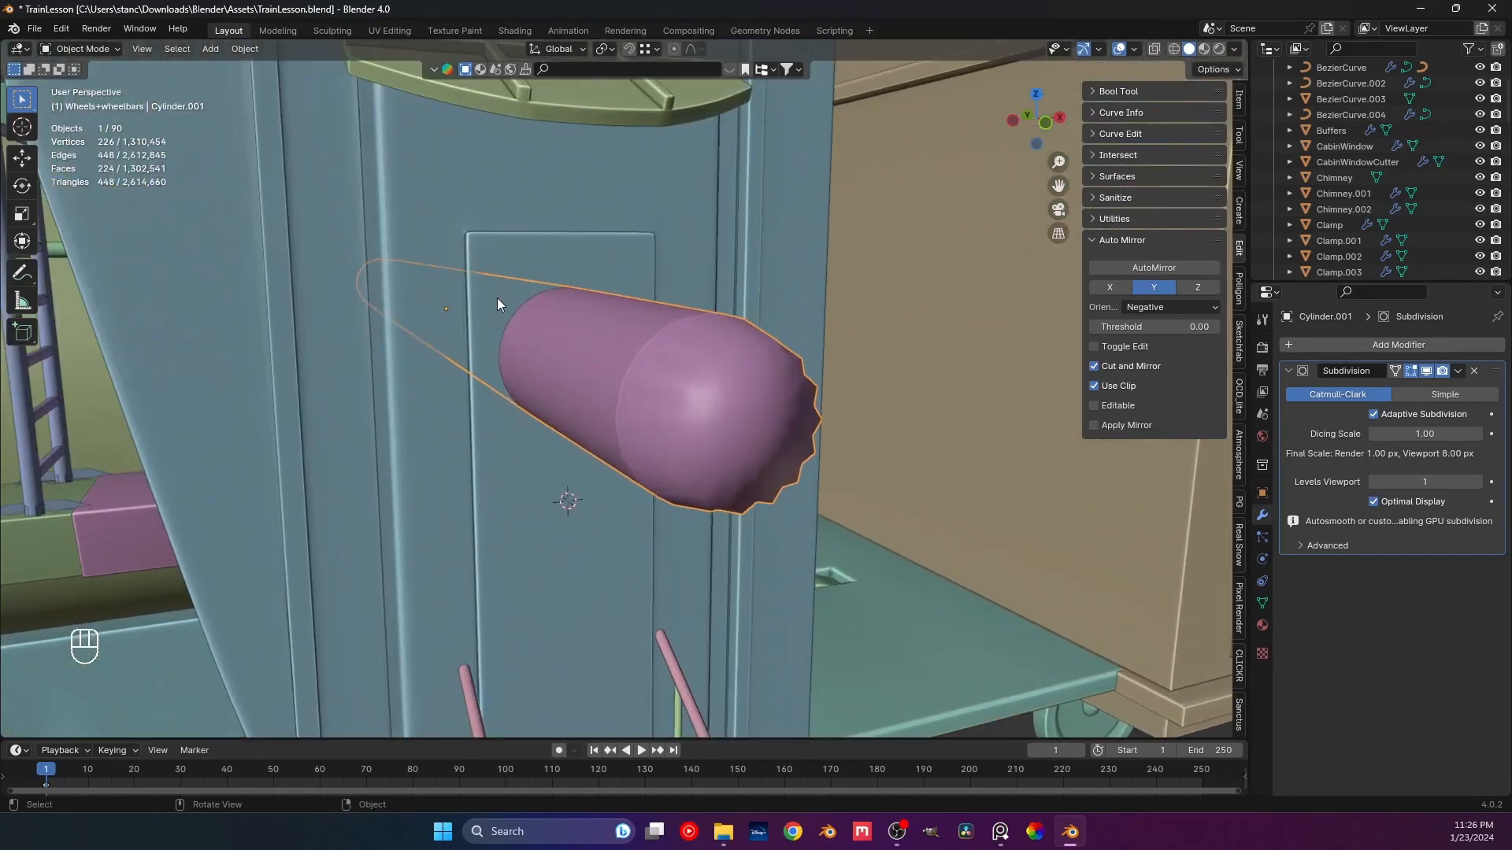
pyautogui.keyDown('shift'); pyautogui.moveTo(573, 353); pyautogui.dragTo(518, 380, button='middle'); pyautogui.keyUp('shift')
pyautogui.scroll(-2, 518, 380)
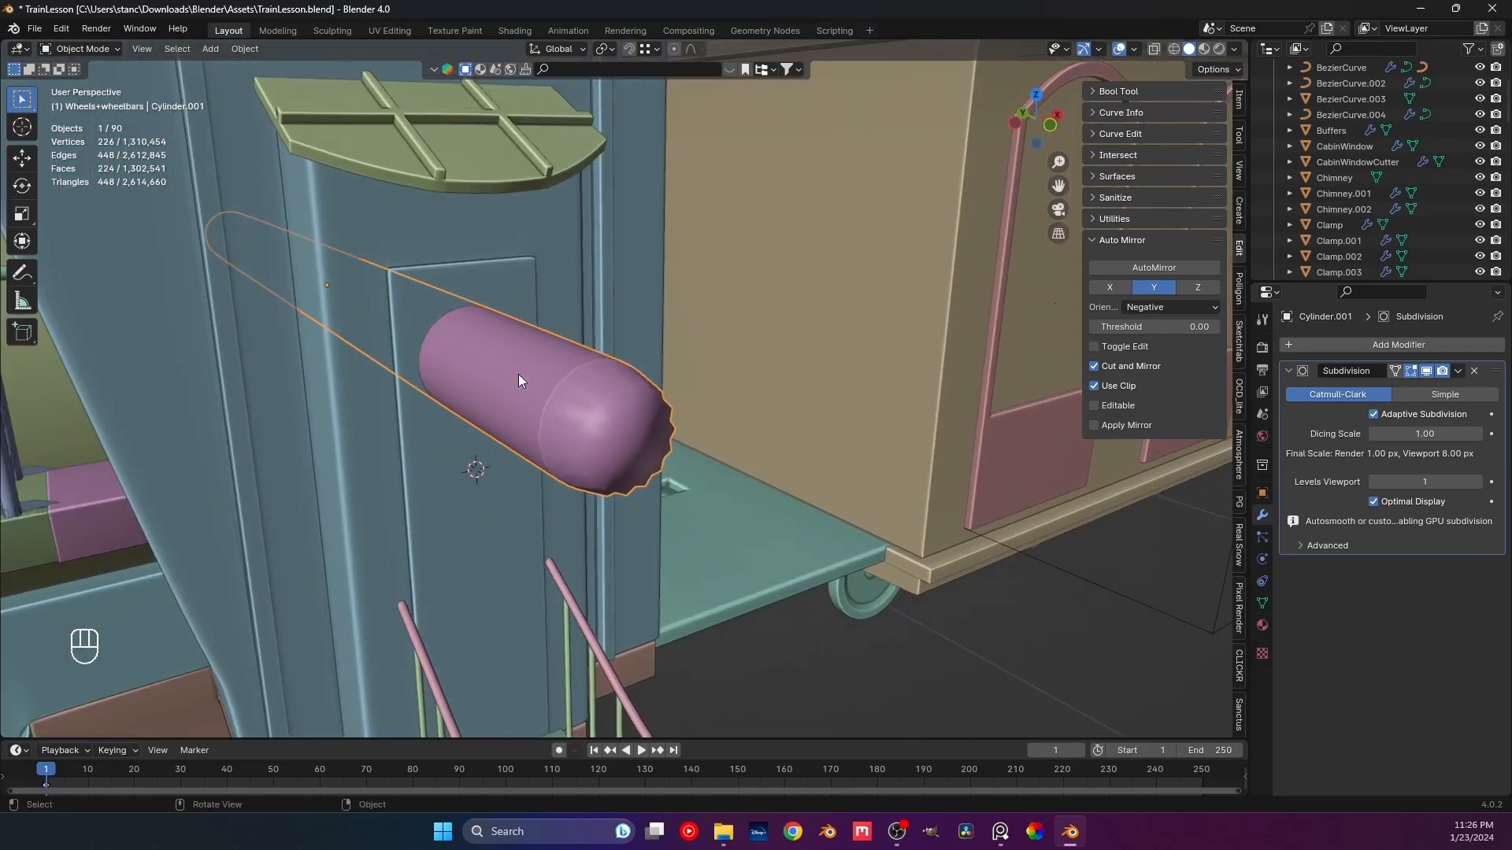
pyautogui.scroll(-3, 518, 372)
pyautogui.scroll(2, 612, 452)
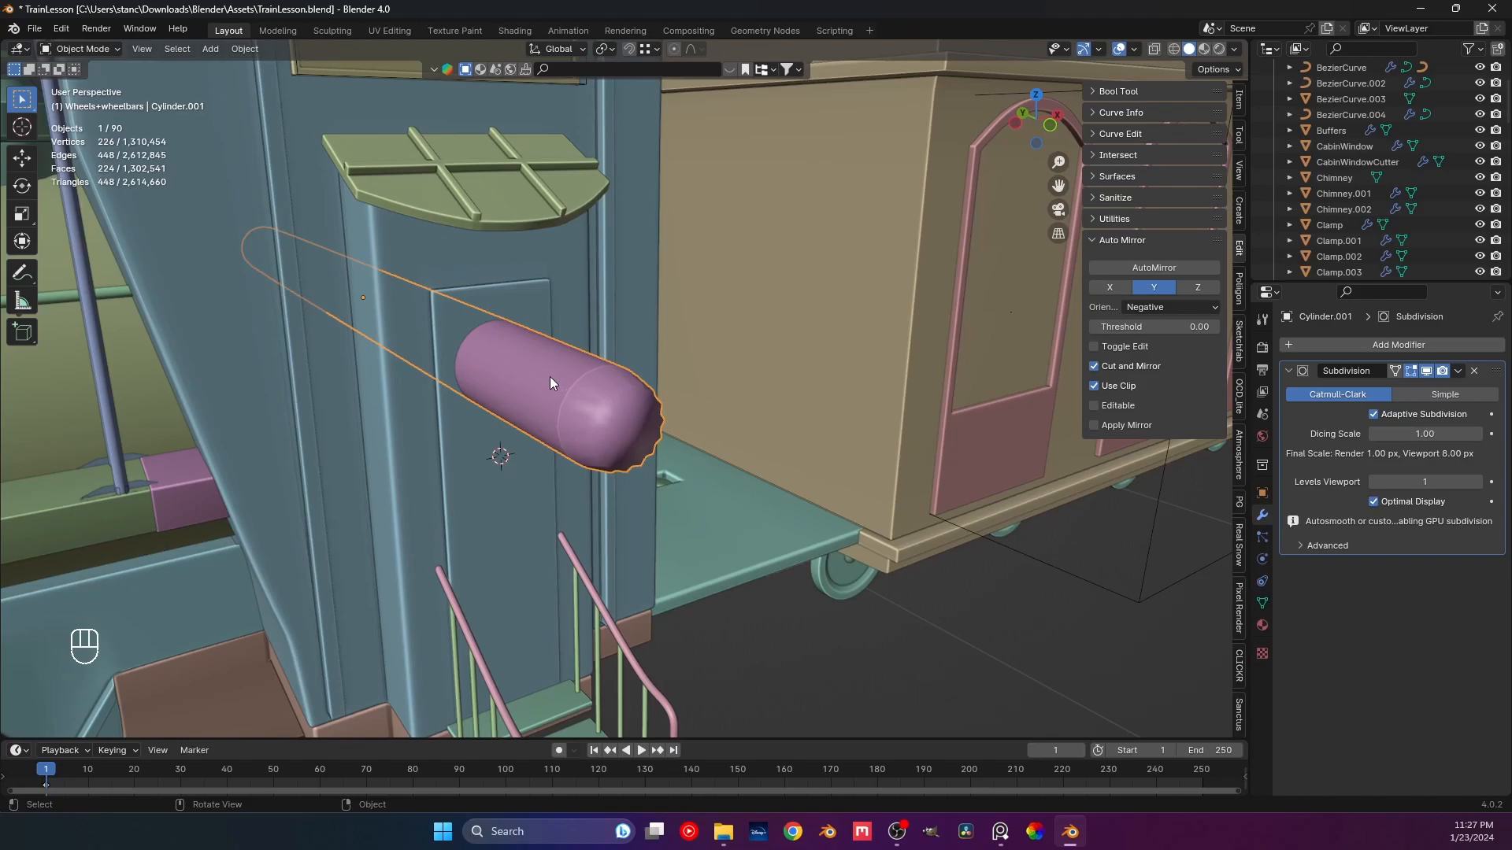
# Rename the cylinder CarCabinWindowCutter and move it from the Wheels+wheelbars collection into the parent Collection.
pyautogui.press('KP_Decimal')
pyautogui.doubleClick(1359, 131)
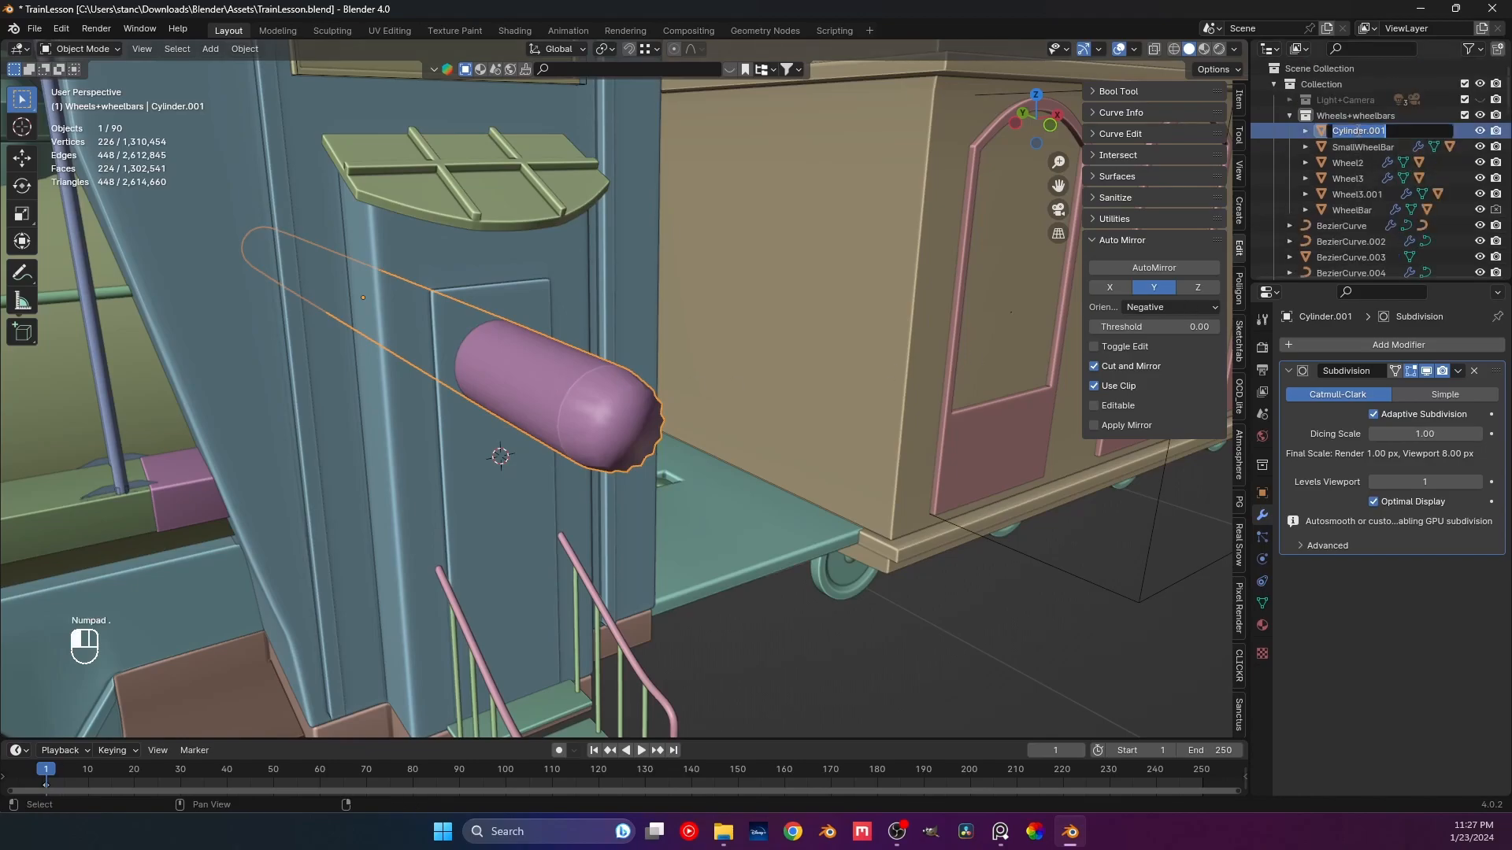
pyautogui.write('CarCabinWindowC')
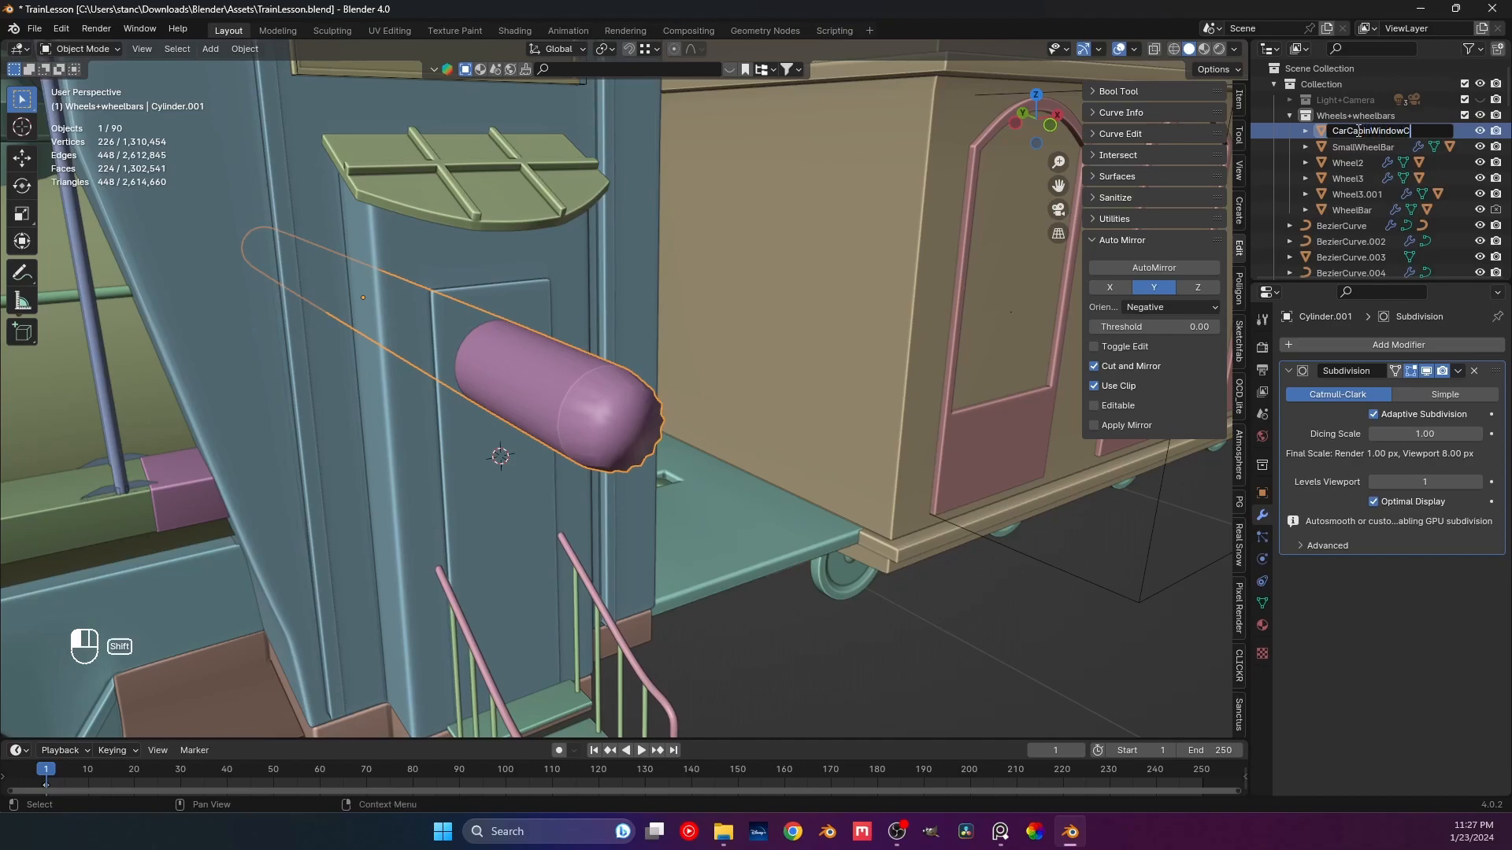
pyautogui.write('utter')
pyautogui.press('Return')
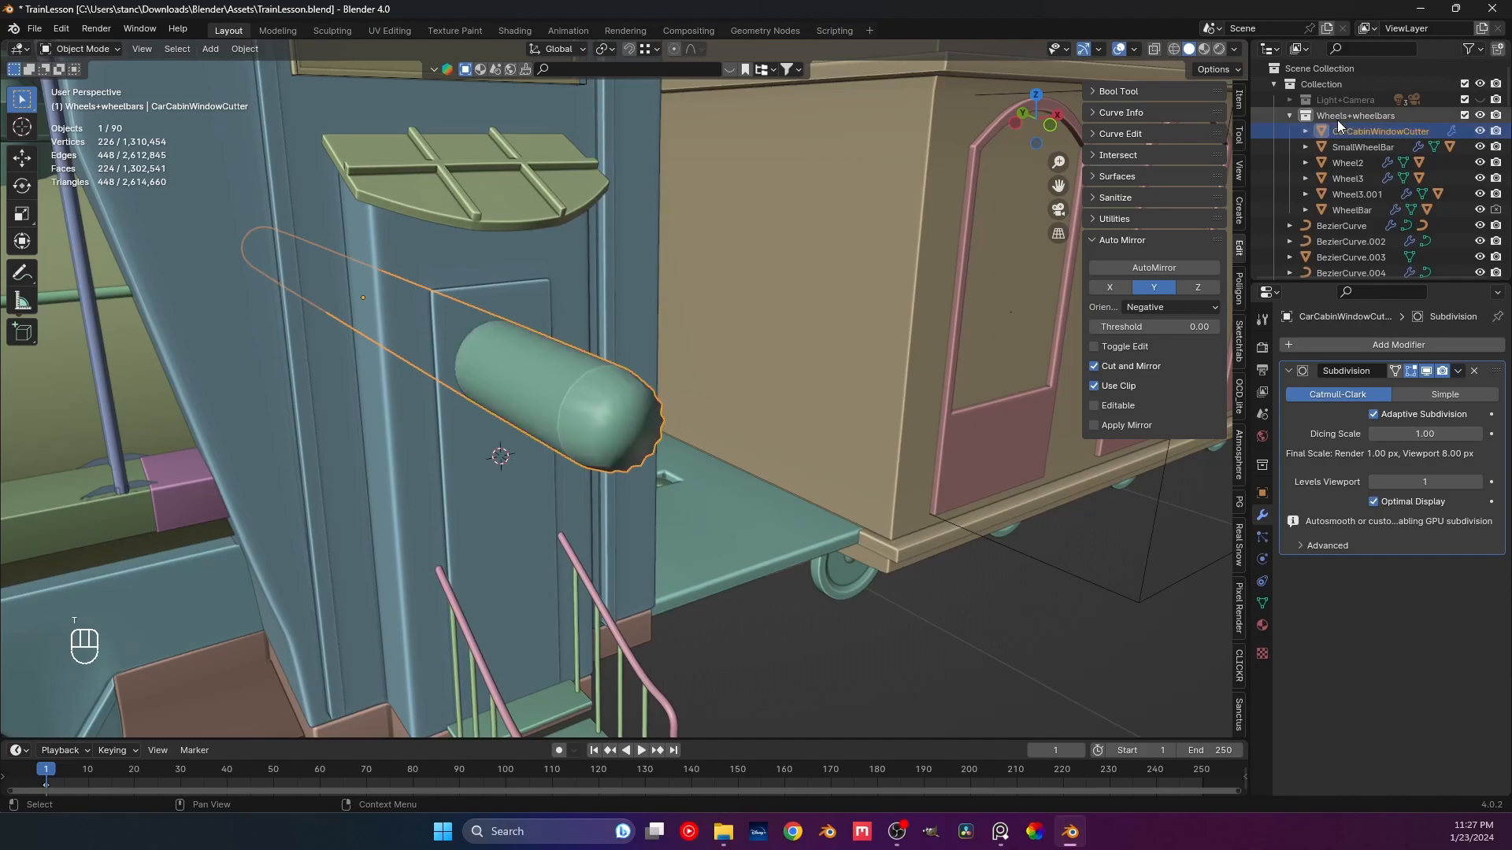
pyautogui.moveTo(1342, 132); pyautogui.dragTo(1330, 85)
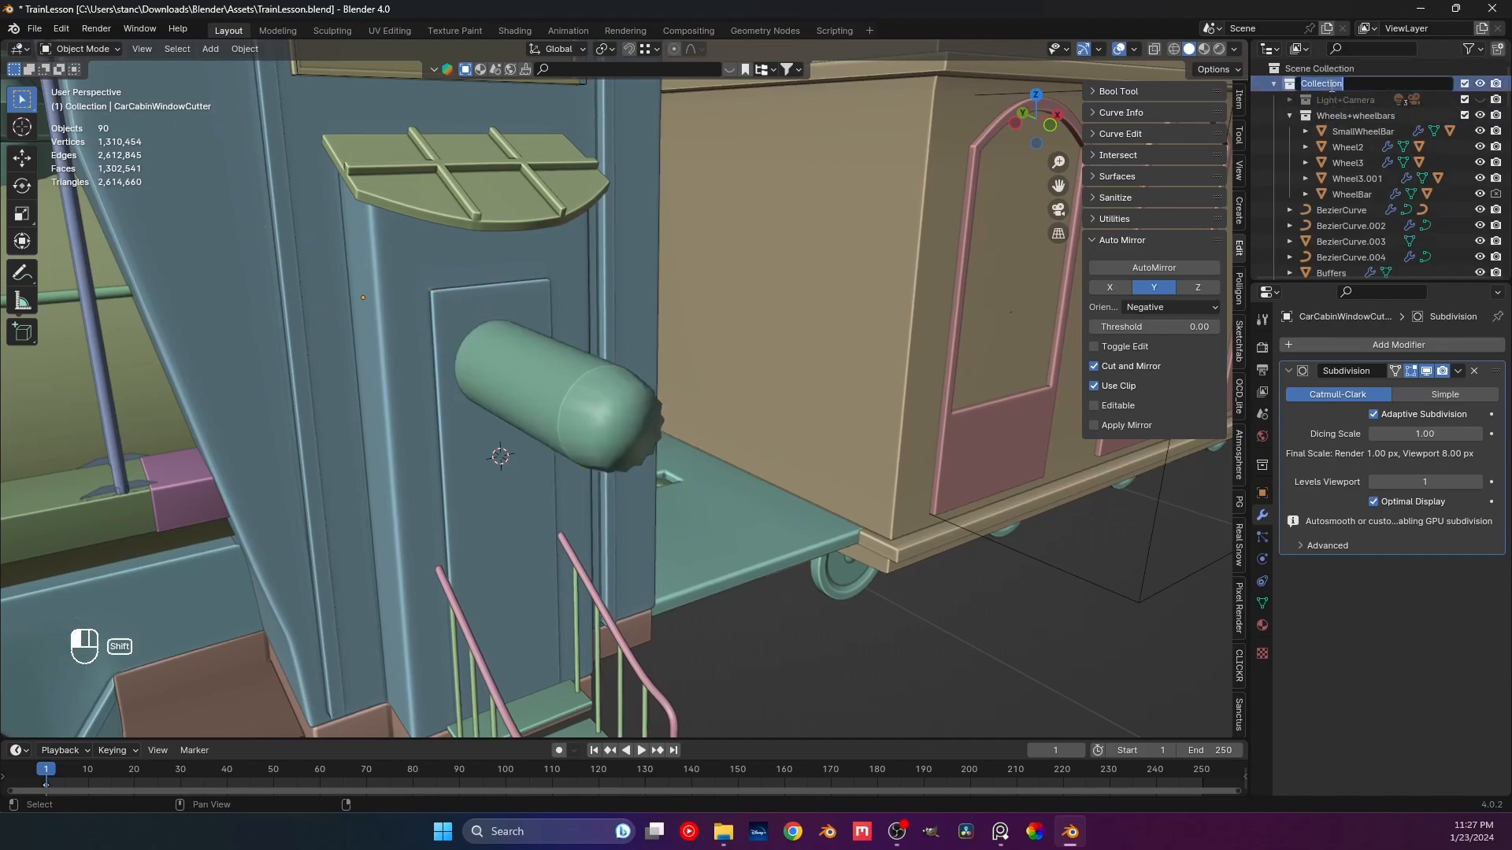
pyautogui.scroll(-5, 1347, 187)
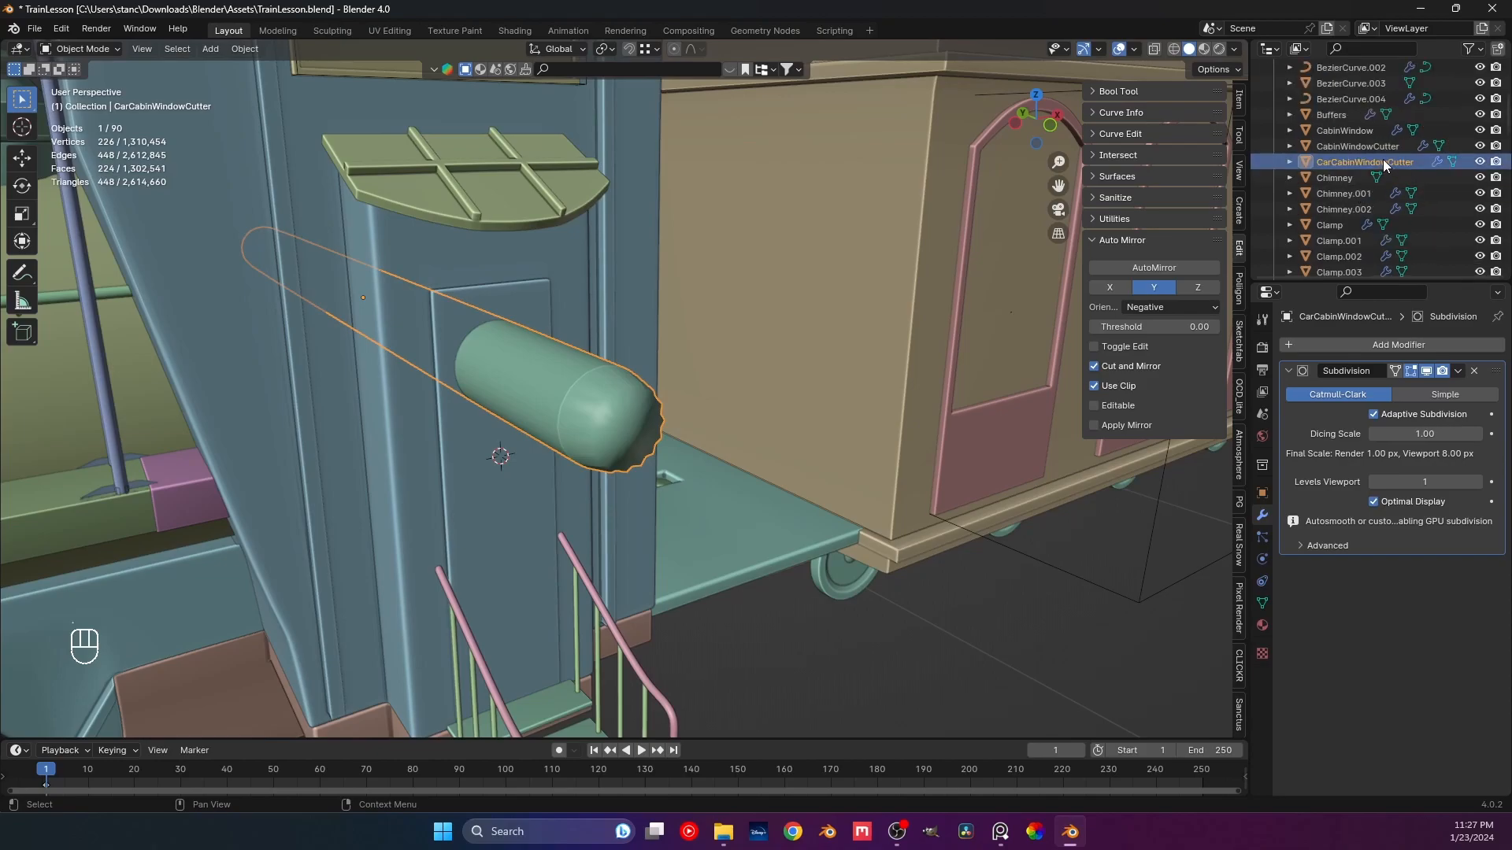
# Duplicate the window cutter in place and rename the copy CarCabinWindow.
pyautogui.hotkey('shift', 'd')
pyautogui.rightClick(631, 419)
pyautogui.scroll(-1, 1340, 164)
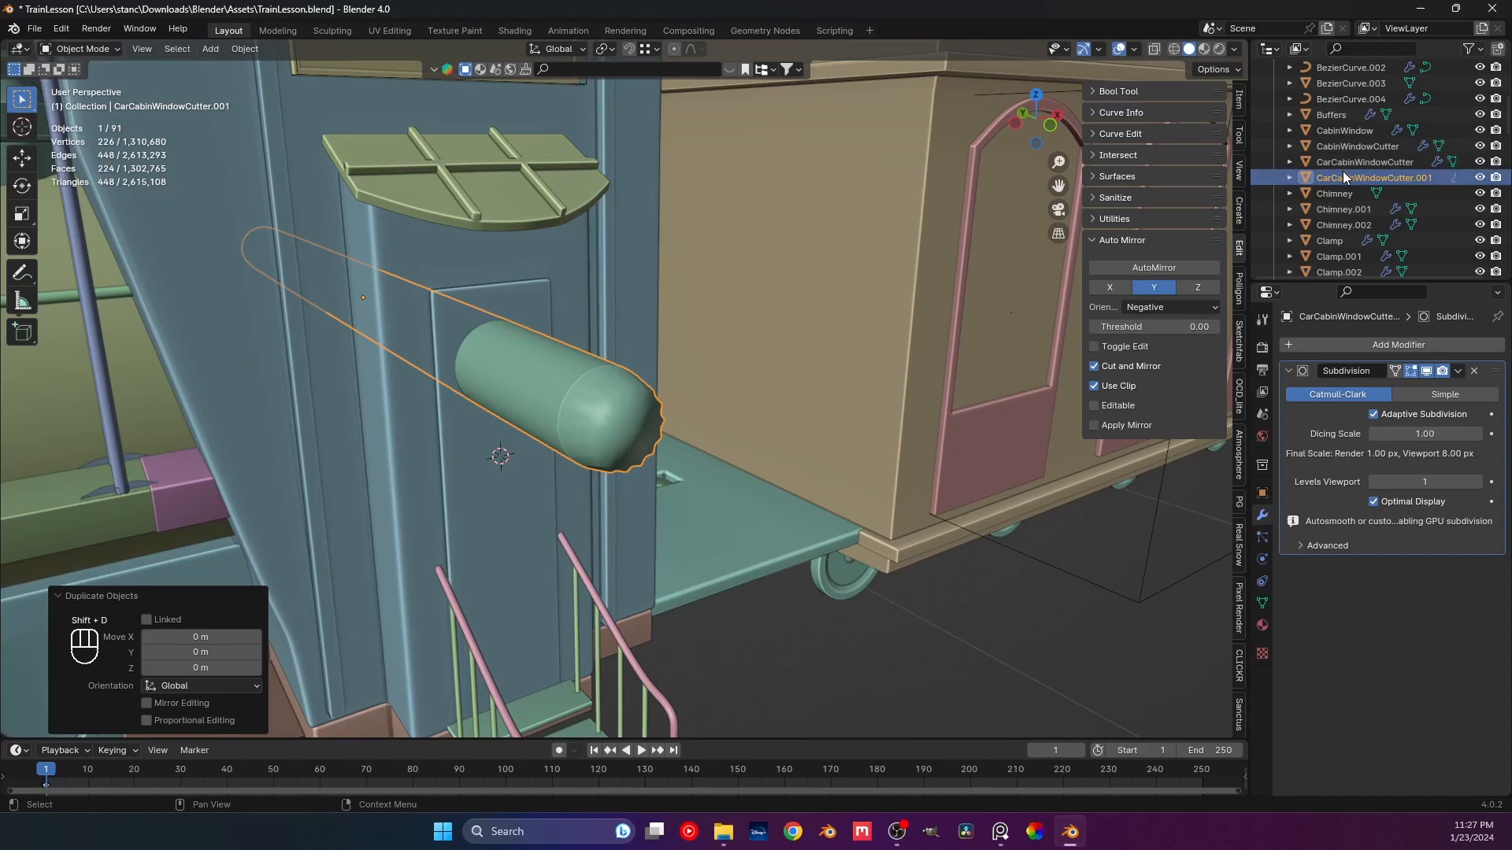
pyautogui.doubleClick(1344, 165)
pyautogui.moveTo(1434, 163); pyautogui.dragTo(1420, 166)
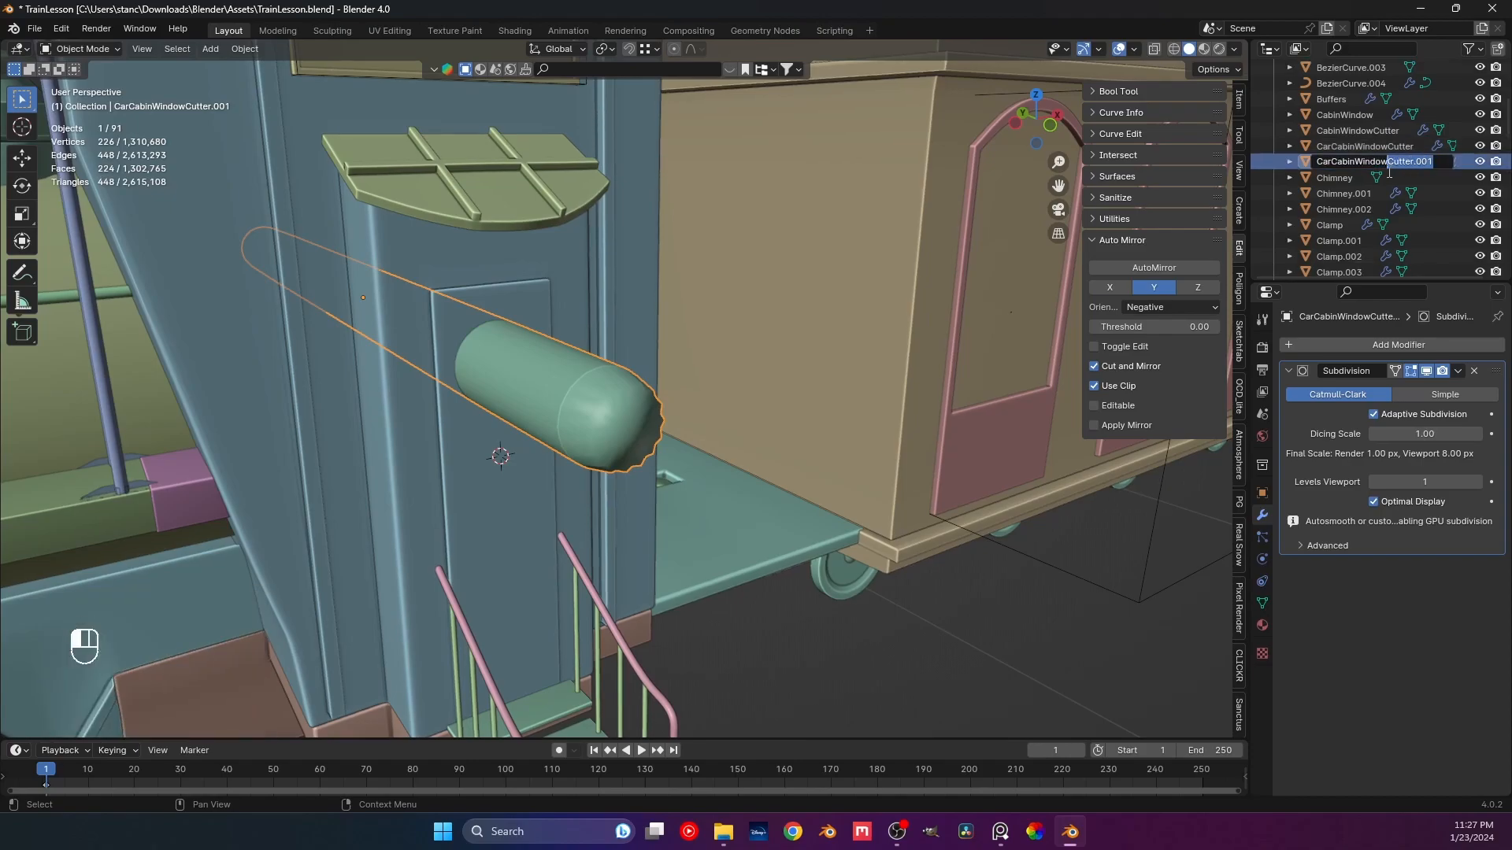
pyautogui.press('Return')
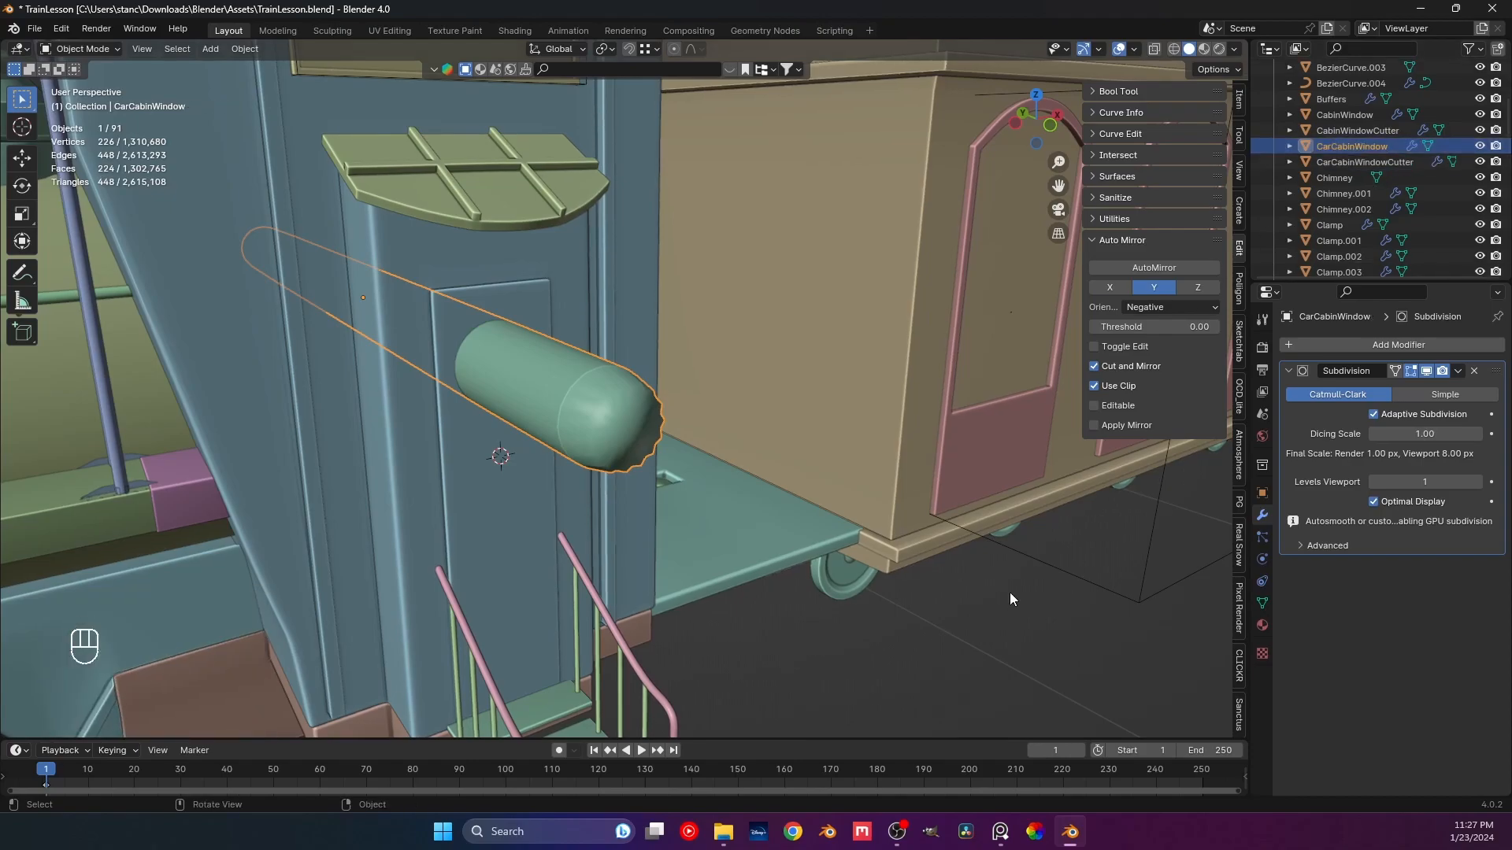
# Duplicate the last Boolean modifier on the cab body.
pyautogui.click(1351, 159)
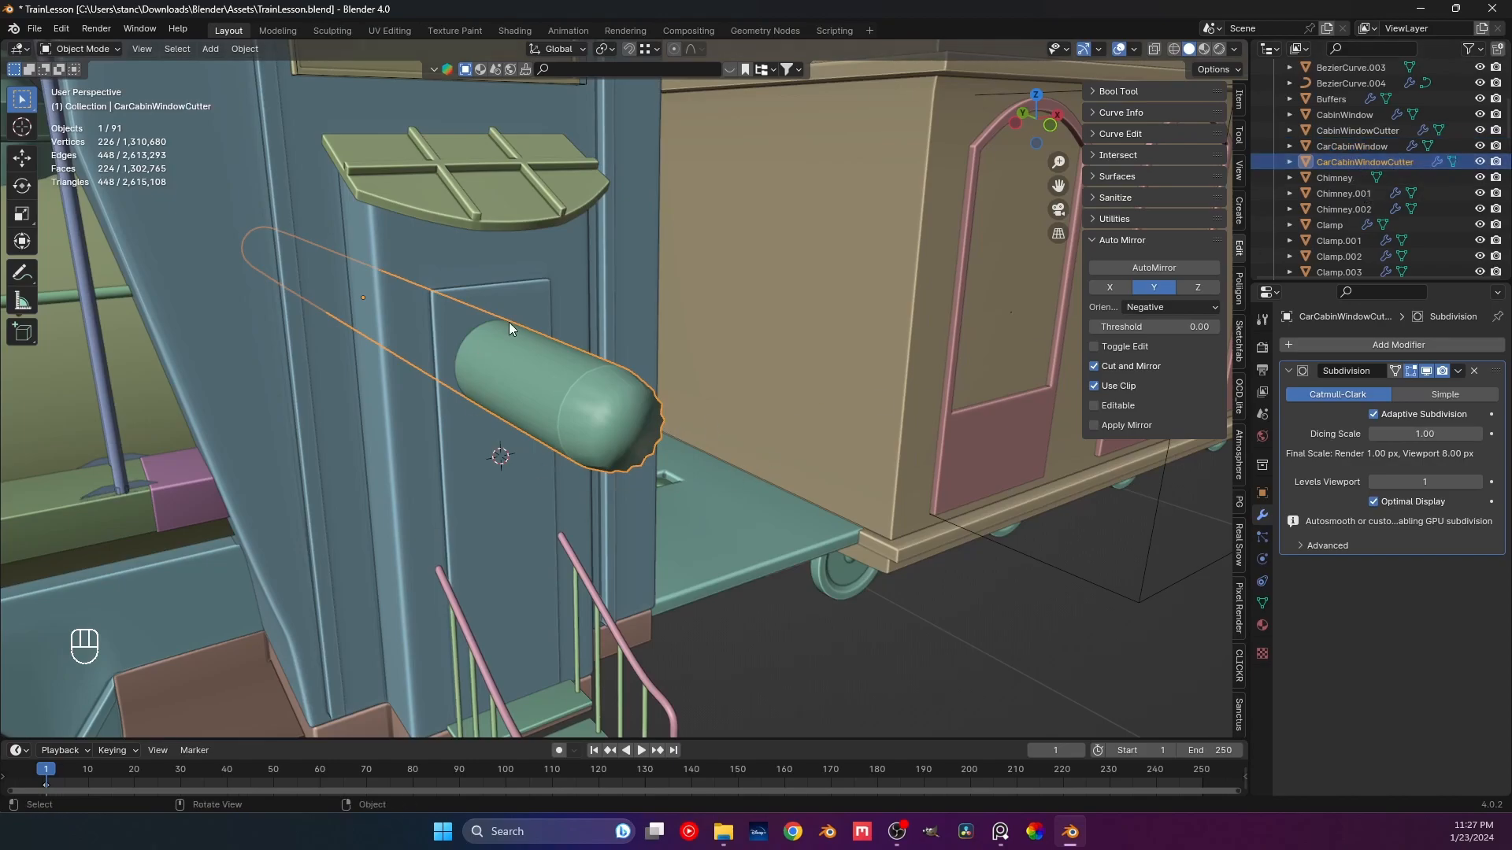
pyautogui.click(541, 304)
pyautogui.click(1458, 456)
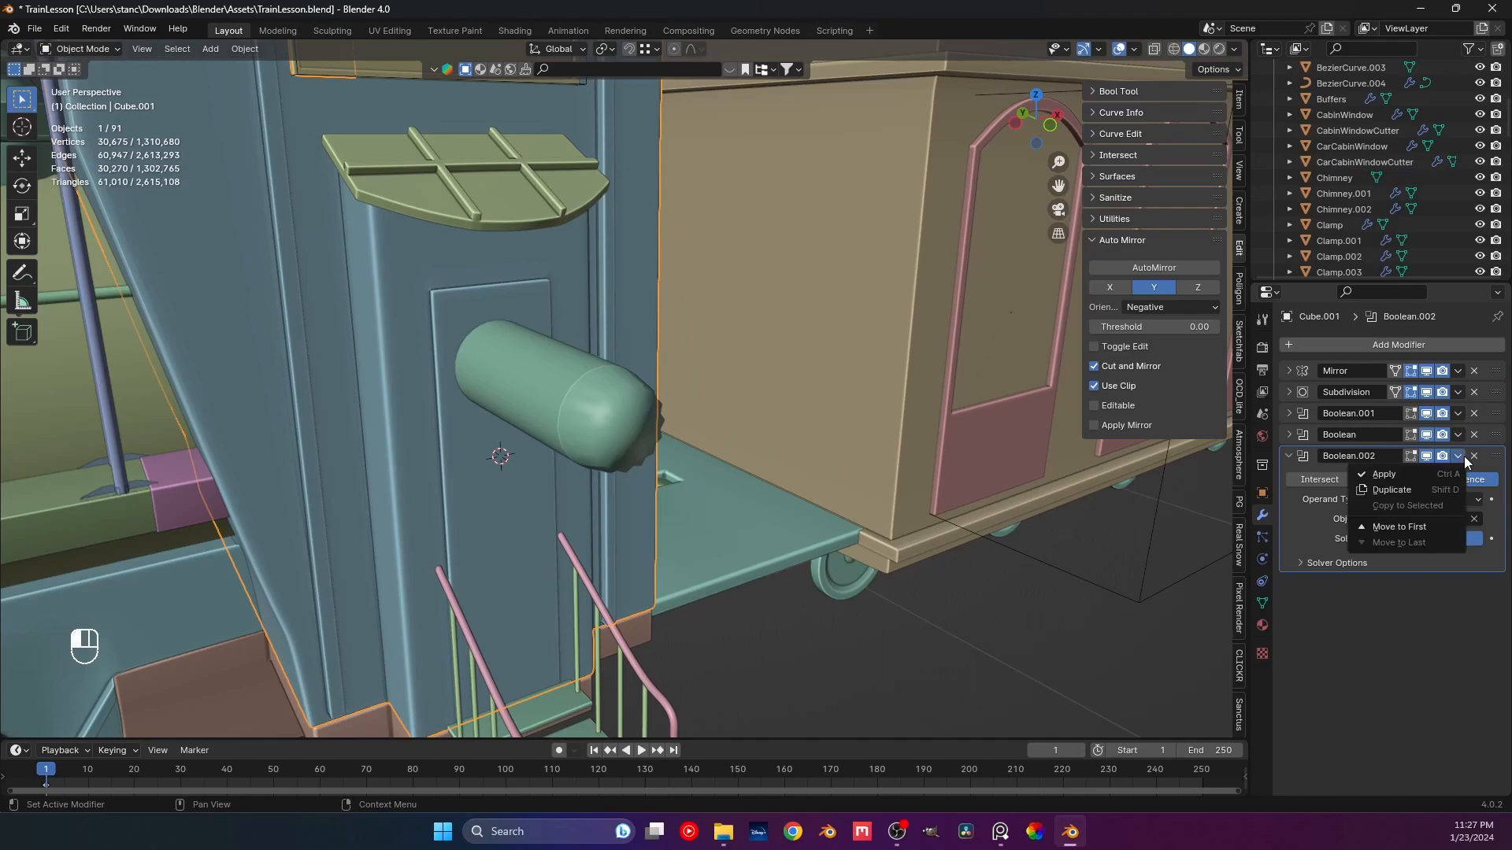
pyautogui.click(1410, 490)
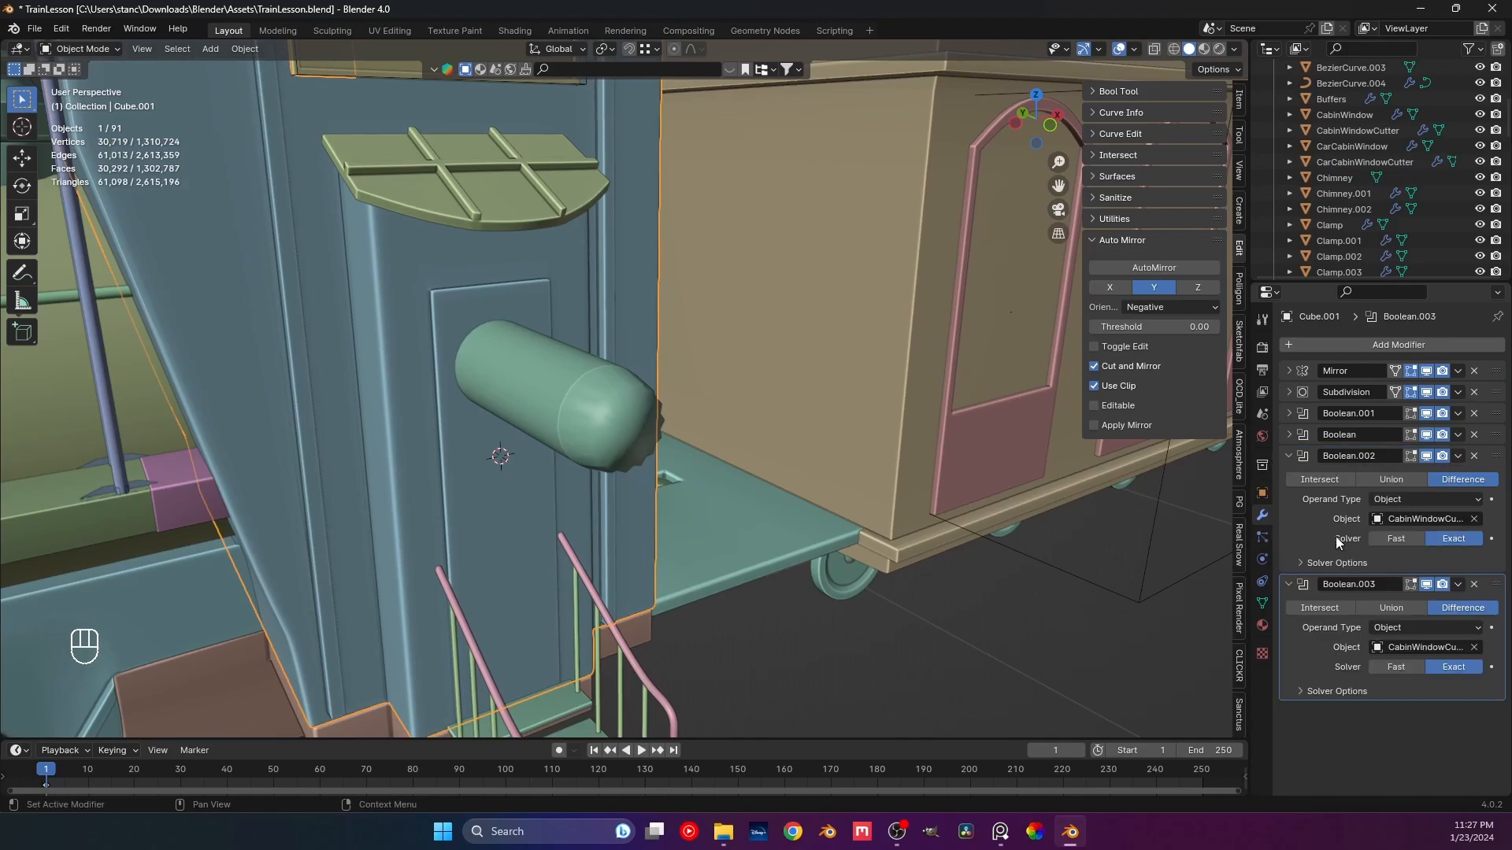
# Set the solver to Fast for both the duplicated Boolean modifier and its original.
pyautogui.click(1289, 456)
pyautogui.click(1409, 556)
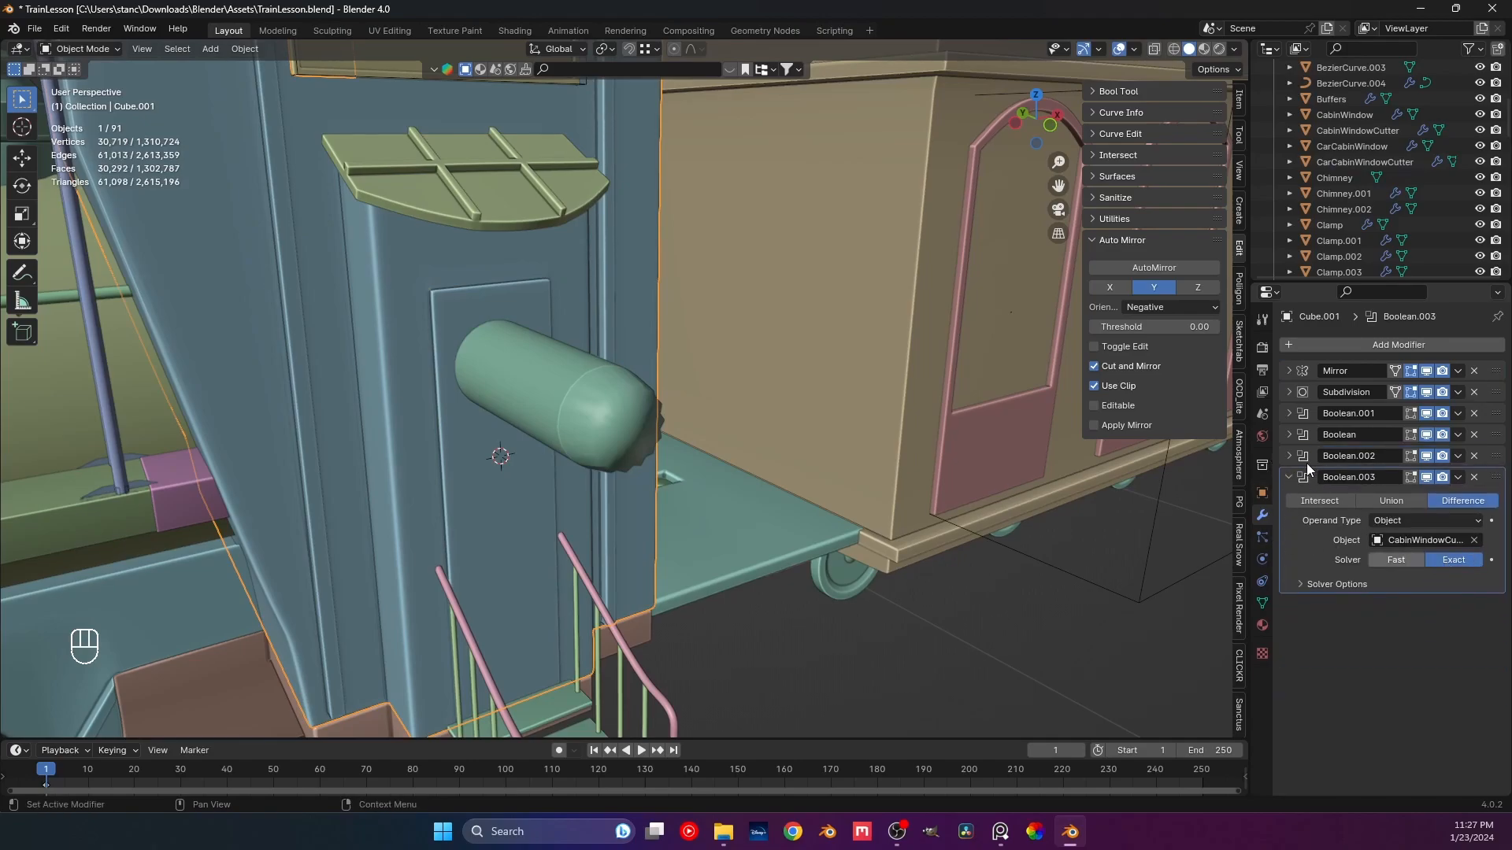
pyautogui.click(1291, 460)
pyautogui.click(1386, 537)
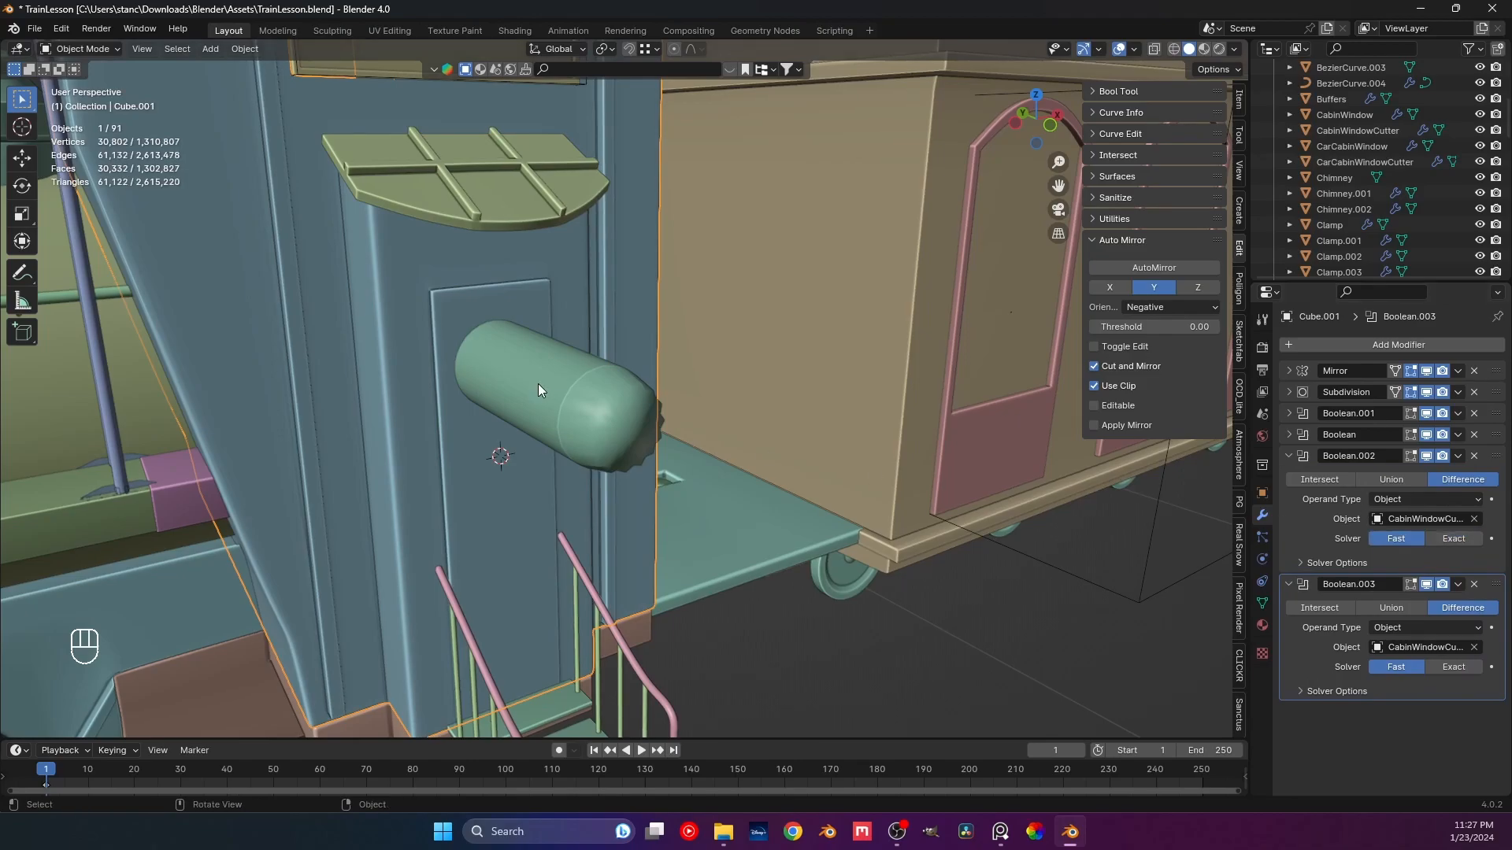
# Set CarCabinWindowCutter as the cutting object of the cab body's duplicated Boolean modifier.
pyautogui.click(1287, 459)
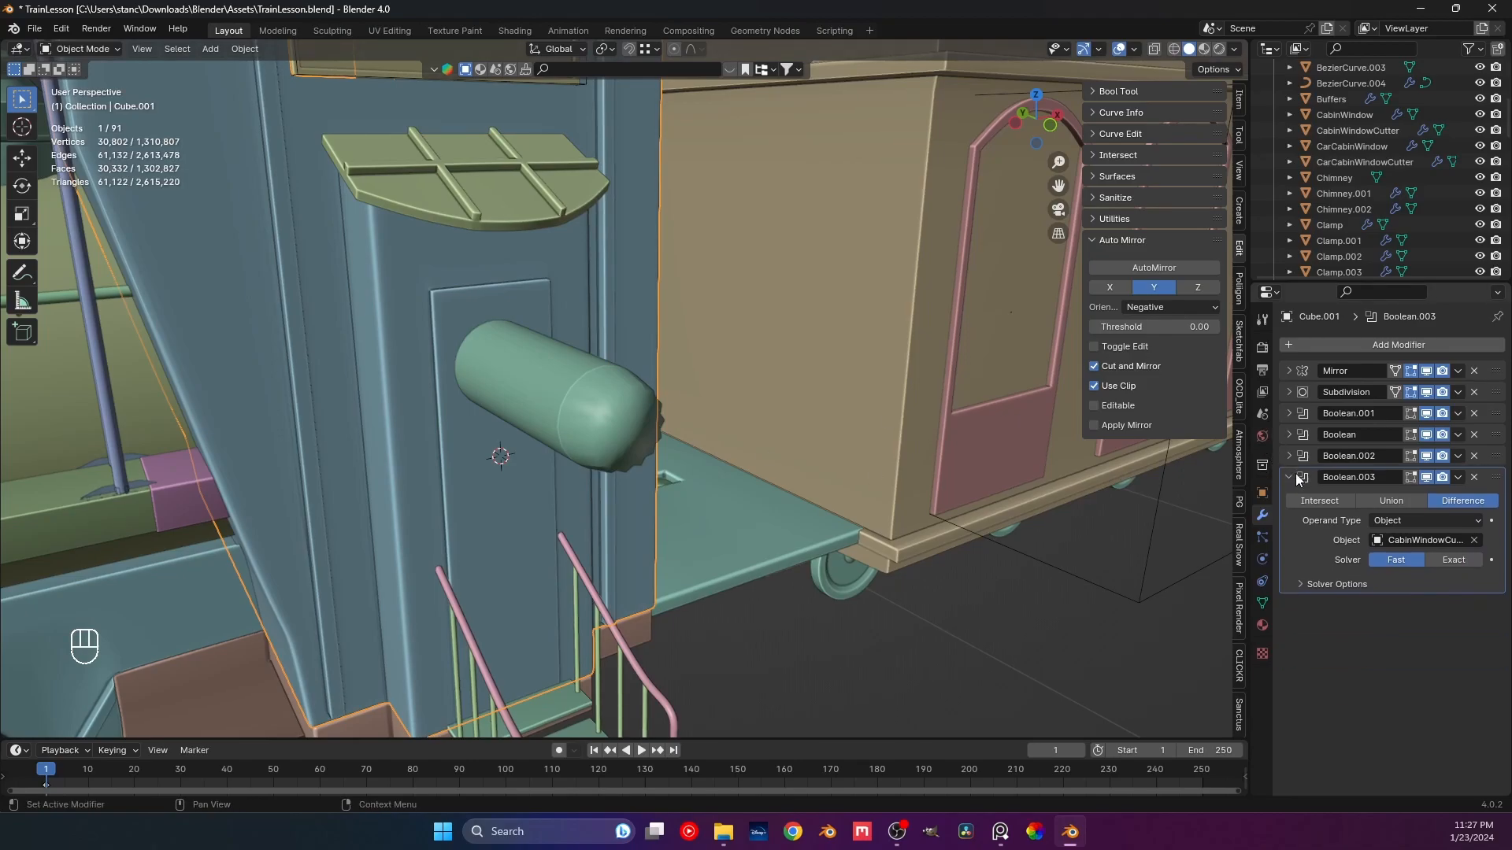
pyautogui.click(1474, 541)
pyautogui.click(1474, 540)
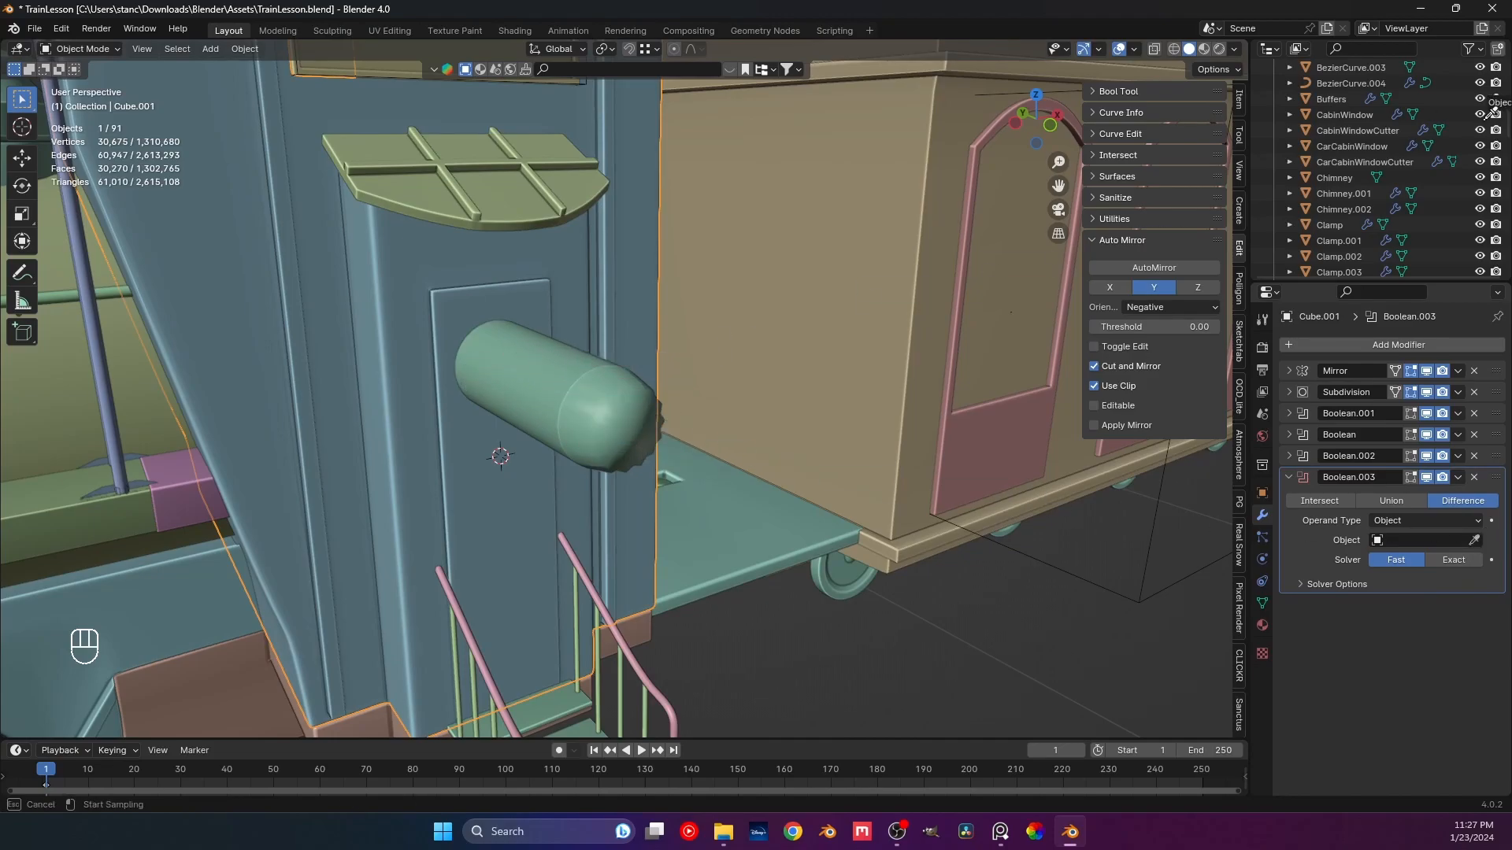
pyautogui.click(1373, 163)
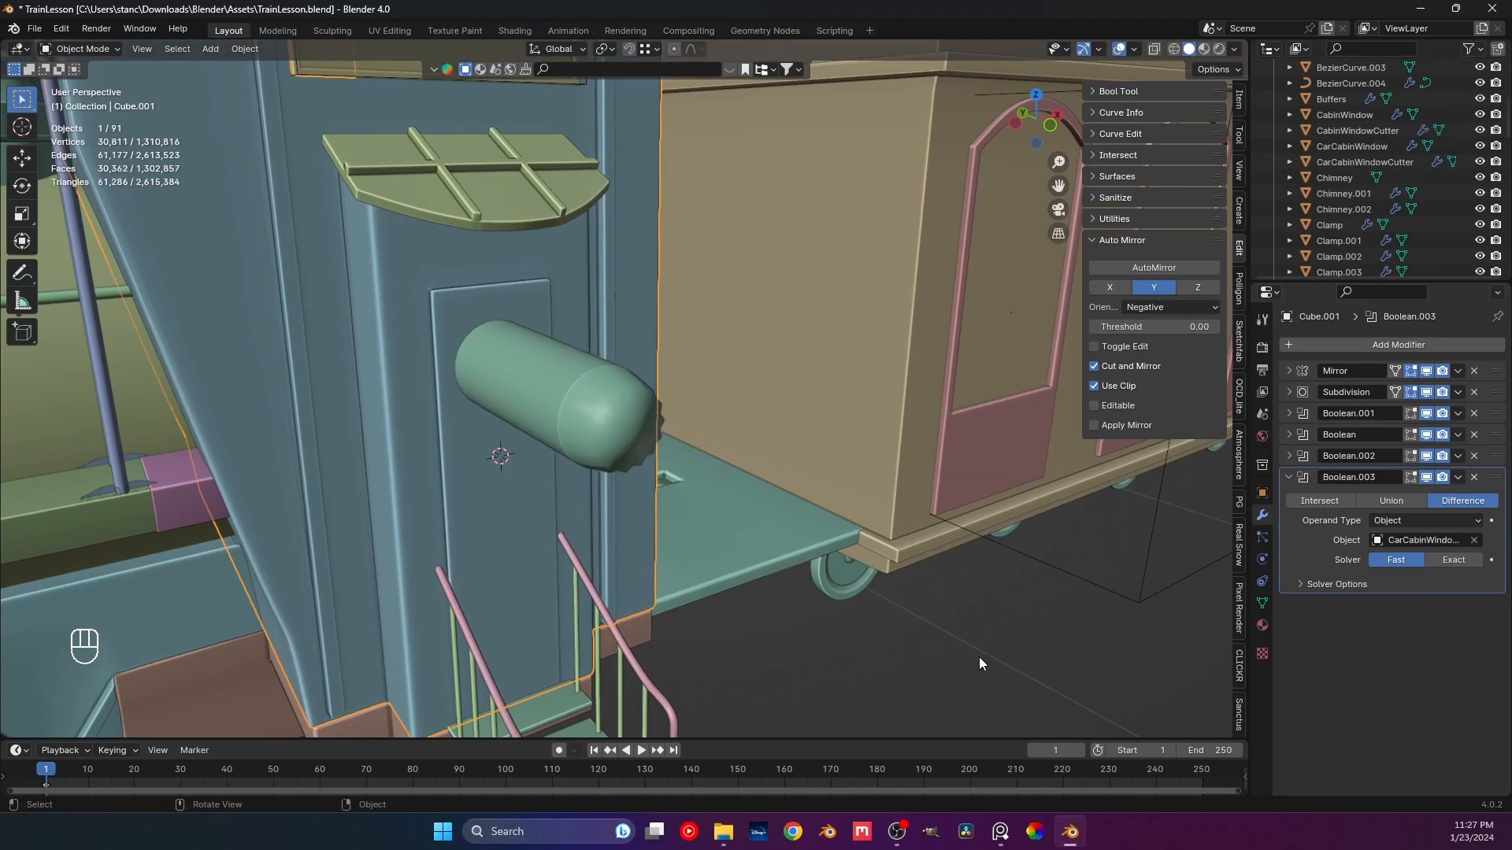
pyautogui.click(1289, 477)
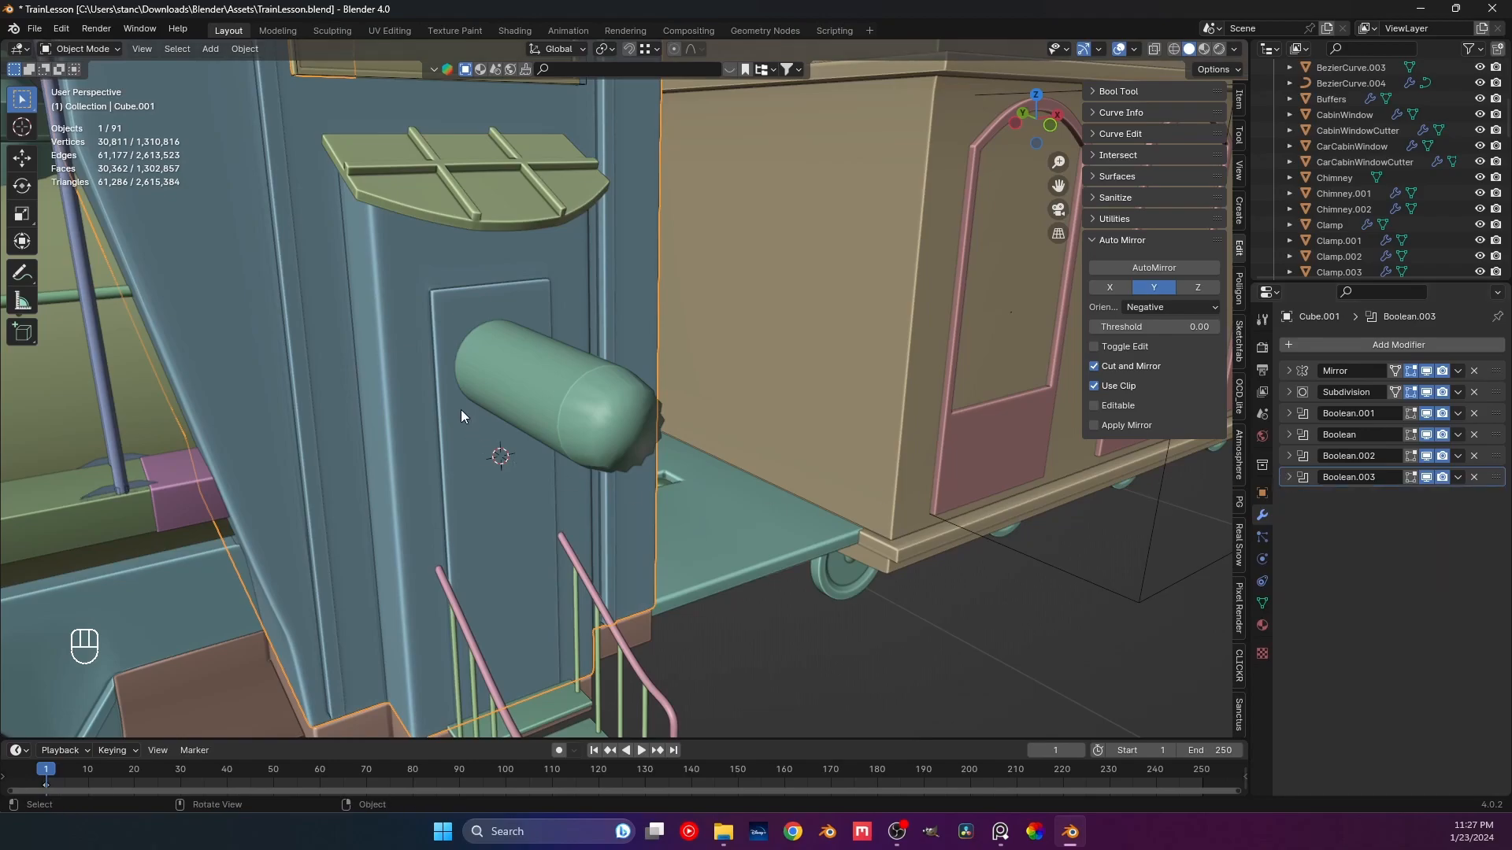
# Set the CarCabinWindowCutter cylinder to display as Bounds in the viewport.
pyautogui.click(648, 410)
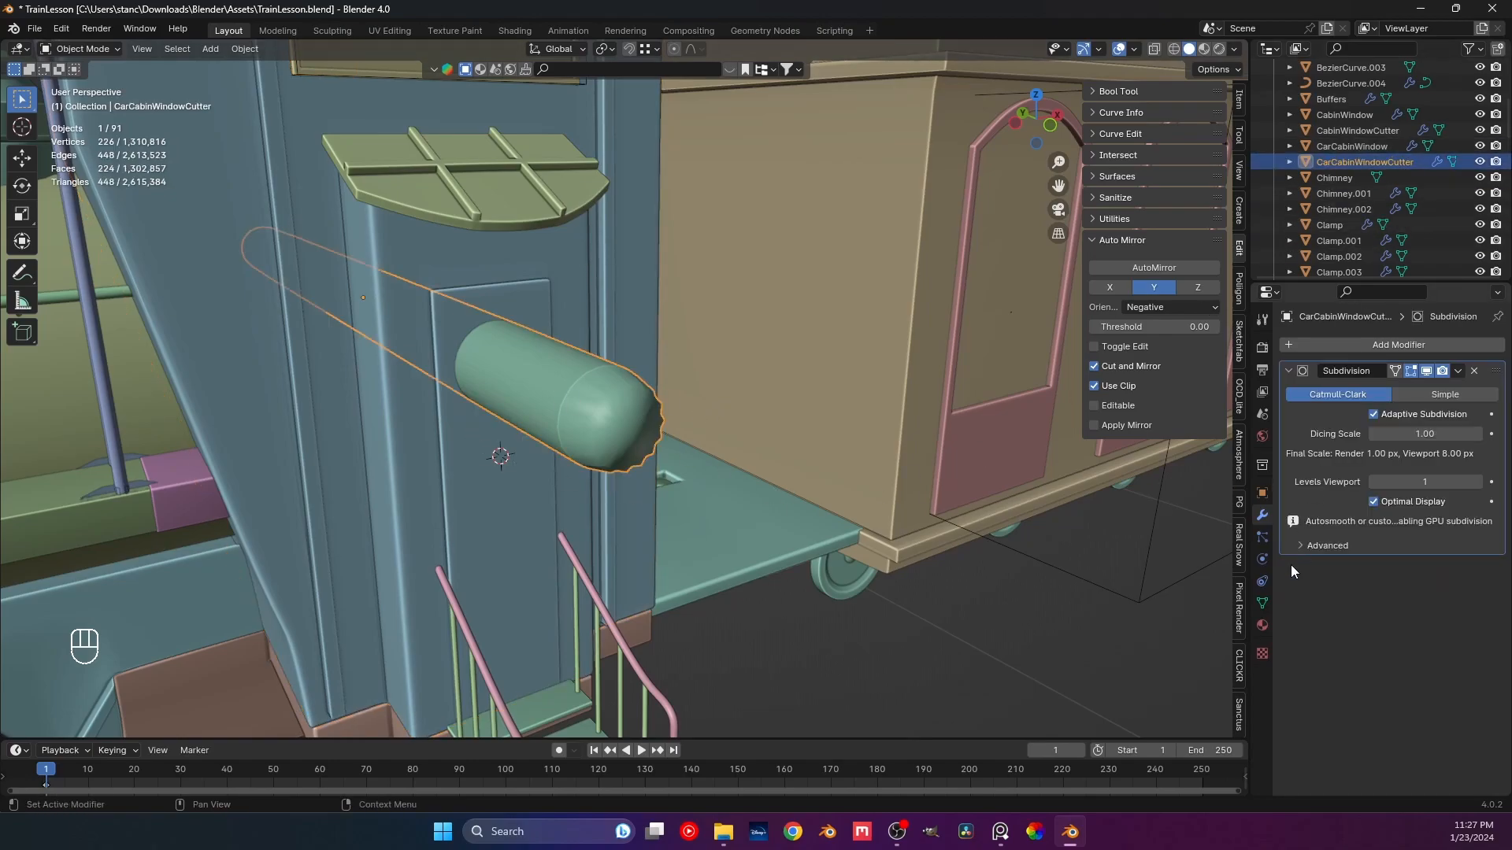
pyautogui.click(1261, 496)
pyautogui.scroll(-5, 1343, 601)
pyautogui.click(1442, 719)
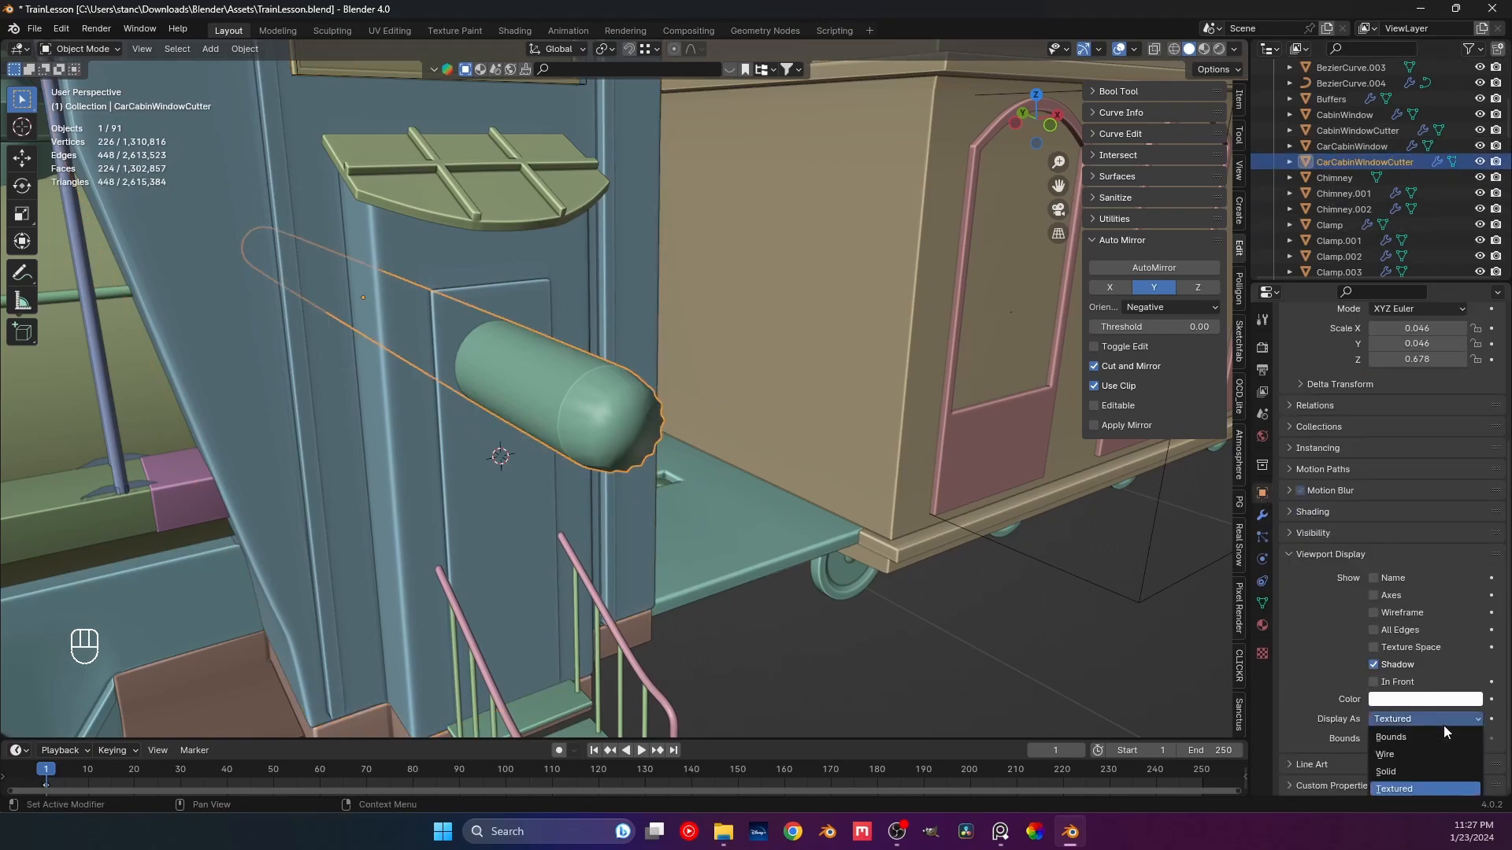
pyautogui.click(1449, 738)
# Scale the CarCabinWindow cylinder by about 0.544 along Y and move it about -0.588 m along Y.
pyautogui.click(839, 698)
pyautogui.moveTo(794, 609); pyautogui.dragTo(756, 452, button='middle')
pyautogui.click(565, 385)
pyautogui.press('s')
pyautogui.press('y')
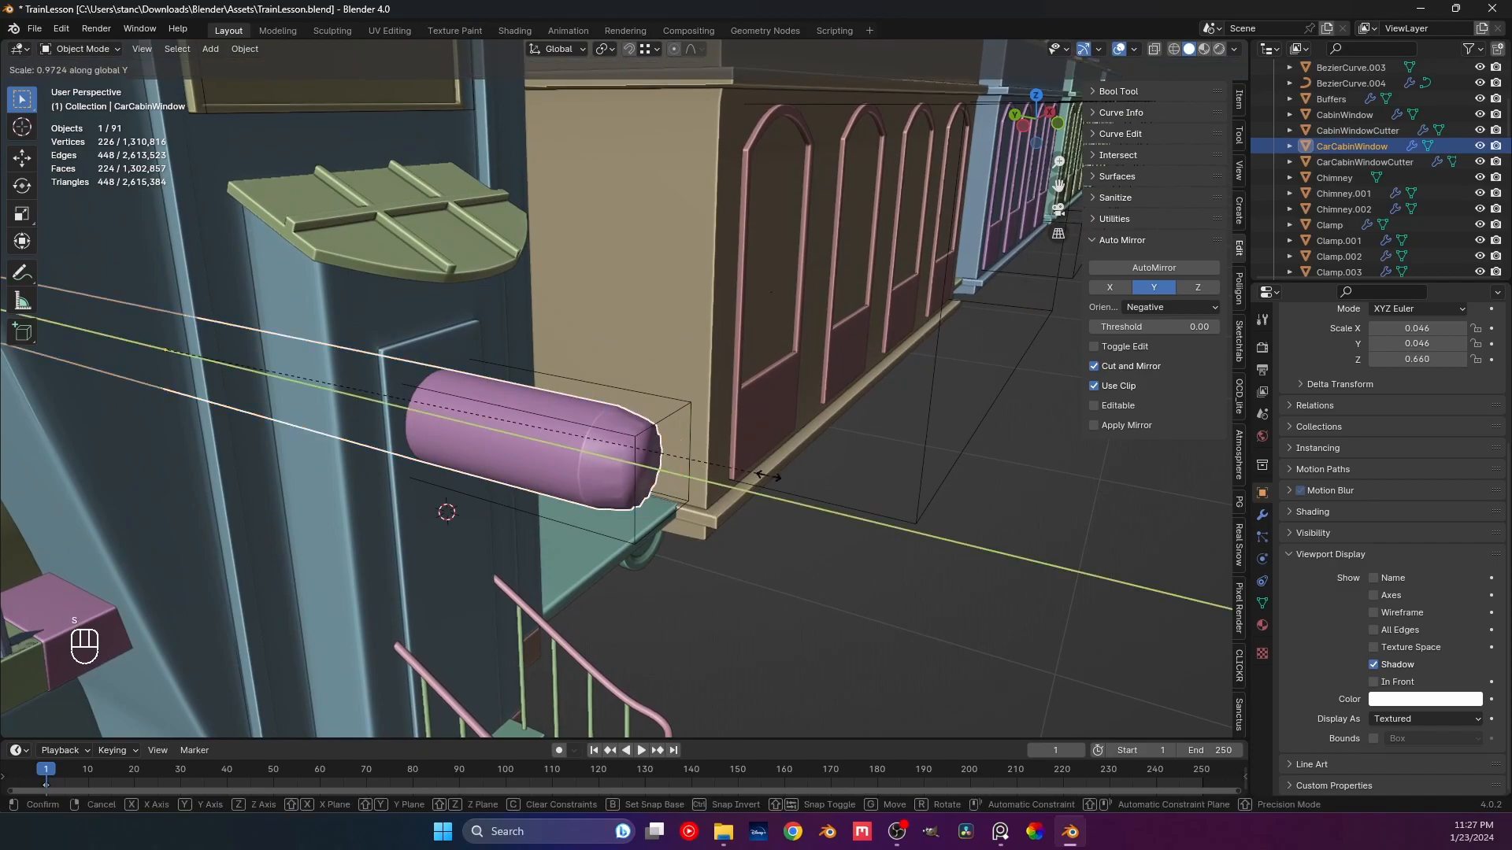
pyautogui.click(504, 403)
pyautogui.press('g')
pyautogui.press('y')
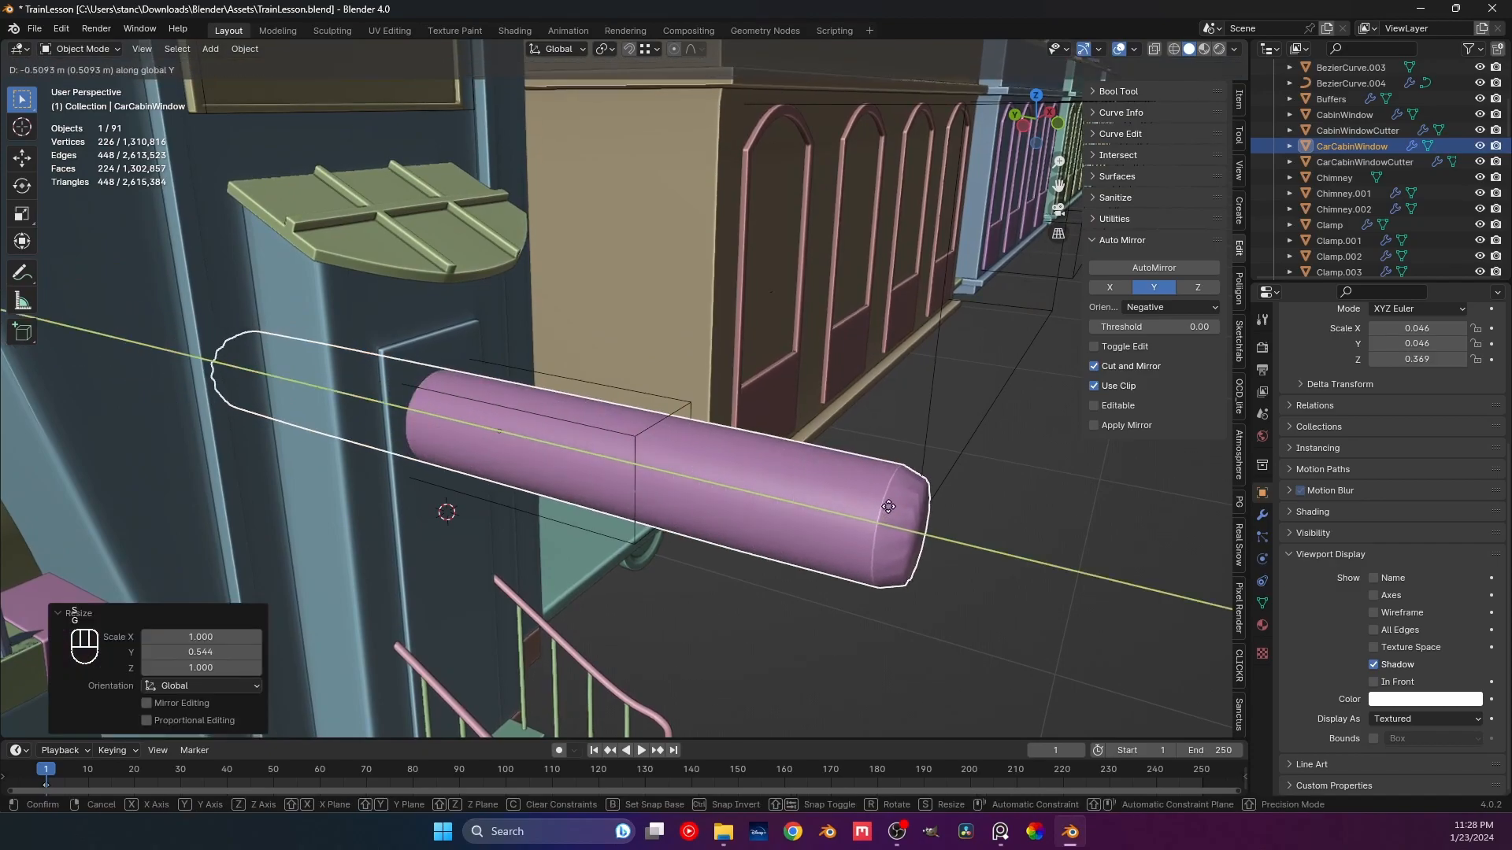
pyautogui.click(971, 557)
# Flatten CarCabinWindow along Y into a thin disc and move it about 0.148 m along Y to the door's round hole.
pyautogui.press('s')
pyautogui.press('y')
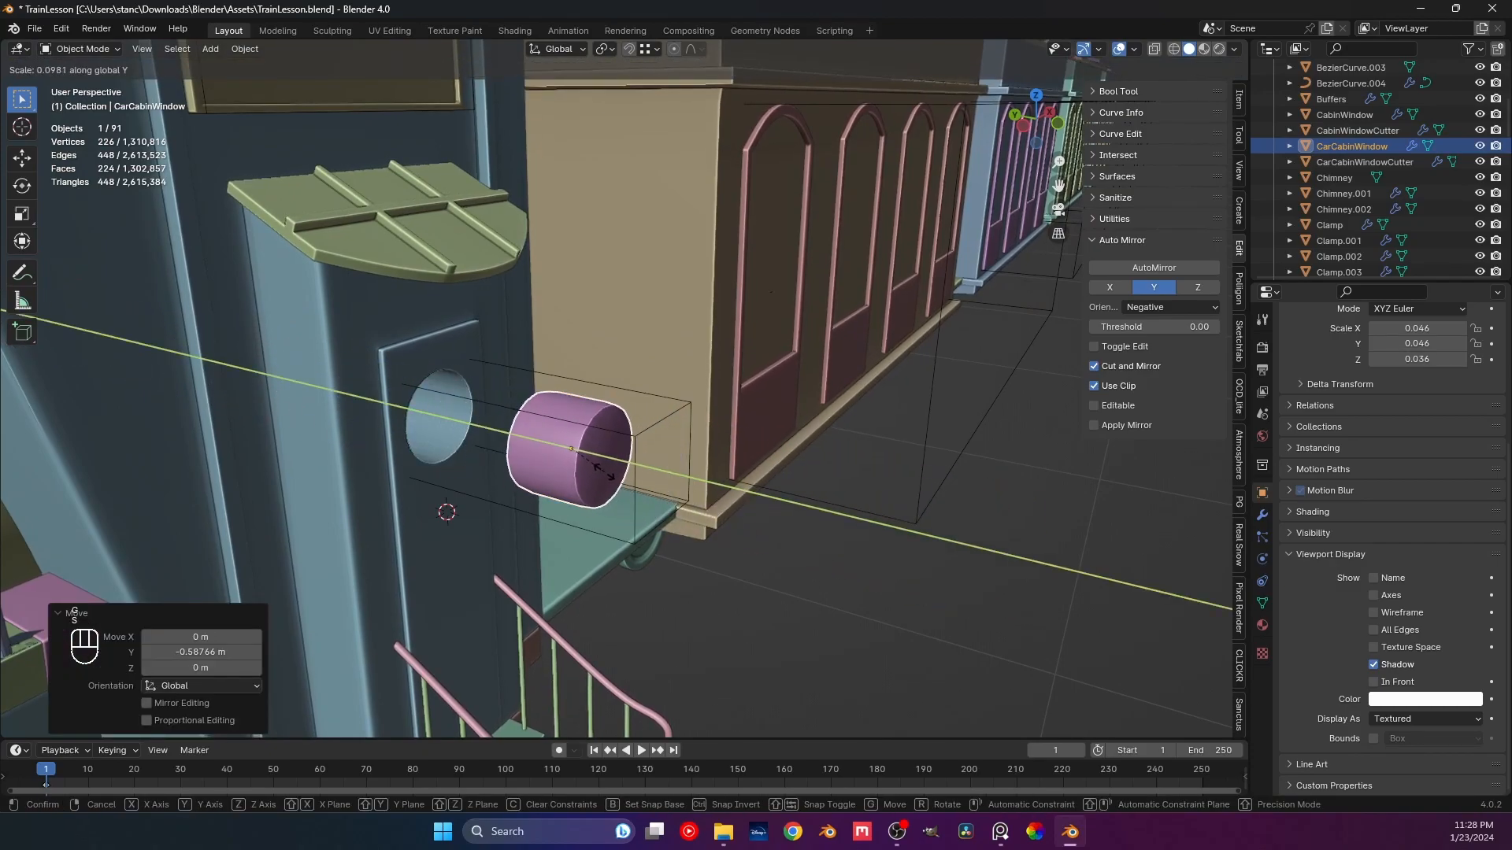
pyautogui.click(561, 458)
pyautogui.moveTo(559, 457); pyautogui.dragTo(701, 479, button='middle')
pyautogui.press('g')
pyautogui.press('y')
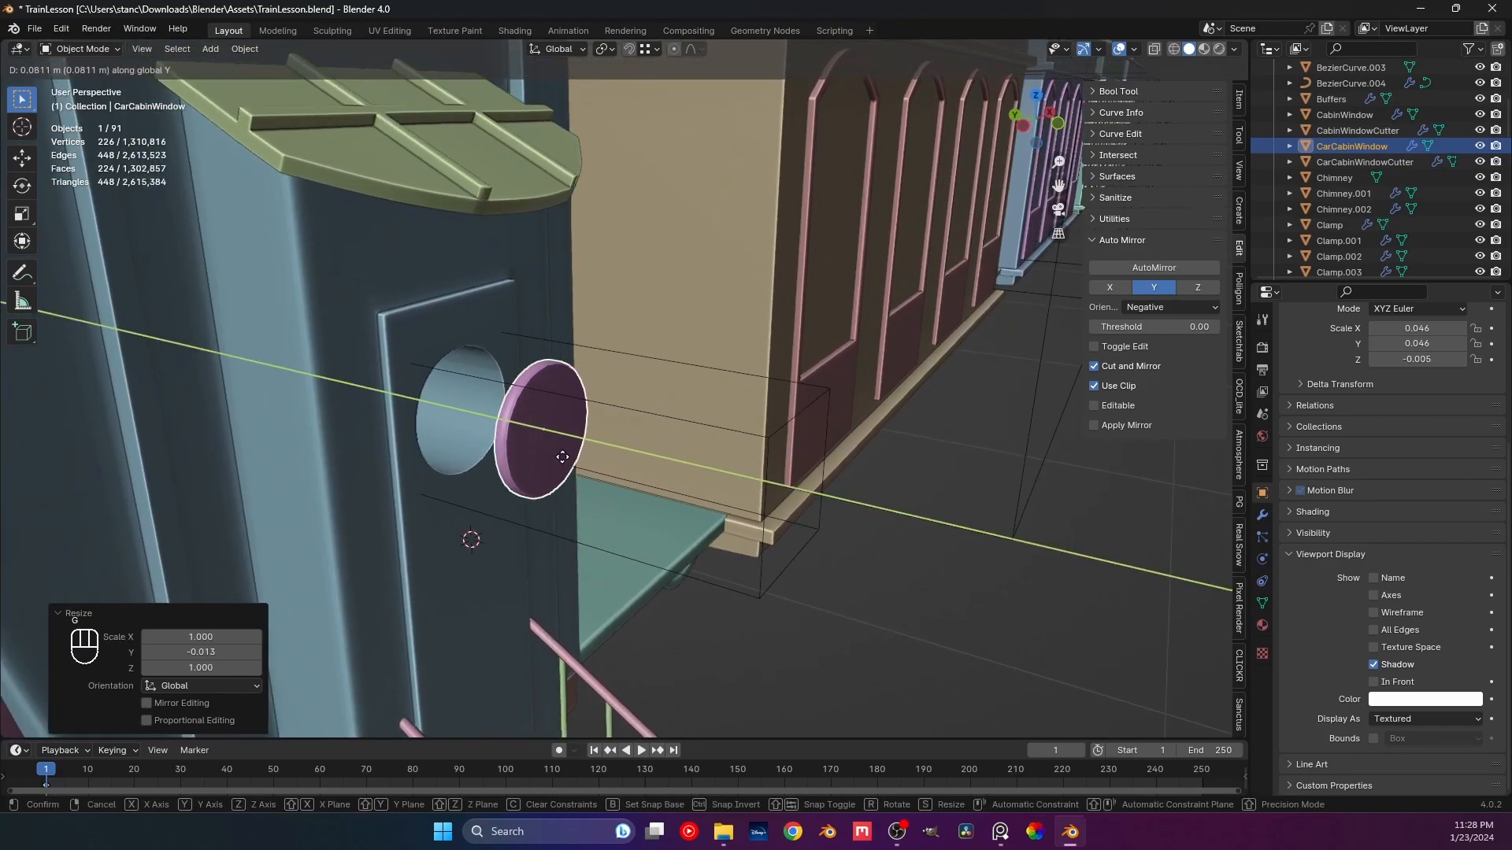
pyautogui.click(496, 453)
# Slide the edge loop around the window disc's rim by a factor of about -0.157.
pyautogui.moveTo(495, 452); pyautogui.dragTo(630, 489, button='middle')
pyautogui.scroll(3, 639, 447)
pyautogui.scroll(2, 630, 489)
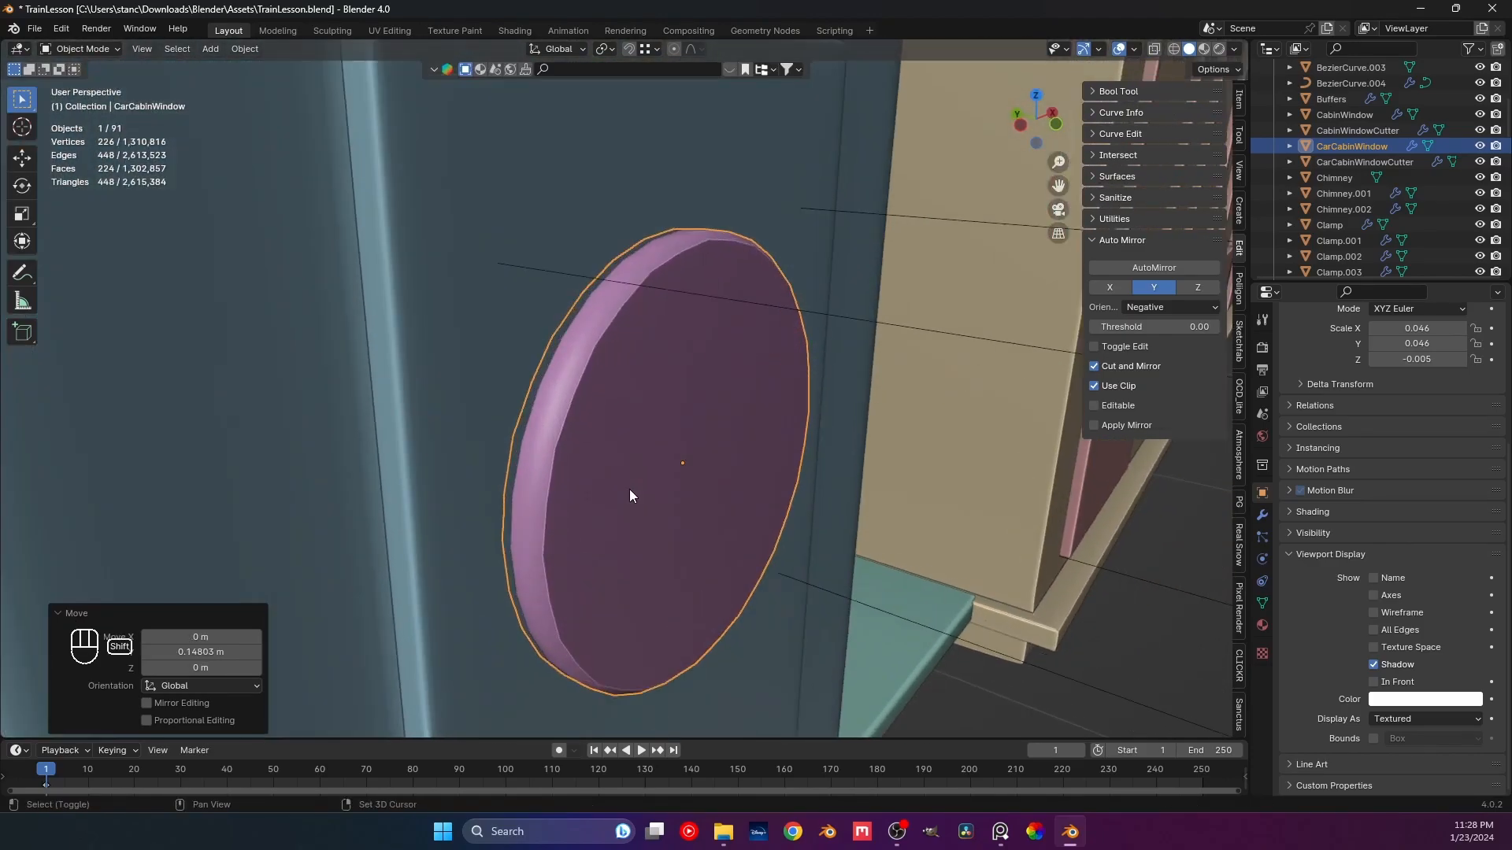
pyautogui.press('Tab')
pyautogui.moveTo(720, 512); pyautogui.dragTo(593, 459, button='middle')
pyautogui.click(550, 449)
pyautogui.keyDown('alt'); pyautogui.click(570, 438); pyautogui.keyUp('alt')
pyautogui.keyDown('alt'); pyautogui.click(558, 388); pyautogui.keyUp('alt')
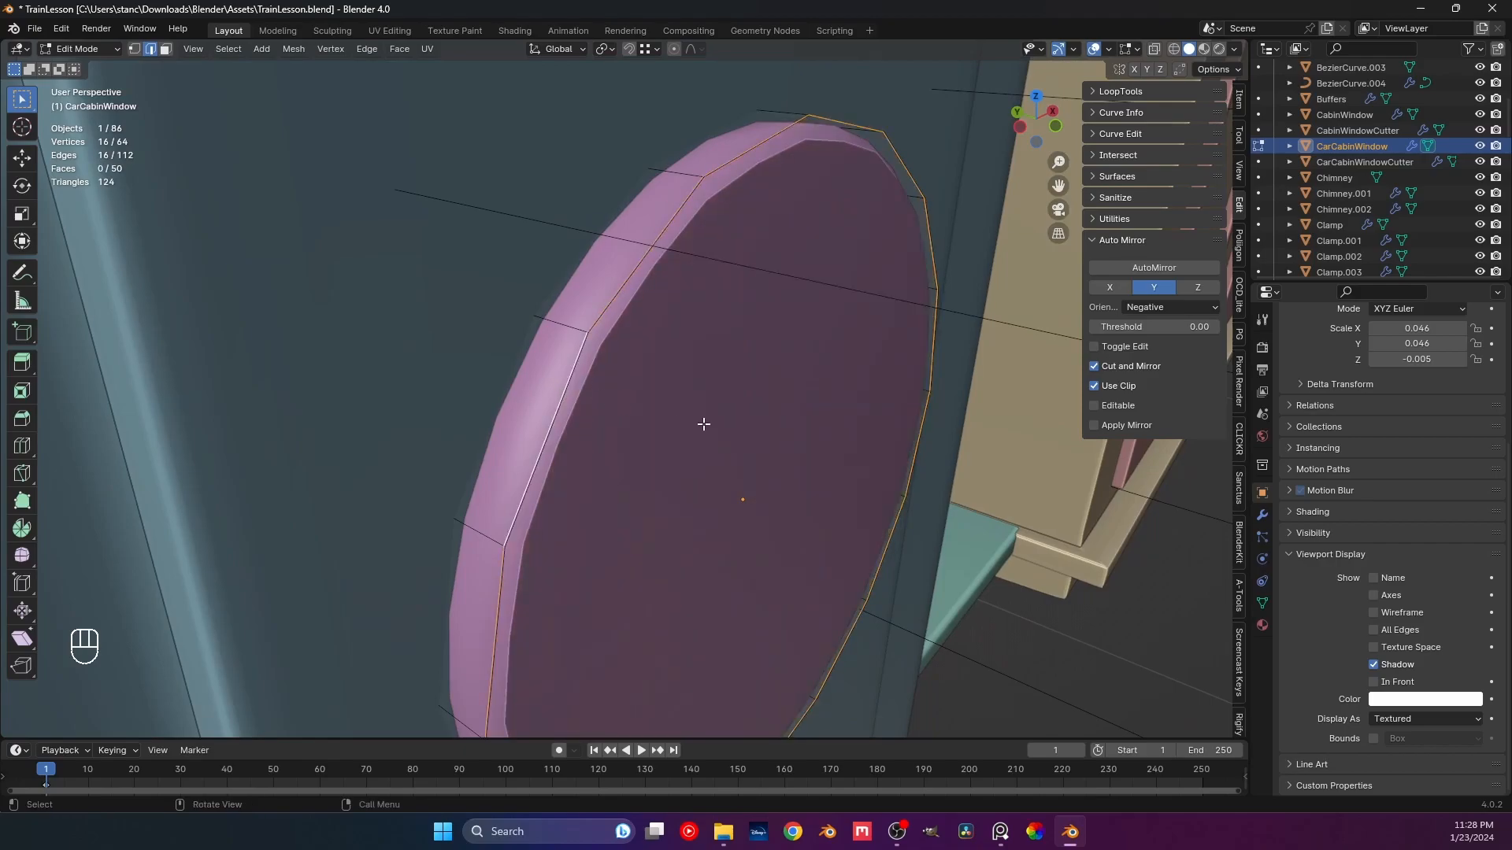
pyautogui.press('g')
pyautogui.press('g')
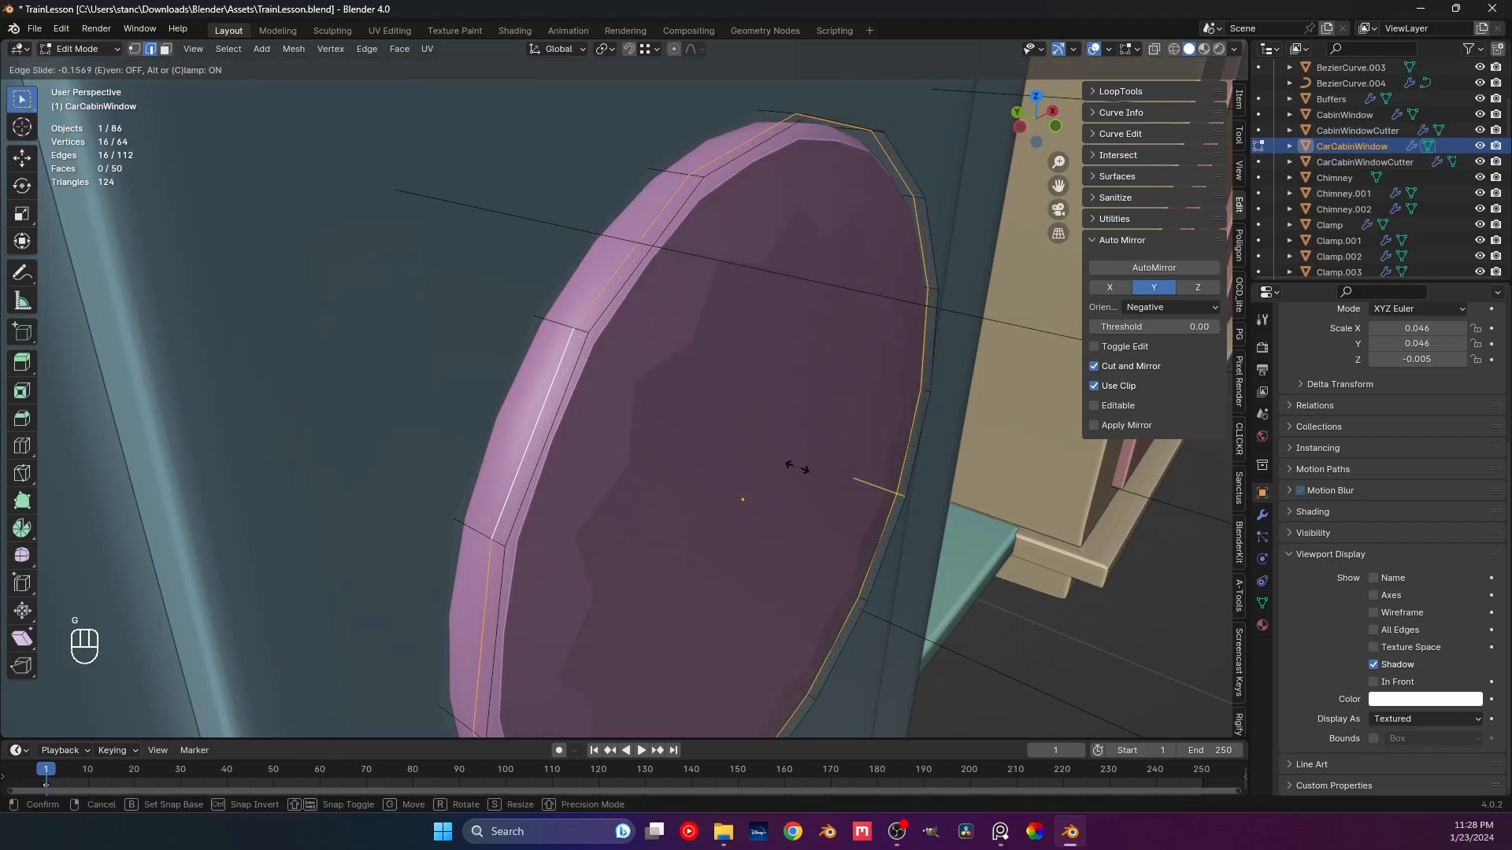
pyautogui.click(797, 467)
# Inset the front face of the window disc by about 0.084 m.
pyautogui.moveTo(732, 459); pyautogui.dragTo(694, 396, button='middle')
pyautogui.press('3')
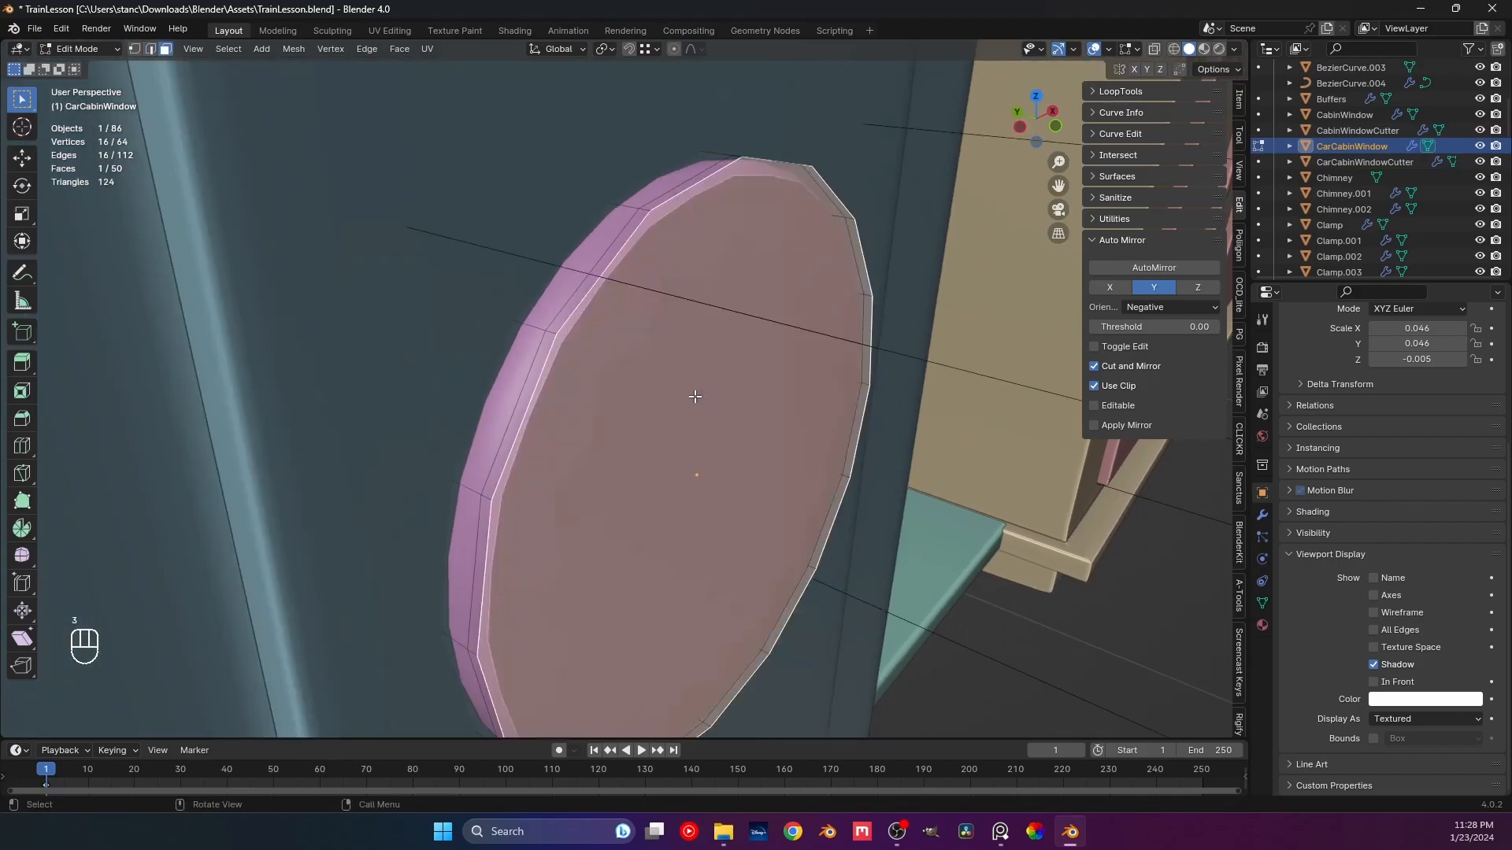
pyautogui.press('i')
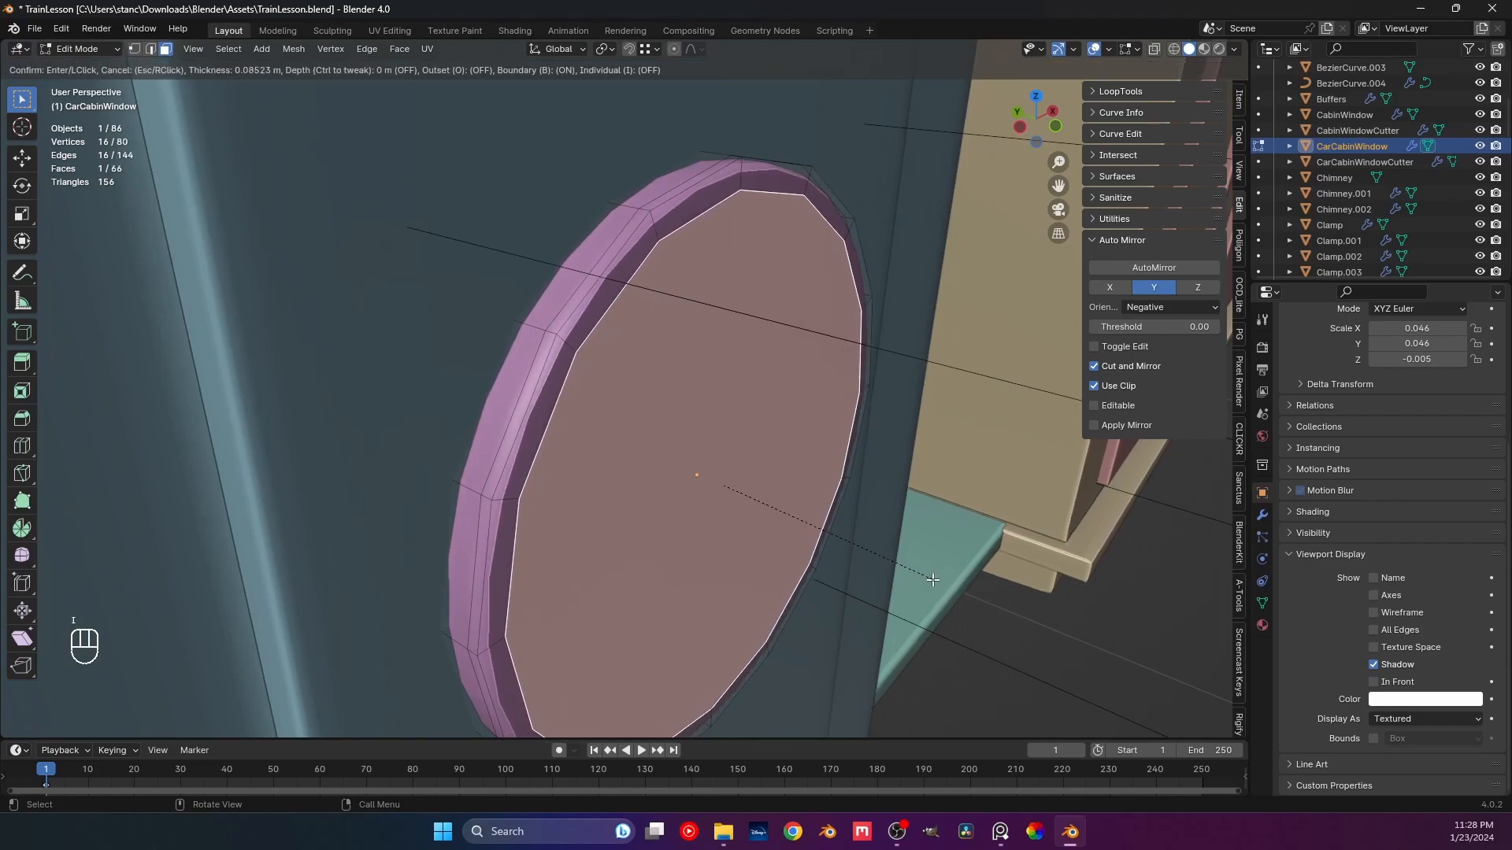
pyautogui.click(827, 513)
# Using X-ray view, slide the rear edge loop of the window disc's rim by a factor of about 0.095.
pyautogui.moveTo(827, 513); pyautogui.dragTo(749, 500, button='middle')
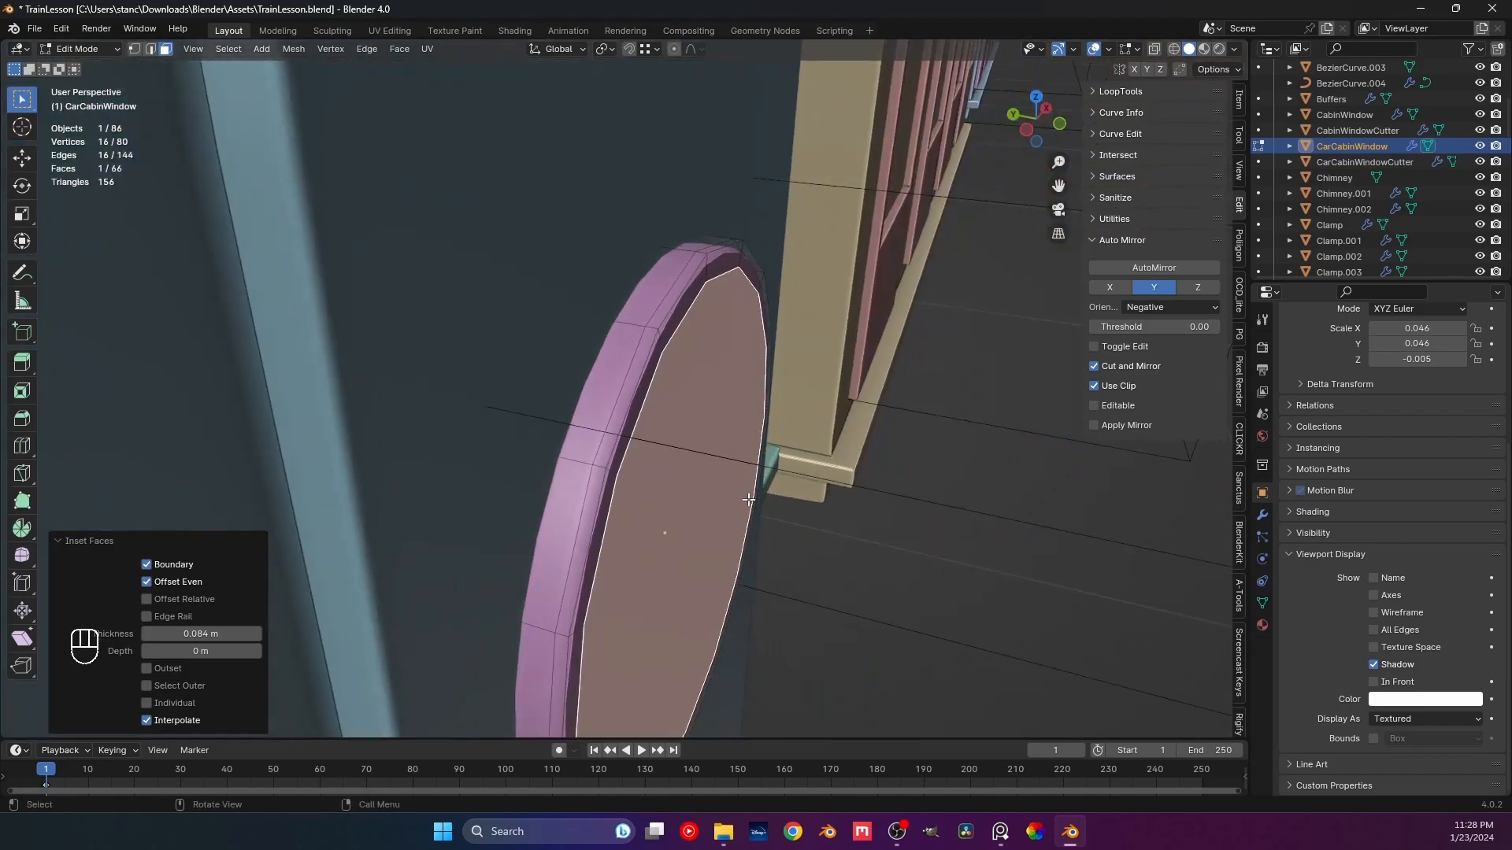
pyautogui.click(1154, 49)
pyautogui.scroll(3, 562, 378)
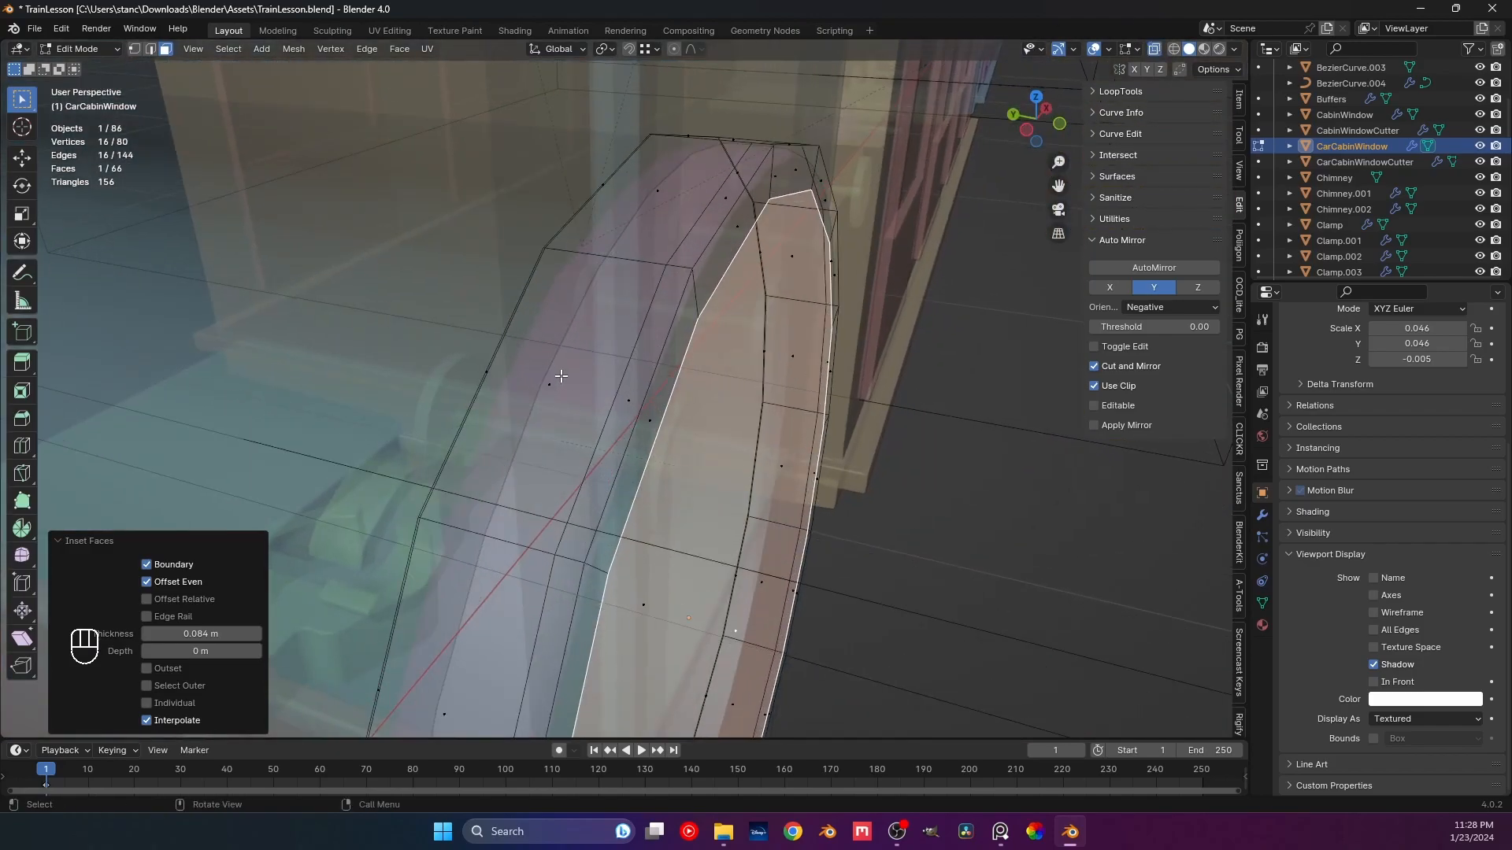
pyautogui.keyDown('alt'); pyautogui.click(514, 322); pyautogui.keyUp('alt')
pyautogui.keyDown('alt'); pyautogui.click(534, 279); pyautogui.keyUp('alt')
pyautogui.press('g')
pyautogui.press('g')
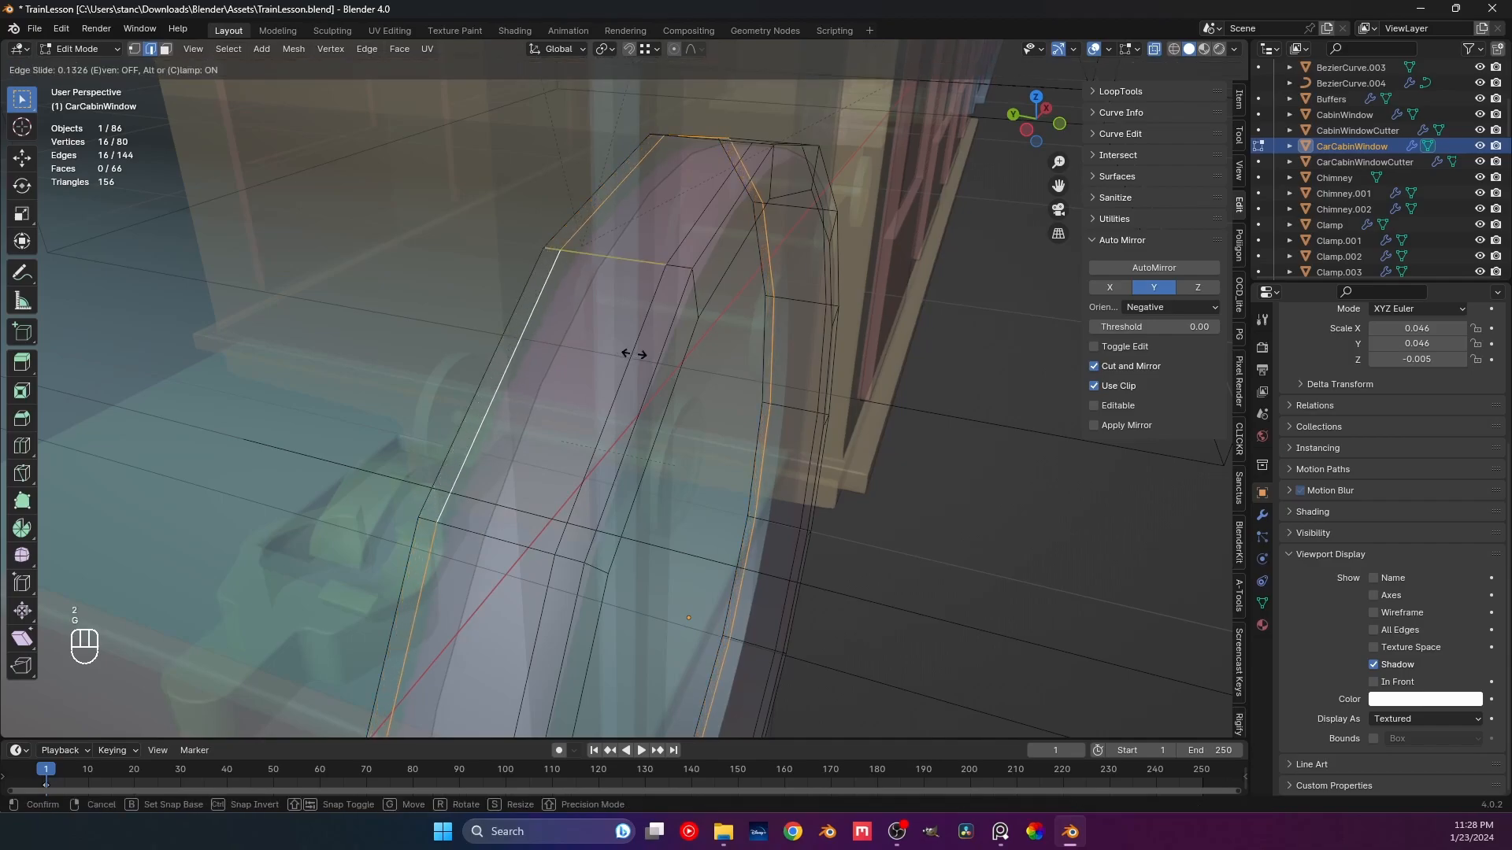
pyautogui.click(632, 354)
pyautogui.scroll(-3, 643, 353)
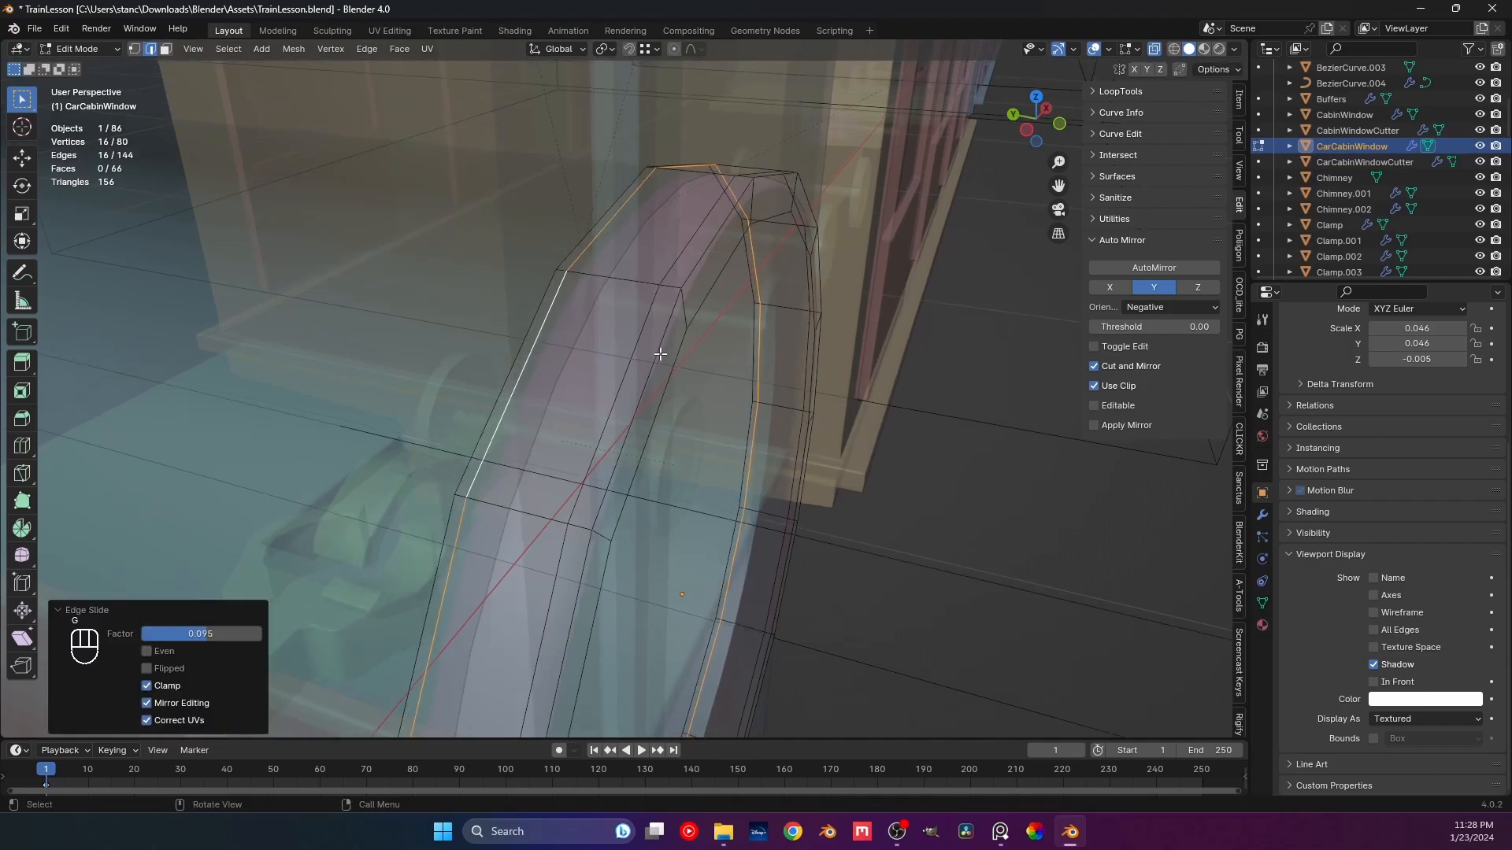
pyautogui.press('Tab')
pyautogui.moveTo(644, 352); pyautogui.dragTo(595, 320, button='middle')
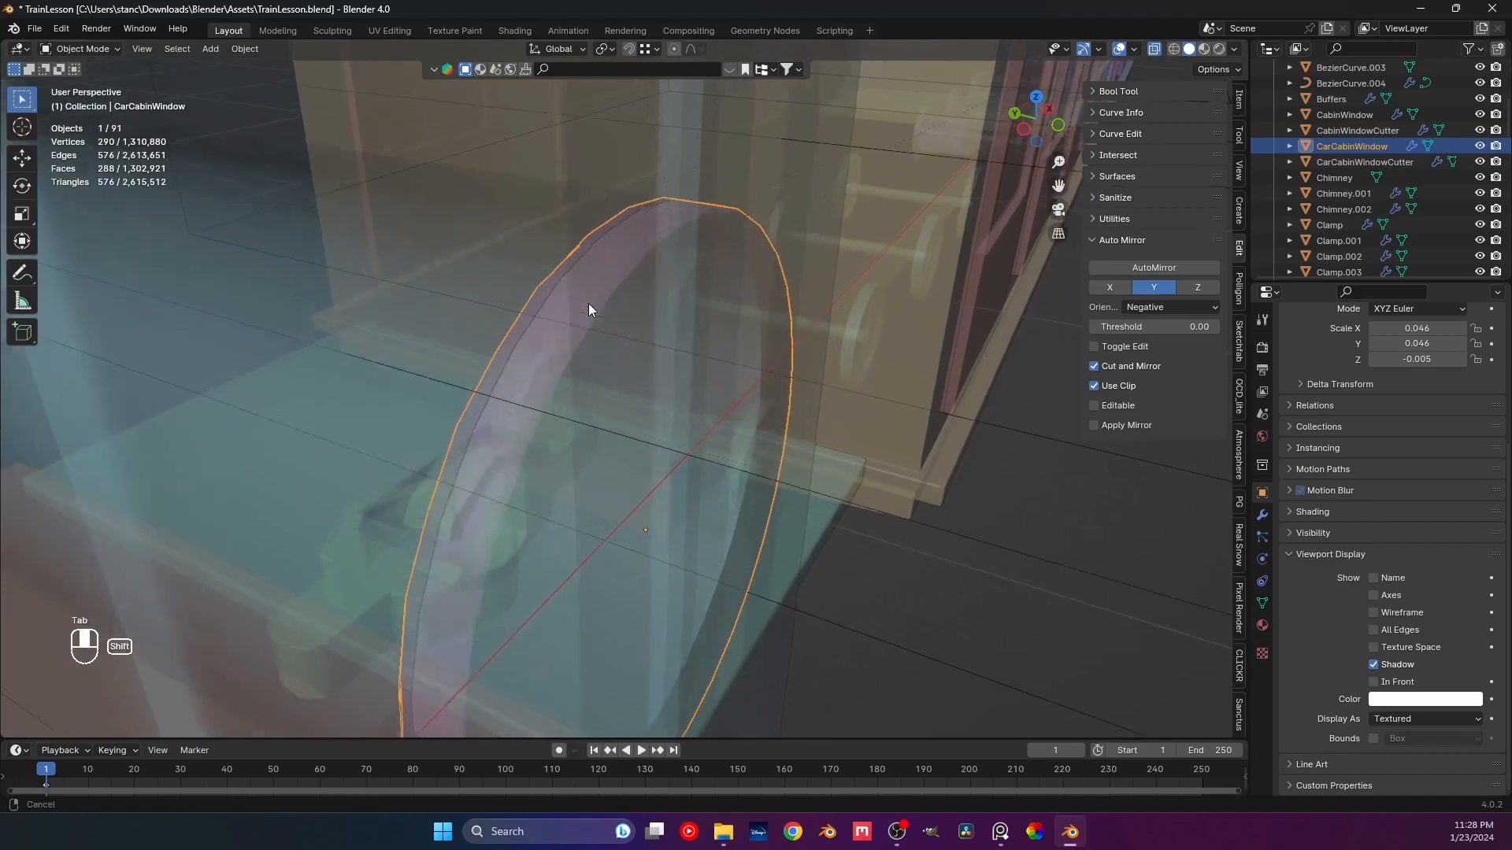
pyautogui.click(1149, 51)
# Flatten the window disc further along its thickness and adjust its rim edge loop in X-ray view.
pyautogui.moveTo(710, 474); pyautogui.dragTo(513, 389, button='middle')
pyautogui.press('Tab')
pyautogui.scroll(2, 509, 381)
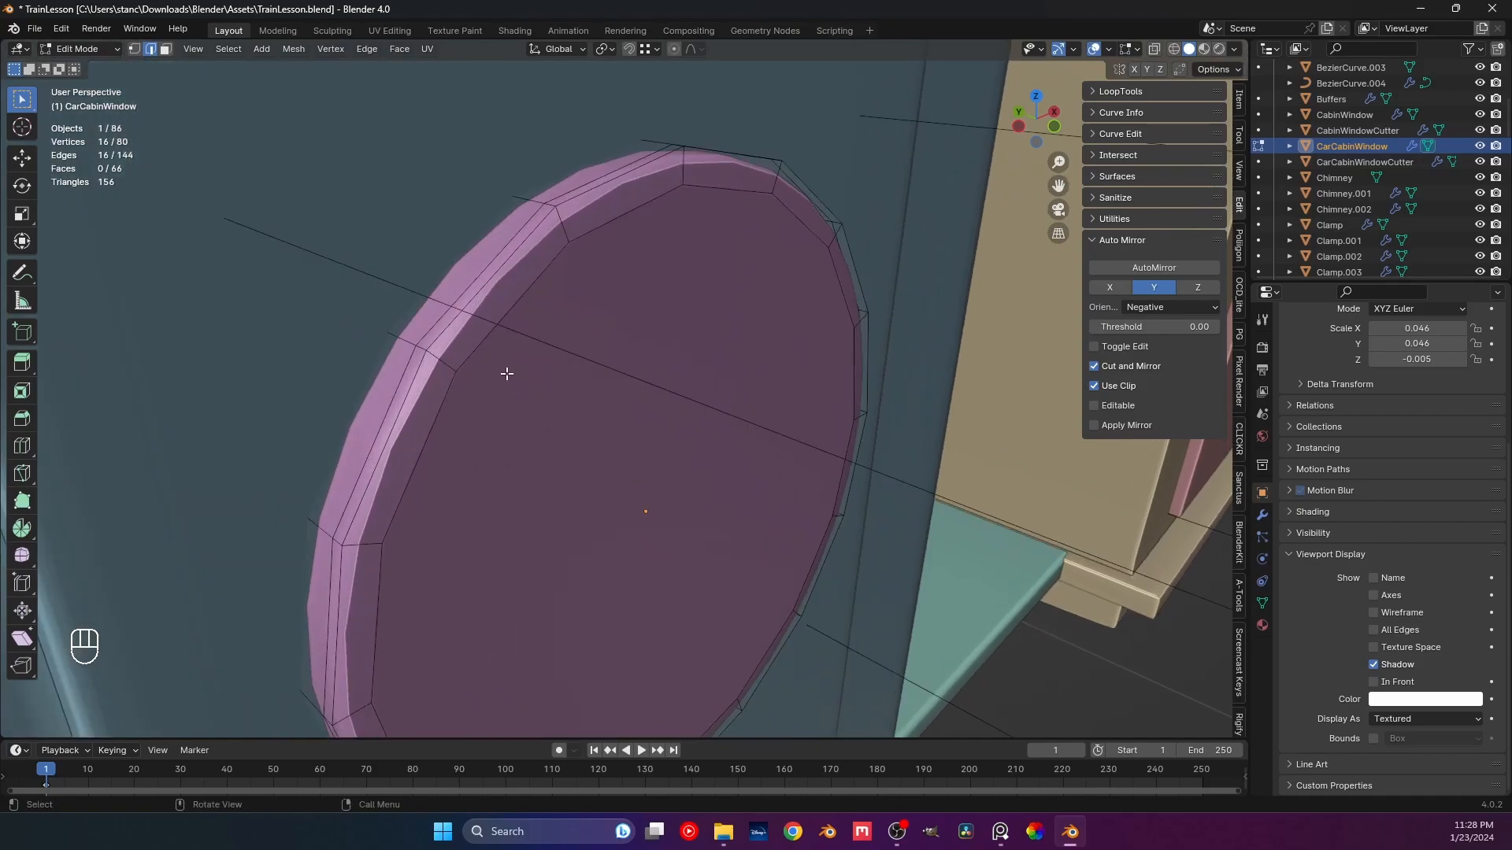
pyautogui.keyDown('shift'); pyautogui.moveTo(461, 311); pyautogui.dragTo(470, 316, button='middle'); pyautogui.keyUp('shift')
pyautogui.keyDown('alt'); pyautogui.click(470, 316); pyautogui.keyUp('alt')
pyautogui.keyDown('alt'); pyautogui.click(456, 313); pyautogui.keyUp('alt')
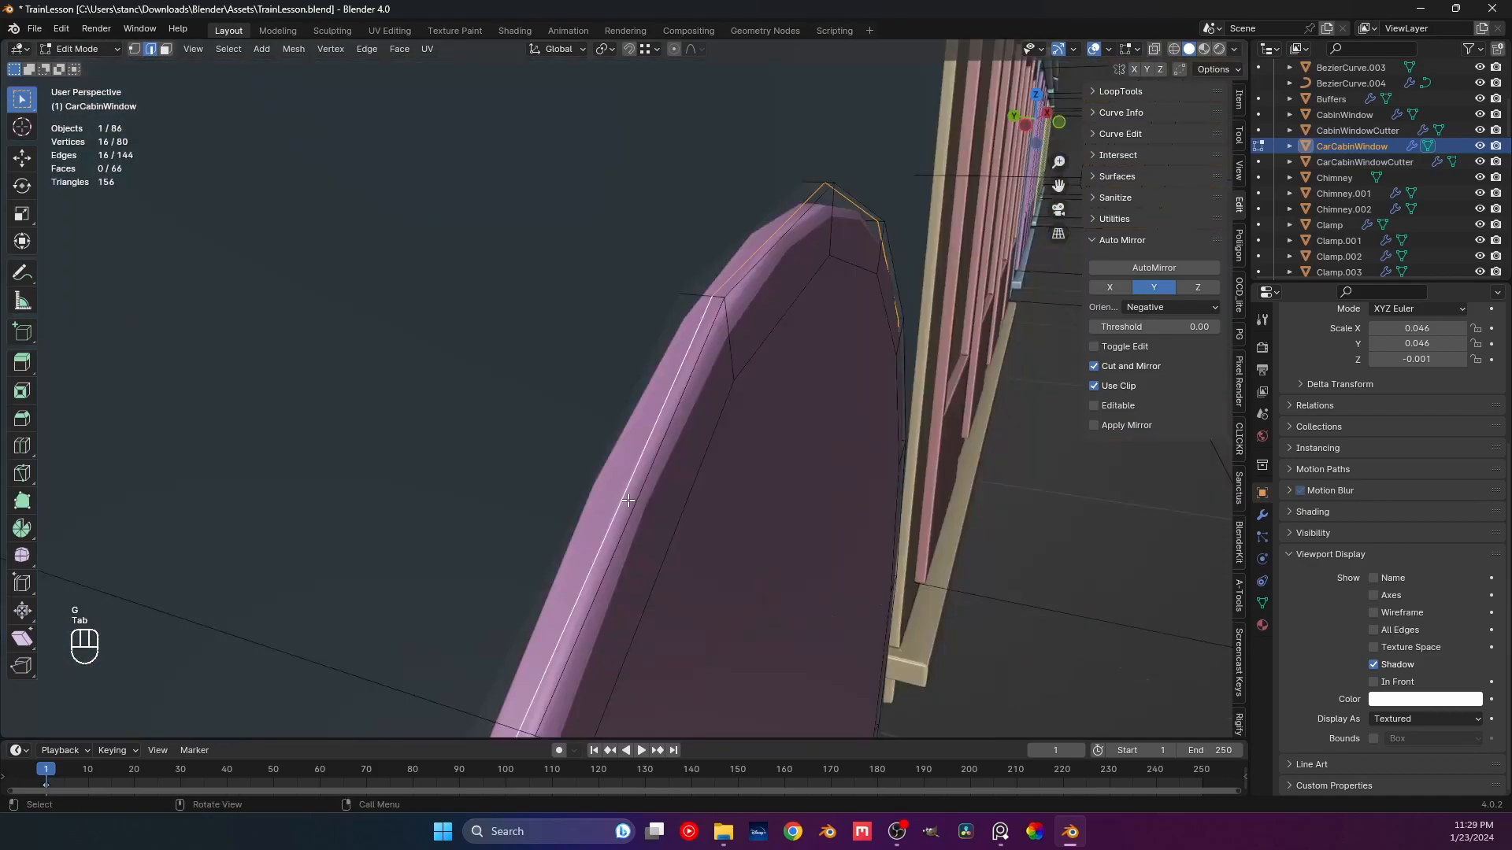
pyautogui.click(1152, 50)
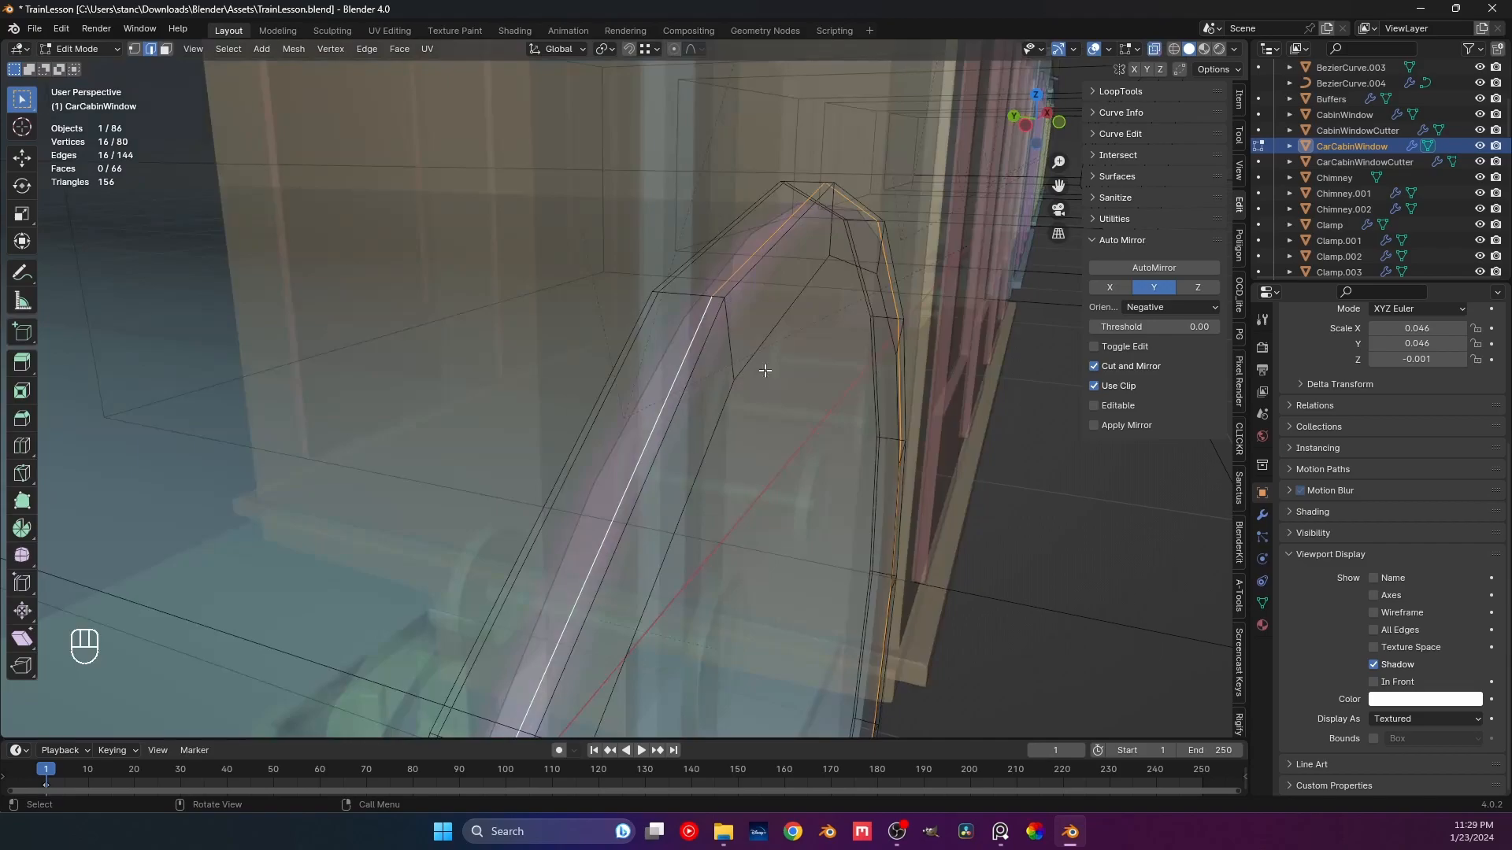
pyautogui.keyDown('alt'); pyautogui.click(652, 356); pyautogui.keyUp('alt')
pyautogui.press('g')
pyautogui.click(679, 370)
pyautogui.press('Tab')
pyautogui.press('Tab')
pyautogui.press('Tab')
pyautogui.keyDown('shift'); pyautogui.moveTo(752, 331); pyautogui.dragTo(1126, 158, button='middle'); pyautogui.keyUp('shift')
pyautogui.keyDown('shift'); pyautogui.moveTo(787, 378); pyautogui.dragTo(962, 264, button='middle'); pyautogui.keyUp('shift')
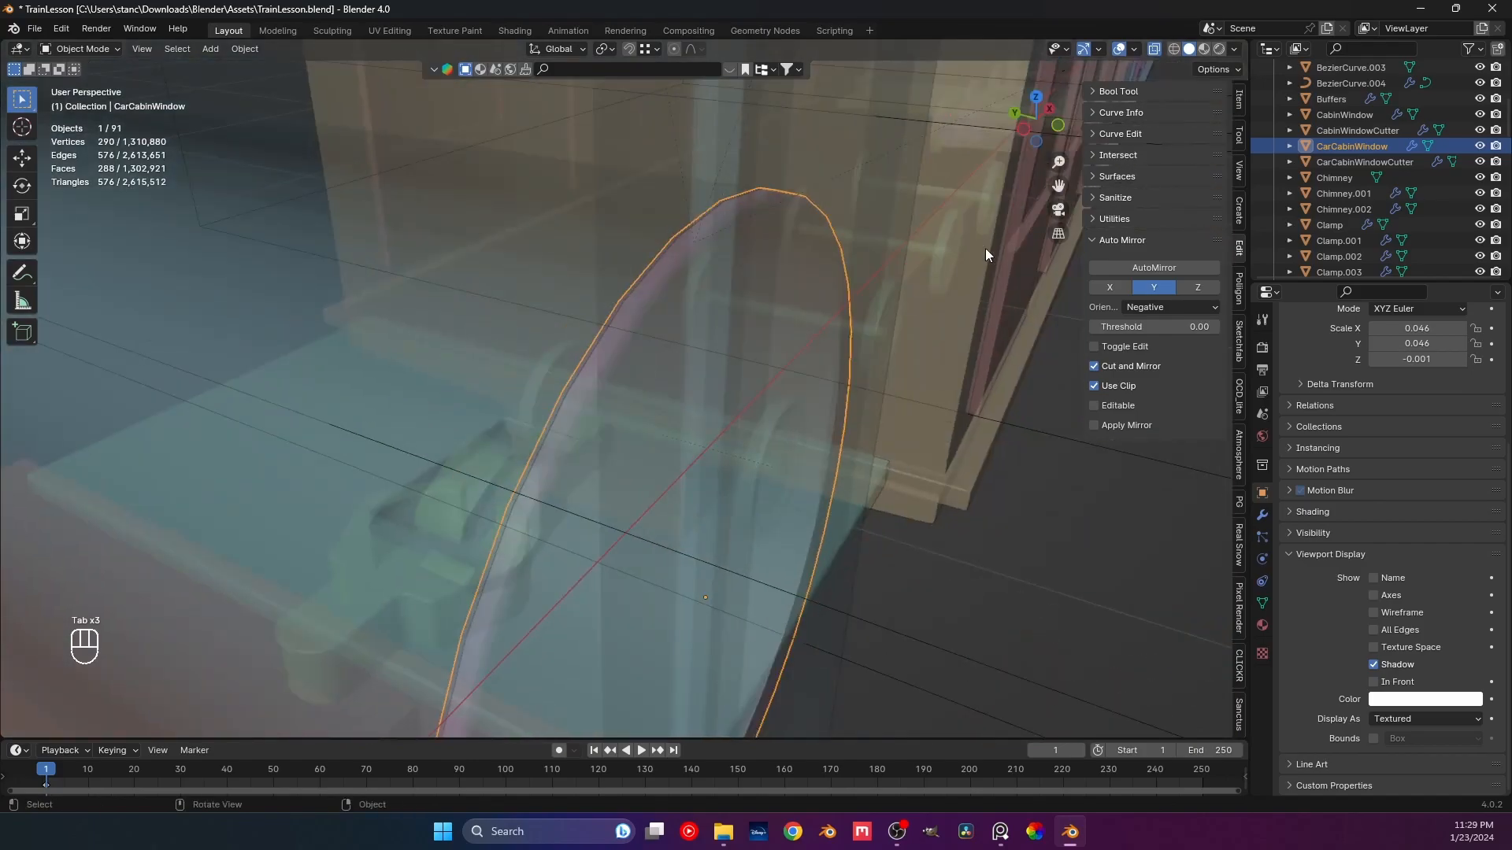
pyautogui.click(1155, 50)
# Scale the inset front face of the window disc up to about 1.071.
pyautogui.scroll(5, 746, 408)
pyautogui.press('Tab')
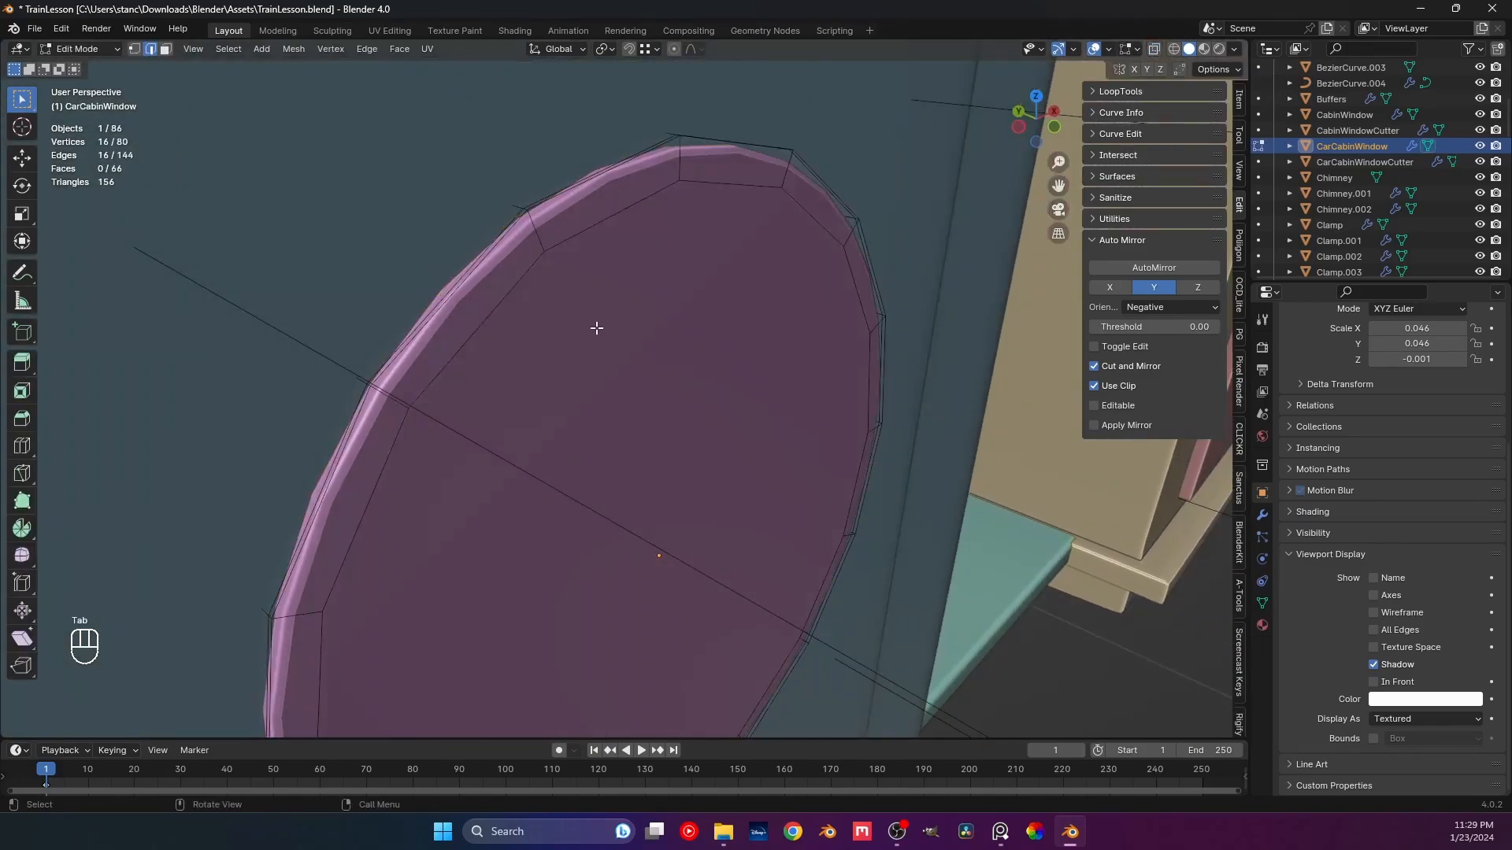
pyautogui.click(683, 363)
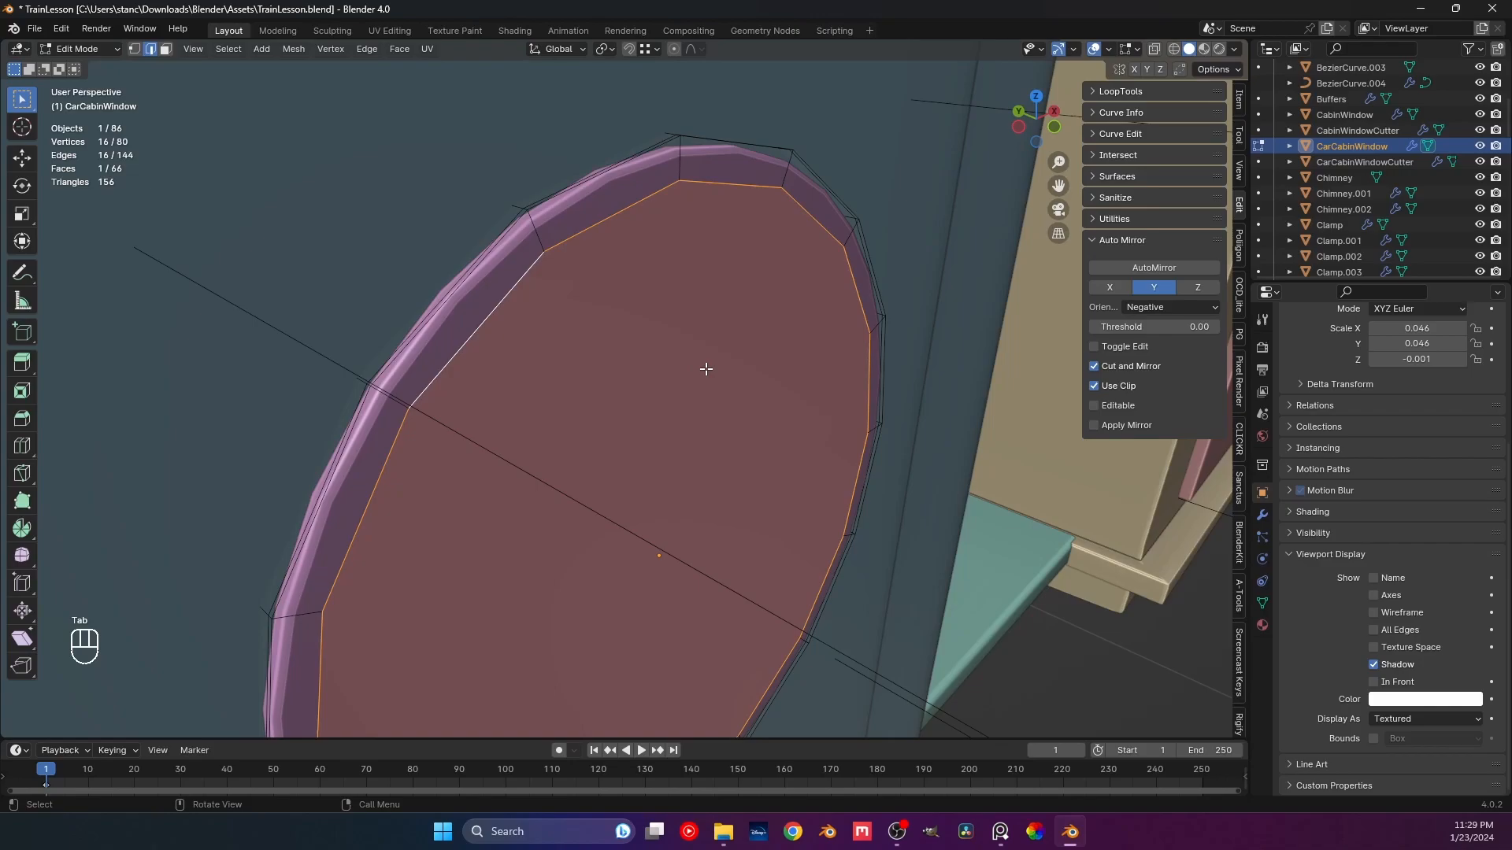
pyautogui.press('s')
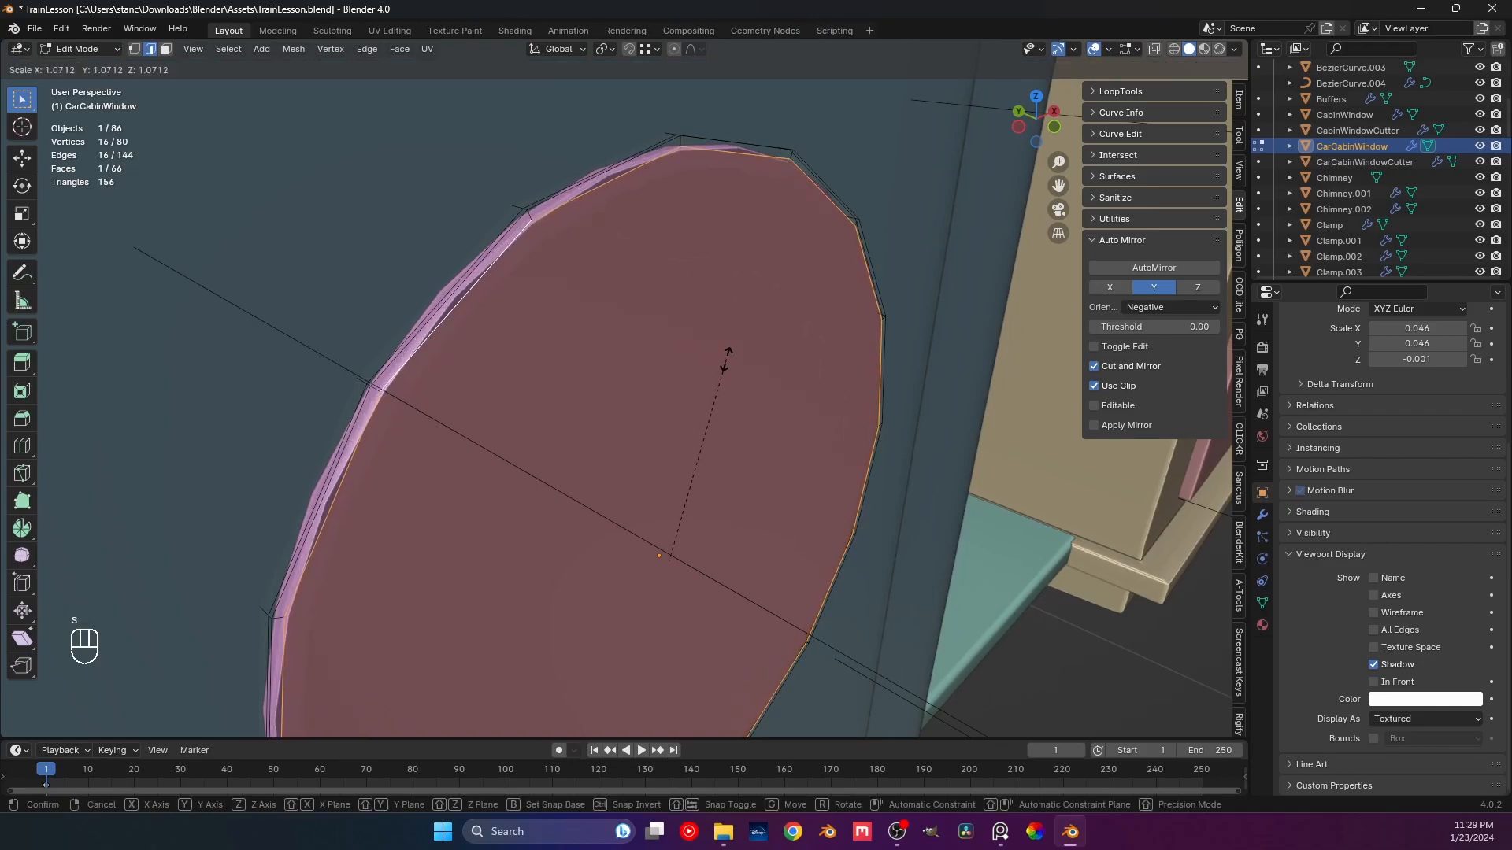
pyautogui.click(726, 359)
# Inset the window's front face by about 0.072 m and extrude it about -0.0018 m along its normal.
pyautogui.keyDown('shift'); pyautogui.moveTo(685, 395); pyautogui.dragTo(658, 354, button='middle'); pyautogui.keyUp('shift')
pyautogui.press('i')
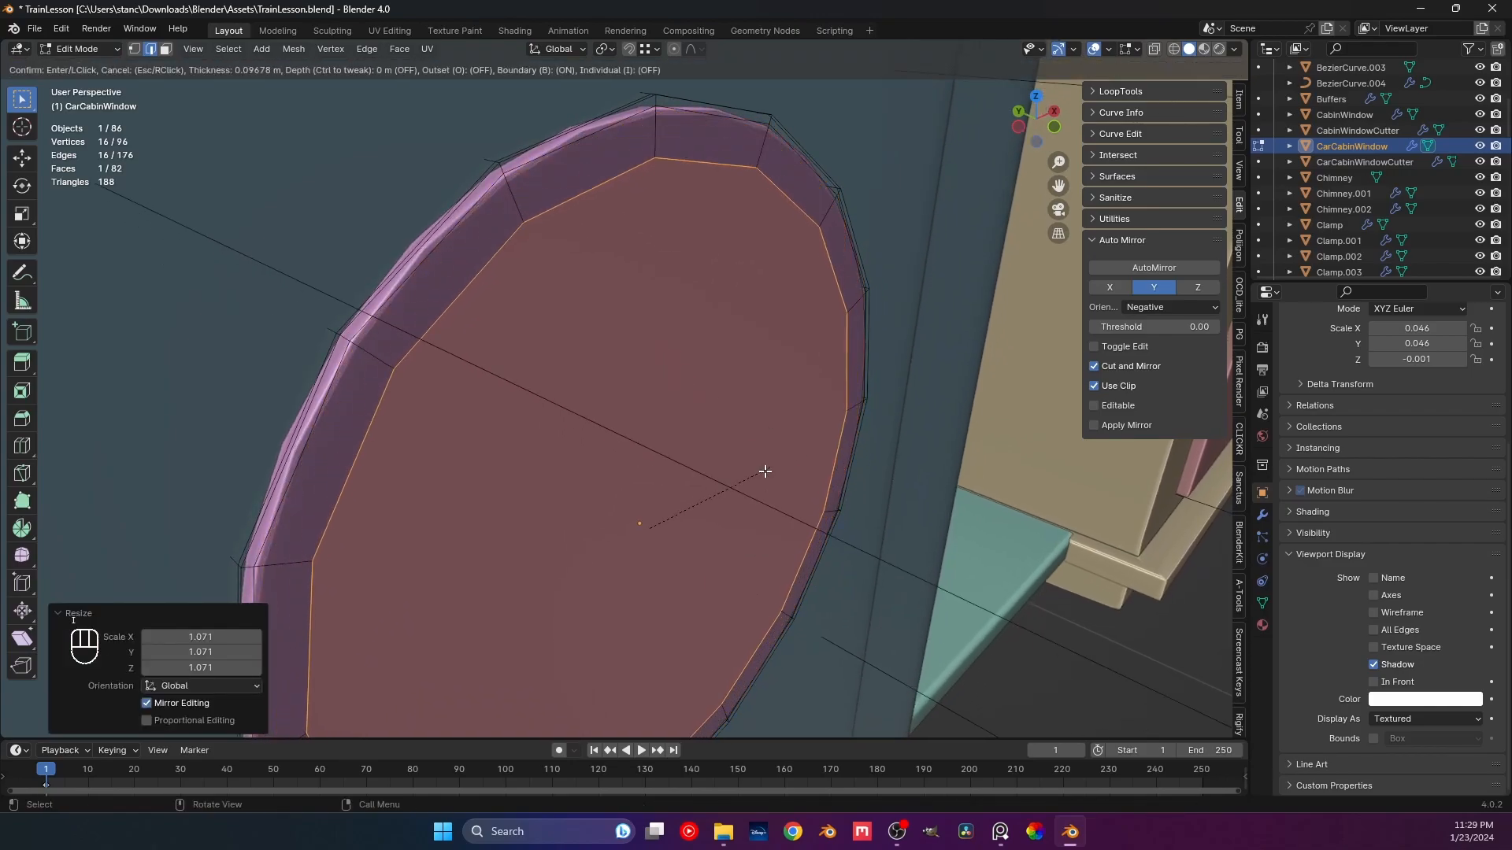
pyautogui.click(781, 471)
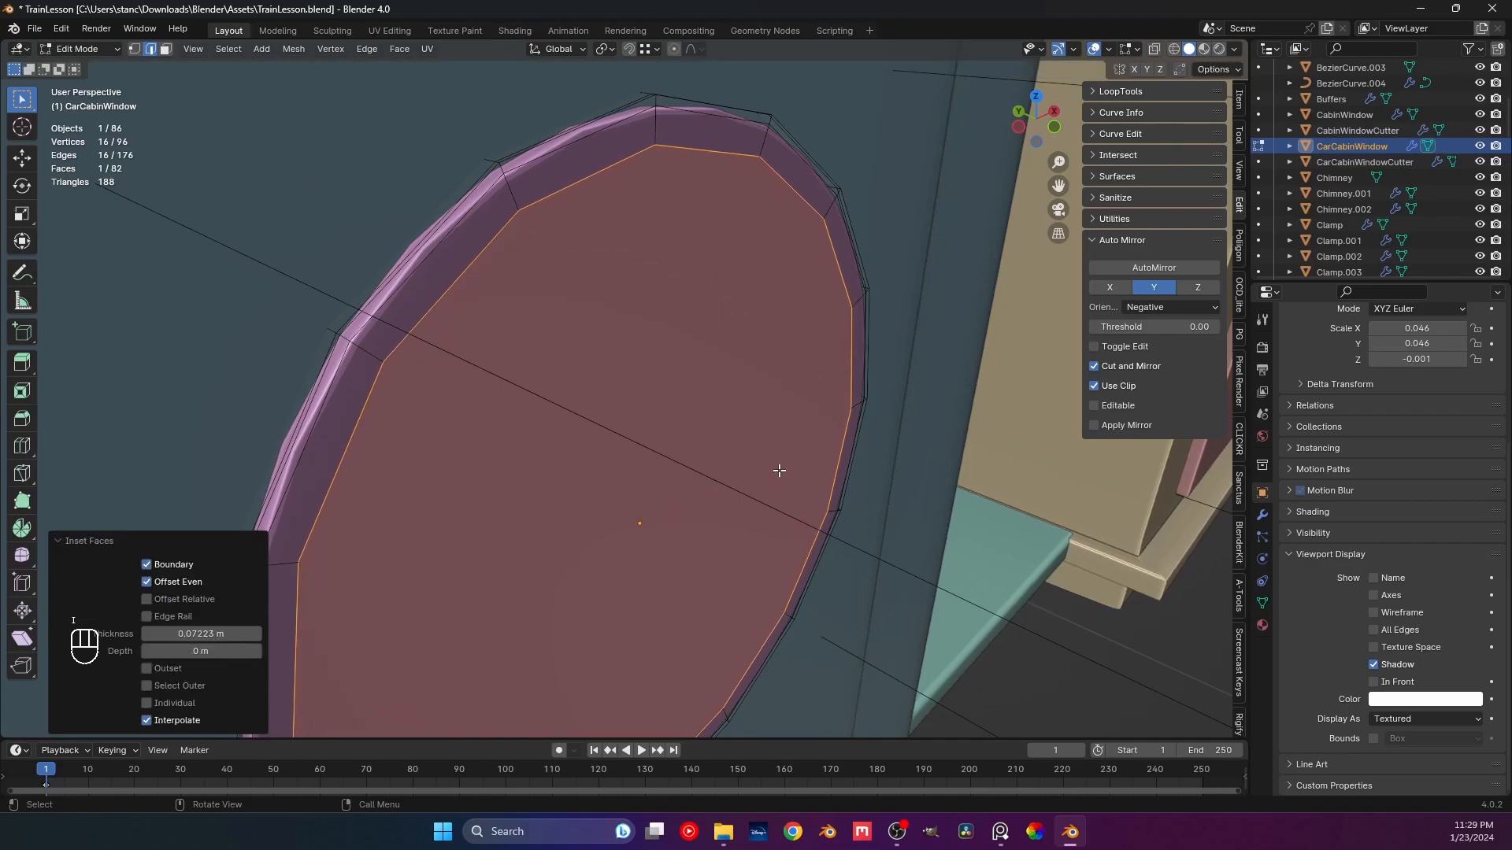
pyautogui.press('KP_1')
pyautogui.moveTo(742, 530); pyautogui.dragTo(688, 540, button='middle')
pyautogui.press('e')
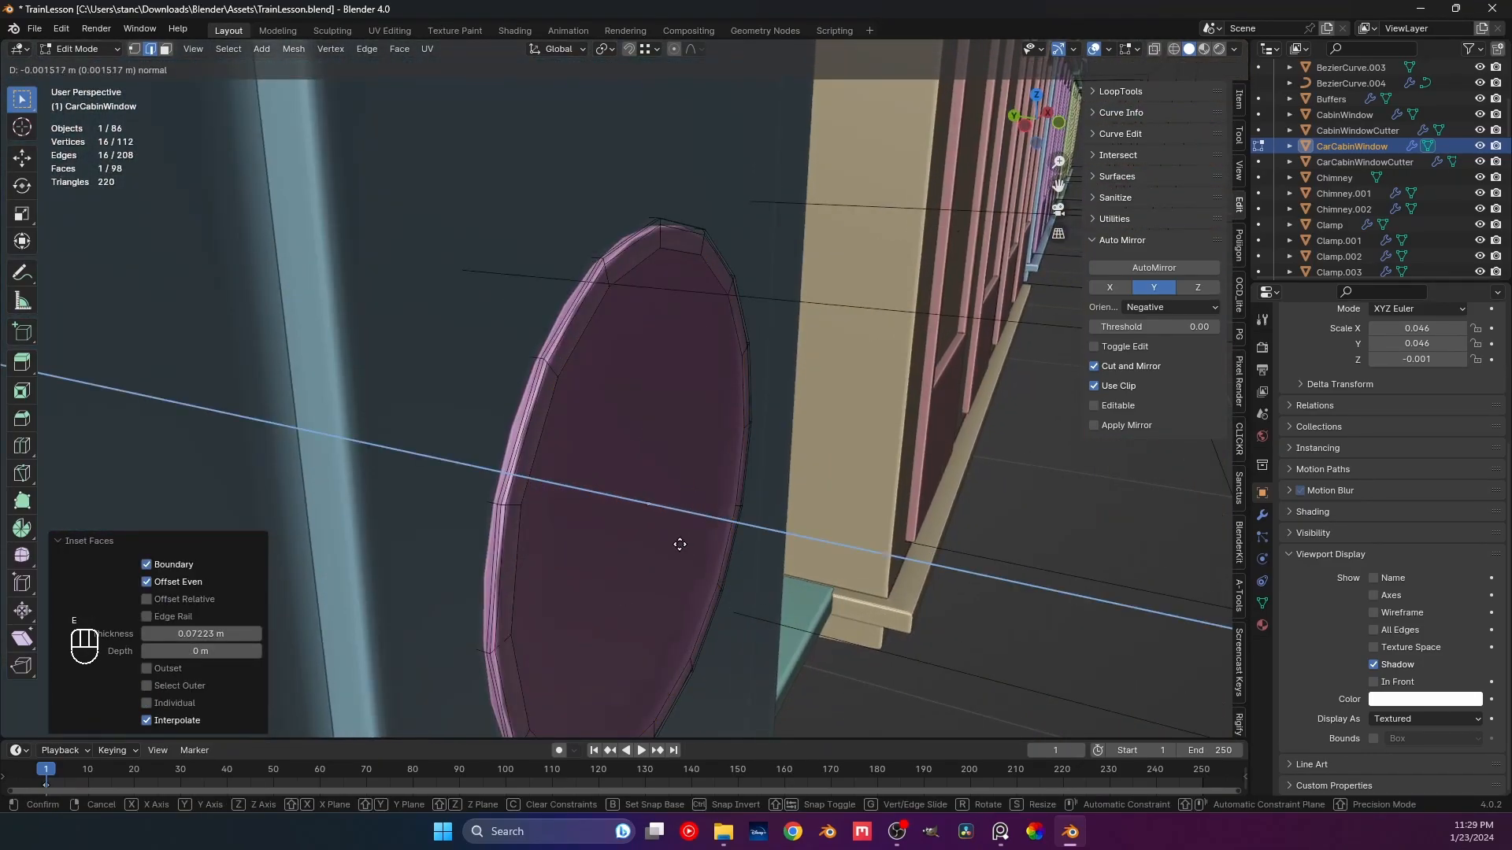
pyautogui.click(679, 544)
# Inset the recessed window face by about 0.092 m.
pyautogui.moveTo(685, 546); pyautogui.dragTo(635, 509, button='middle')
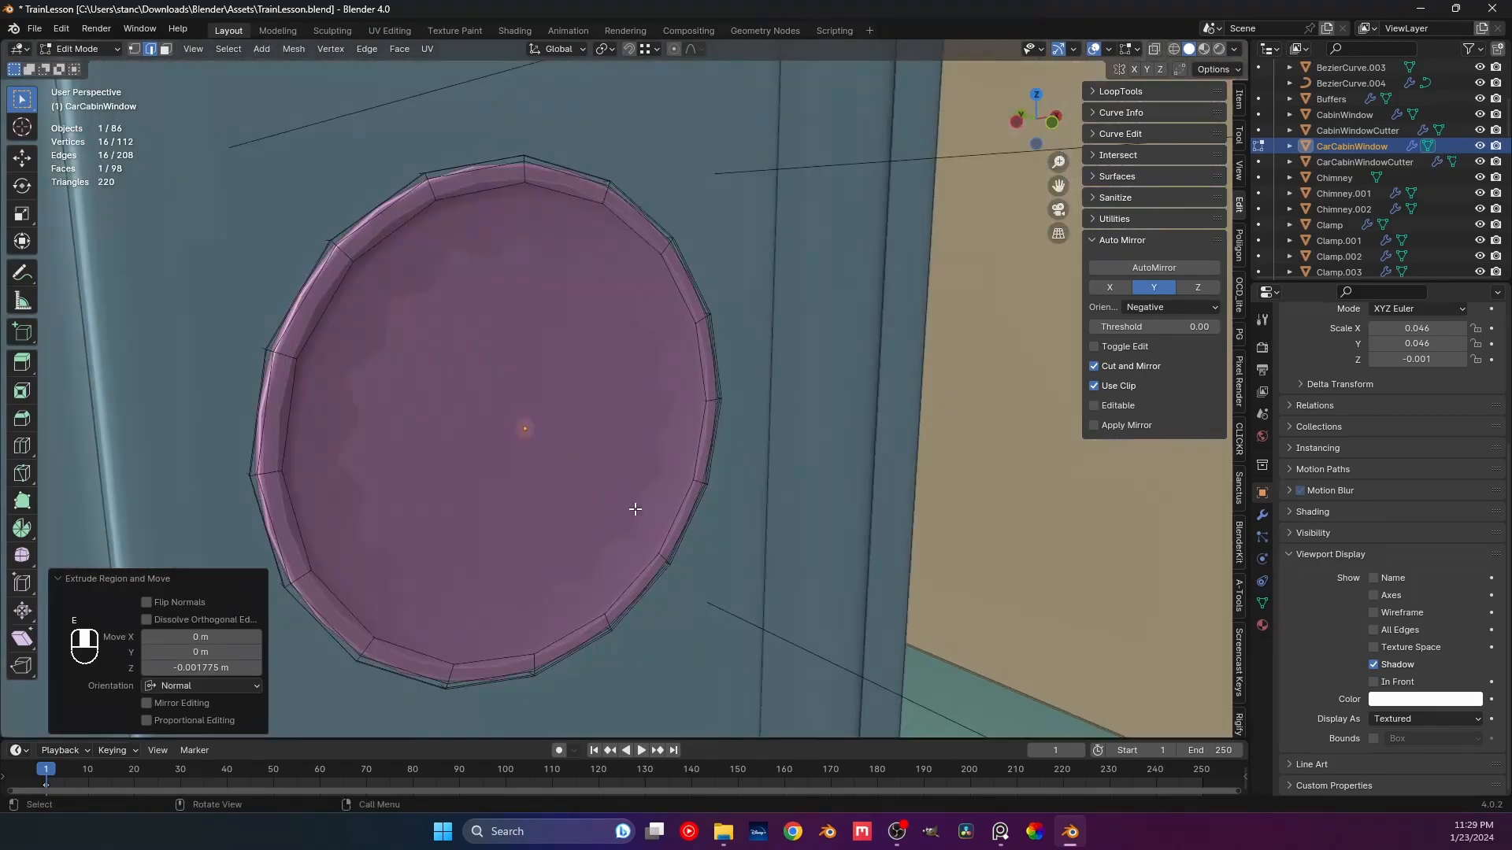
pyautogui.press('i')
pyautogui.click(743, 533)
pyautogui.keyDown('shift'); pyautogui.moveTo(742, 533); pyautogui.dragTo(563, 348, button='middle'); pyautogui.keyUp('shift')
pyautogui.scroll(3, 676, 480)
pyautogui.hotkey('ctrl', 'r')
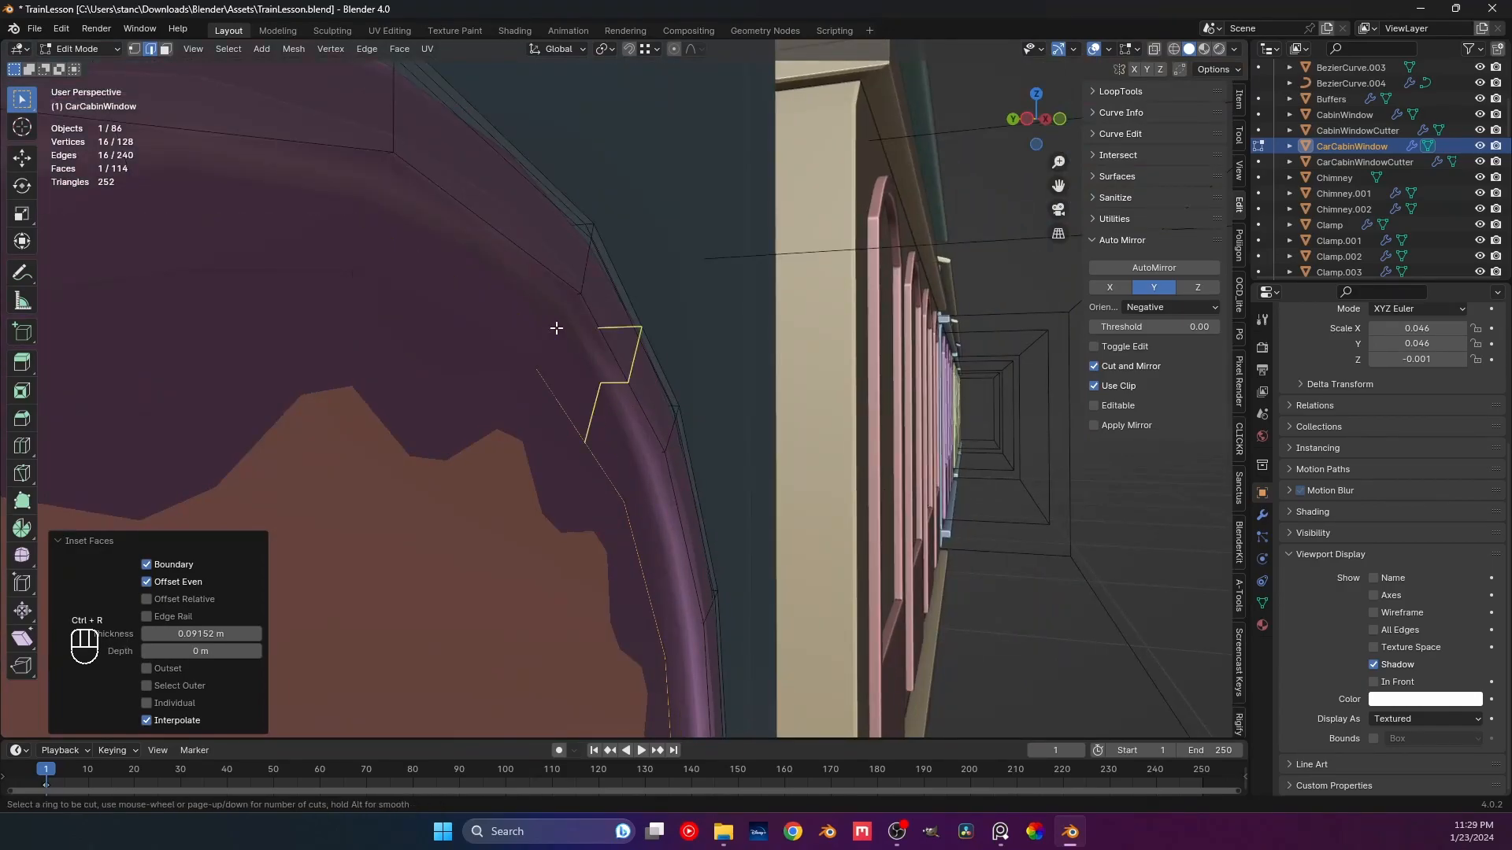
pyautogui.click(556, 327)
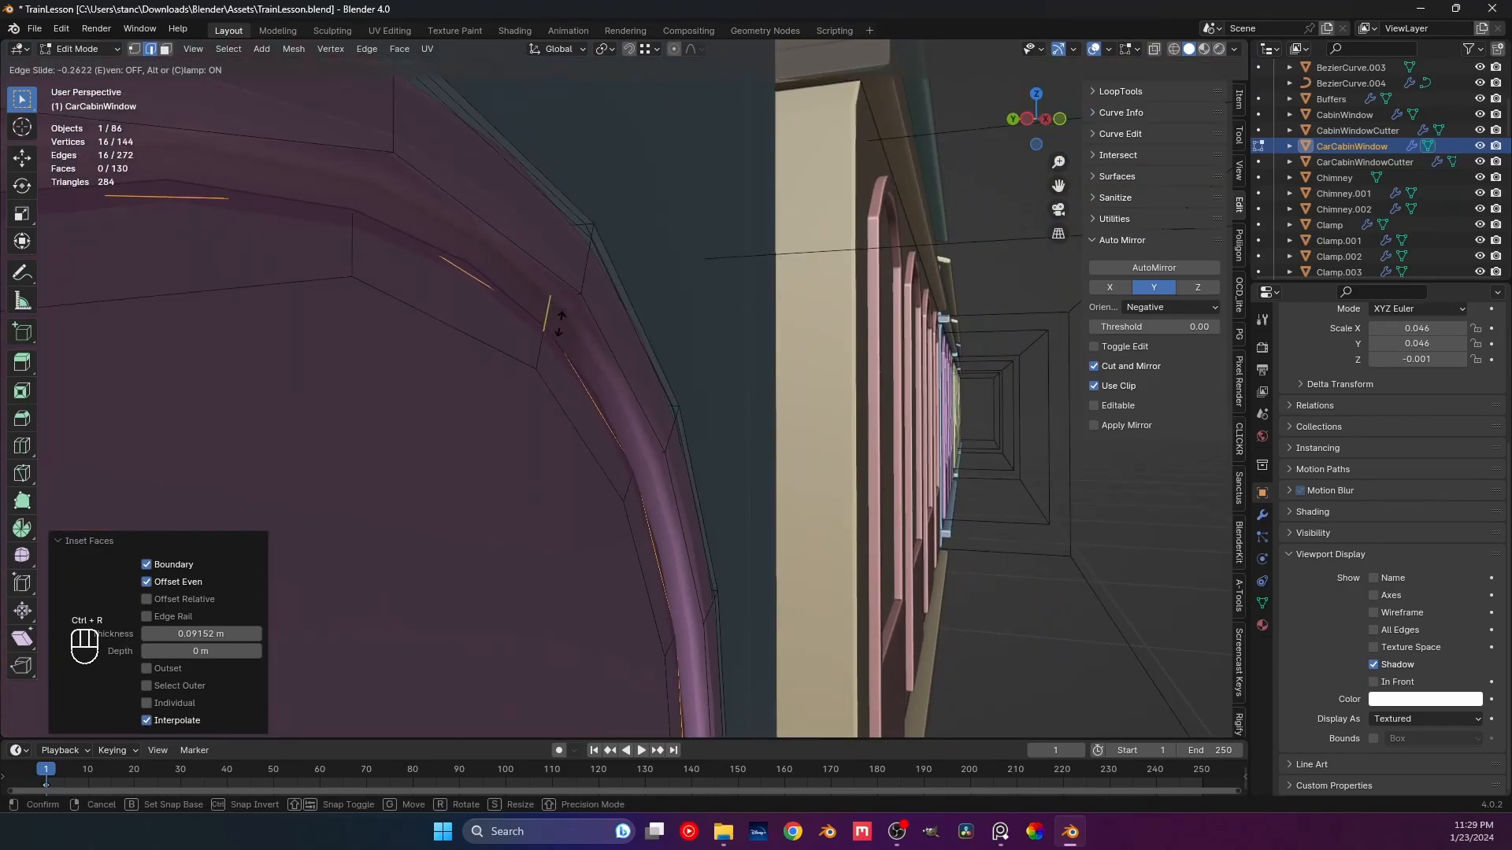
pyautogui.hotkey('ctrl', 'z')
# Using X-ray view, add two supporting edge loops around the inner border of the window frame and save the file.
pyautogui.click(1159, 49)
pyautogui.moveTo(615, 325); pyautogui.dragTo(871, 168, button='middle')
pyautogui.hotkey('ctrl', 'r')
pyautogui.click(591, 240)
pyautogui.click(579, 243)
pyautogui.hotkey('ctrl', 'r')
pyautogui.click(560, 283)
pyautogui.click(561, 284)
pyautogui.press('Tab')
pyautogui.click(1154, 49)
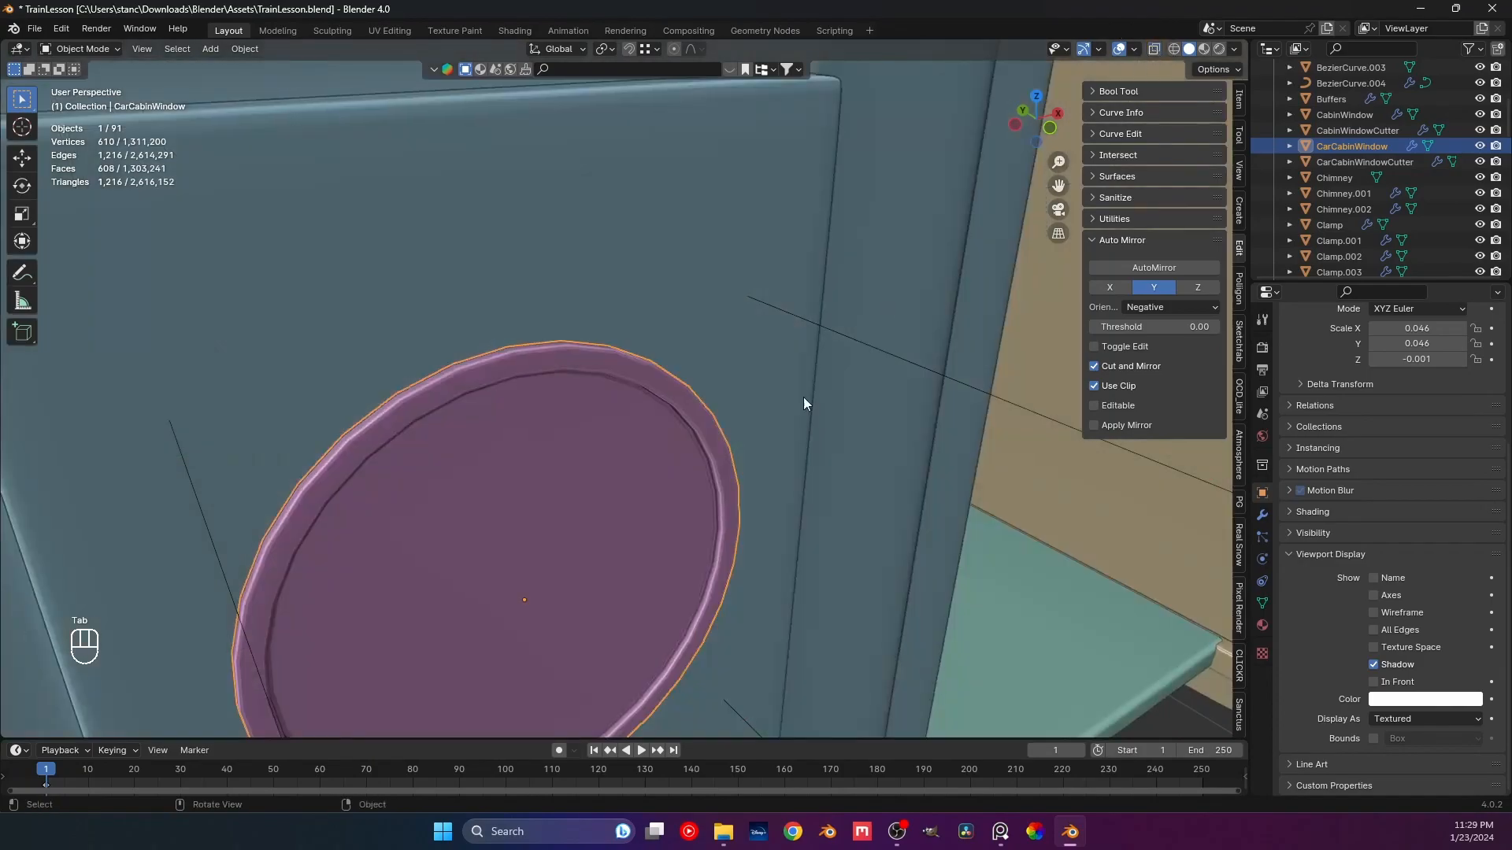
pyautogui.moveTo(857, 333); pyautogui.dragTo(756, 341, button='middle')
pyautogui.hotkey('ctrl', 's')
# Add one centred edge loop around the outer side of the window frame's rim.
pyautogui.scroll(-1, 740, 354)
pyautogui.moveTo(721, 403); pyautogui.dragTo(588, 364, button='middle')
pyautogui.scroll(-2, 579, 347)
pyautogui.press('Tab')
pyautogui.hotkey('ctrl', 'r')
pyautogui.click(628, 309)
pyautogui.rightClick(627, 309)
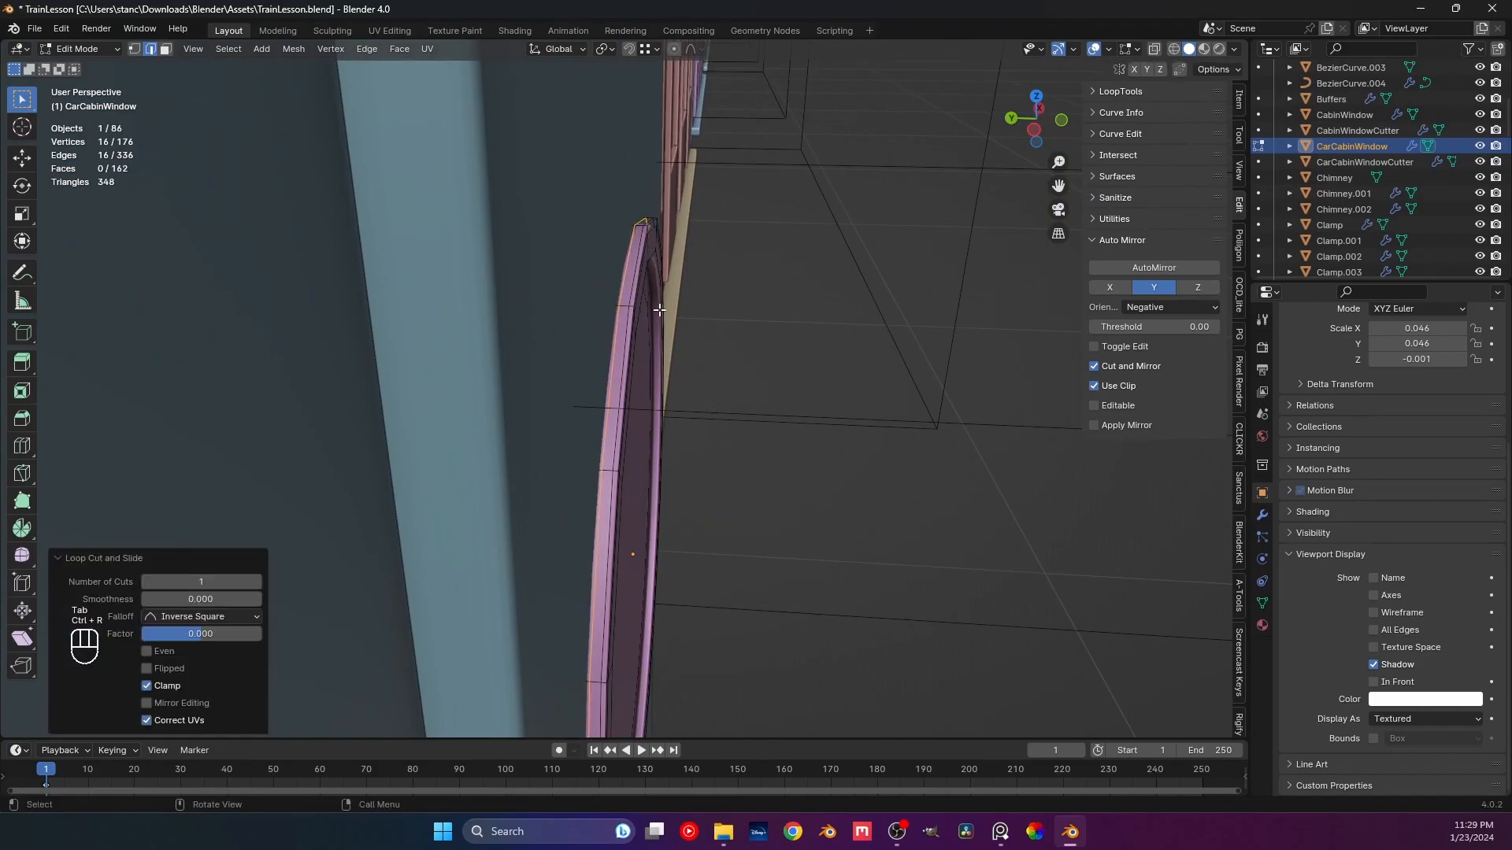
# In see-through top view, delete the vertices of the rear half of the round window mesh, behind the rim's centre loop.
pyautogui.click(1153, 50)
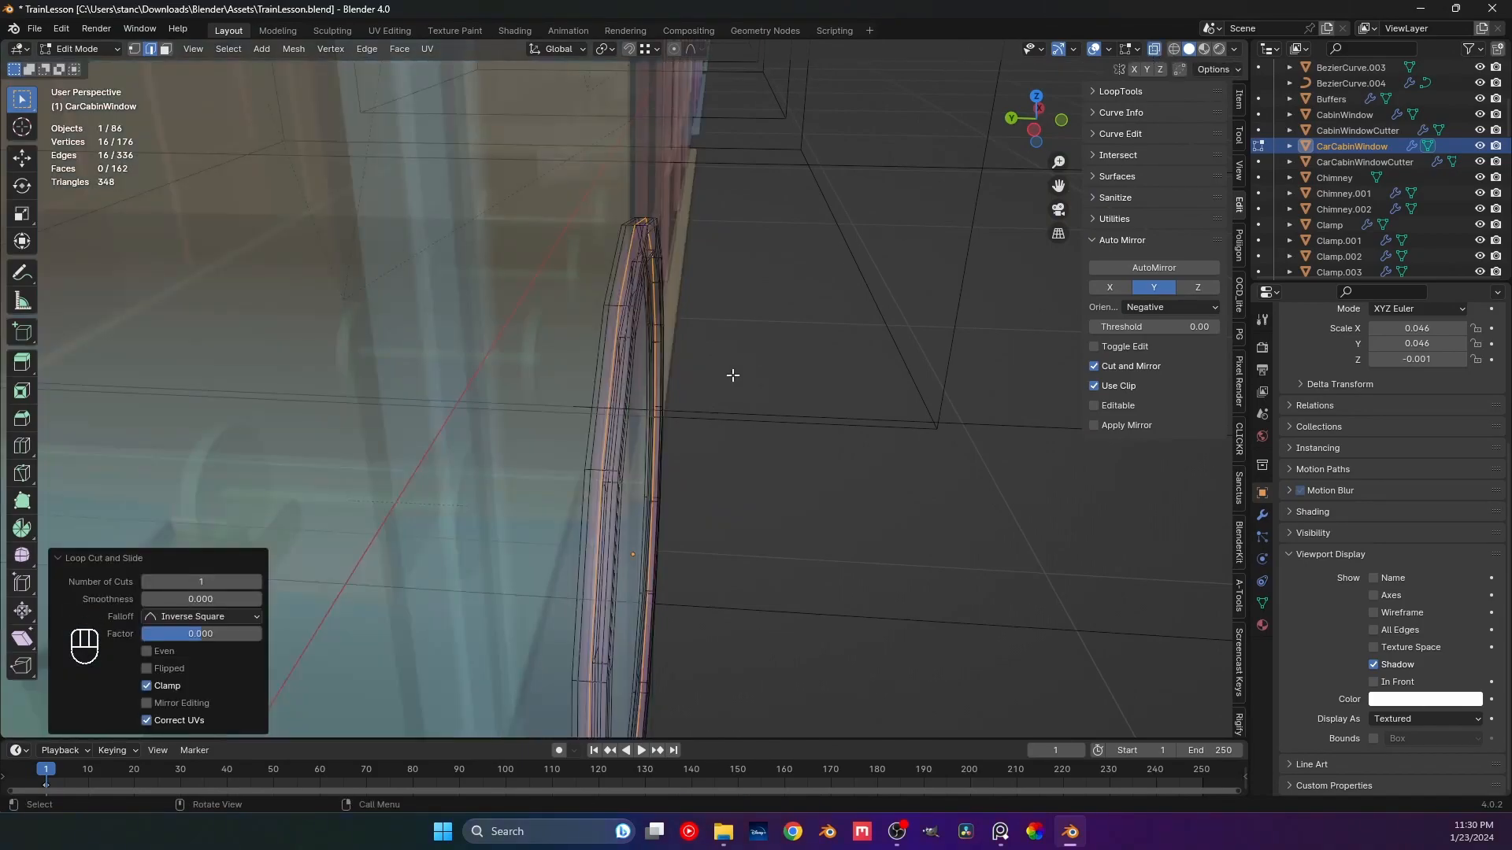
pyautogui.press('KP_7')
pyautogui.press('1')
pyautogui.scroll(-2, 743, 385)
pyautogui.keyDown('shift'); pyautogui.moveTo(743, 384); pyautogui.dragTo(386, 391, button='middle'); pyautogui.keyUp('shift')
pyautogui.moveTo(109, 347); pyautogui.dragTo(898, 377)
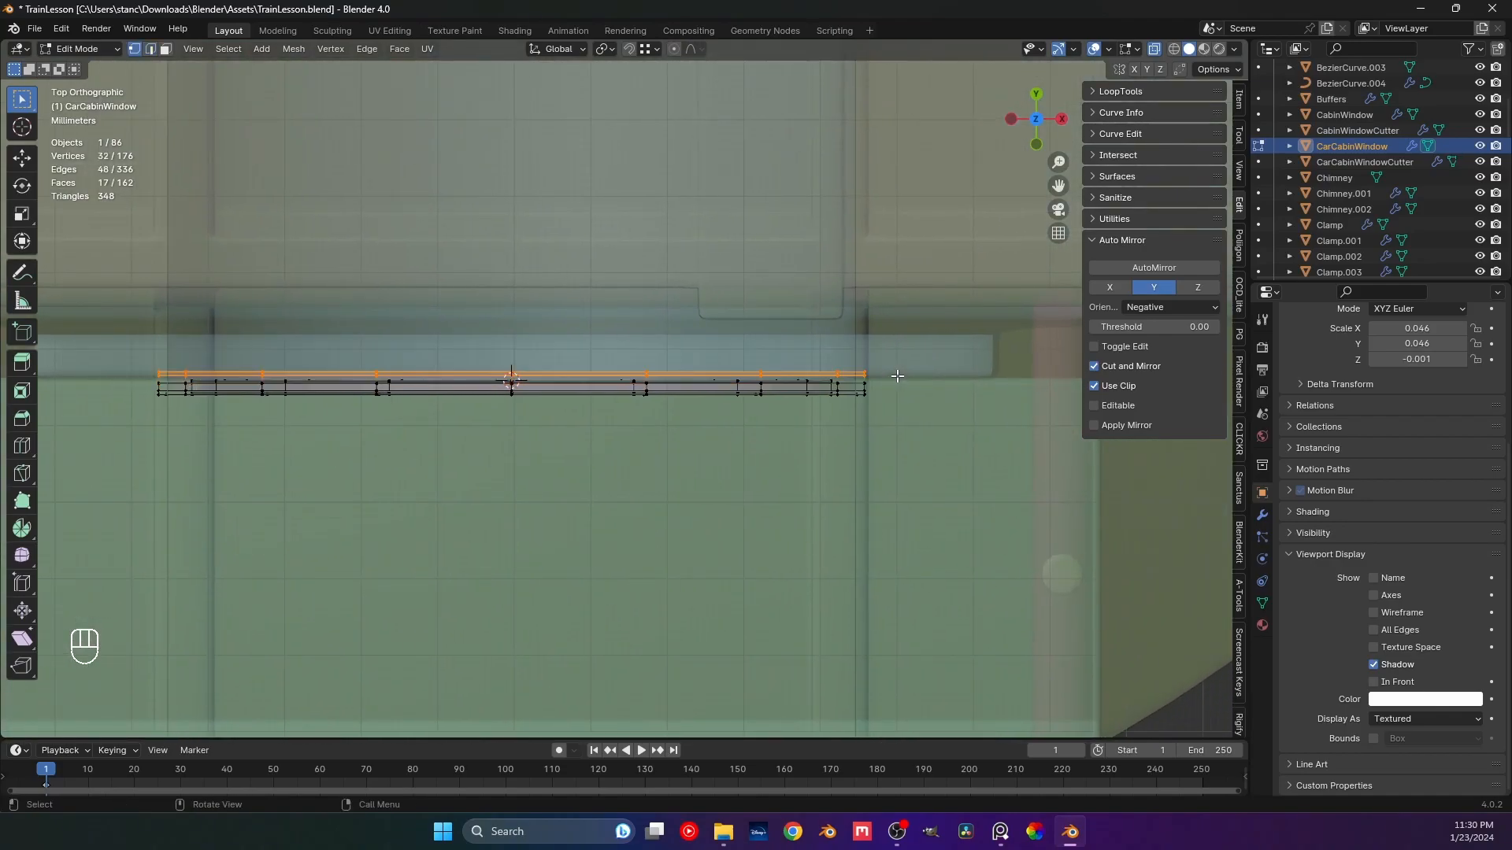
pyautogui.press('x')
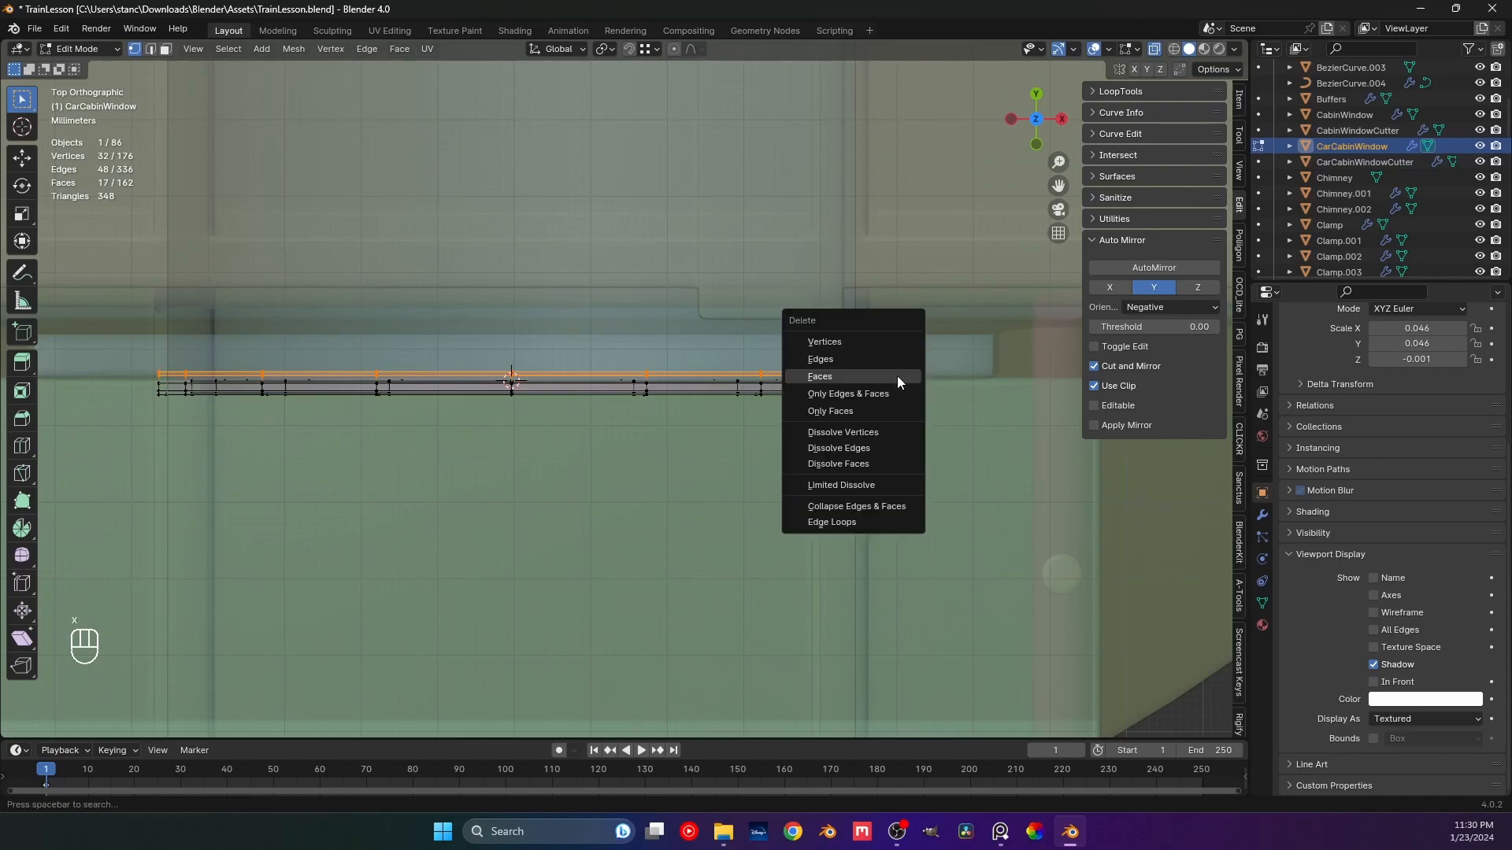
pyautogui.click(863, 337)
# Move the open rear edge loop of the window frame about 0.00086 m along Y.
pyautogui.scroll(1, 560, 471)
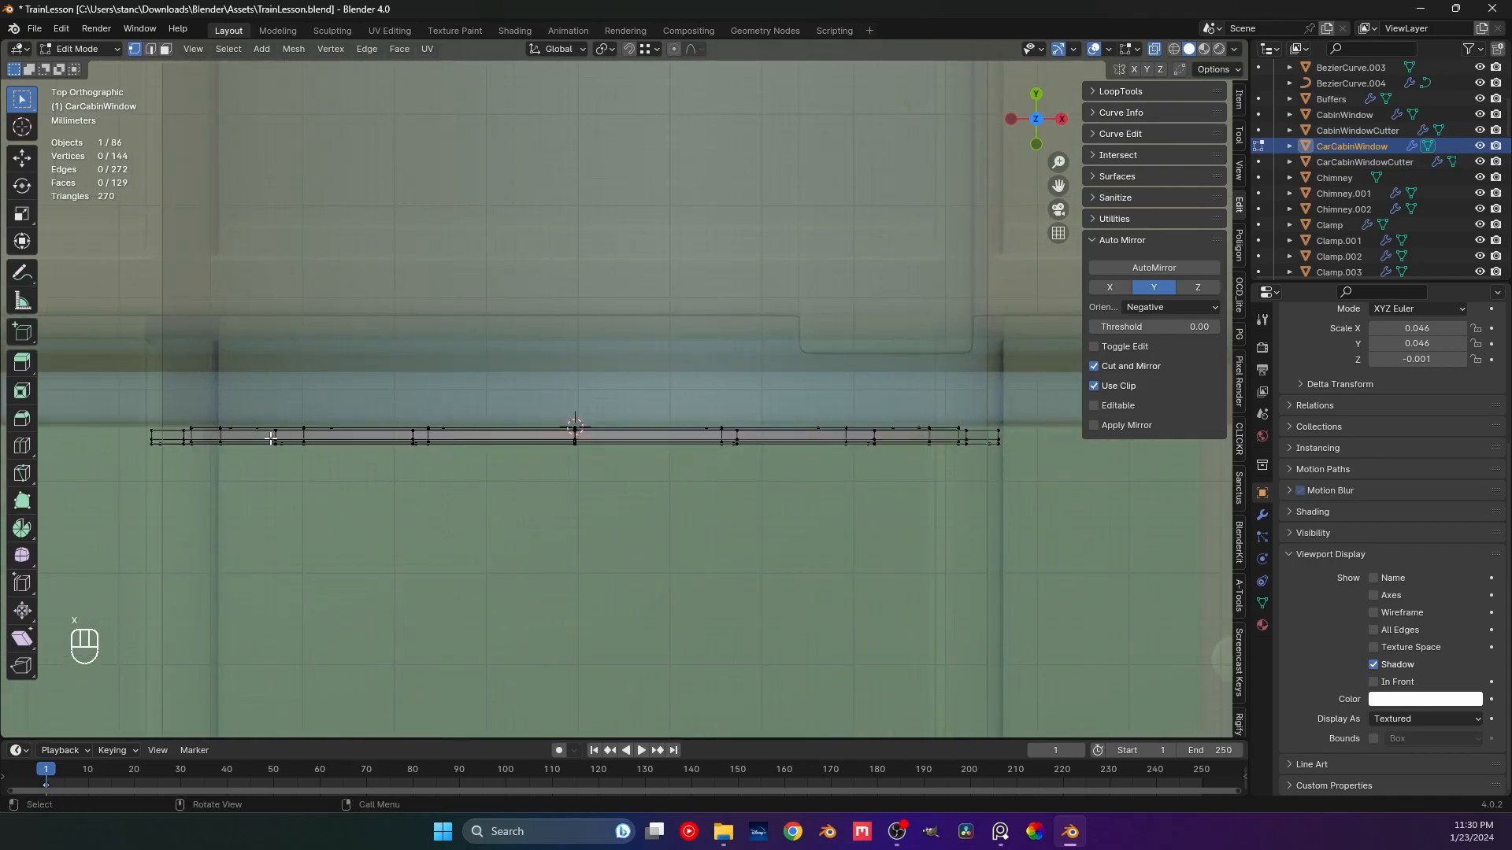
pyautogui.scroll(1, 269, 443)
pyautogui.keyDown('shift'); pyautogui.moveTo(250, 449); pyautogui.dragTo(382, 383, button='middle'); pyautogui.keyUp('shift')
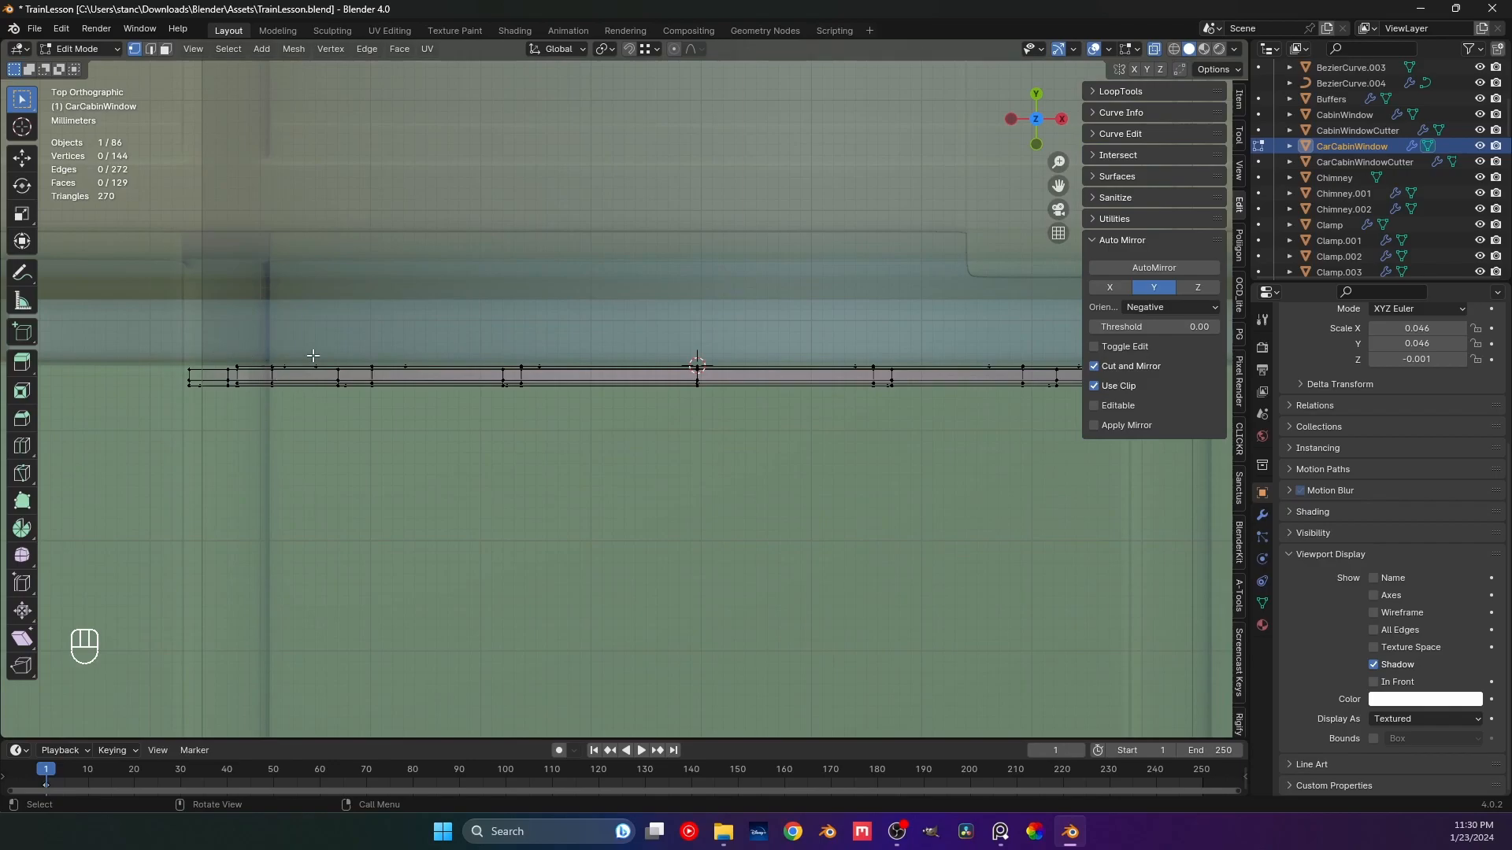
pyautogui.keyDown('shift'); pyautogui.moveTo(299, 356); pyautogui.dragTo(271, 395, button='middle'); pyautogui.keyUp('shift')
pyautogui.keyDown('shift'); pyautogui.moveTo(449, 373); pyautogui.dragTo(297, 419, button='middle'); pyautogui.keyUp('shift')
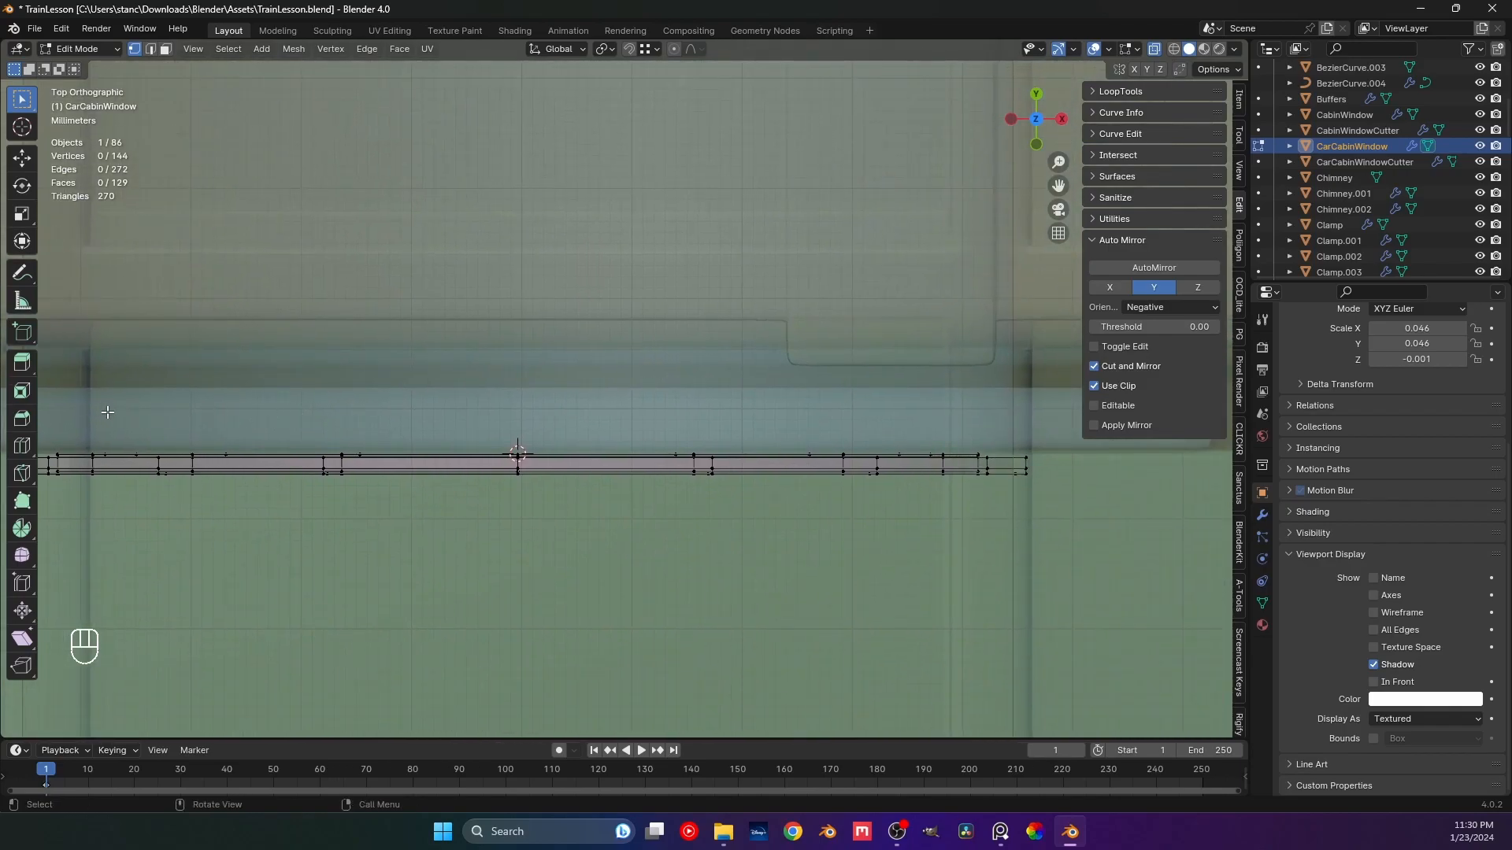
pyautogui.scroll(-1, 94, 419)
pyautogui.keyDown('shift'); pyautogui.moveTo(145, 419); pyautogui.dragTo(174, 415, button='middle'); pyautogui.keyUp('shift')
pyautogui.keyDown('alt'); pyautogui.click(161, 443); pyautogui.keyUp('alt')
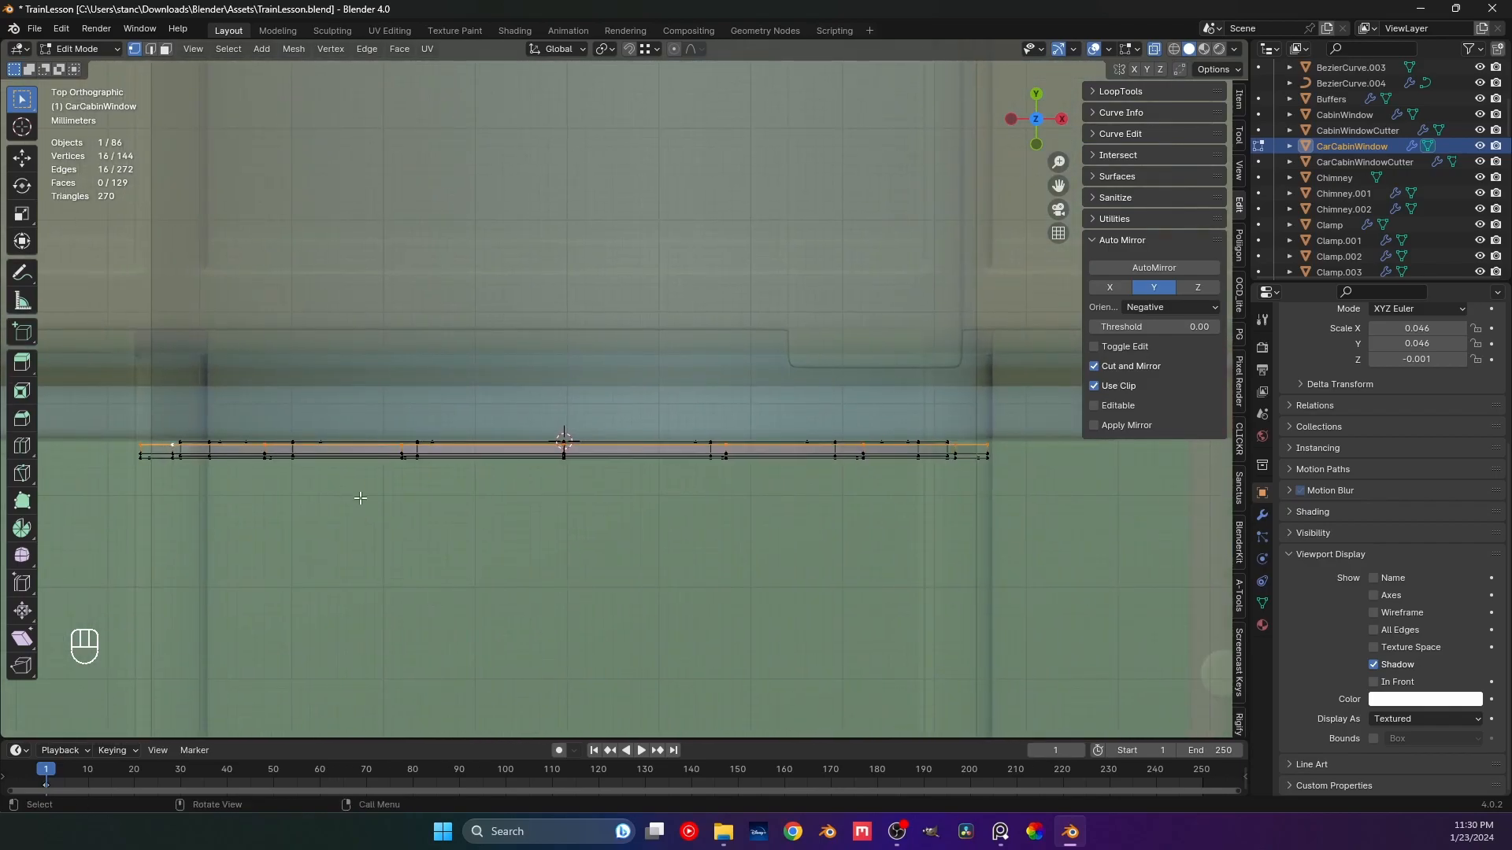
pyautogui.press('g')
pyautogui.press('y')
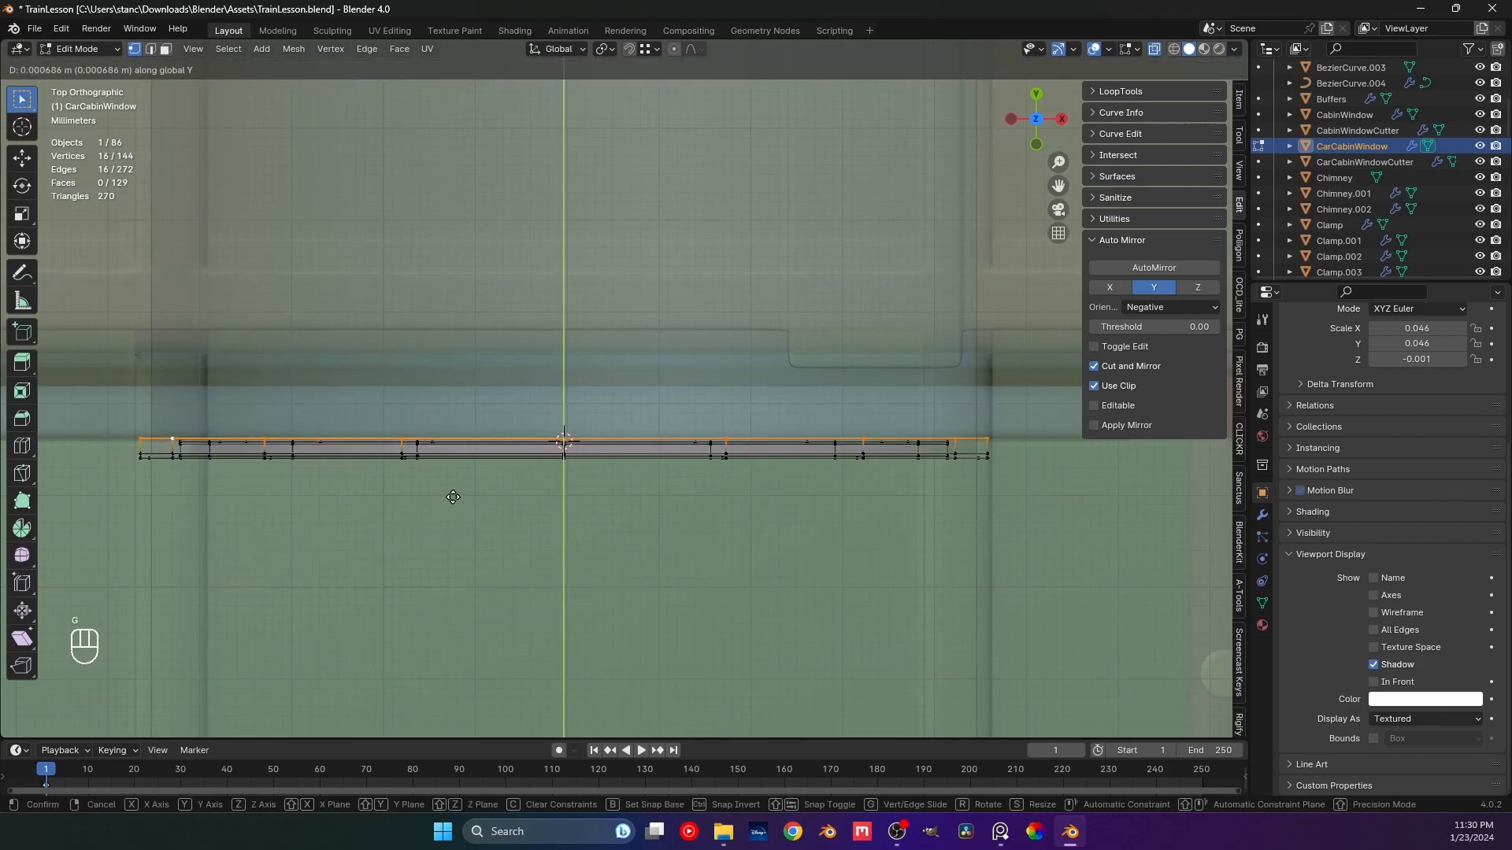
pyautogui.click(453, 495)
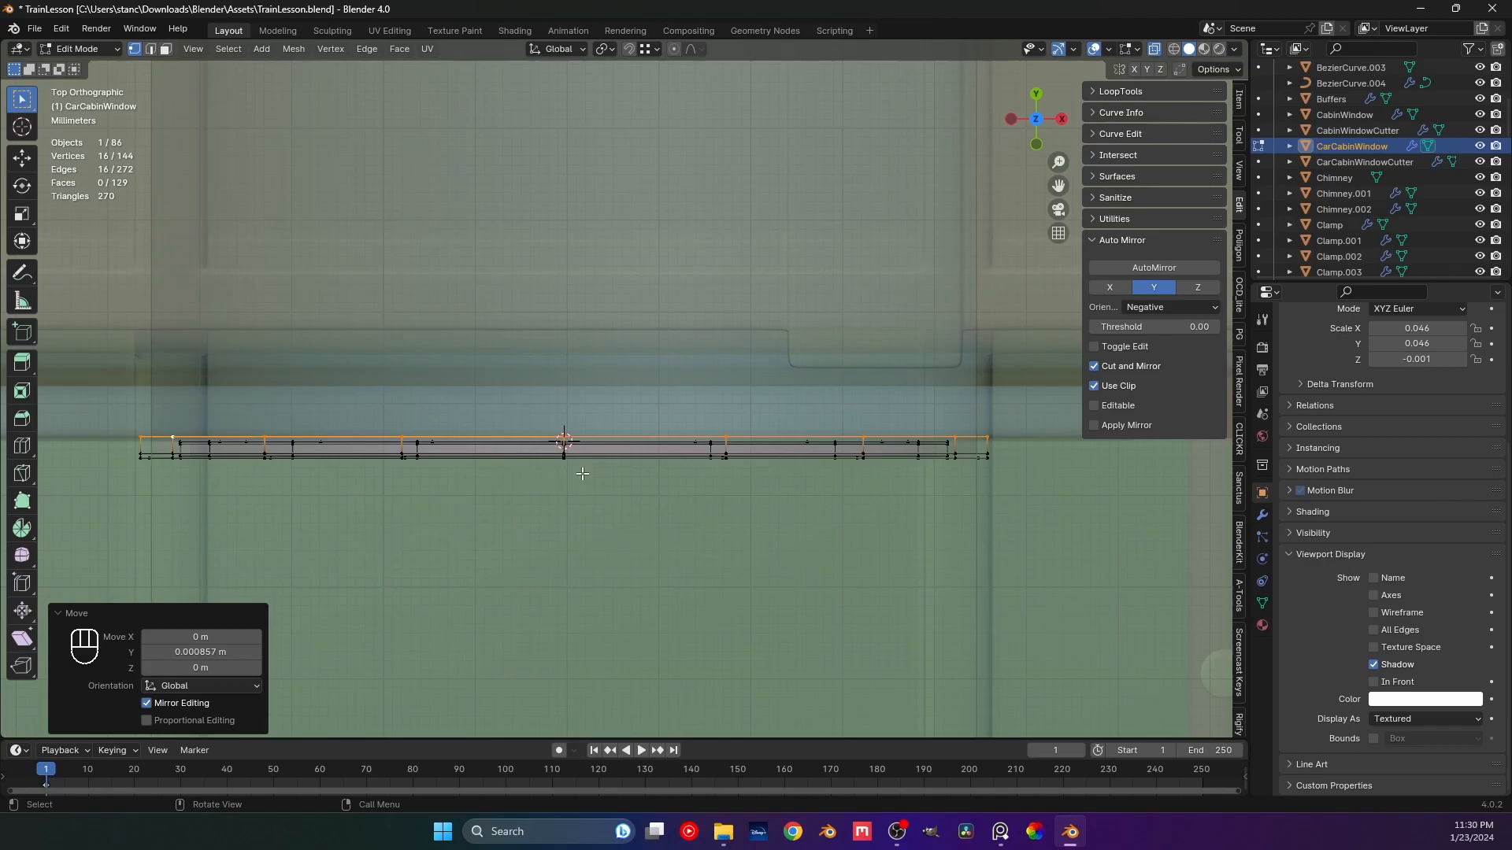
# Add a Mirror modifier to the window, mirroring only across Y, and place it above the Subdivision modifier.
pyautogui.press('Tab')
pyautogui.click(1262, 514)
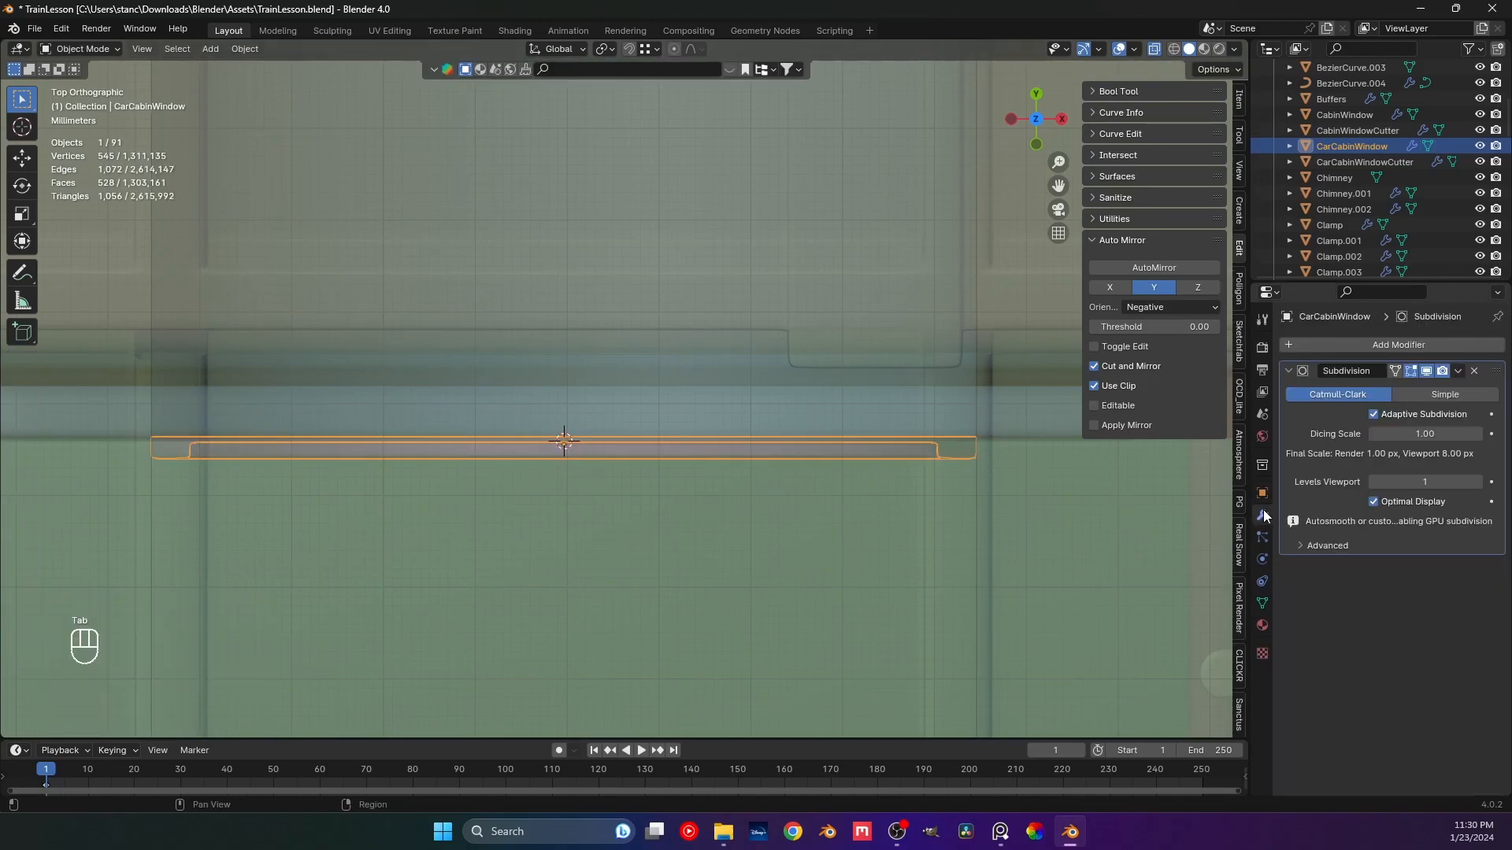
pyautogui.click(1315, 339)
pyautogui.moveTo(1339, 338)
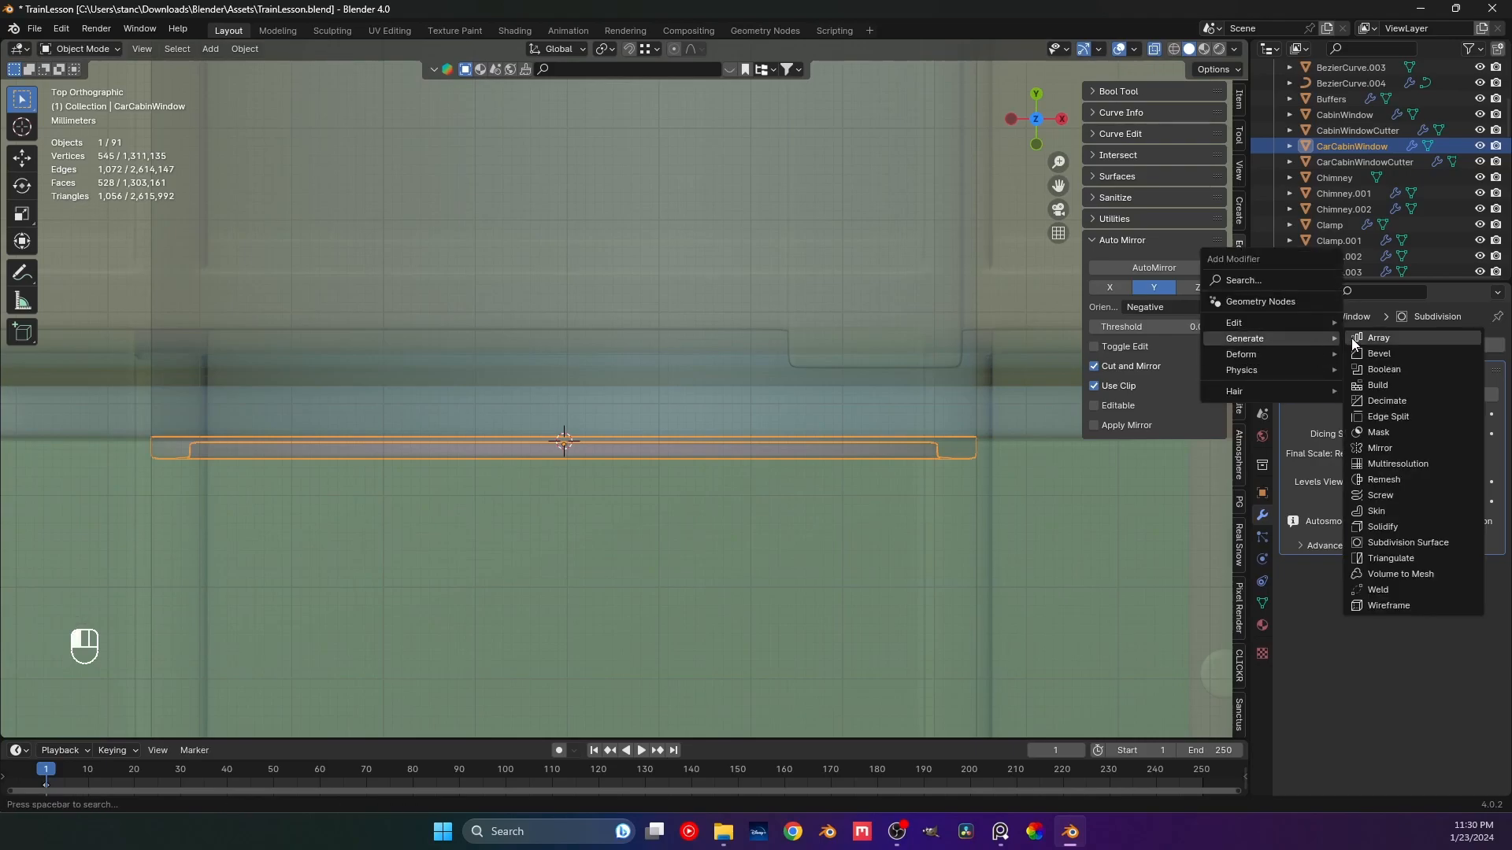
pyautogui.click(1382, 474)
pyautogui.click(1422, 539)
pyautogui.click(1387, 538)
pyautogui.moveTo(1494, 516); pyautogui.dragTo(1500, 369)
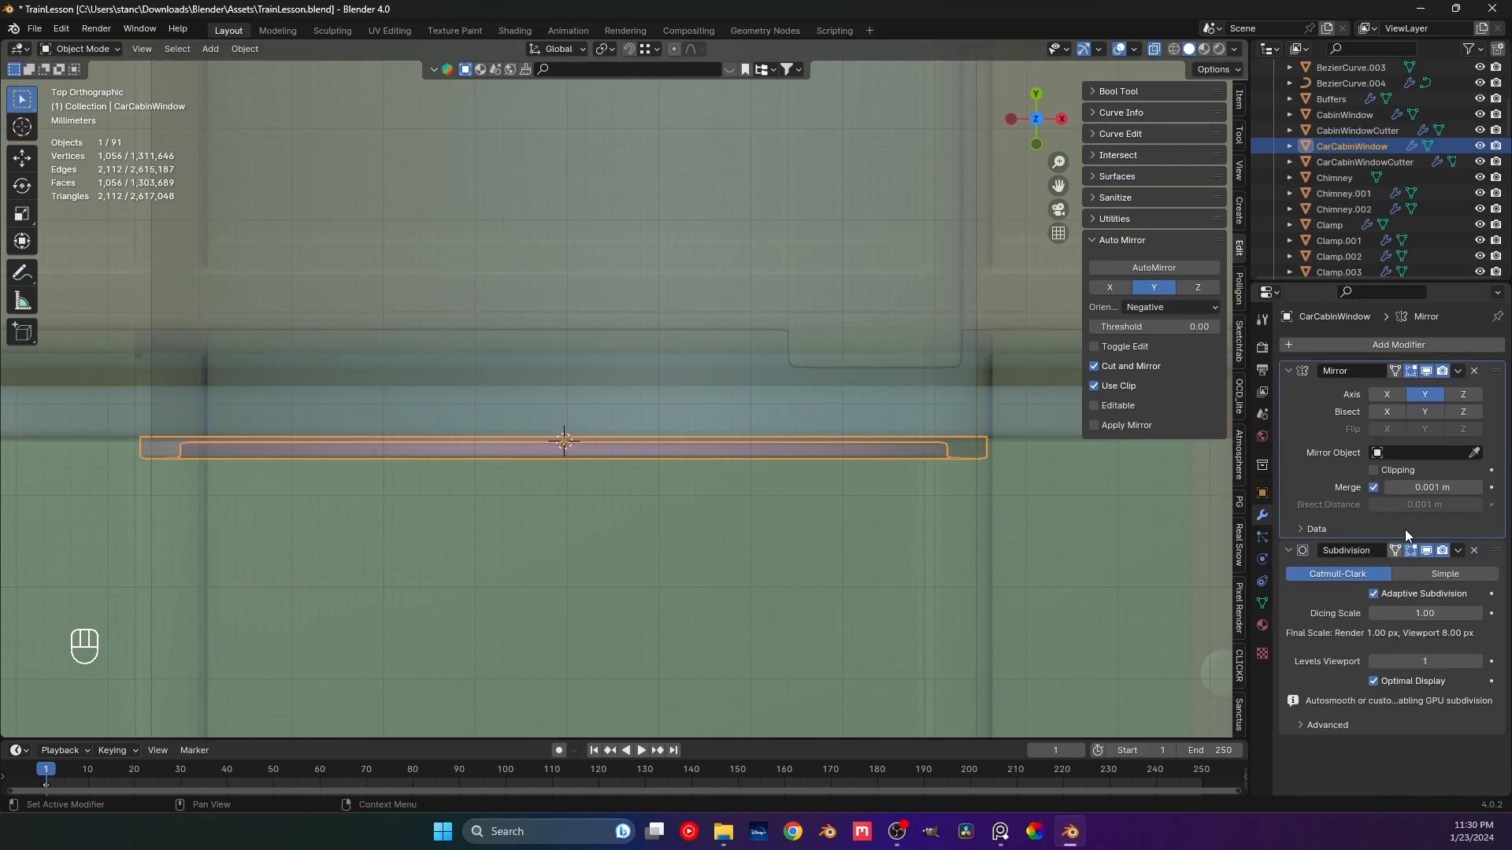
# Return to opaque shading and apply the round window's rotation.
pyautogui.moveTo(646, 488); pyautogui.dragTo(770, 479, button='middle')
pyautogui.click(1152, 50)
pyautogui.moveTo(679, 490); pyautogui.dragTo(688, 448, button='middle')
pyautogui.scroll(4, 455, 466)
pyautogui.scroll(3, 688, 448)
pyautogui.keyDown('shift'); pyautogui.moveTo(834, 433); pyautogui.dragTo(591, 403, button='middle'); pyautogui.keyUp('shift')
pyautogui.scroll(2, 641, 395)
pyautogui.hotkey('ctrl', 'a')
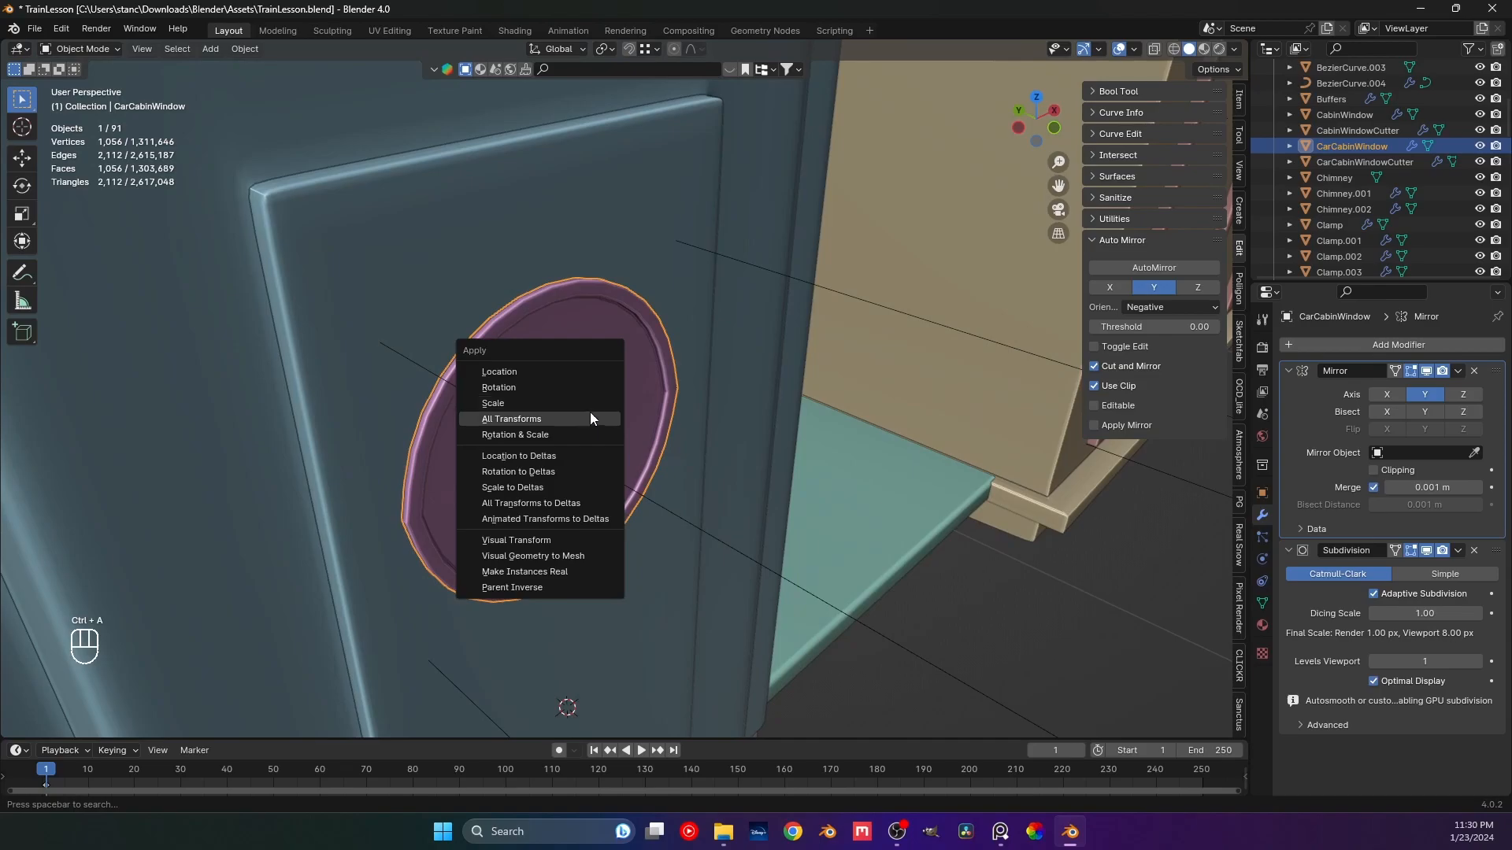
pyautogui.click(568, 387)
# Move the entire window mesh outward from the door along the Y axis and save the file.
pyautogui.moveTo(569, 405); pyautogui.dragTo(521, 425, button='middle')
pyautogui.press('Tab')
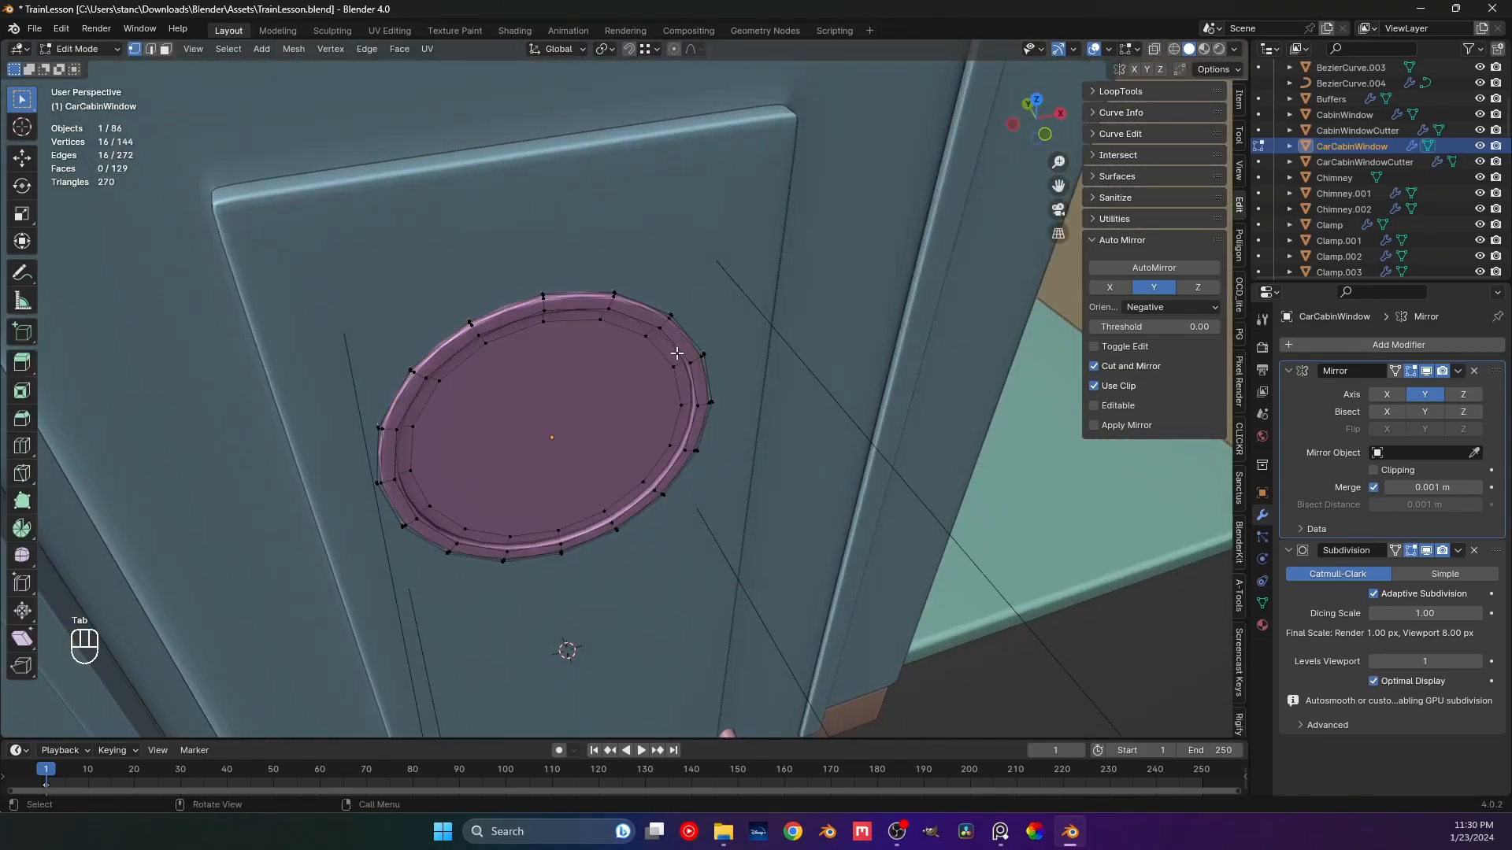
pyautogui.click(1154, 49)
pyautogui.press('KP_7')
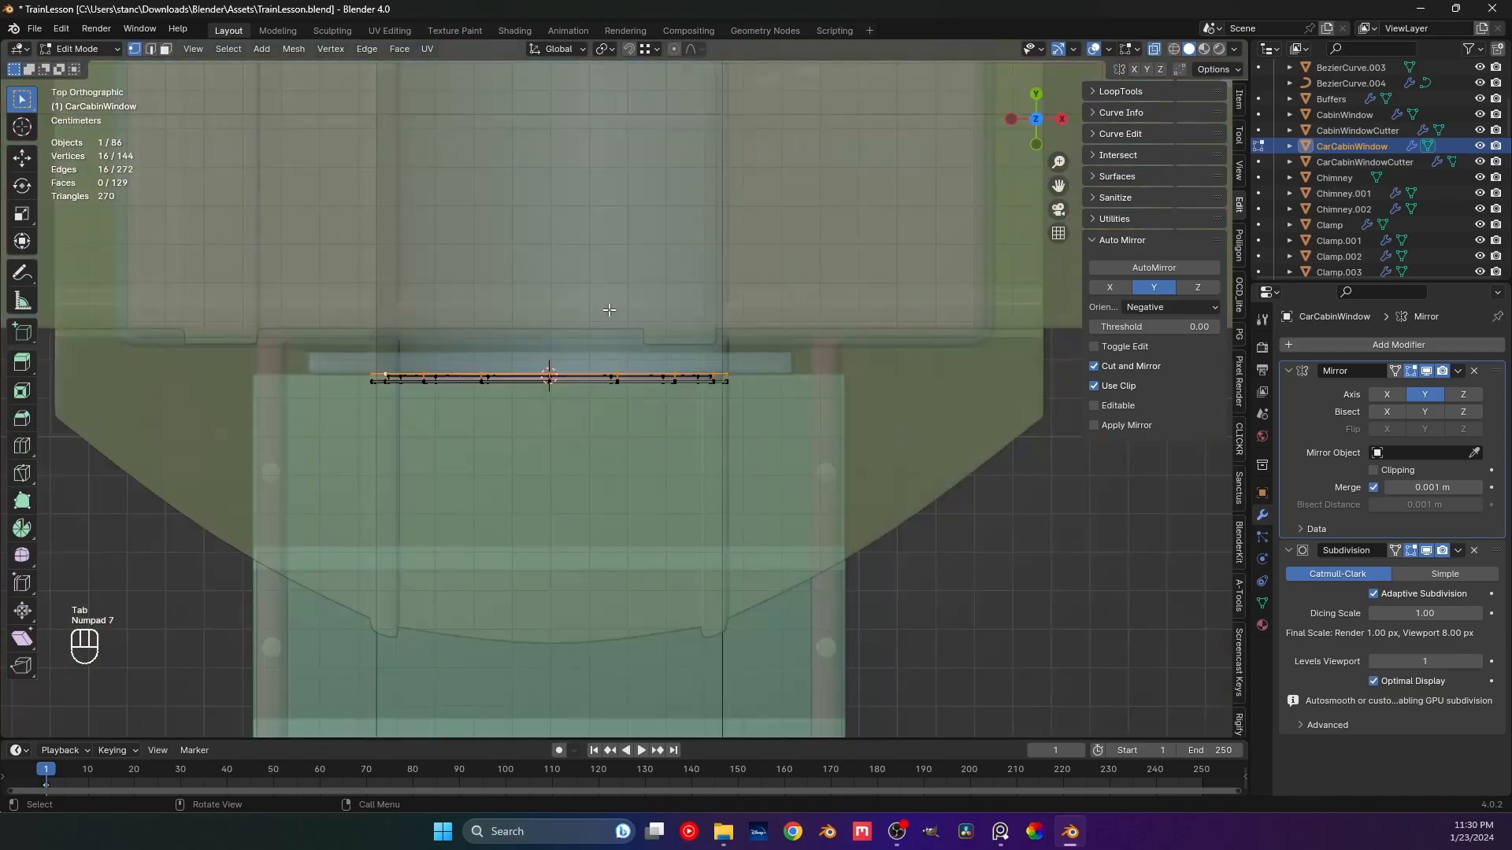
pyautogui.moveTo(609, 309); pyautogui.dragTo(535, 367, button='middle')
pyautogui.scroll(8, 580, 376)
pyautogui.scroll(1, 554, 483)
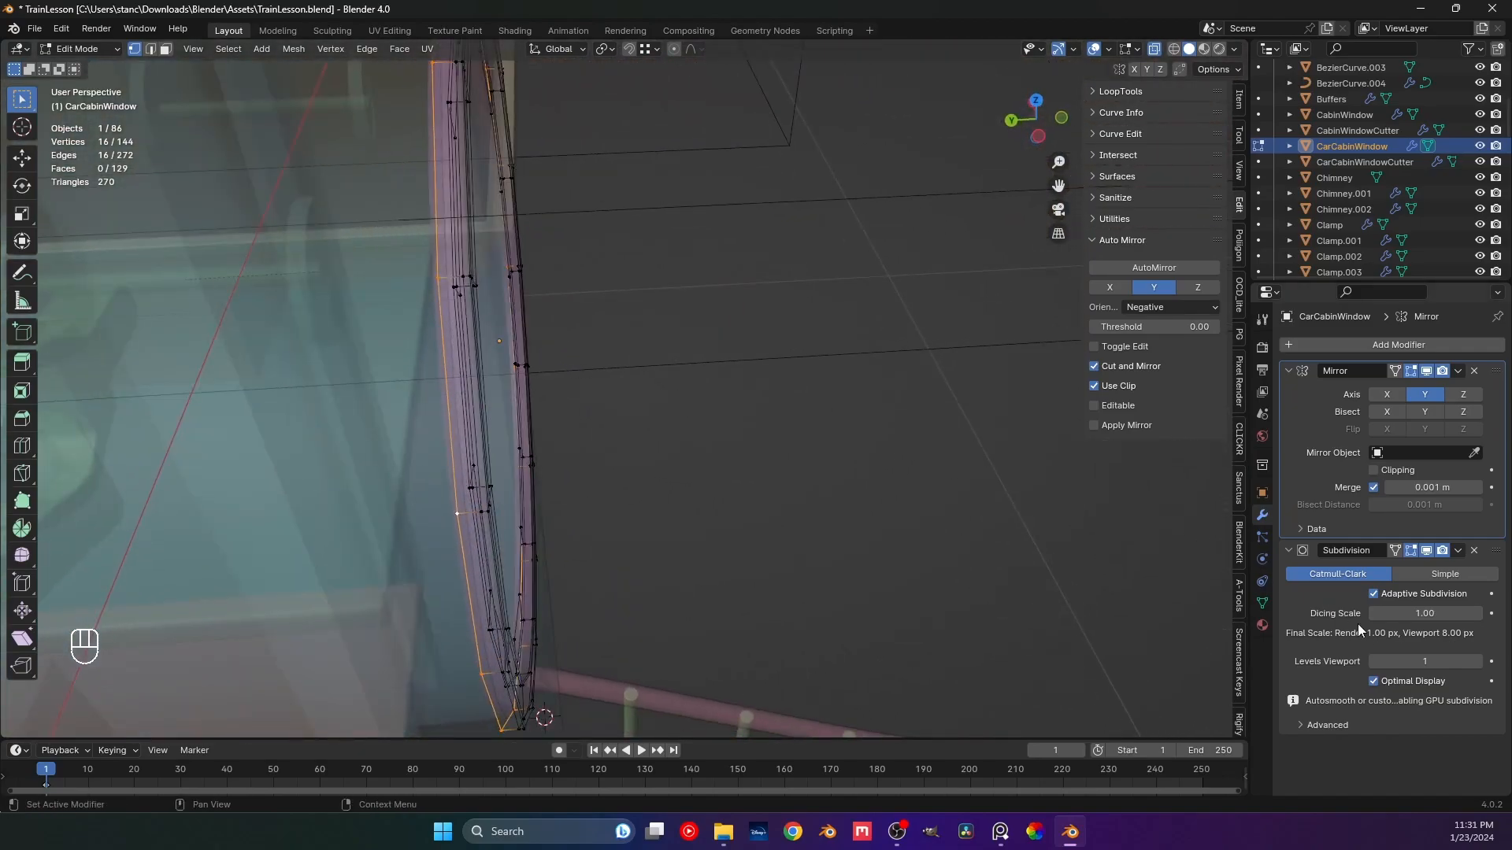
pyautogui.click(1288, 370)
pyautogui.scroll(-1, 662, 344)
pyautogui.press('a')
pyautogui.keyDown('shift'); pyautogui.moveTo(558, 296); pyautogui.dragTo(520, 338, button='middle'); pyautogui.keyUp('shift')
pyautogui.keyDown('shift'); pyautogui.moveTo(546, 265); pyautogui.dragTo(555, 330, button='middle'); pyautogui.keyUp('shift')
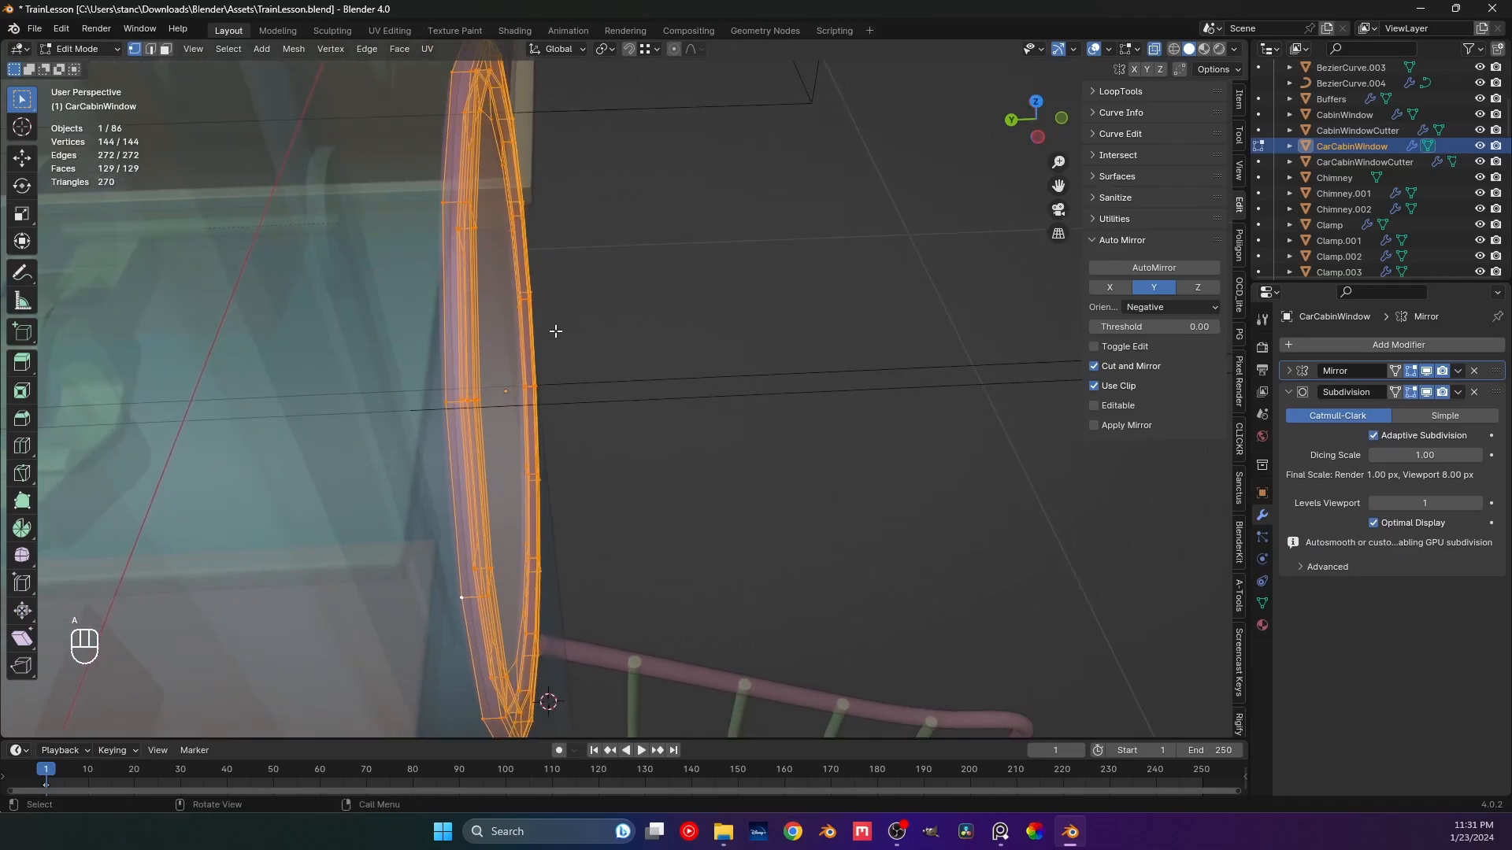
pyautogui.click(1159, 49)
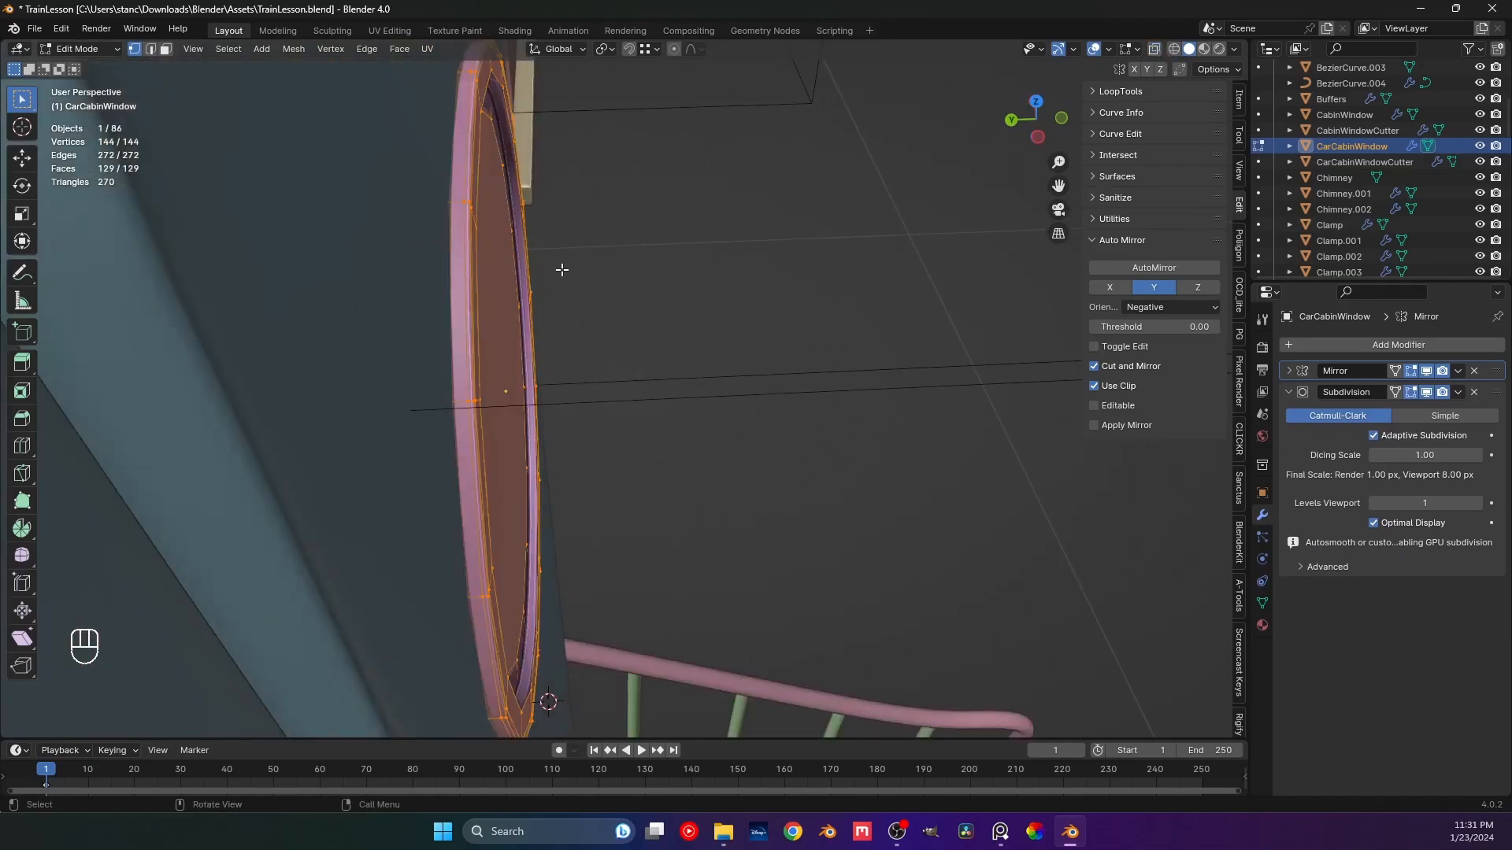
pyautogui.press('g')
pyautogui.press('y')
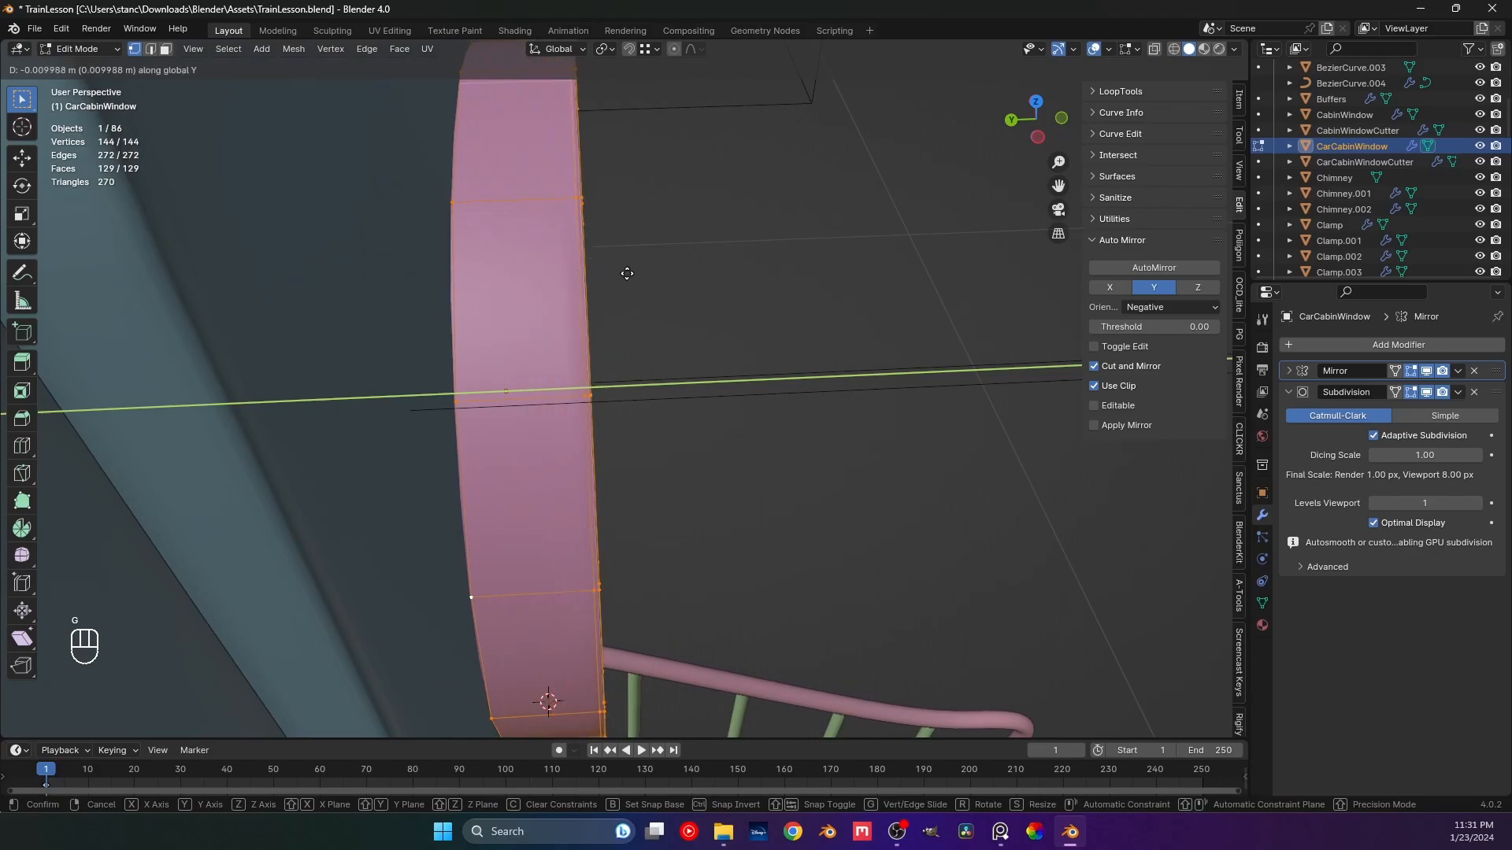
pyautogui.click(628, 273)
pyautogui.press('Tab')
pyautogui.moveTo(653, 278); pyautogui.dragTo(475, 377, button='middle')
pyautogui.hotkey('ctrl', 's')
pyautogui.hotkey('ctrl', 's')
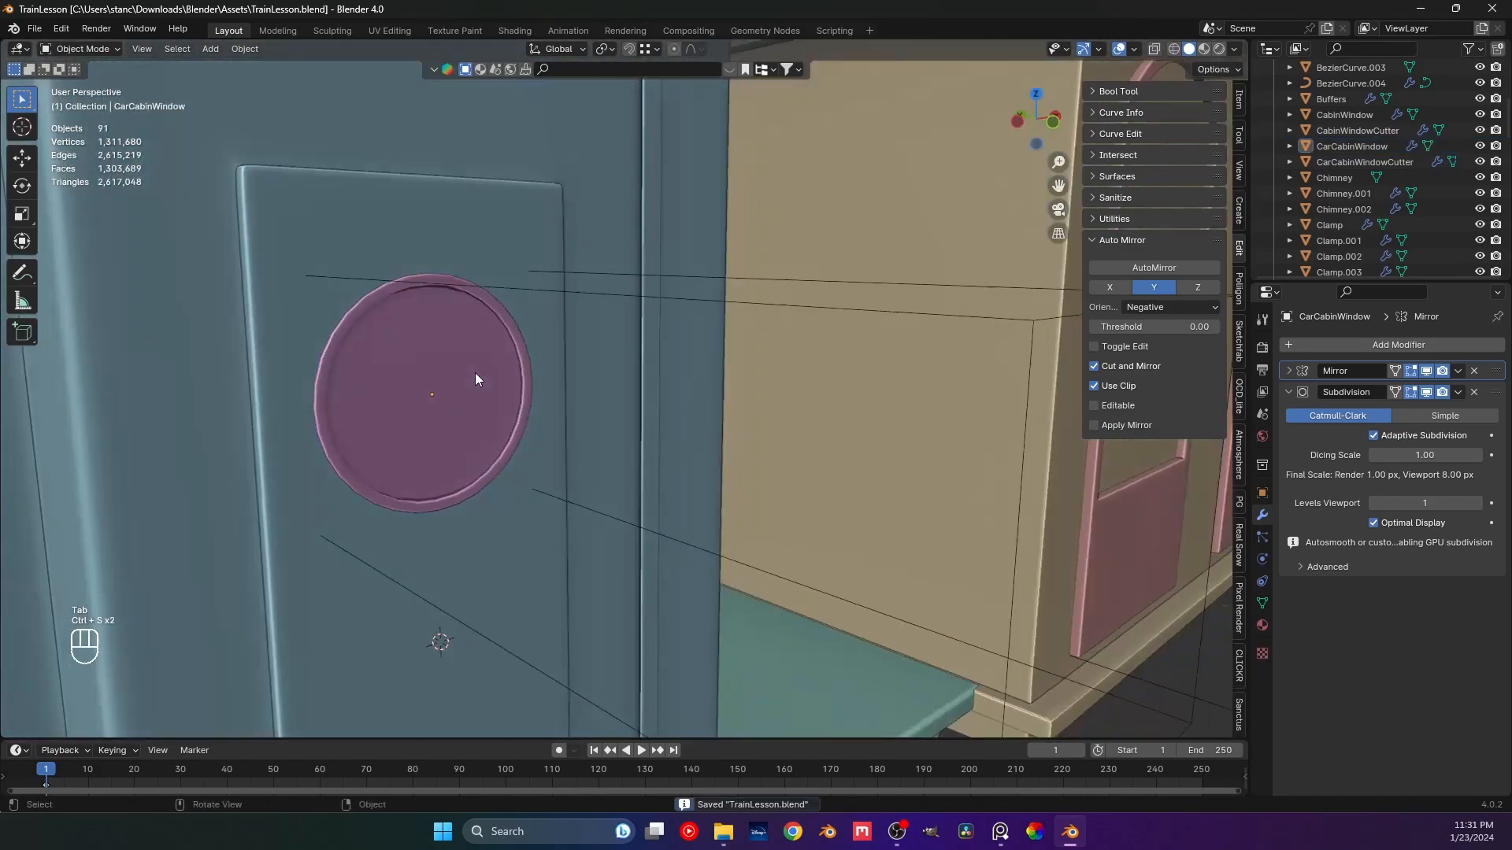
# Examine the round window's fit and proportions on the cab door in front view and save the file.
pyautogui.scroll(-5, 475, 372)
pyautogui.hotkey('ctrl', 's')
pyautogui.press('KP_1')
pyautogui.keyDown('shift'); pyautogui.moveTo(600, 499); pyautogui.dragTo(569, 399, button='middle'); pyautogui.keyUp('shift')
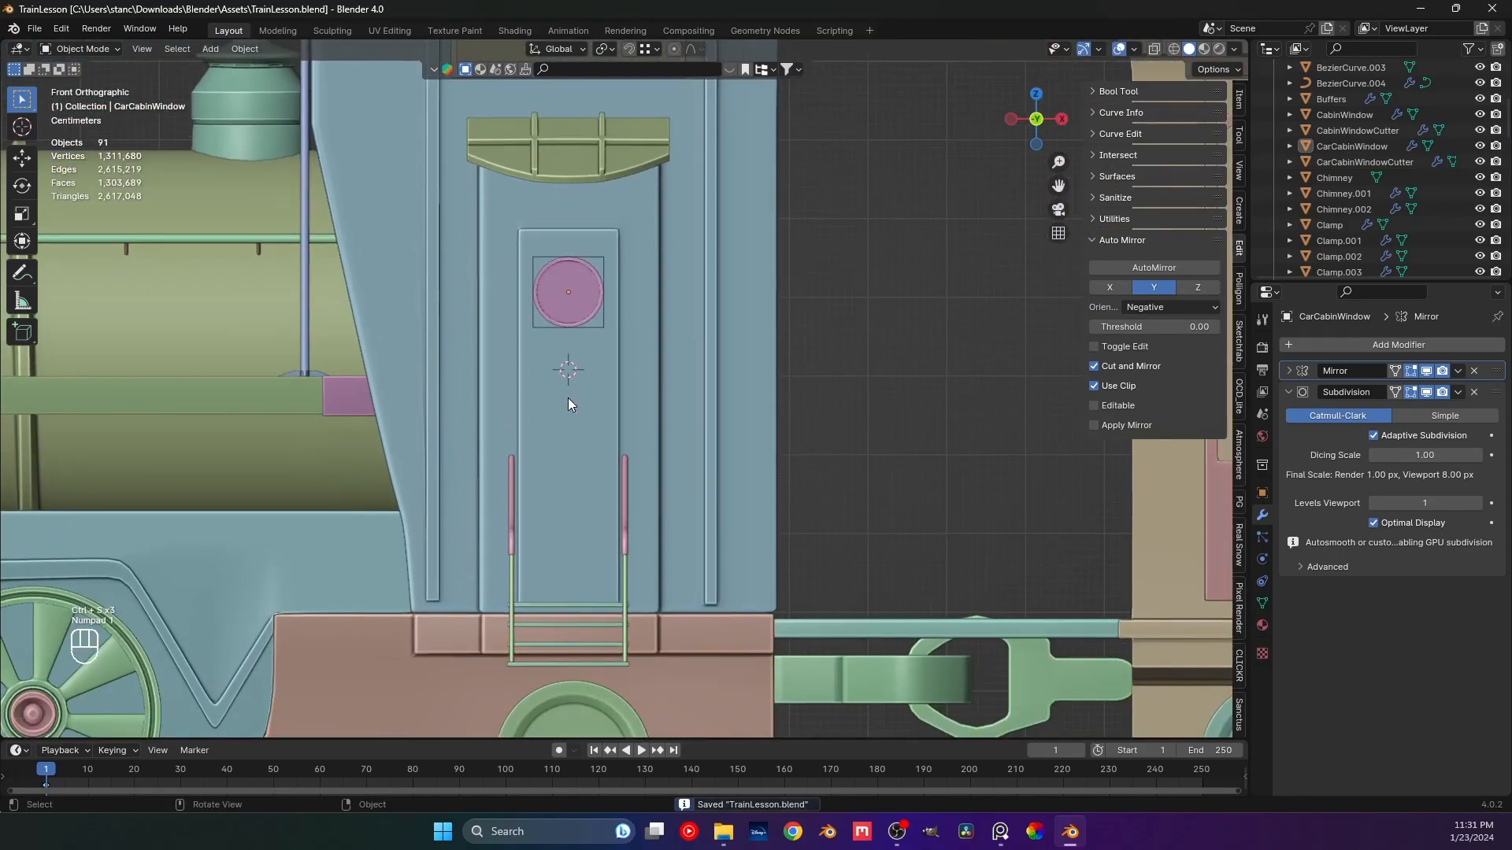
pyautogui.scroll(-4, 568, 398)
pyautogui.scroll(5, 540, 415)
pyautogui.scroll(1, 550, 369)
pyautogui.hotkey('ctrl', 's')
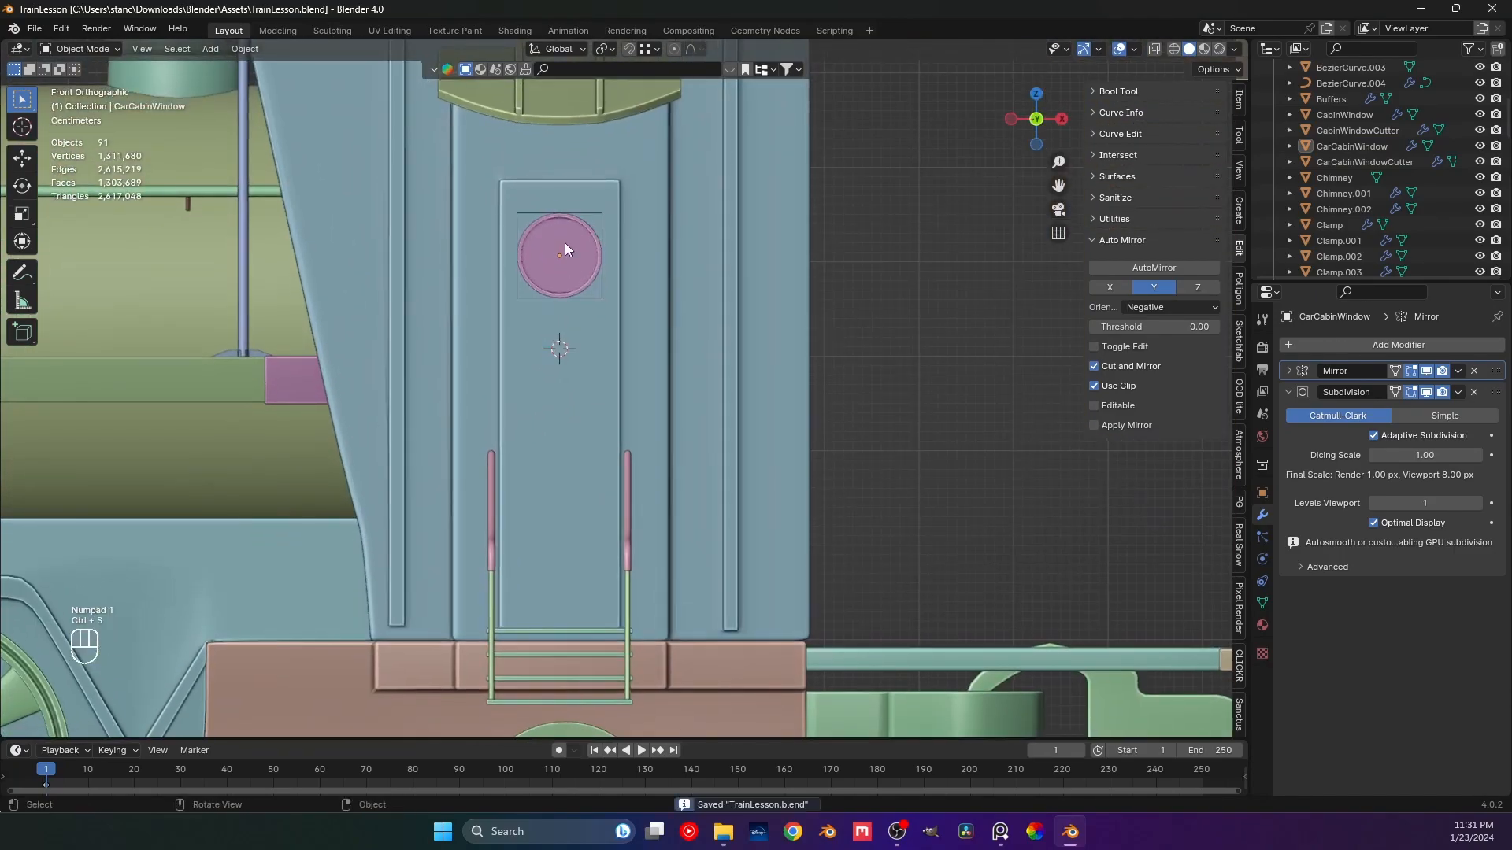
pyautogui.click(565, 239)
pyautogui.scroll(-3, 527, 451)
pyautogui.scroll(-1, 556, 489)
pyautogui.hotkey('ctrl', 's')
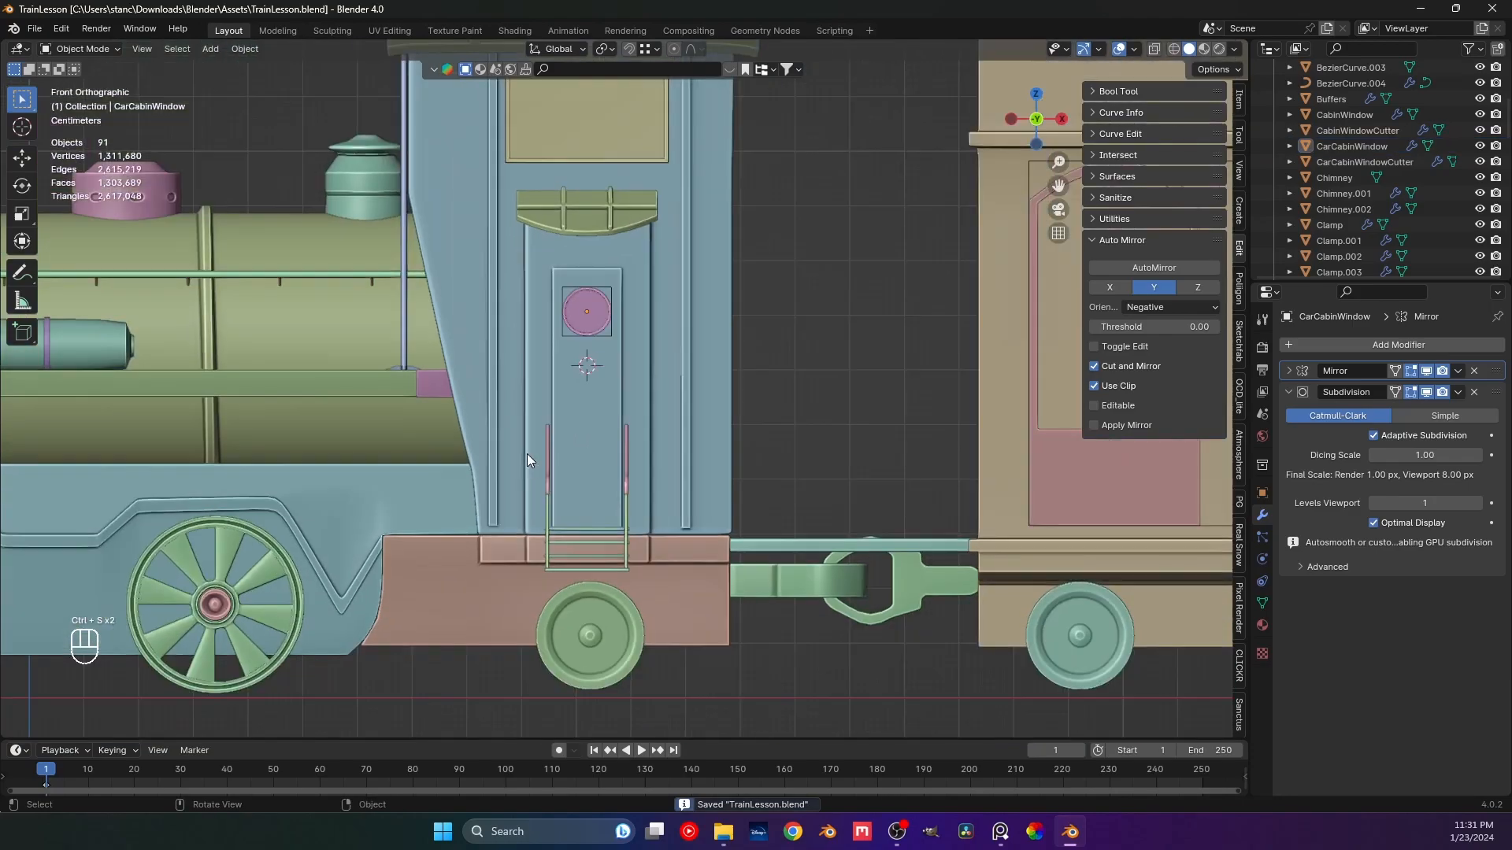
pyautogui.scroll(4, 602, 404)
pyautogui.click(603, 407)
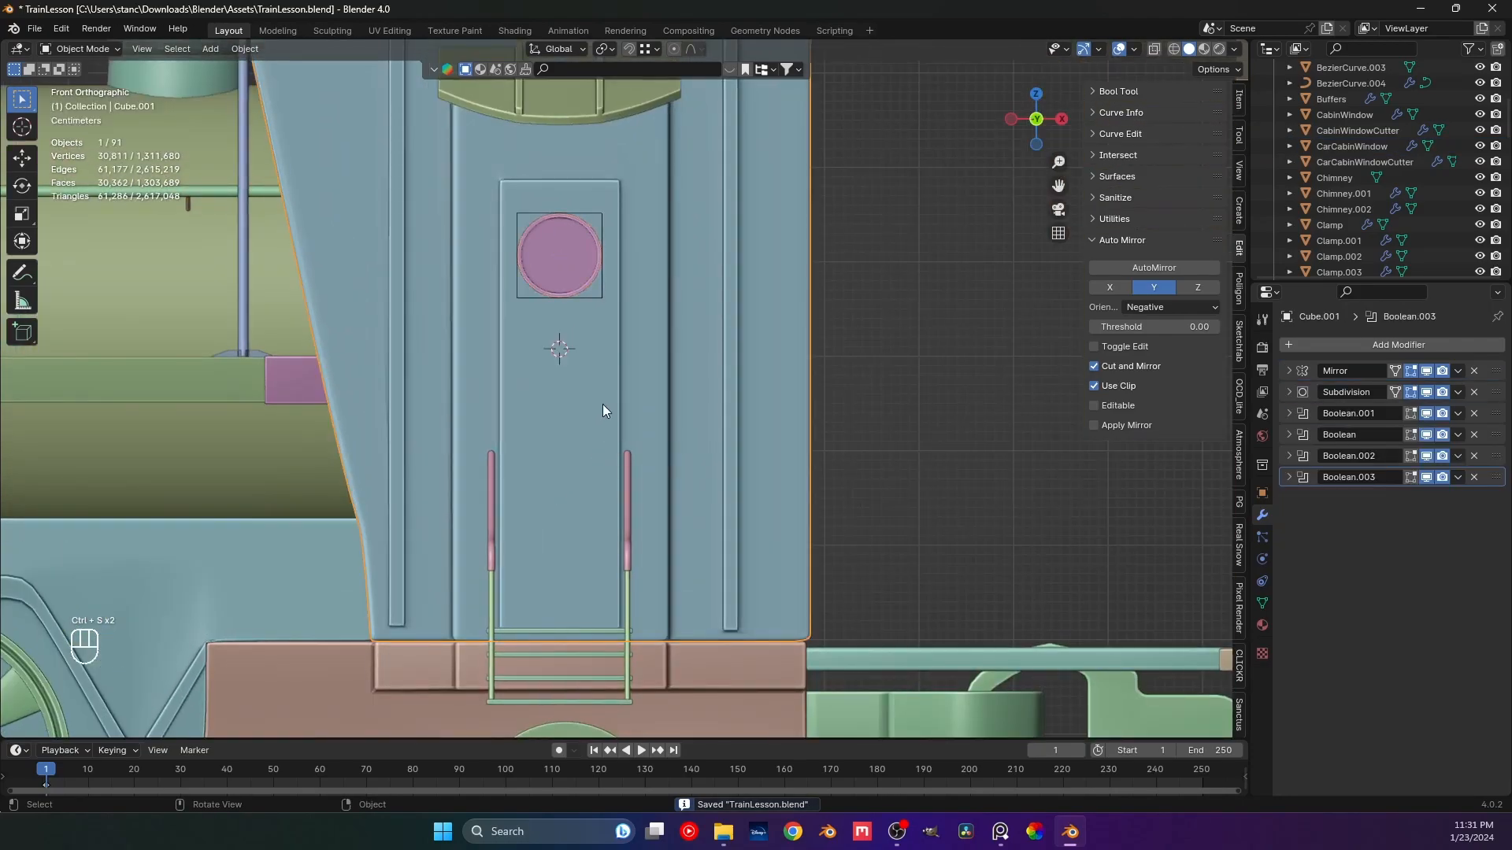
pyautogui.scroll(5, 584, 459)
pyautogui.scroll(-5, 600, 411)
# Add a UV sphere with 18 segments and 12 rings for the door knob.
pyautogui.hotkey('shift', 'a')
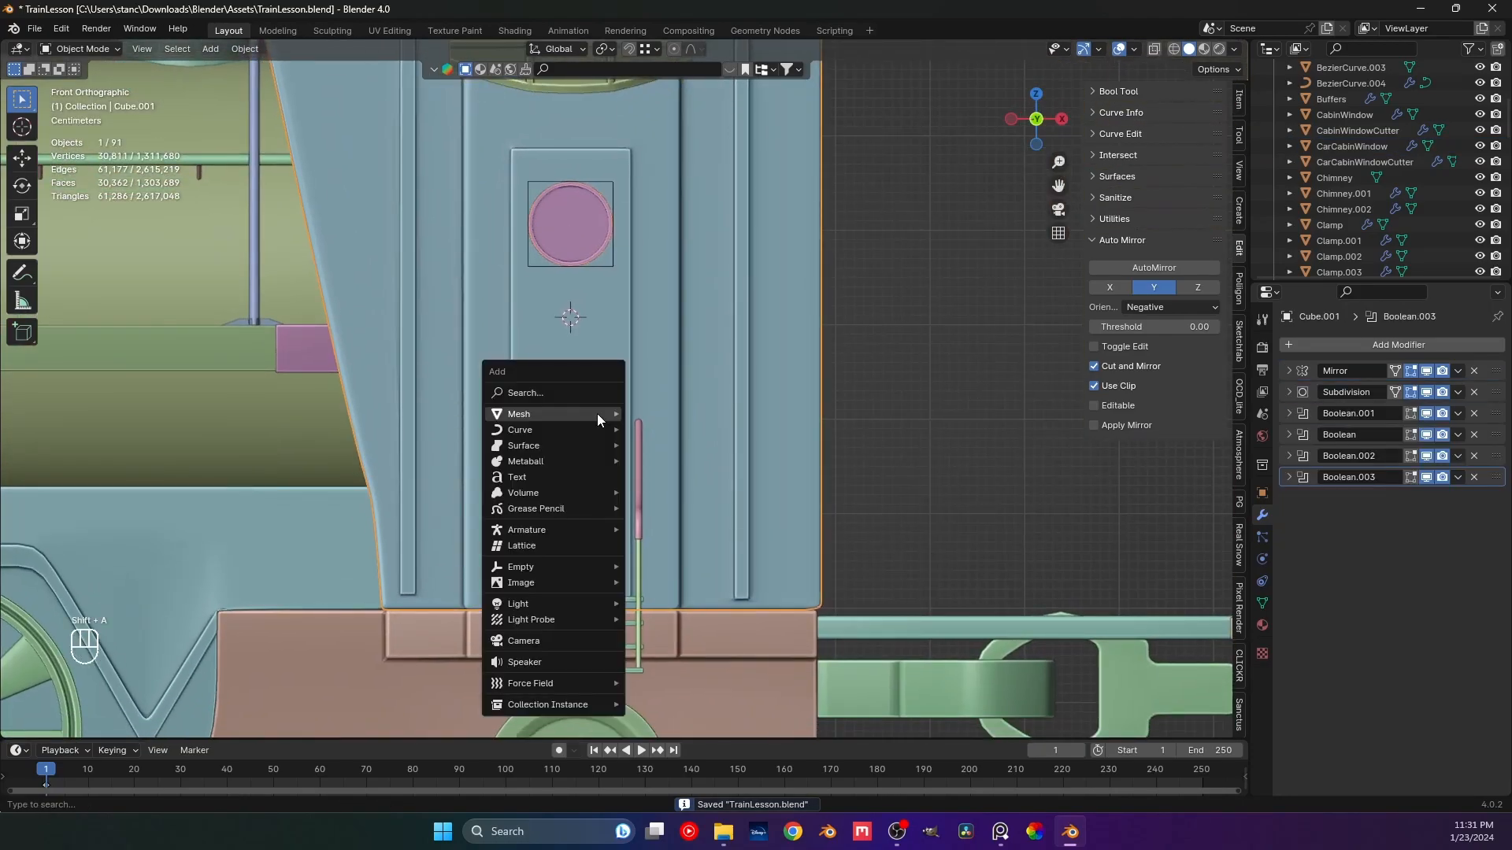
pyautogui.moveTo(611, 416)
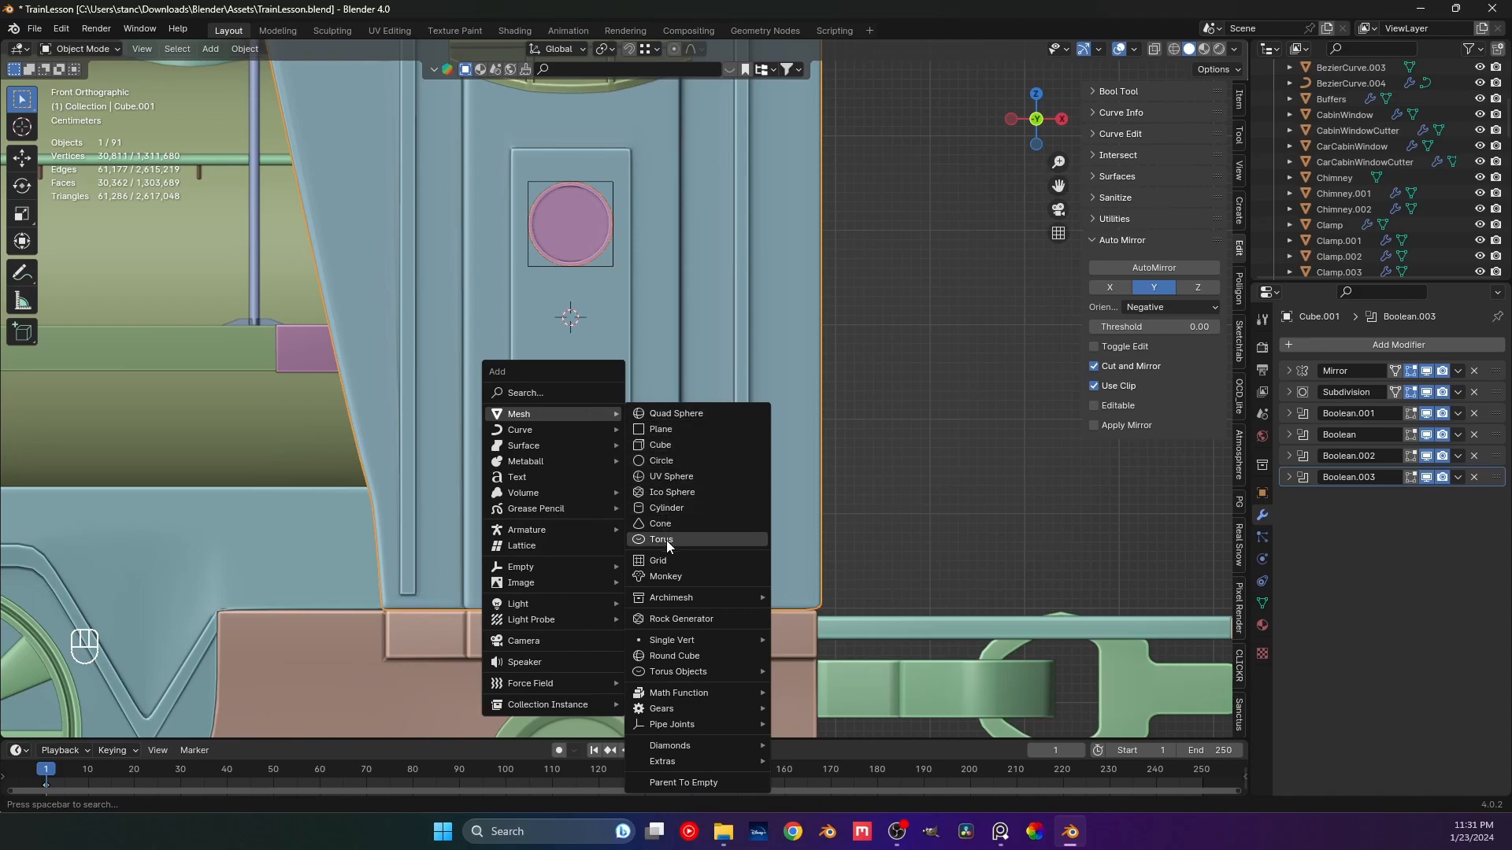
pyautogui.click(653, 475)
pyautogui.click(197, 553)
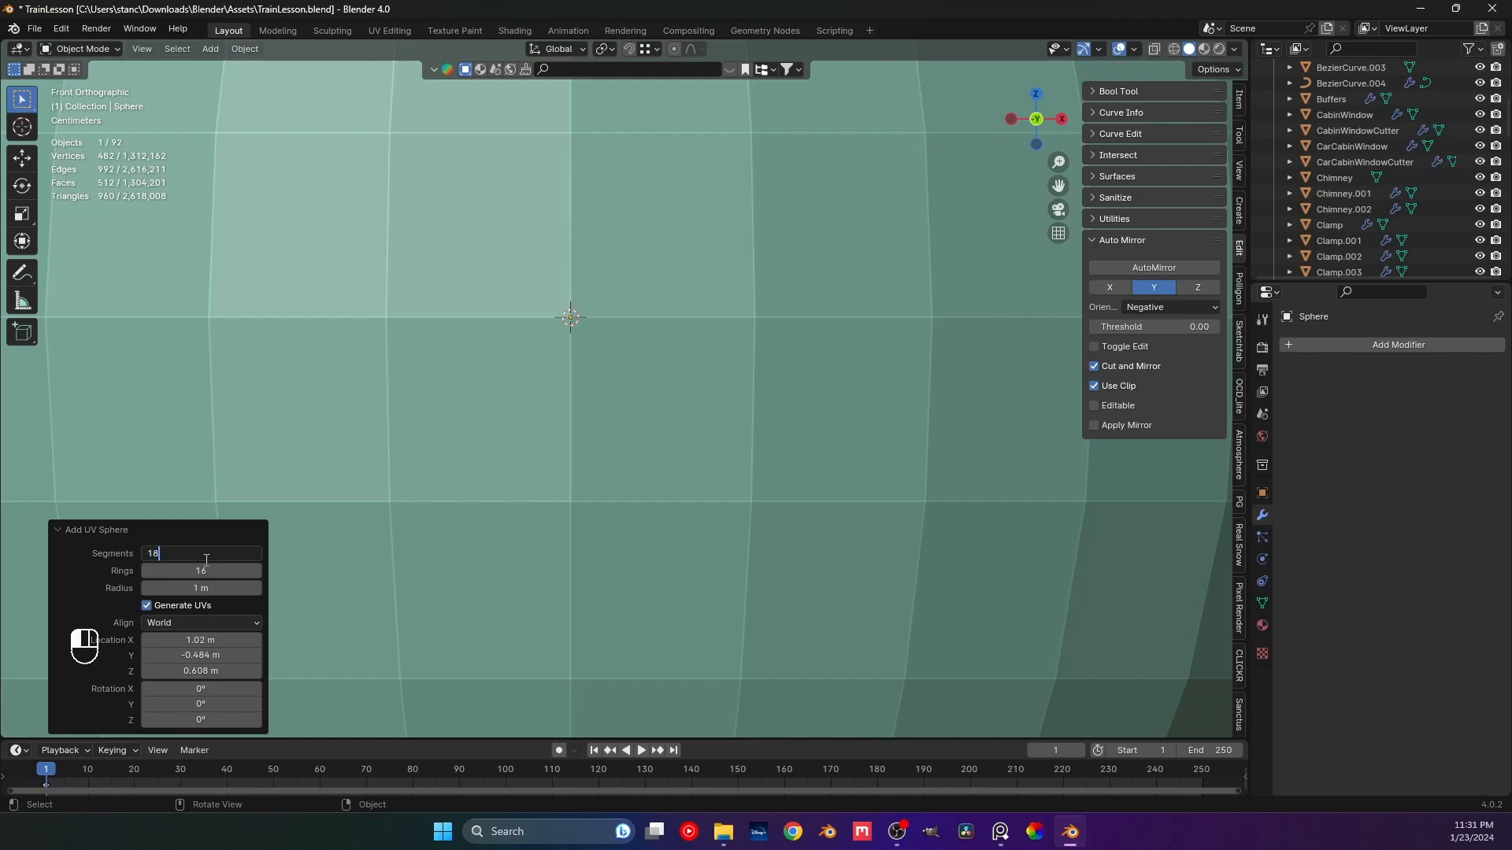
pyautogui.write('18')
pyautogui.press('Return')
pyautogui.click(206, 570)
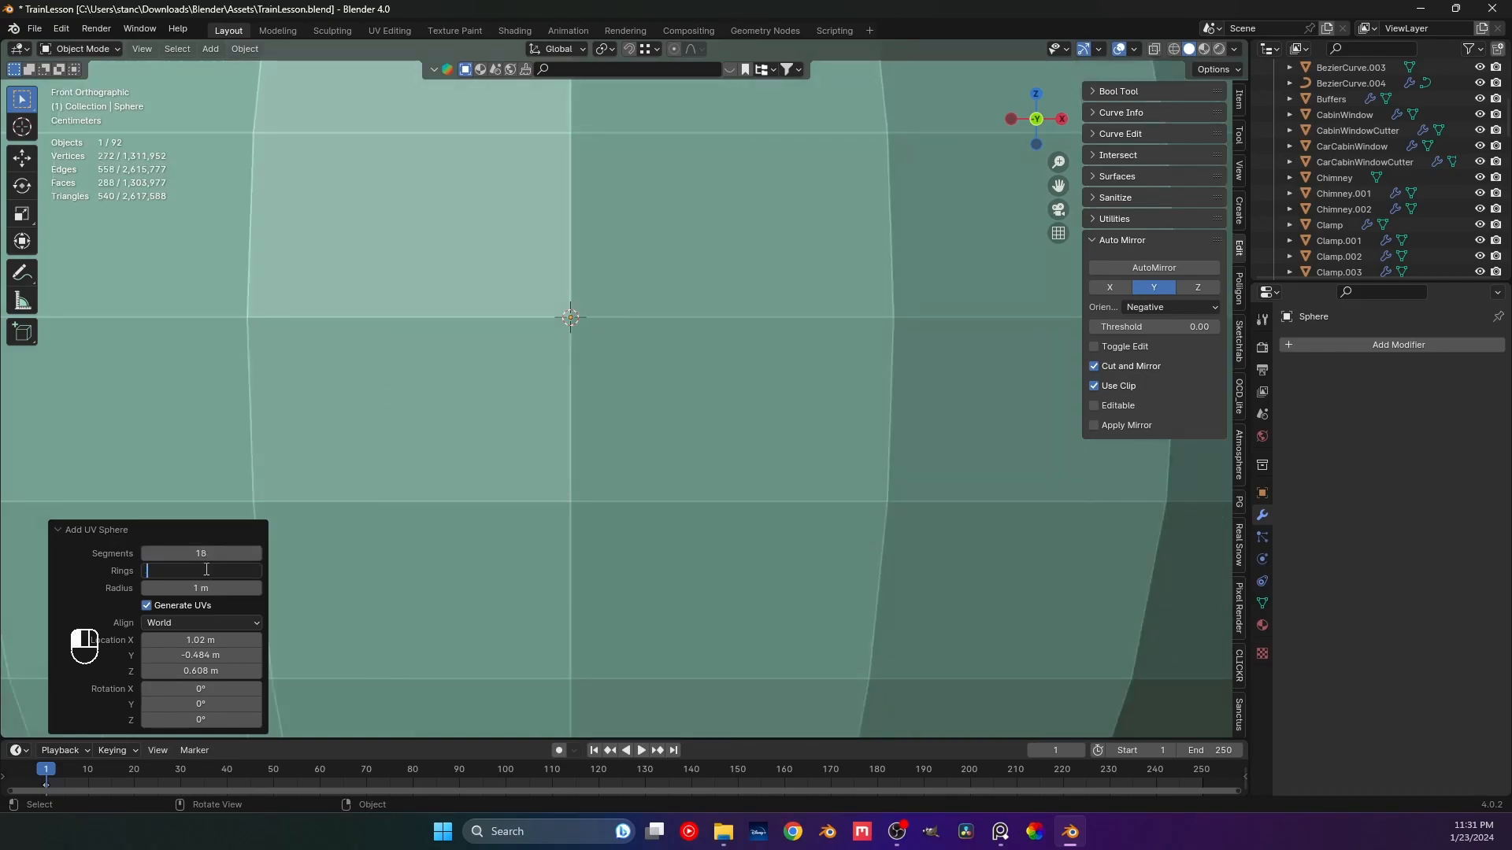
pyautogui.write('120')
pyautogui.press('BackSpace')
pyautogui.press('Return')
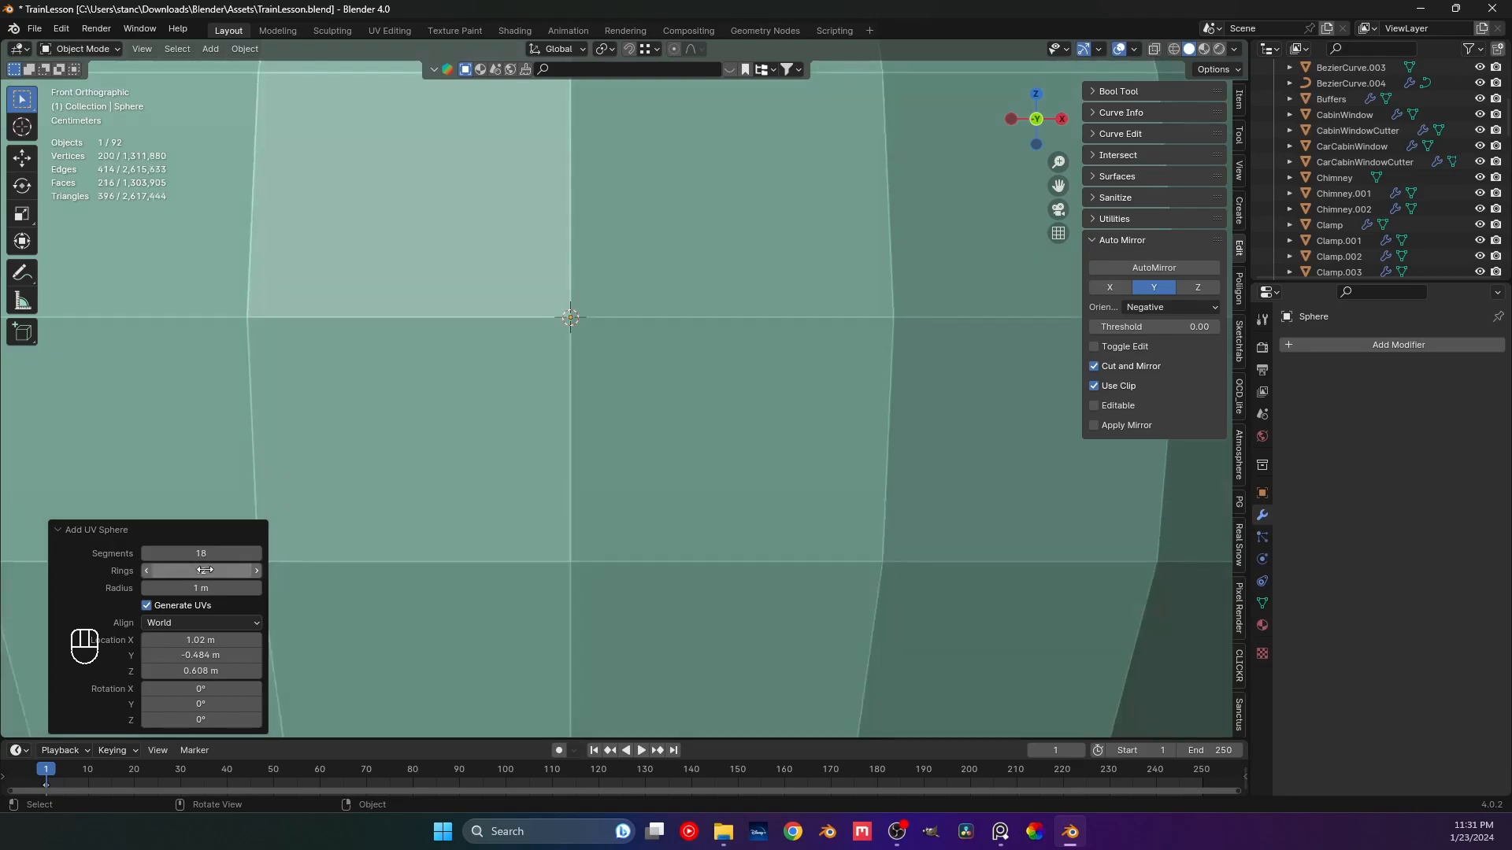
# Scale the sphere down uniformly to door-knob size, first by about 0.02 and finally by about 0.406.
pyautogui.scroll(-5, 470, 367)
pyautogui.press('s')
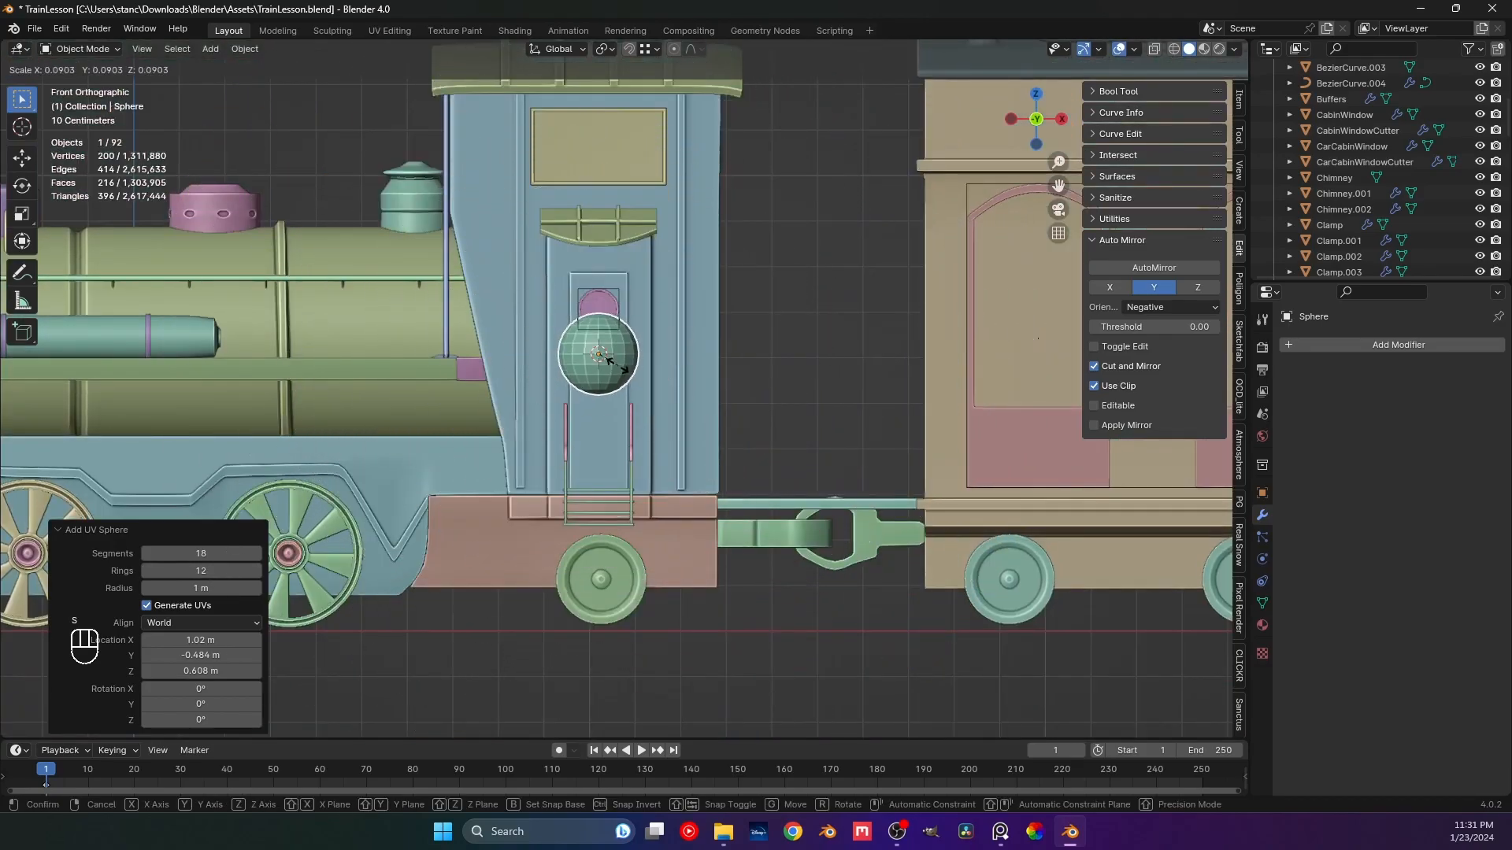
pyautogui.click(602, 358)
pyautogui.scroll(4, 612, 386)
pyautogui.scroll(3, 594, 464)
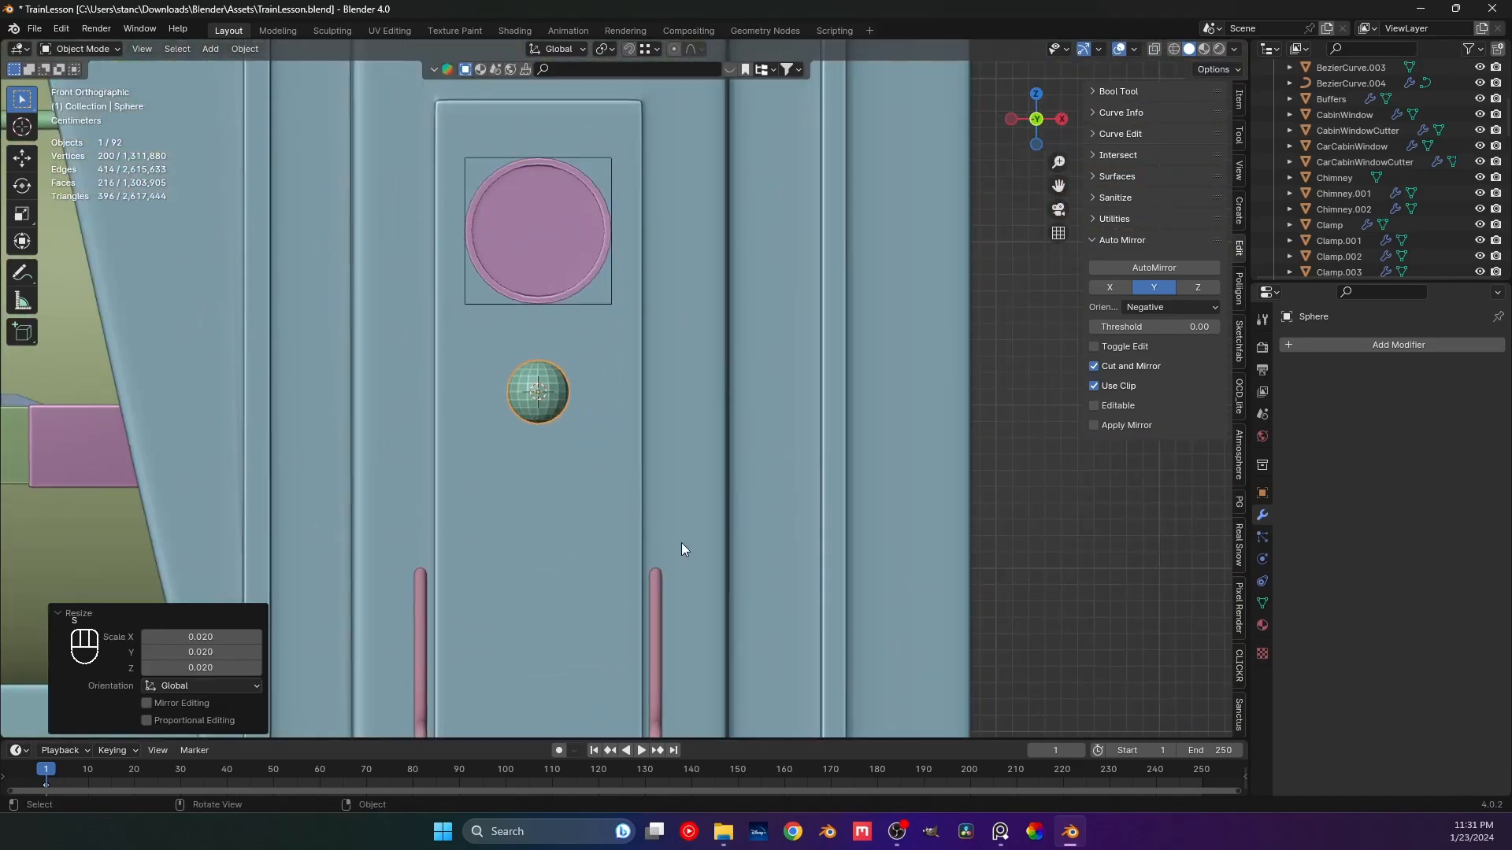
pyautogui.press('s')
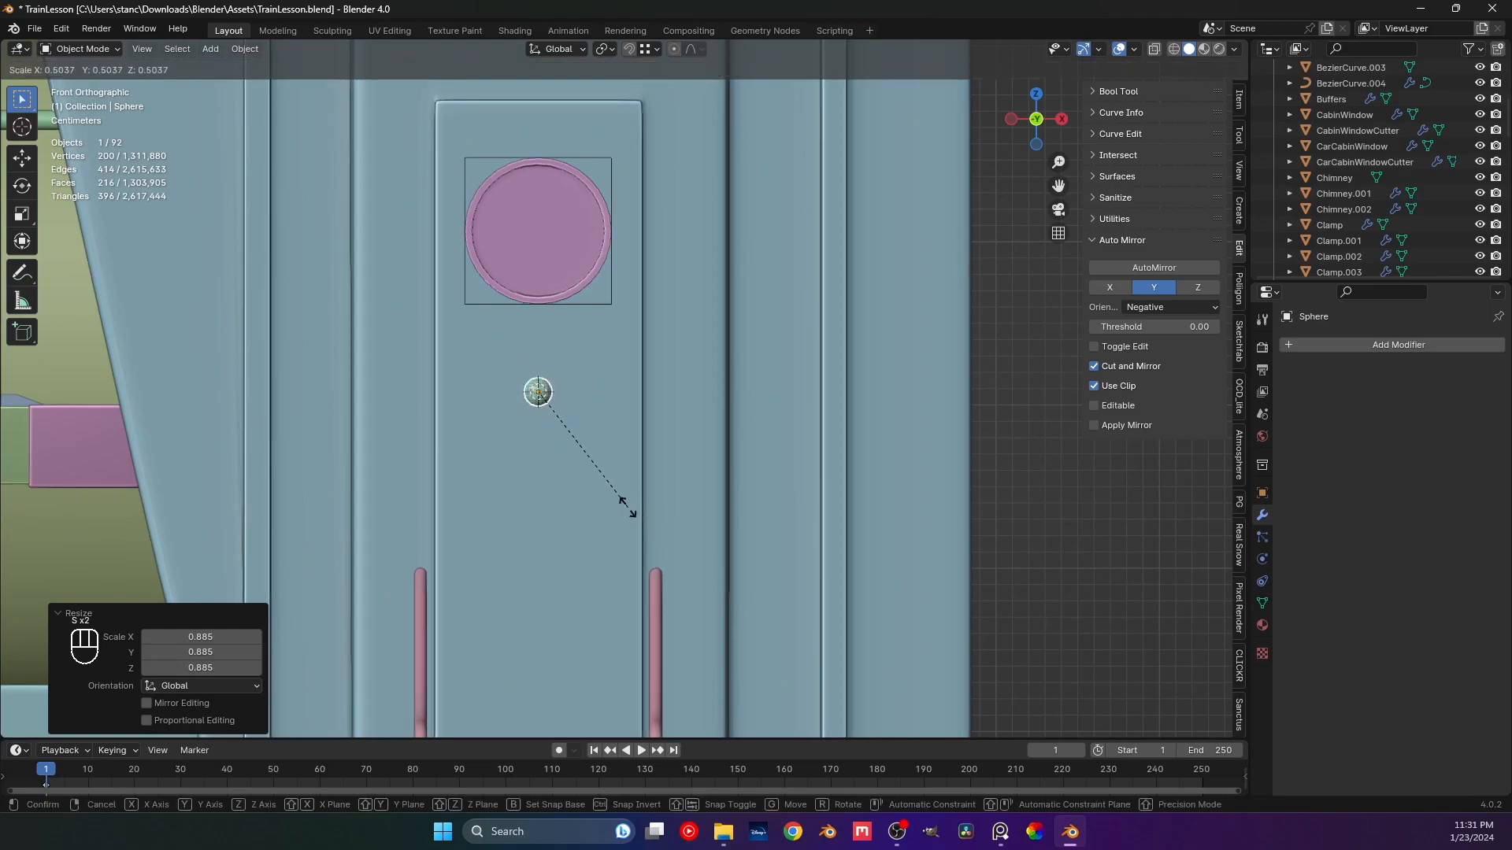
pyautogui.click(619, 497)
pyautogui.keyDown('shift'); pyautogui.moveTo(615, 493); pyautogui.dragTo(638, 473, button='middle'); pyautogui.keyUp('shift')
# Move the knob sphere about 0.054 m in X and -0.097 m in Z, keeping Y locked, to the door's side edge.
pyautogui.press('g')
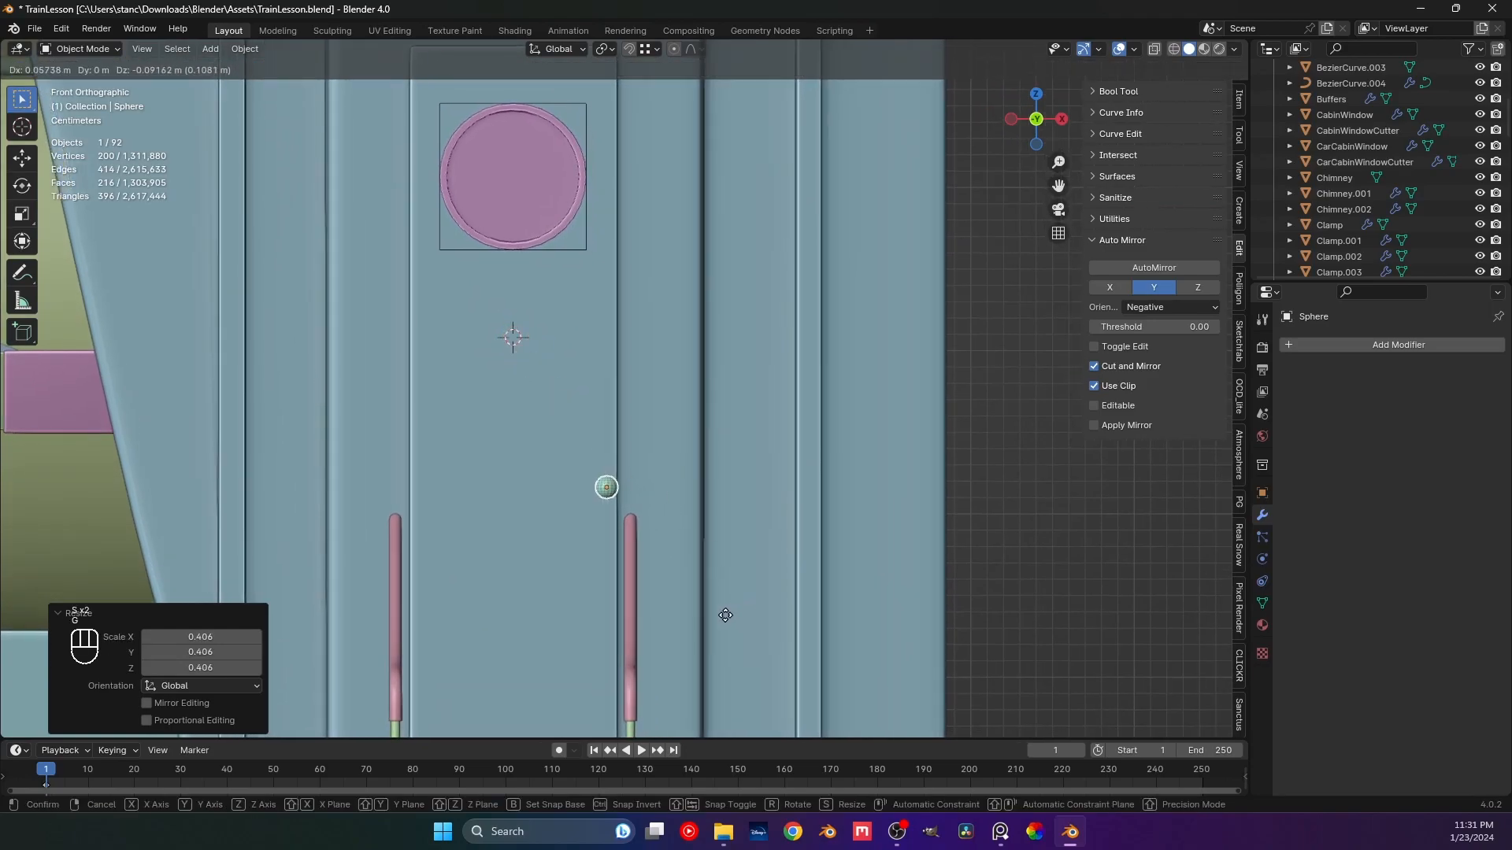
pyautogui.hotkey('shift', 'y')
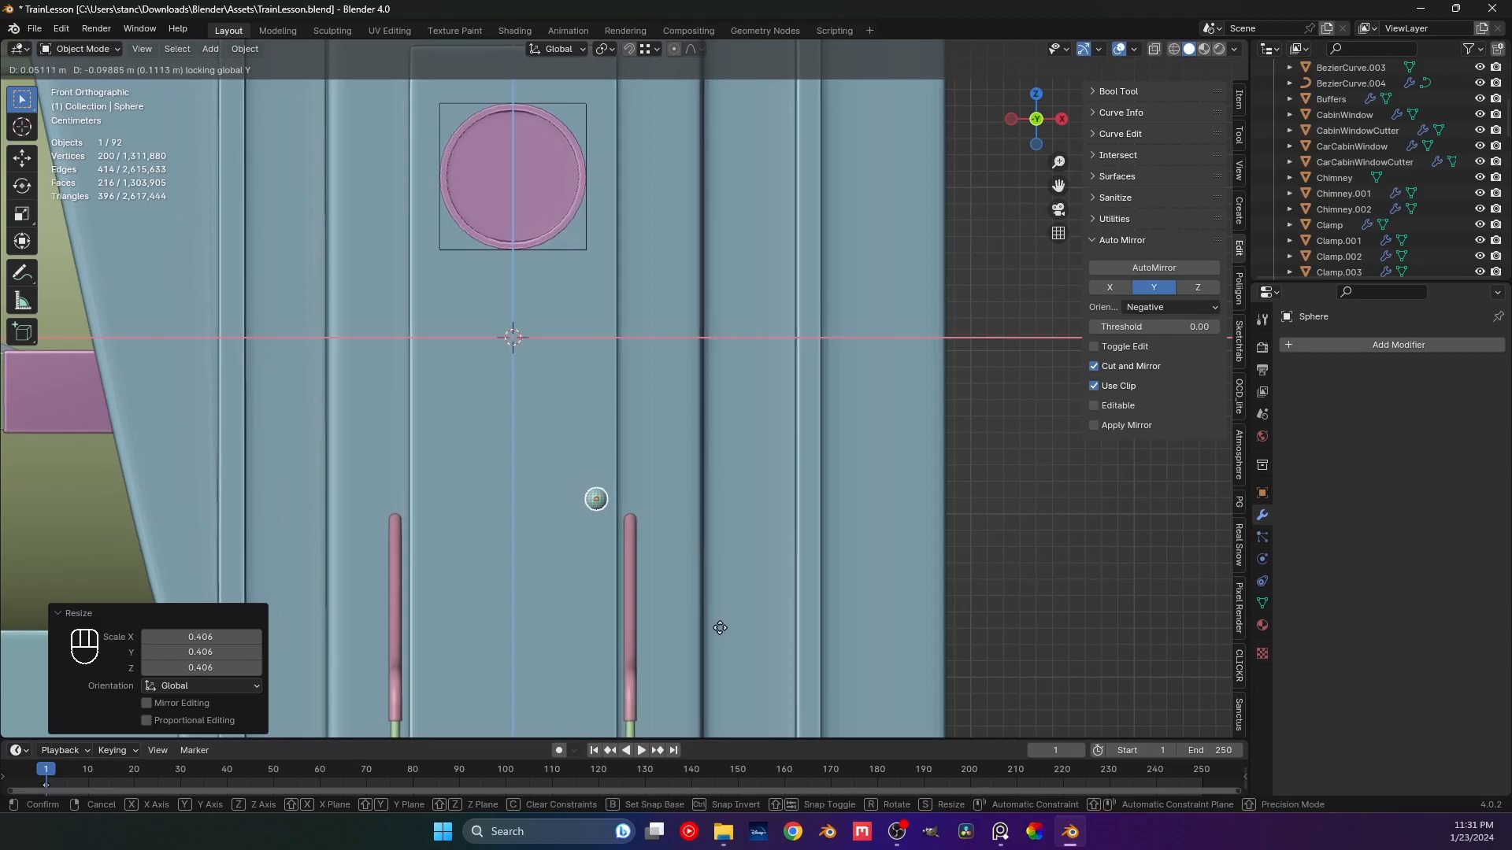
pyautogui.click(720, 627)
# Move the knob sphere about -0.0045 m along Y, out from the cab door.
pyautogui.moveTo(676, 579)
pyautogui.mouseDown(button='middle')
pyautogui.moveTo(569, 578)
pyautogui.moveTo(549, 614)
pyautogui.moveTo(580, 580)
pyautogui.moveTo(679, 556)
pyautogui.mouseUp(button='middle')
pyautogui.scroll(5, 569, 579)
pyautogui.scroll(2, 678, 556)
pyautogui.press('g')
pyautogui.press('y')
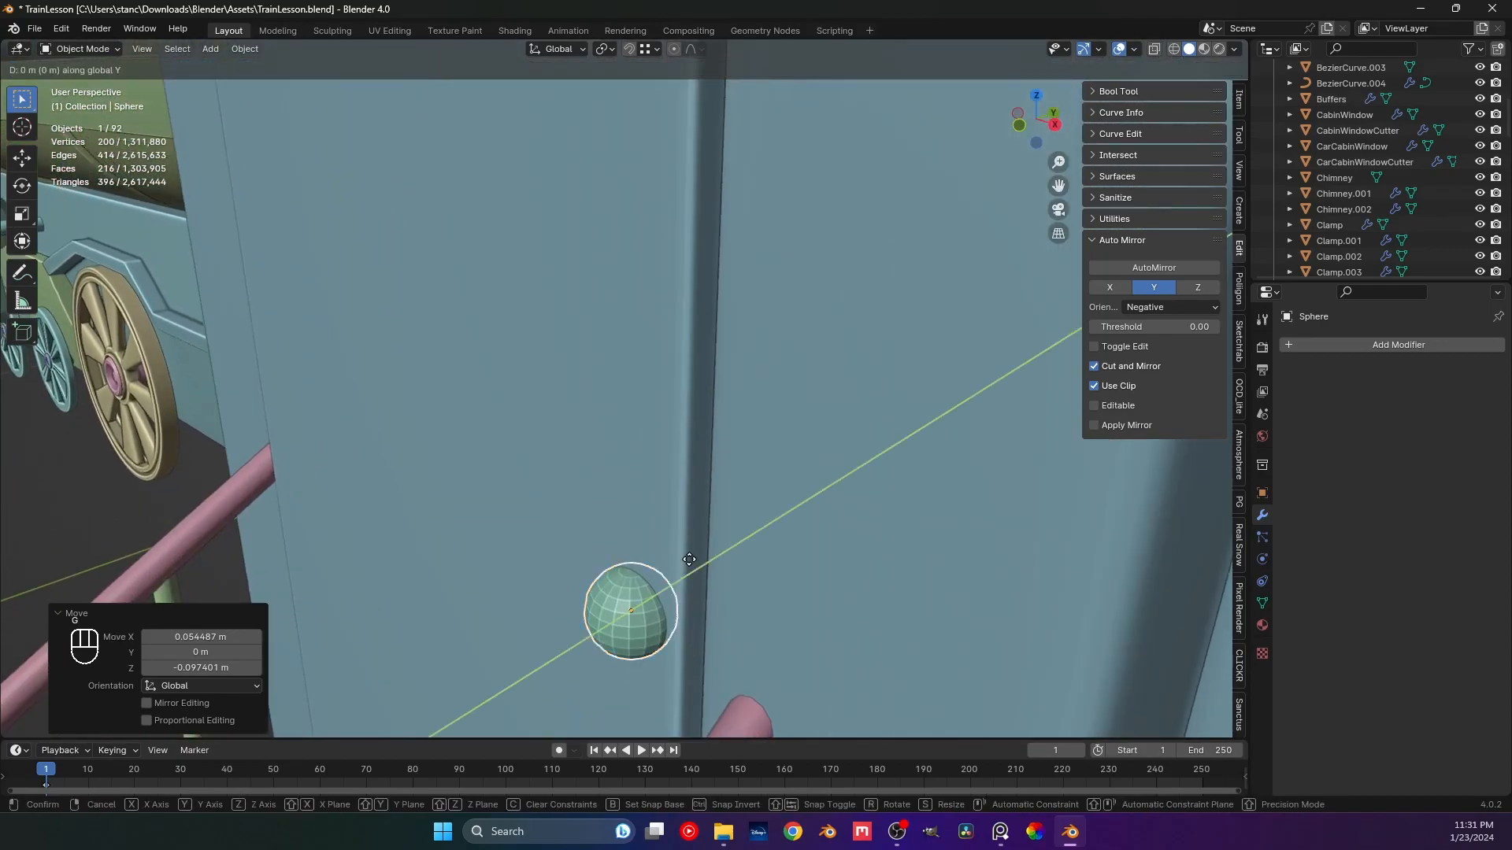
pyautogui.click(670, 570)
# Shade the knob sphere smooth with Auto Smooth at 30° and save the file.
pyautogui.moveTo(602, 630); pyautogui.dragTo(765, 565, button='middle')
pyautogui.rightClick(593, 611)
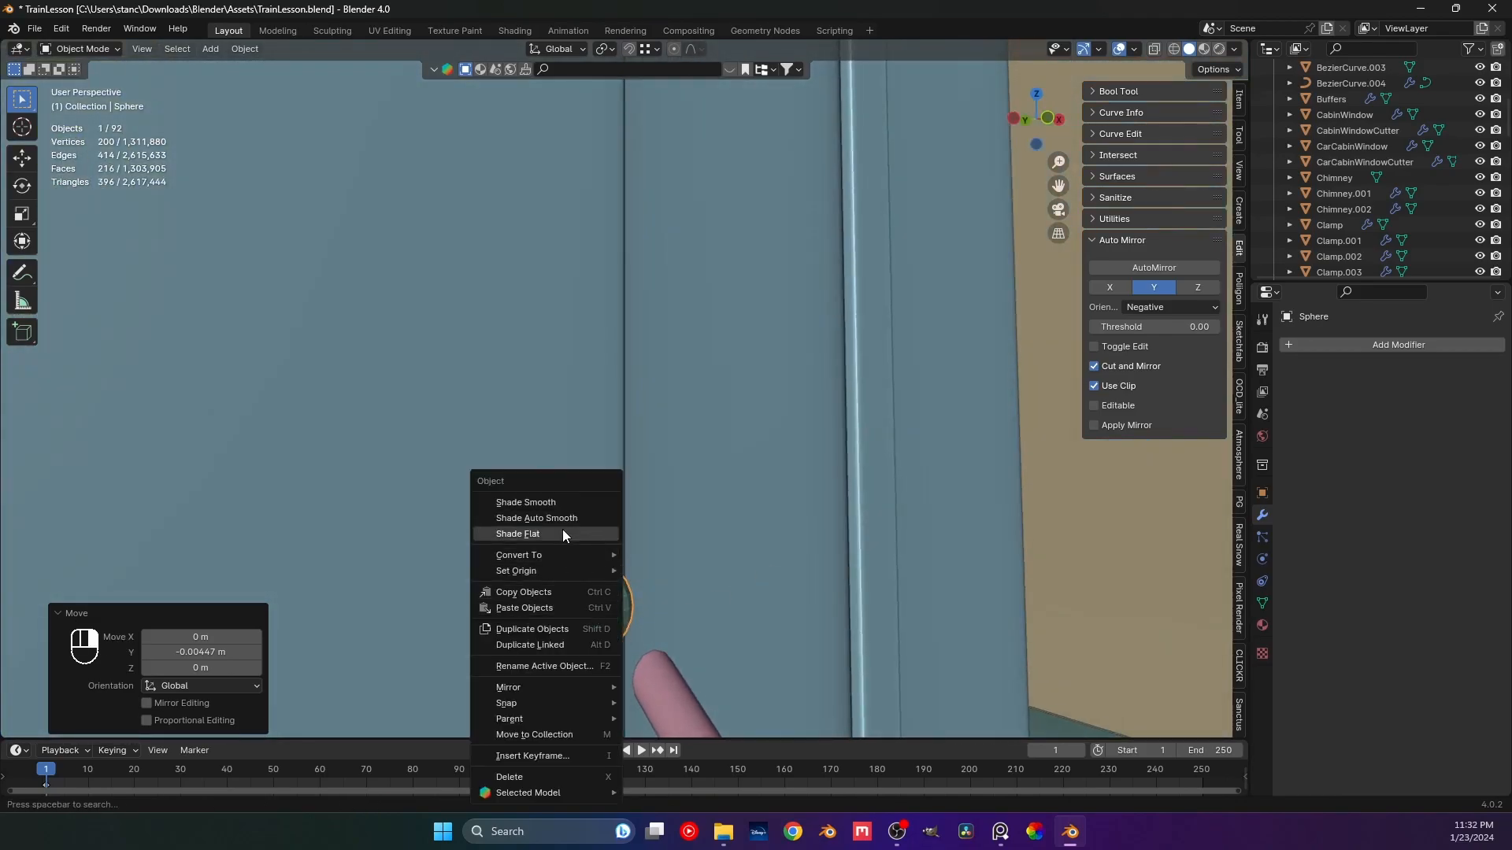
pyautogui.click(564, 532)
pyautogui.scroll(-4, 620, 545)
pyautogui.hotkey('ctrl', 's')
# Move the smoothed knob another -0.0045 m or so along Y so it clears the door surface.
pyautogui.moveTo(620, 545)
pyautogui.mouseDown(button='middle')
pyautogui.moveTo(581, 513)
pyautogui.moveTo(720, 545)
pyautogui.moveTo(626, 530)
pyautogui.mouseUp(button='middle')
pyautogui.moveTo(619, 587); pyautogui.dragTo(634, 536, button='middle')
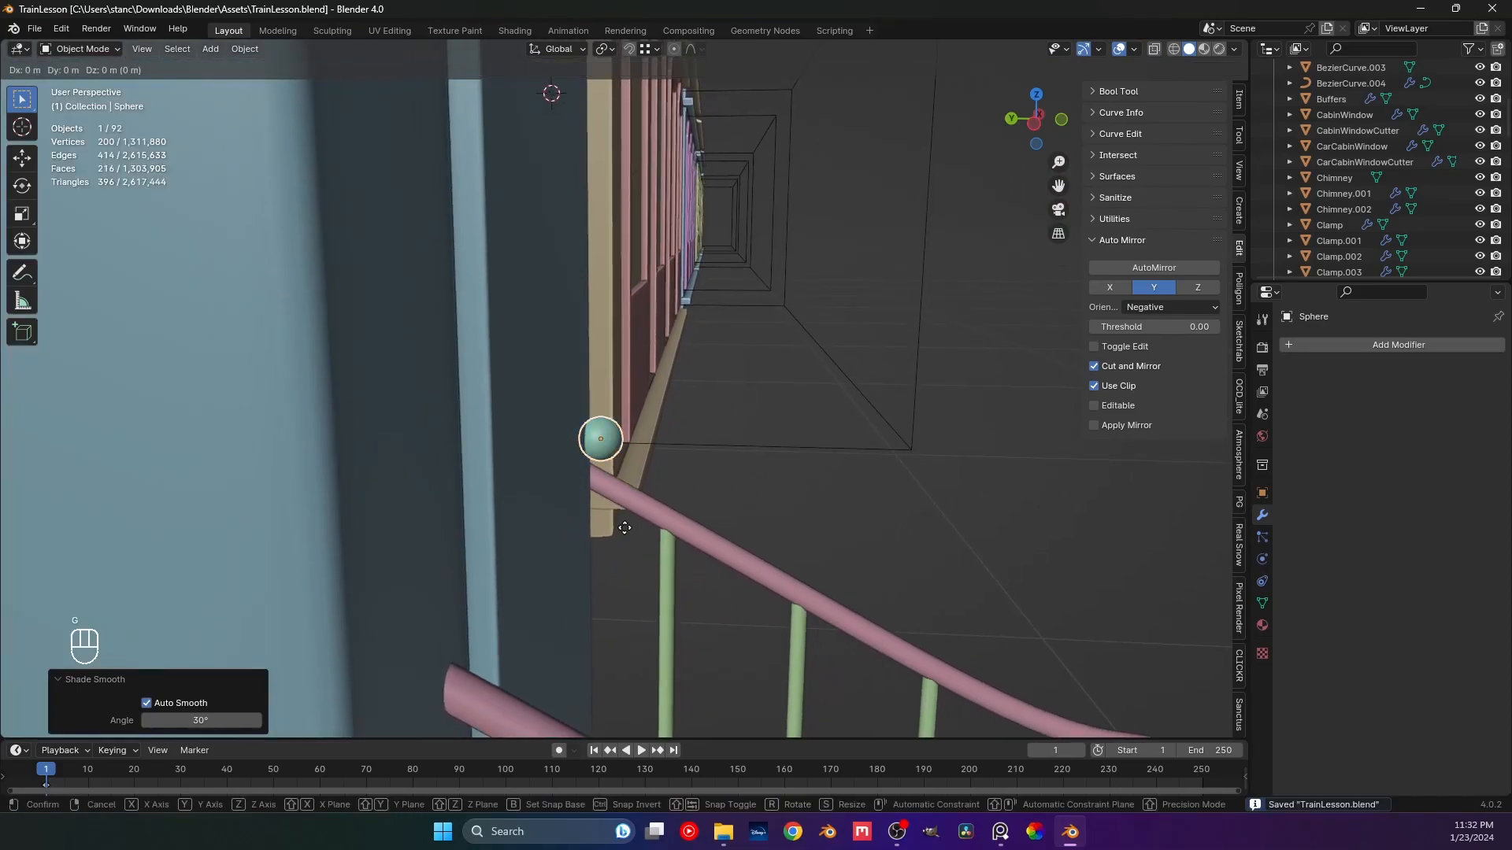
pyautogui.press('g')
pyautogui.press('y')
pyautogui.click(638, 528)
# Select the ring of 18 triangular faces around the knob sphere's upper pole and delete only those faces.
pyautogui.scroll(4, 616, 513)
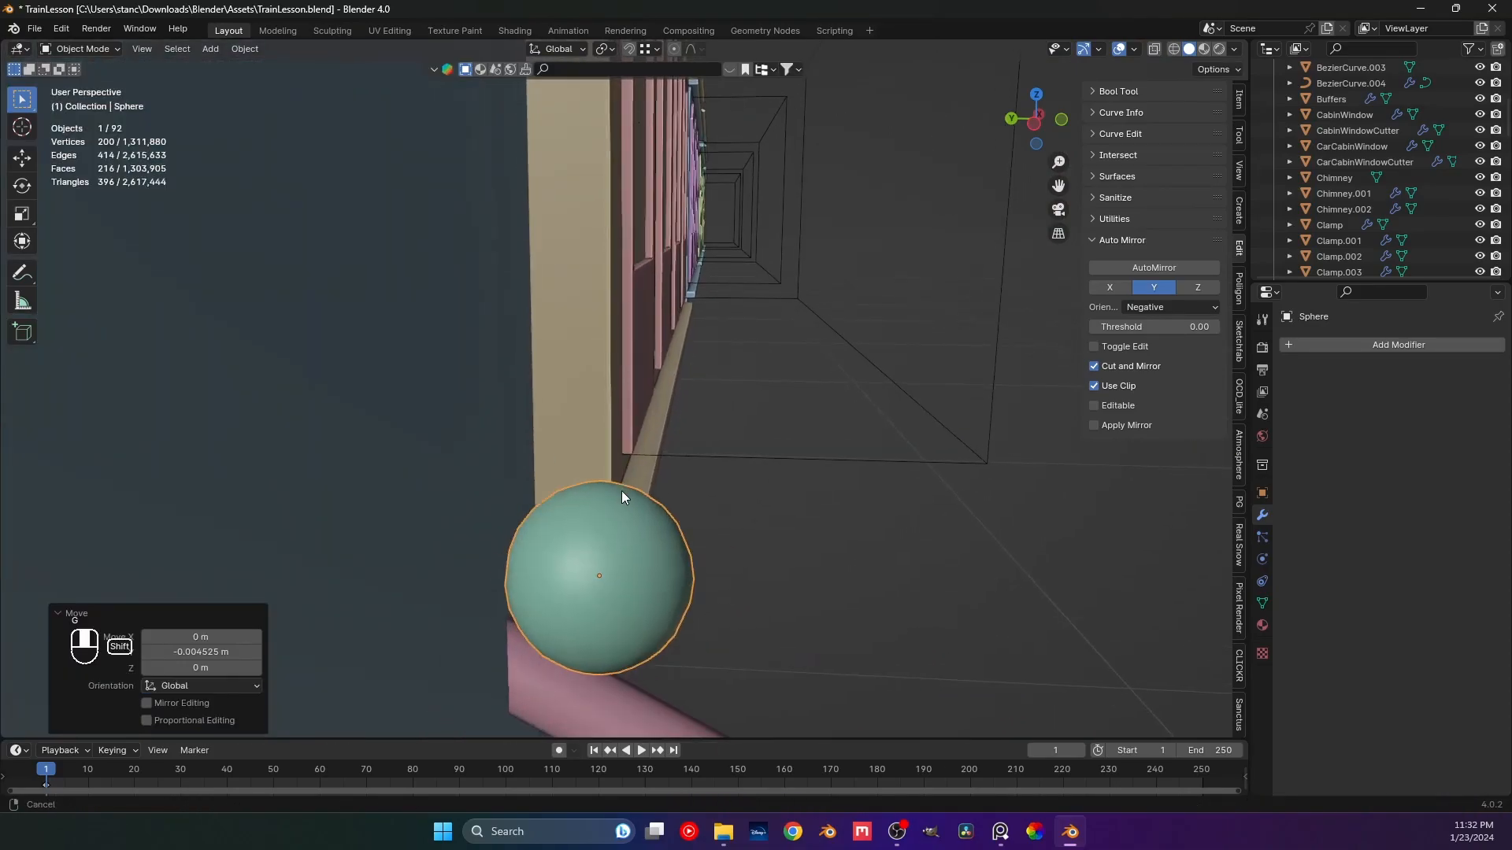
pyautogui.moveTo(650, 520); pyautogui.dragTo(637, 488, button='middle')
pyautogui.press('Tab')
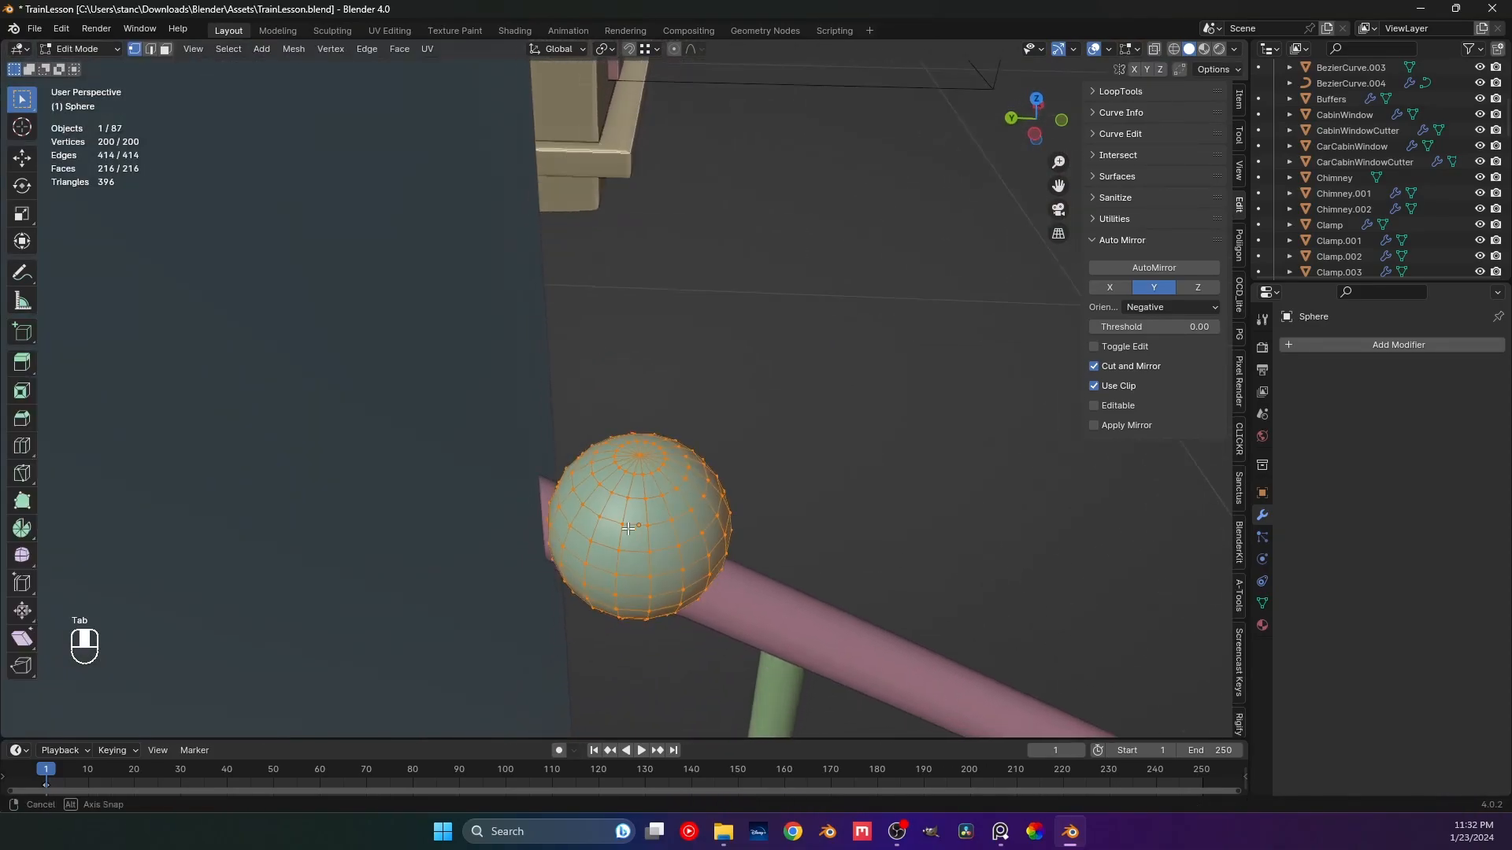
pyautogui.press('3')
pyautogui.hotkey('alt', 'a')
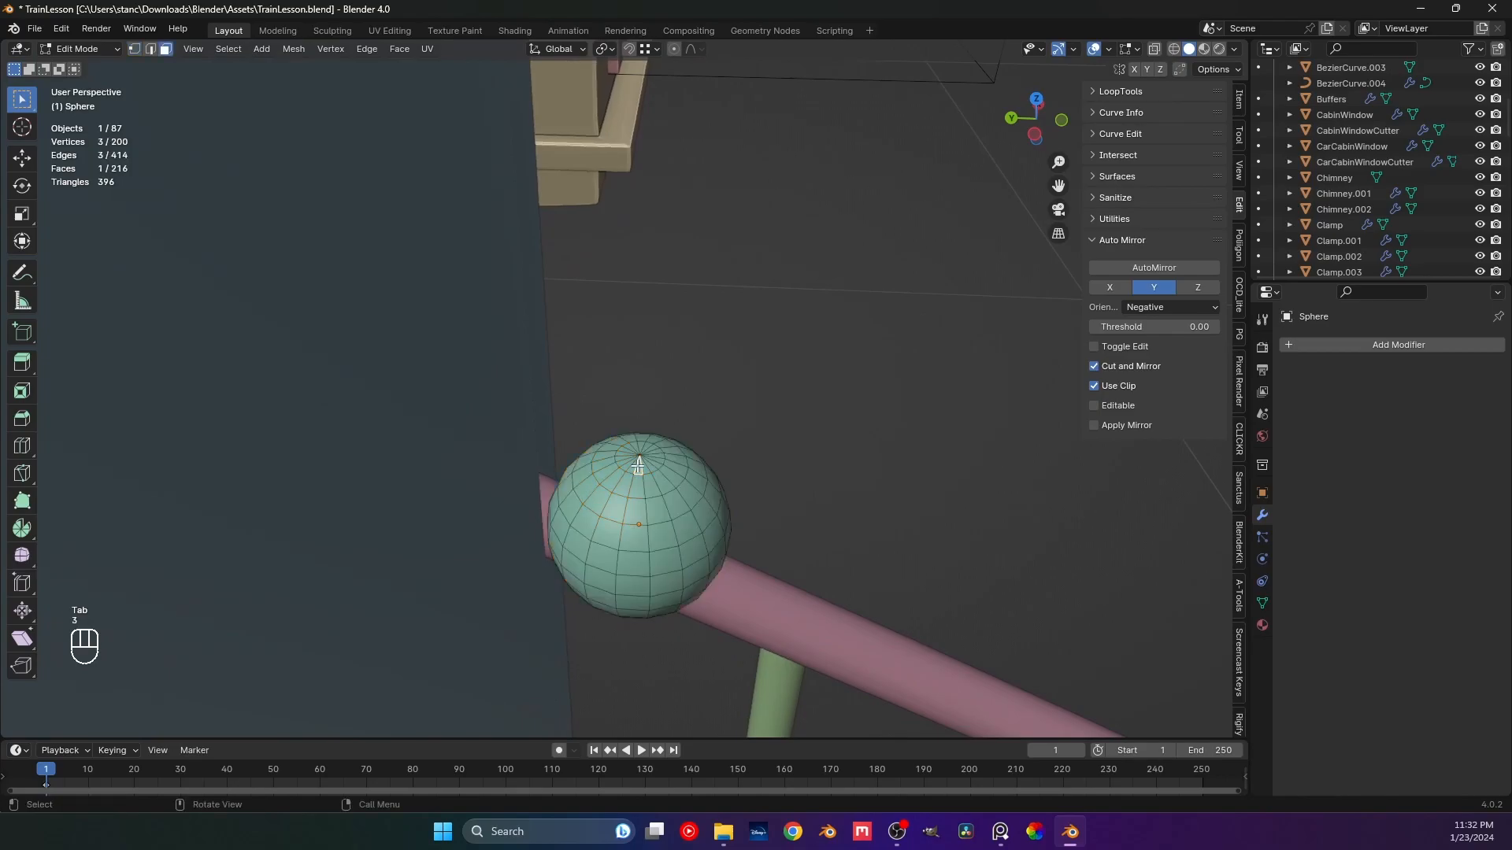
pyautogui.scroll(1, 638, 472)
pyautogui.keyDown('alt'); pyautogui.click(648, 480); pyautogui.keyUp('alt')
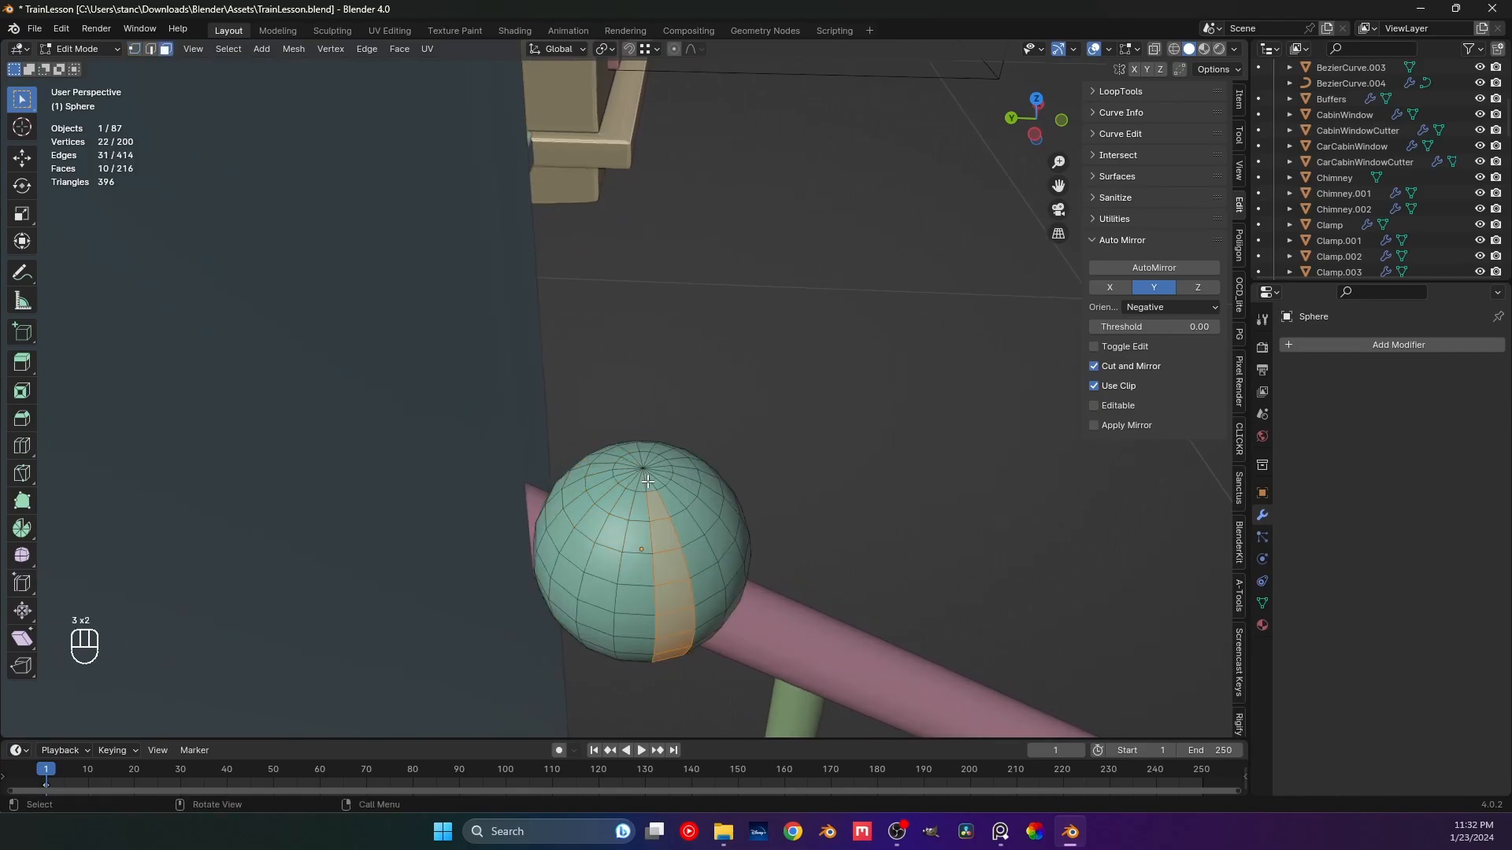
pyautogui.click(639, 467)
pyautogui.press('x')
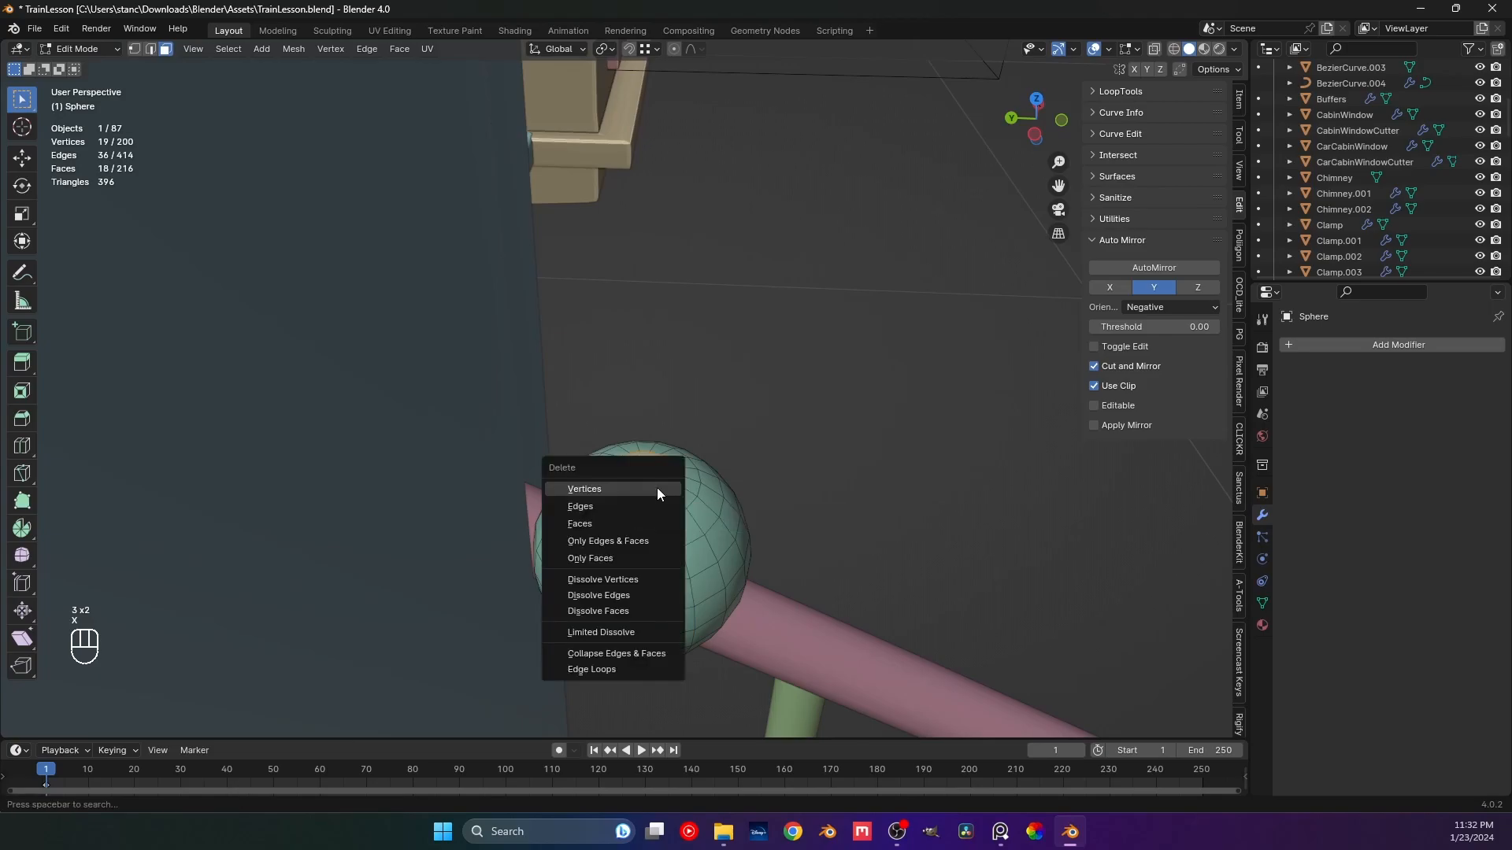
pyautogui.click(657, 488)
pyautogui.hotkey('ctrl', 'z')
pyautogui.press('x')
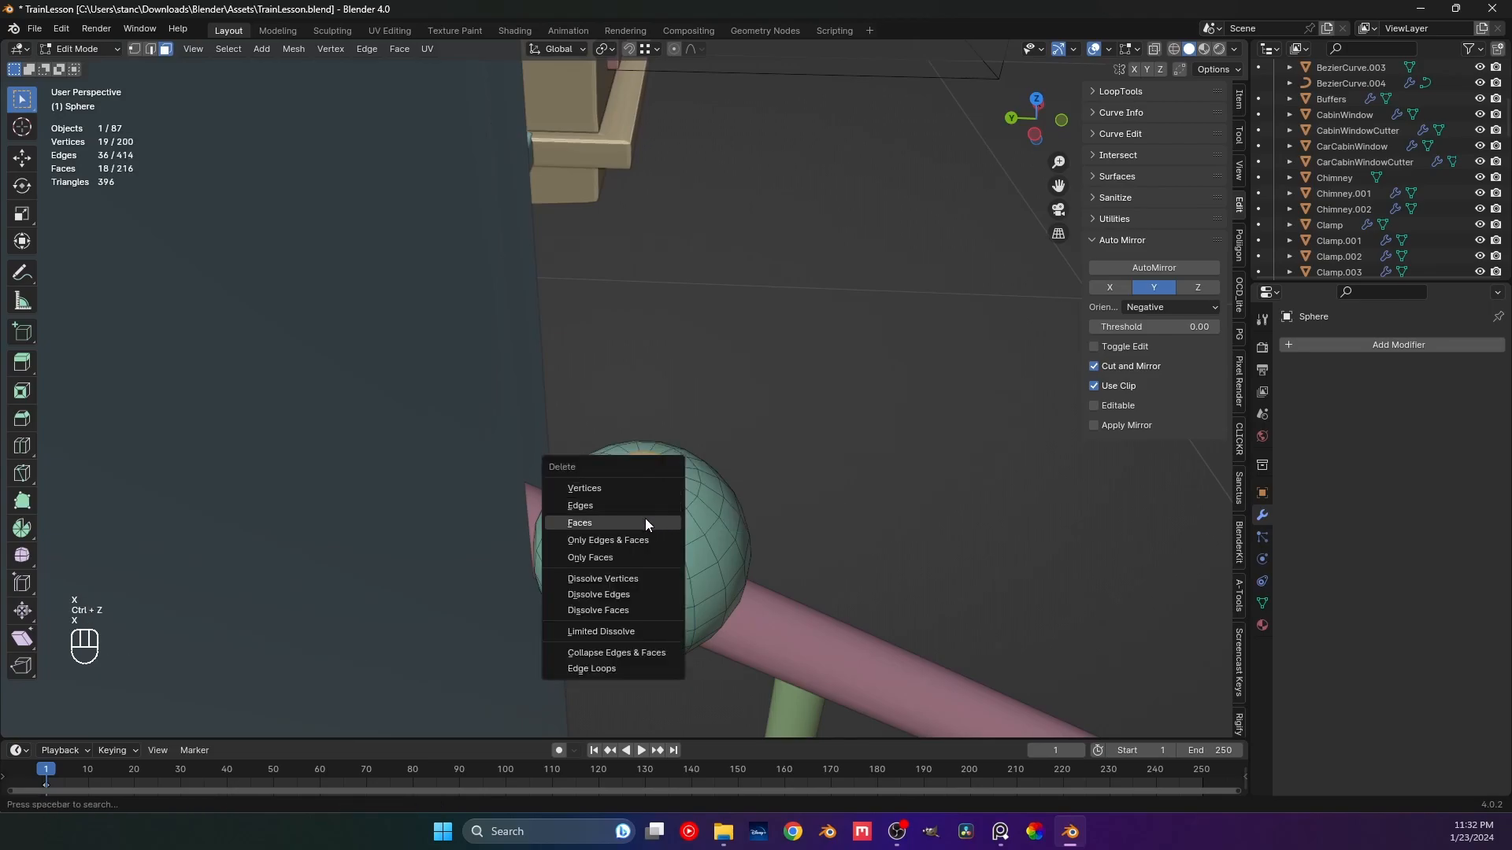
pyautogui.click(645, 518)
# Rotate the knob -90° about the X axis so its opening faces the door.
pyautogui.press('Tab')
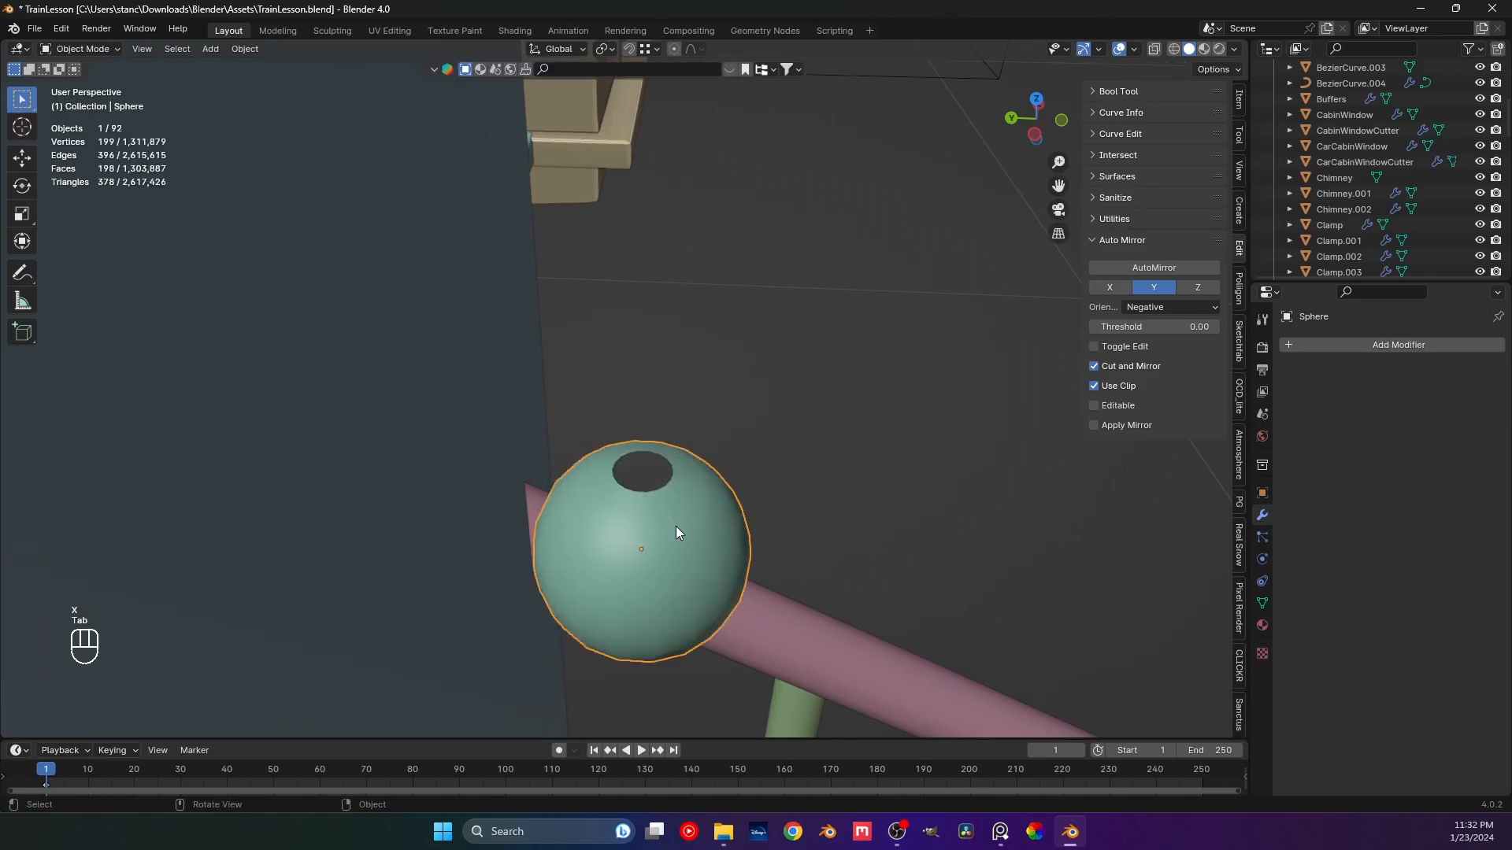
pyautogui.write('rx90')
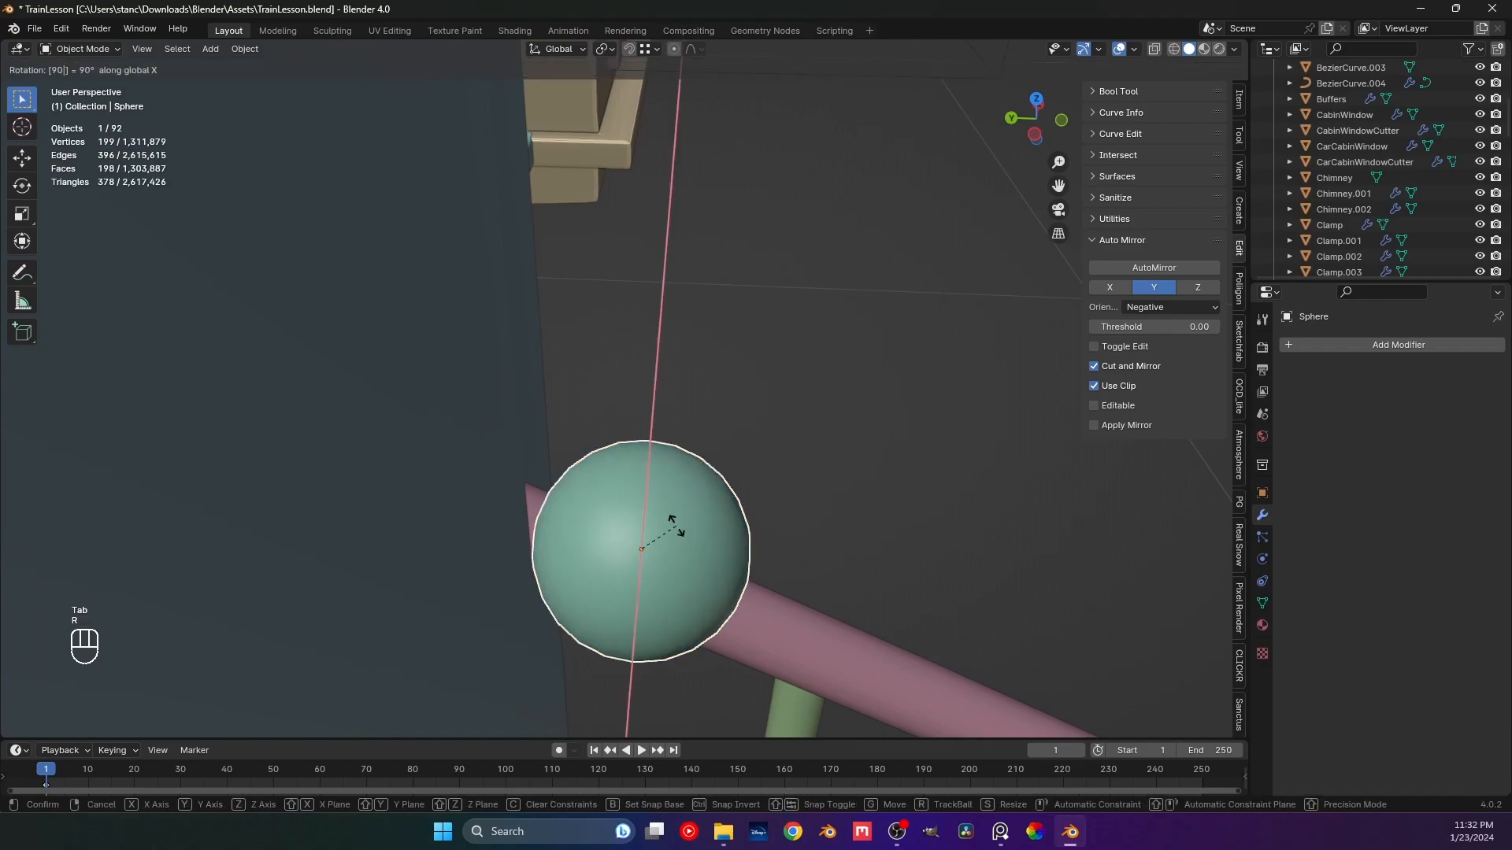
pyautogui.rightClick(676, 526)
pyautogui.write('rx-90')
pyautogui.click(675, 526)
# Extrude the knob's open edge loop about 0.0023 m along Y into a neck reaching the door, and save the file.
pyautogui.moveTo(683, 498); pyautogui.dragTo(719, 513, button='middle')
pyautogui.press('Tab')
pyautogui.press('2')
pyautogui.keyDown('alt'); pyautogui.click(739, 526); pyautogui.keyUp('alt')
pyautogui.press('e')
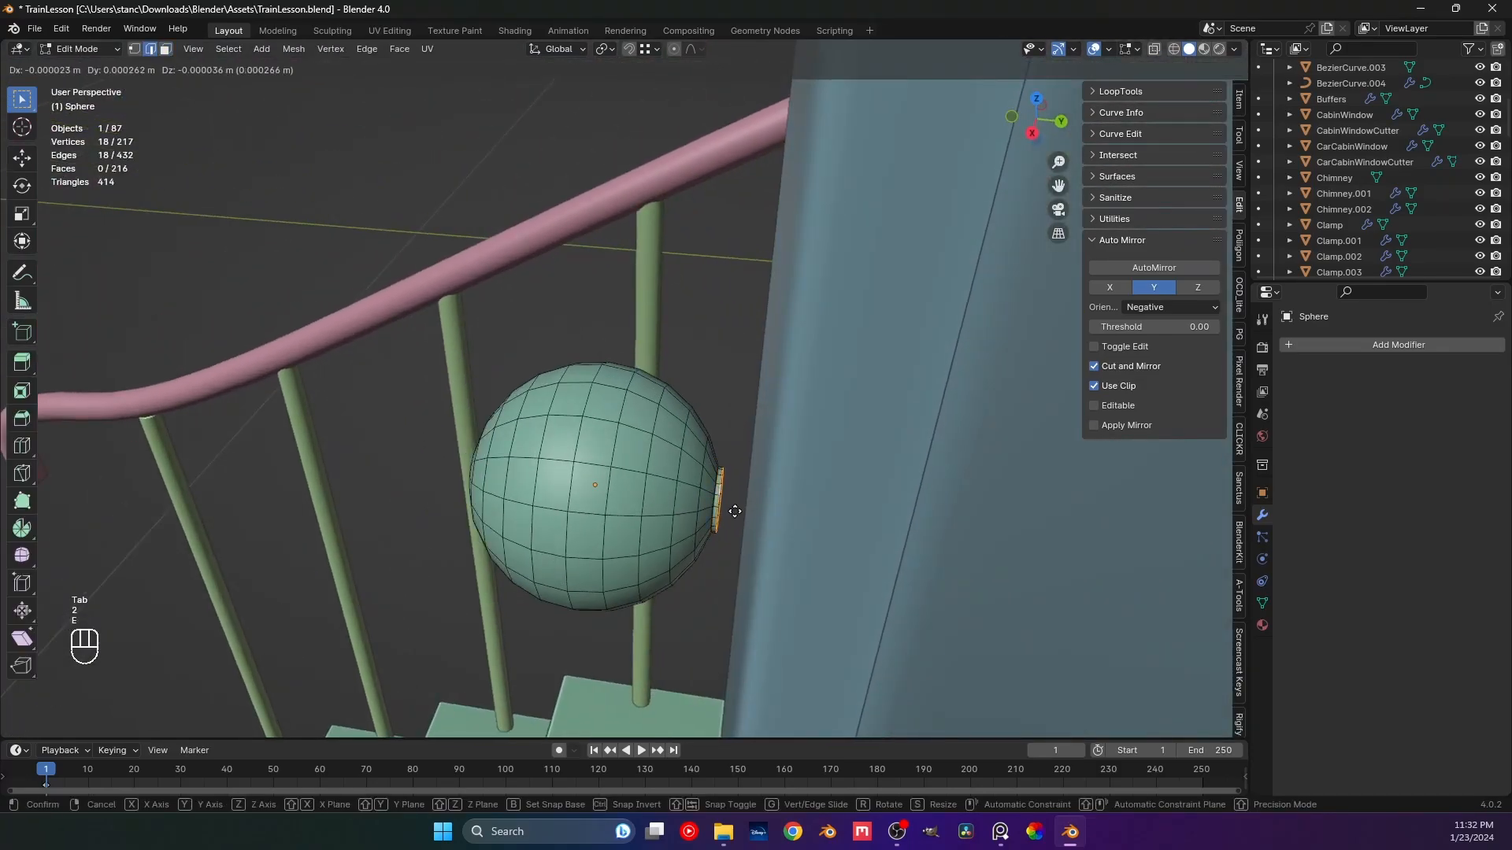
pyautogui.press('y')
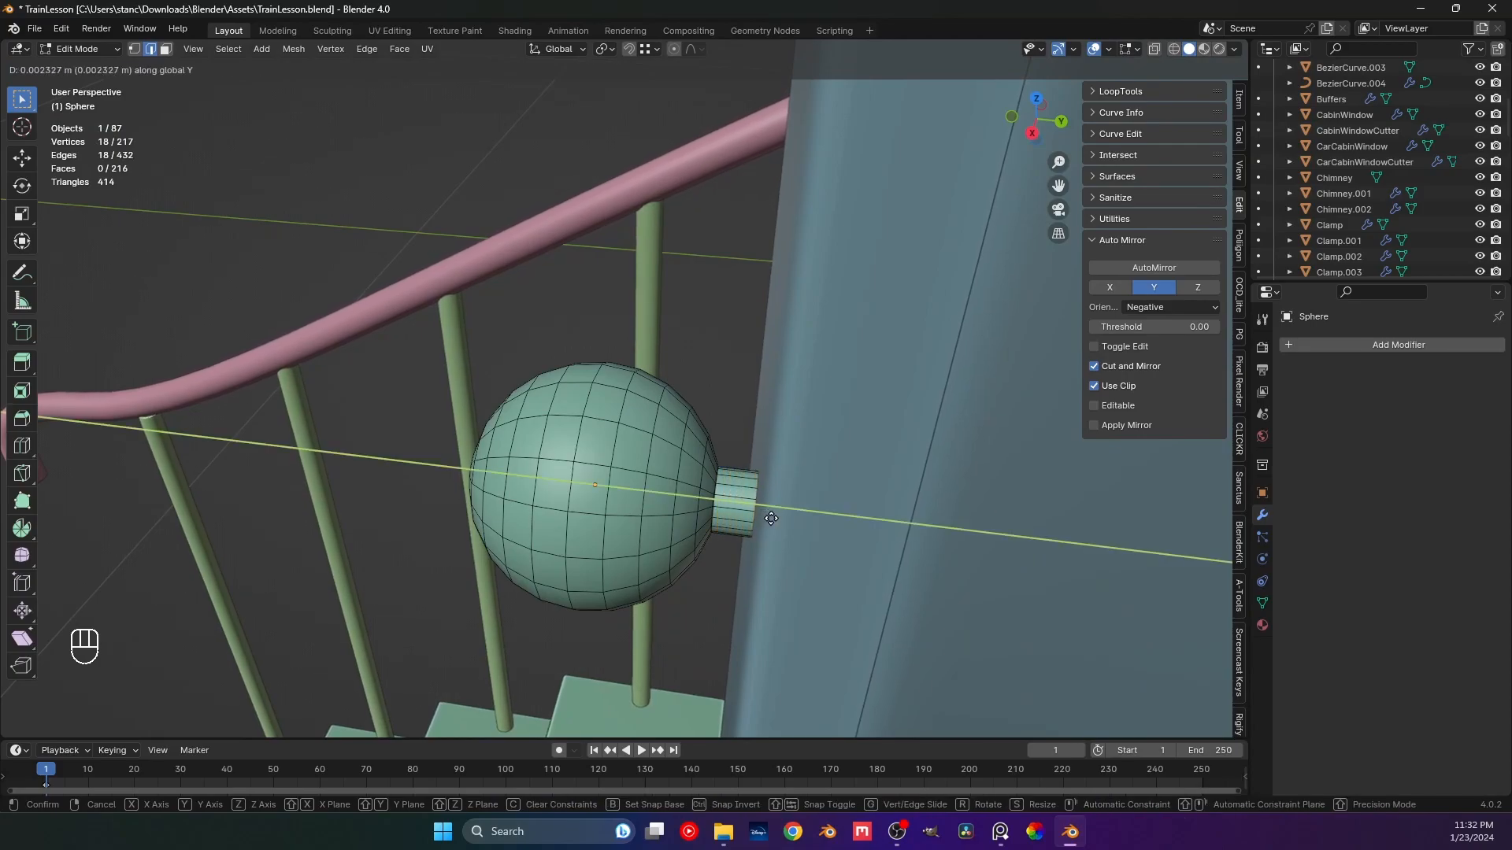
pyautogui.click(771, 519)
pyautogui.press('Tab')
pyautogui.moveTo(771, 518); pyautogui.dragTo(727, 448, button='middle')
pyautogui.scroll(-5, 734, 461)
pyautogui.hotkey('ctrl', 's')
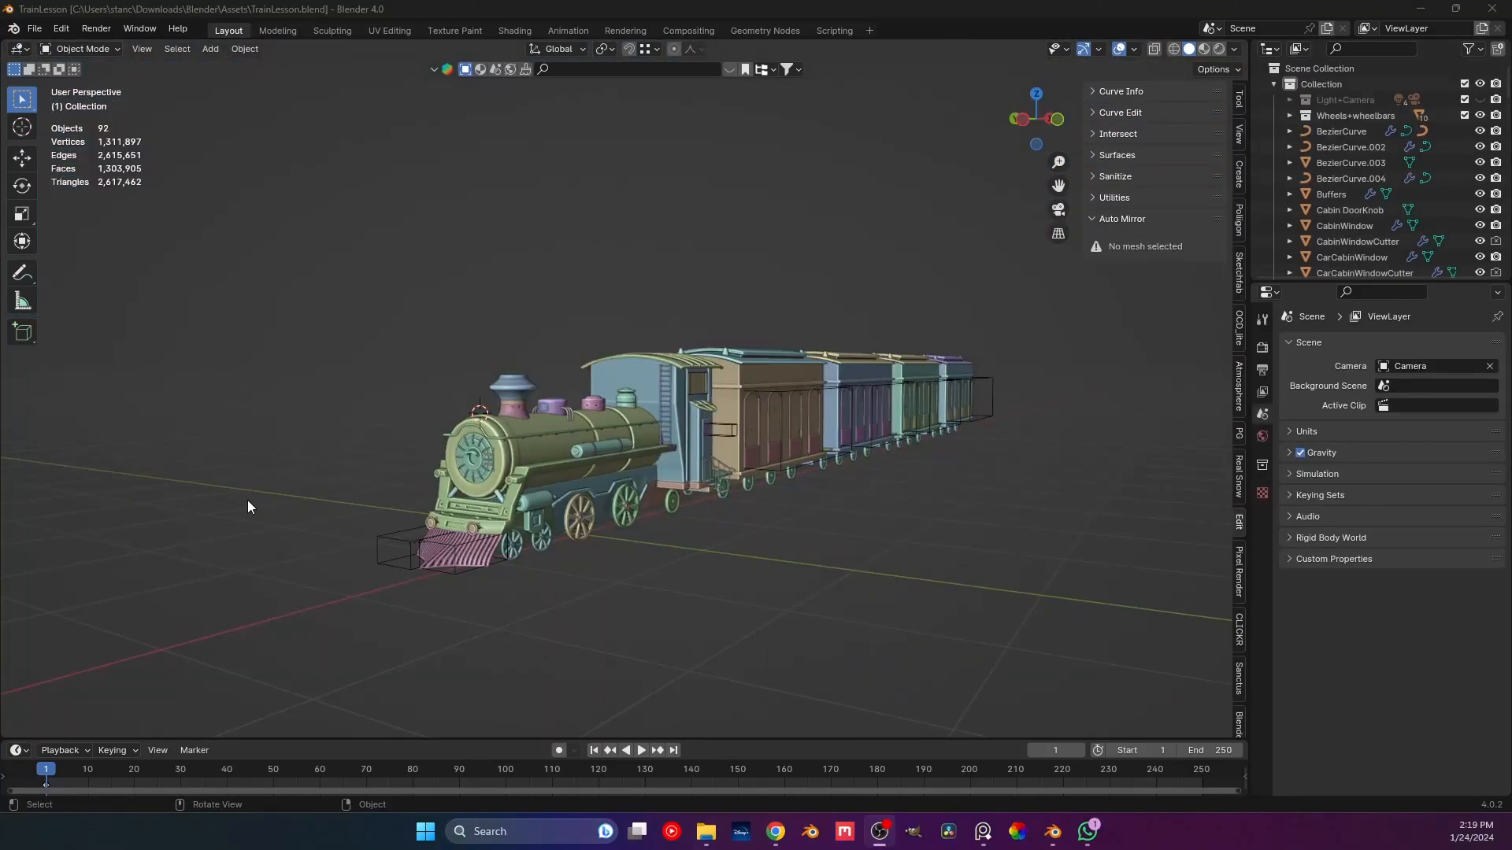
# Bring up the locomotive reference image and examine the train's chimney and boiler front in front and left views.
pyautogui.scroll(5, 252, 515)
pyautogui.moveTo(268, 531); pyautogui.dragTo(351, 475, button='middle')
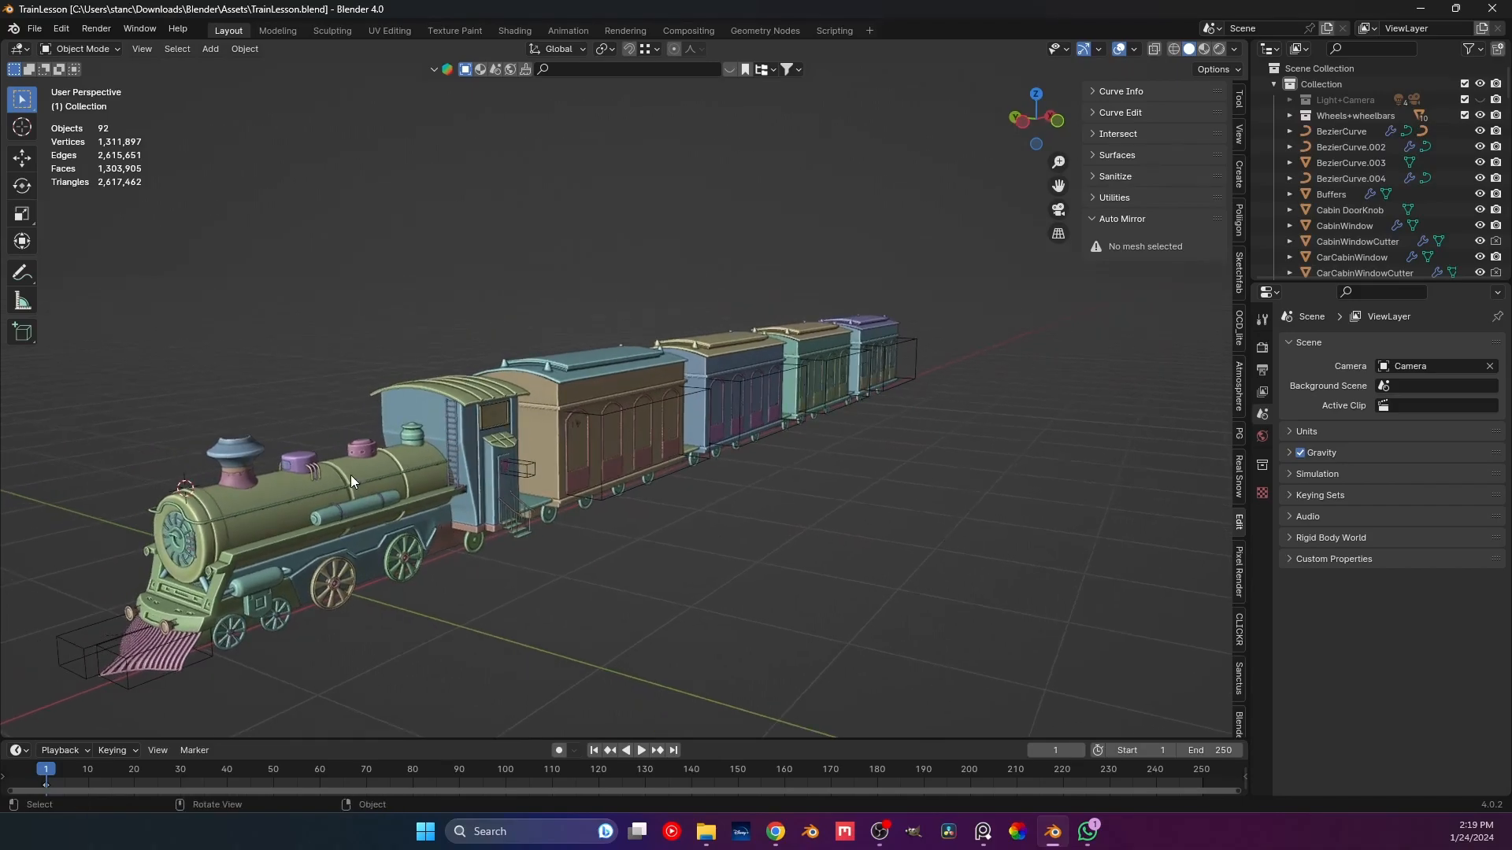
pyautogui.click(981, 835)
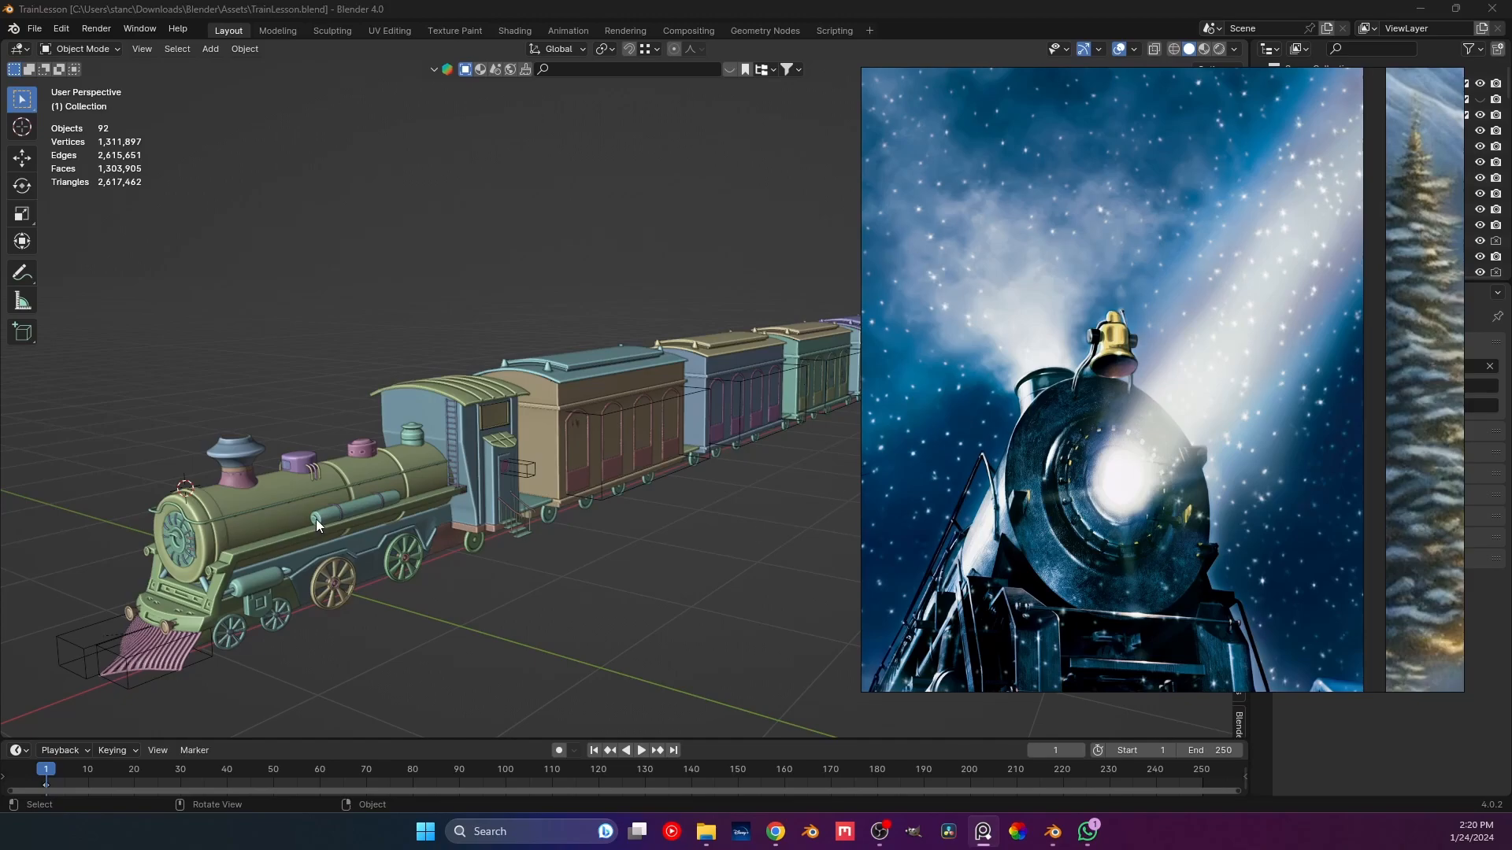
pyautogui.moveTo(315, 518); pyautogui.dragTo(341, 504, button='middle')
pyautogui.press('KP_1')
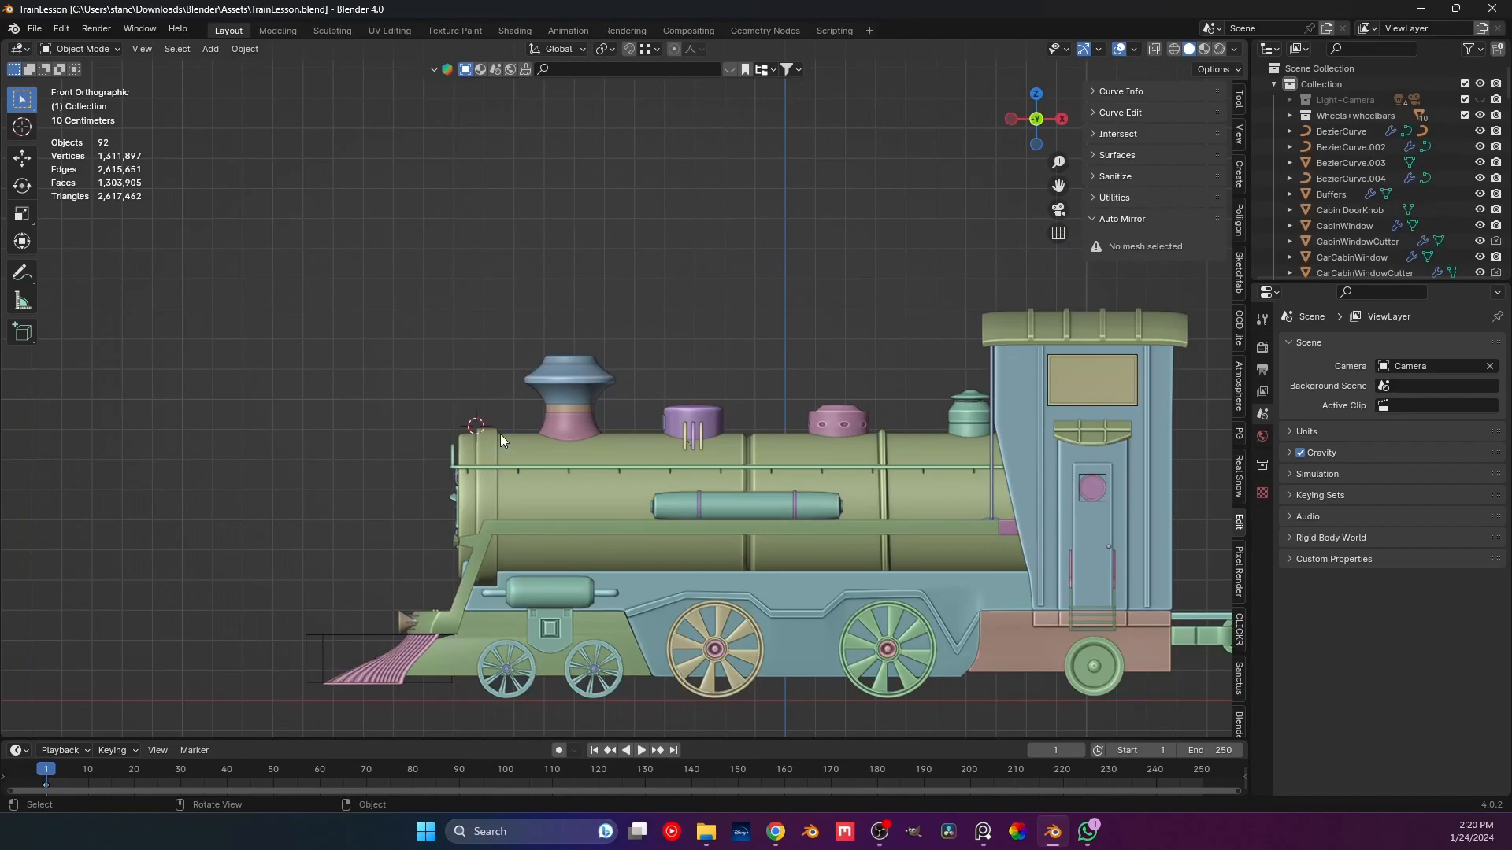
pyautogui.scroll(7, 512, 429)
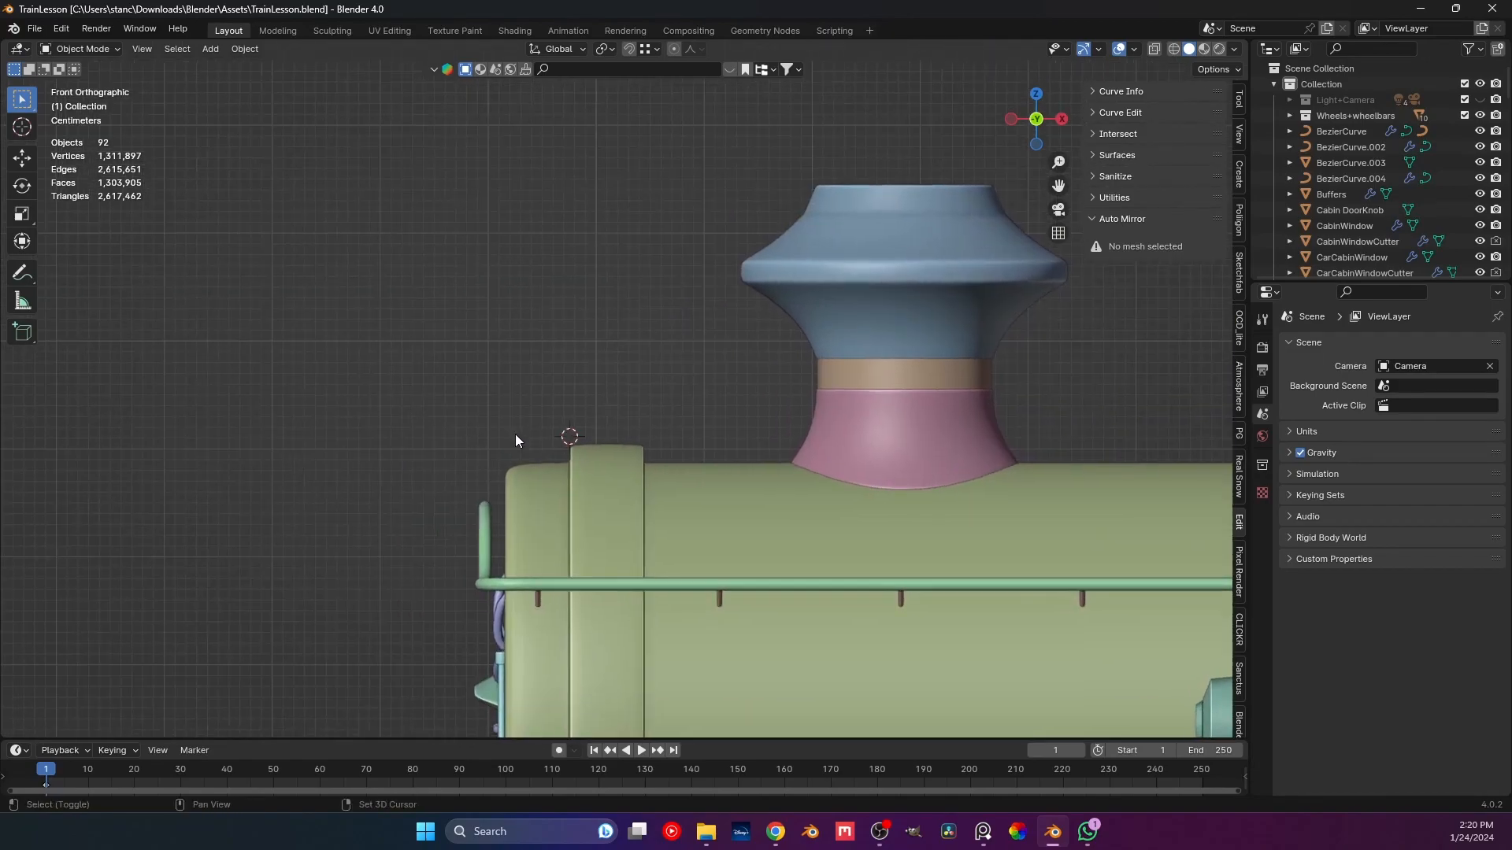
pyautogui.press('ctrl+KP_3')
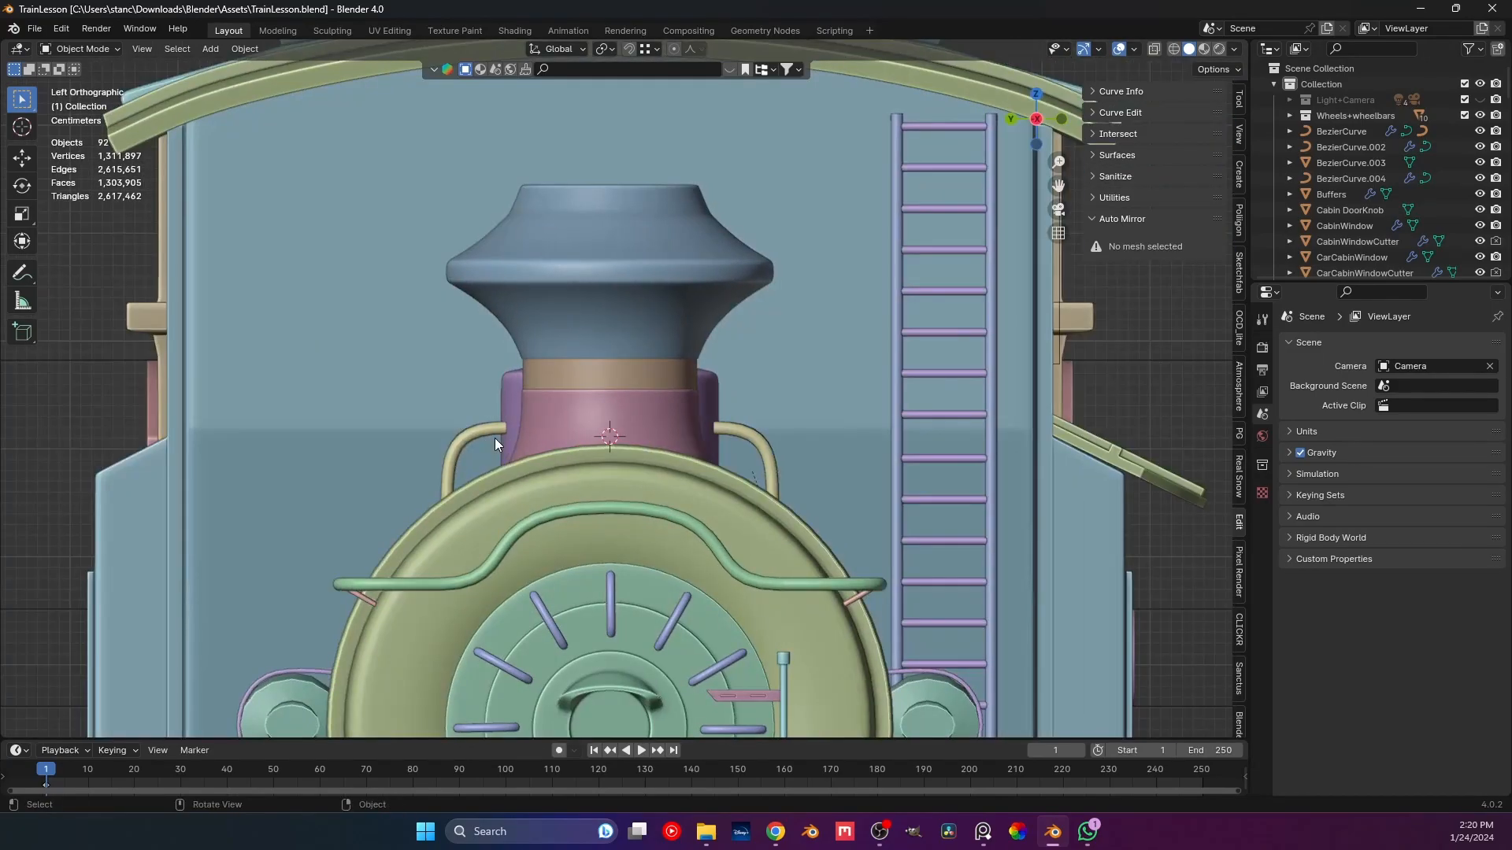
pyautogui.scroll(-10, 538, 507)
pyautogui.scroll(6, 546, 446)
pyautogui.scroll(-3, 547, 451)
pyautogui.scroll(4, 607, 418)
pyautogui.scroll(-4, 605, 422)
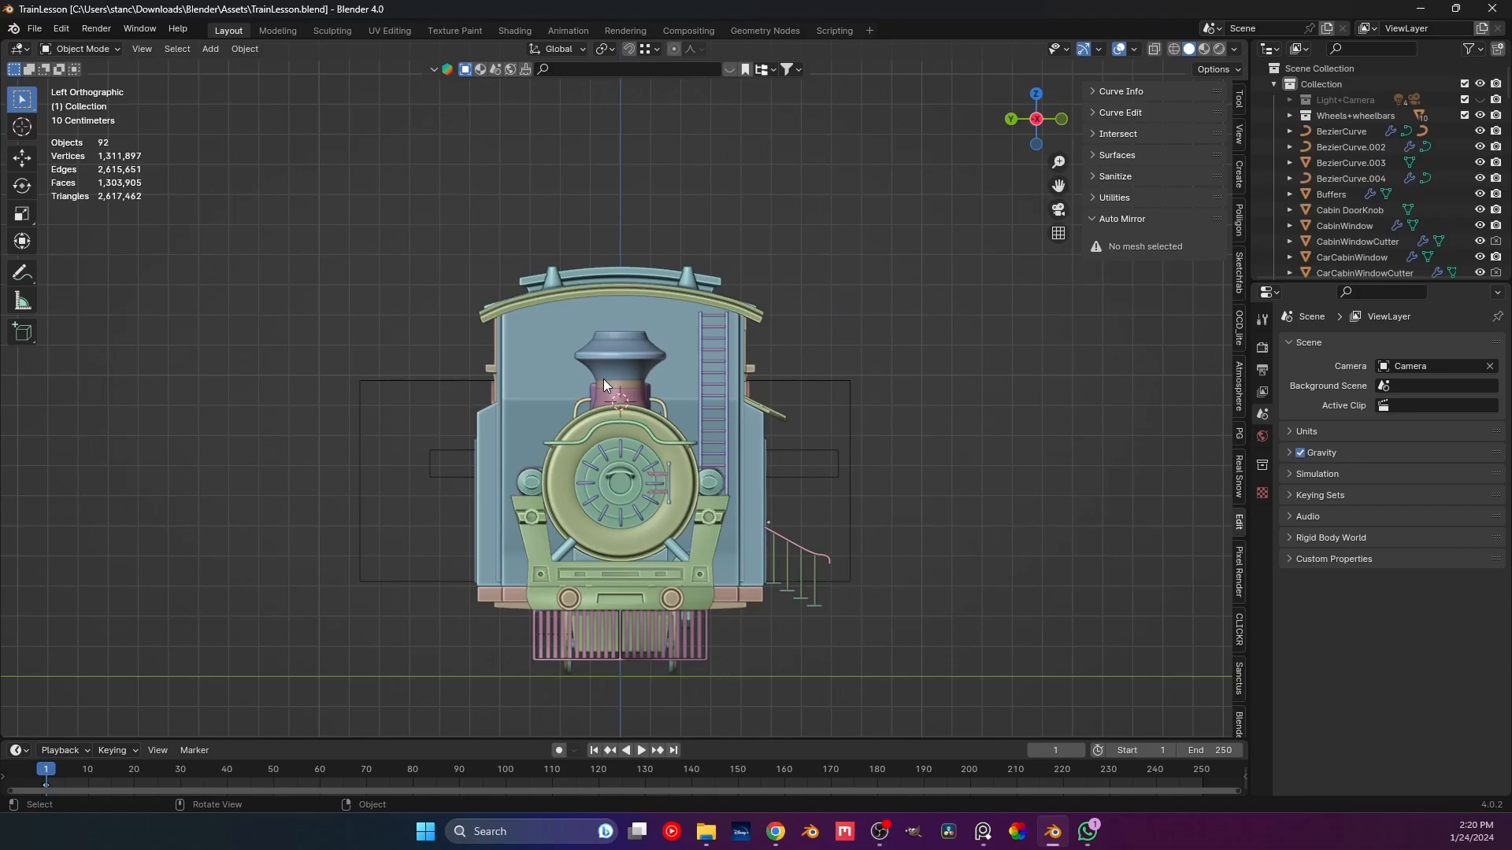
# Add a 16-vertex cylinder at the 3D cursor on the front edge of the boiler's top.
pyautogui.scroll(4, 604, 379)
pyautogui.hotkey('shift', 'a')
pyautogui.moveTo(583, 399)
pyautogui.click(724, 499)
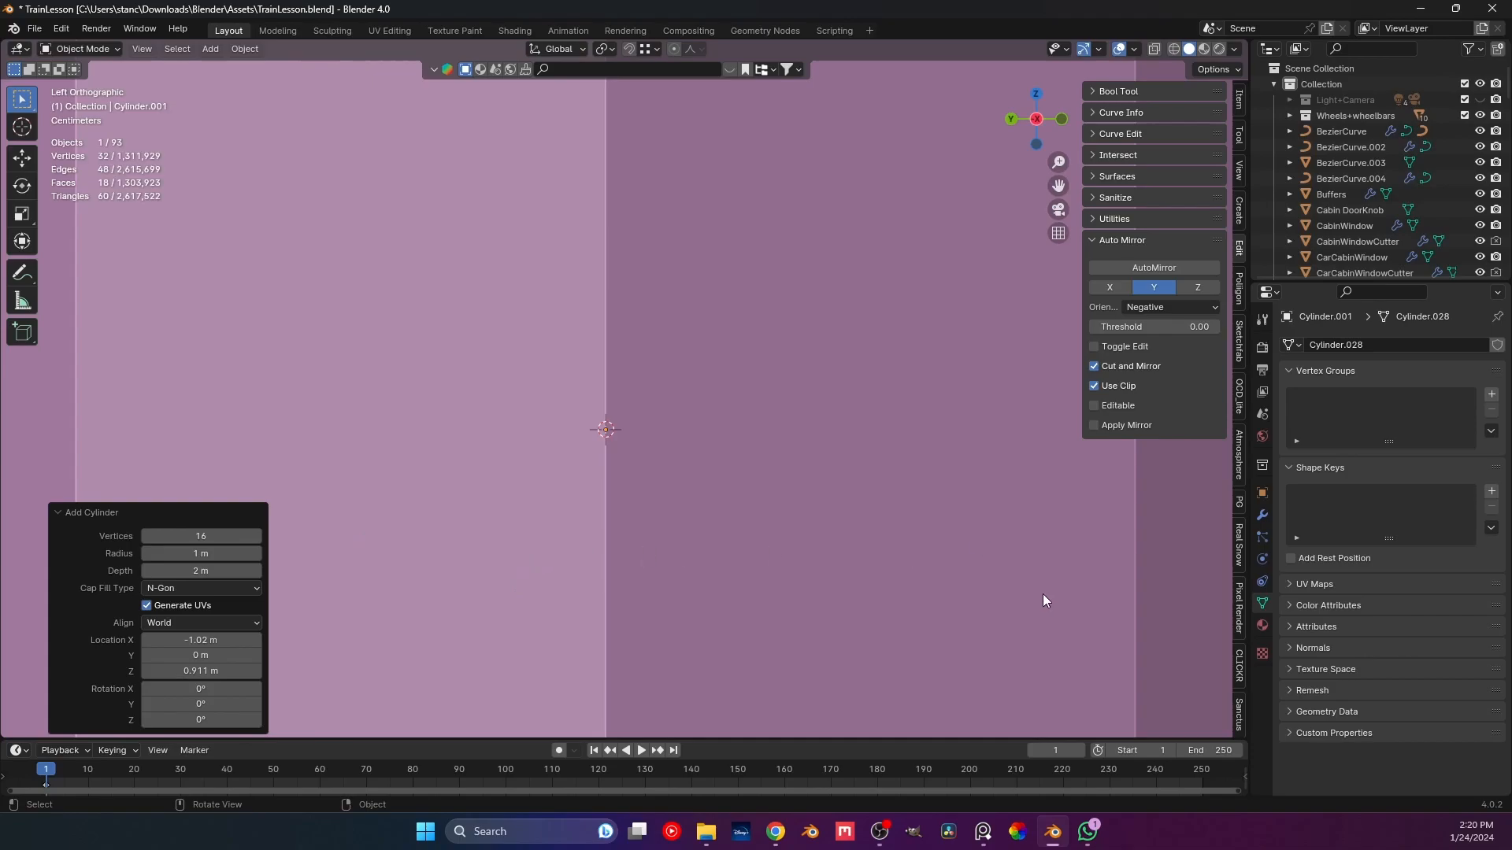
# Scale the cylinder down by 0.047 and again to about half that size, and apply its scale.
pyautogui.press('s')
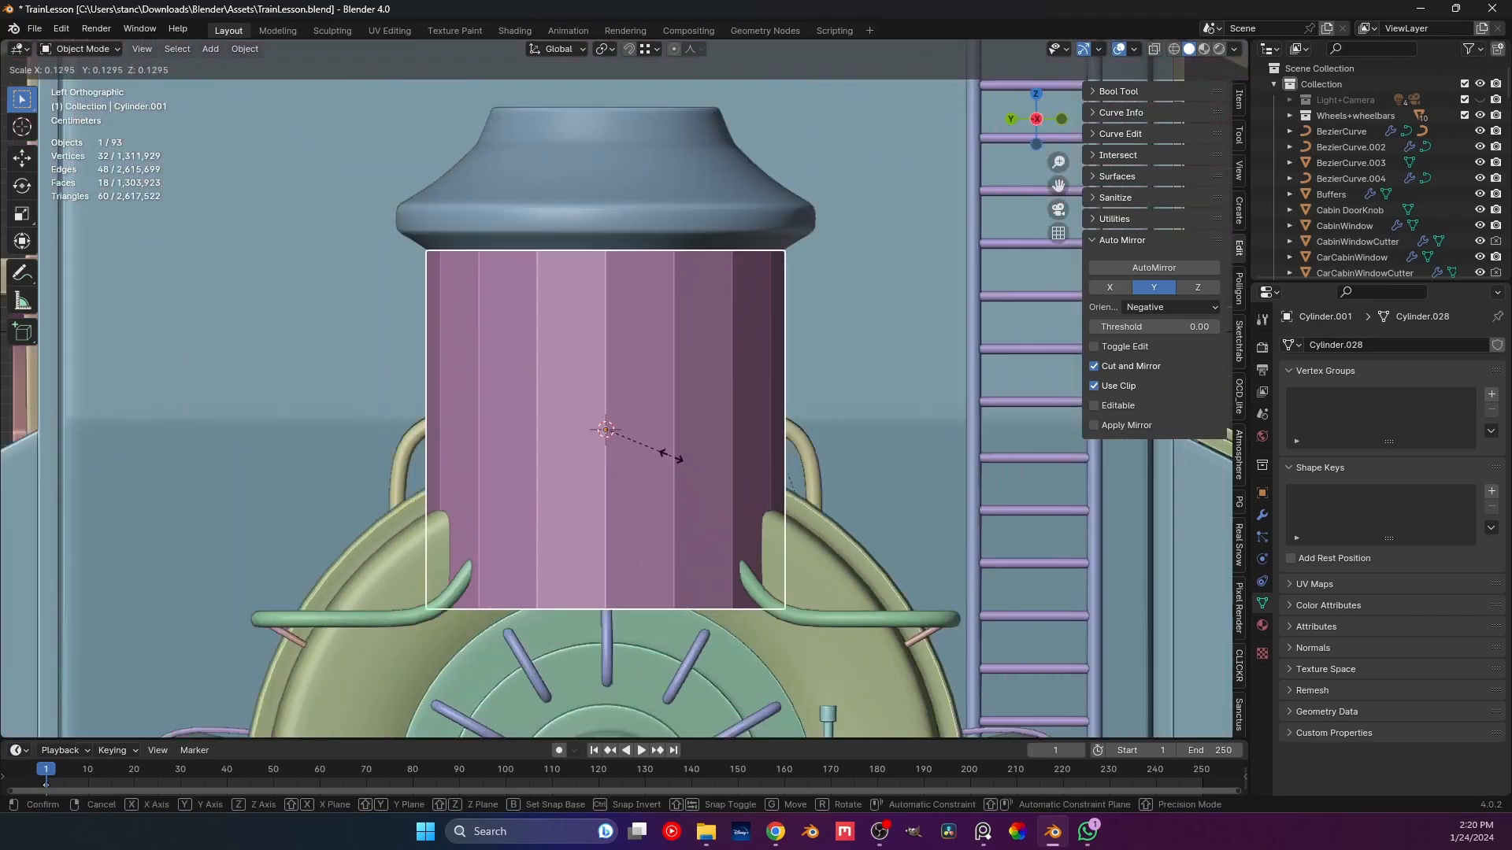
pyautogui.click(622, 447)
pyautogui.scroll(3, 624, 454)
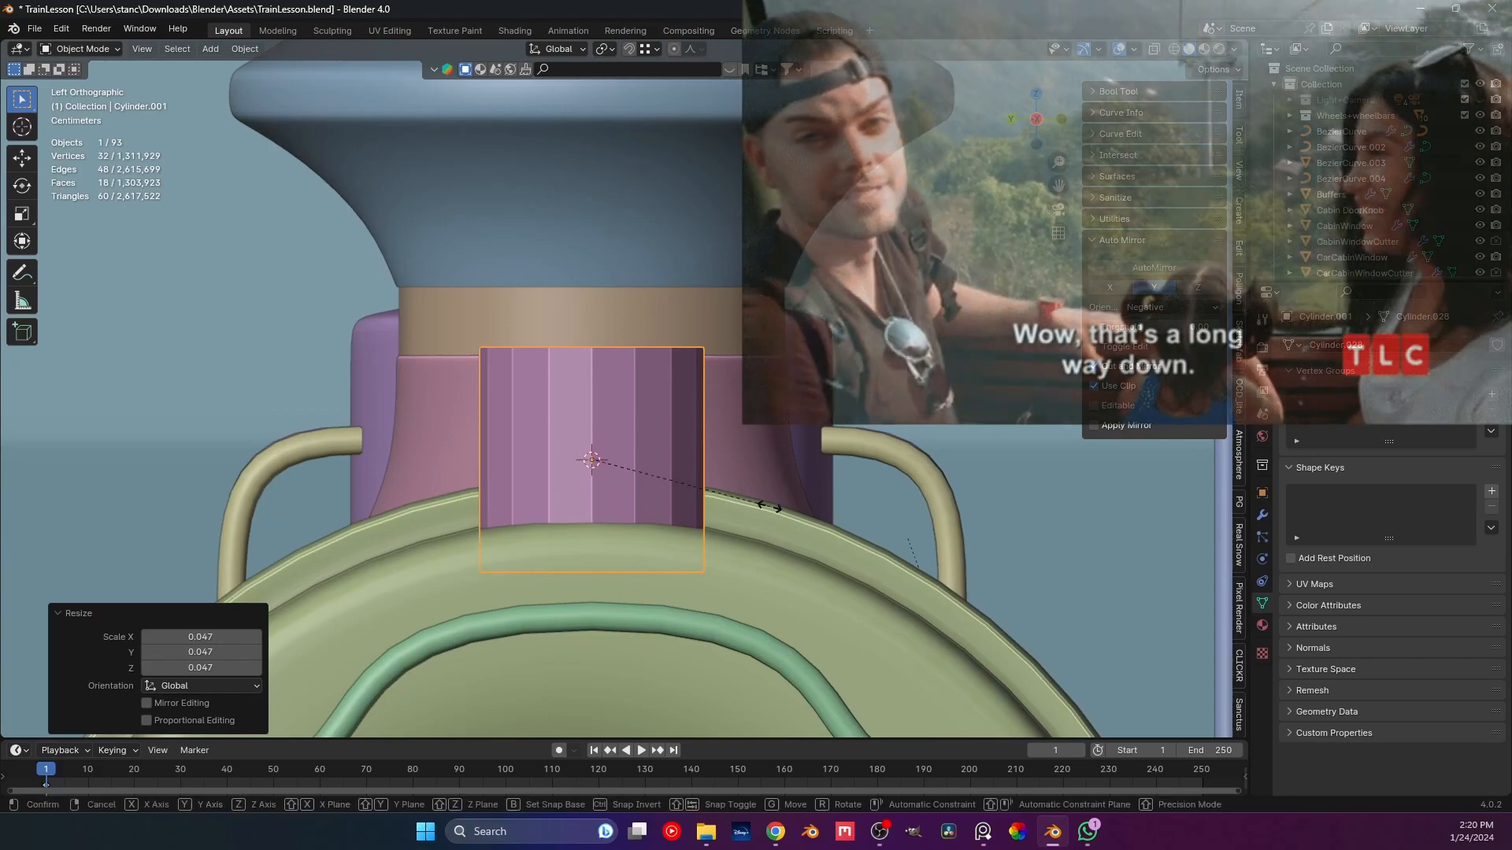
pyautogui.hotkey('ctrl', 'a')
pyautogui.click(684, 490)
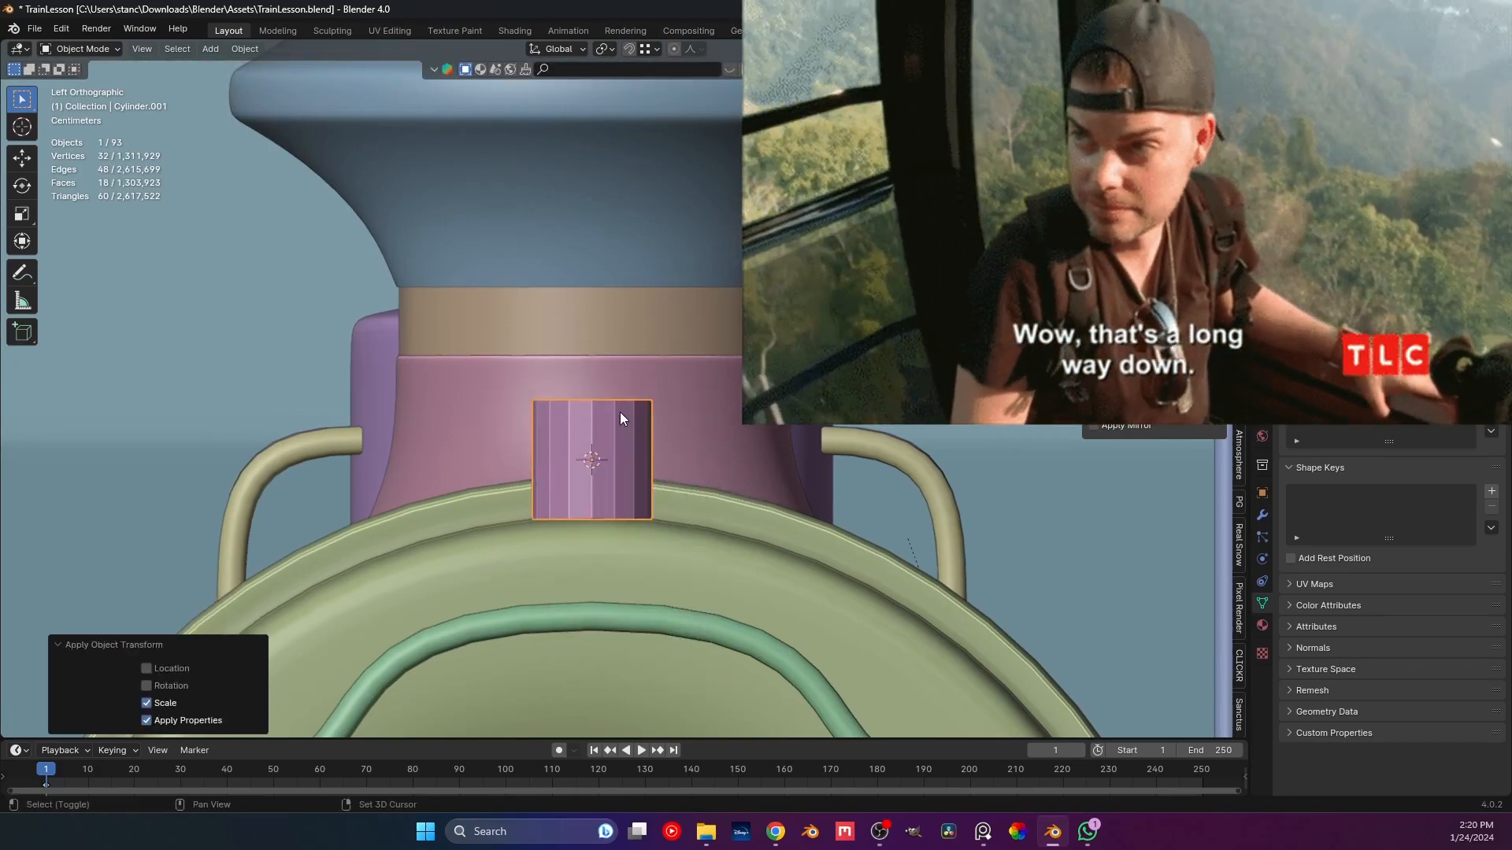
# Raise the small cylinder about 0.025 m along Z above the boiler's front ring.
pyautogui.keyDown('shift'); pyautogui.moveTo(620, 412); pyautogui.dragTo(652, 469, button='middle'); pyautogui.keyUp('shift')
pyautogui.press('g')
pyautogui.press('z')
pyautogui.click(717, 447)
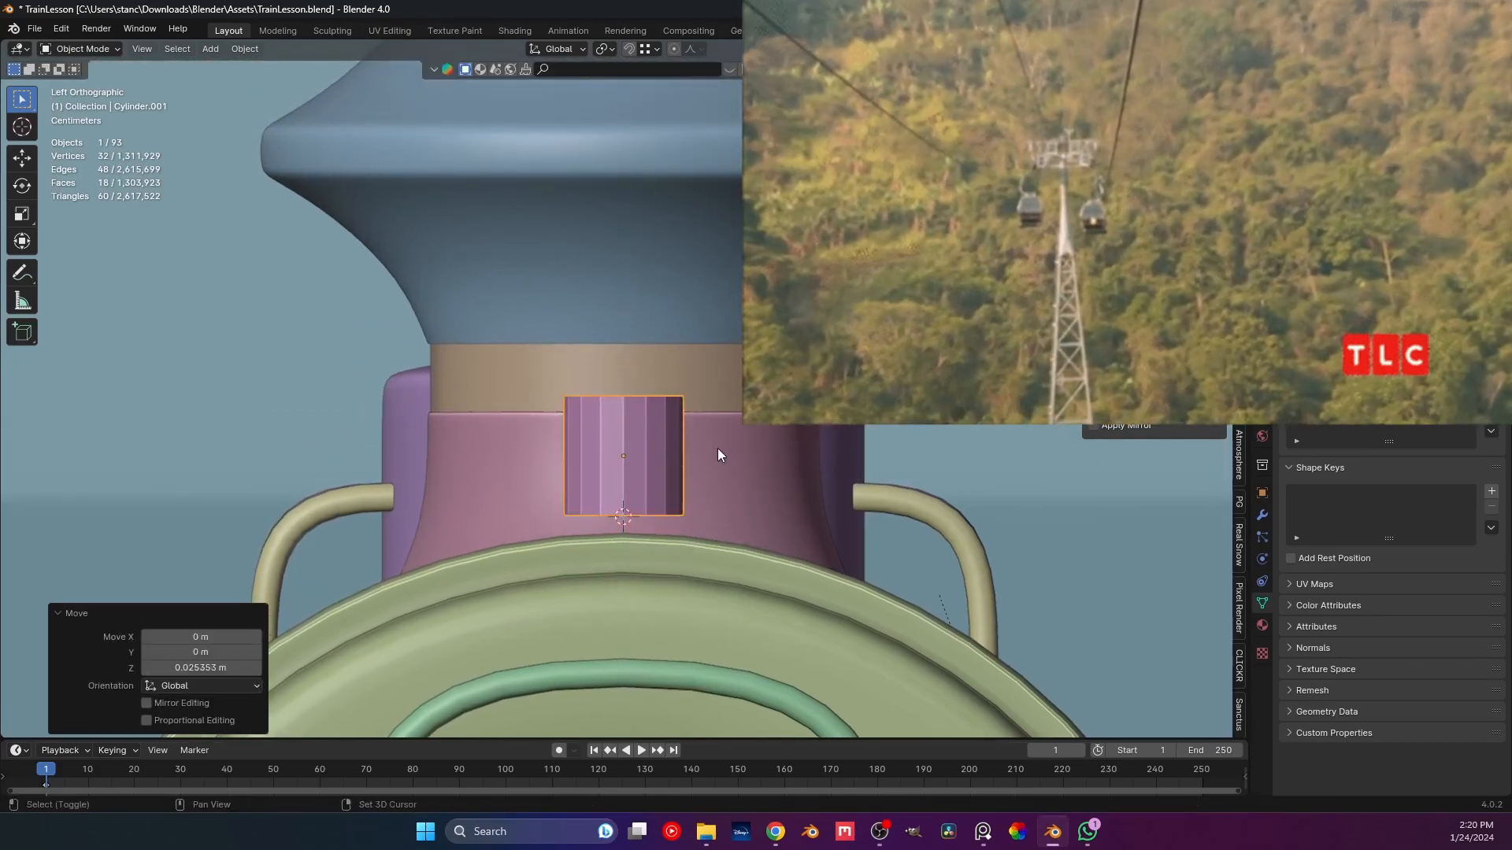
# Turn on X-ray display in Edit Mode and add five evenly spaced horizontal loop cuts around the cylinder.
pyautogui.scroll(-1, 692, 474)
pyautogui.scroll(3, 695, 465)
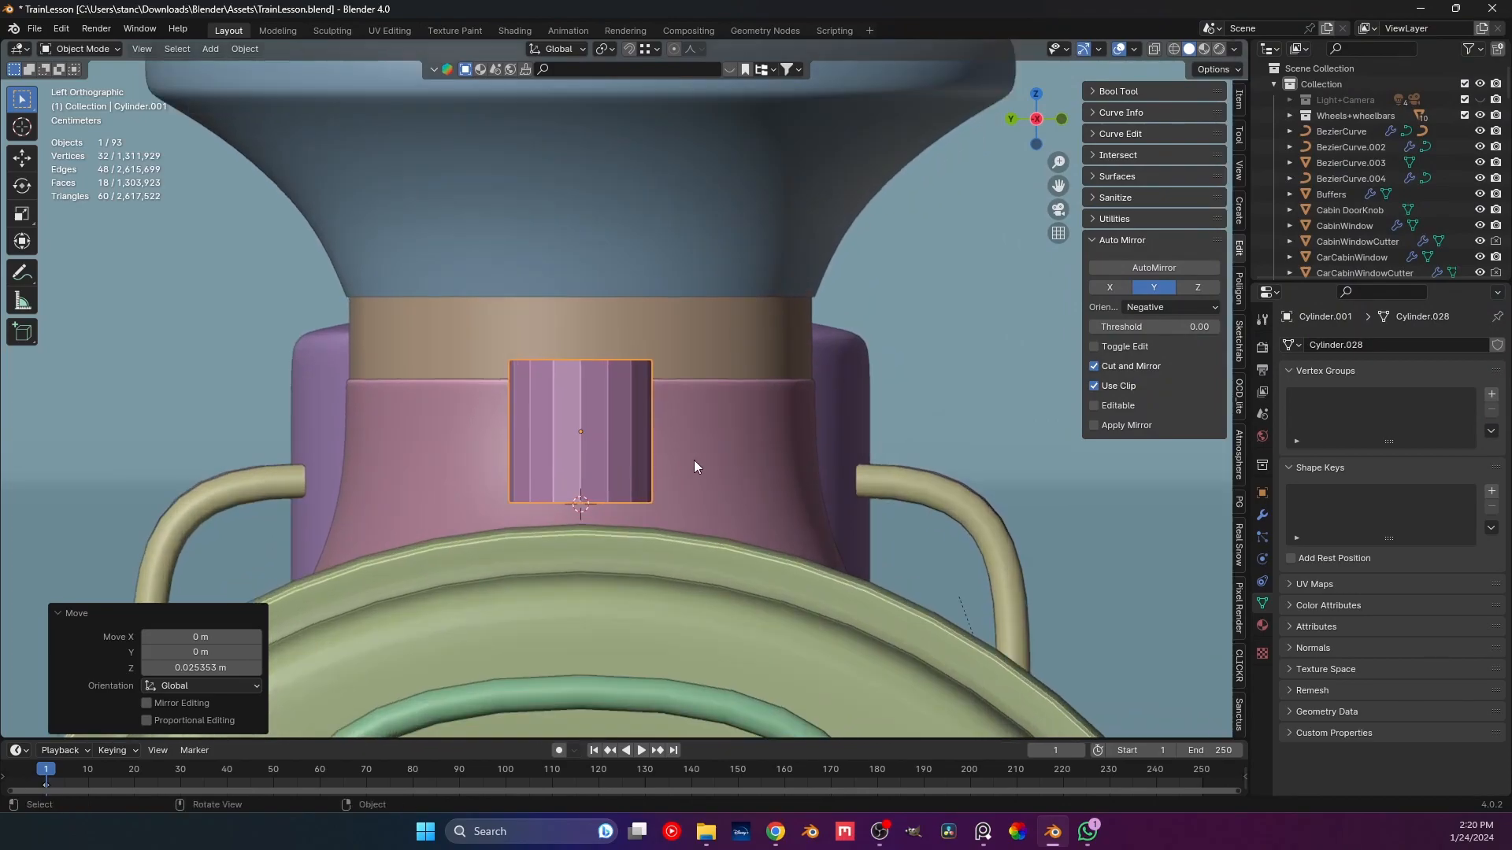
pyautogui.press('Tab')
pyautogui.click(1154, 50)
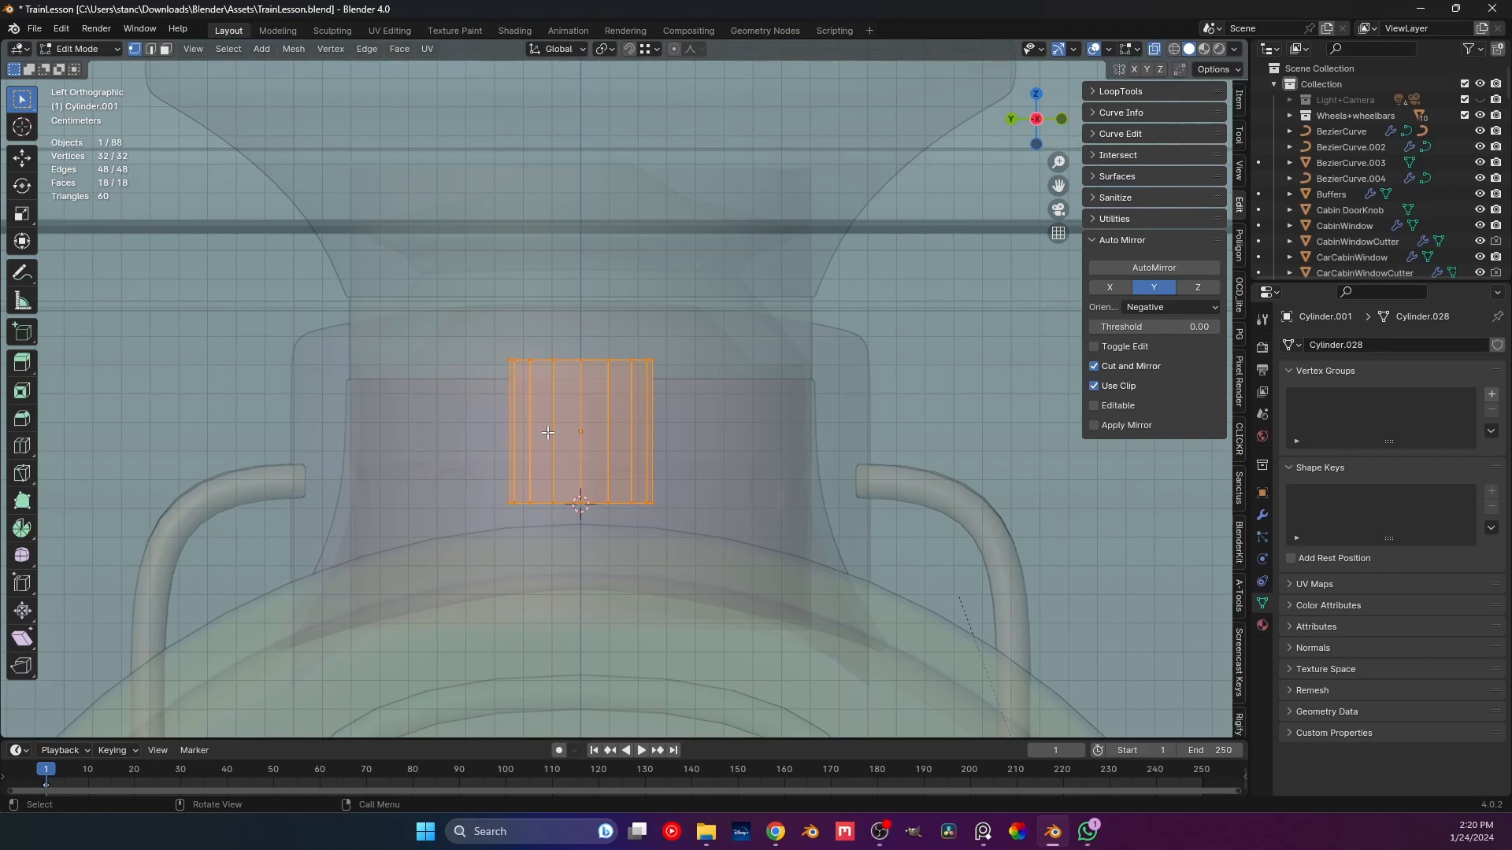
pyautogui.hotkey('ctrl', 'r')
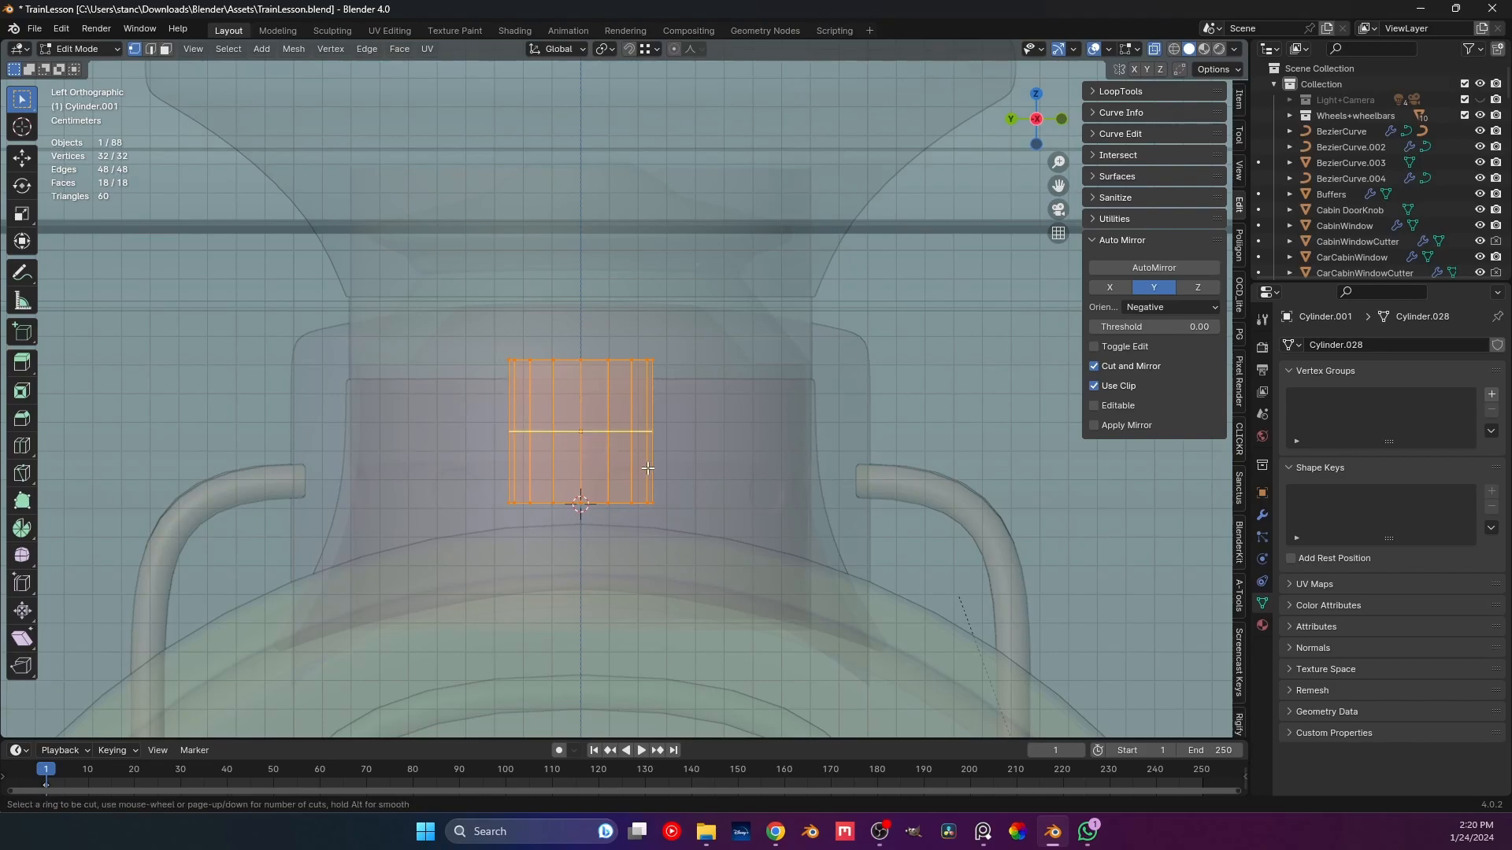
pyautogui.scroll(4, 651, 468)
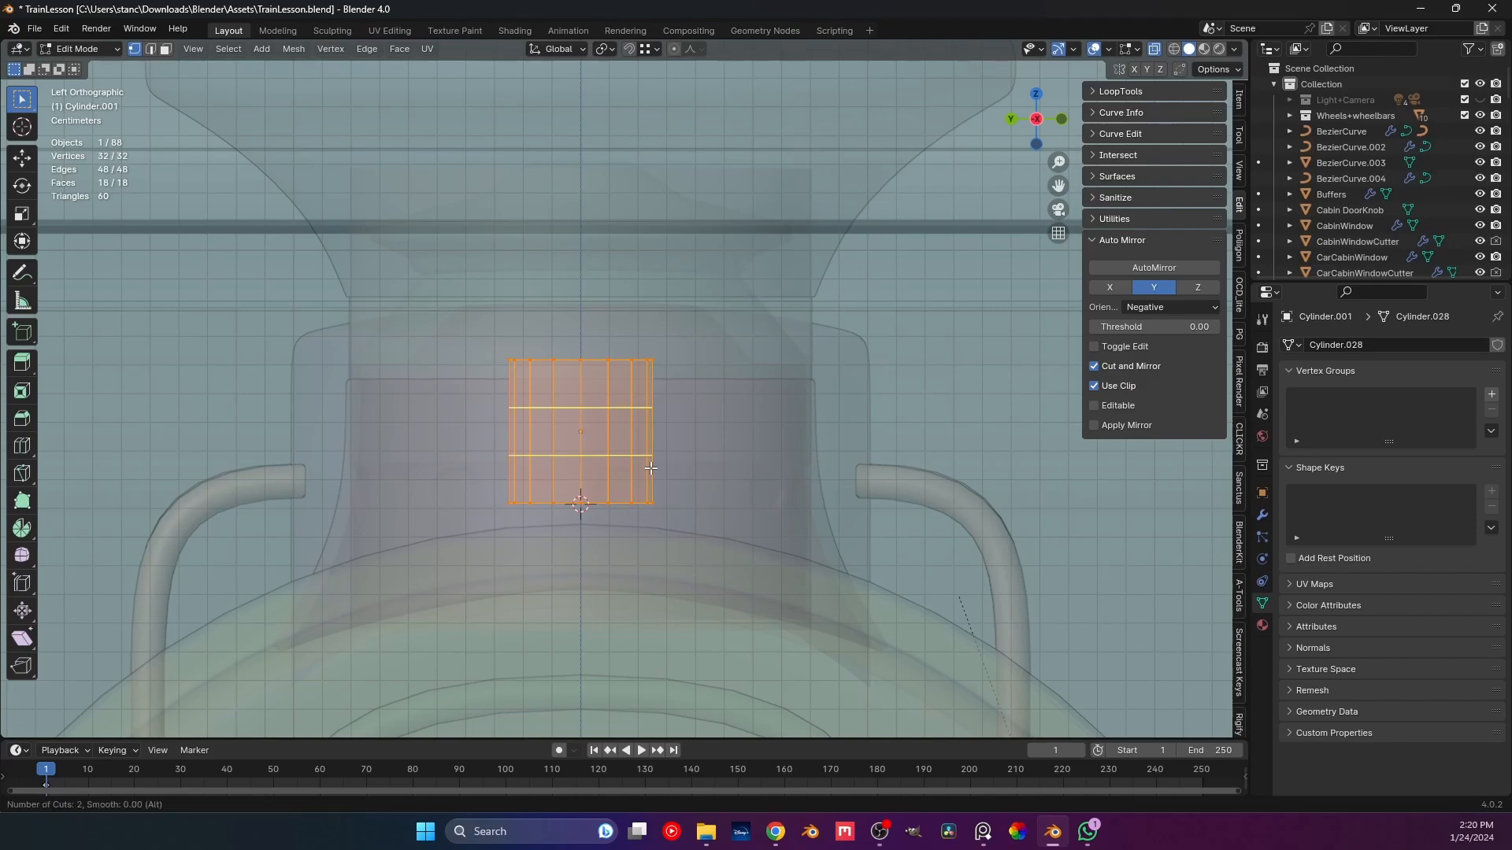
pyautogui.click(650, 468)
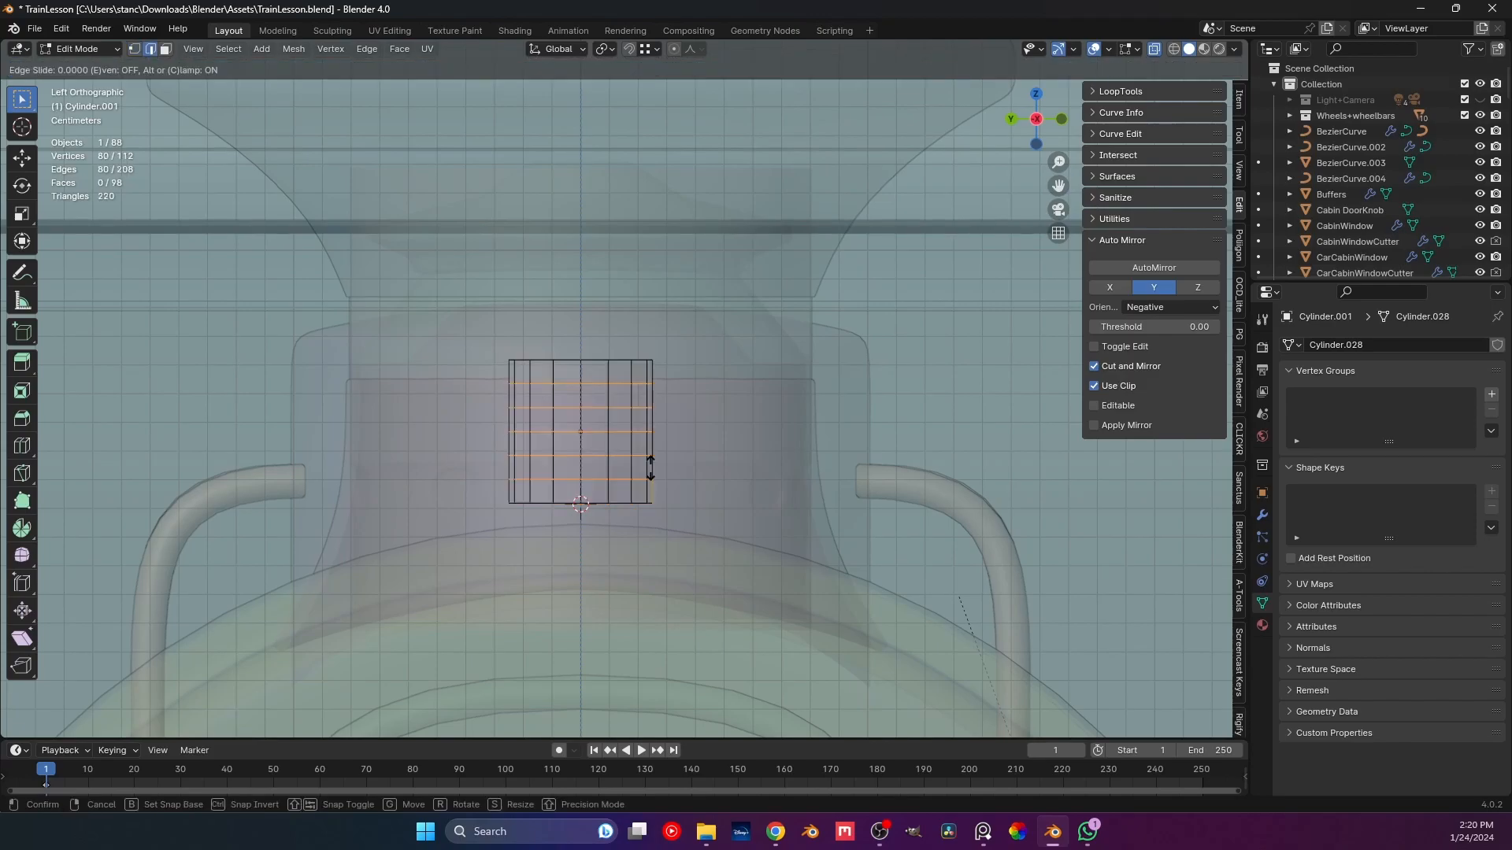
pyautogui.rightClick(662, 469)
# Scale the cylinder's bottom ring by about 1.887 in X and Y using proportional editing with Inverse Square falloff and size 0.027.
pyautogui.moveTo(467, 495); pyautogui.dragTo(786, 549)
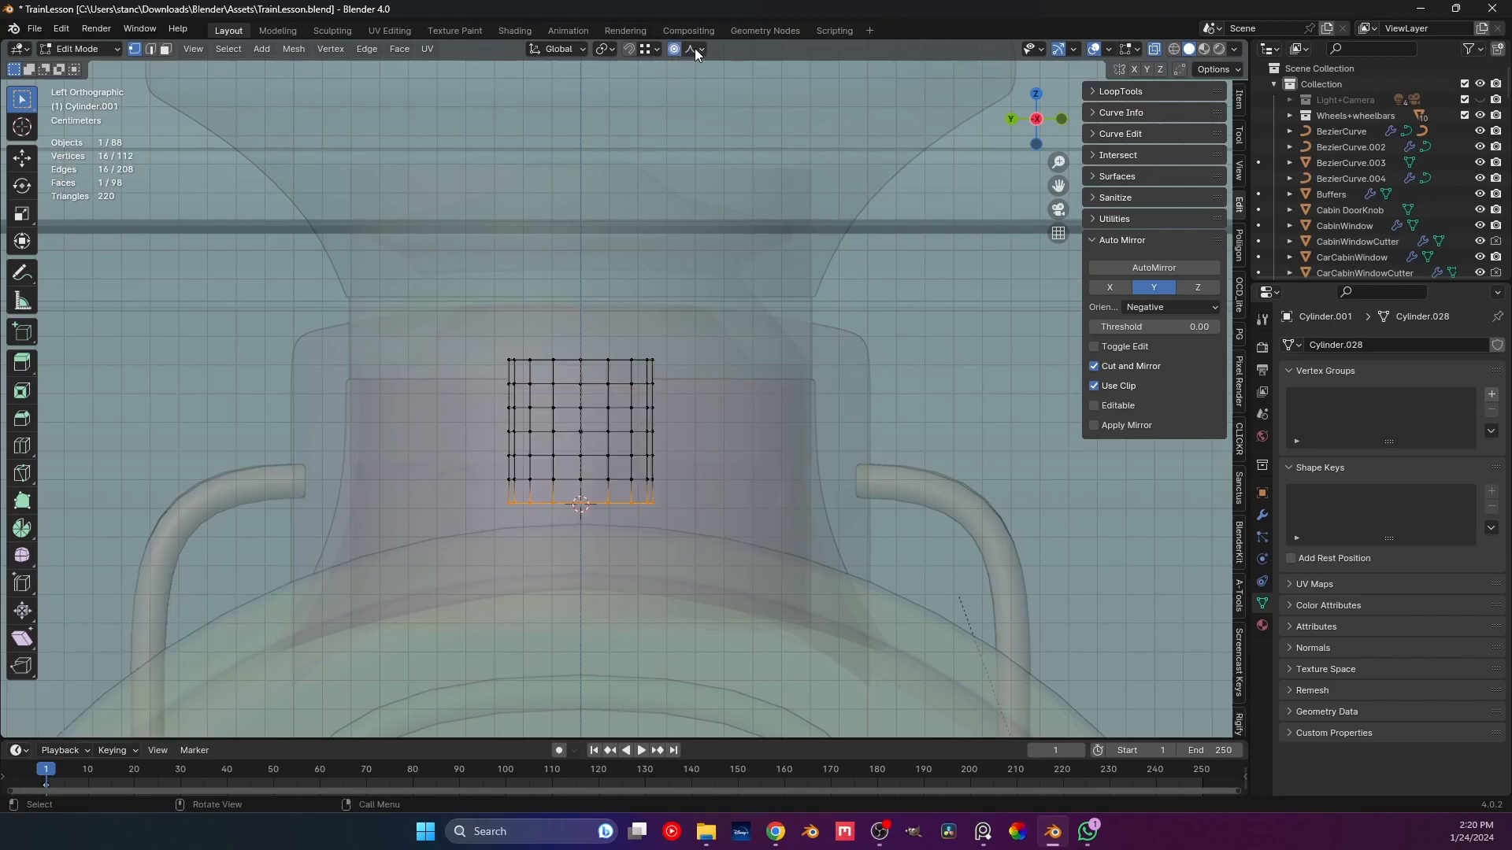
pyautogui.click(694, 51)
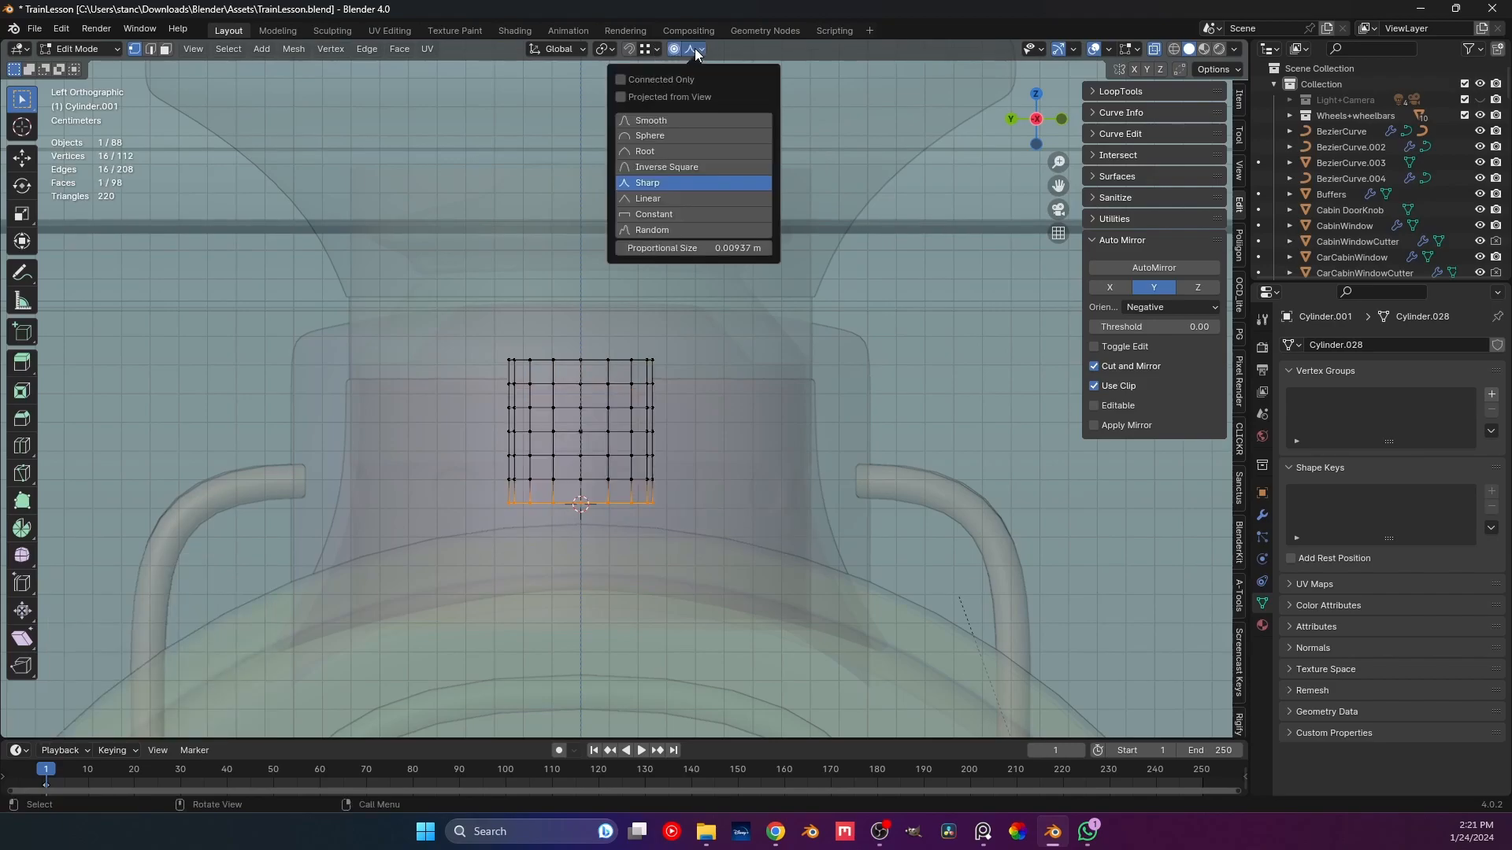
pyautogui.click(658, 168)
pyautogui.press('s')
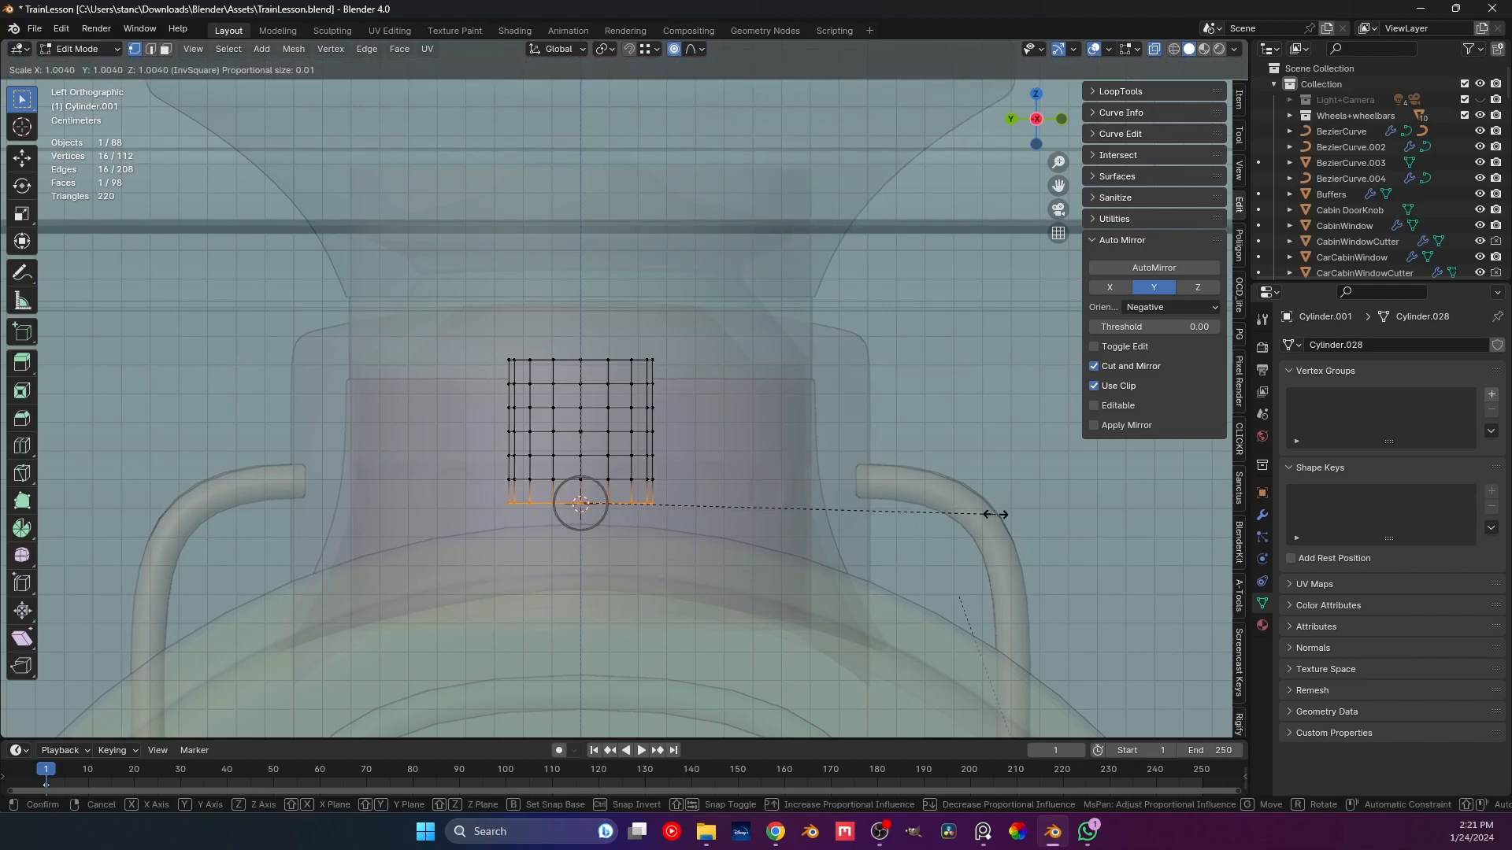
pyautogui.hotkey('shift', 'z')
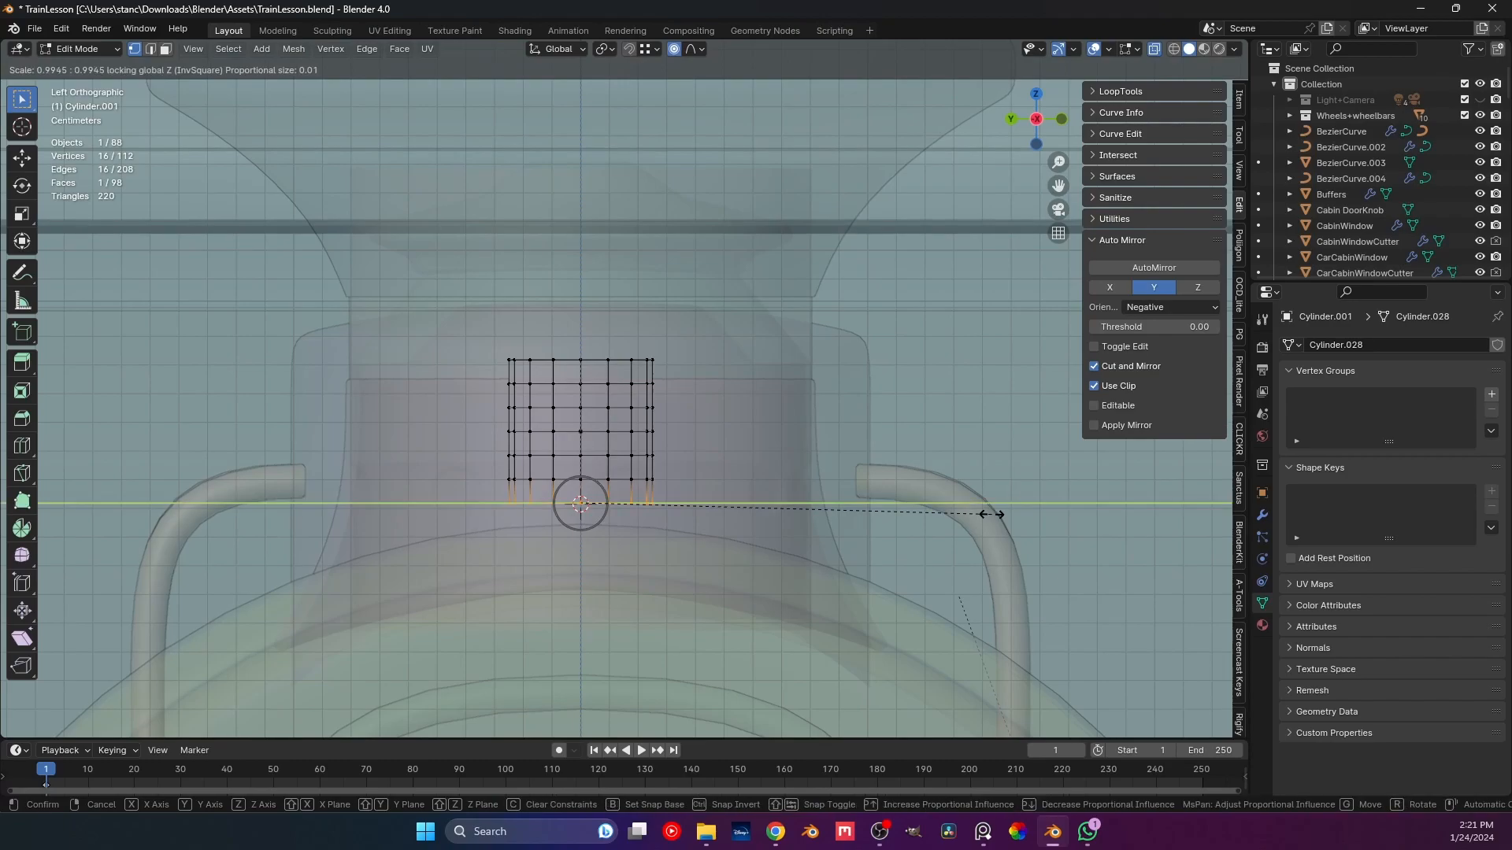
pyautogui.scroll(-12, 992, 514)
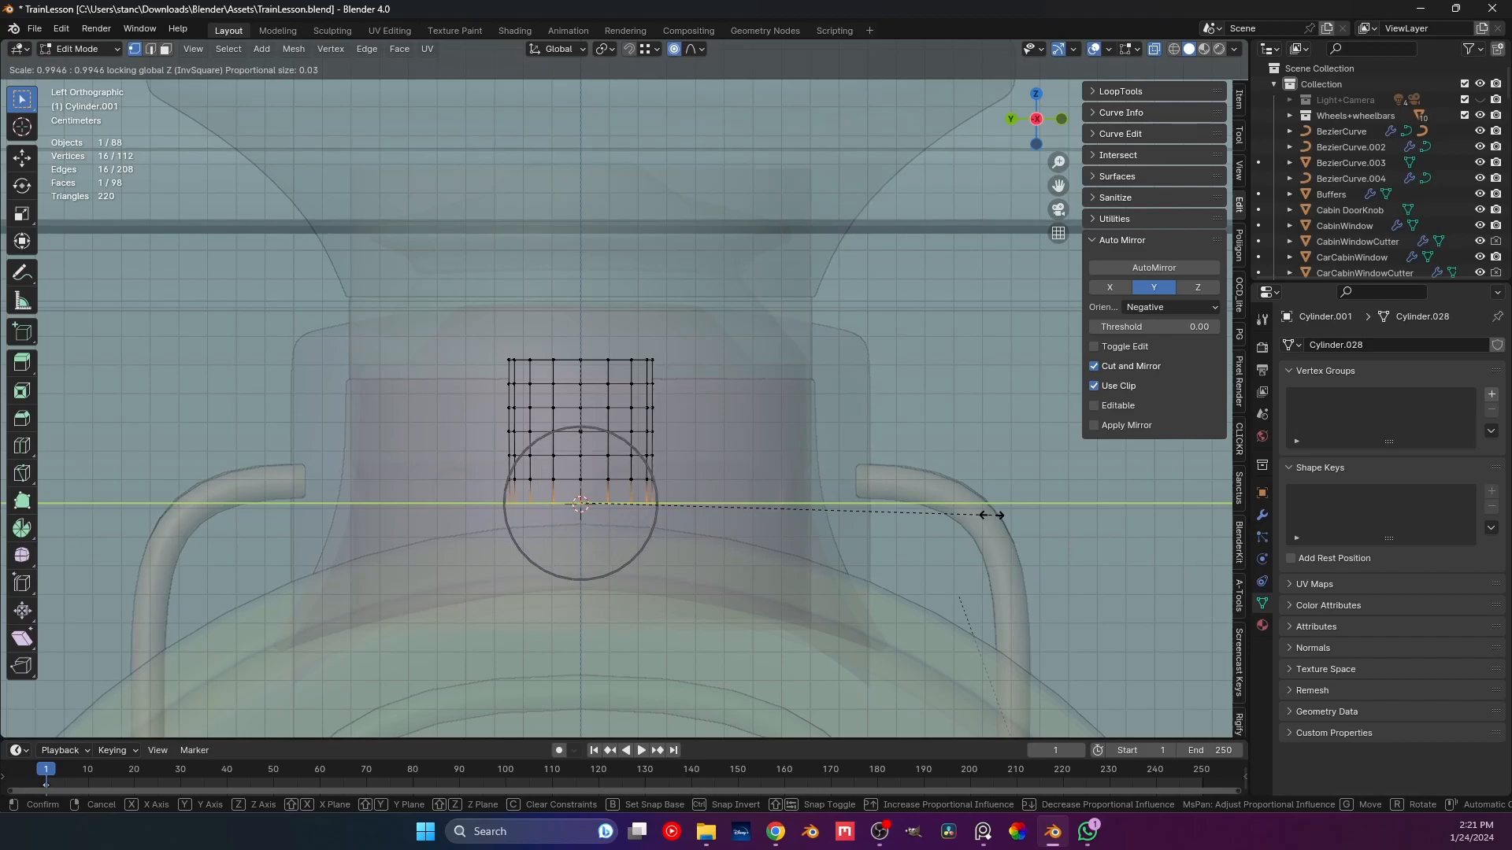
pyautogui.scroll(-2, 1111, 530)
pyautogui.scroll(2, 1097, 512)
pyautogui.scroll(2, 1151, 517)
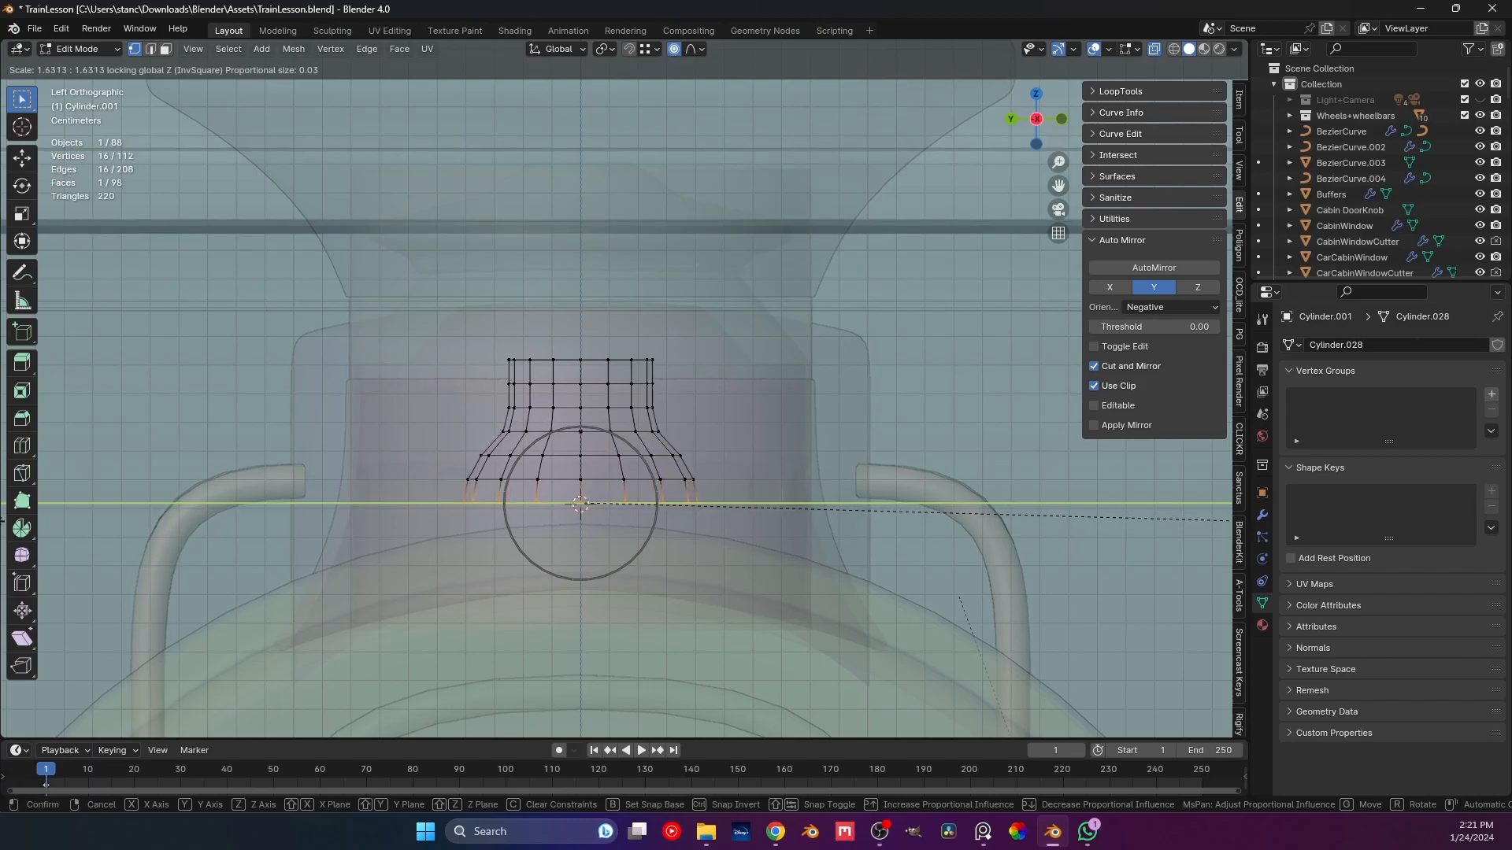
pyautogui.click(115, 528)
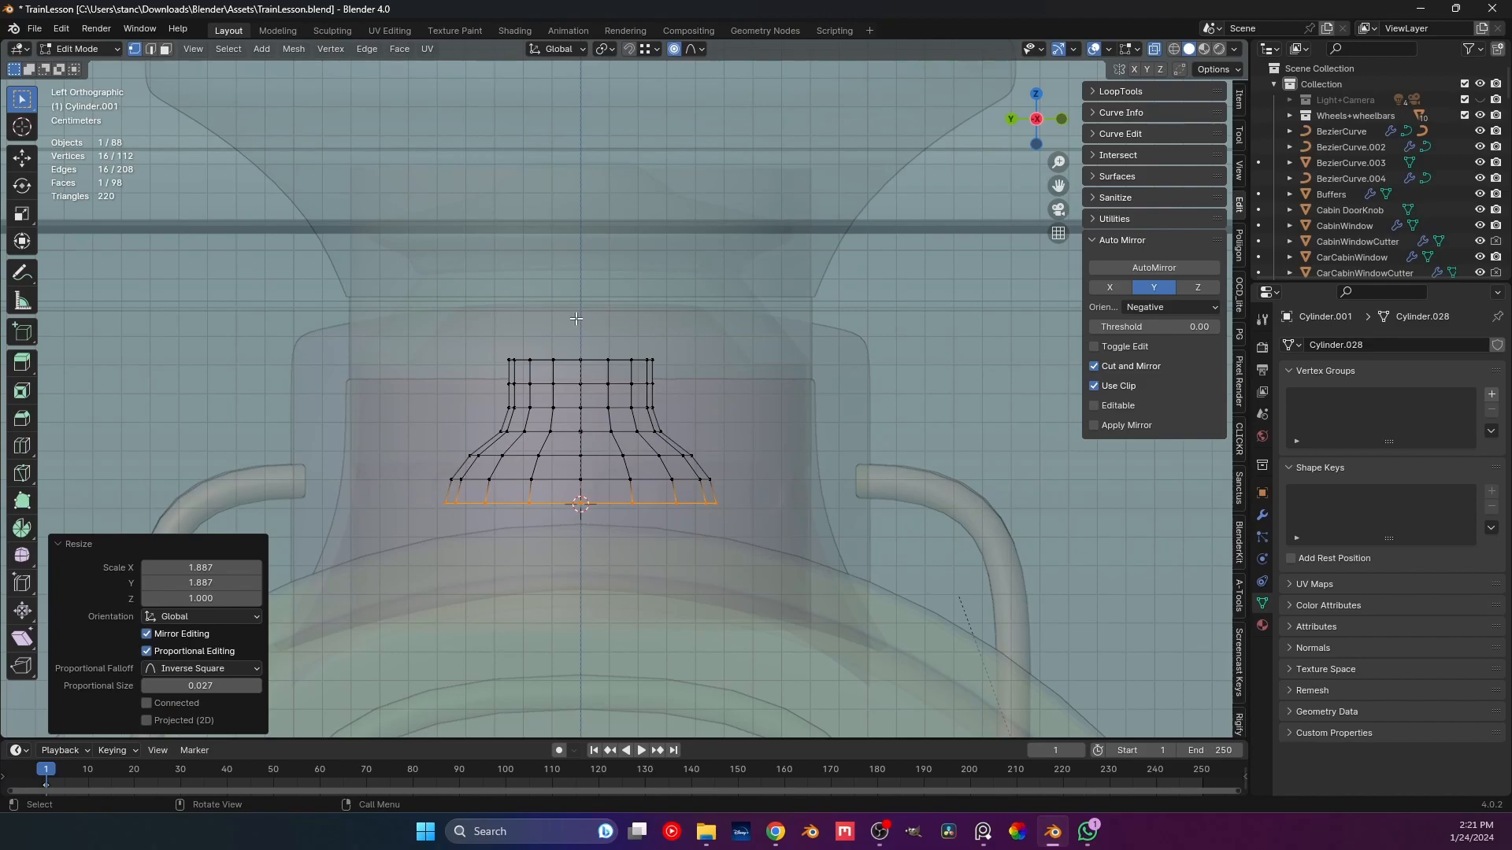
# Scale the top ring by about 0.75 in X and Y using proportional editing with Sharp falloff.
pyautogui.keyDown('alt'); pyautogui.click(676, 365); pyautogui.keyUp('alt')
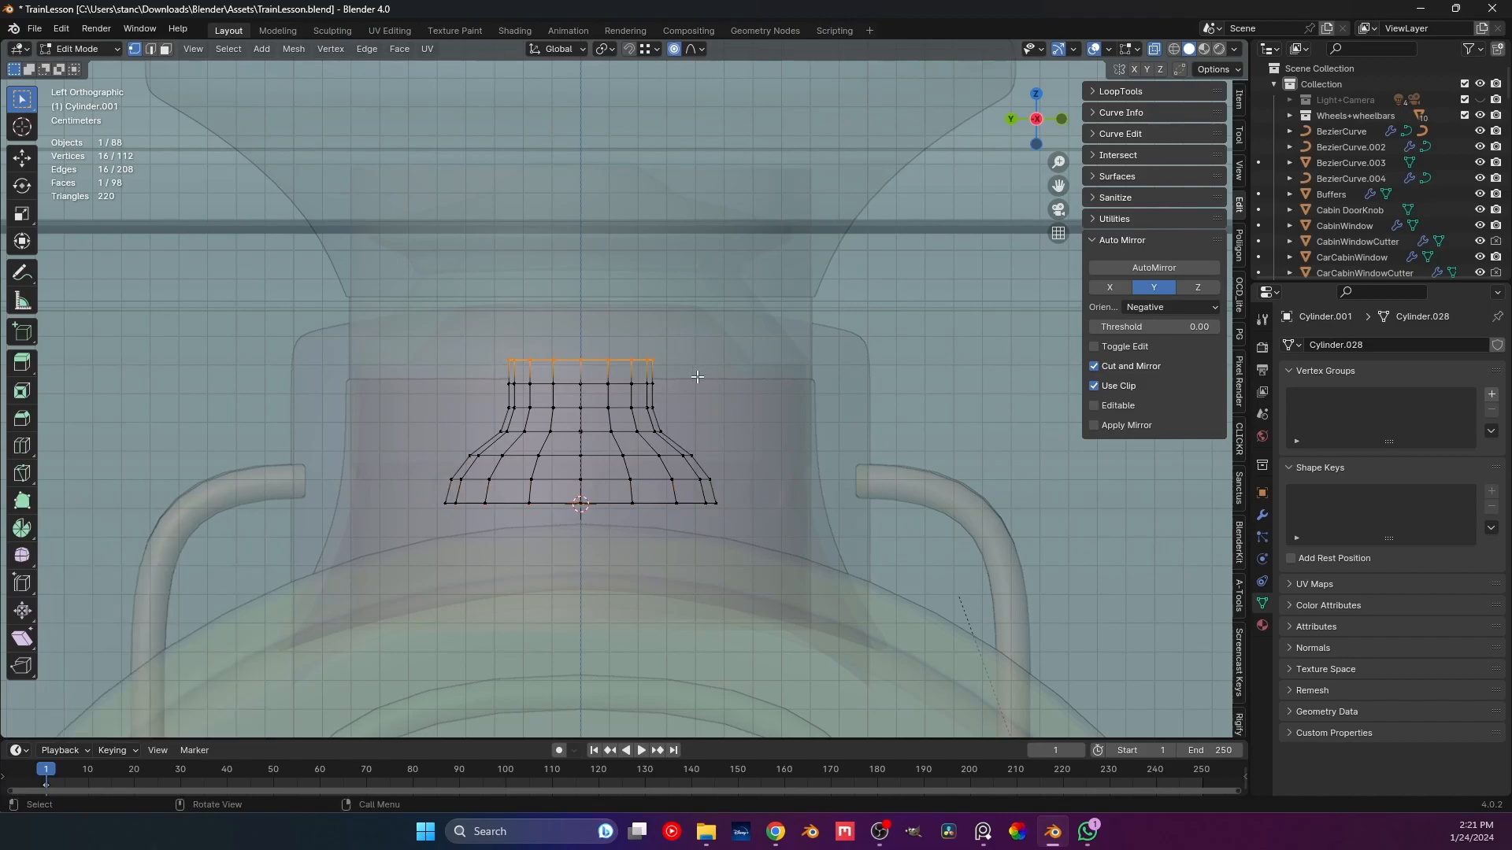
pyautogui.click(690, 49)
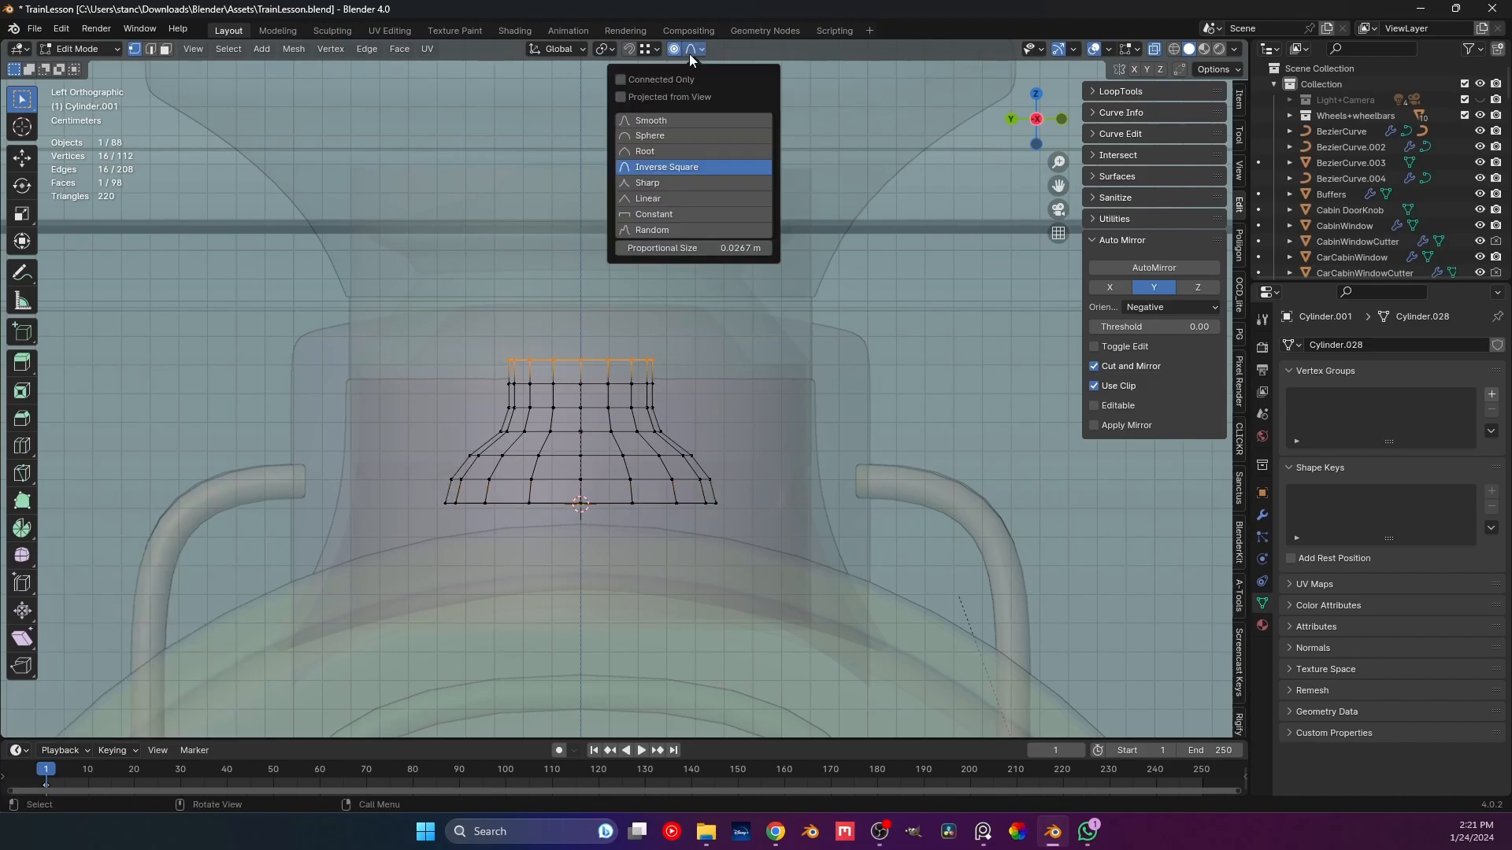
pyautogui.click(653, 183)
pyautogui.press('s')
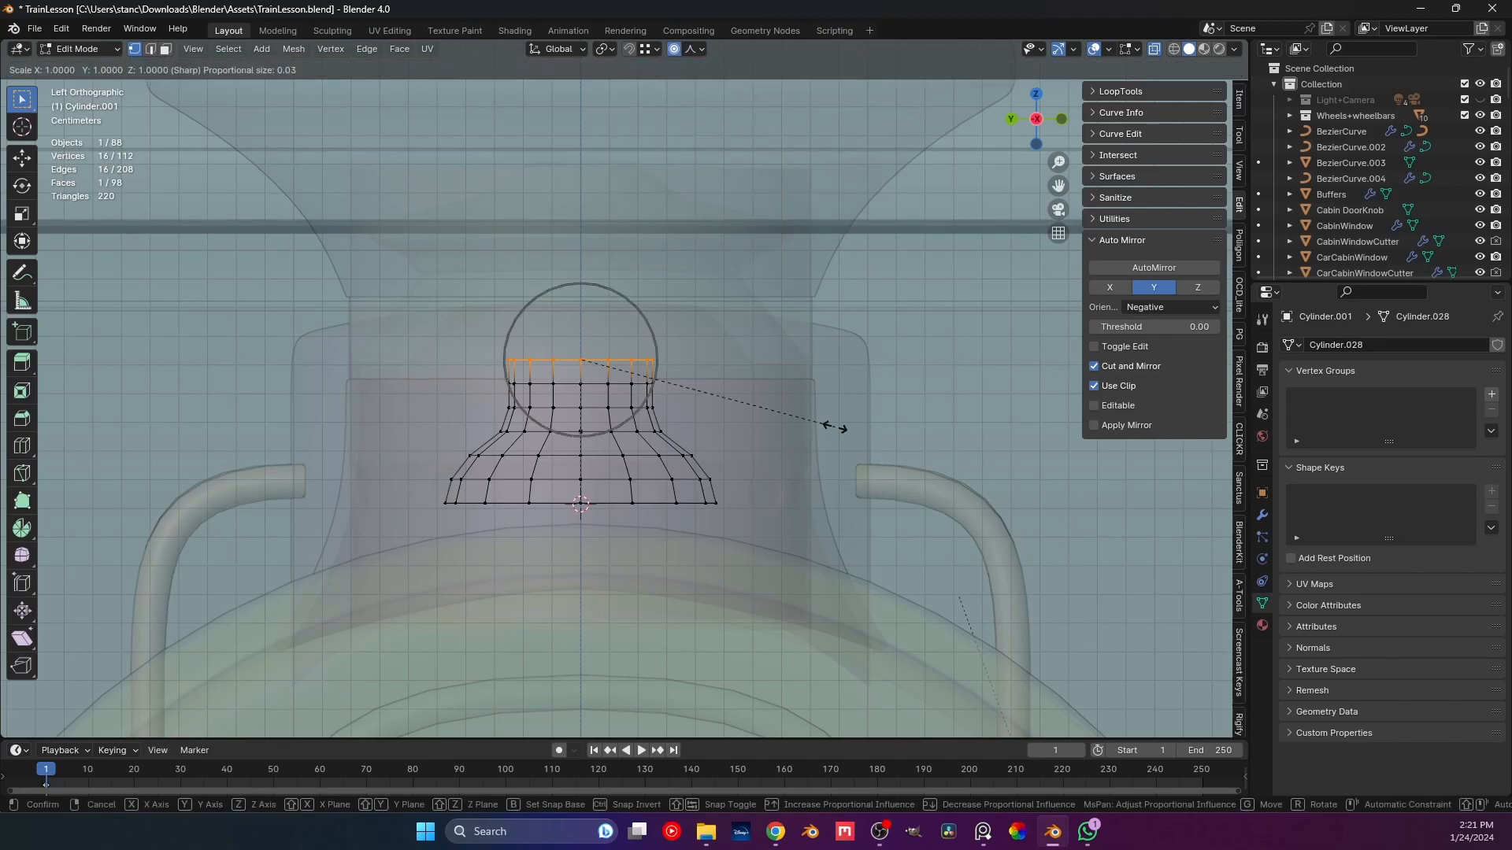
pyautogui.hotkey('shift', 'z')
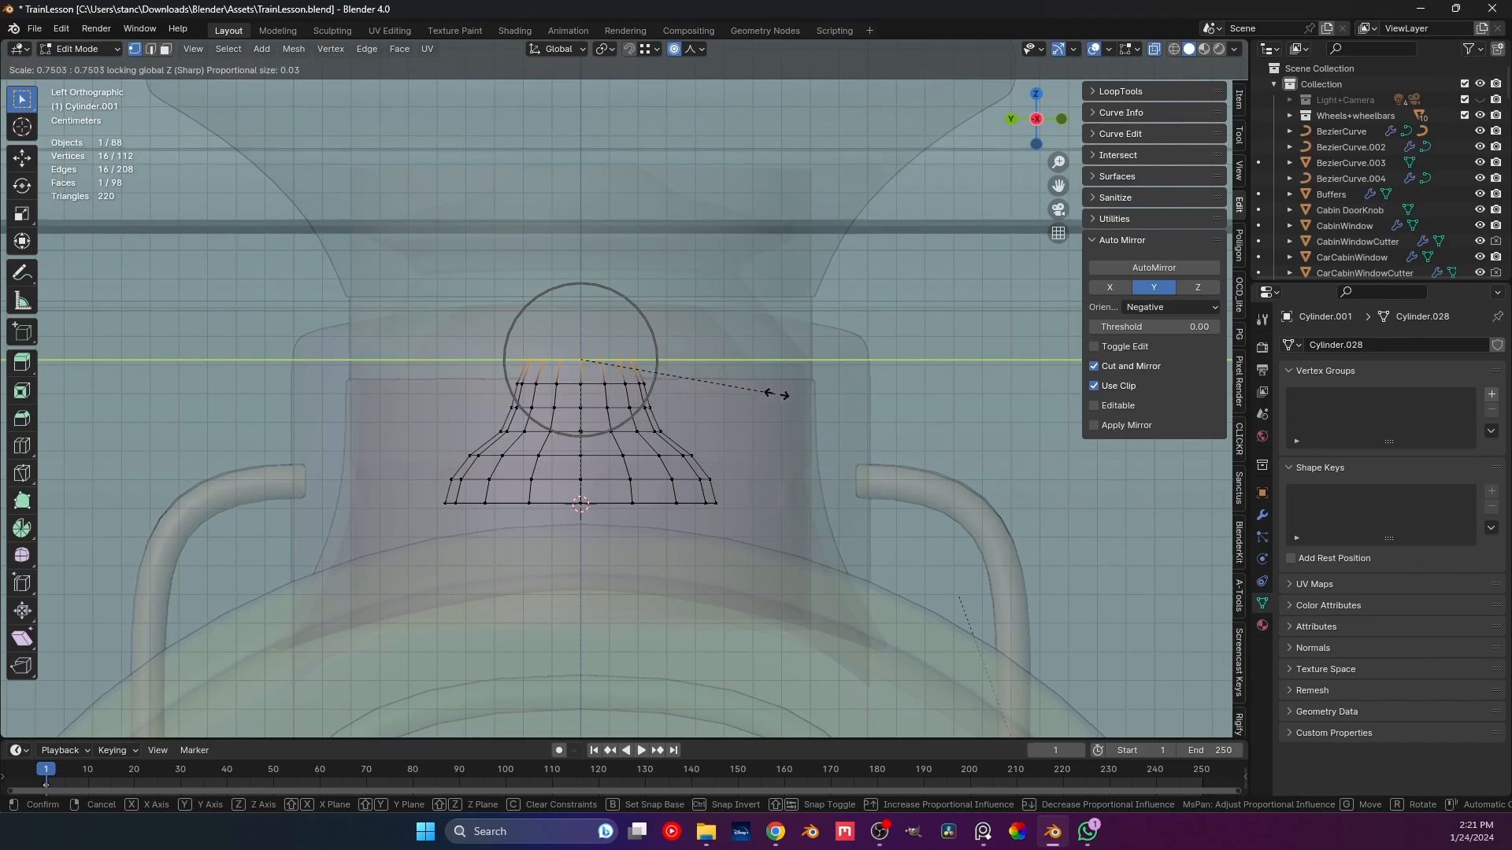
pyautogui.click(775, 394)
# Extrude the top ring upward about 0.021 m and add three evenly spaced loop cuts to the new section.
pyautogui.press('e')
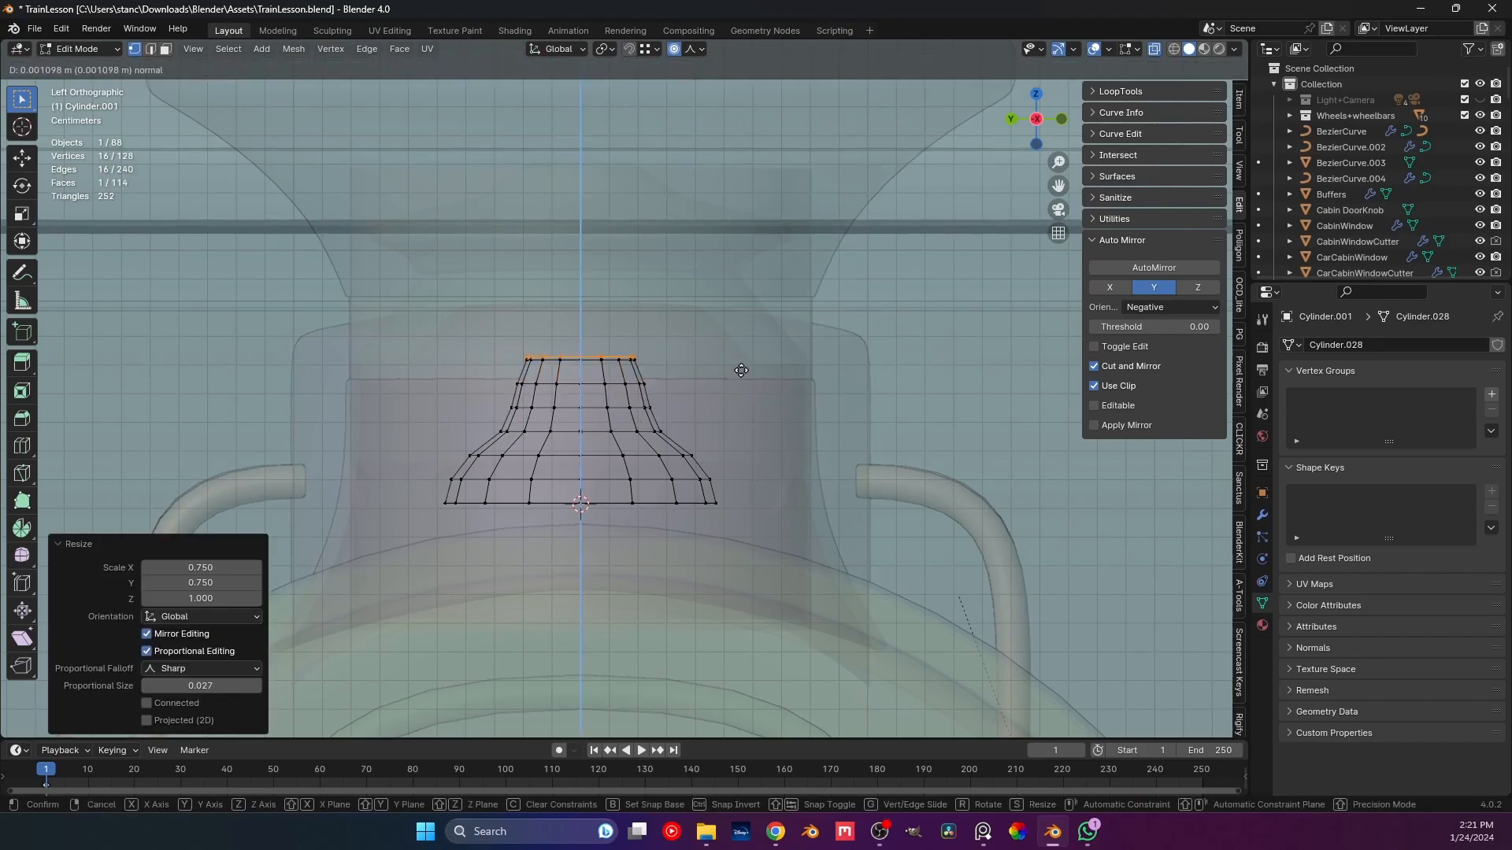
pyautogui.click(738, 323)
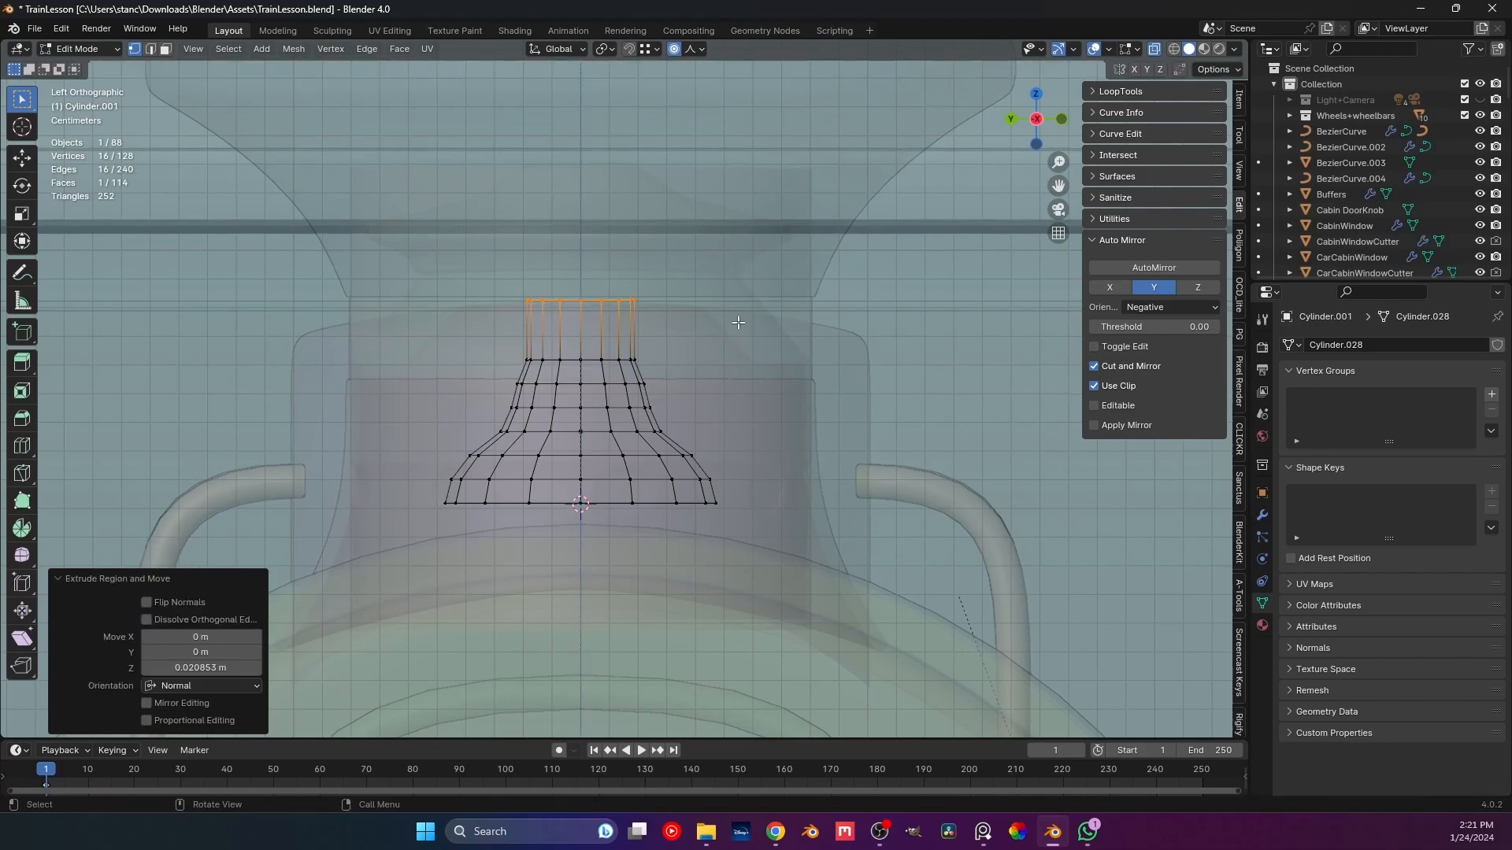
pyautogui.hotkey('ctrl', 'r')
pyautogui.scroll(2, 614, 315)
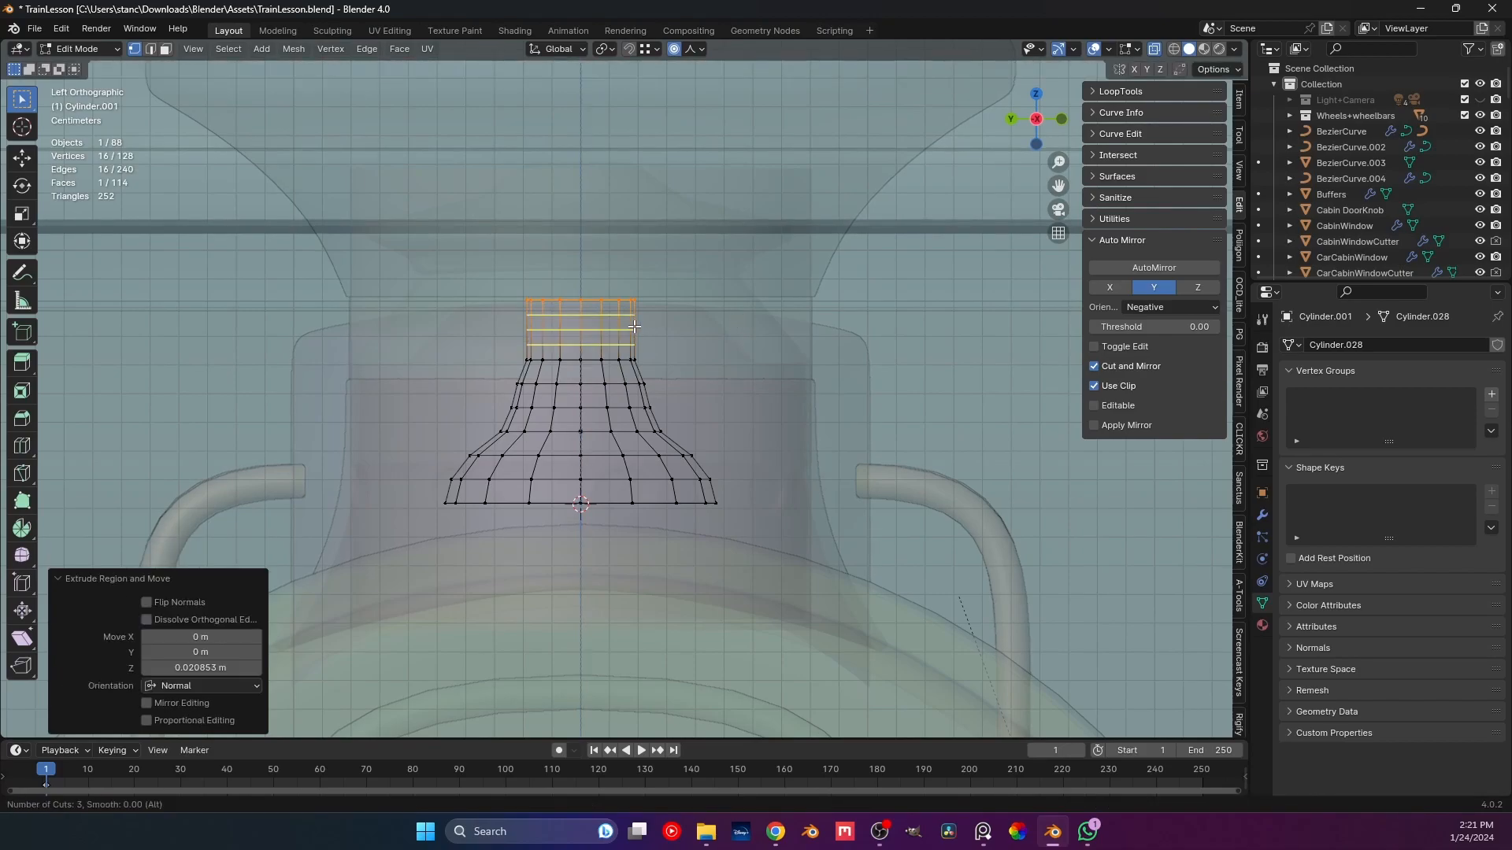
pyautogui.click(607, 311)
pyautogui.rightClick(598, 300)
# Scale the new top ring by about 0.345 in X and Y with Sharp proportional falloff to round the bell's shoulder.
pyautogui.moveTo(689, 301); pyautogui.dragTo(690, 302)
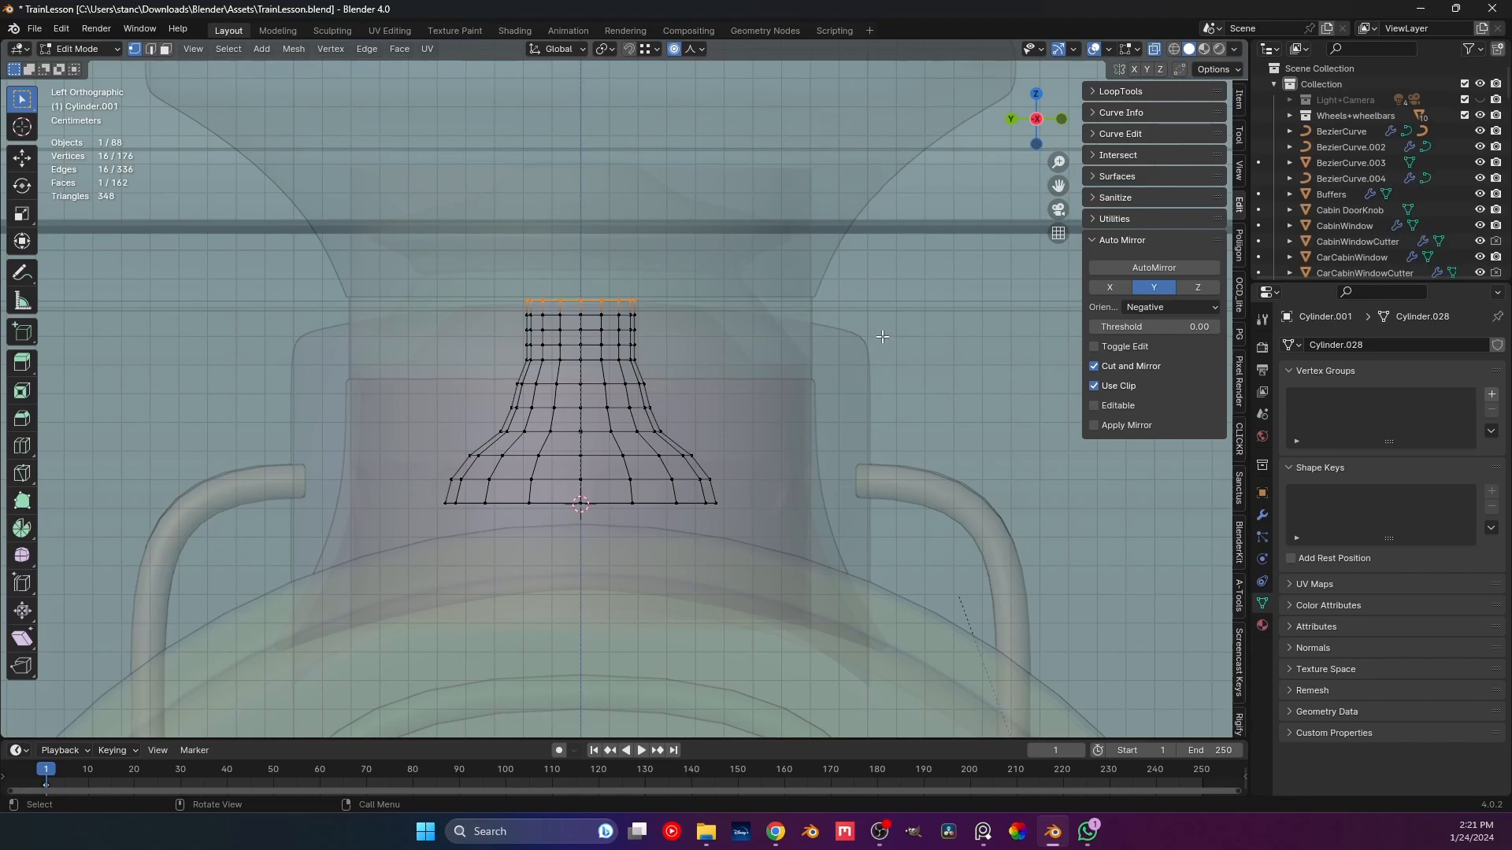
pyautogui.press('s')
pyautogui.hotkey('shift', 'z')
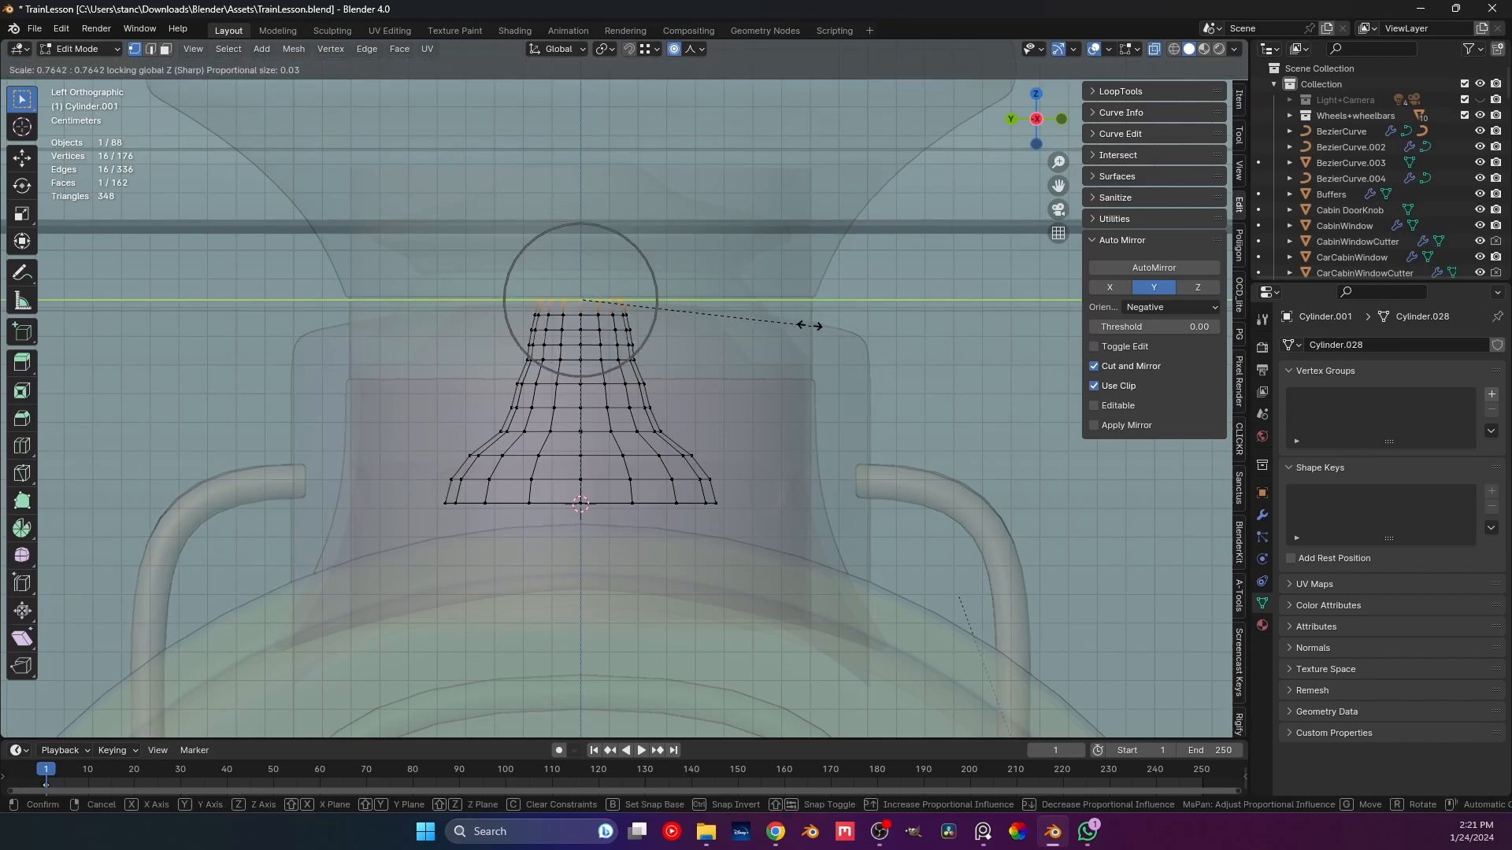
pyautogui.click(696, 281)
# Extrude the narrowed top about 0.008 m upward and add two evenly spaced loop cuts to that neck.
pyautogui.scroll(3, 674, 344)
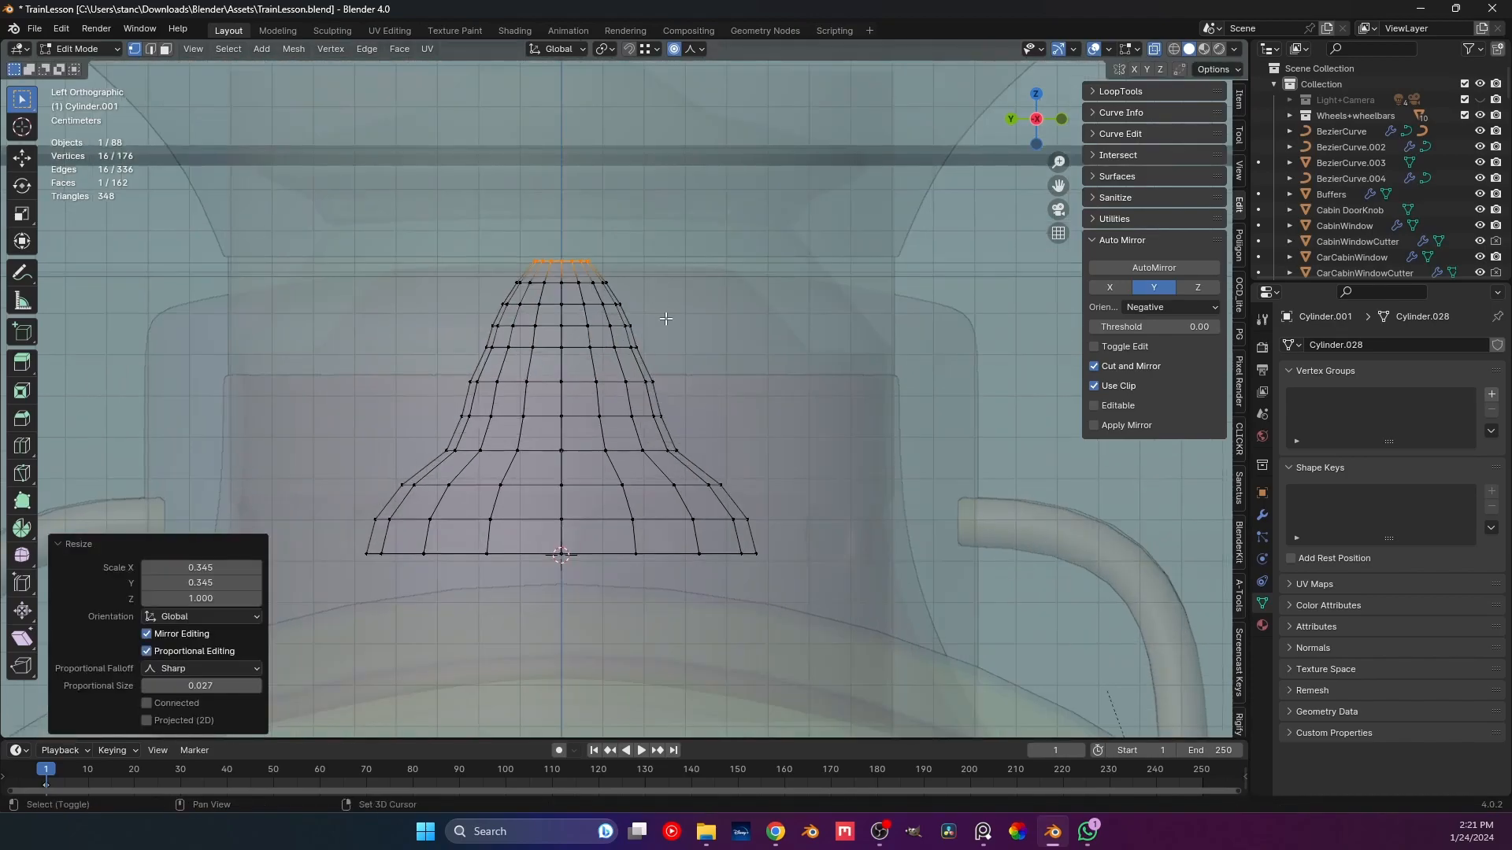
pyautogui.press('e')
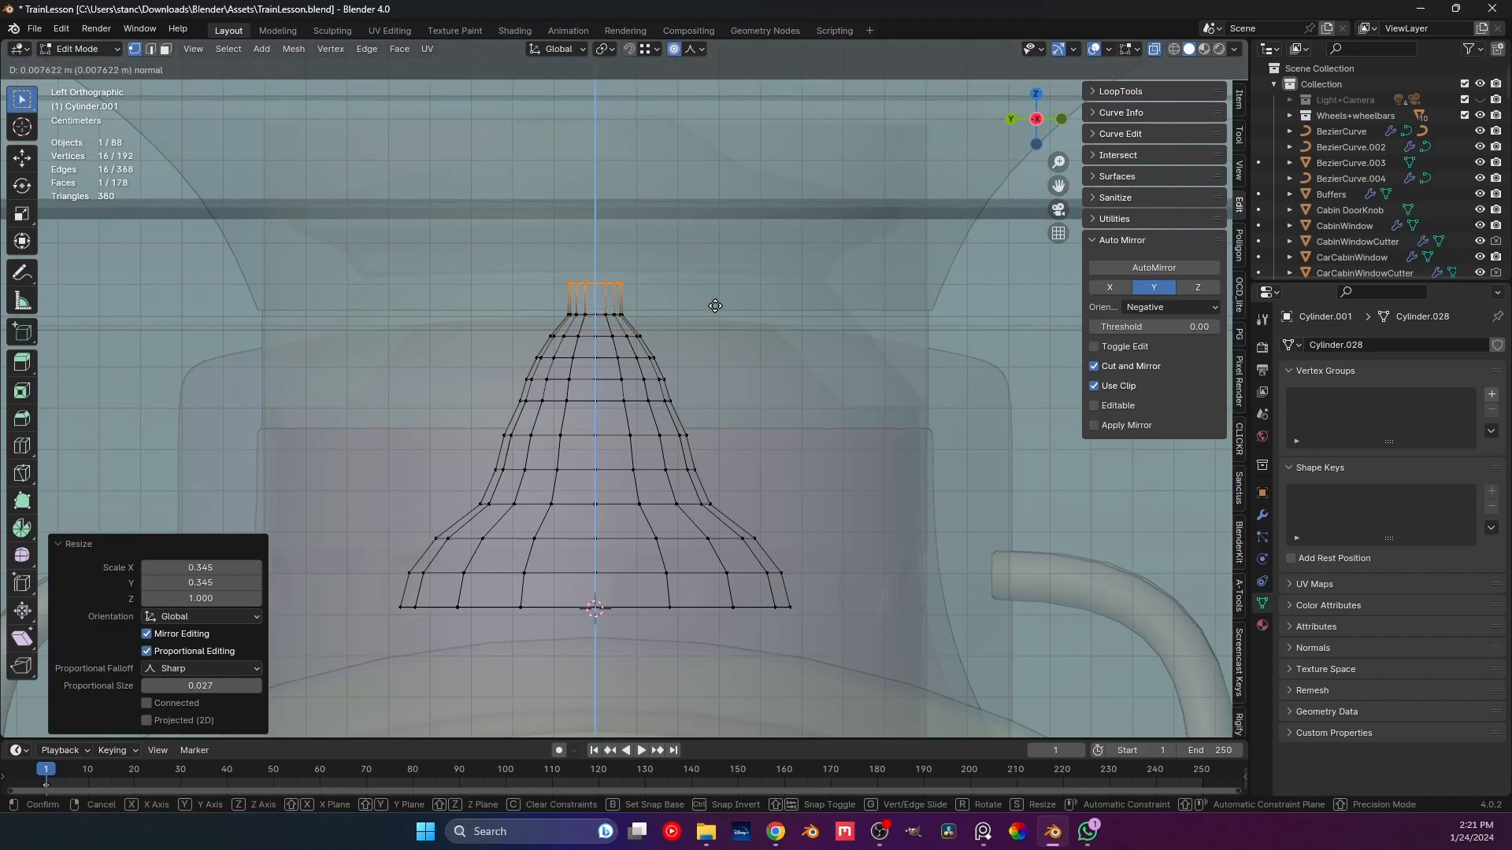
pyautogui.click(715, 305)
pyautogui.scroll(3, 629, 423)
pyautogui.hotkey('ctrl', 'r')
pyautogui.scroll(1, 676, 456)
pyautogui.click(675, 454)
pyautogui.rightClick(661, 454)
# Scale the neck's top ring by about 0.307 in X and Y with proportional size 0.010, and adjust its height along Z.
pyautogui.moveTo(496, 400); pyautogui.dragTo(771, 422)
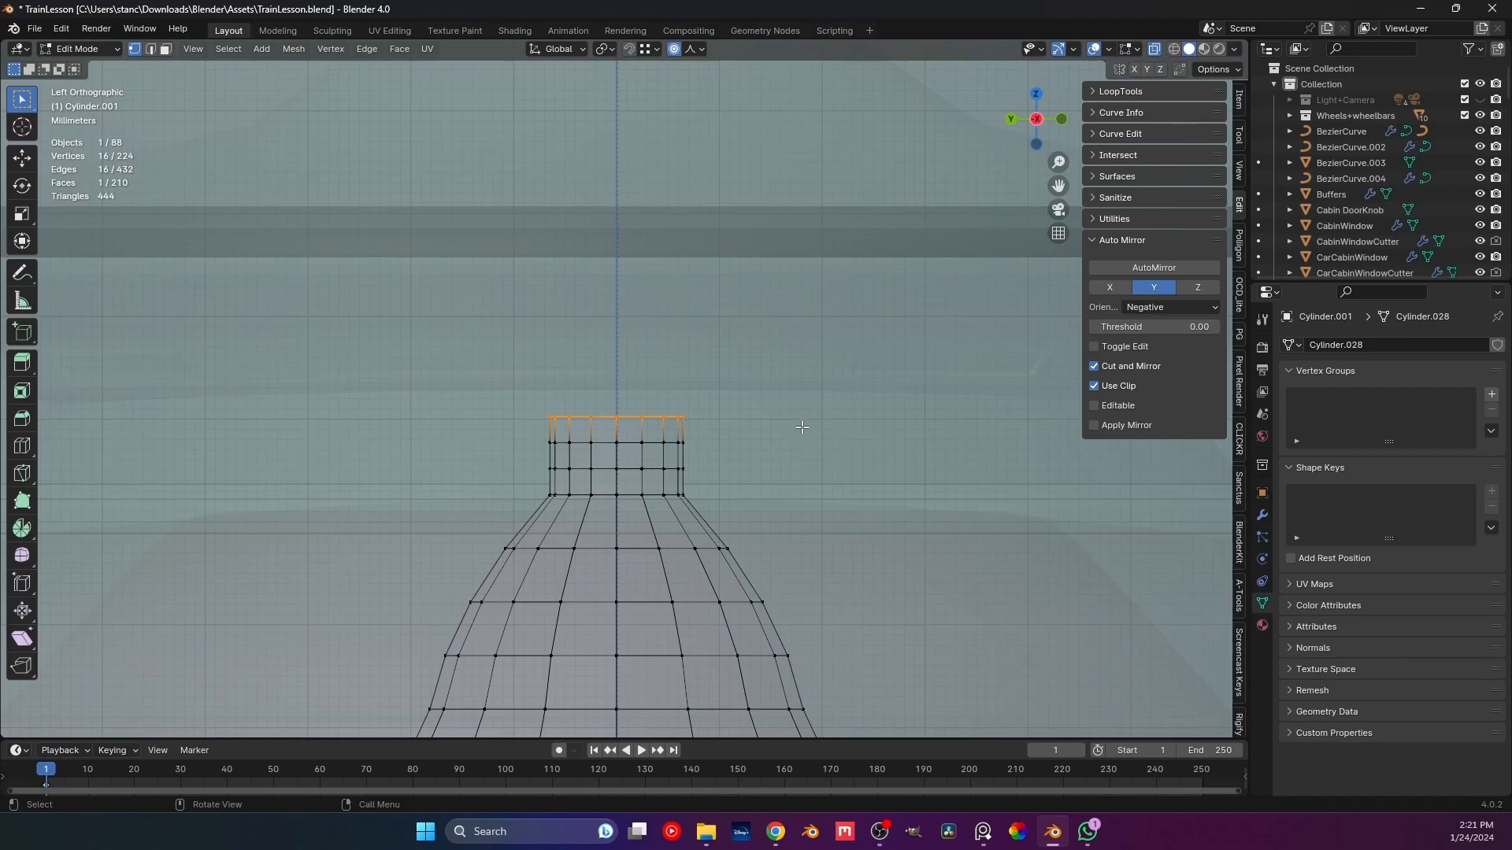
pyautogui.press('s')
pyautogui.hotkey('shift', 'z')
pyautogui.scroll(7, 802, 427)
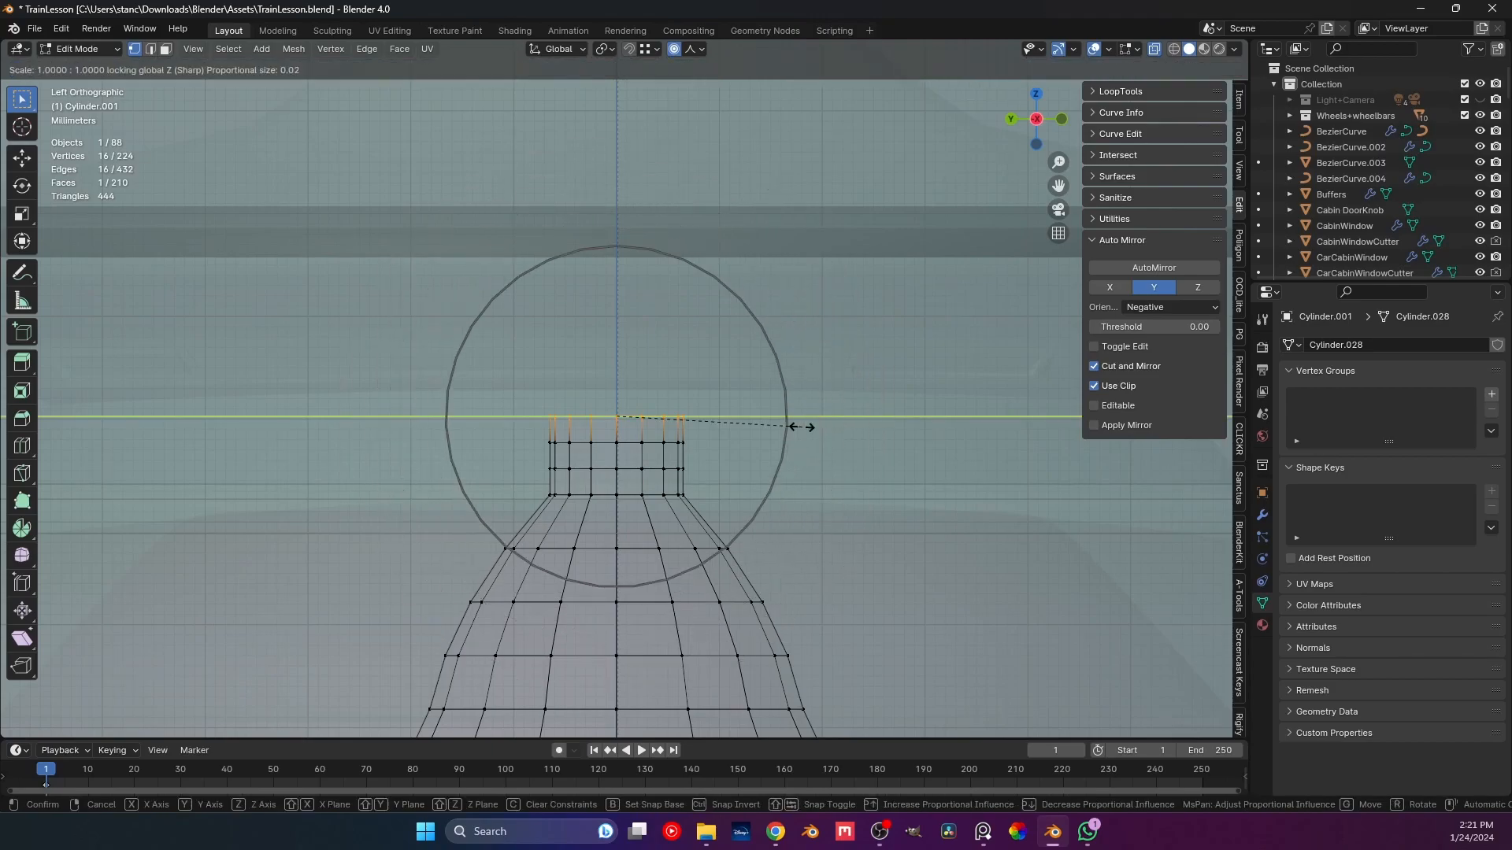
pyautogui.scroll(2, 802, 427)
pyautogui.scroll(-1, 800, 425)
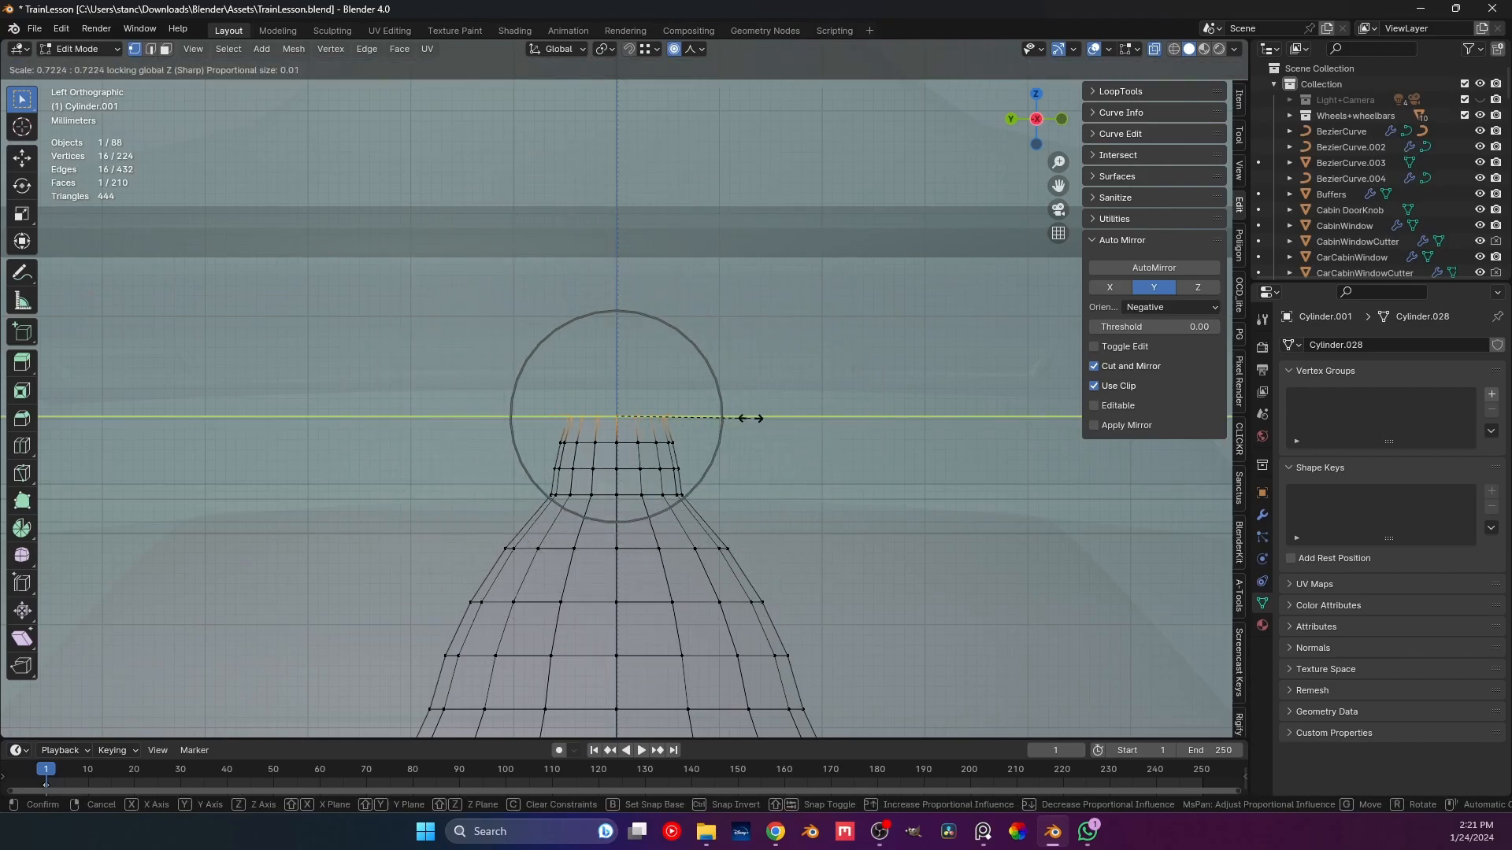
pyautogui.click(673, 413)
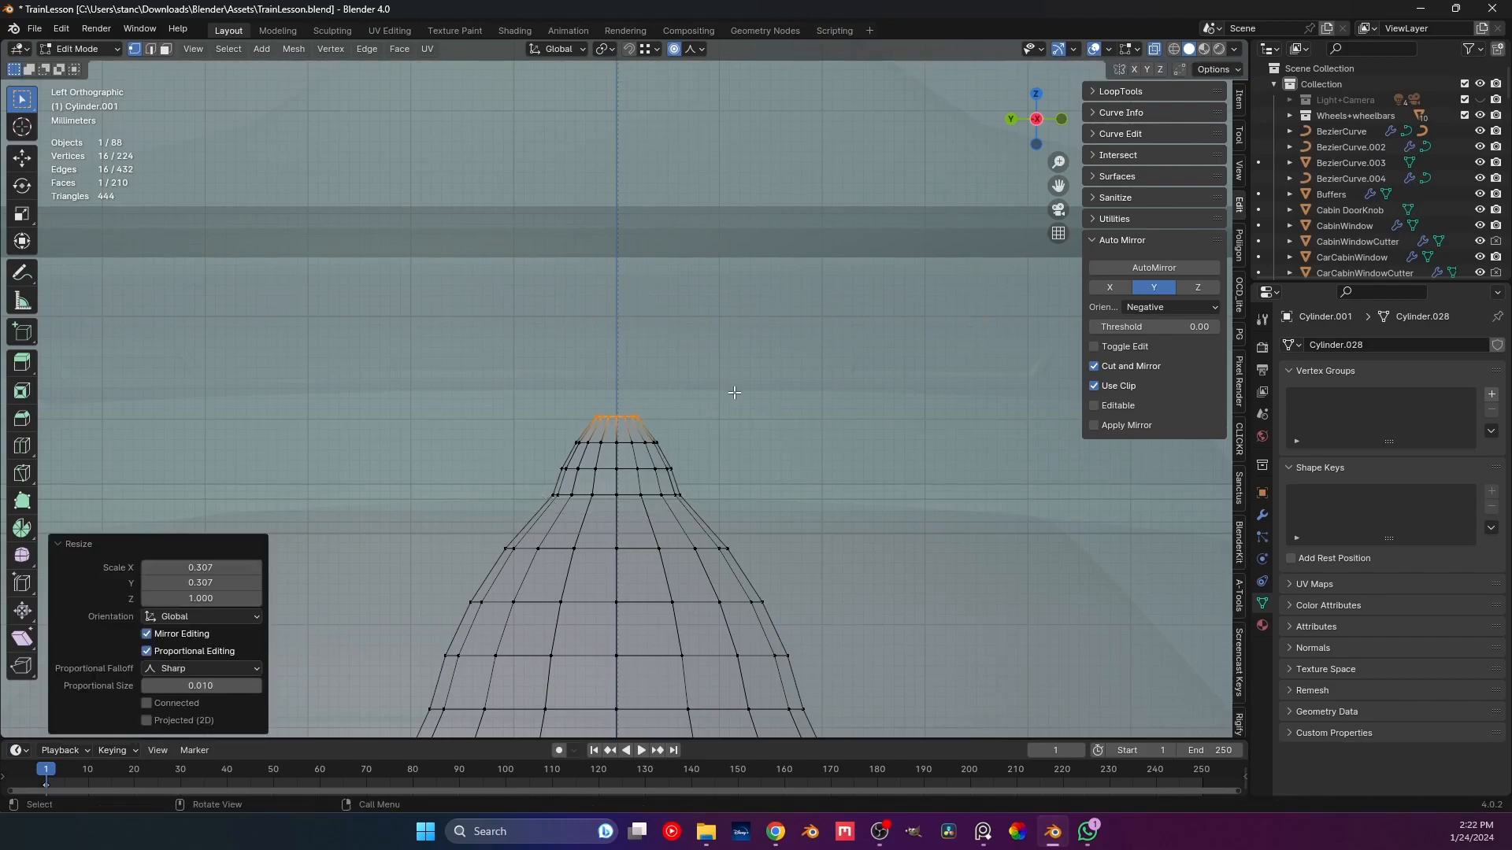
pyautogui.press('g')
pyautogui.press('z')
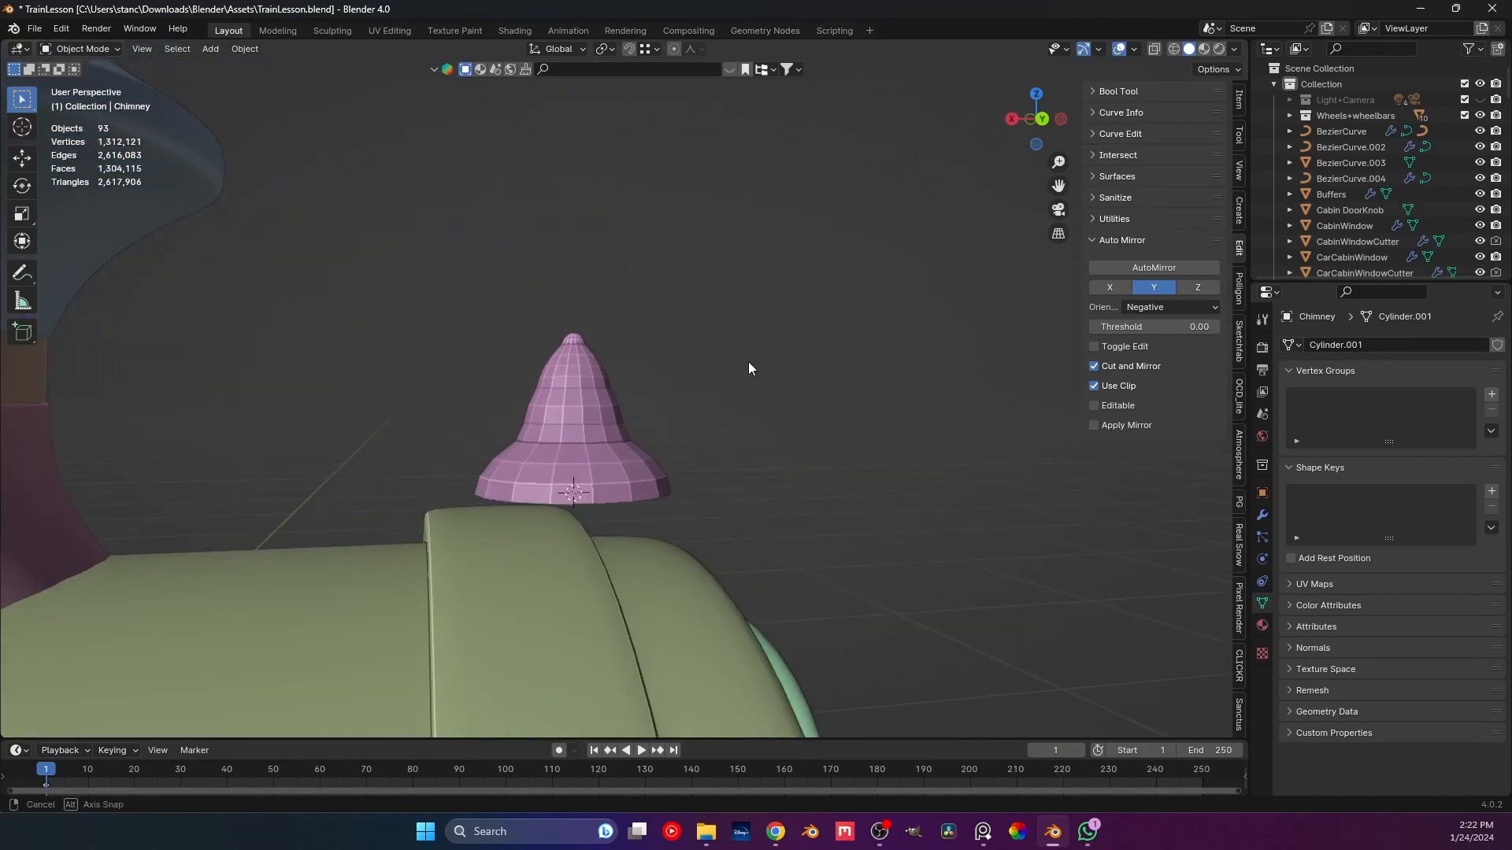
# Apply Shade Auto Smooth to the bell in Object Mode.
pyautogui.click(620, 391)
pyautogui.rightClick(593, 395)
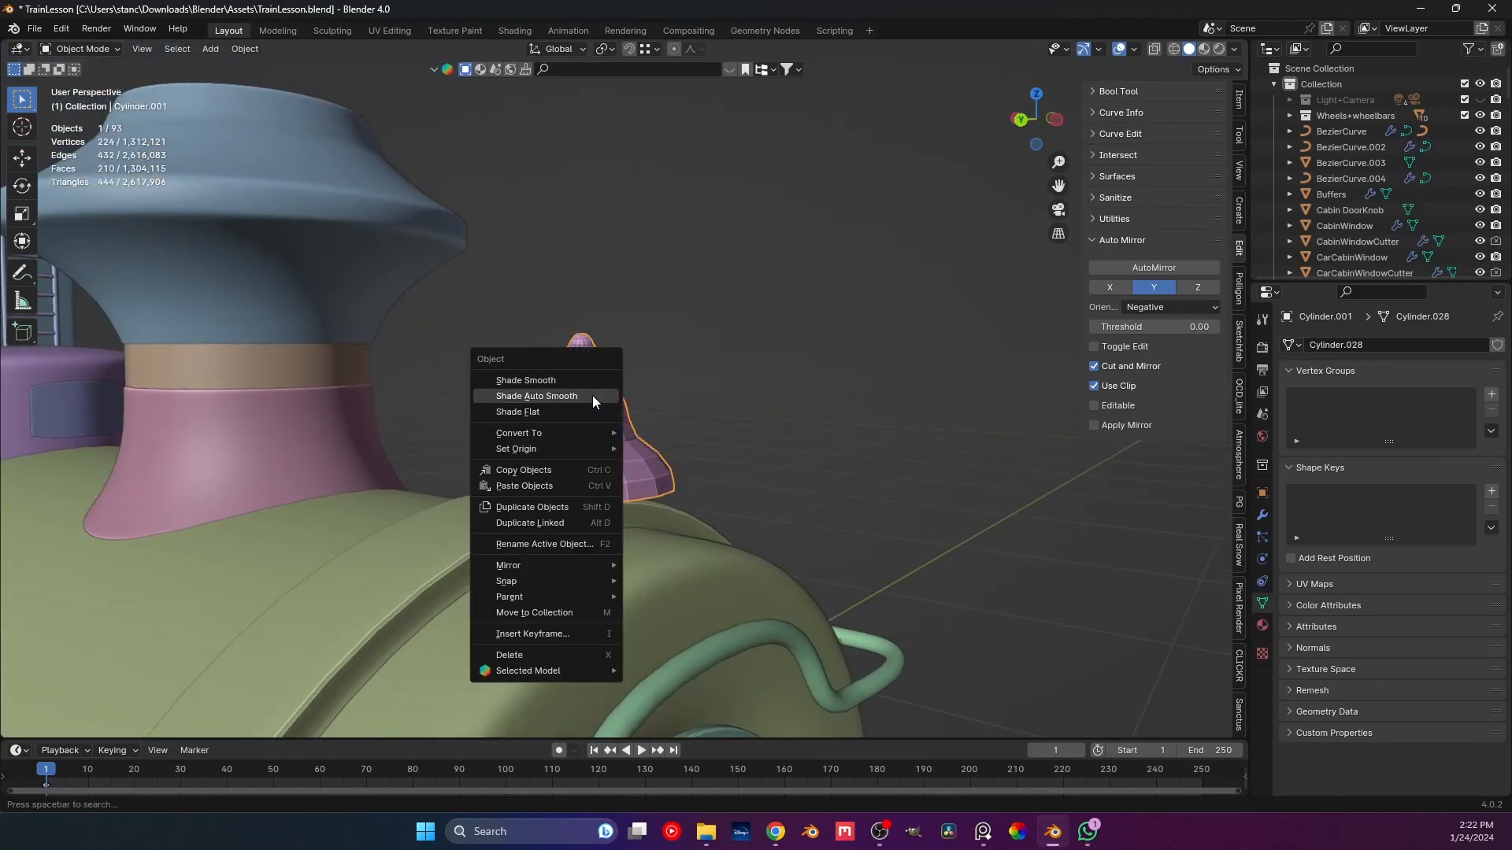
pyautogui.click(592, 396)
# Inset the bell's bottom face by about 0.0034 m in Edit Mode.
pyautogui.moveTo(744, 409); pyautogui.dragTo(655, 484, button='middle')
pyautogui.press('Tab')
pyautogui.click(647, 514)
pyautogui.click(661, 527)
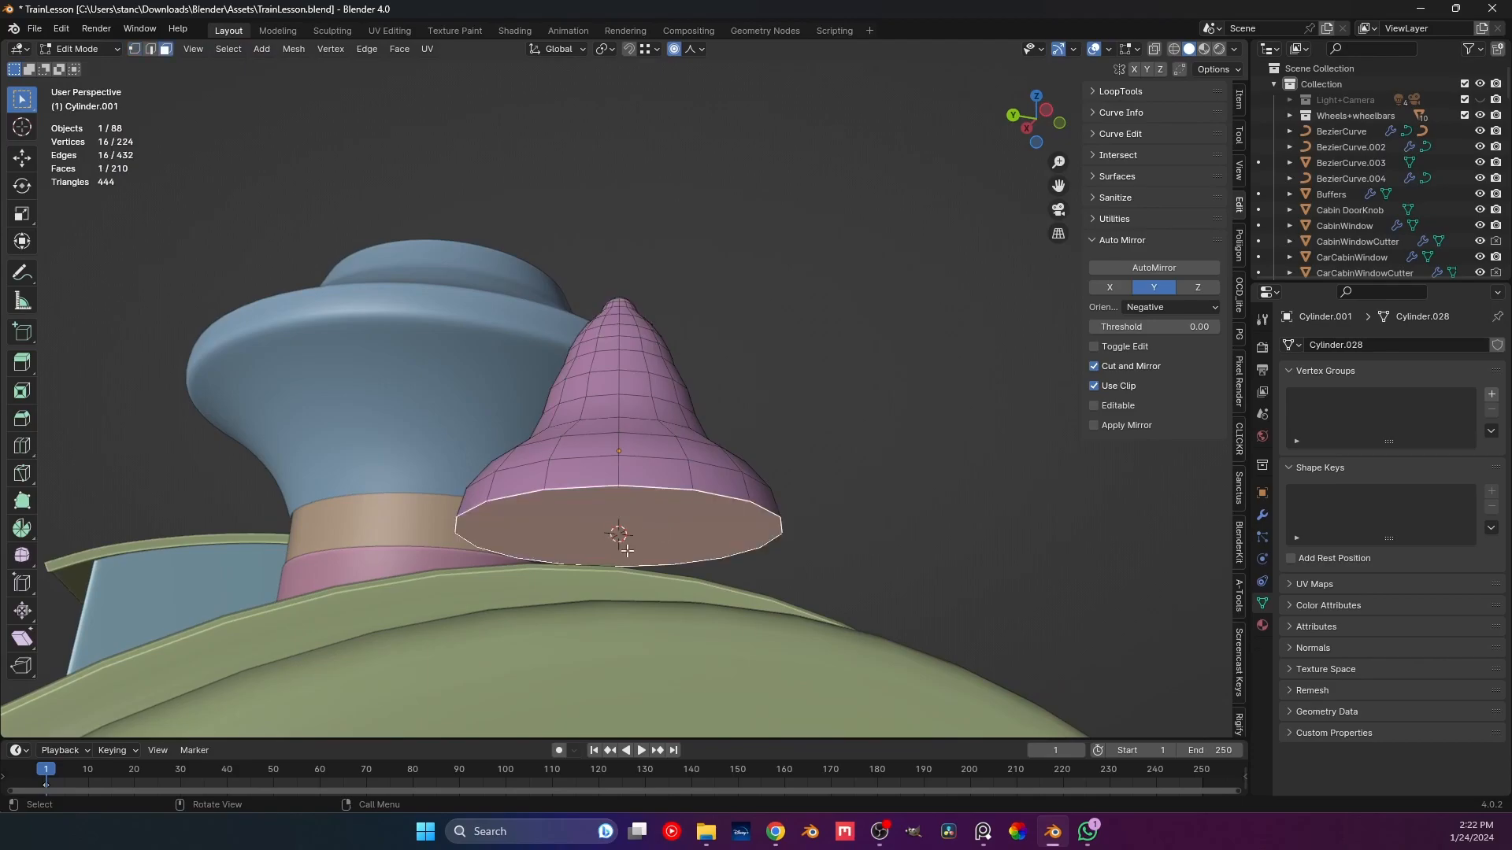
pyautogui.press('i')
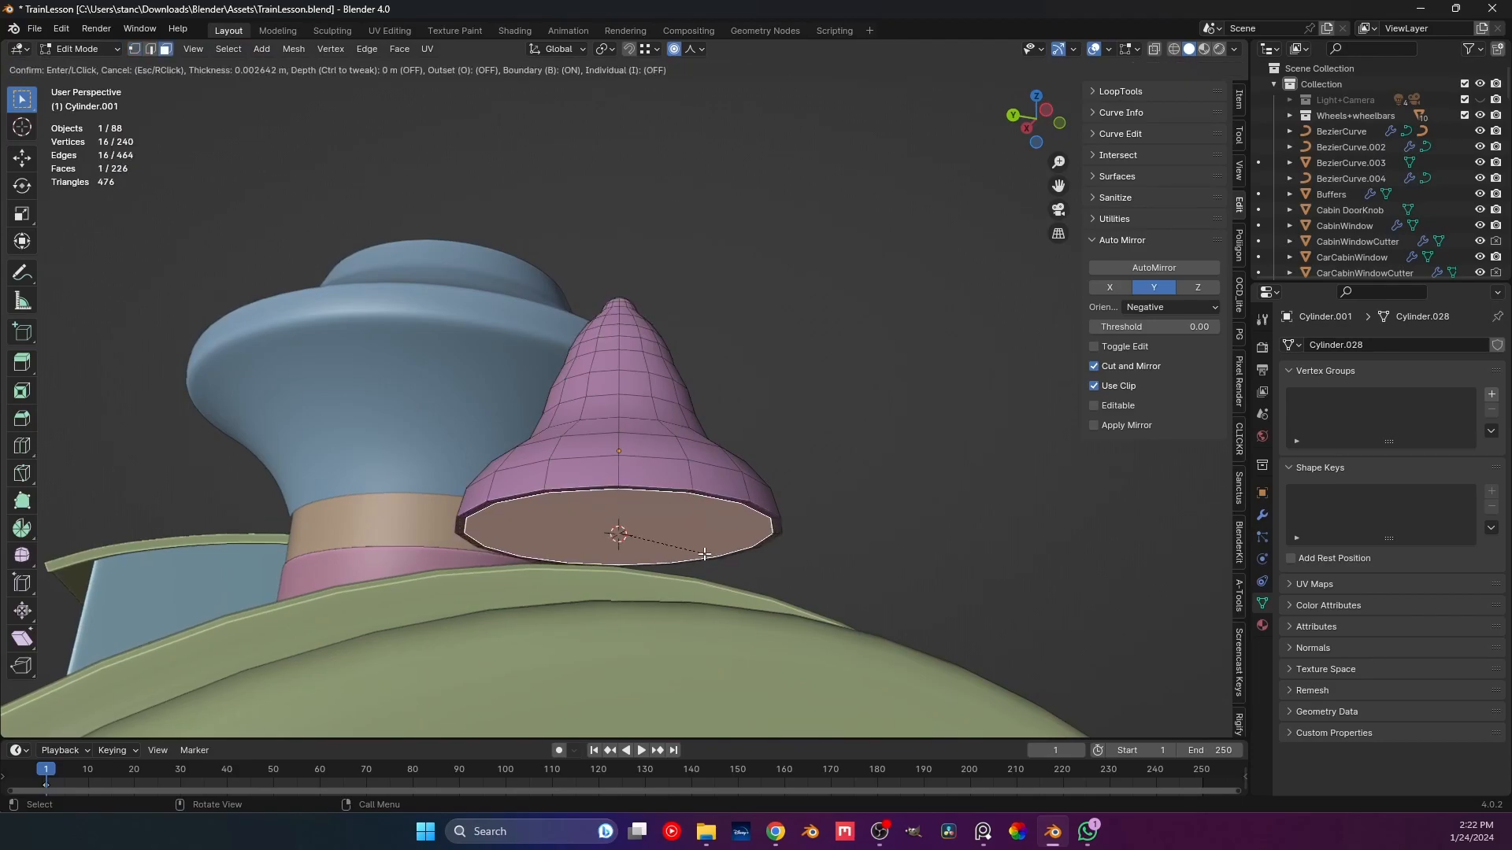
pyautogui.click(703, 552)
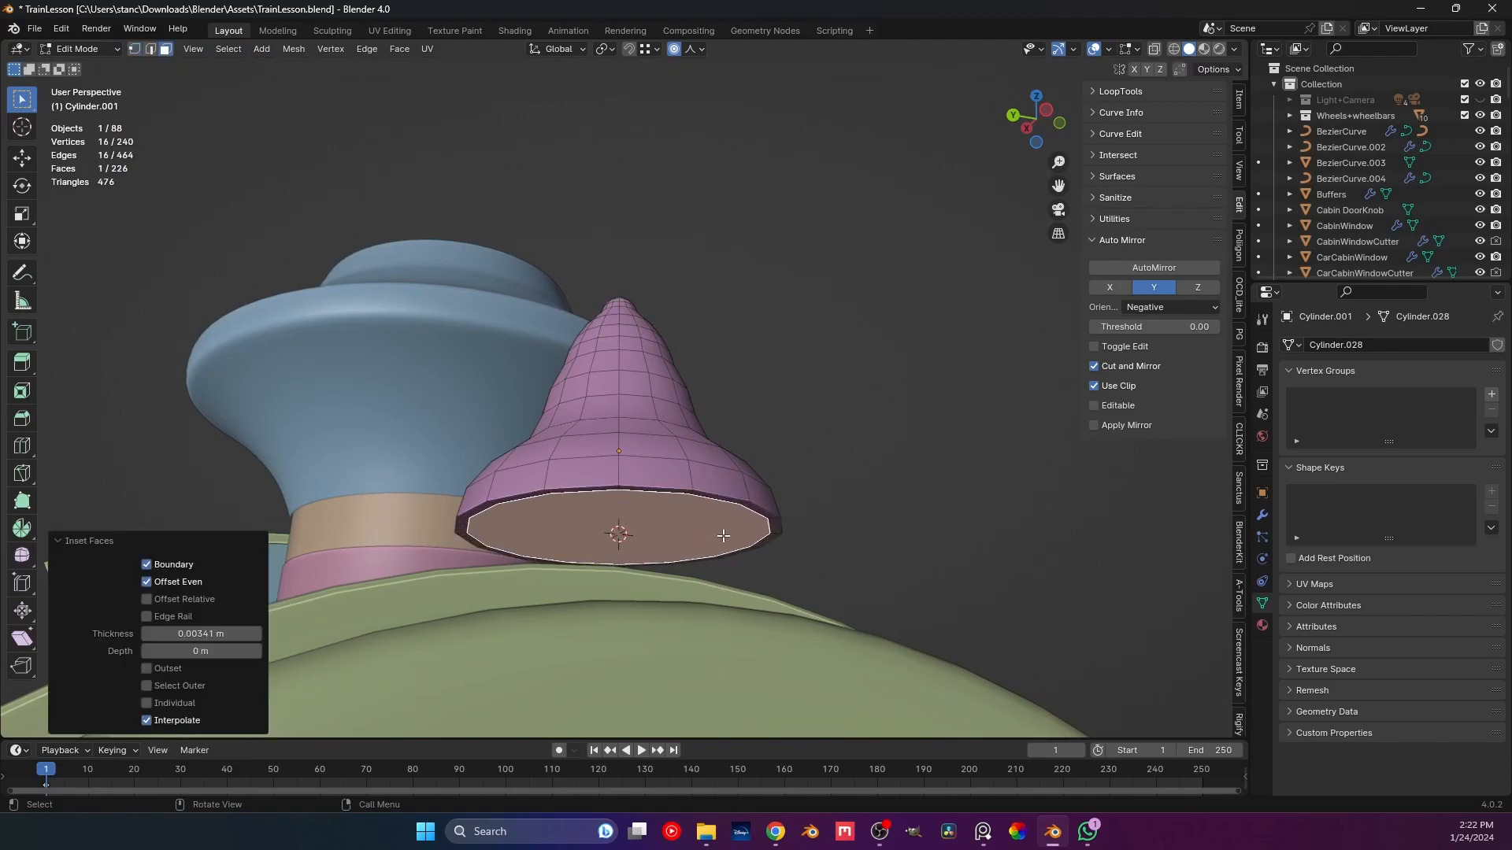
# Delete the inset bottom face to open the bell, and save the file.
pyautogui.press('x')
pyautogui.click(709, 569)
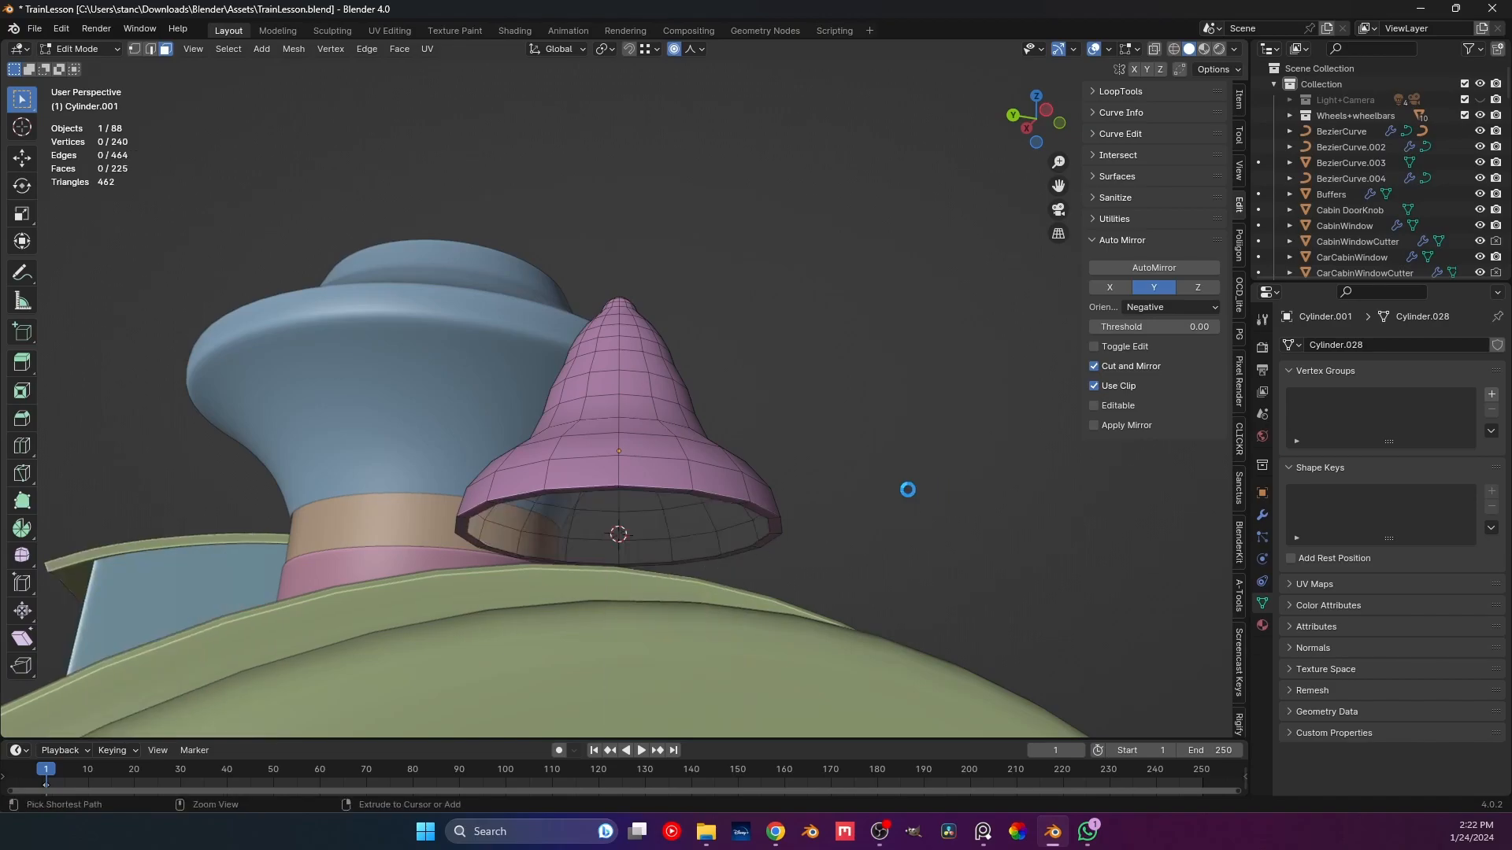
pyautogui.hotkey('ctrl', 's')
# Return to Object Mode and add a Solidify modifier to the bell.
pyautogui.press('Tab')
pyautogui.click(783, 507)
pyautogui.moveTo(806, 476); pyautogui.dragTo(712, 455, button='middle')
pyautogui.click(710, 456)
pyautogui.click(1258, 518)
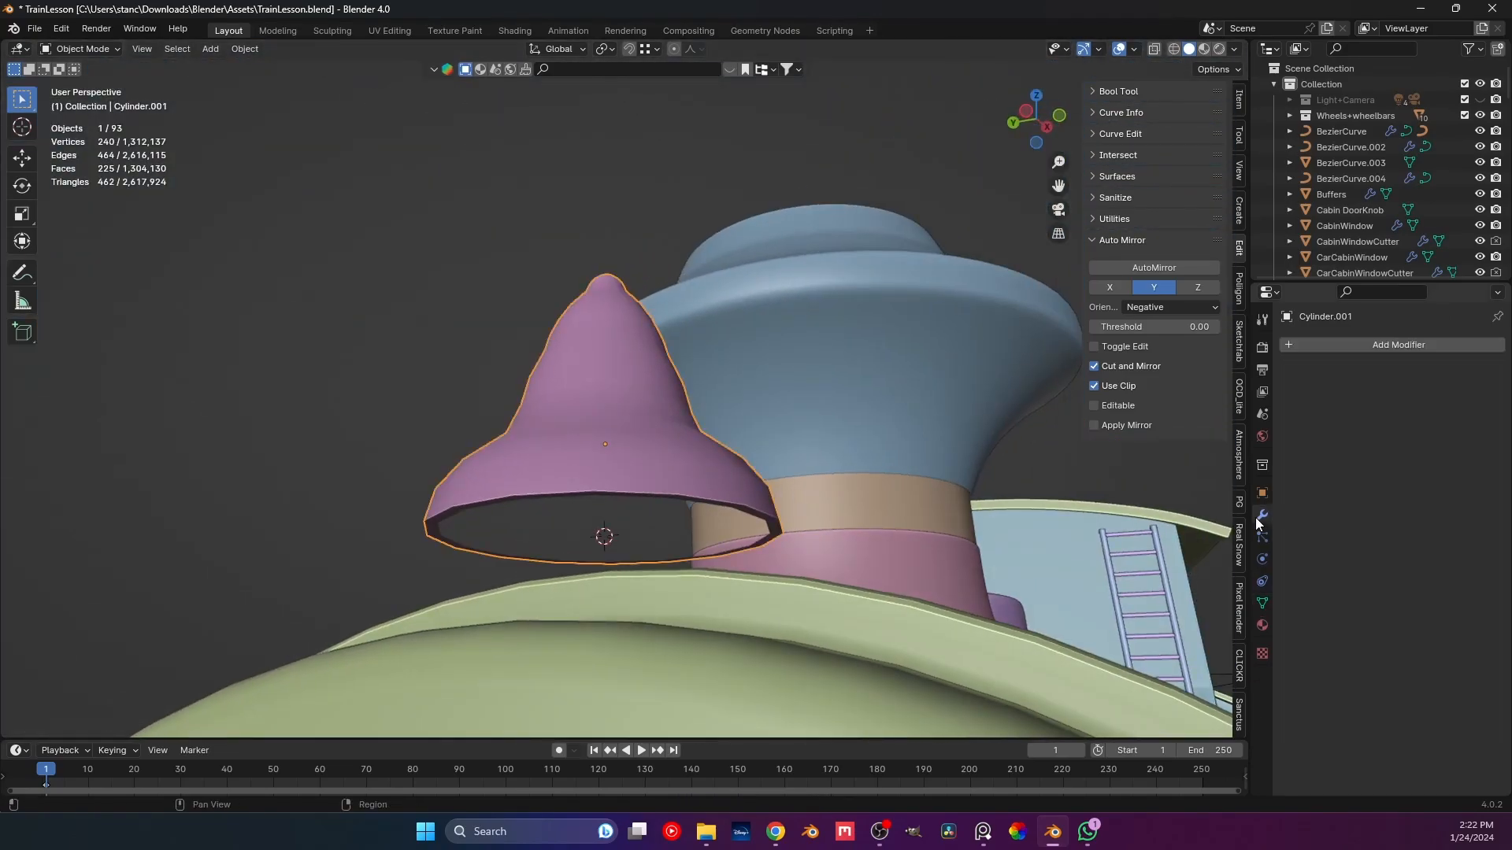
pyautogui.click(1329, 350)
pyautogui.moveTo(1330, 395)
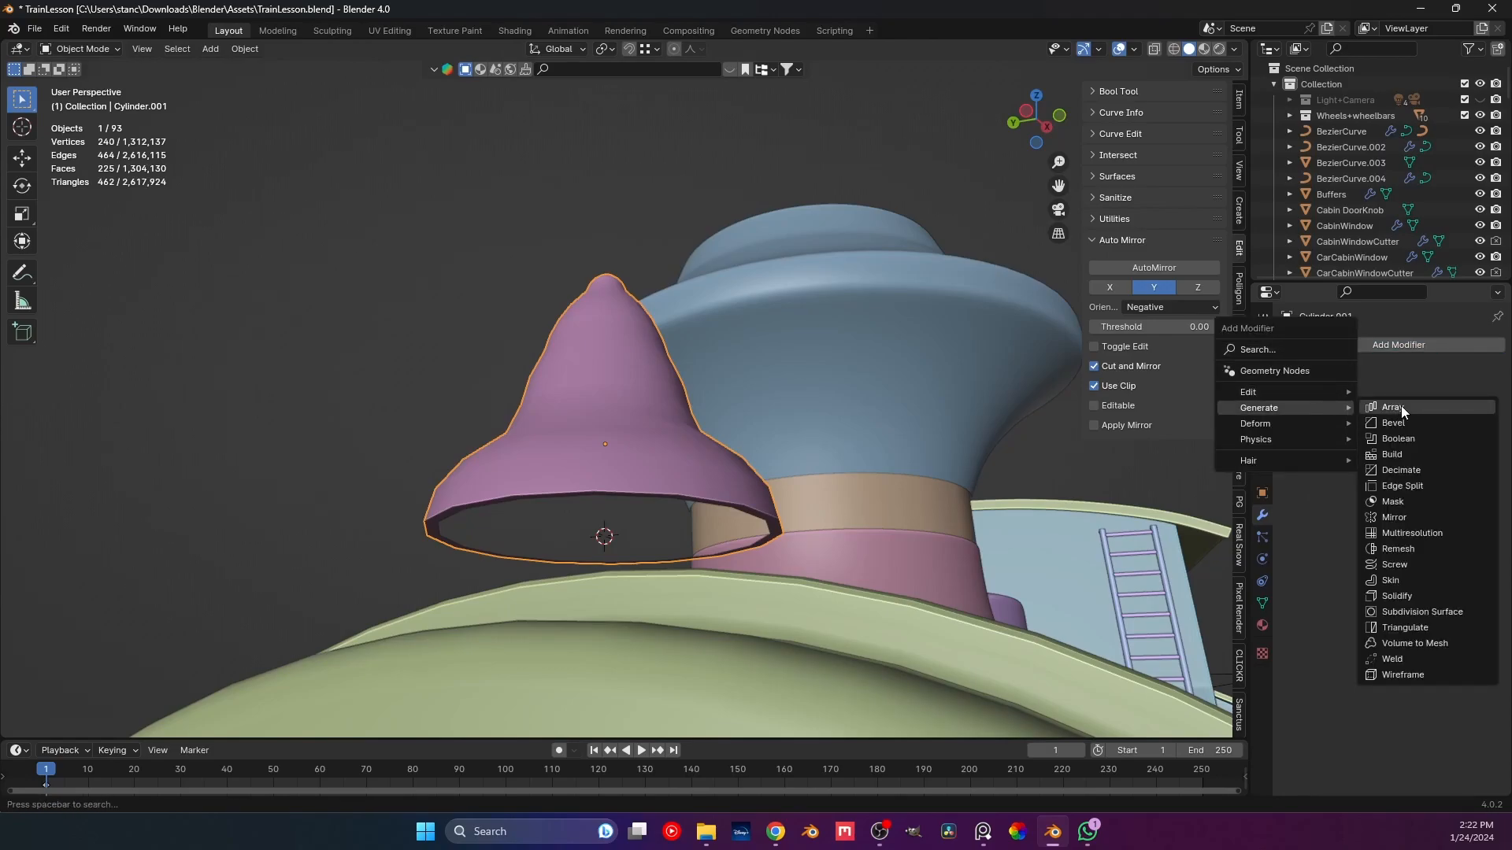
pyautogui.click(1400, 599)
pyautogui.scroll(3, 604, 537)
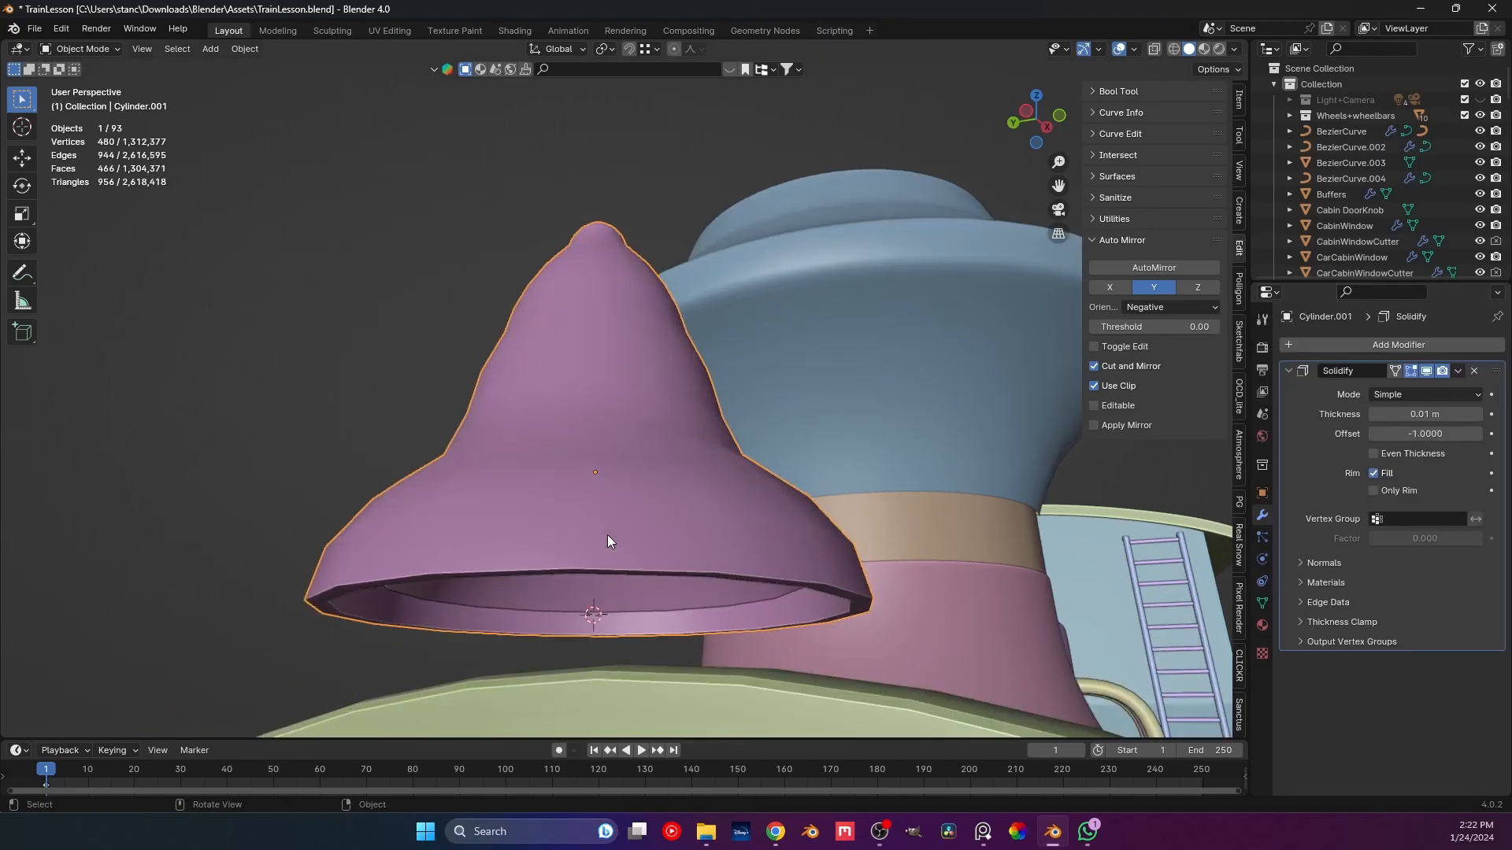
# Apply the bell's scale and set the Solidify thickness to 0.001 m.
pyautogui.hotkey('ctrl', 'a')
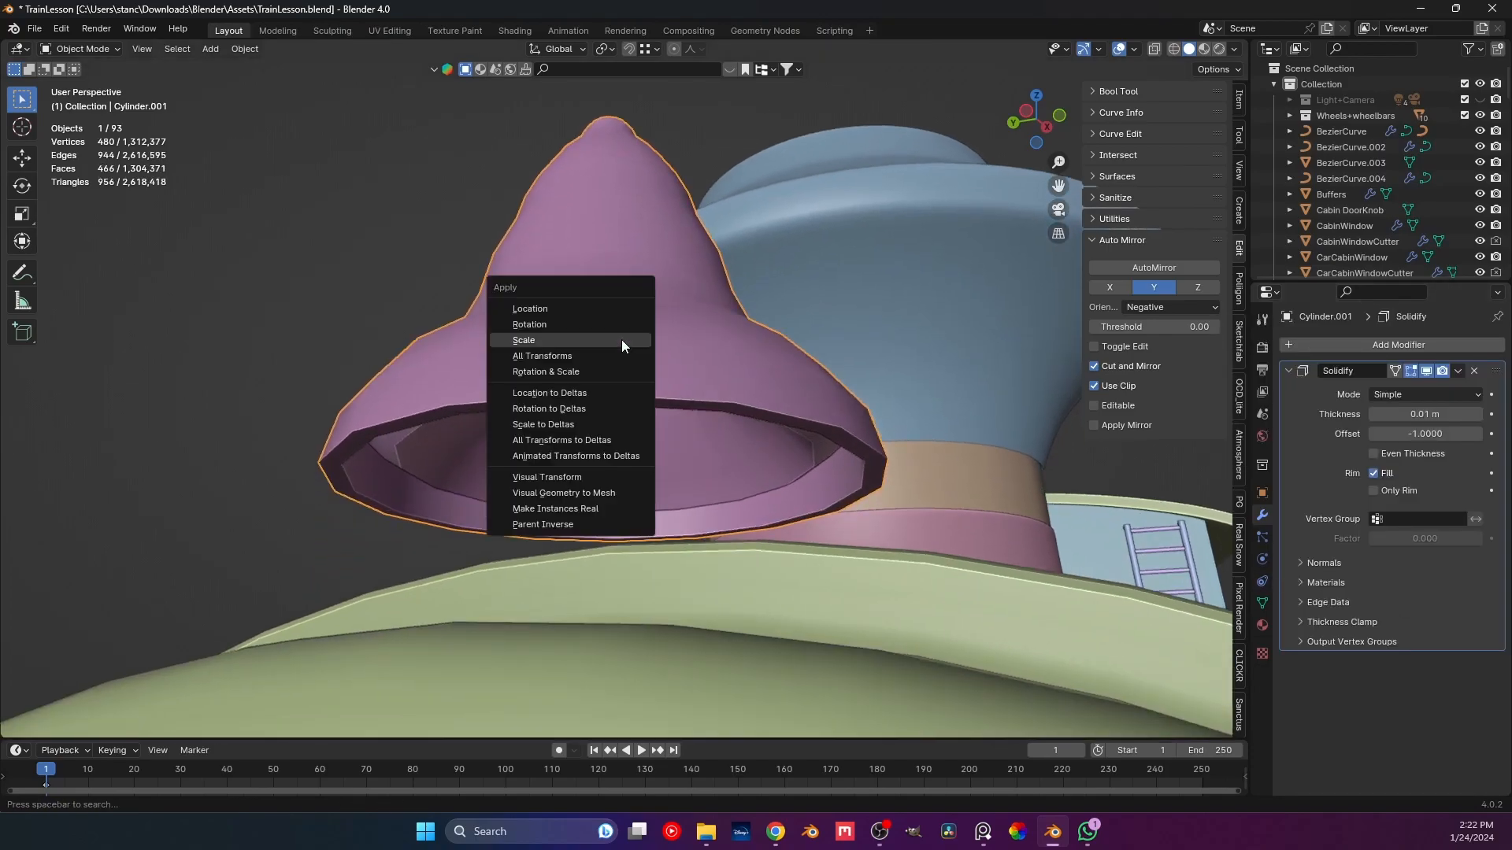
pyautogui.click(621, 340)
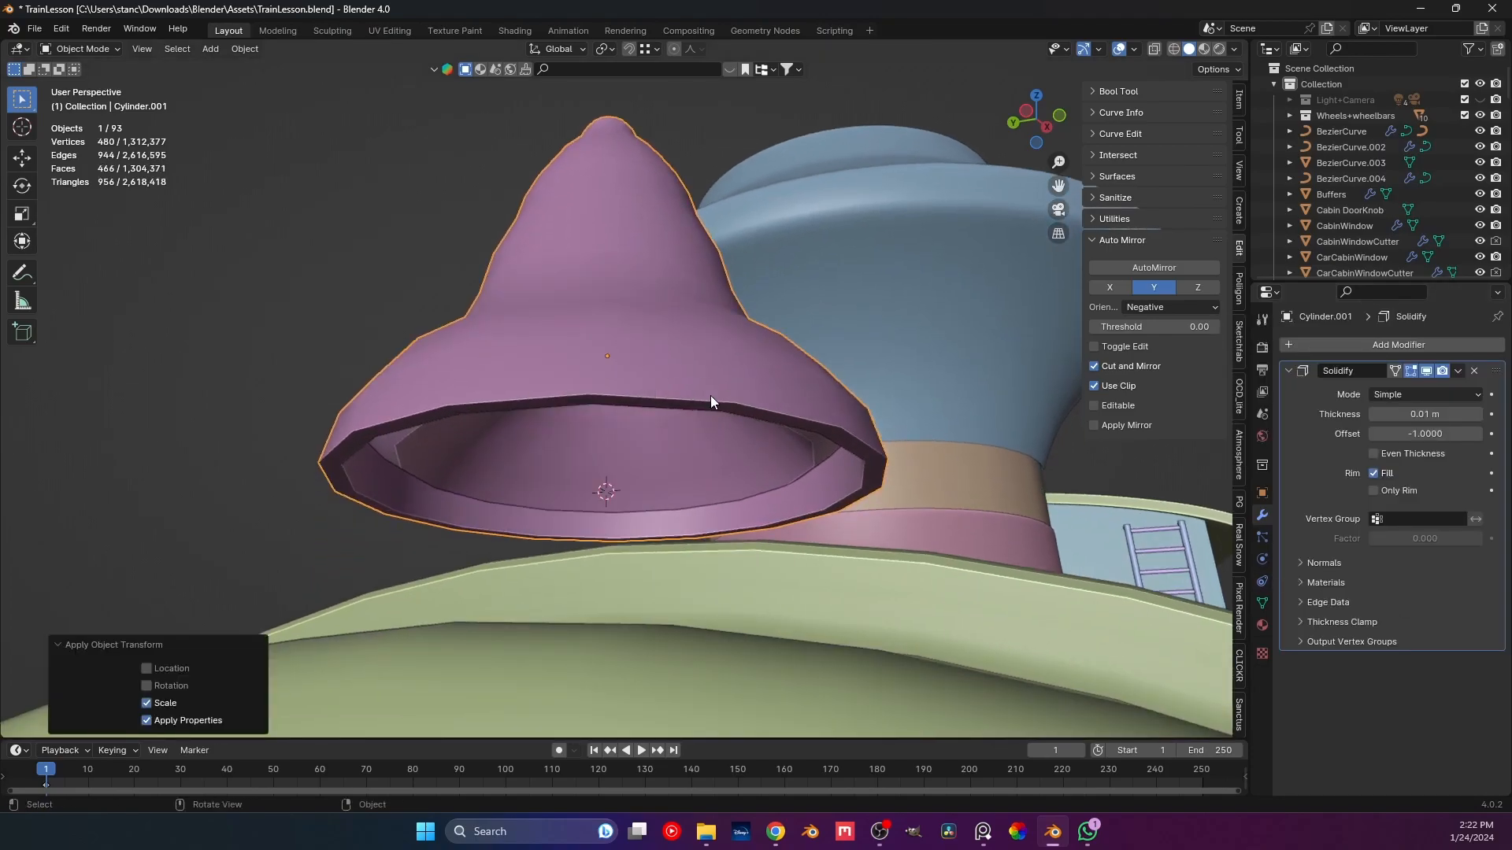
pyautogui.click(1433, 432)
pyautogui.moveTo(1417, 414); pyautogui.dragTo(1386, 414)
pyautogui.moveTo(838, 451); pyautogui.dragTo(889, 411, button='middle')
pyautogui.scroll(2, 890, 412)
# Set the Solidify offset to 1 so the bell's wall thickens outward.
pyautogui.doubleClick(1457, 434)
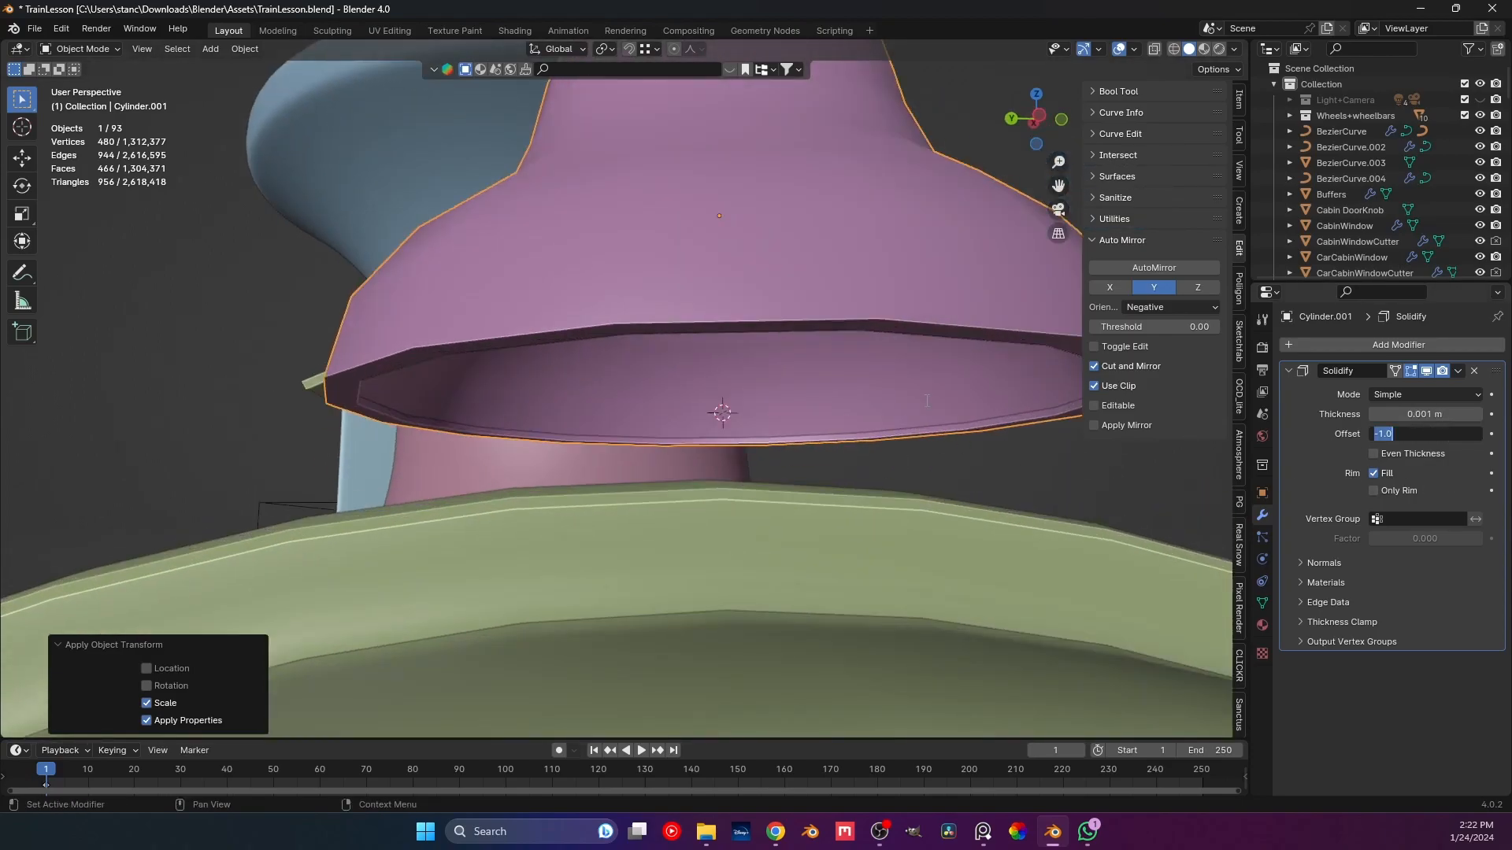
pyautogui.write('1')
pyautogui.press('Return')
pyautogui.moveTo(925, 400); pyautogui.dragTo(627, 417, button='middle')
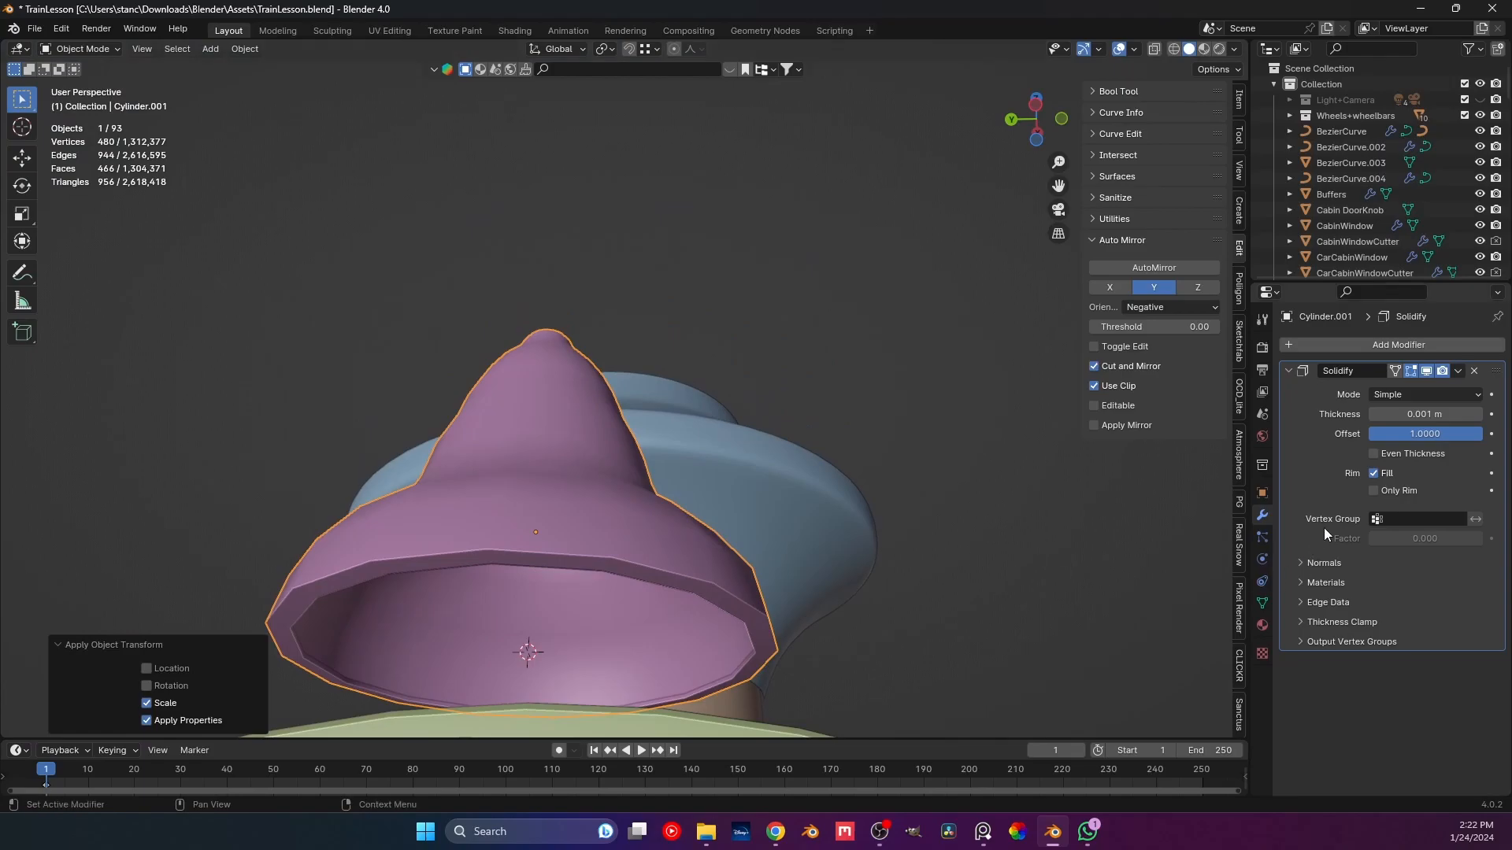
# Set the bell's Solidify thickness to 2 mm and its offset to -1.
pyautogui.moveTo(1425, 415)
pyautogui.mouseDown()
pyautogui.moveTo(1379, 414)
pyautogui.moveTo(1426, 415)
pyautogui.mouseUp()
pyautogui.click(1426, 434)
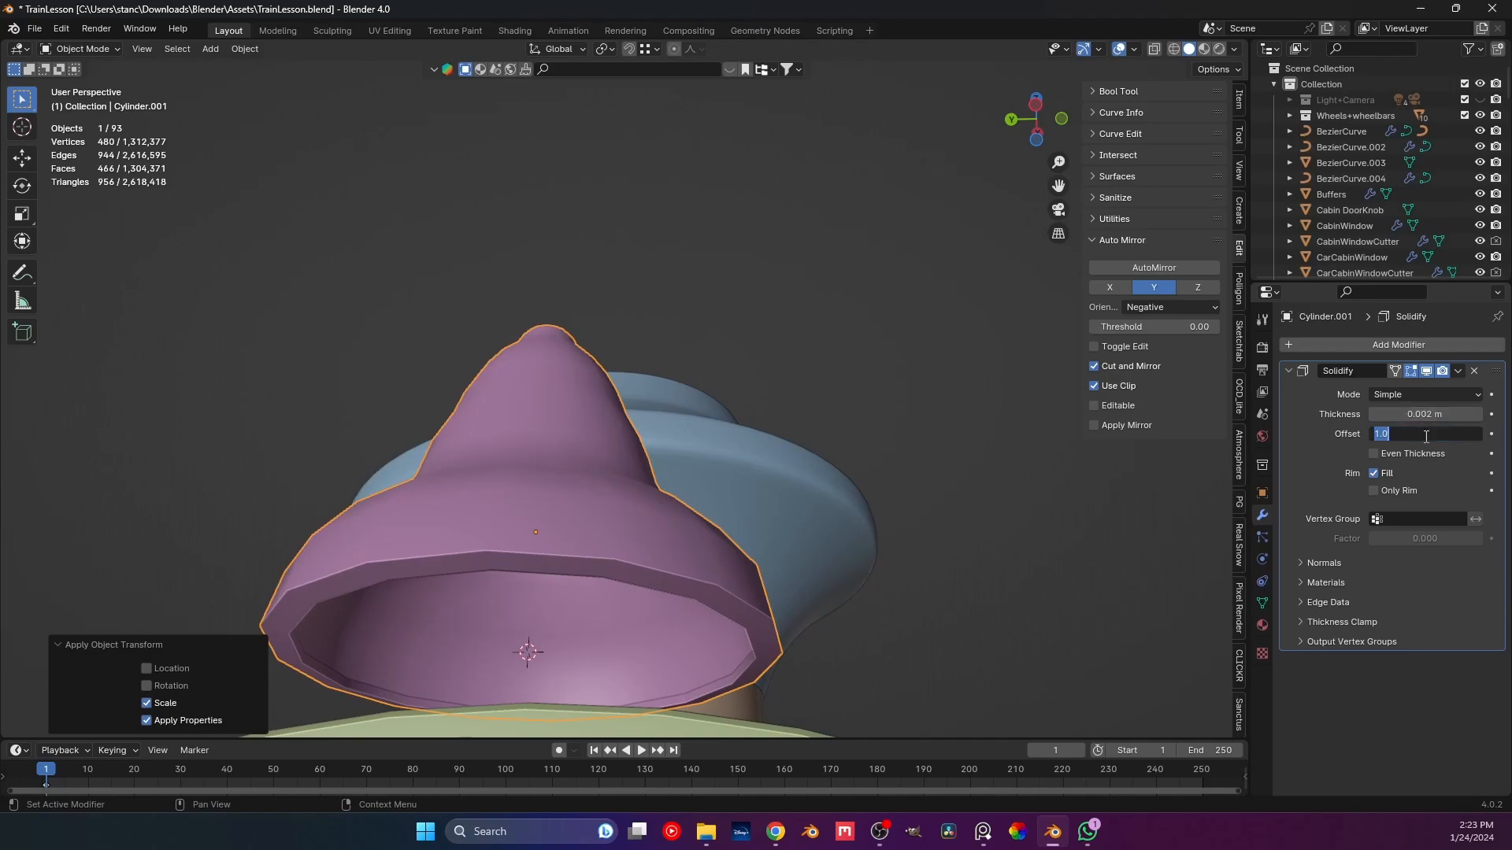
pyautogui.press('Return')
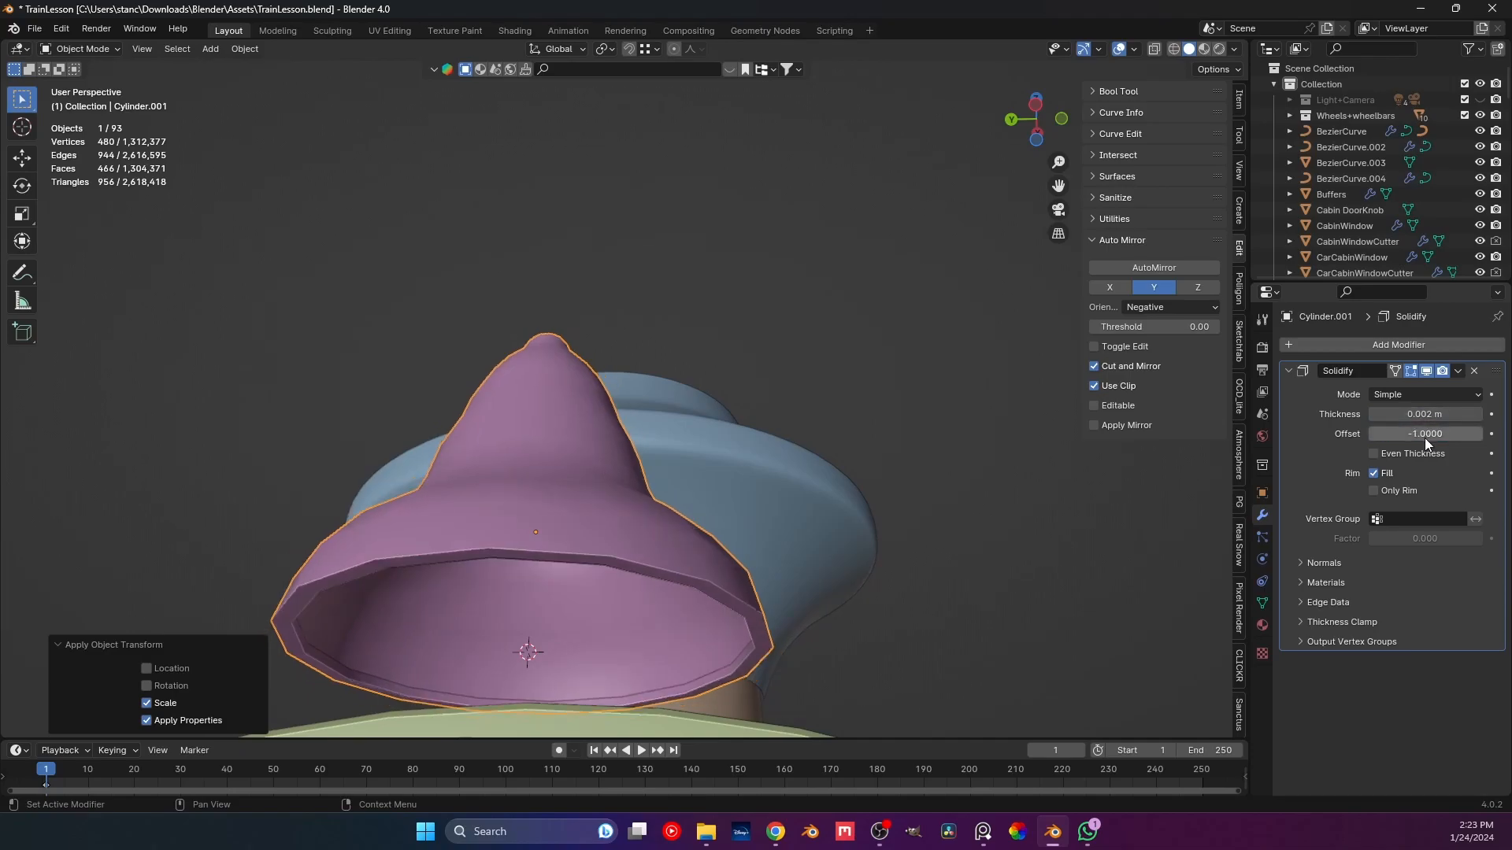
pyautogui.click(1430, 415)
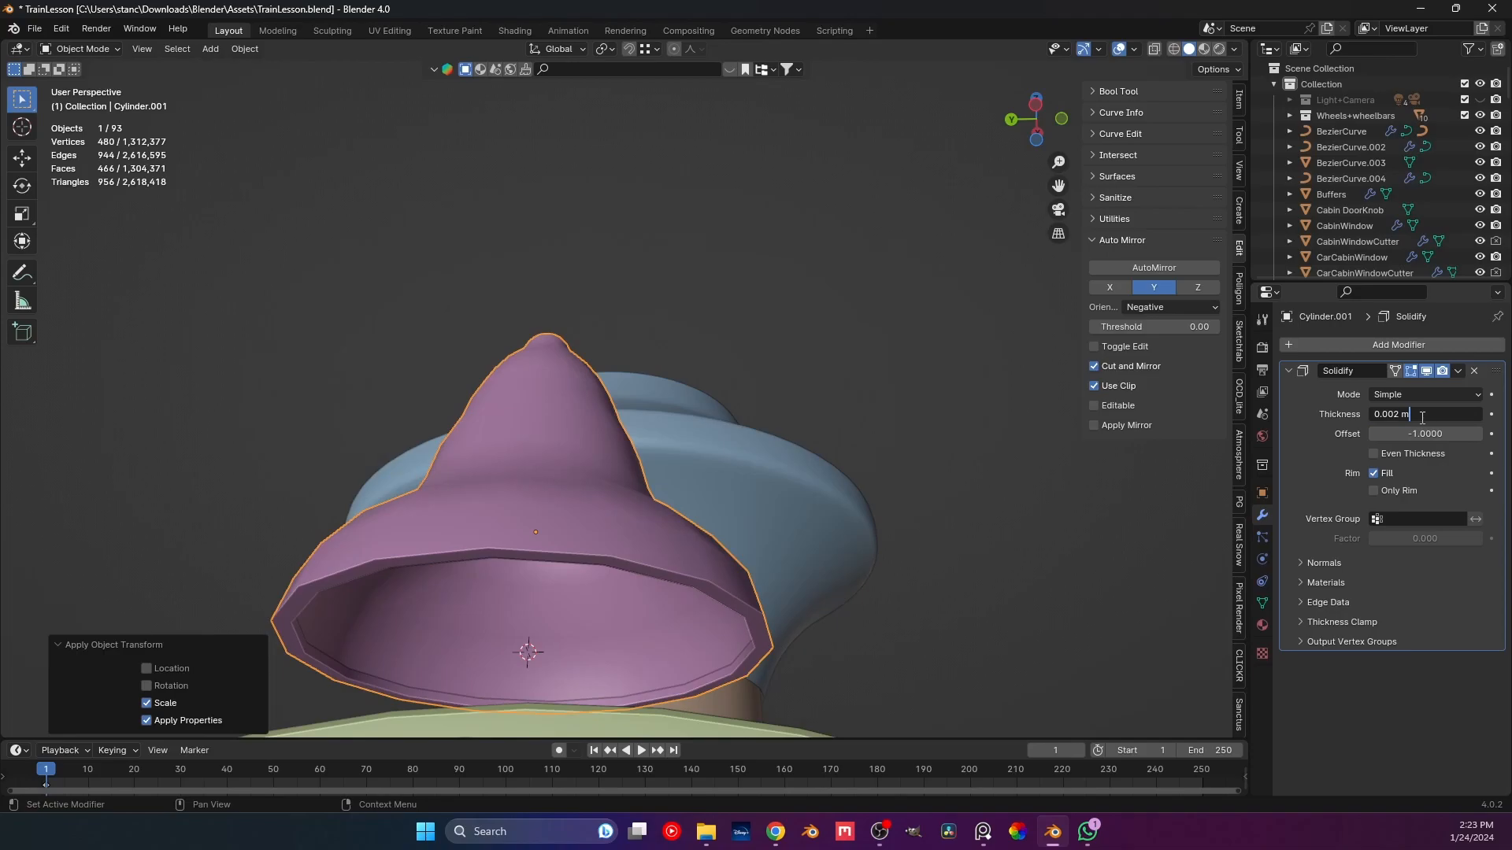
pyautogui.write('2mm')
pyautogui.press('Return')
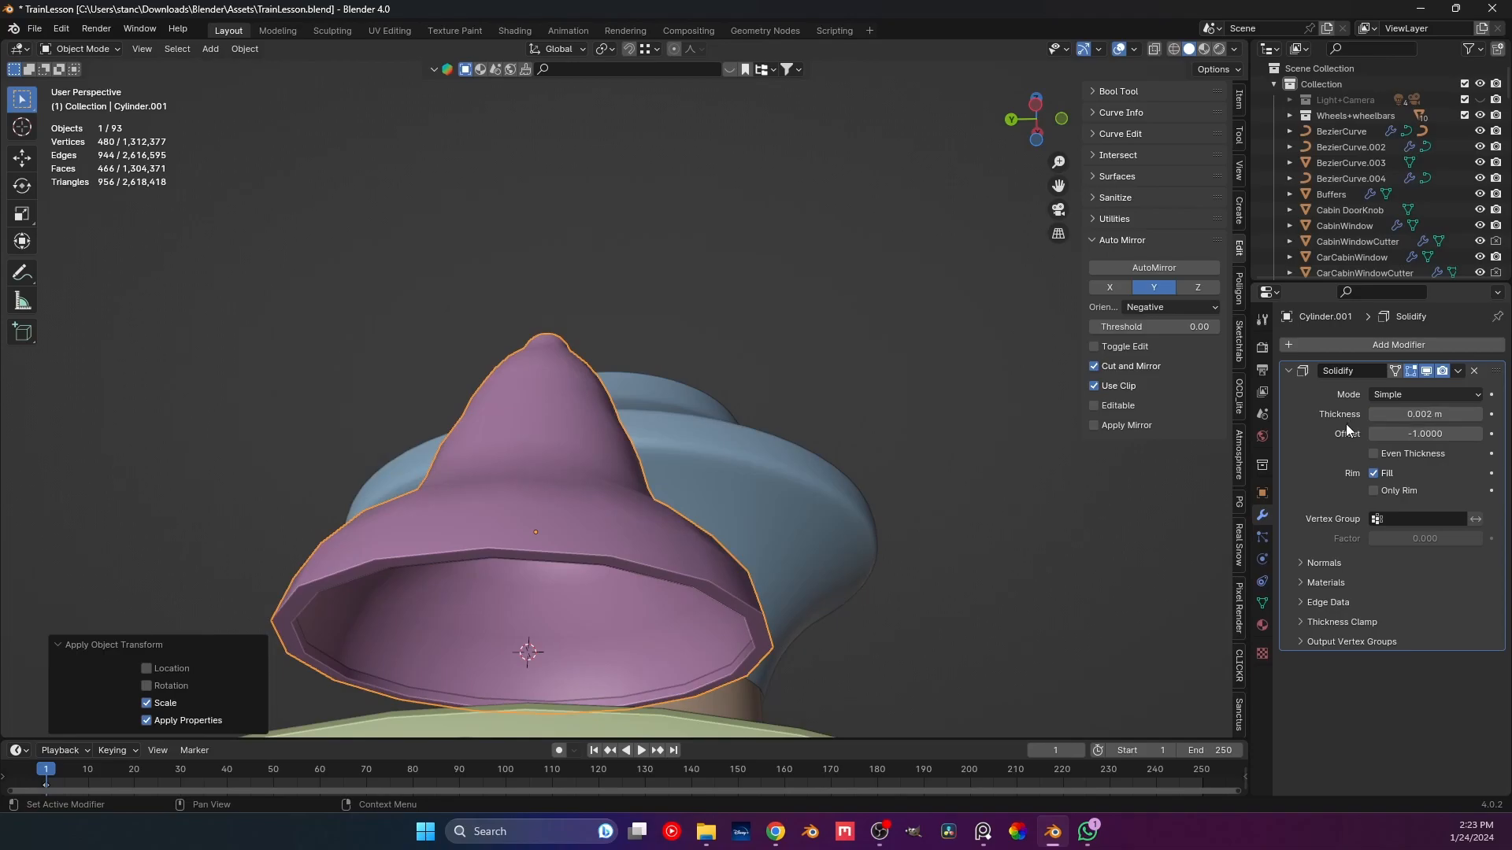
# Add a level 2 Subdivision modifier to the bell after Solidify and collapse both modifiers' settings.
pyautogui.moveTo(752, 514); pyautogui.dragTo(598, 488, button='middle')
pyautogui.scroll(-7, 782, 471)
pyautogui.press('Tab')
pyautogui.press('Tab')
pyautogui.press('Tab')
pyautogui.press('Tab')
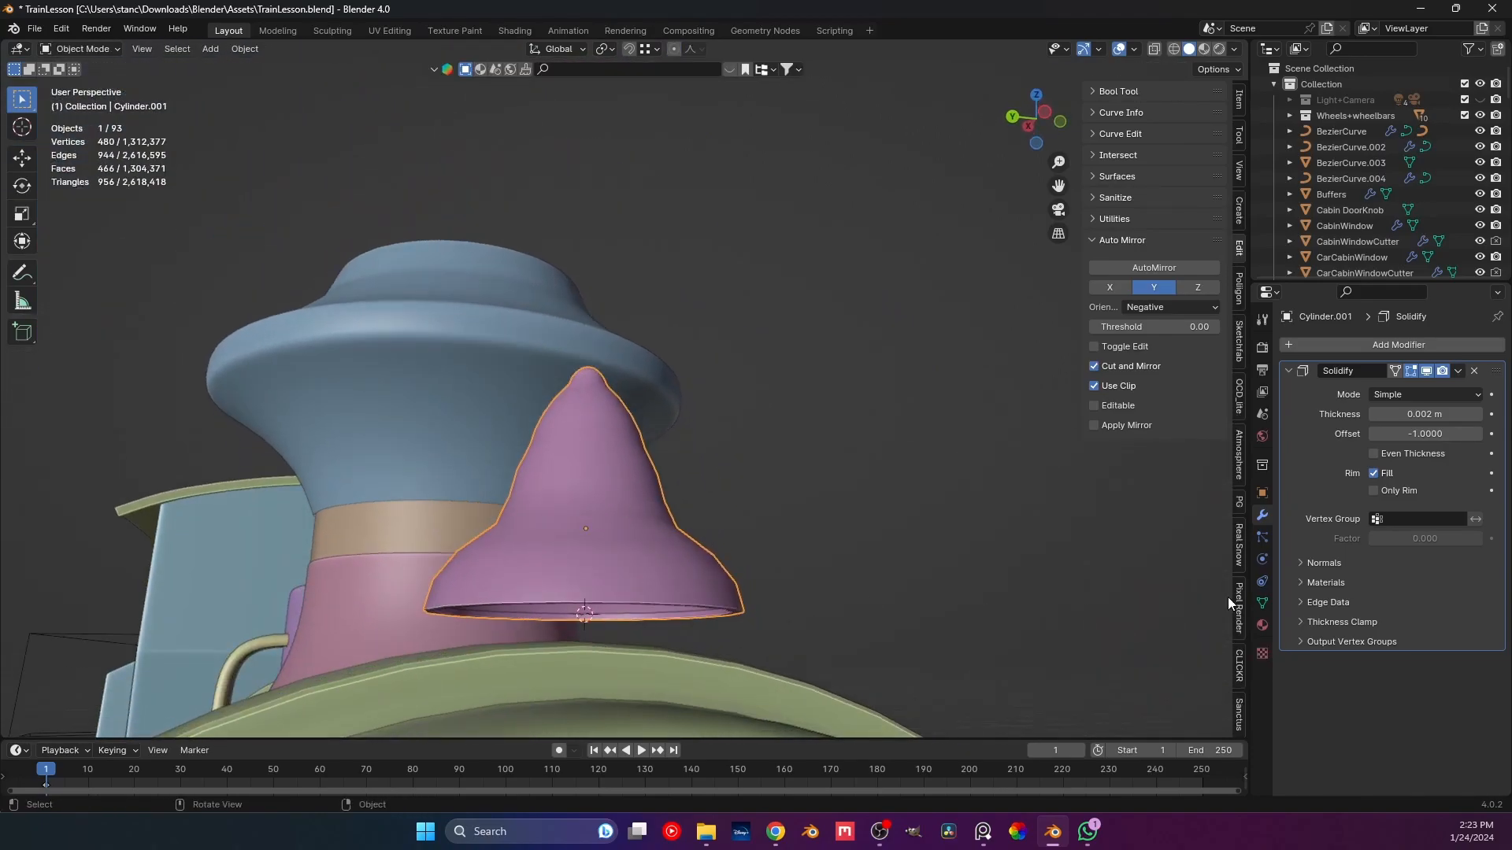
pyautogui.click(1293, 371)
pyautogui.hotkey('ctrl', '2')
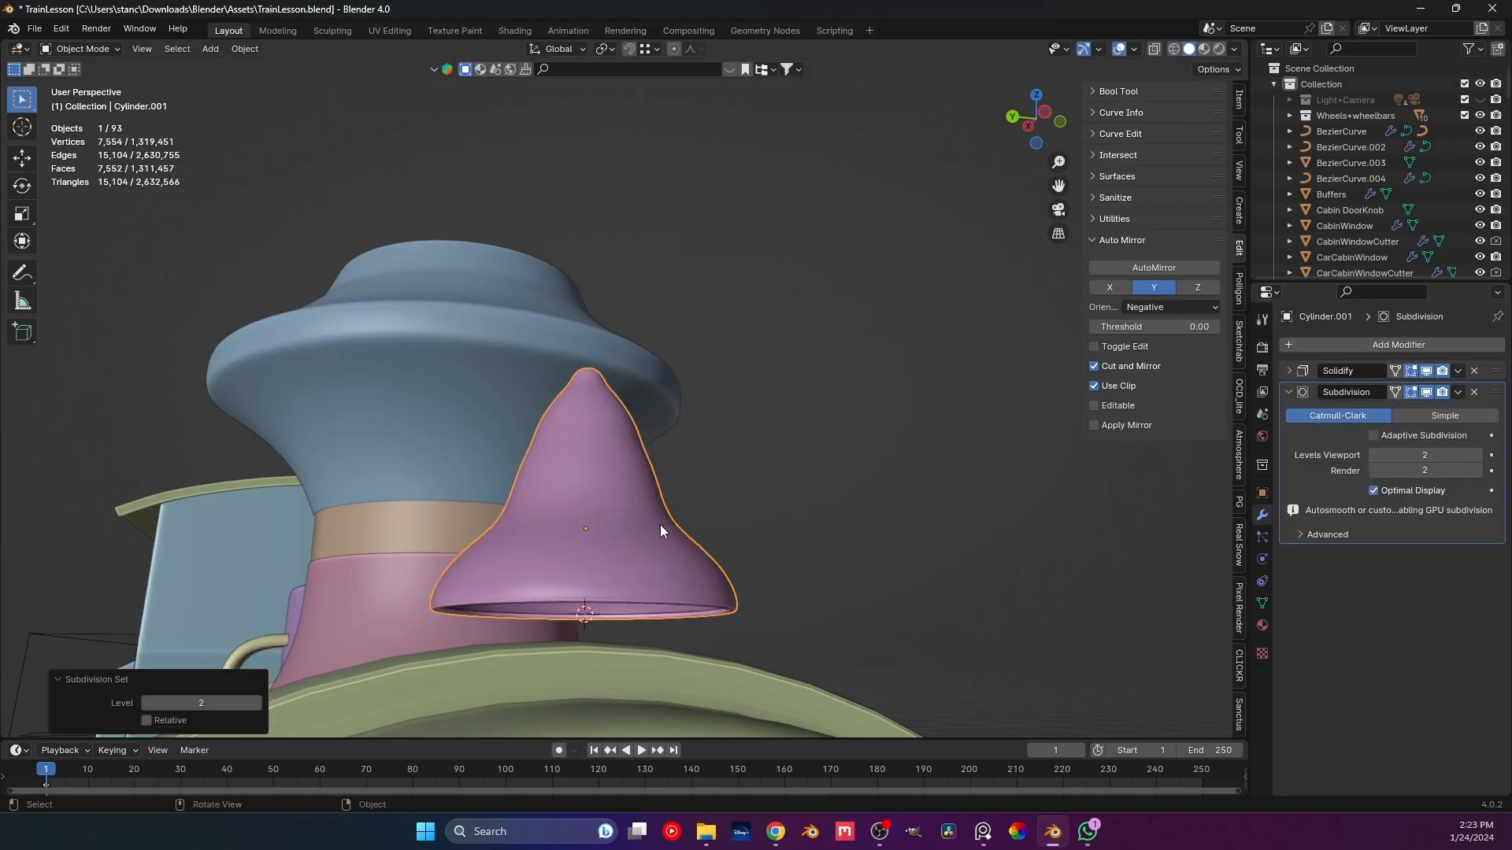
pyautogui.click(1374, 435)
pyautogui.click(1288, 392)
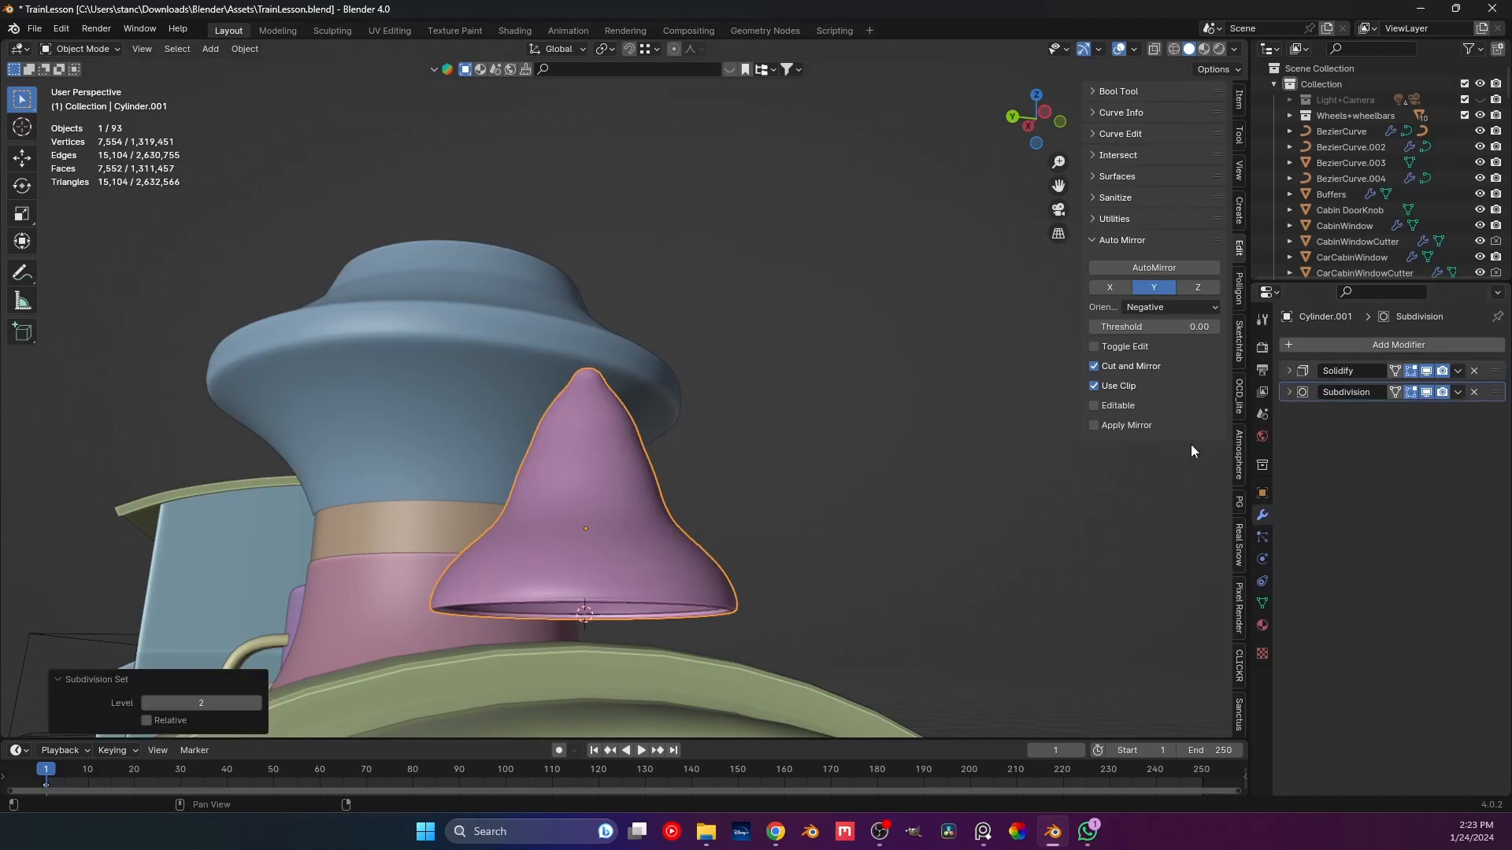
# In Edit Mode, add one edge loop just below the small knob at the bell's tip.
pyautogui.keyDown('shift'); pyautogui.moveTo(573, 586); pyautogui.dragTo(564, 523, button='middle'); pyautogui.keyUp('shift')
pyautogui.scroll(2, 568, 540)
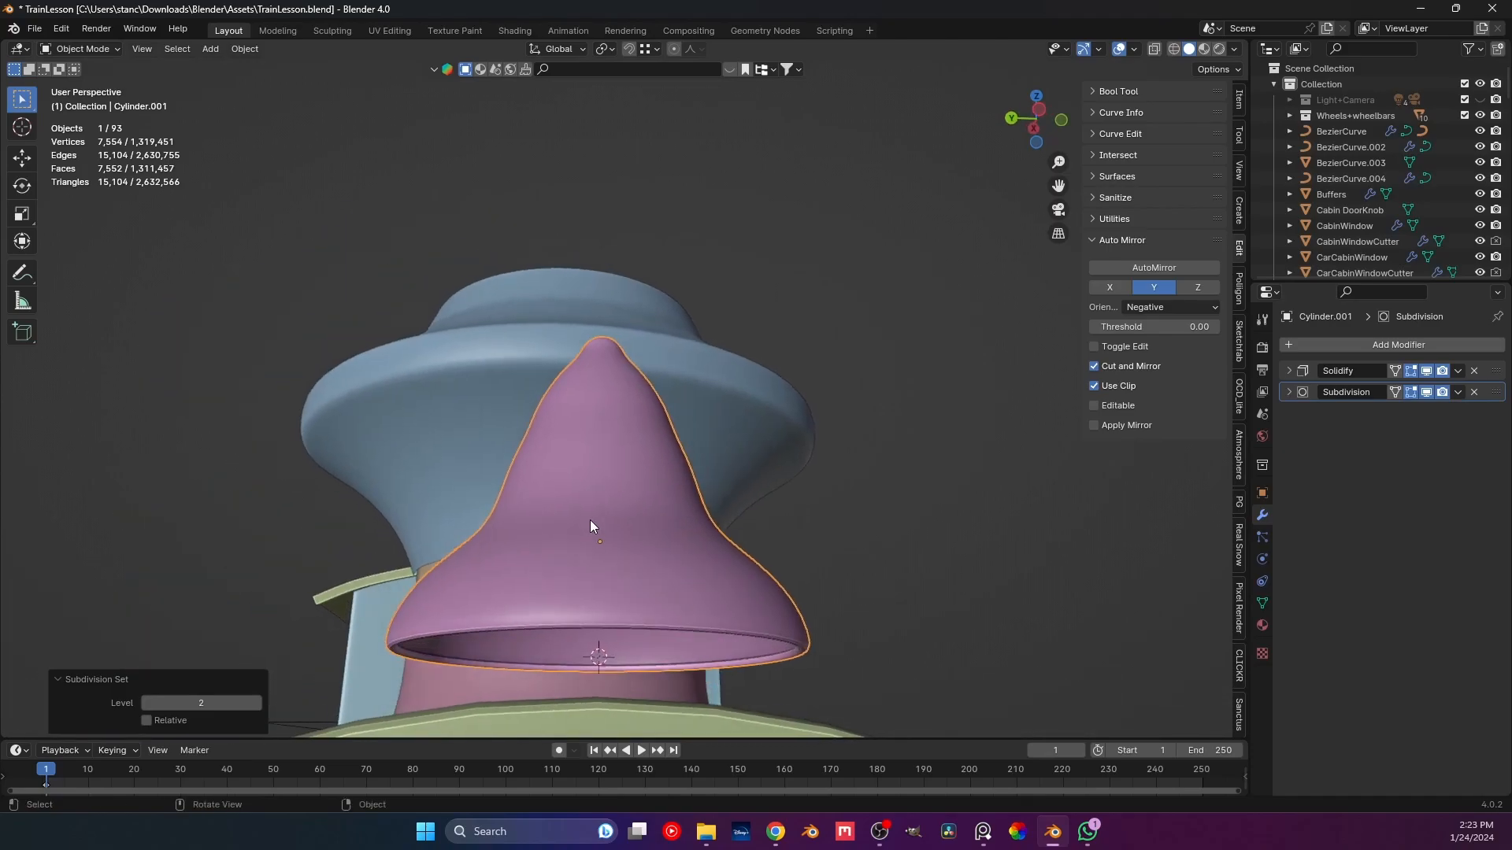
pyautogui.press('KP_1')
pyautogui.keyDown('shift'); pyautogui.moveTo(738, 489); pyautogui.dragTo(541, 526, button='middle'); pyautogui.keyUp('shift')
pyautogui.press('Tab')
pyautogui.scroll(4, 587, 537)
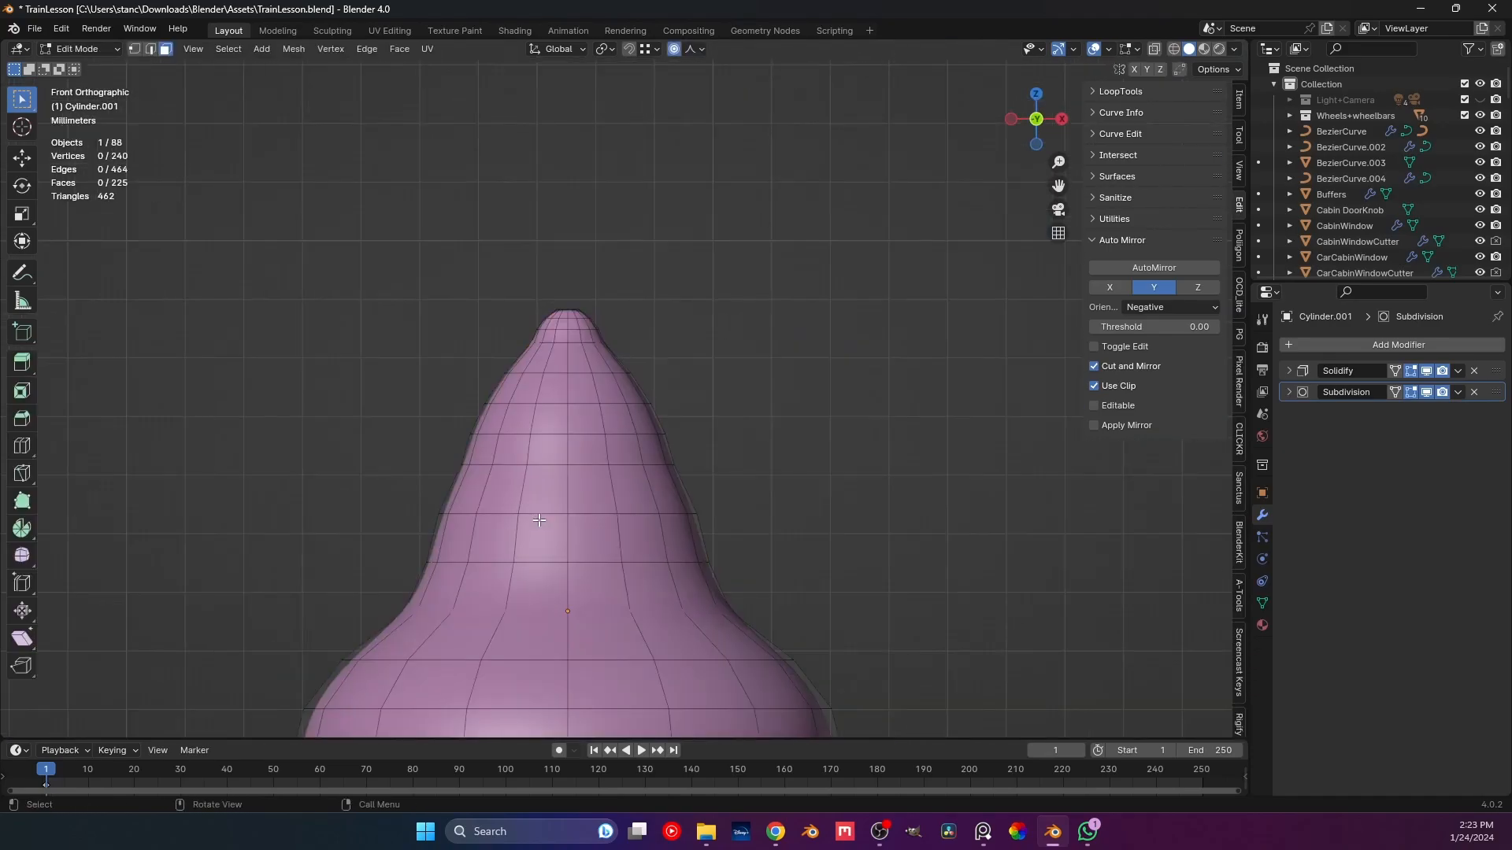
pyautogui.scroll(2, 587, 537)
pyautogui.hotkey('ctrl', 'r')
pyautogui.click(592, 515)
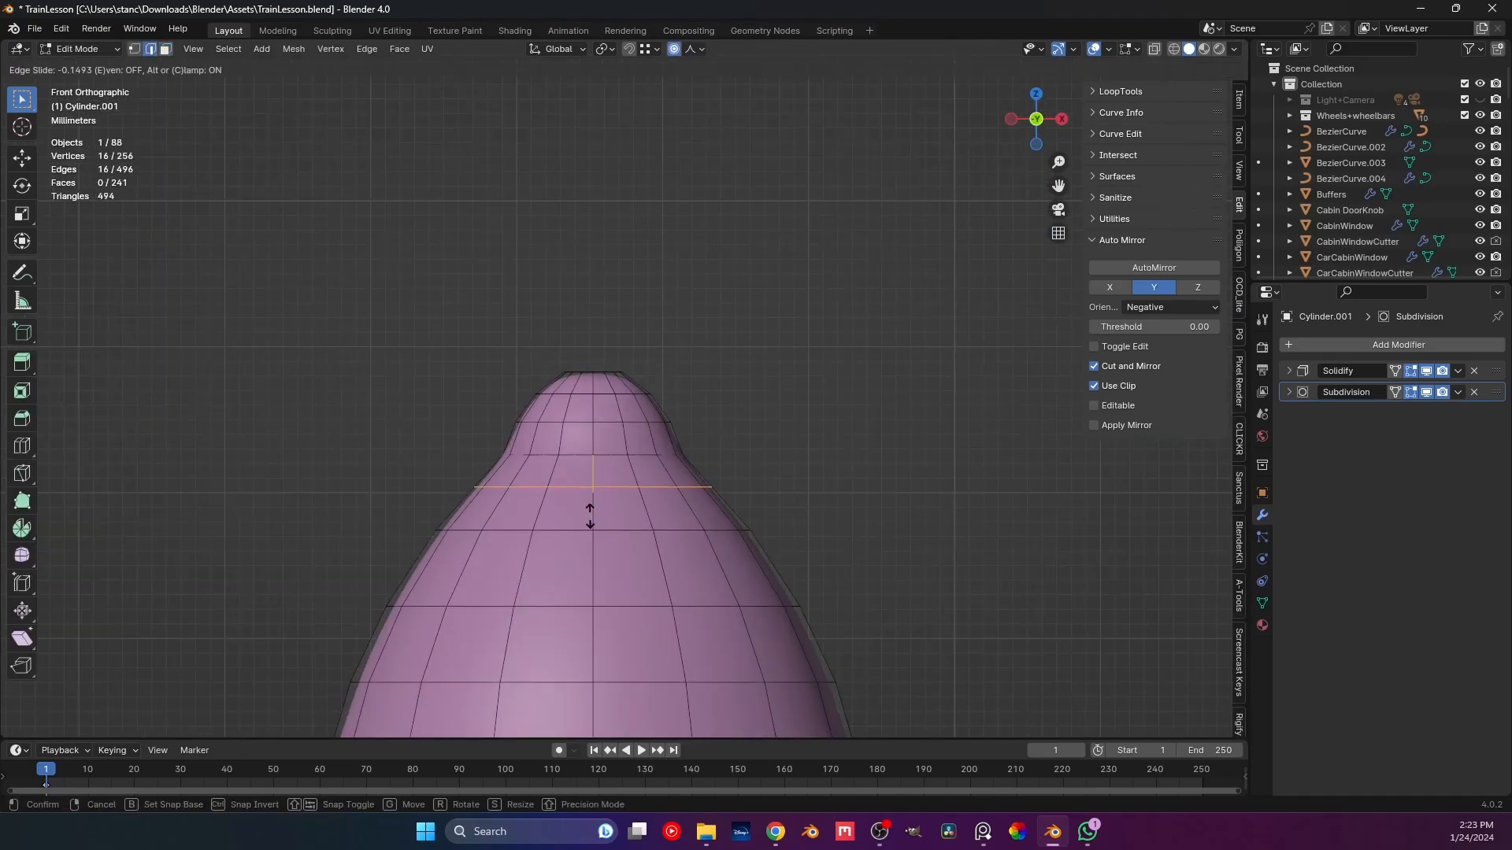
pyautogui.click(584, 467)
pyautogui.hotkey('ctrl', 'r')
pyautogui.press('Escape')
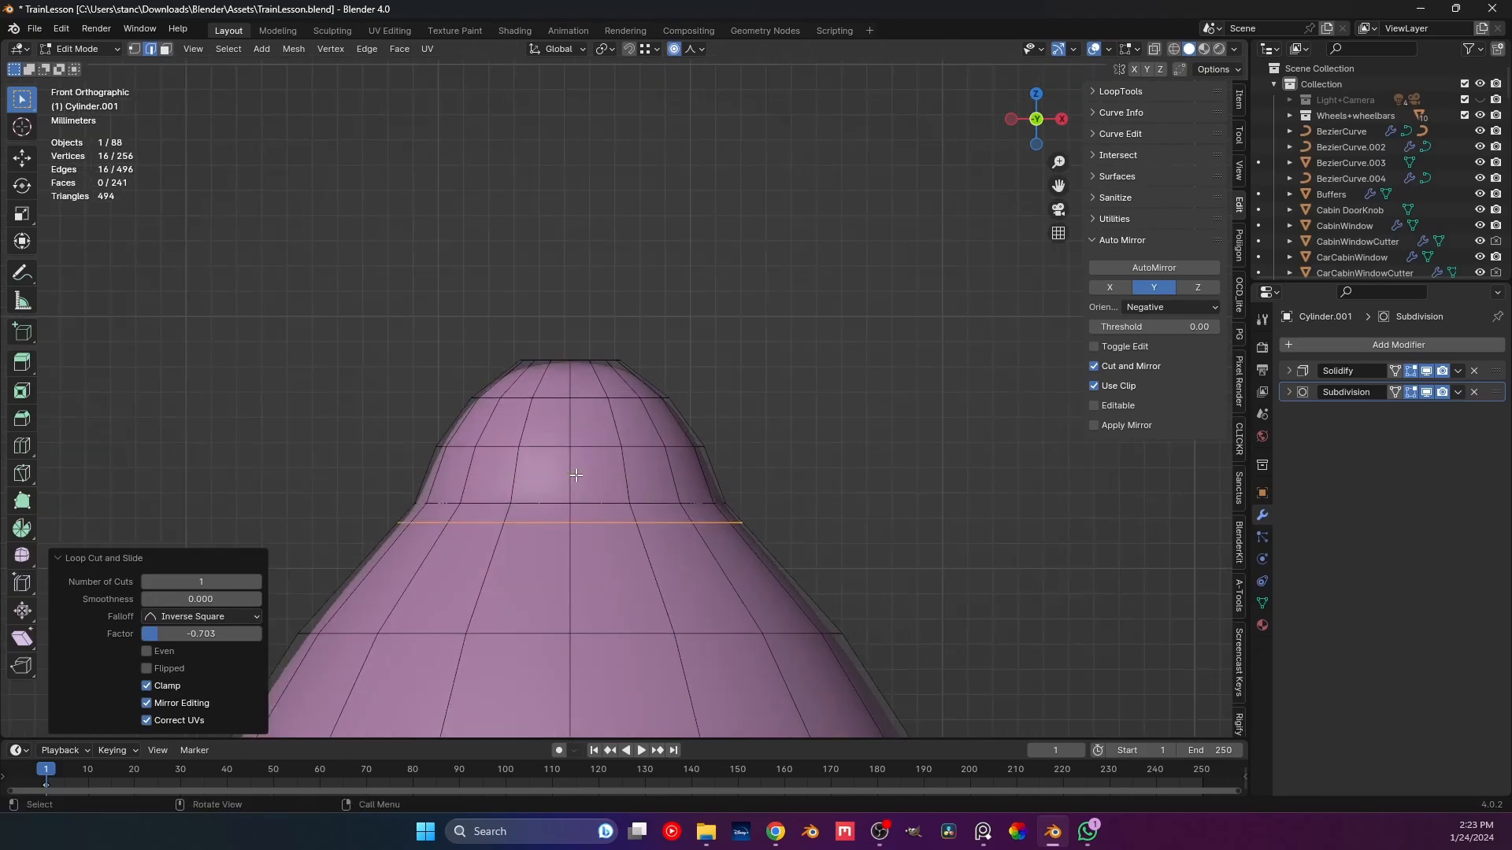
# Slide the new edge loop closer to the knob's base and turn off proportional editing.
pyautogui.press('g')
pyautogui.press('g')
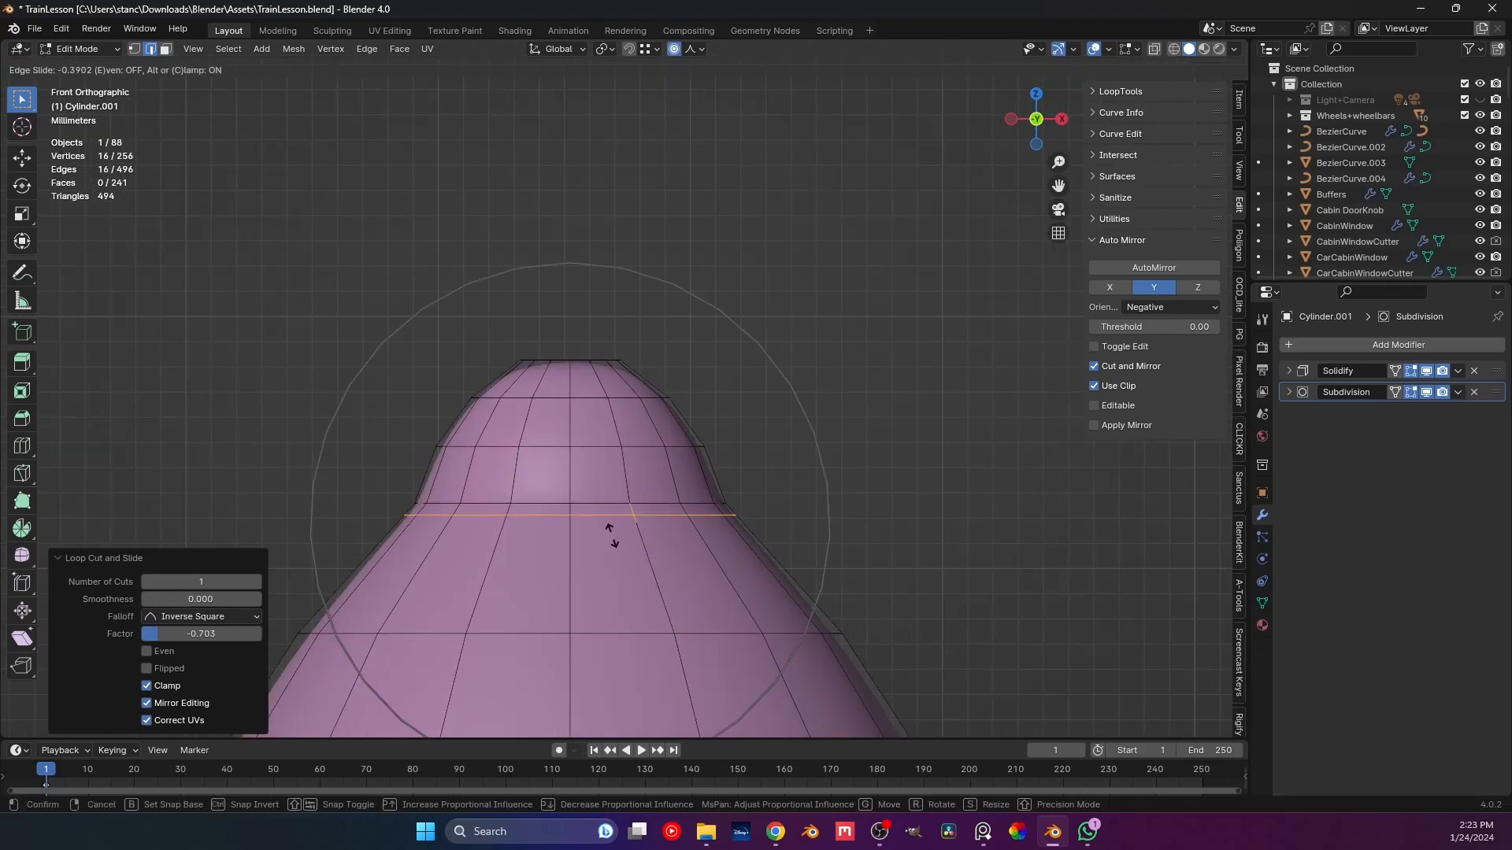
pyautogui.click(609, 527)
pyautogui.click(674, 49)
pyautogui.scroll(-5, 509, 535)
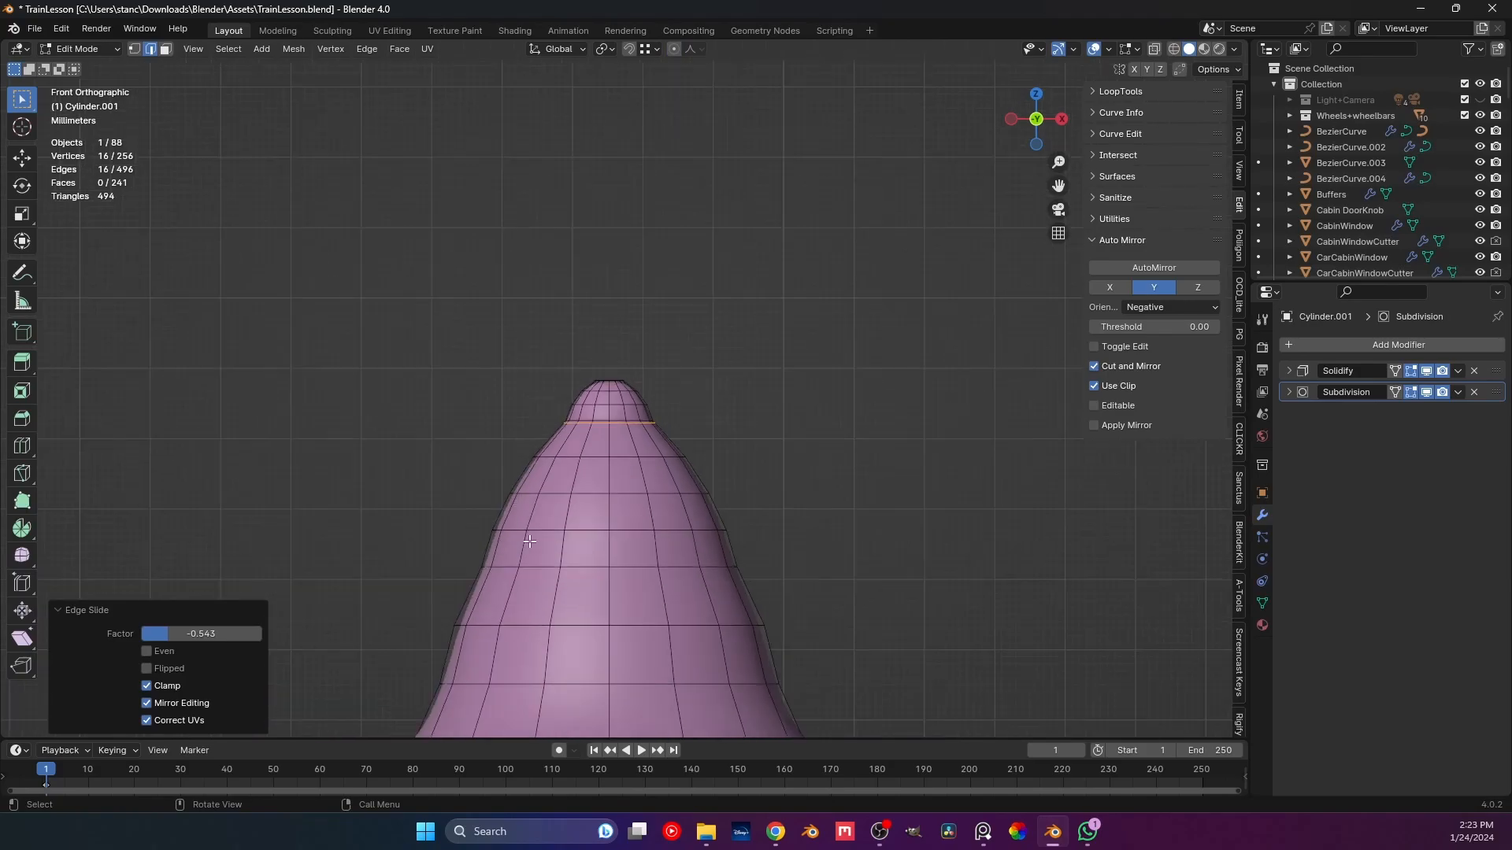
# Add an edge loop tight against the bell's bottom rim to sharpen it under subdivision.
pyautogui.hotkey('ctrl', 'r')
pyautogui.click(508, 531)
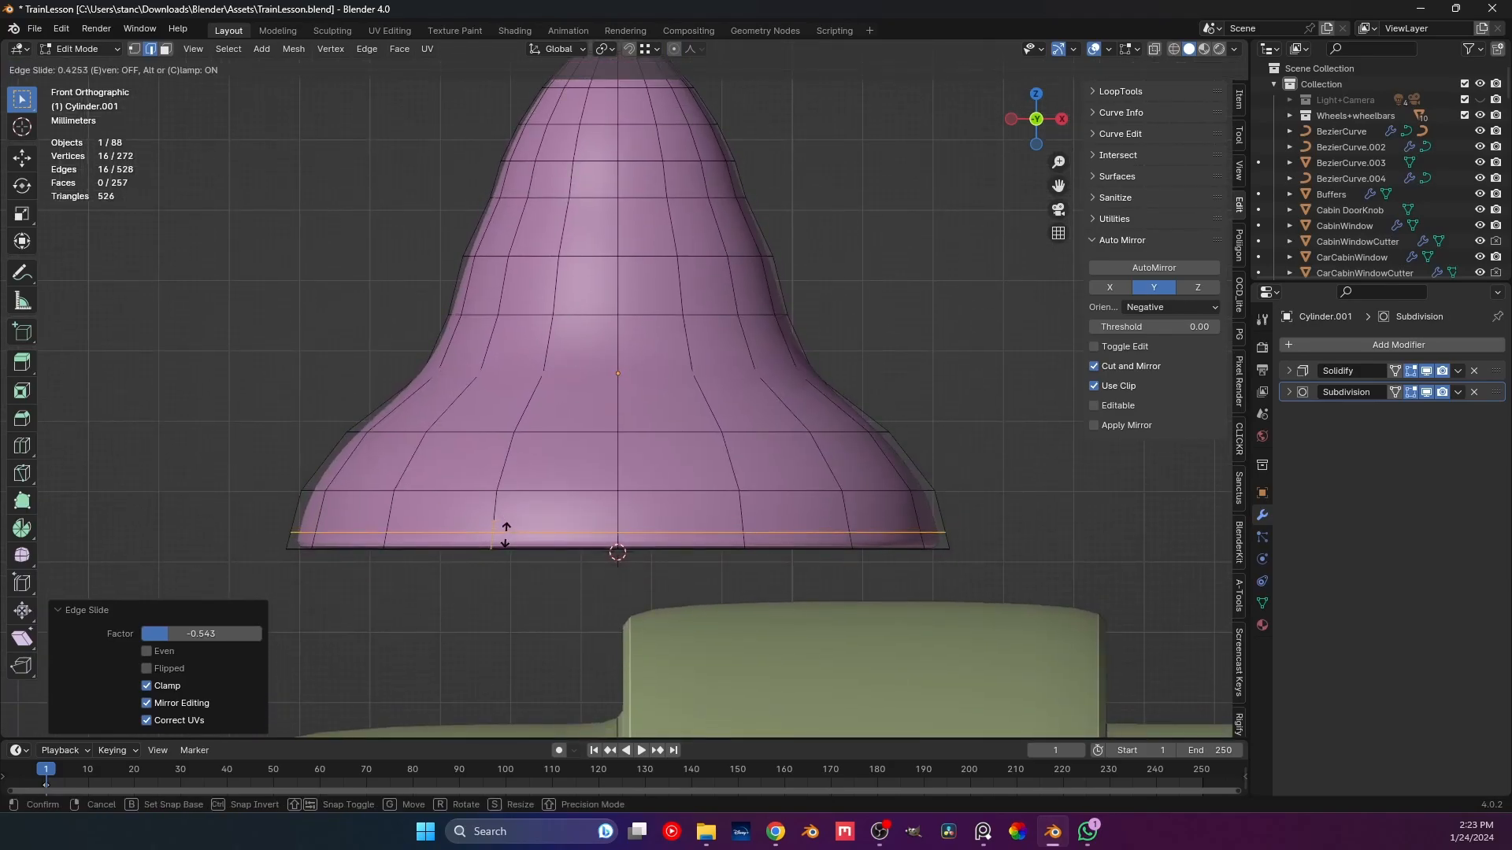
pyautogui.click(505, 544)
# Add supporting edge loops close to both sides of the crease above the rim, sliding the upper one tight against it.
pyautogui.scroll(1, 505, 544)
pyautogui.hotkey('ctrl', 'r')
pyautogui.click(464, 529)
pyautogui.click(469, 501)
pyautogui.press('g')
pyautogui.press('g')
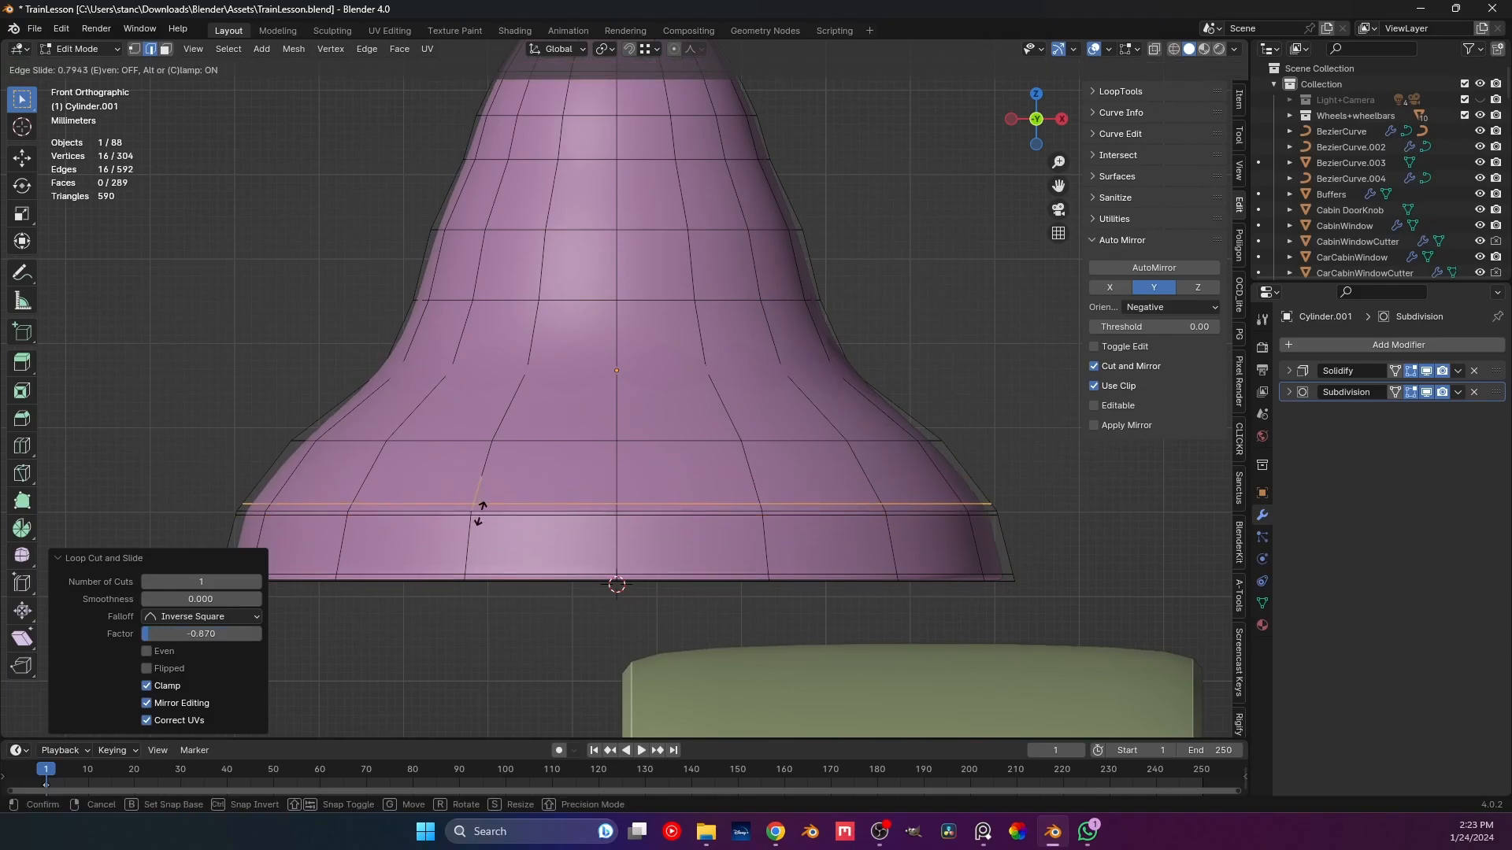
pyautogui.click(483, 504)
pyautogui.press('Tab')
pyautogui.moveTo(418, 475); pyautogui.dragTo(720, 522, button='middle')
pyautogui.scroll(-2, 574, 476)
pyautogui.press('Tab')
pyautogui.scroll(3, 520, 454)
pyautogui.hotkey('ctrl', 'r')
pyautogui.click(493, 483)
pyautogui.click(493, 483)
pyautogui.hotkey('ctrl', 'z')
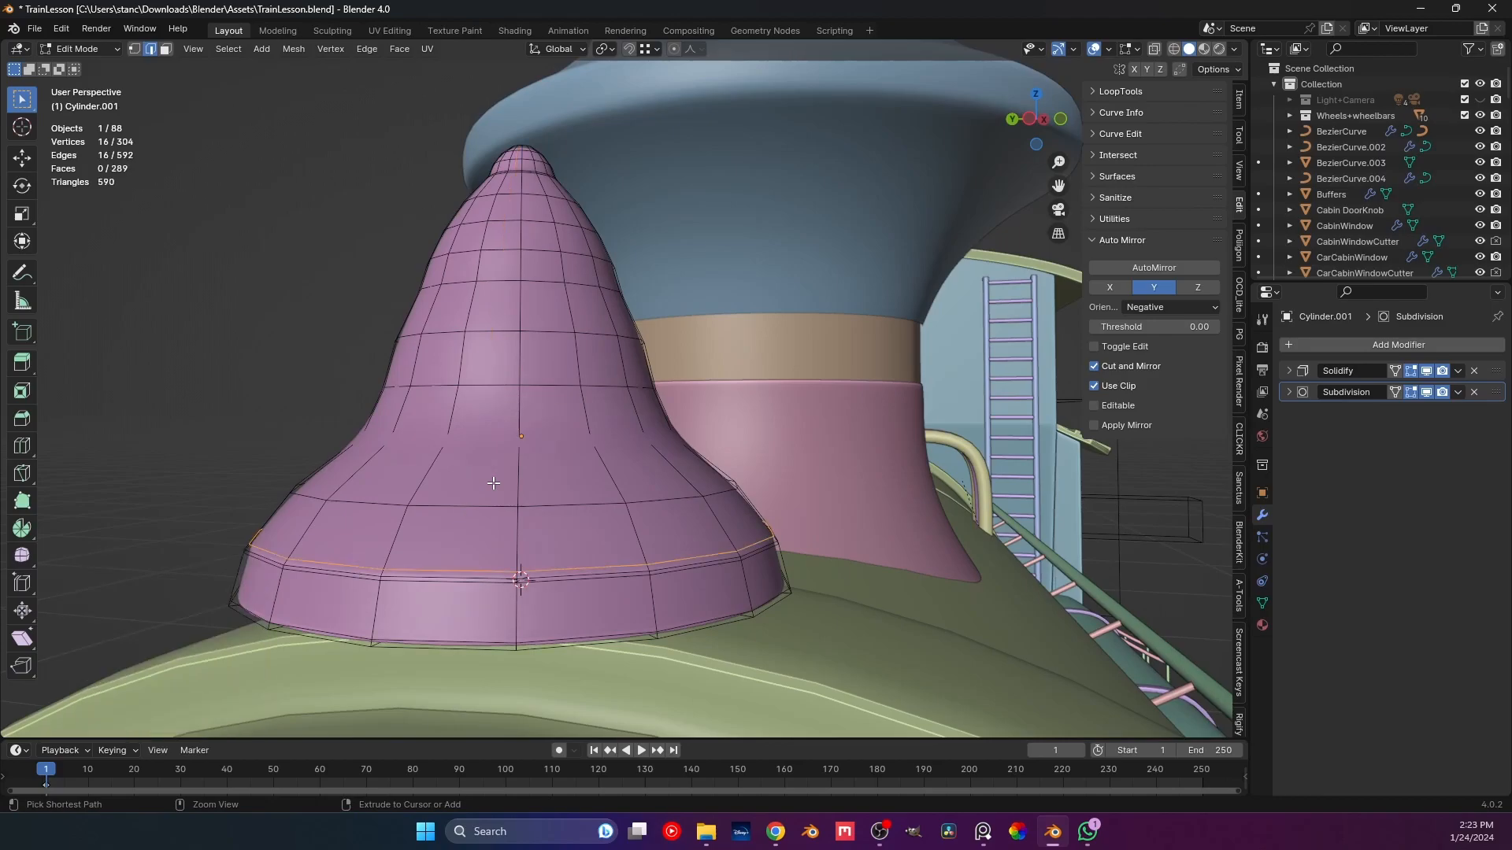
# Add an edge loop close to each side of the bell's waist crease, where the body flares outward.
pyautogui.hotkey('ctrl', 'r')
pyautogui.click(514, 476)
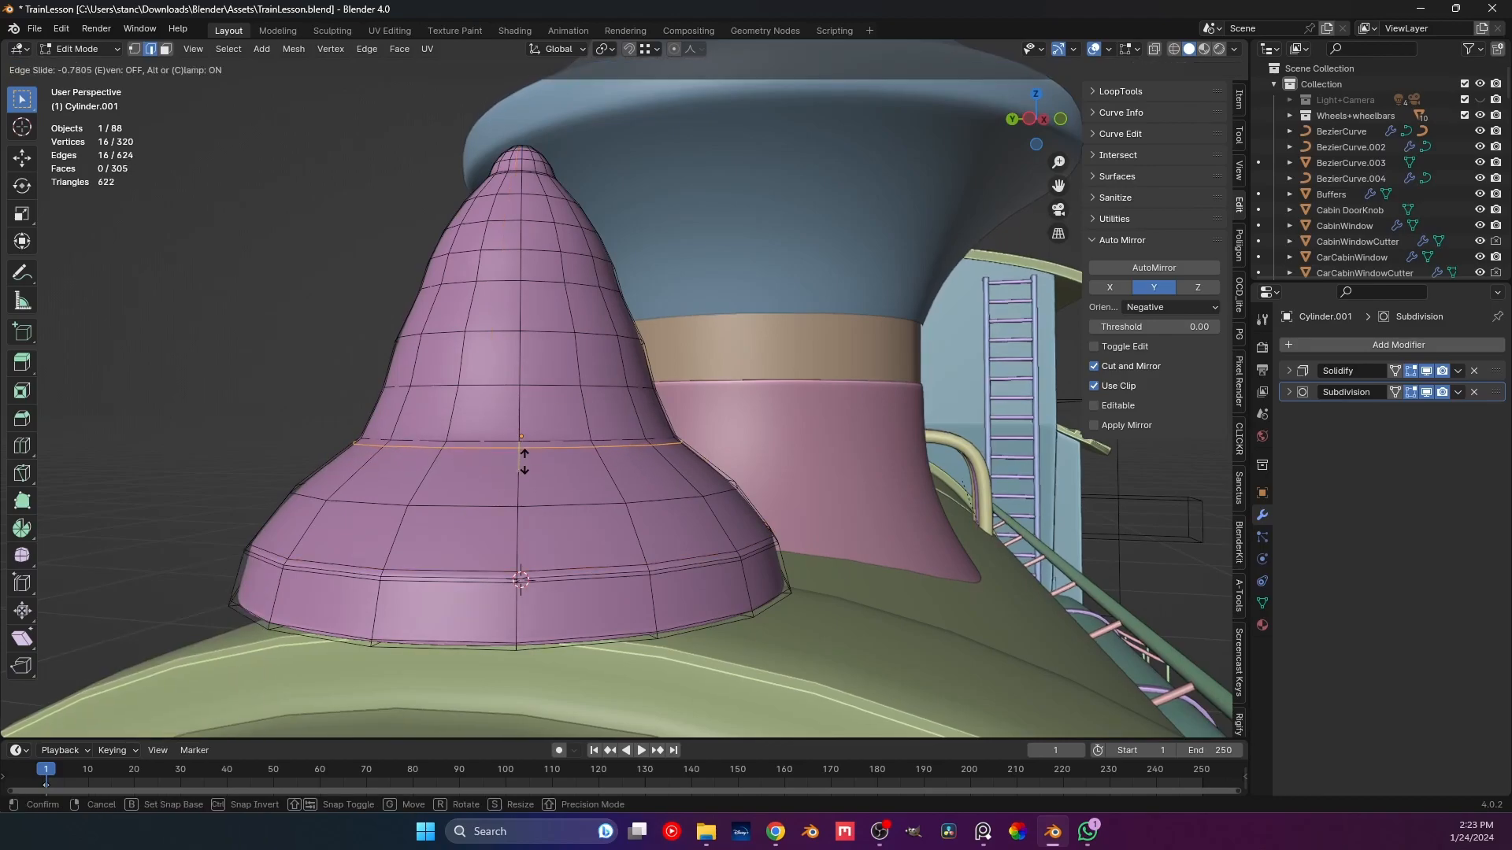
pyautogui.click(515, 418)
pyautogui.hotkey('ctrl', 'r')
pyautogui.click(516, 420)
pyautogui.click(518, 439)
# Add an edge loop around the knob close to its flat top at the bell's tip.
pyautogui.keyDown('shift'); pyautogui.moveTo(522, 200); pyautogui.dragTo(634, 366, button='middle'); pyautogui.keyUp('shift')
pyautogui.scroll(-5, 605, 515)
pyautogui.scroll(3, 616, 509)
pyautogui.scroll(3, 617, 510)
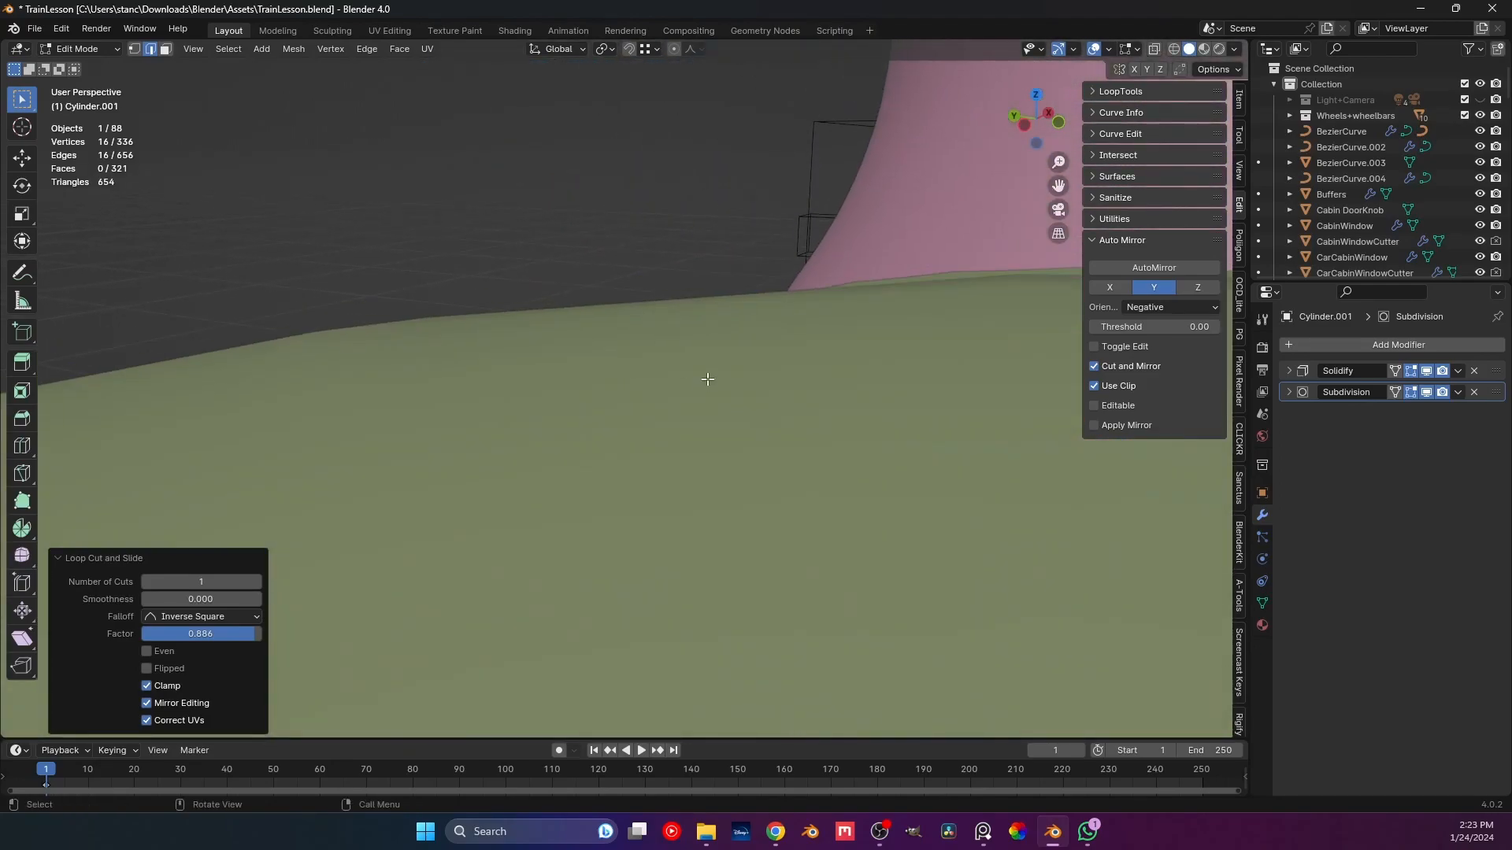
pyautogui.scroll(-2, 708, 377)
pyautogui.scroll(-5, 708, 377)
pyautogui.keyDown('shift'); pyautogui.moveTo(752, 141); pyautogui.dragTo(692, 452, button='middle'); pyautogui.keyUp('shift')
pyautogui.keyDown('shift'); pyautogui.moveTo(564, 212); pyautogui.dragTo(641, 418, button='middle'); pyautogui.keyUp('shift')
pyautogui.hotkey('ctrl', 'r')
pyautogui.click(665, 399)
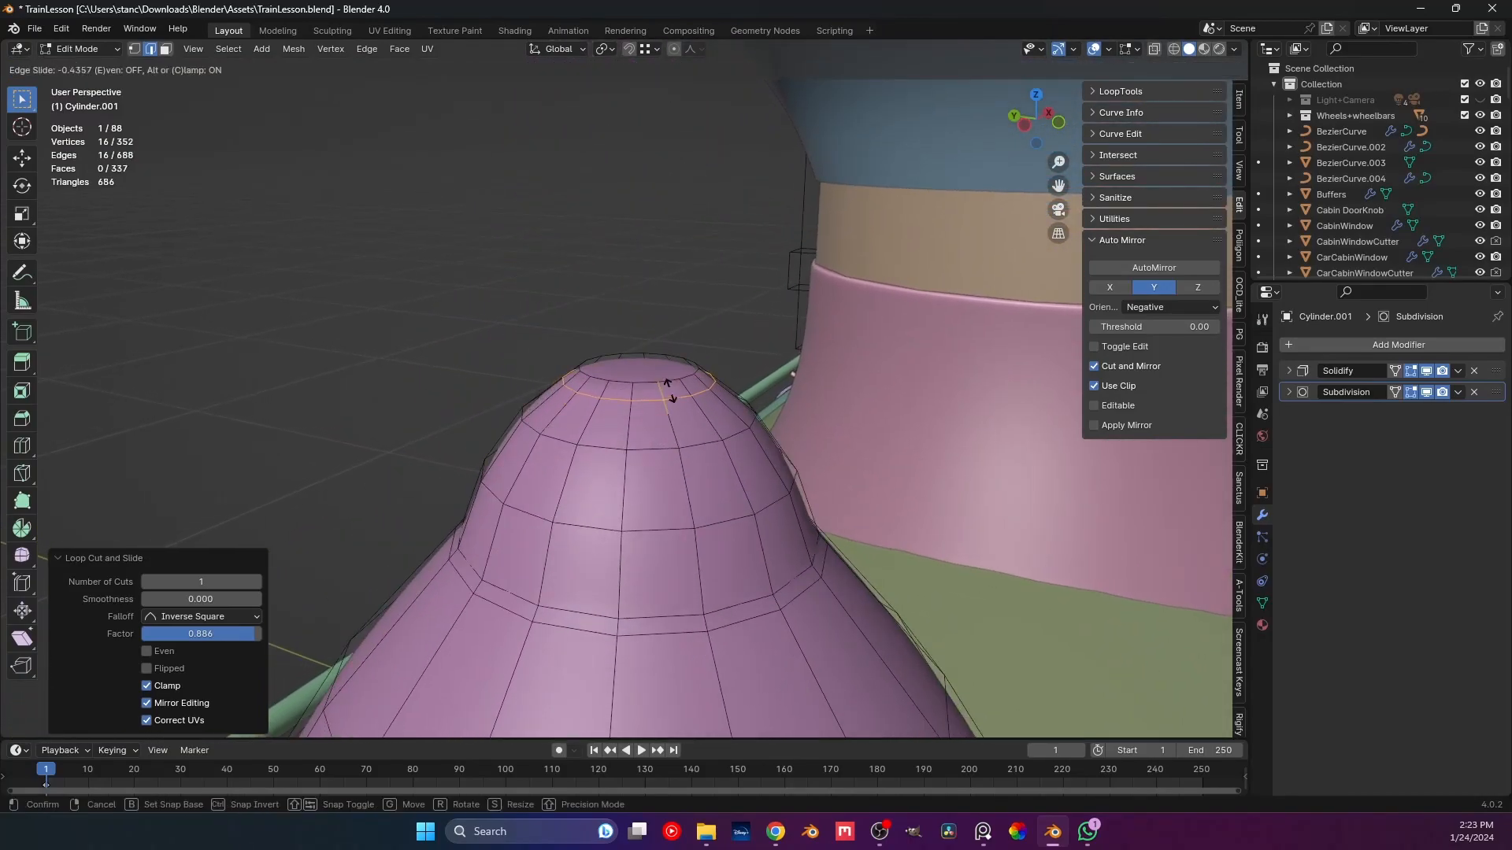
pyautogui.click(655, 380)
# Inset the knob's top face slightly, return to Object Mode and save the file.
pyautogui.press('3')
pyautogui.click(678, 375)
pyautogui.press('i')
pyautogui.click(682, 374)
pyautogui.press('Tab')
pyautogui.scroll(-3, 623, 268)
pyautogui.hotkey('ctrl', 's')
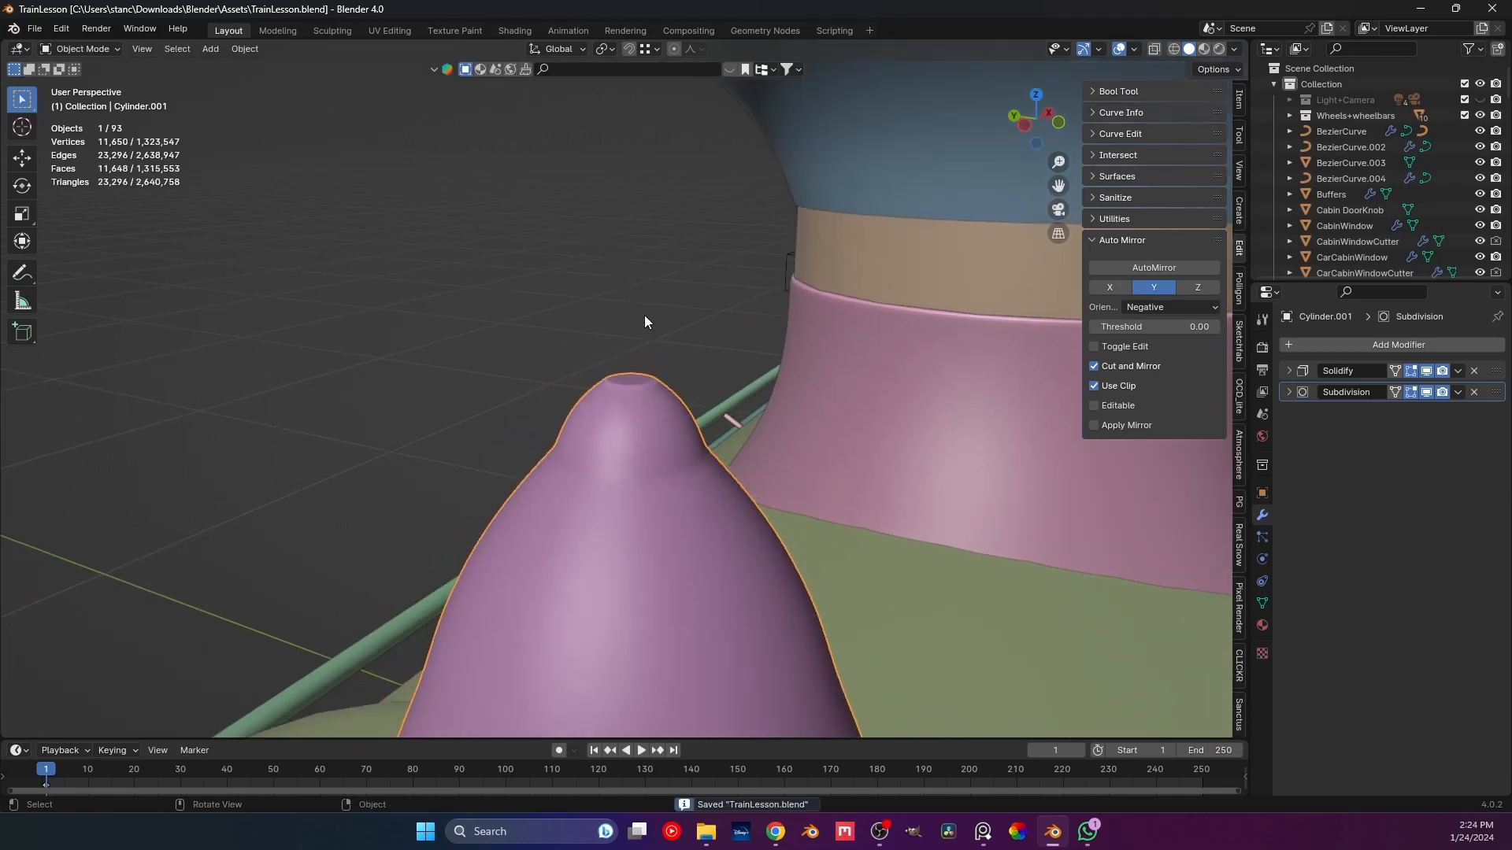
# Examine the bell's shape and its placement above the boiler front from several sides.
pyautogui.scroll(-4, 648, 366)
pyautogui.press('KP_1')
pyautogui.scroll(-5, 650, 365)
pyautogui.moveTo(543, 446); pyautogui.dragTo(736, 456, button='middle')
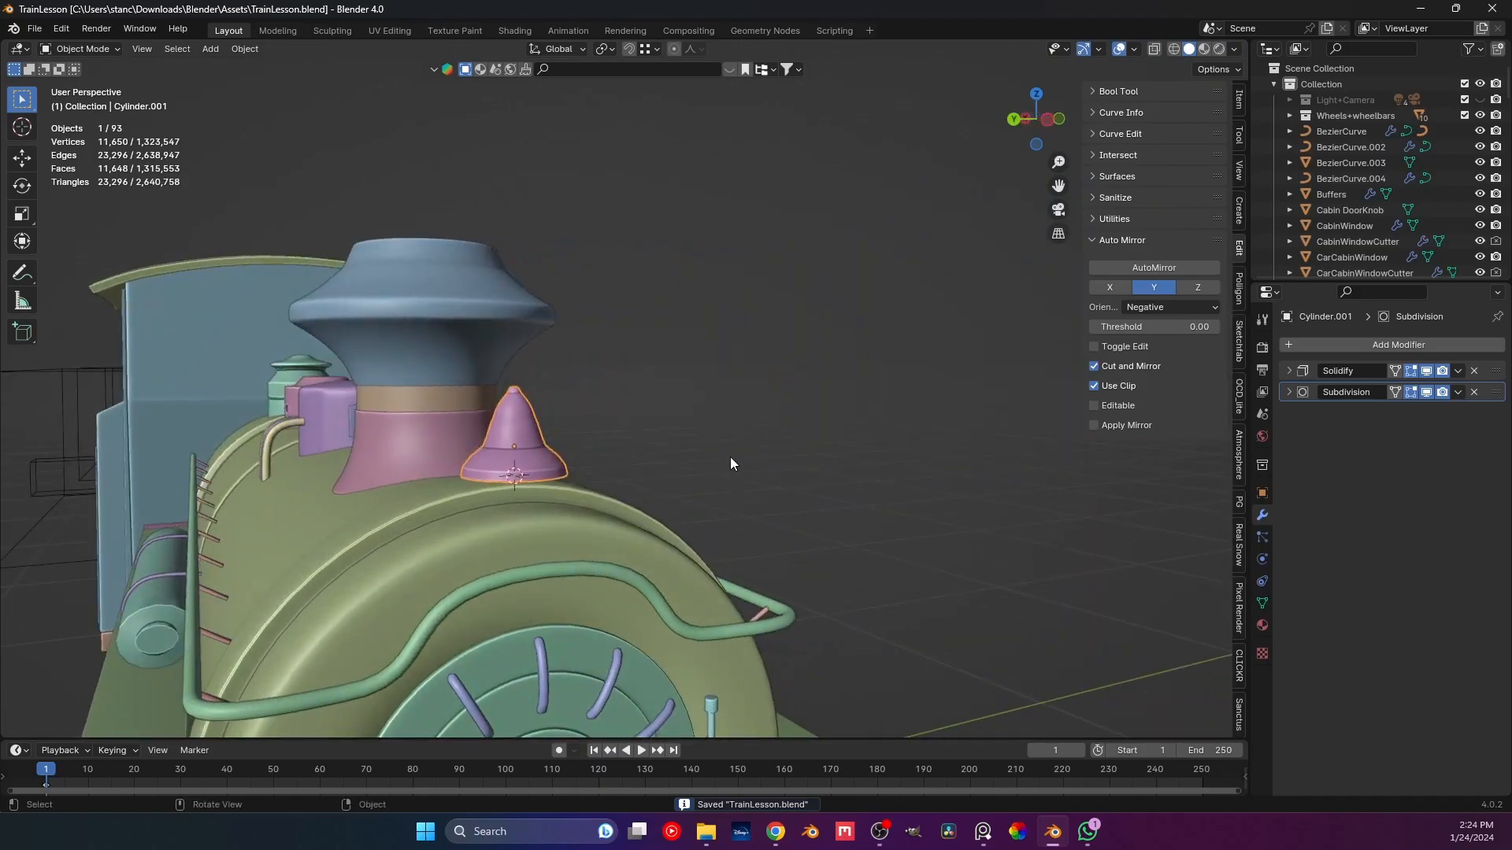
pyautogui.scroll(-2, 599, 462)
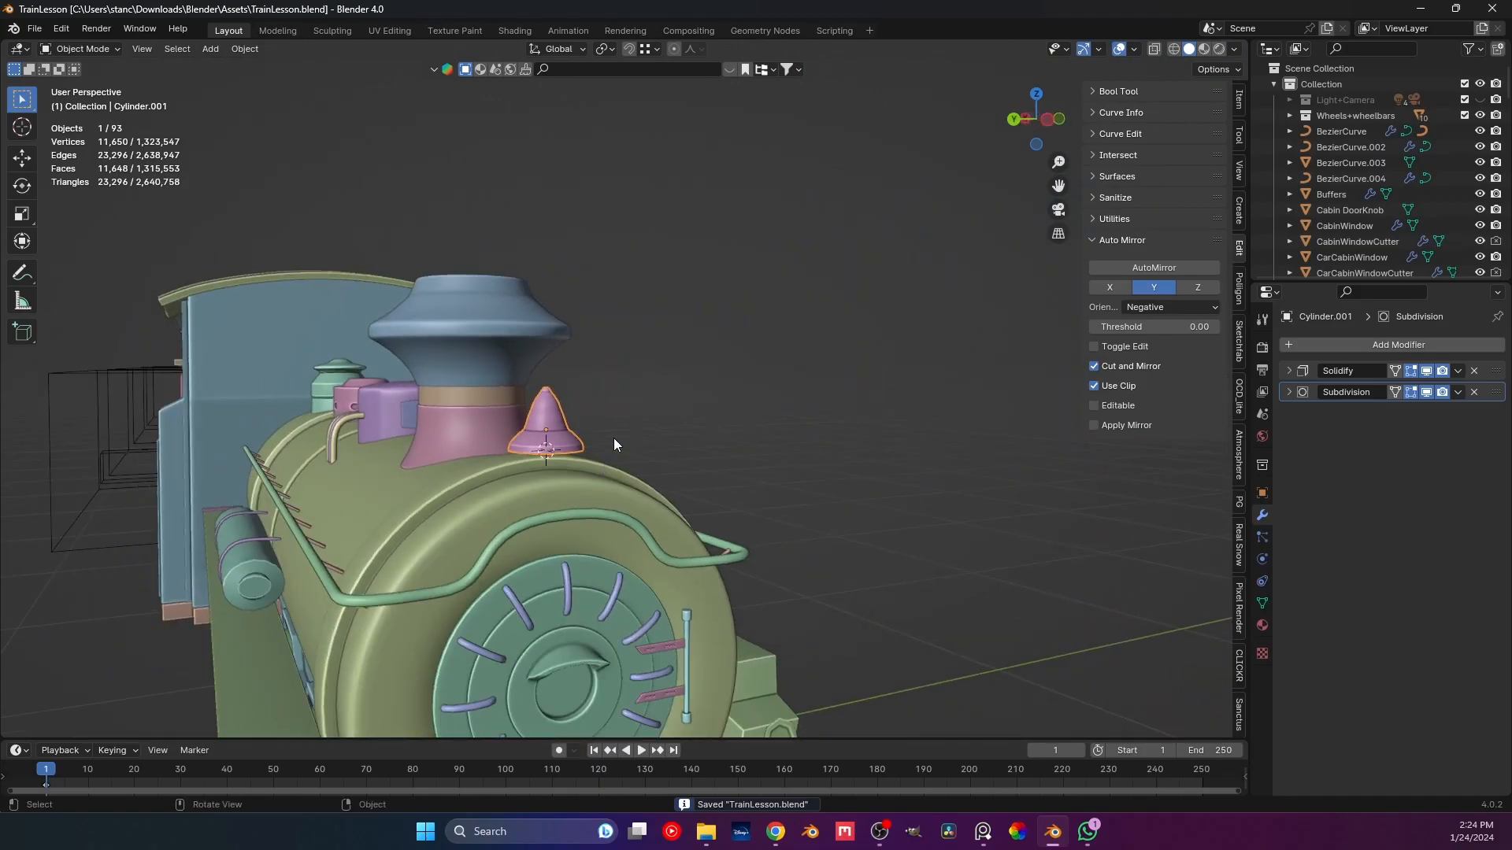
pyautogui.press('ctrl+KP_3')
pyautogui.scroll(2, 614, 444)
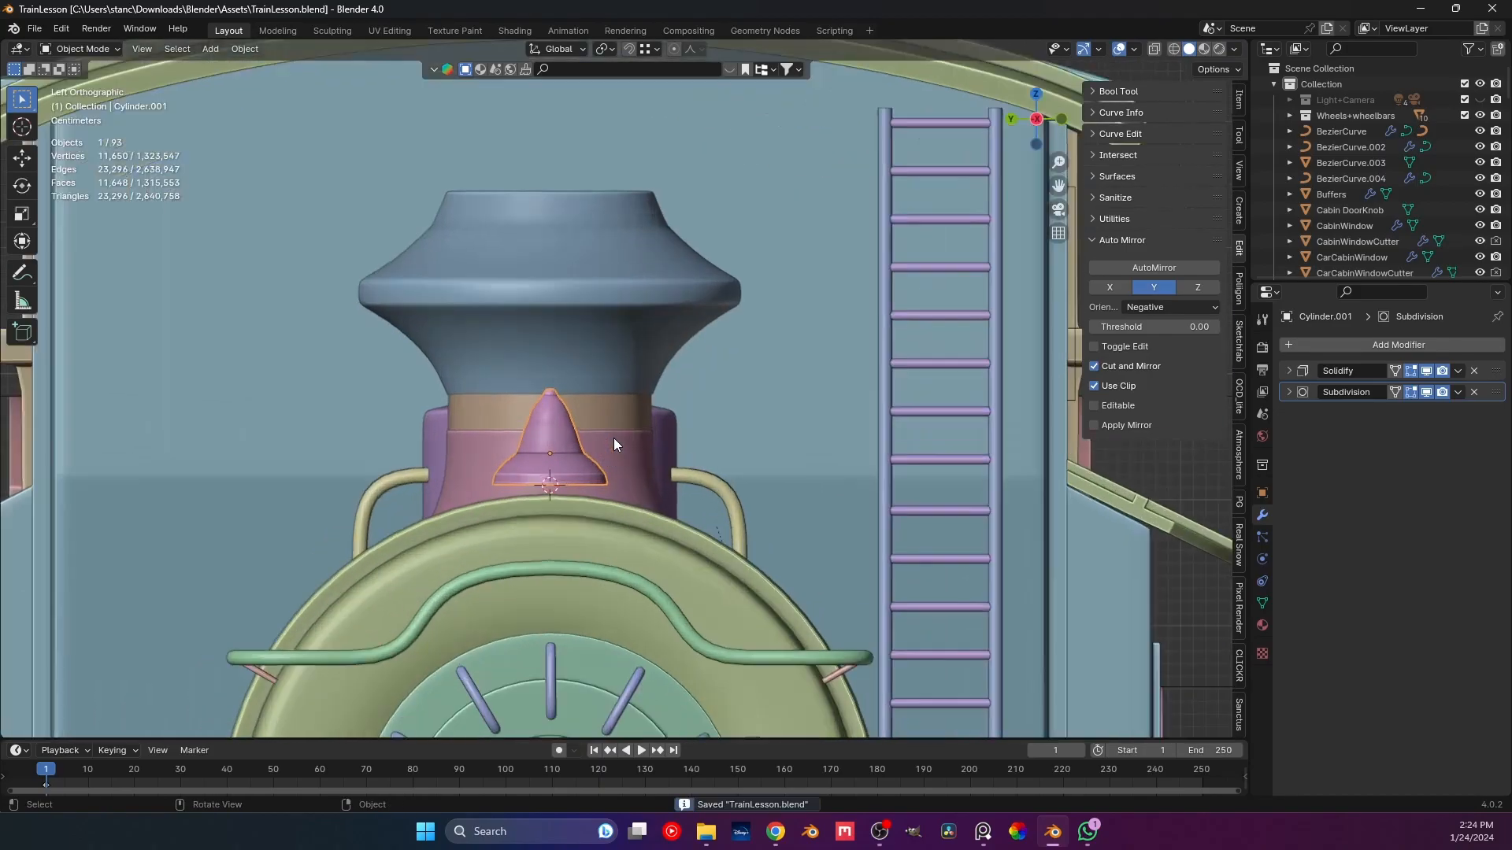
pyautogui.scroll(1, 614, 445)
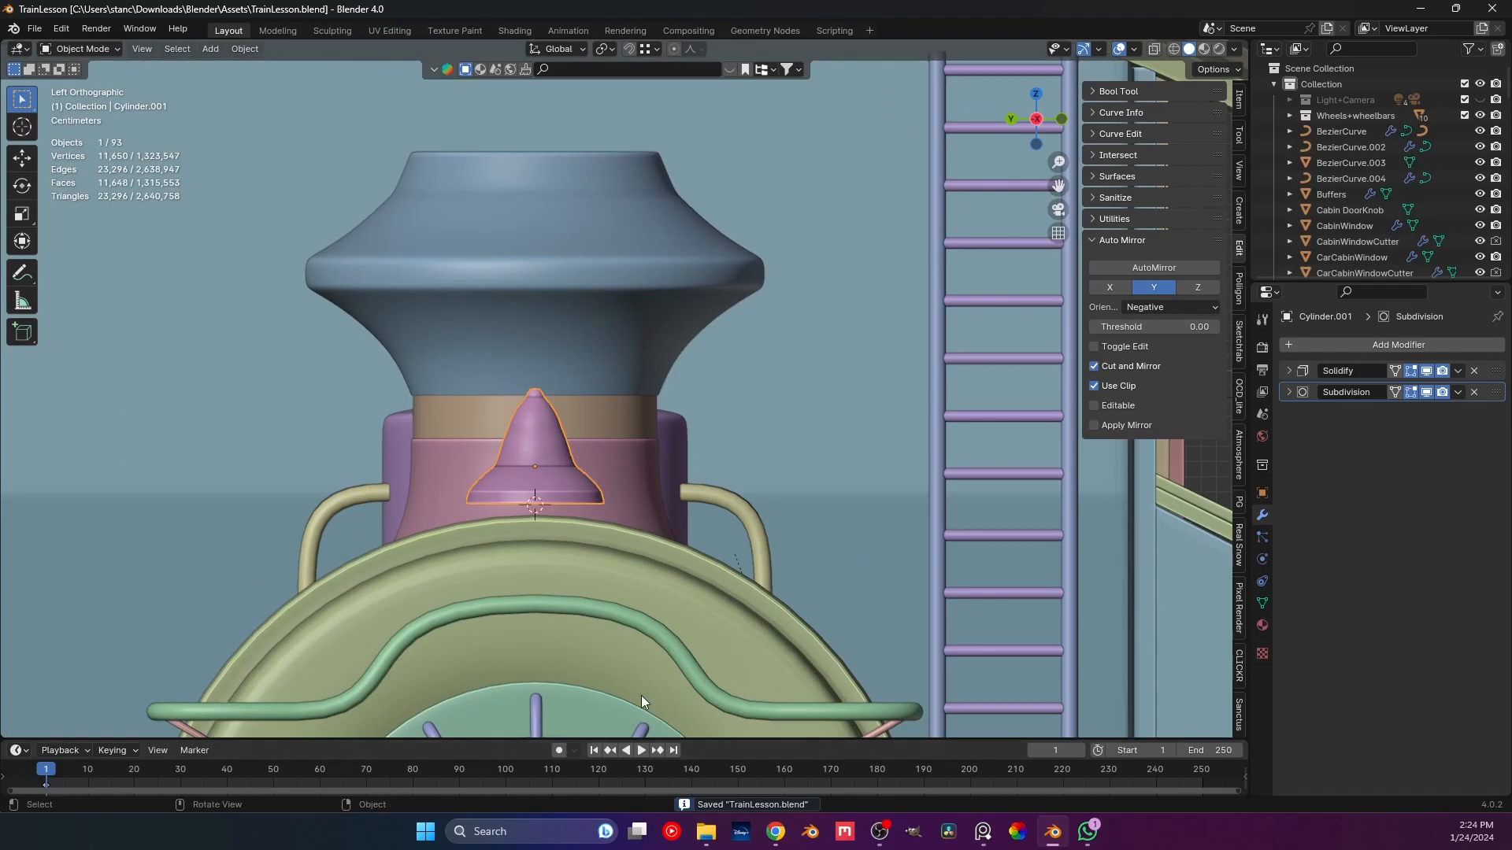
# Switch to the reference image viewer, examine the bell and its bracket, and return to Blender.
pyautogui.click(982, 833)
pyautogui.scroll(3, 1126, 404)
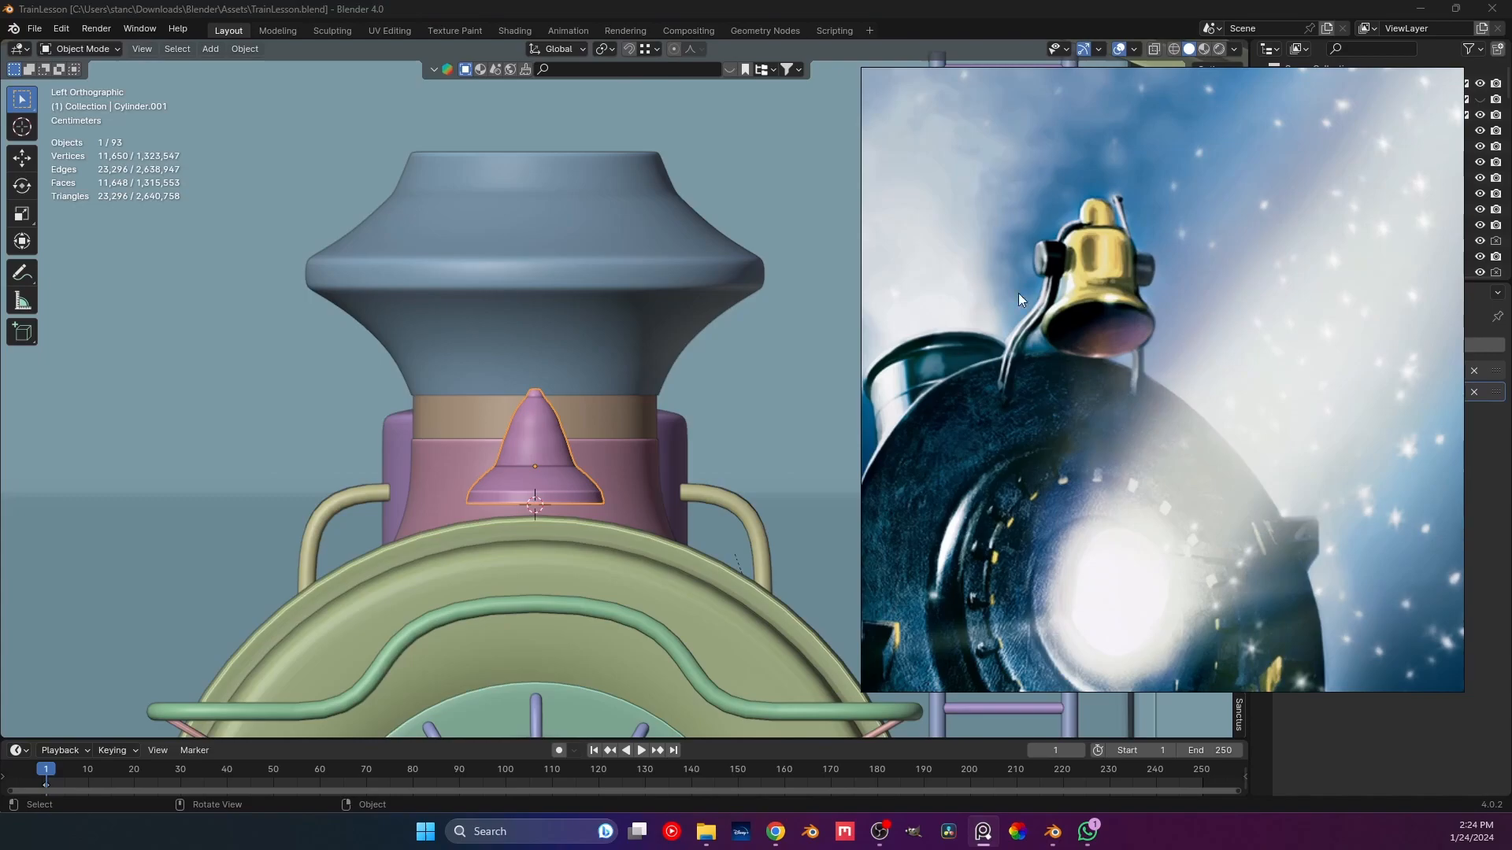
pyautogui.hotkey('alt', 'Tab')
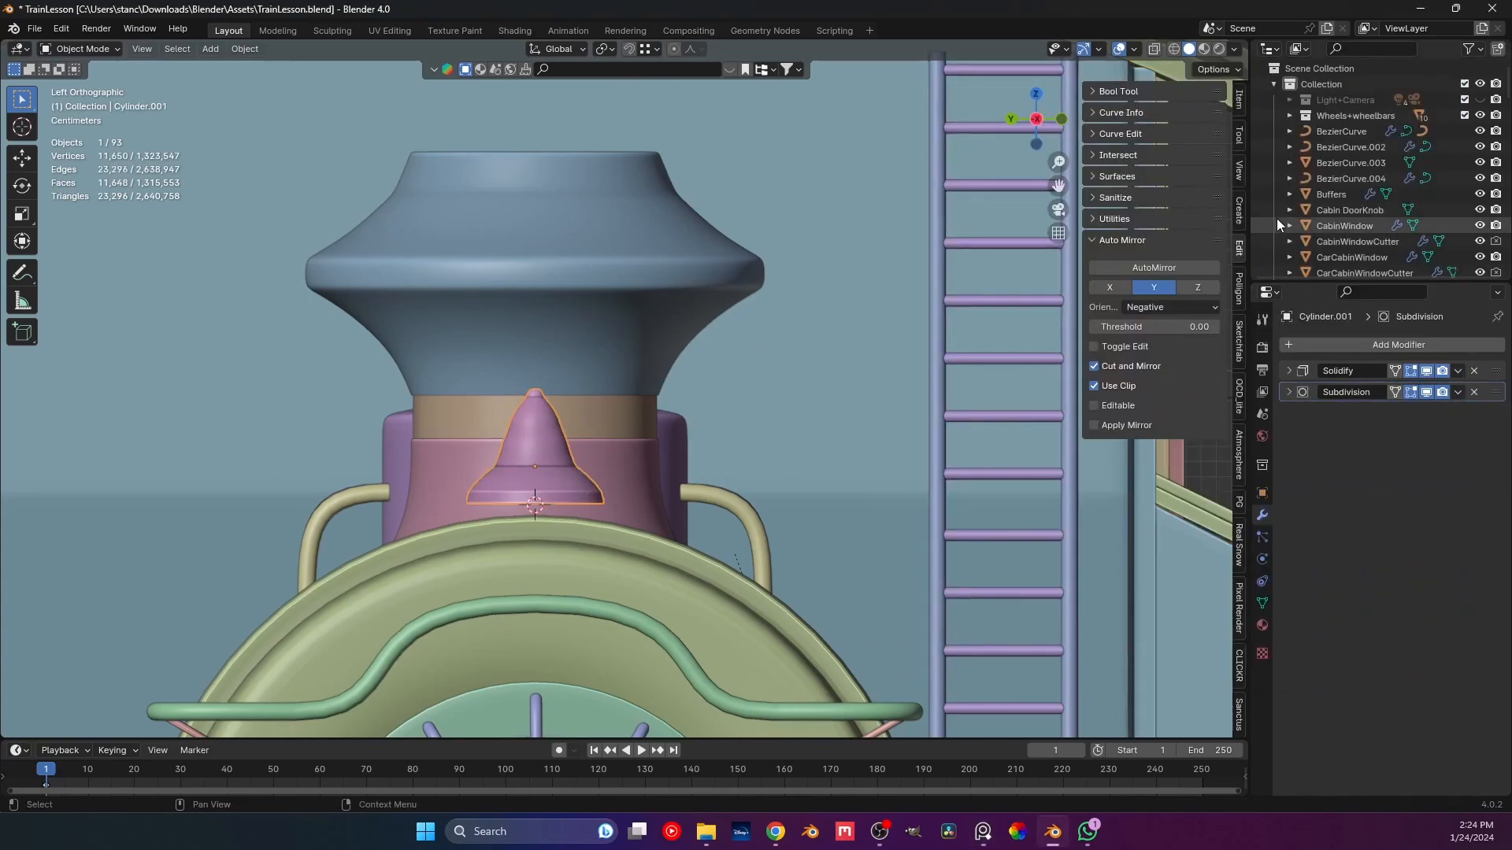
# Rename the bell's cylinder object to Bell in the outliner and save the file.
pyautogui.press('KP_Decimal')
pyautogui.doubleClick(1375, 164)
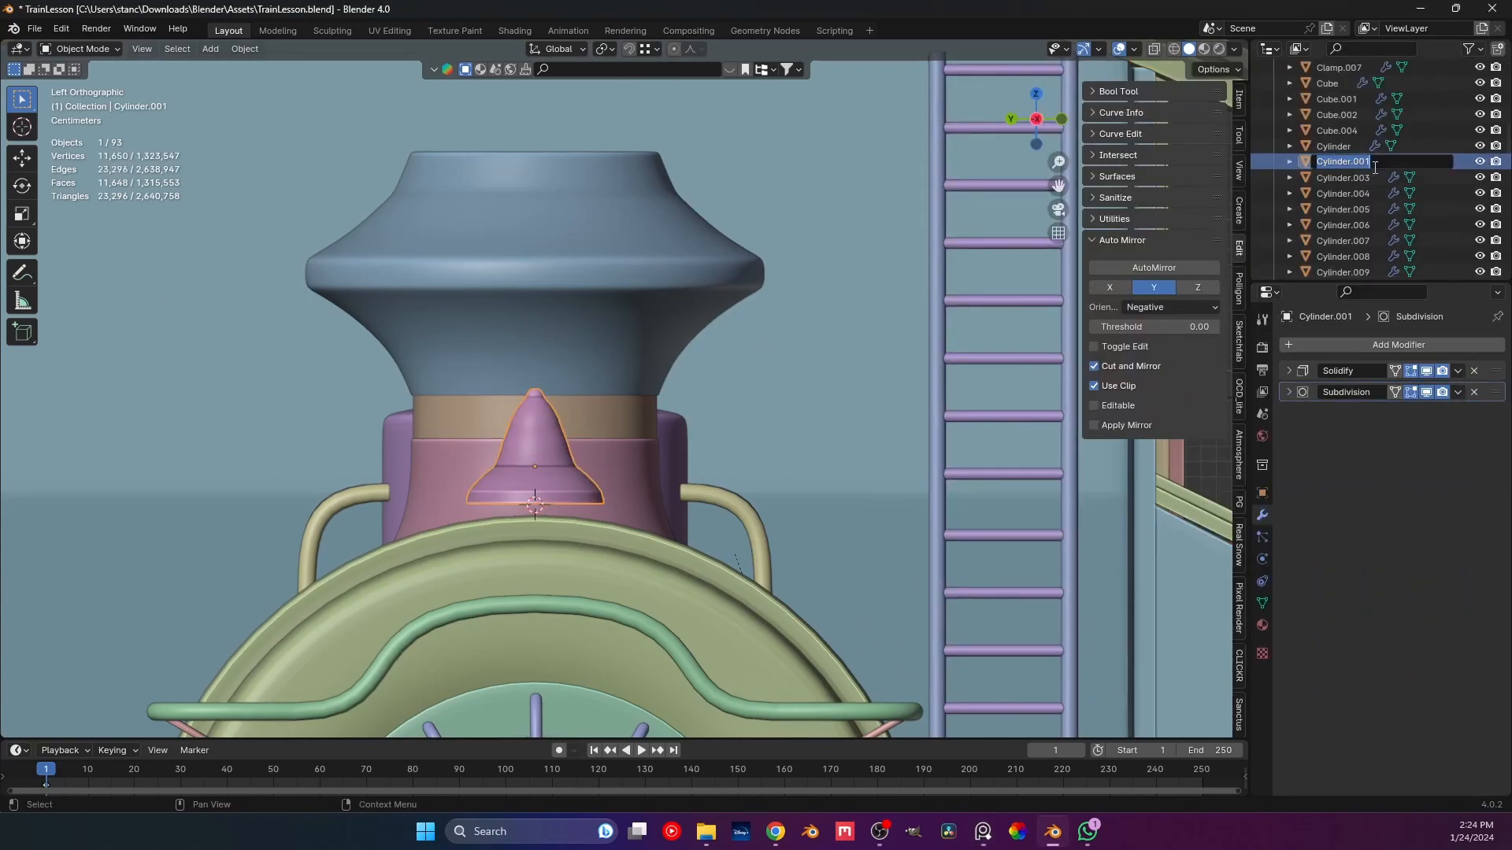
pyautogui.write('Bel')
pyautogui.press('Return')
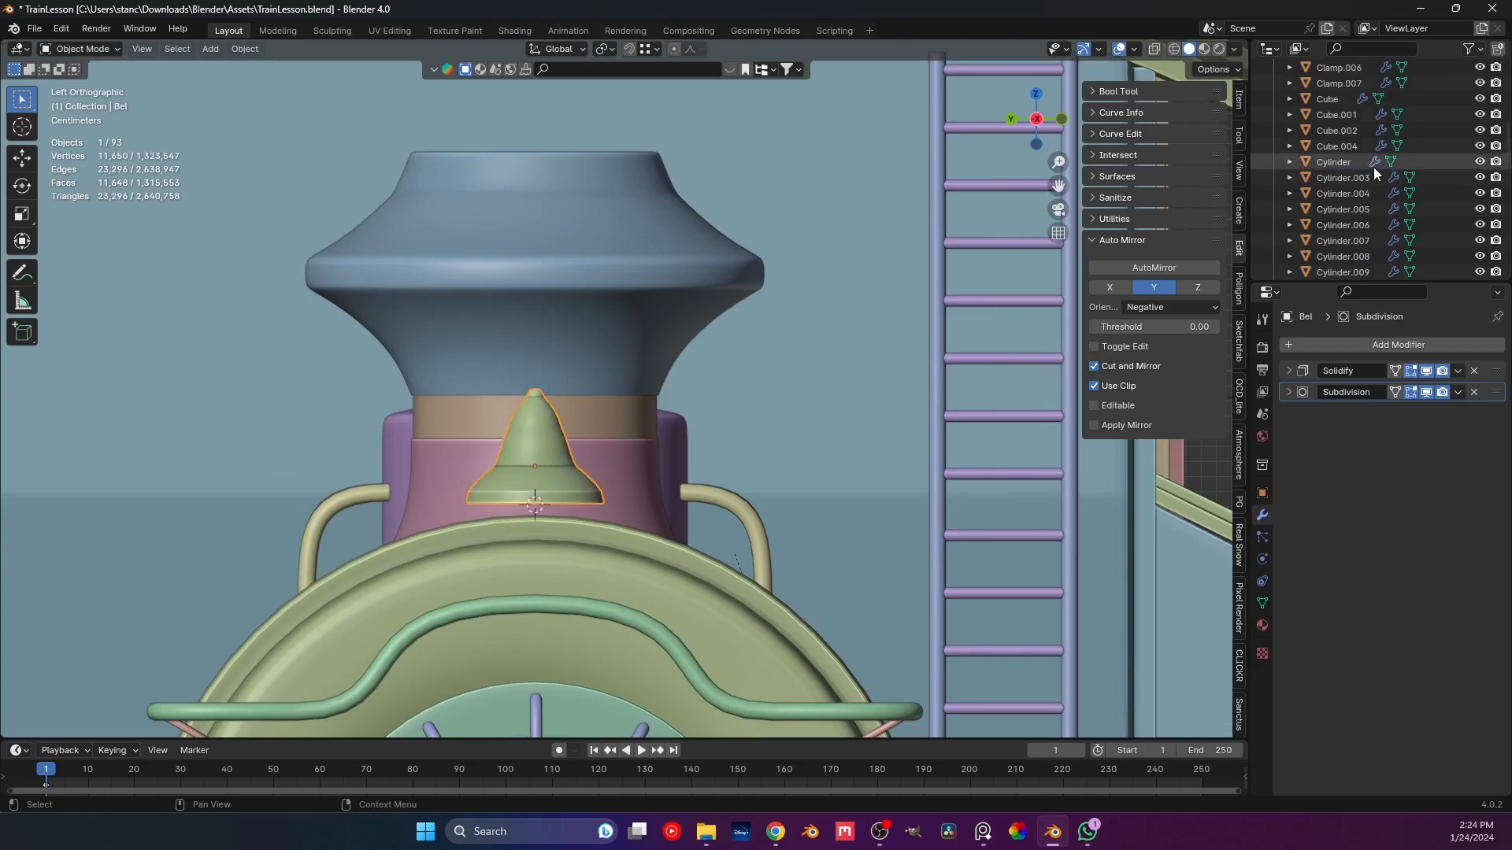
pyautogui.press('KP_Decimal')
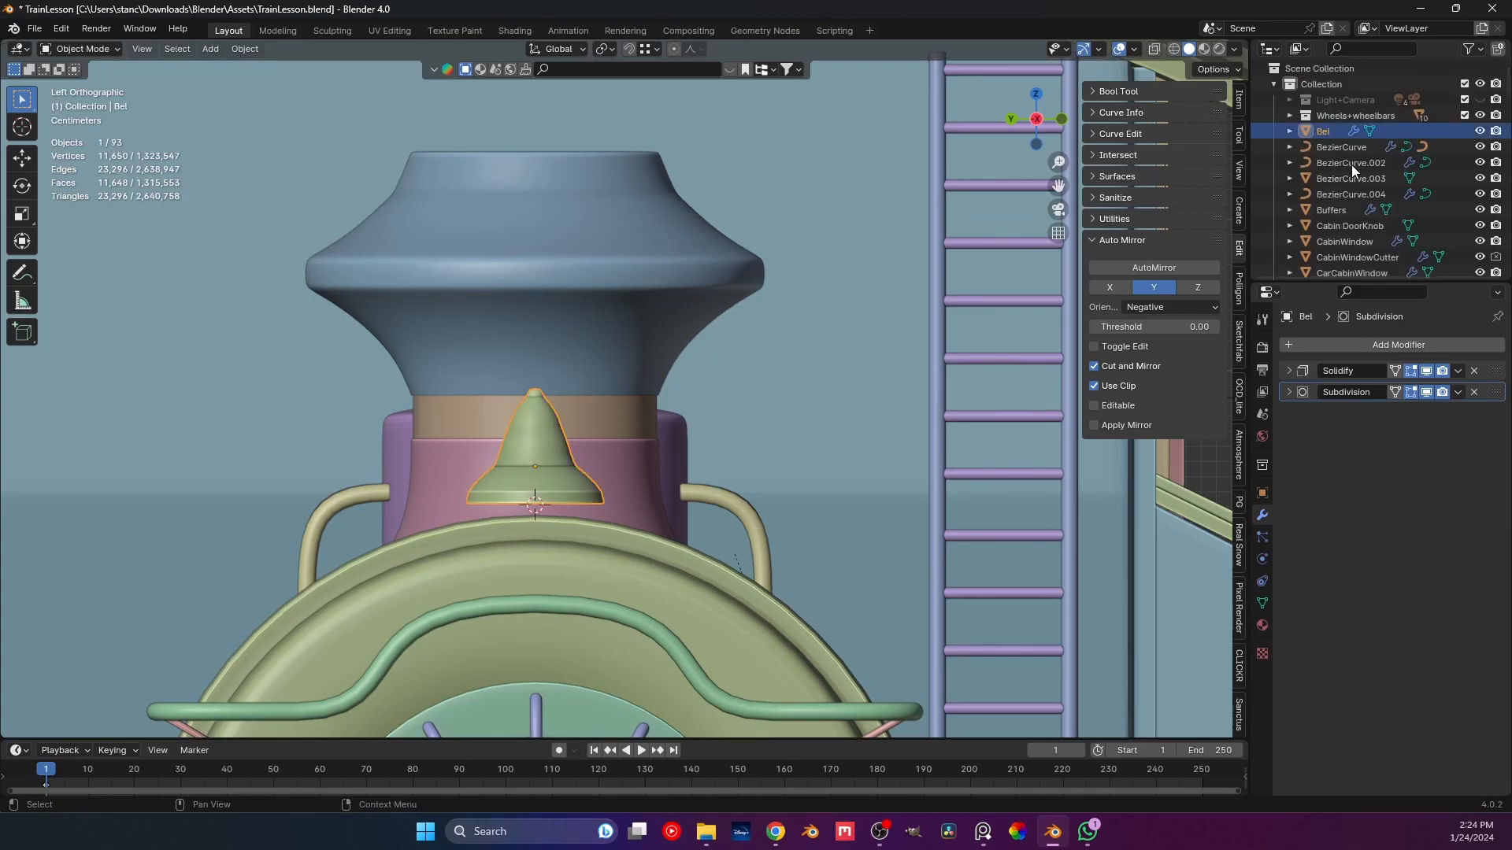
pyautogui.doubleClick(1331, 130)
pyautogui.write('Bell')
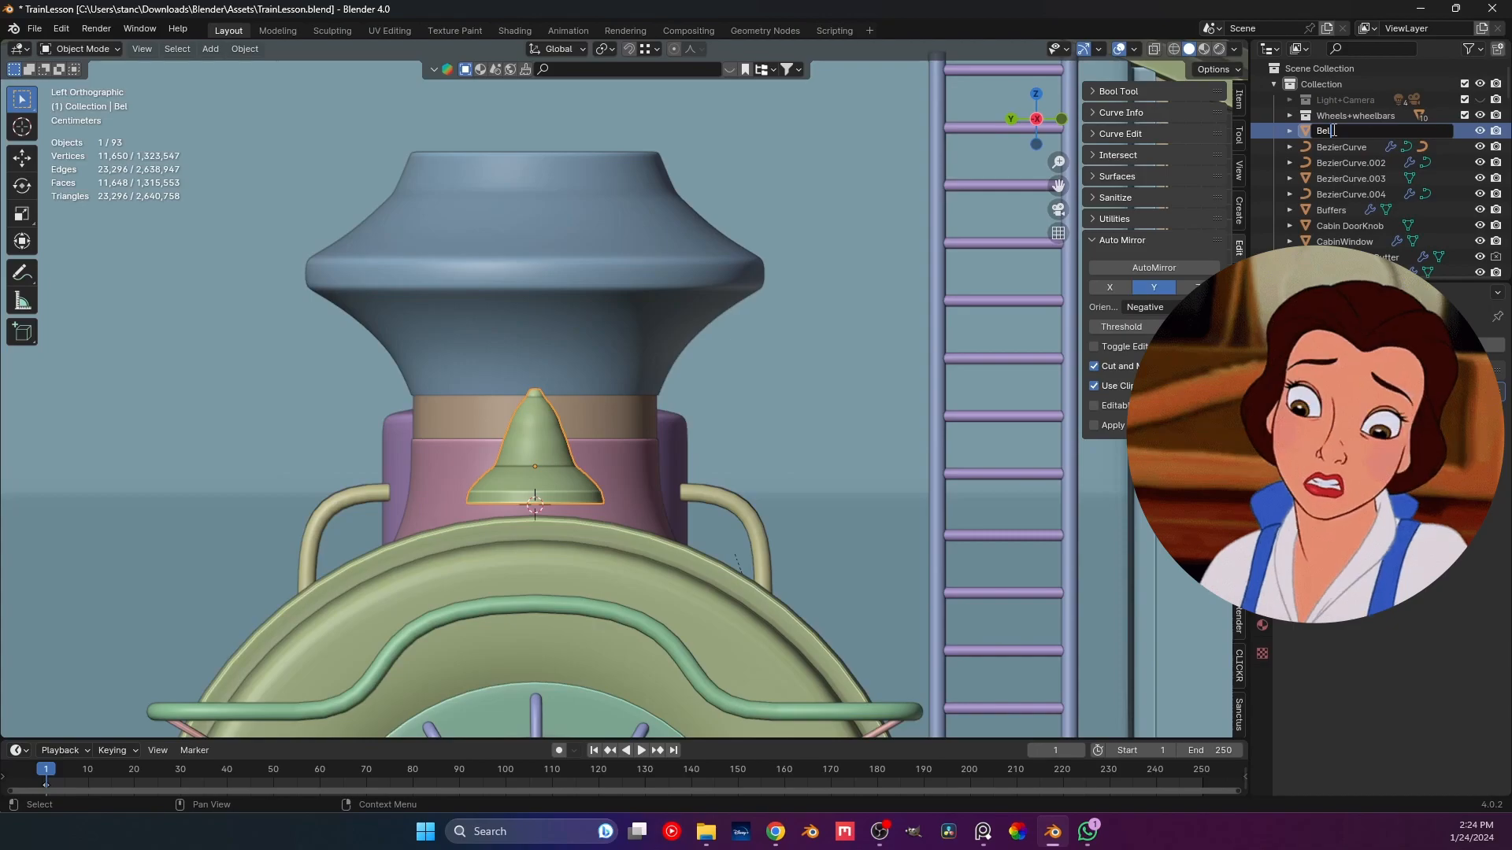
pyautogui.press('Return')
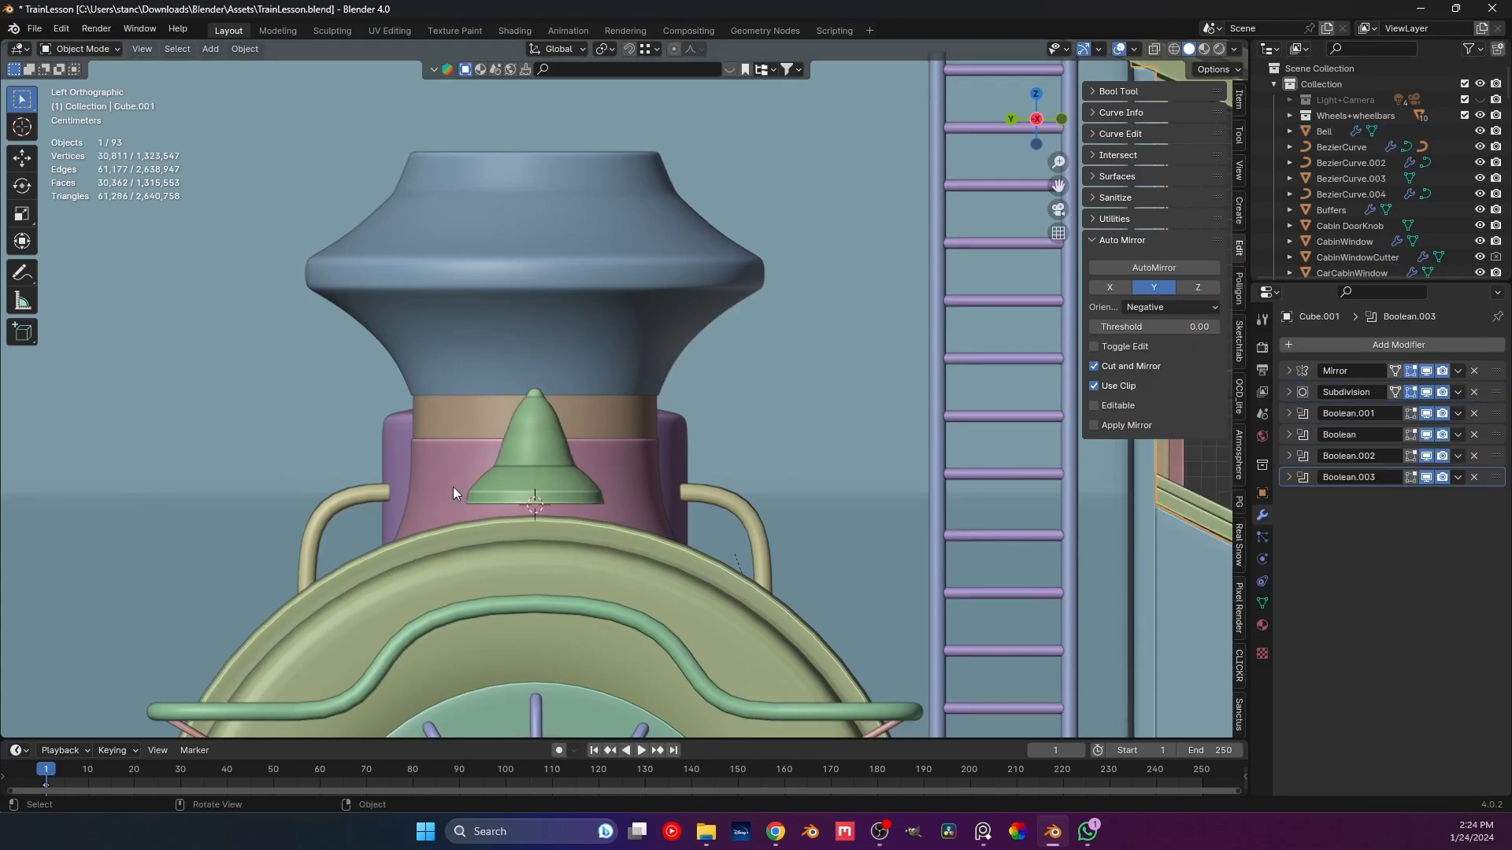
pyautogui.hotkey('ctrl', 's')
# Add a Bezier curve at the 3D cursor below the bell and delete its default vertices in Edit Mode.
pyautogui.scroll(2, 523, 504)
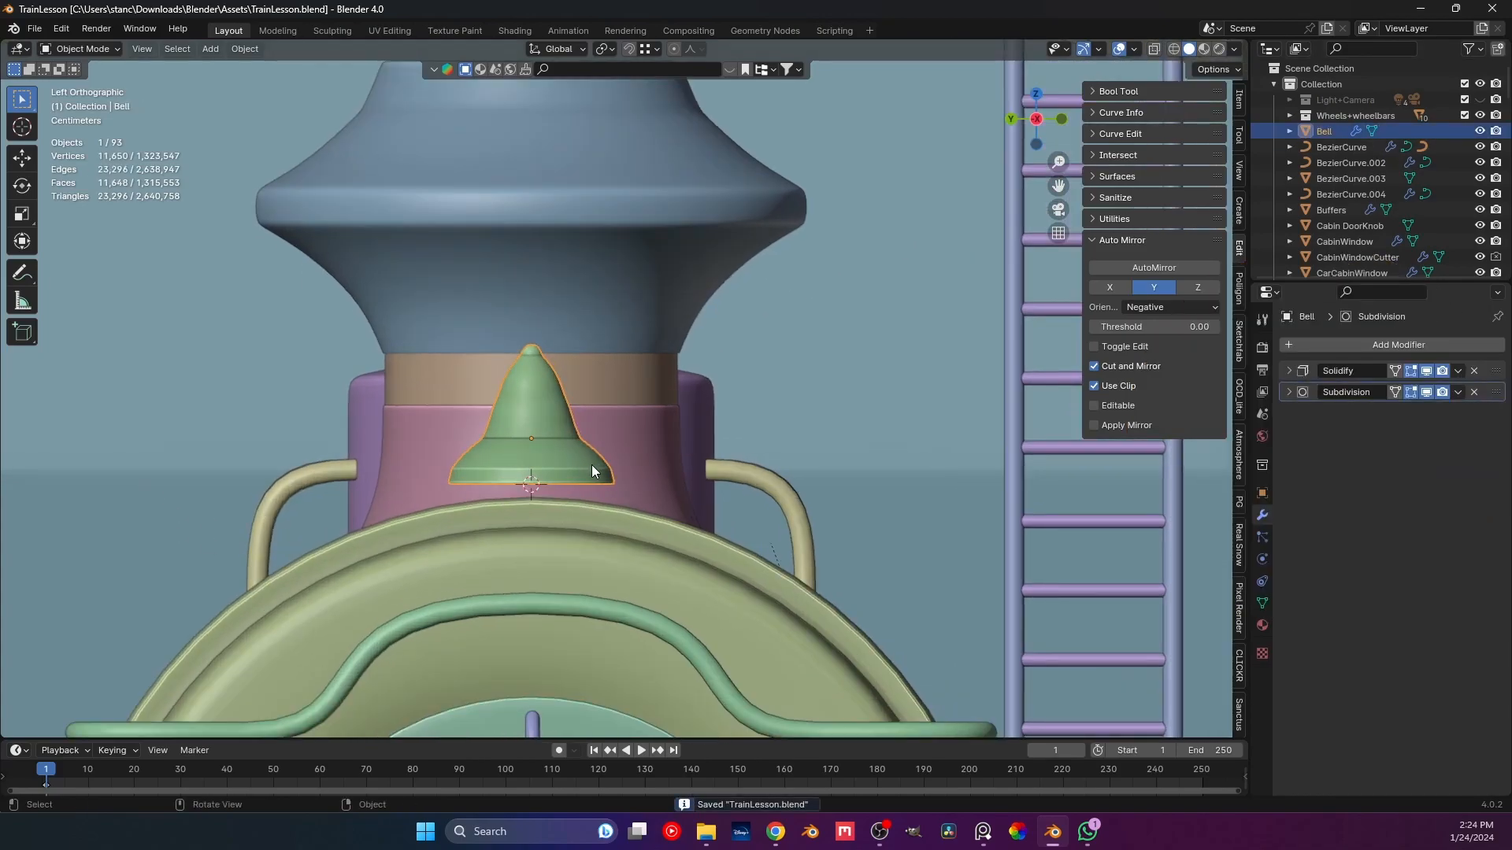
pyautogui.hotkey('shift', 's')
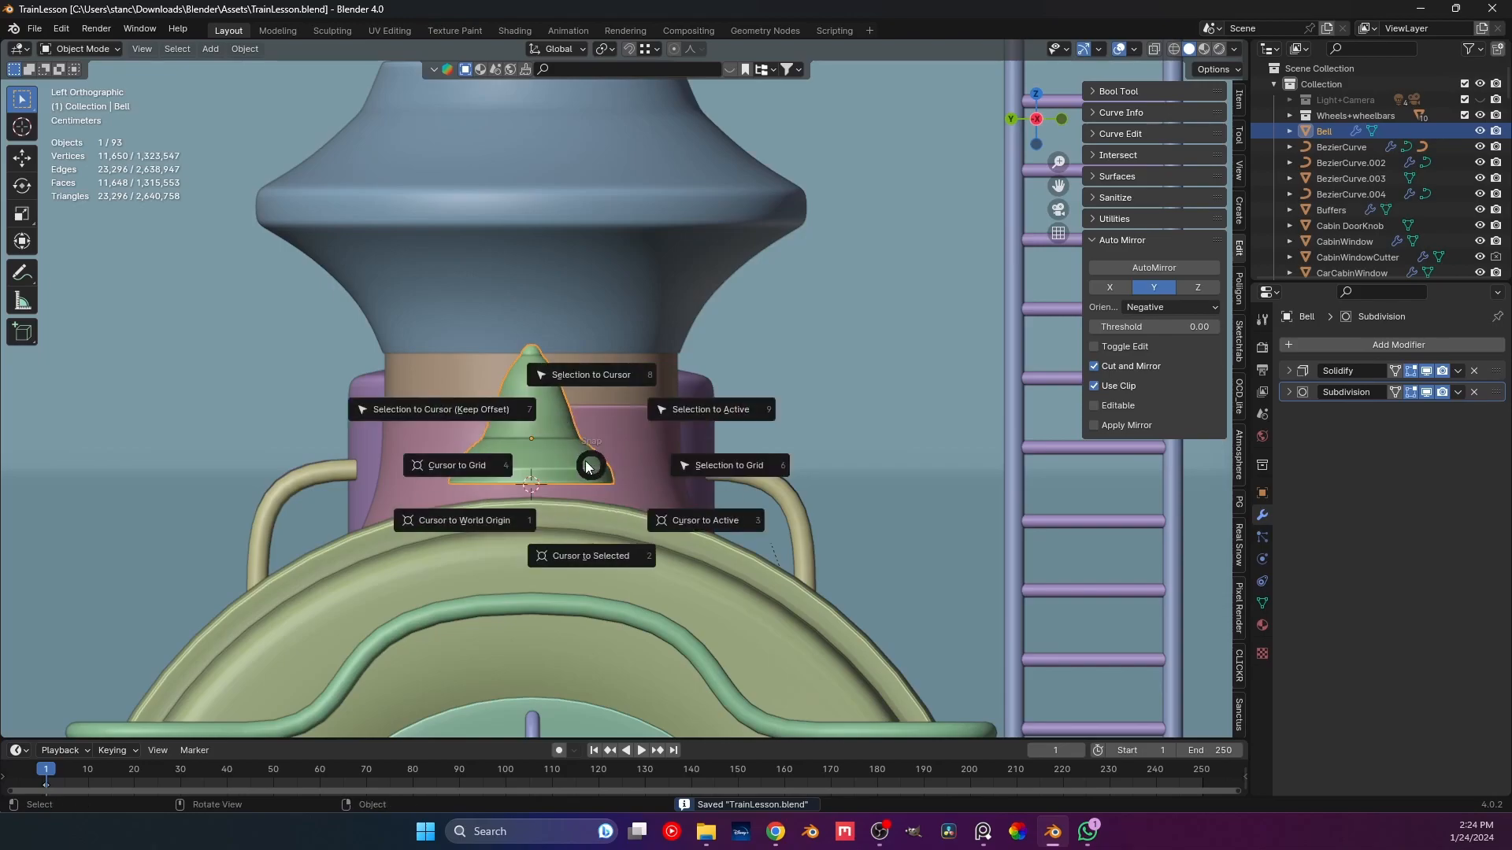
pyautogui.press('Escape')
pyautogui.hotkey('shift', 'a')
pyautogui.moveTo(585, 461)
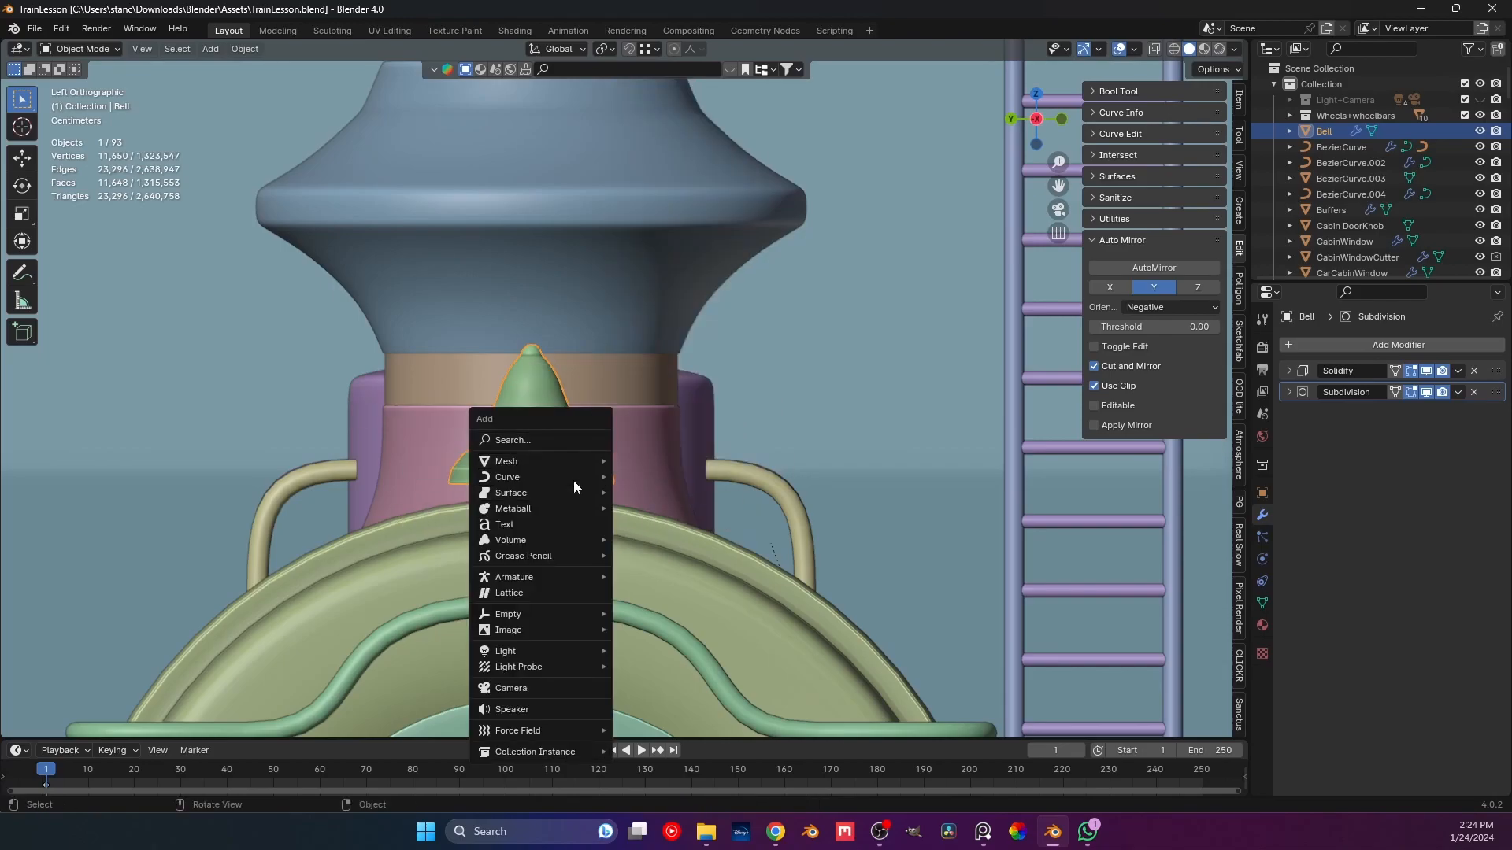
pyautogui.scroll(2, 726, 50)
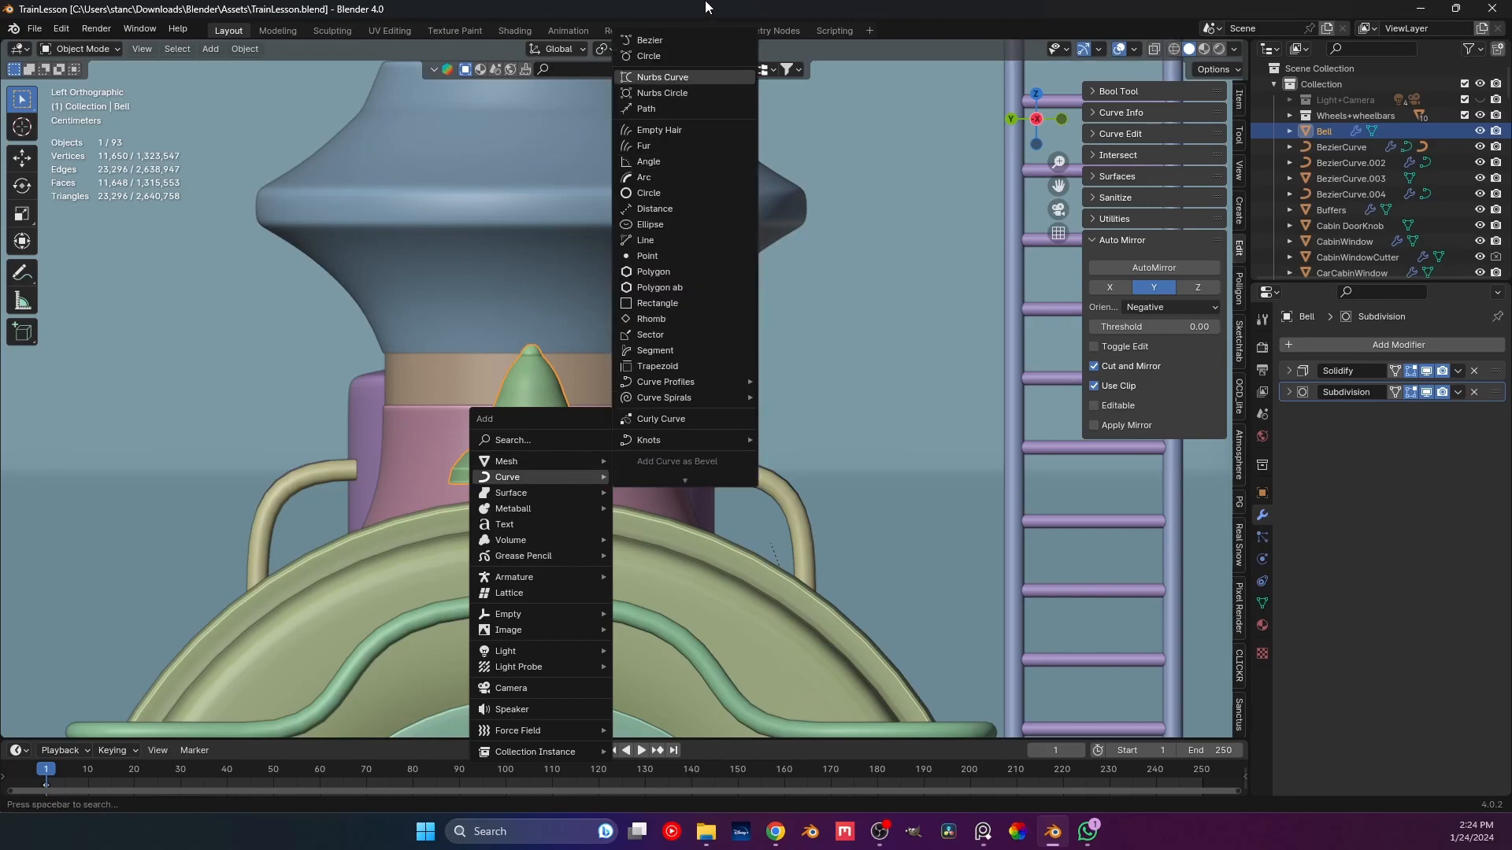
pyautogui.click(664, 45)
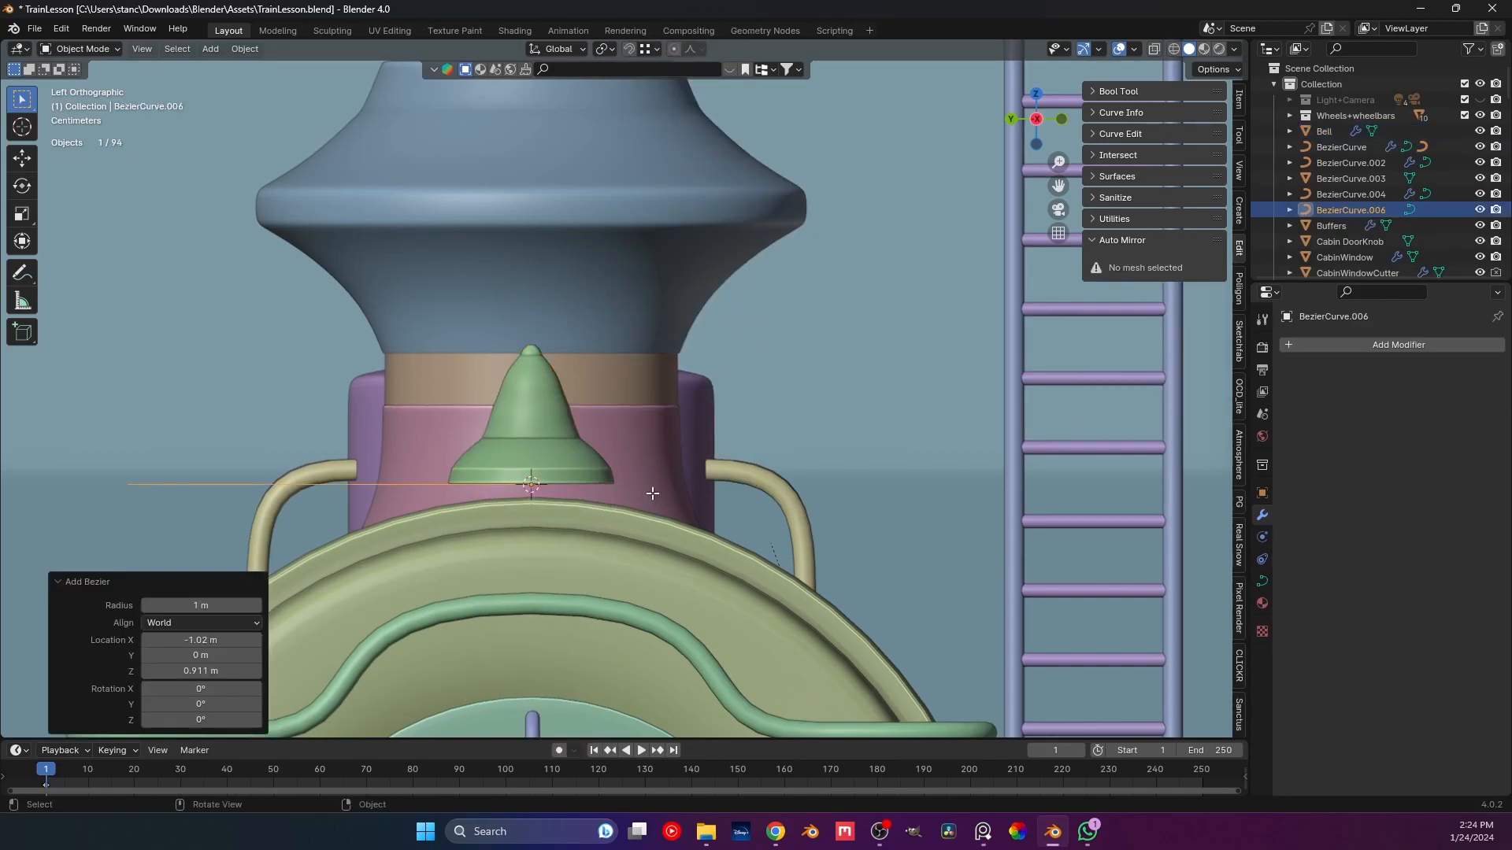
pyautogui.press('Tab')
pyautogui.press('x')
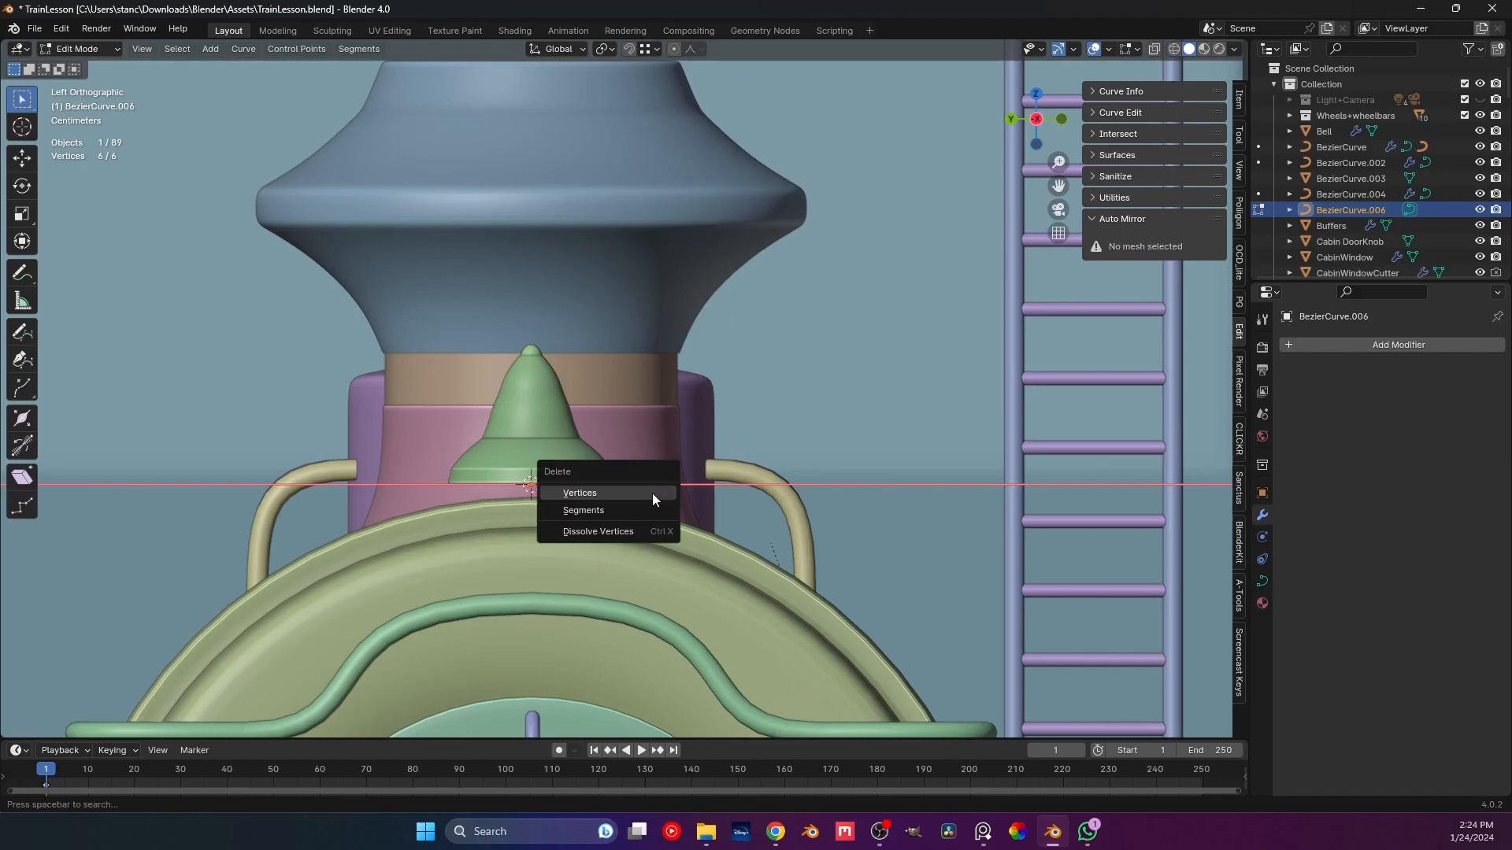
pyautogui.click(652, 493)
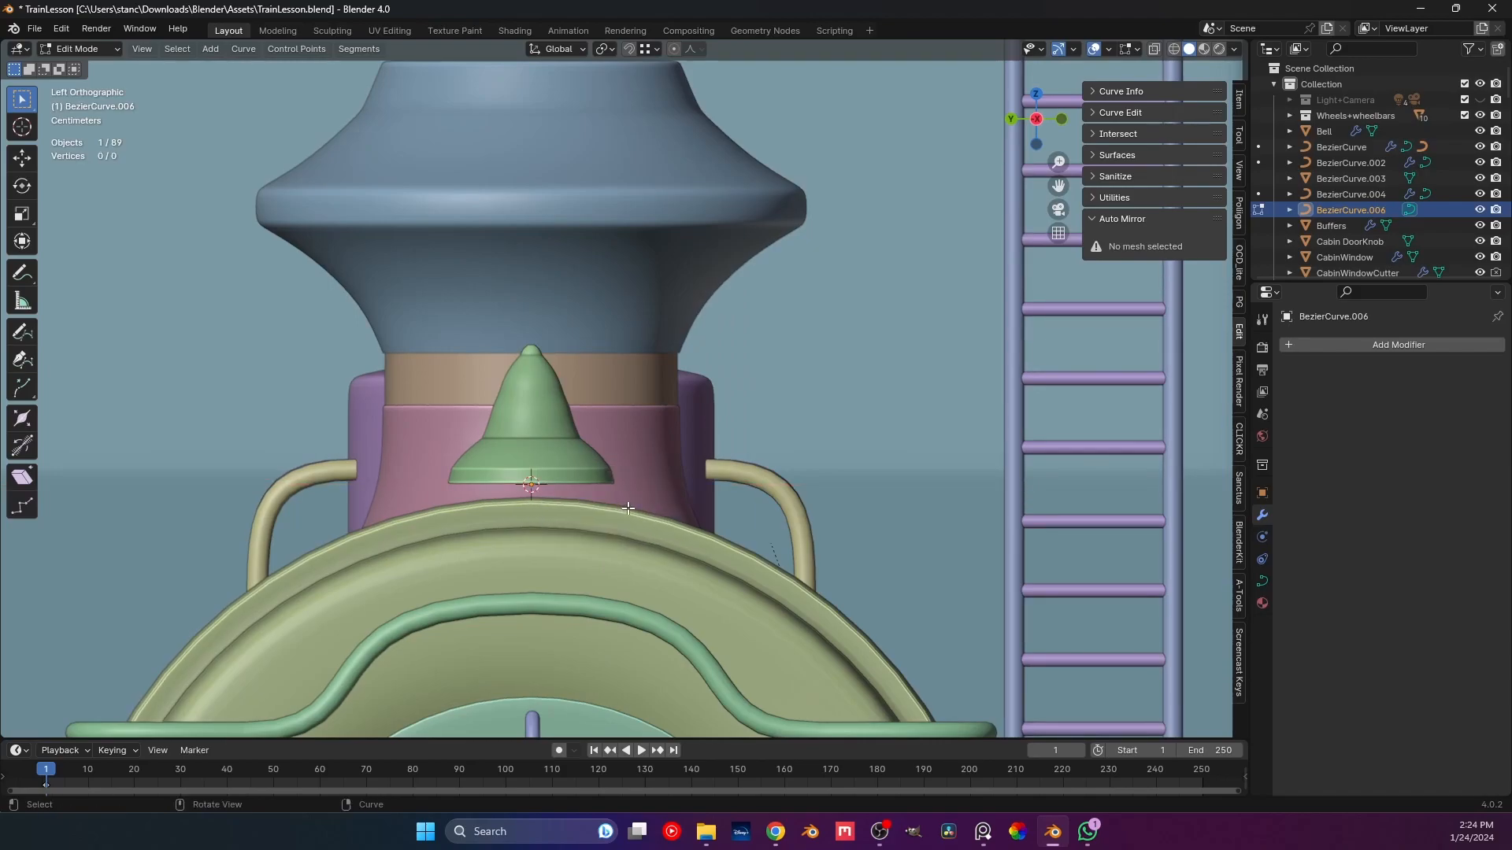
# Draw a vertical two-point curve beside the bell, rising from the boiler's top edge, and set its handles to Aligned.
pyautogui.keyDown('ctrl'); pyautogui.rightClick(626, 505); pyautogui.keyUp('ctrl')
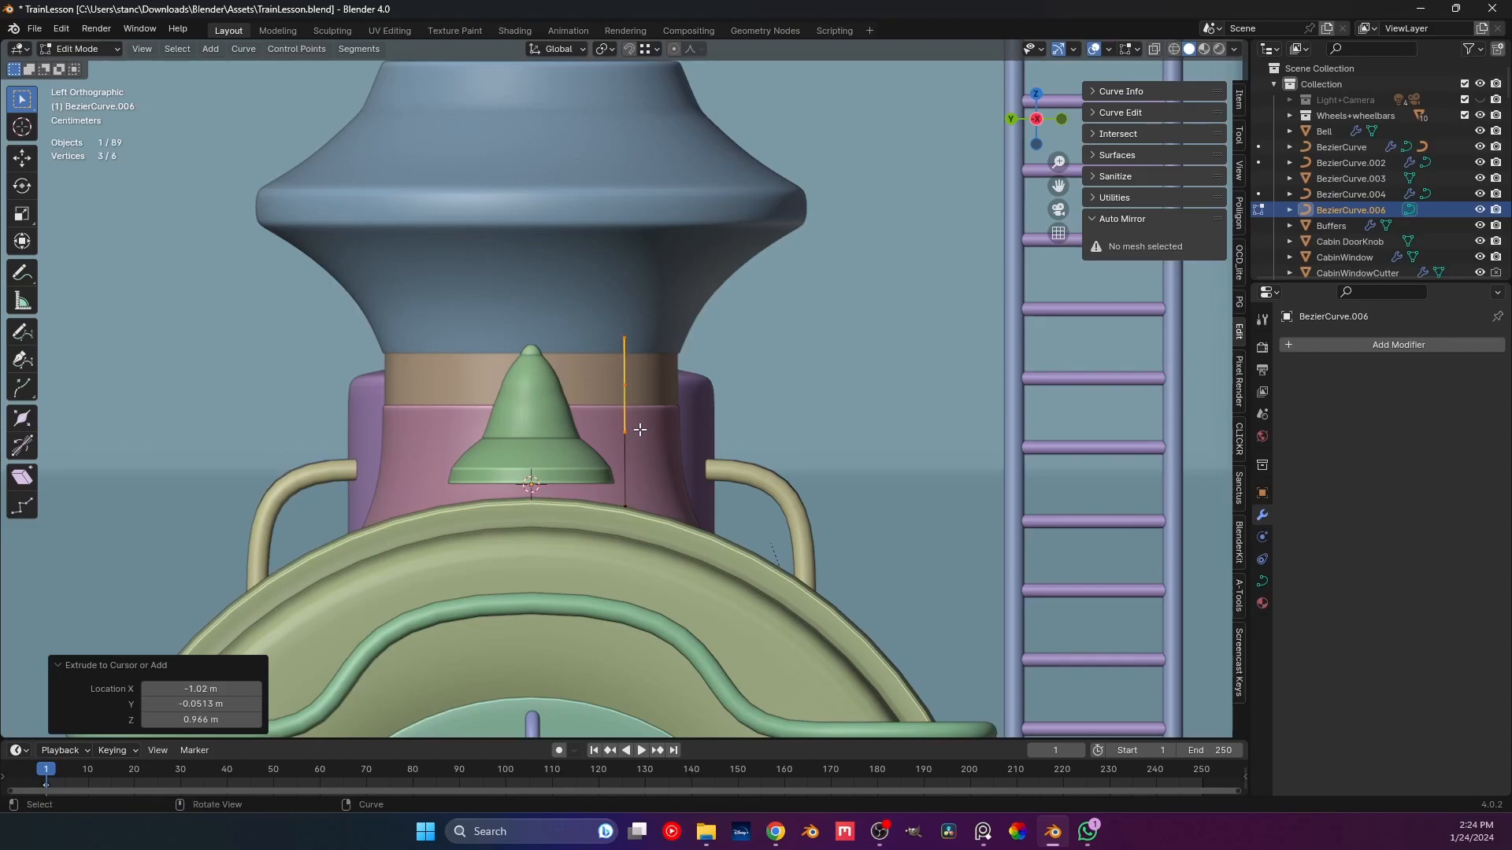
pyautogui.press('v')
pyautogui.click(644, 543)
pyautogui.press('v')
pyautogui.click(673, 504)
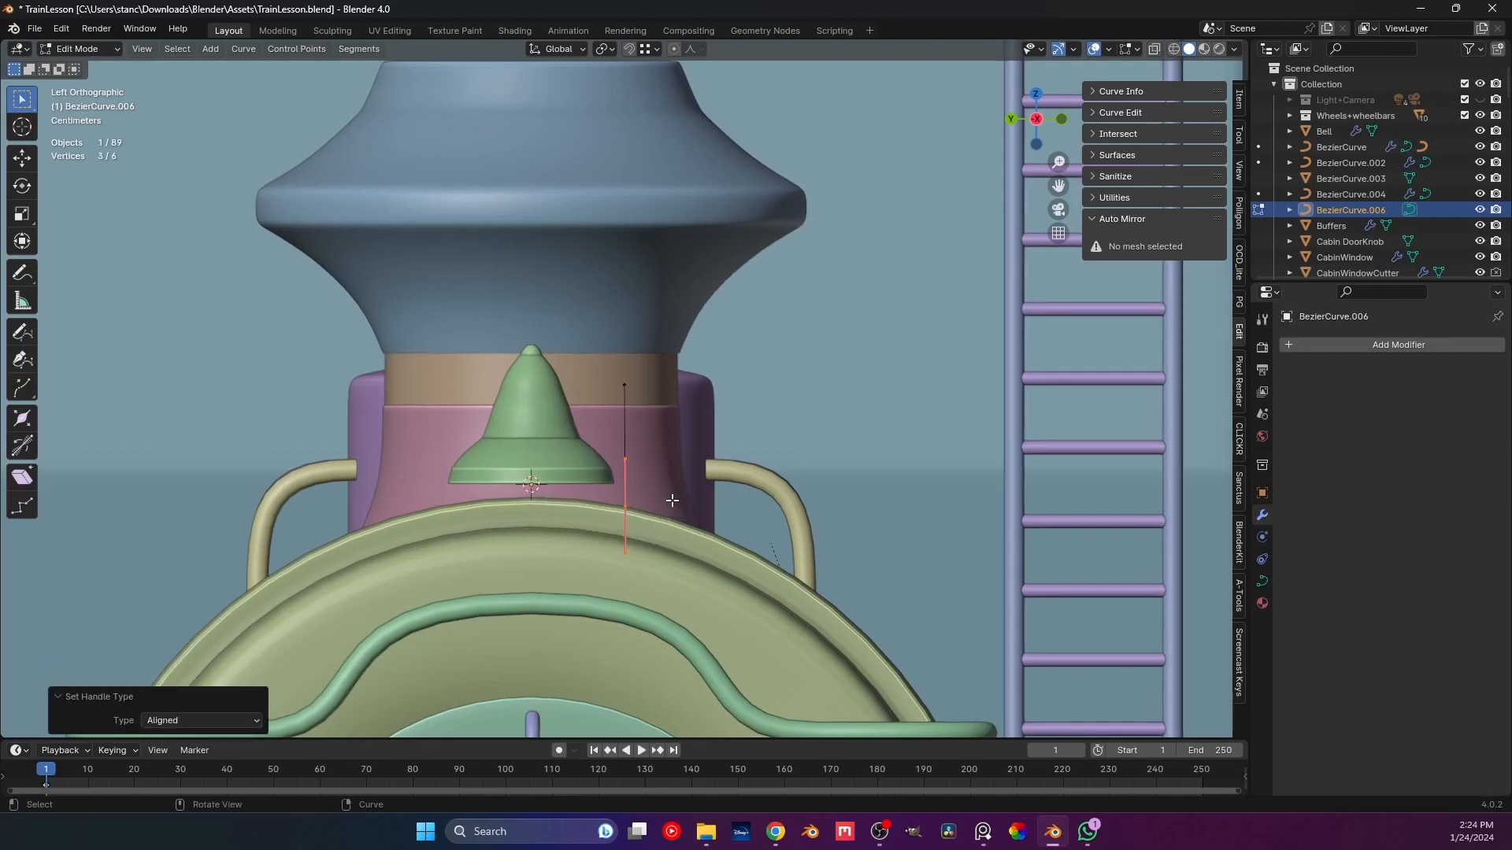
pyautogui.scroll(2, 626, 402)
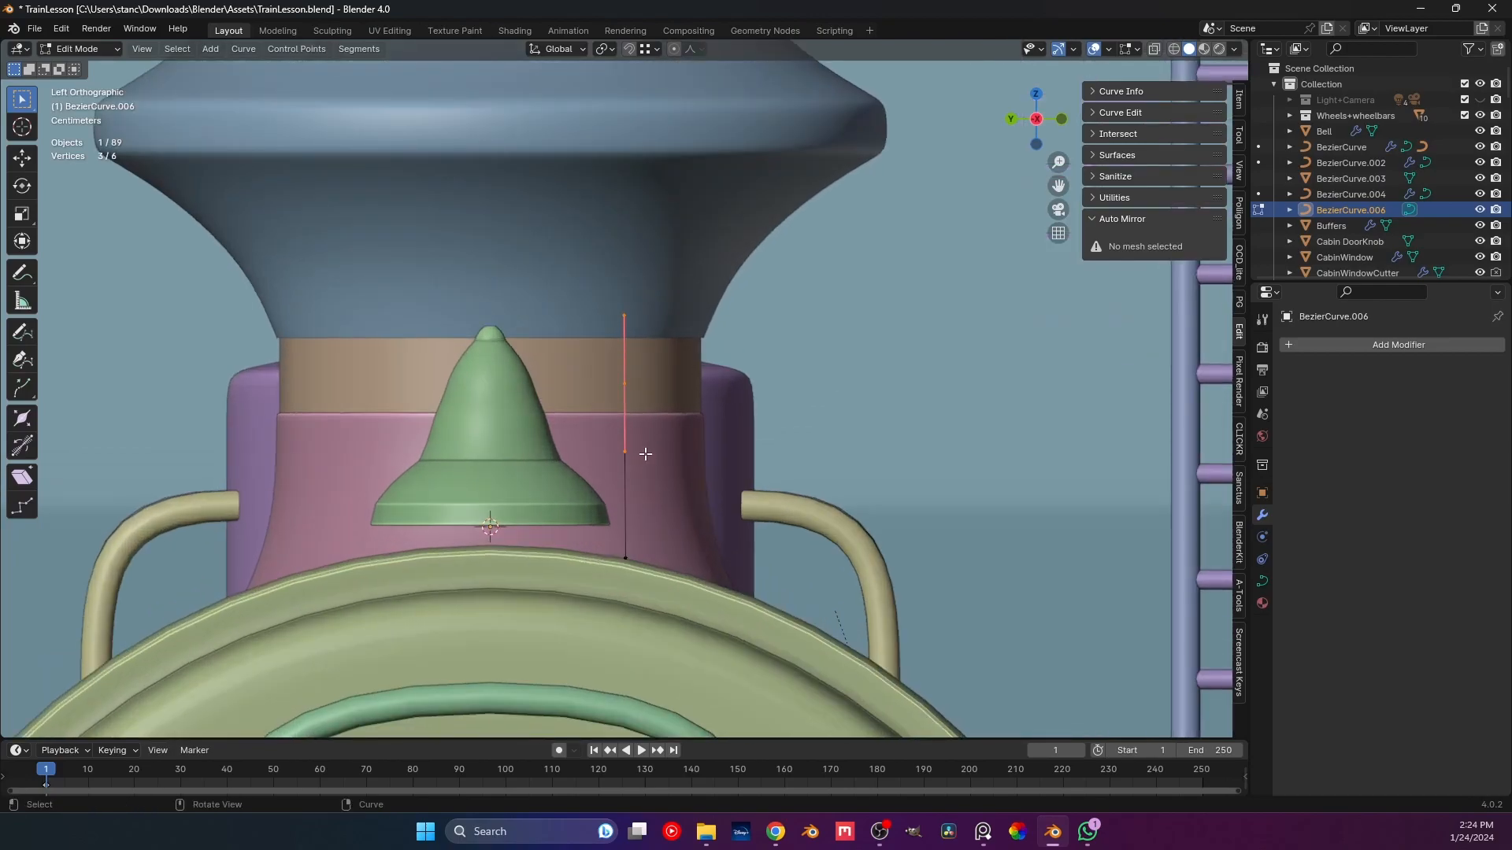
pyautogui.press('r')
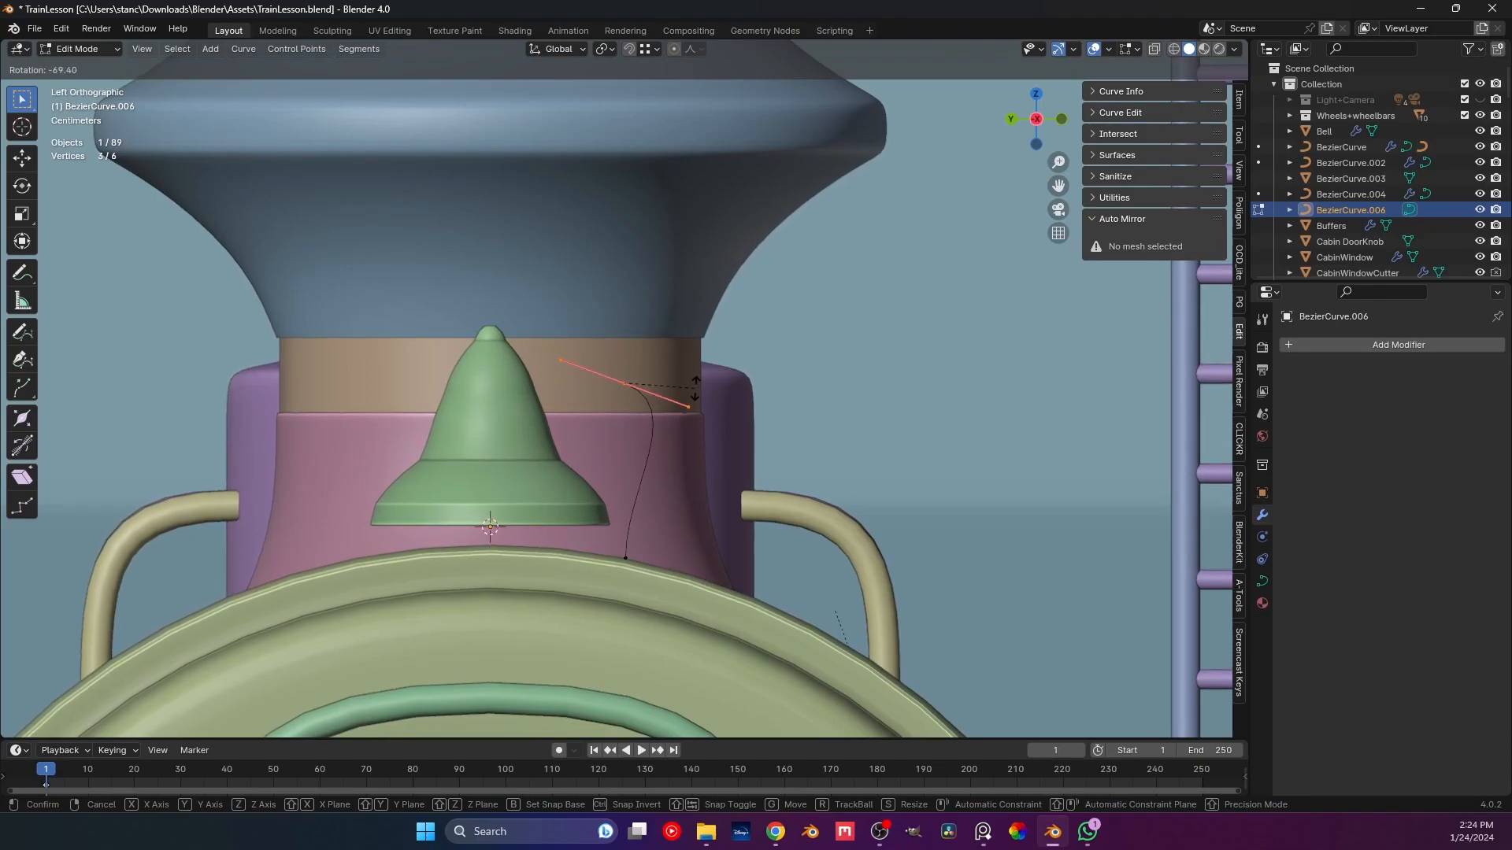
pyautogui.write('x')
pyautogui.write('90')
pyautogui.press('Return')
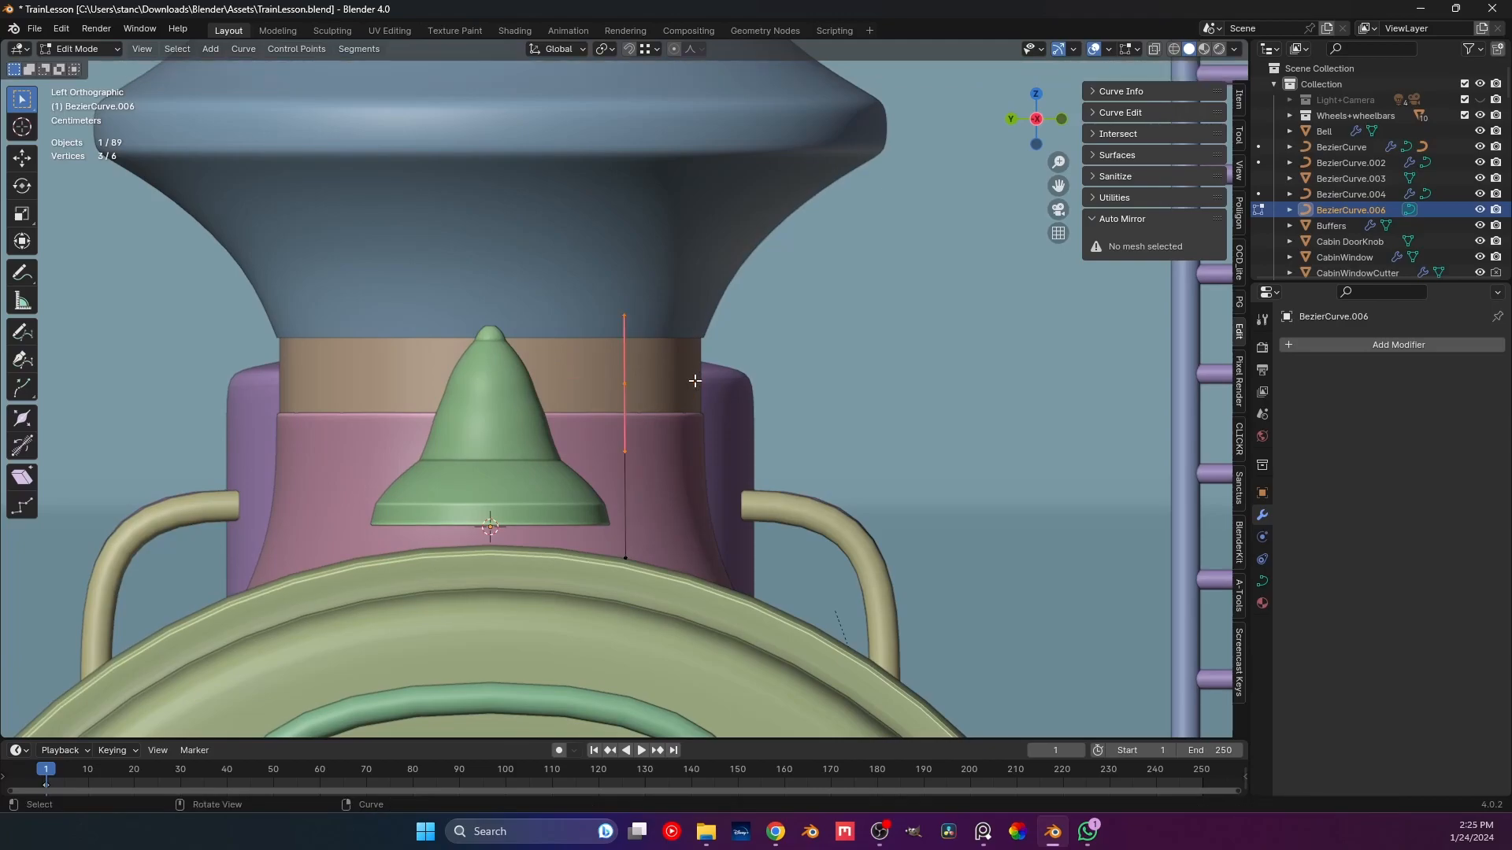
# Rotate the curve's upper point -90° about X and move it along Y to meet the bell's side.
pyautogui.write('rx')
pyautogui.write('-90')
pyautogui.press('Return')
pyautogui.click(634, 381)
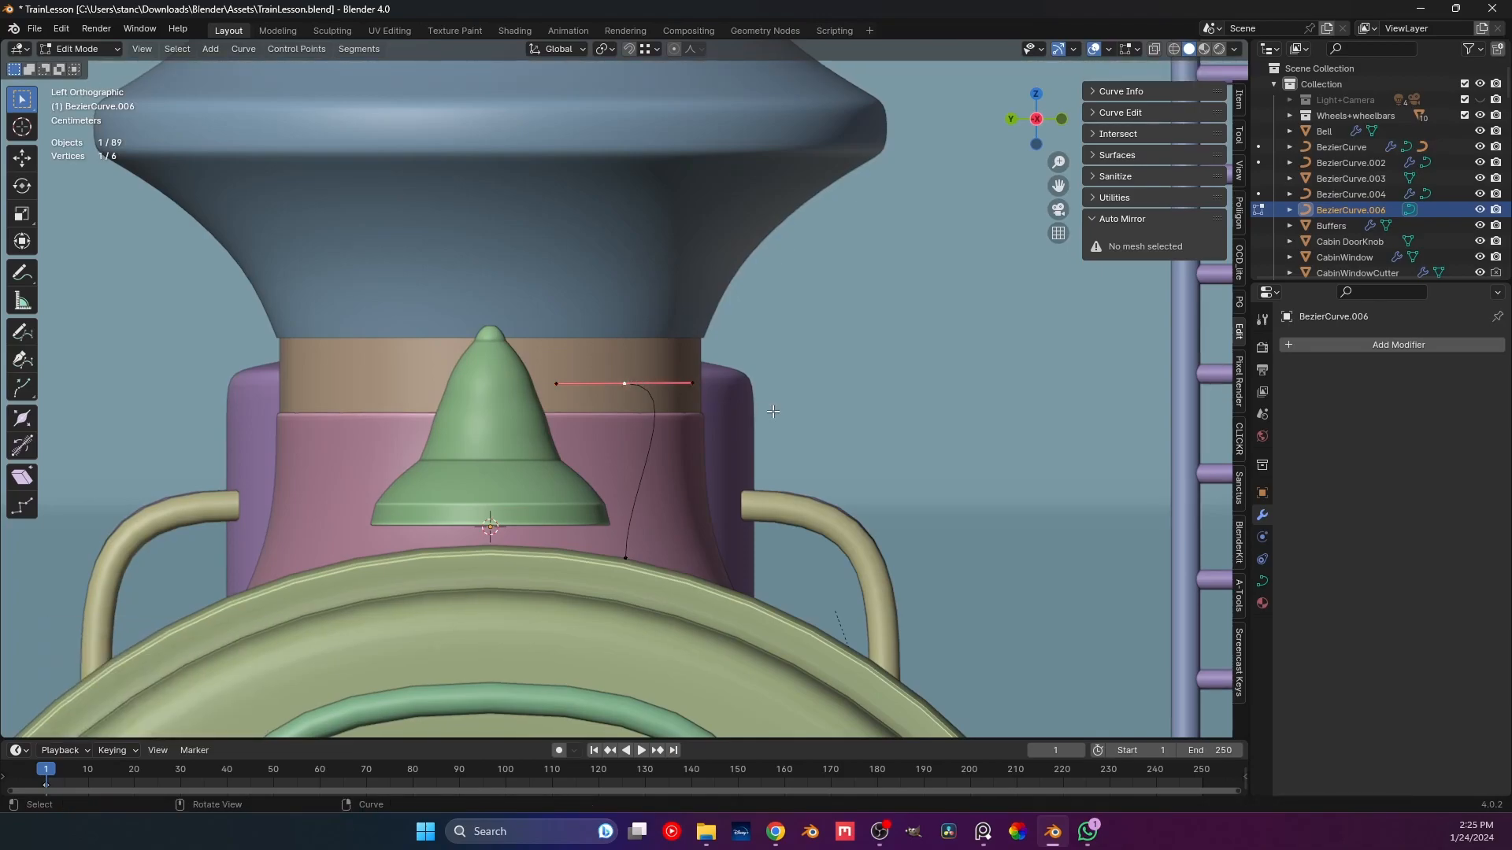
pyautogui.press('g')
pyautogui.press('x')
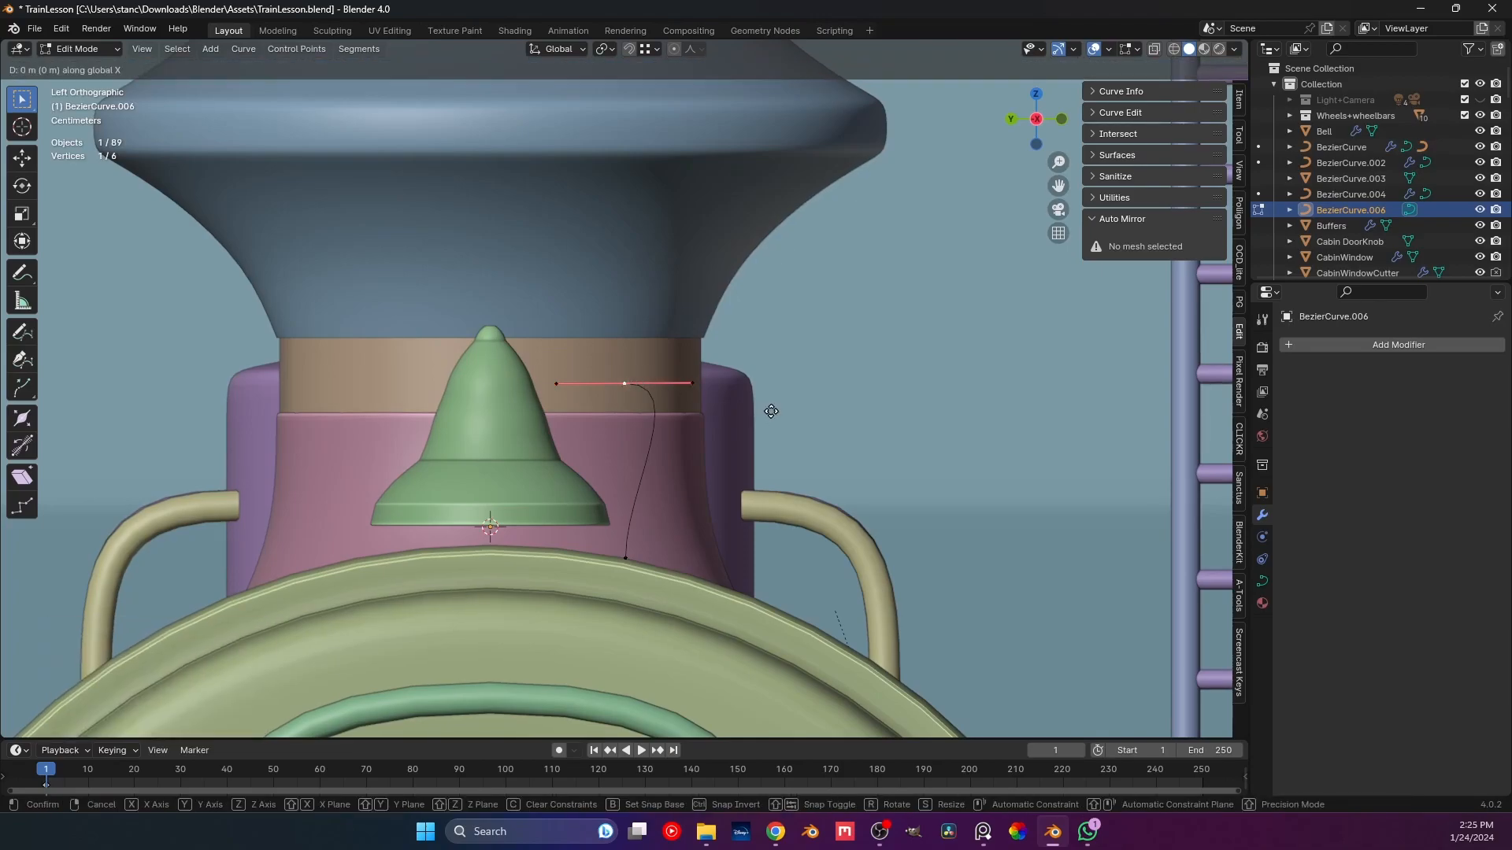
pyautogui.press('y')
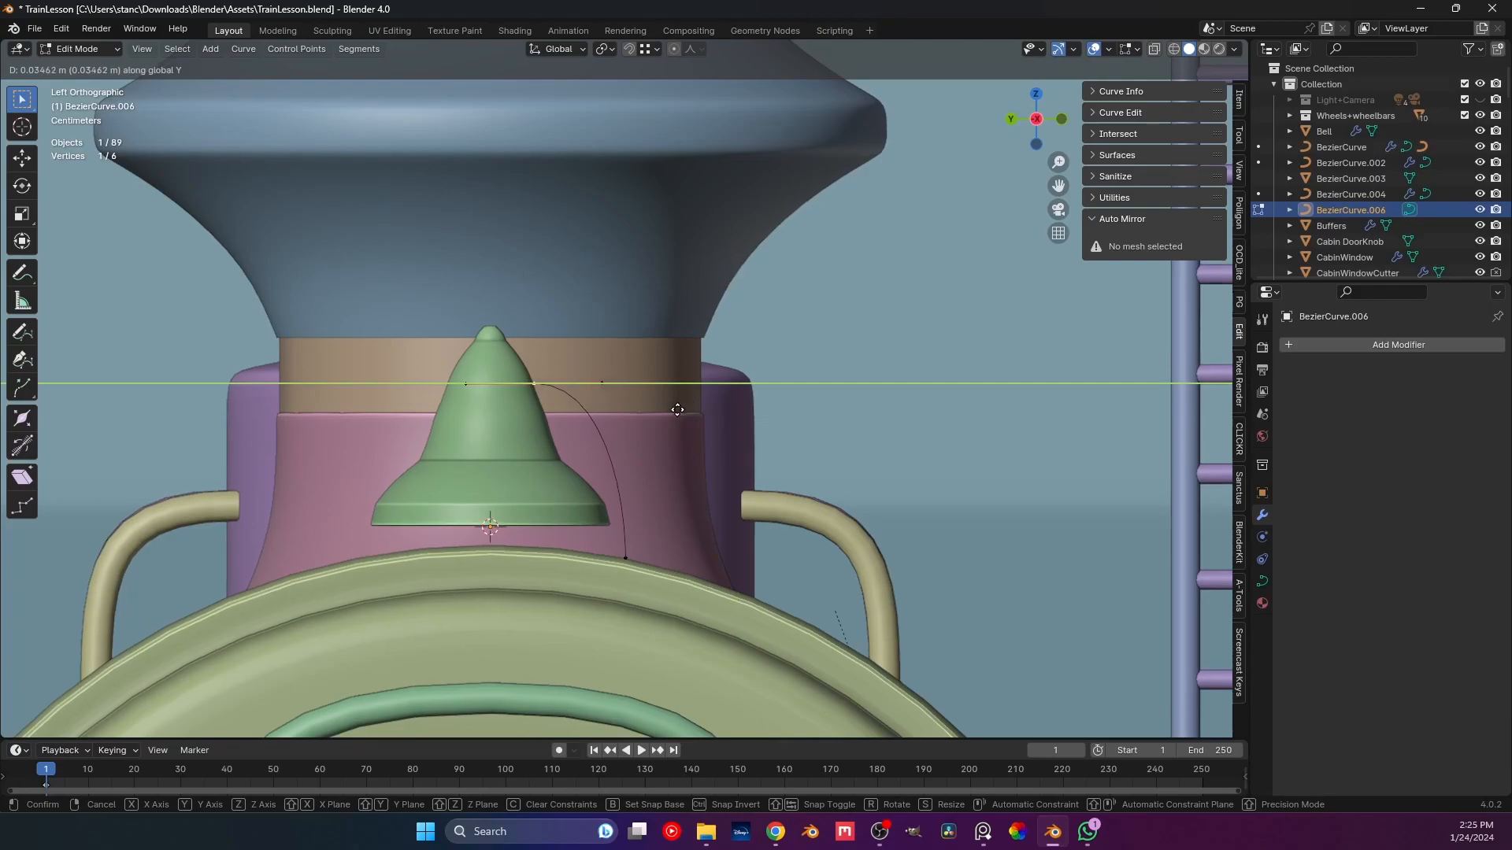
pyautogui.click(675, 410)
# Extend the upper point's outer handle about 0.02 m along Y, away from the bell.
pyautogui.click(595, 383)
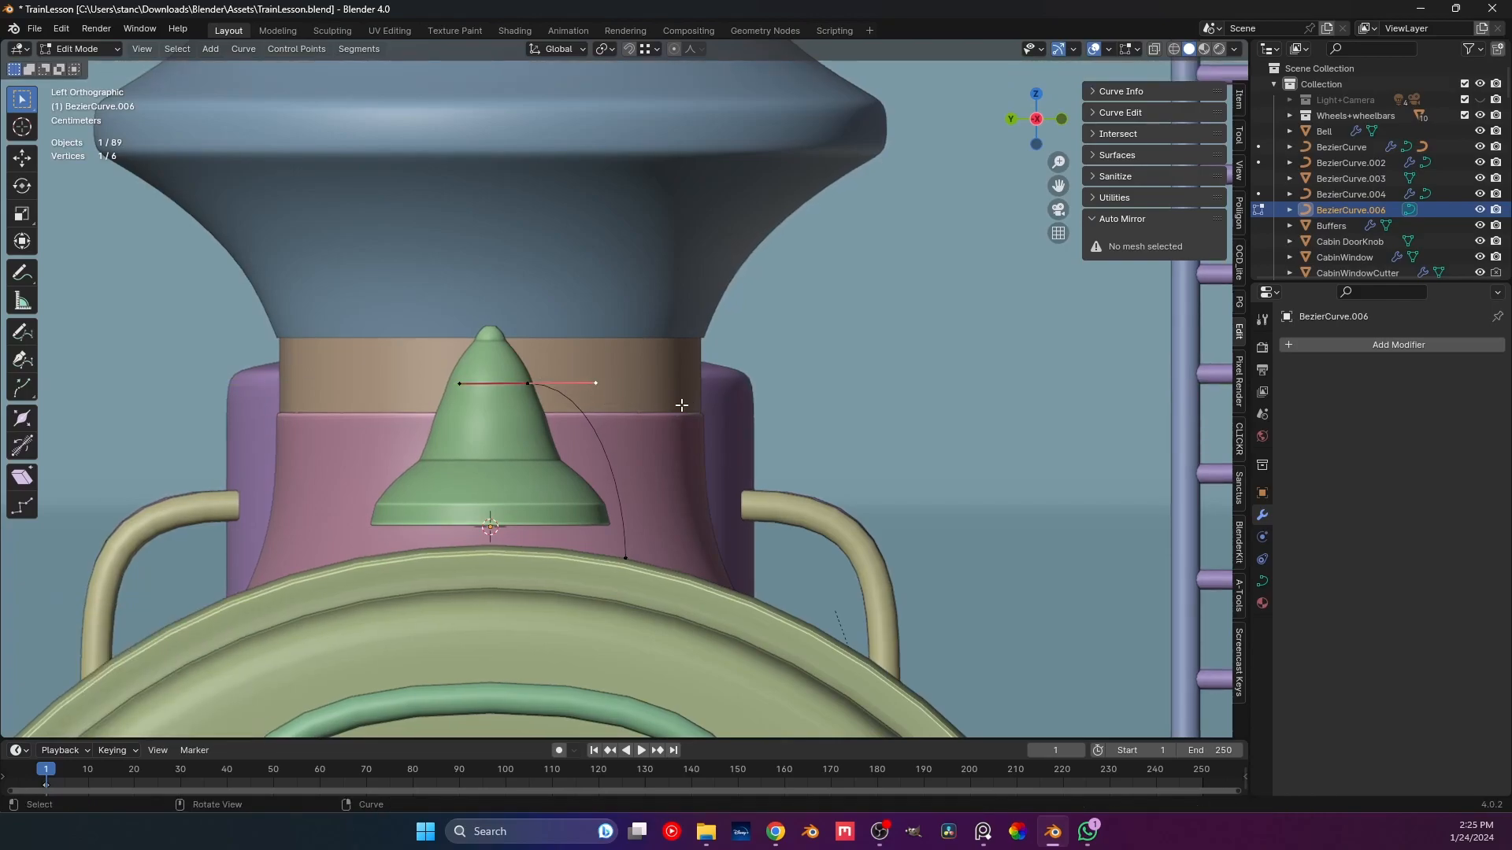
pyautogui.press('g')
pyautogui.press('y')
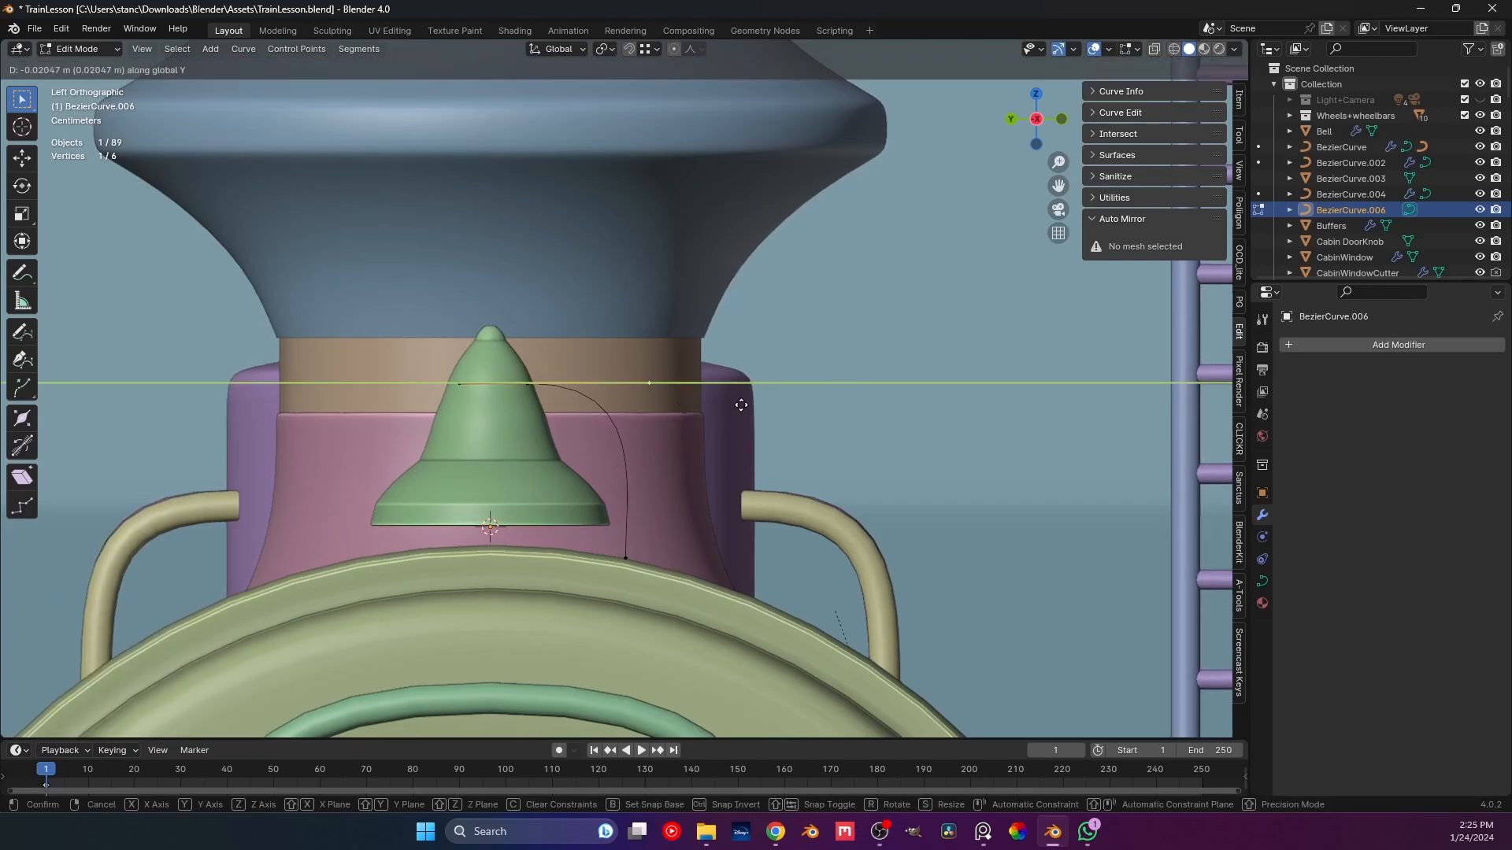
pyautogui.click(744, 400)
# Move the curve's lower point about -0.0078 m along Y and -0.0039 m along Z on the boiler's edge.
pyautogui.click(626, 558)
pyautogui.click(625, 490)
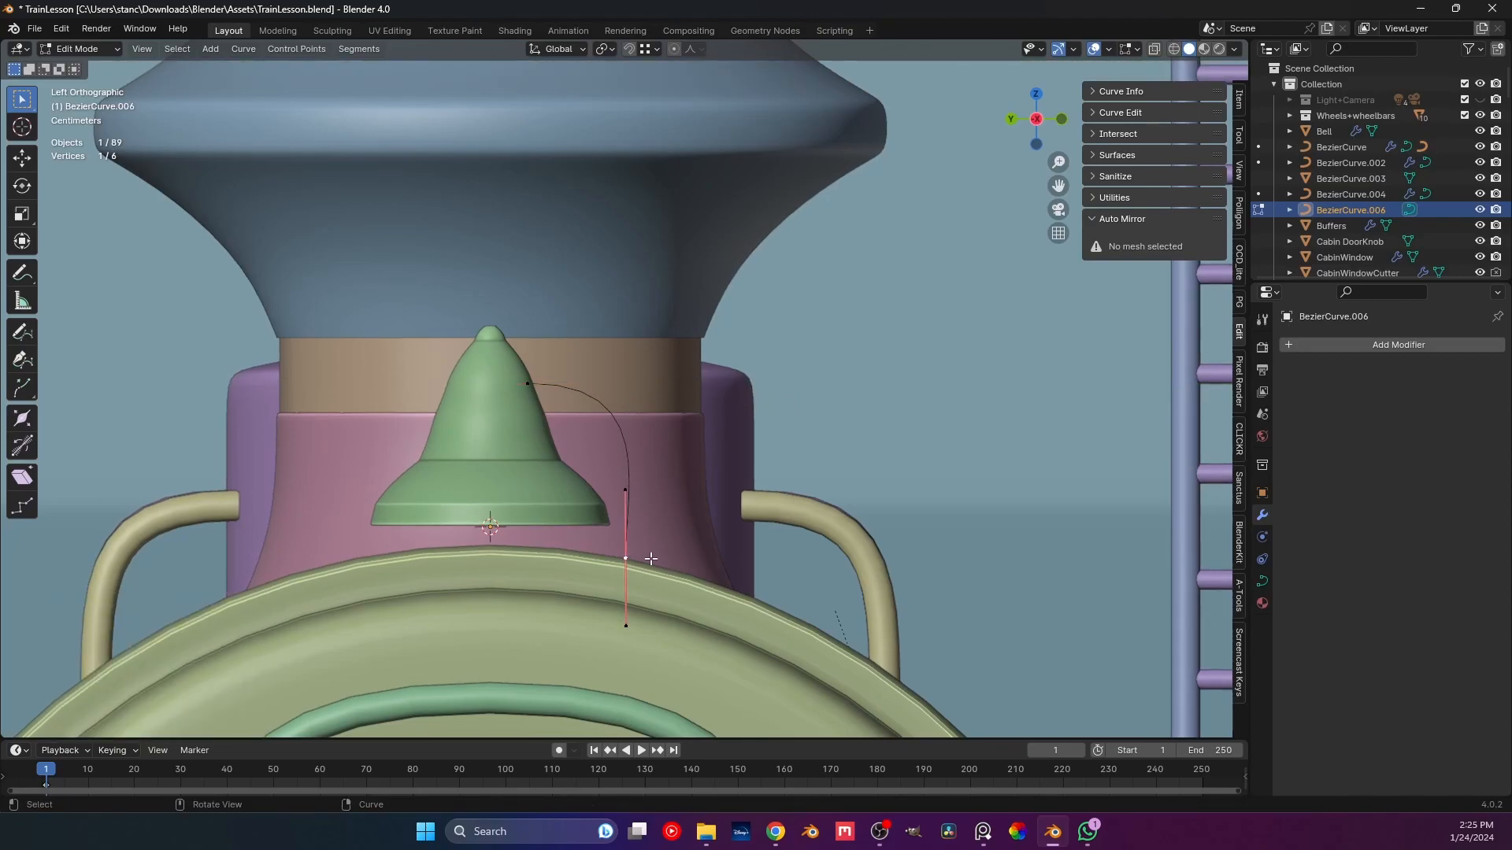
pyautogui.press('g')
pyautogui.press('y')
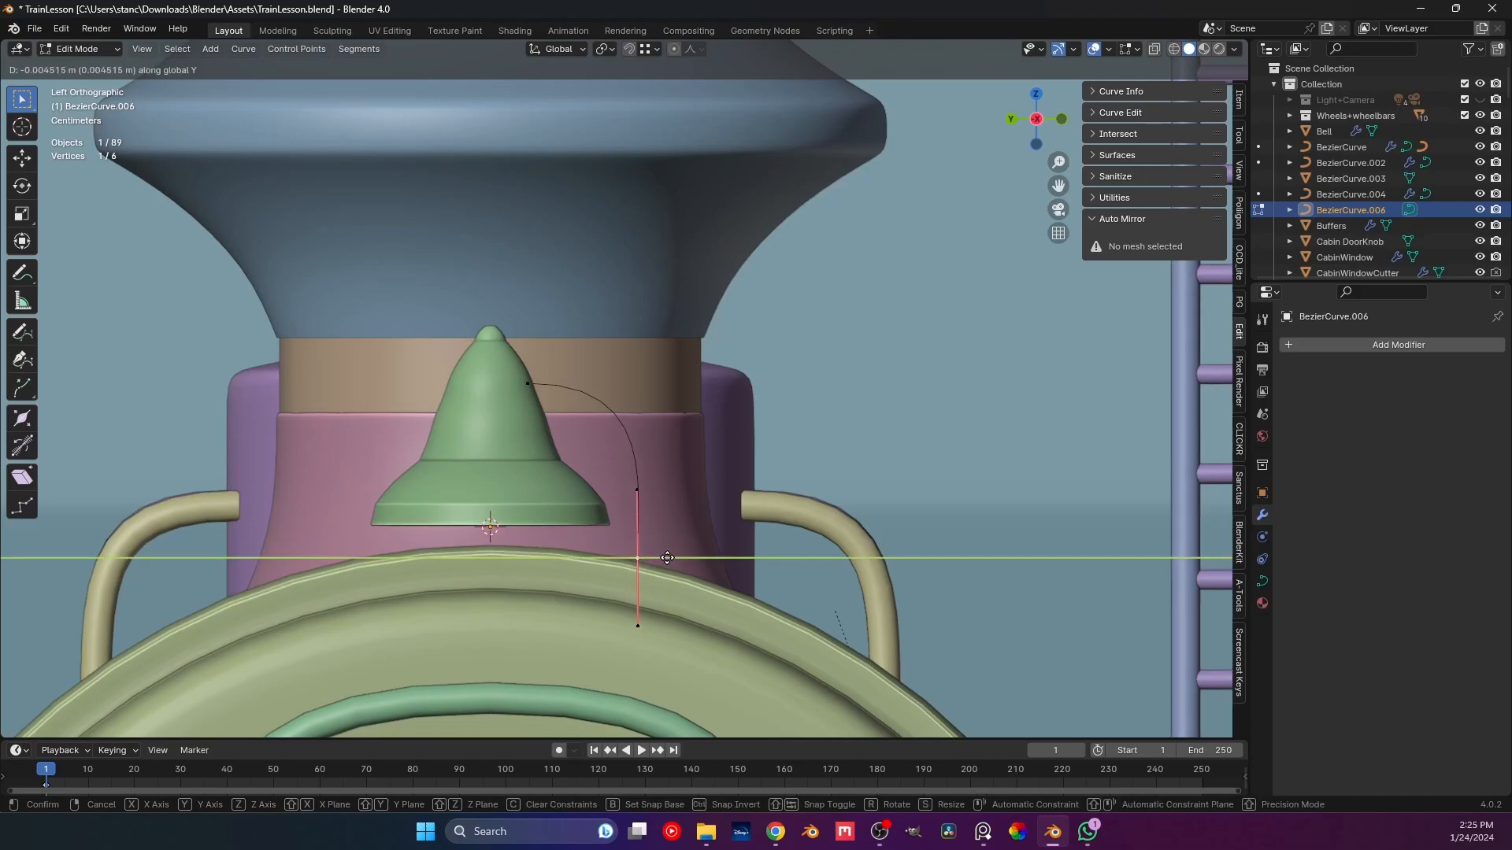
pyautogui.click(671, 558)
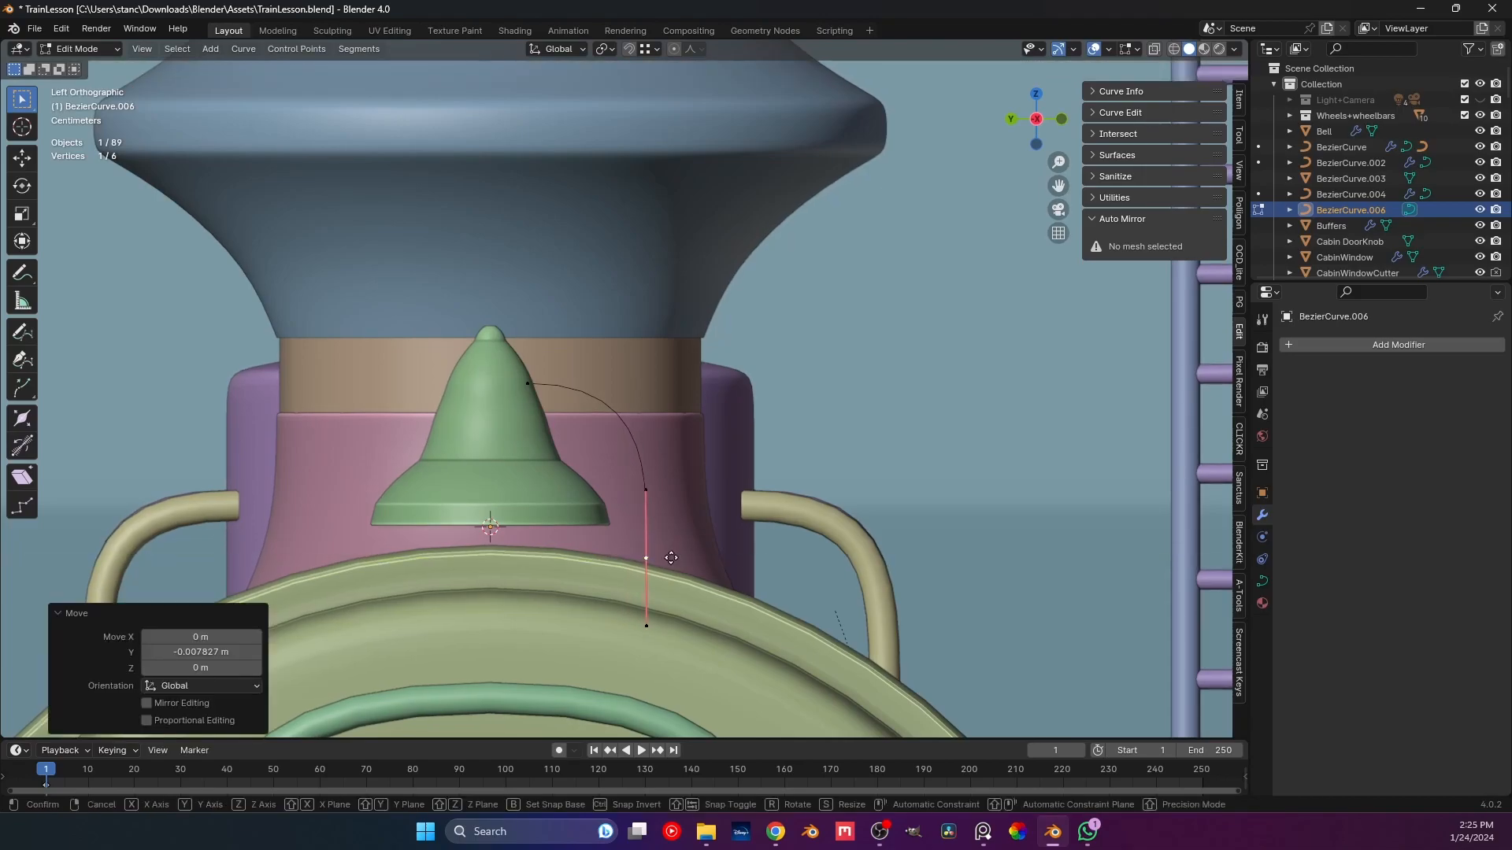
pyautogui.press('g')
pyautogui.press('z')
pyautogui.click(671, 568)
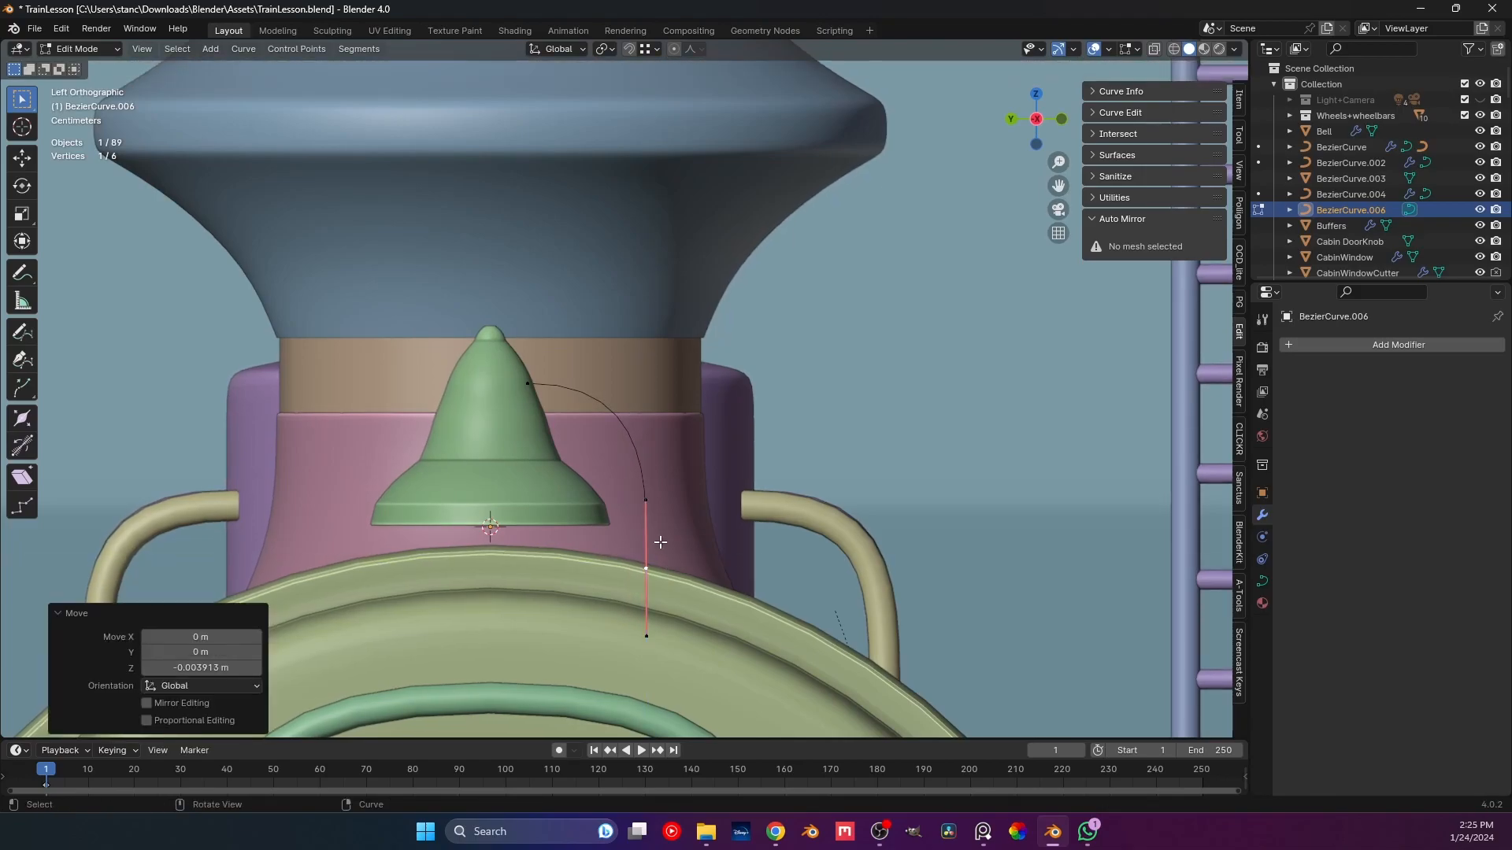
# Raise the lower point's upper handle about 0.037 m along Z to tighten the bend, and return to Object Mode.
pyautogui.click(643, 503)
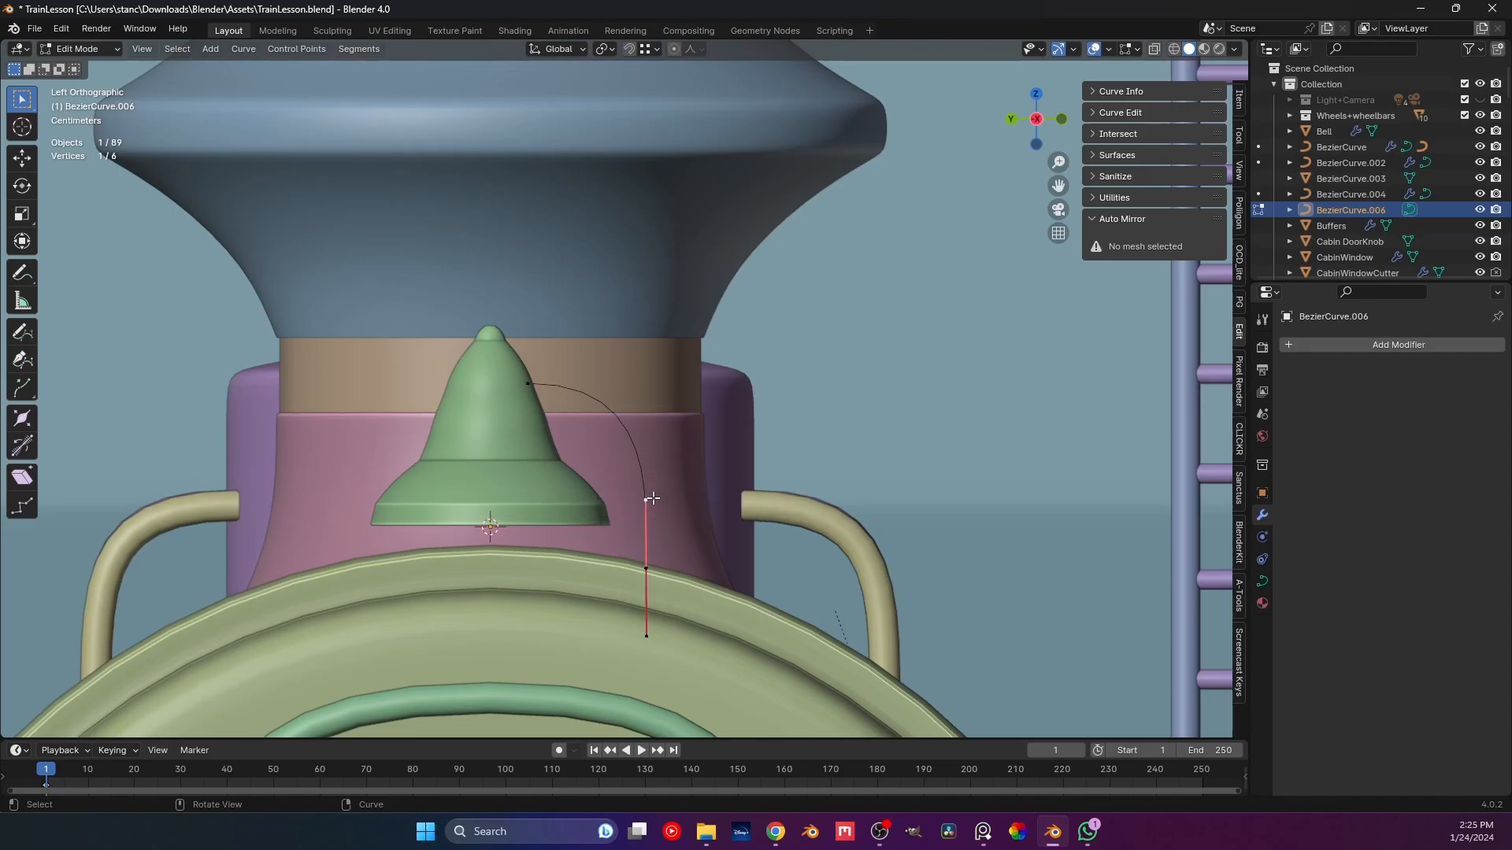
pyautogui.press('g')
pyautogui.press('z')
pyautogui.click(656, 402)
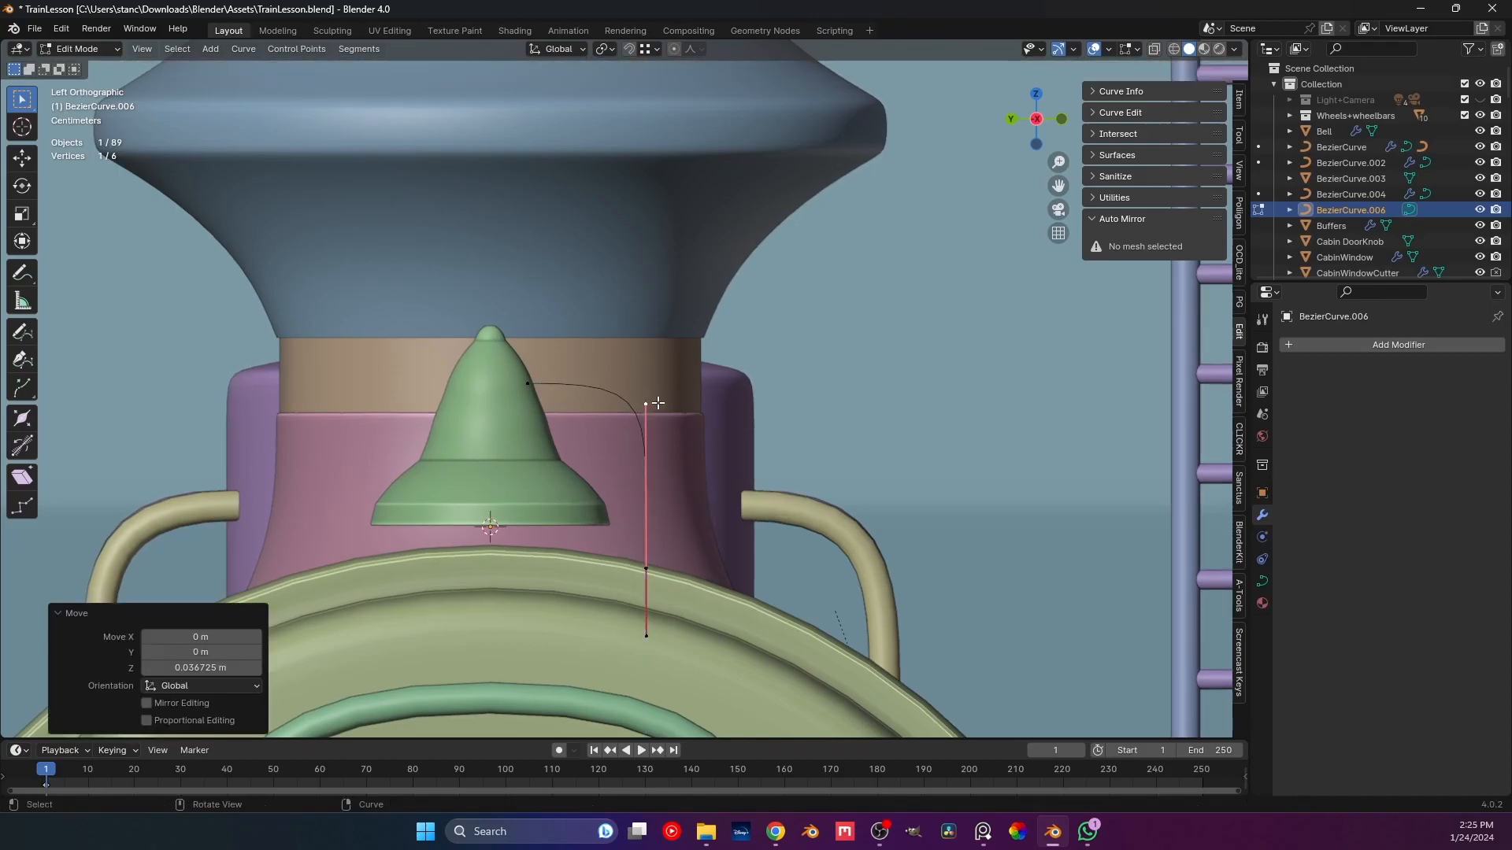
pyautogui.press('Tab')
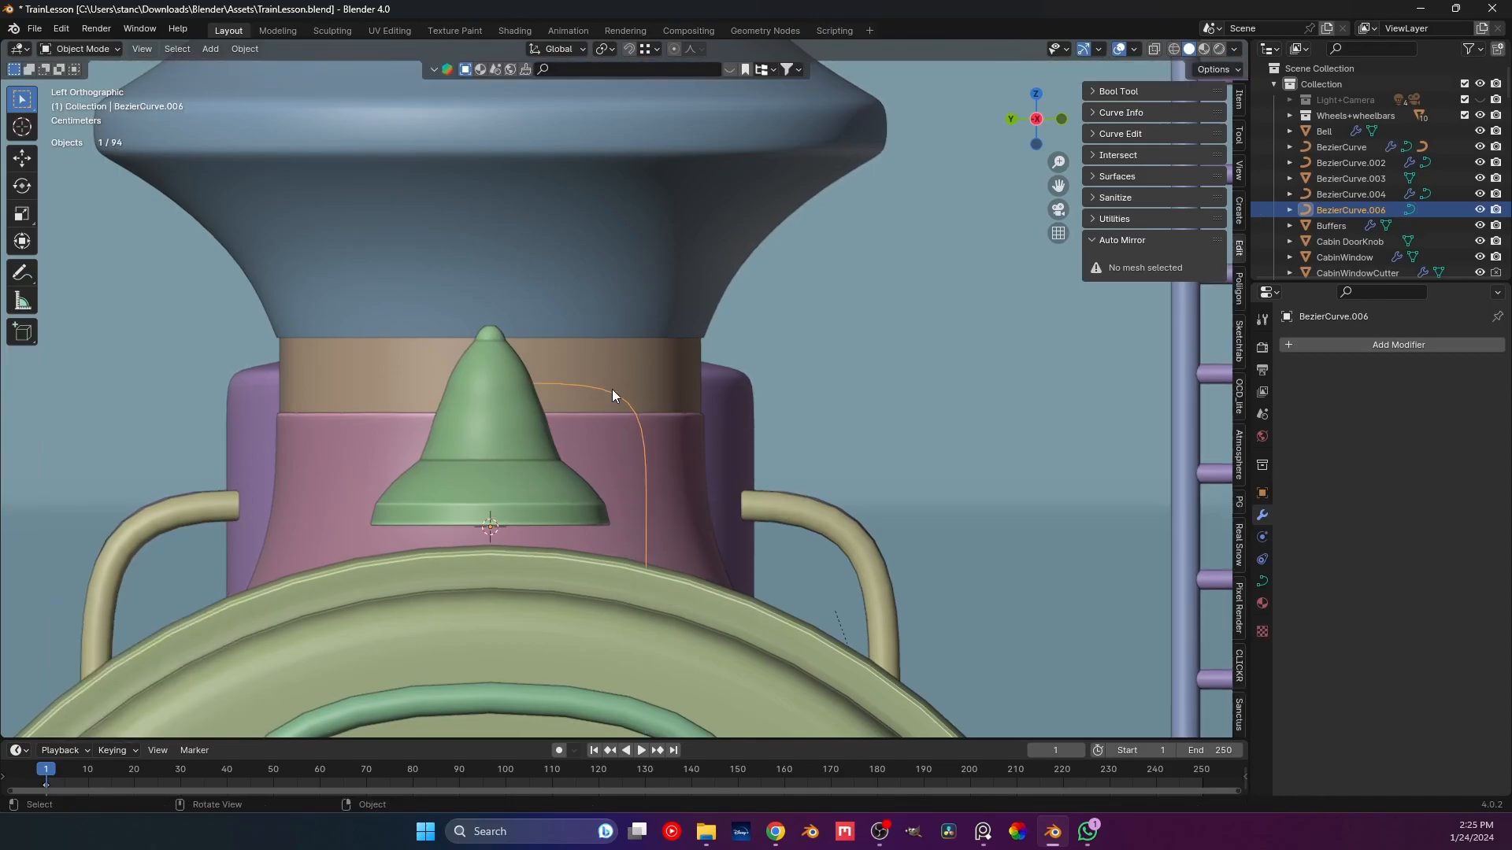
# Thicken the bell's bracket curve into a tube with a round bevel depth of 0.004 m.
pyautogui.click(1262, 580)
pyautogui.scroll(-5, 1295, 571)
pyautogui.scroll(-1, 1296, 564)
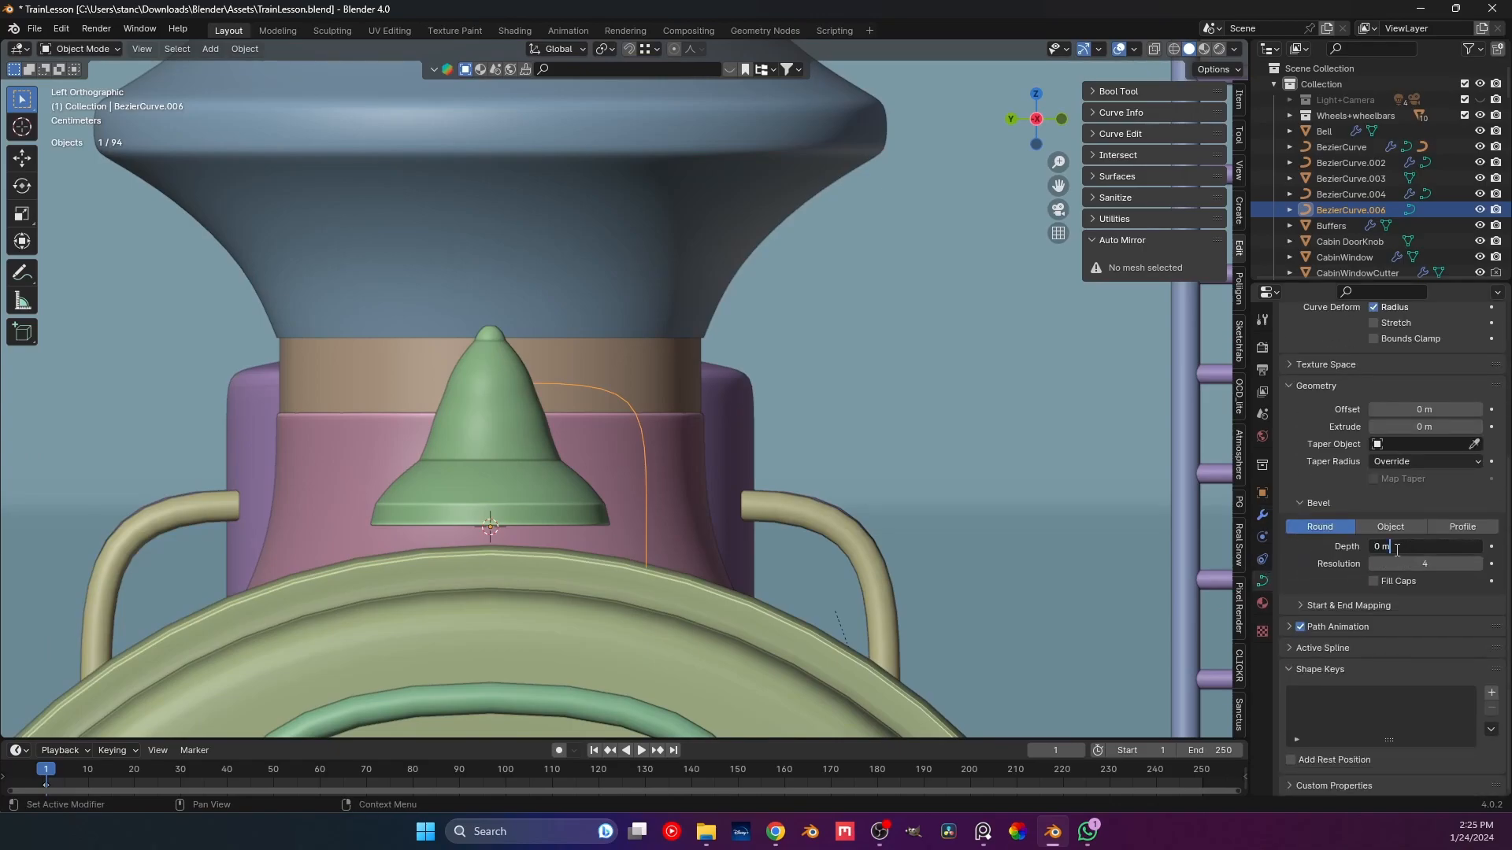
pyautogui.click(1309, 566)
pyautogui.moveTo(1417, 546); pyautogui.dragTo(1425, 547)
pyautogui.moveTo(709, 504); pyautogui.dragTo(677, 465, button='middle')
pyautogui.moveTo(677, 464); pyautogui.dragTo(634, 455, button='middle')
pyautogui.scroll(-3, 630, 461)
pyautogui.scroll(2, 624, 465)
pyautogui.keyDown('shift'); pyautogui.moveTo(546, 477); pyautogui.dragTo(640, 438, button='middle'); pyautogui.keyUp('shift')
pyautogui.keyDown('shift'); pyautogui.moveTo(478, 484); pyautogui.dragTo(691, 399, button='middle'); pyautogui.keyUp('shift')
pyautogui.scroll(-3, 691, 398)
pyautogui.scroll(3, 630, 404)
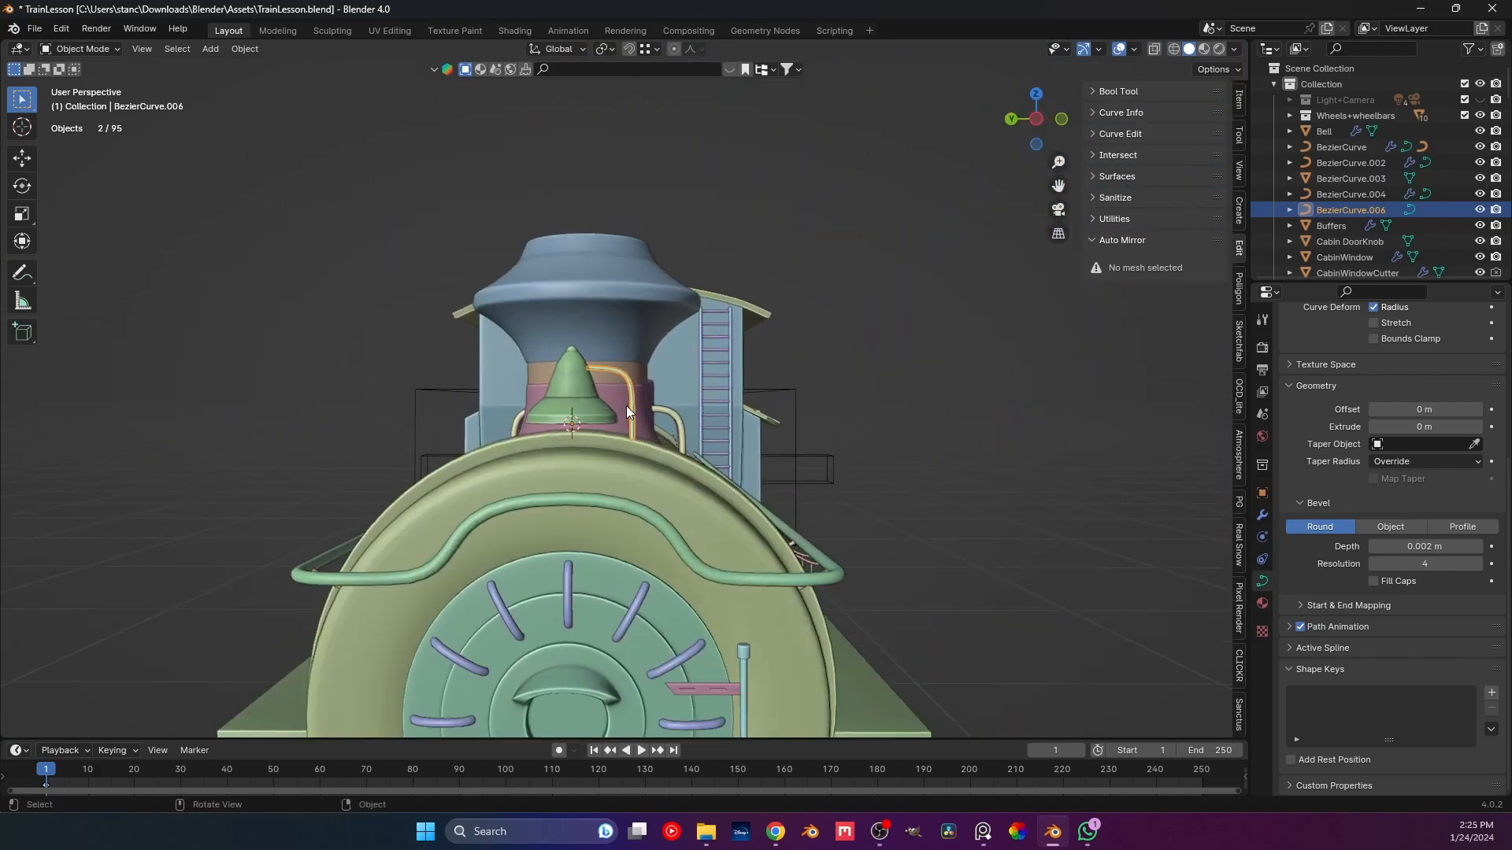
pyautogui.moveTo(1415, 547); pyautogui.dragTo(1434, 546)
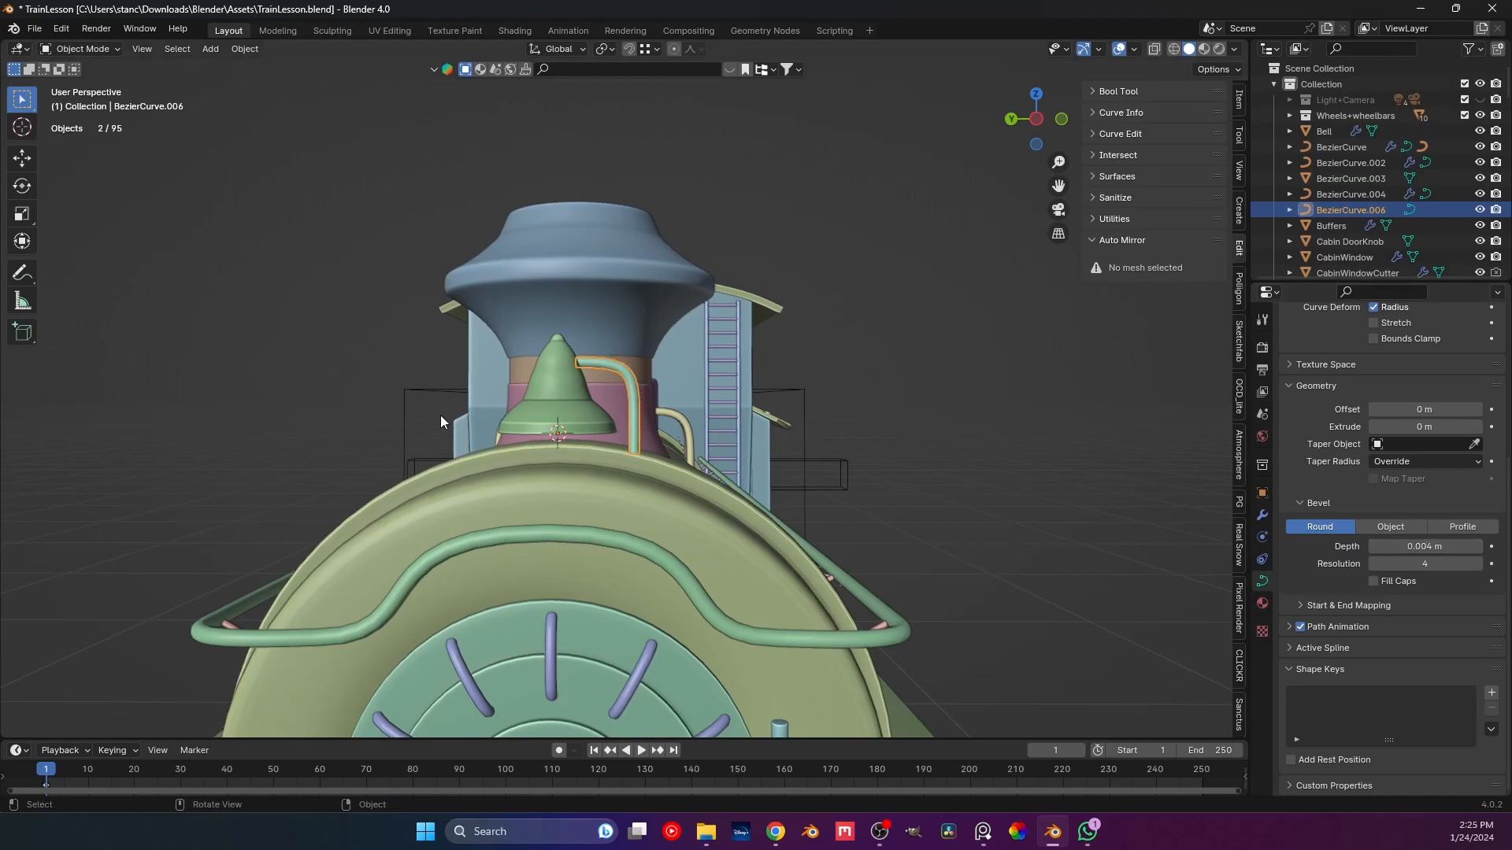
# Move the bell and its bracket about 0.035 m along X, centring them over the boiler's raised band, and save the file.
pyautogui.click(959, 422)
pyautogui.scroll(3, 532, 404)
pyautogui.moveTo(531, 404); pyautogui.dragTo(578, 404, button='middle')
pyautogui.scroll(2, 583, 417)
pyautogui.press('KP_1')
pyautogui.click(682, 528)
pyautogui.keyDown('shift'); pyautogui.click(627, 427); pyautogui.keyUp('shift')
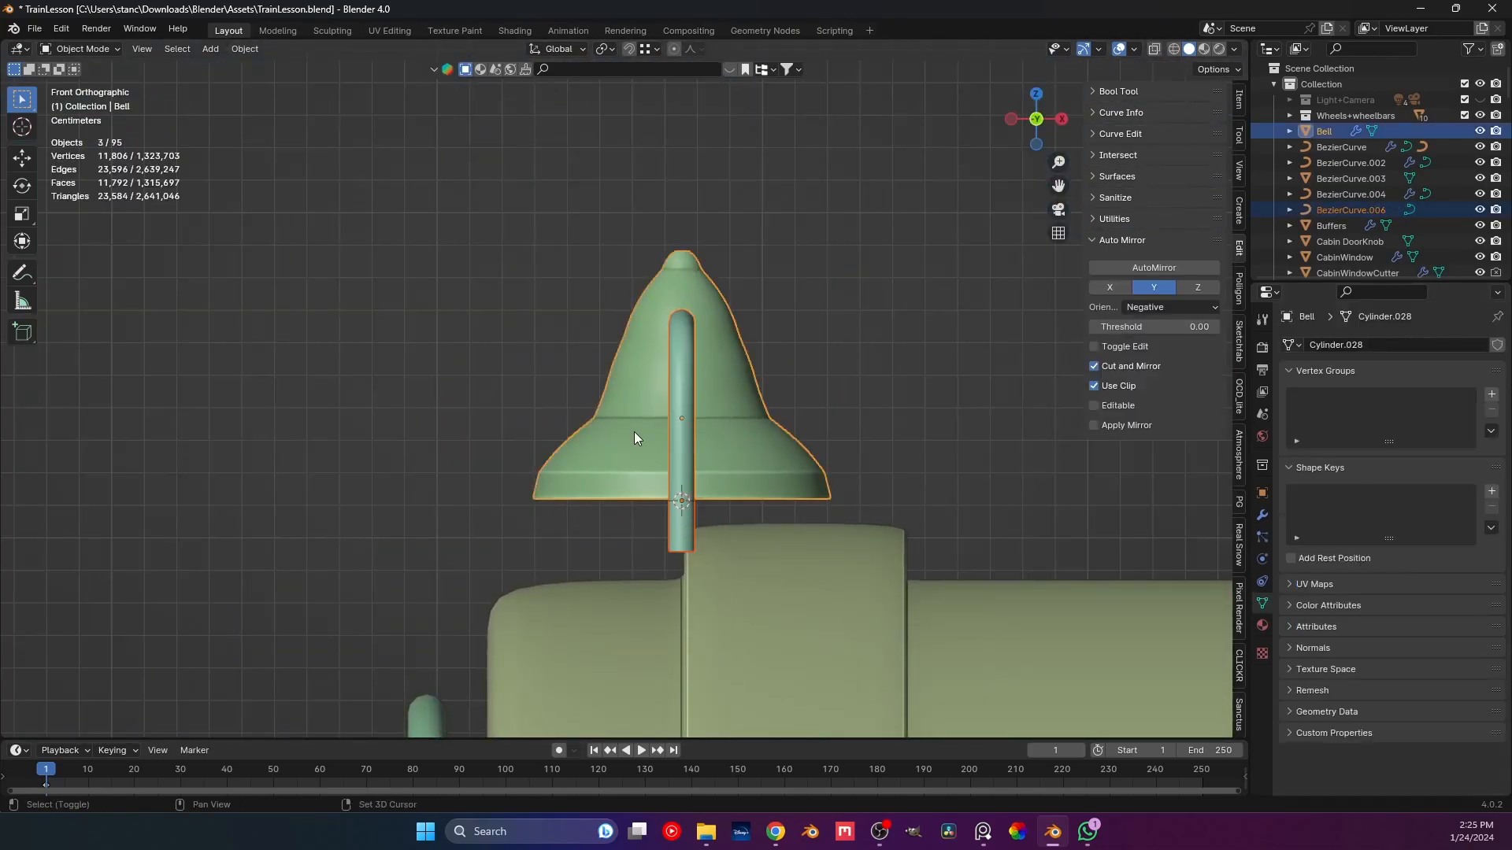
pyautogui.press('g')
pyautogui.press('x')
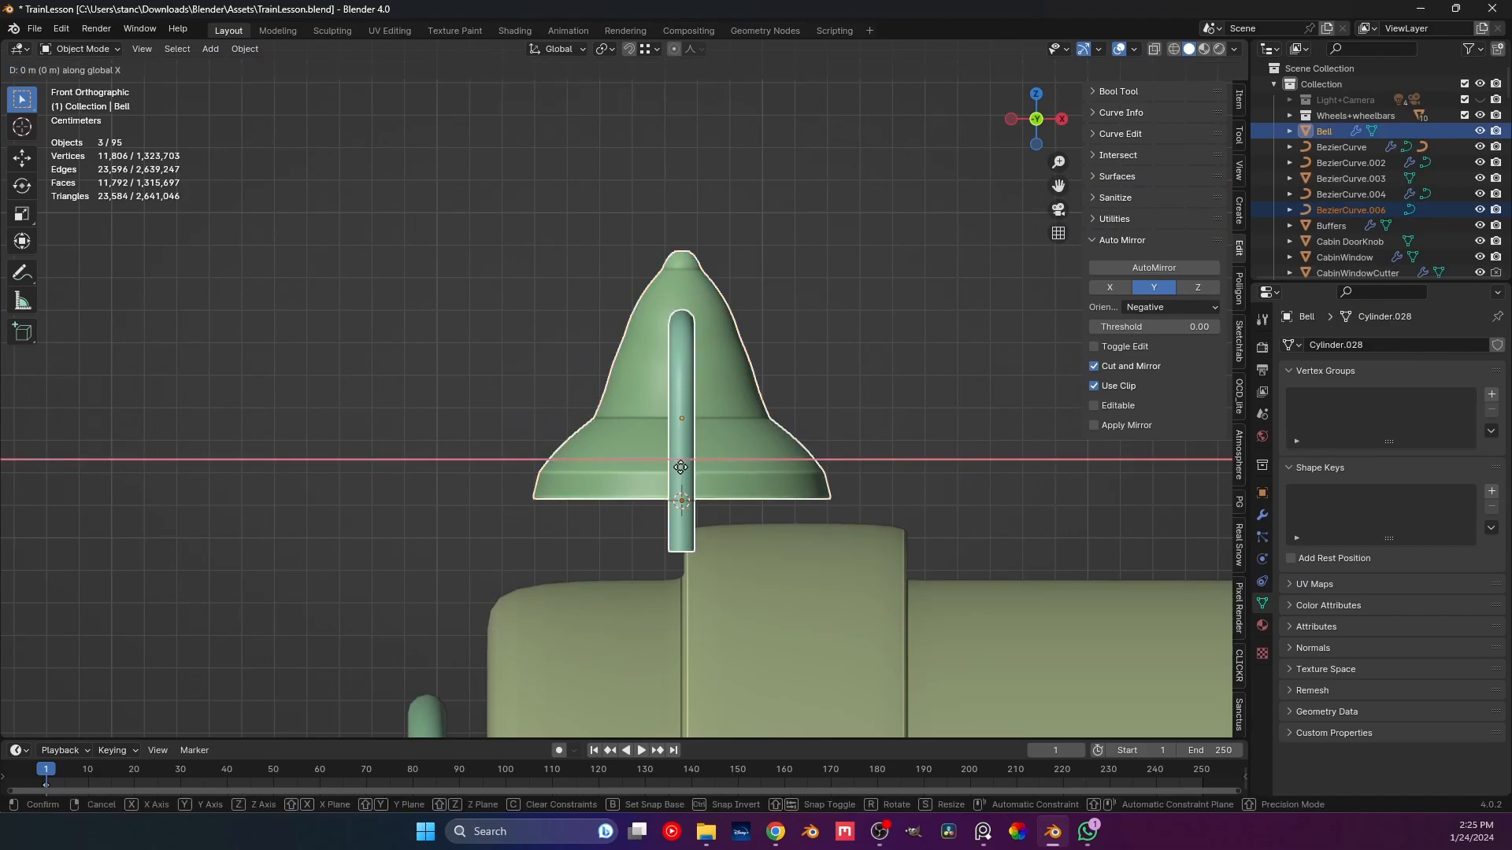
pyautogui.click(796, 473)
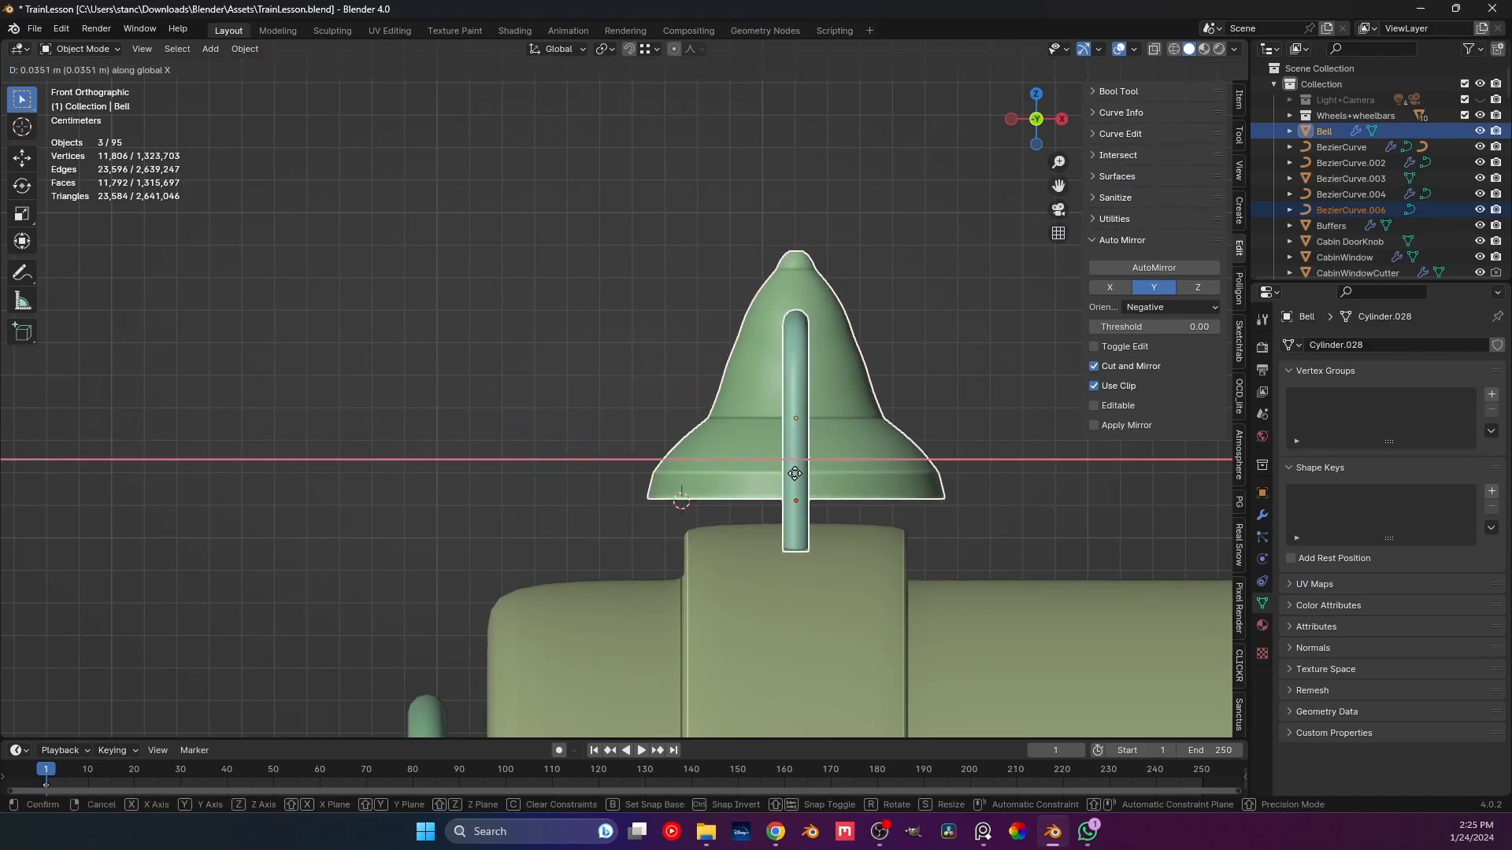
pyautogui.click(609, 383)
pyautogui.hotkey('ctrl', 's')
# Select the bell's bracket curve and apply its scale.
pyautogui.moveTo(609, 383)
pyautogui.mouseDown(button='middle')
pyautogui.moveTo(651, 404)
pyautogui.moveTo(753, 411)
pyautogui.moveTo(712, 417)
pyautogui.moveTo(608, 381)
pyautogui.mouseUp(button='middle')
pyautogui.press('KP_1')
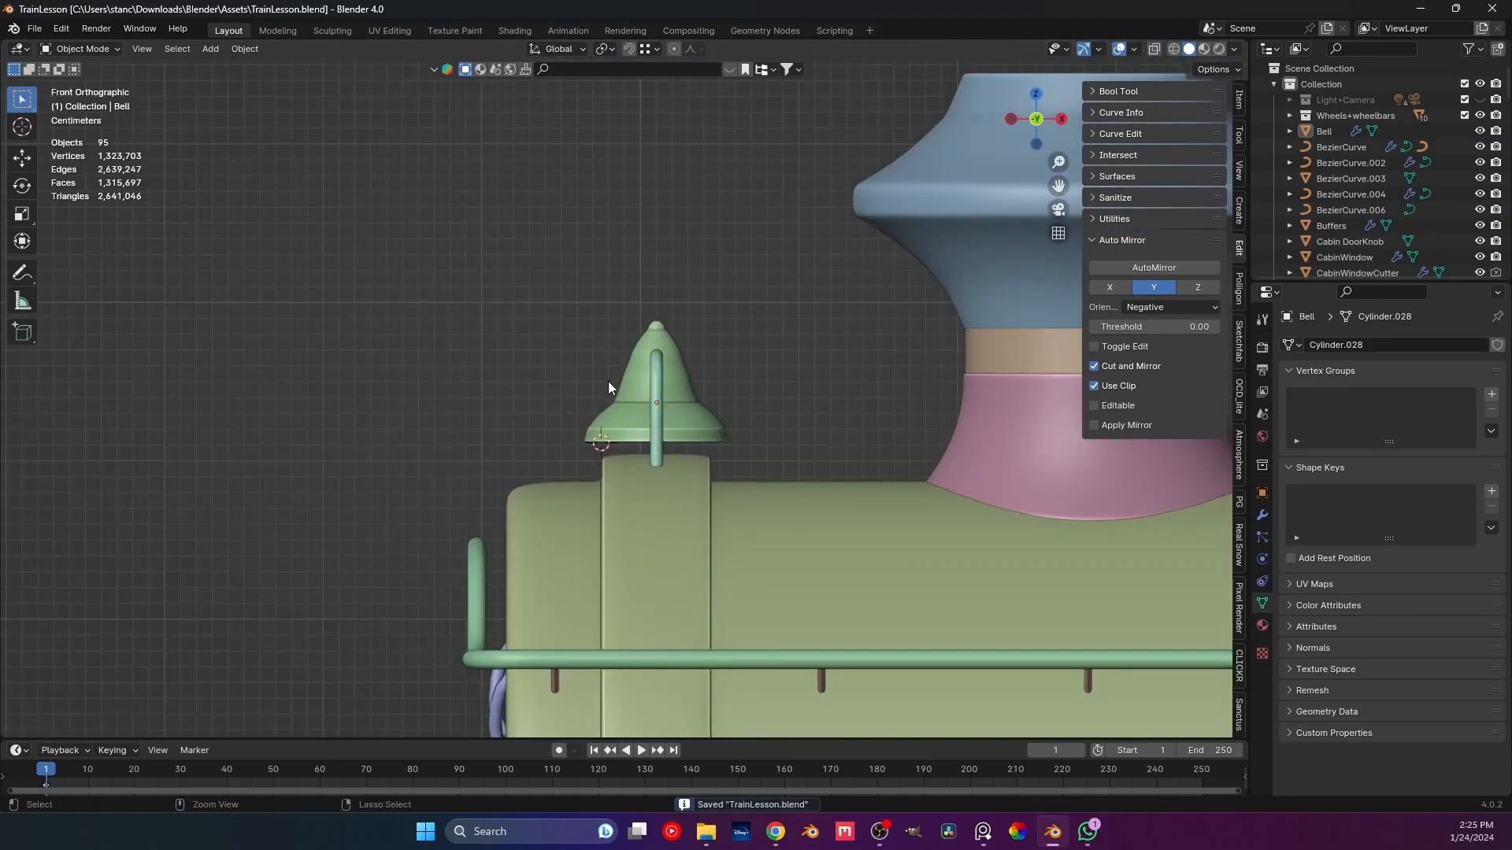
pyautogui.press('ctrl+KP_3')
pyautogui.click(727, 367)
pyautogui.hotkey('ctrl', 'a')
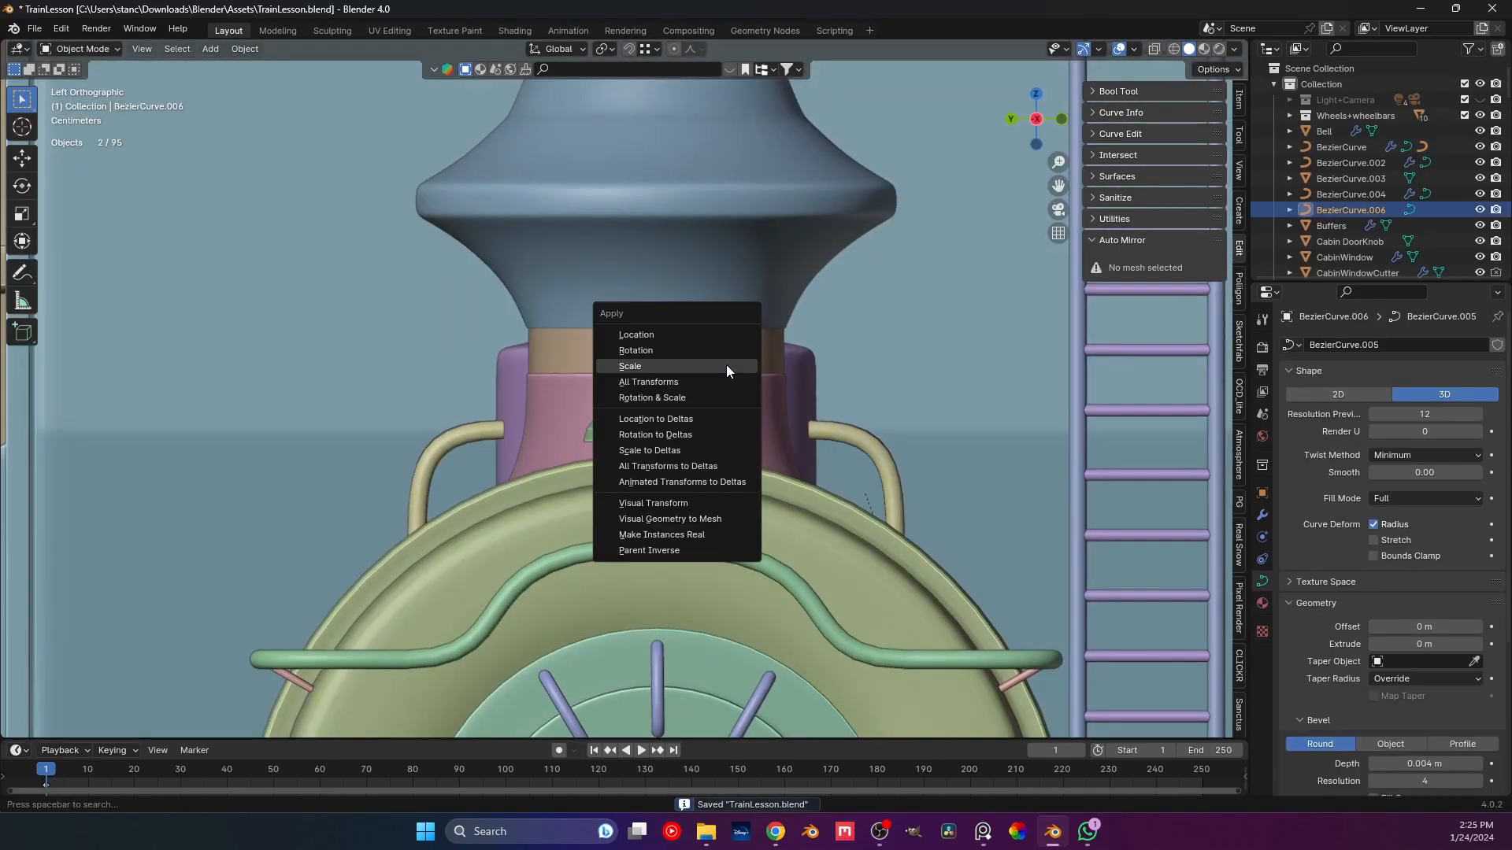
pyautogui.click(726, 365)
# Add a Mirror modifier to the bell's bracket curve, mirroring it on the Y axis with Bell as the mirror object.
pyautogui.click(1262, 515)
pyautogui.click(1325, 344)
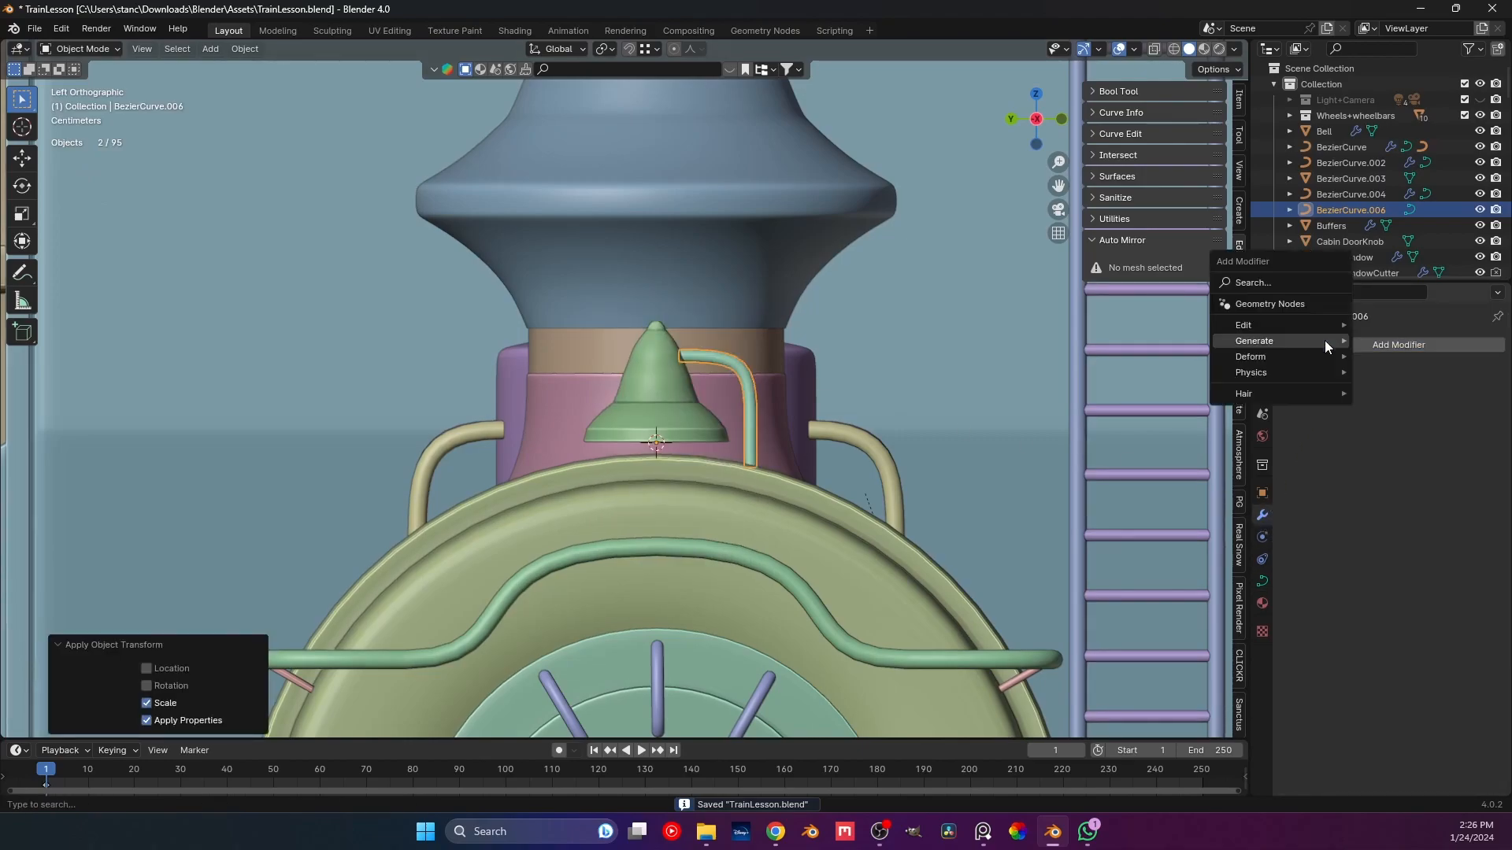
pyautogui.moveTo(1285, 339)
pyautogui.click(1388, 419)
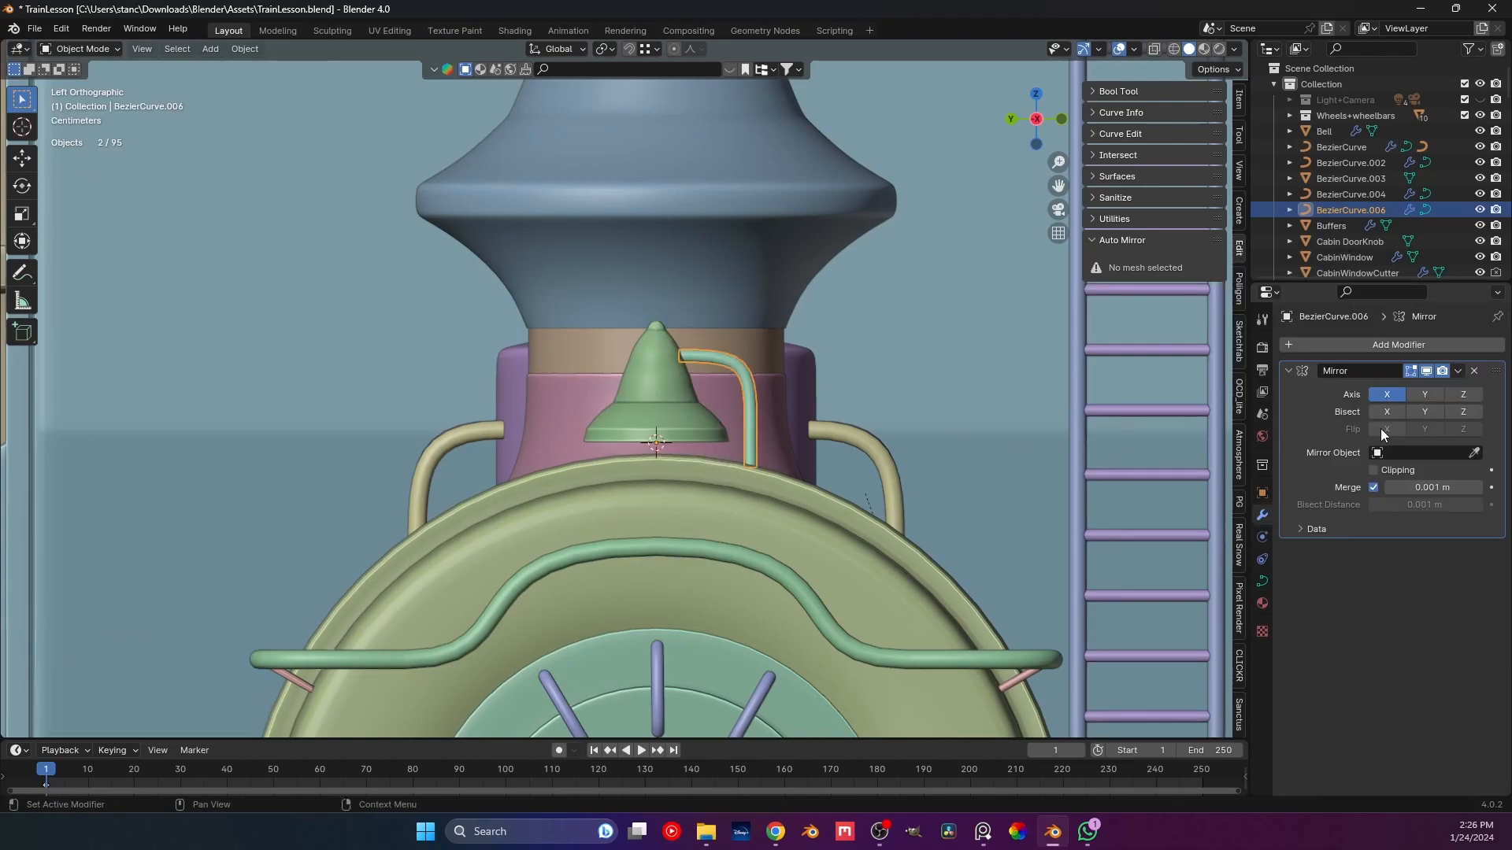
pyautogui.click(1409, 395)
pyautogui.click(1475, 453)
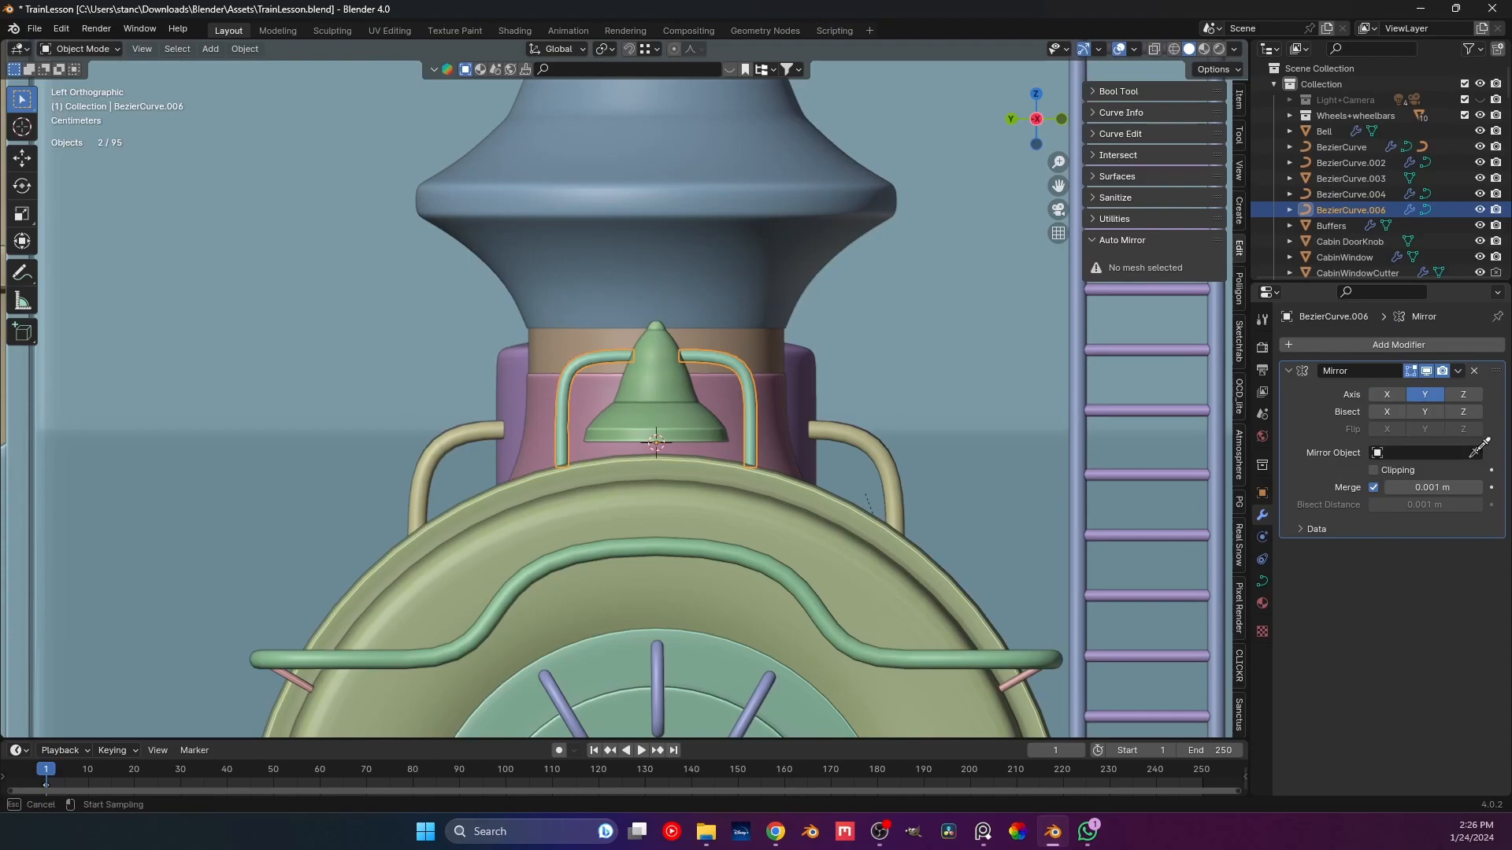
pyautogui.click(649, 405)
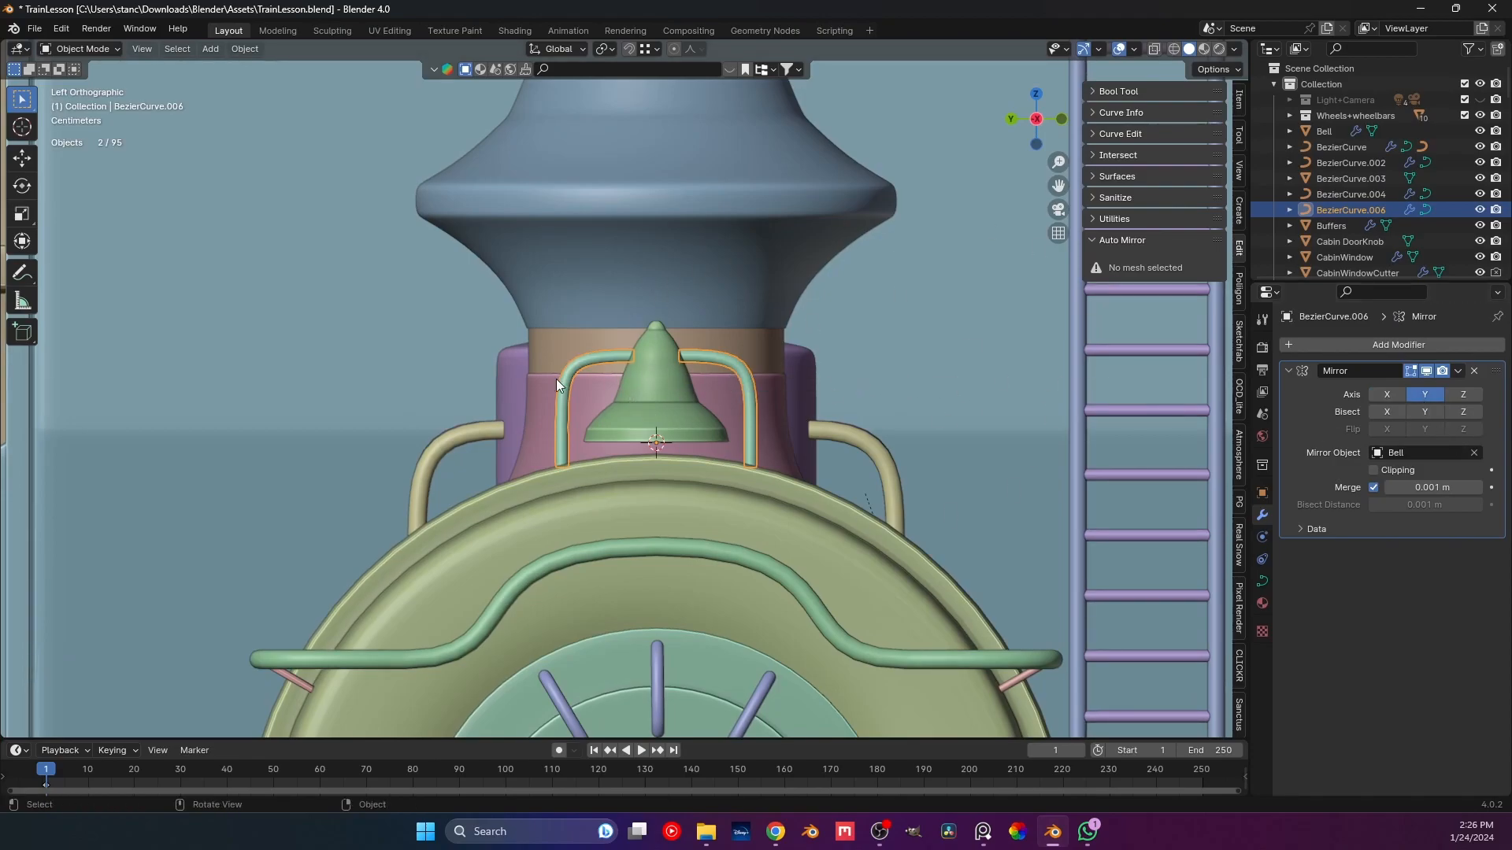
pyautogui.scroll(2, 611, 457)
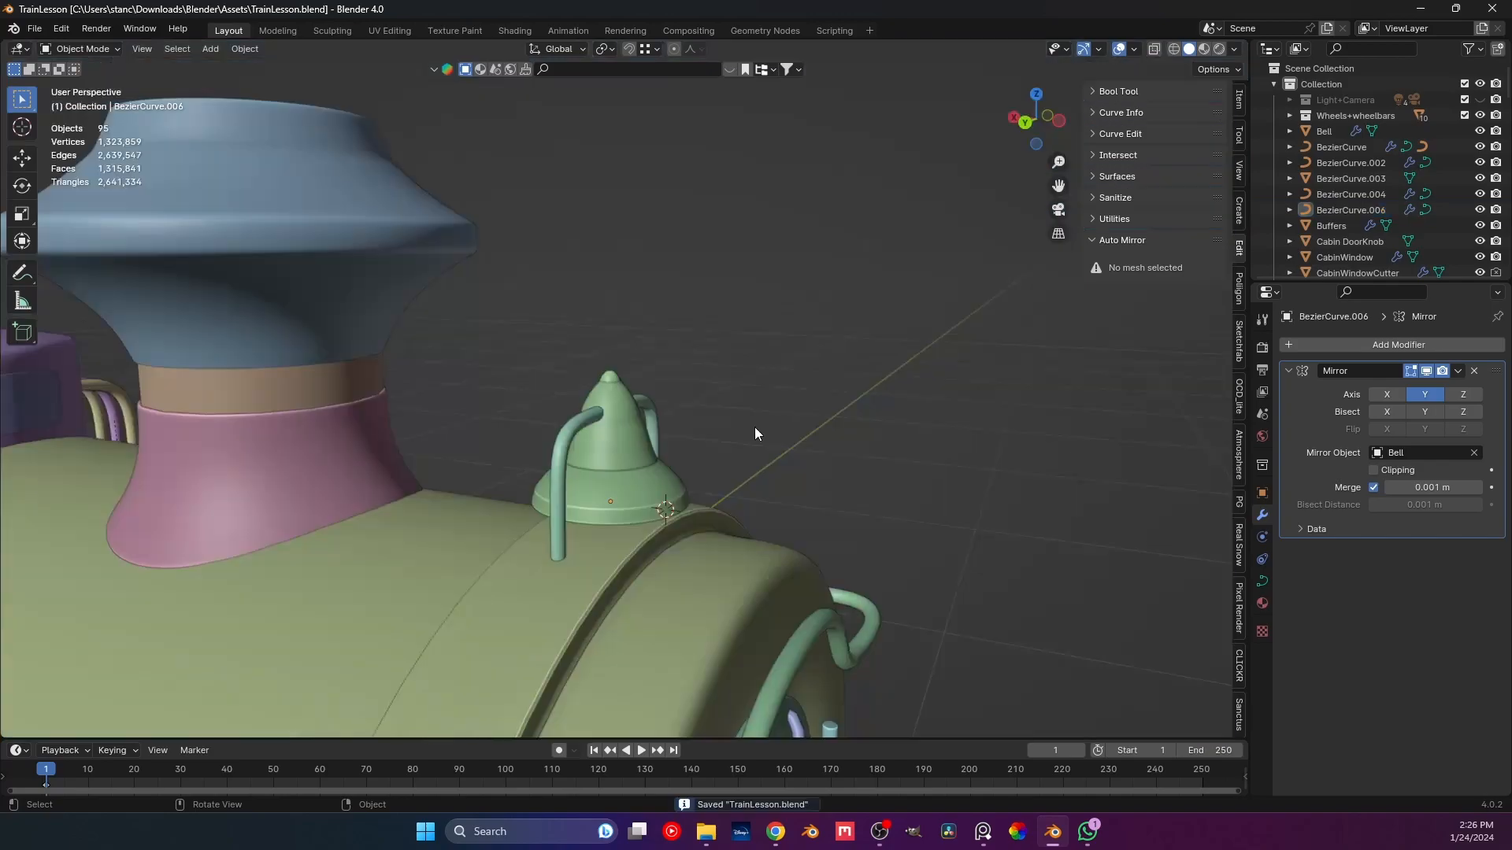
# Rename the bell's bracket curve as BellHolder.
pyautogui.scroll(-4, 755, 427)
pyautogui.moveTo(755, 426); pyautogui.dragTo(504, 464, button='middle')
pyautogui.scroll(-3, 862, 469)
pyautogui.keyDown('shift'); pyautogui.moveTo(862, 469); pyautogui.dragTo(469, 503, button='middle'); pyautogui.keyUp('shift')
pyautogui.scroll(-2, 493, 445)
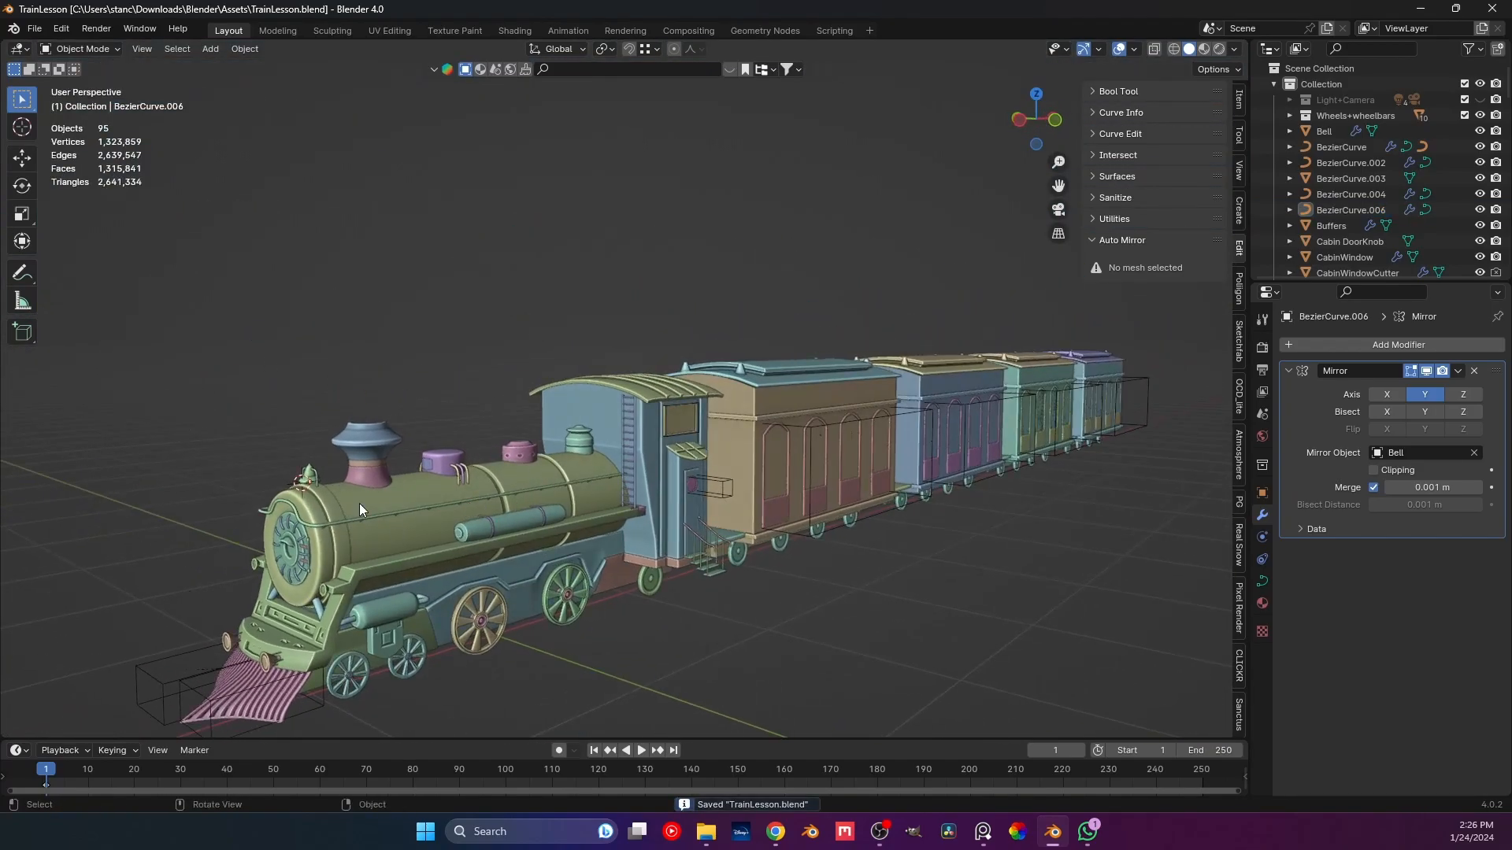
pyautogui.scroll(2, 252, 490)
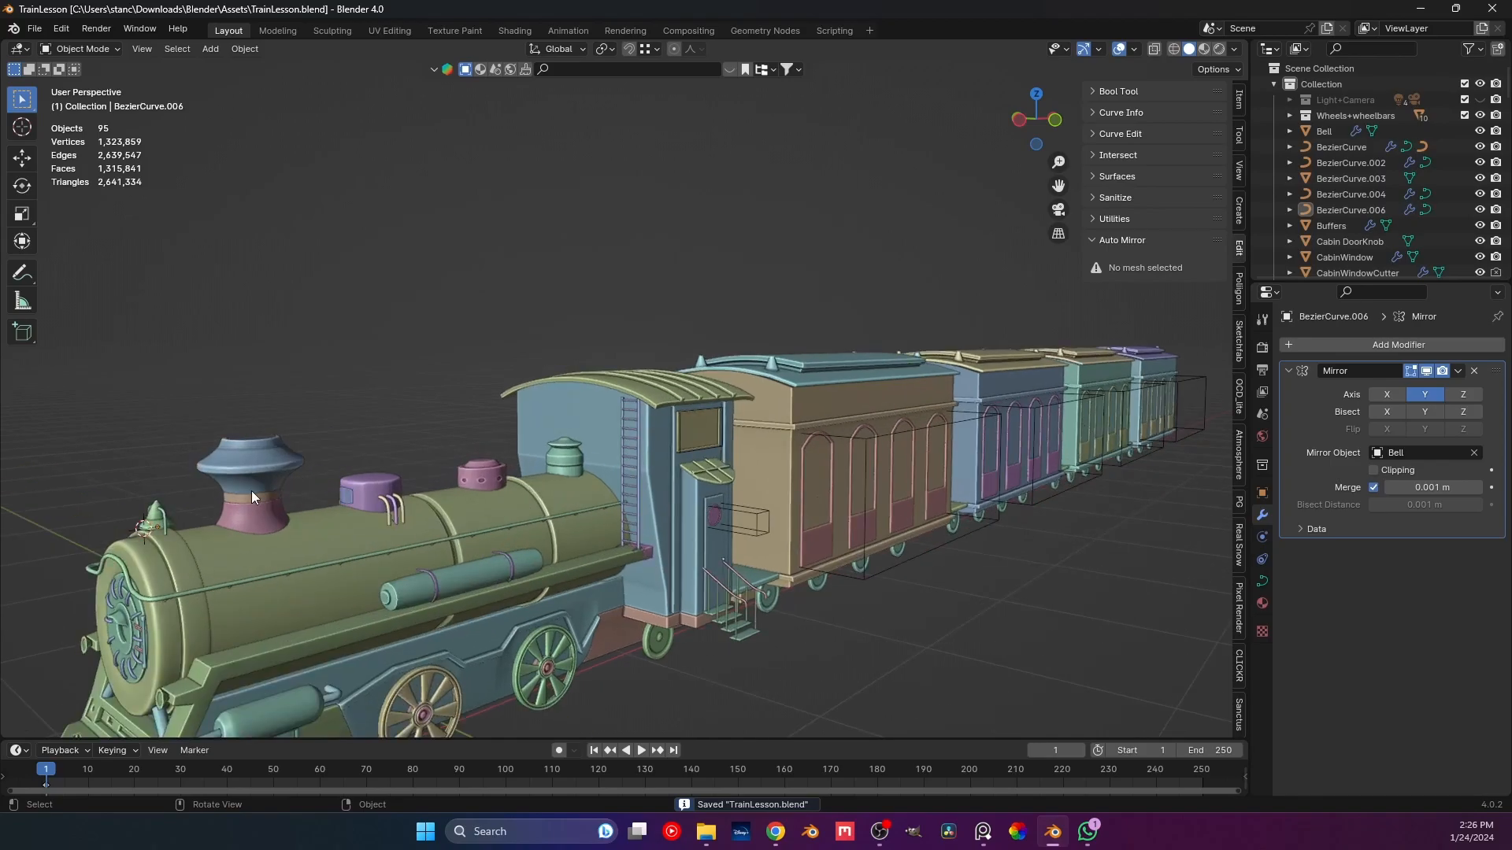
pyautogui.click(162, 514)
pyautogui.doubleClick(1372, 208)
pyautogui.scroll(-2, 1373, 209)
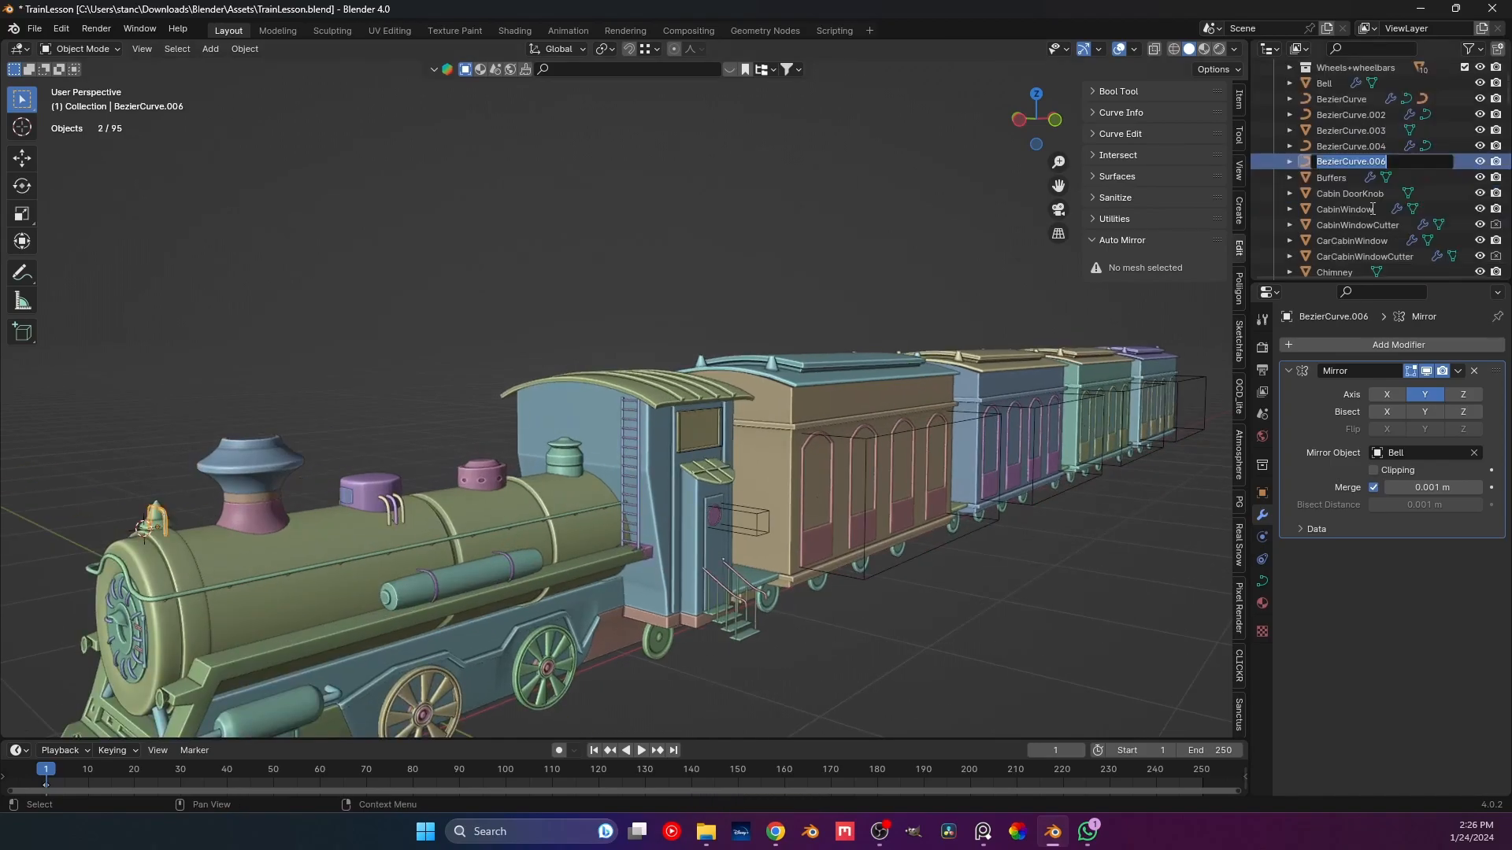
pyautogui.write('BellHo')
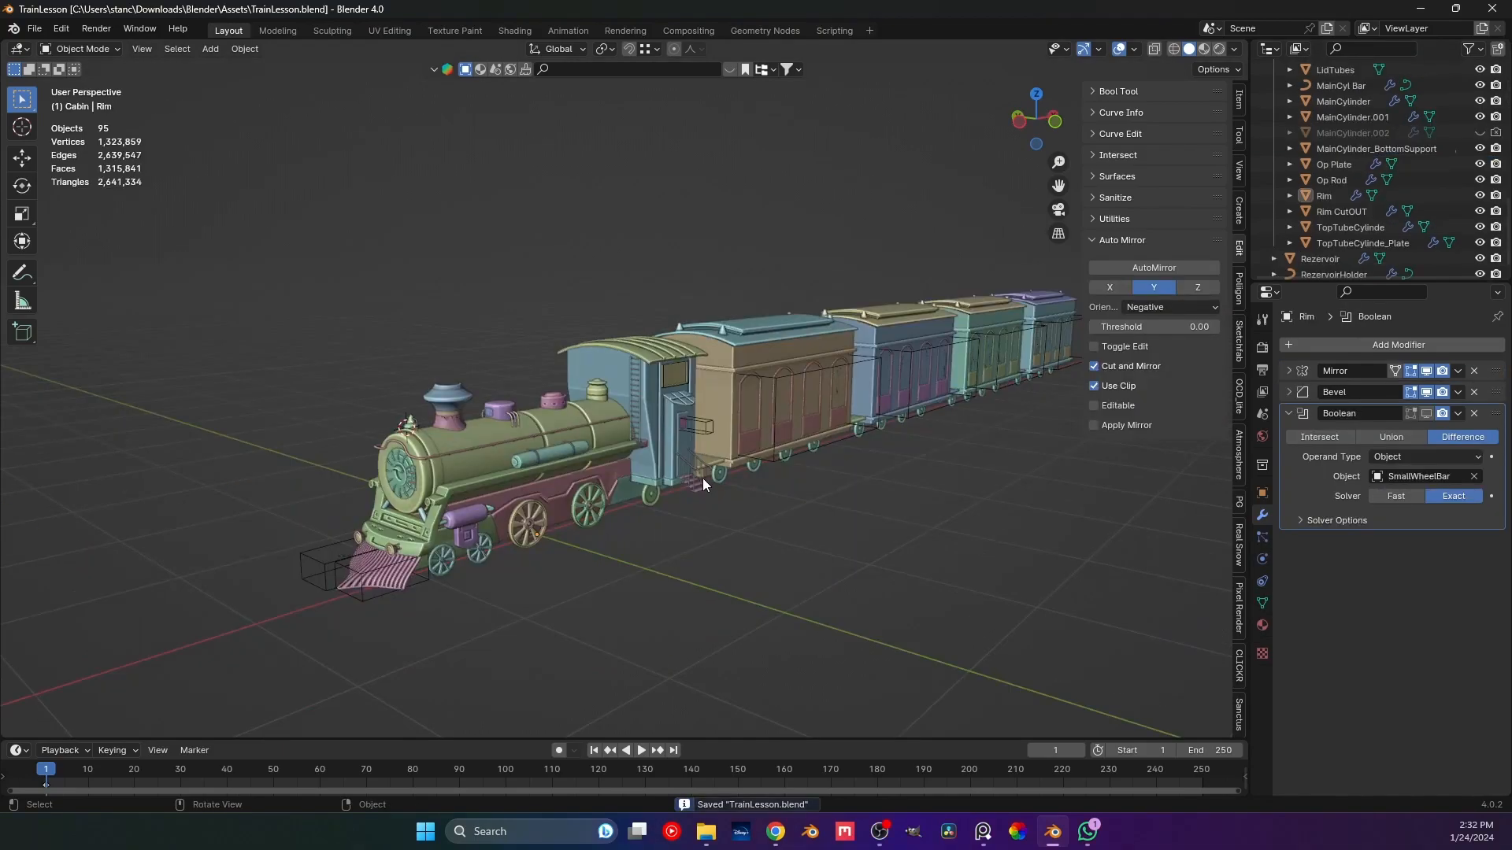
# Review how the train's objects are sorted into collections, checking the Op Plate and Op Rod entries.
pyautogui.scroll(10, 1349, 239)
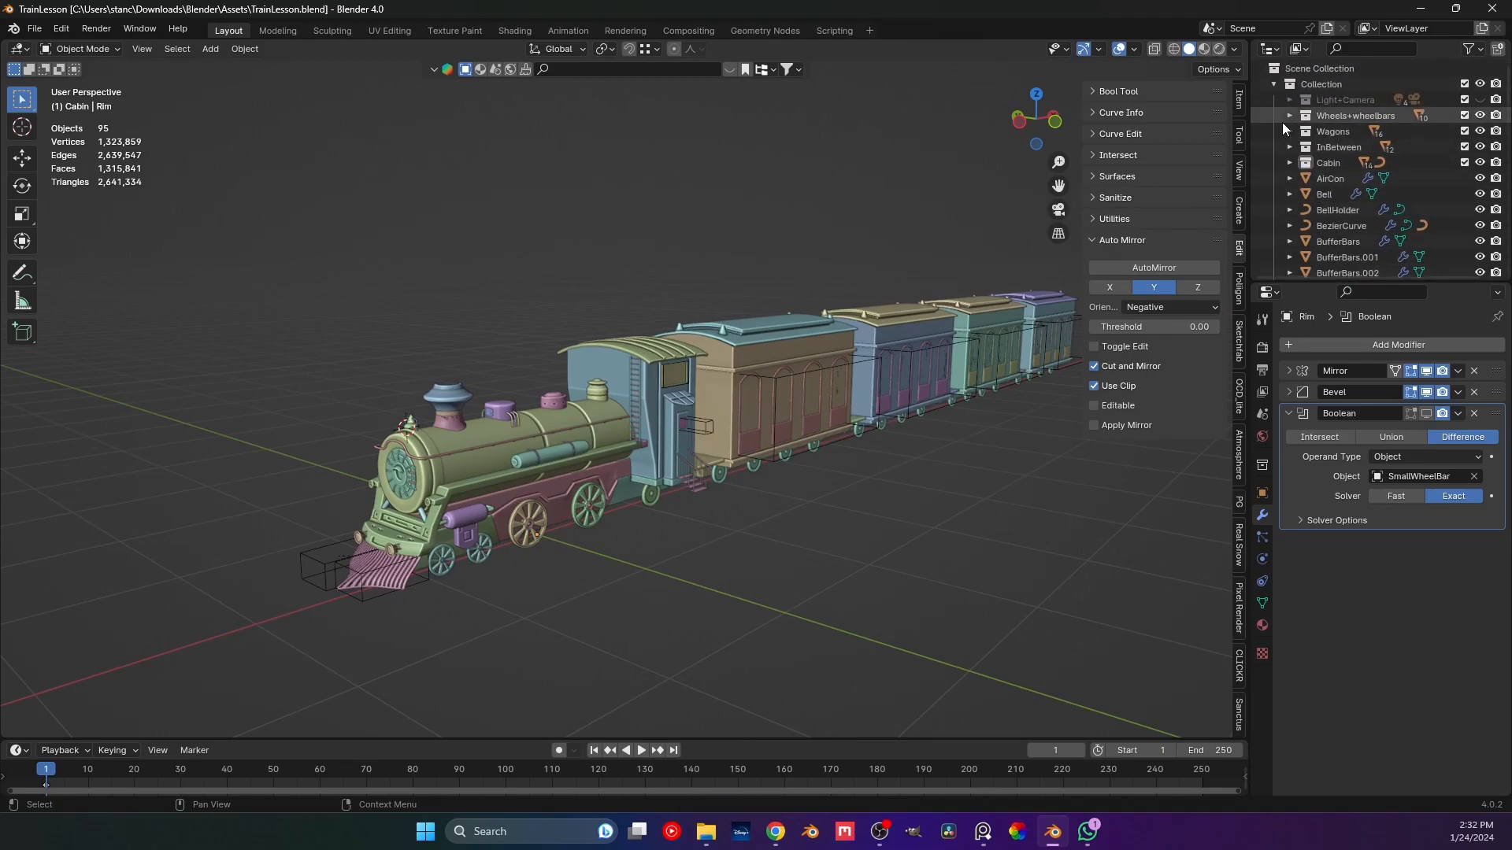
pyautogui.scroll(-10, 1323, 181)
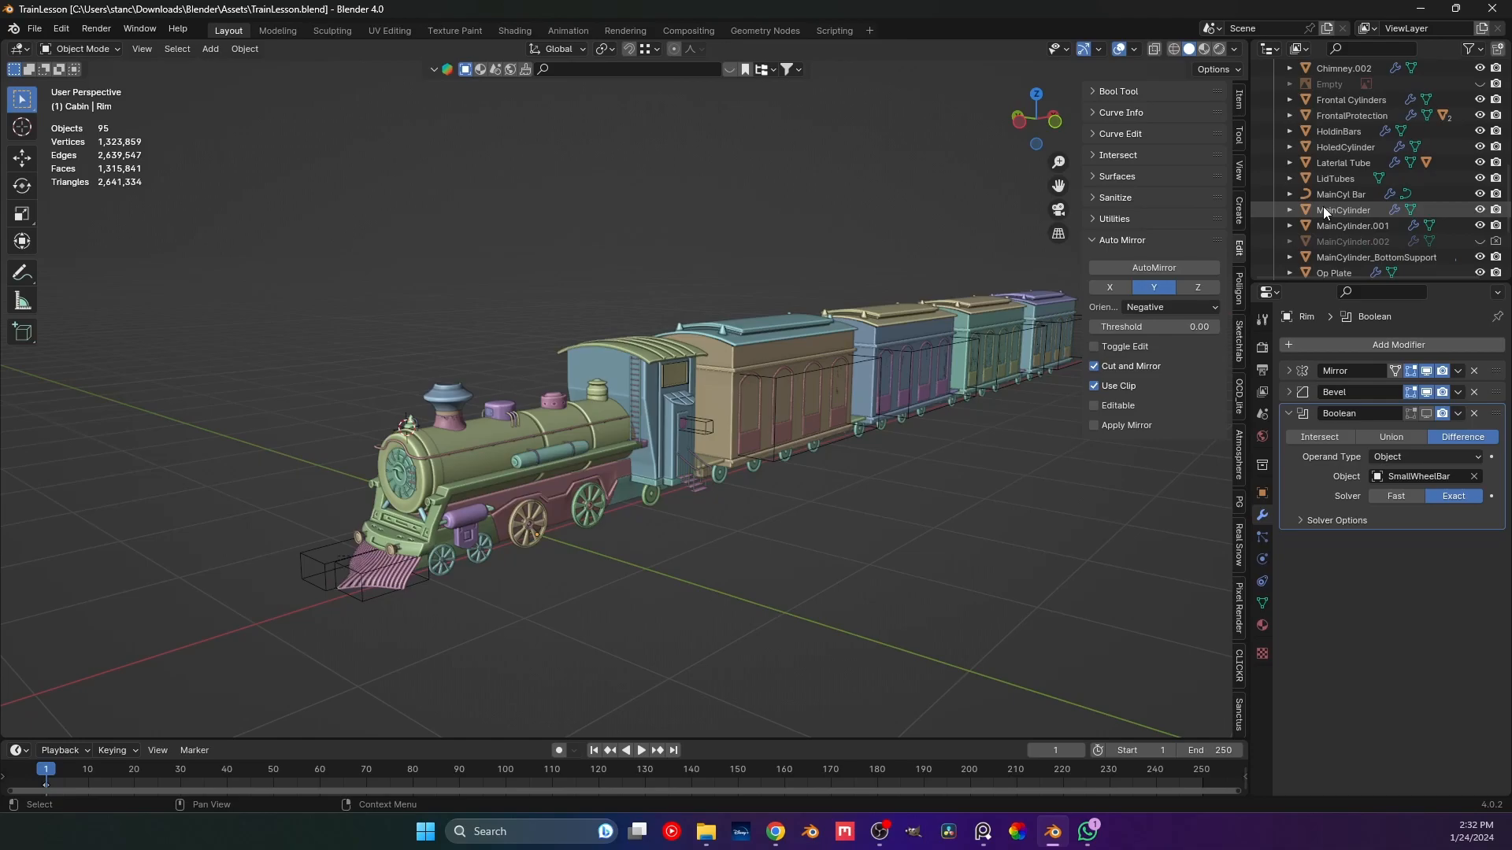
pyautogui.scroll(-3, 1324, 210)
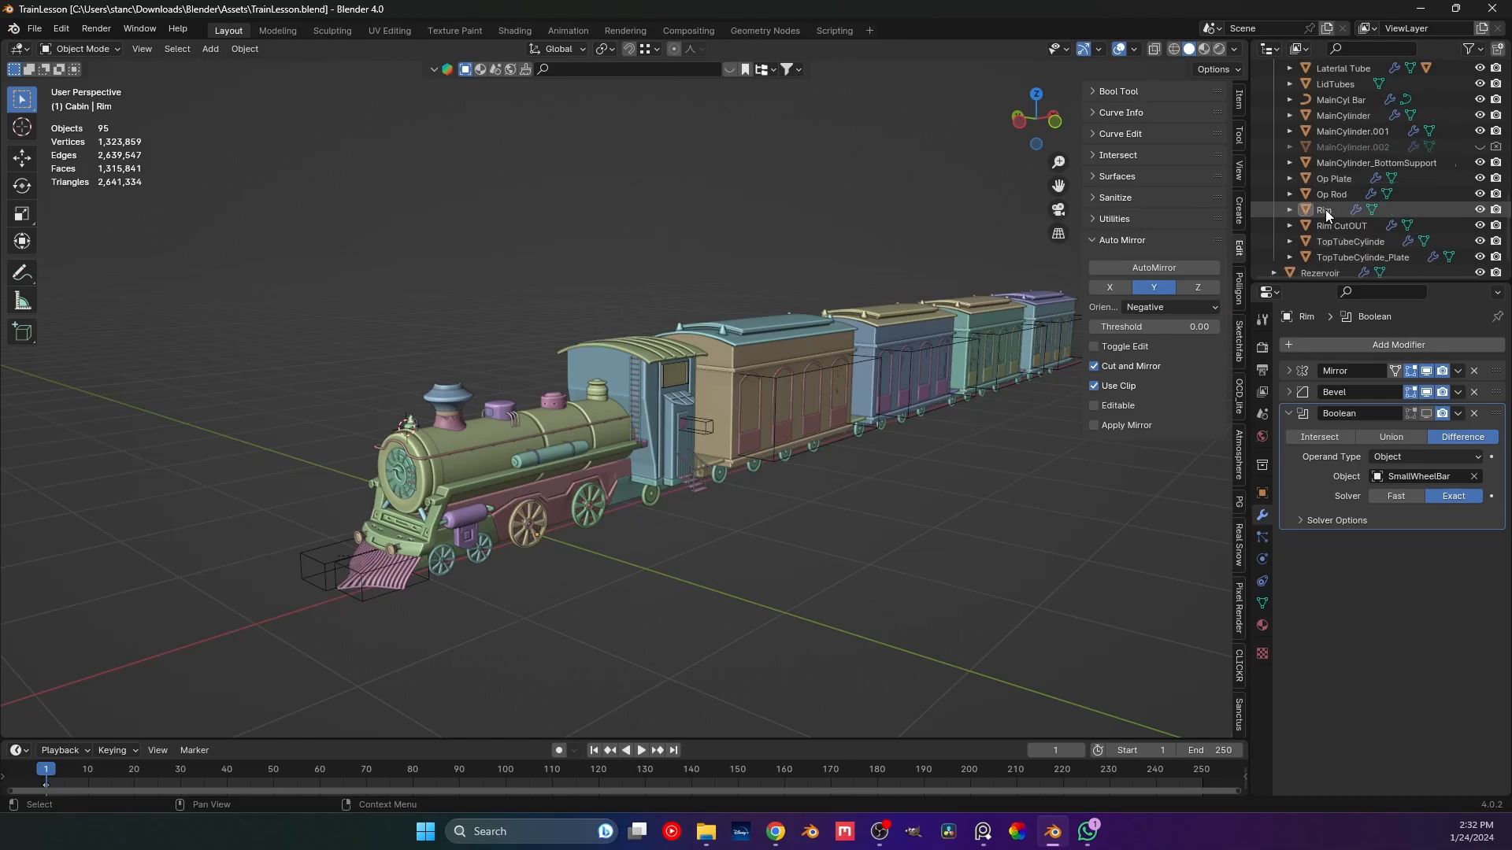
pyautogui.click(1326, 181)
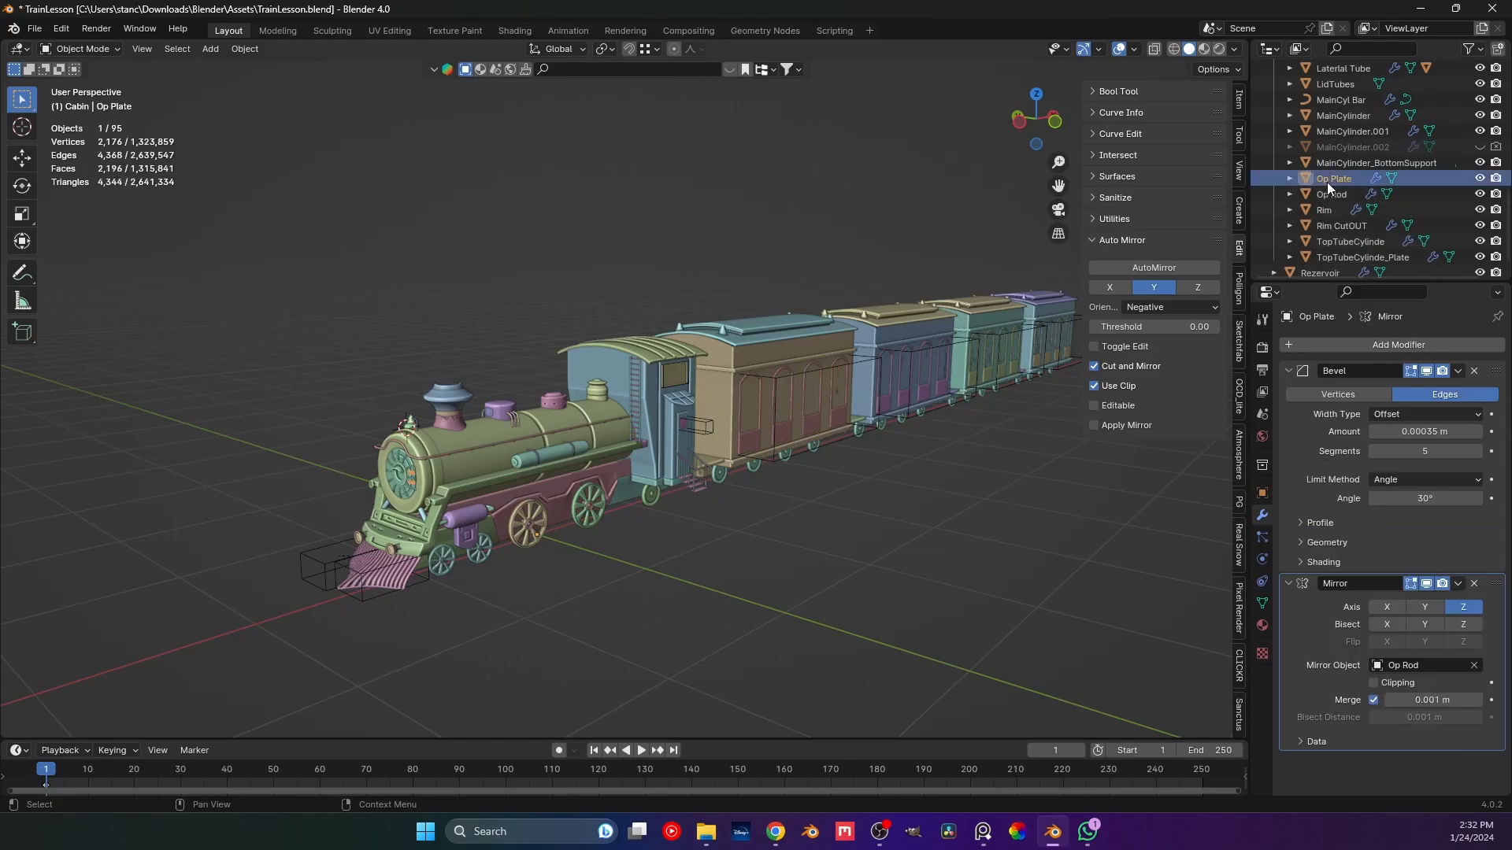
pyautogui.click(1329, 195)
pyautogui.click(807, 548)
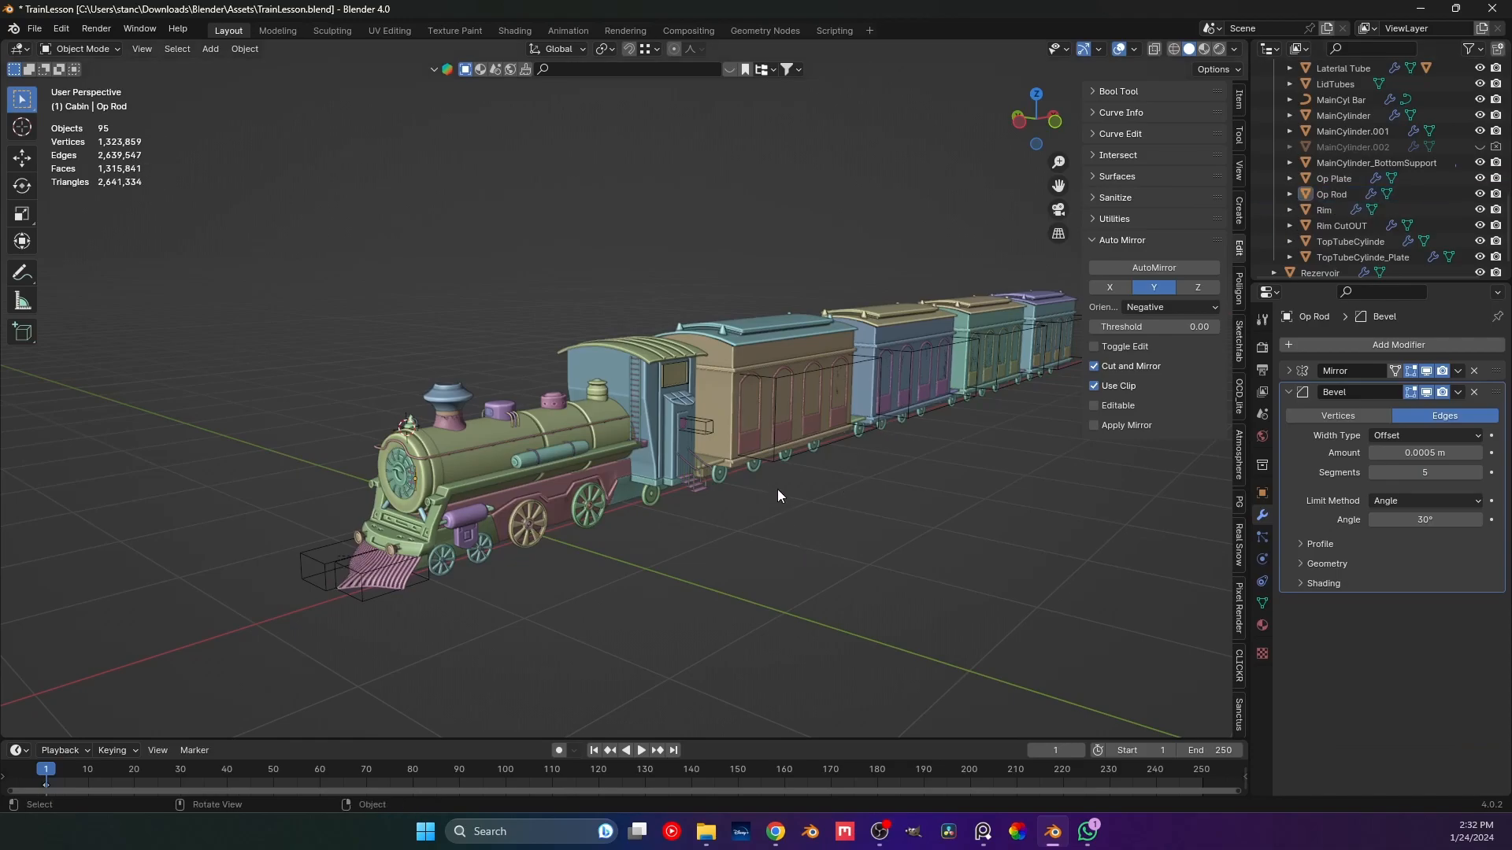
pyautogui.scroll(5, 778, 493)
pyautogui.scroll(10, 1373, 173)
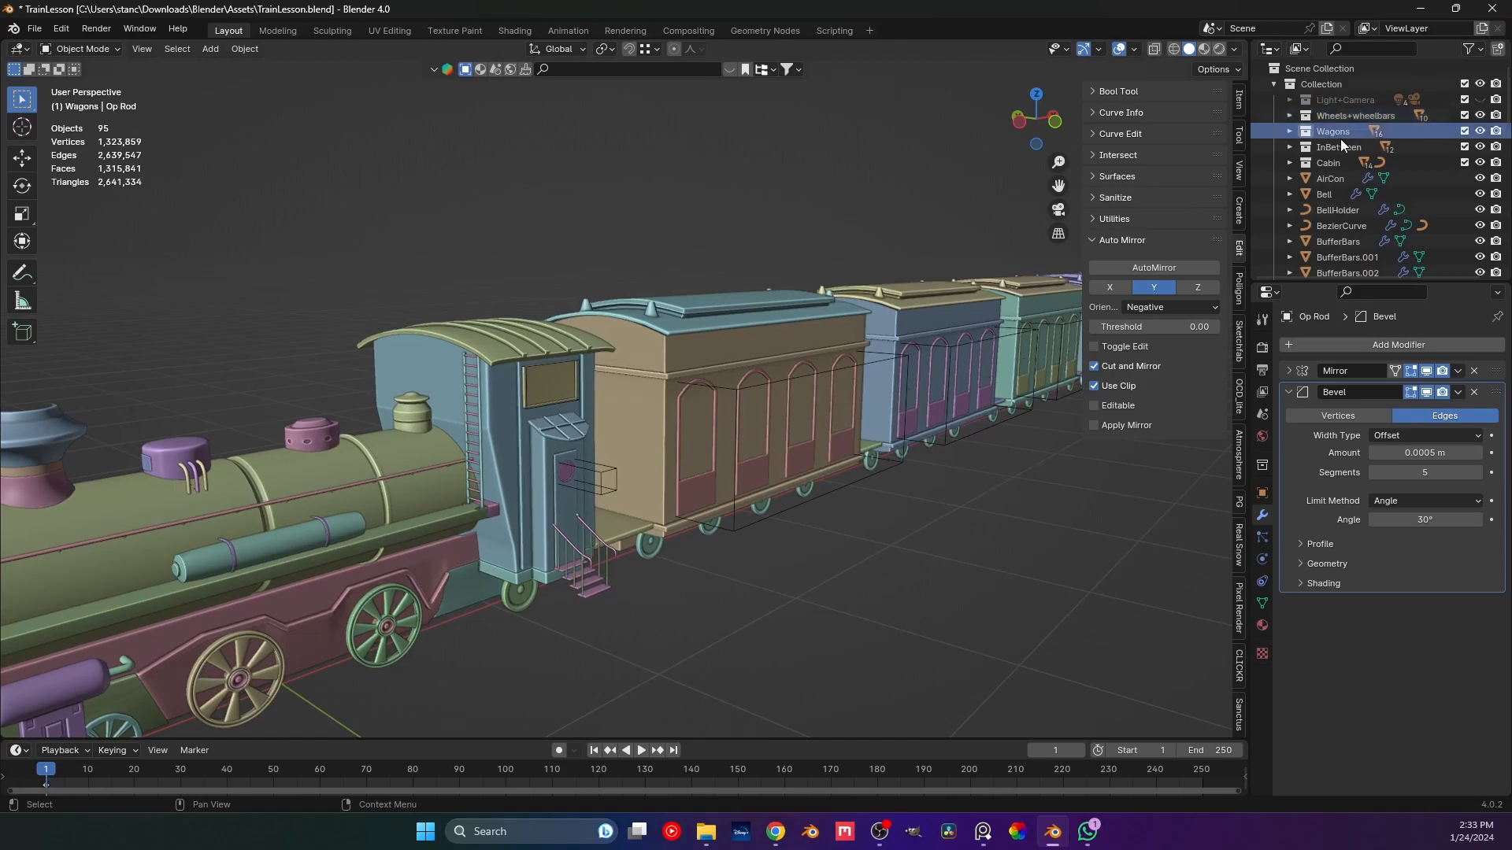
# With the InBetween collection active, isolate the first wagon's body in local view and save the file.
pyautogui.click(1339, 147)
pyautogui.keyDown('shift'); pyautogui.moveTo(612, 349); pyautogui.dragTo(726, 545, button='middle'); pyautogui.keyUp('shift')
pyautogui.scroll(4, 743, 469)
pyautogui.scroll(-4, 630, 472)
pyautogui.keyDown('shift'); pyautogui.moveTo(630, 473); pyautogui.dragTo(519, 417, button='middle'); pyautogui.keyUp('shift')
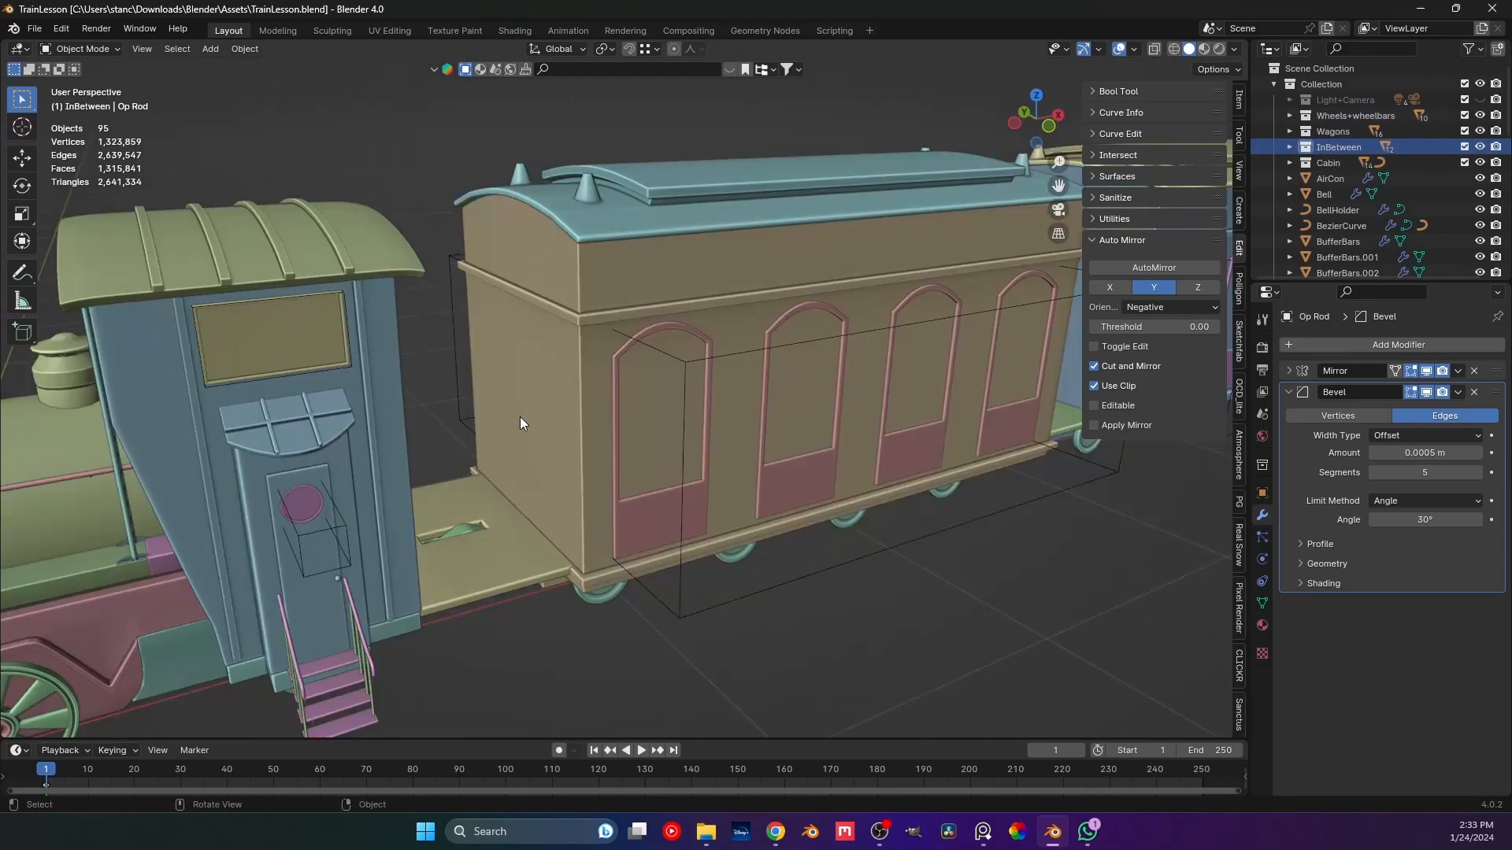
pyautogui.click(536, 417)
pyautogui.press('KP_Divide')
pyautogui.moveTo(385, 425); pyautogui.dragTo(589, 434, button='middle')
pyautogui.hotkey('ctrl', 's')
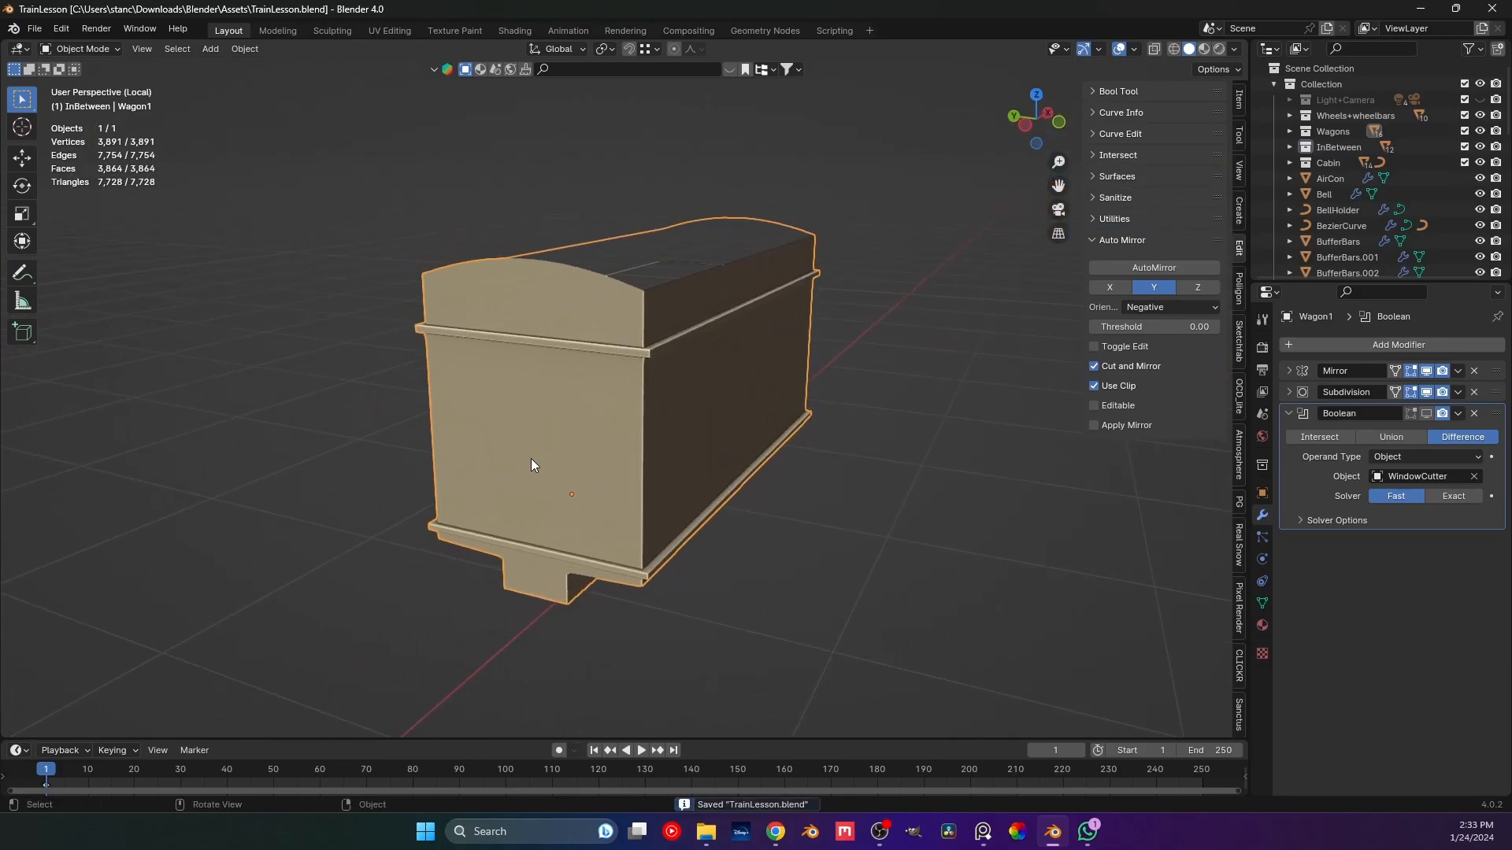
# Snap the 3D cursor to the large face beside the centre line on the wagon's end wall.
pyautogui.press('ctrl+KP_3')
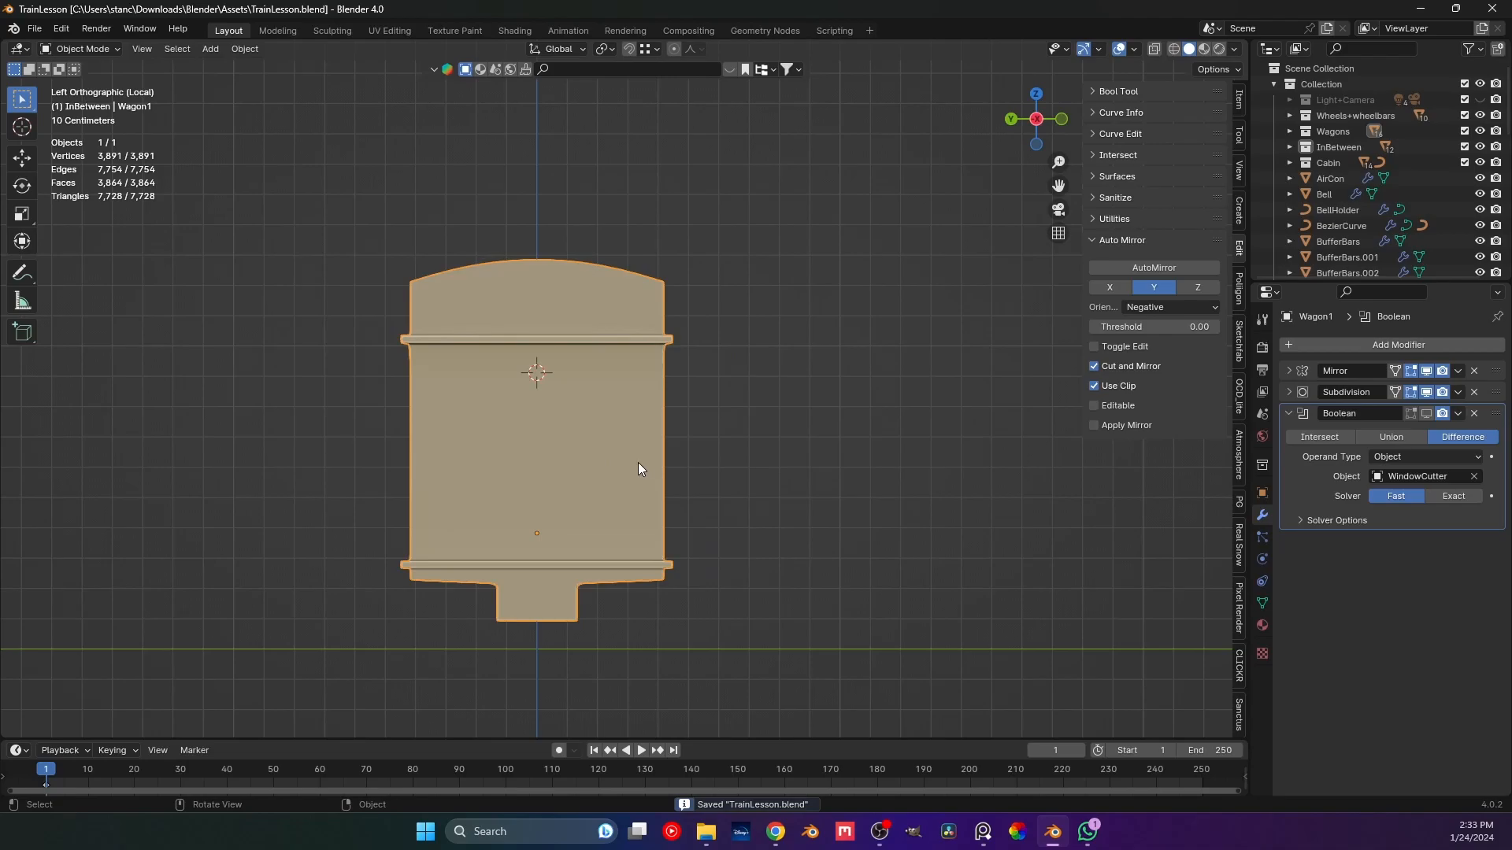
pyautogui.keyDown('shift'); pyautogui.moveTo(578, 438); pyautogui.dragTo(613, 417, button='middle'); pyautogui.keyUp('shift')
pyautogui.press('Tab')
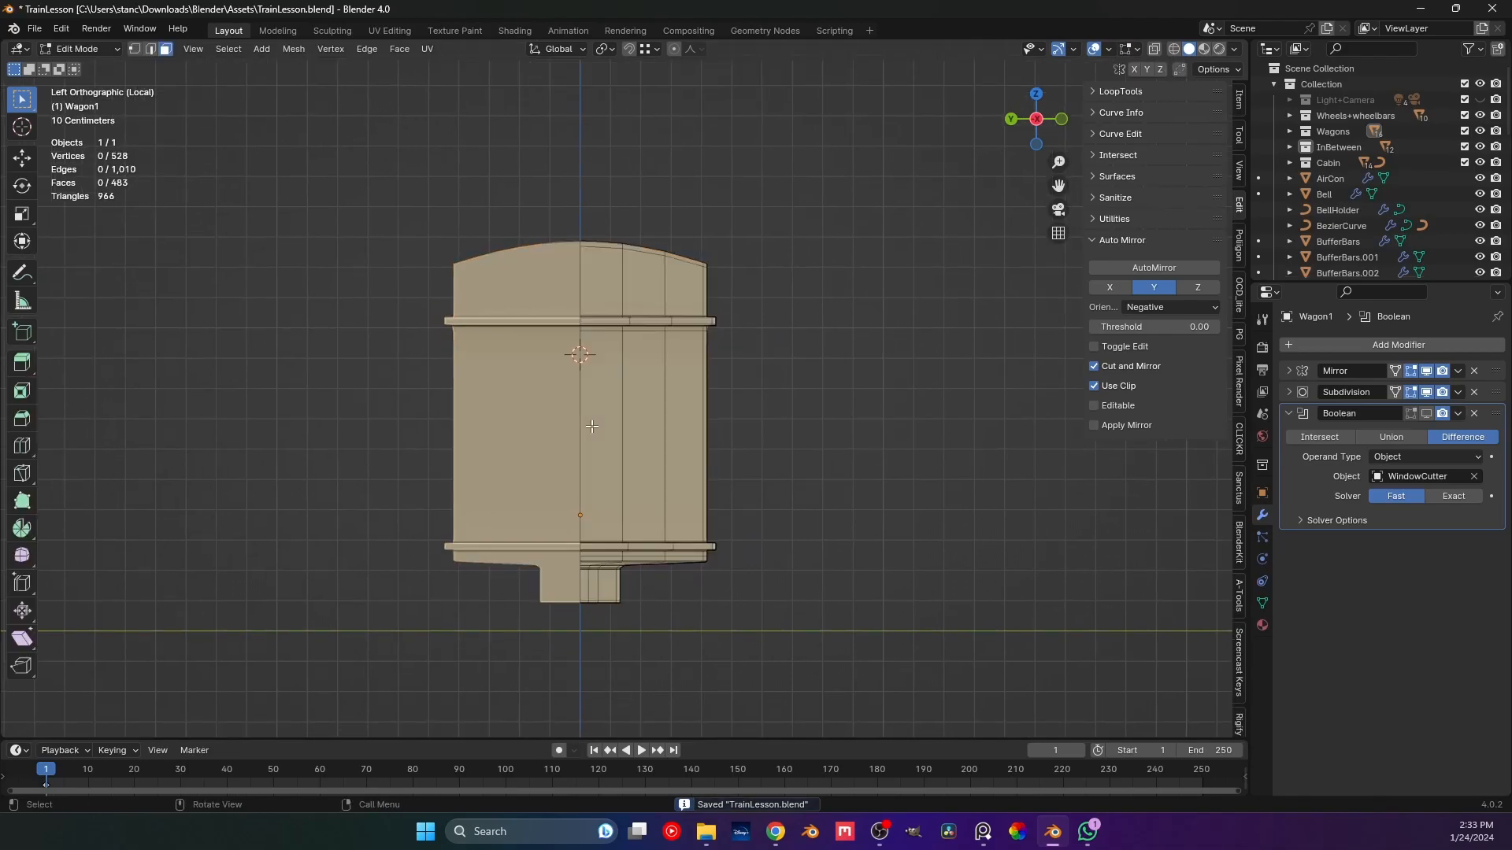
pyautogui.scroll(2, 585, 429)
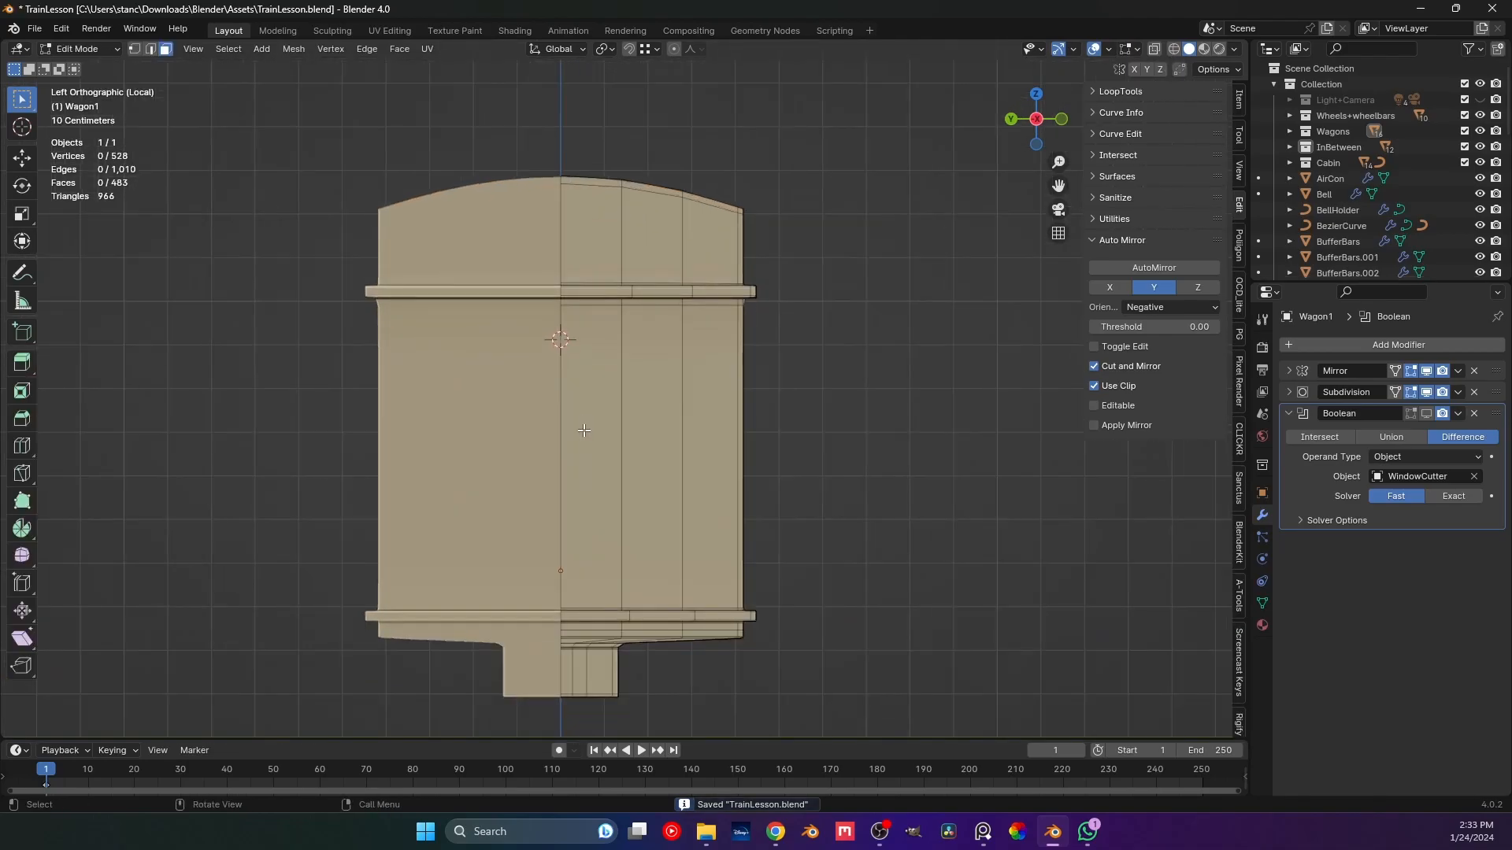
pyautogui.click(584, 430)
pyautogui.hotkey('shift', 's')
pyautogui.click(578, 546)
pyautogui.press('Tab')
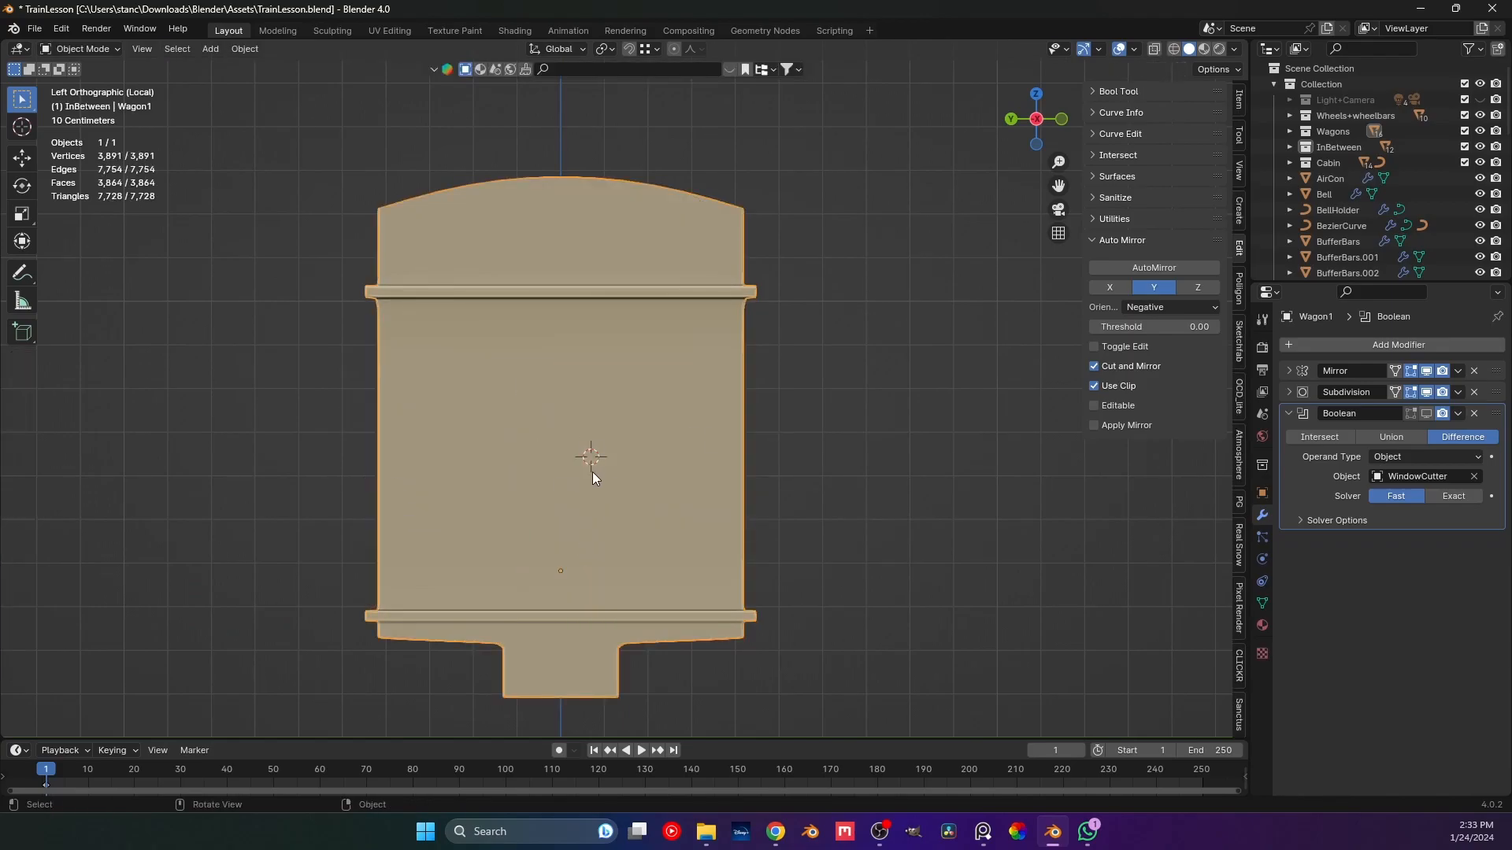
# Add a centred horizontal loop cut across the wagon's end wall and snap the 3D cursor to its centre-line vertex.
pyautogui.press('Tab')
pyautogui.hotkey('ctrl', 'r')
pyautogui.click(664, 452)
pyautogui.rightClick(630, 442)
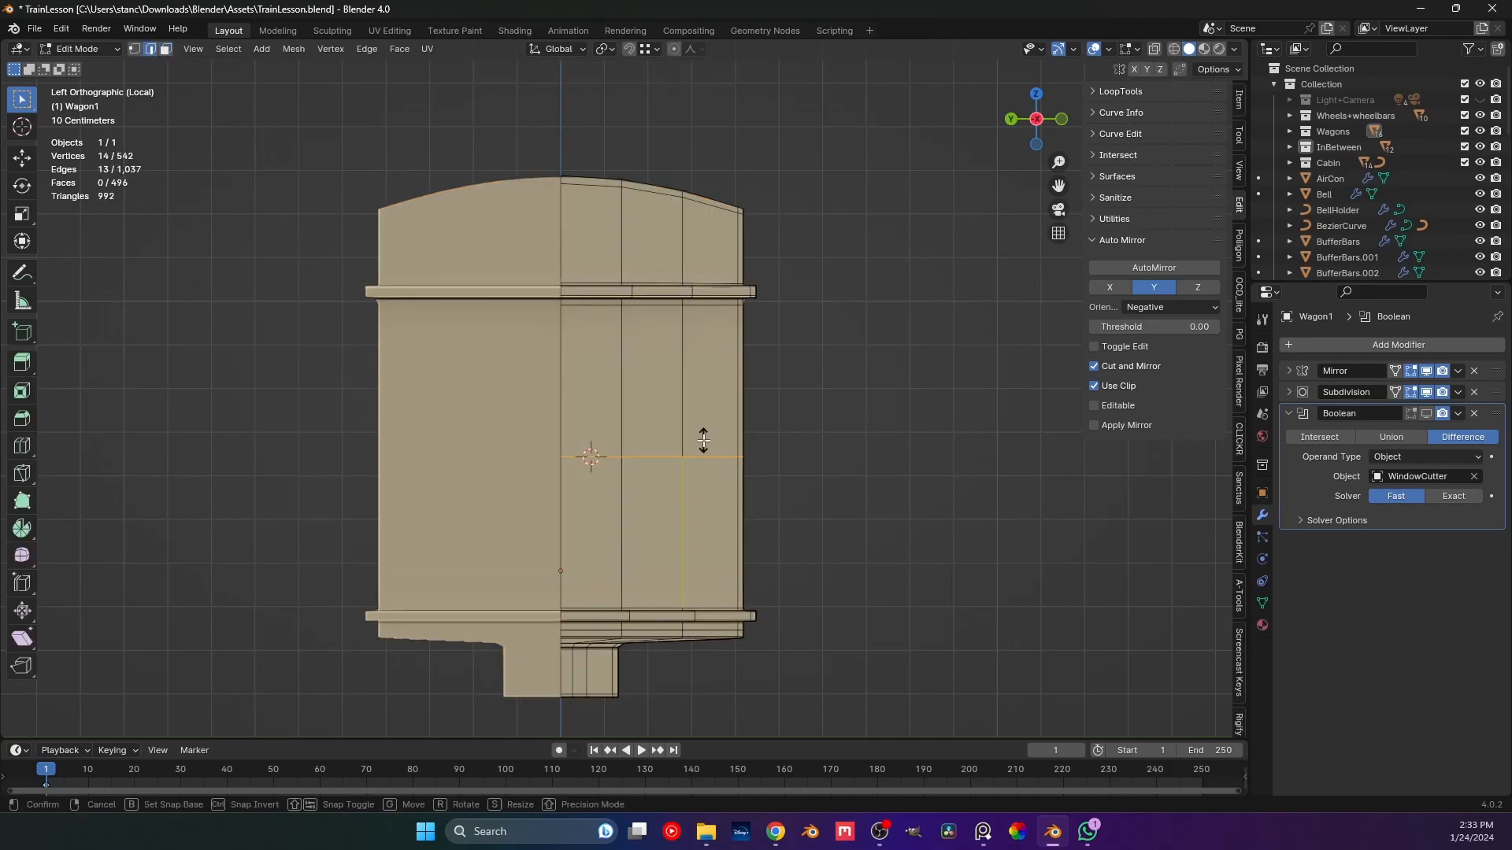
pyautogui.press('1')
pyautogui.click(587, 474)
pyautogui.hotkey('shift', 's')
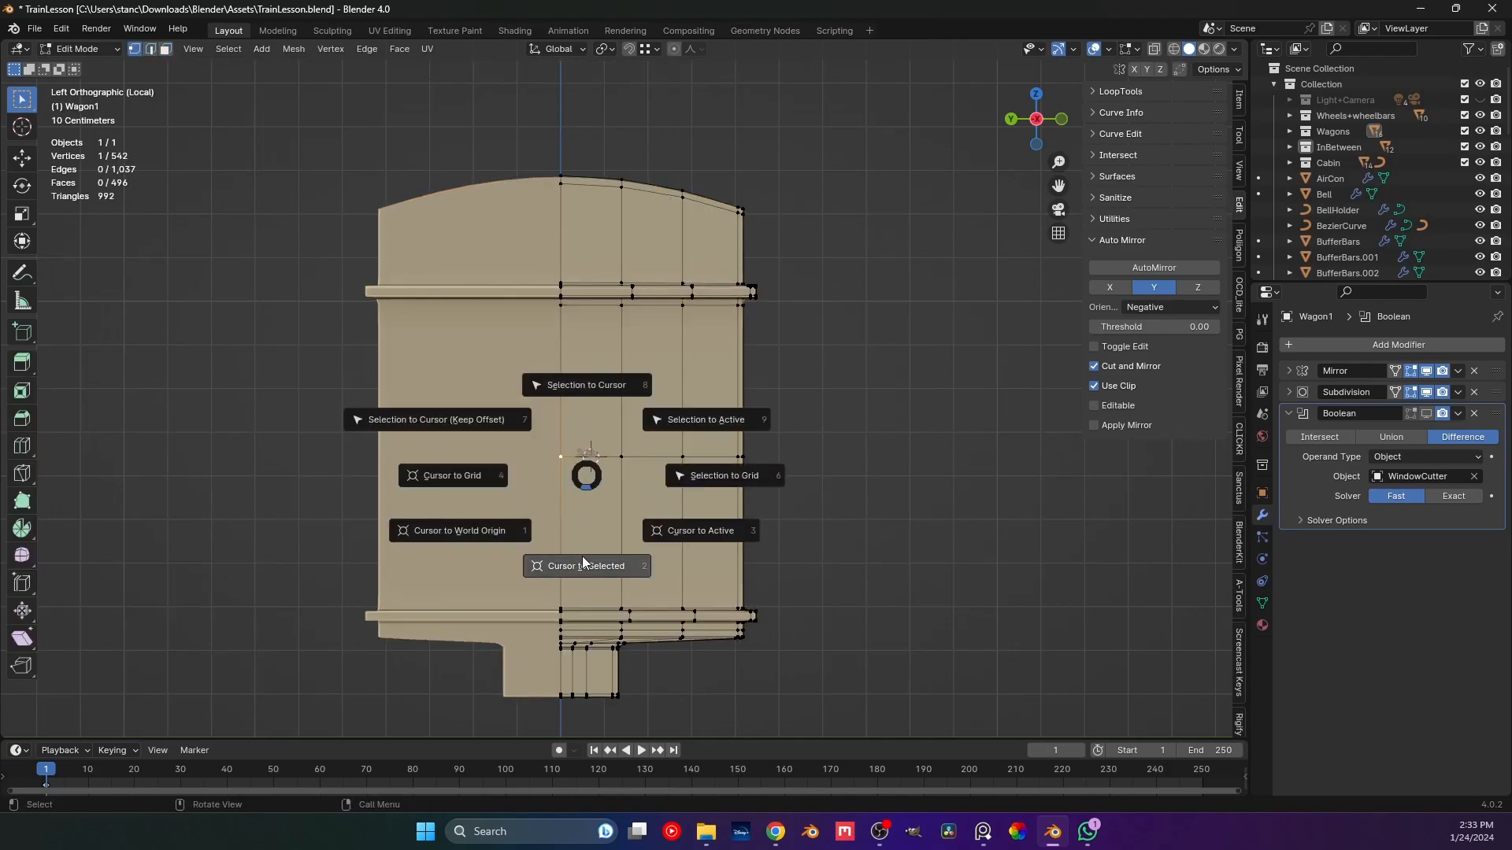
pyautogui.click(582, 559)
# Remove the horizontal helper edge loop from the wagon's body, return to Object Mode, and save the file.
pyautogui.press('Tab')
pyautogui.press('Tab')
pyautogui.press('2')
pyautogui.keyDown('alt'); pyautogui.click(600, 457); pyautogui.keyUp('alt')
pyautogui.press('Tab')
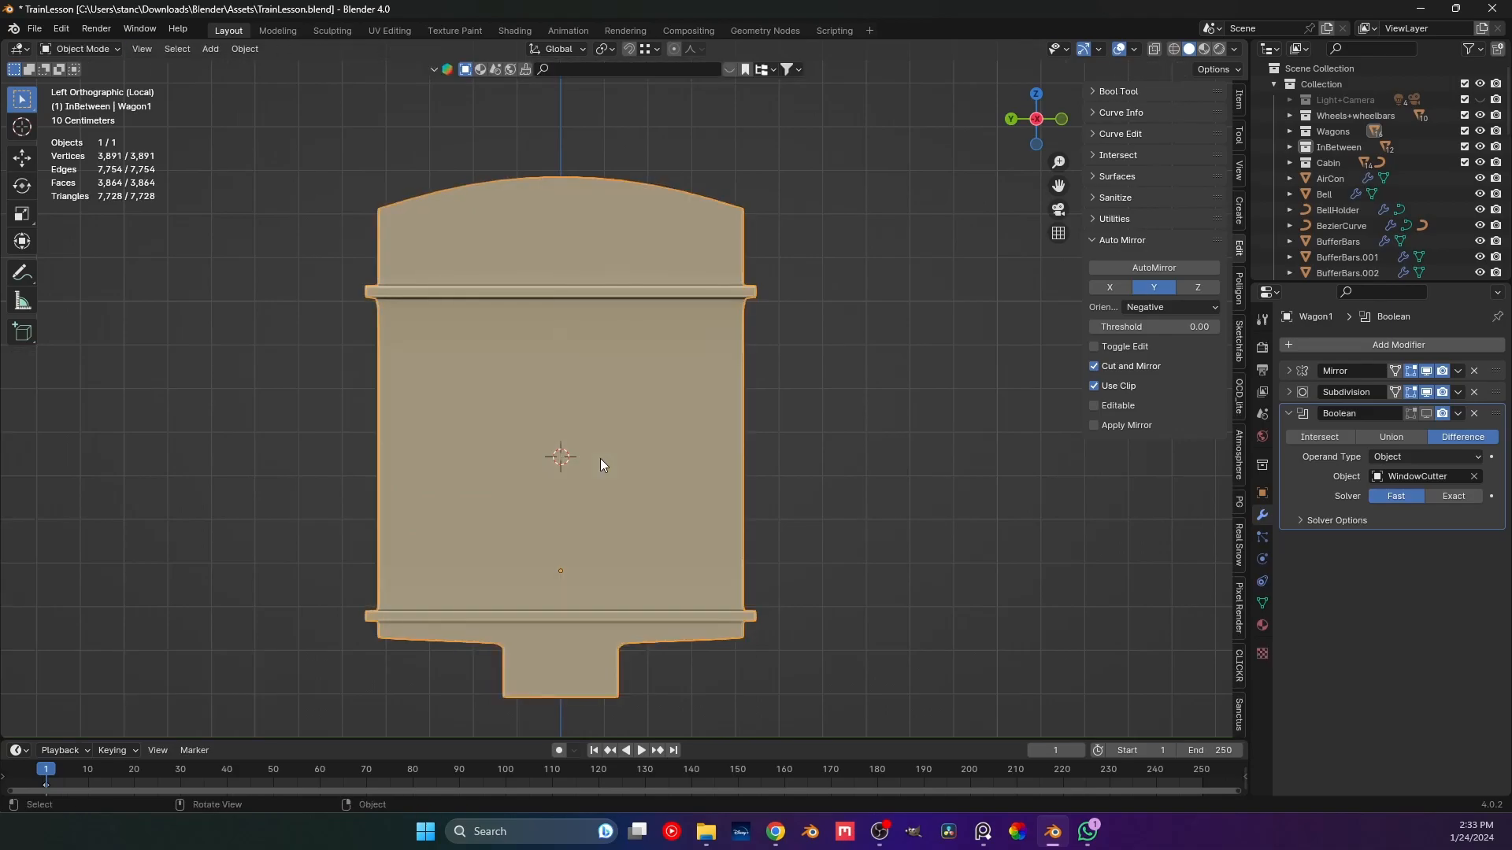
pyautogui.moveTo(600, 458); pyautogui.dragTo(581, 466, button='middle')
pyautogui.moveTo(897, 493); pyautogui.dragTo(812, 484, button='middle')
pyautogui.hotkey('ctrl', 's')
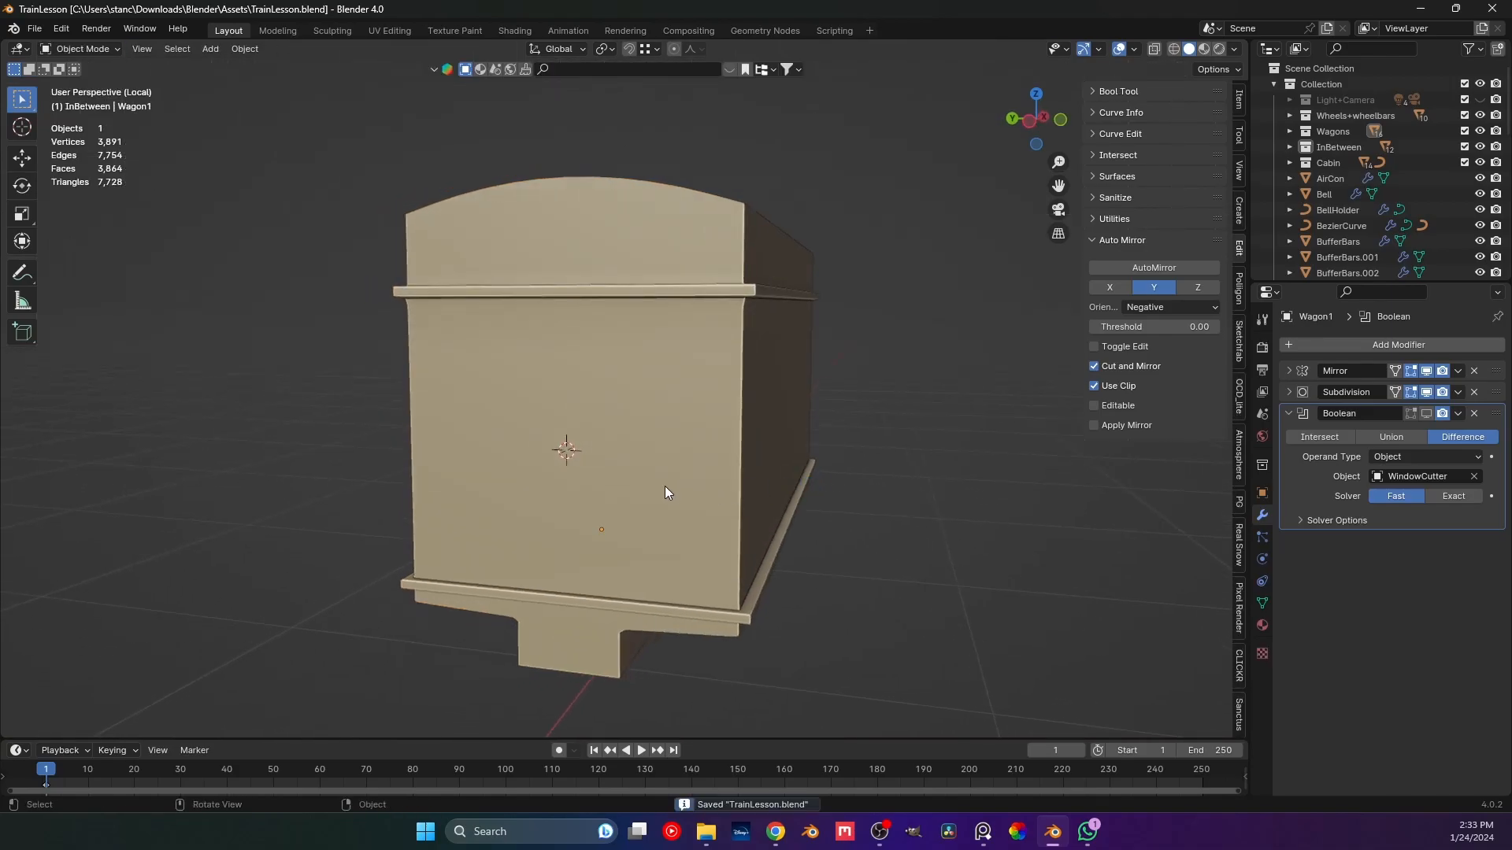
# Add a cube at the 3D cursor on the wagon's end wall and scale it to about 0.203.
pyautogui.hotkey('shift', 'a')
pyautogui.moveTo(664, 489)
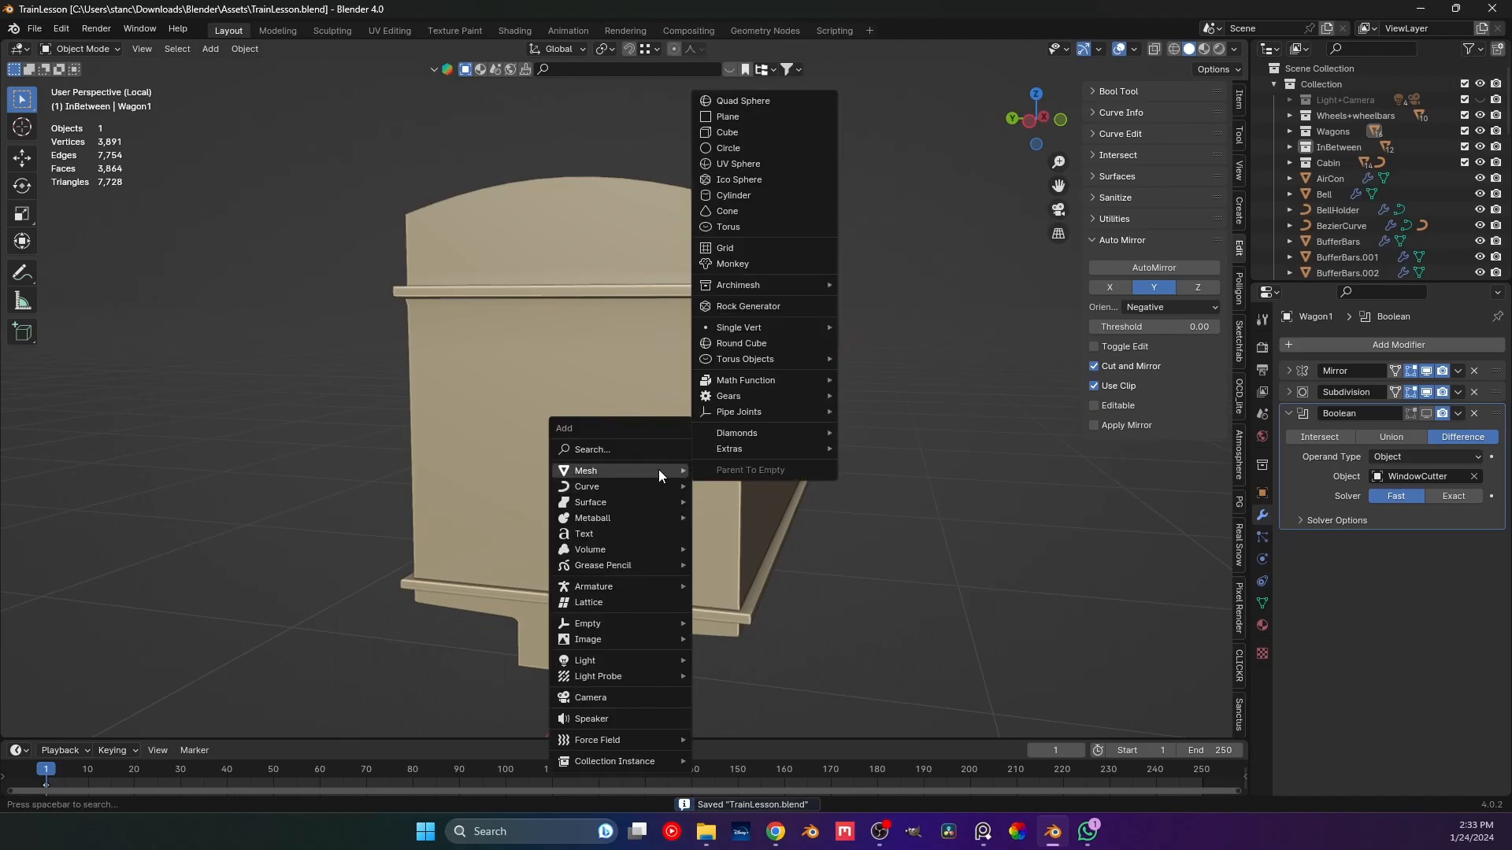
pyautogui.click(779, 132)
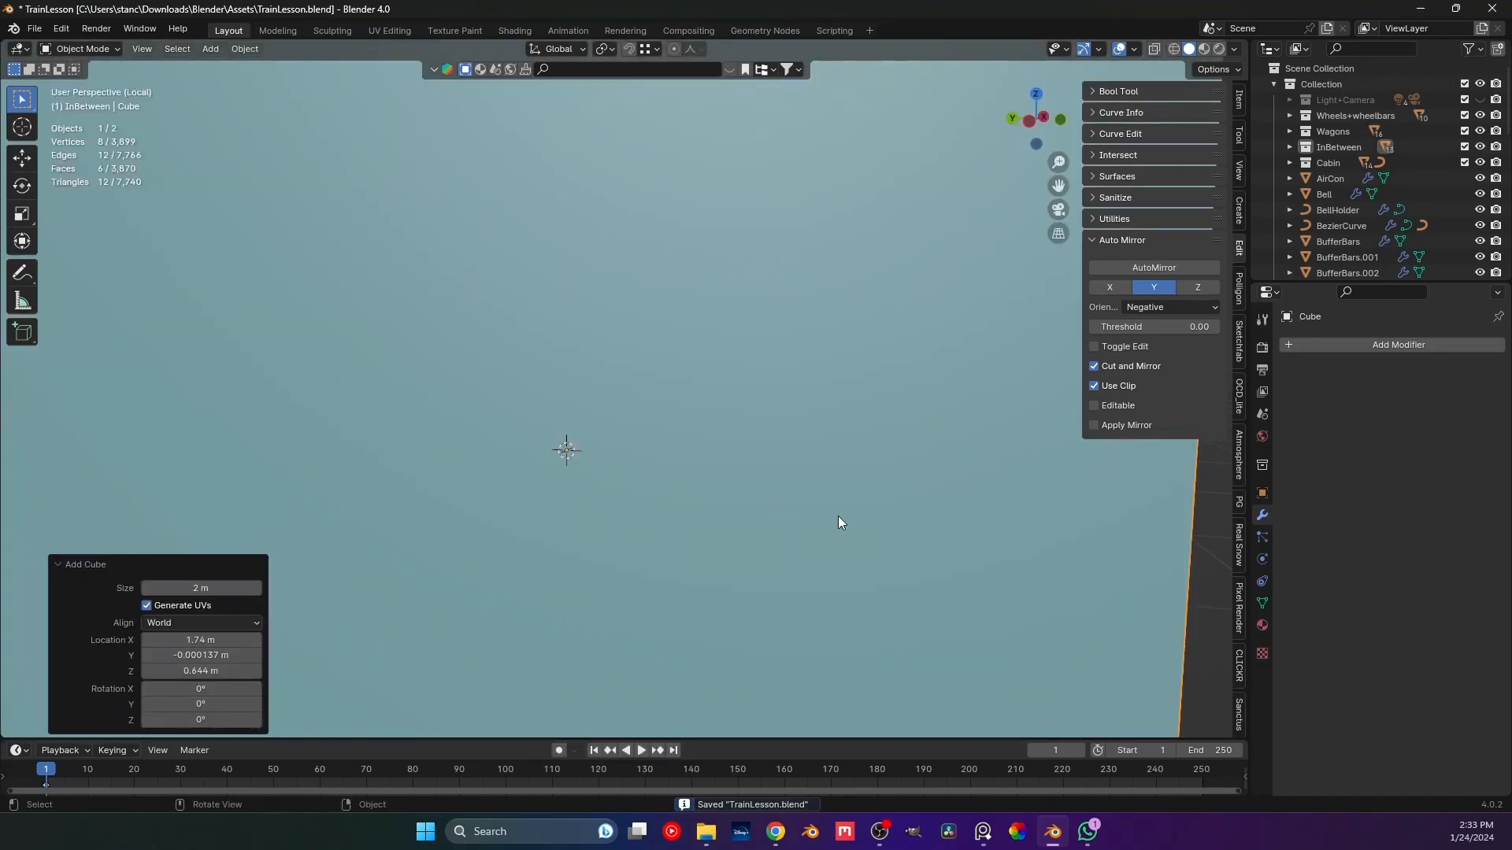
pyautogui.press('s')
pyautogui.click(622, 438)
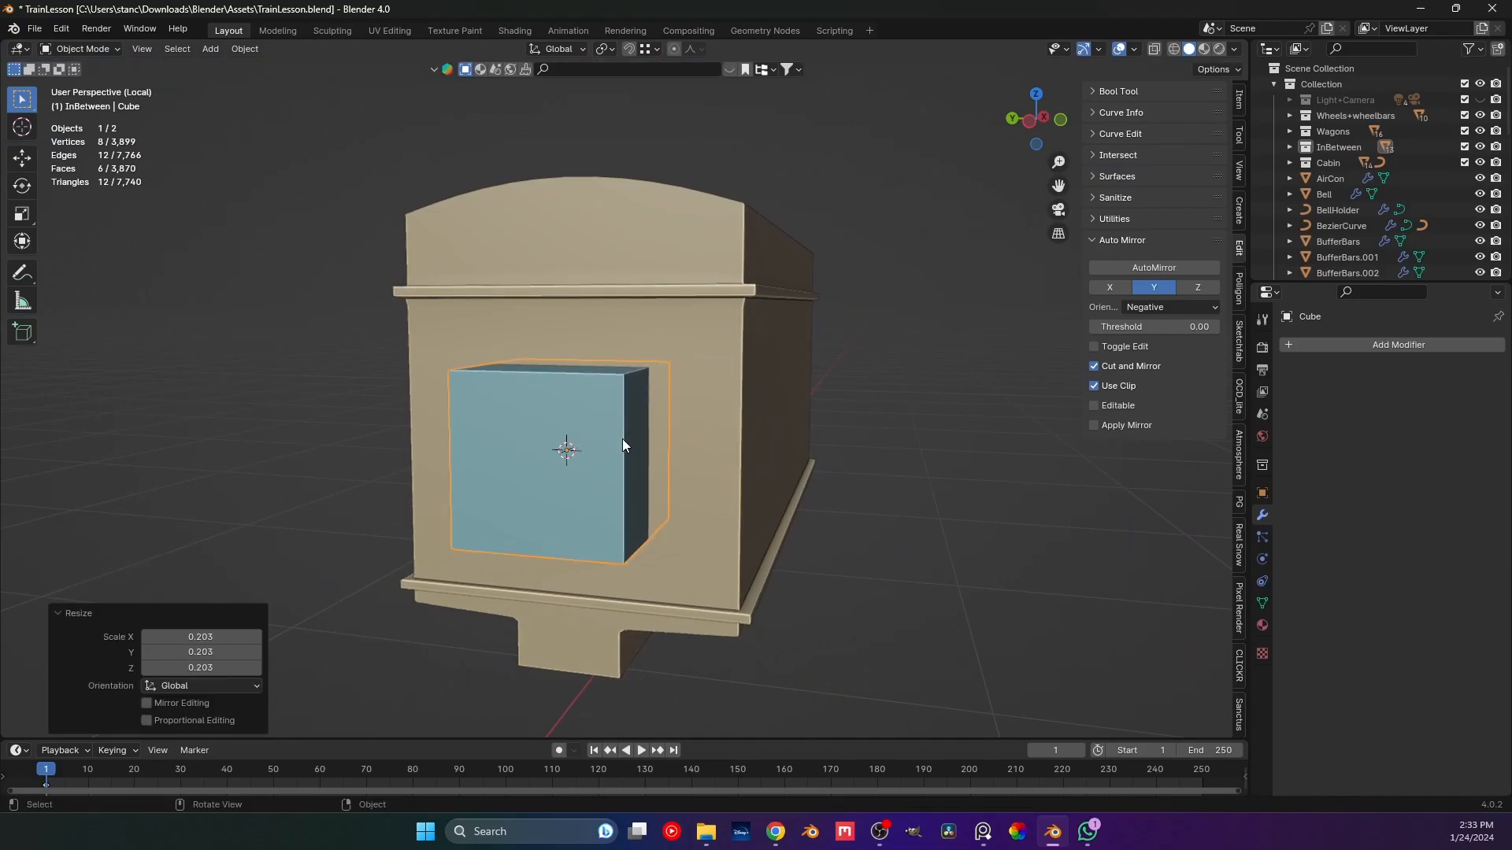
# Stretch the cube along Z by a factor of about 1.709 so it nearly spans the height between the wagon's trims.
pyautogui.press('ctrl+KP_3')
pyautogui.scroll(2, 623, 438)
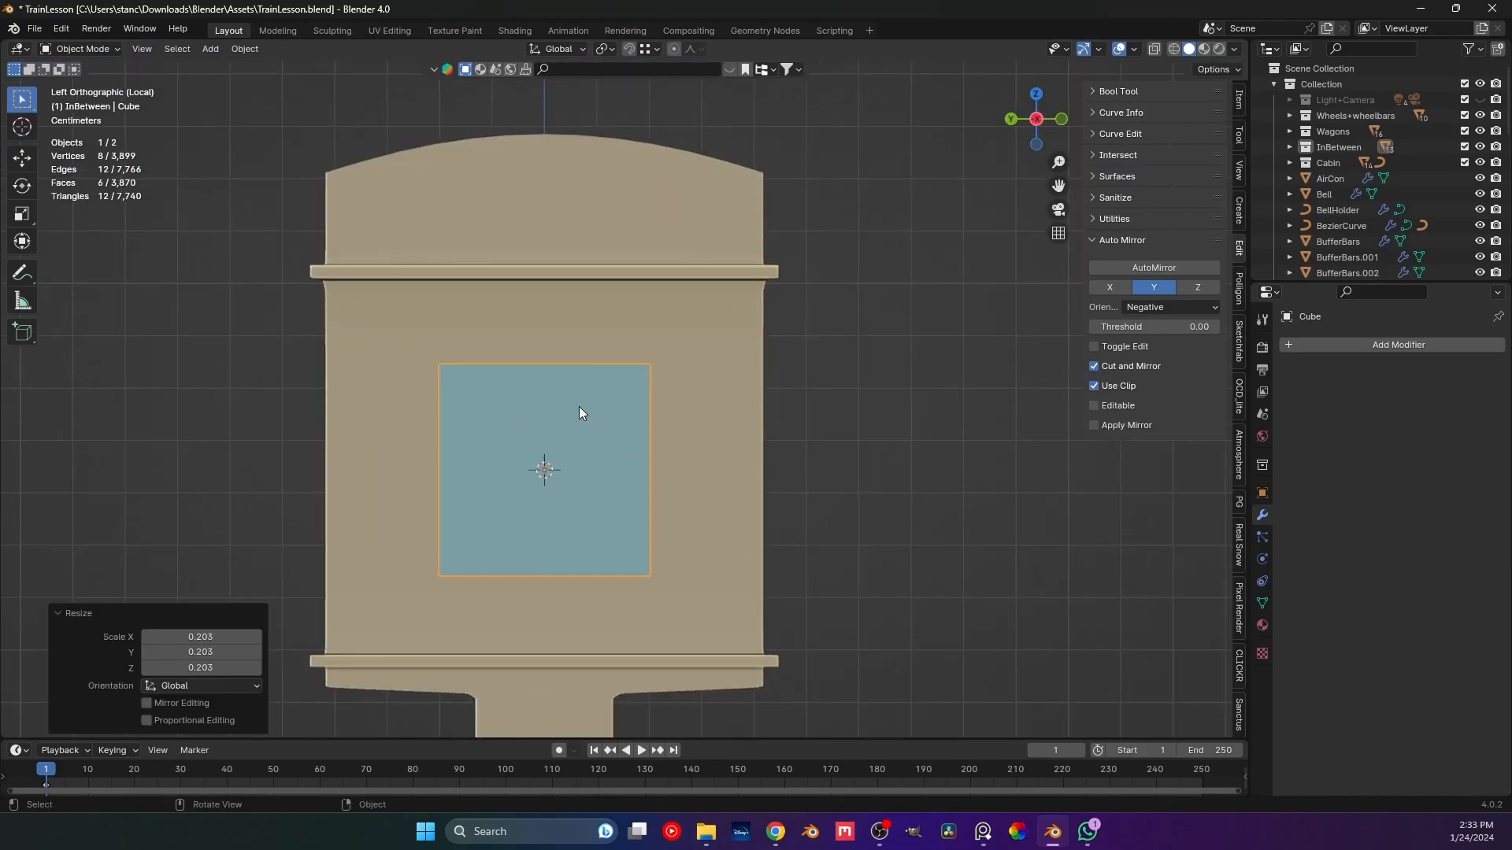
pyautogui.keyDown('shift'); pyautogui.moveTo(578, 406); pyautogui.dragTo(593, 329, button='middle'); pyautogui.keyUp('shift')
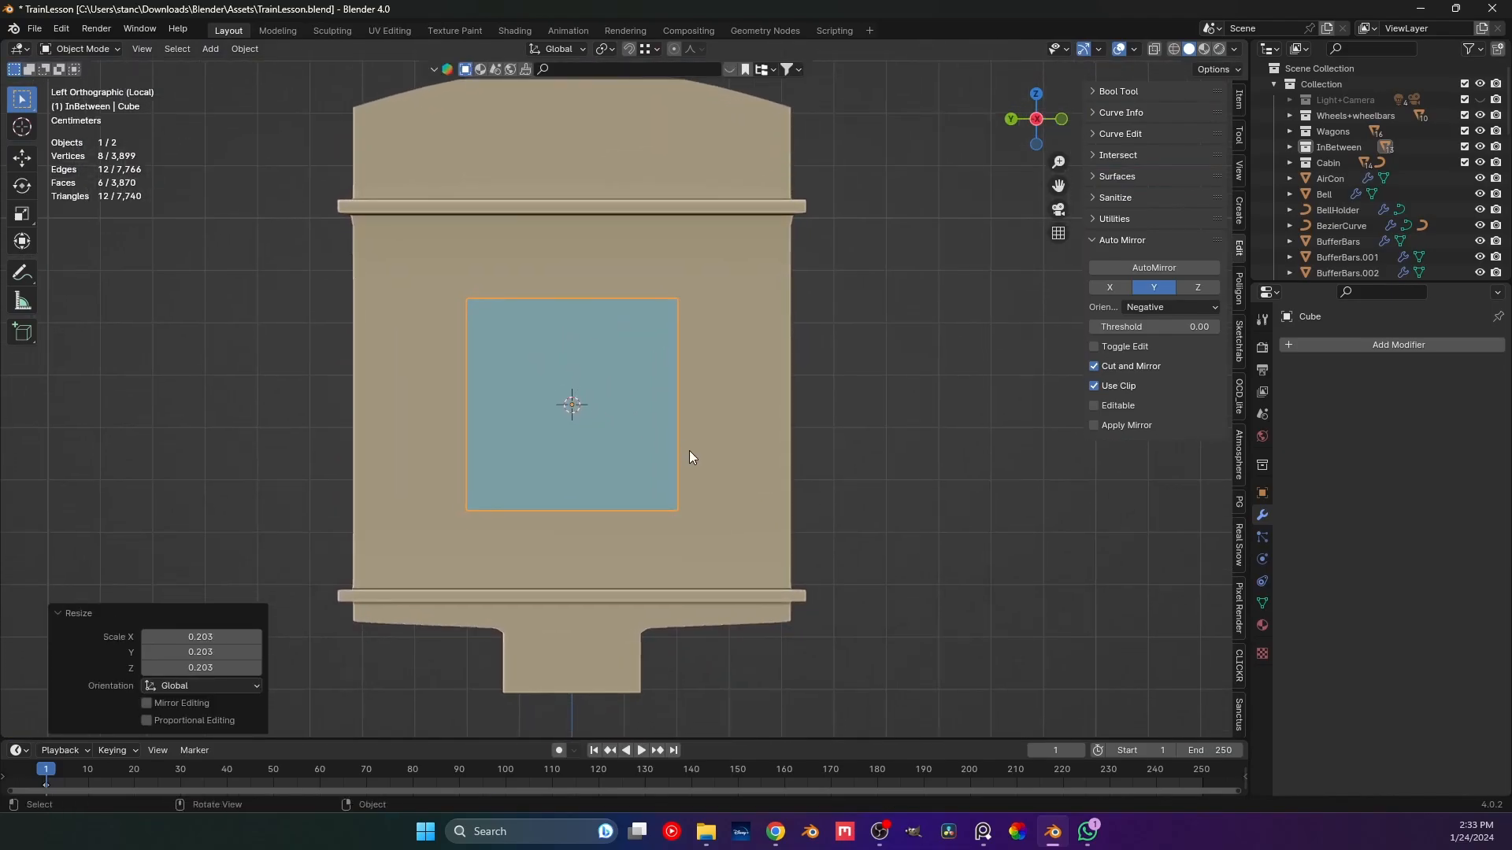
pyautogui.press('s')
pyautogui.press('z')
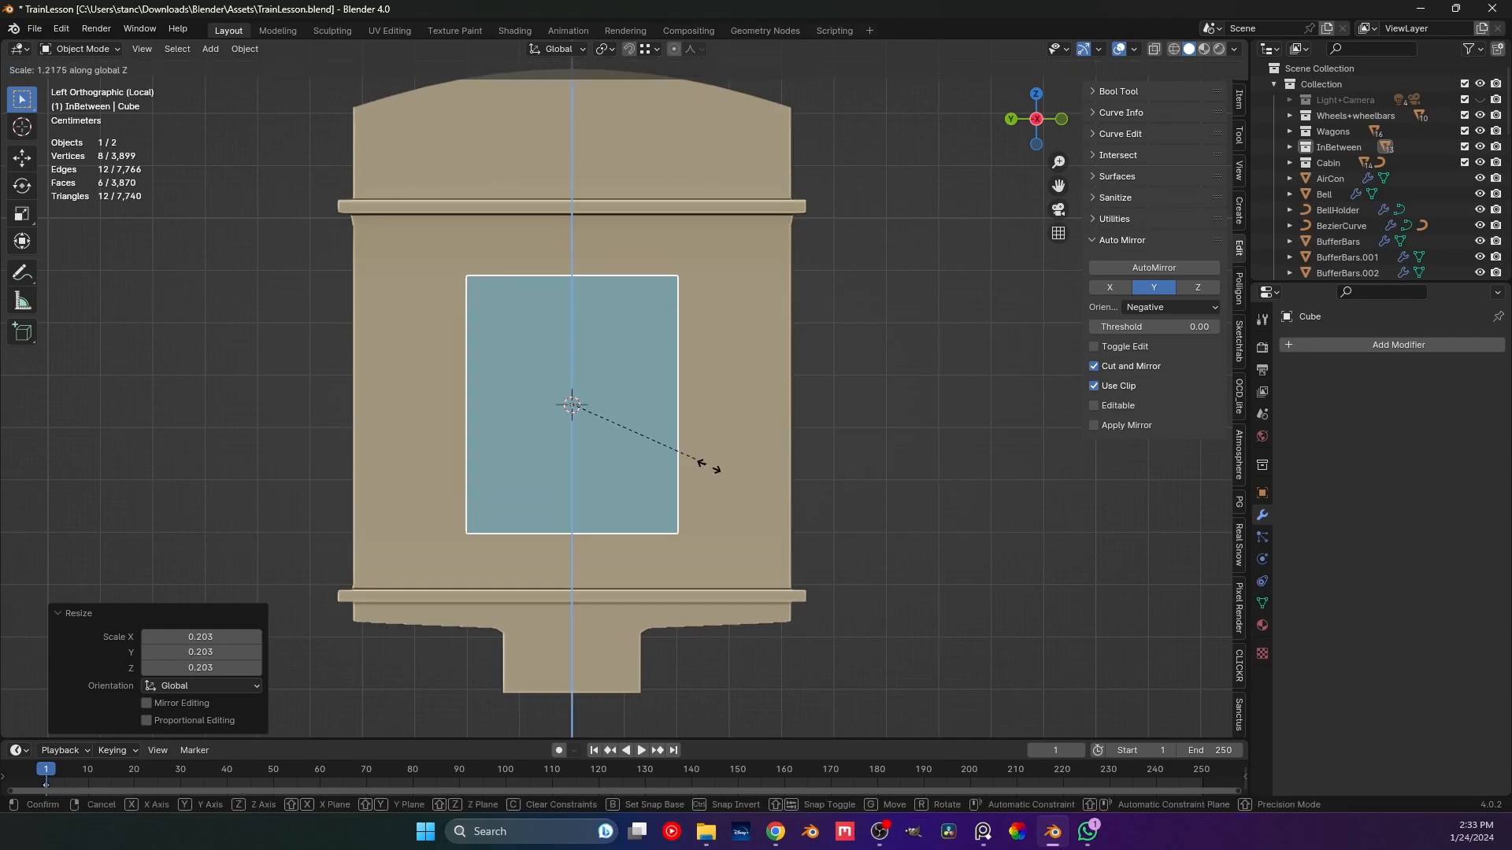
pyautogui.click(756, 495)
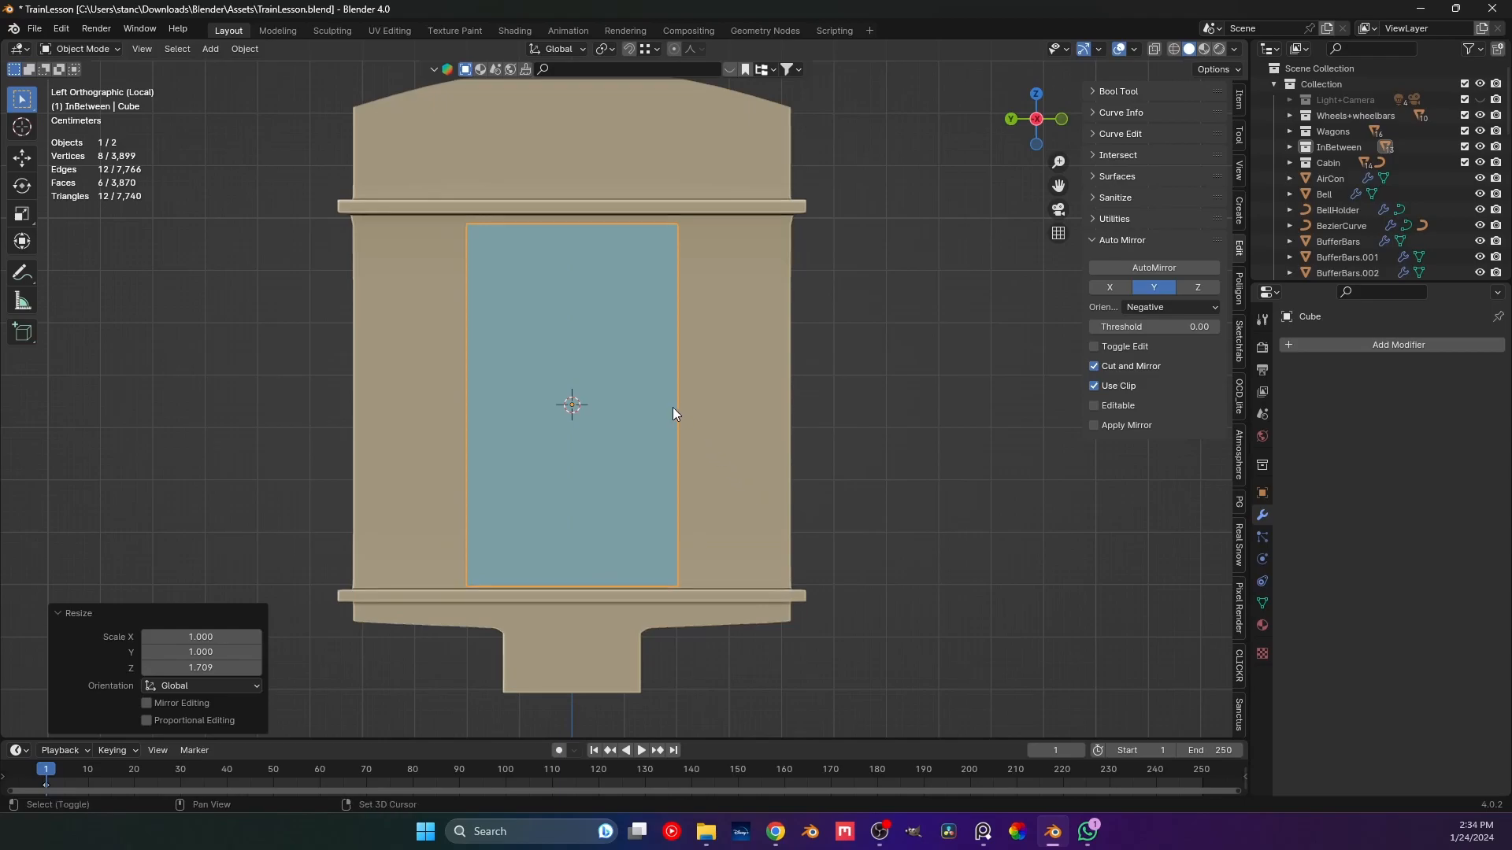
# Turn on X-ray in Edit Mode and lower the cube's top vertices about 0.055 m along Z.
pyautogui.scroll(2, 662, 409)
pyautogui.press('Tab')
pyautogui.press('1')
pyautogui.click(1159, 45)
pyautogui.moveTo(275, 161); pyautogui.dragTo(776, 253)
pyautogui.press('g')
pyautogui.press('z')
pyautogui.click(774, 292)
# Add three evenly spaced vertical loop cuts across the cube's width.
pyautogui.hotkey('ctrl', 'r')
pyautogui.scroll(3, 590, 246)
pyautogui.scroll(-1, 589, 246)
pyautogui.click(589, 247)
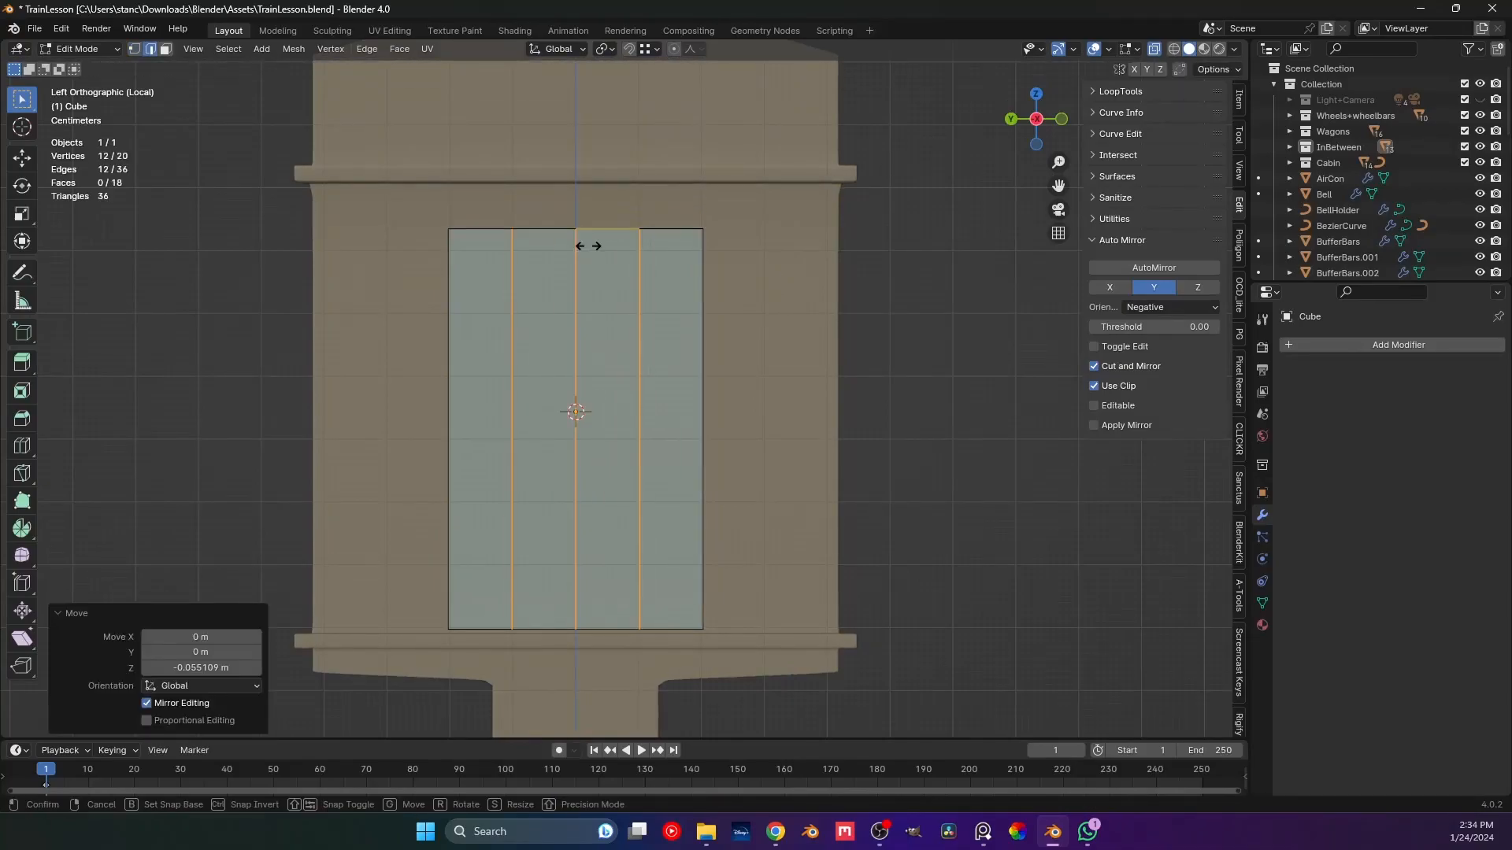
pyautogui.rightClick(589, 246)
# Select the block's top centre vertices and try raising them along Z using proportional editing with Sharp falloff.
pyautogui.moveTo(523, 185); pyautogui.dragTo(608, 277)
pyautogui.press('g')
pyautogui.press('z')
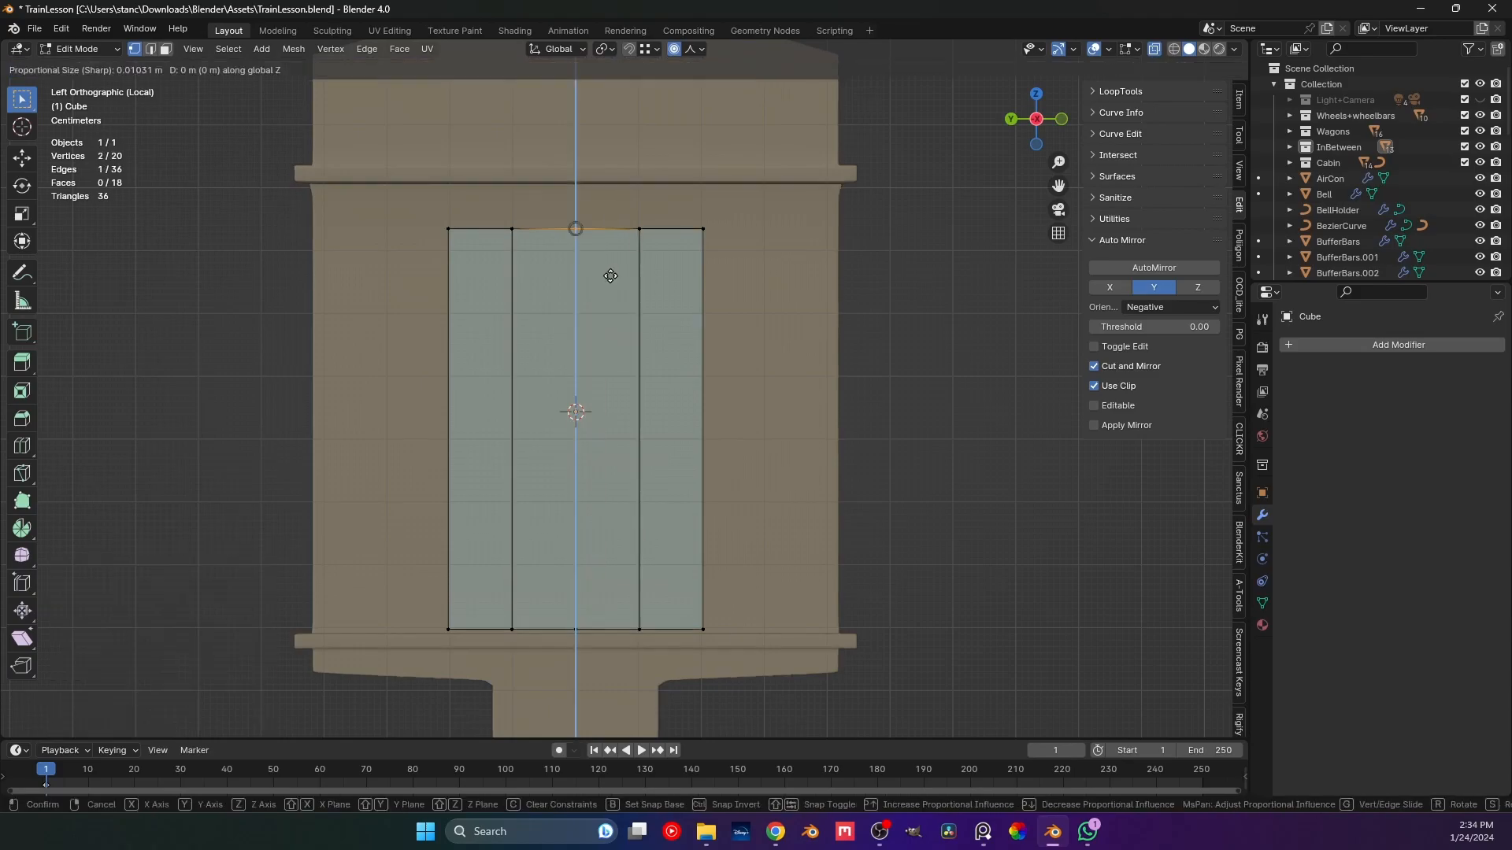
pyautogui.scroll(-20, 598, 247)
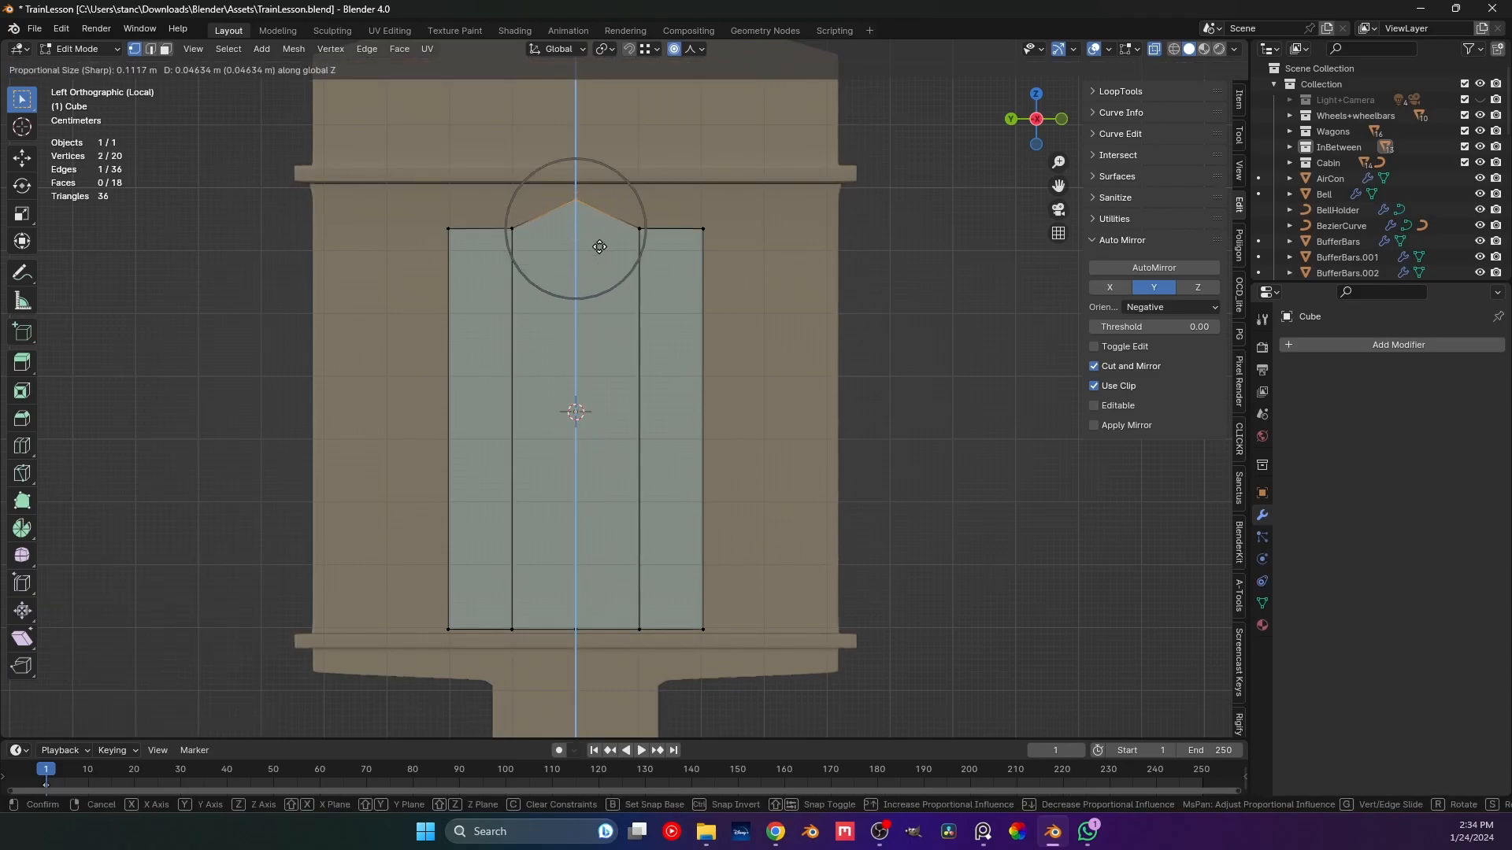
pyautogui.scroll(-3, 630, 229)
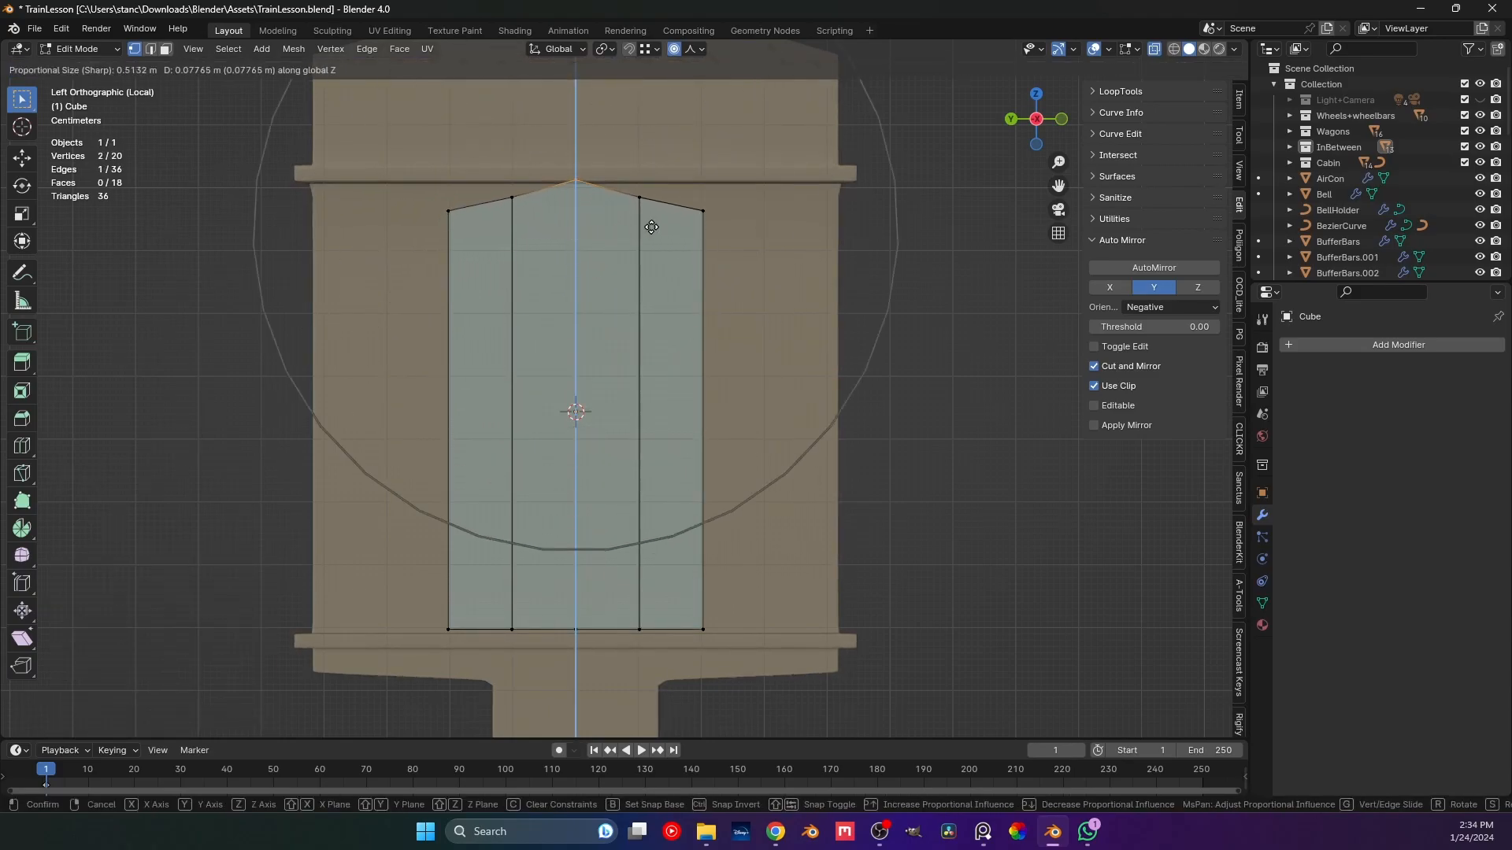
pyautogui.scroll(2, 641, 257)
pyautogui.press('Escape')
# Raise the block's top centre vertices along Z using proportional editing with Inverse Square falloff to form a rounded arch.
pyautogui.click(696, 49)
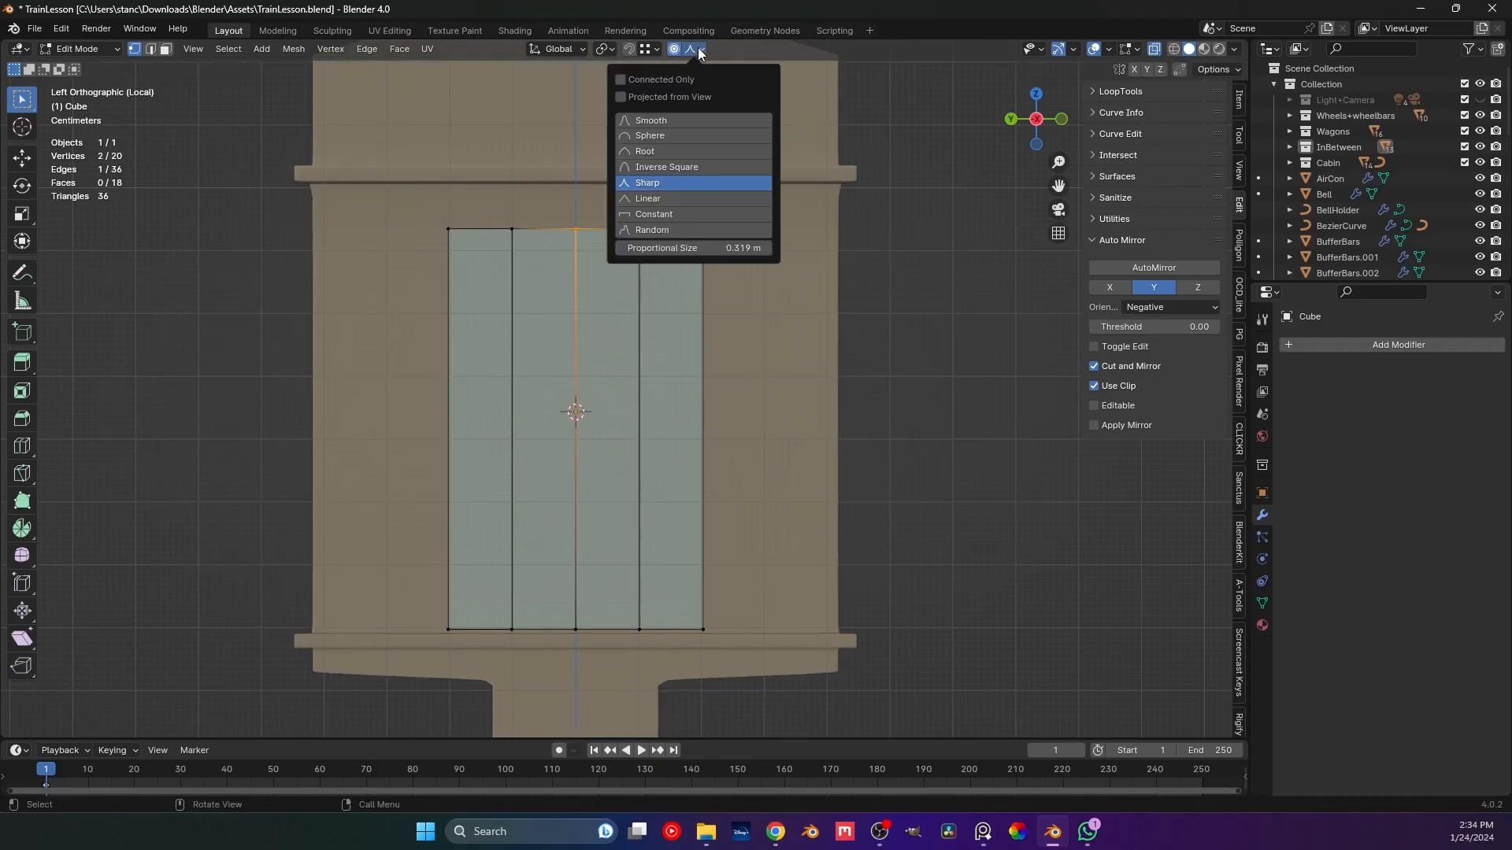
pyautogui.click(675, 167)
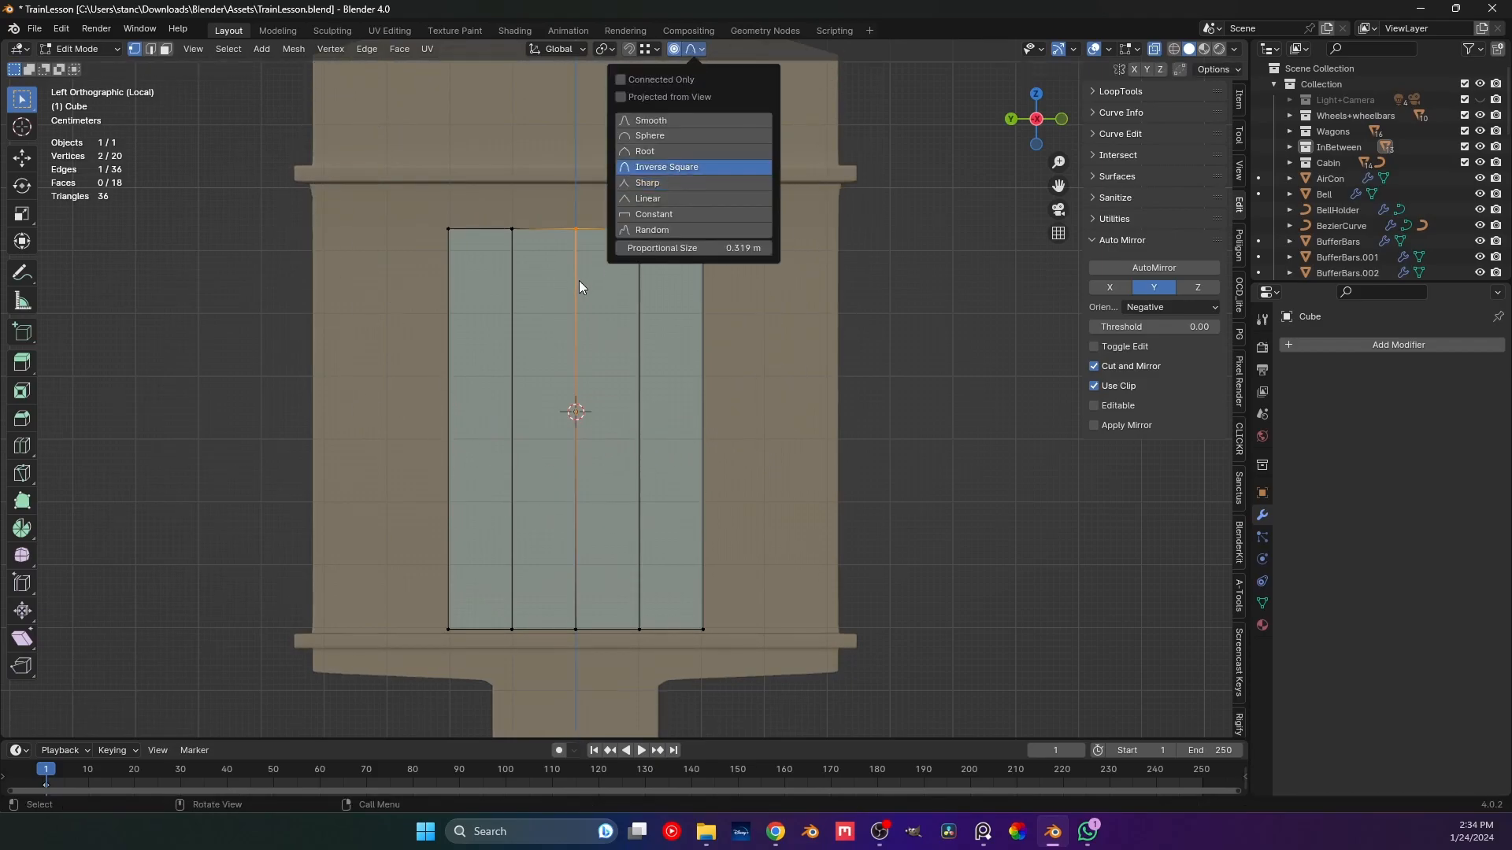
pyautogui.press('g')
pyautogui.press('z')
pyautogui.scroll(-1, 684, 362)
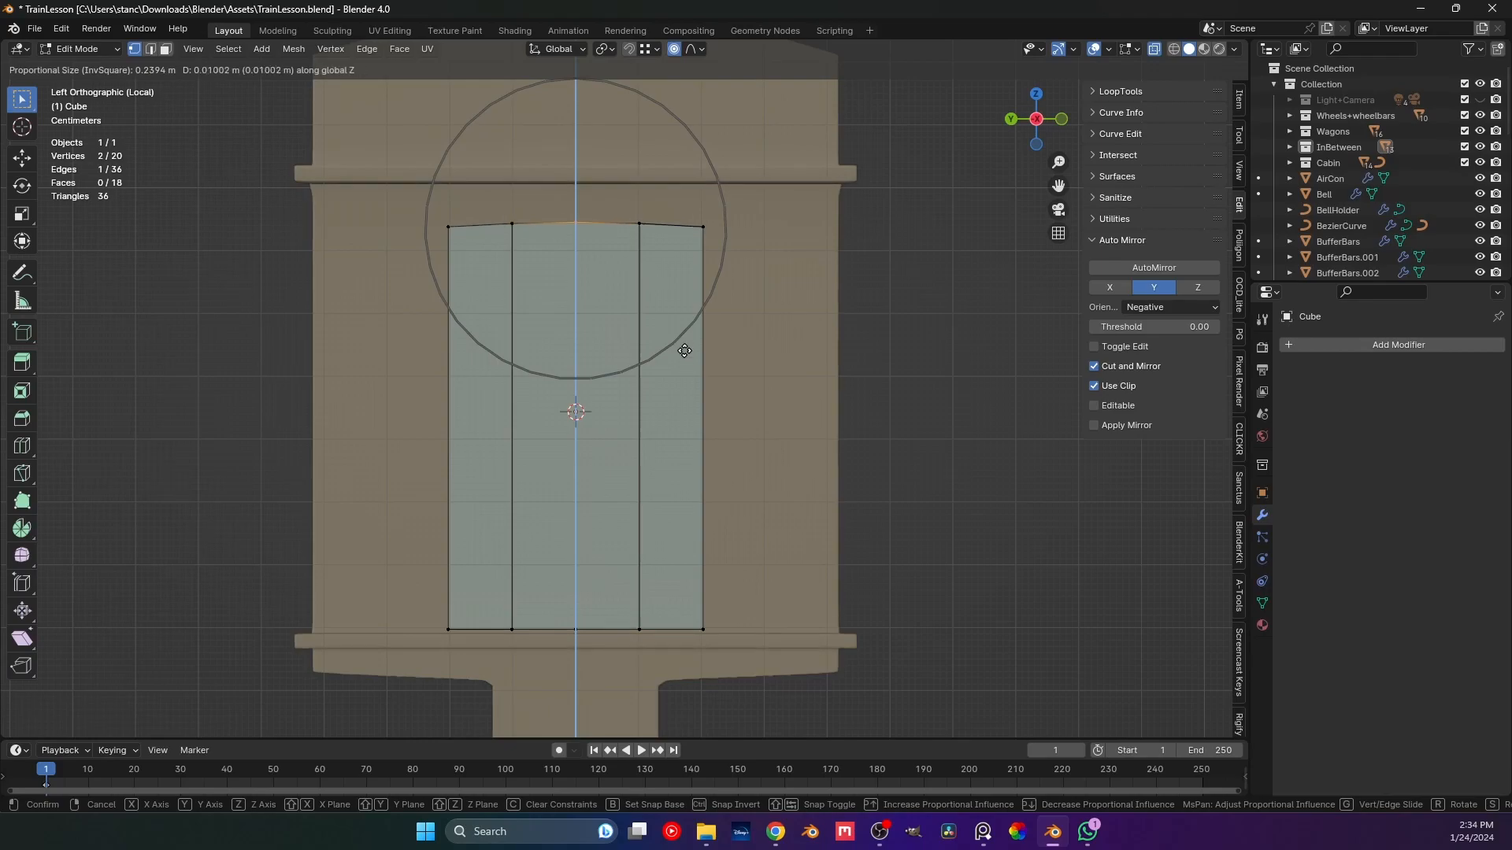
pyautogui.click(682, 290)
pyautogui.press('Tab')
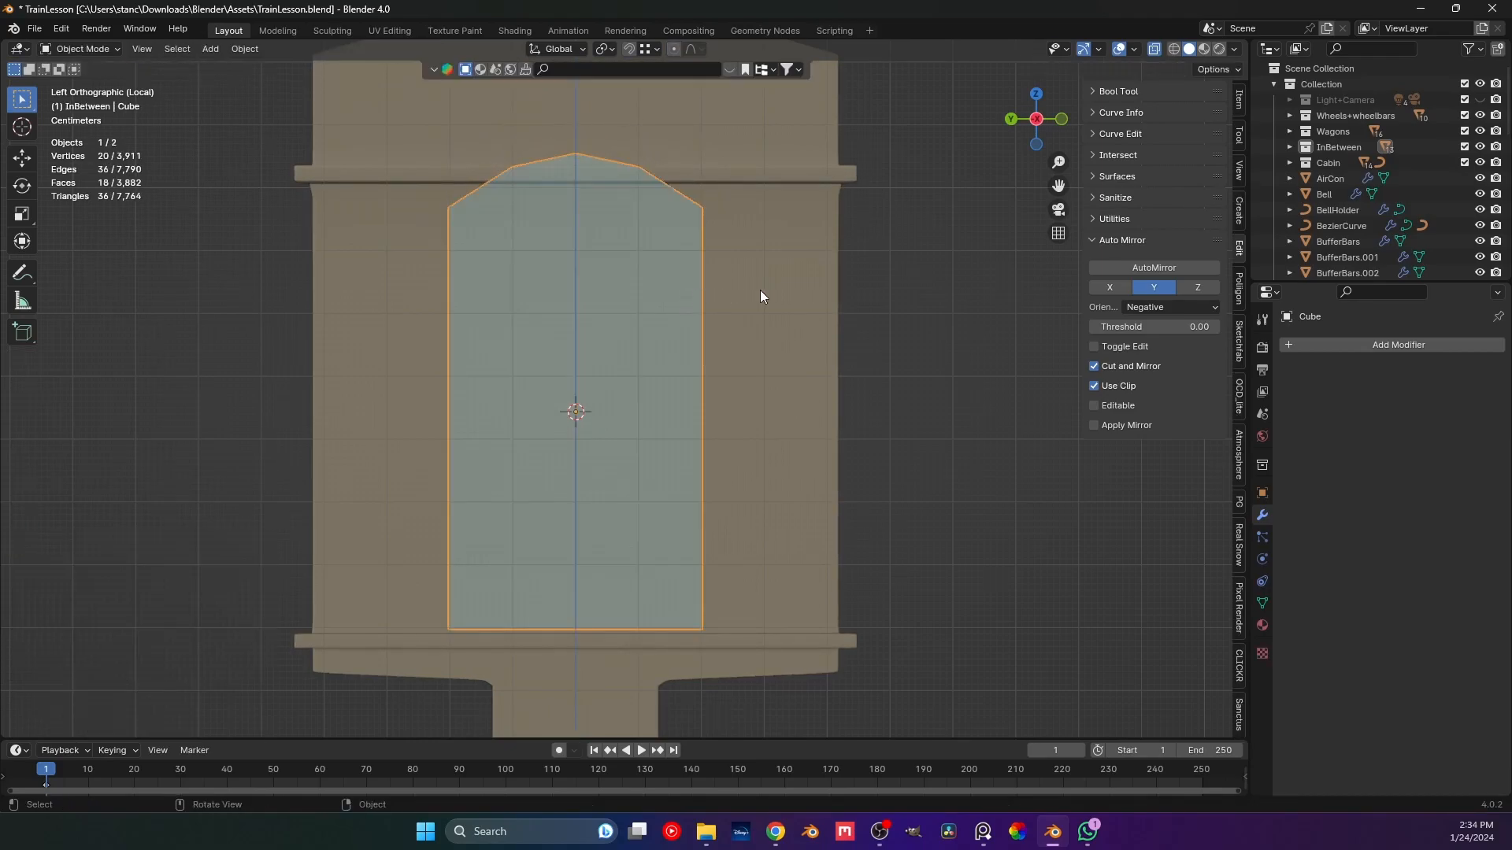
# Lower all the vertices of the block's arched top about 0.076 m along Z, below the wagon's upper trim.
pyautogui.press('s')
pyautogui.rightClick(820, 312)
pyautogui.press('Tab')
pyautogui.moveTo(274, 74); pyautogui.dragTo(914, 301)
pyautogui.press('g')
pyautogui.press('z')
pyautogui.rightClick(890, 296)
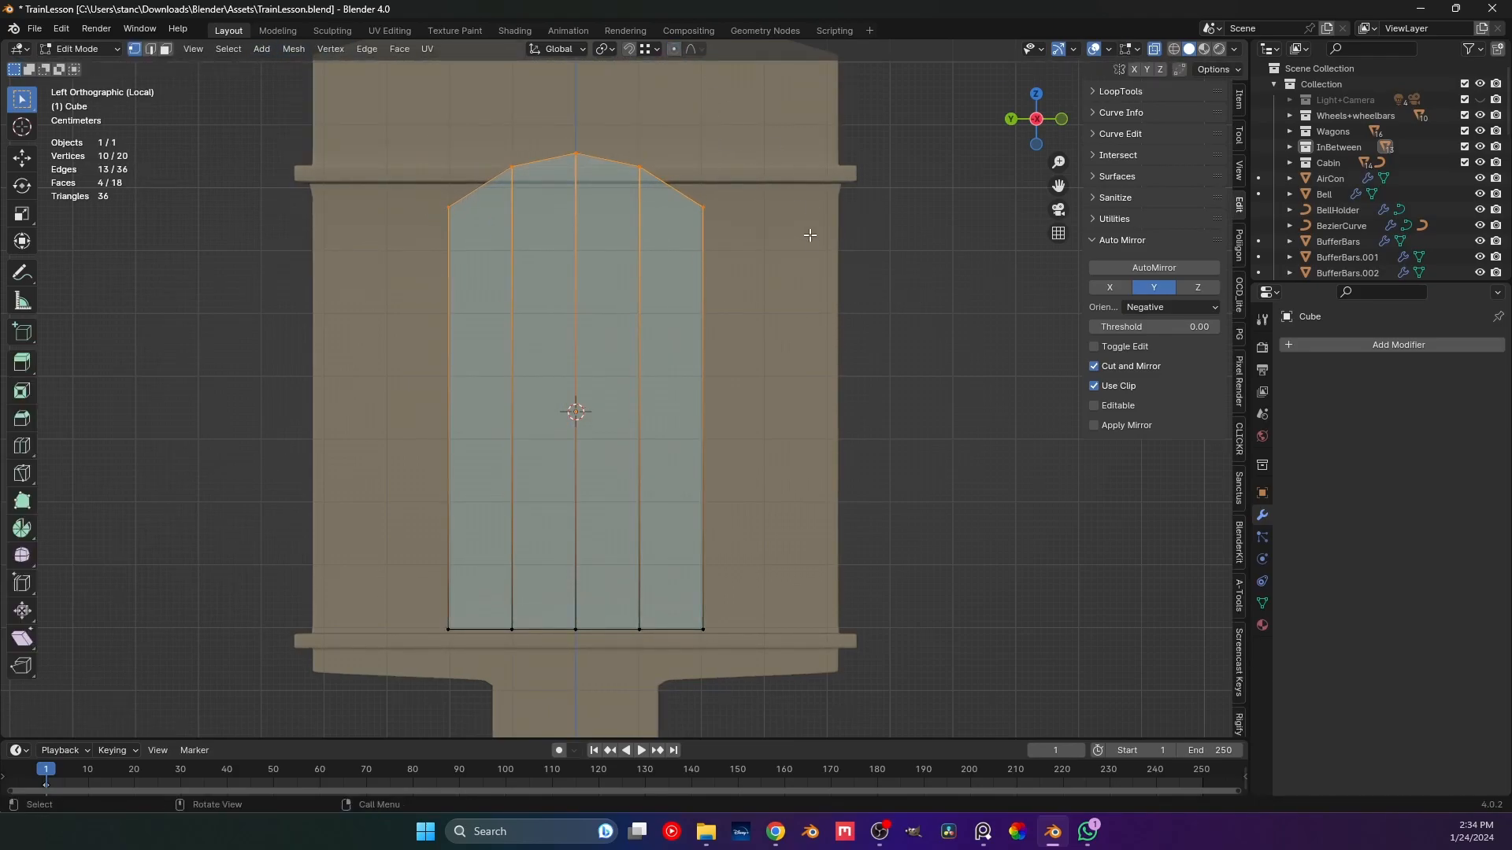
pyautogui.press('g')
pyautogui.press('z')
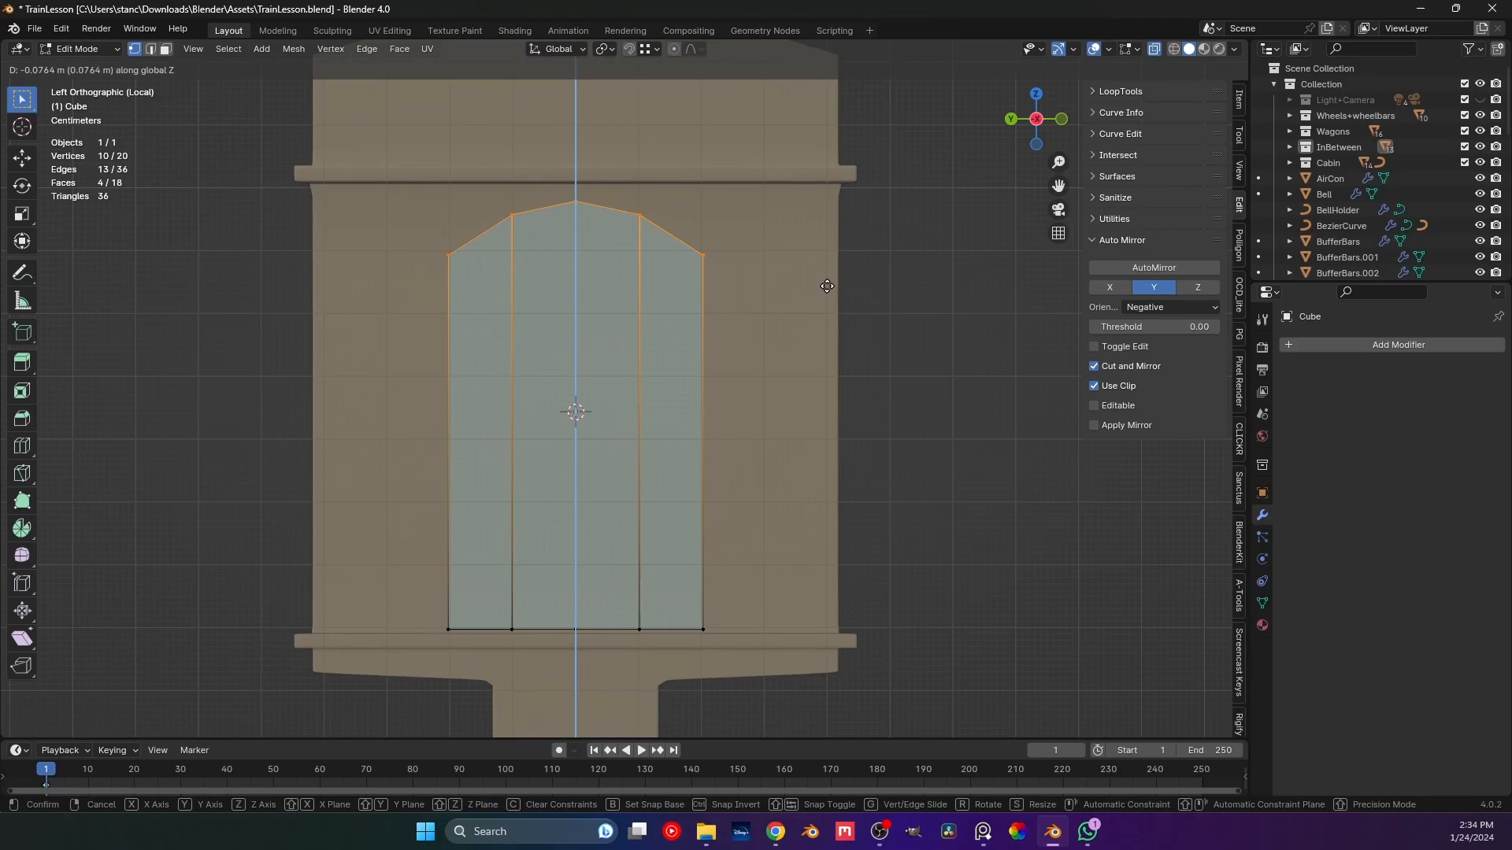
pyautogui.click(828, 303)
# In Object Mode, narrow the arched block along Y by a factor of 0.696, then rescale it along Y by about 1.087.
pyautogui.press('Tab')
pyautogui.press('s')
pyautogui.press('y')
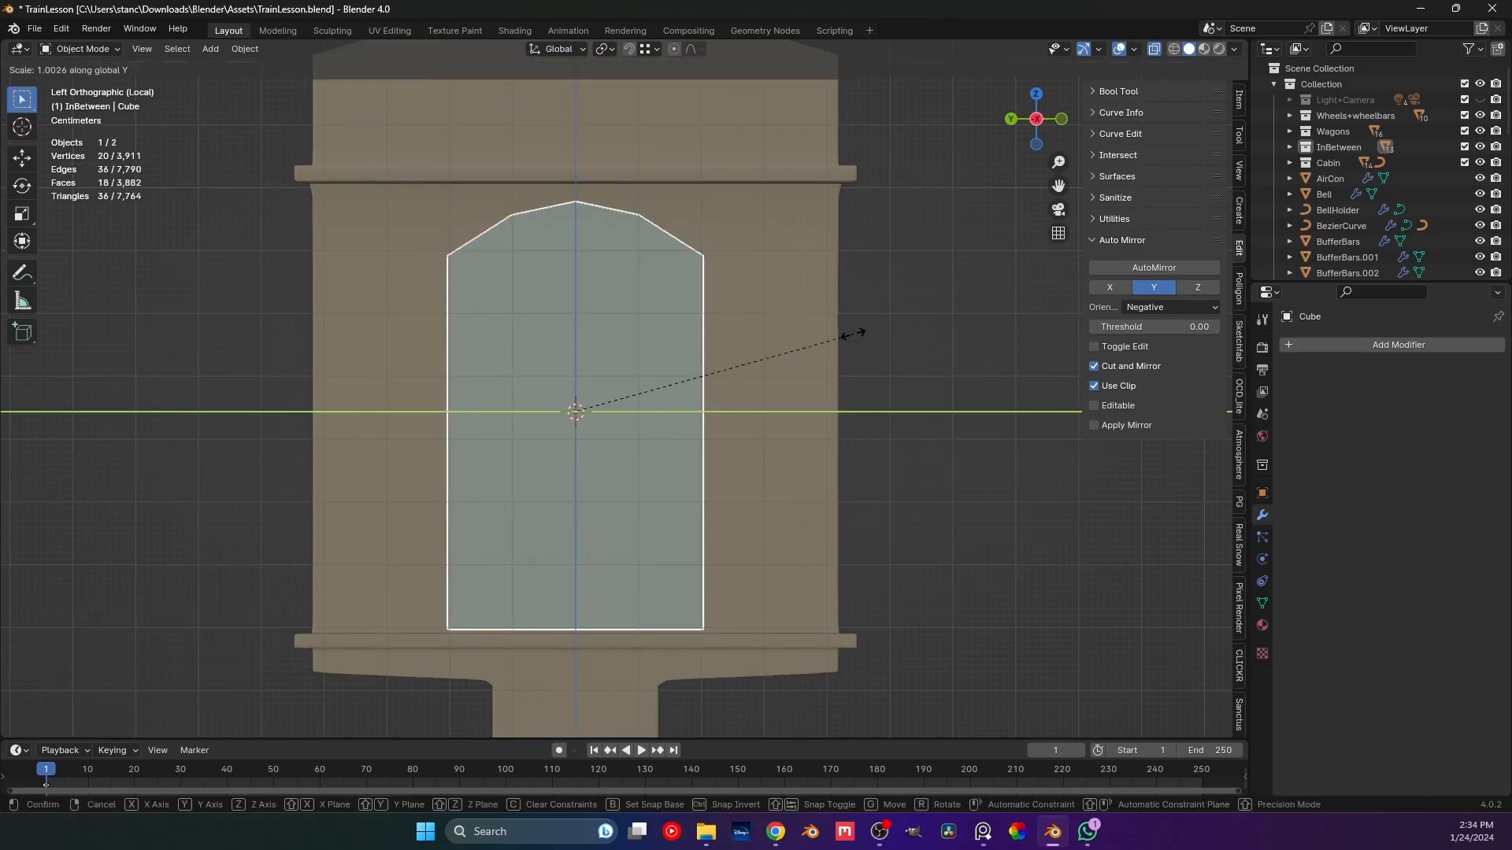
pyautogui.click(760, 334)
pyautogui.press('s')
pyautogui.press('y')
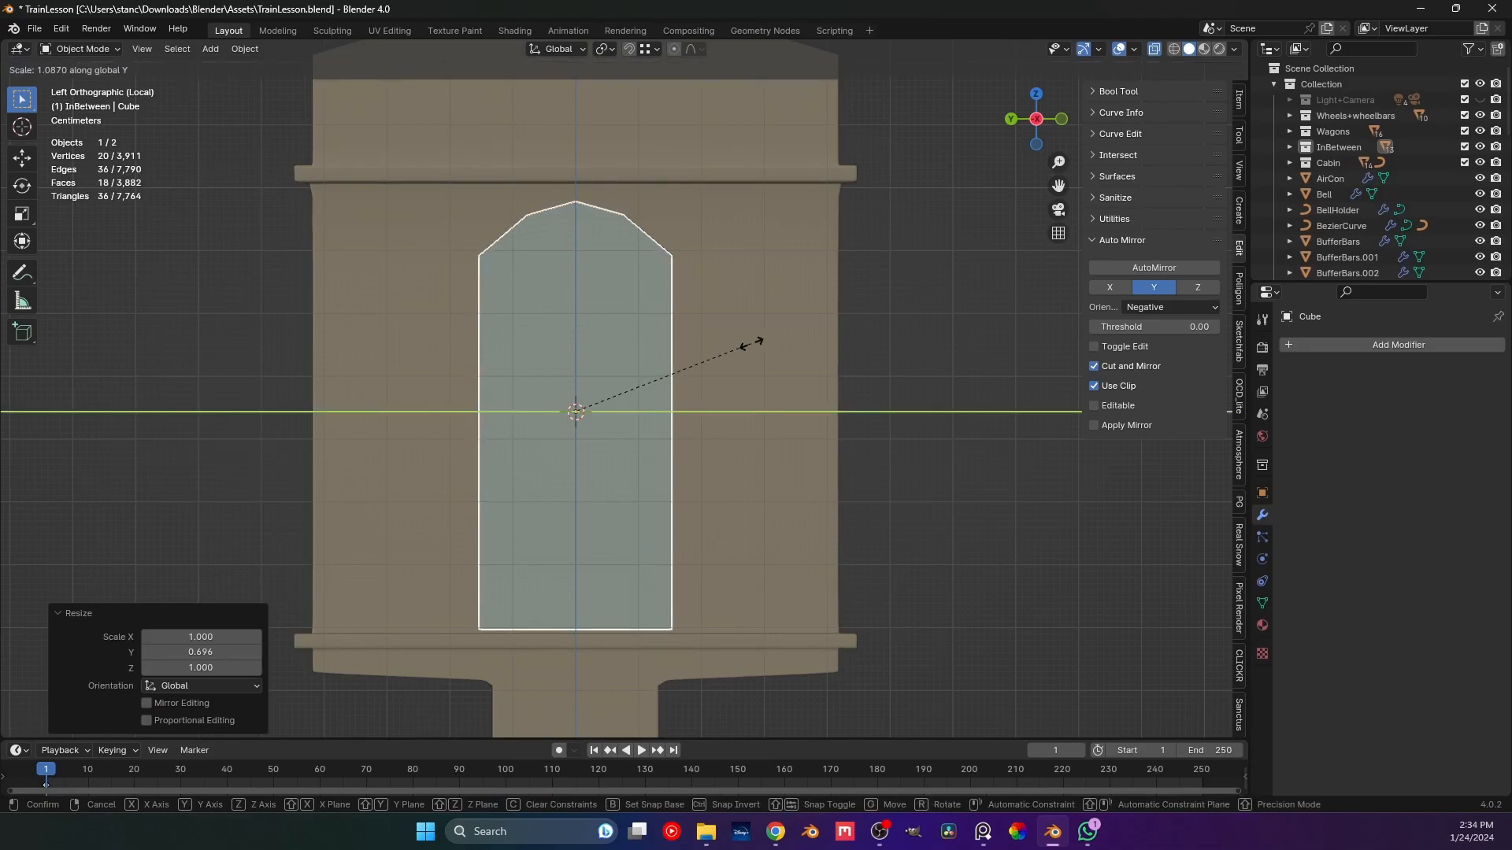
pyautogui.click(640, 379)
# Shade the arched block smooth with Auto Smooth at 30° and turn off X-ray.
pyautogui.moveTo(640, 380)
pyautogui.mouseDown(button='middle')
pyautogui.moveTo(607, 393)
pyautogui.moveTo(662, 362)
pyautogui.mouseUp(button='middle')
pyautogui.rightClick(650, 326)
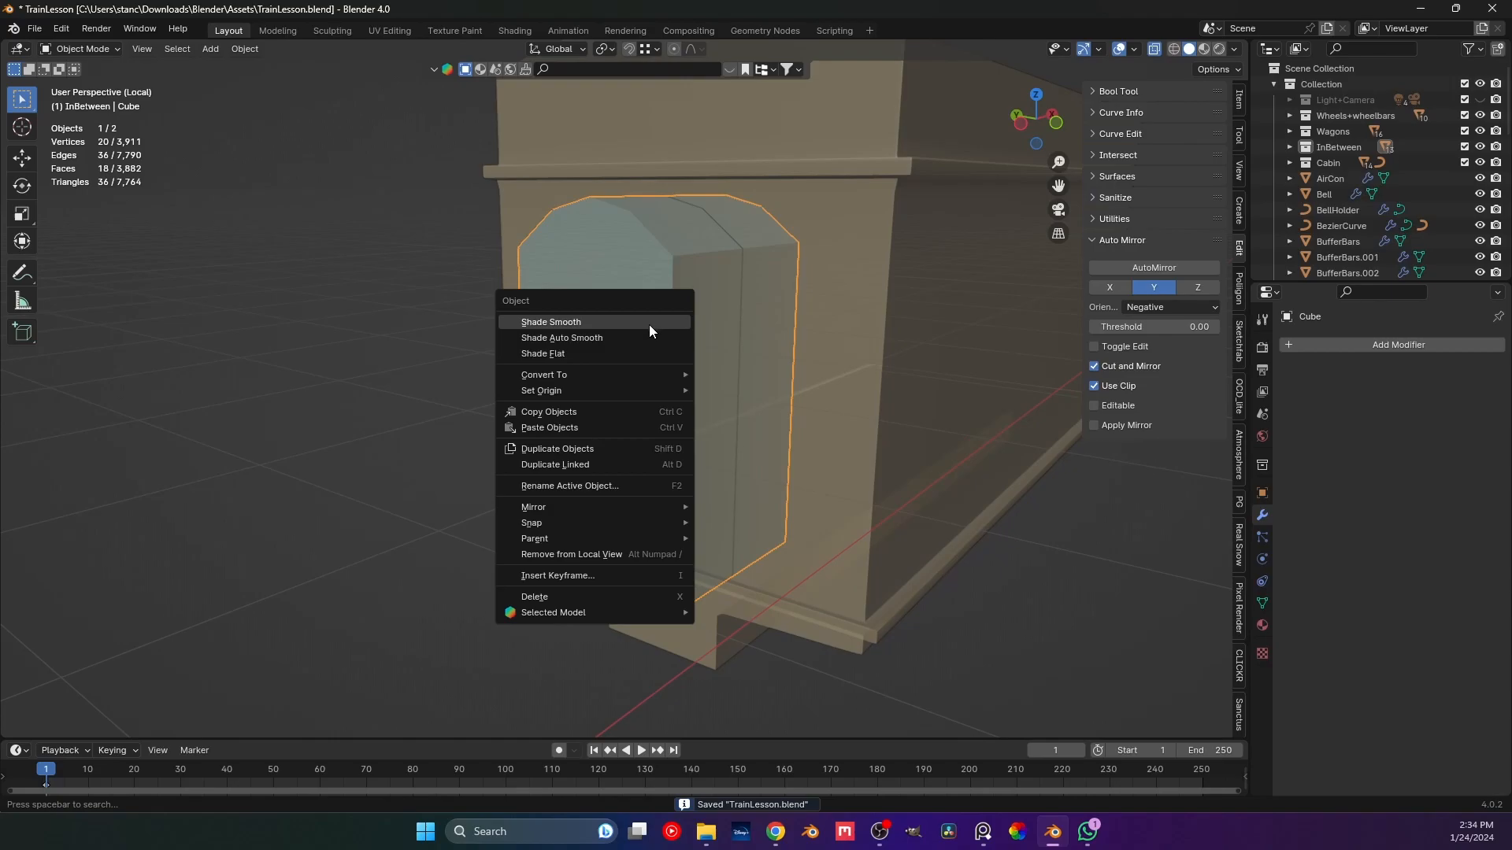
pyautogui.click(650, 323)
pyautogui.moveTo(679, 310); pyautogui.dragTo(660, 334, button='middle')
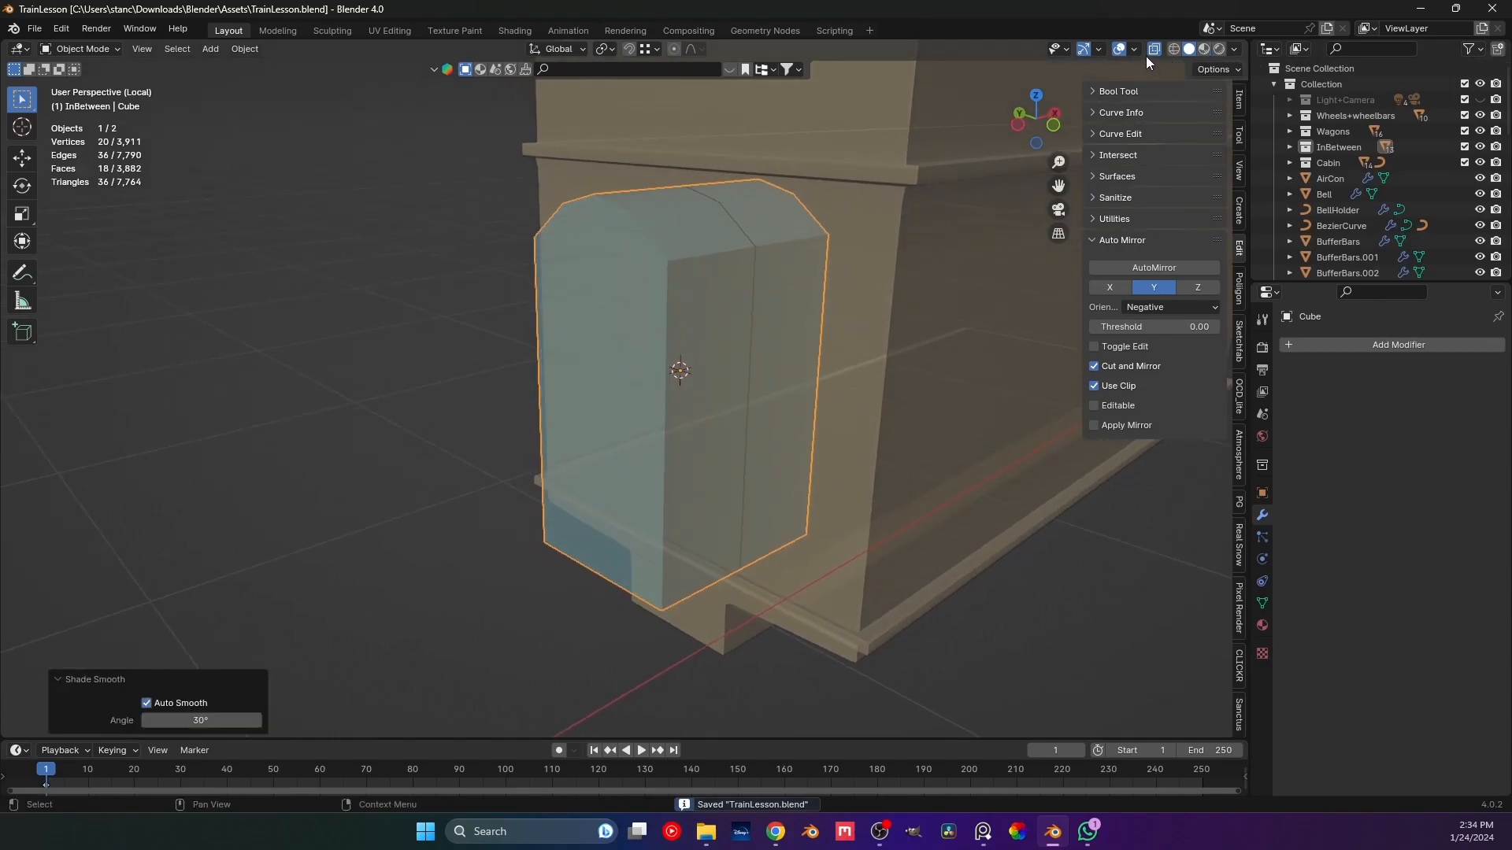
pyautogui.click(1150, 51)
pyautogui.keyDown('shift'); pyautogui.moveTo(799, 287); pyautogui.dragTo(731, 326, button='middle'); pyautogui.keyUp('shift')
pyautogui.moveTo(526, 400); pyautogui.dragTo(617, 422, button='middle')
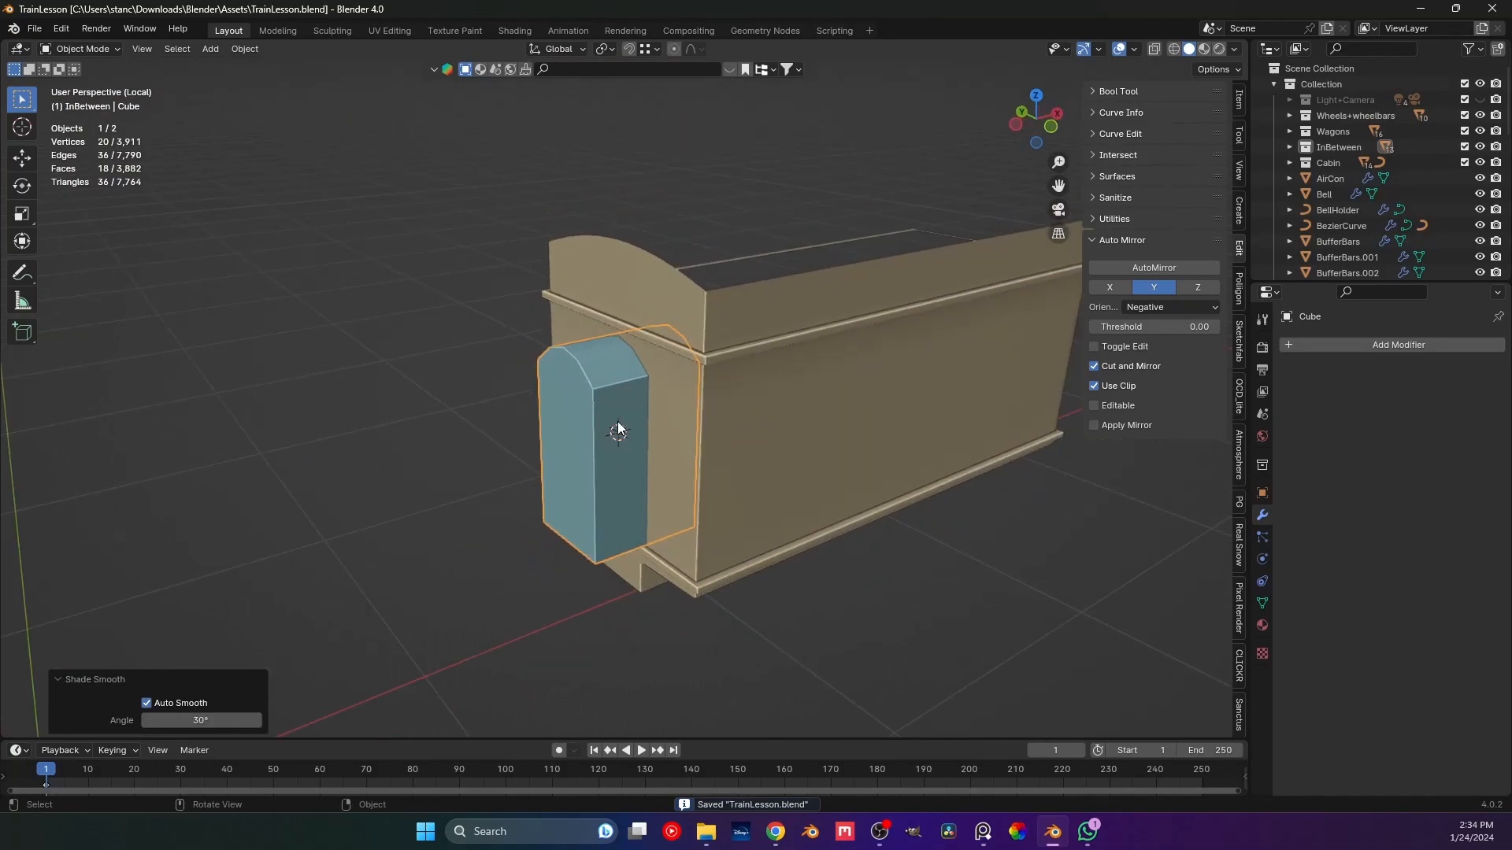
# Add a level 1 Subdivision modifier to the arched block and enable Adaptive Subdivision.
pyautogui.hotkey('ctrl', '1')
pyautogui.scroll(2, 598, 430)
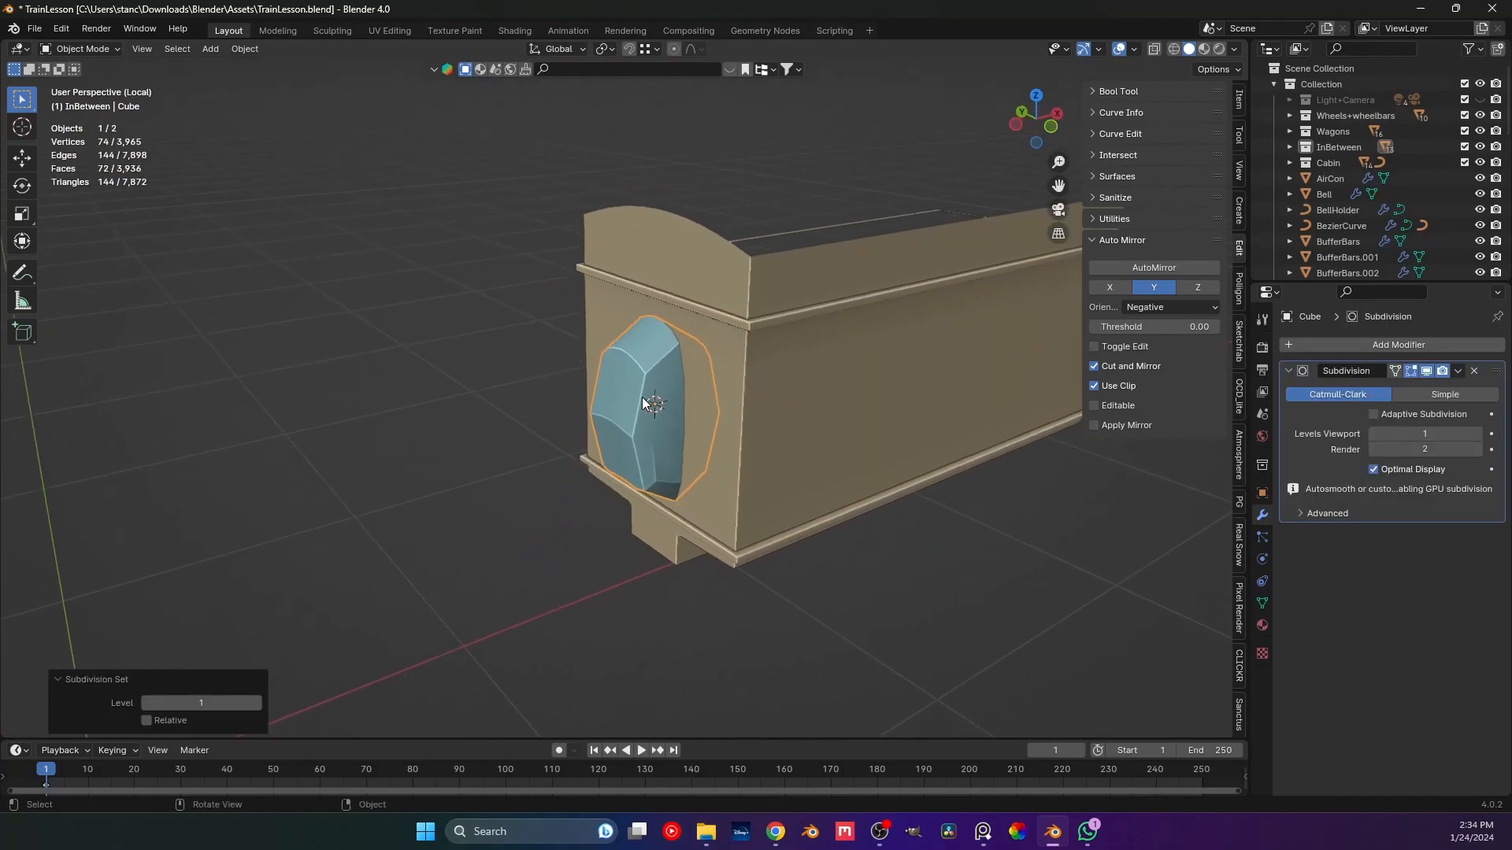
pyautogui.click(1375, 414)
# In Edit Mode, add a supporting loop cut around the block's depth, slid close to its front face.
pyautogui.press('Tab')
pyautogui.moveTo(722, 476); pyautogui.dragTo(654, 378, button='middle')
pyautogui.scroll(2, 654, 378)
pyautogui.hotkey('ctrl', 'r')
pyautogui.click(650, 341)
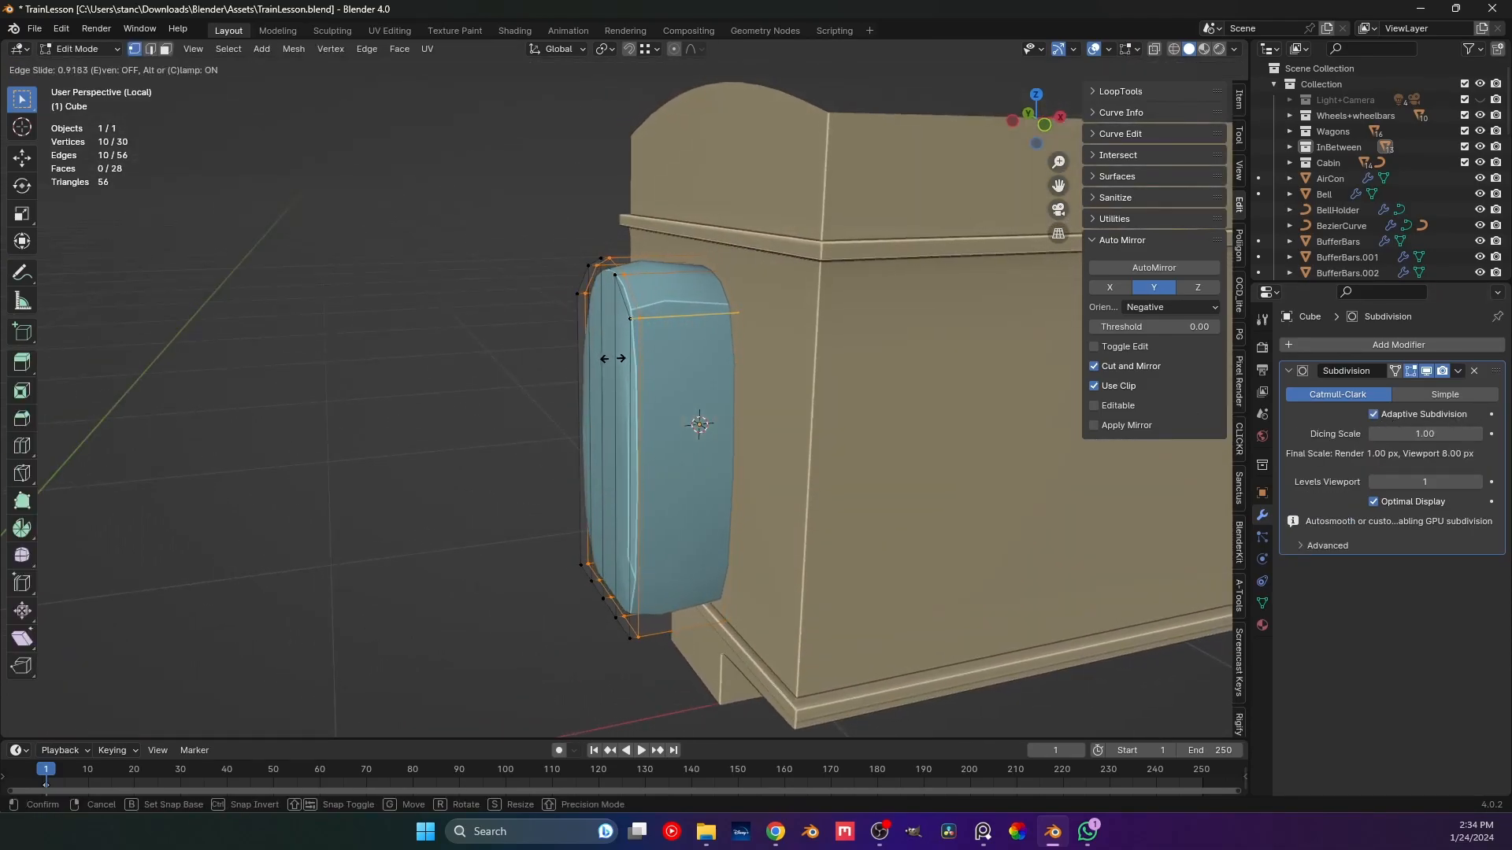
pyautogui.click(611, 360)
# Add two horizontal loop cuts, one just below the arch at factor -0.951 and one near the bottom at 0.965.
pyautogui.moveTo(686, 348); pyautogui.dragTo(713, 221, button='middle')
pyautogui.hotkey('ctrl', 'r')
pyautogui.click(681, 344)
pyautogui.click(689, 301)
pyautogui.hotkey('ctrl', 'r')
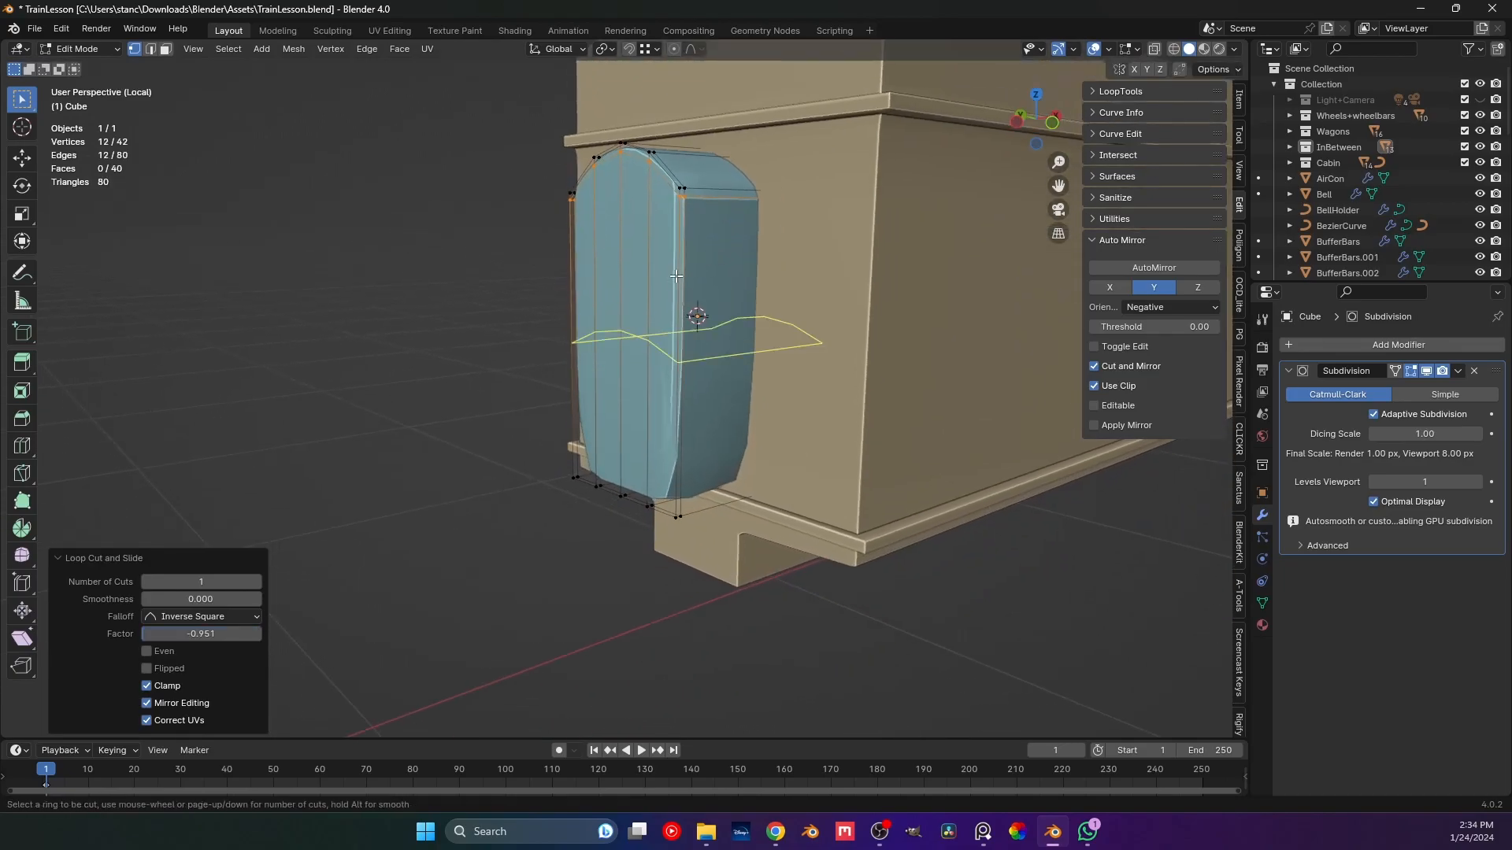
pyautogui.click(706, 293)
pyautogui.click(689, 428)
pyautogui.moveTo(689, 427); pyautogui.dragTo(646, 471, button='middle')
pyautogui.scroll(3, 718, 408)
pyautogui.scroll(-5, 646, 471)
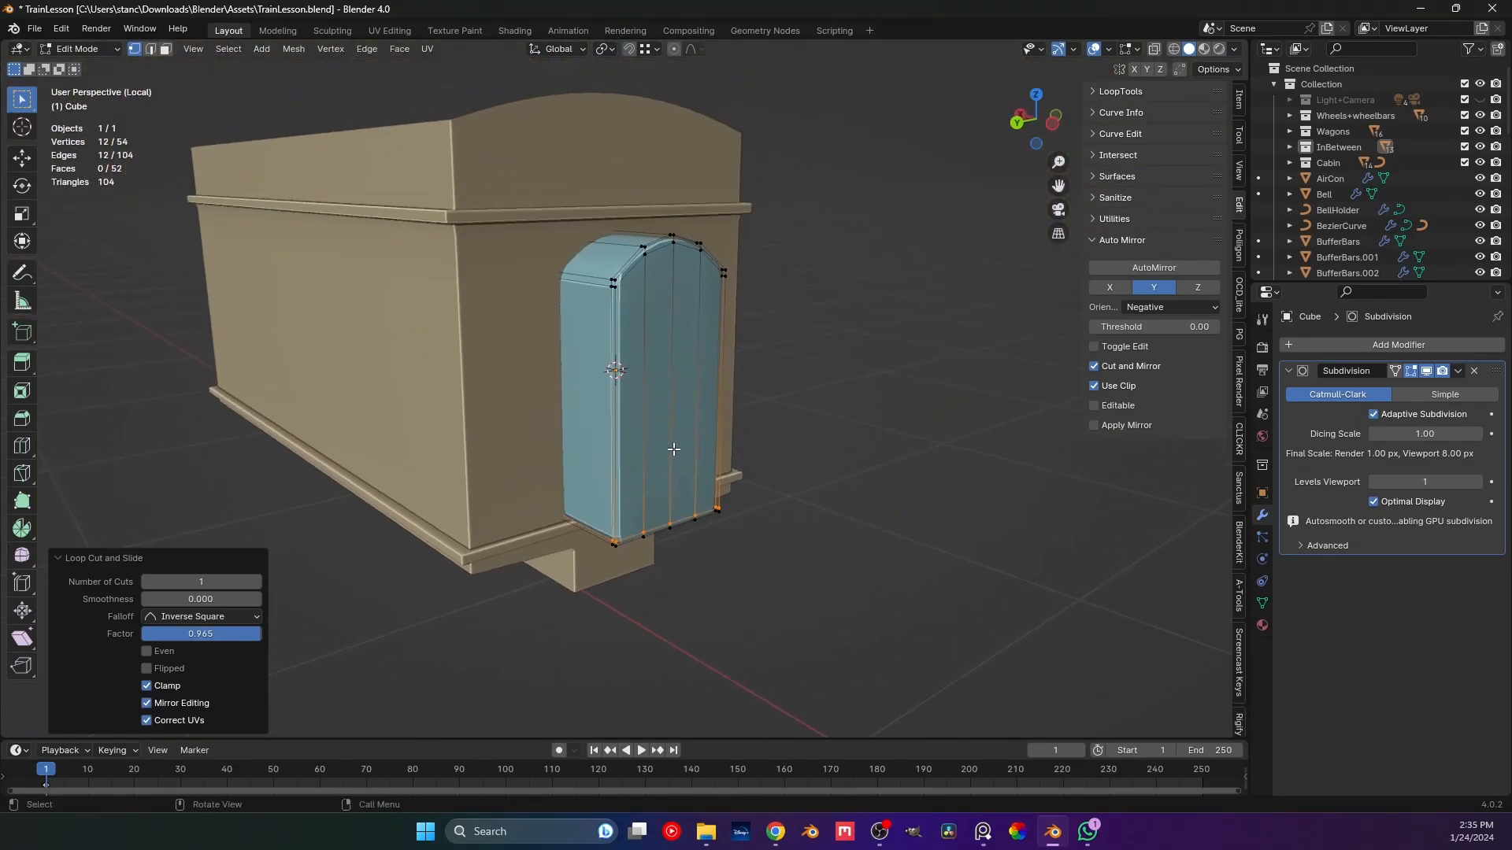
# Add vertical loop cuts close to both side edges of the block to sharpen them.
pyautogui.scroll(3, 622, 306)
pyautogui.click(604, 217)
pyautogui.click(595, 226)
pyautogui.moveTo(596, 226); pyautogui.dragTo(540, 226, button='middle')
pyautogui.hotkey('ctrl', 'r')
pyautogui.click(736, 223)
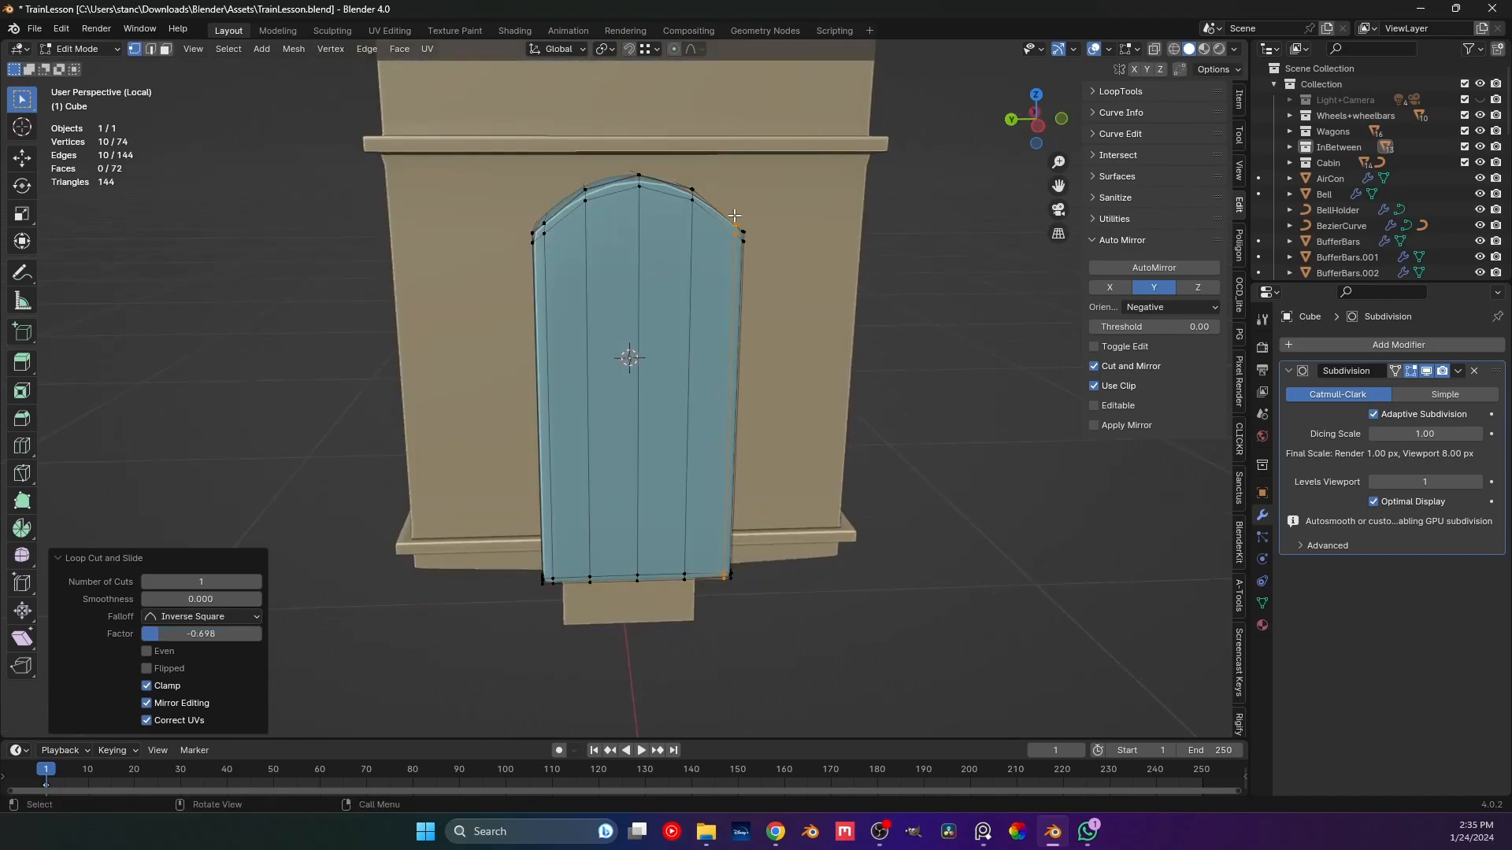
pyautogui.click(738, 222)
# Turn on X-ray and add a loop cut around the block's depth, slid close to its back face.
pyautogui.moveTo(1134, 221); pyautogui.dragTo(979, 216, button='middle')
pyautogui.hotkey('alt', 'z')
pyautogui.moveTo(463, 425)
pyautogui.mouseDown(button='middle')
pyautogui.moveTo(675, 358)
pyautogui.moveTo(604, 456)
pyautogui.moveTo(554, 401)
pyautogui.moveTo(693, 405)
pyautogui.moveTo(466, 412)
pyautogui.mouseUp(button='middle')
pyautogui.scroll(3, 693, 405)
pyautogui.hotkey('ctrl', 'r')
pyautogui.click(465, 412)
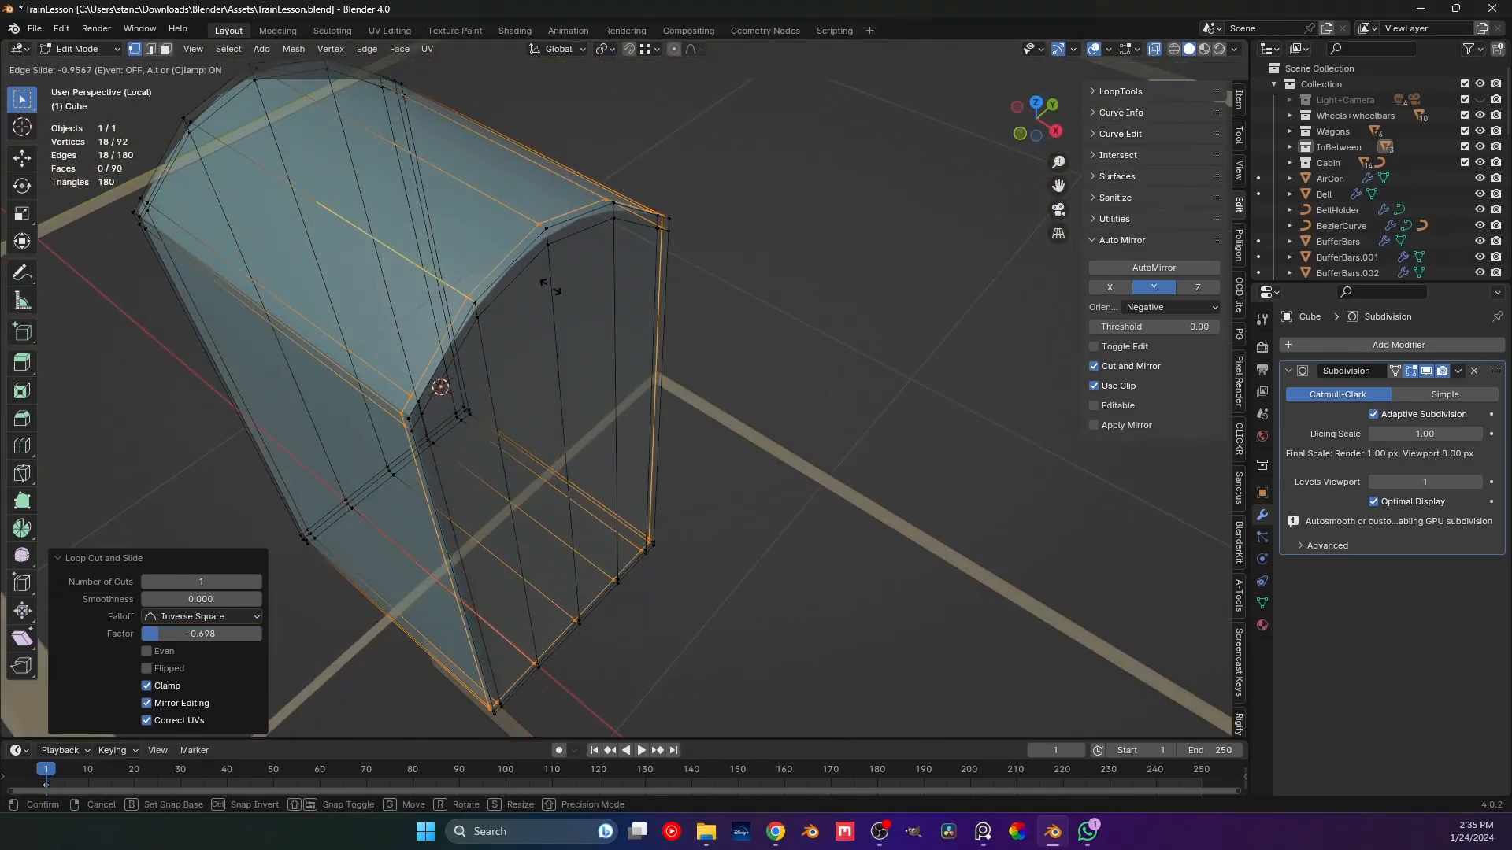
pyautogui.click(551, 287)
pyautogui.scroll(-4, 509, 338)
# Return to Object Mode, collapse the Subdivision modifier's settings and turn off X-ray.
pyautogui.press('Tab')
pyautogui.moveTo(510, 338); pyautogui.dragTo(1047, 327, button='middle')
pyautogui.hotkey('alt', 'z')
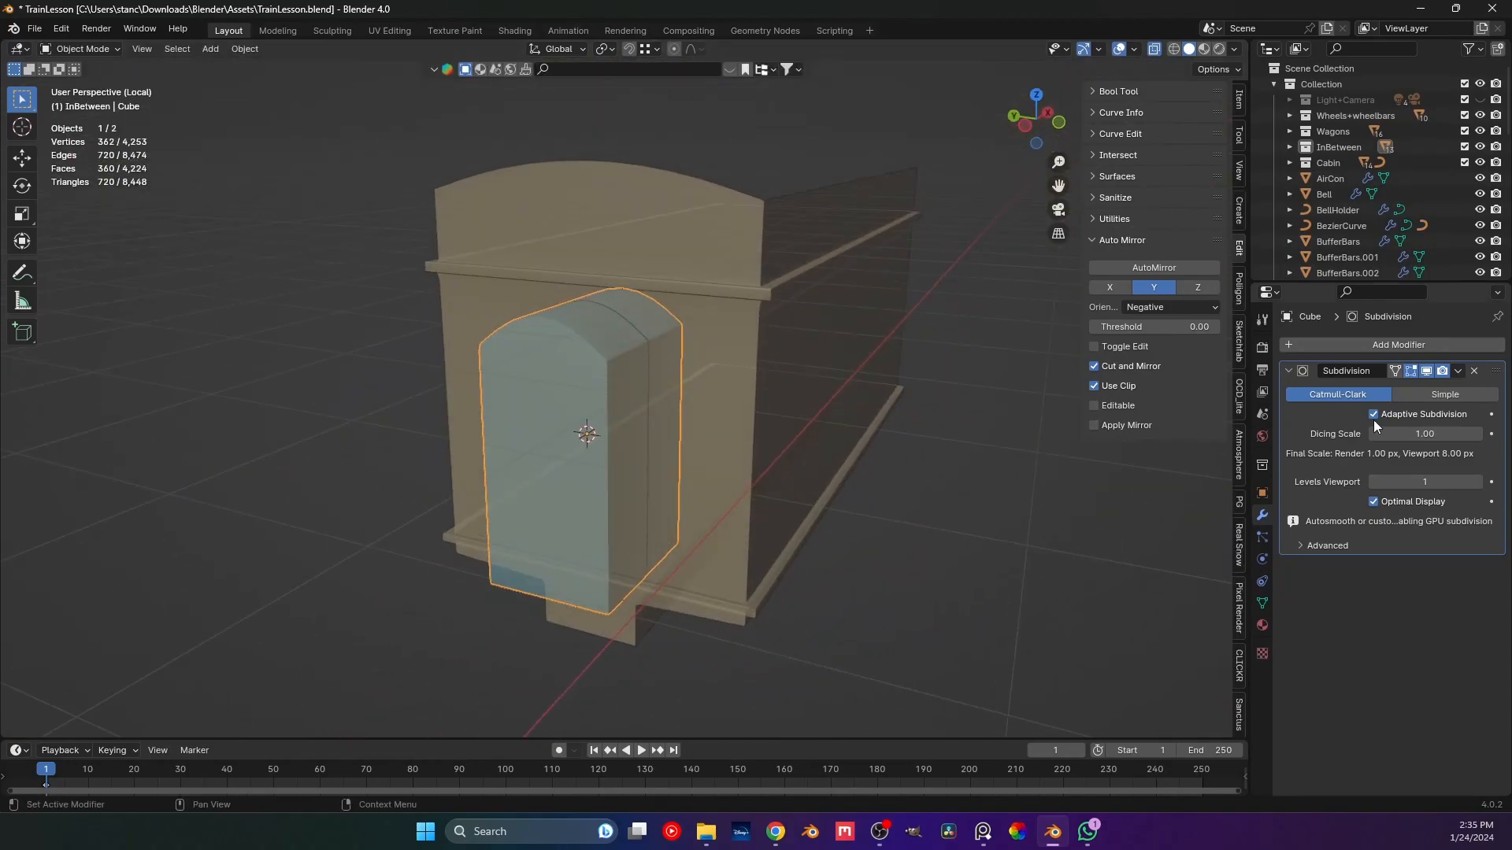
pyautogui.click(1288, 371)
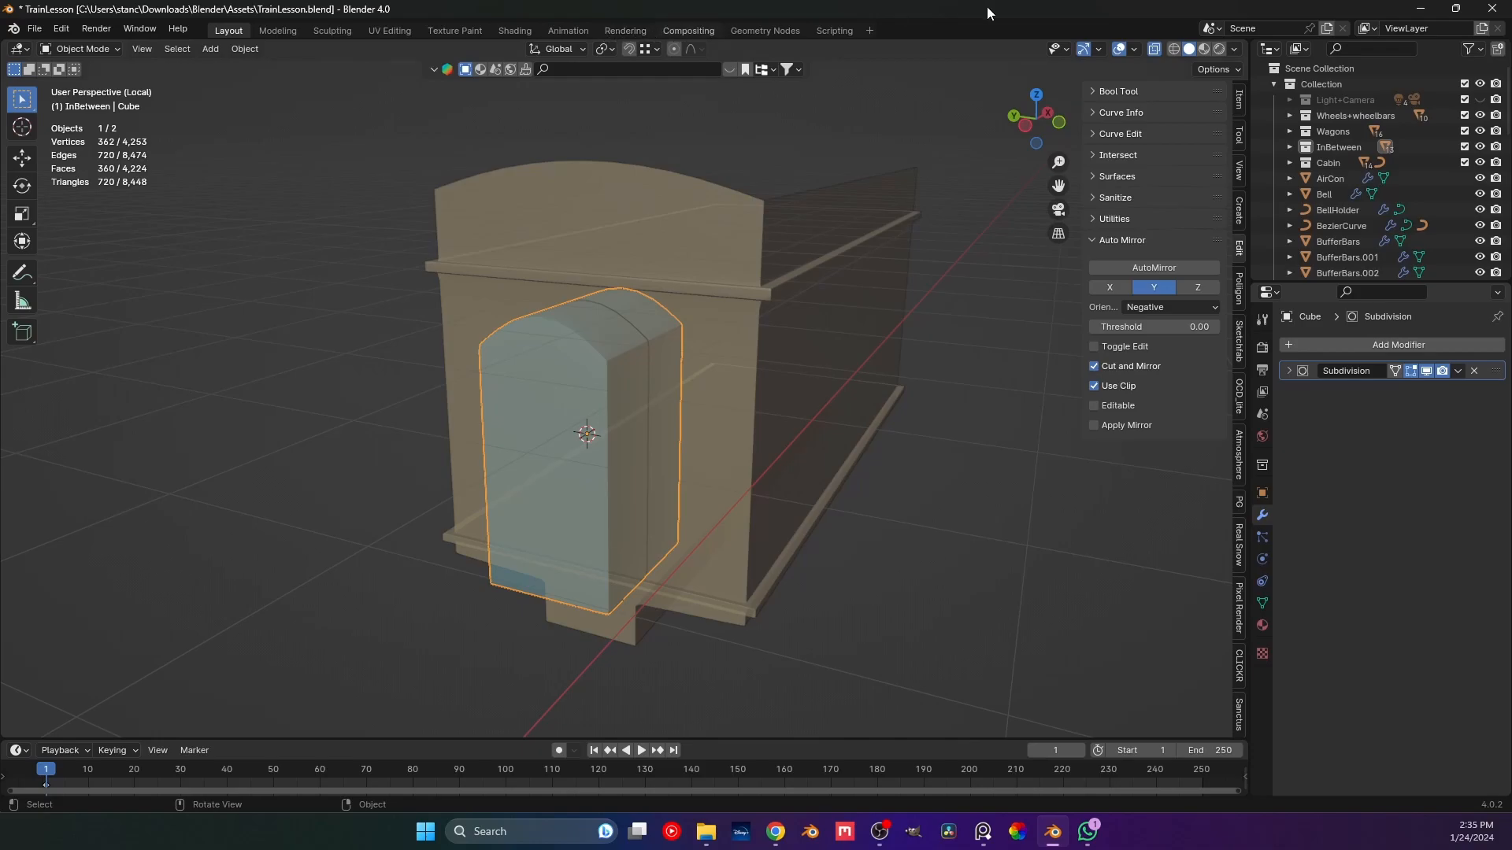
pyautogui.click(1154, 49)
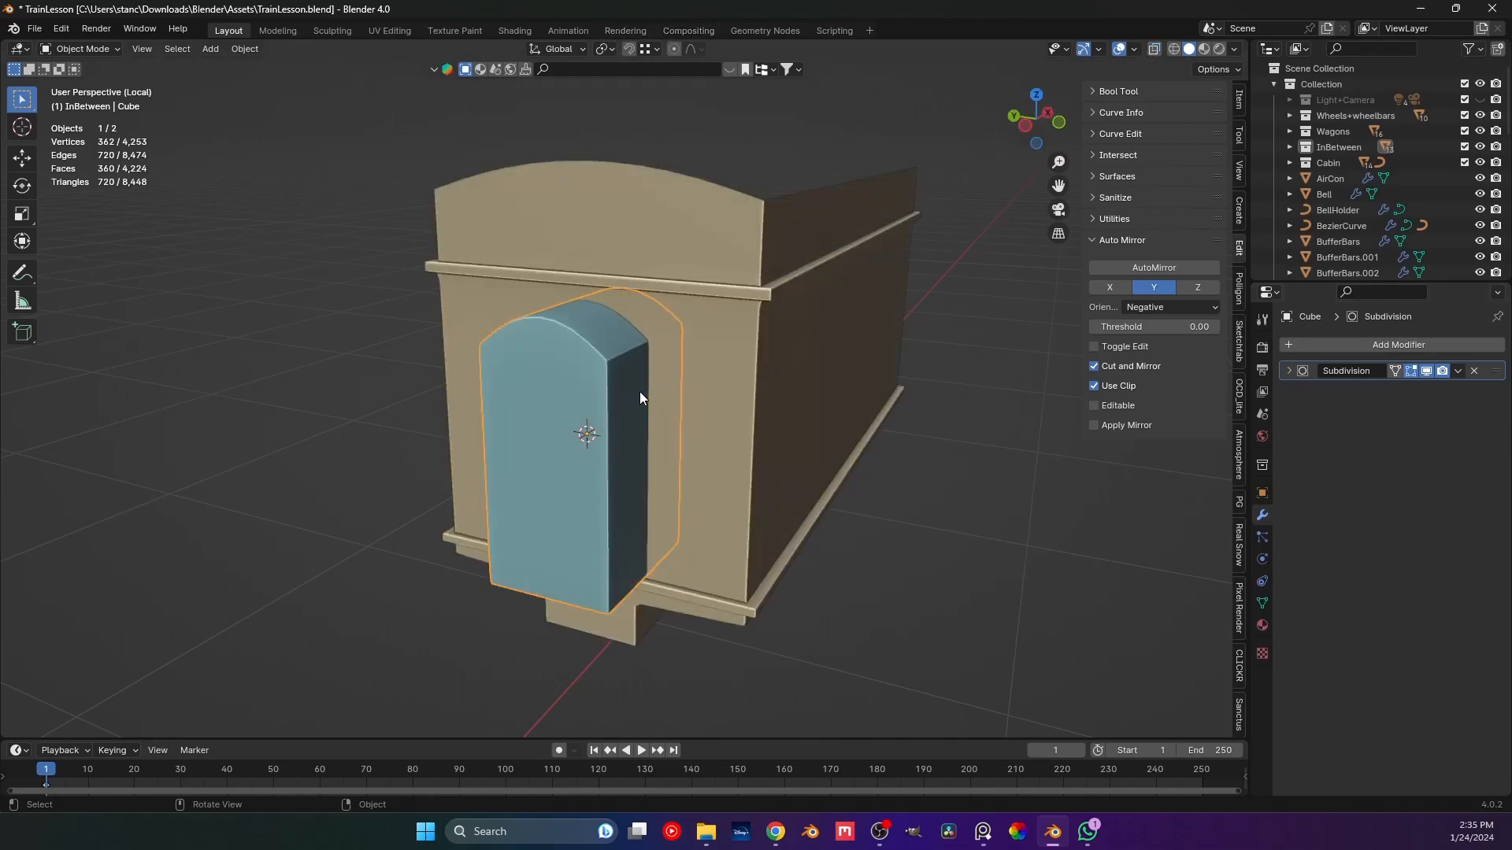
# Locate the arched block in the object list and rename it WagondoorCutter.
pyautogui.press('KP_Decimal')
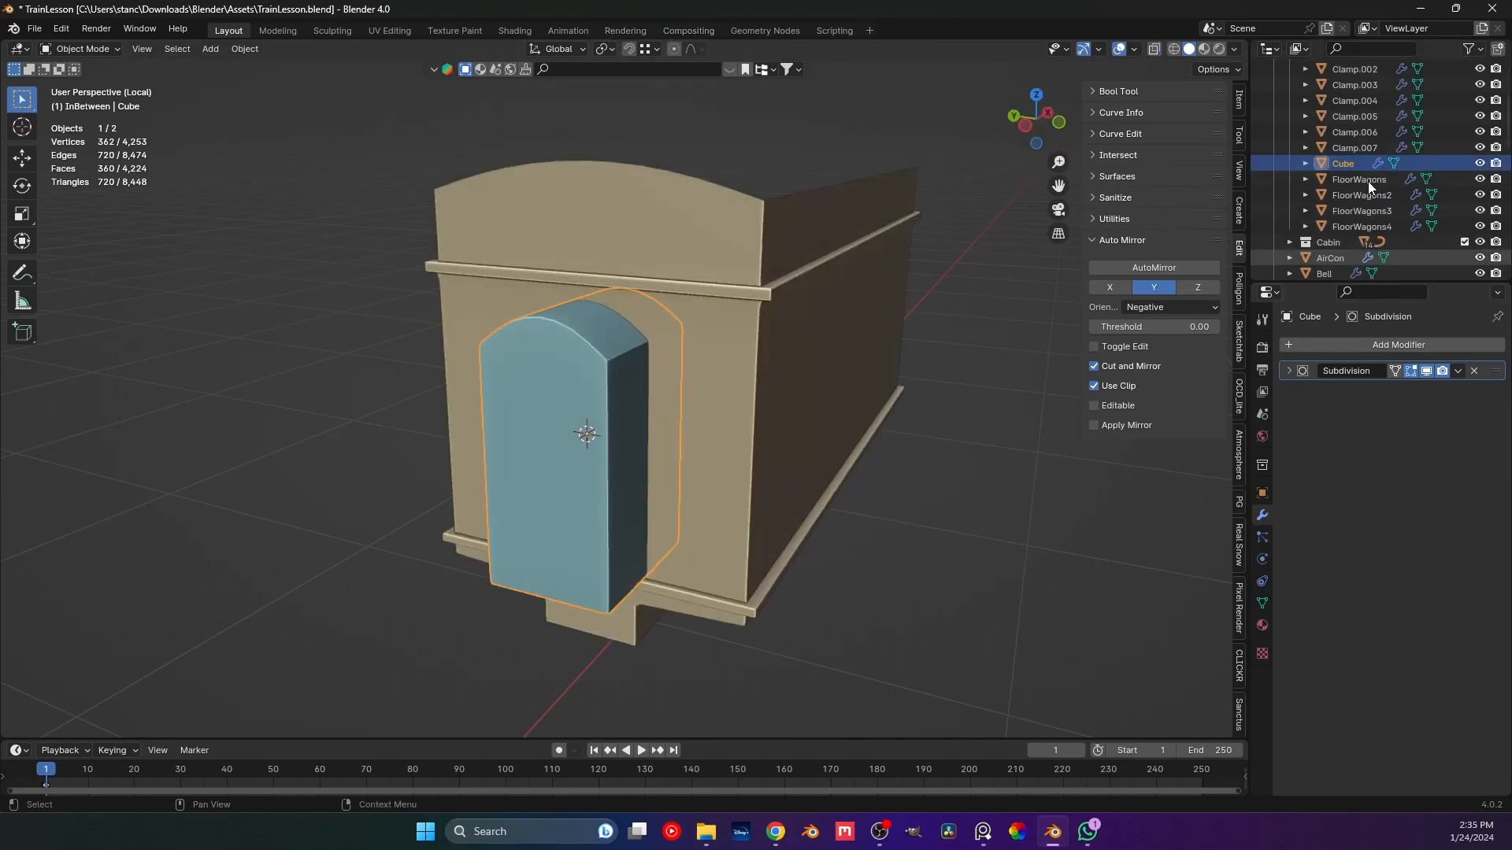
pyautogui.doubleClick(1353, 161)
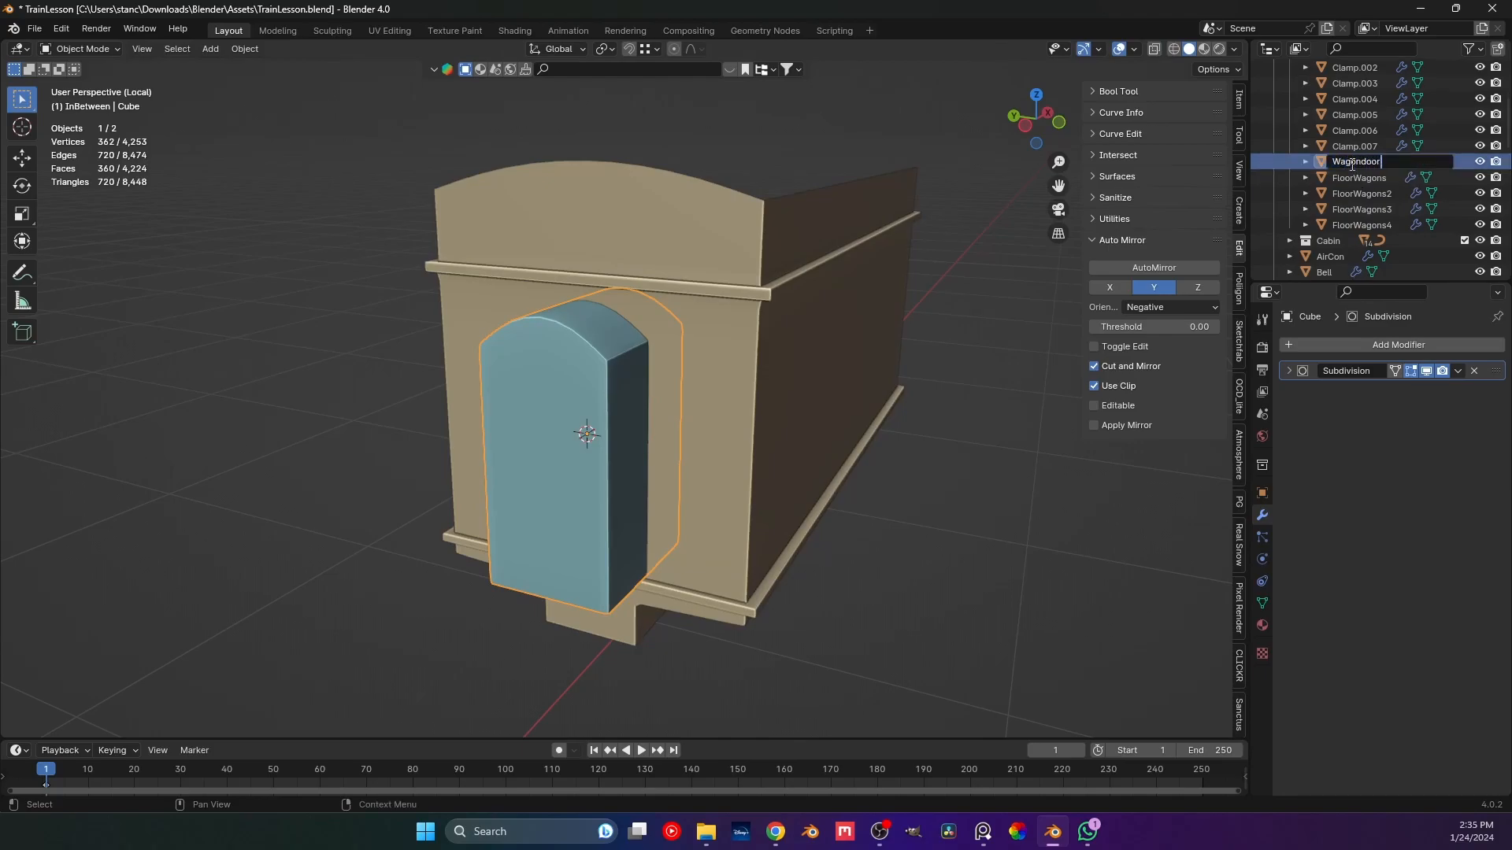
pyautogui.write('WagondoorCutter')
pyautogui.press('Return')
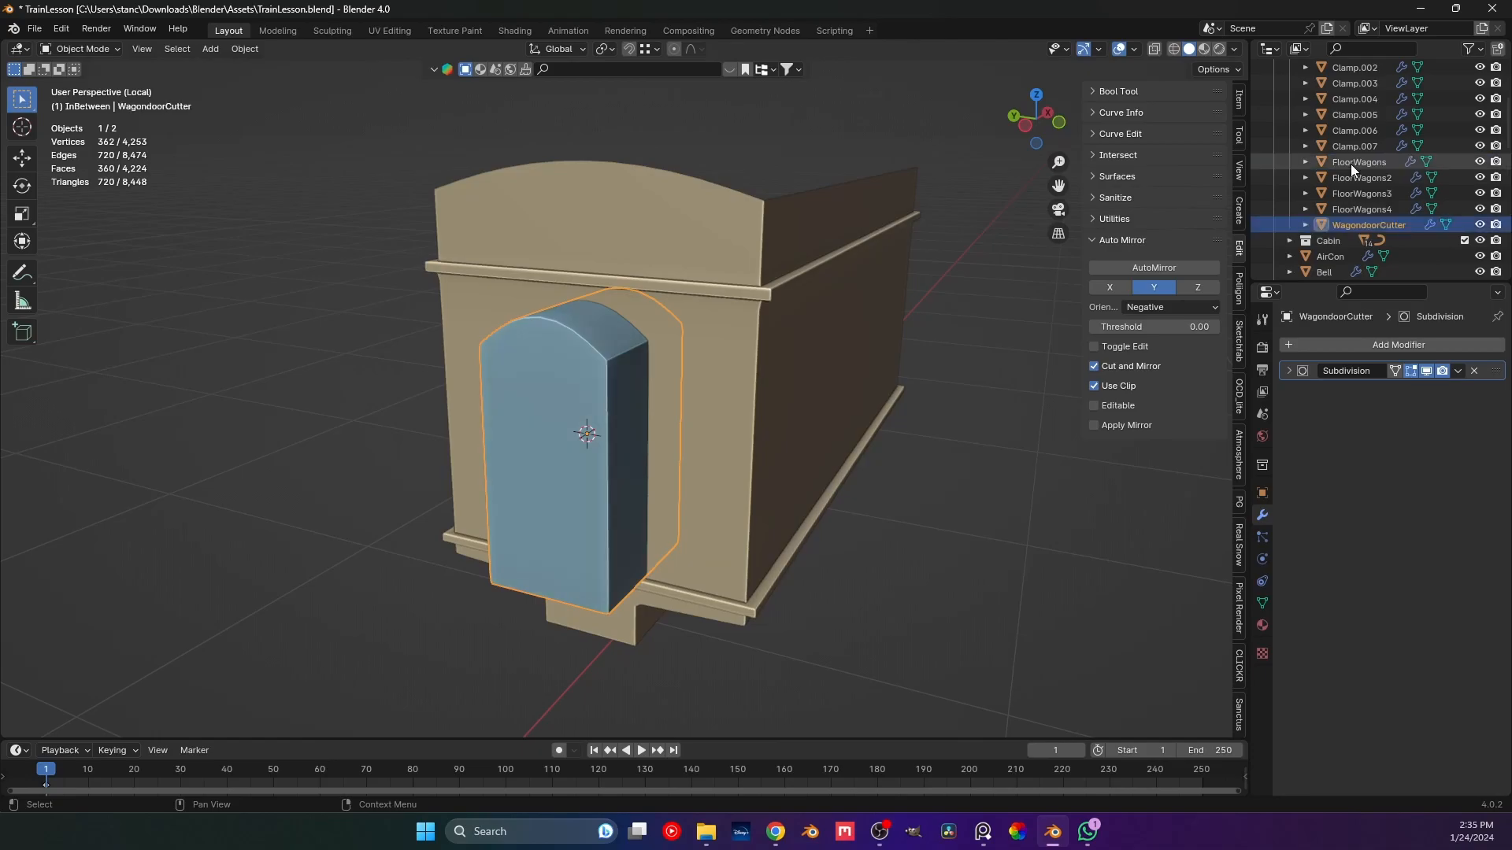
# Duplicate WagondoorCutter in place and rename the copy Wagondoor.
pyautogui.hotkey('shift', 'd')
pyautogui.rightClick(610, 445)
pyautogui.click(1397, 224)
pyautogui.scroll(-3, 1397, 221)
pyautogui.doubleClick(1409, 161)
pyautogui.write('s')
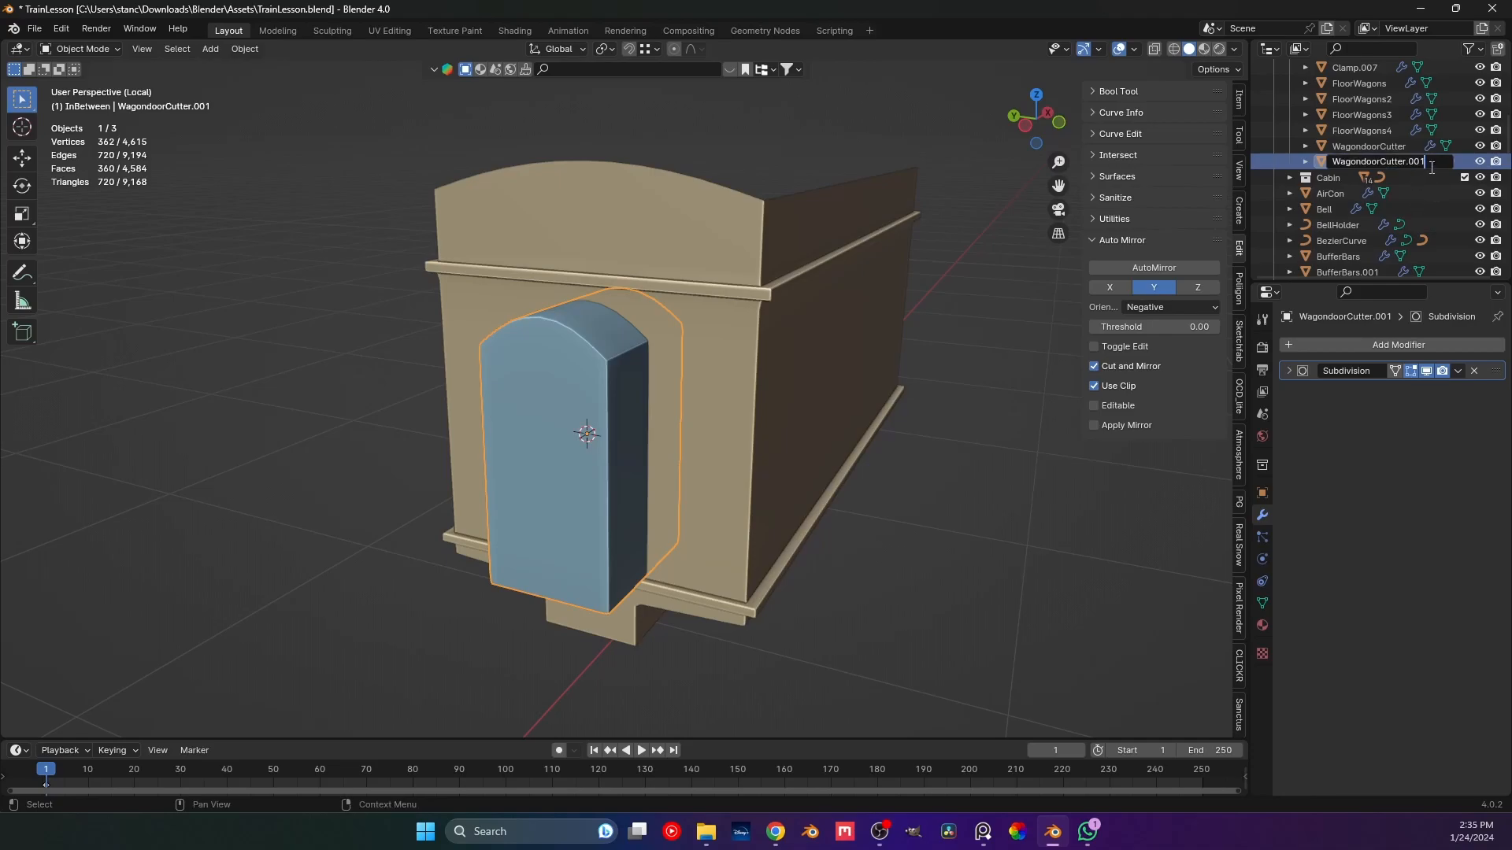
pyautogui.press('Return')
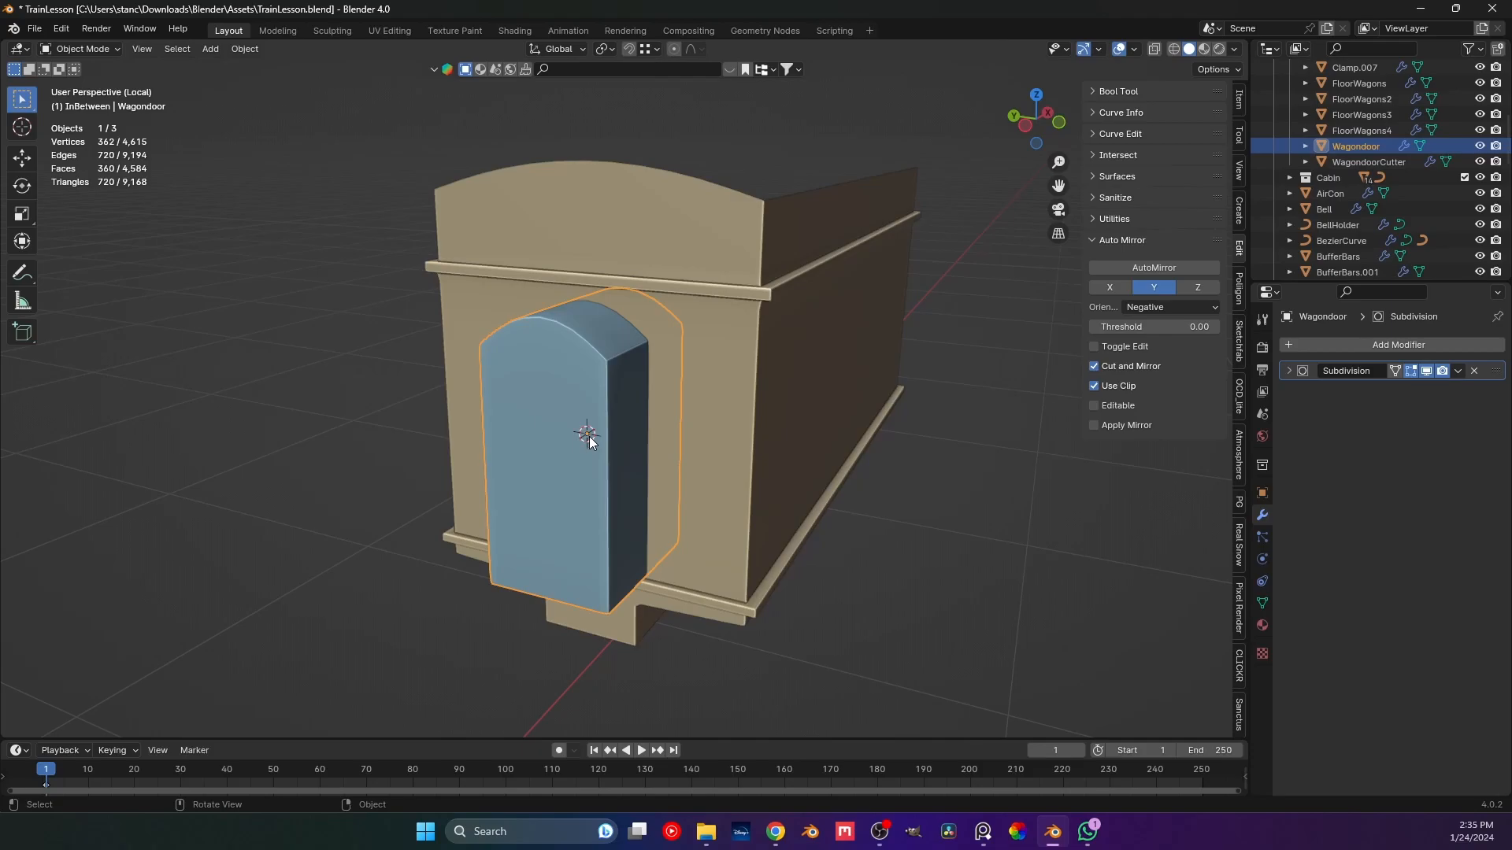
# Hide Wagondoor and stretch WagondoorCutter along X by a factor of 5.587.
pyautogui.click(1481, 147)
pyautogui.click(504, 410)
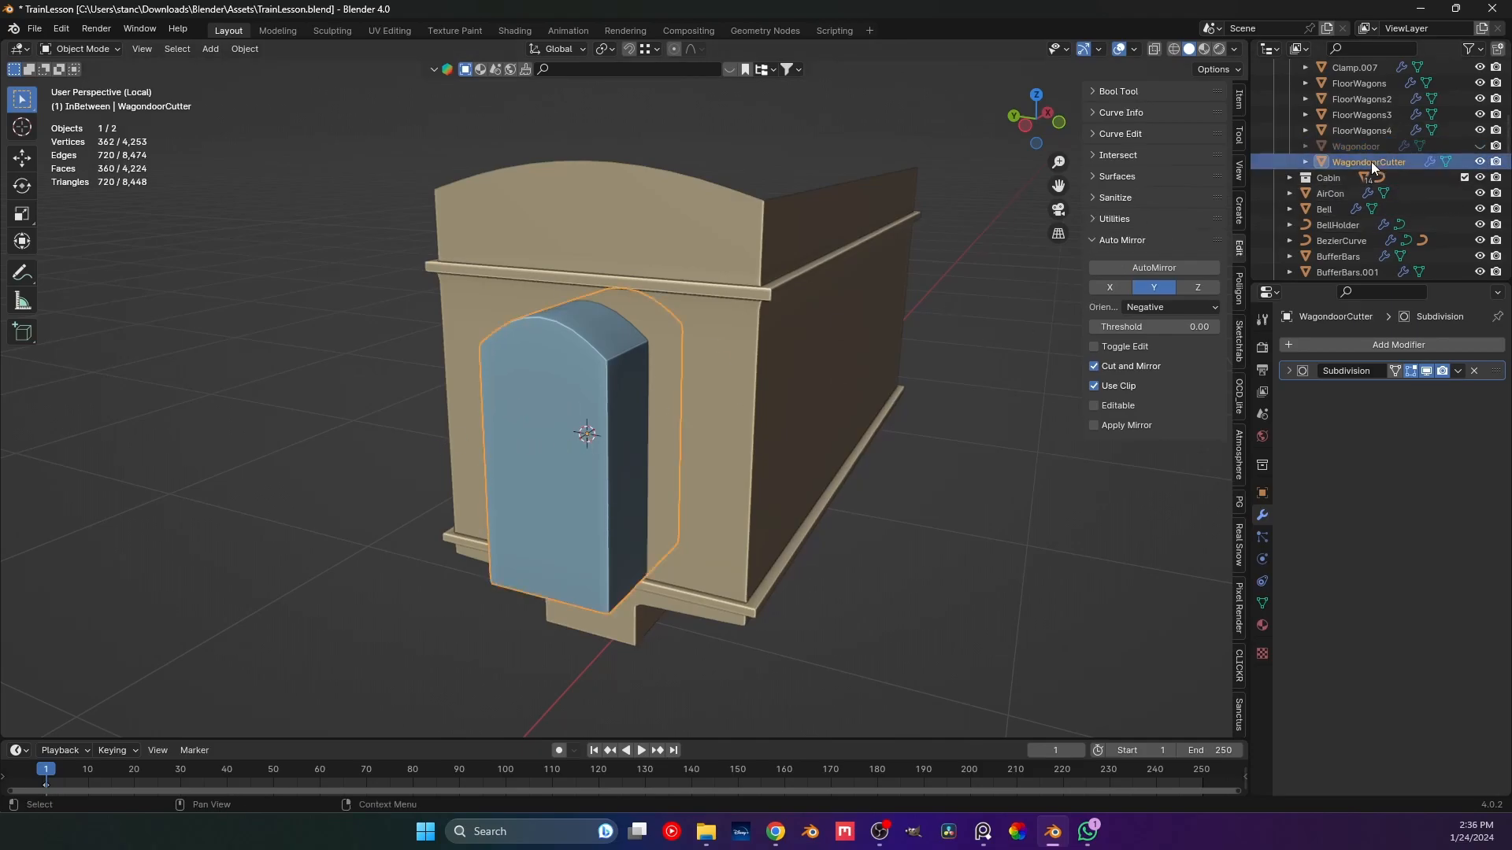
pyautogui.moveTo(737, 549); pyautogui.dragTo(630, 450, button='middle')
pyautogui.press('Tab')
pyautogui.press('Tab')
pyautogui.press('s')
pyautogui.press('x')
pyautogui.click(967, 470)
# Move WagondoorCutter along X so it runs through the wagon and sticks out beyond the far end wall.
pyautogui.moveTo(965, 470); pyautogui.dragTo(775, 456, button='middle')
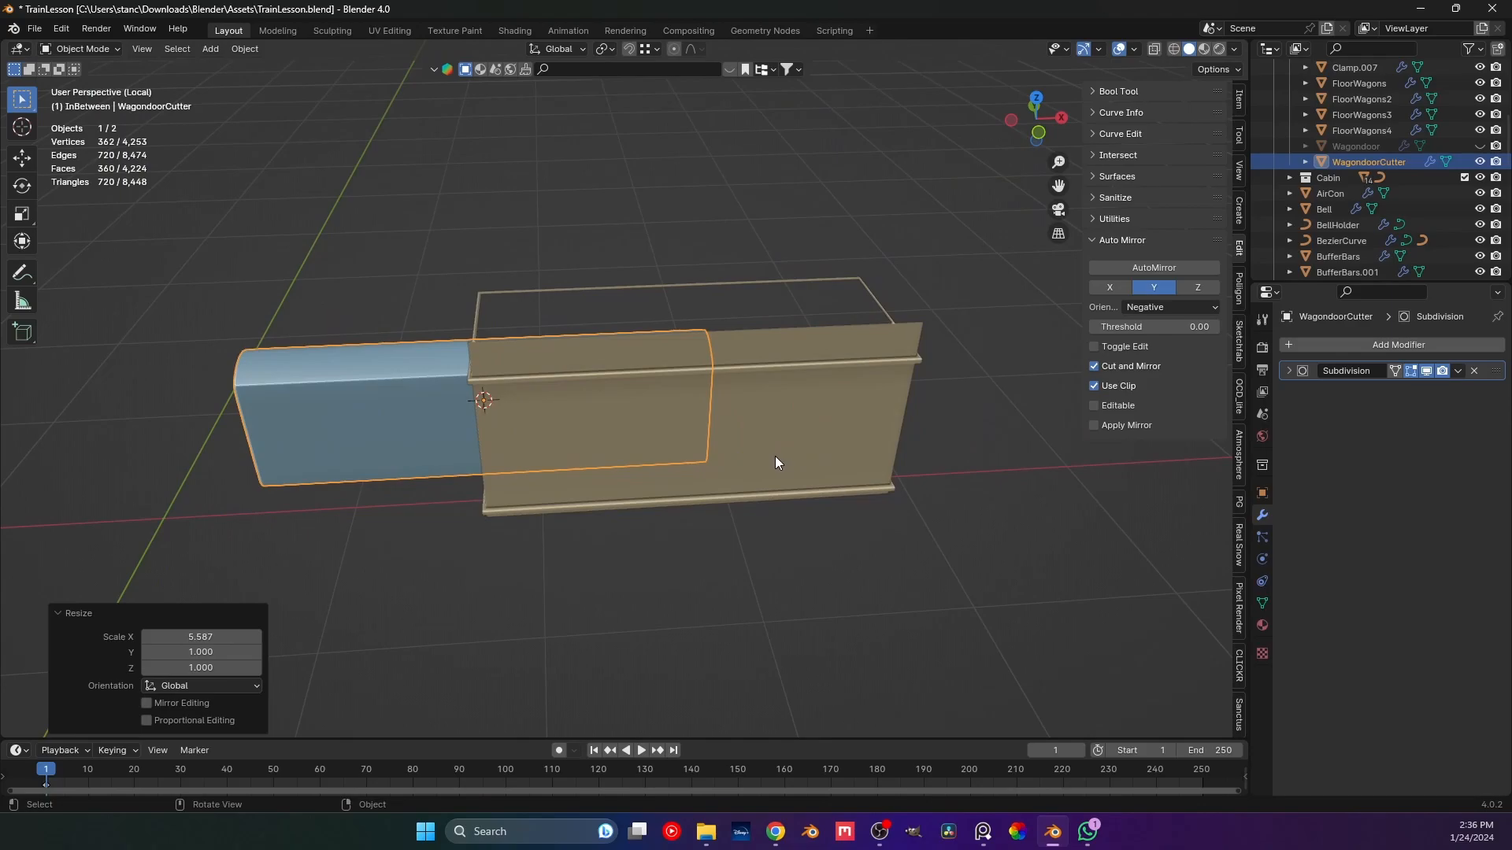
pyautogui.press('g')
pyautogui.press('x')
pyautogui.click(978, 455)
pyautogui.click(975, 461)
pyautogui.moveTo(975, 461); pyautogui.dragTo(928, 398, button='middle')
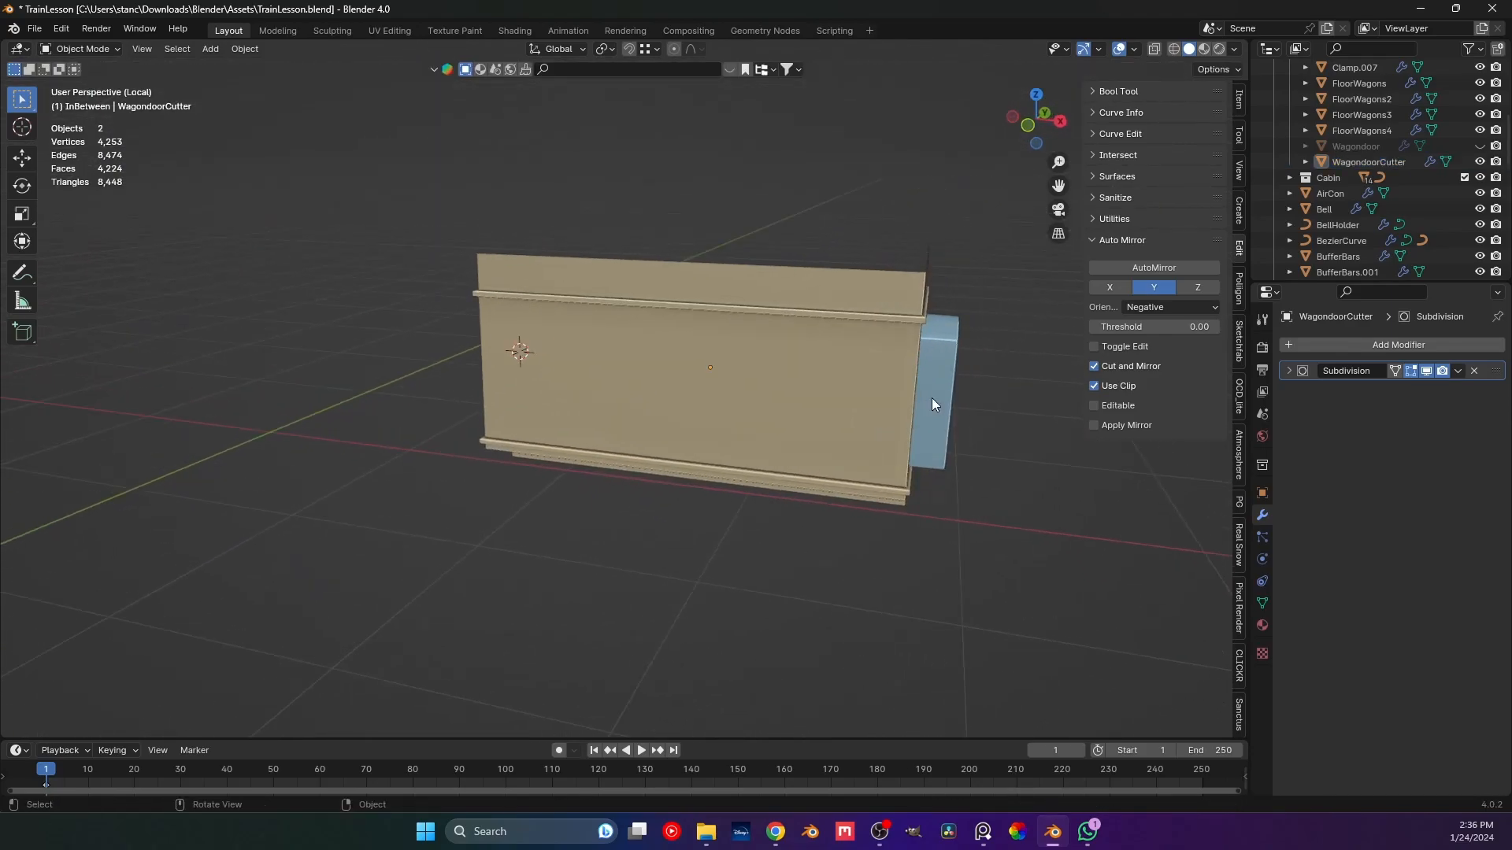
# Scale WagondoorCutter along X by 0.956 and shift it about -0.032 m along X to protrude from both wagon ends.
pyautogui.click(772, 446)
pyautogui.moveTo(772, 446); pyautogui.dragTo(1011, 463, button='middle')
pyautogui.press('s')
pyautogui.press('x')
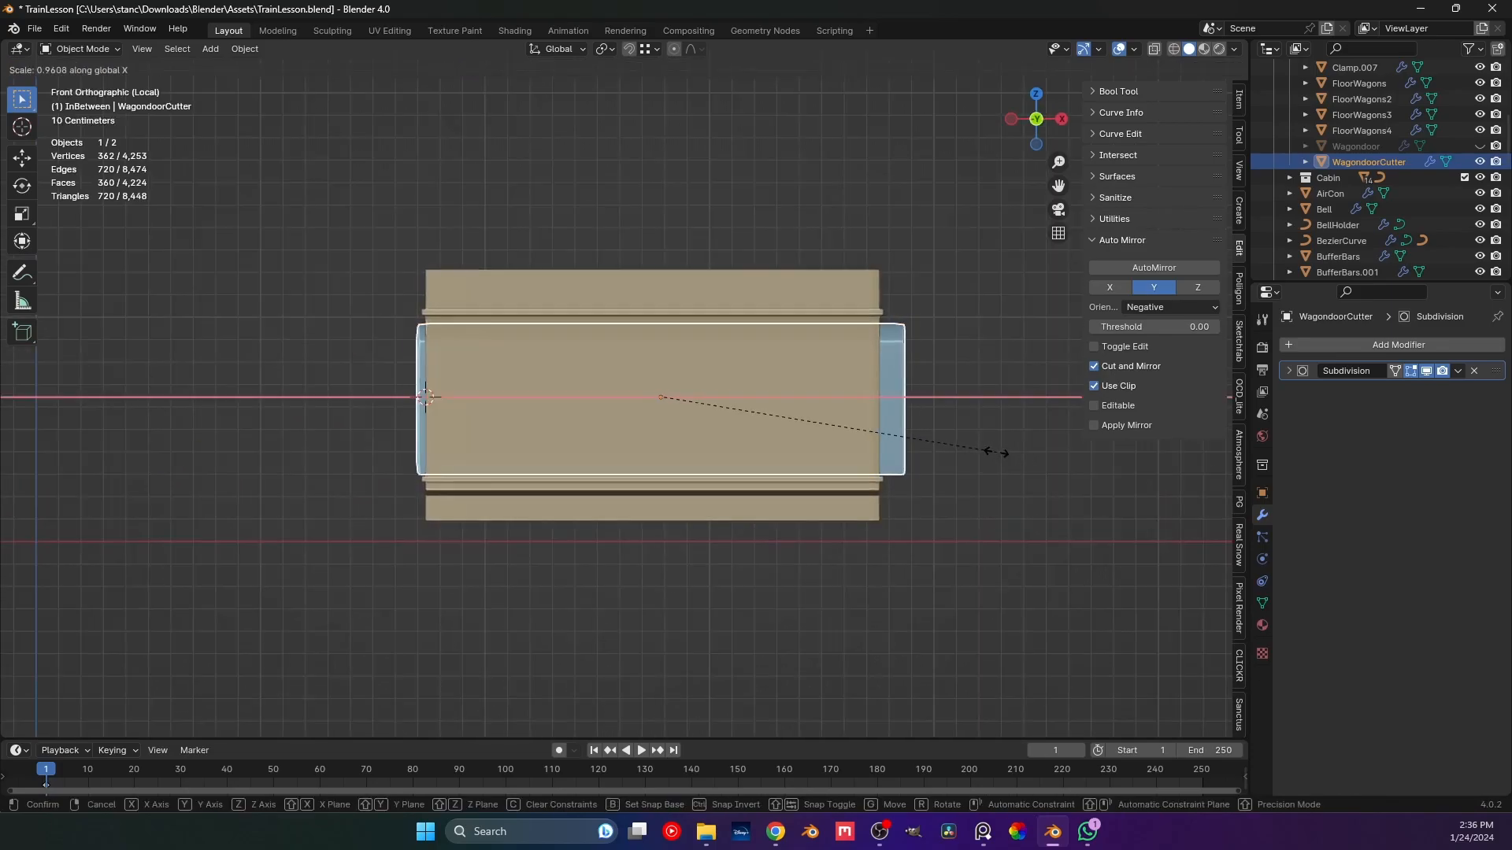
pyautogui.click(990, 451)
pyautogui.press('g')
pyautogui.press('x')
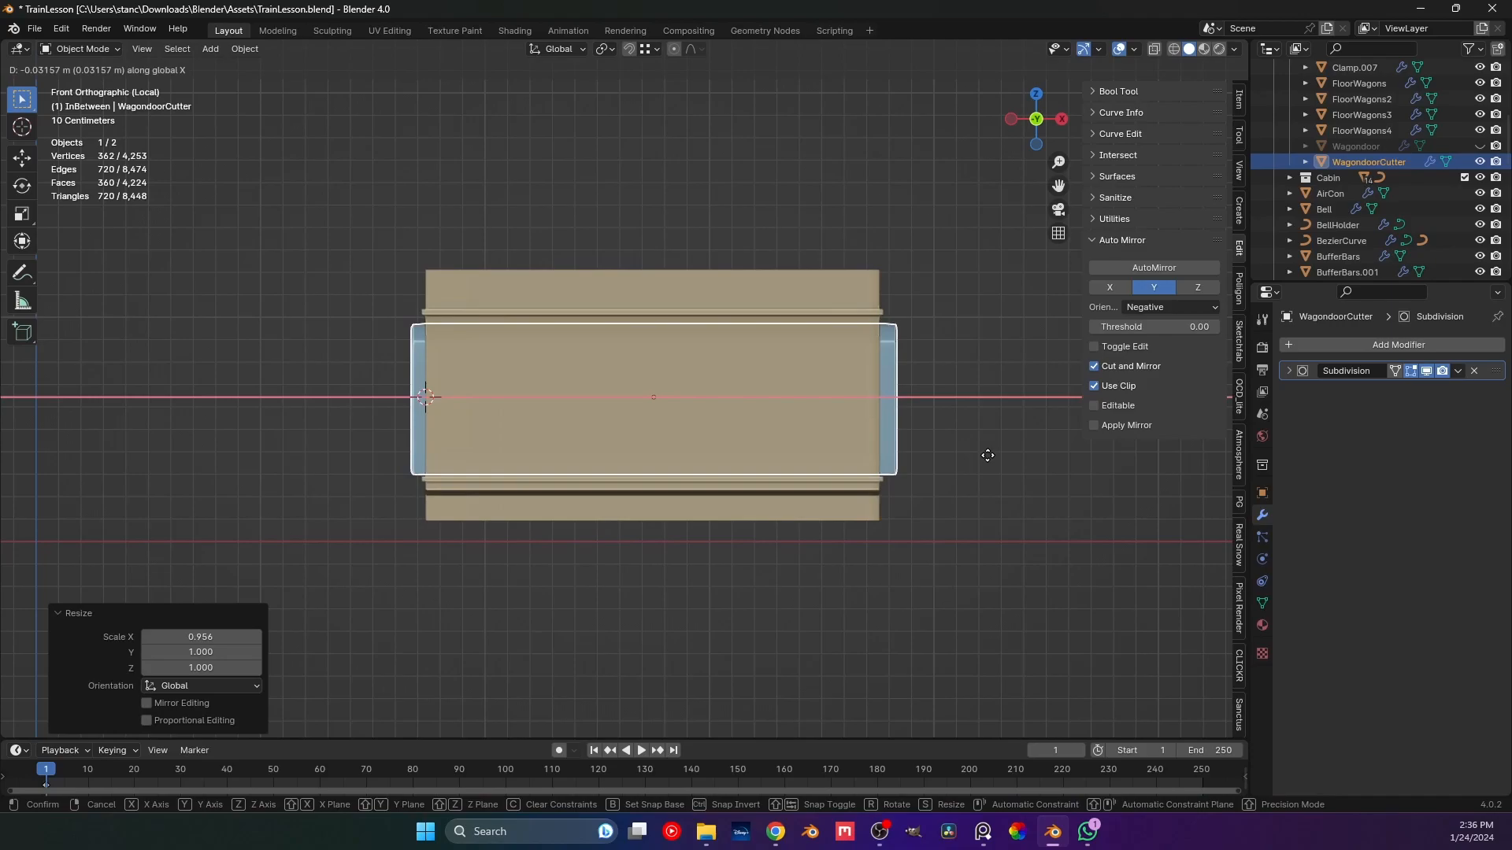
pyautogui.click(987, 456)
# In Edit Mode, add a loop cut around WagondoorCutter near its protruding end face, slid to factor 0.790.
pyautogui.click(934, 344)
pyautogui.moveTo(934, 343); pyautogui.dragTo(550, 412, button='middle')
pyautogui.click(546, 492)
pyautogui.press('Tab')
pyautogui.moveTo(546, 492); pyautogui.dragTo(584, 614, button='middle')
pyautogui.hotkey('ctrl', 'r')
pyautogui.click(563, 563)
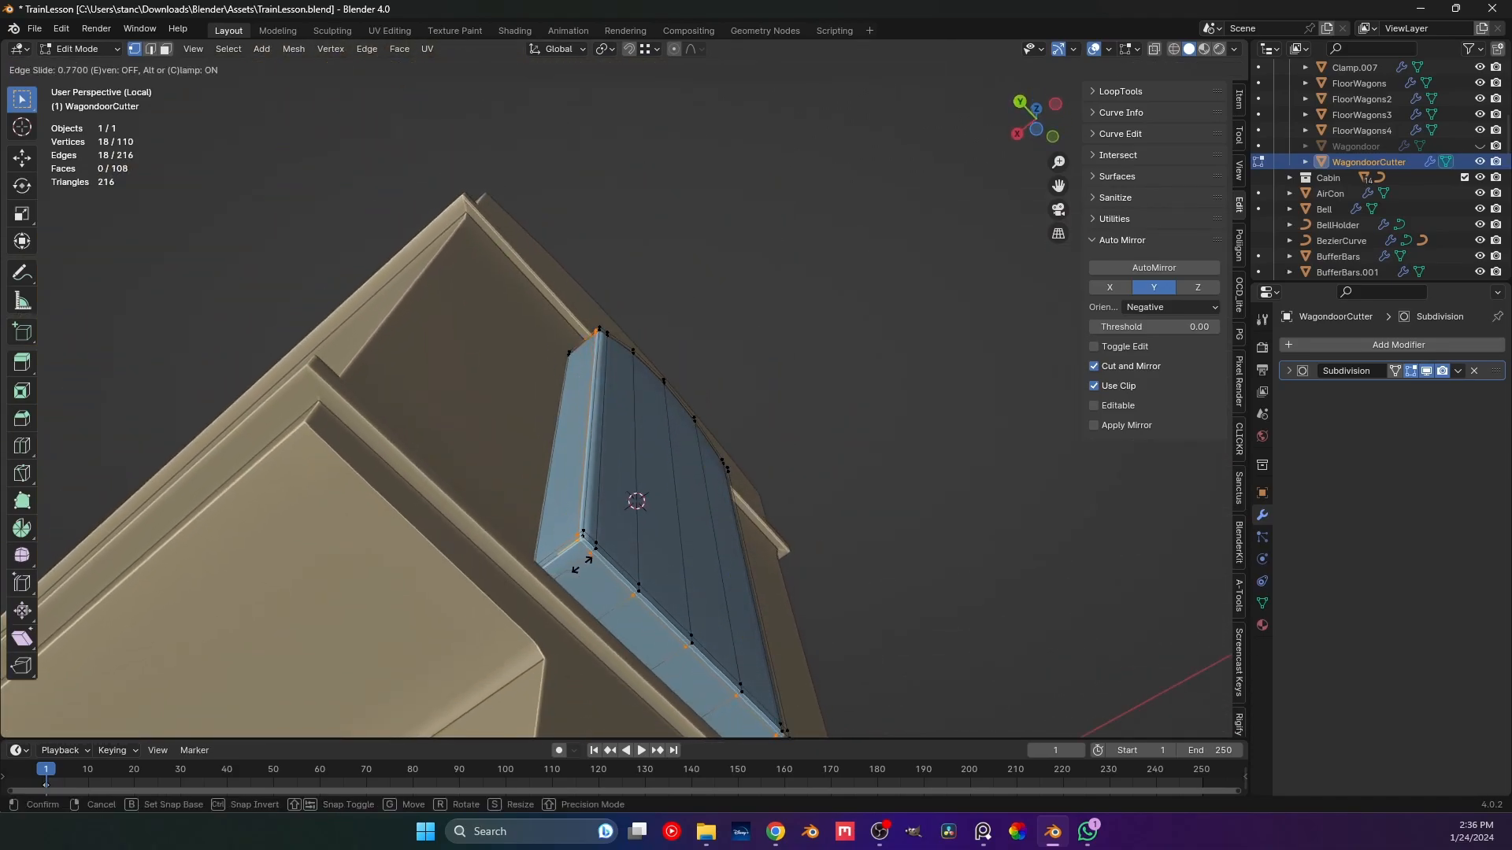
pyautogui.click(584, 562)
pyautogui.scroll(-3, 584, 562)
pyautogui.moveTo(763, 301); pyautogui.dragTo(665, 418, button='middle')
pyautogui.scroll(5, 665, 418)
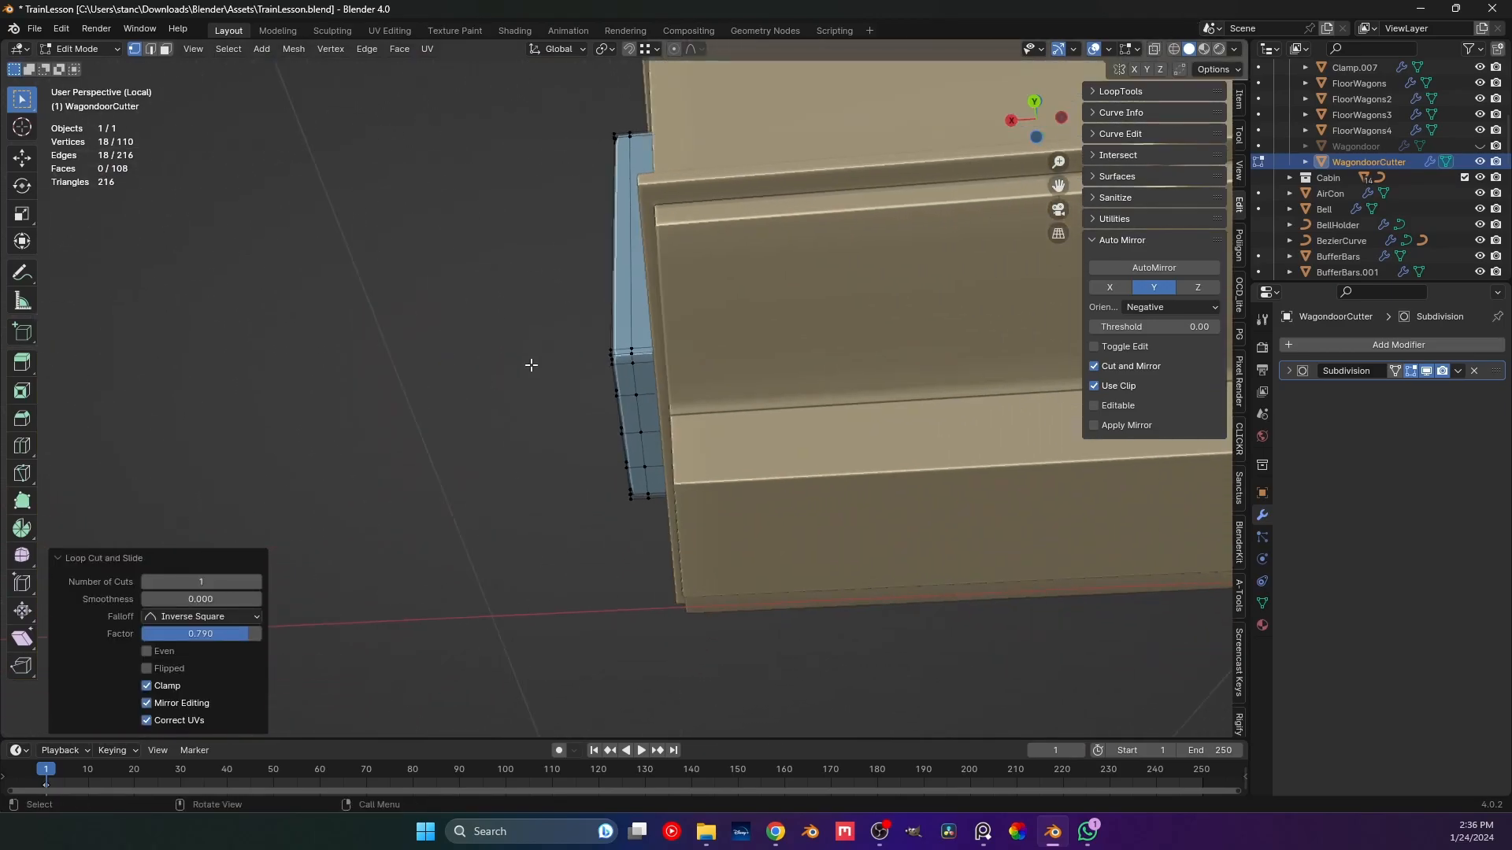
# Slide WagondoorCutter's edge loop closer to the protruding end face to tighten that end, and leave Edit Mode.
pyautogui.keyDown('alt'); pyautogui.click(649, 278); pyautogui.keyUp('alt')
pyautogui.press('g')
pyautogui.press('g')
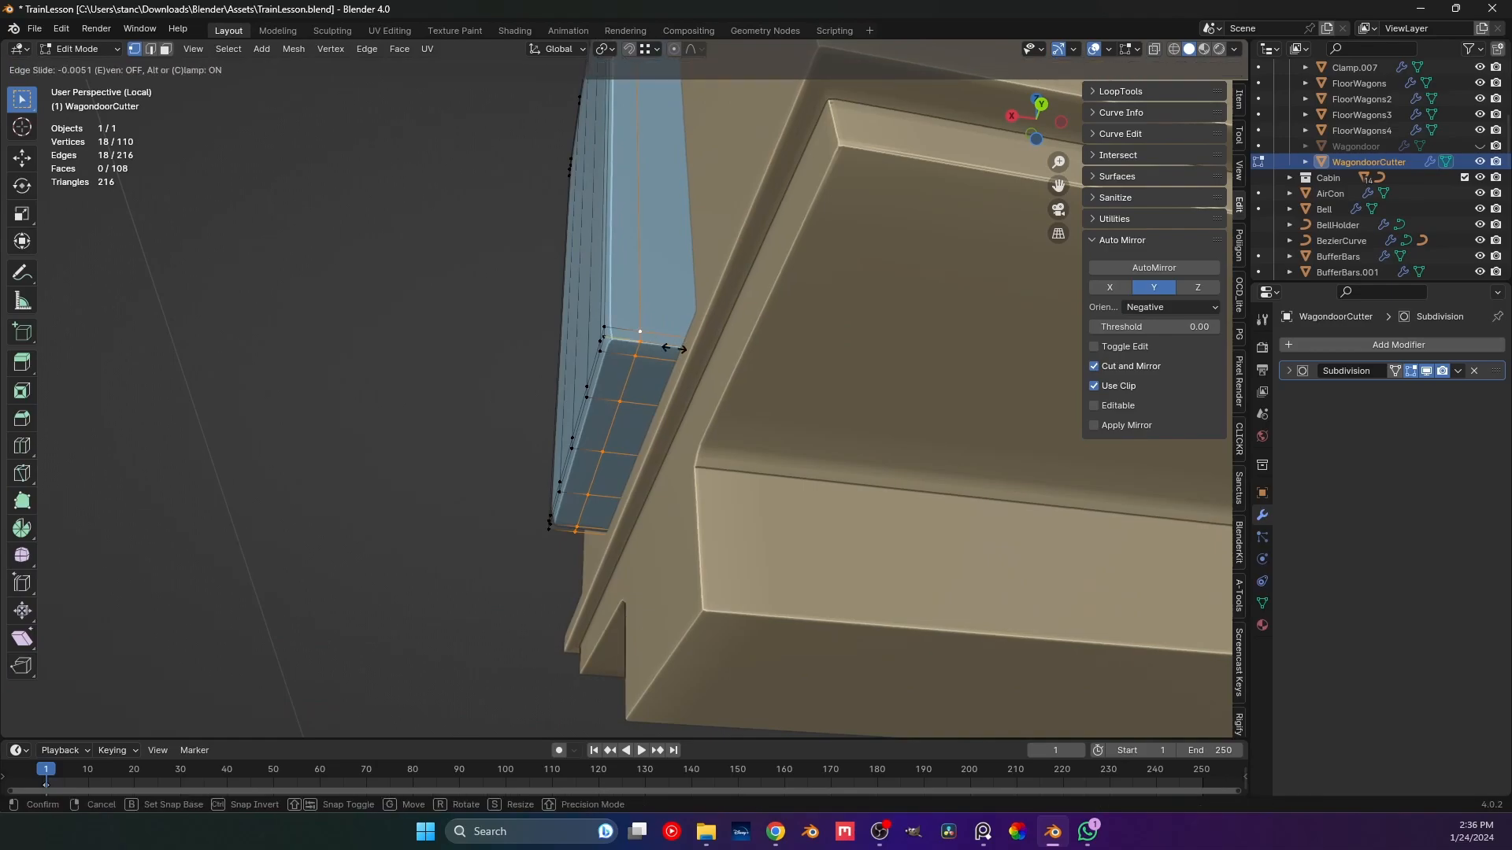
pyautogui.click(59, 420)
pyautogui.moveTo(59, 419); pyautogui.dragTo(714, 422, button='middle')
pyautogui.press('Tab')
# Add a horizontal loop cut around WagondoorCutter just above its bottom edge, slid to factor 0.470.
pyautogui.scroll(-4, 617, 356)
pyautogui.moveTo(617, 356); pyautogui.dragTo(737, 501, button='middle')
pyautogui.scroll(5, 873, 554)
pyautogui.press('Tab')
pyautogui.keyDown('shift'); pyautogui.moveTo(874, 554); pyautogui.dragTo(712, 454, button='middle'); pyautogui.keyUp('shift')
pyautogui.scroll(3, 712, 454)
pyautogui.hotkey('ctrl', 'r')
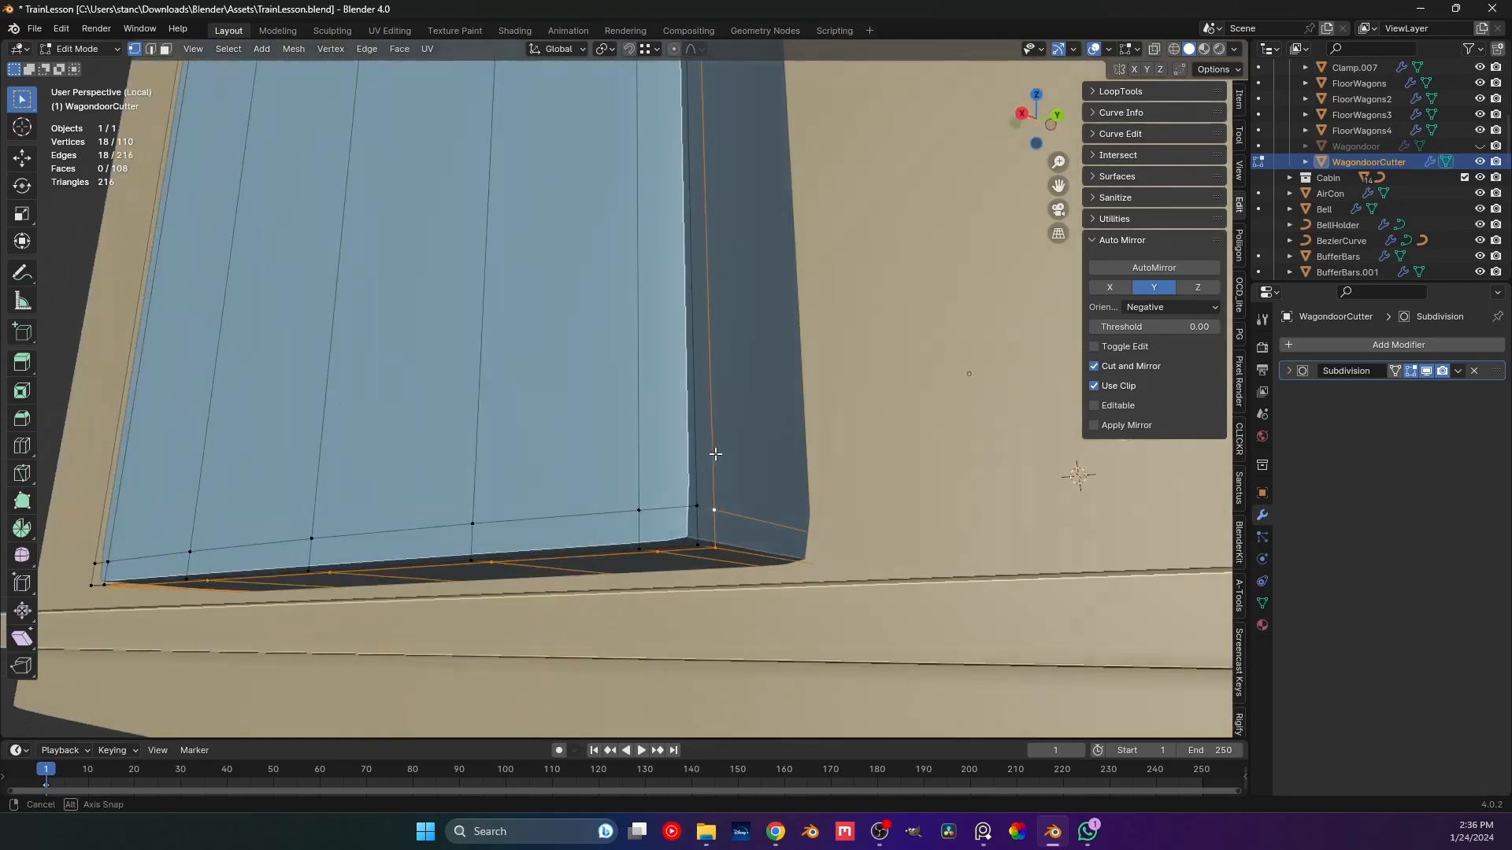
pyautogui.click(698, 529)
pyautogui.click(699, 529)
# Add a vertical loop cut beside WagondoorCutter's side edge, slid to factor -0.758.
pyautogui.moveTo(700, 530); pyautogui.dragTo(679, 489, button='middle')
pyautogui.hotkey('ctrl', 'r')
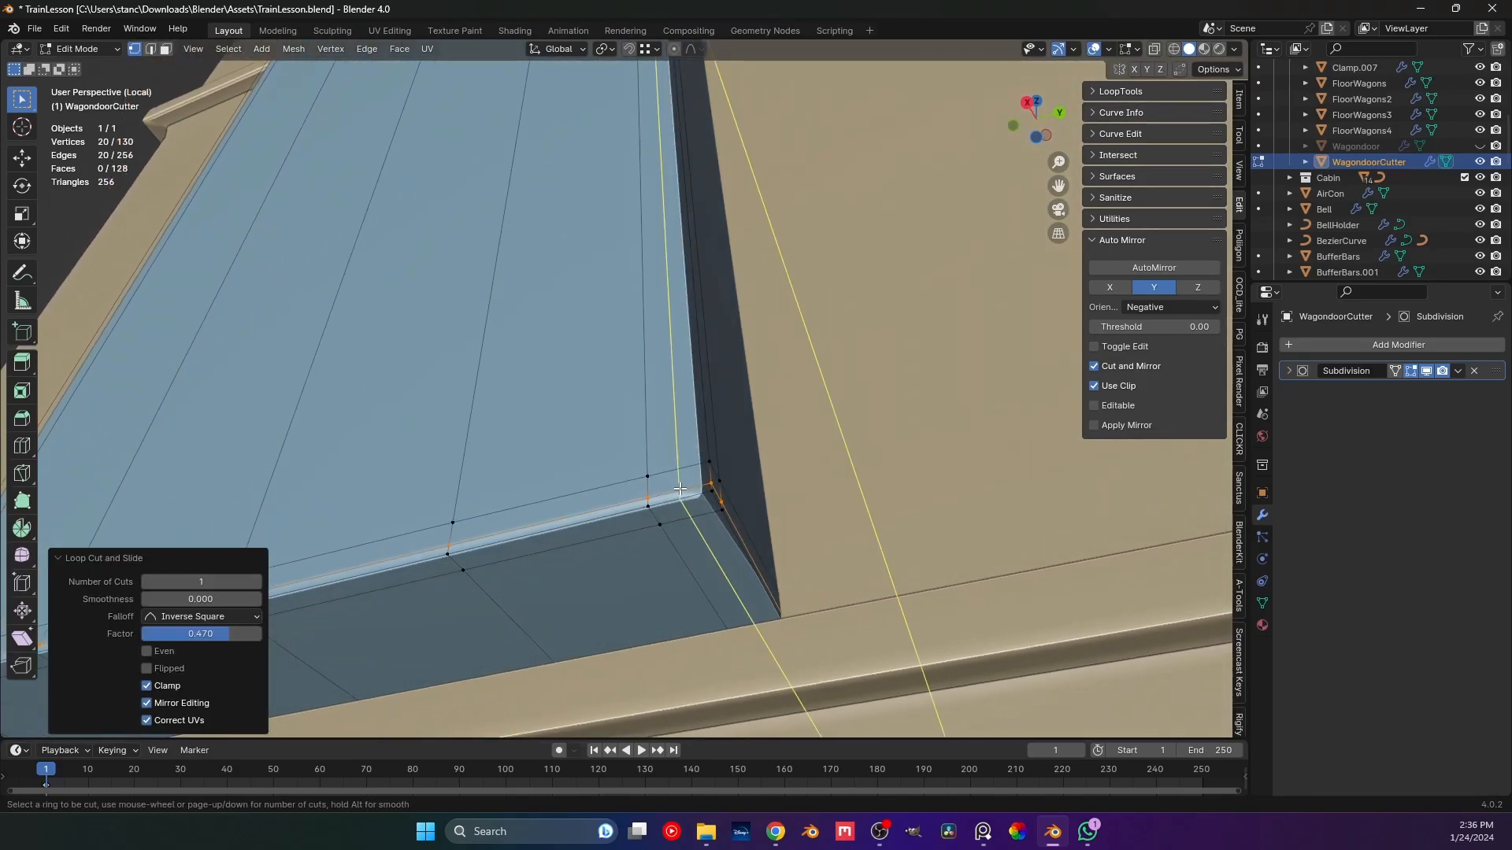
pyautogui.click(696, 492)
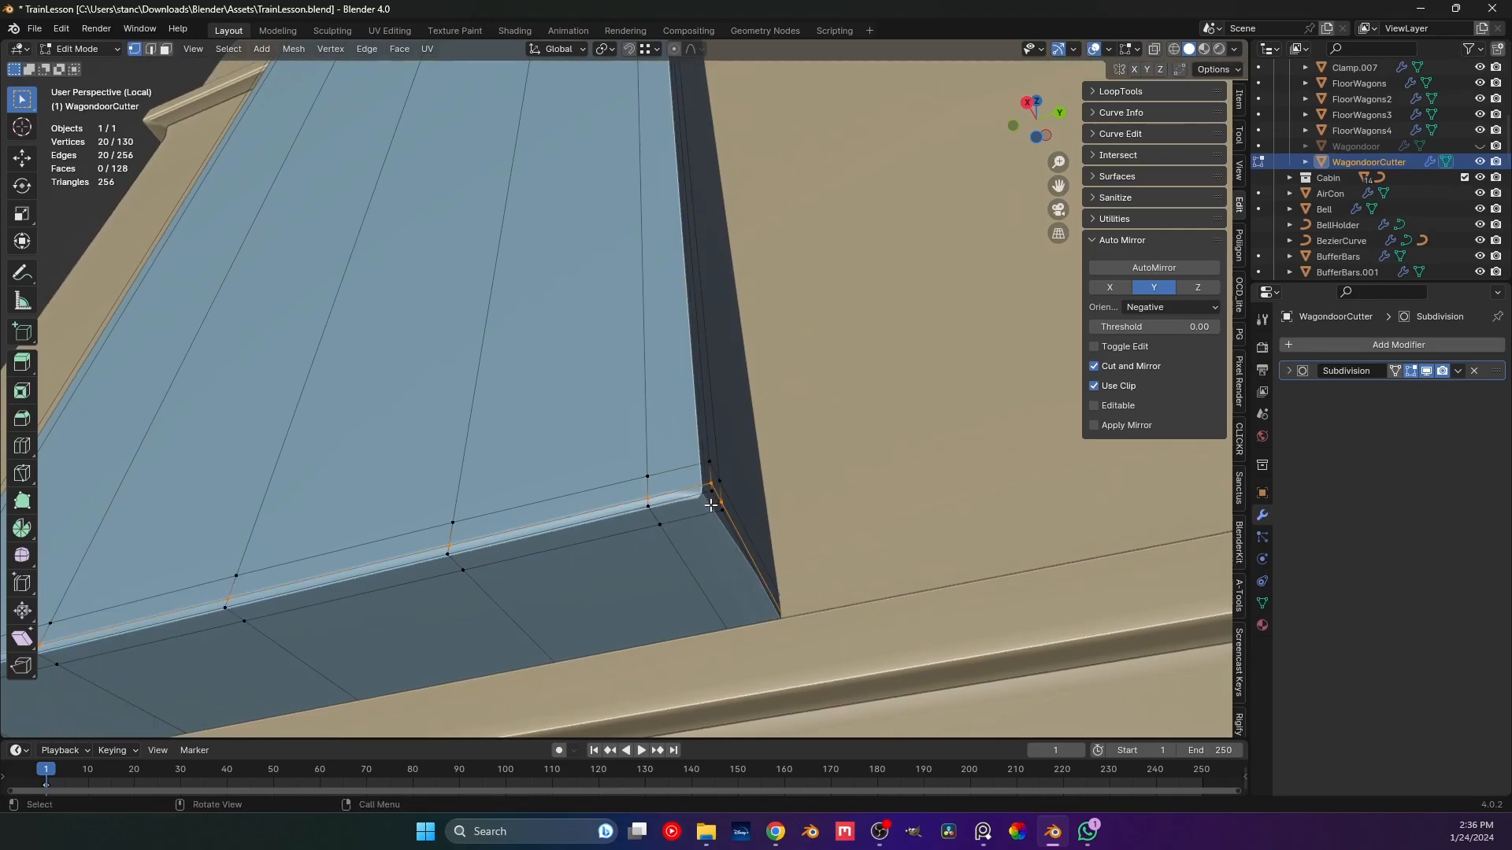
pyautogui.click(697, 504)
# Slide the vertical edge loop on WagondoorCutter's opposite side toward its outer edge by factor 0.703.
pyautogui.moveTo(697, 504); pyautogui.dragTo(662, 516, button='middle')
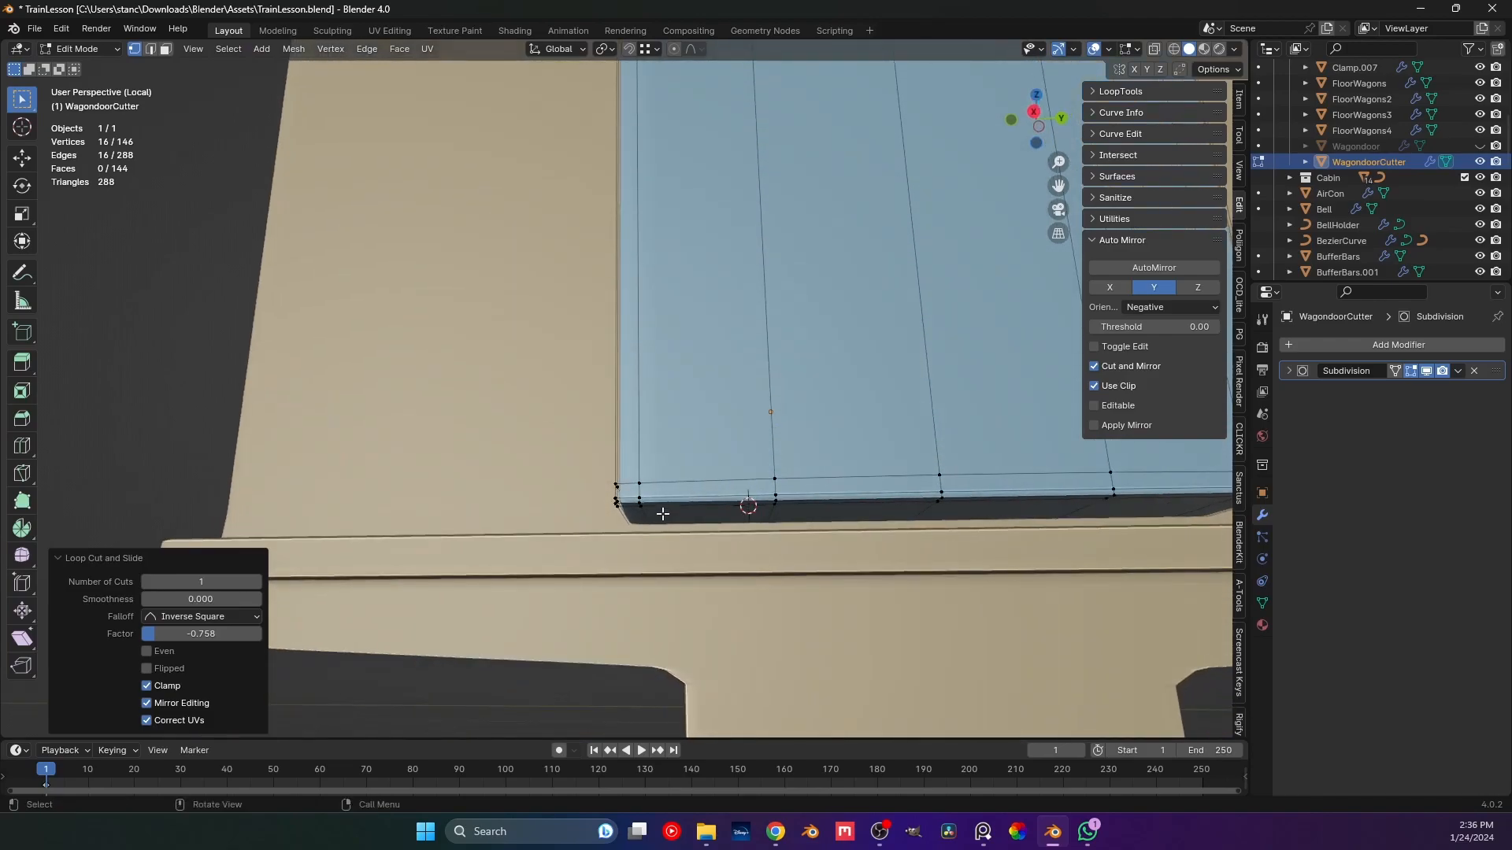
pyautogui.keyDown('alt'); pyautogui.click(639, 481); pyautogui.keyUp('alt')
pyautogui.press('g')
pyautogui.press('g')
pyautogui.click(736, 467)
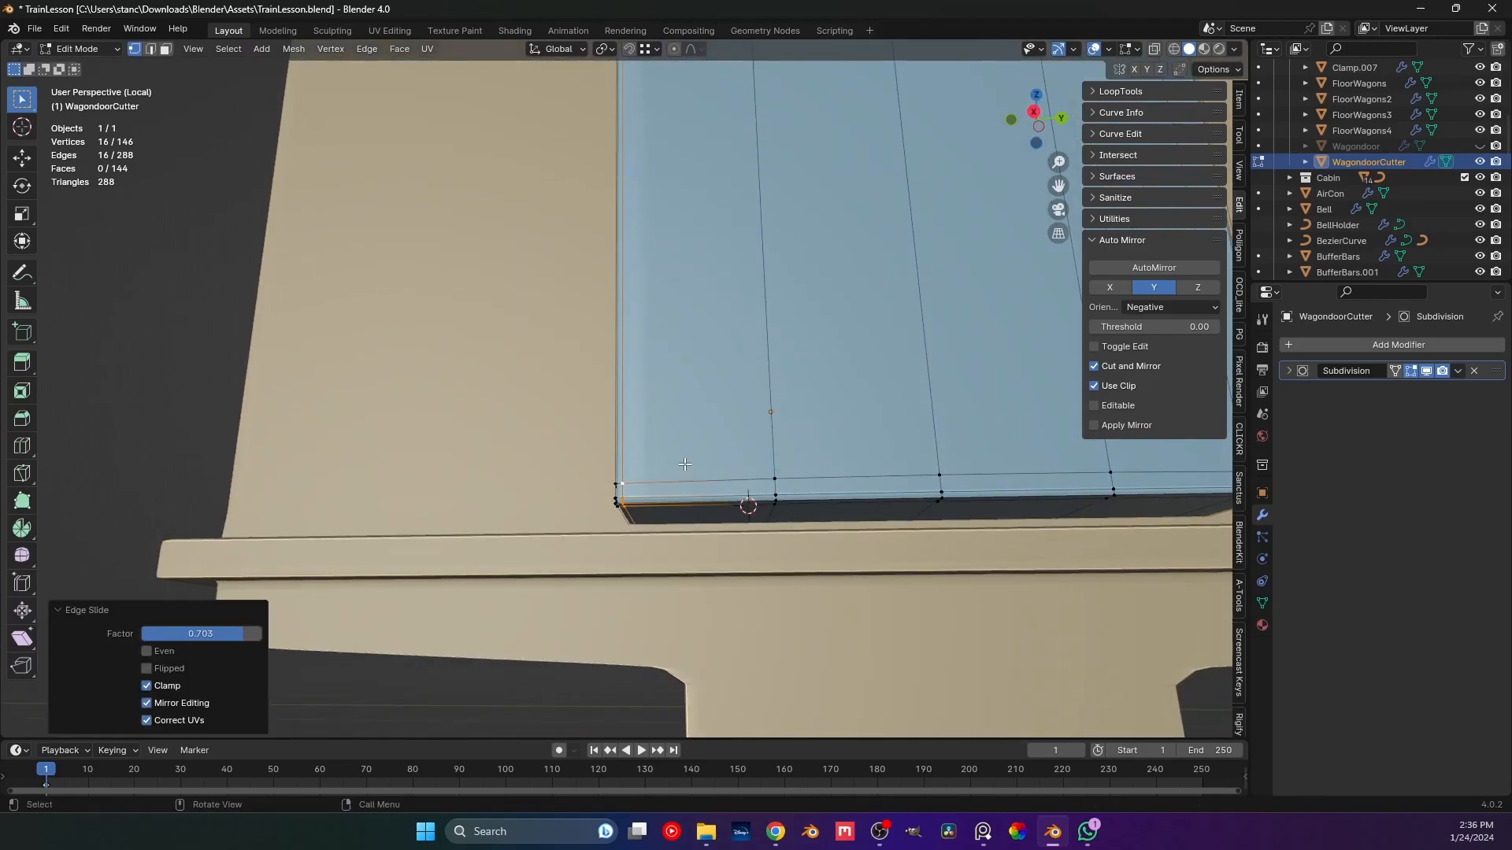
# Dissolve the newly added vertical loop on WagondoorCutter and slide the neighbouring original loop toward the side edge.
pyautogui.scroll(-4, 708, 465)
pyautogui.scroll(5, 454, 454)
pyautogui.moveTo(454, 454); pyautogui.dragTo(620, 474, button='middle')
pyautogui.keyDown('alt'); pyautogui.click(519, 446); pyautogui.keyUp('alt')
pyautogui.scroll(3, 476, 480)
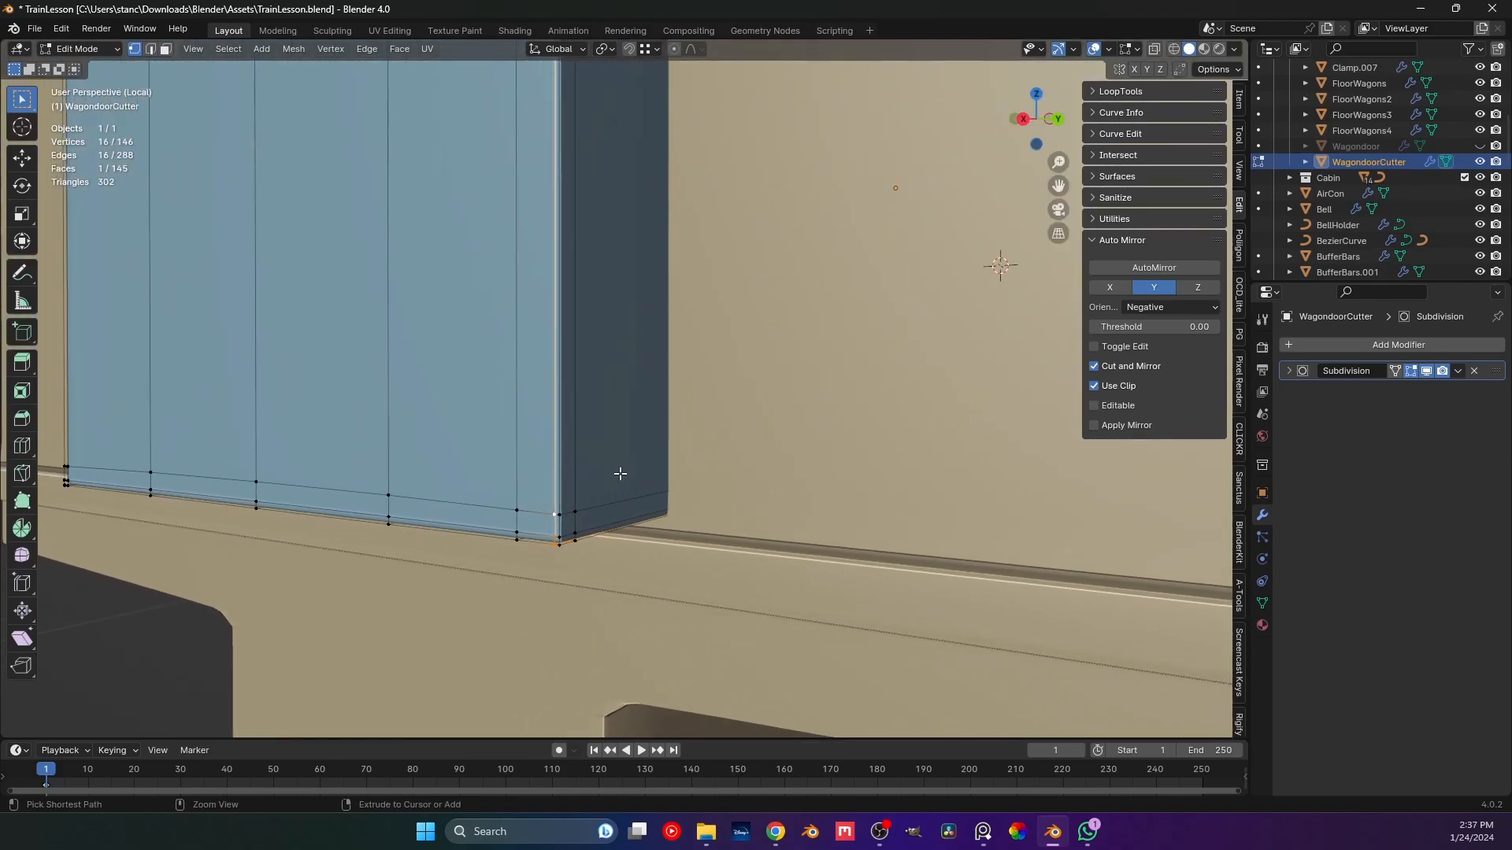
pyautogui.press('2')
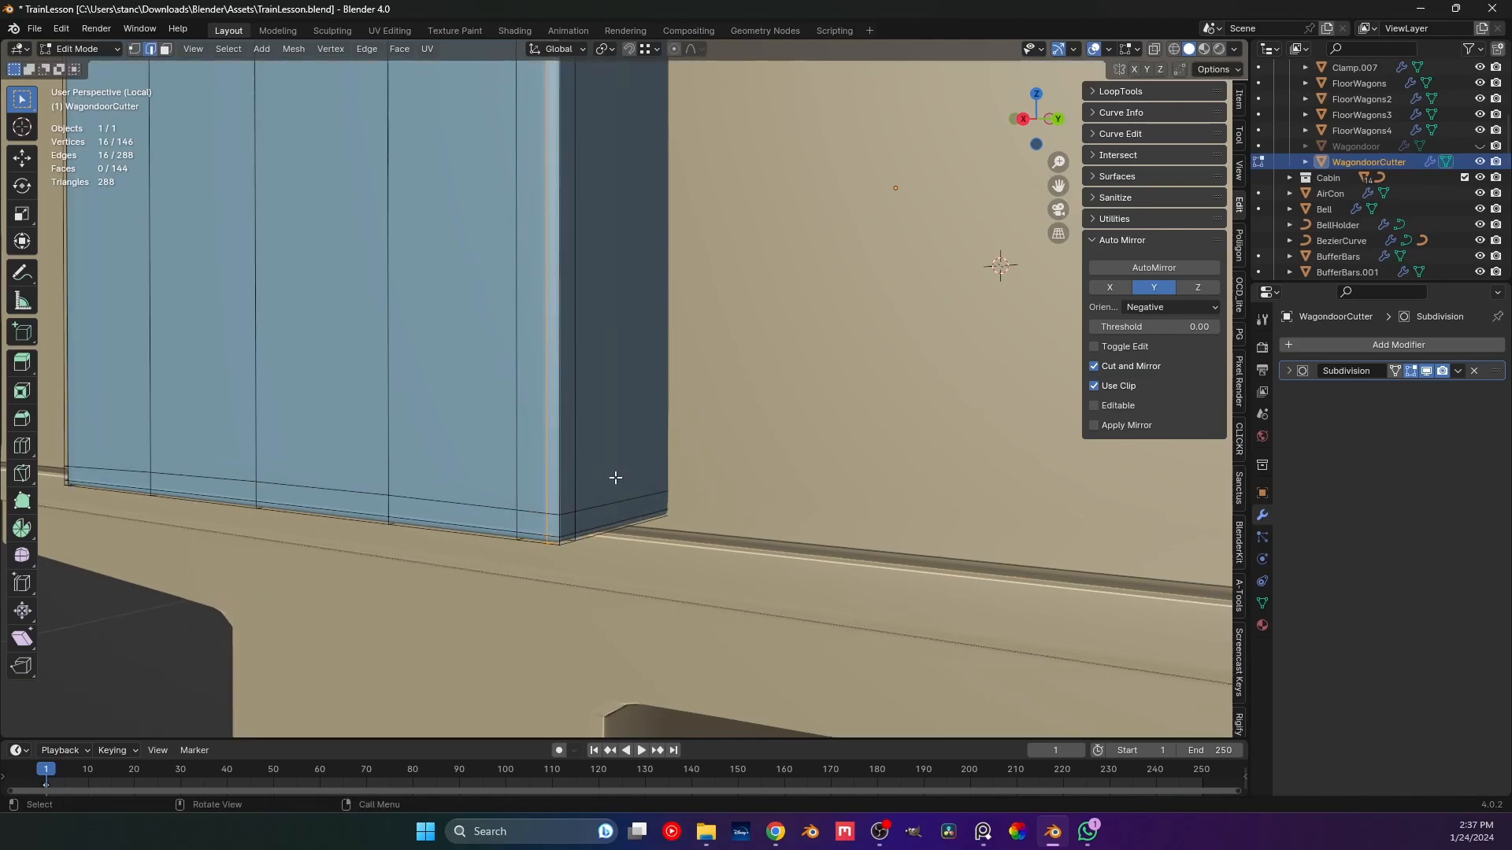
pyautogui.hotkey('ctrl', 'x')
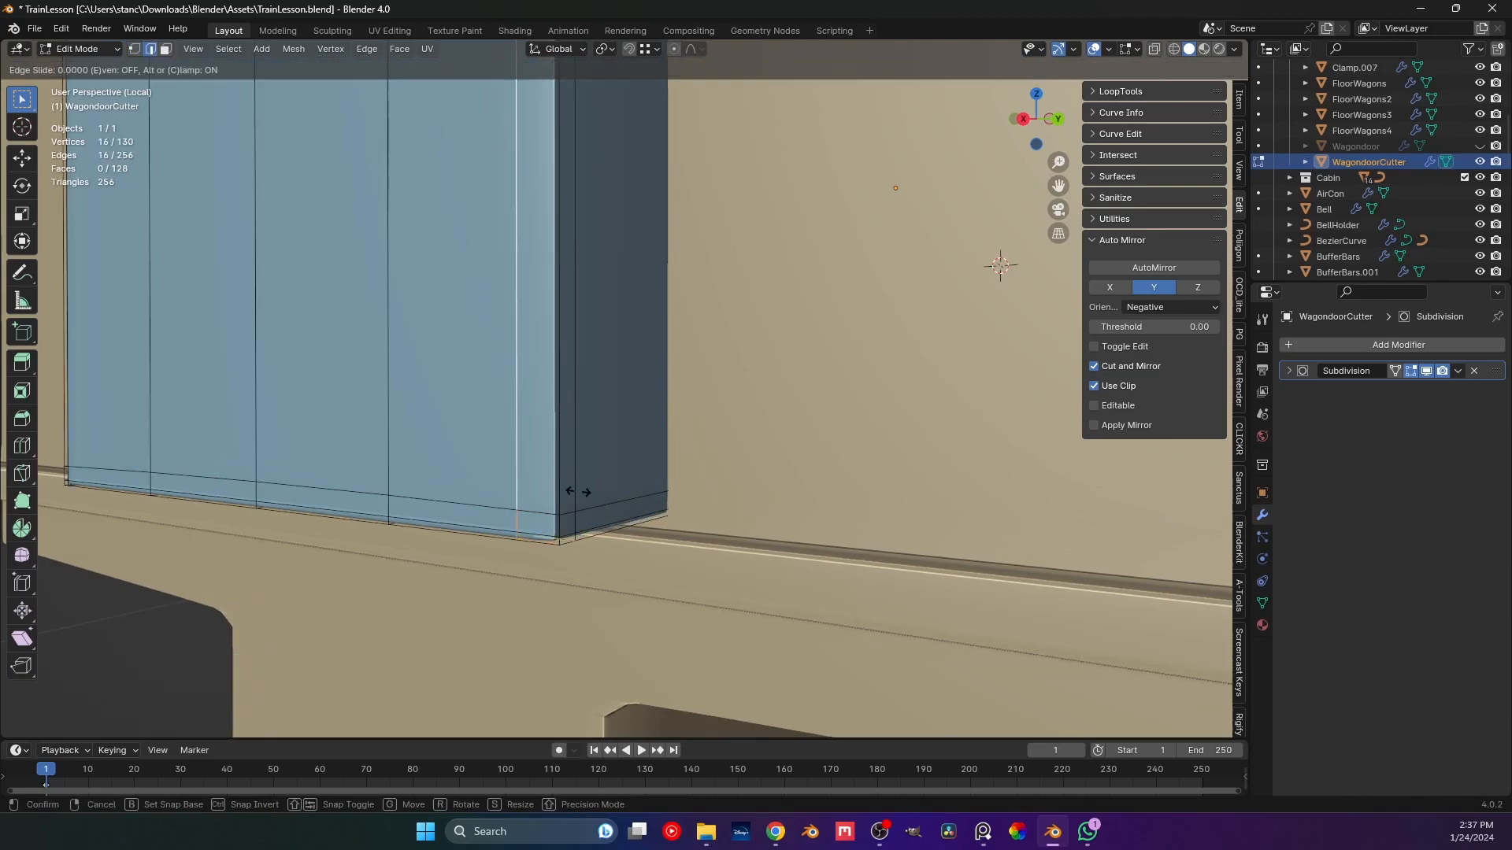
pyautogui.press('Tab')
# Save the train file.
pyautogui.scroll(-5, 636, 496)
pyautogui.moveTo(565, 380)
pyautogui.mouseDown(button='middle')
pyautogui.moveTo(584, 432)
pyautogui.moveTo(582, 307)
pyautogui.moveTo(611, 332)
pyautogui.moveTo(564, 370)
pyautogui.mouseUp(button='middle')
pyautogui.hotkey('ctrl', 's')
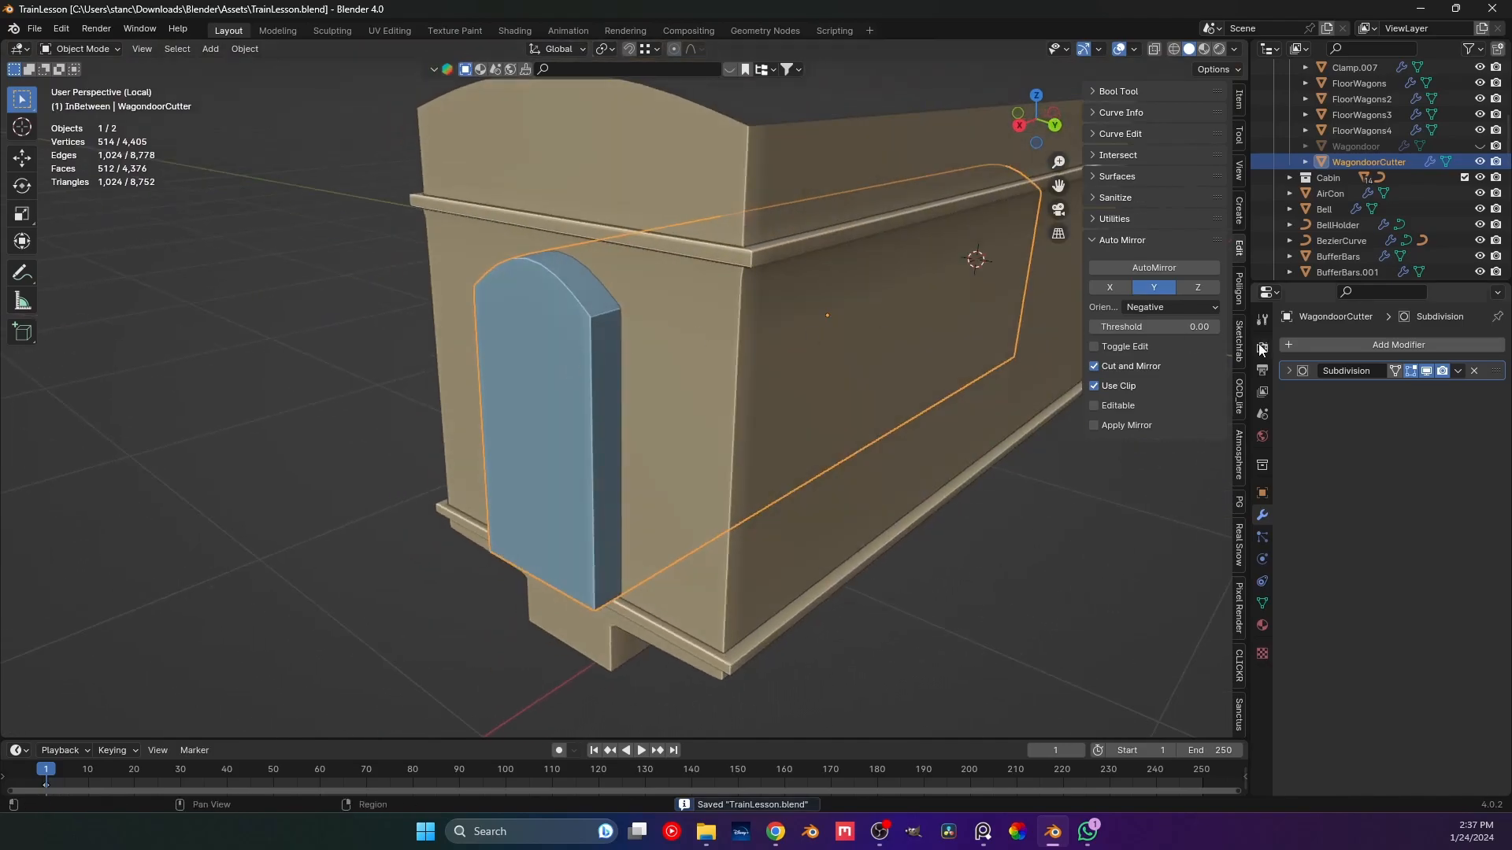
# Duplicate Wagon1's Boolean modifier and enable viewport display of the original window Boolean.
pyautogui.click(853, 450)
pyautogui.click(1291, 413)
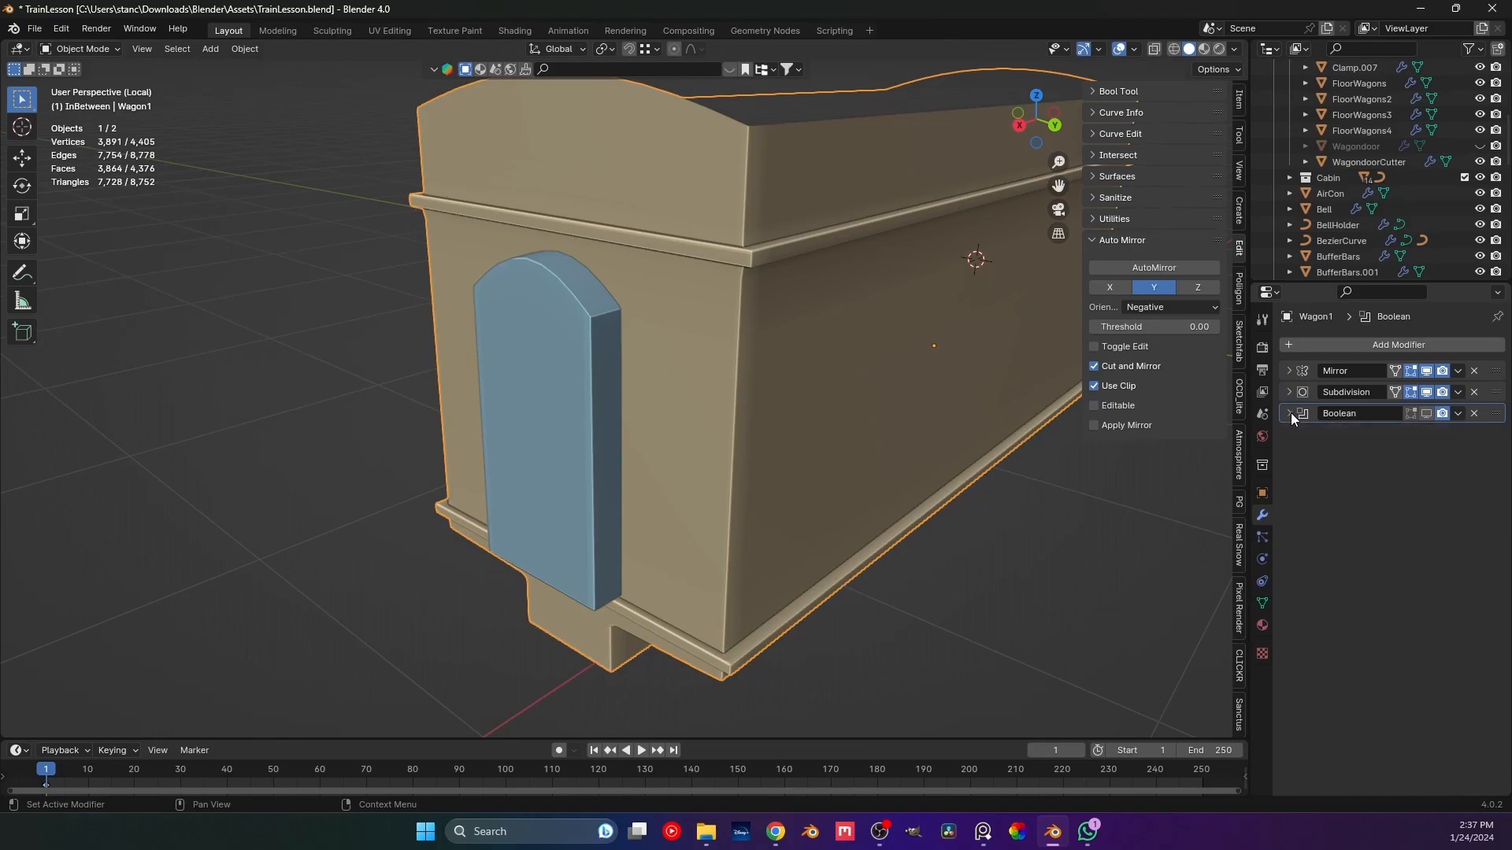
pyautogui.click(1459, 413)
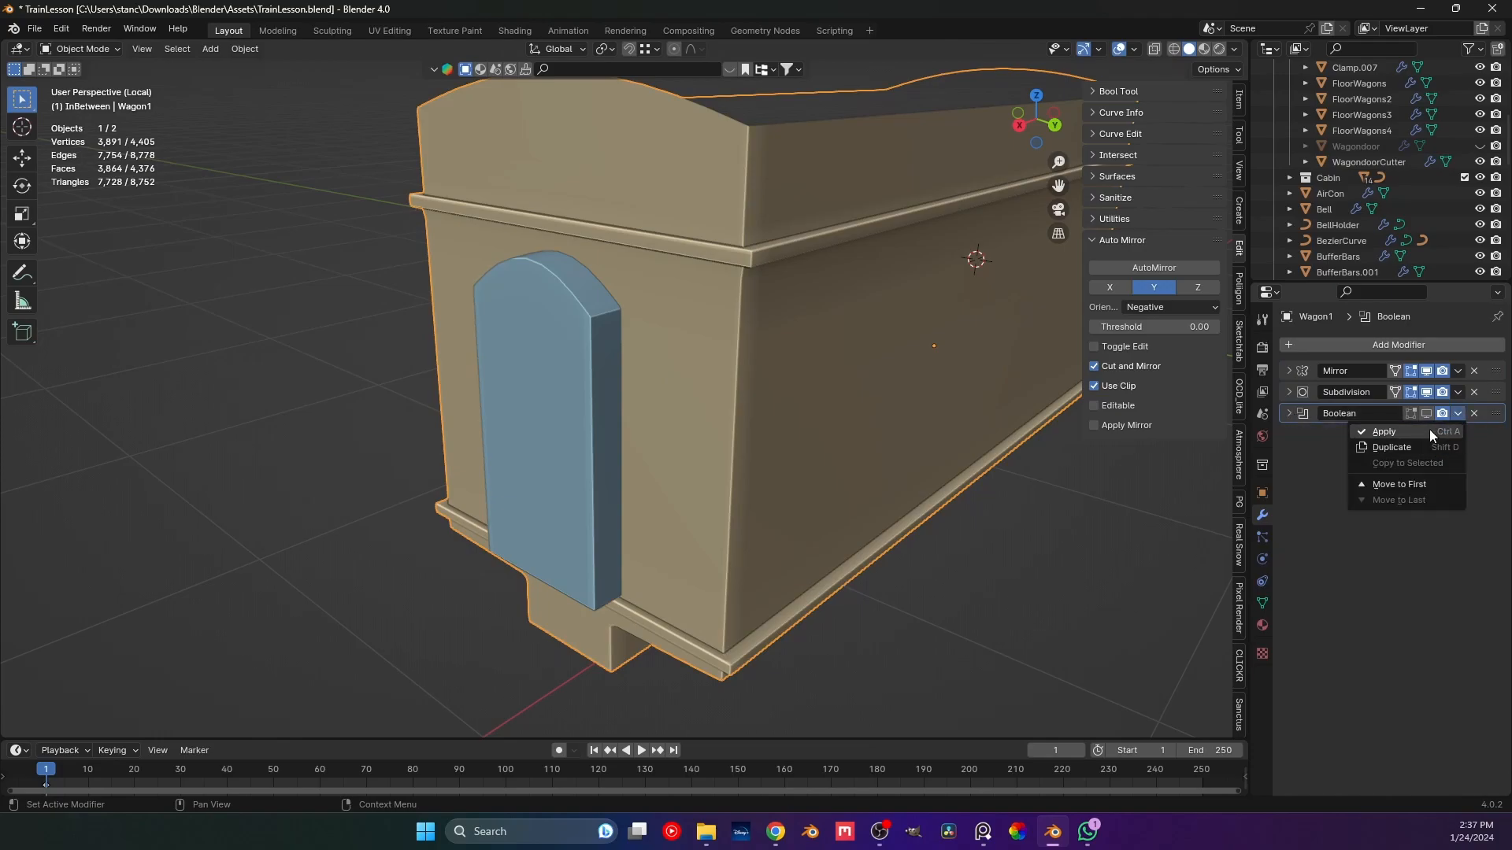
pyautogui.click(1417, 446)
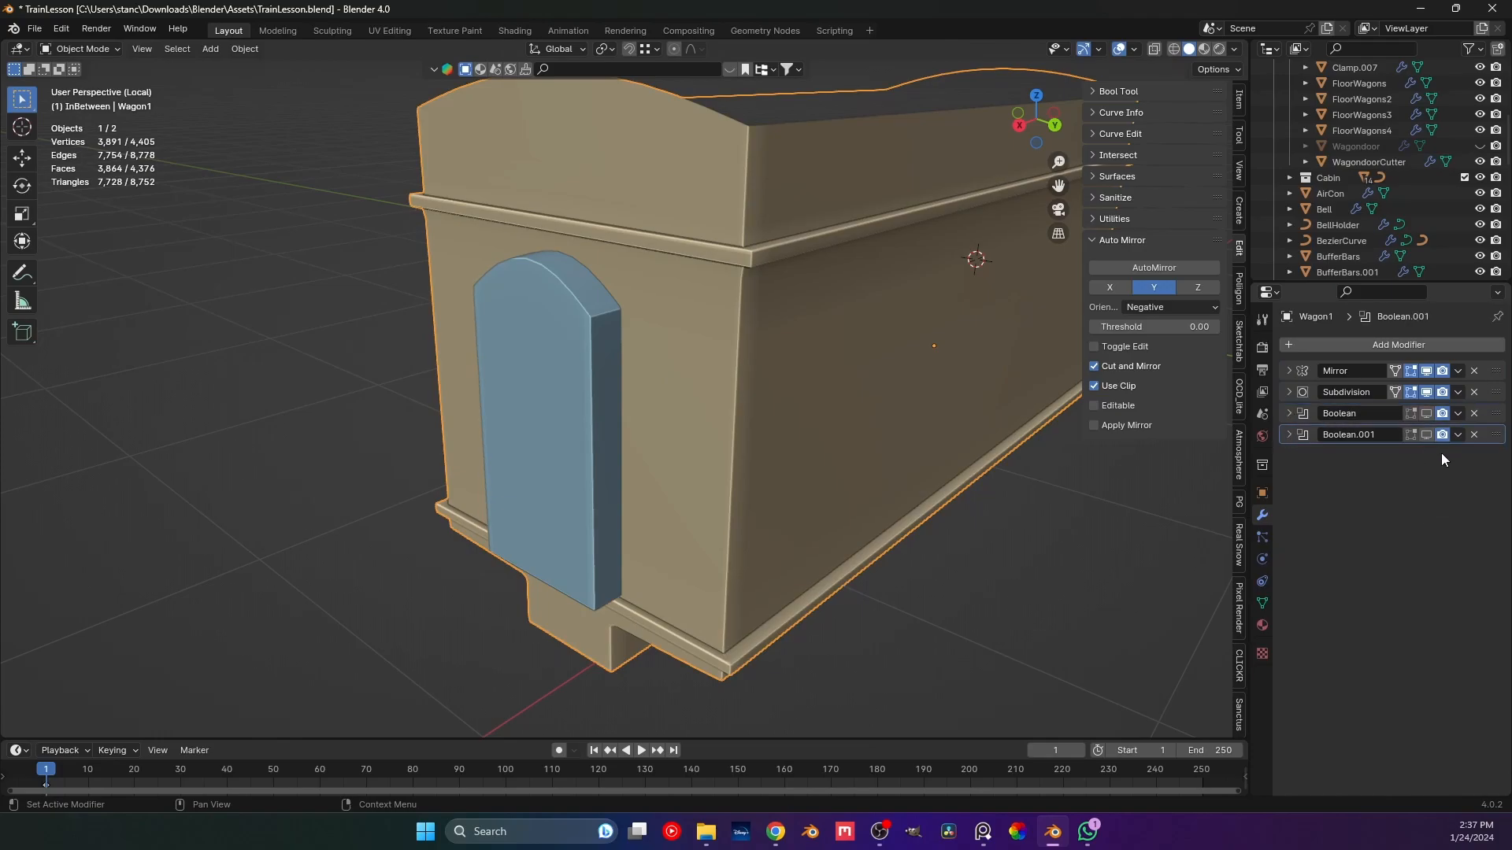
pyautogui.click(1425, 413)
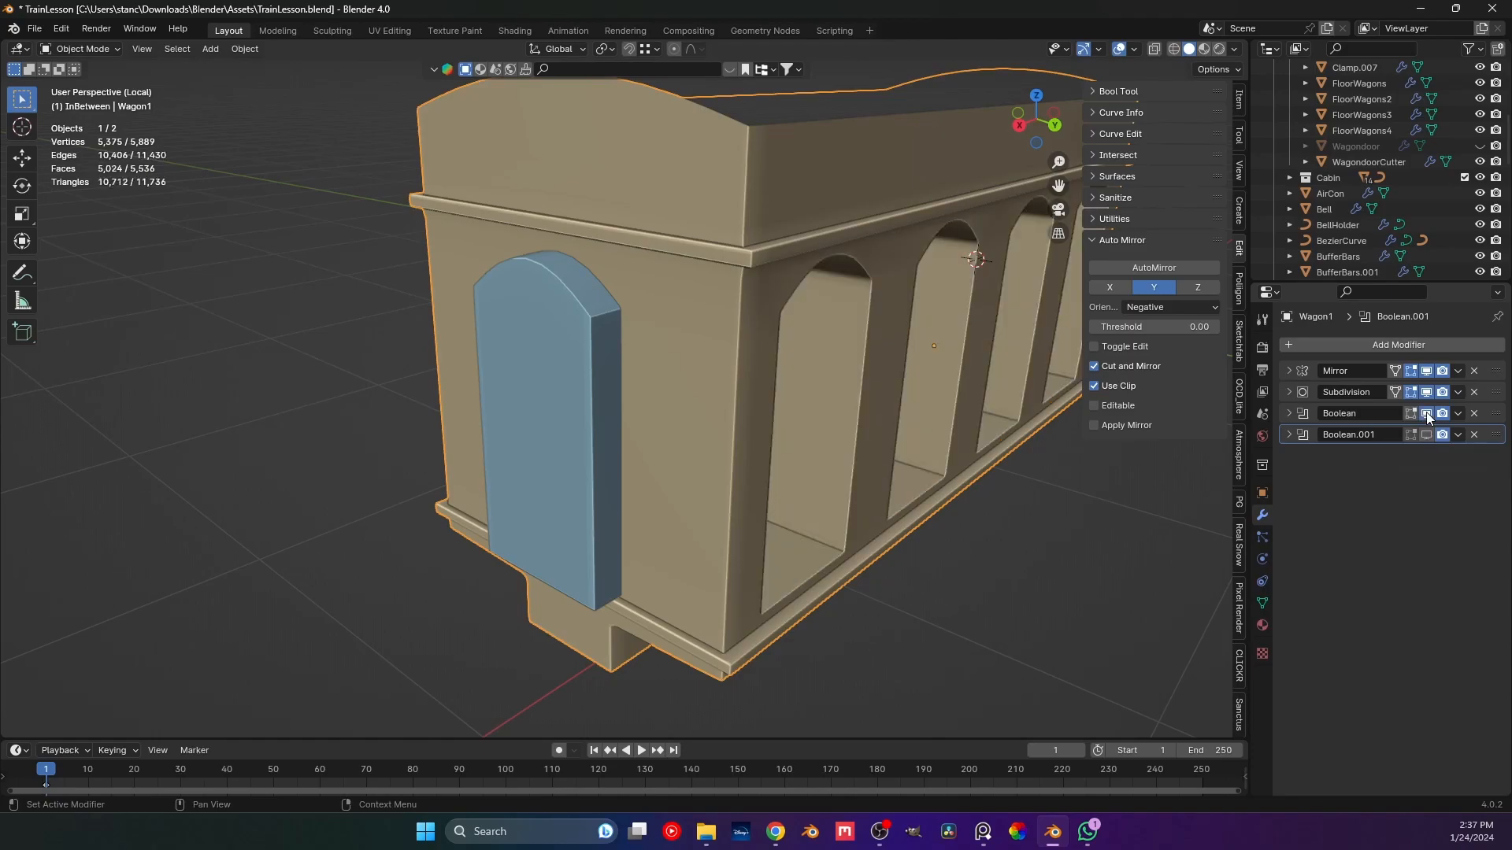
# Set WagondoorCutter as the object of Wagon1's Boolean.001 difference and enable that modifier's viewport display.
pyautogui.scroll(-2, 637, 375)
pyautogui.moveTo(741, 367)
pyautogui.mouseDown(button='middle')
pyautogui.moveTo(588, 352)
pyautogui.moveTo(755, 366)
pyautogui.mouseUp(button='middle')
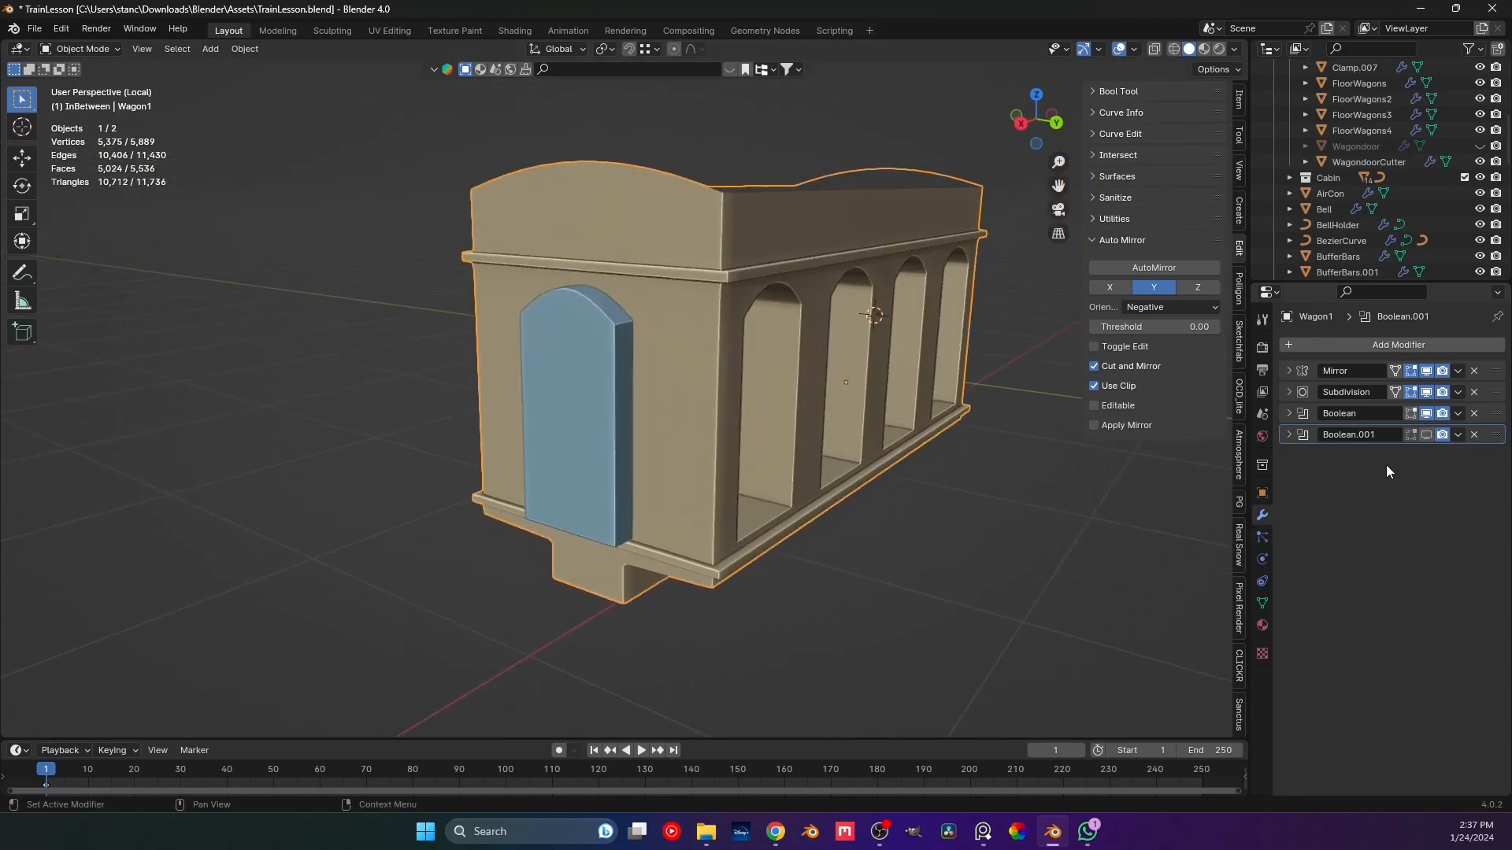
pyautogui.click(1290, 434)
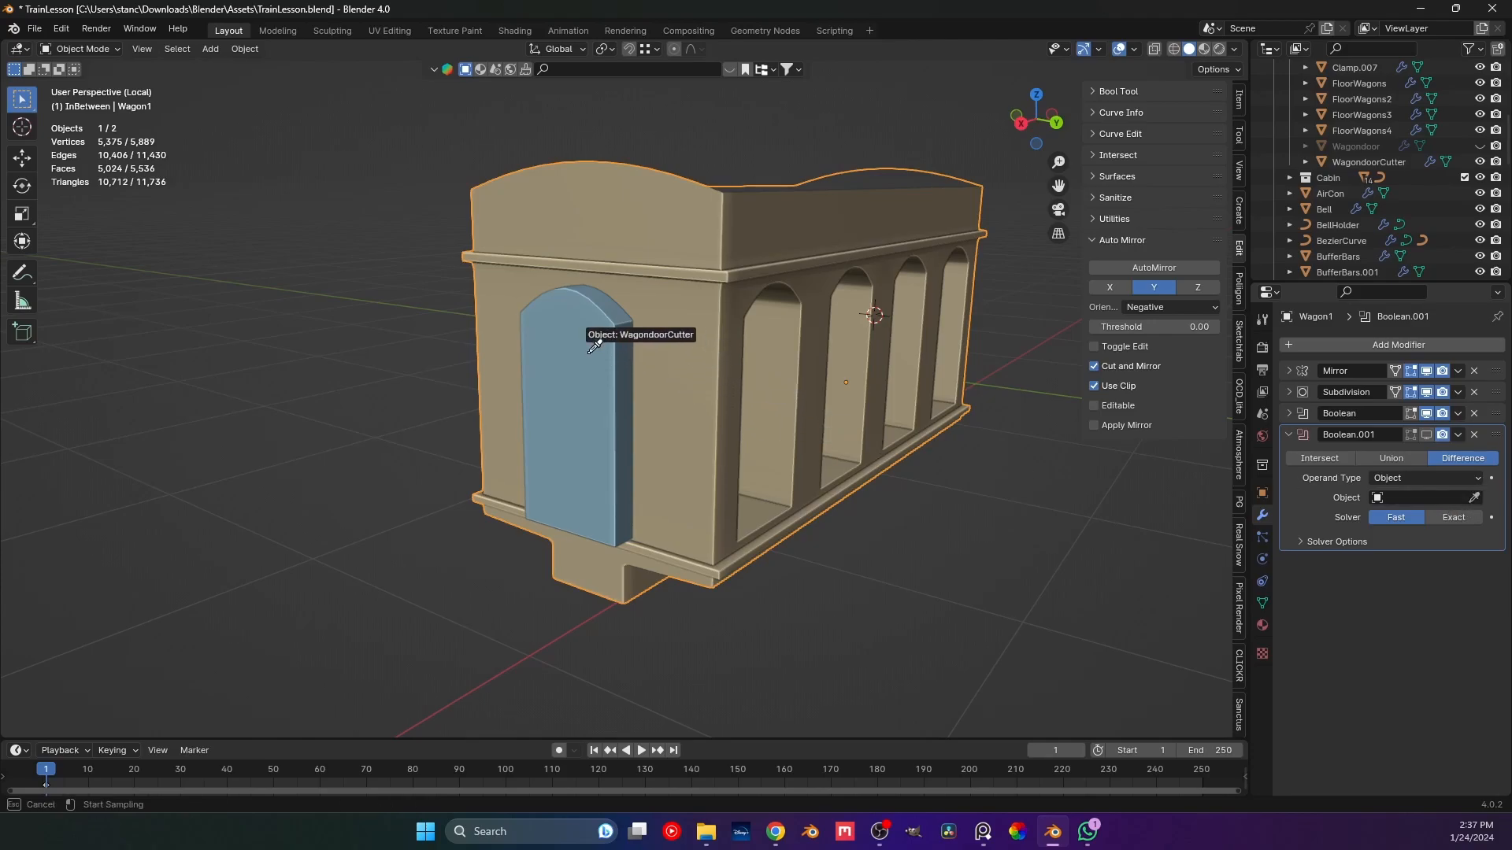
pyautogui.click(1145, 655)
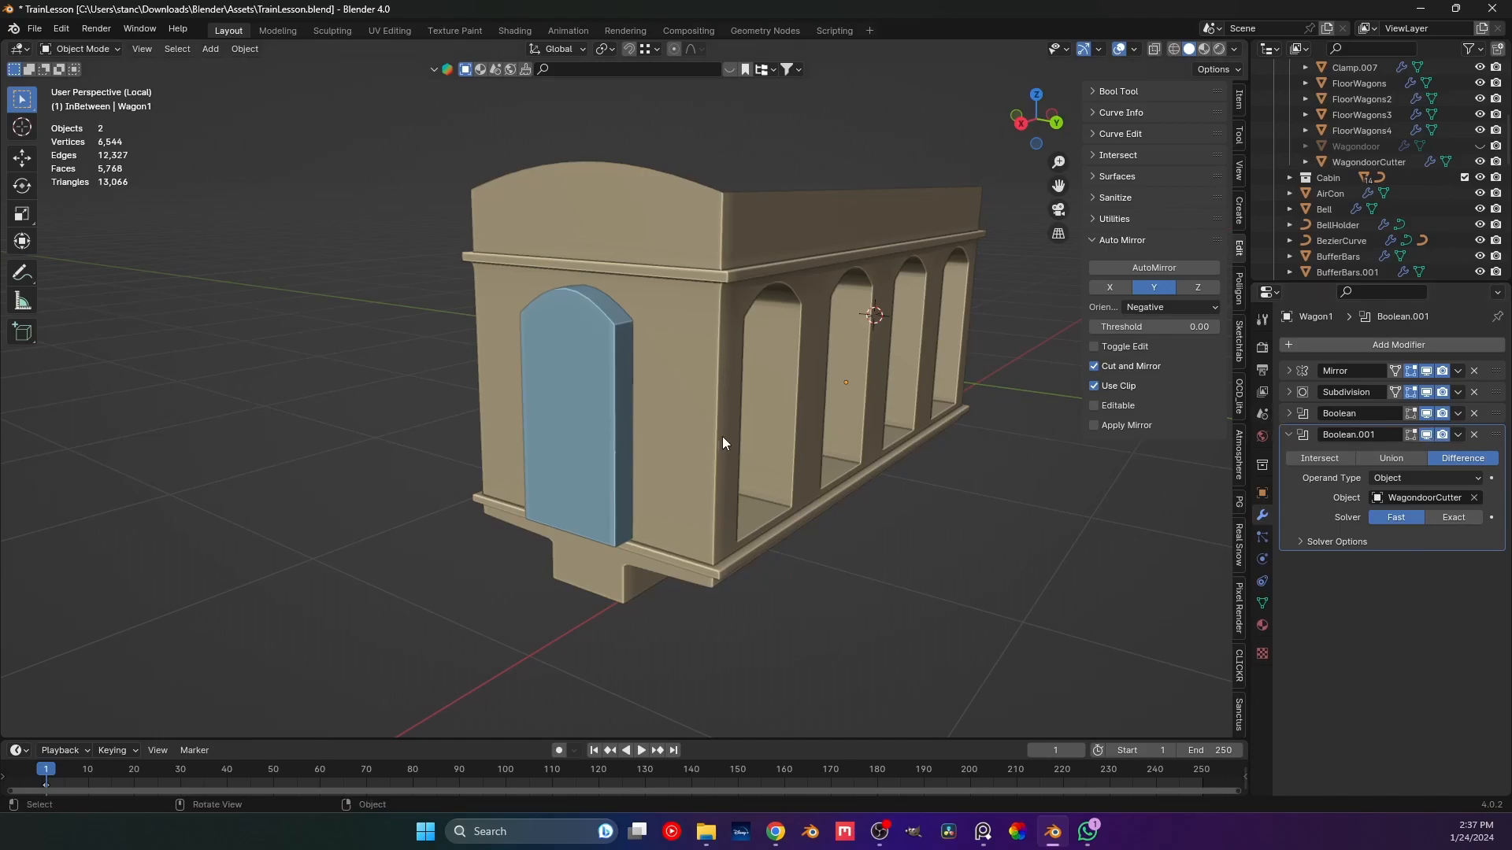
# Set WagondoorCutter's viewport display to Bounds.
pyautogui.click(603, 415)
pyautogui.click(1262, 493)
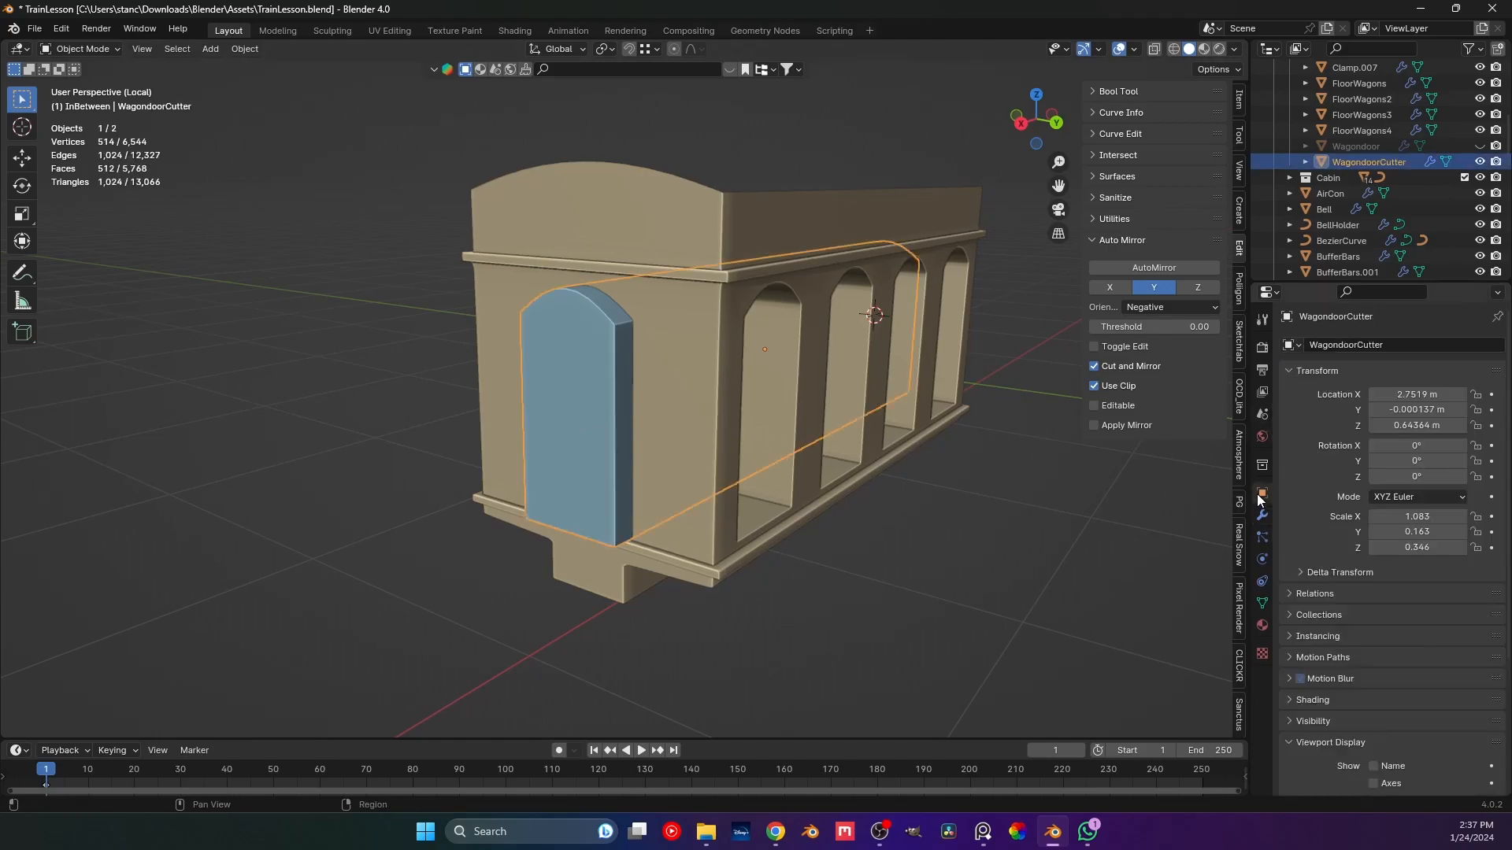
pyautogui.scroll(-8, 1314, 582)
pyautogui.click(1410, 718)
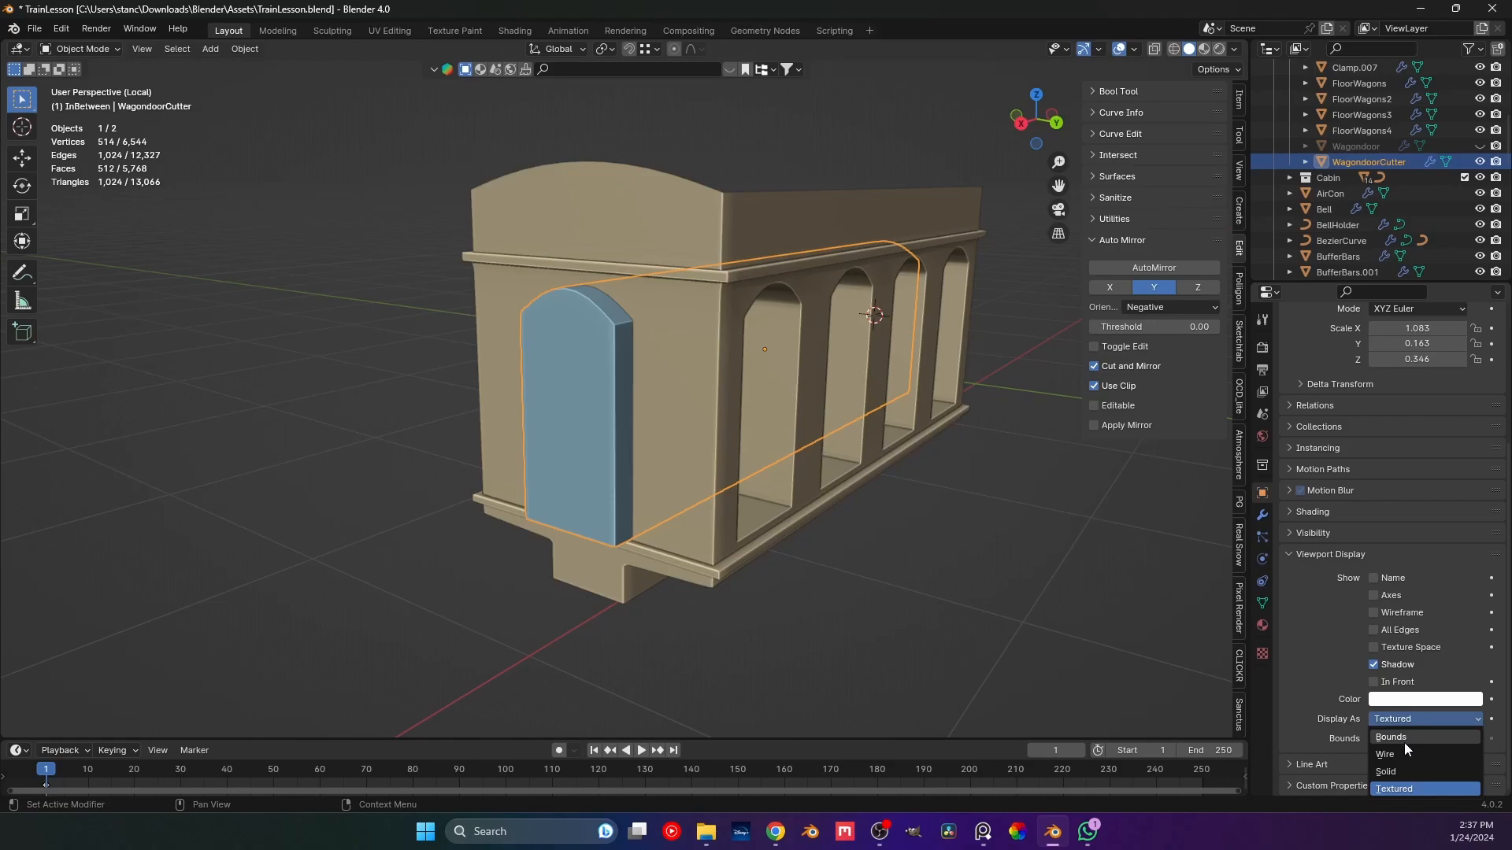
pyautogui.click(1405, 737)
pyautogui.click(962, 517)
pyautogui.moveTo(962, 516); pyautogui.dragTo(574, 386, button='middle')
pyautogui.moveTo(574, 385); pyautogui.dragTo(584, 447, button='middle')
pyautogui.scroll(-2, 617, 461)
# In Edit Mode with X-Ray, lower WagondoorCutter's upper arch vertices about 0.07 m along Z, then return to solid Object Mode.
pyautogui.click(630, 391)
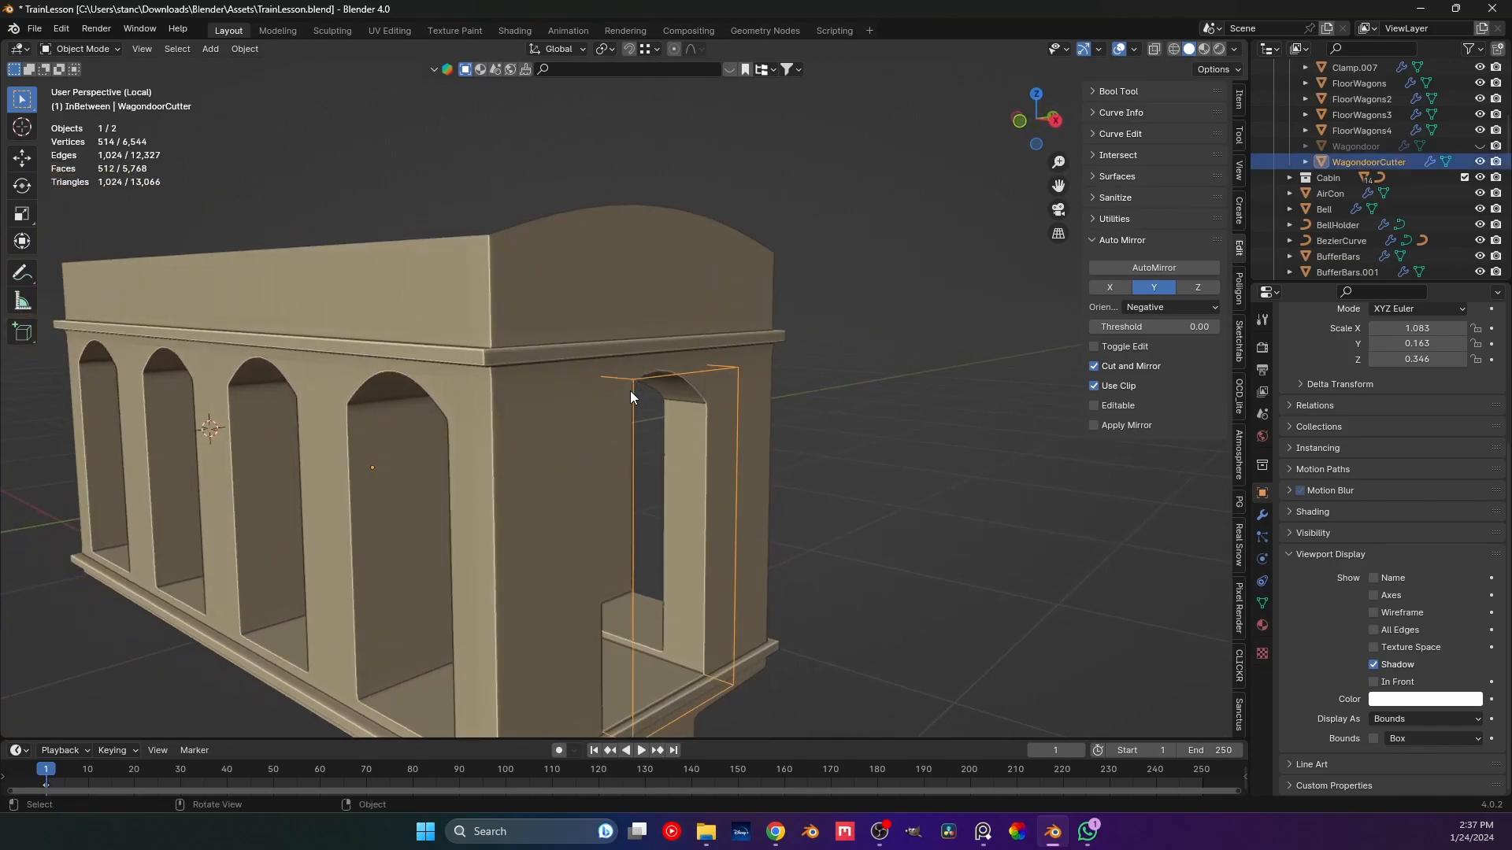
pyautogui.press('KP_1')
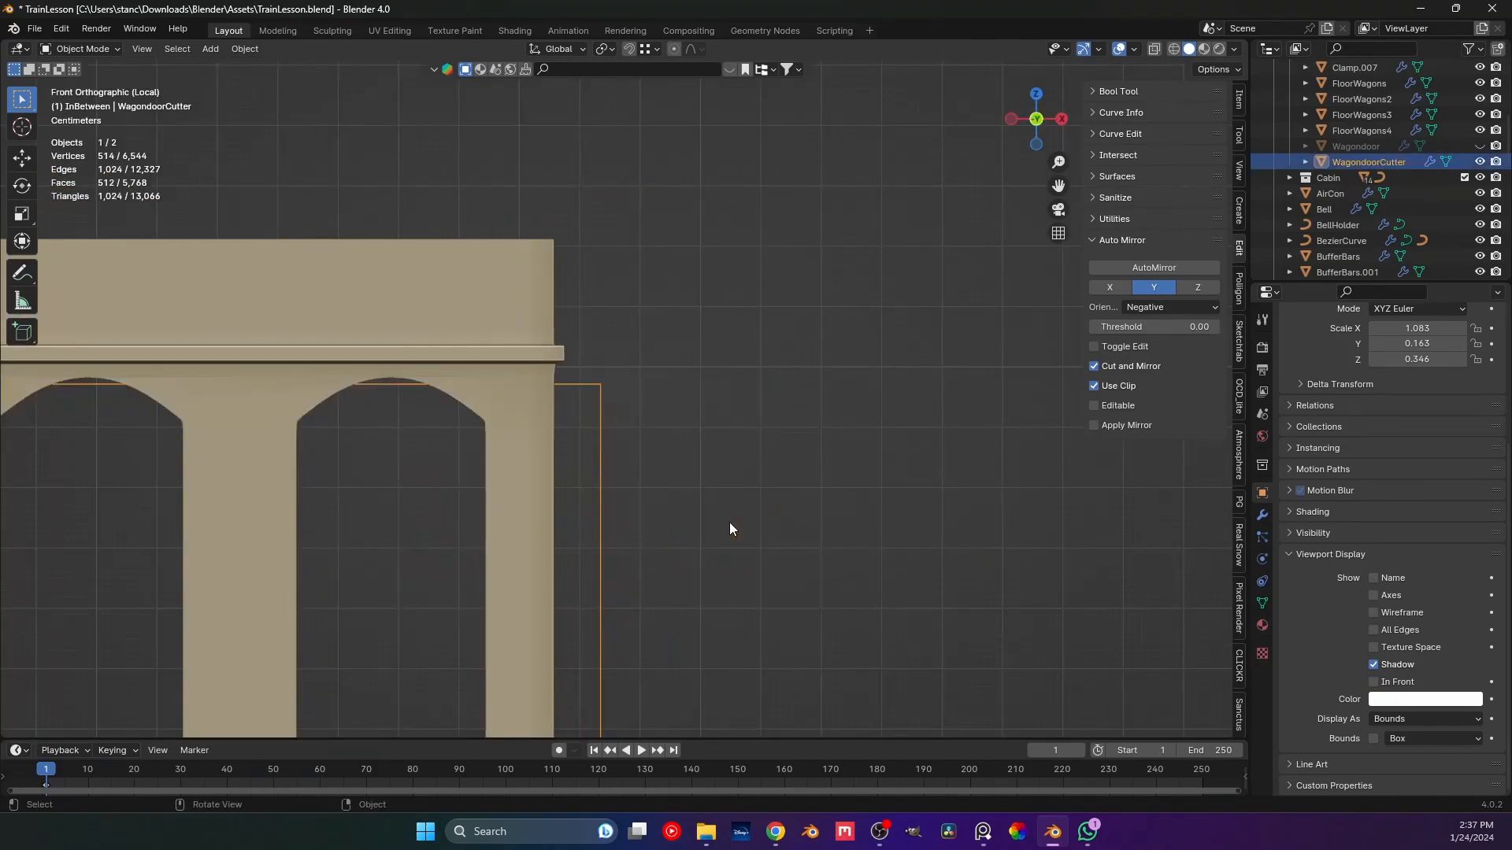
pyautogui.press('Tab')
pyautogui.moveTo(730, 522); pyautogui.dragTo(732, 512, button='middle')
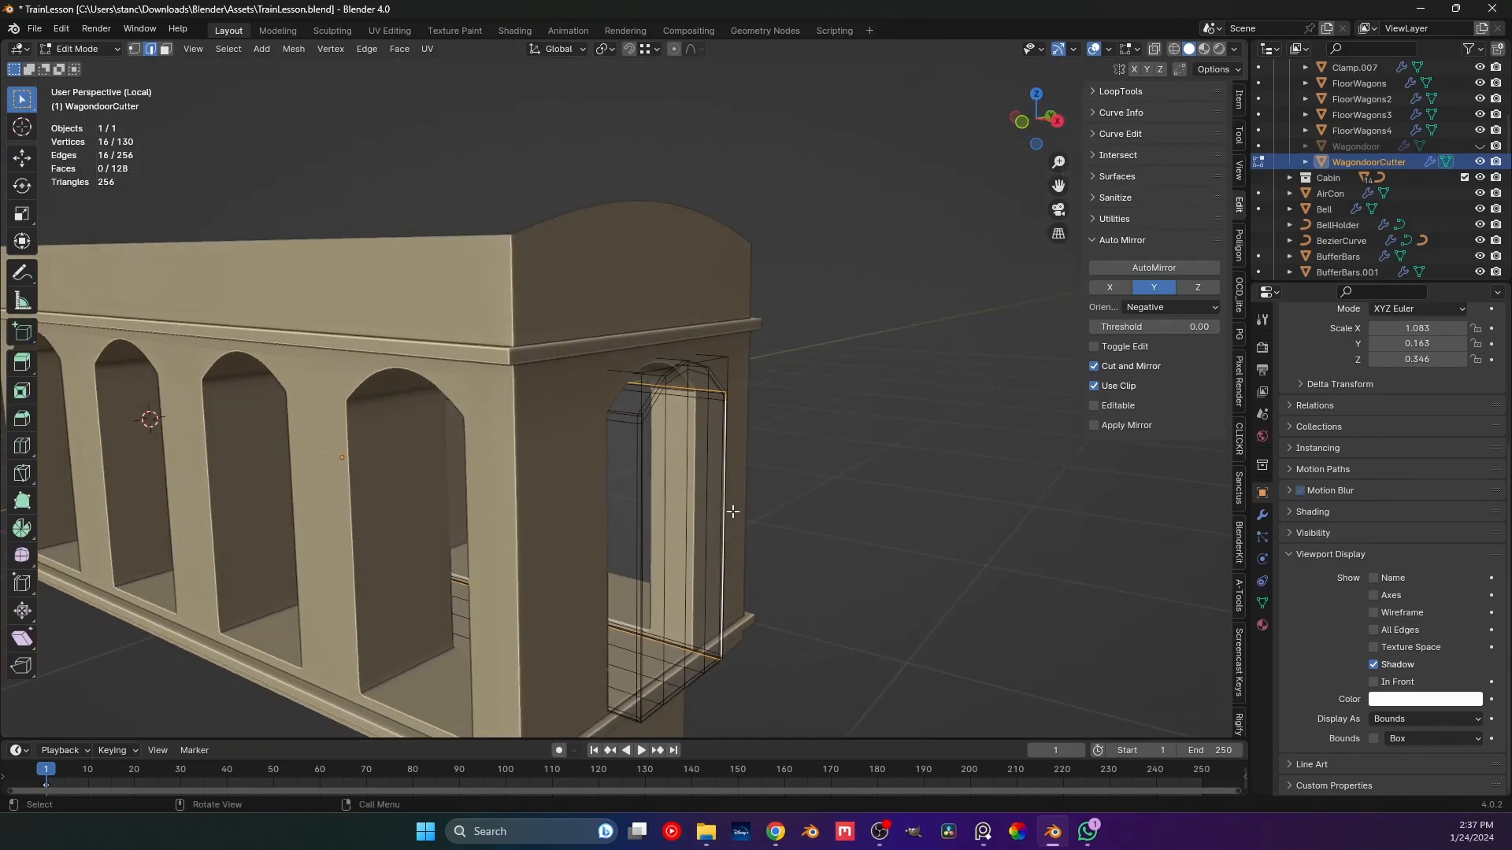
pyautogui.press('ctrl+KP_3')
pyautogui.scroll(-2, 672, 507)
pyautogui.keyDown('shift'); pyautogui.moveTo(638, 469); pyautogui.dragTo(667, 372, button='middle'); pyautogui.keyUp('shift')
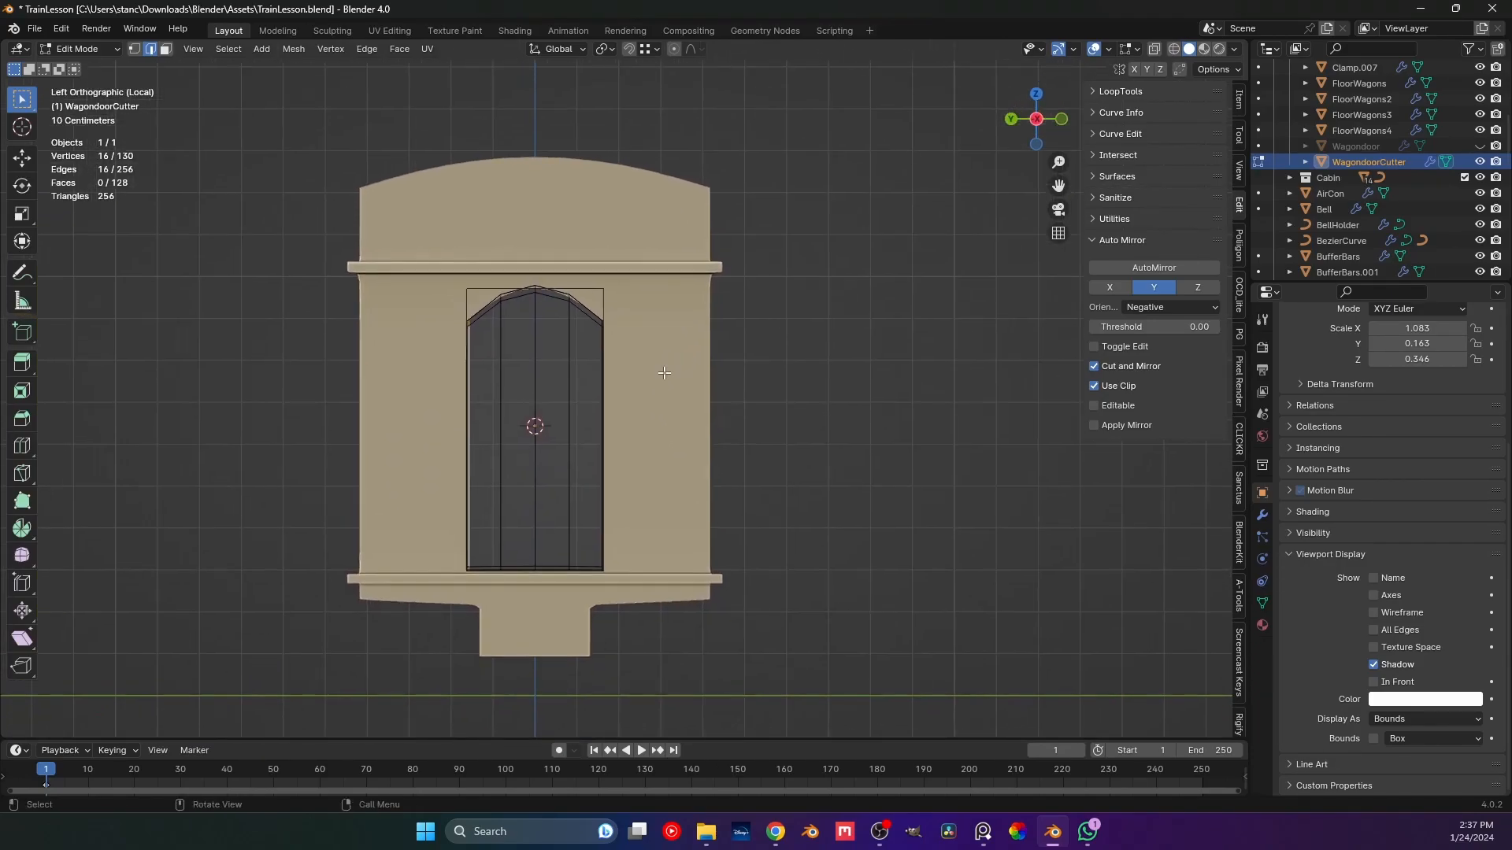
pyautogui.scroll(1, 549, 326)
pyautogui.click(1154, 49)
pyautogui.moveTo(378, 226); pyautogui.dragTo(614, 622)
pyautogui.scroll(1, 630, 389)
pyautogui.press('g')
pyautogui.press('z')
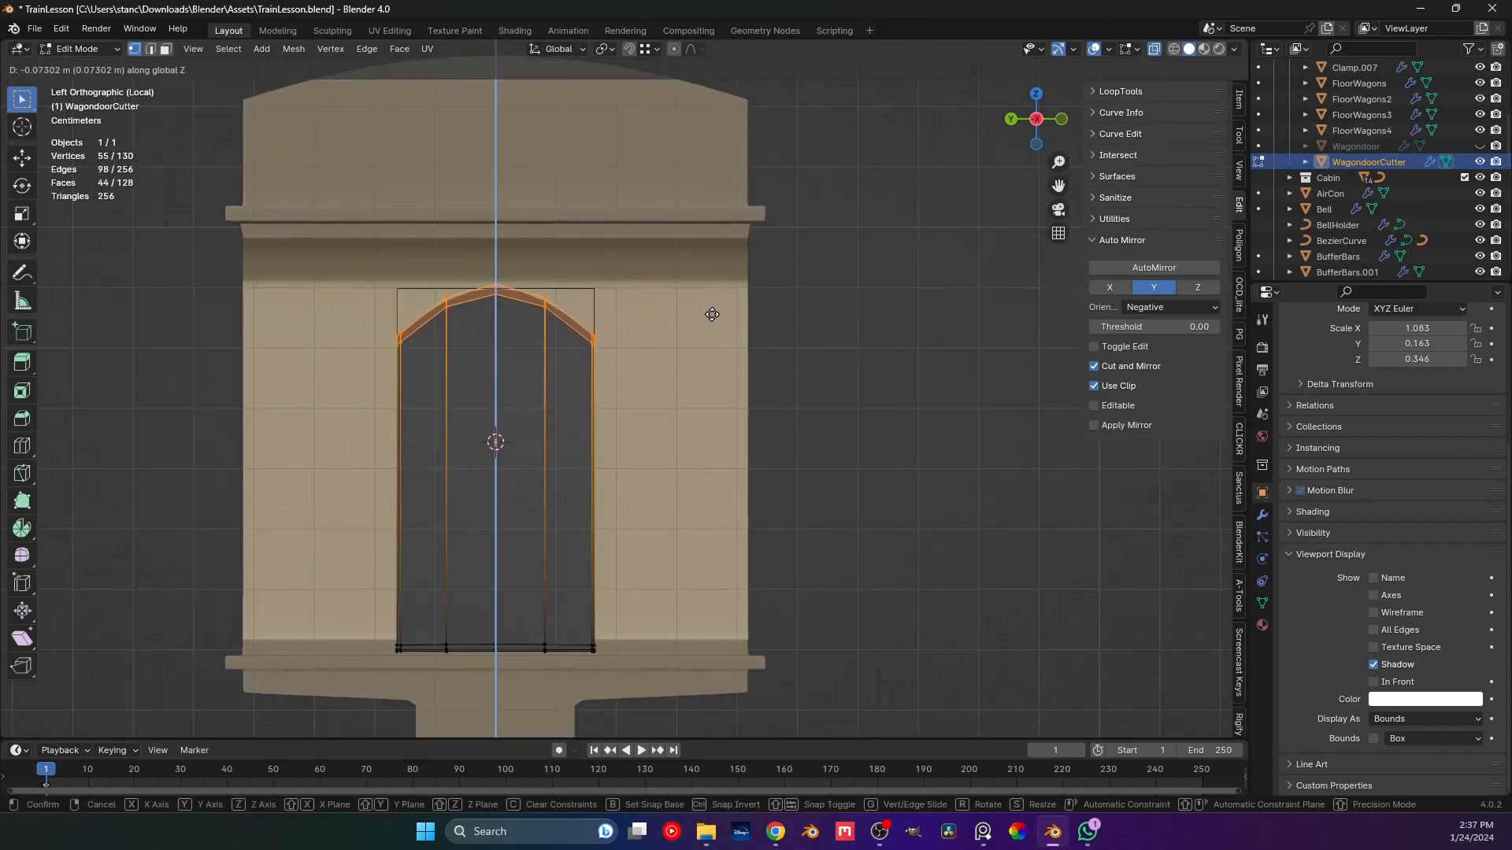
pyautogui.click(714, 310)
pyautogui.press('Tab')
pyautogui.moveTo(709, 315); pyautogui.dragTo(759, 310, button='middle')
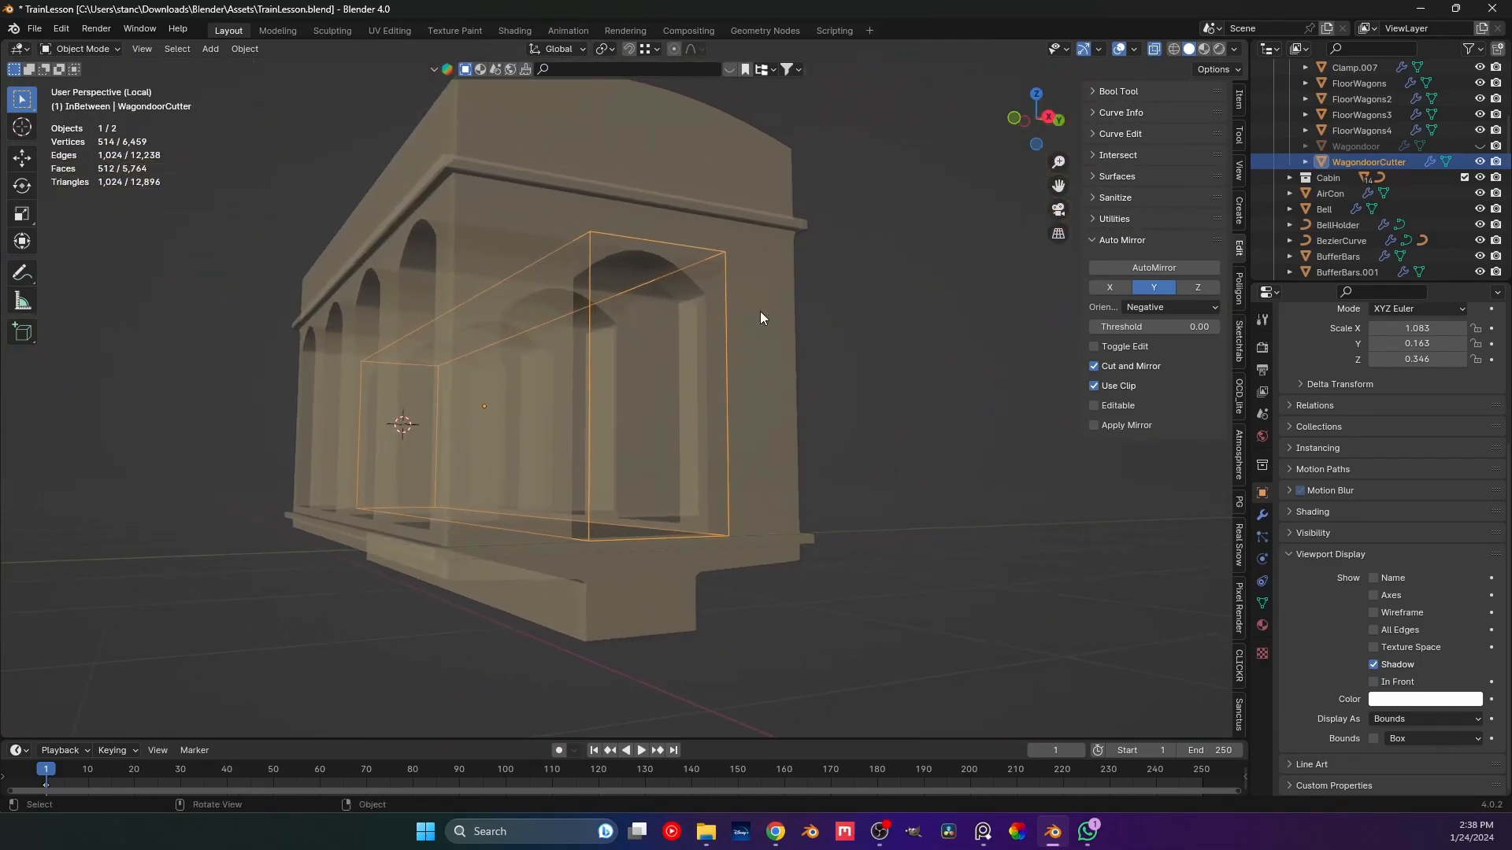
pyautogui.click(1153, 48)
# Examine the doorway openings cut into the wagon's end walls from several angles.
pyautogui.scroll(3, 683, 296)
pyautogui.moveTo(567, 275); pyautogui.dragTo(633, 296, button='middle')
pyautogui.keyDown('shift'); pyautogui.moveTo(438, 274); pyautogui.dragTo(482, 302, button='middle'); pyautogui.keyUp('shift')
pyautogui.scroll(-2, 546, 277)
pyautogui.scroll(2, 517, 314)
pyautogui.scroll(-3, 481, 302)
pyautogui.moveTo(569, 334); pyautogui.dragTo(554, 395, button='middle')
pyautogui.scroll(-3, 482, 370)
pyautogui.press('Tab')
pyautogui.press('Tab')
pyautogui.click(823, 415)
# Move WagondoorCutter to the Wagons collection and save the file.
pyautogui.moveTo(643, 425); pyautogui.dragTo(745, 429, button='middle')
pyautogui.keyDown('shift'); pyautogui.moveTo(480, 427); pyautogui.dragTo(333, 367, button='middle'); pyautogui.keyUp('shift')
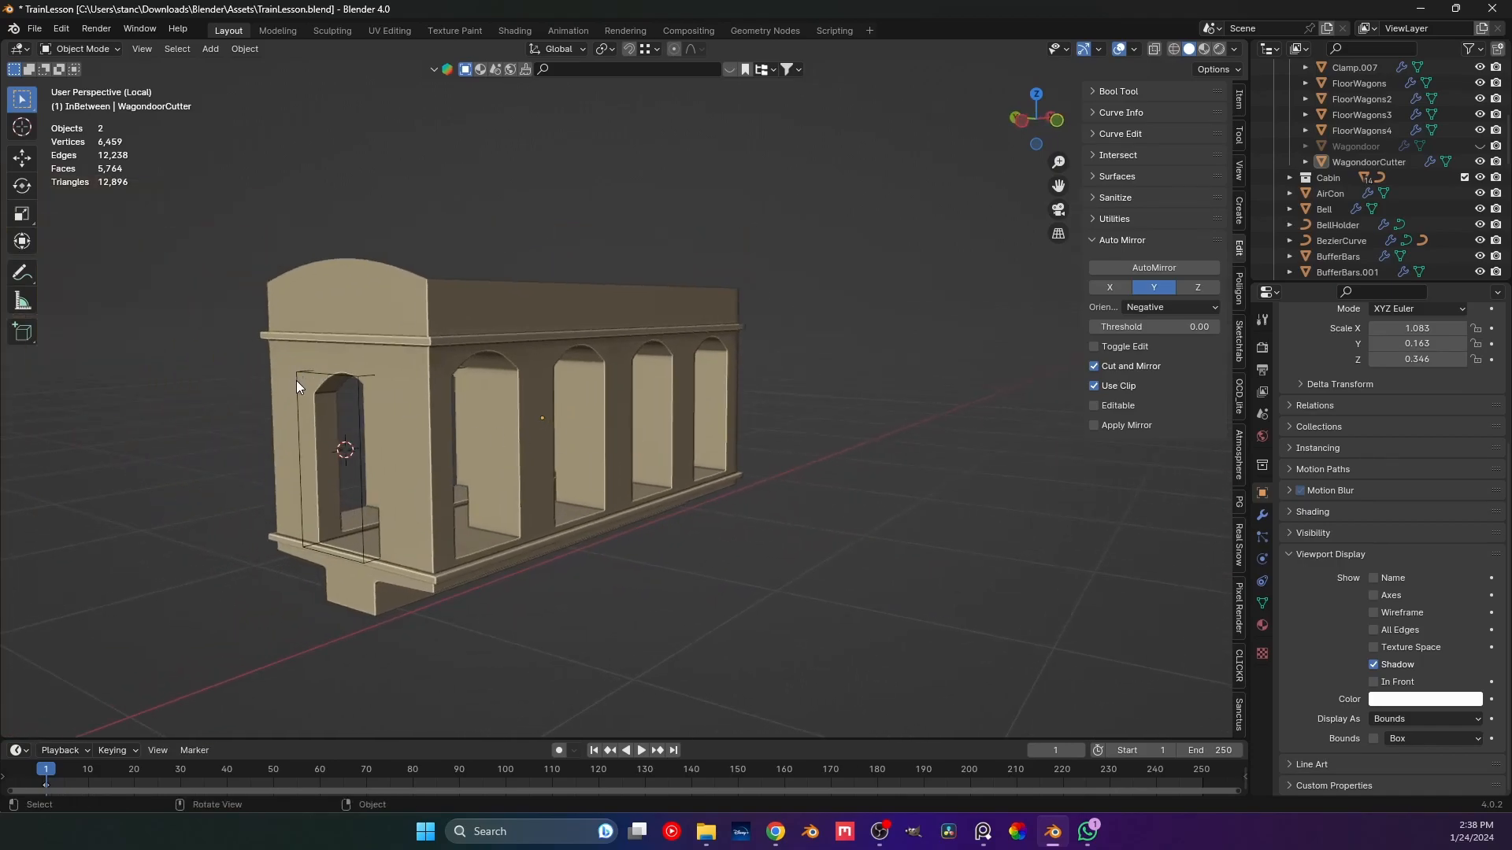
pyautogui.click(298, 383)
pyautogui.press('m')
pyautogui.moveTo(315, 382)
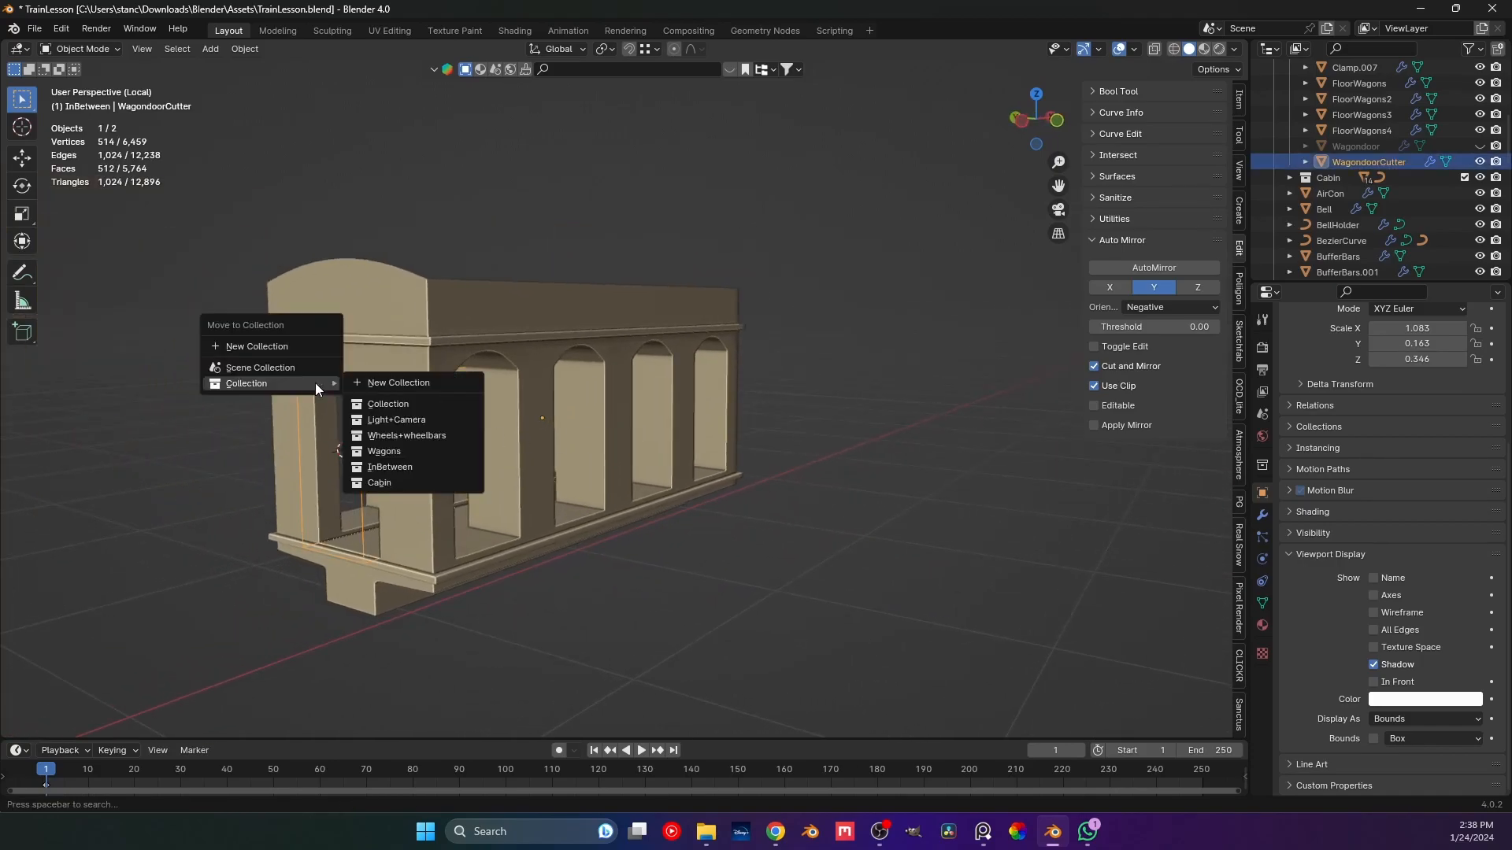
pyautogui.click(409, 452)
pyautogui.hotkey('ctrl', 's')
# Unhide Wagondoor and thin it along X to a scale of 0.010.
pyautogui.keyDown('shift'); pyautogui.moveTo(599, 451); pyautogui.dragTo(610, 452, button='middle'); pyautogui.keyUp('shift')
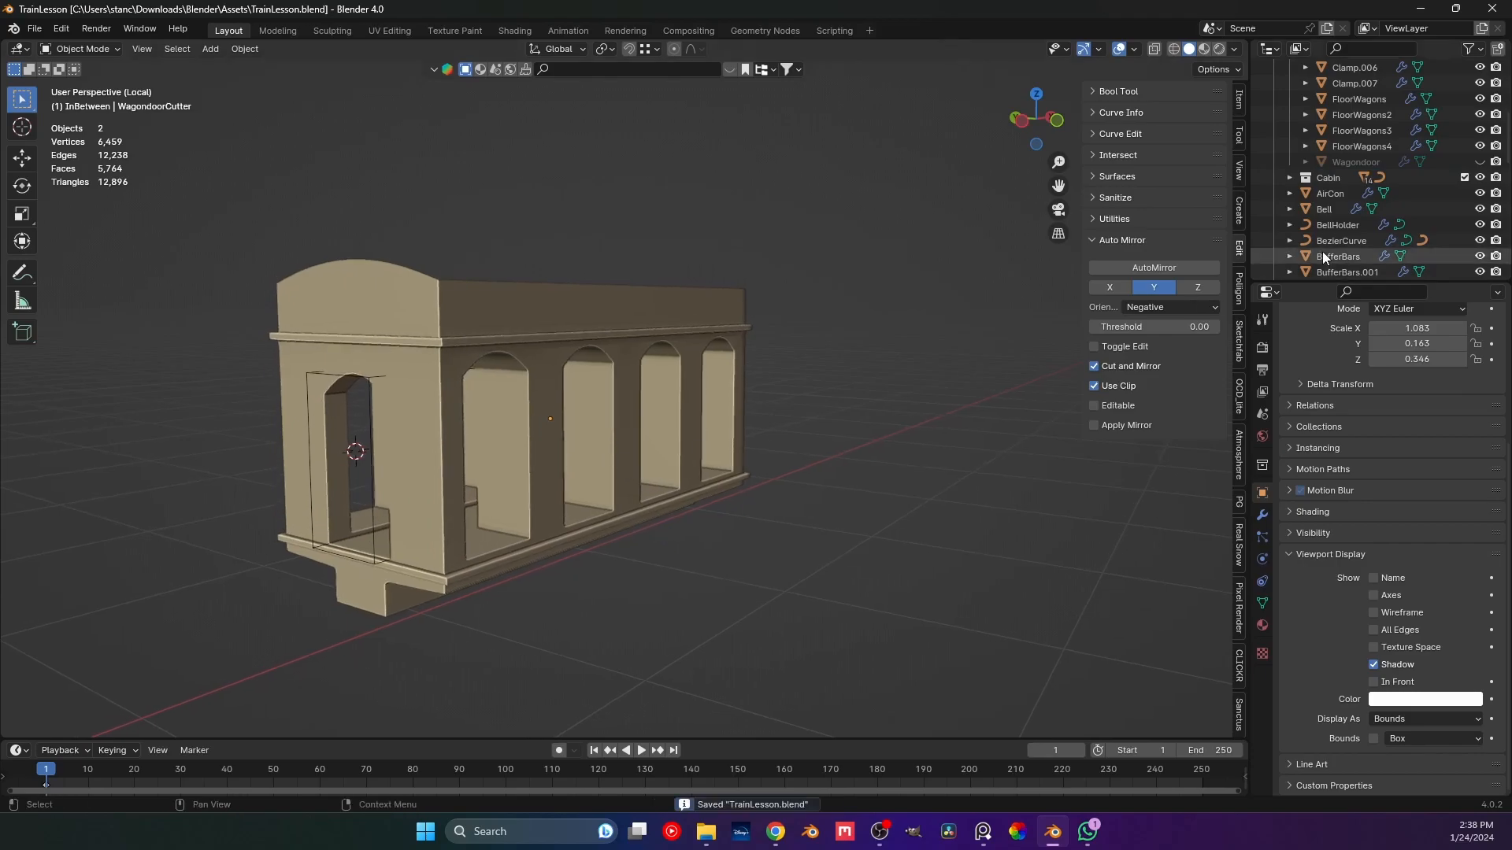
pyautogui.click(1479, 161)
pyautogui.click(499, 378)
pyautogui.moveTo(499, 378); pyautogui.dragTo(625, 523, button='middle')
pyautogui.scroll(3, 506, 457)
pyautogui.scroll(2, 625, 523)
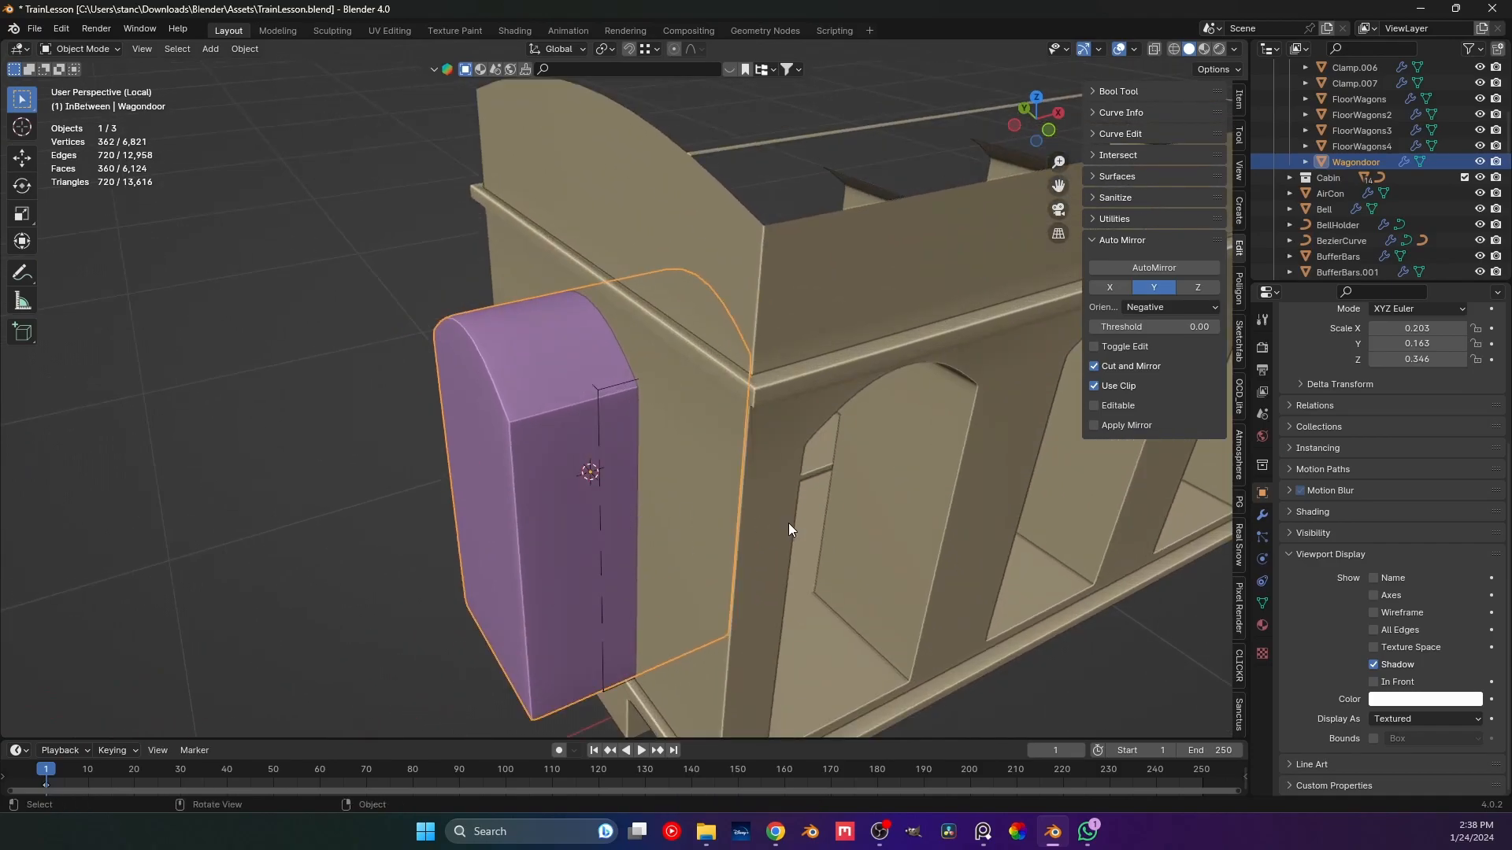
pyautogui.press('s')
pyautogui.press('x')
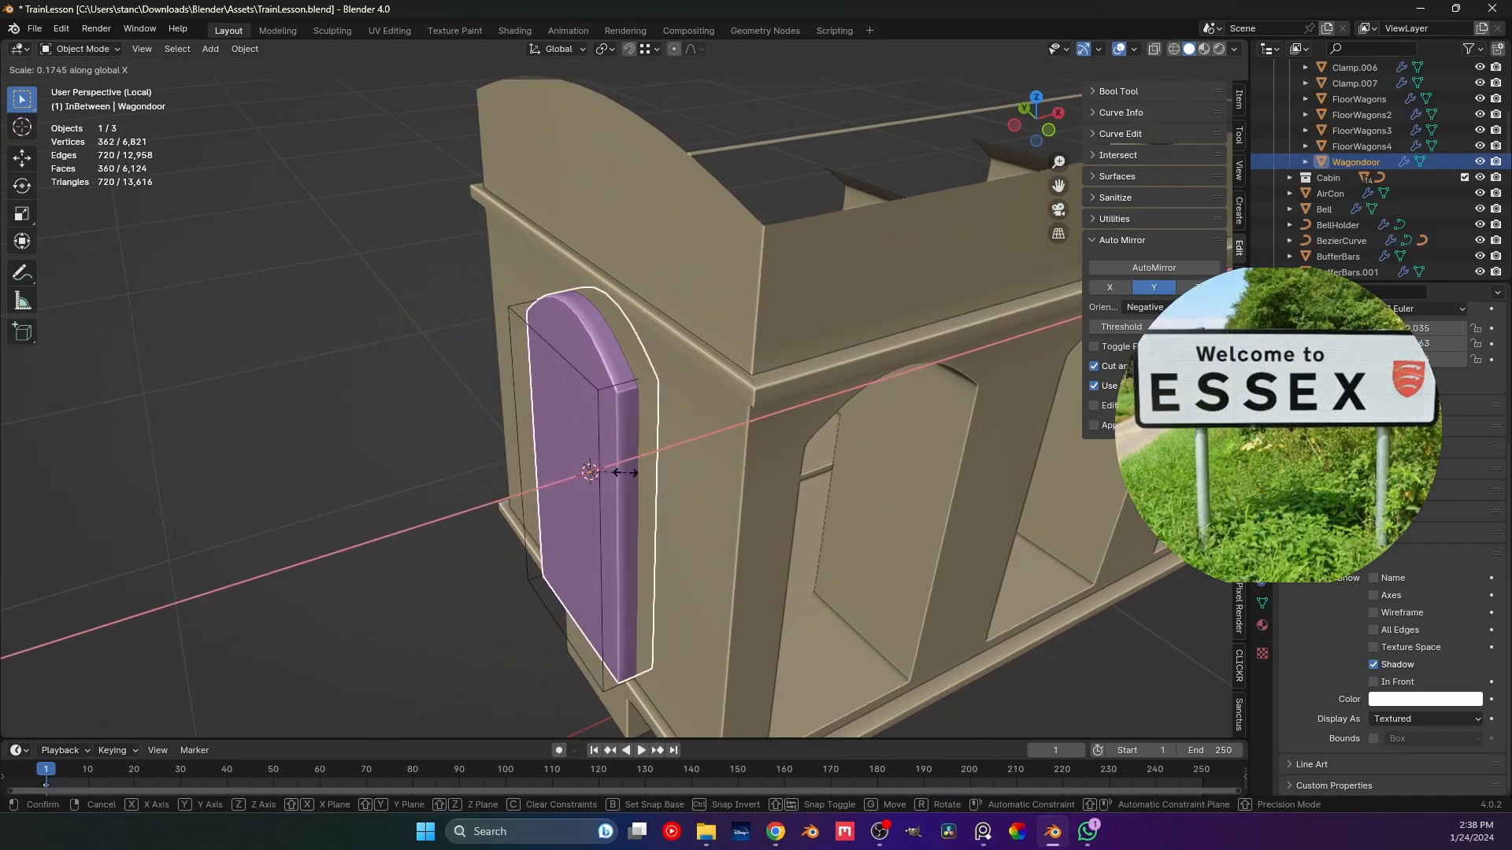
pyautogui.click(600, 472)
# In Edit Mode, slide Wagondoor's edge loop near the outer face by factor 0.128.
pyautogui.scroll(2, 664, 421)
pyautogui.keyDown('shift'); pyautogui.moveTo(612, 474); pyautogui.dragTo(685, 427, button='middle'); pyautogui.keyUp('shift')
pyautogui.scroll(3, 687, 428)
pyautogui.keyDown('shift'); pyautogui.moveTo(731, 376); pyautogui.dragTo(699, 479, button='middle'); pyautogui.keyUp('shift')
pyautogui.press('Tab')
pyautogui.scroll(2, 743, 365)
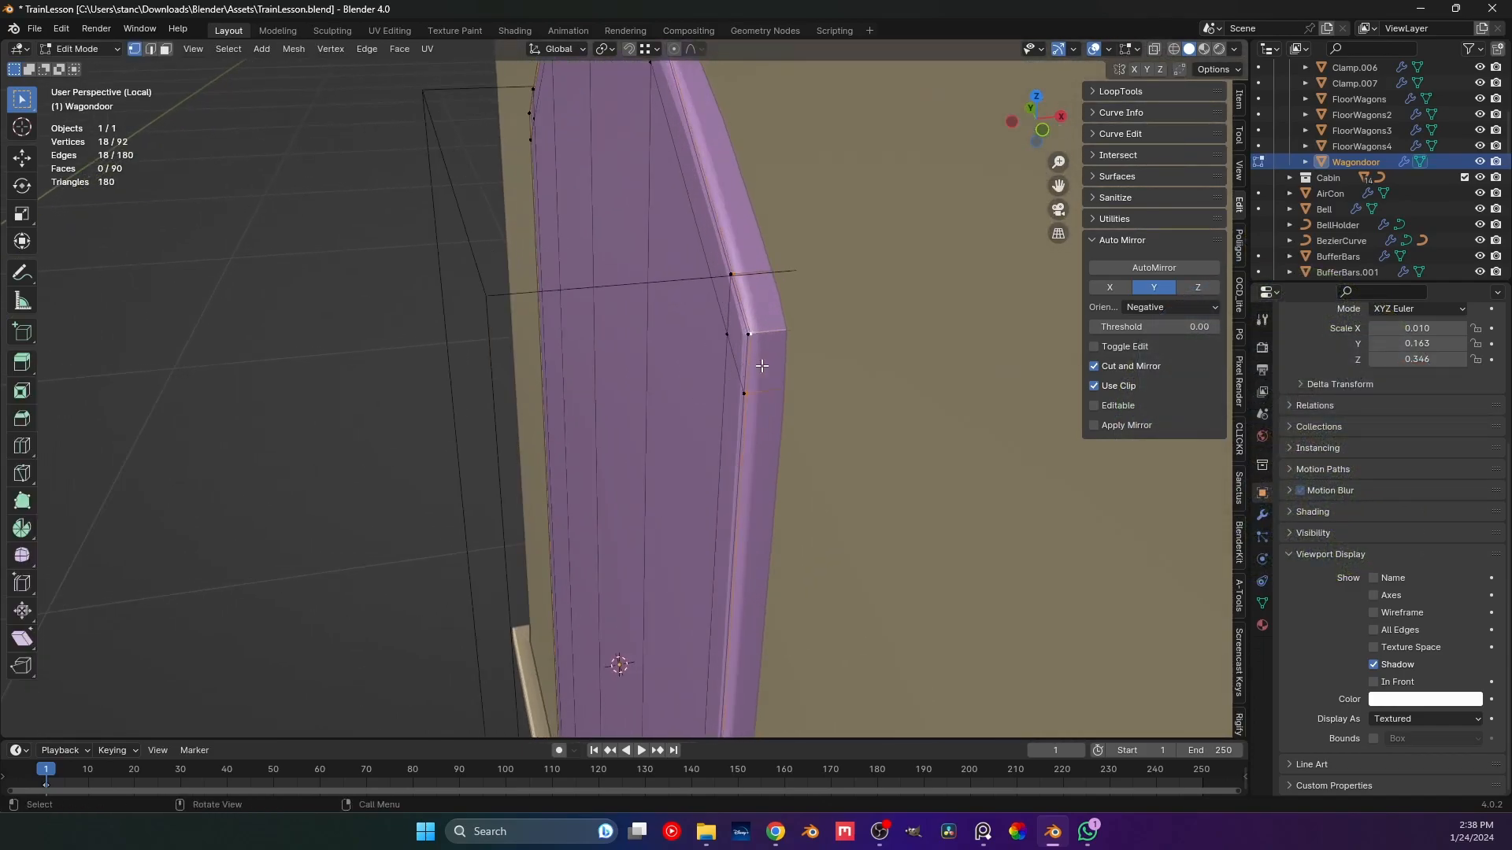
pyautogui.press('g')
pyautogui.press('g')
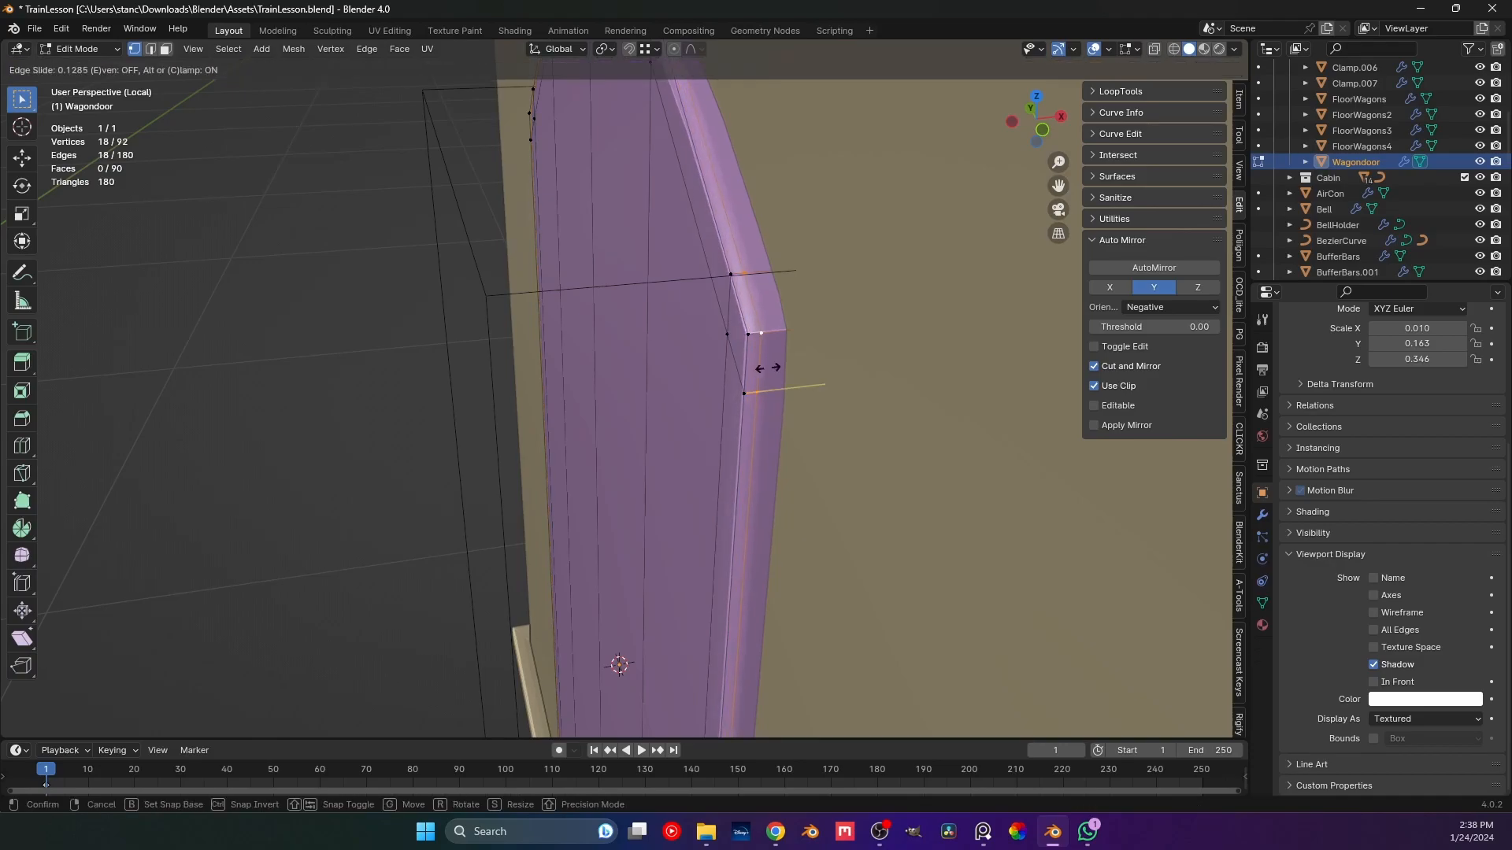
pyautogui.click(768, 368)
# Turn on X-Ray and slide the edge loop near Wagondoor's rear face by factor 0.093.
pyautogui.scroll(-3, 768, 368)
pyautogui.click(1153, 49)
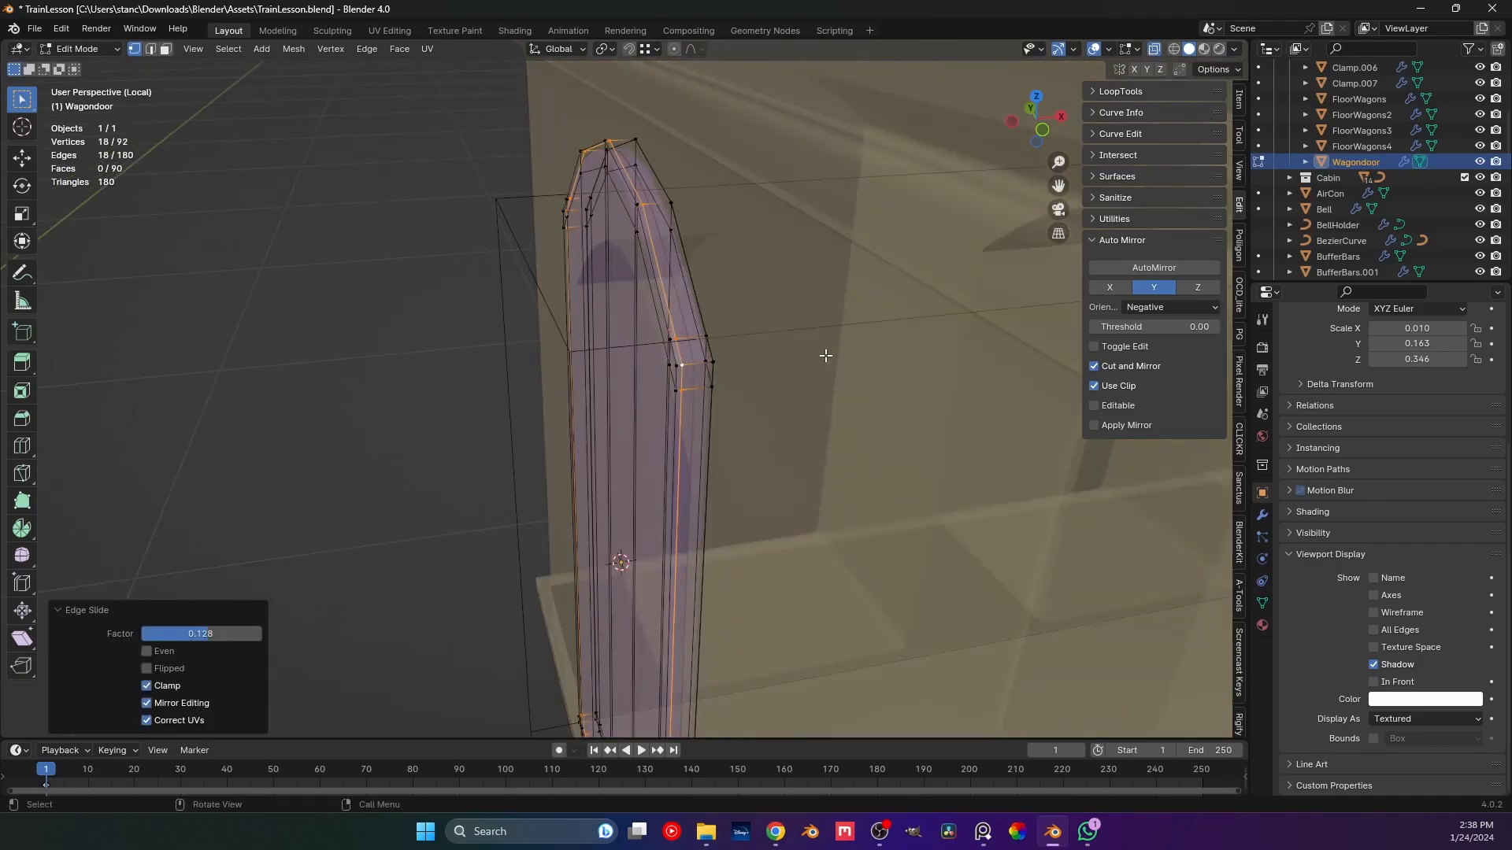
pyautogui.scroll(2, 726, 368)
pyautogui.keyDown('alt'); pyautogui.click(775, 361); pyautogui.keyUp('alt')
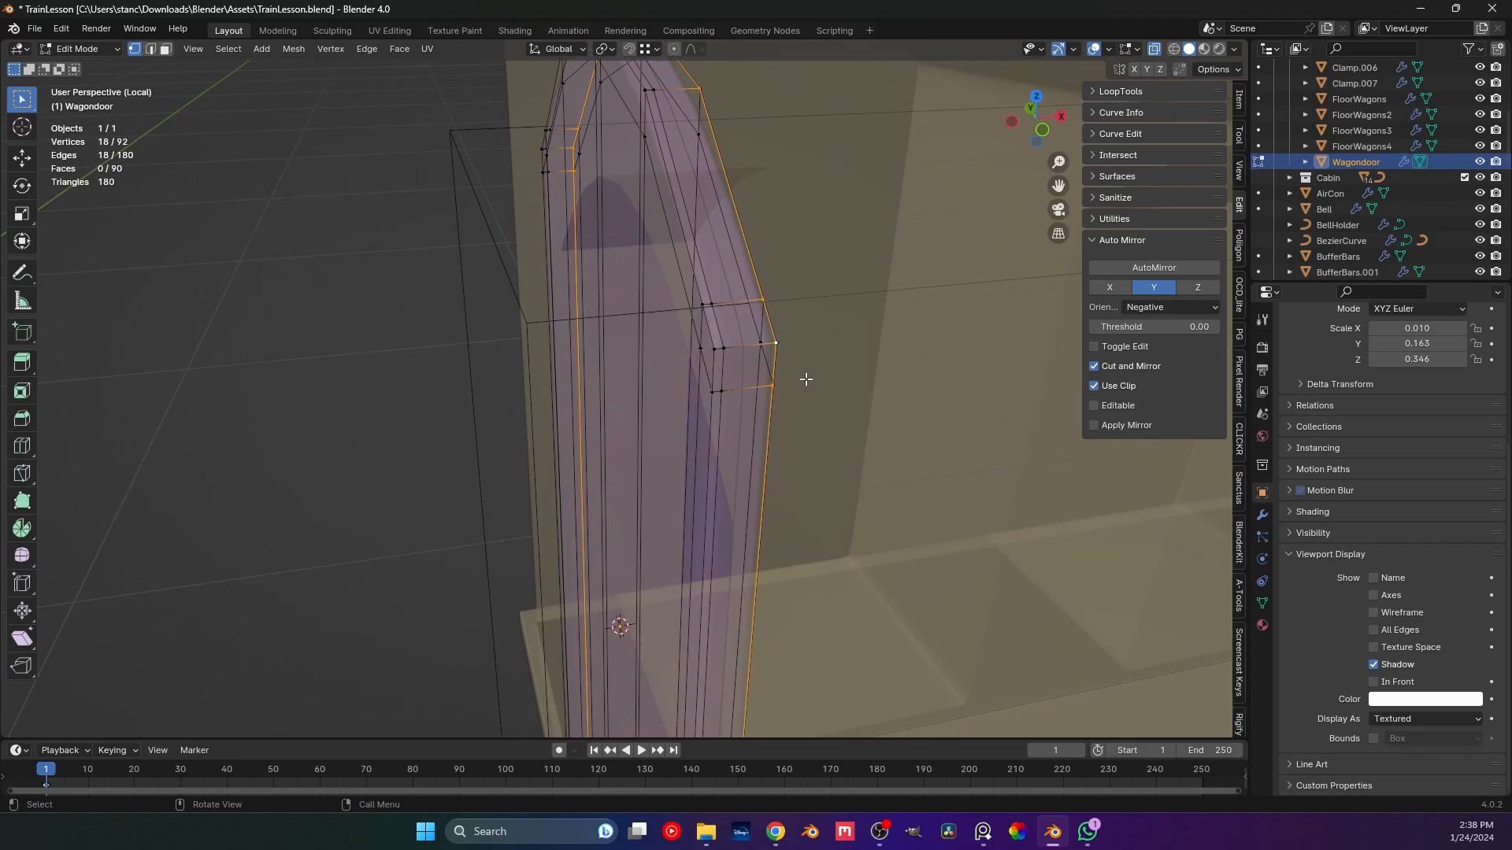
pyautogui.press('g')
pyautogui.press('g')
pyautogui.click(803, 379)
pyautogui.scroll(-1, 790, 371)
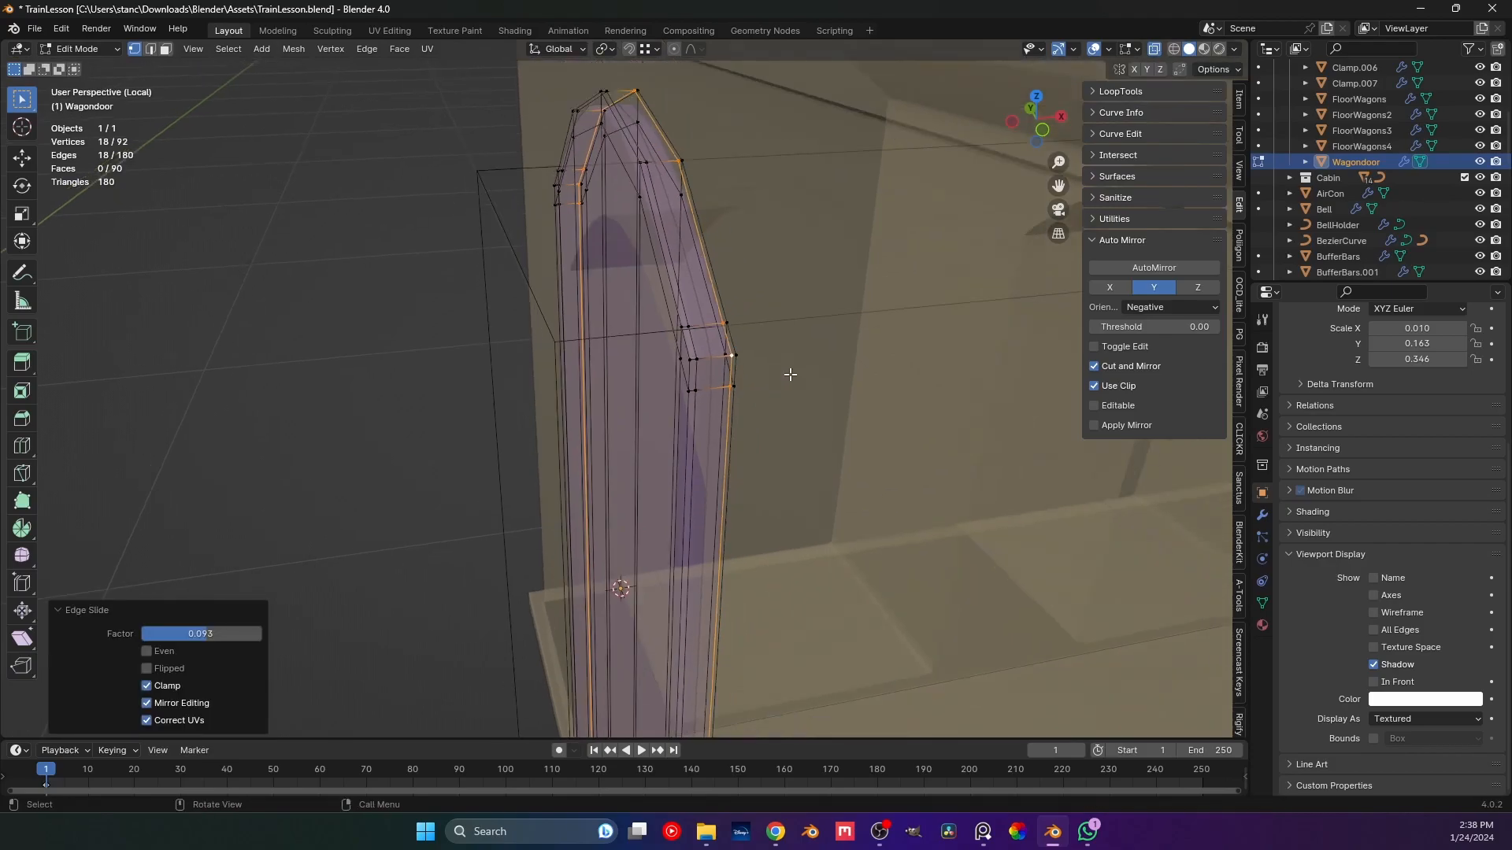
# Add a vertical loop cut to Wagondoor and slide it close to the door's side edge.
pyautogui.moveTo(790, 371); pyautogui.dragTo(898, 378, button='middle')
pyautogui.scroll(-2, 624, 425)
pyautogui.keyDown('shift'); pyautogui.moveTo(545, 470); pyautogui.dragTo(742, 368, button='middle'); pyautogui.keyUp('shift')
pyautogui.scroll(1, 763, 443)
pyautogui.keyDown('shift'); pyautogui.moveTo(816, 277); pyautogui.dragTo(641, 394, button='middle'); pyautogui.keyUp('shift')
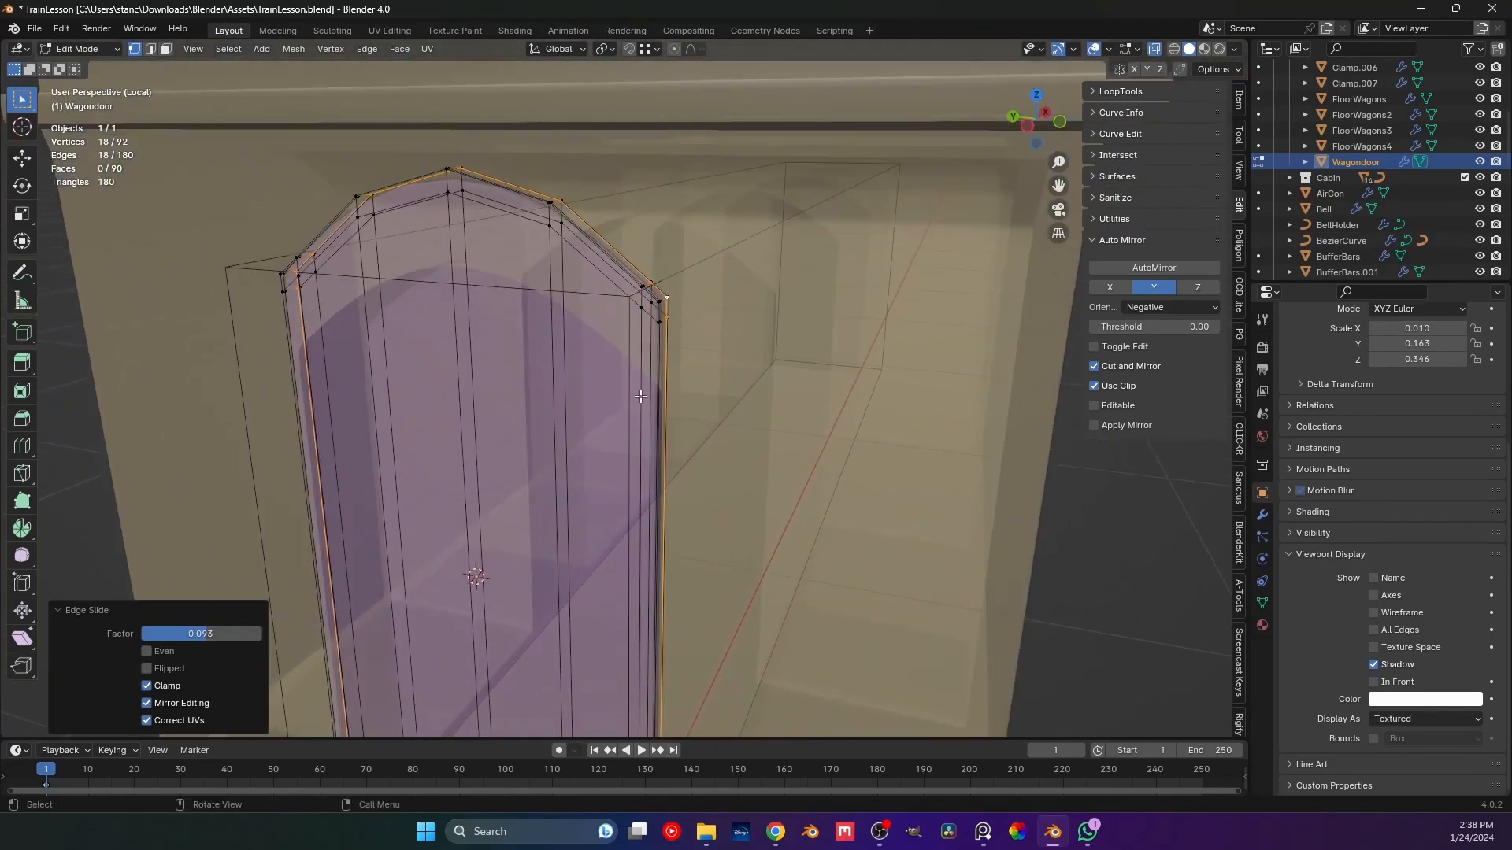
pyautogui.scroll(4, 640, 397)
pyautogui.moveTo(709, 324); pyautogui.dragTo(674, 323, button='middle')
pyautogui.keyDown('alt'); pyautogui.click(698, 303); pyautogui.keyUp('alt')
pyautogui.scroll(-4, 675, 323)
pyautogui.keyDown('shift'); pyautogui.moveTo(514, 369); pyautogui.dragTo(639, 341, button='middle'); pyautogui.keyUp('shift')
pyautogui.moveTo(639, 340); pyautogui.dragTo(668, 327, button='middle')
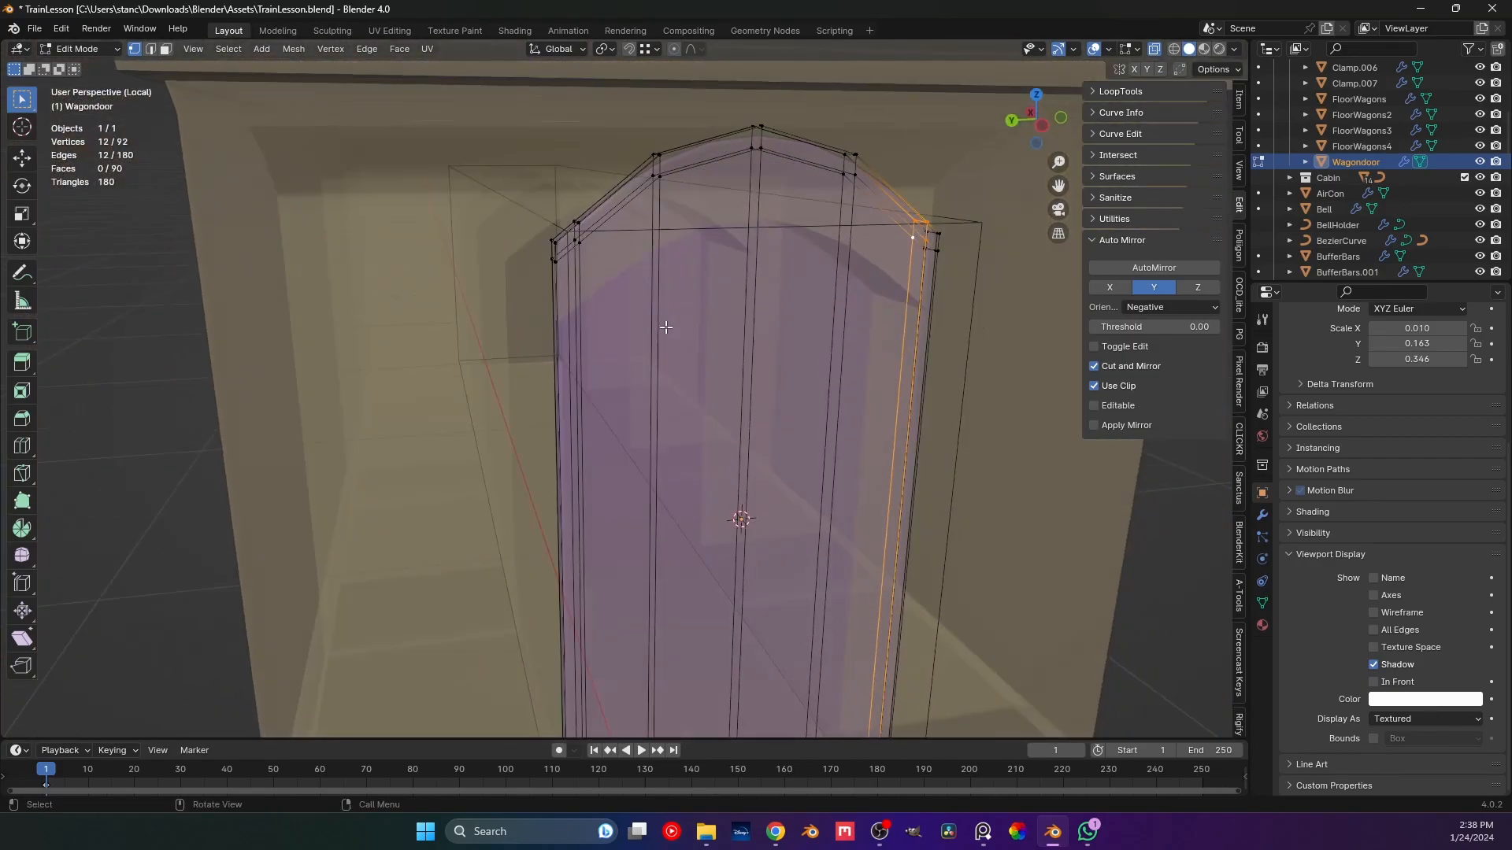
pyautogui.keyDown('shift'); pyautogui.moveTo(541, 328); pyautogui.dragTo(540, 358, button='middle'); pyautogui.keyUp('shift')
pyautogui.scroll(4, 540, 358)
pyautogui.moveTo(522, 293); pyautogui.dragTo(528, 311, button='middle')
pyautogui.hotkey('ctrl', 'r')
pyautogui.click(485, 192)
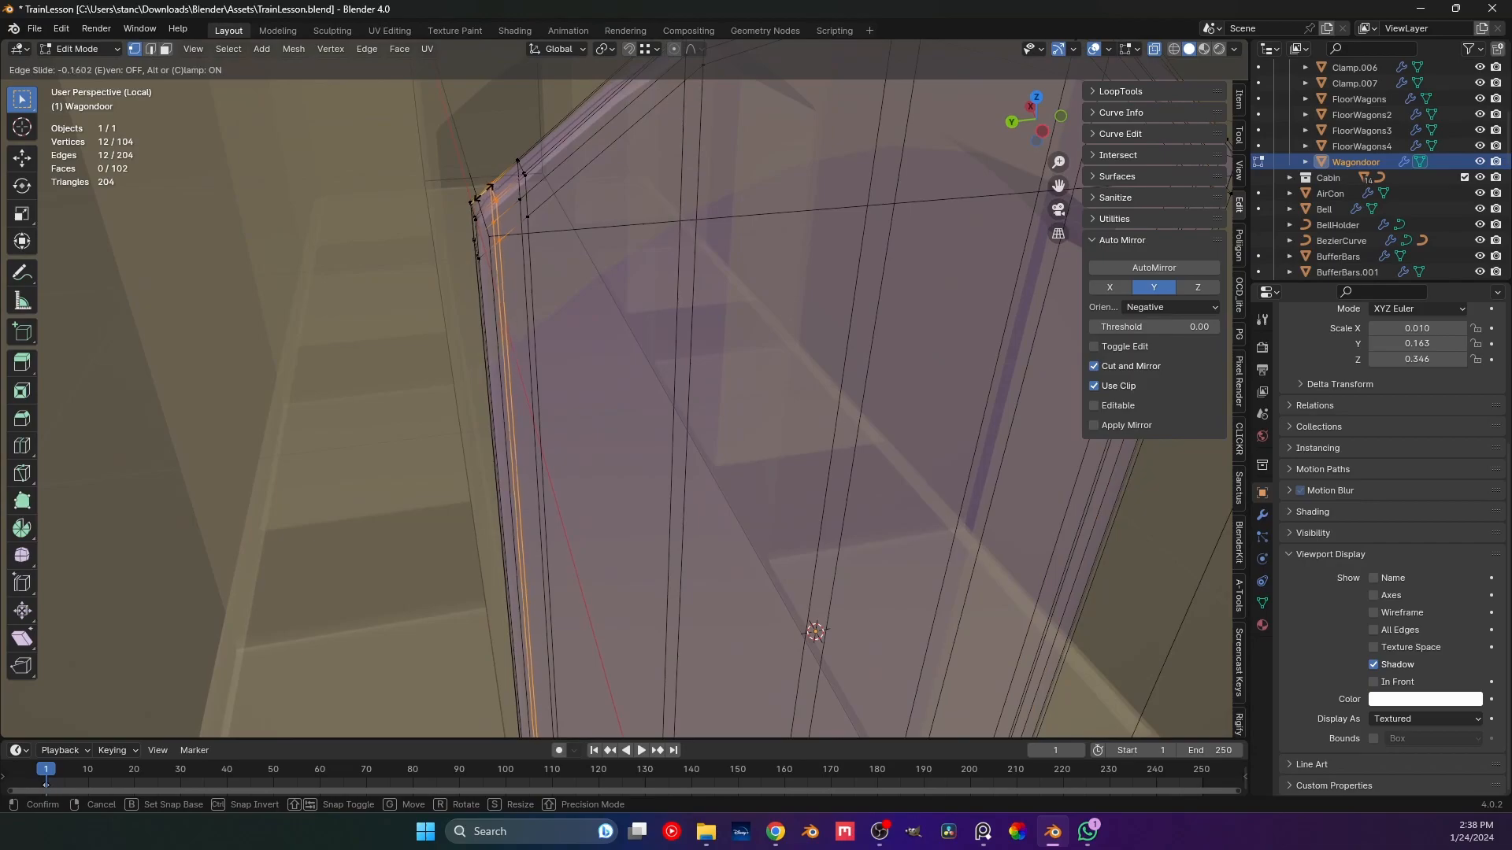
pyautogui.click(475, 197)
# Add another vertical loop cut near Wagondoor's opposite side edge, with a factor of about -0.553.
pyautogui.moveTo(475, 197); pyautogui.dragTo(647, 336, button='middle')
pyautogui.scroll(2, 683, 184)
pyautogui.hotkey('ctrl', 'r')
pyautogui.click(697, 184)
pyautogui.click(696, 185)
# Add a horizontal loop cut to Wagondoor and slide it close to the door's bottom edge.
pyautogui.keyDown('shift'); pyautogui.moveTo(626, 520); pyautogui.dragTo(666, 432, button='middle'); pyautogui.keyUp('shift')
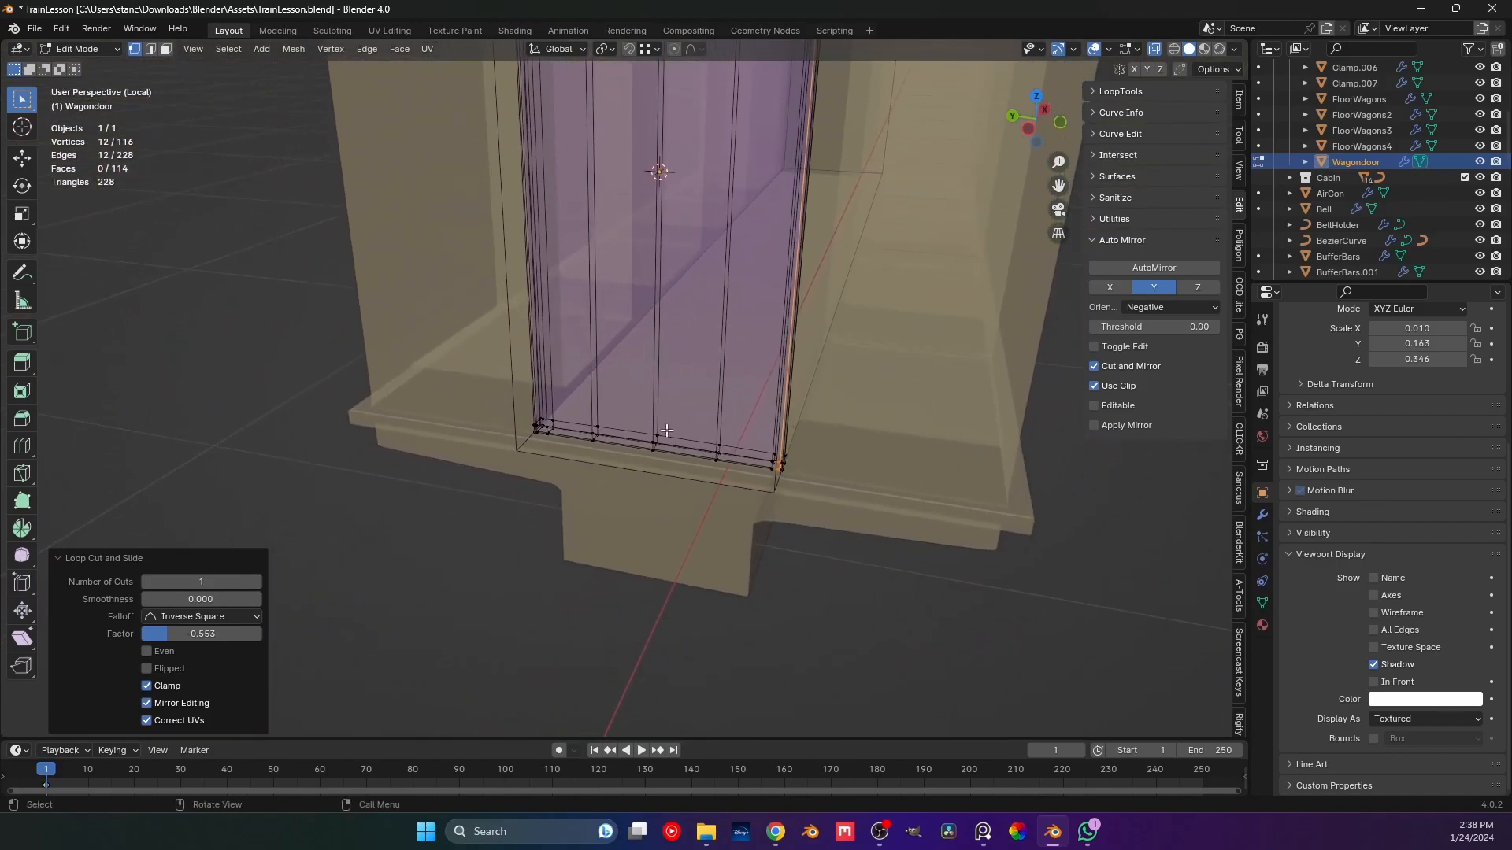
pyautogui.scroll(4, 666, 432)
pyautogui.press('Tab')
pyautogui.keyDown('shift'); pyautogui.moveTo(560, 489); pyautogui.dragTo(627, 436, button='middle'); pyautogui.keyUp('shift')
pyautogui.press('Tab')
pyautogui.moveTo(464, 447); pyautogui.dragTo(577, 413, button='middle')
pyautogui.scroll(3, 576, 412)
pyautogui.hotkey('ctrl', 'r')
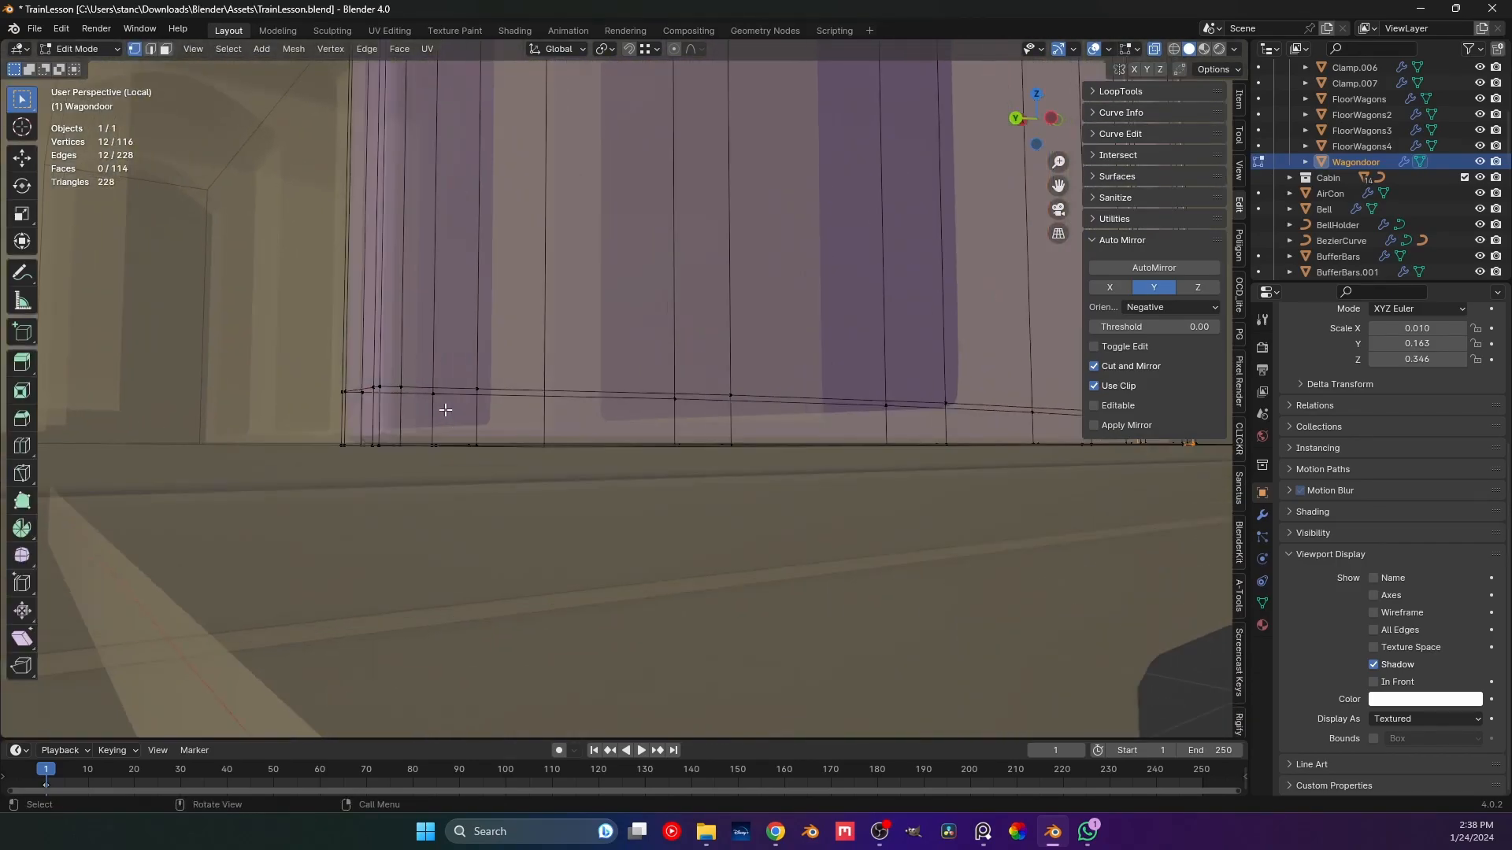
pyautogui.click(408, 432)
pyautogui.click(409, 431)
# In Object Mode, move Wagondoor about 0.003 m along the global X axis within the doorway and save the file.
pyautogui.press('Tab')
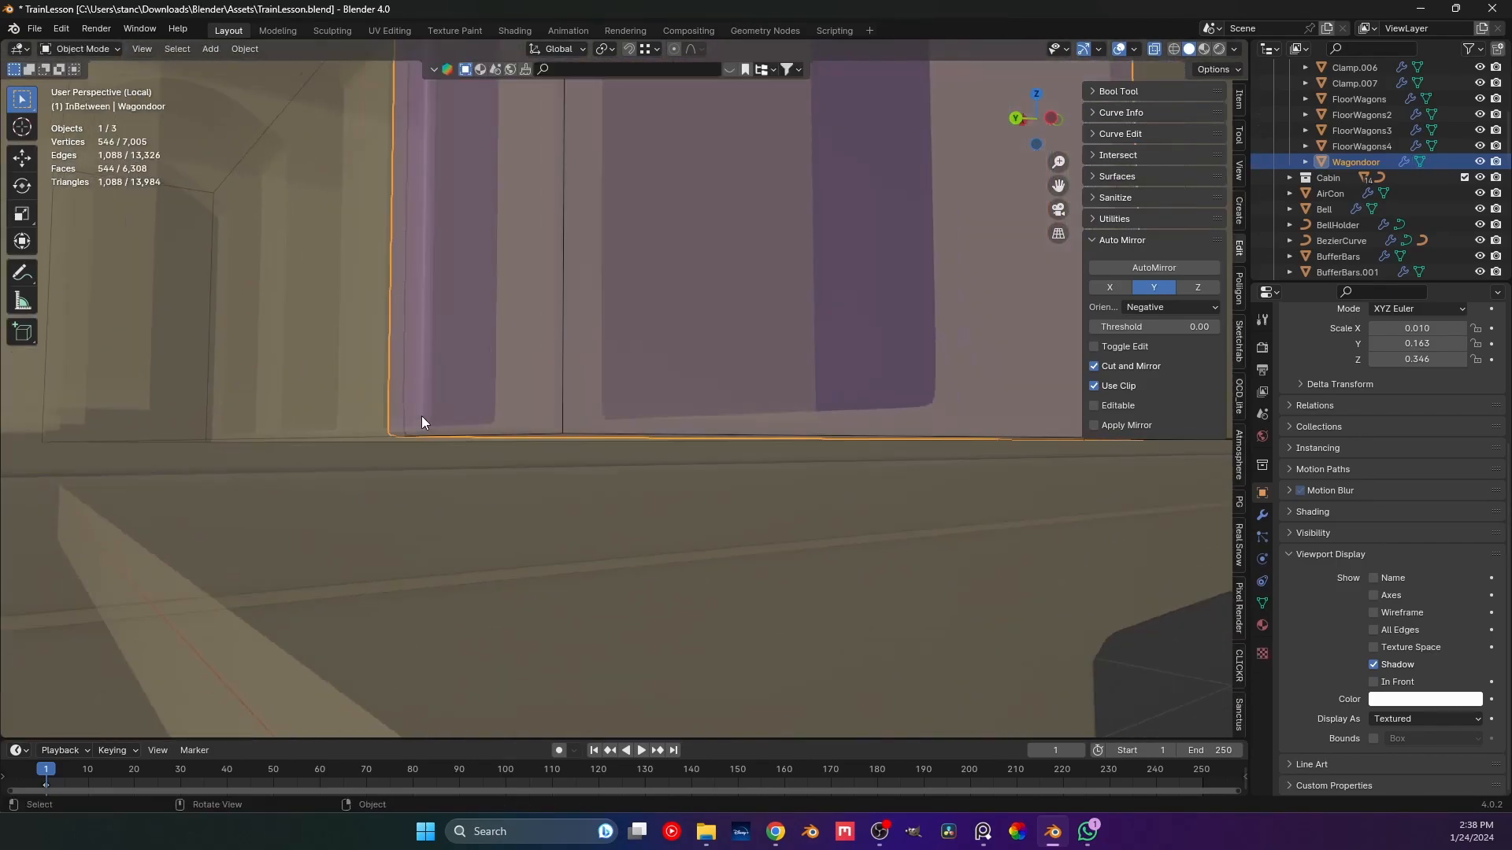
pyautogui.scroll(-2, 422, 422)
pyautogui.scroll(-3, 692, 373)
pyautogui.moveTo(692, 373)
pyautogui.mouseDown(button='middle')
pyautogui.moveTo(685, 347)
pyautogui.moveTo(531, 479)
pyautogui.moveTo(644, 391)
pyautogui.moveTo(717, 396)
pyautogui.moveTo(725, 371)
pyautogui.moveTo(699, 405)
pyautogui.moveTo(715, 334)
pyautogui.moveTo(914, 366)
pyautogui.moveTo(729, 376)
pyautogui.moveTo(617, 503)
pyautogui.moveTo(578, 414)
pyautogui.moveTo(517, 404)
pyautogui.moveTo(645, 417)
pyautogui.moveTo(707, 291)
pyautogui.moveTo(734, 303)
pyautogui.moveTo(707, 355)
pyautogui.moveTo(679, 346)
pyautogui.mouseUp(button='middle')
pyautogui.click(914, 366)
pyautogui.scroll(3, 617, 503)
pyautogui.click(707, 291)
pyautogui.press('Tab')
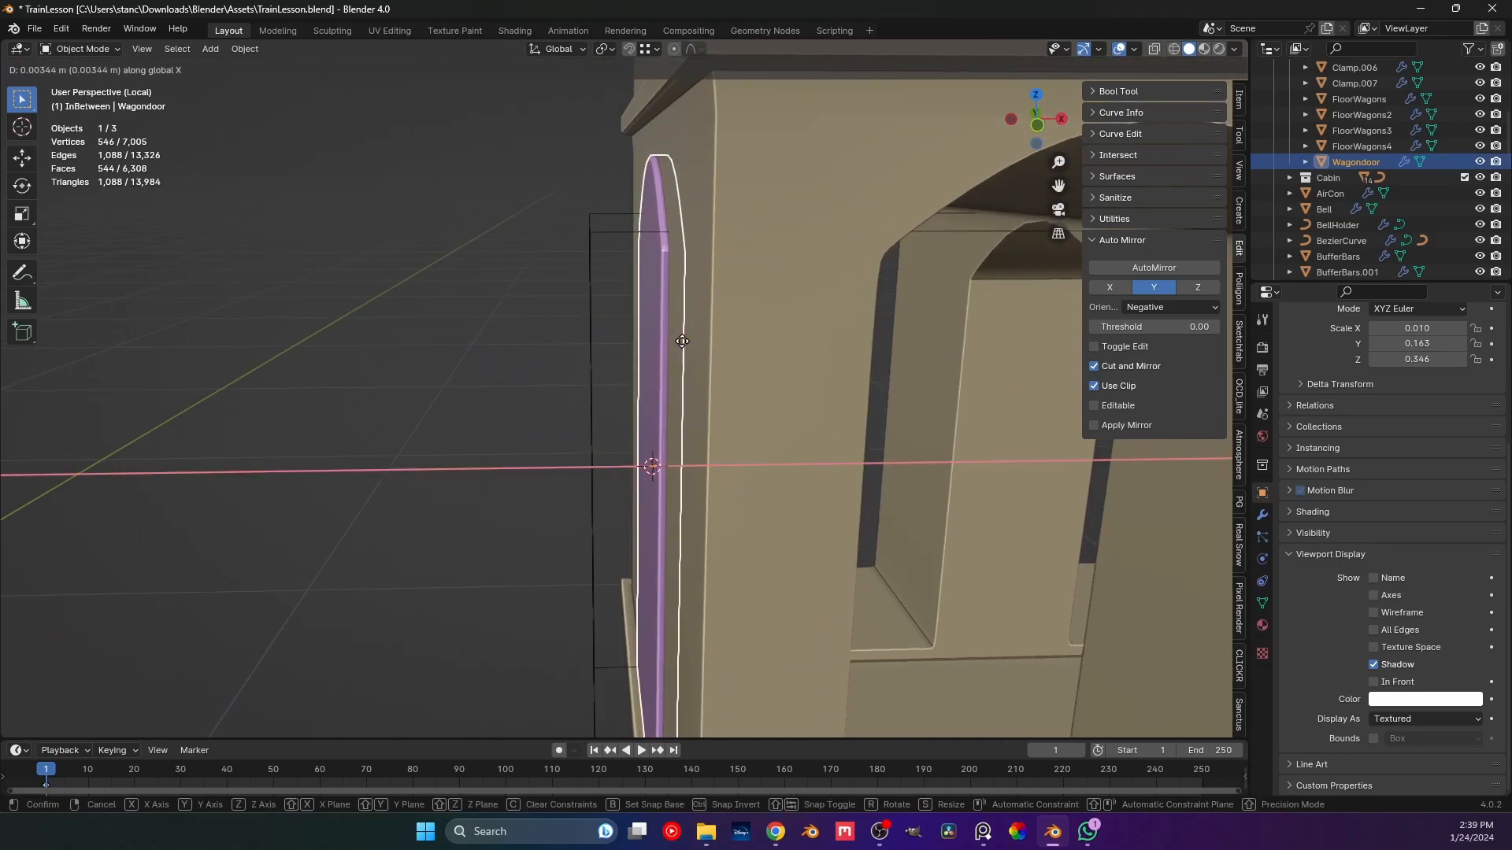
pyautogui.press('Tab')
pyautogui.scroll(-4, 314, 314)
pyautogui.moveTo(314, 314); pyautogui.dragTo(493, 440, button='middle')
pyautogui.hotkey('ctrl', 's')
# Move Wagondoor to the Wagons collection and locate it in the object list.
pyautogui.click(433, 410)
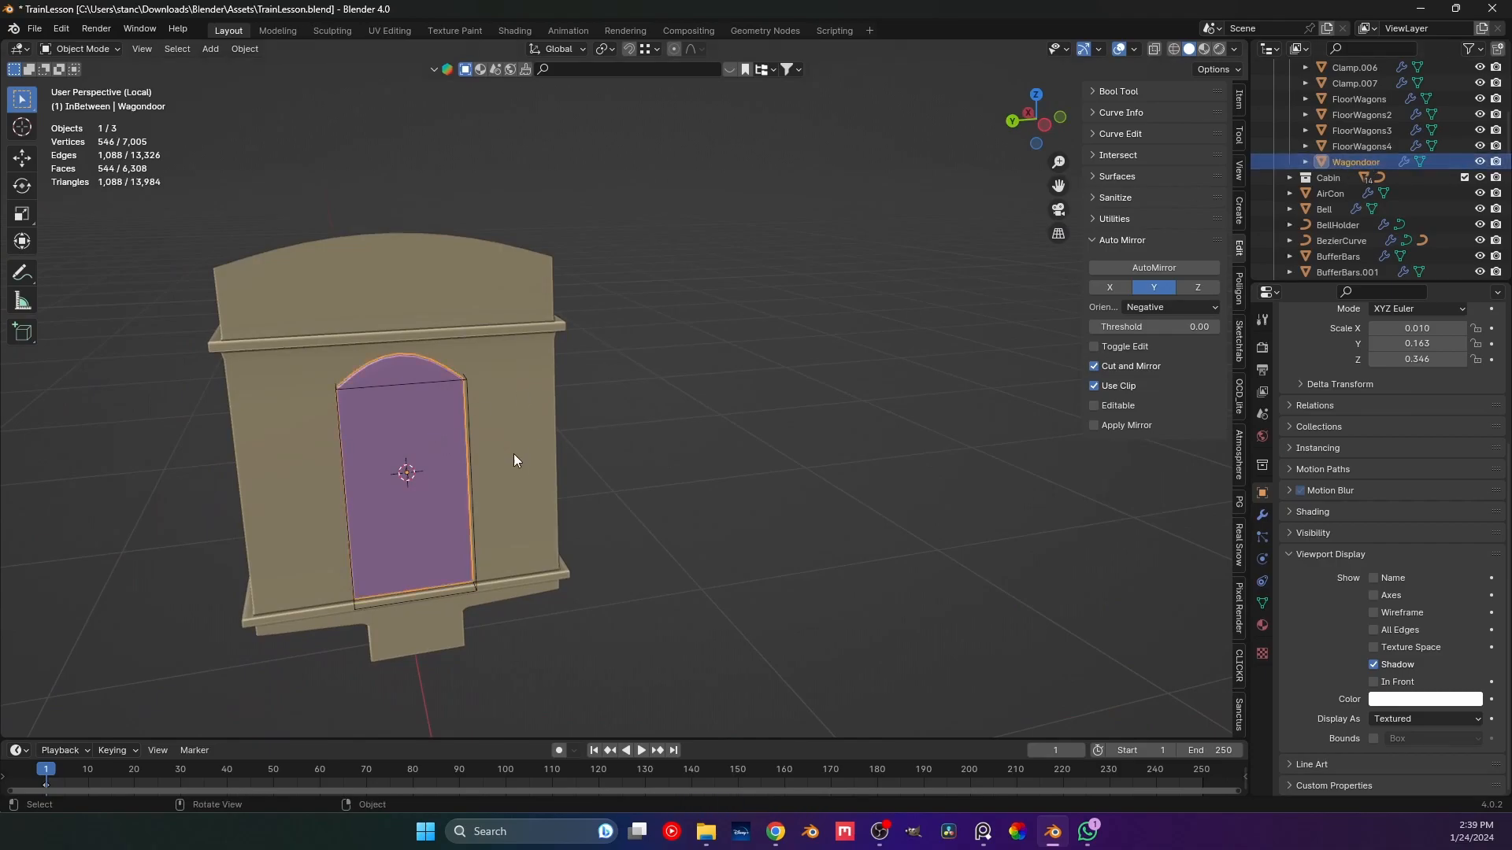
pyautogui.press('m')
pyautogui.moveTo(455, 480)
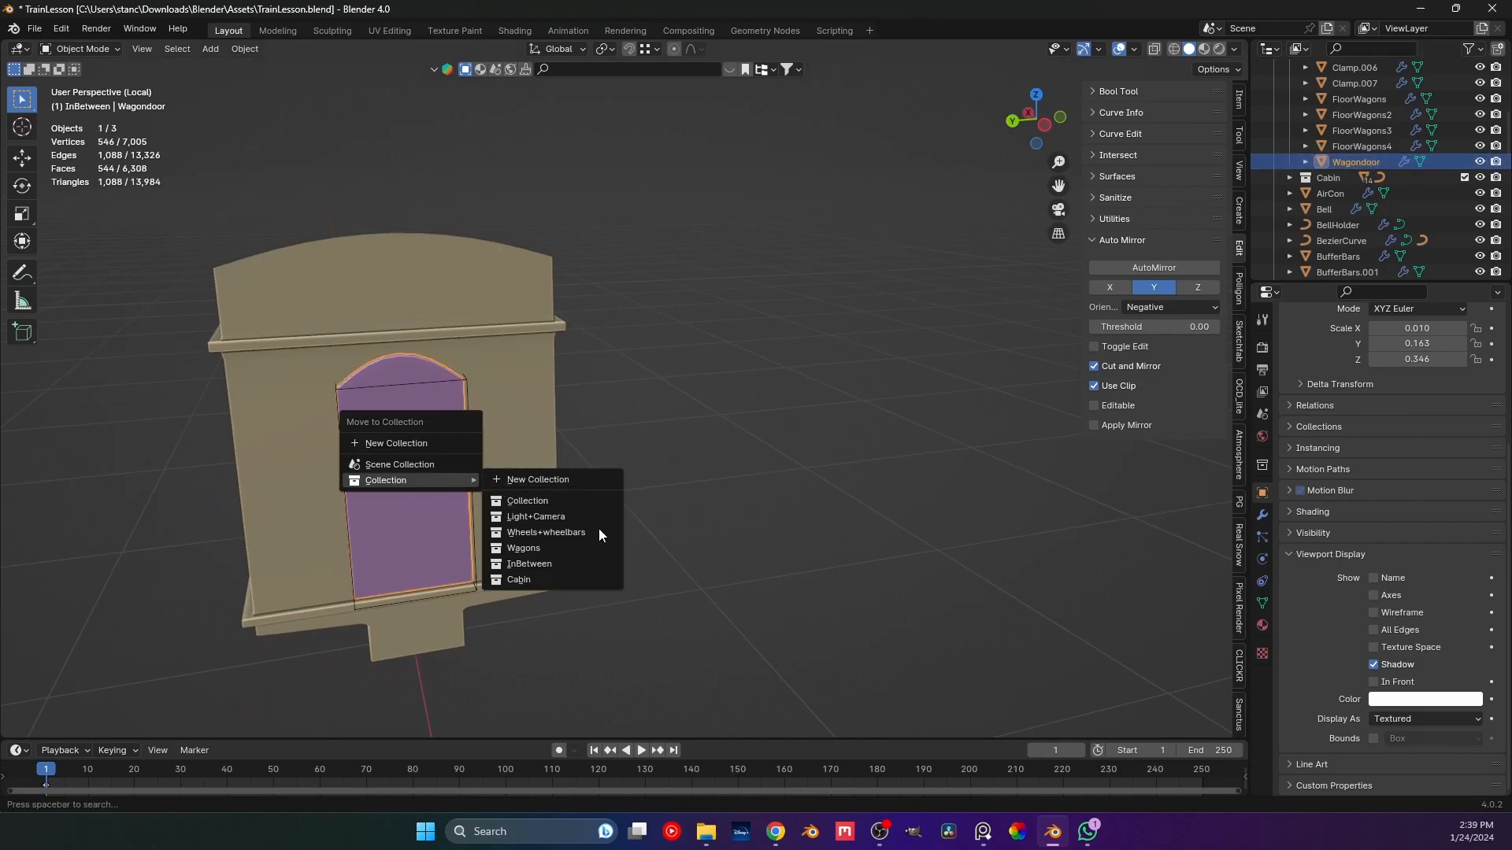
pyautogui.click(550, 547)
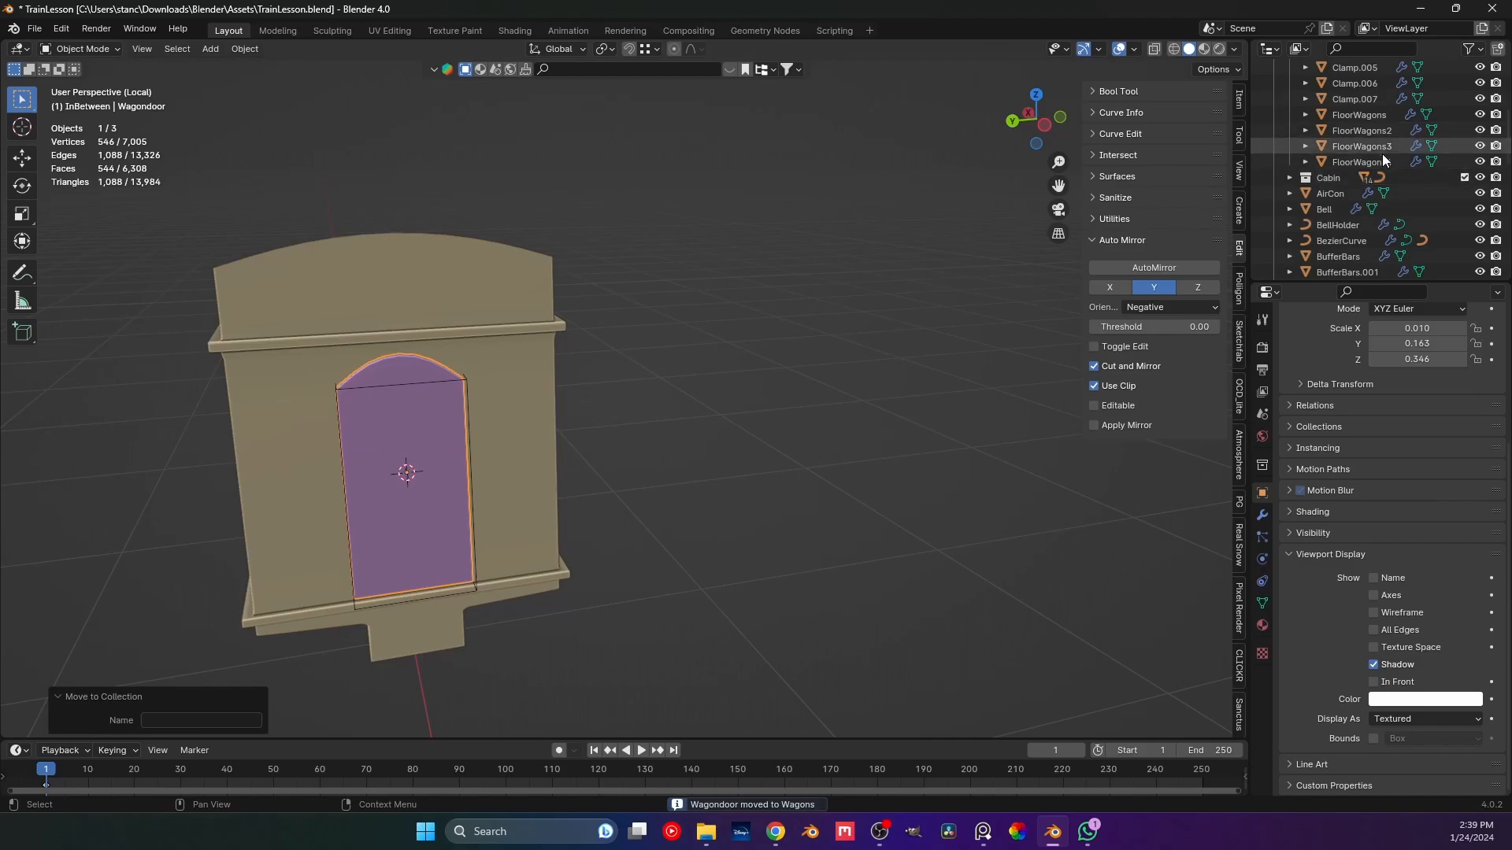
pyautogui.press('.')
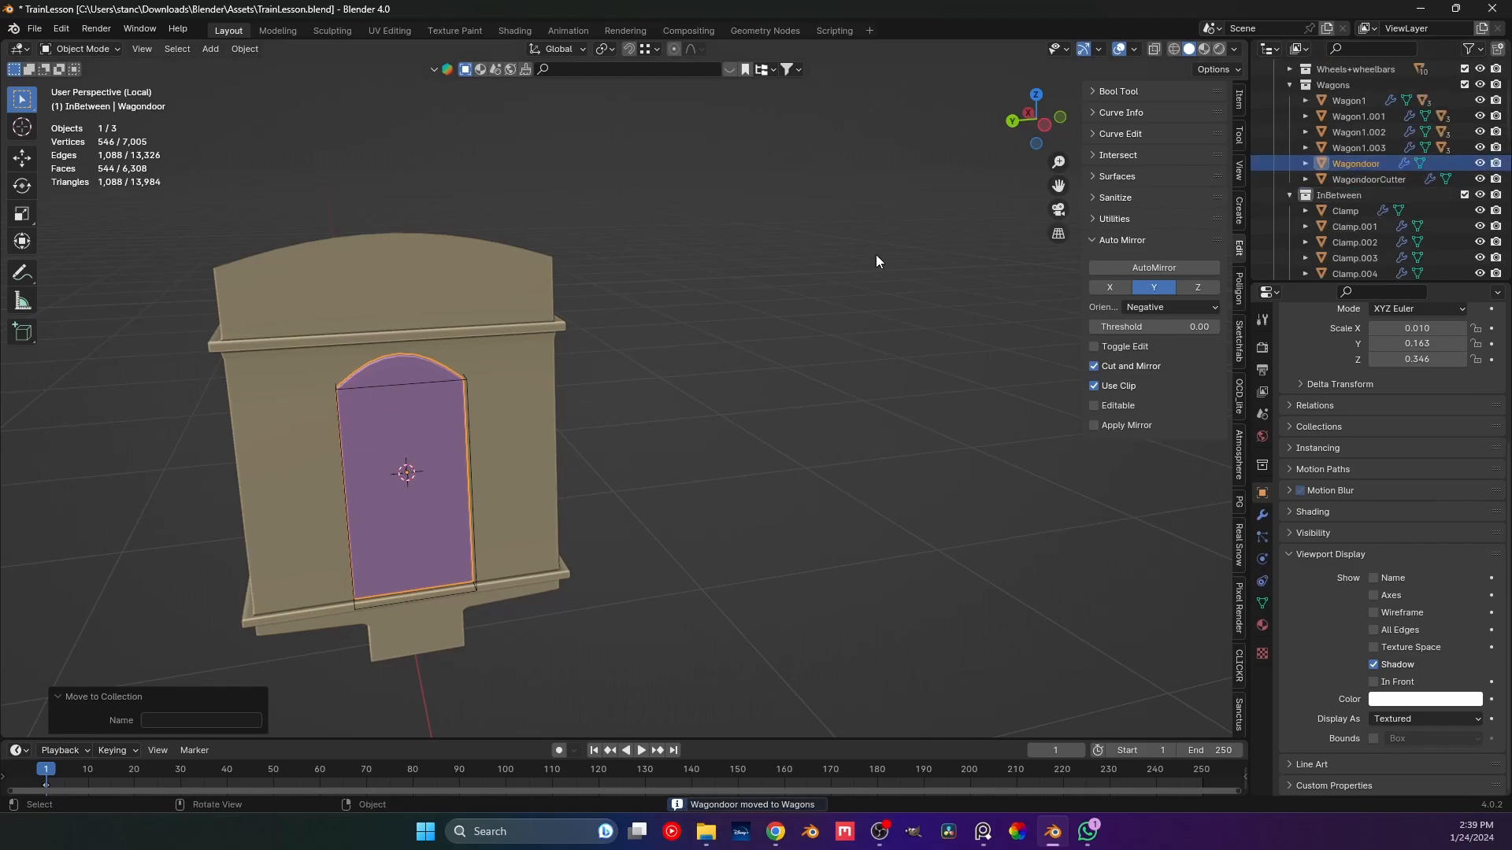
# Save the file and apply Wagondoor's scale.
pyautogui.press('KP_1')
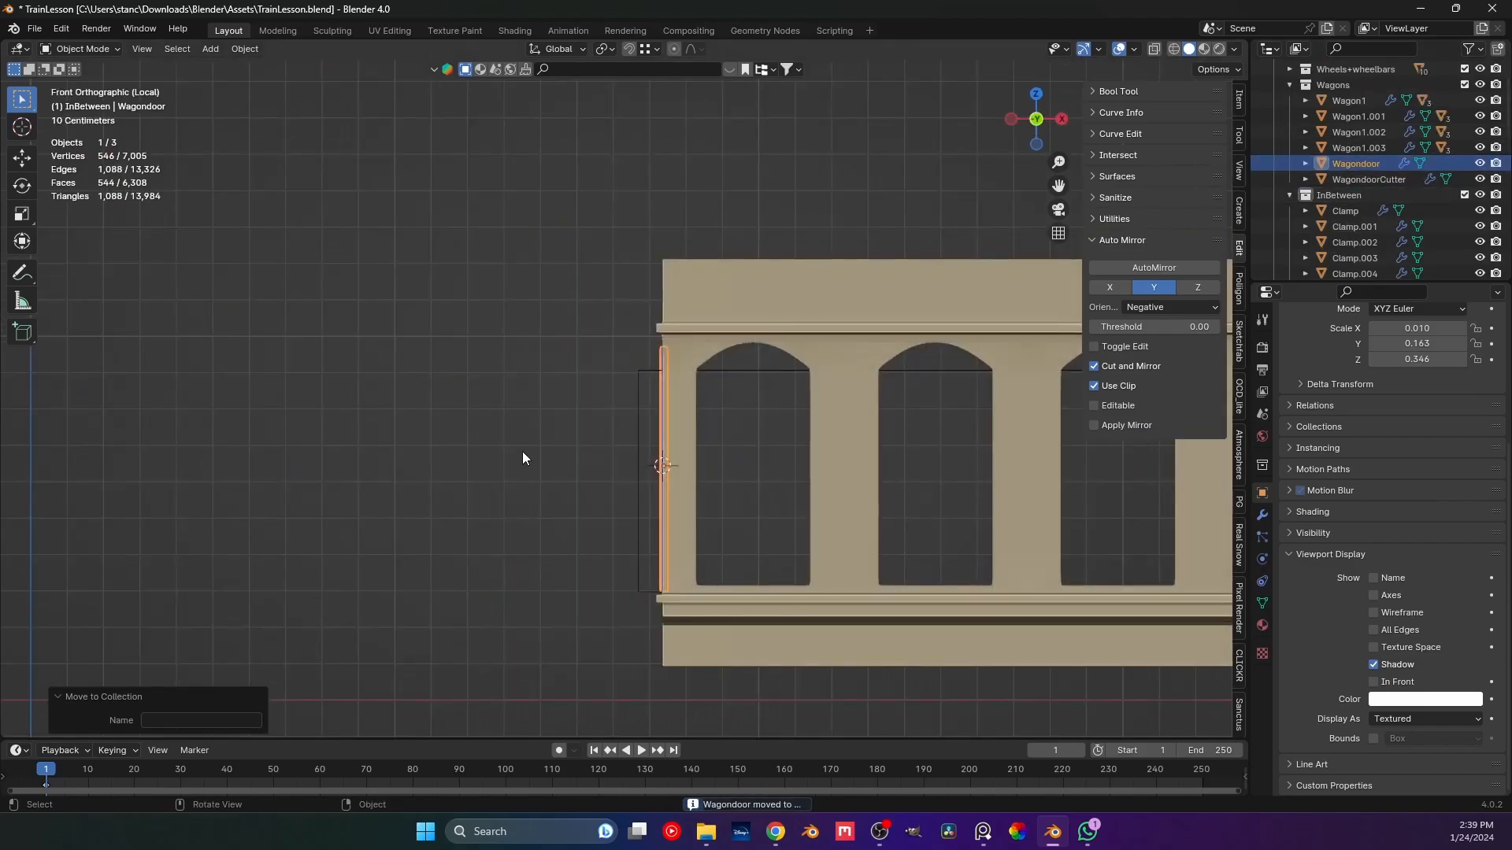
pyautogui.press('KP_3')
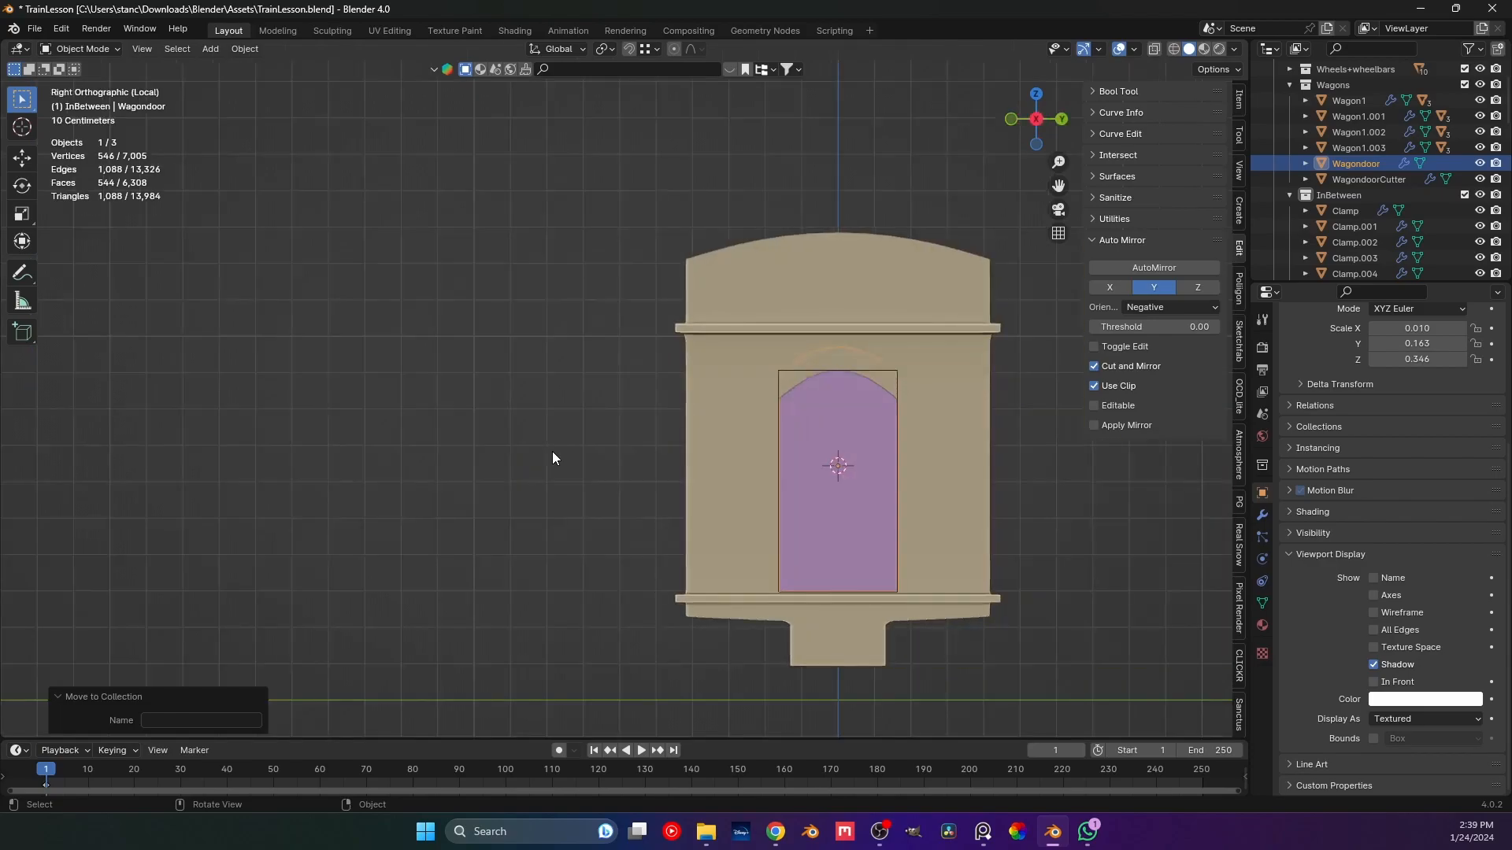
pyautogui.press('ctrl+KP_3')
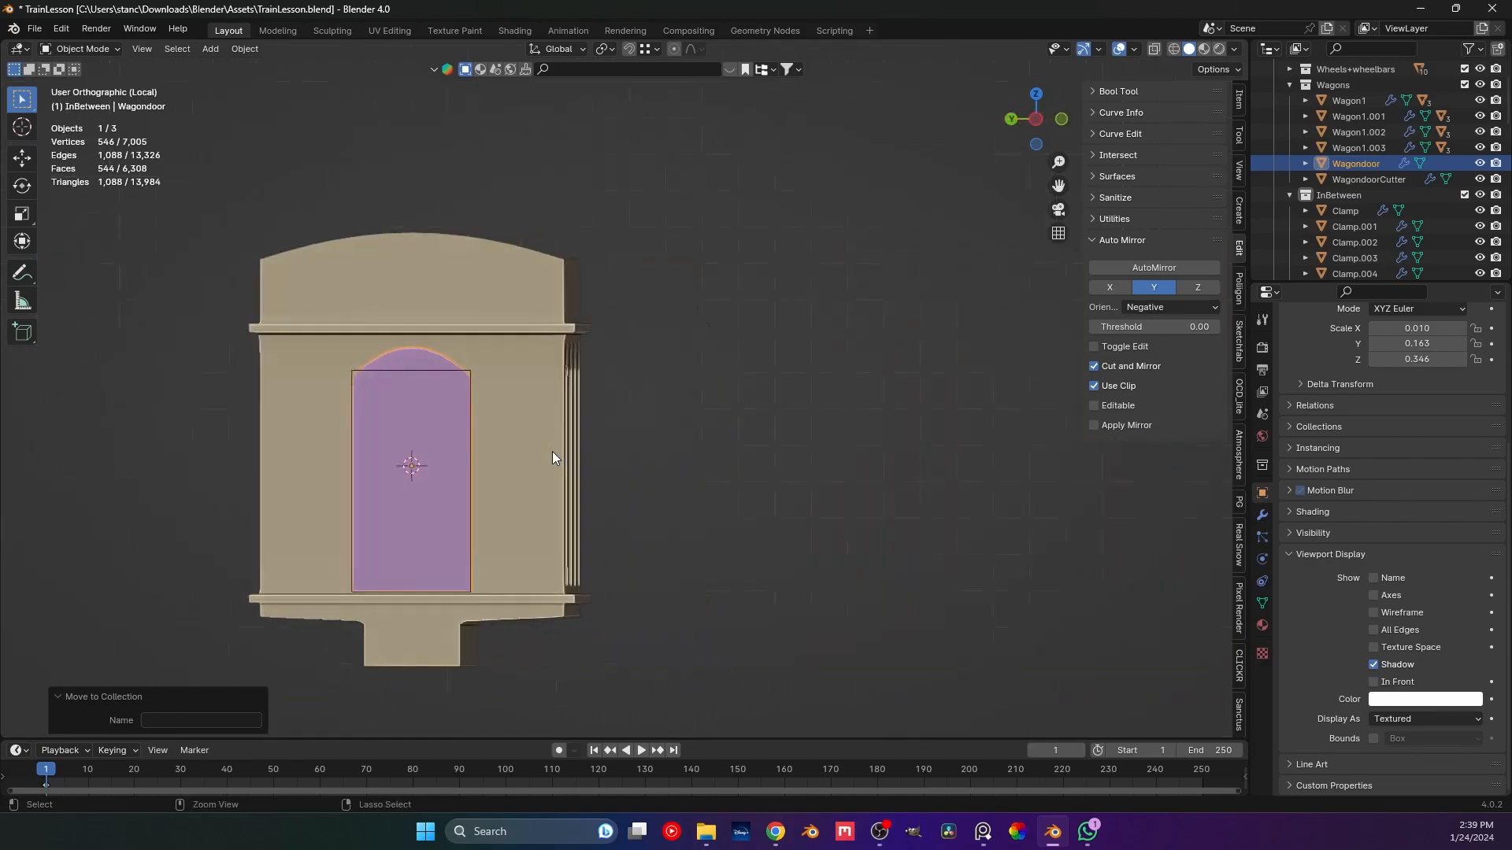
pyautogui.scroll(3, 551, 451)
pyautogui.keyDown('shift'); pyautogui.moveTo(523, 453); pyautogui.dragTo(640, 418, button='middle'); pyautogui.keyUp('shift')
pyautogui.scroll(-5, 763, 412)
pyautogui.moveTo(753, 386); pyautogui.dragTo(536, 435, button='middle')
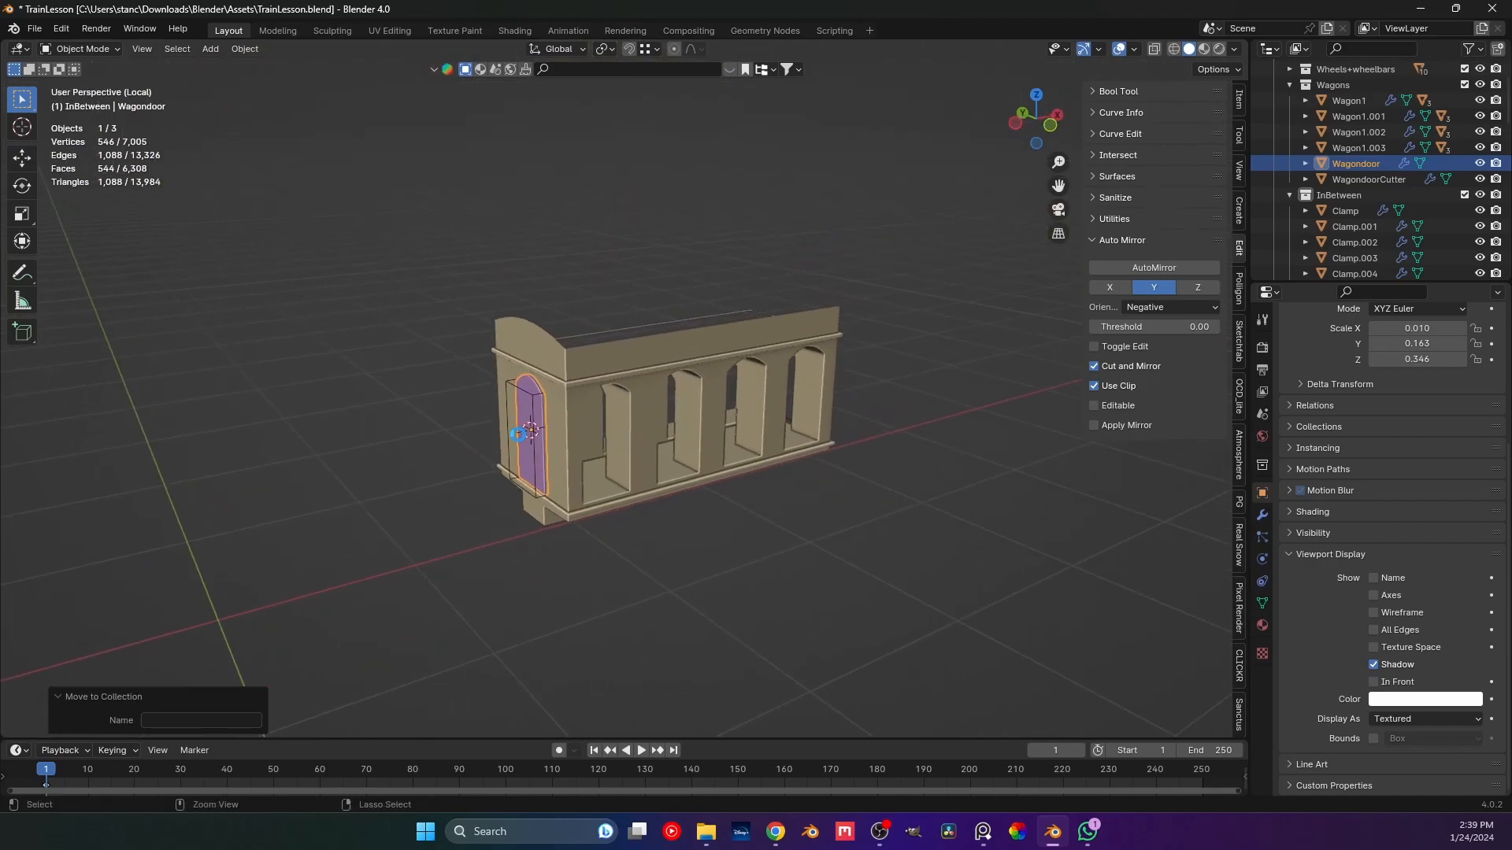
pyautogui.hotkey('ctrl', 's')
pyautogui.hotkey('ctrl', 'a')
pyautogui.click(516, 436)
# Add a Mirror modifier on the X axis to Wagondoor, using Wagon1 as the mirror object.
pyautogui.click(1263, 514)
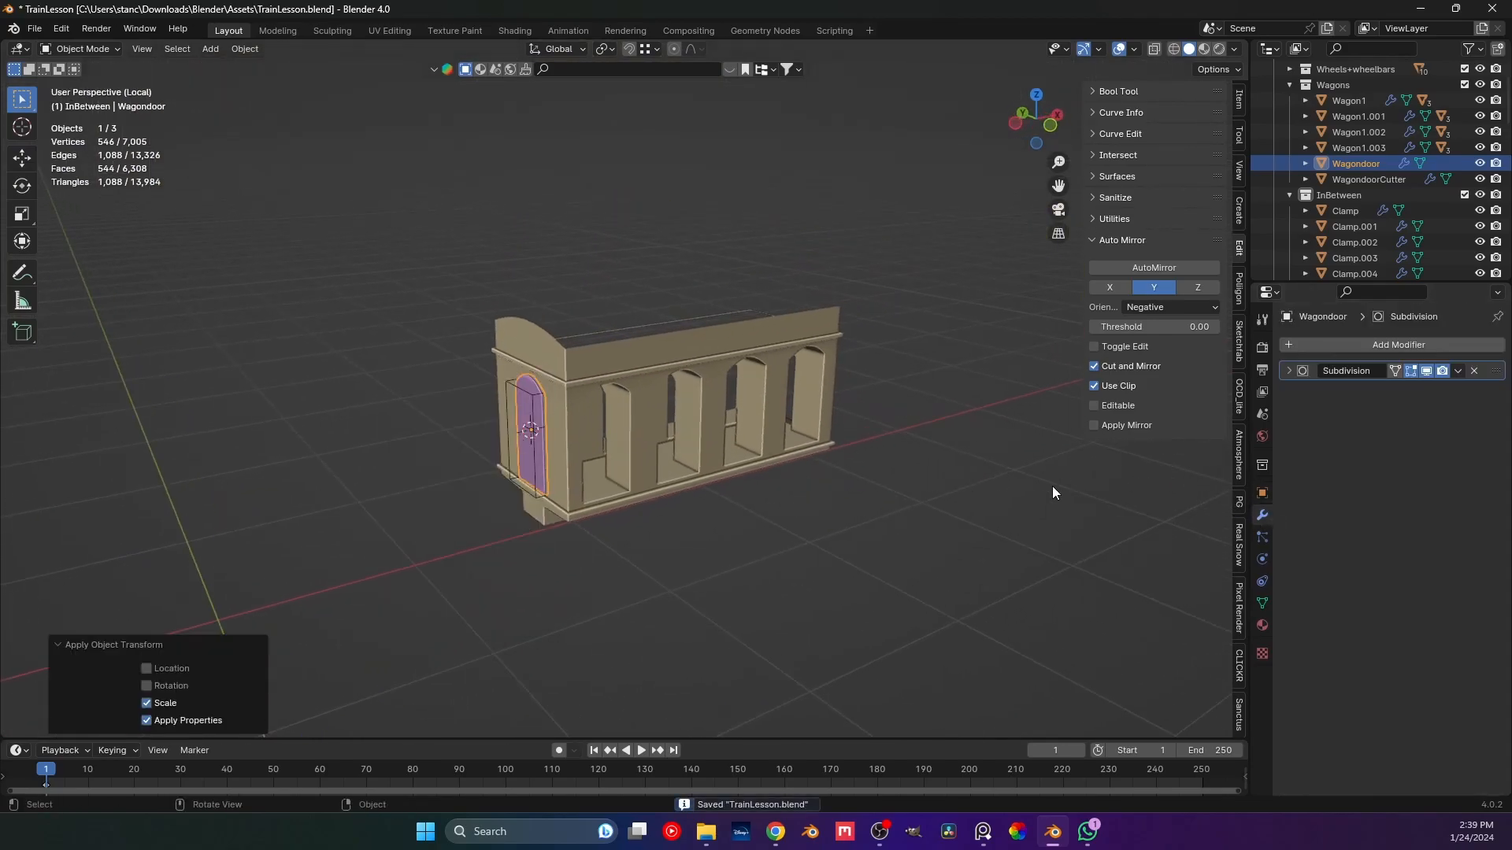
pyautogui.scroll(4, 331, 376)
pyautogui.click(1331, 353)
pyautogui.moveTo(1325, 342)
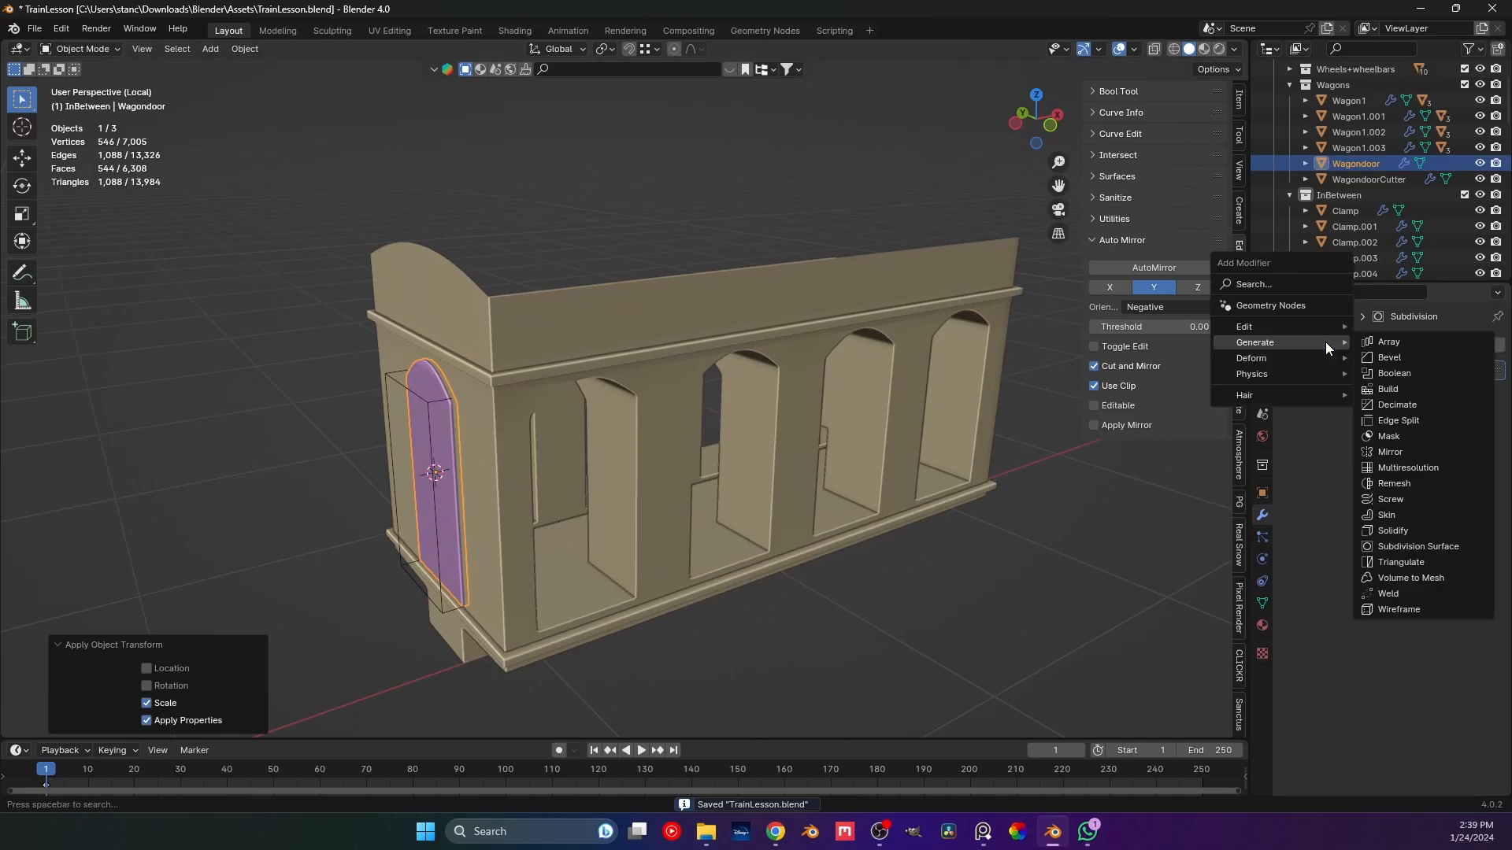
pyautogui.click(1400, 452)
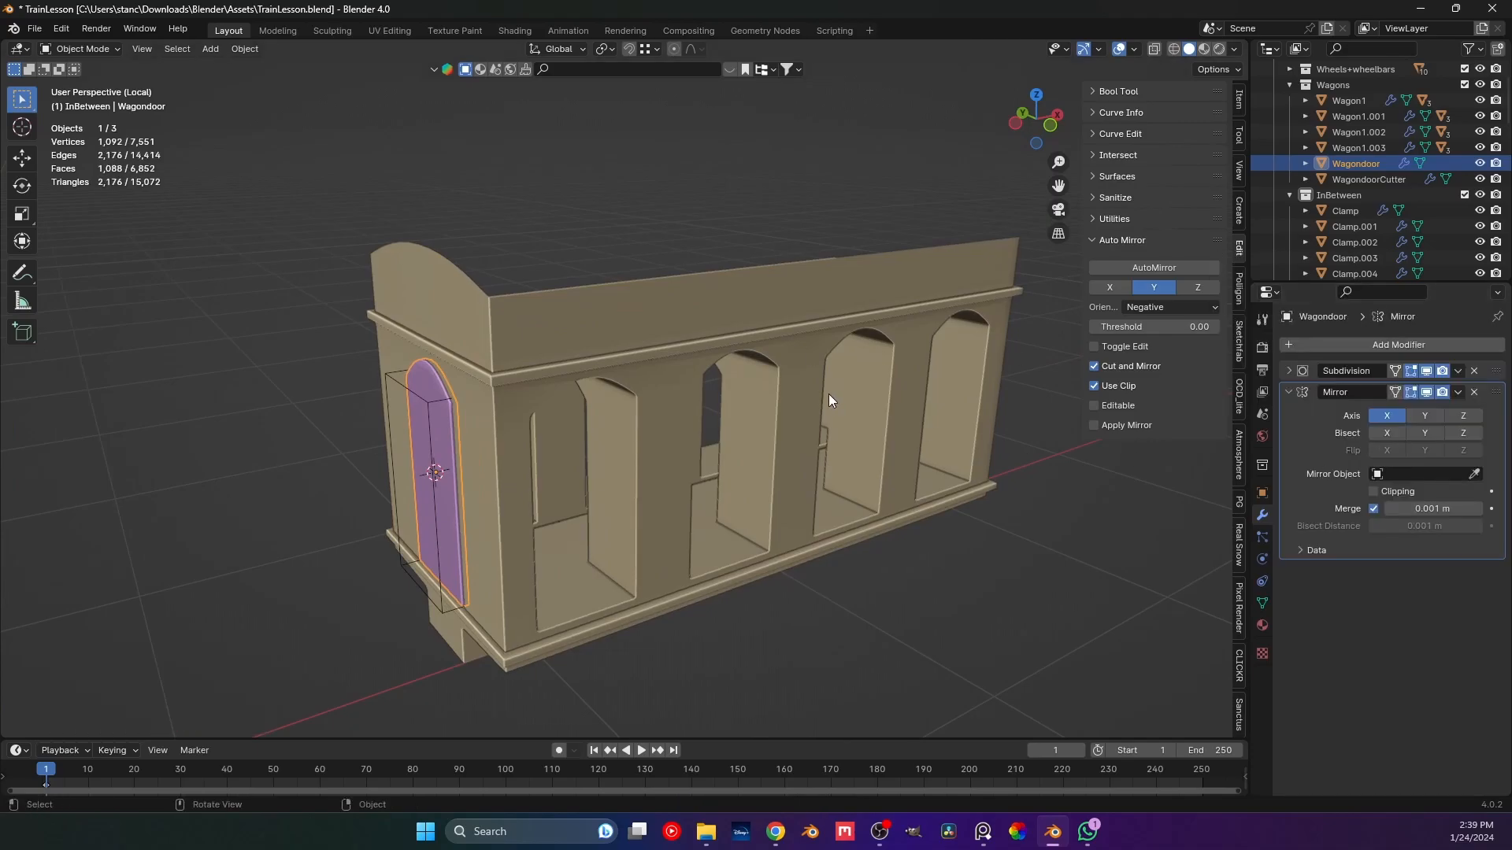
pyautogui.moveTo(829, 394); pyautogui.dragTo(805, 447, button='middle')
pyautogui.moveTo(897, 505); pyautogui.dragTo(855, 452, button='middle')
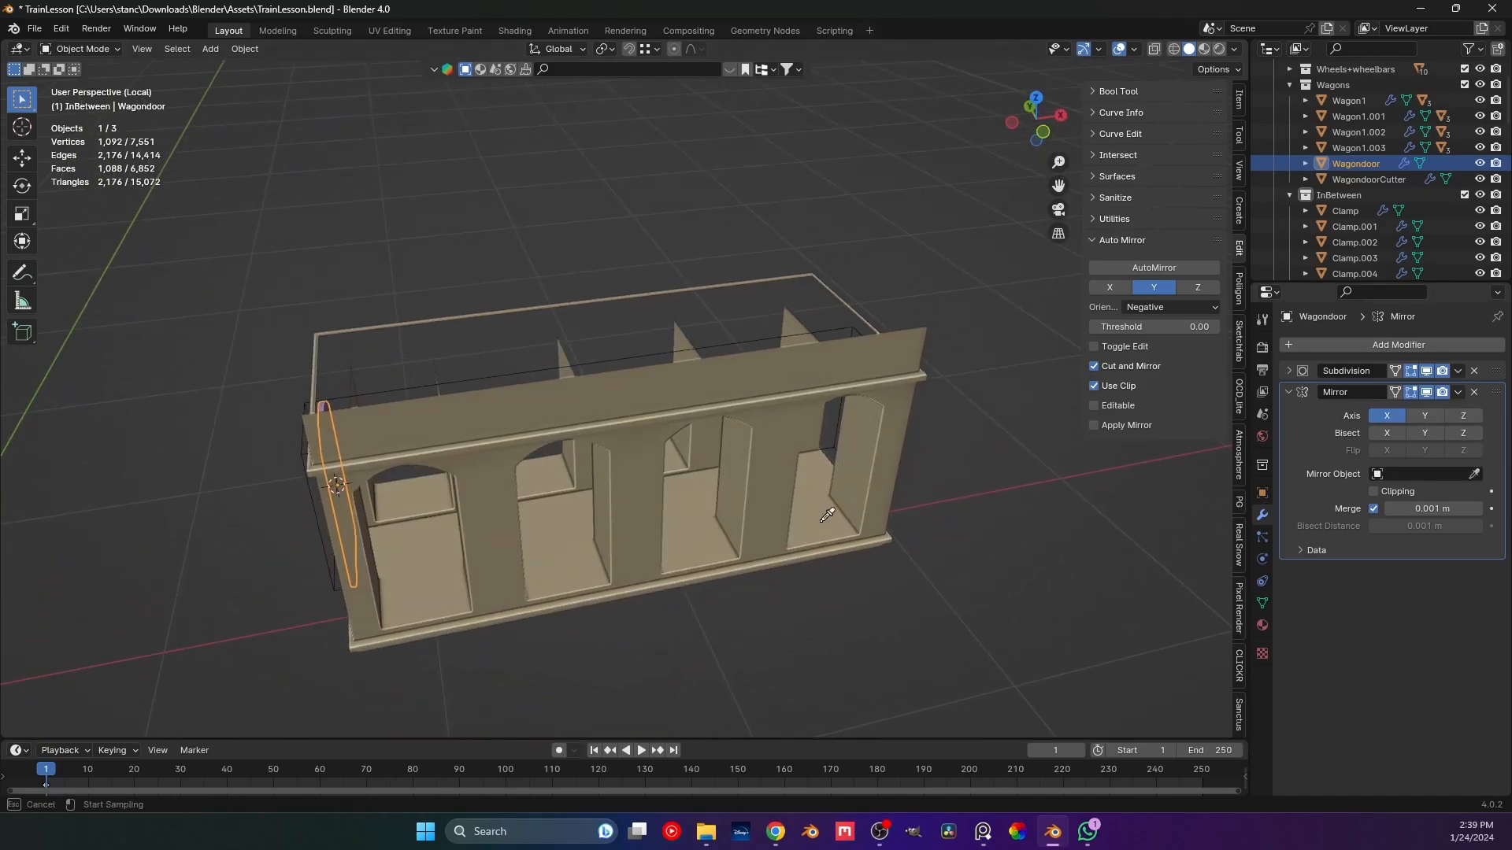
pyautogui.click(699, 549)
# Select Wagon1, check its Mirror modifier settings and open the Set Origin options for it.
pyautogui.moveTo(915, 575); pyautogui.dragTo(572, 520, button='middle')
pyautogui.click(608, 507)
pyautogui.rightClick(649, 508)
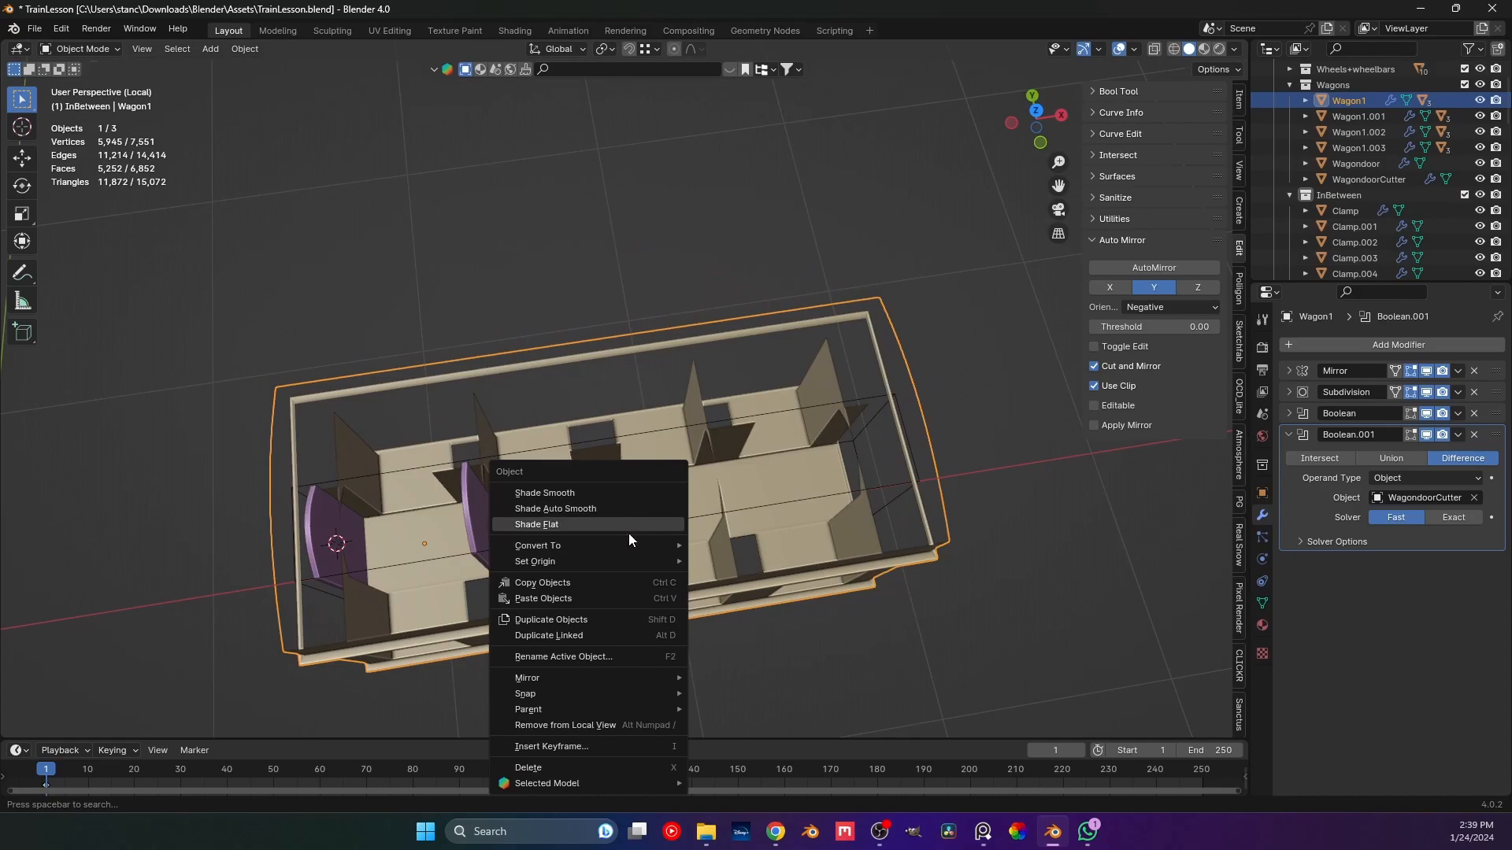
pyautogui.moveTo(615, 560)
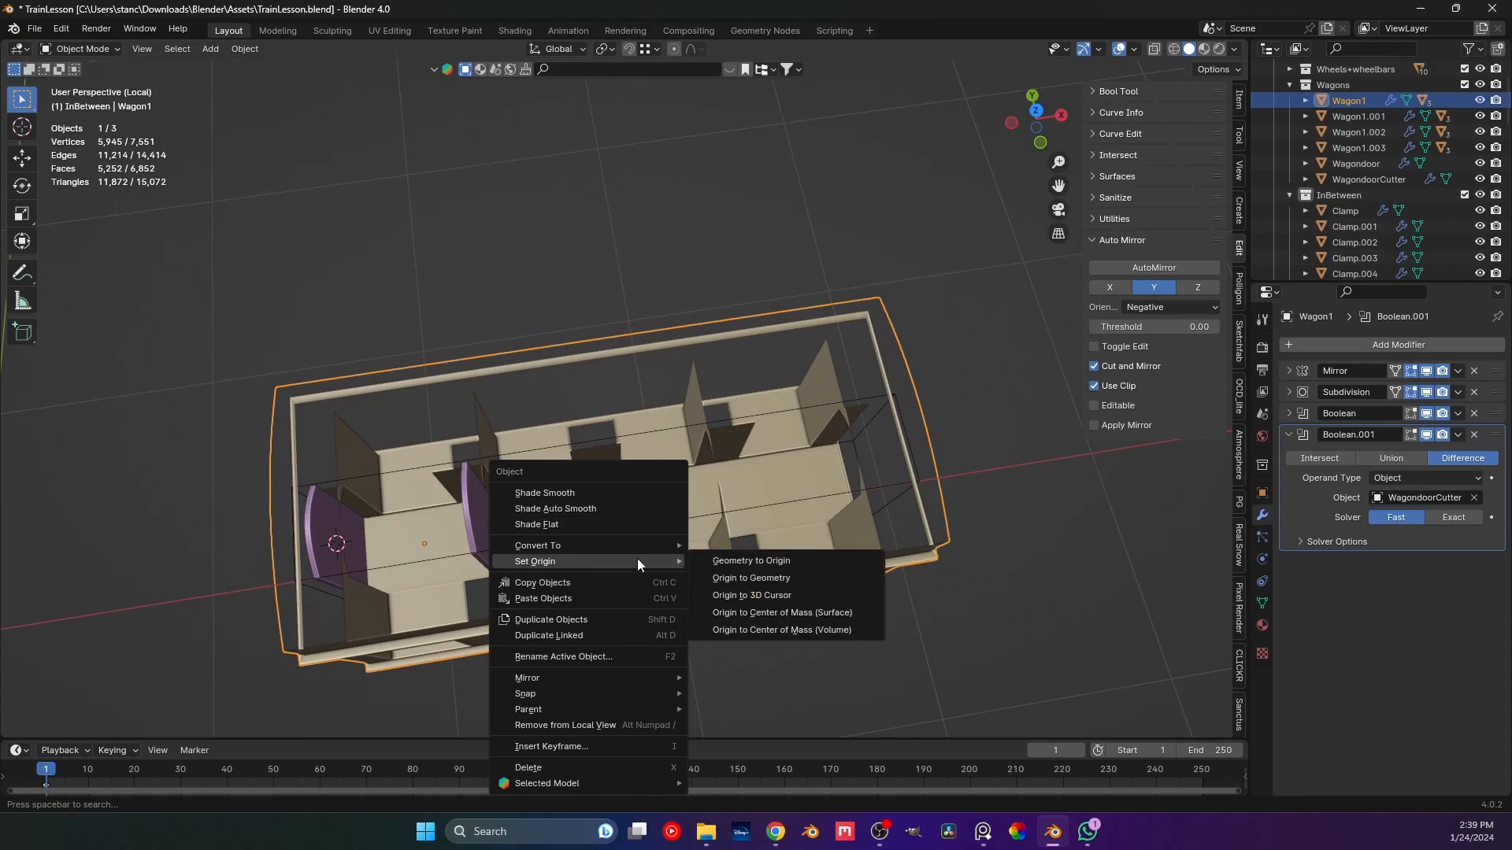
pyautogui.click(1289, 370)
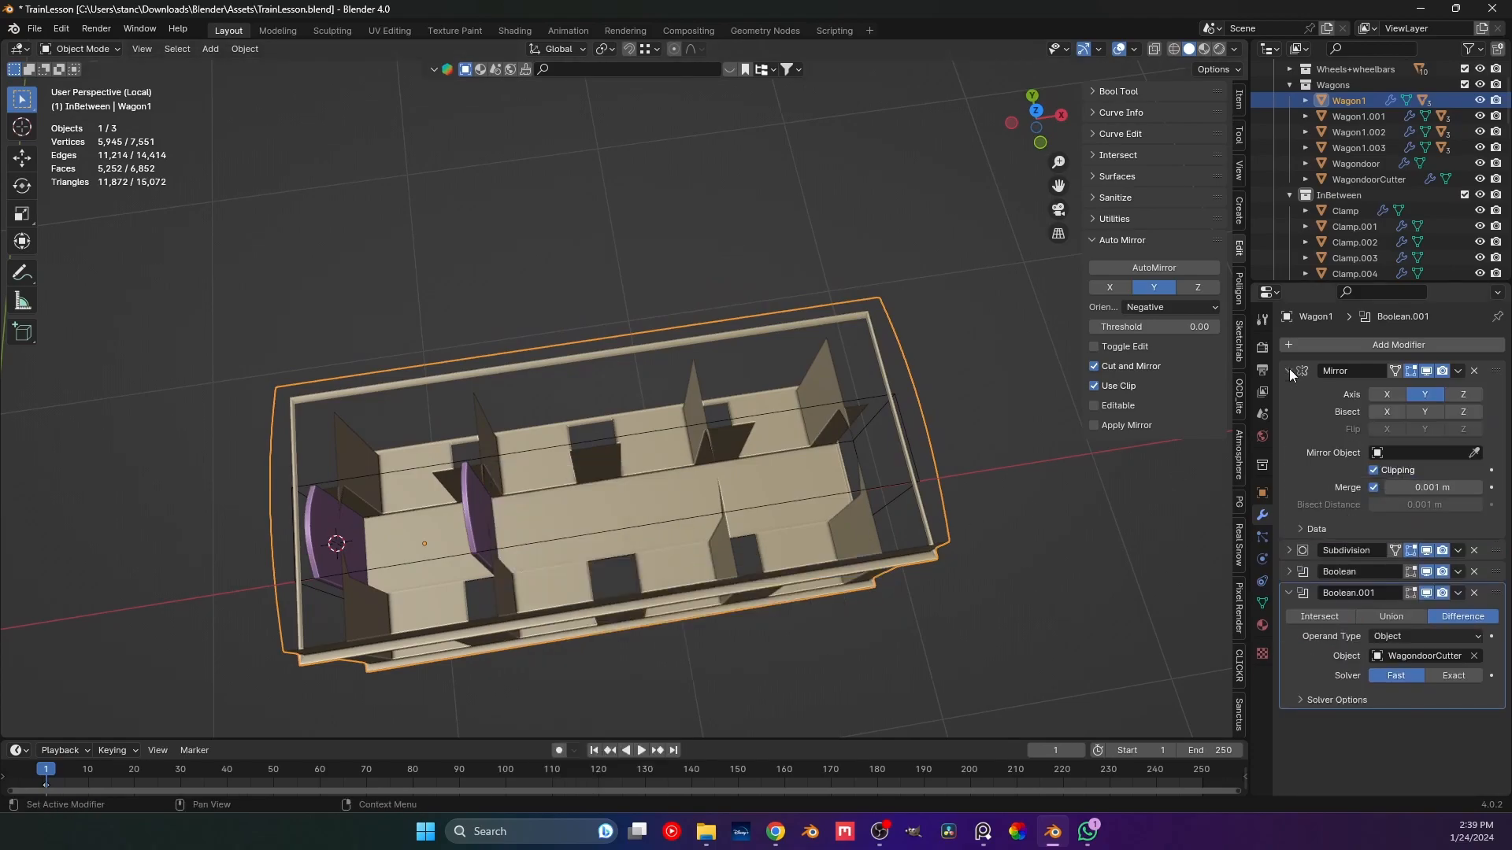
pyautogui.click(1288, 370)
pyautogui.rightClick(590, 492)
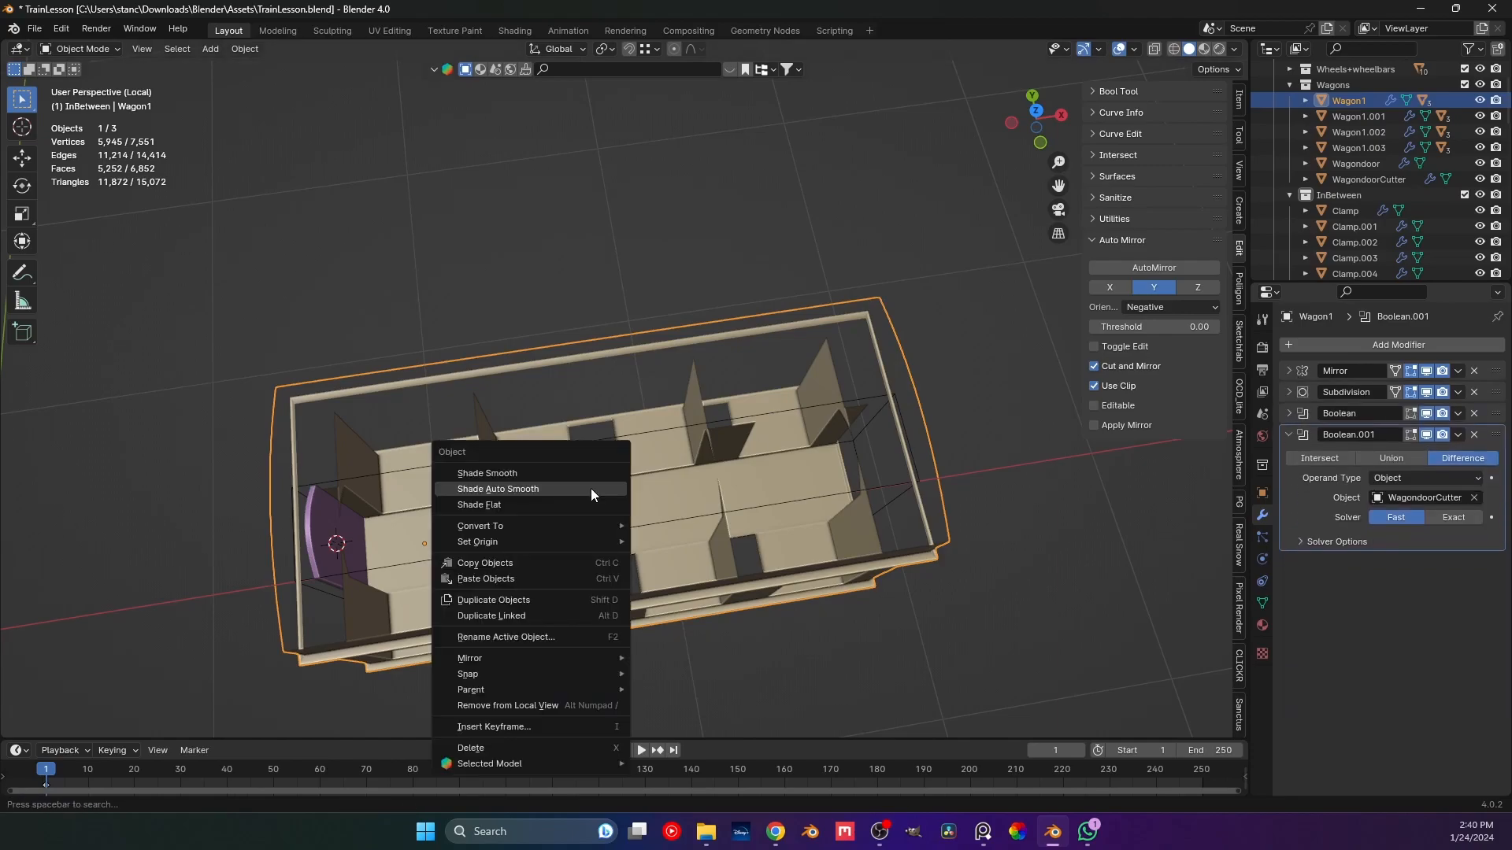
pyautogui.moveTo(594, 543)
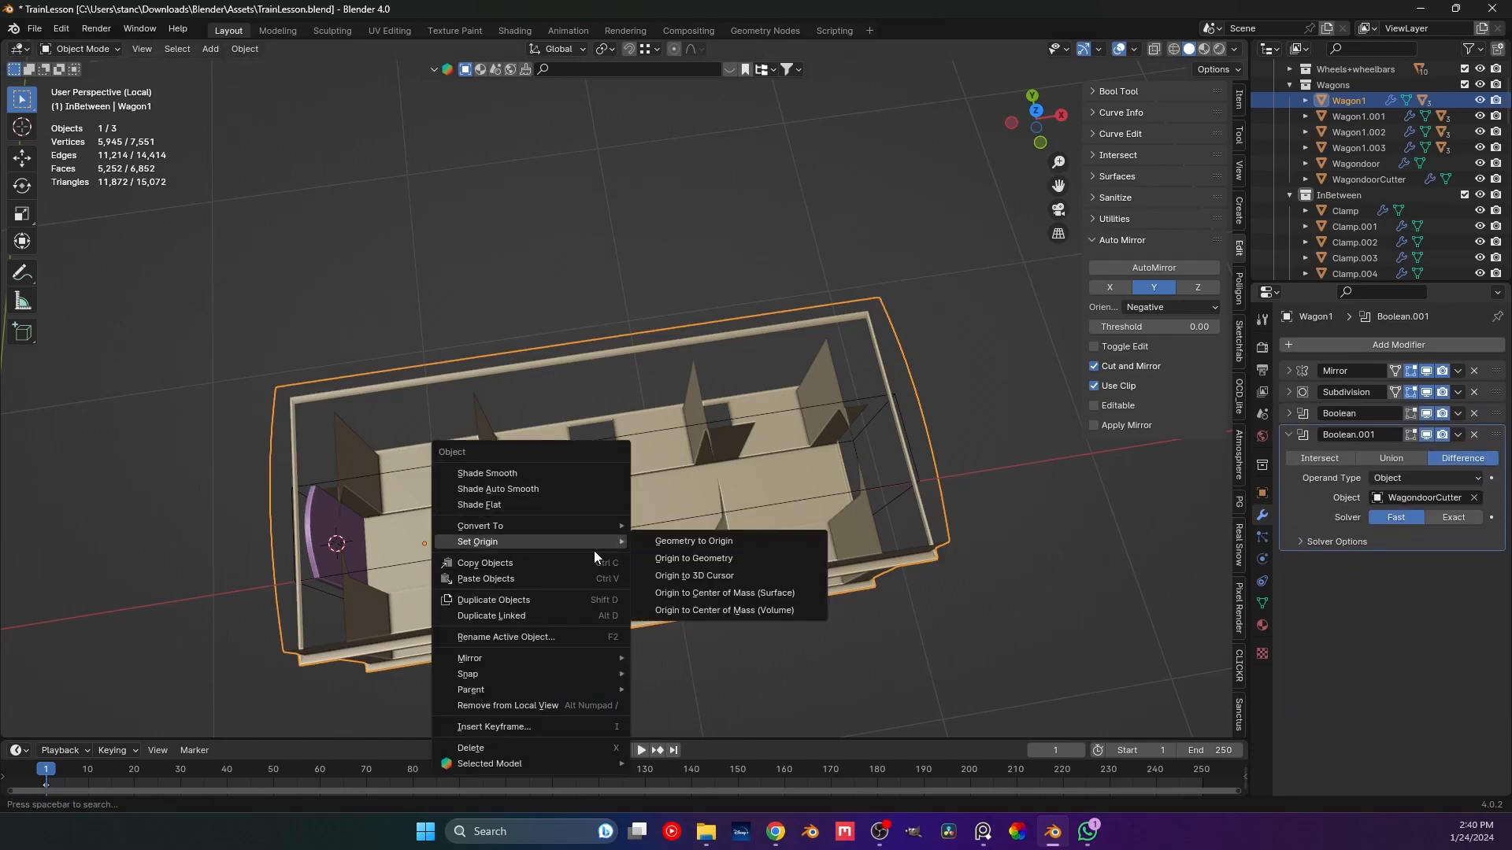
# Try to set Wagon1's origin to its geometry.
pyautogui.click(696, 559)
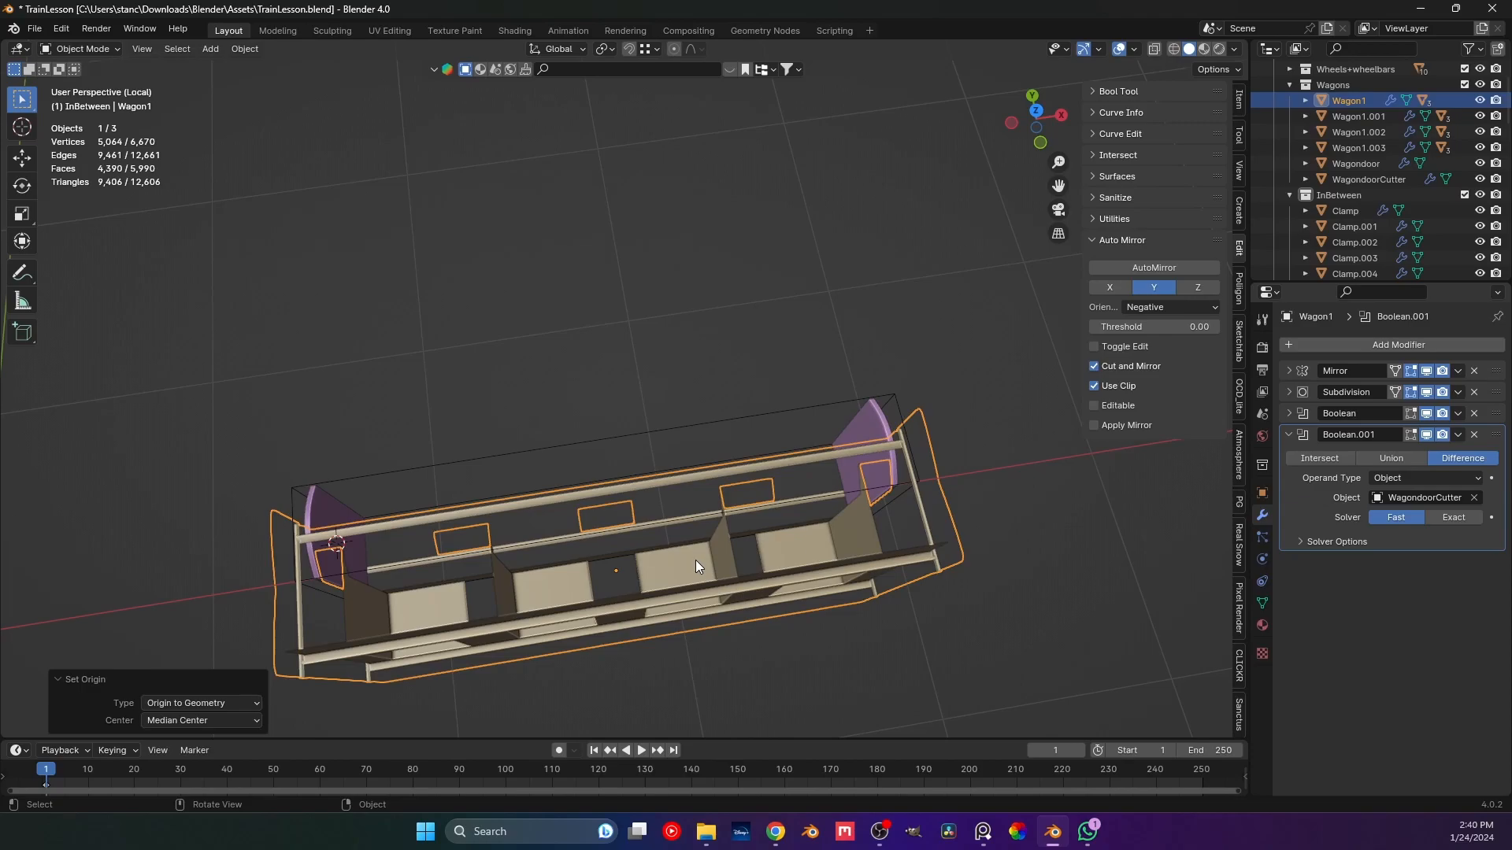
pyautogui.hotkey('ctrl', 'z')
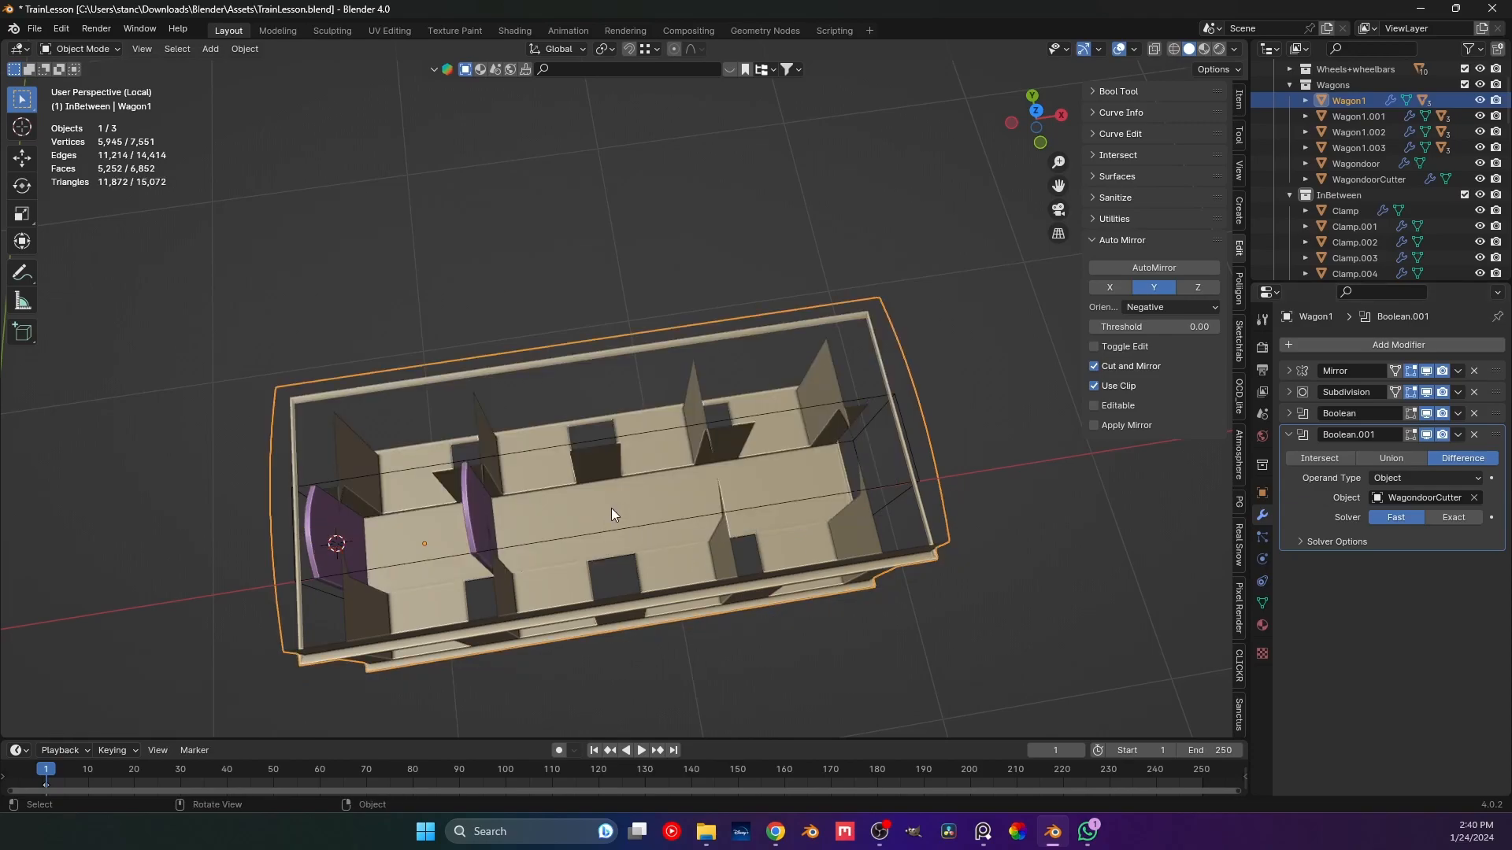
# Add a centred loop cut across Wagon1 and snap the 3D cursor to its middle vertex on the underside.
pyautogui.press('Tab')
pyautogui.moveTo(611, 508); pyautogui.dragTo(739, 533, button='middle')
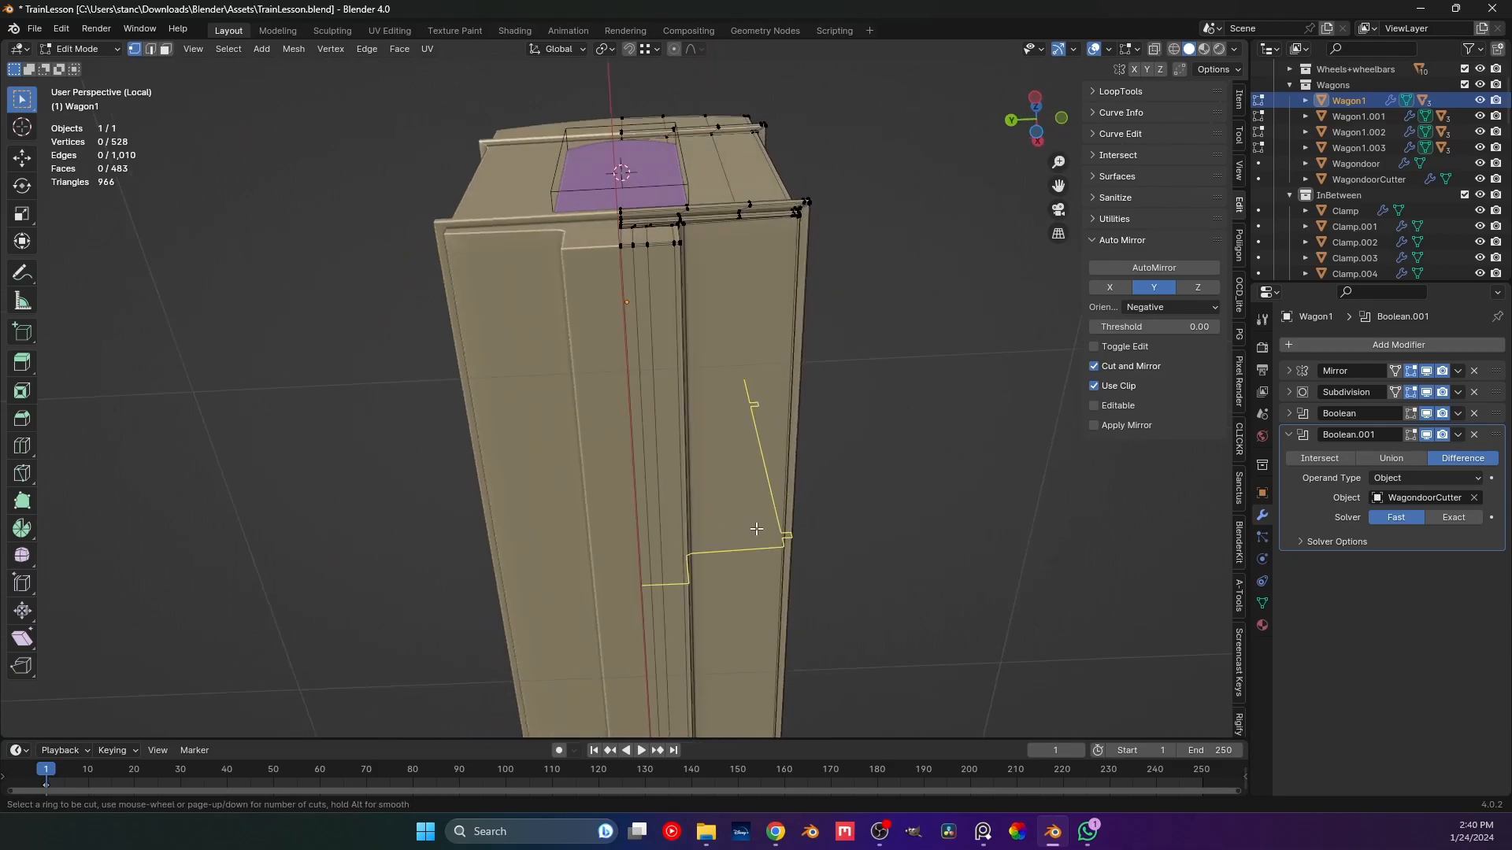
pyautogui.click(756, 529)
pyautogui.rightClick(756, 528)
pyautogui.hotkey('ctrl', 'Tab')
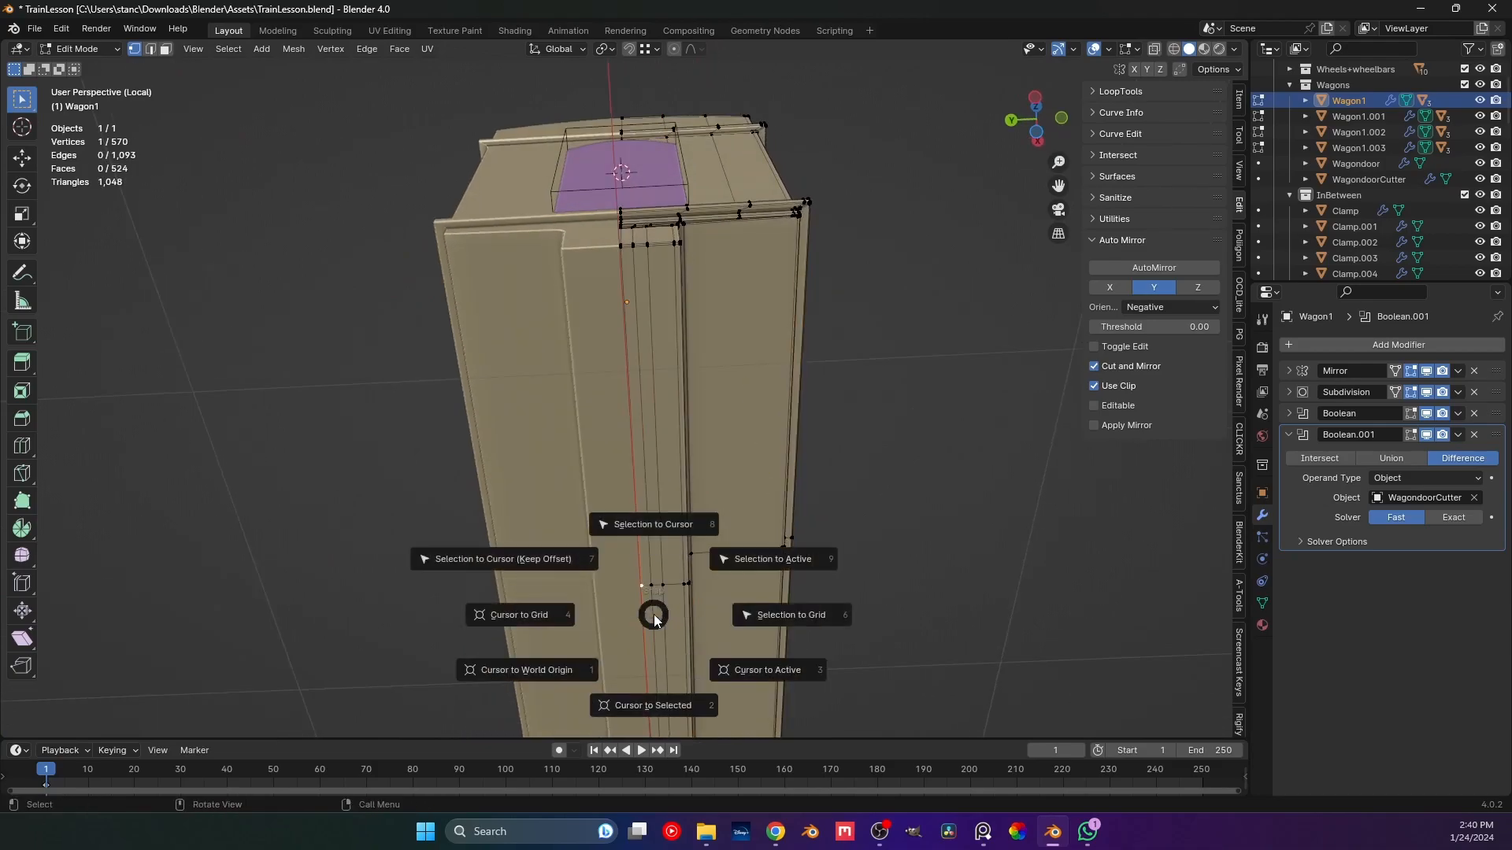
pyautogui.click(635, 682)
# Set Wagon1's origin to the 3D cursor at the centre of its underside.
pyautogui.rightClick(657, 533)
pyautogui.moveTo(691, 403)
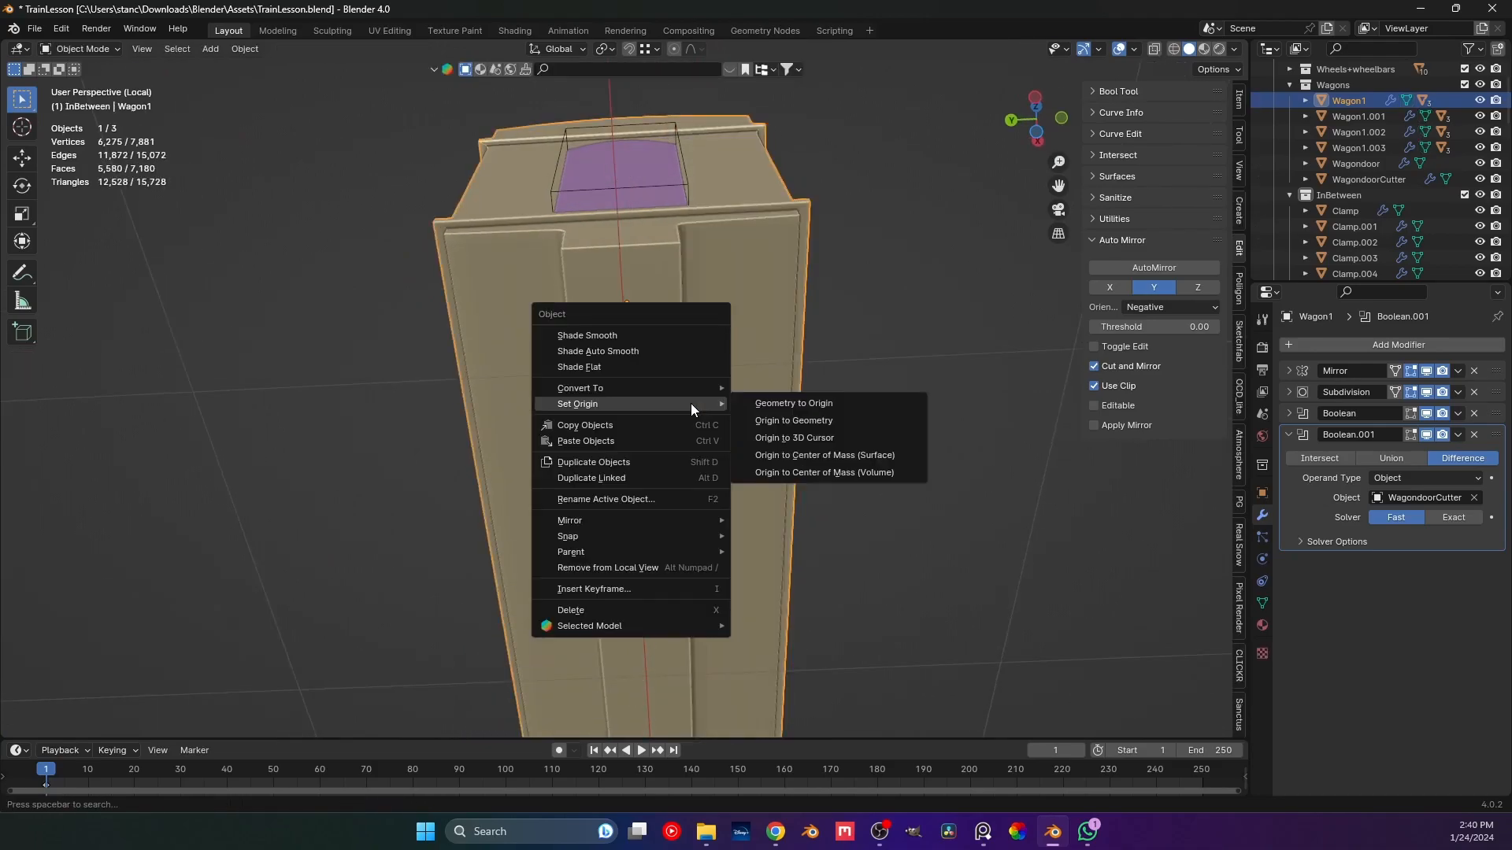
pyautogui.click(882, 438)
pyautogui.press('Tab')
pyautogui.press('Tab')
pyautogui.press('Tab')
pyautogui.press('Tab')
pyautogui.press('Tab')
pyautogui.press('Tab')
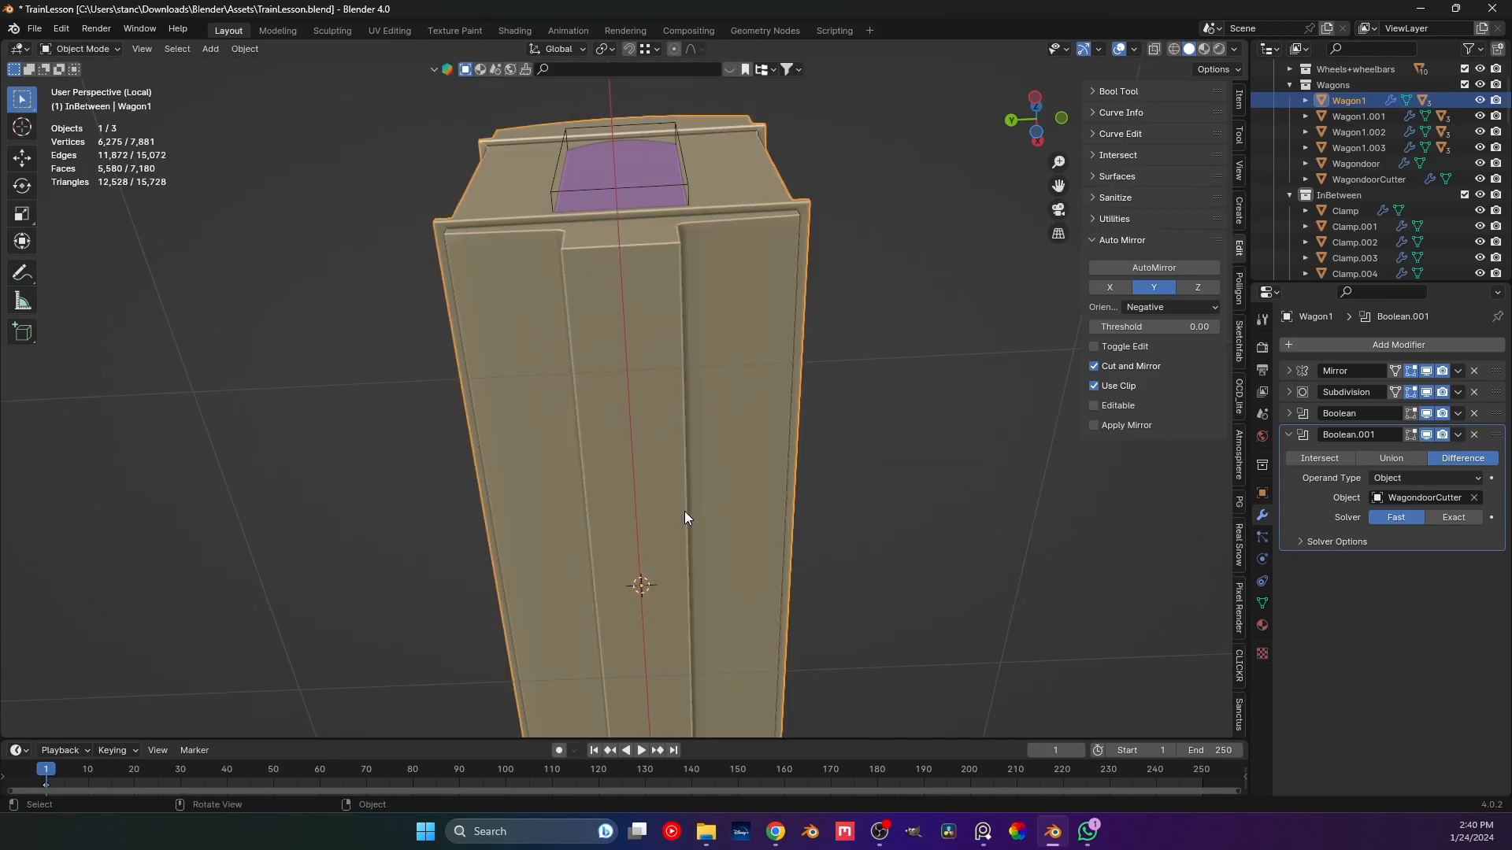
# Dissolve the central loop cut in Wagon1's mesh and return to Object Mode.
pyautogui.moveTo(686, 517); pyautogui.dragTo(644, 522, button='middle')
pyautogui.press('Tab')
pyautogui.press('2')
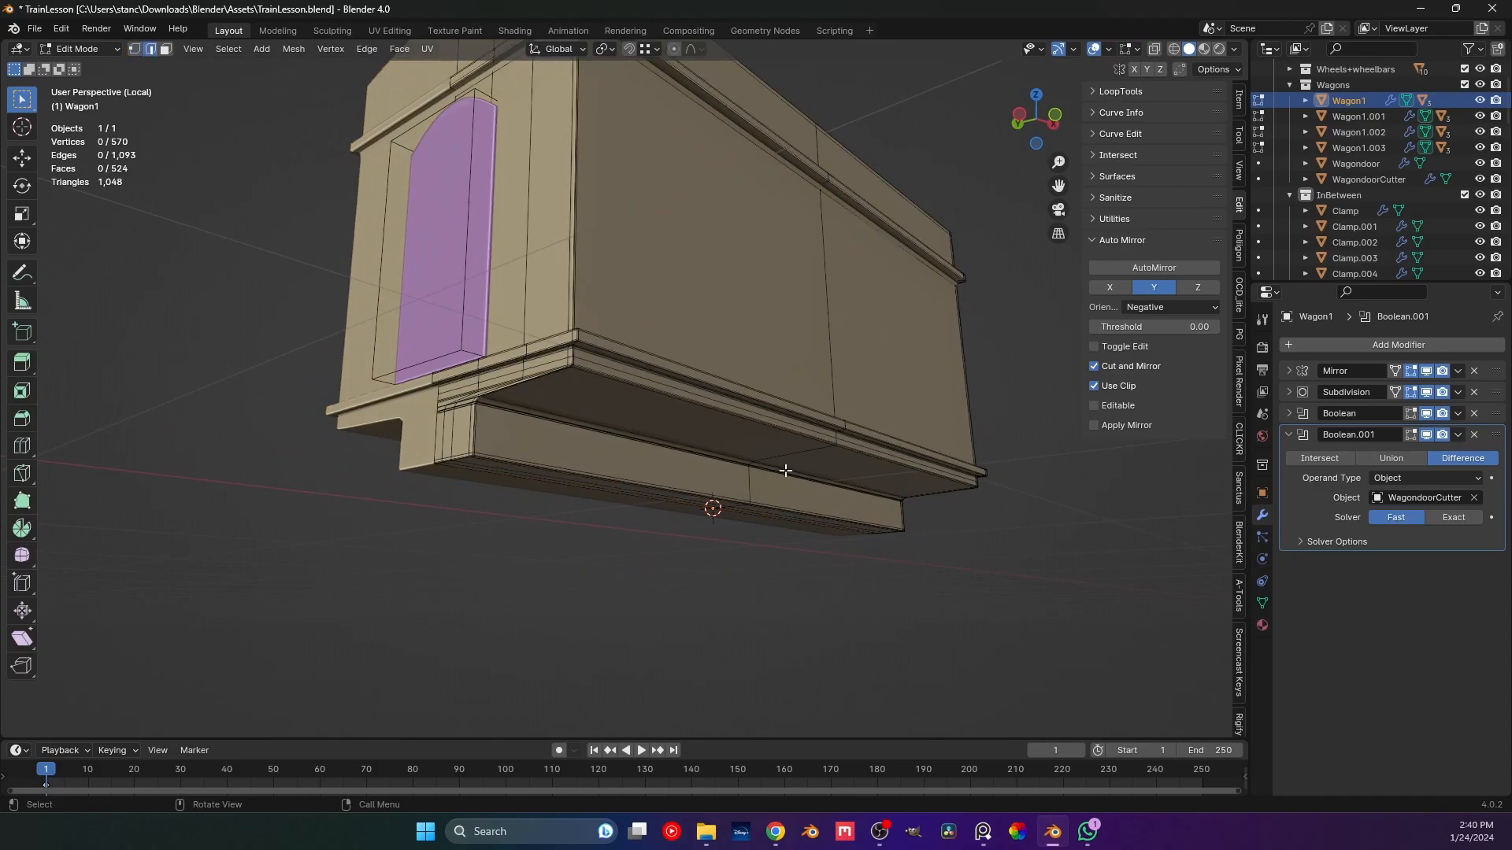
pyautogui.hotkey('ctrl', 'x')
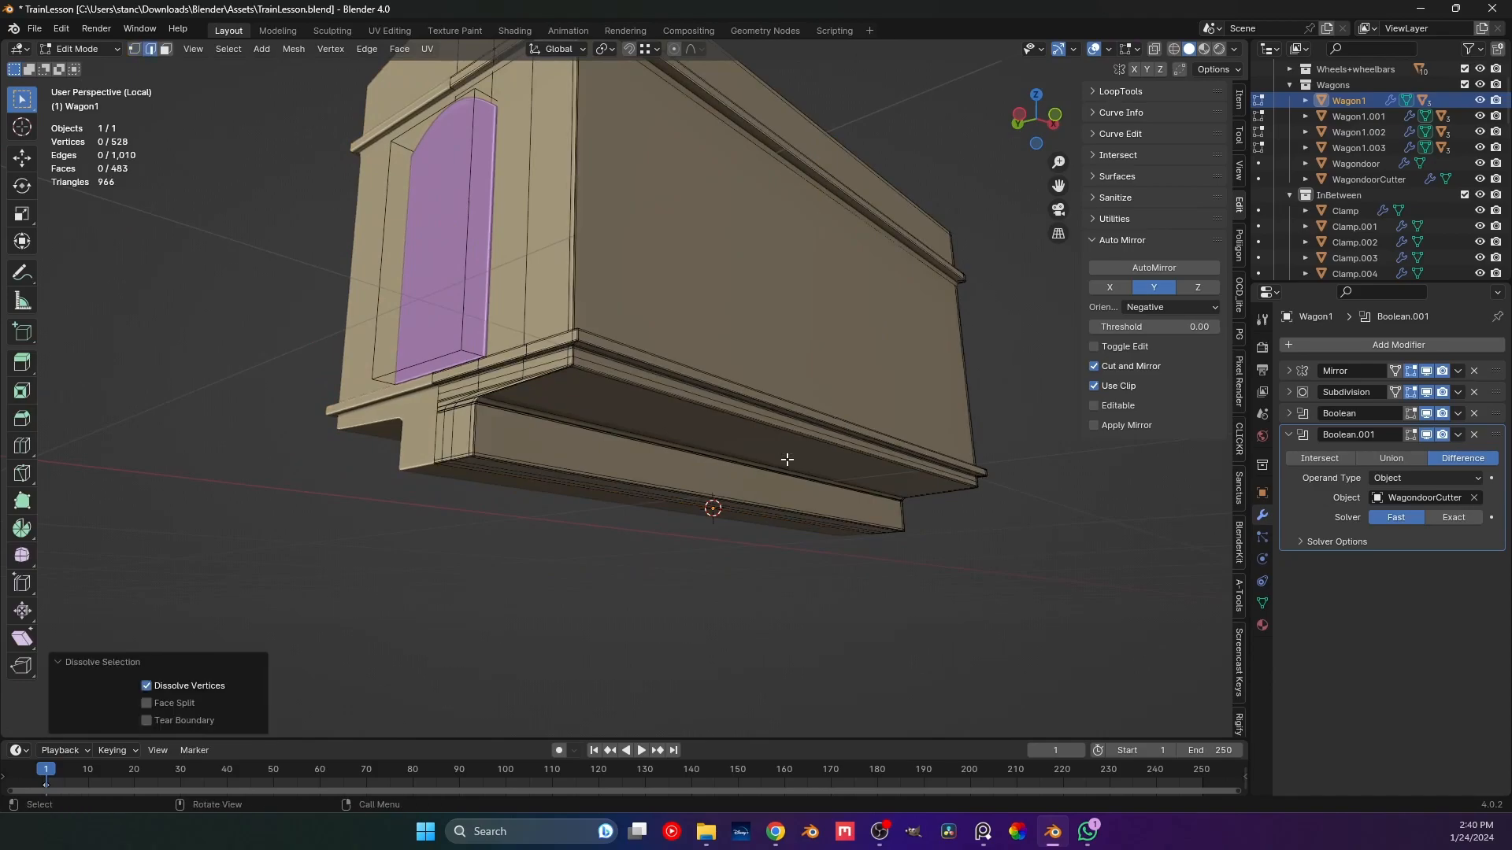
pyautogui.press('Tab')
# Deselect Wagon1 and save the file.
pyautogui.moveTo(787, 459); pyautogui.dragTo(724, 622, button='middle')
pyautogui.click(736, 491)
pyautogui.scroll(-3, 768, 494)
pyautogui.moveTo(717, 375); pyautogui.dragTo(685, 492, button='middle')
pyautogui.hotkey('ctrl', 's')
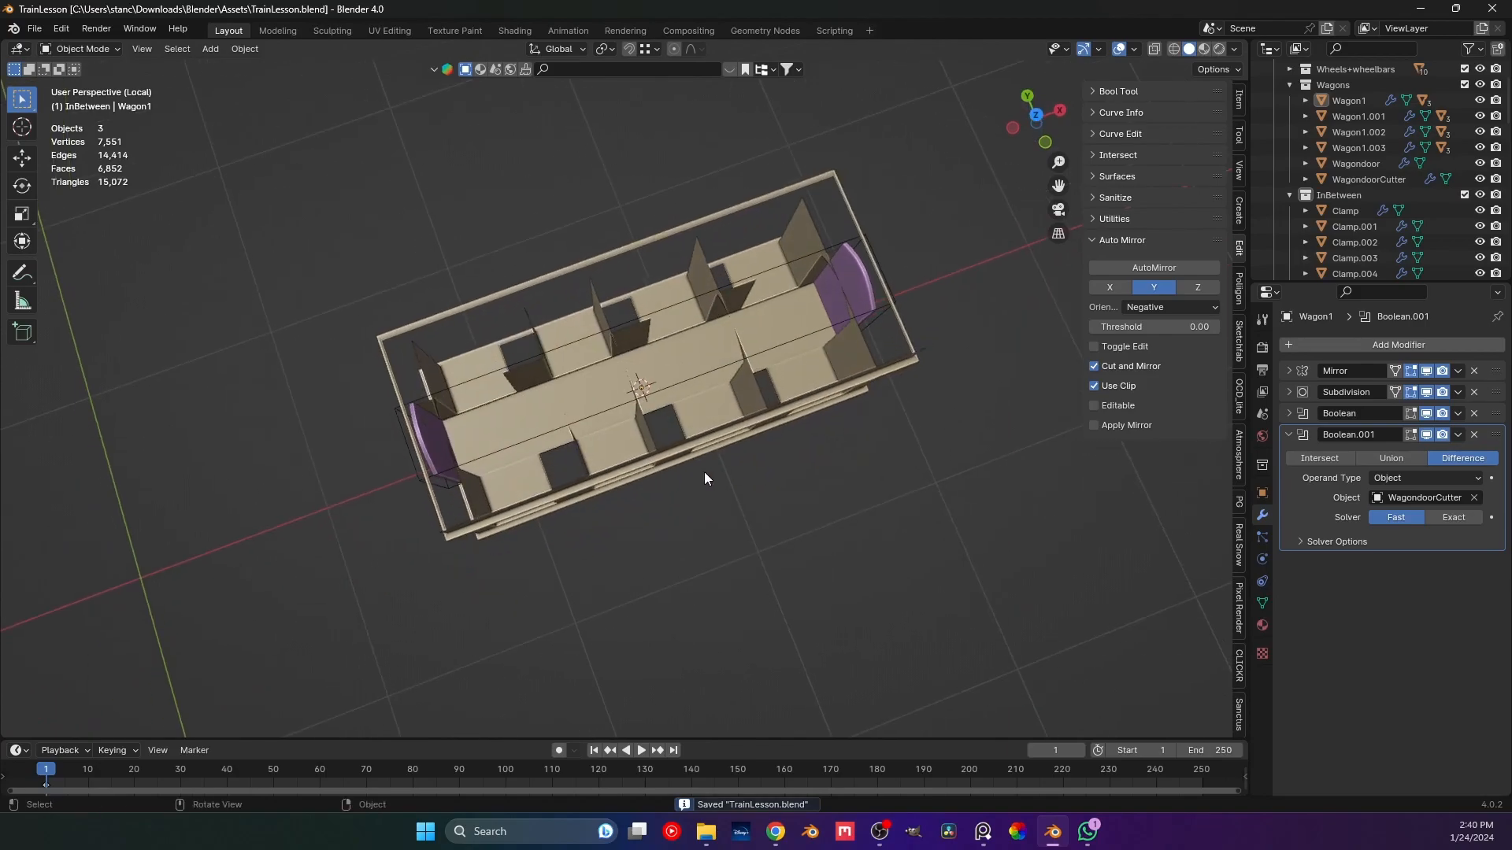
# Examine how the purple doors fit the openings at both ends of the wagon.
pyautogui.scroll(3, 675, 408)
pyautogui.scroll(-4, 709, 386)
pyautogui.moveTo(673, 343); pyautogui.dragTo(835, 355, button='middle')
pyautogui.scroll(3, 834, 355)
pyautogui.moveTo(675, 283); pyautogui.dragTo(673, 403, button='middle')
pyautogui.click(696, 234)
pyautogui.scroll(4, 674, 403)
pyautogui.moveTo(583, 364); pyautogui.dragTo(725, 412, button='middle')
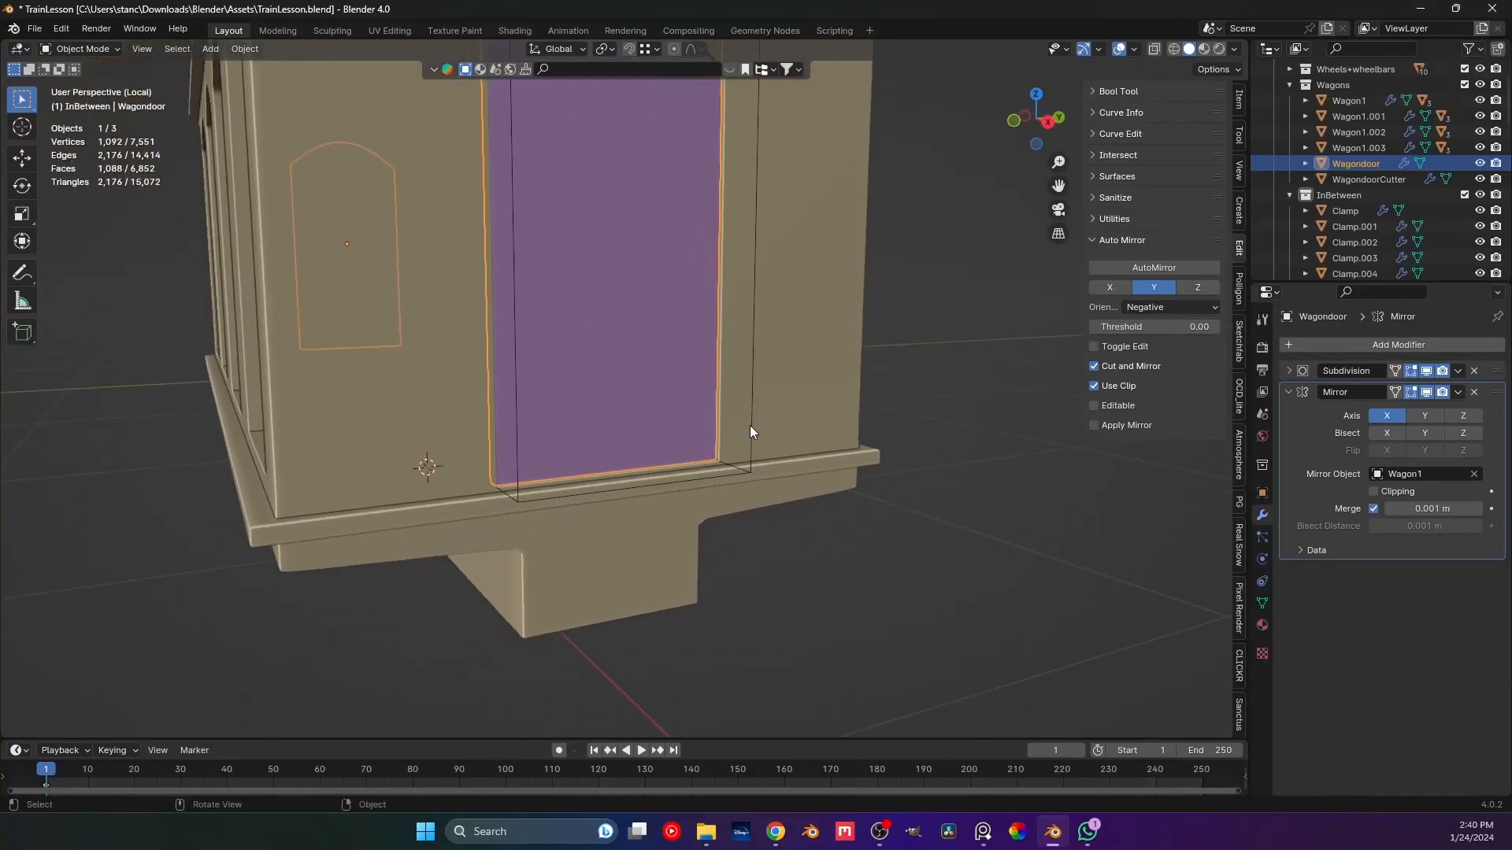
pyautogui.hotkey('alt', 'a')
pyautogui.moveTo(503, 511); pyautogui.dragTo(577, 482, button='middle')
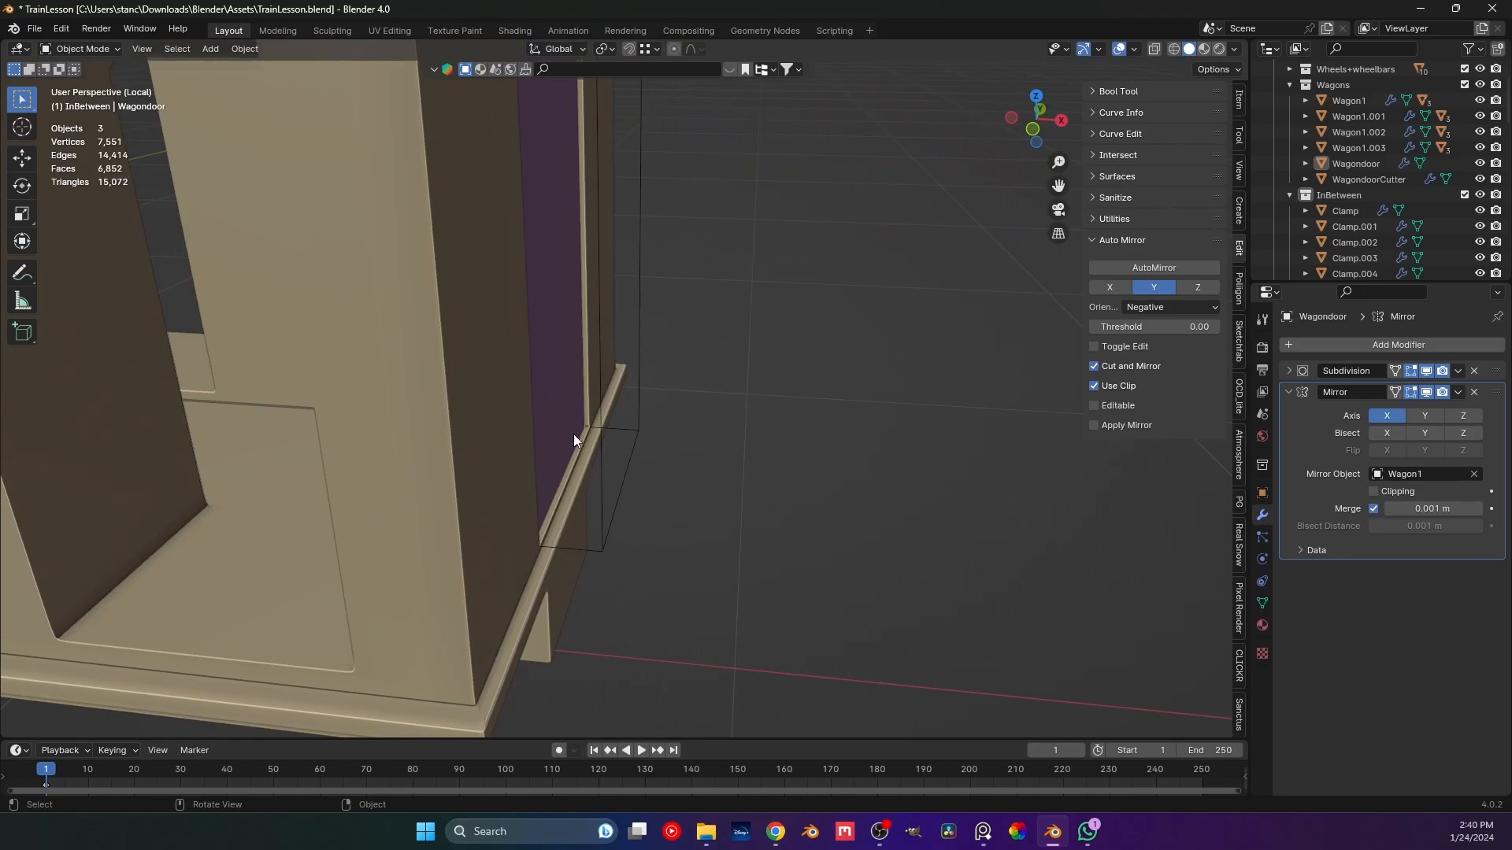
pyautogui.scroll(-4, 574, 434)
pyautogui.scroll(3, 574, 436)
pyautogui.scroll(-3, 574, 437)
pyautogui.keyDown('shift'); pyautogui.moveTo(573, 436); pyautogui.dragTo(1092, 453, button='middle'); pyautogui.keyUp('shift')
pyautogui.moveTo(477, 409); pyautogui.dragTo(573, 396, button='middle')
pyautogui.scroll(3, 438, 400)
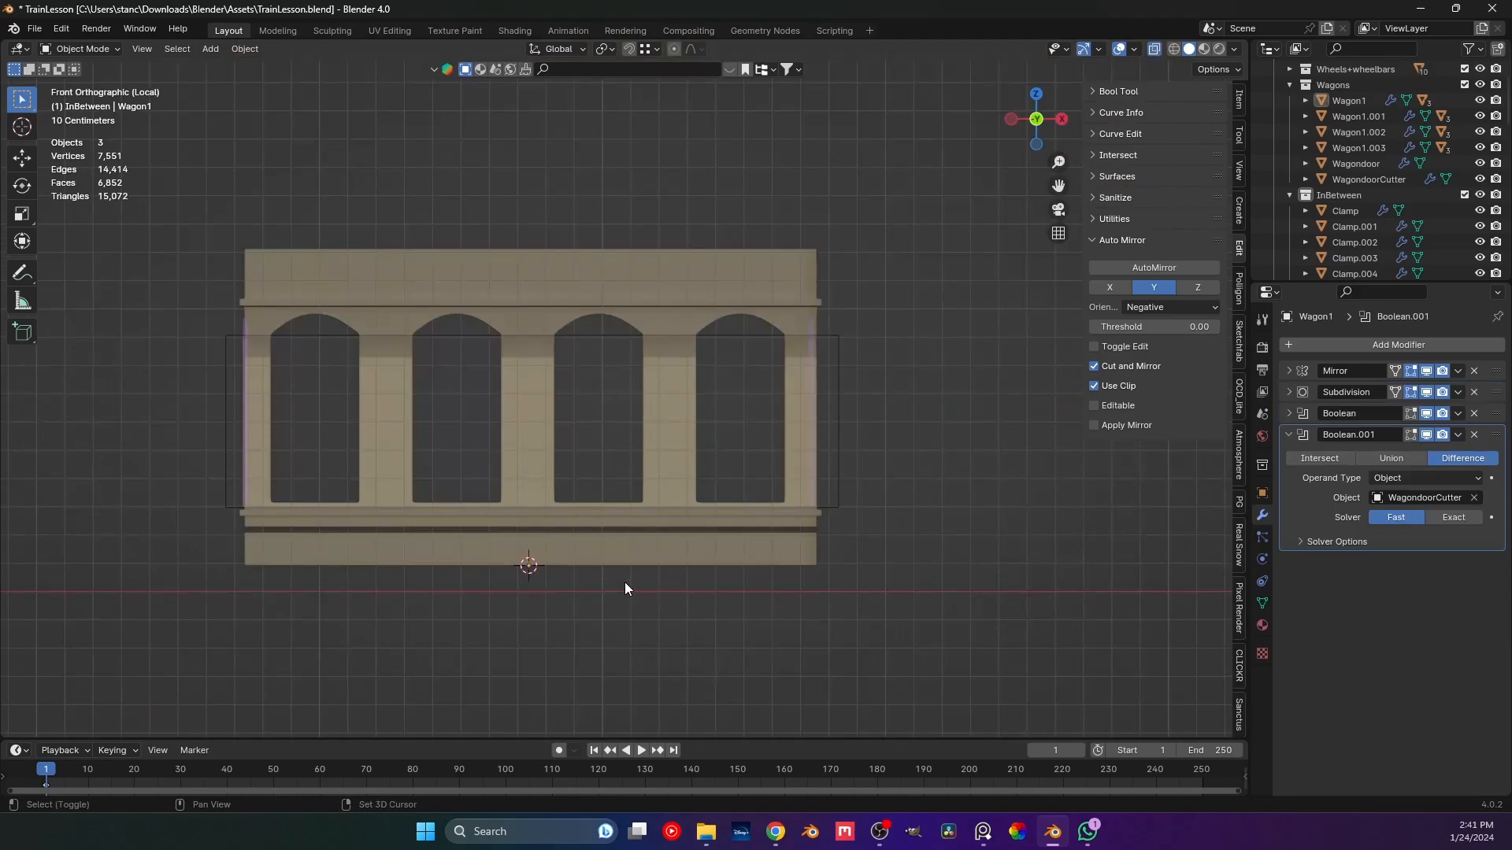
# Add a Plain Axes empty at the 3D cursor and scale it down to about 0.494.
pyautogui.hotkey('shift', 'a')
pyautogui.moveTo(603, 500)
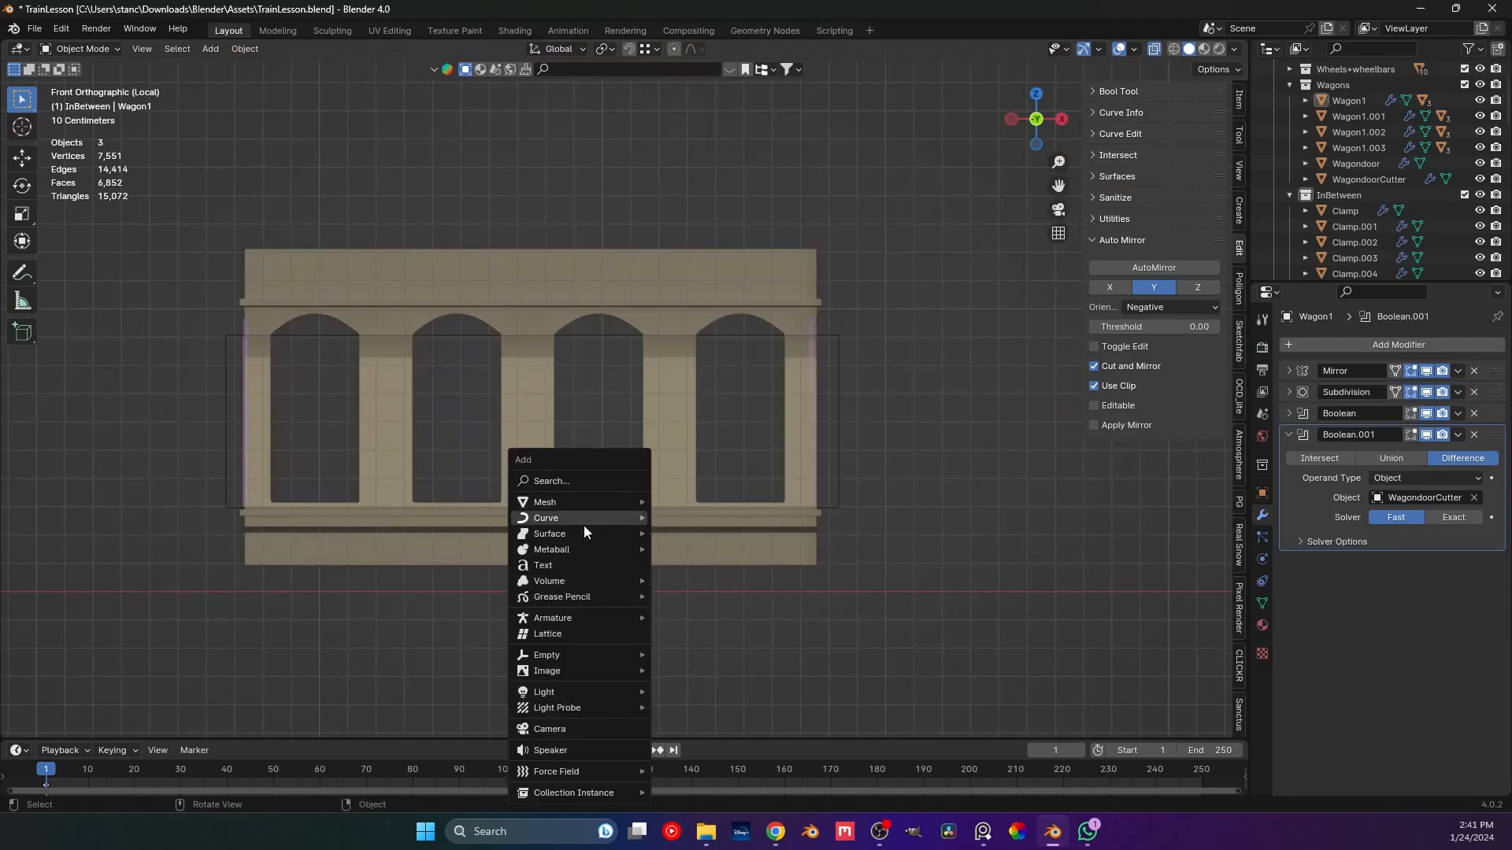
pyautogui.moveTo(588, 653)
pyautogui.click(690, 656)
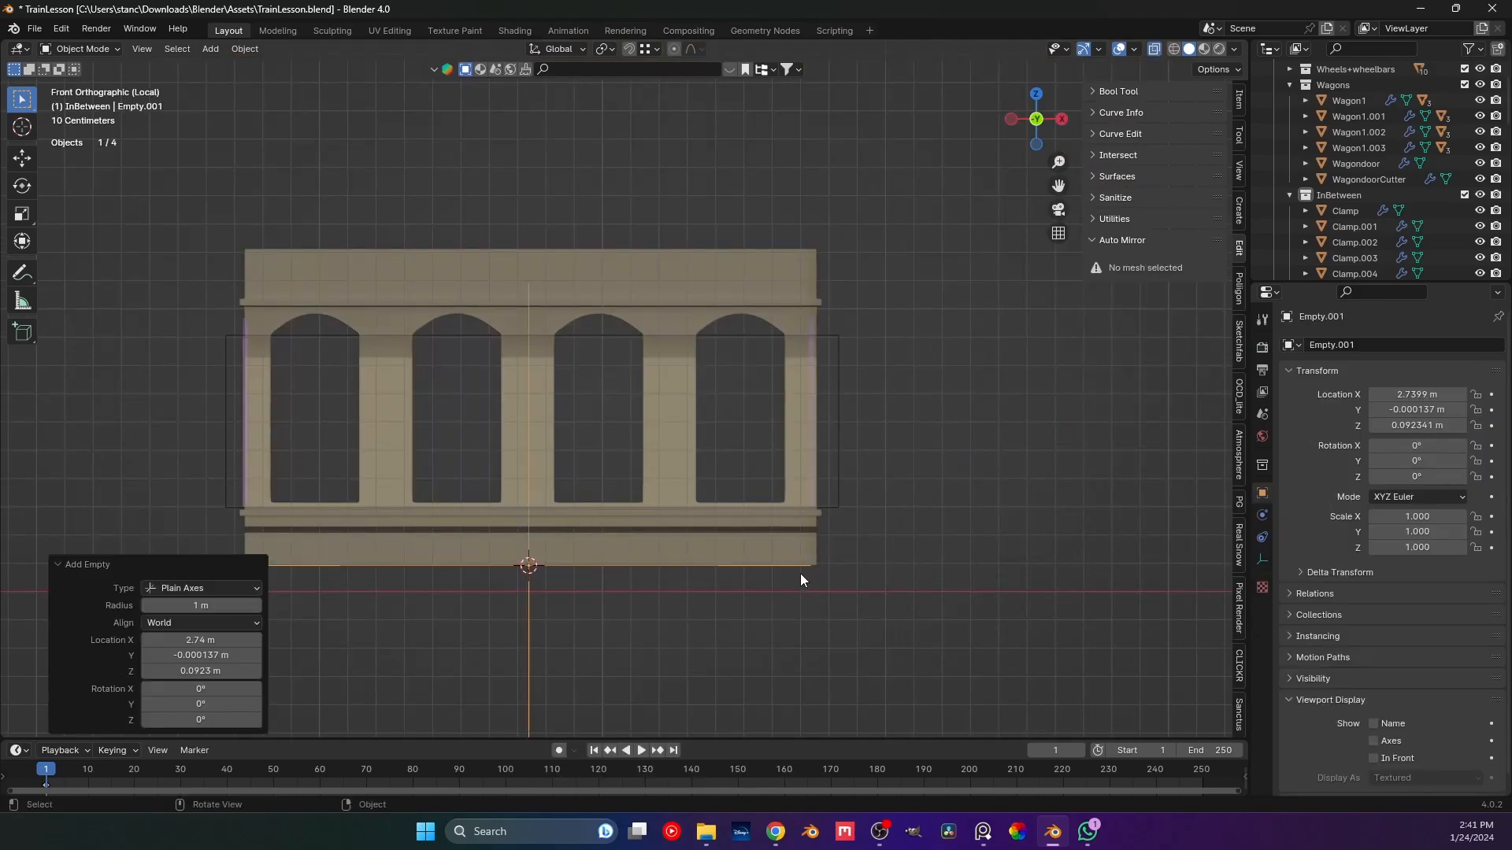
pyautogui.press('s')
pyautogui.click(653, 594)
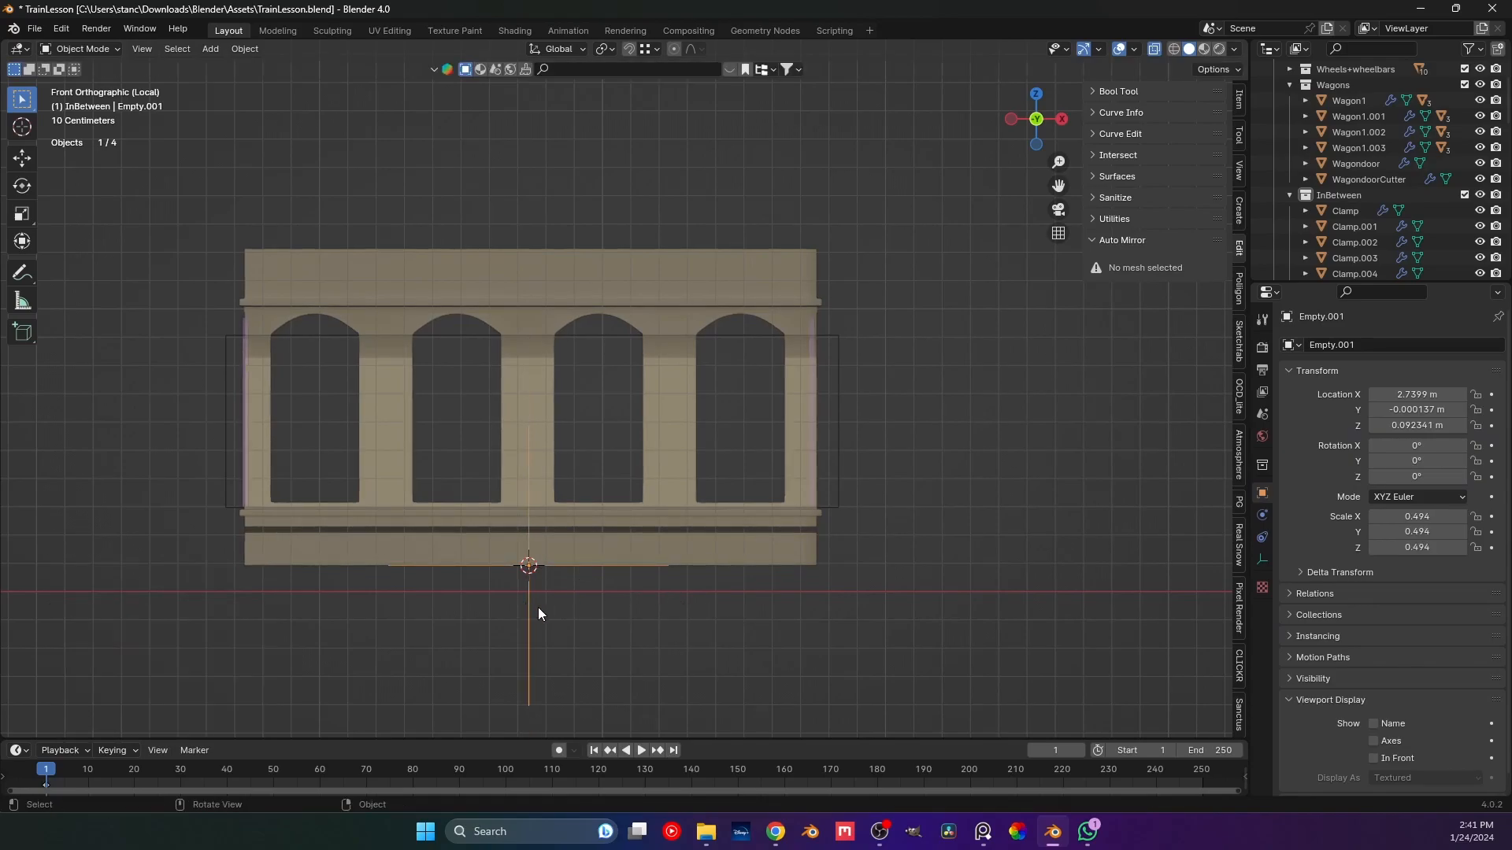
# Rename the new empty to WagonDoorMirror and set it as the Mirror Object in Wagondoor's Mirror modifier.
pyautogui.scroll(-5, 1363, 174)
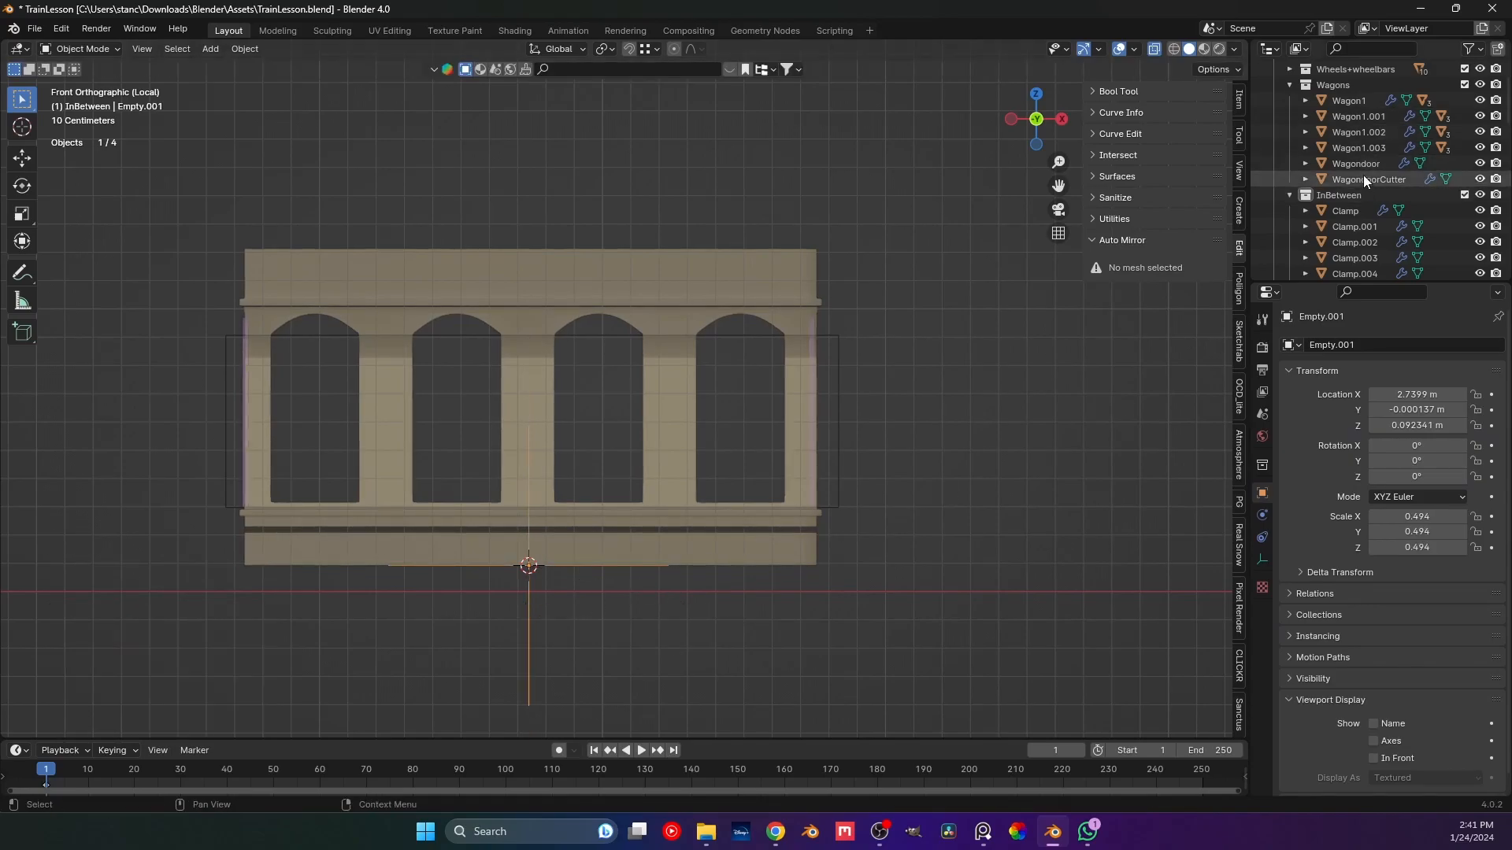
pyautogui.doubleClick(1364, 161)
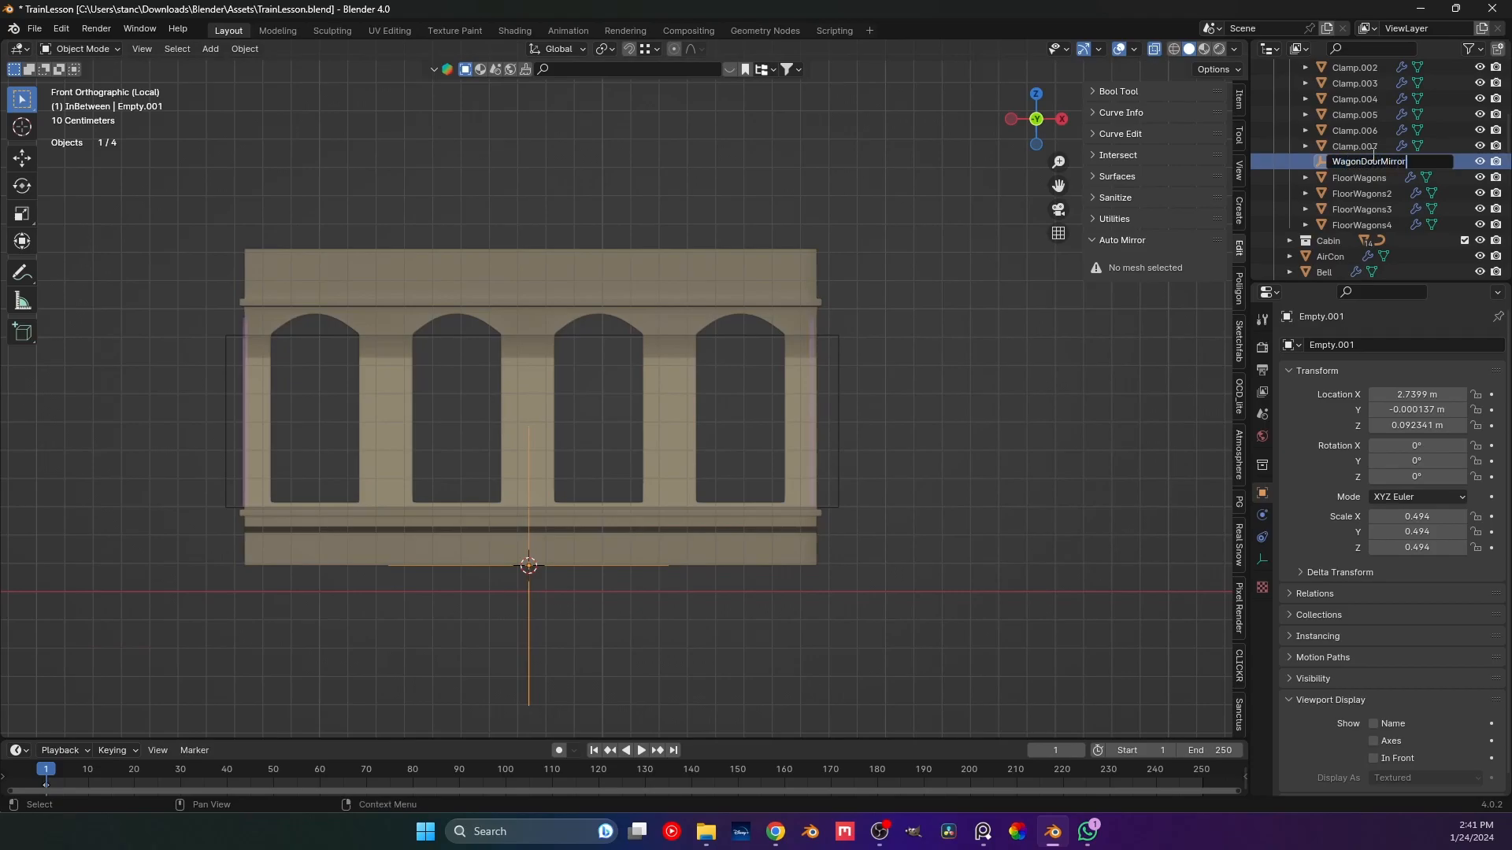
pyautogui.write('WagonDoorMirror')
pyautogui.press('Return')
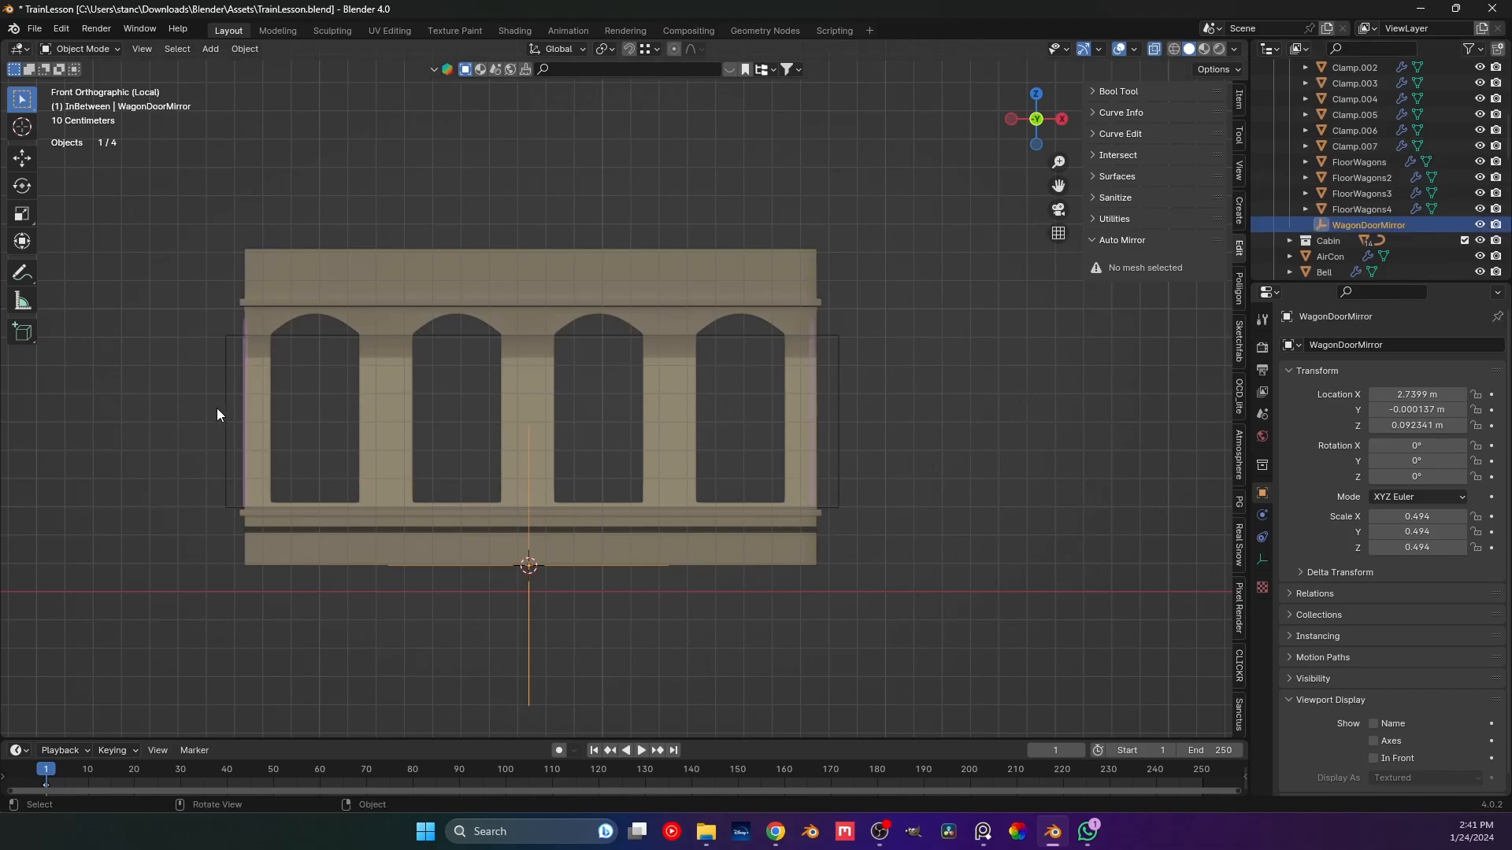
pyautogui.click(244, 413)
pyautogui.click(239, 412)
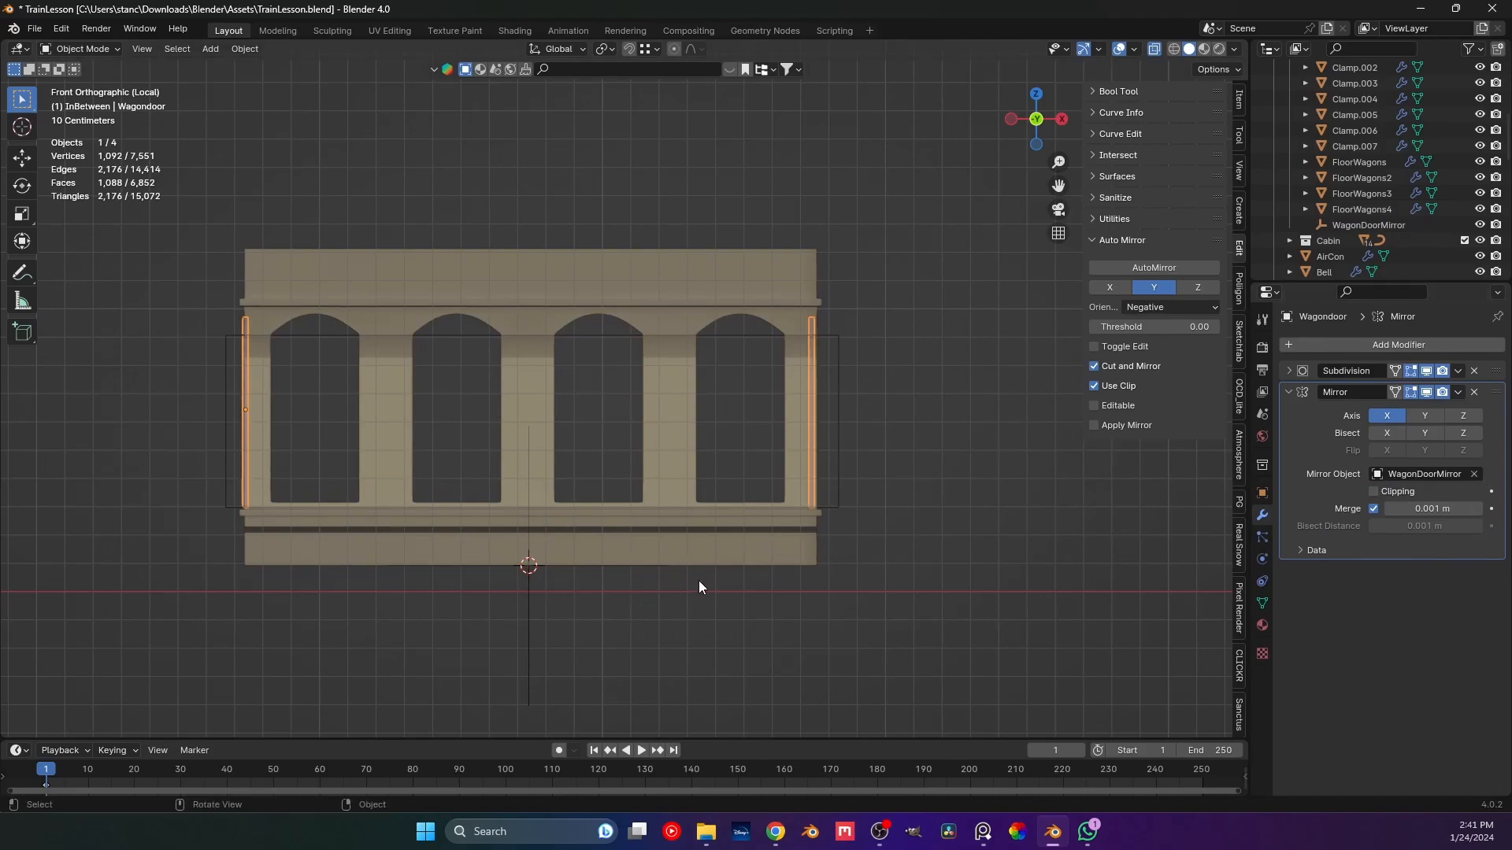
# Move the WagonDoorMirror empty about 0.0053 m along X to adjust the mirrored door.
pyautogui.click(521, 616)
pyautogui.scroll(2, 630, 549)
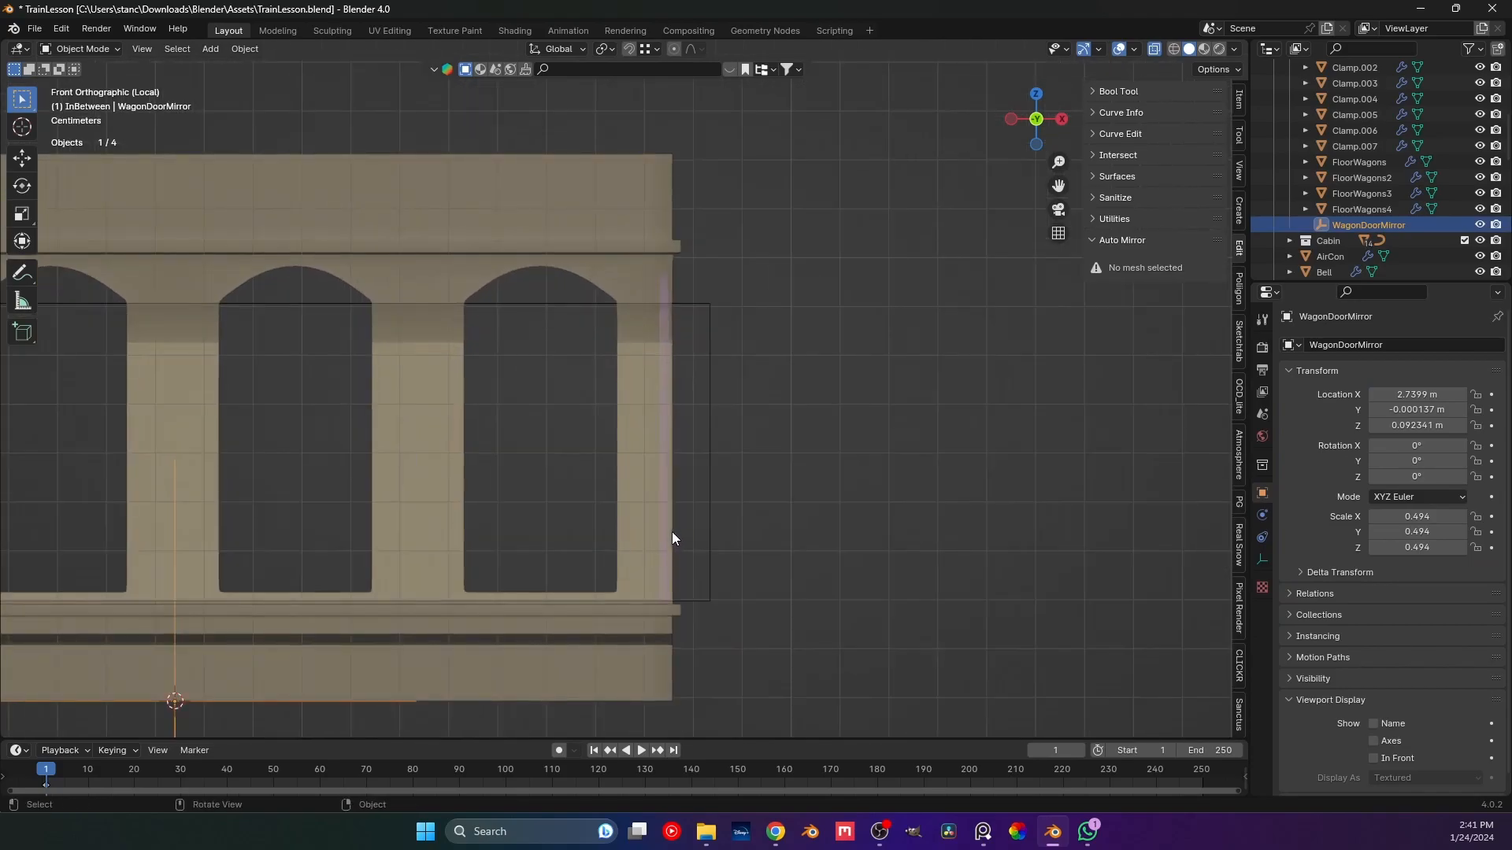
pyautogui.scroll(-2, 570, 593)
pyautogui.press('g')
pyautogui.press('y')
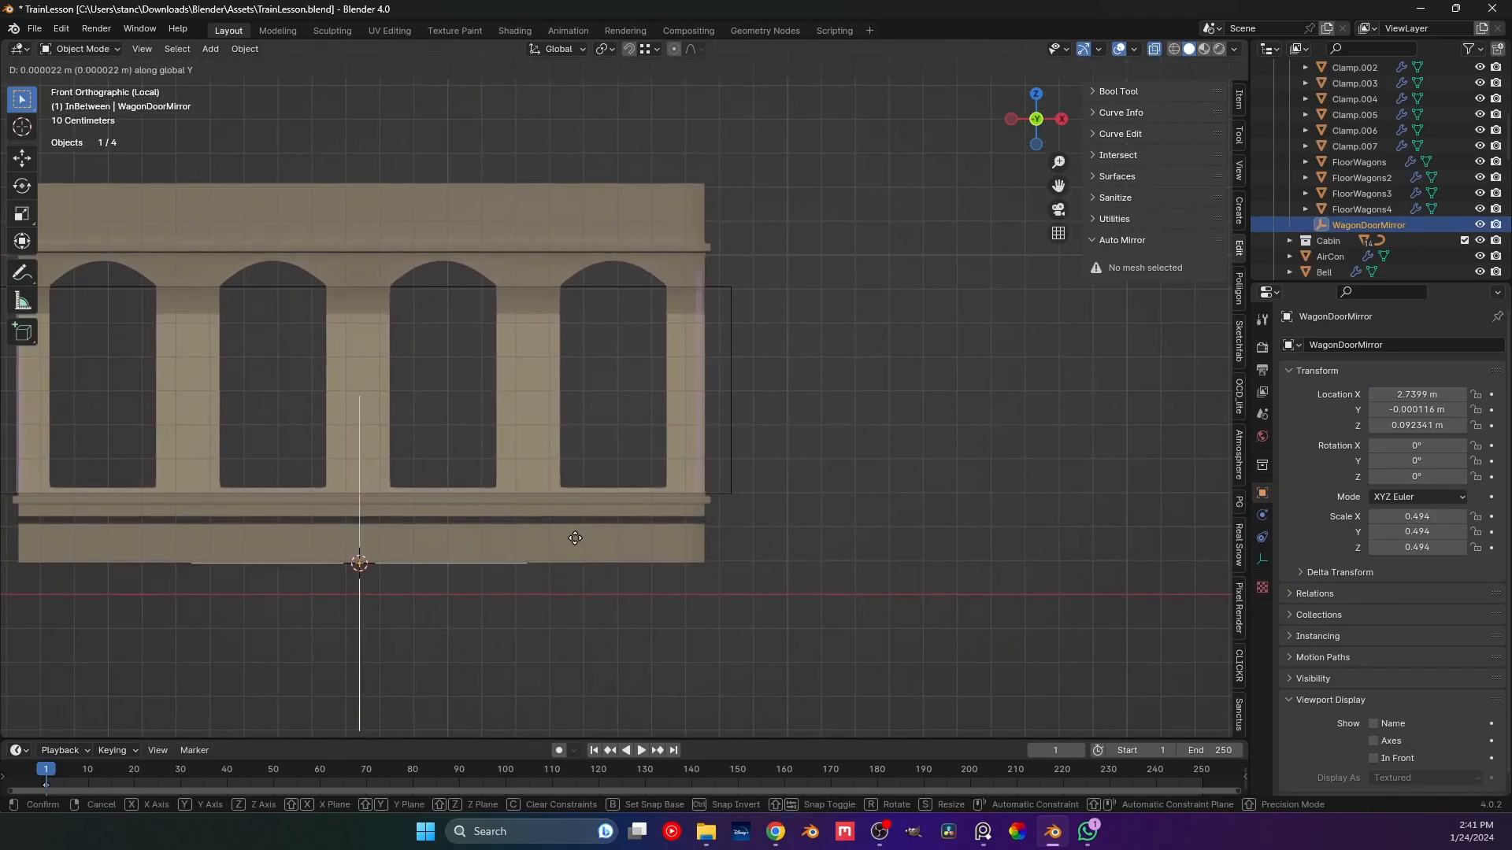
pyautogui.press('x')
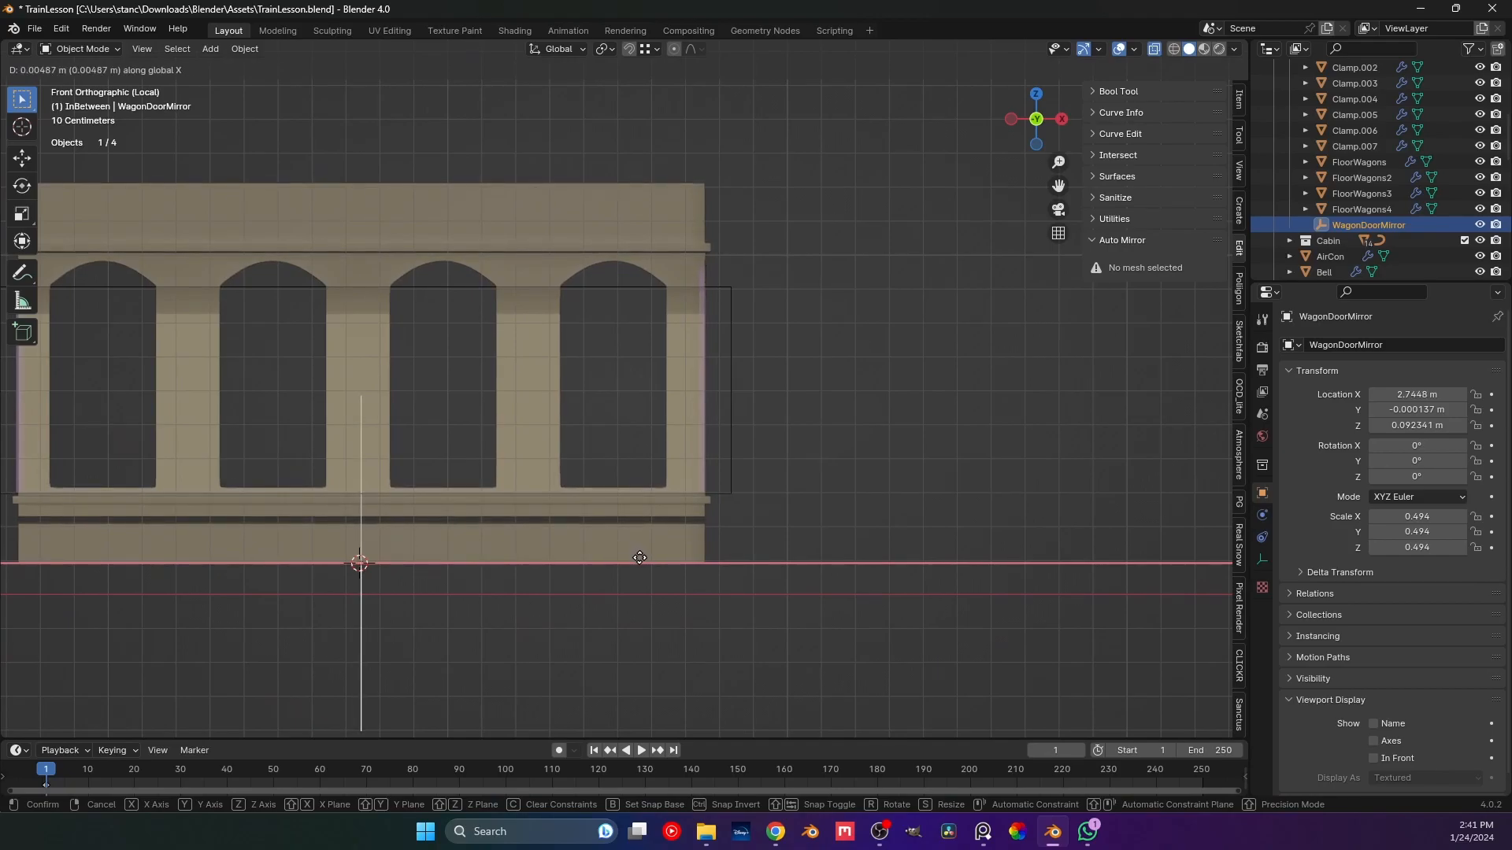
pyautogui.click(641, 565)
# Fine-tune the WagonDoorMirror empty along X to about 2.7468 m, then deselect it and save the file.
pyautogui.keyDown('shift'); pyautogui.moveTo(742, 475); pyautogui.dragTo(701, 461, button='middle'); pyautogui.keyUp('shift')
pyautogui.scroll(6, 701, 462)
pyautogui.keyDown('shift'); pyautogui.moveTo(767, 646); pyautogui.dragTo(562, 513, button='middle'); pyautogui.keyUp('shift')
pyautogui.press('g')
pyautogui.press('x')
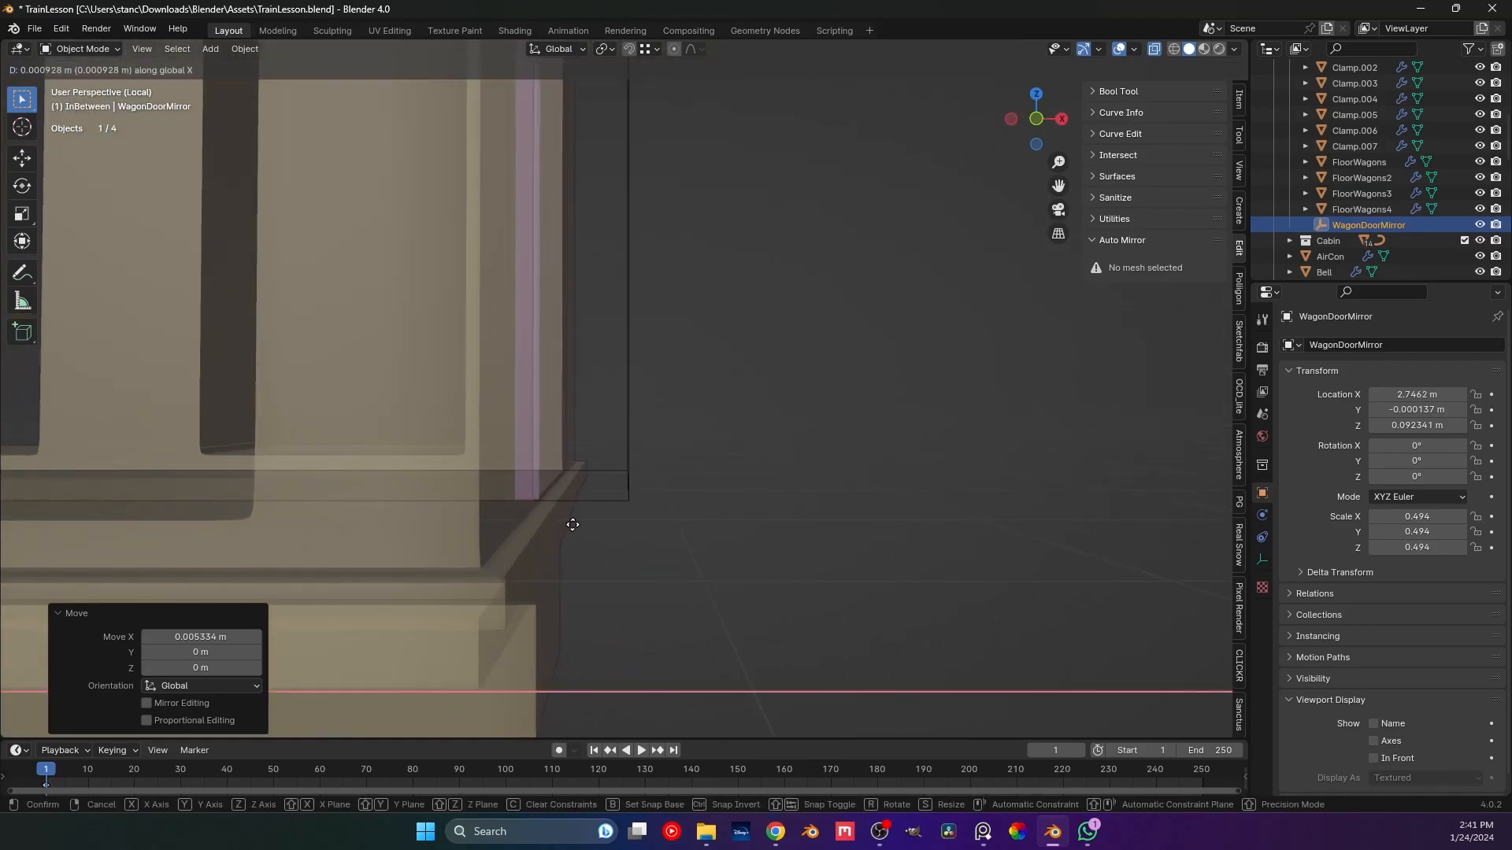
pyautogui.click(578, 526)
pyautogui.click(631, 545)
pyautogui.scroll(-10, 628, 532)
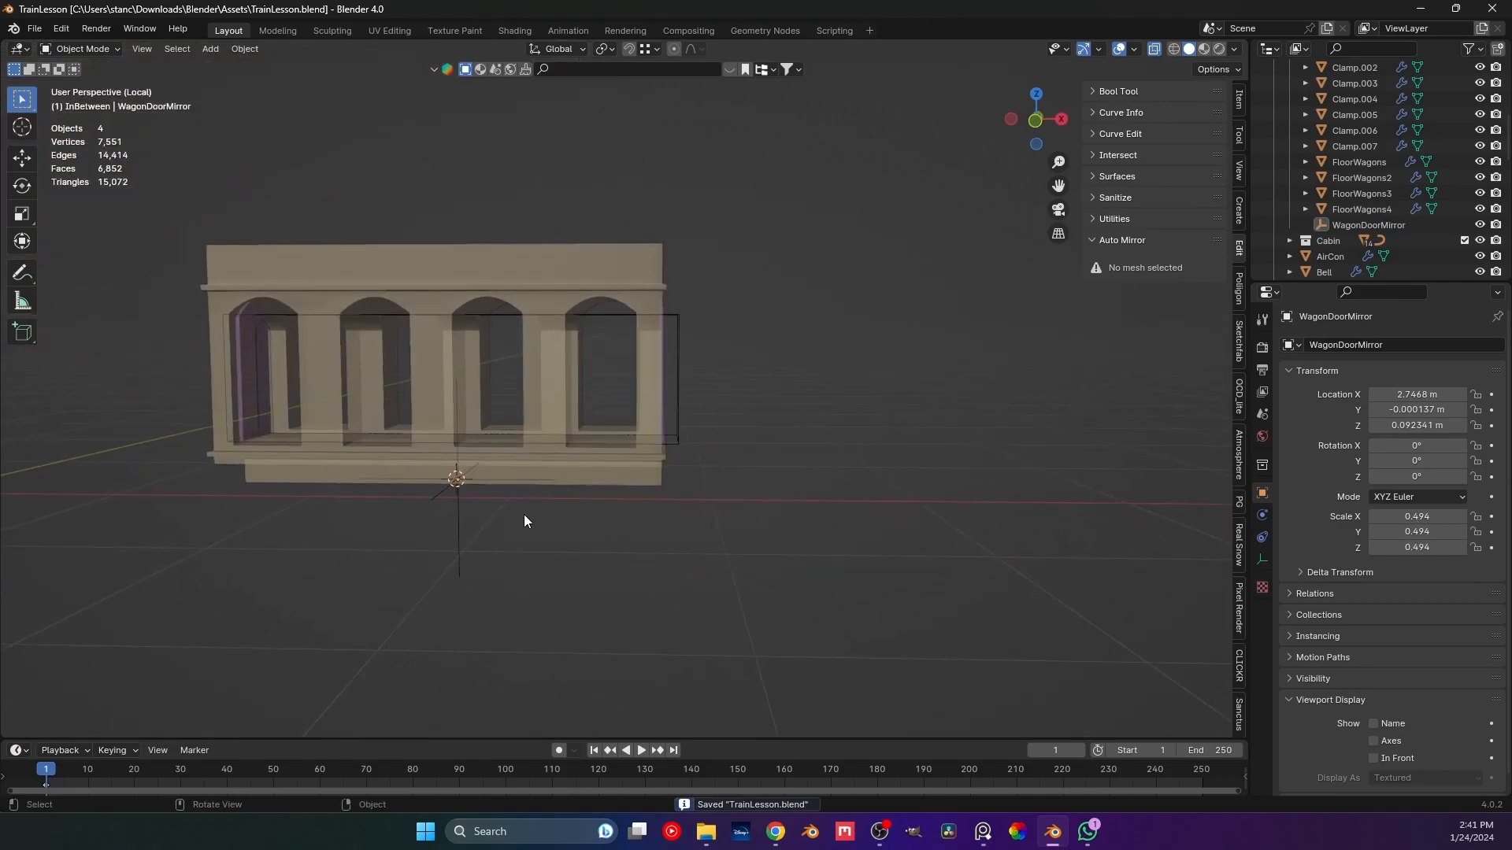
# Reselect the WagonDoorMirror empty and move it to the Wagons collection.
pyautogui.hotkey('ctrl', 'z')
pyautogui.press('m')
pyautogui.moveTo(517, 548)
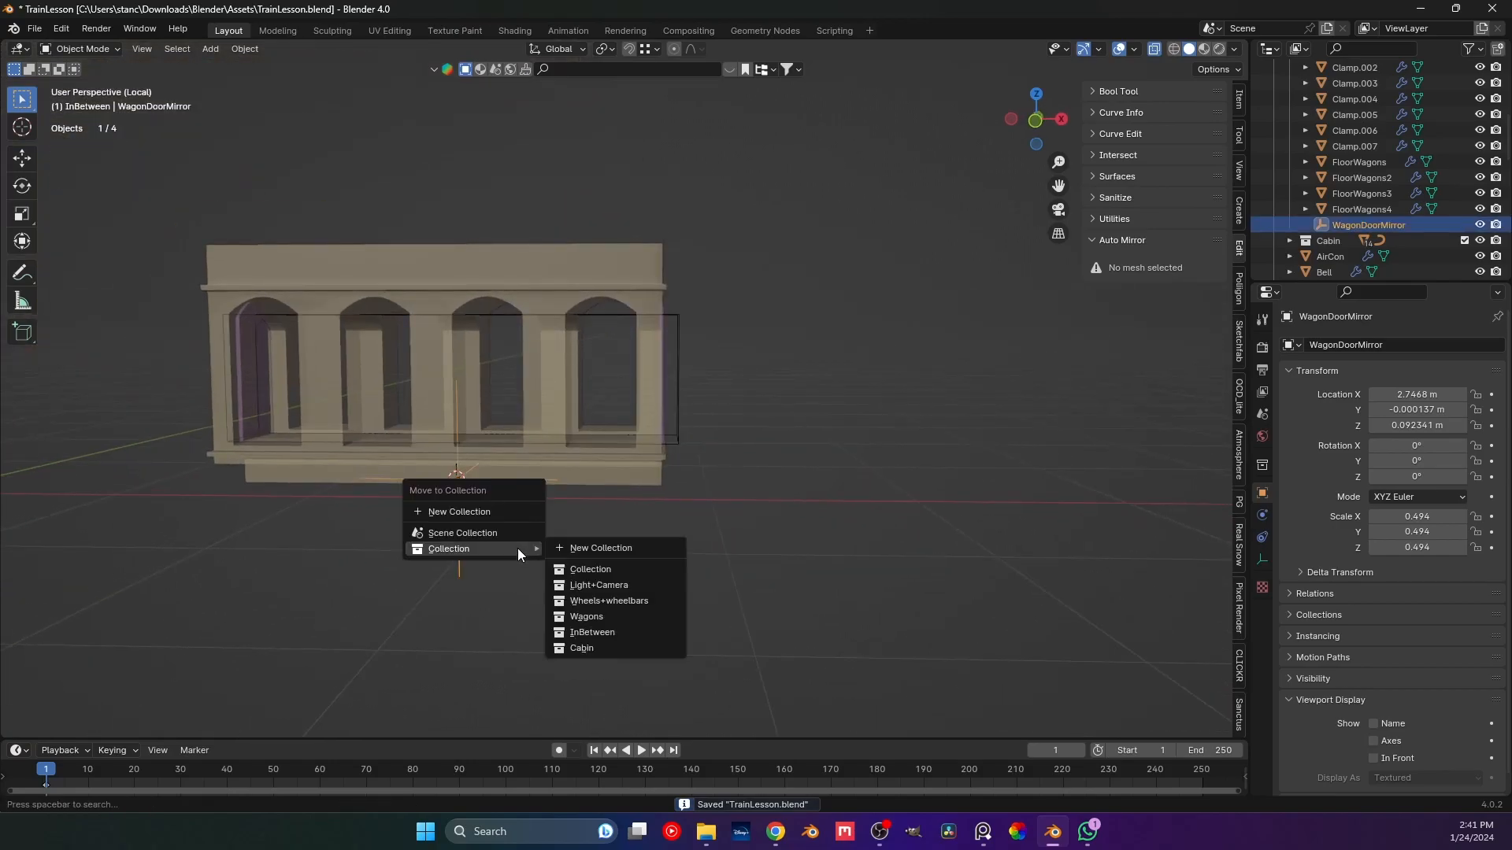
pyautogui.click(608, 614)
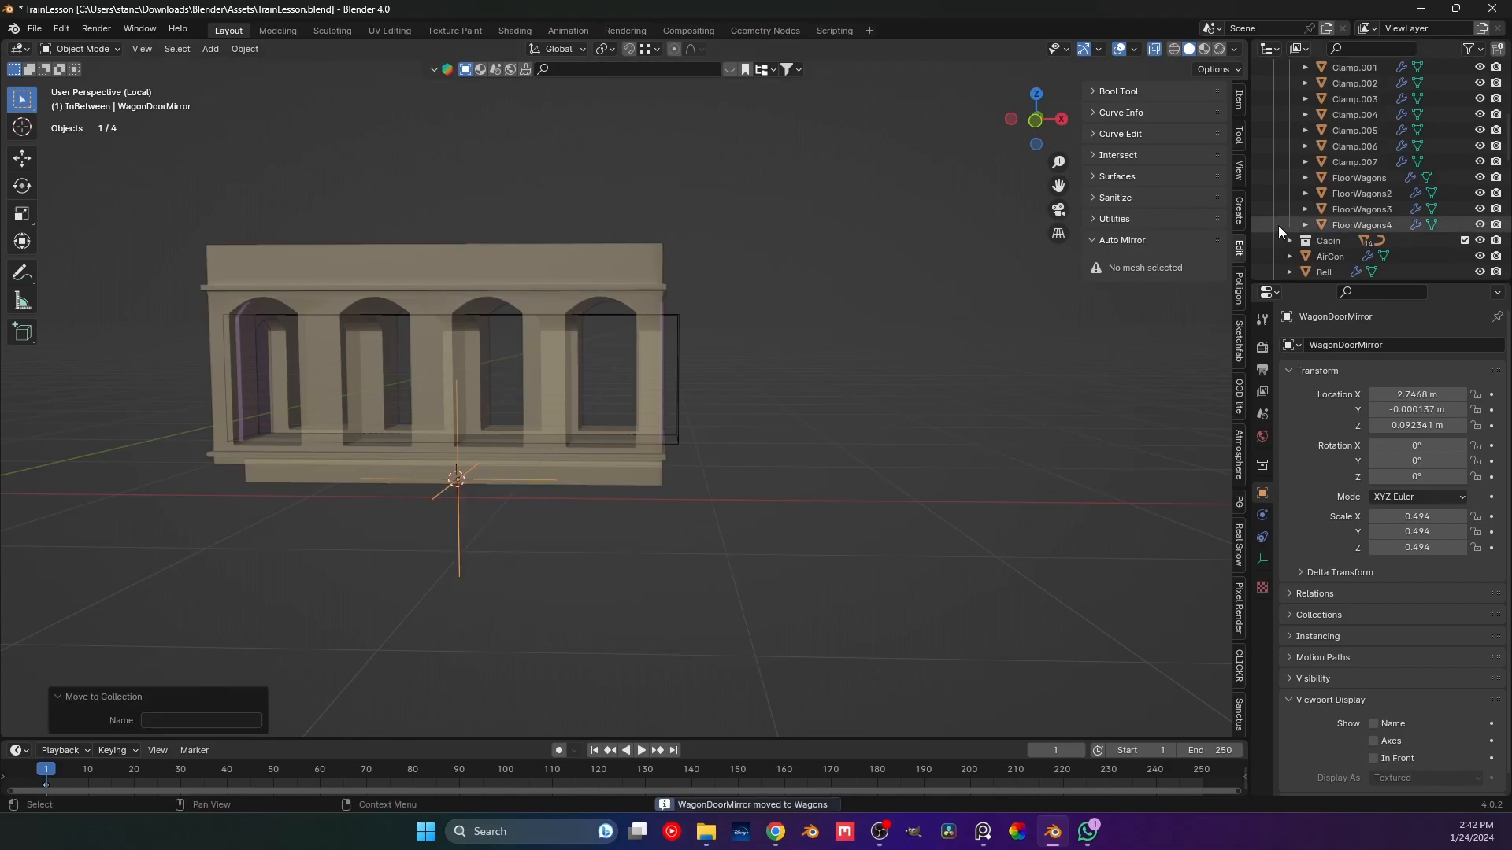
pyautogui.scroll(8, 1362, 206)
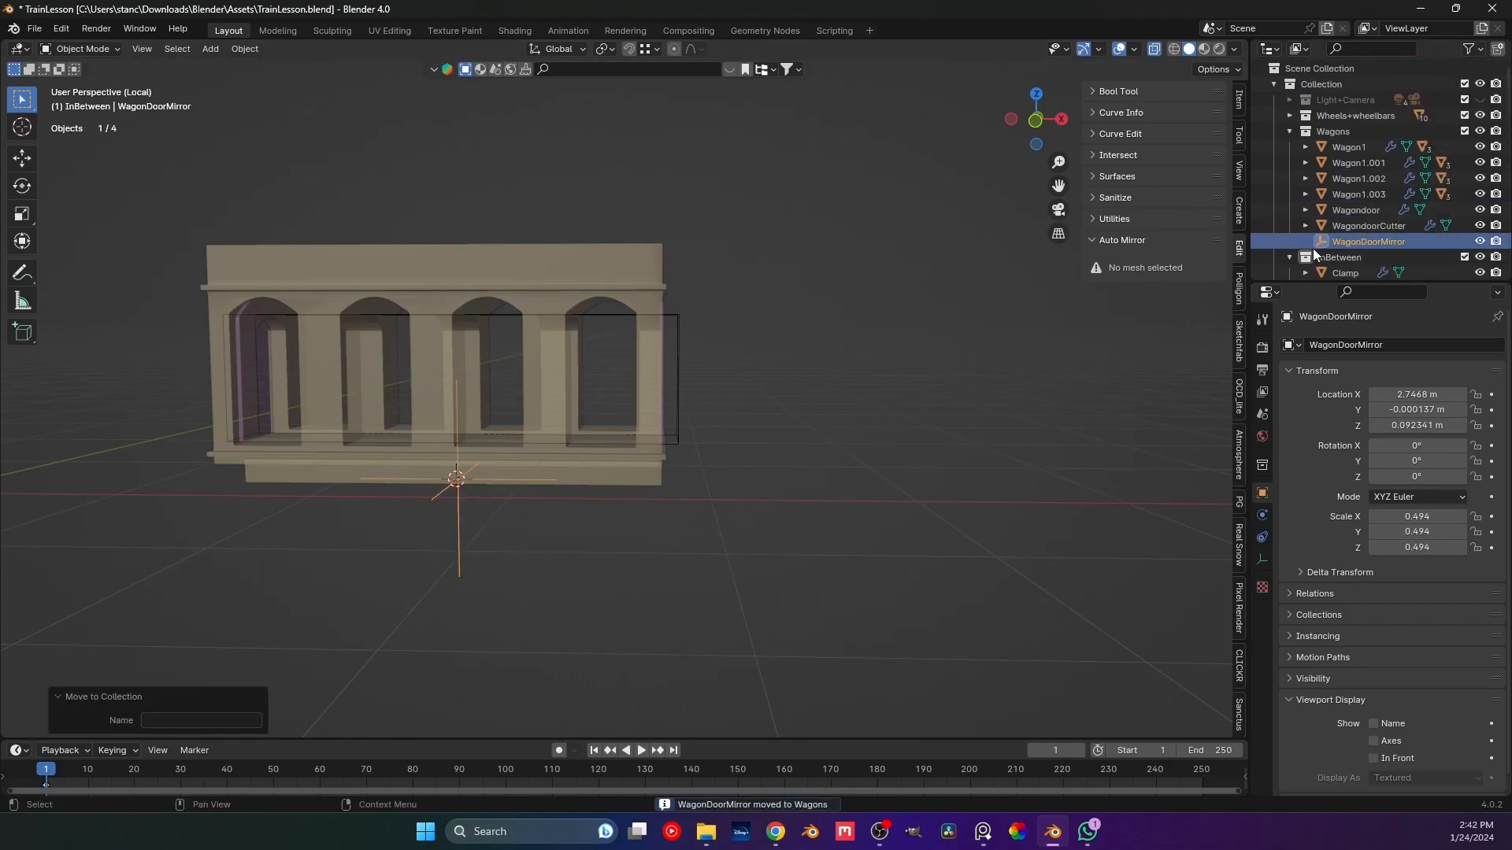
# Parent the WagonDoorMirror empty to Wagondoor with Object (Keep Transform), and save the file.
pyautogui.click(241, 351)
pyautogui.click(457, 488)
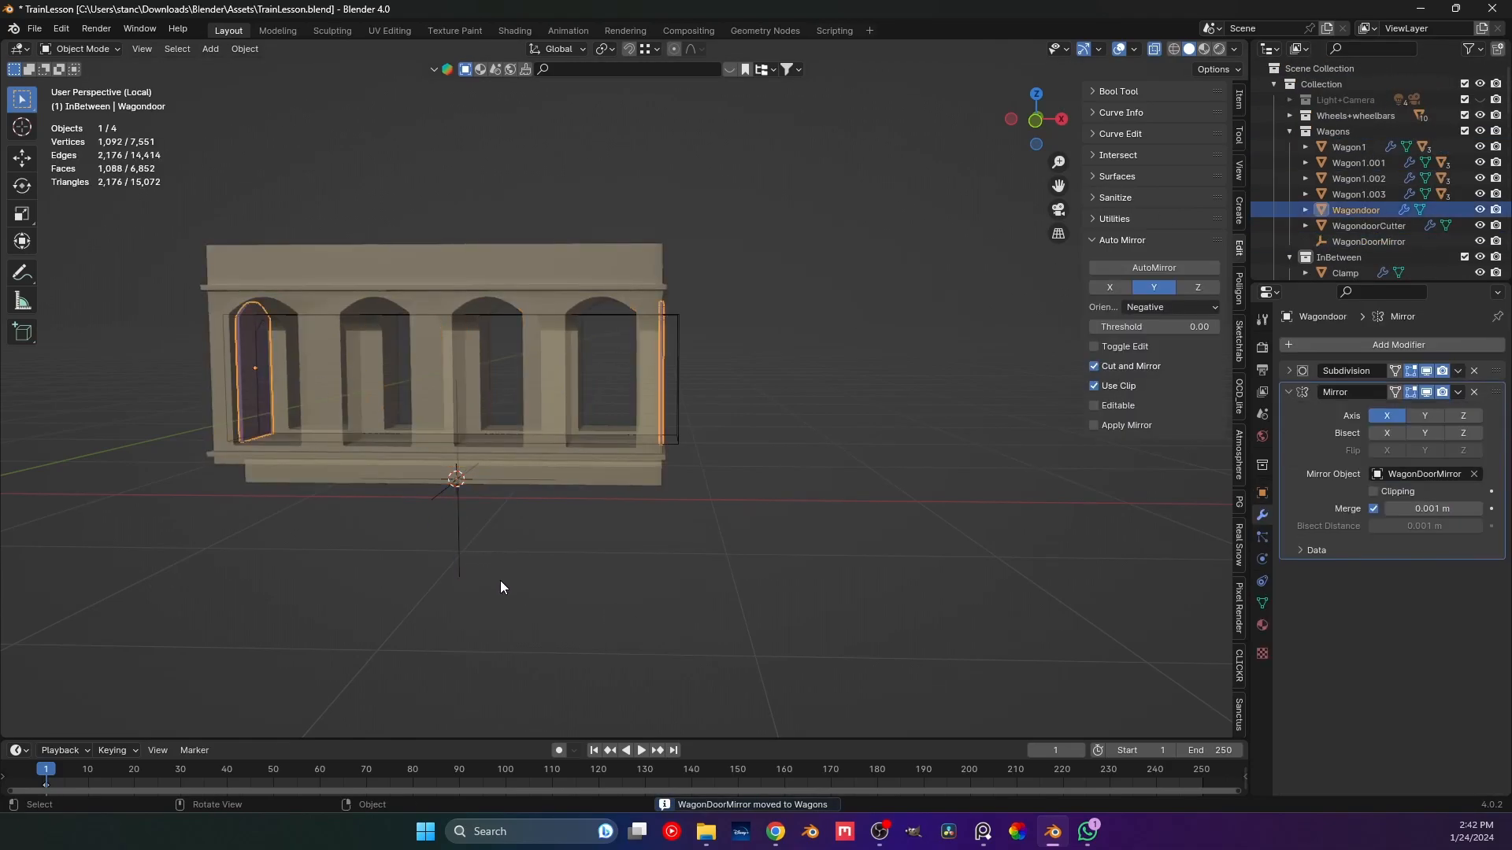
pyautogui.moveTo(290, 556); pyautogui.dragTo(465, 394, button='middle')
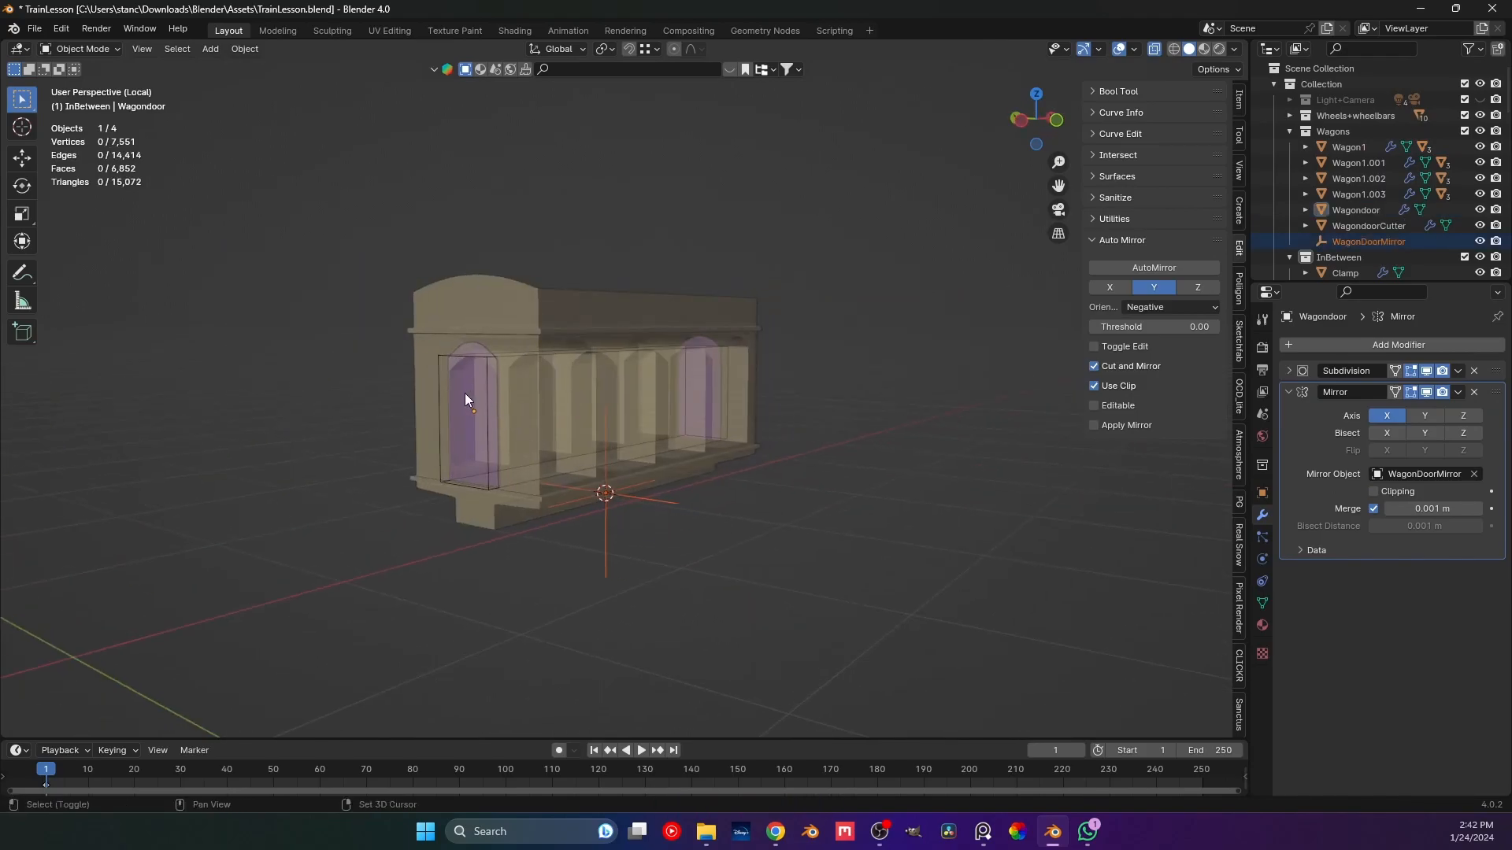
pyautogui.keyDown('shift'); pyautogui.click(464, 394); pyautogui.keyUp('shift')
pyautogui.hotkey('ctrl', 'p')
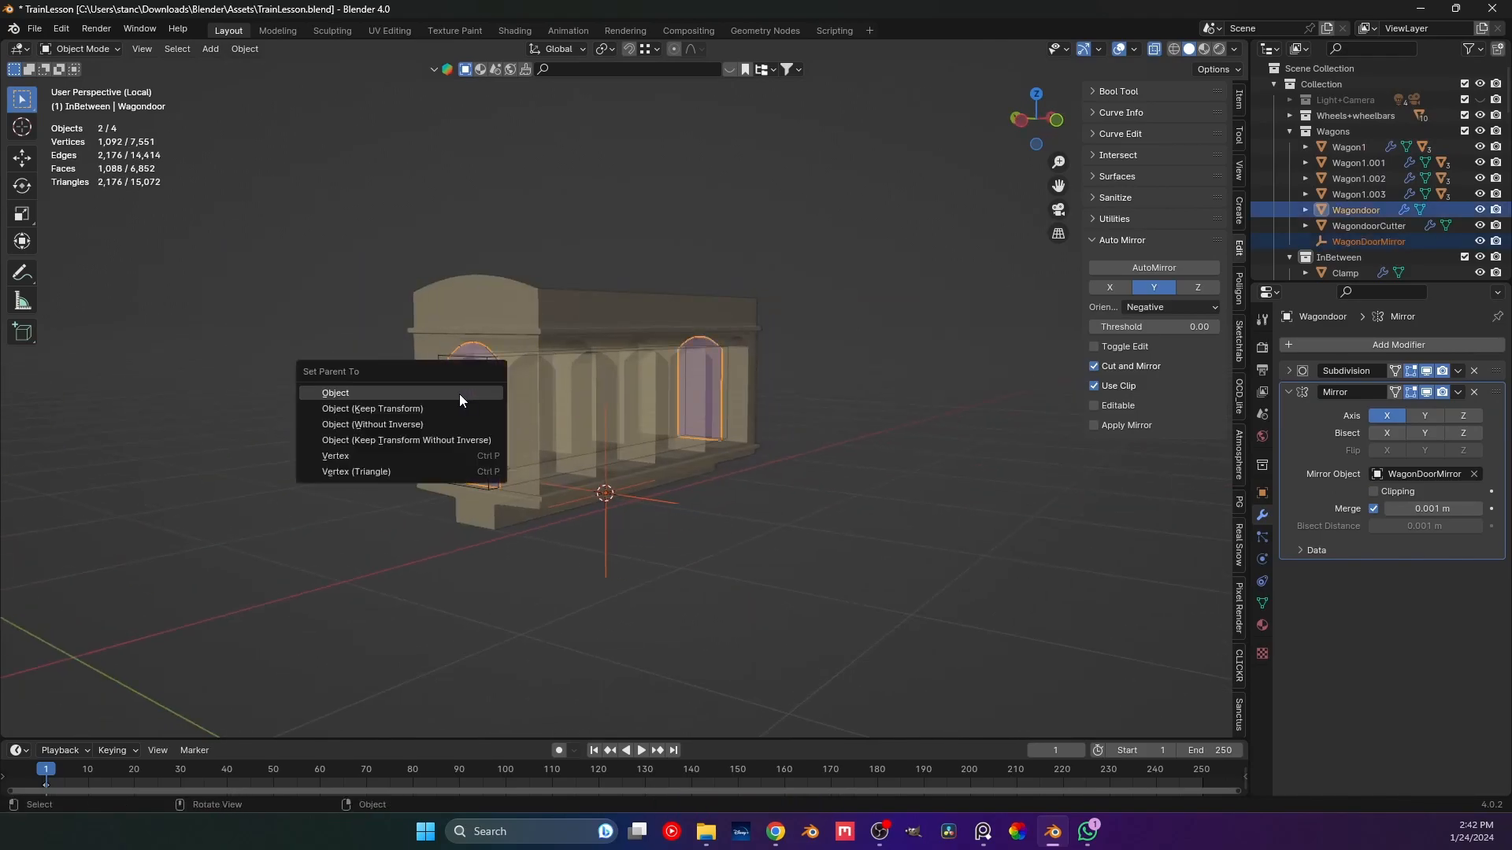
pyautogui.click(433, 406)
pyautogui.hotkey('ctrl', 's')
pyautogui.click(558, 202)
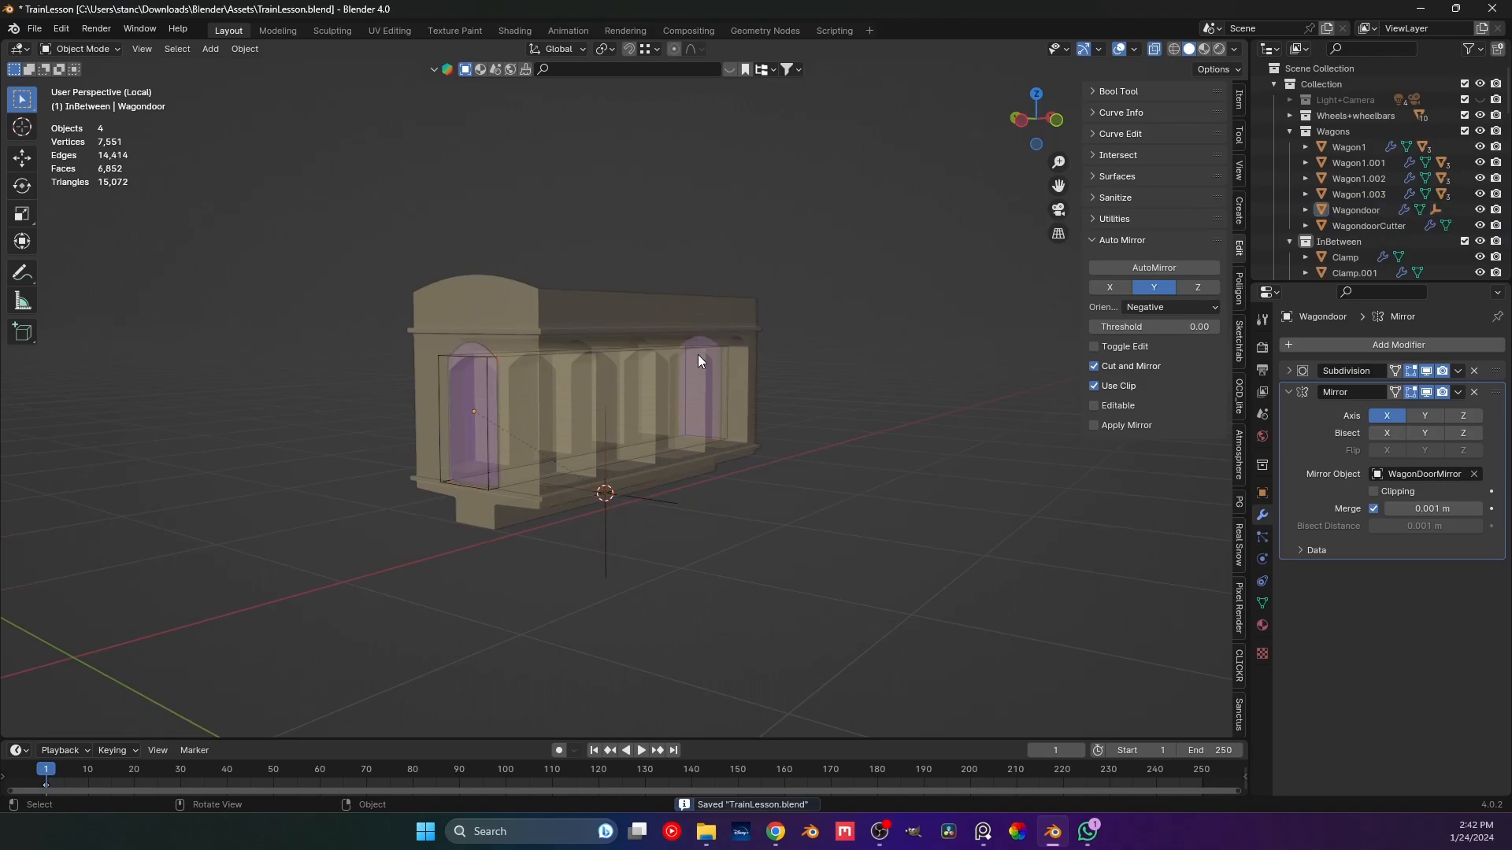
# Turn off the X-ray display of the wagon and save the file.
pyautogui.moveTo(711, 350); pyautogui.dragTo(668, 373, button='middle')
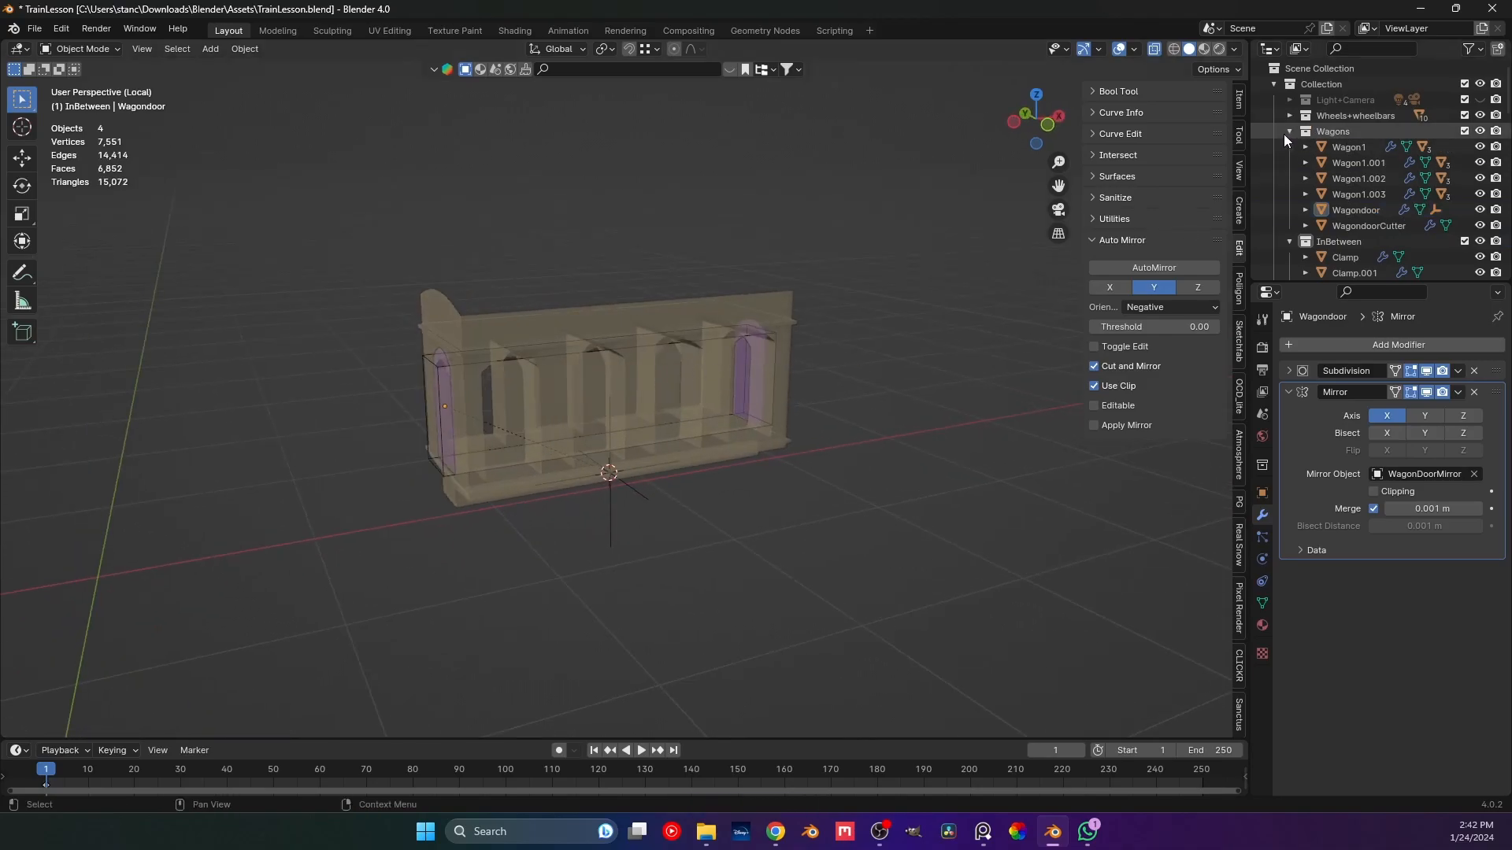
pyautogui.moveTo(743, 345); pyautogui.dragTo(664, 359, button='middle')
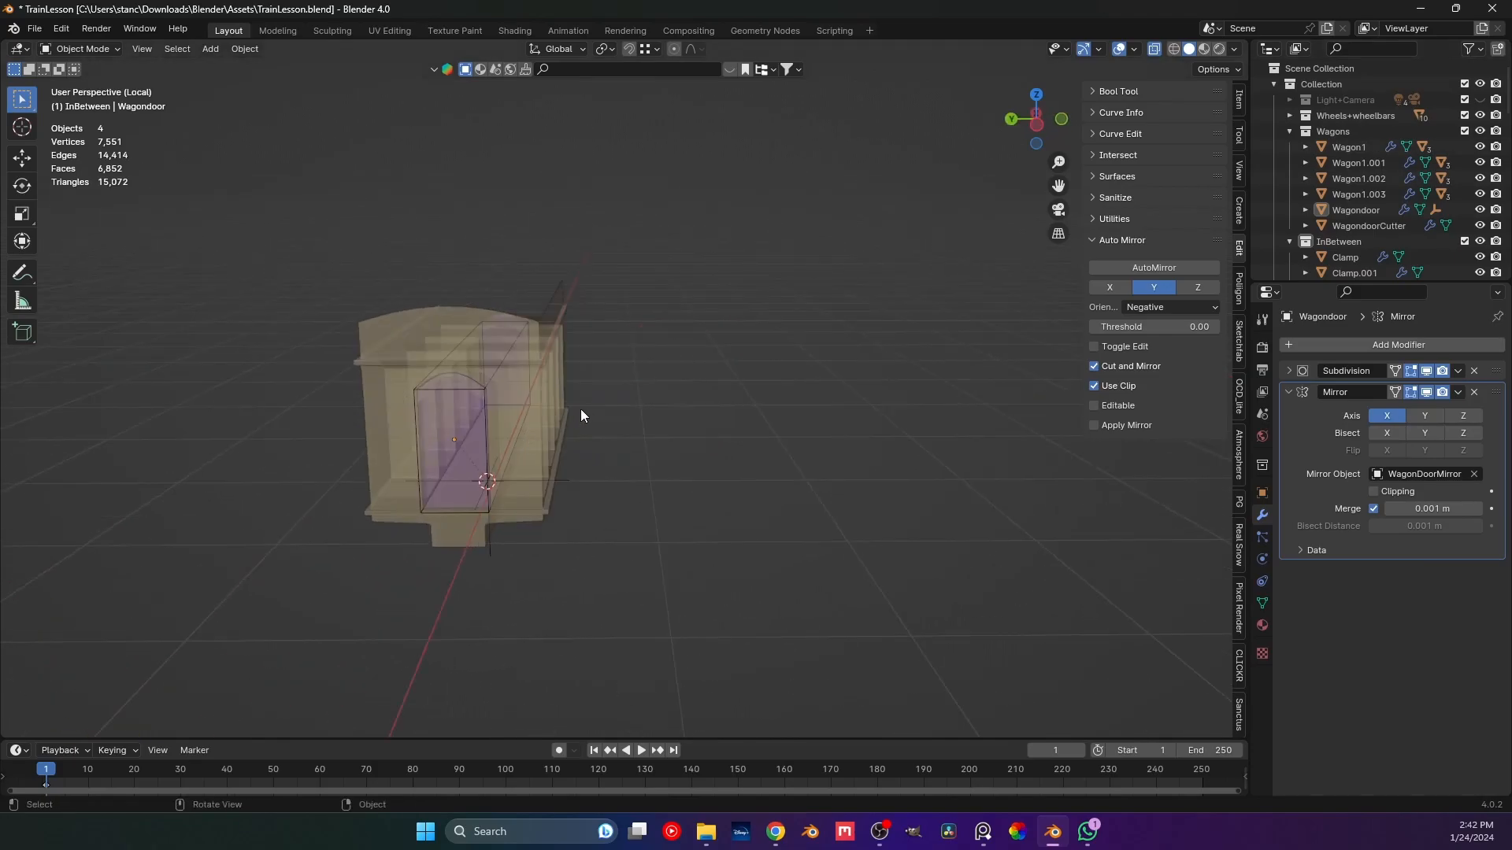
pyautogui.click(1154, 50)
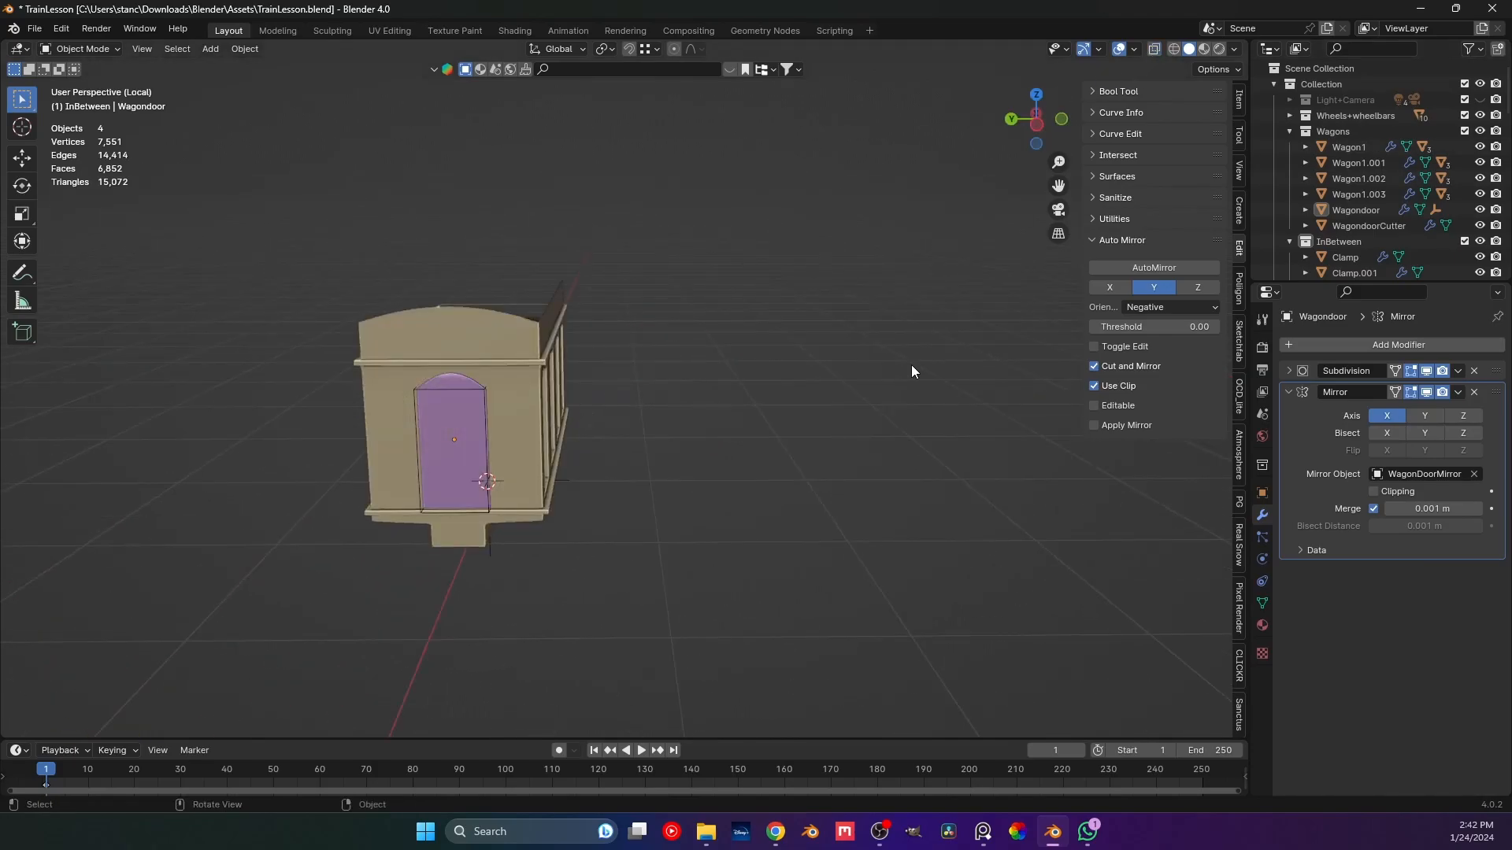
pyautogui.press('ctrl+KP_3')
pyautogui.hotkey('ctrl', 's')
# Slide the edge loop inside the wagon door's arched outline slightly towards the outer rim, and save the file.
pyautogui.scroll(4, 363, 462)
pyautogui.scroll(2, 478, 402)
pyautogui.scroll(3, 479, 400)
pyautogui.keyDown('shift'); pyautogui.moveTo(557, 369); pyautogui.dragTo(483, 386, button='middle'); pyautogui.keyUp('shift')
pyautogui.scroll(2, 360, 437)
pyautogui.press('Tab')
pyautogui.keyDown('alt'); pyautogui.click(550, 393); pyautogui.keyUp('alt')
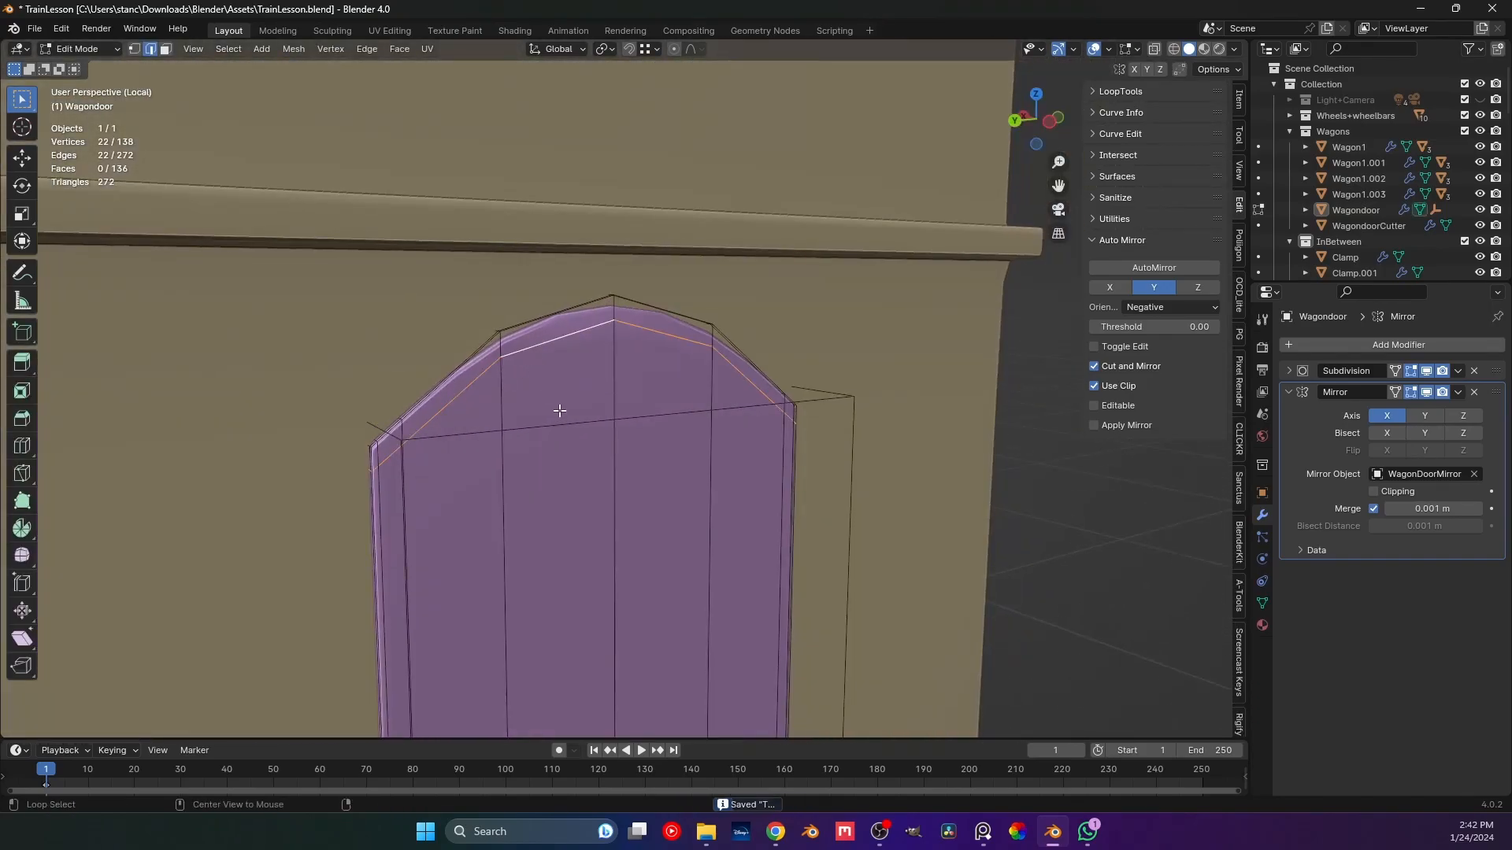
pyautogui.press('g')
pyautogui.press('g')
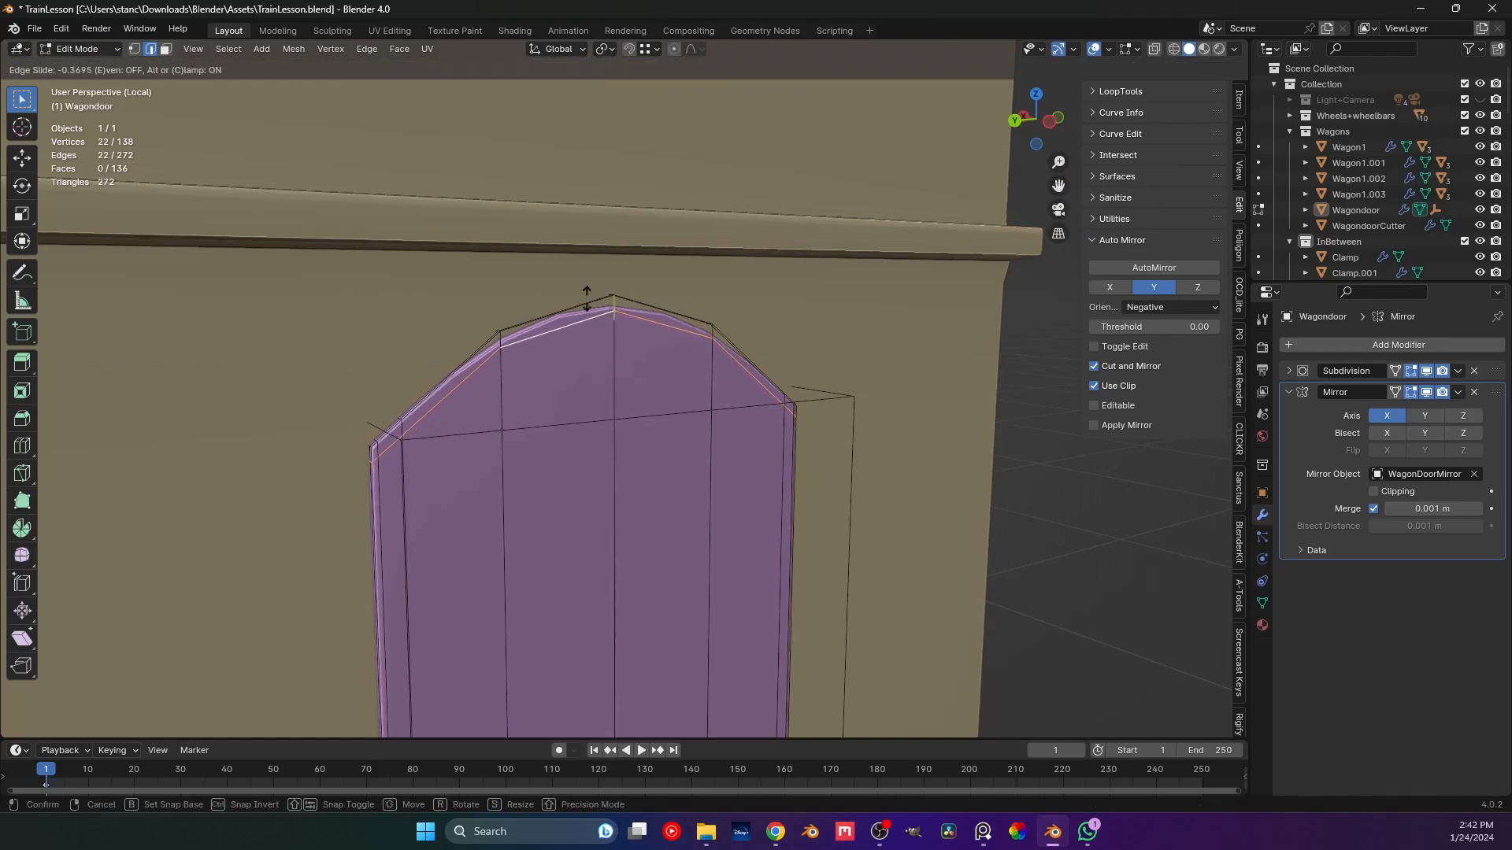
pyautogui.click(586, 285)
pyautogui.press('Tab')
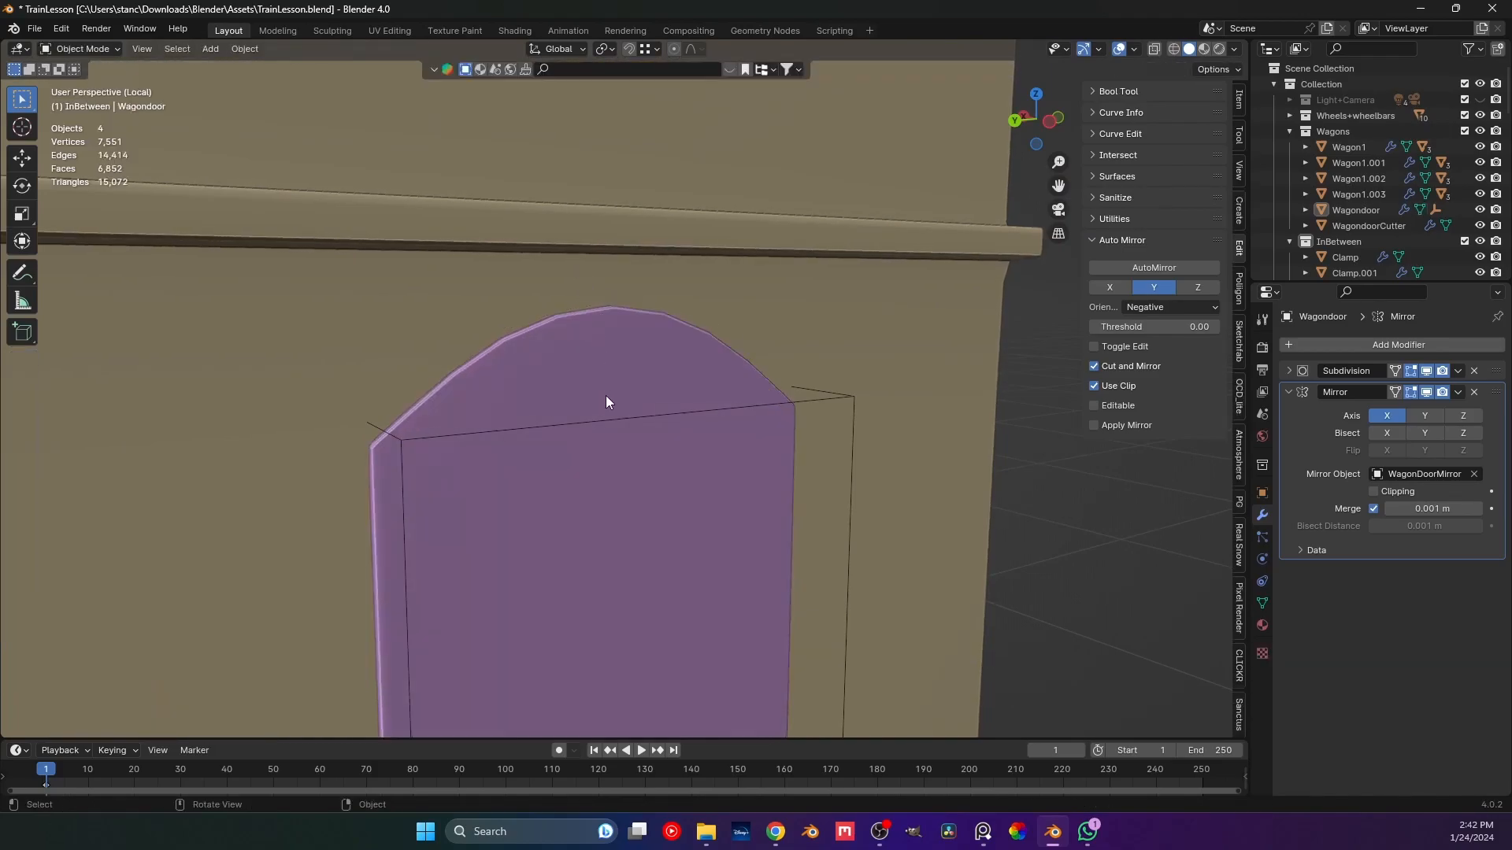
pyautogui.scroll(-2, 606, 395)
pyautogui.hotkey('ctrl', 's')
# Select the wagon door and place the 3D cursor near its centre in the left orthographic view.
pyautogui.moveTo(682, 471); pyautogui.dragTo(493, 426, button='middle')
pyautogui.scroll(-2, 526, 457)
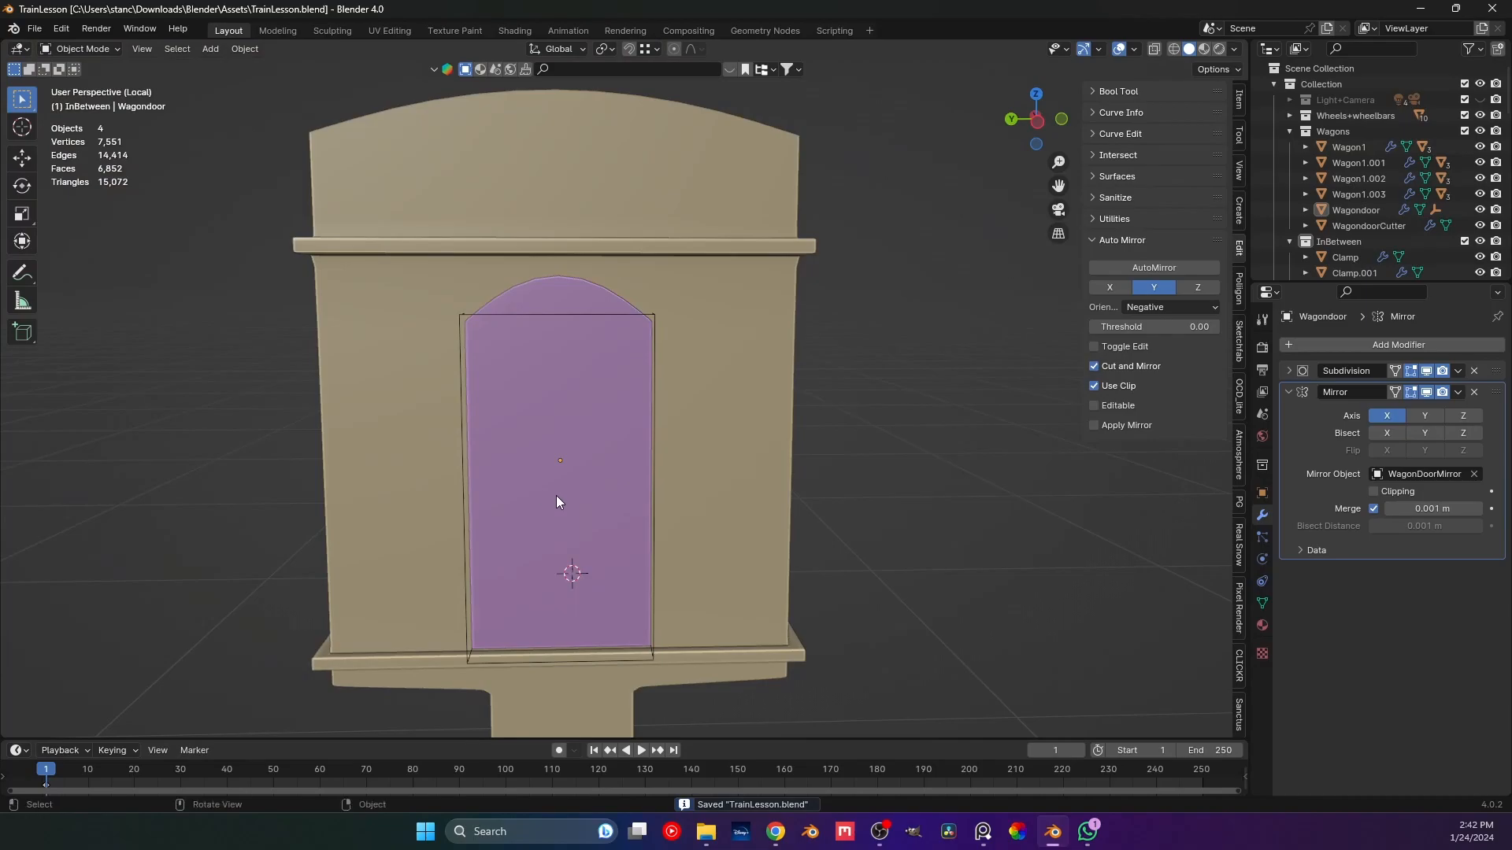
pyautogui.click(556, 502)
pyautogui.press('ctrl+KP_3')
pyautogui.keyDown('shift'); pyautogui.rightClick(559, 460); pyautogui.keyUp('shift')
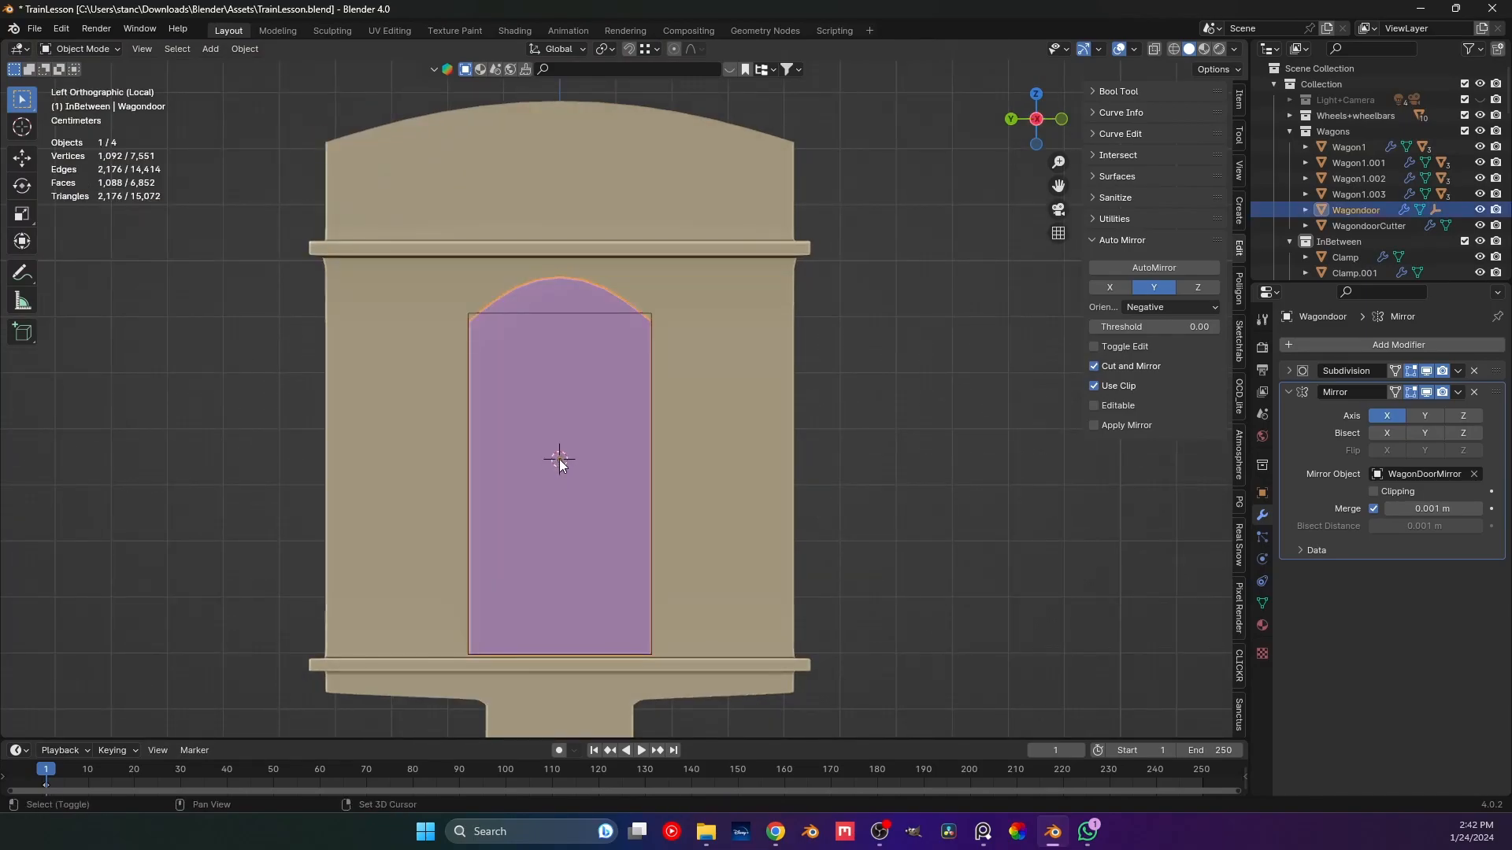
# Add a horizontal loop cut across the middle of the door and snap the 3D cursor to its central vertex.
pyautogui.press('Tab')
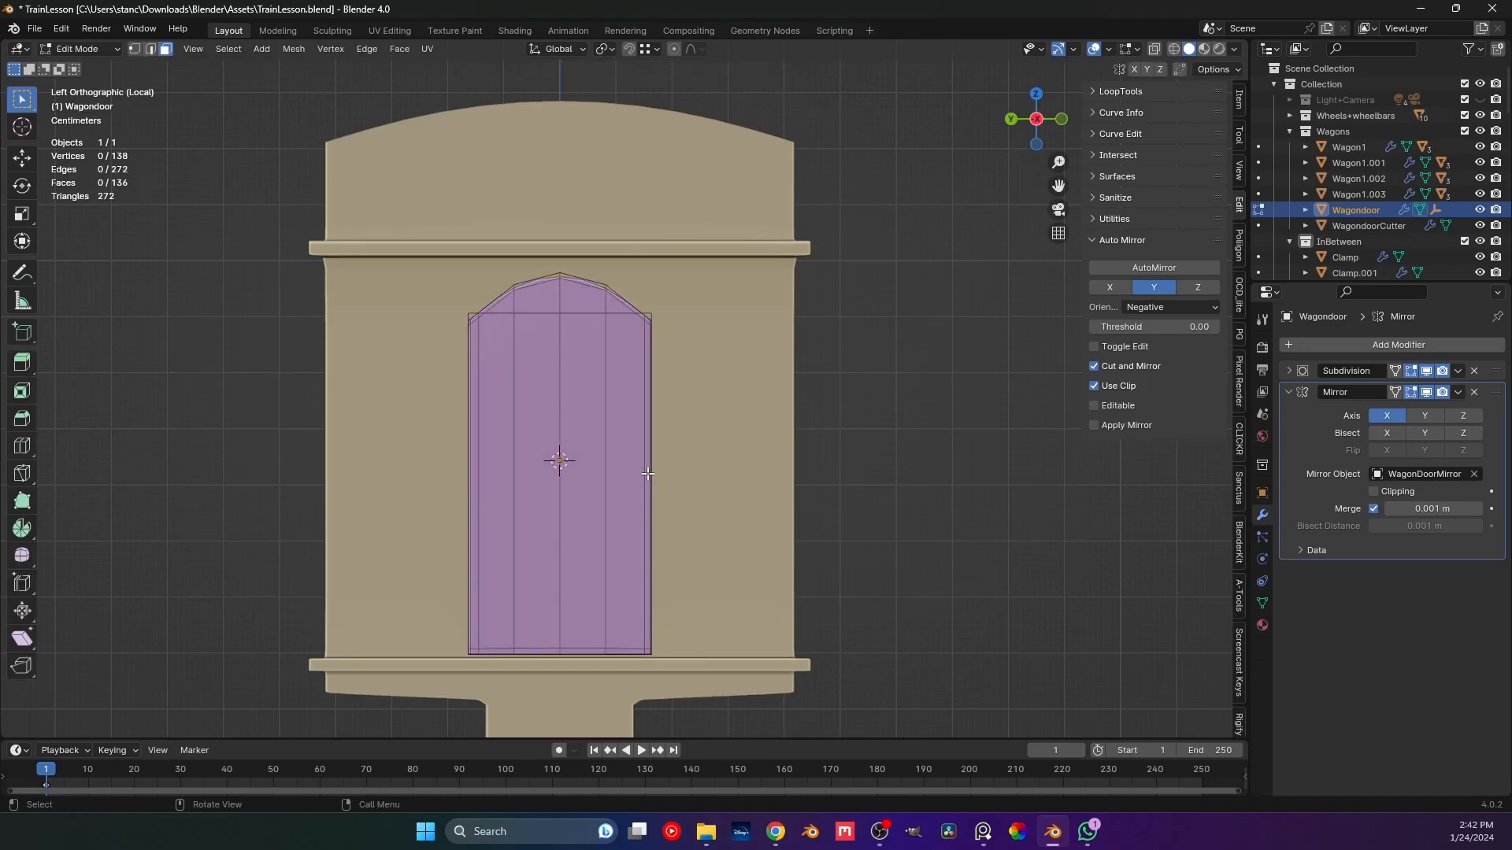
pyautogui.hotkey('ctrl', 'r')
pyautogui.click(647, 474)
pyautogui.rightClick(647, 474)
pyautogui.press('1')
pyautogui.click(564, 467)
pyautogui.hotkey('shift', 's')
pyautogui.click(580, 548)
# Dissolve the horizontal edge loop across the middle of the door and save the file.
pyautogui.press('Tab')
pyautogui.press('Tab')
pyautogui.press('2')
pyautogui.keyDown('alt'); pyautogui.click(597, 469); pyautogui.keyUp('alt')
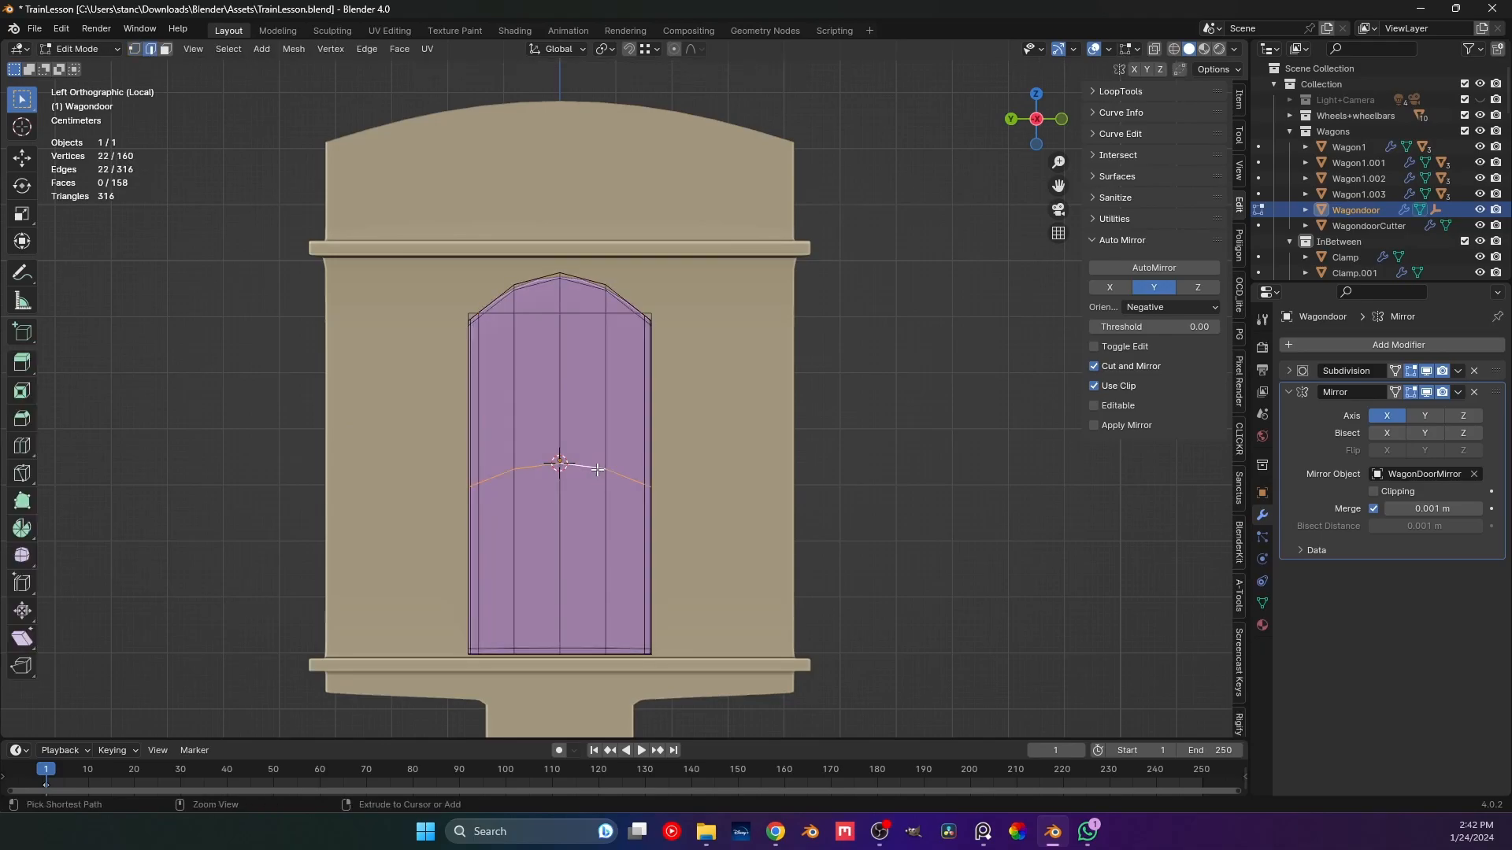
pyautogui.hotkey('ctrl', 'x')
pyautogui.scroll(-1, 591, 441)
pyautogui.hotkey('ctrl', 's')
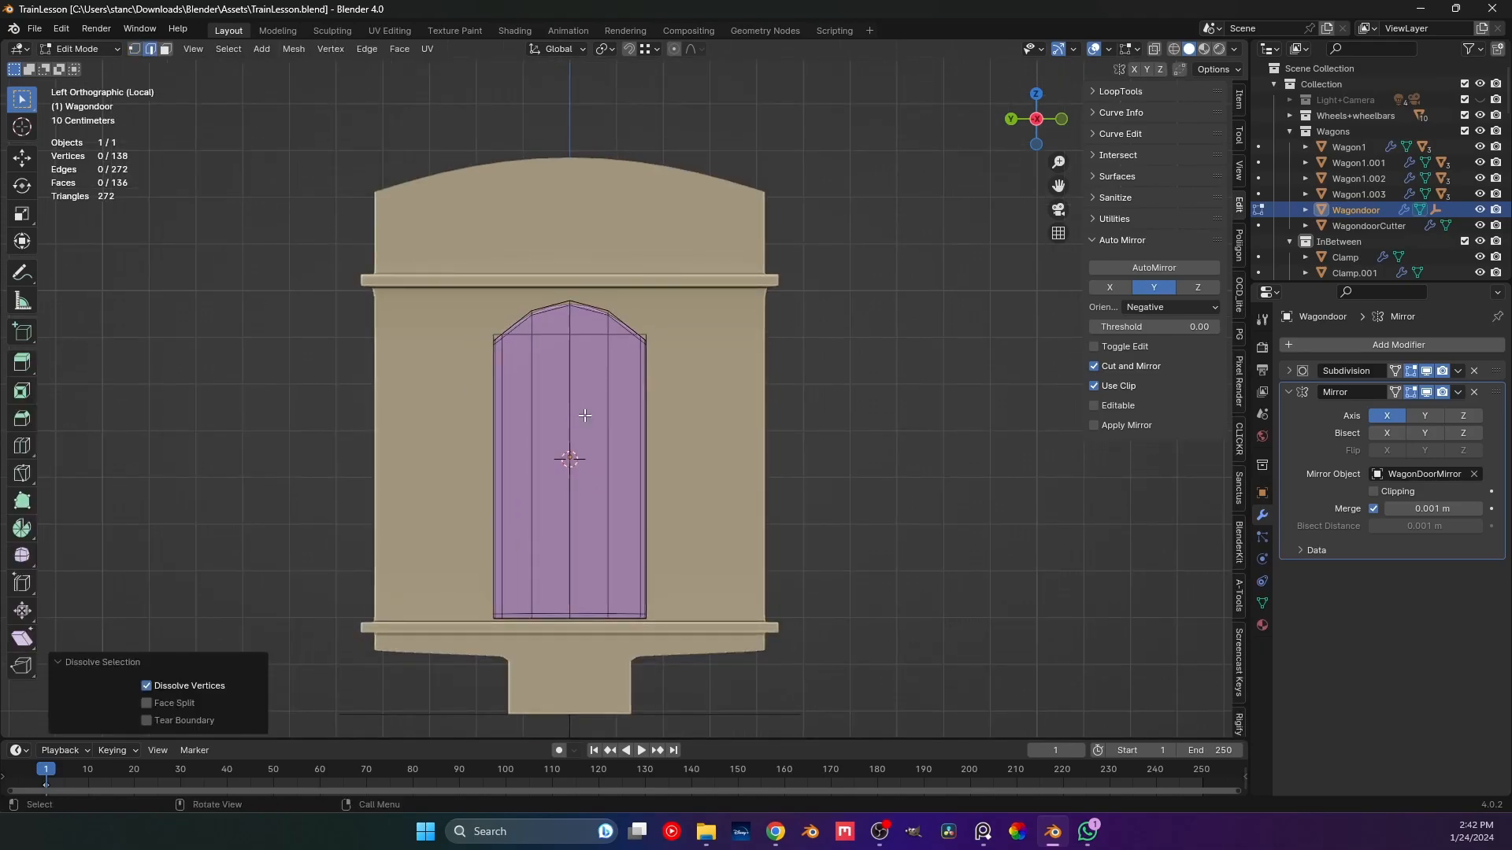
pyautogui.hotkey('shift', 'a')
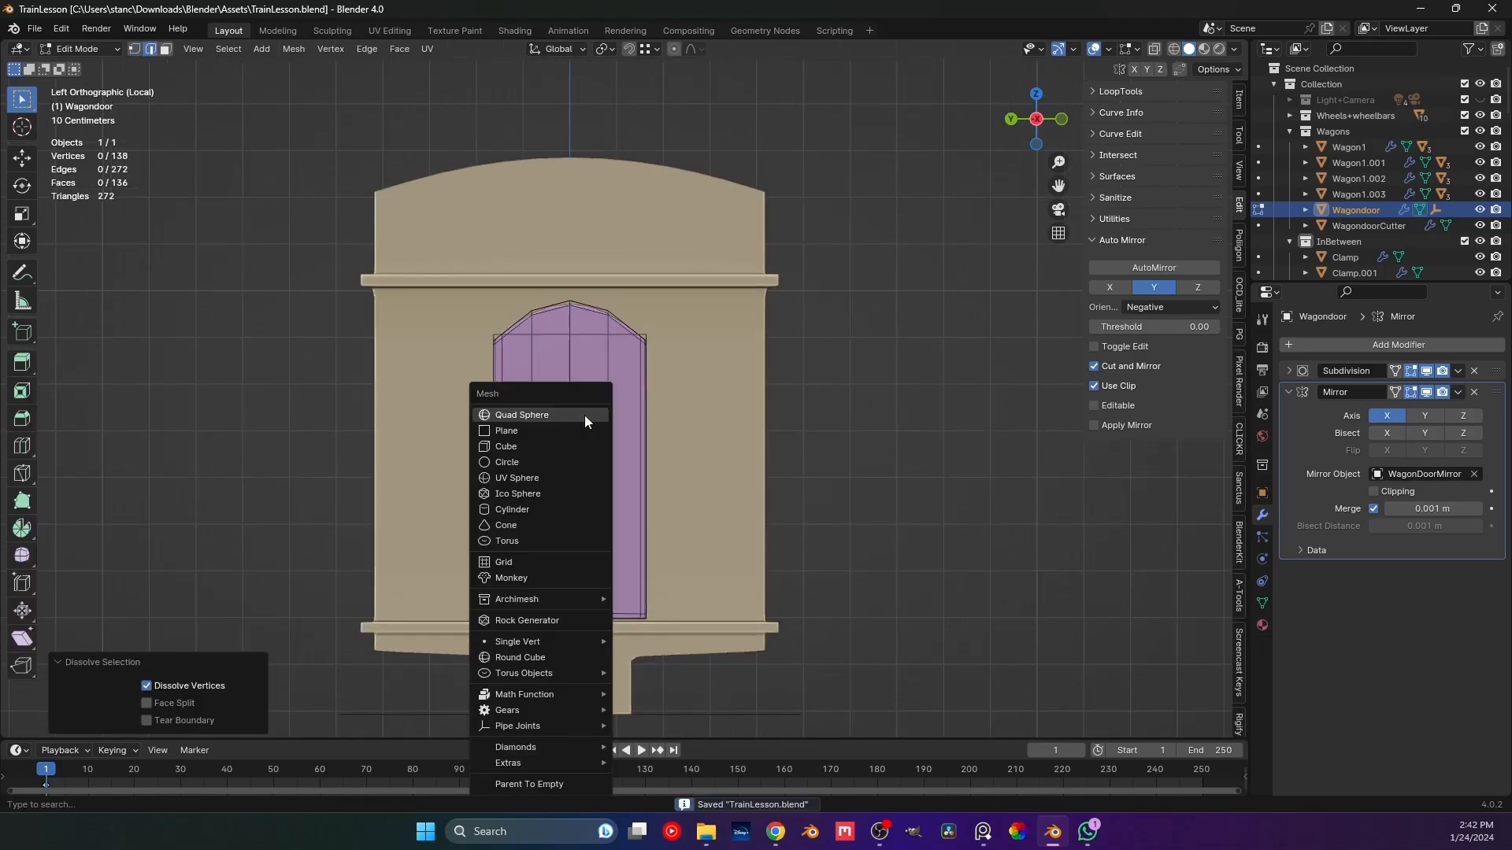
pyautogui.click(527, 510)
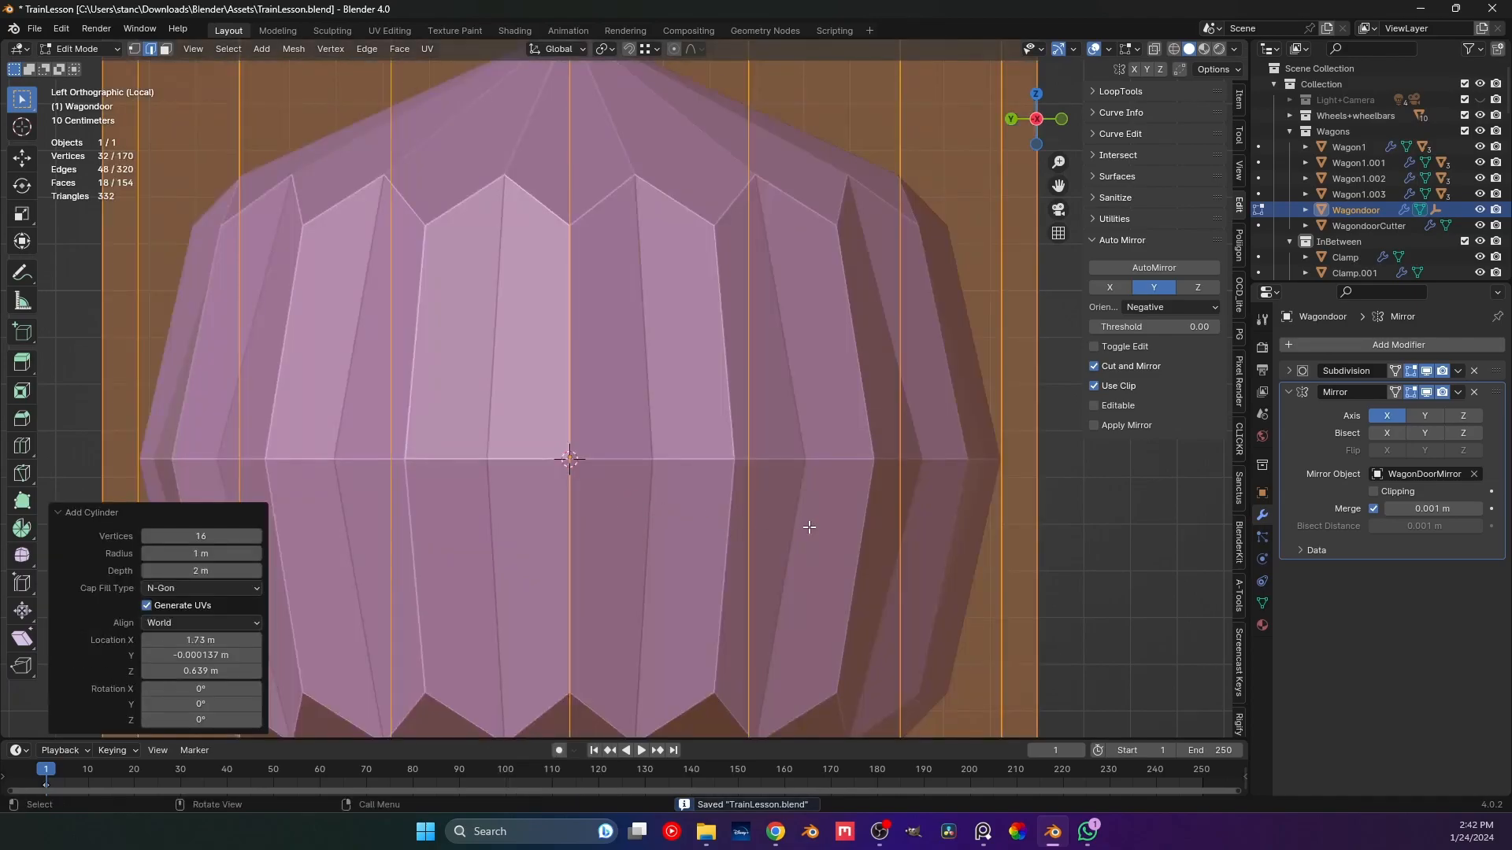
pyautogui.press('KP_Decimal')
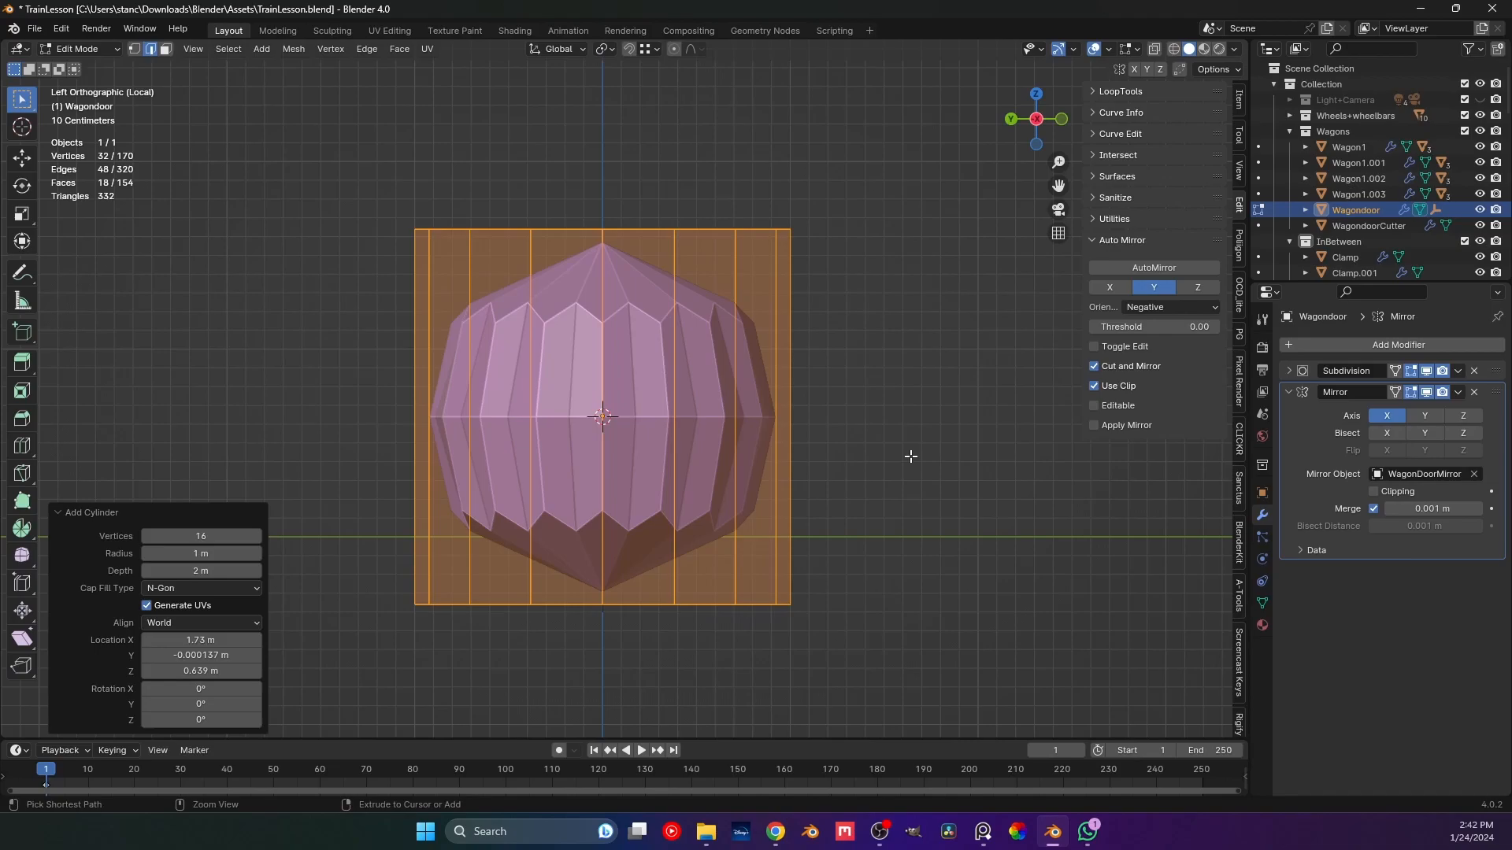
pyautogui.hotkey('ctrl', 'z')
# Add a 16-vertex cylinder as a separate object at the 3D cursor and scale it to about 0.089.
pyautogui.hotkey('shift', 's')
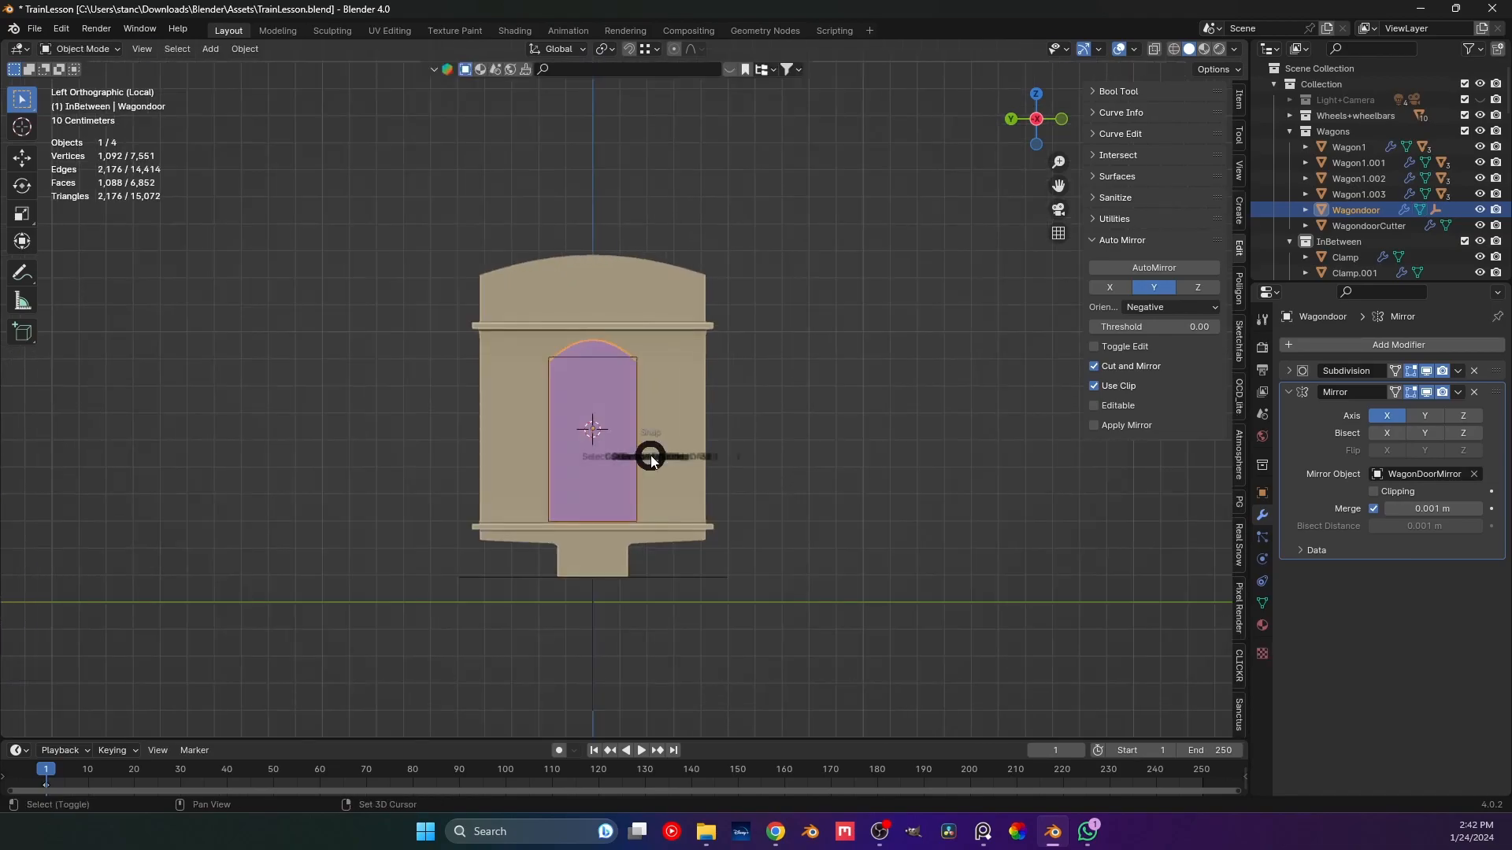
pyautogui.hotkey('shift', 'a')
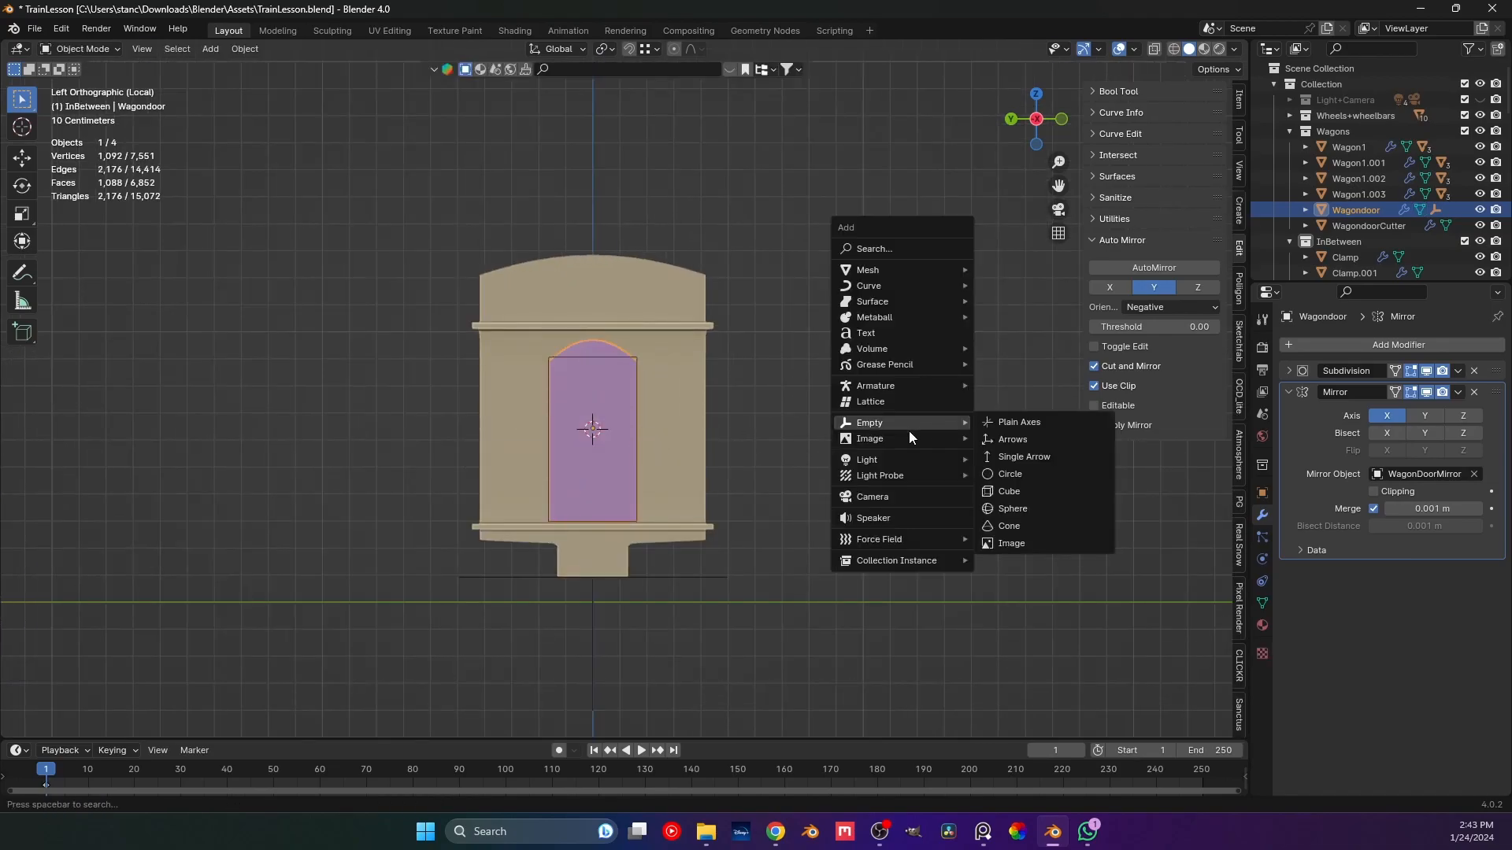
pyautogui.moveTo(909, 270)
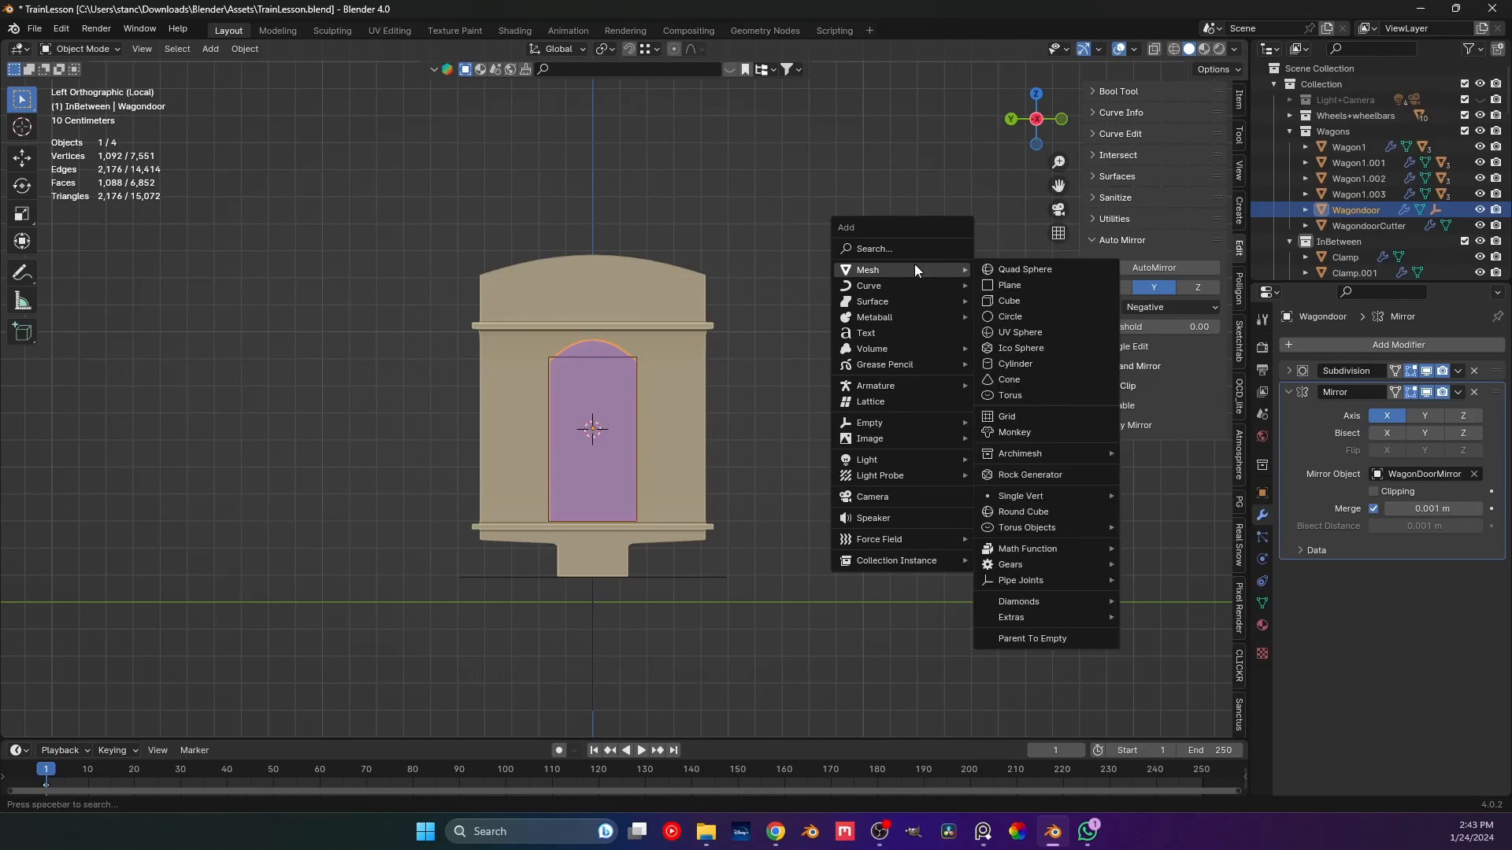
pyautogui.click(1012, 365)
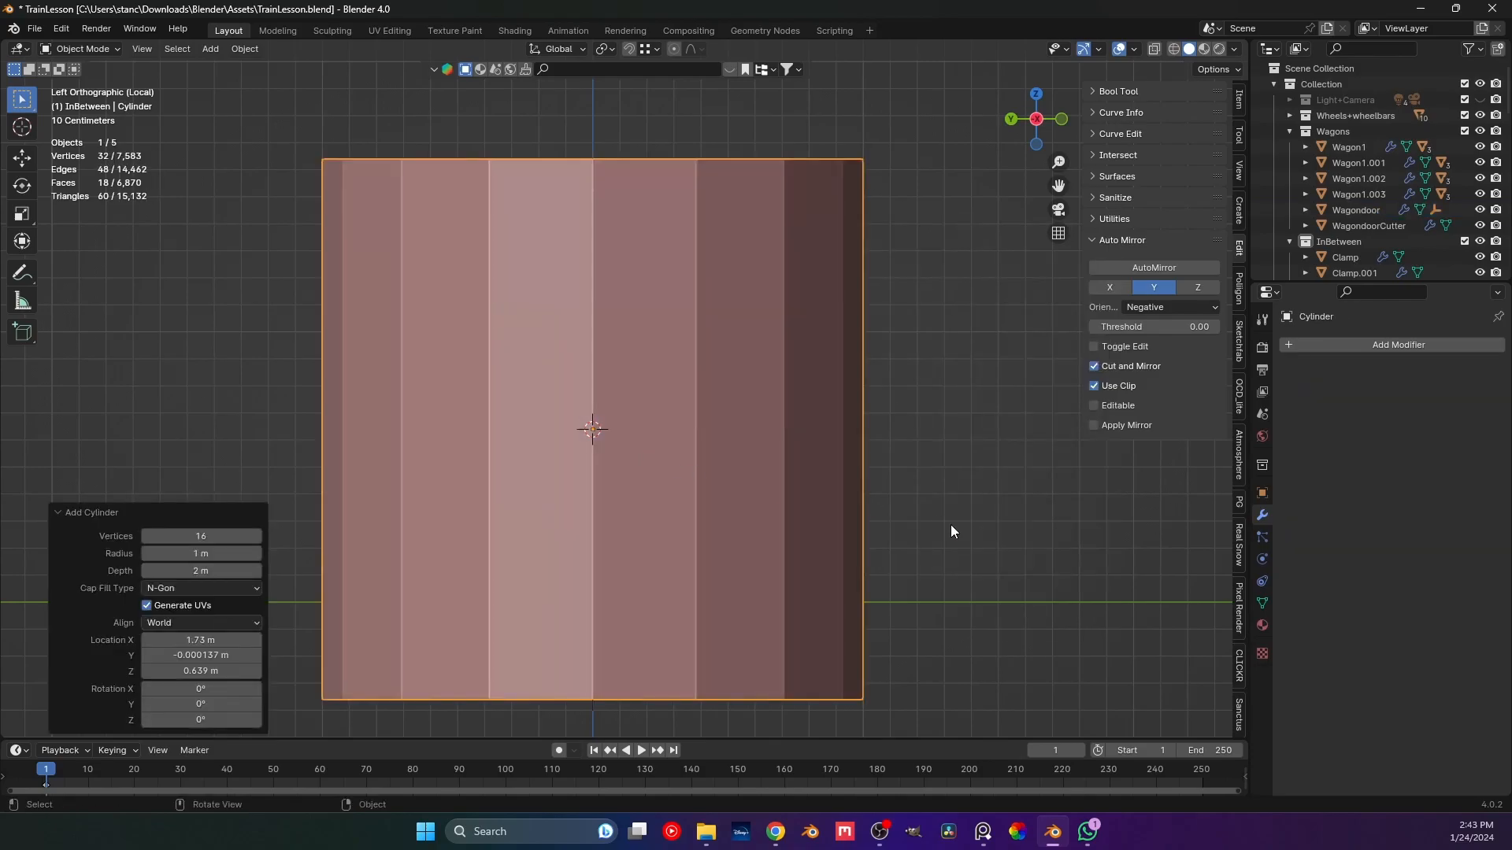
pyautogui.press('s')
pyautogui.click(626, 433)
pyautogui.scroll(5, 546, 433)
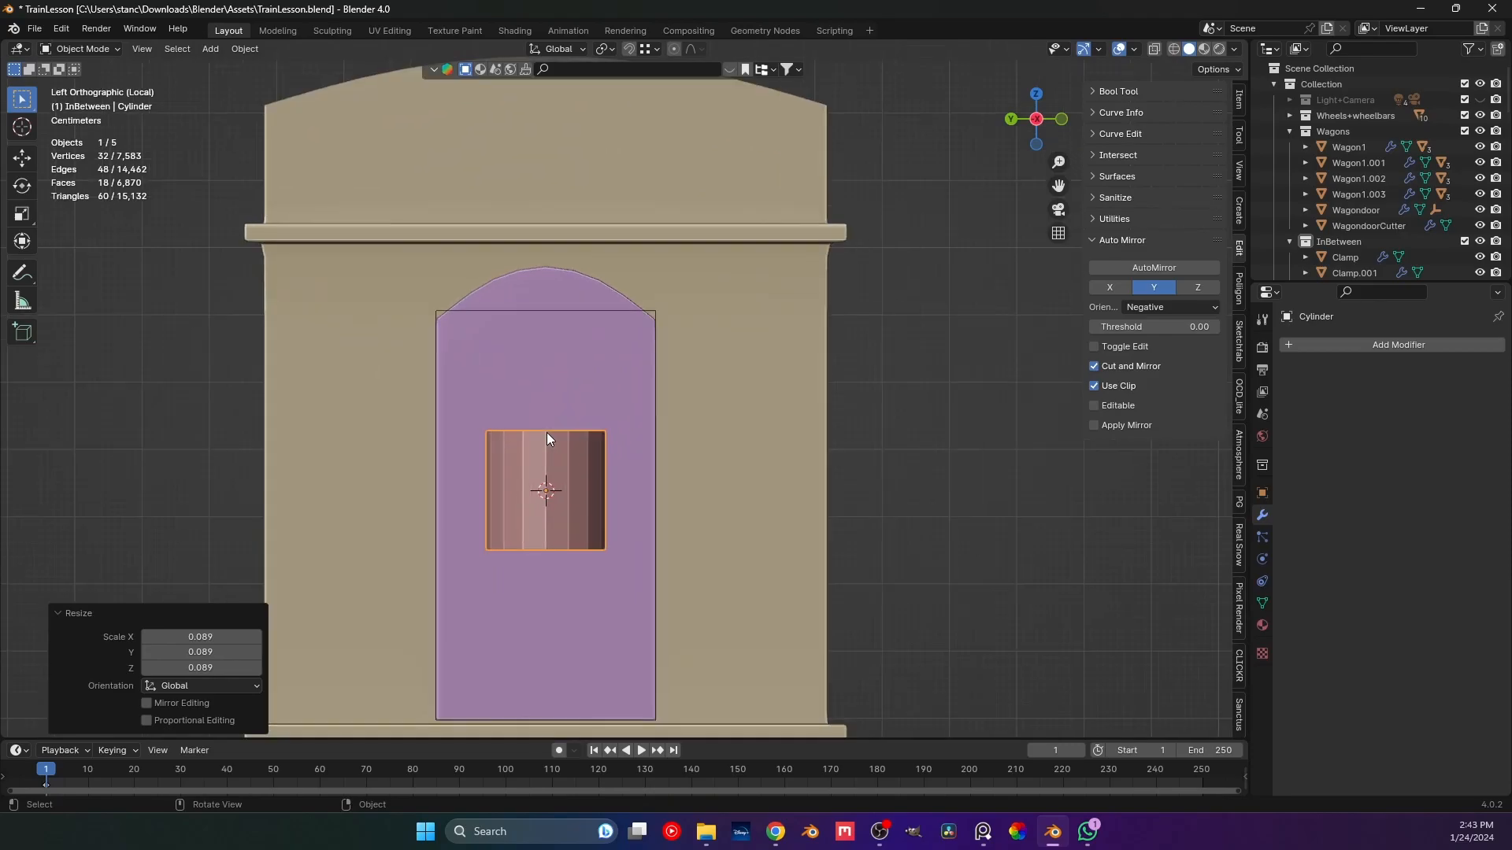
# Rotate the cylinder 90° around Y and move it about 0.159 m up along Z to the door's window position.
pyautogui.write('ry')
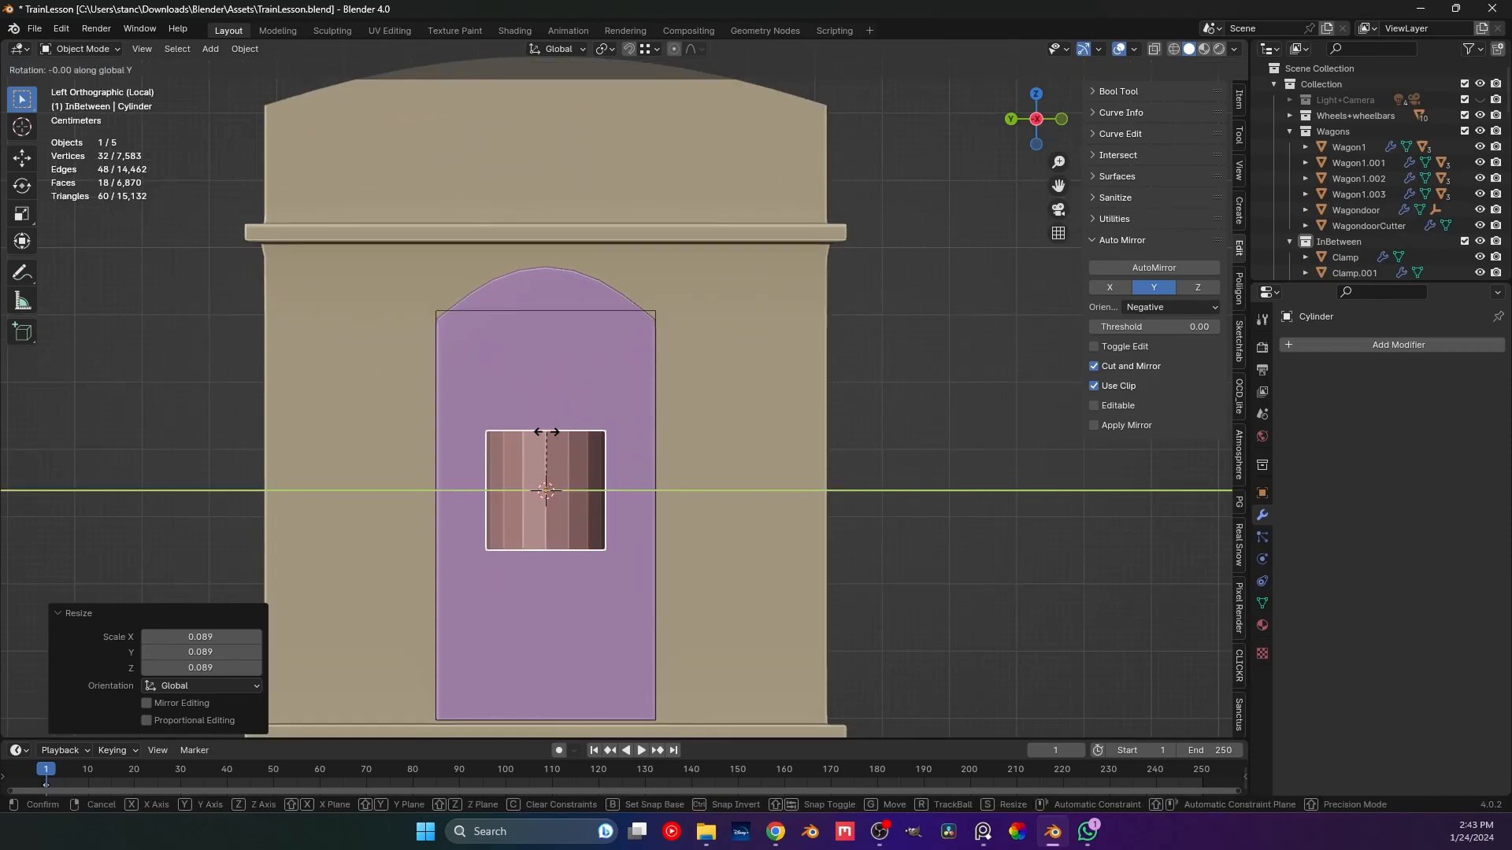
pyautogui.write('90')
pyautogui.press('Return')
pyautogui.press('g')
pyautogui.press('z')
pyautogui.click(612, 390)
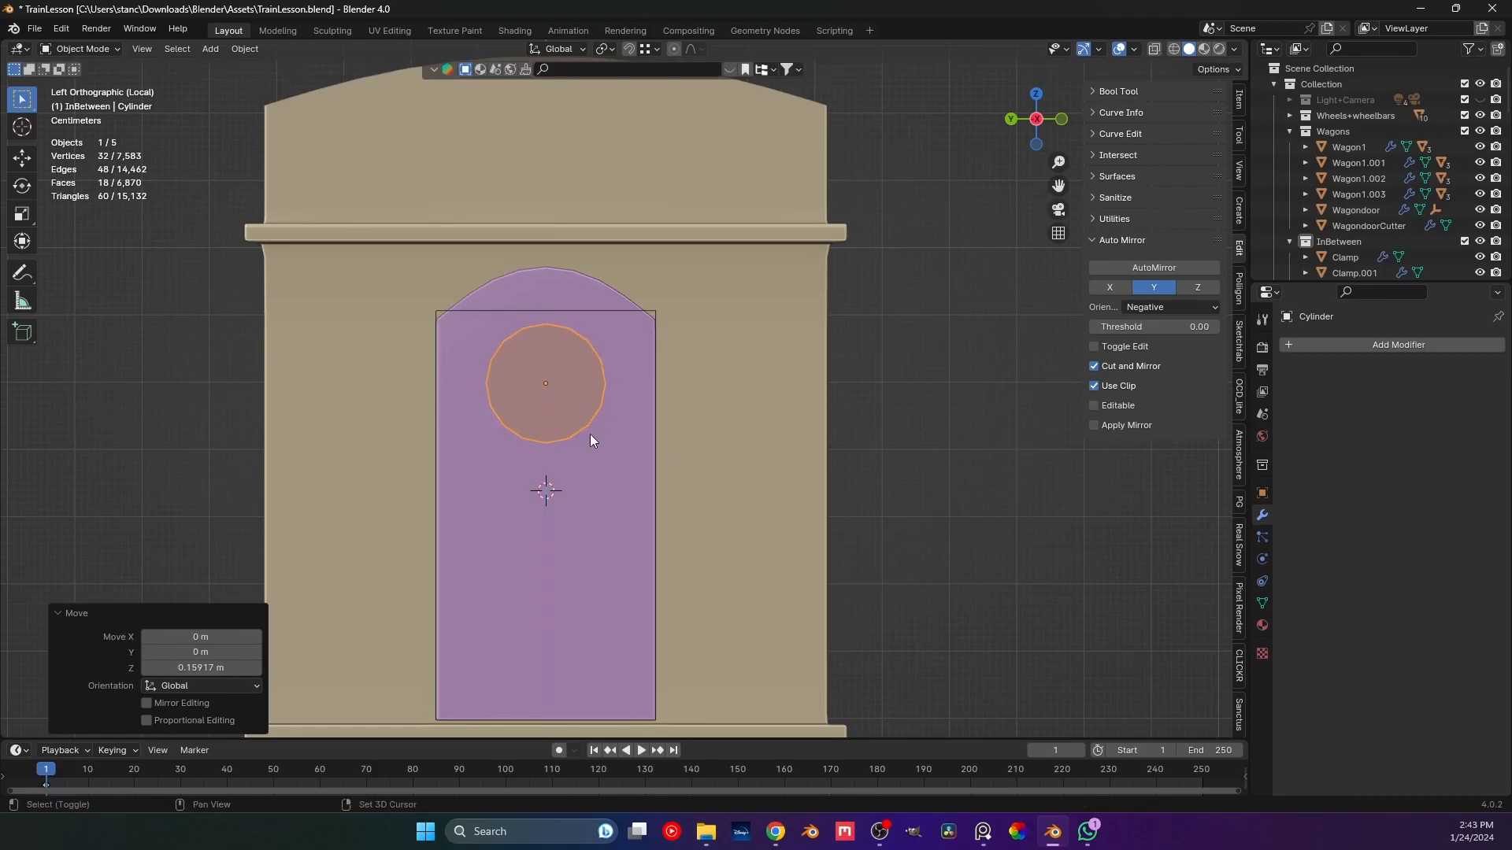
# Scale the cylinder down by a factor of about 0.926 to fit the door's upper part, and deselect it.
pyautogui.keyDown('shift'); pyautogui.moveTo(589, 433); pyautogui.dragTo(604, 419, button='middle'); pyautogui.keyUp('shift')
pyautogui.scroll(3, 625, 392)
pyautogui.press('s')
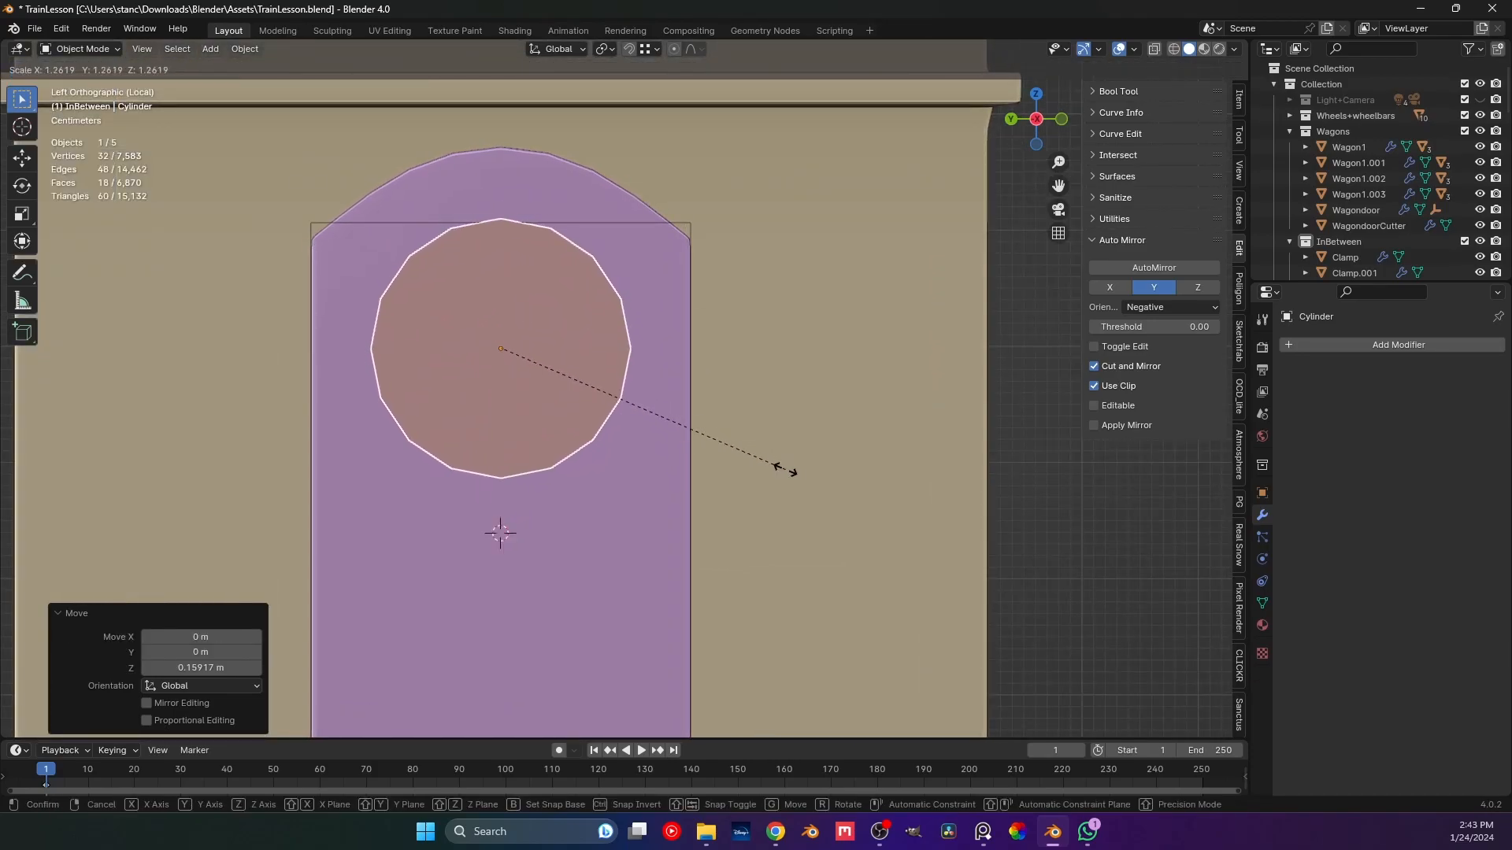
pyautogui.click(713, 437)
pyautogui.press('g')
pyautogui.press('z')
pyautogui.rightClick(706, 433)
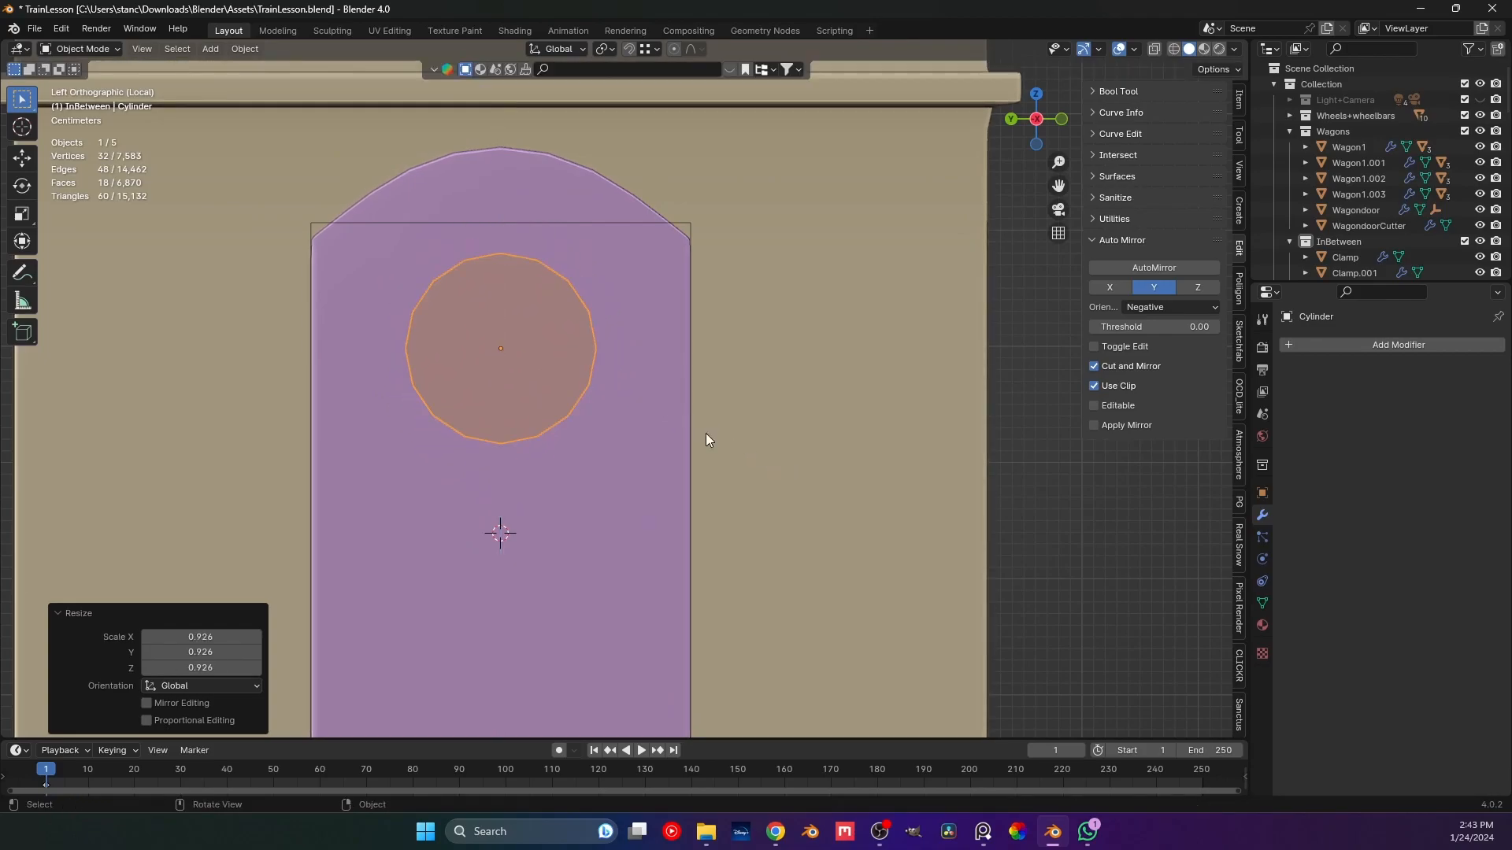
pyautogui.scroll(-3, 918, 411)
pyautogui.click(918, 412)
pyautogui.scroll(1, 697, 415)
pyautogui.scroll(1, 696, 416)
# Reselect the cylinder on the door and rename it WagonDoorWindowCutter.
pyautogui.click(547, 388)
pyautogui.moveTo(547, 387); pyautogui.dragTo(680, 448, button='middle')
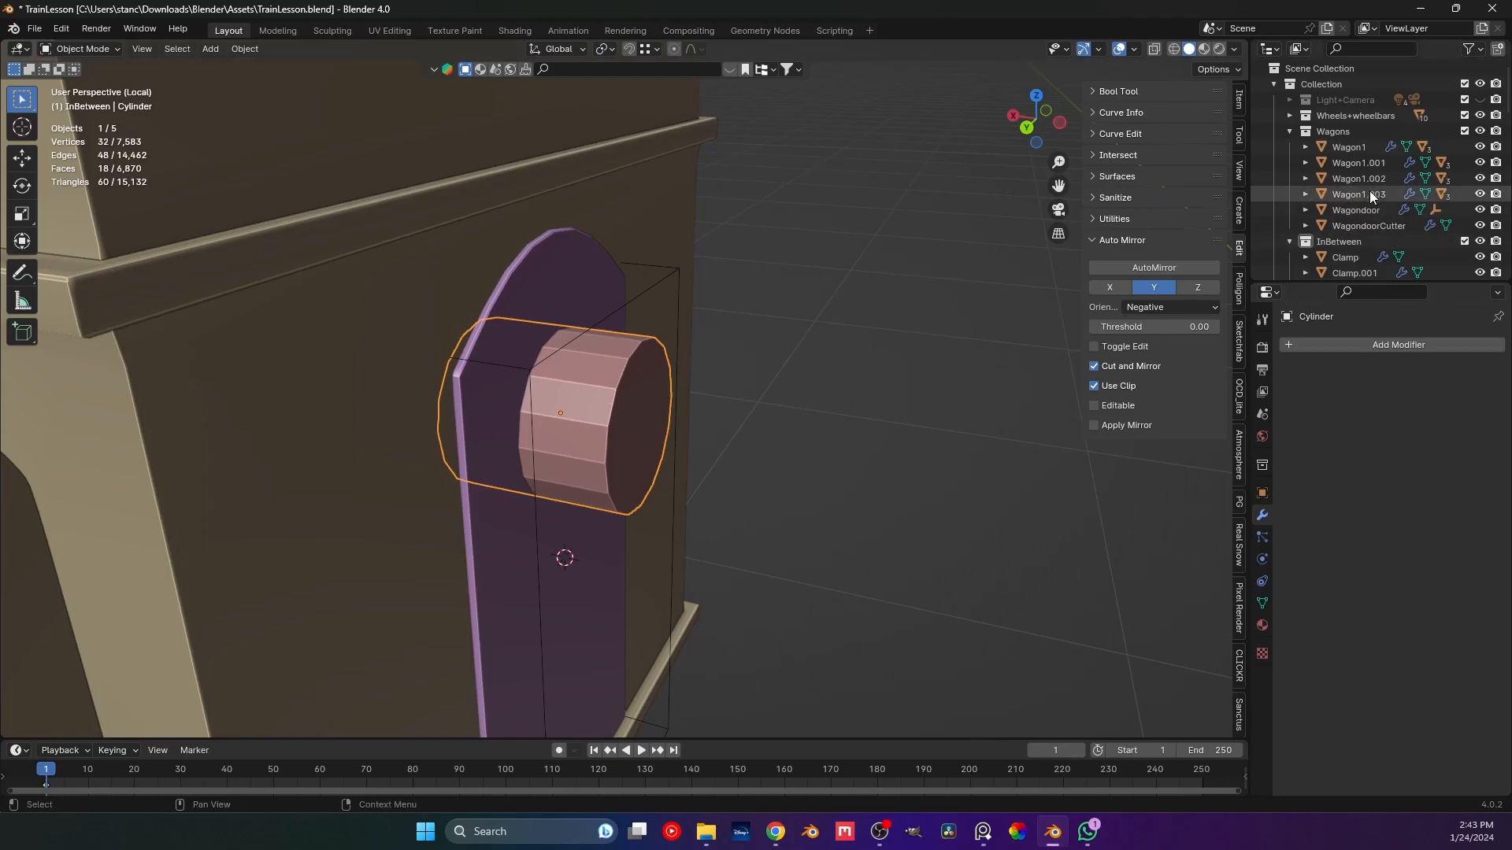
pyautogui.scroll(-5, 1368, 190)
pyautogui.doubleClick(1350, 160)
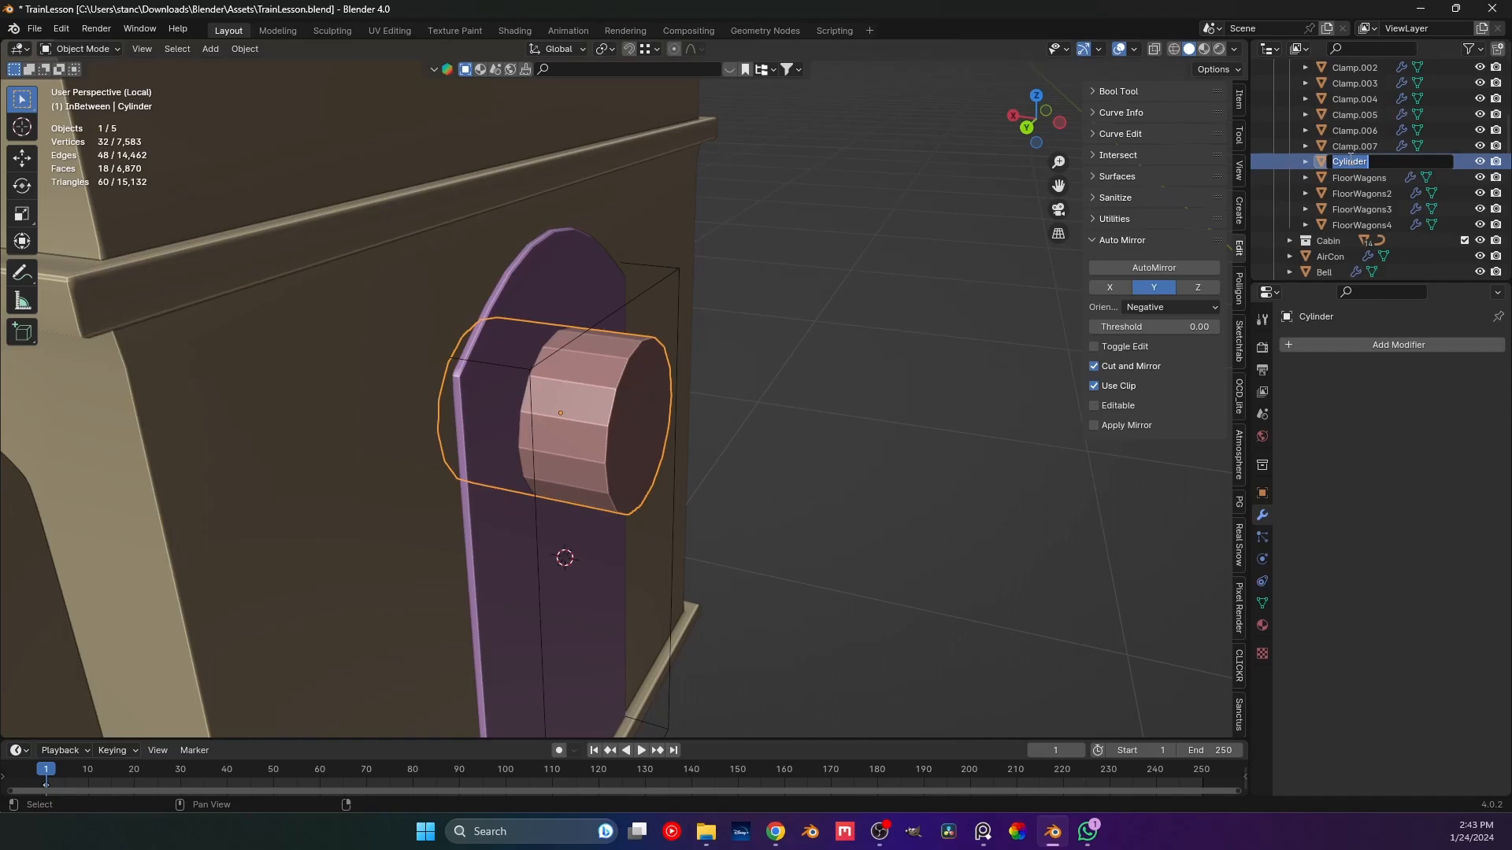
pyautogui.write('WagonDoorWindowCutter')
pyautogui.press('Return')
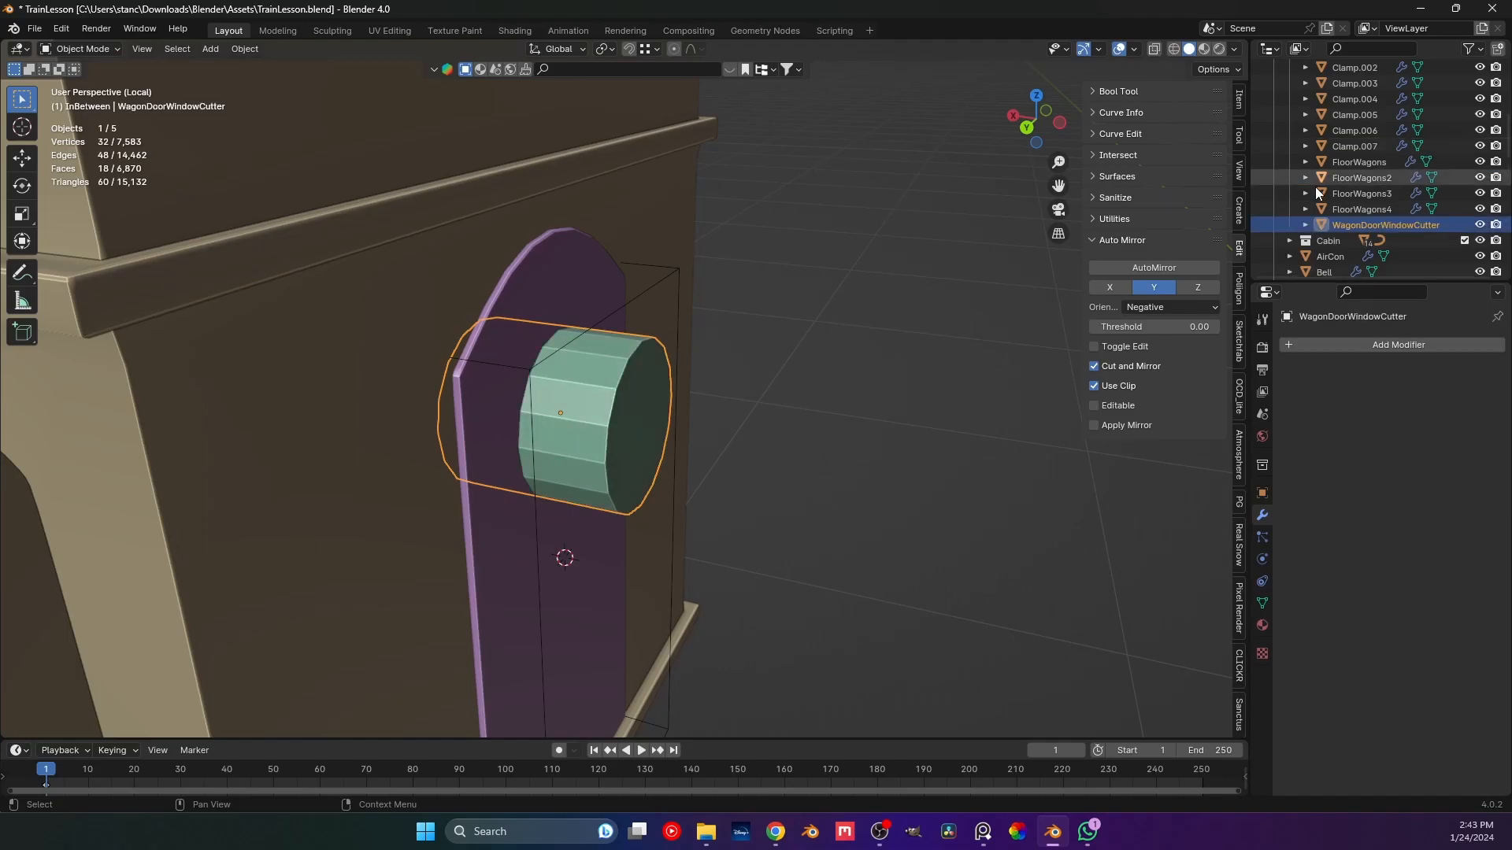
# Scale WagonDoorWindowCutter along X by about 0.812, deselect it and save the file.
pyautogui.scroll(-2, 1352, 225)
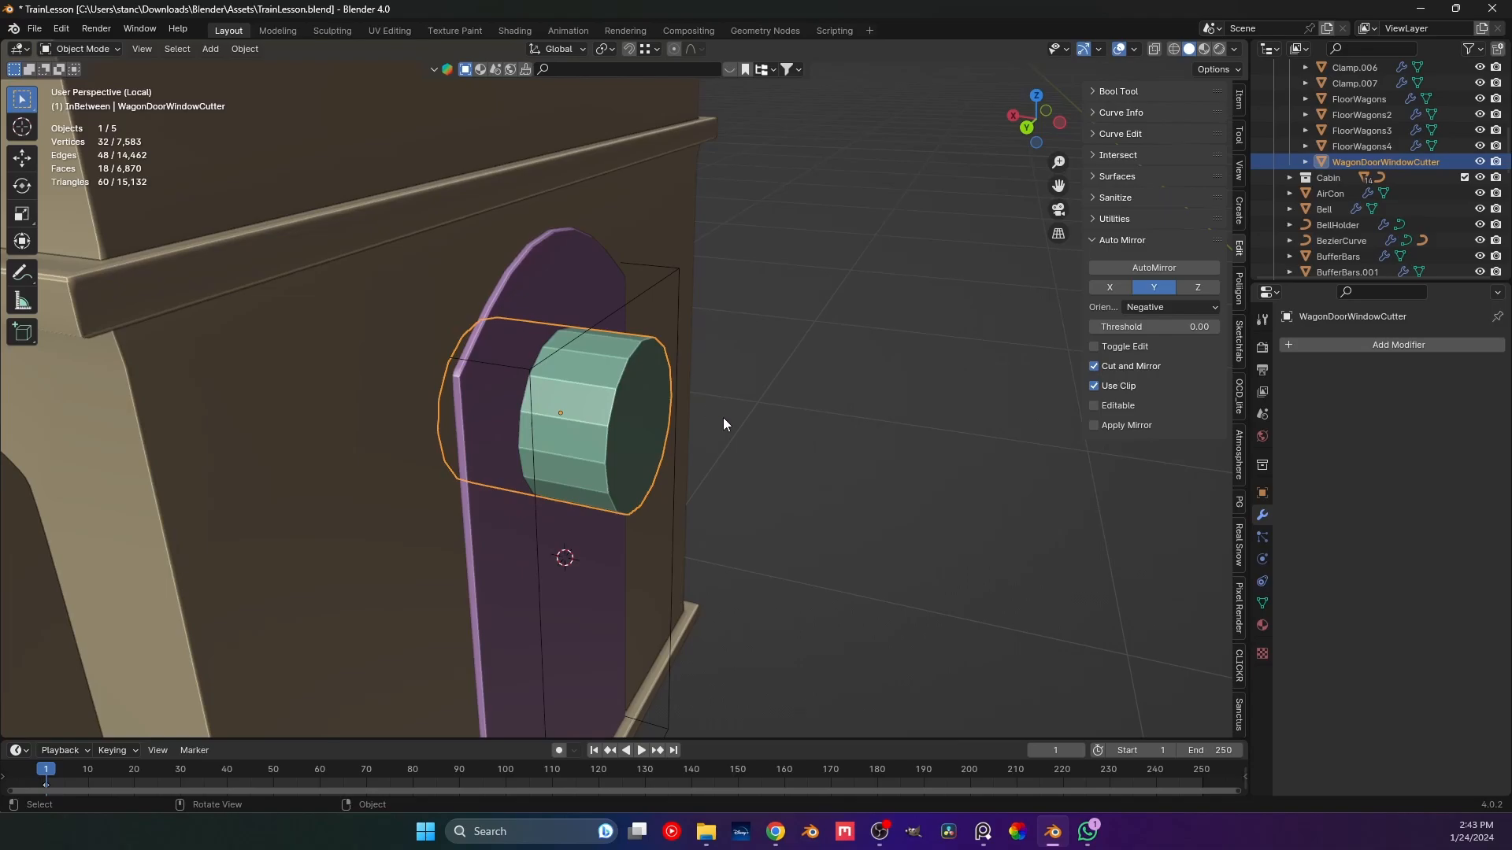
pyautogui.press('s')
pyautogui.press('x')
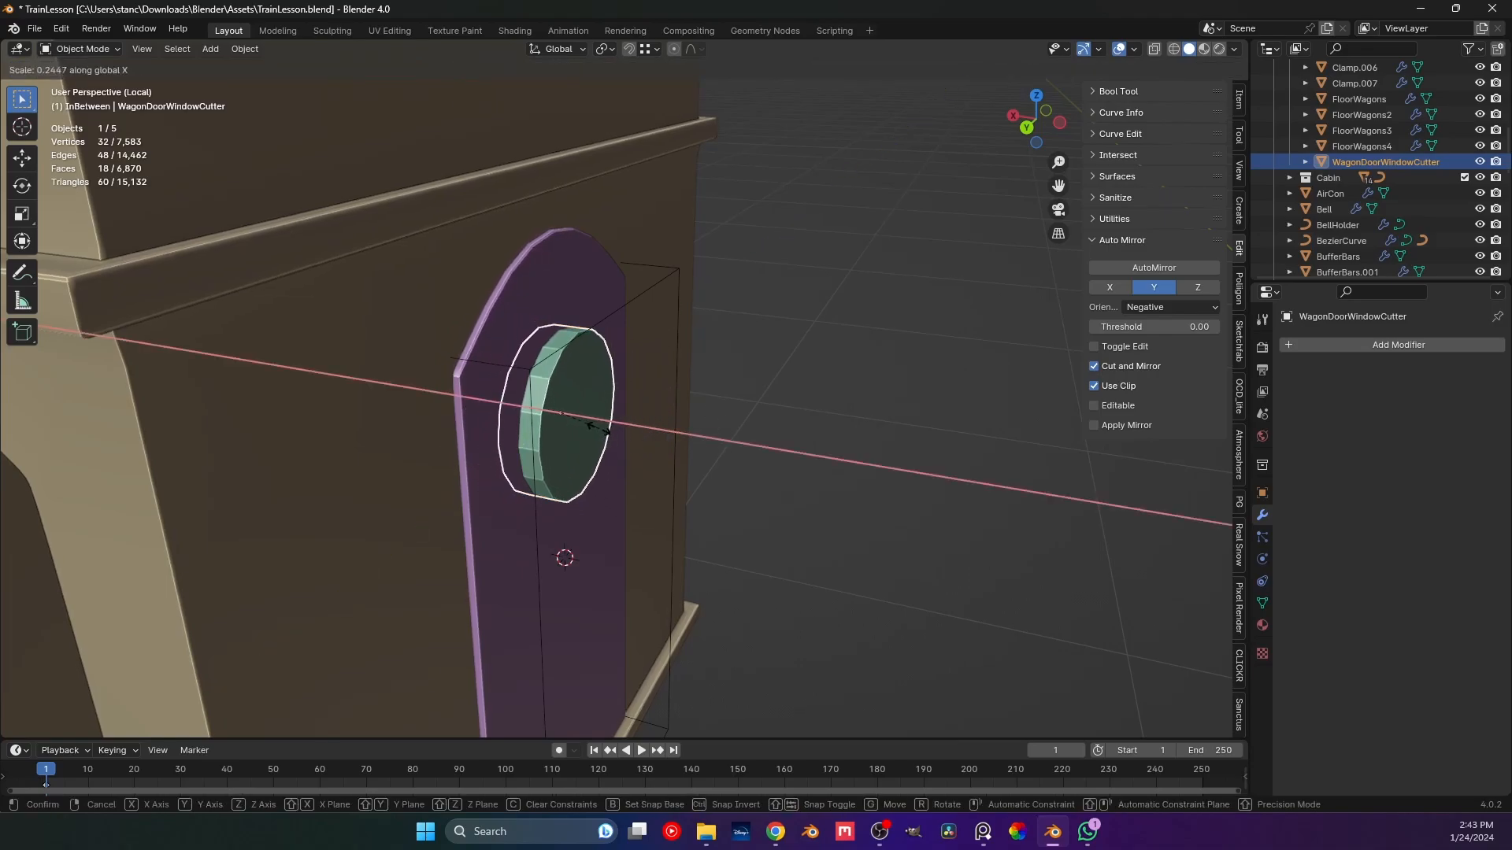
pyautogui.click(744, 444)
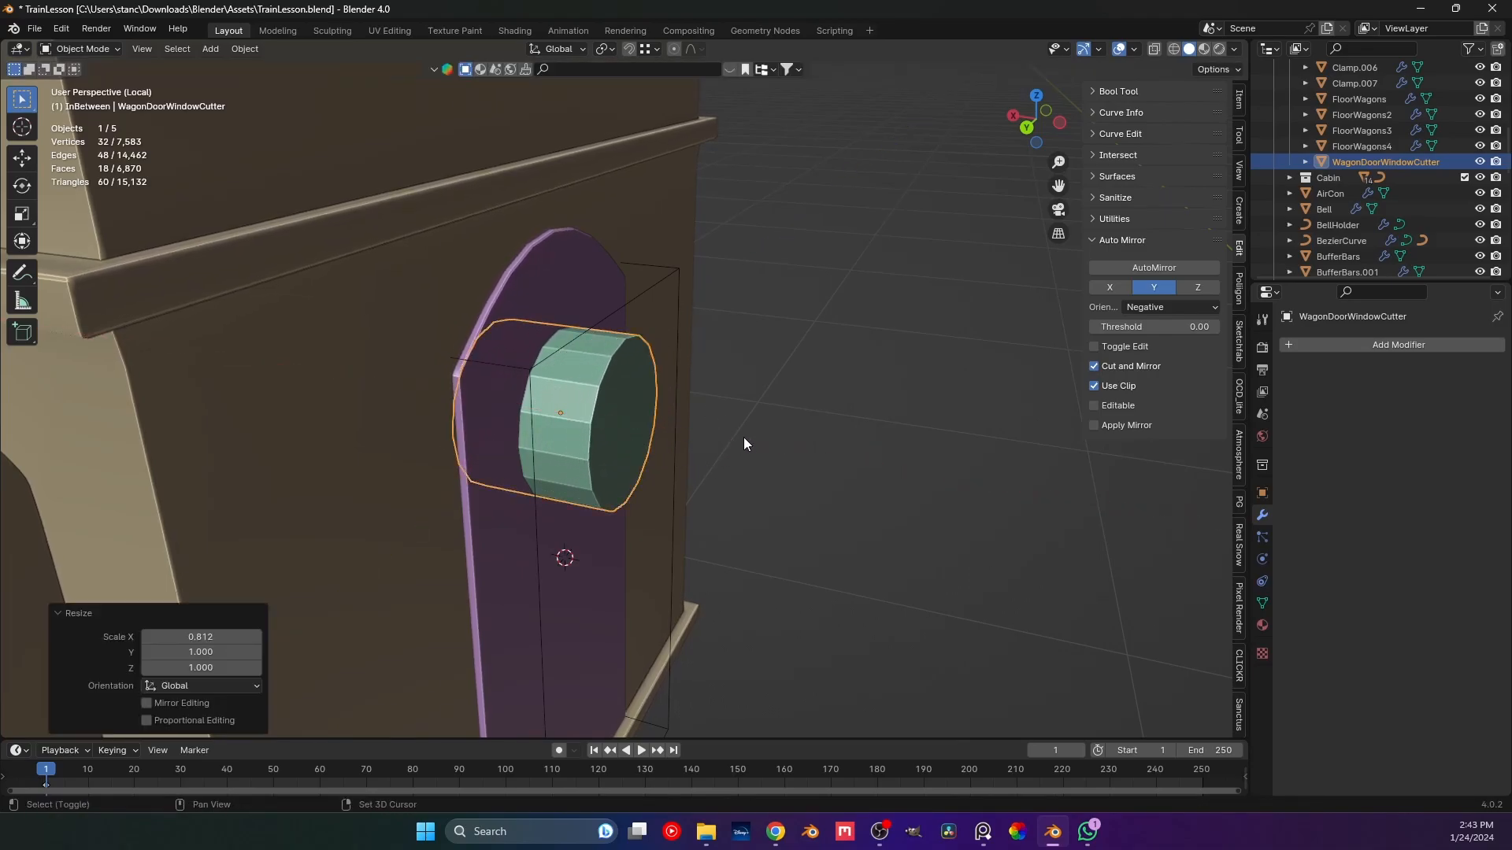
pyautogui.moveTo(743, 443); pyautogui.dragTo(901, 435, button='middle')
pyautogui.click(901, 436)
pyautogui.hotkey('ctrl', 's')
# Reselect the window cutter cylinder and apply Shade Auto Smooth to it.
pyautogui.scroll(3, 667, 432)
pyautogui.click(581, 401)
pyautogui.keyDown('shift'); pyautogui.moveTo(668, 433); pyautogui.dragTo(381, 351, button='middle'); pyautogui.keyUp('shift')
pyautogui.moveTo(630, 381)
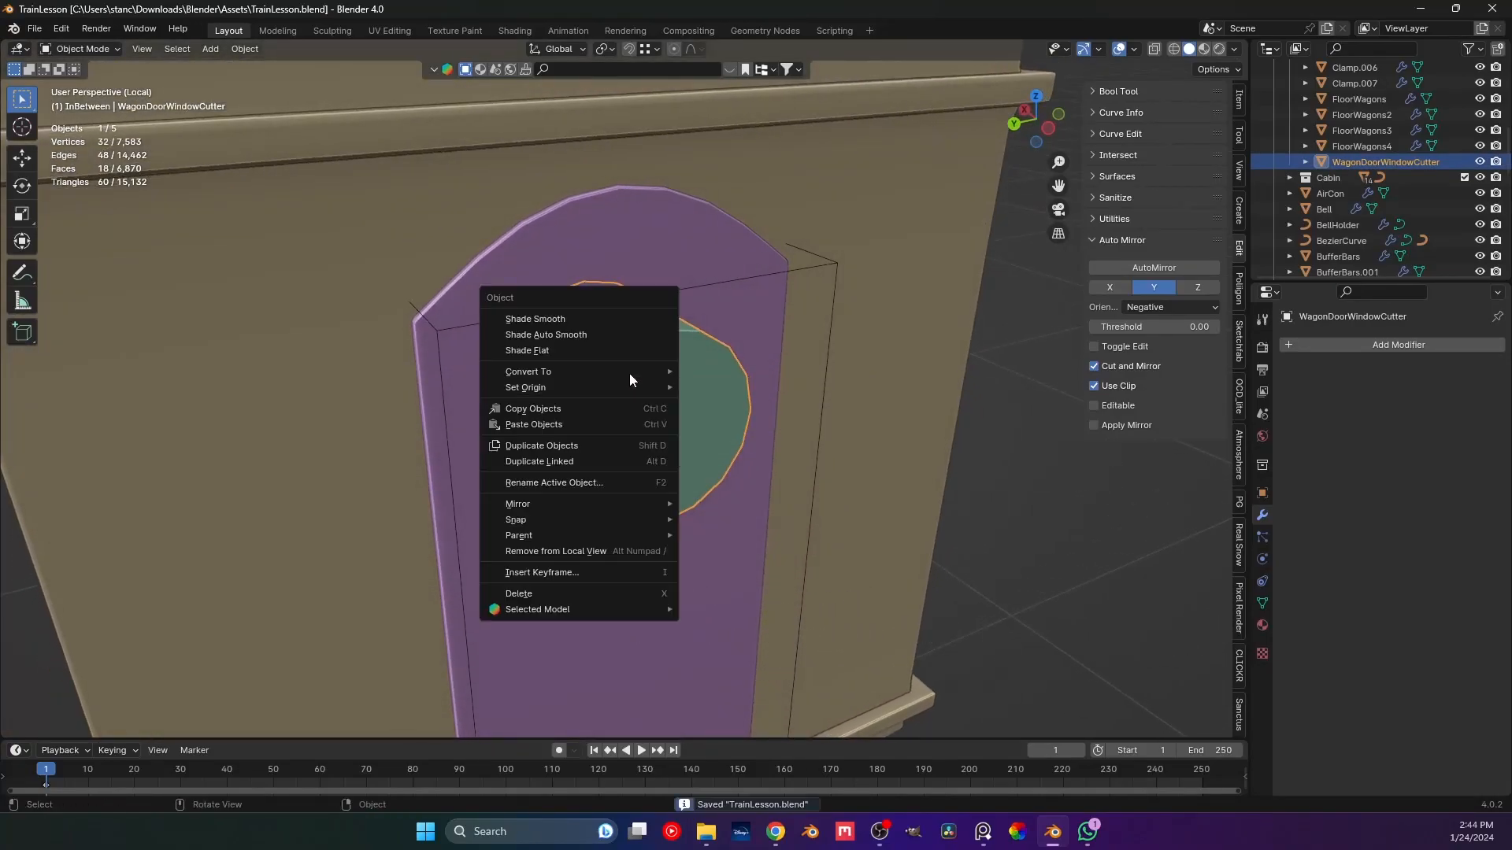
pyautogui.click(611, 337)
pyautogui.keyDown('shift'); pyautogui.moveTo(805, 445); pyautogui.dragTo(744, 427, button='middle'); pyautogui.keyUp('shift')
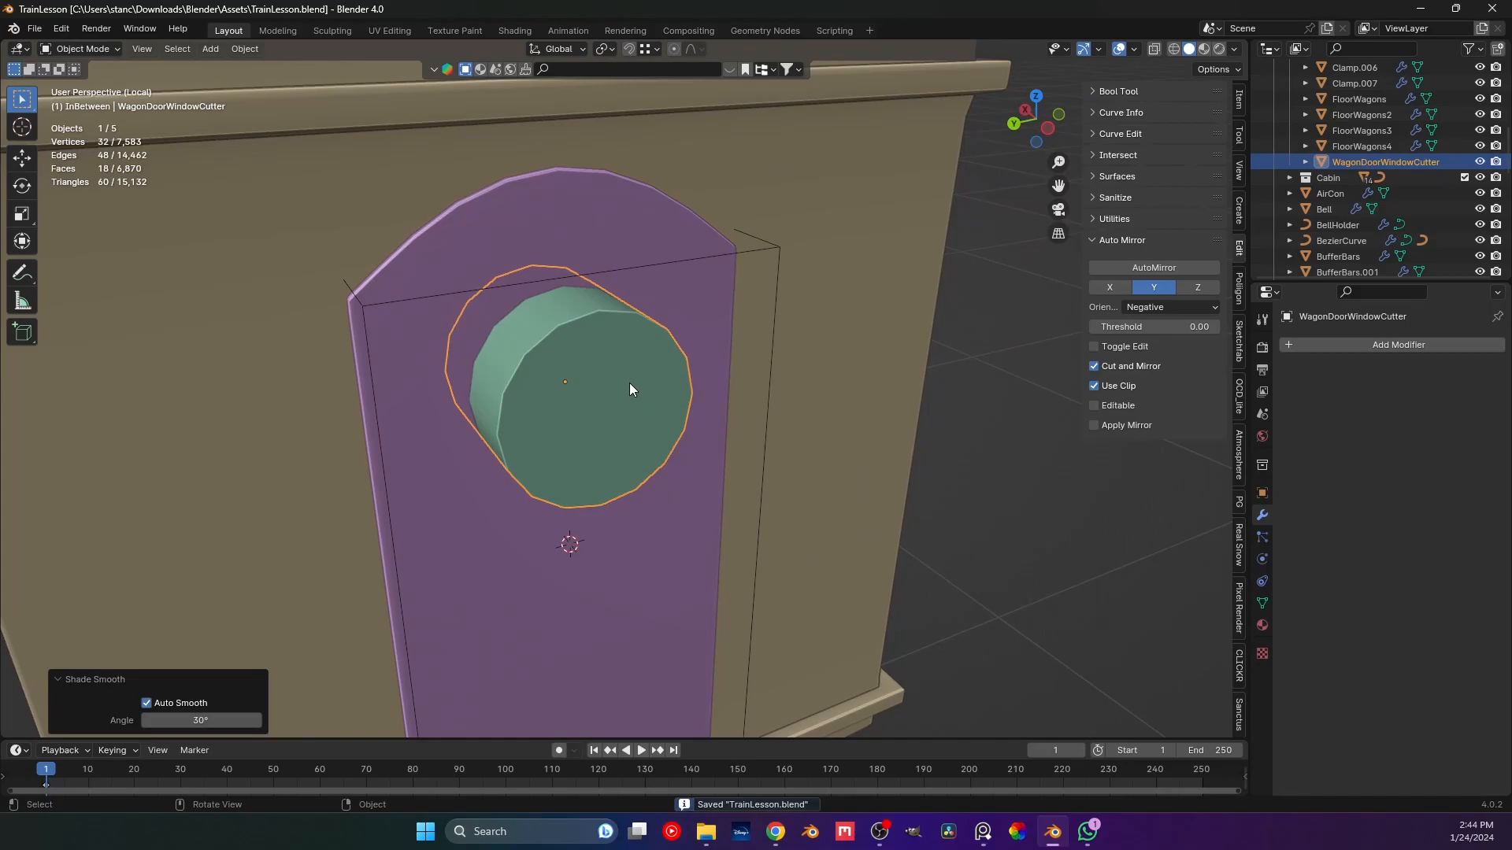
# Check the wagon door's modifiers, then add a Mirror modifier to WagonDoorWindowCutter.
pyautogui.click(624, 531)
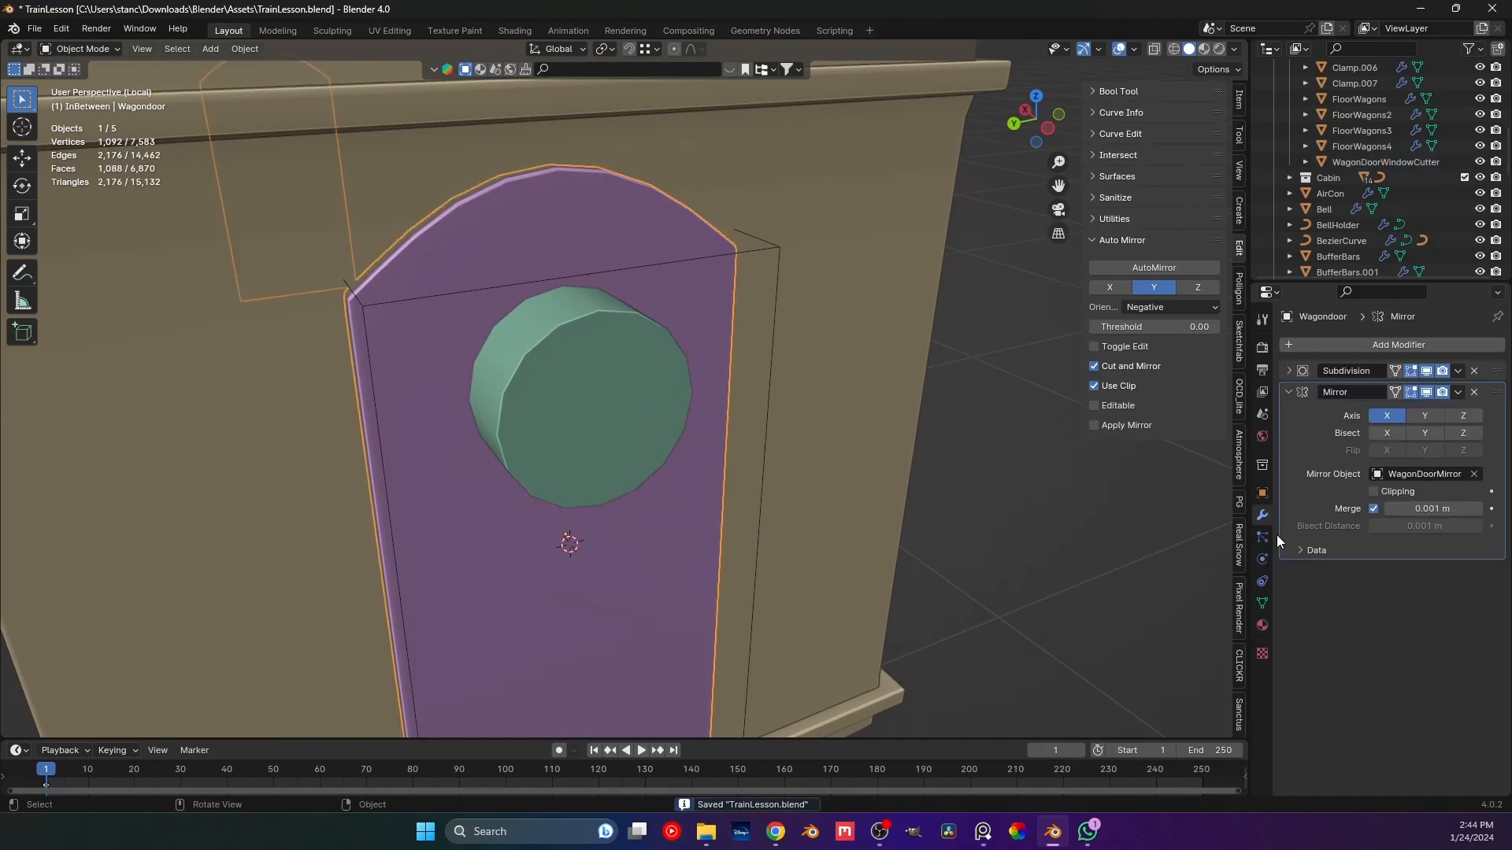
pyautogui.click(670, 433)
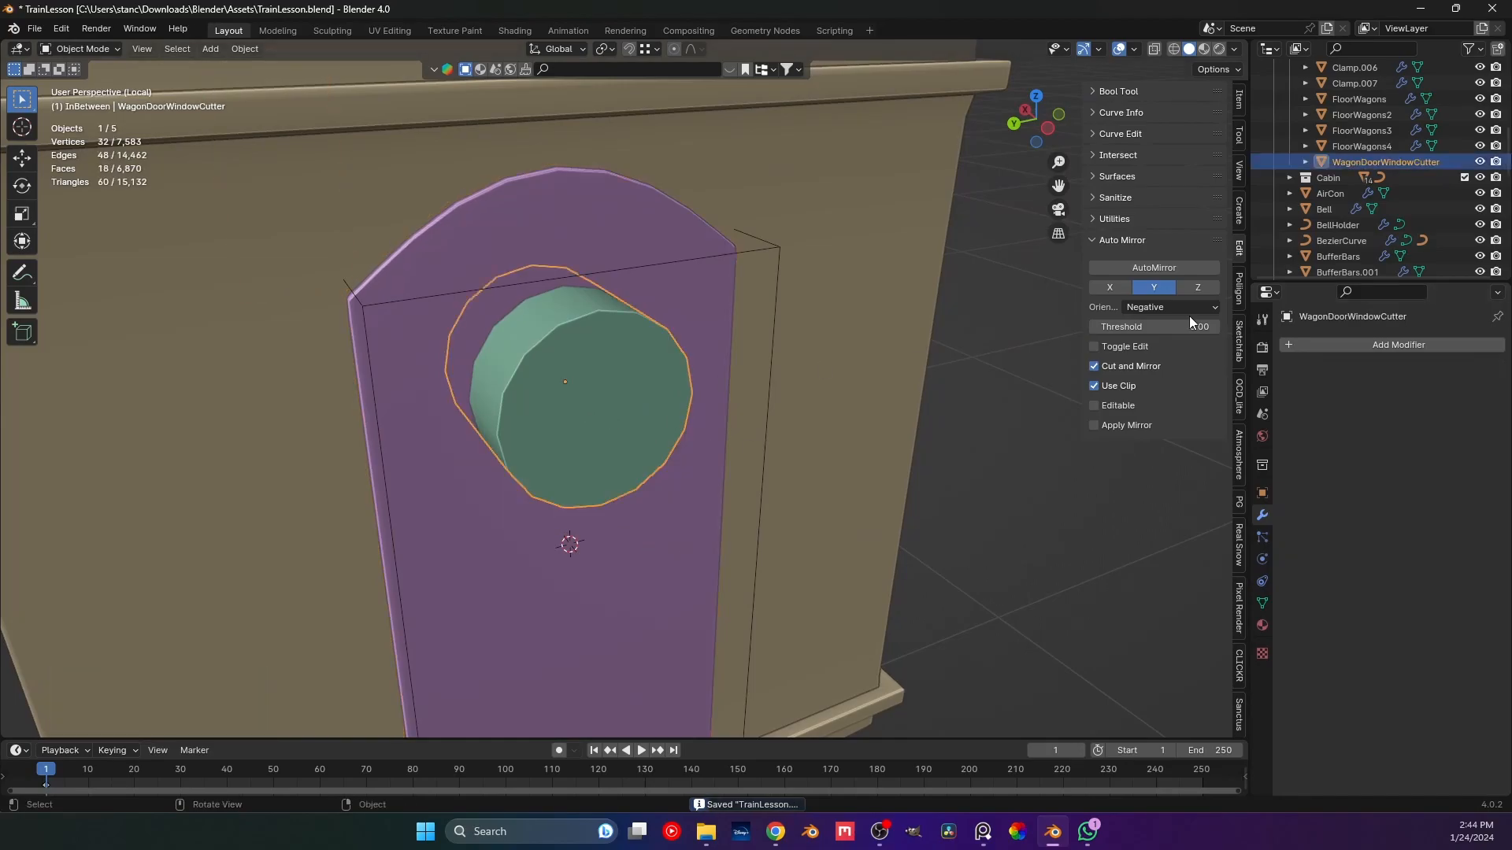
pyautogui.click(1299, 344)
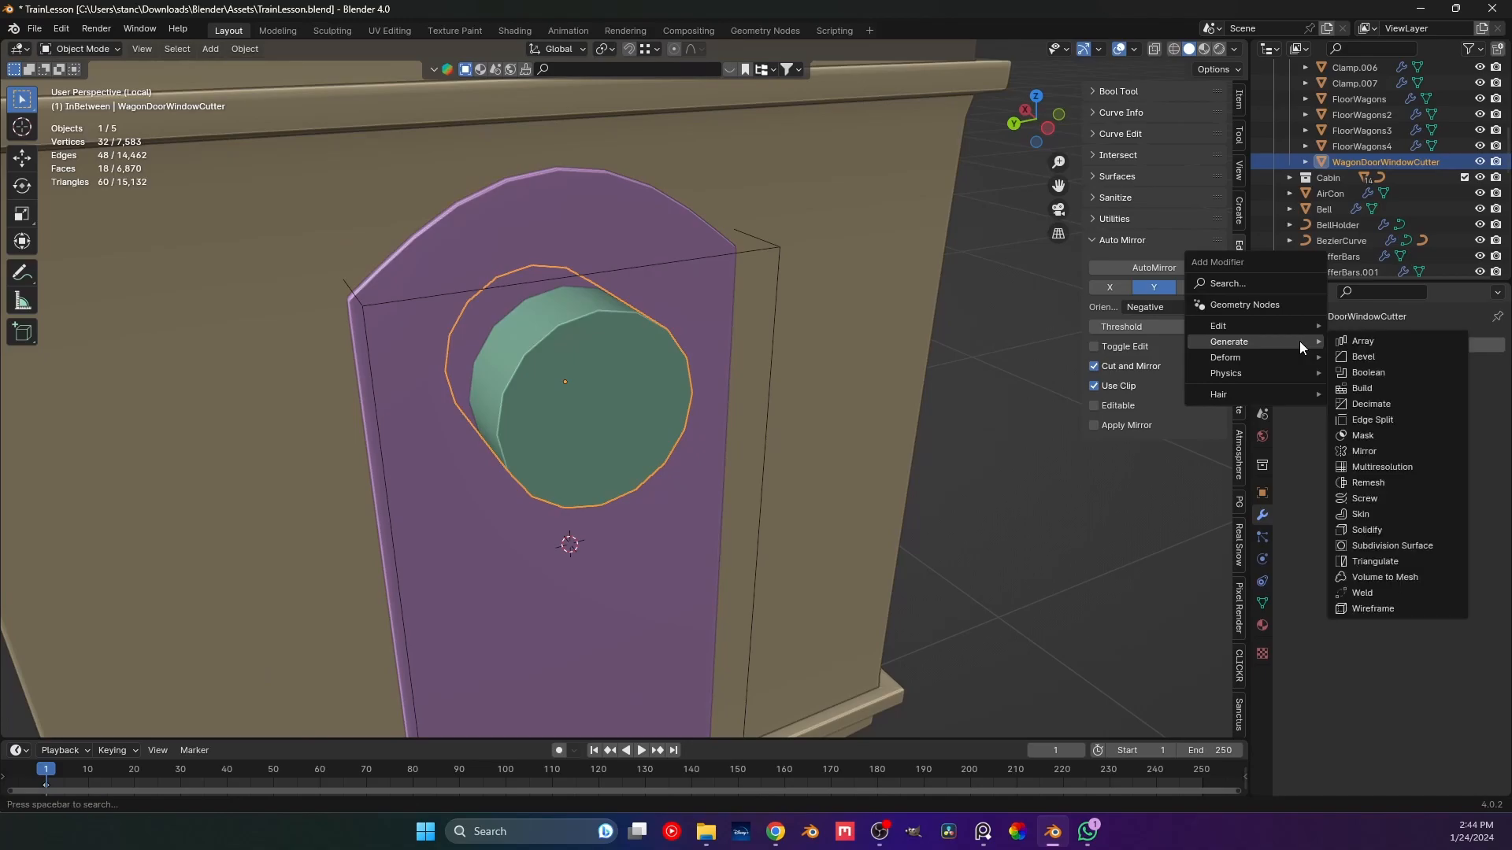
pyautogui.click(1366, 451)
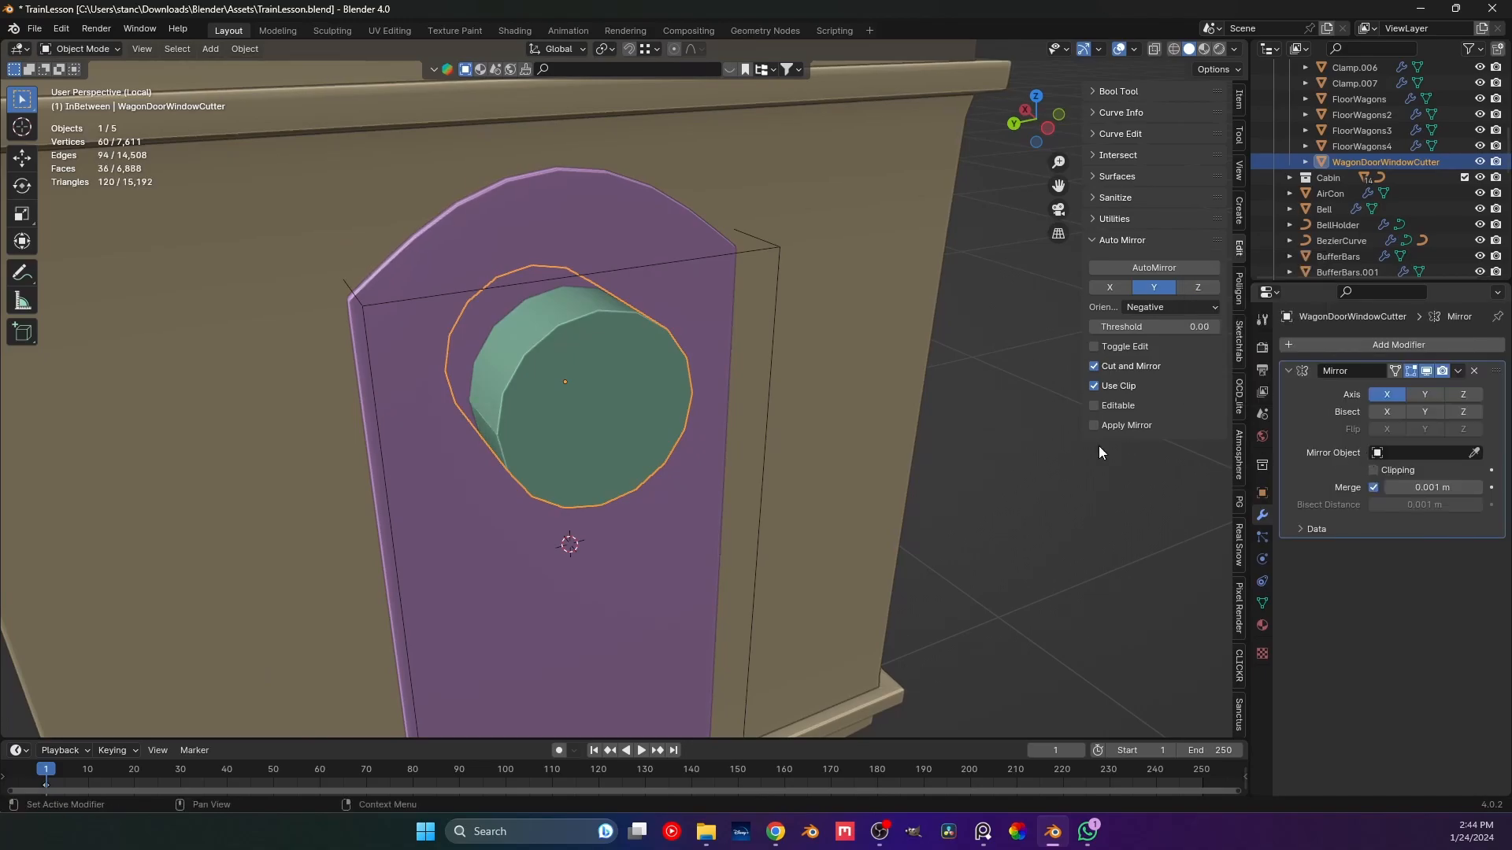
# Apply the window cutter's object transforms, including its rotation.
pyautogui.hotkey('ctrl', 'a')
pyautogui.click(561, 391)
pyautogui.hotkey('ctrl', 'a')
pyautogui.click(536, 377)
# Set the WagonDoorMirror empty as the cutter's Mirror Object on the X axis, and reselect the cutter.
pyautogui.moveTo(536, 381); pyautogui.dragTo(462, 398, button='middle')
pyautogui.scroll(-5, 791, 381)
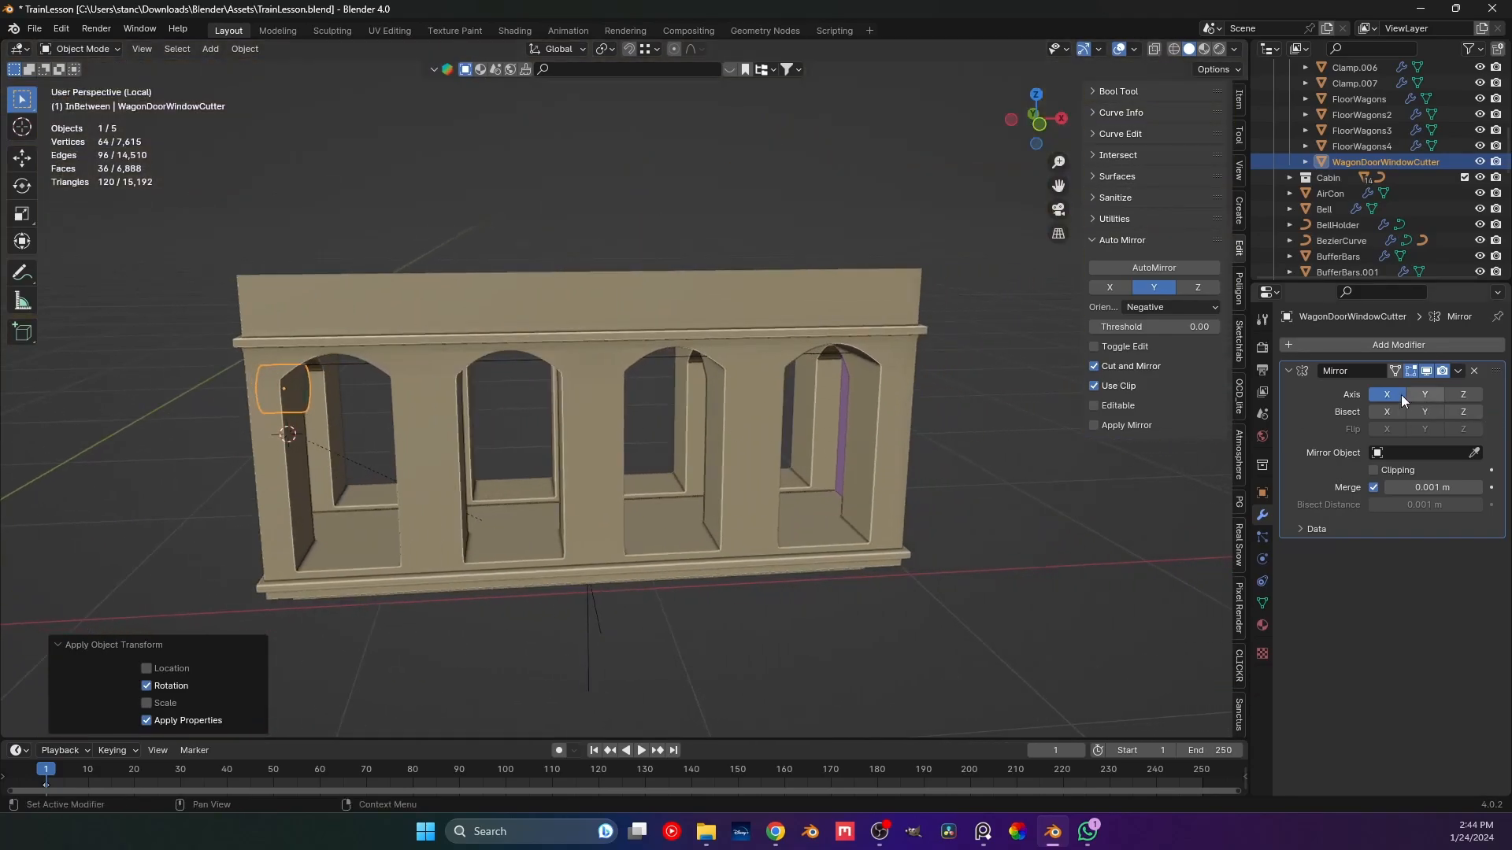
pyautogui.click(1473, 452)
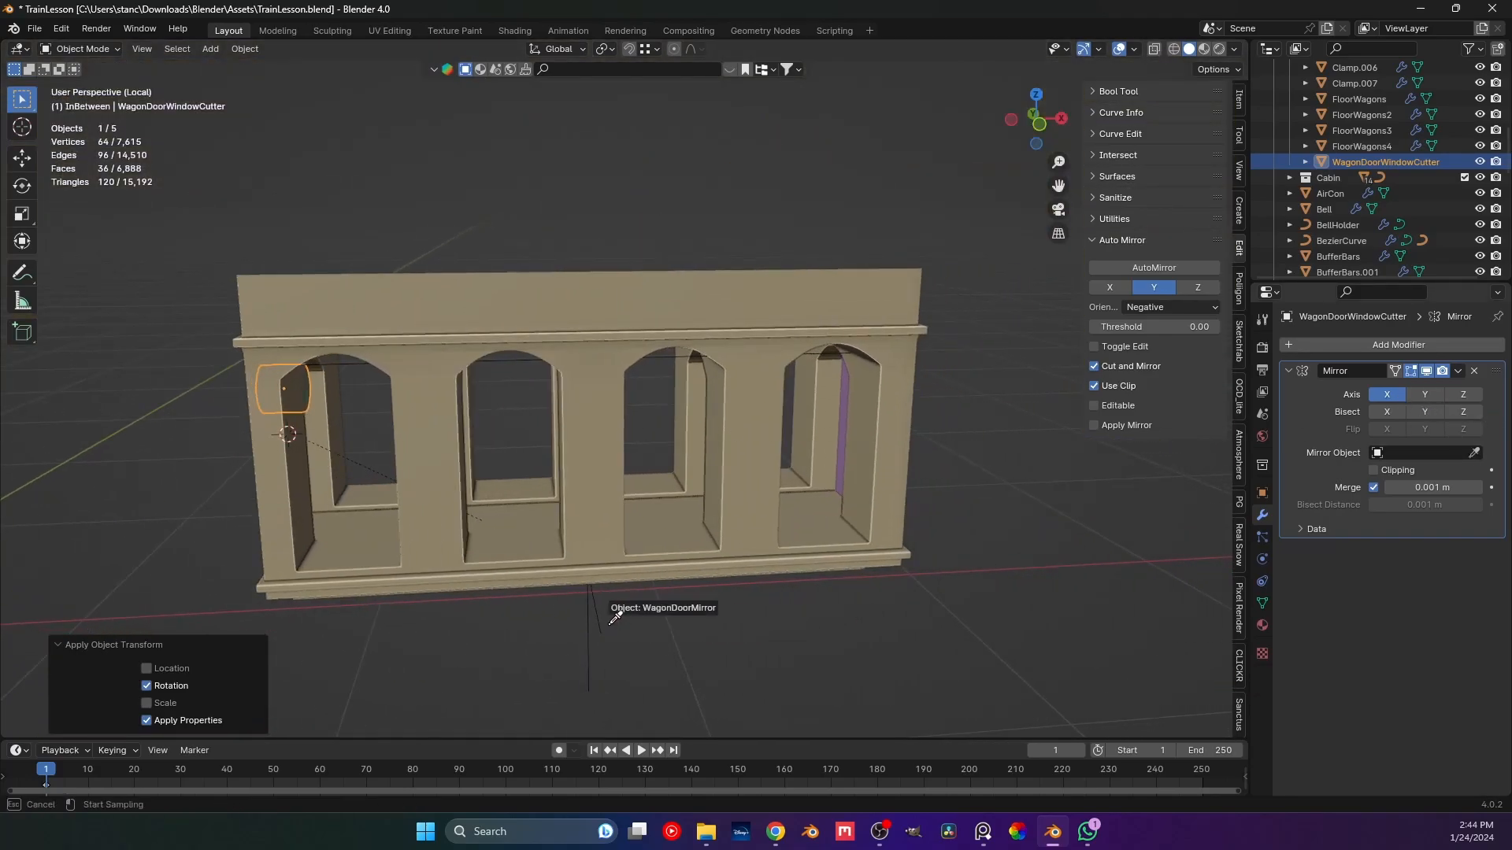
pyautogui.click(608, 614)
pyautogui.click(688, 628)
pyautogui.moveTo(689, 628); pyautogui.dragTo(613, 471, button='middle')
pyautogui.click(607, 453)
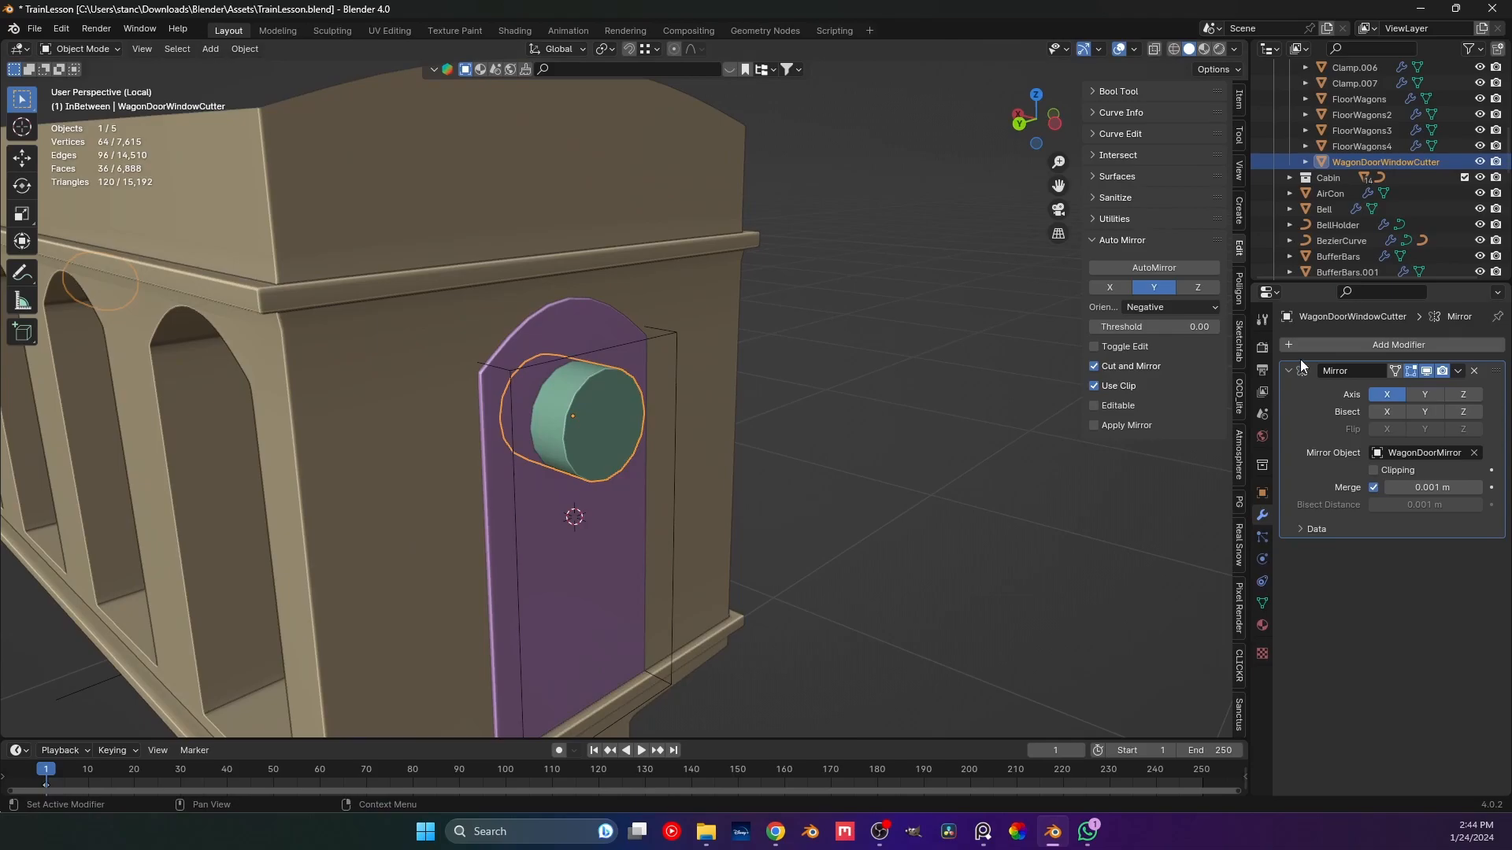
# Select the wagon door and add a Boolean modifier to it.
pyautogui.hotkey('shift', 'a')
pyautogui.moveTo(1303, 346)
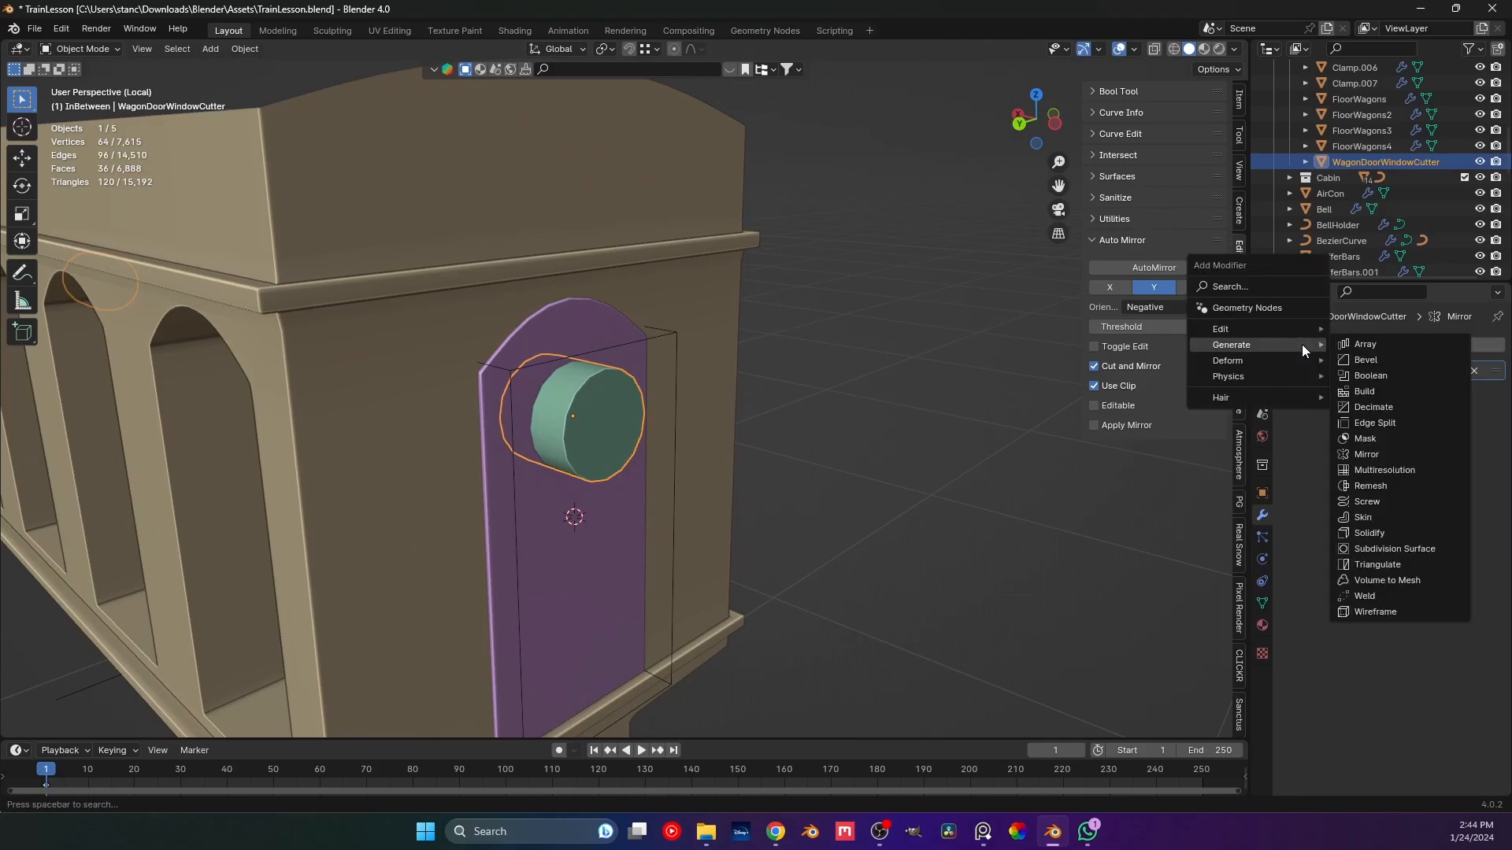
pyautogui.moveTo(548, 443)
pyautogui.mouseDown(button='middle')
pyautogui.moveTo(588, 435)
pyautogui.moveTo(551, 438)
pyautogui.moveTo(575, 451)
pyautogui.mouseUp(button='middle')
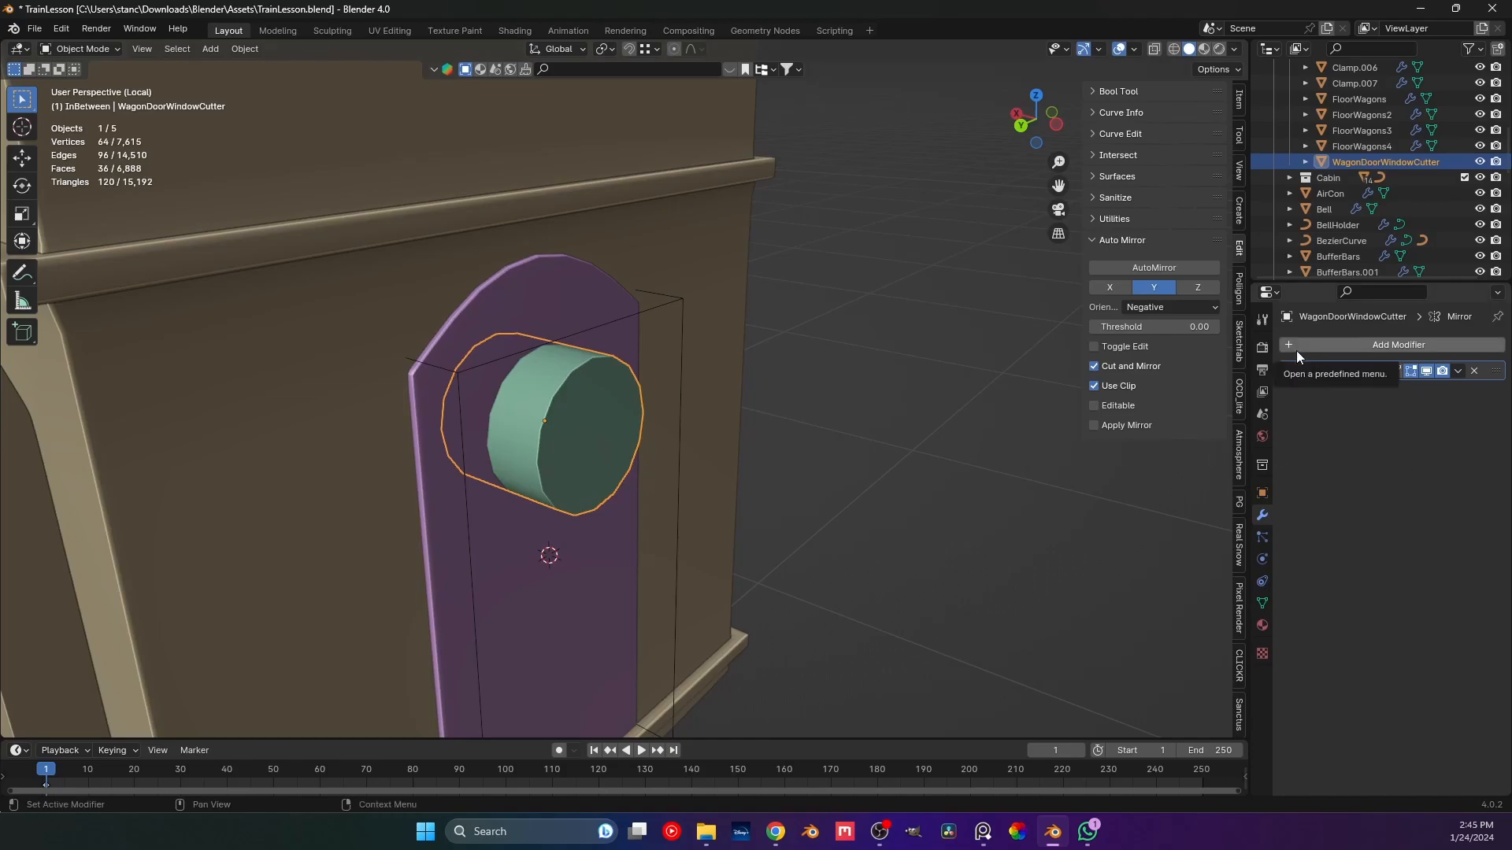
pyautogui.click(483, 580)
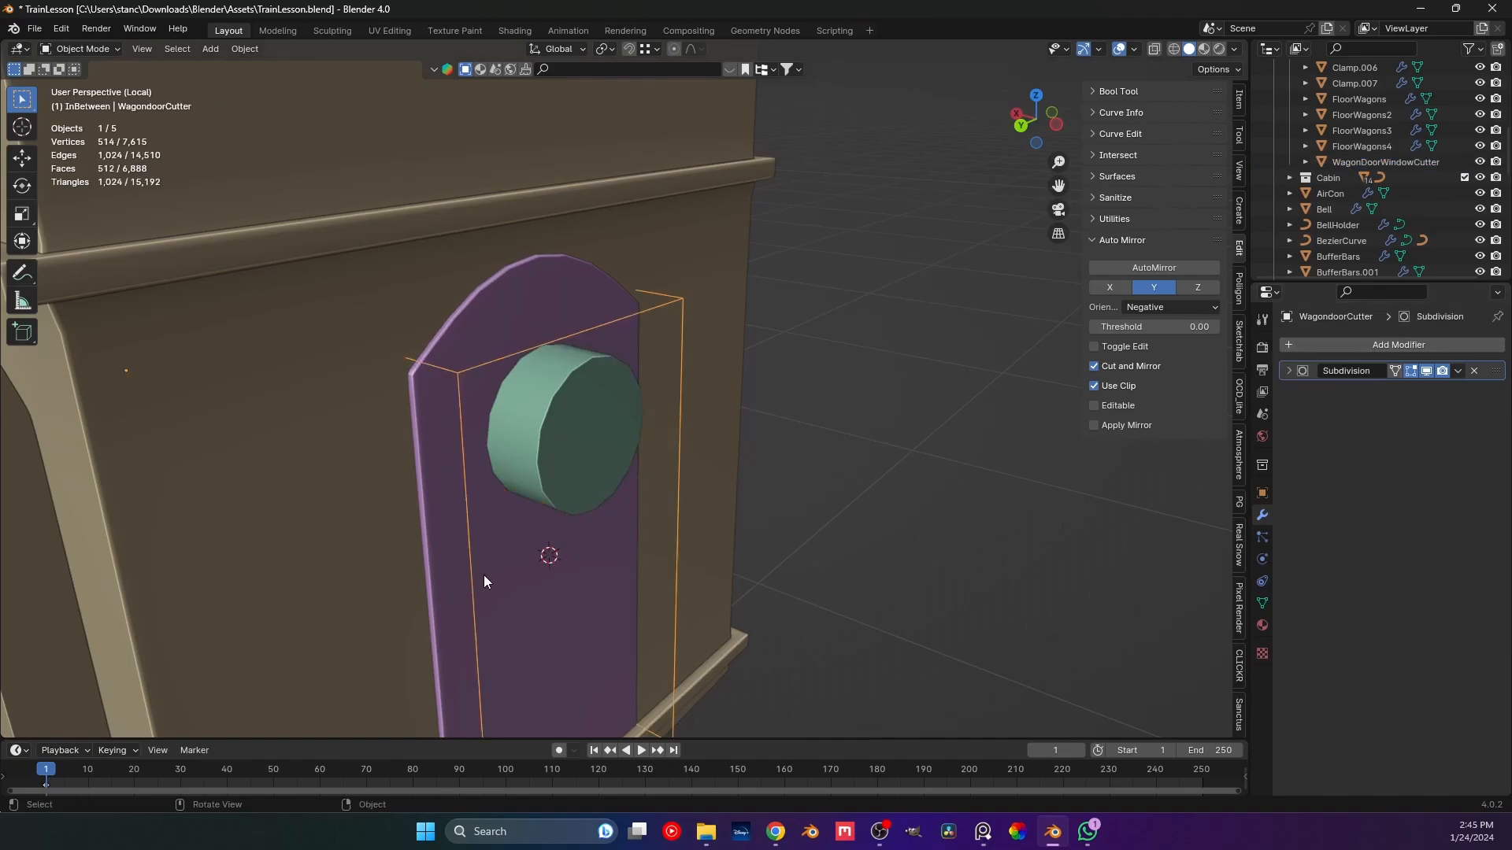
pyautogui.click(1288, 345)
pyautogui.moveTo(1286, 341)
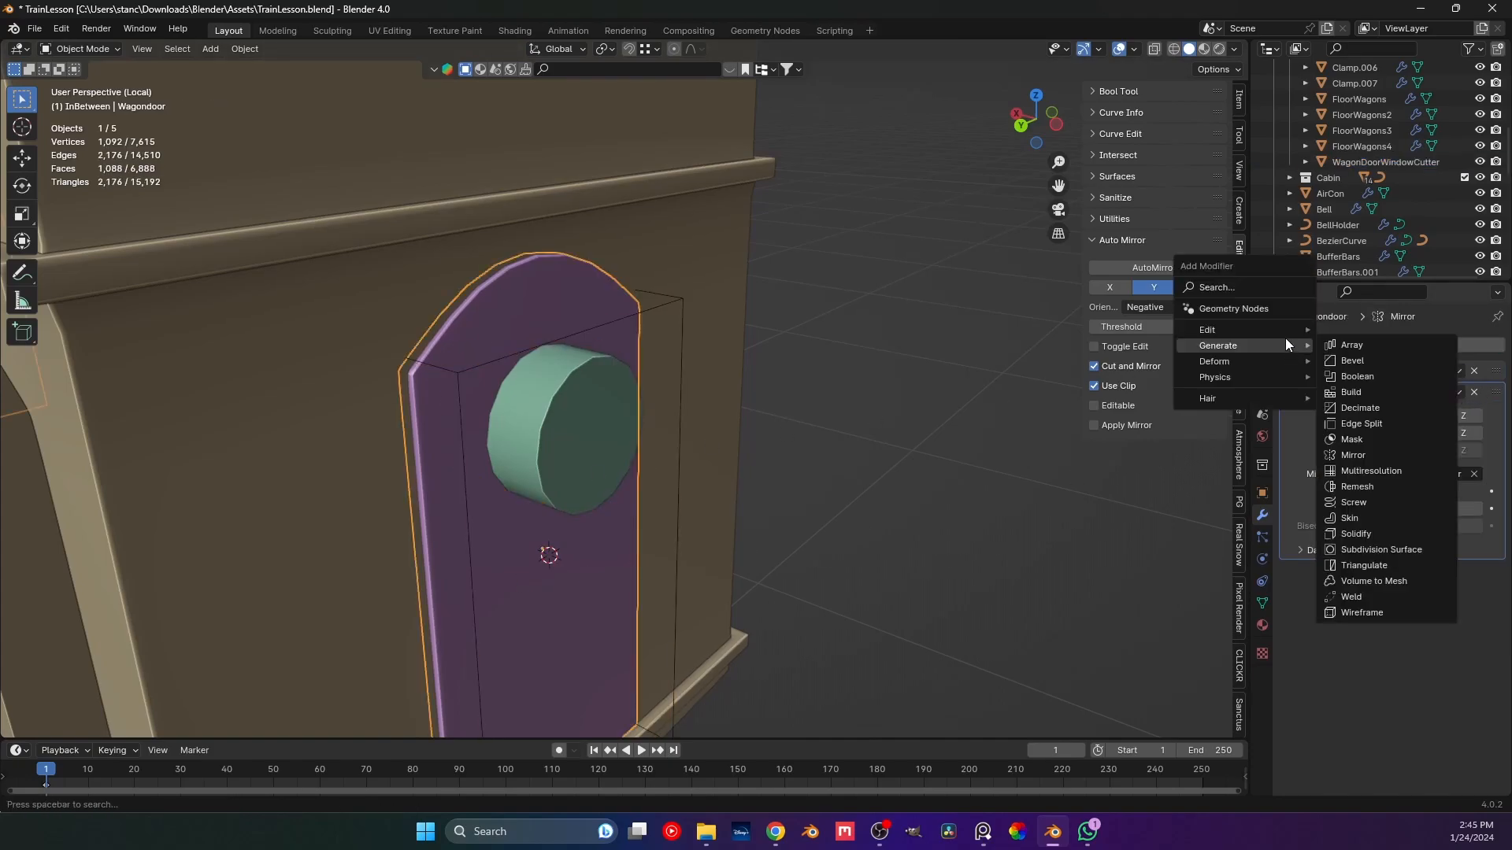
pyautogui.click(1361, 376)
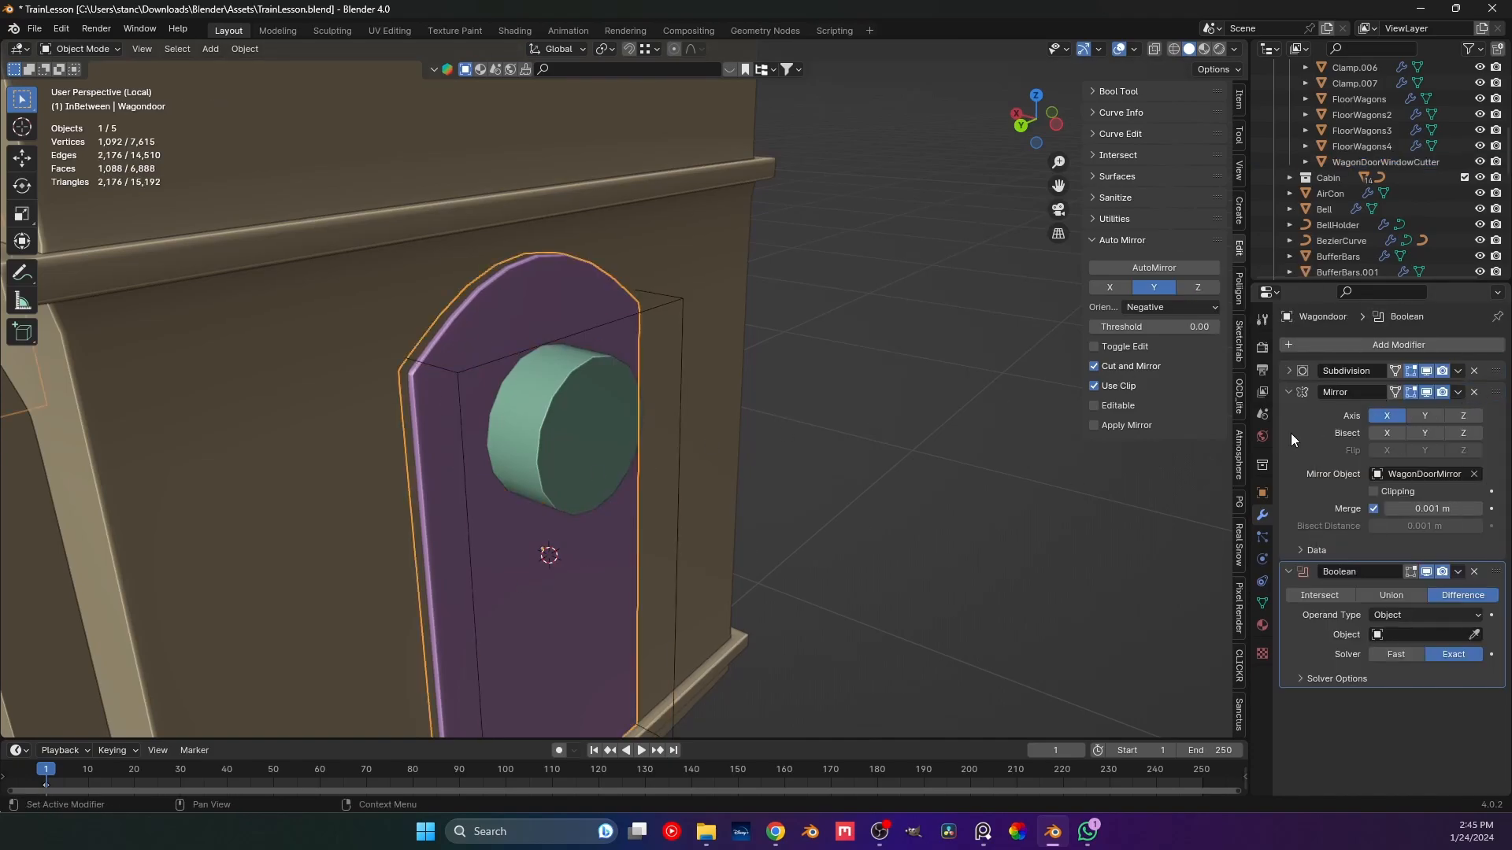
# Set the door's Boolean solver to Fast and pick WagonDoorWindowCutter as the object to subtract.
pyautogui.click(1289, 392)
pyautogui.click(1421, 495)
pyautogui.click(1474, 476)
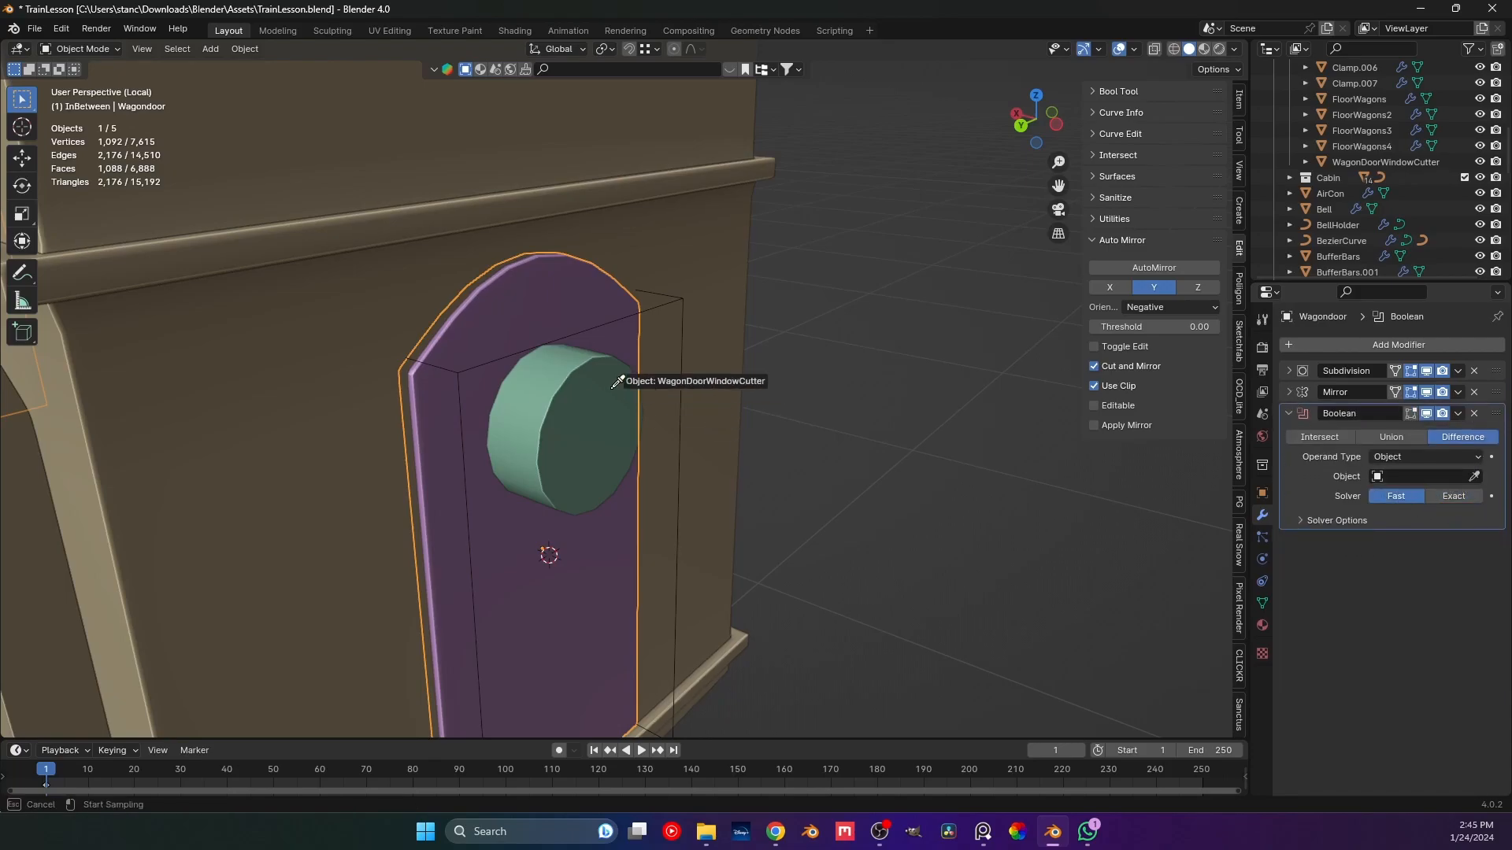
pyautogui.click(601, 378)
# Set the viewport display of WagonDoorWindowCutter to Bounds and deselect it.
pyautogui.click(611, 423)
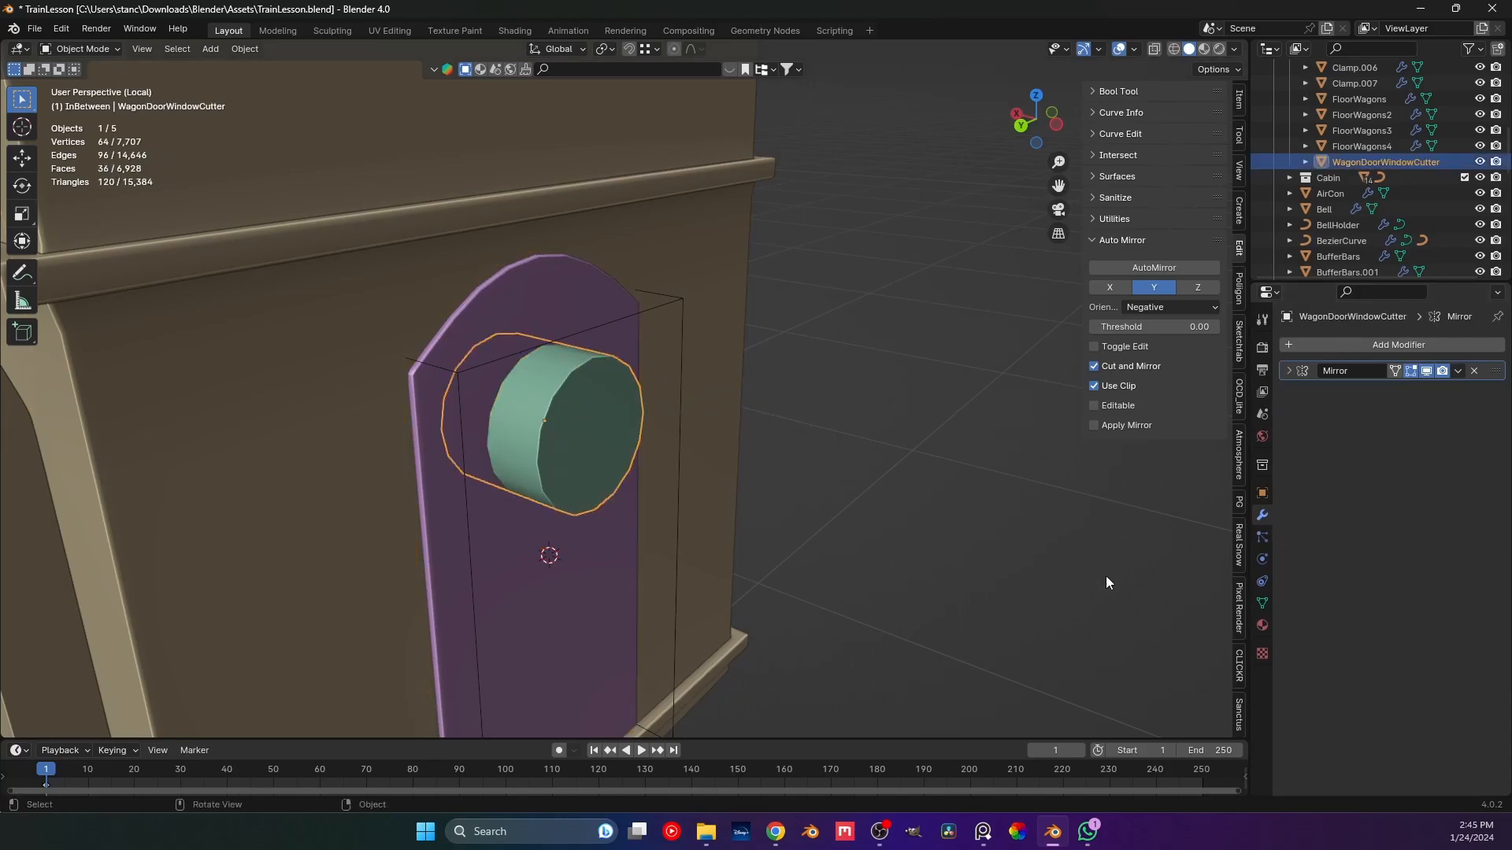
pyautogui.click(1262, 493)
pyautogui.scroll(-6, 1389, 626)
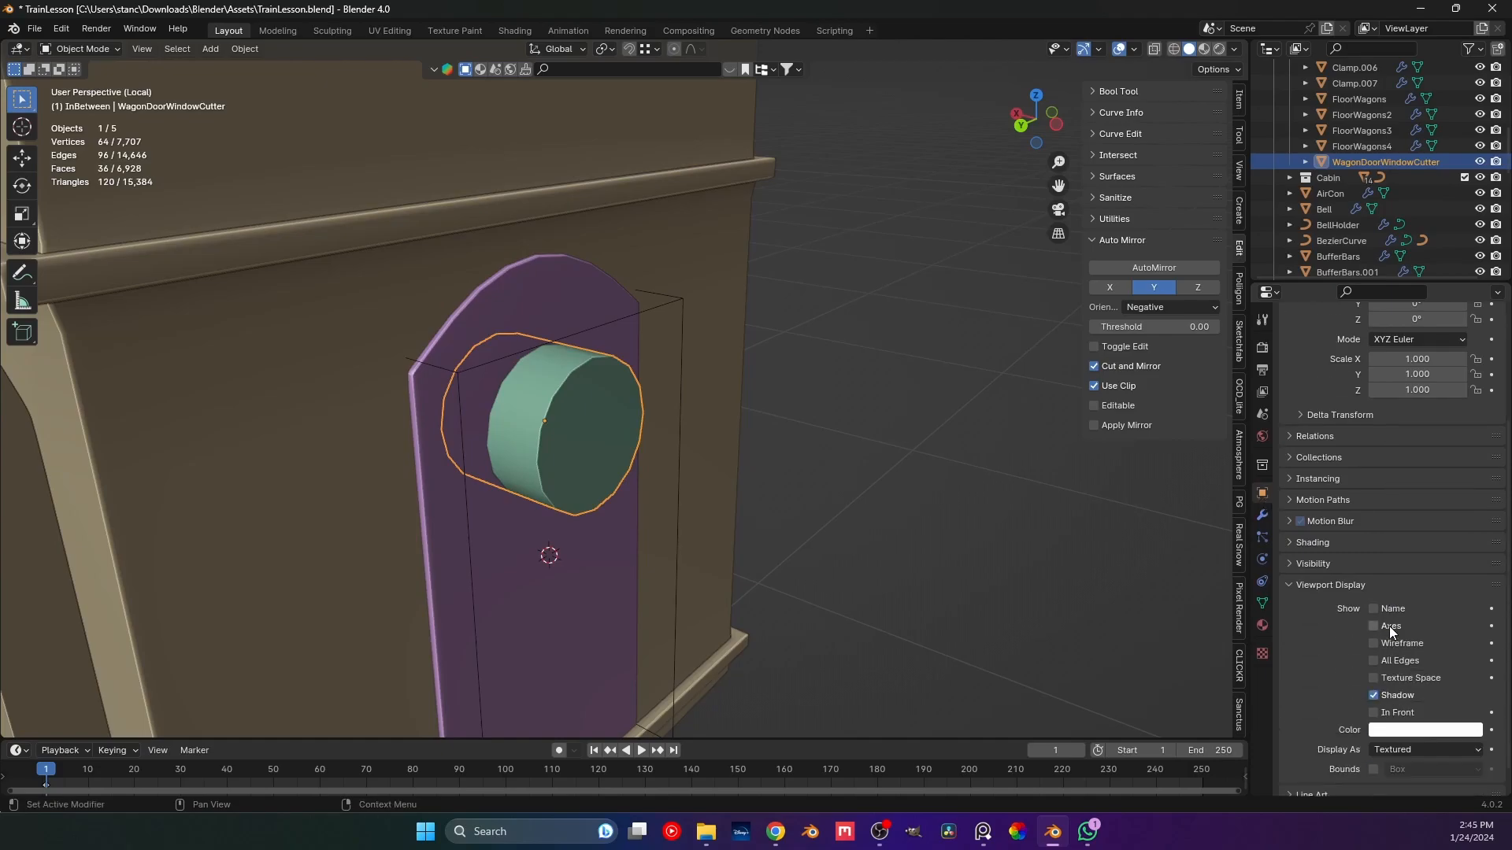
pyautogui.click(1427, 720)
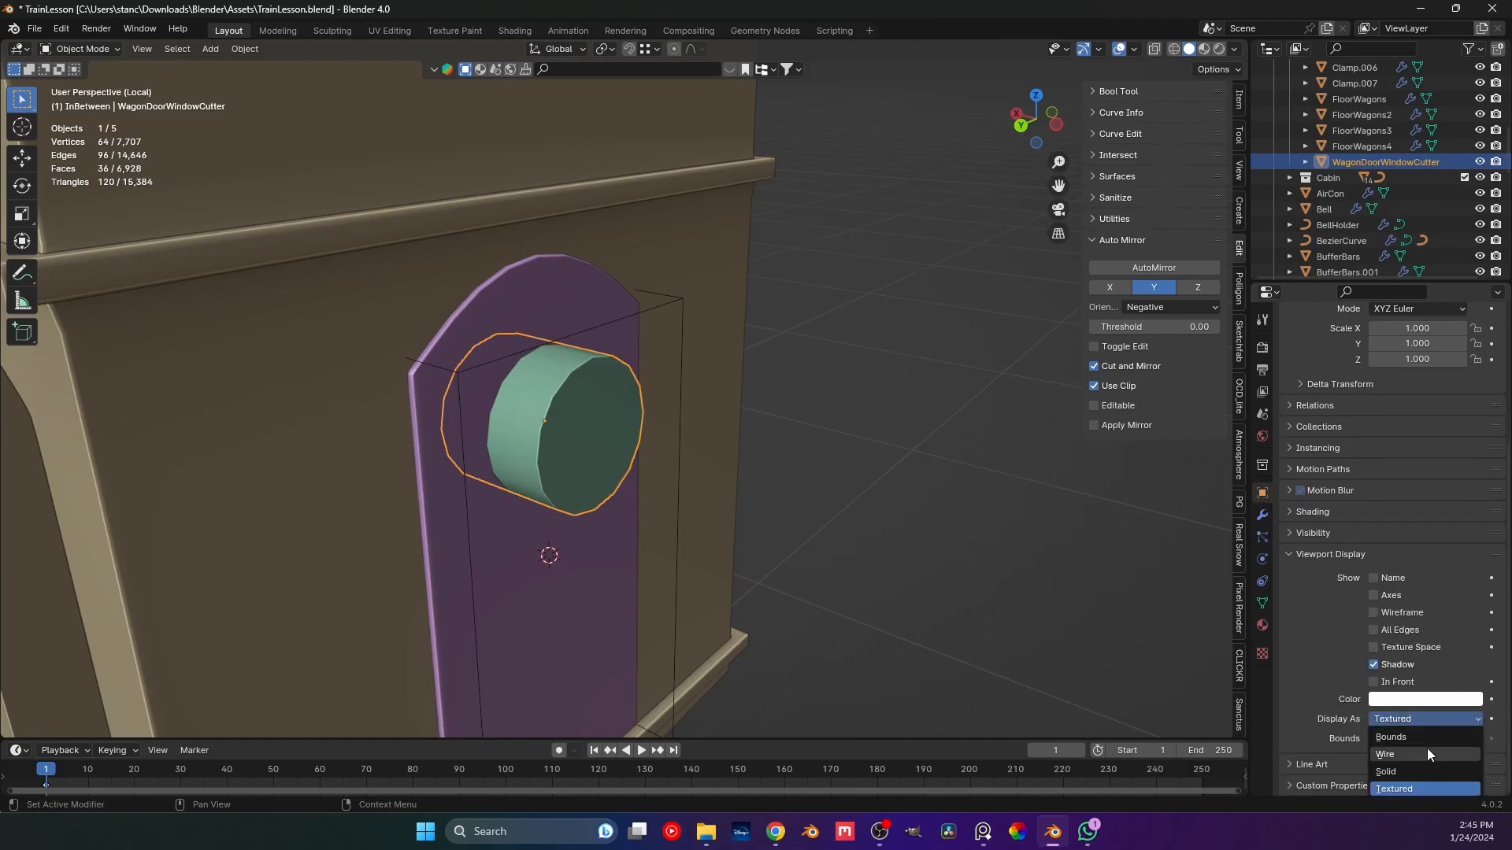
pyautogui.click(1427, 749)
pyautogui.click(873, 433)
pyautogui.moveTo(873, 433); pyautogui.dragTo(815, 417, button='middle')
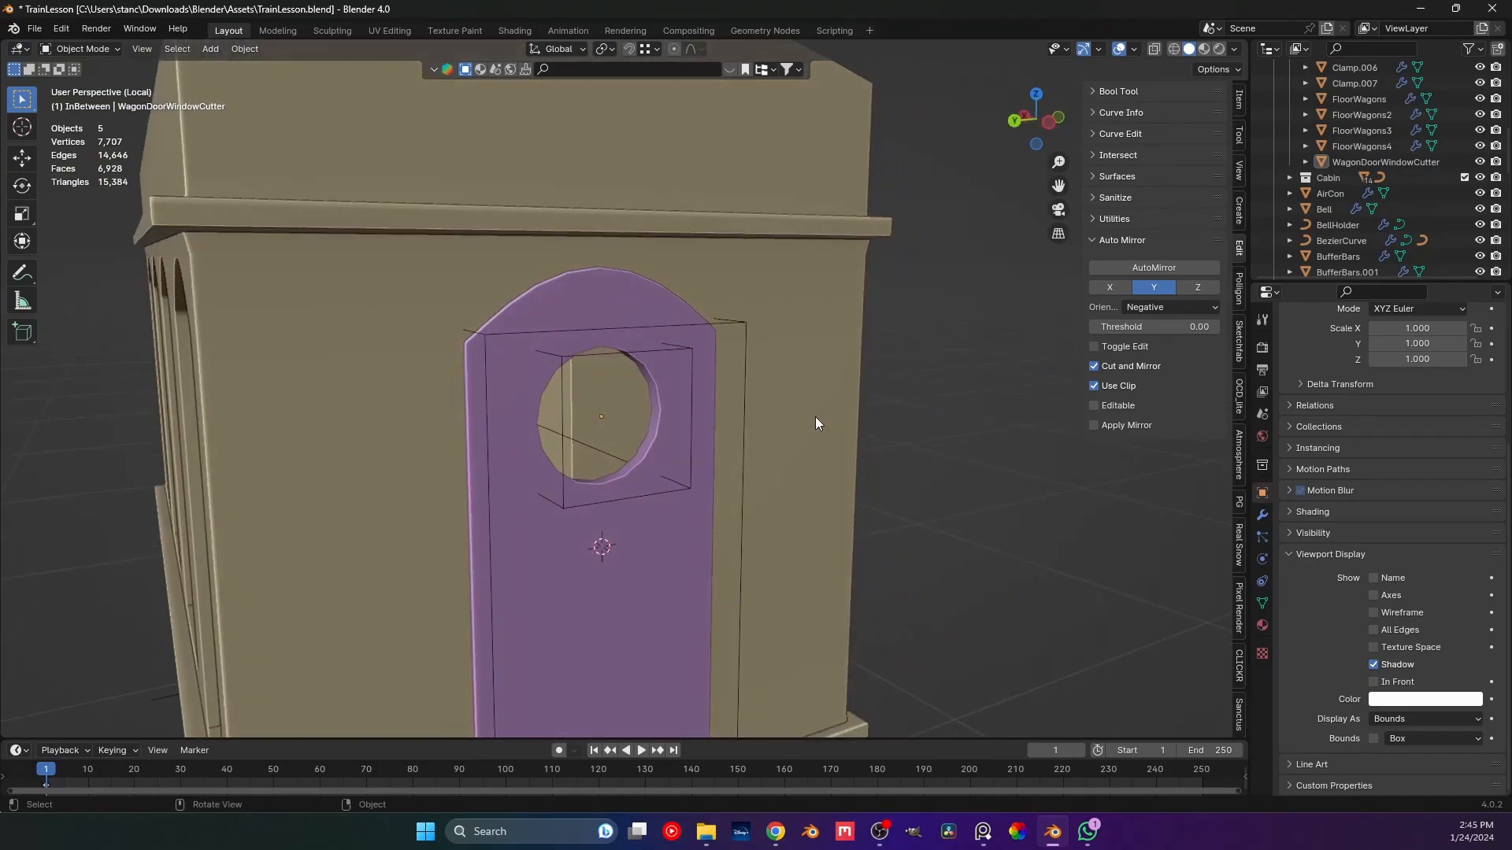
# Duplicate the window cutter in place and rename the copy WagonDoorWindow.
pyautogui.click(691, 395)
pyautogui.hotkey('shift', 'd')
pyautogui.rightClick(754, 441)
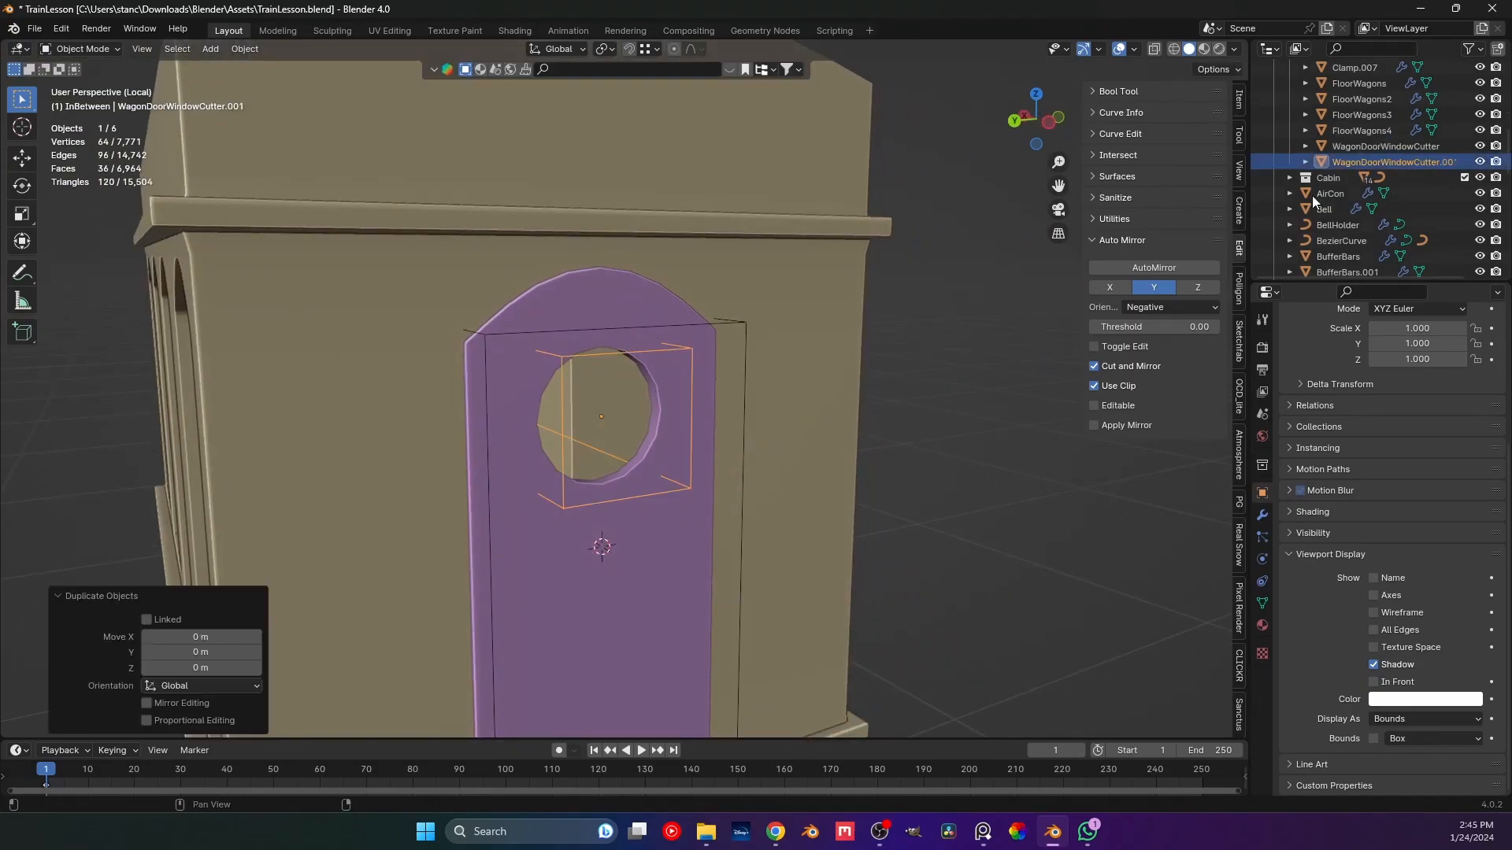
pyautogui.click(1405, 163)
pyautogui.doubleClick(1404, 163)
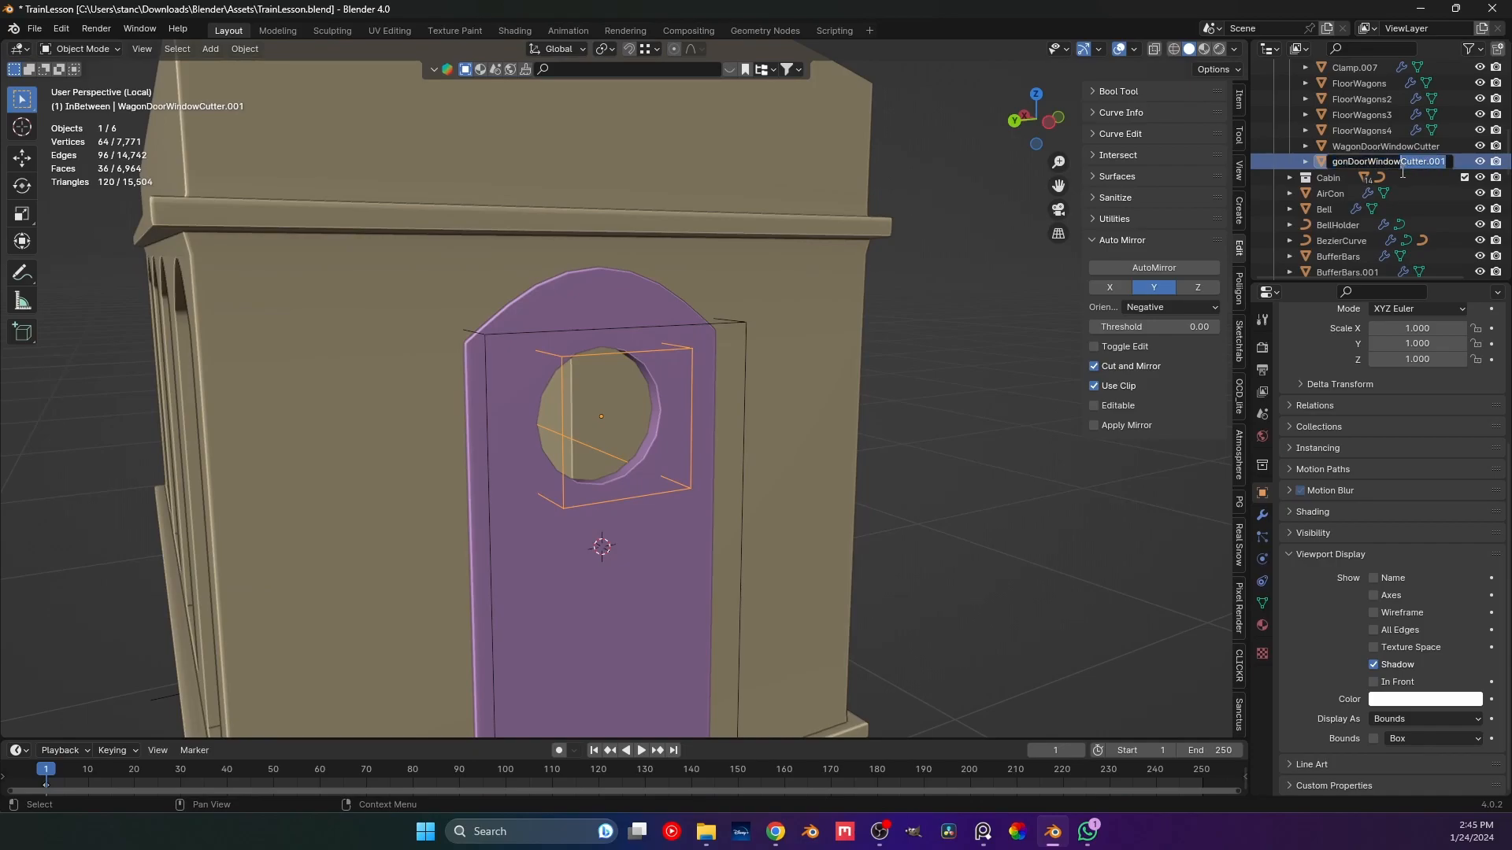
pyautogui.press('Return')
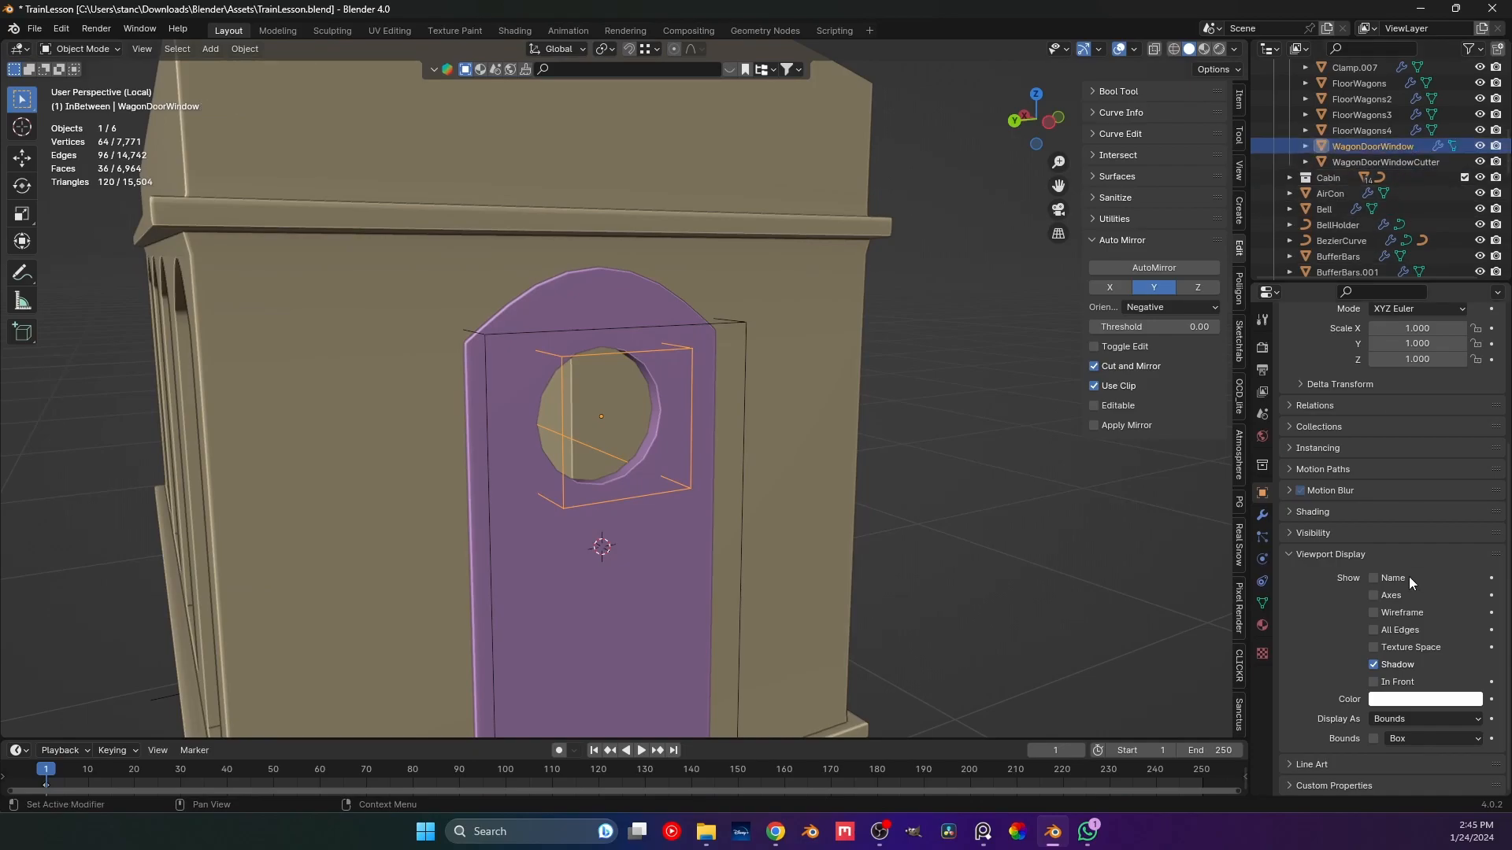
# Display WagonDoorWindow as Textured and flatten it along X to a scale of about -0.034.
pyautogui.click(1427, 722)
pyautogui.click(1437, 788)
pyautogui.moveTo(832, 498); pyautogui.dragTo(803, 550, button='middle')
pyautogui.press('s')
pyautogui.press('x')
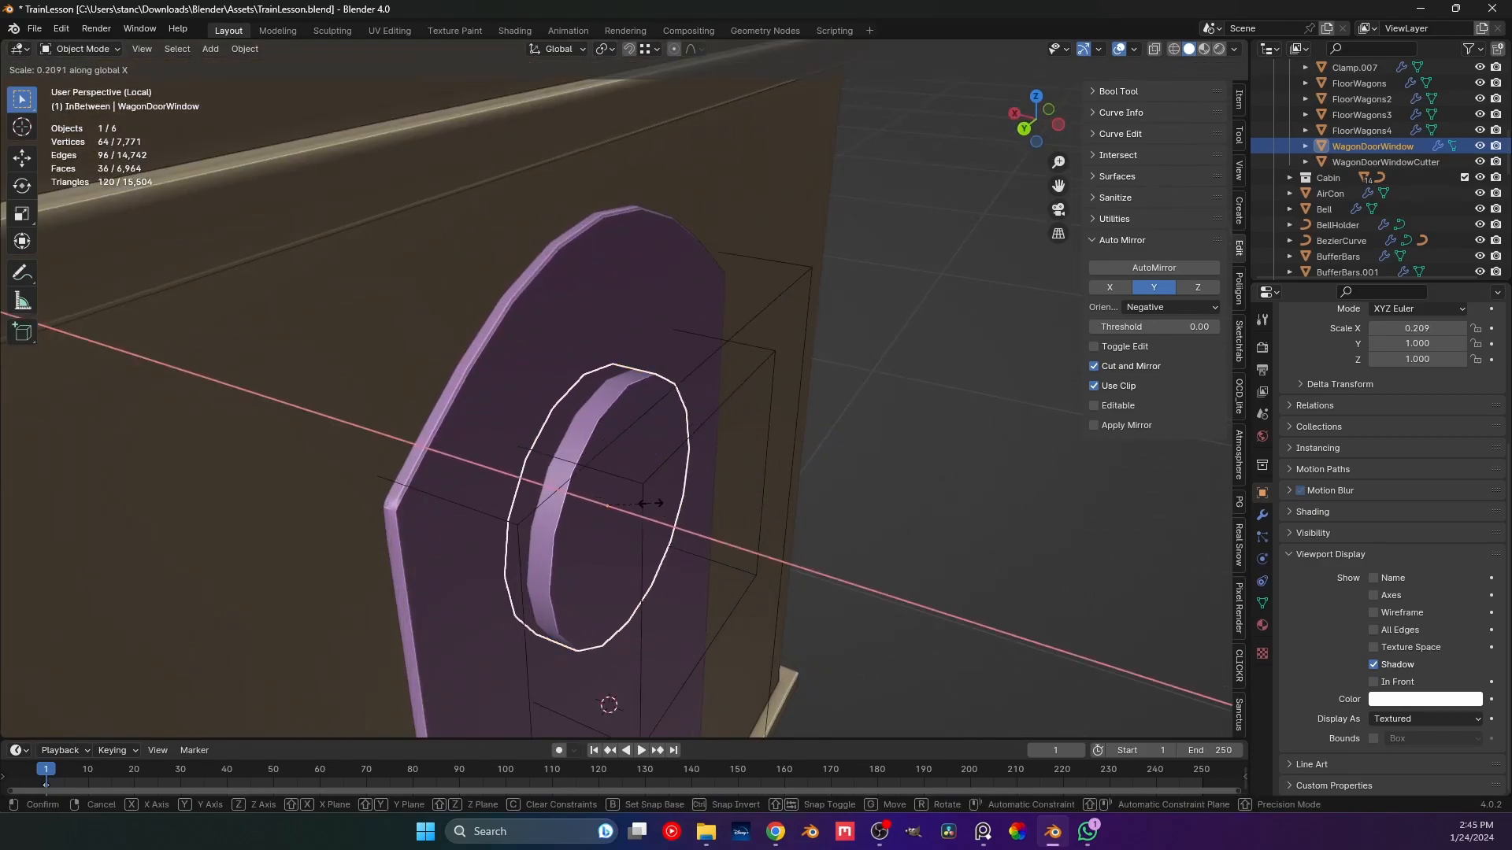
pyautogui.click(605, 497)
pyautogui.click(975, 512)
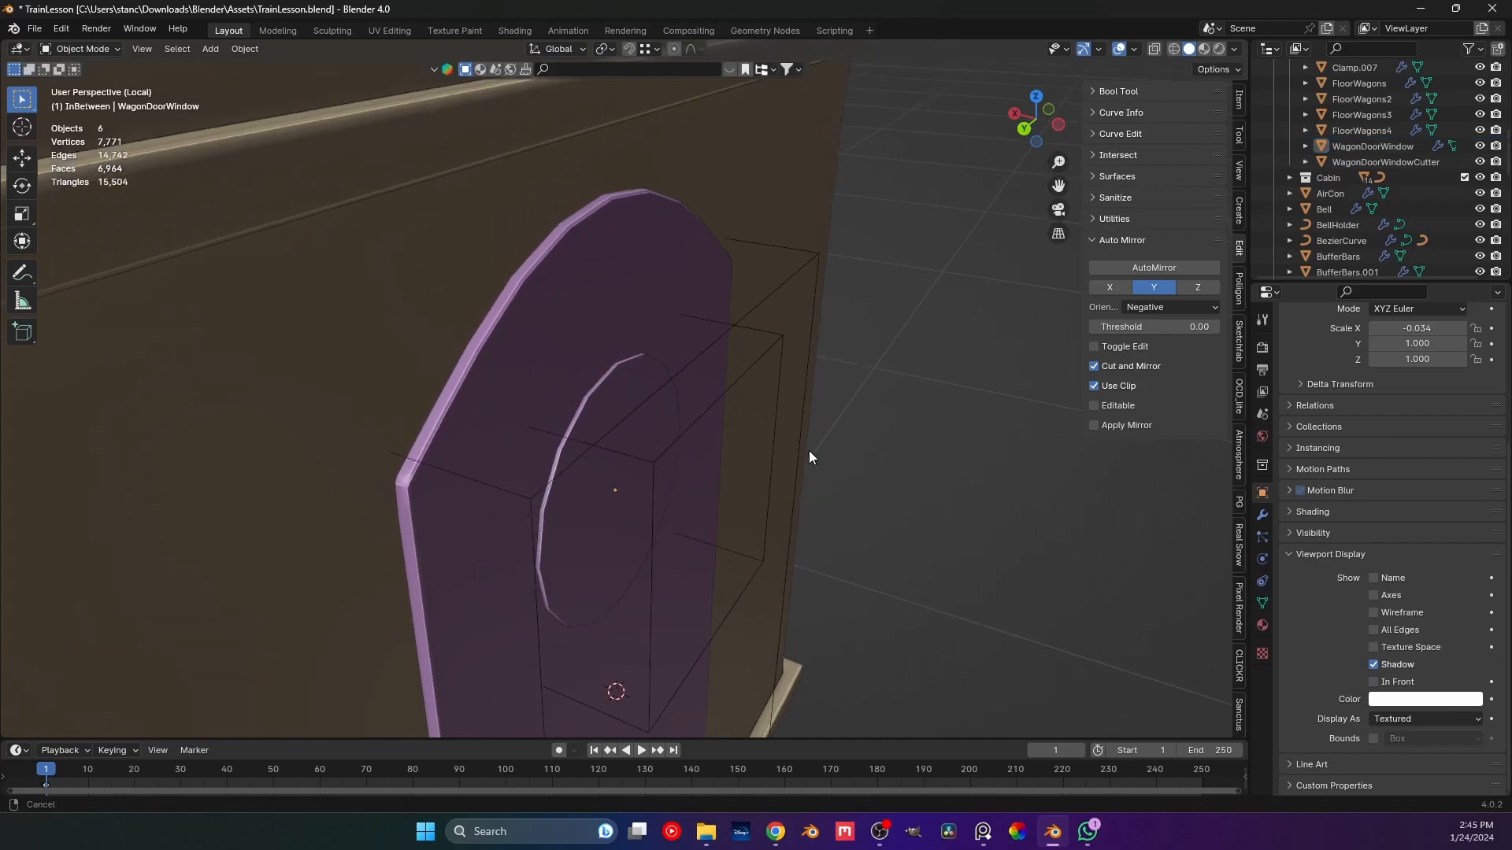
# Thicken the WagonDoorWindow disc slightly along X to a scale of about -0.047.
pyautogui.moveTo(801, 463); pyautogui.dragTo(756, 441, button='middle')
pyautogui.scroll(2, 567, 422)
pyautogui.keyDown('shift'); pyautogui.moveTo(567, 413); pyautogui.dragTo(600, 348, button='middle'); pyautogui.keyUp('shift')
pyautogui.click(637, 432)
pyautogui.press('s')
pyautogui.press('x')
pyautogui.click(713, 475)
pyautogui.press('Tab')
pyautogui.keyDown('shift'); pyautogui.moveTo(601, 348); pyautogui.dragTo(642, 385, button='middle'); pyautogui.keyUp('shift')
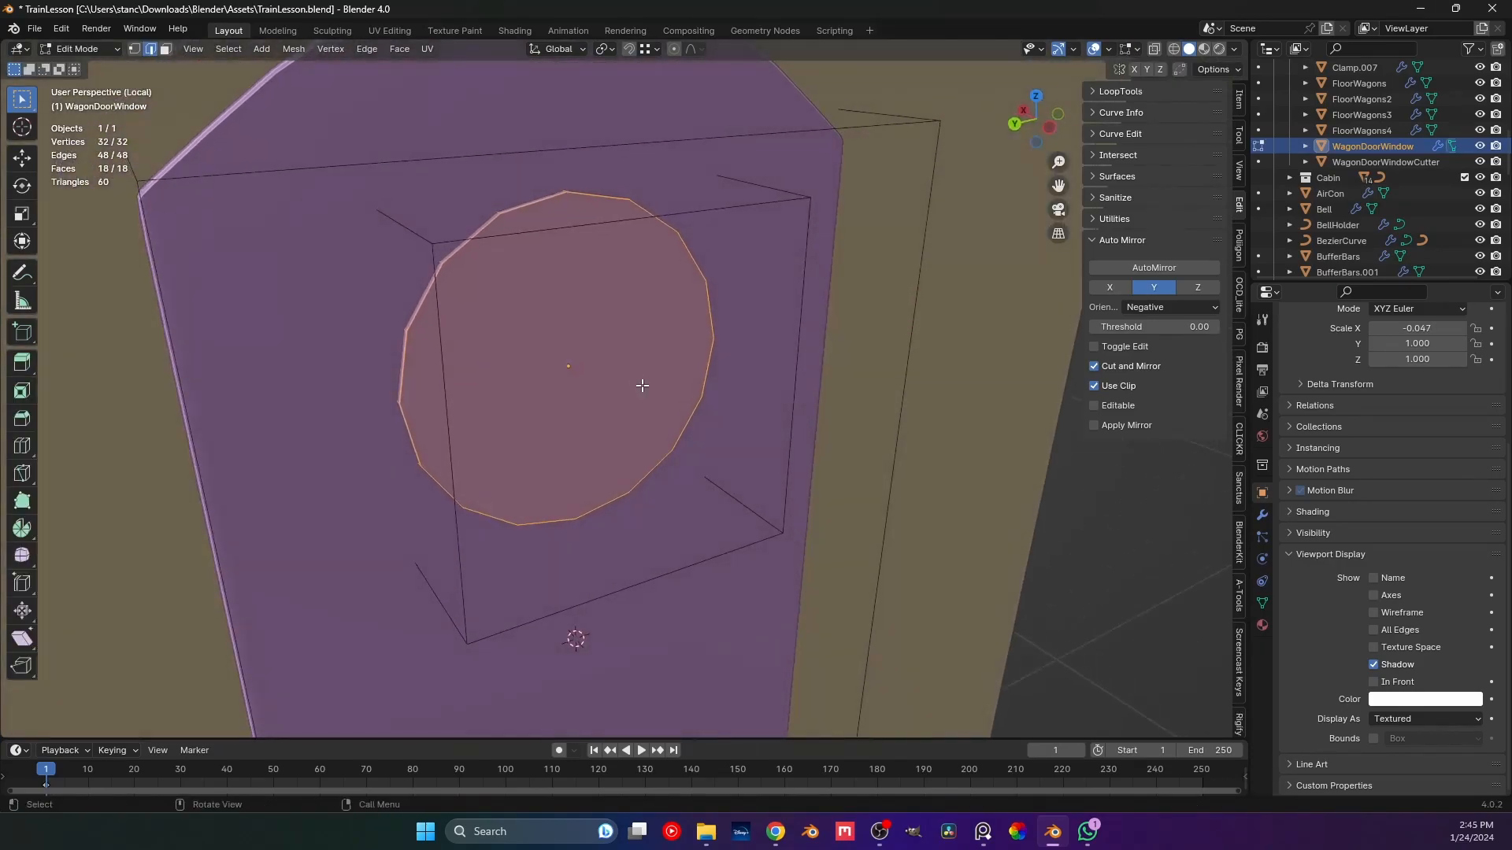
pyautogui.press('3')
pyautogui.click(685, 364)
pyautogui.keyDown('shift'); pyautogui.moveTo(677, 415); pyautogui.dragTo(714, 477, button='middle'); pyautogui.keyUp('shift')
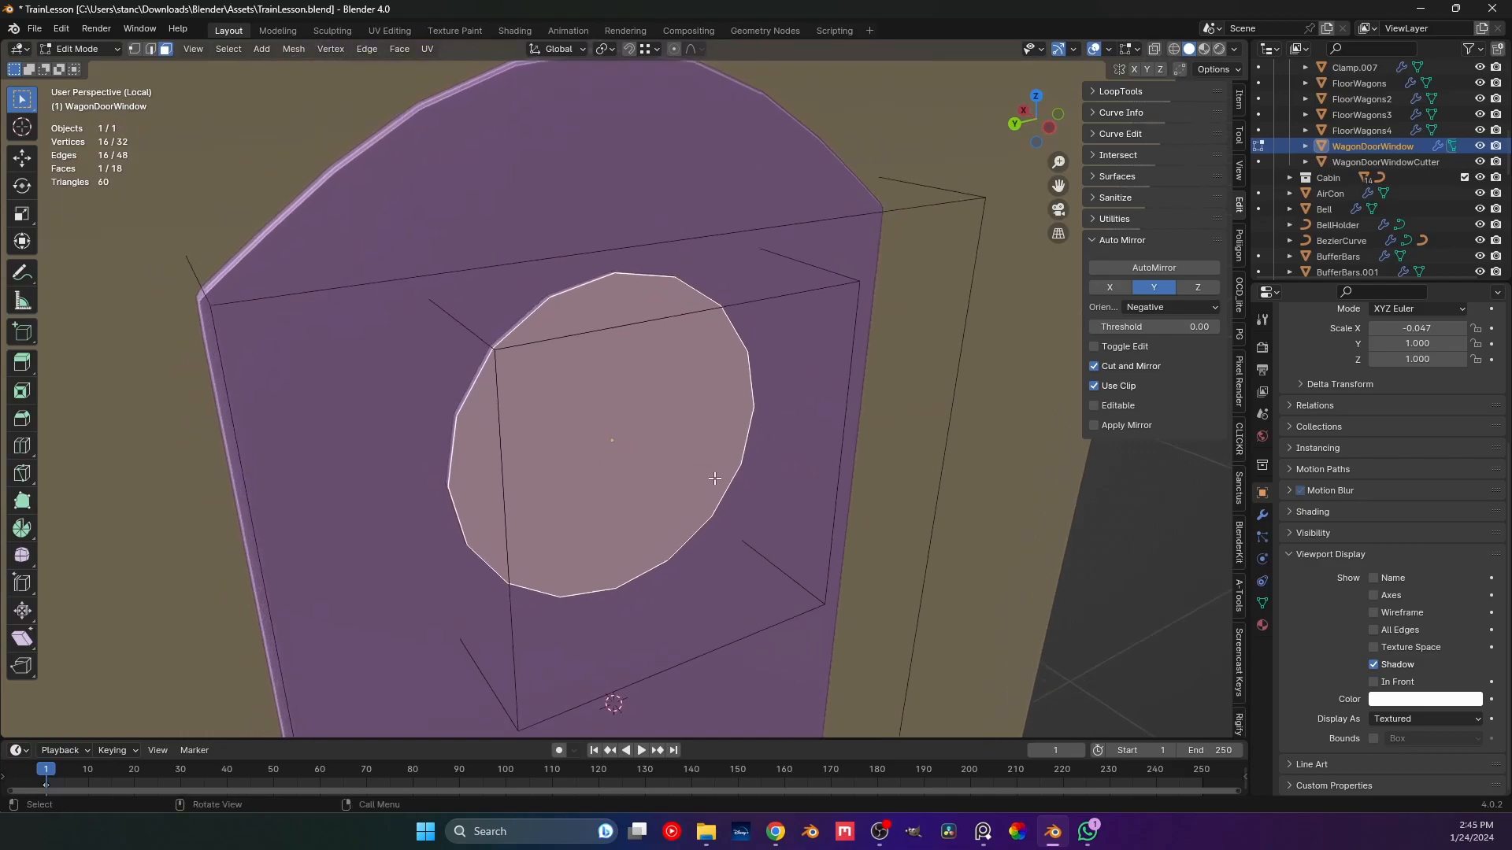
pyautogui.scroll(1, 717, 480)
pyautogui.press('i')
pyautogui.rightClick(800, 484)
pyautogui.hotkey('ctrl', 'z')
# Try a centred loop cut around the window disc's rim and undo it.
pyautogui.moveTo(753, 475); pyautogui.dragTo(475, 299, button='middle')
pyautogui.scroll(4, 488, 315)
pyautogui.hotkey('ctrl', 'r')
pyautogui.click(553, 379)
pyautogui.rightClick(552, 378)
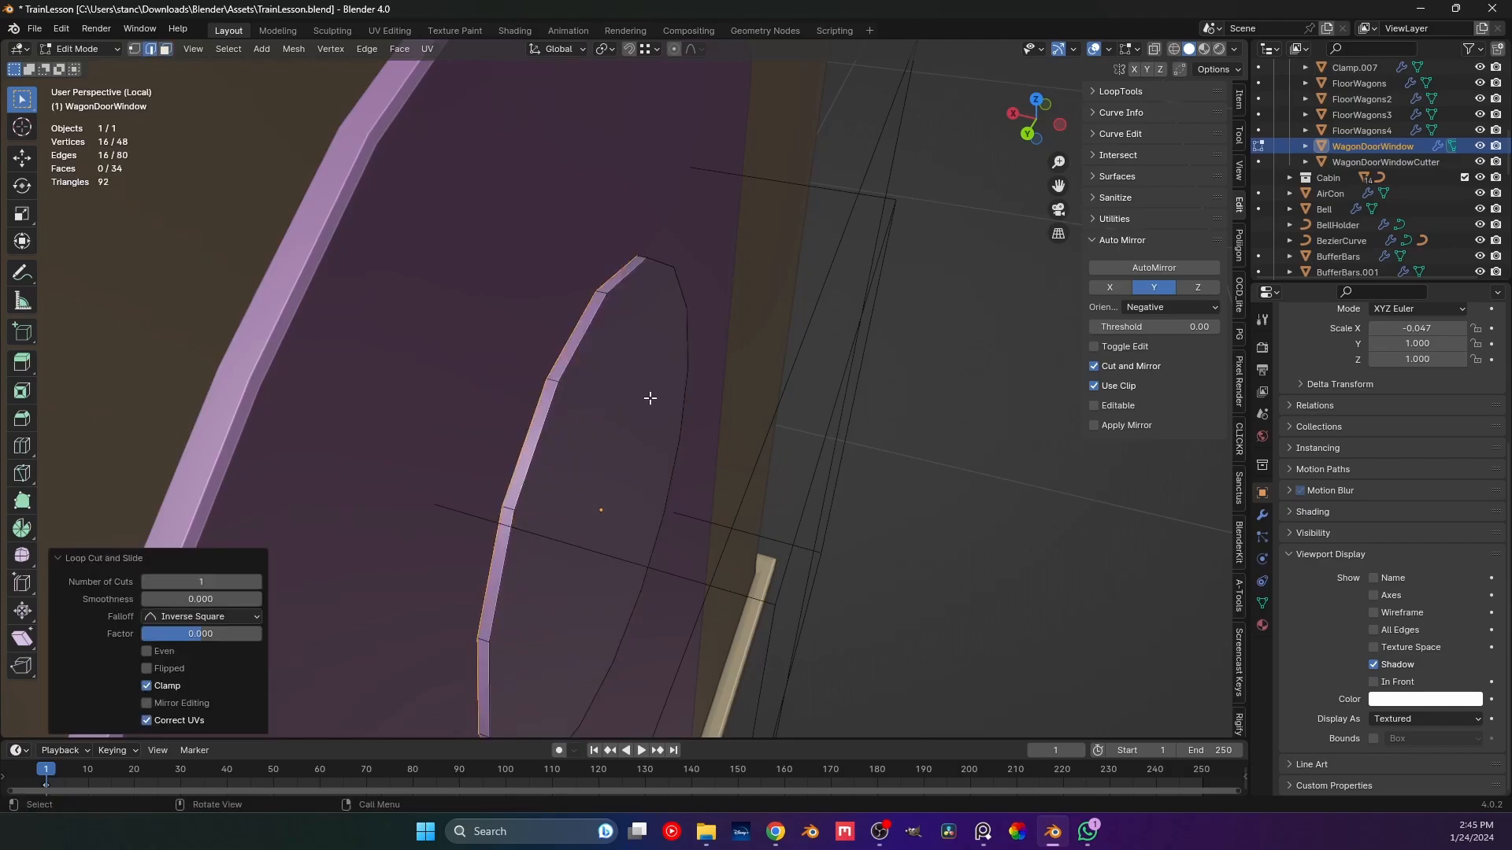
pyautogui.click(890, 402)
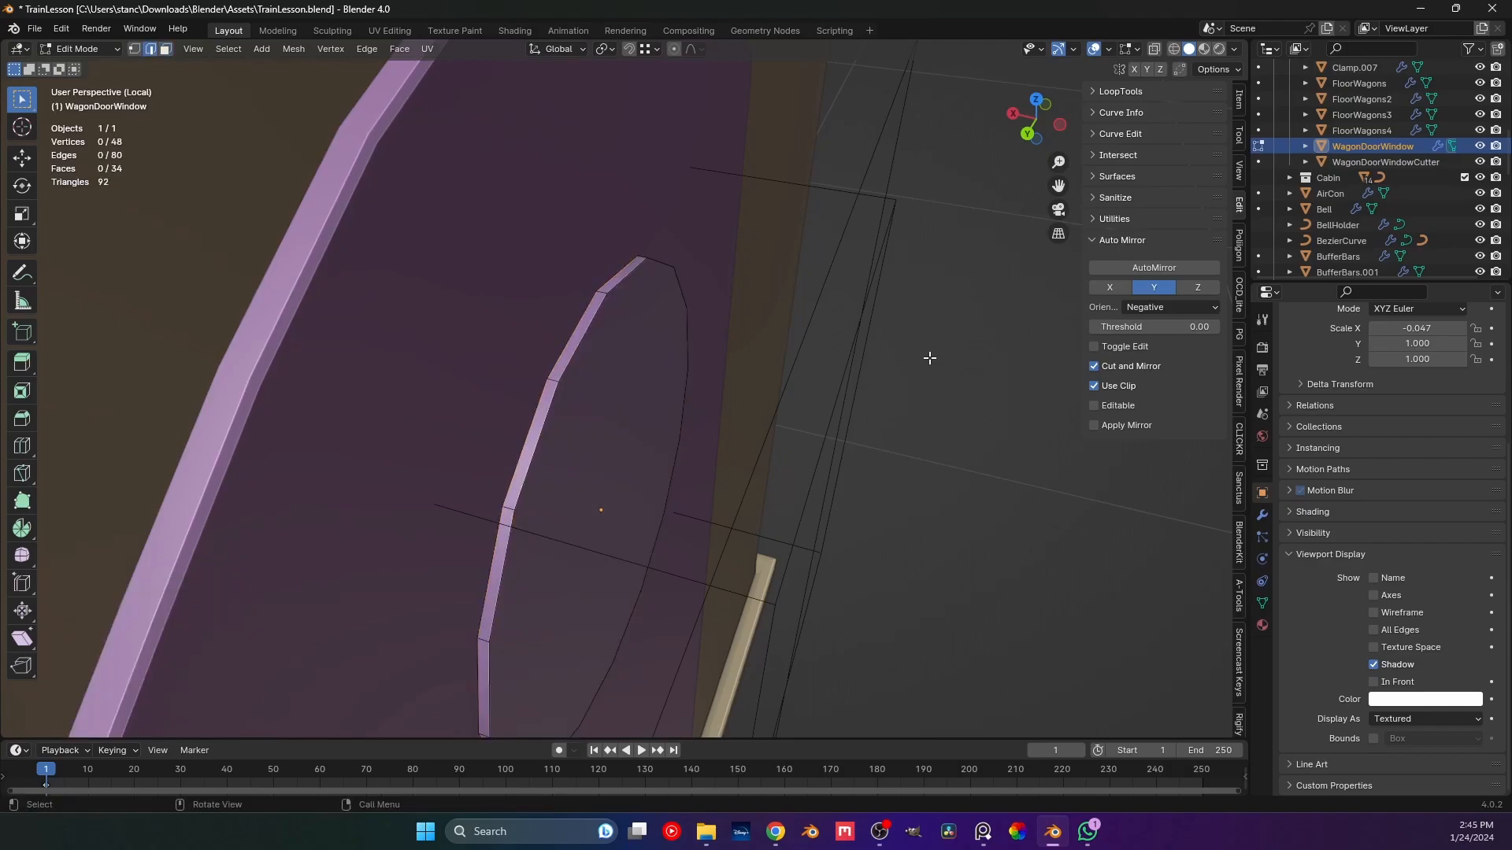
pyautogui.hotkey('ctrl', 'z')
pyautogui.hotkey('ctrl', 'z')
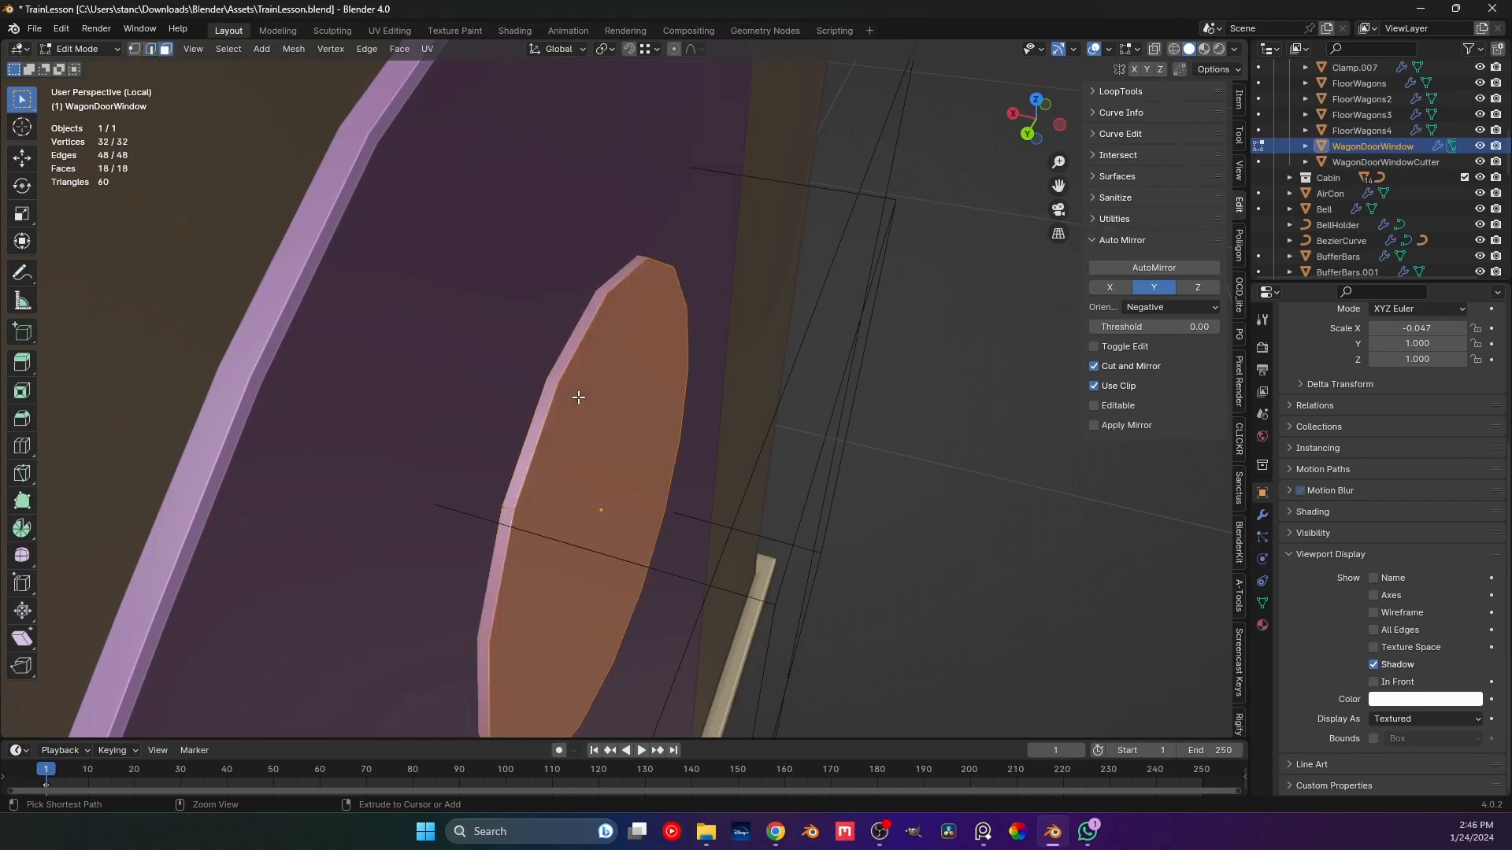
pyautogui.hotkey('ctrl', 'z')
pyautogui.hotkey('ctrl', 'z')
# Try AutoMirror on the window disc along X with Negative orientation and check its geometry in Edit Mode.
pyautogui.click(1109, 287)
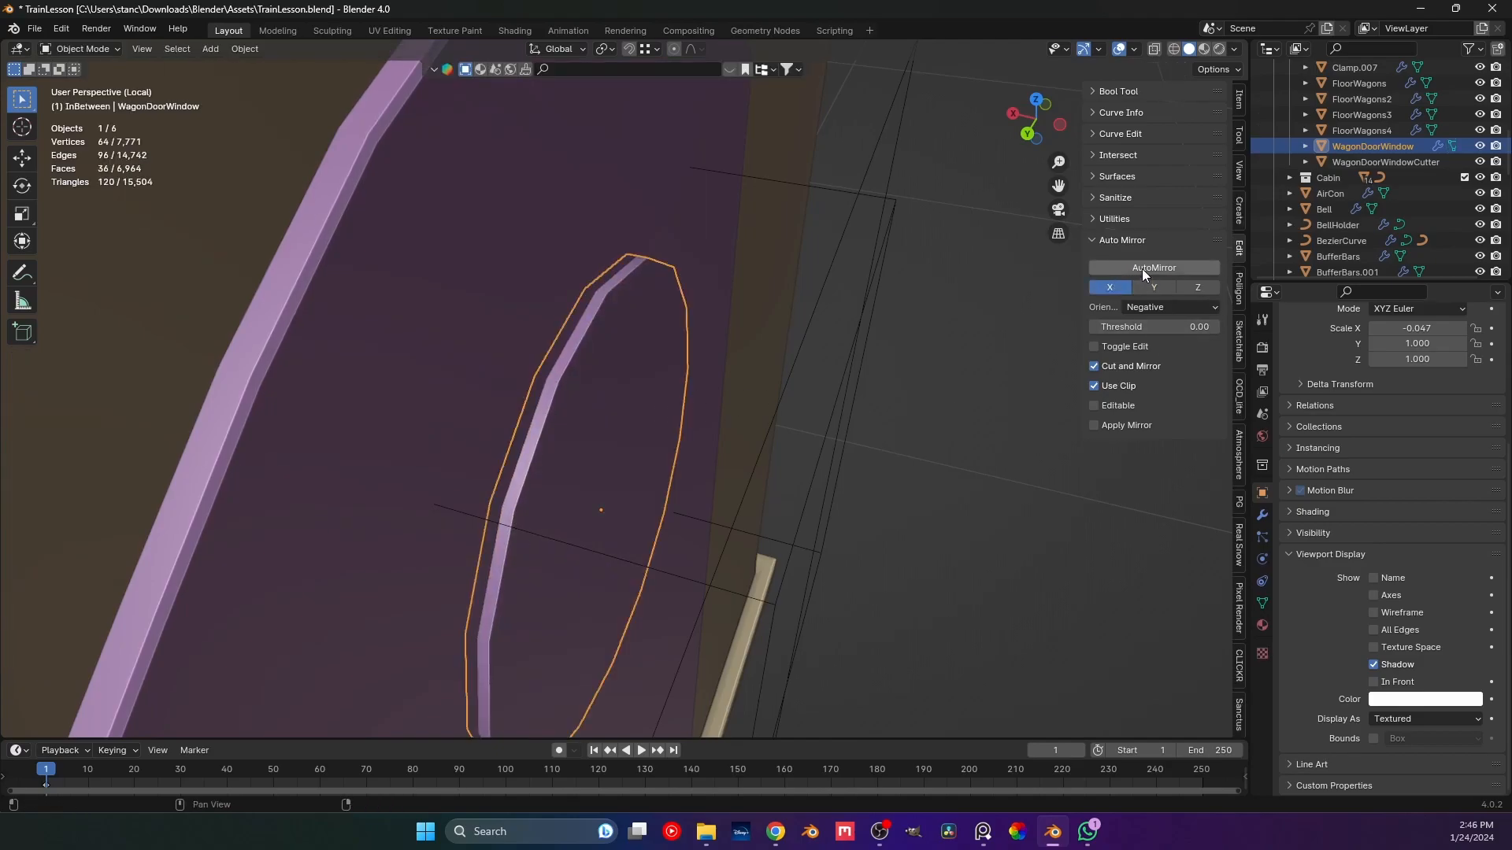
pyautogui.click(1141, 268)
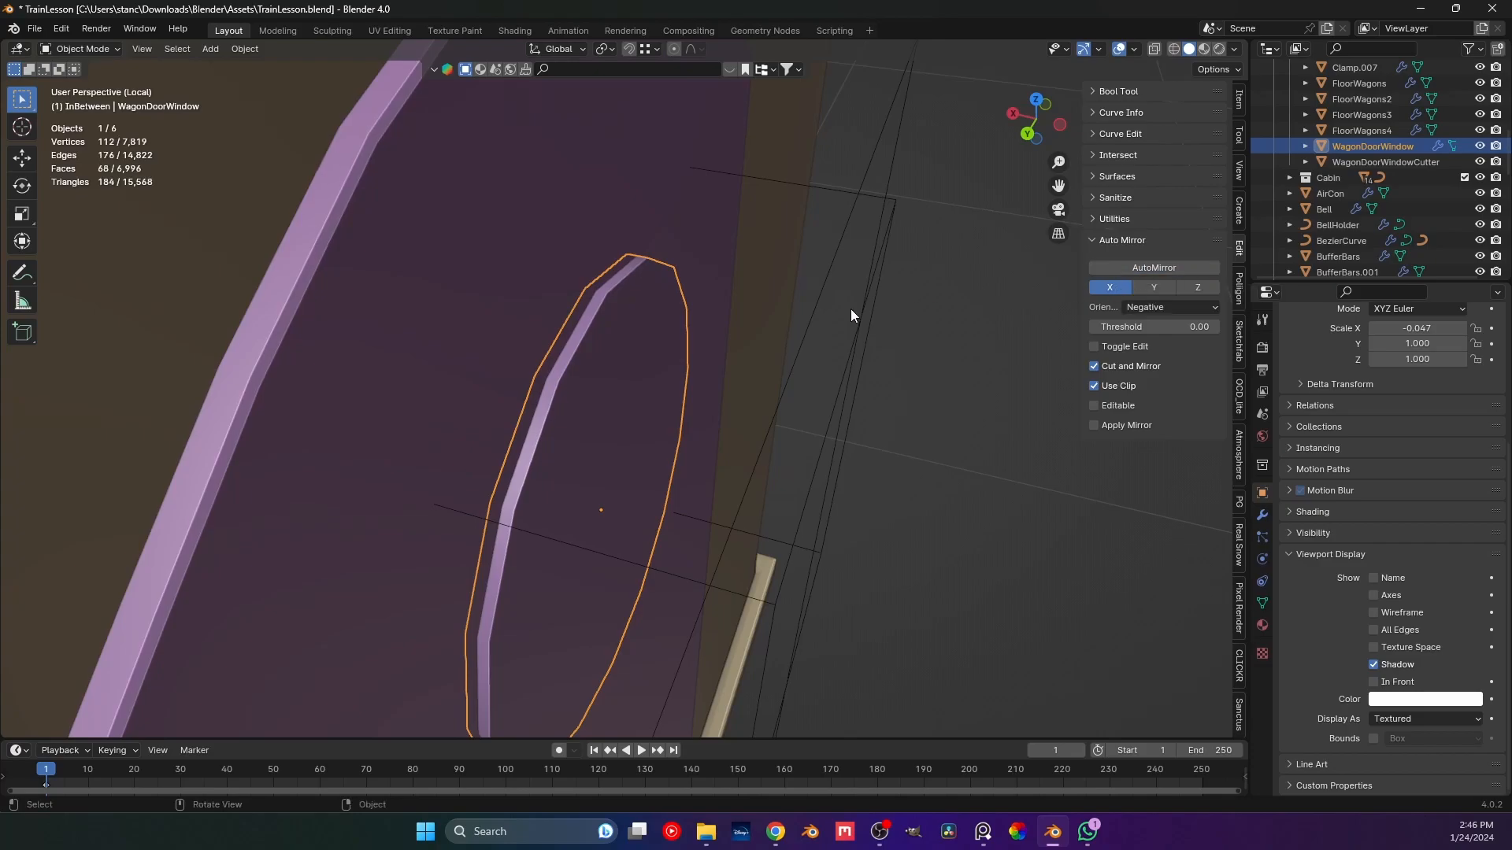
pyautogui.press('Tab')
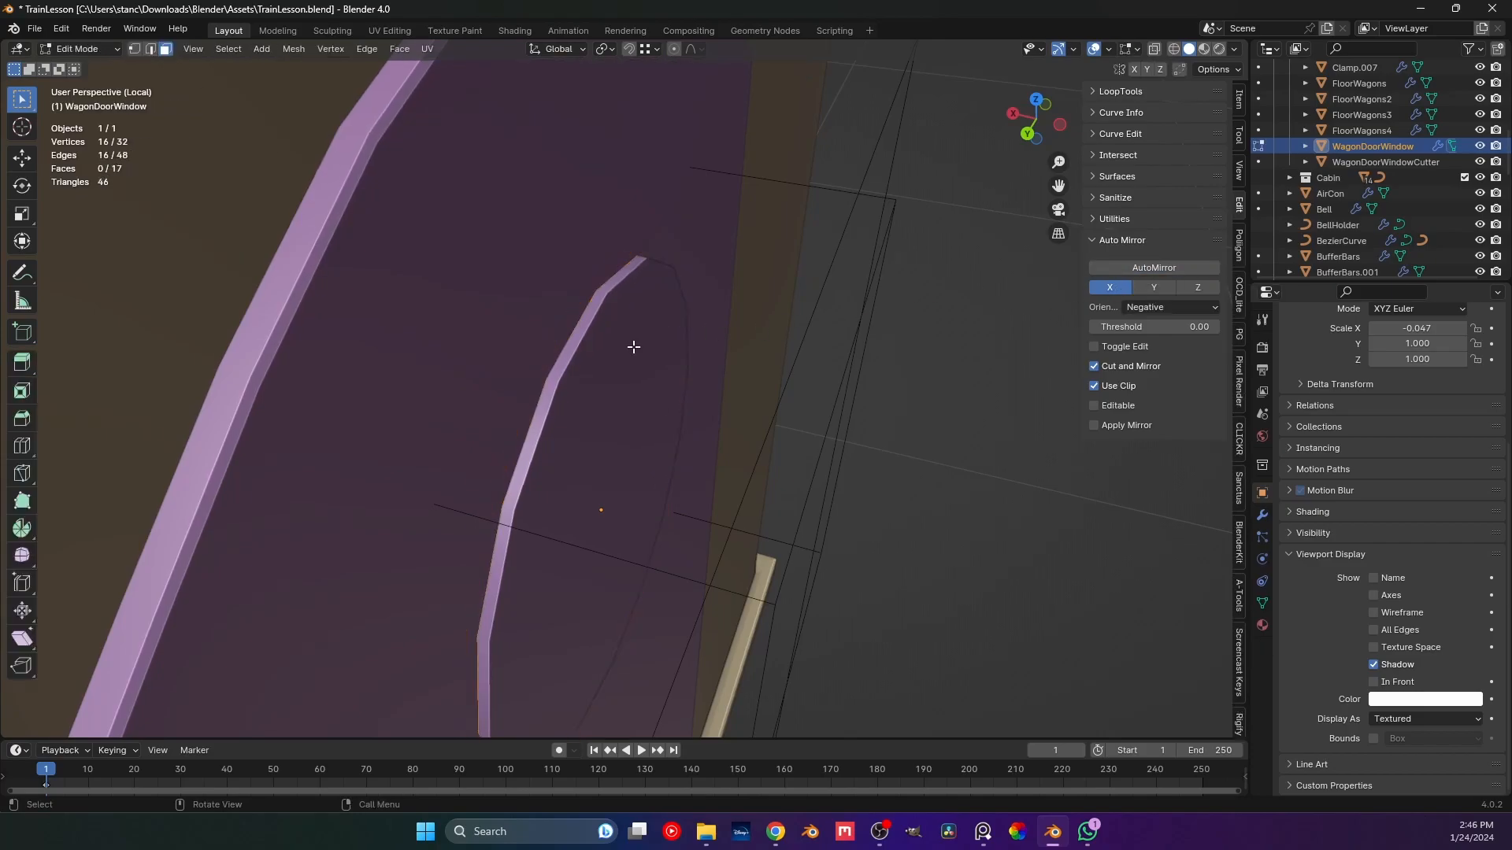
pyautogui.moveTo(634, 347); pyautogui.dragTo(692, 349, button='middle')
pyautogui.moveTo(723, 348); pyautogui.dragTo(707, 376, button='middle')
pyautogui.press('Tab')
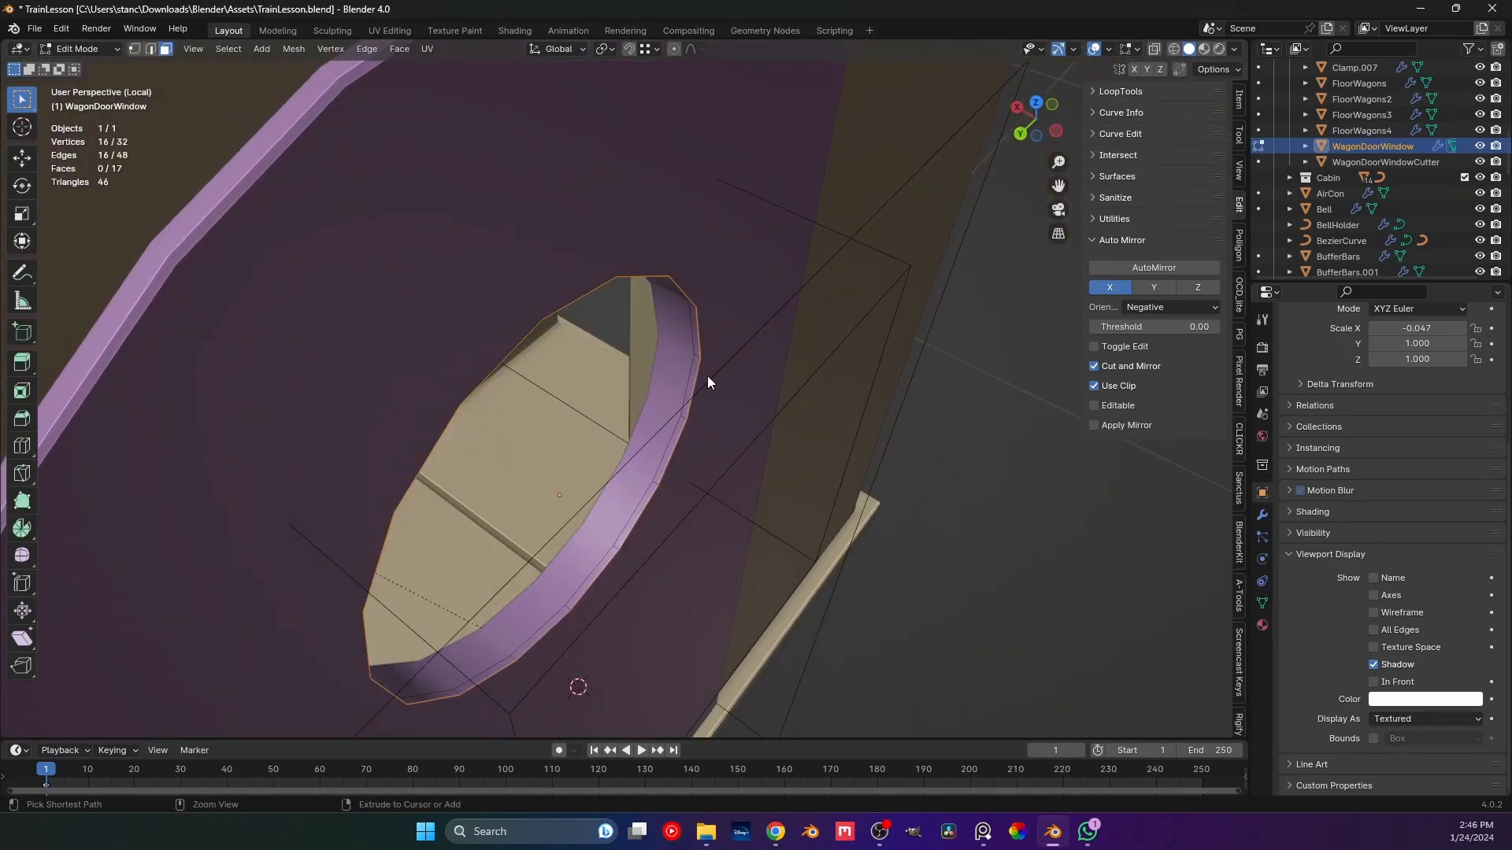
# Run AutoMirror on the window disc along X with Positive orientation.
pyautogui.click(1174, 307)
pyautogui.click(1169, 331)
pyautogui.click(1125, 268)
# Examine the mirrored window disc in X-ray view and check its modifier stack.
pyautogui.click(564, 339)
pyautogui.press('1')
pyautogui.click(1155, 50)
pyautogui.moveTo(635, 358)
pyautogui.mouseDown(button='middle')
pyautogui.moveTo(678, 344)
pyautogui.moveTo(550, 356)
pyautogui.moveTo(616, 365)
pyautogui.mouseUp(button='middle')
pyautogui.press('Tab')
pyautogui.click(1261, 514)
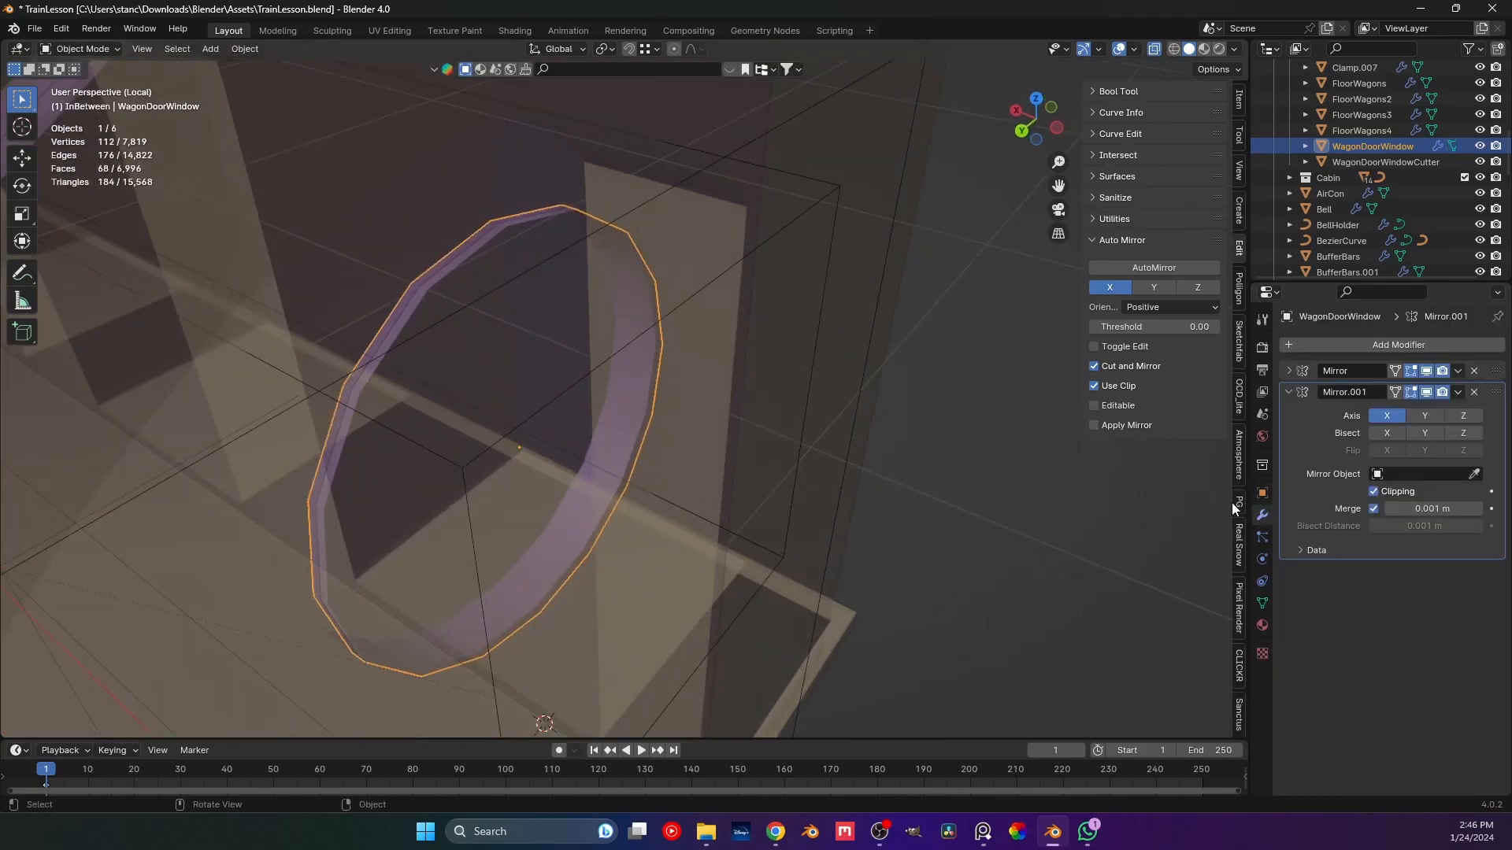
pyautogui.click(1285, 387)
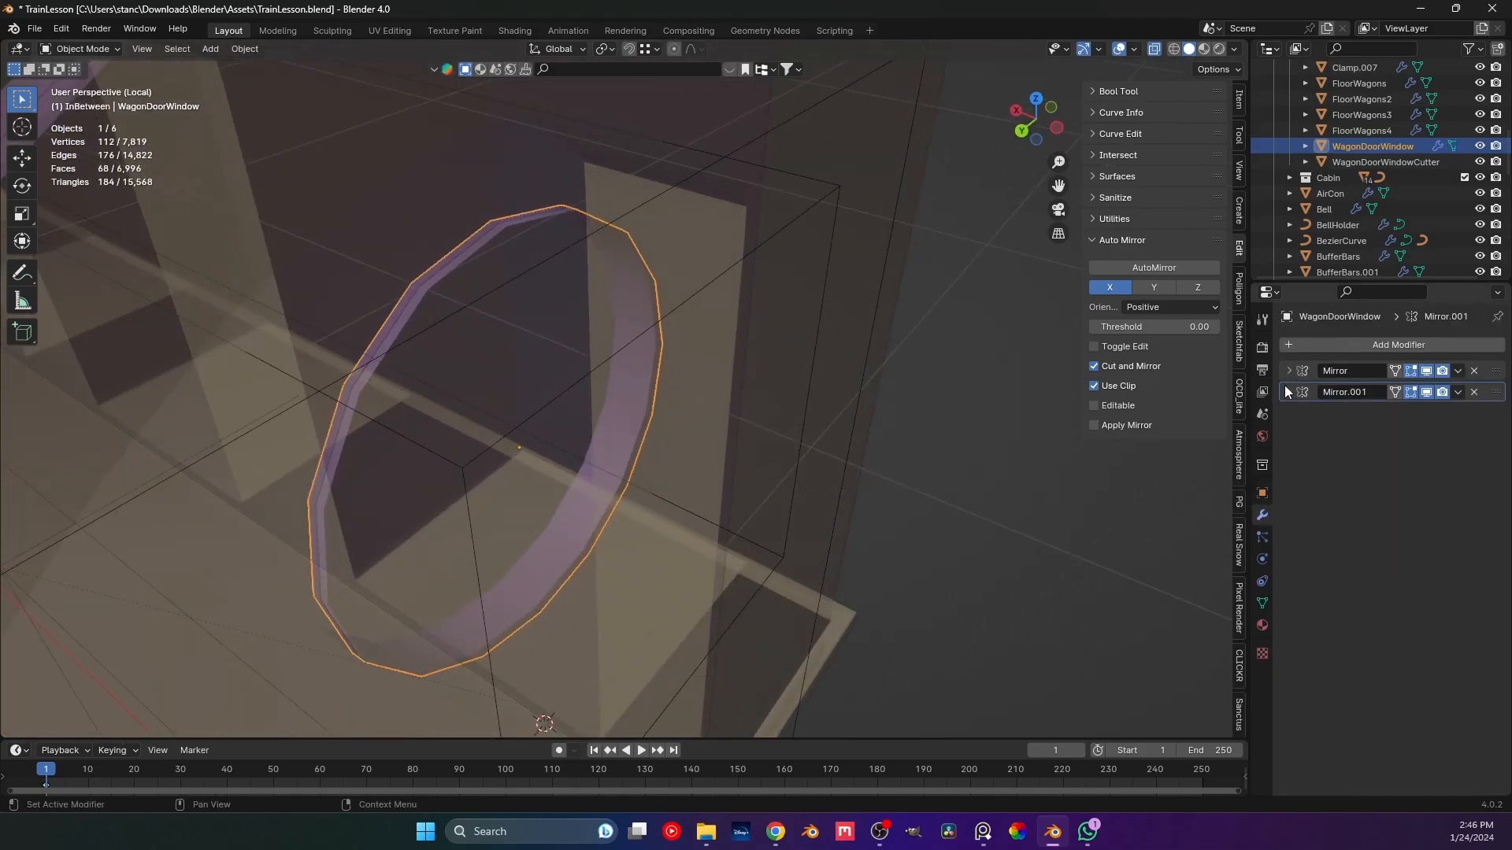
pyautogui.click(1155, 50)
pyautogui.moveTo(666, 378); pyautogui.dragTo(645, 370, button='middle')
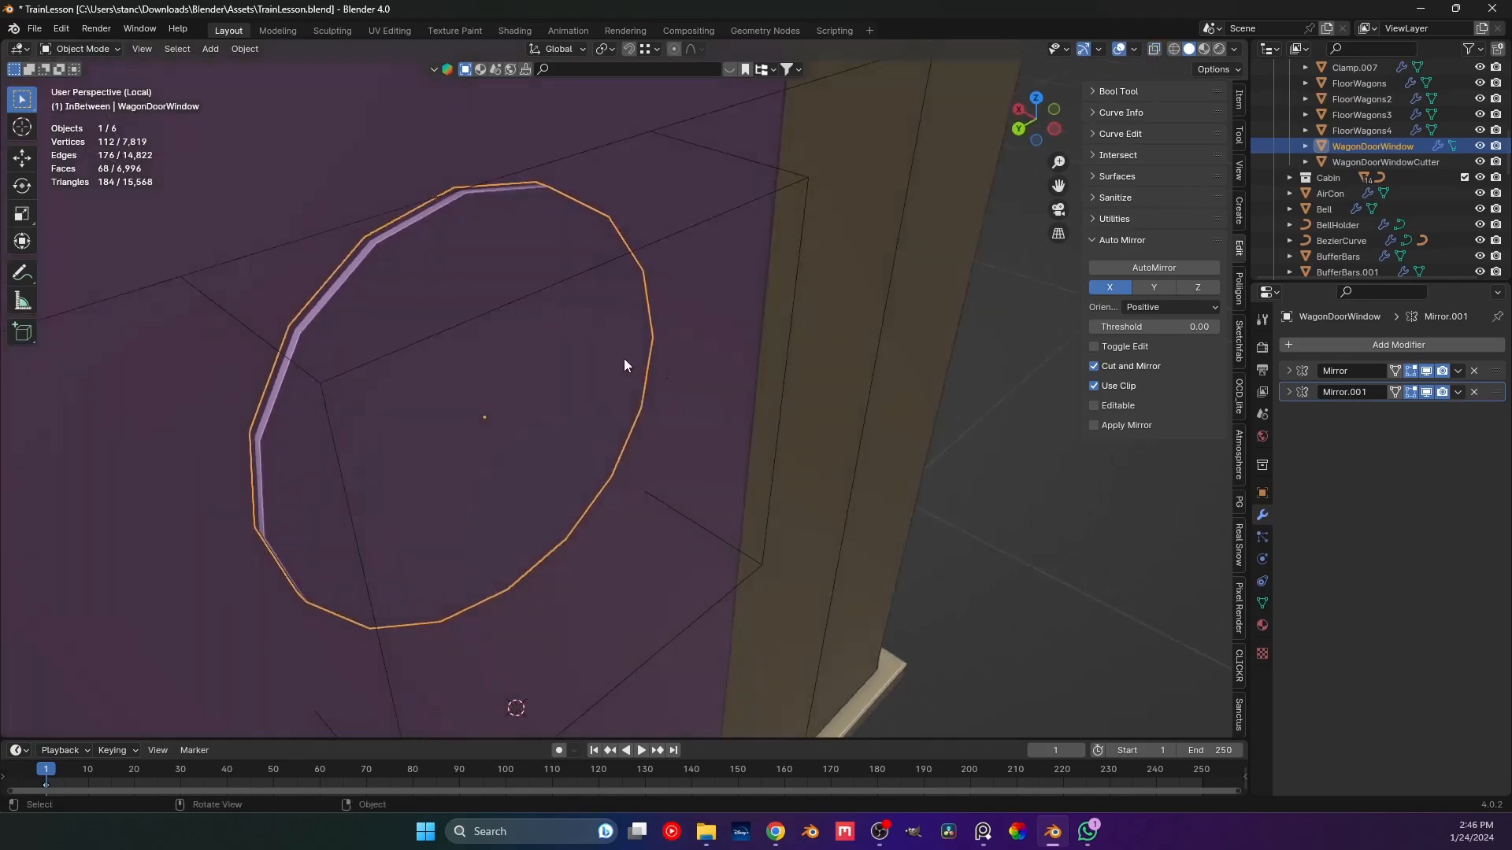
pyautogui.moveTo(529, 331); pyautogui.dragTo(537, 318, button='middle')
# Inset the window disc's outer face by about 0.0084 m in Edit Mode.
pyautogui.press('Tab')
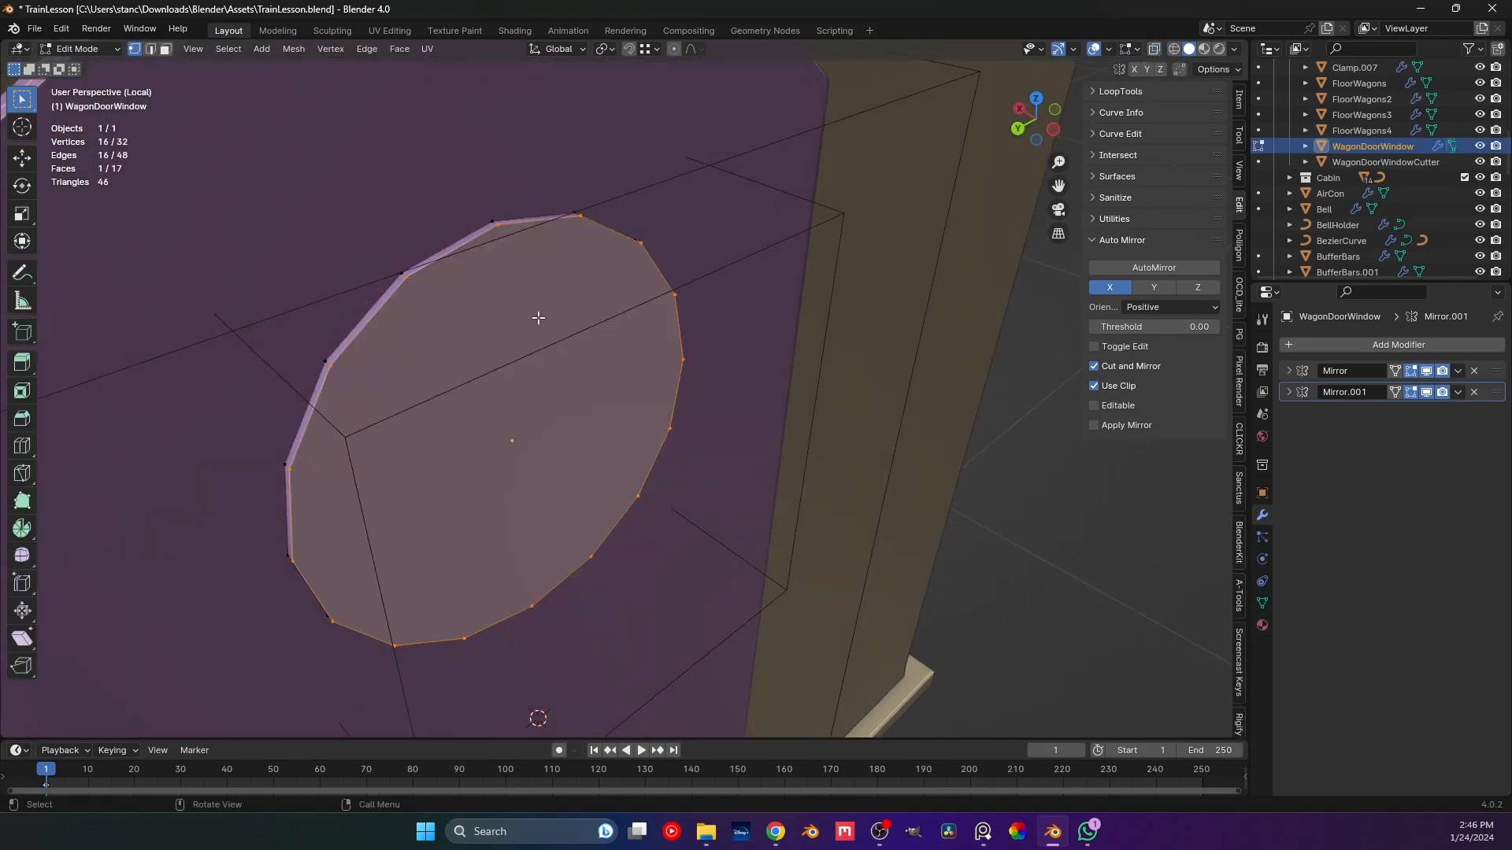
pyautogui.press('3')
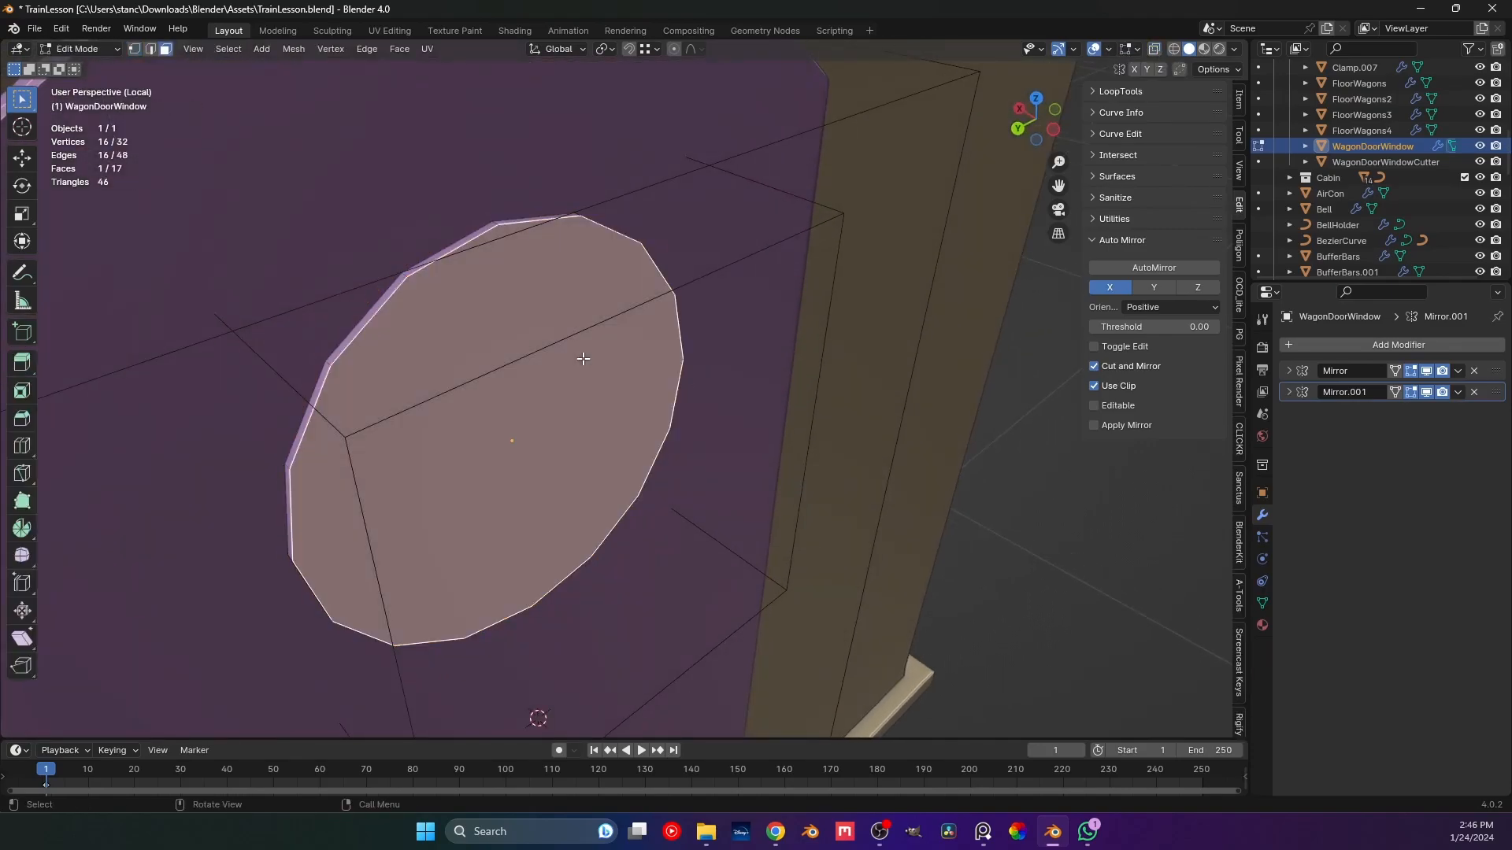
pyautogui.press('i')
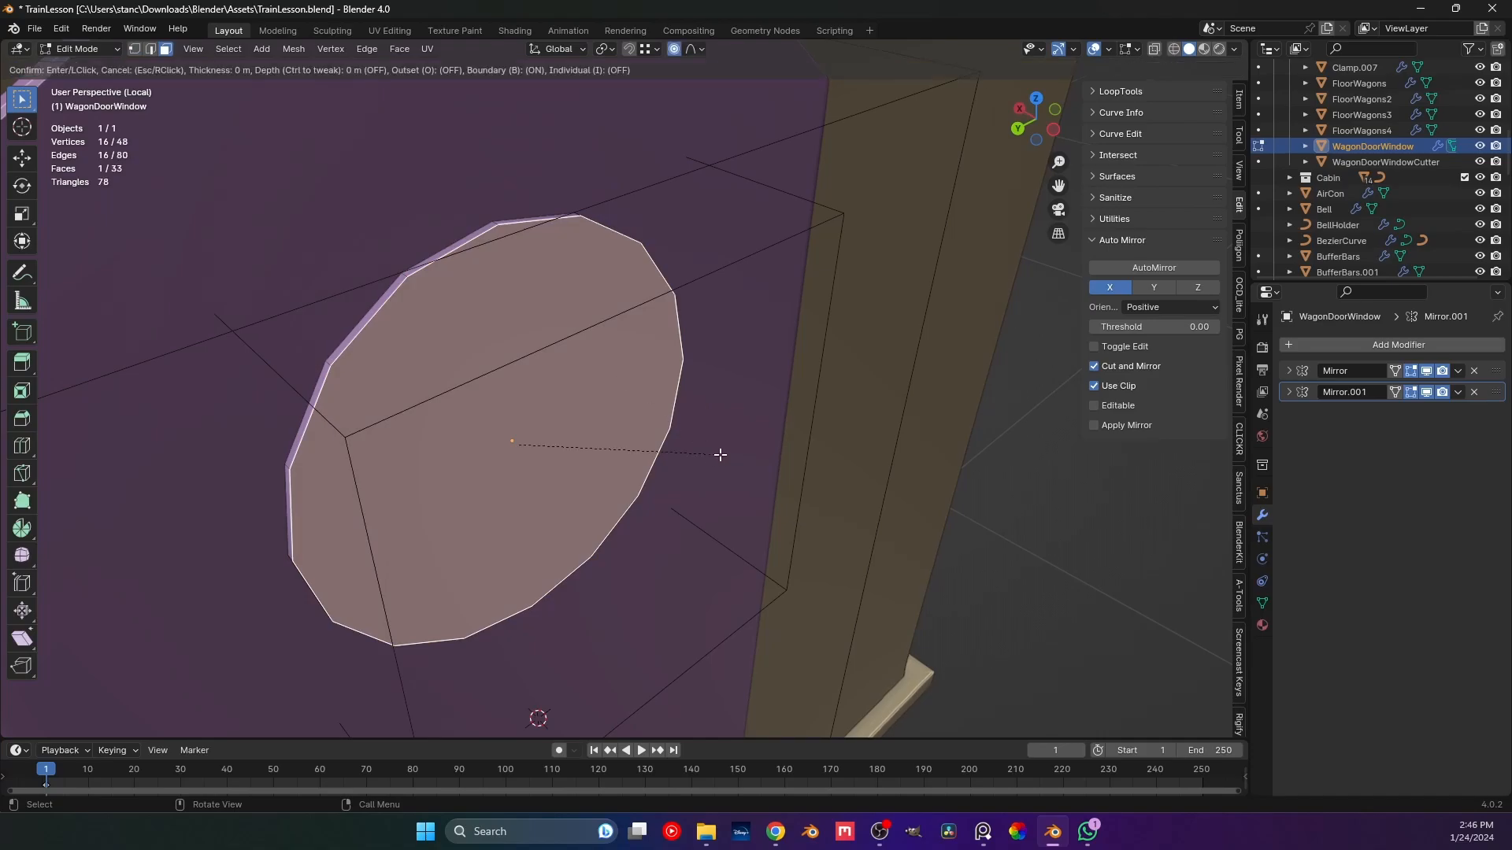
pyautogui.click(701, 452)
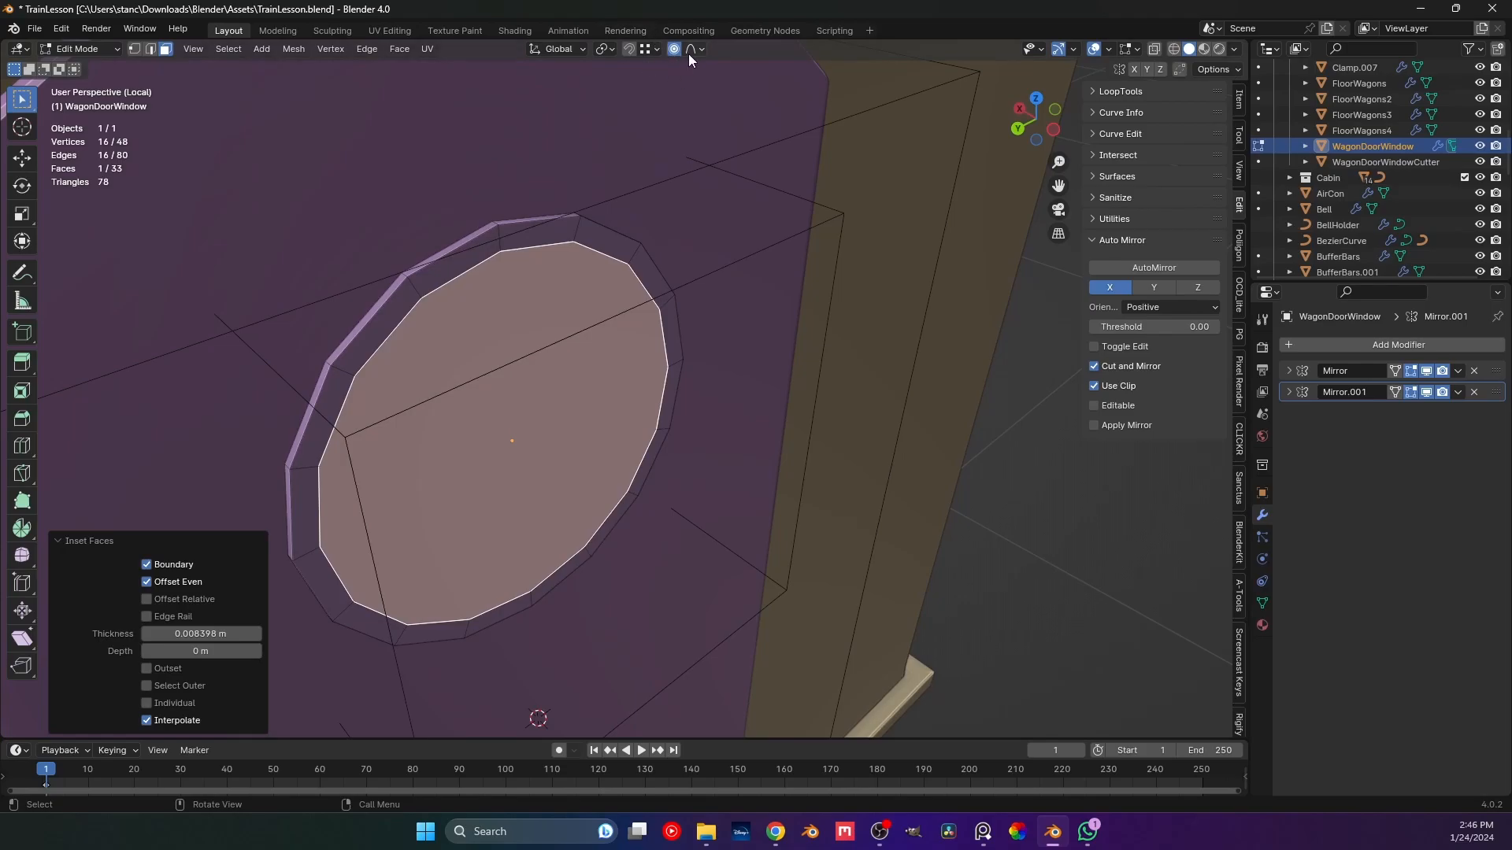
# Enable the Screencast Keys display and toggle proportional editing.
pyautogui.press('o')
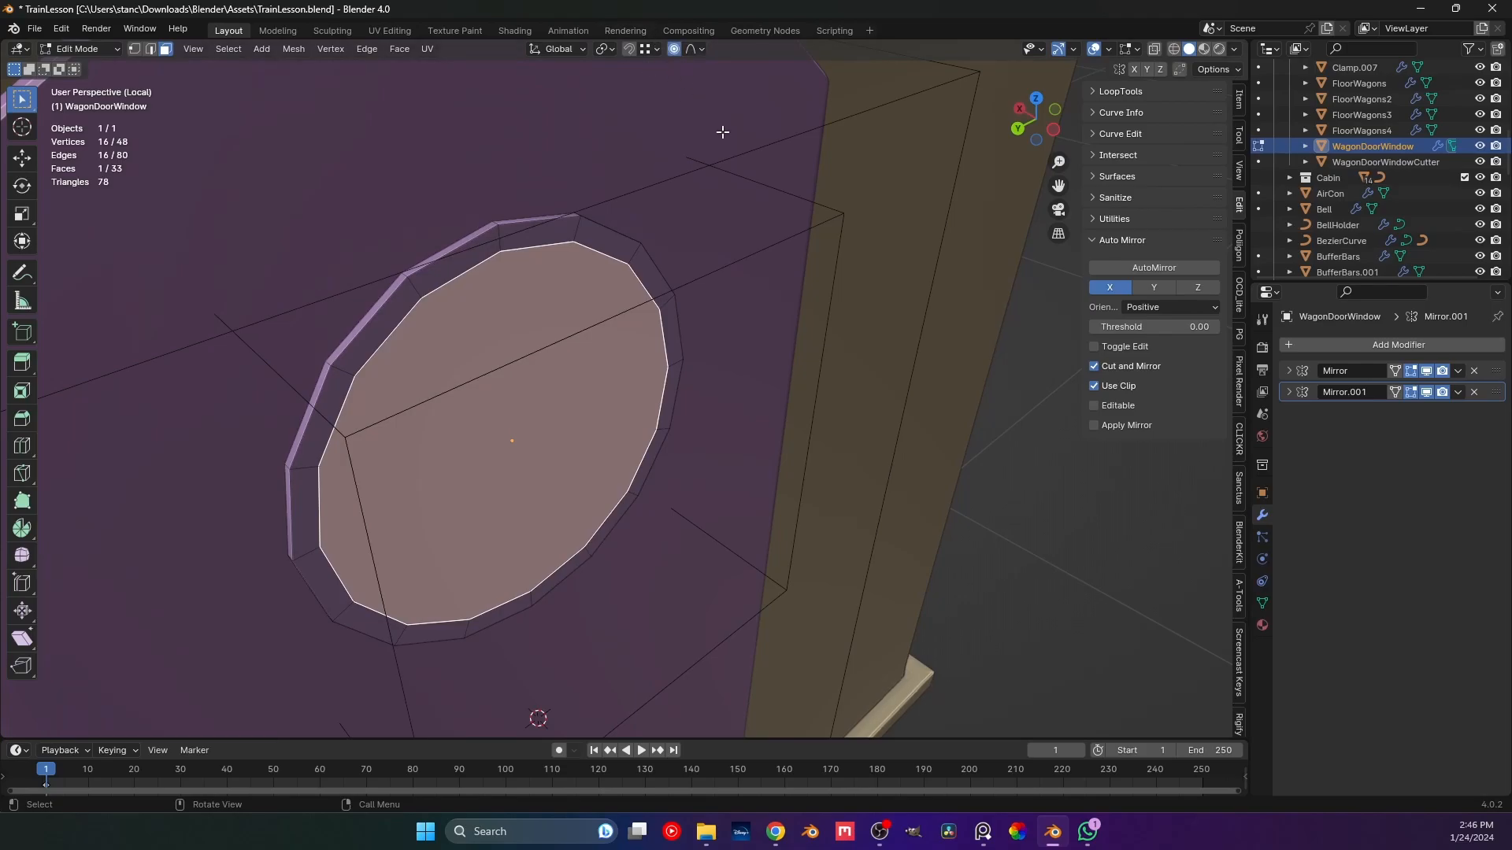
pyautogui.keyDown('ctrl'); pyautogui.scroll(-9, 1198, 587); pyautogui.keyUp('ctrl')
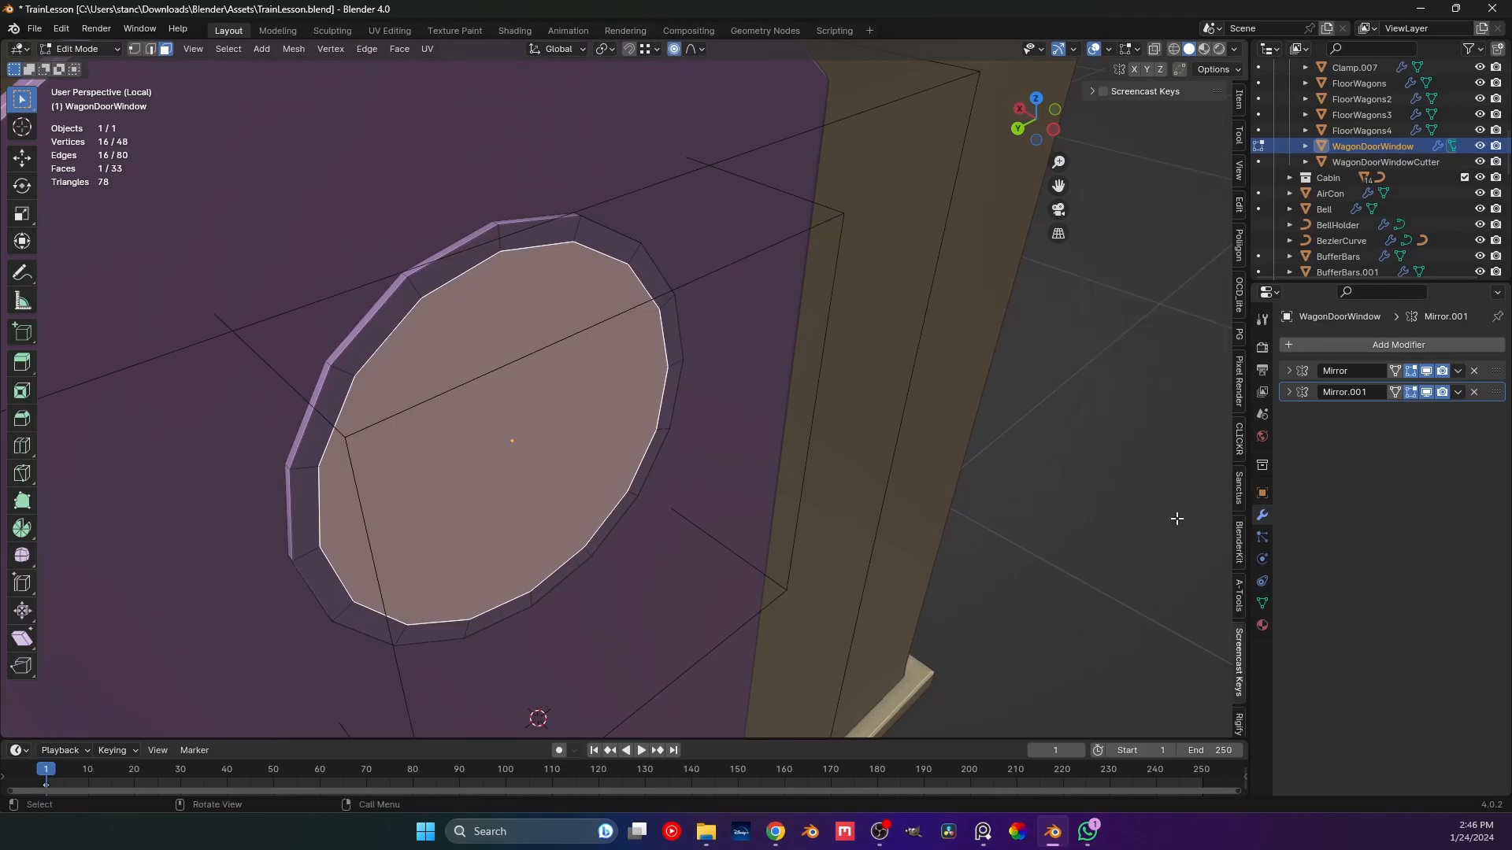
pyautogui.click(1103, 91)
pyautogui.press('o')
pyautogui.press('o')
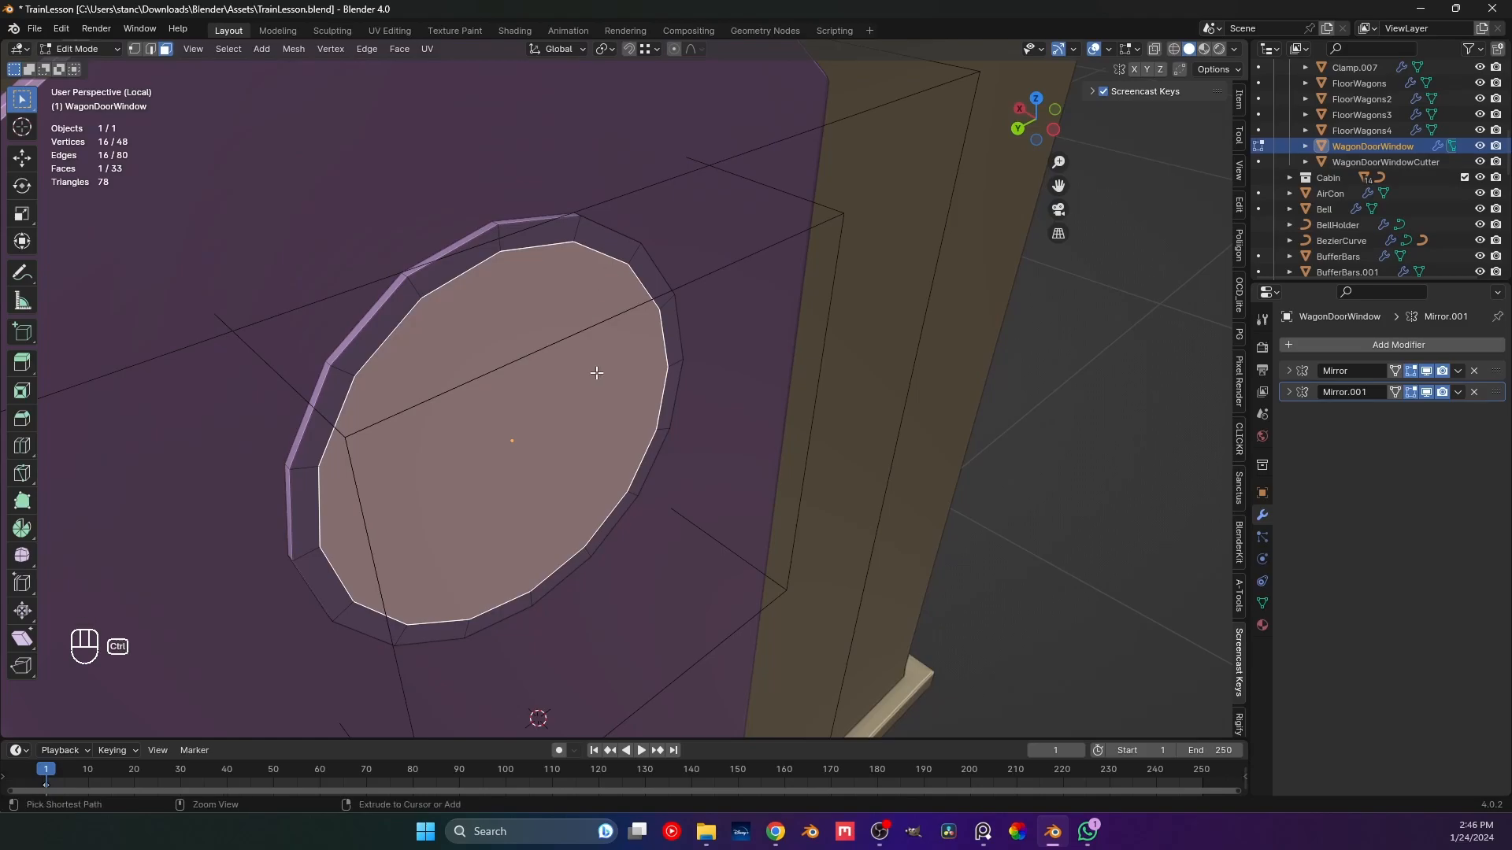
# Return to Object Mode and remove the Mirror.001 modifier from WagonDoorWindow.
pyautogui.press('ctrl+KP_3')
pyautogui.press('KP_3')
pyautogui.press('ctrl+KP_3')
pyautogui.moveTo(598, 371); pyautogui.dragTo(470, 397, button='middle')
pyautogui.scroll(-5, 523, 375)
pyautogui.click(553, 474)
pyautogui.scroll(4, 660, 456)
pyautogui.press('Tab')
pyautogui.moveTo(550, 440); pyautogui.dragTo(693, 445, button='middle')
pyautogui.scroll(-4, 484, 479)
pyautogui.scroll(-2, 613, 432)
pyautogui.click(1473, 392)
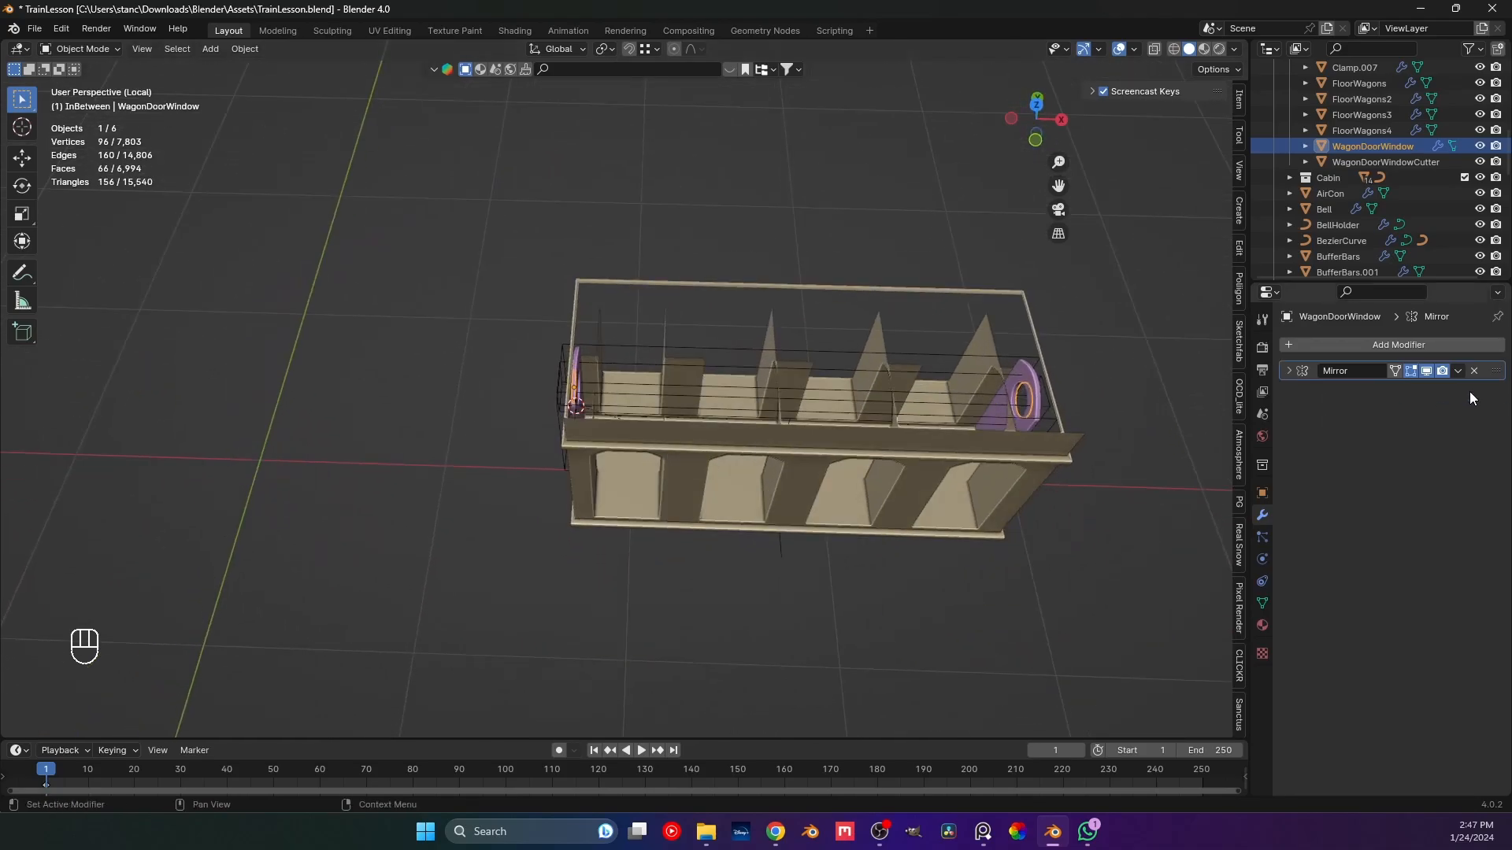
# Add a second Mirror modifier on the X axis to WagonDoorWindow and return to Object Mode.
pyautogui.moveTo(630, 447); pyautogui.dragTo(701, 145, button='middle')
pyautogui.click(701, 146)
pyautogui.scroll(5, 556, 436)
pyautogui.moveTo(555, 437); pyautogui.dragTo(603, 435, button='middle')
pyautogui.click(585, 427)
pyautogui.press('Tab')
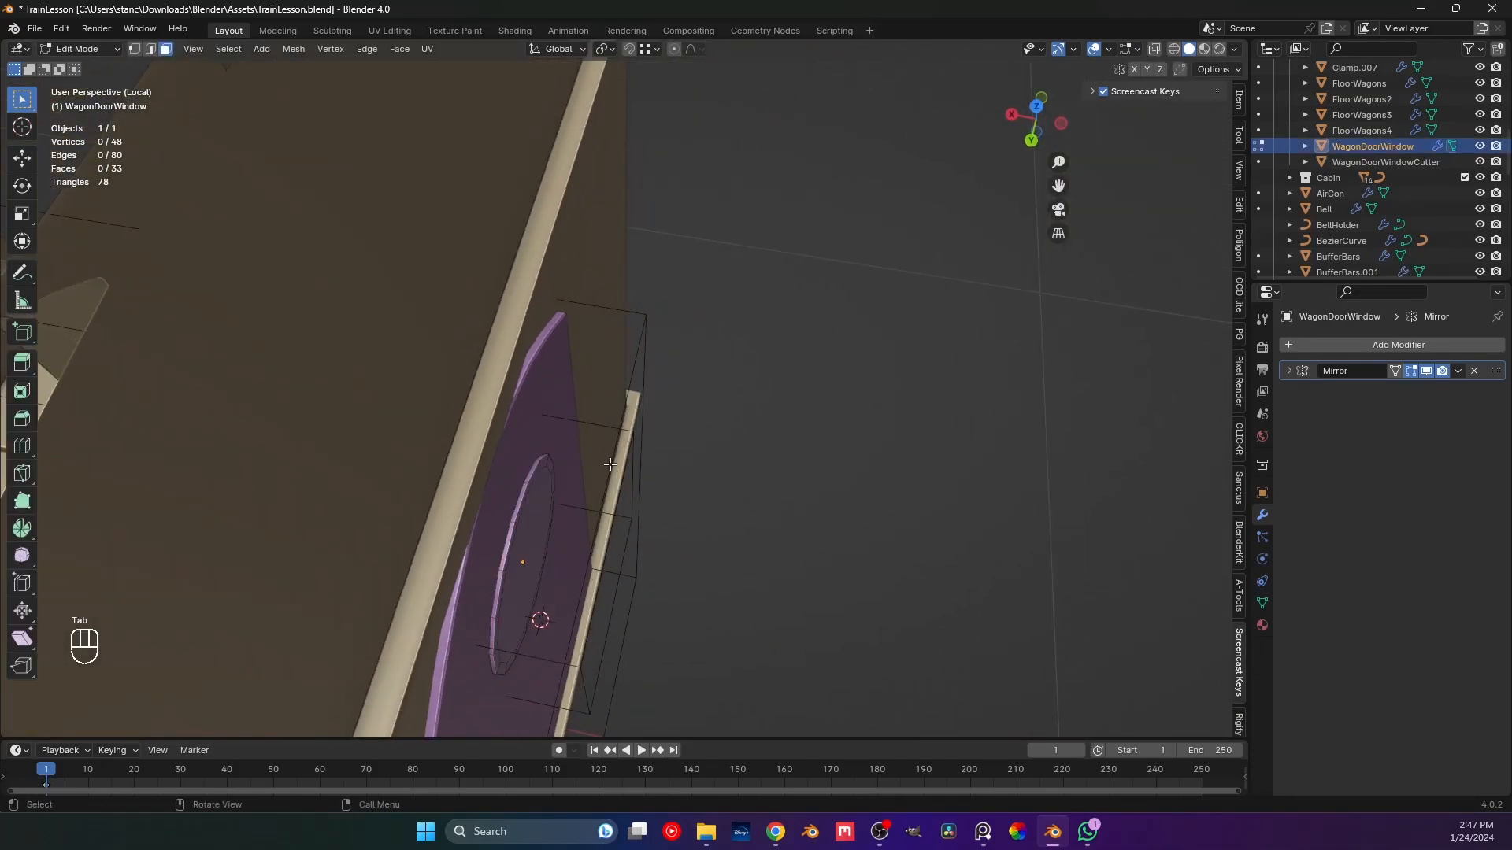
pyautogui.click(1368, 348)
pyautogui.moveTo(1368, 347)
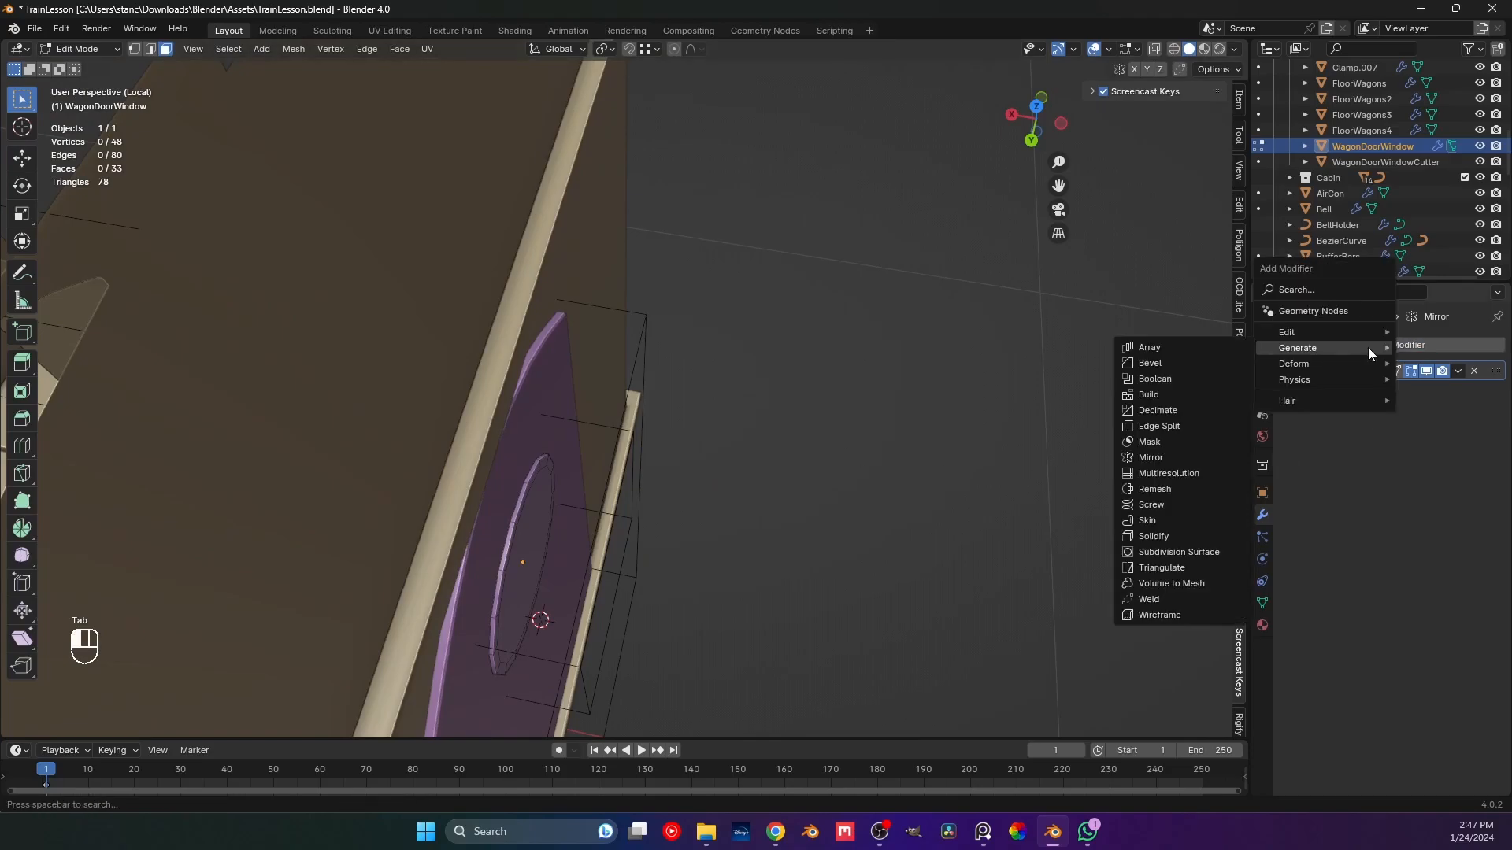
pyautogui.click(1150, 457)
pyautogui.moveTo(564, 408); pyautogui.dragTo(820, 376, button='middle')
pyautogui.press('Tab')
pyautogui.scroll(5, 825, 455)
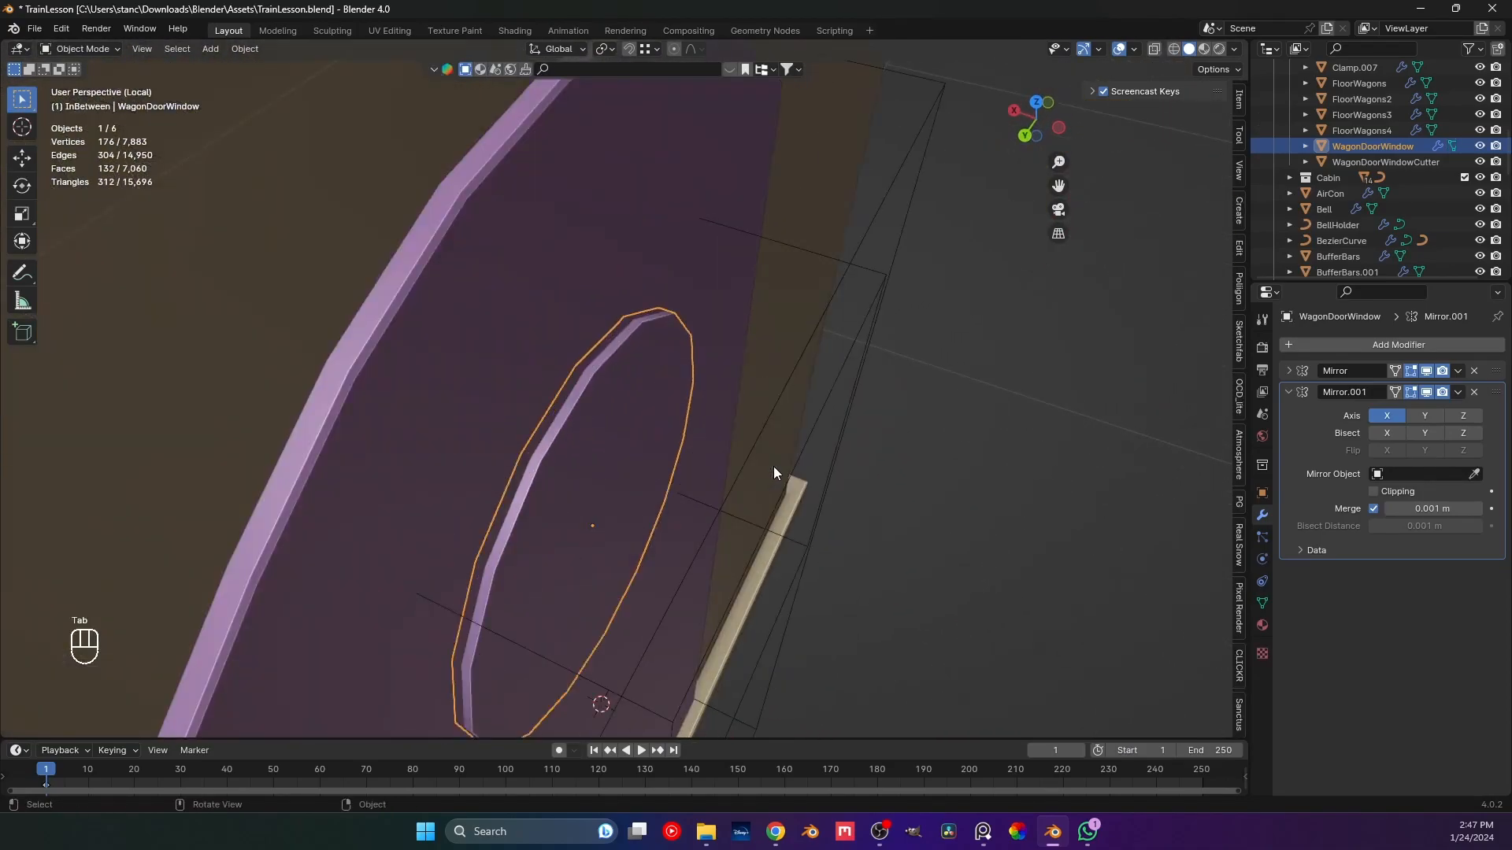
# Isolate only WagonDoorWindow in Local View and inspect its mirrored copies.
pyautogui.press('/')
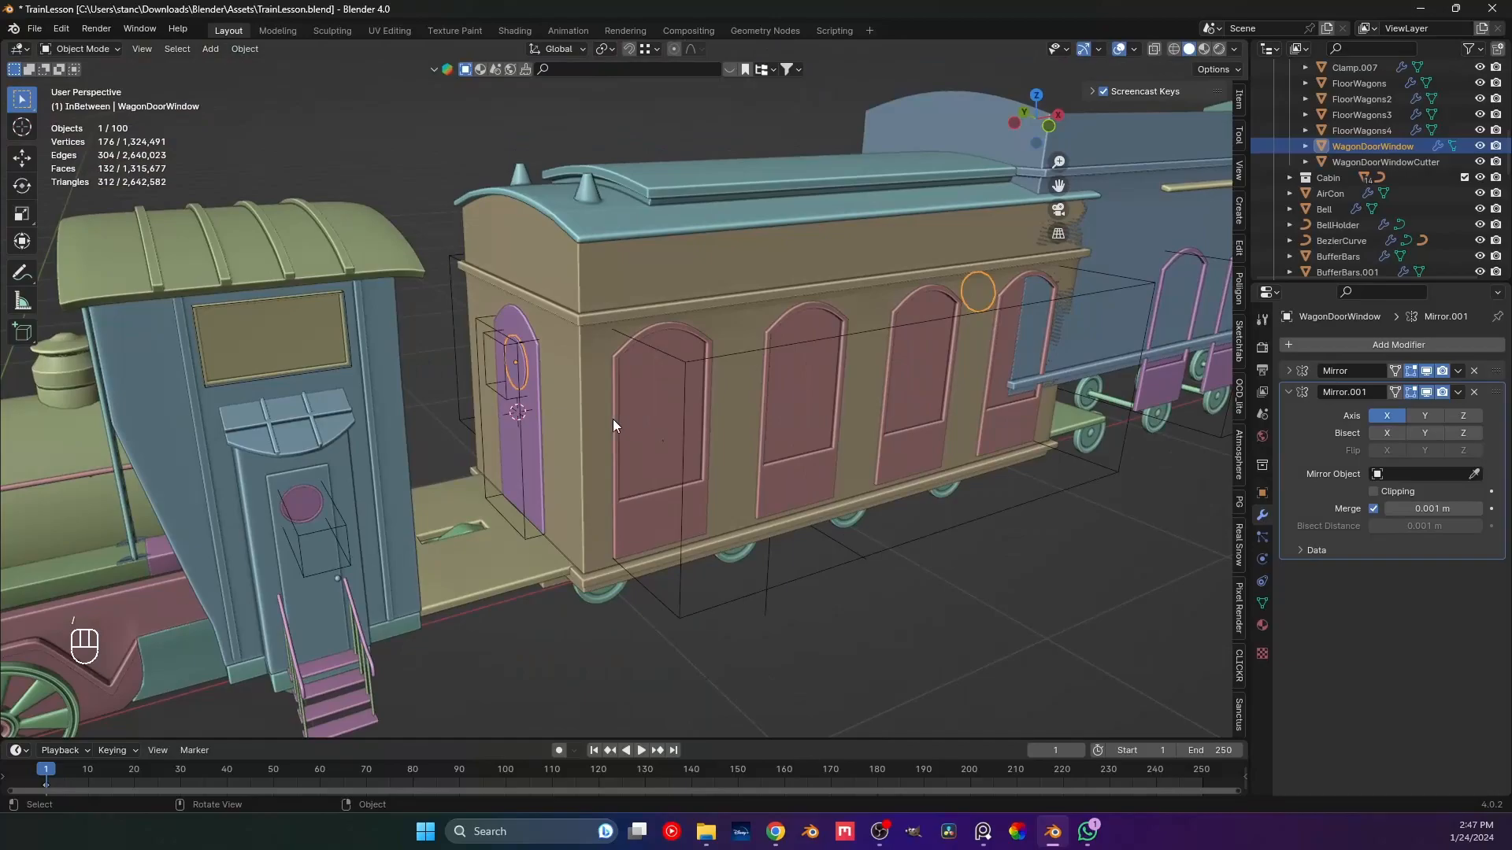
pyautogui.press('/')
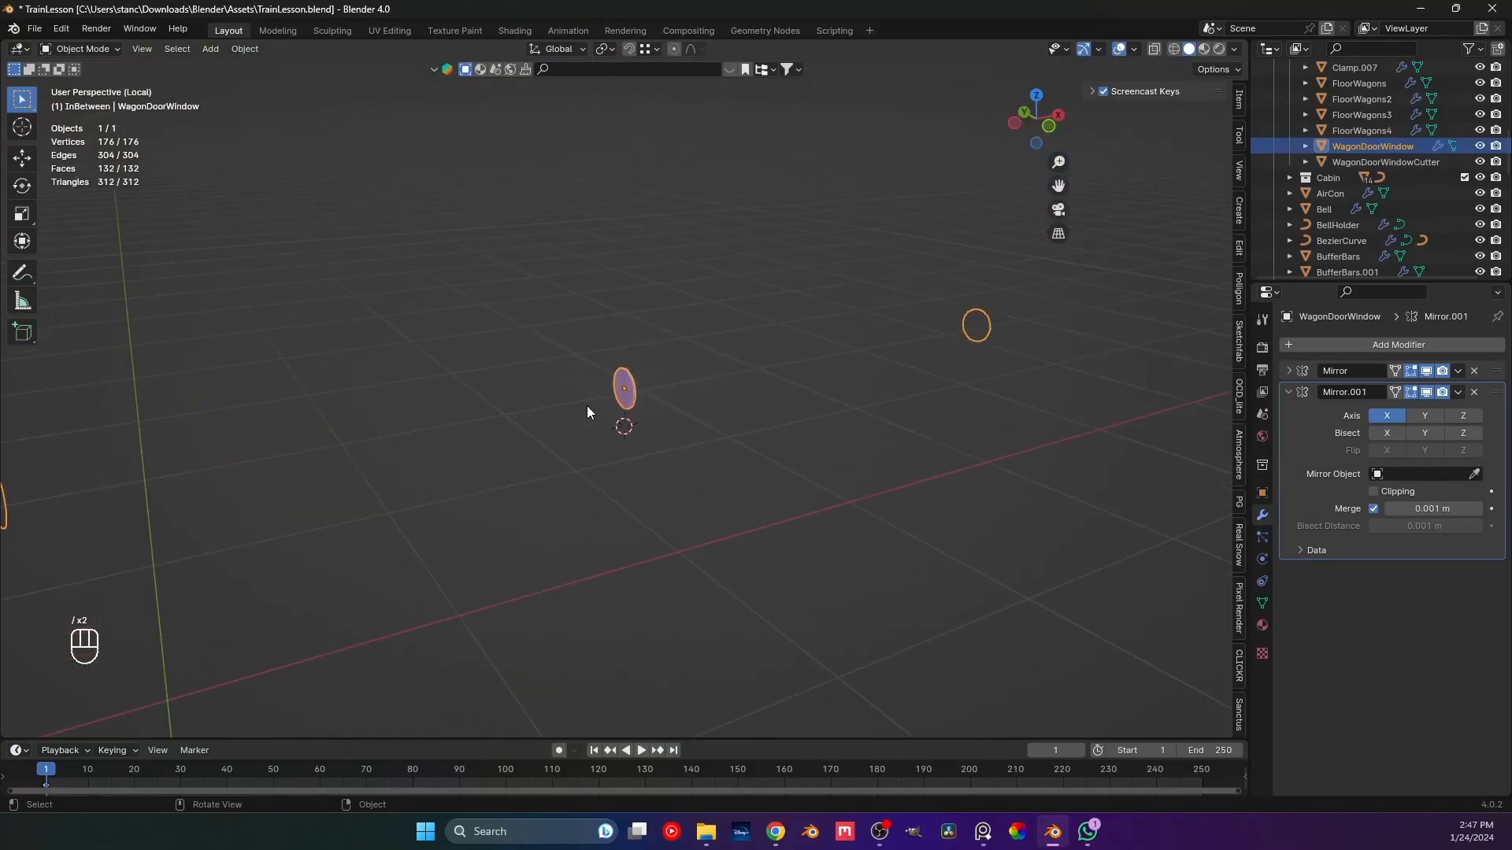
pyautogui.moveTo(518, 422); pyautogui.dragTo(452, 418, button='middle')
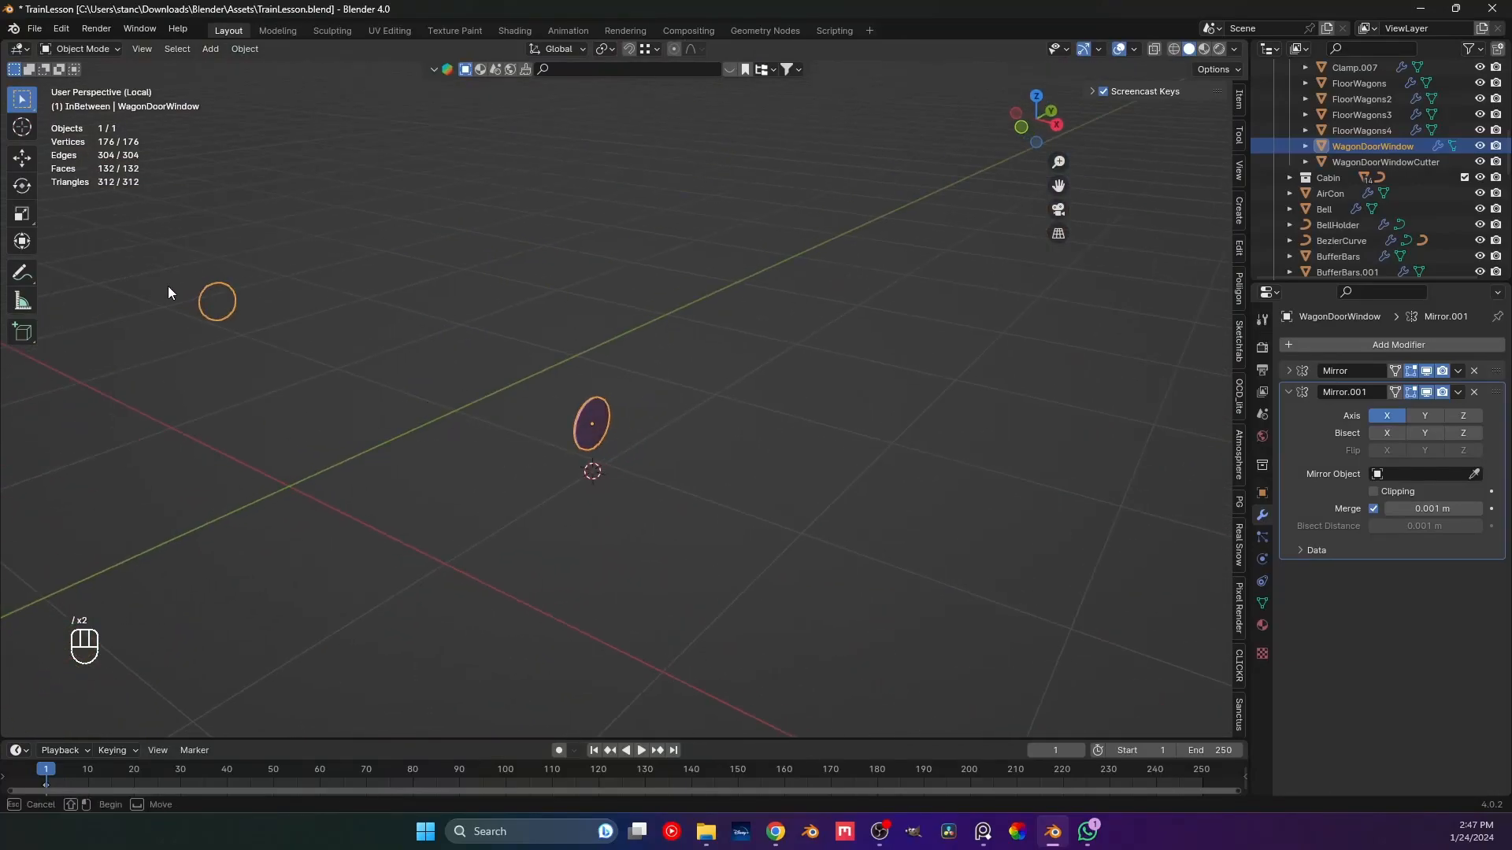
pyautogui.moveTo(348, 370); pyautogui.dragTo(703, 463, button='middle')
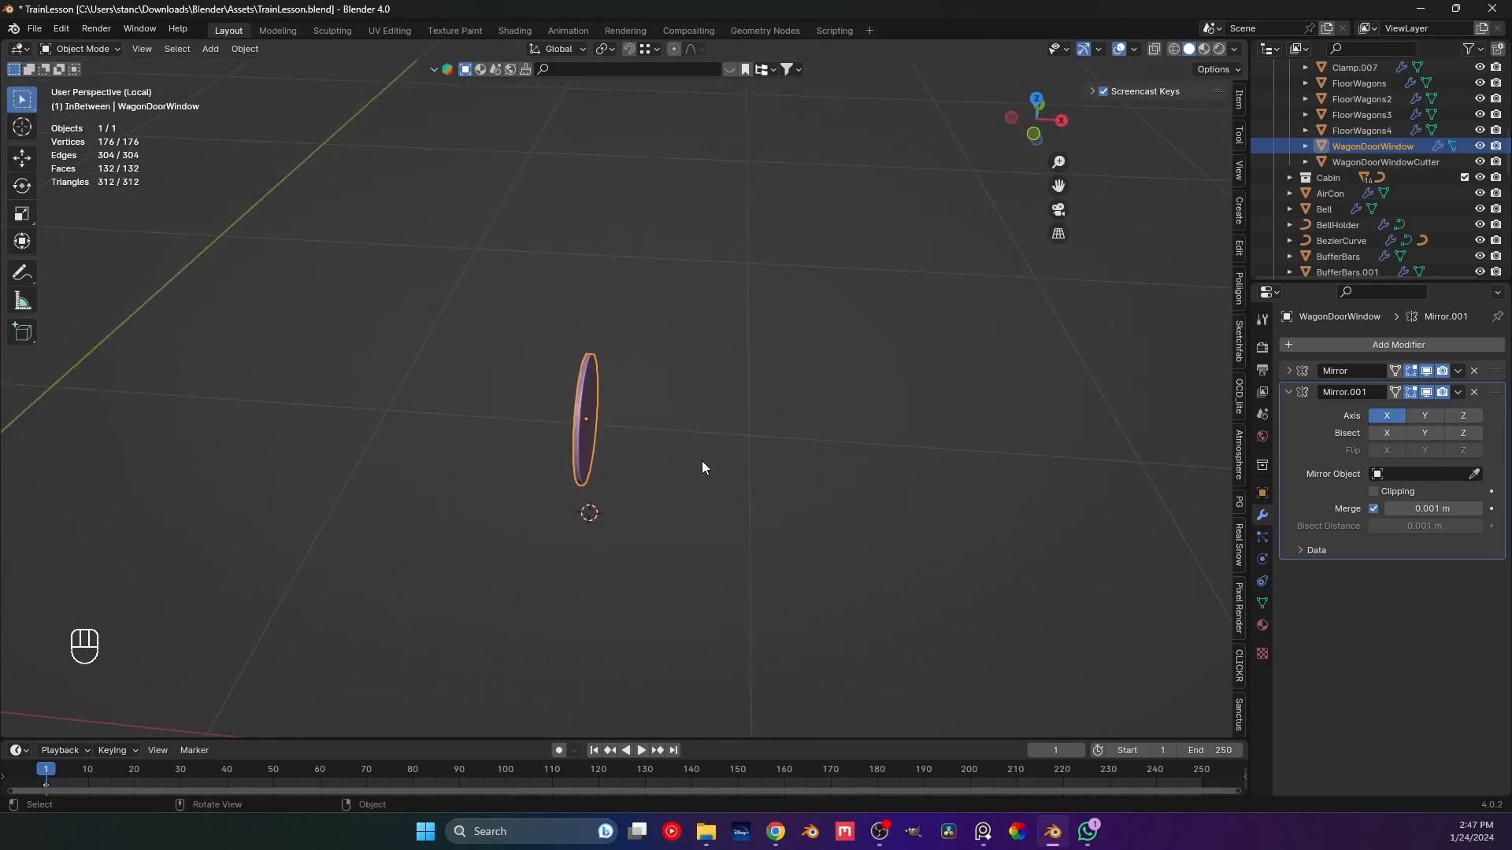
# Set the origin of WagonDoorWindow to its geometry.
pyautogui.scroll(-5, 702, 464)
pyautogui.rightClick(625, 400)
pyautogui.moveTo(583, 323); pyautogui.dragTo(558, 381, button='middle')
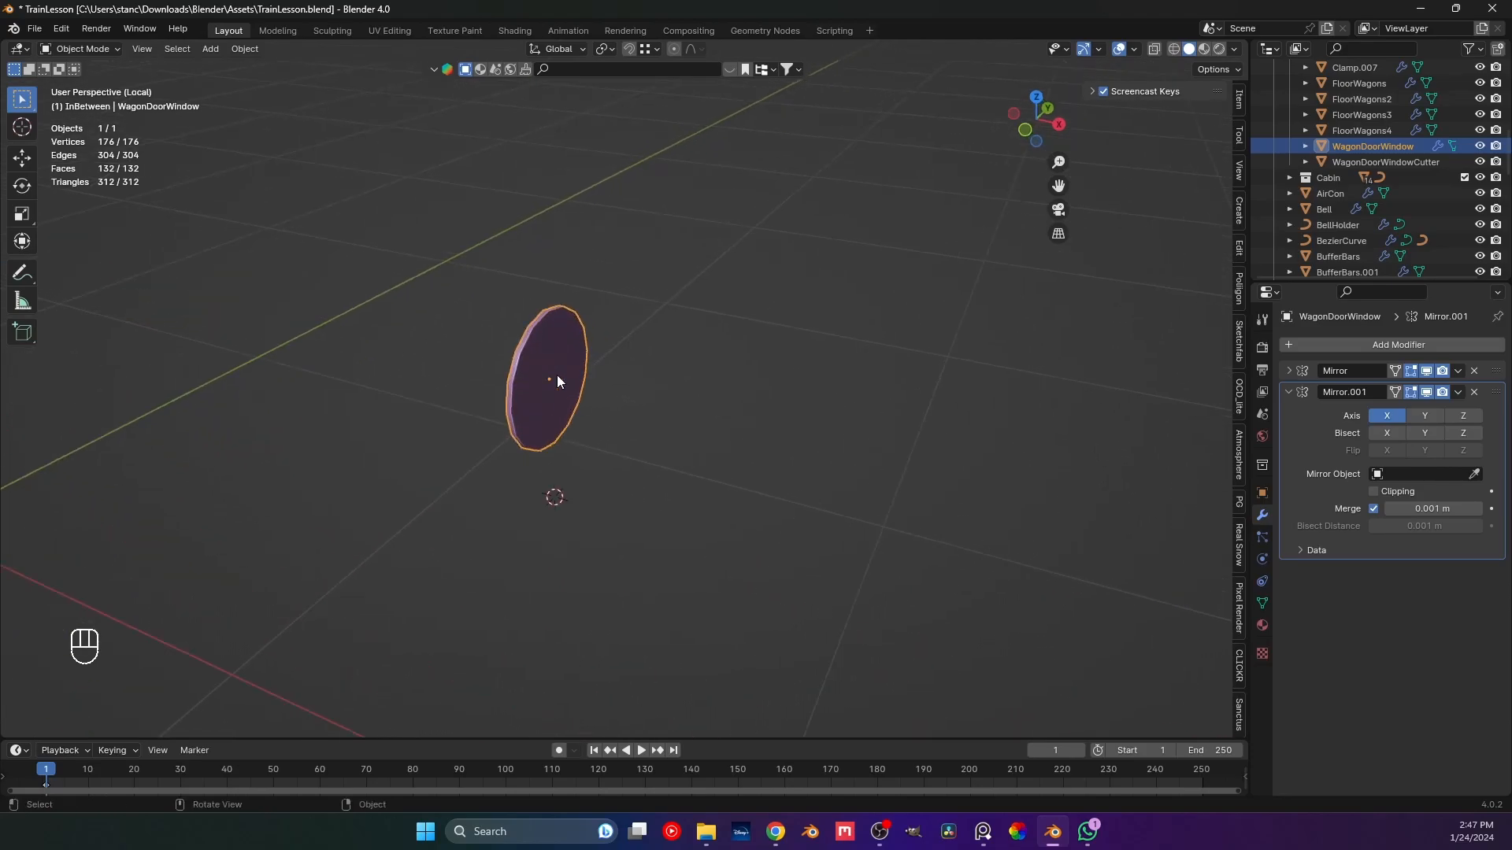
pyautogui.rightClick(557, 381)
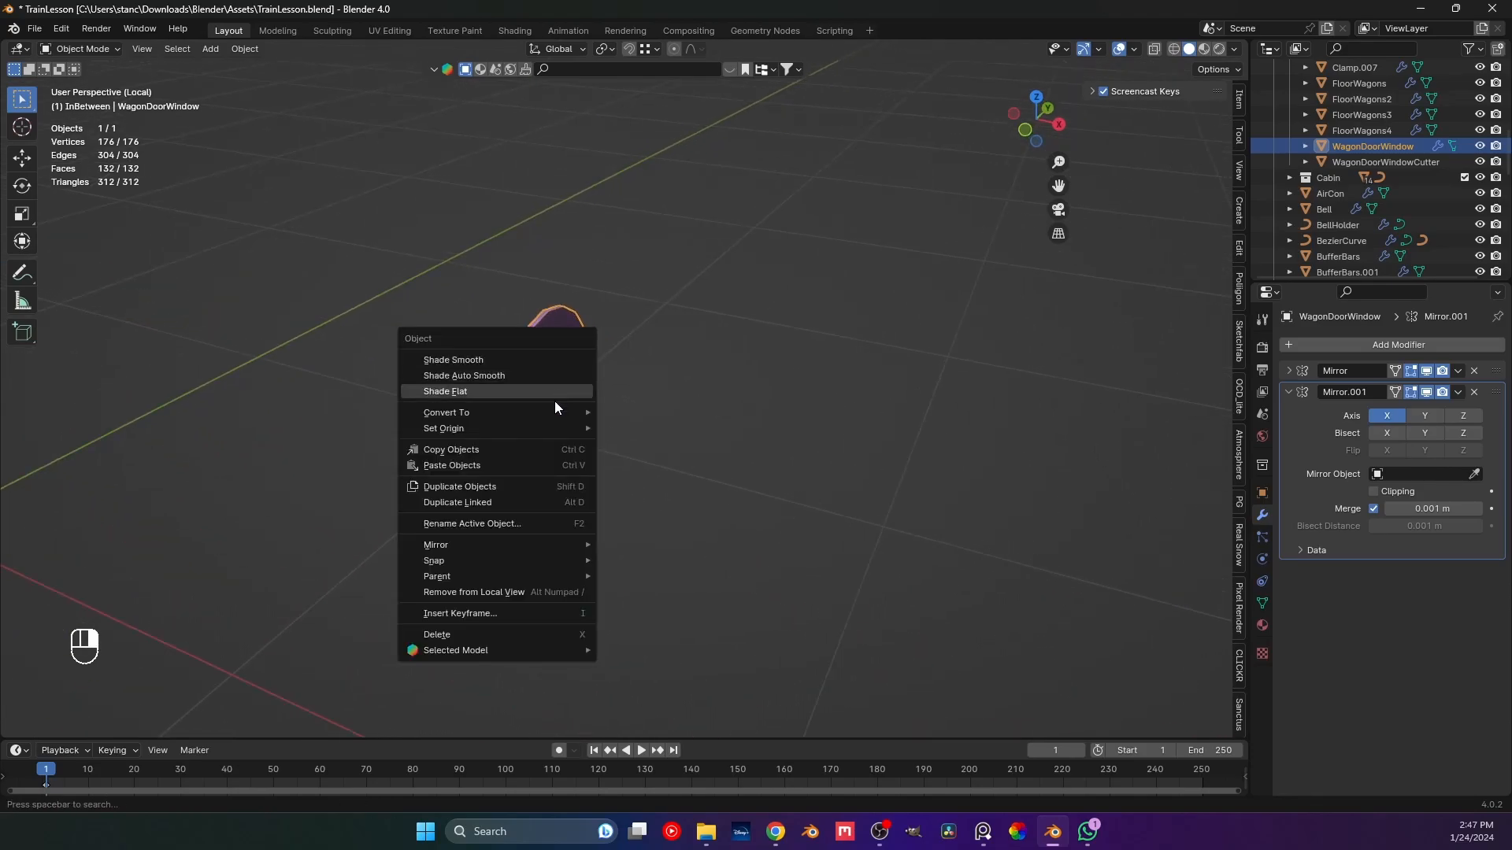
pyautogui.moveTo(554, 433)
pyautogui.click(649, 446)
pyautogui.moveTo(111, 338); pyautogui.dragTo(483, 323, button='middle')
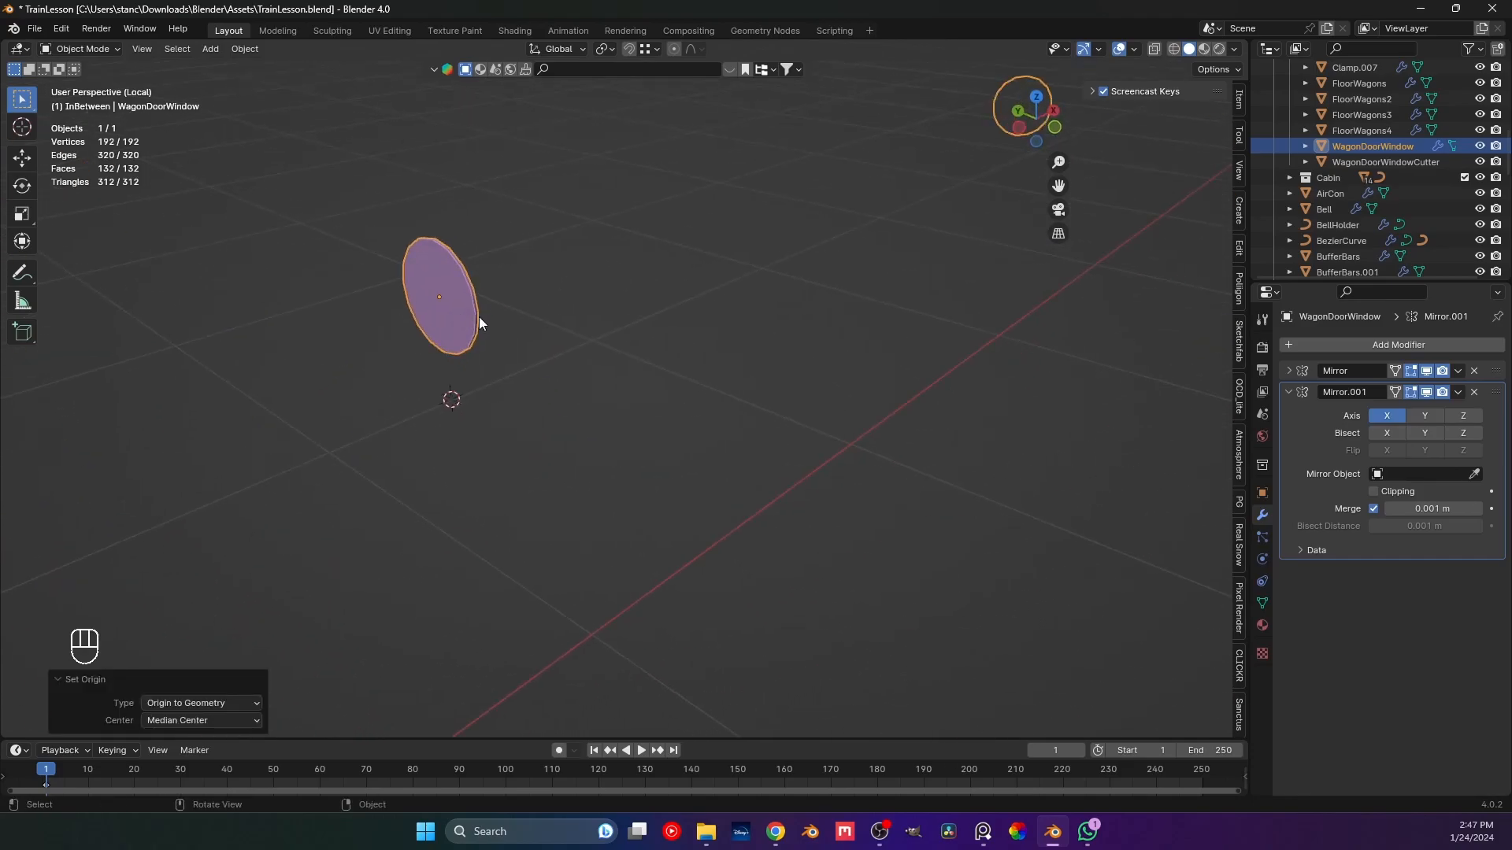
# Remove the newly added Mirror.001 modifier, keeping only the original Mirror on the window disc.
pyautogui.scroll(-4, 481, 315)
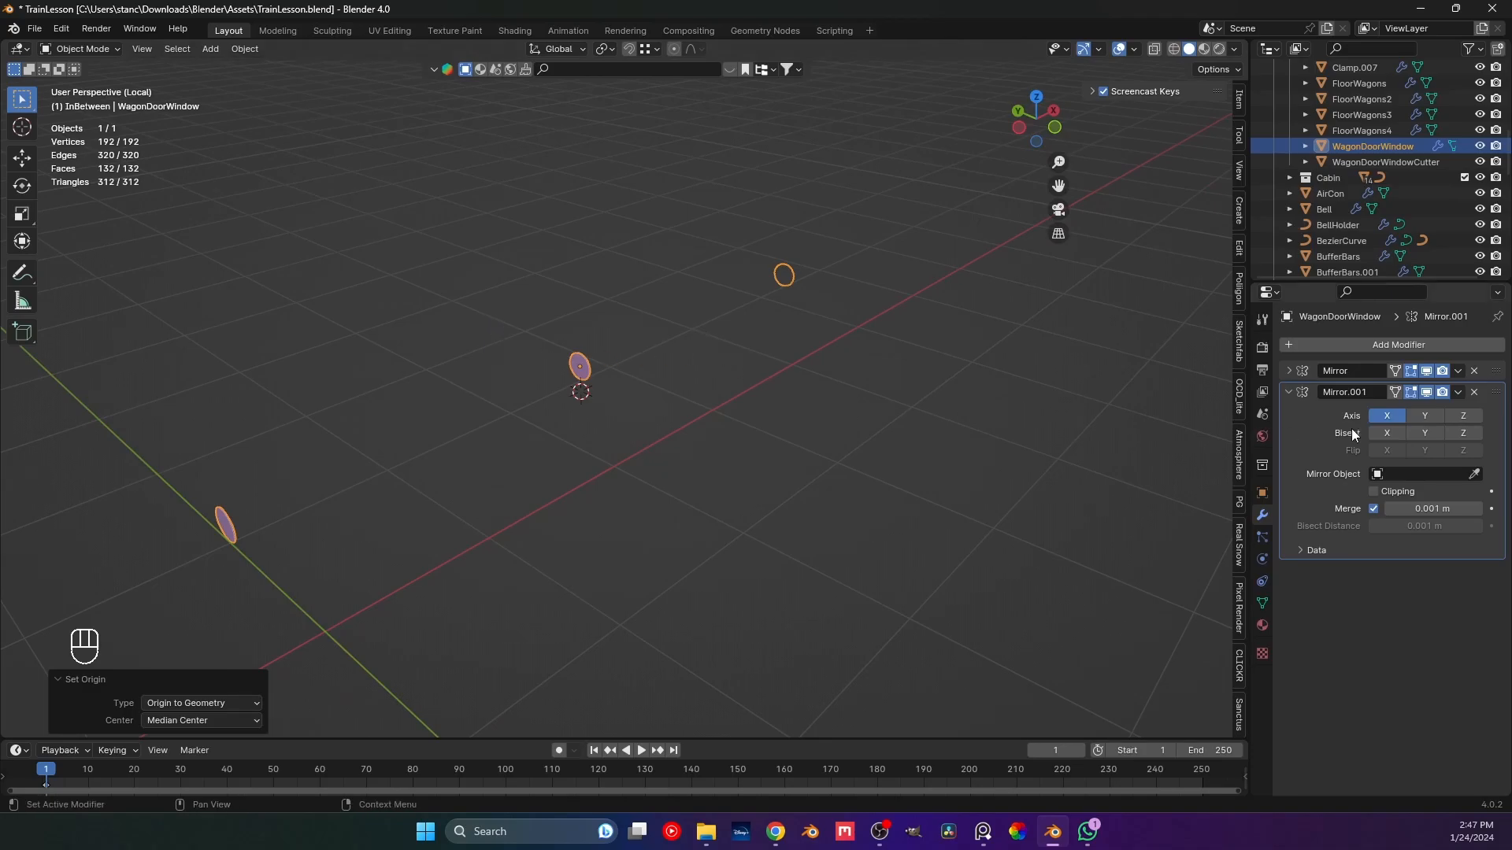
pyautogui.click(1474, 392)
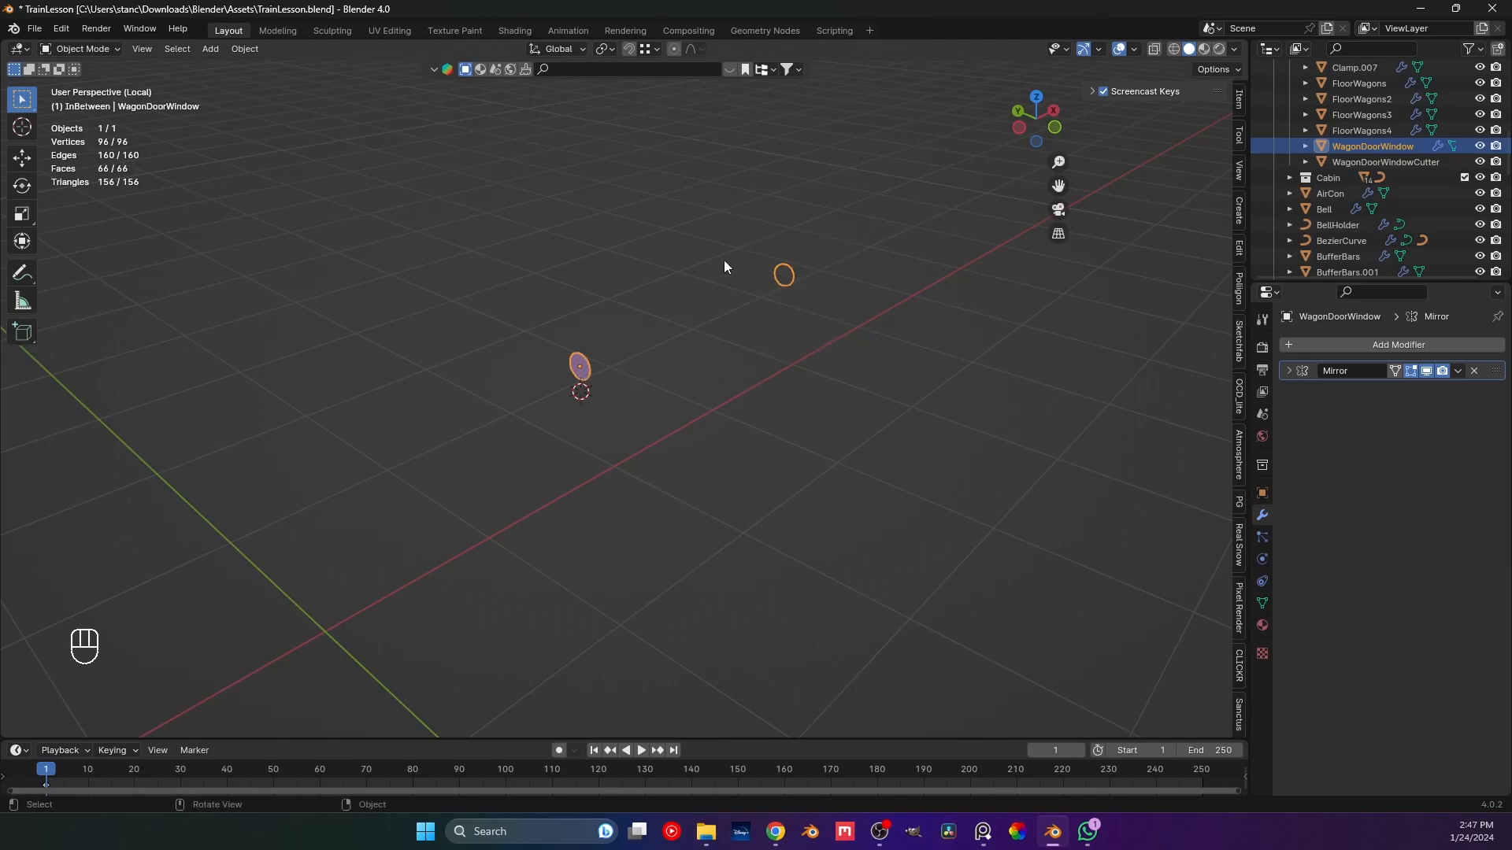
pyautogui.scroll(3, 598, 350)
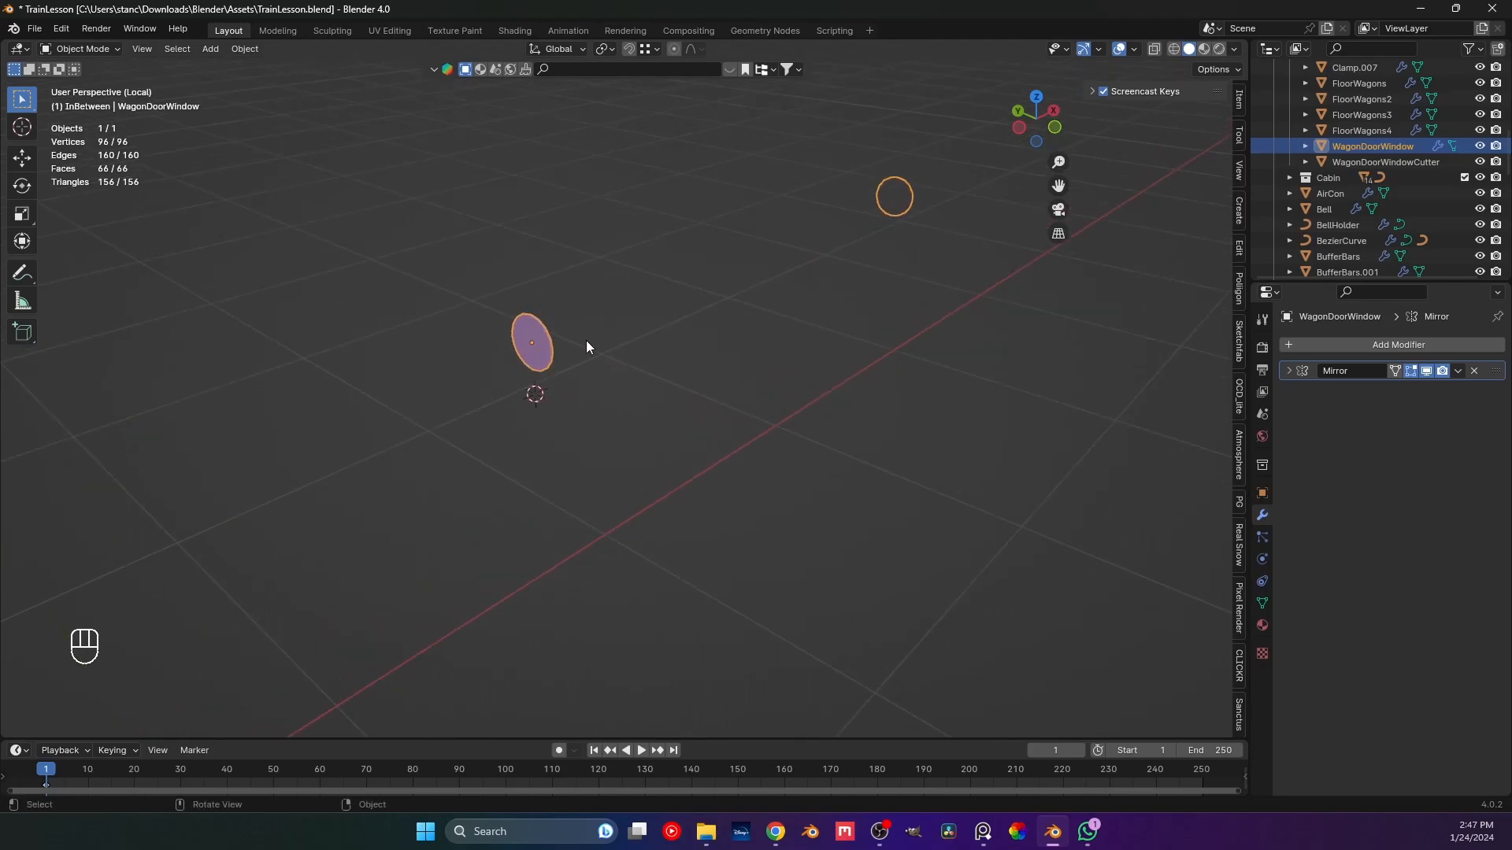
# Extrude the open border edge loop of the window disc about 0.0032 m along X in Edit Mode.
pyautogui.moveTo(631, 344); pyautogui.dragTo(453, 453, button='middle')
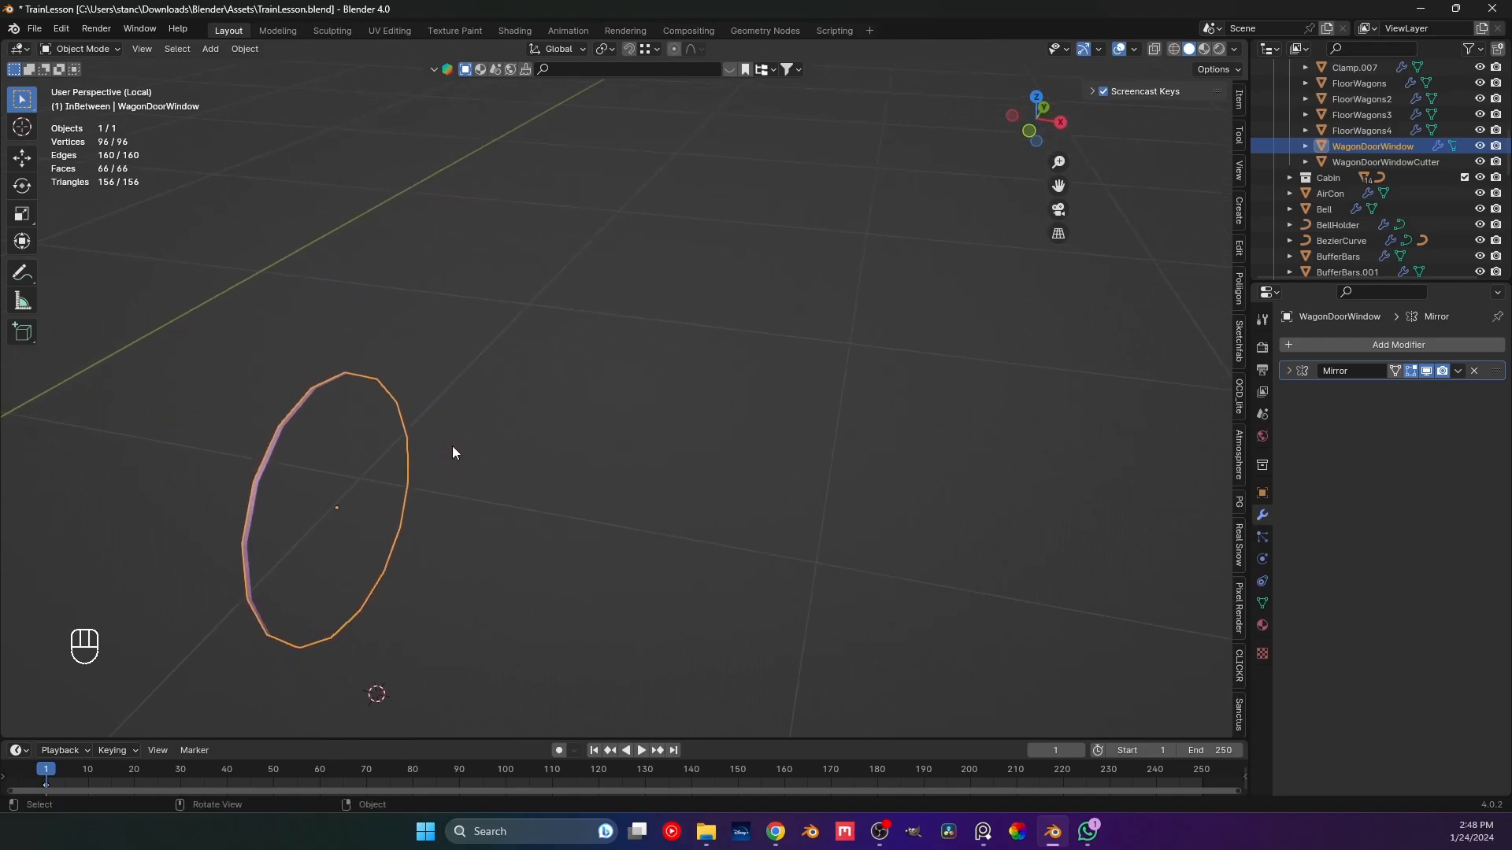
pyautogui.press('Tab')
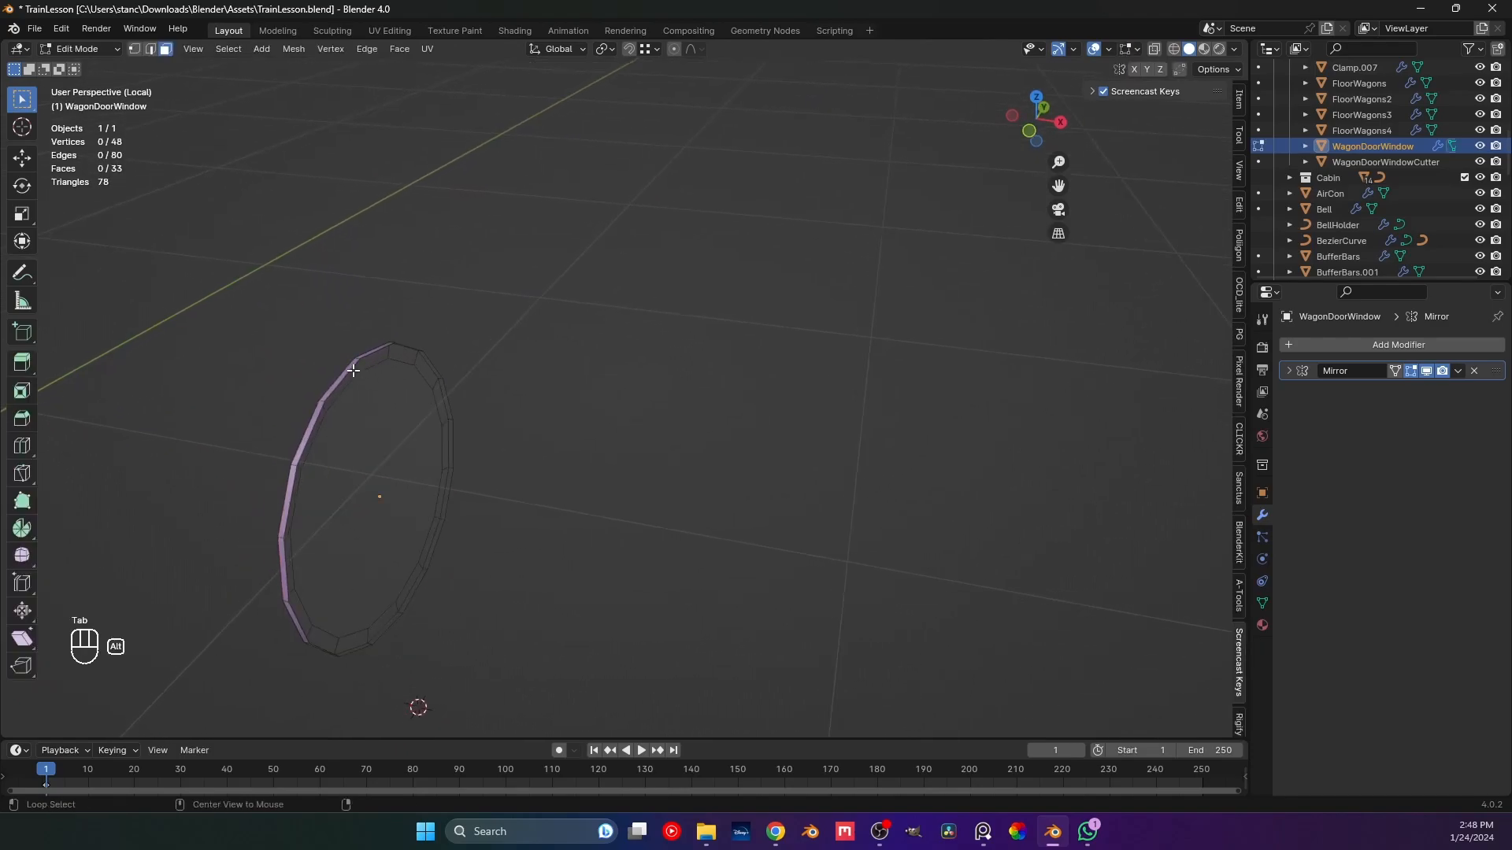
pyautogui.press('2')
pyautogui.keyDown('alt'); pyautogui.click(347, 377); pyautogui.keyUp('alt')
pyautogui.keyDown('shift'); pyautogui.moveTo(346, 378); pyautogui.dragTo(505, 354, button='middle'); pyautogui.keyUp('shift')
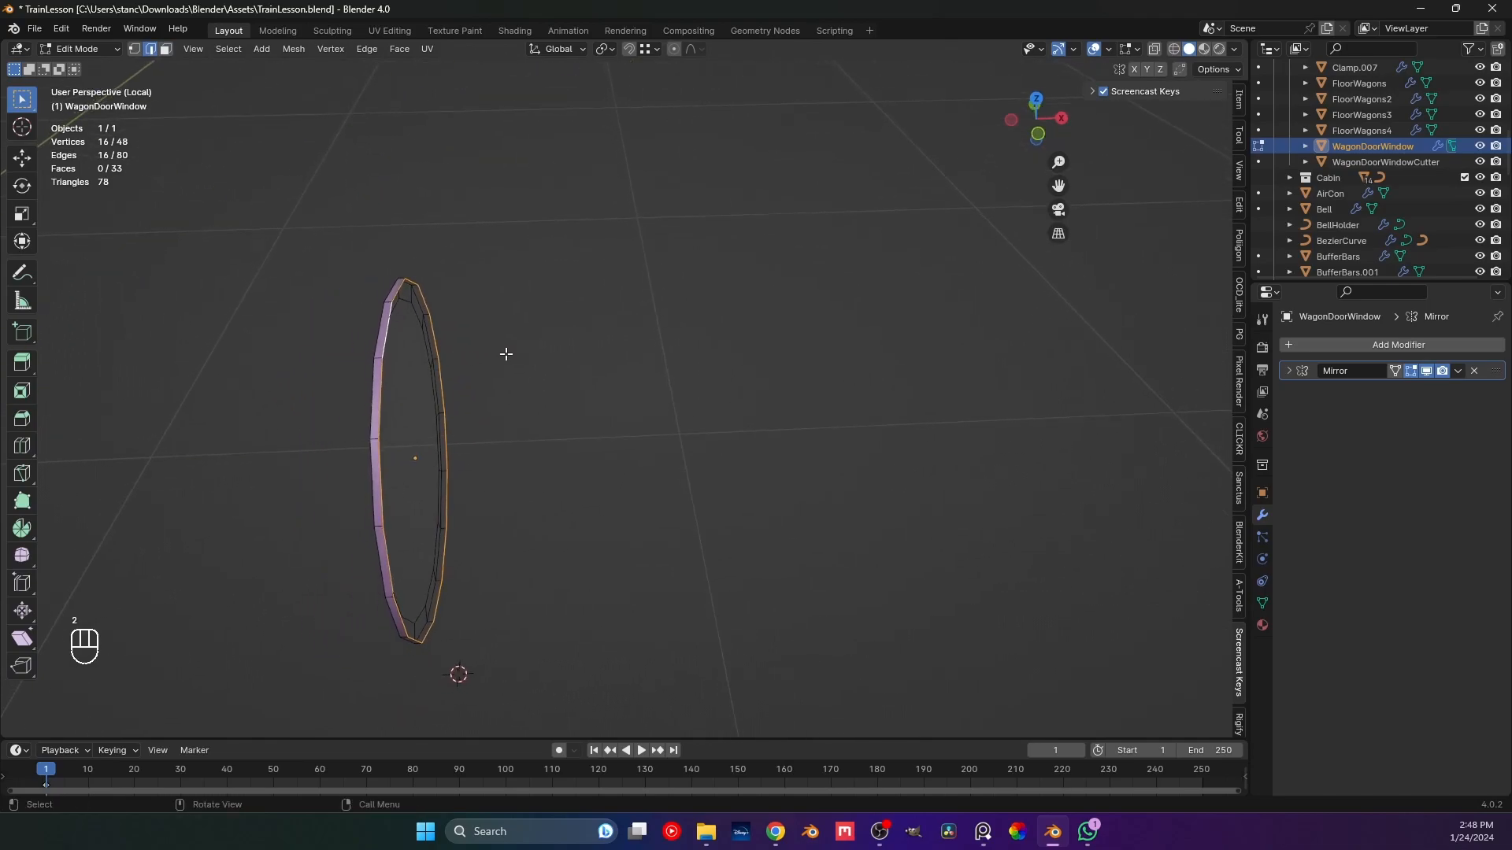
pyautogui.press('e')
pyautogui.press('x')
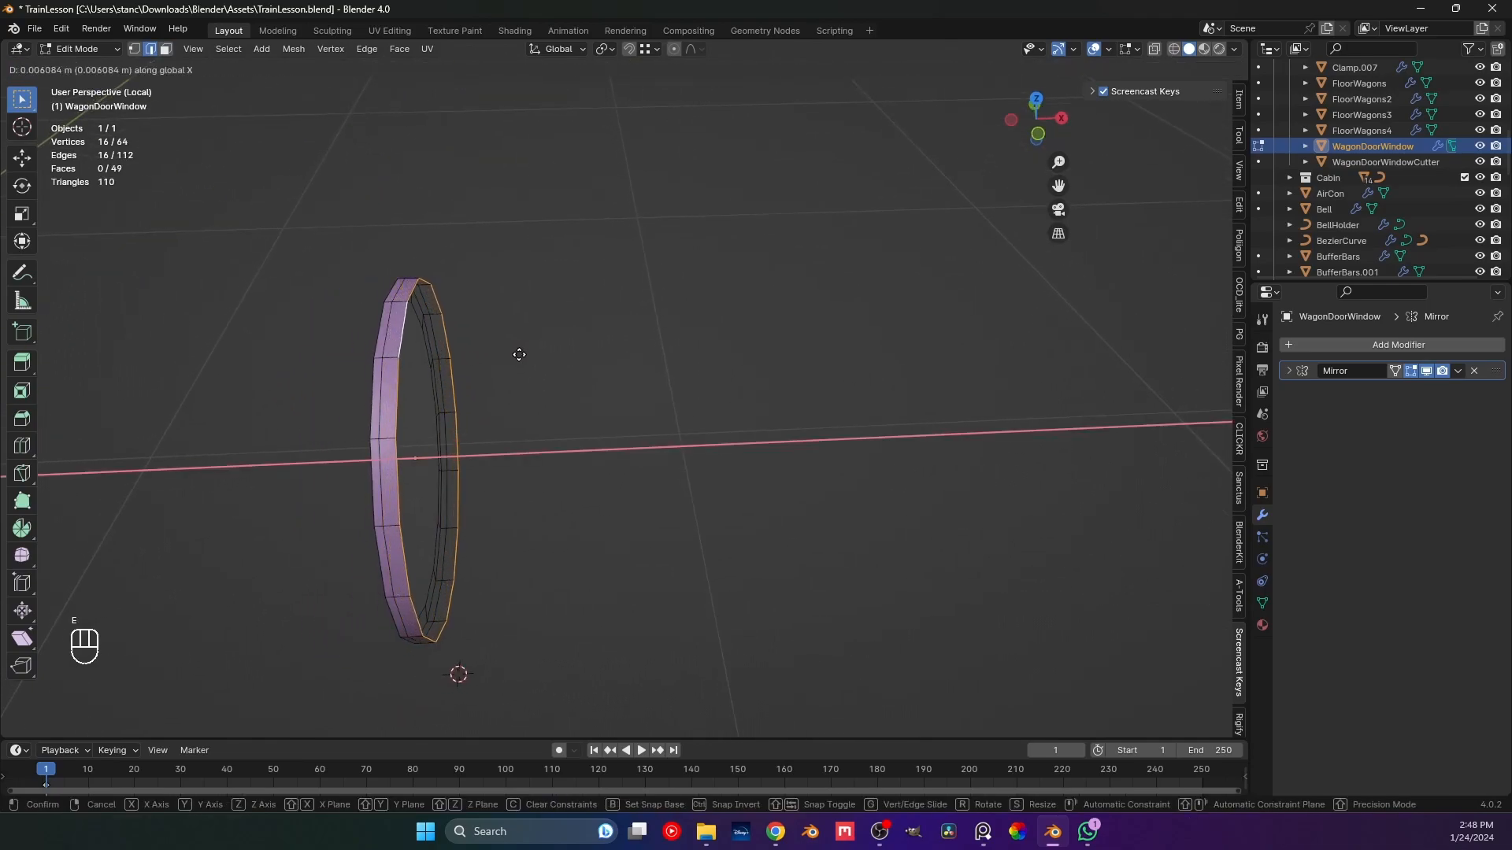
pyautogui.click(452, 371)
pyautogui.moveTo(452, 370); pyautogui.dragTo(502, 379, button='middle')
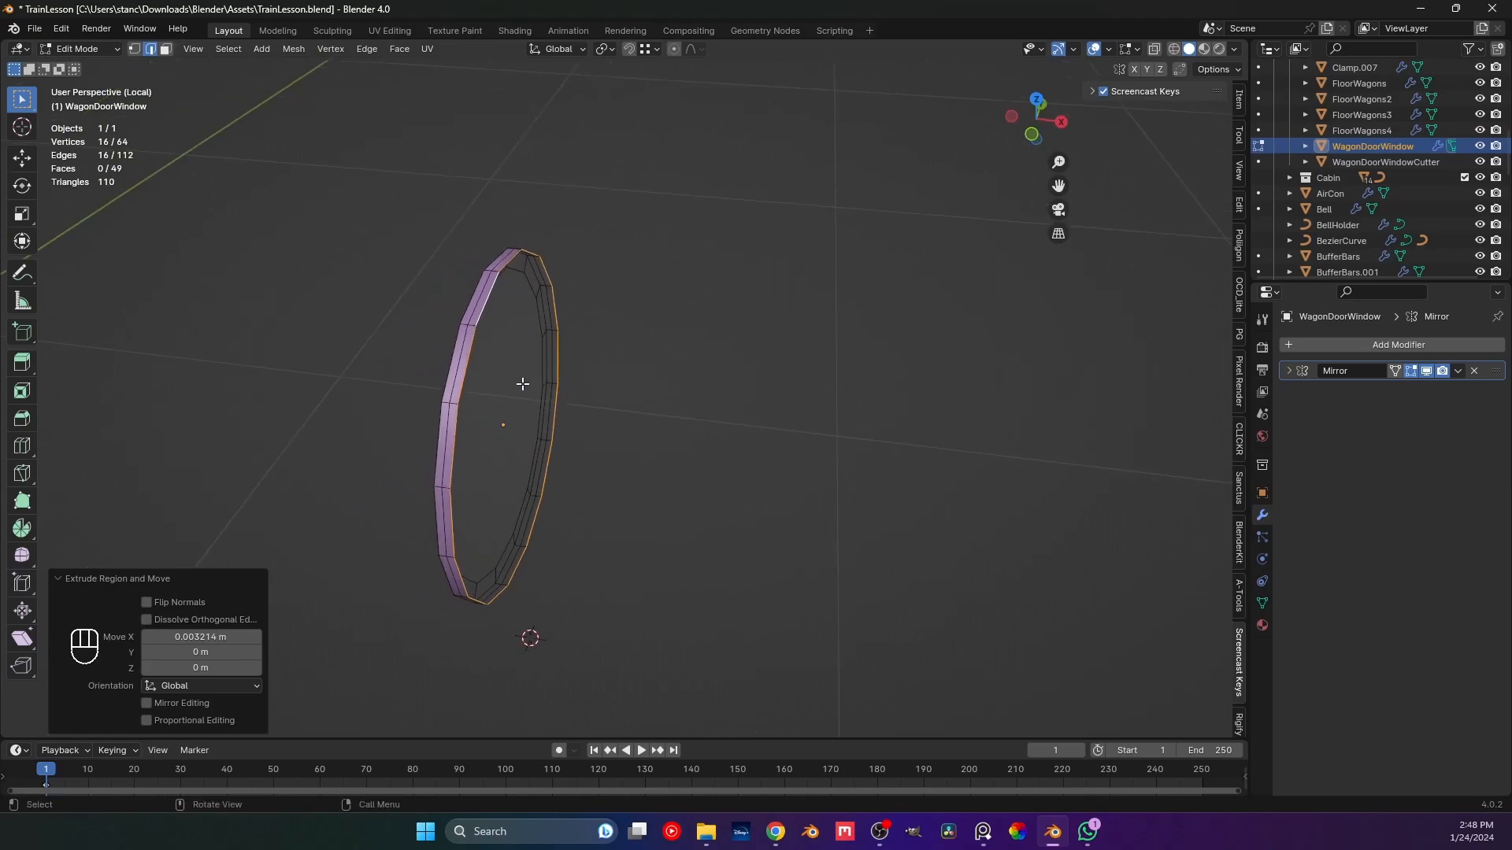
# Fill the extruded open loop with a face and inset that face to form a rim.
pyautogui.press('f')
pyautogui.moveTo(727, 438); pyautogui.dragTo(845, 378, button='middle')
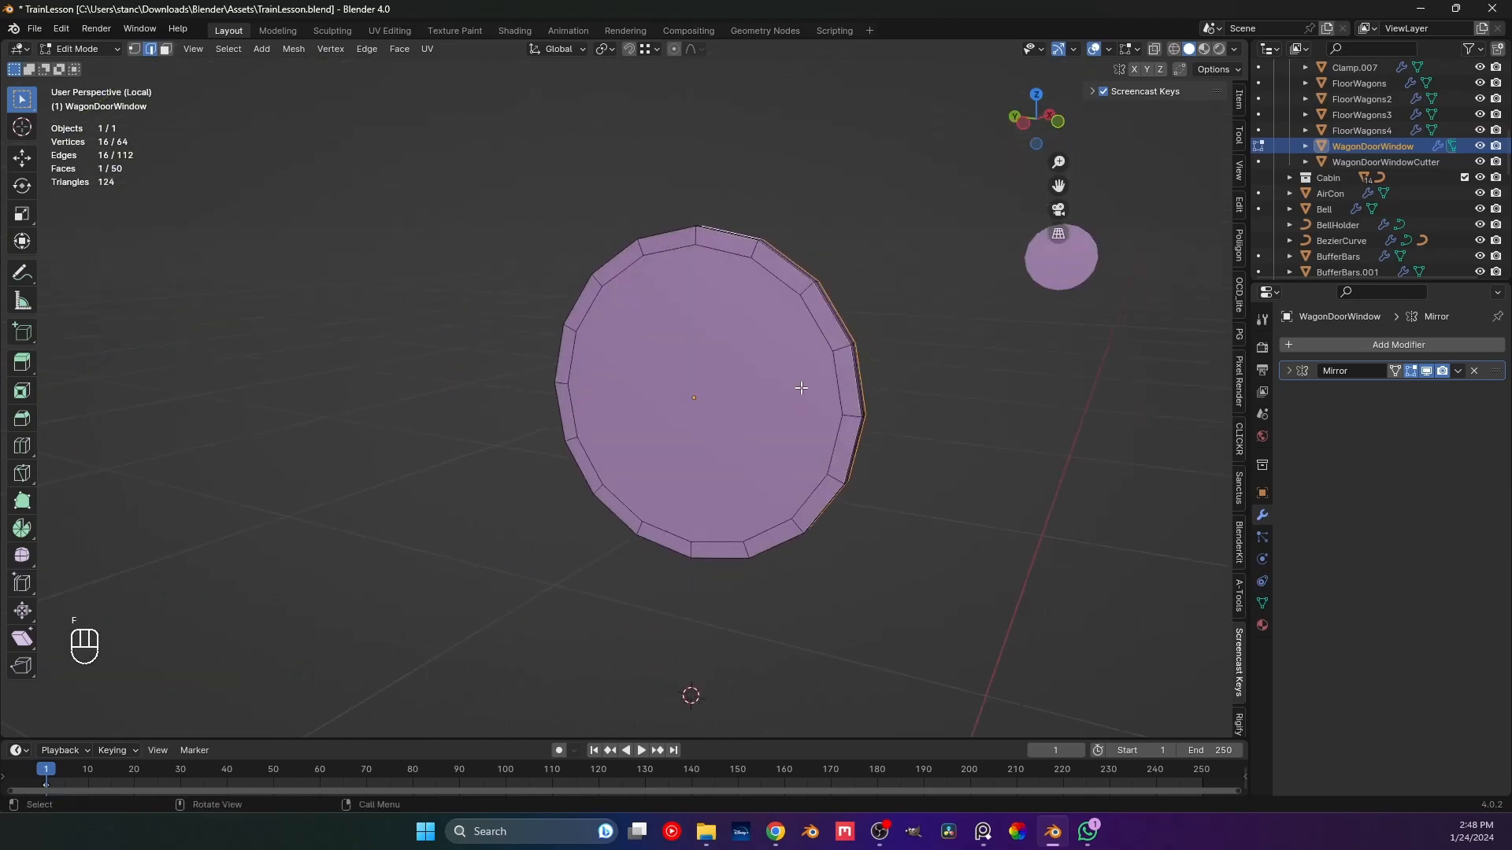
pyautogui.moveTo(706, 395); pyautogui.dragTo(599, 449, button='middle')
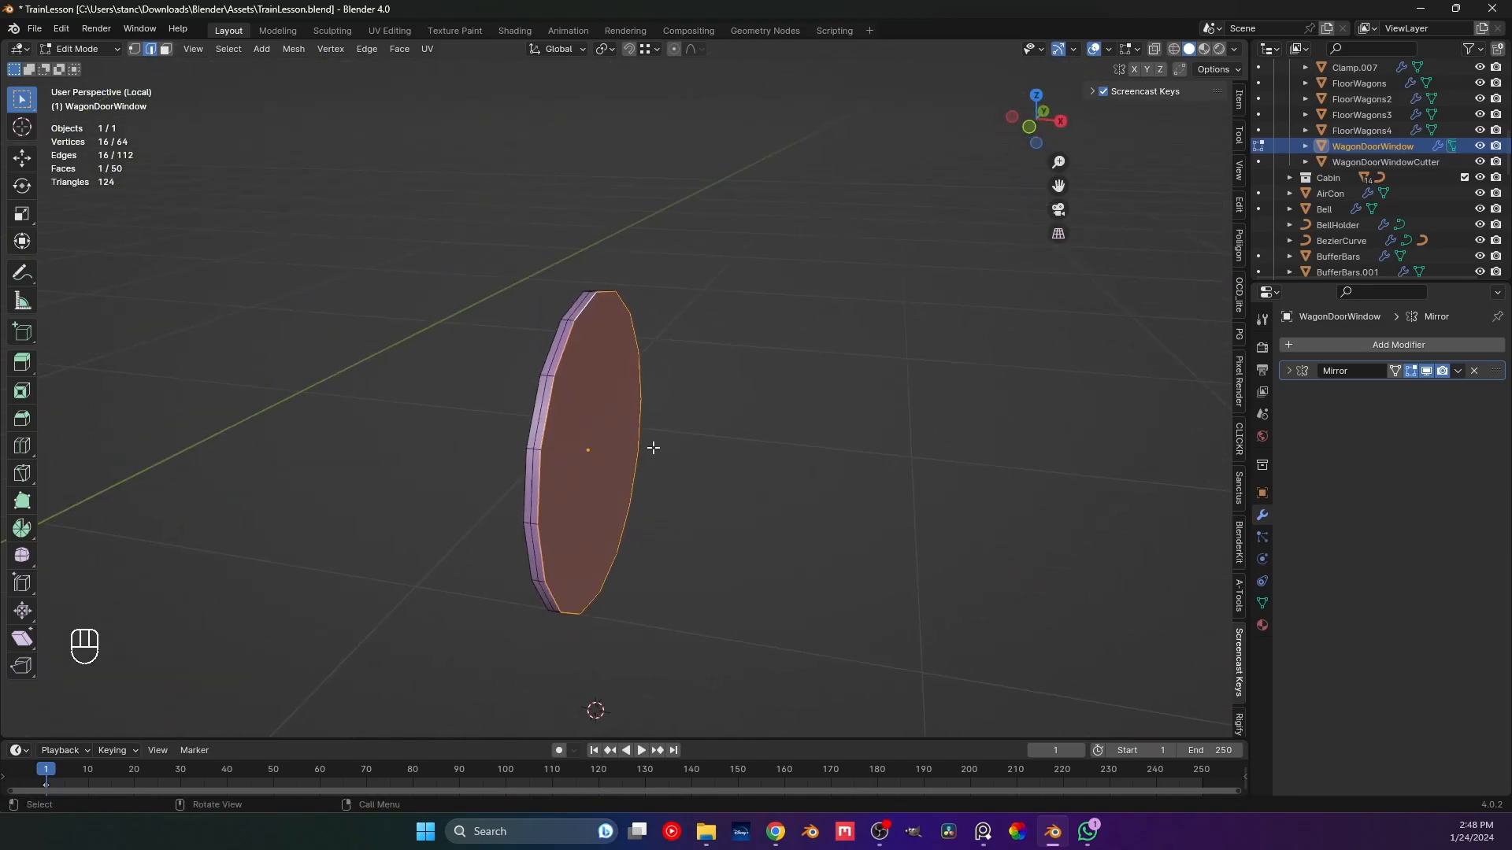
pyautogui.press('i')
pyautogui.click(735, 459)
pyautogui.moveTo(736, 459); pyautogui.dragTo(762, 388, button='middle')
# Select the inset round faces on both sides of the window disc and show them in front X-ray view.
pyautogui.keyDown('alt'); pyautogui.click(559, 390); pyautogui.keyUp('alt')
pyautogui.keyDown('alt'); pyautogui.click(559, 390); pyautogui.keyUp('alt')
pyautogui.scroll(2, 485, 442)
pyautogui.press('3')
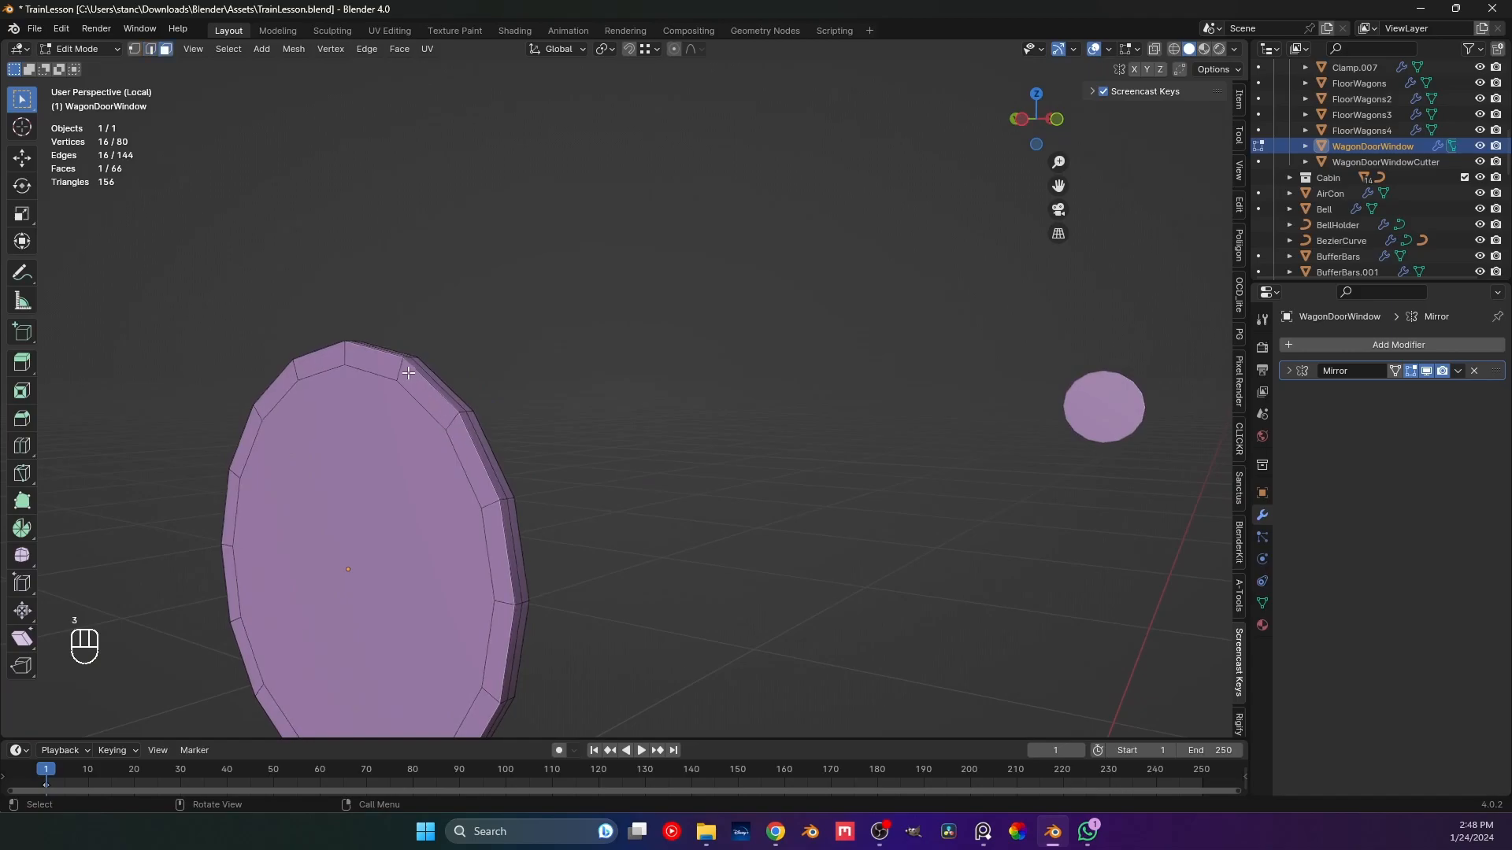
pyautogui.click(393, 417)
pyautogui.moveTo(465, 463); pyautogui.dragTo(529, 451, button='middle')
pyautogui.keyDown('shift'); pyautogui.click(504, 486); pyautogui.keyUp('shift')
pyautogui.press('KP_1')
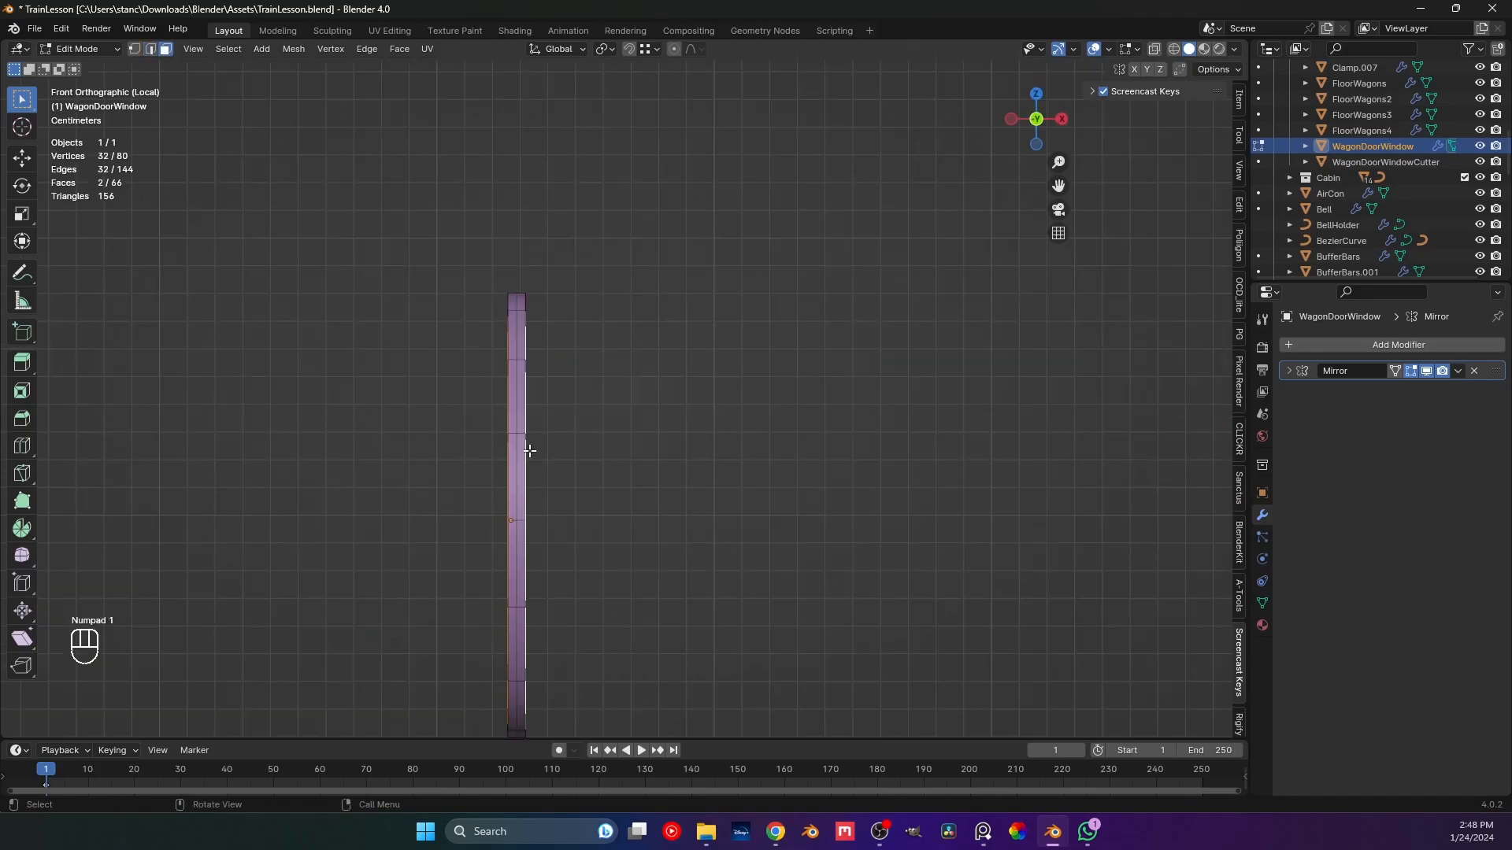
pyautogui.scroll(2, 622, 386)
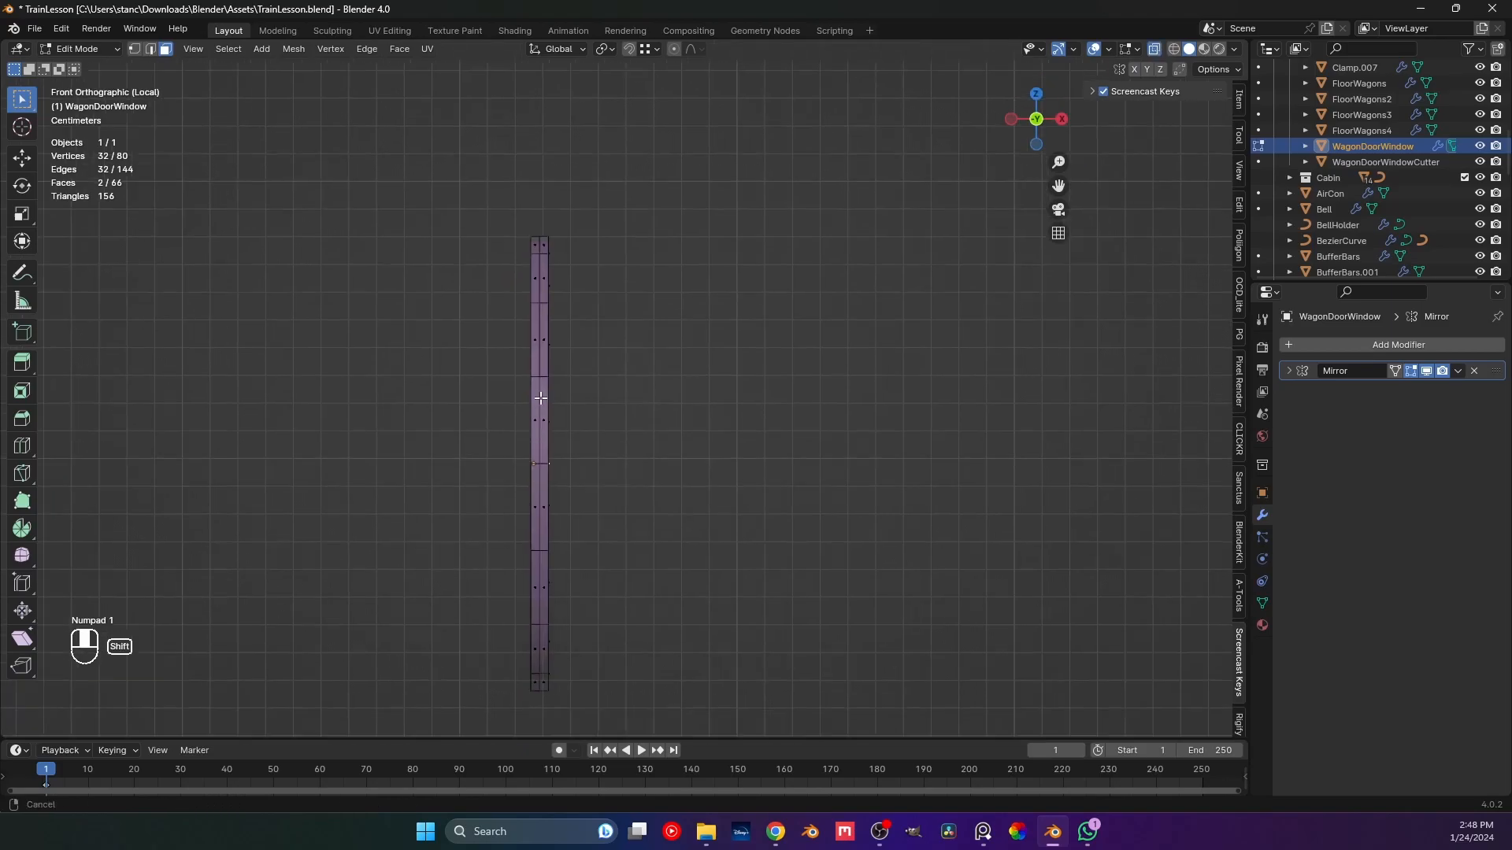
pyautogui.press('e')
pyautogui.press('s')
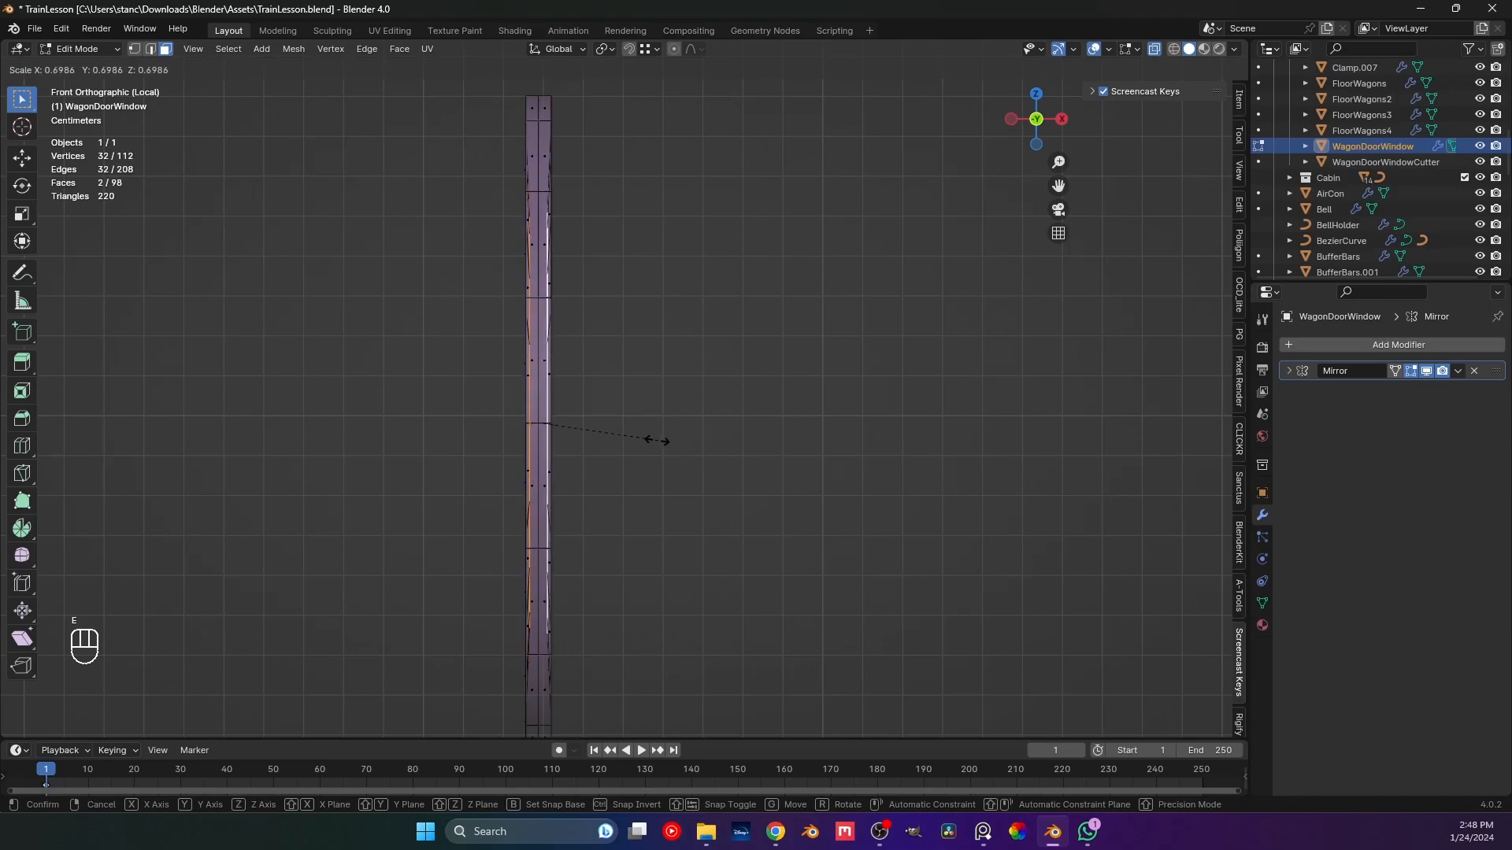
pyautogui.rightClick(604, 435)
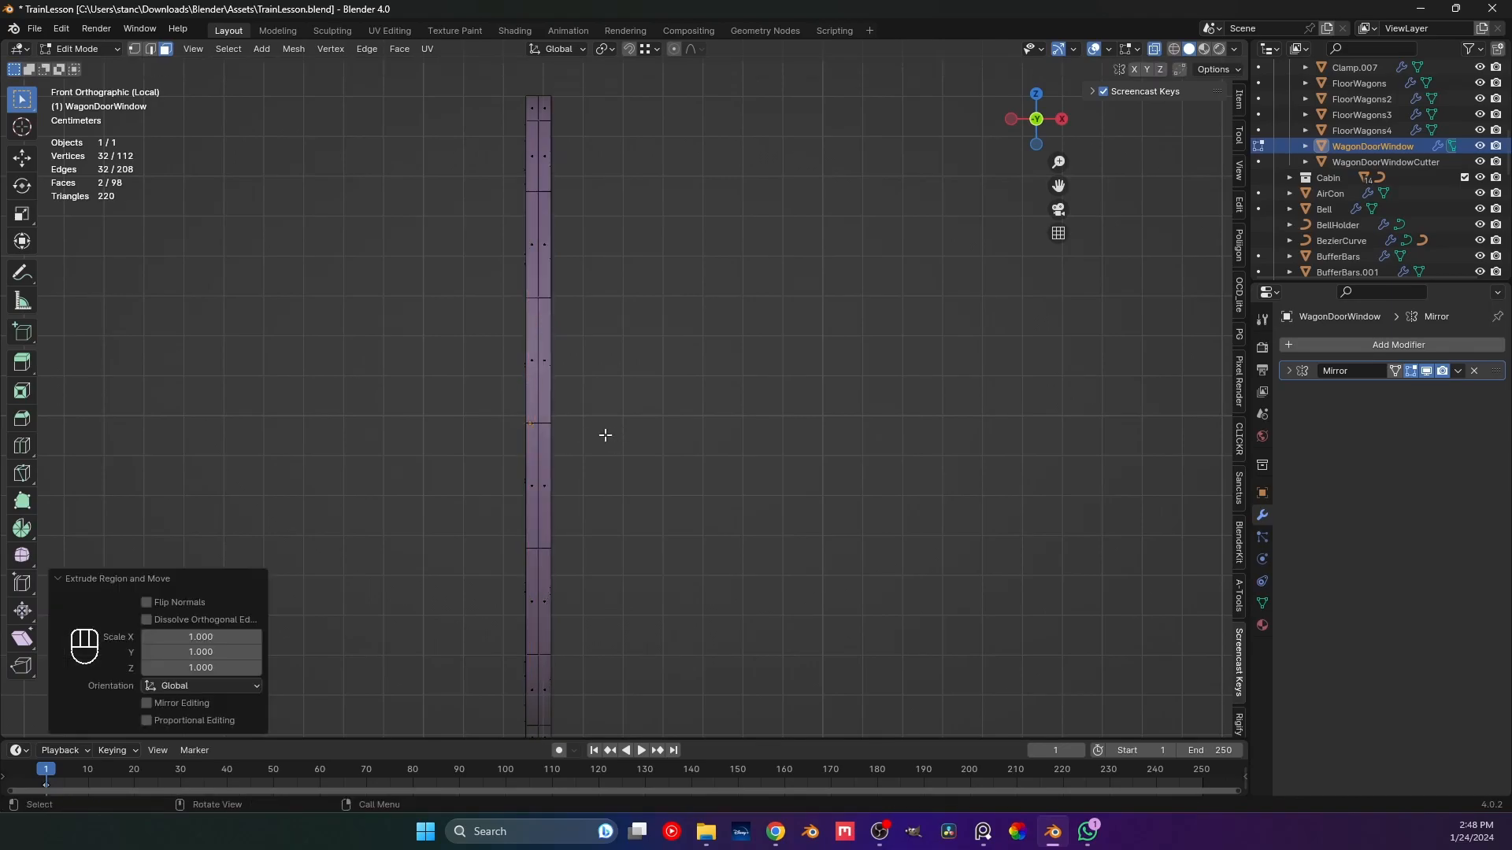
pyautogui.moveTo(642, 421); pyautogui.dragTo(631, 456, button='middle')
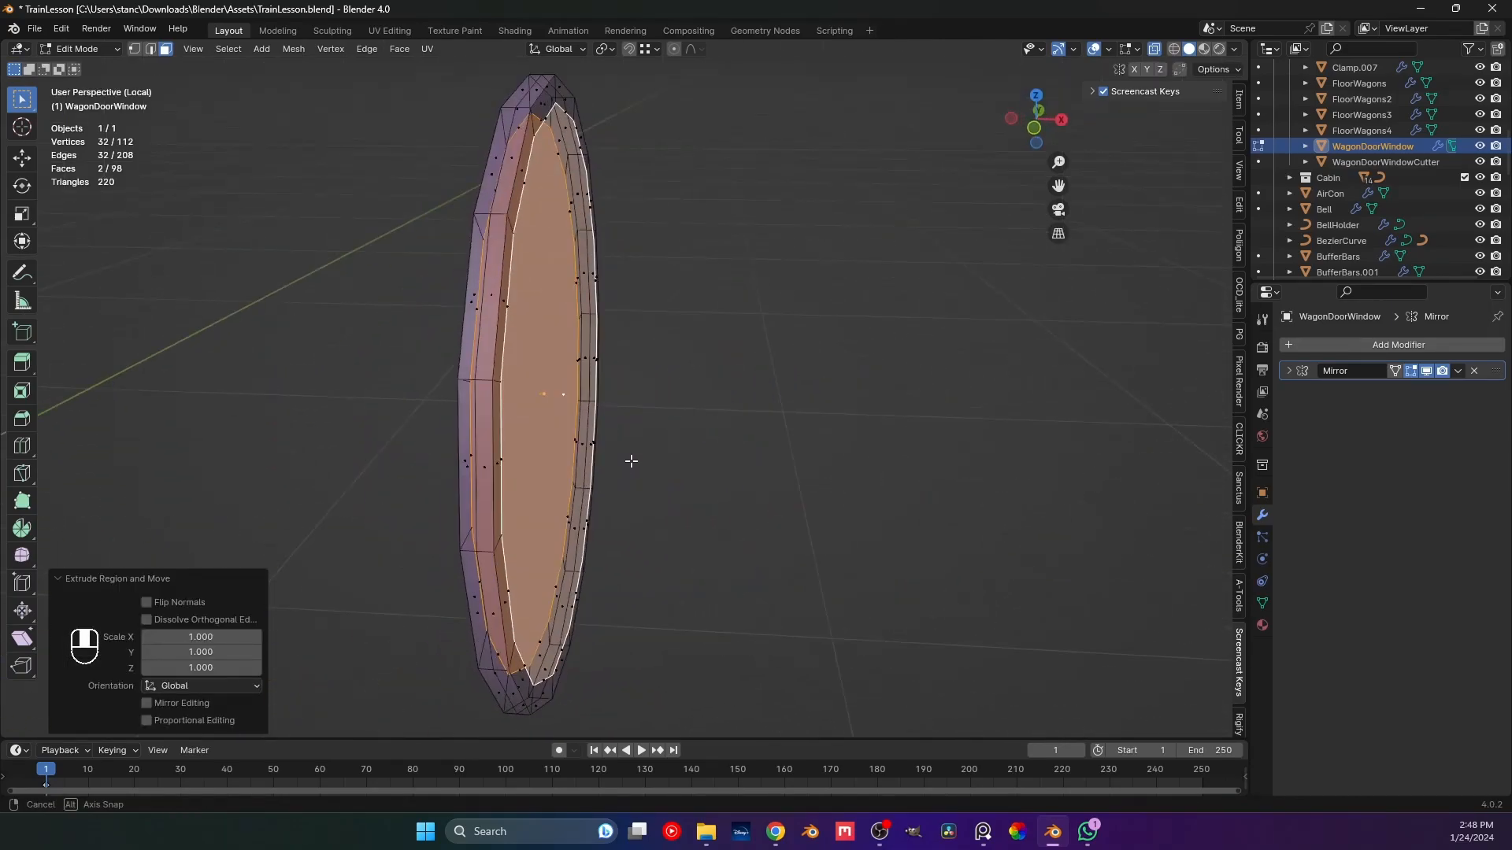
pyautogui.hotkey('ctrl', 'z')
pyautogui.press('KP_1')
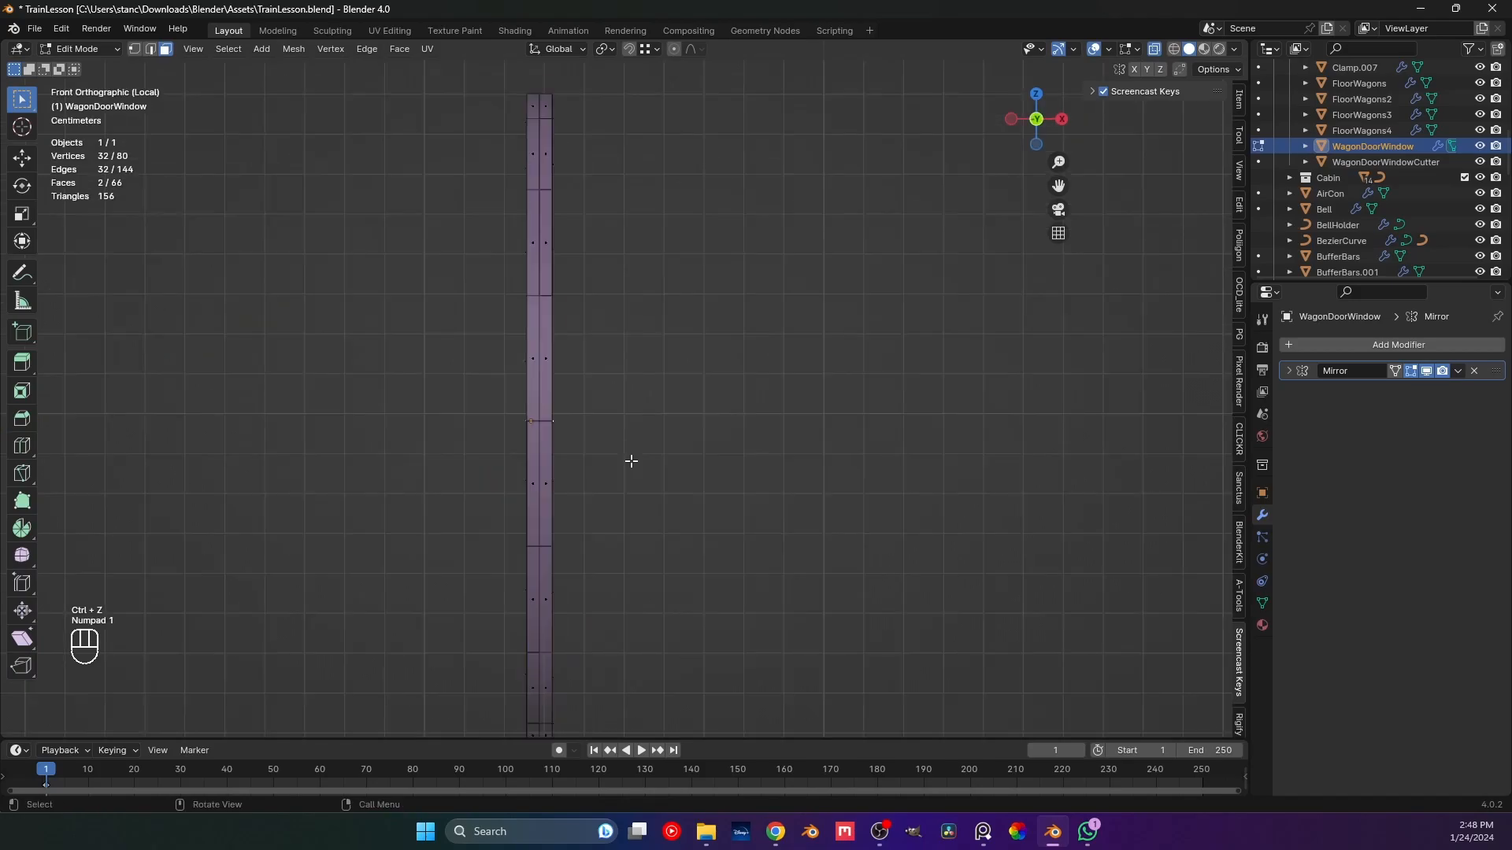
pyautogui.press('e')
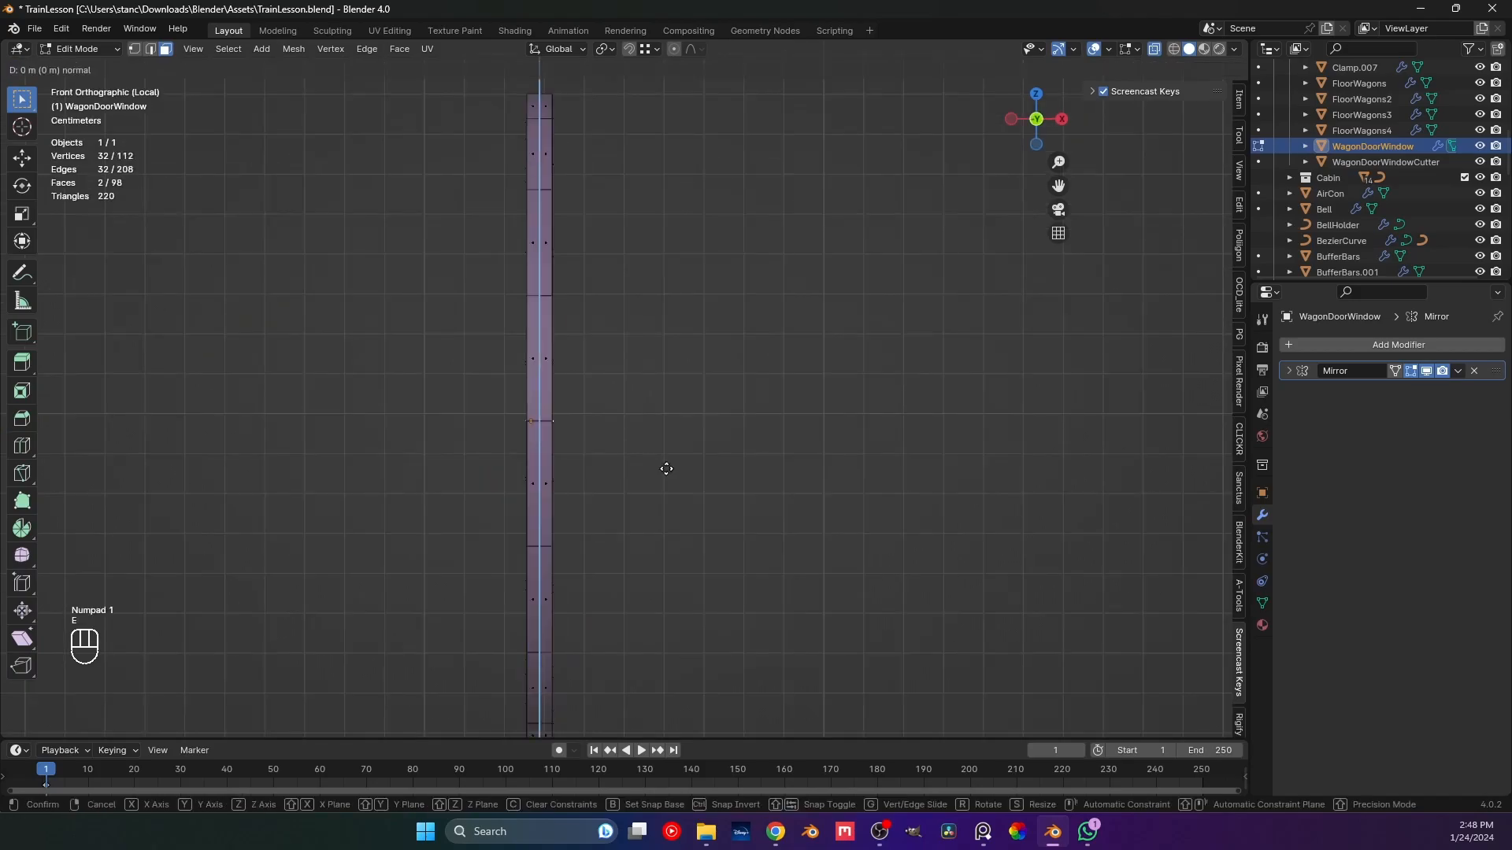
pyautogui.press('x')
pyautogui.rightClick(649, 468)
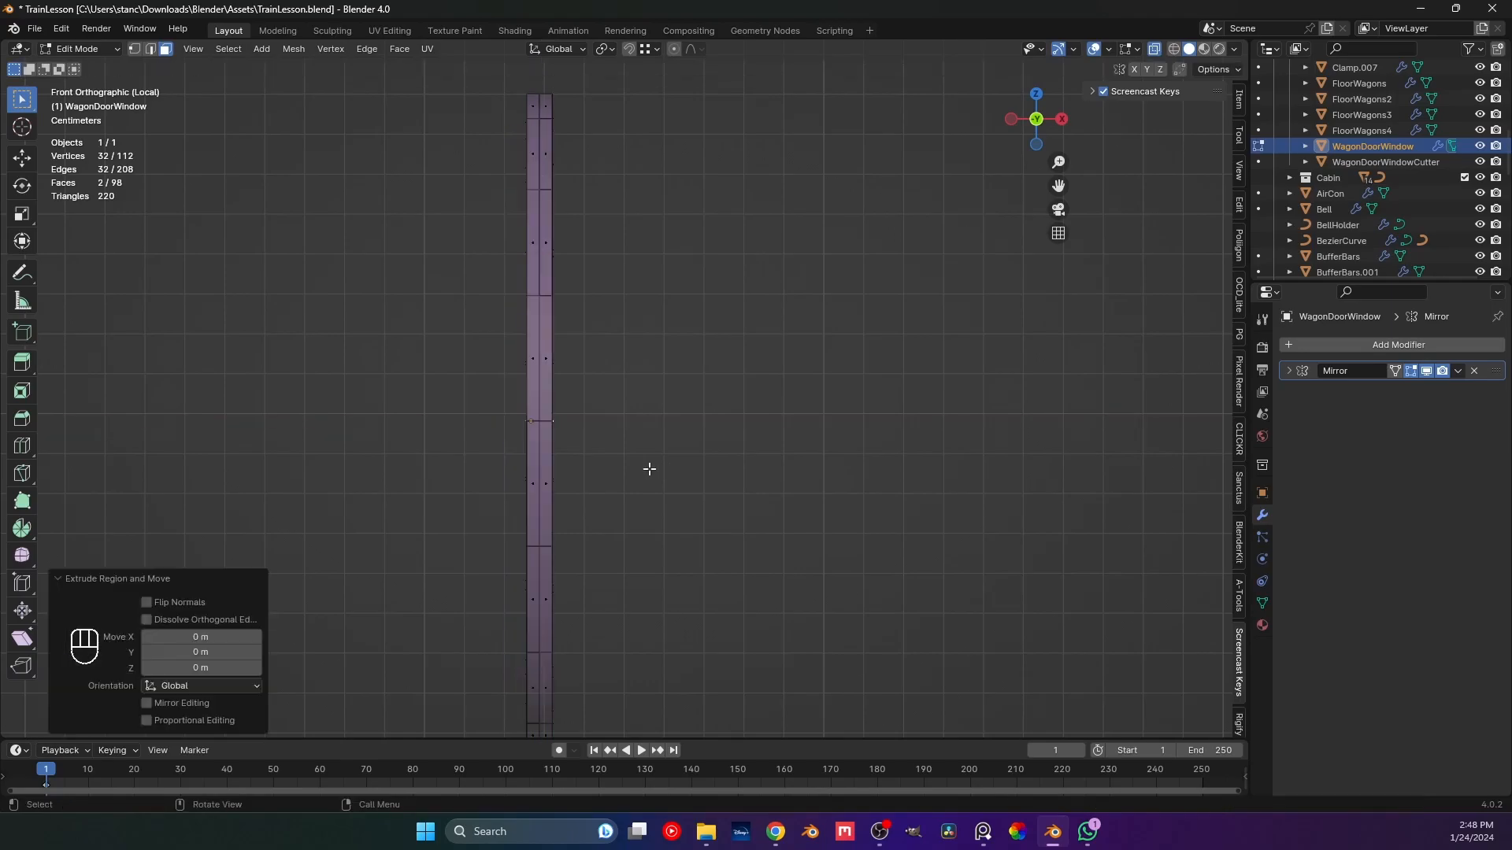
pyautogui.hotkey('ctrl', 'z')
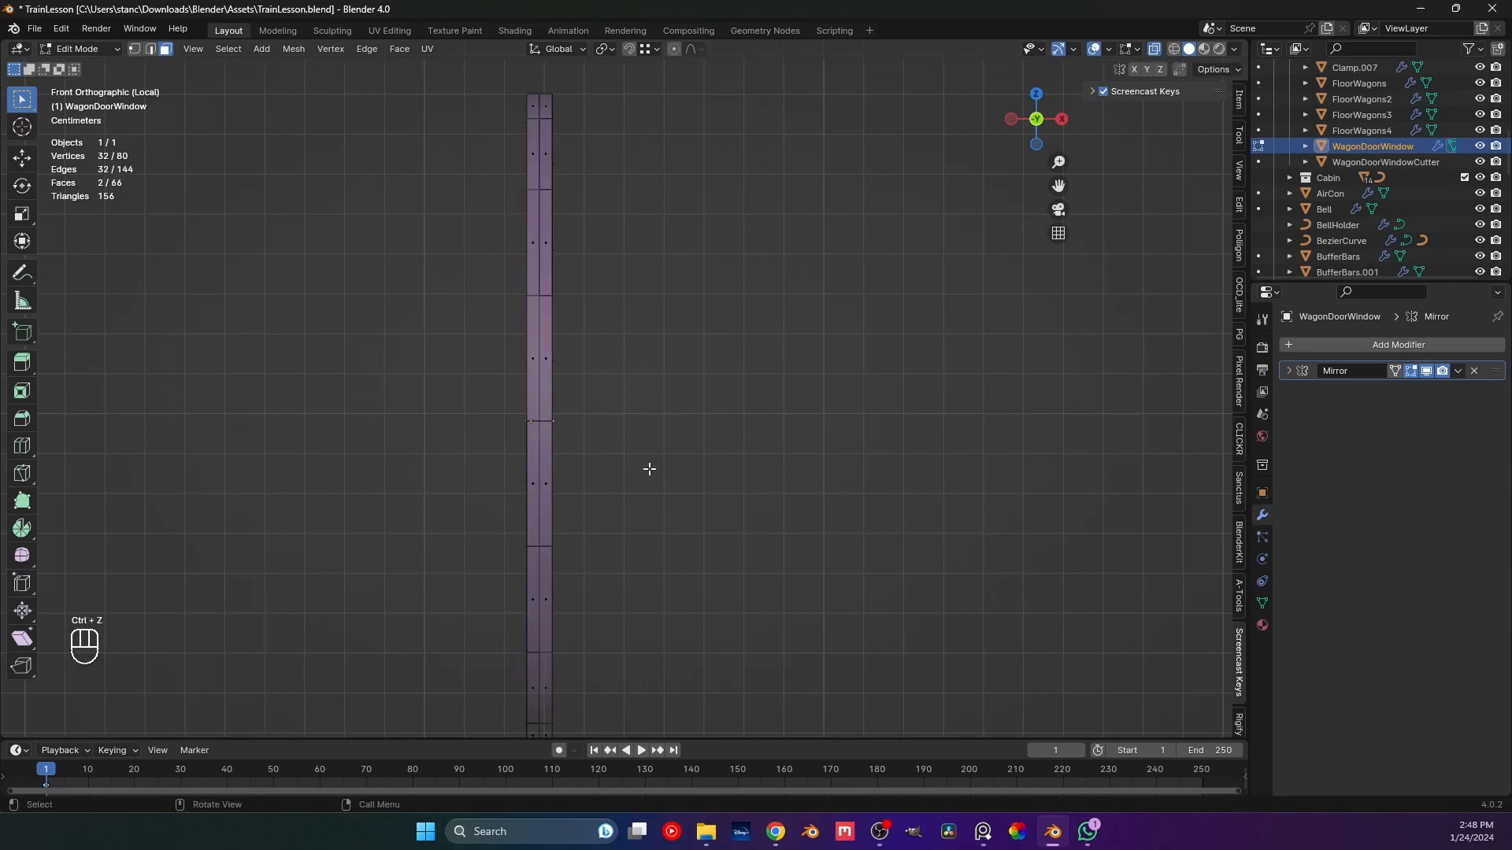
# Extrude both inset faces and scale them along X to about 0.29 to recess the pane inside the rim.
pyautogui.press('e')
pyautogui.press('s')
pyautogui.press('x')
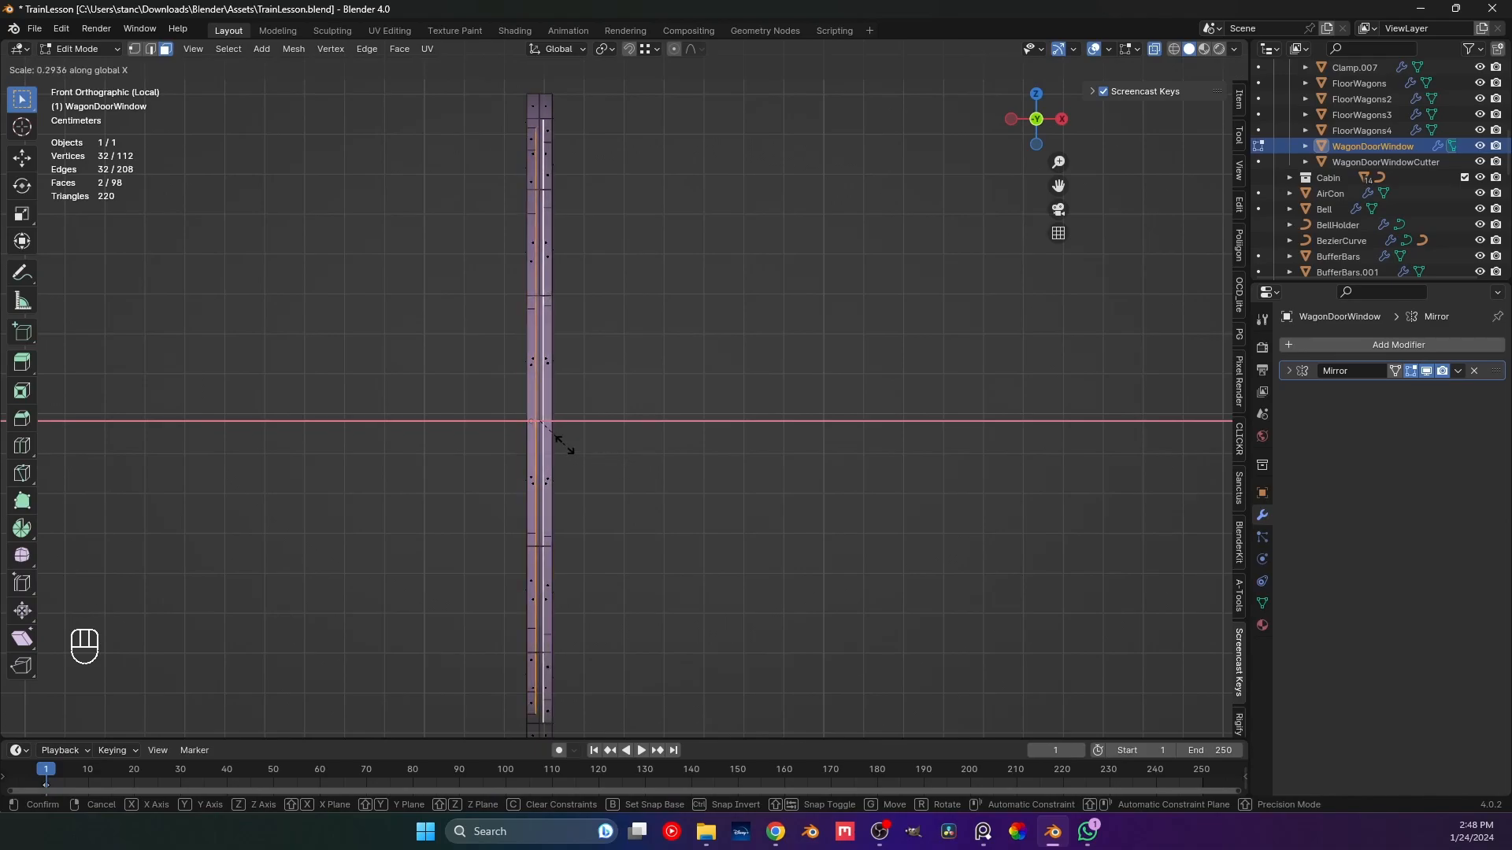
pyautogui.click(563, 443)
# Select the edge loop around the recessed pane on one side of the window disc.
pyautogui.keyDown('alt'); pyautogui.click(546, 402); pyautogui.keyUp('alt')
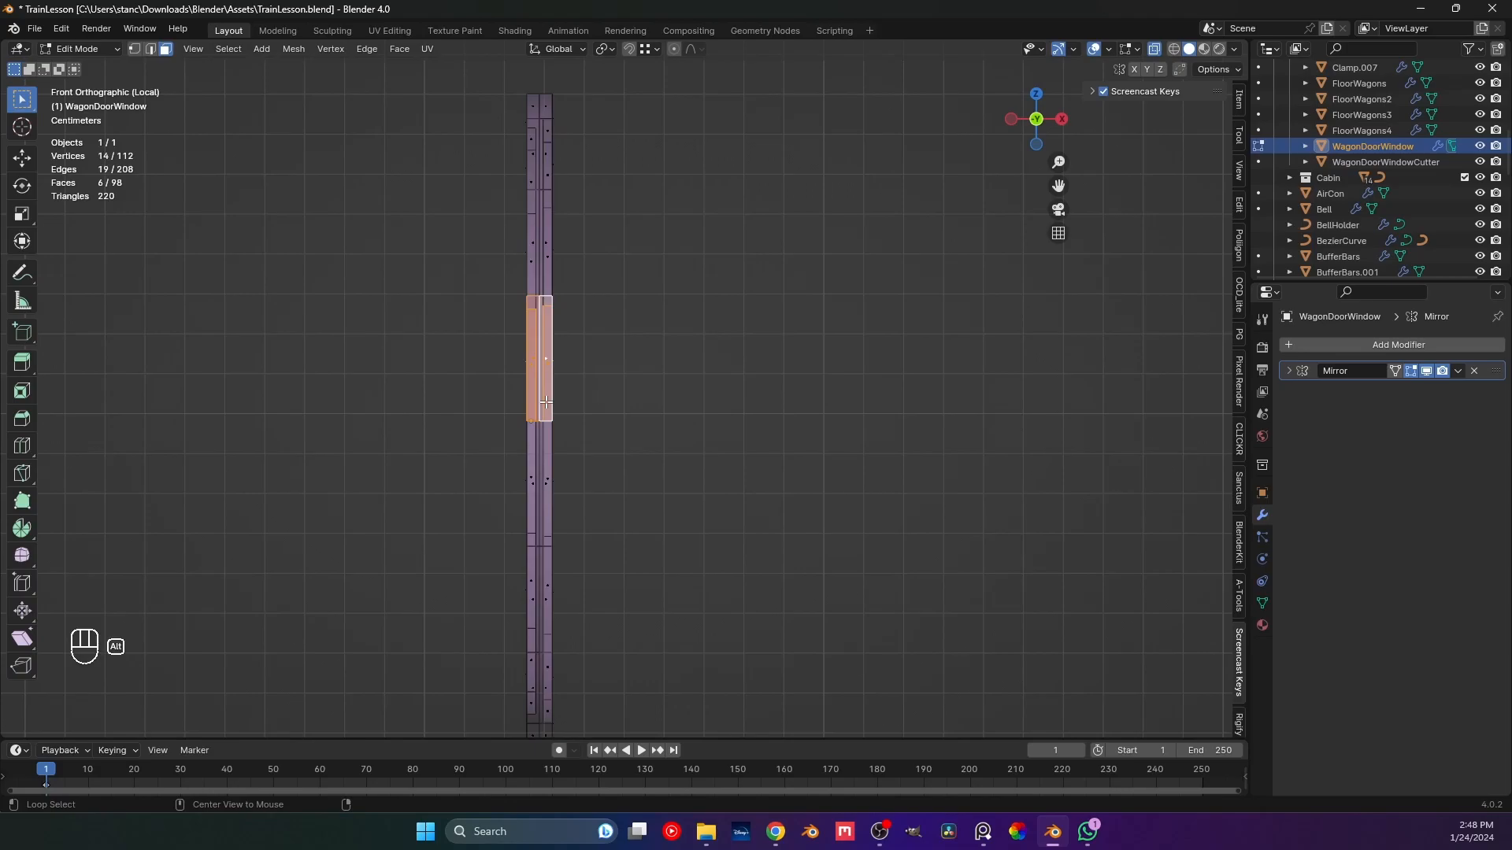
pyautogui.moveTo(543, 404); pyautogui.dragTo(698, 411, button='middle')
pyautogui.scroll(3, 698, 412)
pyautogui.click(782, 427)
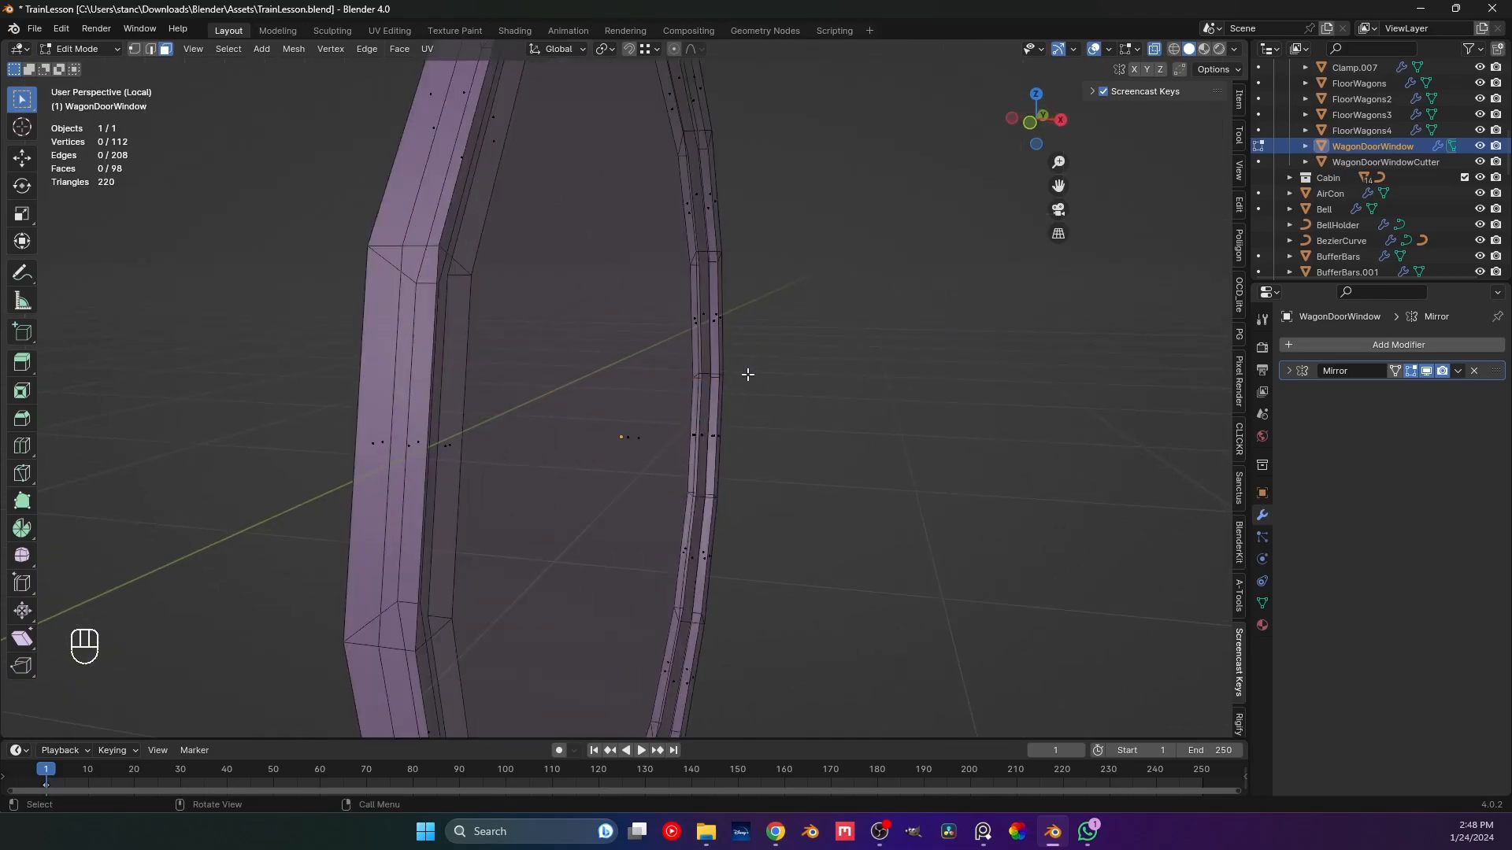
pyautogui.click(1155, 48)
pyautogui.keyDown('alt'); pyautogui.click(706, 236); pyautogui.keyUp('alt')
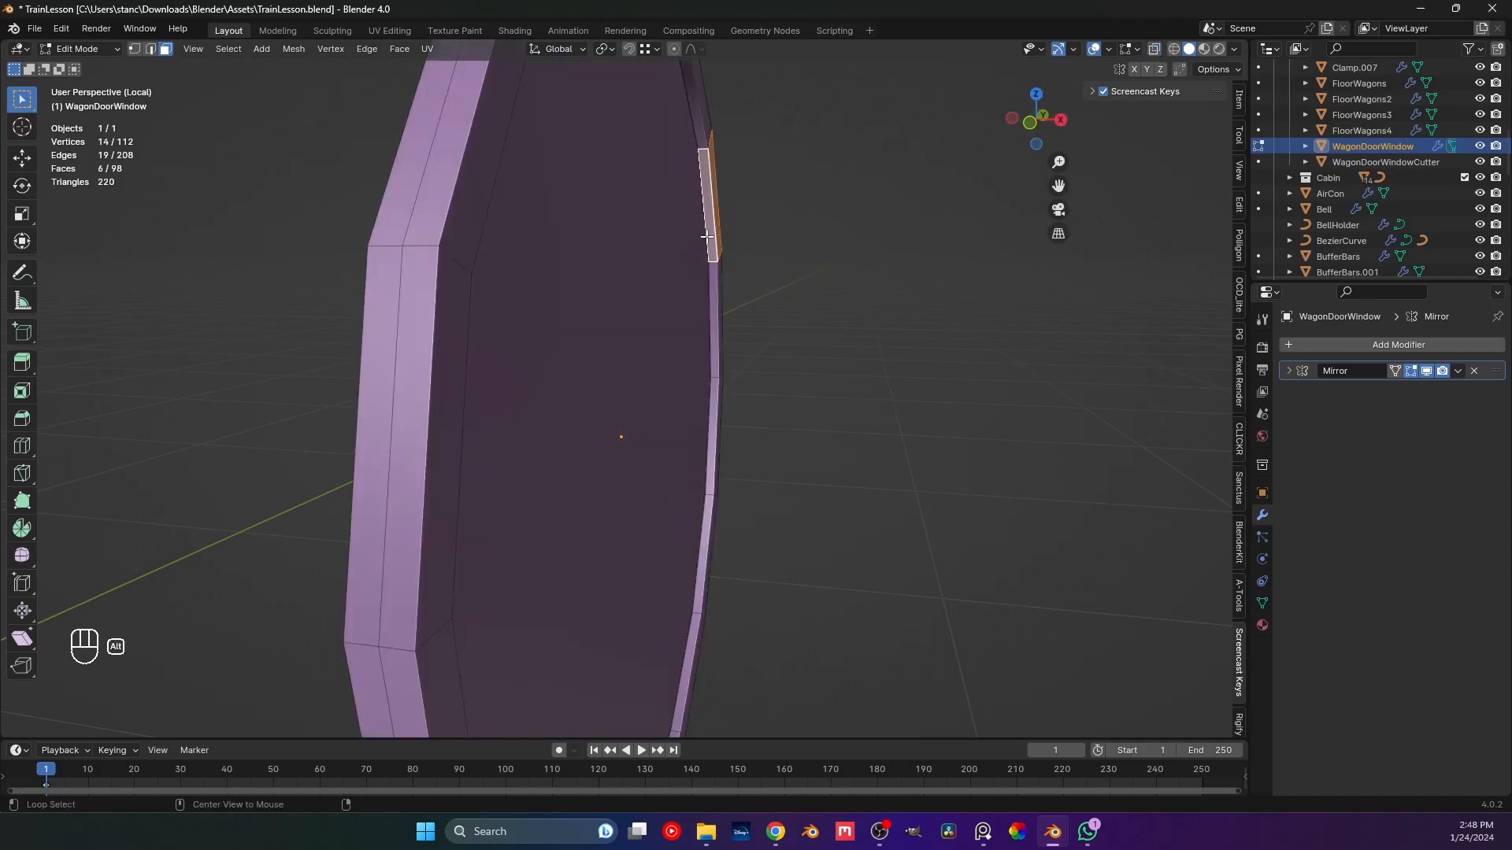
pyautogui.press('2')
pyautogui.keyDown('alt'); pyautogui.click(700, 167); pyautogui.keyUp('alt')
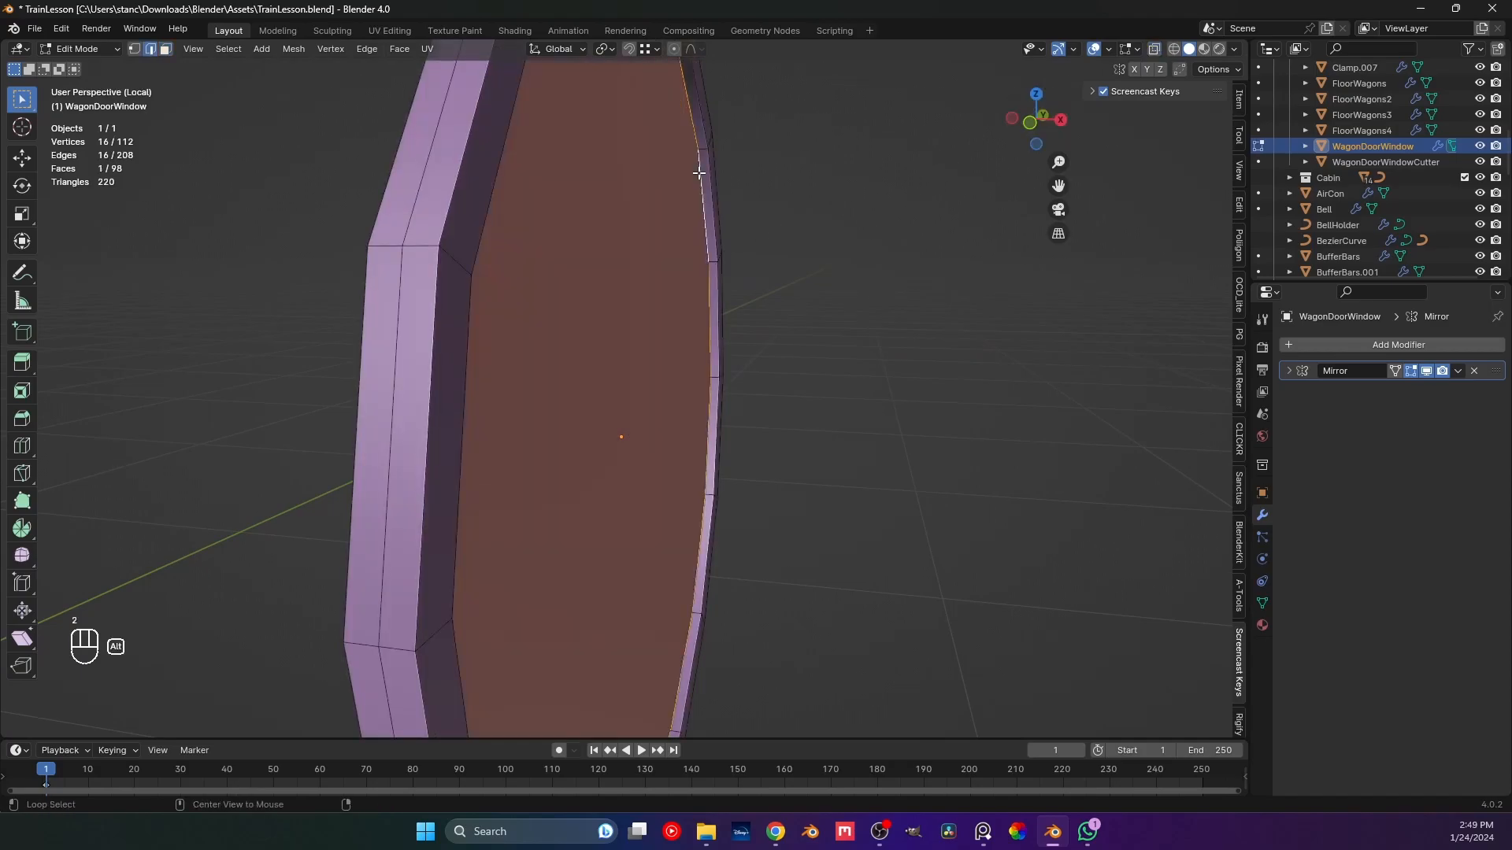
pyautogui.click(1155, 48)
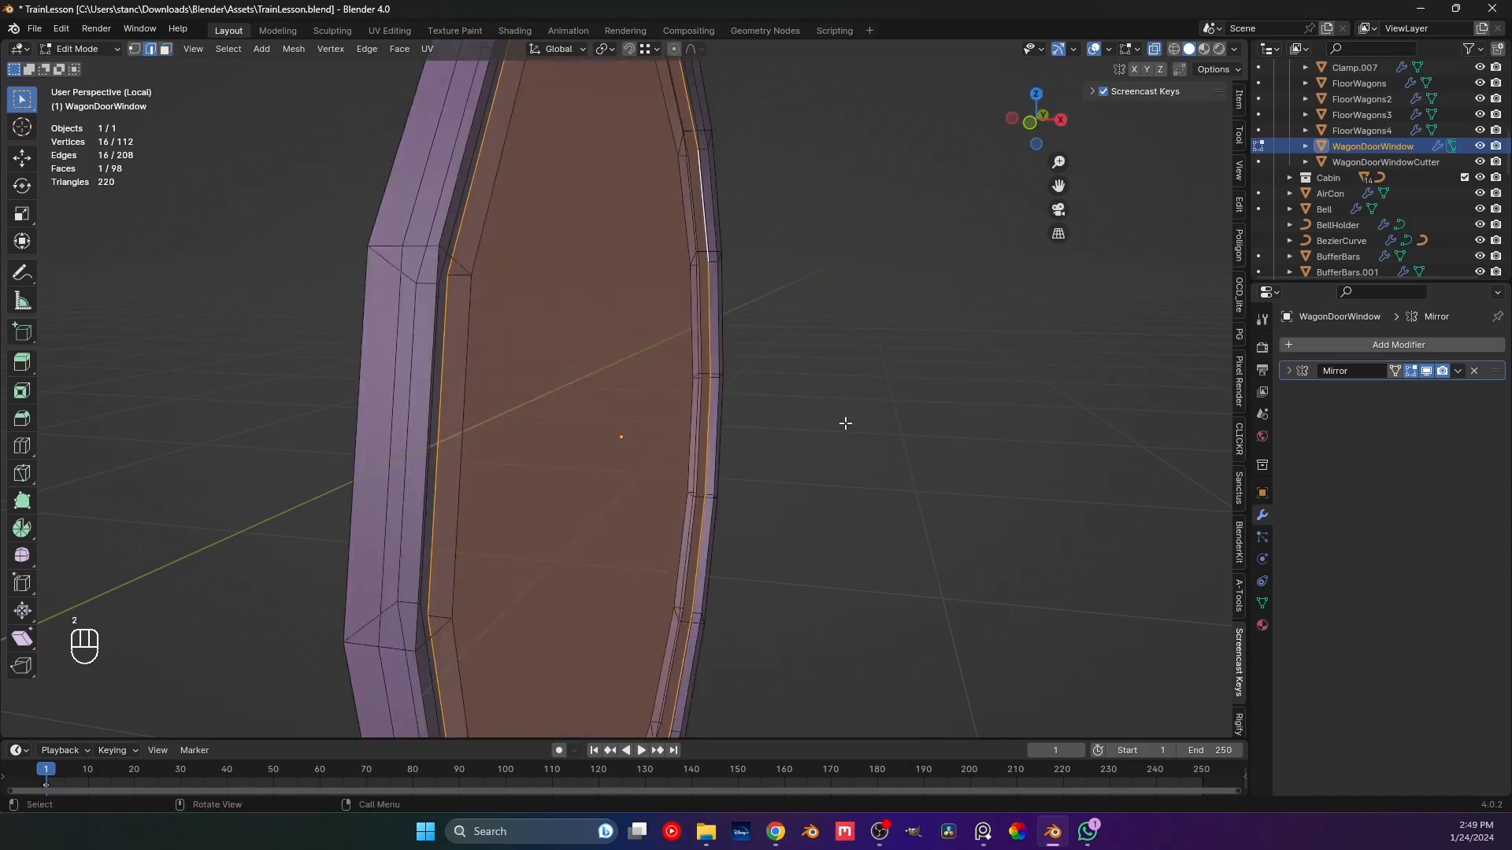
# Scale the pane's edge loop to about 0.956 in Y and Z with the X axis locked.
pyautogui.press('KP_1')
pyautogui.keyDown('shift'); pyautogui.moveTo(844, 422); pyautogui.dragTo(726, 438, button='middle'); pyautogui.keyUp('shift')
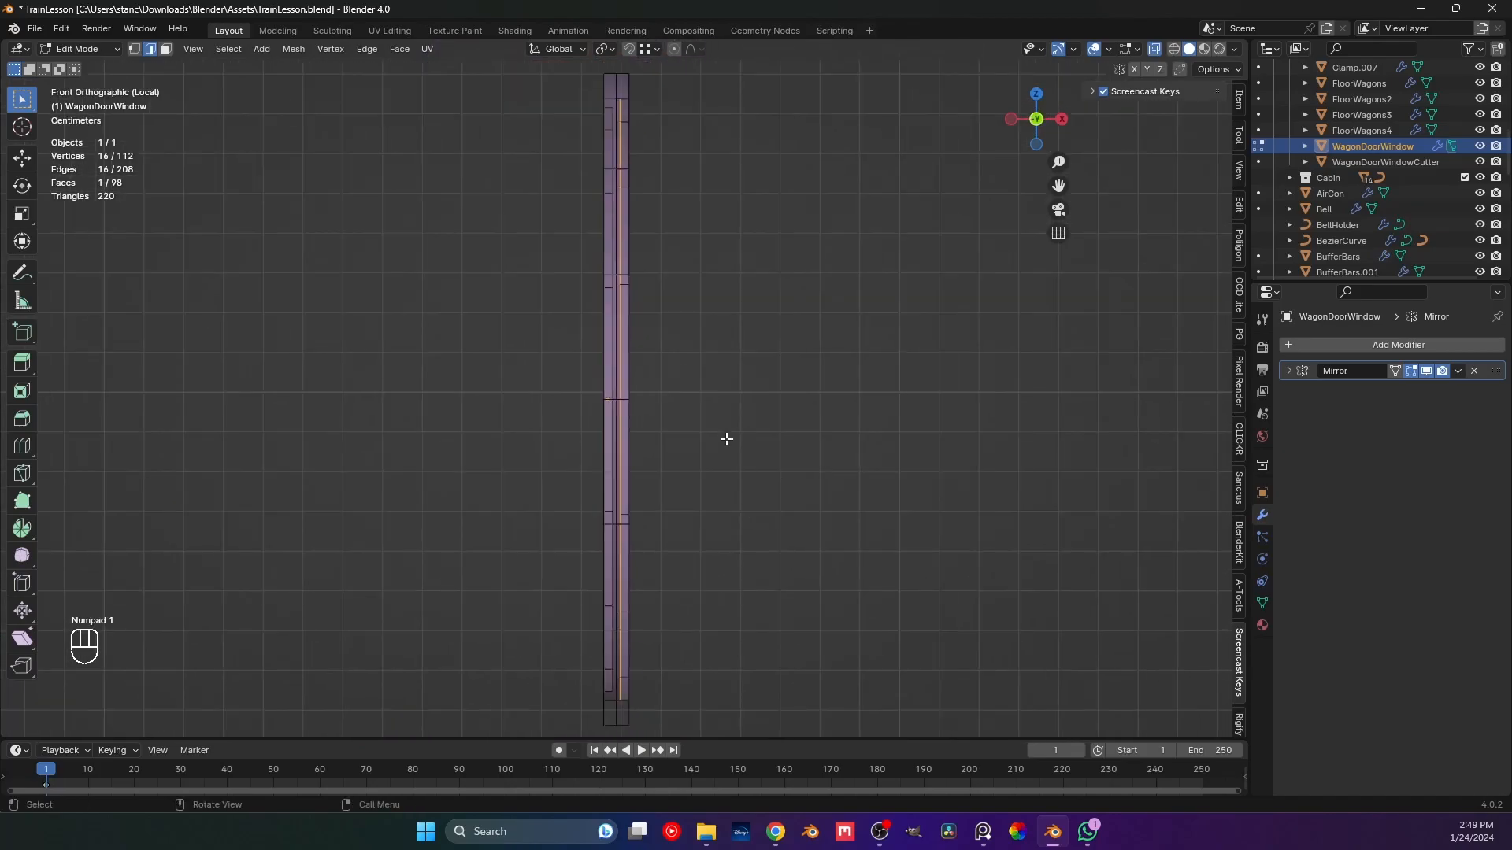
pyautogui.keyDown('shift'); pyautogui.moveTo(775, 510); pyautogui.dragTo(743, 513, button='middle'); pyautogui.keyUp('shift')
pyautogui.press('s')
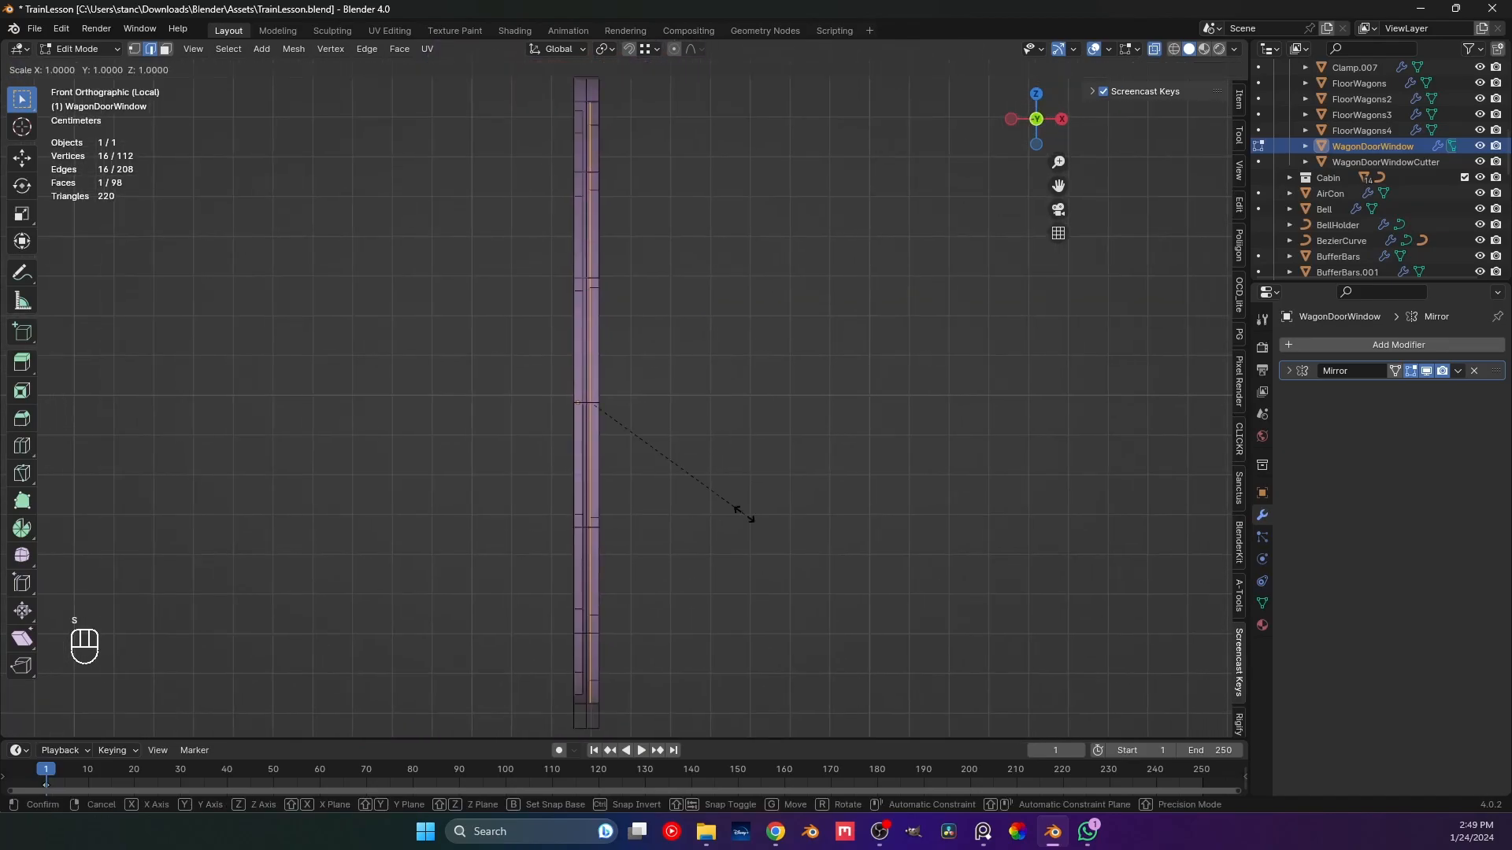
pyautogui.hotkey('shift', 'x')
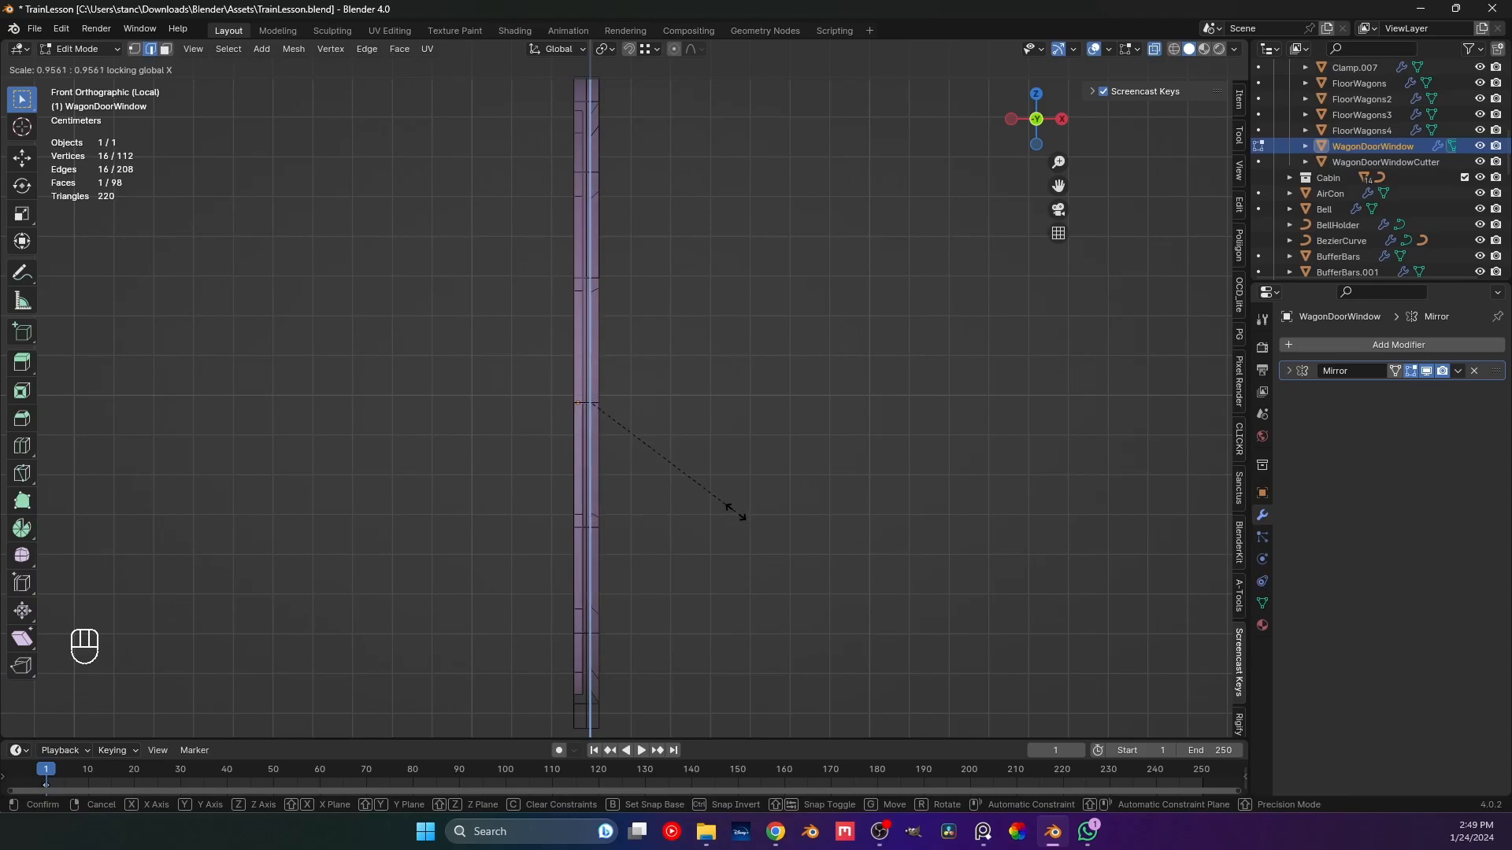
pyautogui.click(736, 516)
# Select the inner edge loop of the raised rim on the same side of the window disc.
pyautogui.scroll(2, 699, 575)
pyautogui.click(603, 682)
pyautogui.keyDown('shift'); pyautogui.moveTo(603, 682); pyautogui.dragTo(588, 589, button='middle'); pyautogui.keyUp('shift')
pyautogui.press('1')
pyautogui.keyDown('alt'); pyautogui.click(590, 599); pyautogui.keyUp('alt')
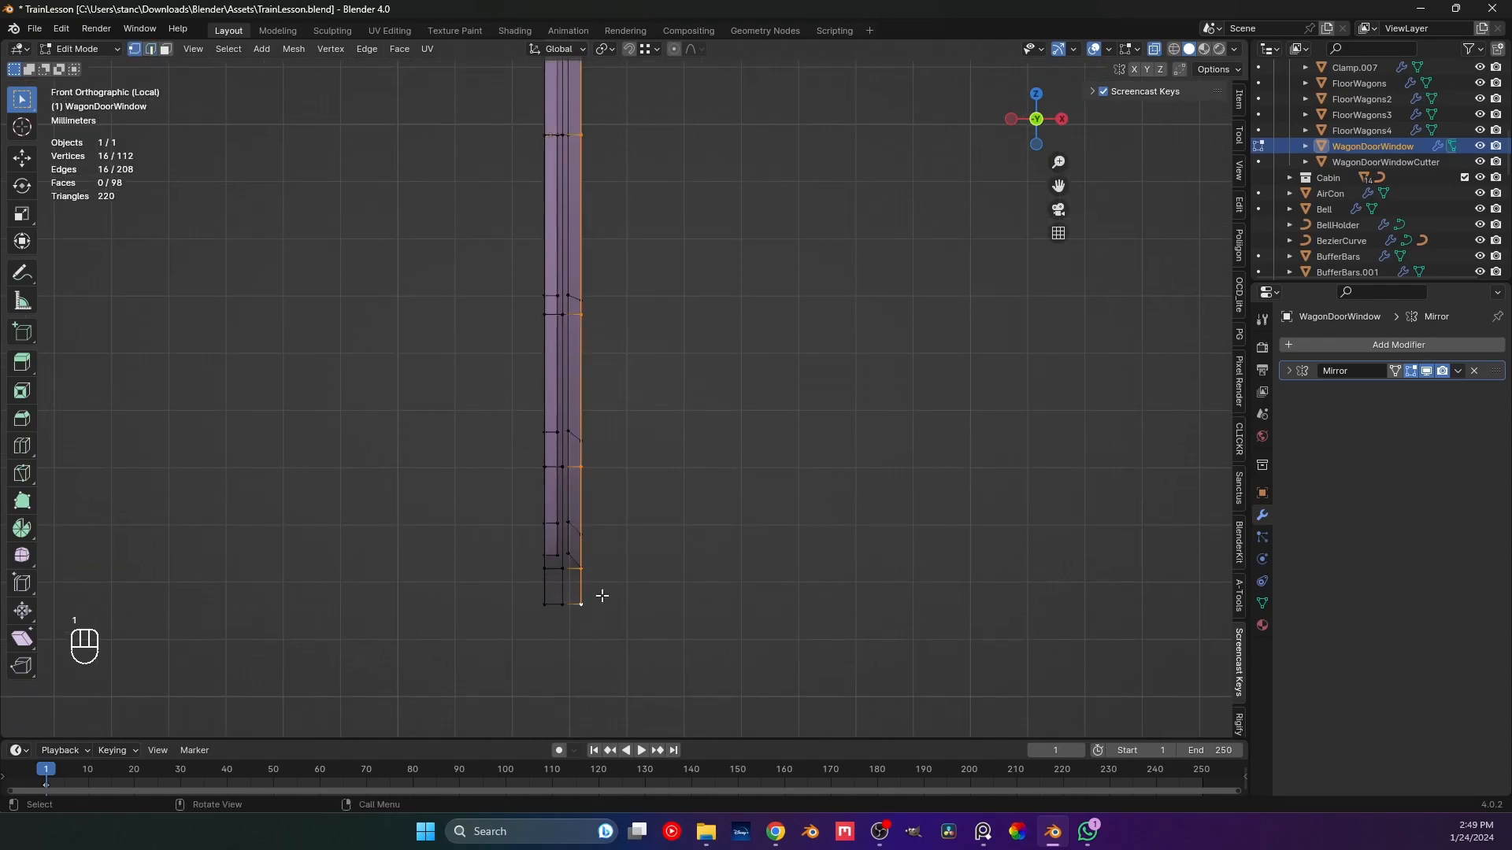
pyautogui.moveTo(602, 597); pyautogui.dragTo(562, 611, button='middle')
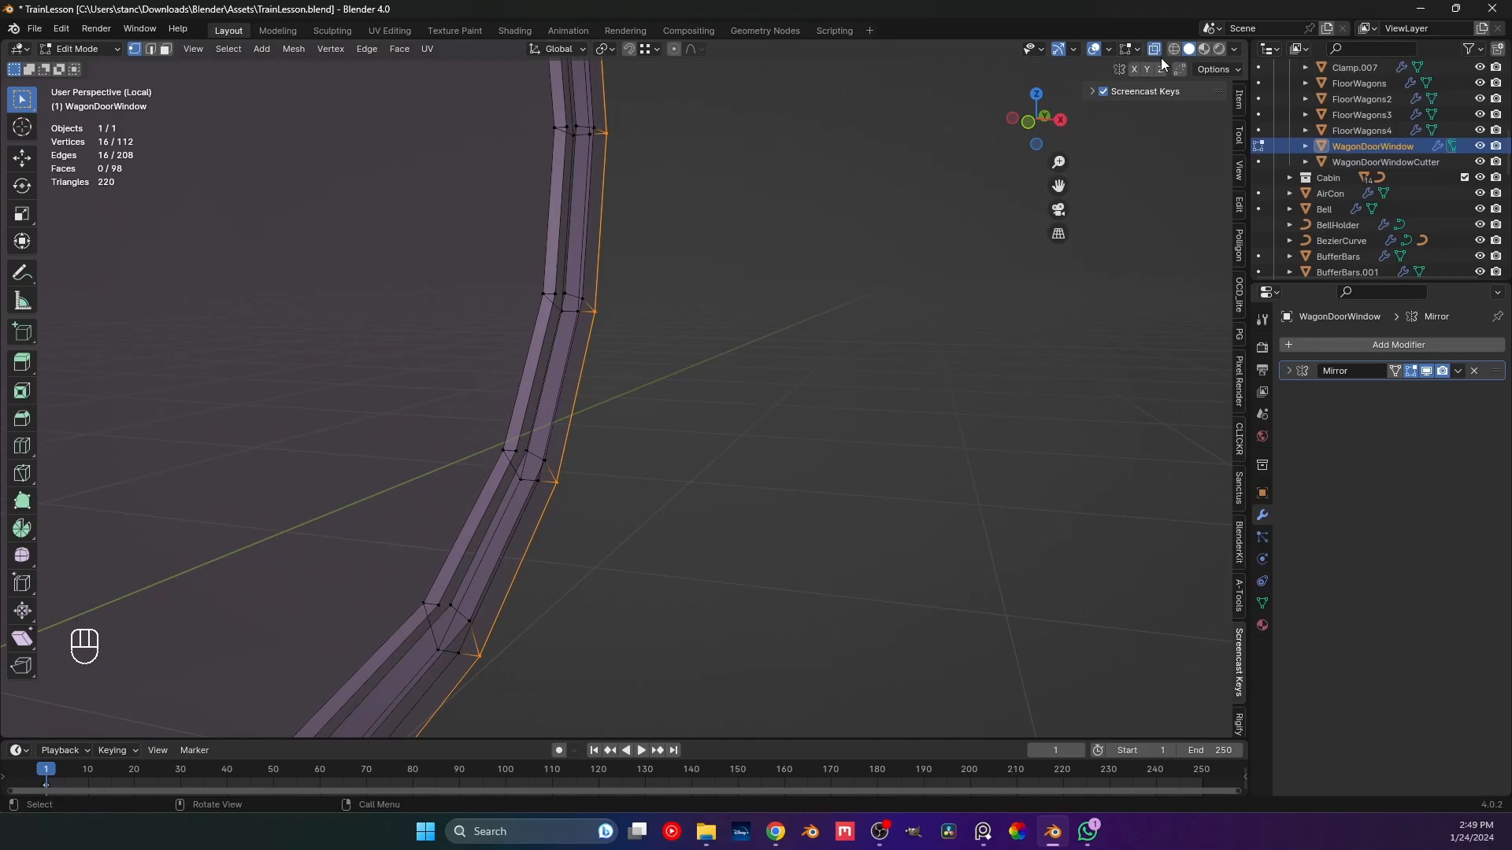
pyautogui.scroll(5, 945, 252)
pyautogui.press('2')
pyautogui.moveTo(611, 489); pyautogui.dragTo(511, 522, button='middle')
pyautogui.keyDown('alt'); pyautogui.click(502, 564); pyautogui.keyUp('alt')
pyautogui.keyDown('alt'); pyautogui.click(495, 585); pyautogui.keyUp('alt')
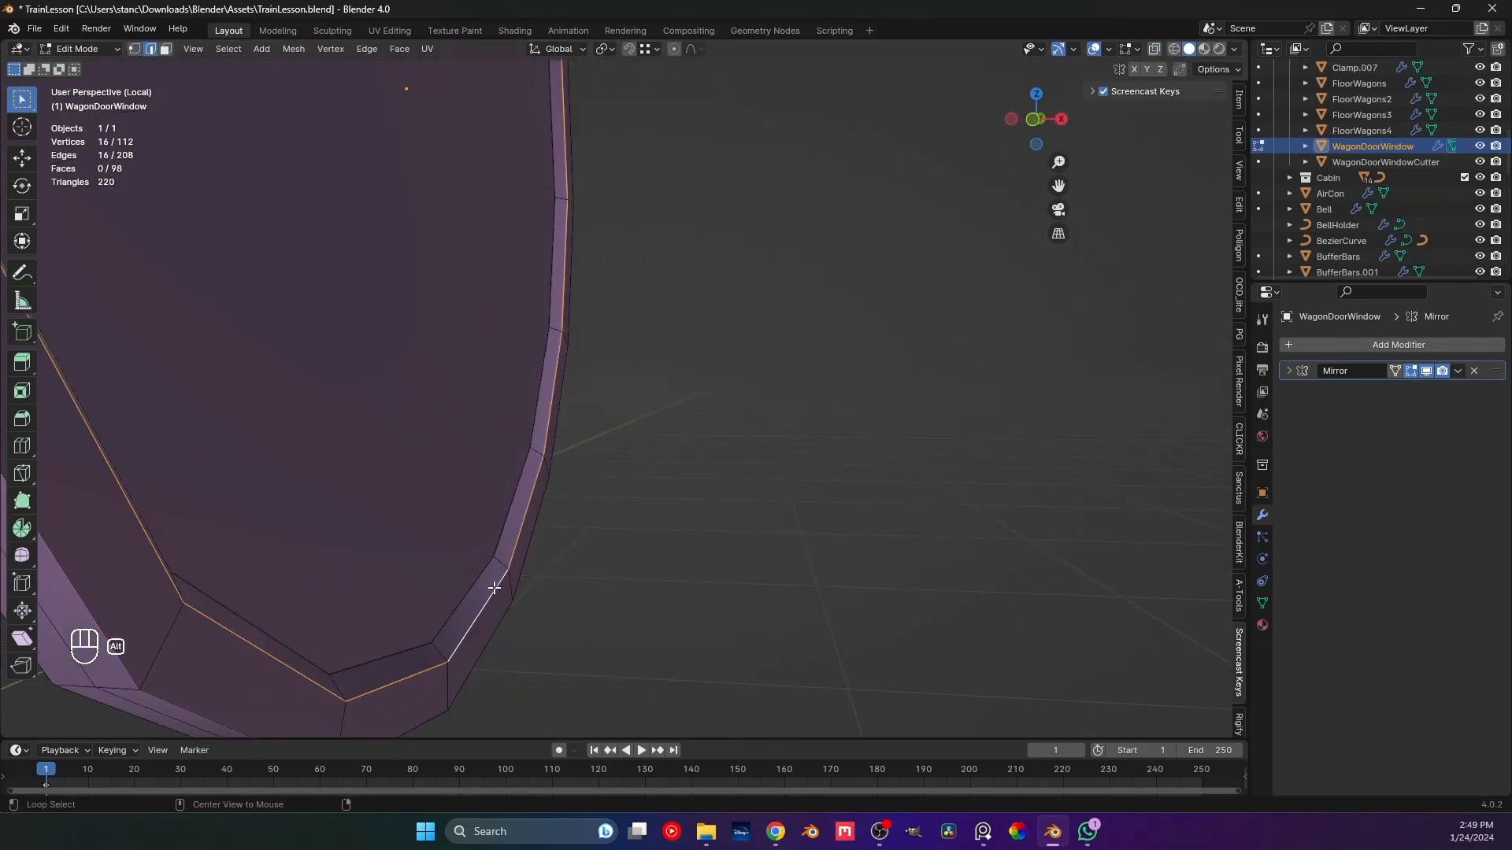
pyautogui.click(1154, 48)
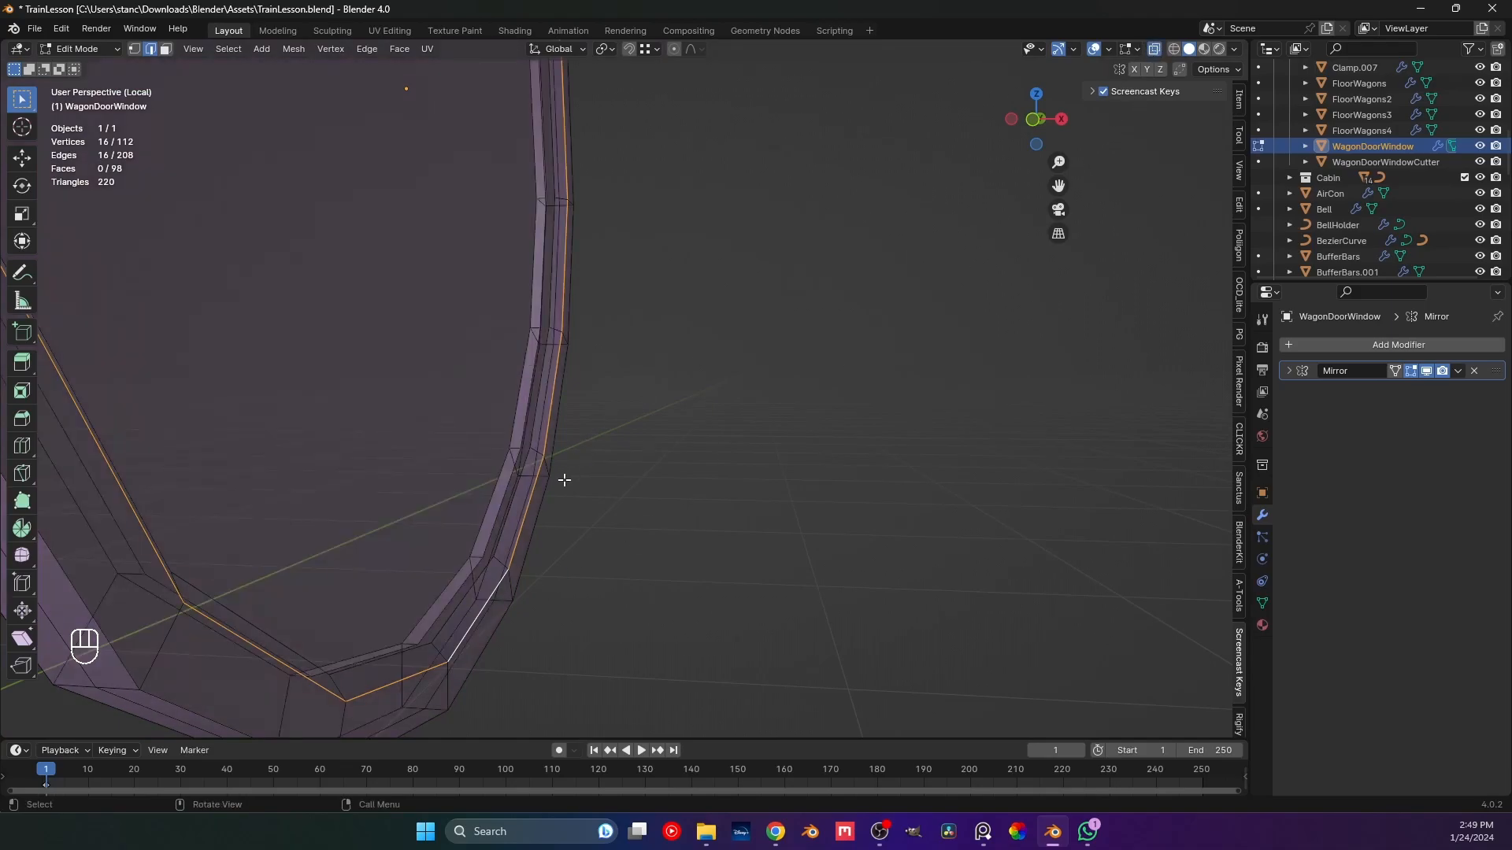
# Scale the rim's inner edge loop to 0.968 in Y and Z with the X axis locked.
pyautogui.press('KP_1')
pyautogui.keyDown('shift'); pyautogui.moveTo(541, 544); pyautogui.dragTo(614, 479, button='middle'); pyautogui.keyUp('shift')
pyautogui.scroll(1, 613, 483)
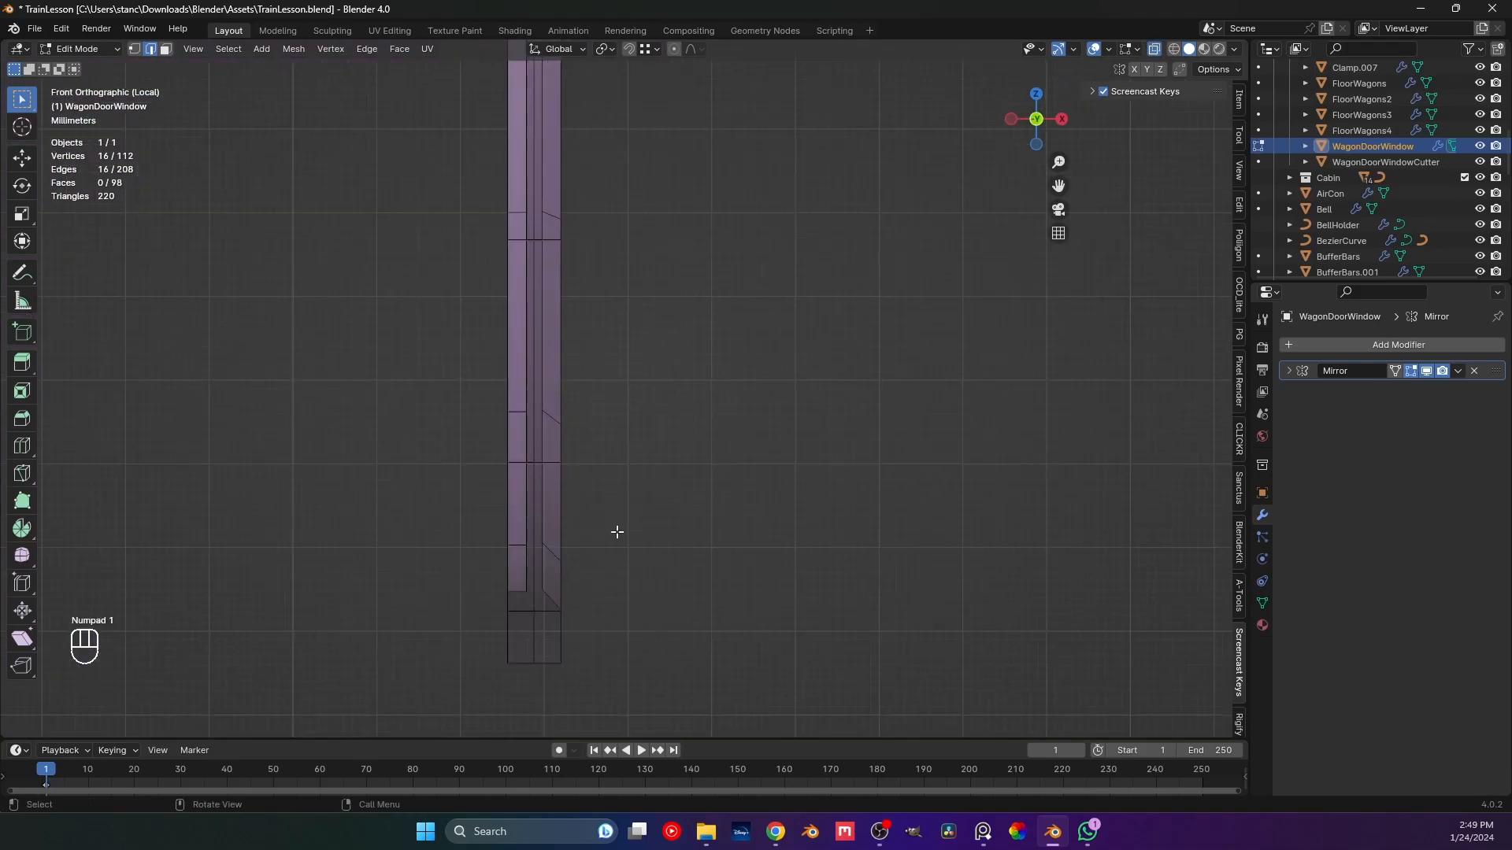
pyautogui.press('s')
pyautogui.hotkey('shift', 'x')
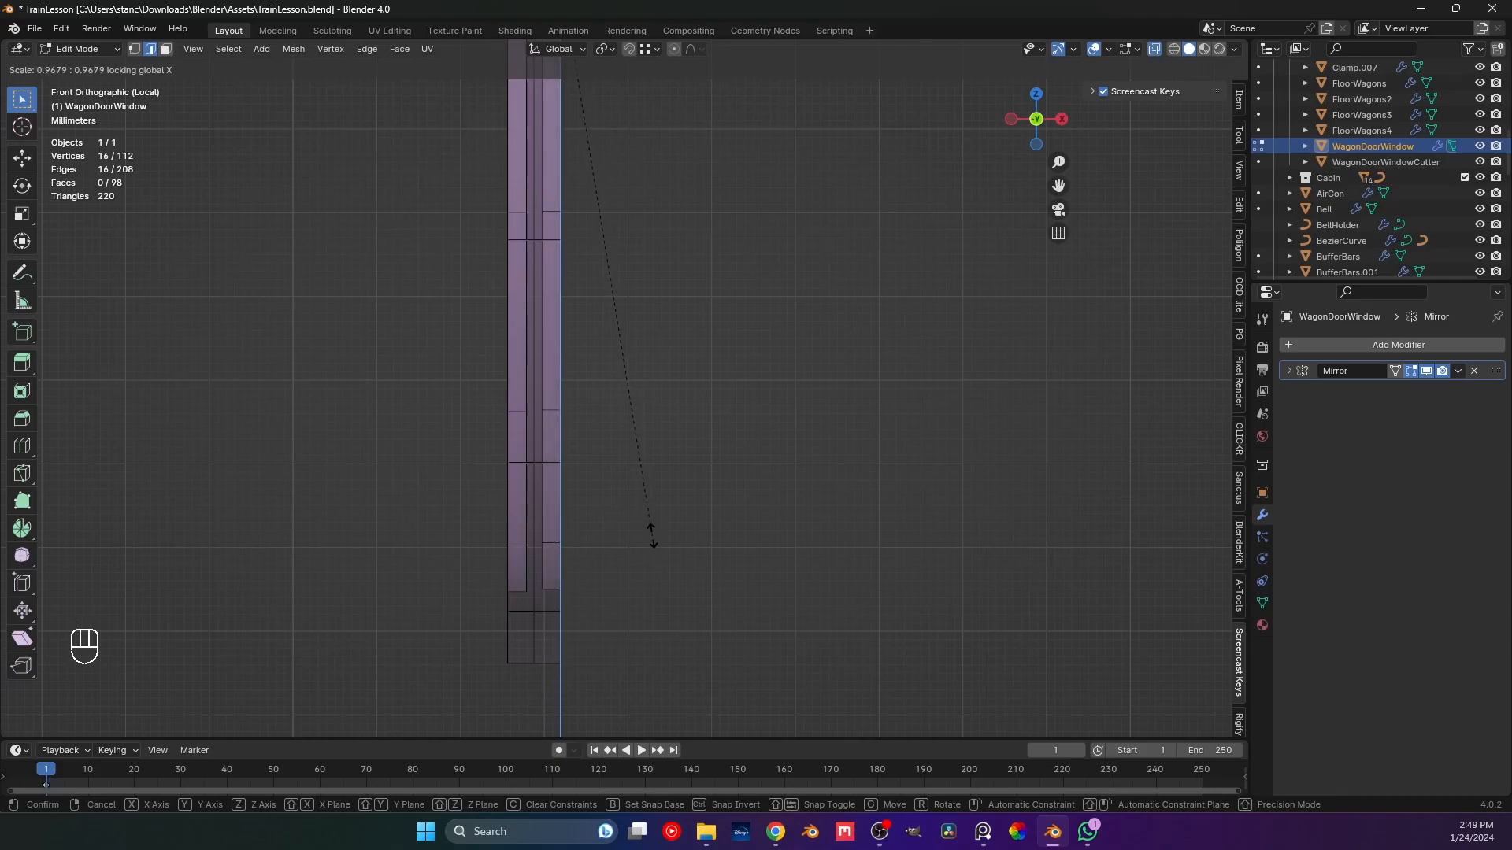
pyautogui.click(650, 536)
# Box-select the recess geometry on one side of the disc and scale it to about 1.002 in Y and Z, locking X.
pyautogui.scroll(-4, 628, 441)
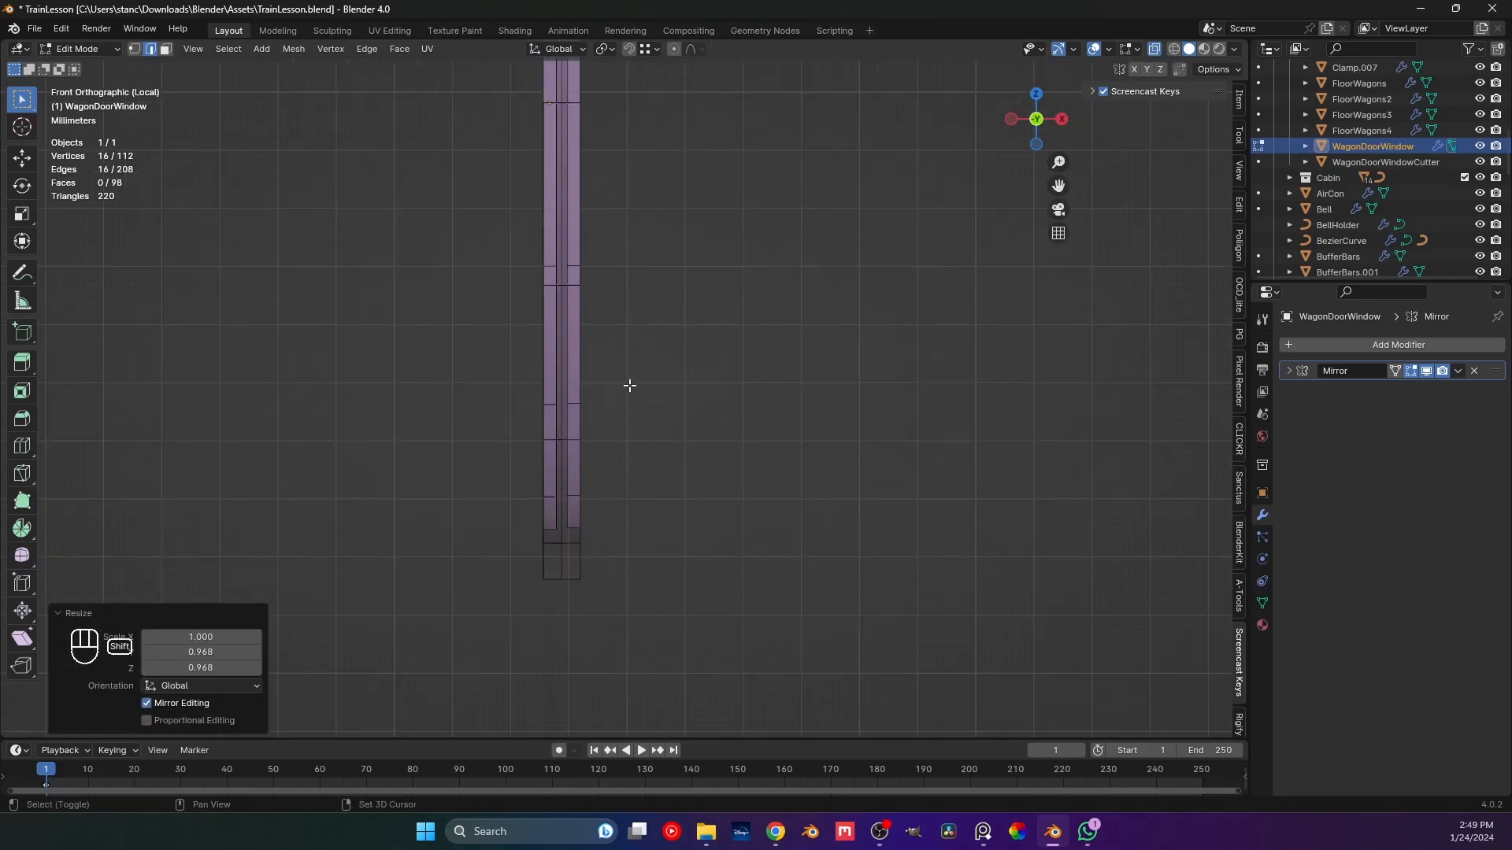
pyautogui.keyDown('shift'); pyautogui.moveTo(632, 372); pyautogui.dragTo(615, 500, button='middle'); pyautogui.keyUp('shift')
pyautogui.scroll(-1, 615, 504)
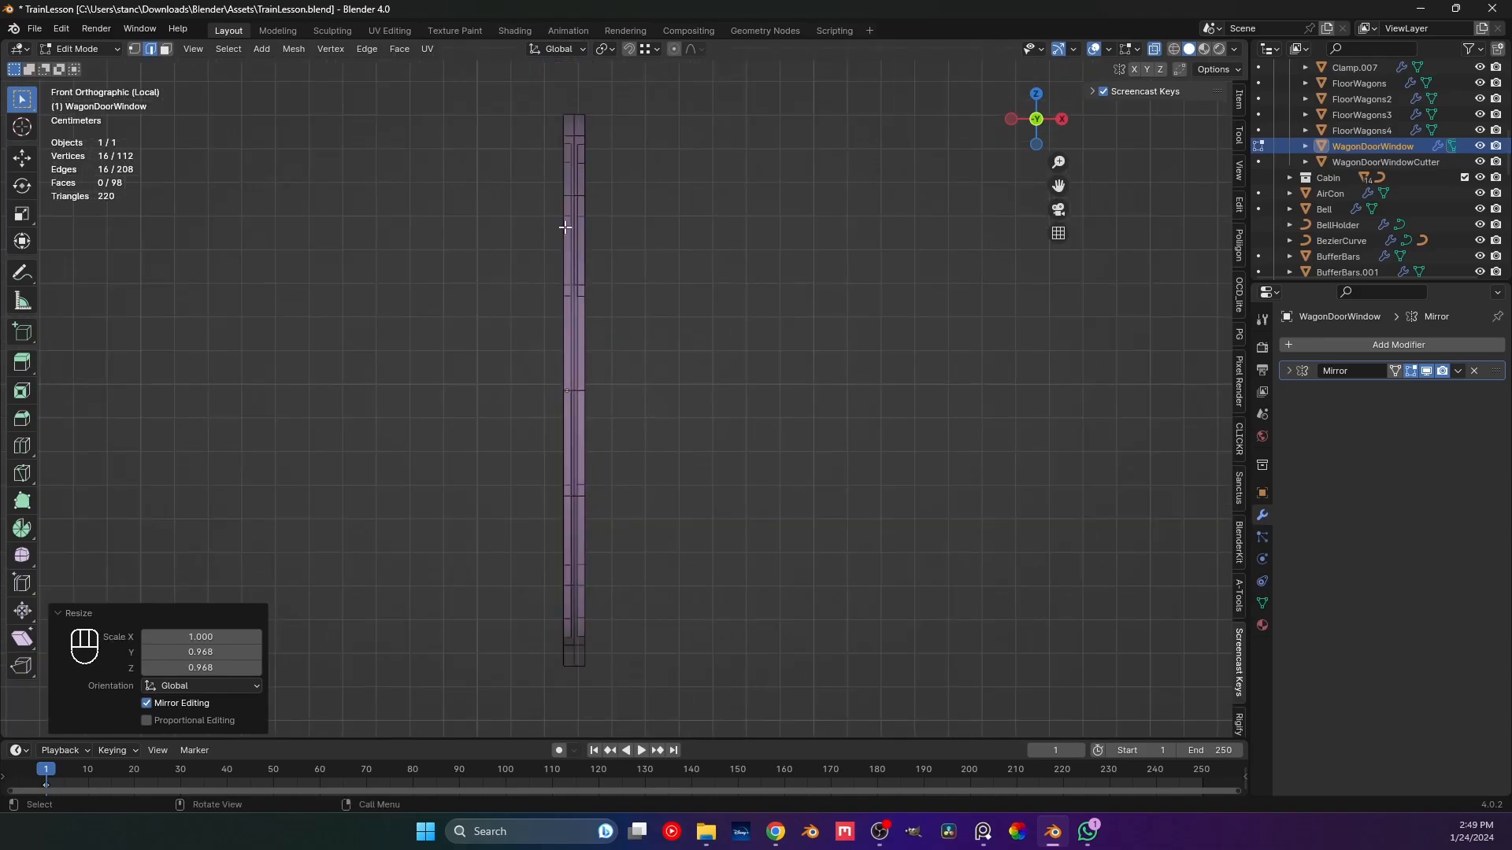
pyautogui.moveTo(577, 140); pyautogui.dragTo(649, 648)
pyautogui.keyDown('shift'); pyautogui.moveTo(620, 578); pyautogui.dragTo(625, 480, button='middle'); pyautogui.keyUp('shift')
pyautogui.scroll(2, 604, 503)
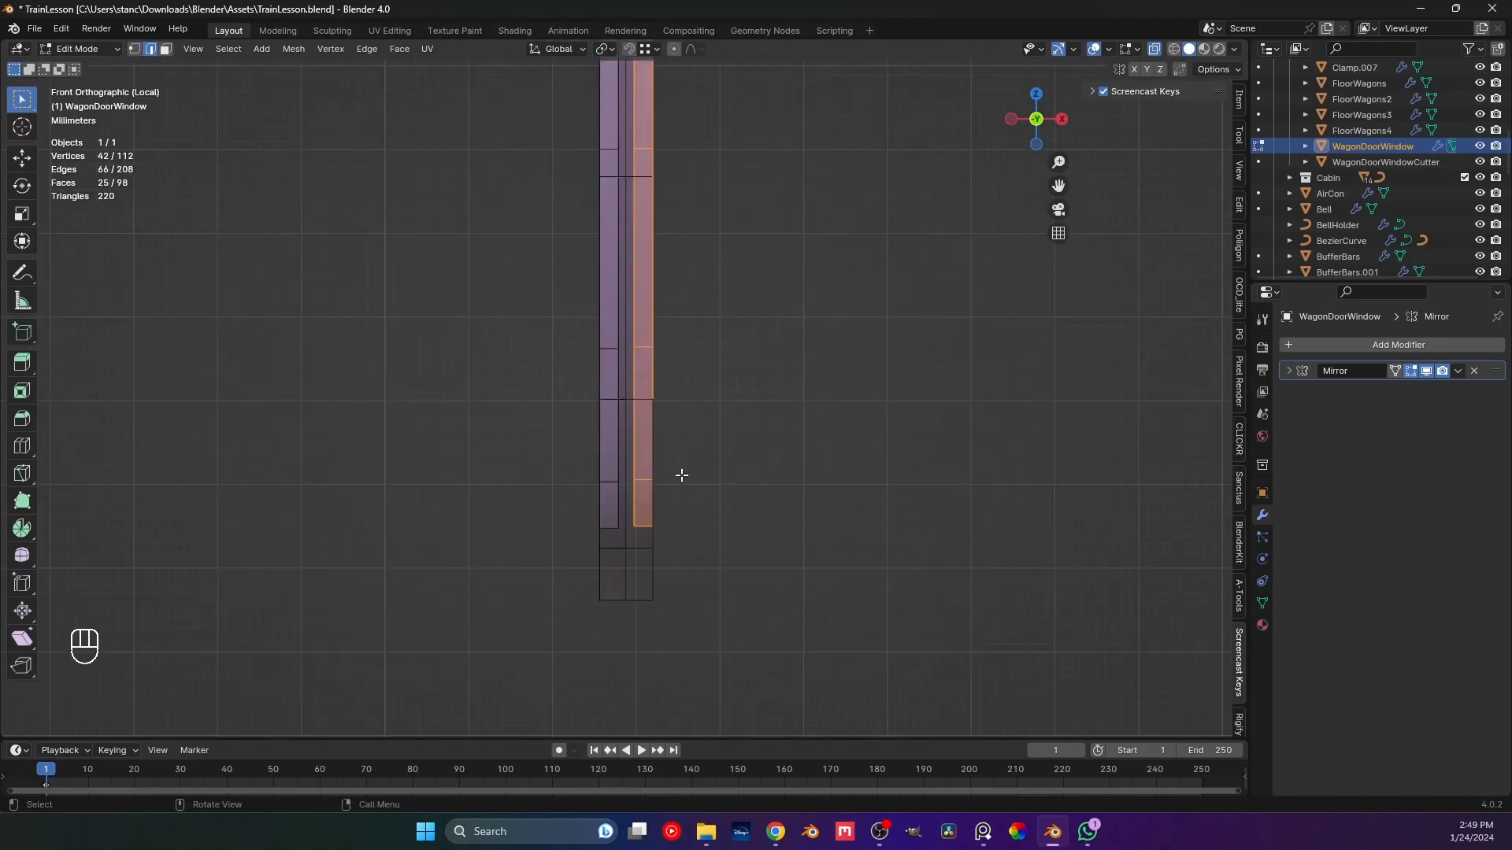
pyautogui.press('s')
pyautogui.hotkey('shift', 'x')
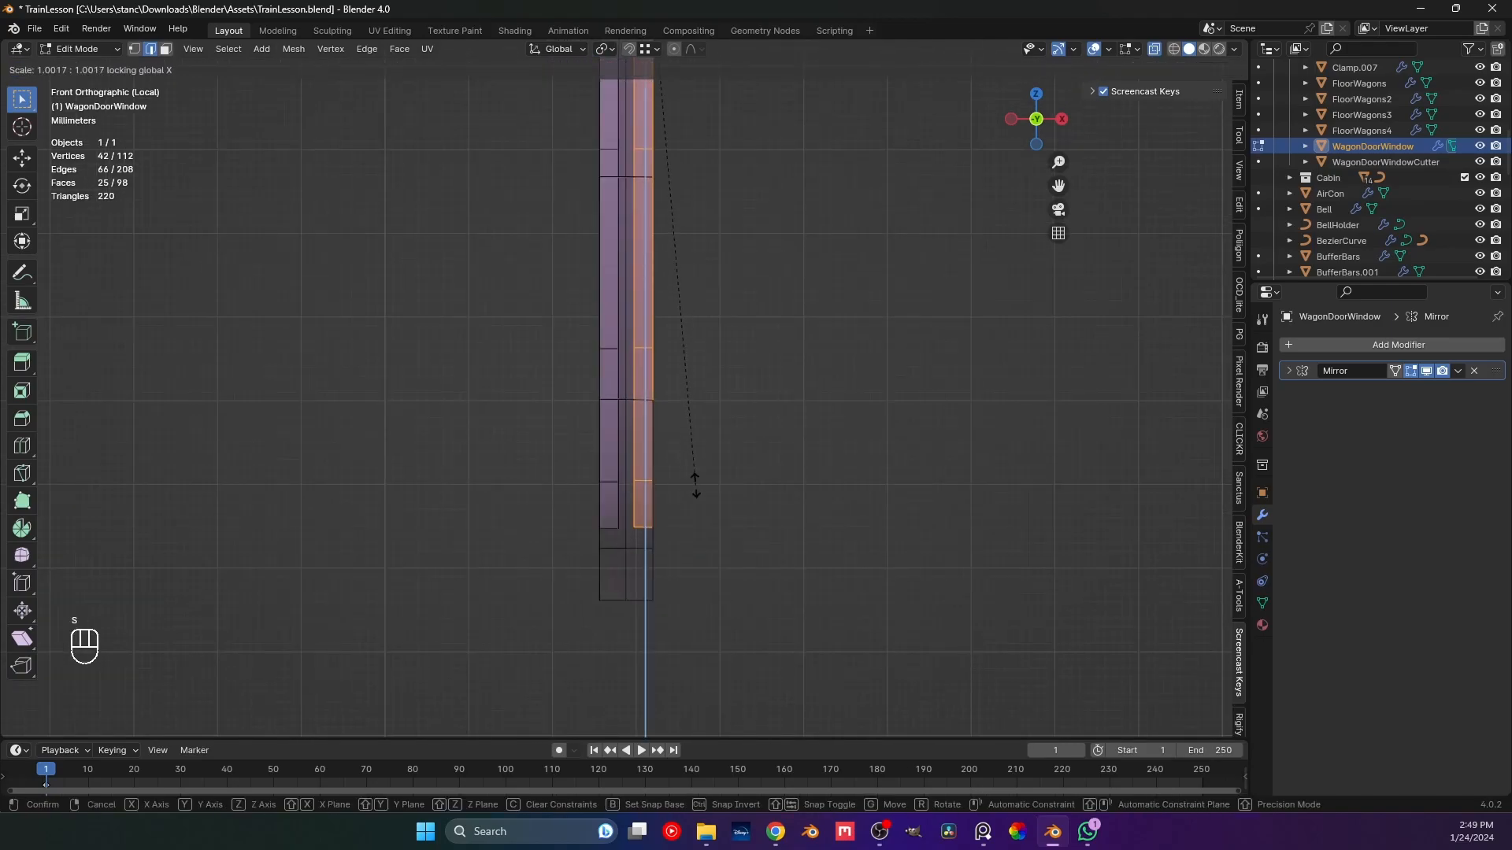
pyautogui.click(695, 485)
# Return to Object Mode, deselect the finished window disc and save the file.
pyautogui.moveTo(740, 489); pyautogui.dragTo(726, 485, button='middle')
pyautogui.press('Tab')
pyautogui.scroll(-4, 728, 479)
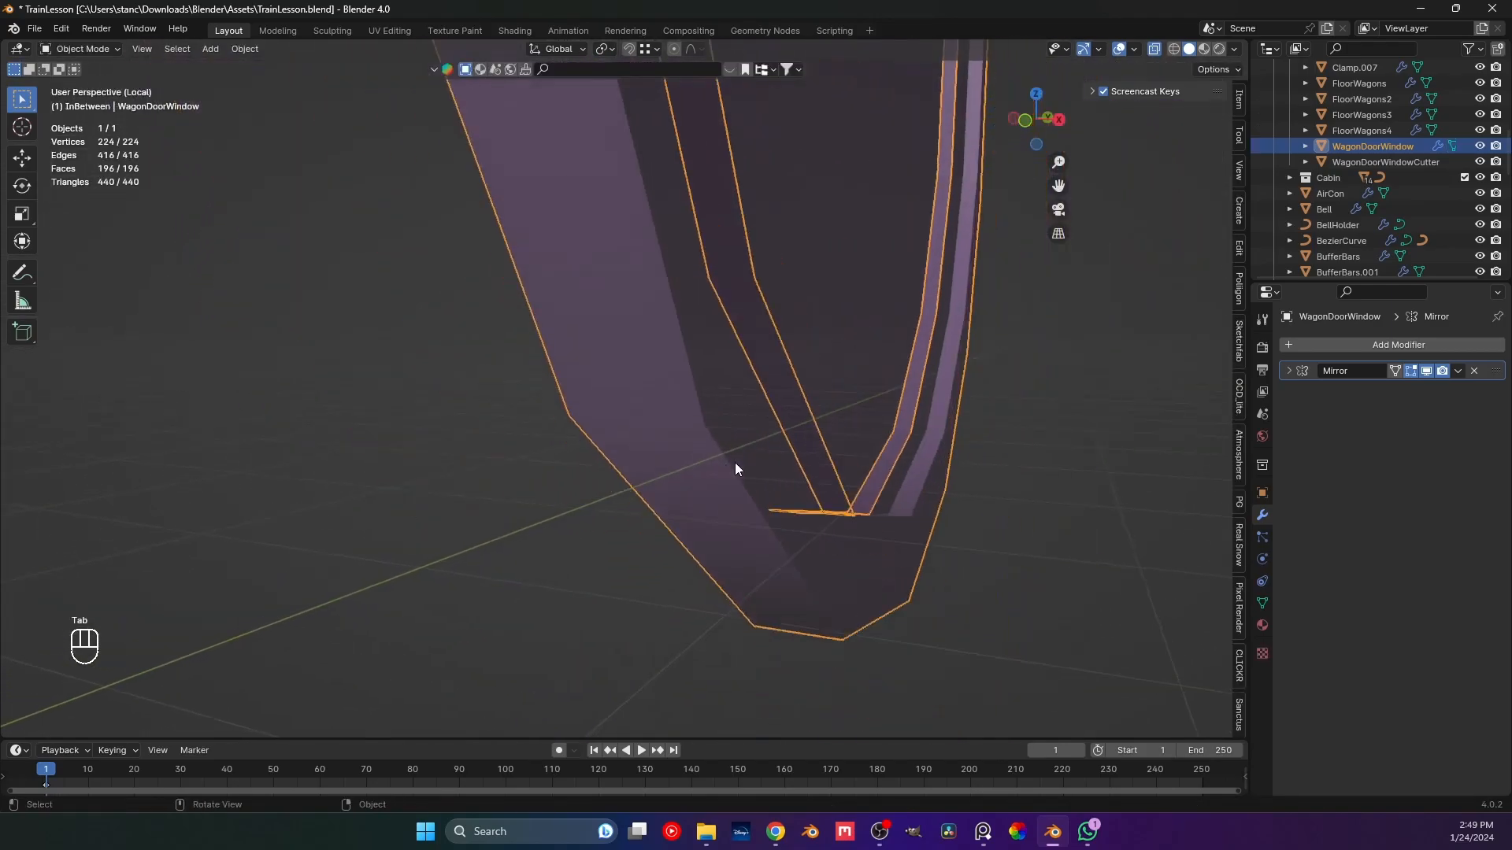
pyautogui.click(973, 396)
pyautogui.moveTo(973, 396); pyautogui.dragTo(839, 323, button='middle')
pyautogui.hotkey('ctrl', 's')
pyautogui.scroll(-3, 840, 319)
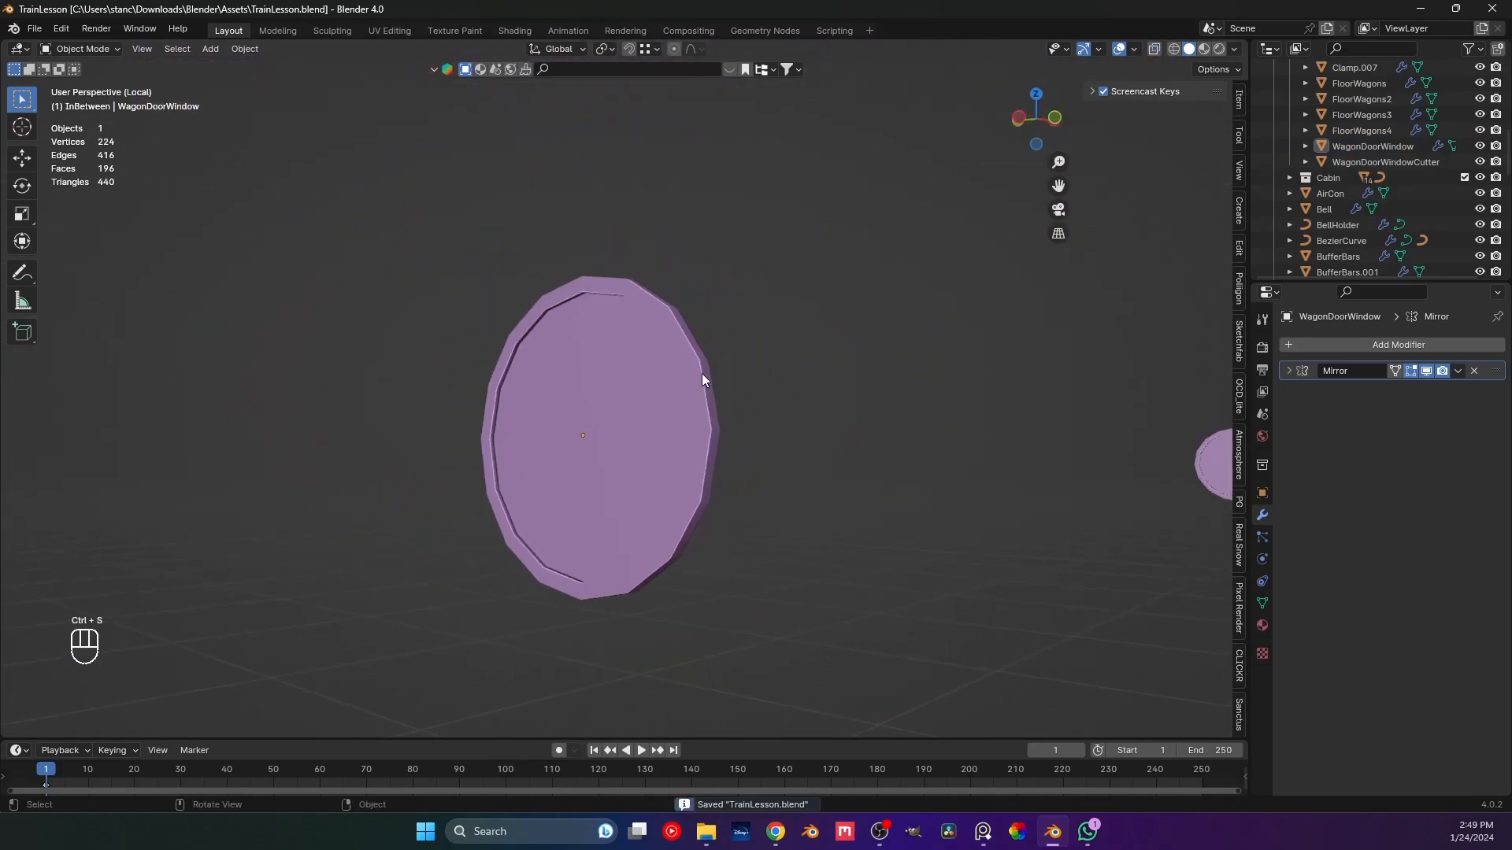
# Exit local view, inspect the window in the first wagon's door and save the file.
pyautogui.press('KP_Divide')
pyautogui.scroll(-3, 823, 615)
pyautogui.scroll(5, 484, 353)
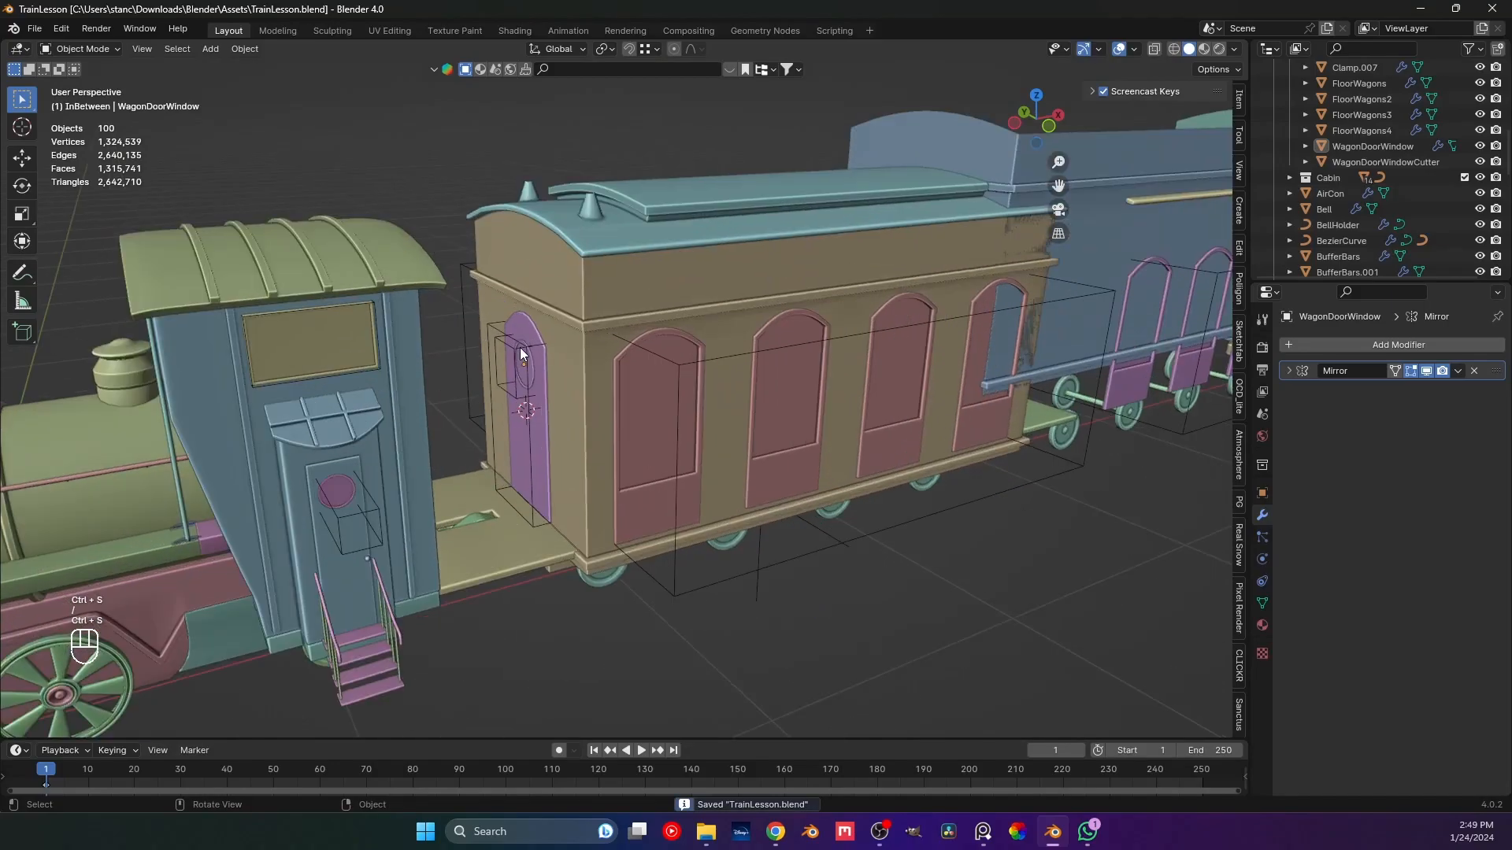
pyautogui.moveTo(484, 352); pyautogui.dragTo(453, 315, button='middle')
pyautogui.keyDown('shift'); pyautogui.moveTo(453, 315); pyautogui.dragTo(441, 306, button='middle'); pyautogui.keyUp('shift')
pyautogui.scroll(5, 489, 394)
pyautogui.scroll(-6, 508, 394)
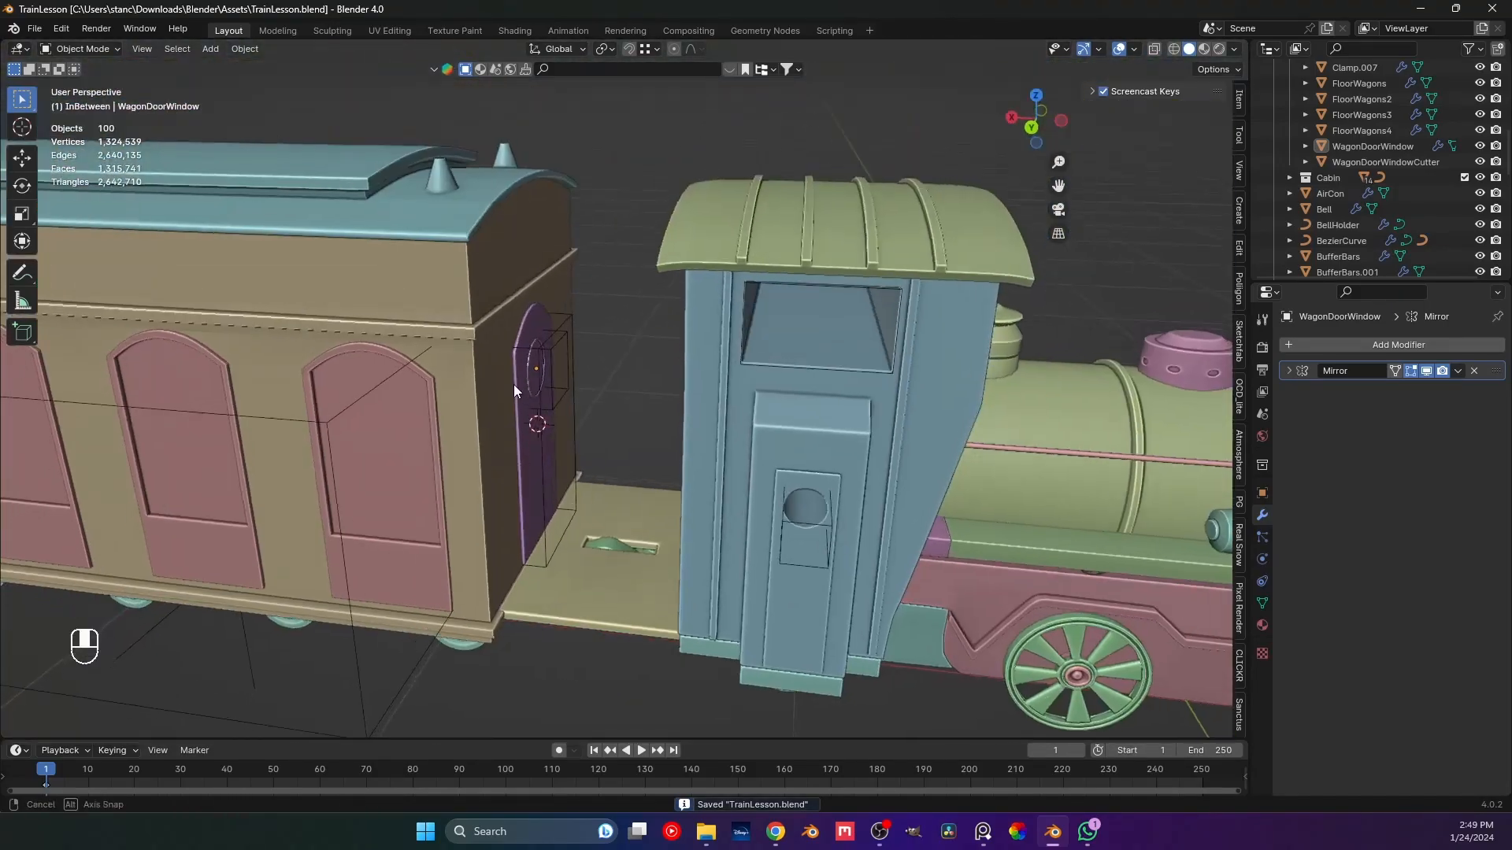
pyautogui.scroll(3, 518, 382)
pyautogui.moveTo(511, 391); pyautogui.dragTo(464, 386, button='middle')
pyautogui.scroll(-2, 453, 375)
pyautogui.hotkey('ctrl', 's')
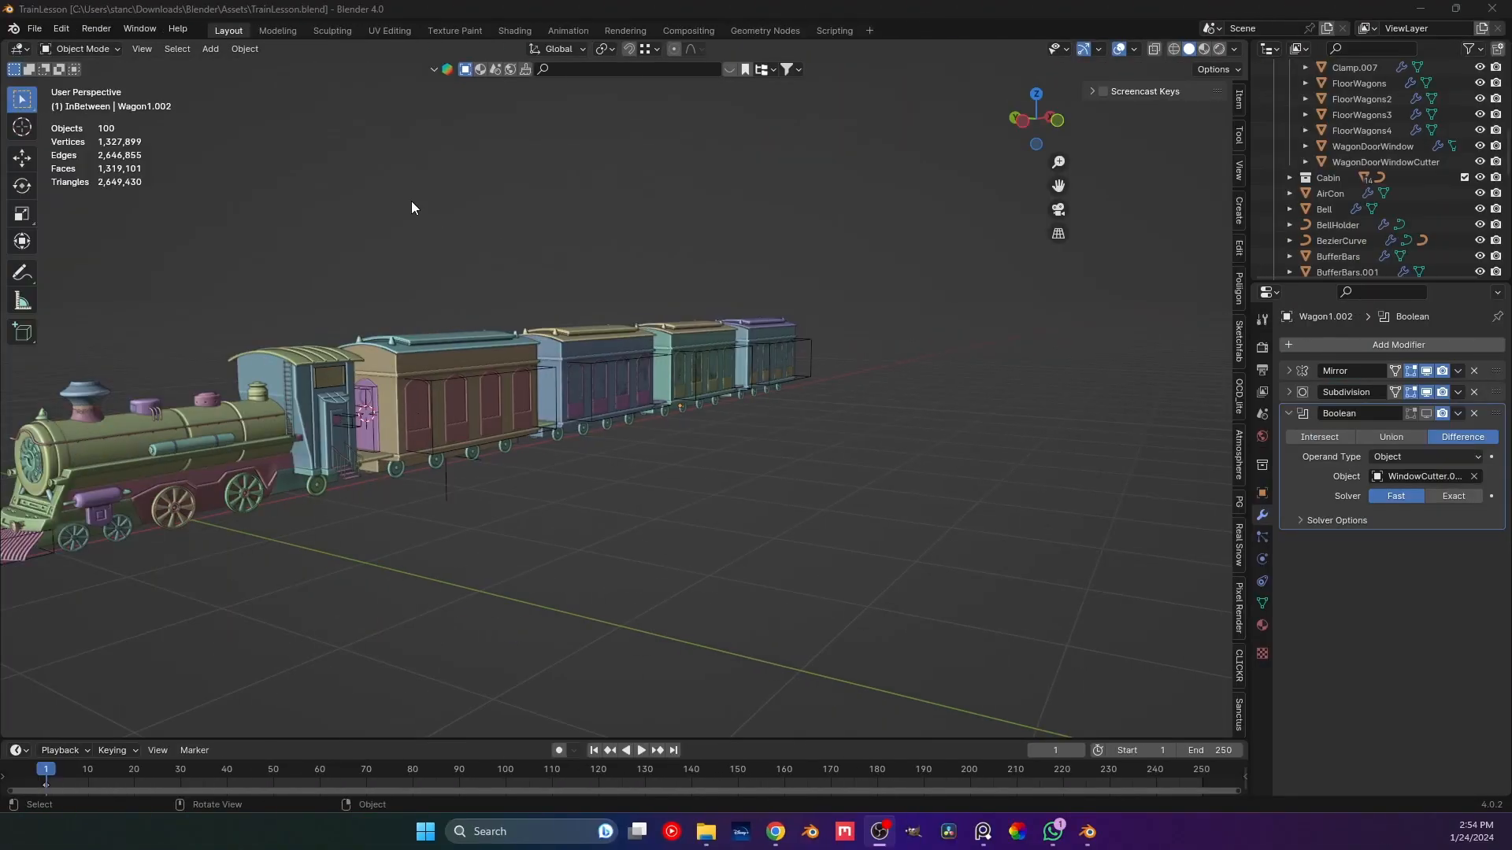
# Select the first wagon's door together with its window and cutter objects.
pyautogui.moveTo(363, 226); pyautogui.dragTo(424, 461, button='middle')
pyautogui.scroll(5, 494, 450)
pyautogui.scroll(2, 489, 480)
pyautogui.scroll(2, 423, 462)
pyautogui.click(427, 460)
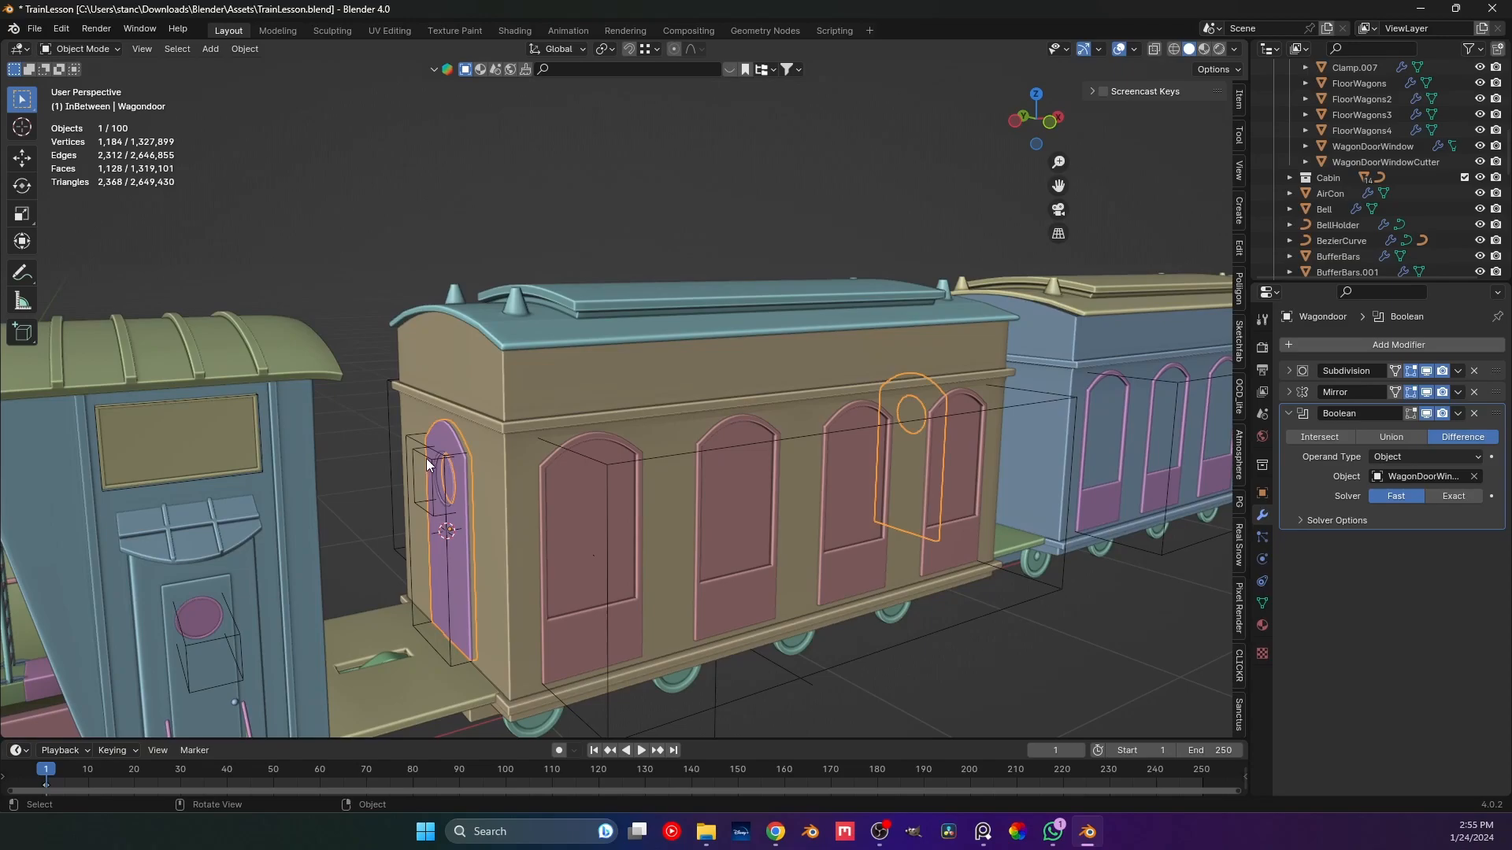
pyautogui.keyDown('shift'); pyautogui.click(450, 476); pyautogui.keyUp('shift')
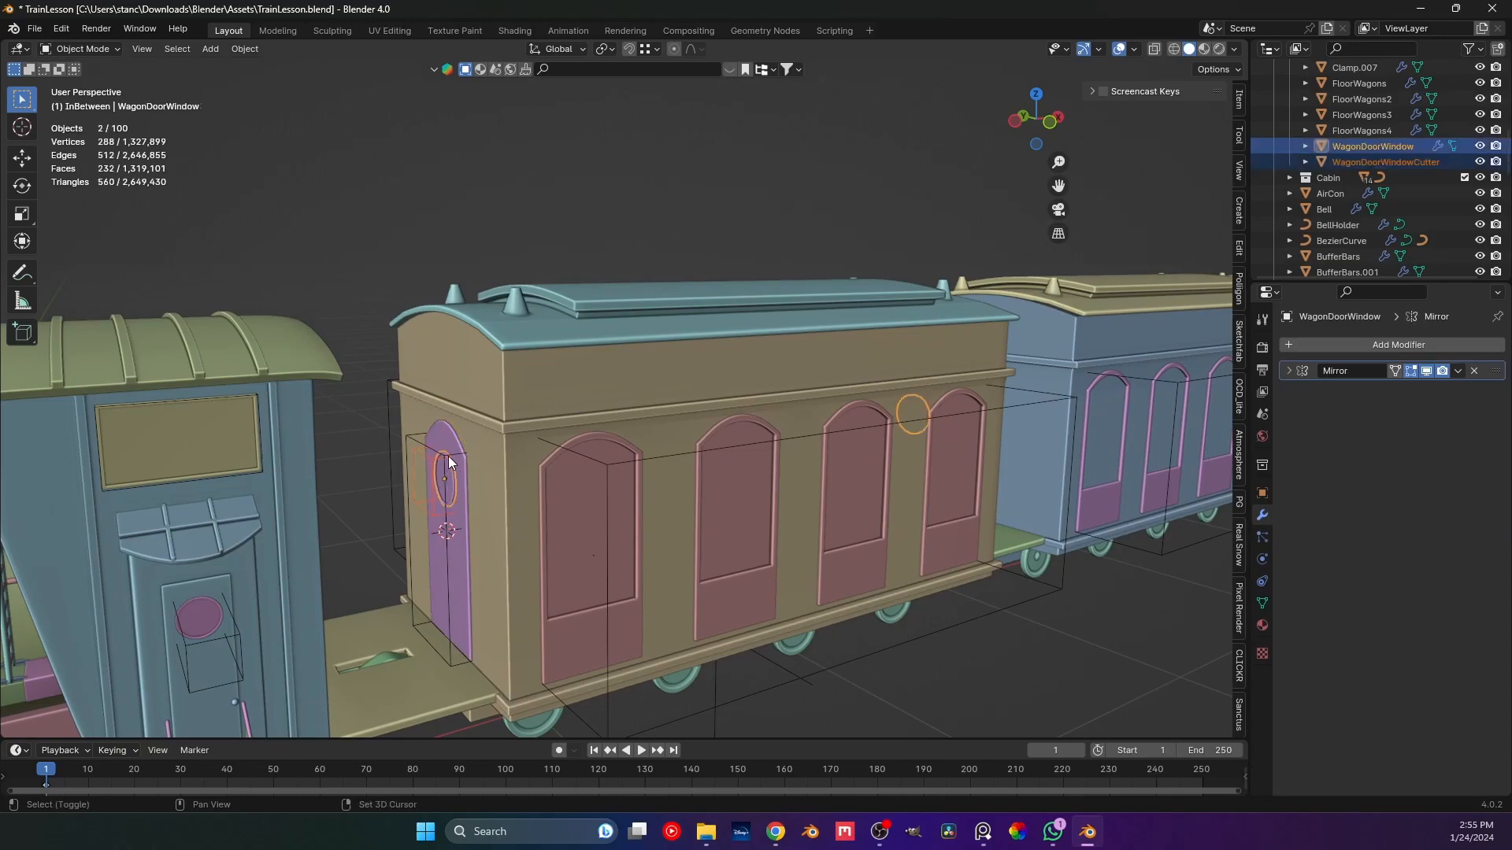
pyautogui.keyDown('shift'); pyautogui.click(450, 463); pyautogui.keyUp('shift')
pyautogui.keyDown('shift'); pyautogui.click(461, 481); pyautogui.keyUp('shift')
# Try to duplicate the selected door, window and cutter objects along X in front view.
pyautogui.scroll(-4, 514, 471)
pyautogui.moveTo(513, 471); pyautogui.dragTo(683, 442, button='middle')
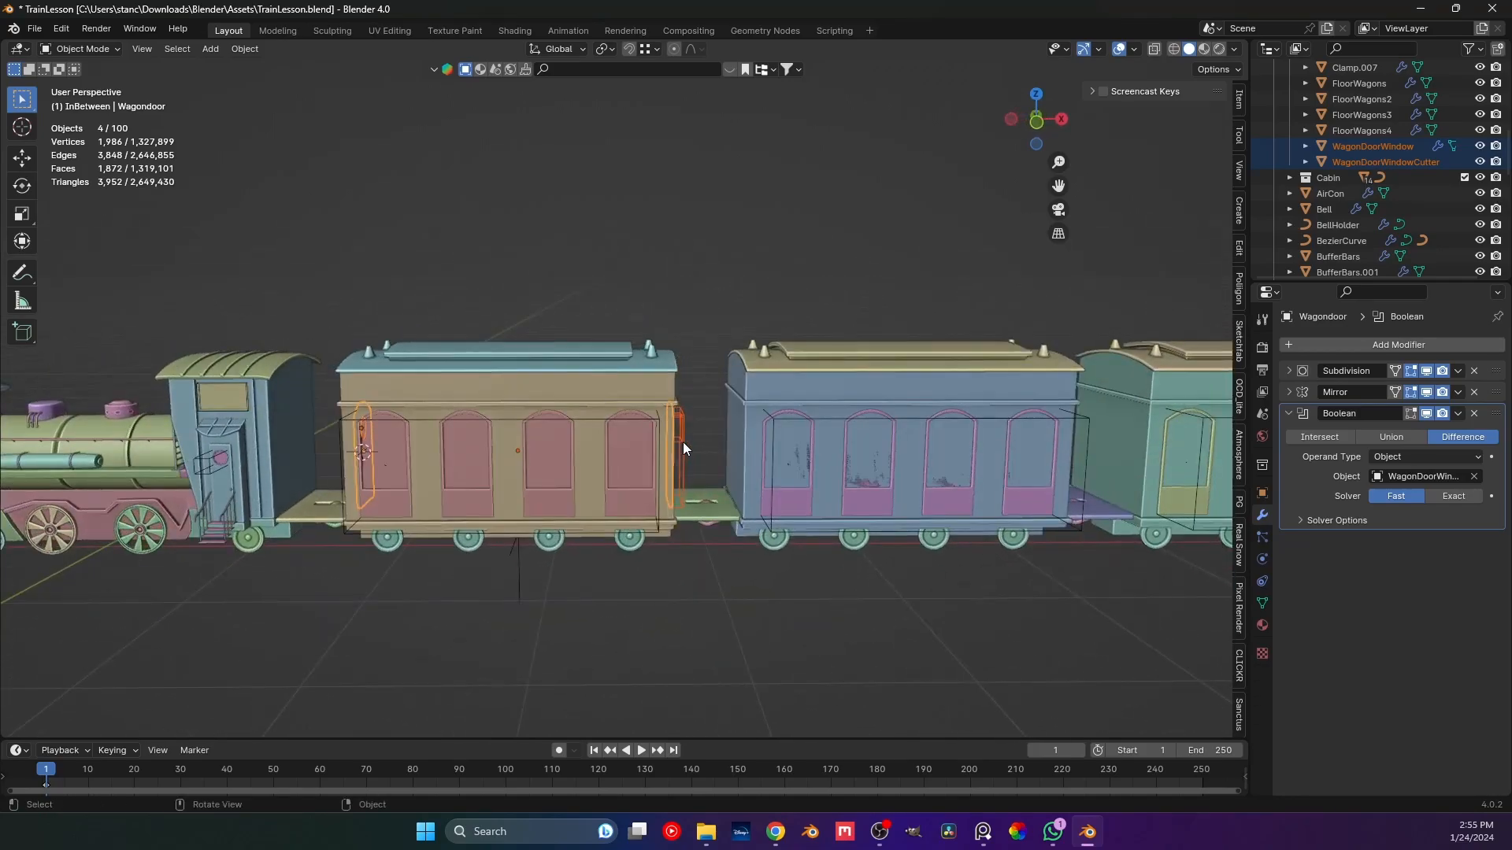
pyautogui.scroll(-5, 822, 504)
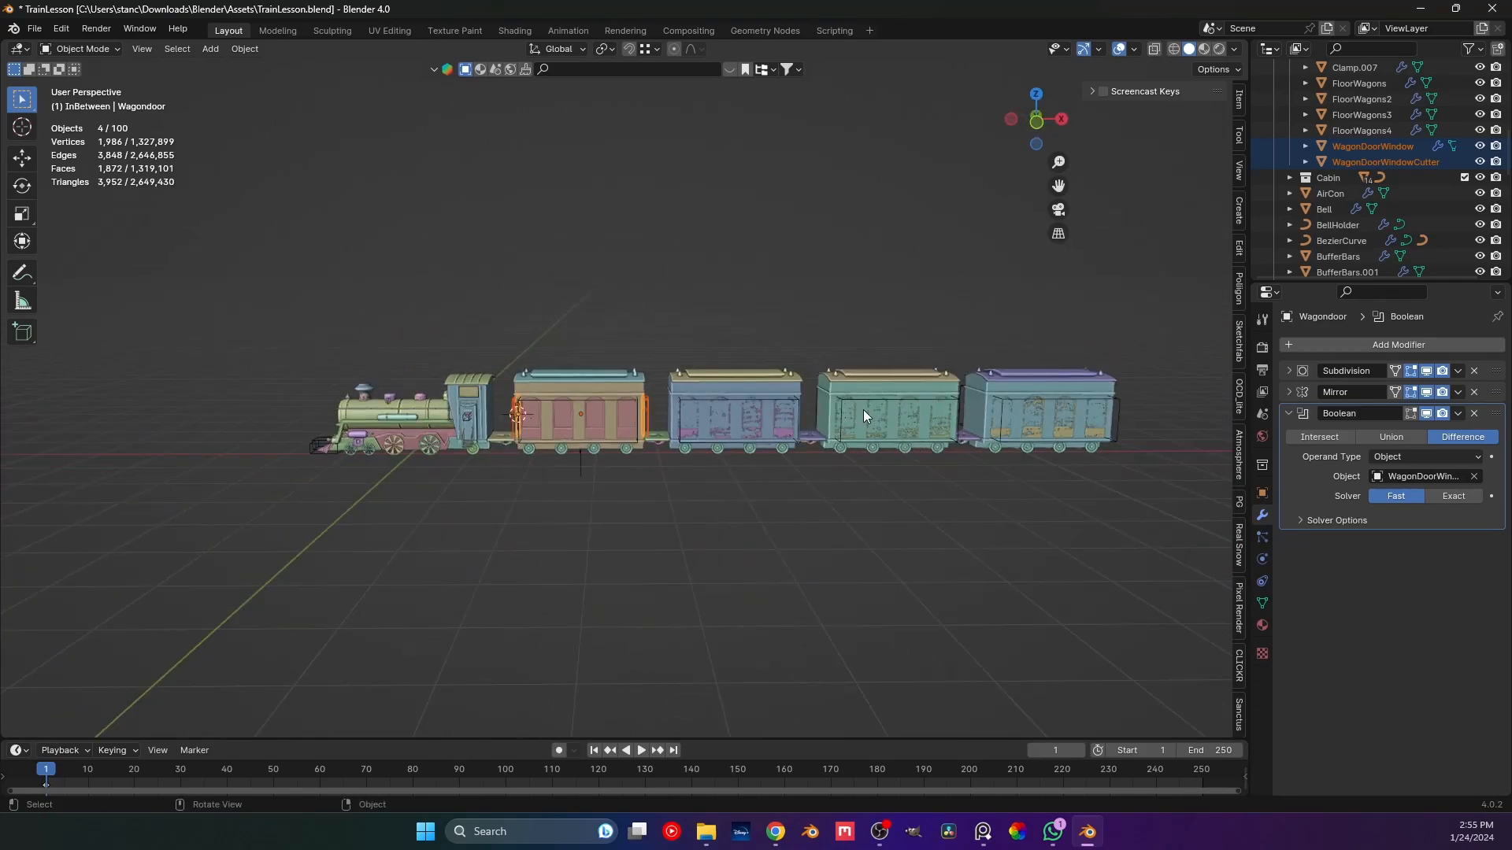
pyautogui.scroll(4, 465, 371)
pyautogui.moveTo(471, 371); pyautogui.dragTo(519, 372, button='middle')
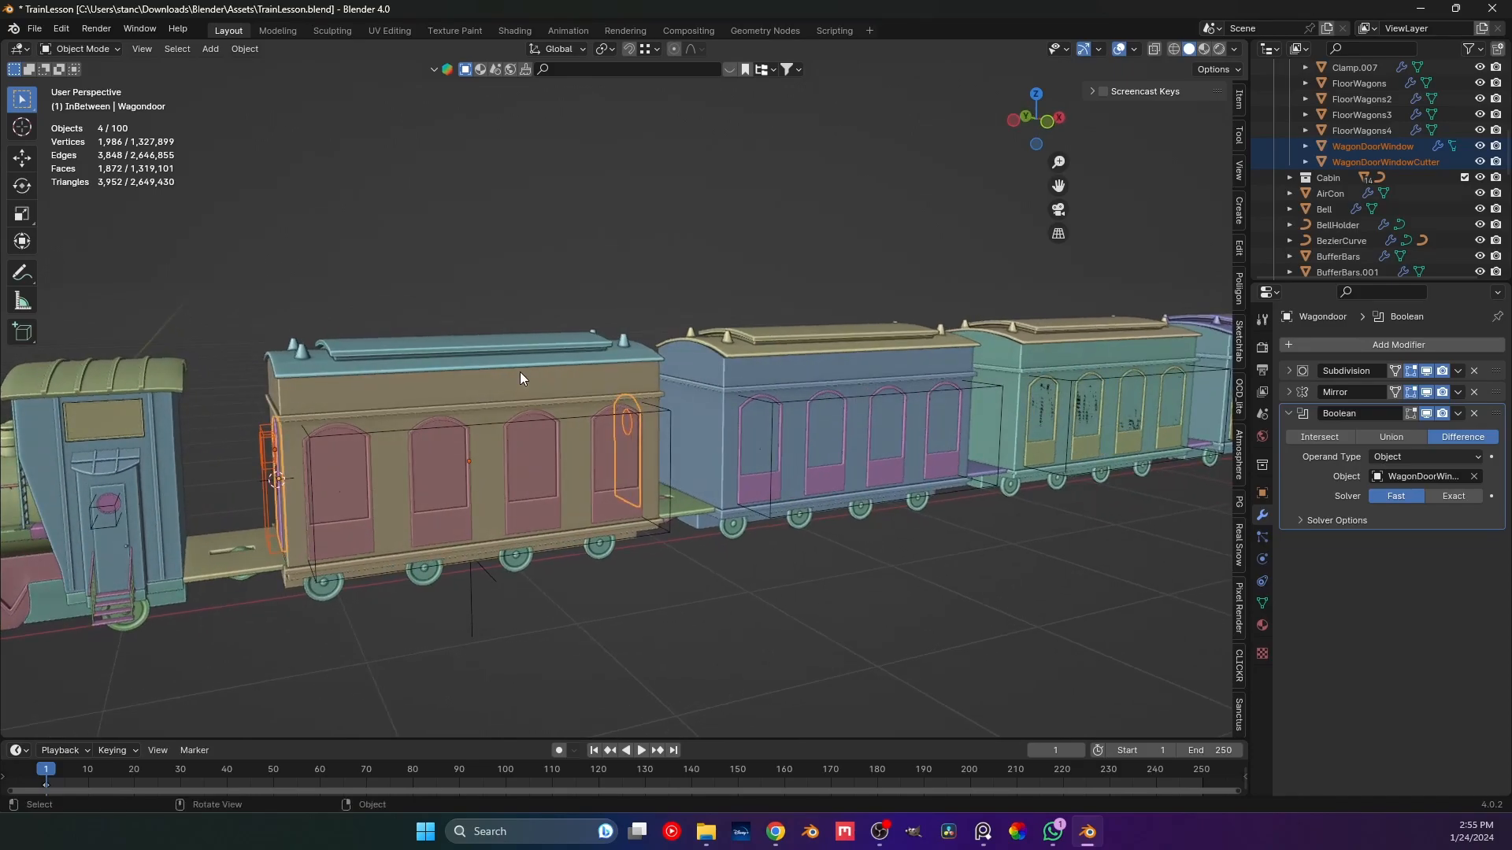
pyautogui.scroll(-5, 520, 372)
pyautogui.moveTo(521, 372); pyautogui.dragTo(725, 387, button='middle')
pyautogui.scroll(3, 716, 393)
pyautogui.scroll(3, 635, 399)
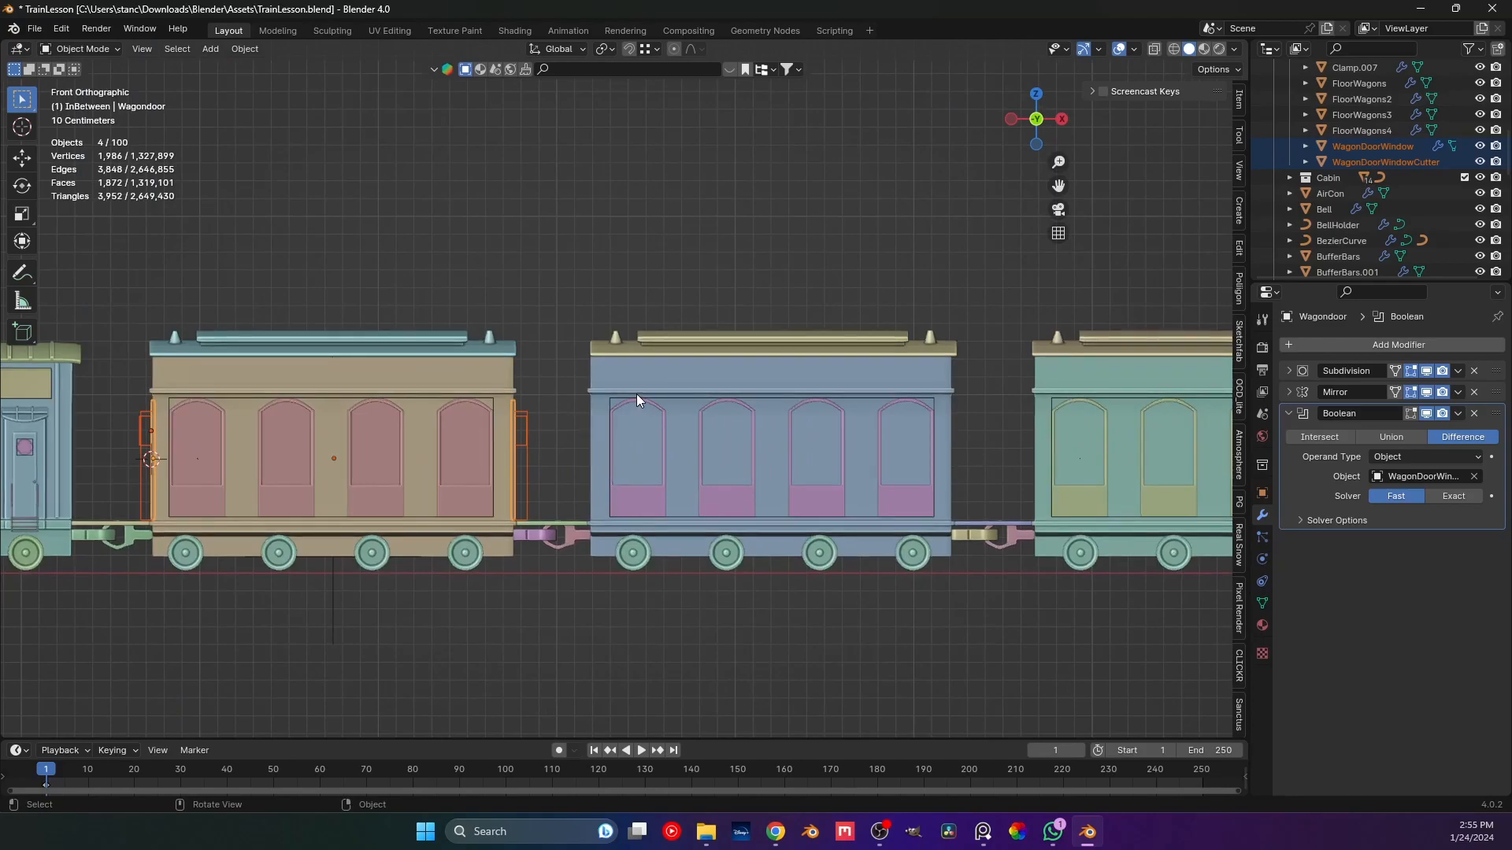
pyautogui.hotkey('shift', 'd')
pyautogui.press('x')
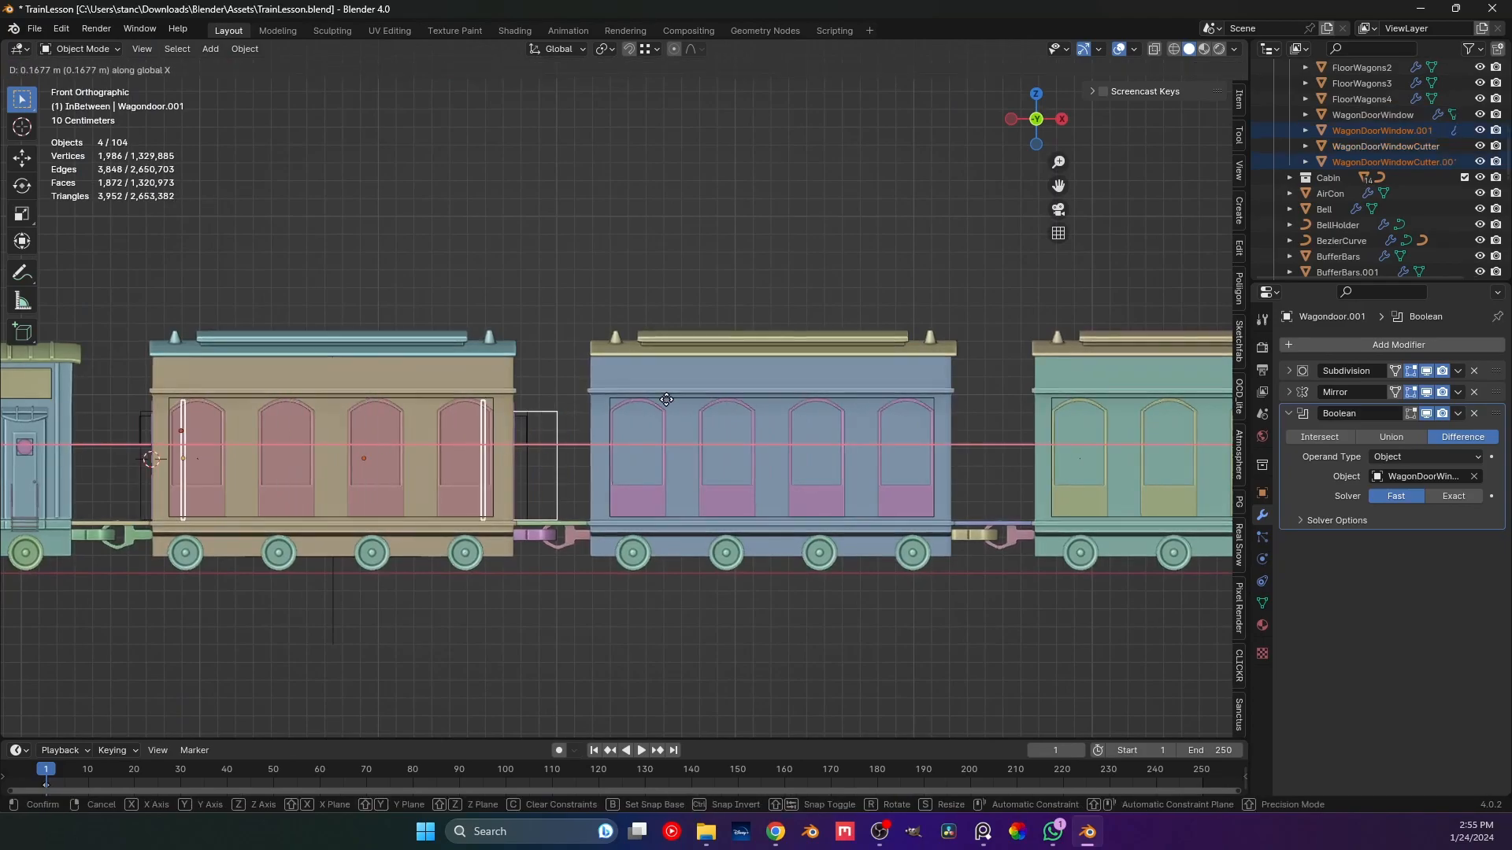
pyautogui.rightClick(666, 399)
# Undo the duplication of the wagon door objects.
pyautogui.click(601, 229)
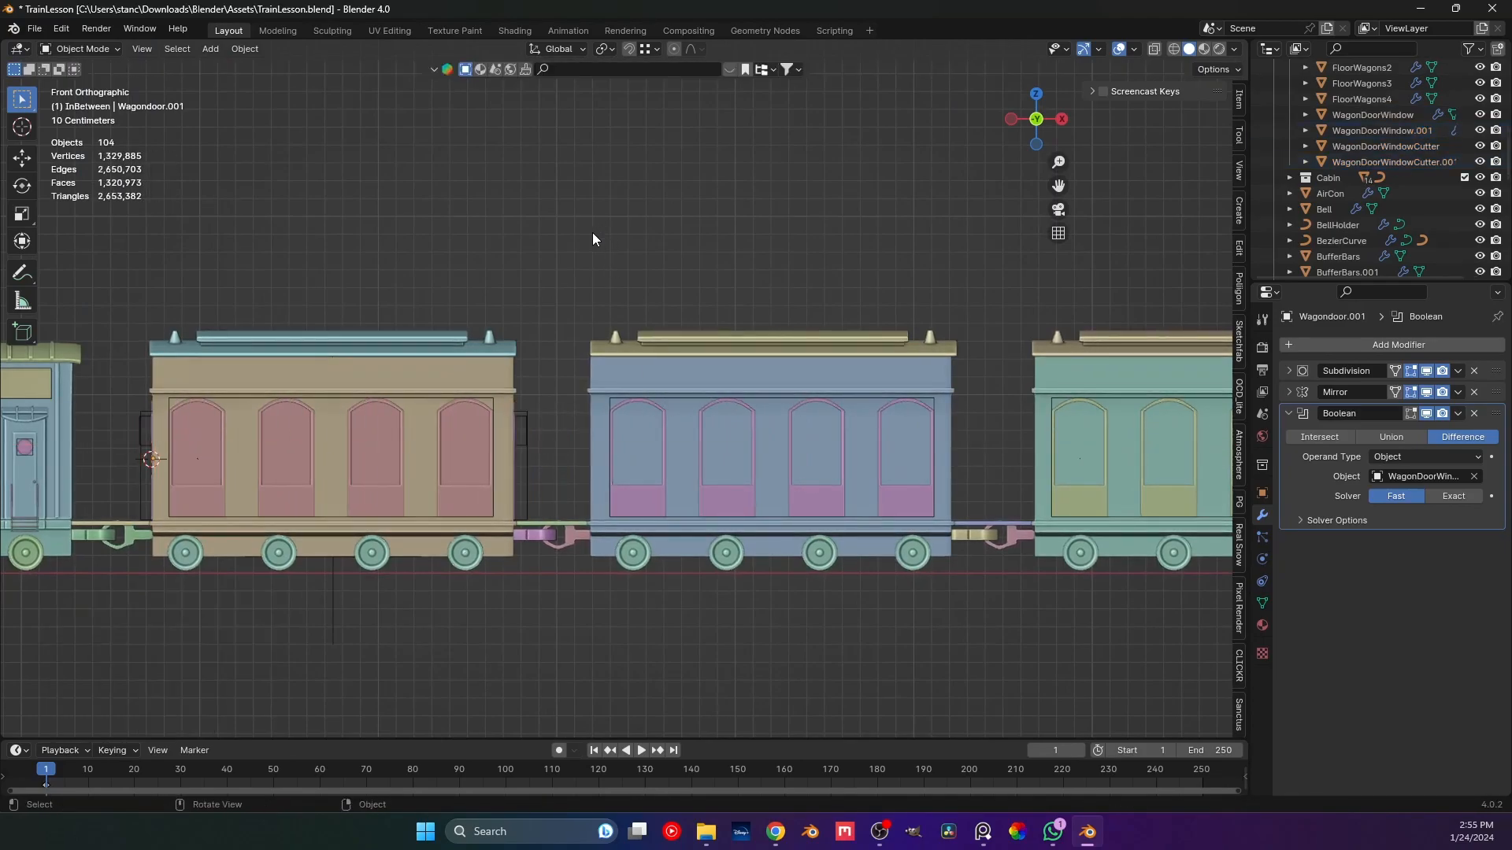
pyautogui.hotkey('ctrl', 'z')
pyautogui.hotkey('ctrl', 'z')
pyautogui.moveTo(592, 244); pyautogui.dragTo(520, 377, button='middle')
pyautogui.hotkey('ctrl', 'z')
# Add an Array modifier to the first wagon's door below its Boolean modifier.
pyautogui.click(358, 311)
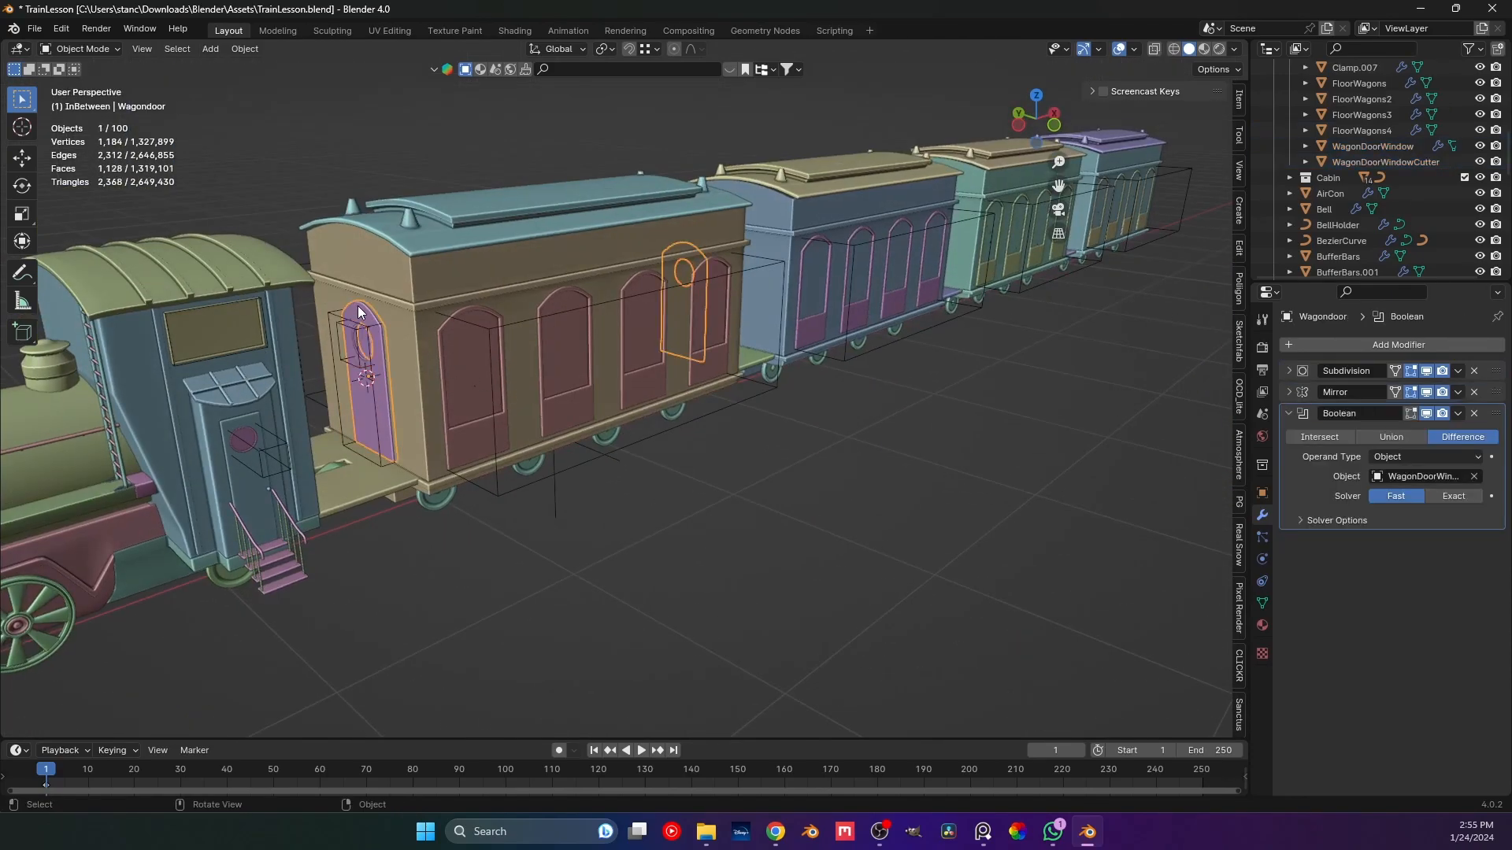
pyautogui.click(1284, 411)
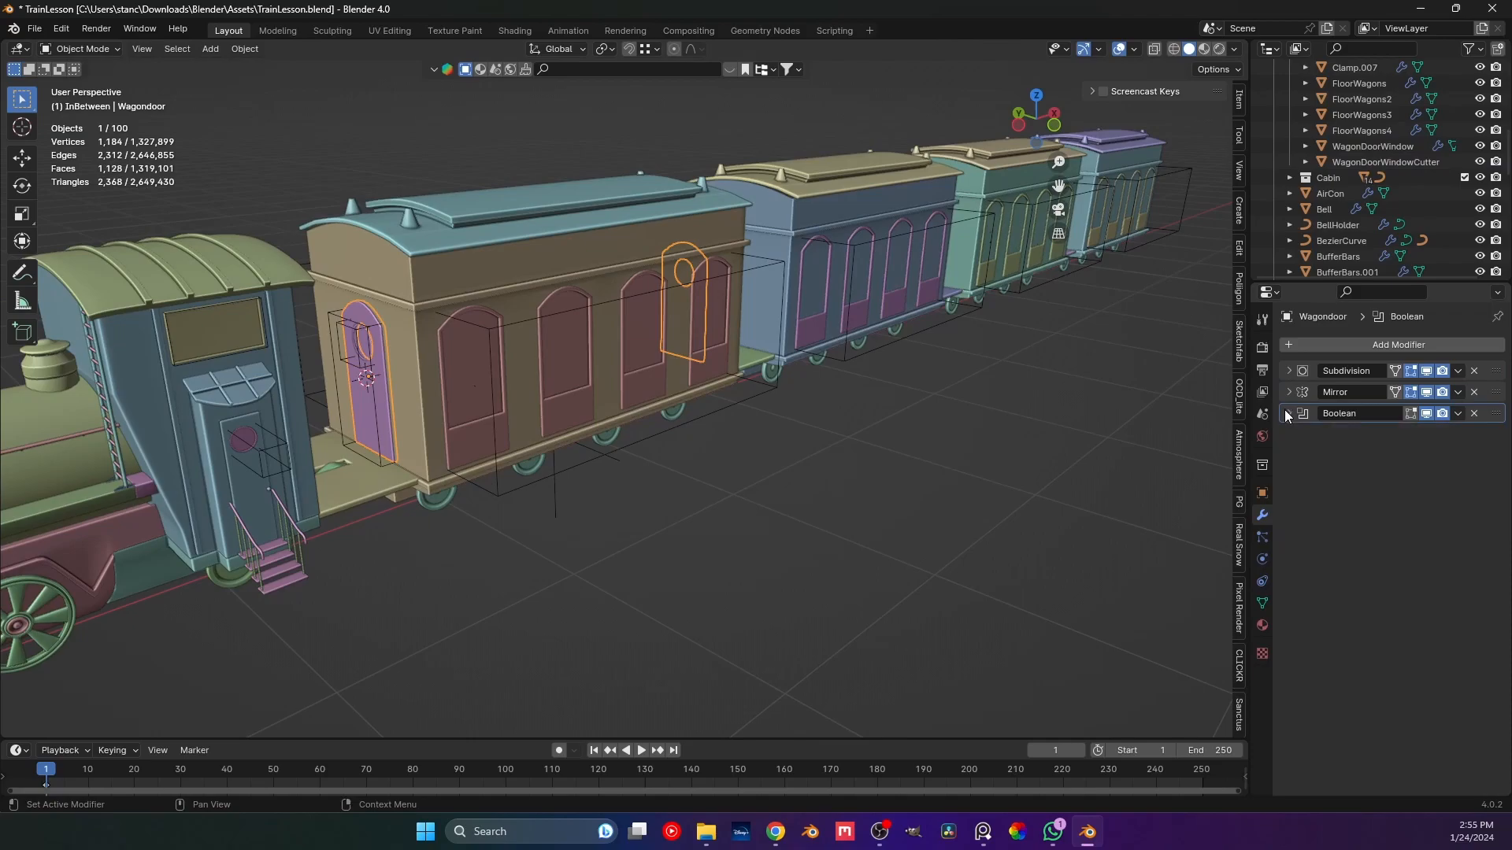
pyautogui.click(1311, 347)
pyautogui.moveTo(1262, 408)
pyautogui.click(1387, 403)
# Set the door array's relative offset Factor X to 1.210 so the copies line up with the second wagon.
pyautogui.moveTo(1043, 410); pyautogui.dragTo(532, 441, button='middle')
pyautogui.scroll(-4, 797, 397)
pyautogui.press('KP_1')
pyautogui.scroll(2, 532, 442)
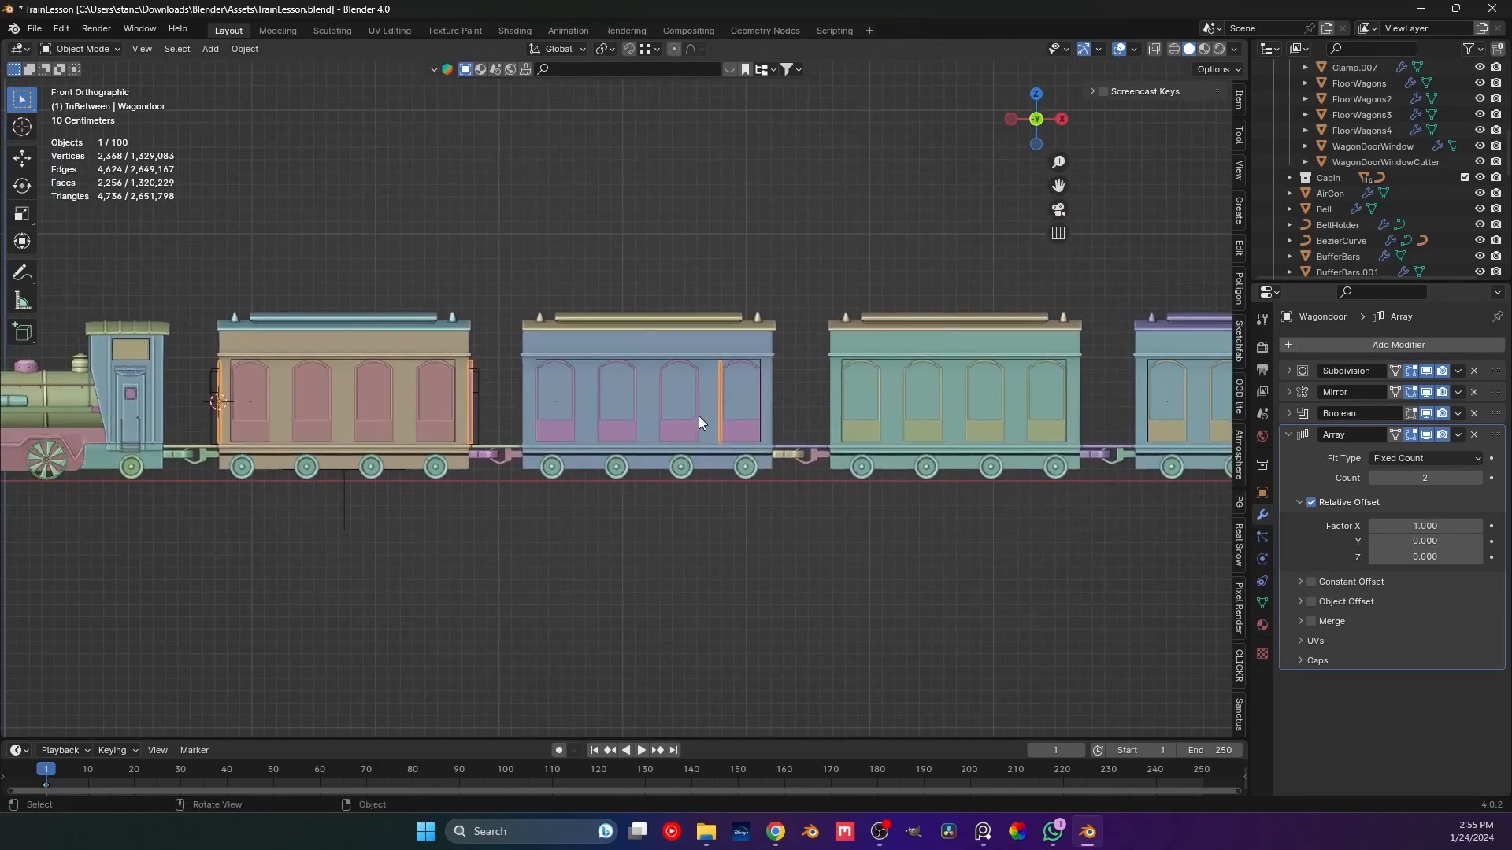
pyautogui.moveTo(1412, 530); pyautogui.dragTo(1445, 530)
pyautogui.scroll(9, 512, 408)
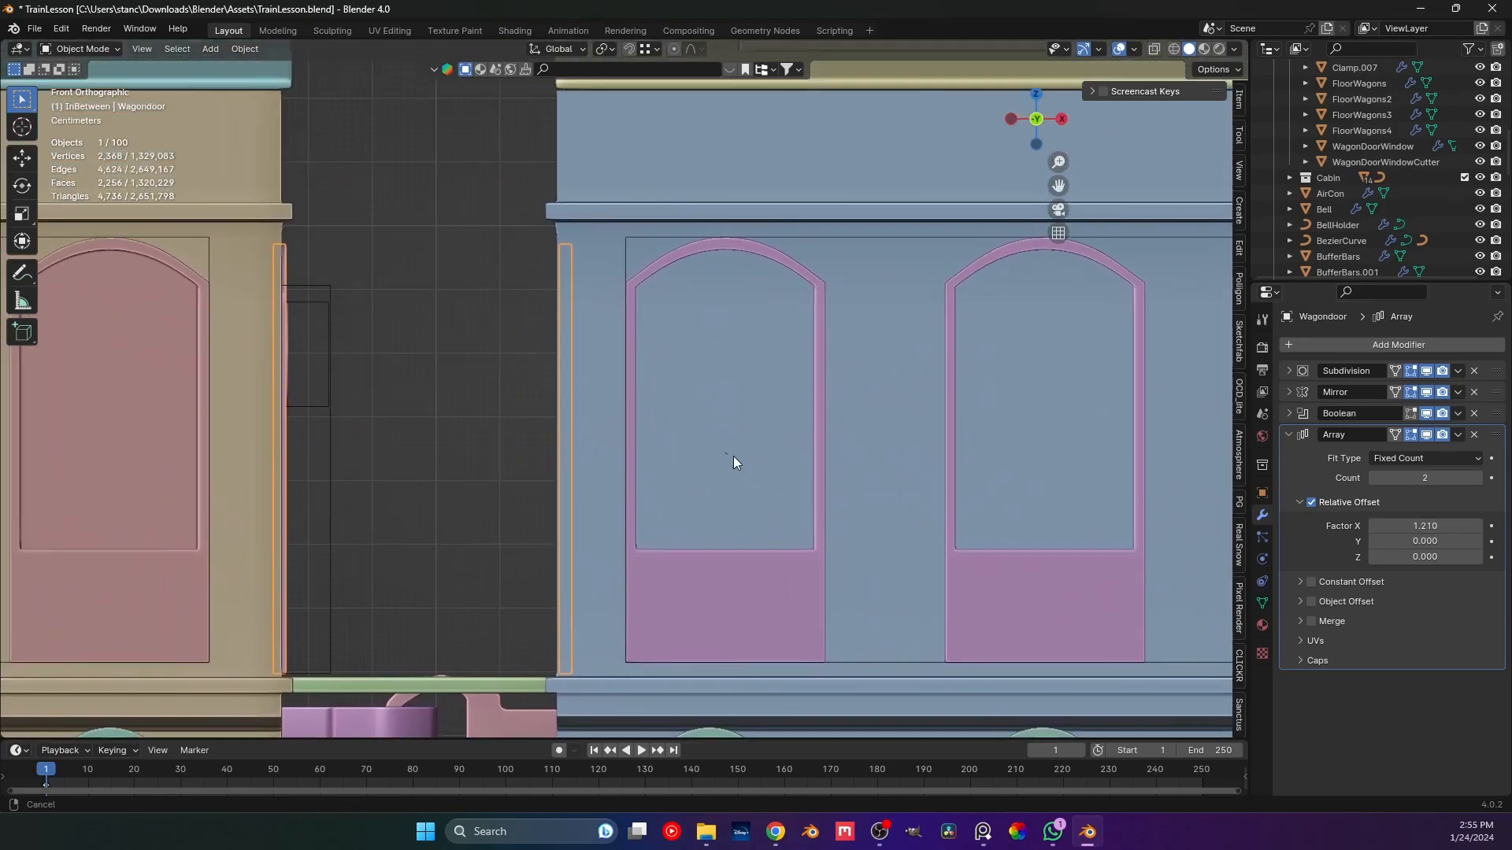
# Try relative offset Factor X values of 1.2, 1.25 and 1.22 for the door's Array modifier.
pyautogui.moveTo(734, 456); pyautogui.dragTo(664, 451, button='middle')
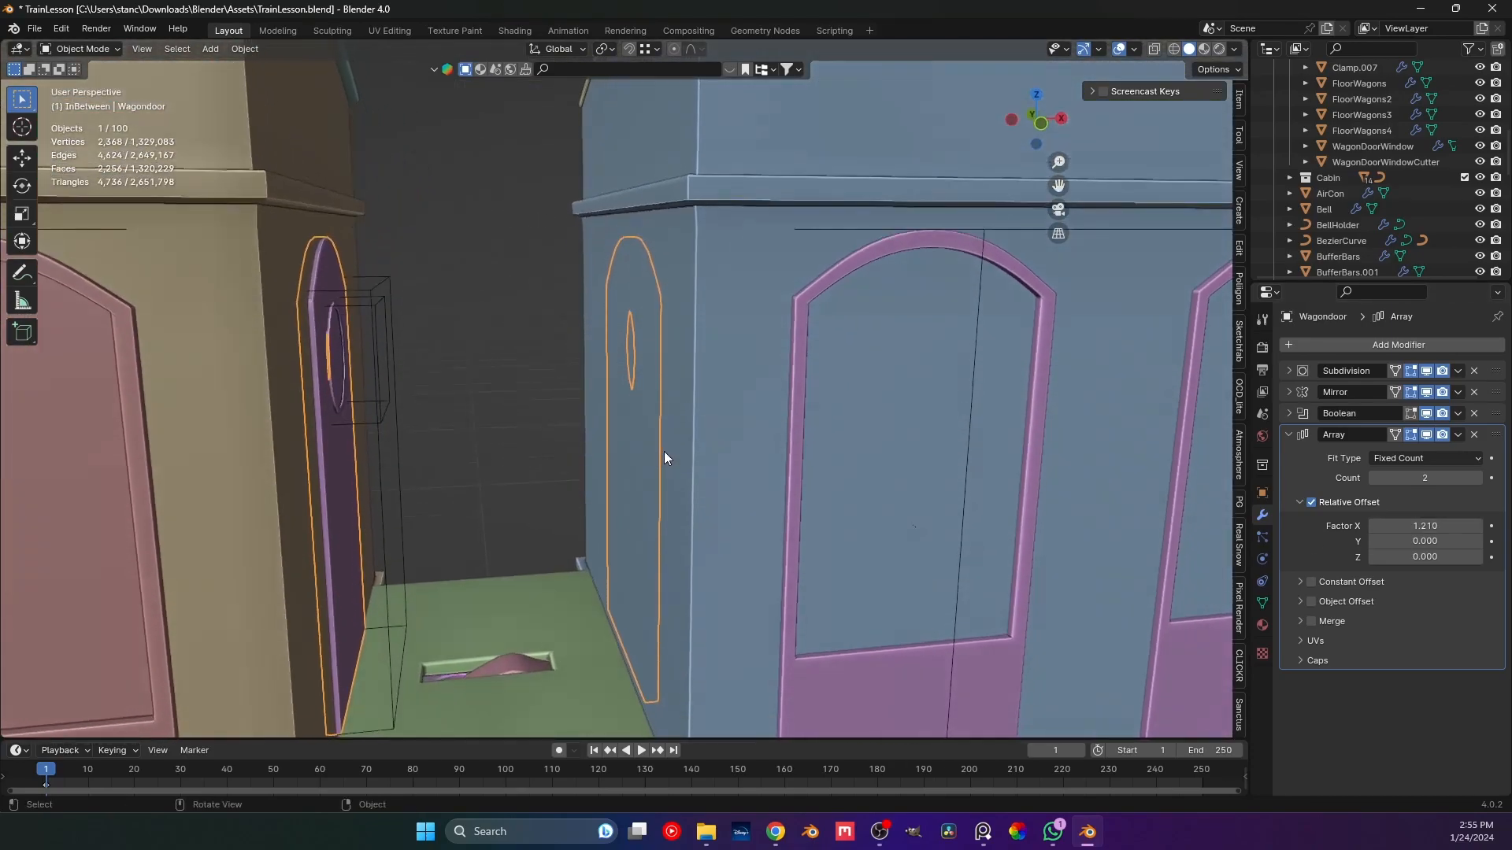
pyautogui.moveTo(1427, 477); pyautogui.dragTo(1429, 526)
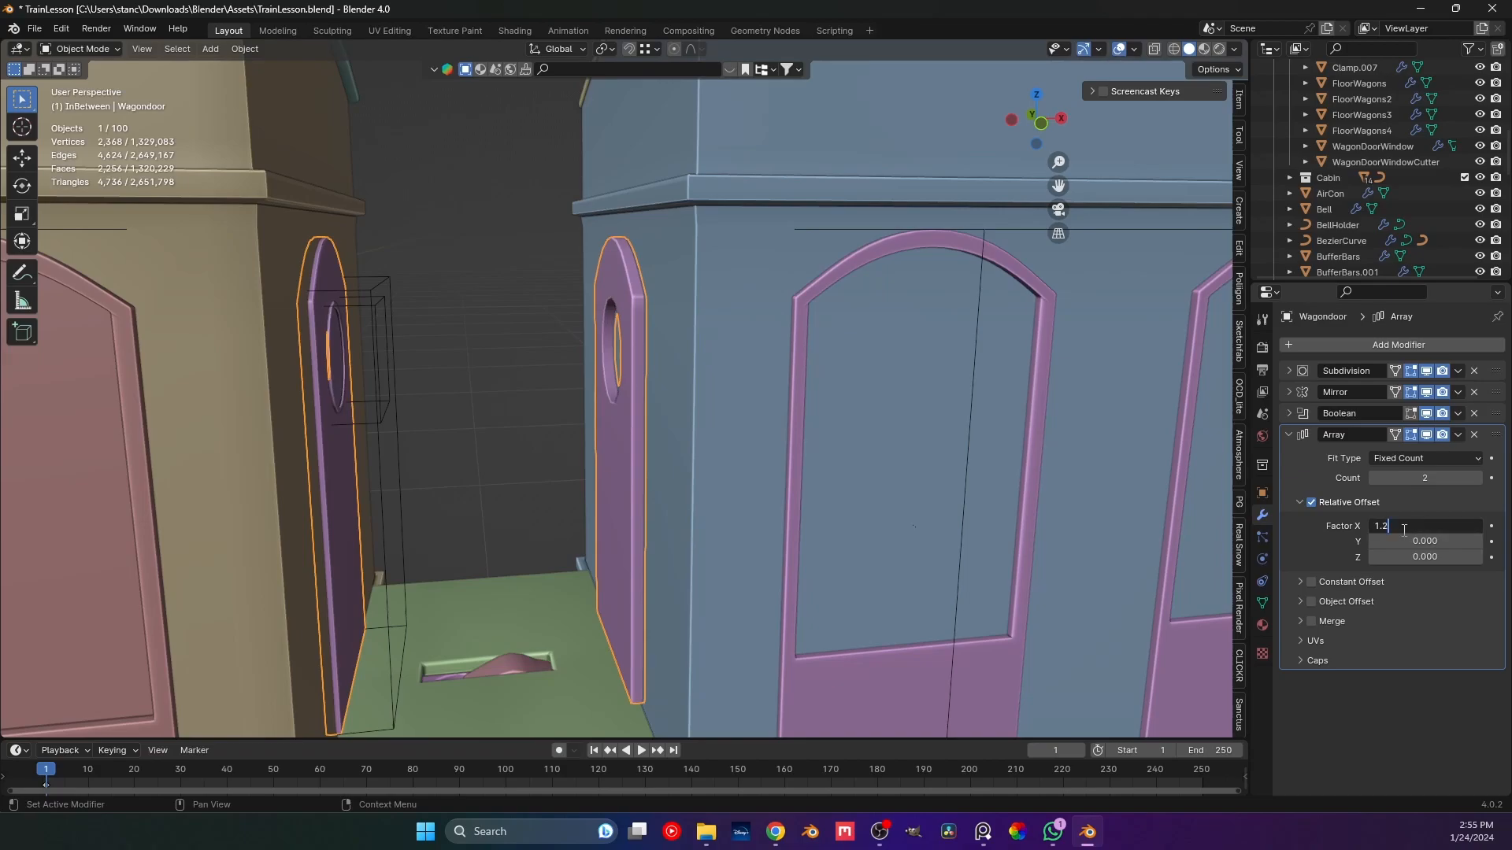
pyautogui.press('Return')
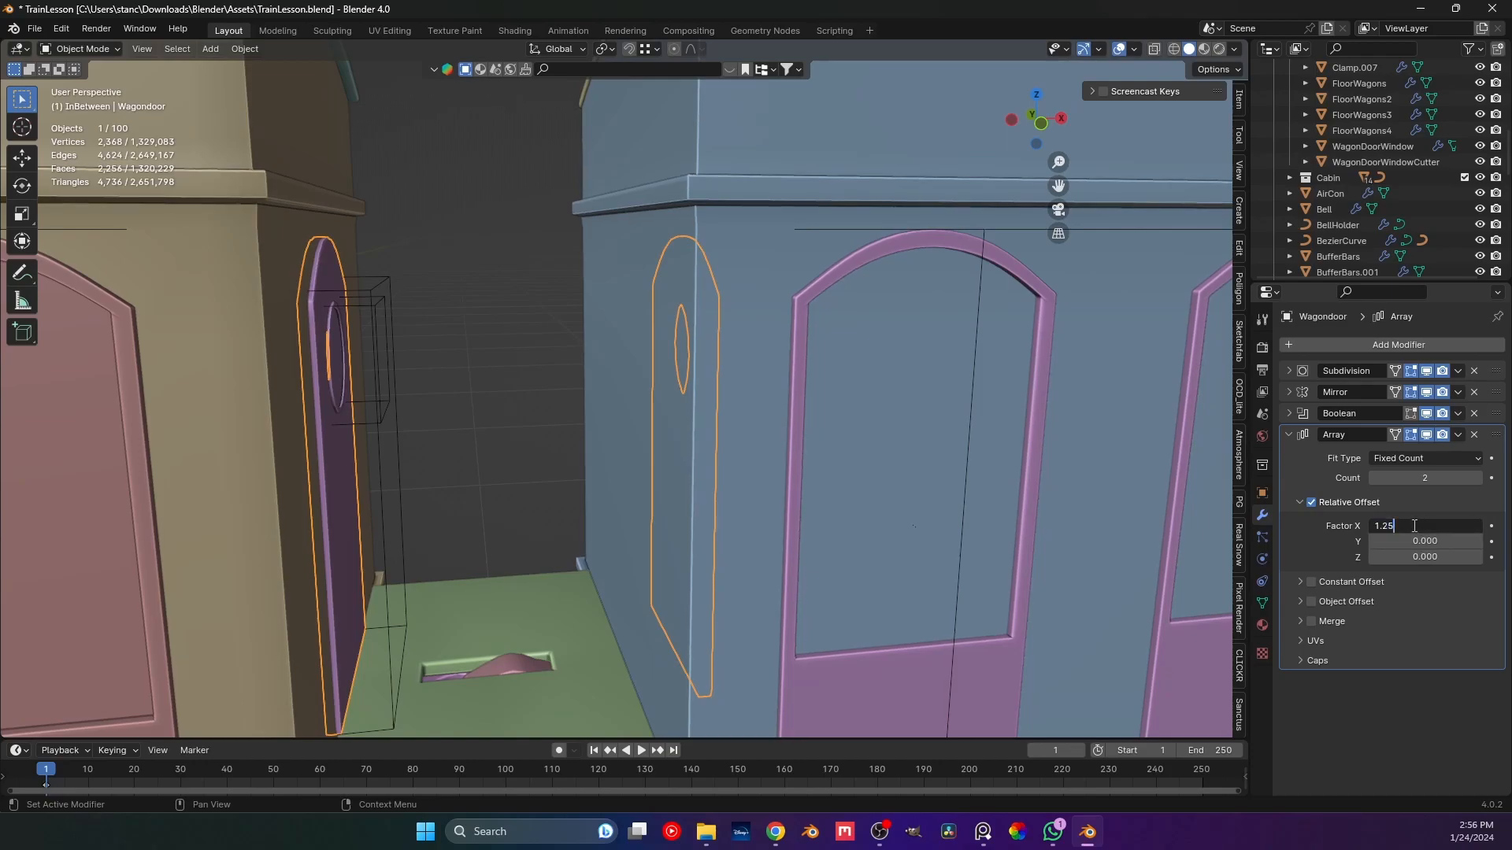
pyautogui.press('Return')
pyautogui.doubleClick(1425, 528)
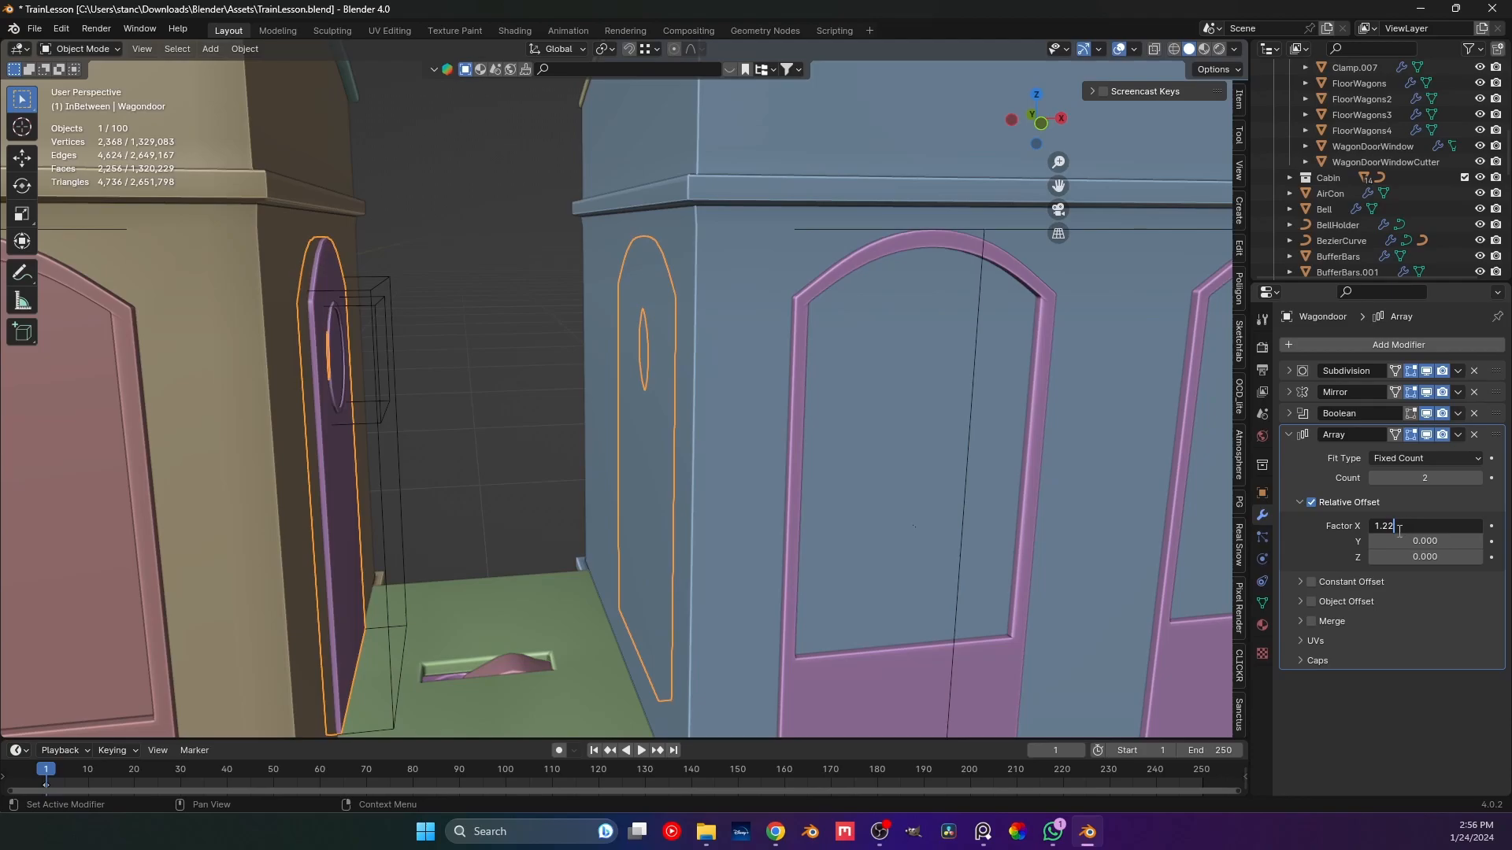
pyautogui.press('Return')
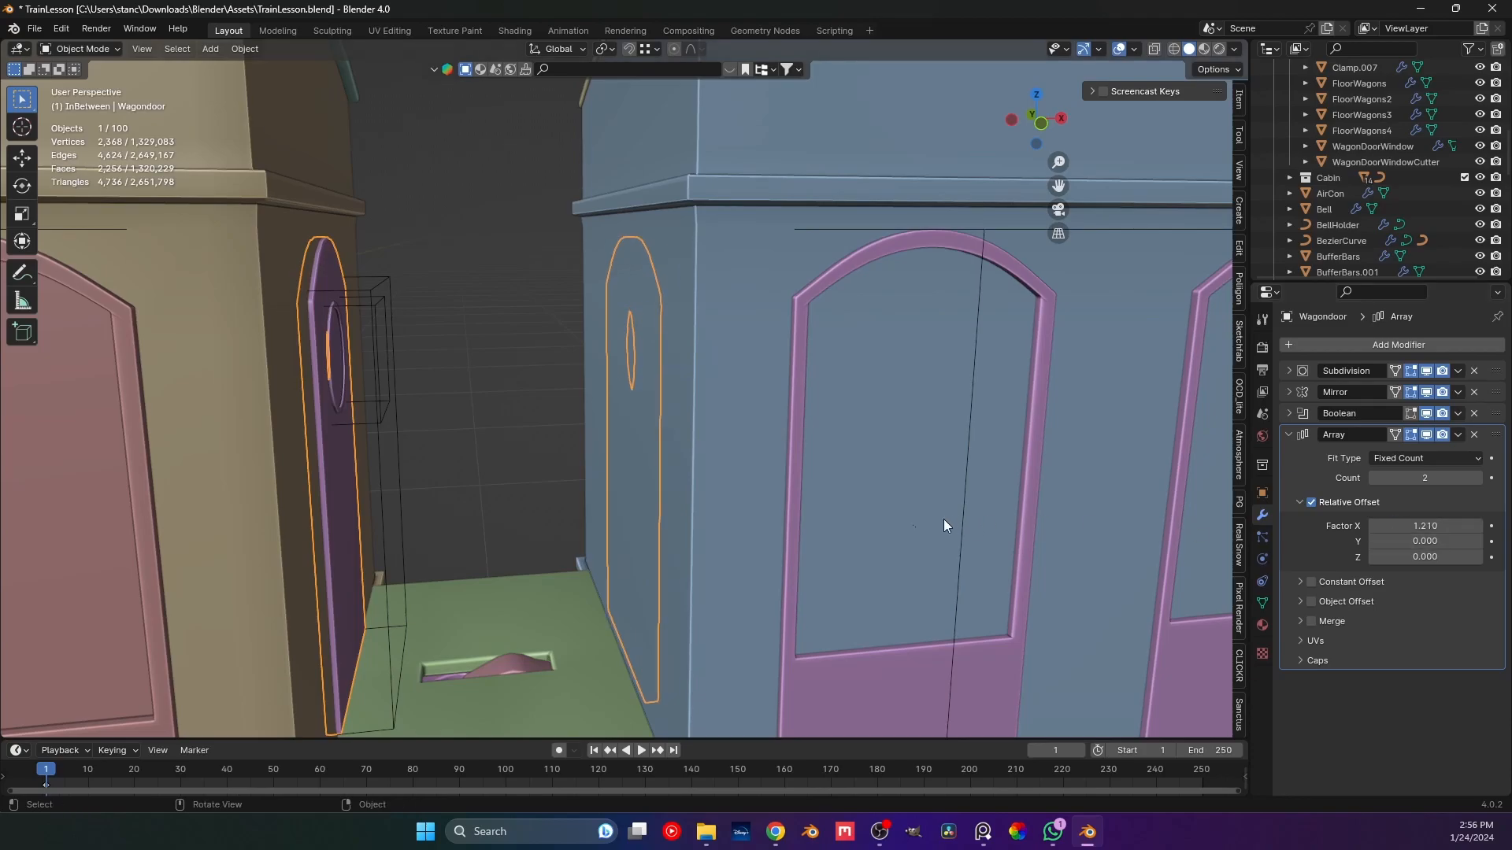
# Set the door array's relative offset Factor X to 1.205 so the copy sits against the second wagon's end wall.
pyautogui.click(1437, 535)
pyautogui.click(1437, 530)
pyautogui.click(1436, 526)
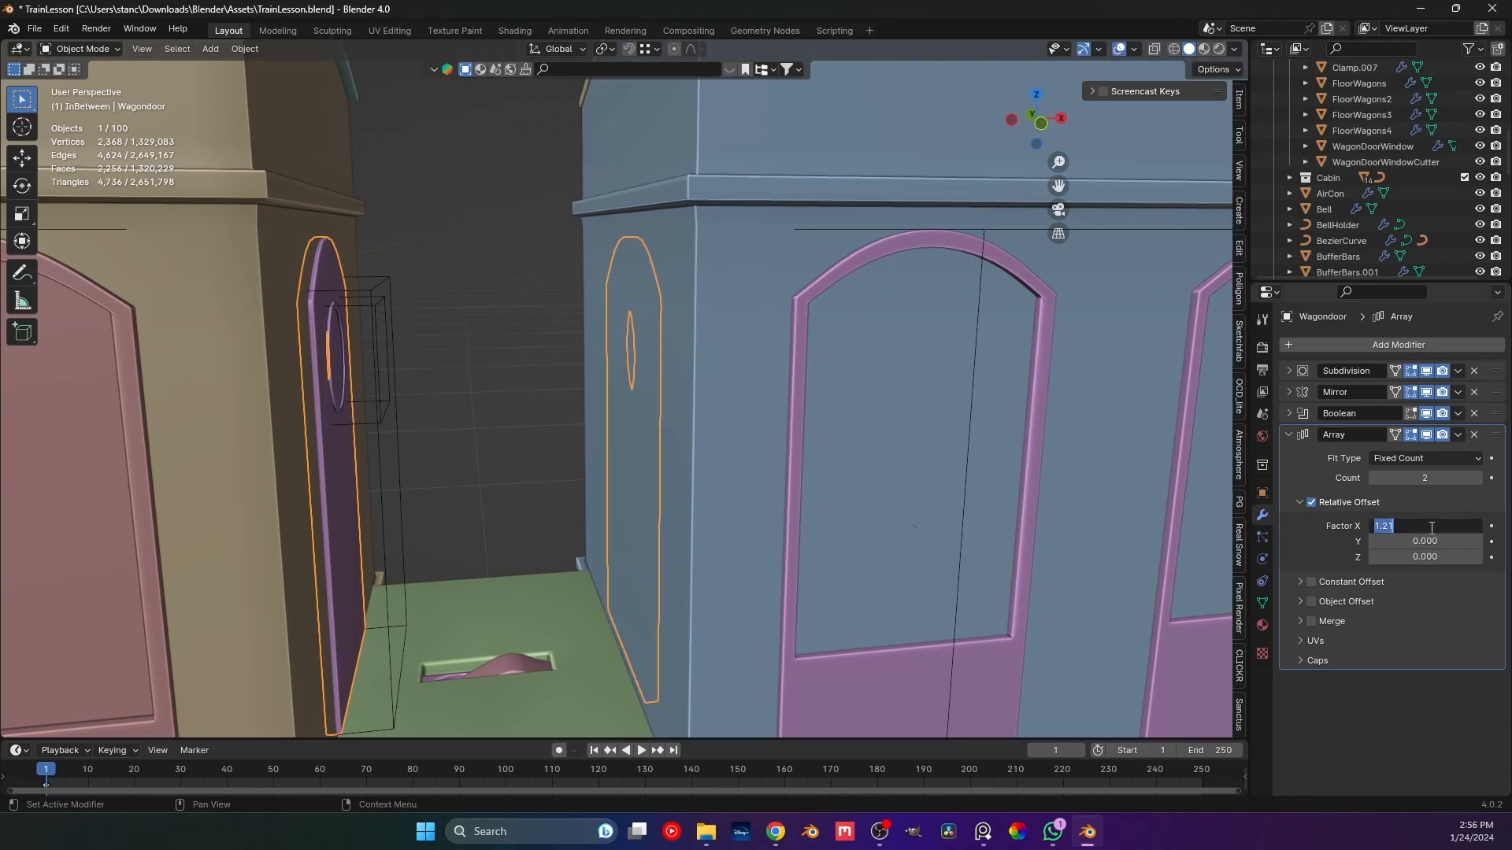
pyautogui.press('Return')
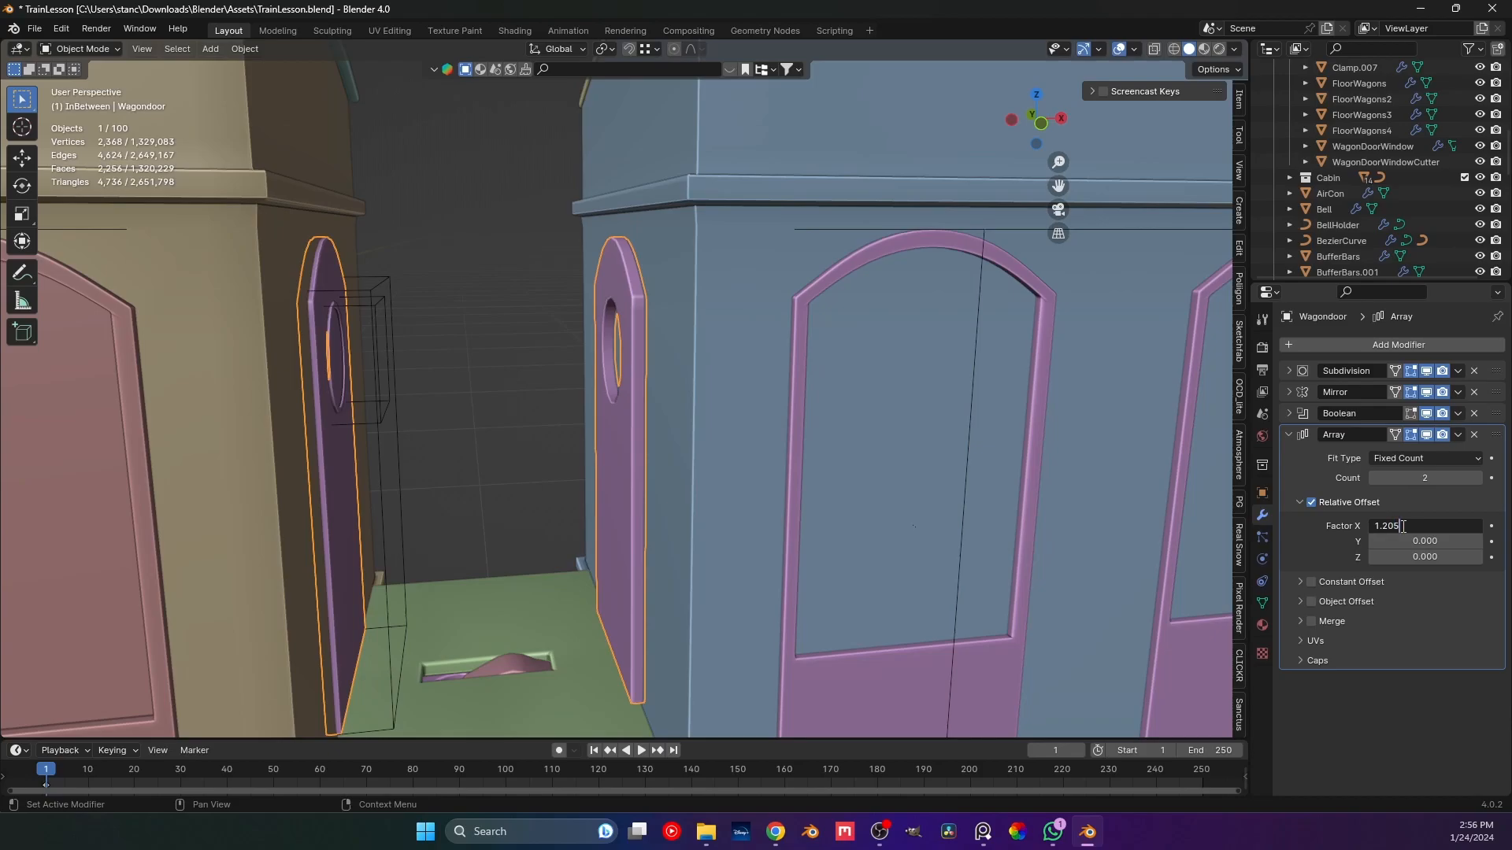
pyautogui.press('Return')
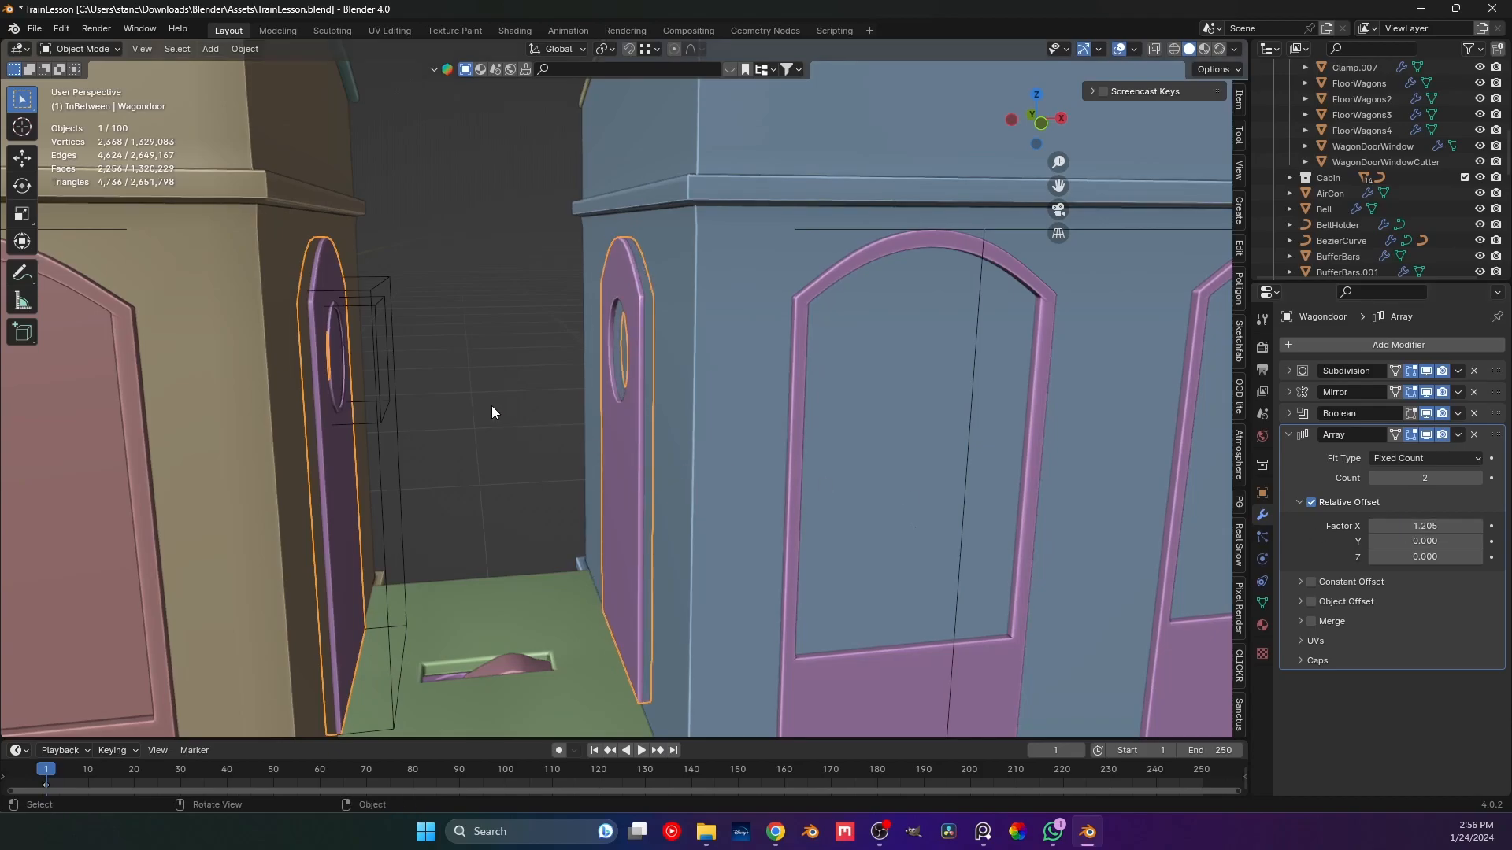
# Raise the door array's Count to 4 so every wagon gets its doors.
pyautogui.press('KP_Divide')
pyautogui.moveTo(491, 405); pyautogui.dragTo(388, 375, button='middle')
pyautogui.scroll(2, 387, 374)
pyautogui.scroll(-5, 396, 381)
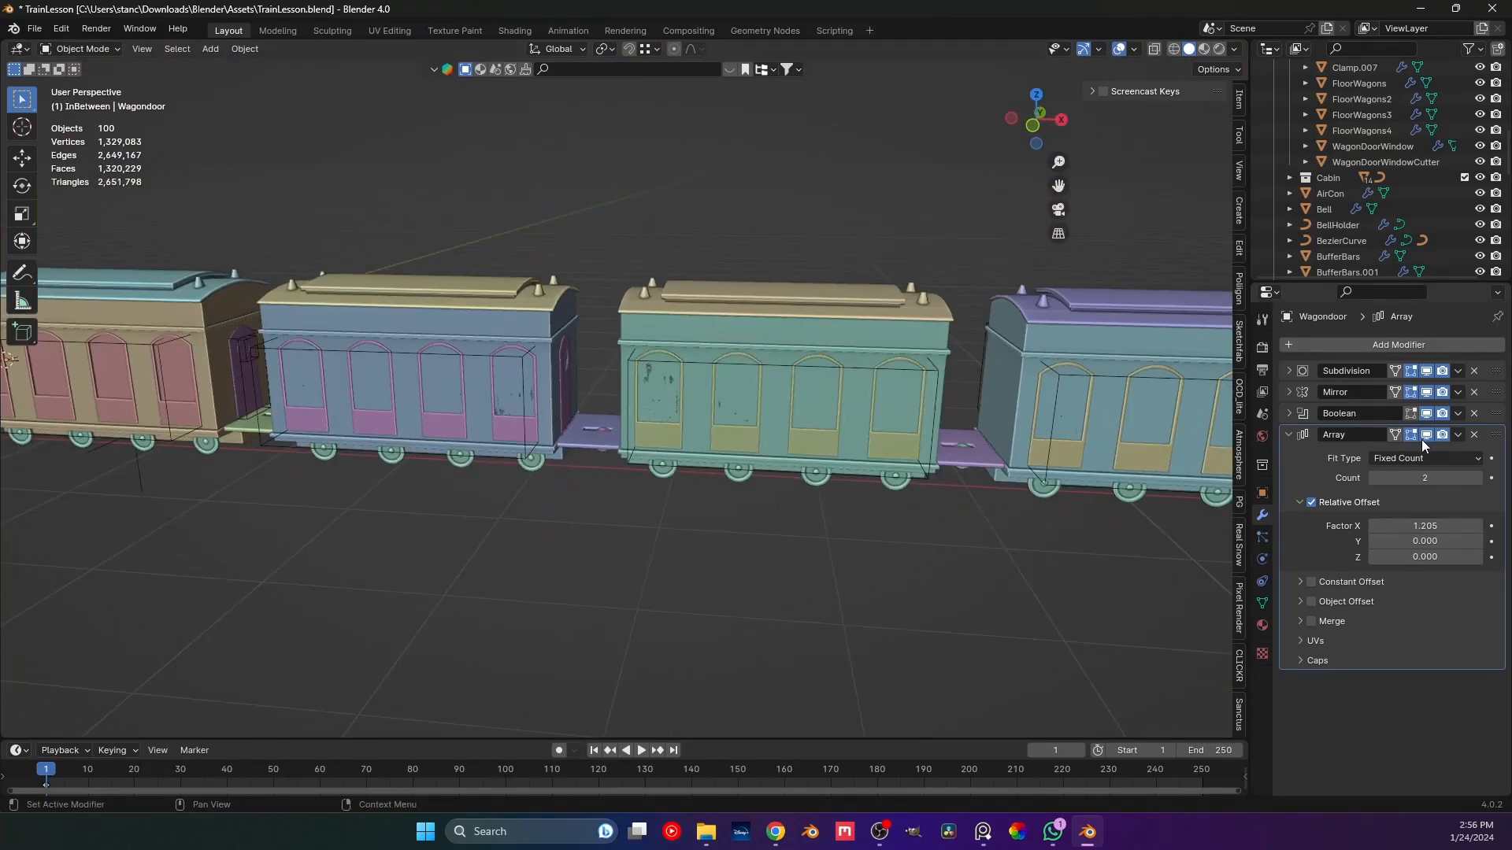
pyautogui.click(1477, 480)
pyautogui.click(1478, 481)
pyautogui.scroll(3, 689, 413)
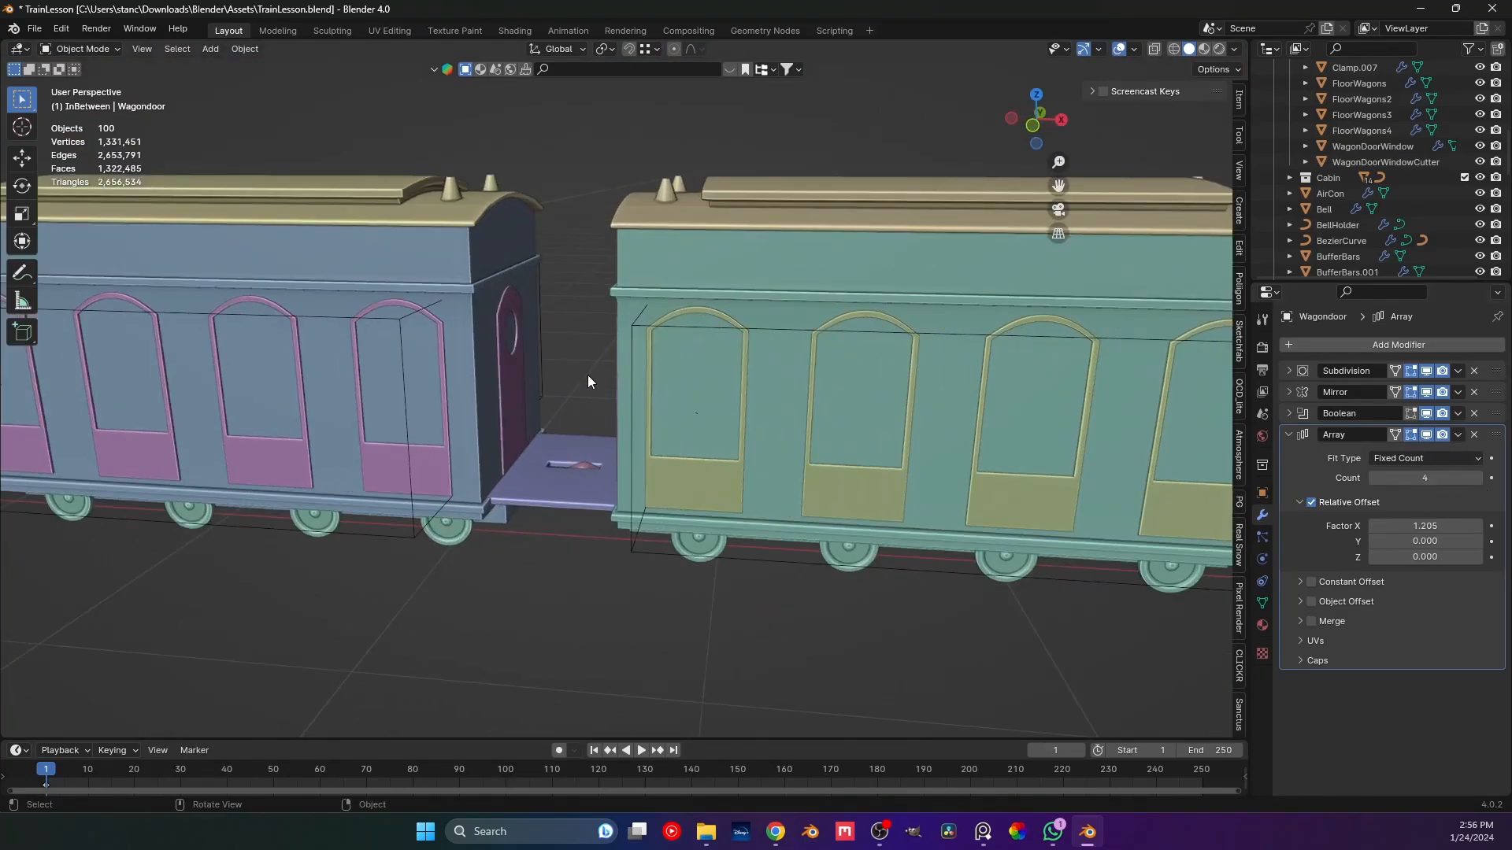
# Move the third wagon's body slightly in the negative X direction to fit its arrayed doors.
pyautogui.scroll(4, 592, 371)
pyautogui.moveTo(578, 369); pyautogui.dragTo(596, 310, button='middle')
pyautogui.click(621, 598)
pyautogui.moveTo(620, 599); pyautogui.dragTo(601, 496, button='middle')
pyautogui.keyDown('shift'); pyautogui.moveTo(698, 645); pyautogui.dragTo(697, 504, button='middle'); pyautogui.keyUp('shift')
pyautogui.click(612, 518)
pyautogui.click(595, 534)
pyautogui.moveTo(596, 534); pyautogui.dragTo(628, 455, button='middle')
pyautogui.scroll(3, 593, 460)
pyautogui.press('g')
pyautogui.press('x')
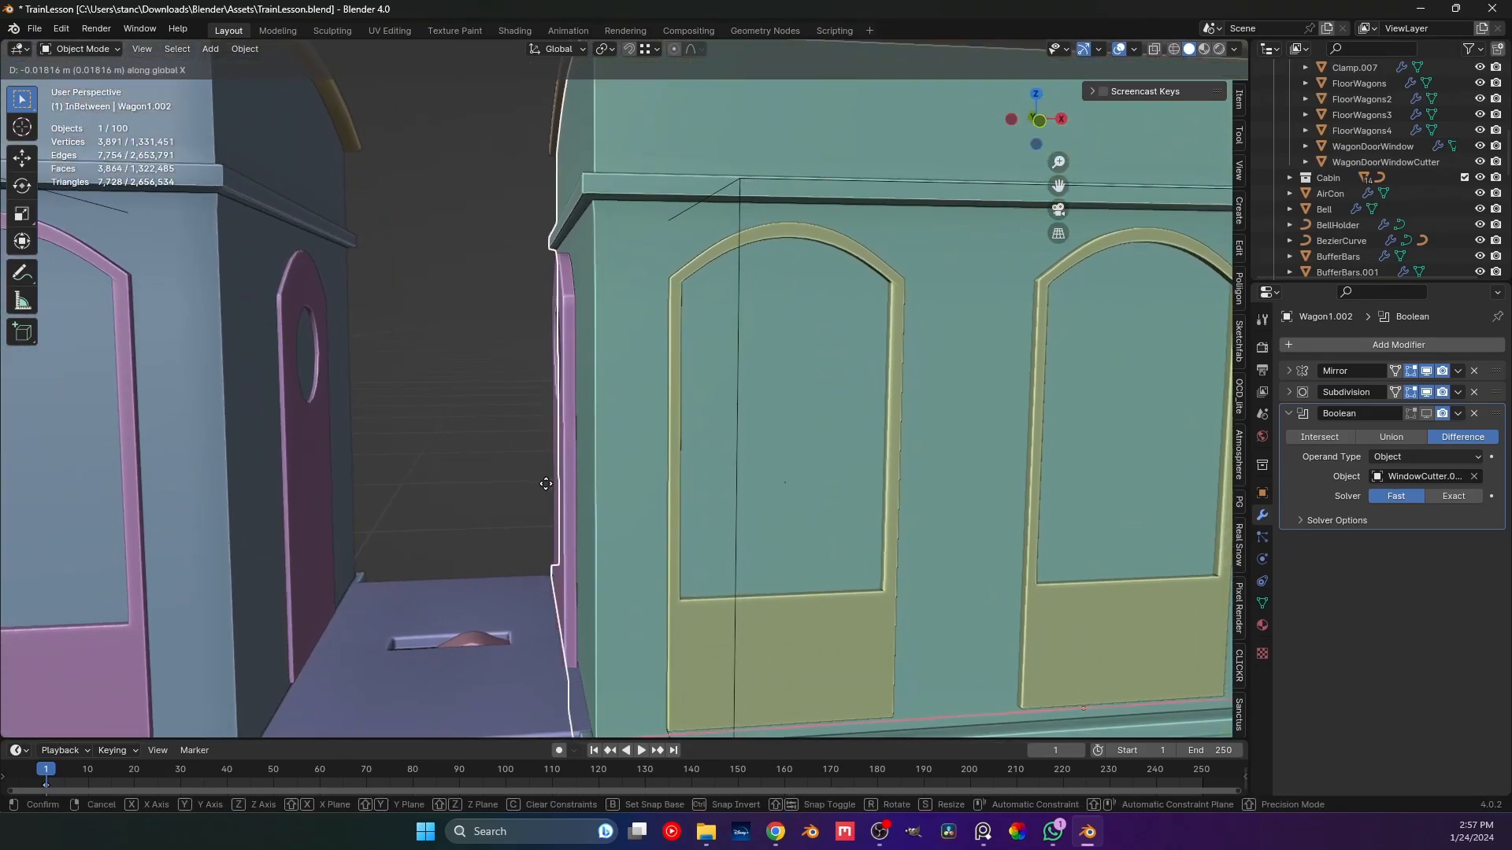
pyautogui.click(490, 495)
# Move the fourth wagon's body about -0.048 m along X to fit its arrayed doors, and save the file.
pyautogui.scroll(-5, 490, 495)
pyautogui.click(708, 545)
pyautogui.keyDown('shift'); pyautogui.moveTo(713, 545); pyautogui.dragTo(611, 523, button='middle'); pyautogui.keyUp('shift')
pyautogui.keyDown('ctrl'); pyautogui.moveTo(611, 523); pyautogui.dragTo(683, 422, button='middle'); pyautogui.keyUp('ctrl')
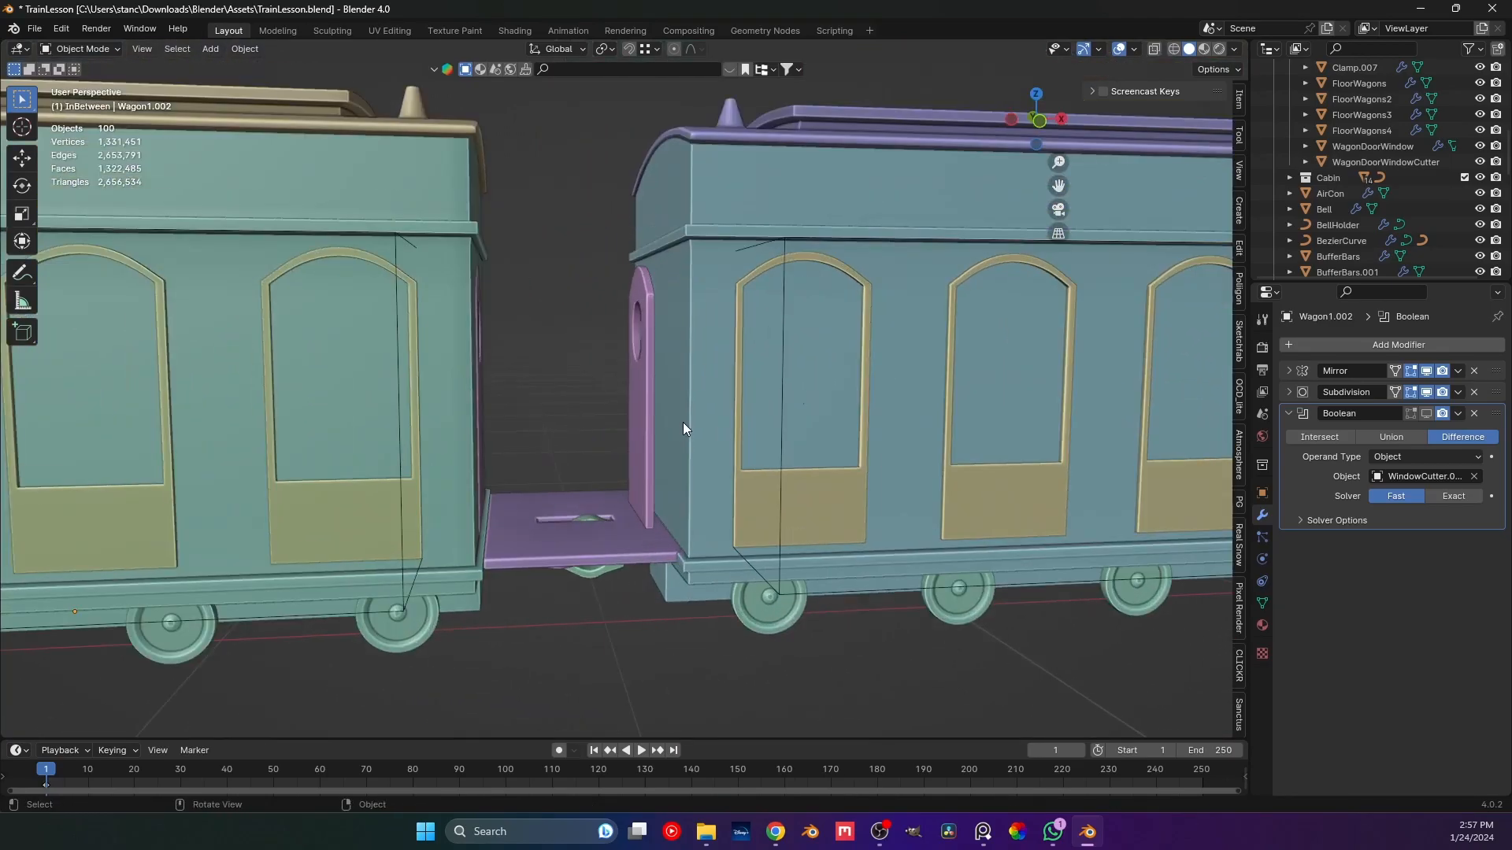
pyautogui.click(697, 423)
pyautogui.scroll(5, 729, 424)
pyautogui.press('g')
pyautogui.press('x')
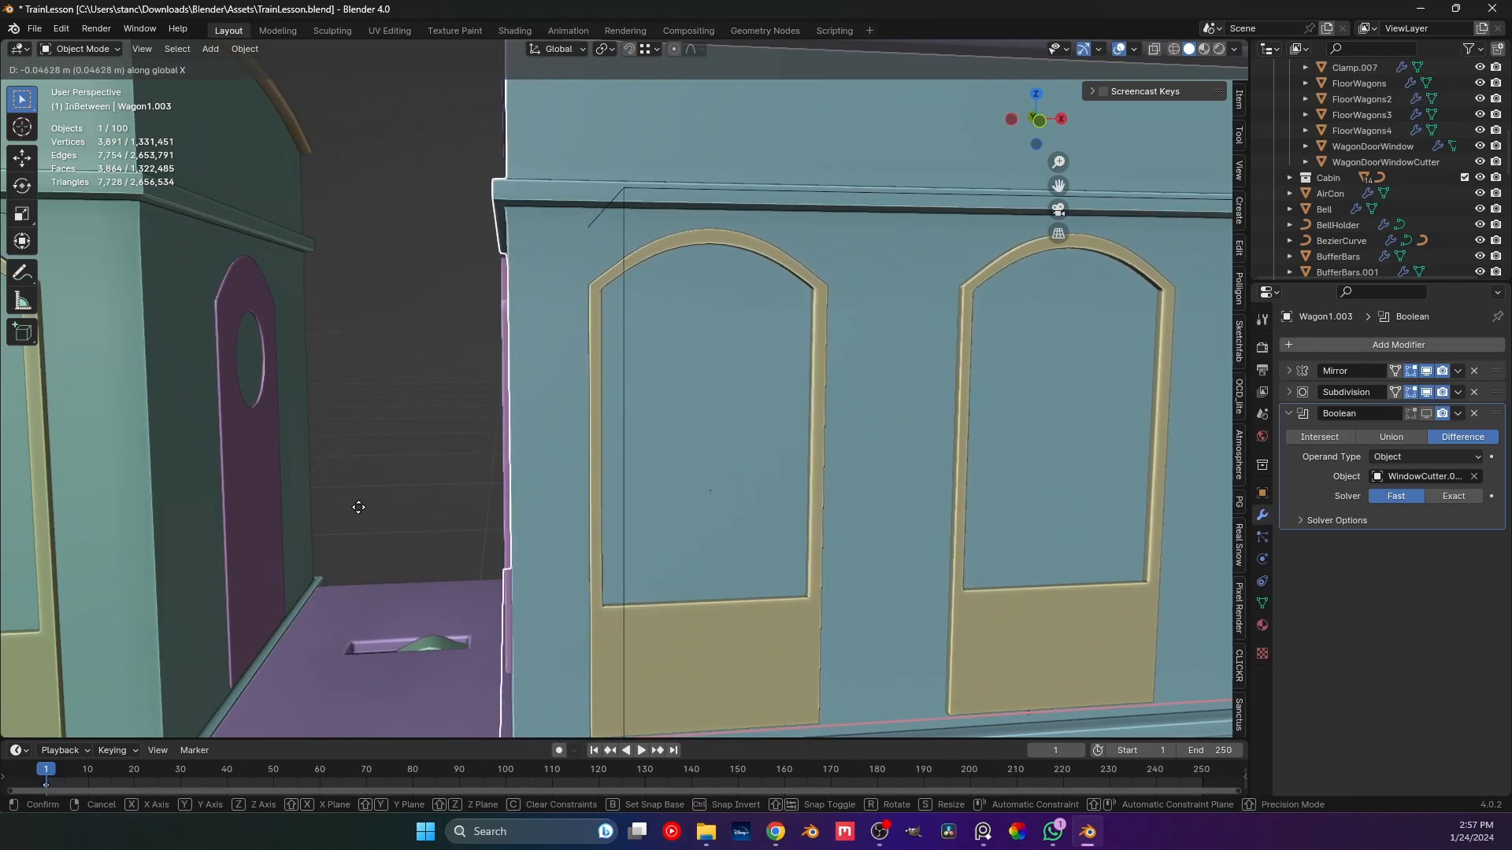
pyautogui.click(397, 493)
pyautogui.scroll(-4, 423, 503)
pyautogui.scroll(-3, 479, 533)
pyautogui.hotkey('ctrl', 's')
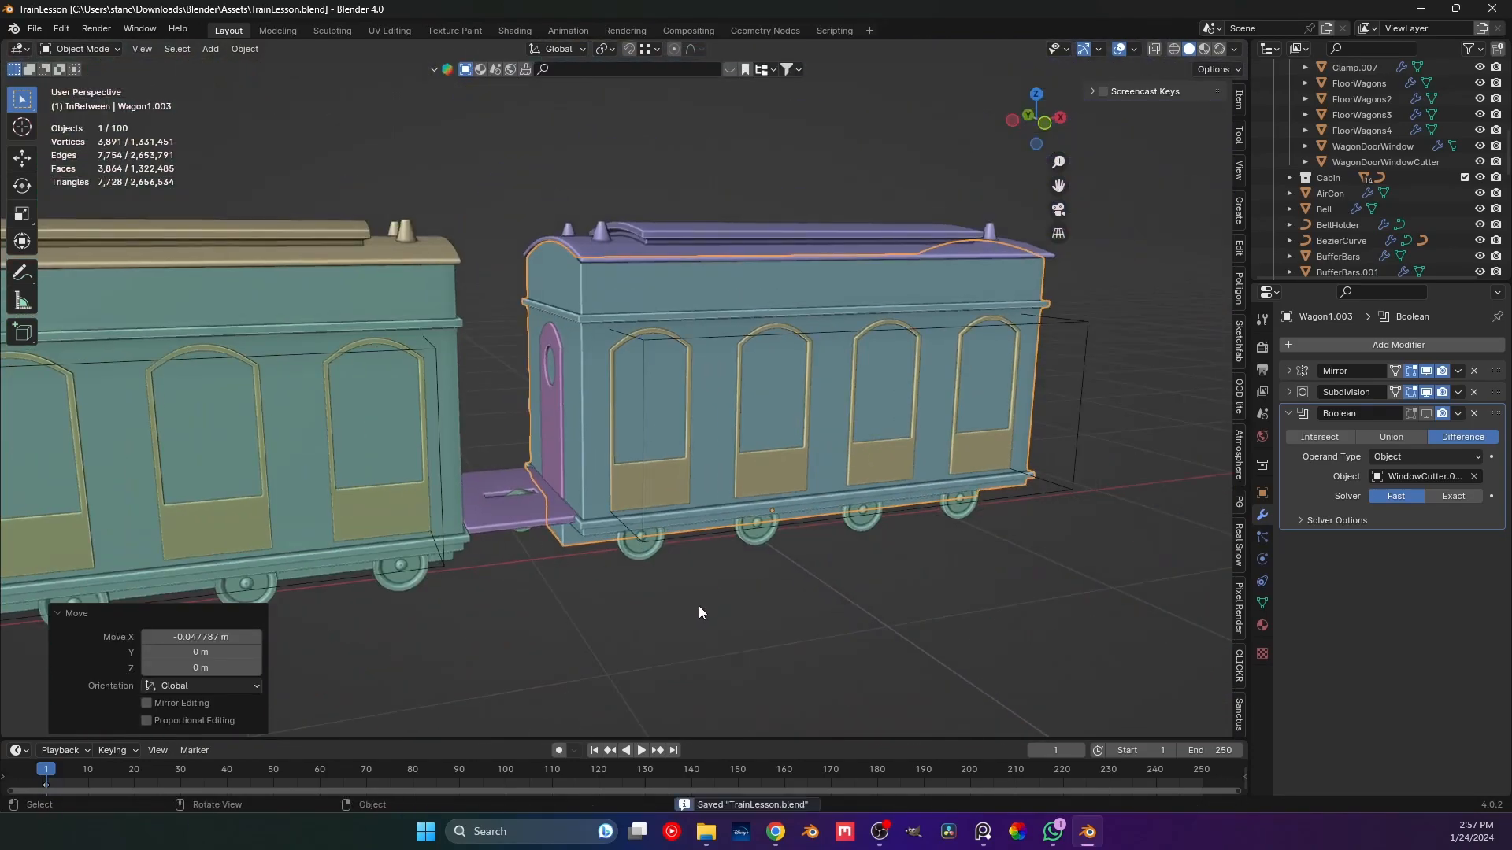
# In front view, set the relative offset Factor X of the wagon wheels' Array.001 modifier to 1.440.
pyautogui.click(698, 605)
pyautogui.press('KP_1')
pyautogui.scroll(3, 770, 522)
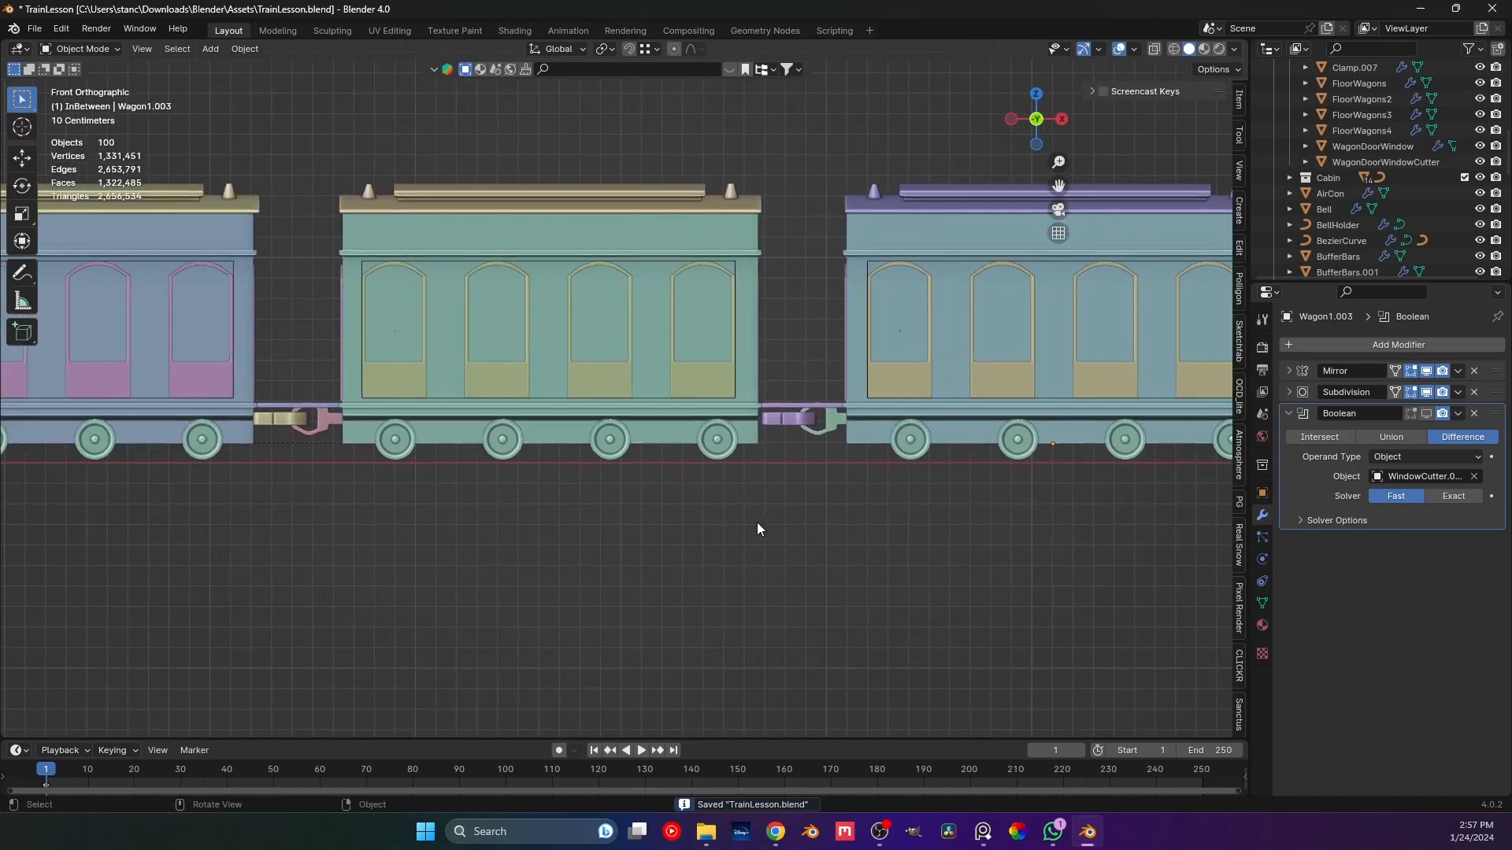
pyautogui.scroll(-2, 720, 521)
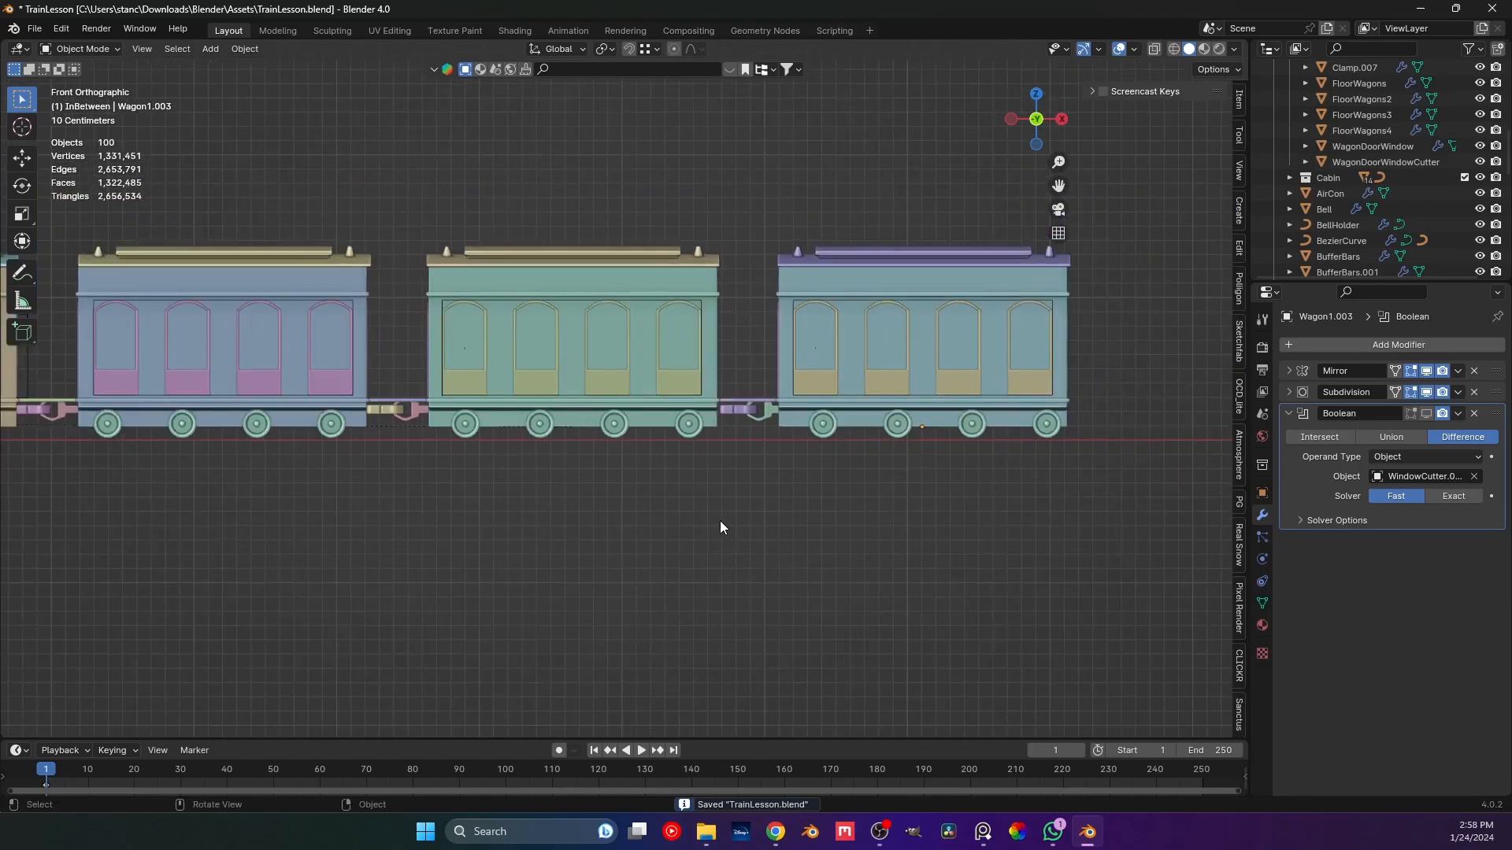
pyautogui.click(460, 431)
pyautogui.scroll(2, 532, 453)
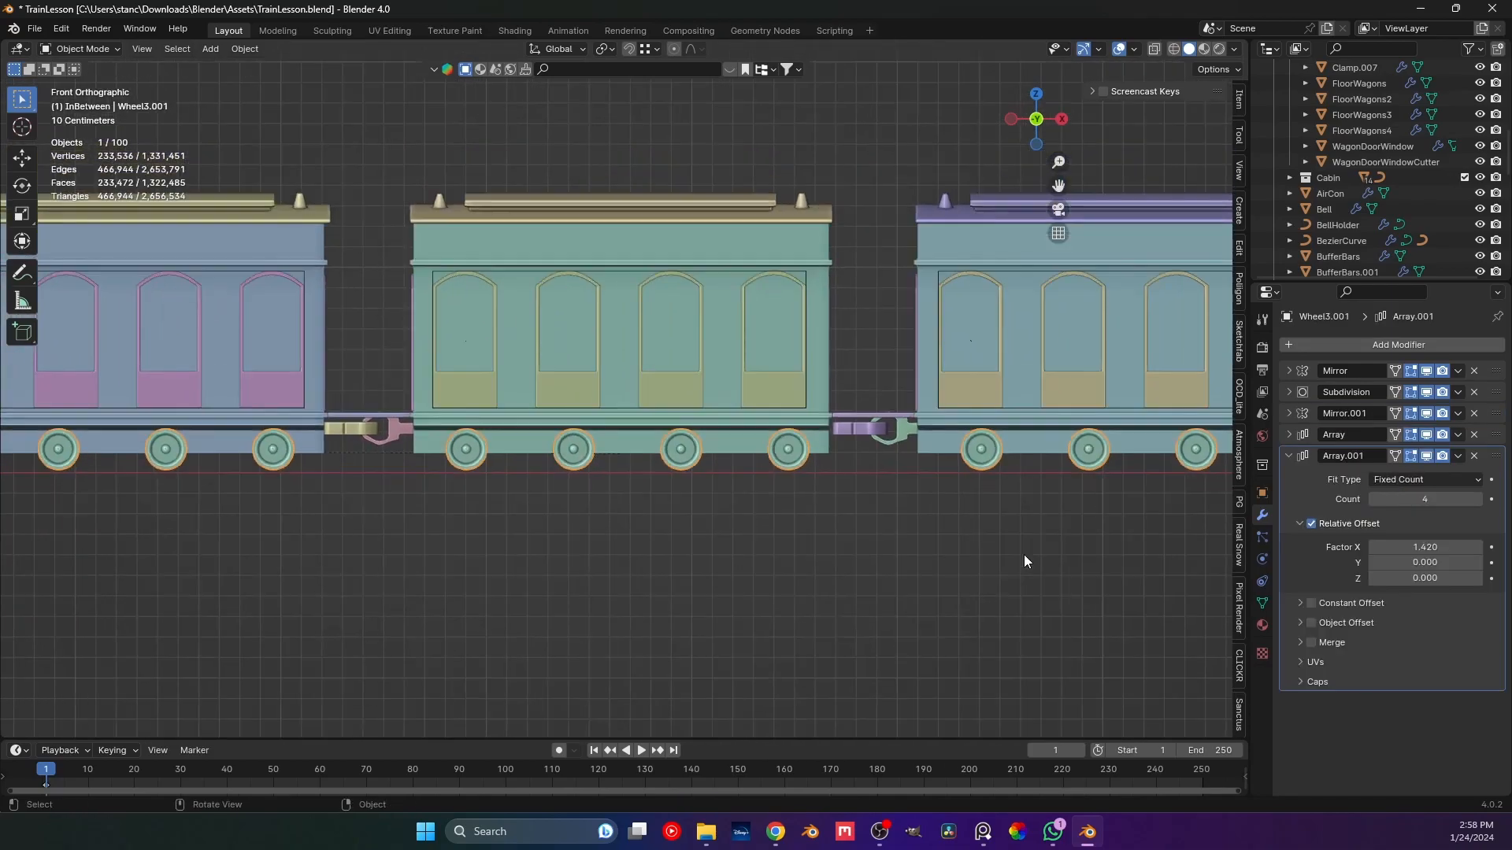
pyautogui.scroll(-1, 641, 574)
pyautogui.click(640, 573)
pyautogui.scroll(-4, 271, 465)
pyautogui.scroll(3, 402, 501)
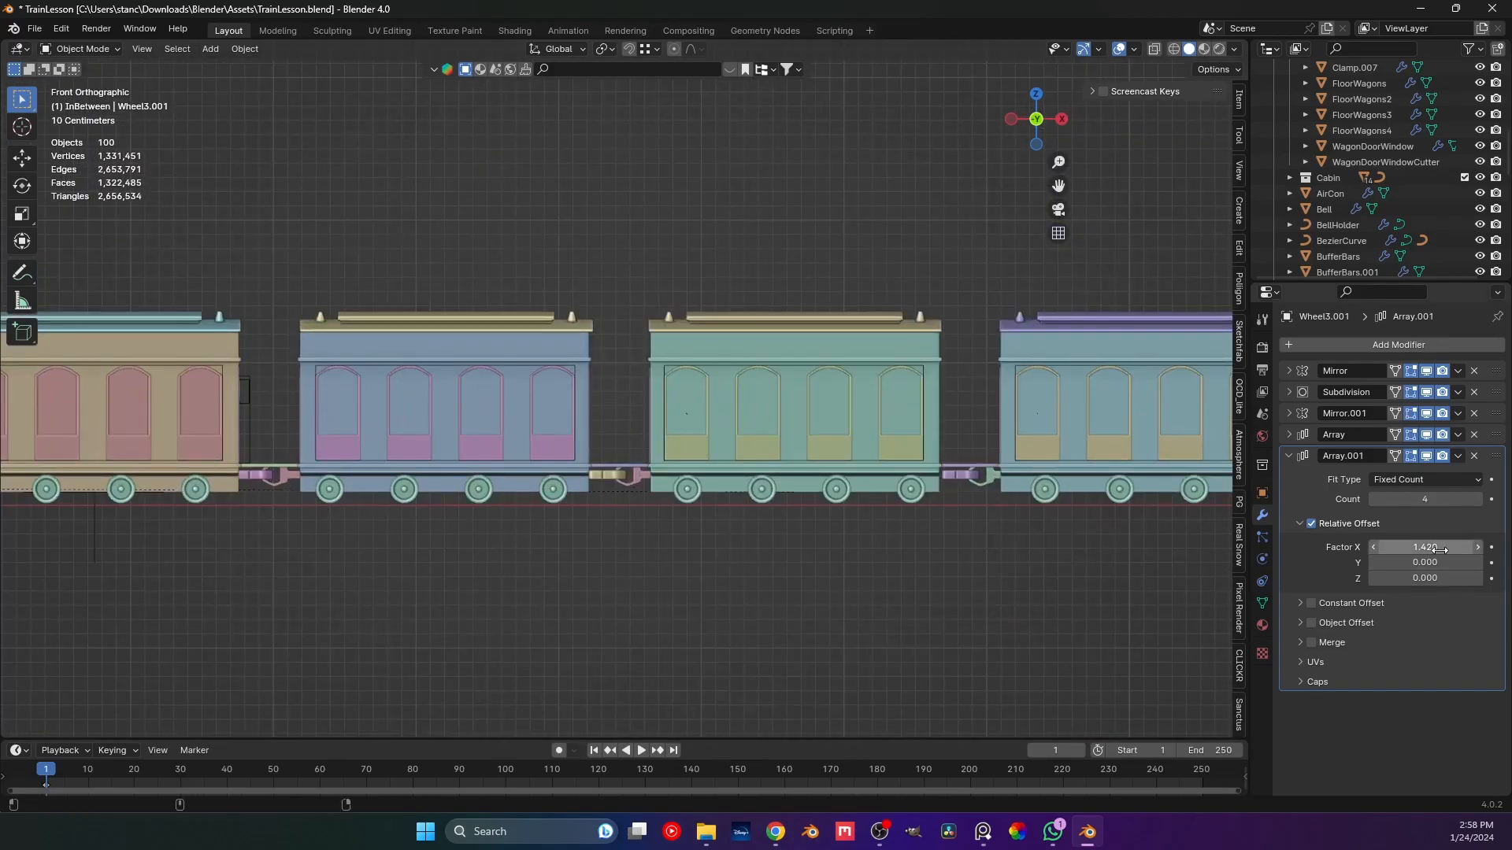
pyautogui.moveTo(1426, 547)
pyautogui.mouseDown()
pyautogui.moveTo(1401, 547)
pyautogui.moveTo(1439, 550)
pyautogui.mouseUp()
pyautogui.keyDown('shift'); pyautogui.moveTo(1038, 615); pyautogui.dragTo(982, 620, button='middle'); pyautogui.keyUp('shift')
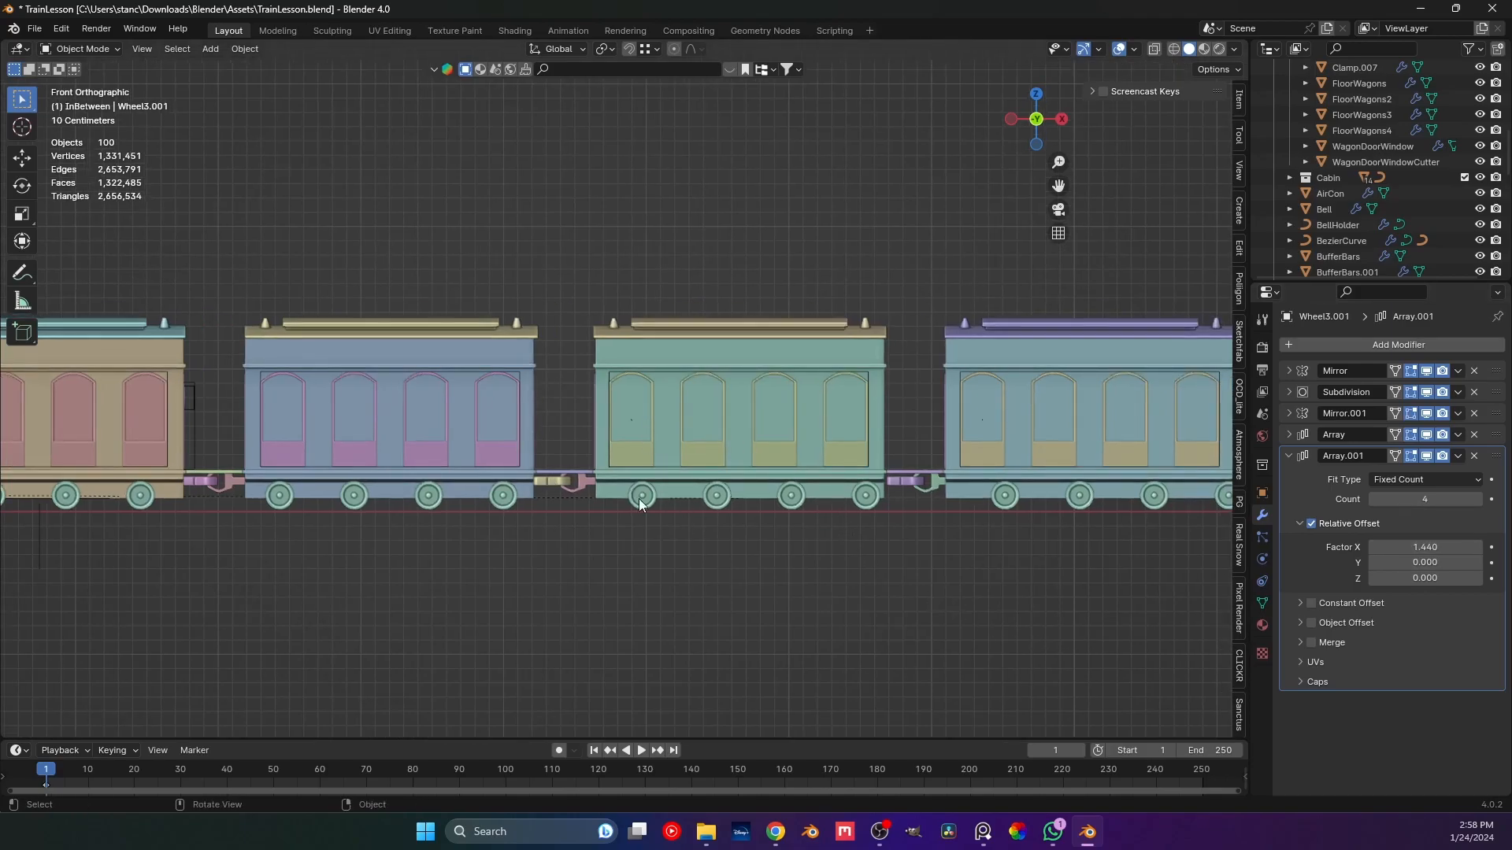
# Reduce the Count of the wagon wheels' Array.001 modifier to 2 and duplicate that modifier.
pyautogui.scroll(-2, 684, 565)
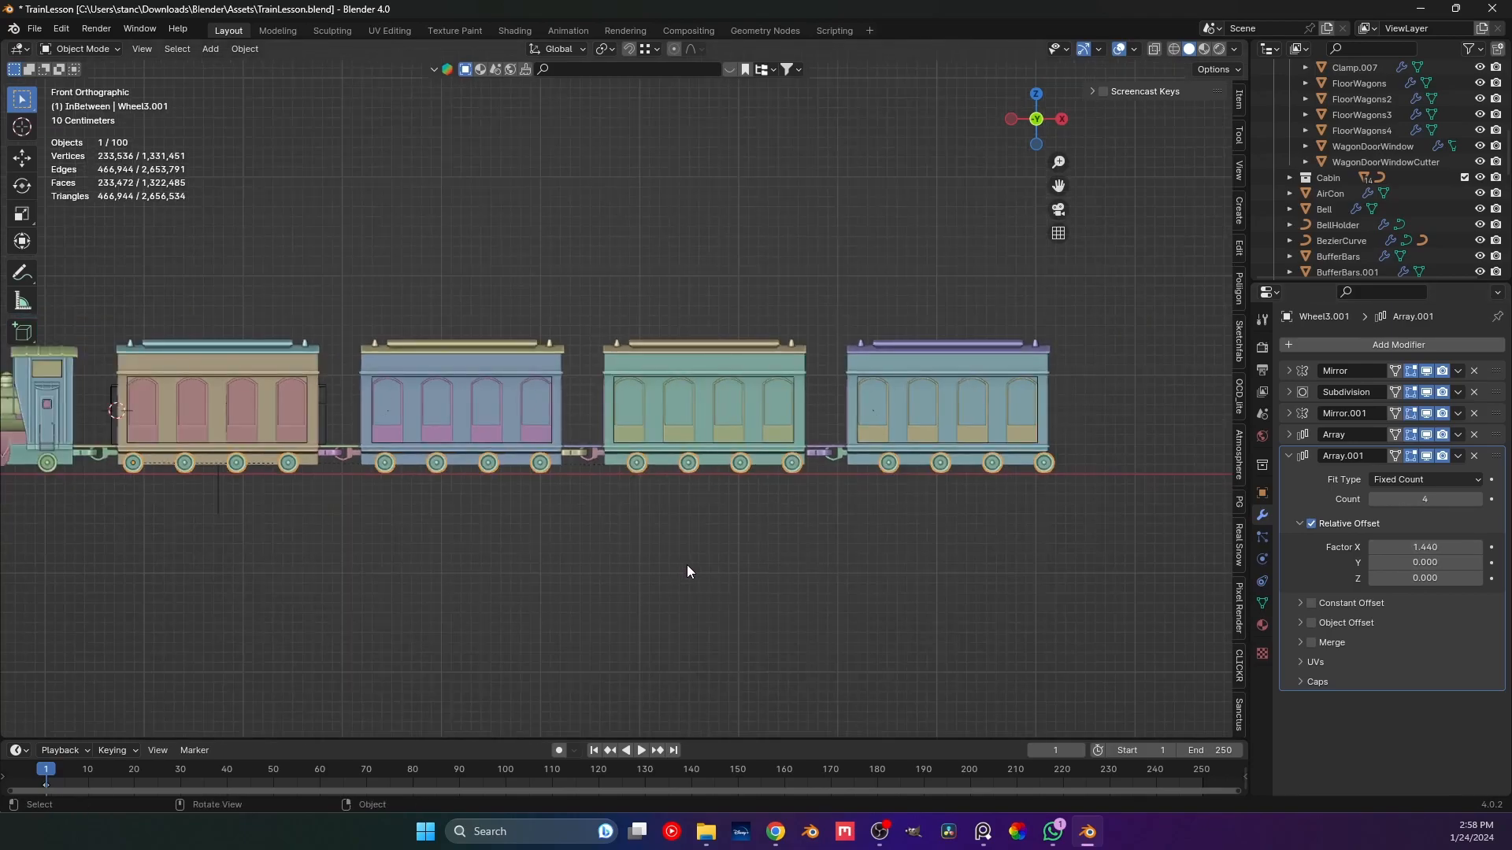
pyautogui.click(1373, 498)
pyautogui.click(1373, 499)
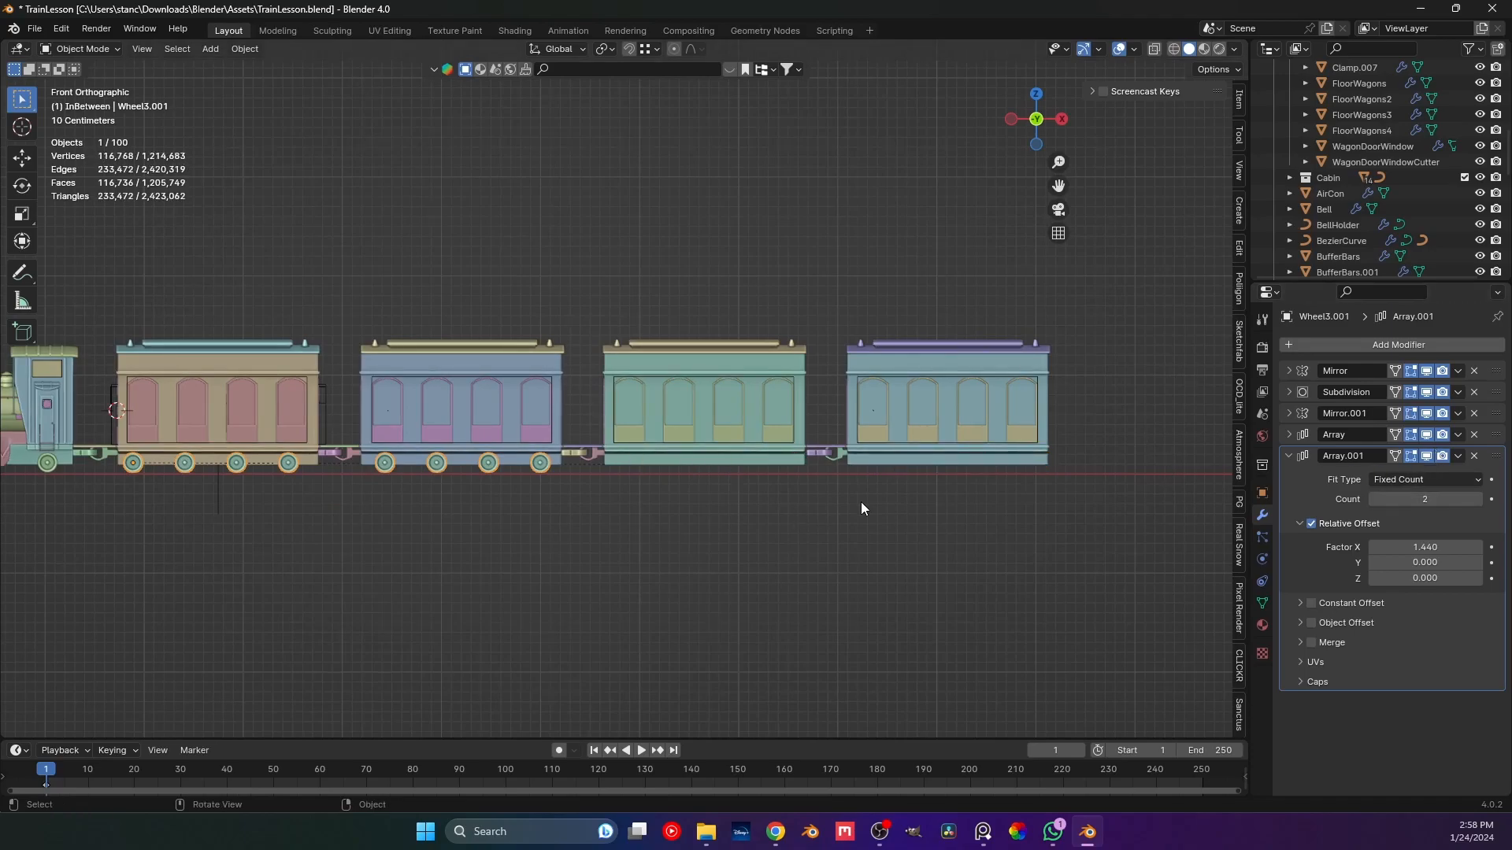
pyautogui.click(1287, 457)
pyautogui.click(1457, 456)
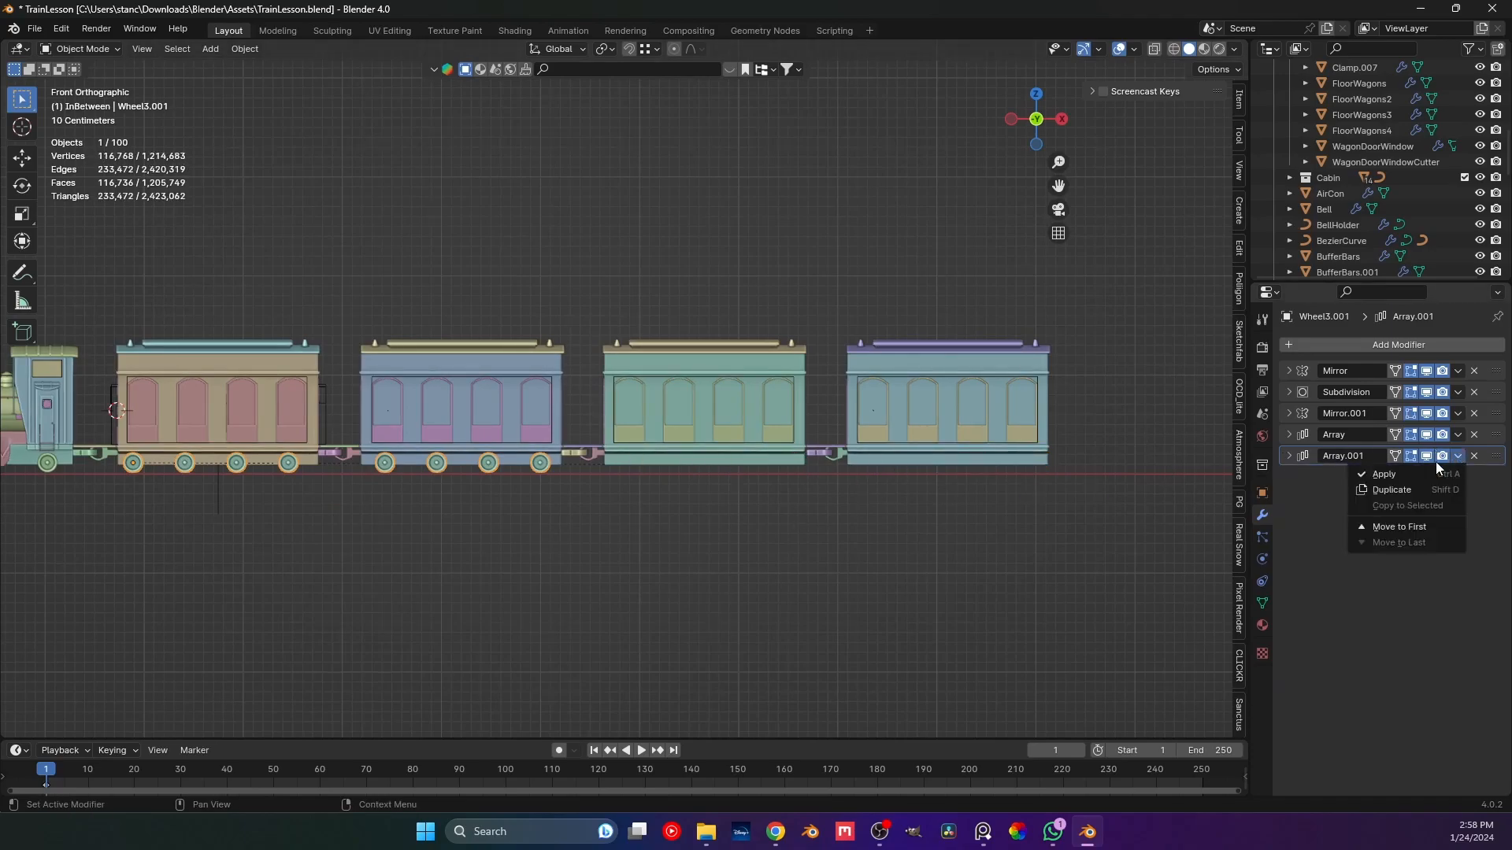
pyautogui.click(1376, 488)
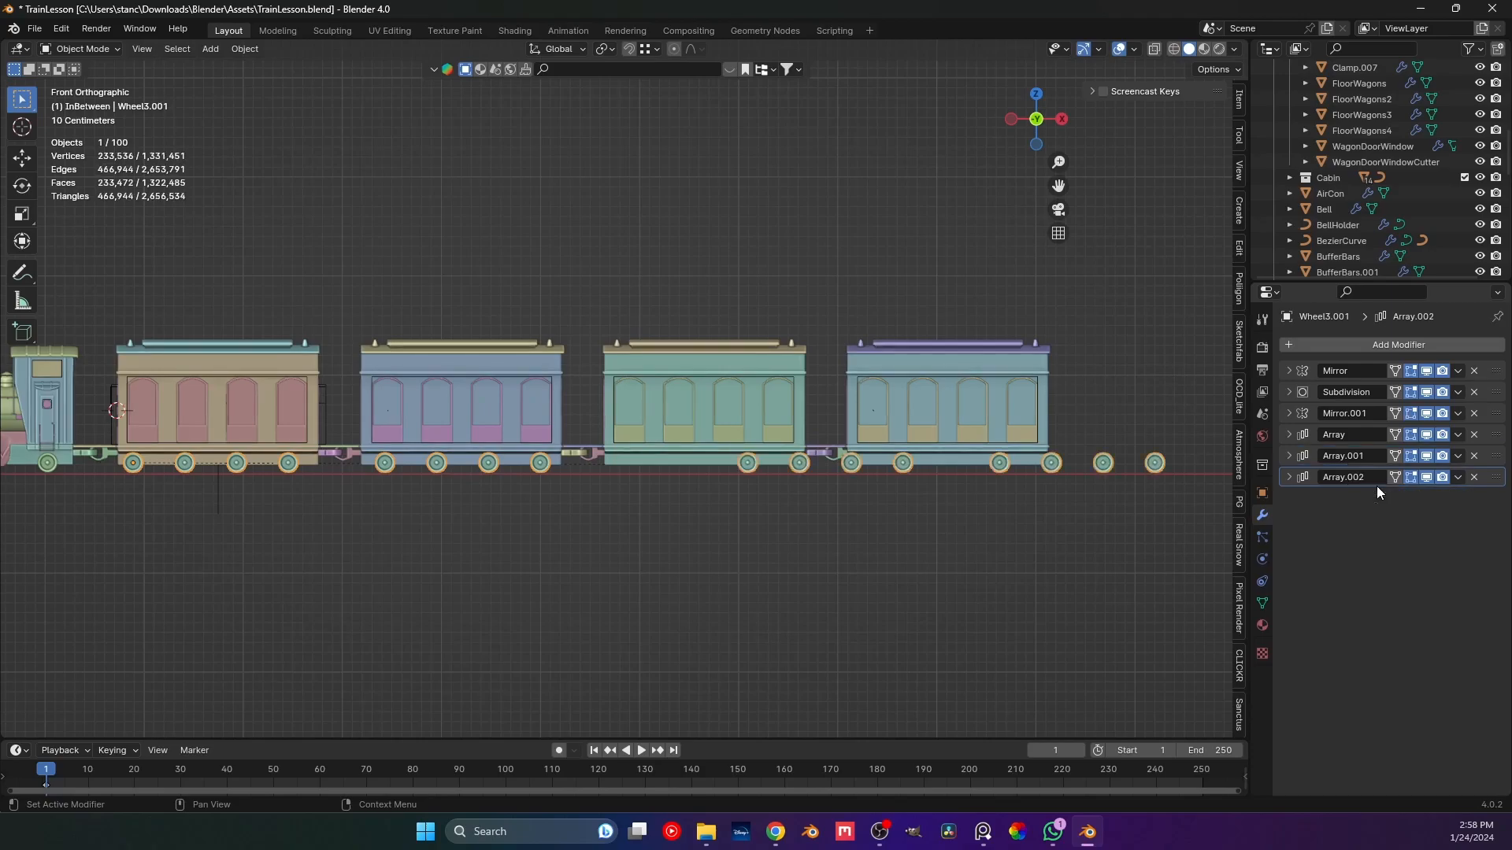
# Set the duplicated wheel array's relative offset Factor X to 1.150 to align the last two wagons' wheels, and save the file.
pyautogui.click(1290, 477)
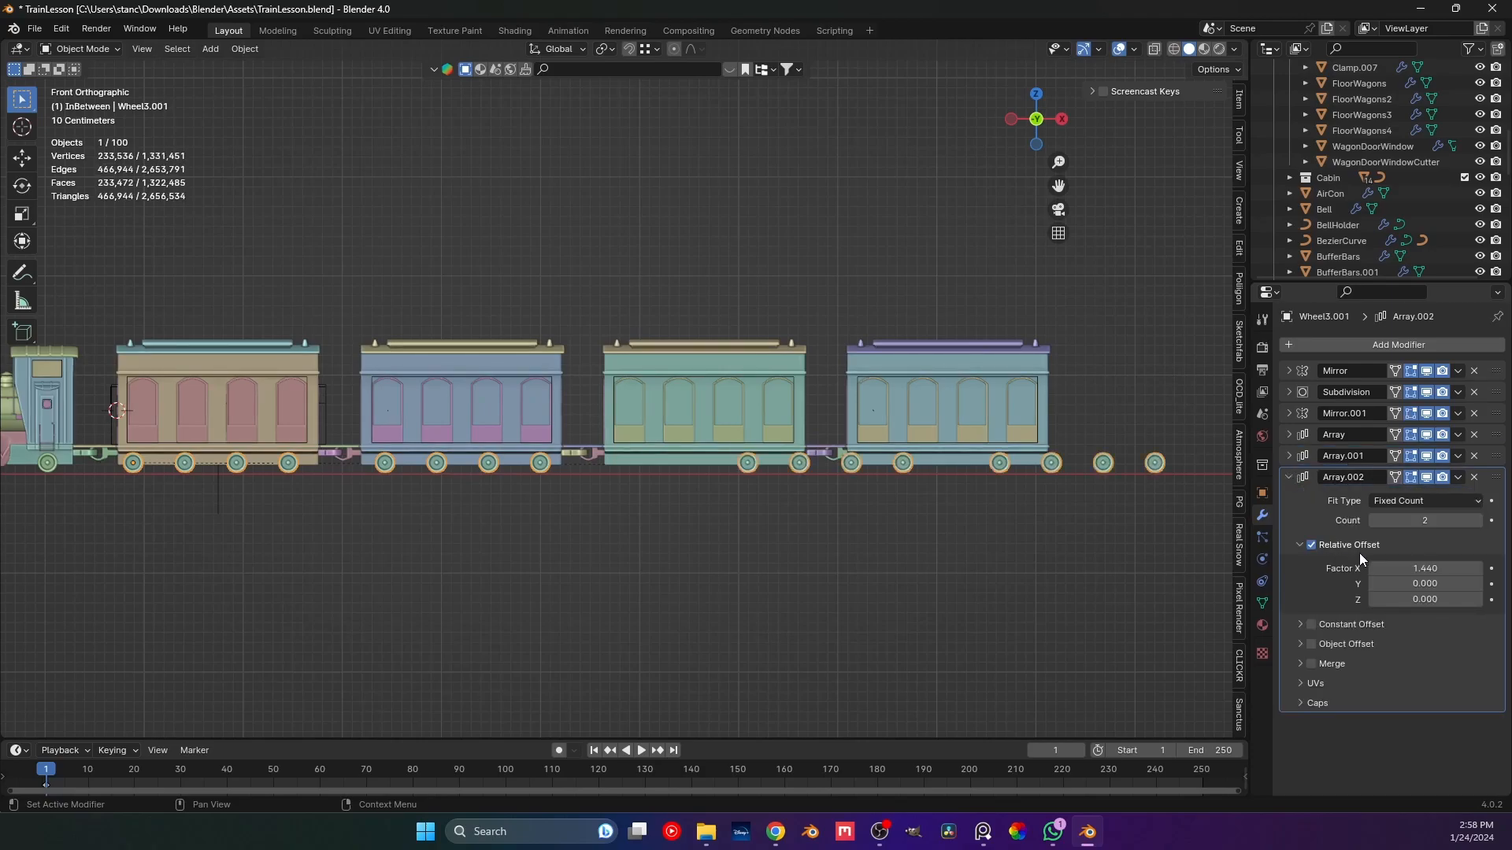
pyautogui.moveTo(1471, 574); pyautogui.dragTo(1401, 574)
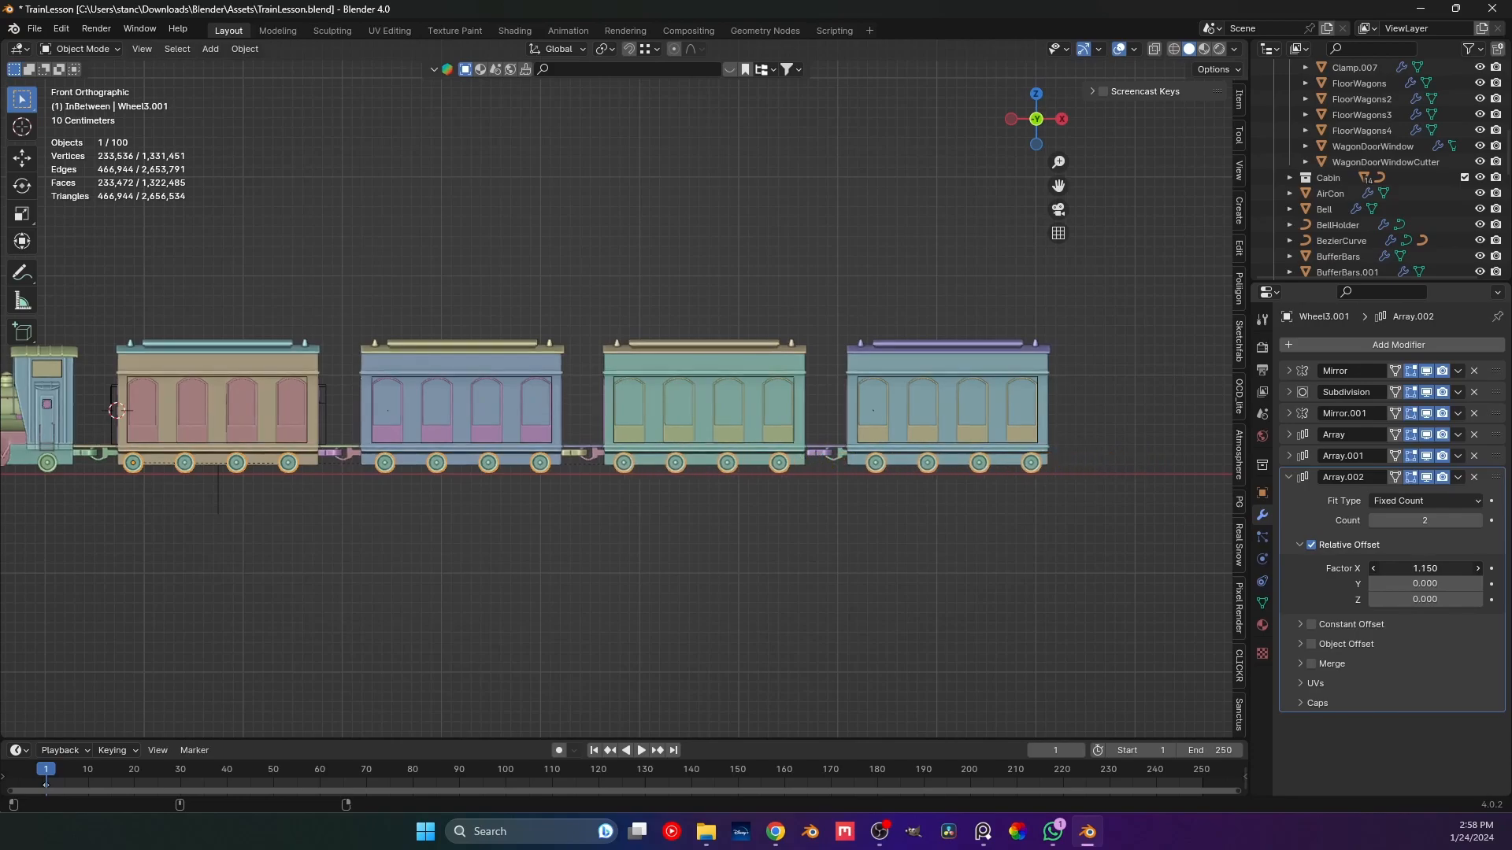
pyautogui.click(804, 517)
pyautogui.hotkey('ctrl', 's')
# Add an Array modifier to the WagondoorCutter object at the first wagon's door.
pyautogui.scroll(5, 813, 514)
pyautogui.moveTo(714, 461); pyautogui.dragTo(726, 540, button='middle')
pyautogui.scroll(3, 658, 498)
pyautogui.moveTo(658, 498); pyautogui.dragTo(681, 482, button='middle')
pyautogui.keyDown('shift'); pyautogui.moveTo(331, 529); pyautogui.dragTo(607, 418, button='middle'); pyautogui.keyUp('shift')
pyautogui.scroll(-2, 426, 435)
pyautogui.scroll(4, 425, 435)
pyautogui.keyDown('shift'); pyautogui.moveTo(425, 435); pyautogui.dragTo(512, 439, button='middle'); pyautogui.keyUp('shift')
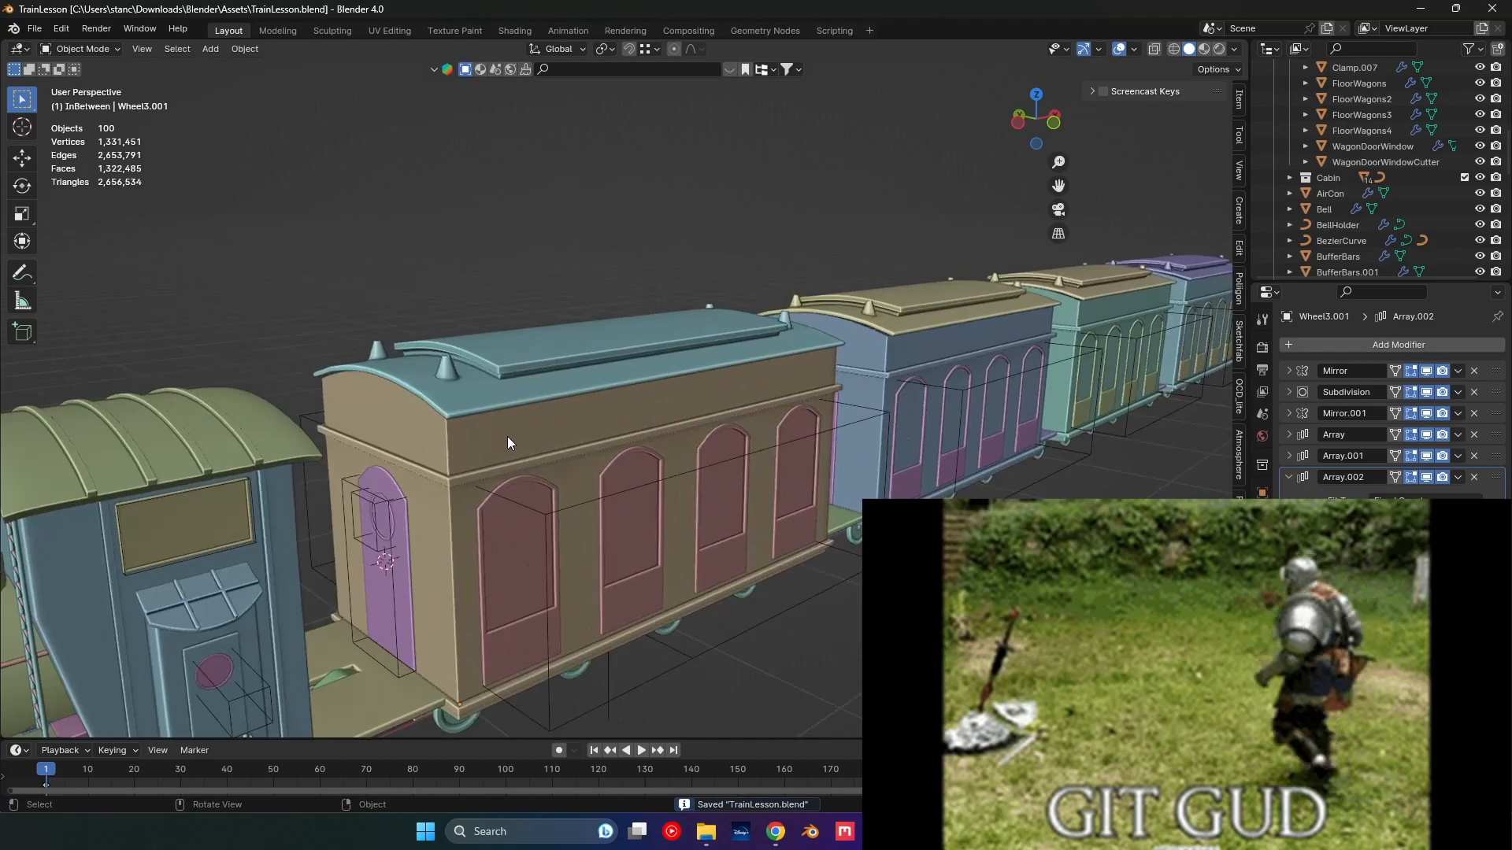
pyautogui.keyDown('shift'); pyautogui.moveTo(369, 526); pyautogui.dragTo(367, 460, button='middle'); pyautogui.keyUp('shift')
pyautogui.click(367, 460)
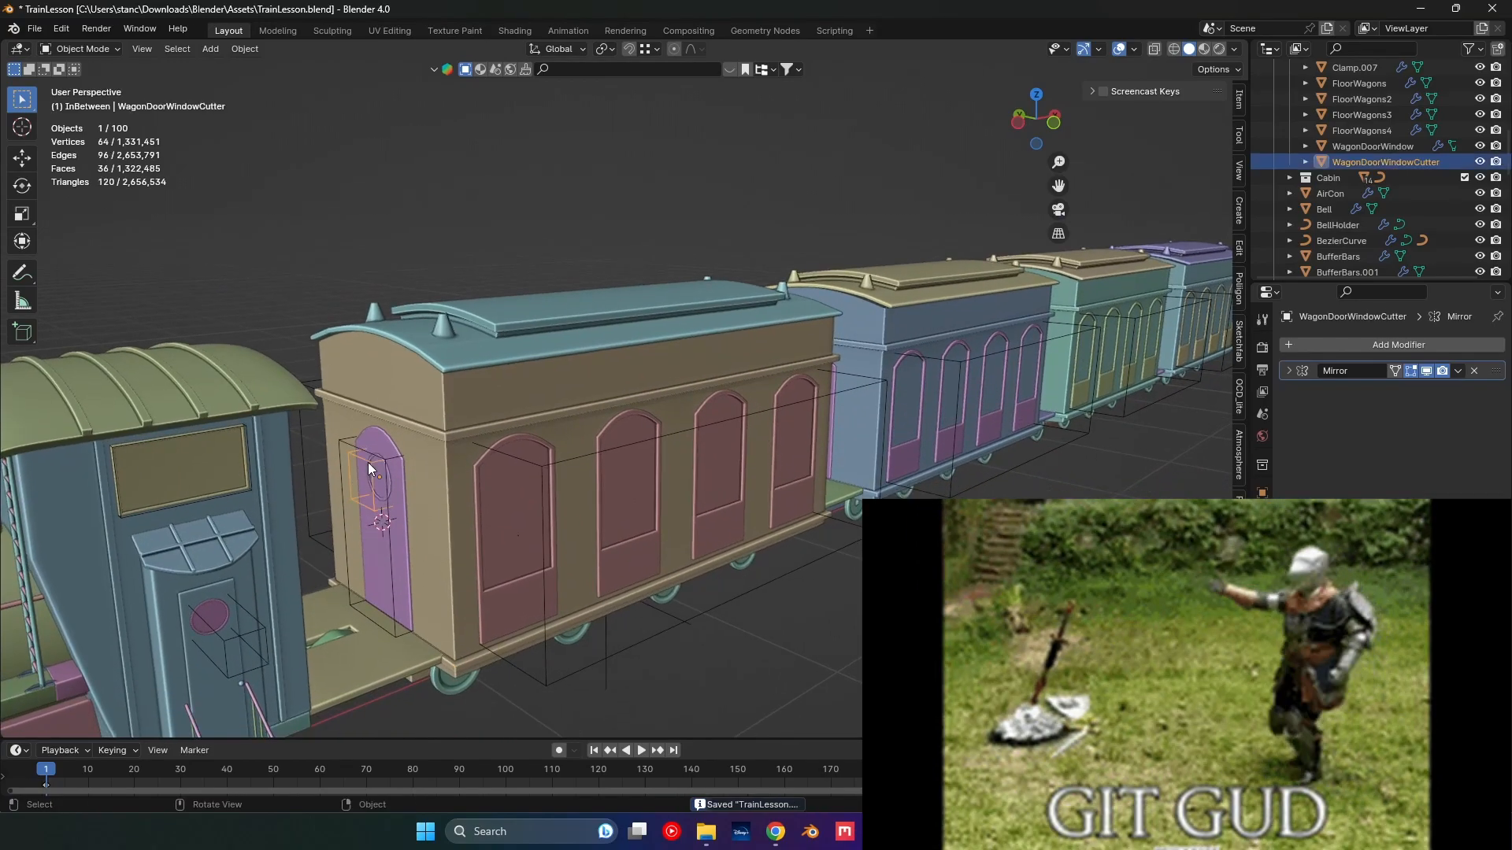
pyautogui.click(367, 460)
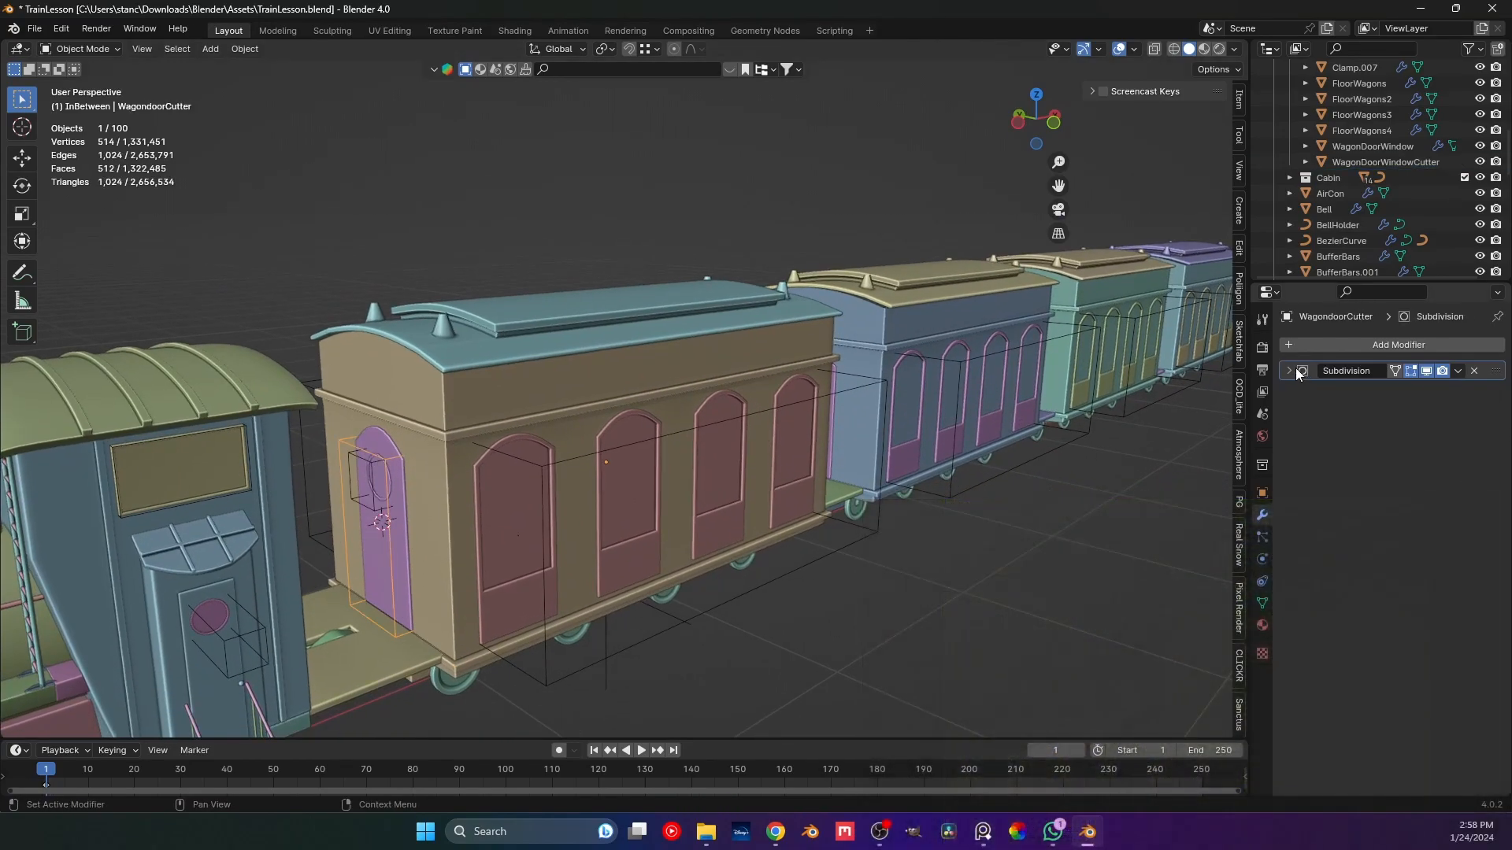
pyautogui.click(1297, 345)
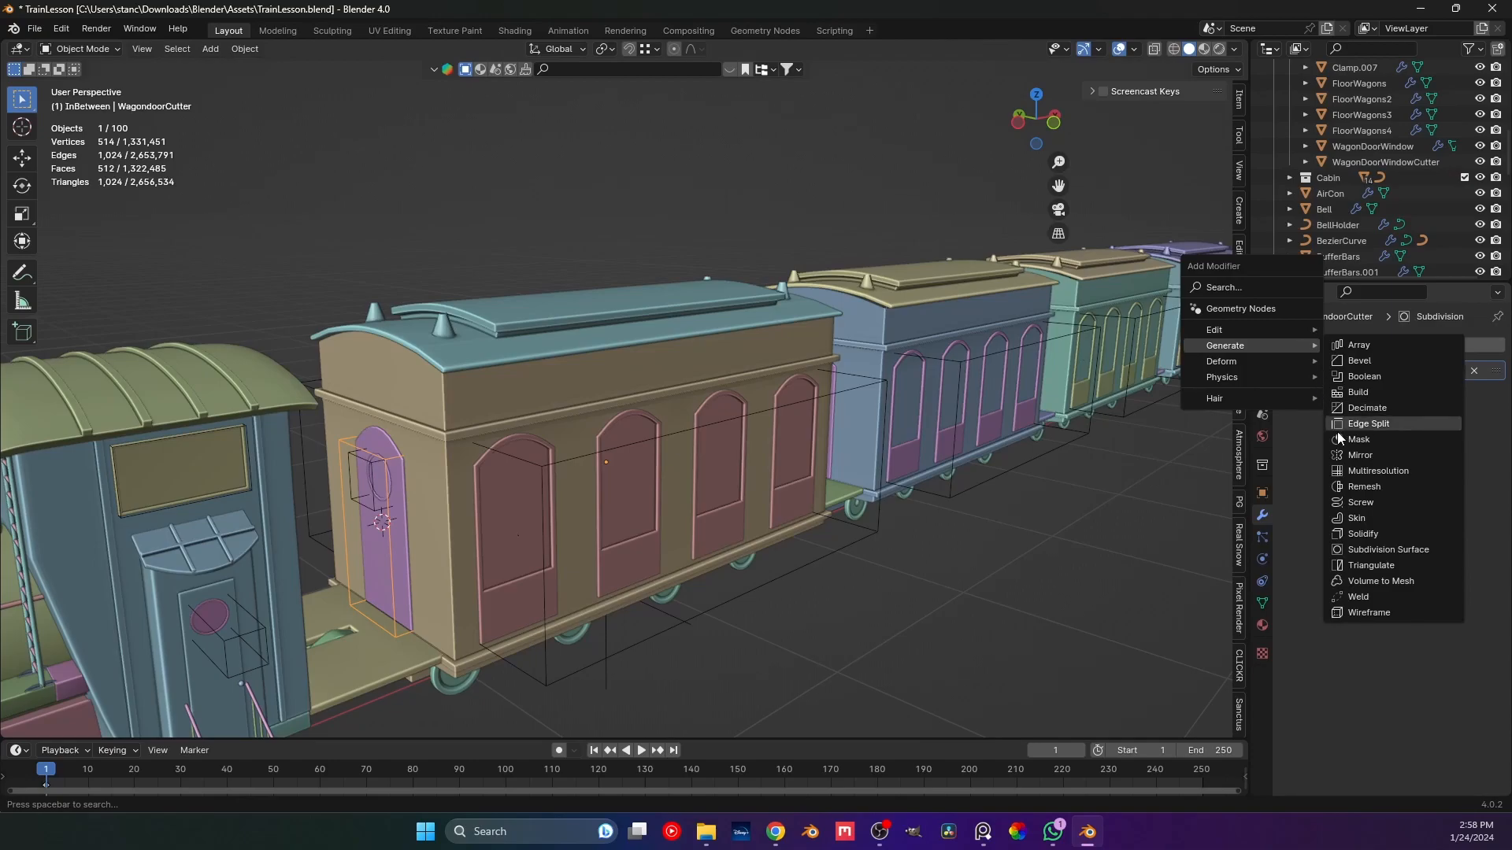
pyautogui.click(1360, 346)
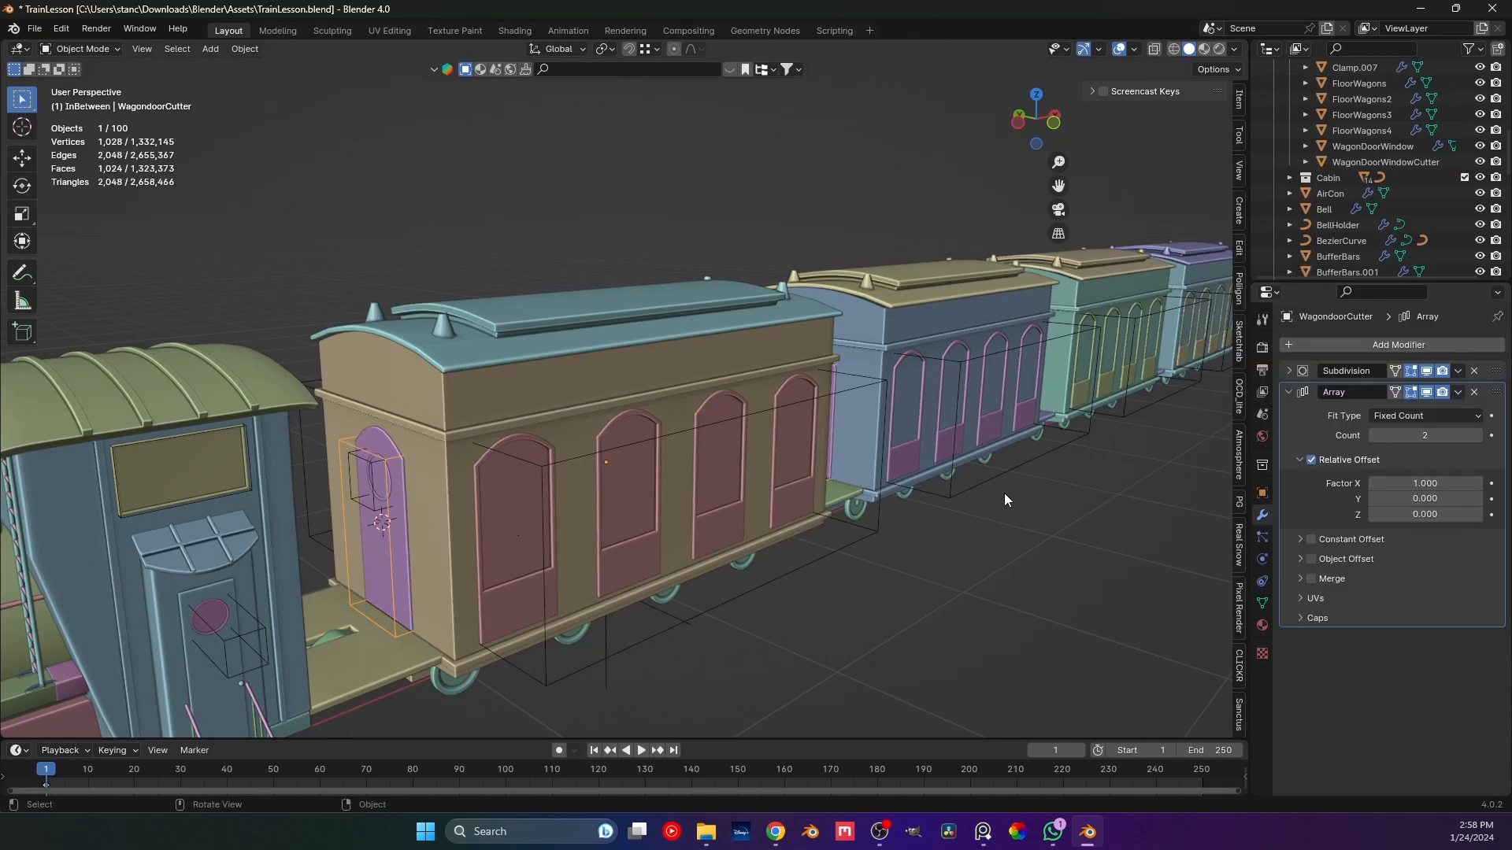
# Set the door cutter array's Count to 4 and its relative offset Factor X to 1.130 in front view.
pyautogui.moveTo(1008, 493); pyautogui.dragTo(963, 491, button='middle')
pyautogui.press('KP_1')
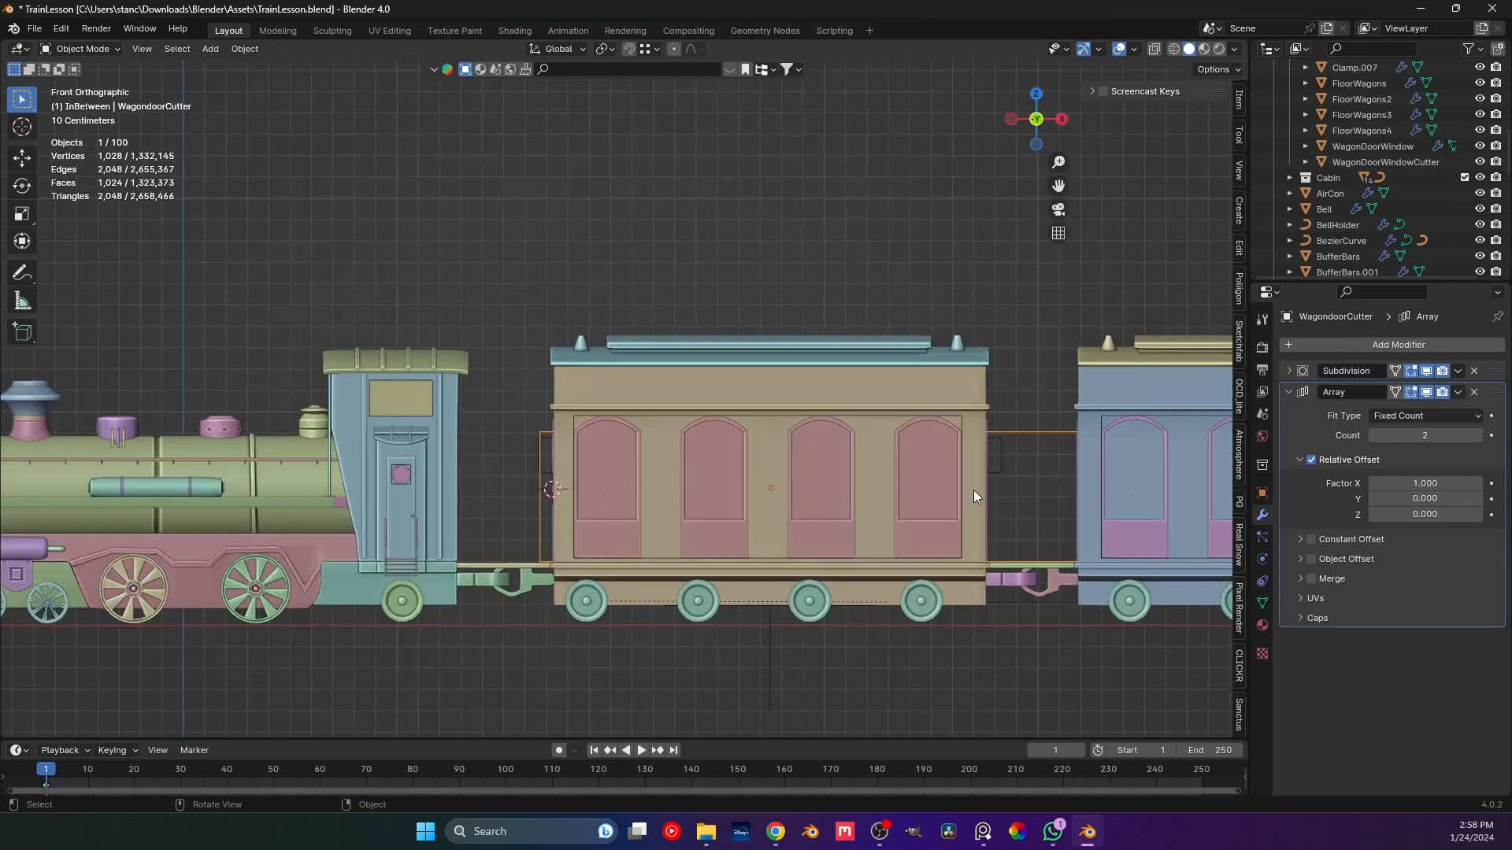
pyautogui.keyDown('shift'); pyautogui.moveTo(801, 493); pyautogui.dragTo(716, 495, button='middle'); pyautogui.keyUp('shift')
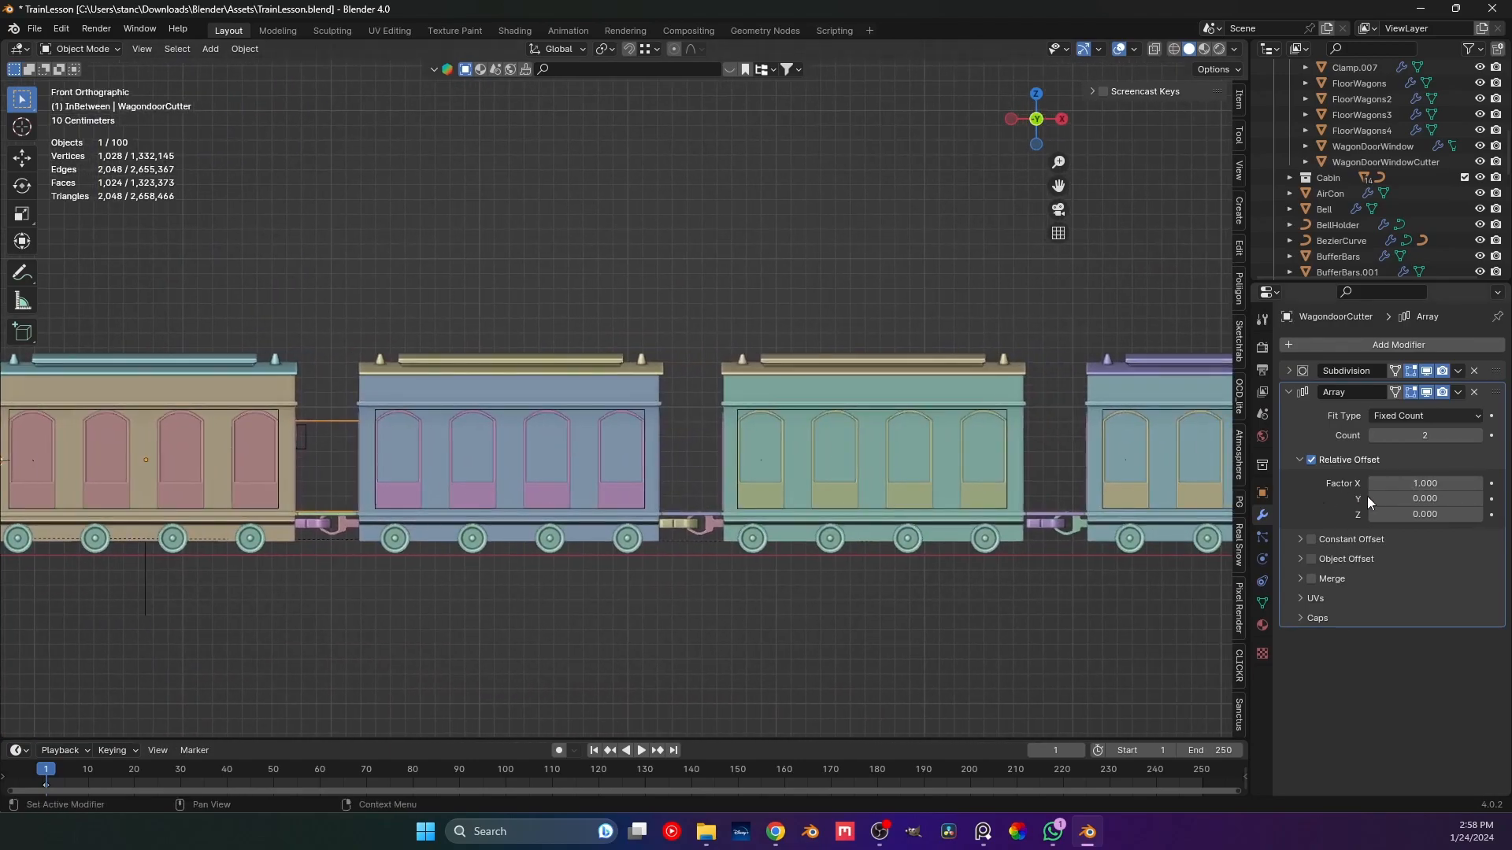
pyautogui.moveTo(1424, 483)
pyautogui.mouseDown()
pyautogui.moveTo(1458, 482)
pyautogui.moveTo(1435, 482)
pyautogui.mouseUp()
pyautogui.click(1476, 436)
pyautogui.click(1476, 436)
pyautogui.scroll(-3, 869, 534)
pyautogui.keyDown('shift'); pyautogui.moveTo(815, 524); pyautogui.dragTo(456, 512, button='middle'); pyautogui.keyUp('shift')
pyautogui.scroll(4, 646, 483)
pyautogui.moveTo(1417, 490); pyautogui.dragTo(1414, 490)
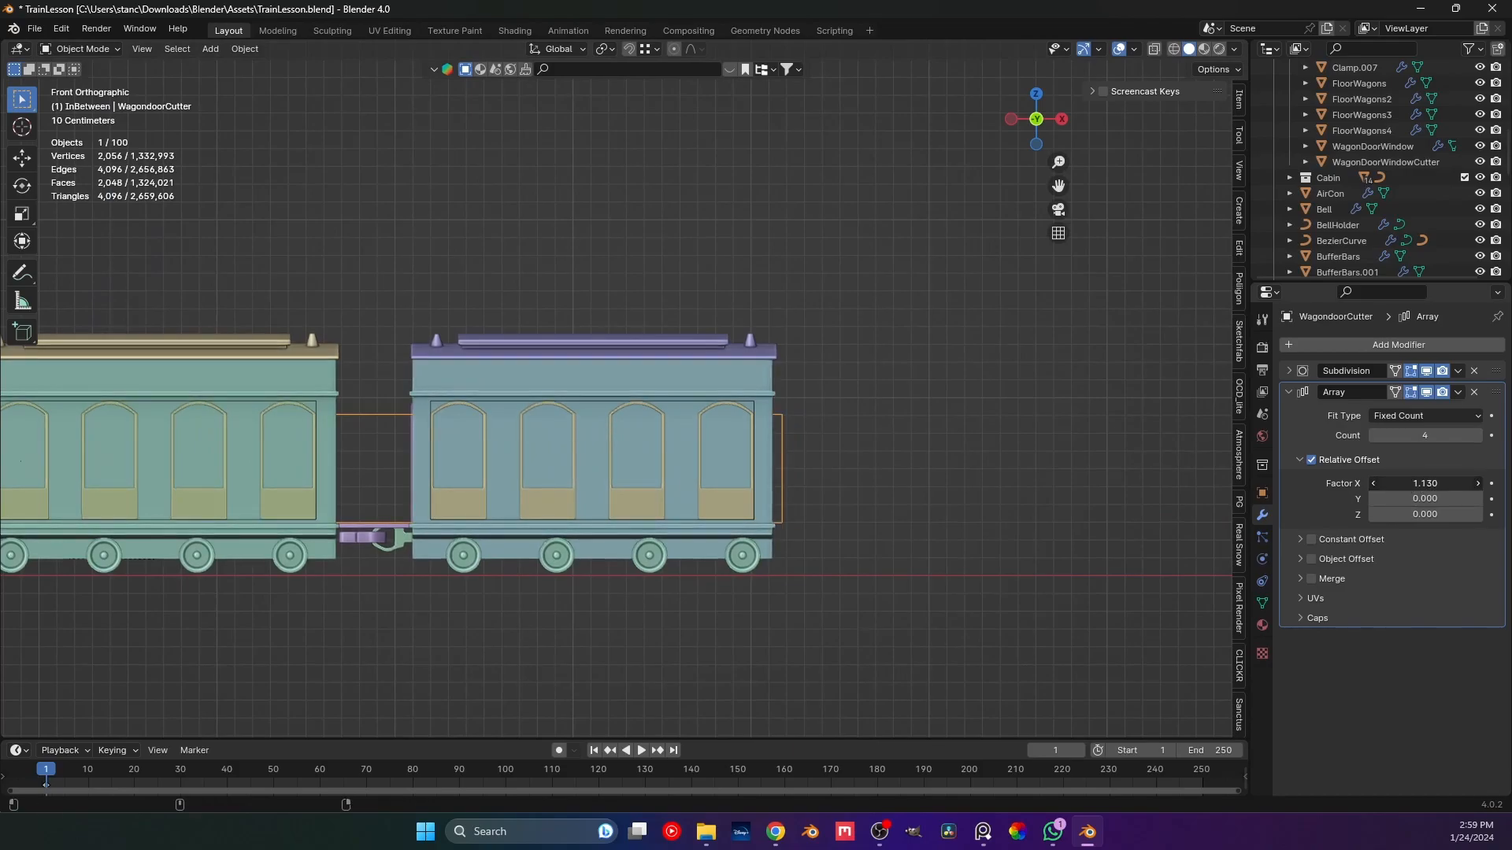
# Change the door cutter's viewport display from Bounds to Textured.
pyautogui.click(1262, 493)
pyautogui.scroll(-8, 1360, 653)
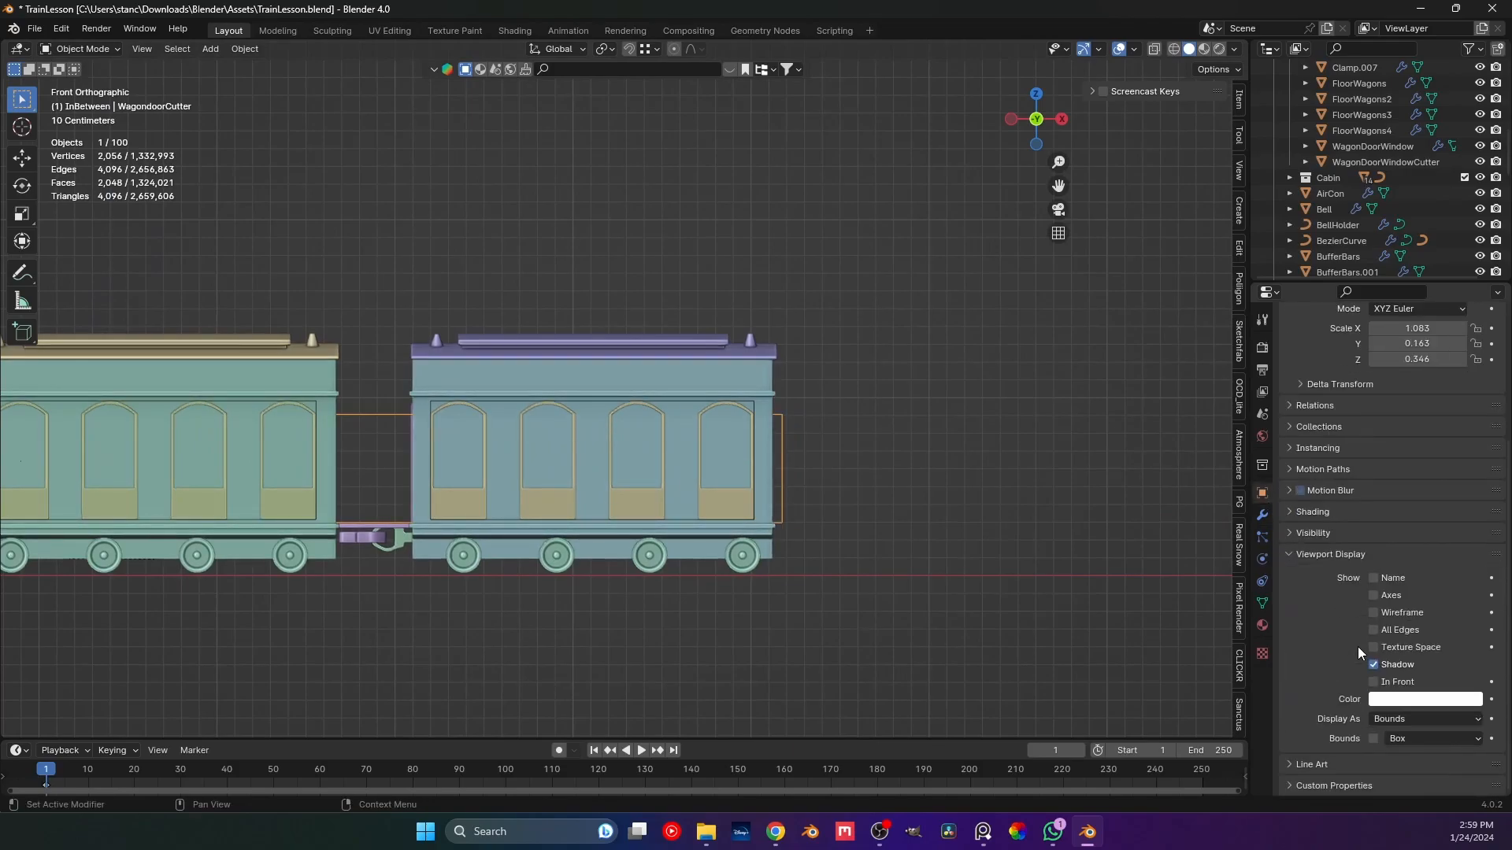
pyautogui.click(1403, 719)
pyautogui.click(1409, 772)
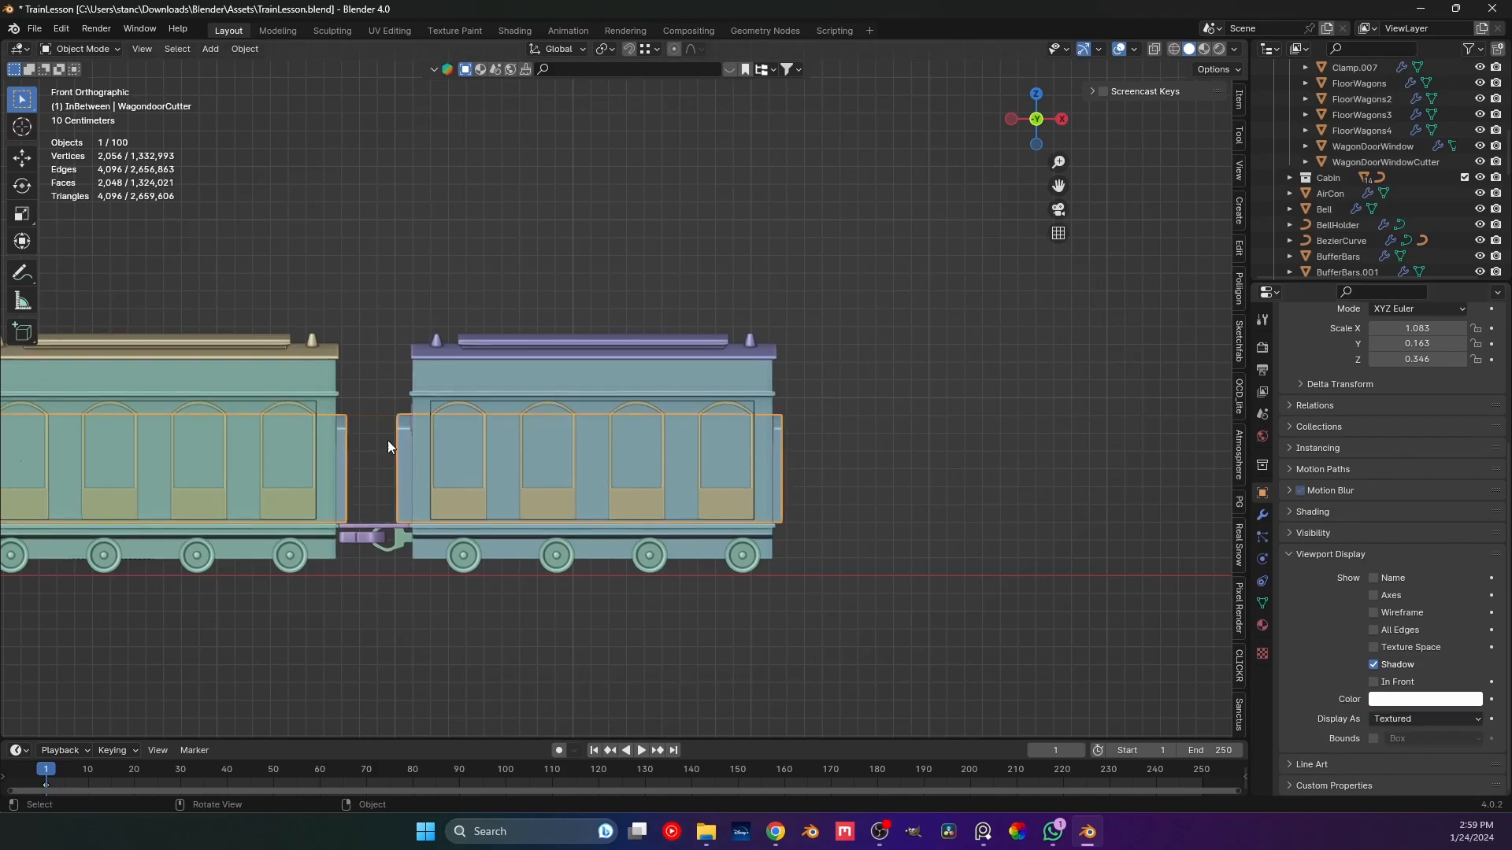
# Duplicate the window Boolean modifier on the second wagon, Wagon1.001.
pyautogui.keyDown('shift'); pyautogui.moveTo(383, 432); pyautogui.dragTo(987, 387, button='middle'); pyautogui.keyUp('shift')
pyautogui.keyDown('shift'); pyautogui.moveTo(447, 384); pyautogui.dragTo(767, 371, button='middle'); pyautogui.keyUp('shift')
pyautogui.click(630, 230)
pyautogui.scroll(-3, 536, 364)
pyautogui.moveTo(536, 363); pyautogui.dragTo(593, 350, button='middle')
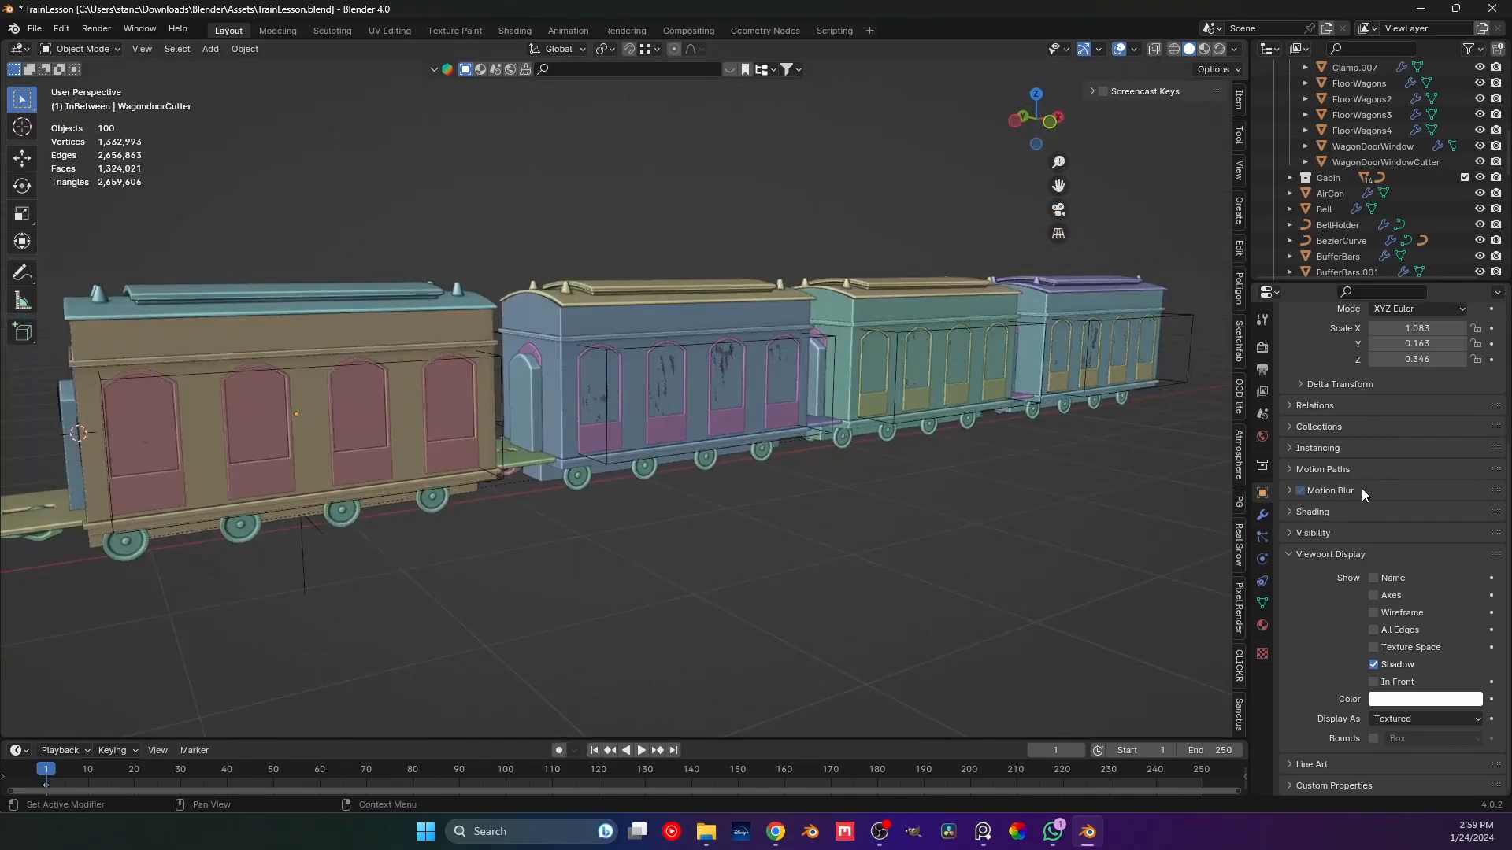
pyautogui.scroll(-3, 551, 462)
pyautogui.scroll(4, 564, 415)
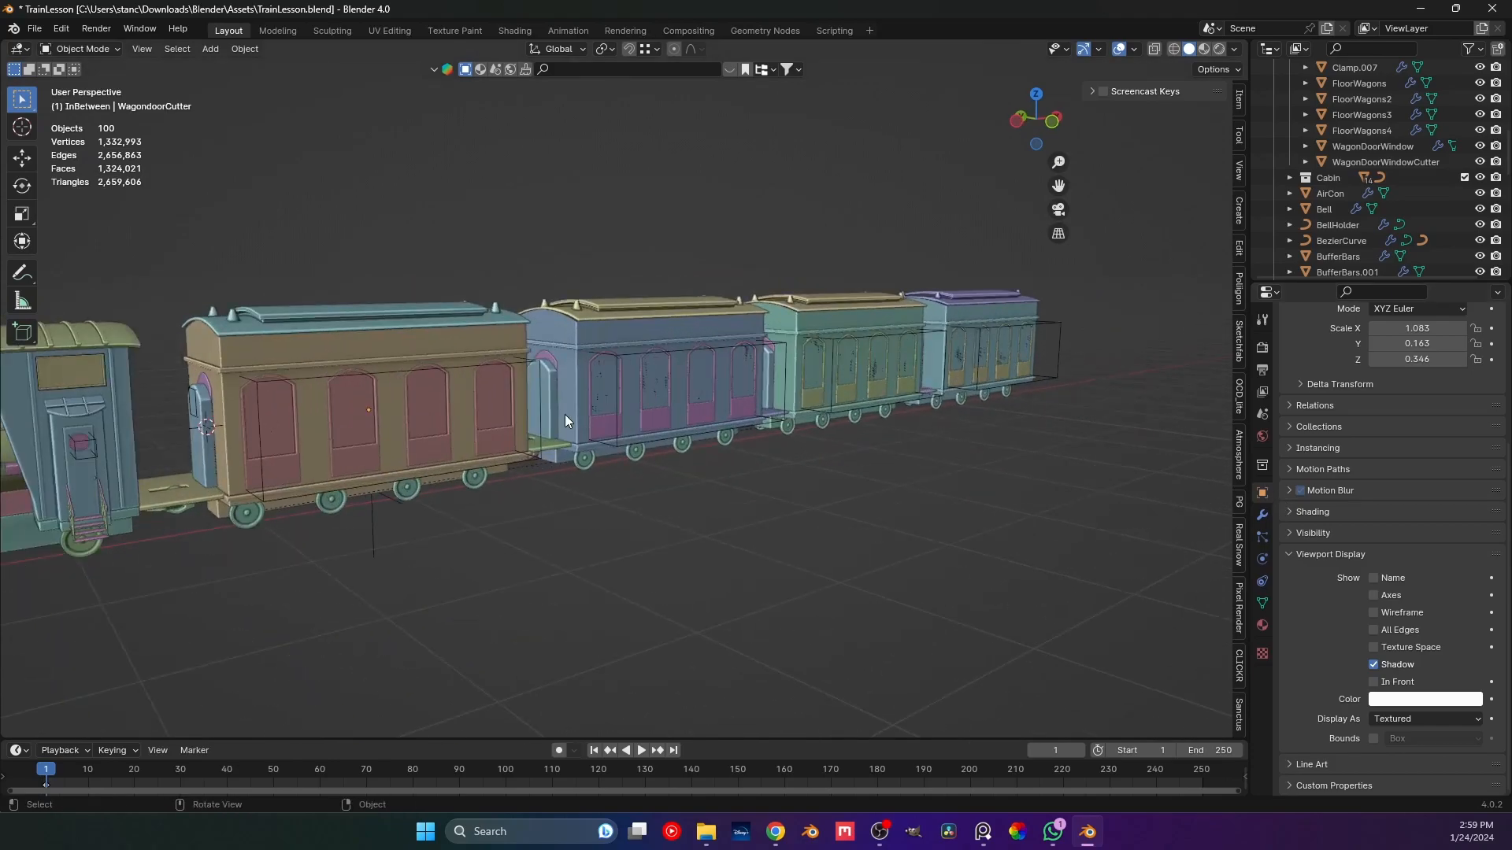
pyautogui.click(565, 327)
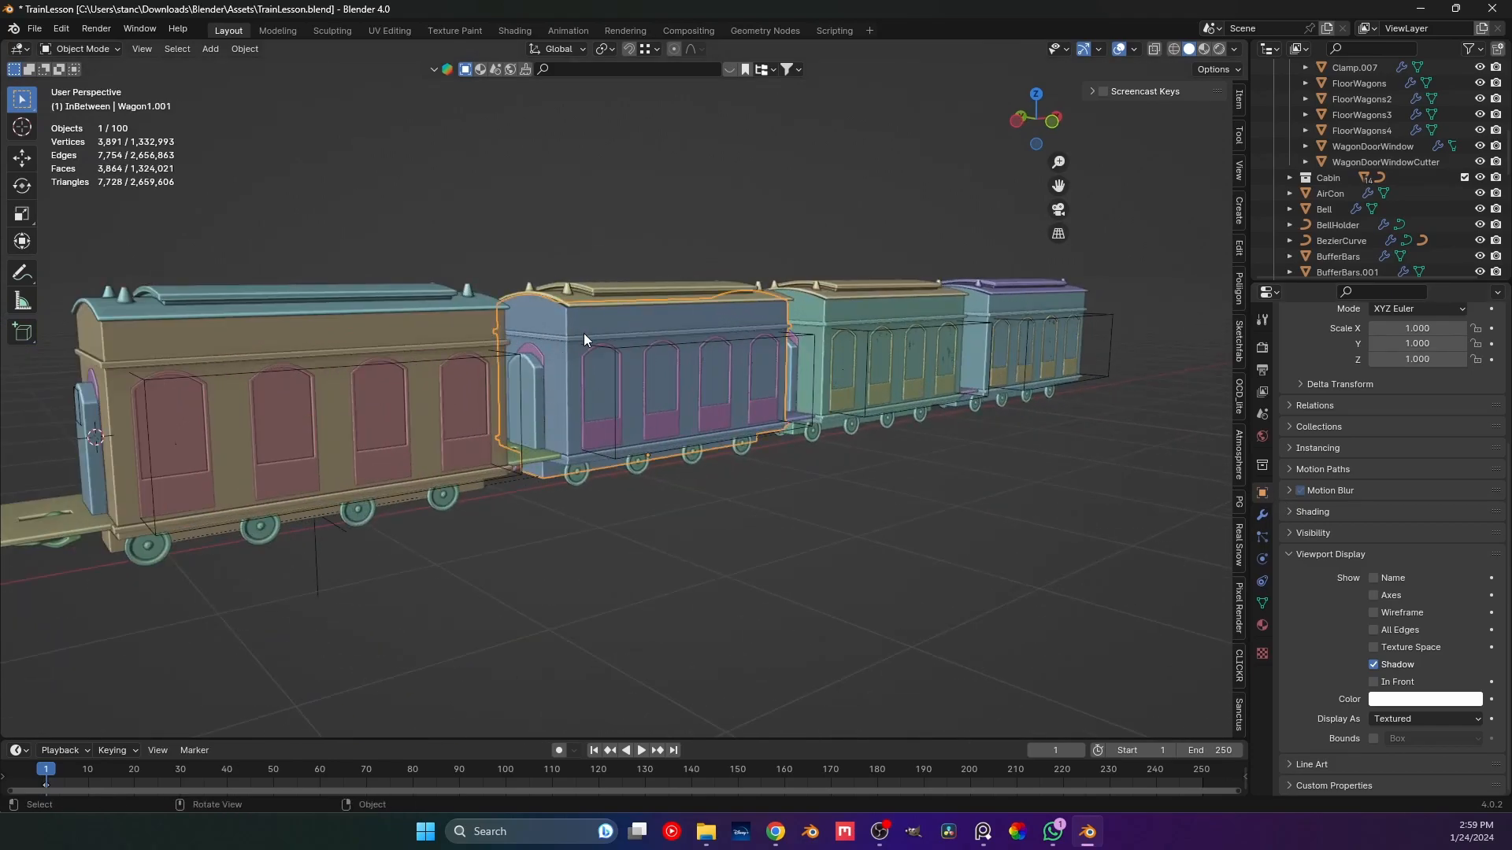
pyautogui.keyDown('shift'); pyautogui.moveTo(583, 333); pyautogui.dragTo(517, 396, button='middle'); pyautogui.keyUp('shift')
pyautogui.scroll(3, 517, 397)
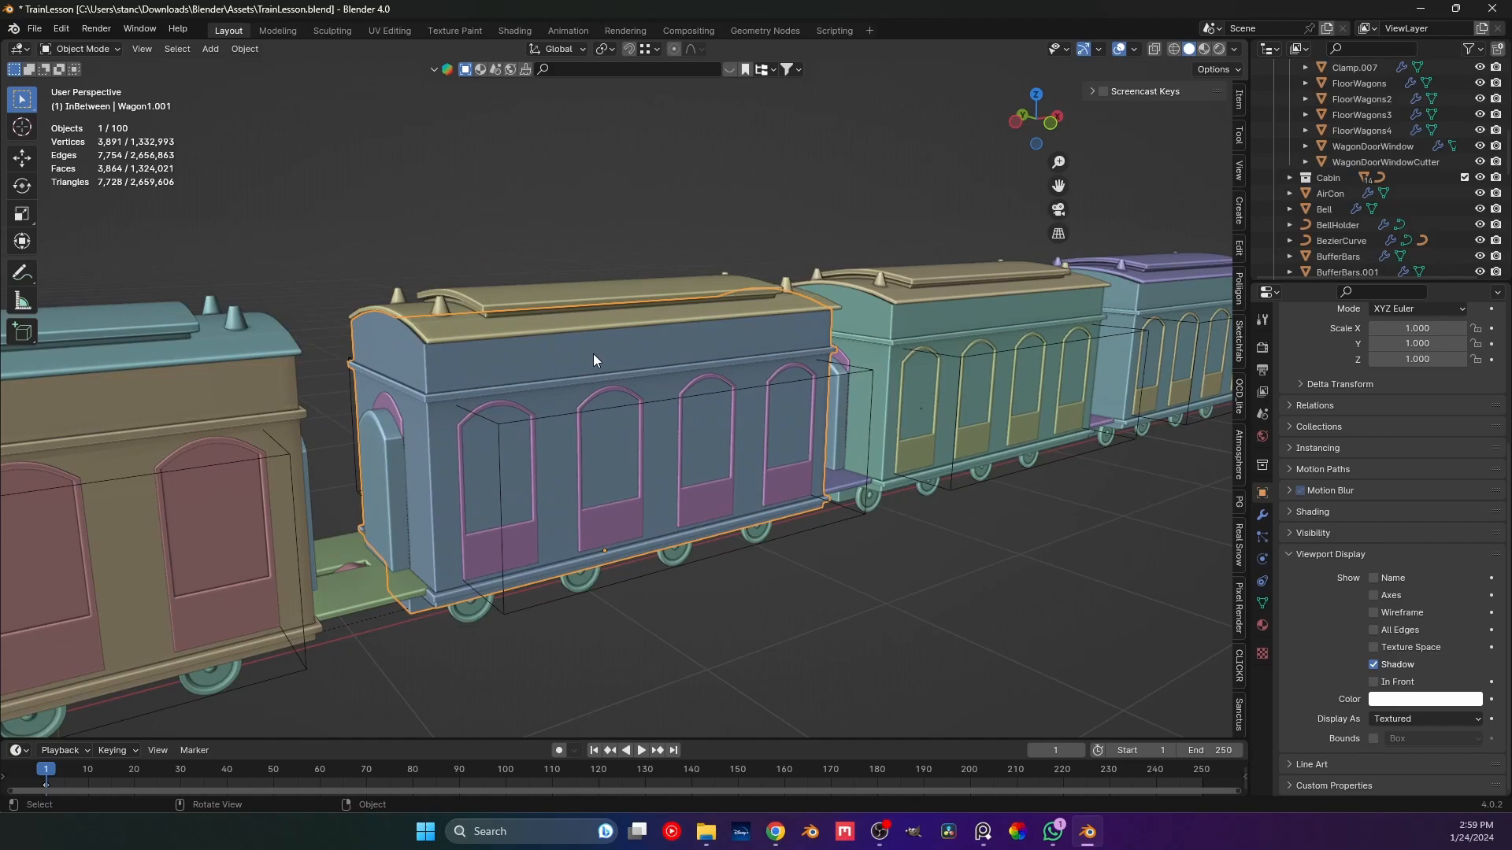
pyautogui.click(1262, 515)
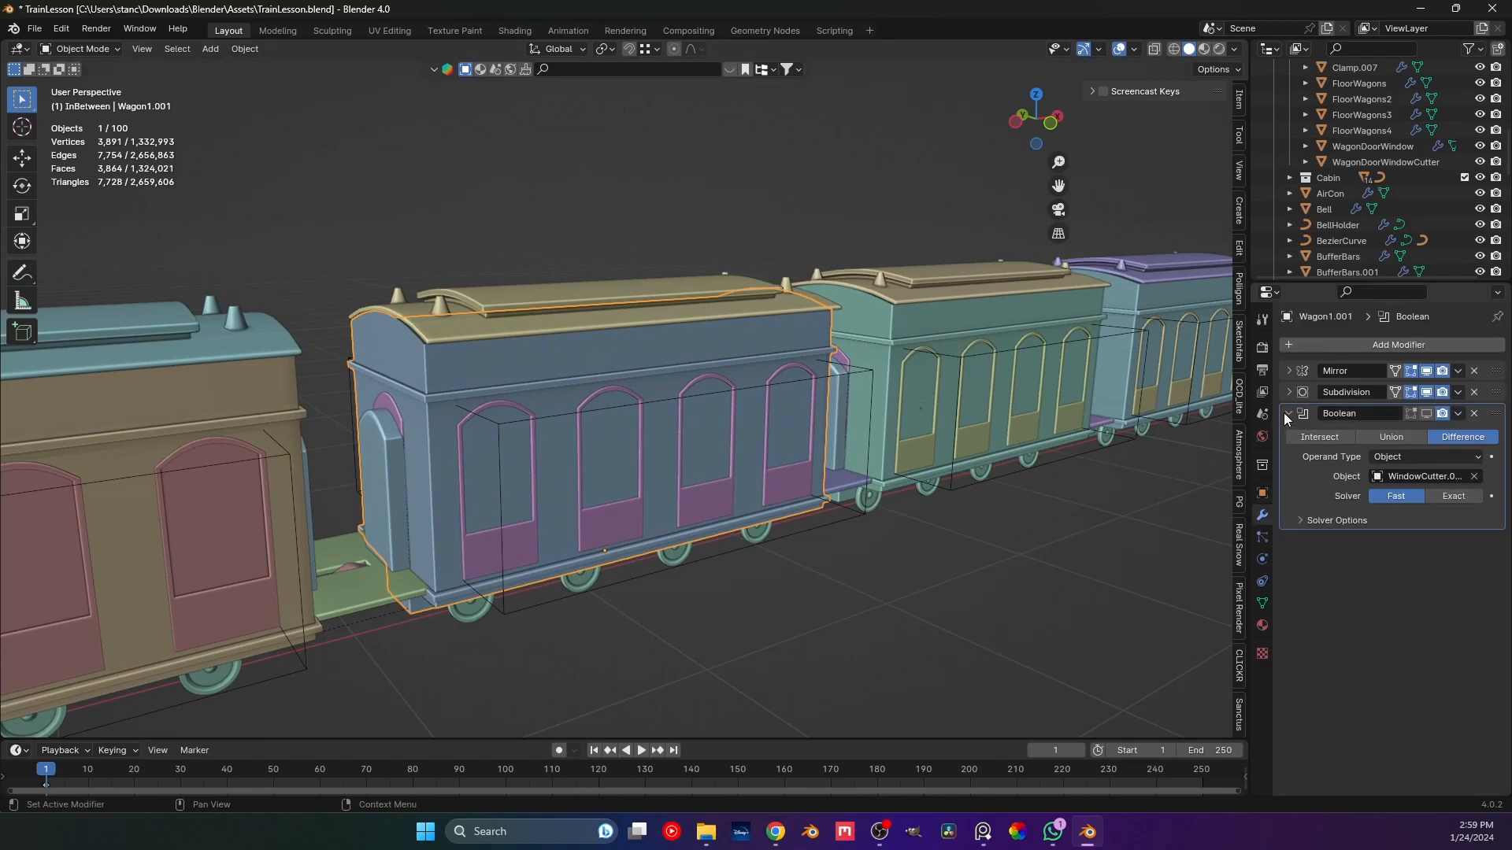
pyautogui.click(1458, 414)
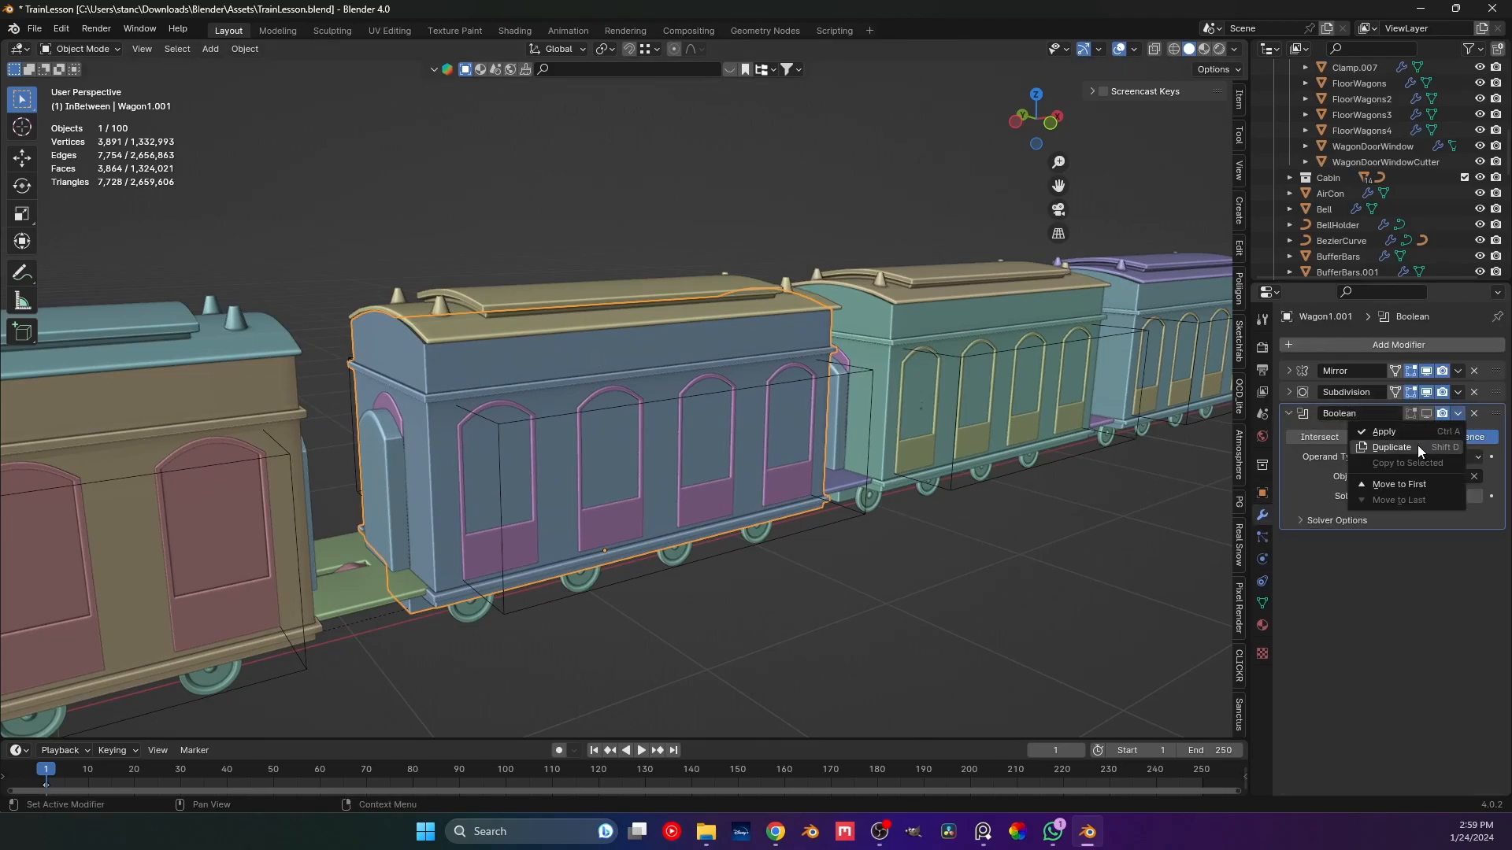
pyautogui.click(1417, 445)
# Show Wagon1.001's original Boolean in the viewport and set the duplicated Boolean's object to the WagondoorCutter.
pyautogui.click(1287, 413)
pyautogui.click(1424, 435)
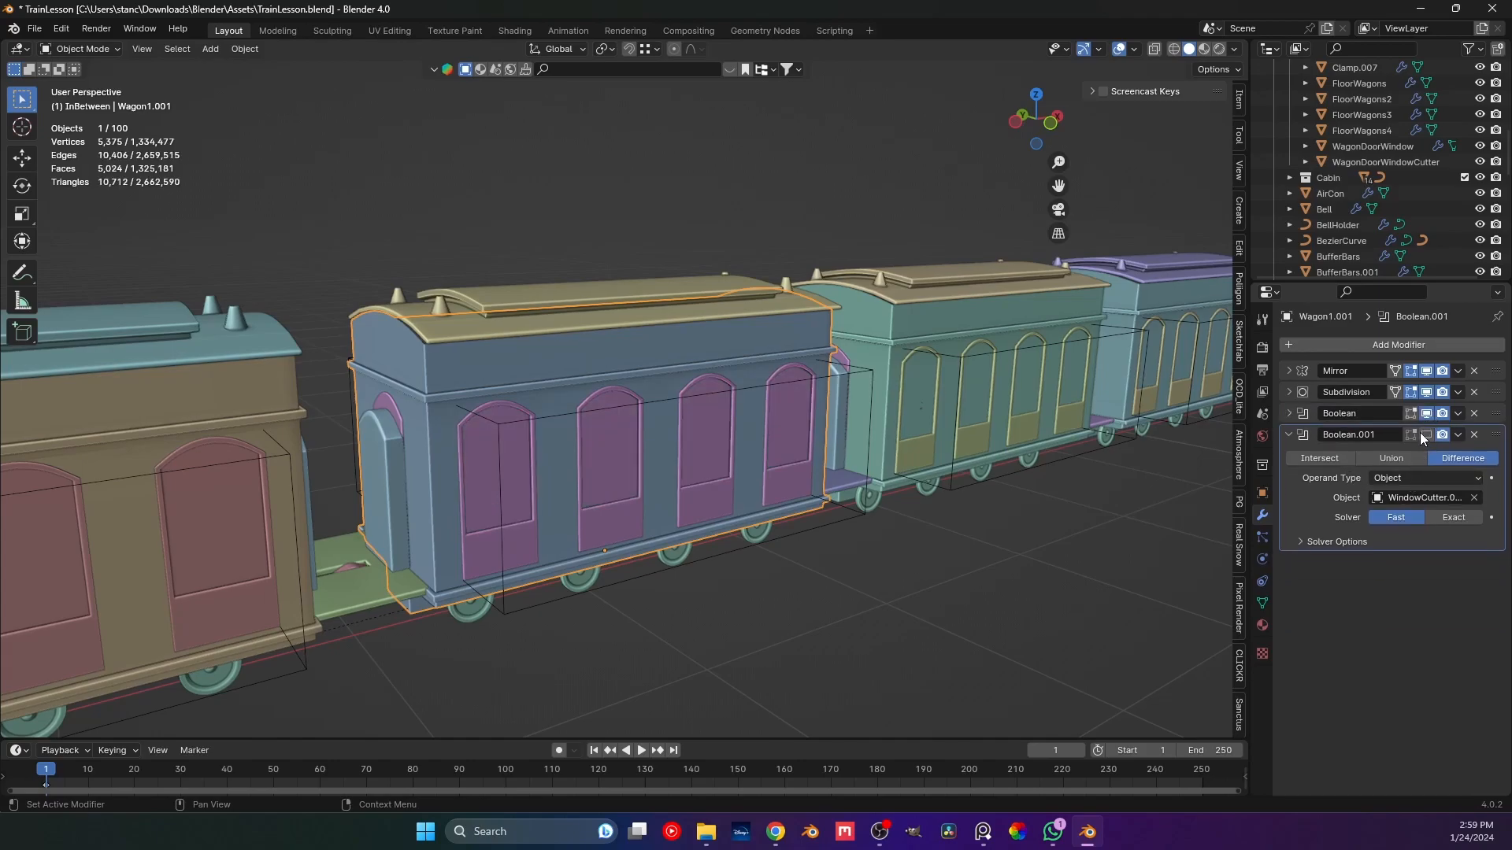
pyautogui.click(1474, 498)
pyautogui.click(1474, 498)
pyautogui.click(368, 438)
pyautogui.click(1289, 435)
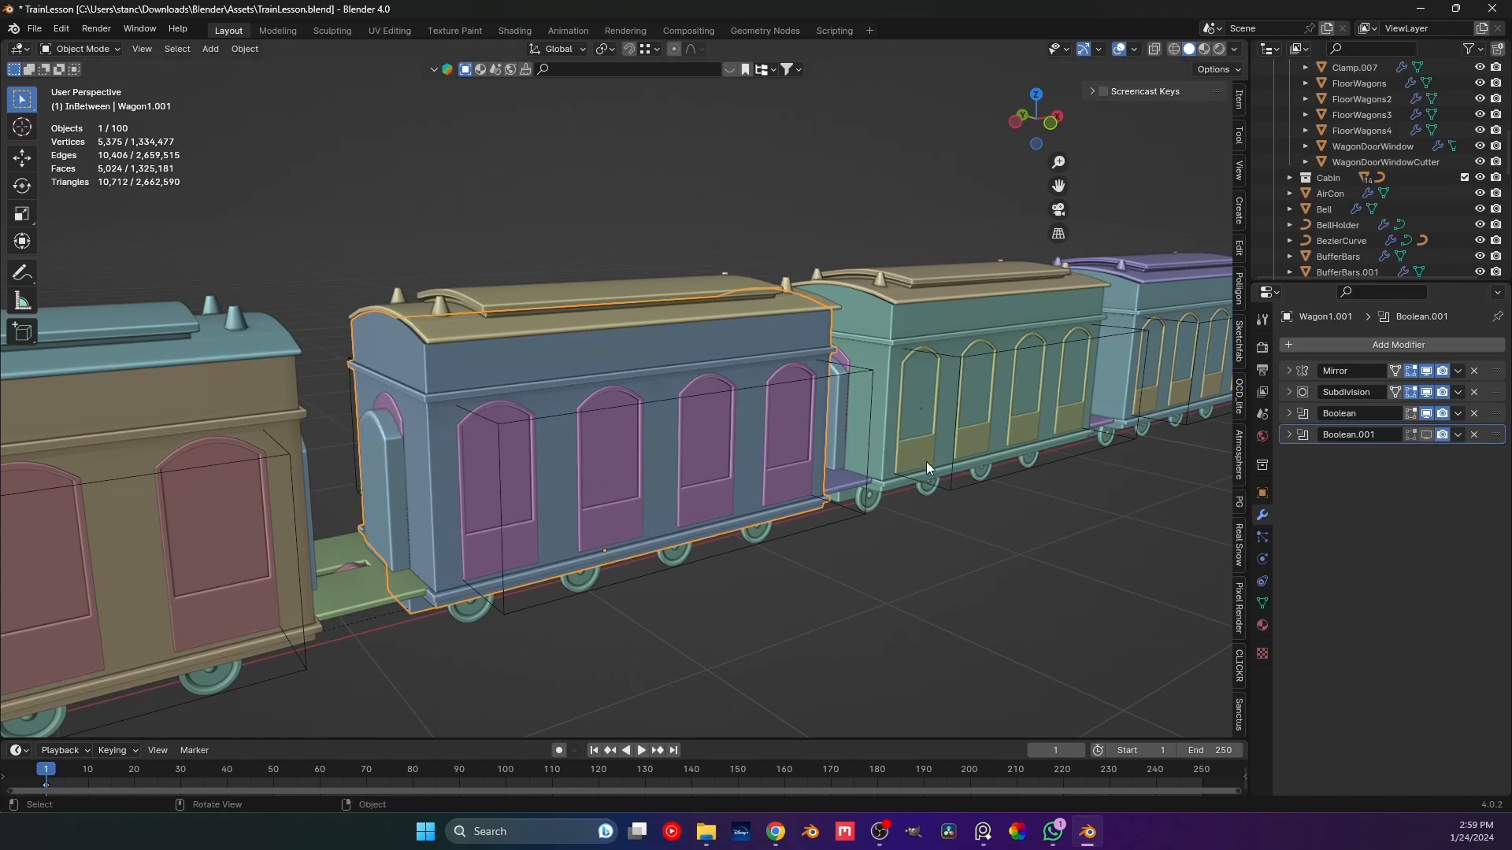
# Duplicate the Boolean modifier on the third wagon, Wagon1.002, and show the original Boolean in the viewport.
pyautogui.keyDown('shift'); pyautogui.moveTo(835, 441); pyautogui.dragTo(522, 485, button='middle'); pyautogui.keyUp('shift')
pyautogui.scroll(2, 570, 474)
pyautogui.click(581, 363)
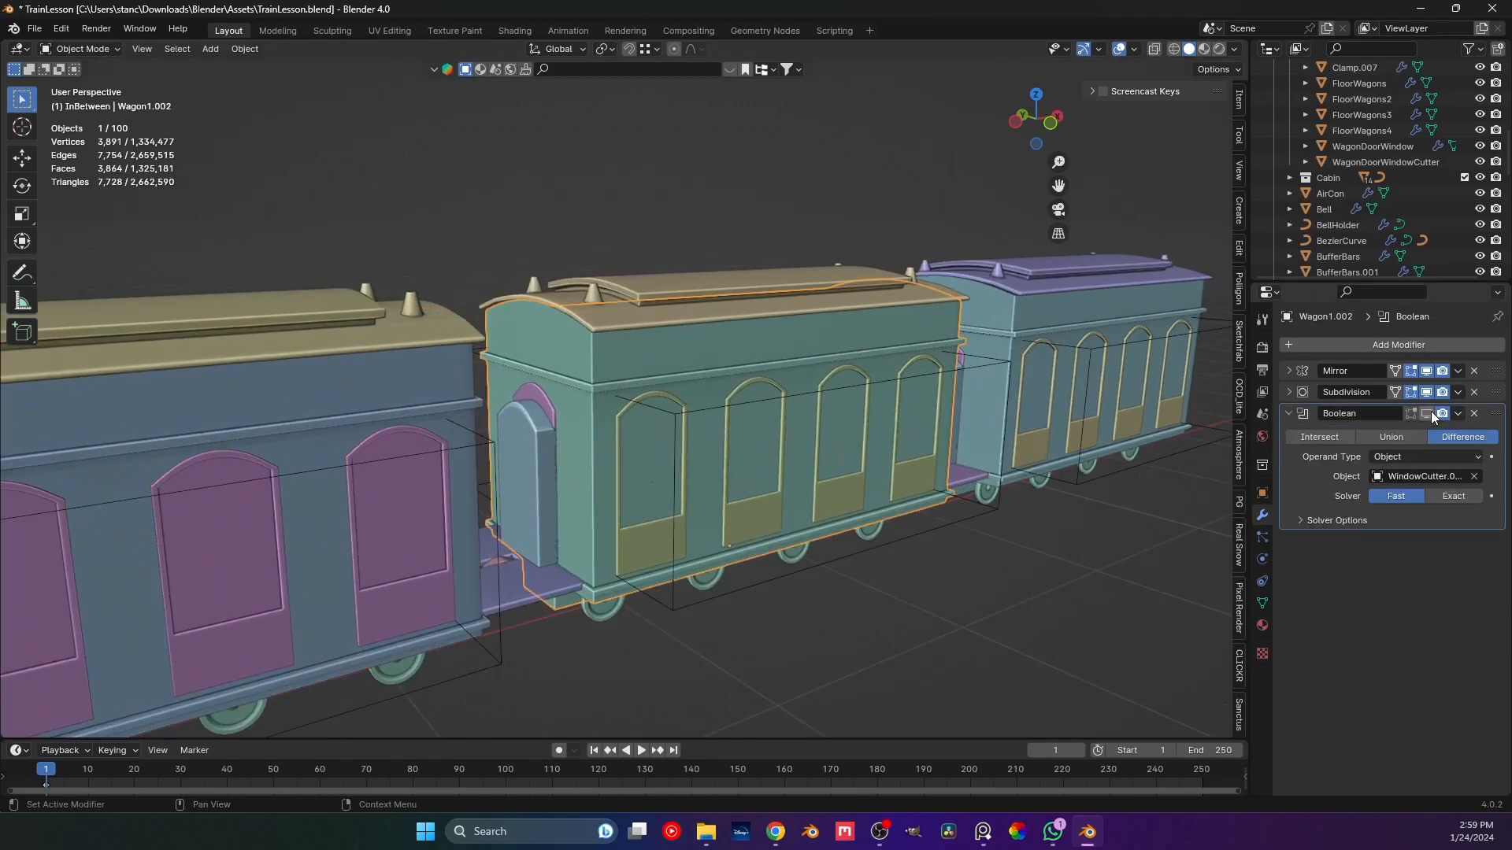
pyautogui.click(1459, 413)
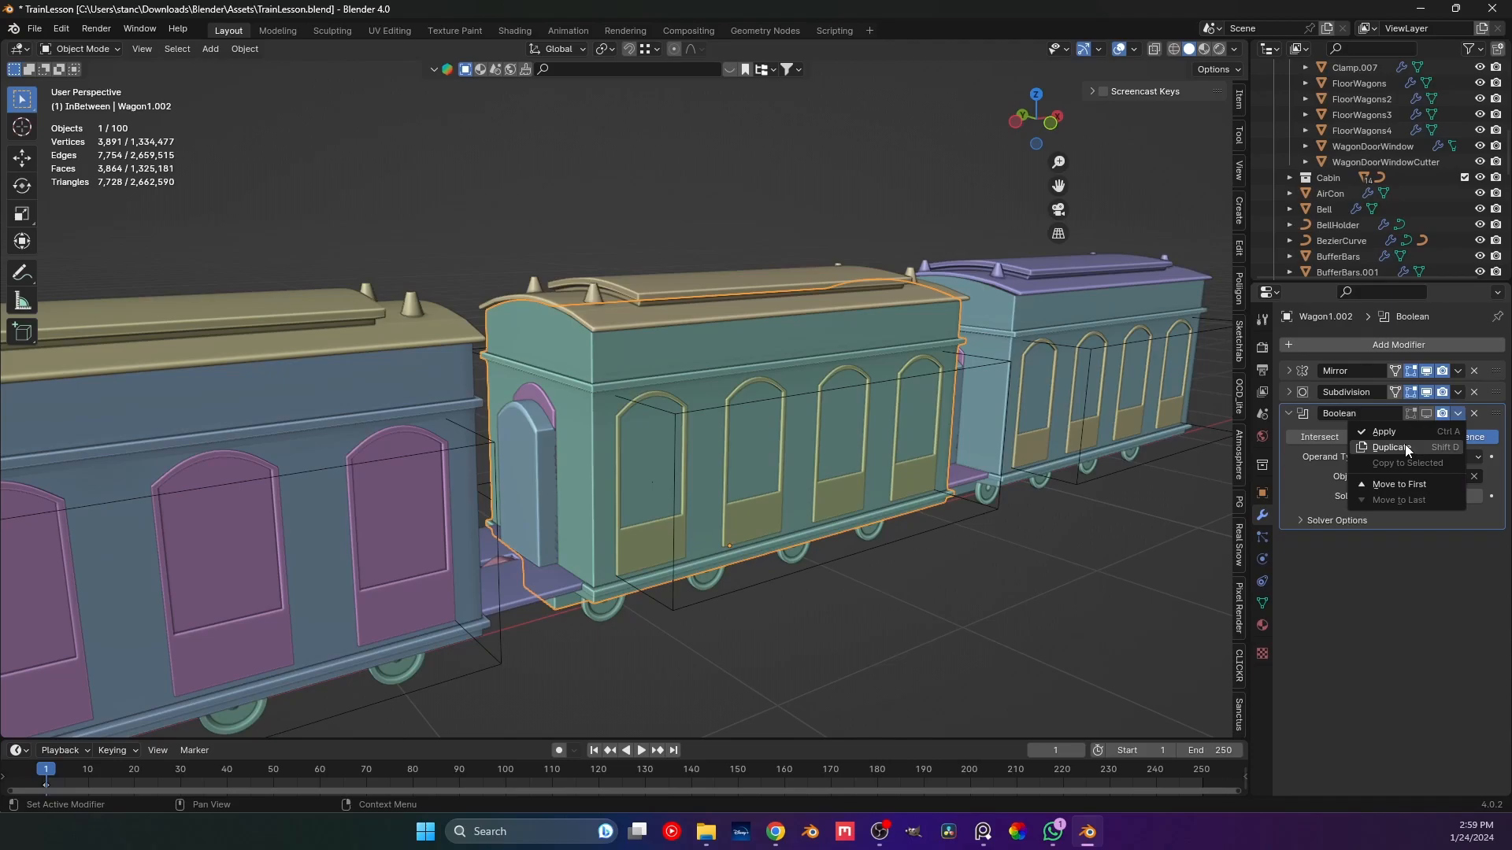
pyautogui.click(1405, 444)
pyautogui.click(1426, 415)
pyautogui.click(1288, 414)
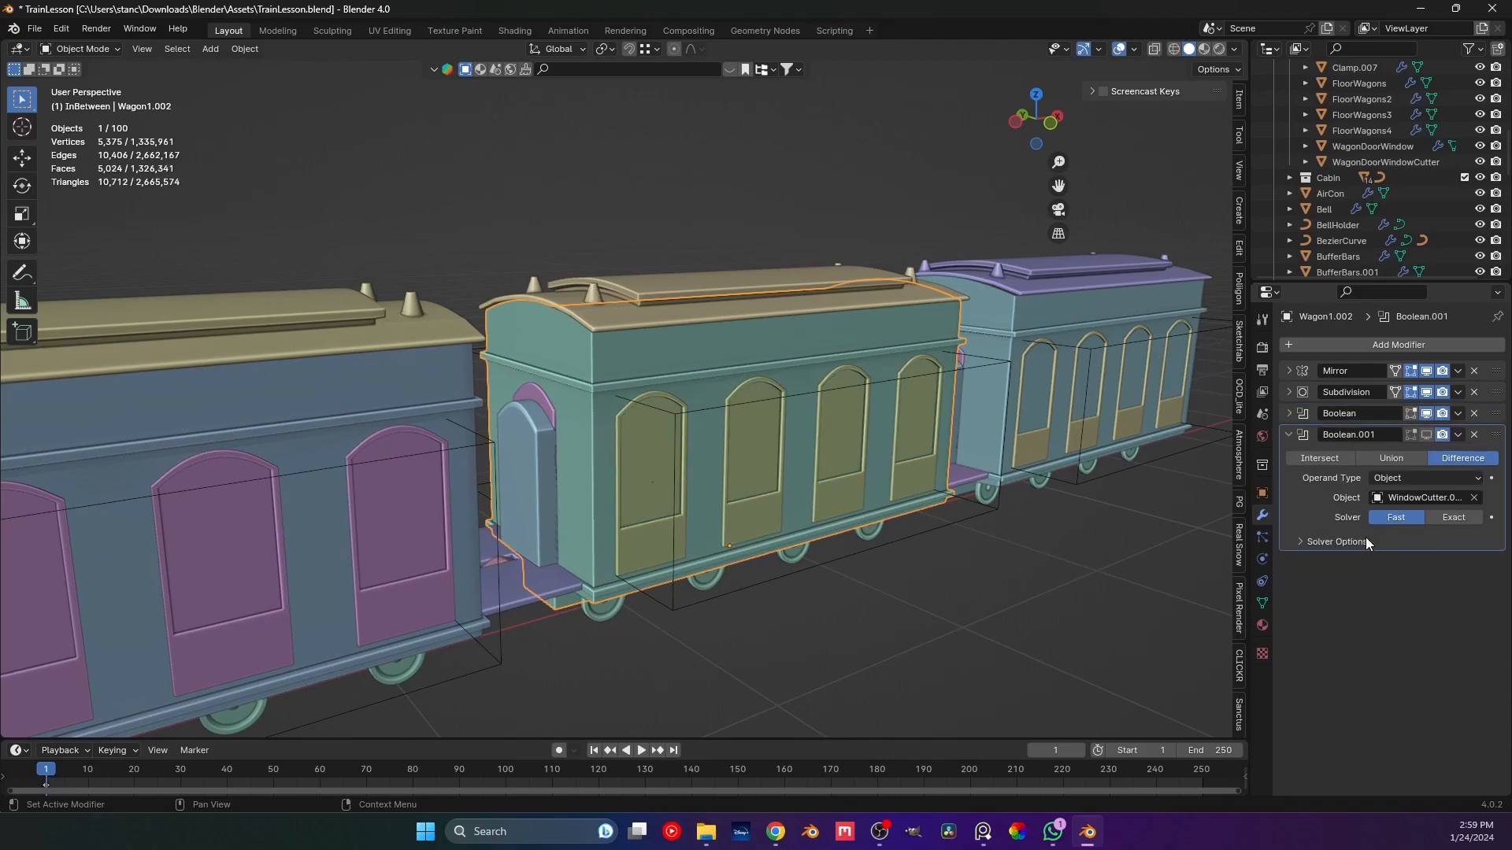
# Set Wagon1.002's duplicated Boolean object to the WagondoorCutter and enable its viewport display.
pyautogui.click(1473, 498)
pyautogui.click(520, 432)
pyautogui.click(1428, 434)
pyautogui.click(1289, 433)
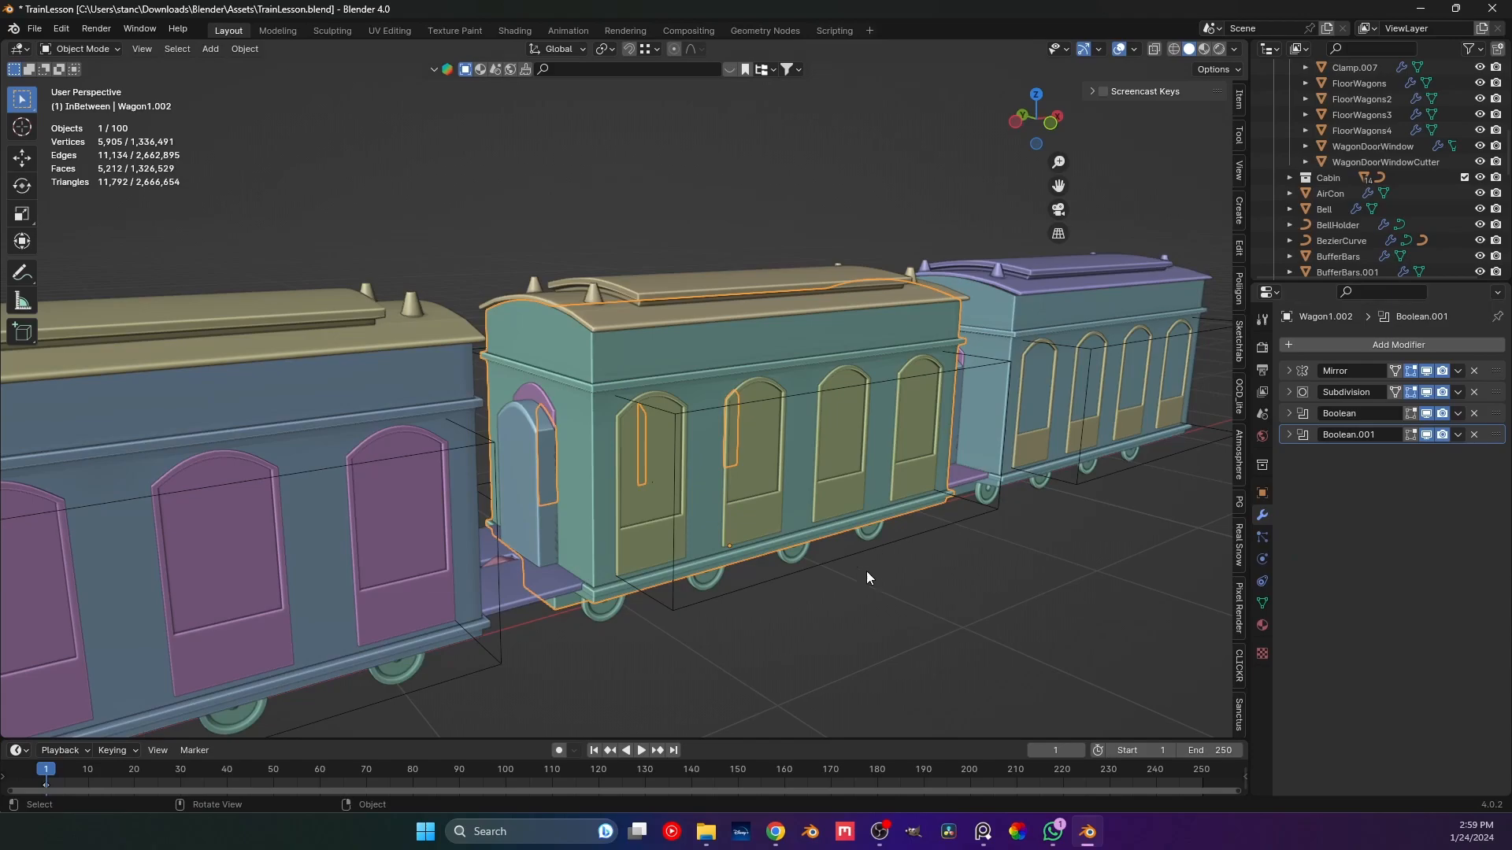
# Duplicate the Boolean modifier on the last wagon, Wagon1.003.
pyautogui.click(513, 449)
pyautogui.scroll(-2, 555, 484)
pyautogui.moveTo(635, 432); pyautogui.dragTo(593, 560, button='middle')
pyautogui.click(598, 351)
pyautogui.scroll(1, 598, 351)
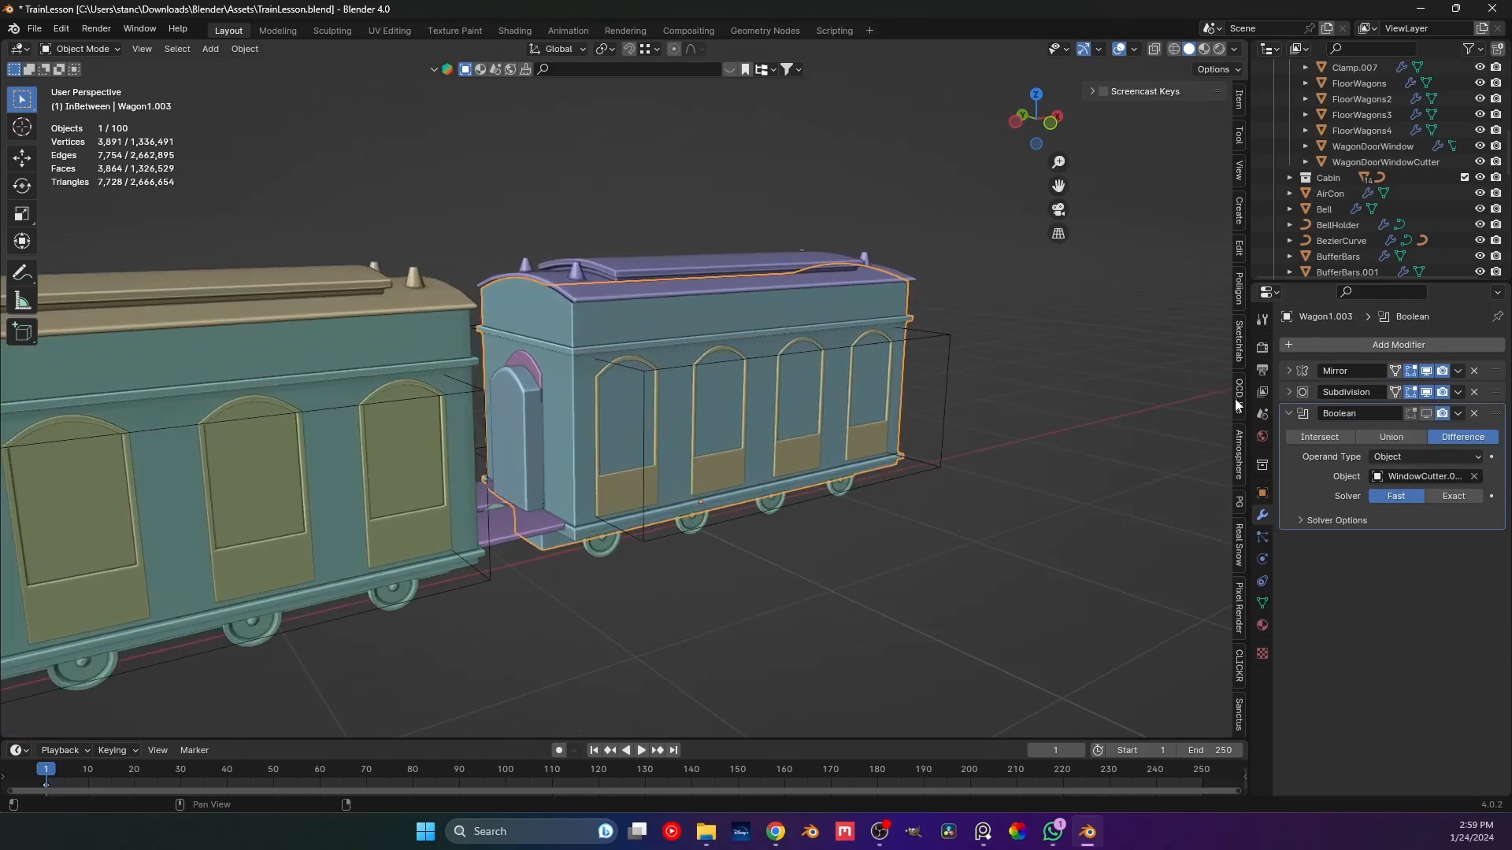
pyautogui.click(1459, 414)
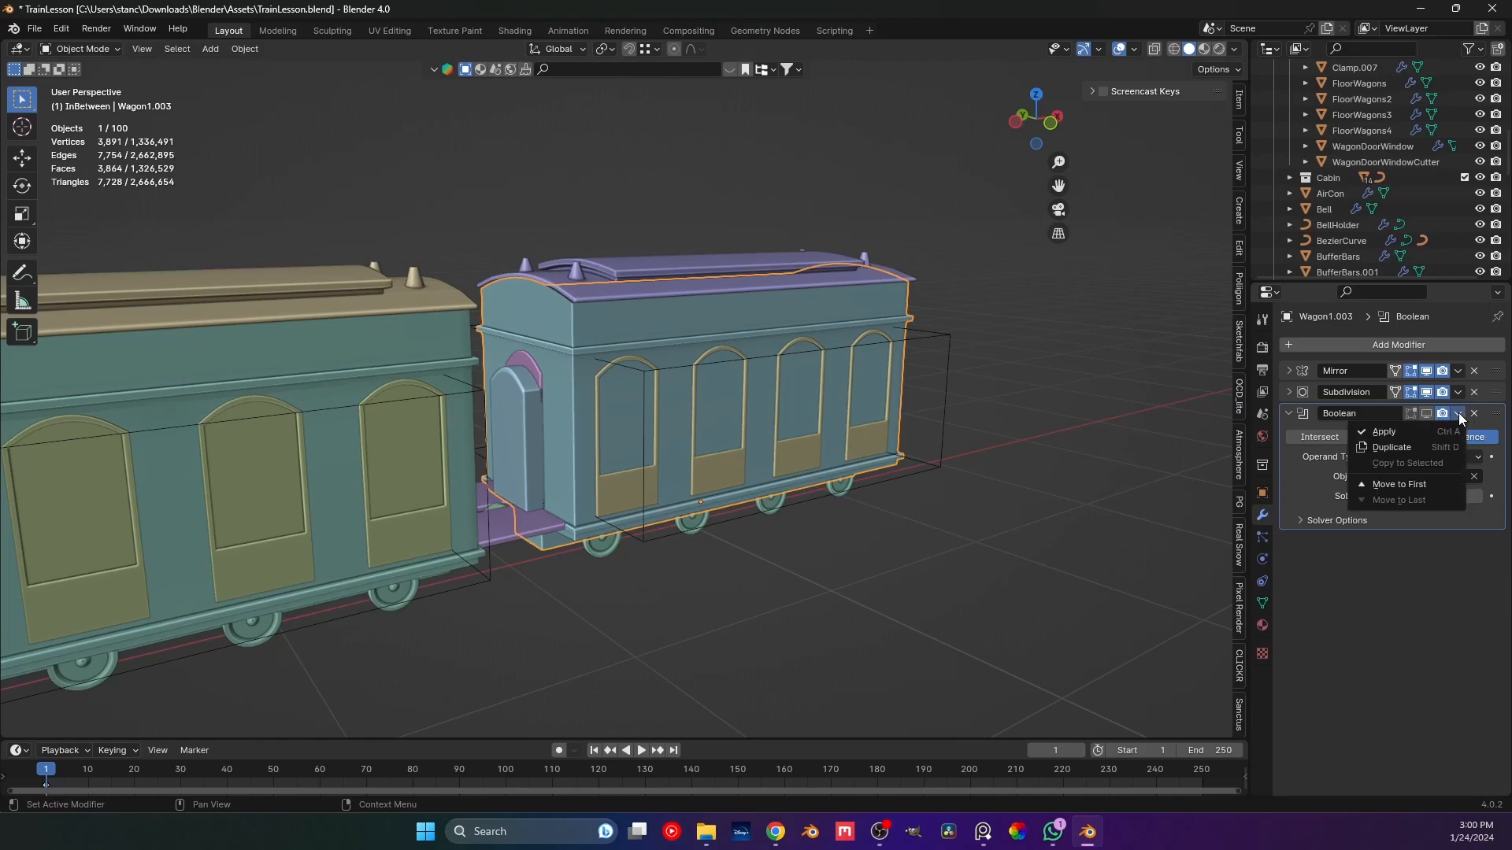
pyautogui.click(1433, 441)
# Set Wagon1.003's duplicated Boolean object to the WagondoorCutter and show its original Boolean in the viewport.
pyautogui.click(1474, 605)
pyautogui.click(1475, 605)
pyautogui.click(546, 406)
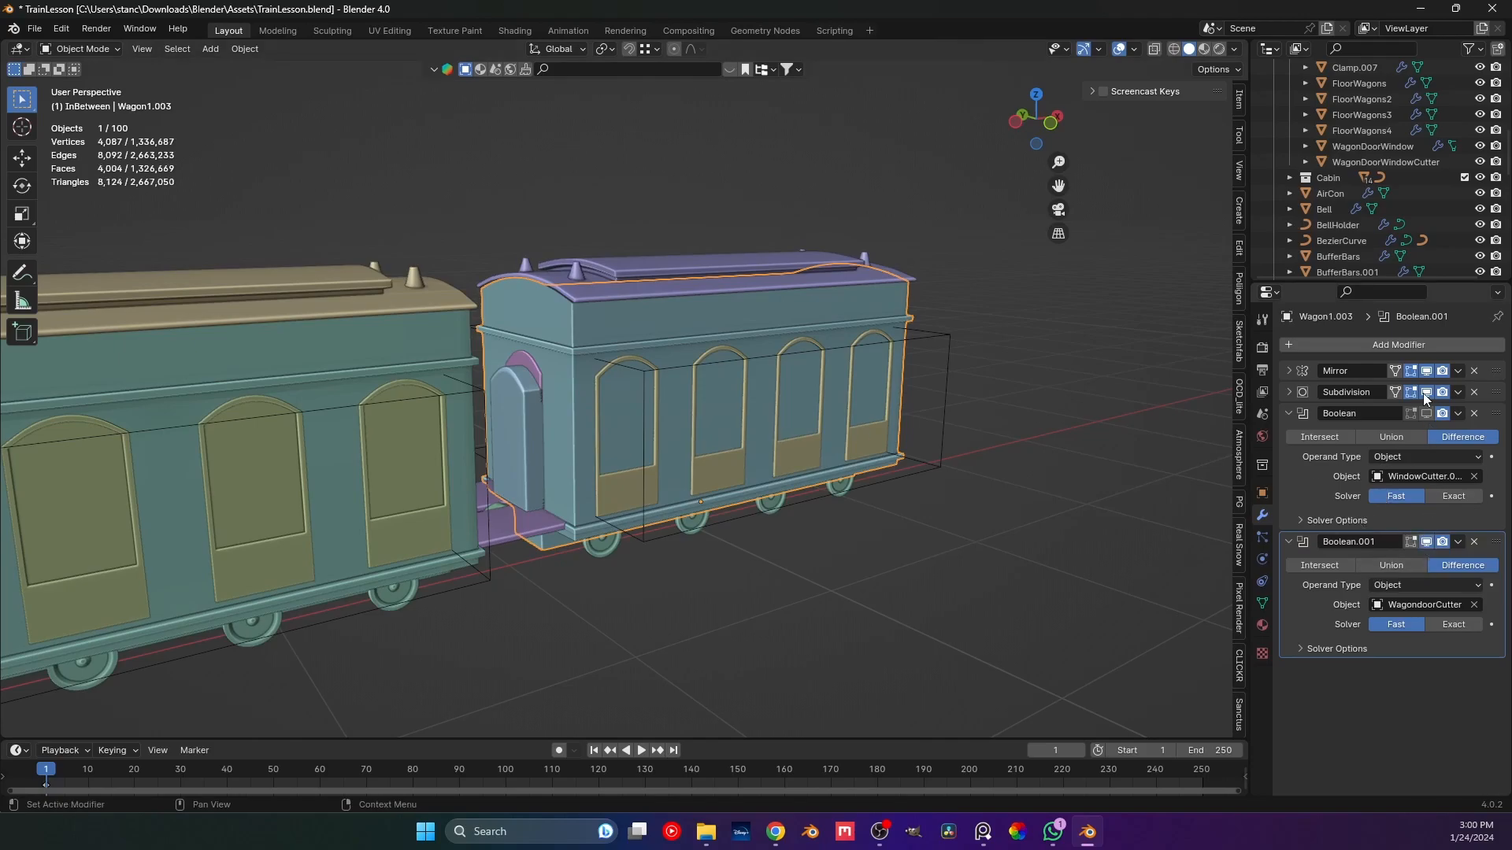
pyautogui.click(1425, 413)
pyautogui.click(1289, 414)
pyautogui.click(1289, 435)
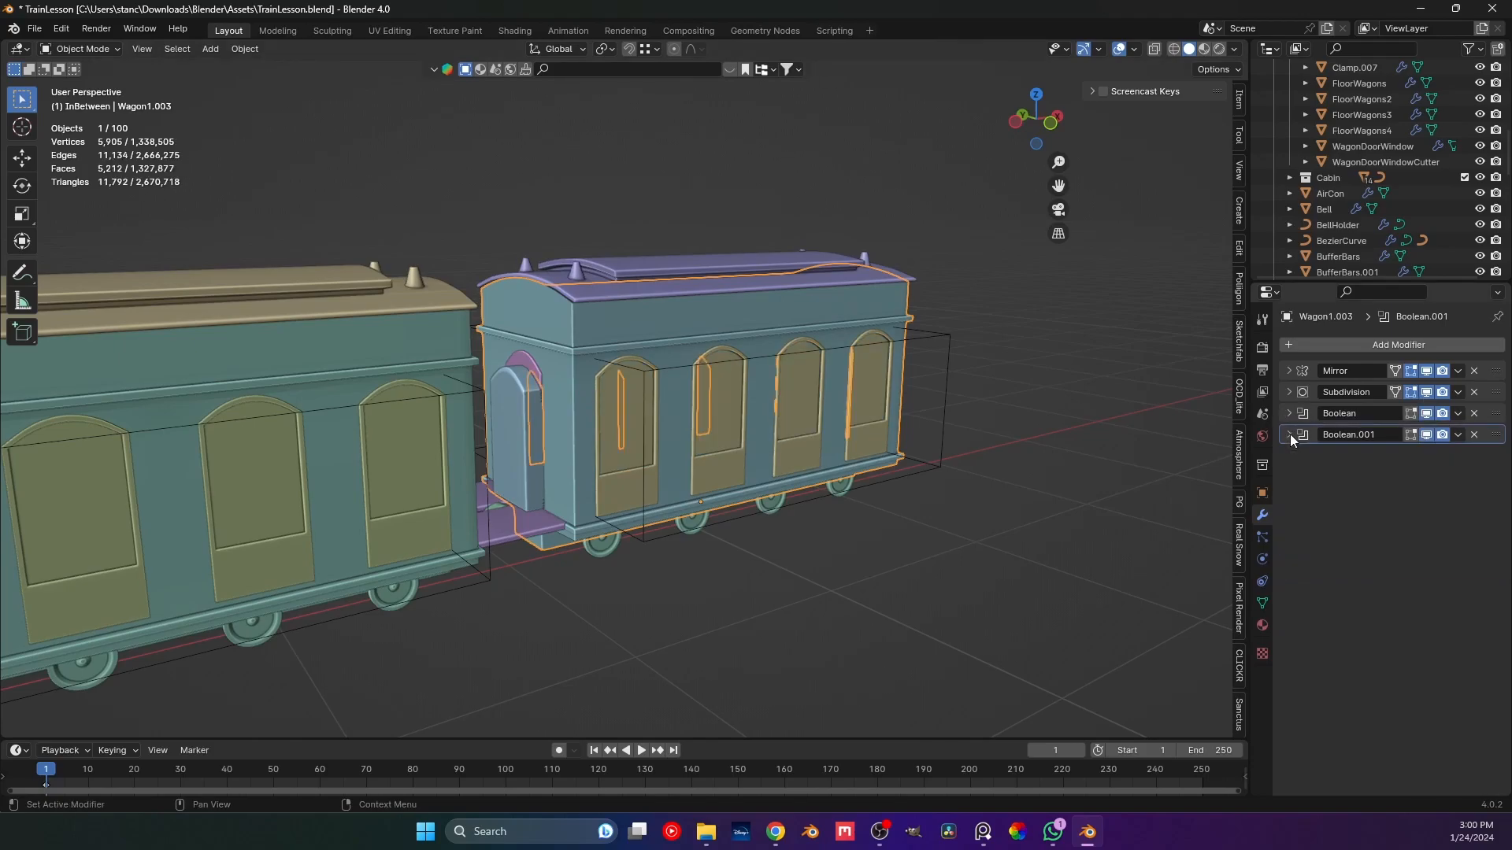
# Set the WagondoorCutter's viewport display to Bounds and save the file.
pyautogui.click(499, 447)
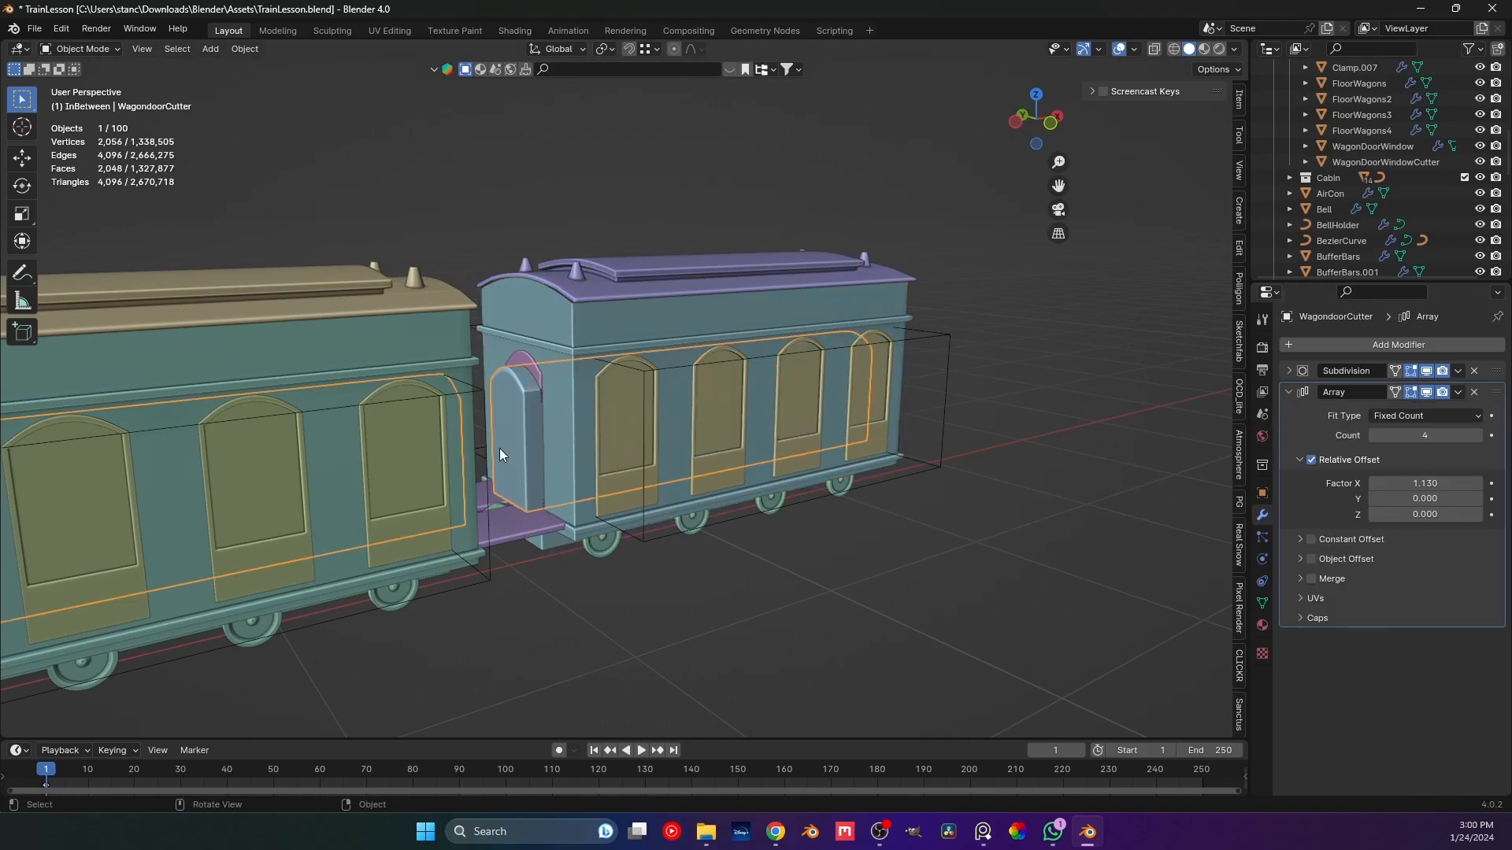
pyautogui.click(1262, 495)
pyautogui.scroll(-5, 1456, 622)
pyautogui.click(1430, 719)
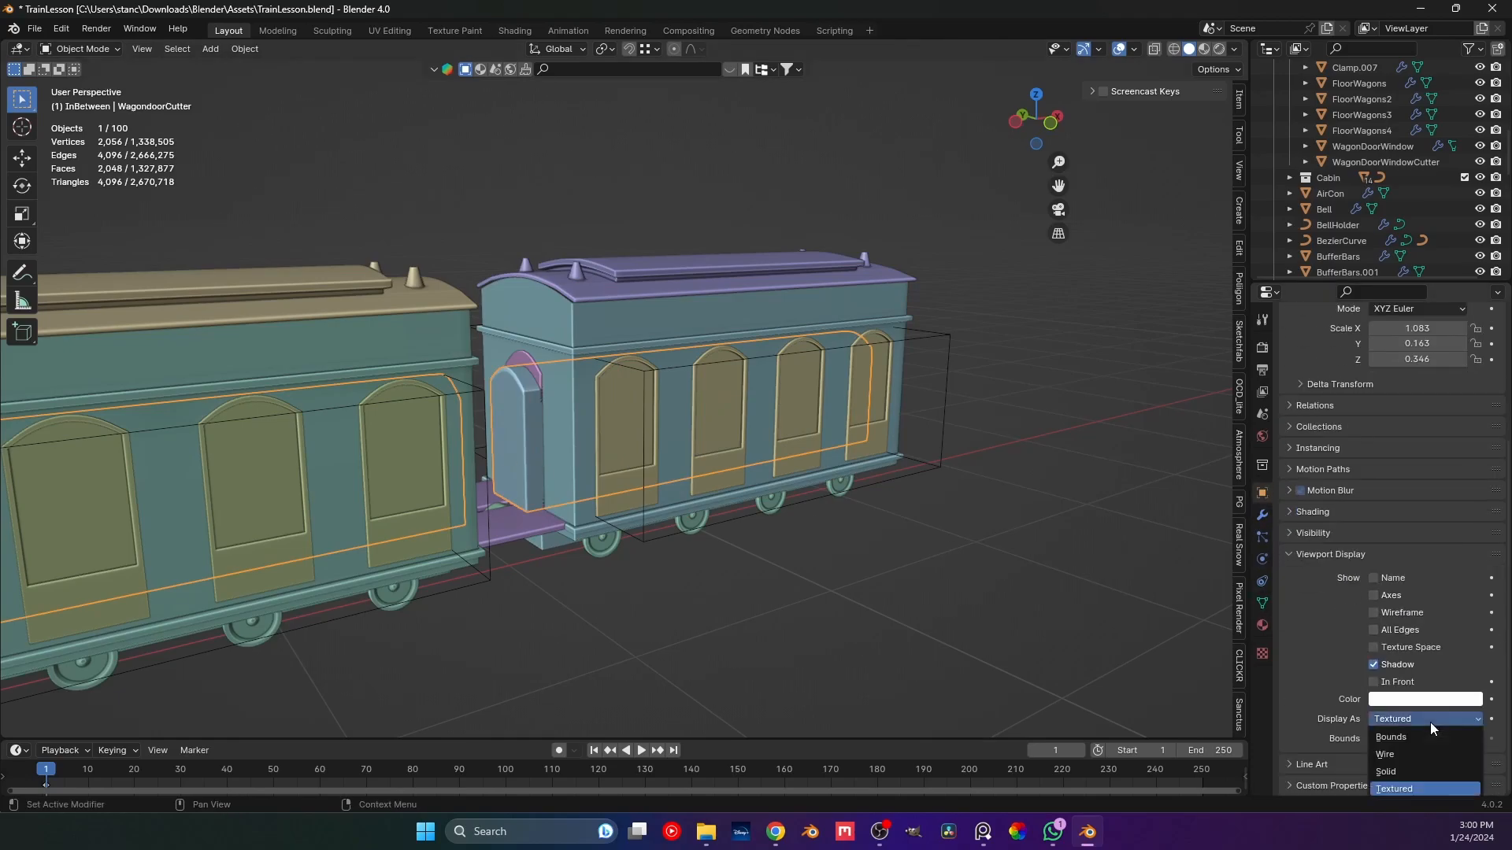
pyautogui.click(1421, 737)
pyautogui.click(614, 640)
pyautogui.hotkey('ctrl', 's')
# Add an Array modifier to the WagonDoorWindow object on the first wagon's door.
pyautogui.scroll(-4, 655, 512)
pyautogui.keyDown('shift'); pyautogui.moveTo(504, 450); pyautogui.dragTo(843, 443, button='middle'); pyautogui.keyUp('shift')
pyautogui.scroll(3, 674, 465)
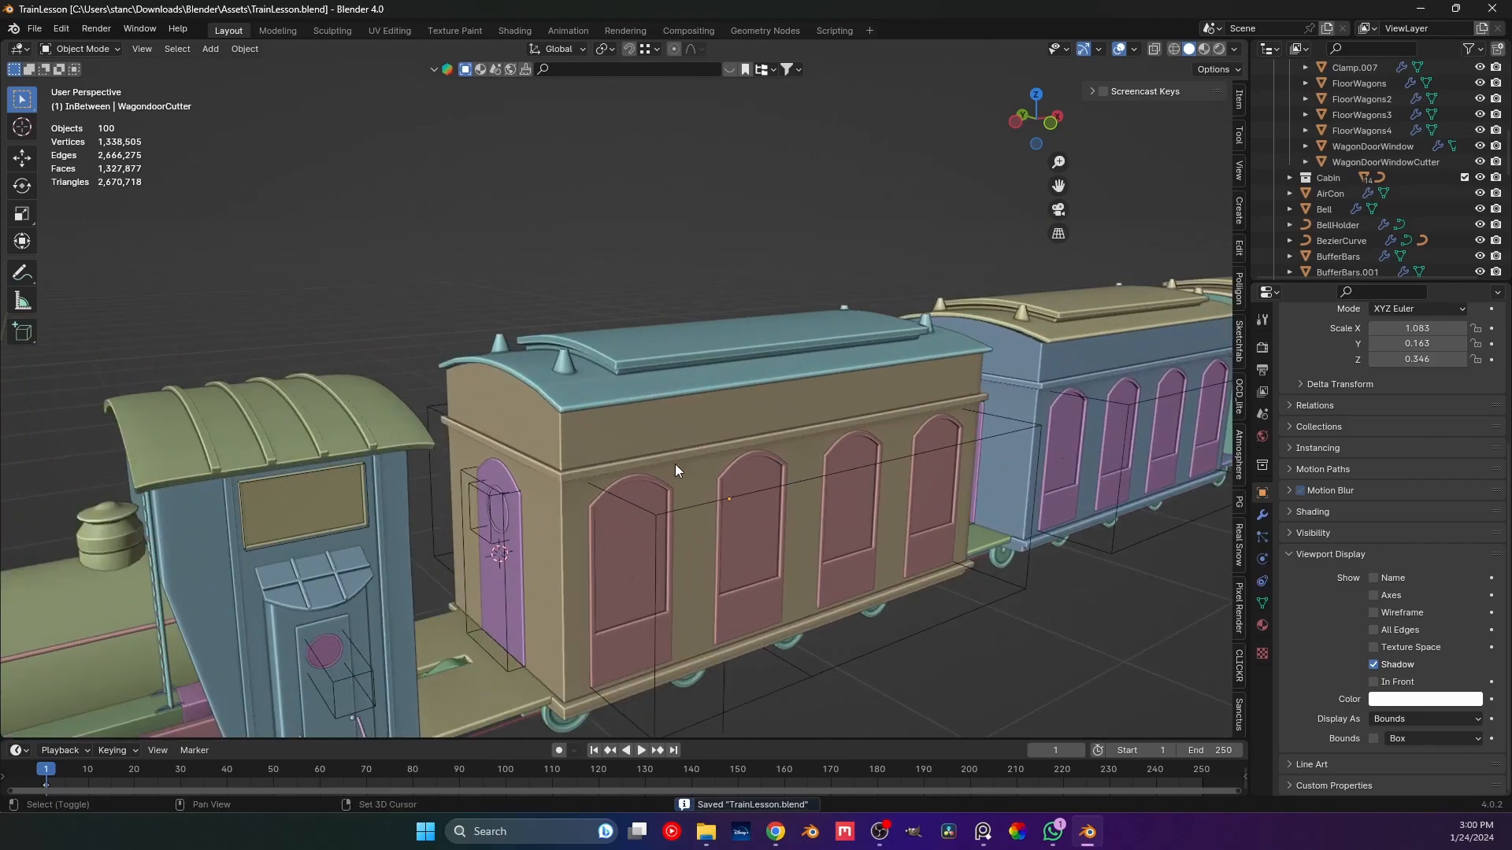
pyautogui.click(423, 455)
pyautogui.scroll(1, 735, 461)
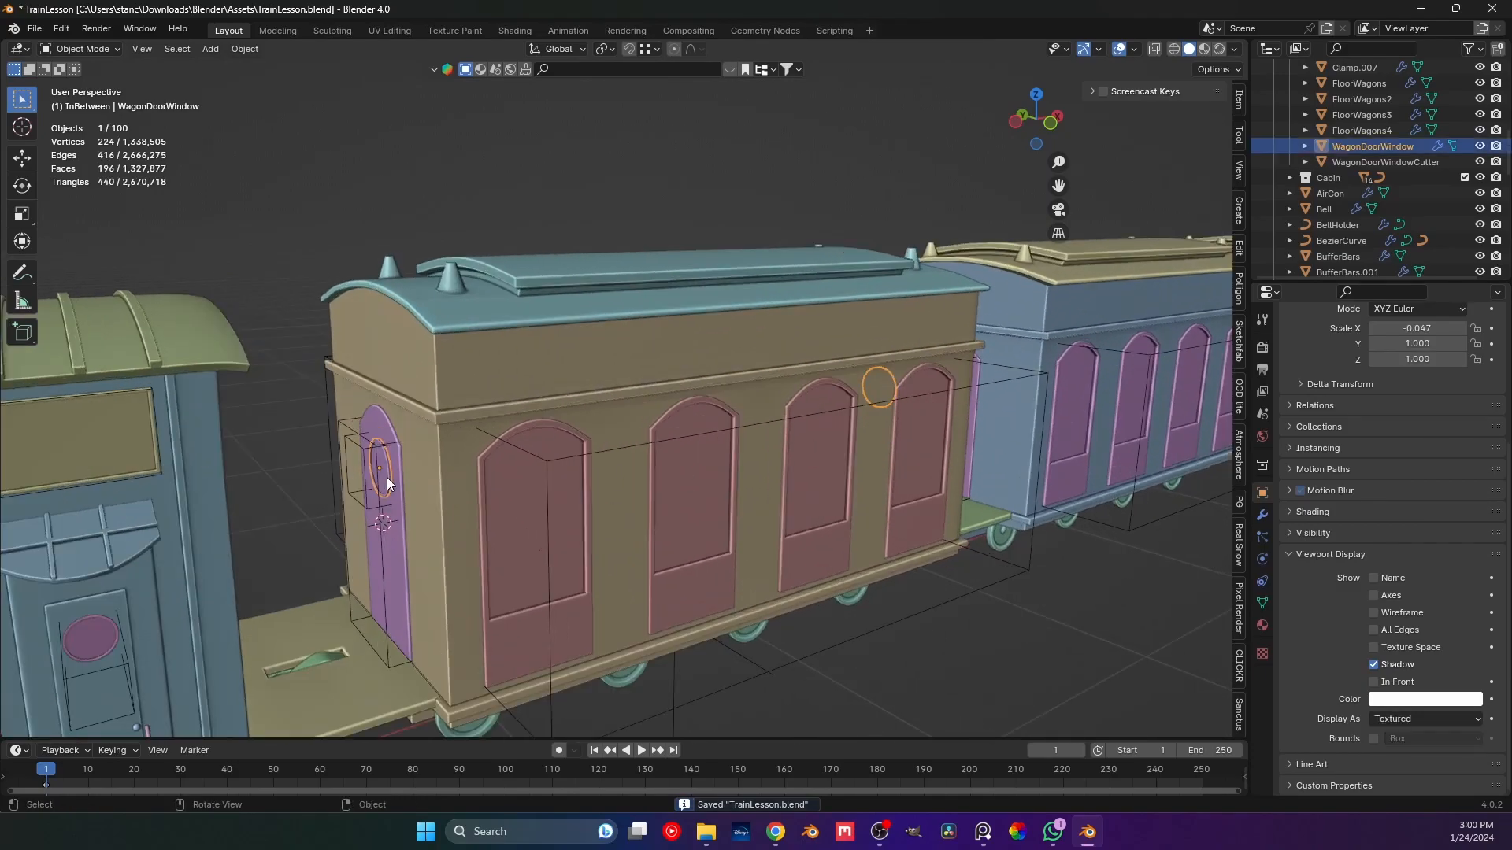
pyautogui.click(1262, 515)
pyautogui.click(1363, 347)
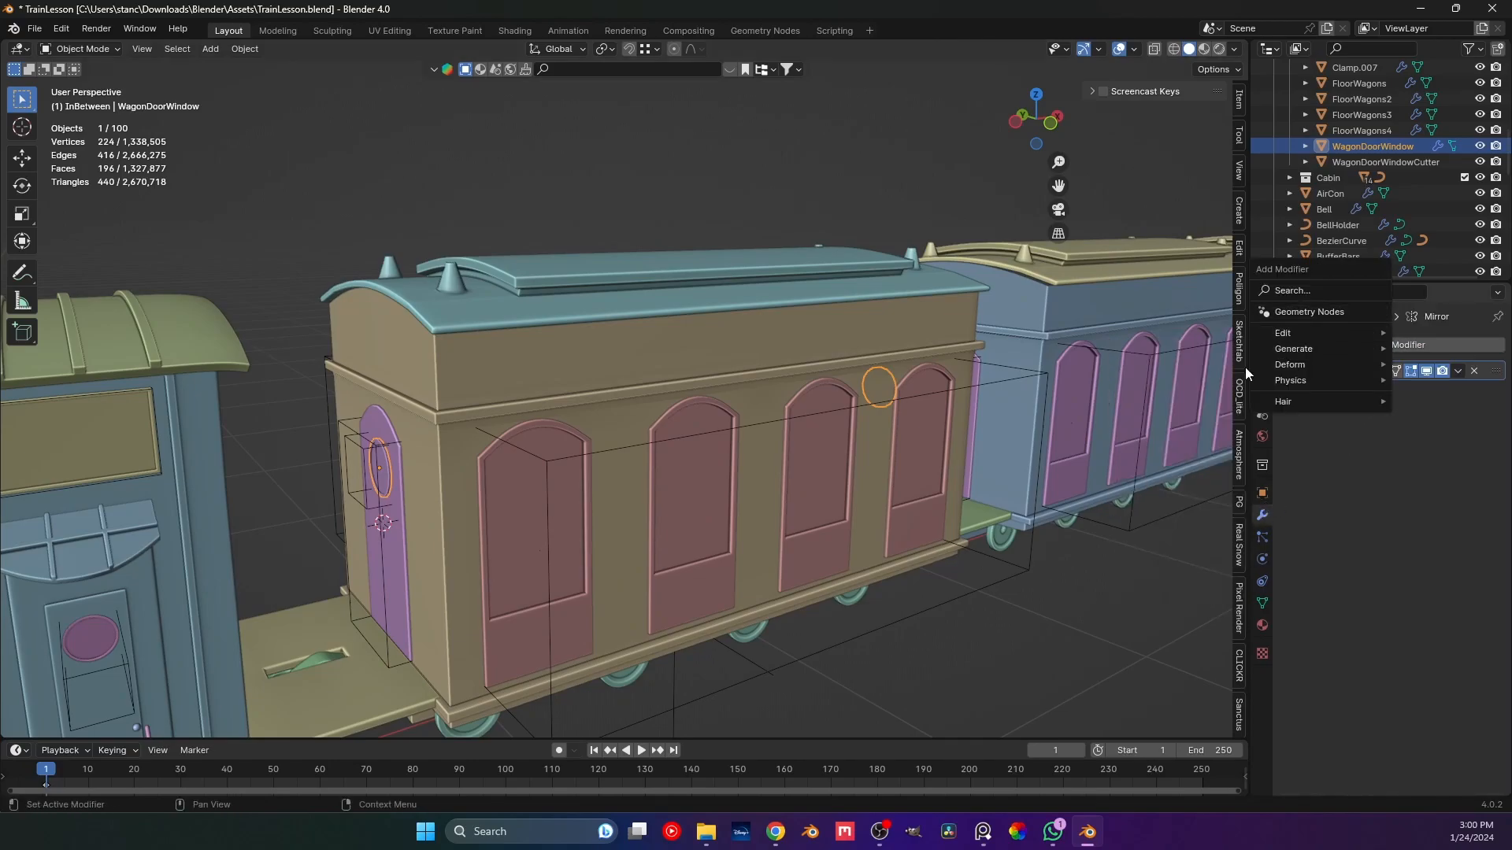
pyautogui.moveTo(1321, 349)
pyautogui.click(1221, 356)
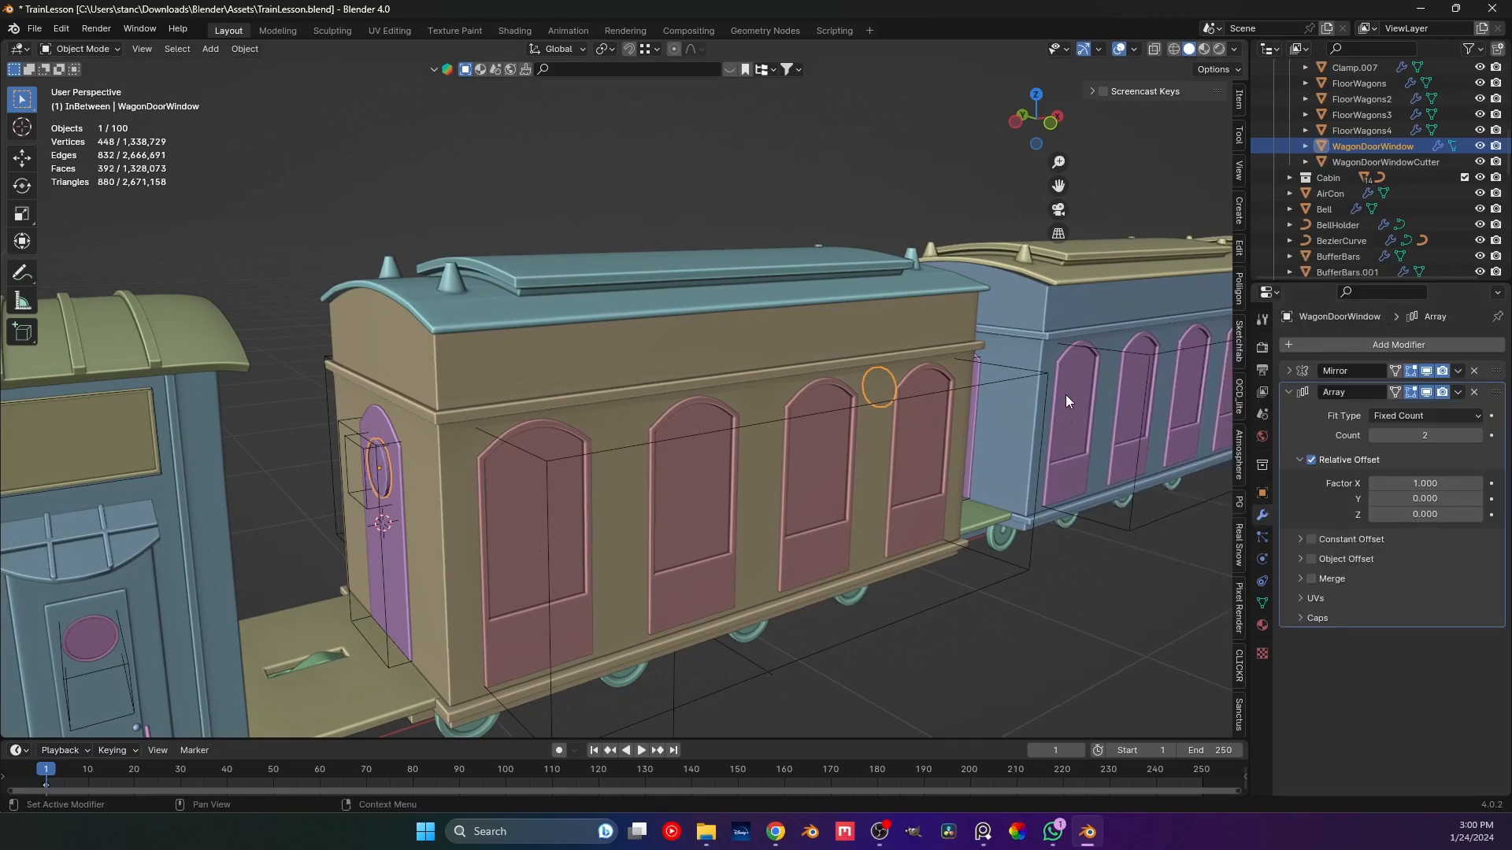
# Set the door window array's relative offset Factor X to -1.200, using front view with X-ray for the alignment.
pyautogui.press('KP_1')
pyautogui.scroll(-2, 937, 502)
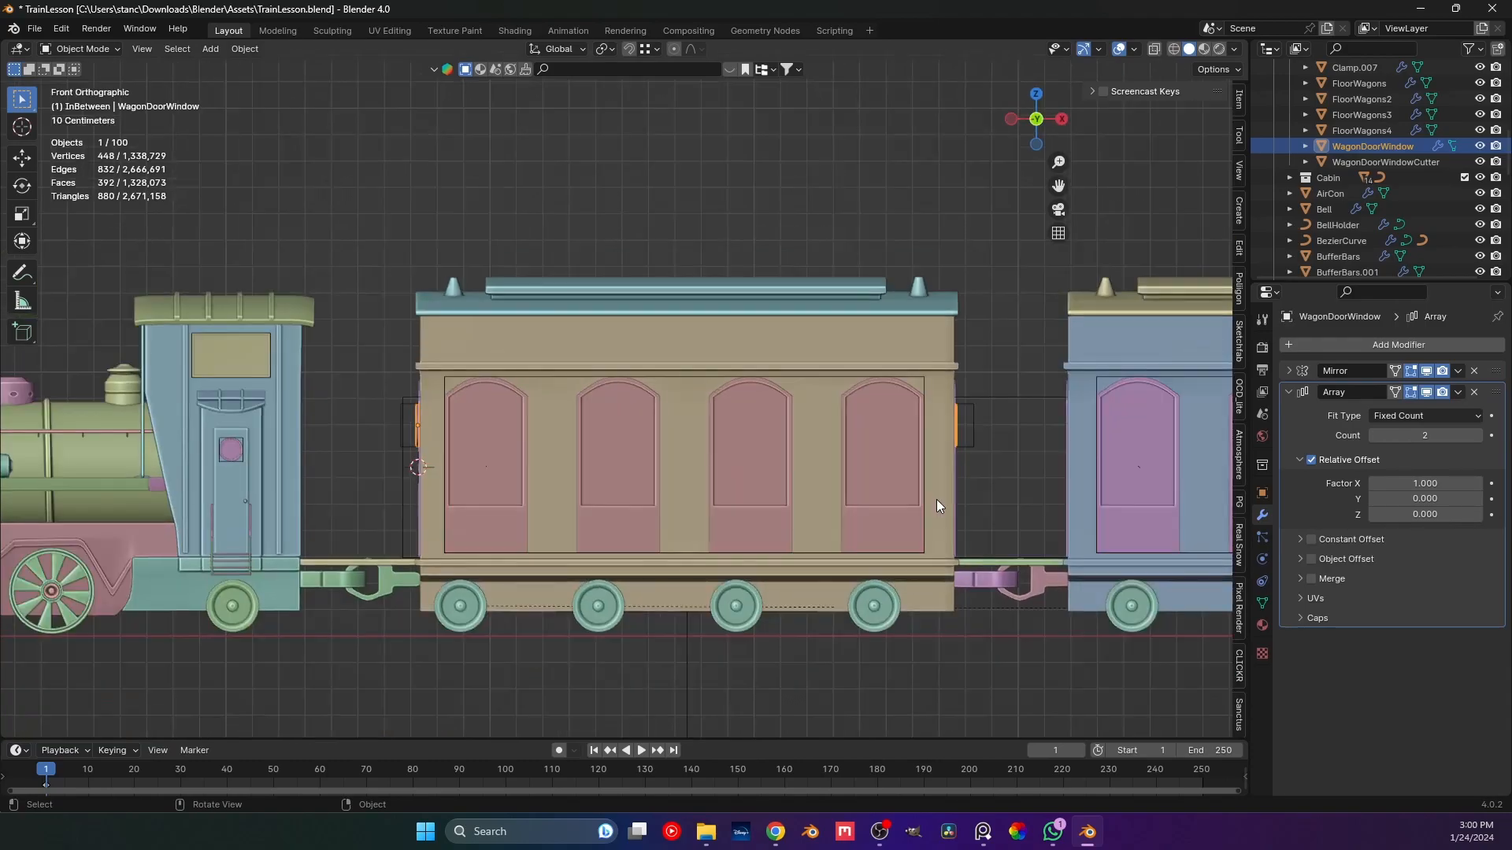
pyautogui.keyDown('shift'); pyautogui.moveTo(1004, 479); pyautogui.dragTo(561, 517, button='middle'); pyautogui.keyUp('shift')
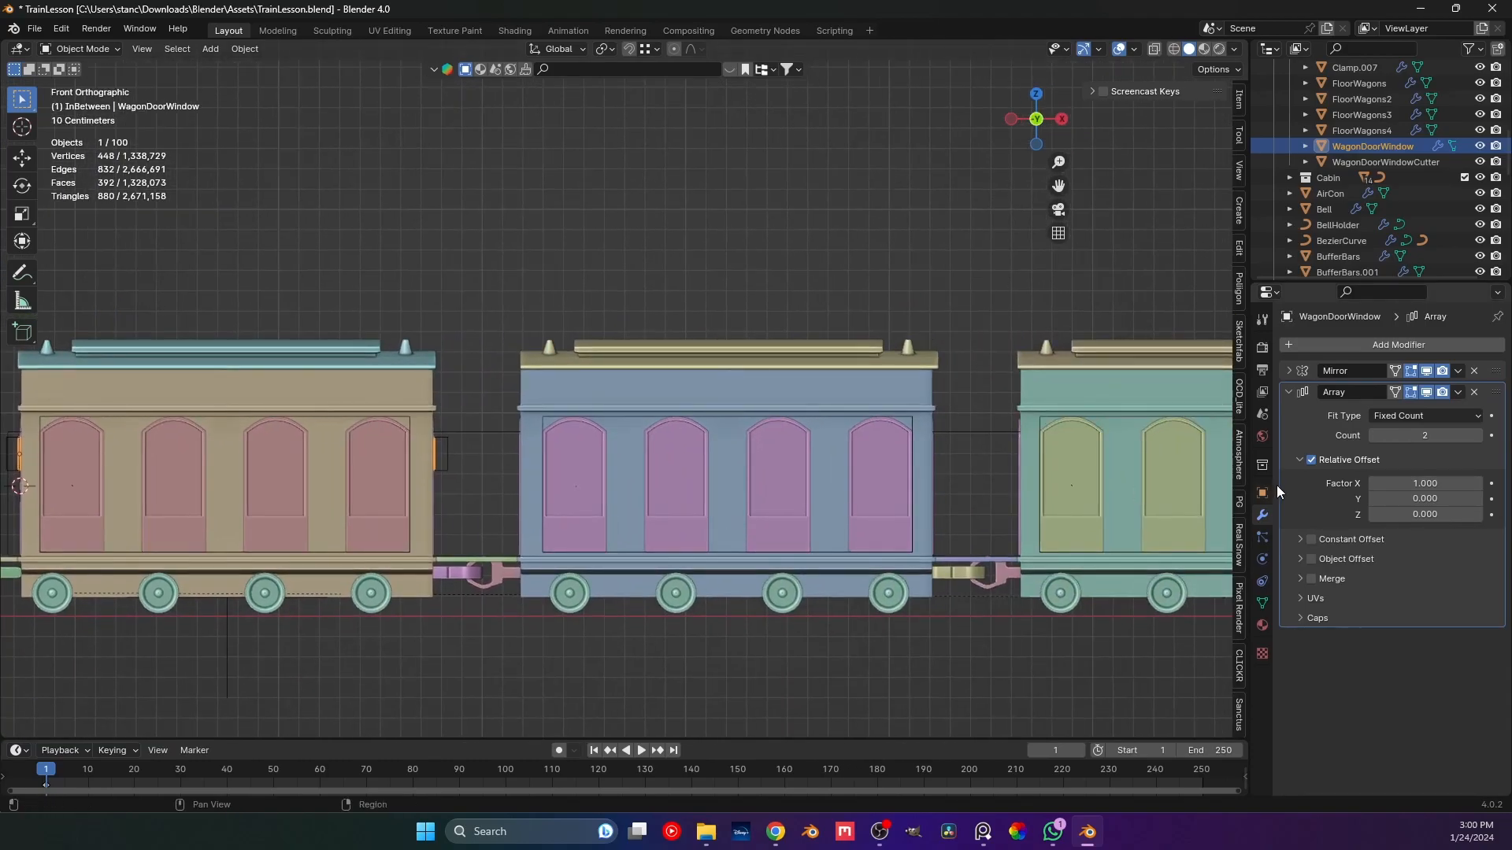
pyautogui.scroll(-2, 1034, 556)
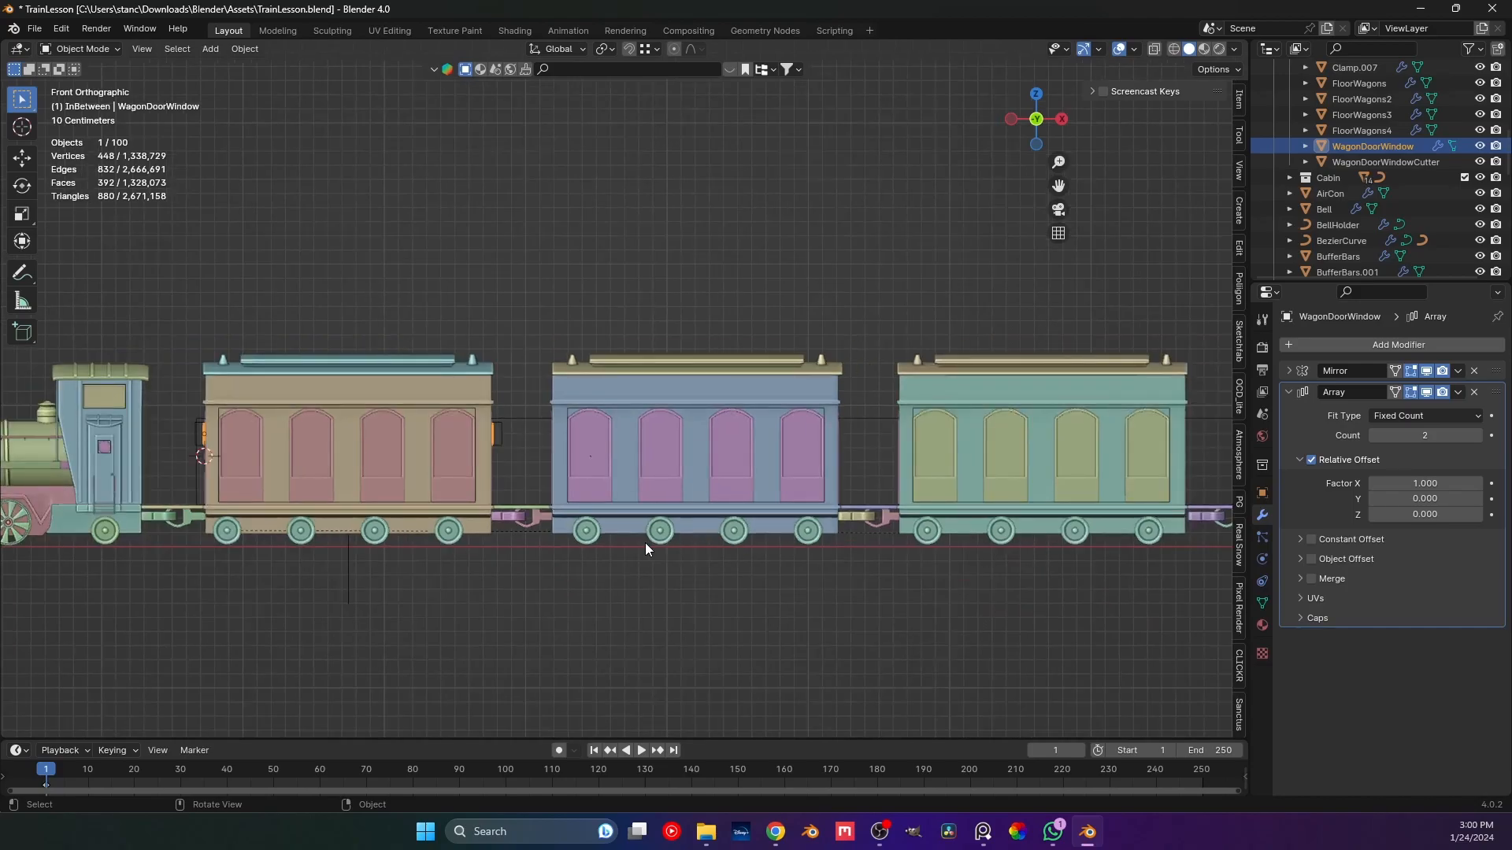
pyautogui.scroll(1, 645, 544)
pyautogui.click(1154, 49)
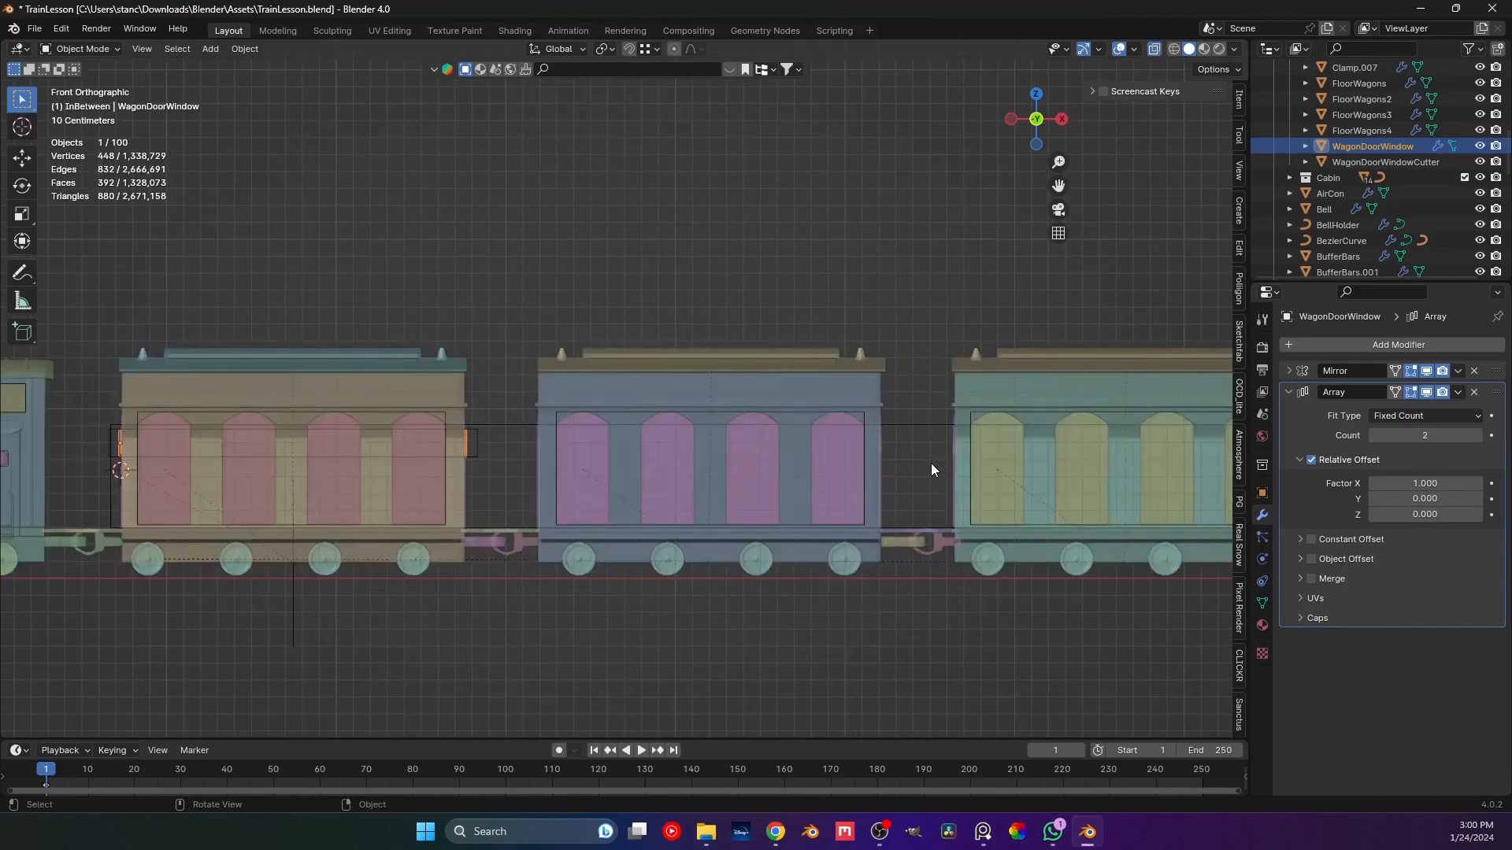
pyautogui.moveTo(1426, 483); pyautogui.dragTo(1337, 483)
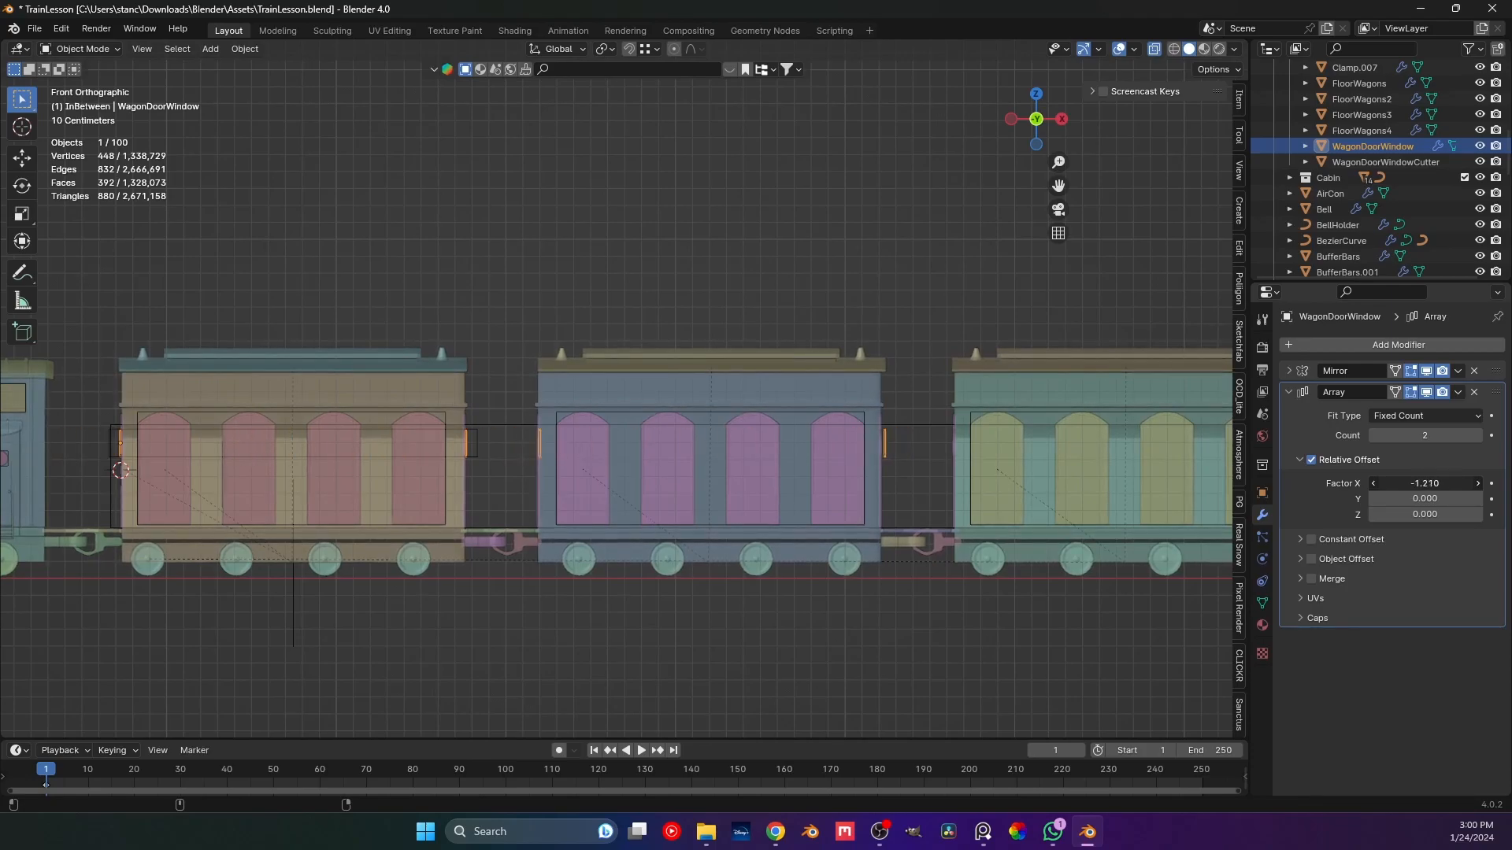
pyautogui.scroll(8, 510, 524)
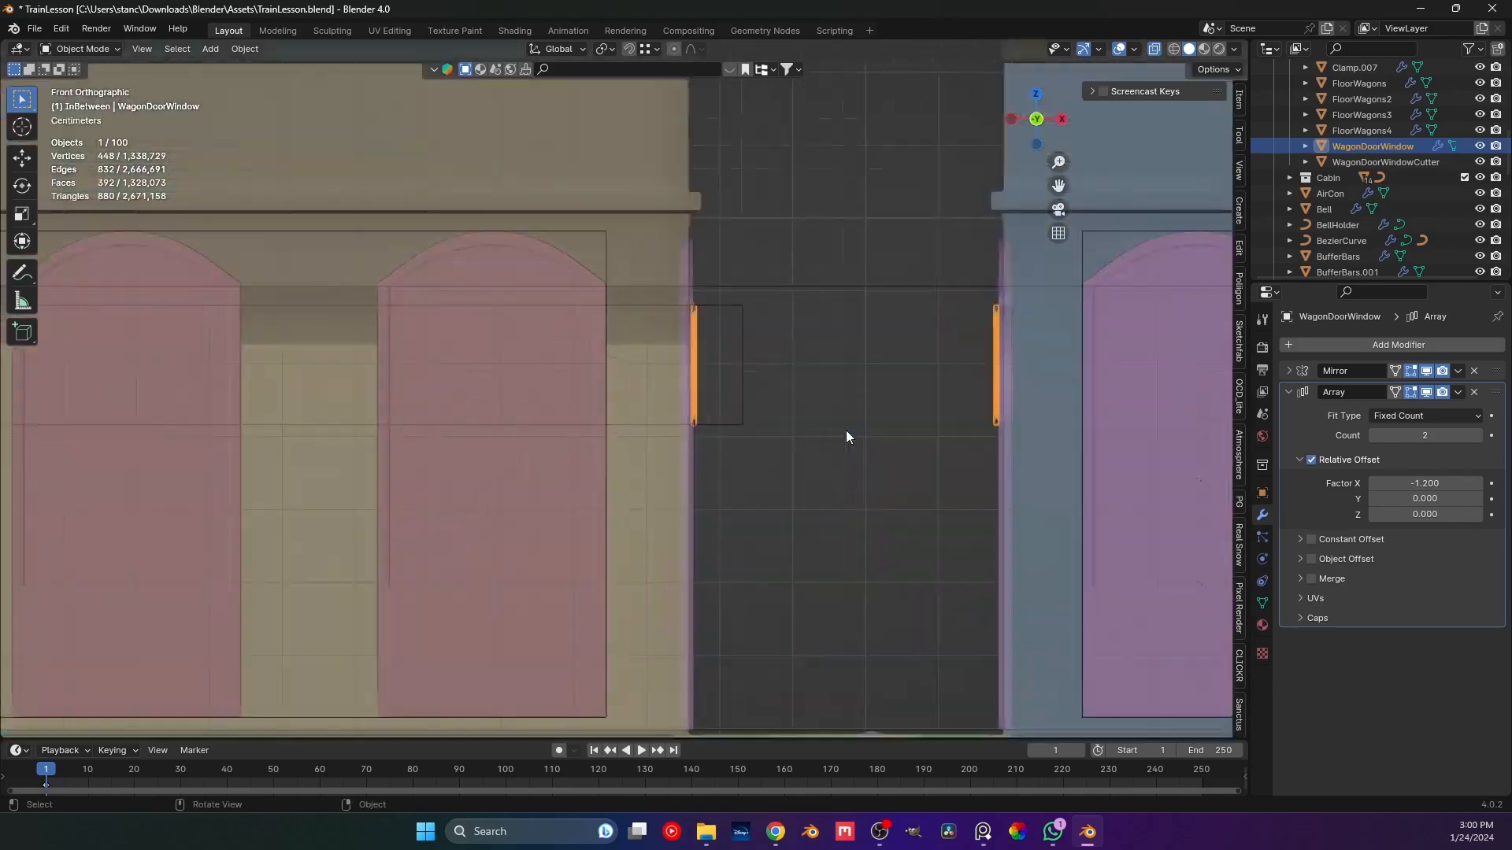
pyautogui.keyDown('shift'); pyautogui.moveTo(956, 414); pyautogui.dragTo(622, 535, button='middle'); pyautogui.keyUp('shift')
pyautogui.click(1156, 49)
# Try relative offset Factor X values of -1.205 and -1.203 to fit the window into the second wagon's door.
pyautogui.keyDown('shift'); pyautogui.moveTo(693, 354); pyautogui.dragTo(764, 442, button='middle'); pyautogui.keyUp('shift')
pyautogui.scroll(2, 630, 433)
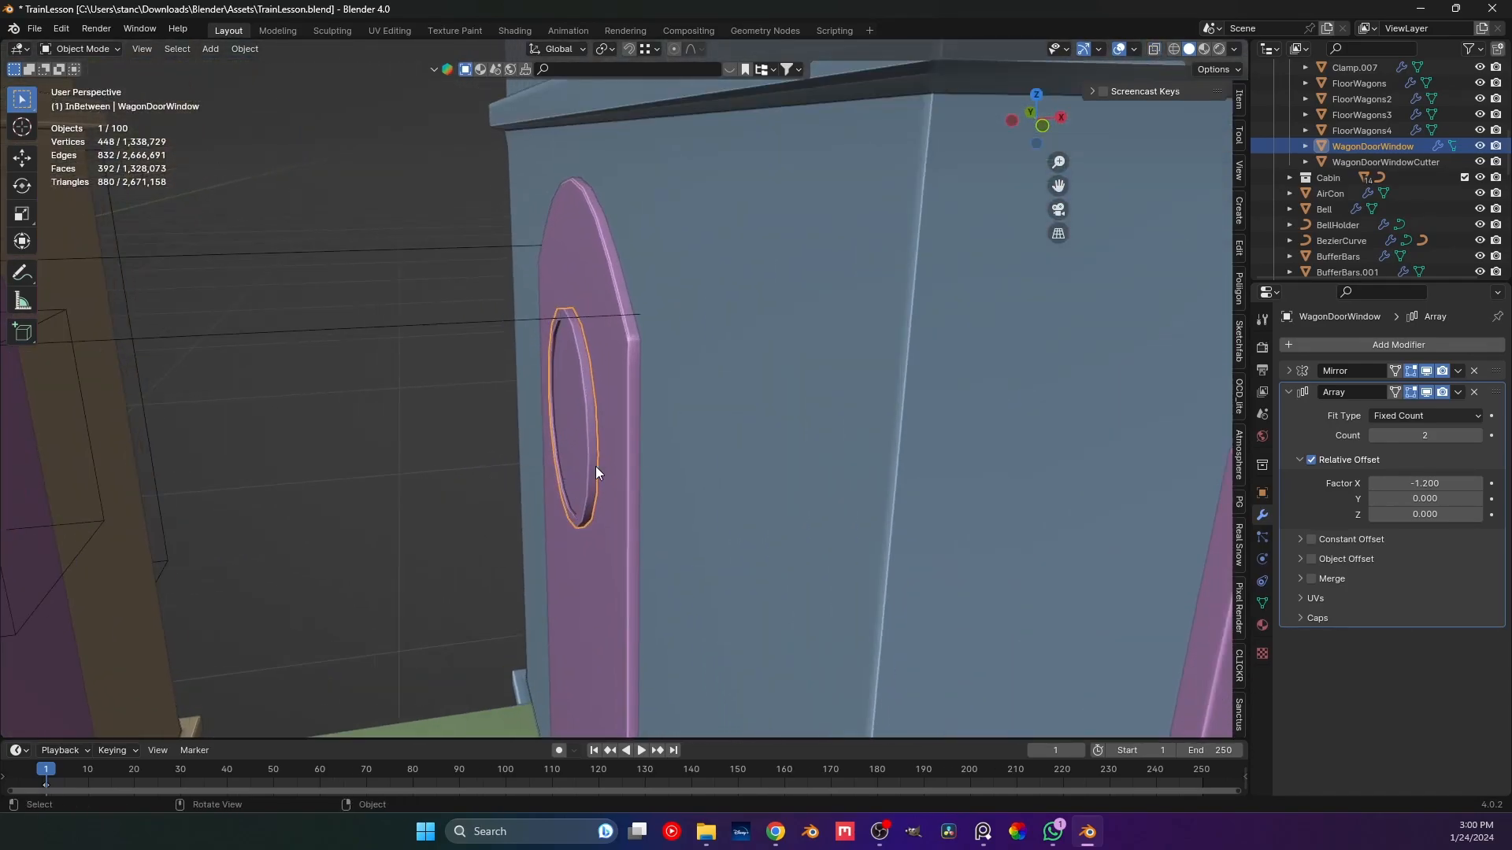
pyautogui.click(1429, 484)
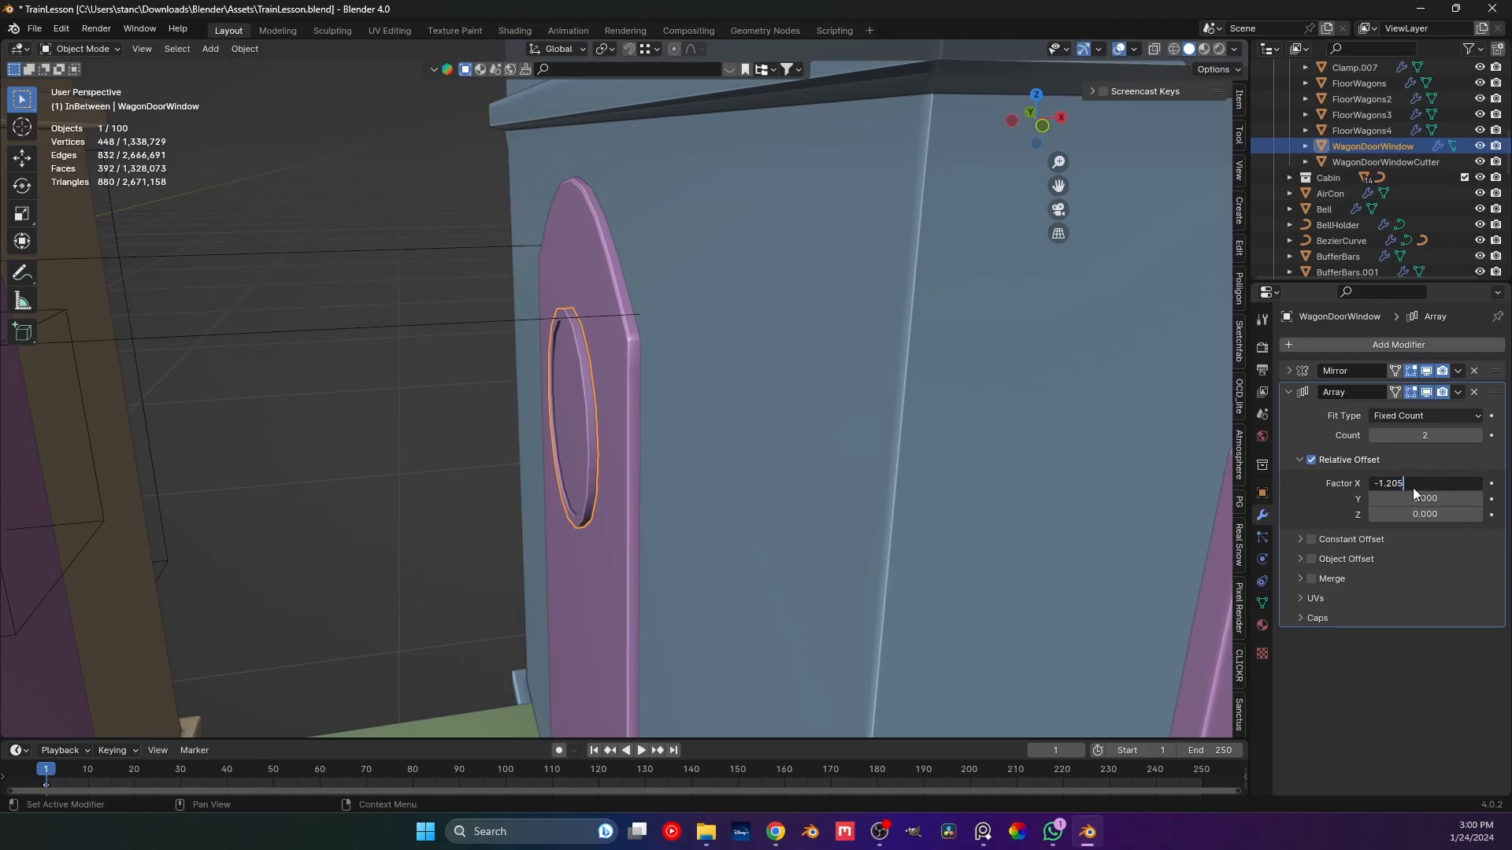
pyautogui.press('Return')
pyautogui.moveTo(732, 457); pyautogui.dragTo(767, 442, button='middle')
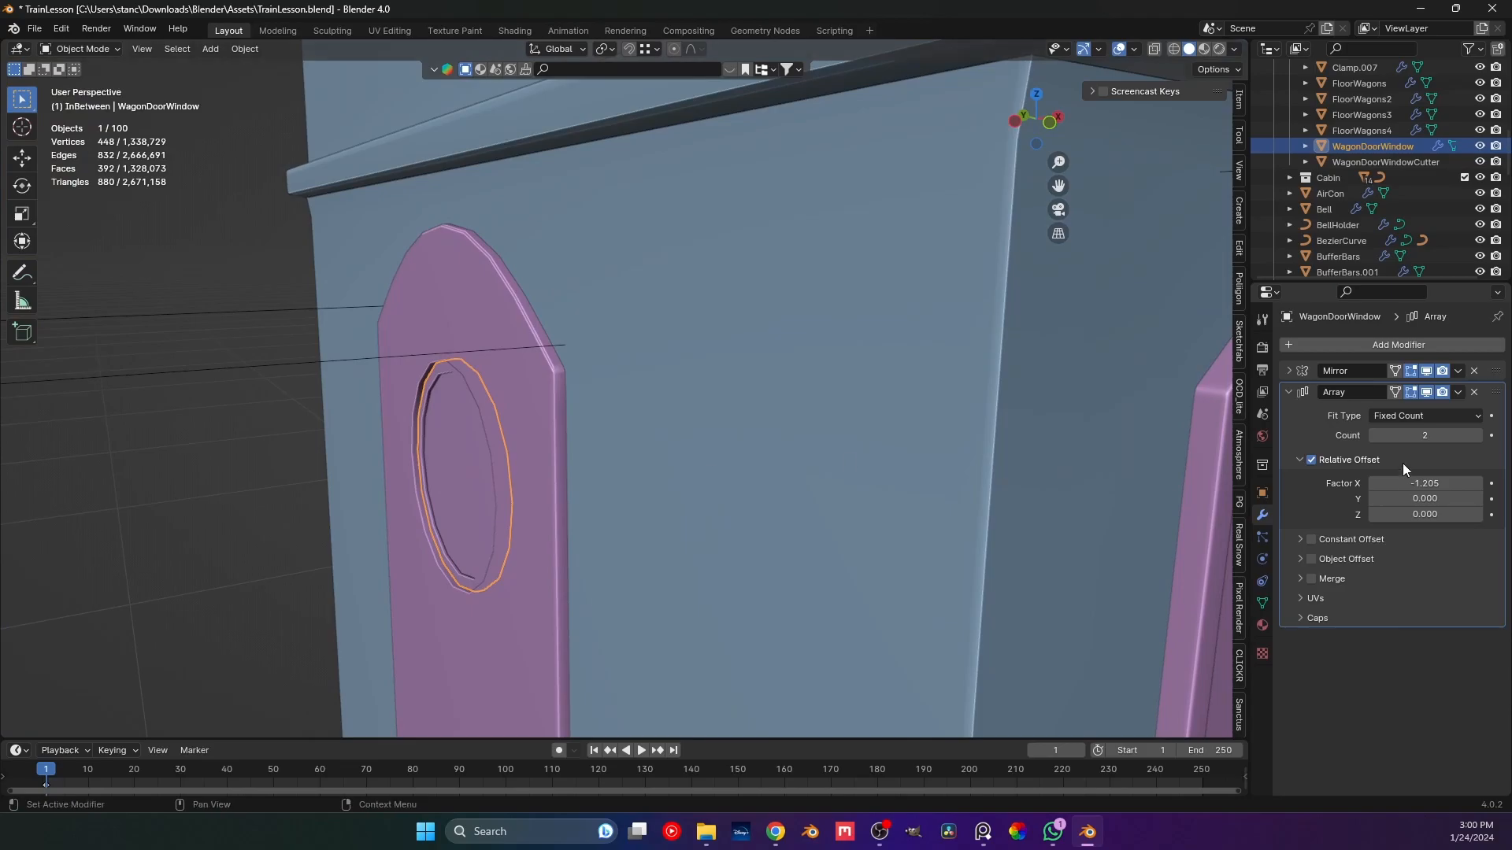
pyautogui.click(1417, 484)
pyautogui.moveTo(1410, 483); pyautogui.dragTo(1397, 484)
pyautogui.write('3')
pyautogui.press('Return')
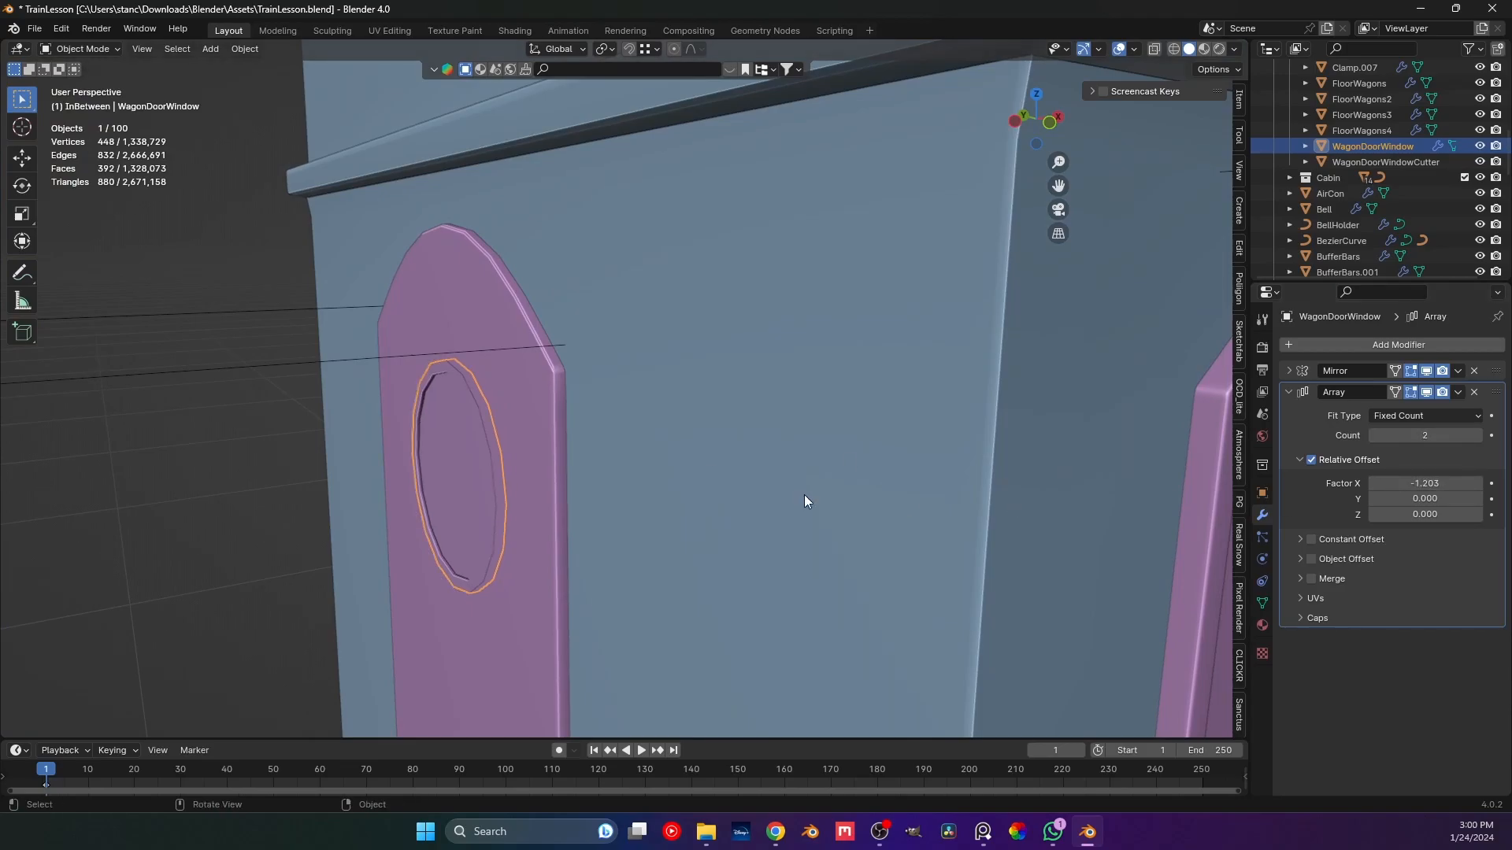
# Set the door window array's relative offset Factor X to -1.201, check the fit on the second wagon's door, and deselect everything.
pyautogui.click(1432, 480)
pyautogui.click(1425, 484)
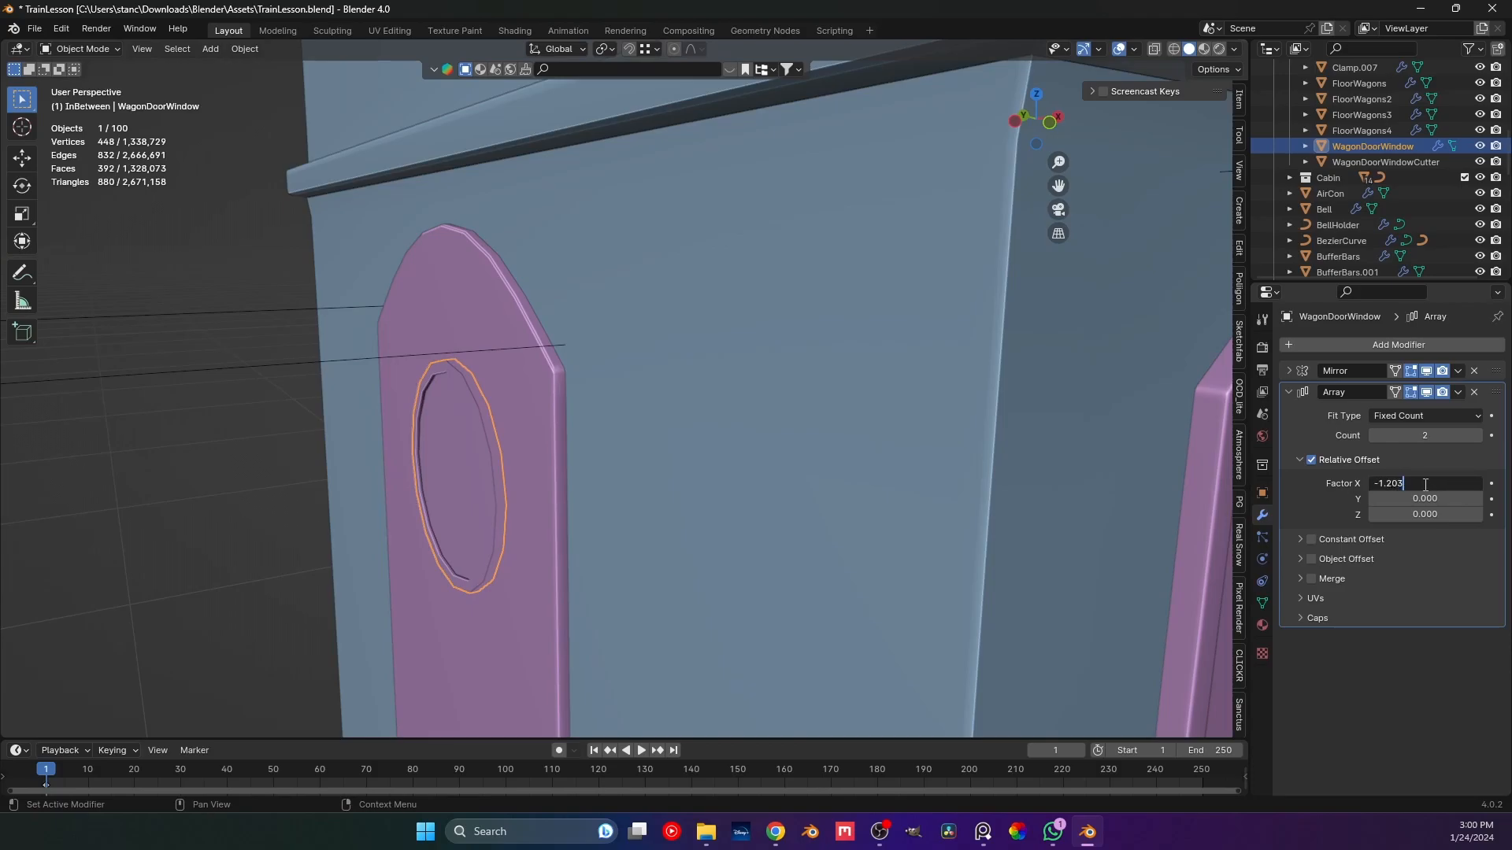
pyautogui.write('1')
pyautogui.press('Return')
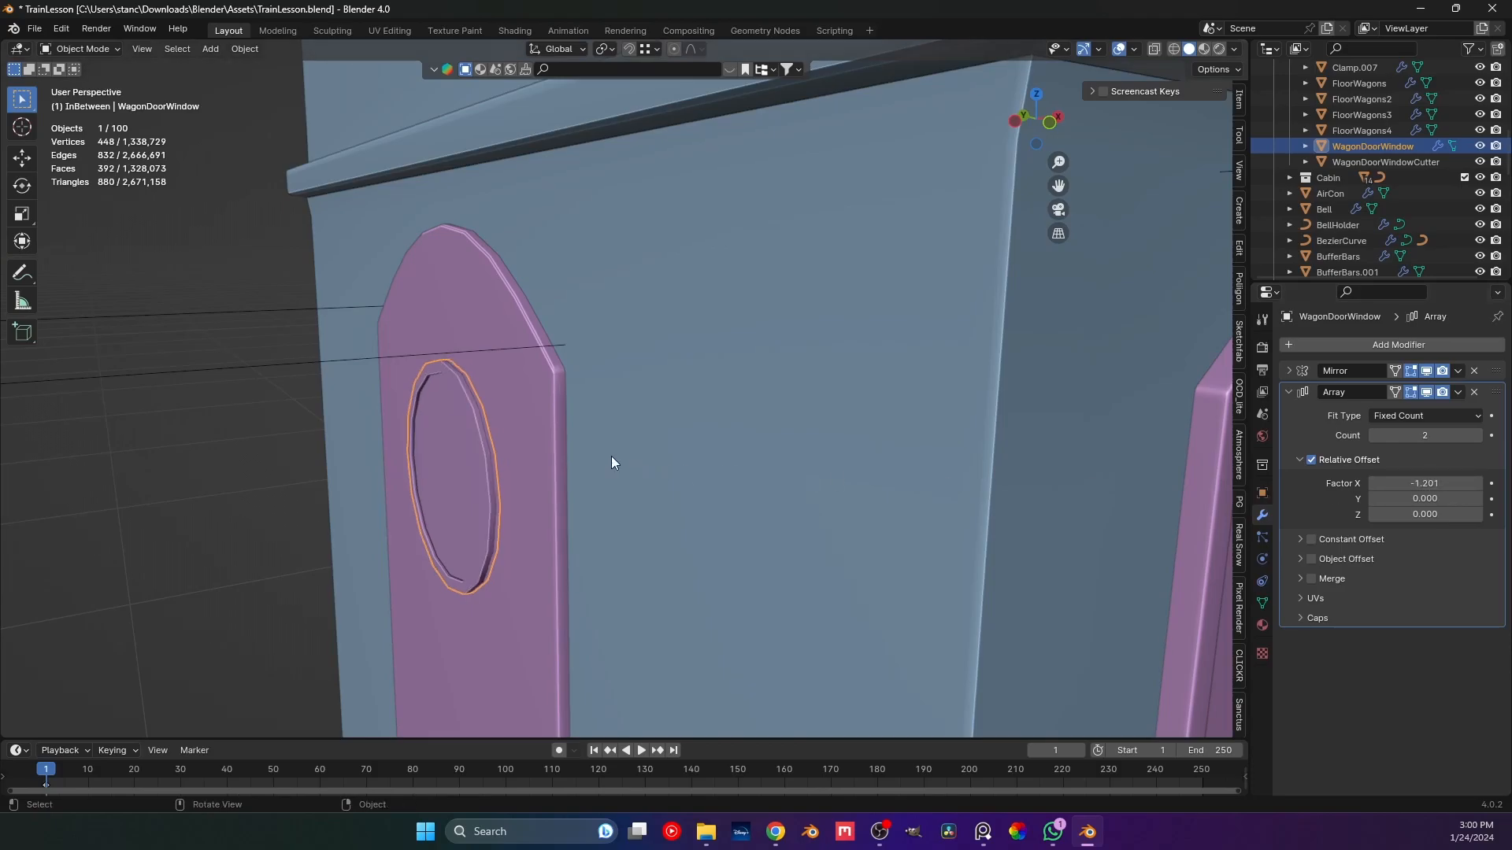
pyautogui.moveTo(566, 455); pyautogui.dragTo(489, 471, button='middle')
pyautogui.scroll(-6, 566, 456)
pyautogui.scroll(6, 513, 466)
pyautogui.hotkey('alt', 'a')
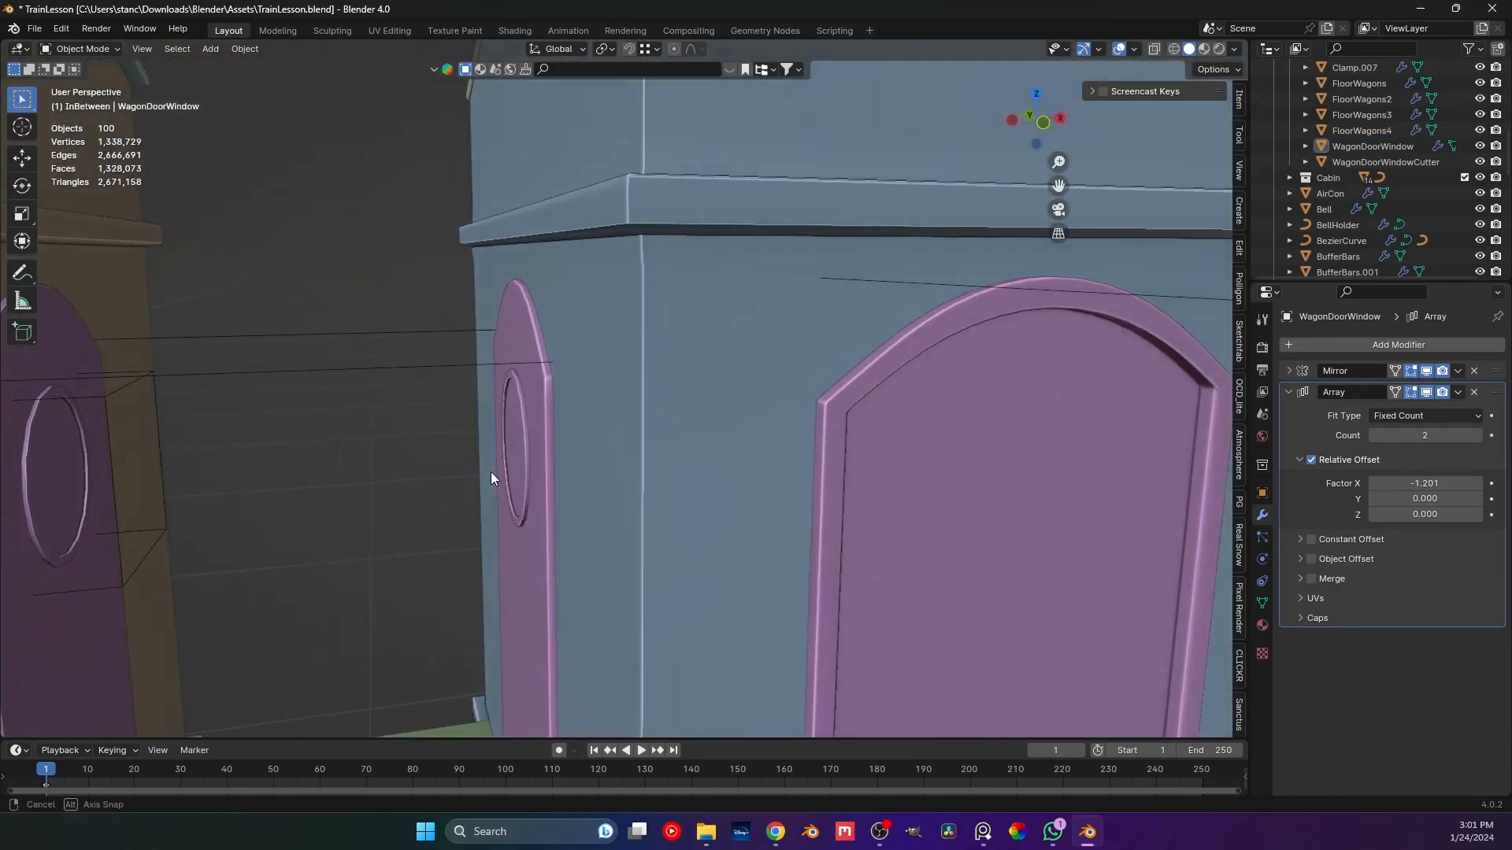
# Raise the door window array's count to 4 so every wagon gets windows, and save the file.
pyautogui.scroll(-5, 606, 469)
pyautogui.keyDown('shift'); pyautogui.moveTo(607, 469); pyautogui.dragTo(548, 429, button='middle'); pyautogui.keyUp('shift')
pyautogui.moveTo(548, 429); pyautogui.dragTo(731, 435, button='middle')
pyautogui.scroll(5, 523, 414)
pyautogui.scroll(-5, 715, 428)
pyautogui.scroll(4, 731, 434)
pyautogui.click(1477, 436)
pyautogui.click(1476, 437)
pyautogui.keyDown('shift'); pyautogui.moveTo(1060, 403); pyautogui.dragTo(635, 408, button='middle'); pyautogui.keyUp('shift')
pyautogui.hotkey('ctrl', 's')
pyautogui.scroll(3, 640, 399)
pyautogui.scroll(3, 639, 398)
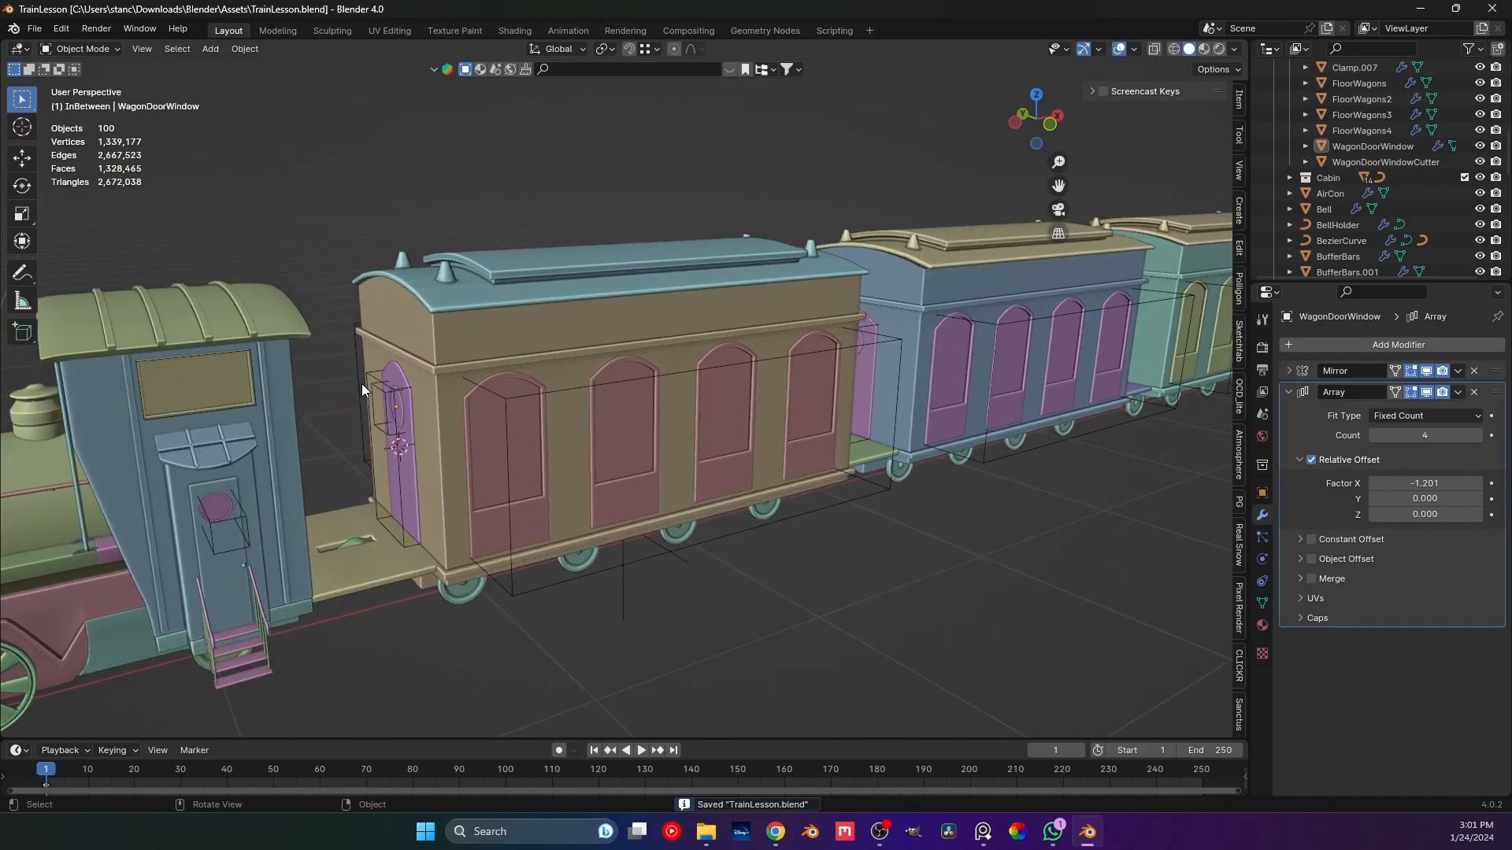
# Add an Array modifier to the WagonDoorWindowCutter object at the first wagon's door.
pyautogui.click(377, 386)
pyautogui.click(1315, 342)
pyautogui.moveTo(1315, 342)
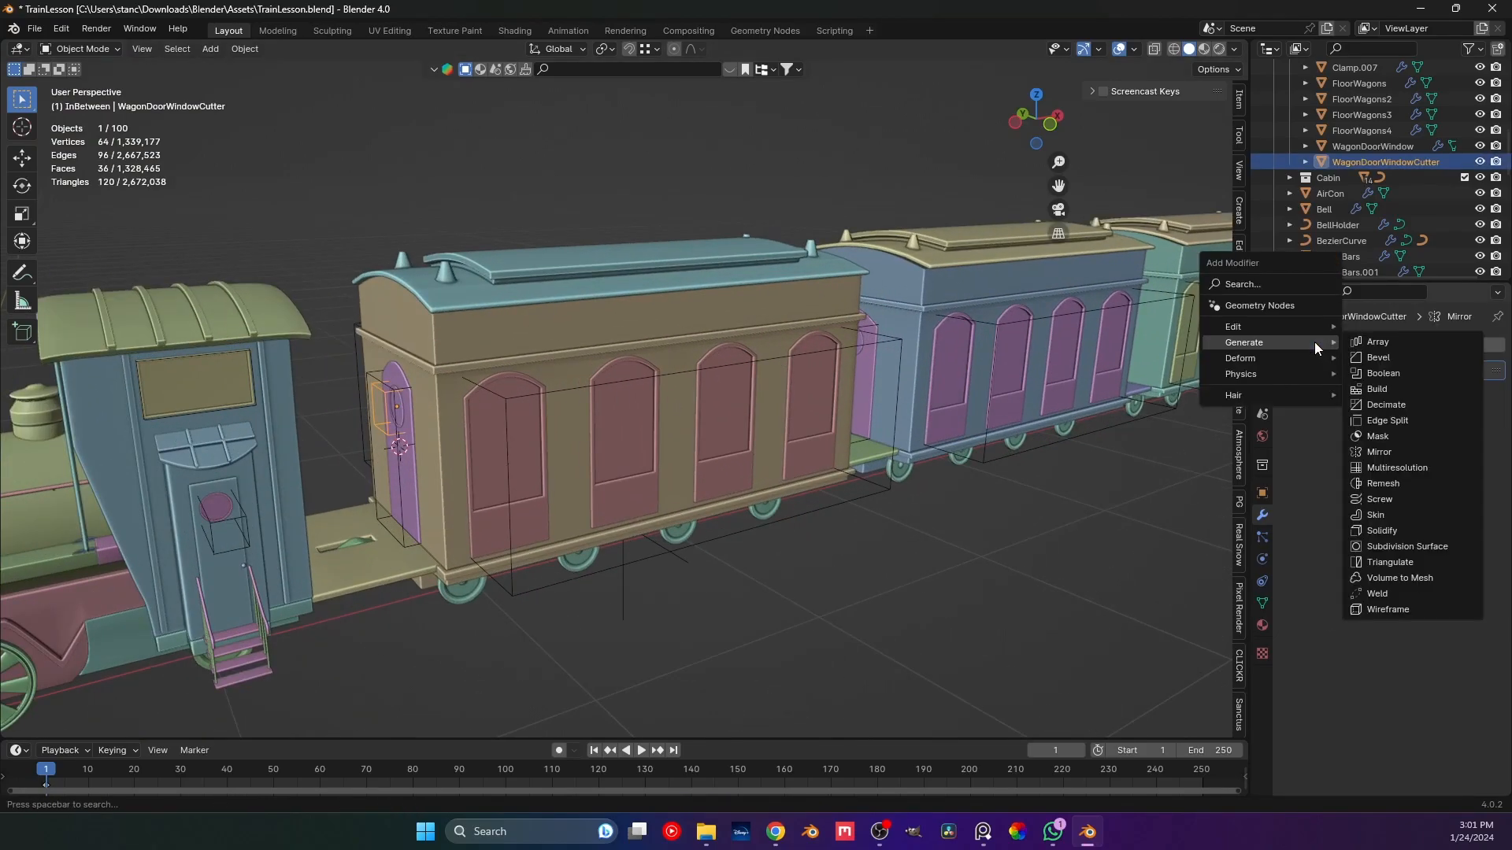
pyautogui.click(1382, 343)
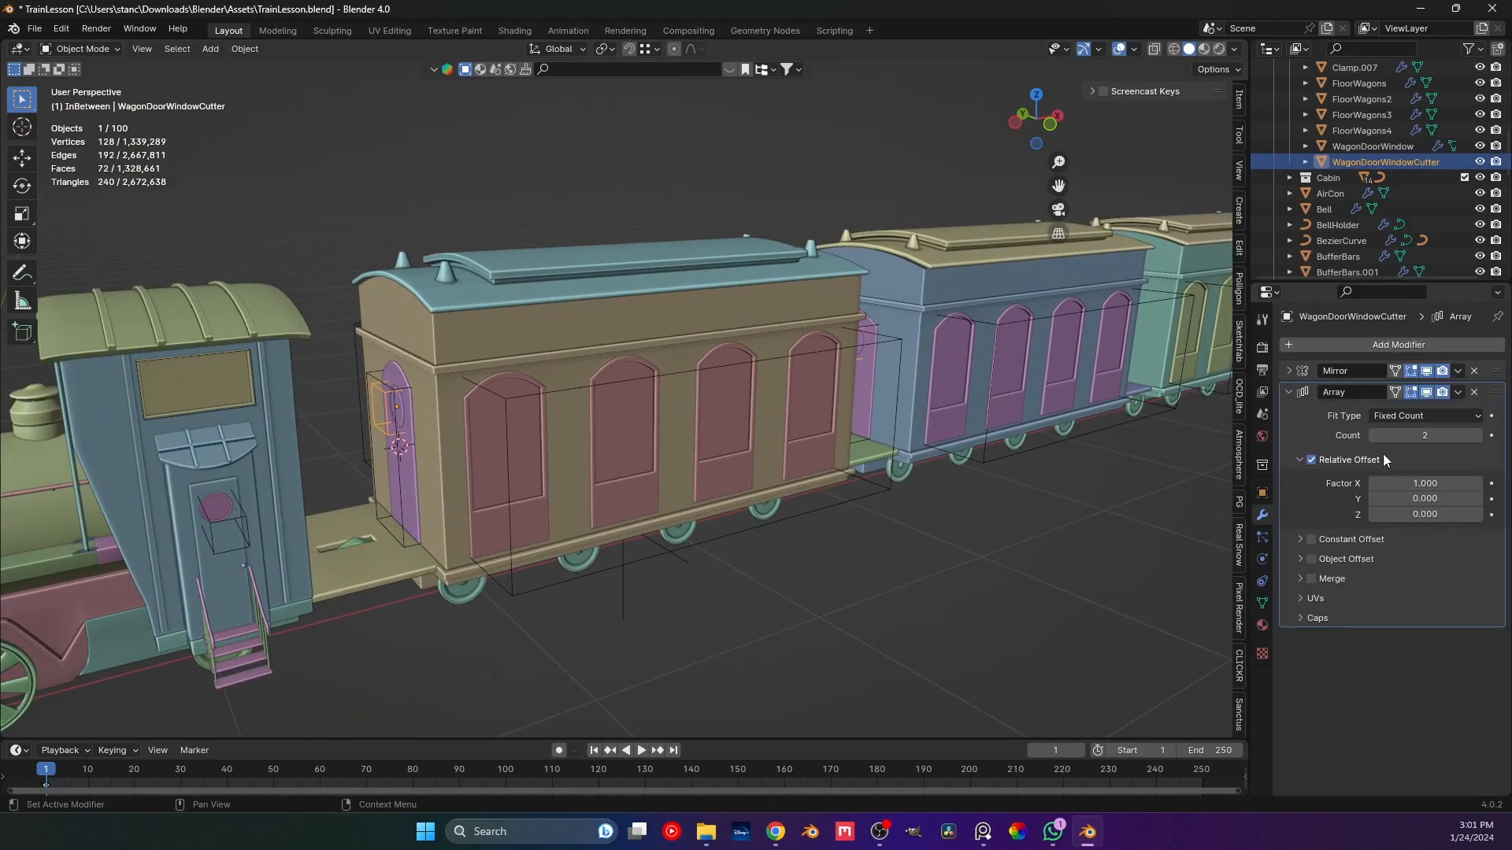
# Set the door window cutter's viewport display to Textured and frame the first two wagons in front view.
pyautogui.press('KP_1')
pyautogui.scroll(-3, 936, 350)
pyautogui.keyDown('shift'); pyautogui.moveTo(1010, 413); pyautogui.dragTo(374, 395, button='middle'); pyautogui.keyUp('shift')
pyautogui.click(1262, 493)
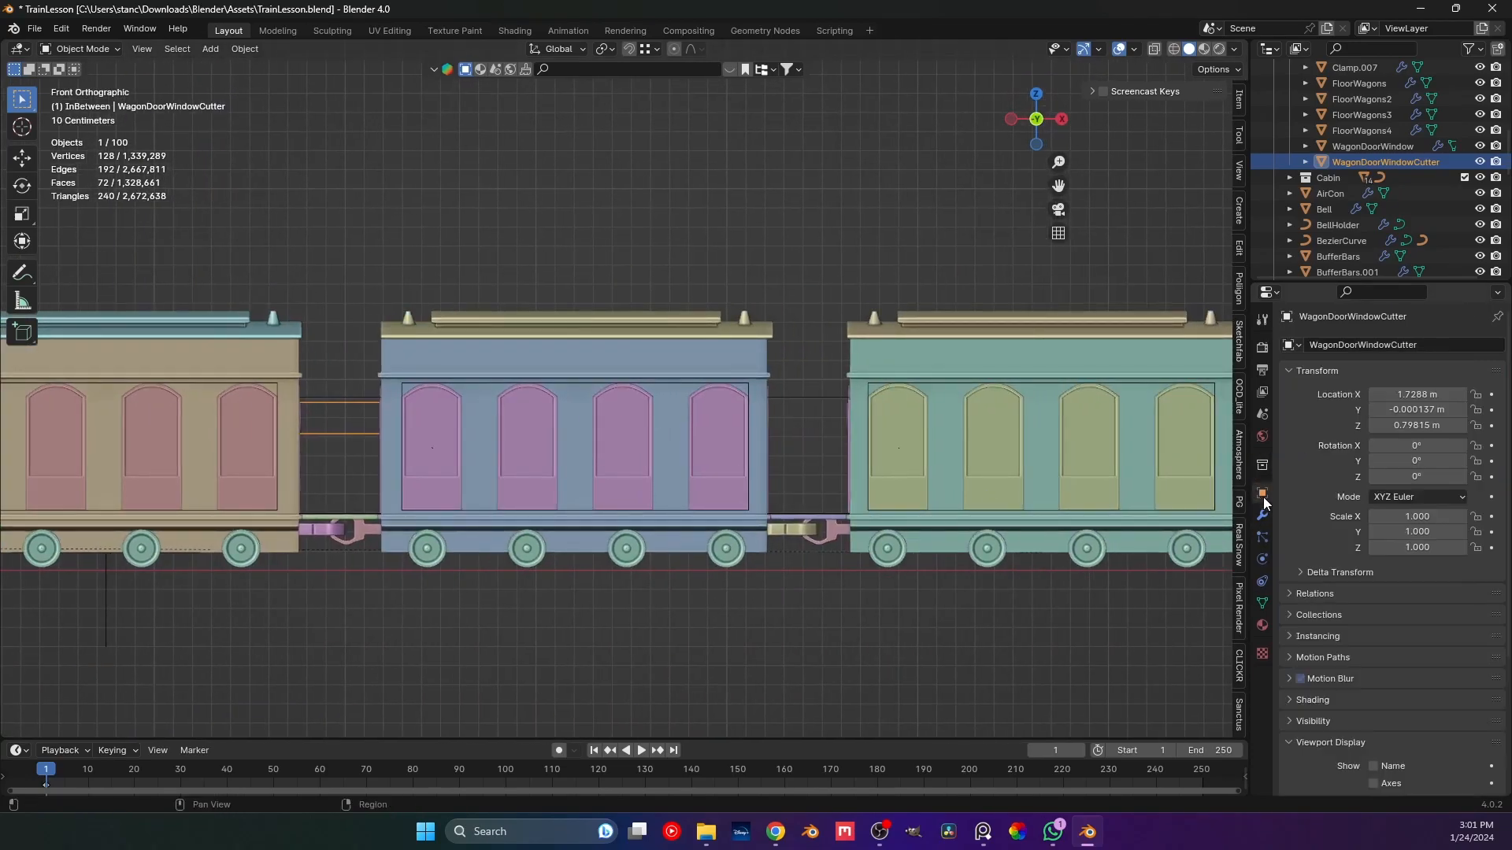
pyautogui.scroll(-8, 1378, 691)
pyautogui.scroll(-1, 1378, 691)
pyautogui.click(1434, 790)
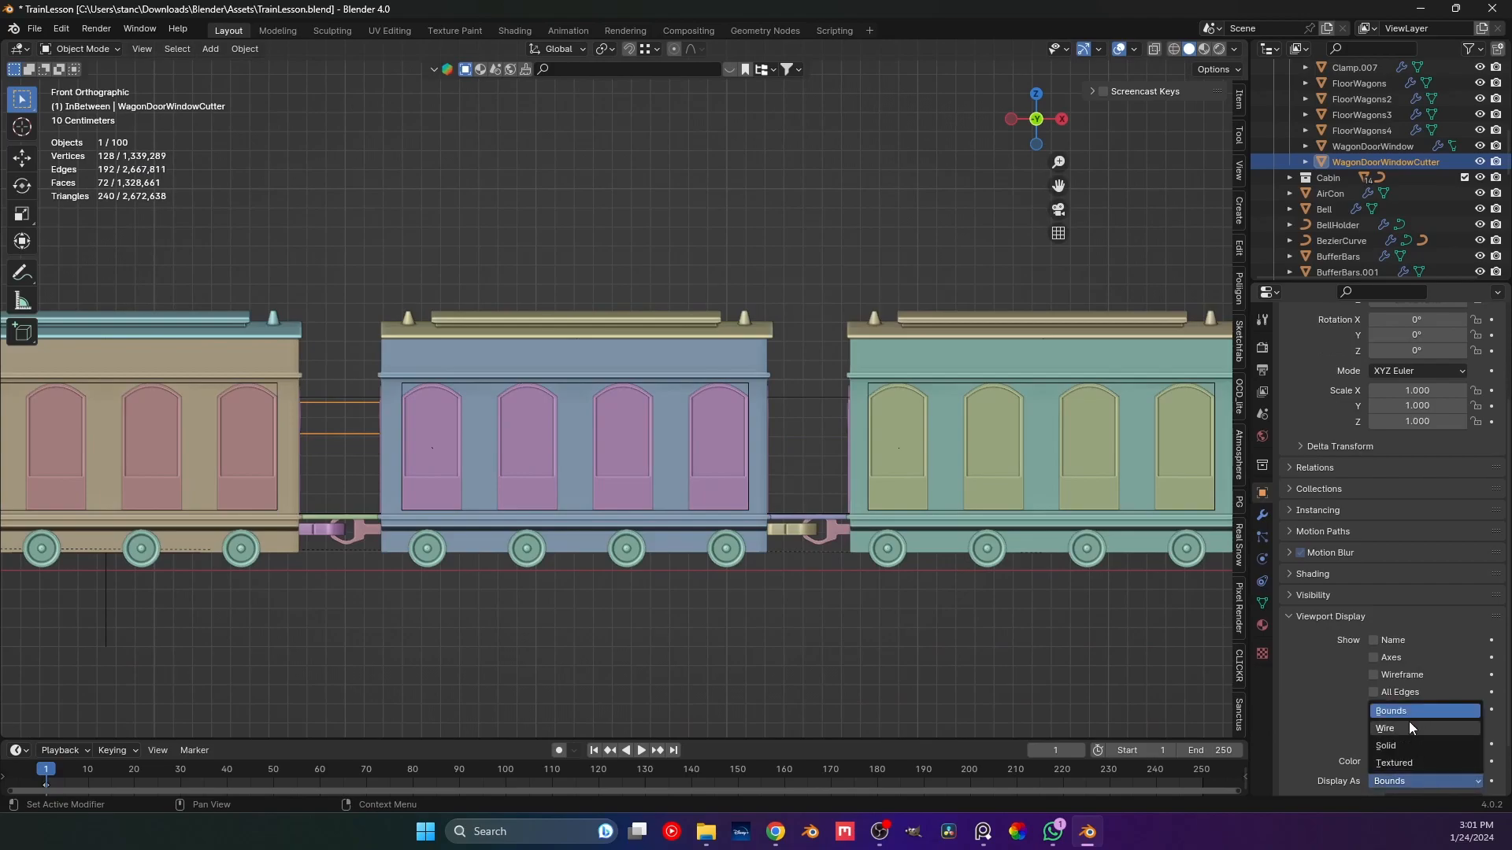
pyautogui.click(1405, 763)
pyautogui.keyDown('shift'); pyautogui.moveTo(364, 435); pyautogui.dragTo(464, 516, button='middle'); pyautogui.keyUp('shift')
pyautogui.scroll(3, 465, 517)
pyautogui.keyDown('shift'); pyautogui.moveTo(542, 467); pyautogui.dragTo(937, 338, button='middle'); pyautogui.keyUp('shift')
pyautogui.scroll(-4, 905, 347)
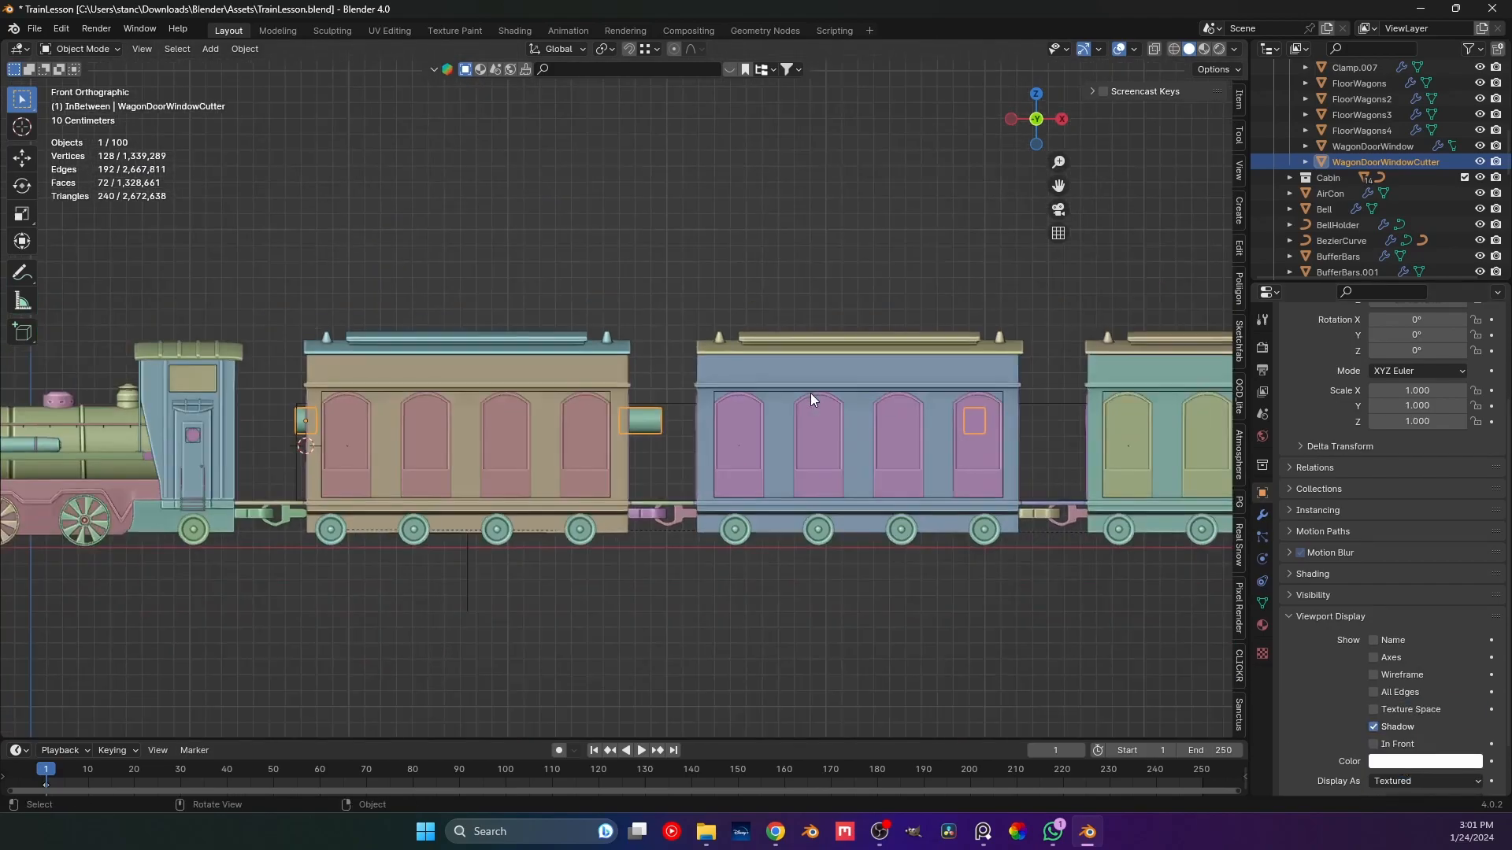
# Set the door window cutter array's relative offset Factor X to 1.130 and its count to 4, and deselect everything.
pyautogui.click(1263, 514)
pyautogui.moveTo(1431, 489); pyautogui.dragTo(1467, 489)
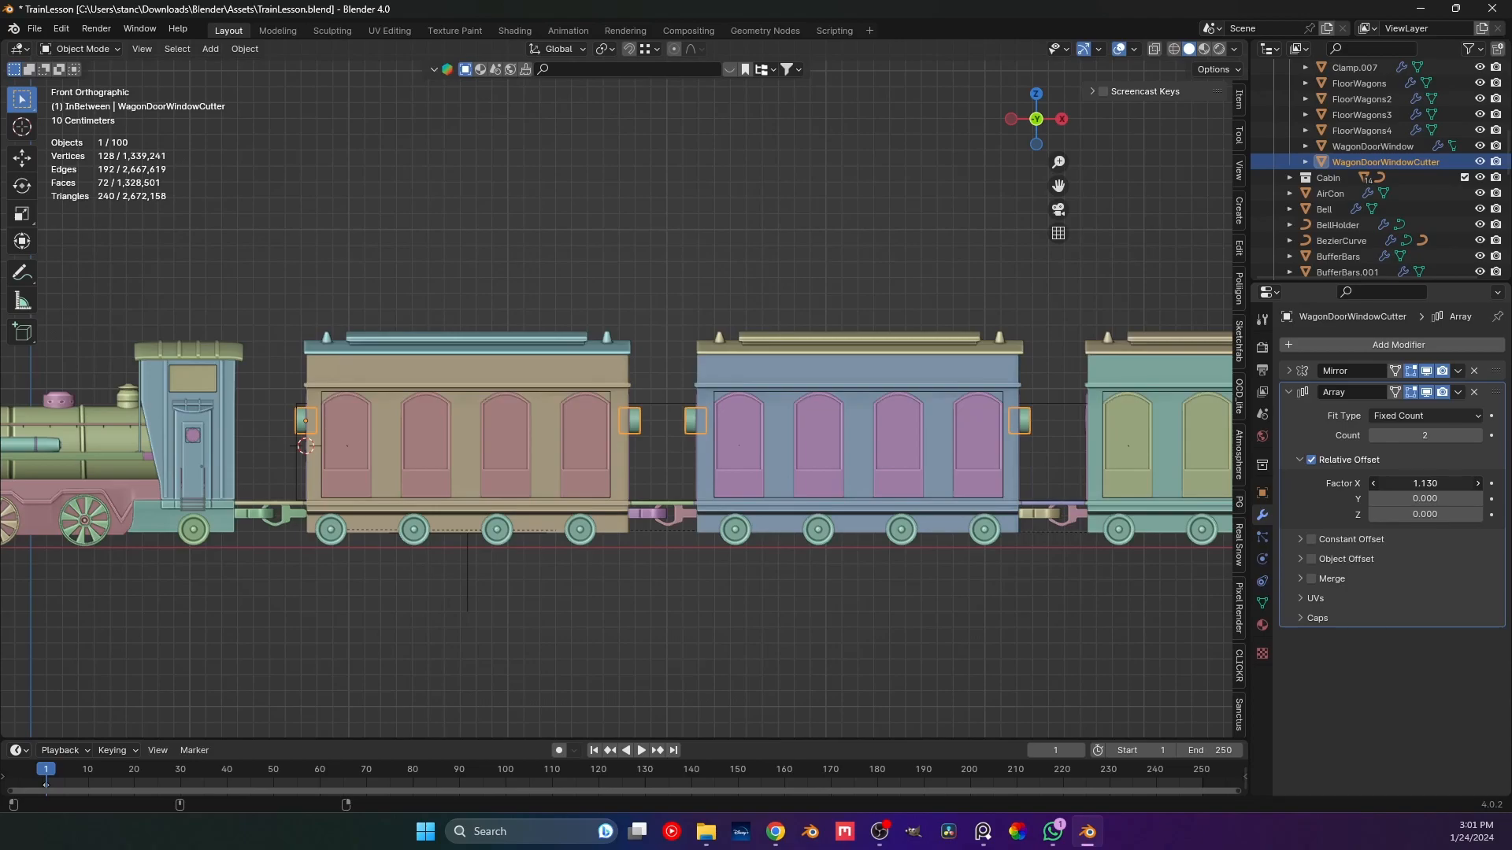
pyautogui.keyDown('shift'); pyautogui.moveTo(1135, 464); pyautogui.dragTo(660, 507, button='middle'); pyautogui.keyUp('shift')
pyautogui.moveTo(1424, 436); pyautogui.dragTo(1457, 435)
pyautogui.scroll(-1, 664, 547)
pyautogui.moveTo(540, 504); pyautogui.dragTo(599, 517, button='middle')
pyautogui.scroll(-3, 599, 517)
pyautogui.keyDown('shift'); pyautogui.moveTo(448, 517); pyautogui.dragTo(587, 512, button='middle'); pyautogui.keyUp('shift')
pyautogui.click(506, 522)
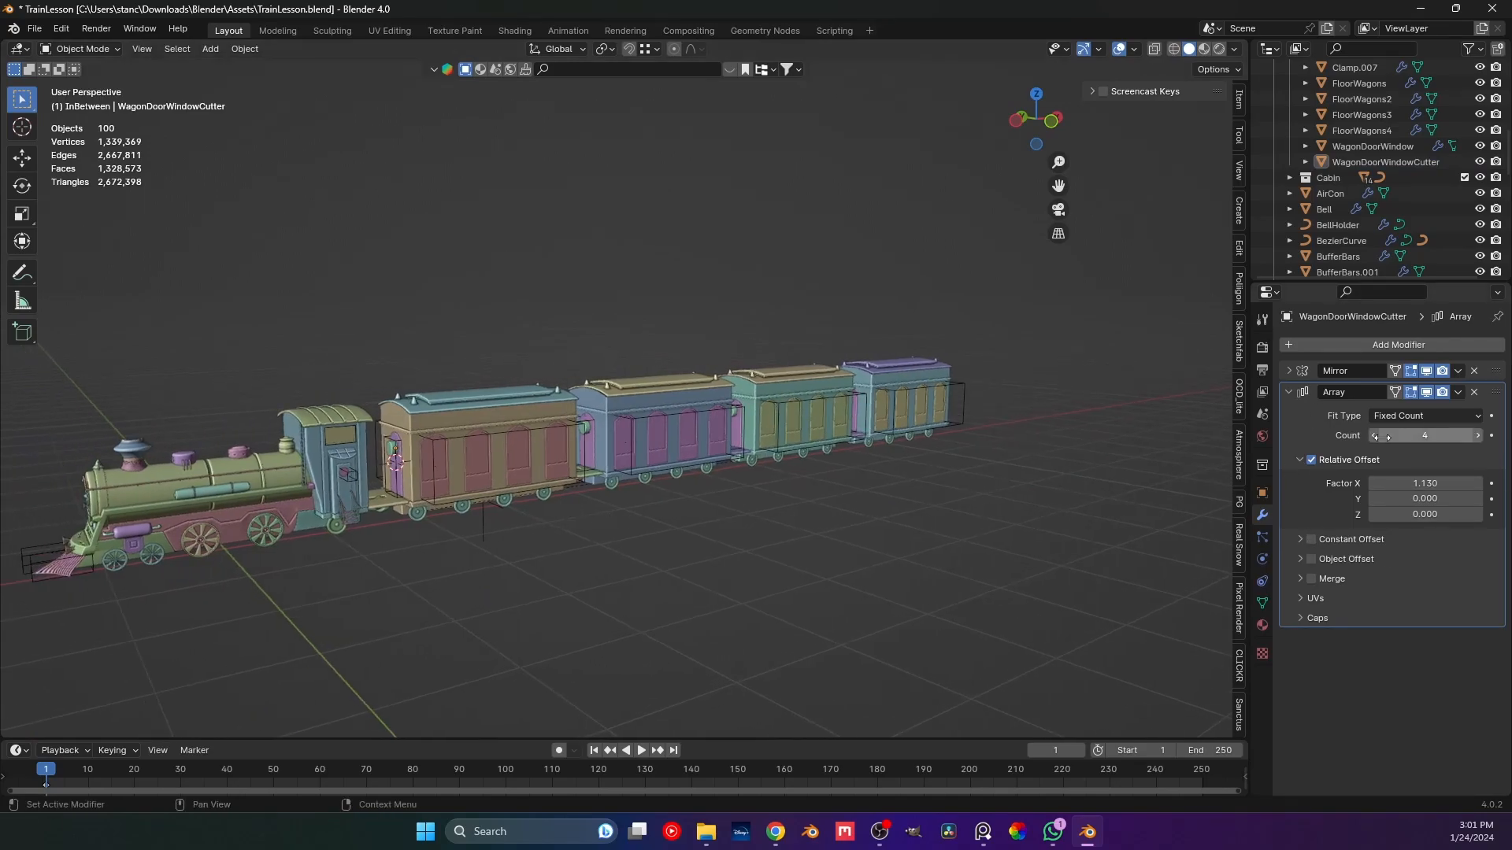
# Duplicate the Boolean.001 modifier on the second wagon's body and enable Boolean.001 in the viewport.
pyautogui.click(1289, 393)
pyautogui.click(616, 415)
pyautogui.scroll(4, 575, 408)
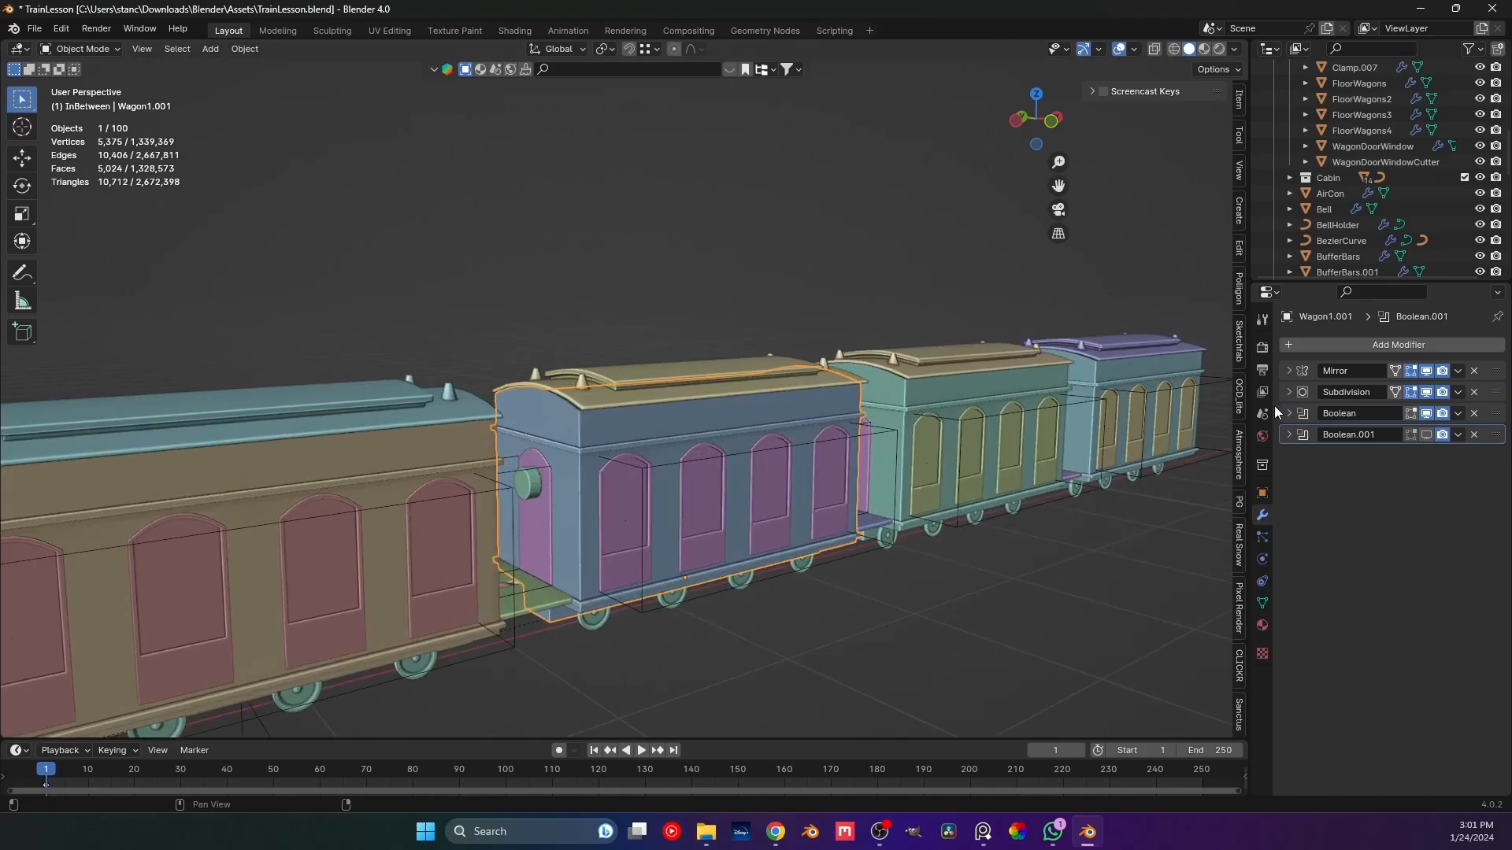
pyautogui.click(1457, 435)
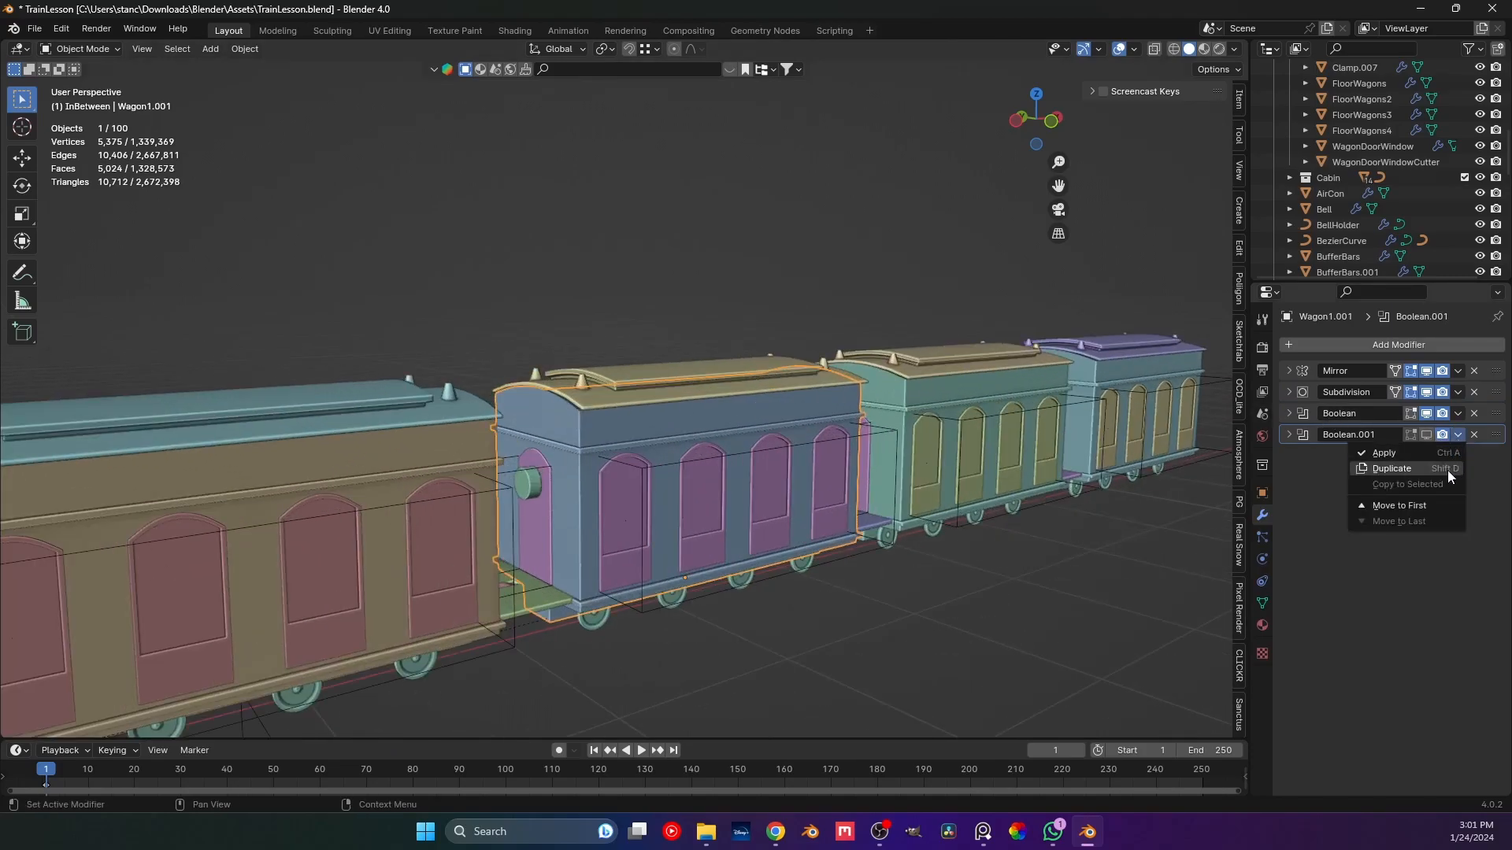
pyautogui.click(1390, 464)
pyautogui.click(1425, 434)
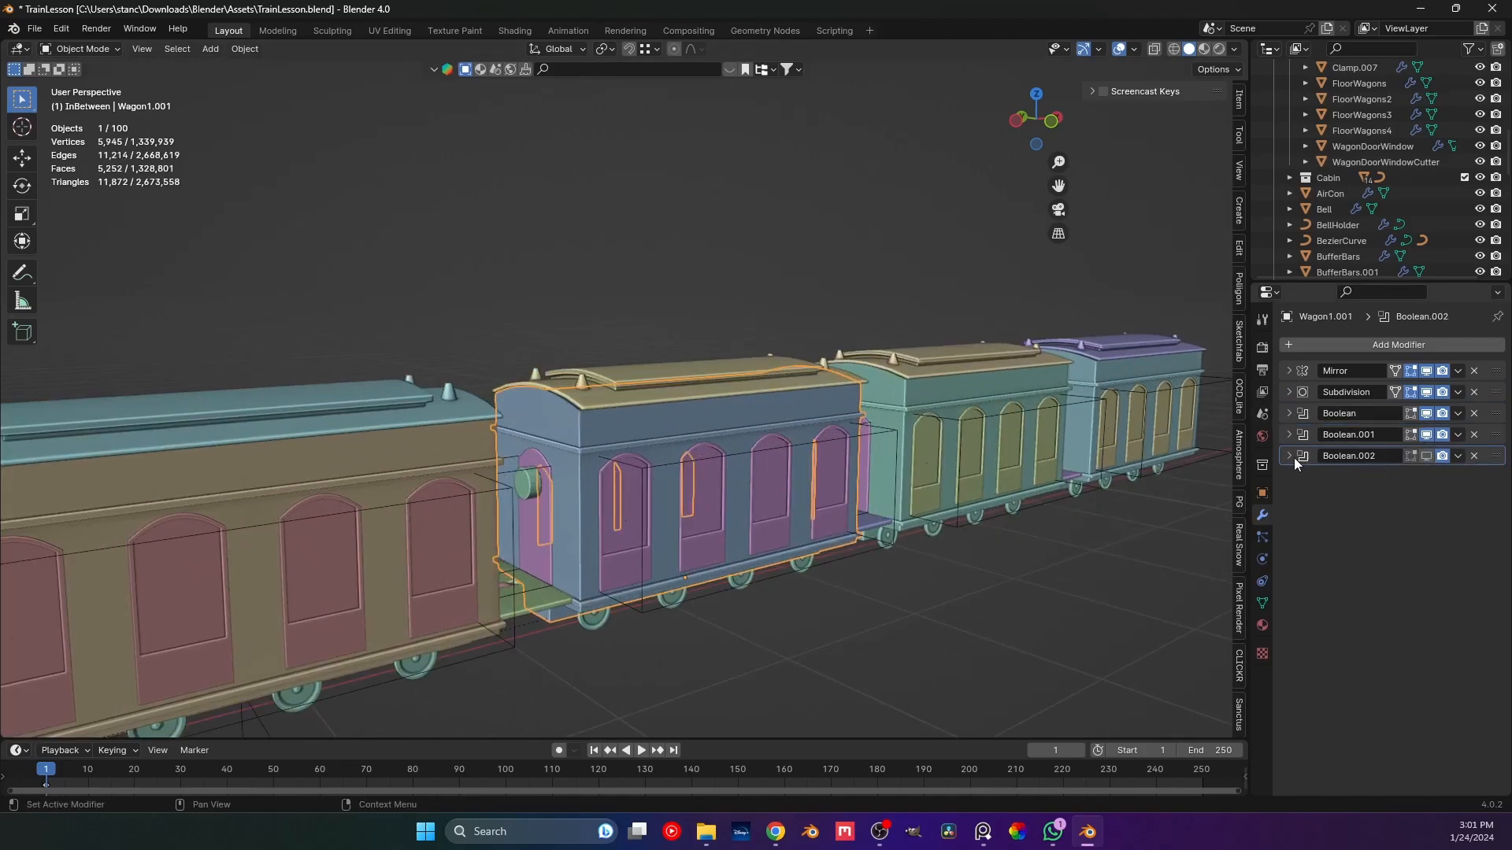
# Set the object of the second wagon's Boolean.002 modifier to the door window cutter.
pyautogui.click(919, 621)
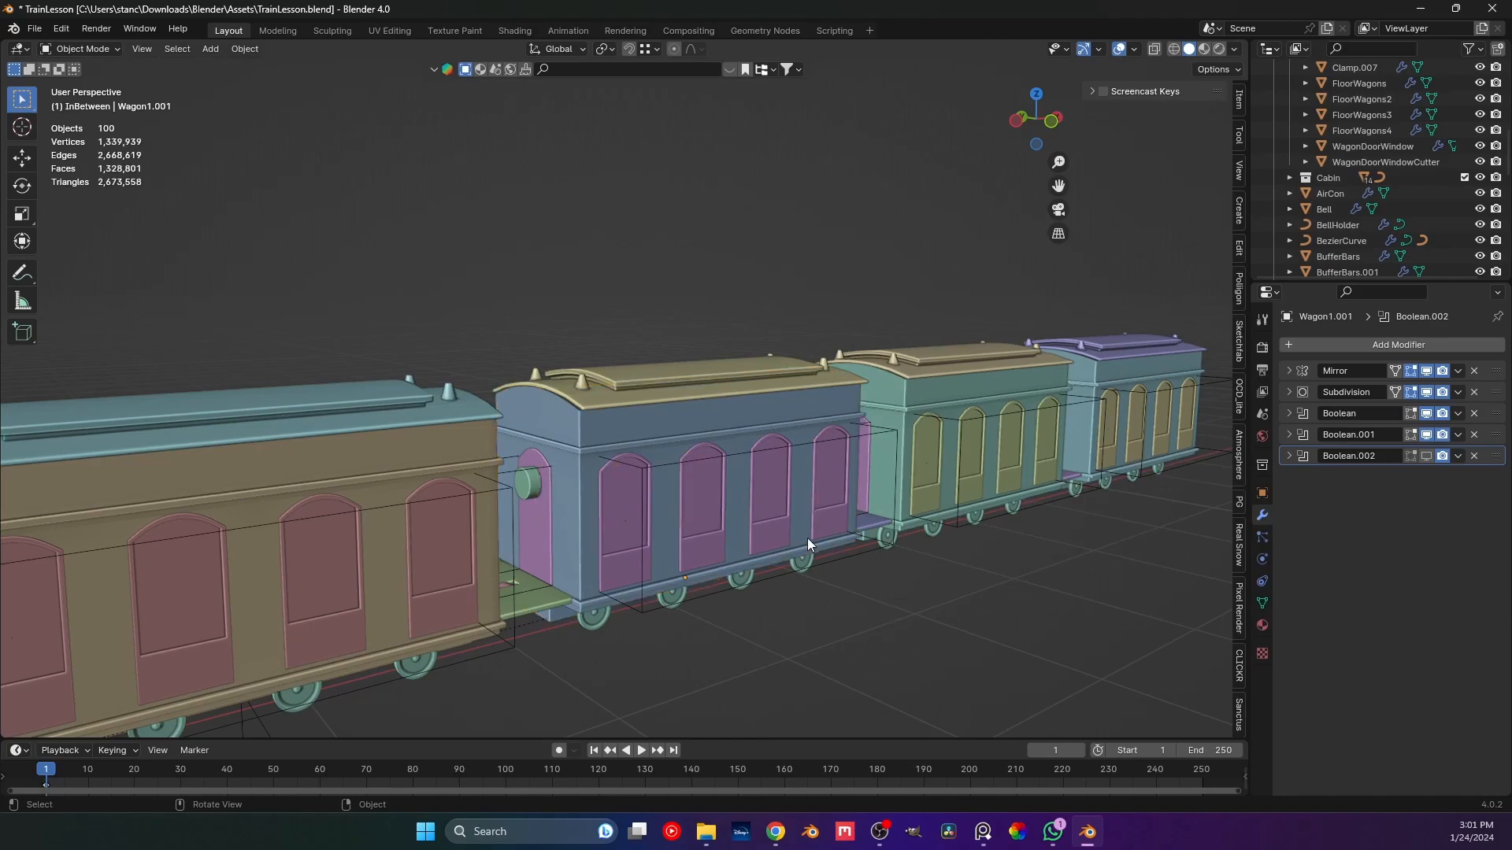
pyautogui.click(1295, 456)
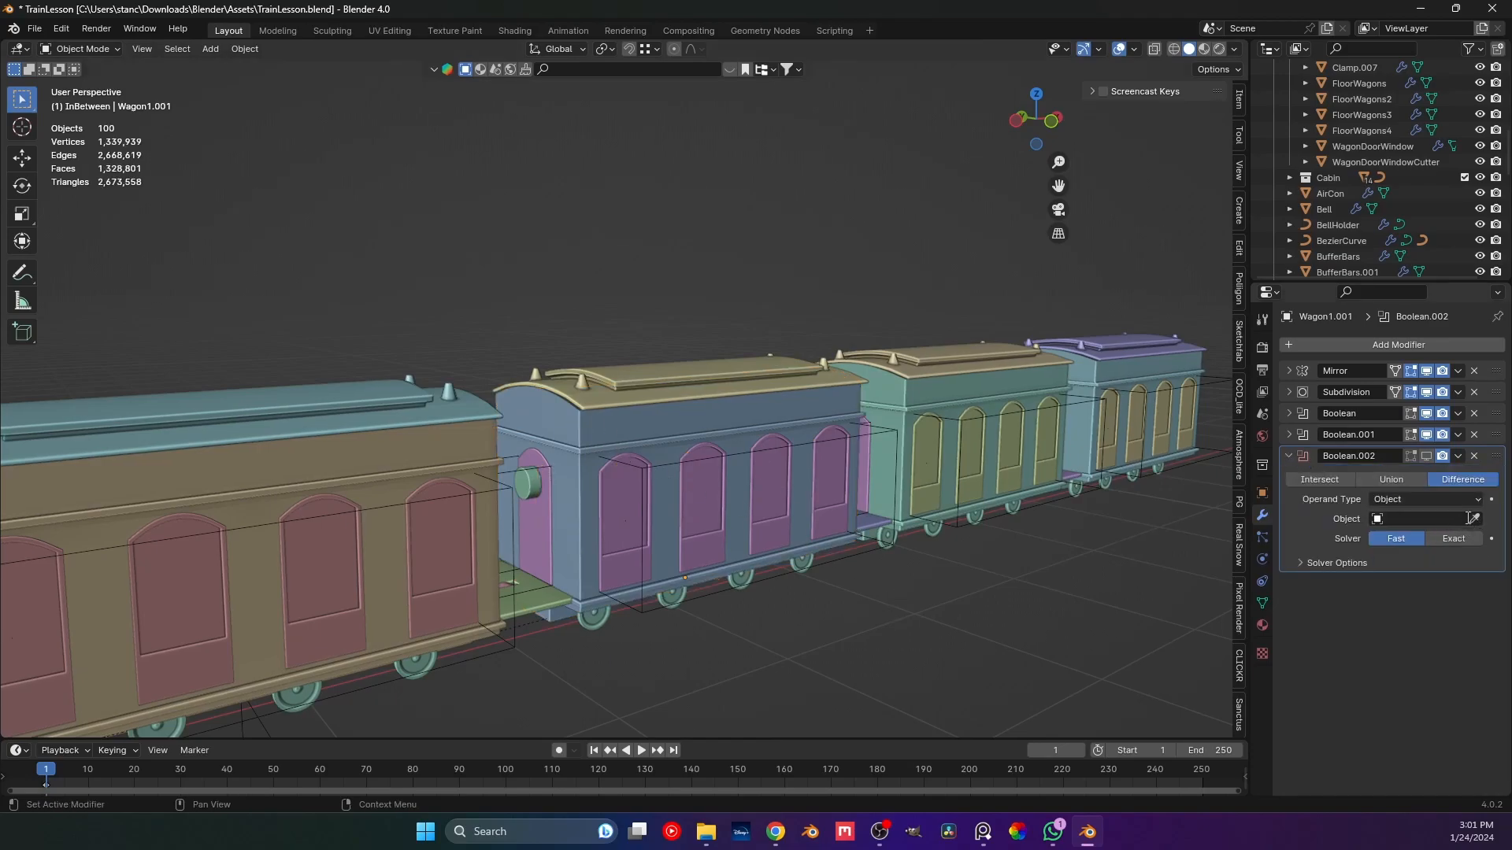
pyautogui.click(1465, 518)
pyautogui.click(1474, 518)
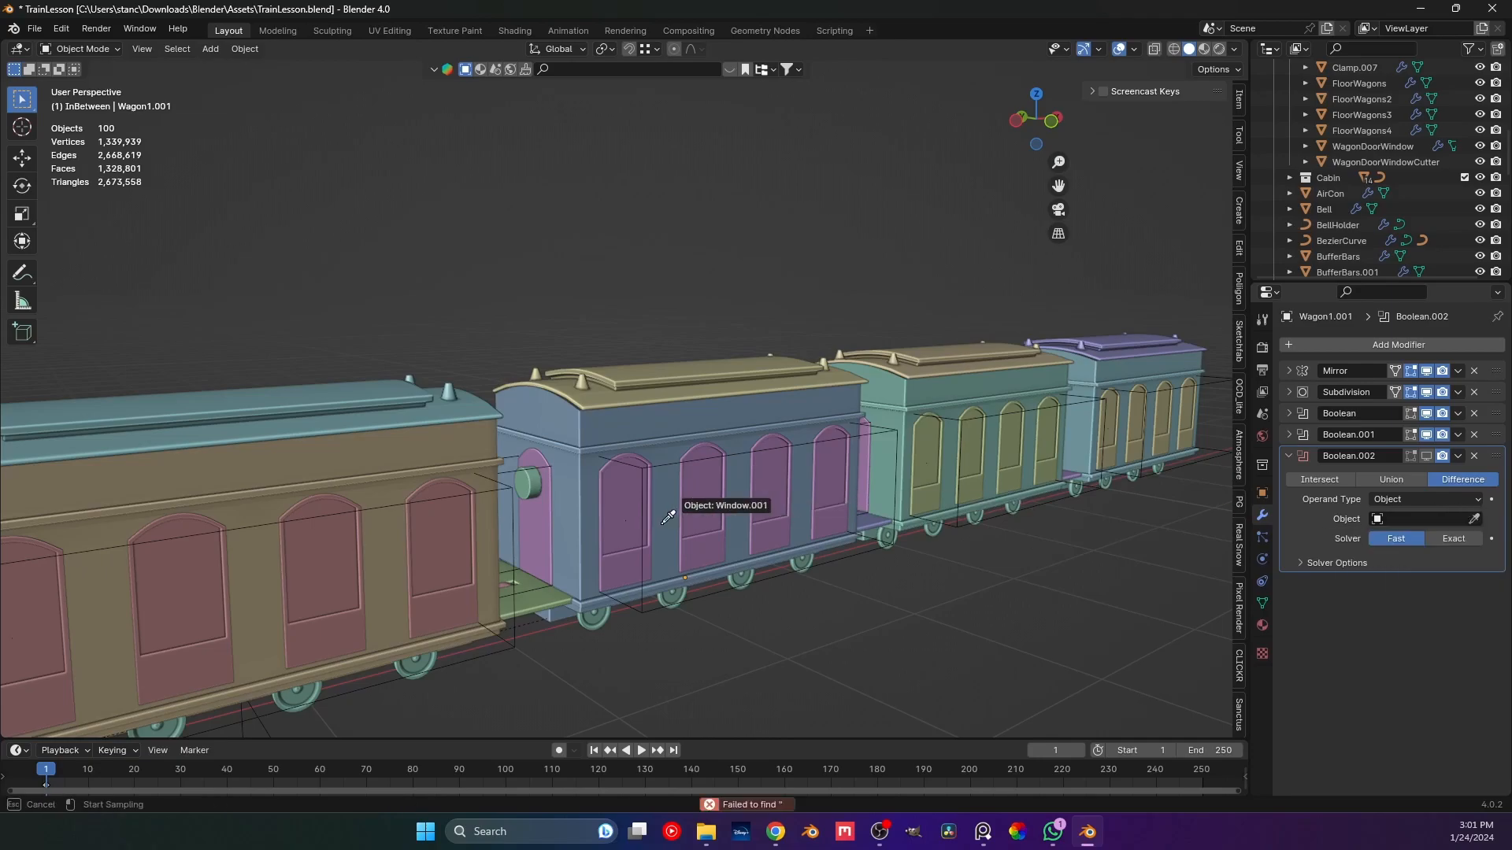
pyautogui.click(534, 484)
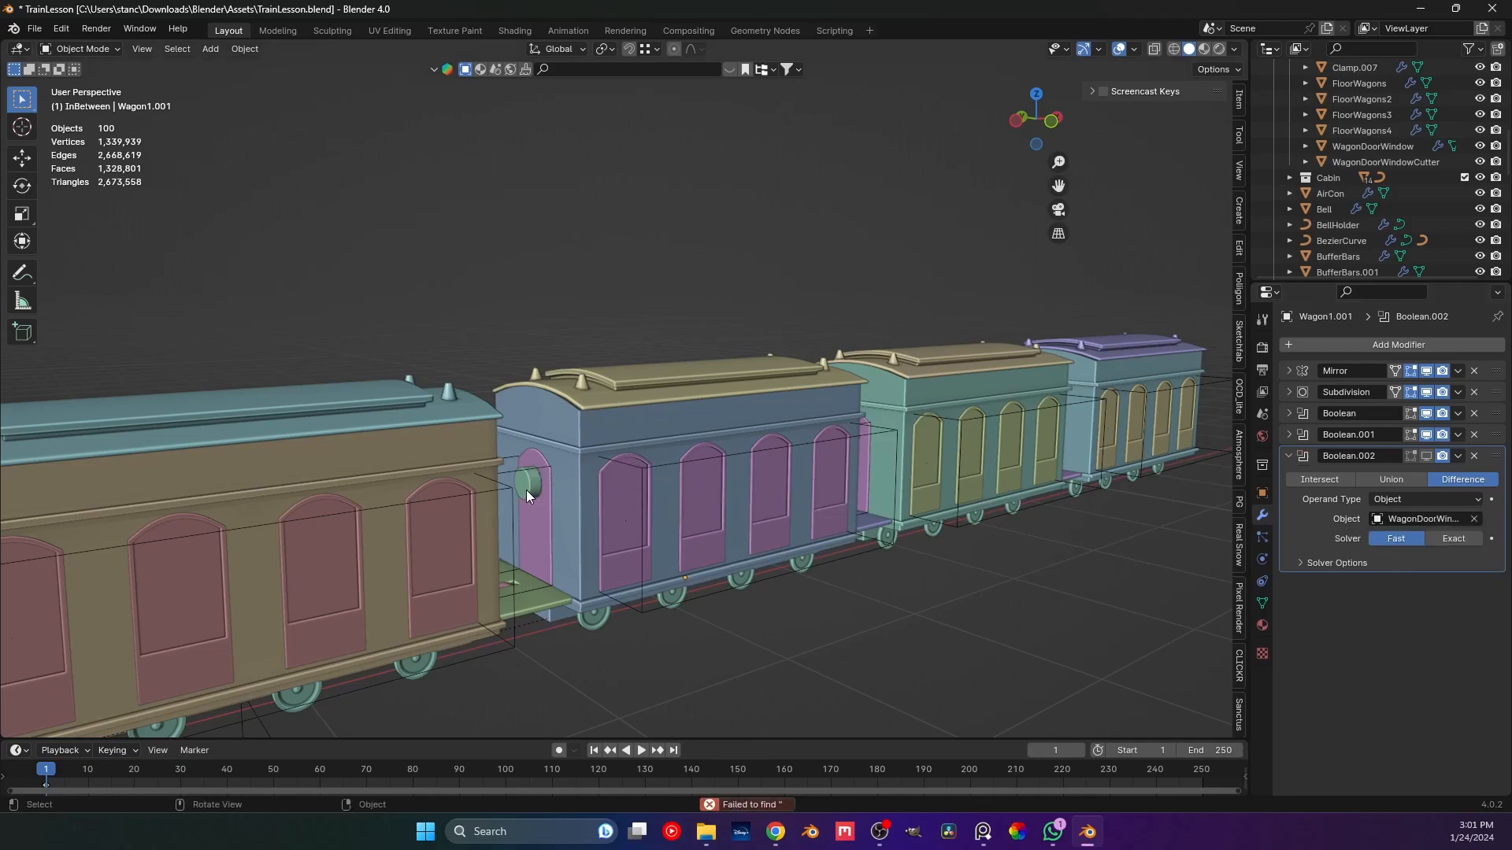
# Duplicate the third wagon's Boolean.001 modifier and set the copy's object to the door window cutter.
pyautogui.keyDown('shift'); pyautogui.moveTo(748, 488); pyautogui.dragTo(382, 498, button='middle'); pyautogui.keyUp('shift')
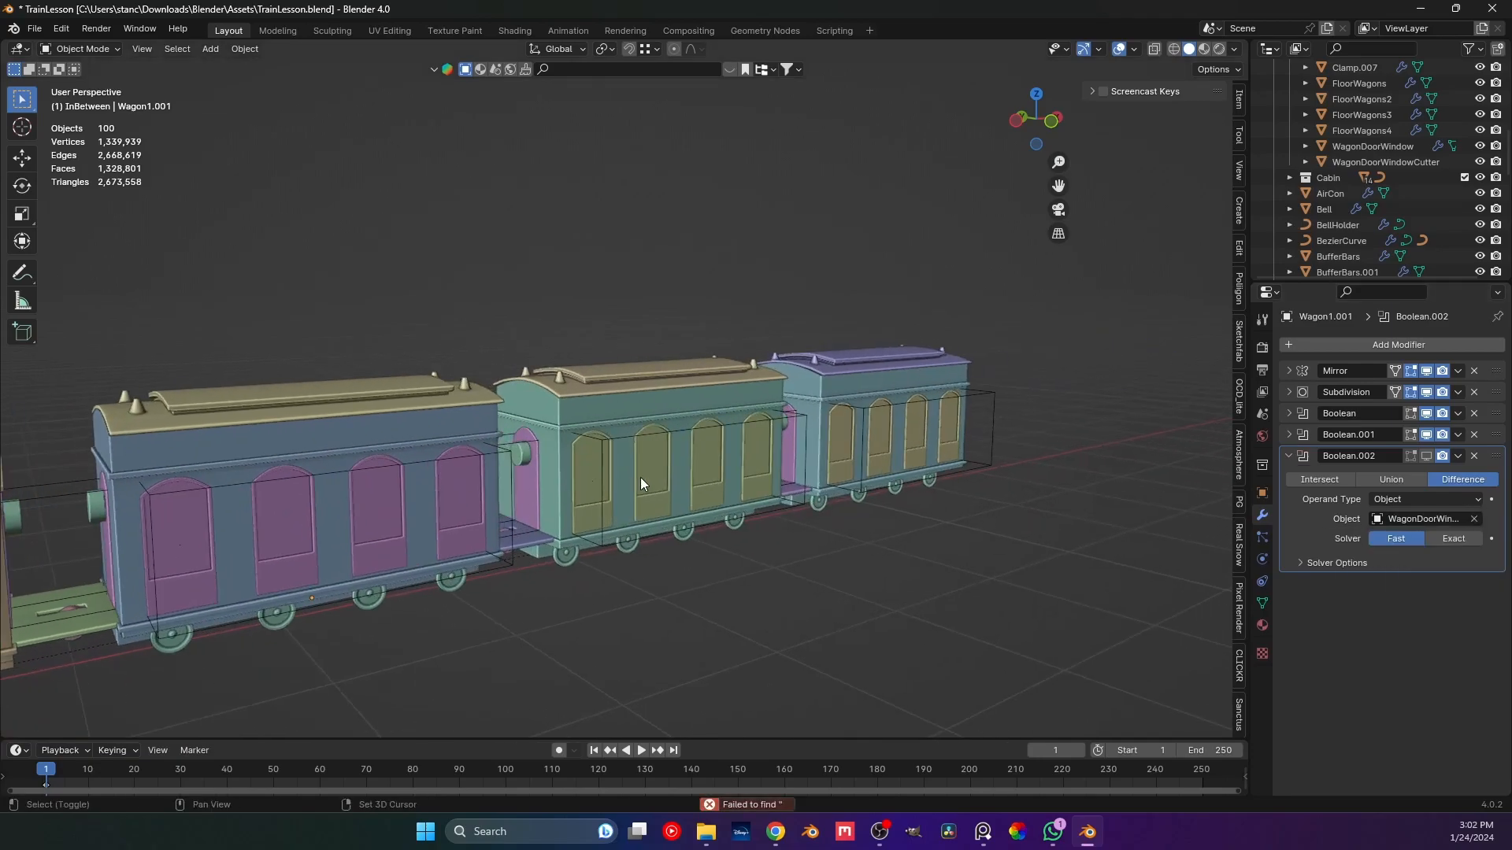
pyautogui.keyDown('shift'); pyautogui.moveTo(640, 477); pyautogui.dragTo(568, 483, button='middle'); pyautogui.keyUp('shift')
pyautogui.click(536, 429)
pyautogui.click(1457, 435)
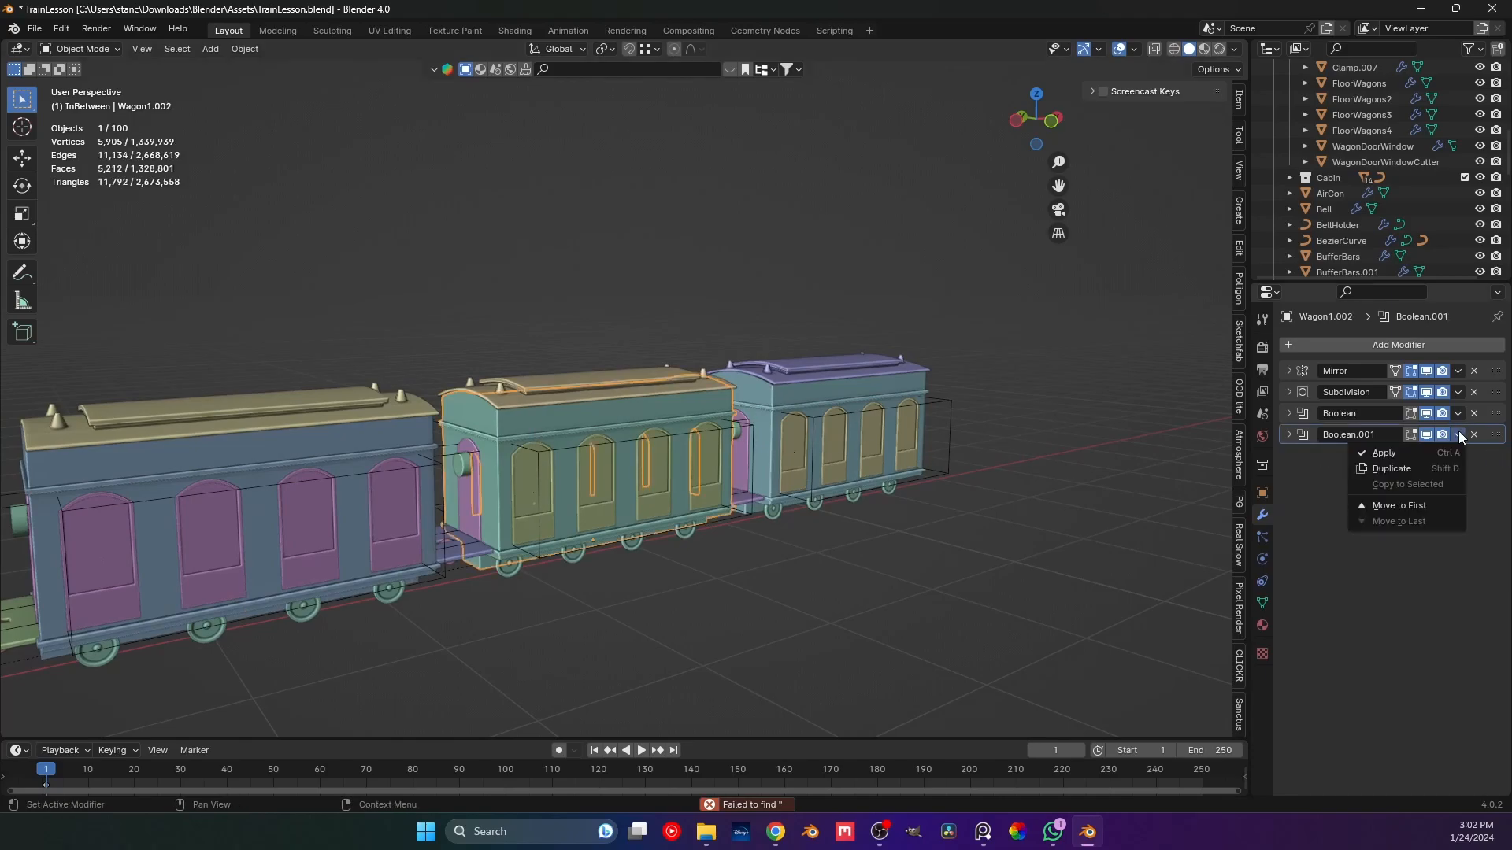
pyautogui.click(1443, 468)
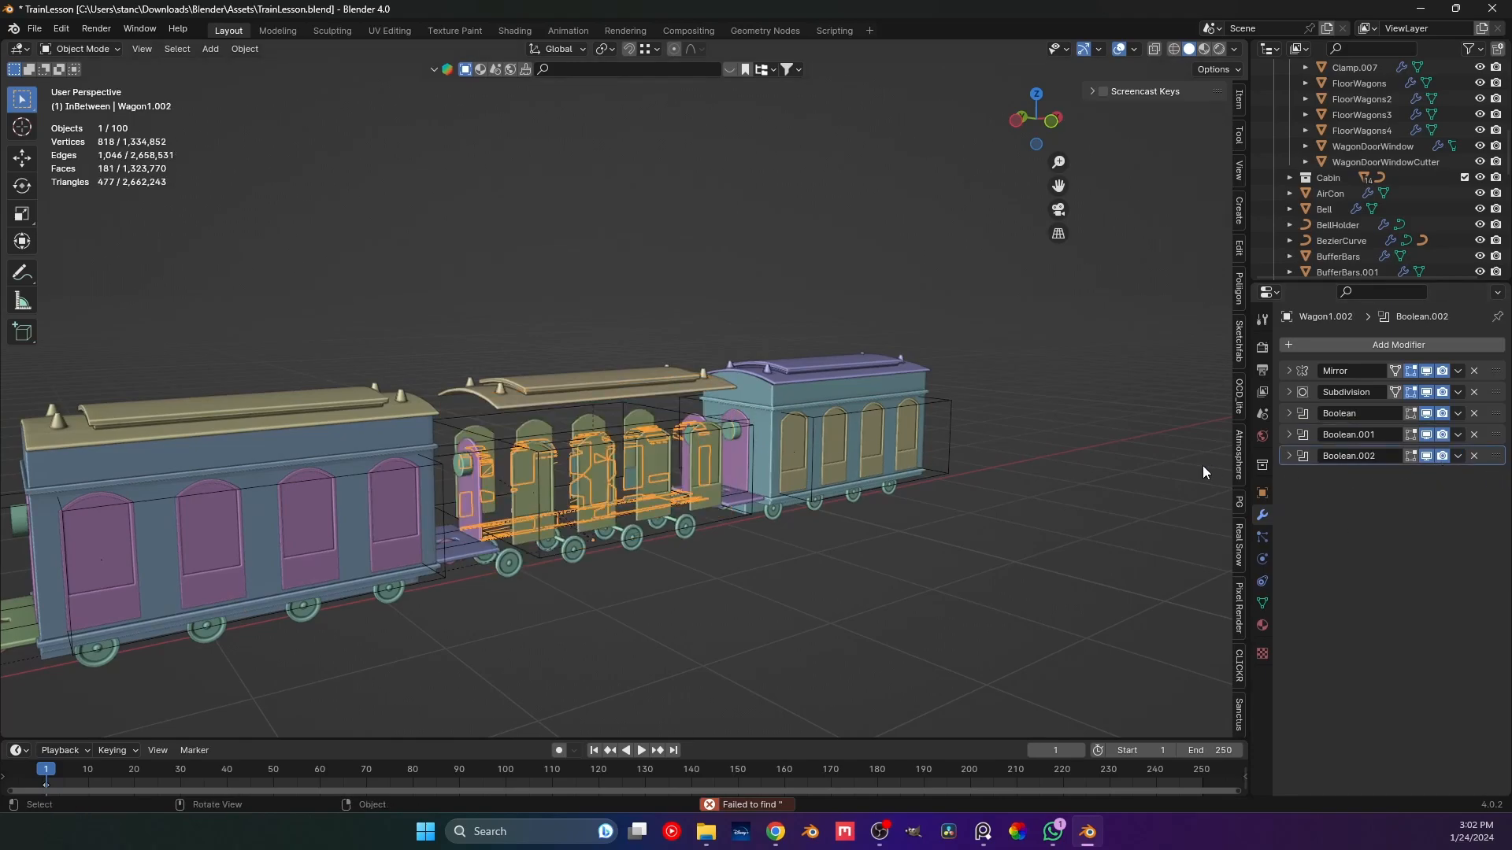
pyautogui.click(1290, 455)
pyautogui.click(1474, 519)
pyautogui.click(1474, 519)
pyautogui.click(466, 467)
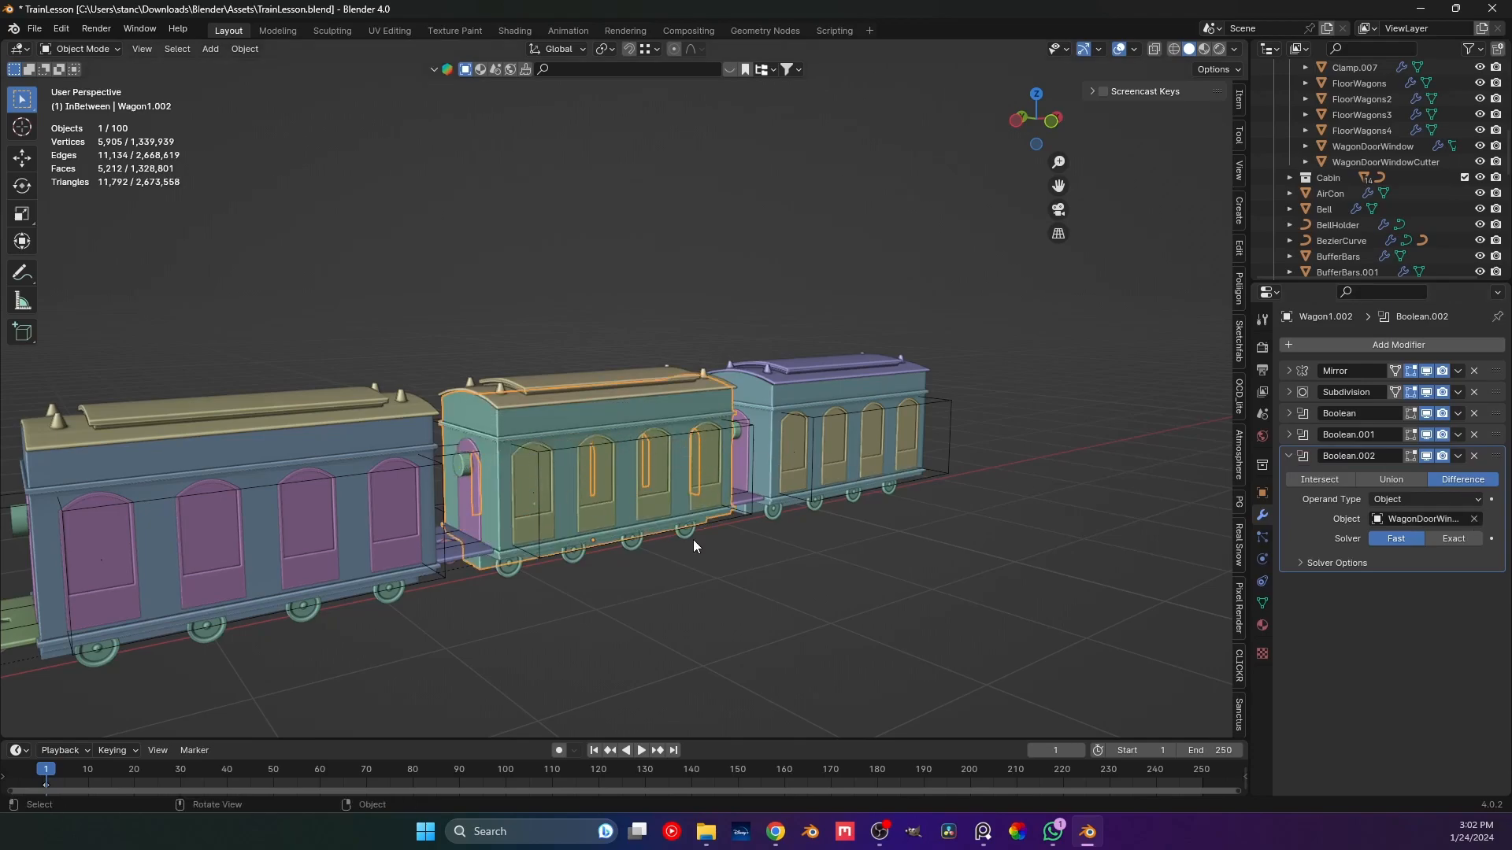
# Duplicate the fourth wagon's Boolean.001 modifier and replace the copy's object with the door window cutter.
pyautogui.click(692, 539)
pyautogui.click(877, 529)
pyautogui.scroll(2, 877, 529)
pyautogui.keyDown('shift'); pyautogui.moveTo(876, 529); pyautogui.dragTo(604, 534, button='middle'); pyautogui.keyUp('shift')
pyautogui.scroll(1, 603, 533)
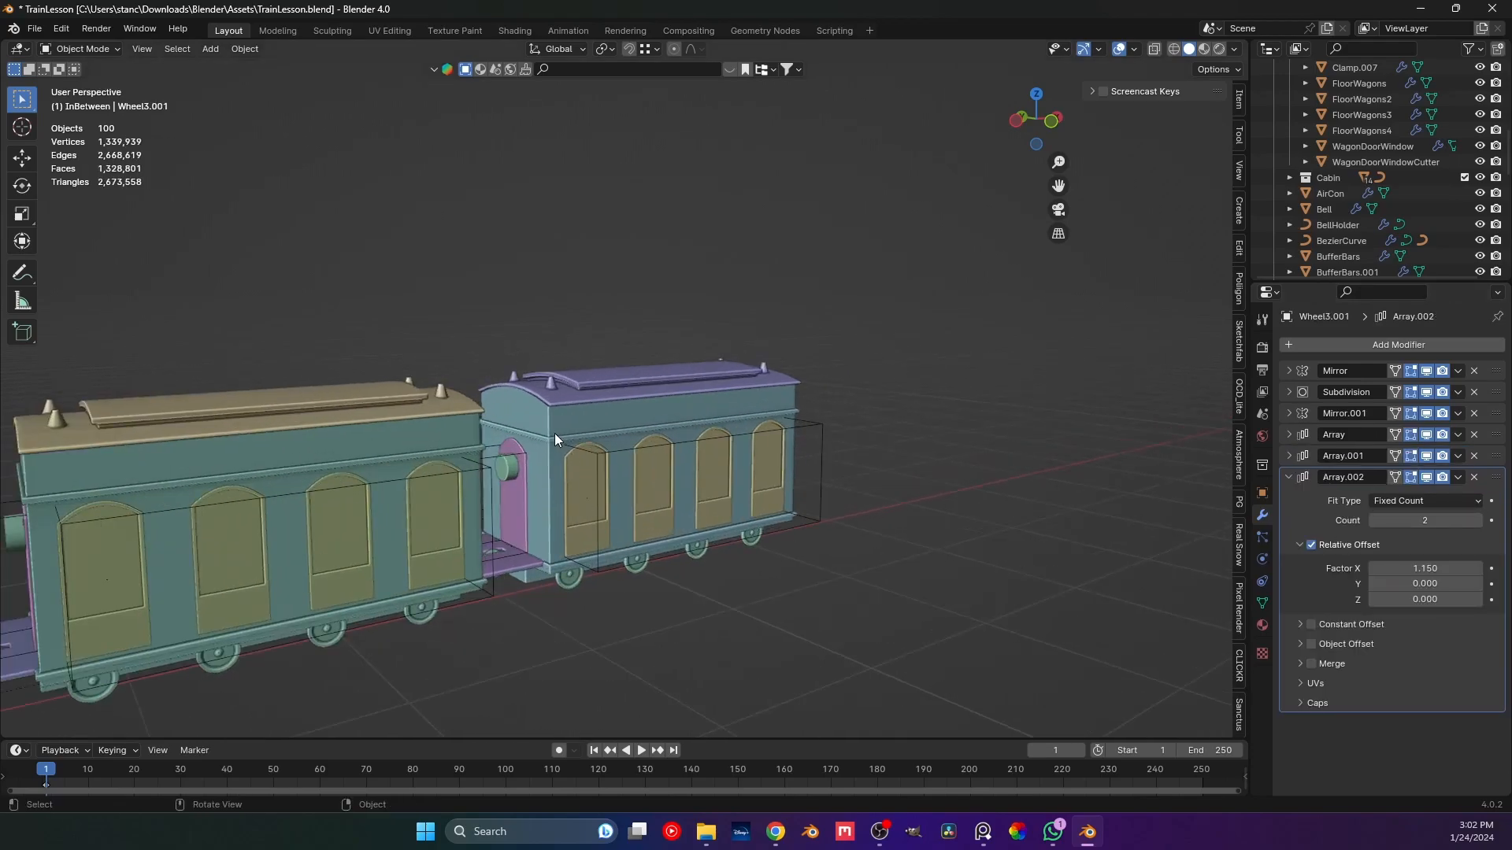
pyautogui.click(554, 433)
pyautogui.click(1457, 435)
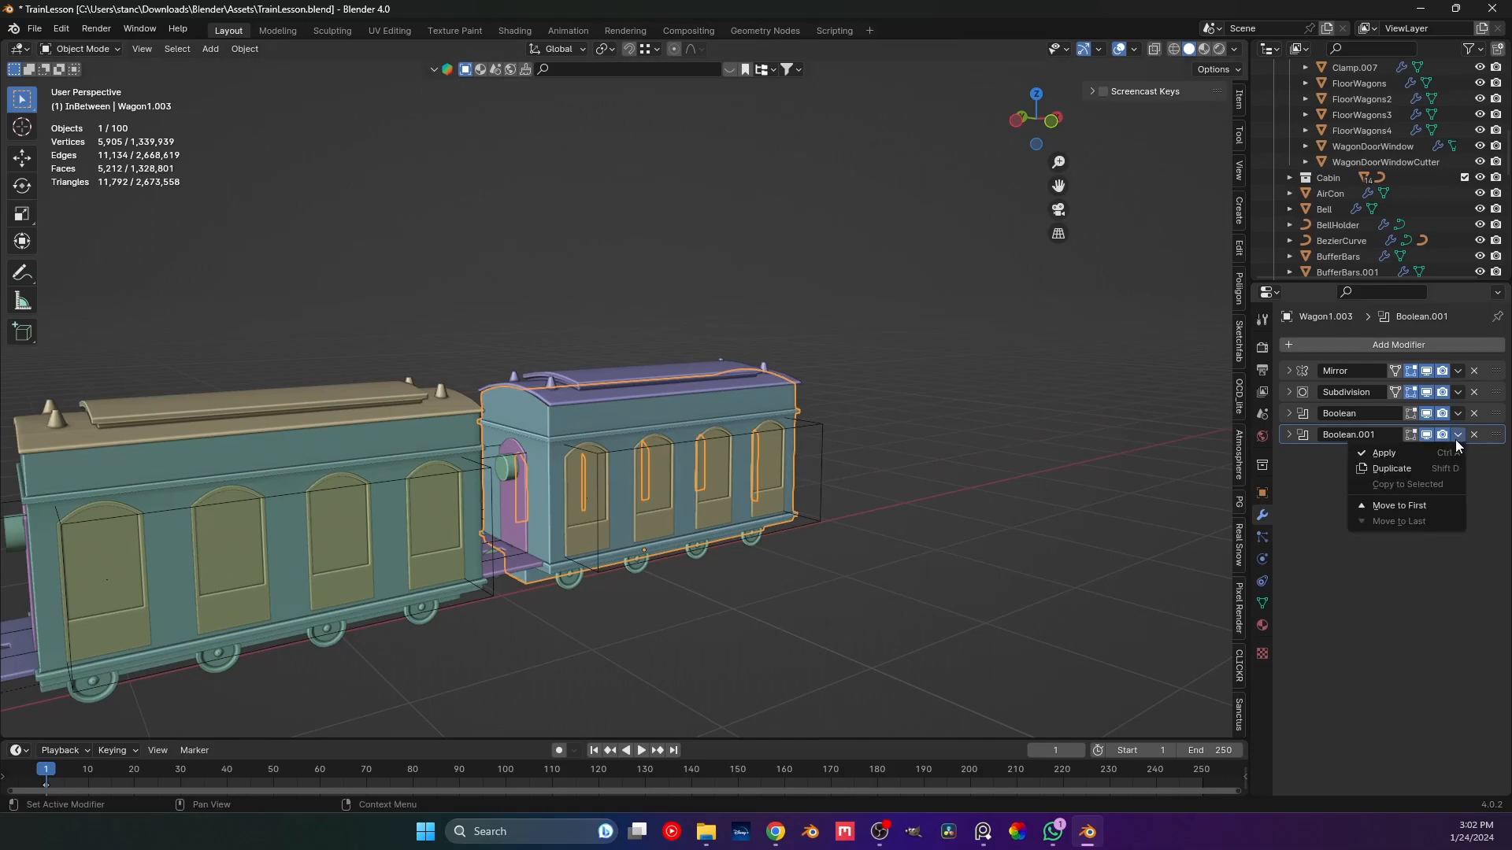
pyautogui.click(1424, 476)
pyautogui.click(1289, 456)
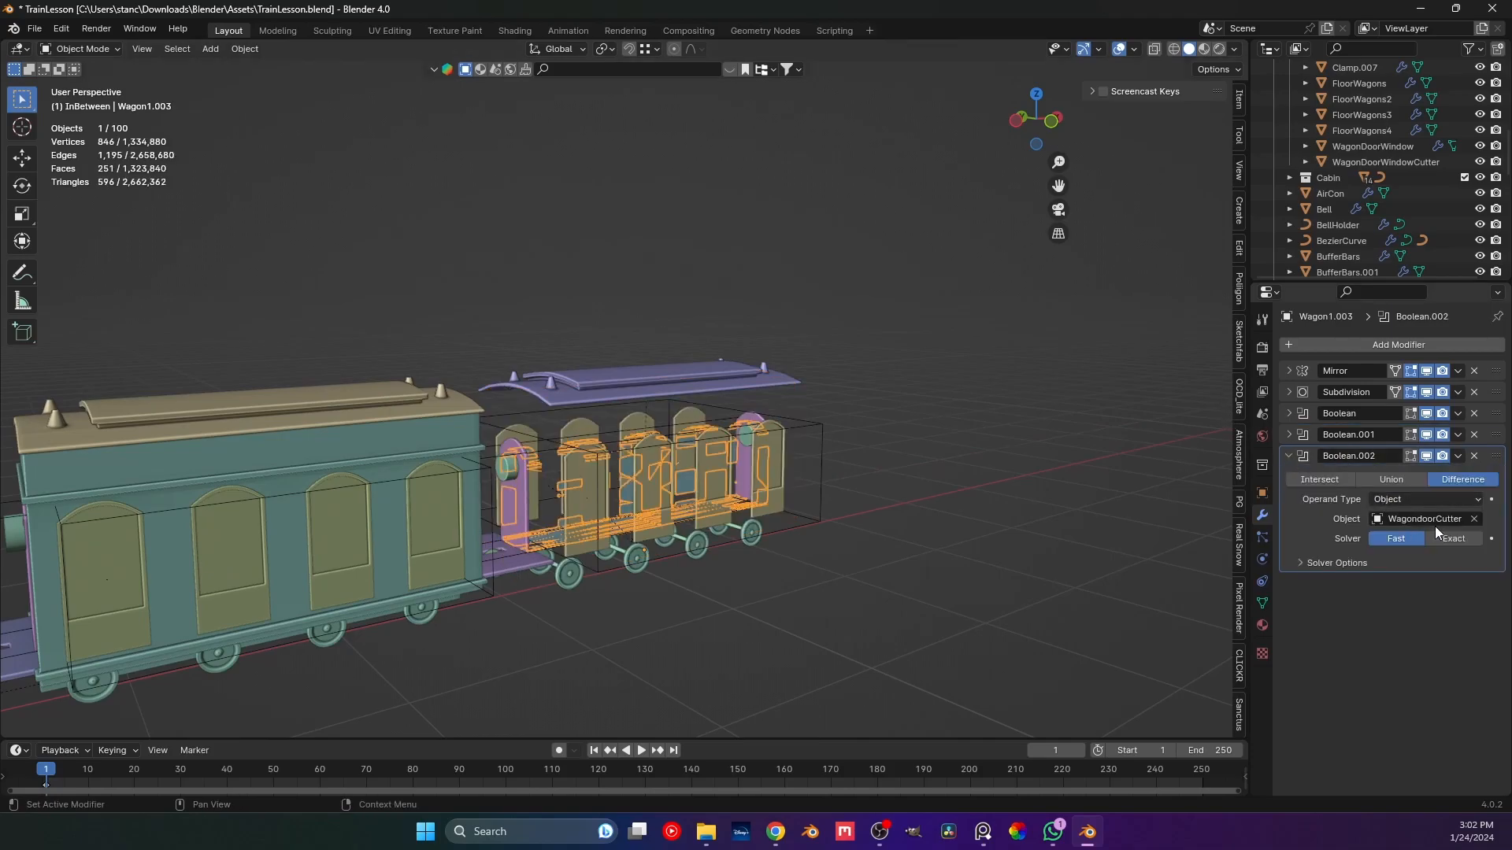
pyautogui.click(1474, 519)
pyautogui.click(1473, 519)
pyautogui.click(504, 463)
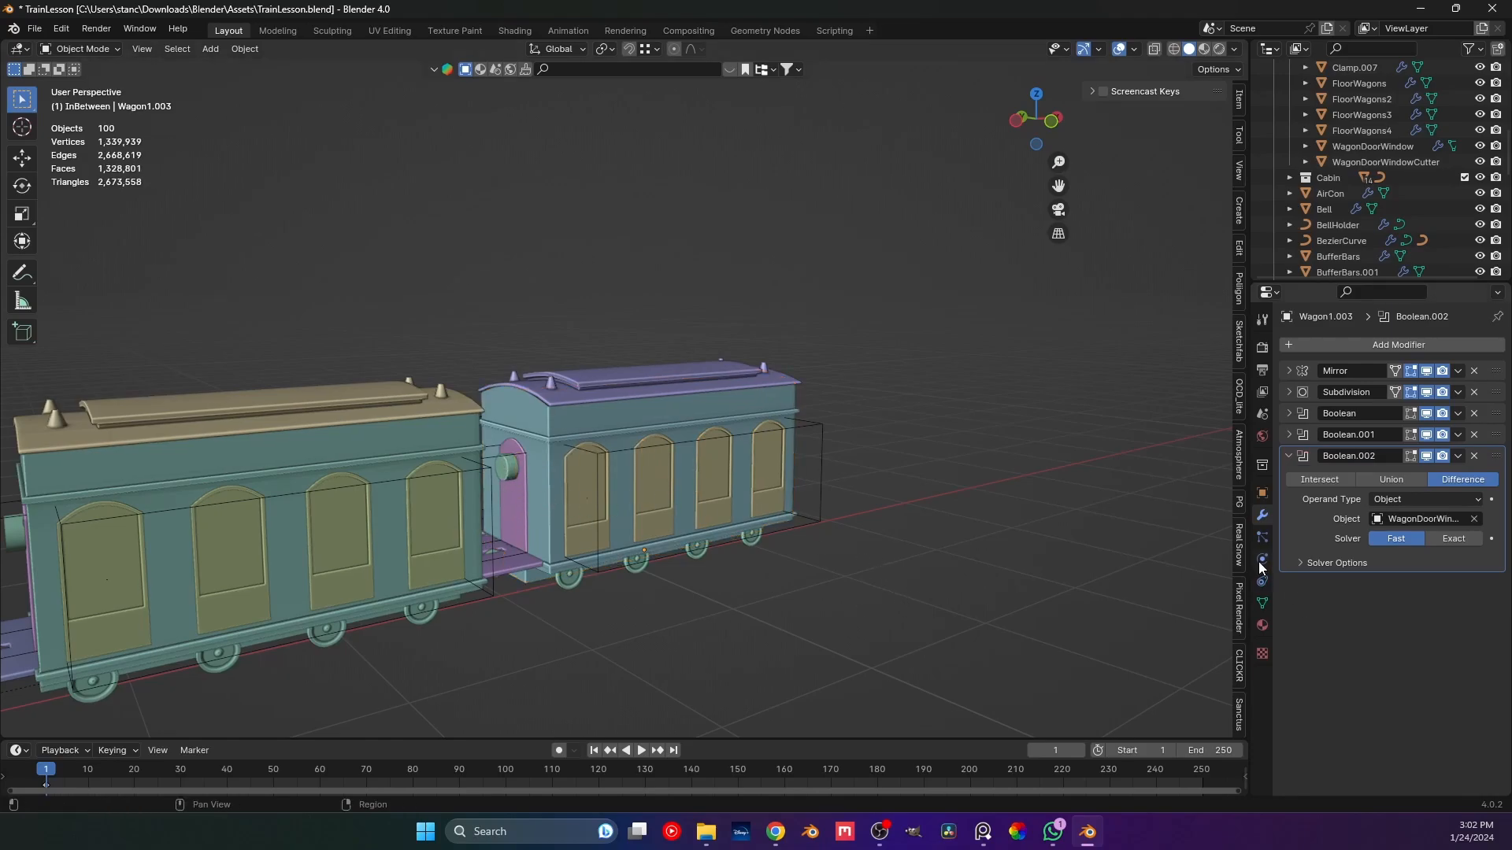
pyautogui.click(1262, 493)
pyautogui.scroll(-3, 1326, 570)
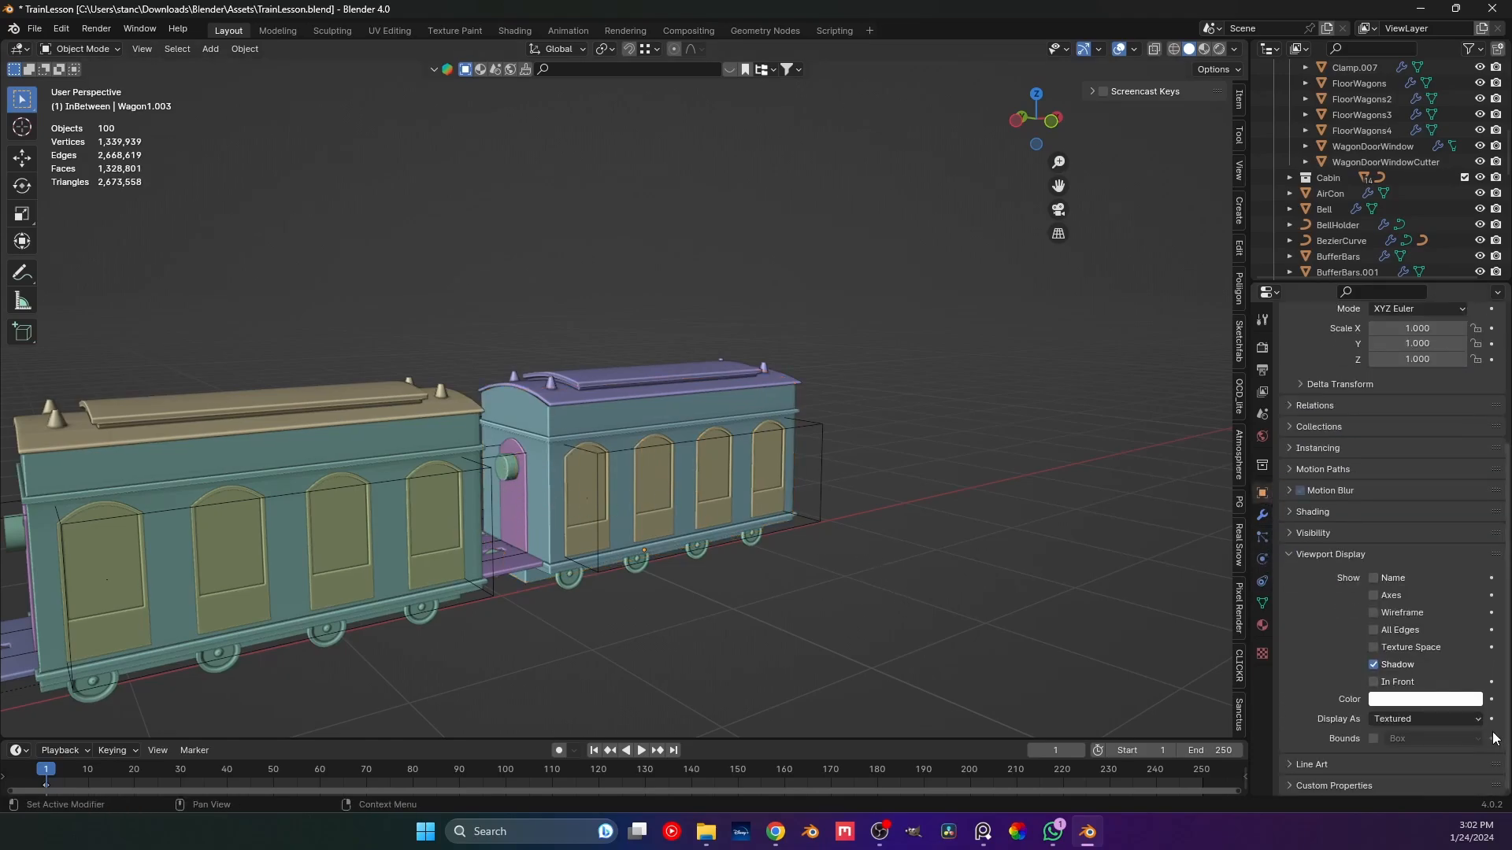
pyautogui.click(1451, 722)
pyautogui.click(1445, 737)
pyautogui.click(567, 576)
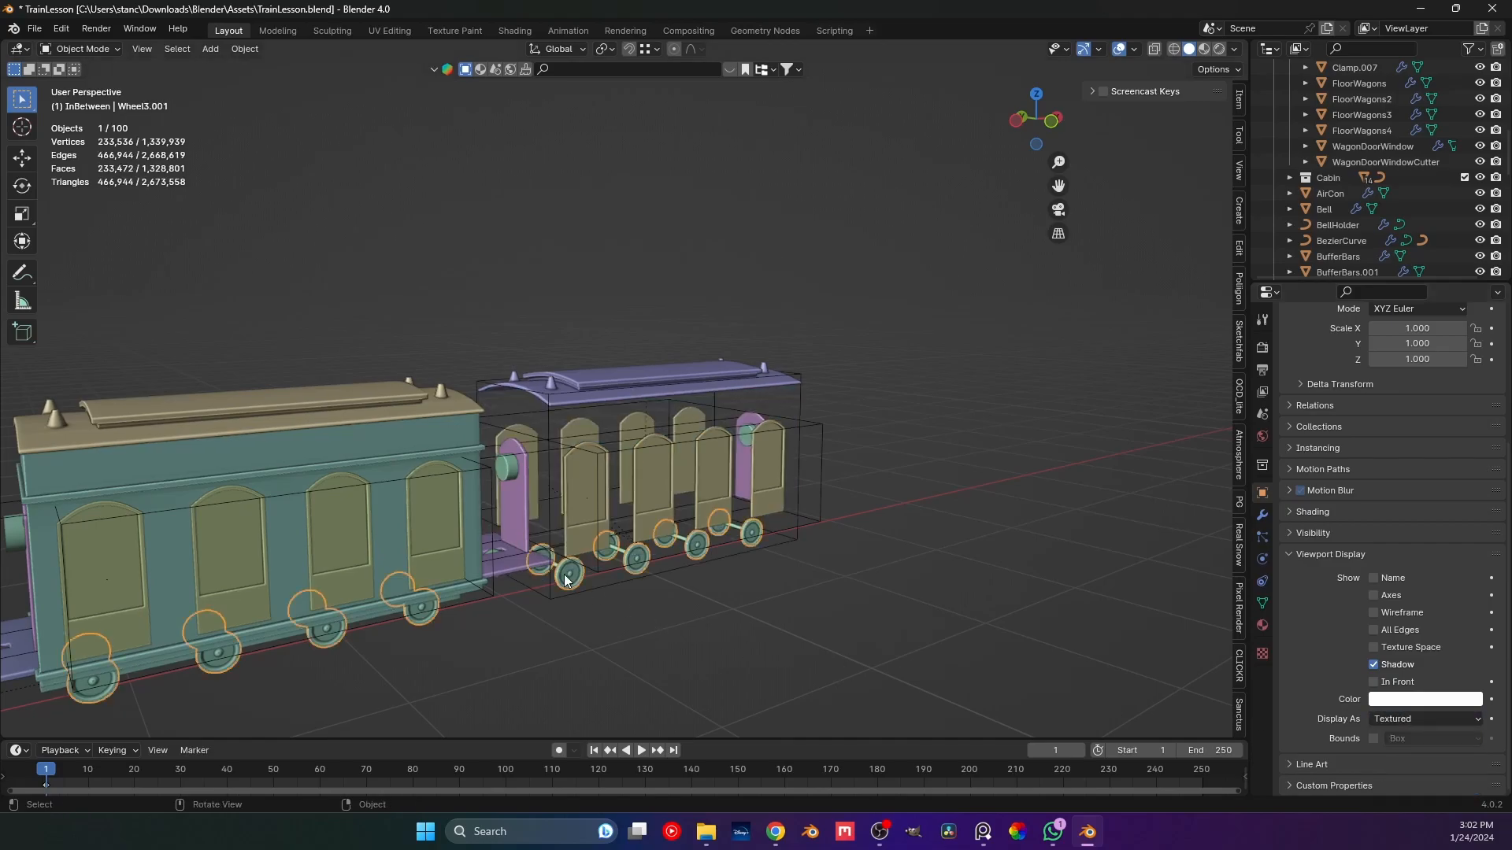
pyautogui.click(626, 511)
pyautogui.hotkey('ctrl', 'z')
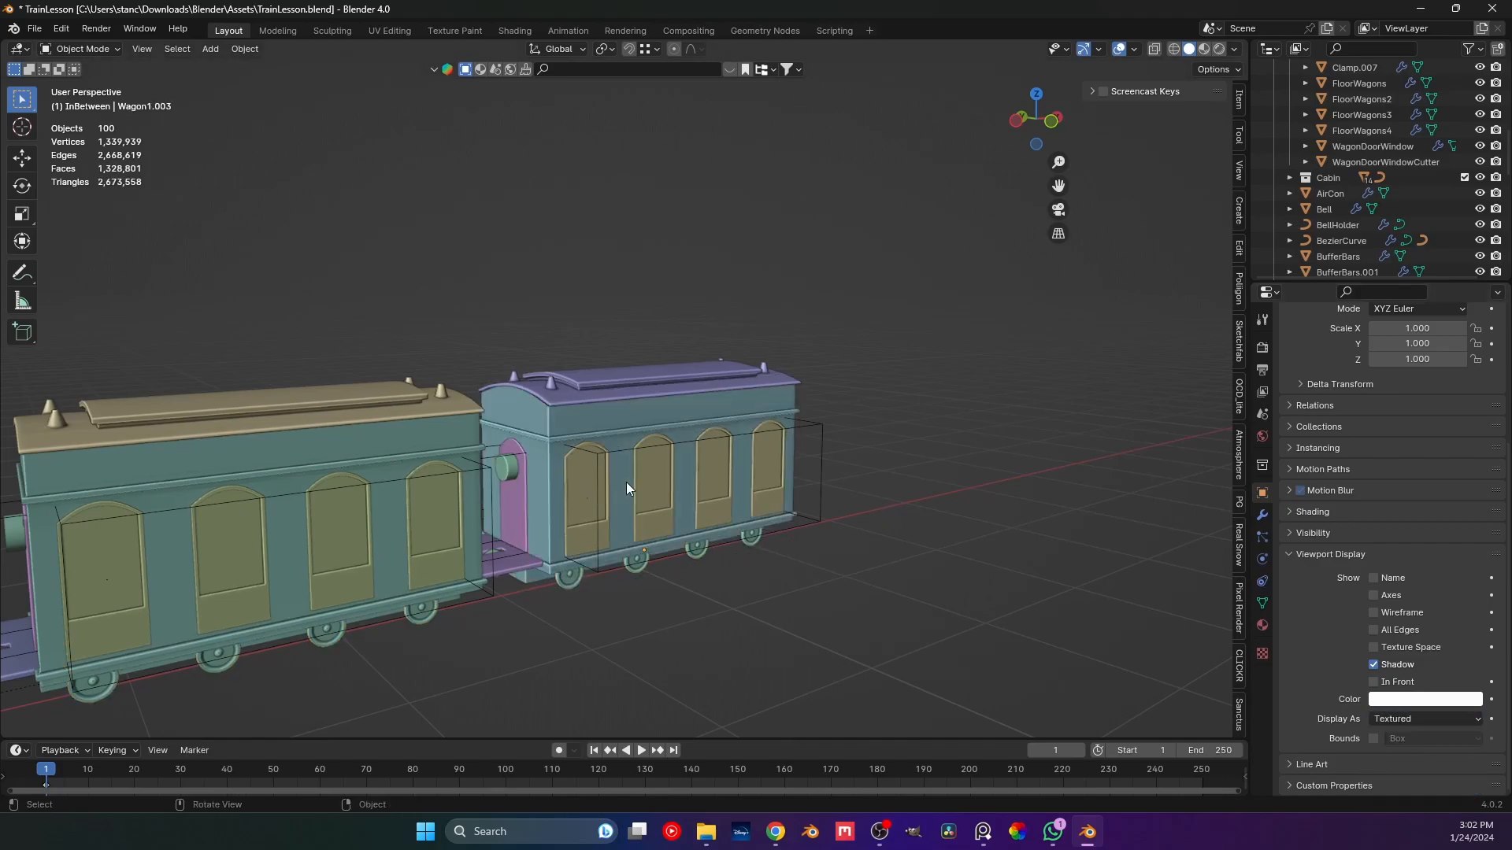
# Set the door window cutter's viewport display to Bounds, deselect everything, and save the file.
pyautogui.click(507, 468)
pyautogui.click(1386, 717)
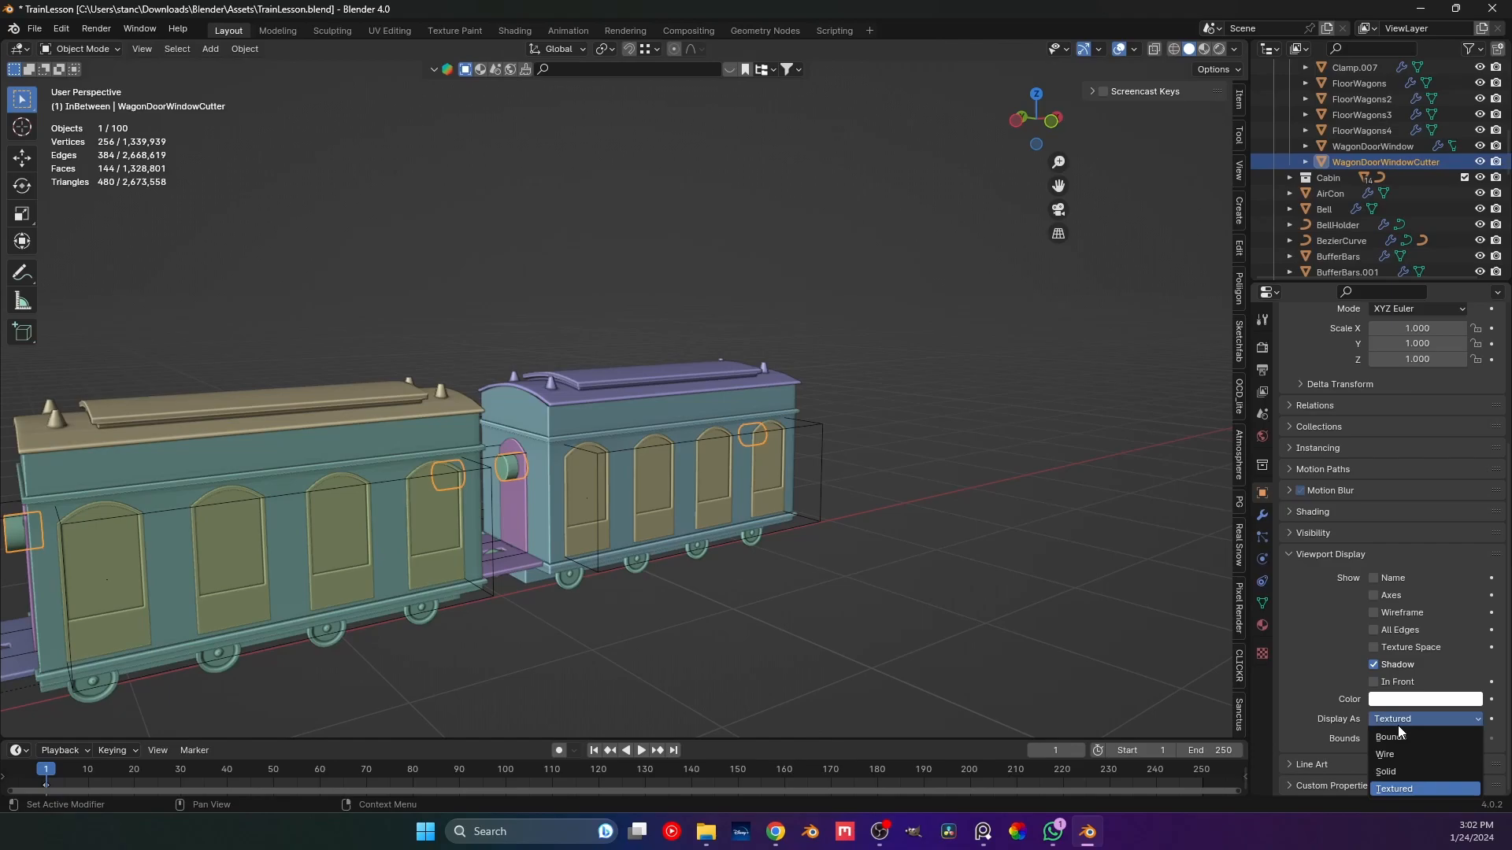
pyautogui.click(1397, 735)
pyautogui.hotkey('alt', 'a')
pyautogui.press('KP_1')
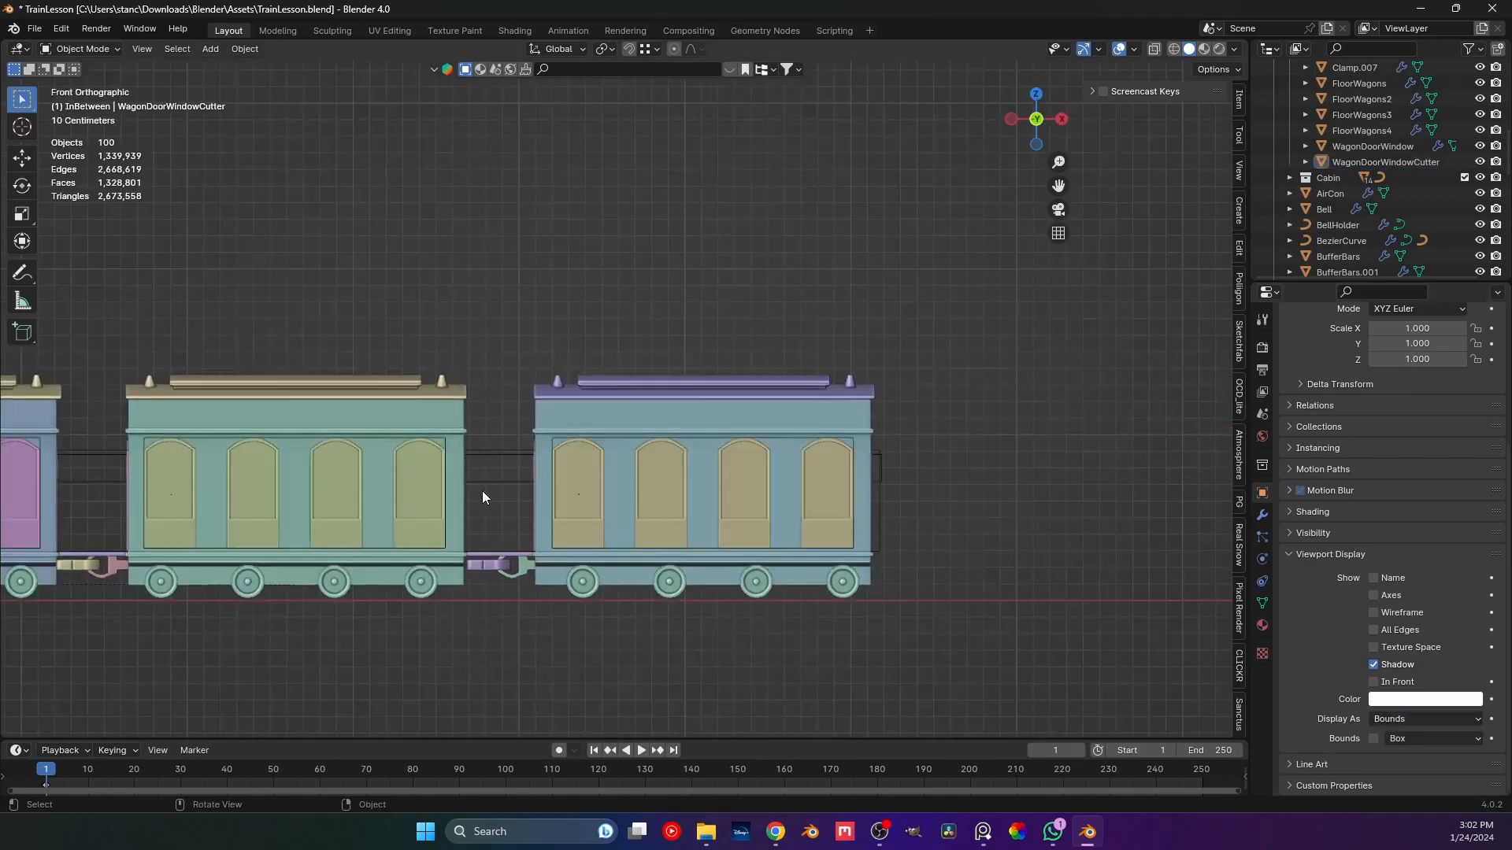
pyautogui.hotkey('ctrl', 's')
pyautogui.scroll(-5, 477, 474)
pyautogui.keyDown('shift'); pyautogui.moveTo(408, 505); pyautogui.dragTo(741, 575, button='middle'); pyautogui.keyUp('shift')
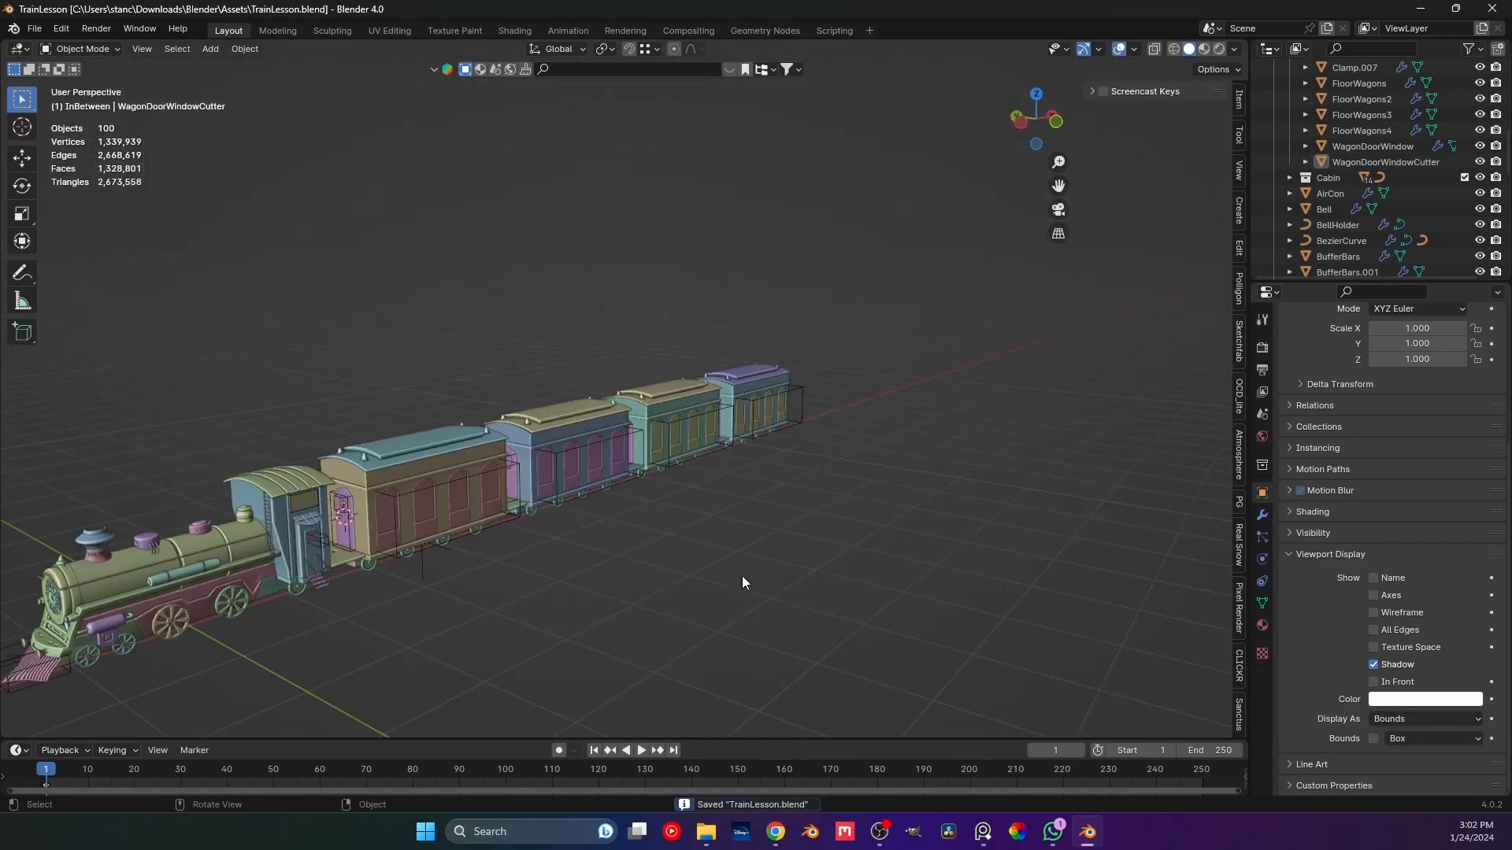
pyautogui.moveTo(556, 539); pyautogui.dragTo(650, 373, button='middle')
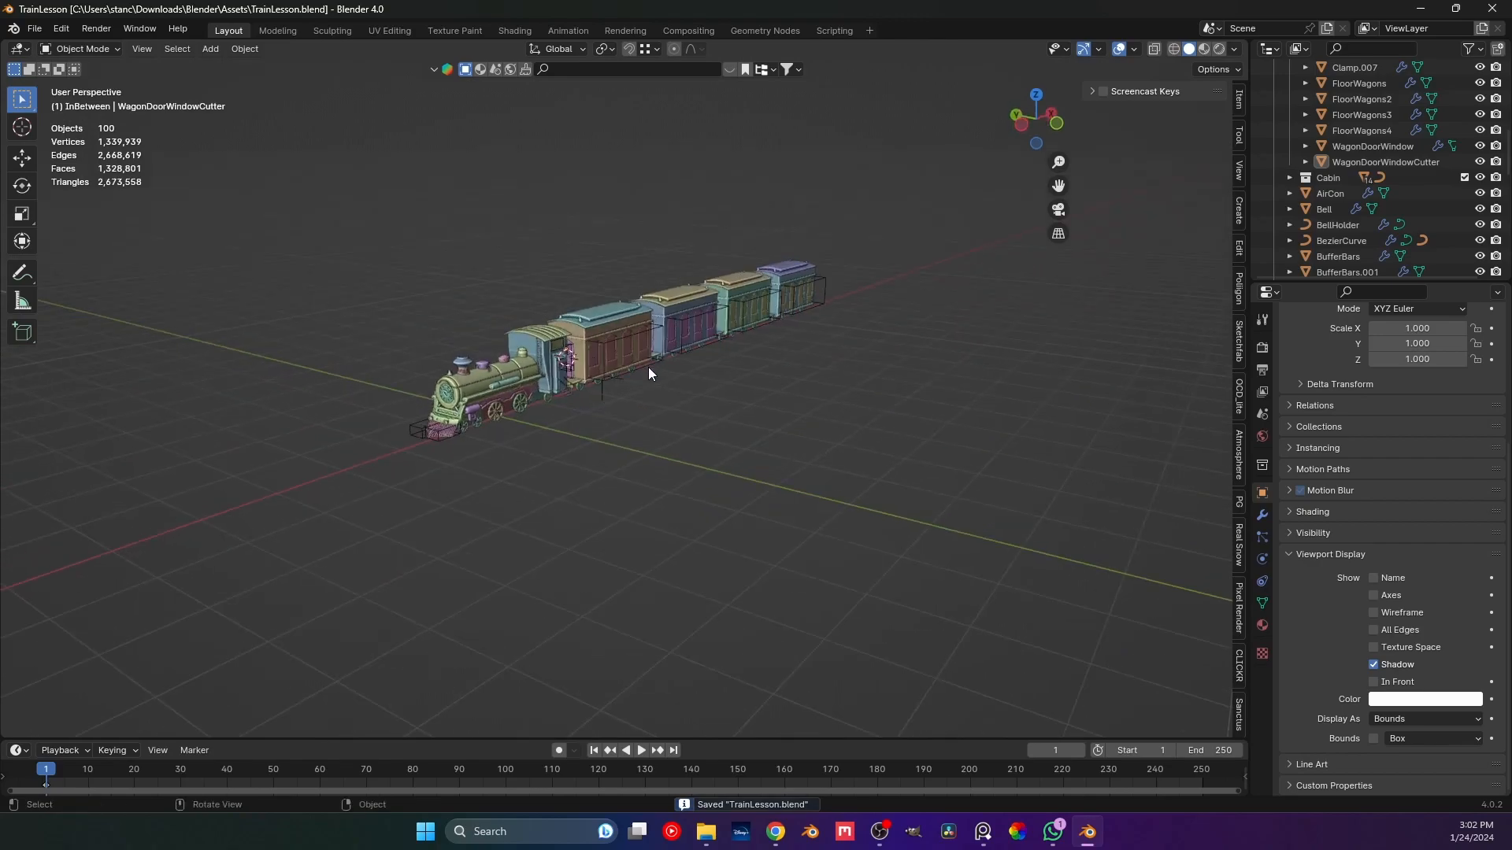
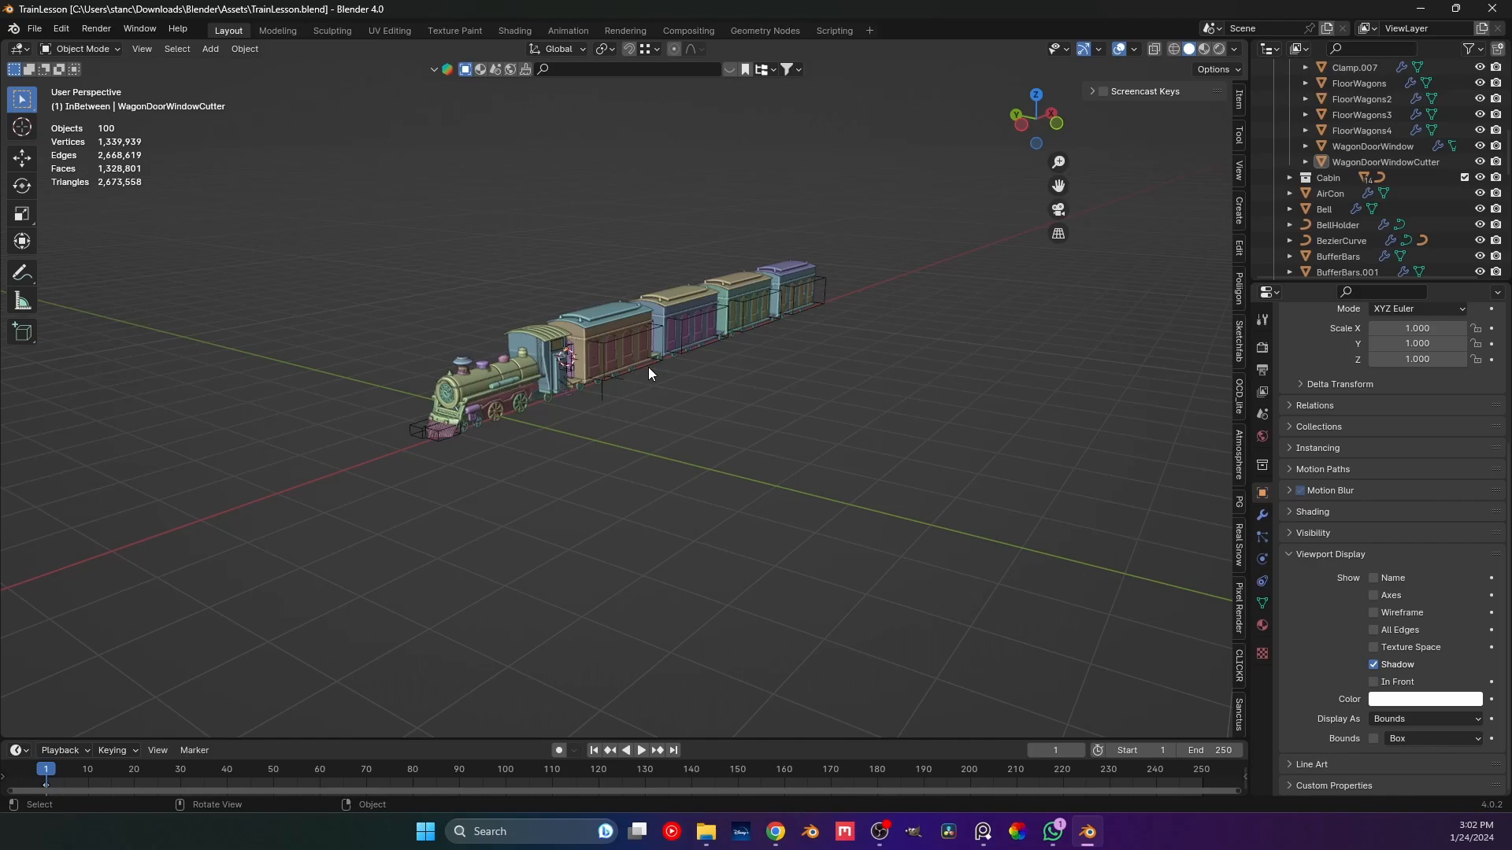
# Isolate the locomotive's cabin body in local view and inspect its front mesh in left orthographic view.
pyautogui.scroll(-10, 648, 367)
pyautogui.keyDown('shift'); pyautogui.moveTo(596, 352); pyautogui.dragTo(763, 433, button='middle'); pyautogui.keyUp('shift')
pyautogui.keyDown('shift'); pyautogui.moveTo(613, 360); pyautogui.dragTo(576, 487, button='middle'); pyautogui.keyUp('shift')
pyautogui.click(553, 476)
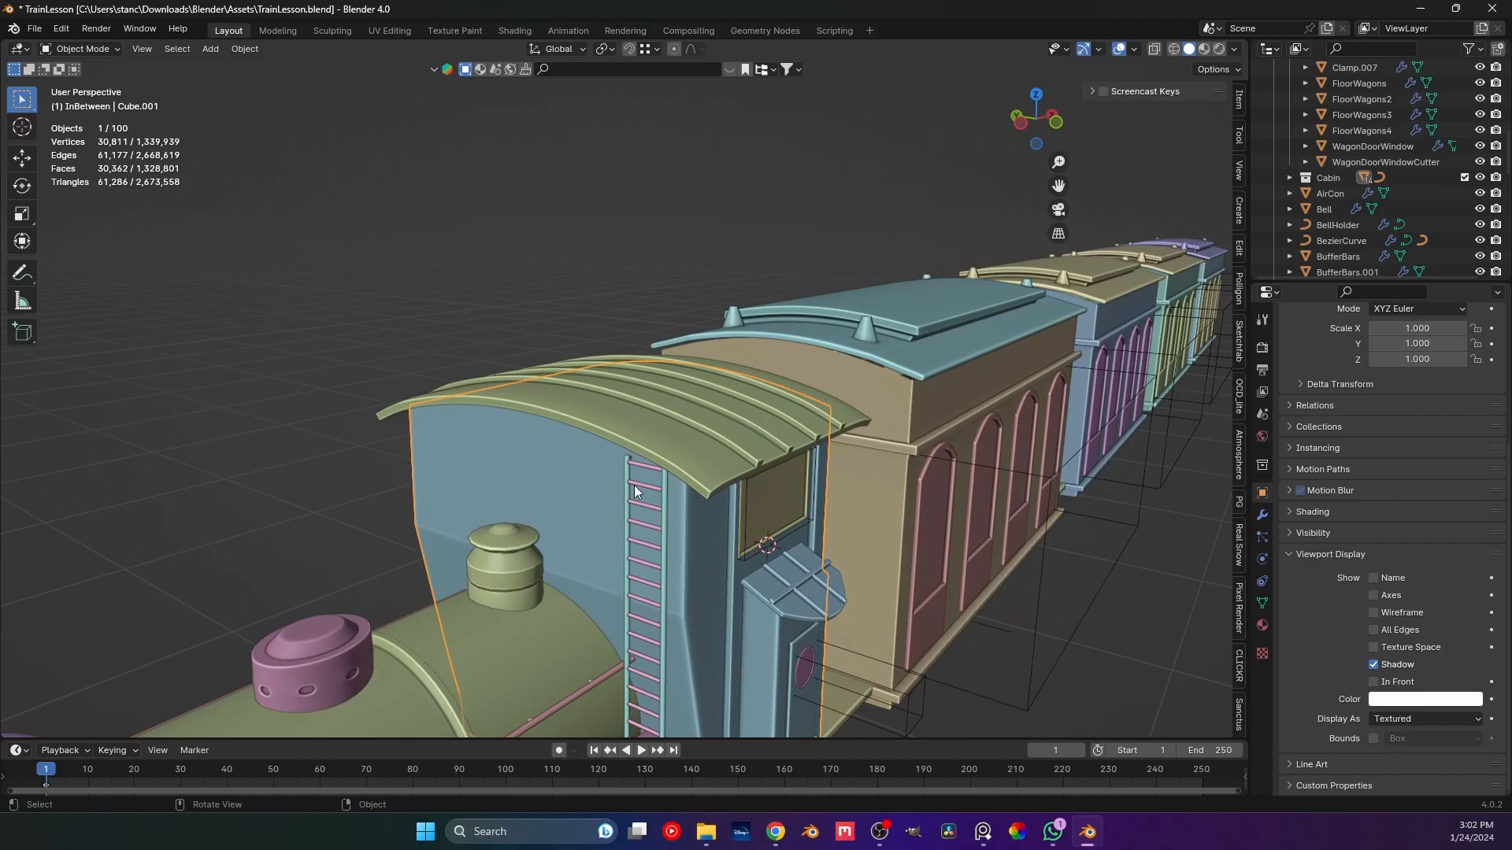
pyautogui.press('KP_Divide')
pyautogui.press('ctrl+KP_3')
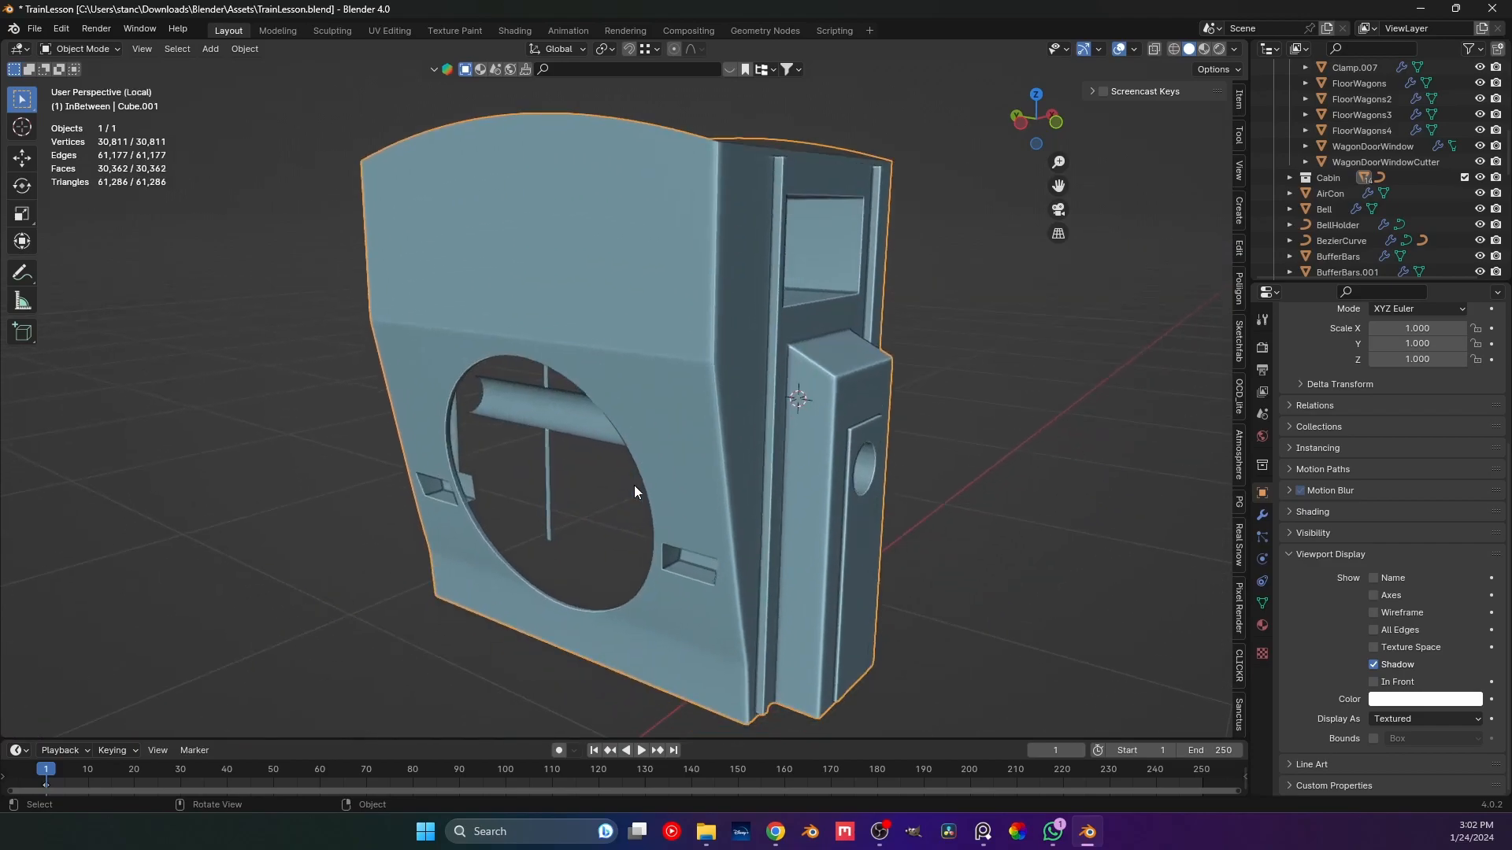
pyautogui.press('Tab')
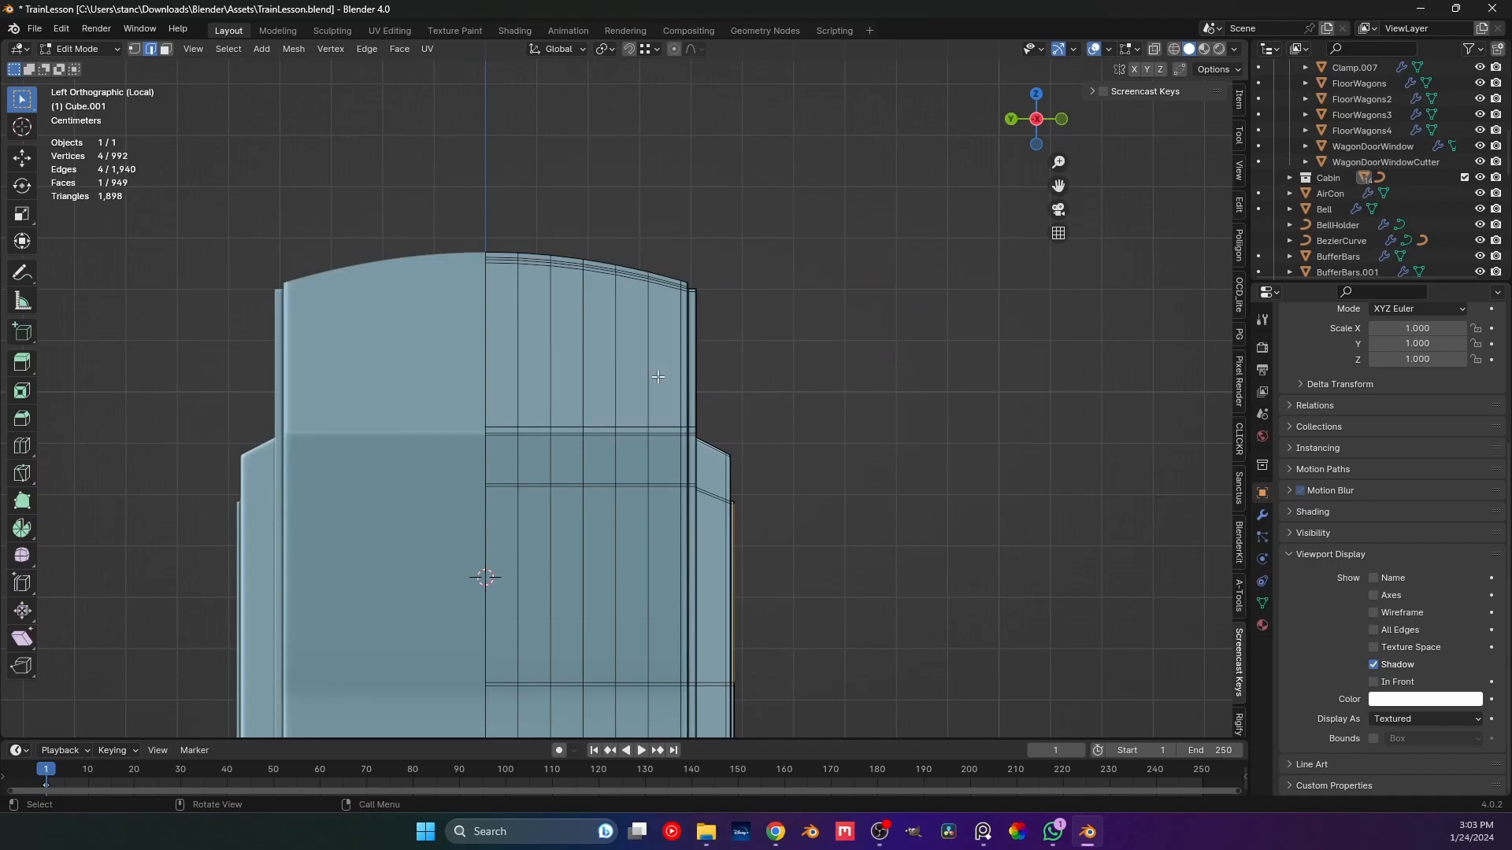
pyautogui.press('Tab')
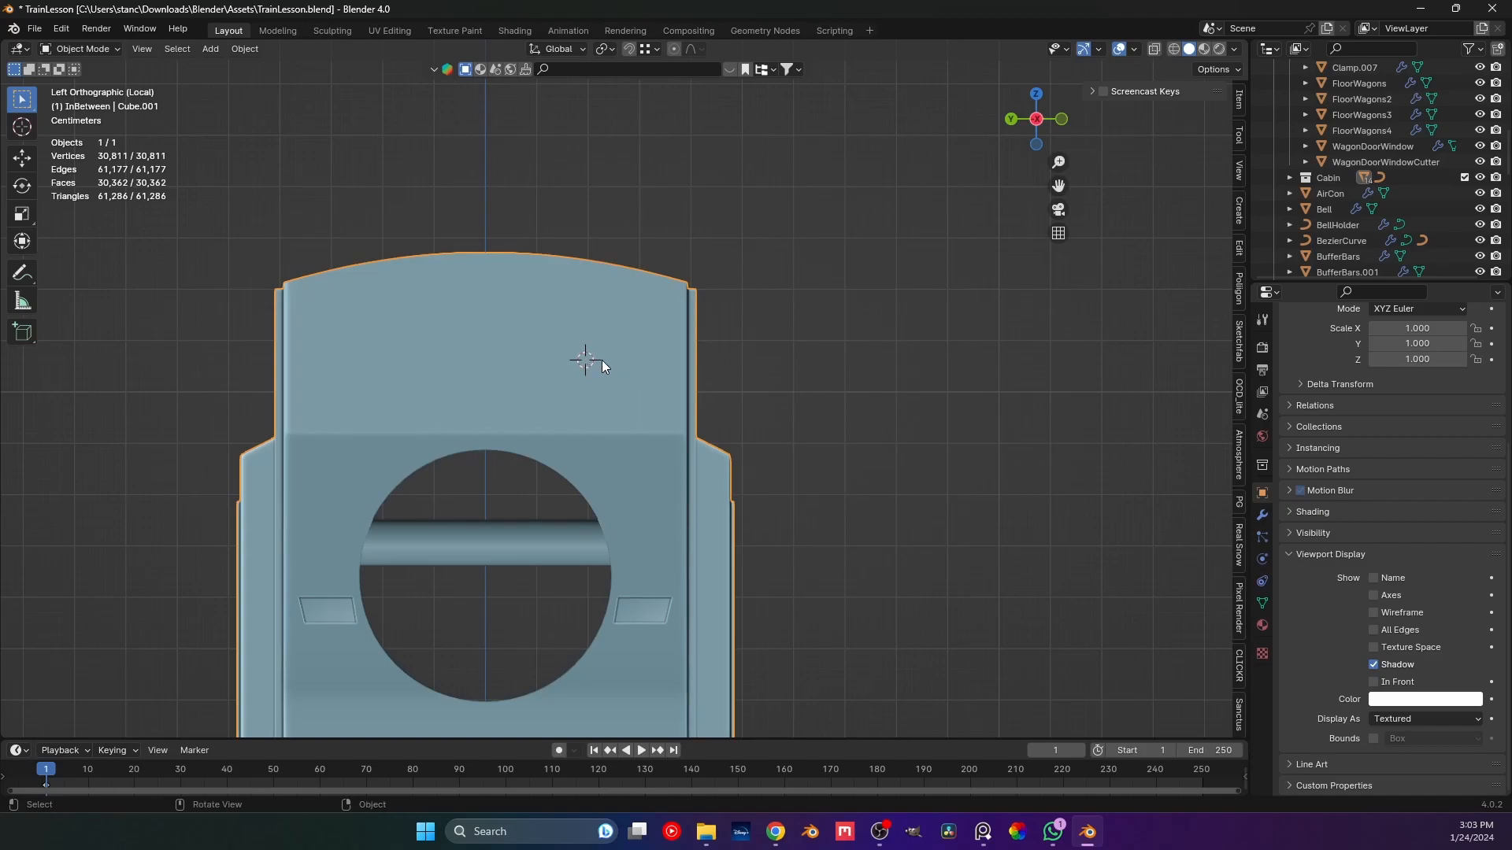
# Check the cabin front against the surrounding roof and ladder outside local view, and return to the isolated cabin body.
pyautogui.press('KP_Divide')
pyautogui.scroll(5, 593, 504)
pyautogui.scroll(2, 663, 533)
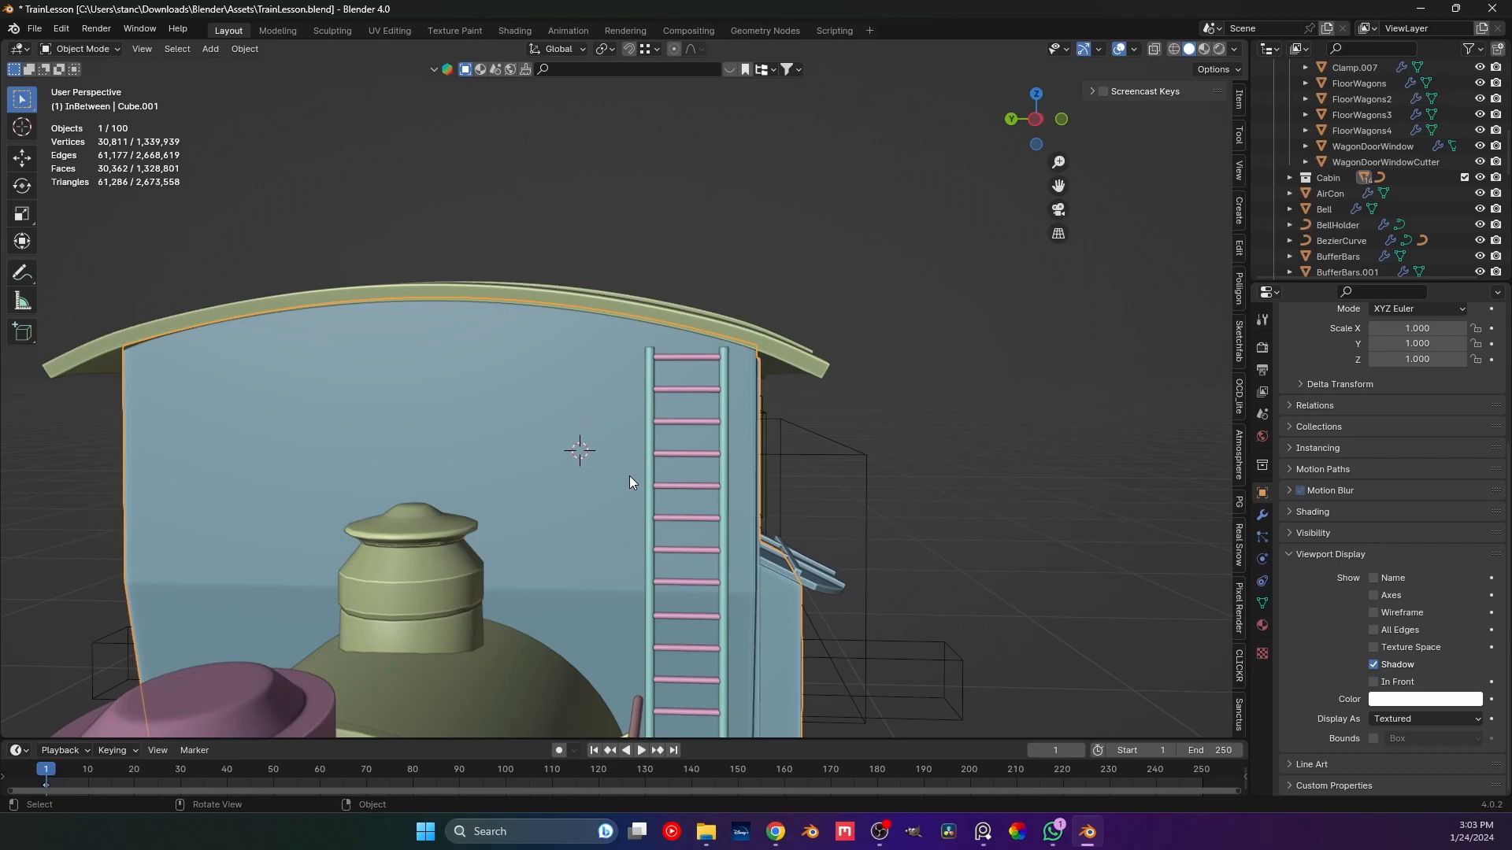
pyautogui.press('KP_Divide')
pyautogui.scroll(-3, 617, 471)
pyautogui.keyDown('shift'); pyautogui.moveTo(663, 397); pyautogui.dragTo(618, 483, button='middle'); pyautogui.keyUp('shift')
pyautogui.scroll(4, 622, 447)
pyautogui.scroll(1, 623, 421)
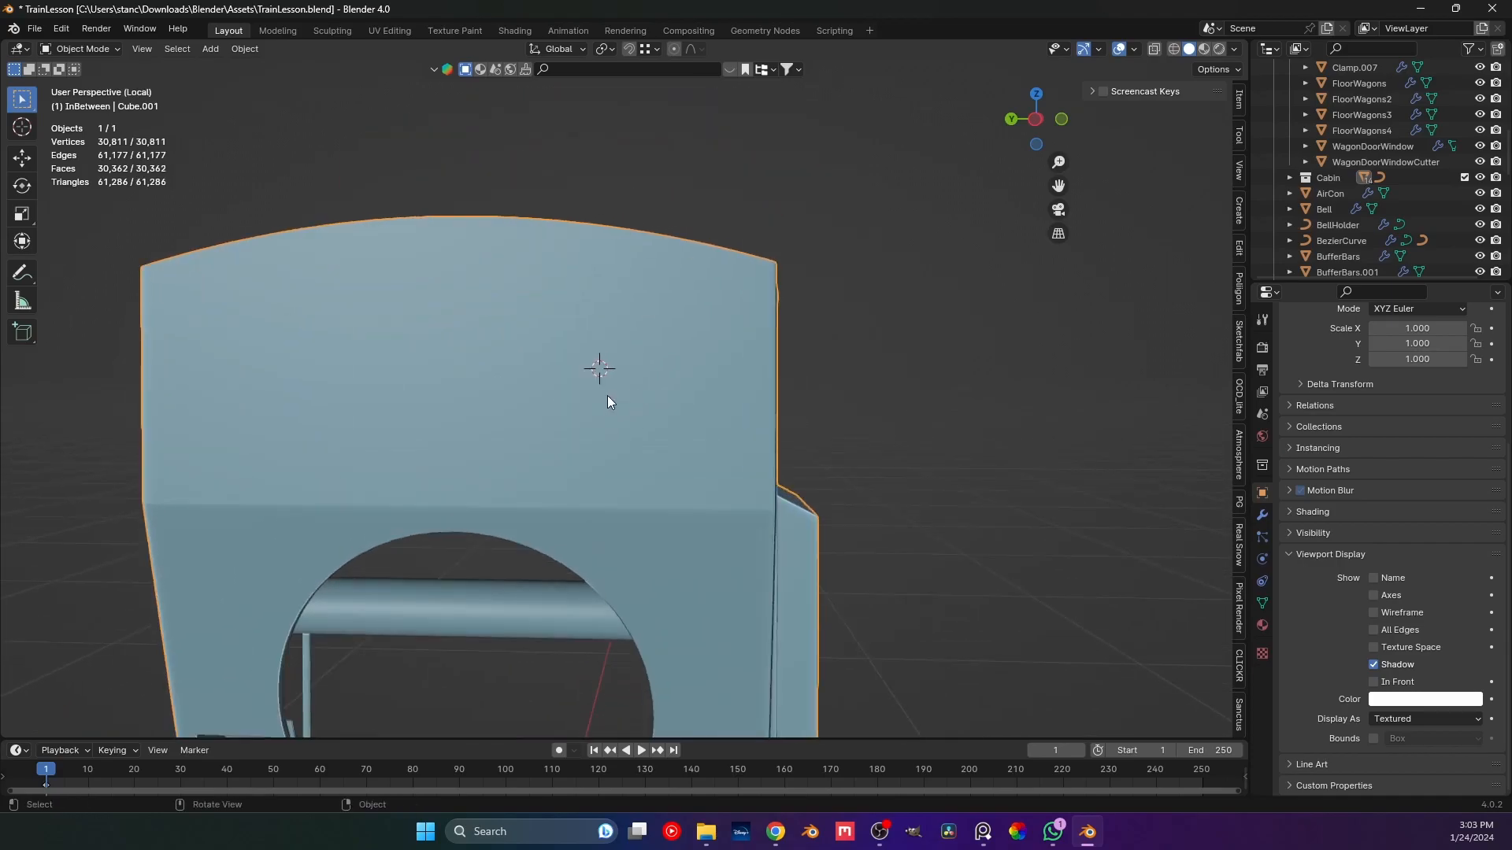
# Add a cube on the cabin's upper front in left orthographic view and scale it down to about 0.036.
pyautogui.hotkey('shift', 'a')
pyautogui.press('ctrl+KP_3')
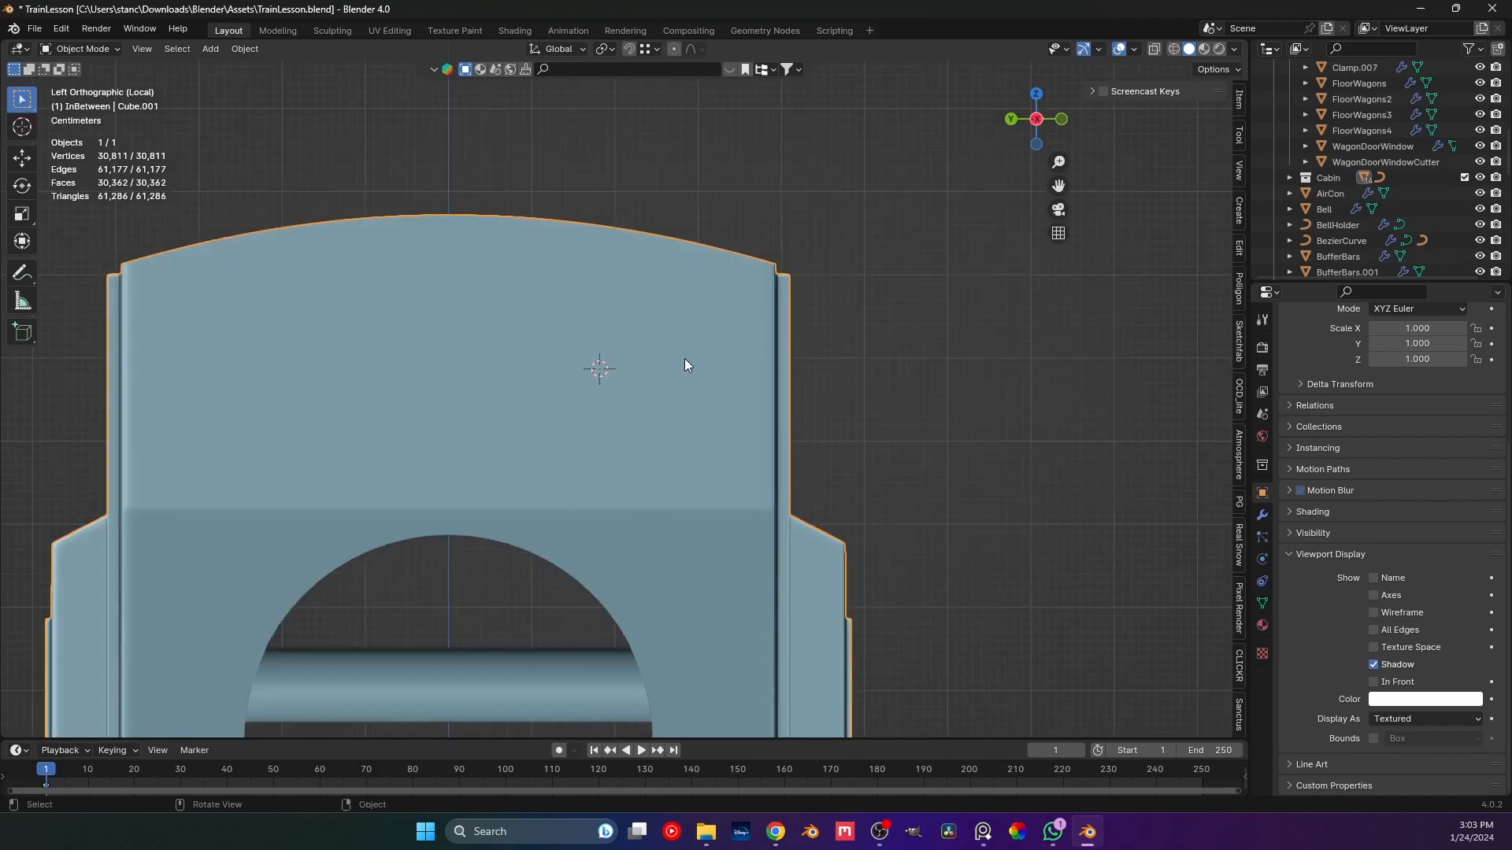
pyautogui.hotkey('shift', 'a')
pyautogui.moveTo(565, 389)
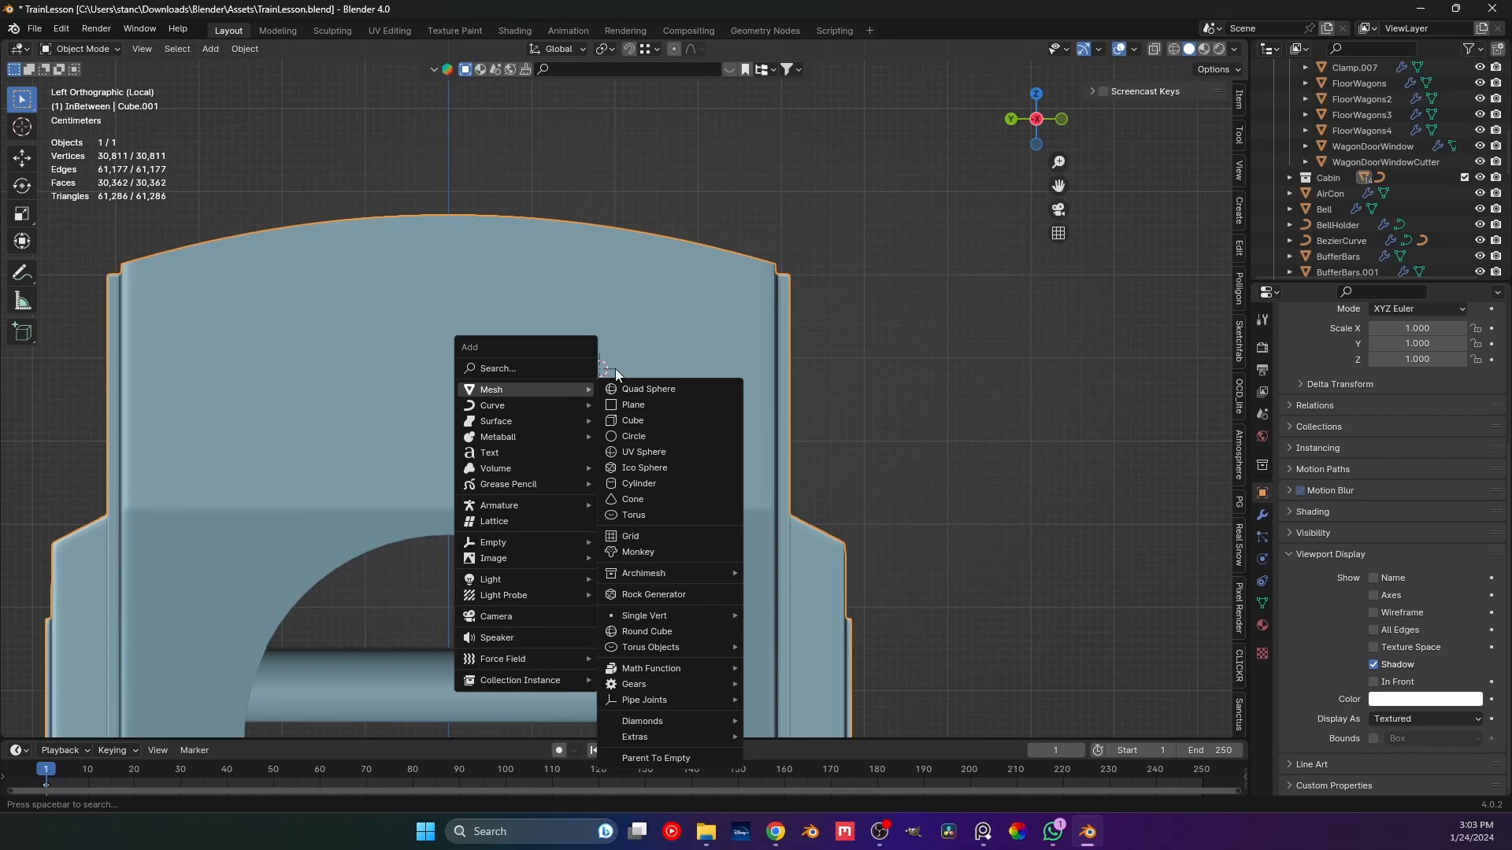
pyautogui.click(669, 419)
pyautogui.press('s')
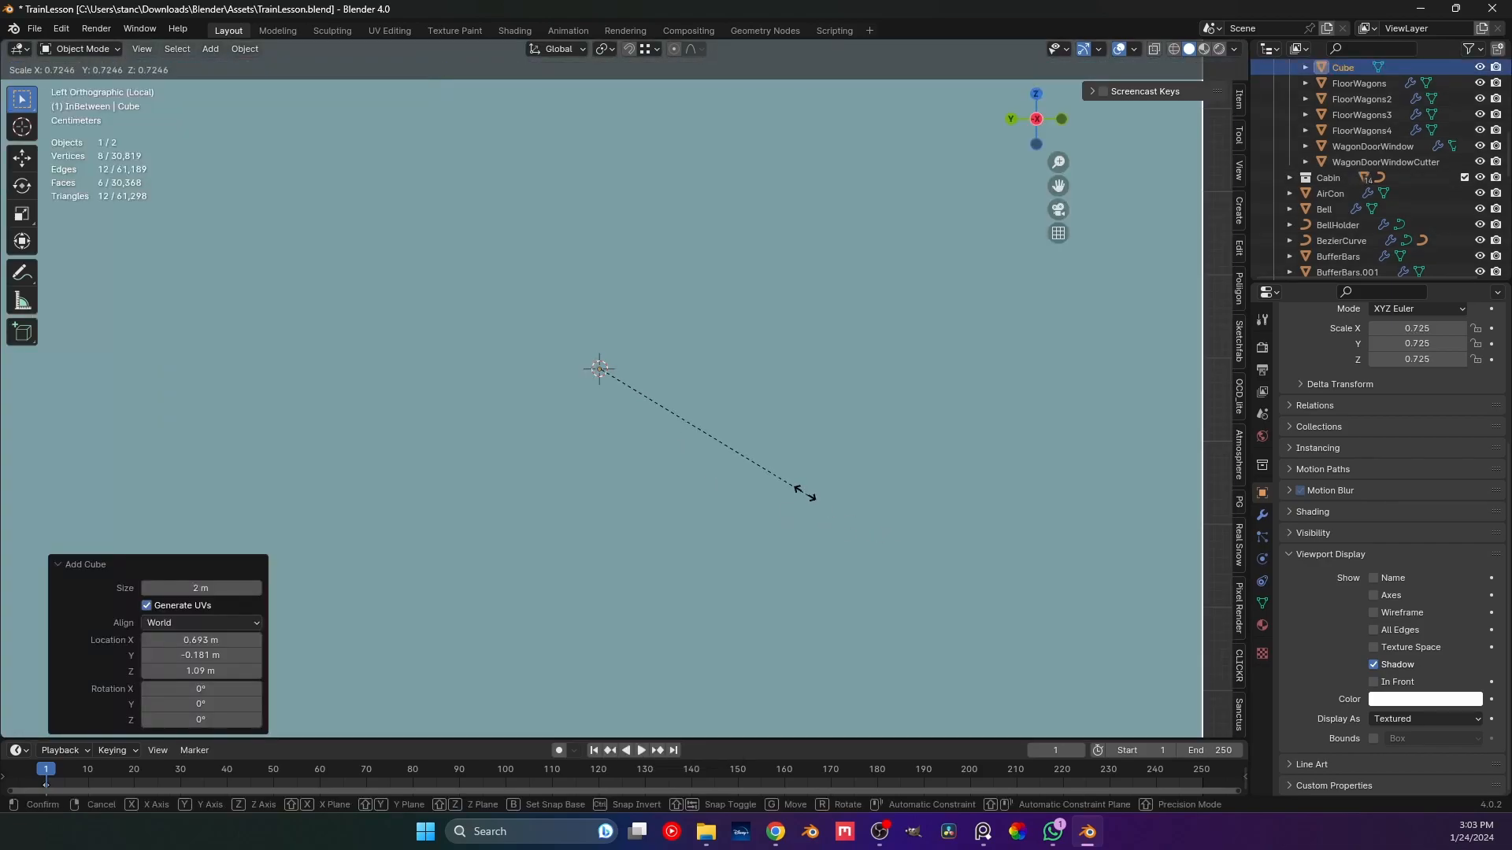
pyautogui.click(610, 376)
pyautogui.scroll(3, 589, 430)
pyautogui.scroll(-3, 591, 430)
# Extend the cube downward by moving its bottom vertices about 0.05 m along Z, with X-ray enabled.
pyautogui.press('Tab')
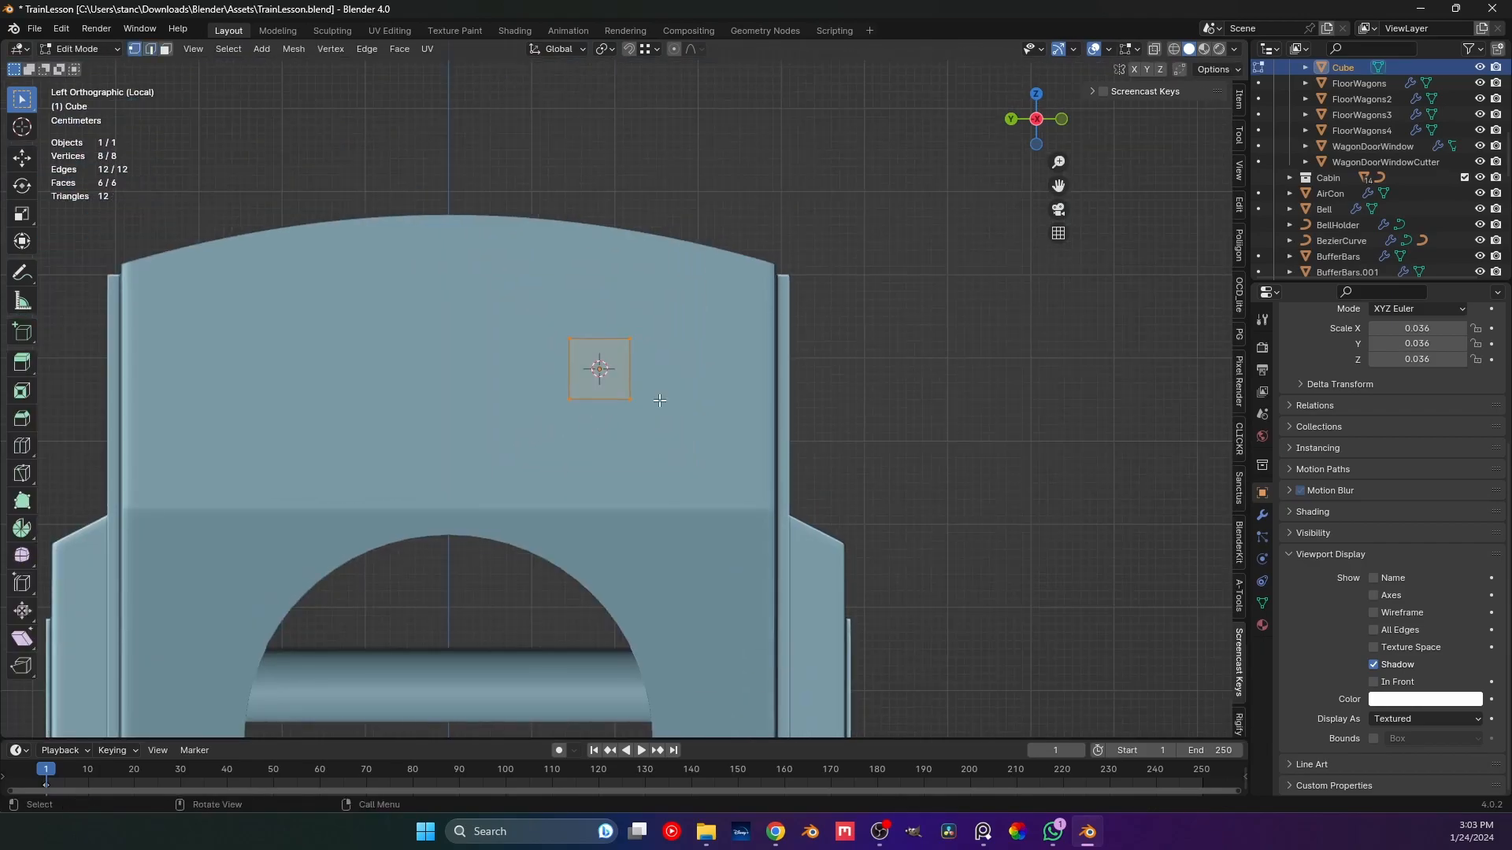
pyautogui.click(1150, 48)
pyautogui.moveTo(556, 379); pyautogui.dragTo(723, 443)
pyautogui.scroll(1, 705, 425)
pyautogui.press('g')
pyautogui.press('z')
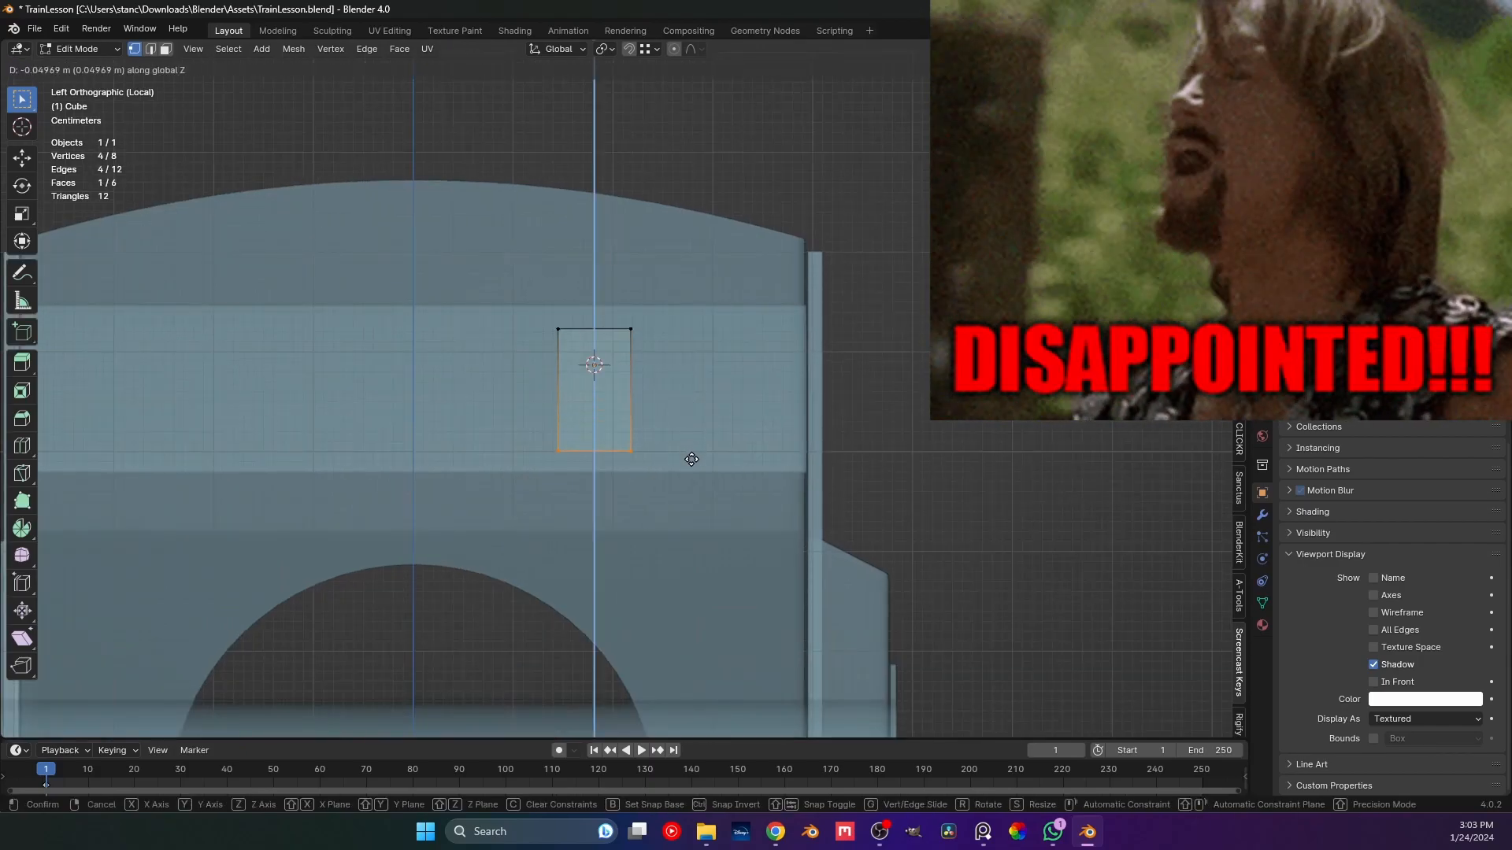
pyautogui.click(692, 456)
# Widen the cube toward the cabin's centre by moving its inner side vertices about 0.028 m along Y.
pyautogui.moveTo(536, 310); pyautogui.dragTo(572, 473)
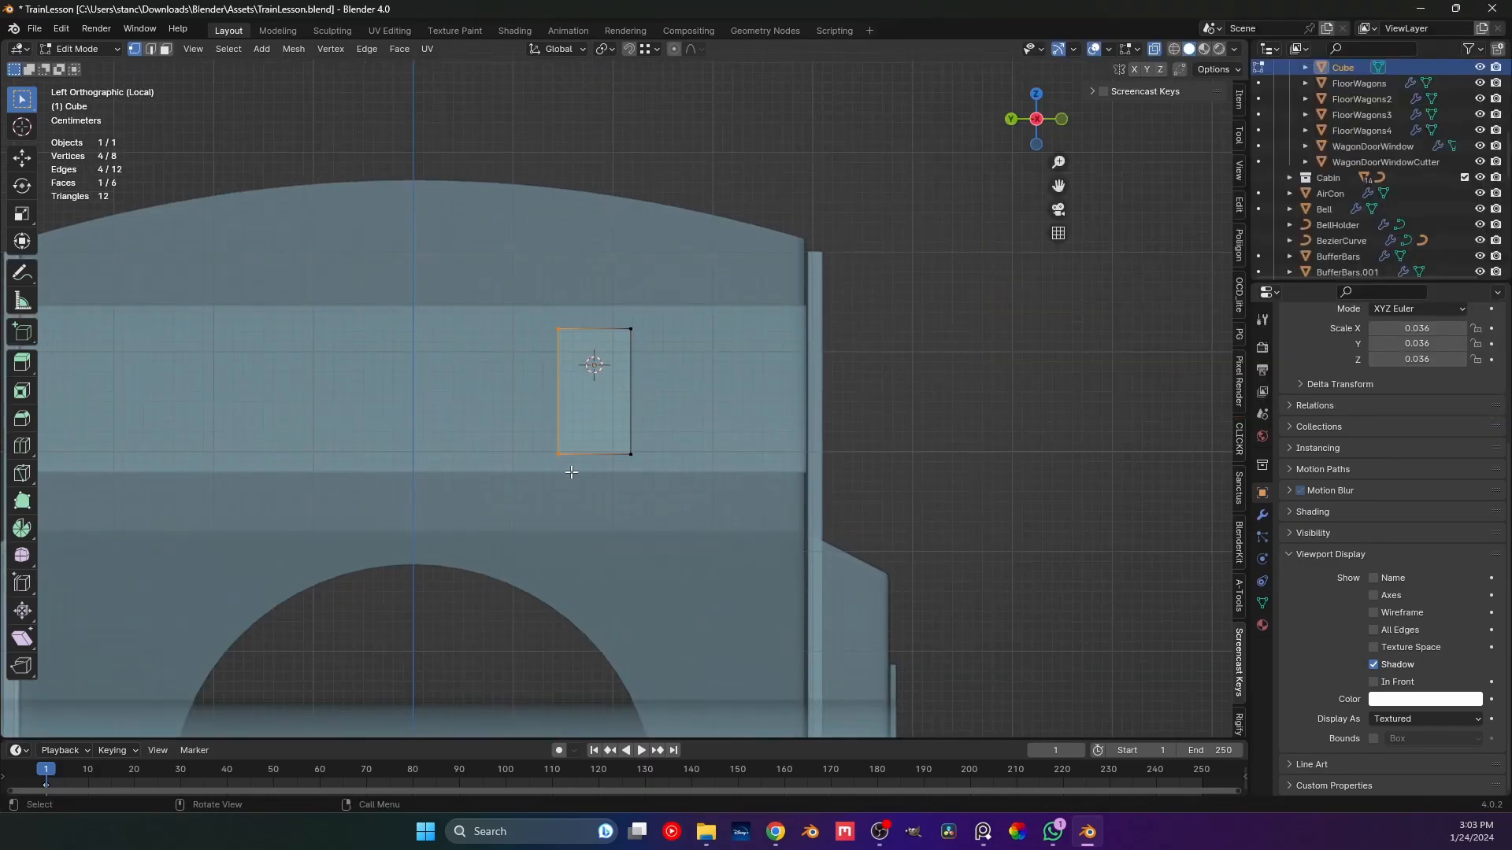
pyautogui.press('g')
pyautogui.press('y')
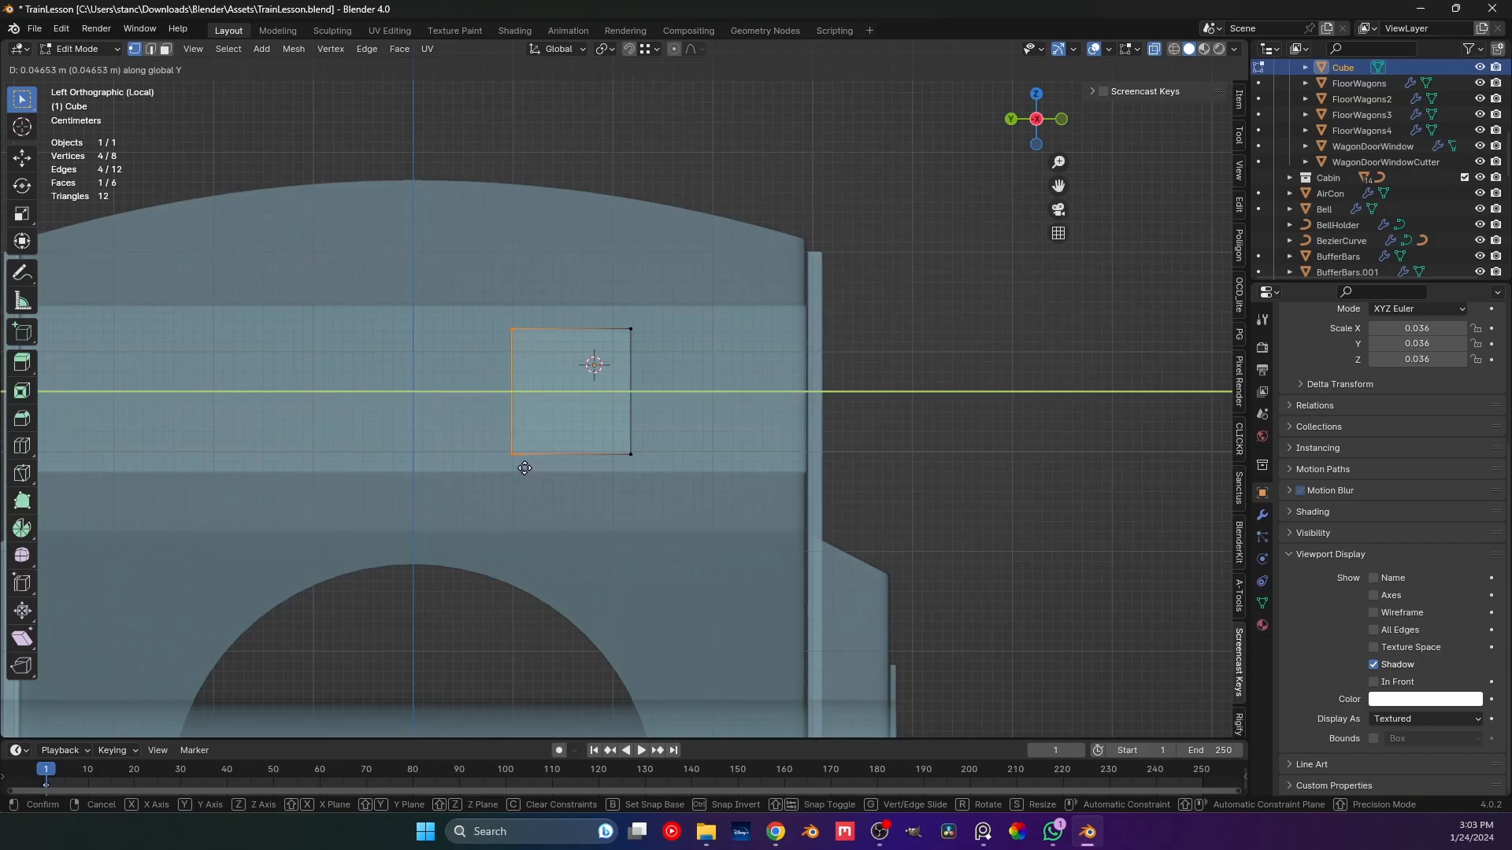
pyautogui.click(543, 466)
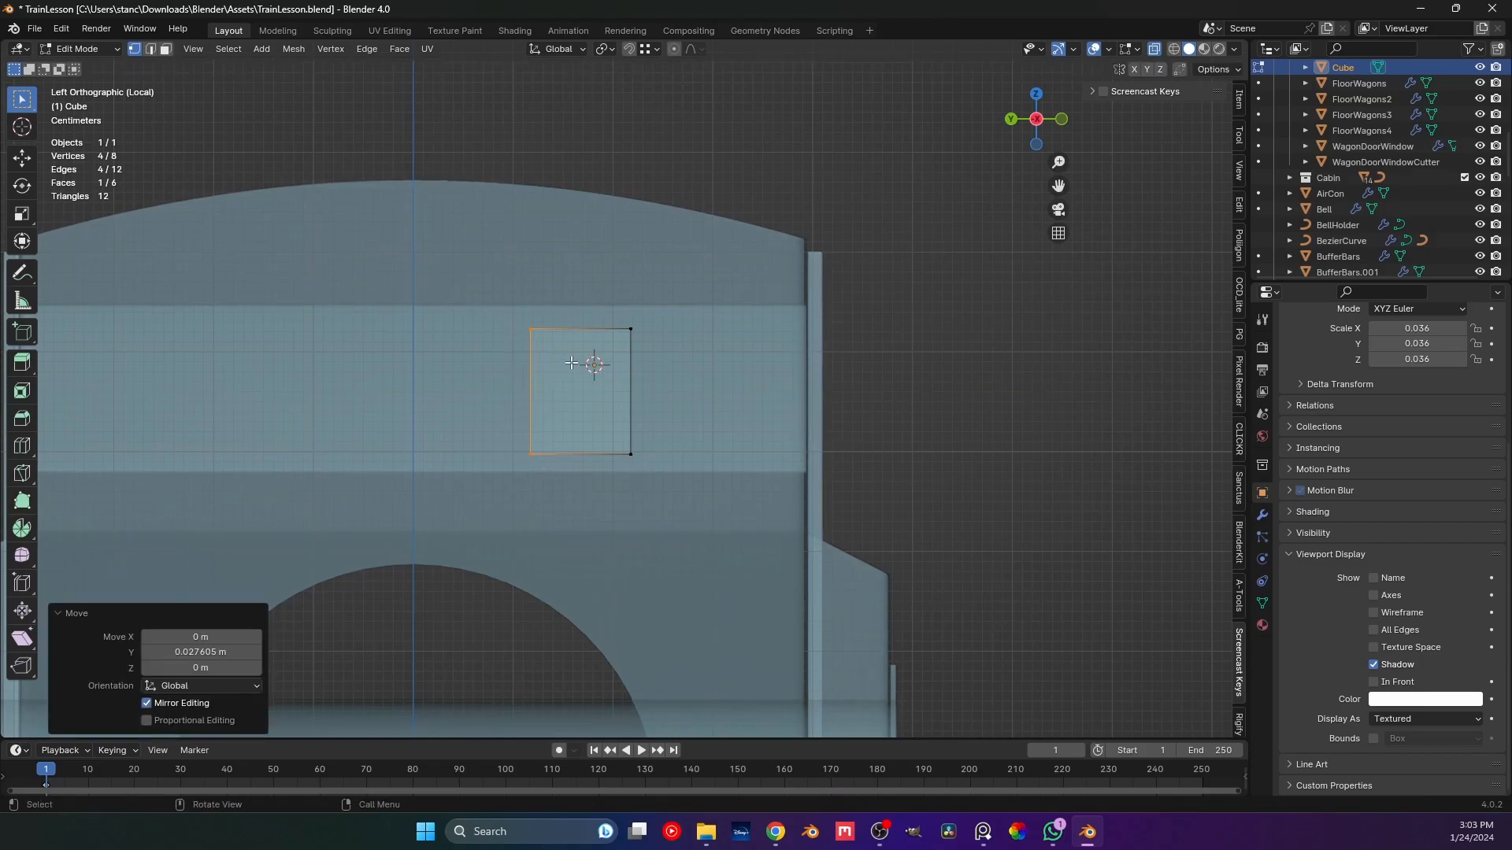
# Add three evenly spaced vertical loop cuts to the window block.
pyautogui.hotkey('ctrl', 'r')
pyautogui.scroll(2, 571, 338)
pyautogui.click(571, 337)
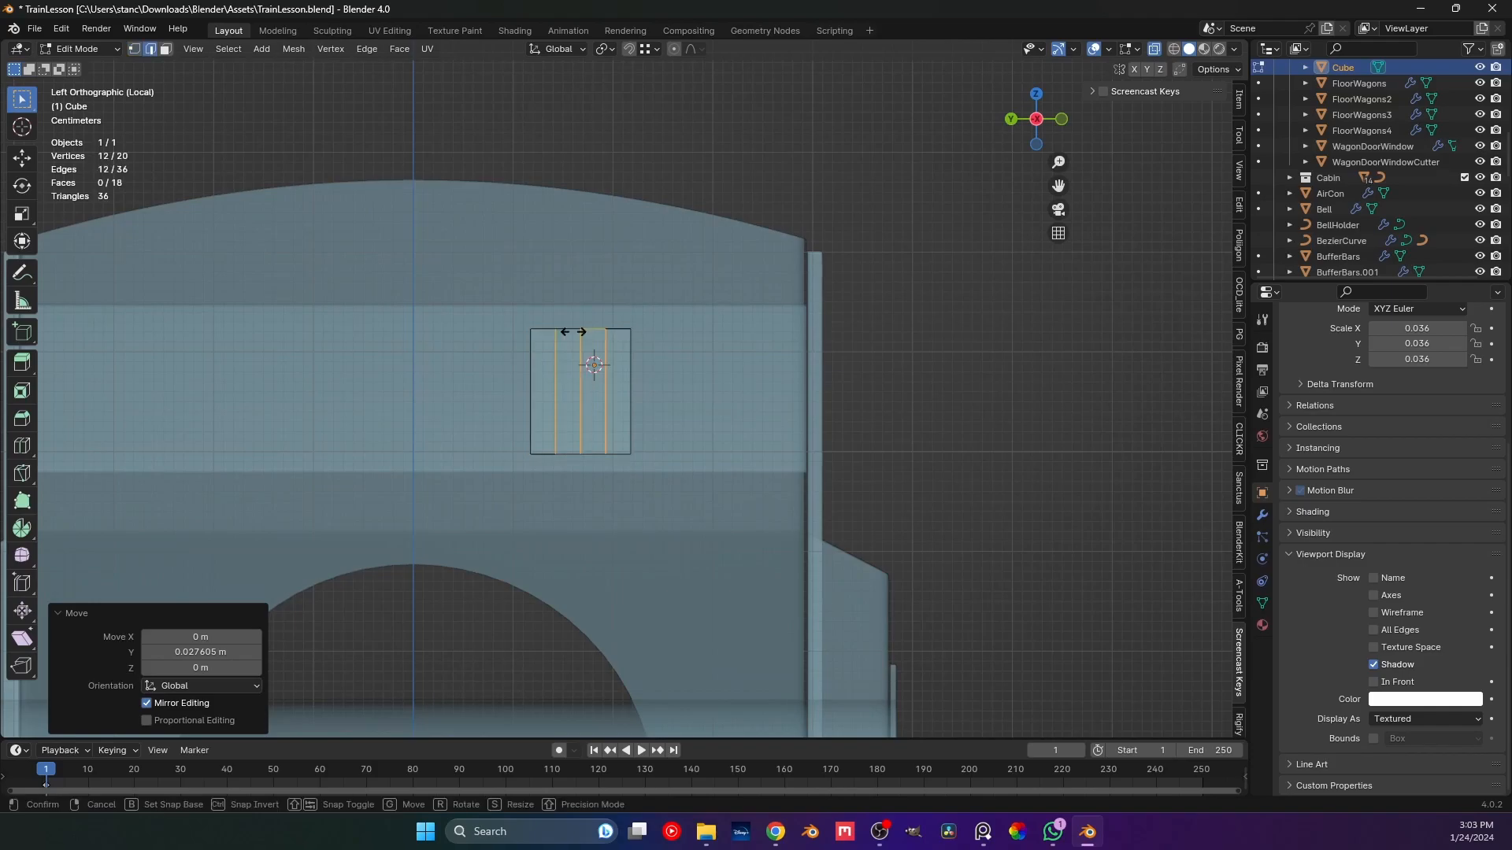
pyautogui.rightClick(571, 334)
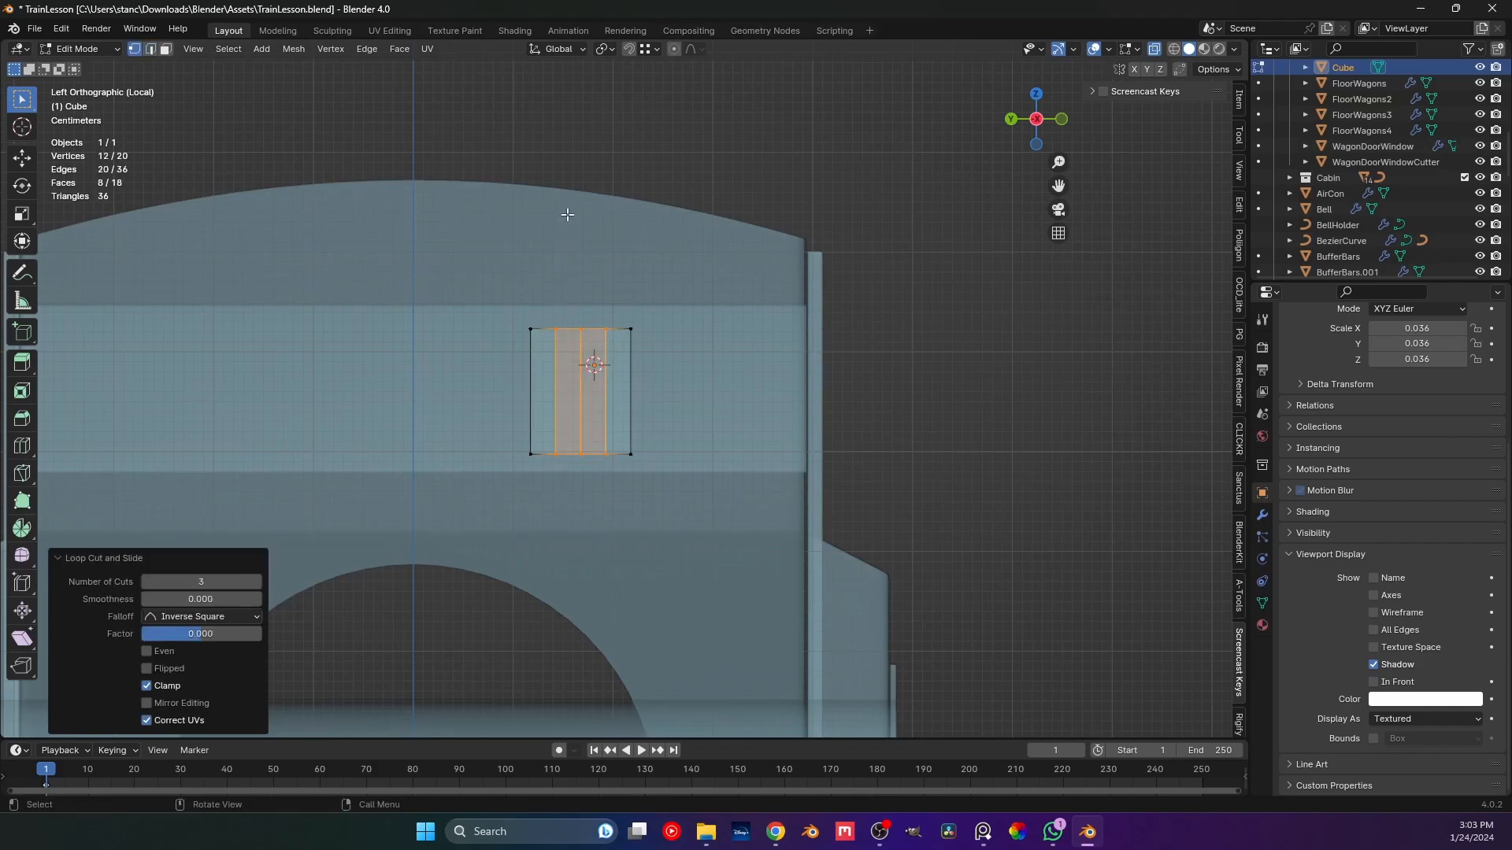
# Enable proportional editing and raise the window block's top middle vertices along Z to form an arch.
pyautogui.click(673, 49)
pyautogui.click(580, 329)
pyautogui.press('g')
pyautogui.press('z')
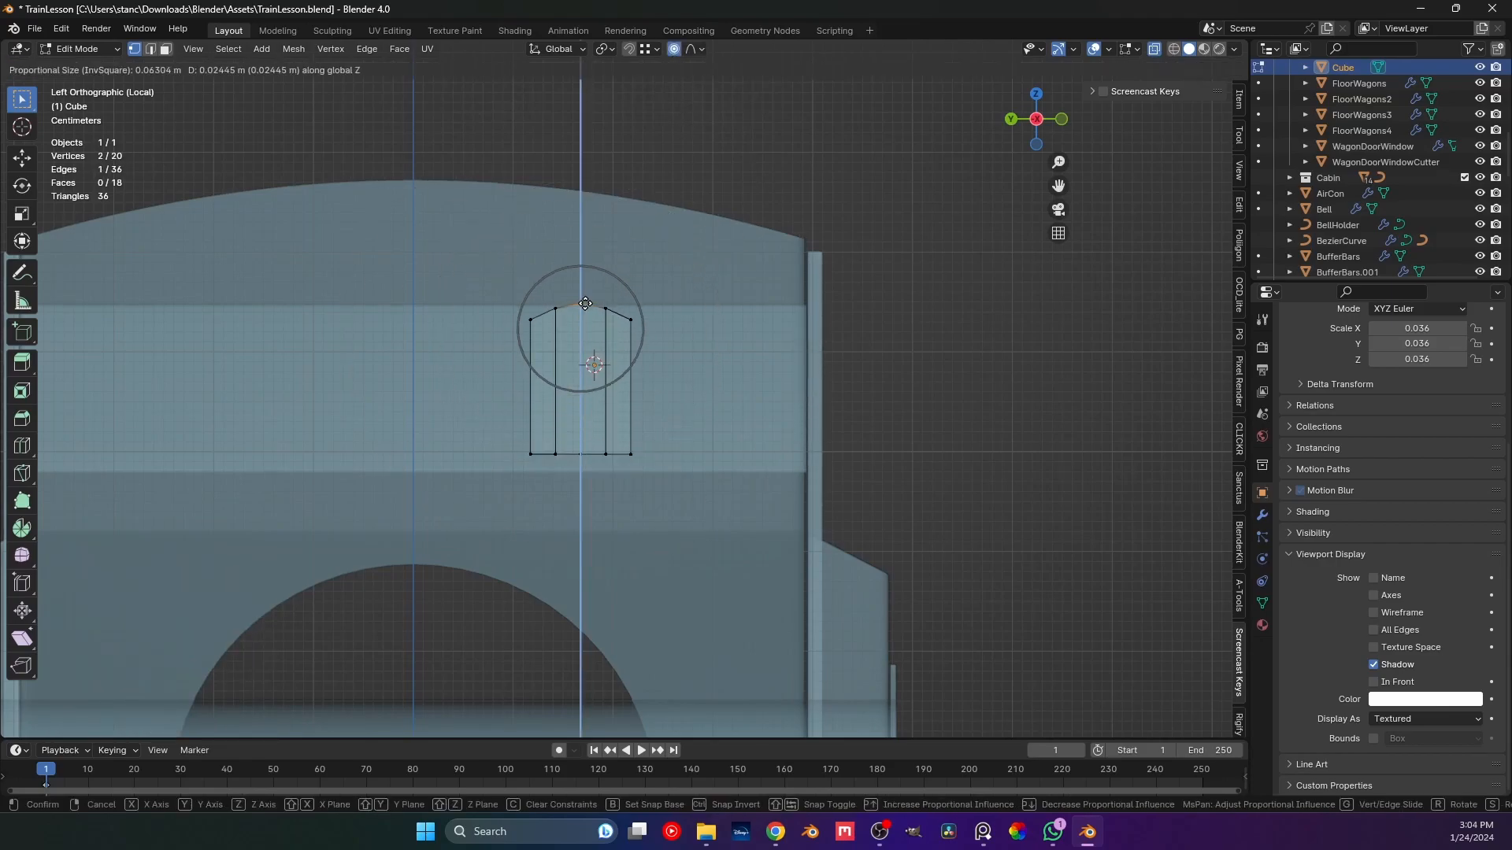
# Adjust the window block's height by moving its arched top vertices and its bottom vertices along Z.
pyautogui.press('Tab')
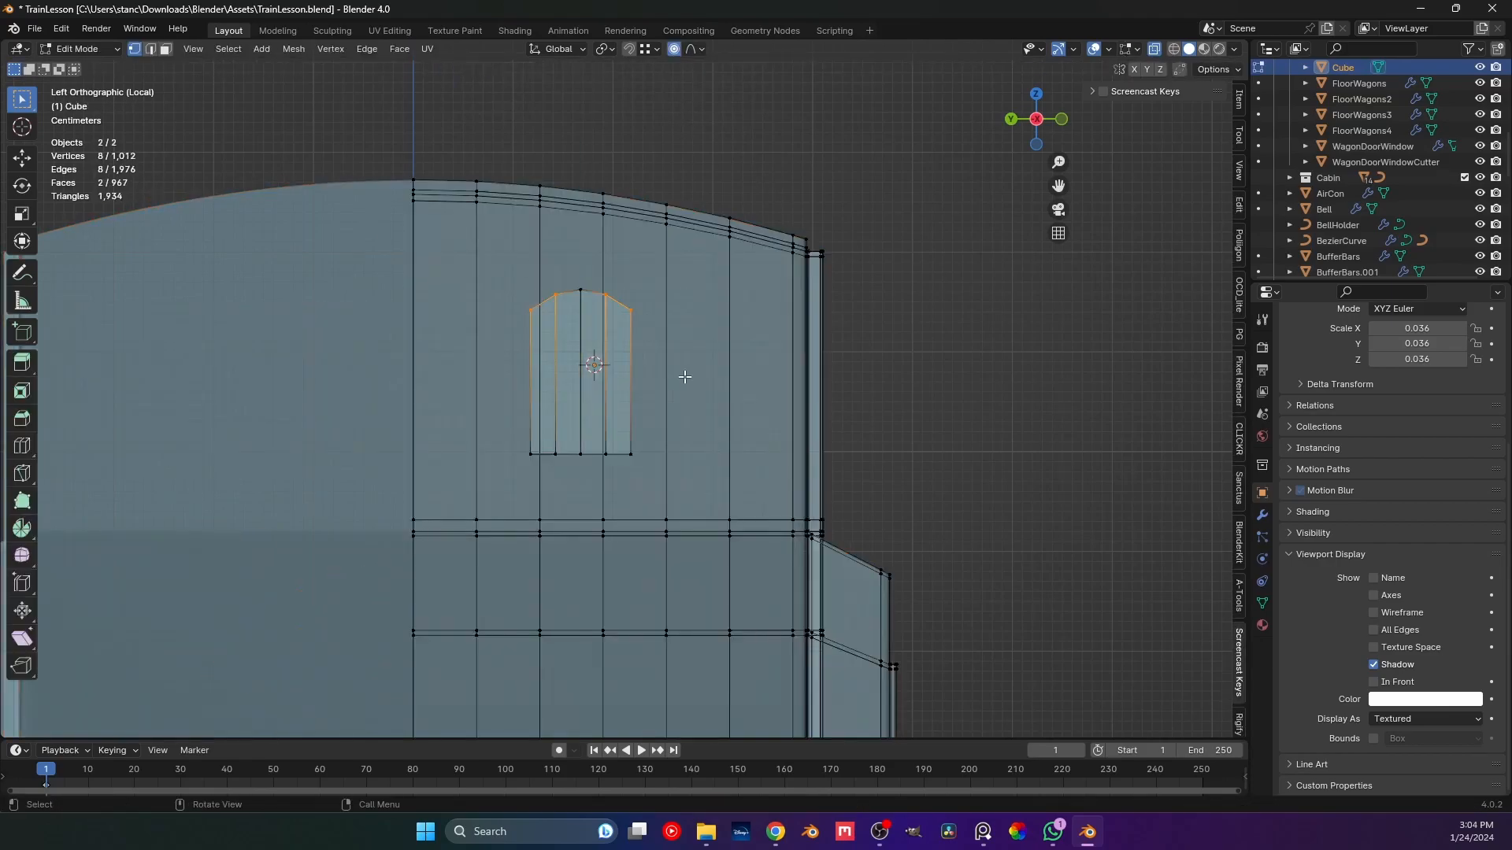
pyautogui.press('Tab')
pyautogui.click(886, 345)
pyautogui.click(554, 343)
pyautogui.press('Tab')
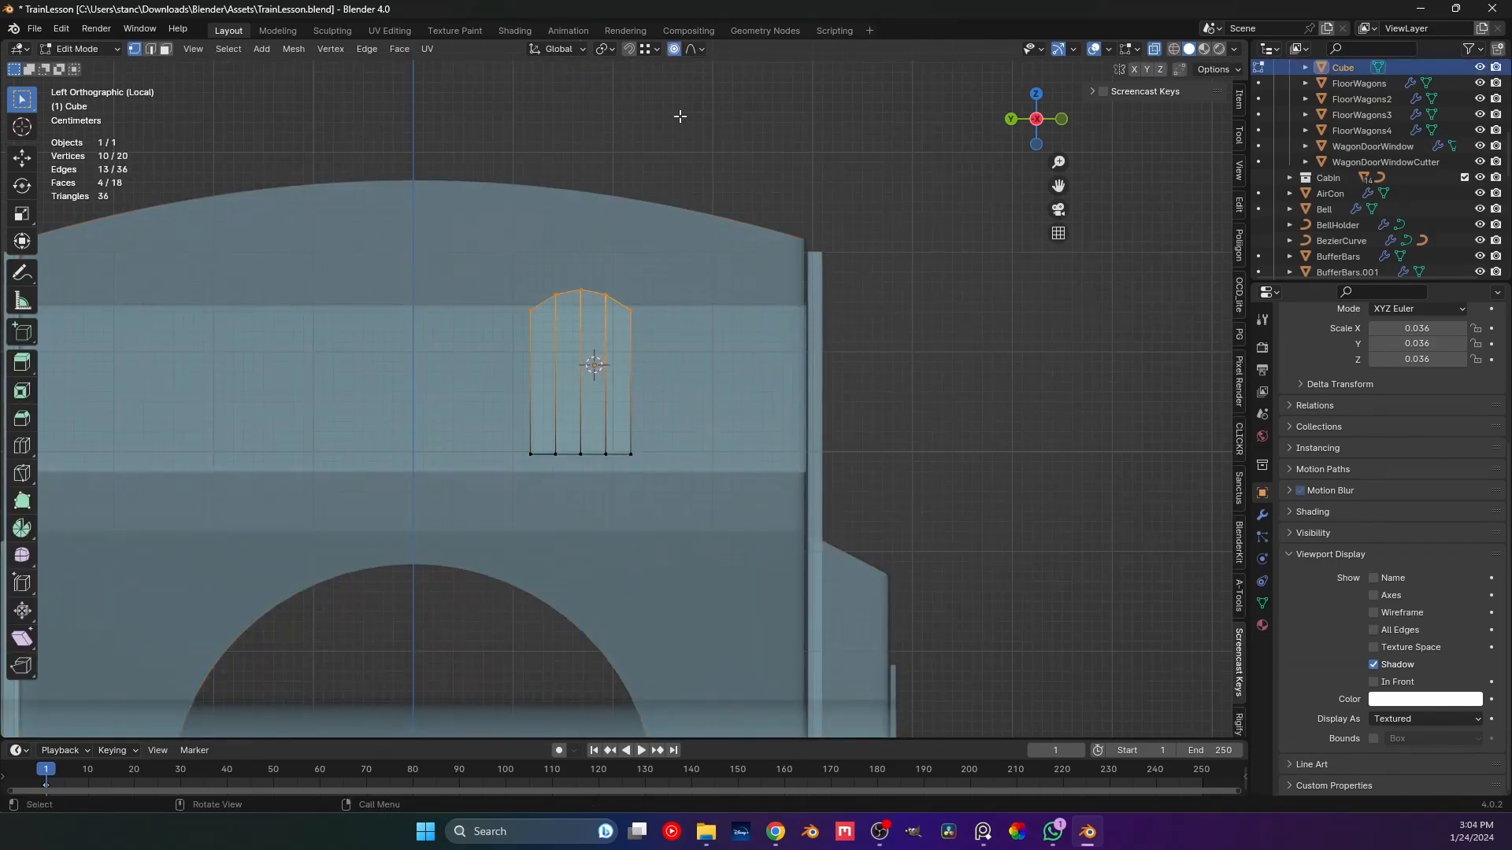
pyautogui.press('g')
pyautogui.press('z')
pyautogui.click(781, 378)
pyautogui.hotkey('ctrl', 'i')
pyautogui.press('g')
pyautogui.press('z')
pyautogui.click(740, 508)
# Smooth the arched window block with a Subdivision modifier and add supporting loop cuts near its edges.
pyautogui.press('Tab')
pyautogui.moveTo(703, 430); pyautogui.dragTo(802, 361, button='middle')
pyautogui.rightClick(801, 361)
pyautogui.click(802, 361)
pyautogui.hotkey('alt', 'z')
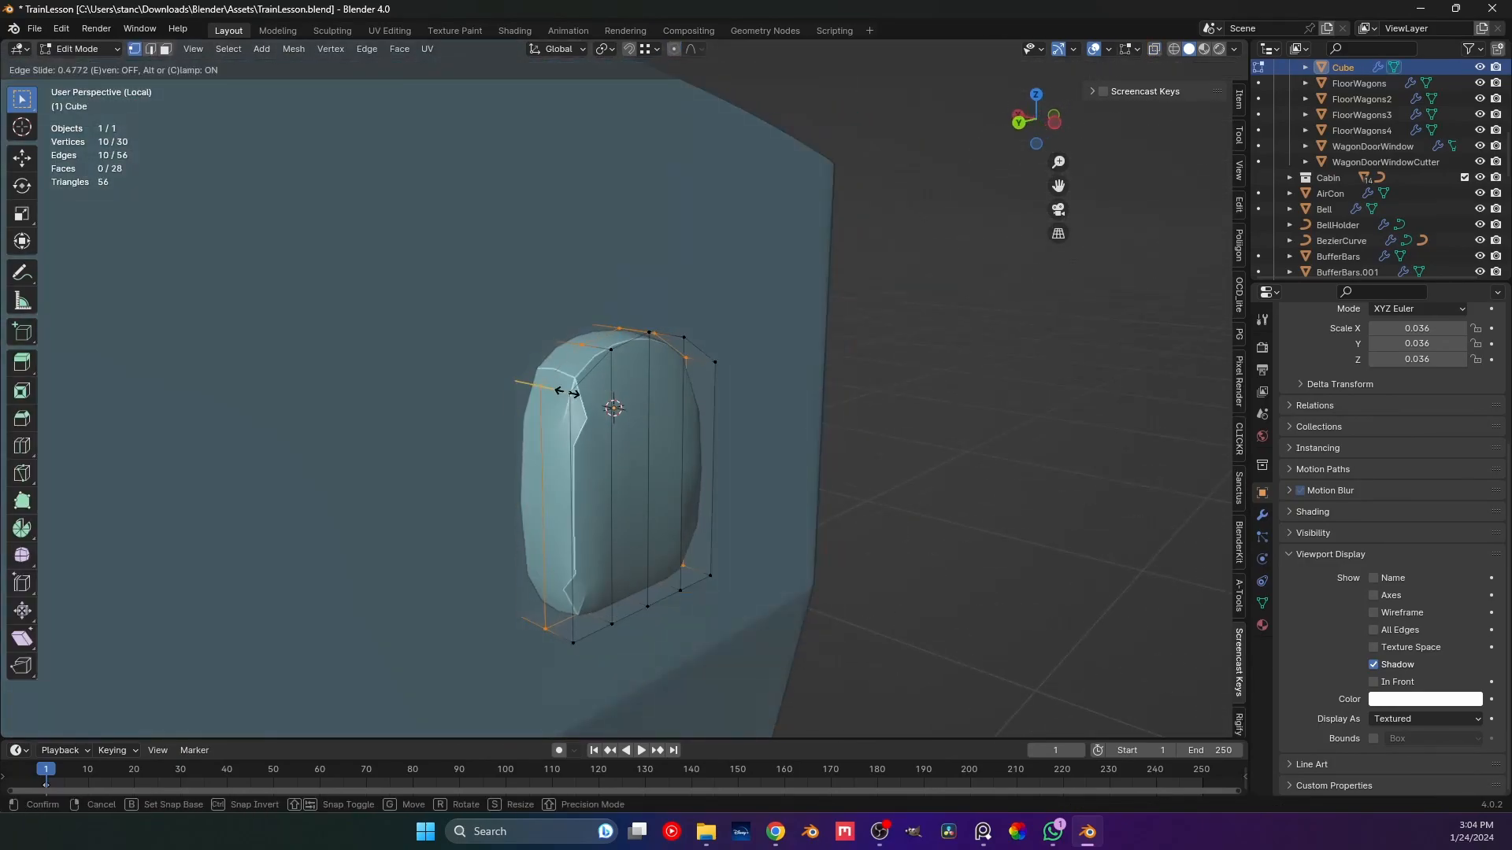
pyautogui.hotkey('ctrl', 'r')
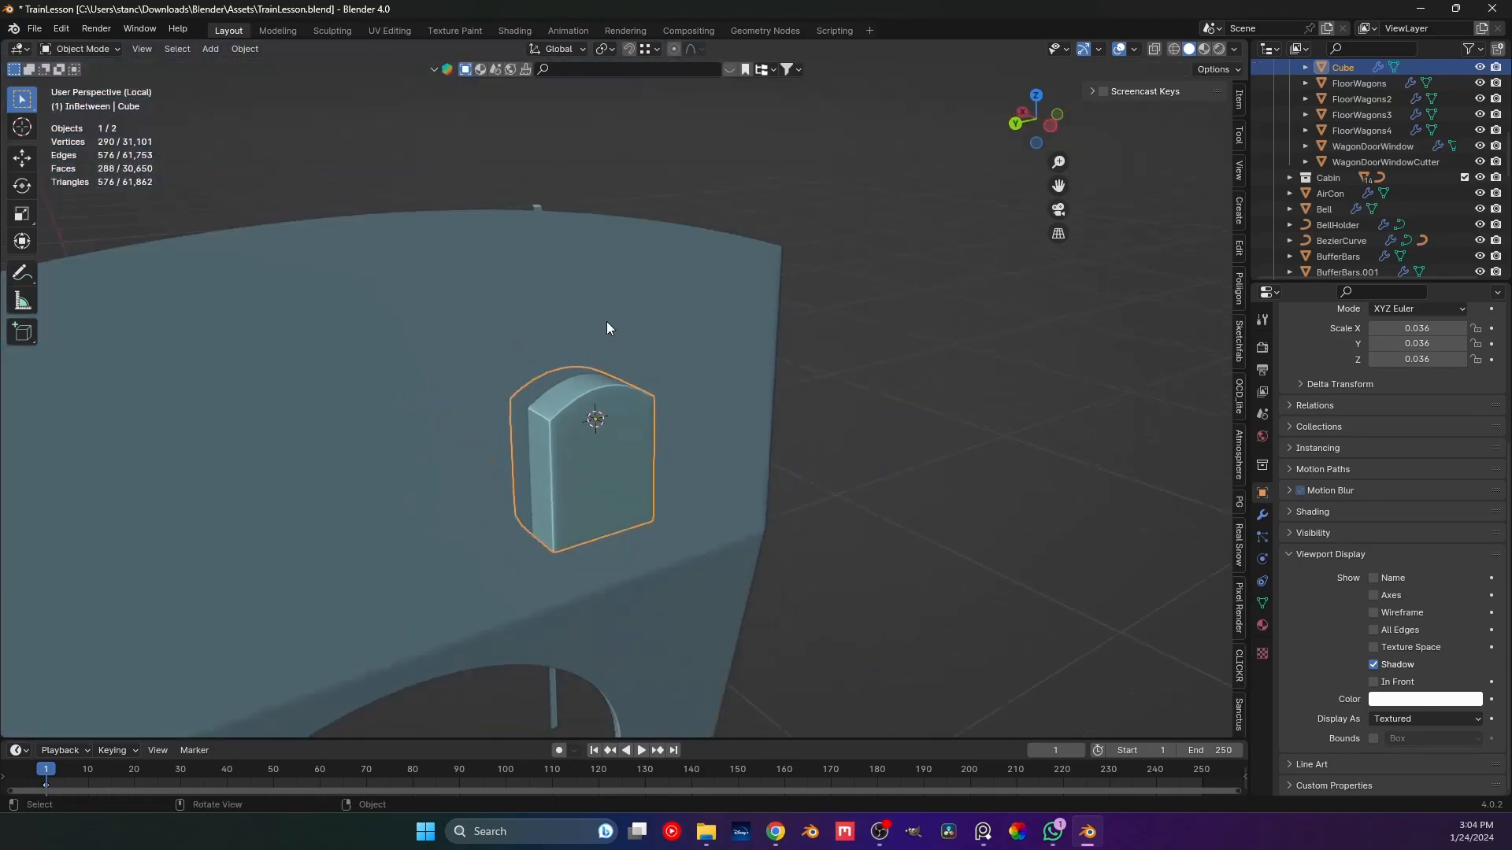
# Duplicate the cabin body's Boolean.003 modifier and set the copy's object to the arched window block.
pyautogui.click(606, 322)
pyautogui.click(1456, 478)
pyautogui.click(1439, 494)
pyautogui.hotkey('ctrl', 'z')
pyautogui.click(1456, 478)
pyautogui.click(1410, 514)
pyautogui.click(1289, 499)
pyautogui.doubleClick(1475, 561)
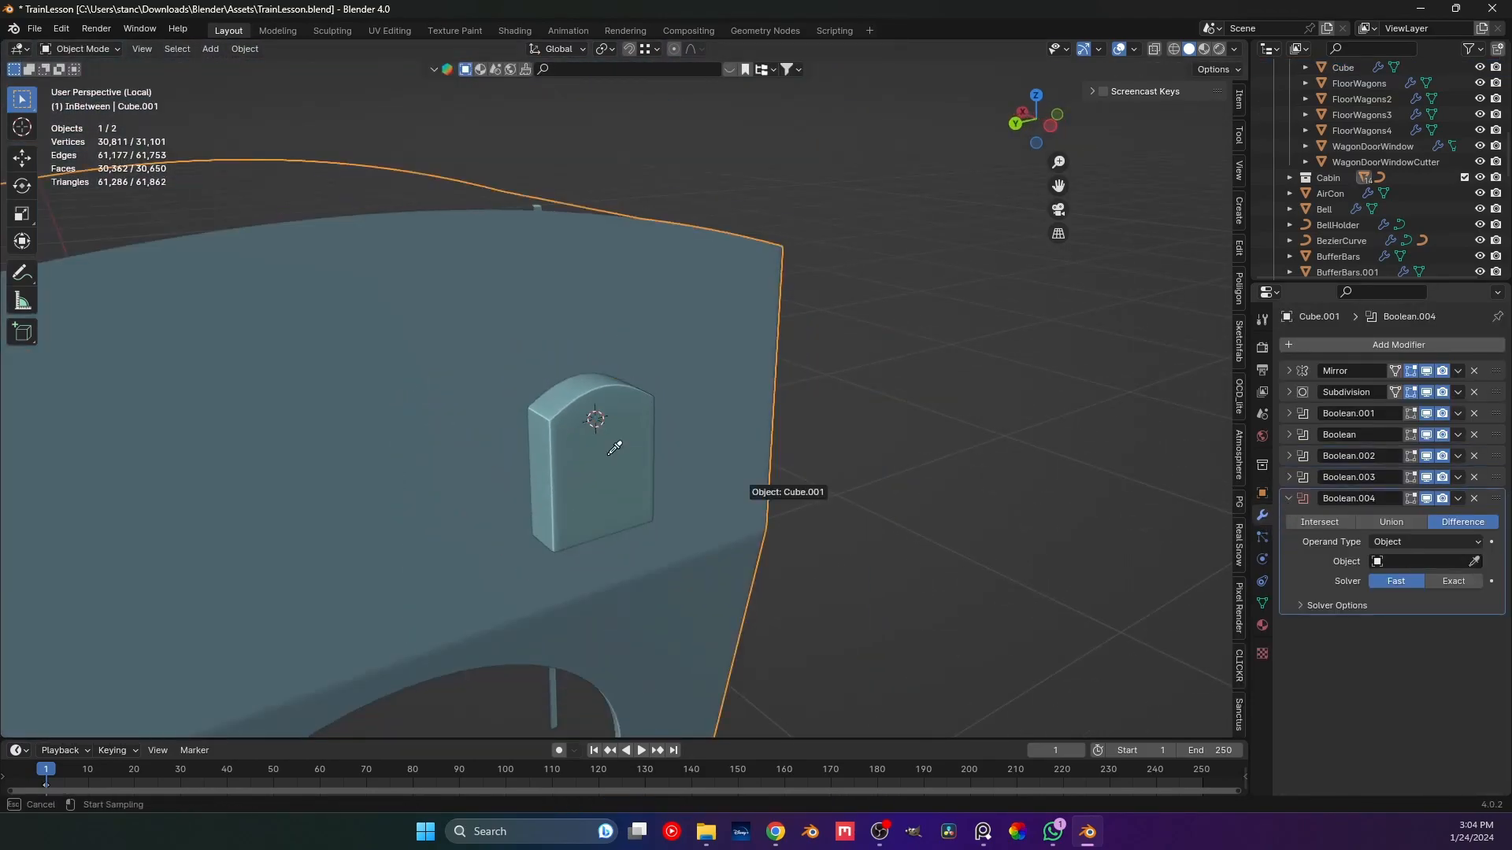
pyautogui.doubleClick(606, 472)
# Rename the window block CabinWindowCutter and save the file.
pyautogui.press('F2')
pyautogui.write('CabinW')
pyautogui.press('Return')
pyautogui.scroll(-4, 589, 353)
pyautogui.moveTo(589, 353); pyautogui.dragTo(655, 471, button='middle')
pyautogui.hotkey('ctrl', 's')
# Hide the window cutter to examine the opening in the cabin front, and unhide it.
pyautogui.click(649, 471)
pyautogui.scroll(3, 614, 441)
pyautogui.moveTo(551, 417); pyautogui.dragTo(602, 433, button='middle')
pyautogui.click(574, 429)
pyautogui.press('h')
pyautogui.moveTo(527, 473); pyautogui.dragTo(649, 495, button='middle')
pyautogui.scroll(-4, 649, 495)
pyautogui.hotkey('alt', 'h')
# Stretch the window cutter along X and turn off the viewport display of the cabin body's Boolean.004 modifier.
pyautogui.press('s')
pyautogui.press('x')
pyautogui.click(1023, 669)
pyautogui.moveTo(1024, 669); pyautogui.dragTo(1103, 645, button='middle')
pyautogui.click(713, 662)
pyautogui.click(1428, 500)
# Add a supporting loop cut around the window cutter and slide it close to the end face.
pyautogui.press('Tab')
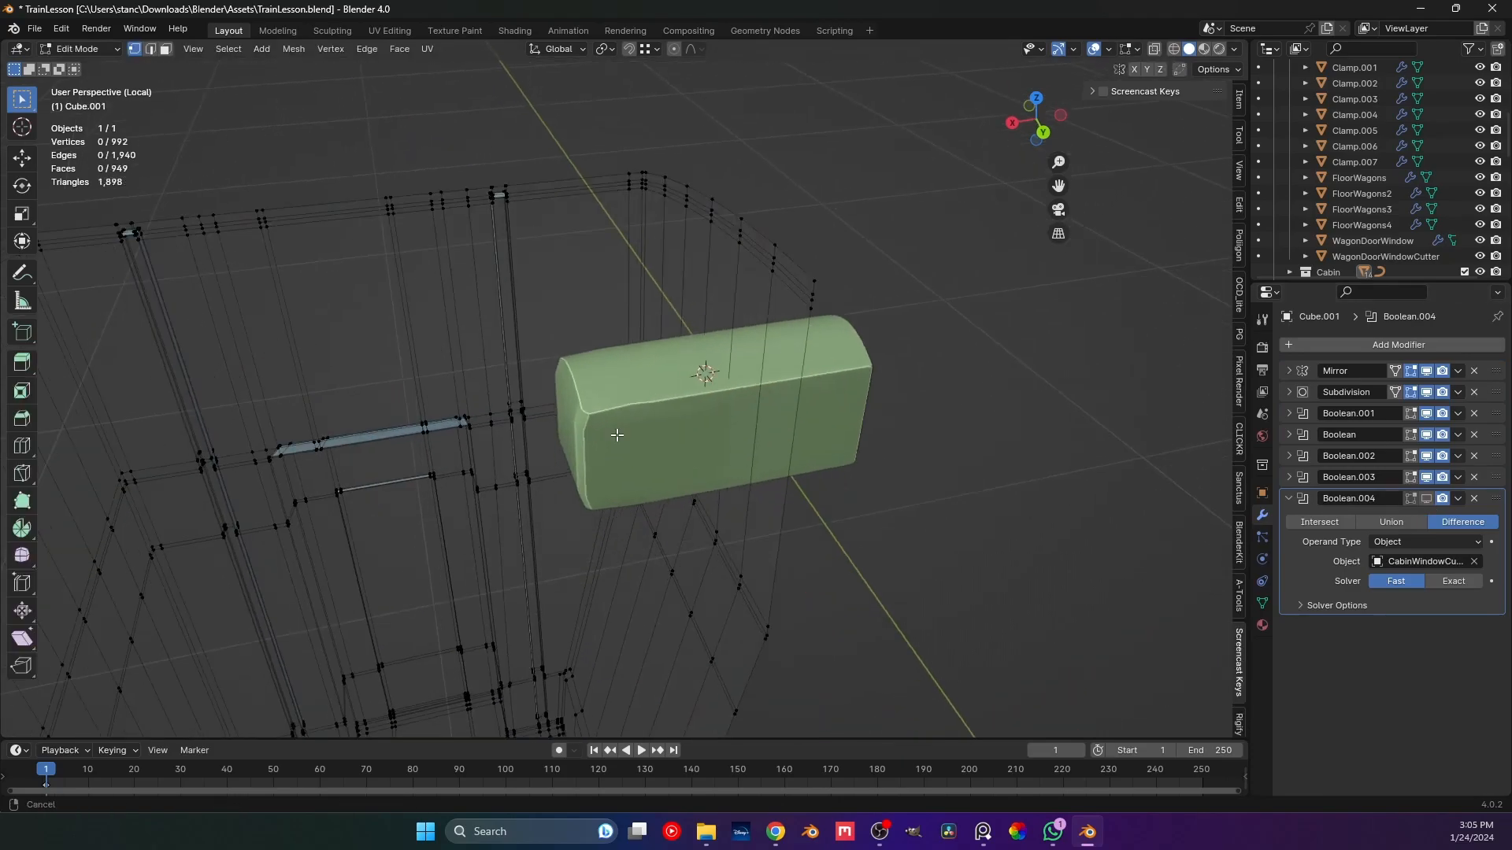
pyautogui.press('Tab')
pyautogui.click(607, 439)
pyautogui.press('Tab')
pyautogui.moveTo(620, 432); pyautogui.dragTo(611, 464, button='middle')
pyautogui.hotkey('ctrl', 'r')
pyautogui.click(591, 390)
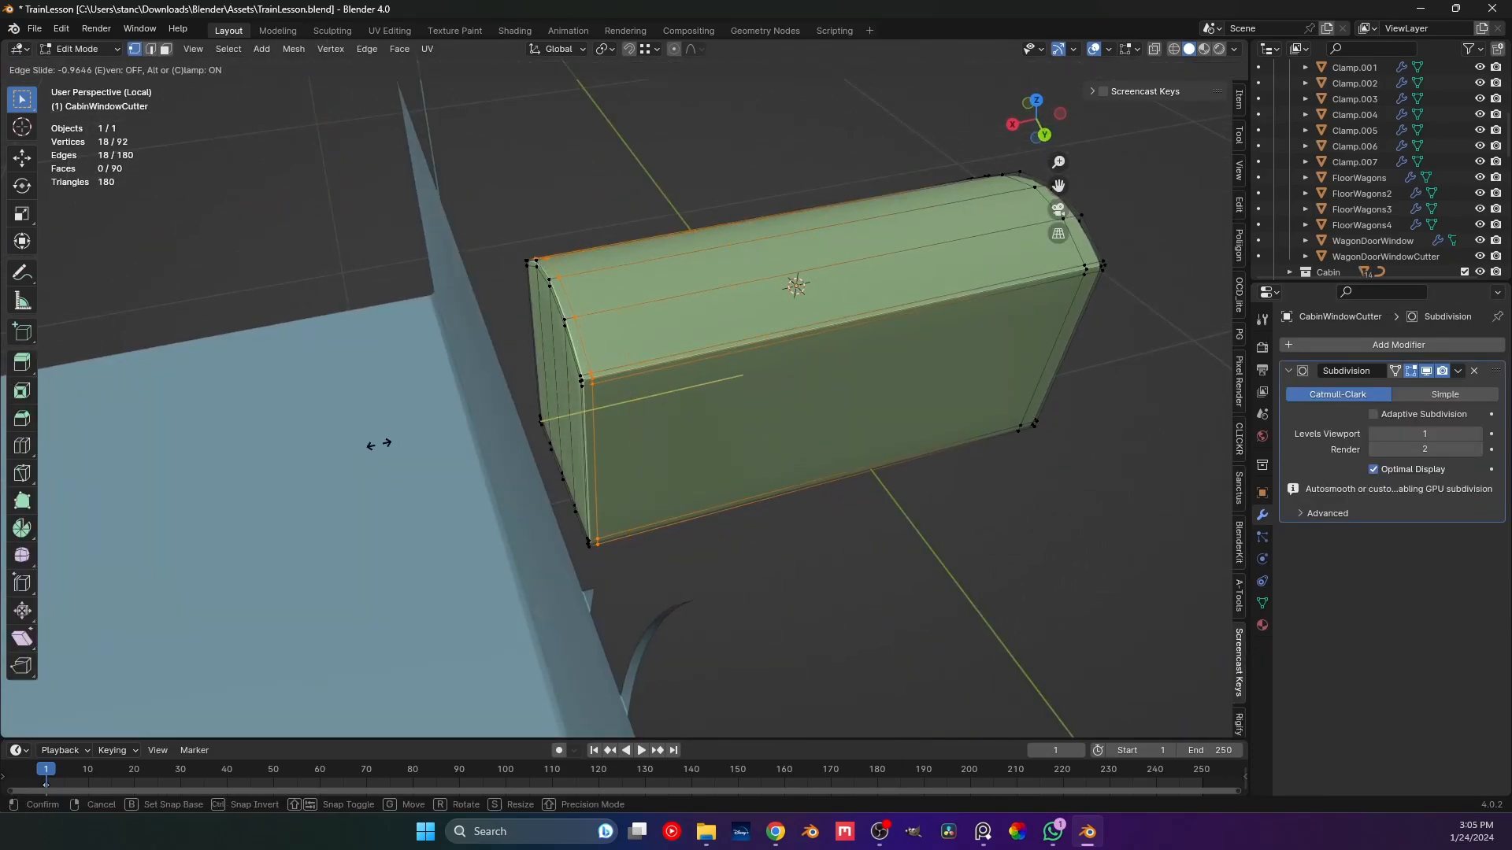
pyautogui.click(378, 441)
# Stretch the window cutter through the whole cabin to an X scale of about 0.885.
pyautogui.press('Tab')
pyautogui.scroll(-2, 606, 252)
pyautogui.moveTo(606, 252); pyautogui.dragTo(473, 394, button='middle')
pyautogui.press('s')
pyautogui.press('x')
pyautogui.click(387, 494)
# Shorten the cutter's overlong front end by moving that end's vertices about 0.68 m along X toward the cabin.
pyautogui.scroll(-5, 387, 495)
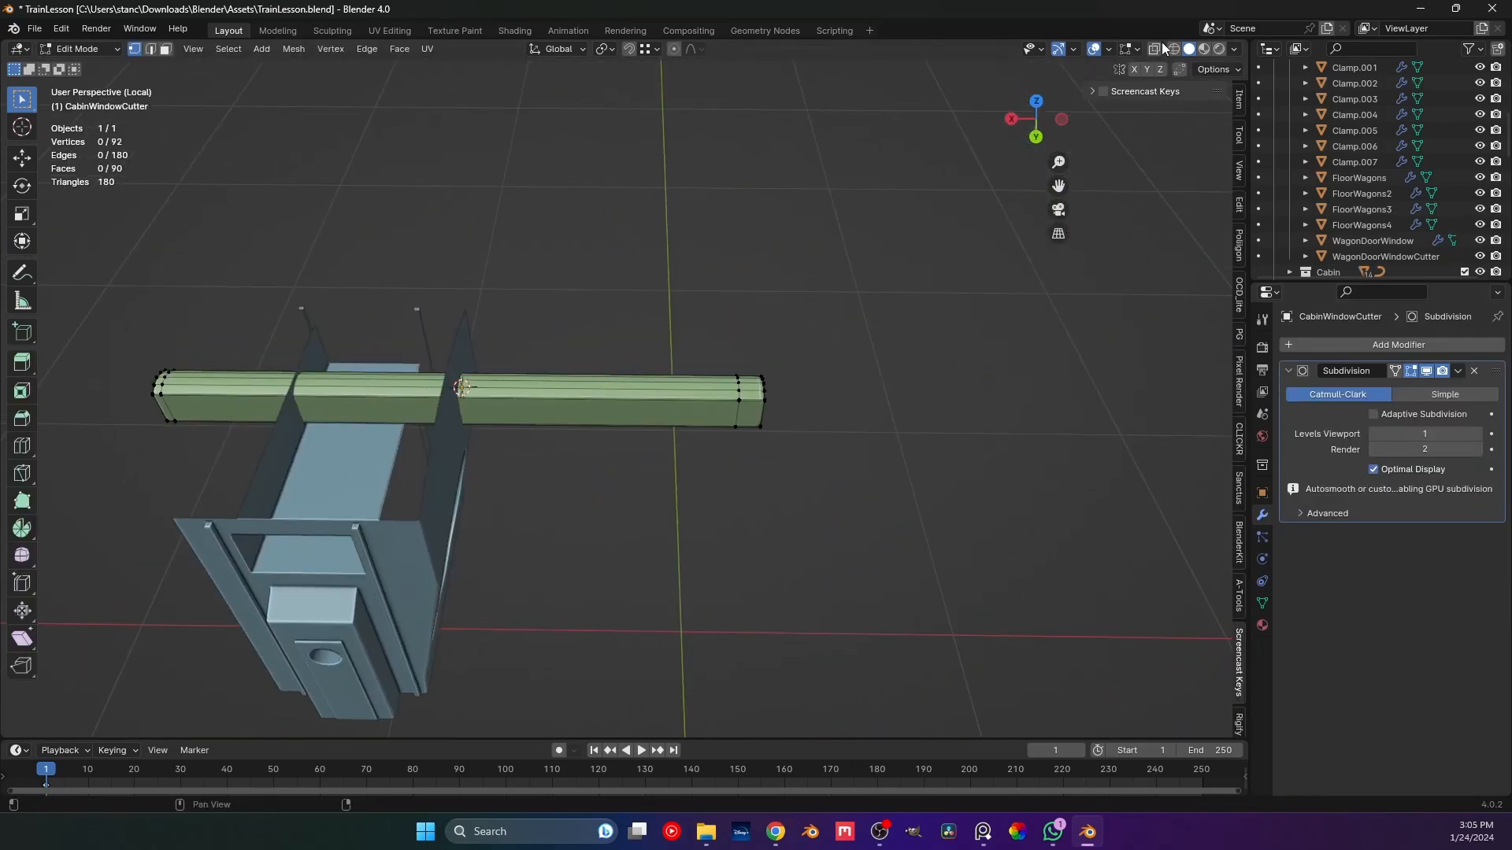
pyautogui.press('Tab')
pyautogui.press('g')
pyautogui.press('x')
pyautogui.click(570, 504)
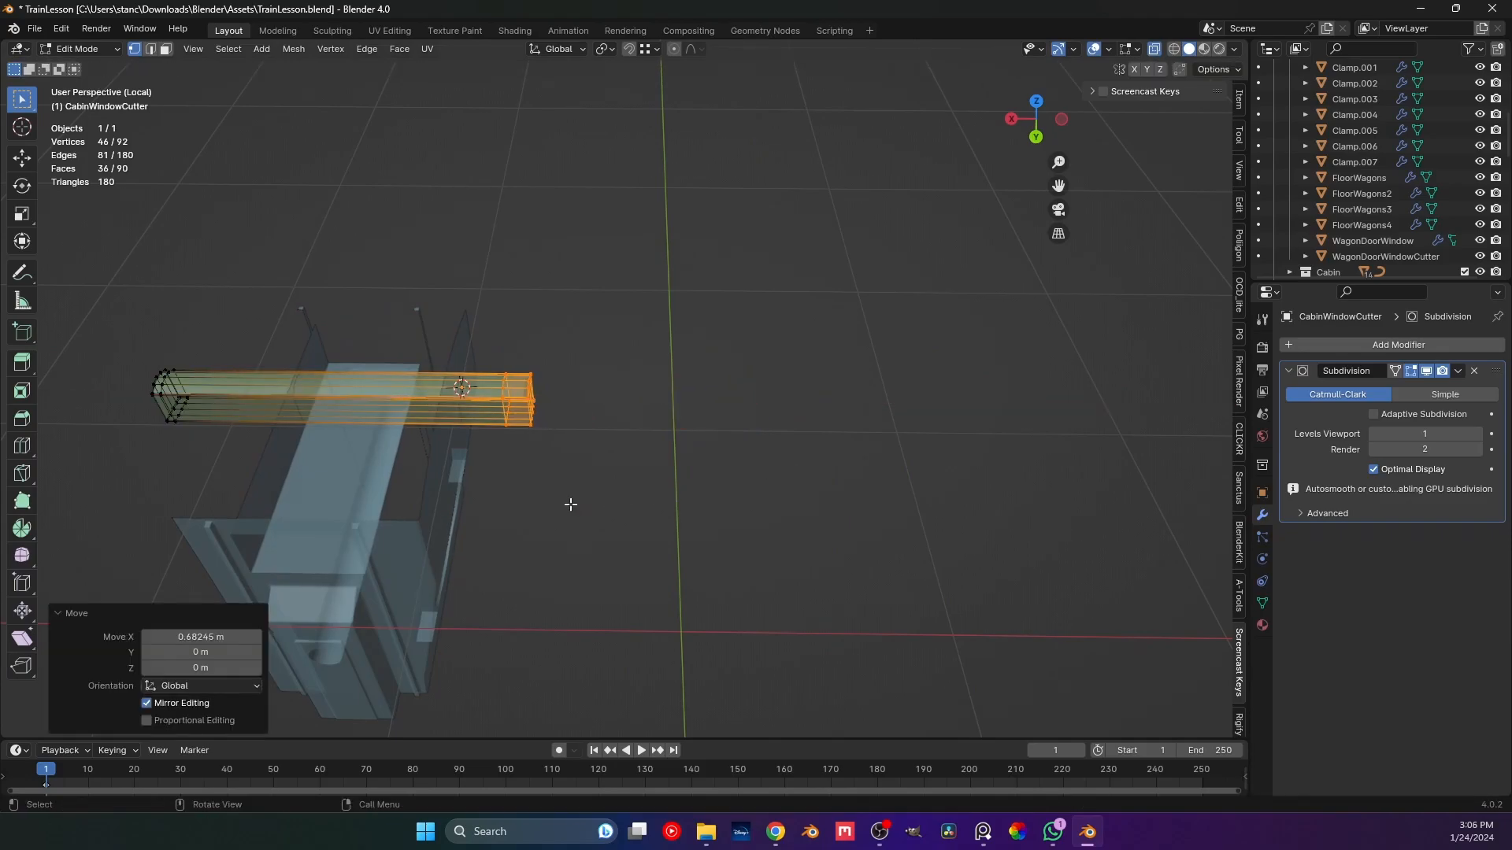
# Slide the supporting edge loop at the cutter's shortened end along its length and save the file.
pyautogui.press('Tab')
pyautogui.scroll(7, 441, 449)
pyautogui.press('Tab')
pyautogui.keyDown('alt'); pyautogui.click(489, 380); pyautogui.keyUp('alt')
pyautogui.click(1154, 49)
pyautogui.moveTo(630, 402); pyautogui.dragTo(582, 427, button='middle')
pyautogui.press('g')
pyautogui.press('g')
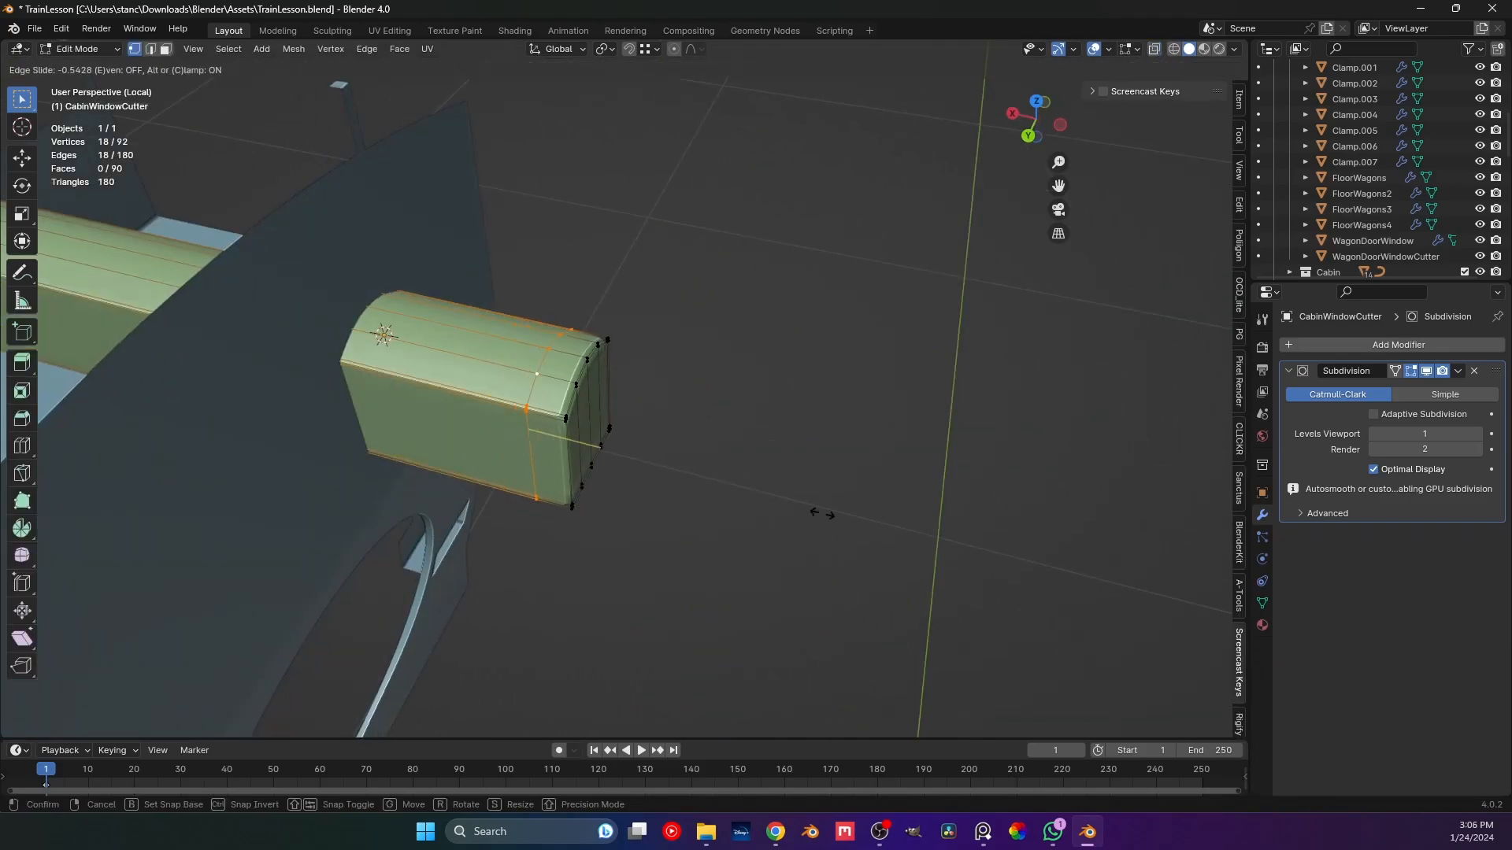
pyautogui.click(897, 549)
pyautogui.press('Tab')
pyautogui.hotkey('ctrl', 's')
# Re-enable the cabin body's Boolean.004 in the viewport with the Fast solver, and hide the cutter to check the opening.
pyautogui.click(584, 471)
pyautogui.click(544, 536)
pyautogui.click(1401, 581)
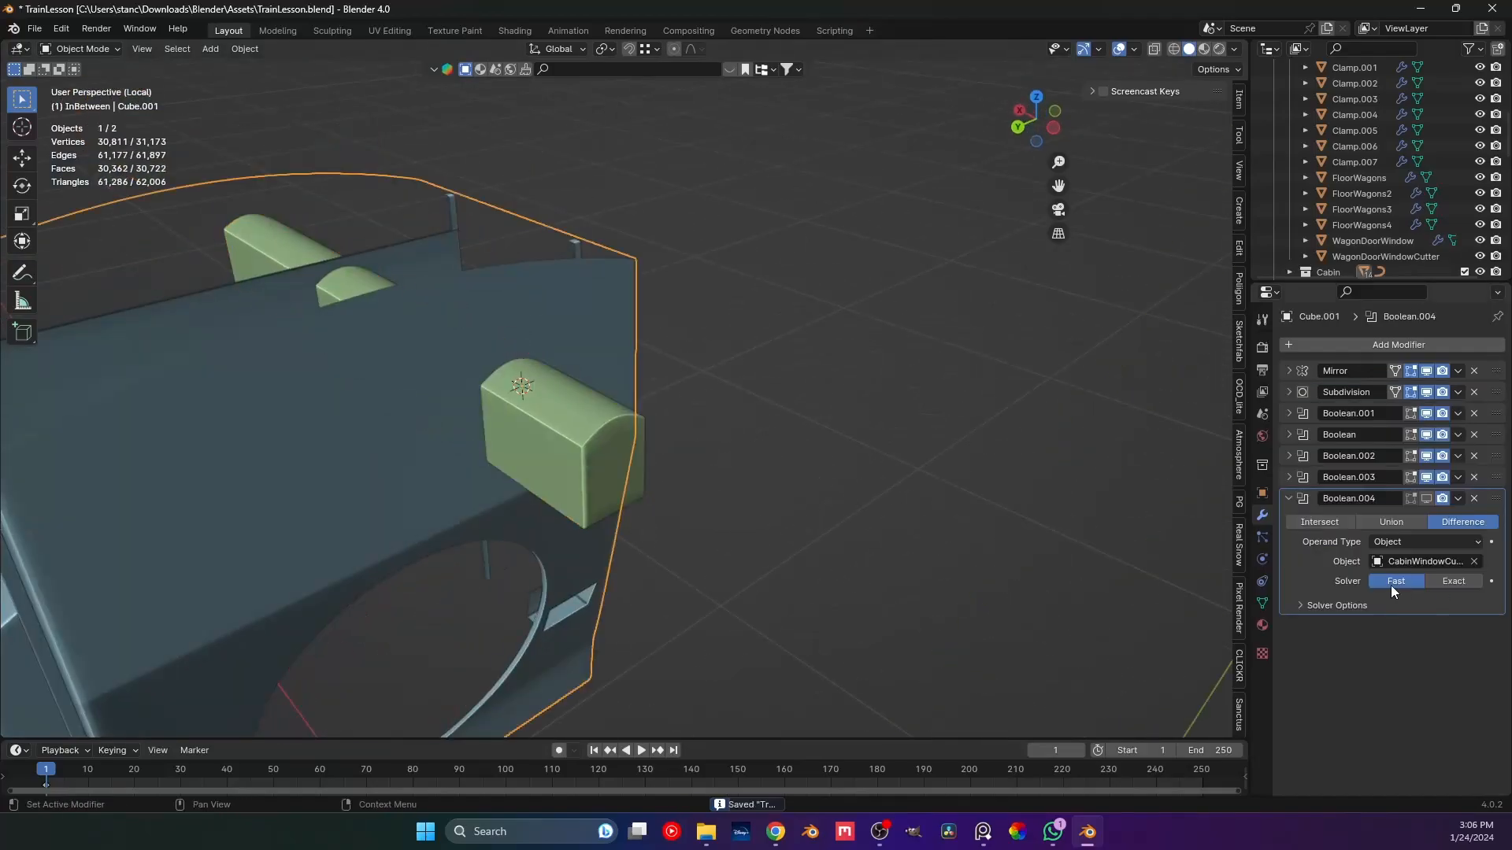
pyautogui.click(599, 410)
pyautogui.press('h')
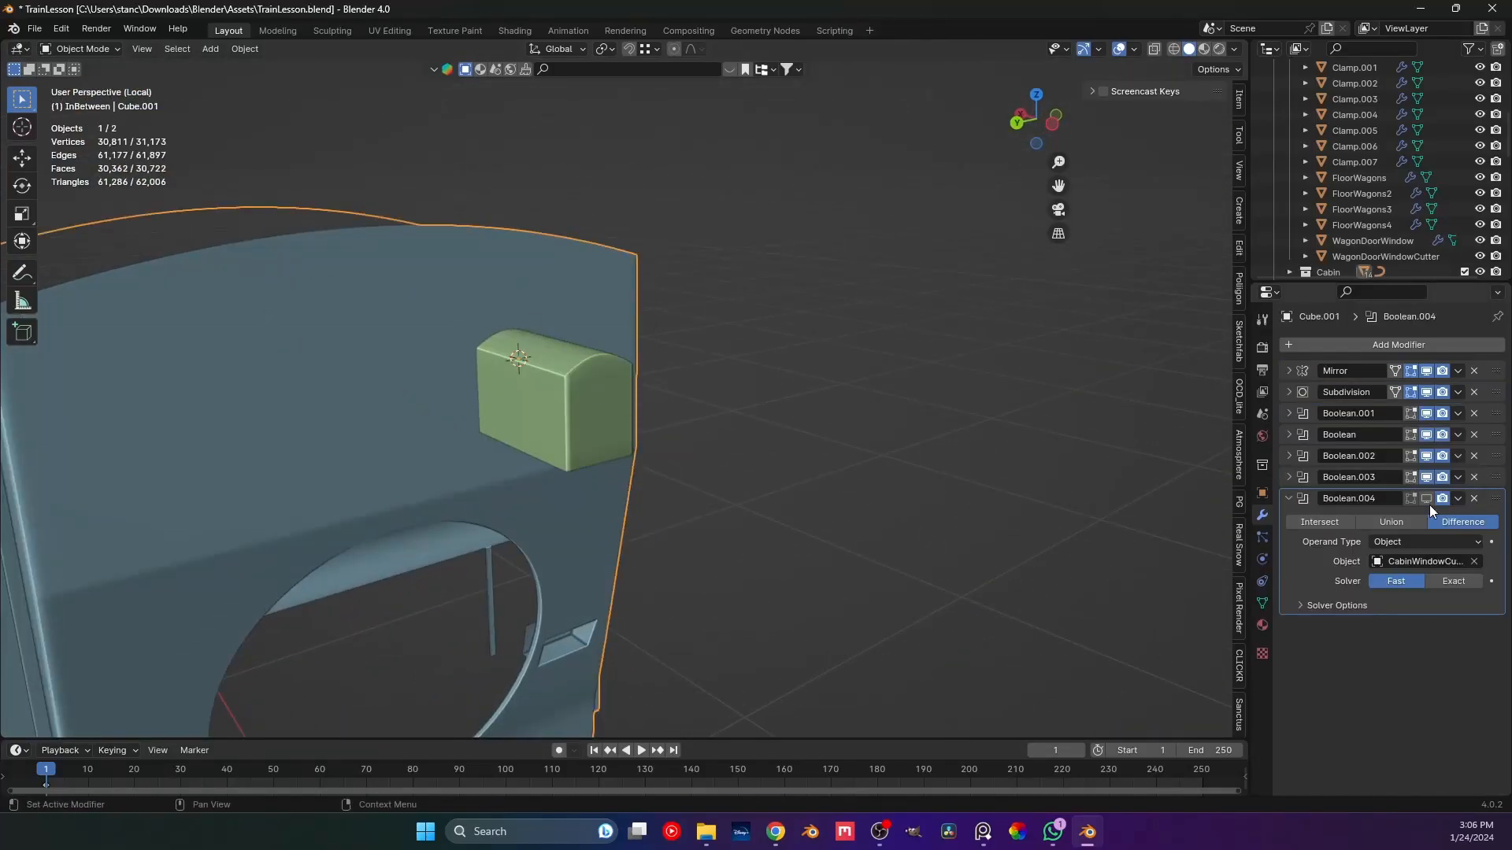
pyautogui.click(612, 397)
pyautogui.press('h')
pyautogui.moveTo(611, 397); pyautogui.dragTo(866, 551, button='middle')
pyautogui.scroll(1, 526, 498)
pyautogui.scroll(-4, 558, 486)
pyautogui.scroll(4, 692, 436)
pyautogui.scroll(3, 1418, 237)
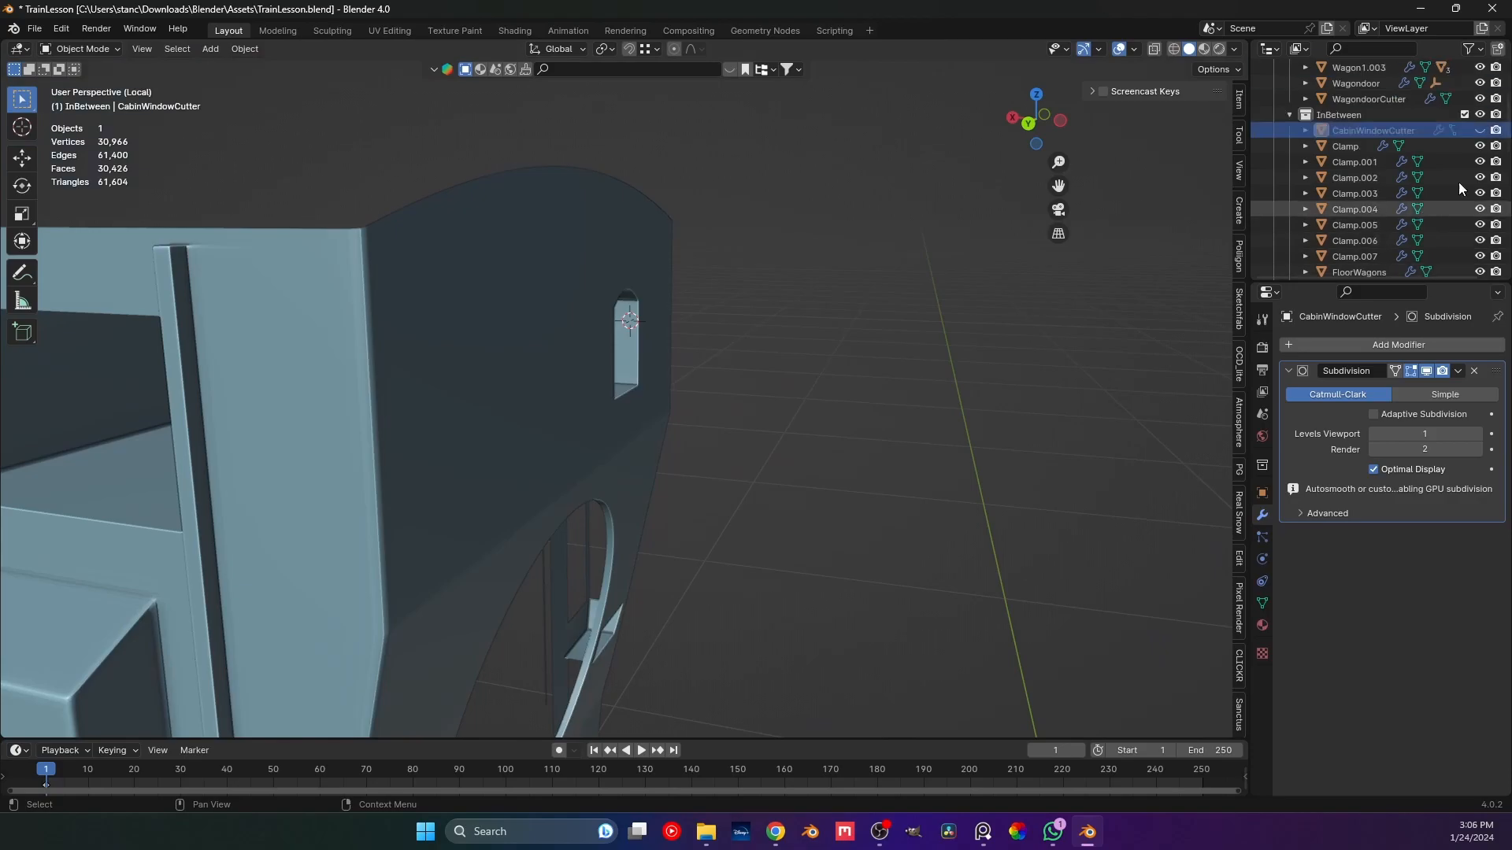
# Unhide CabinWindowCutter, apply Shade Auto Smooth at 30°, and save the file.
pyautogui.click(1480, 130)
pyautogui.moveTo(782, 346); pyautogui.dragTo(679, 318, button='middle')
pyautogui.rightClick(679, 317)
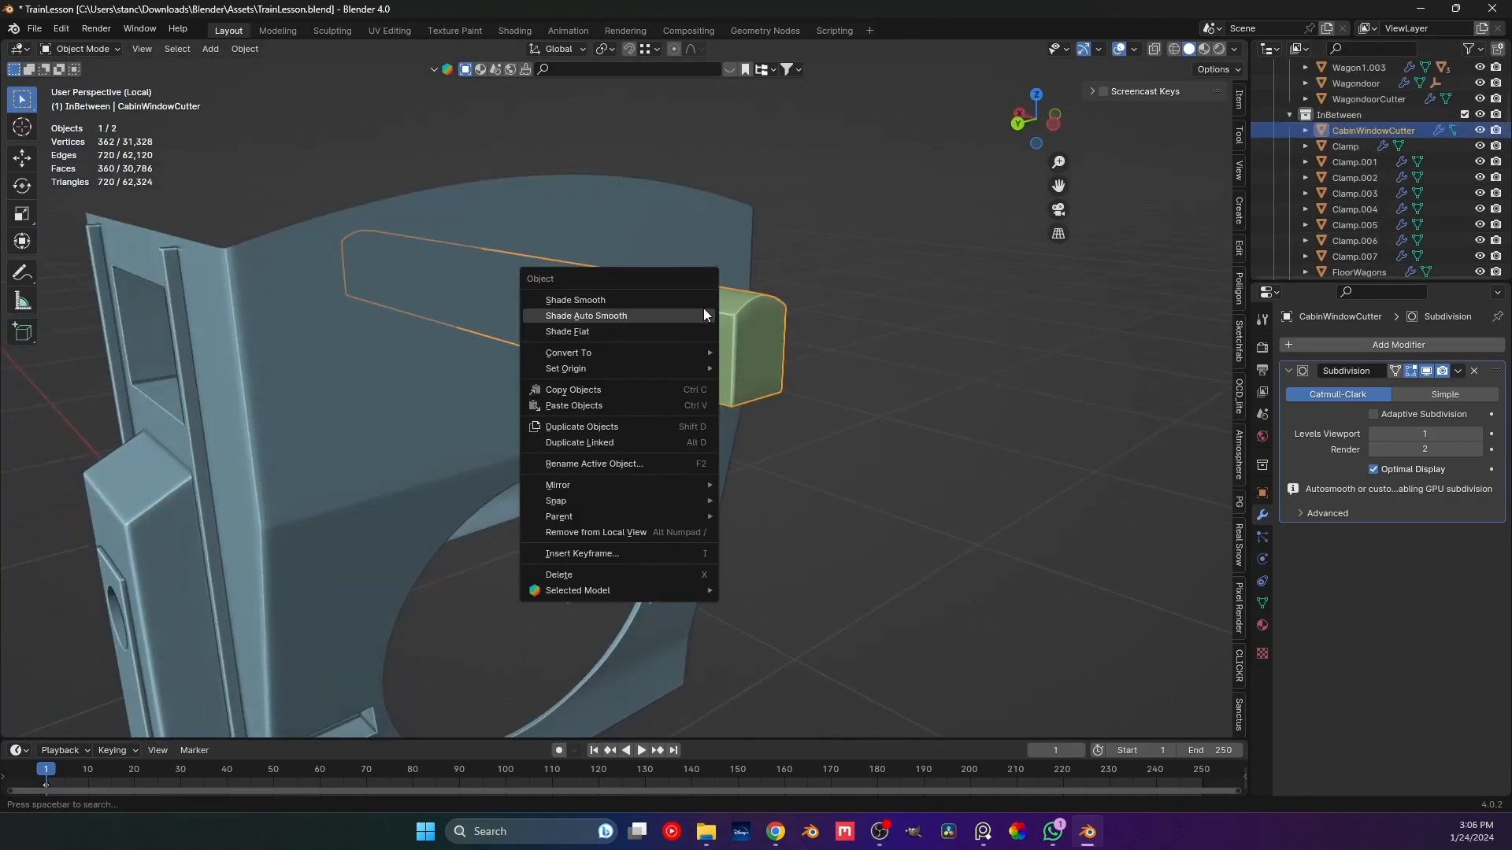
pyautogui.click(697, 316)
pyautogui.moveTo(786, 344); pyautogui.dragTo(749, 370, button='middle')
pyautogui.hotkey('ctrl', 's')
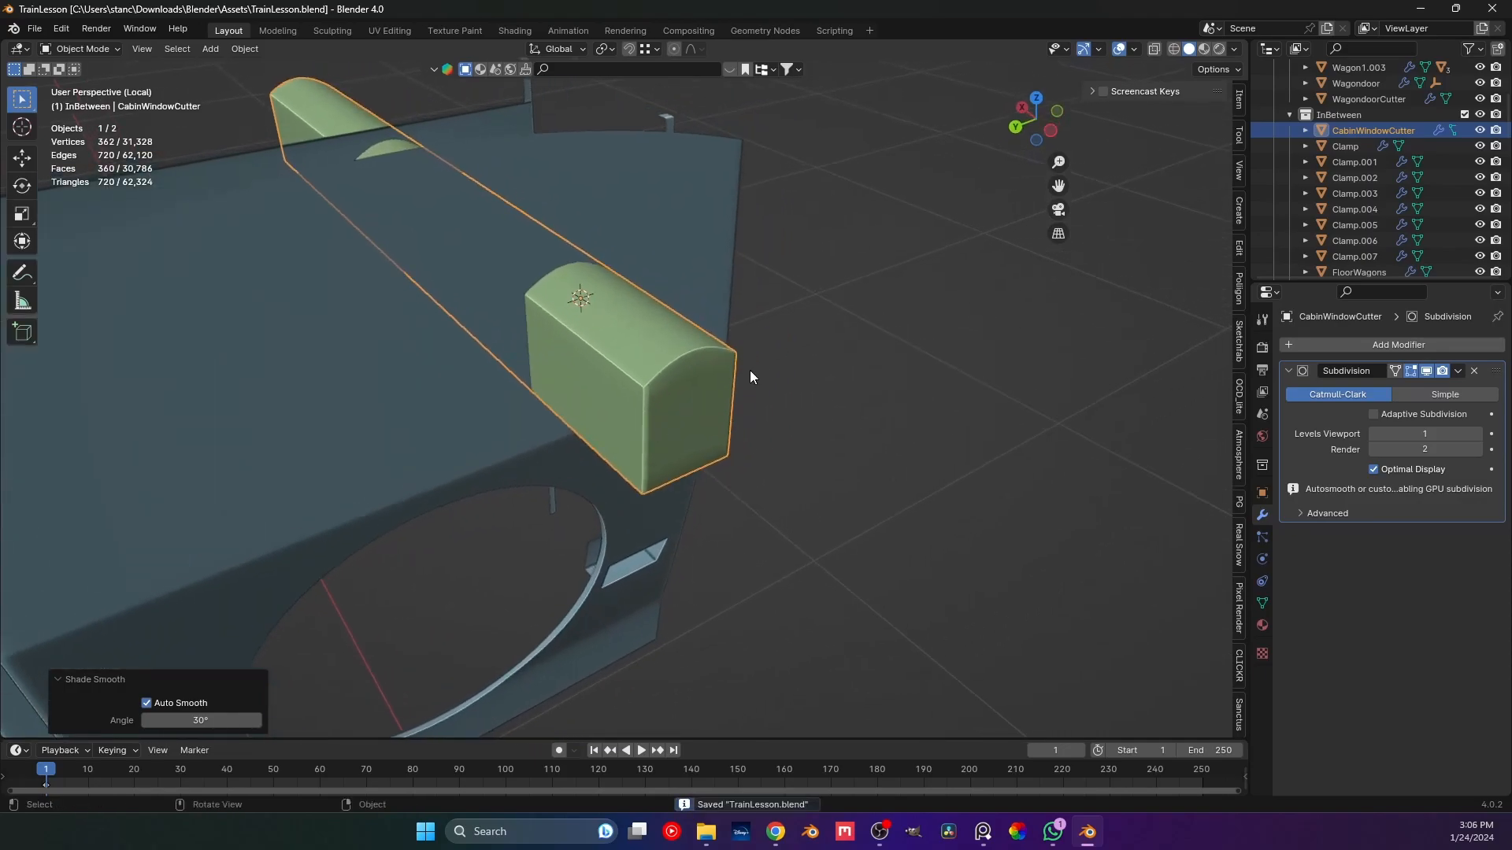
# Inspect the window cutter's placement around the cabin front and its object properties.
pyautogui.scroll(-2, 744, 374)
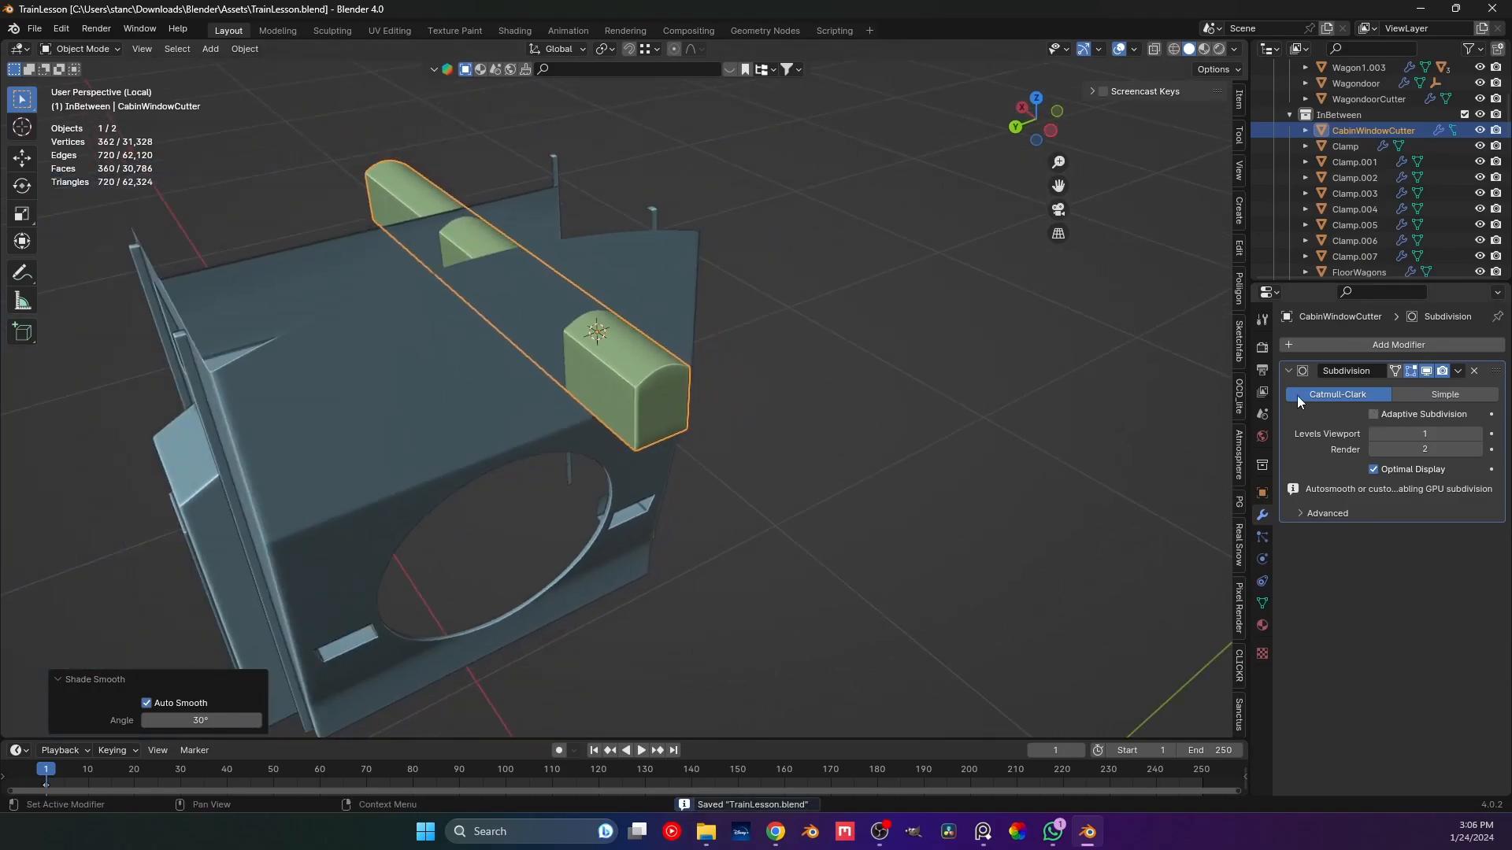
pyautogui.click(1289, 370)
pyautogui.click(810, 423)
pyautogui.moveTo(810, 423); pyautogui.dragTo(763, 375, button='middle')
pyautogui.click(671, 384)
pyautogui.click(1262, 493)
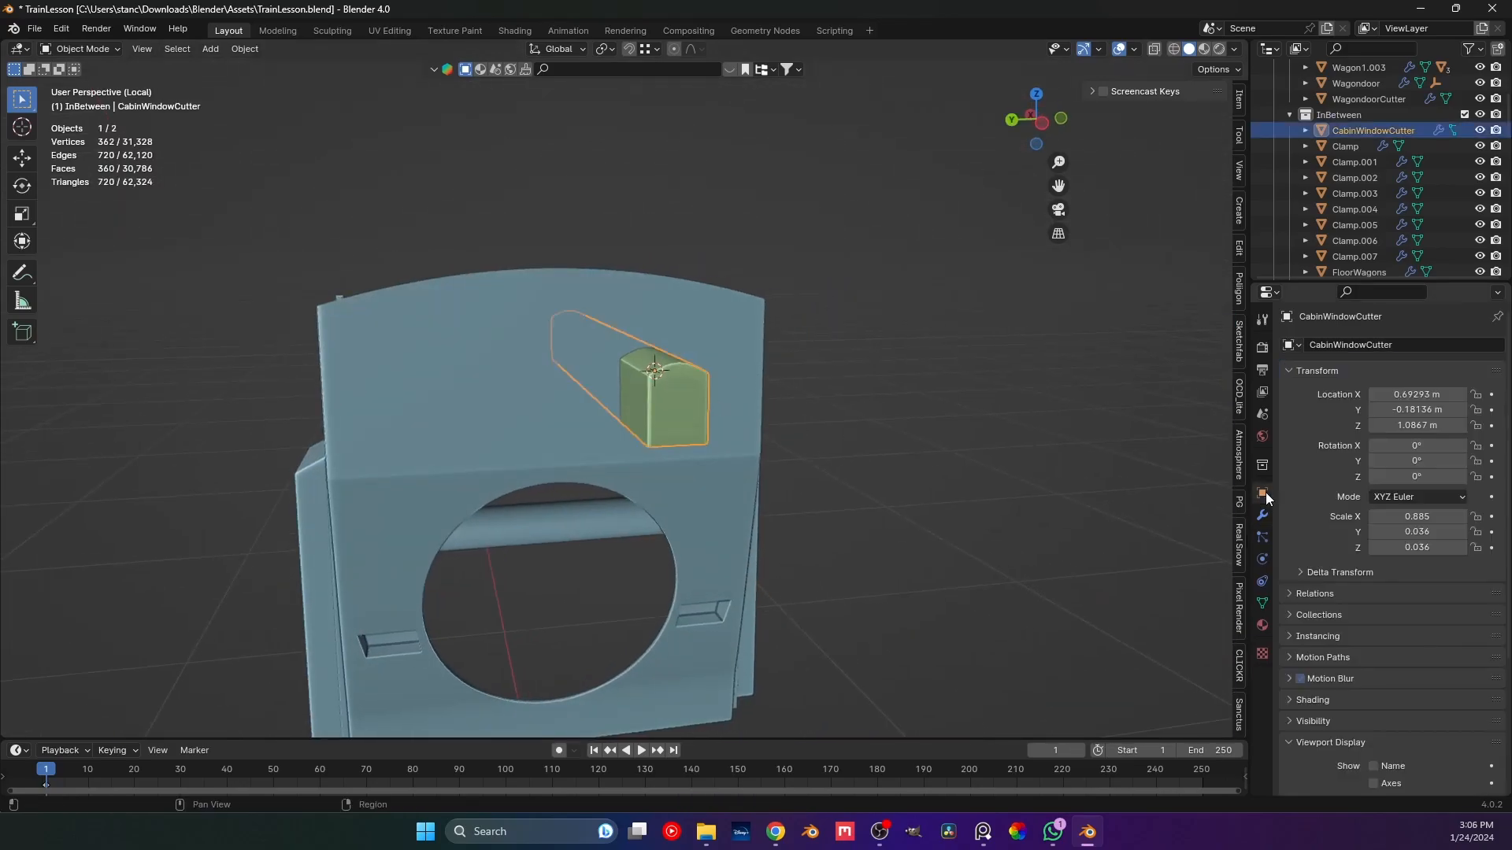
pyautogui.click(925, 421)
pyautogui.moveTo(924, 421); pyautogui.dragTo(759, 414, button='middle')
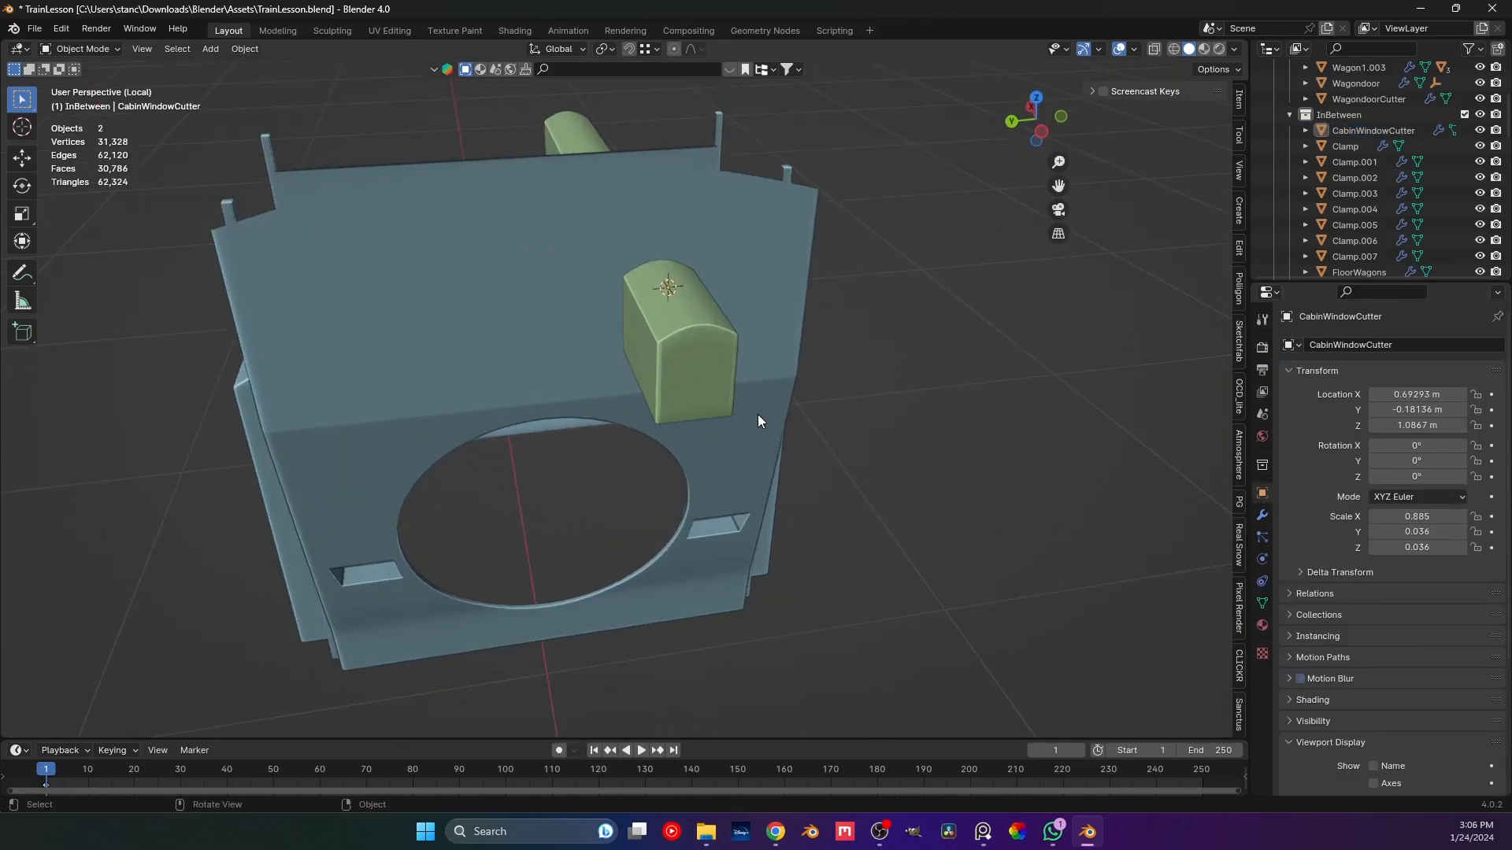
pyautogui.moveTo(900, 378); pyautogui.dragTo(750, 412, button='middle')
# Duplicate the window cutter in place and rename the copy CabinWindow.
pyautogui.click(729, 416)
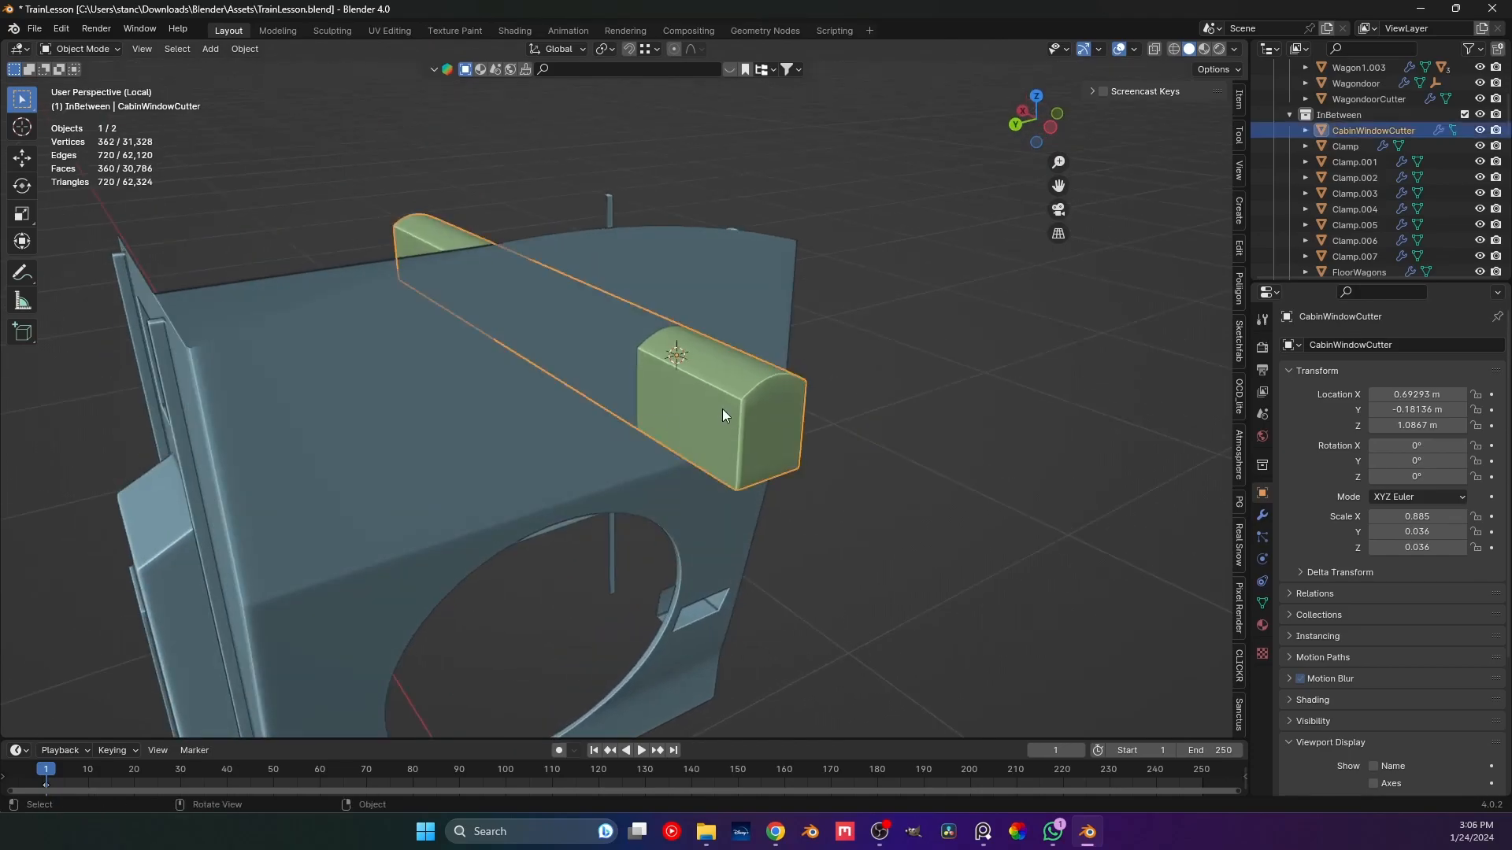
pyautogui.hotkey('shift', 'd')
pyautogui.rightClick(900, 445)
pyautogui.scroll(1, 1387, 143)
pyautogui.doubleClick(1398, 161)
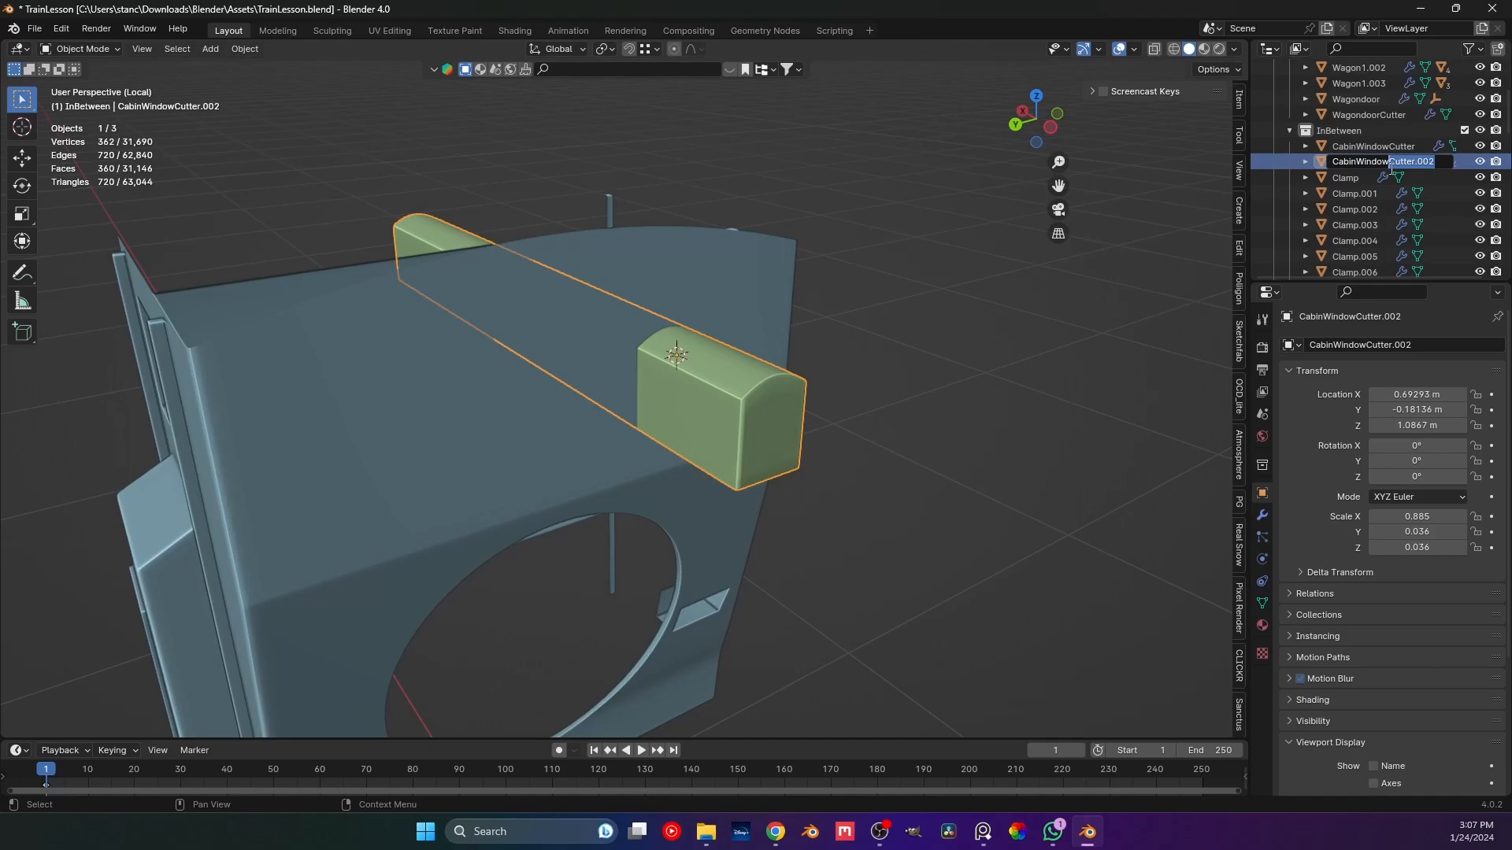
pyautogui.press('BackSpace')
pyautogui.press('Return')
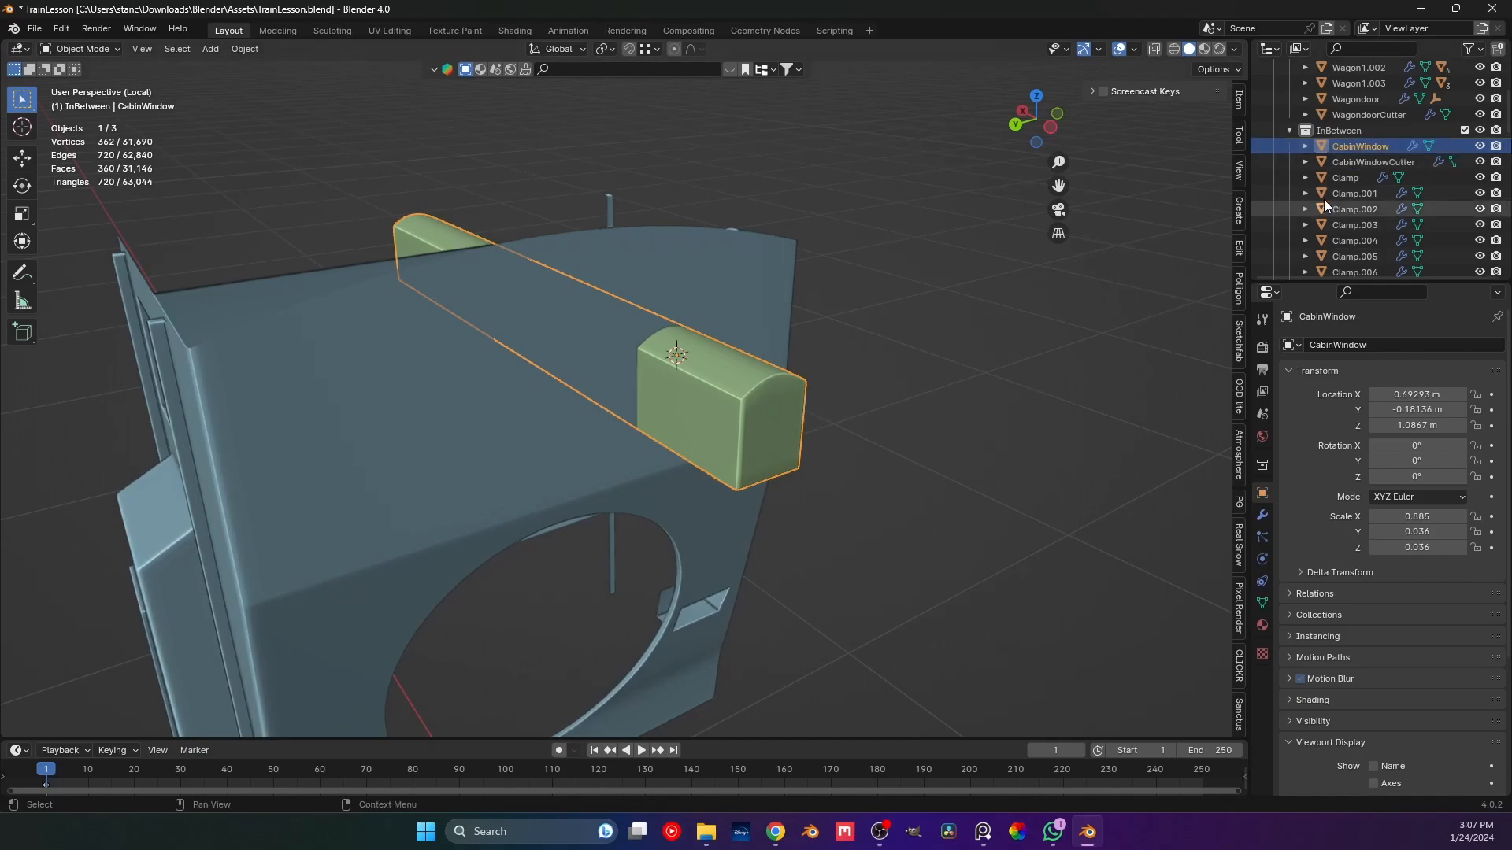
# Set CabinWindowCutter's viewport display to Bounds.
pyautogui.click(1374, 158)
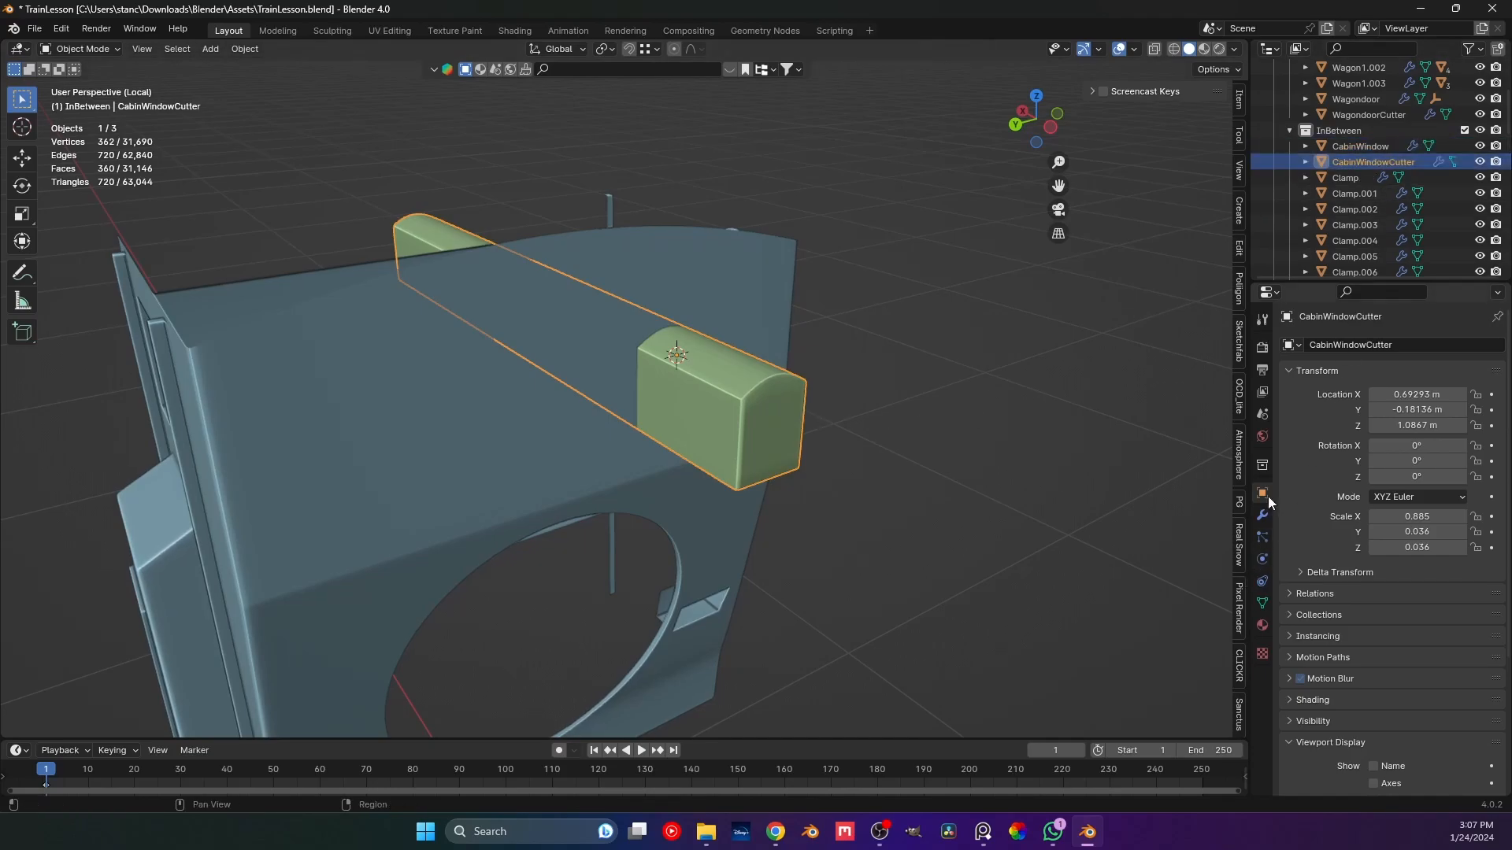
pyautogui.scroll(-5, 1335, 606)
pyautogui.click(1408, 719)
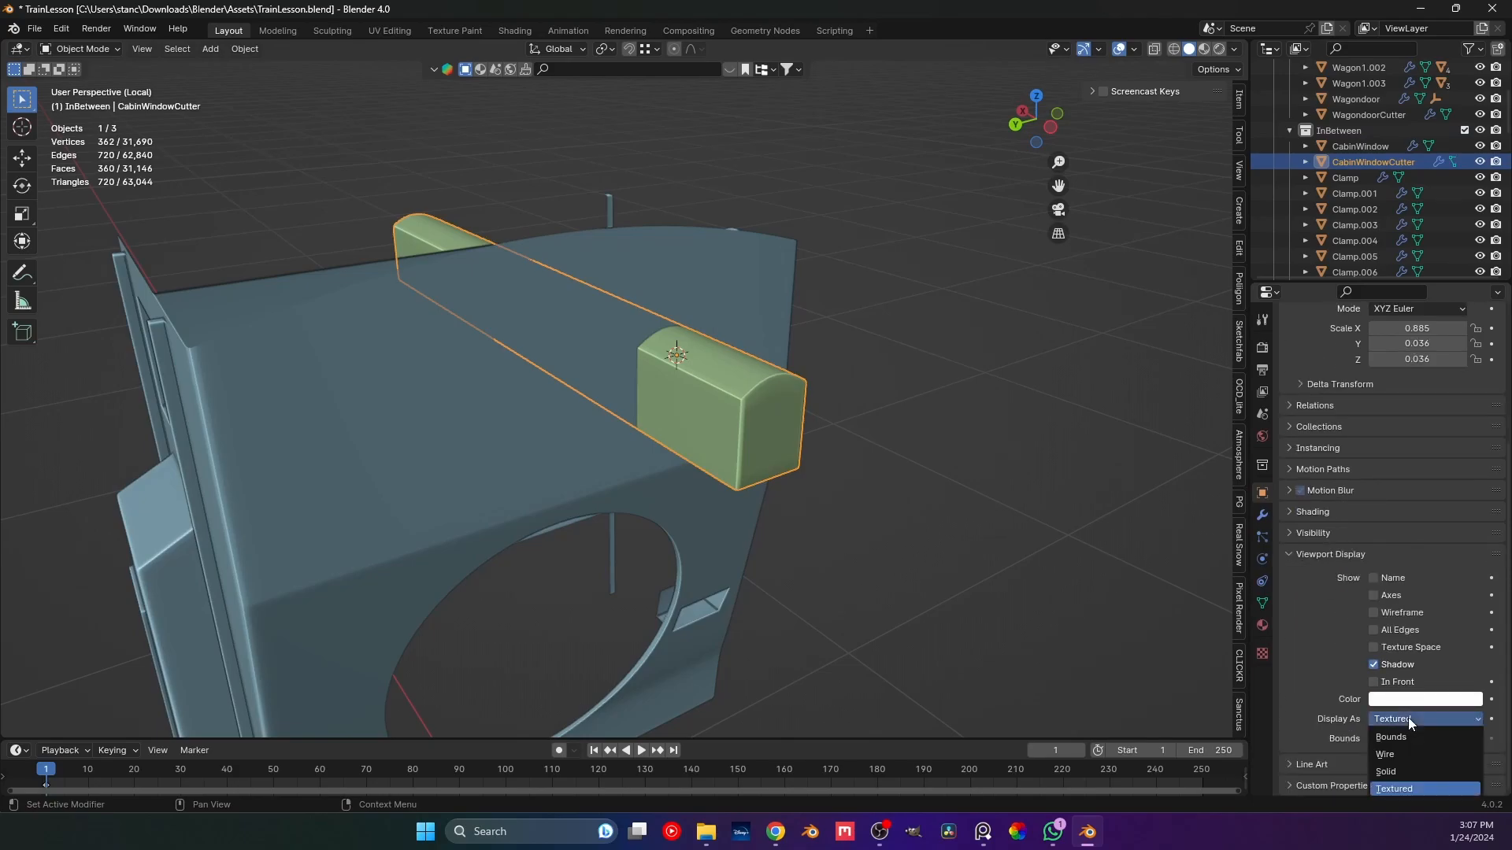
pyautogui.click(1408, 734)
# Flatten CabinWindow into a thin panel by scaling it along X by a factor of about 0.013.
pyautogui.click(750, 400)
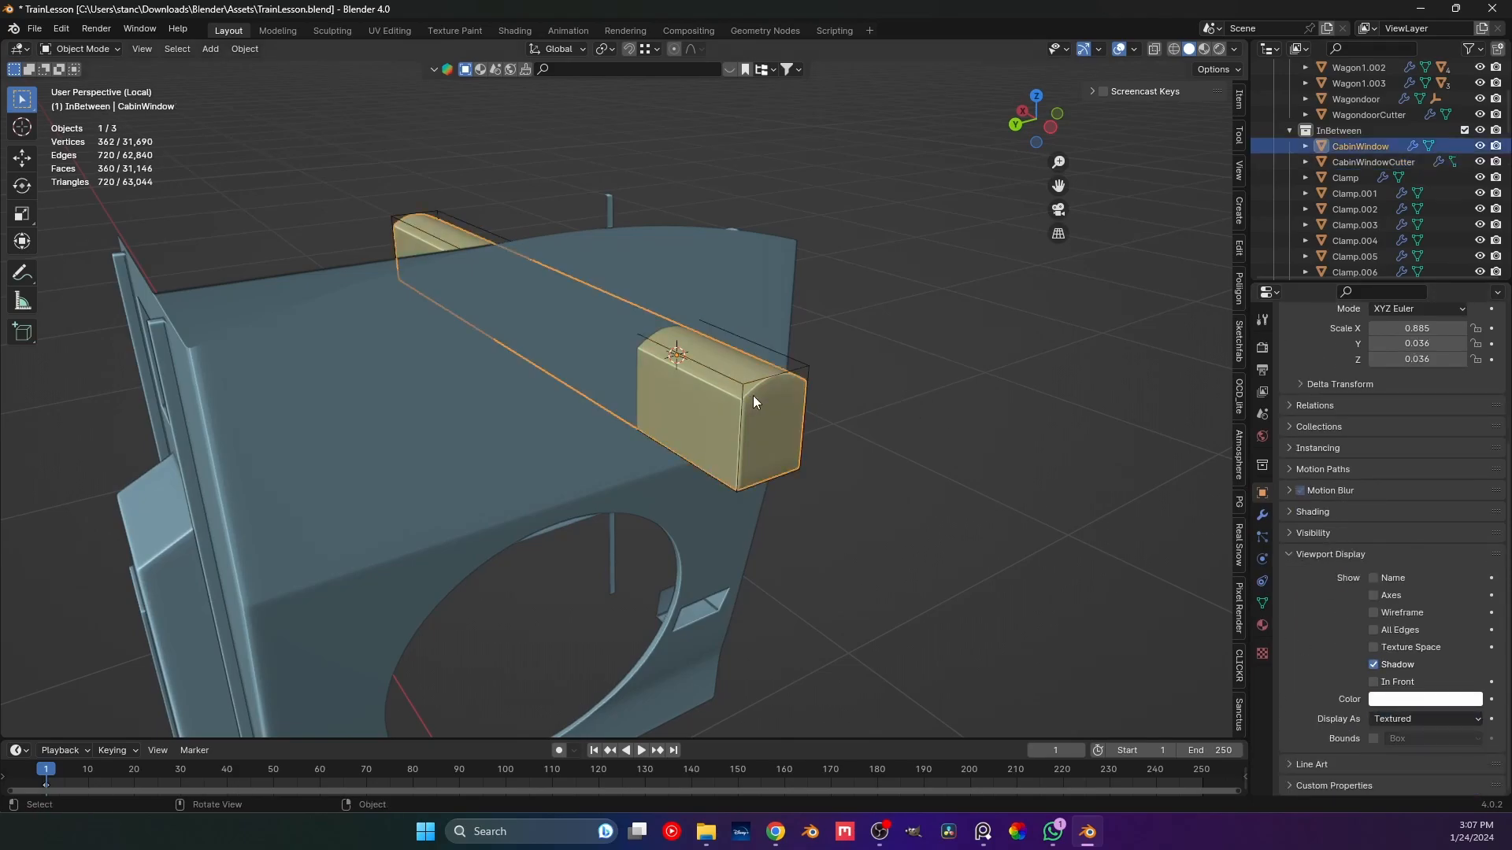
pyautogui.moveTo(846, 426); pyautogui.dragTo(890, 452, button='middle')
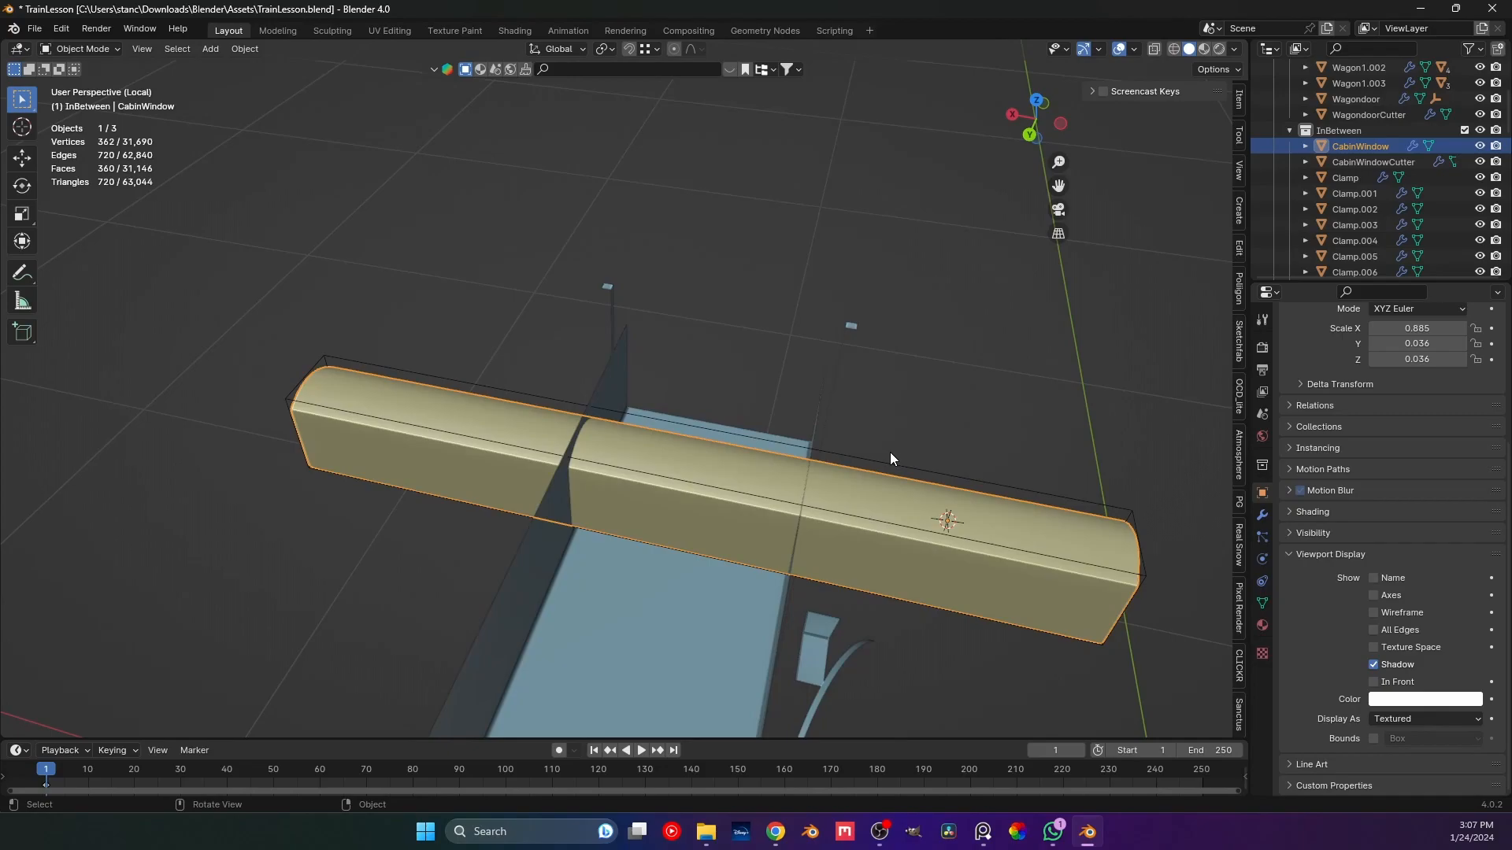
pyautogui.press('KP_7')
pyautogui.keyDown('shift'); pyautogui.moveTo(571, 195); pyautogui.dragTo(623, 356, button='middle'); pyautogui.keyUp('shift')
pyautogui.scroll(1, 624, 356)
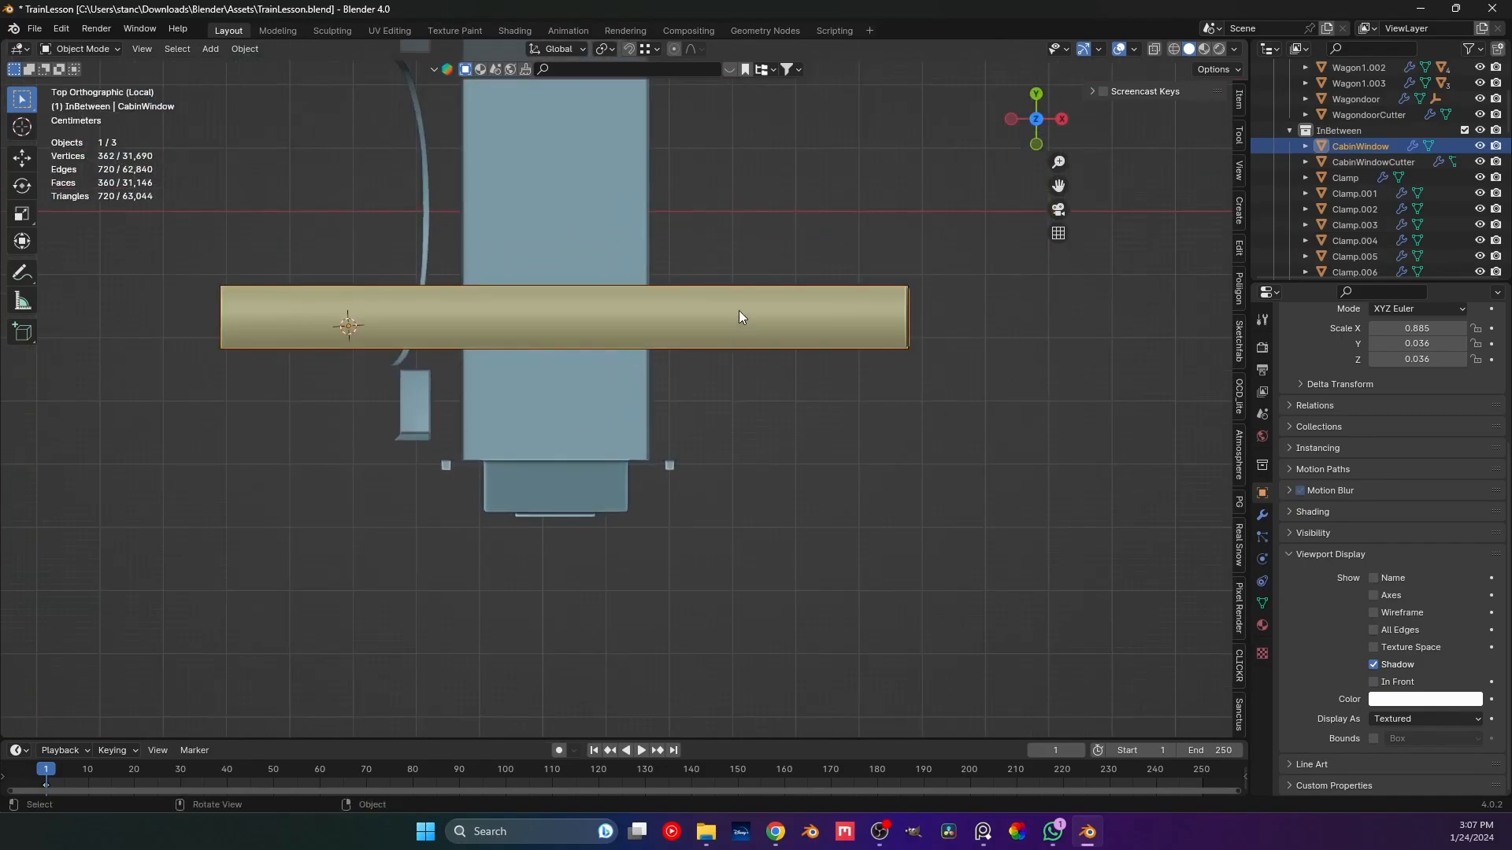
pyautogui.keyDown('shift'); pyautogui.moveTo(892, 330); pyautogui.dragTo(930, 408, button='middle'); pyautogui.keyUp('shift')
pyautogui.press('s')
pyautogui.press('x')
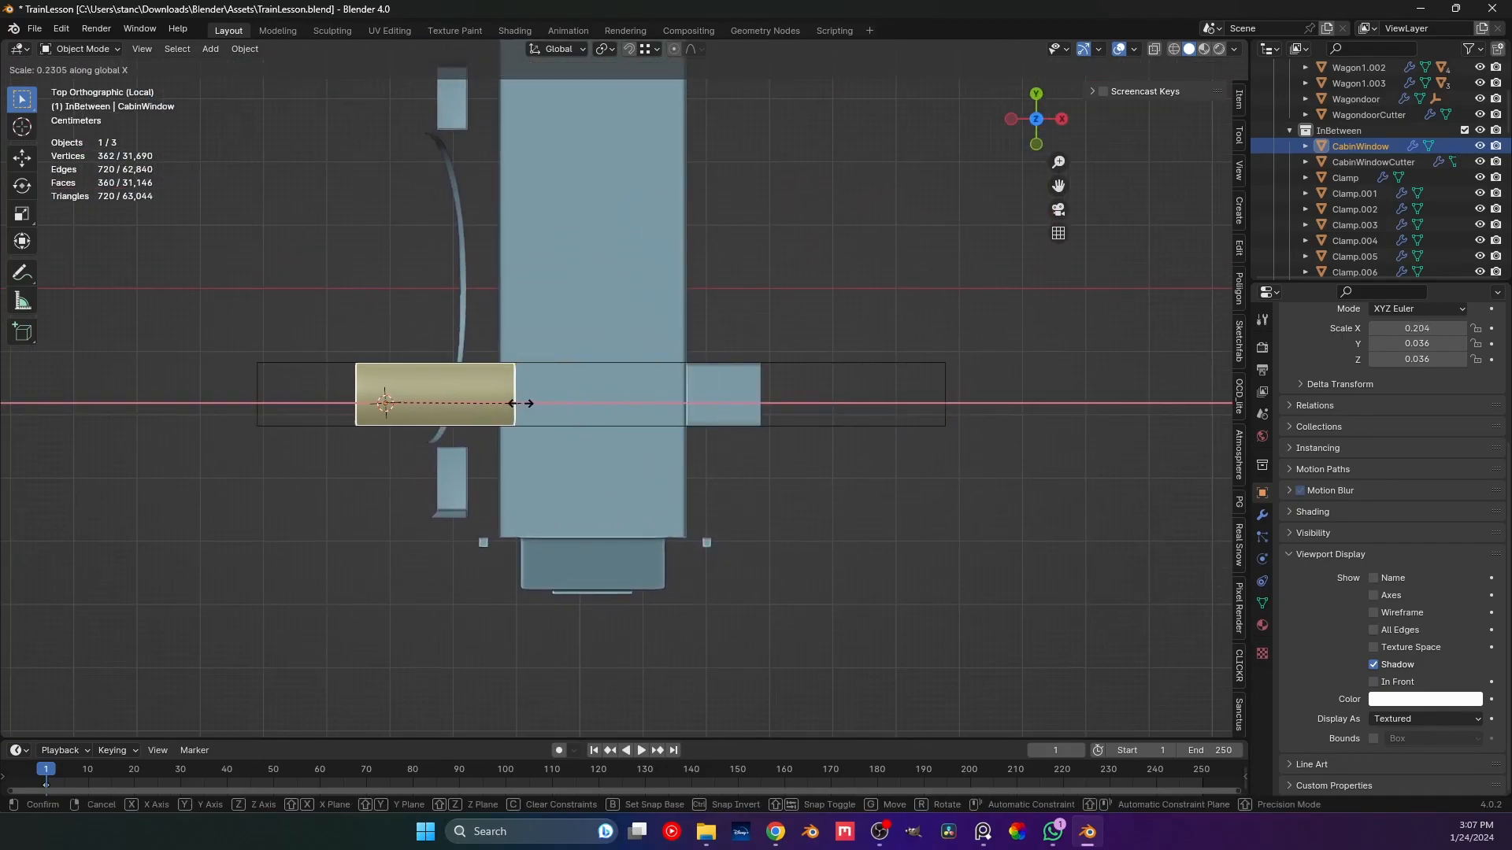
pyautogui.click(386, 403)
# Move the thin CabinWindow panel along X until it sits in the arched opening of the cabin wall.
pyautogui.press('g')
pyautogui.press('x')
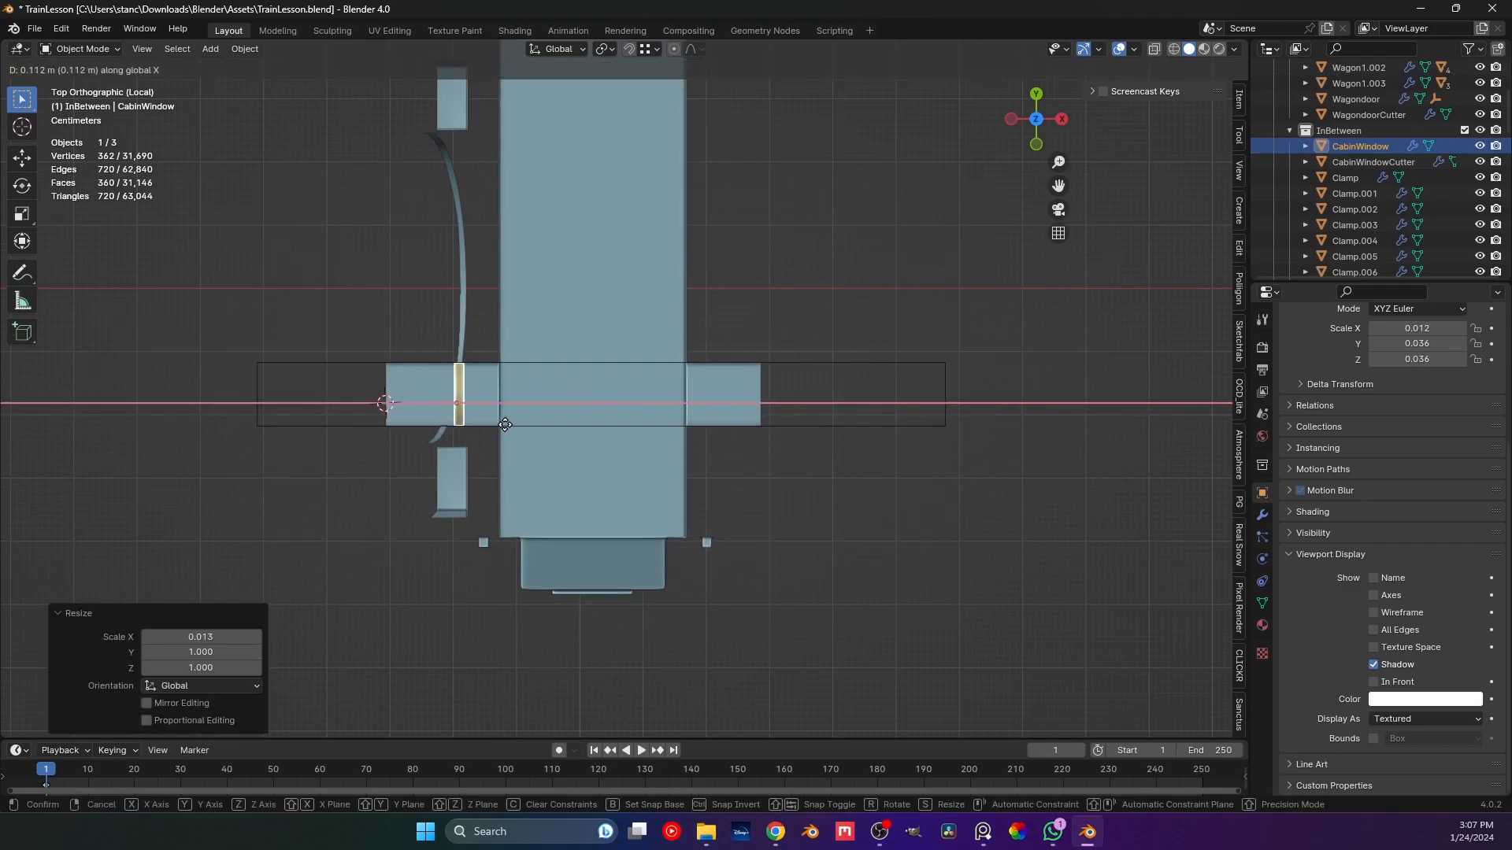
pyautogui.click(541, 423)
pyautogui.moveTo(430, 437); pyautogui.dragTo(683, 318, button='middle')
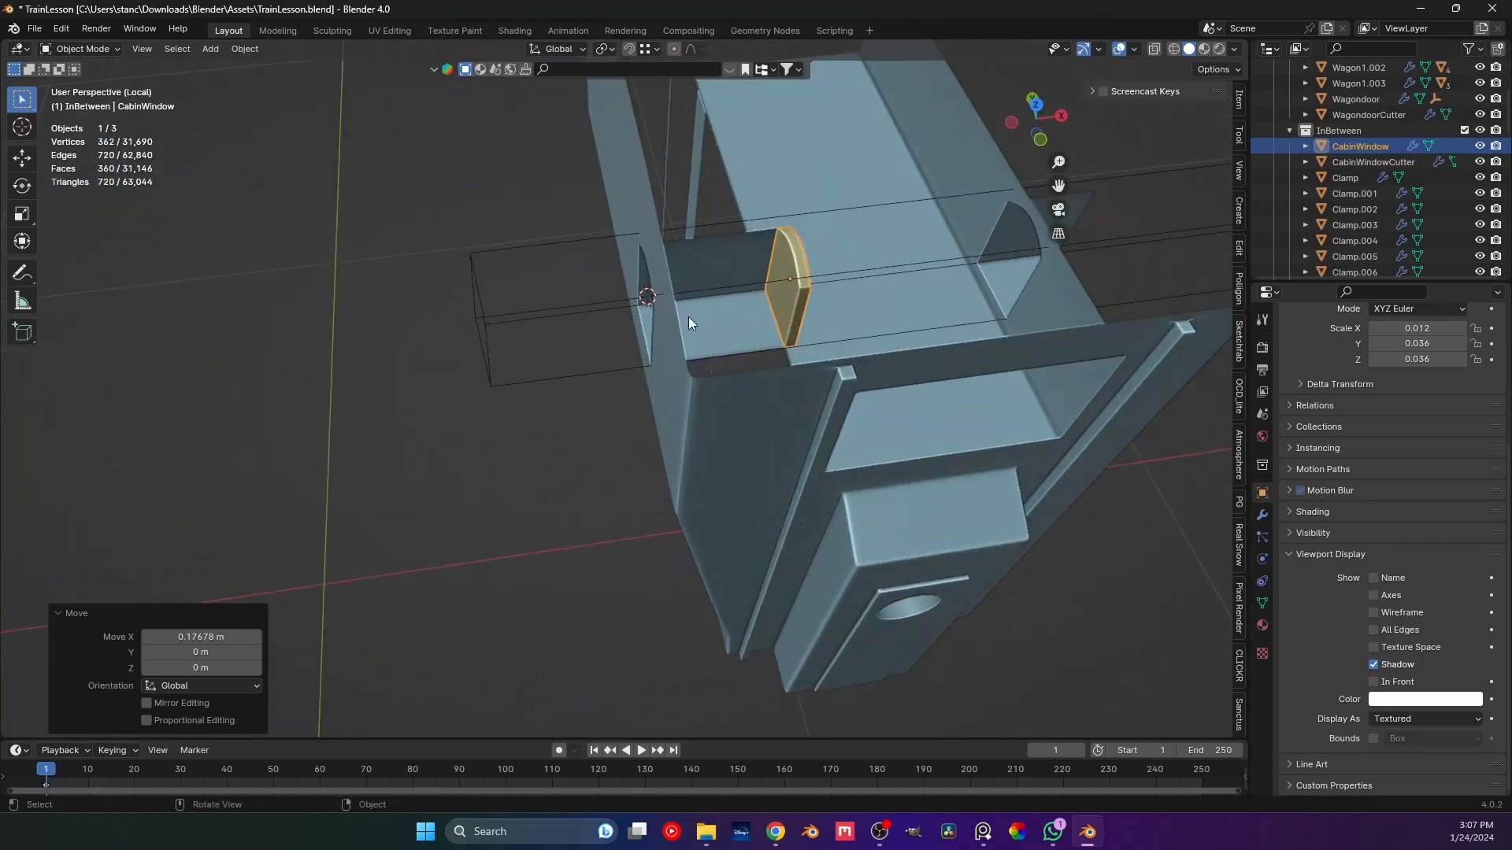
pyautogui.press('g')
pyautogui.press('x')
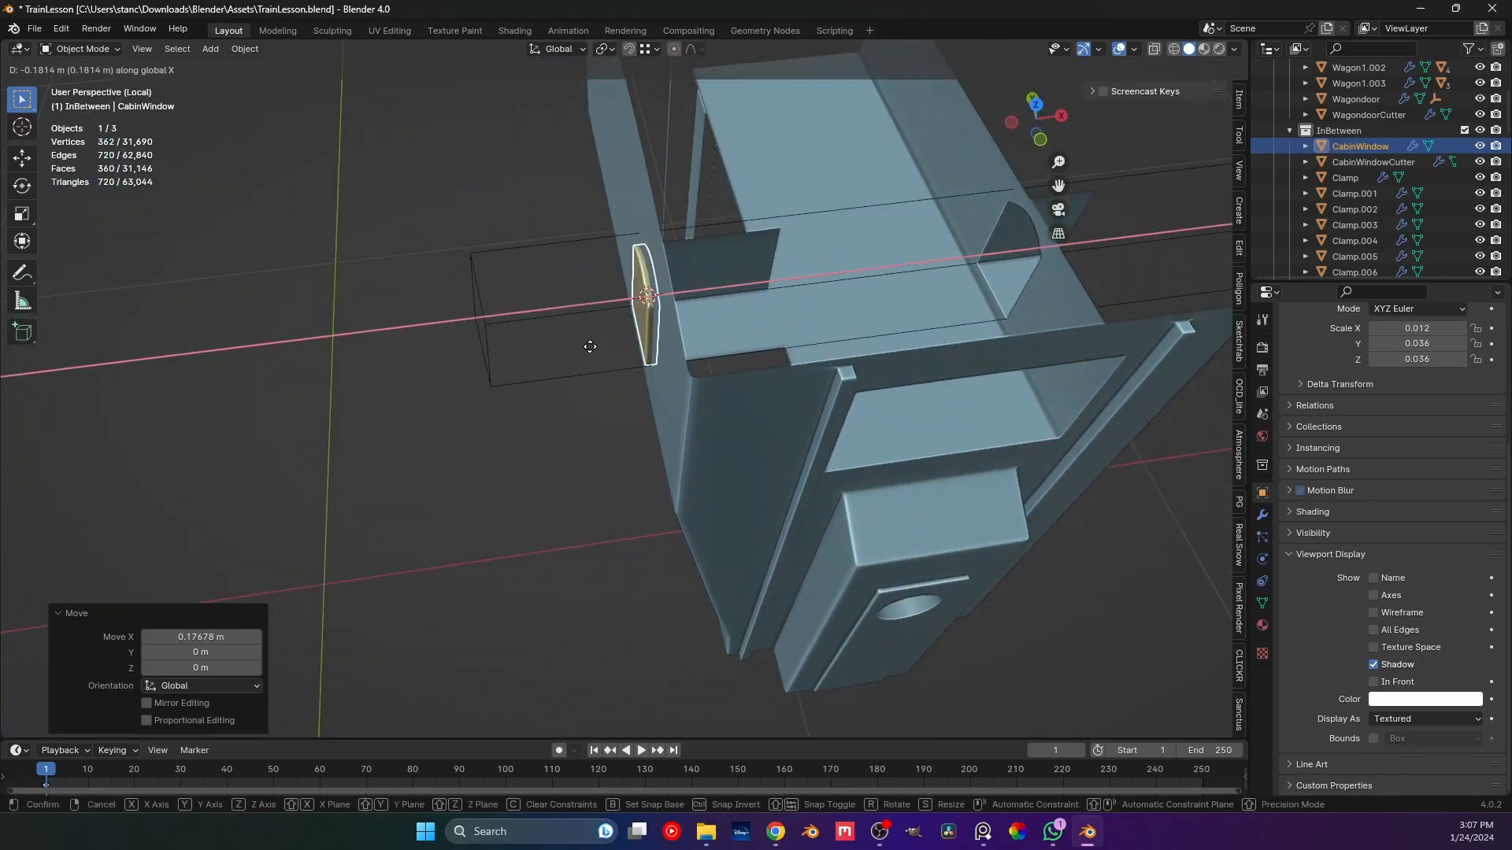
pyautogui.click(622, 344)
# Thin CabinWindow further along X to a scale of about 0.005 and nudge it along X into the wall.
pyautogui.scroll(6, 622, 344)
pyautogui.press('s')
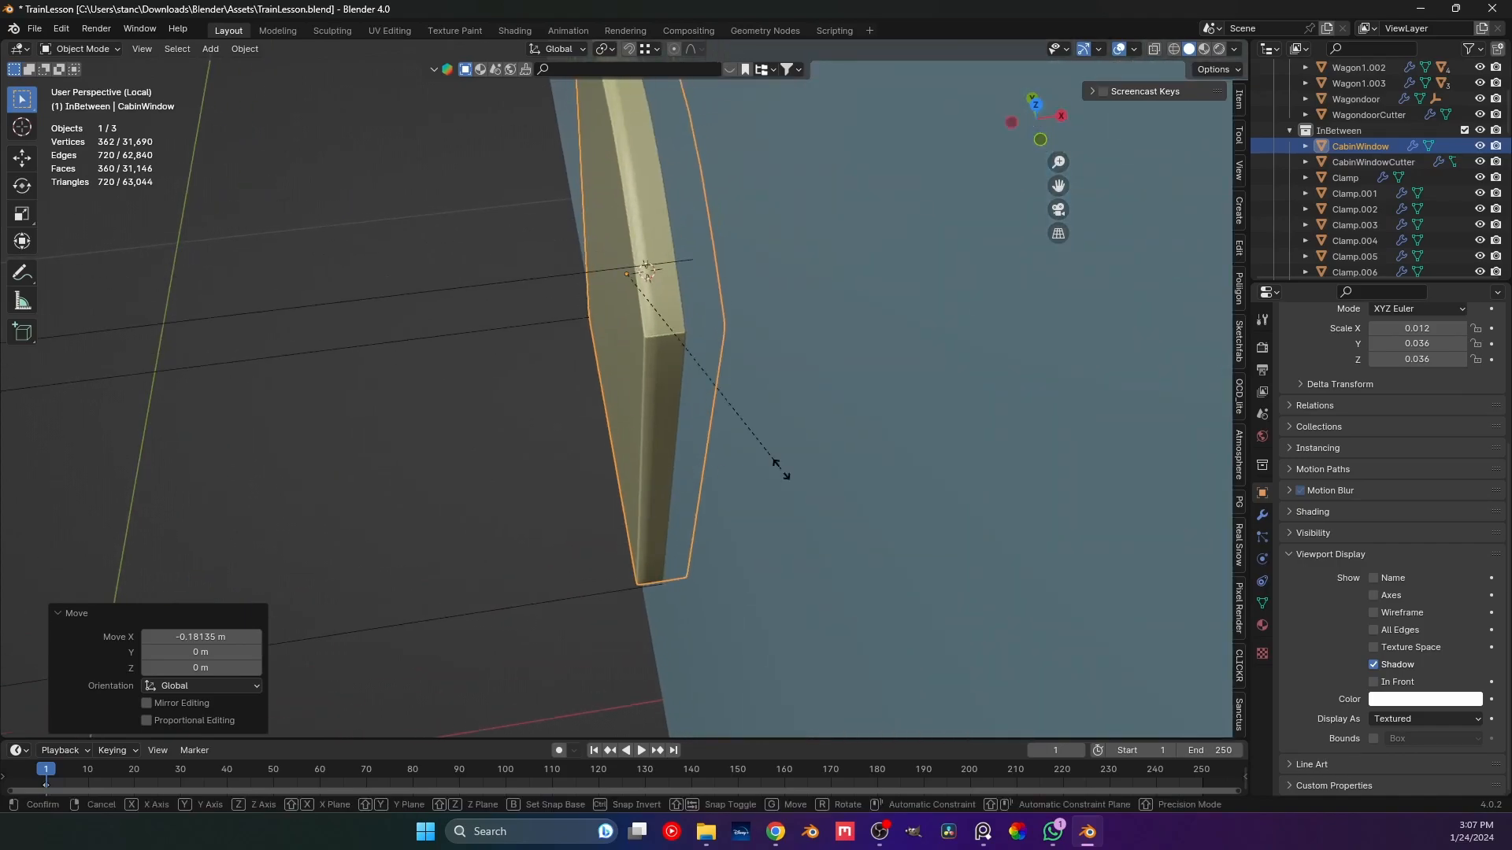
pyautogui.press('x')
pyautogui.click(668, 375)
pyautogui.press('g')
pyautogui.press('x')
pyautogui.click(652, 376)
pyautogui.scroll(-4, 652, 376)
pyautogui.click(522, 420)
# Select the four large outer faces of CabinWindow in Edit Mode and extrude them about 0.0029 m inward.
pyautogui.moveTo(522, 420); pyautogui.dragTo(678, 347, button='middle')
pyautogui.scroll(2, 663, 431)
pyautogui.press('Tab')
pyautogui.scroll(1, 644, 367)
pyautogui.press('3')
pyautogui.moveTo(533, 392); pyautogui.dragTo(473, 409, button='middle')
pyautogui.click(453, 417)
pyautogui.keyDown('ctrl'); pyautogui.click(633, 363); pyautogui.keyUp('ctrl')
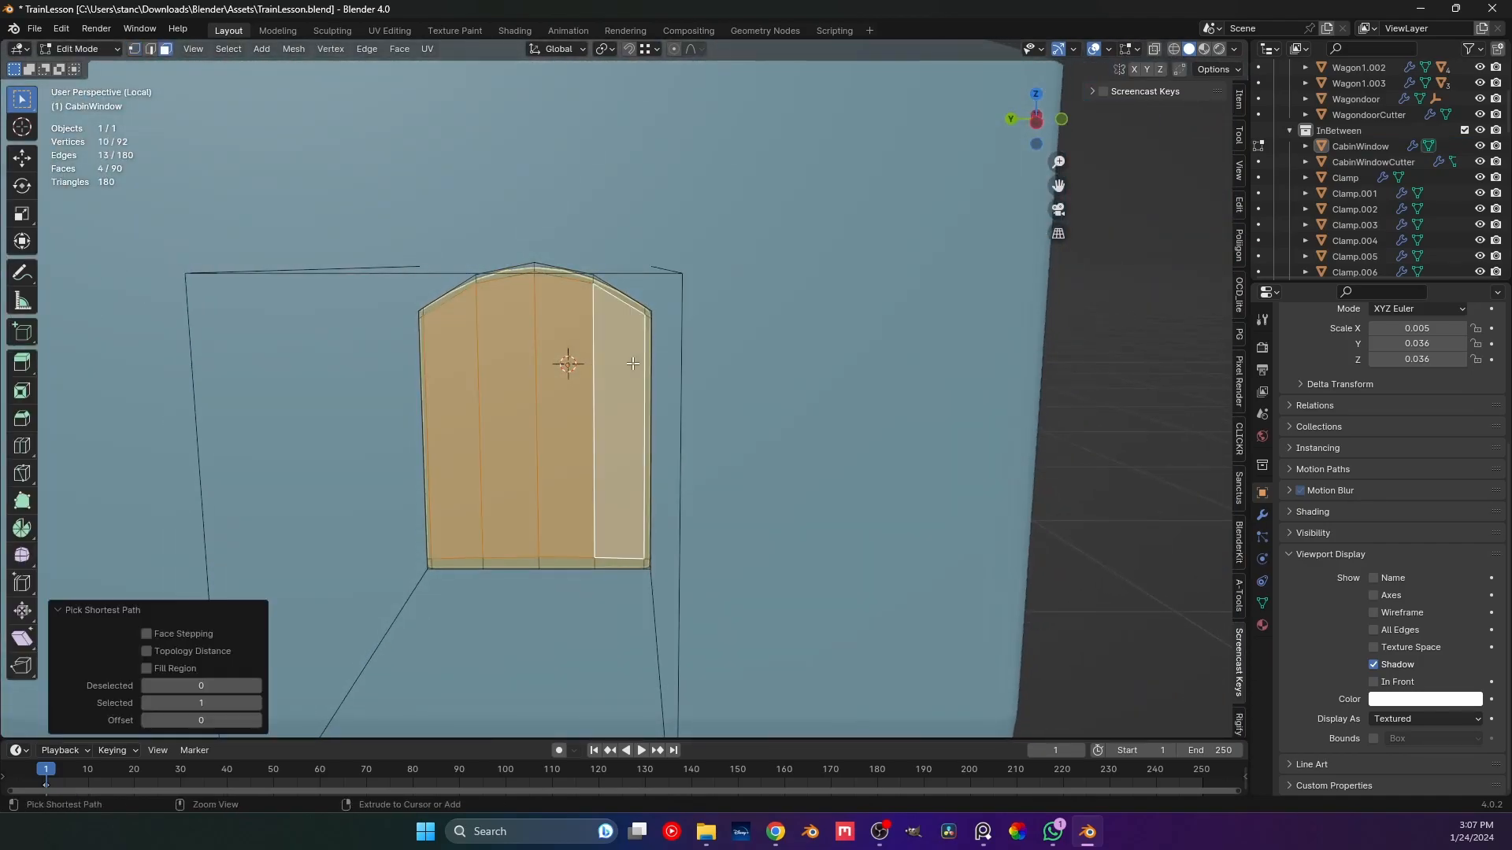
pyautogui.scroll(1, 616, 465)
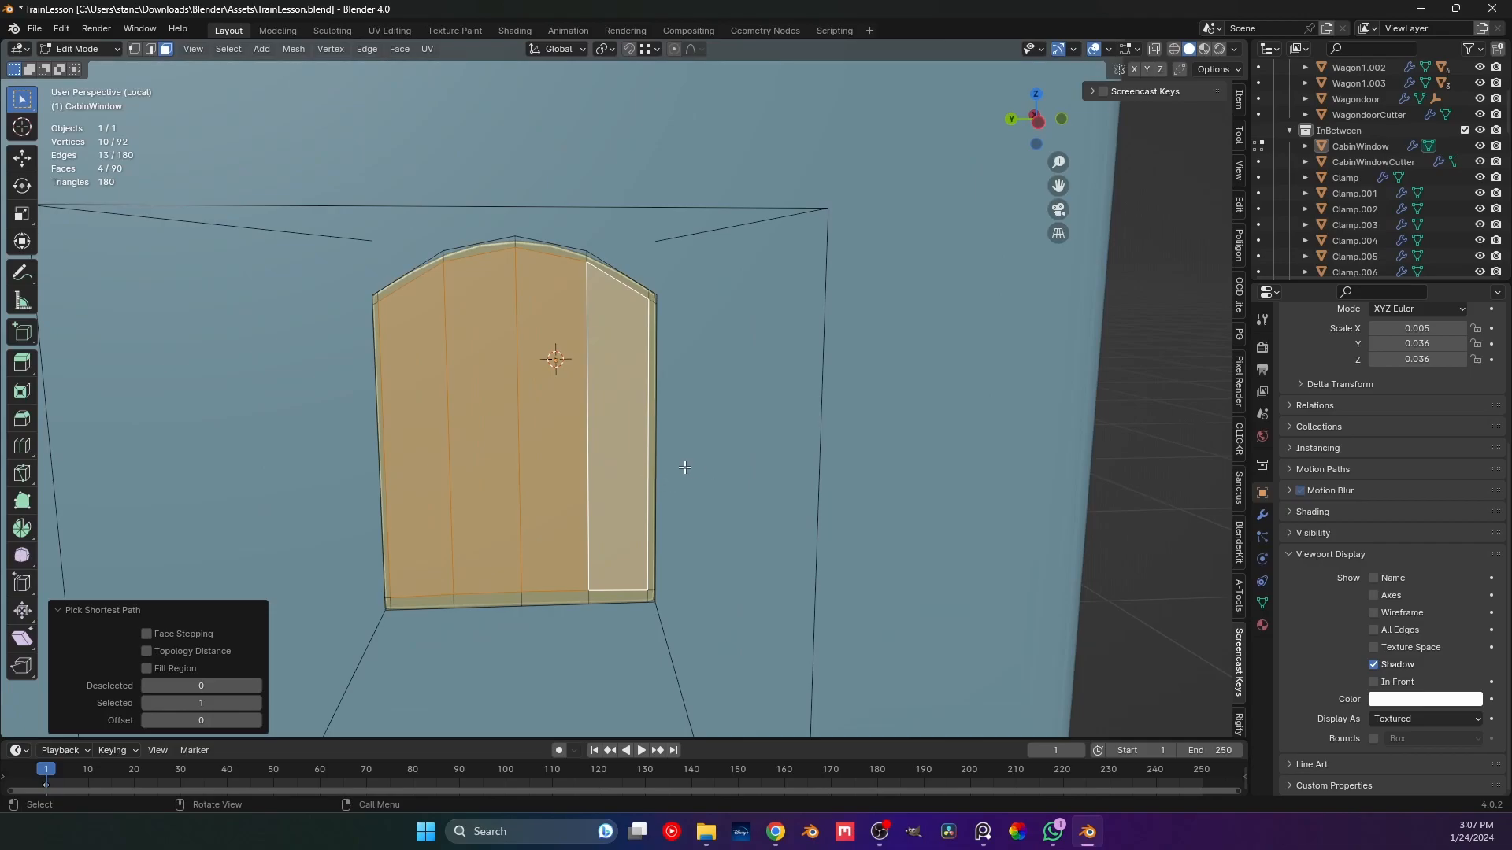
pyautogui.moveTo(562, 340); pyautogui.dragTo(652, 499, button='middle')
pyautogui.press('e')
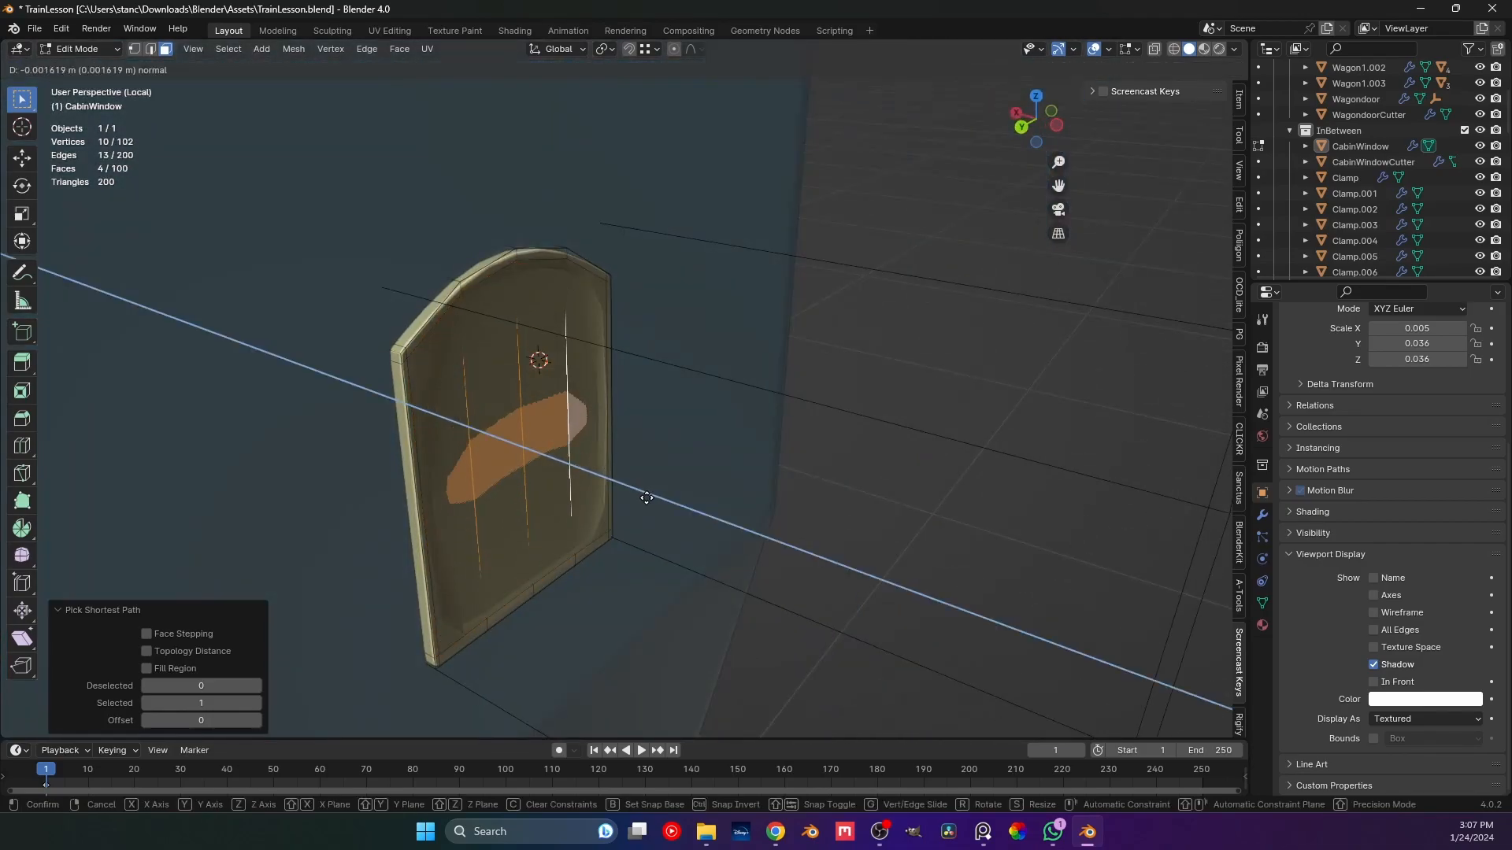
pyautogui.click(644, 497)
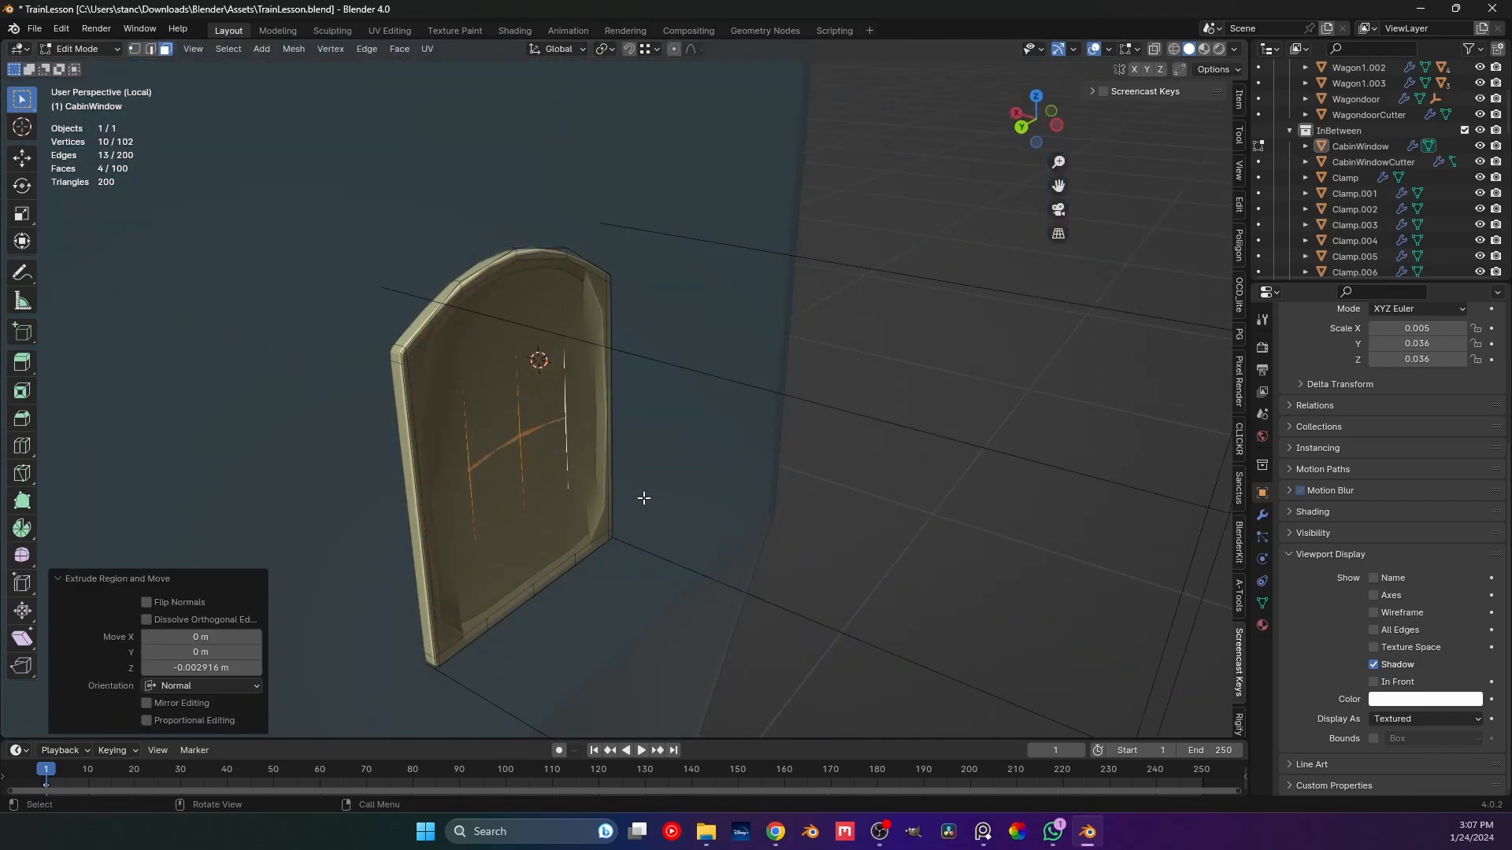
# Turn on X-ray and add supporting edge loops around the side walls of the window's recess.
pyautogui.click(1154, 48)
pyautogui.press('KP_Decimal')
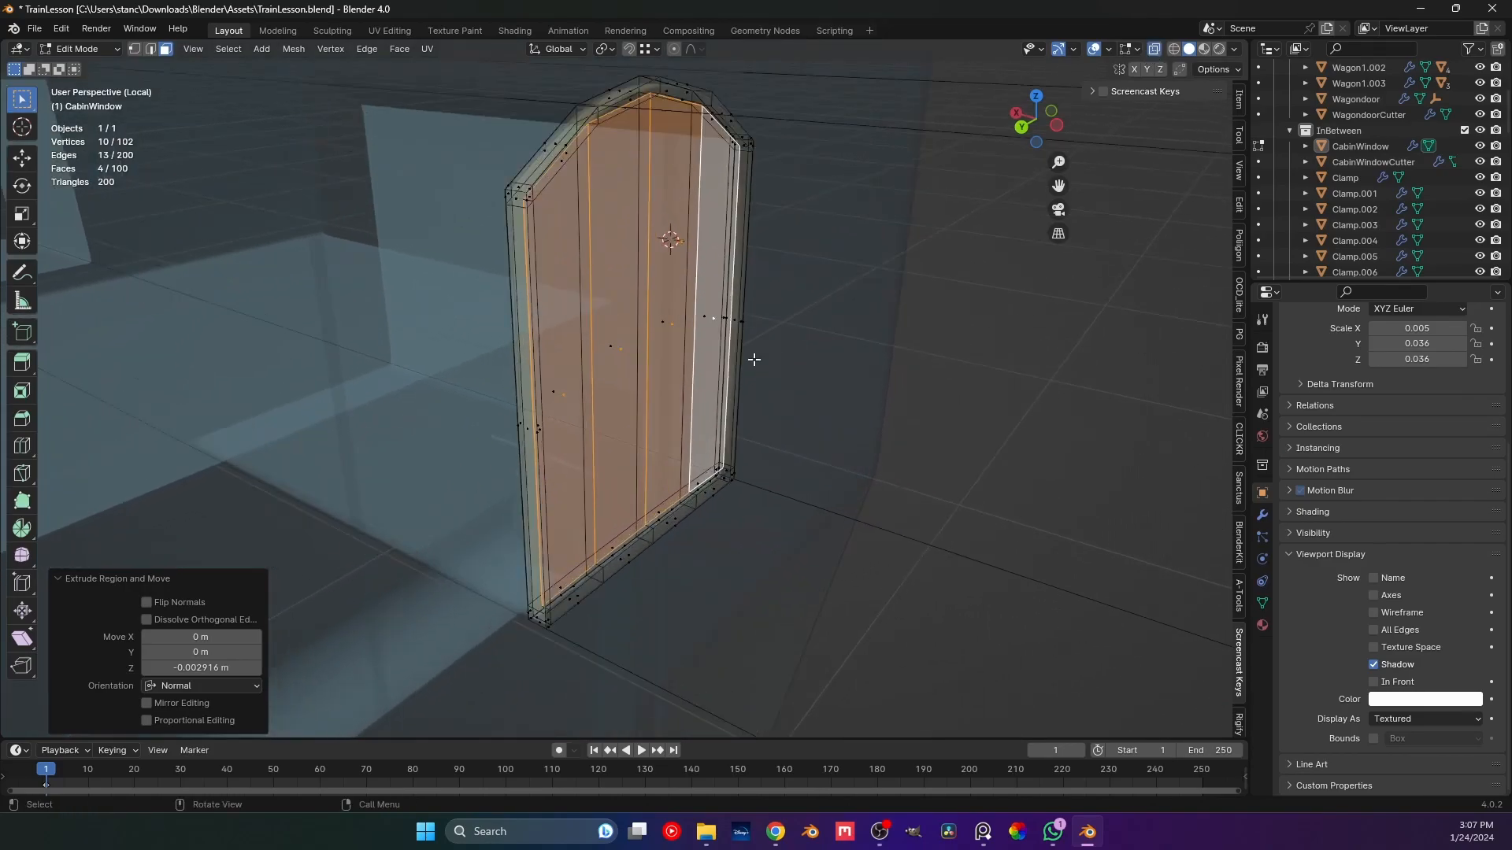
pyautogui.scroll(2, 756, 354)
pyautogui.scroll(1, 713, 354)
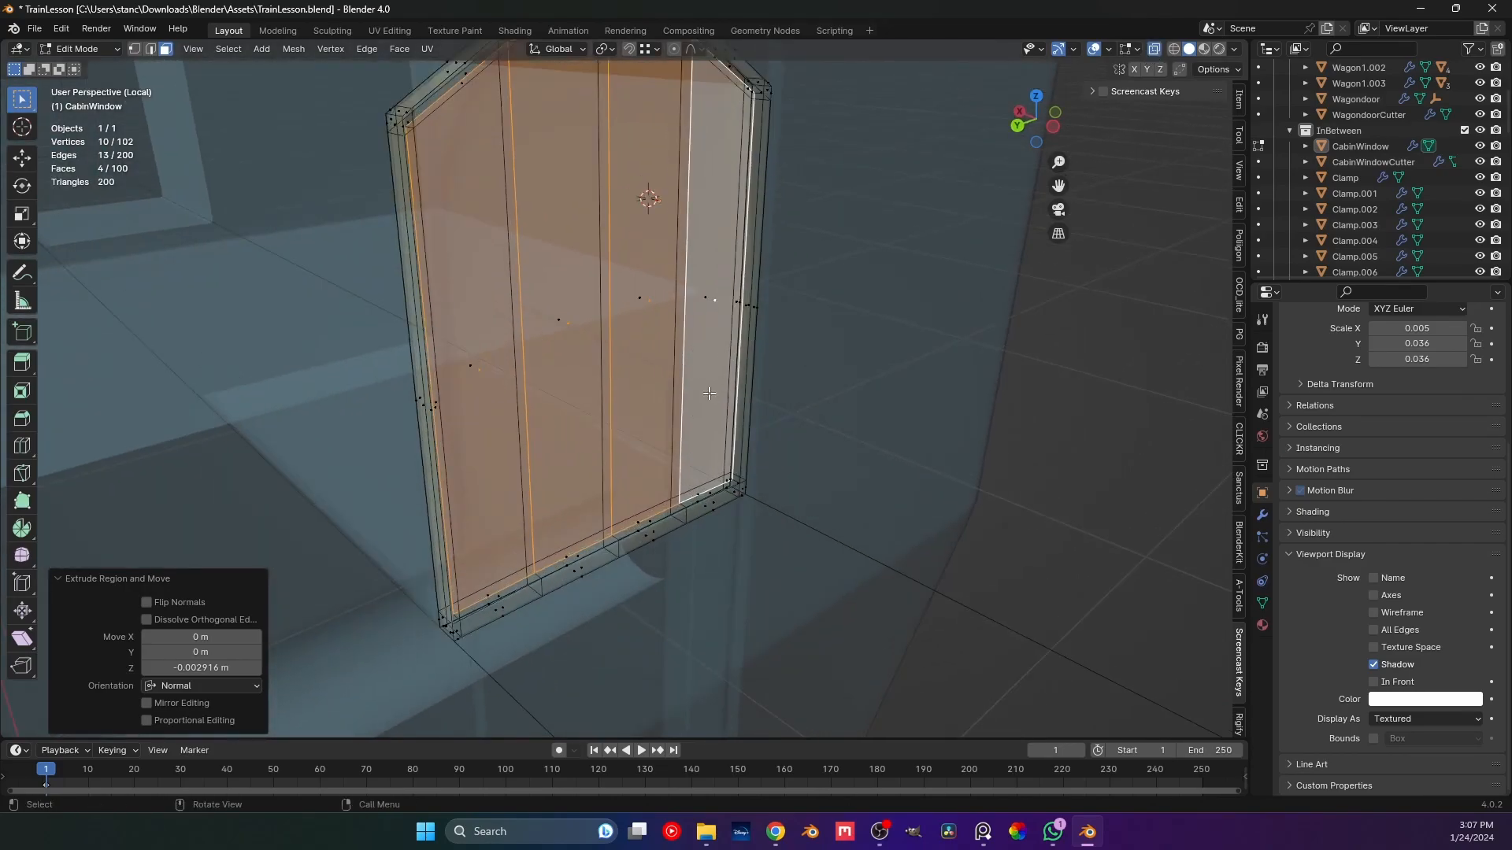
pyautogui.scroll(5, 744, 501)
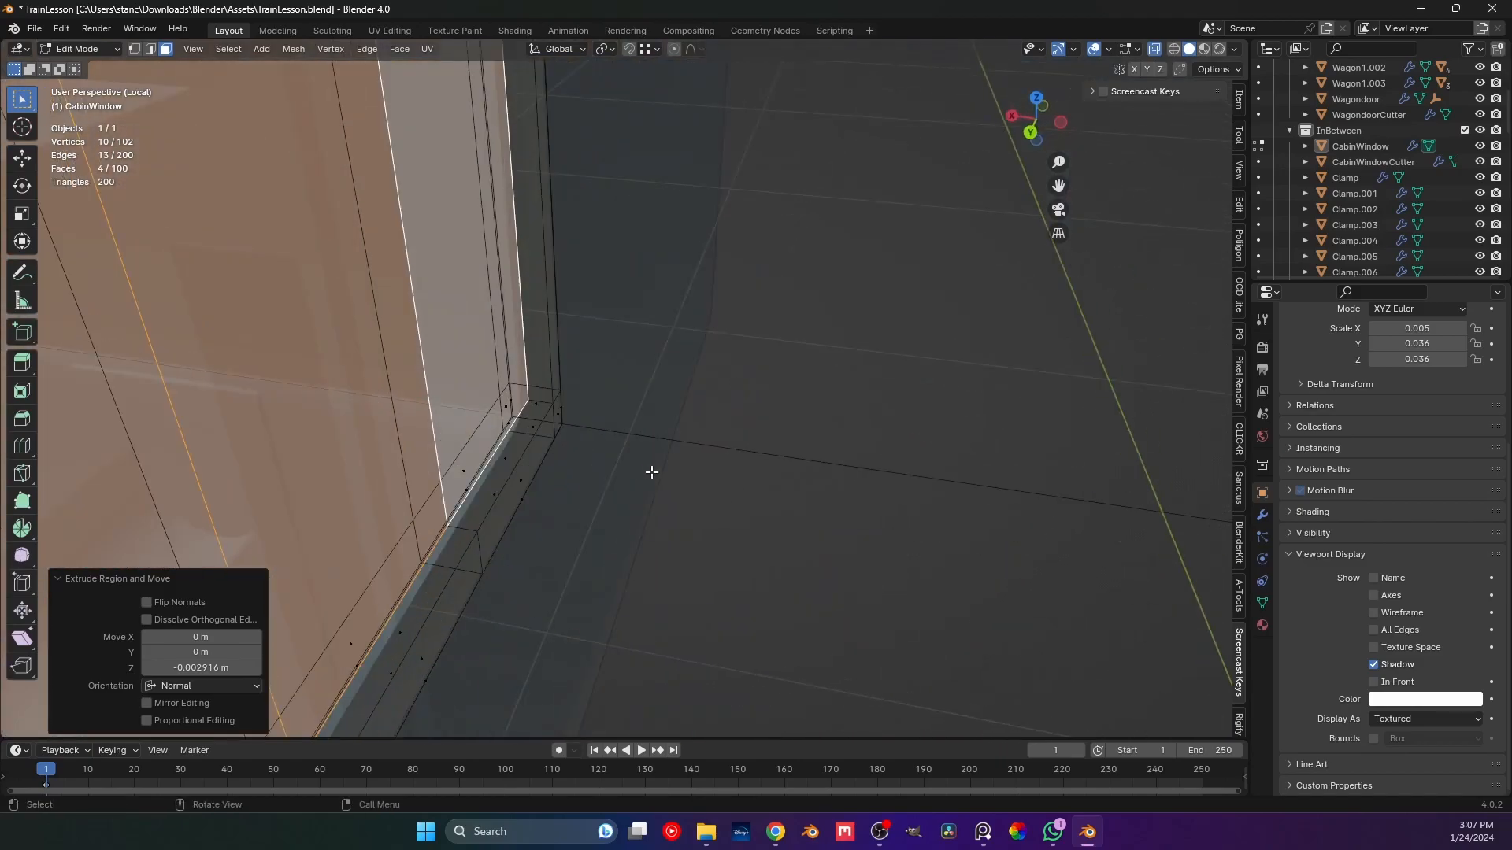
pyautogui.hotkey('ctrl', 'r')
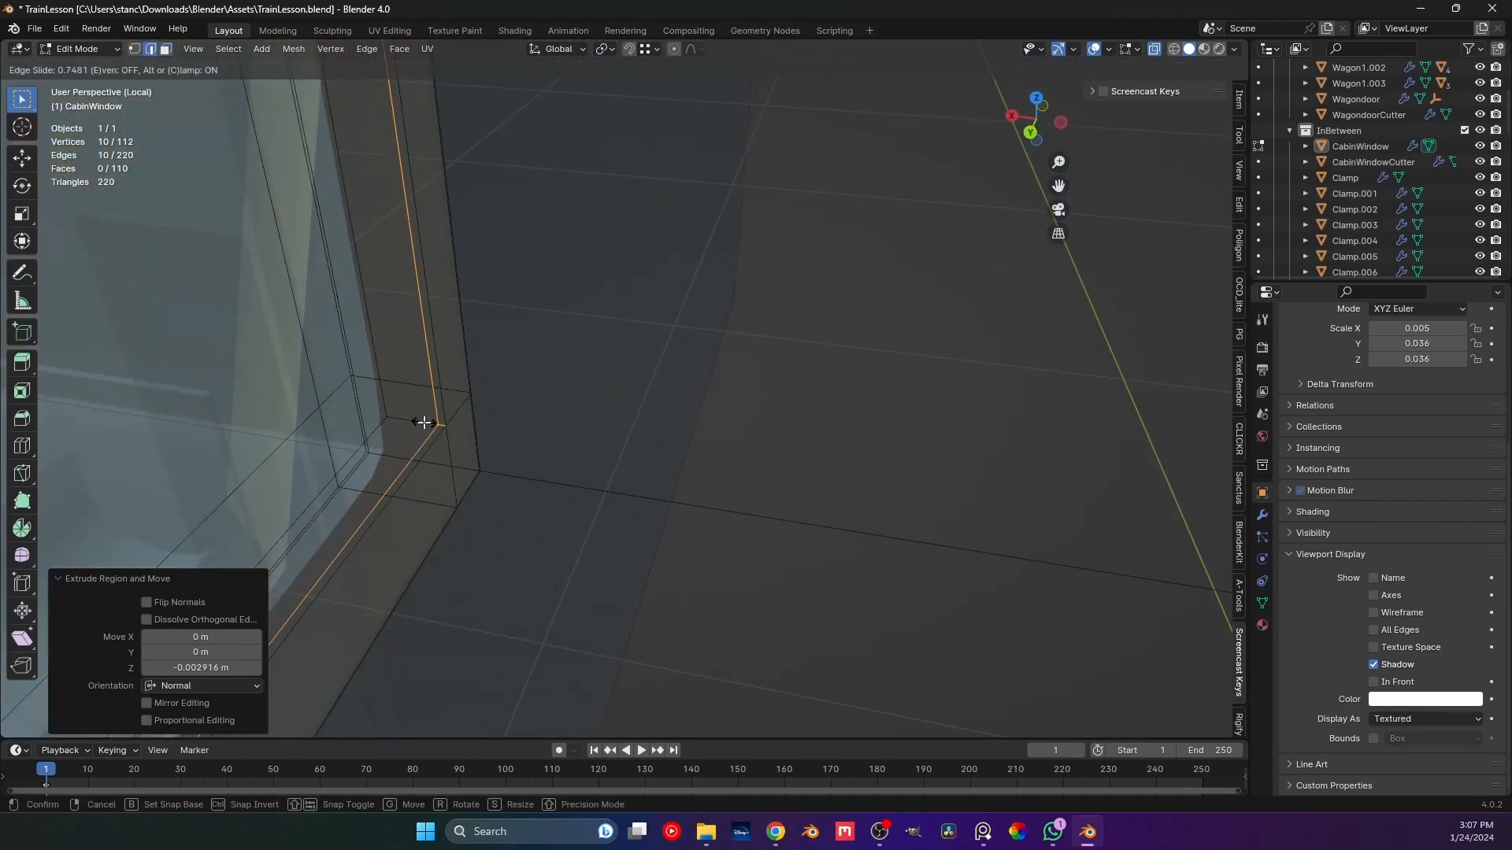
pyautogui.click(418, 420)
pyautogui.click(374, 422)
pyautogui.moveTo(378, 412); pyautogui.dragTo(560, 317, button='middle')
# Add a horizontal loop cut across the window, slid close to its lower edge with a factor of 0.980.
pyautogui.hotkey('ctrl', 'r')
pyautogui.click(568, 236)
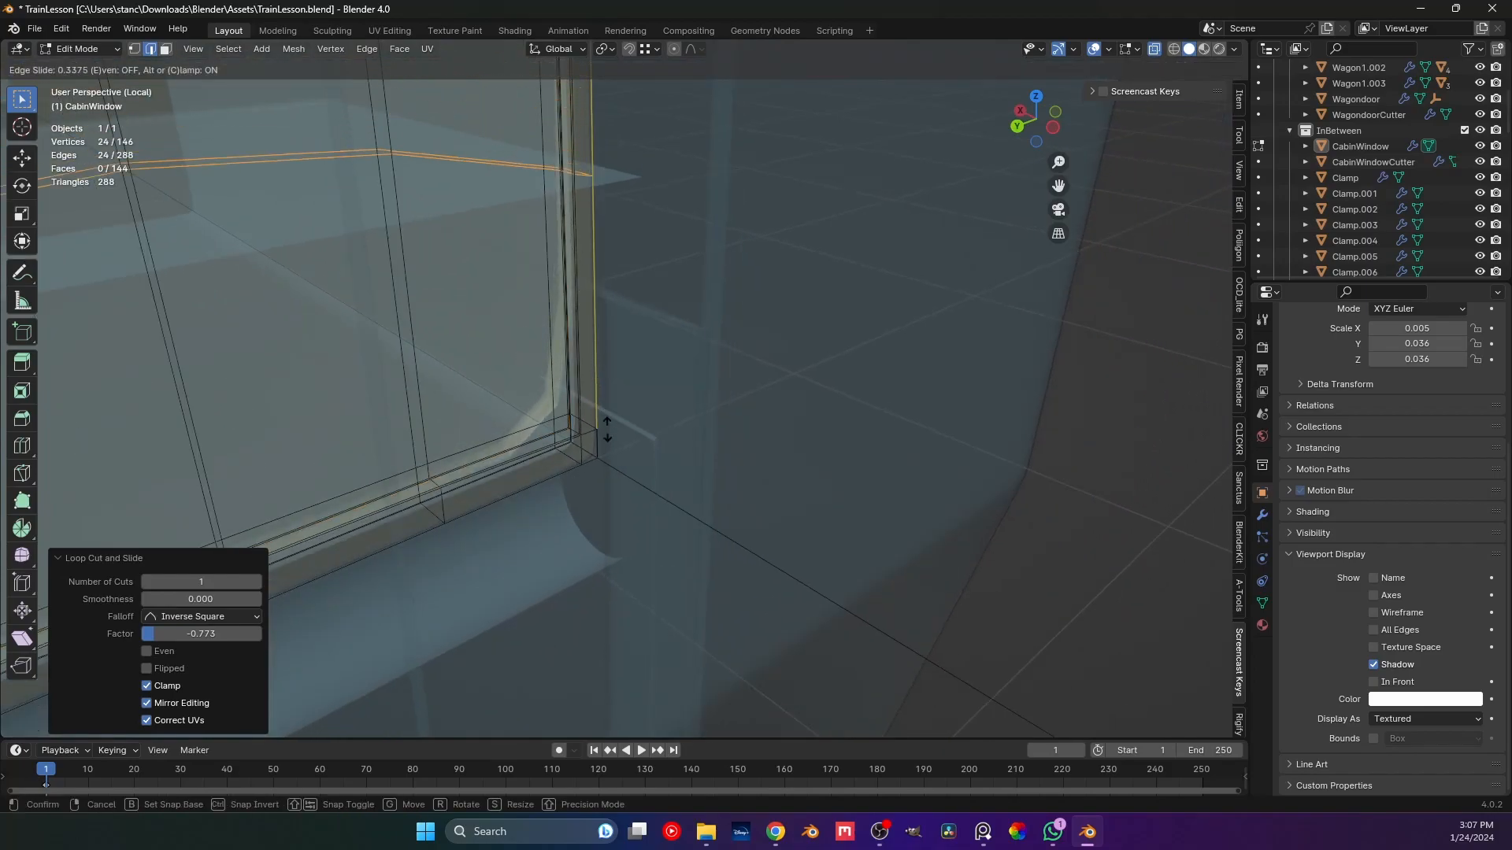
pyautogui.click(690, 88)
pyautogui.scroll(-3, 701, 227)
pyautogui.scroll(-4, 709, 268)
pyautogui.moveTo(653, 397); pyautogui.dragTo(600, 313, button='middle')
# Flatten the lower horizontal loop by scaling it to 0 on Z, and edge-slide it by a factor of 0.168.
pyautogui.scroll(3, 637, 453)
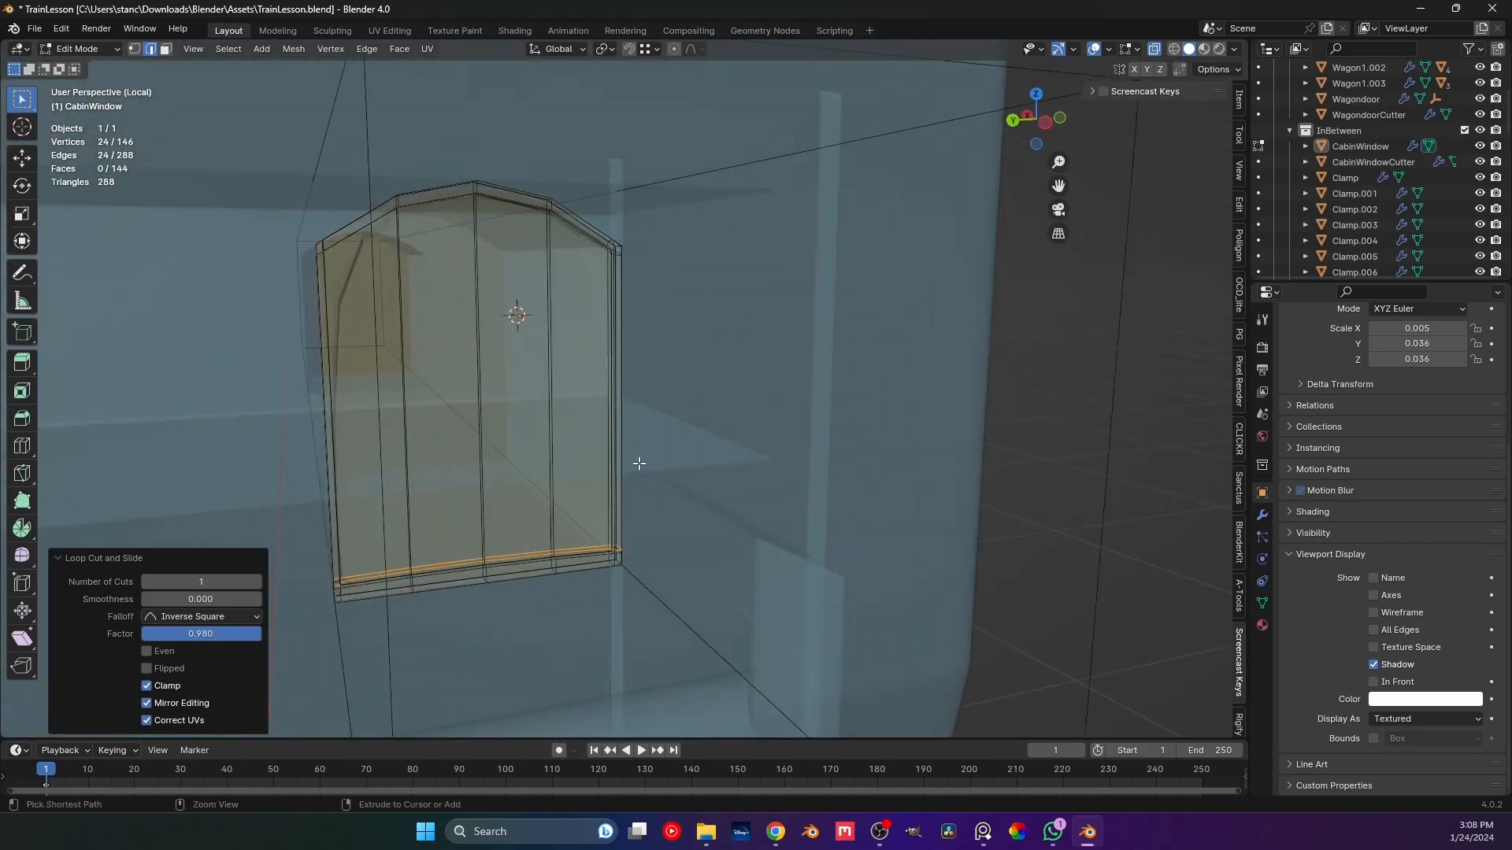
pyautogui.press('s')
pyautogui.press('z')
pyautogui.press('0')
pyautogui.press('Return')
pyautogui.press('g')
pyautogui.press('g')
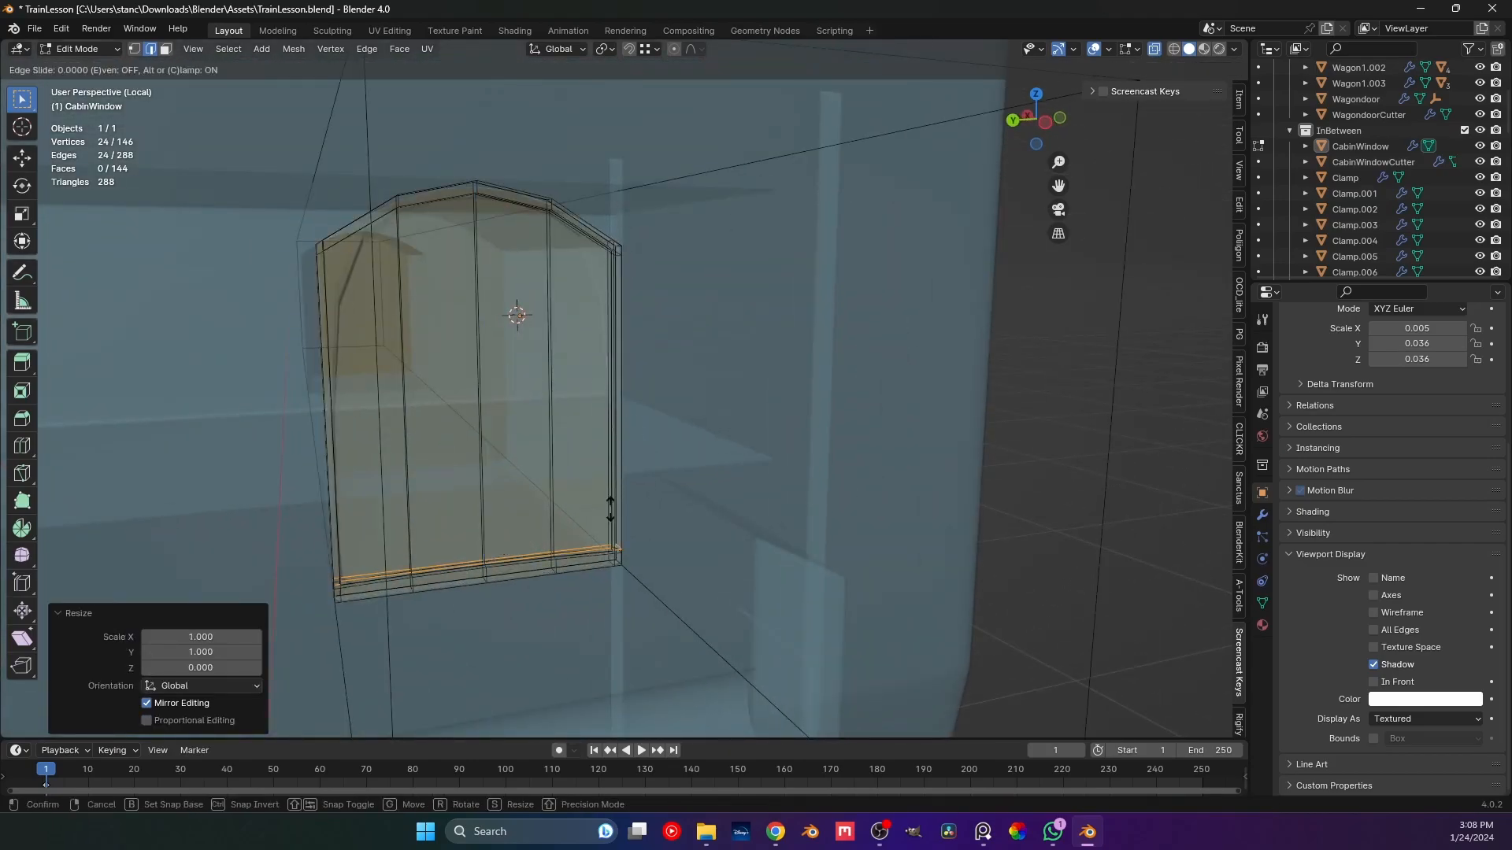
pyautogui.click(610, 535)
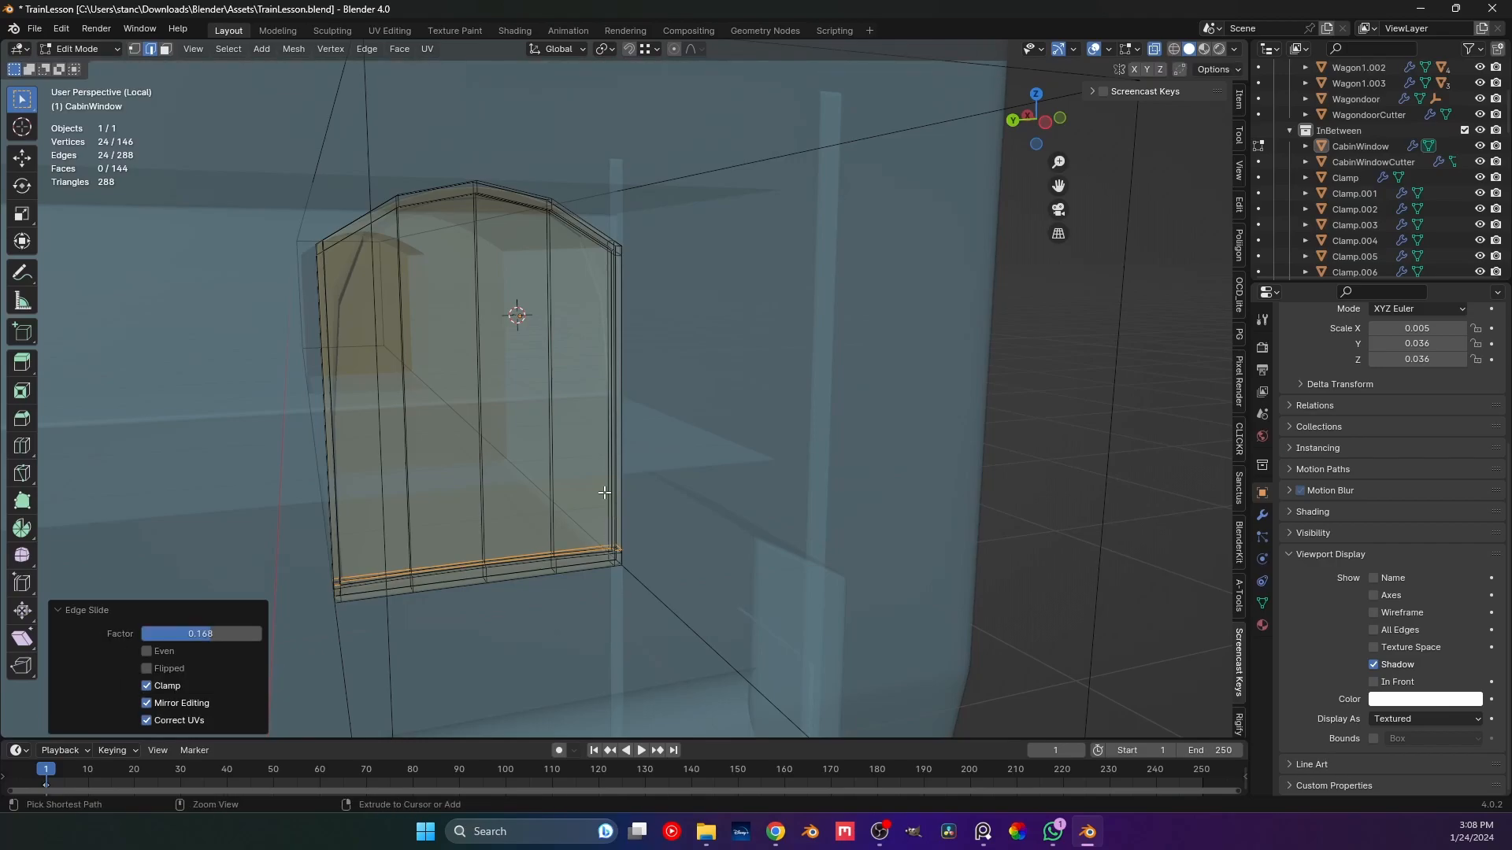
# Add another horizontal loop cut following the window's arch, slid close to the top with a factor of -0.963.
pyautogui.hotkey('ctrl', 'r')
pyautogui.click(603, 473)
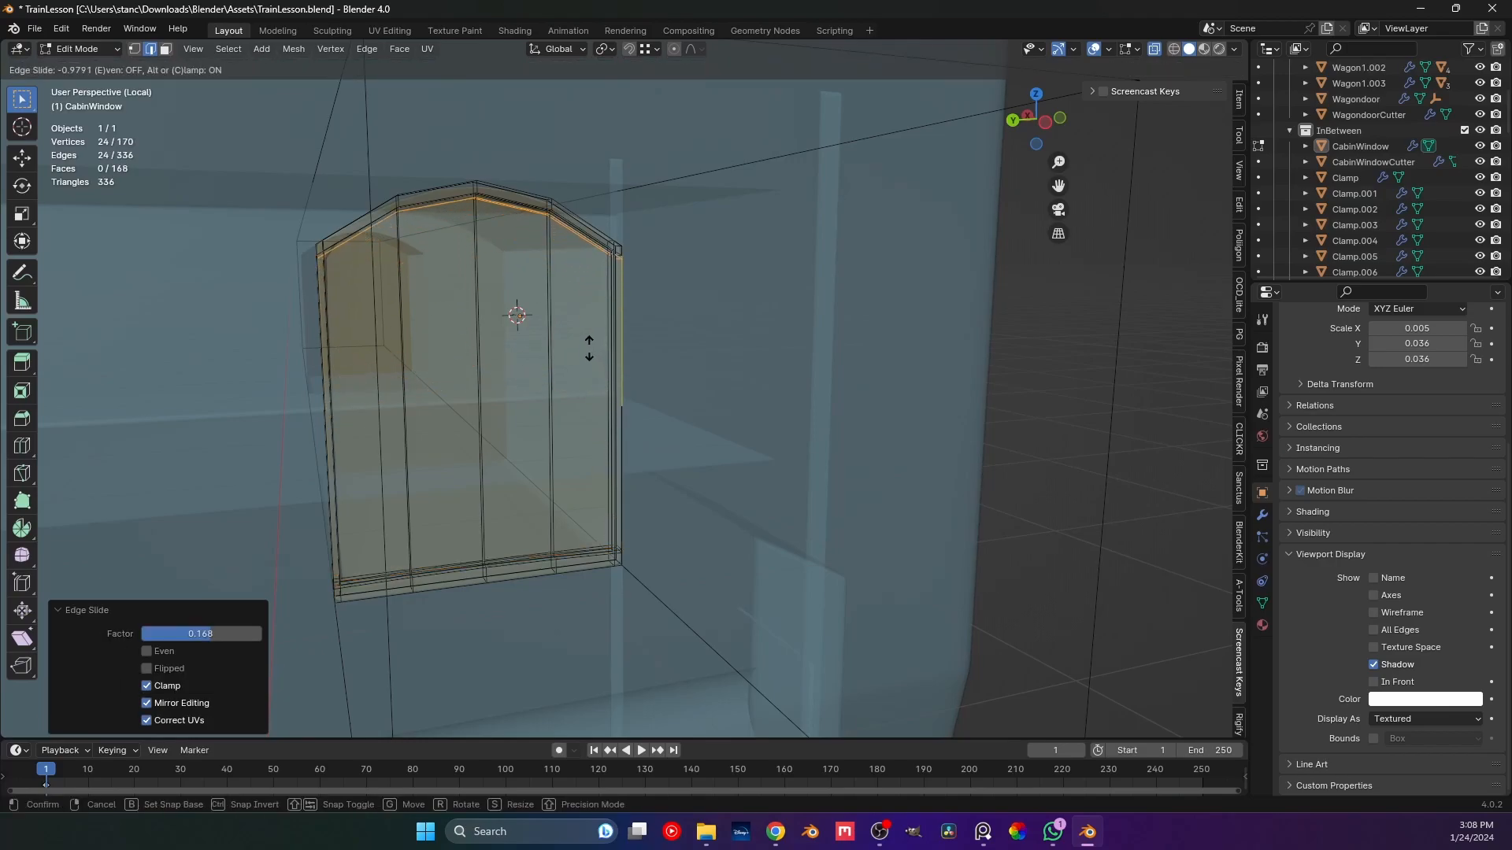
pyautogui.click(589, 348)
pyautogui.moveTo(589, 348); pyautogui.dragTo(458, 373, button='middle')
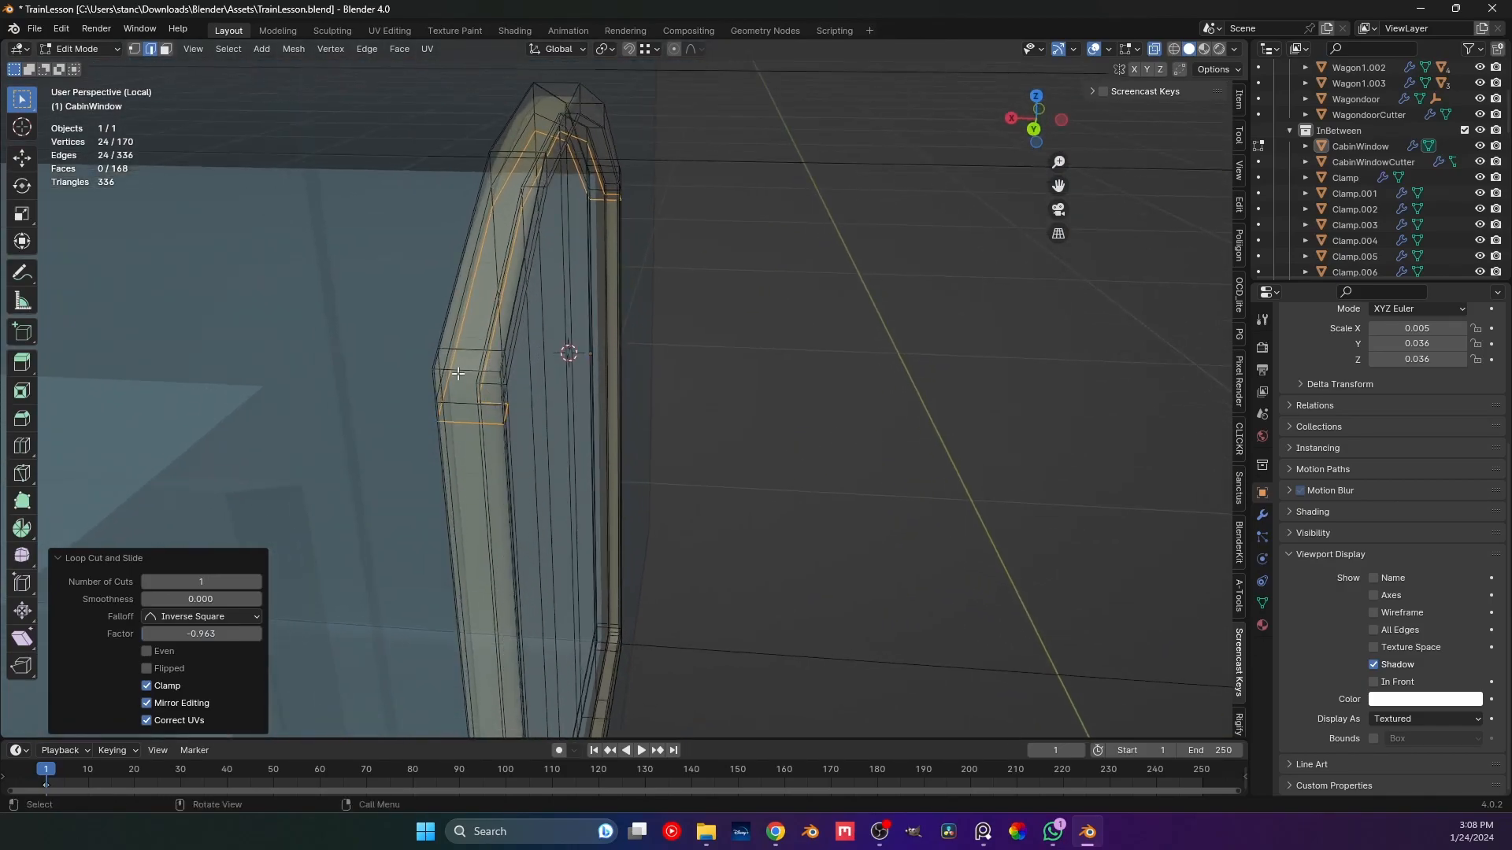
# Turn off X-ray and edge-slide the loop along the window frame's outer corner by a factor of 0.093.
pyautogui.click(1155, 48)
pyautogui.scroll(1, 485, 484)
pyautogui.keyDown('shift'); pyautogui.moveTo(485, 483); pyautogui.dragTo(532, 489, button='middle'); pyautogui.keyUp('shift')
pyautogui.scroll(3, 532, 489)
pyautogui.keyDown('alt'); pyautogui.click(467, 410); pyautogui.keyUp('alt')
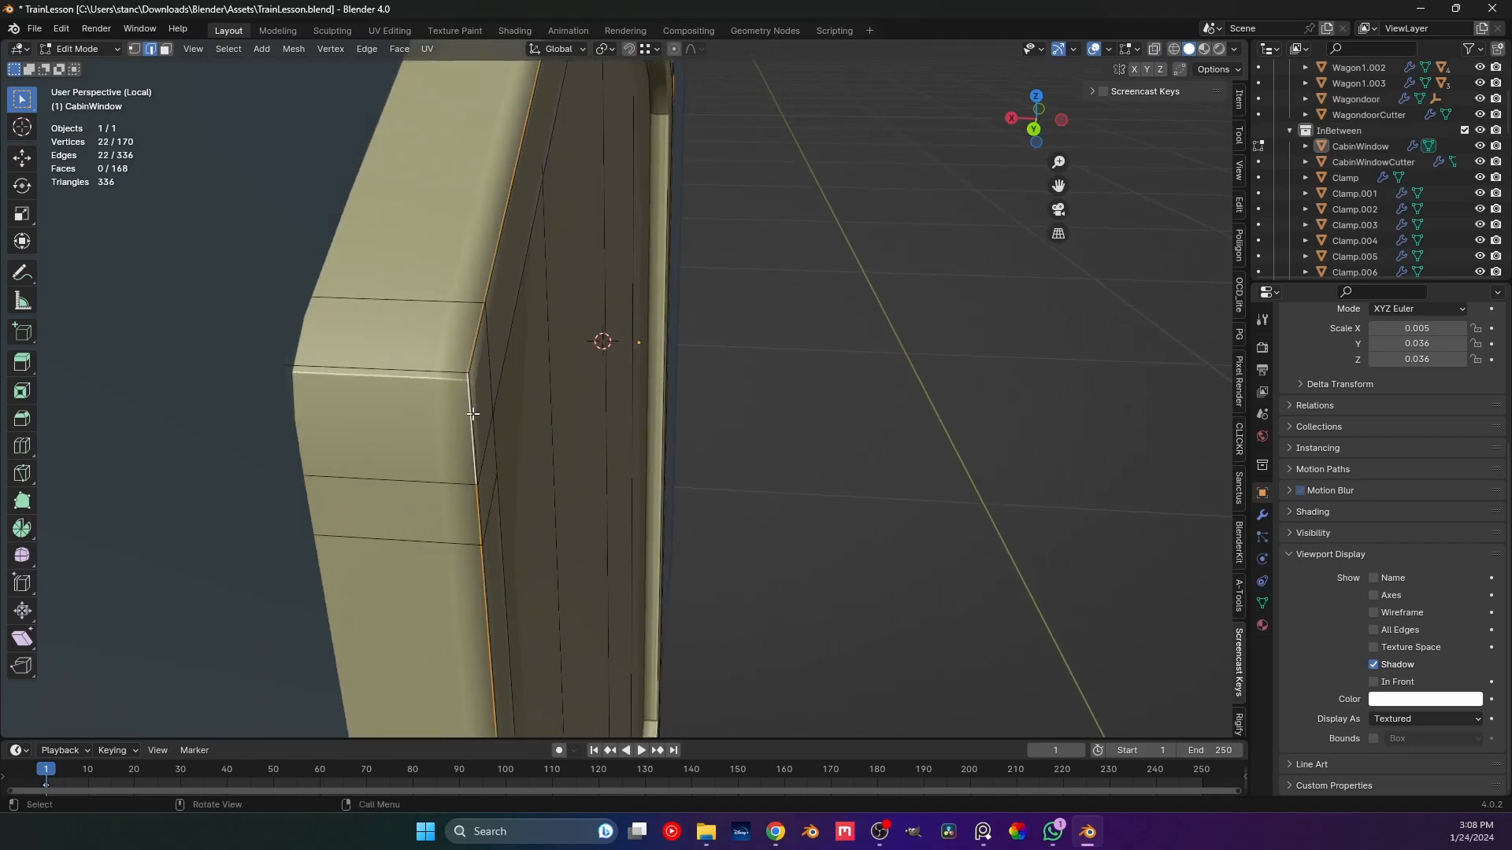
pyautogui.press('g')
pyautogui.press('g')
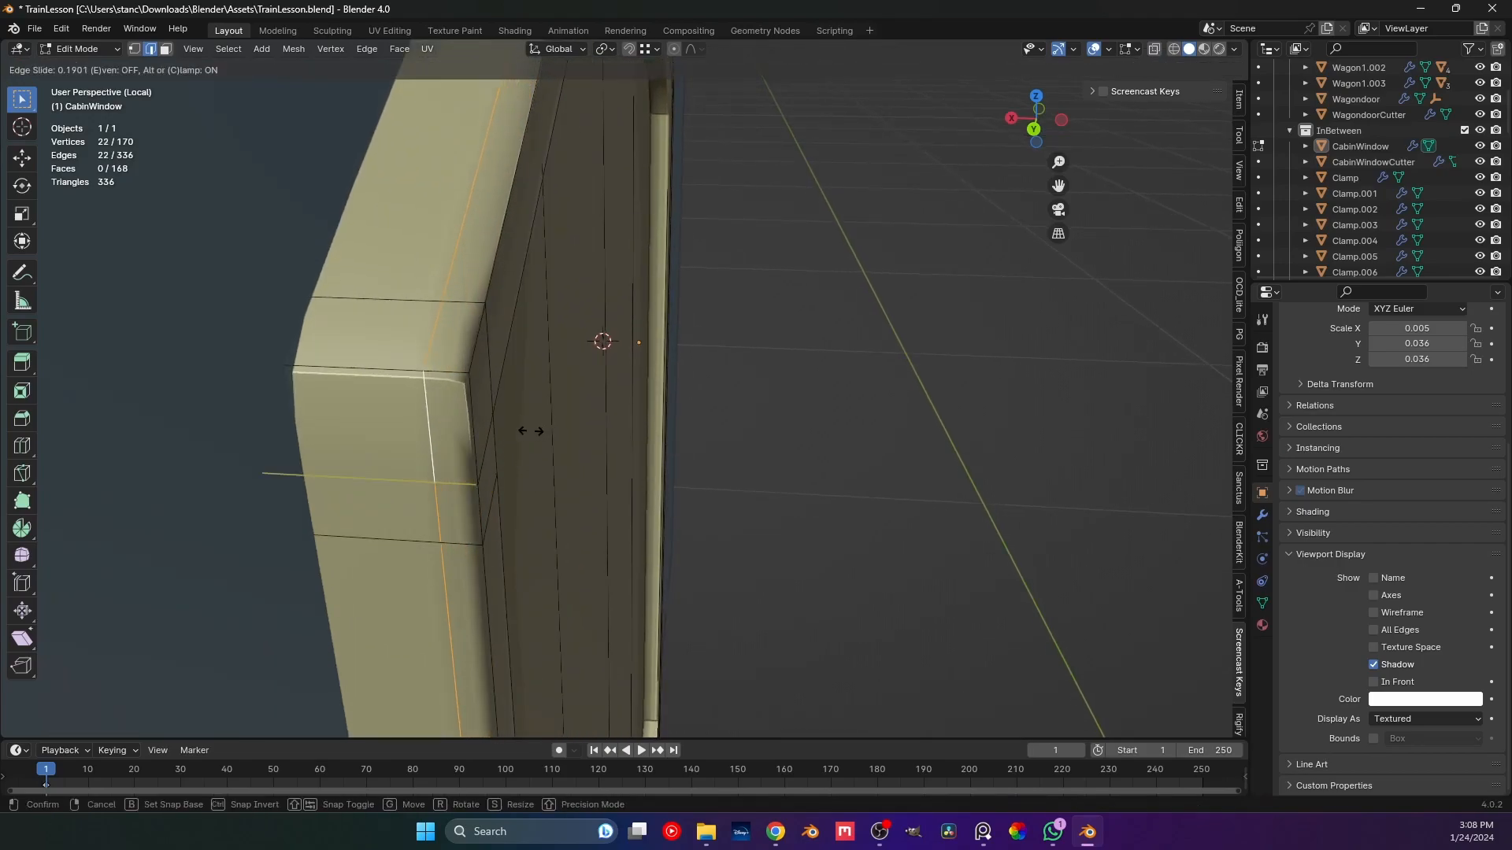
pyautogui.click(535, 436)
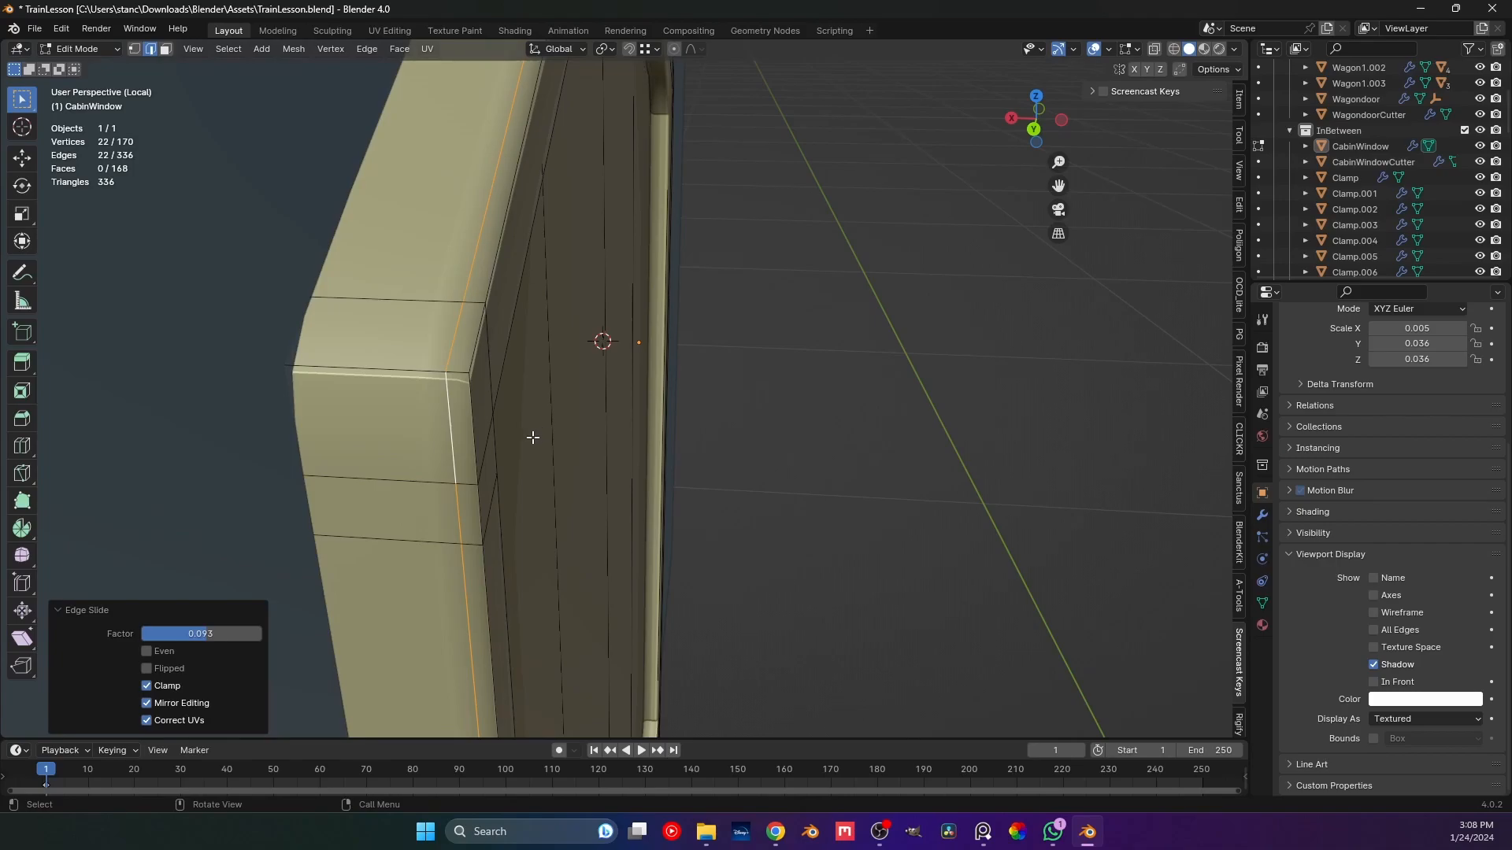
# Edge-slide the loop on the opposite corner of the frame slightly inward using X-ray, return to Object Mode without X-ray, and save.
pyautogui.click(1152, 49)
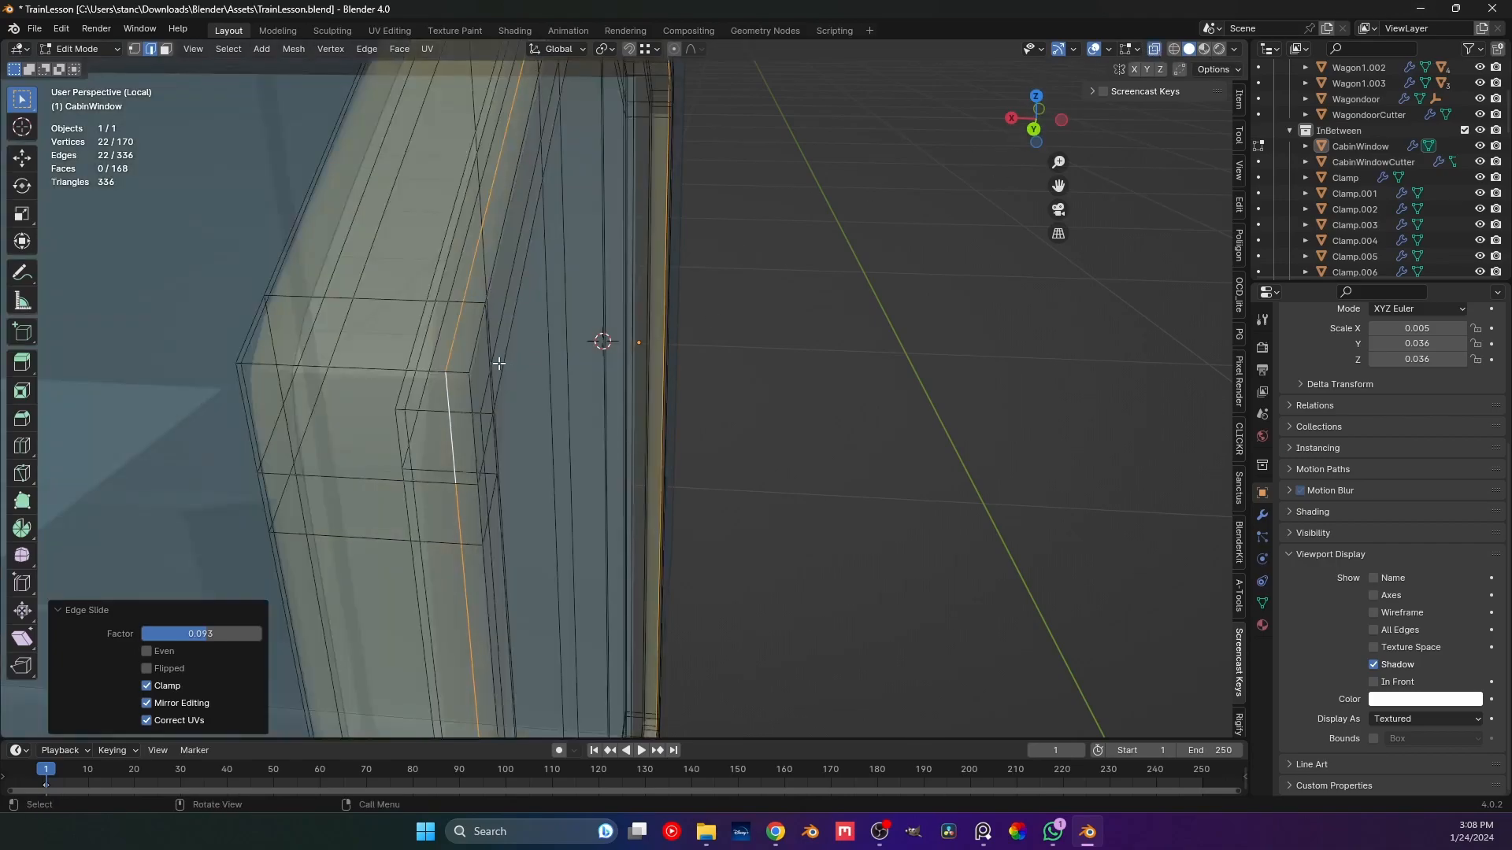
pyautogui.keyDown('alt'); pyautogui.click(247, 381); pyautogui.keyUp('alt')
pyautogui.press('g')
pyautogui.press('g')
pyautogui.click(276, 394)
pyautogui.press('Tab')
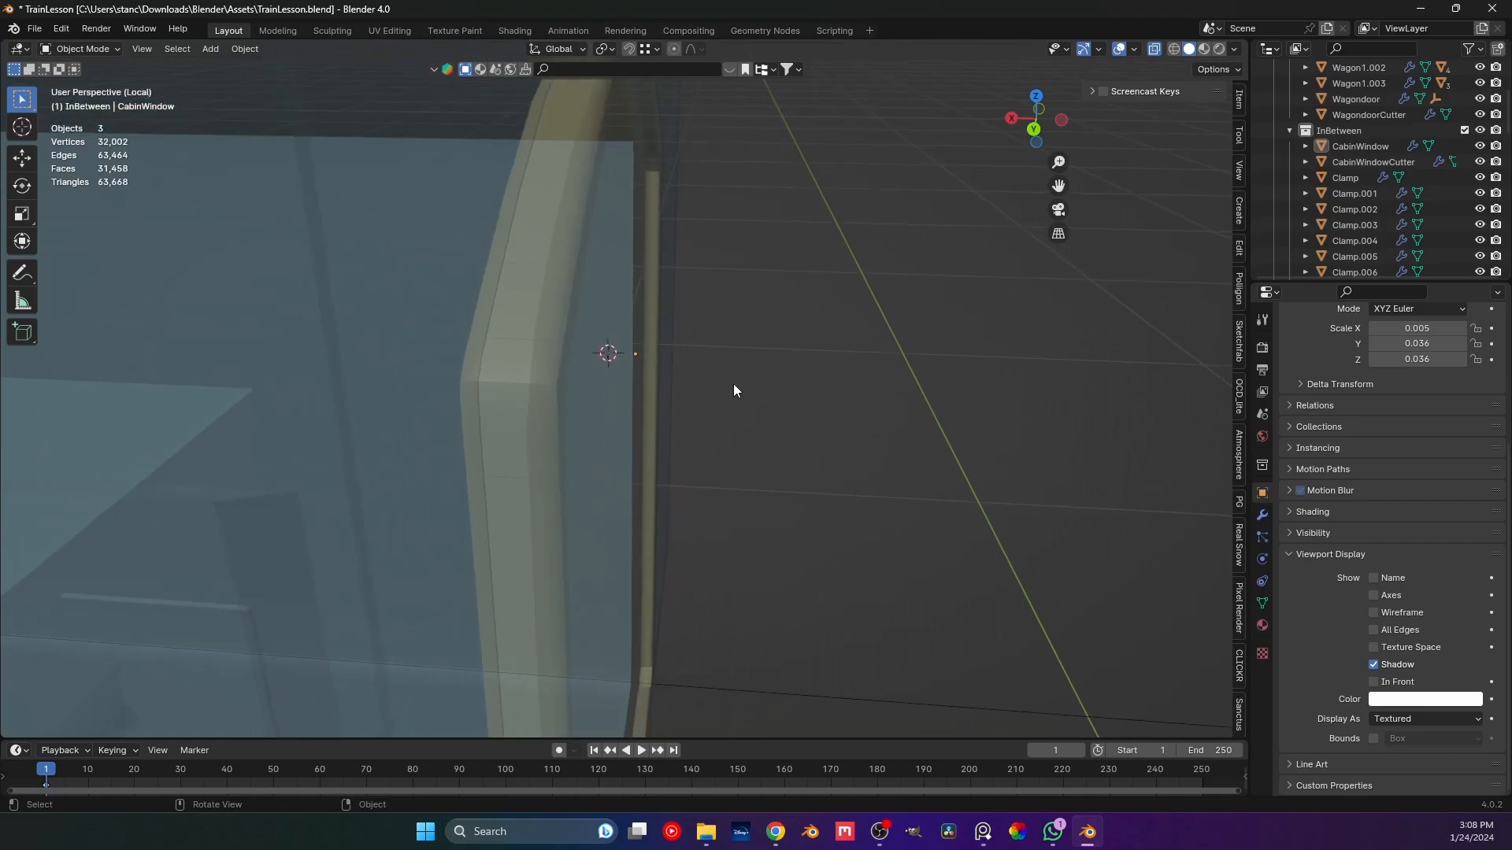
pyautogui.click(1155, 51)
pyautogui.hotkey('ctrl', 's')
# Add a supporting edge loop around the window frame's front rim, slid close to the rim's edge.
pyautogui.moveTo(656, 396); pyautogui.dragTo(473, 378, button='middle')
pyautogui.scroll(-1, 472, 378)
pyautogui.press('Tab')
pyautogui.scroll(-1, 574, 425)
pyautogui.keyDown('shift'); pyautogui.moveTo(576, 437); pyautogui.dragTo(536, 385, button='middle'); pyautogui.keyUp('shift')
pyautogui.press('g')
pyautogui.press('g')
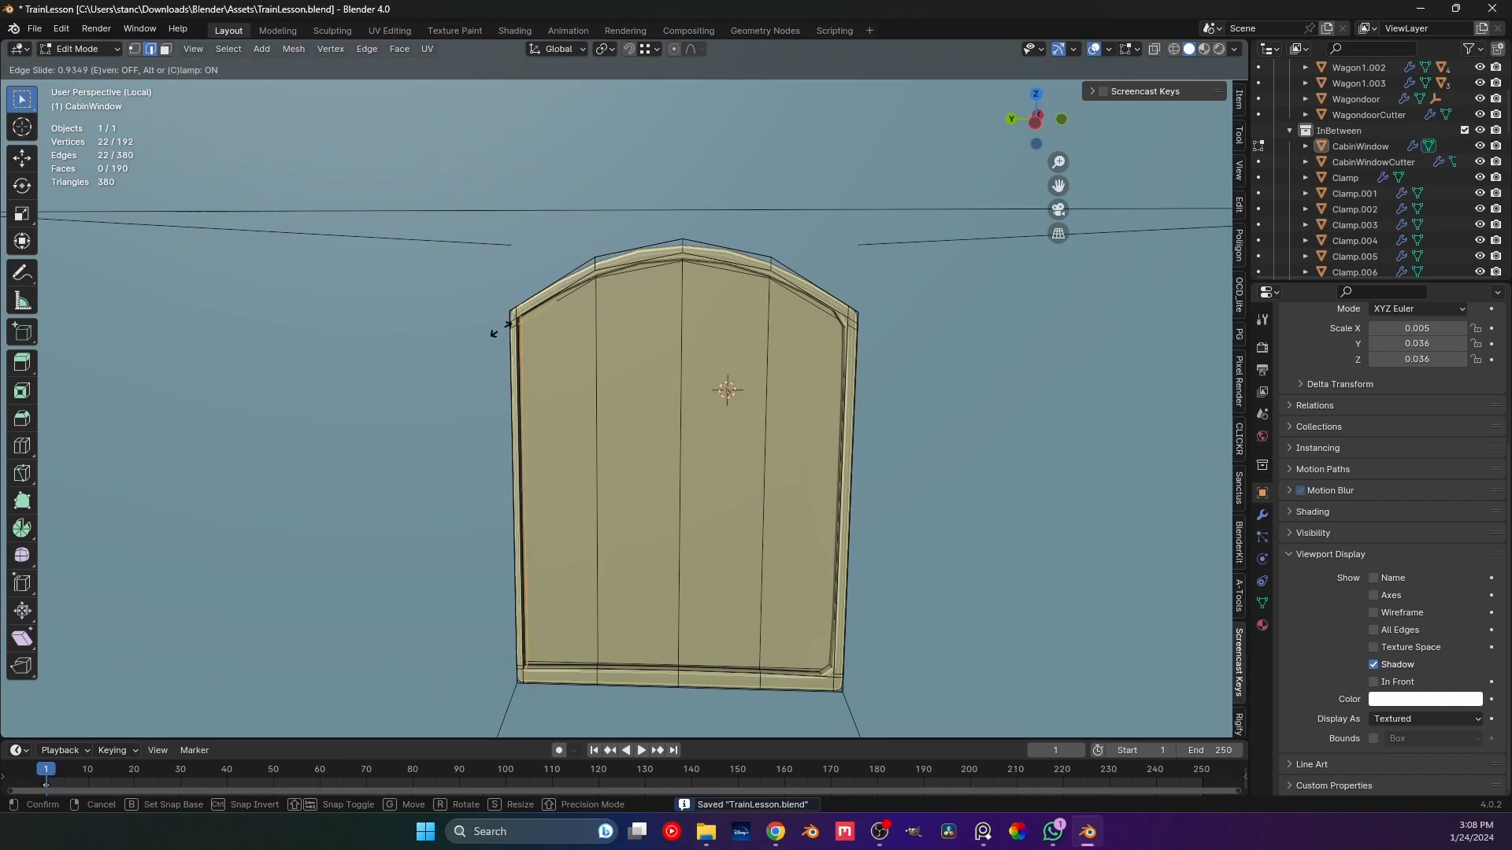
pyautogui.click(511, 340)
# Add a second supporting edge loop around the frame's front rim, return to Object Mode, and save the file.
pyautogui.hotkey('ctrl', 'r')
pyautogui.click(794, 291)
pyautogui.click(829, 309)
pyautogui.press('Tab')
pyautogui.moveTo(826, 308); pyautogui.dragTo(1002, 418, button='middle')
pyautogui.hotkey('ctrl', 's')
# Inspect the window's fit in the cabin wall from several angles and save the file.
pyautogui.scroll(-2, 797, 314)
pyautogui.scroll(-5, 890, 405)
pyautogui.moveTo(890, 405); pyautogui.dragTo(688, 399, button='middle')
pyautogui.scroll(-2, 685, 425)
pyautogui.moveTo(683, 462); pyautogui.dragTo(813, 420, button='middle')
pyautogui.scroll(-3, 811, 419)
pyautogui.hotkey('ctrl', 's')
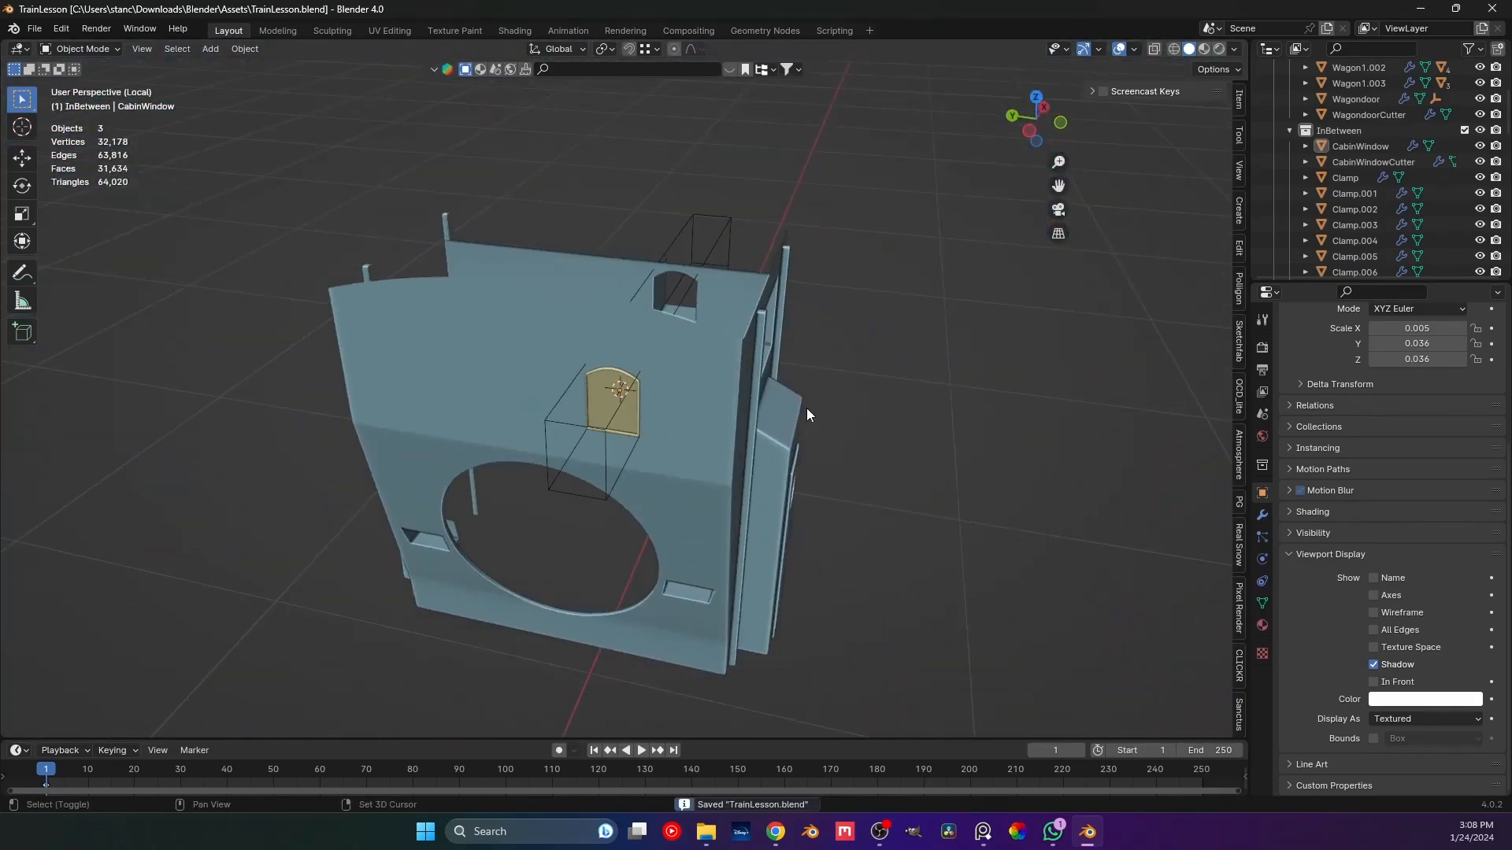
pyautogui.scroll(-2, 920, 356)
pyautogui.moveTo(920, 356); pyautogui.dragTo(829, 350, button='middle')
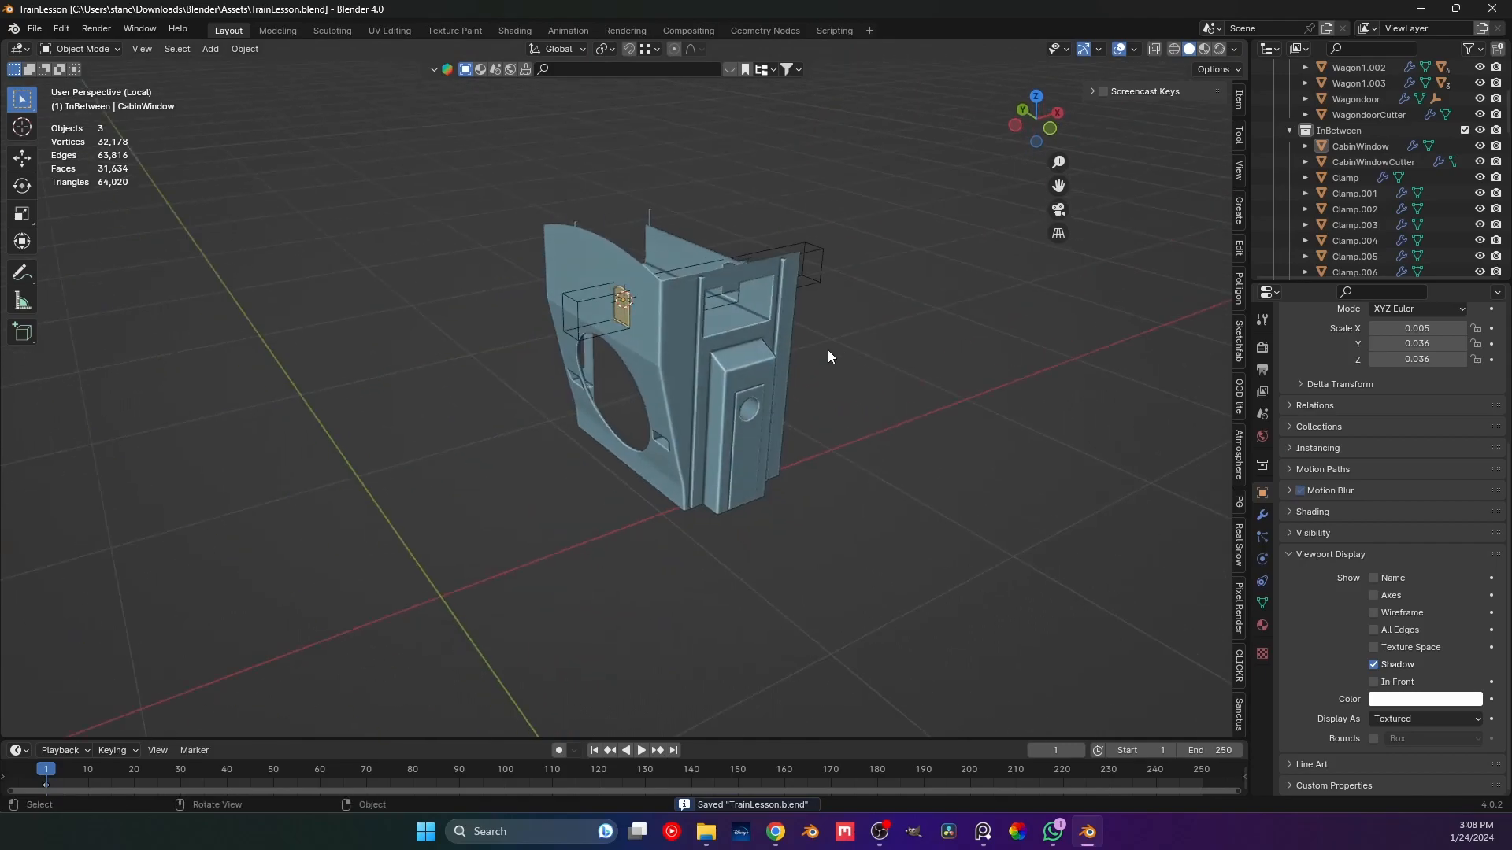
# Move the cabin window and its Boolean cutter into the Cabin collection.
pyautogui.click(589, 297)
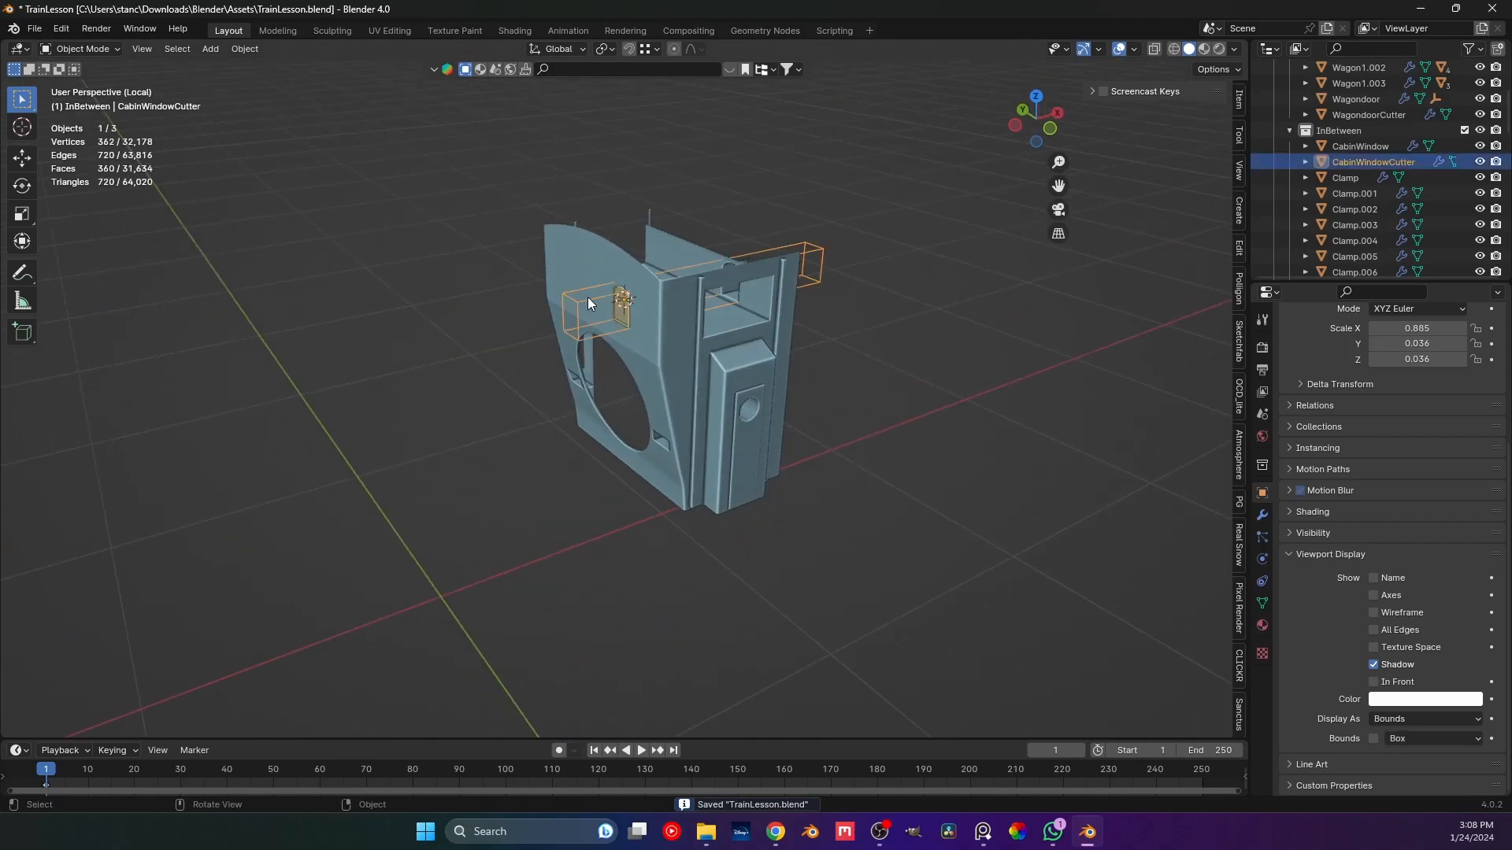
pyautogui.click(621, 310)
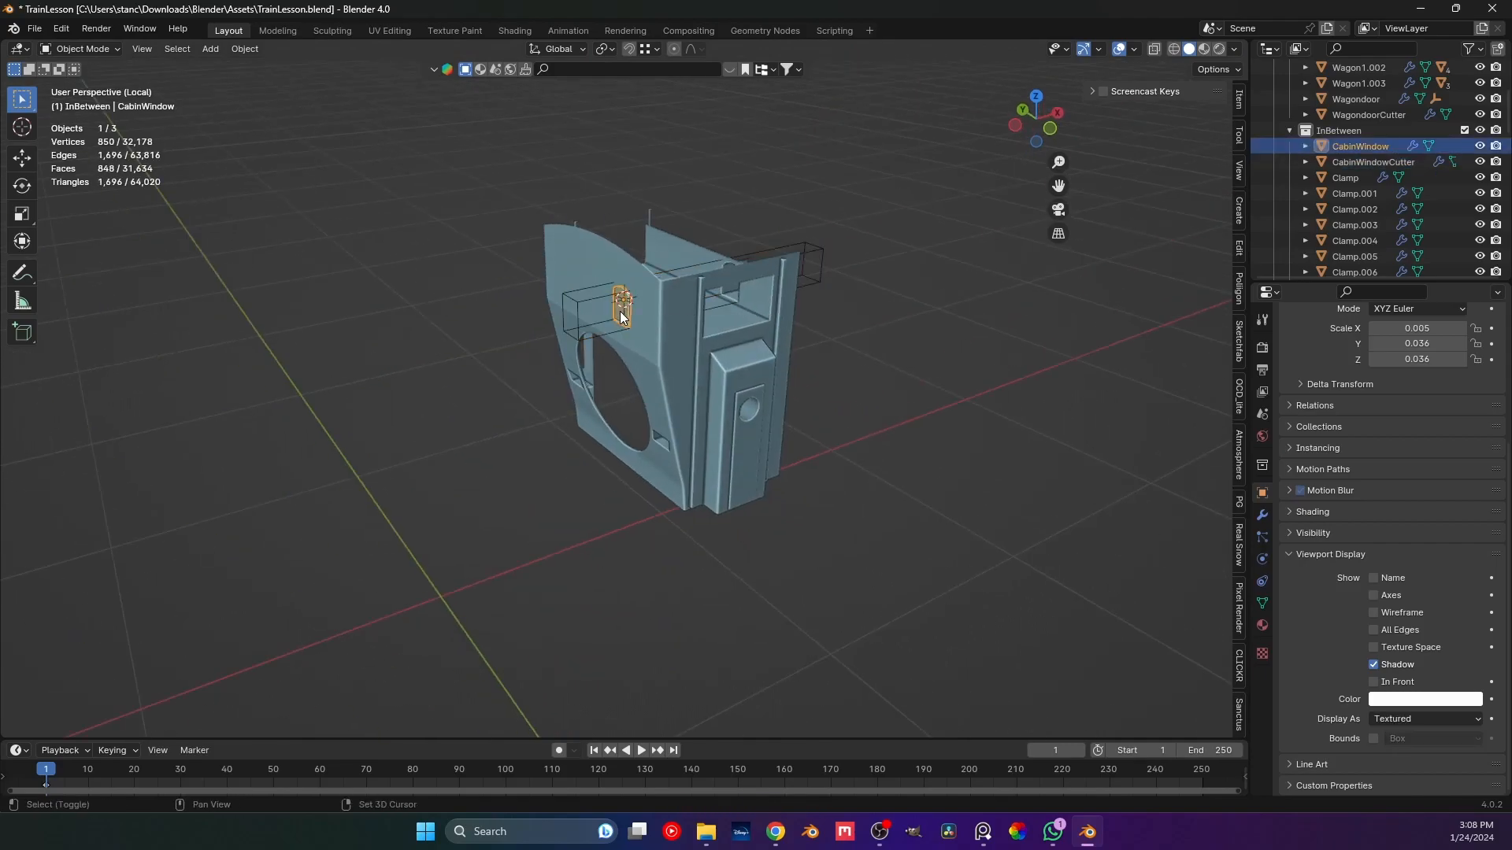
pyautogui.keyDown('shift'); pyautogui.click(588, 297); pyautogui.keyUp('shift')
pyautogui.press('m')
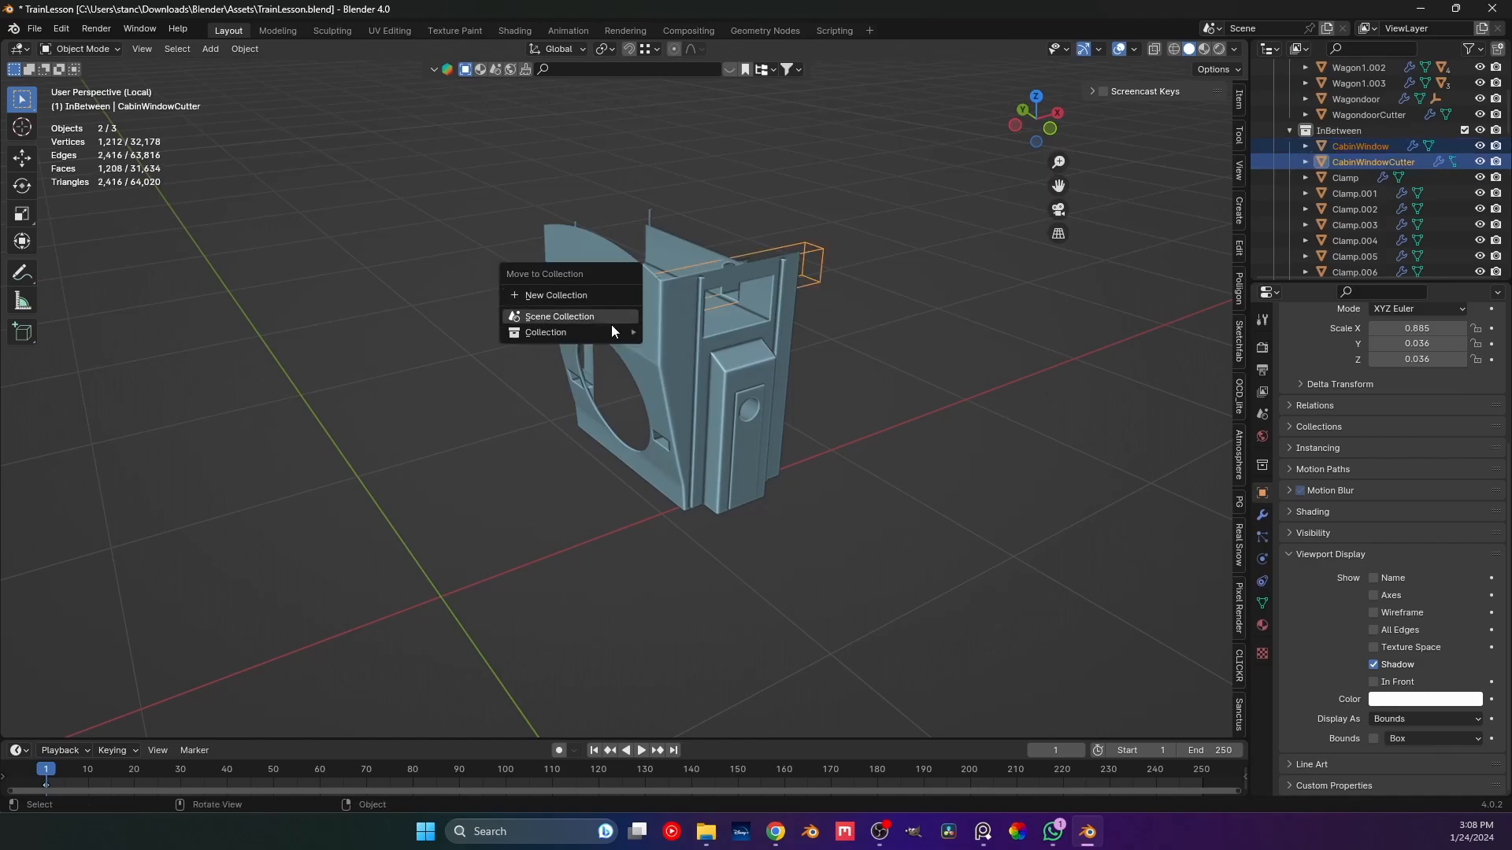
pyautogui.moveTo(611, 332)
pyautogui.click(677, 431)
pyautogui.click(458, 466)
# Add a Mirror modifier to the cabin window cutter and turn off its X axis.
pyautogui.moveTo(734, 330); pyautogui.dragTo(534, 320, button='middle')
pyautogui.scroll(3, 613, 302)
pyautogui.click(533, 340)
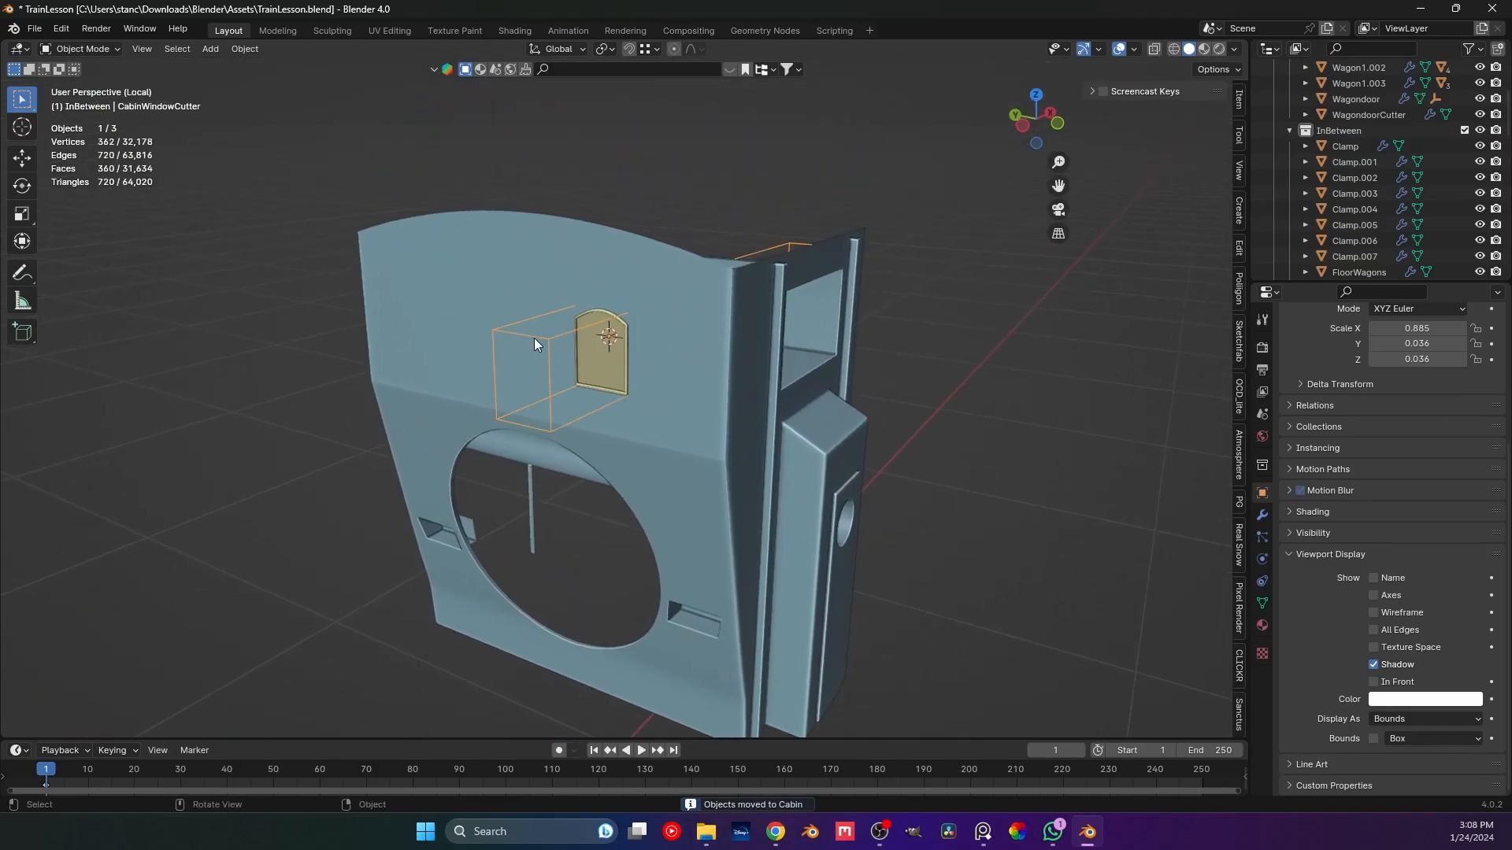
pyautogui.click(1262, 515)
pyautogui.click(1303, 340)
pyautogui.moveTo(1302, 338)
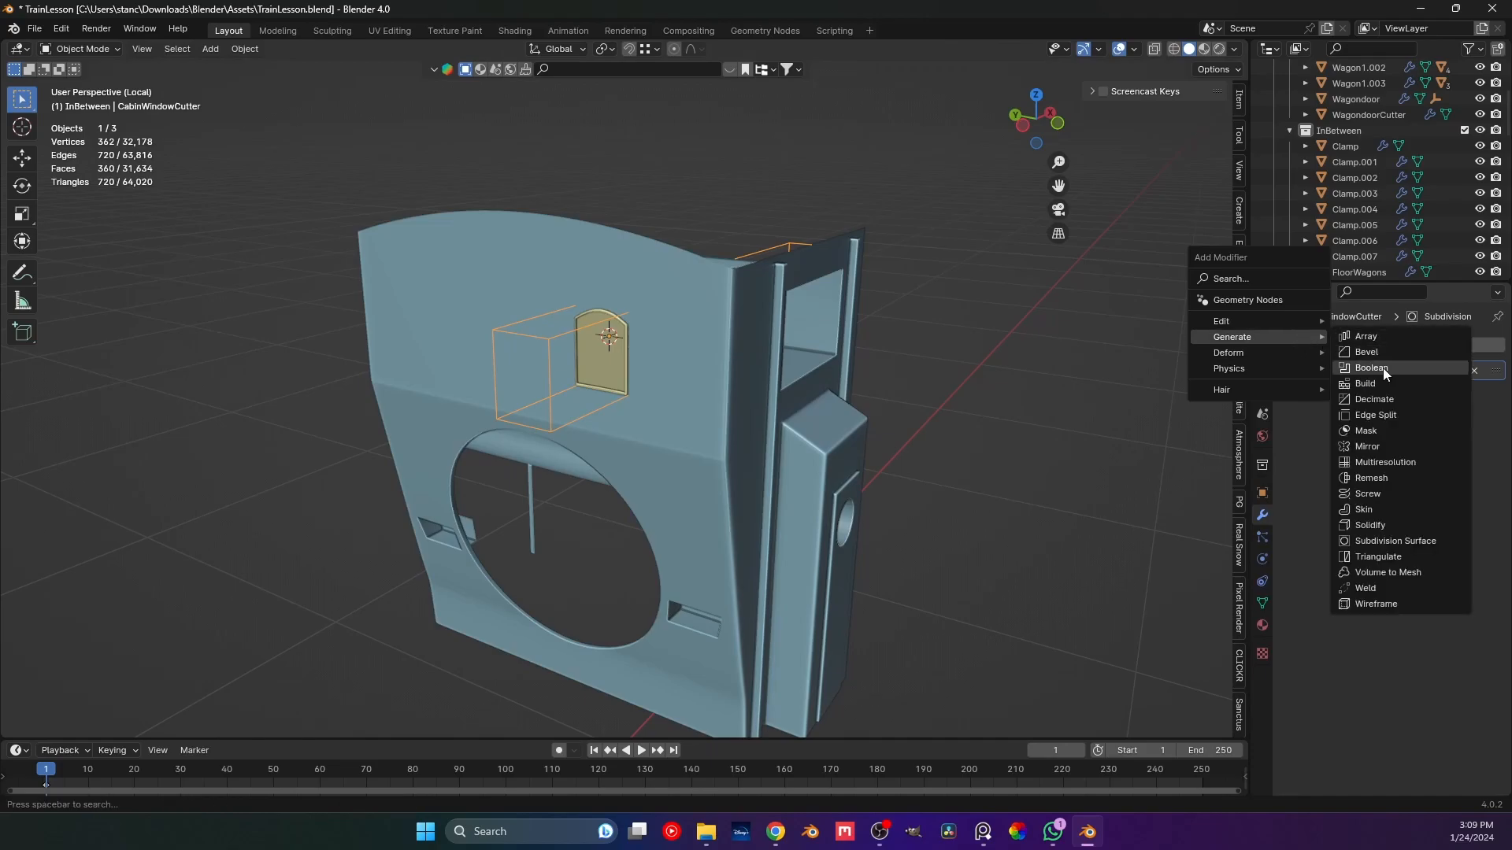
pyautogui.click(1377, 444)
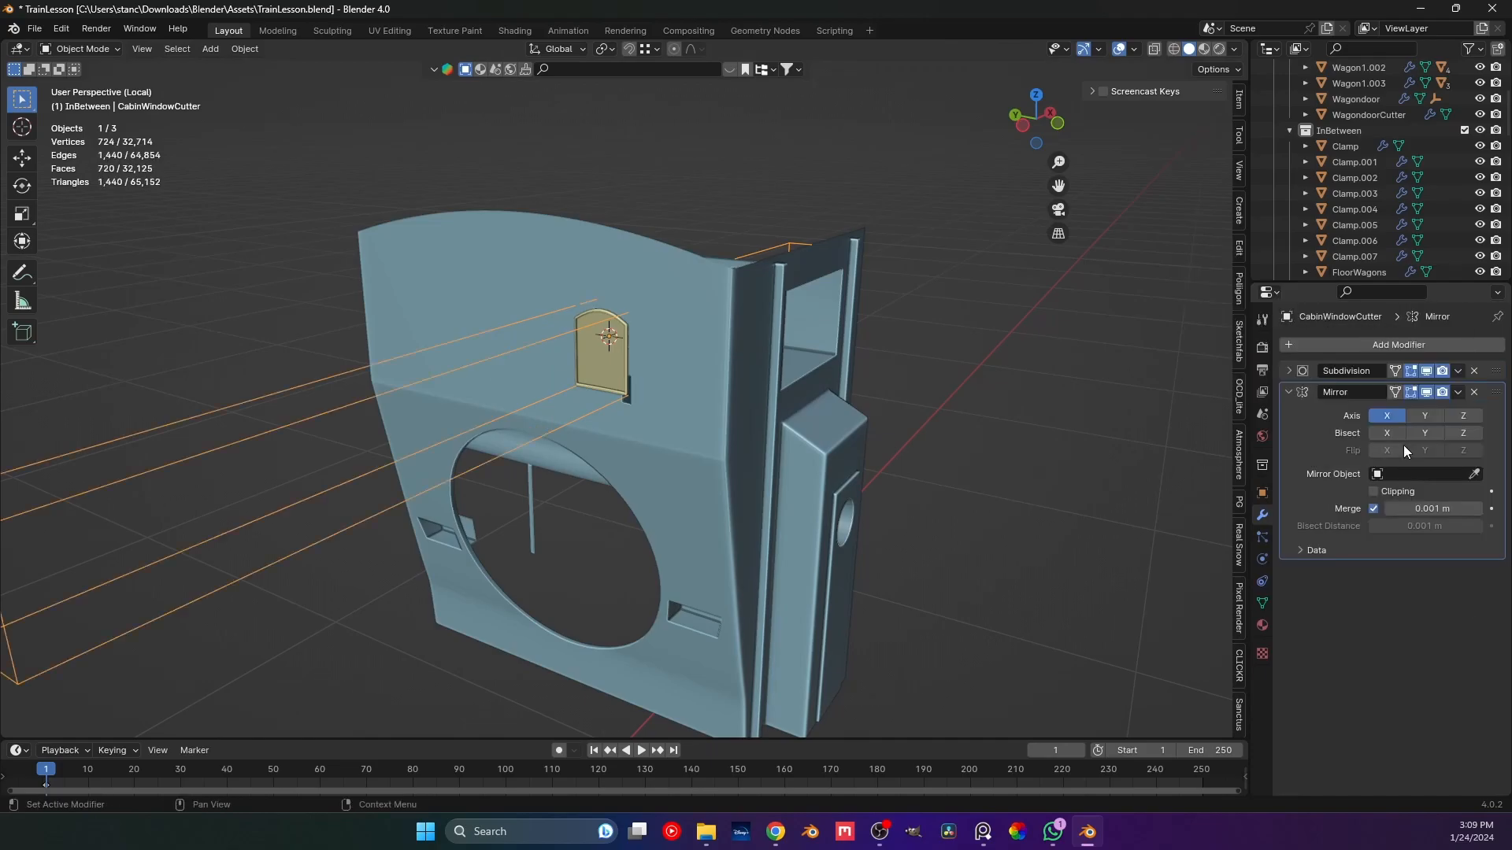
pyautogui.click(1387, 416)
pyautogui.click(1474, 474)
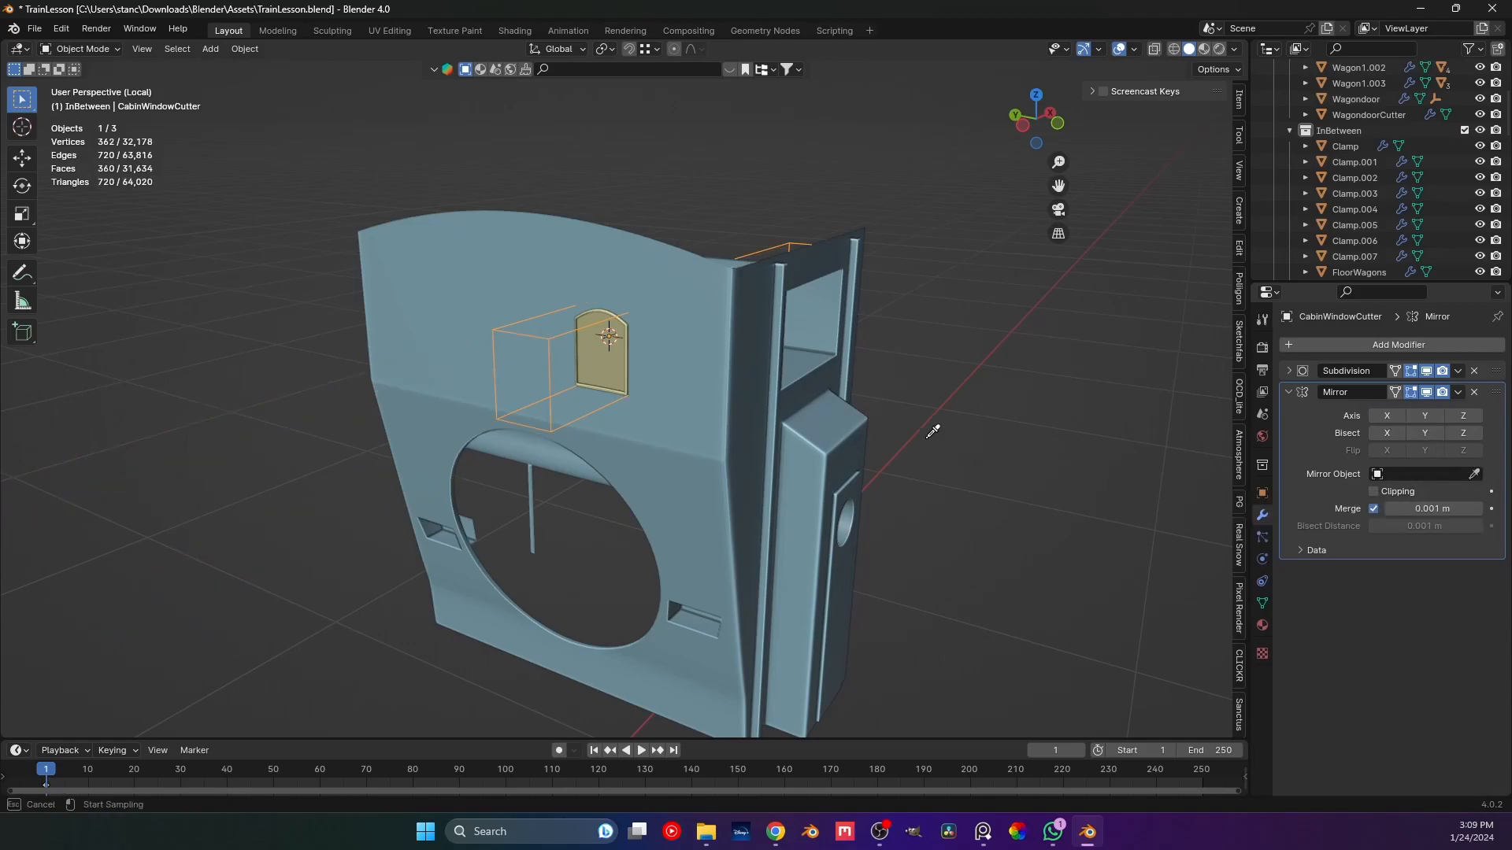
pyautogui.press('Escape')
# Rename the locomotive's cabin body object as Cabin, then deselect it.
pyautogui.click(738, 427)
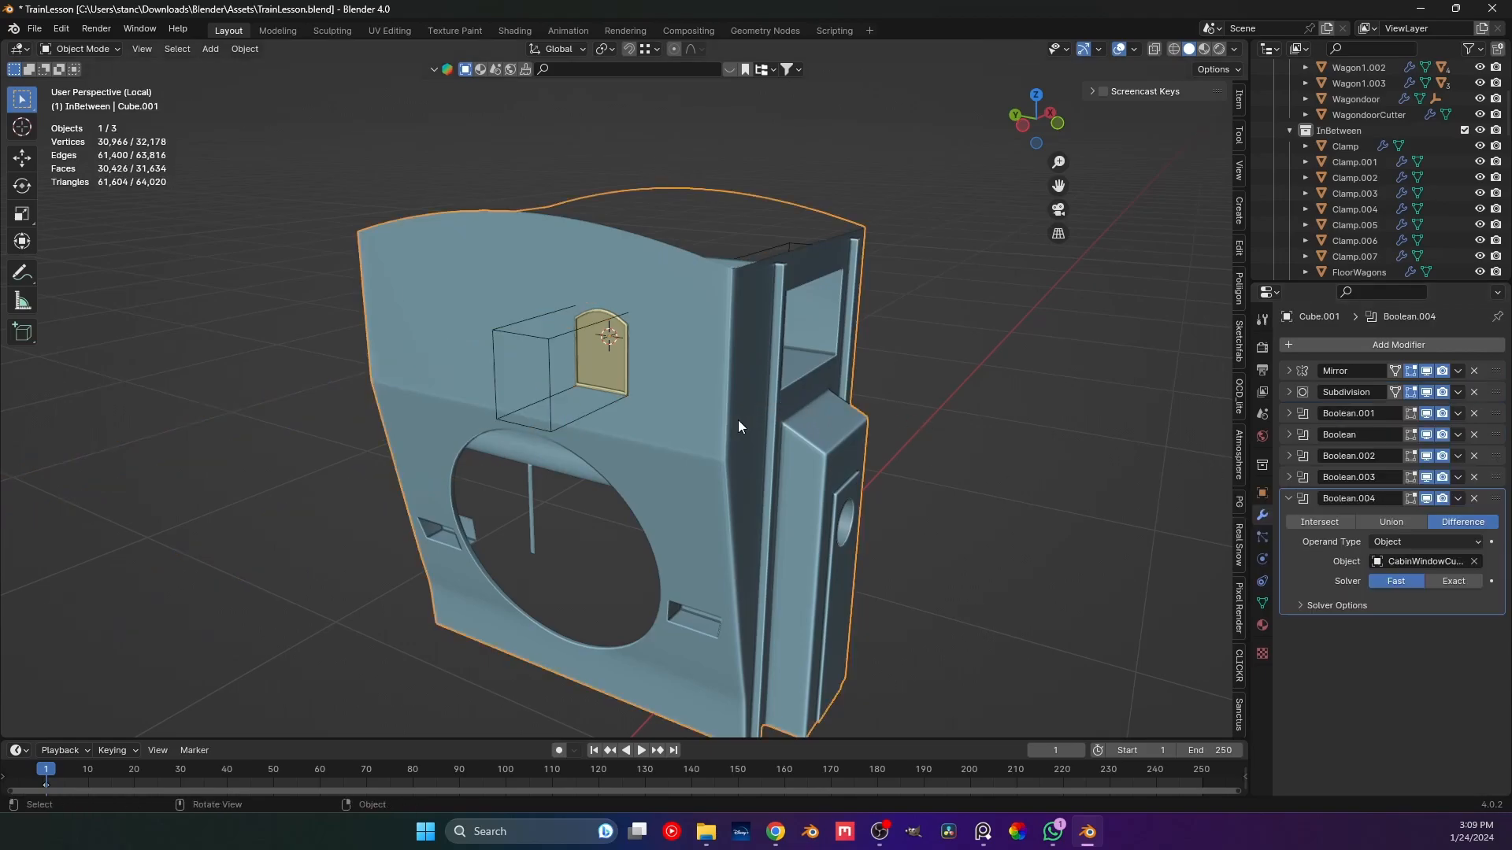
pyautogui.press('KP_Decimal')
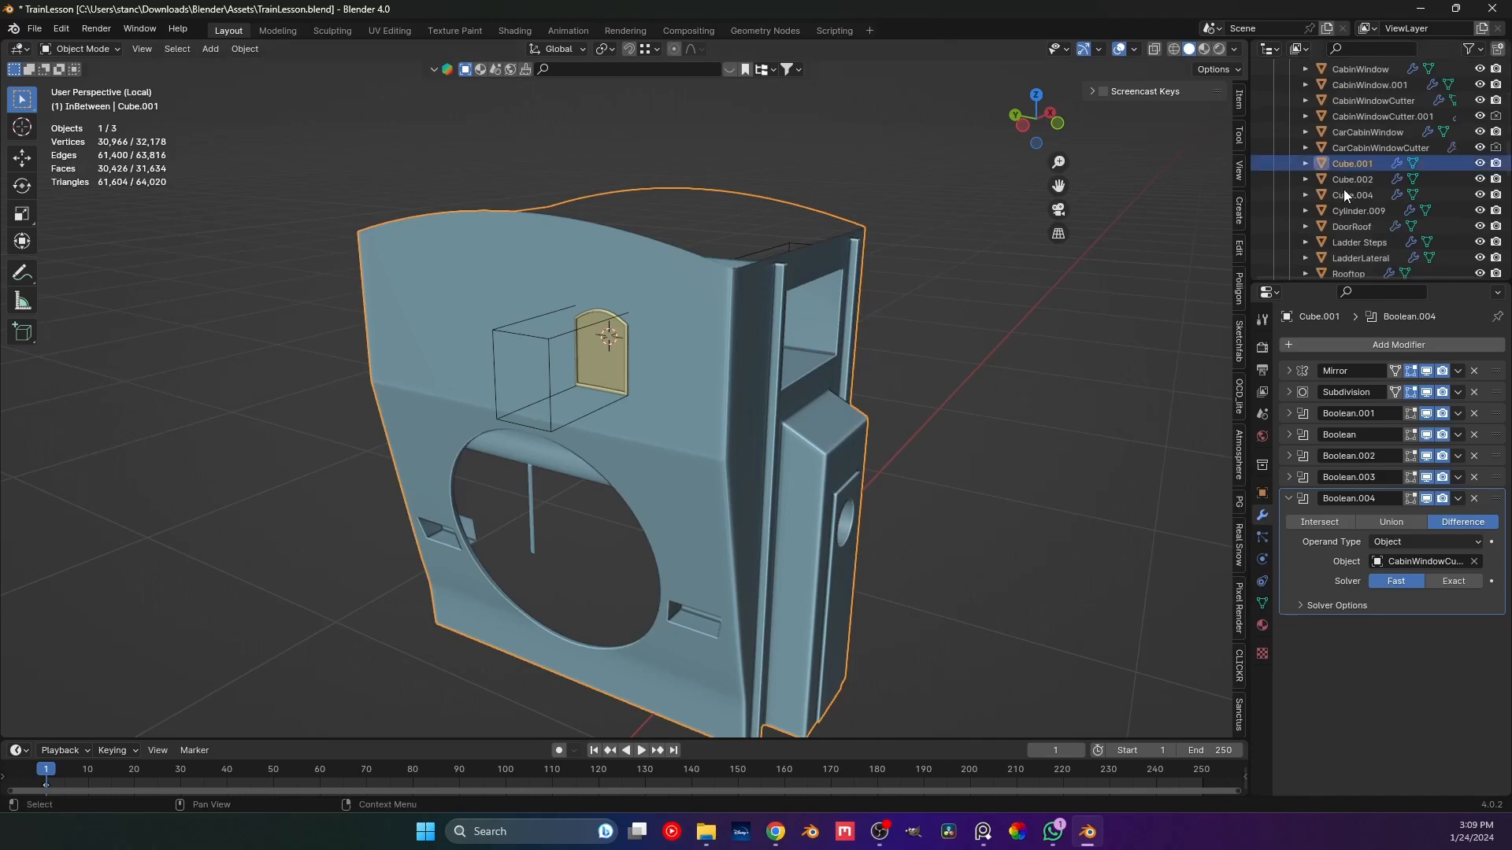
pyautogui.doubleClick(1359, 165)
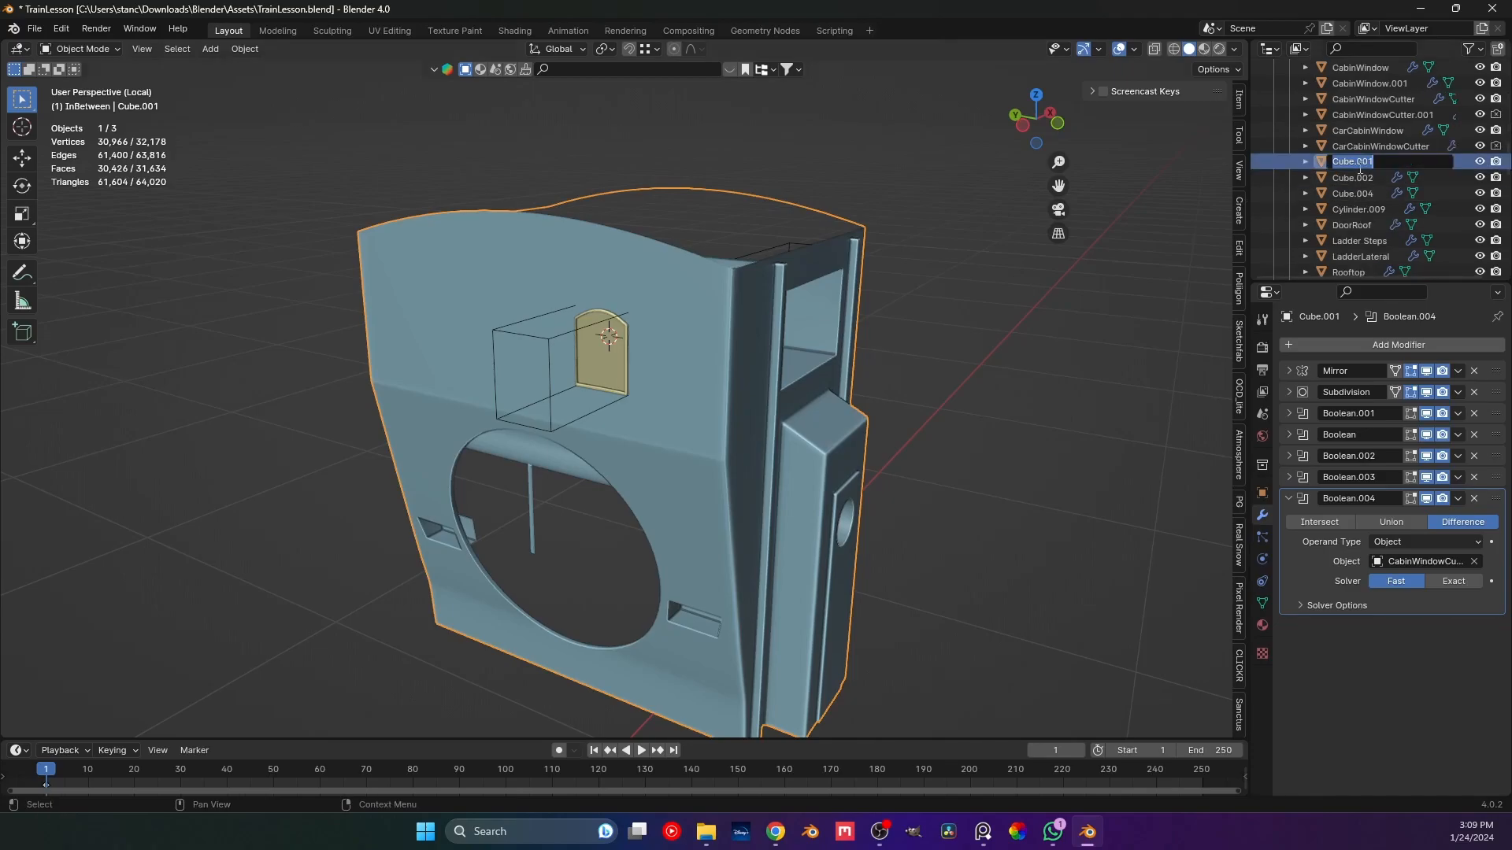
pyautogui.write('Cabin')
pyautogui.press('Return')
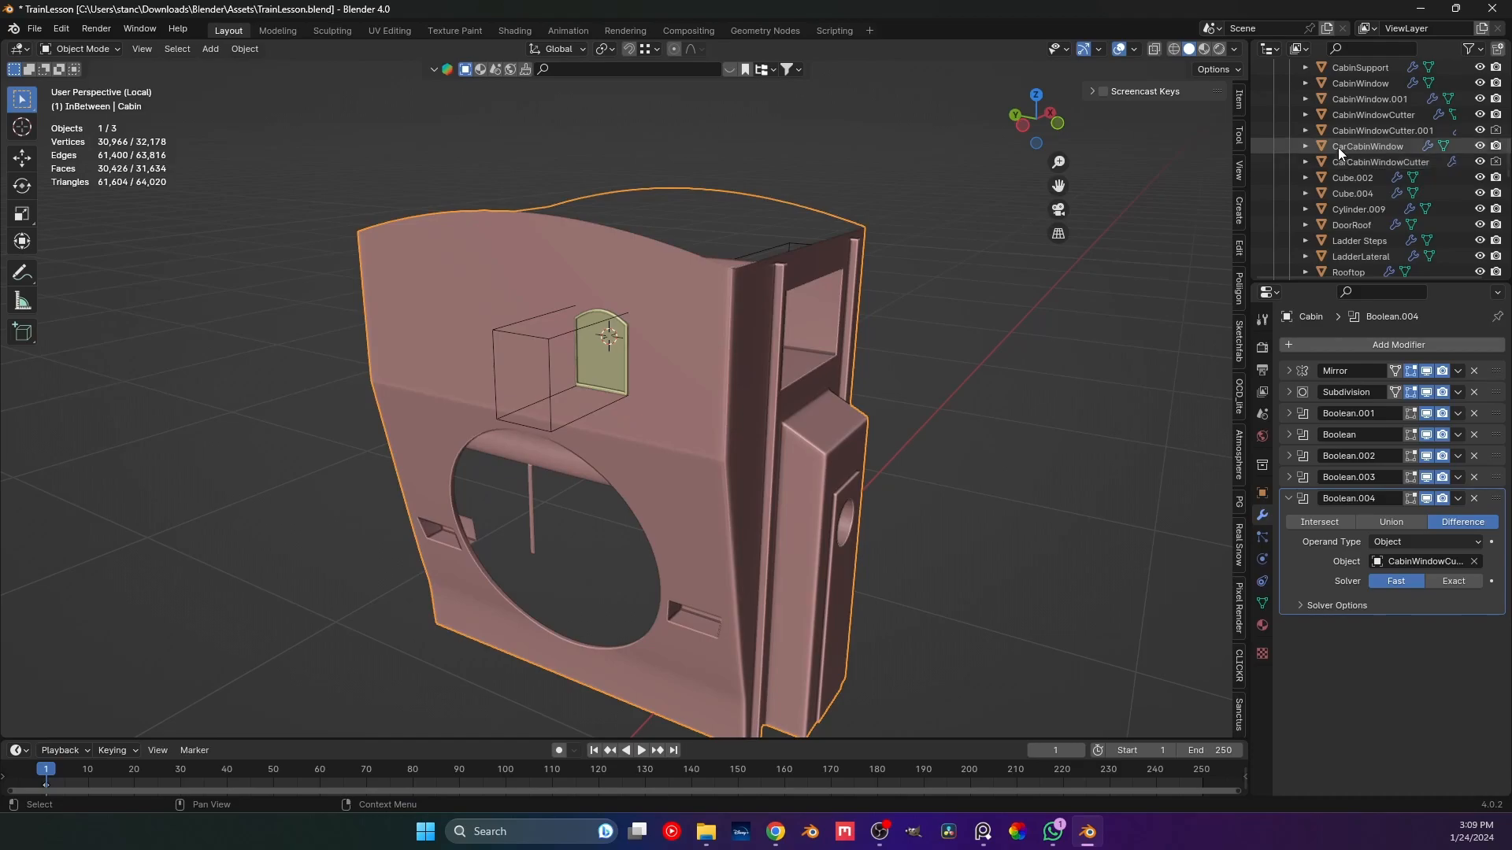
pyautogui.click(984, 356)
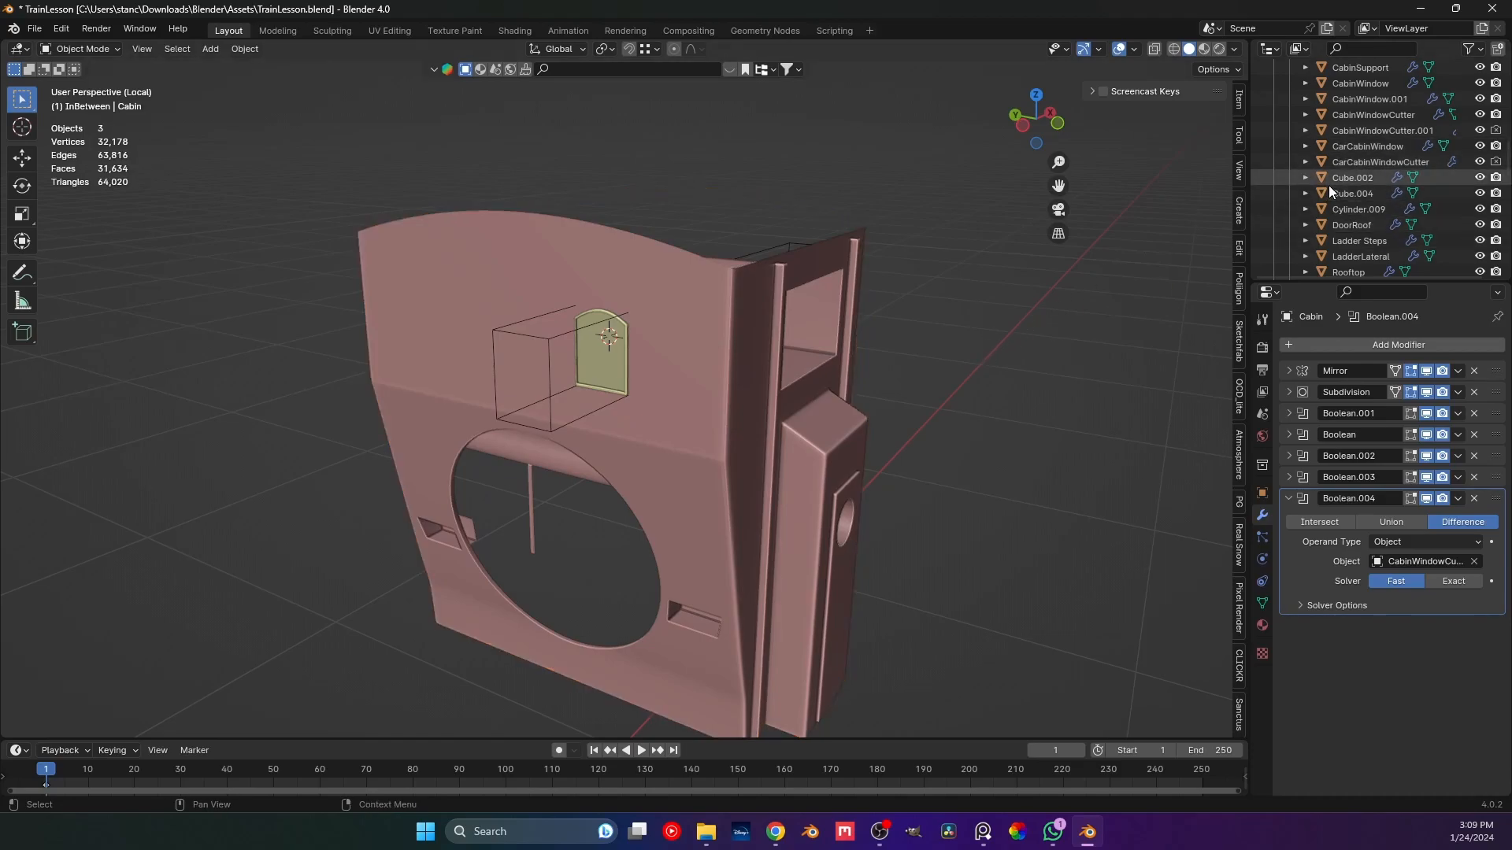
# Leave local view to show the whole train and rename the Cube.002 ladder bracket object as LadderHolder.
pyautogui.click(1353, 178)
pyautogui.moveTo(858, 451); pyautogui.dragTo(821, 398, button='middle')
pyautogui.press('KP_Divide')
pyautogui.scroll(-5, 768, 457)
pyautogui.moveTo(764, 455); pyautogui.dragTo(526, 575, button='middle')
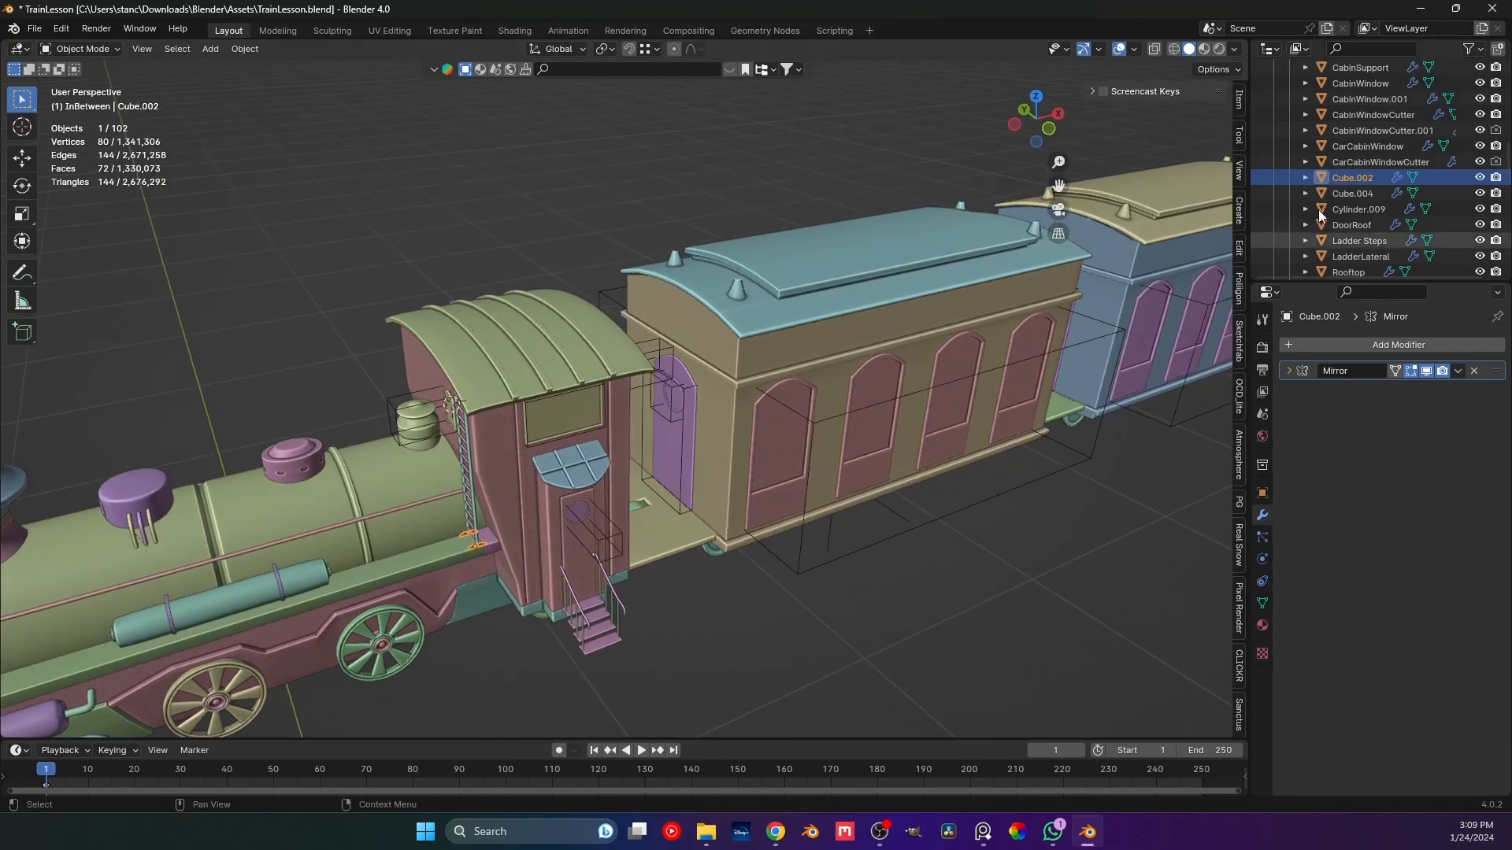
pyautogui.doubleClick(1357, 178)
pyautogui.scroll(-1, 1356, 177)
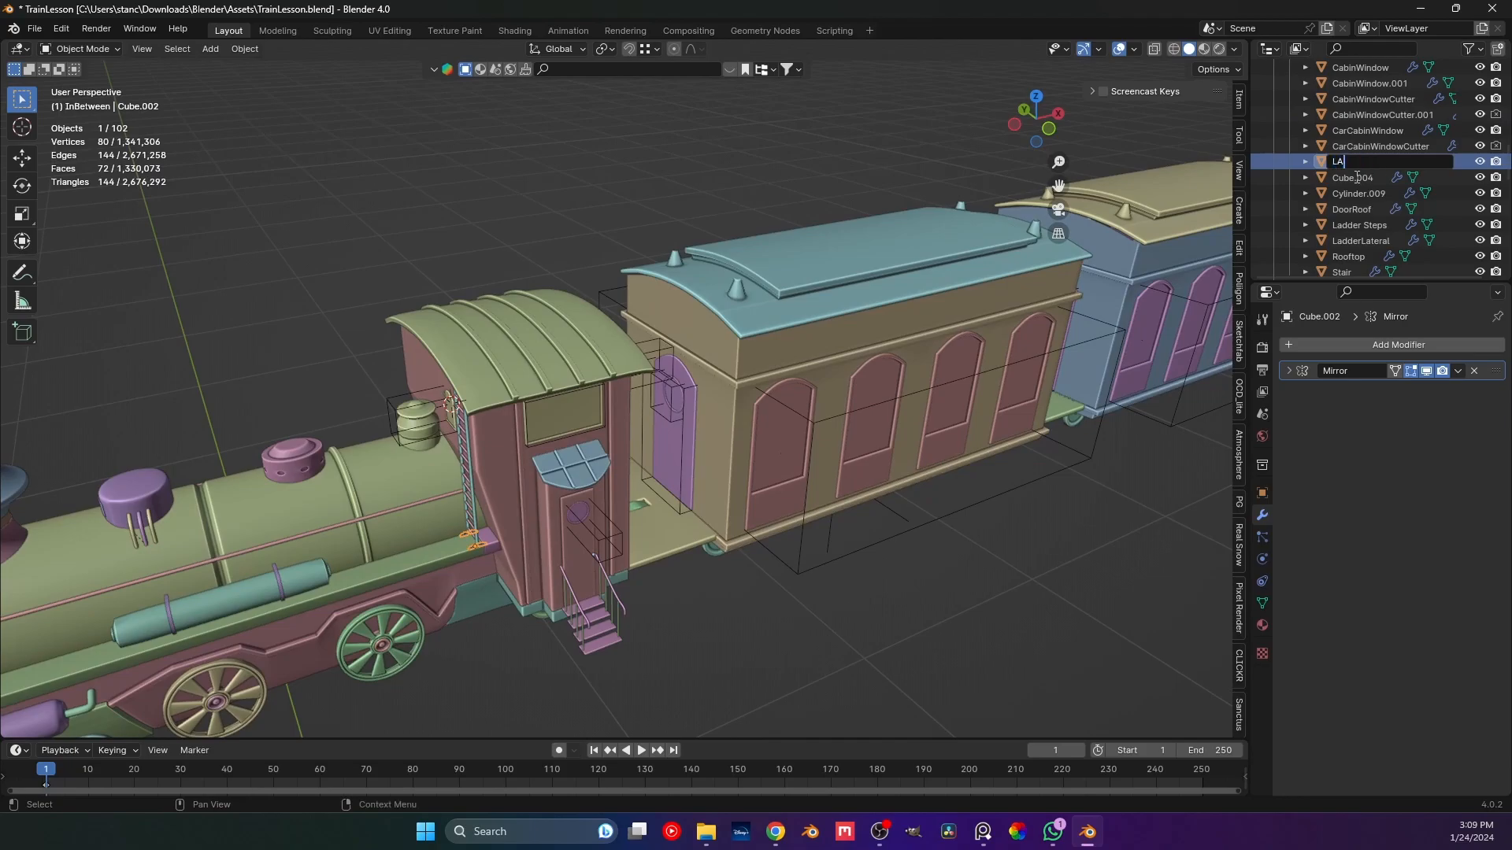
pyautogui.write('LadderHolder')
pyautogui.press('Return')
# Rename the railing object beside the cabin's entry stairs as StairProtect.
pyautogui.click(1356, 178)
pyautogui.scroll(-1, 1356, 178)
pyautogui.doubleClick(1354, 161)
pyautogui.write('StairProtect')
pyautogui.press('Return')
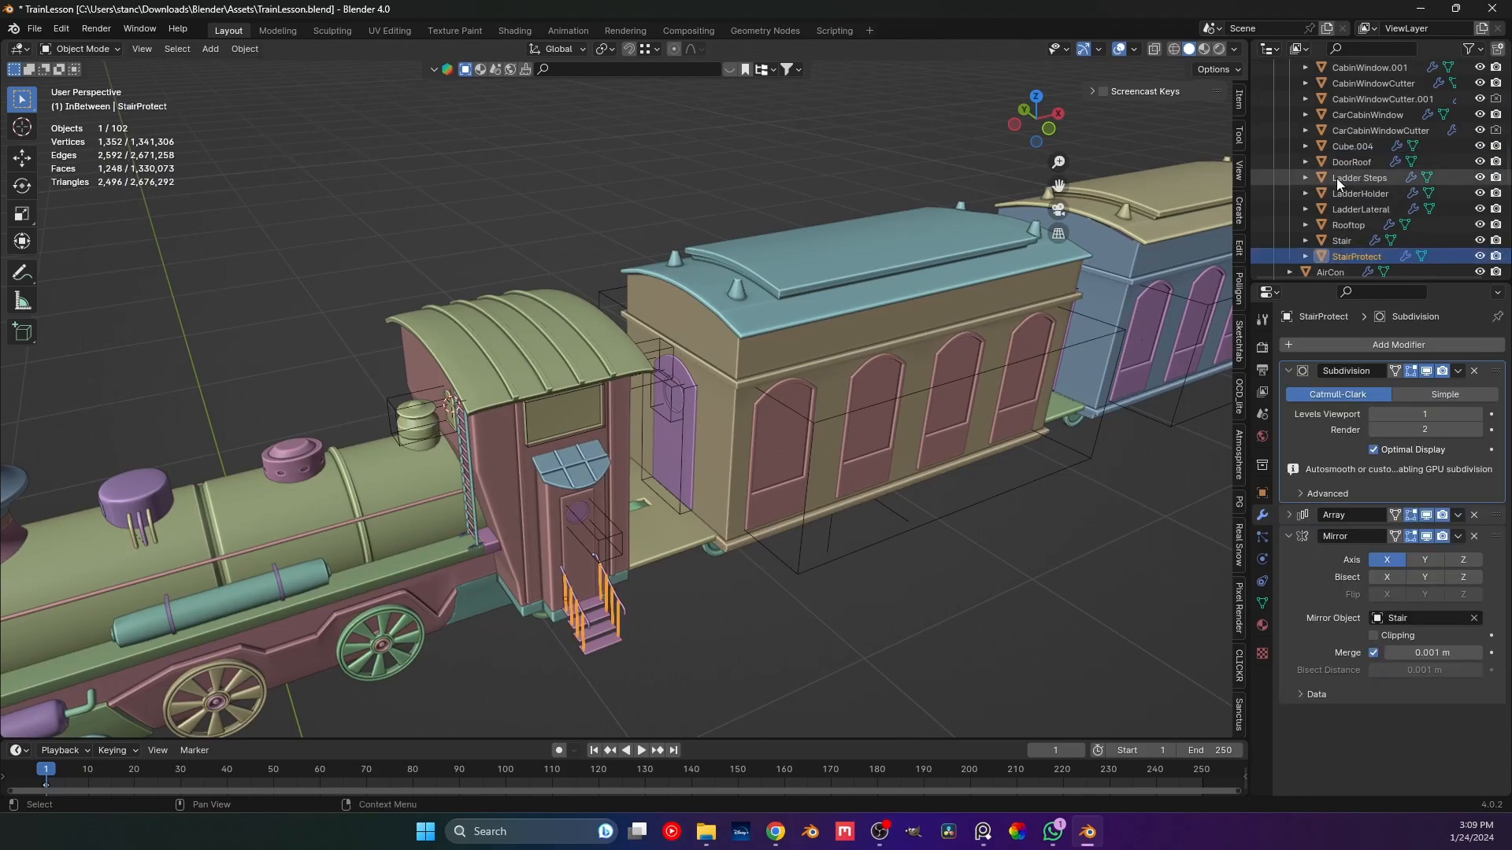
# Rename the remaining Cube.004 object in the Cabin collection as LadderHolderUP.
pyautogui.doubleClick(1351, 146)
pyautogui.scroll(1, 1349, 150)
pyautogui.write('LadderG')
pyautogui.press('BackSpace')
pyautogui.write('HolderUP')
pyautogui.press('Return')
# Enable the Y axis in the cabin window cutter's Mirror modifier.
pyautogui.moveTo(354, 421); pyautogui.dragTo(486, 426, button='middle')
pyautogui.click(431, 425)
pyautogui.scroll(-10, 424, 429)
pyautogui.scroll(10, 424, 428)
pyautogui.click(1425, 415)
pyautogui.moveTo(323, 429); pyautogui.dragTo(331, 480, button='middle')
# Add a Mirror modifier to the cabin window with the Y axis also enabled and Cabin as the mirror object.
pyautogui.click(571, 451)
pyautogui.click(1309, 346)
pyautogui.click(1382, 464)
pyautogui.click(1428, 417)
pyautogui.hotkey('alt', 'a')
pyautogui.moveTo(499, 439); pyautogui.dragTo(649, 569, button='middle')
pyautogui.click(631, 530)
pyautogui.click(584, 504)
# Inspect the mirrored windows from the train's side and up close at the cabin front, with the cabin window selected.
pyautogui.moveTo(585, 504); pyautogui.dragTo(679, 483, button='middle')
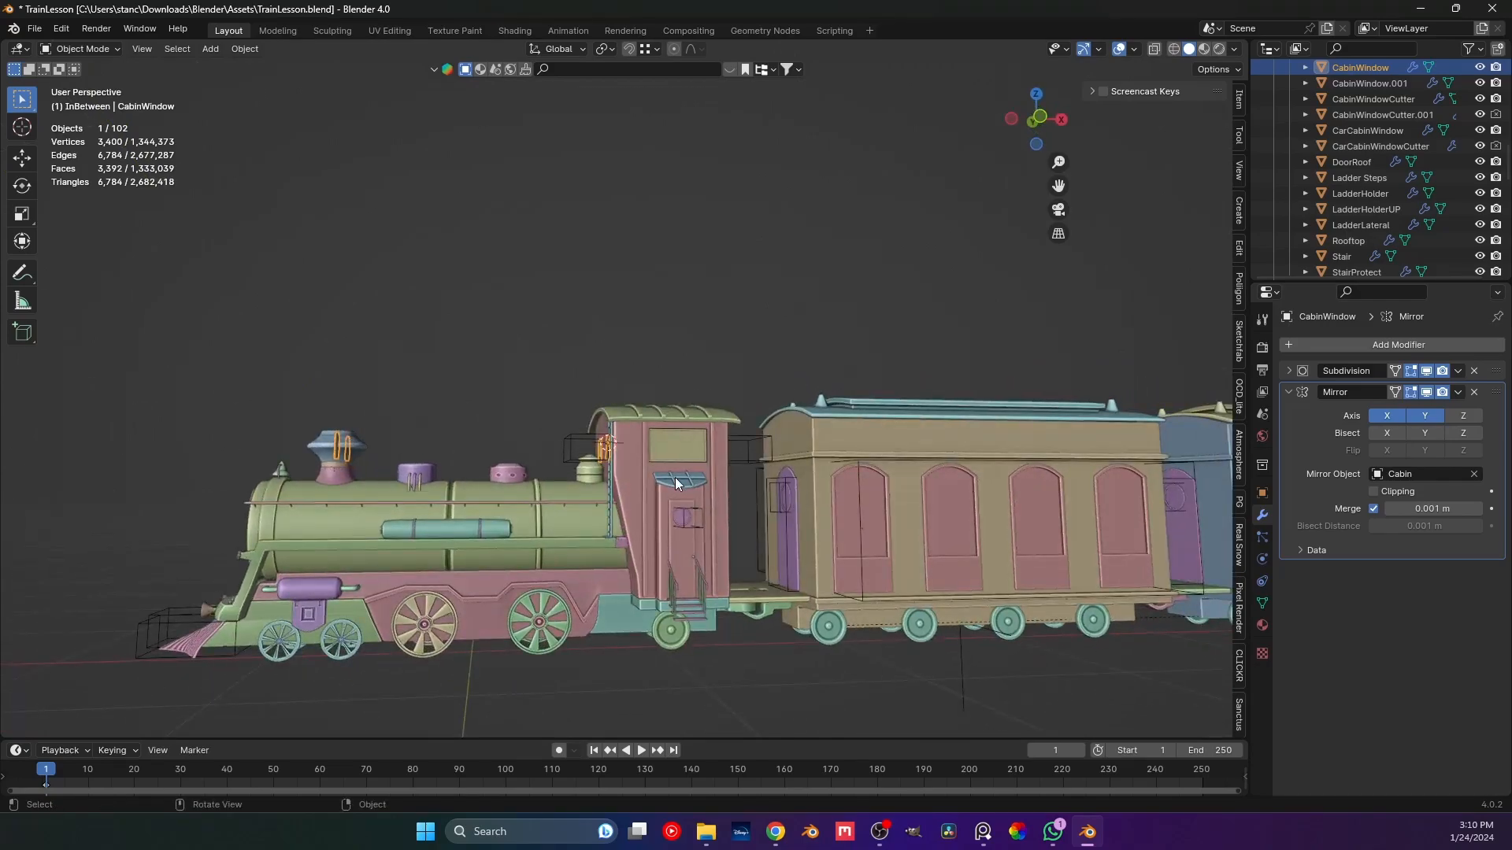
pyautogui.click(624, 487)
pyautogui.scroll(3, 626, 485)
pyautogui.moveTo(626, 486); pyautogui.dragTo(578, 513, button='middle')
pyautogui.click(573, 520)
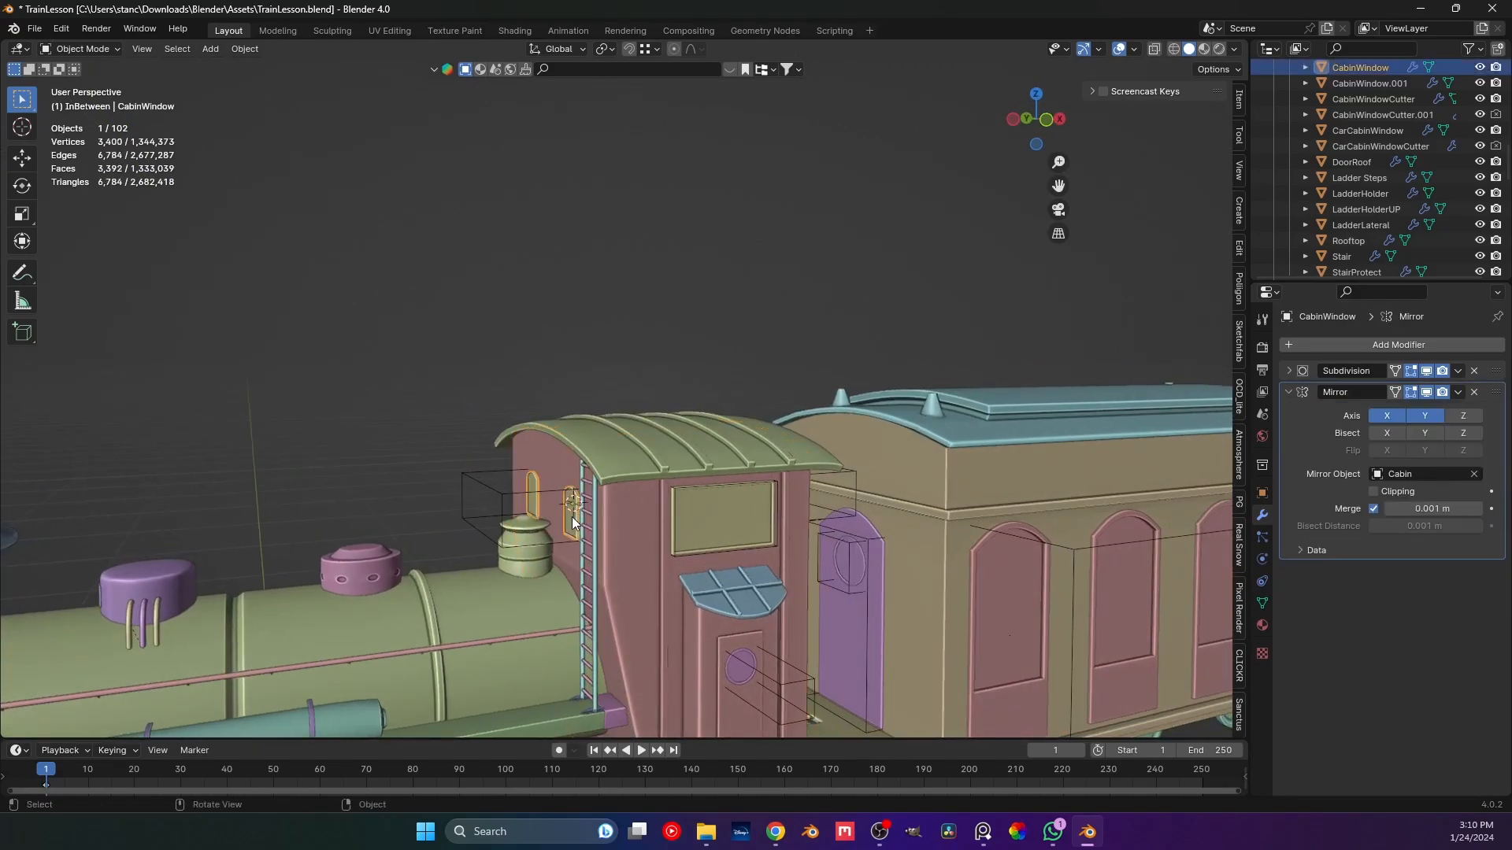
# Apply the scale of the small arched window frame on the locomotive cabin's front wall.
pyautogui.hotkey('ctrl', 'a')
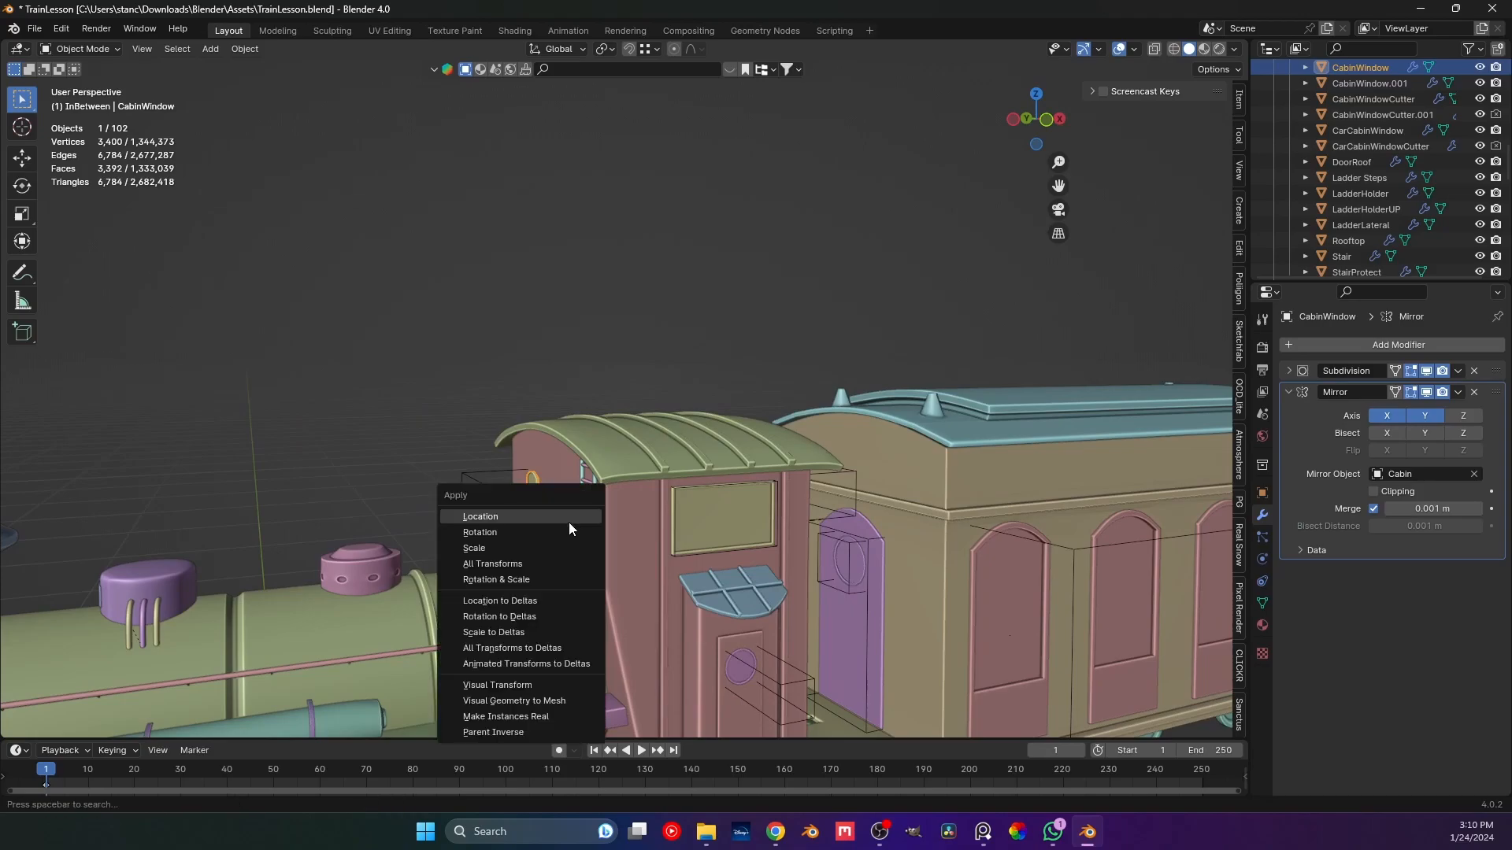
pyautogui.click(564, 532)
pyautogui.moveTo(564, 532); pyautogui.dragTo(608, 514, button='middle')
pyautogui.hotkey('ctrl', 'a')
pyautogui.click(573, 525)
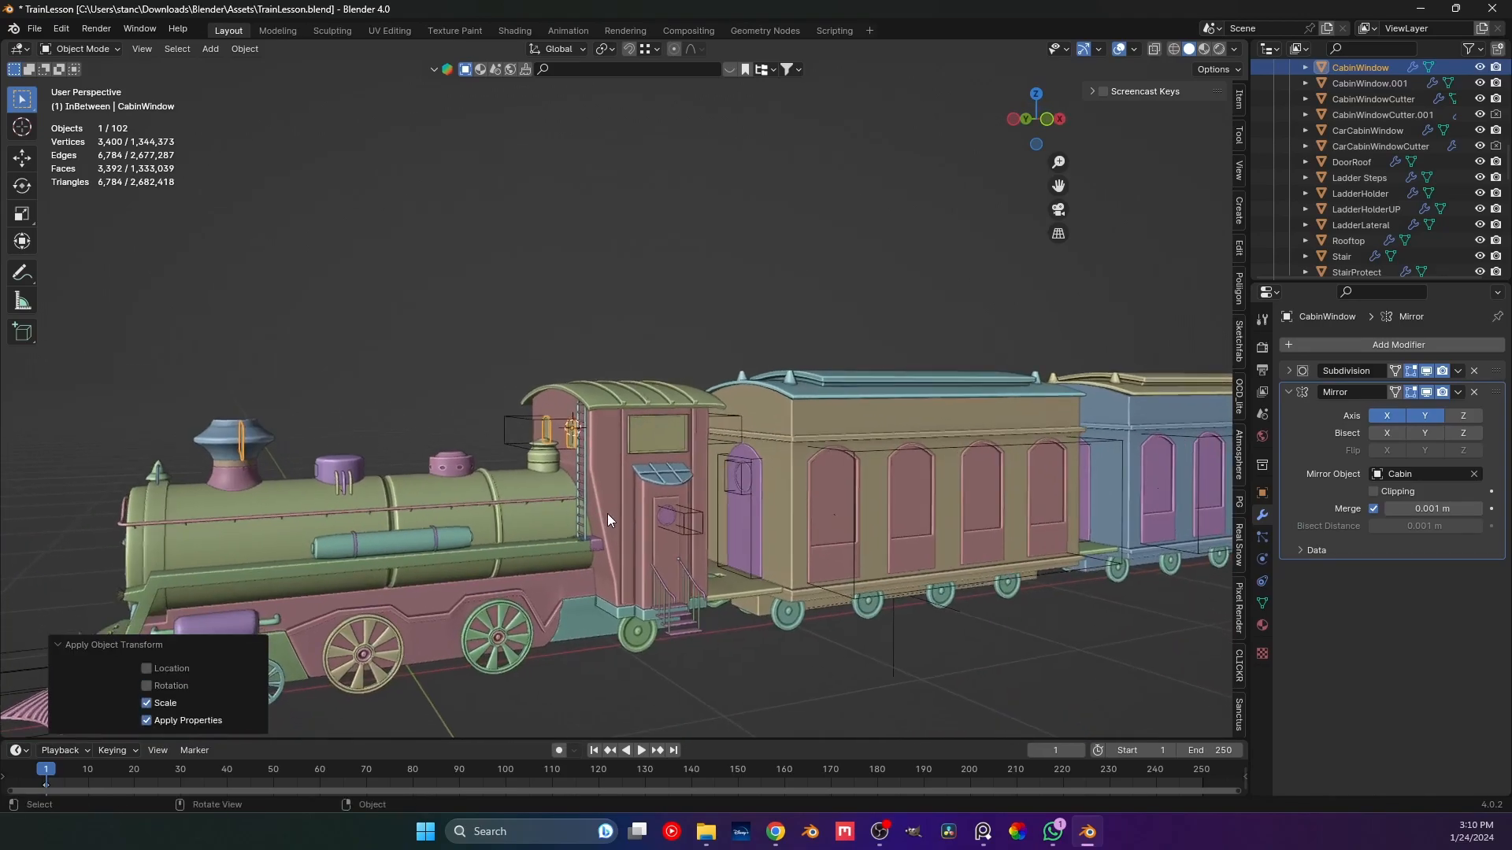
# Select the locomotive's cabin body and apply its rotation.
pyautogui.click(605, 490)
pyautogui.hotkey('ctrl', 'a')
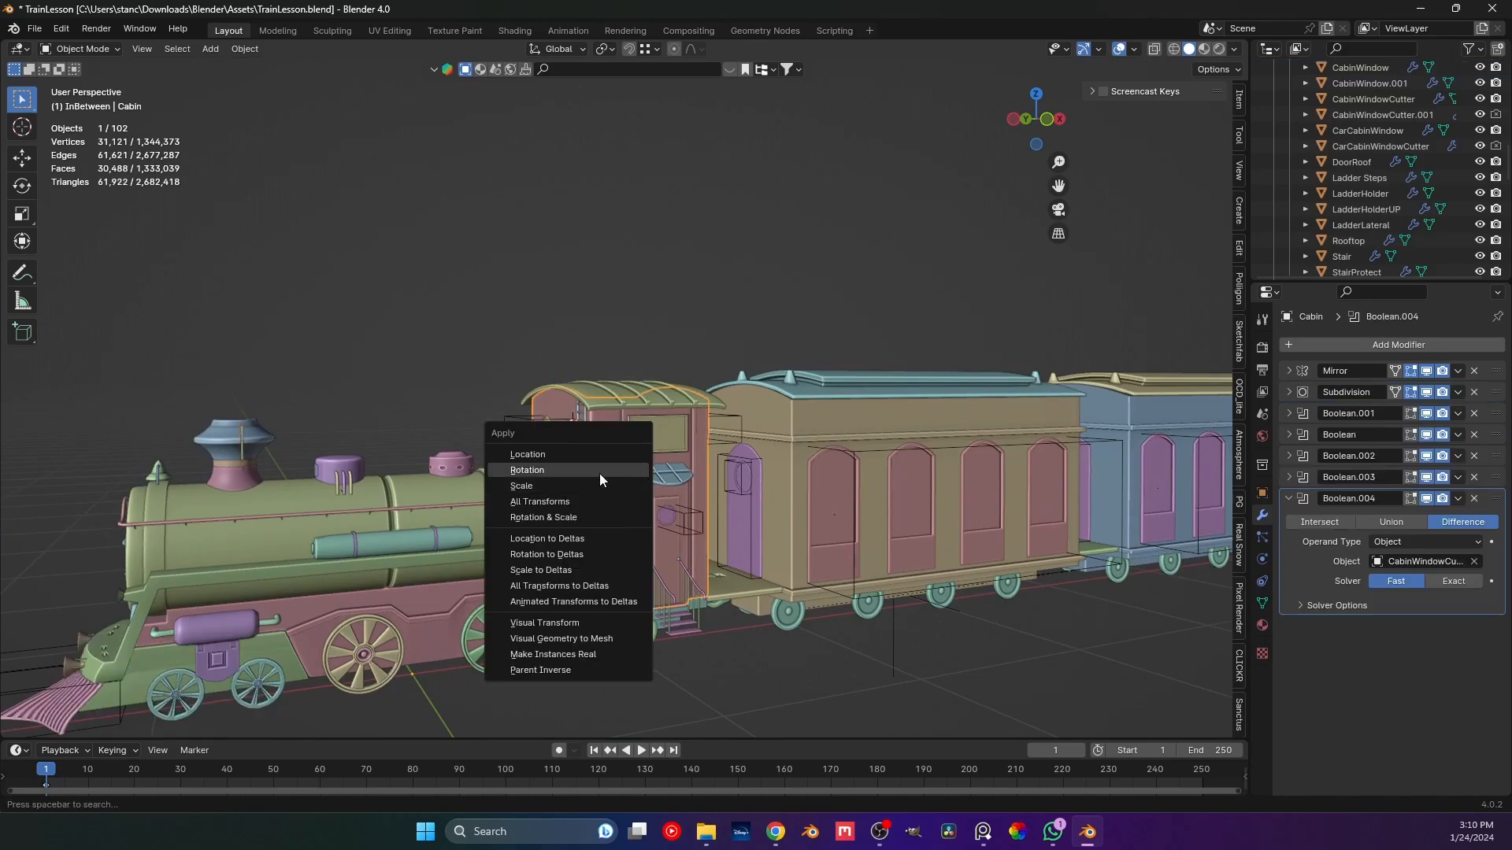
pyautogui.click(599, 474)
pyautogui.moveTo(598, 474); pyautogui.dragTo(636, 462, button='middle')
pyautogui.scroll(-5, 620, 464)
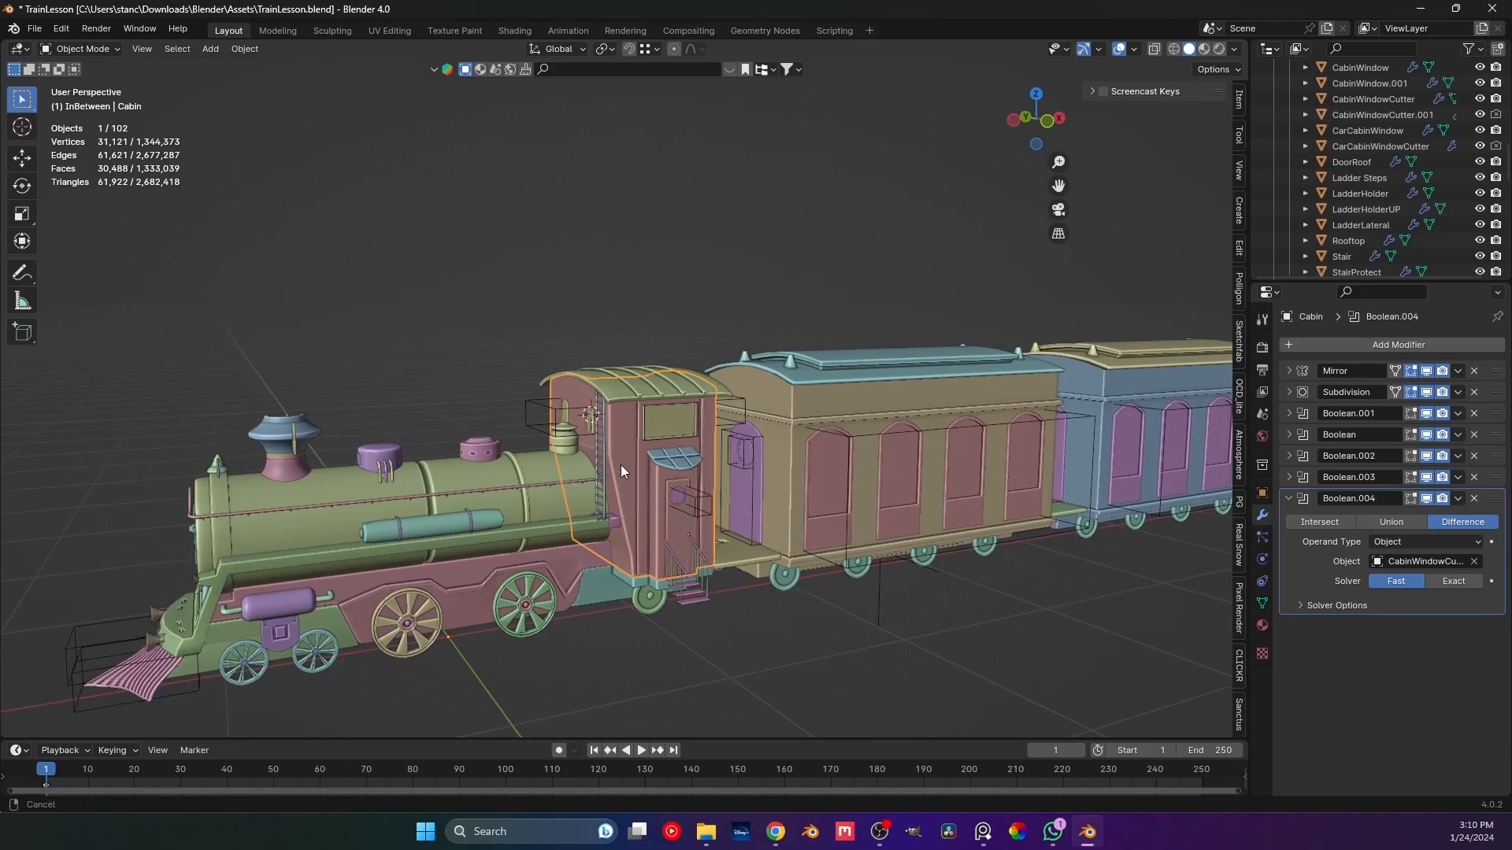
pyautogui.scroll(4, 594, 481)
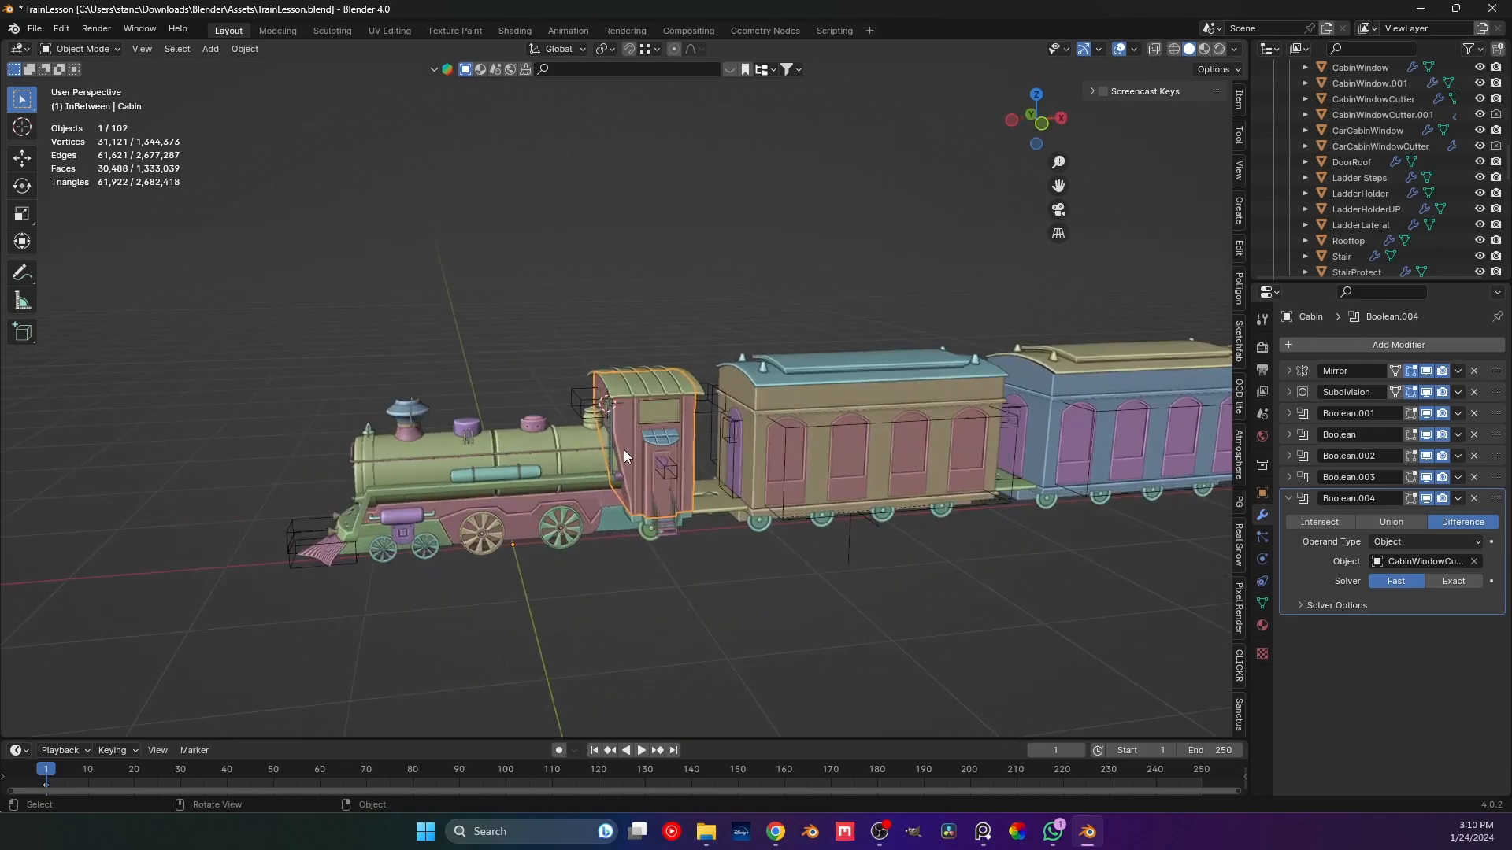
# Start editing the cabin's mesh with X-ray display on, viewed from below.
pyautogui.rightClick(624, 451)
pyautogui.click(1289, 498)
pyautogui.press('Tab')
pyautogui.moveTo(666, 565); pyautogui.dragTo(1316, 105, button='middle')
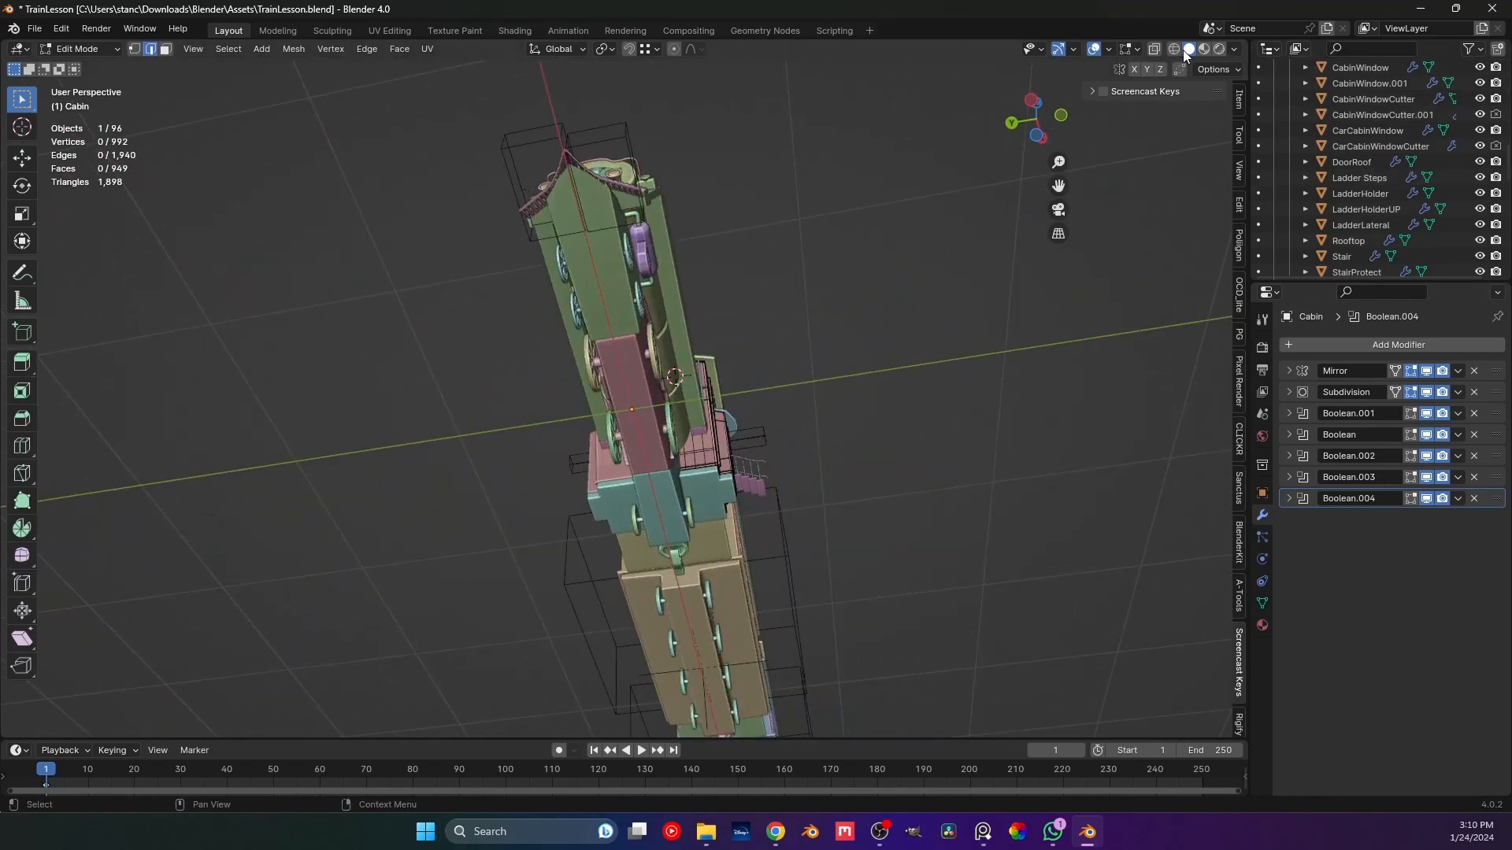
pyautogui.click(1154, 49)
pyautogui.scroll(4, 635, 579)
# Cut an edge loop across the cabin's underside and snap the 3D cursor to a vertex on it.
pyautogui.press('1')
pyautogui.moveTo(744, 645); pyautogui.dragTo(520, 454, button='middle')
pyautogui.hotkey('ctrl', 'r')
pyautogui.click(558, 434)
pyautogui.click(543, 445)
pyautogui.hotkey('shift', 's')
pyautogui.click(545, 537)
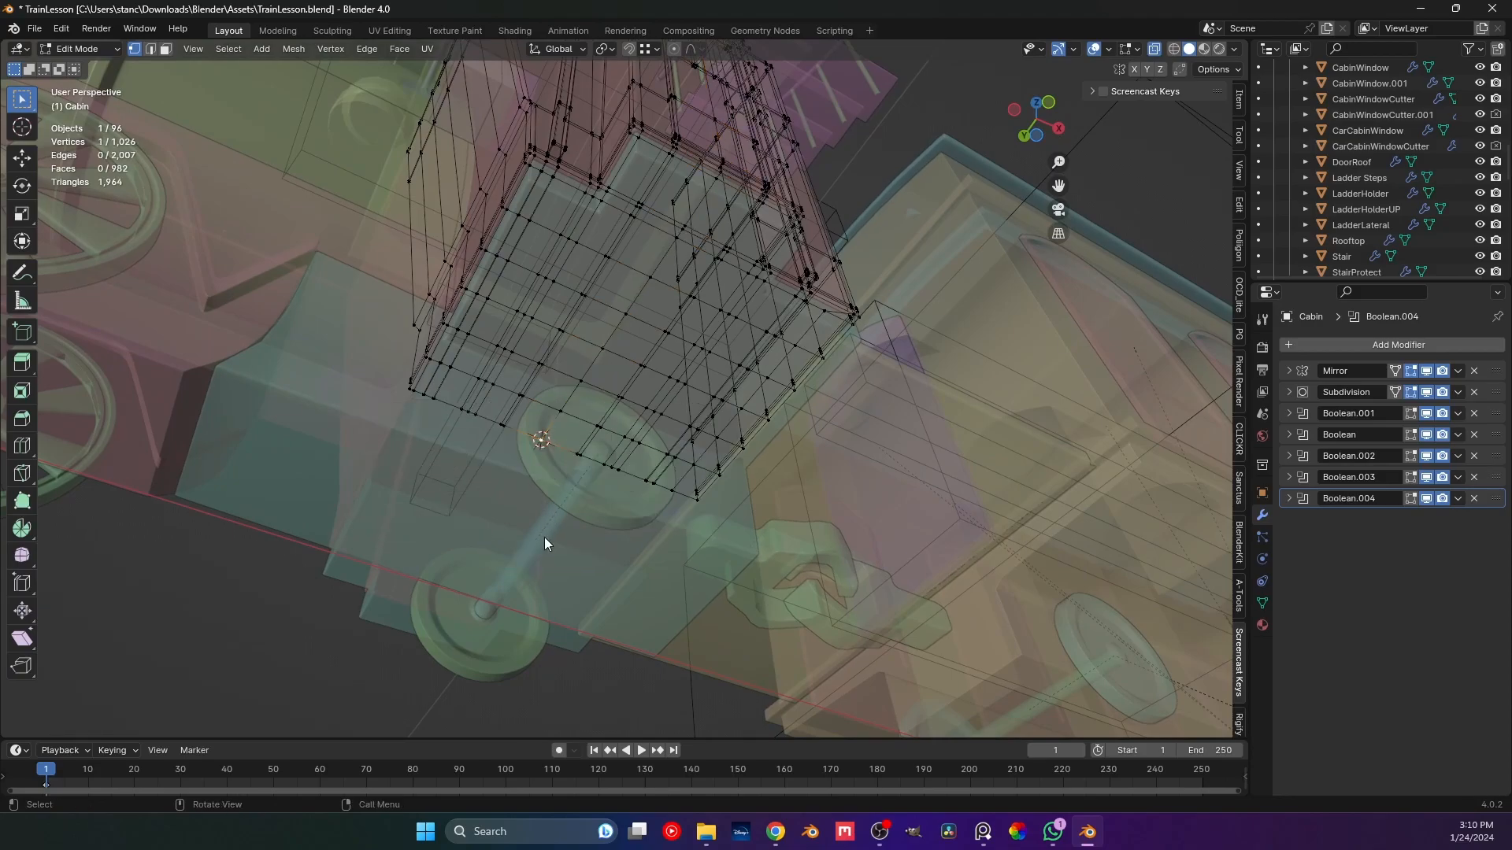
# Dissolve the helper edge loop on the cabin's underside and leave mesh editing.
pyautogui.press('Tab')
pyautogui.press('Tab')
pyautogui.press('2')
pyautogui.keyDown('alt'); pyautogui.click(556, 426); pyautogui.keyUp('alt')
pyautogui.hotkey('ctrl', 'x')
pyautogui.press('Tab')
pyautogui.scroll(-4, 561, 367)
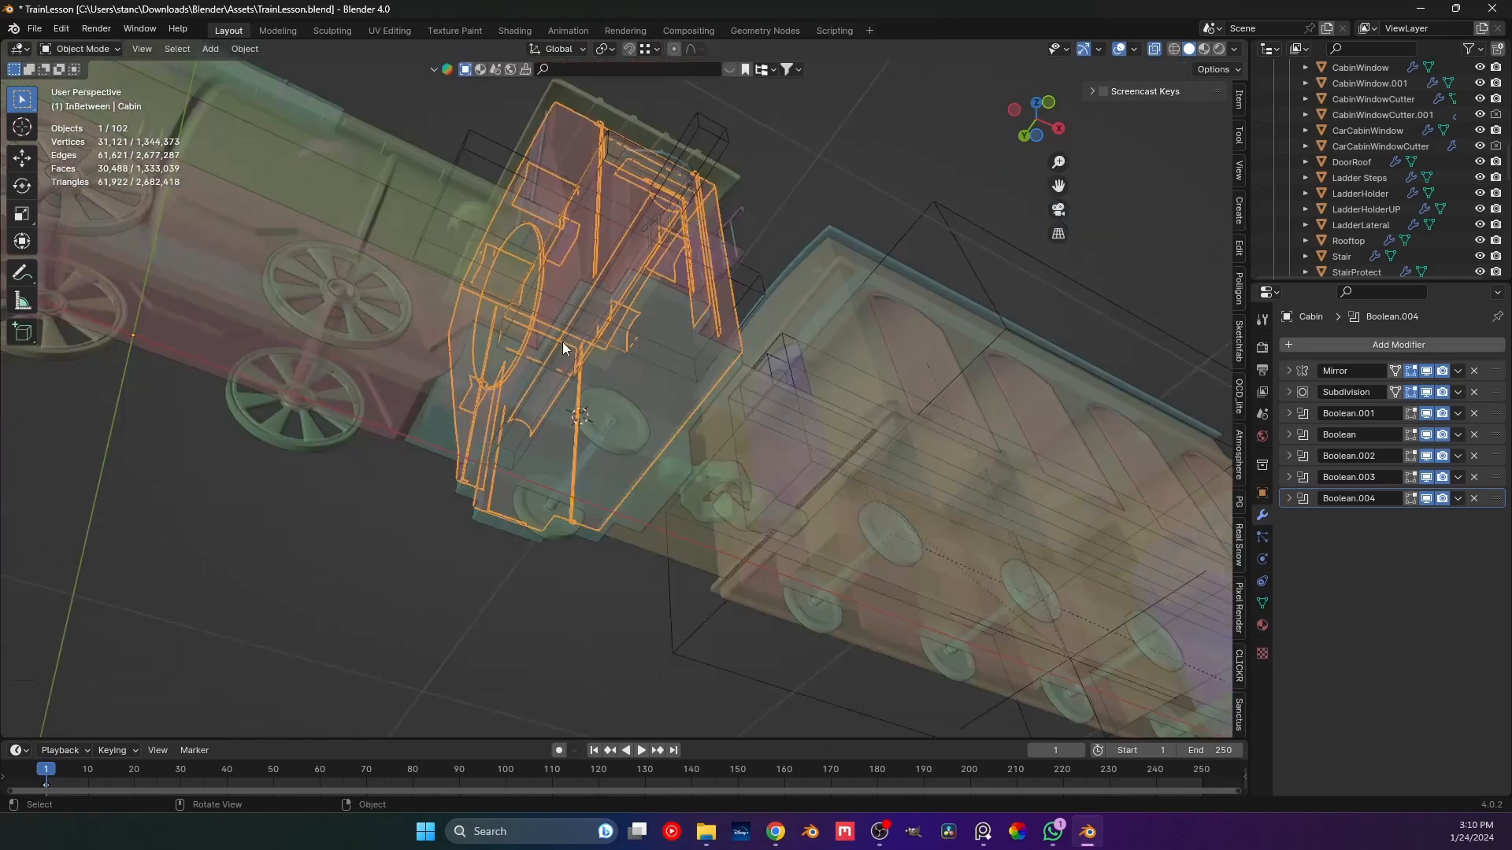
# Turn off X-ray display and set the cabin's origin to the 3D cursor.
pyautogui.moveTo(561, 367); pyautogui.dragTo(530, 452, button='middle')
pyautogui.scroll(-3, 621, 360)
pyautogui.keyDown('shift'); pyautogui.click(620, 359); pyautogui.keyUp('shift')
pyautogui.keyDown('shift'); pyautogui.moveTo(621, 354); pyautogui.dragTo(555, 478, button='middle'); pyautogui.keyUp('shift')
pyautogui.moveTo(555, 479); pyautogui.dragTo(576, 481, button='middle')
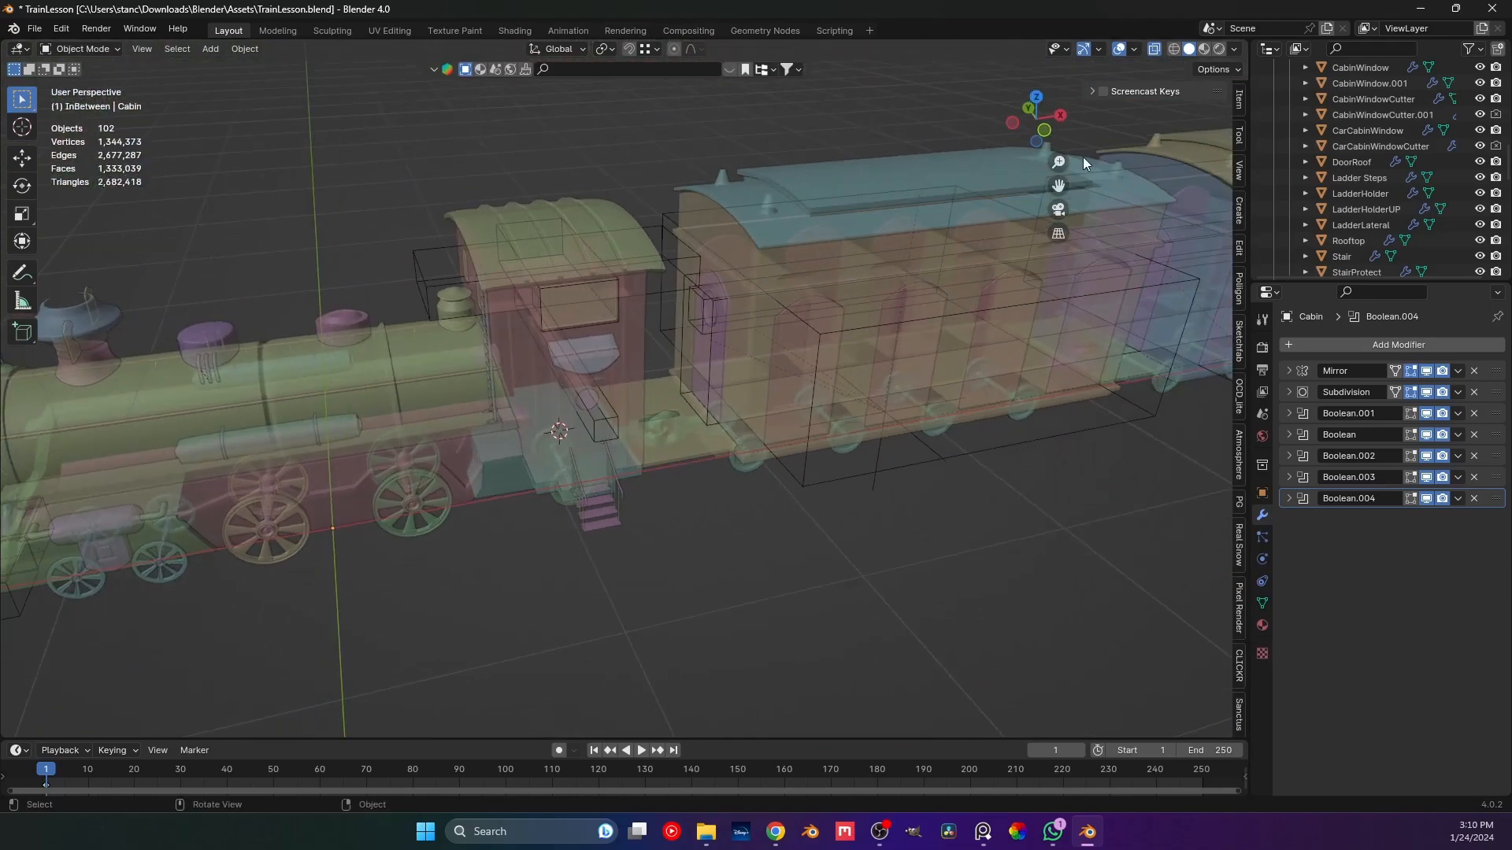
pyautogui.click(1155, 48)
pyautogui.click(527, 328)
pyautogui.rightClick(527, 328)
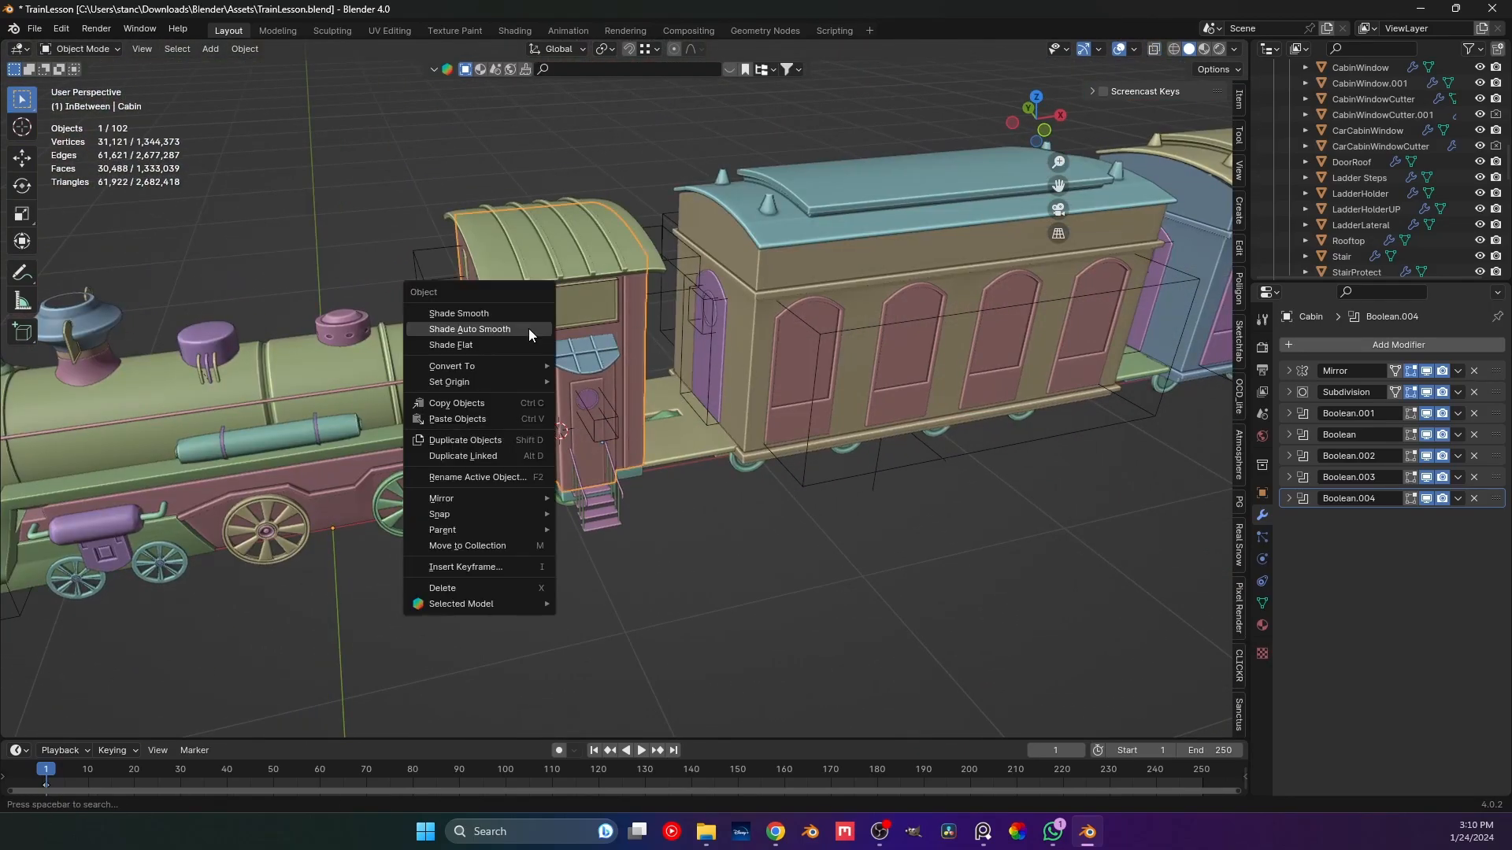
pyautogui.moveTo(515, 379)
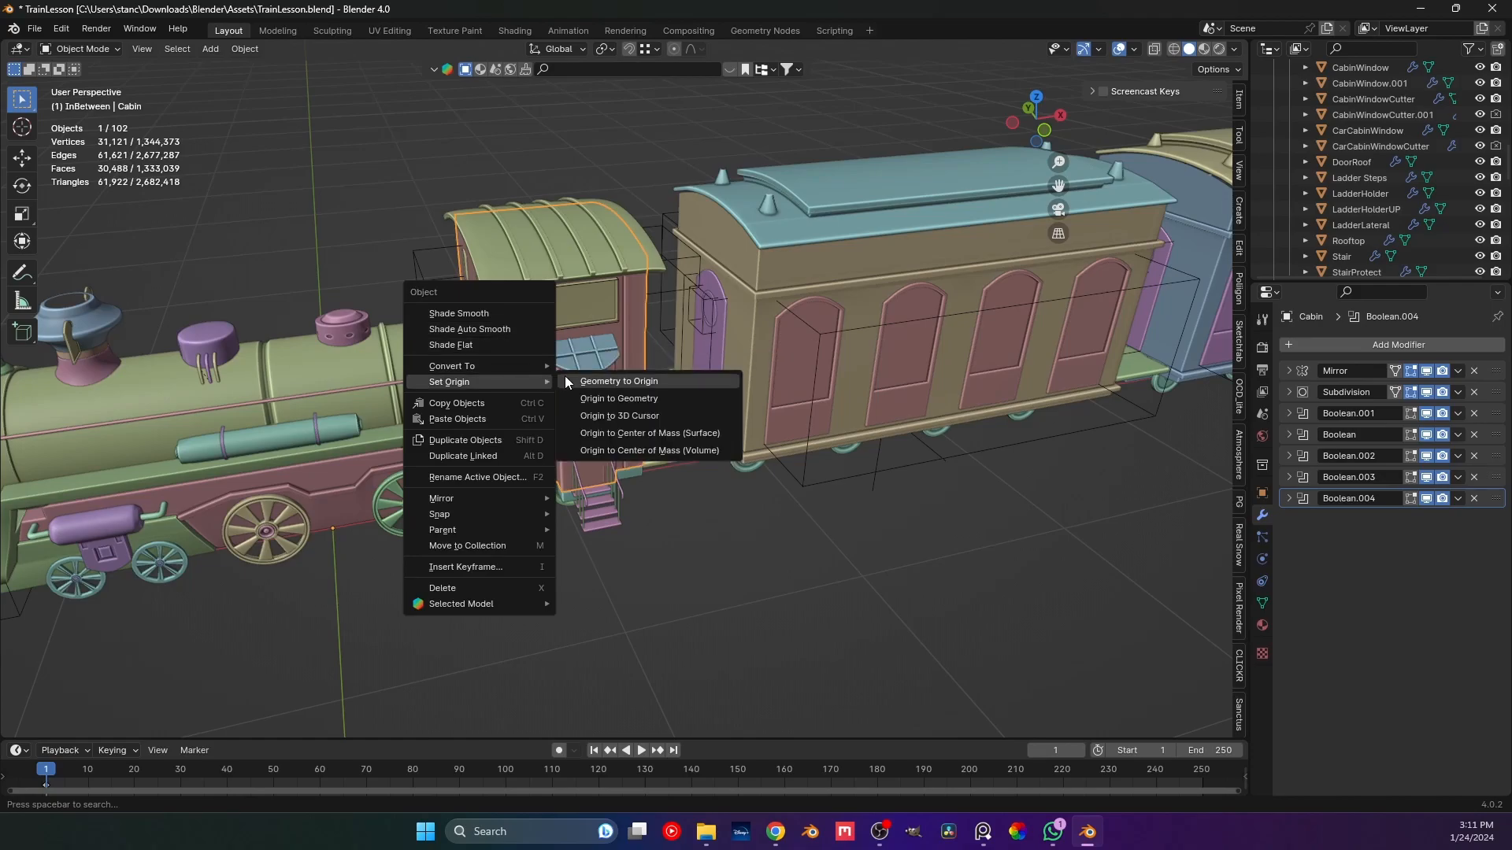
pyautogui.click(632, 416)
pyautogui.click(687, 631)
# Add a Plain Axes empty at the 3D cursor in the cabin's base and save the file.
pyautogui.moveTo(621, 405); pyautogui.dragTo(568, 376, button='middle')
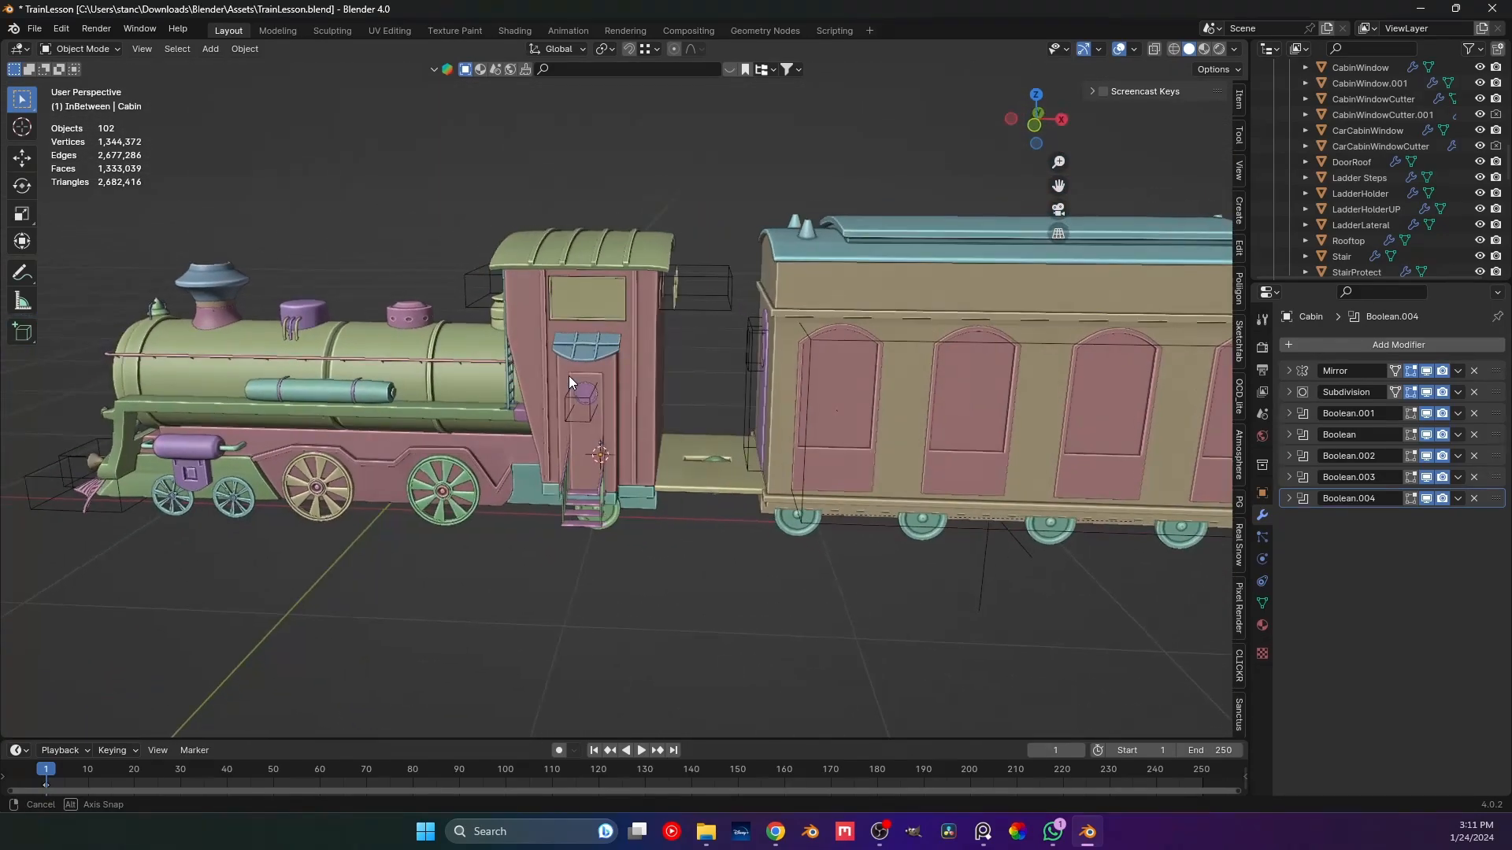
pyautogui.click(672, 285)
pyautogui.moveTo(687, 430)
pyautogui.mouseDown(button='middle')
pyautogui.moveTo(698, 410)
pyautogui.moveTo(663, 430)
pyautogui.mouseUp(button='middle')
pyautogui.press('KP_1')
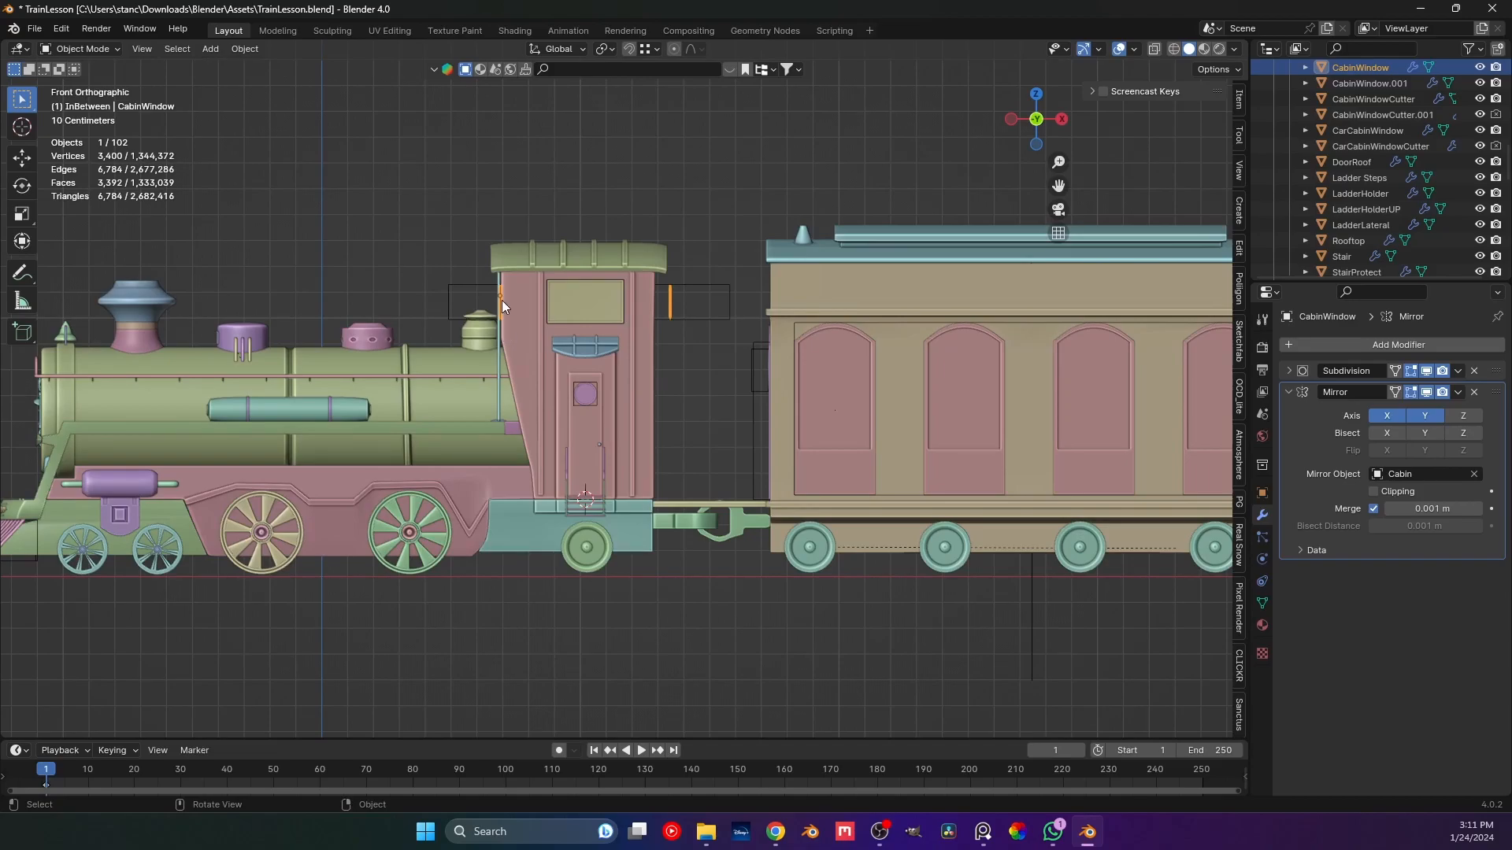
pyautogui.scroll(2, 587, 522)
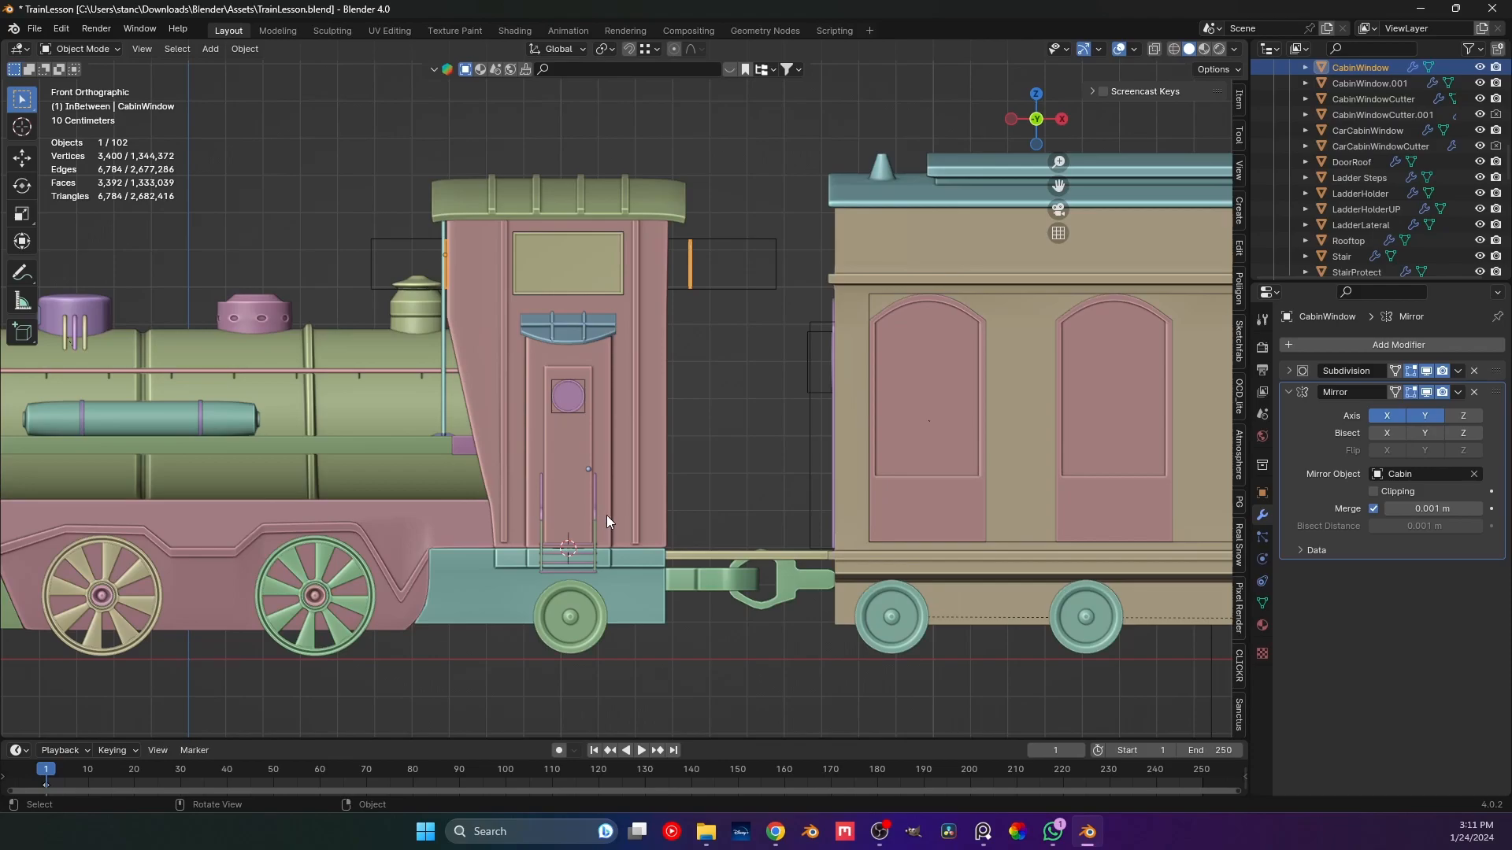
pyautogui.keyDown('shift'); pyautogui.moveTo(607, 516); pyautogui.dragTo(607, 556, button='middle'); pyautogui.keyUp('shift')
pyautogui.hotkey('shift', 'a')
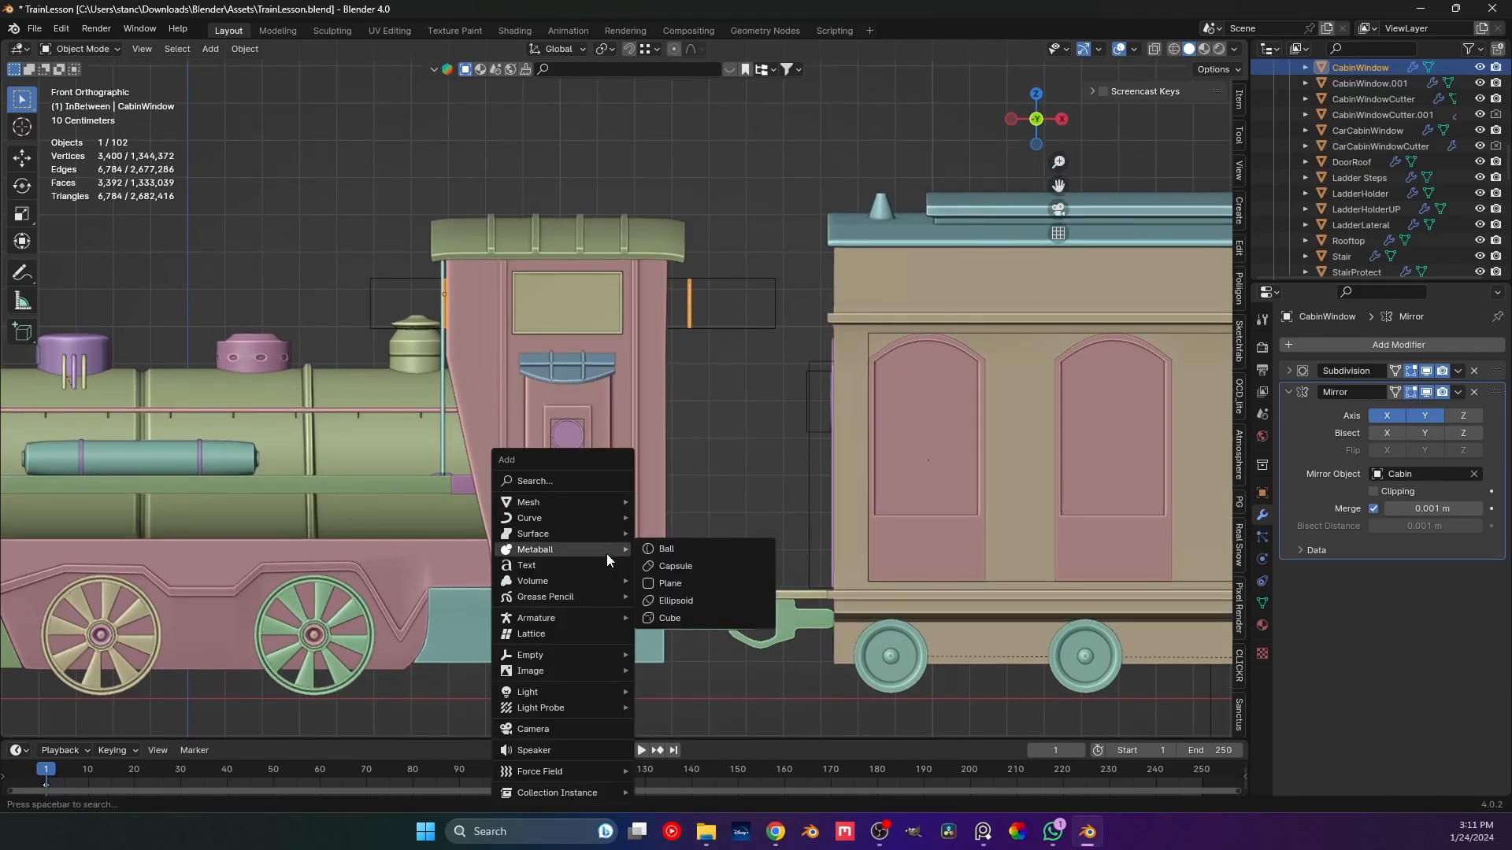
pyautogui.moveTo(562, 659)
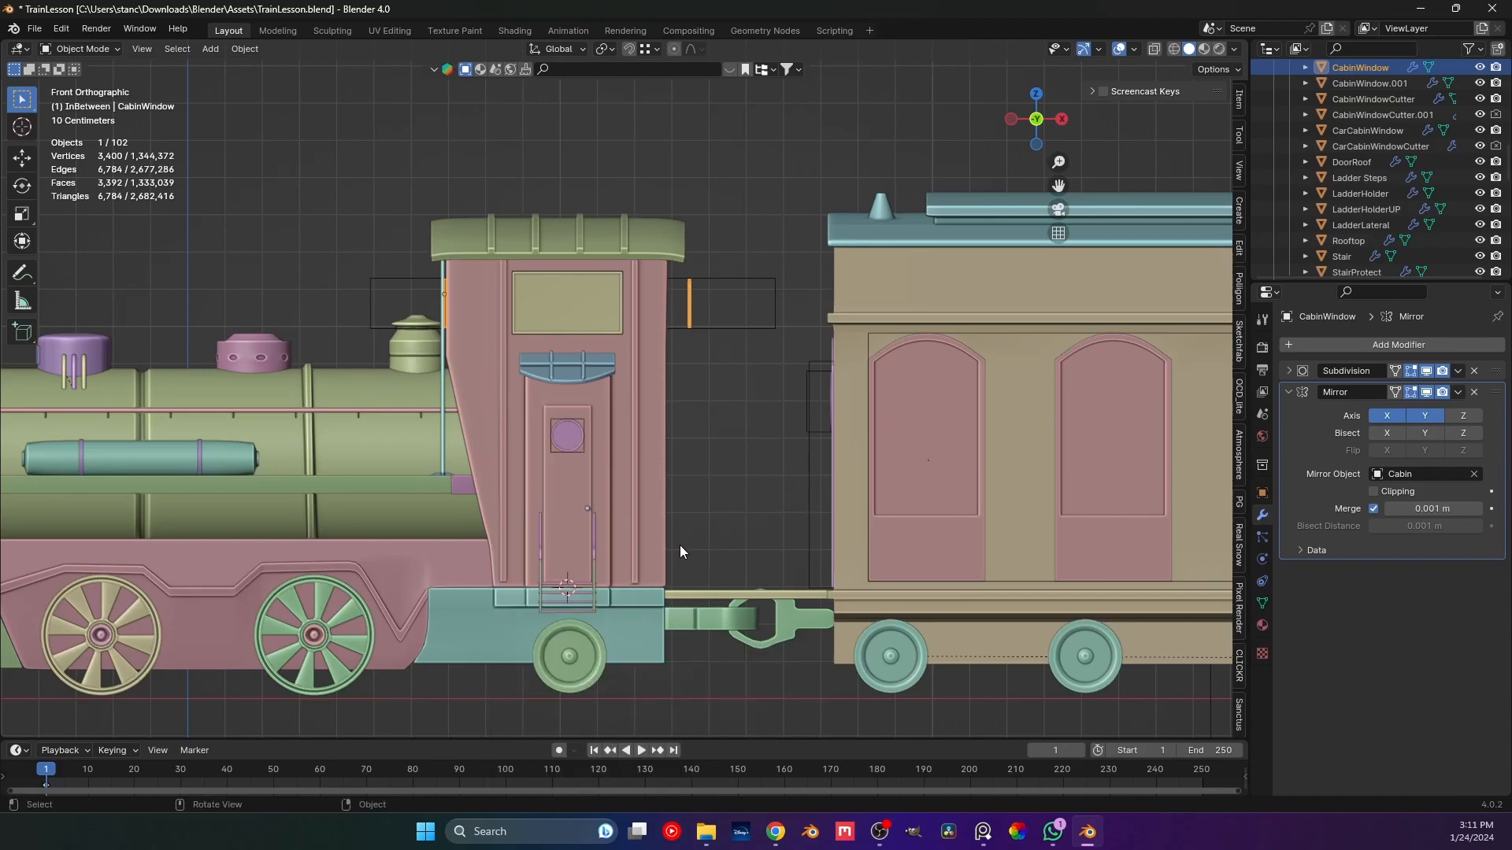
pyautogui.hotkey('shift', 'a')
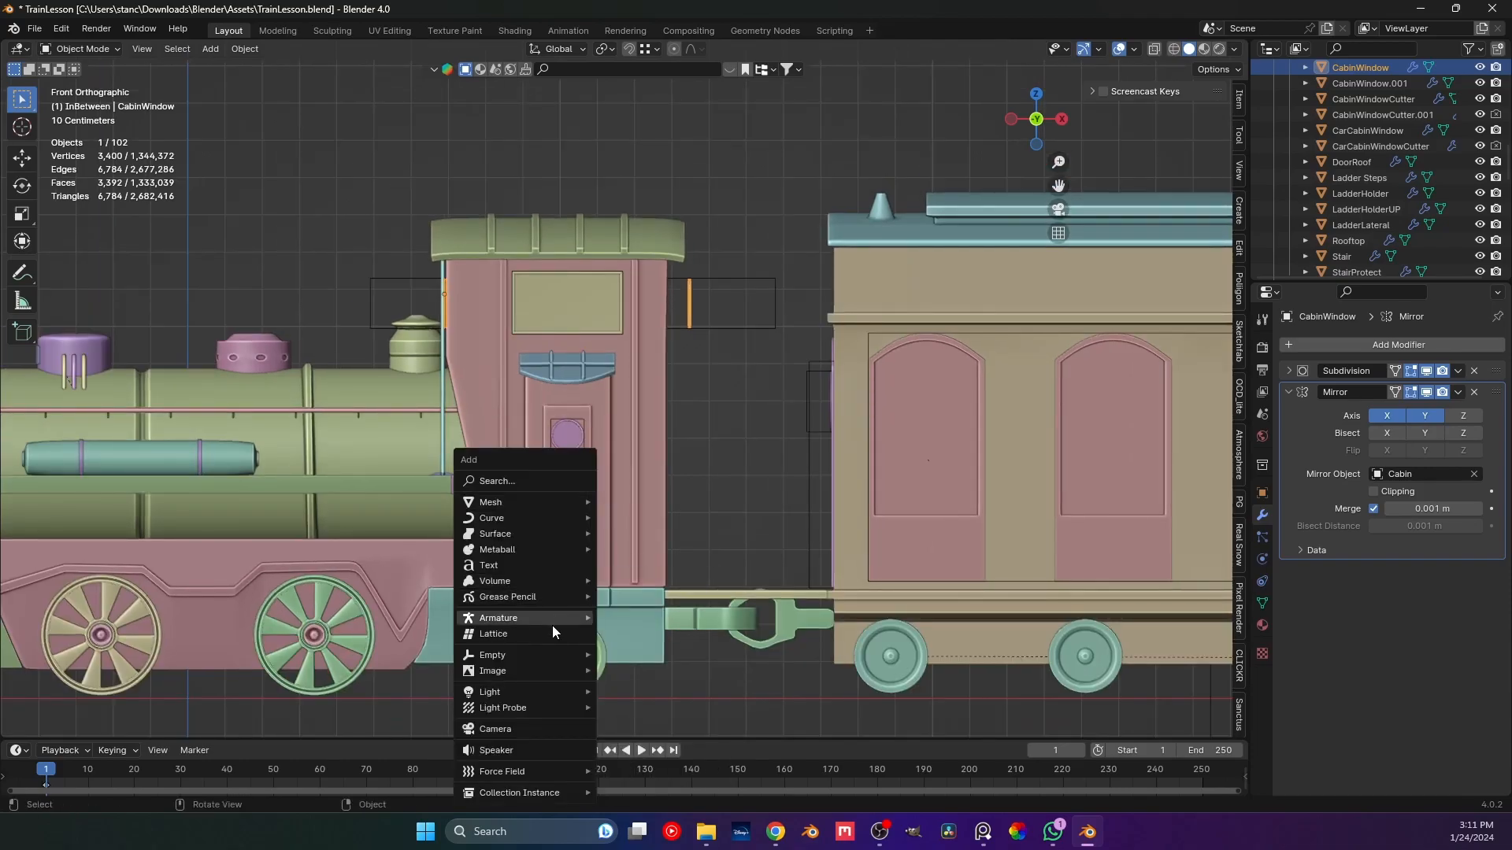
pyautogui.click(638, 655)
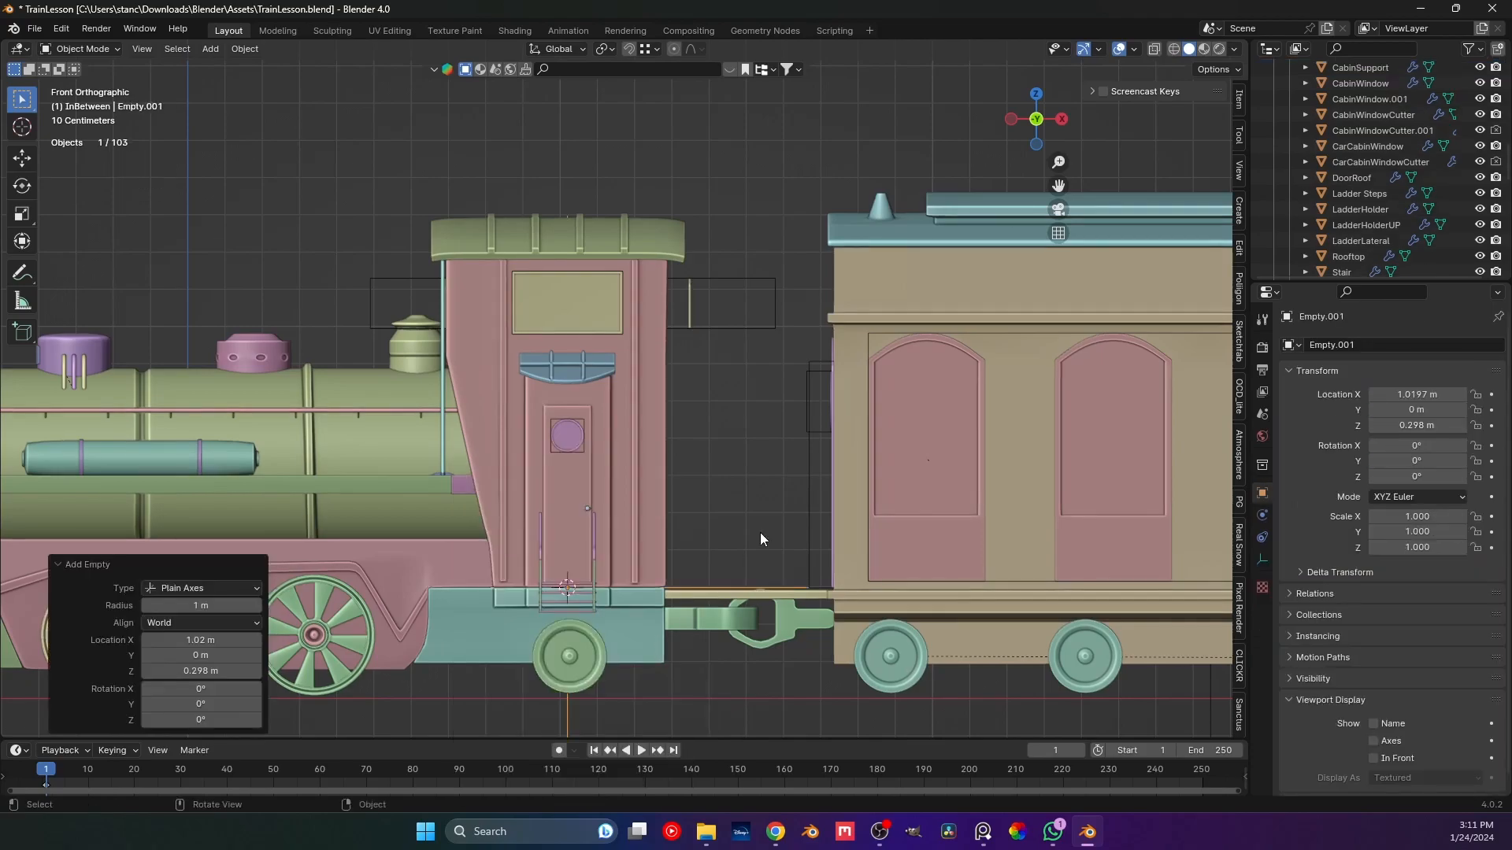
pyautogui.hotkey('ctrl', 's')
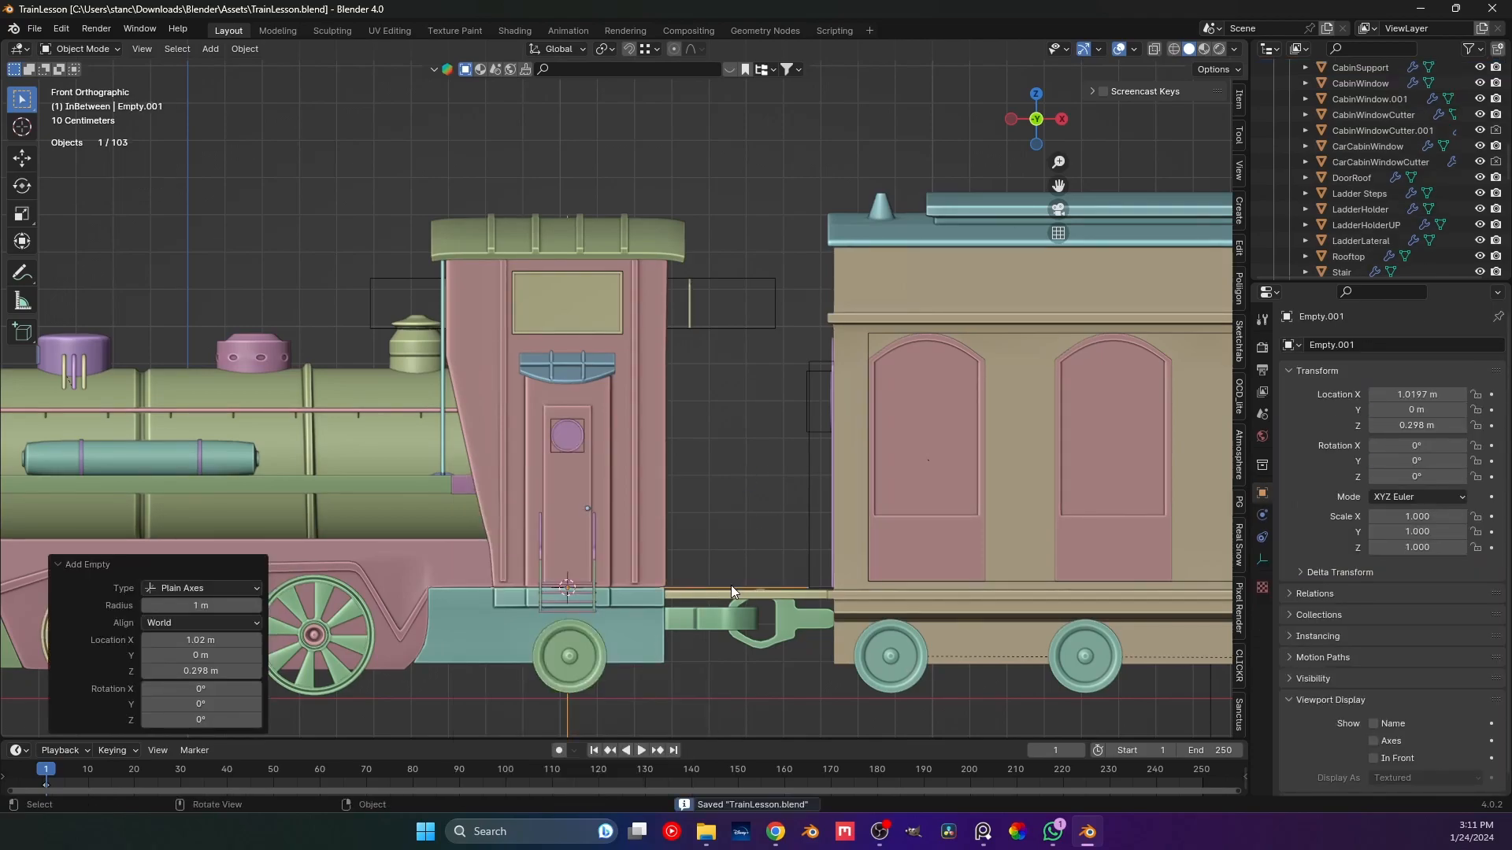
# Rename the new empty as CabinwindowMirror.
pyautogui.press('KP_Decimal')
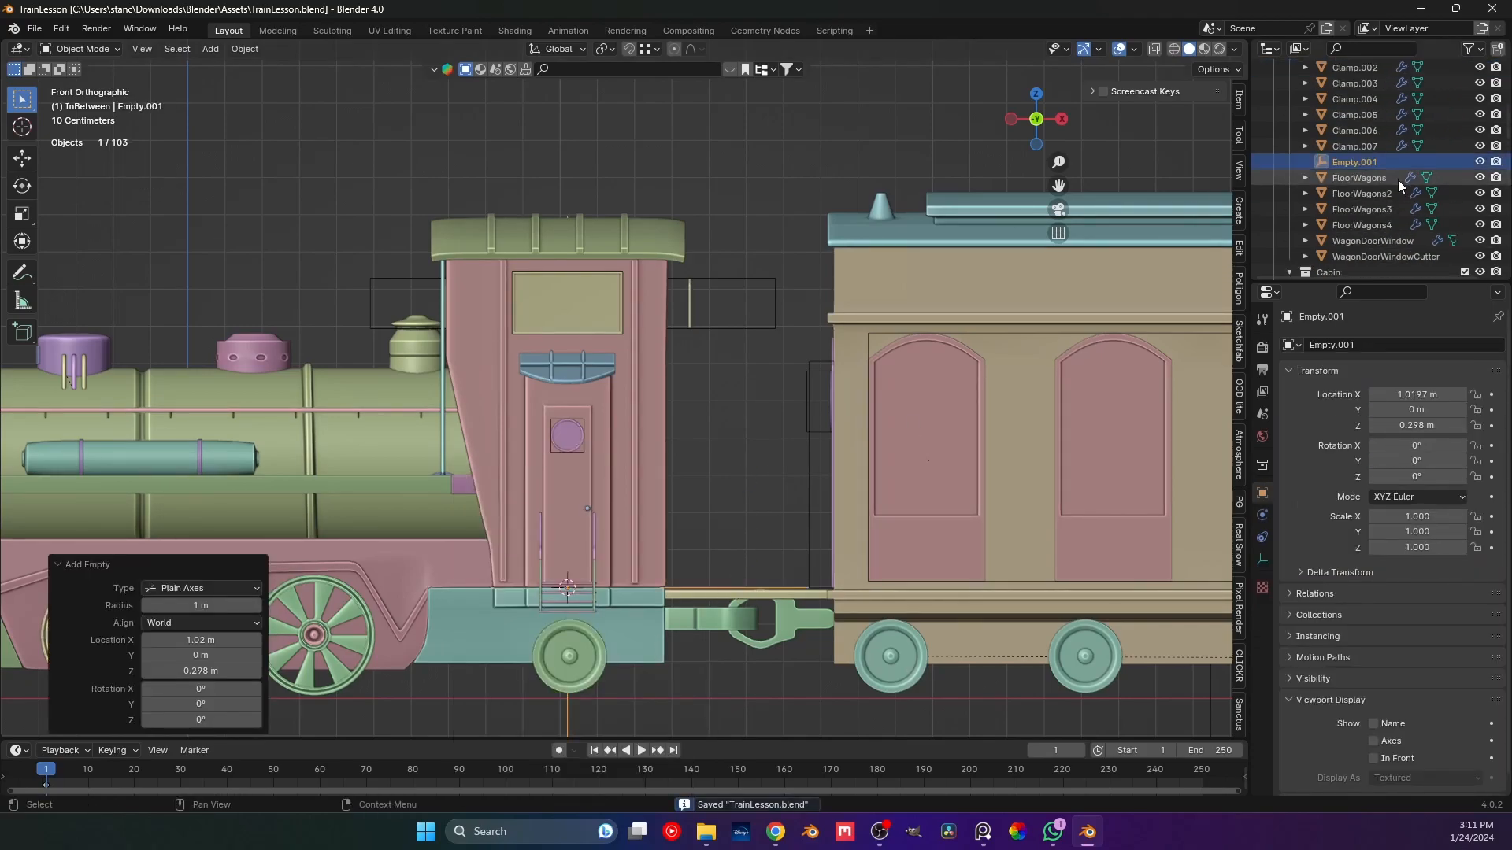
pyautogui.doubleClick(1375, 161)
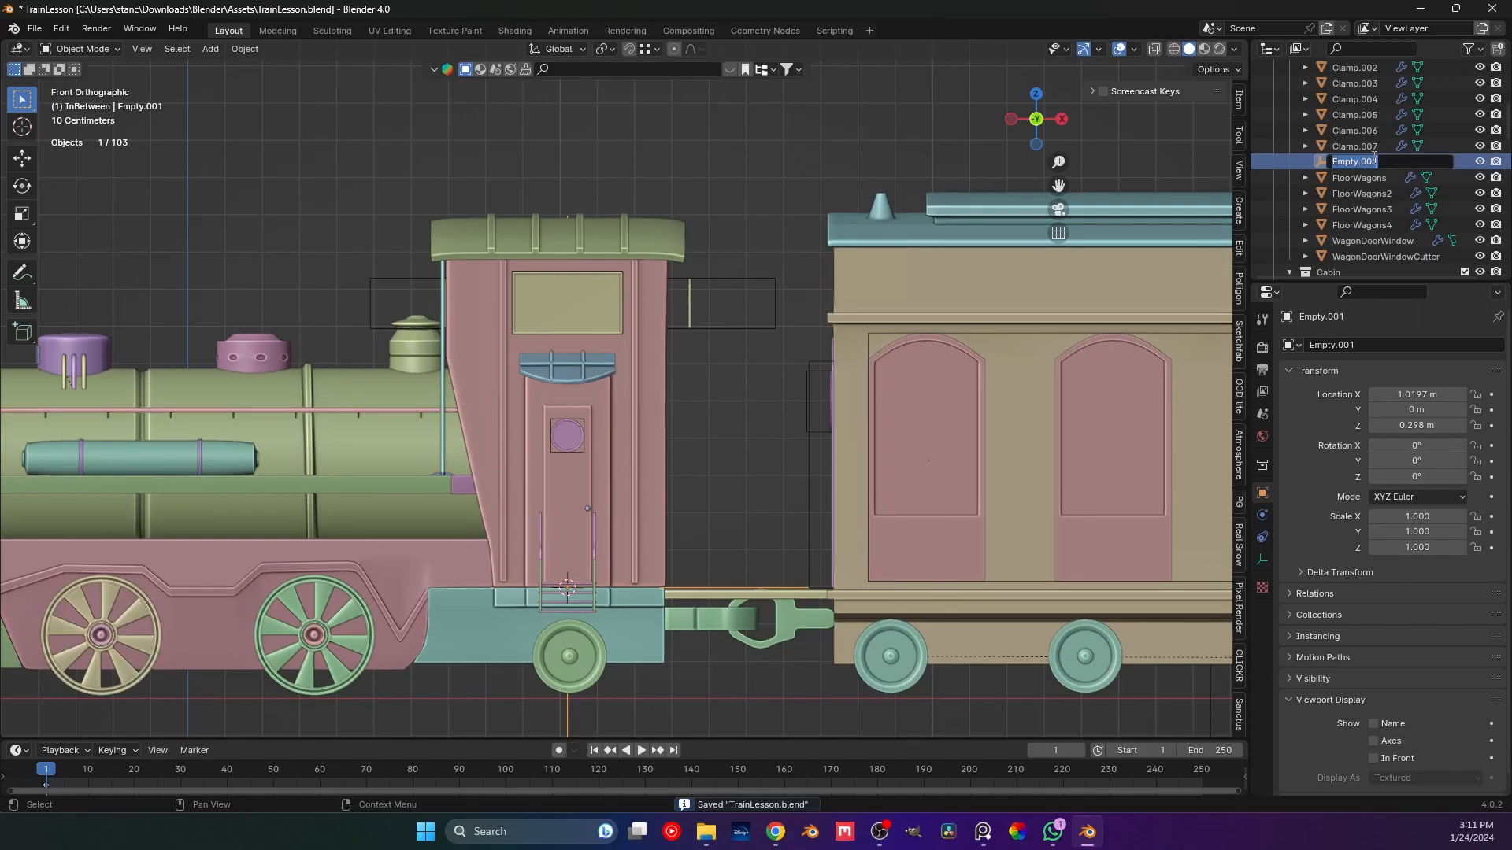
pyautogui.write('Cabinwindow')
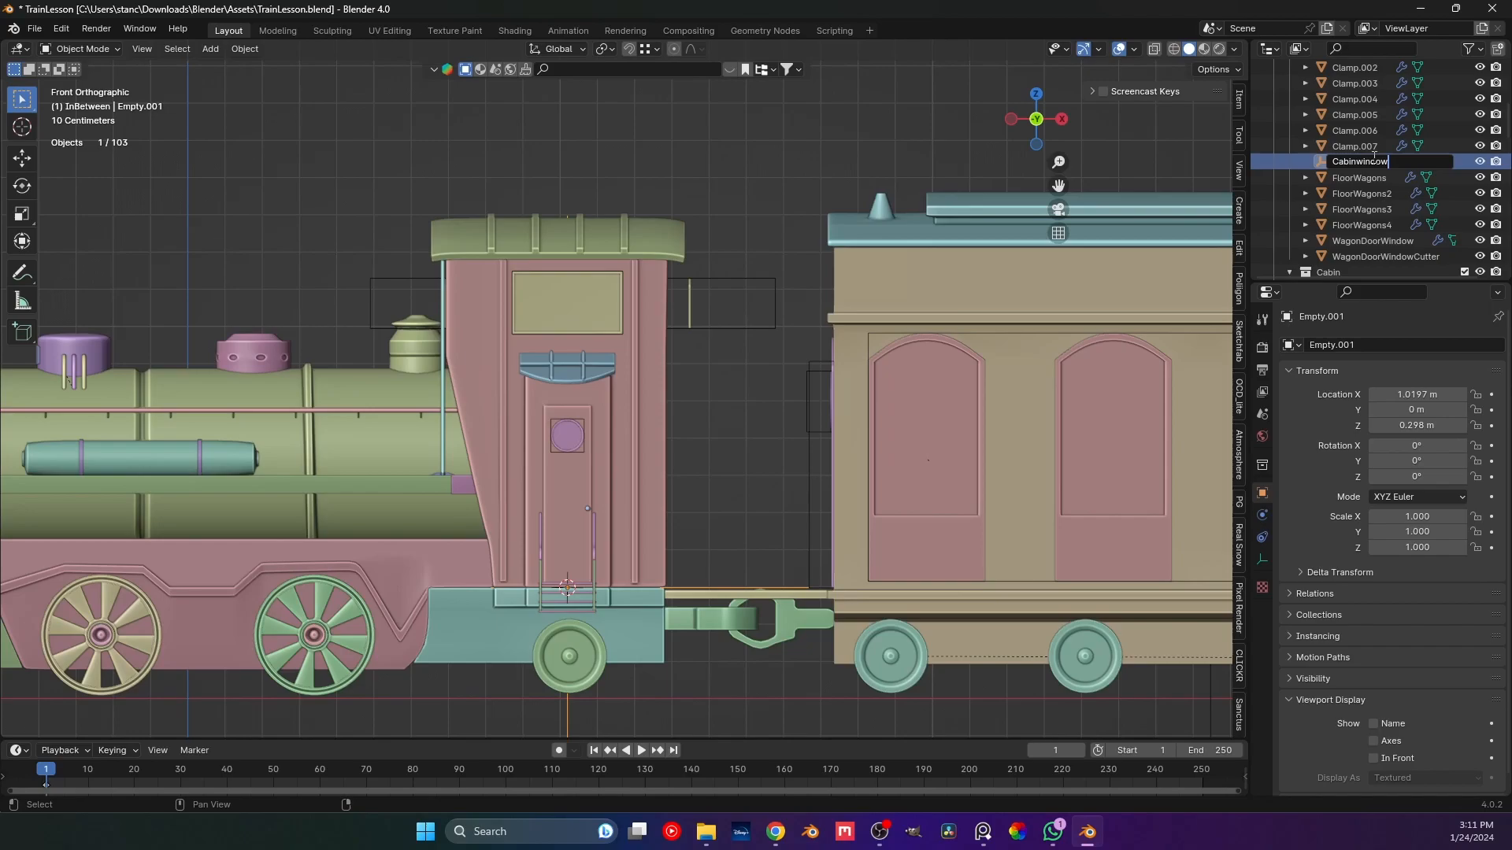
pyautogui.scroll(-3, 1372, 158)
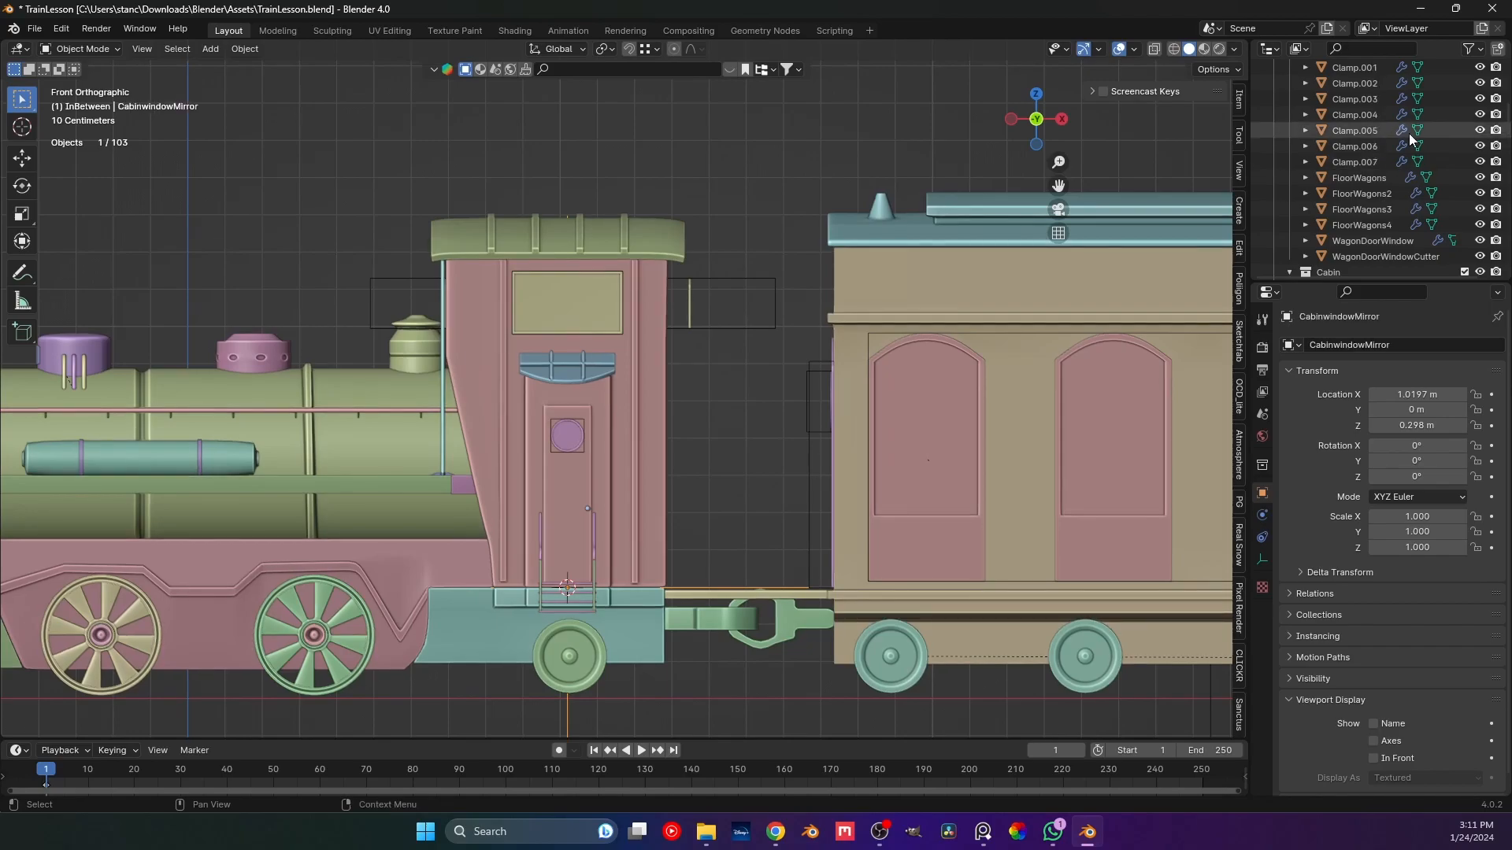
pyautogui.scroll(5, 1373, 154)
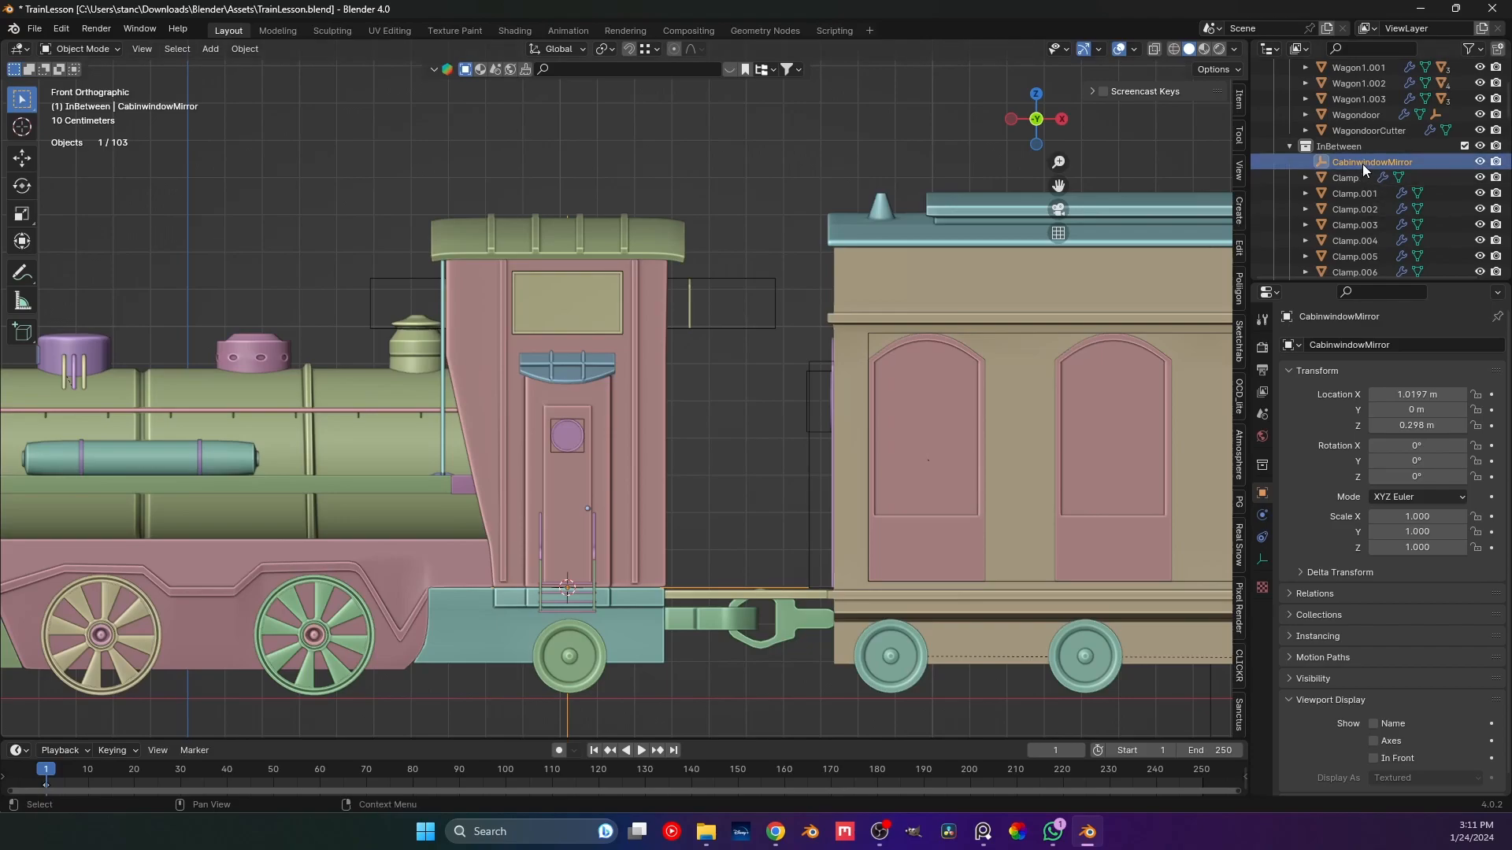
# Move the CabinwindowMirror empty into the Cabin collection and collapse the InBetween and Wagons collections.
pyautogui.press('m')
pyautogui.moveTo(706, 339)
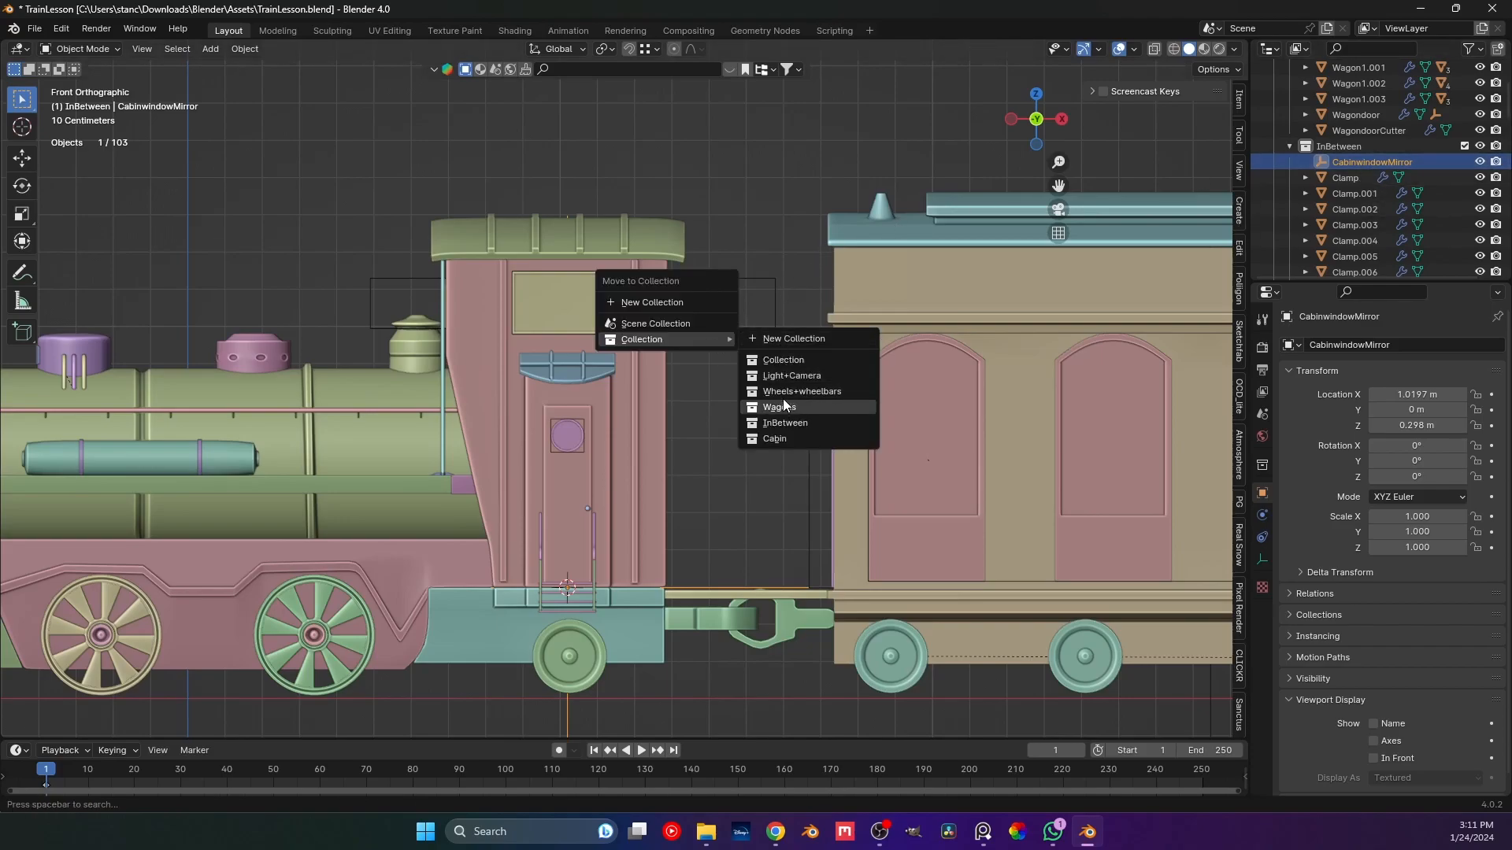
pyautogui.click(782, 438)
pyautogui.click(1289, 148)
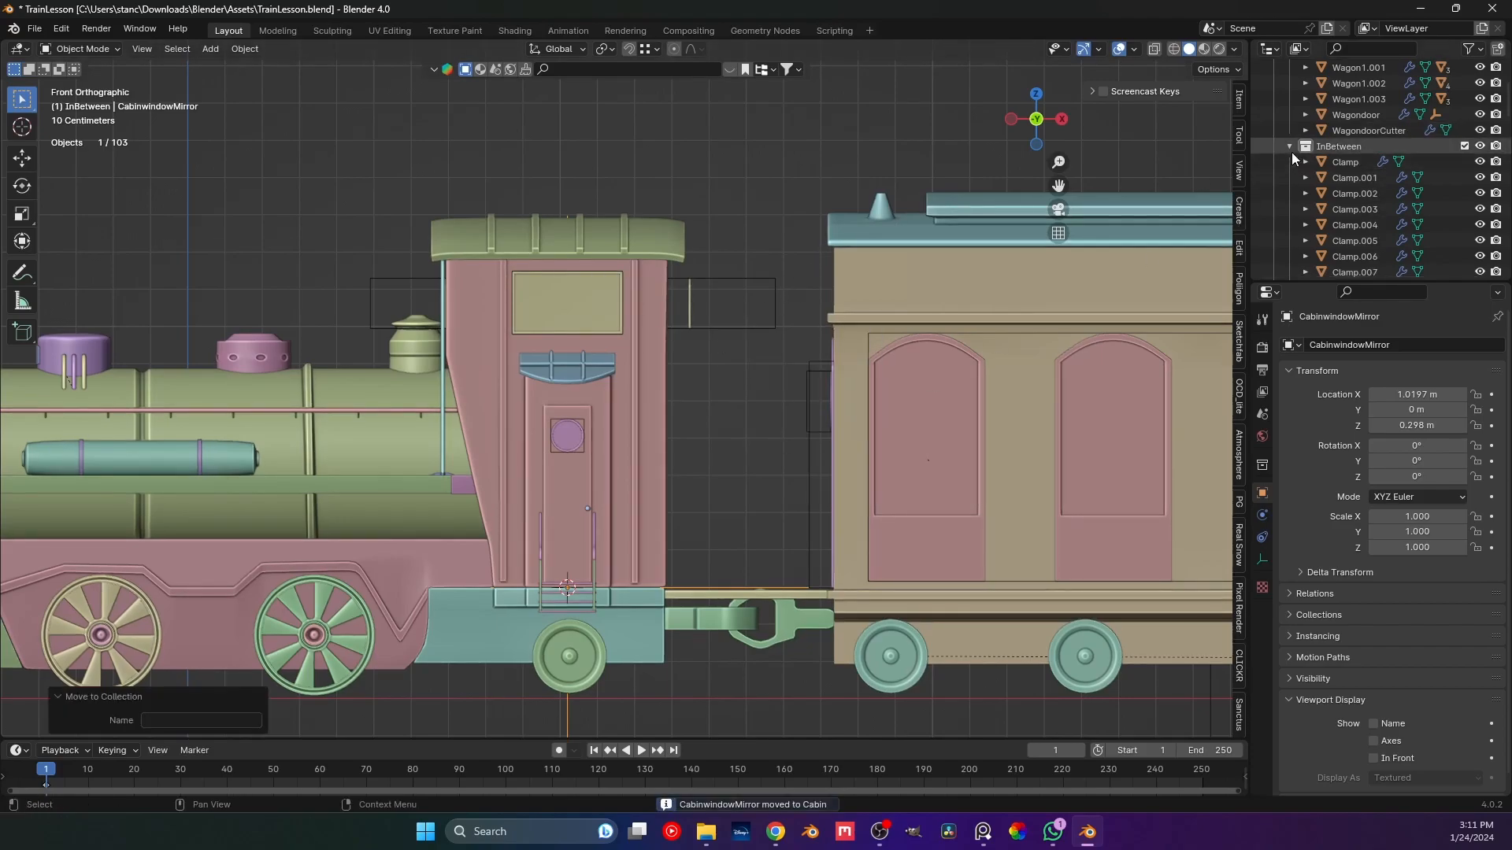
pyautogui.scroll(3, 1293, 154)
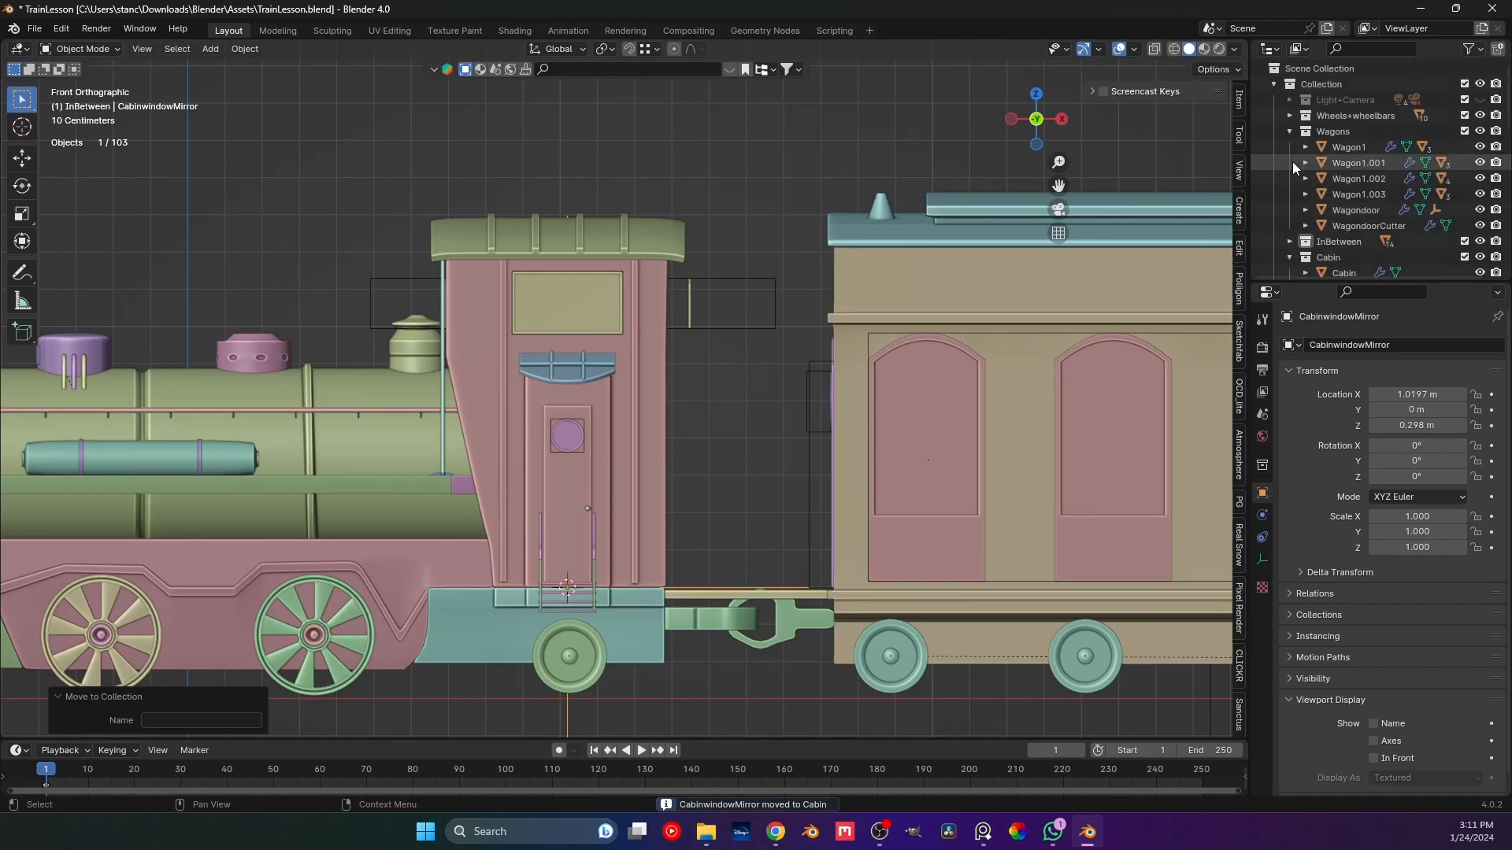
pyautogui.click(1291, 132)
pyautogui.click(1329, 131)
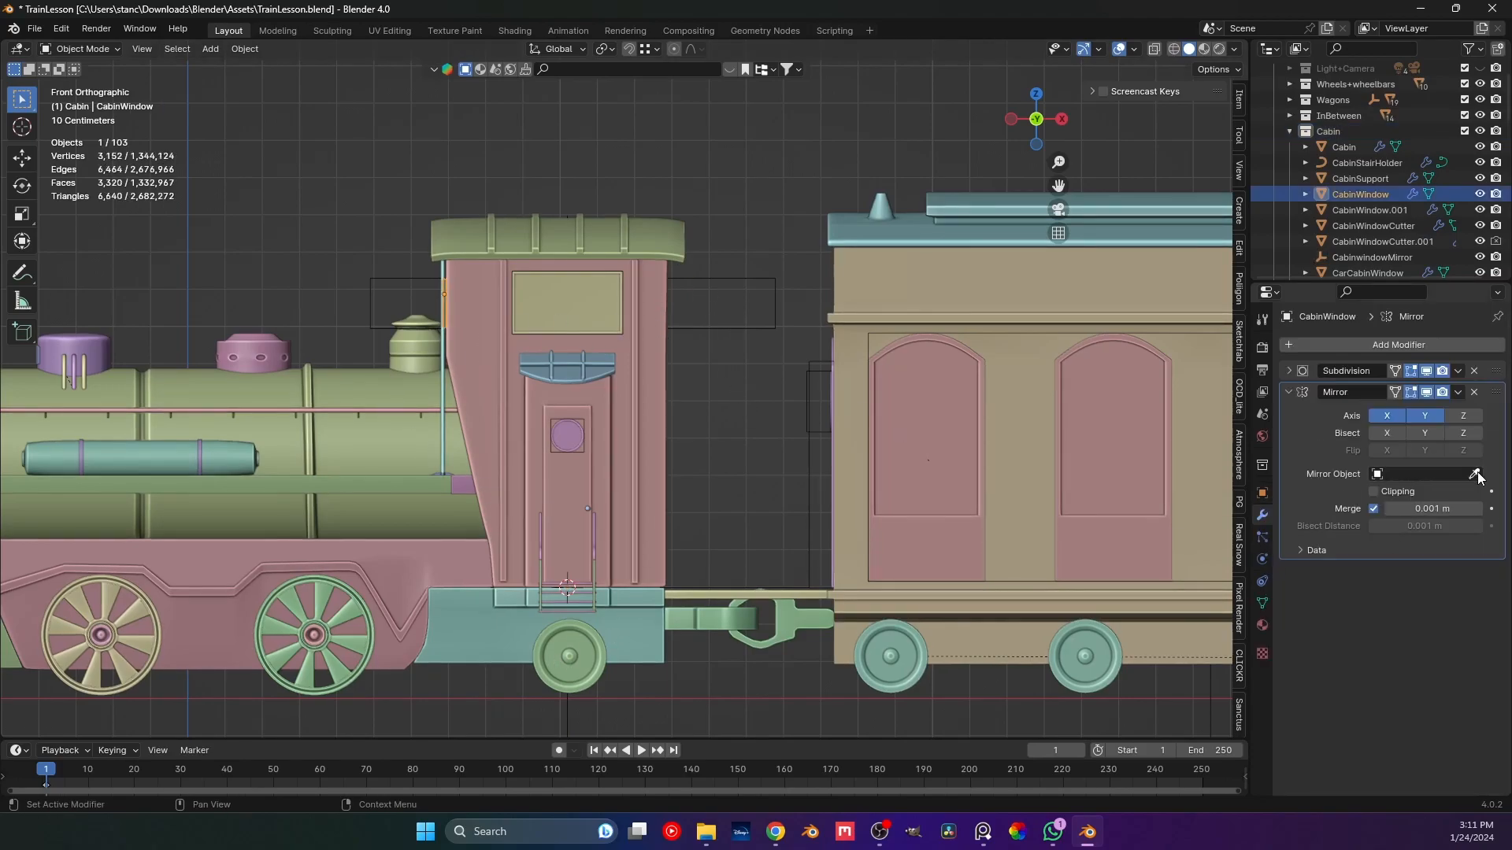
# Set CabinwindowMirror as the mirror object of the CabinWindow Mirror modifier.
pyautogui.click(1475, 474)
pyautogui.click(575, 696)
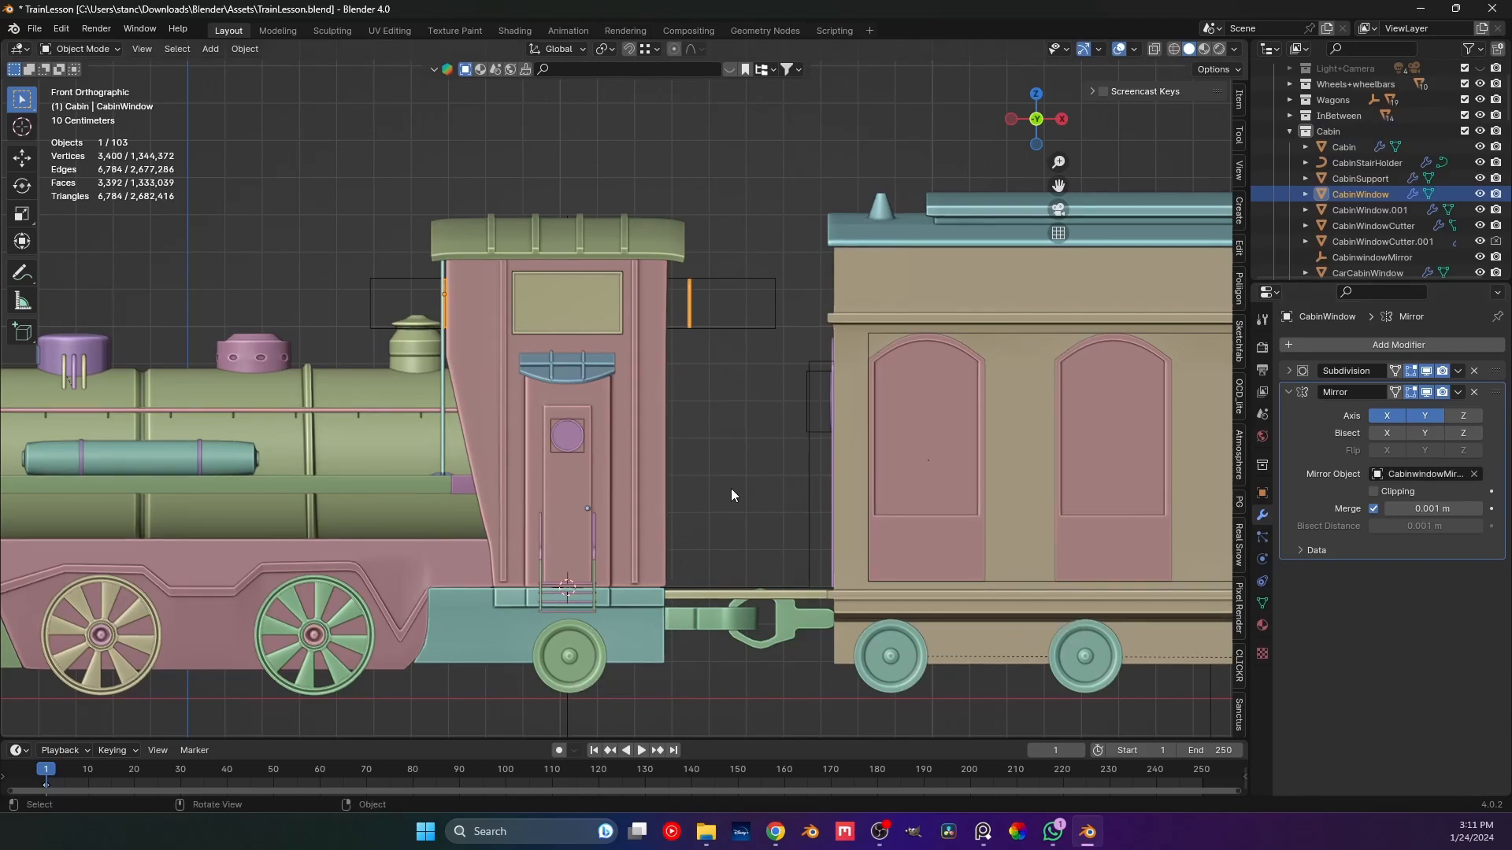
pyautogui.click(731, 488)
# Move the CabinwindowMirror empty about -0.03 m along X to bring the mirrored windows to the cabin's rear wall.
pyautogui.click(569, 707)
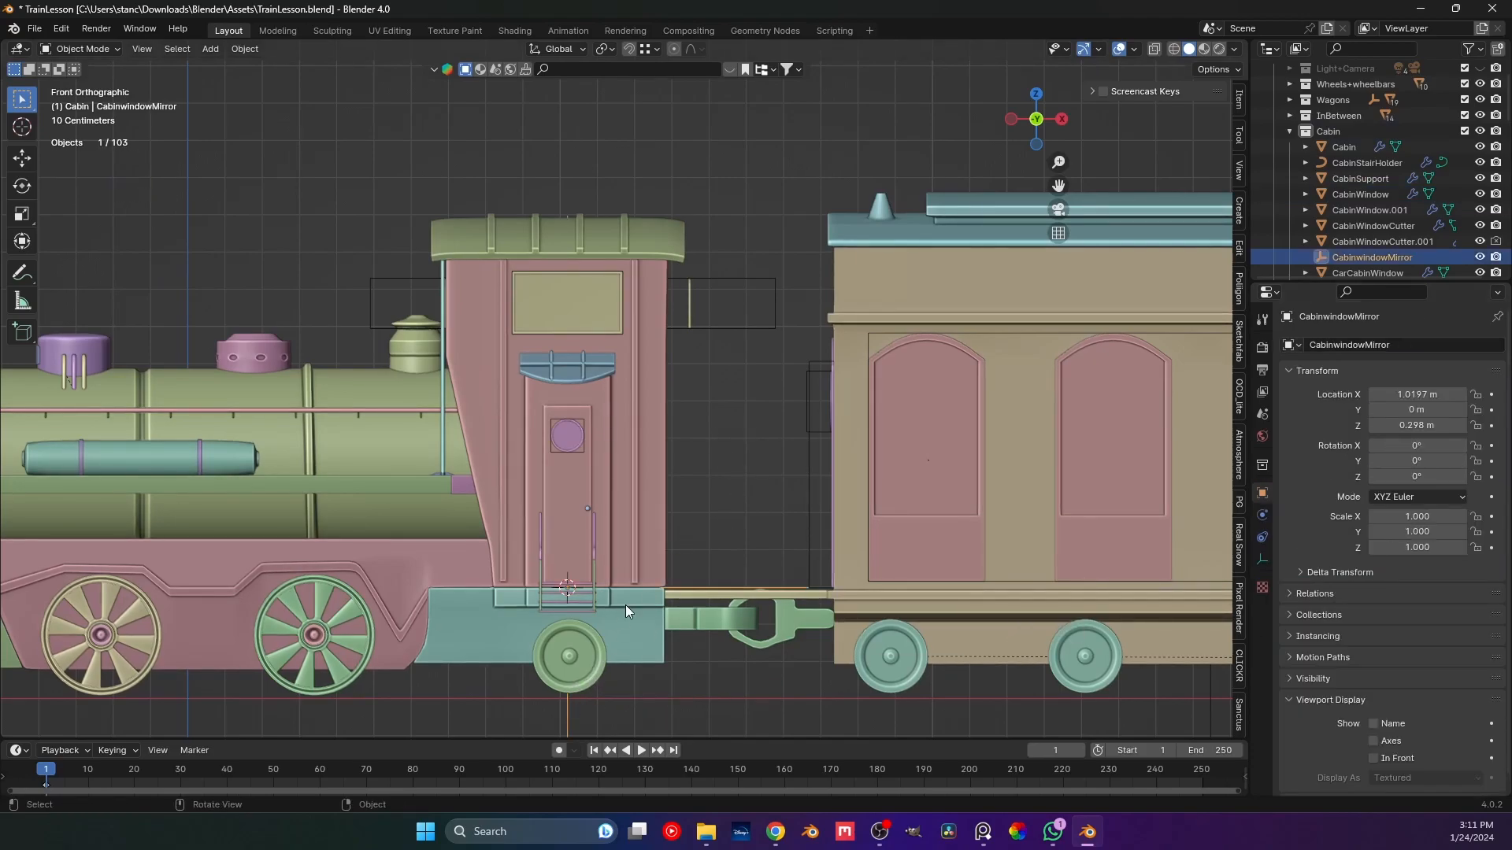
pyautogui.press('g')
pyautogui.press('x')
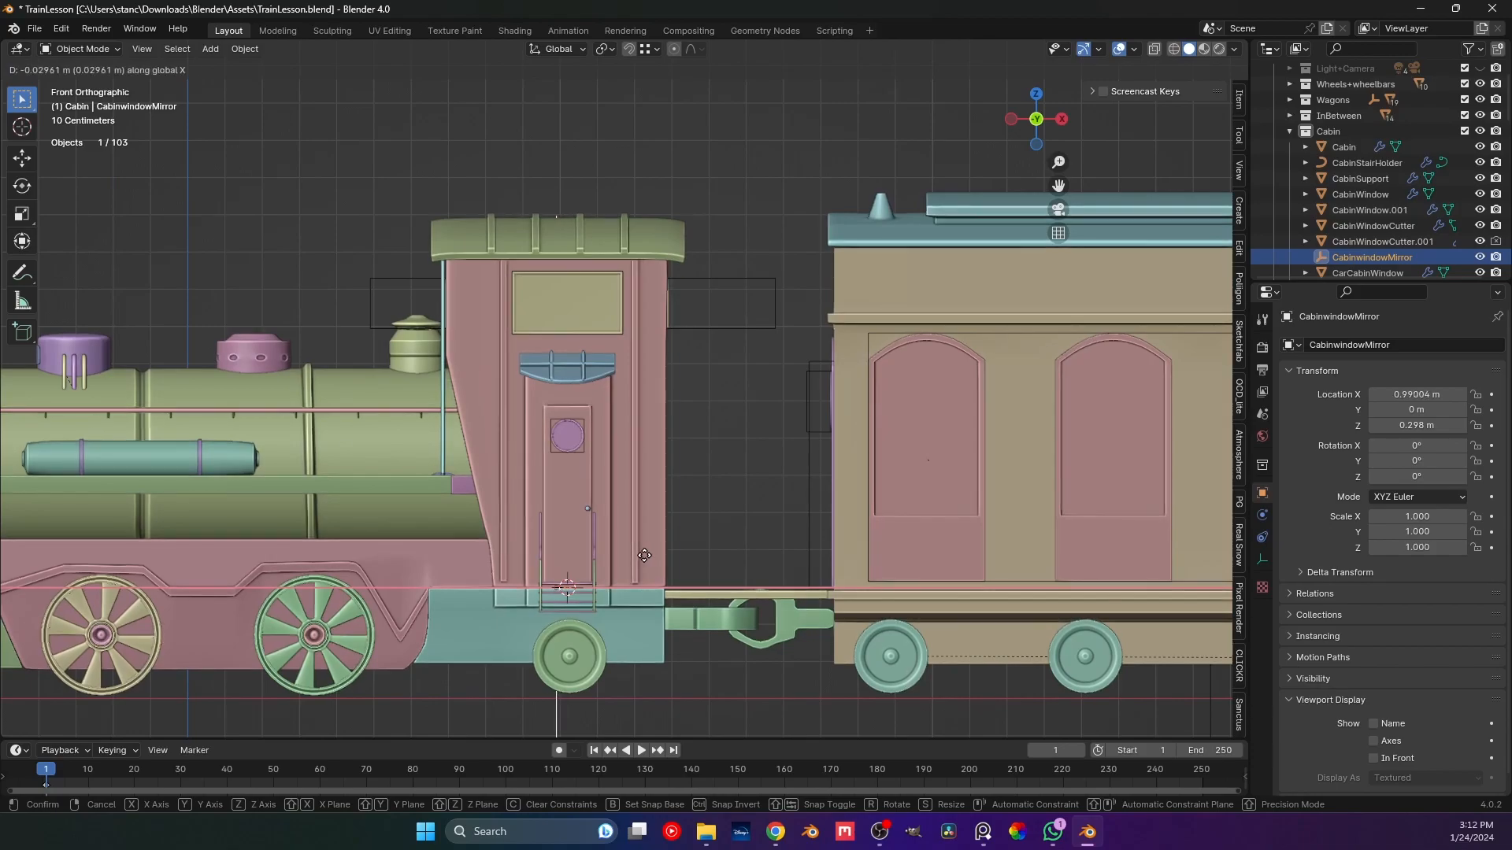
pyautogui.click(644, 555)
pyautogui.moveTo(697, 476); pyautogui.dragTo(617, 470, button='middle')
pyautogui.scroll(4, 781, 400)
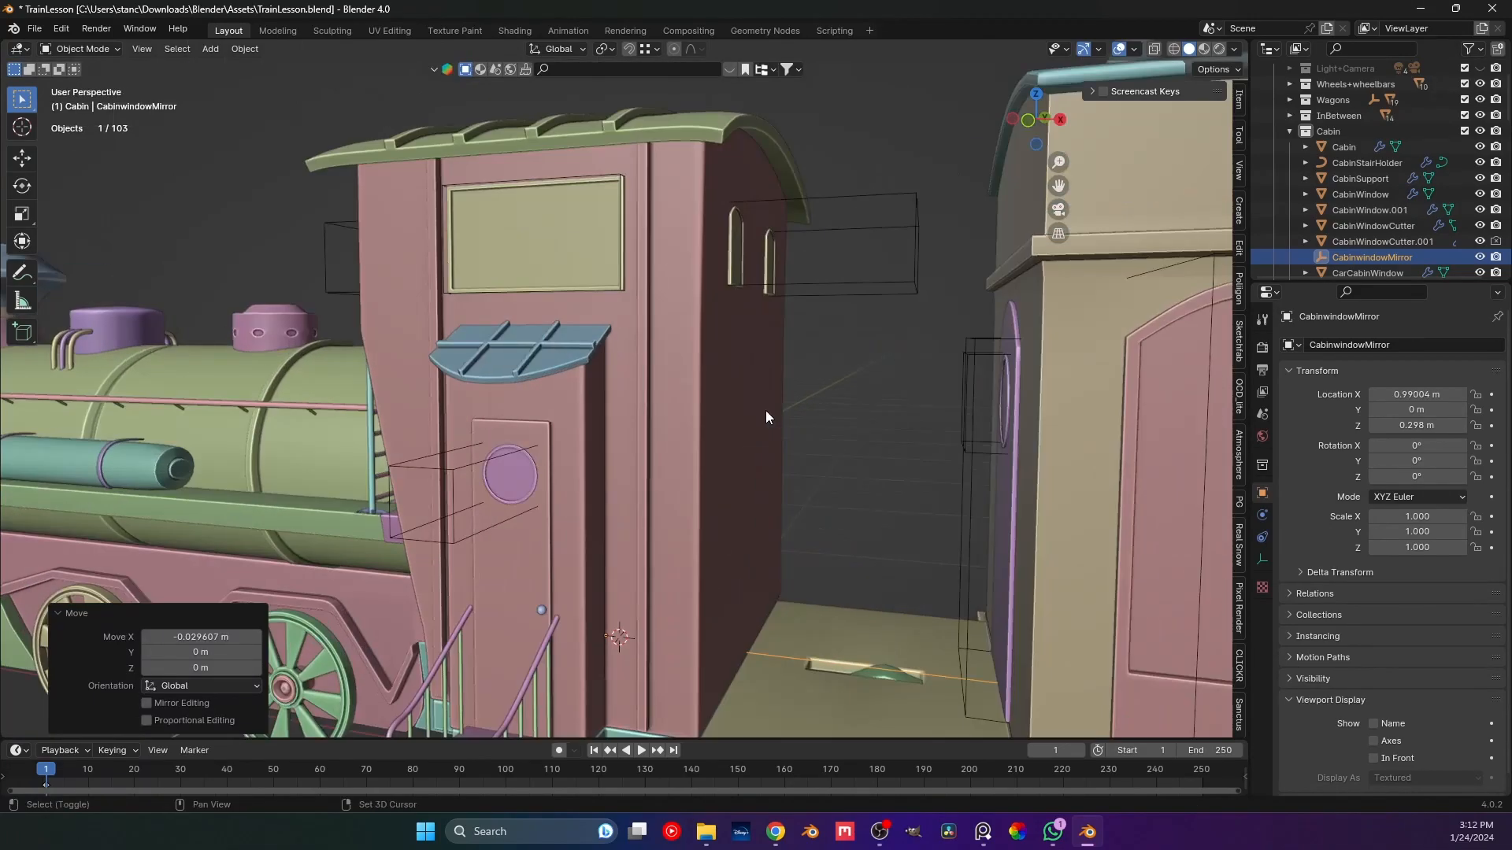
# Fine-tune the empty by about -0.002 m along X so the mirrored frames sit in the rear wall, and save the file.
pyautogui.moveTo(781, 406); pyautogui.dragTo(616, 579, button='middle')
pyautogui.scroll(6, 620, 517)
pyautogui.press('g')
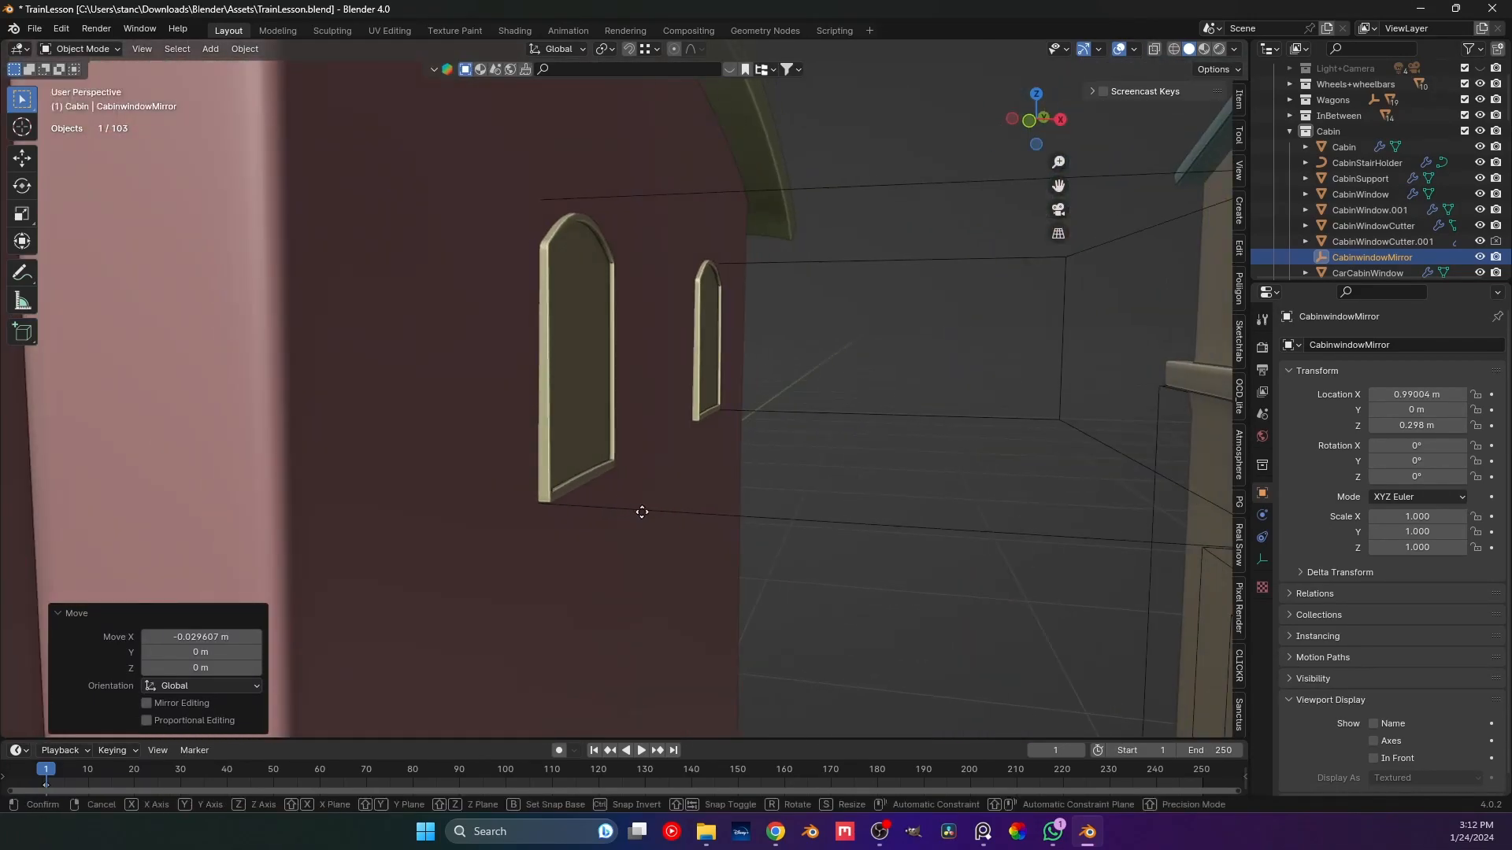
pyautogui.press('x')
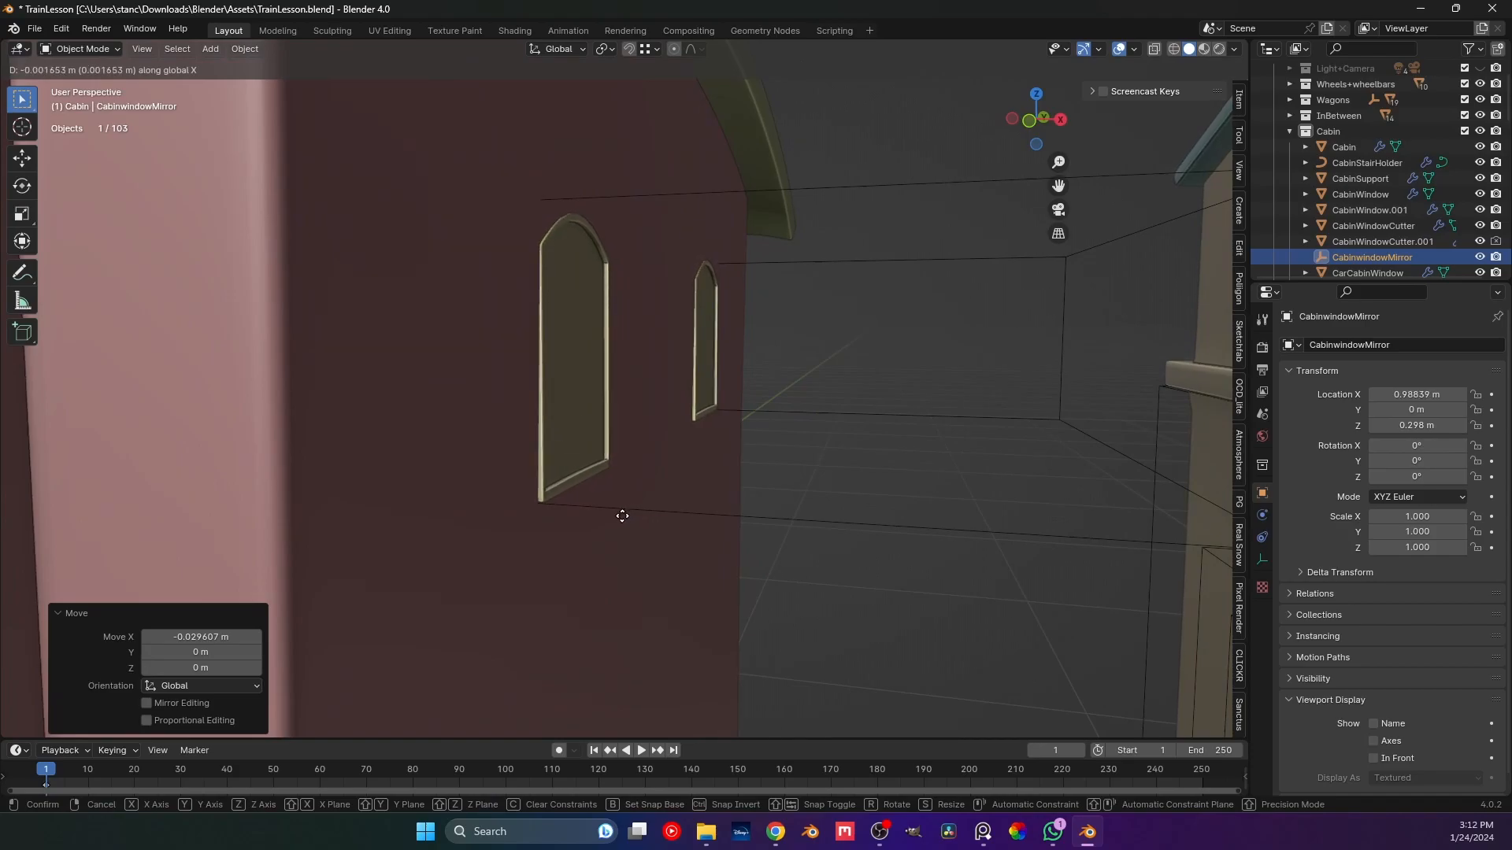
pyautogui.click(624, 516)
pyautogui.hotkey('ctrl', 's')
# Add a Mirror modifier to the cabin's rectangular side window frame, CabinWindow.001.
pyautogui.scroll(-5, 853, 378)
pyautogui.moveTo(853, 378); pyautogui.dragTo(734, 433, button='middle')
pyautogui.scroll(-4, 602, 452)
pyautogui.scroll(3, 748, 436)
pyautogui.keyDown('shift'); pyautogui.moveTo(734, 433); pyautogui.dragTo(494, 494, button='middle'); pyautogui.keyUp('shift')
pyautogui.moveTo(819, 504); pyautogui.dragTo(471, 439, button='middle')
pyautogui.click(507, 450)
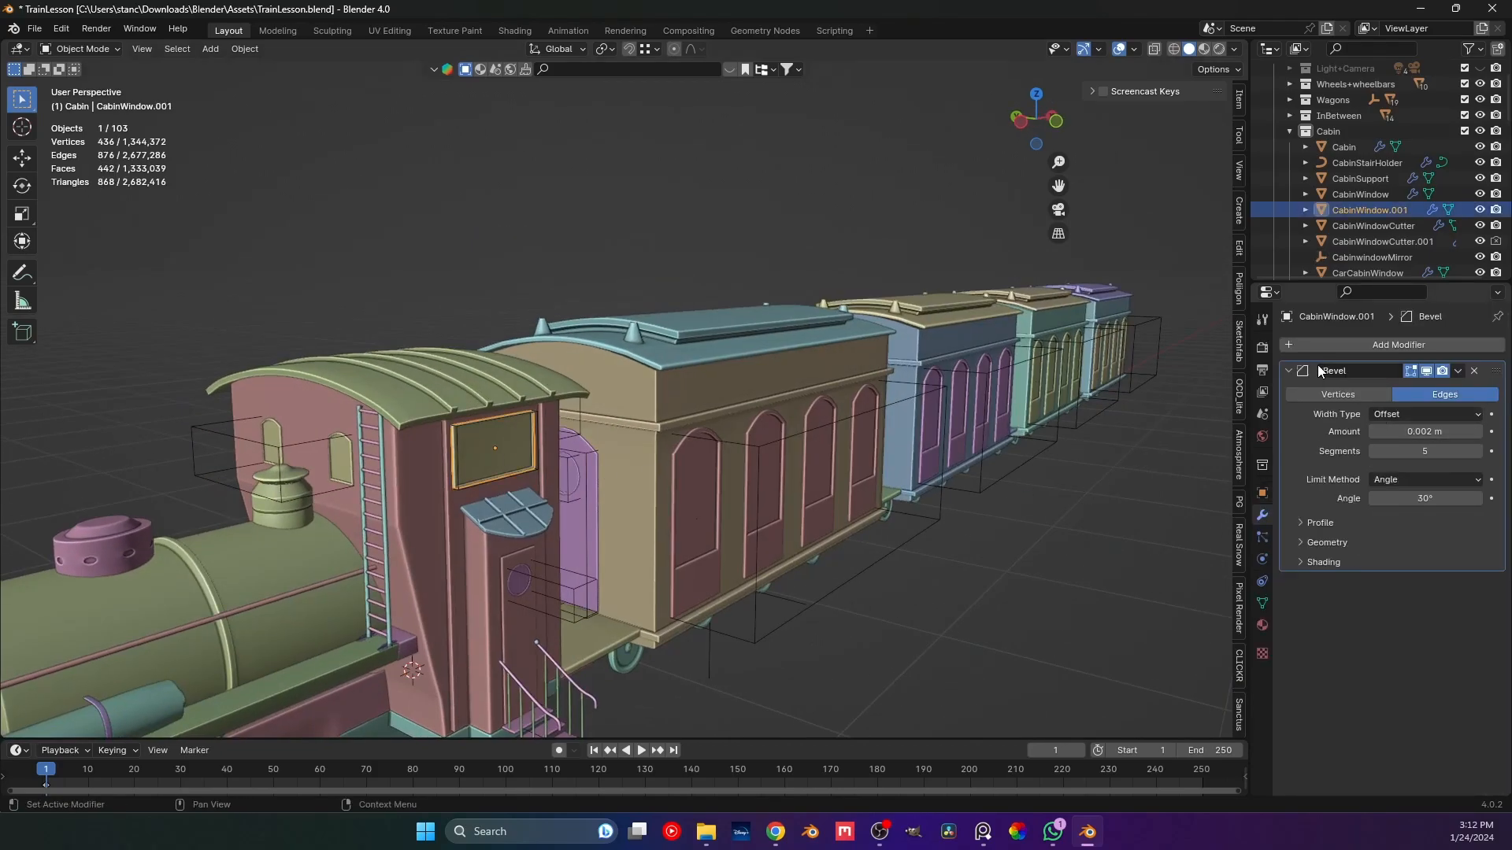
pyautogui.click(1290, 370)
pyautogui.click(1293, 345)
pyautogui.moveTo(1293, 344)
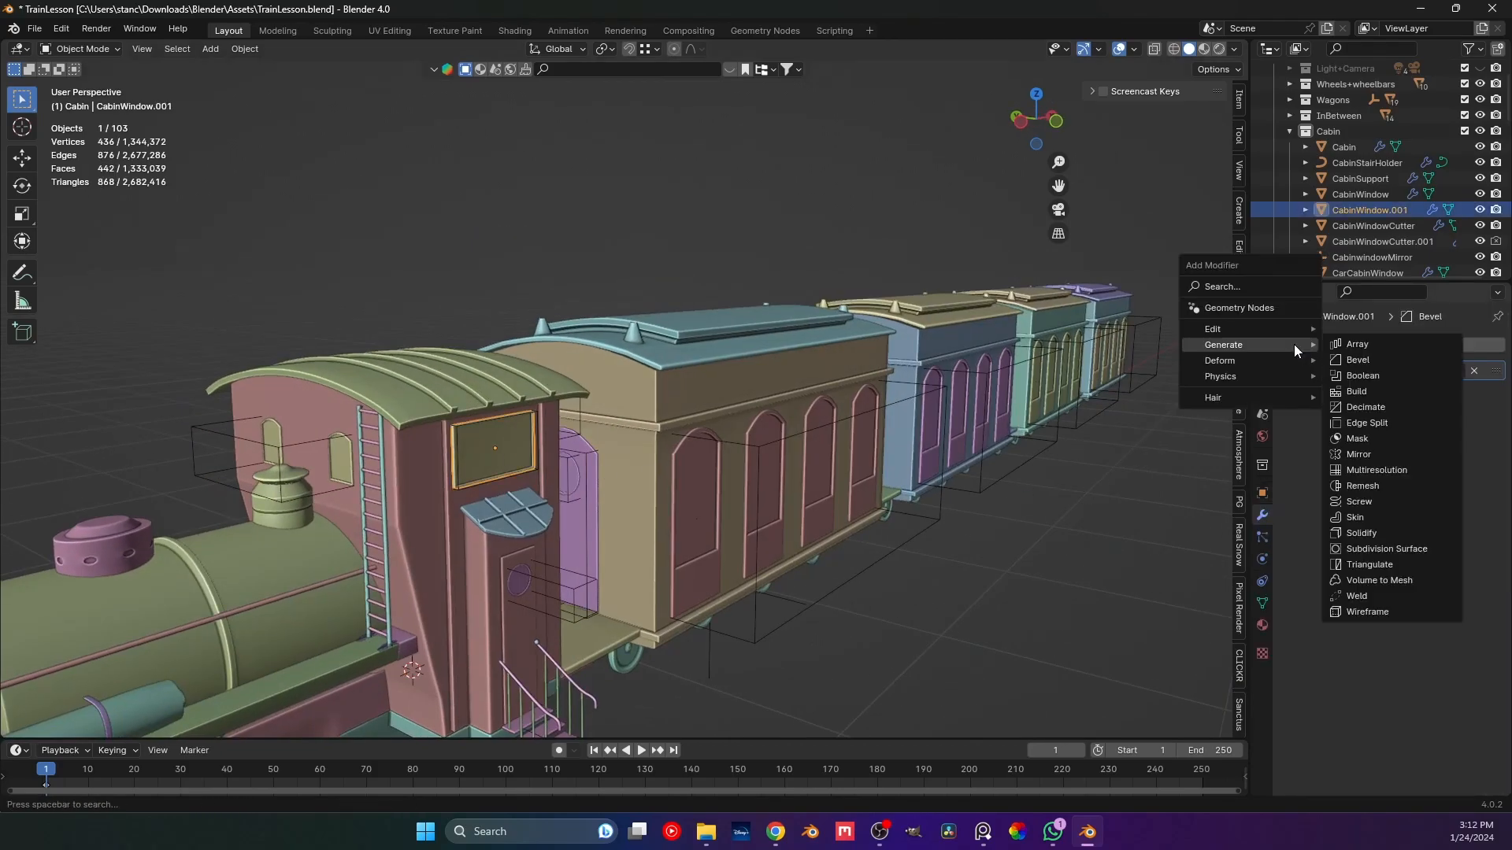
pyautogui.click(1350, 455)
# Mirror the side window frame across Y only, with the Cabin as mirror object, and save the file.
pyautogui.click(1386, 415)
pyautogui.click(1424, 415)
pyautogui.click(1475, 473)
pyautogui.click(419, 455)
pyautogui.moveTo(418, 456); pyautogui.dragTo(436, 411, button='middle')
pyautogui.click(616, 381)
pyautogui.hotkey('ctrl', 's')
# Add a second Mirror modifier to CarCabinWindow, the round window in the cabin door.
pyautogui.moveTo(381, 480); pyautogui.dragTo(376, 477, button='middle')
pyautogui.scroll(2, 377, 477)
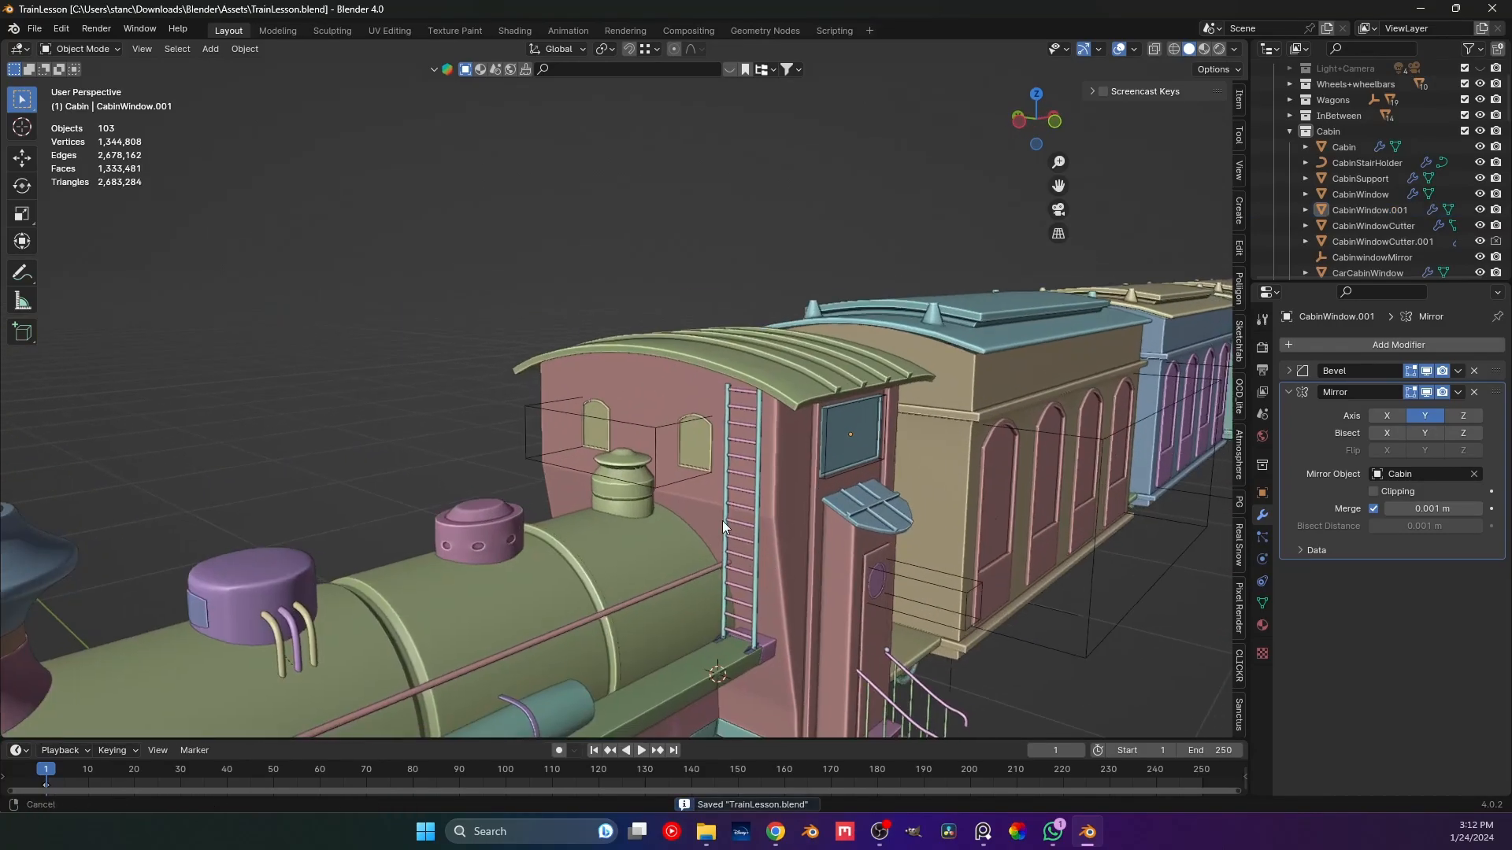
pyautogui.keyDown('shift'); pyautogui.moveTo(759, 535); pyautogui.dragTo(562, 448, button='middle'); pyautogui.keyUp('shift')
pyautogui.scroll(5, 562, 448)
pyautogui.click(627, 504)
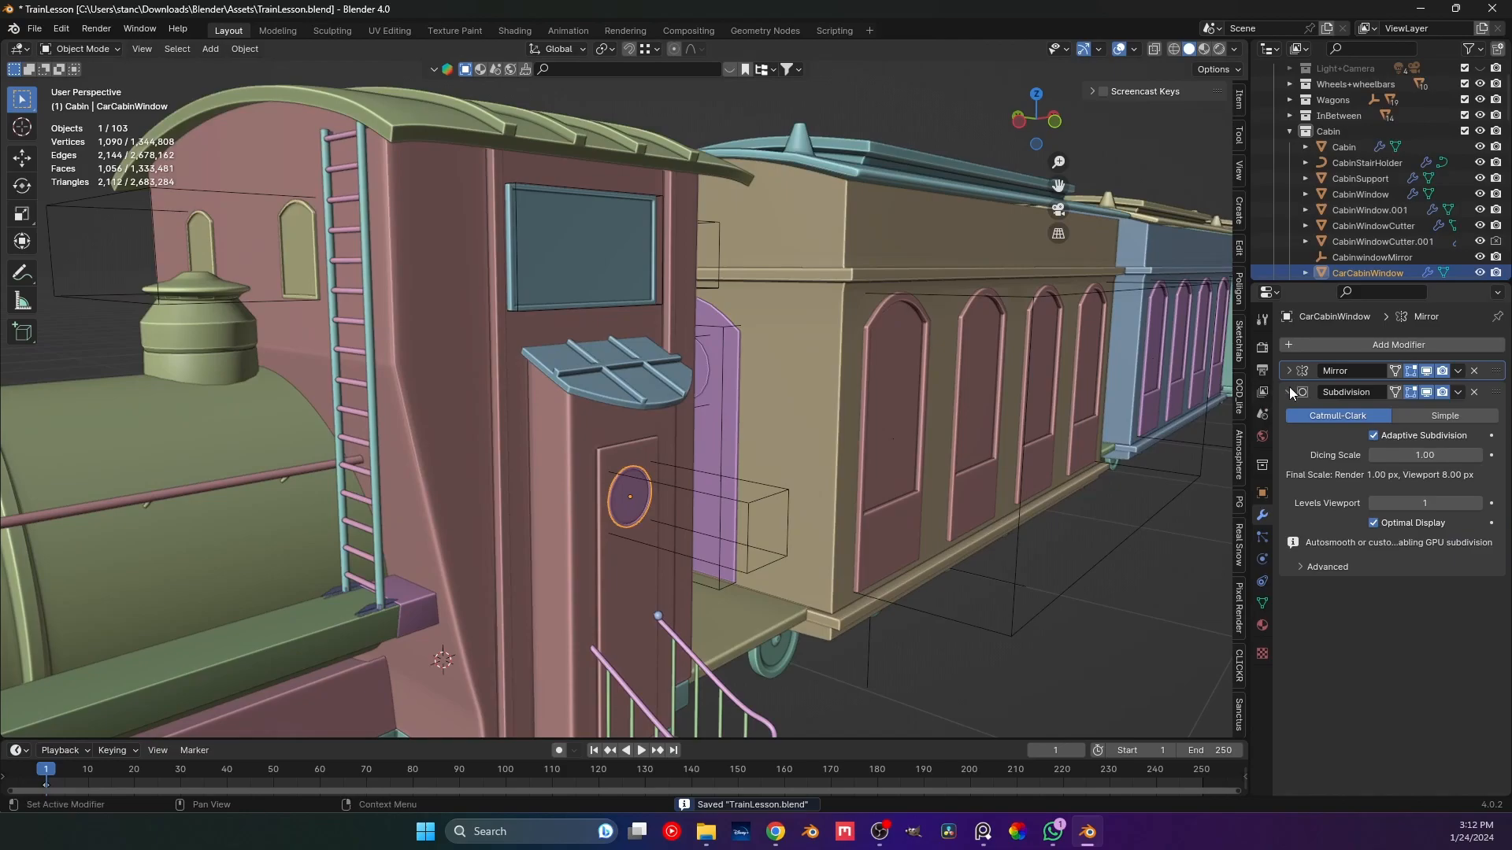
pyautogui.click(1290, 391)
pyautogui.click(1294, 344)
pyautogui.moveTo(1293, 343)
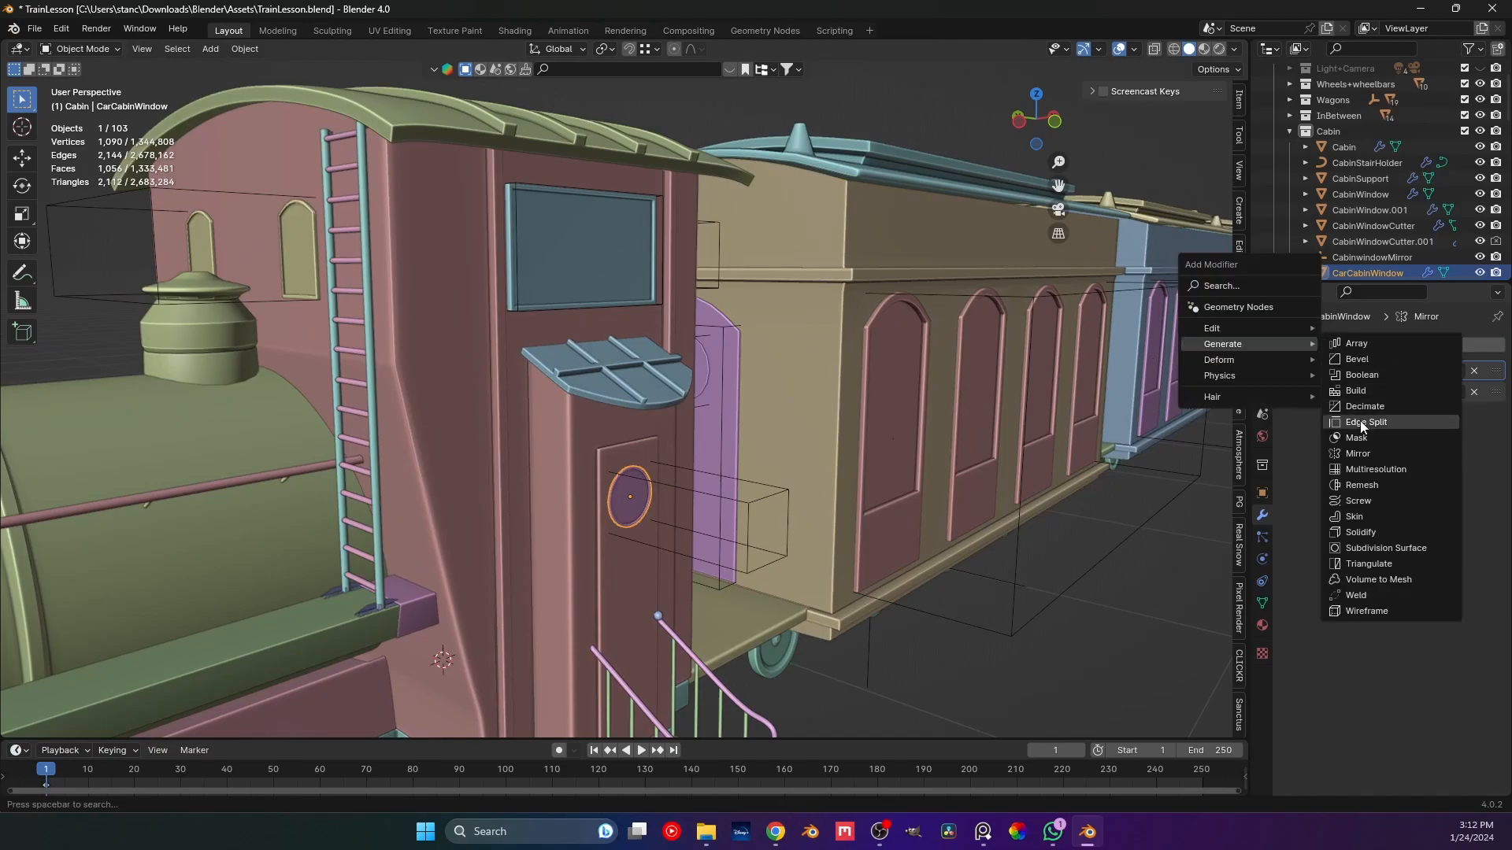
pyautogui.click(1357, 454)
# Mirror the round door window across Y about the Cabin object and save the file.
pyautogui.click(1474, 494)
pyautogui.click(471, 455)
pyautogui.hotkey('ctrl', 's')
pyautogui.scroll(-4, 471, 455)
pyautogui.moveTo(471, 455); pyautogui.dragTo(749, 489, button='middle')
pyautogui.hotkey('alt', 'a')
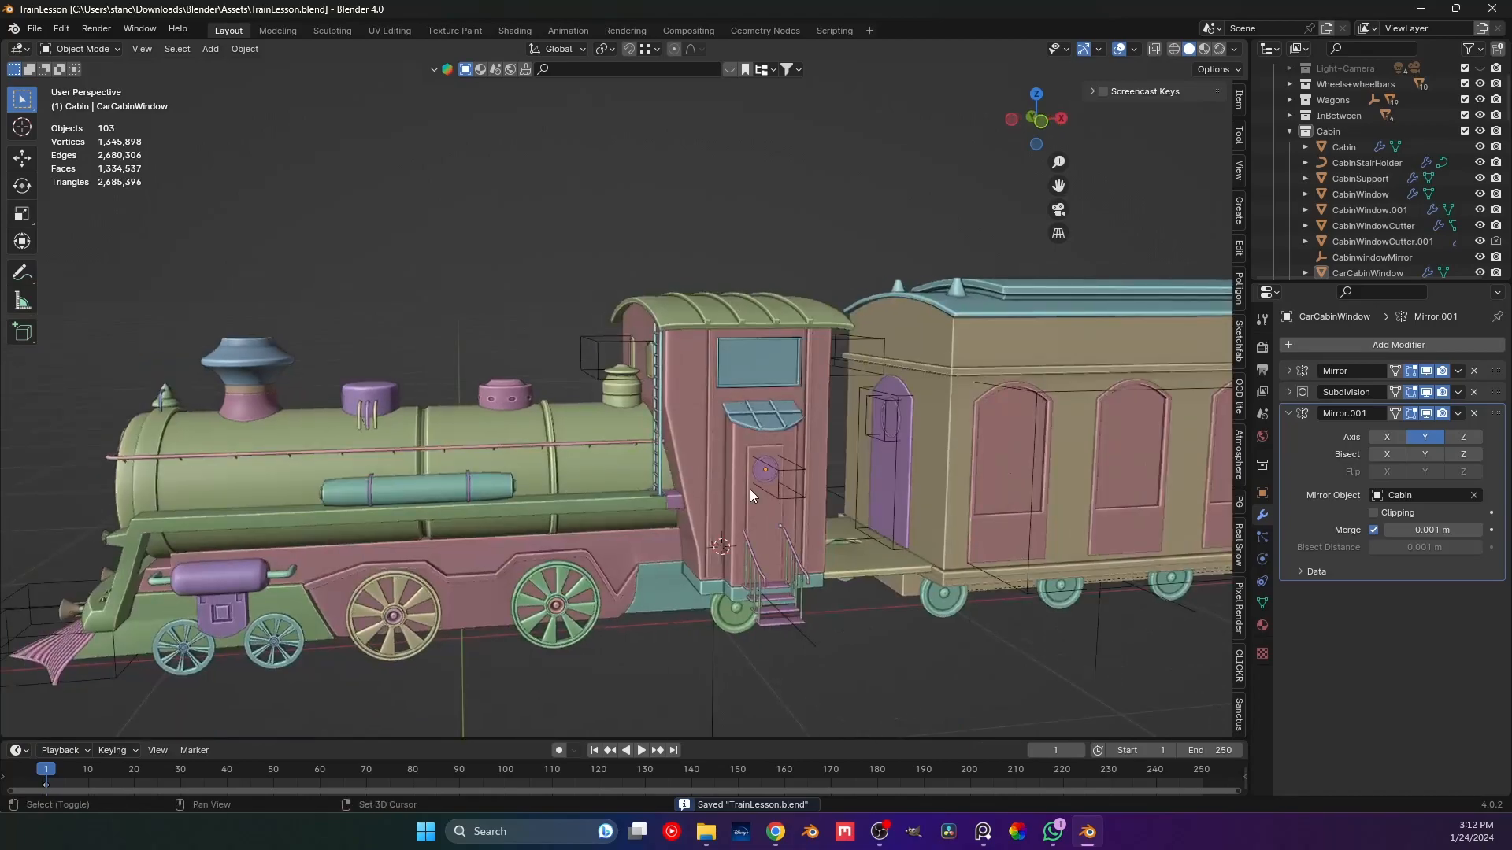
# Add a Mirror modifier to the cabin's door knob, across Y with the Cabin as mirror object.
pyautogui.scroll(2, 750, 489)
pyautogui.click(651, 465)
pyautogui.moveTo(635, 503); pyautogui.dragTo(531, 406, button='middle')
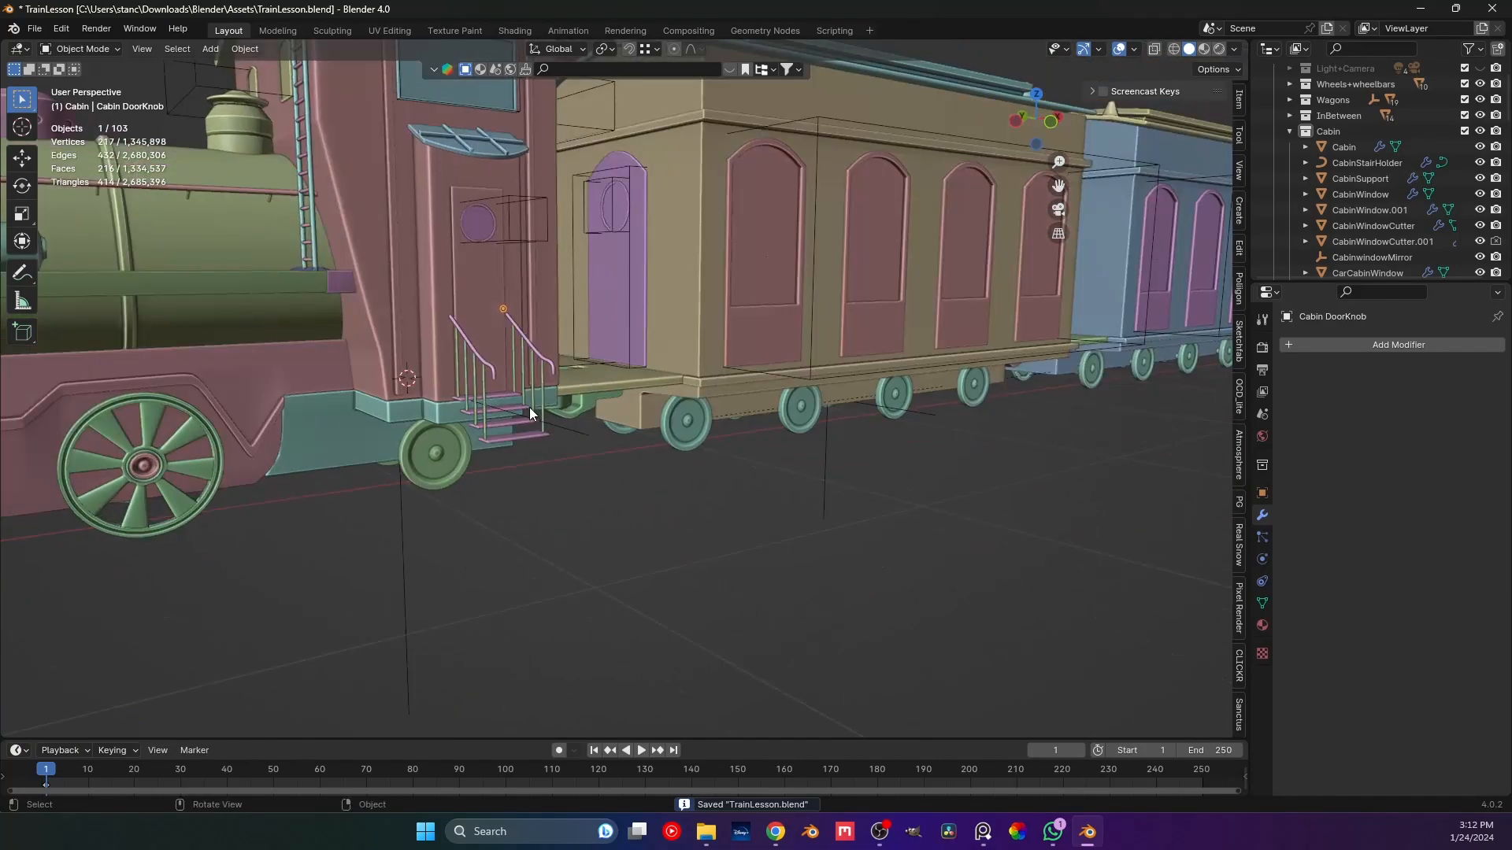
pyautogui.scroll(2, 531, 407)
pyautogui.keyDown('shift'); pyautogui.click(511, 354); pyautogui.keyUp('shift')
pyautogui.click(448, 272)
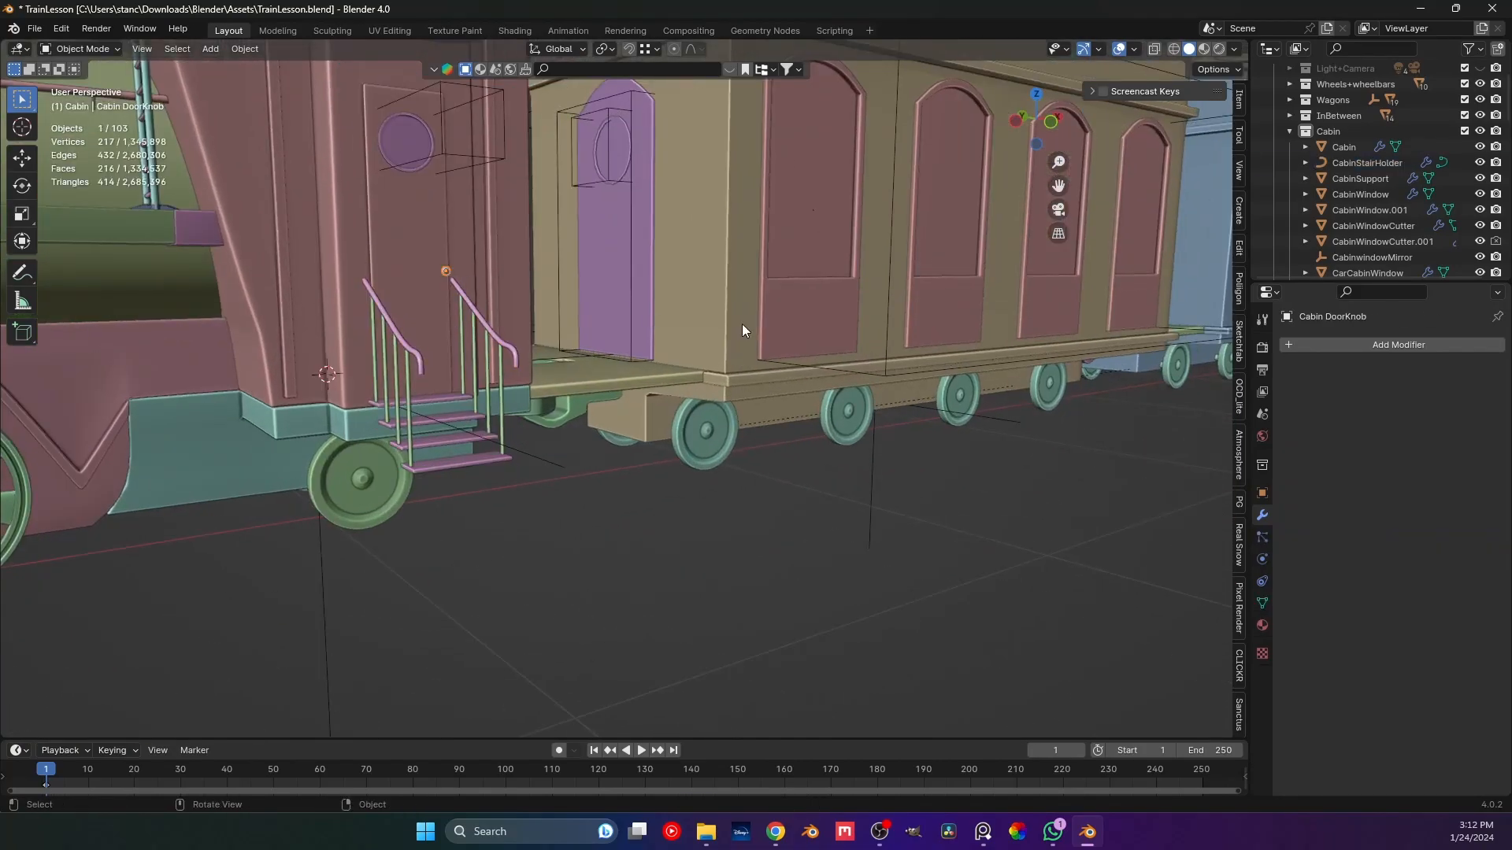
pyautogui.click(1289, 347)
pyautogui.moveTo(1290, 356)
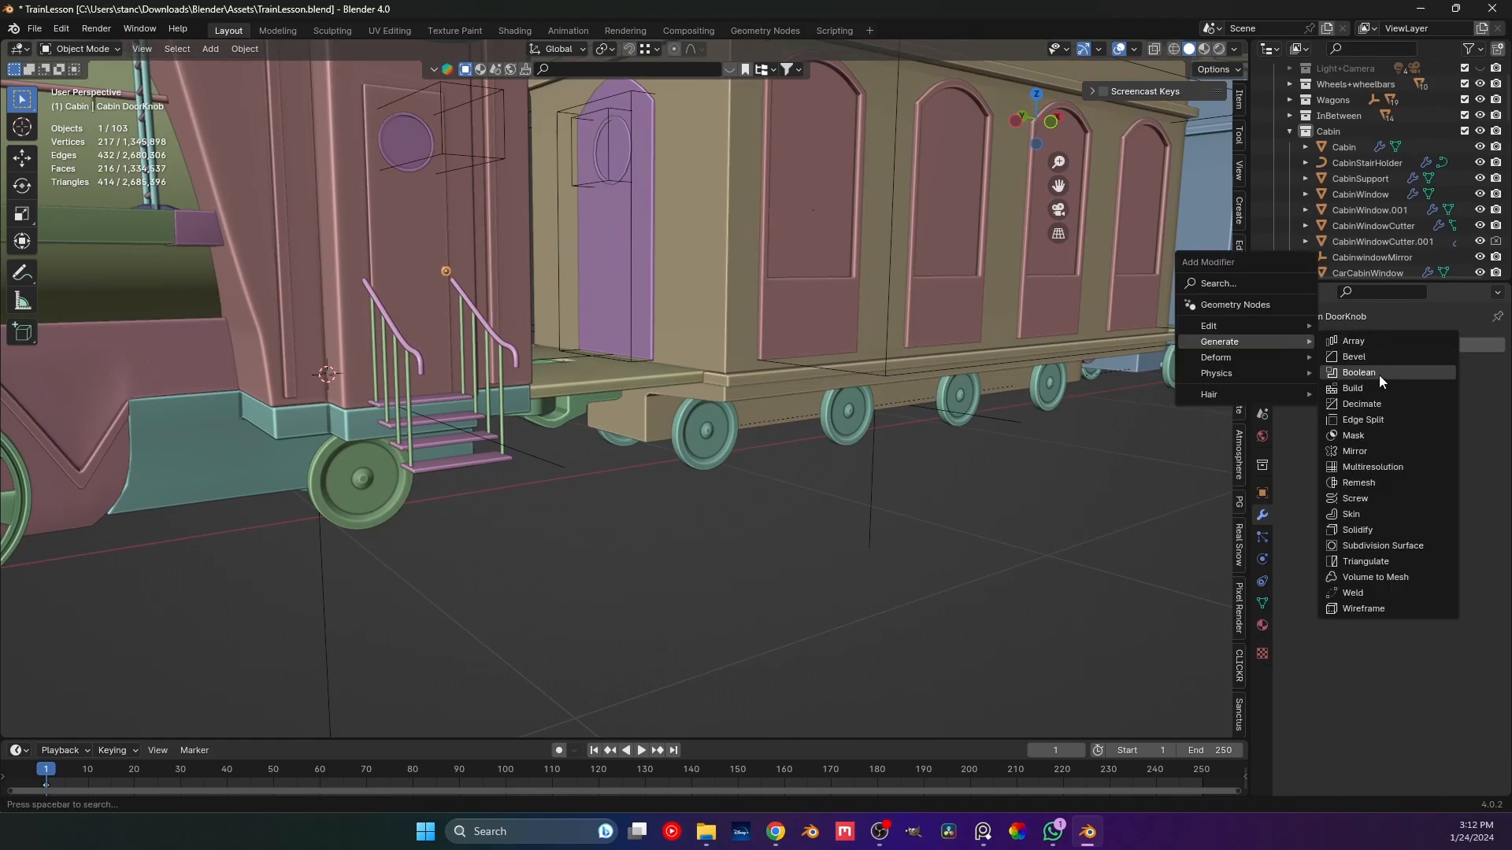
pyautogui.click(1361, 447)
pyautogui.click(1424, 393)
pyautogui.click(1475, 453)
pyautogui.click(460, 303)
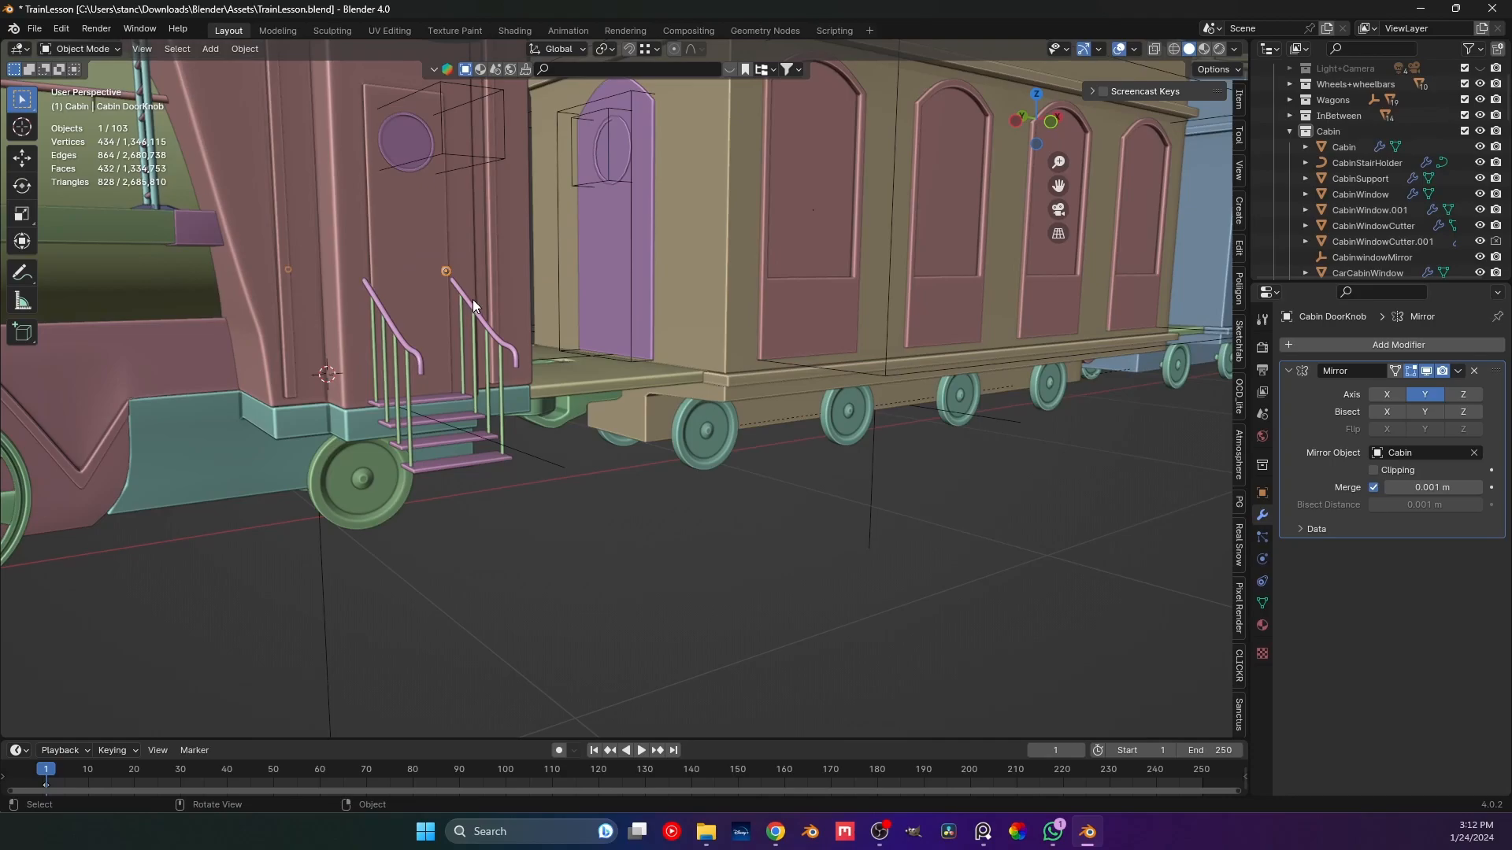
# Add a second Mirror modifier to the stair handrails, across Y with the Cabin as mirror object.
pyautogui.click(474, 305)
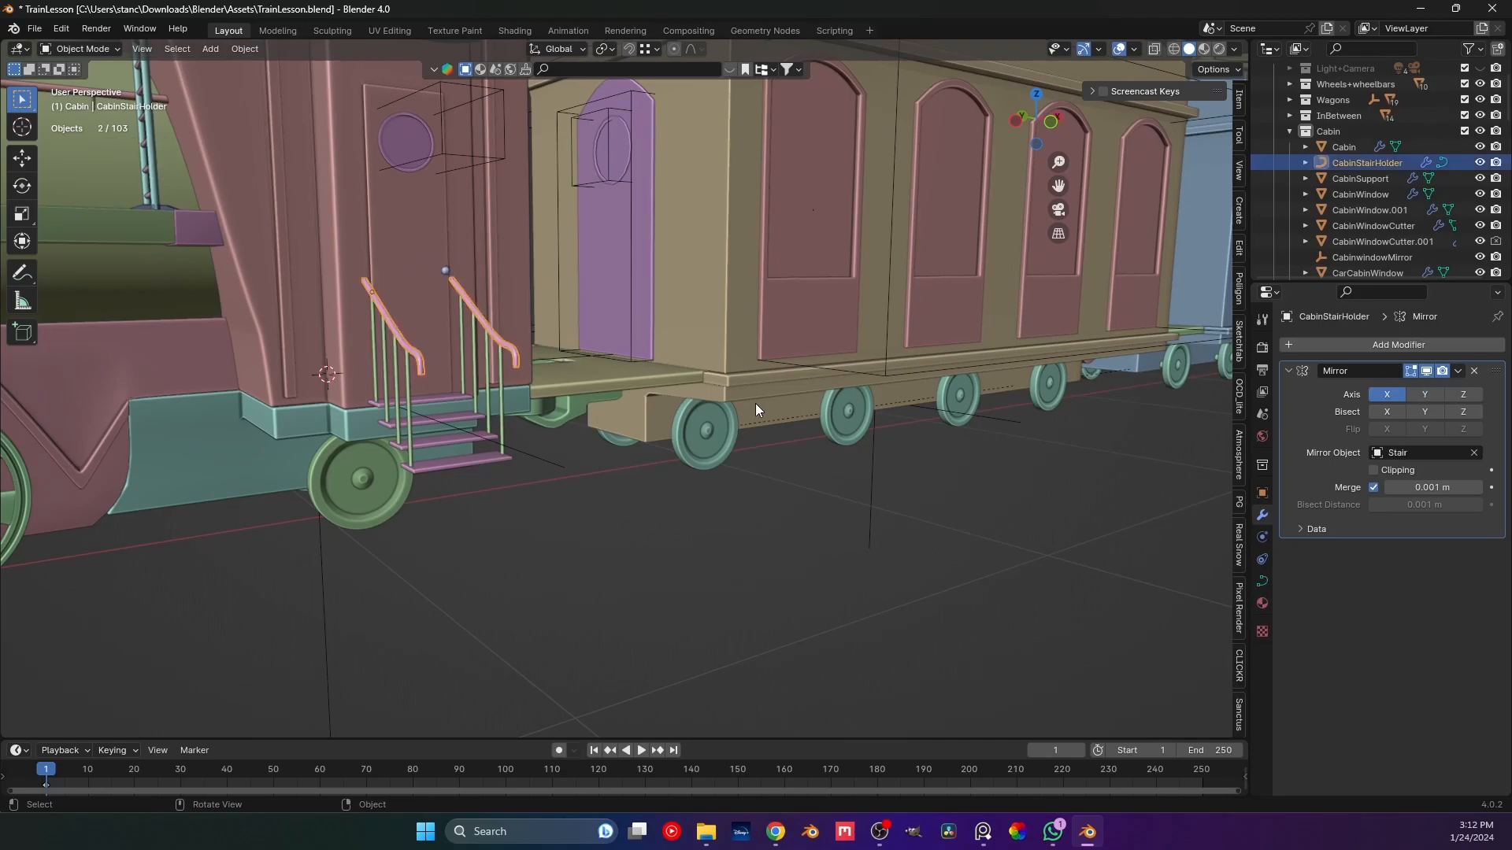
pyautogui.click(1292, 370)
pyautogui.click(1311, 346)
pyautogui.moveTo(1311, 346)
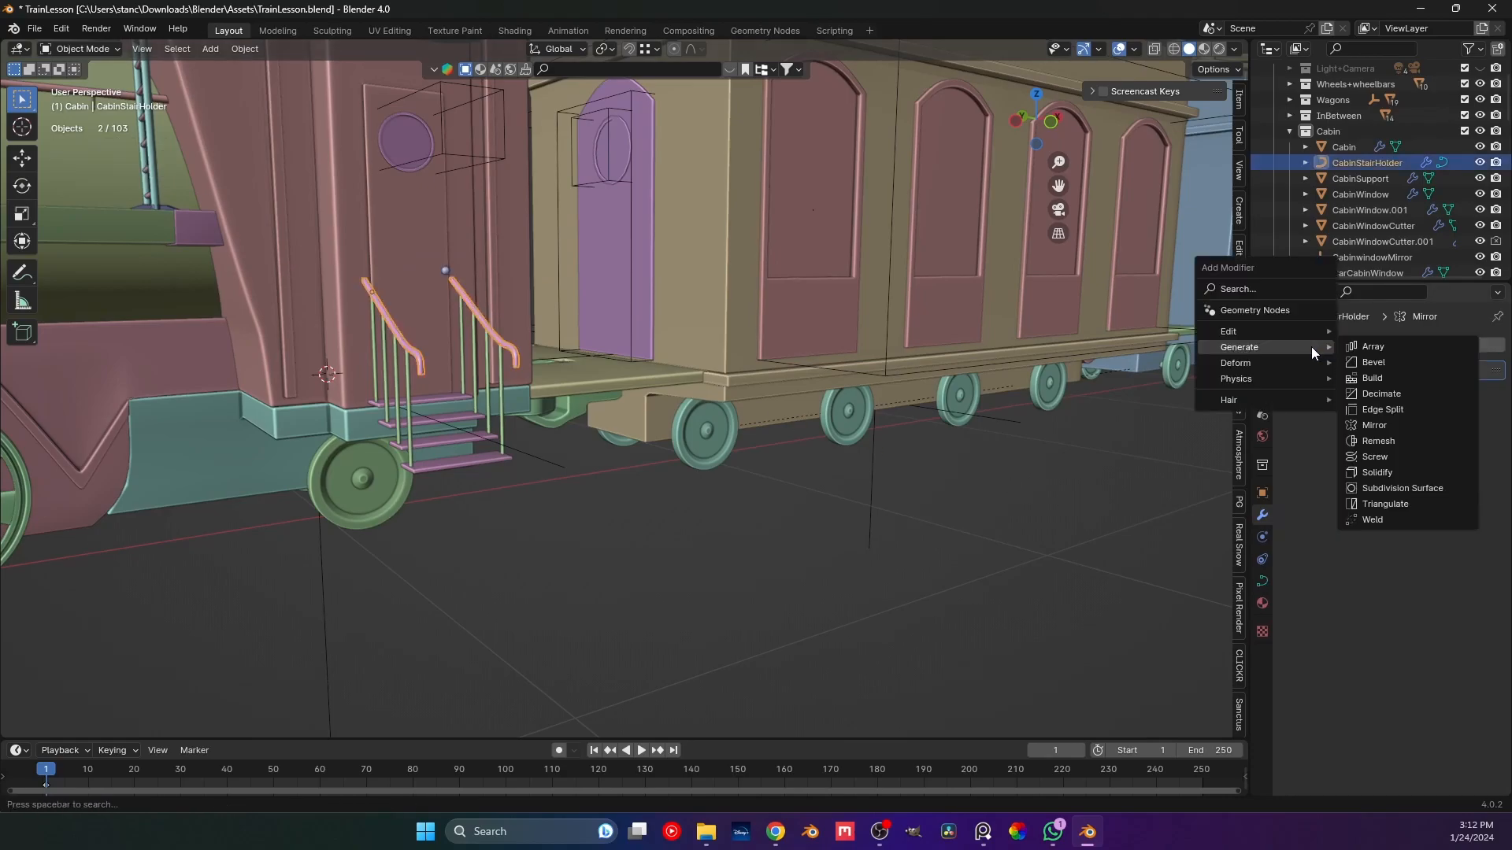
pyautogui.click(1359, 424)
pyautogui.click(1420, 416)
pyautogui.click(1476, 475)
pyautogui.click(439, 218)
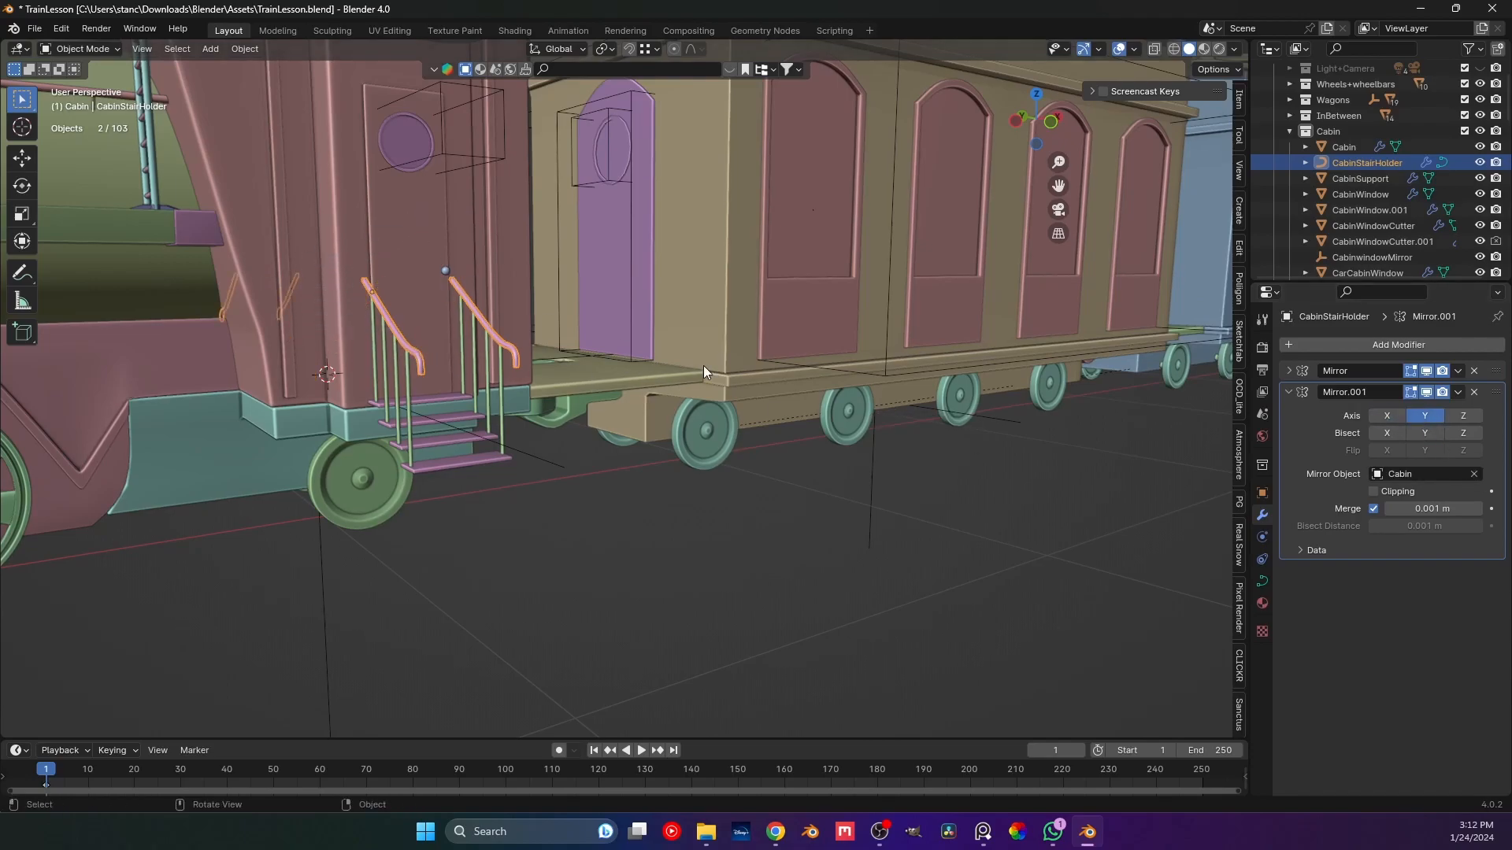
pyautogui.click(1288, 392)
# Add a second Mirror modifier to the vertical stair railing bars, across Y with the Cabin as mirror object.
pyautogui.click(407, 397)
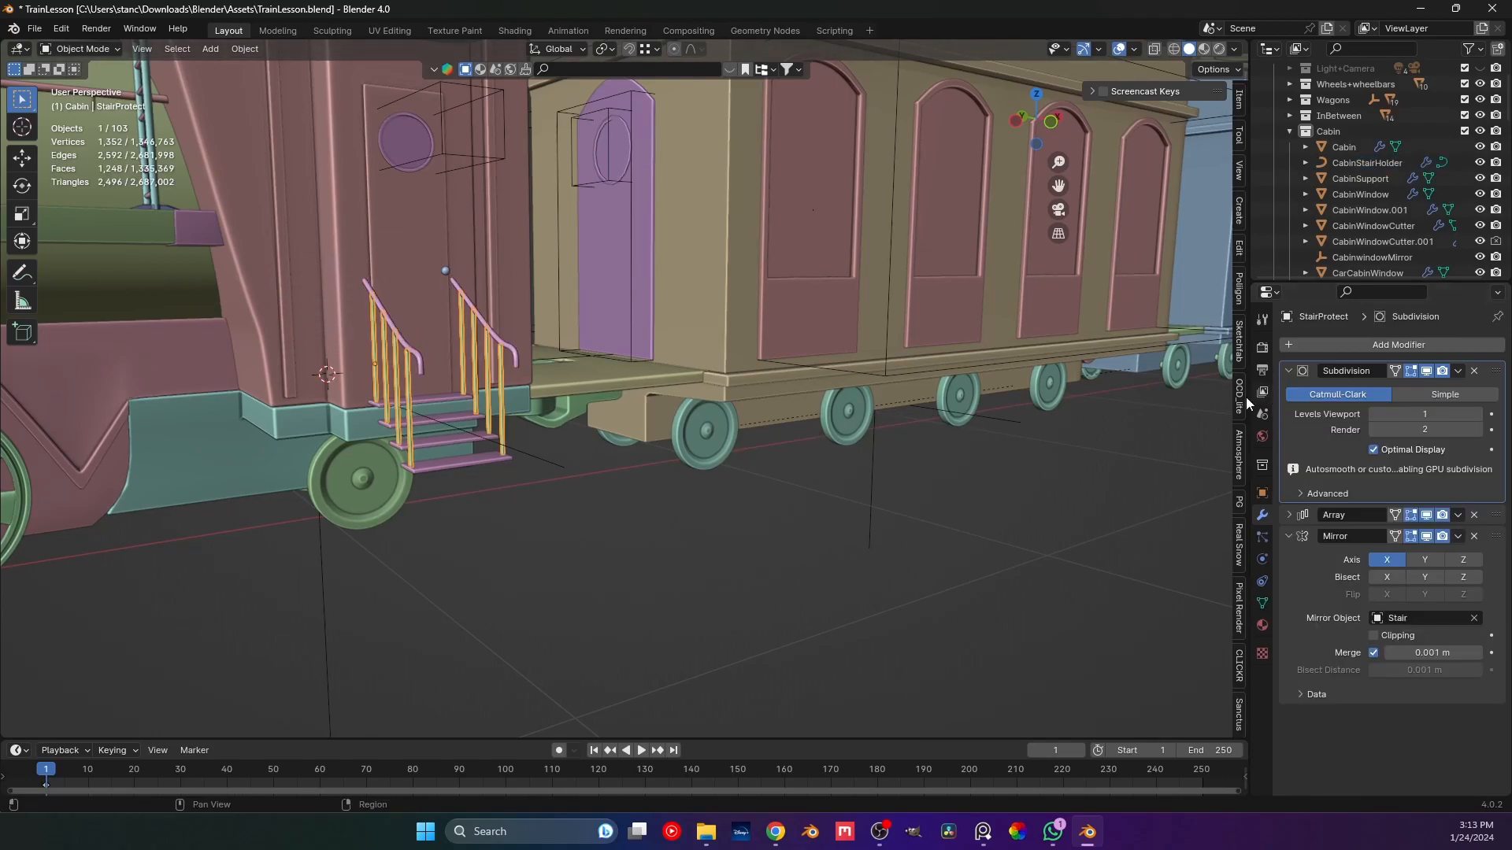
pyautogui.click(1288, 370)
pyautogui.click(1286, 412)
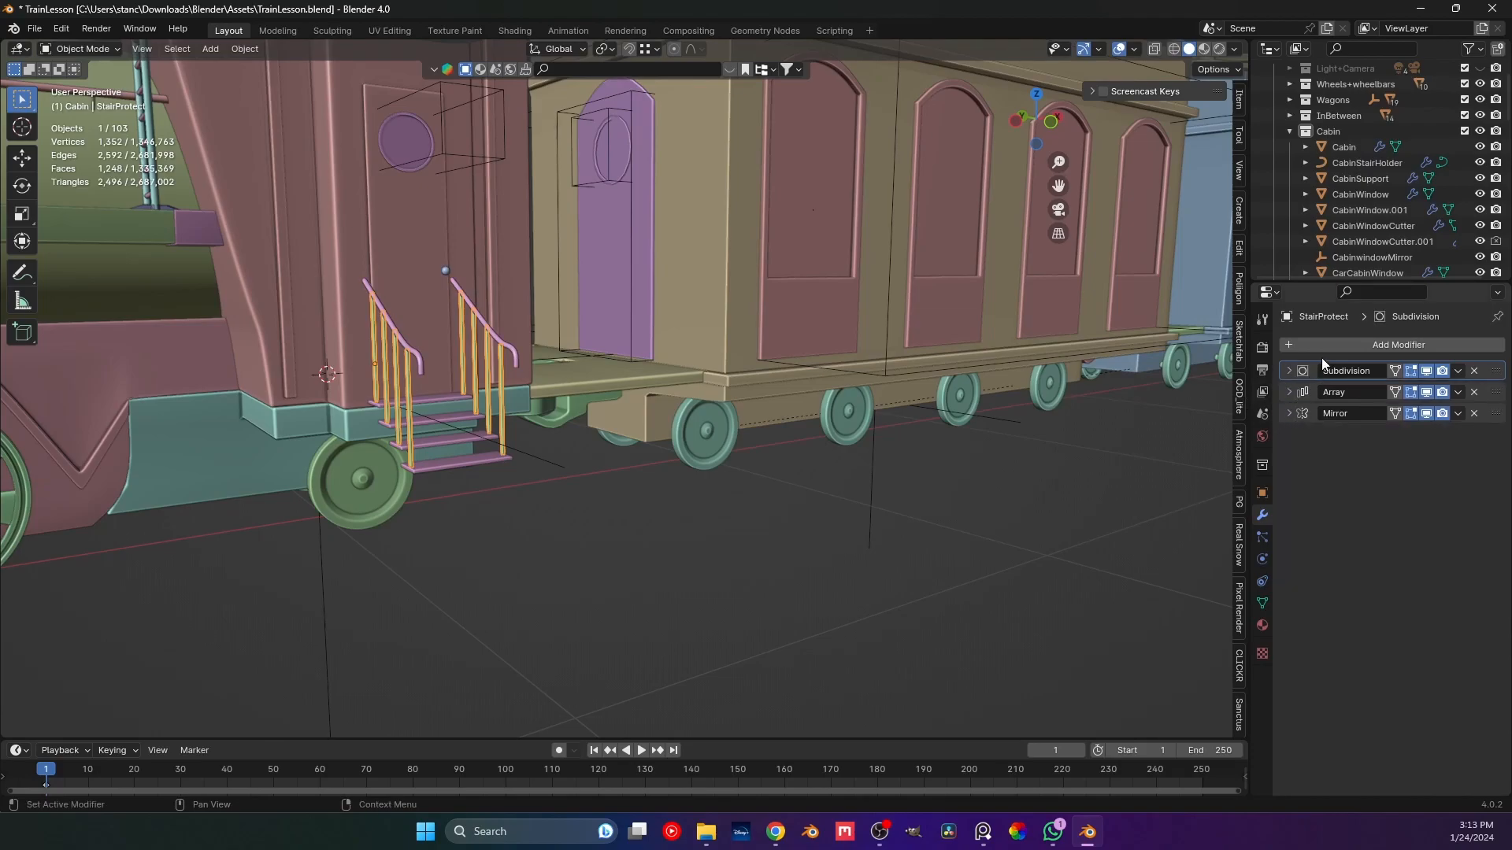
pyautogui.click(1328, 346)
pyautogui.moveTo(1328, 346)
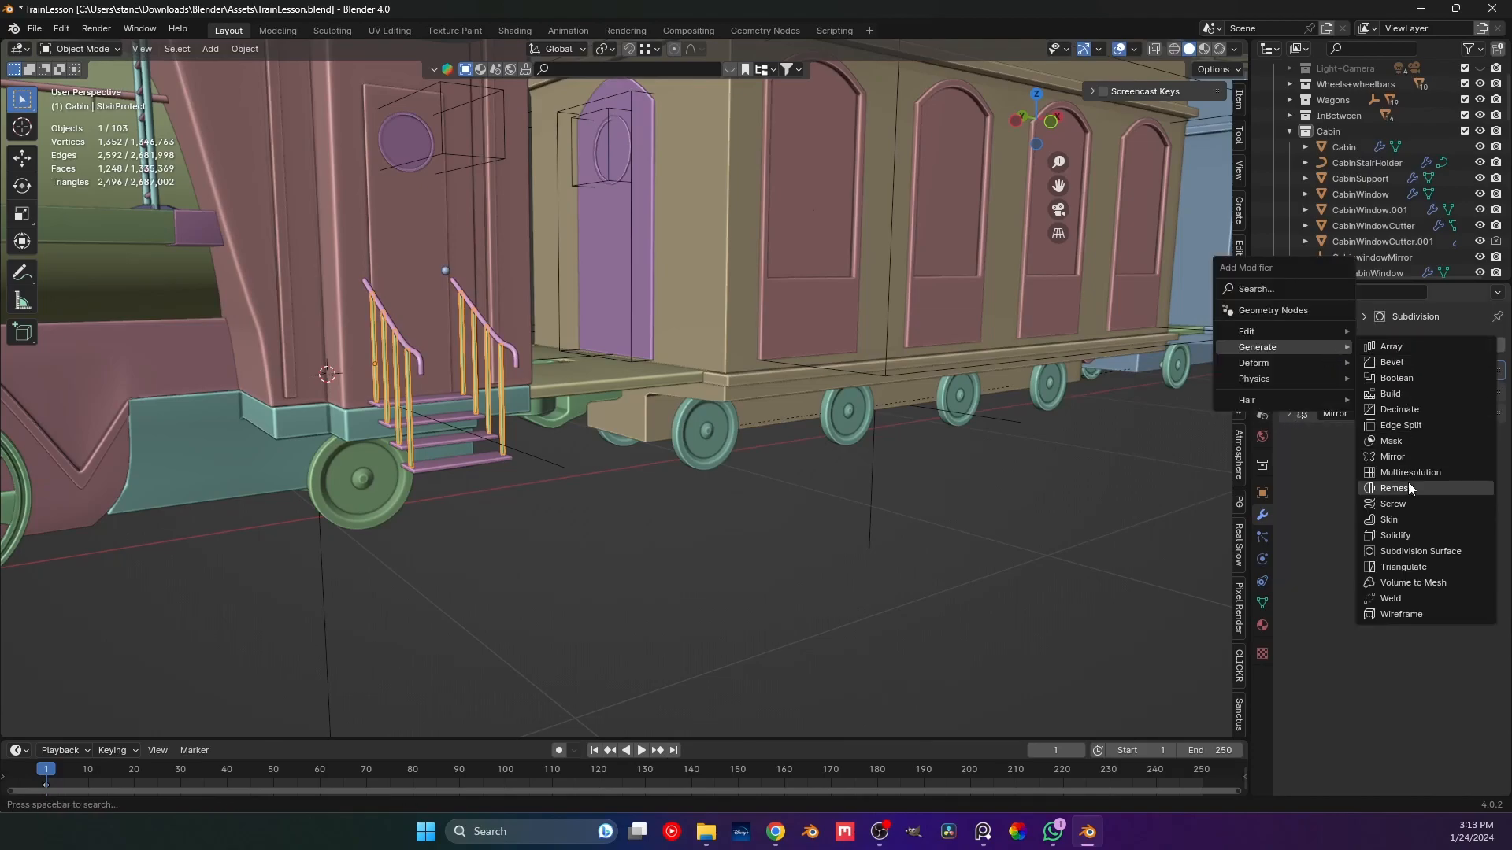
pyautogui.click(1392, 457)
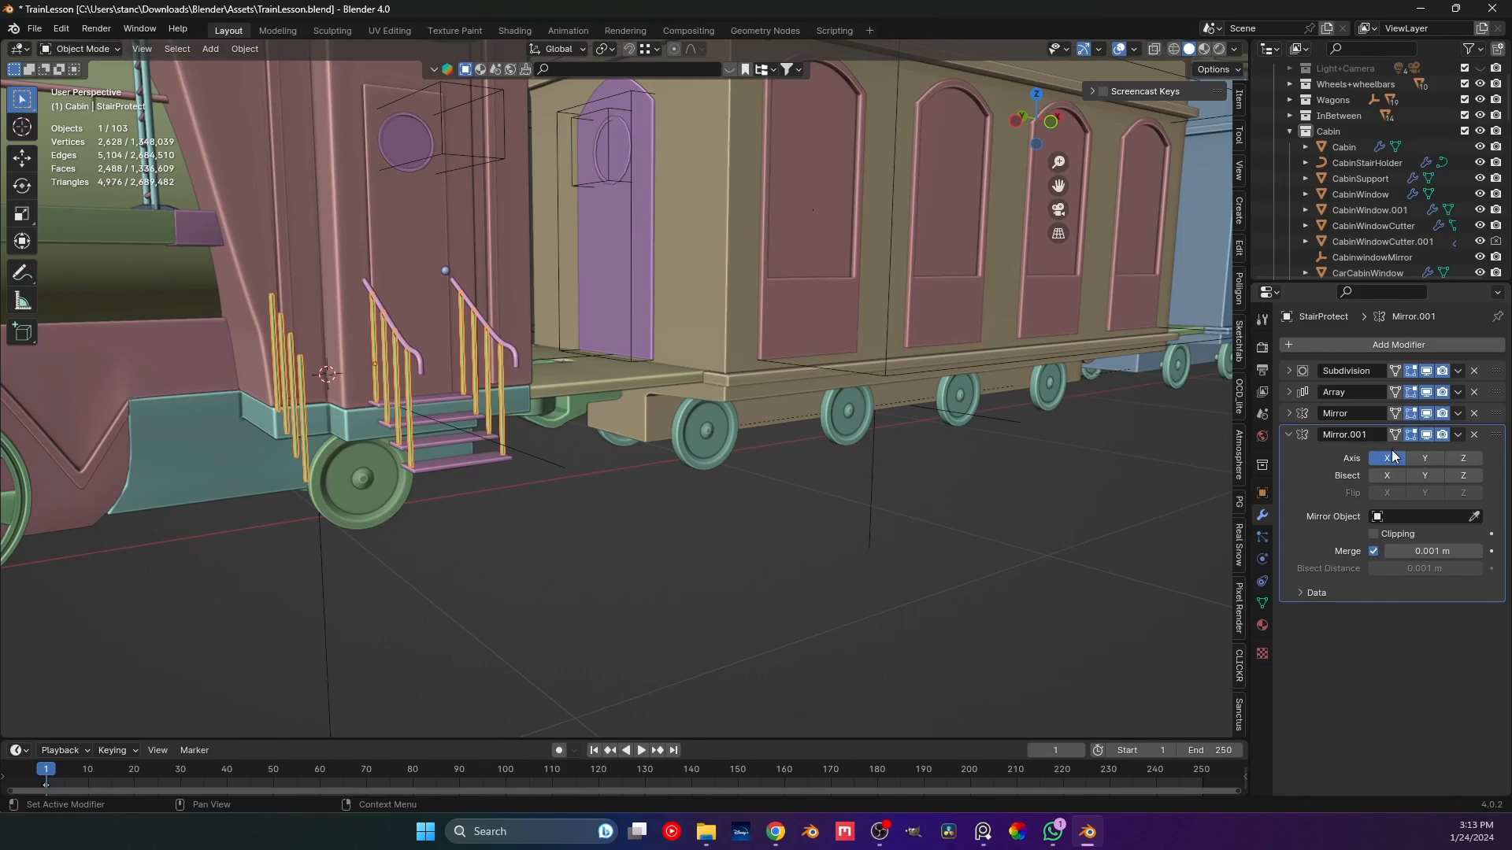
pyautogui.click(1424, 458)
pyautogui.click(1475, 516)
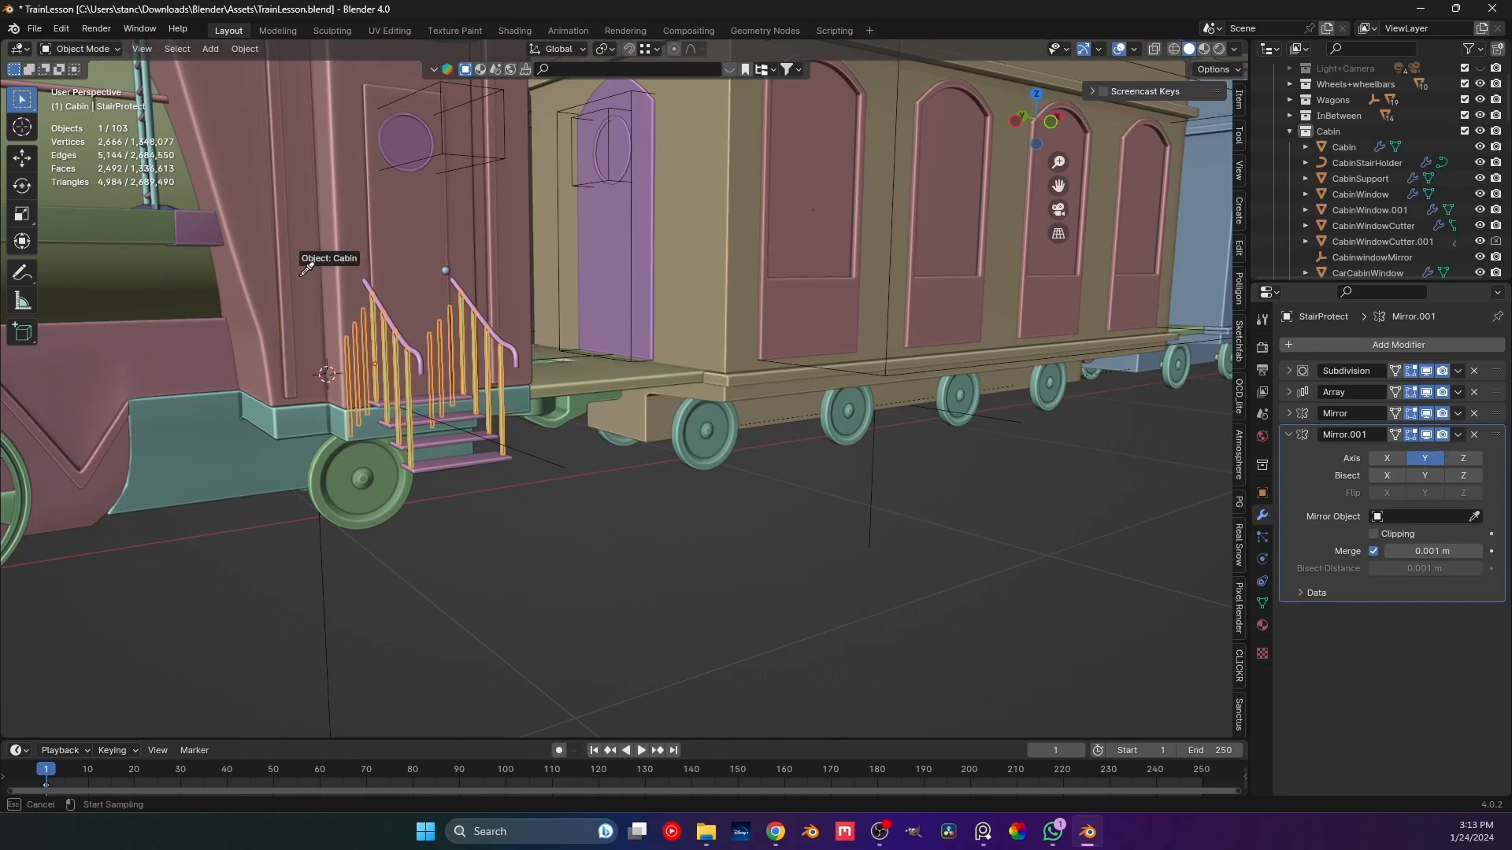
pyautogui.click(394, 230)
# Add a Mirror modifier to the stair treads, across Y with the Cabin as mirror object, and save the file.
pyautogui.click(456, 415)
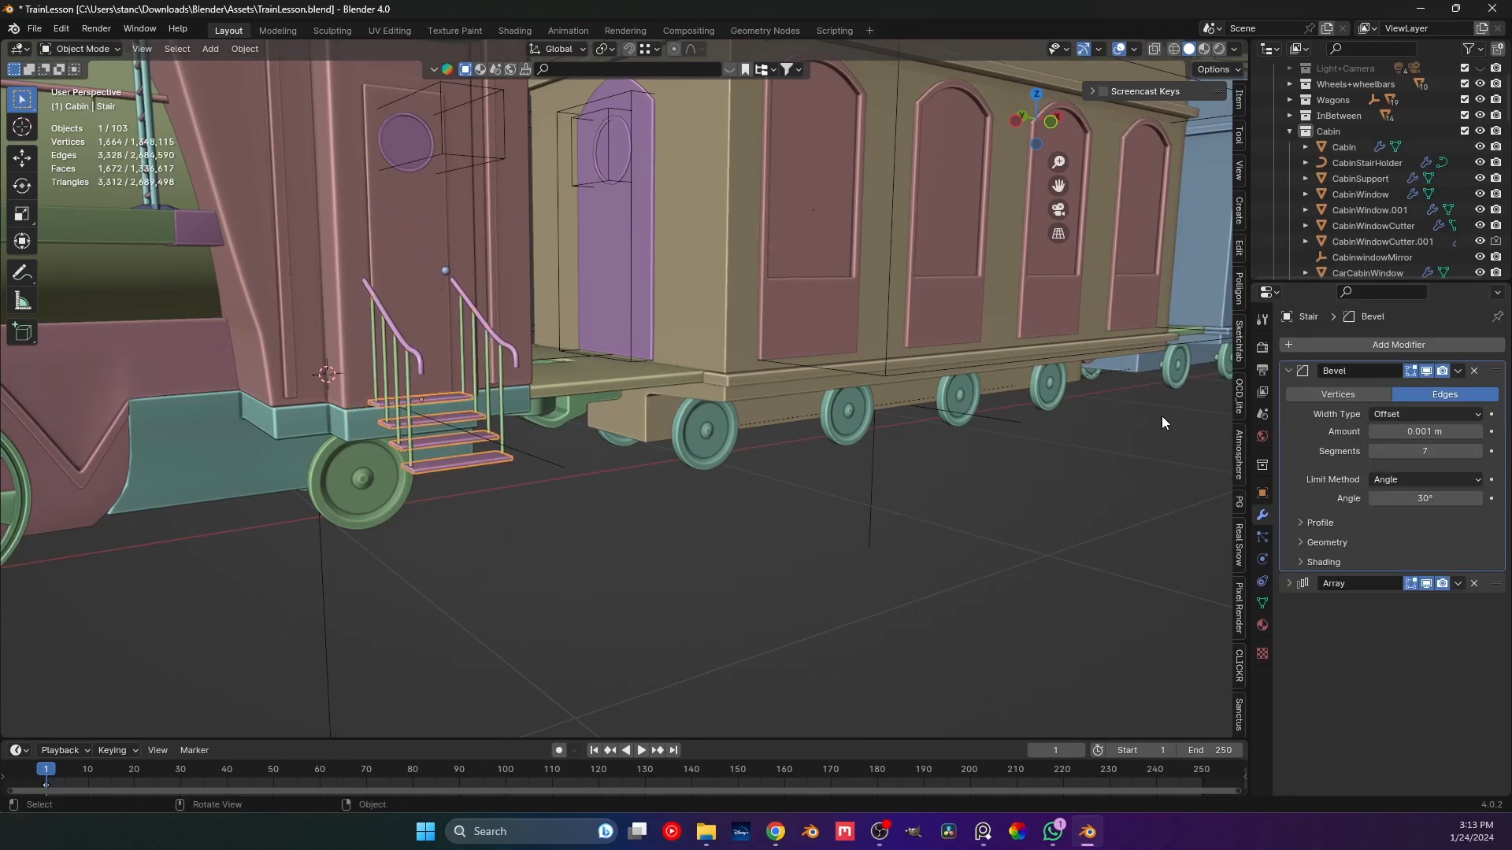
pyautogui.click(1289, 371)
pyautogui.click(1289, 347)
pyautogui.moveTo(1287, 348)
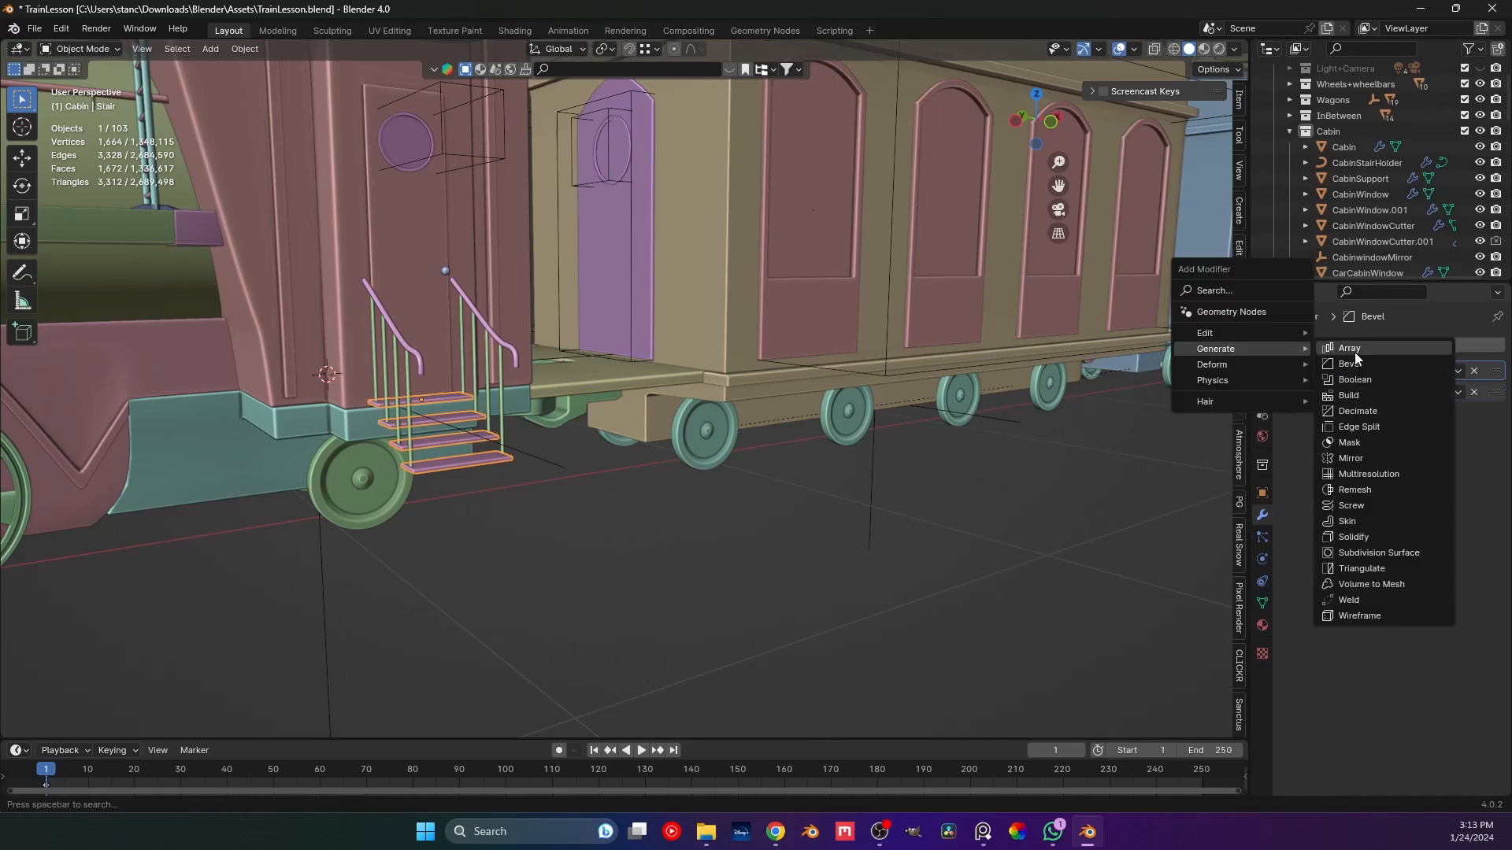
pyautogui.click(1348, 458)
pyautogui.click(1424, 437)
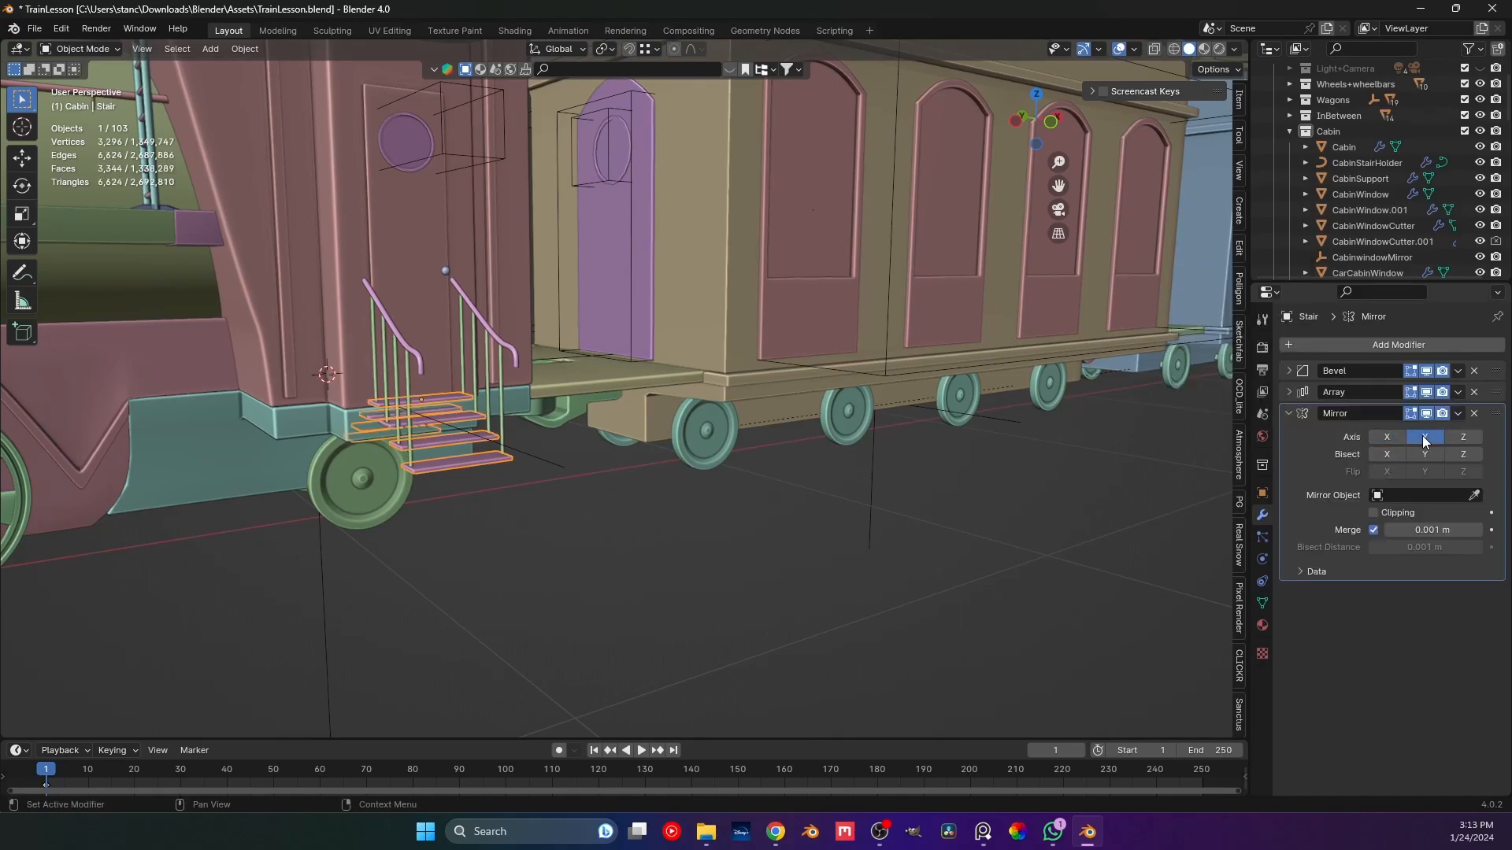
pyautogui.click(1473, 496)
pyautogui.click(432, 263)
pyautogui.click(557, 518)
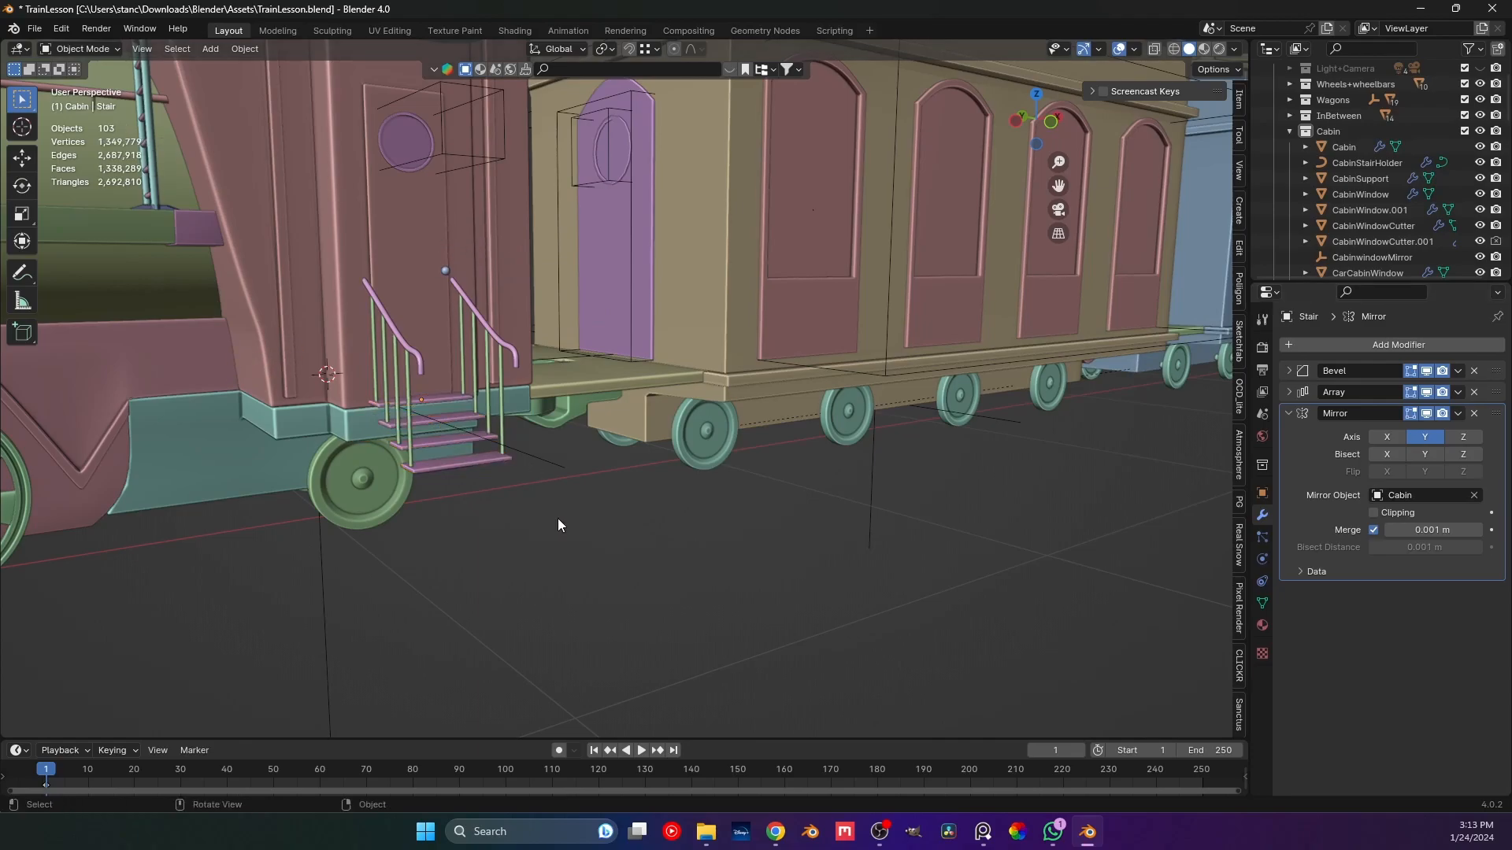
pyautogui.hotkey('ctrl', 's')
# Save the file, then isolate the Cabin object in local view and look at it in the right orthographic view.
pyautogui.scroll(-3, 565, 496)
pyautogui.keyDown('shift'); pyautogui.moveTo(570, 484); pyautogui.dragTo(583, 515, button='middle'); pyautogui.keyUp('shift')
pyautogui.scroll(-2, 567, 463)
pyautogui.keyDown('shift'); pyautogui.moveTo(567, 463); pyautogui.dragTo(428, 407, button='middle'); pyautogui.keyUp('shift')
pyautogui.scroll(2, 456, 459)
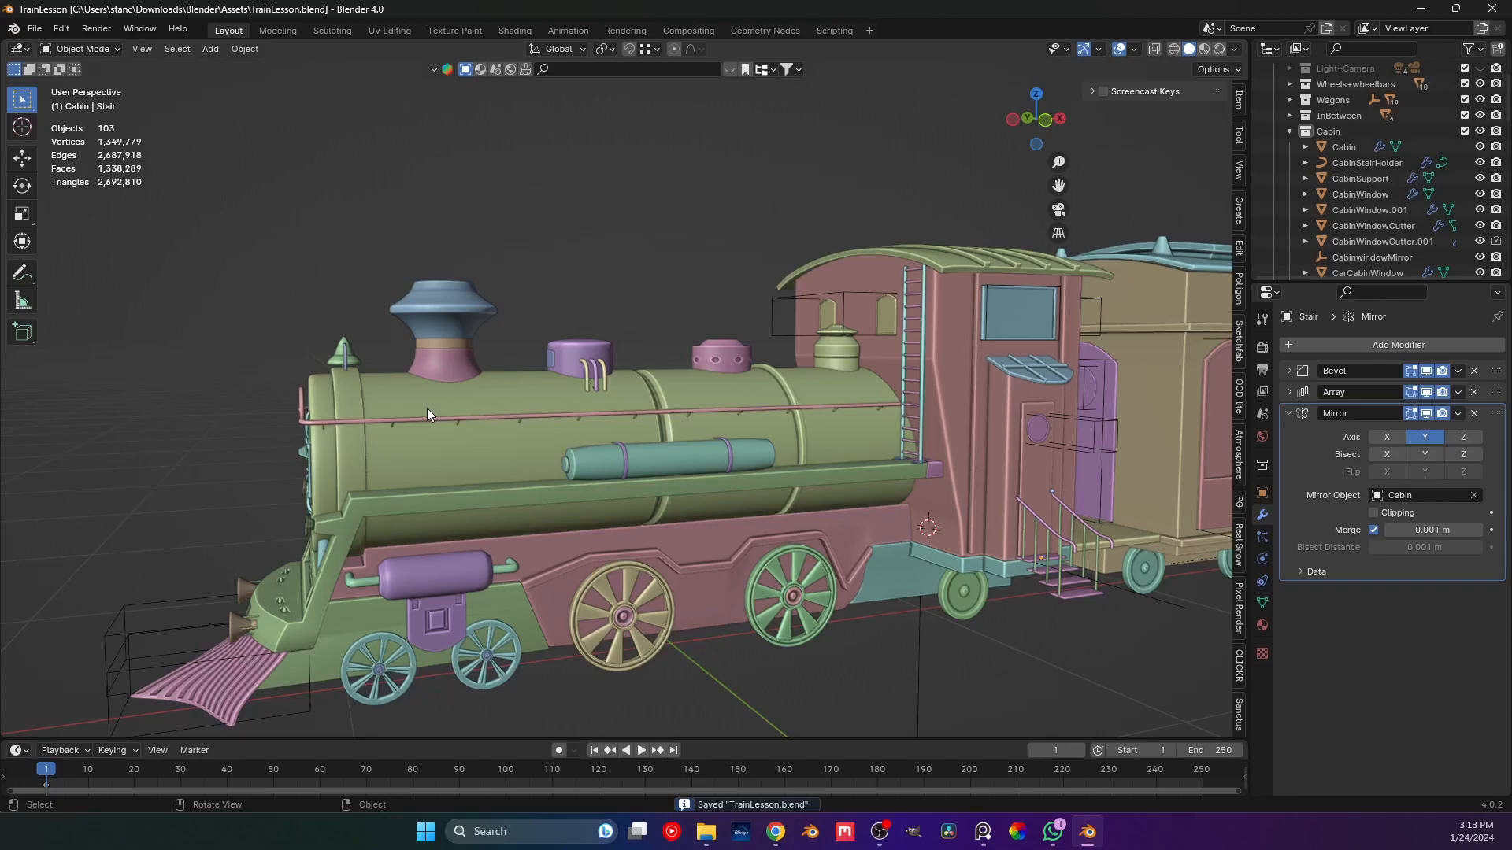
pyautogui.moveTo(411, 399); pyautogui.dragTo(478, 384, button='middle')
pyautogui.hotkey('ctrl', 's')
pyautogui.click(505, 348)
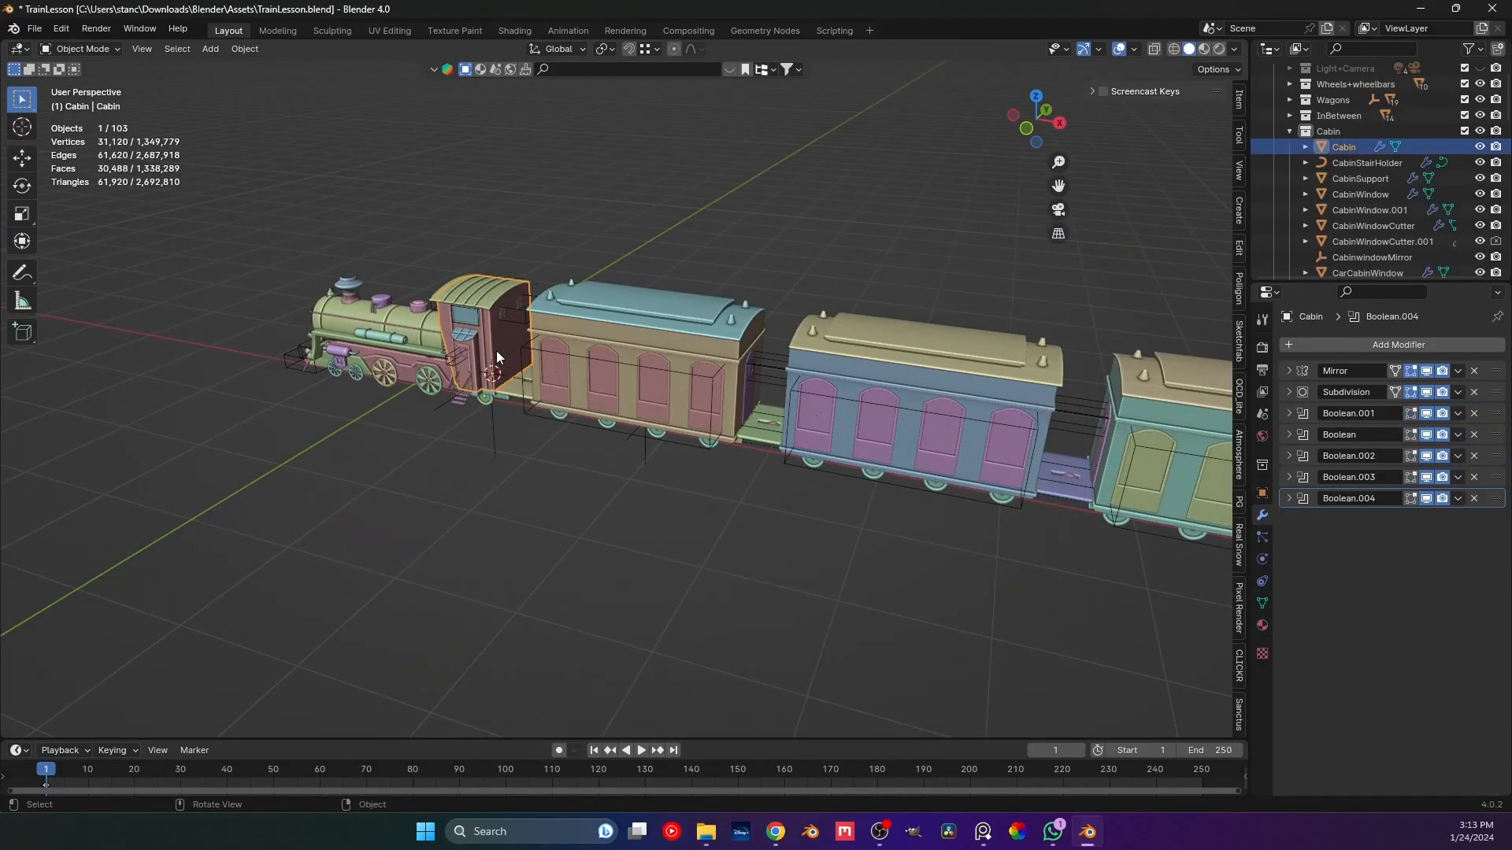
pyautogui.press('KP_Divide')
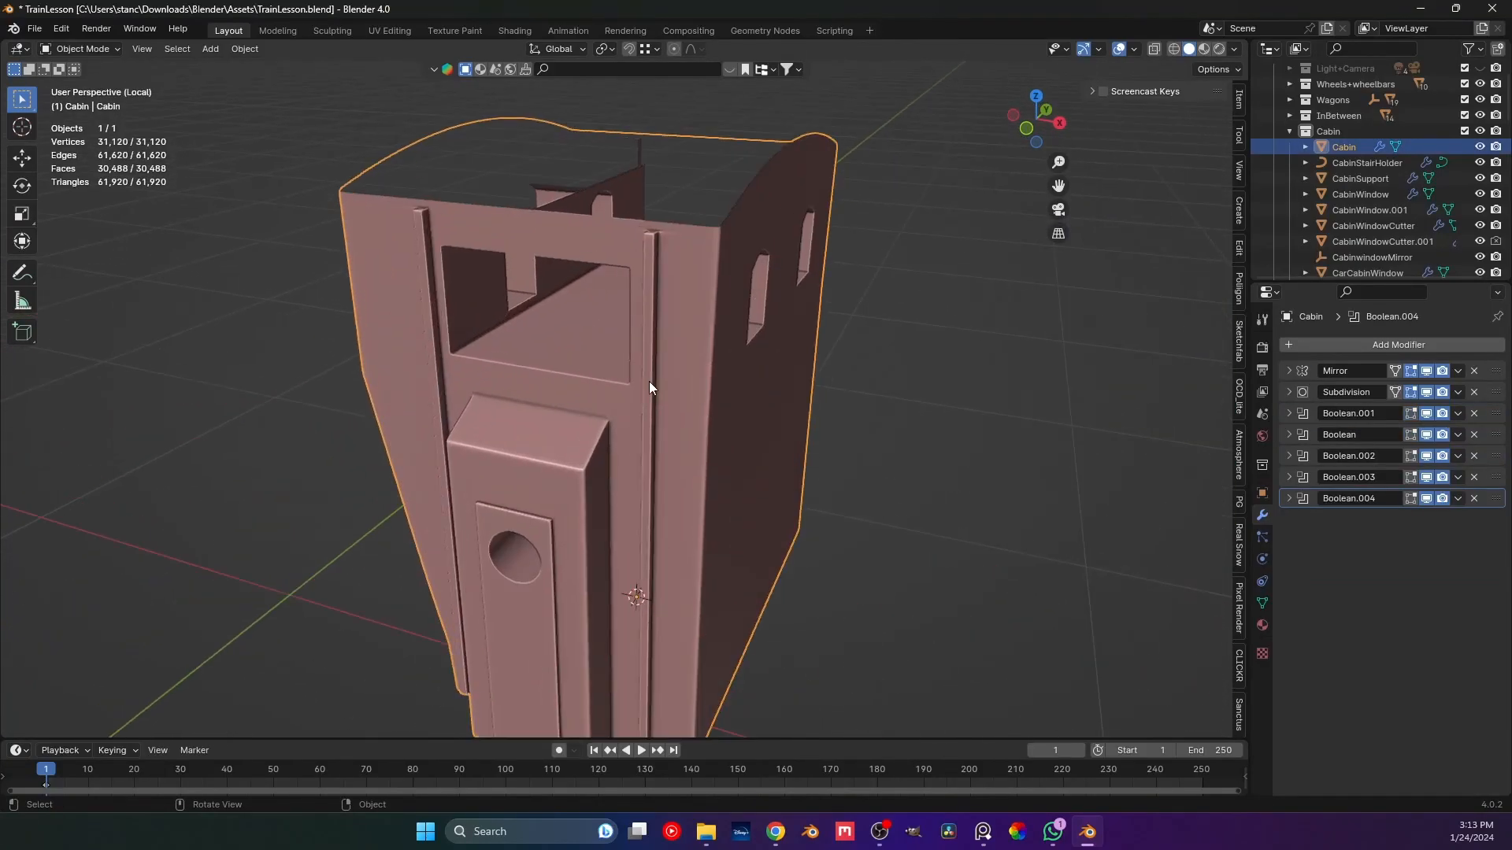
pyautogui.press('KP_3')
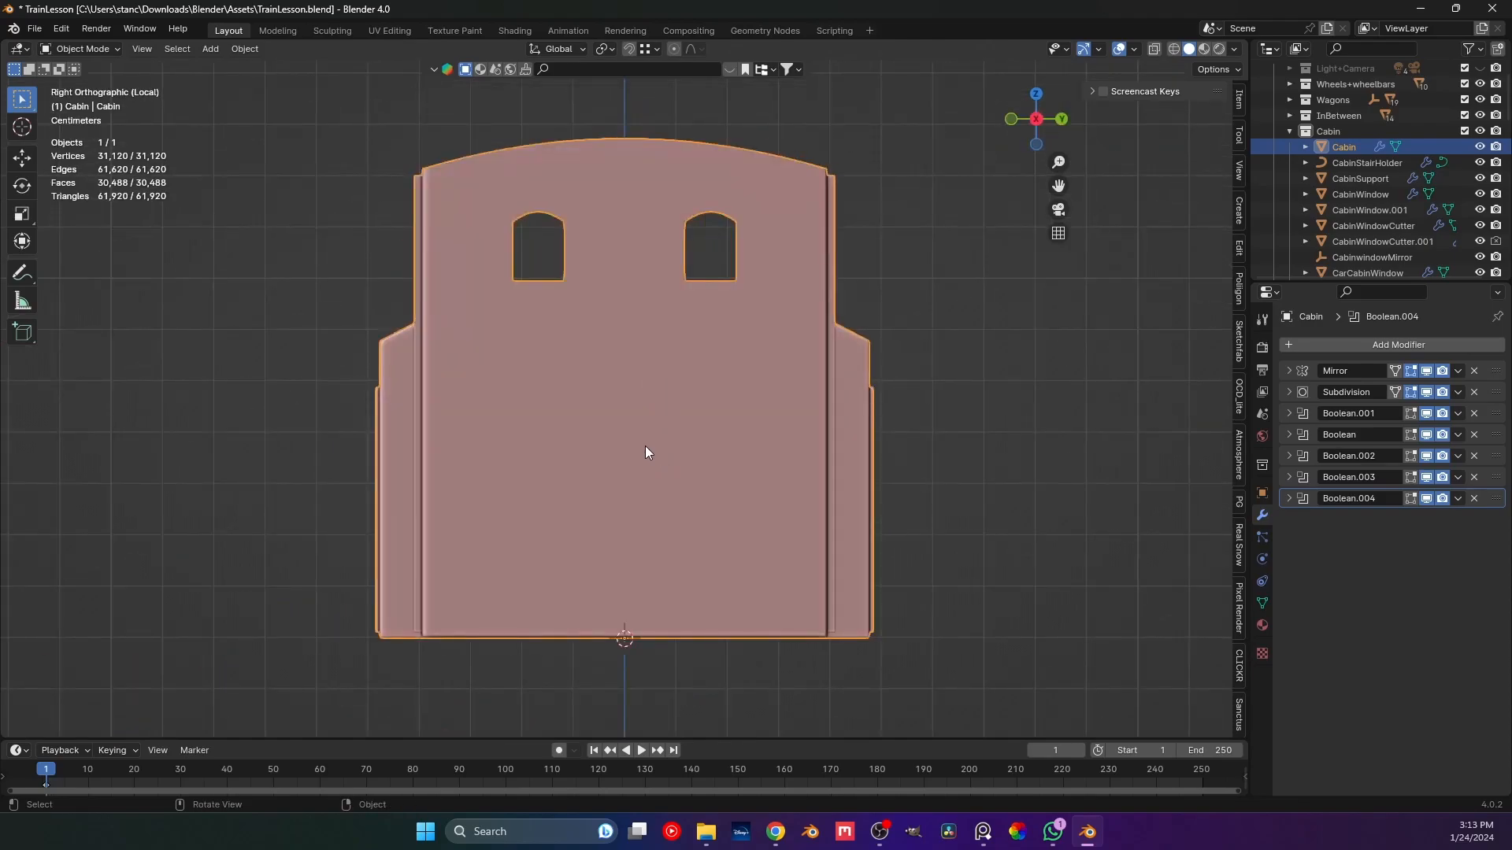
# Add a horizontal loop cut across the middle of the cabin's rear wall and snap the 3D cursor to its centreline vertex.
pyautogui.press('Tab')
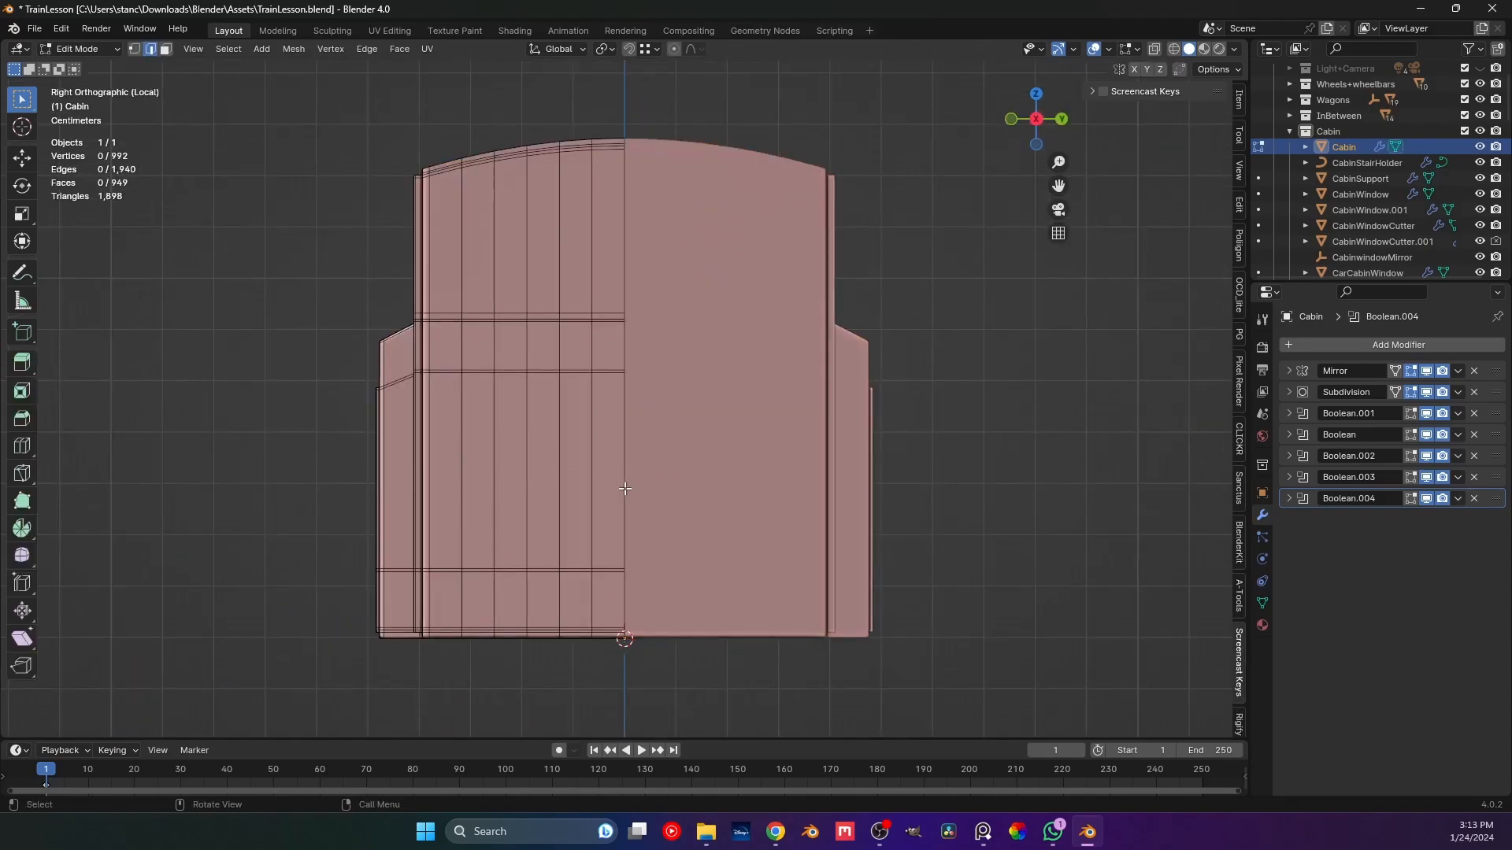
pyautogui.hotkey('ctrl', 'r')
pyautogui.click(624, 485)
pyautogui.click(625, 488)
pyautogui.press('1')
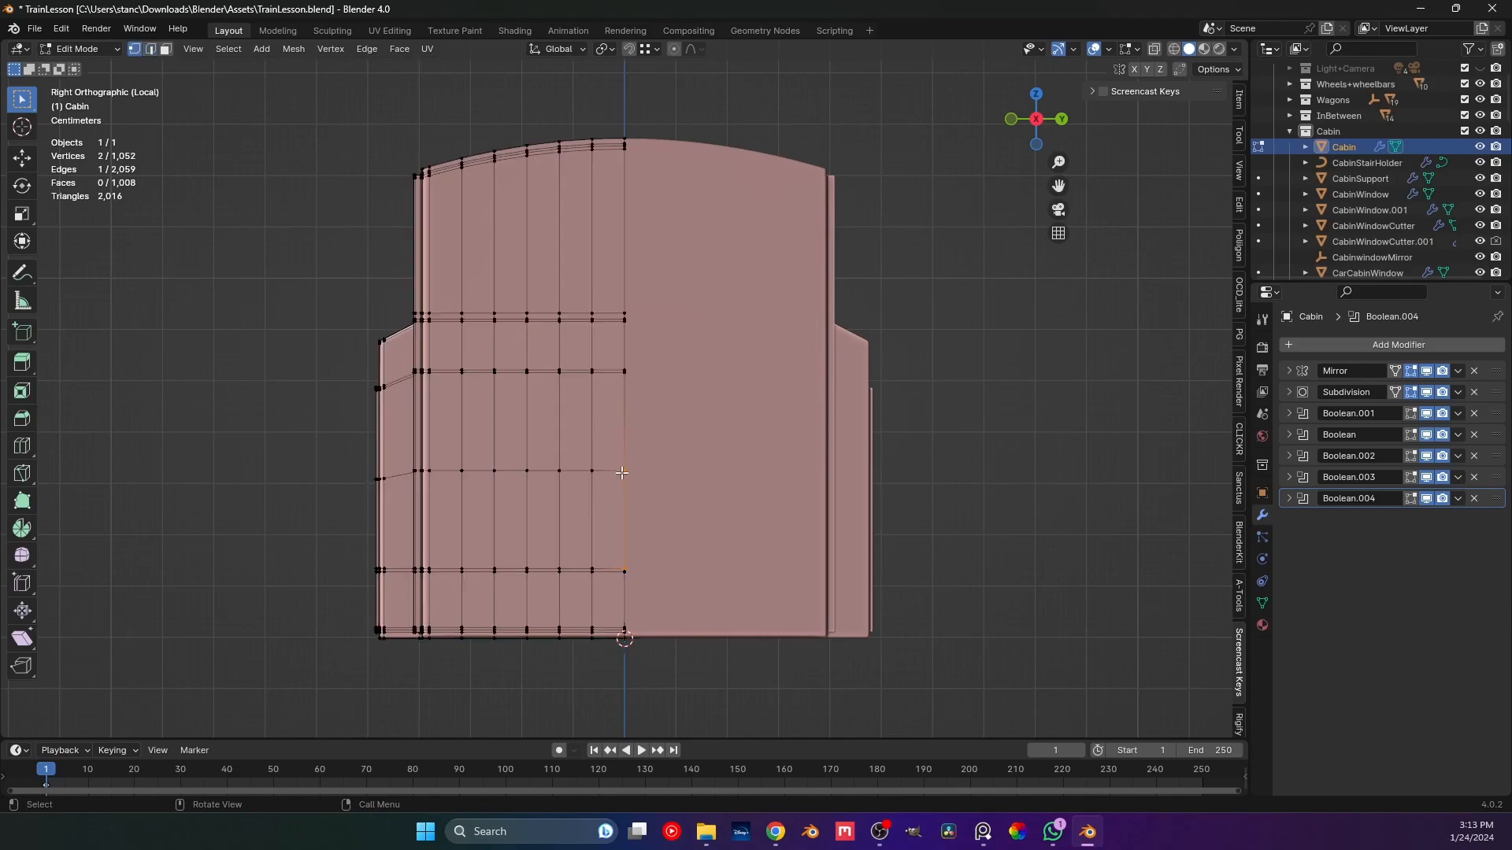
pyautogui.hotkey('shift', 's')
pyautogui.click(635, 579)
# Dissolve the temporary horizontal edge loop on the cabin and return to Object Mode.
pyautogui.press('Tab')
pyautogui.press('Tab')
pyautogui.press('2')
pyautogui.keyDown('alt'); pyautogui.click(580, 472); pyautogui.keyUp('alt')
pyautogui.hotkey('ctrl', 'x')
pyautogui.press('Tab')
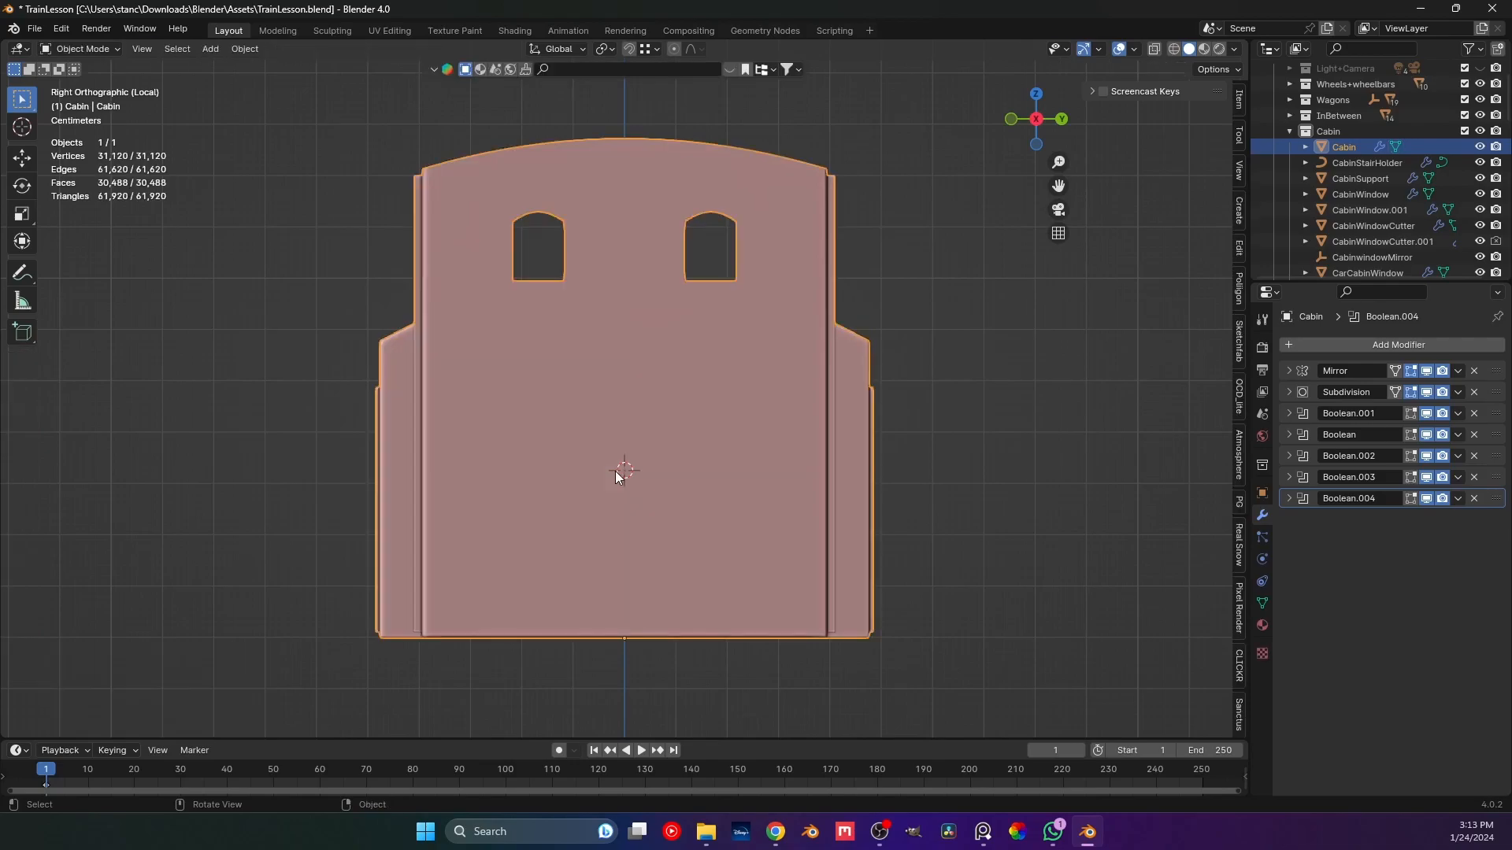
# Add a cube at the 3D cursor on the cabin's rear wall and scale it to about 0.16.
pyautogui.keyDown('shift'); pyautogui.moveTo(616, 476); pyautogui.dragTo(606, 468, button='middle'); pyautogui.keyUp('shift')
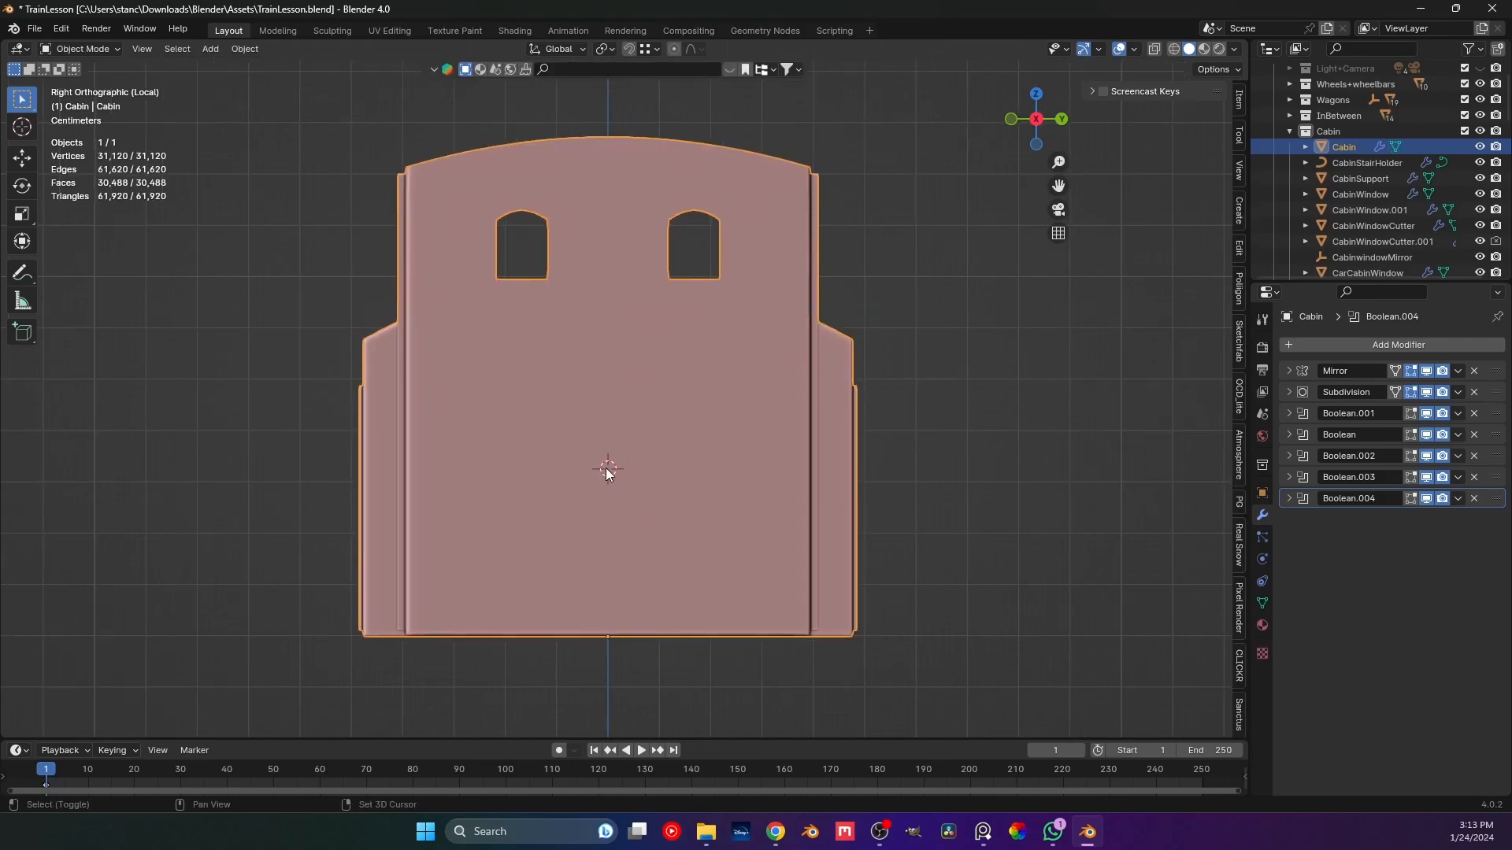
pyautogui.hotkey('shift', 'a')
pyautogui.moveTo(584, 332)
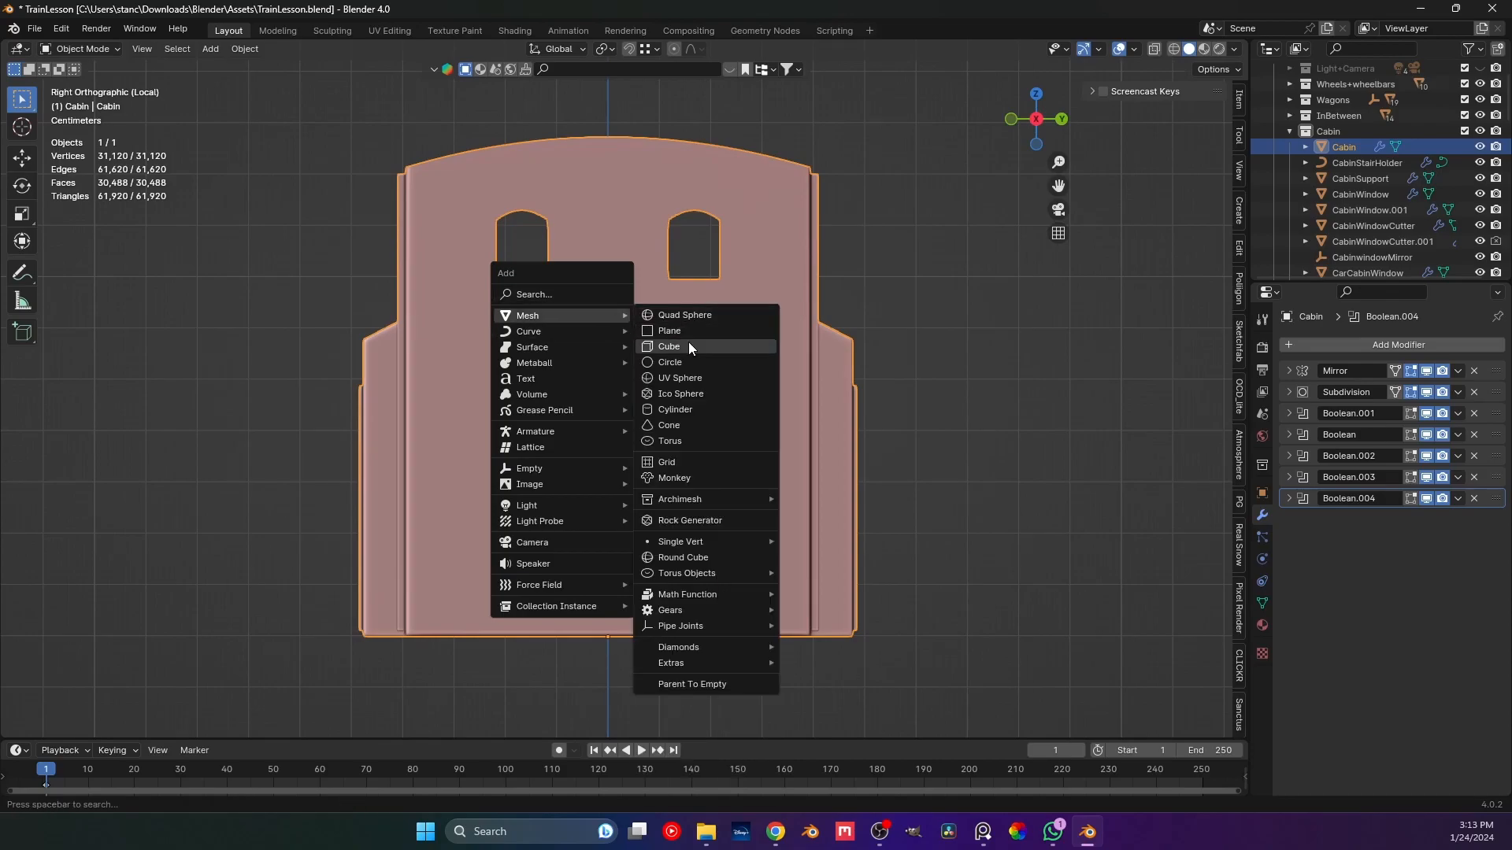
pyautogui.click(689, 346)
pyautogui.press('s')
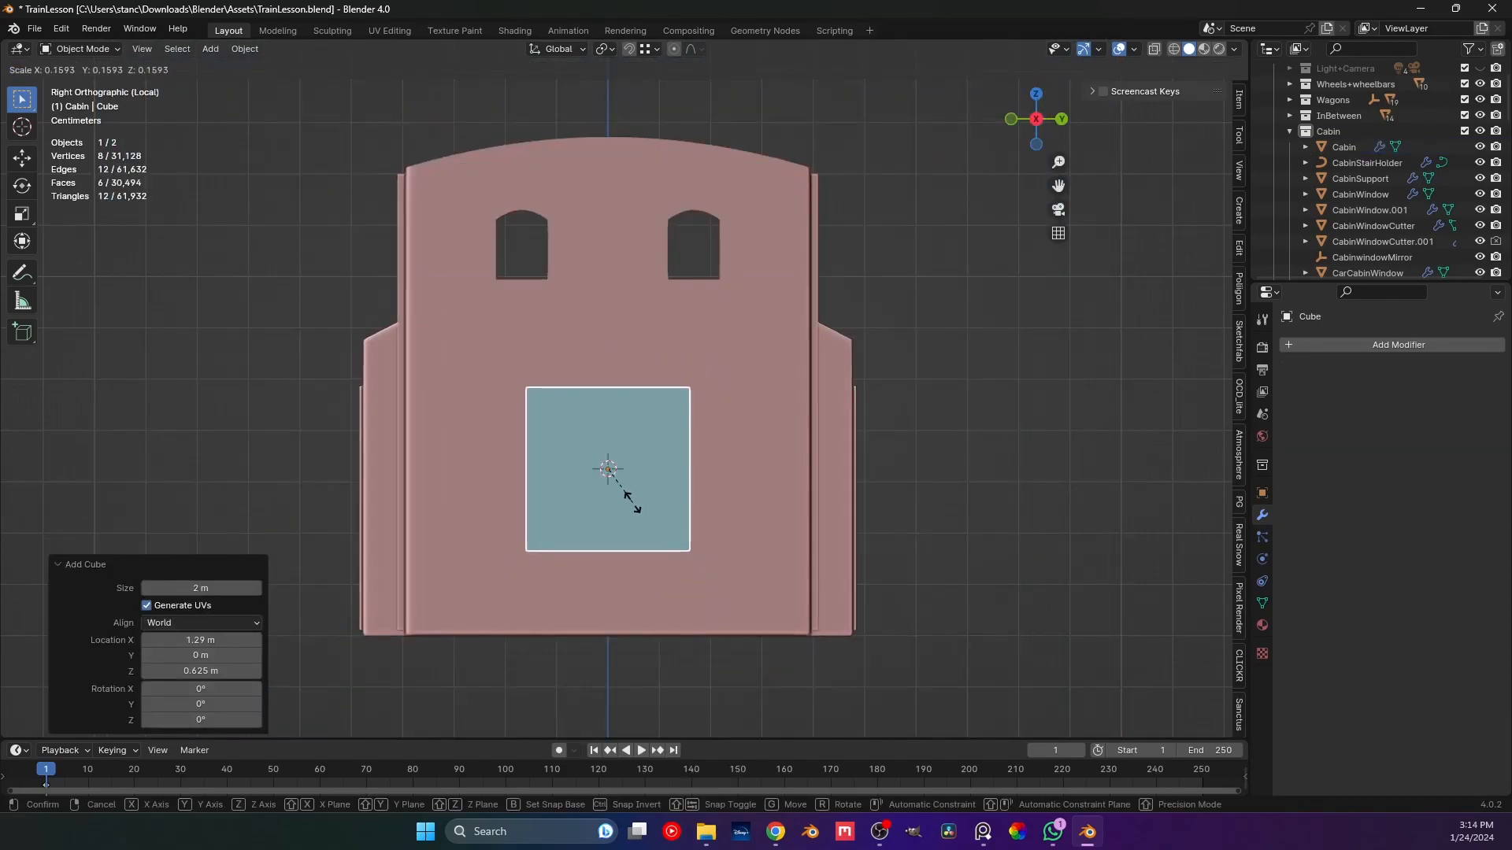
pyautogui.click(632, 502)
# Stretch the cube along Z by a factor of about 1.94 into a tall door-shaped block.
pyautogui.scroll(1, 638, 498)
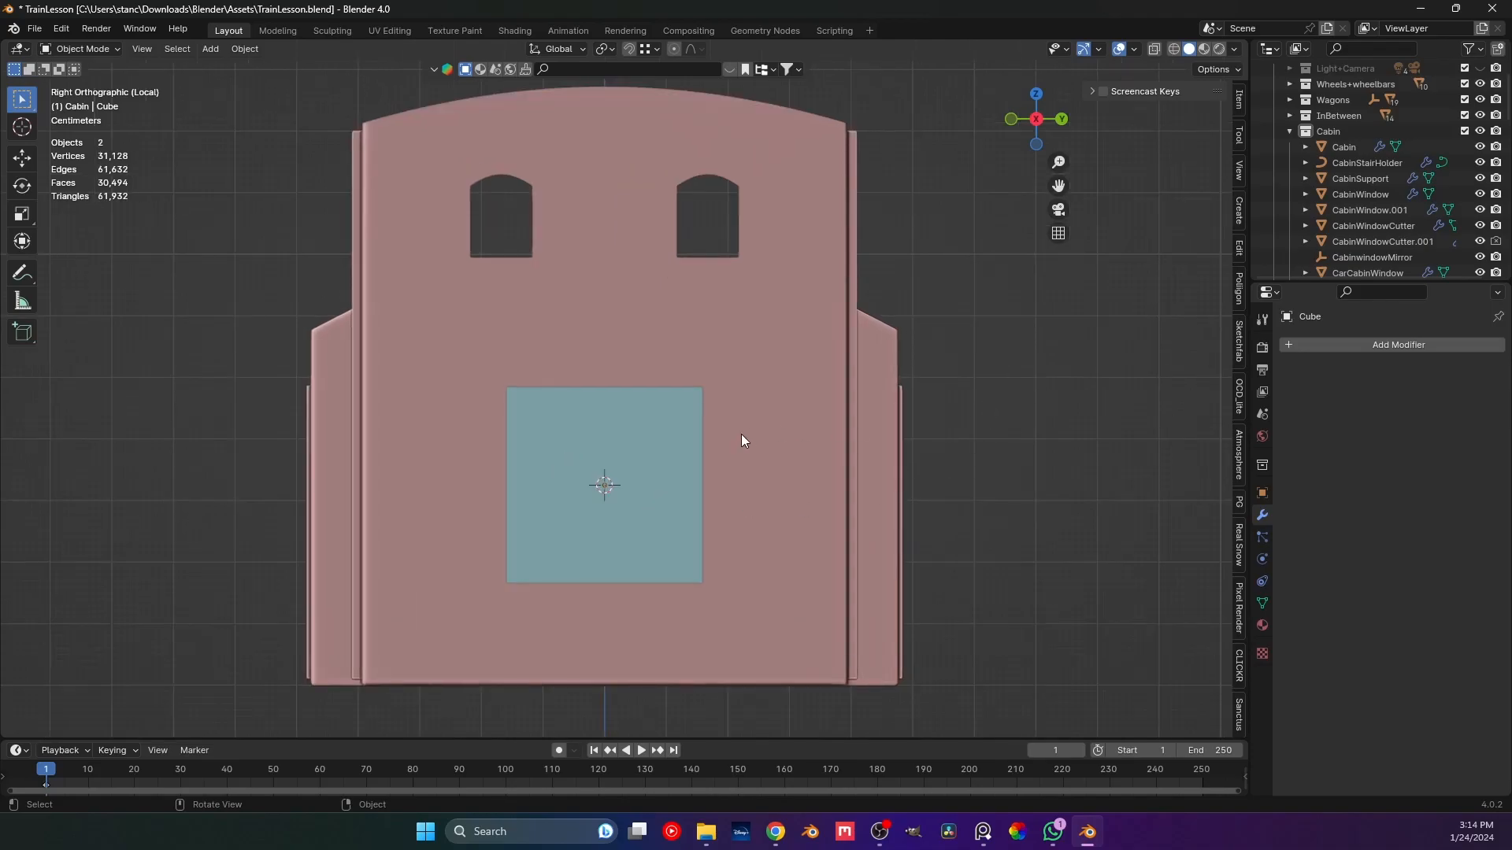
pyautogui.scroll(-1, 658, 489)
pyautogui.scroll(2, 642, 472)
pyautogui.press('s')
pyautogui.press('z')
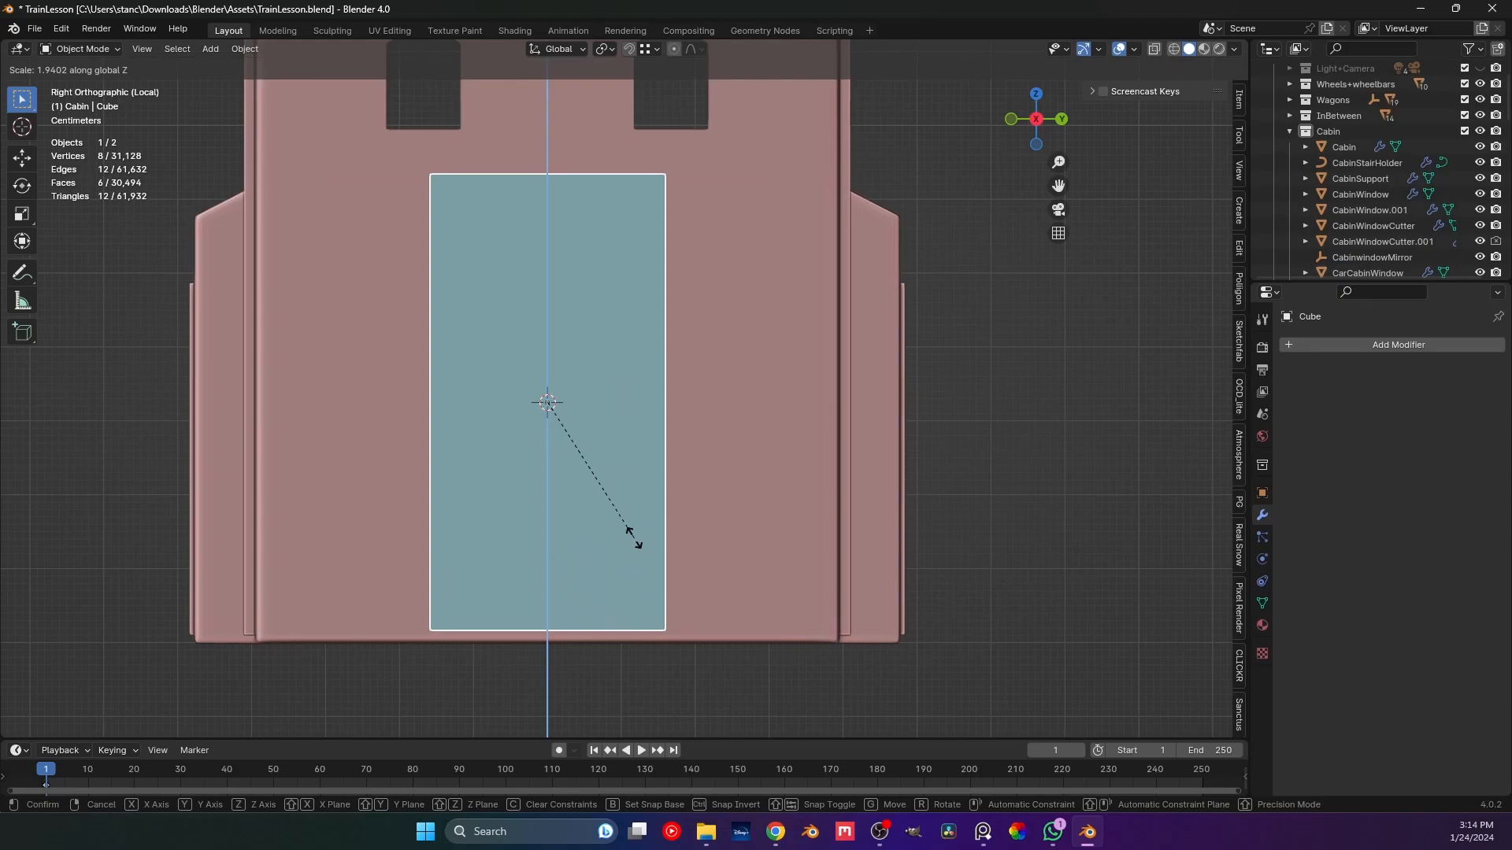
pyautogui.click(634, 540)
pyautogui.moveTo(1009, 428); pyautogui.dragTo(735, 436, button='middle')
pyautogui.scroll(-5, 1336, 143)
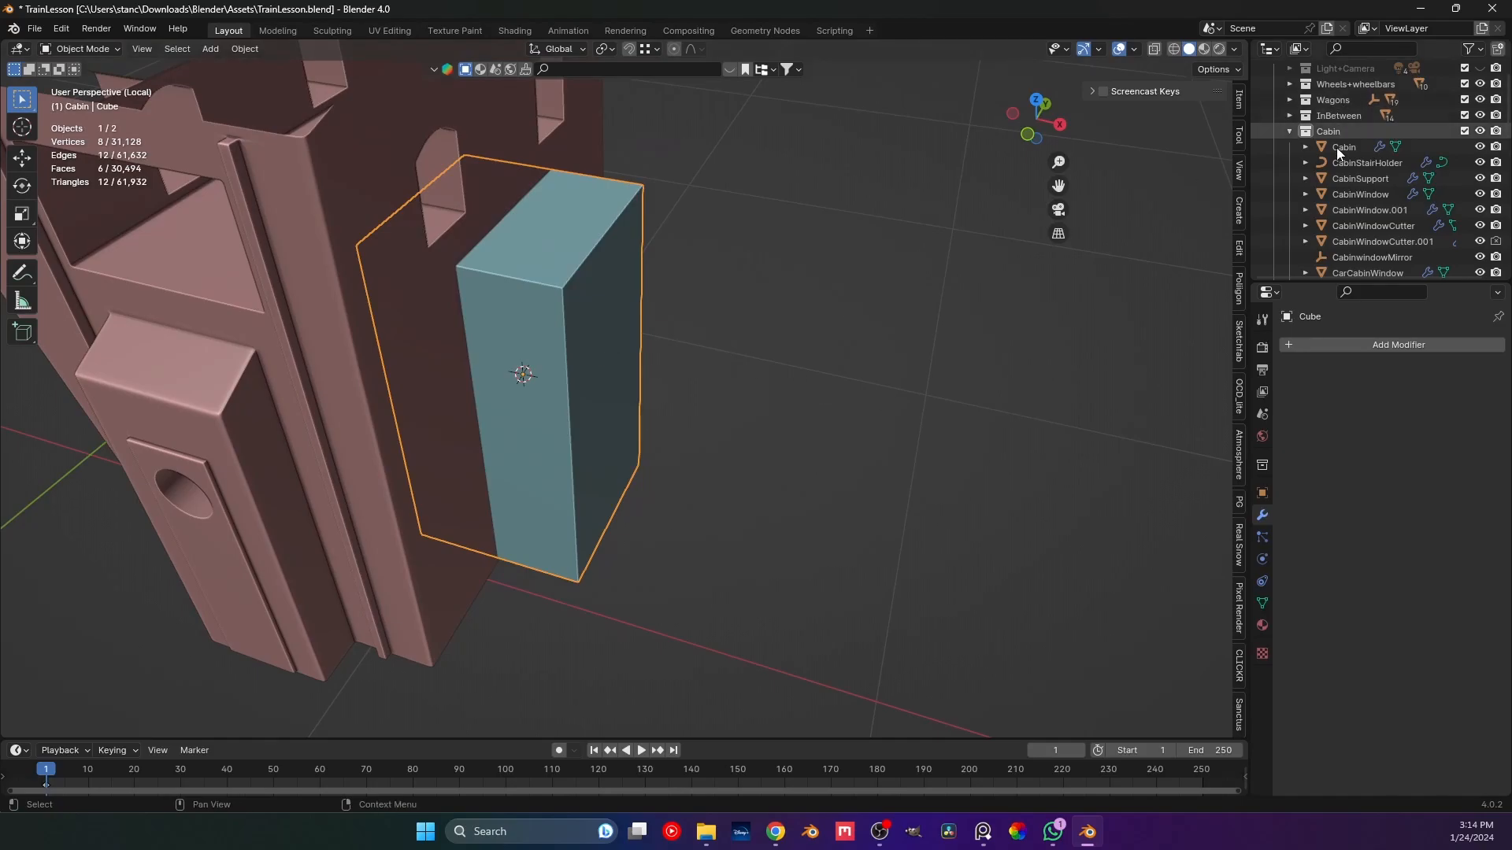
# Rename the new cube on the cabin's rear wall to CabinDoor, check its placement from behind and save the file.
pyautogui.doubleClick(1343, 163)
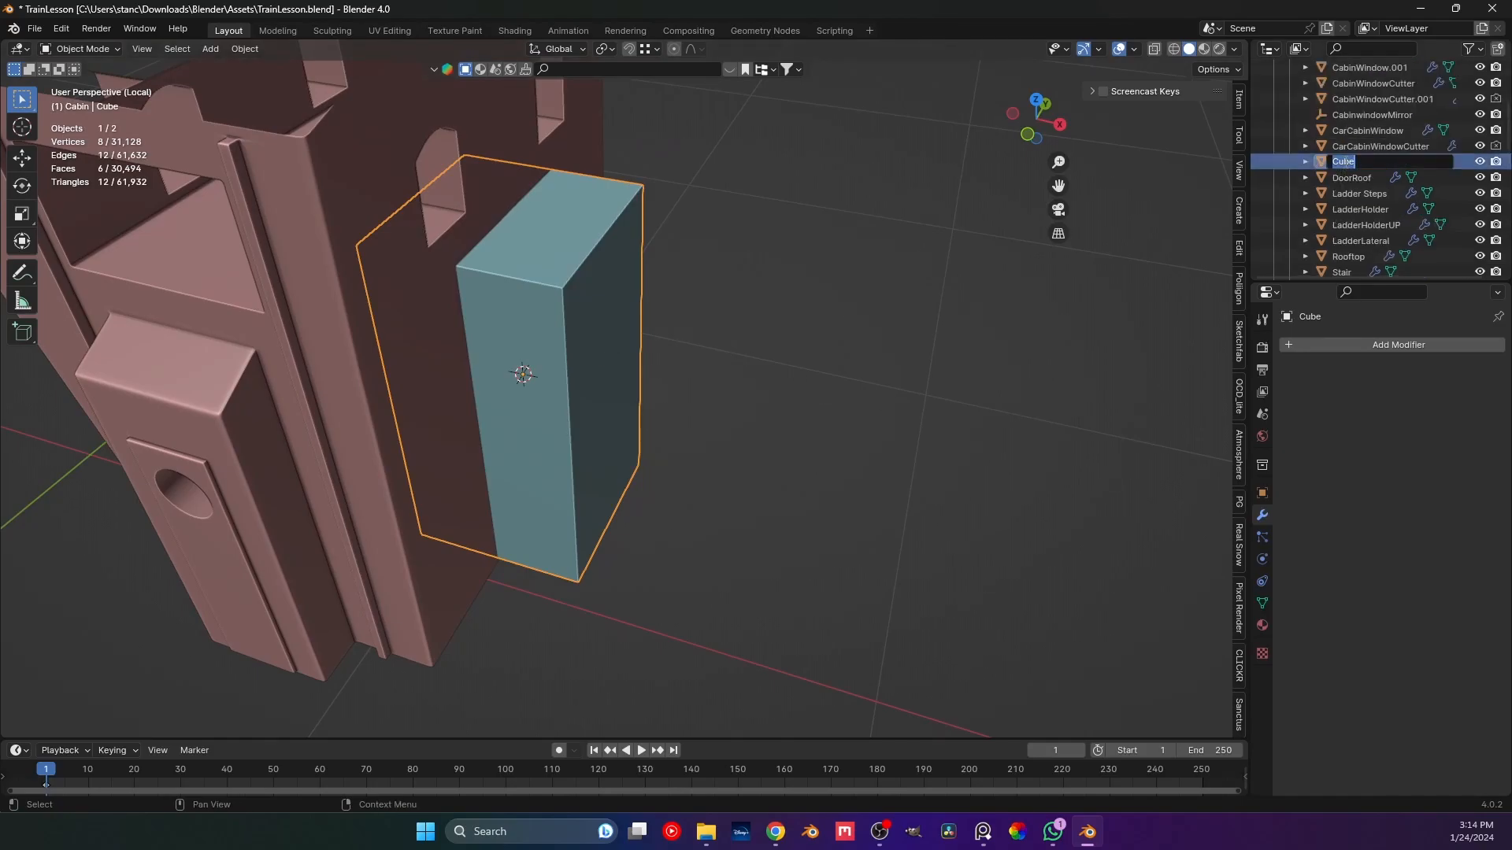
pyautogui.write('C')
pyautogui.press('Return')
pyautogui.press('KP_1')
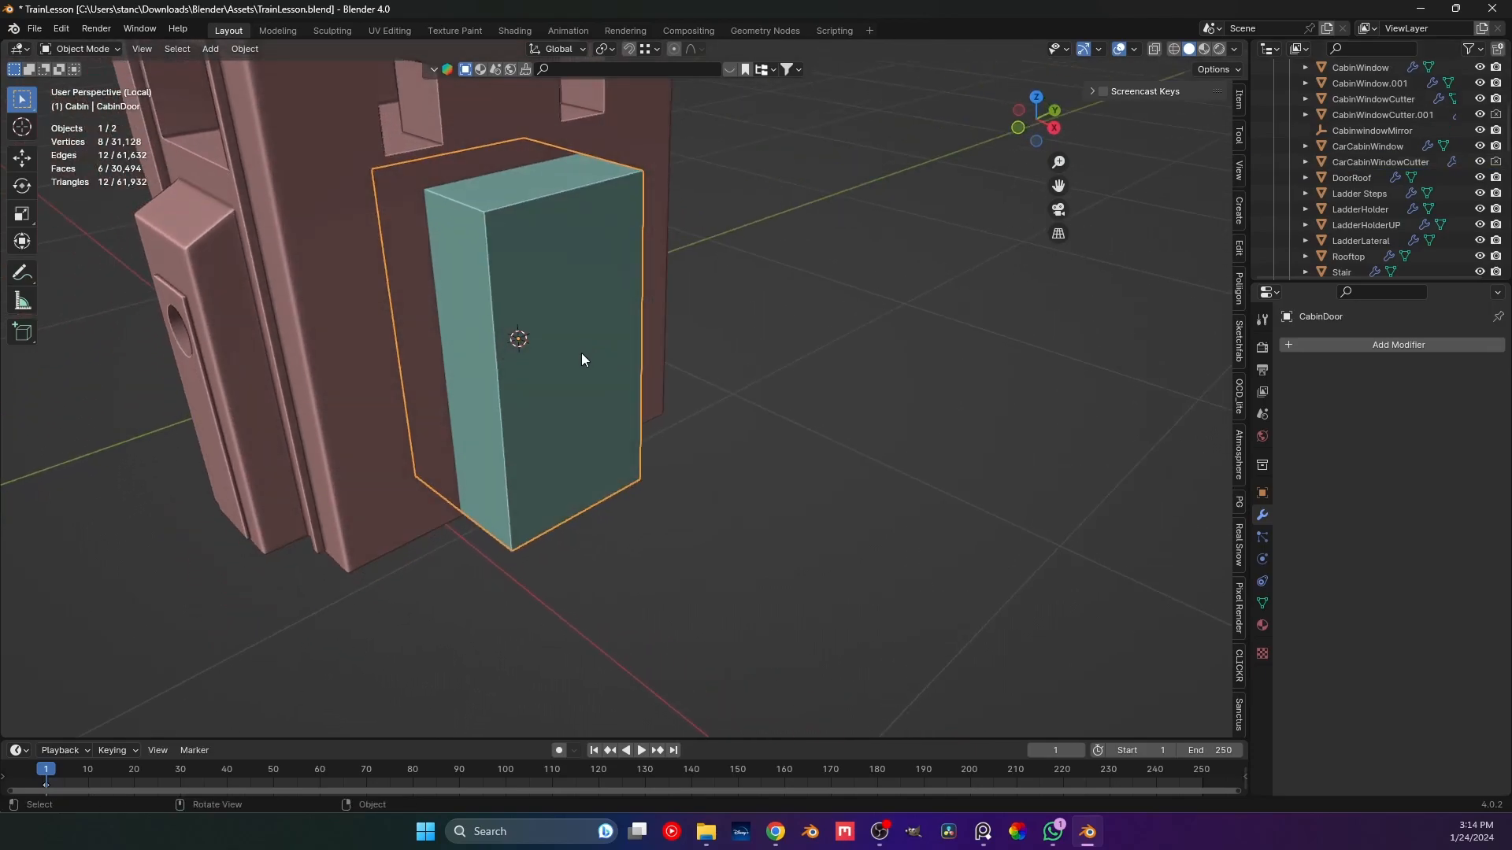
pyautogui.press('ctrl+KP_3')
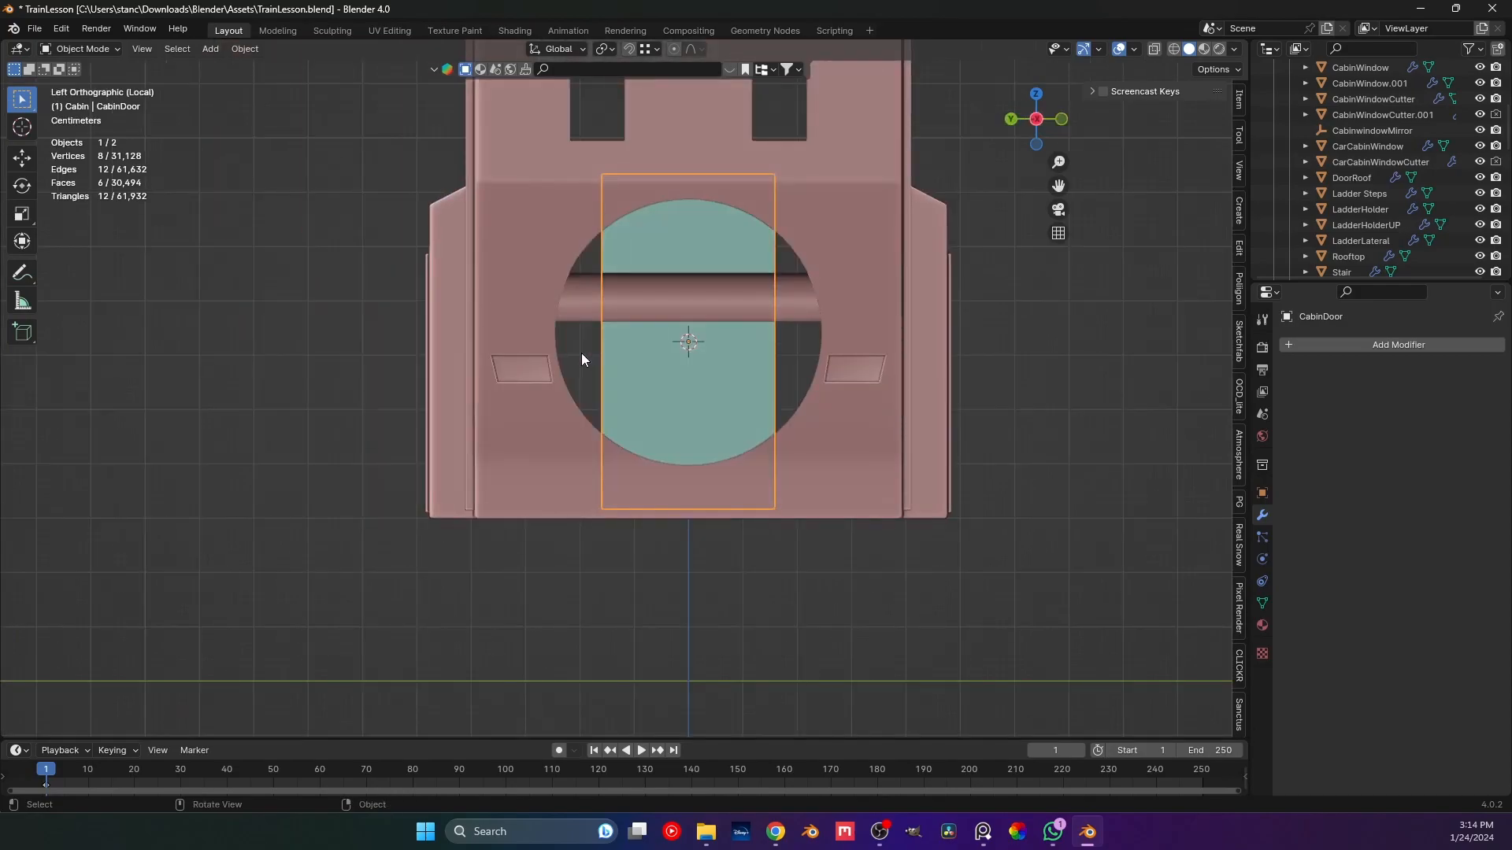
pyautogui.press('KP_3')
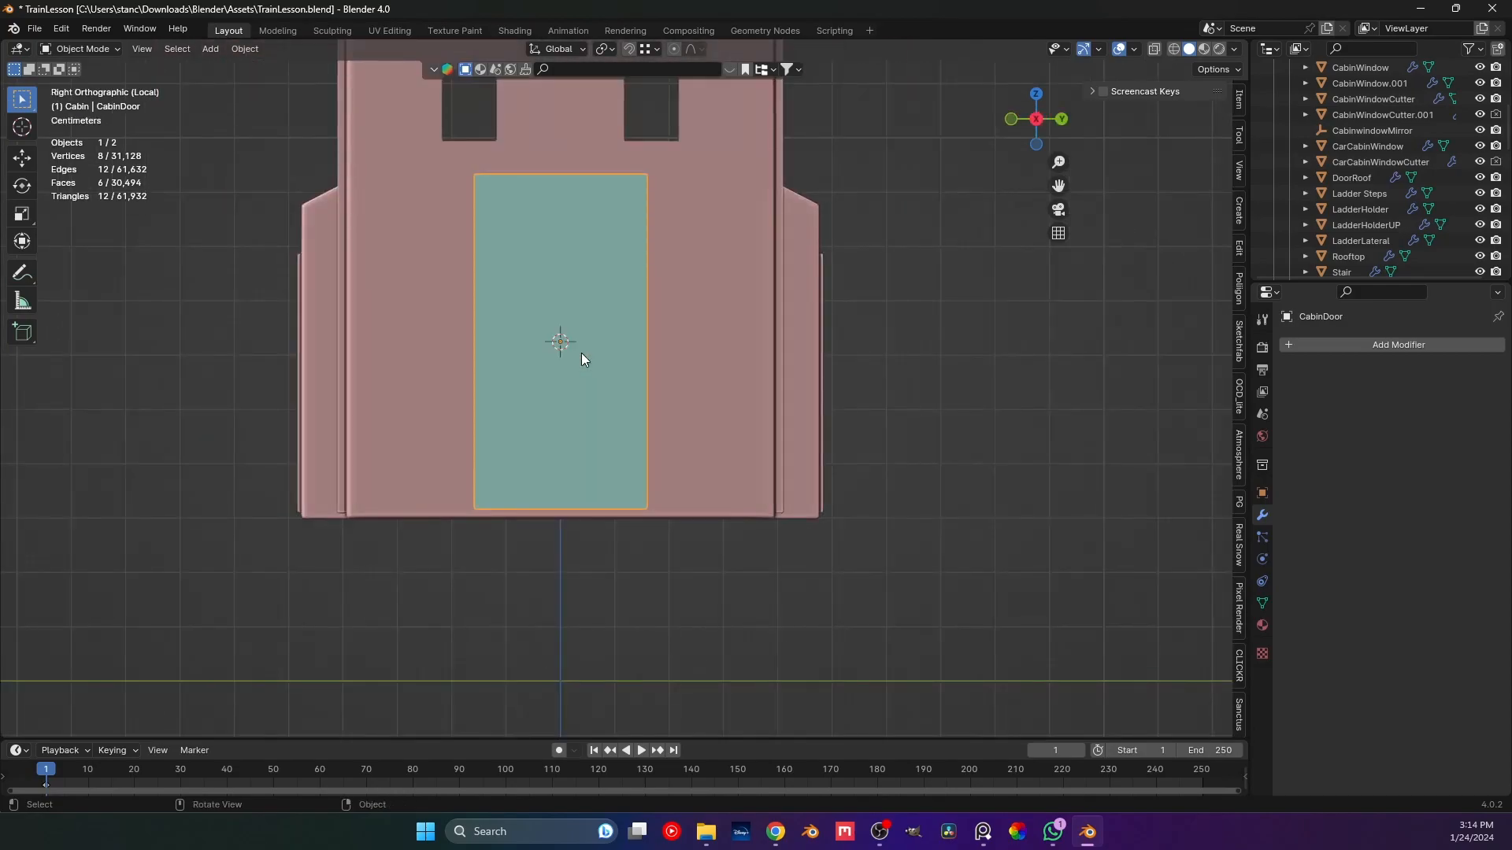
pyautogui.hotkey('ctrl', 's')
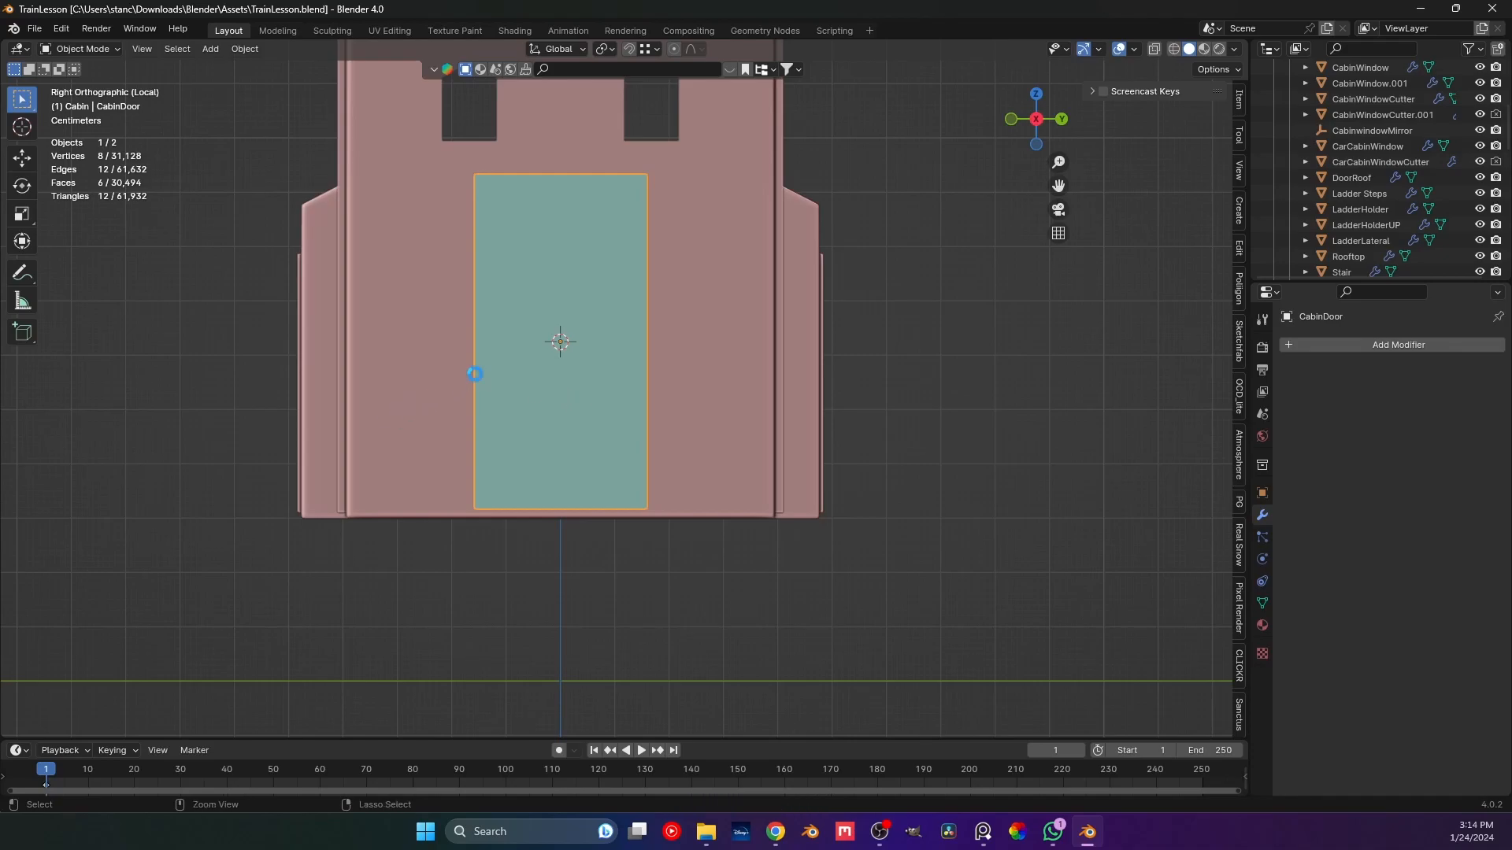
pyautogui.scroll(-2, 513, 364)
pyautogui.keyDown('shift'); pyautogui.moveTo(565, 325); pyautogui.dragTo(569, 373, button='middle'); pyautogui.keyUp('shift')
pyautogui.scroll(2, 568, 374)
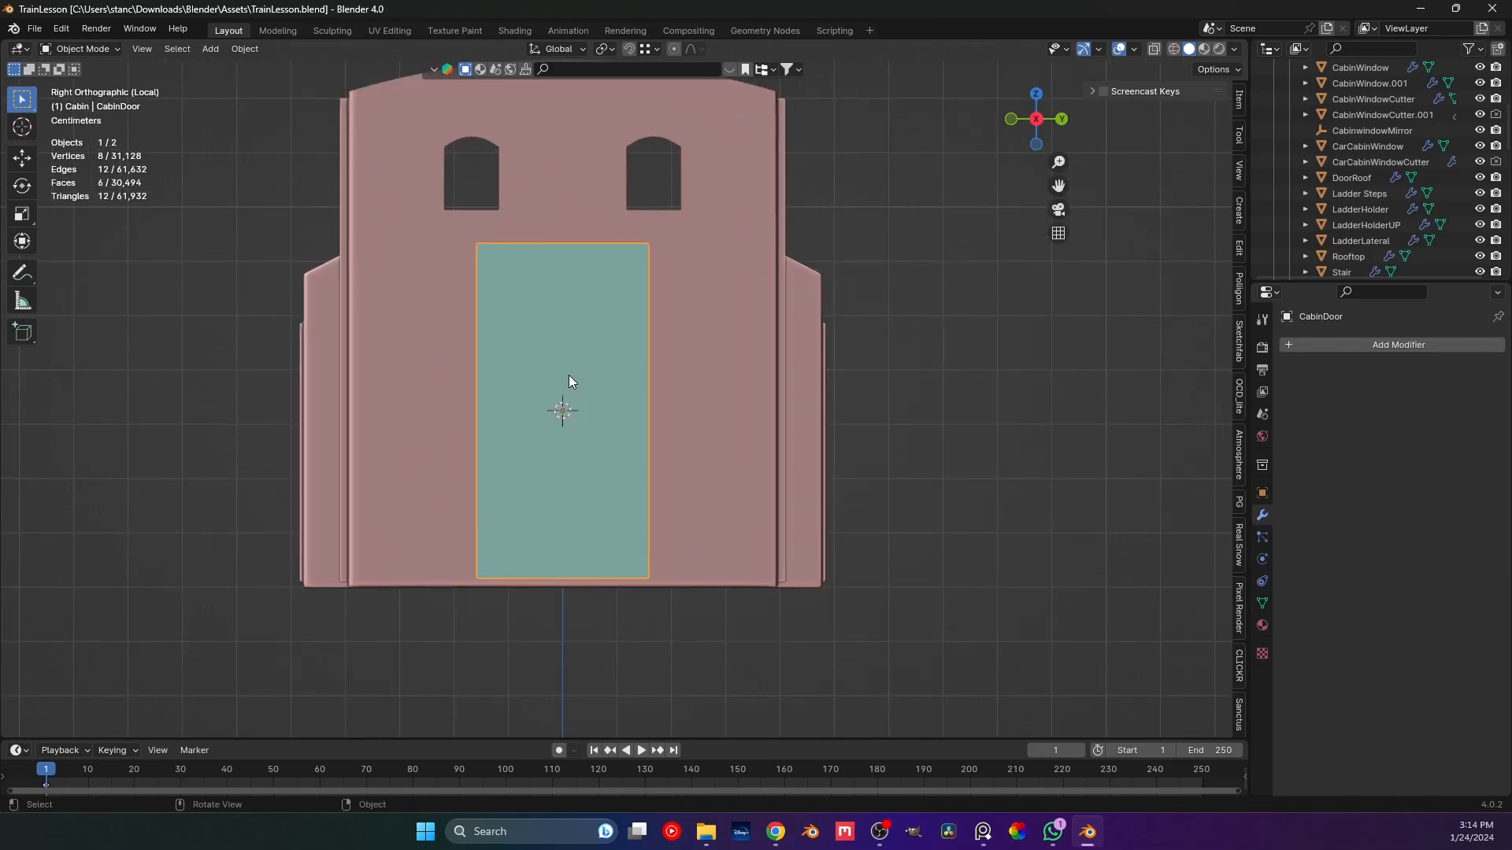
pyautogui.moveTo(578, 359); pyautogui.dragTo(634, 430, button='middle')
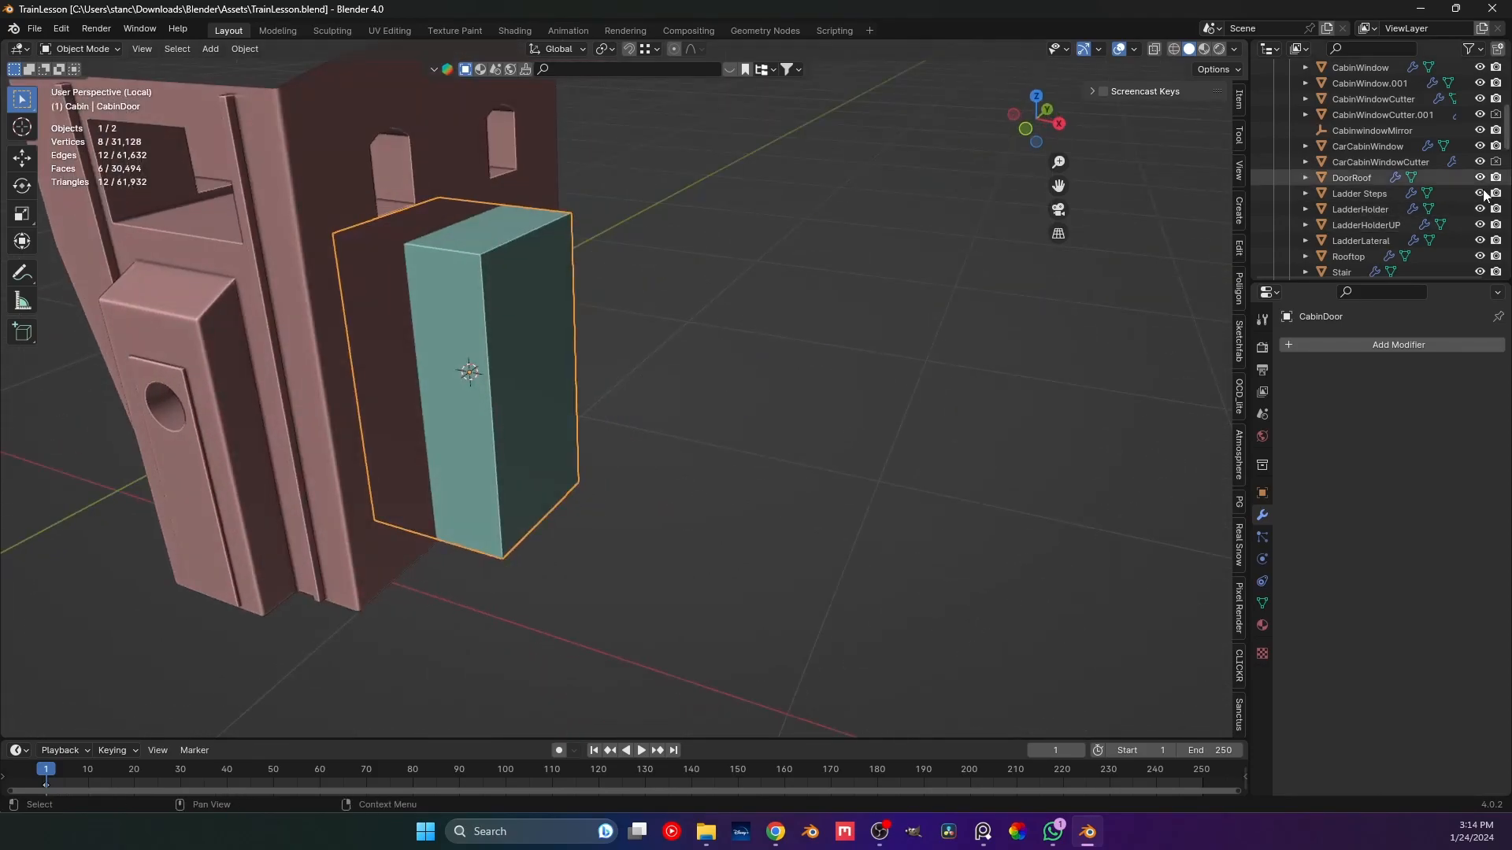
# Duplicate CabinDoor in place, rename the copy CabinDoorCutter and hide the original CabinDoor.
pyautogui.scroll(3, 1373, 195)
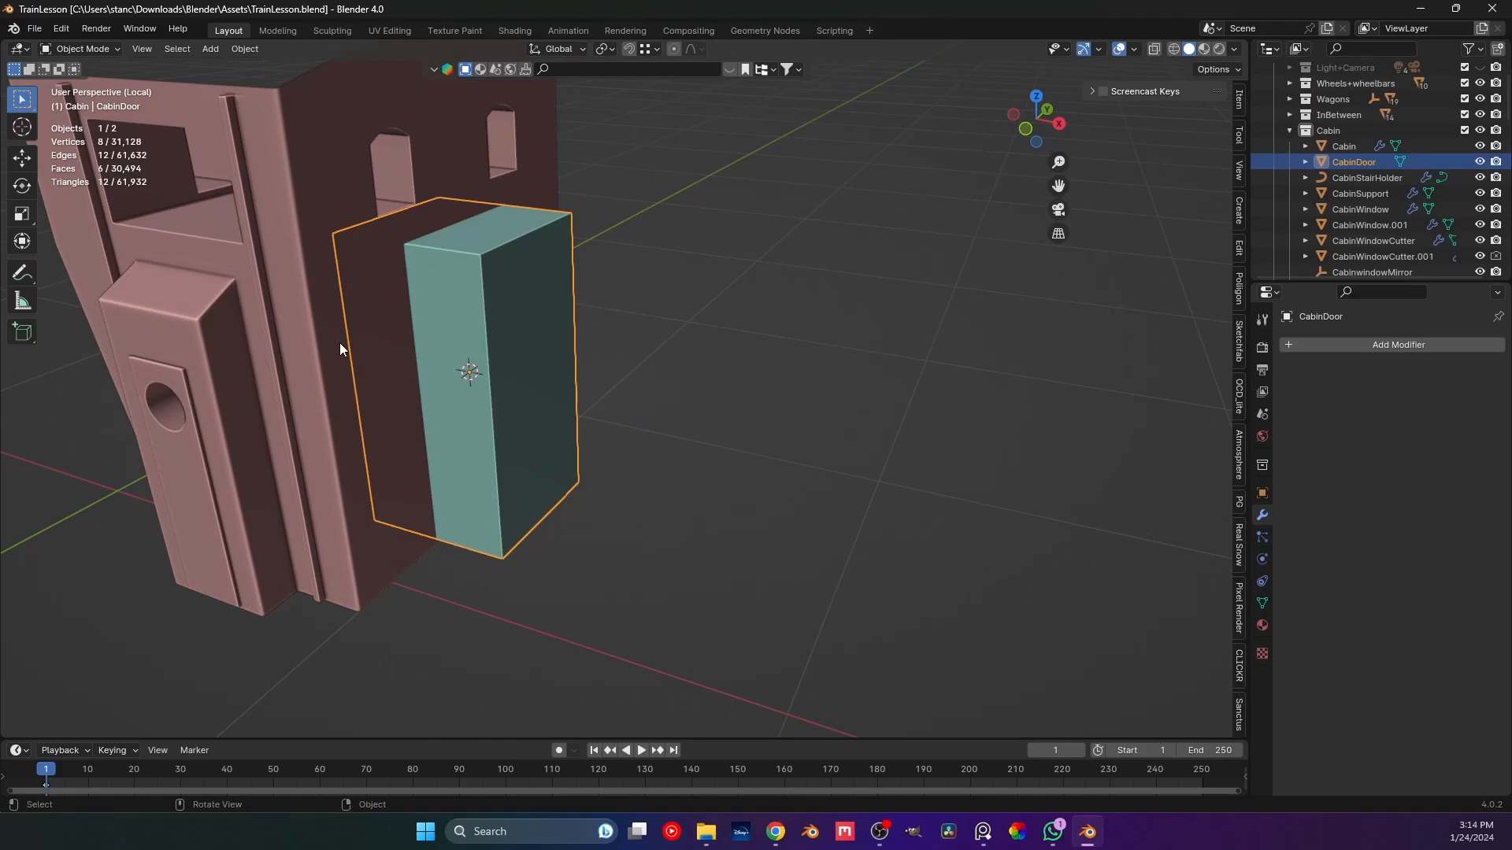
pyautogui.hotkey('shift', 'd')
pyautogui.press('Escape')
pyautogui.scroll(-1, 1458, 140)
pyautogui.doubleClick(1398, 161)
pyautogui.moveTo(1397, 164); pyautogui.dragTo(1373, 166)
pyautogui.write('Cutter')
pyautogui.press('Return')
pyautogui.click(1480, 147)
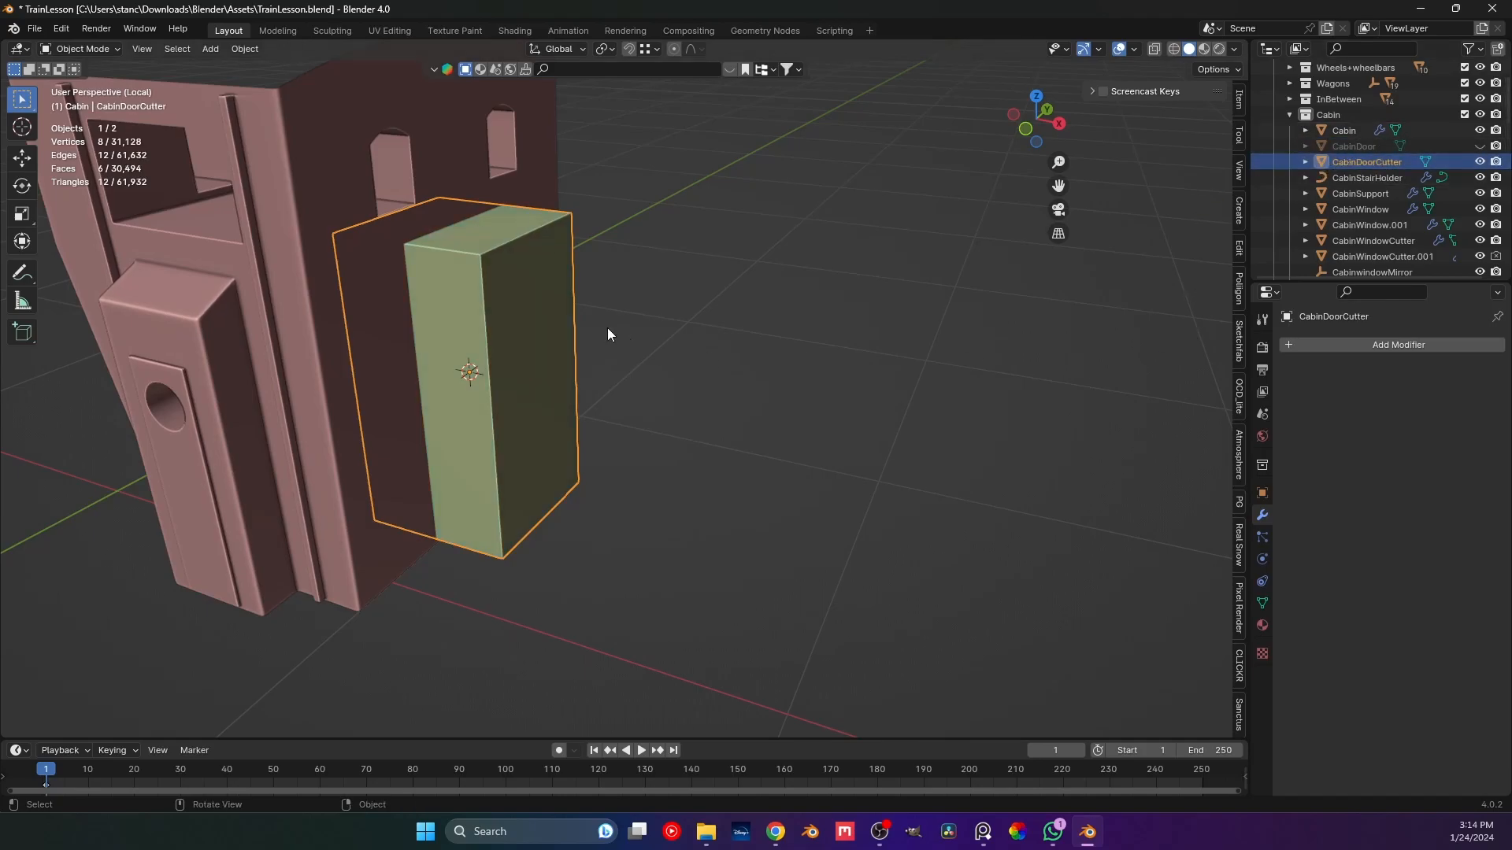
# Try deleting CabinDoorCutter and unhiding the original CabinDoor block for mesh editing.
pyautogui.rightClick(422, 280)
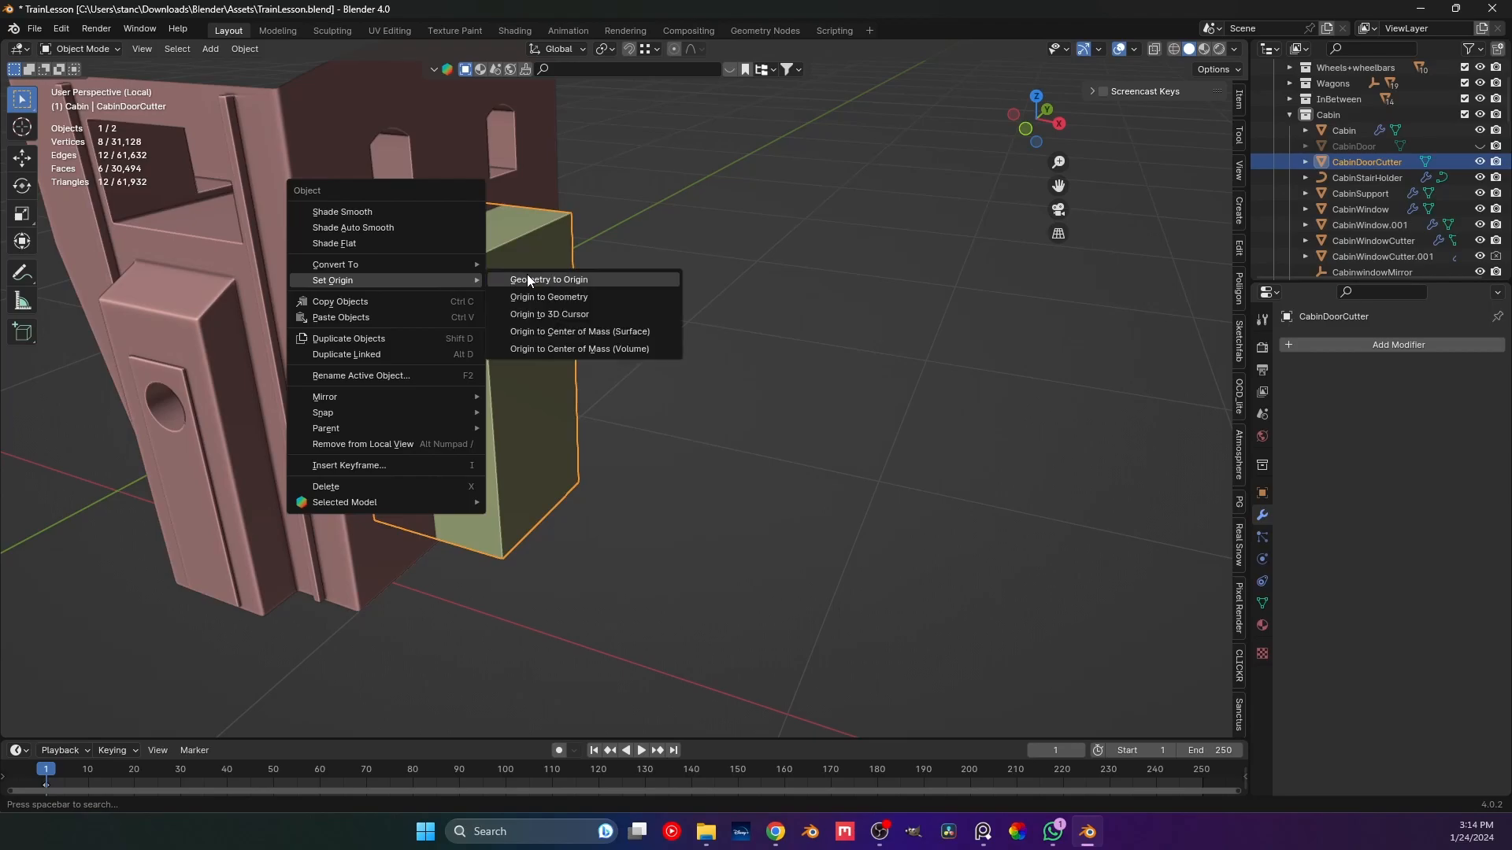
pyautogui.press('KP_1')
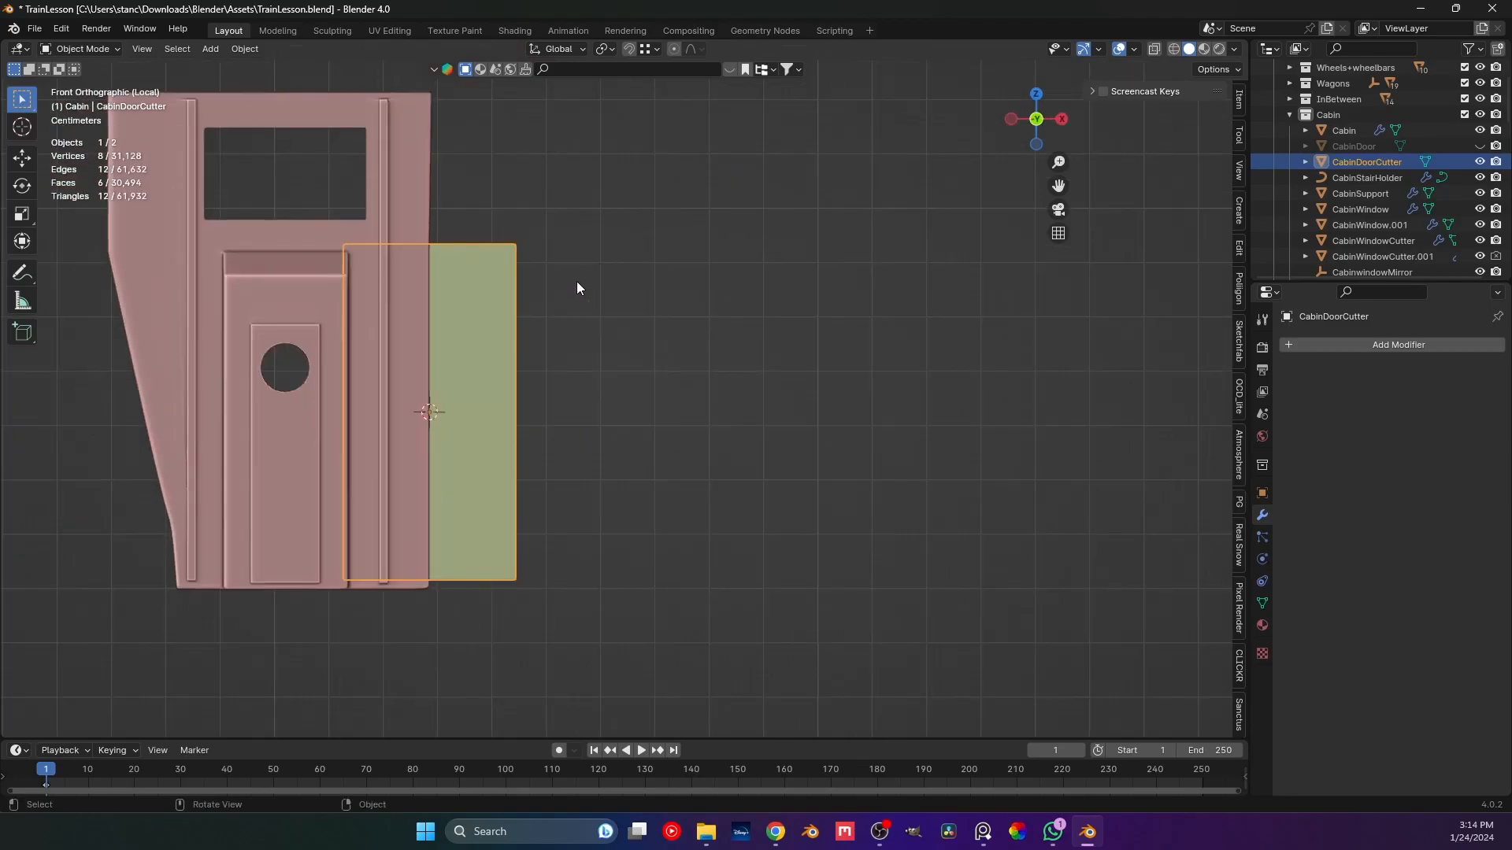
pyautogui.press('x')
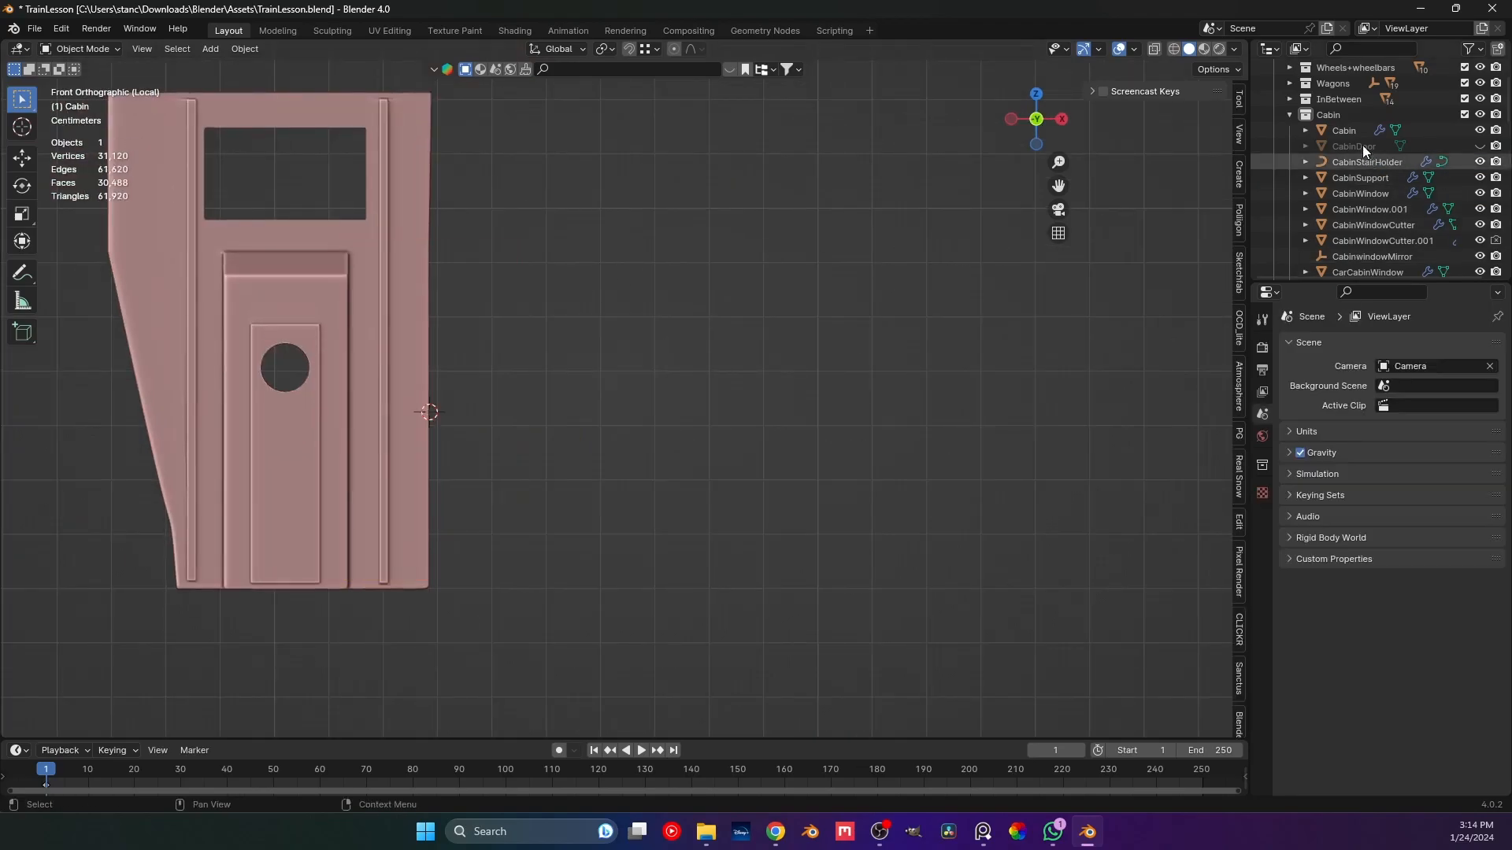
pyautogui.click(1368, 148)
pyautogui.click(1479, 146)
pyautogui.click(465, 309)
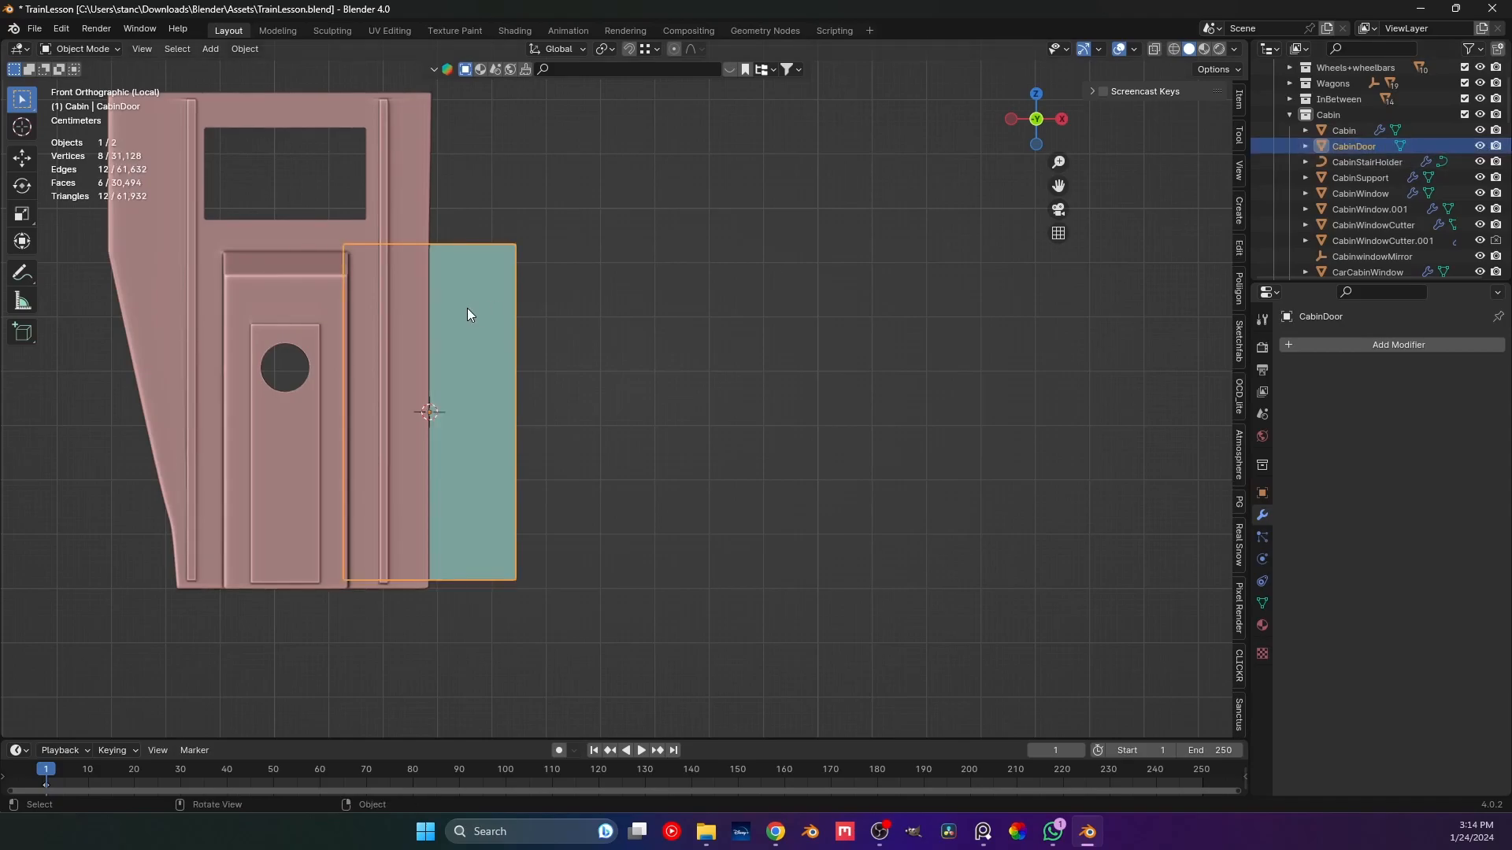
pyautogui.press('KP_3')
pyautogui.scroll(1, 587, 304)
pyautogui.press('Tab')
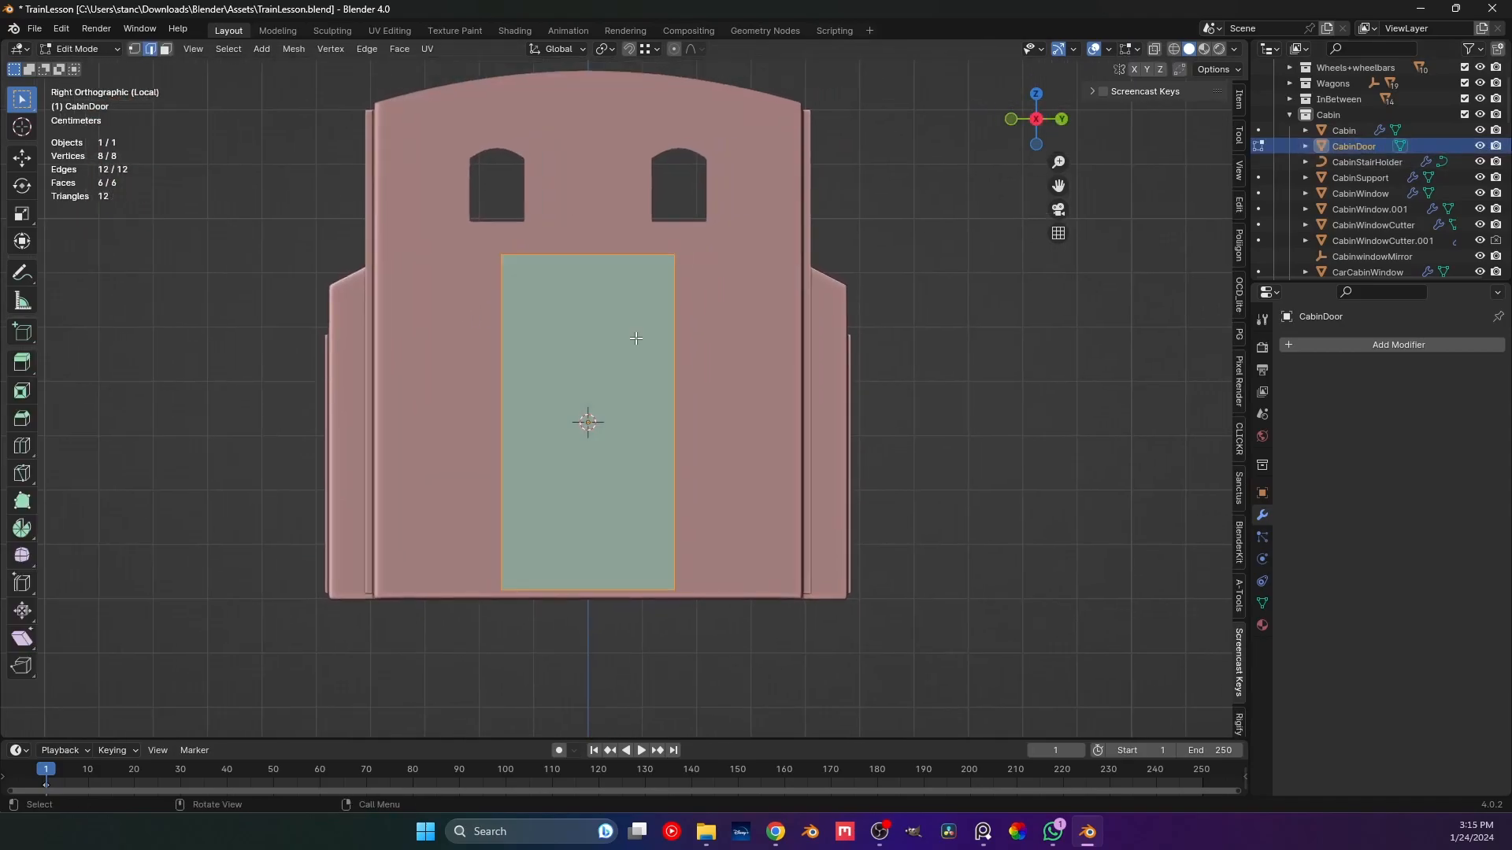
pyautogui.press('Tab')
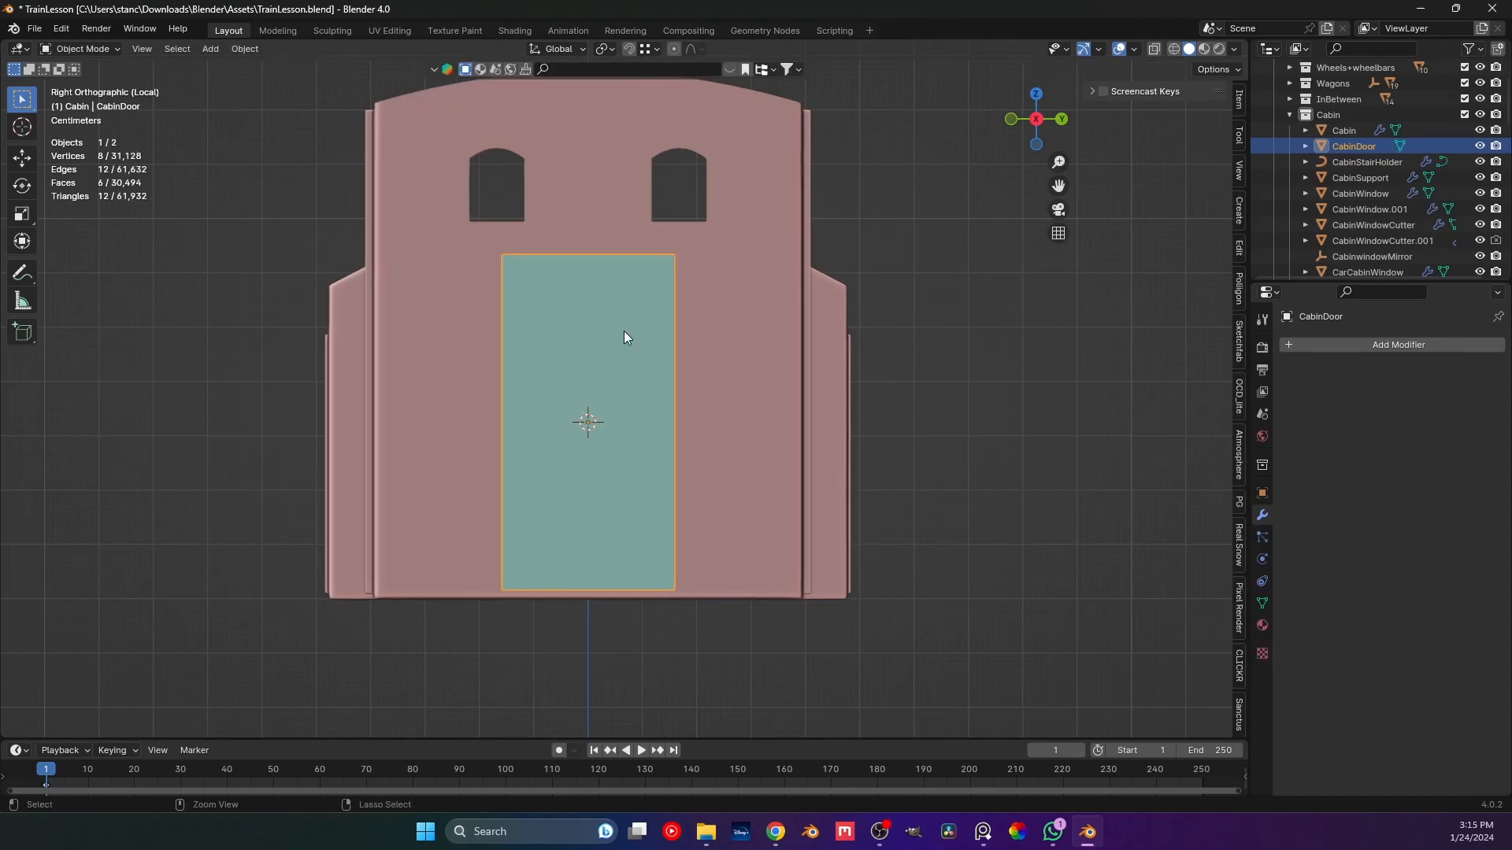
# Undo the deletion of CabinDoorCutter and the unhiding of CabinDoor.
pyautogui.hotkey('ctrl', 'z')
pyautogui.hotkey('ctrl', 'z')
pyautogui.hotkey('ctrl', 'z')
pyautogui.hotkey('ctrl', 'z')
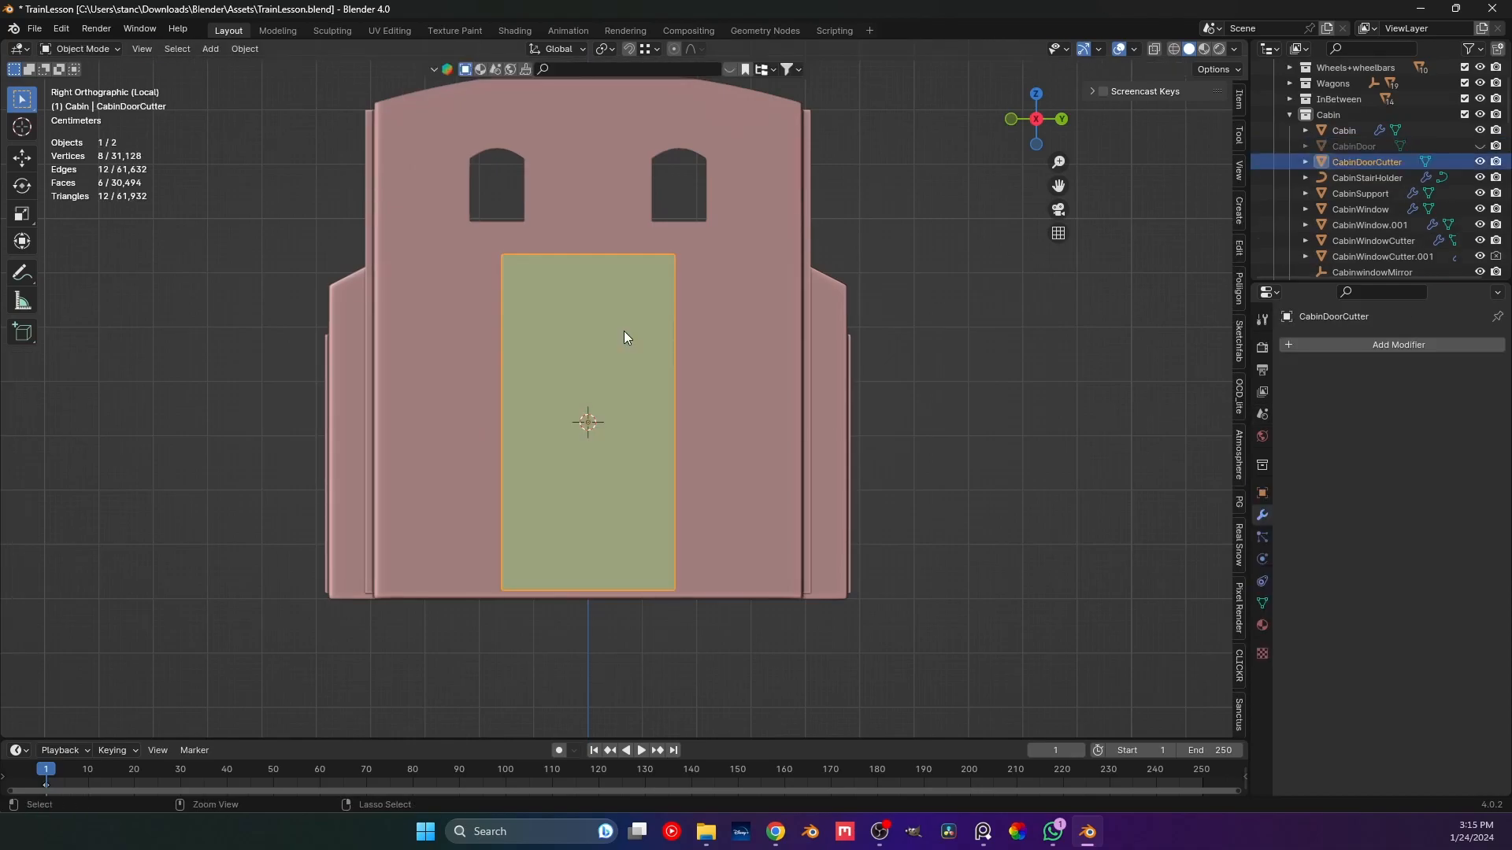
# Add a Bevel modifier to CabinDoorCutter, apply the object's scale and set the bevel amount to 0.01 m.
pyautogui.moveTo(624, 331); pyautogui.dragTo(565, 340, button='middle')
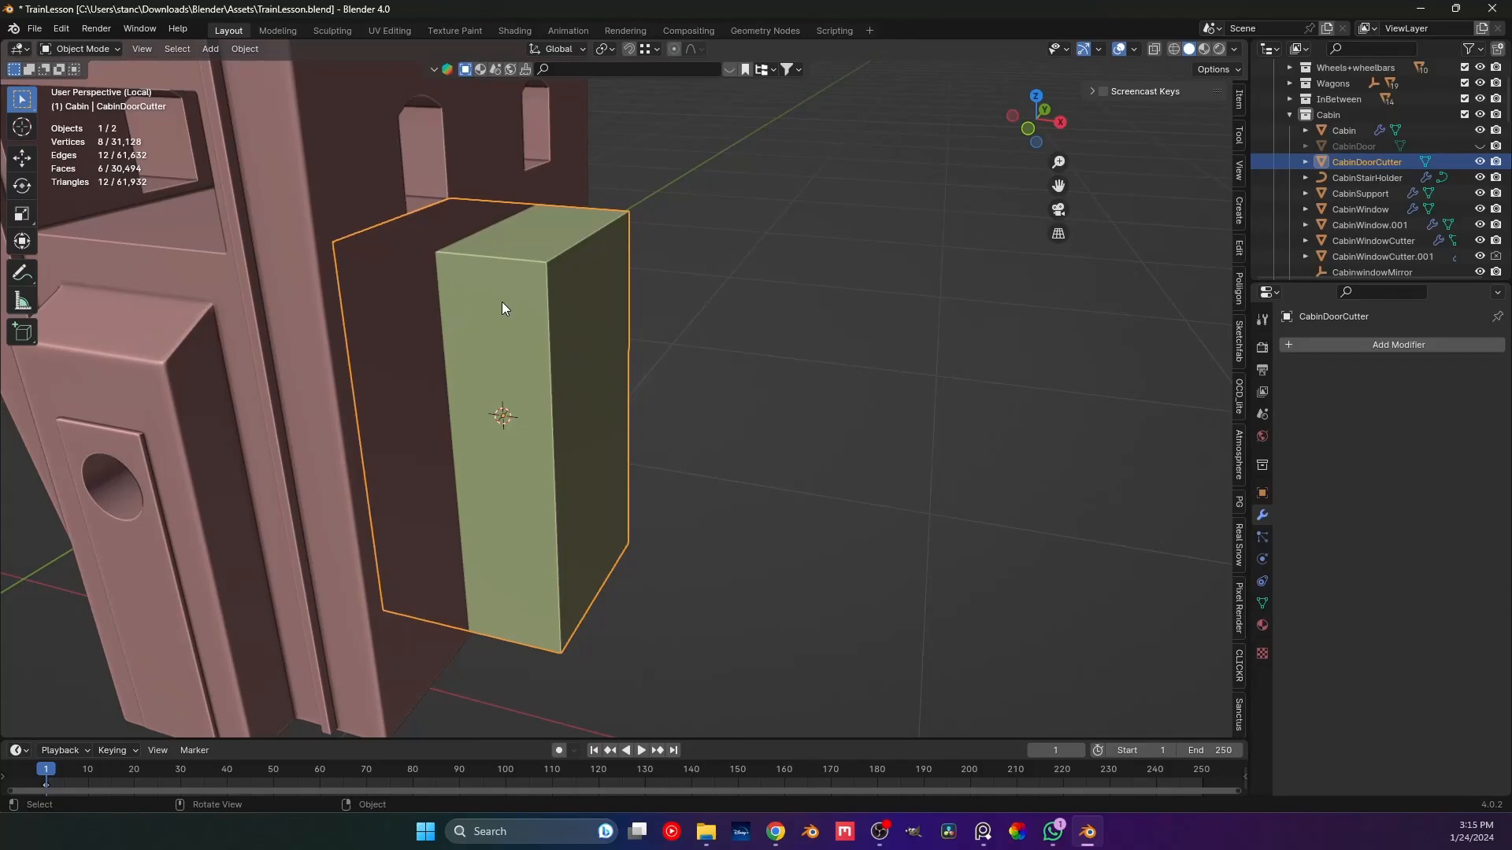
pyautogui.moveTo(502, 303); pyautogui.dragTo(468, 311, button='middle')
pyautogui.click(1334, 345)
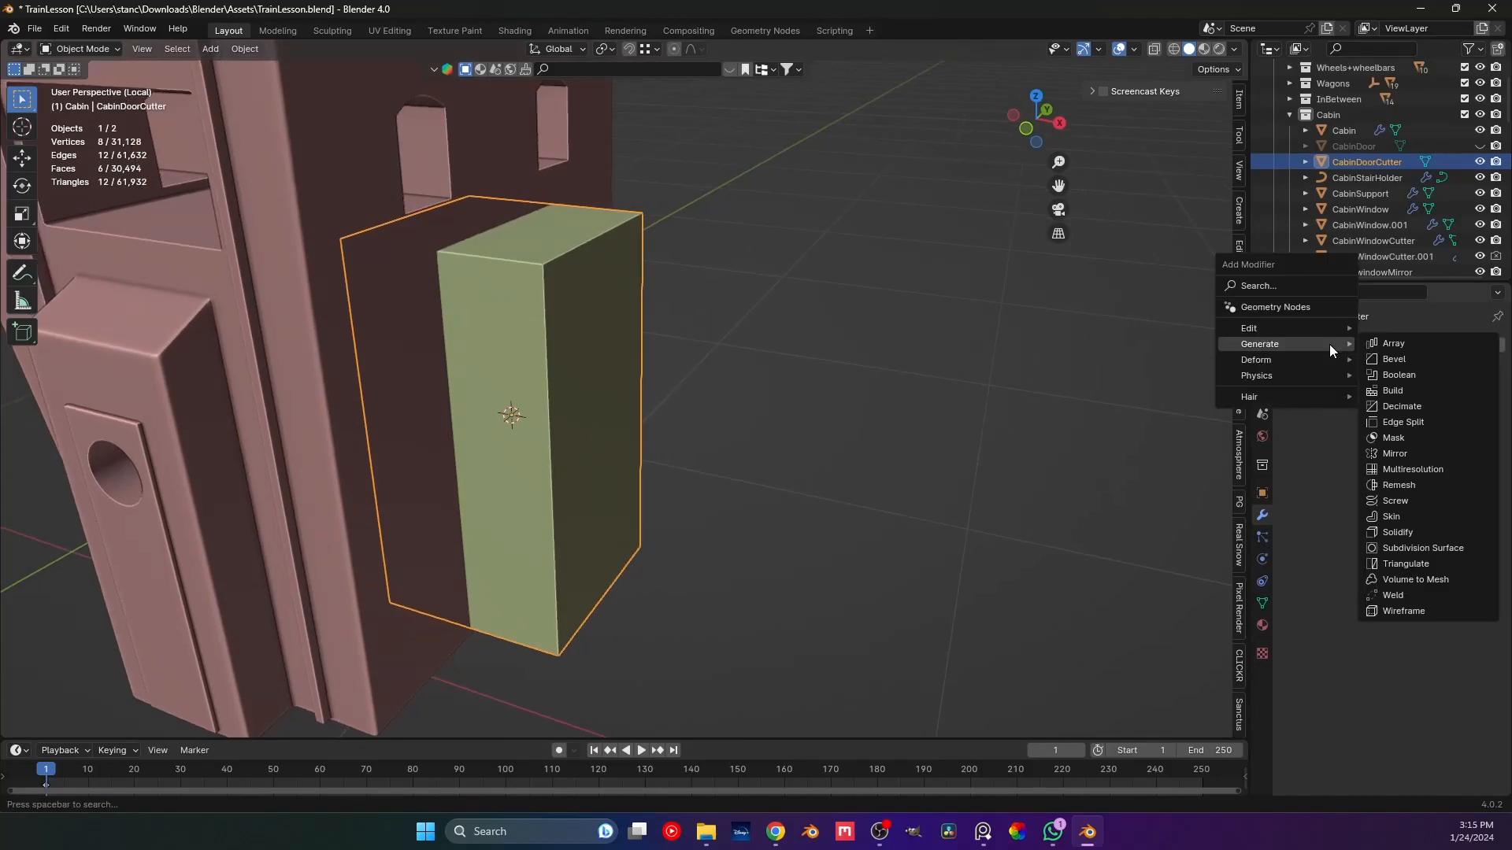
pyautogui.click(1386, 357)
pyautogui.moveTo(735, 352); pyautogui.dragTo(615, 343, button='middle')
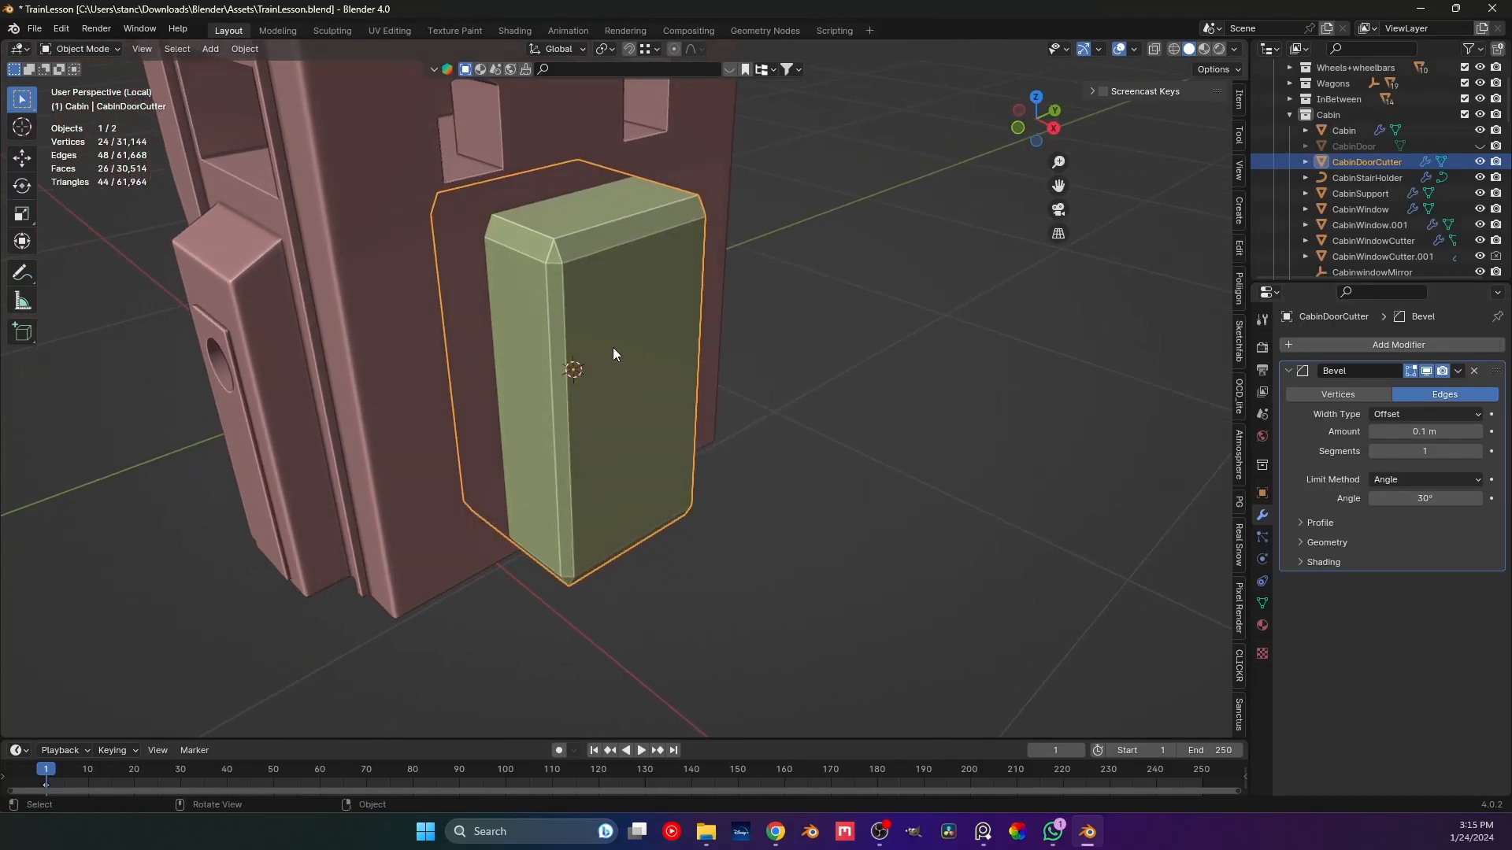
pyautogui.hotkey('ctrl', 'a')
pyautogui.click(590, 363)
pyautogui.moveTo(1417, 429); pyautogui.dragTo(1382, 430)
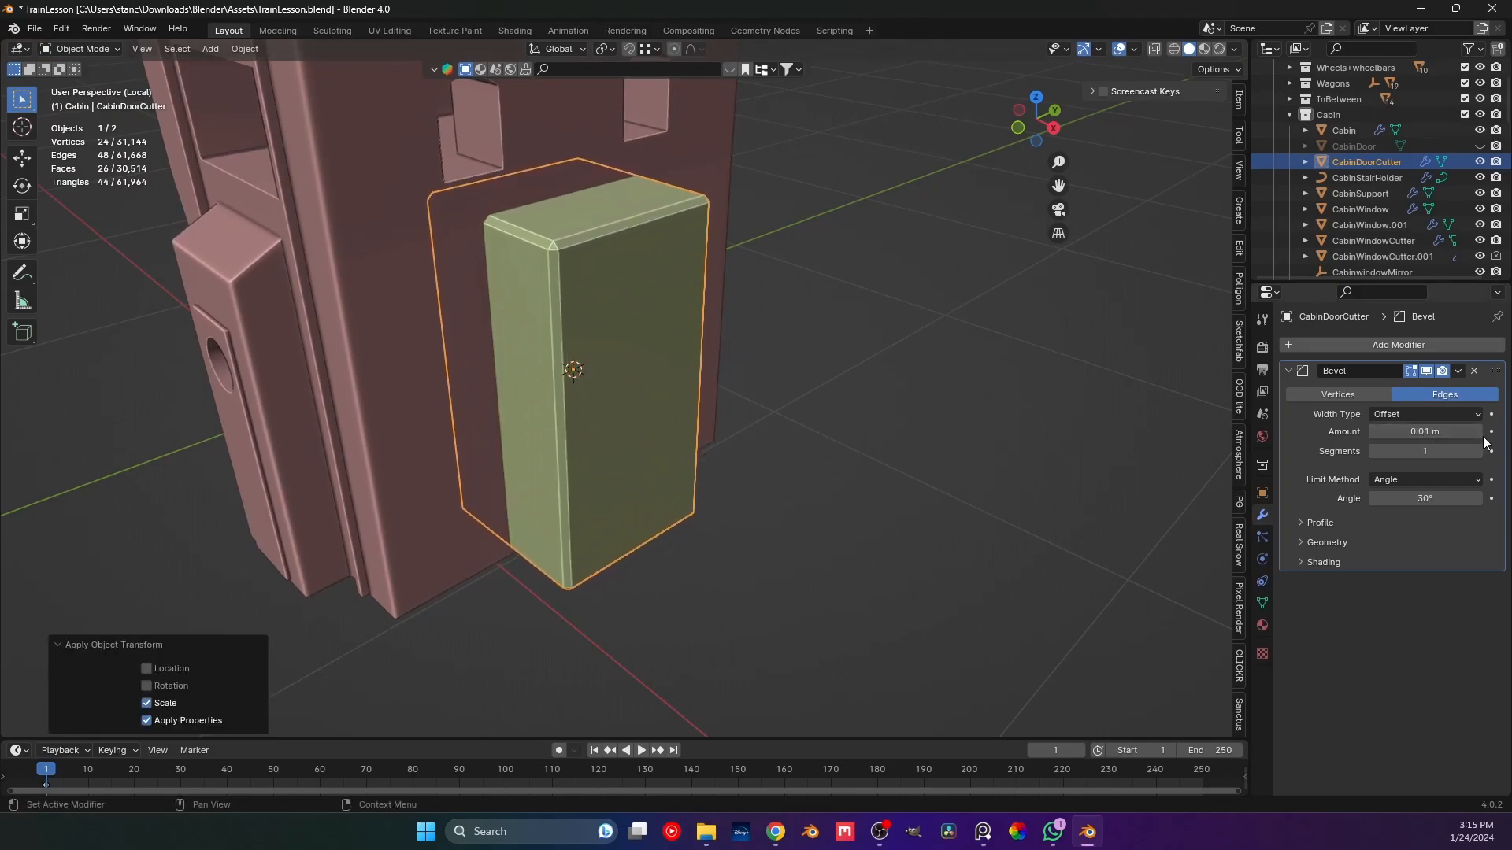
# Set the door cutter's bevel to 5 segments.
pyautogui.click(1478, 452)
pyautogui.click(1479, 452)
pyautogui.click(1478, 452)
pyautogui.click(1478, 452)
pyautogui.click(1479, 452)
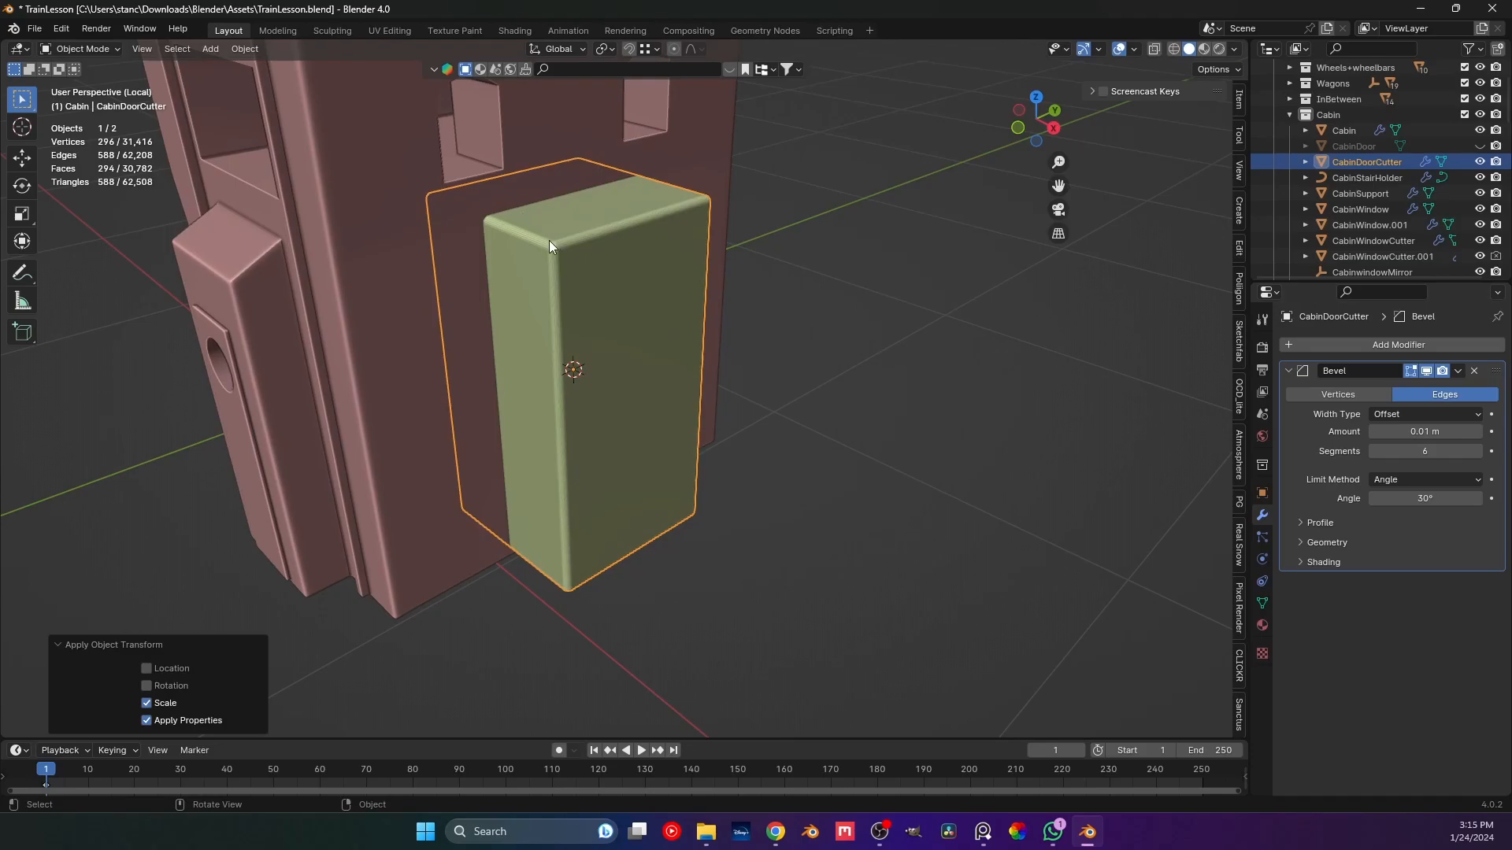
pyautogui.click(1374, 452)
# Apply Shade Auto Smooth to CabinDoorCutter.
pyautogui.rightClick(504, 266)
pyautogui.rightClick(598, 265)
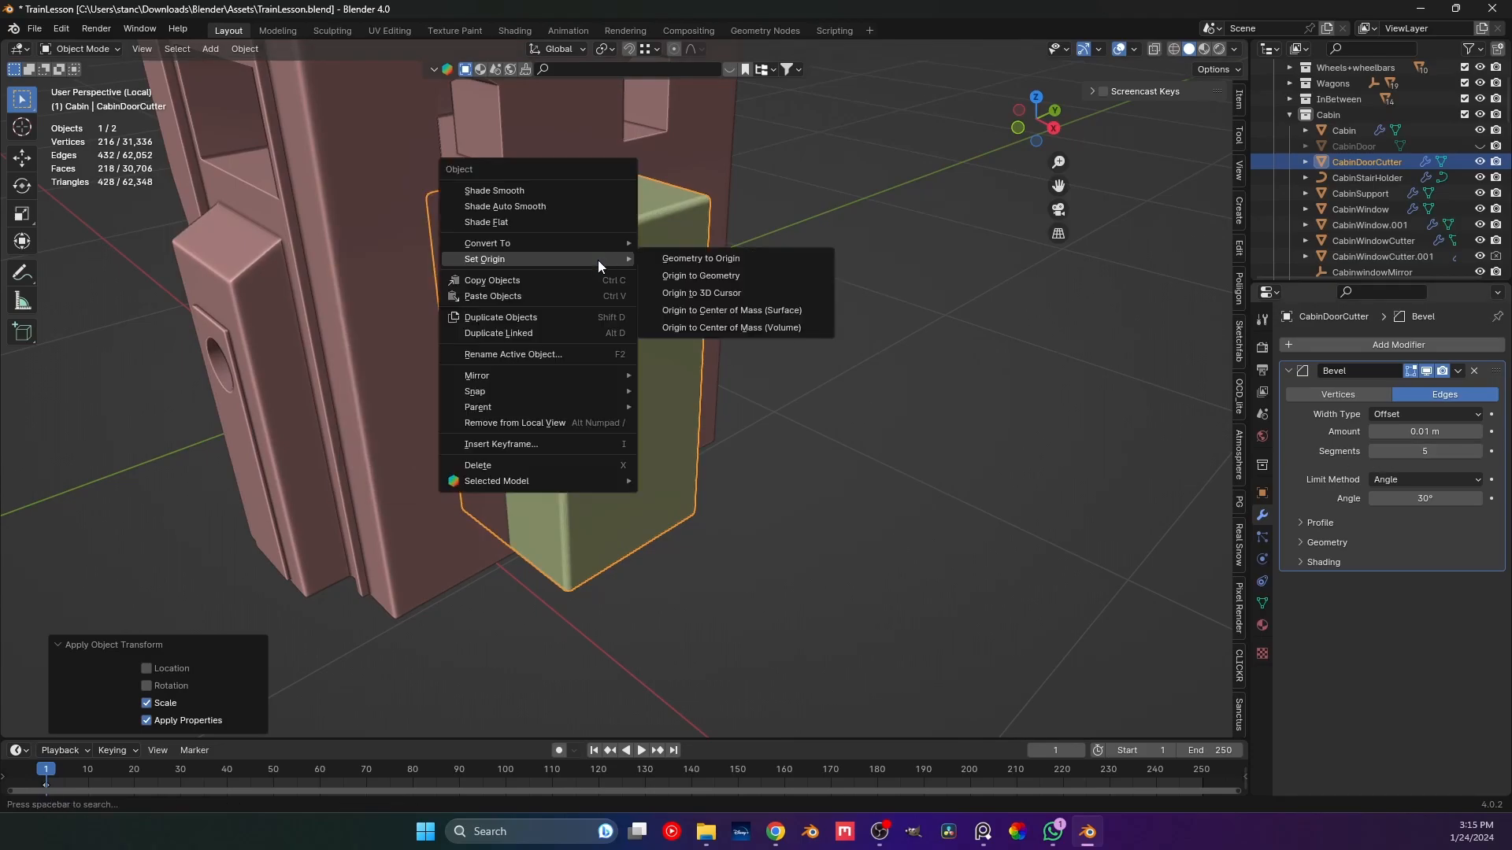
pyautogui.click(593, 211)
pyautogui.hotkey('alt', 'a')
pyautogui.moveTo(612, 322)
pyautogui.mouseDown(button='middle')
pyautogui.moveTo(695, 320)
pyautogui.moveTo(574, 304)
pyautogui.moveTo(587, 253)
pyautogui.moveTo(594, 301)
pyautogui.mouseUp(button='middle')
pyautogui.click(612, 286)
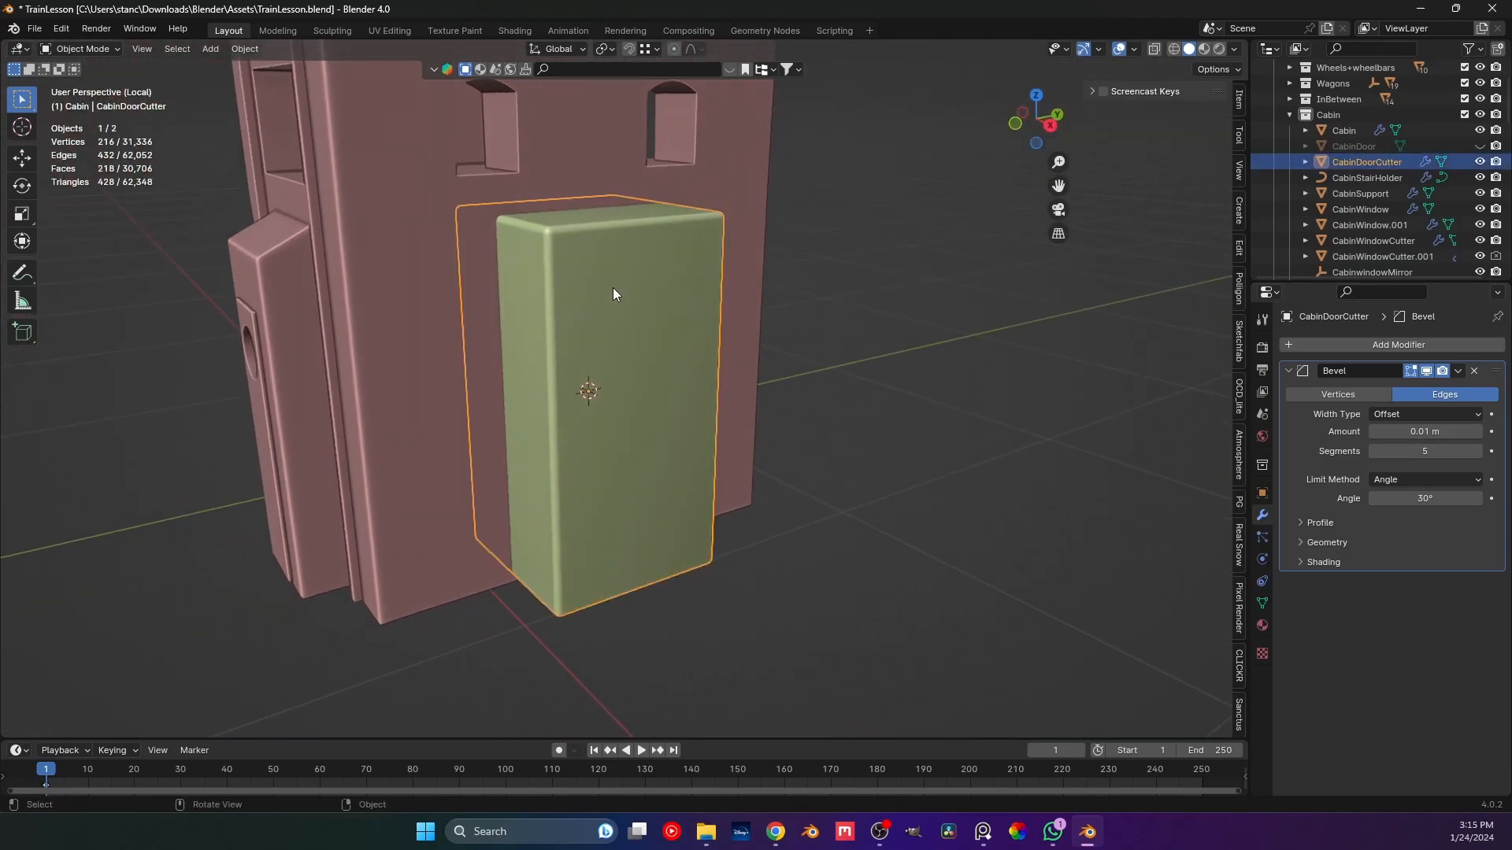
# Duplicate the cabin's Boolean.004 modifier and set the copy's Difference object to CabinDoorCutter.
pyautogui.click(753, 221)
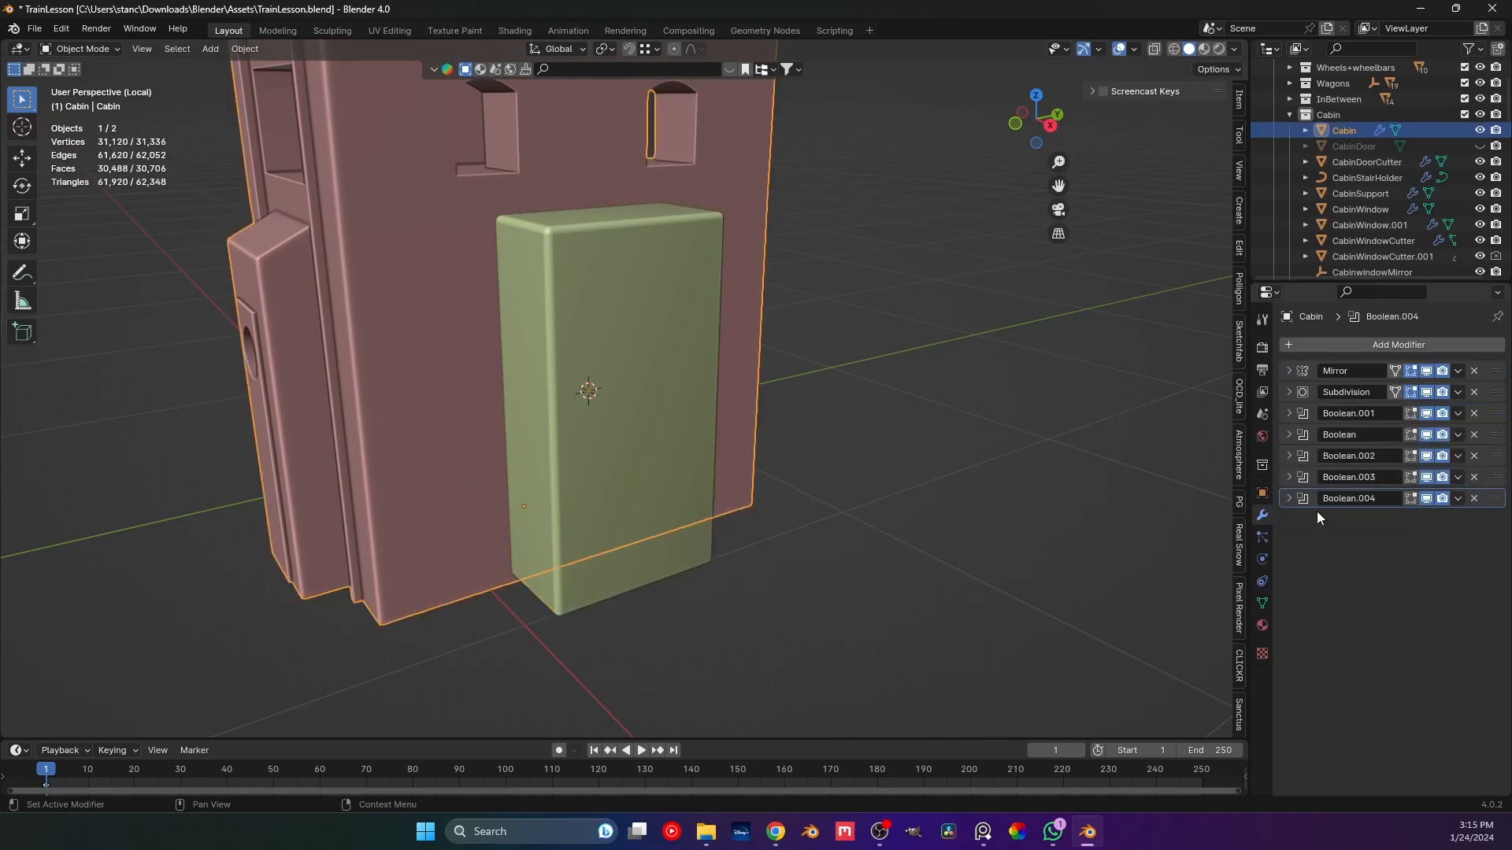
pyautogui.click(1458, 502)
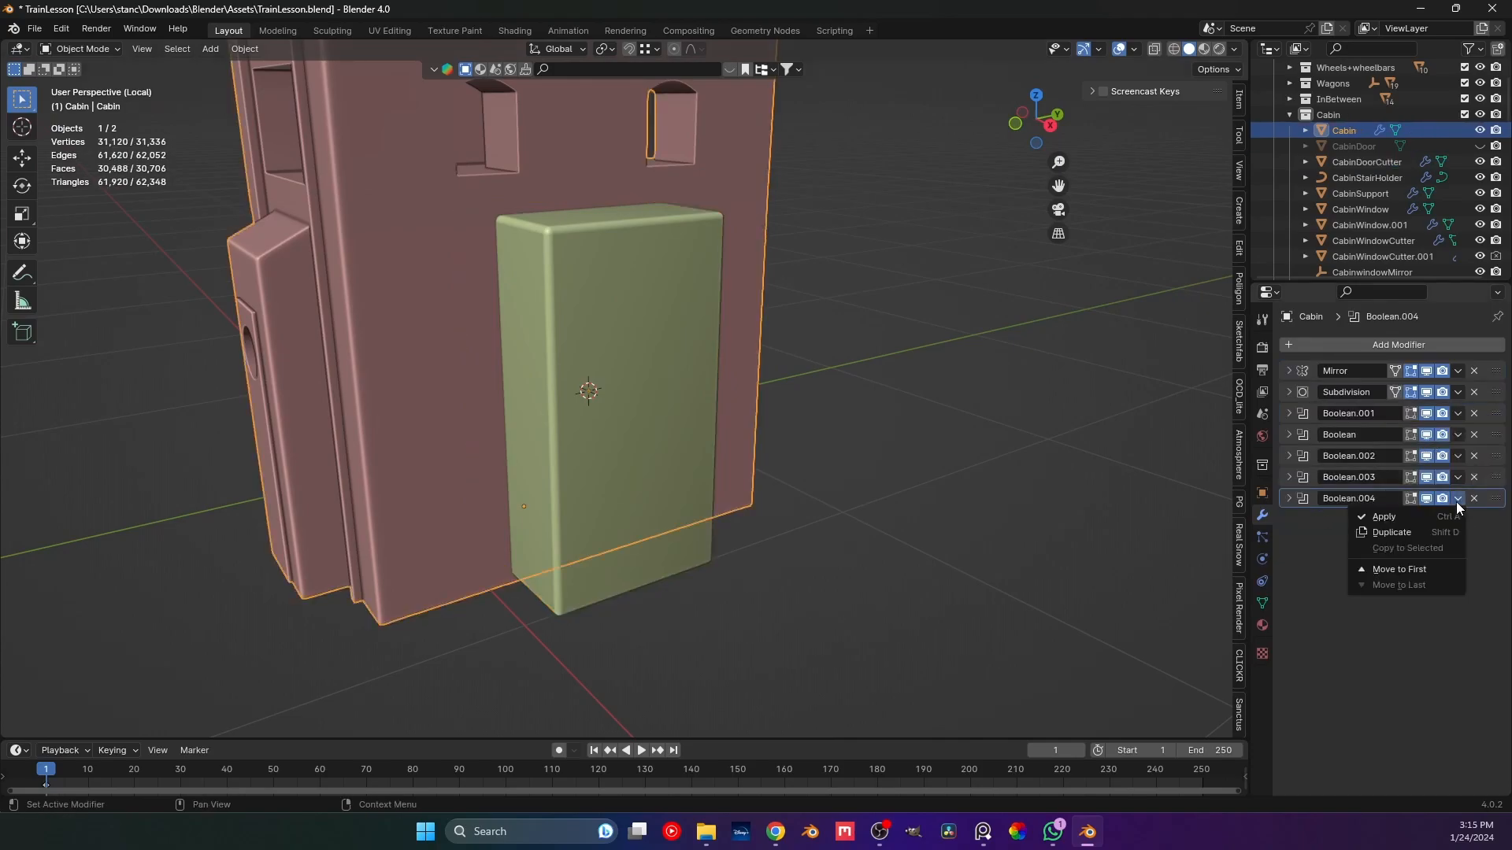
pyautogui.click(1372, 526)
pyautogui.click(1288, 521)
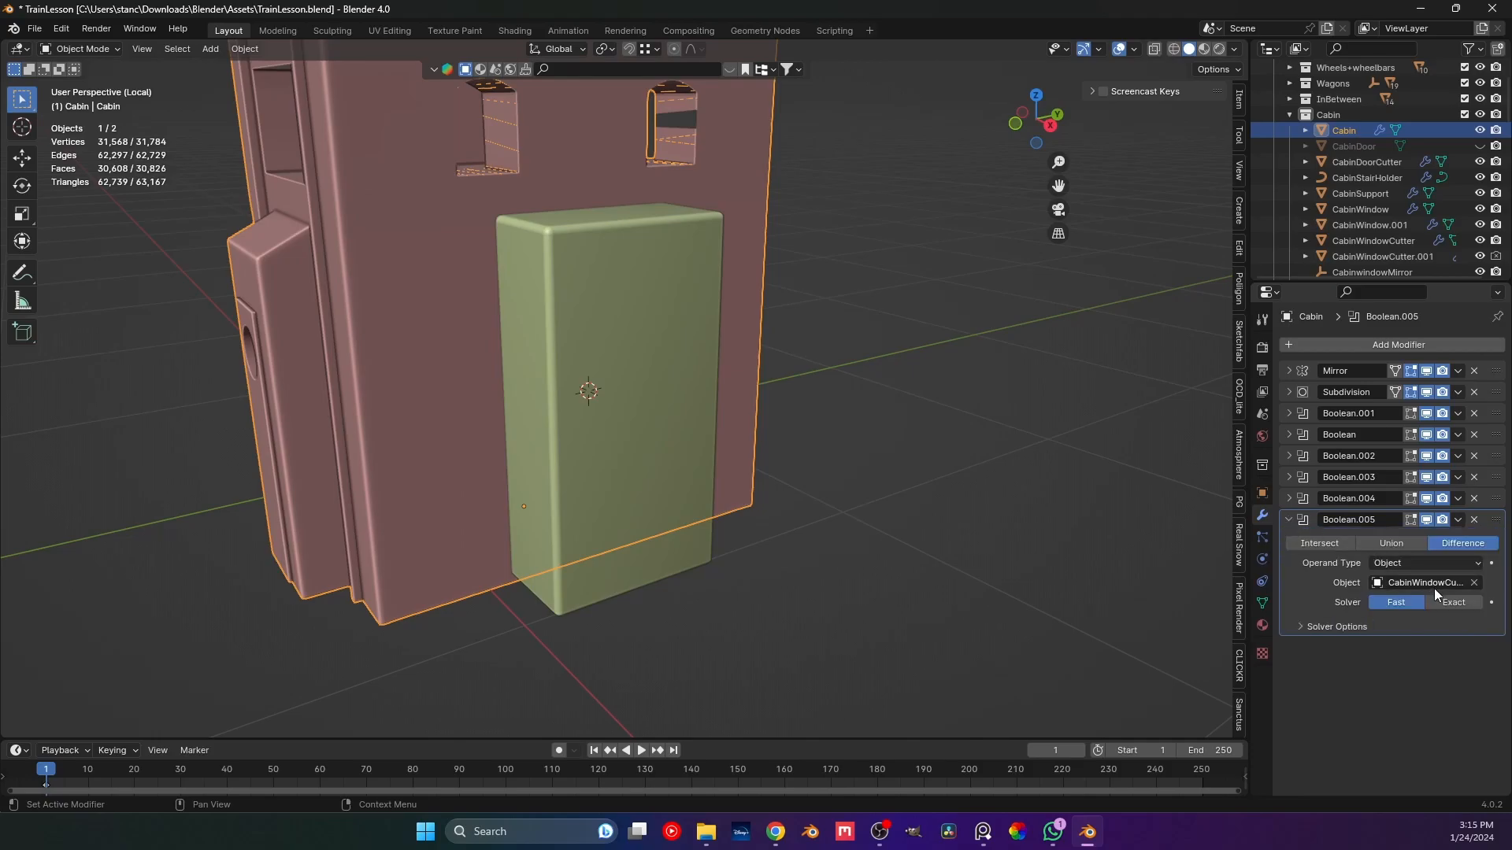
pyautogui.click(1474, 584)
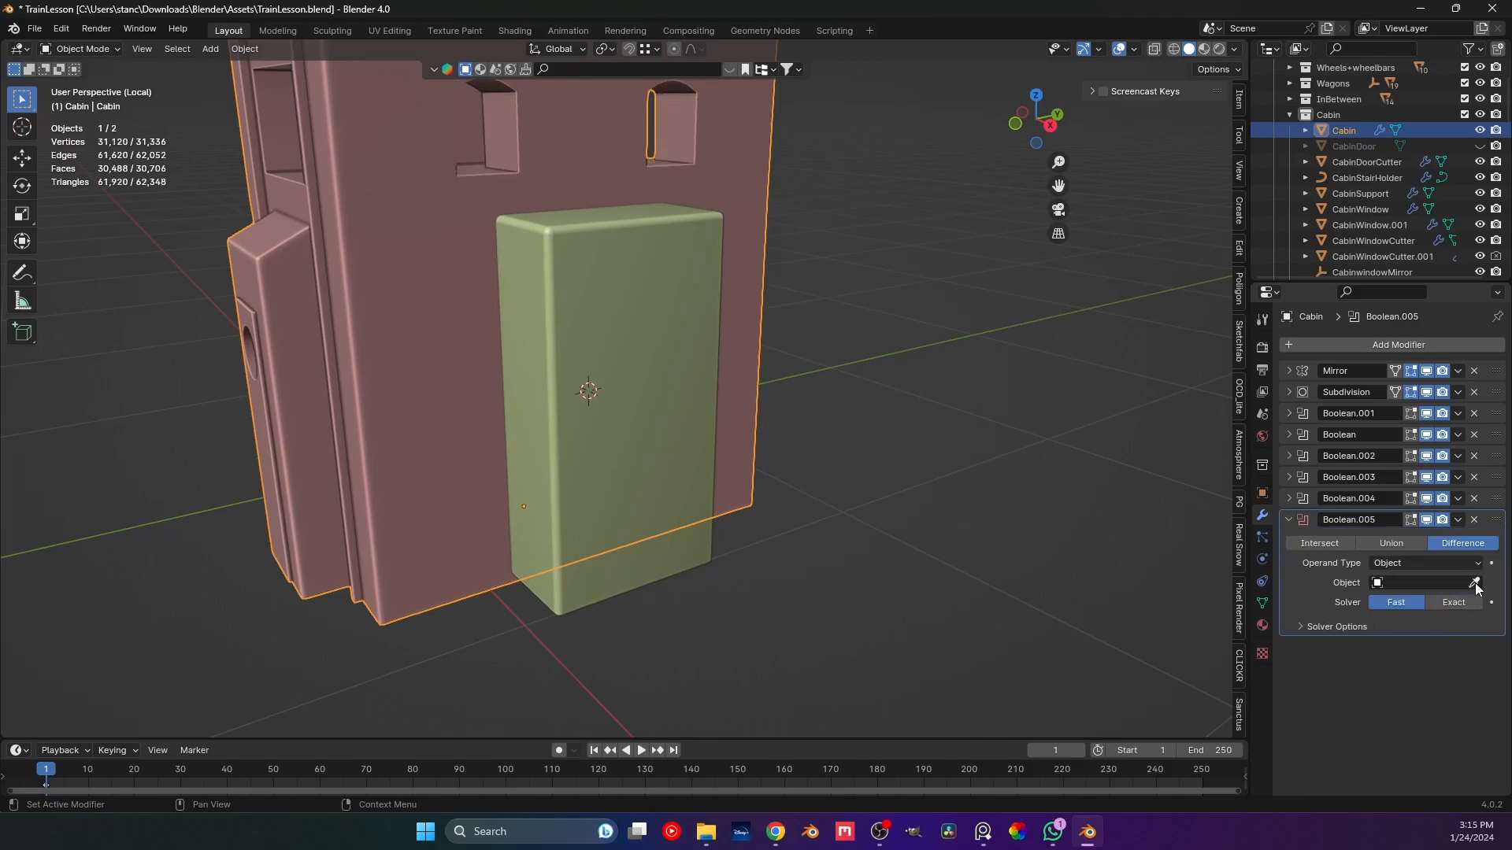
pyautogui.click(655, 423)
pyautogui.click(1070, 469)
pyautogui.click(1288, 521)
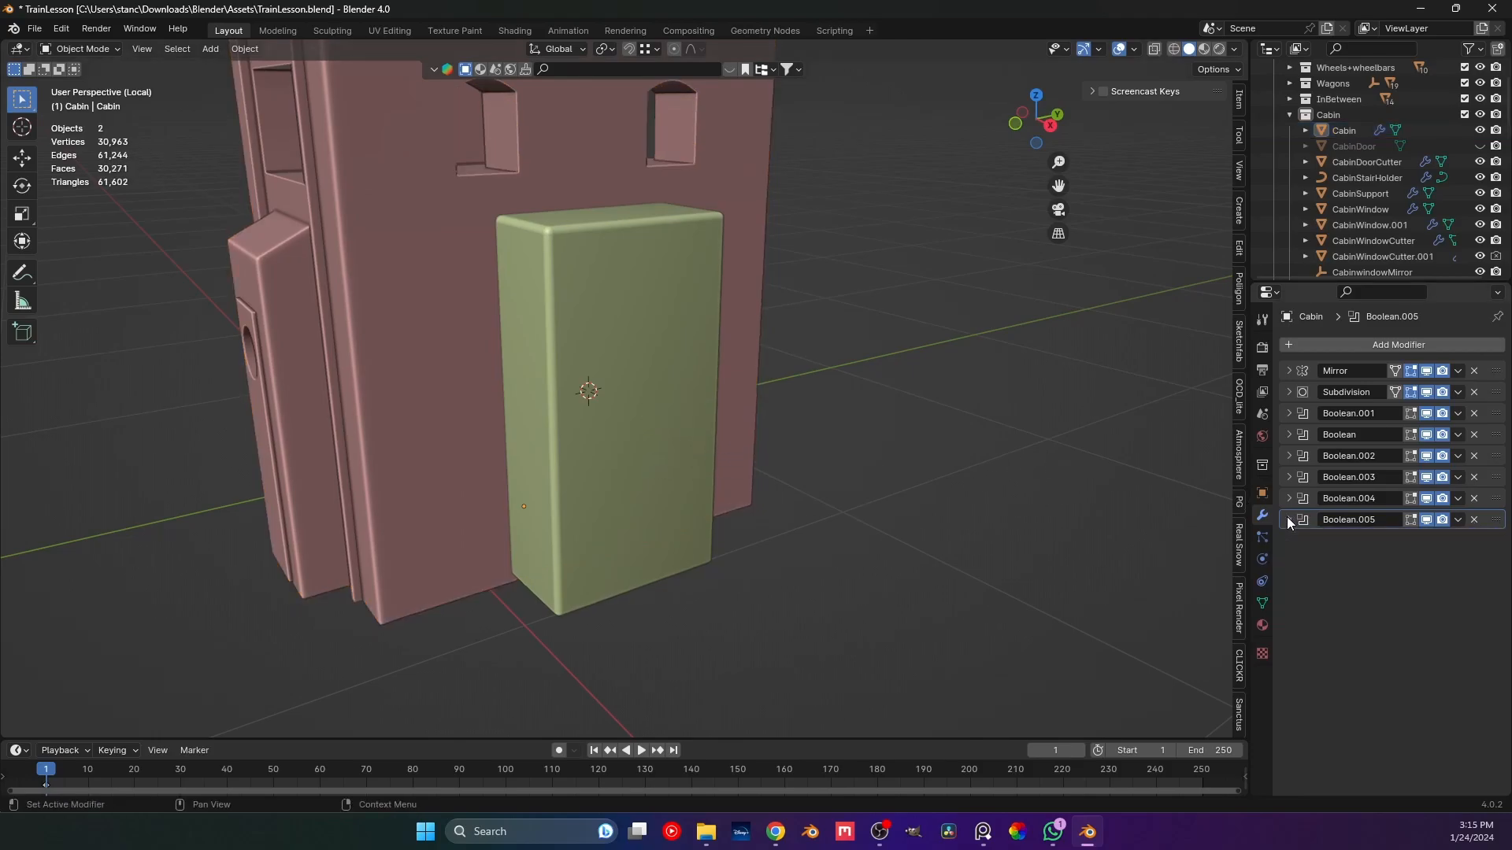
# Hide CabinDoorCutter and examine the doorway cut in the cabin's rear wall from several angles.
pyautogui.click(701, 345)
pyautogui.press('h')
pyautogui.moveTo(687, 353); pyautogui.dragTo(592, 353, button='middle')
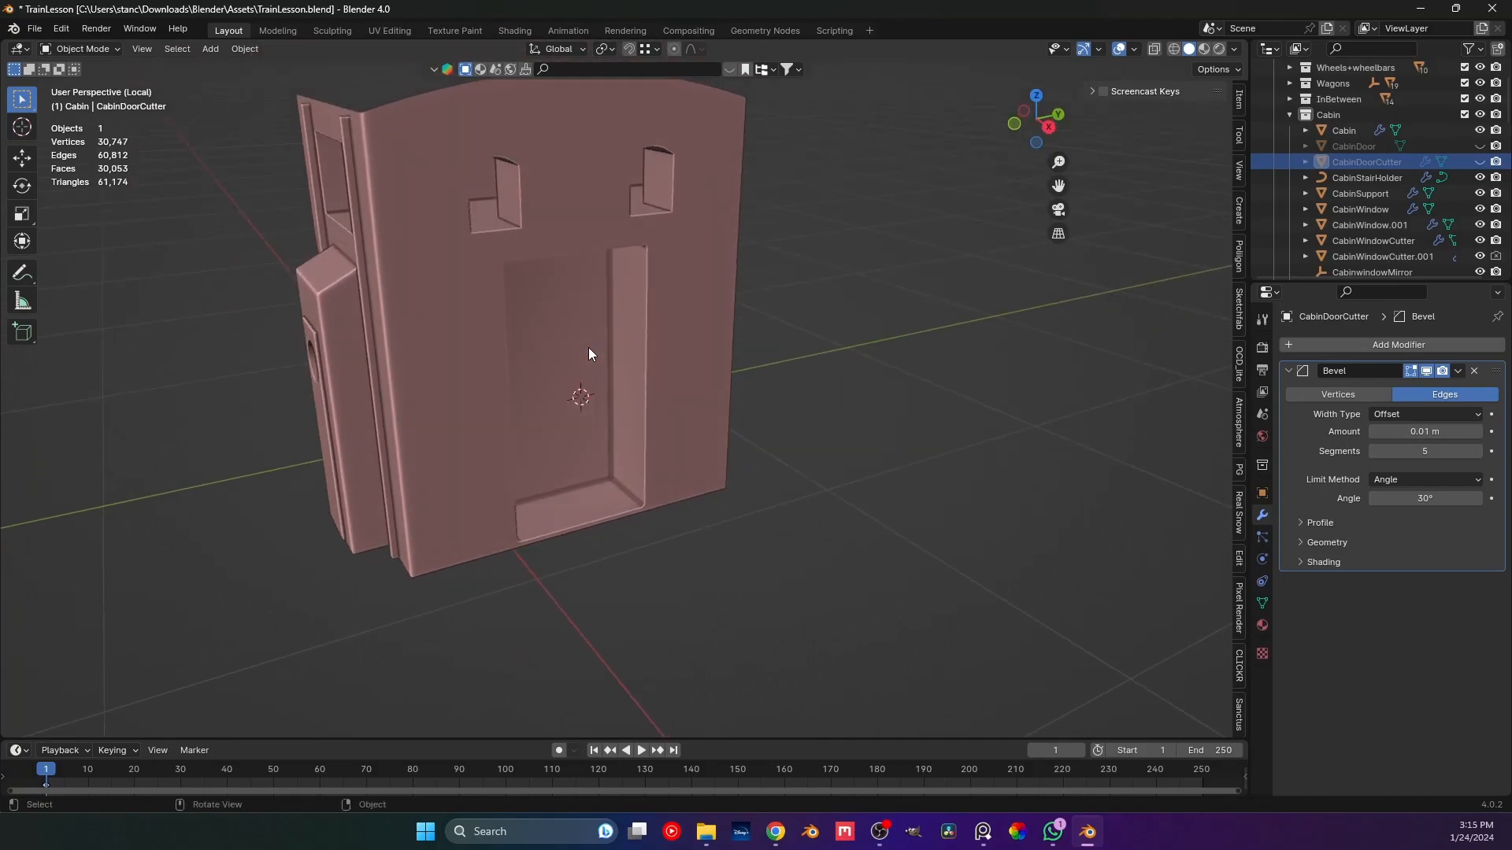
pyautogui.moveTo(474, 354); pyautogui.dragTo(587, 389, button='middle')
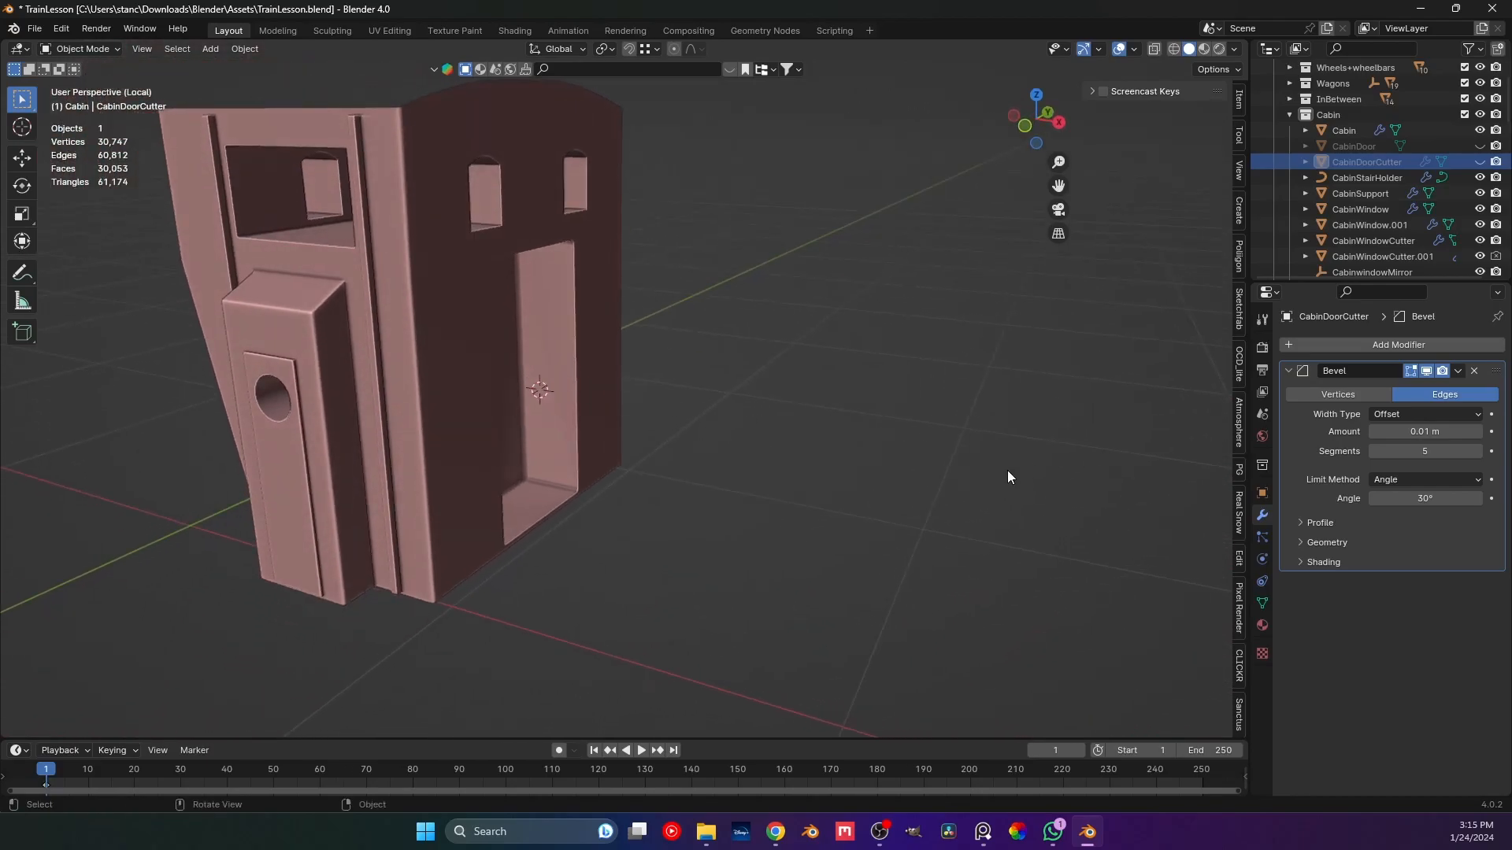
pyautogui.moveTo(1008, 473)
pyautogui.mouseDown(button='middle')
pyautogui.moveTo(900, 478)
pyautogui.moveTo(926, 461)
pyautogui.moveTo(979, 474)
pyautogui.mouseUp(button='middle')
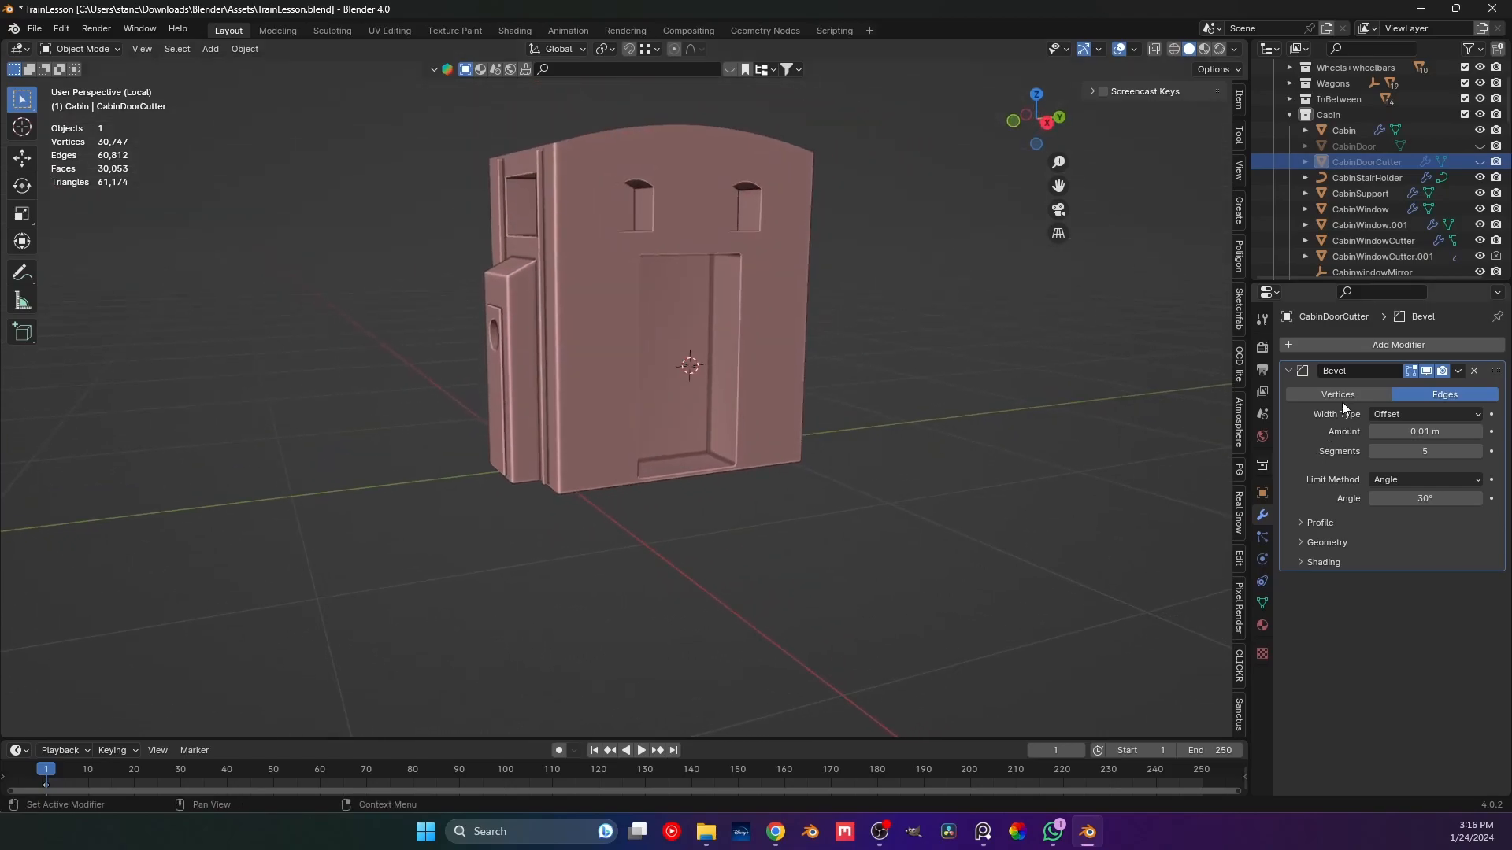
# Unhide CabinDoorCutter, set its viewport display to Bounds and save the file.
pyautogui.click(1480, 161)
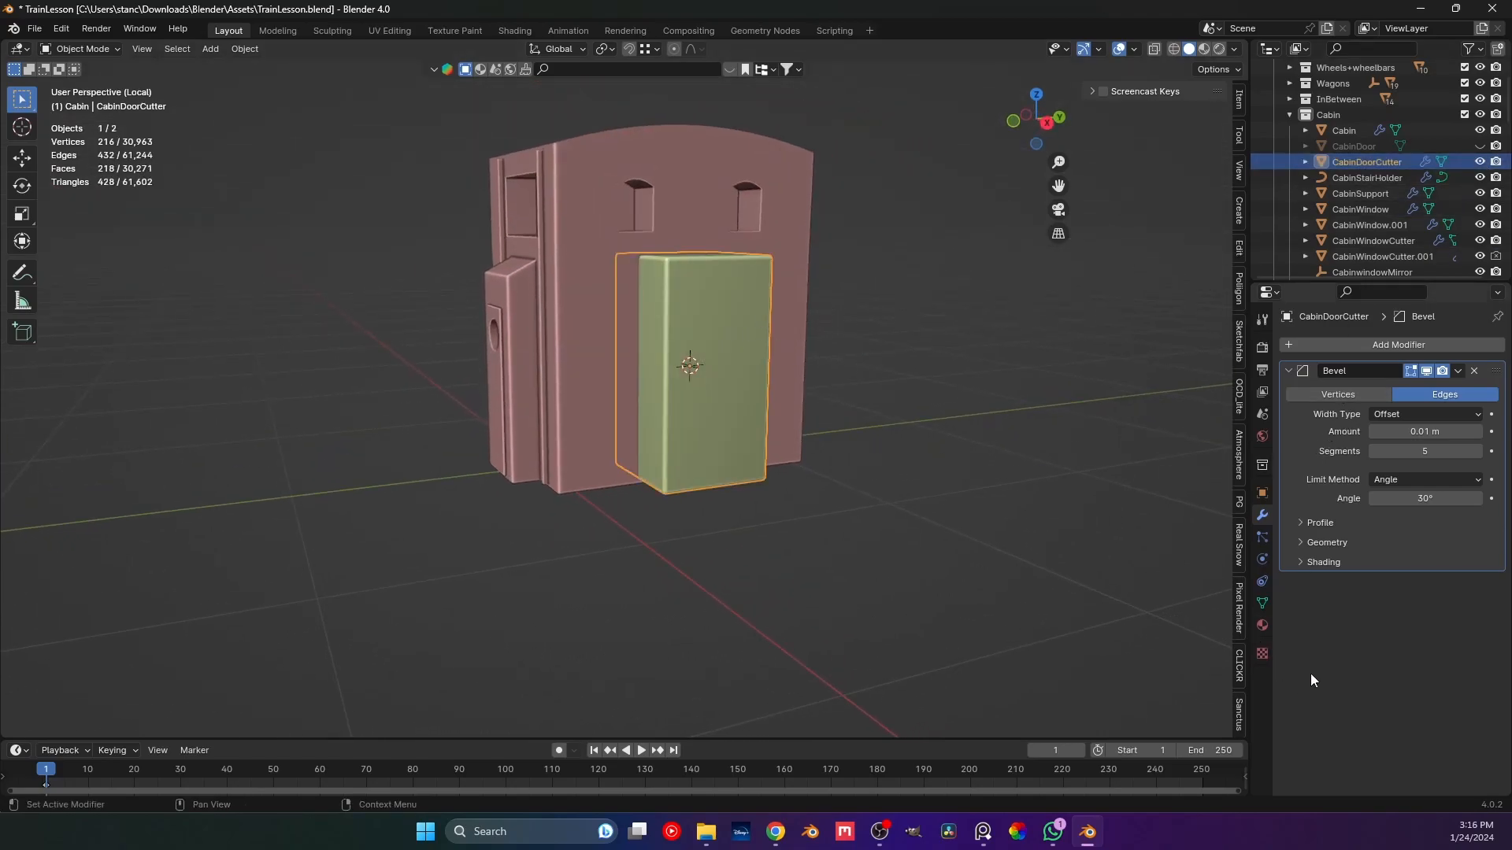
pyautogui.click(1262, 492)
pyautogui.scroll(-3, 1357, 668)
pyautogui.click(1426, 713)
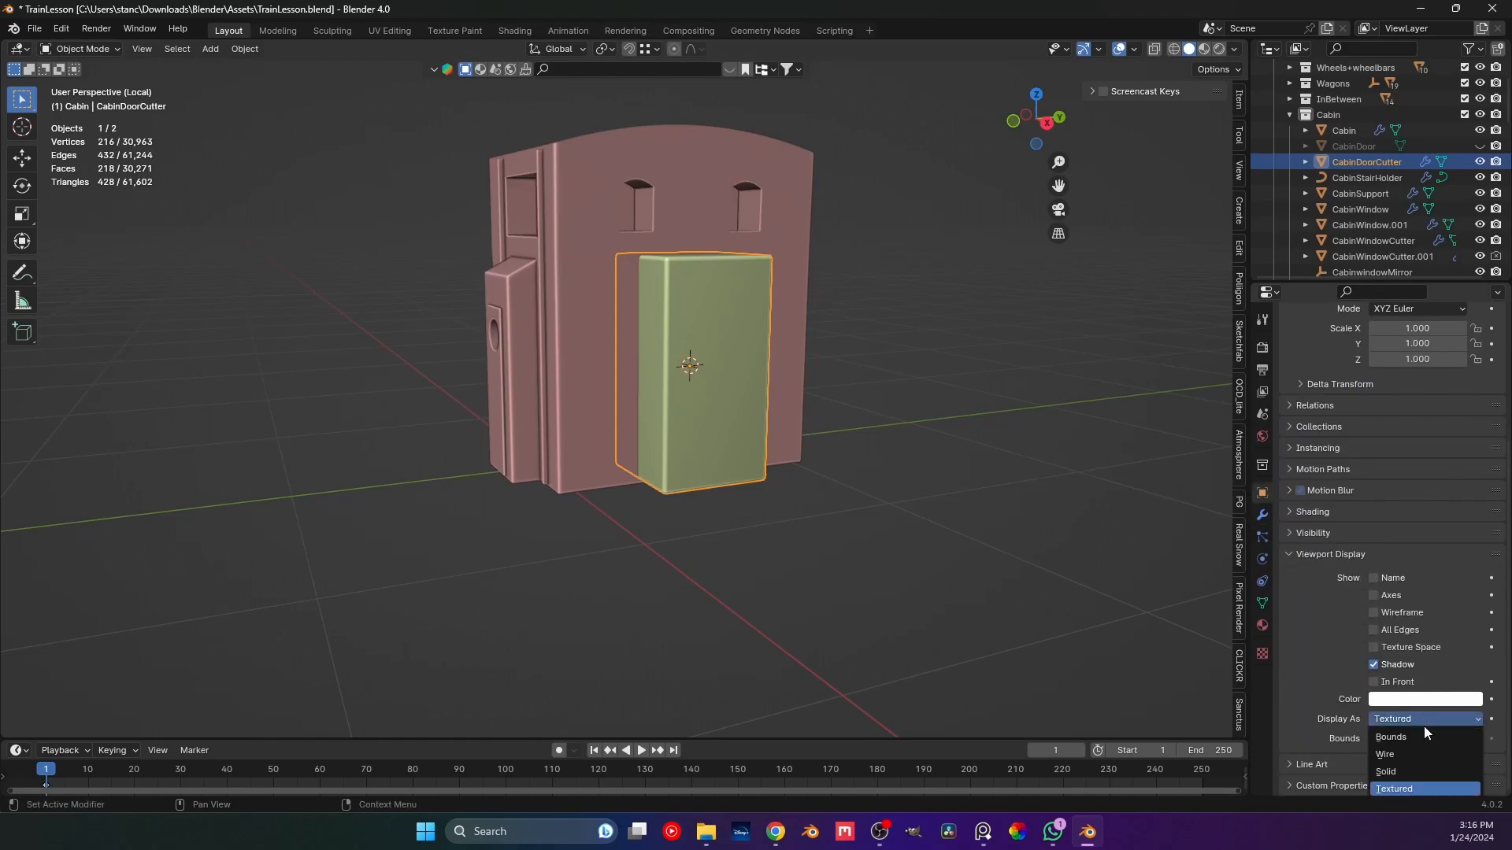
pyautogui.click(1391, 736)
pyautogui.click(872, 431)
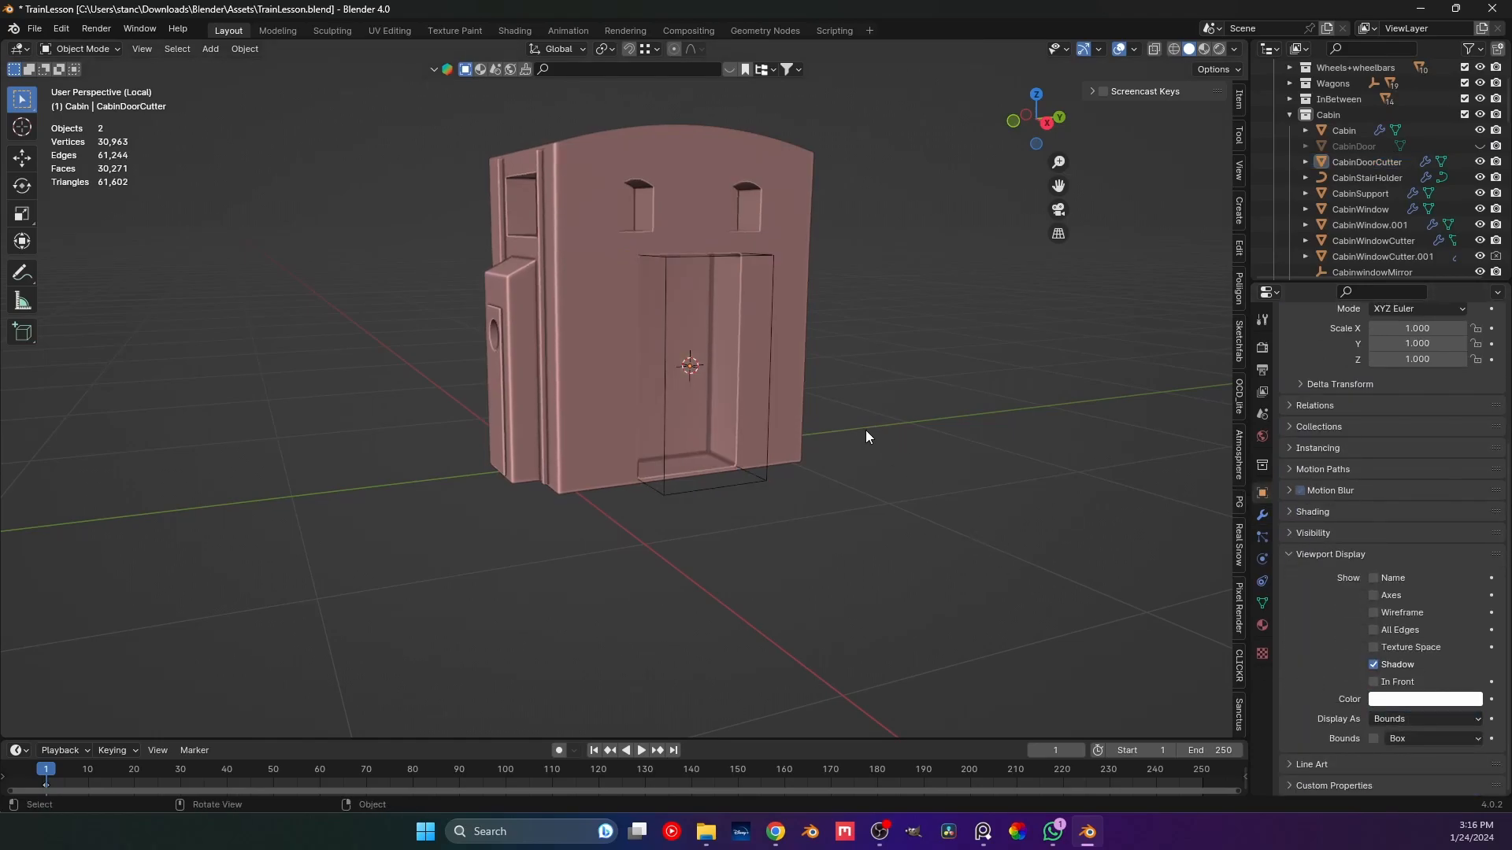
pyautogui.hotkey('ctrl', 's')
# Unhide and select the CabinDoor block in the doorway and save the file.
pyautogui.click(1480, 147)
pyautogui.moveTo(509, 337); pyautogui.dragTo(607, 340, button='middle')
pyautogui.click(601, 318)
pyautogui.hotkey('ctrl', 's')
# Flatten the CabinDoor block into a thin slab by scaling it along X by -0.114 and again by 0.496.
pyautogui.click(1262, 514)
pyautogui.click(1328, 352)
pyautogui.moveTo(1325, 351)
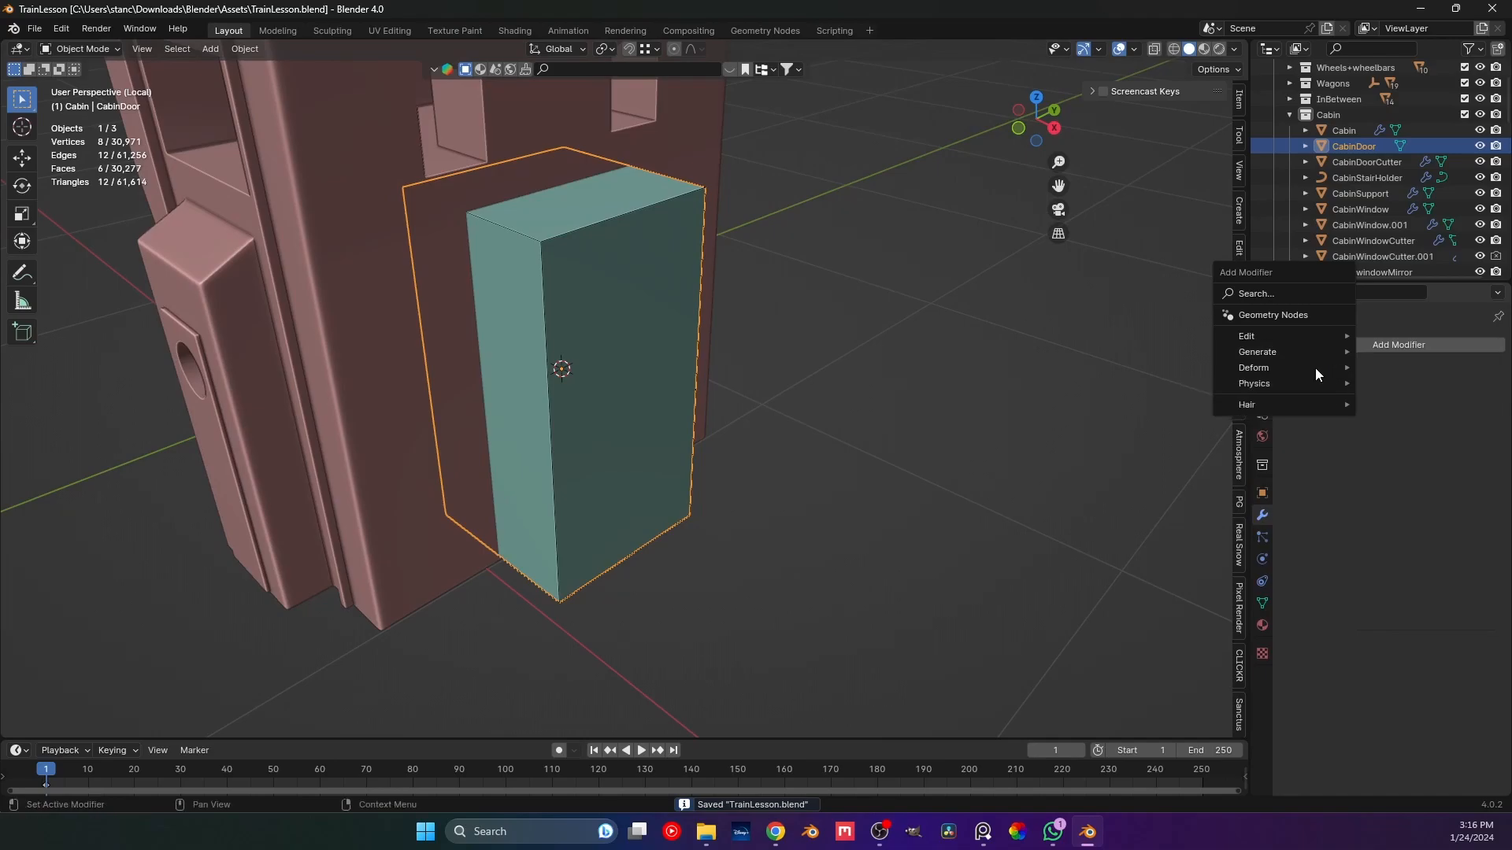
pyautogui.press('s')
pyautogui.press('x')
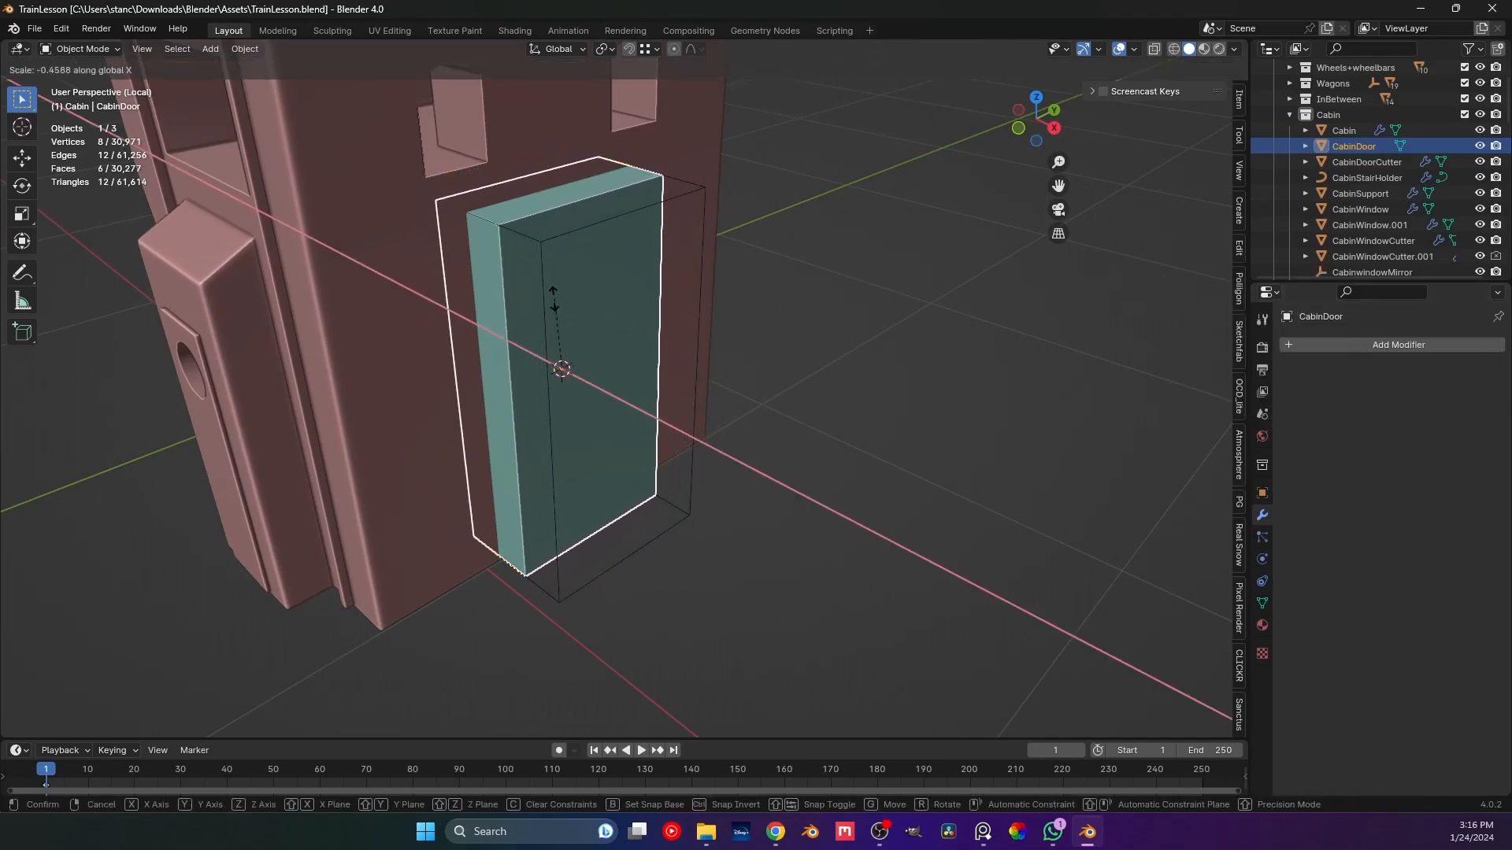
pyautogui.click(556, 358)
pyautogui.press('s')
pyautogui.press('x')
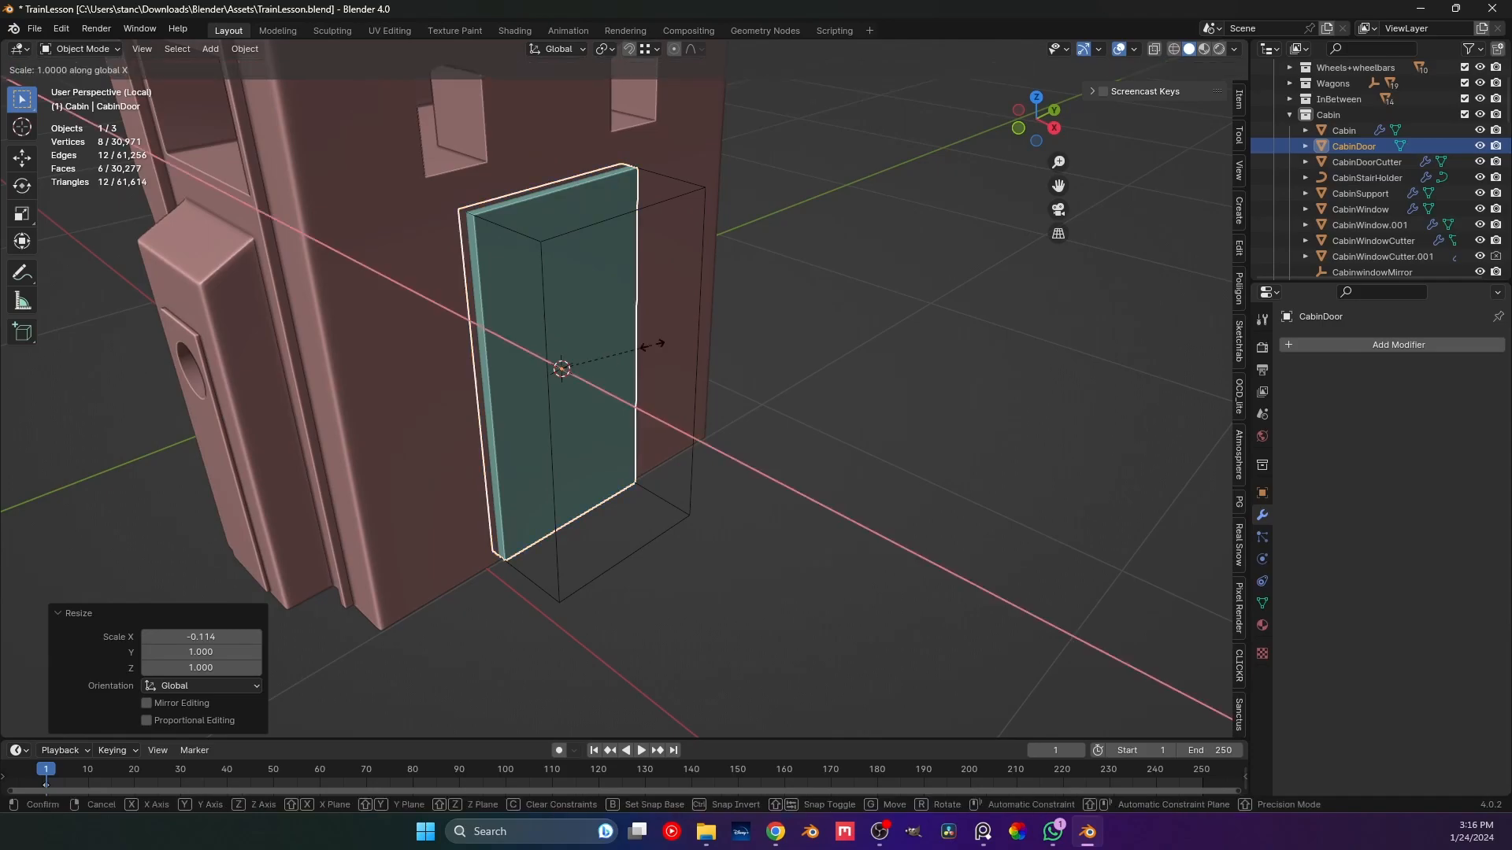
pyautogui.click(605, 349)
pyautogui.scroll(2, 522, 318)
pyautogui.moveTo(521, 319); pyautogui.dragTo(579, 356, button='middle')
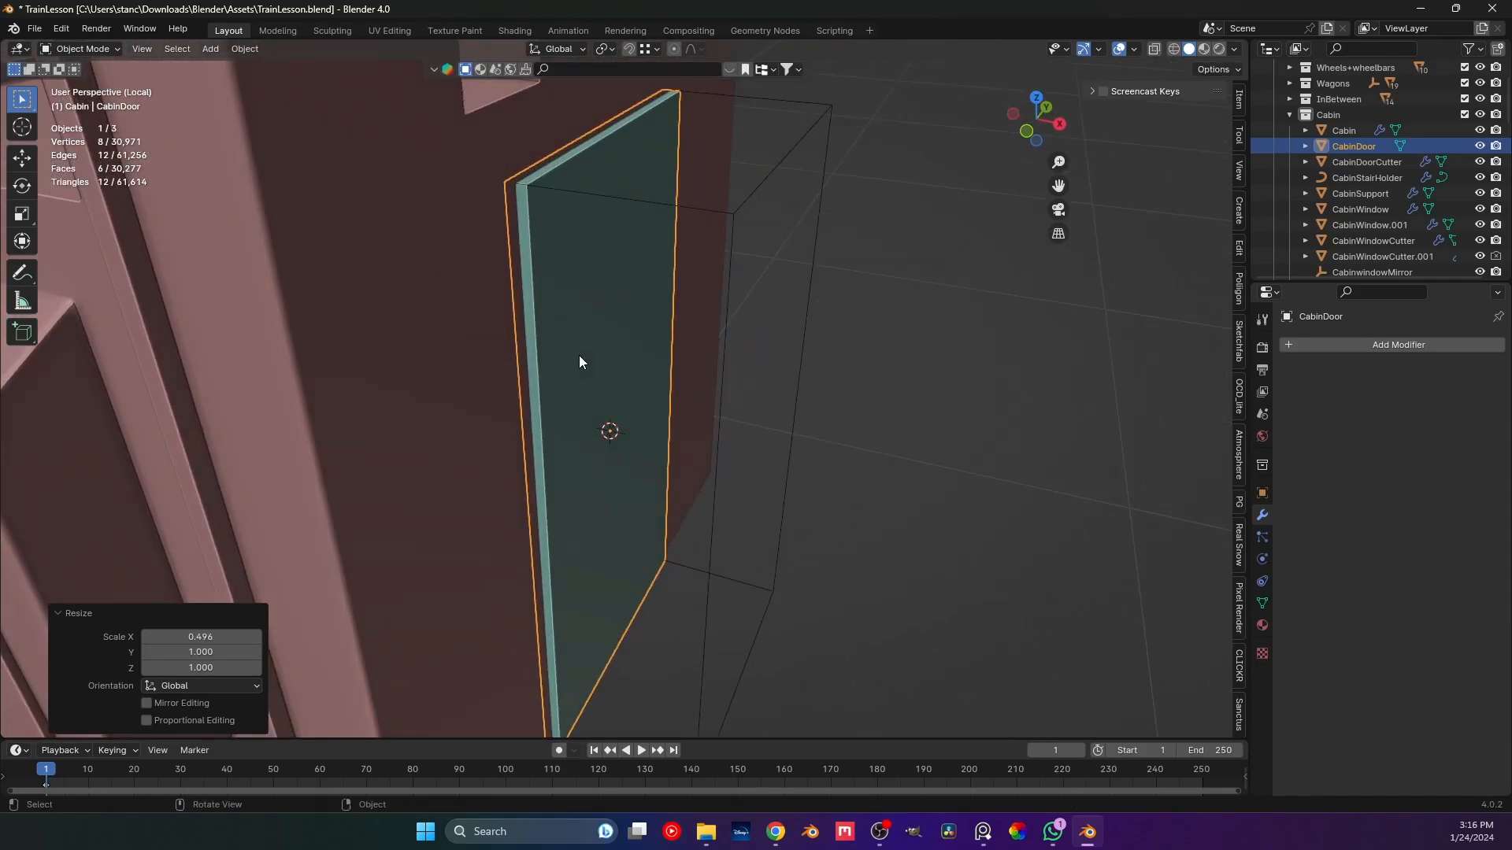
# Move the CabinDoor slab along X in small corrections to fit the doorway and save the file.
pyautogui.press('g')
pyautogui.press('x')
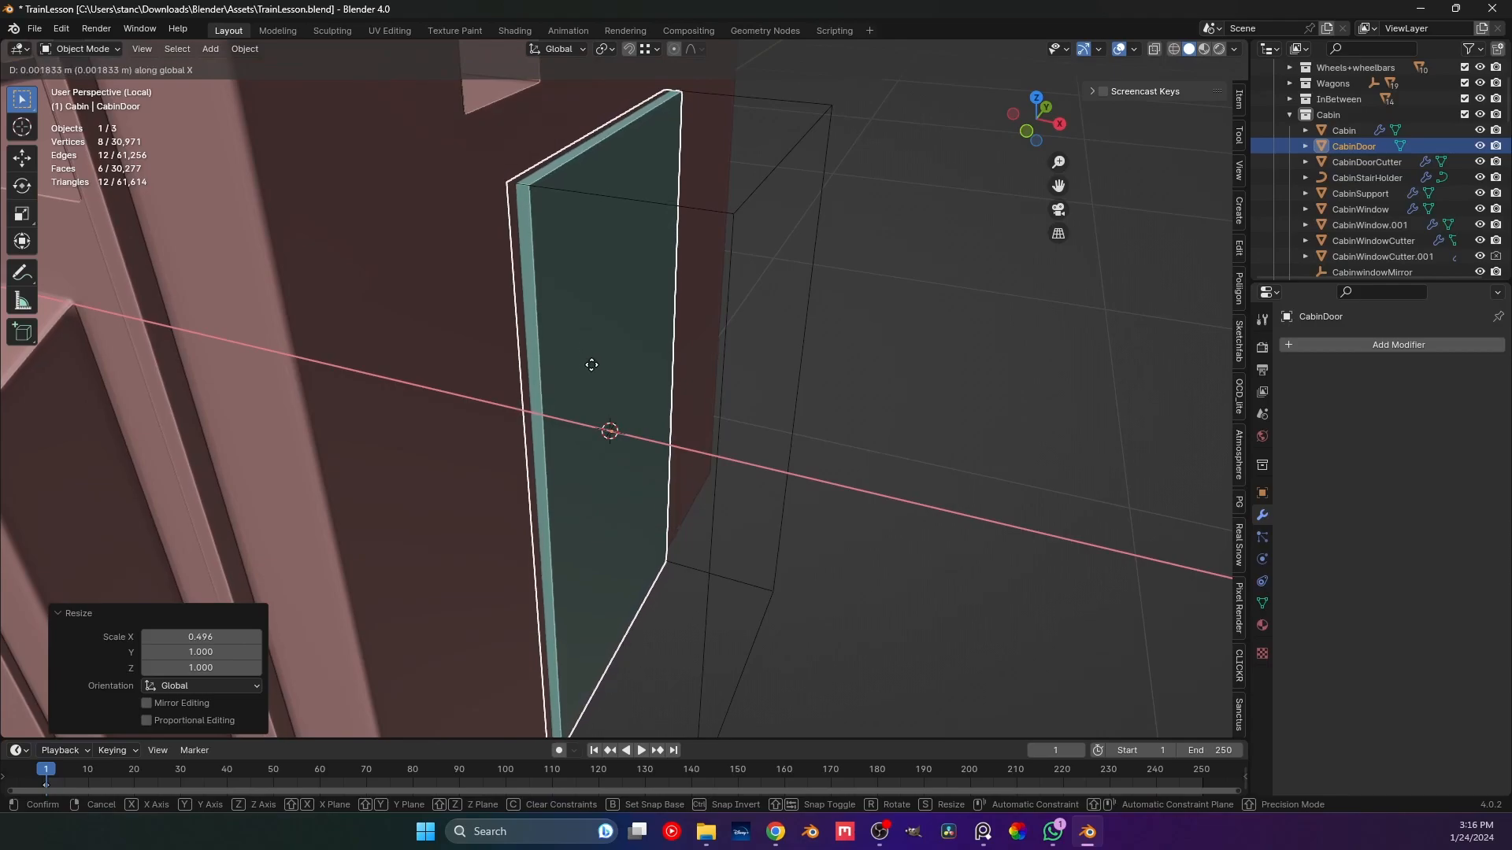
pyautogui.click(582, 366)
pyautogui.press('f')
pyautogui.scroll(5, 707, 387)
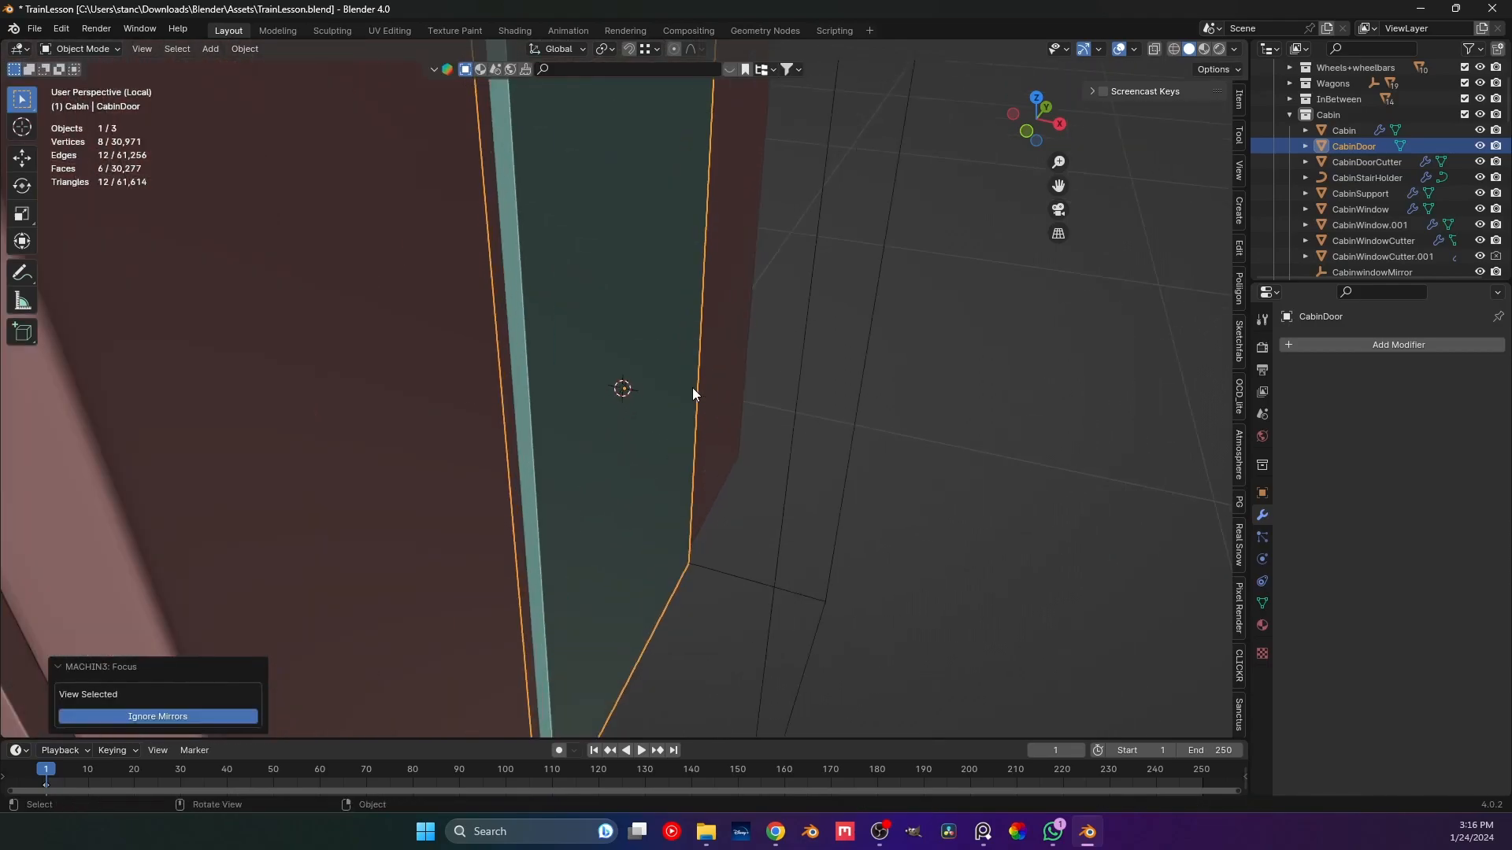
pyautogui.press('g')
pyautogui.press('x')
pyautogui.click(584, 370)
pyautogui.scroll(-4, 588, 367)
pyautogui.click(864, 318)
pyautogui.hotkey('ctrl', 's')
# Nudge the CabinDoor slab slightly outward along X and save the file again.
pyautogui.moveTo(841, 371); pyautogui.dragTo(678, 260, button='middle')
pyautogui.click(676, 257)
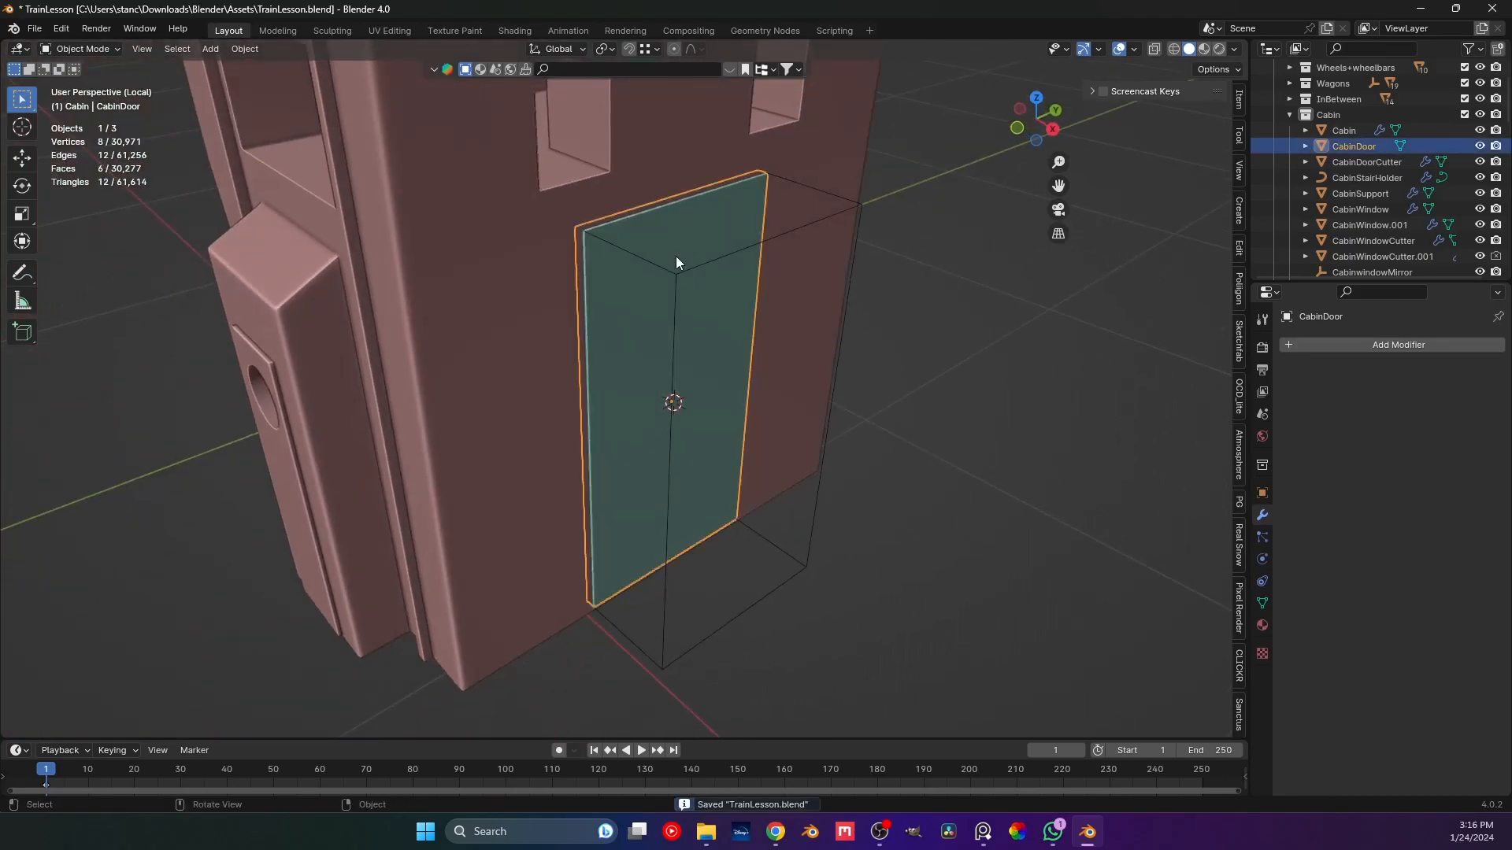
pyautogui.press('g')
pyautogui.press('x')
pyautogui.click(685, 265)
pyautogui.click(989, 326)
pyautogui.keyDown('shift'); pyautogui.moveTo(867, 321); pyautogui.dragTo(862, 347, button='middle'); pyautogui.keyUp('shift')
pyautogui.hotkey('ctrl', 's')
# Shade the CabinDoor smooth with Auto Smooth at 30° and apply its scale.
pyautogui.click(690, 274)
pyautogui.rightClick(688, 272)
pyautogui.click(688, 272)
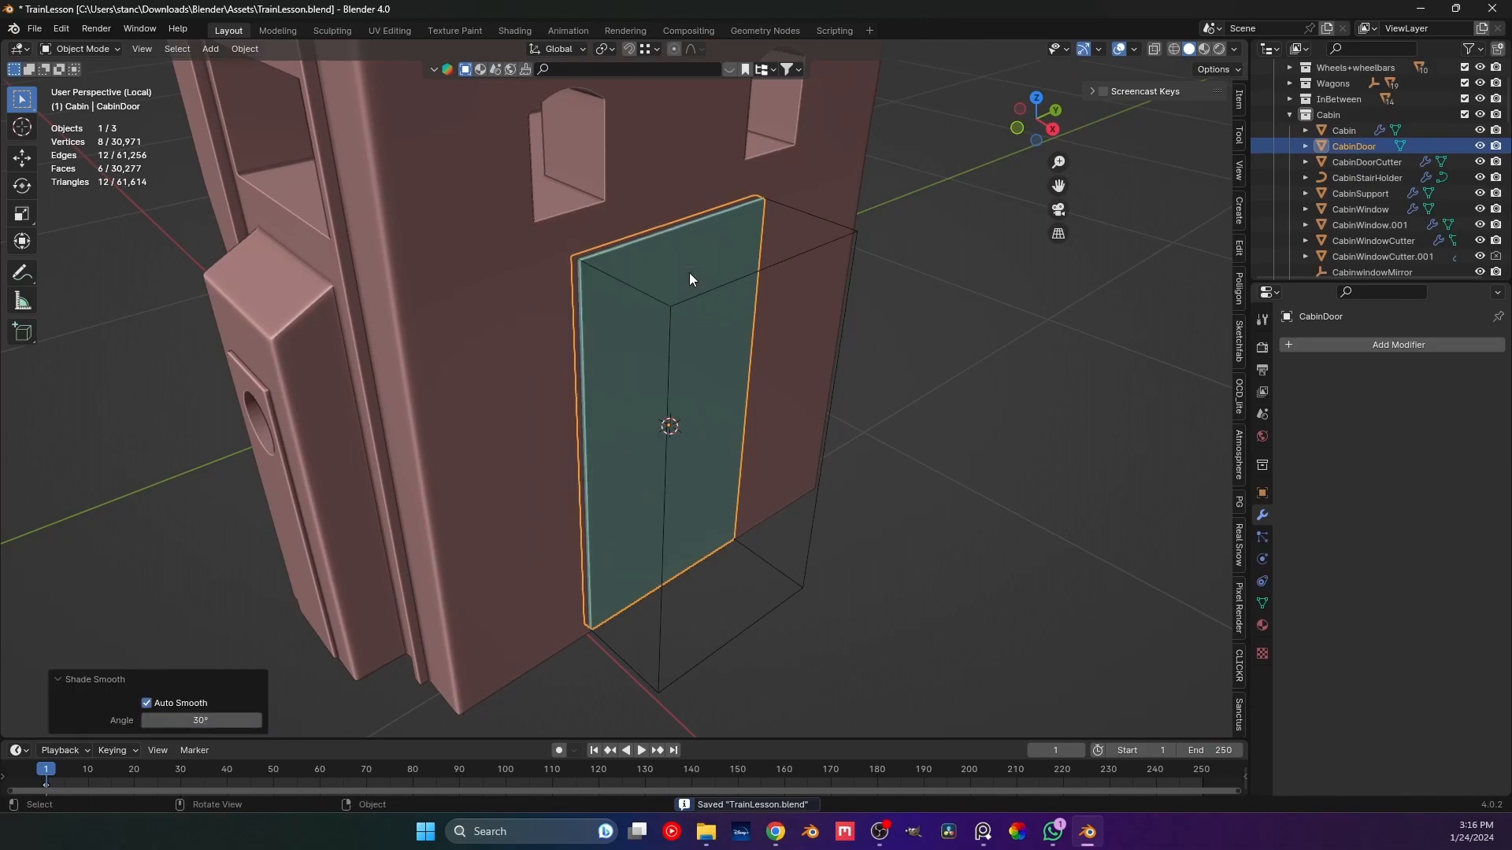
pyautogui.click(689, 273)
pyautogui.click(680, 268)
pyautogui.hotkey('ctrl', 'a')
pyautogui.click(668, 271)
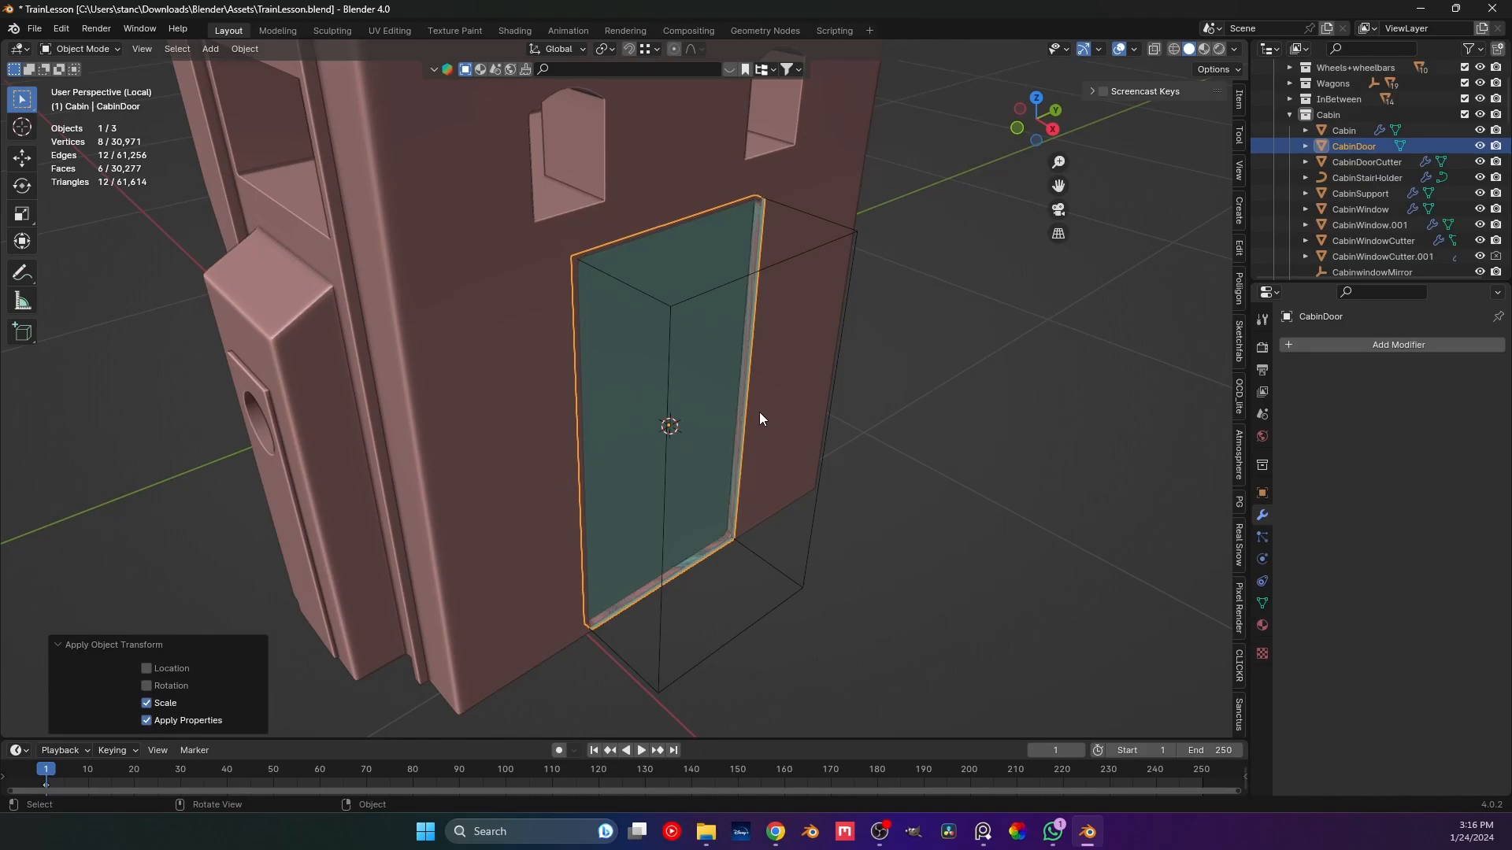
# Move the CabinDoor about 0.073 m along X out of the doorway.
pyautogui.scroll(5, 708, 394)
pyautogui.moveTo(662, 426); pyautogui.dragTo(649, 456, button='middle')
pyautogui.press('g')
pyautogui.press('x')
pyautogui.click(620, 447)
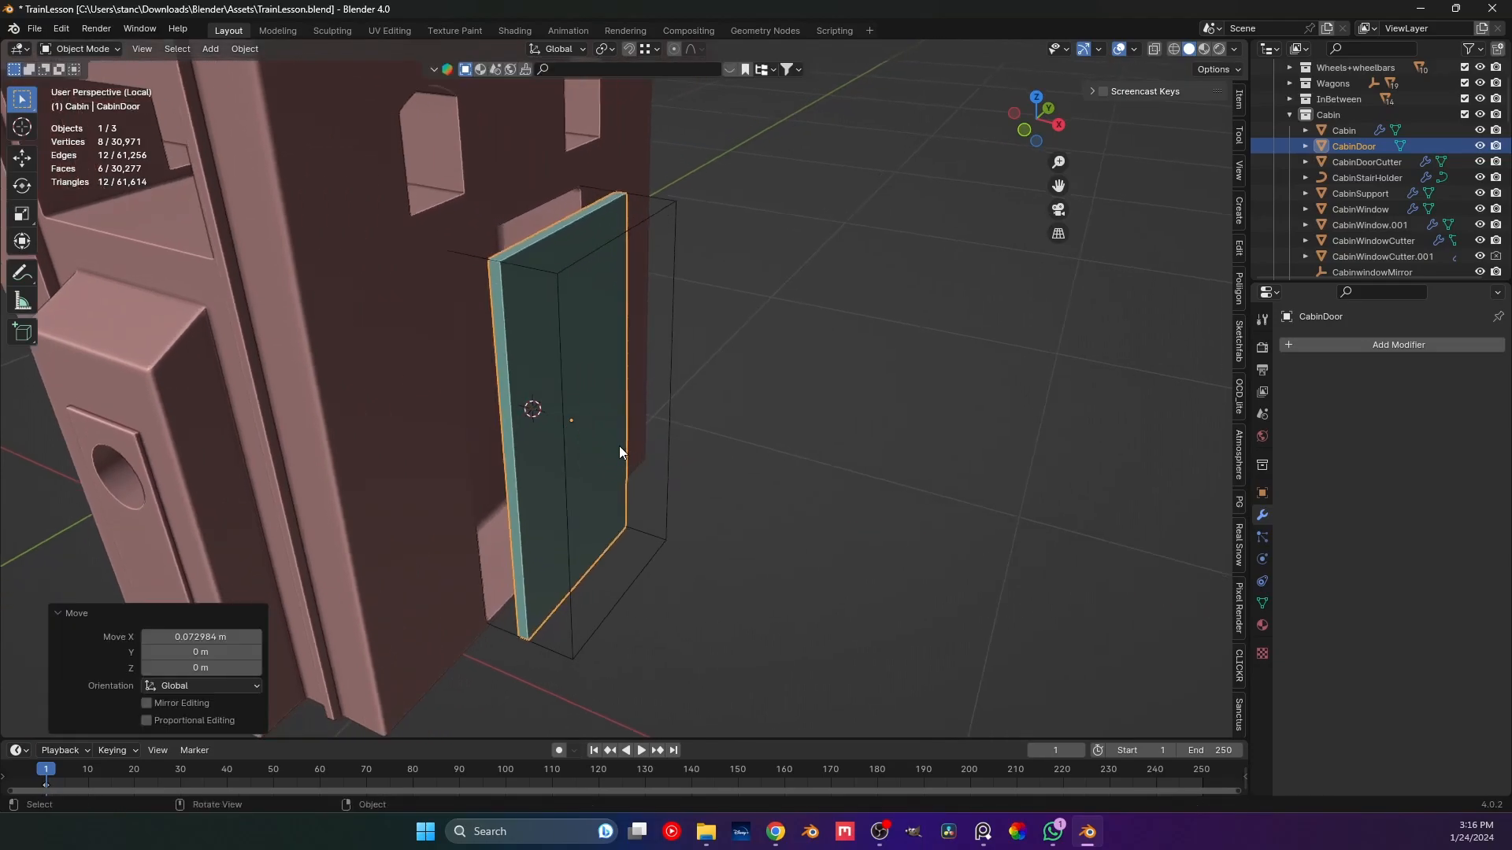
# Apply the scale of the moved CabinDoor and switch briefly in and out of its mesh editing.
pyautogui.scroll(3, 615, 461)
pyautogui.moveTo(611, 467); pyautogui.dragTo(604, 434, button='middle')
pyautogui.hotkey('ctrl', 'a')
pyautogui.click(627, 456)
pyautogui.press('Tab')
pyautogui.press('Tab')
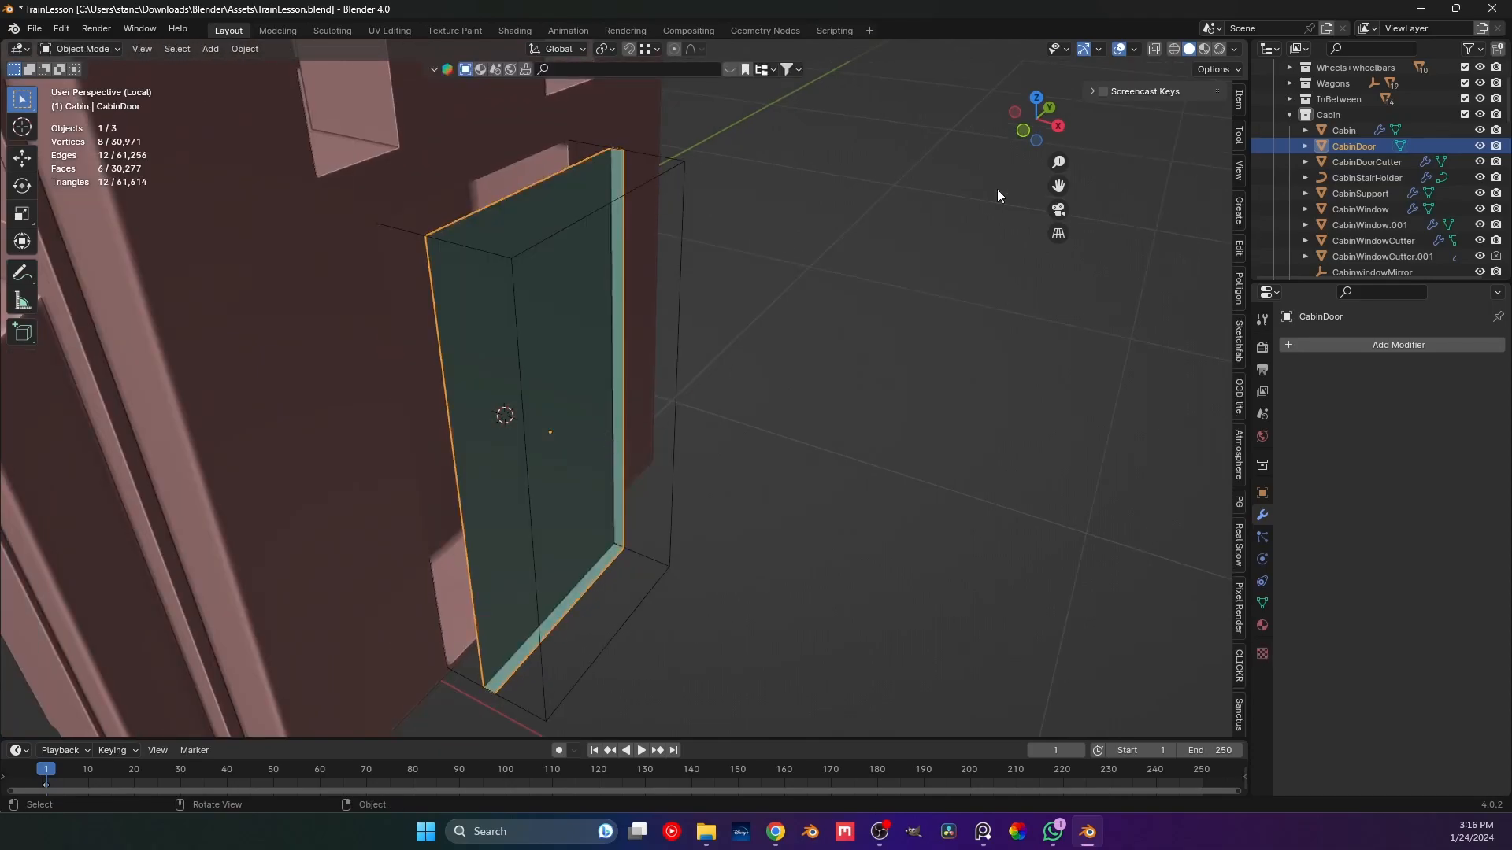
# Show the Face Orientation overlay to check the door's normals, undo the last scale application, and hide the overlay.
pyautogui.click(1134, 49)
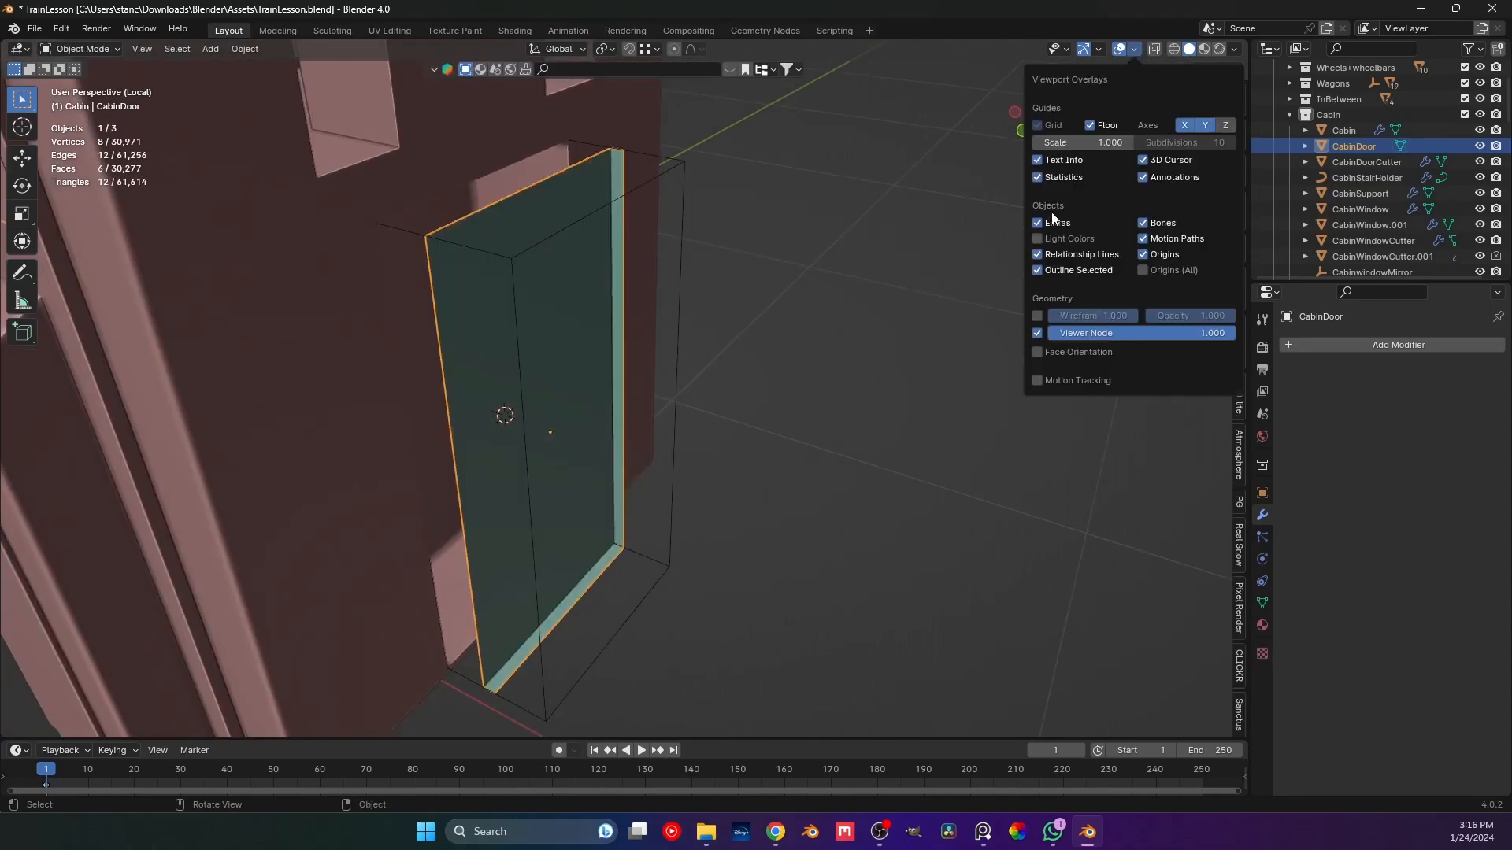
pyautogui.click(1036, 352)
pyautogui.moveTo(837, 351); pyautogui.dragTo(600, 350, button='middle')
pyautogui.hotkey('ctrl', 'z')
pyautogui.hotkey('ctrl', 'z')
pyautogui.hotkey('ctrl', 'z')
pyautogui.click(649, 357)
pyautogui.click(617, 352)
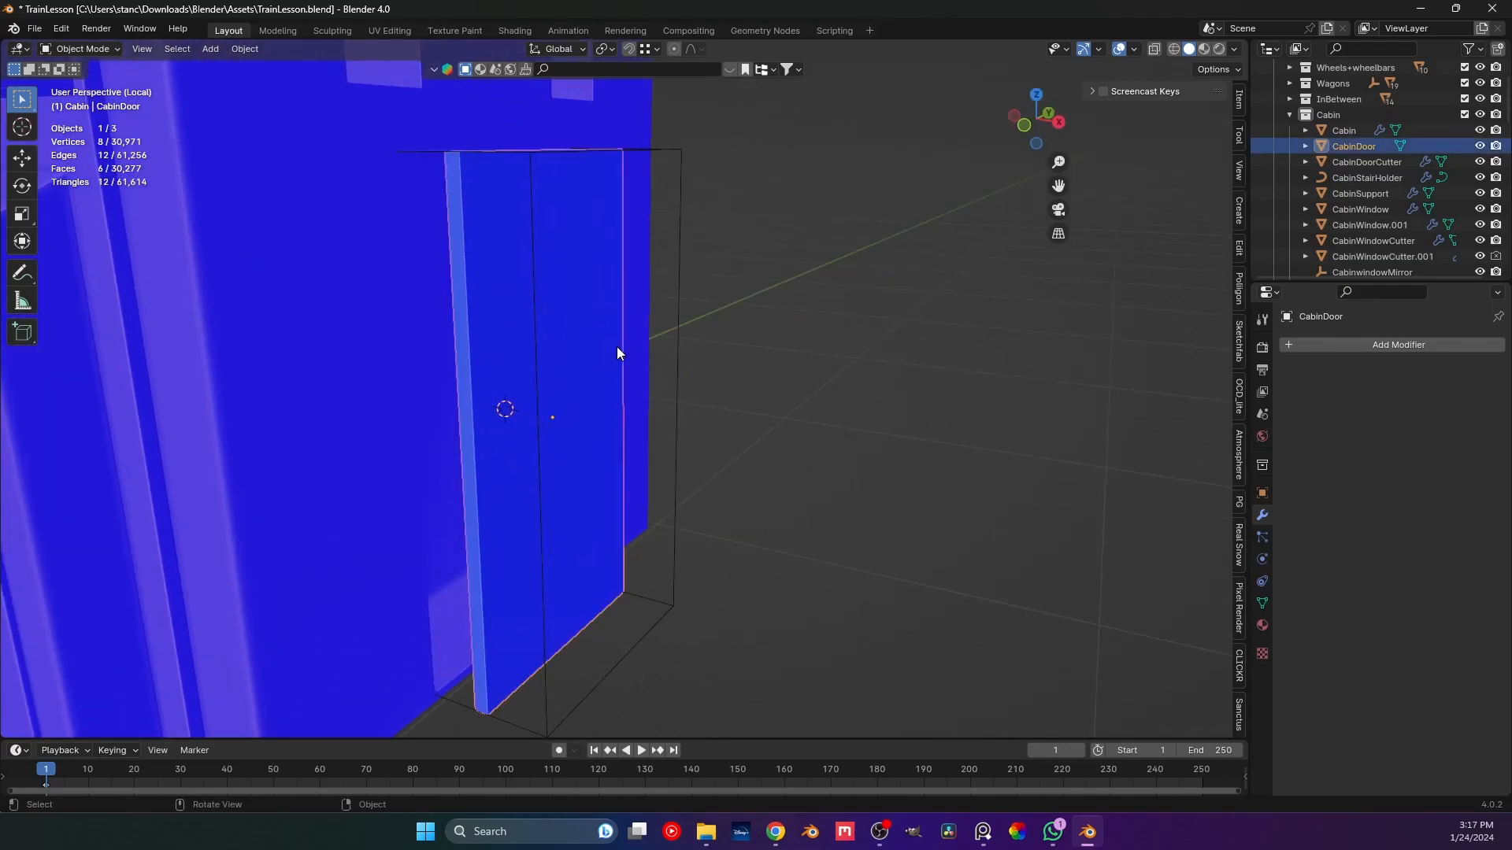
pyautogui.click(1134, 48)
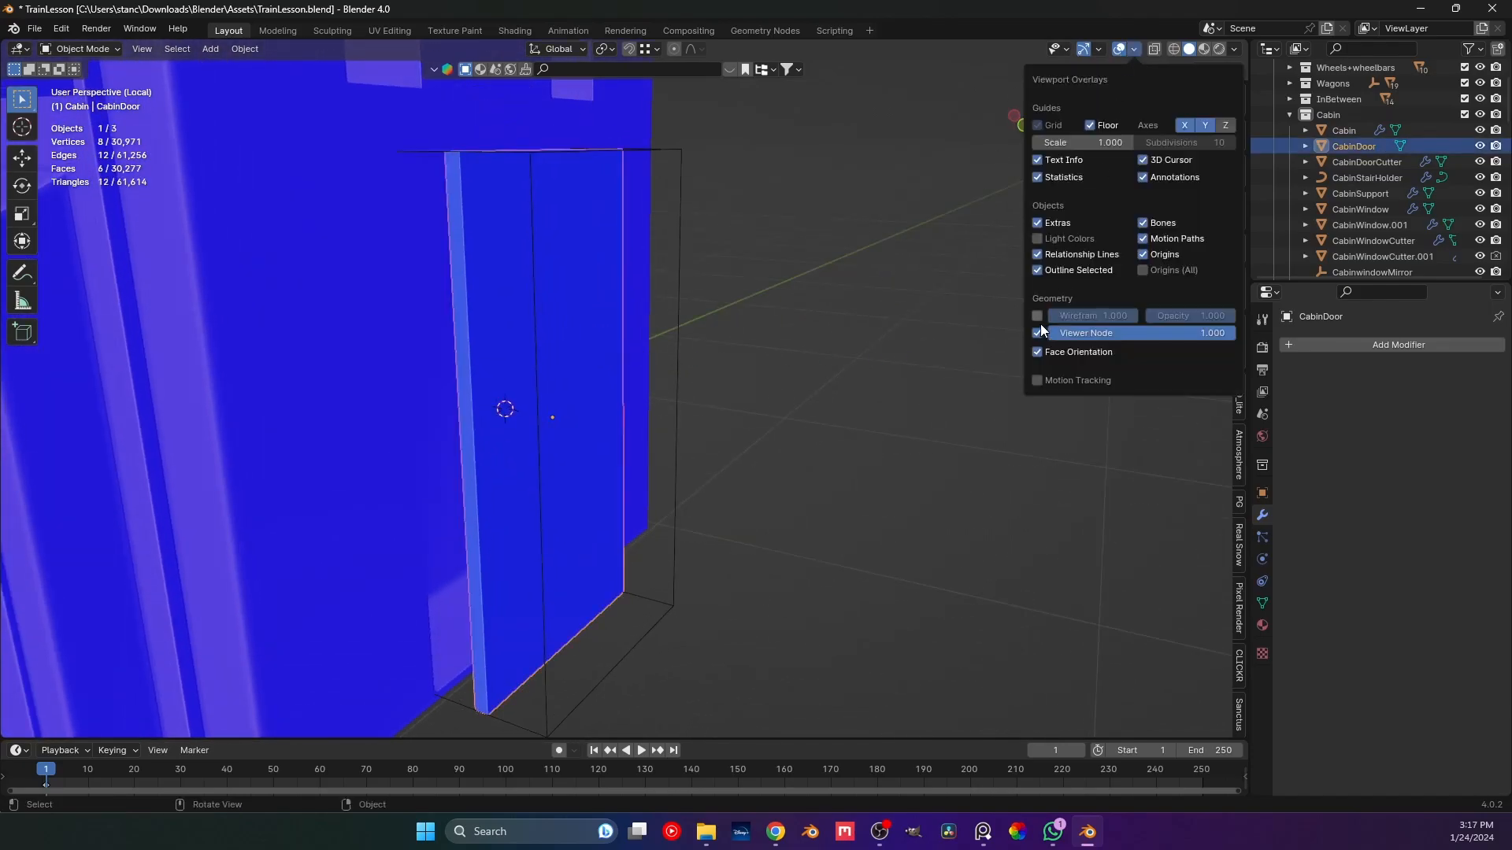
pyautogui.click(1042, 321)
# Thicken the CabinDoor slab by scaling it along X and apply its scale.
pyautogui.moveTo(772, 346); pyautogui.dragTo(579, 347, button='middle')
pyautogui.press('s')
pyautogui.press('x')
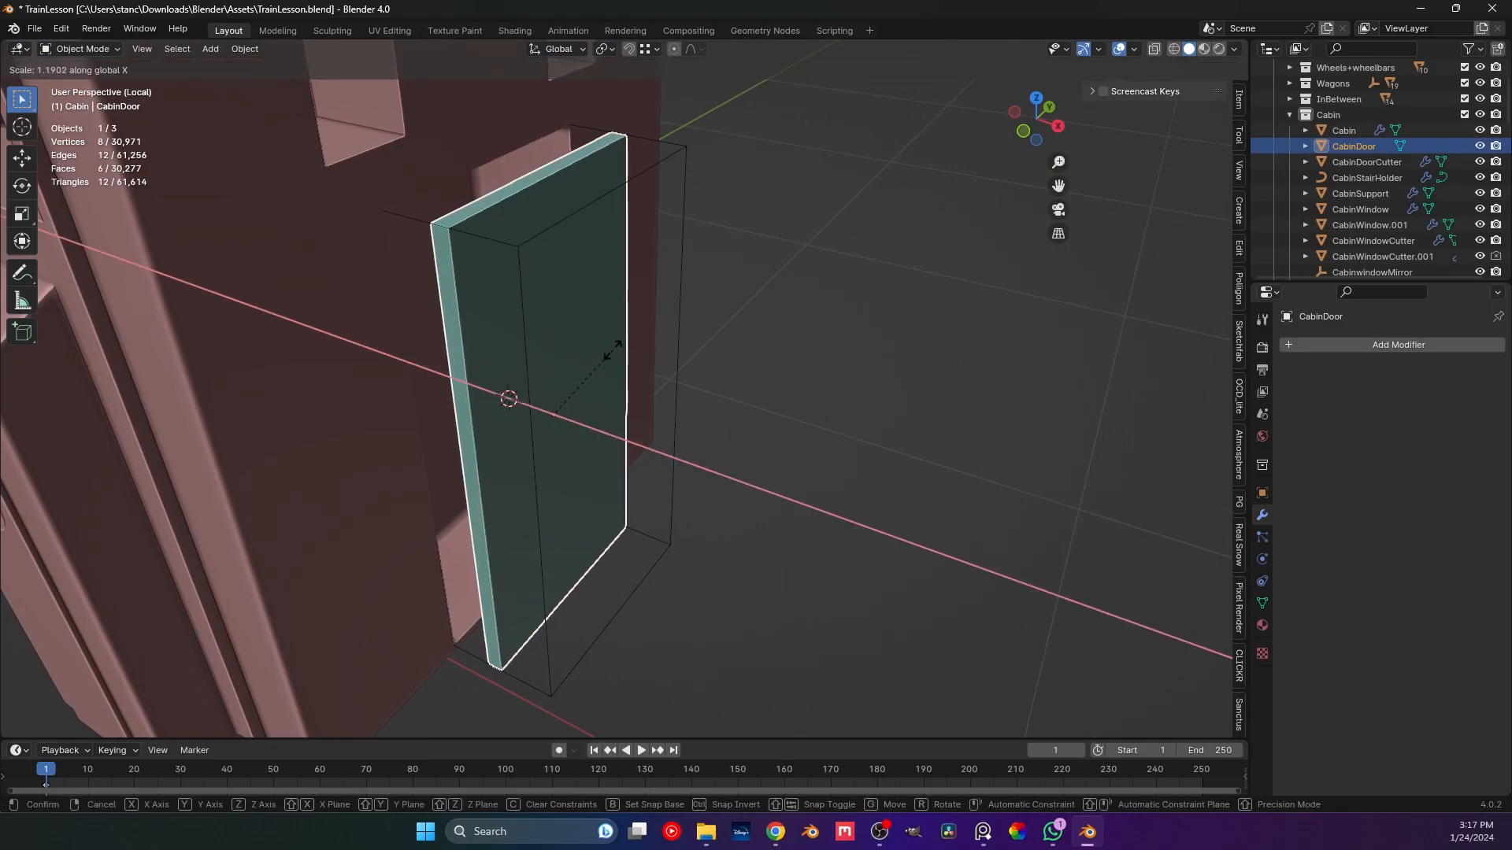
pyautogui.click(728, 306)
pyautogui.hotkey('ctrl', 'a')
pyautogui.click(730, 304)
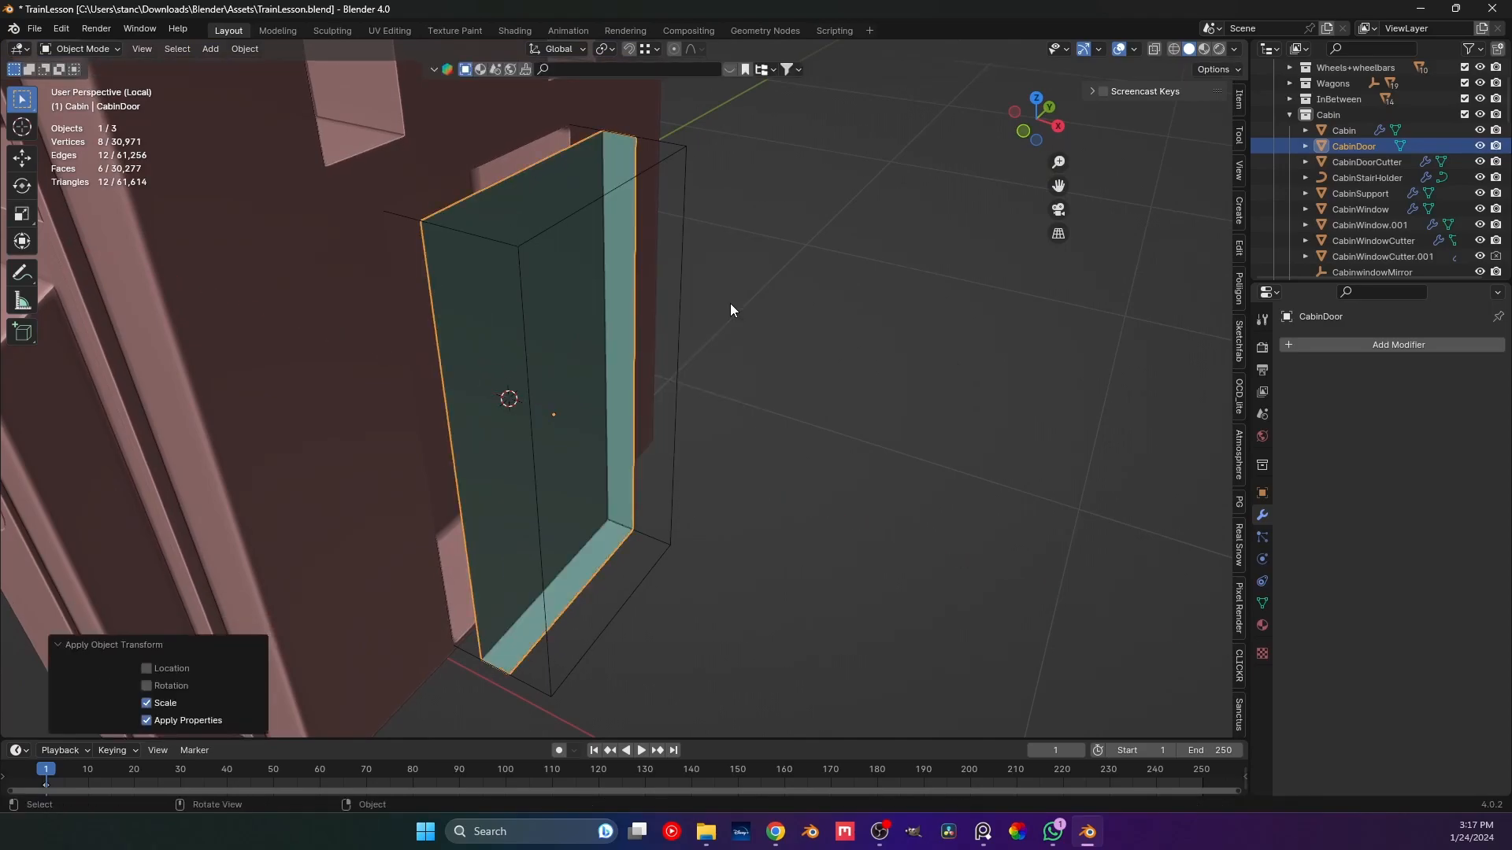
# Thicken the CabinDoor further along X by a factor of about 2.3 and apply the scale again.
pyautogui.moveTo(730, 304); pyautogui.dragTo(474, 299, button='middle')
pyautogui.press('s')
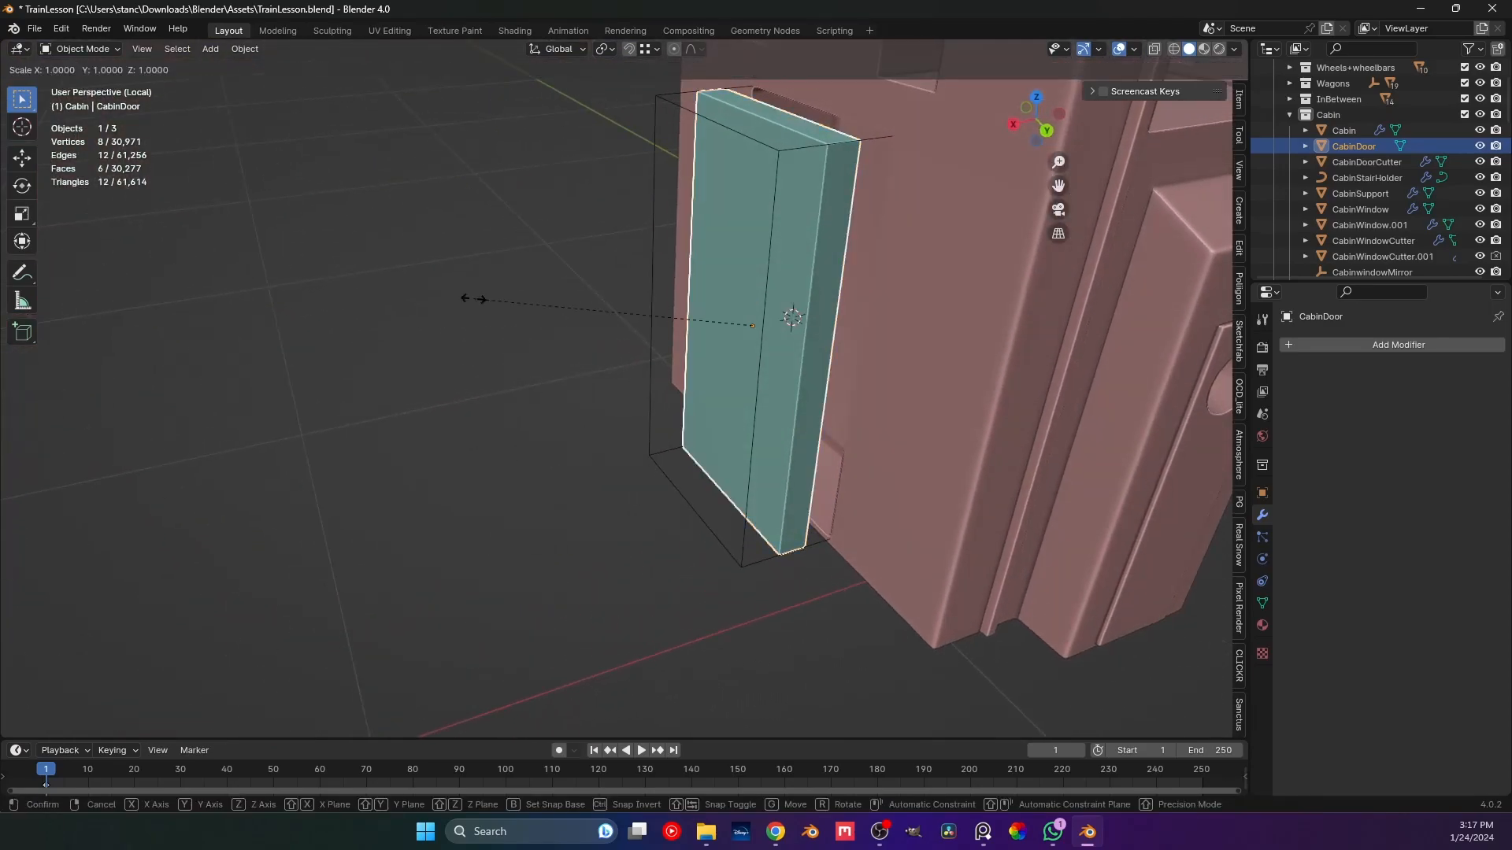
pyautogui.press('x')
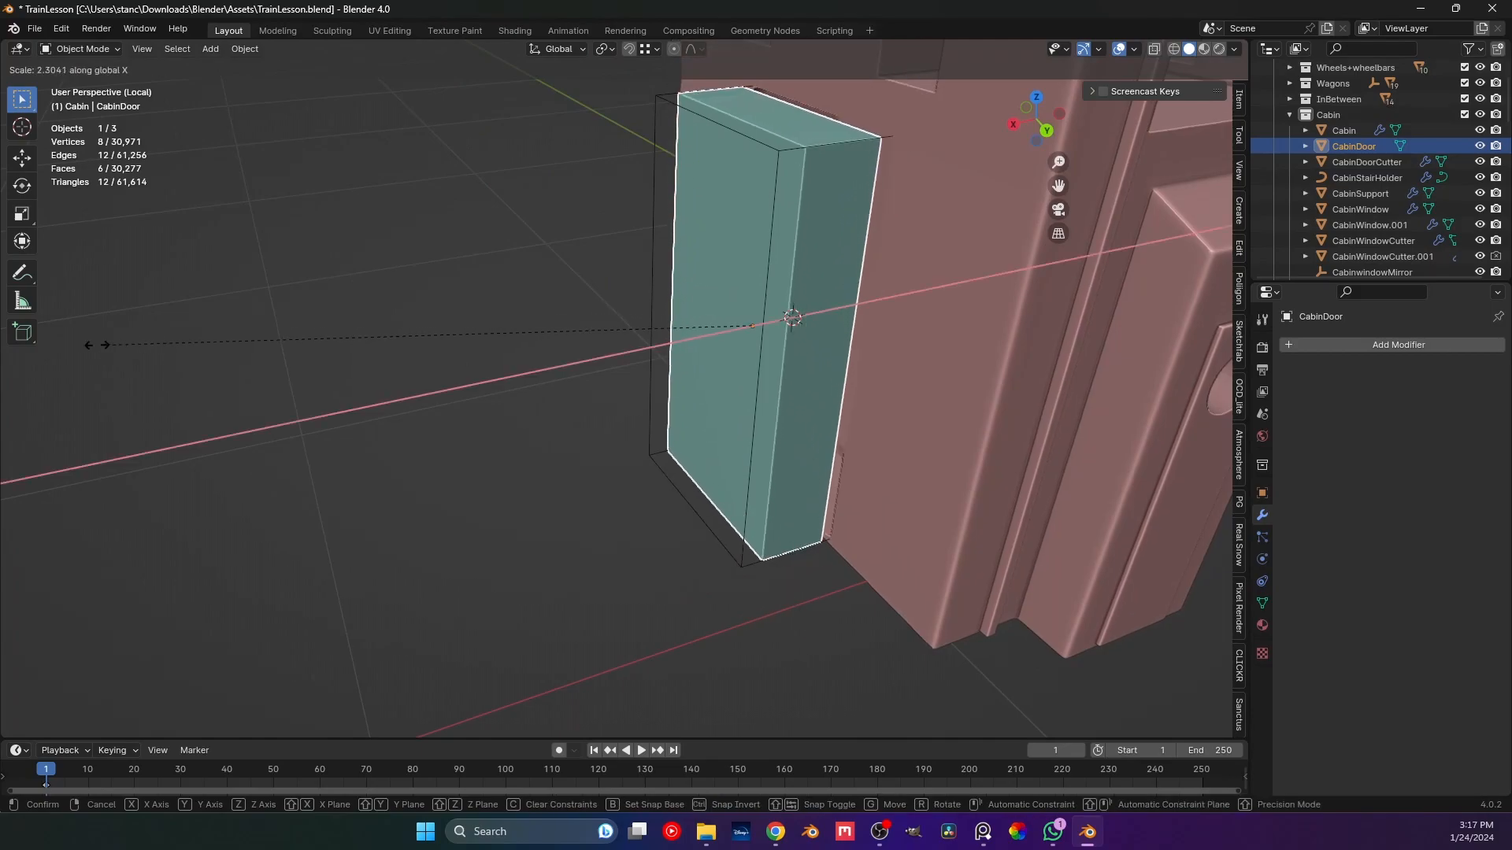
pyautogui.click(111, 337)
pyautogui.hotkey('ctrl', 'a')
pyautogui.click(665, 319)
# Move the CabinDoor about -0.048 m along X toward the doorway and scale it along X by -0.133.
pyautogui.moveTo(668, 307); pyautogui.dragTo(704, 362, button='middle')
pyautogui.moveTo(685, 307); pyautogui.dragTo(647, 362, button='middle')
pyautogui.press('g')
pyautogui.press('x')
pyautogui.click(611, 354)
pyautogui.press('s')
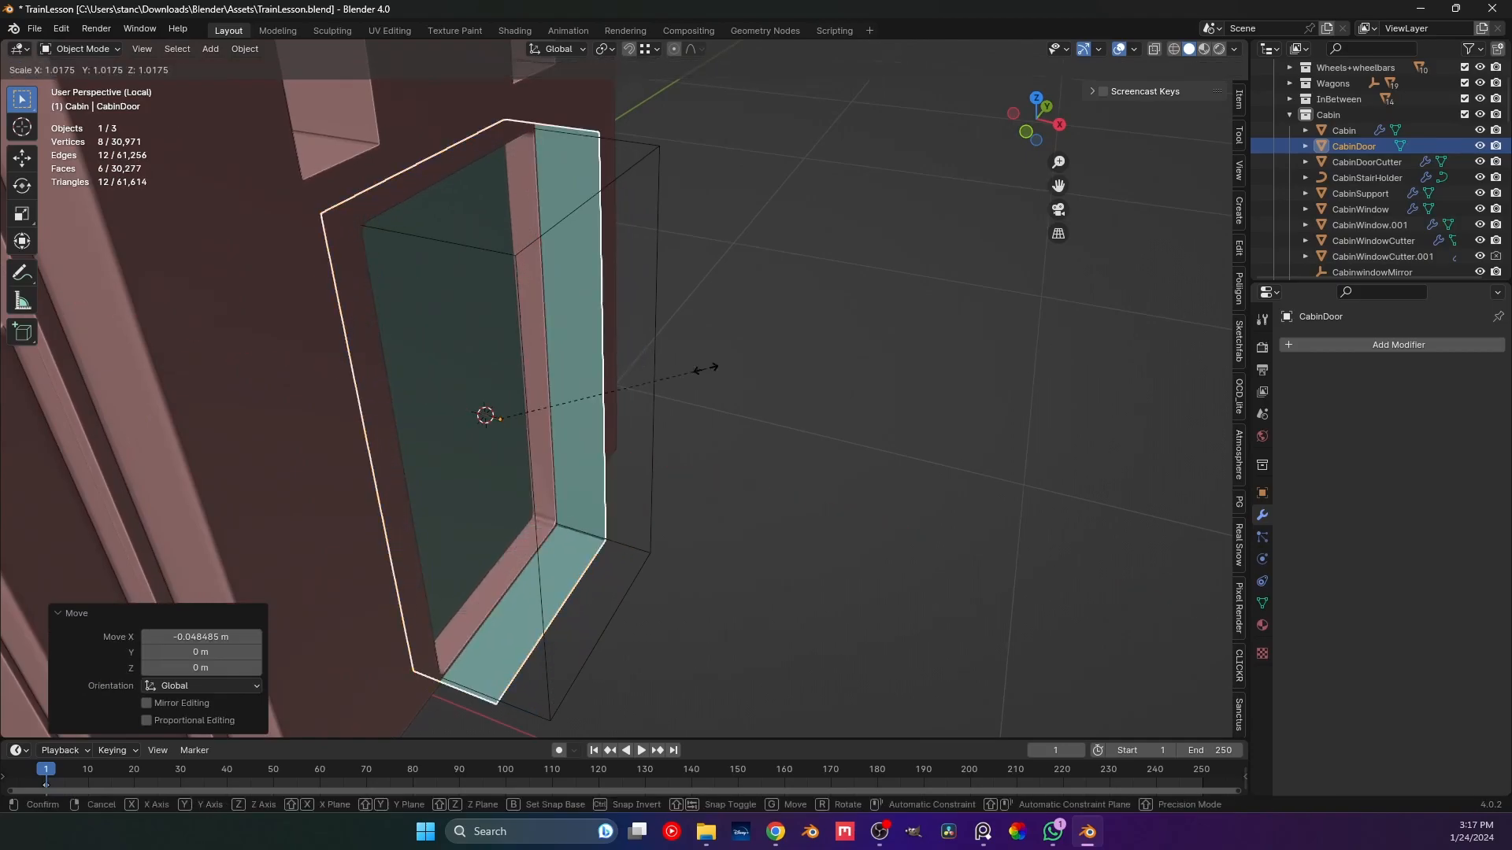
pyautogui.press('x')
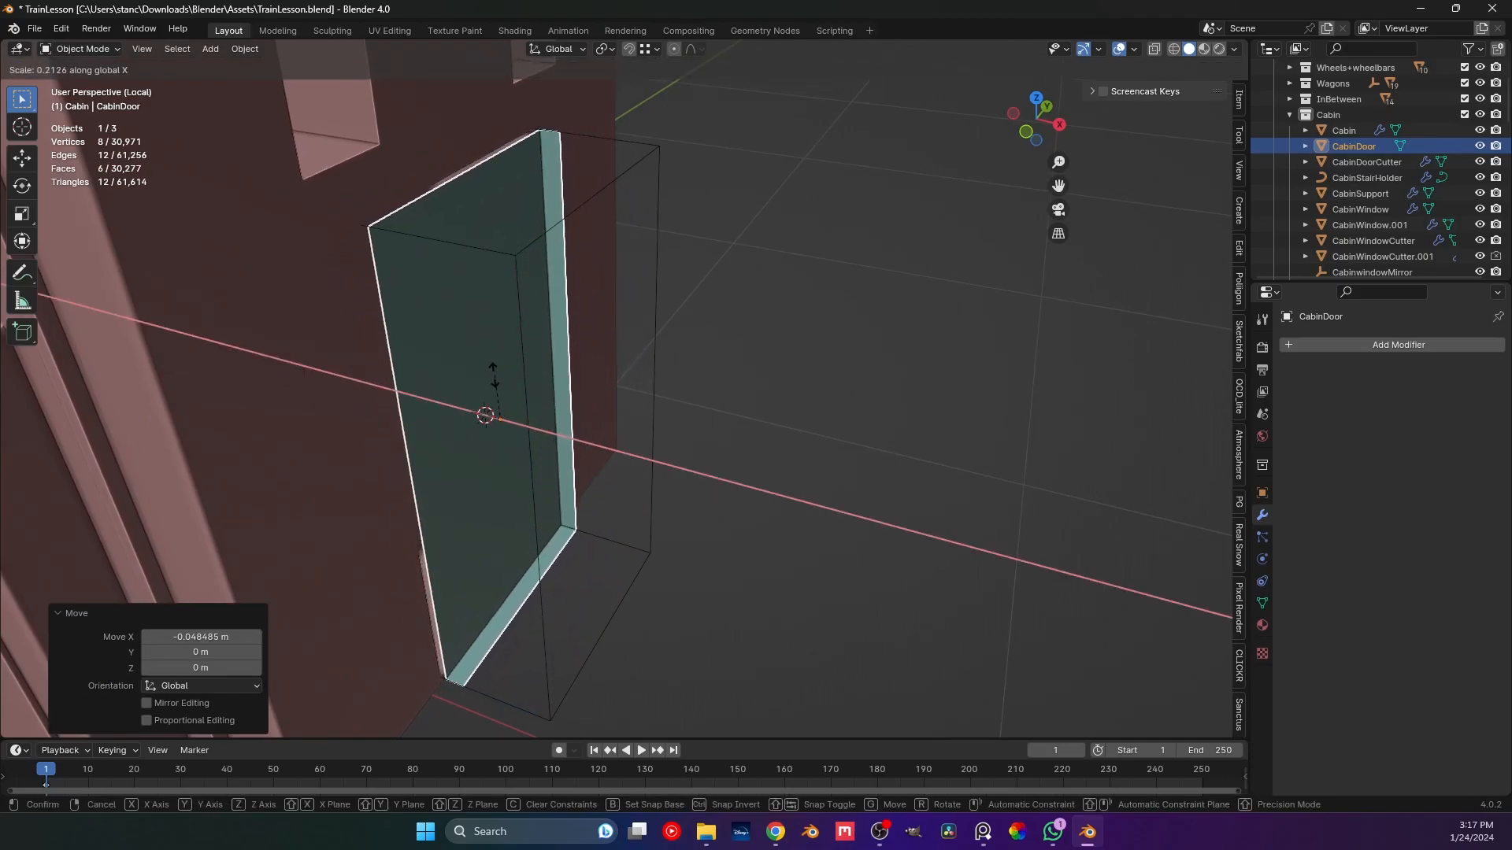
pyautogui.click(483, 412)
# Shift the thinned CabinDoor about -0.023 m along X into the wall opening and save the file.
pyautogui.moveTo(483, 412); pyautogui.dragTo(701, 333, button='middle')
pyautogui.press('x')
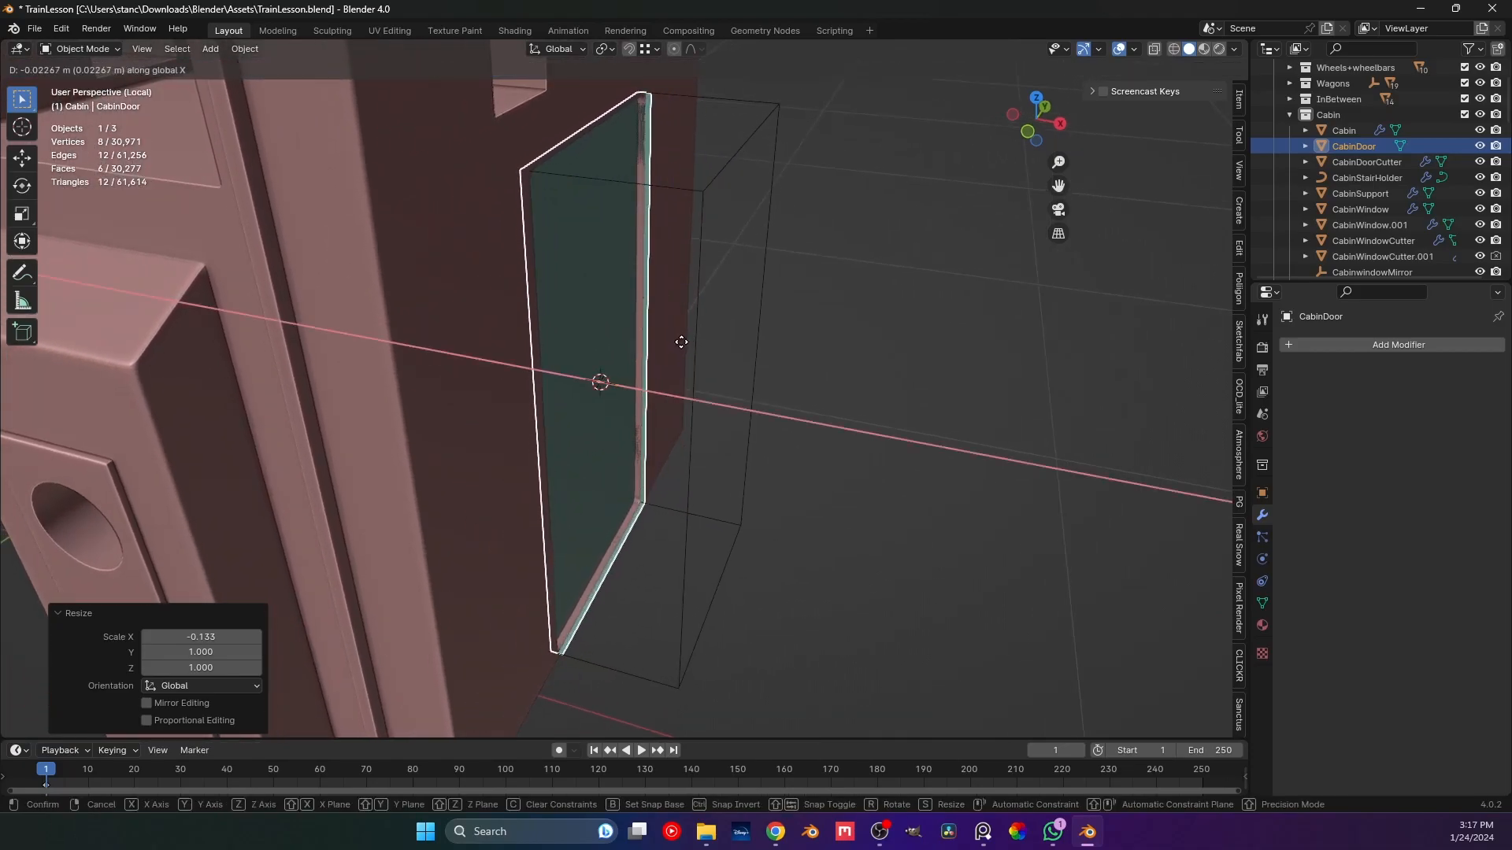
pyautogui.click(682, 343)
pyautogui.click(849, 338)
pyautogui.scroll(-7, 895, 332)
pyautogui.keyDown('shift'); pyautogui.moveTo(849, 338); pyautogui.dragTo(729, 359, button='middle'); pyautogui.keyUp('shift')
pyautogui.scroll(6, 750, 321)
pyautogui.hotkey('ctrl', 's')
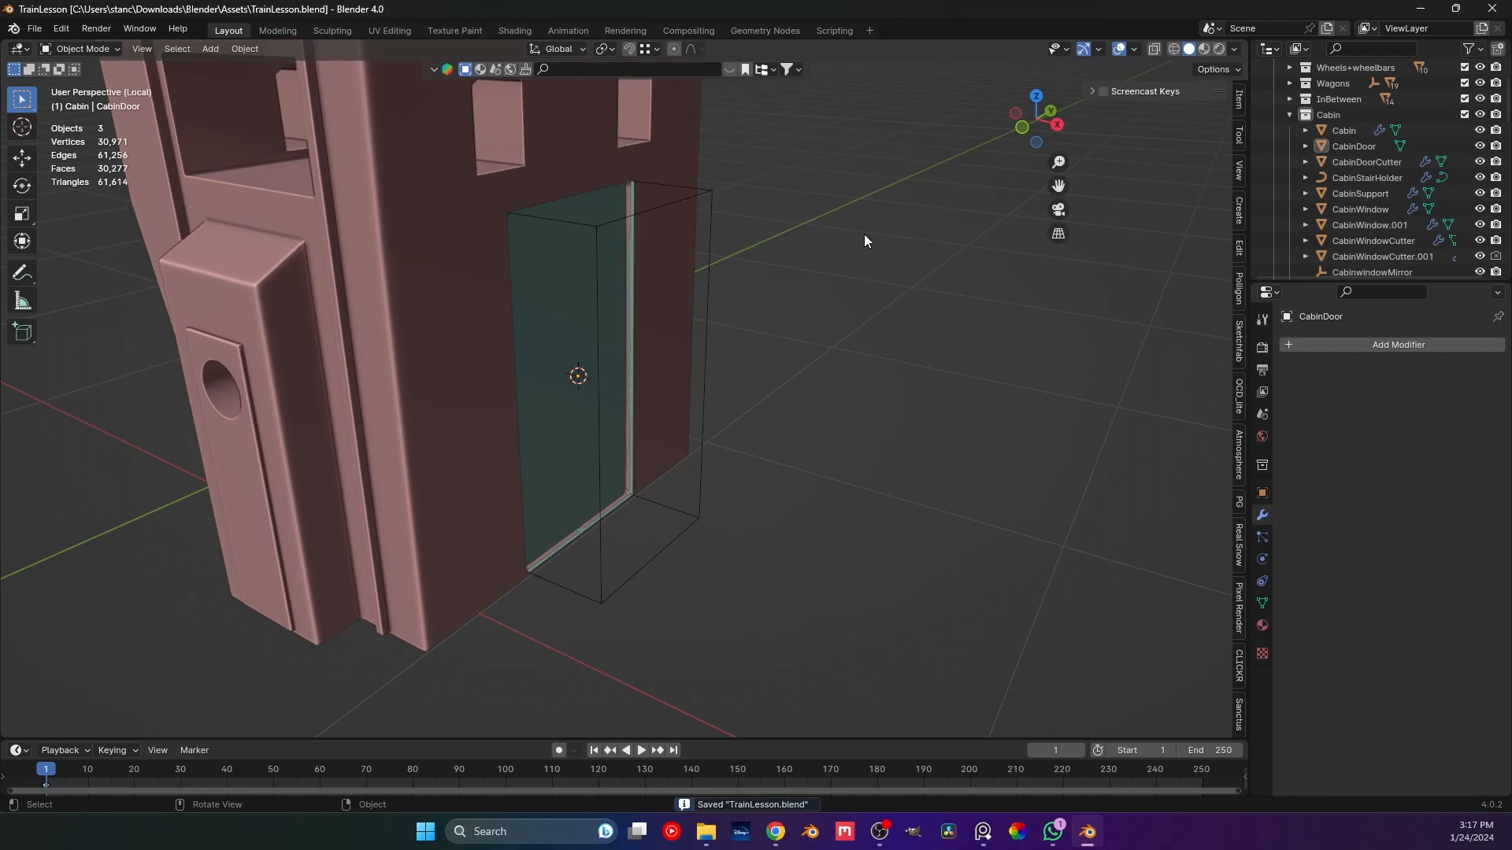
# Add a Bevel modifier to the CabinDoor with an amount of 0.002 m and 5 segments.
pyautogui.click(1359, 348)
pyautogui.moveTo(1359, 347)
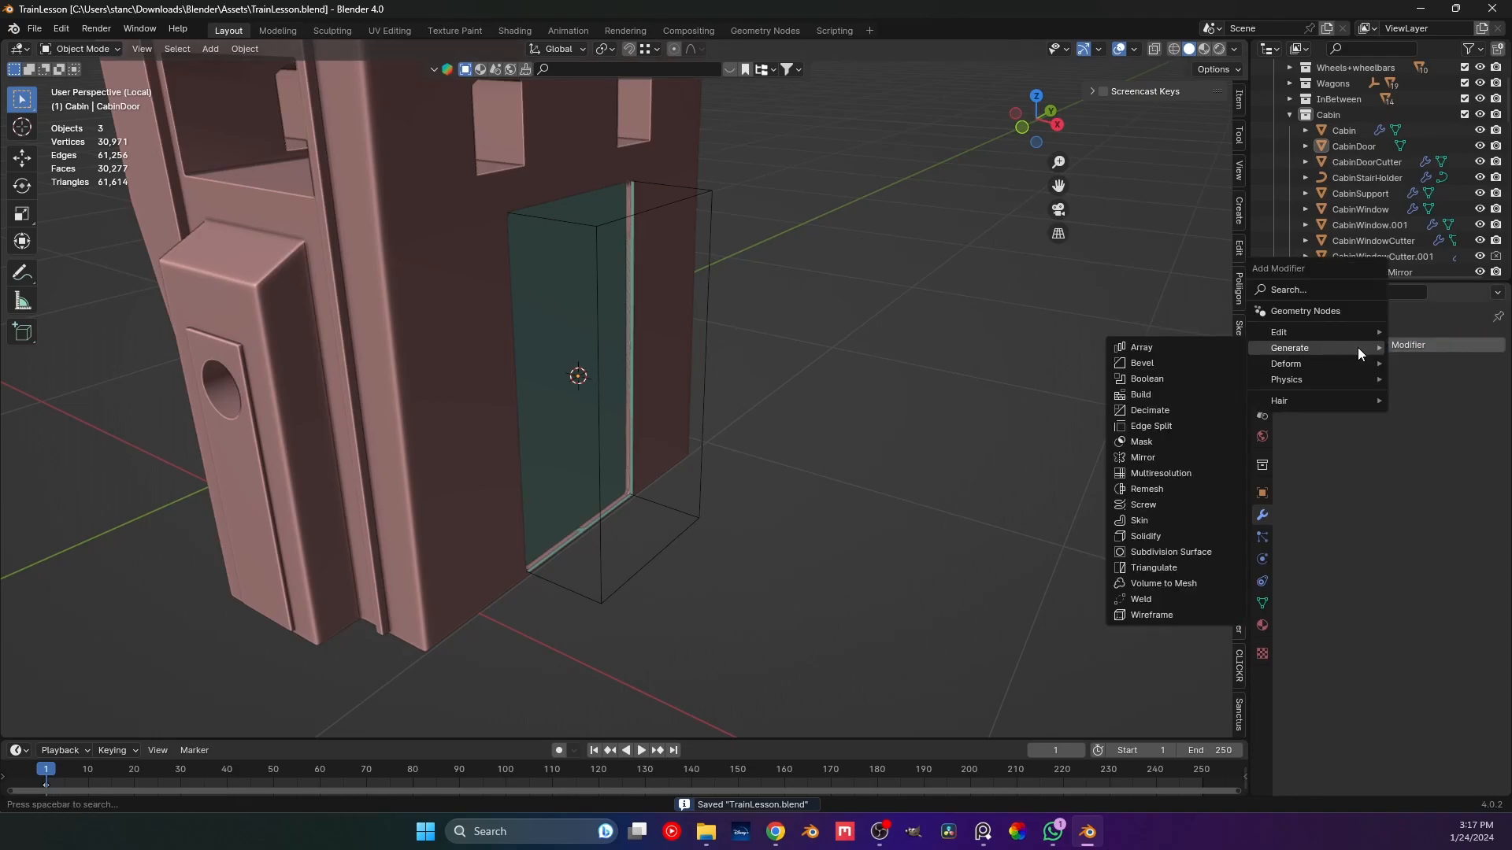
pyautogui.click(1170, 363)
pyautogui.scroll(4, 598, 275)
pyautogui.keyDown('shift'); pyautogui.moveTo(798, 291); pyautogui.dragTo(817, 366, button='middle'); pyautogui.keyUp('shift')
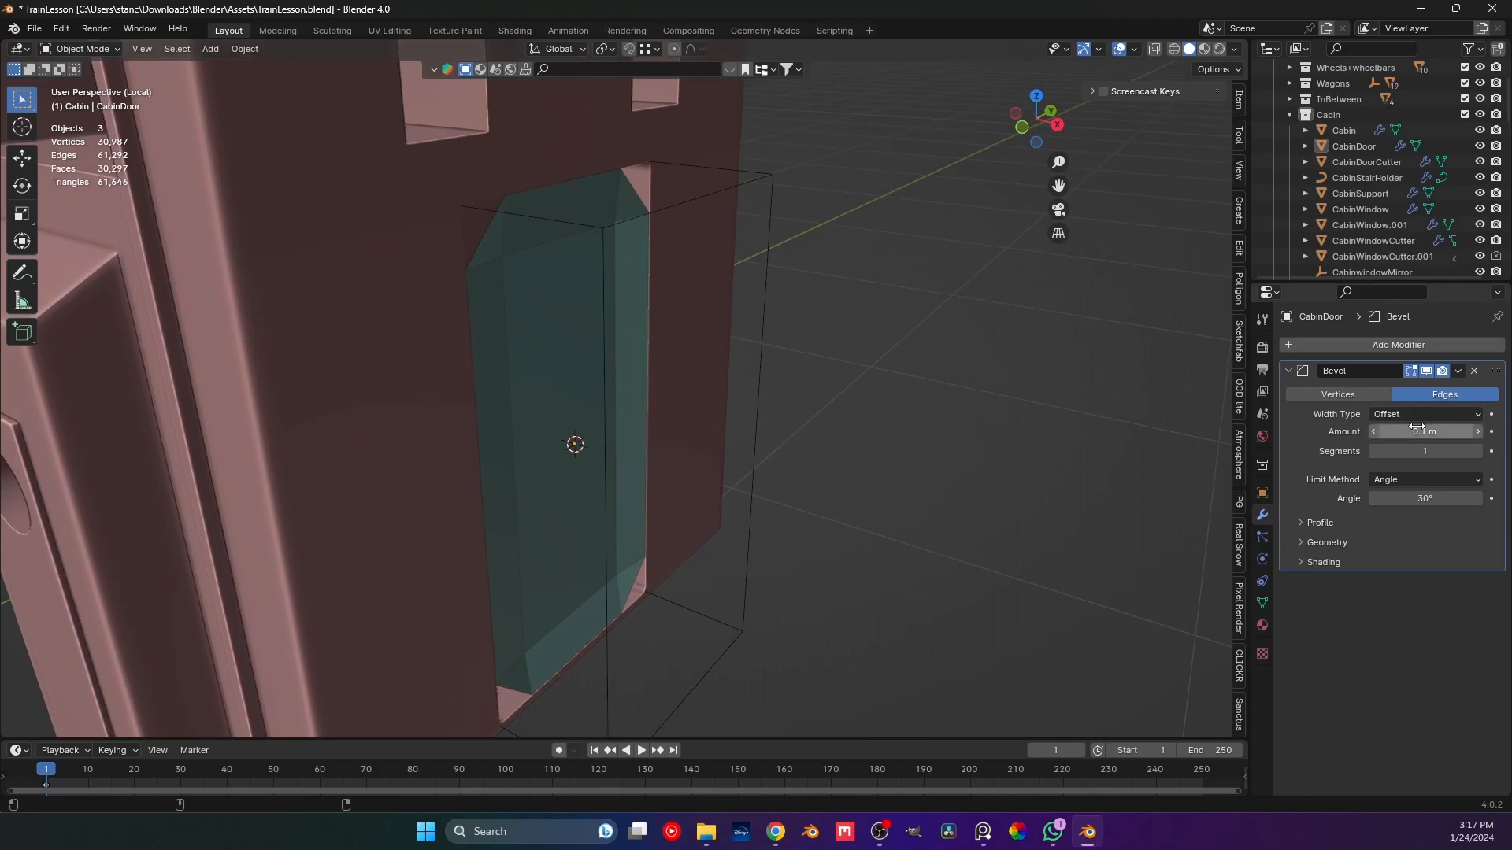
pyautogui.moveTo(1424, 432); pyautogui.dragTo(1367, 432)
pyautogui.scroll(8, 654, 241)
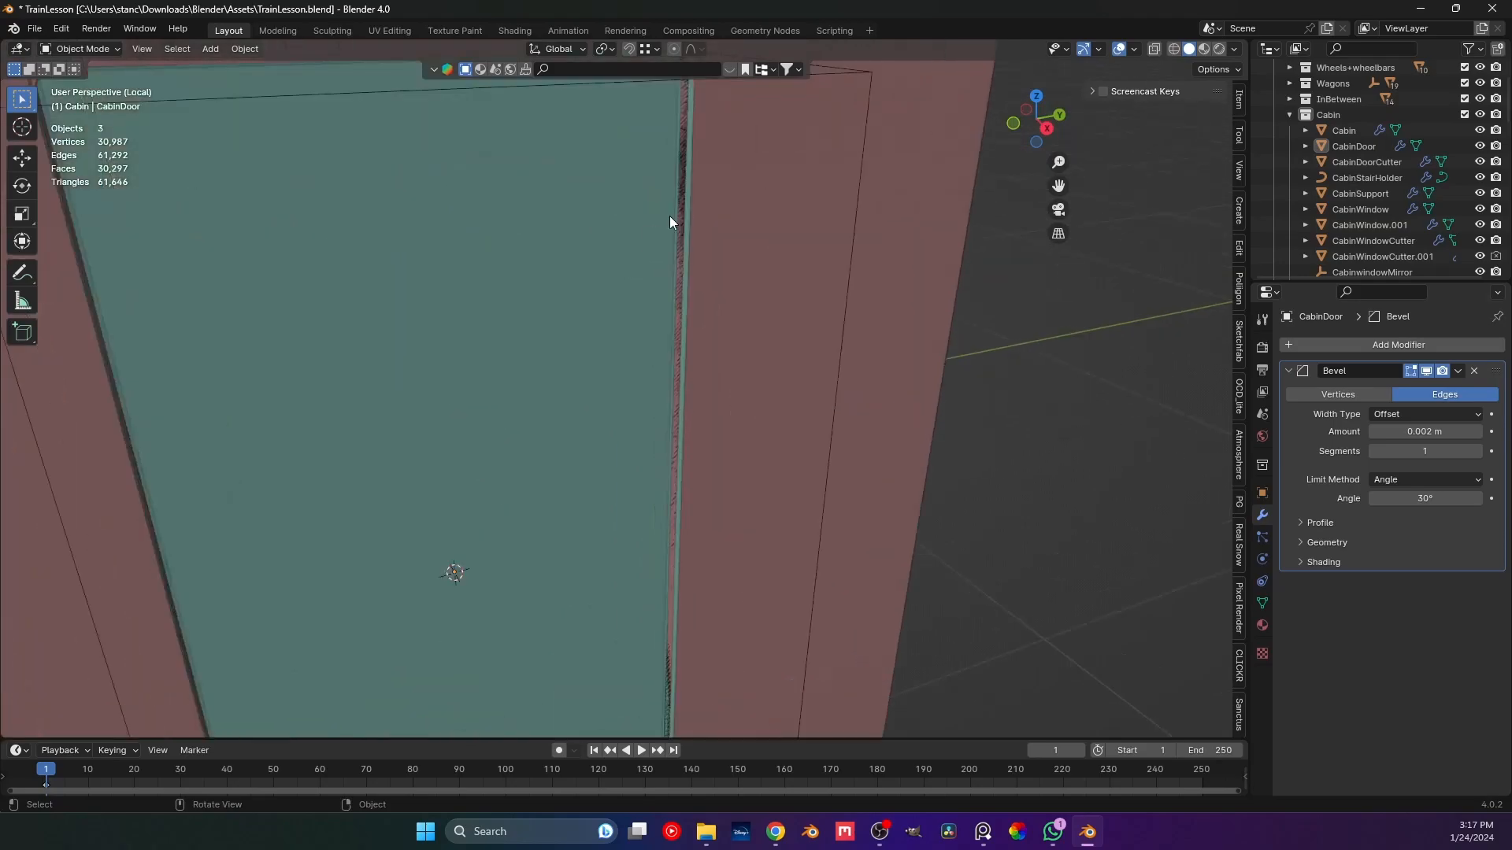
pyautogui.moveTo(636, 333); pyautogui.dragTo(654, 298, button='middle')
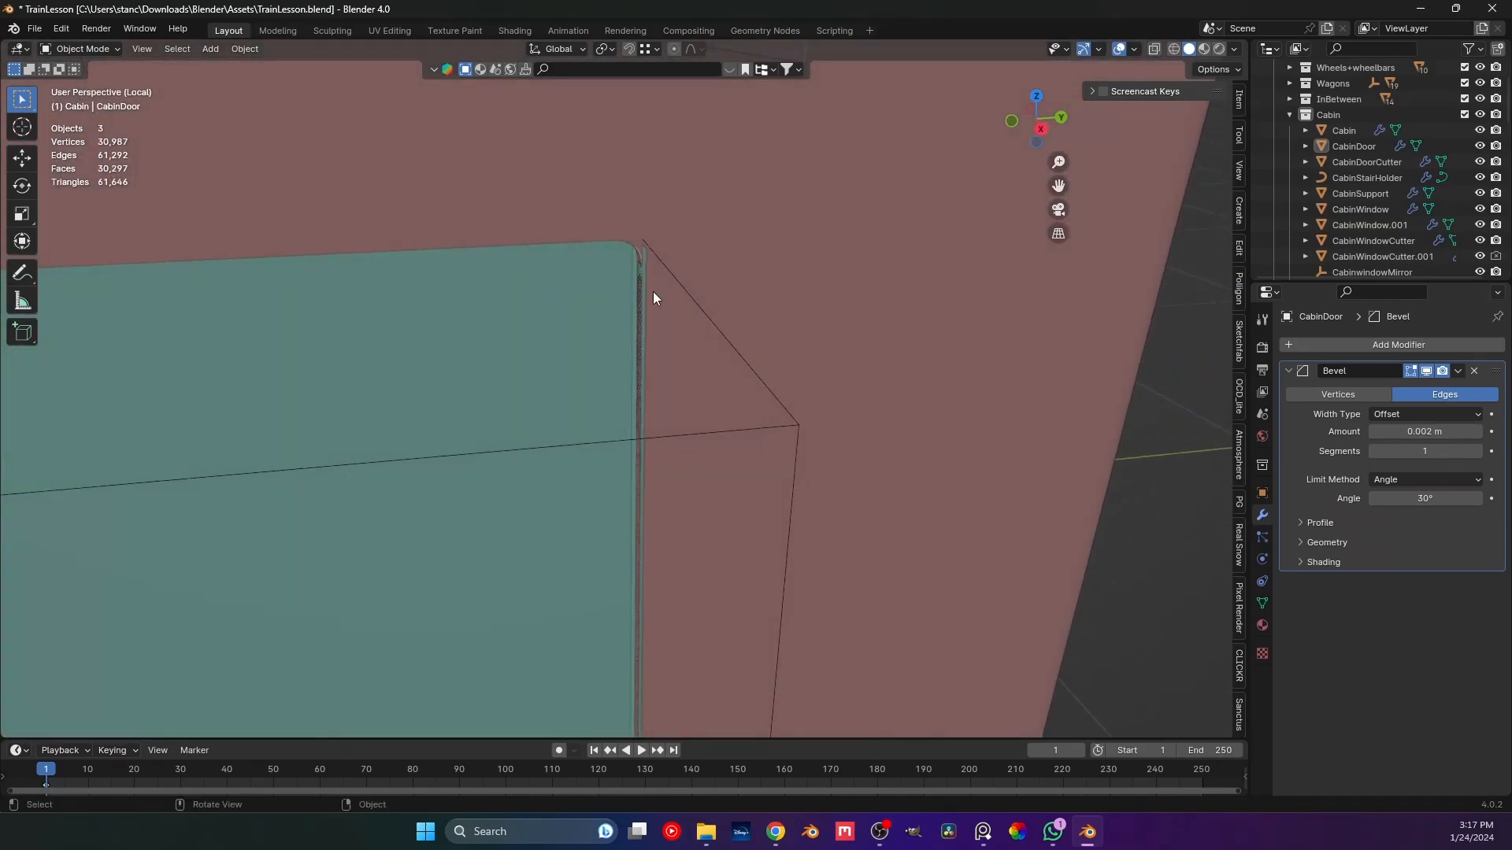
pyautogui.click(1477, 451)
pyautogui.click(1476, 452)
pyautogui.click(1476, 451)
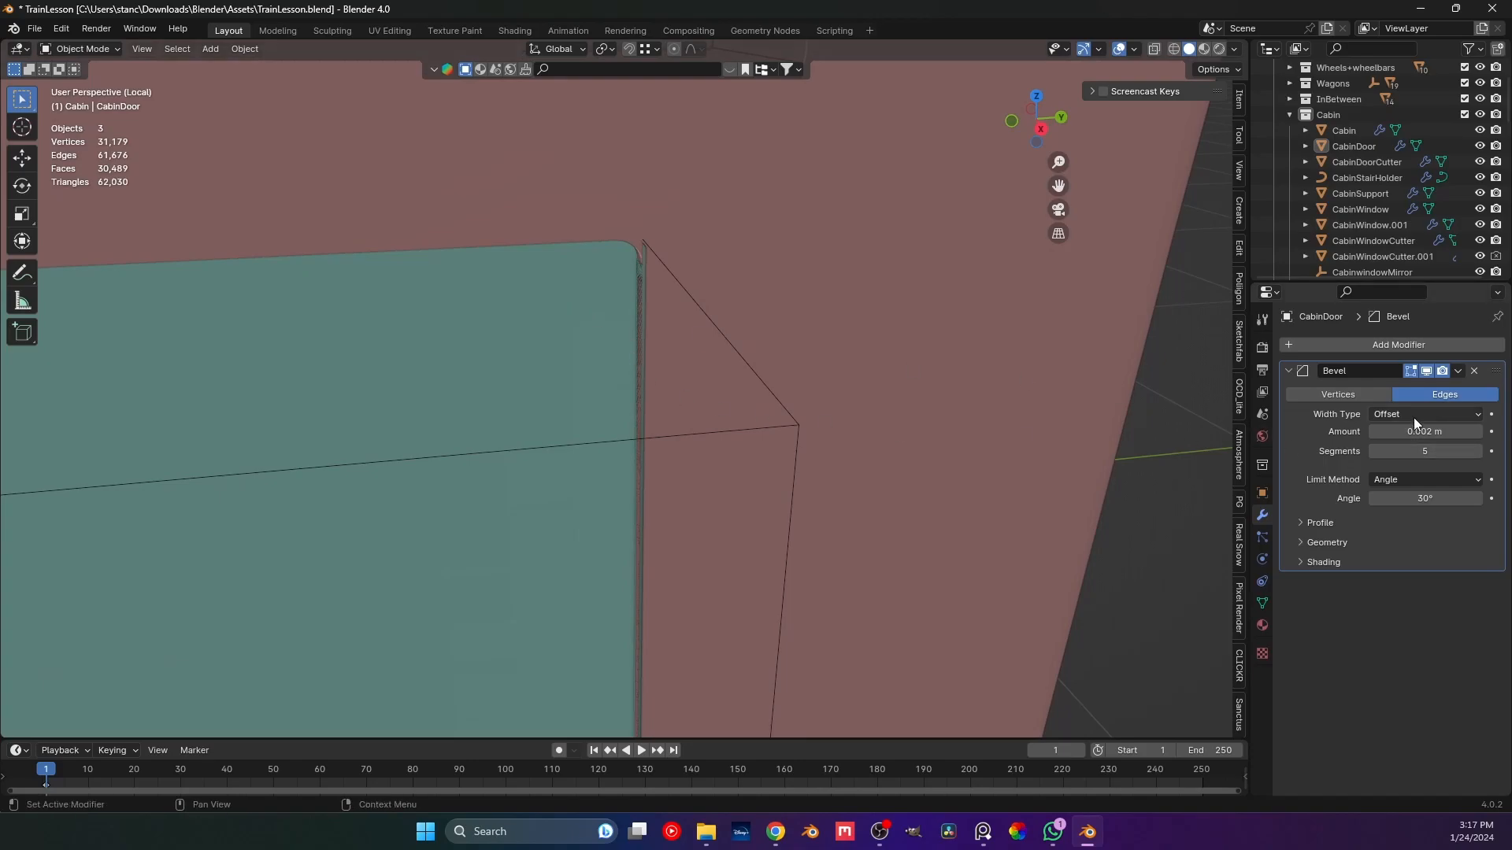
# Shade the bevelled CabinDoor smooth with Auto Smooth at 30°, apply its scale and save the file.
pyautogui.click(546, 320)
pyautogui.rightClick(537, 315)
pyautogui.click(537, 314)
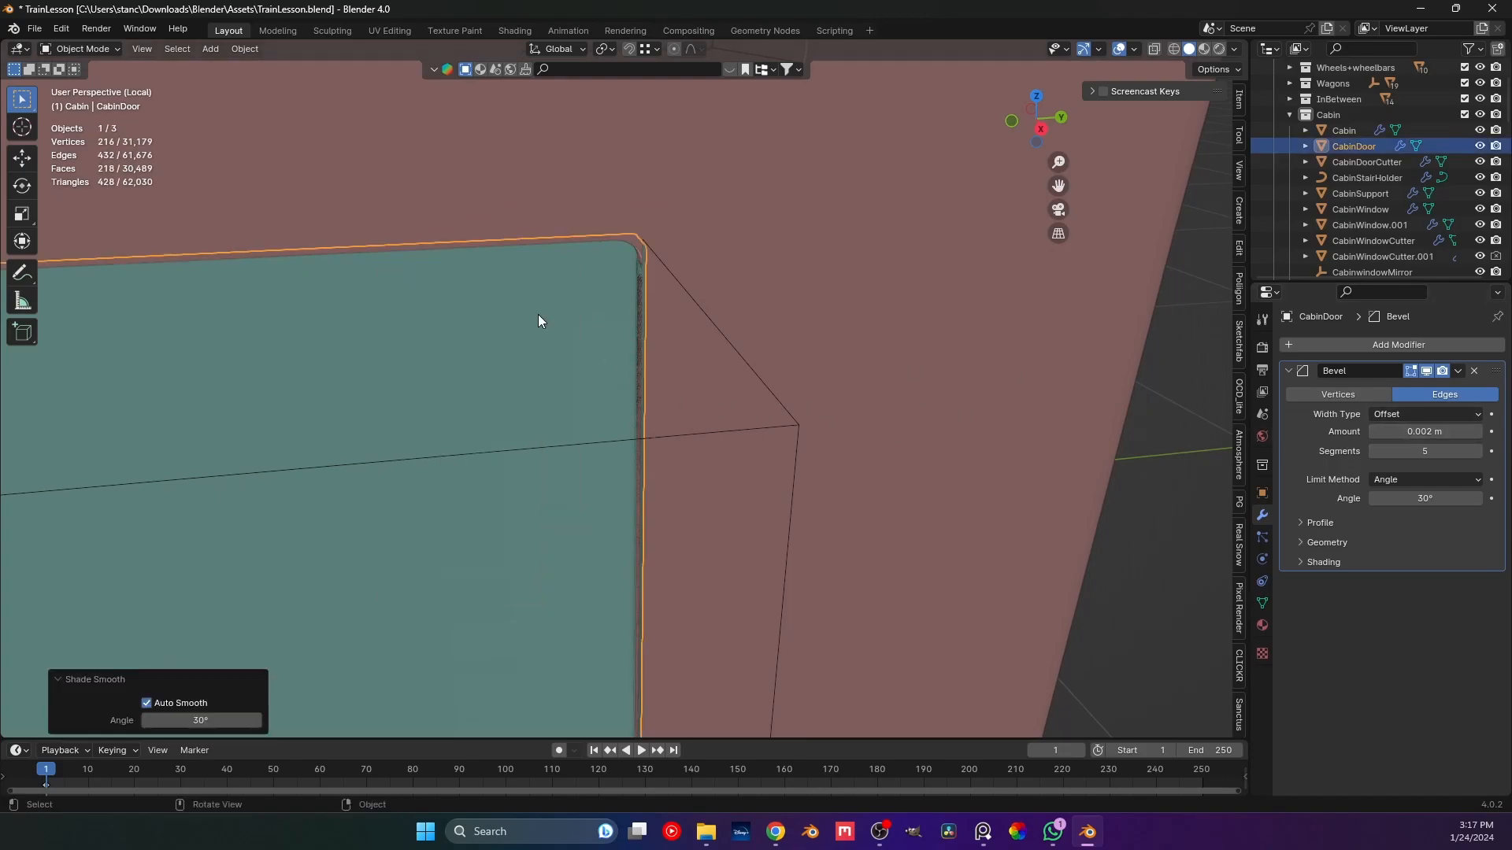
pyautogui.scroll(-3, 537, 317)
pyautogui.hotkey('ctrl', 'a')
pyautogui.click(537, 317)
pyautogui.moveTo(536, 319); pyautogui.dragTo(668, 334, button='middle')
pyautogui.click(704, 443)
pyautogui.moveTo(599, 418); pyautogui.dragTo(483, 327, button='middle')
pyautogui.hotkey('ctrl', 's')
# Exit local view to bring back the whole train and save the file.
pyautogui.scroll(-7, 483, 322)
pyautogui.keyDown('shift'); pyautogui.moveTo(941, 439); pyautogui.dragTo(910, 362, button='middle'); pyautogui.keyUp('shift')
pyautogui.scroll(-2, 909, 363)
pyautogui.scroll(-2, 910, 362)
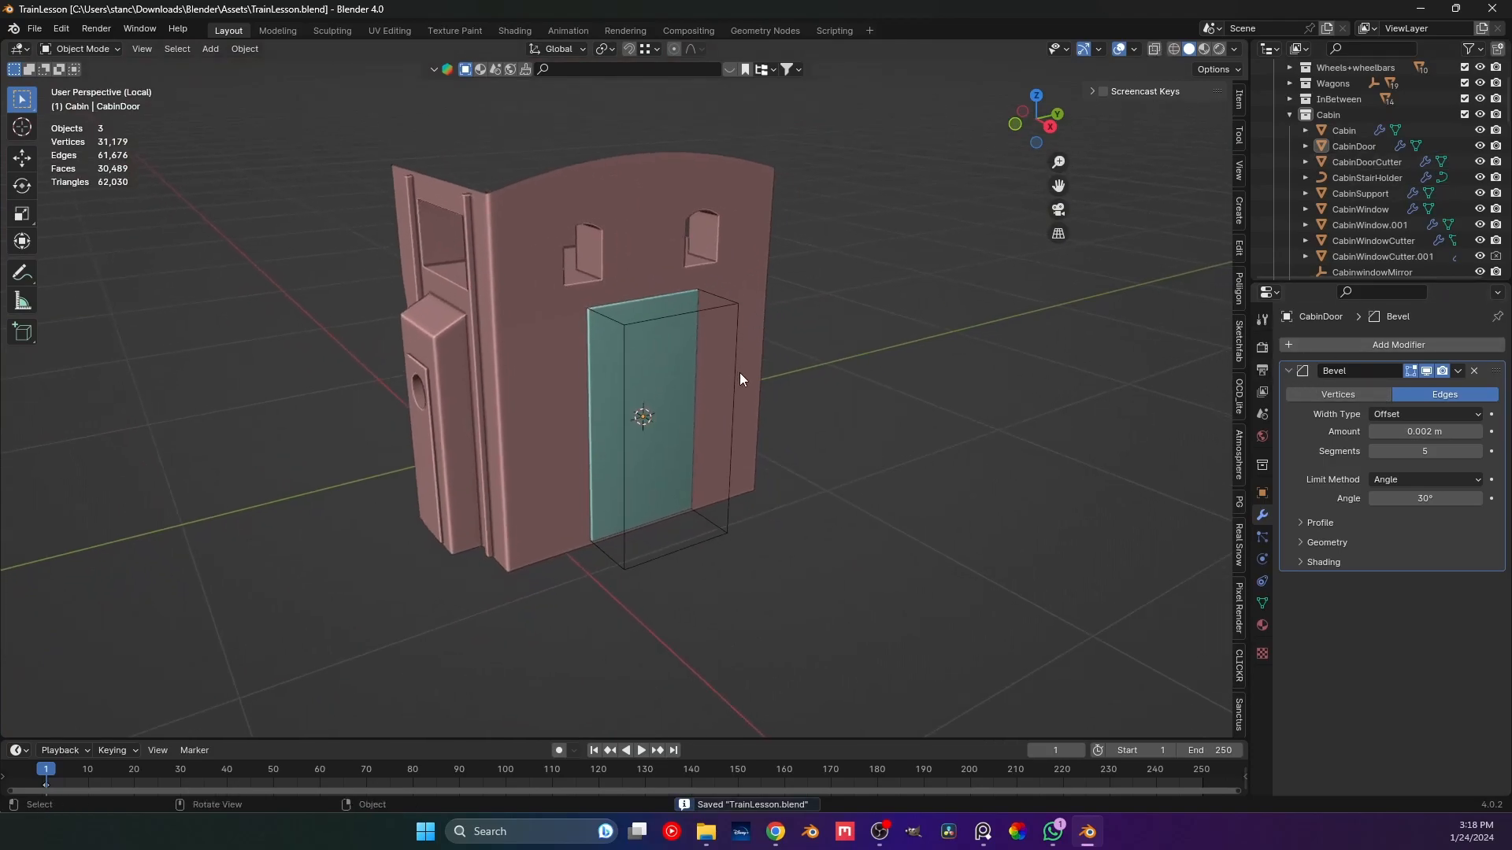
pyautogui.press('KP_Divide')
pyautogui.scroll(5, 679, 398)
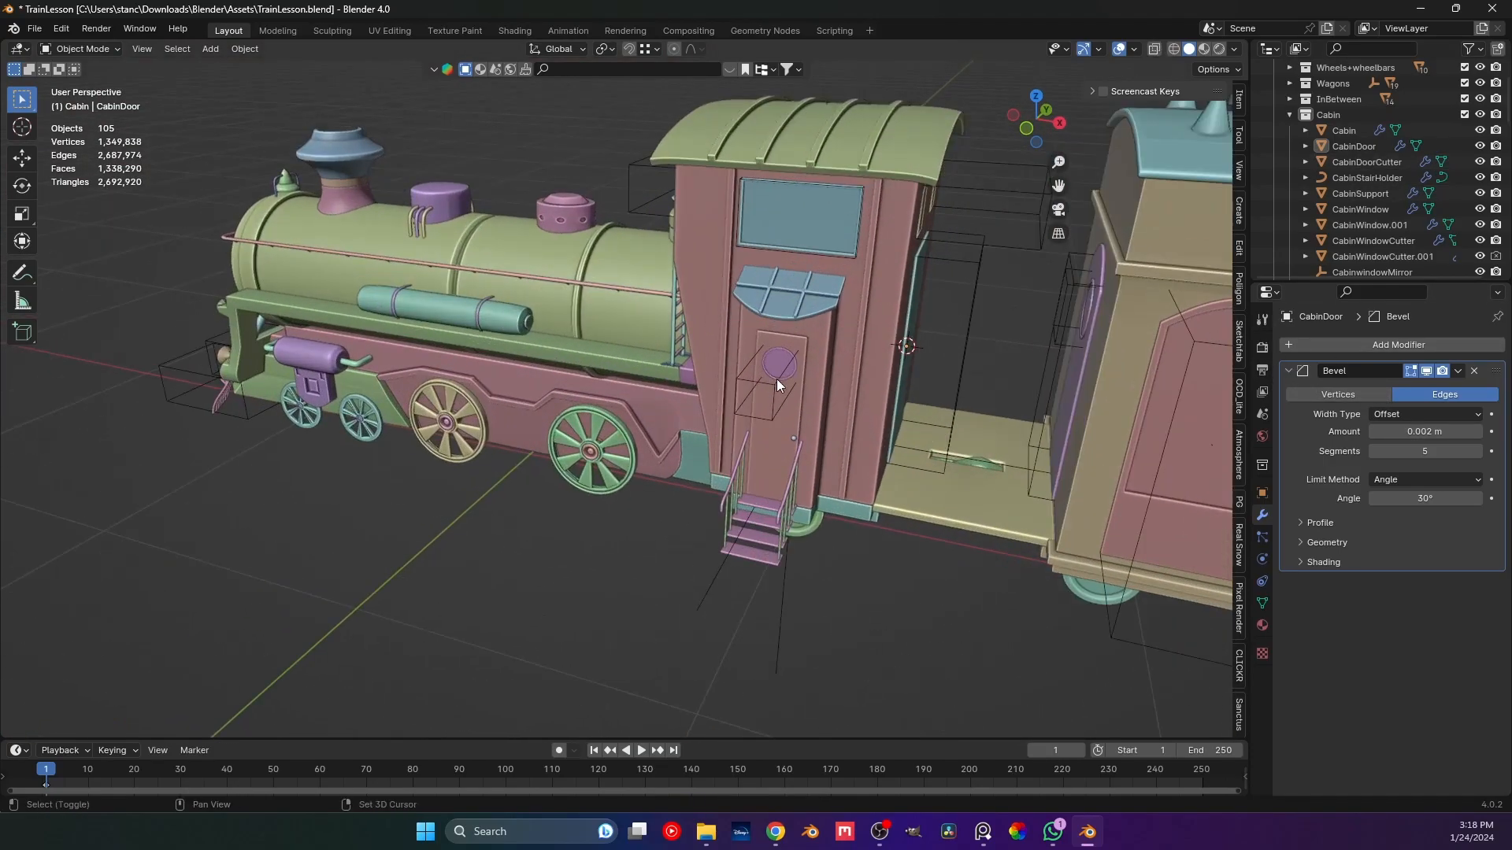
pyautogui.scroll(-3, 636, 398)
pyautogui.hotkey('ctrl', 's')
pyautogui.scroll(-2, 627, 395)
pyautogui.moveTo(627, 395); pyautogui.dragTo(684, 380, button='middle')
pyautogui.scroll(-2, 697, 355)
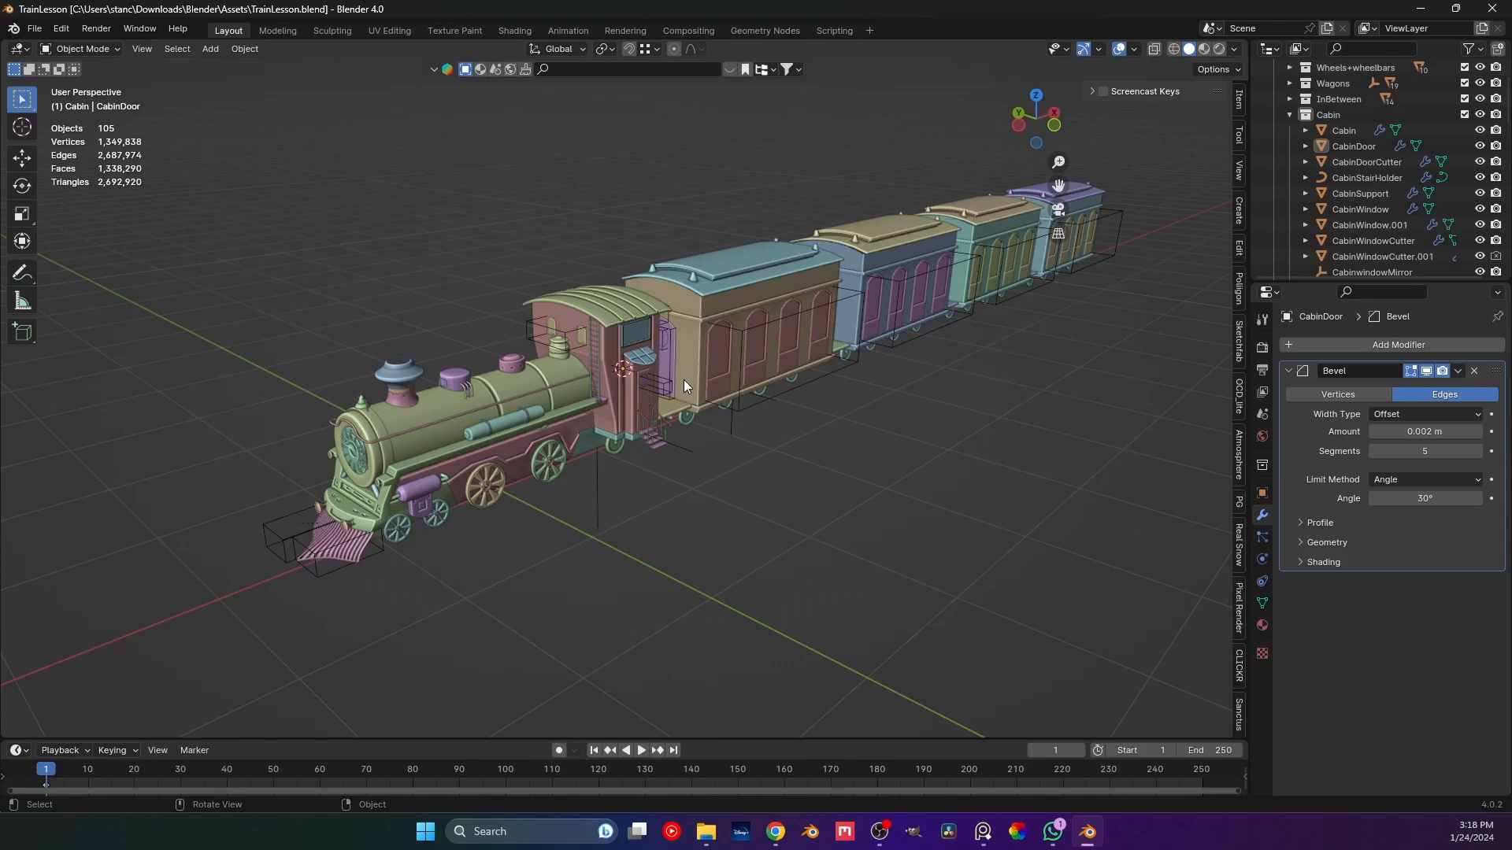
# Examine the locomotive from the front view and the boiler's side up close, including the boiler's mesh, saving the file.
pyautogui.press('KP_1')
pyautogui.scroll(5, 478, 464)
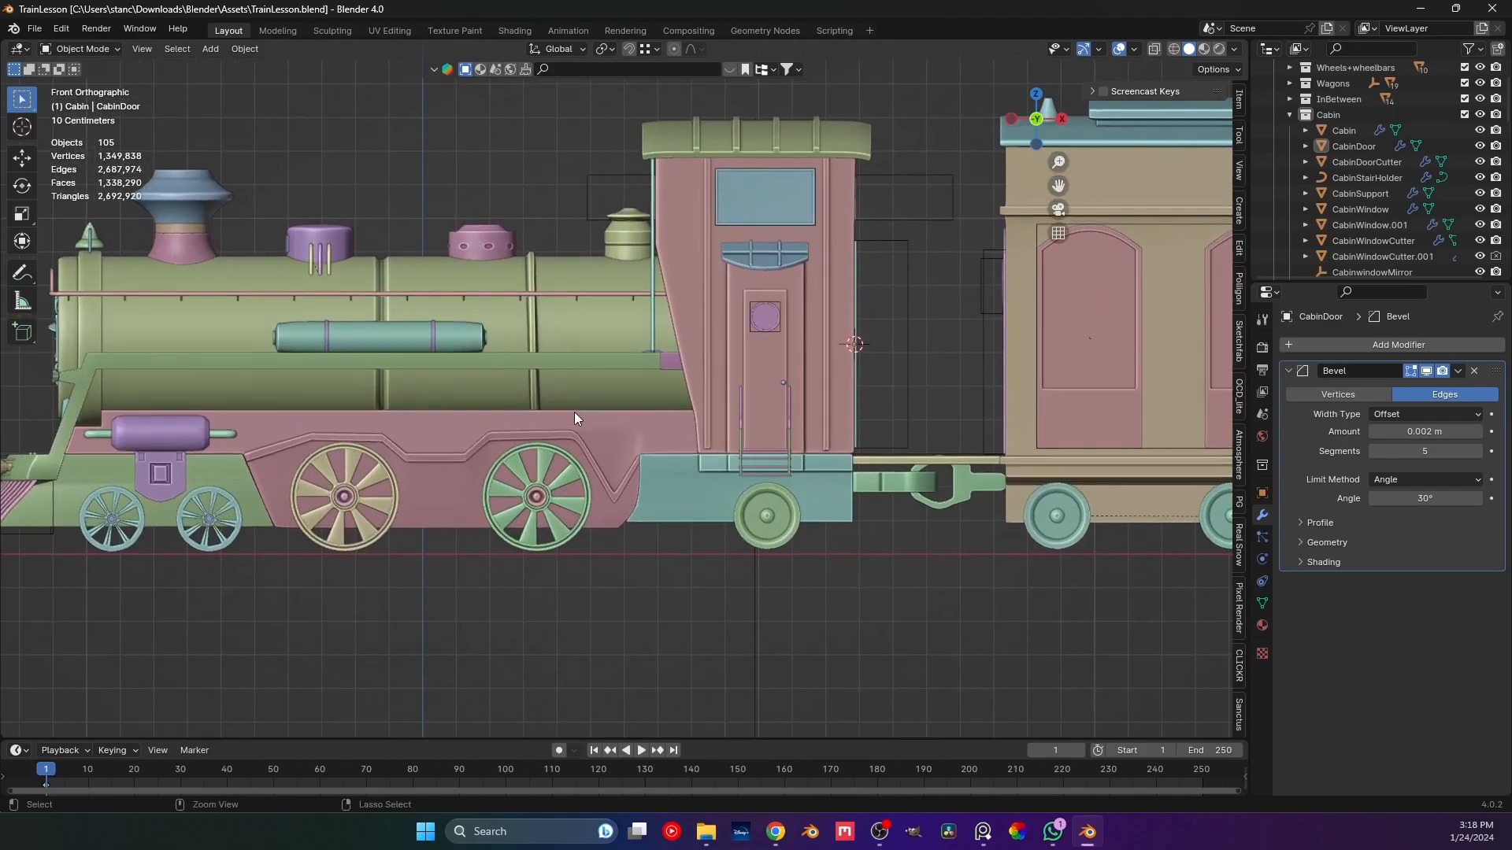
pyautogui.hotkey('ctrl', 's')
pyautogui.keyDown('shift'); pyautogui.moveTo(523, 356); pyautogui.dragTo(810, 331, button='middle'); pyautogui.keyUp('shift')
pyautogui.scroll(3, 811, 331)
pyautogui.keyDown('shift'); pyautogui.moveTo(401, 346); pyautogui.dragTo(546, 349, button='middle'); pyautogui.keyUp('shift')
pyautogui.scroll(2, 464, 463)
pyautogui.keyDown('shift'); pyautogui.moveTo(477, 410); pyautogui.dragTo(517, 441, button='middle'); pyautogui.keyUp('shift')
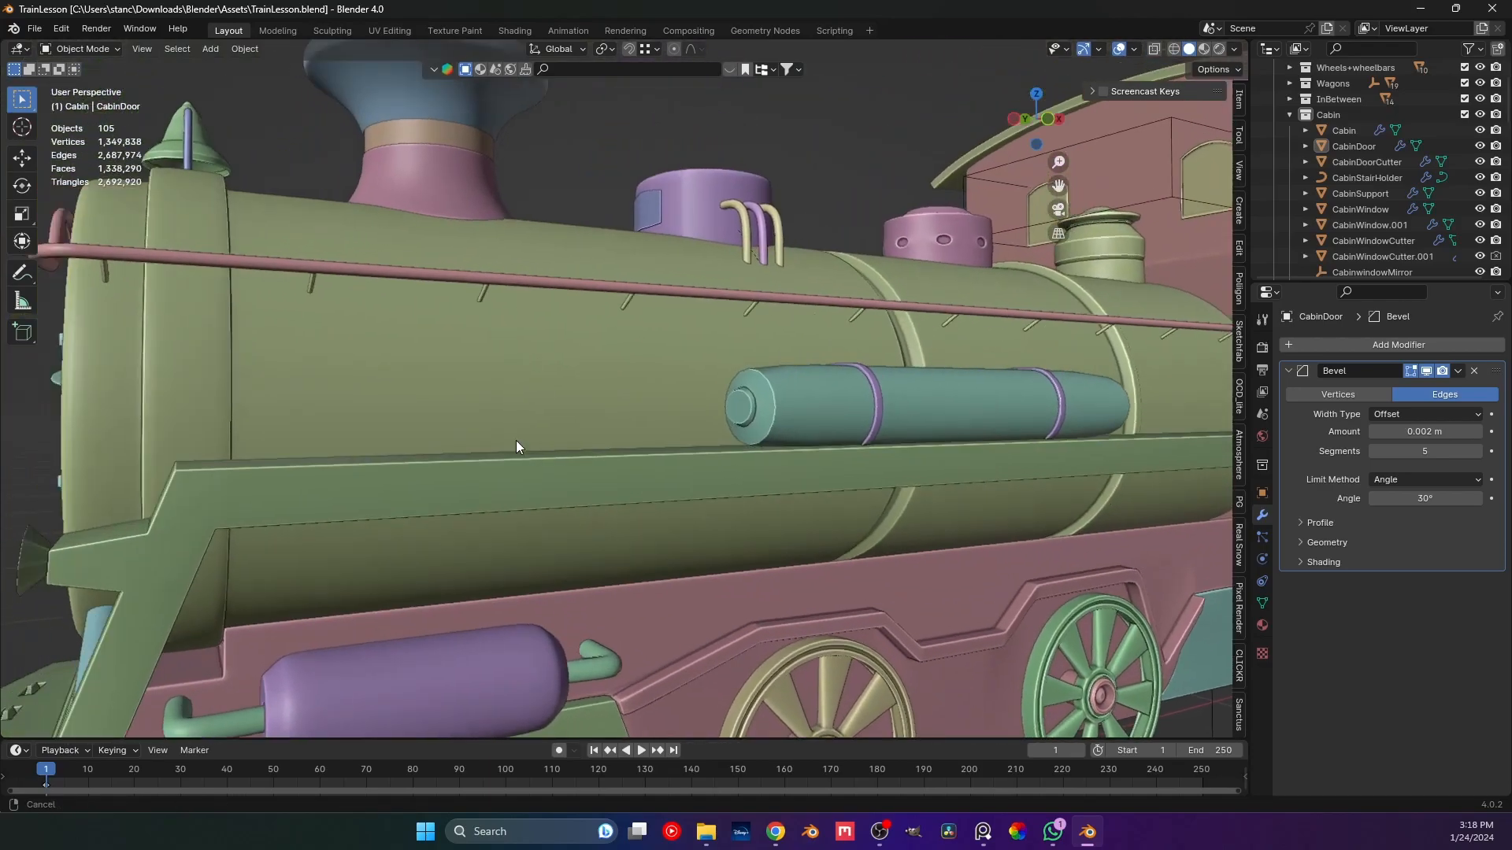
pyautogui.moveTo(378, 410); pyautogui.dragTo(439, 446, button='middle')
pyautogui.click(395, 307)
pyautogui.press('Tab')
pyautogui.moveTo(395, 307); pyautogui.dragTo(468, 289, button='middle')
pyautogui.press('Tab')
# Duplicate the boiler's HoldinBars row and move the copy about 0.065 m down and 0.108 m outward along Y.
pyautogui.click(331, 324)
pyautogui.moveTo(323, 333); pyautogui.dragTo(371, 326, button='middle')
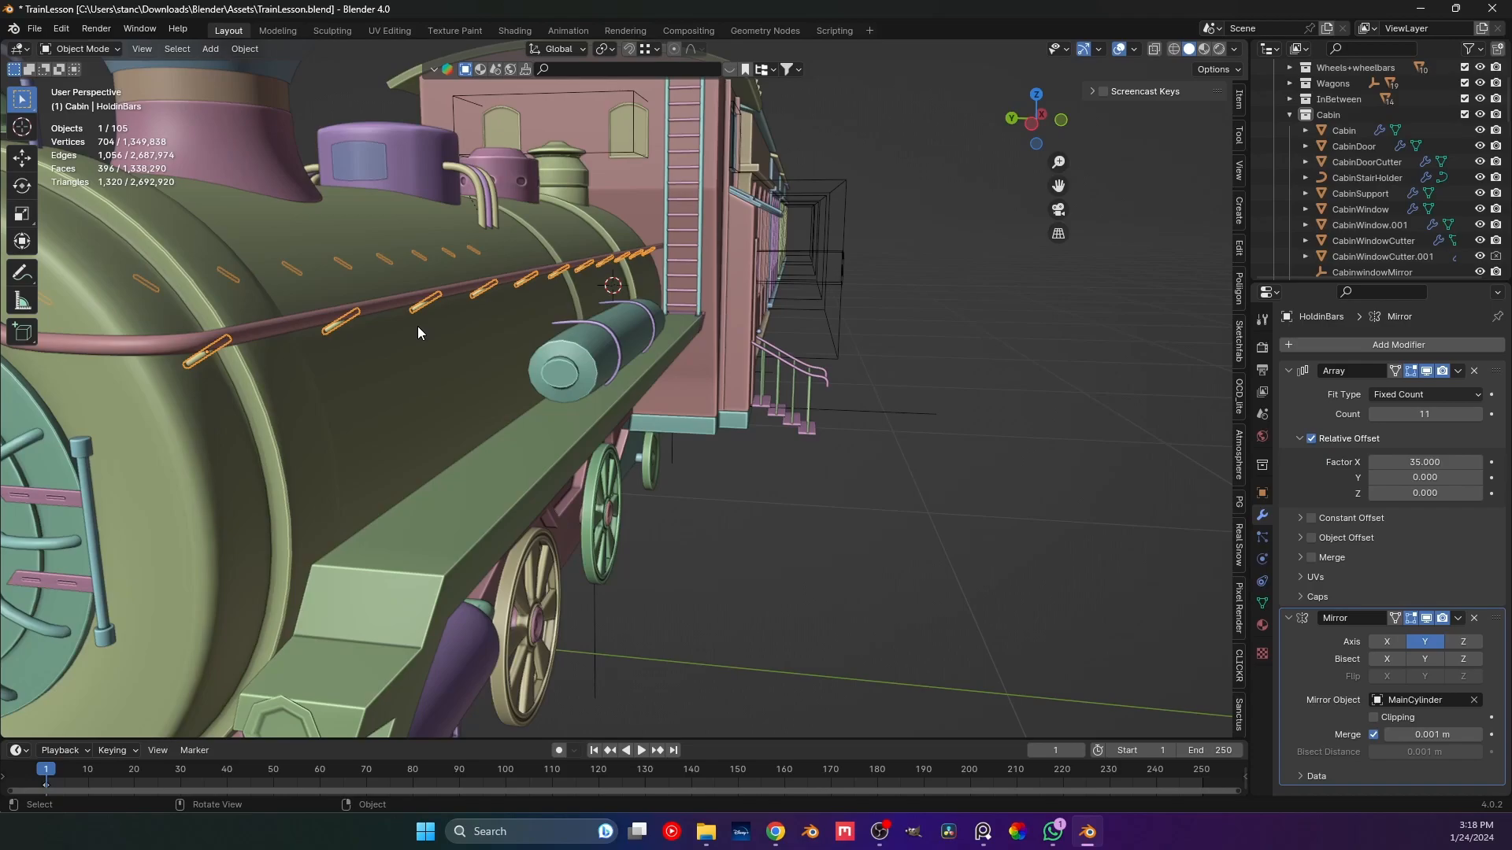
pyautogui.hotkey('shift', 'd')
pyautogui.press('z')
pyautogui.click(457, 429)
pyautogui.press('g')
pyautogui.press('x')
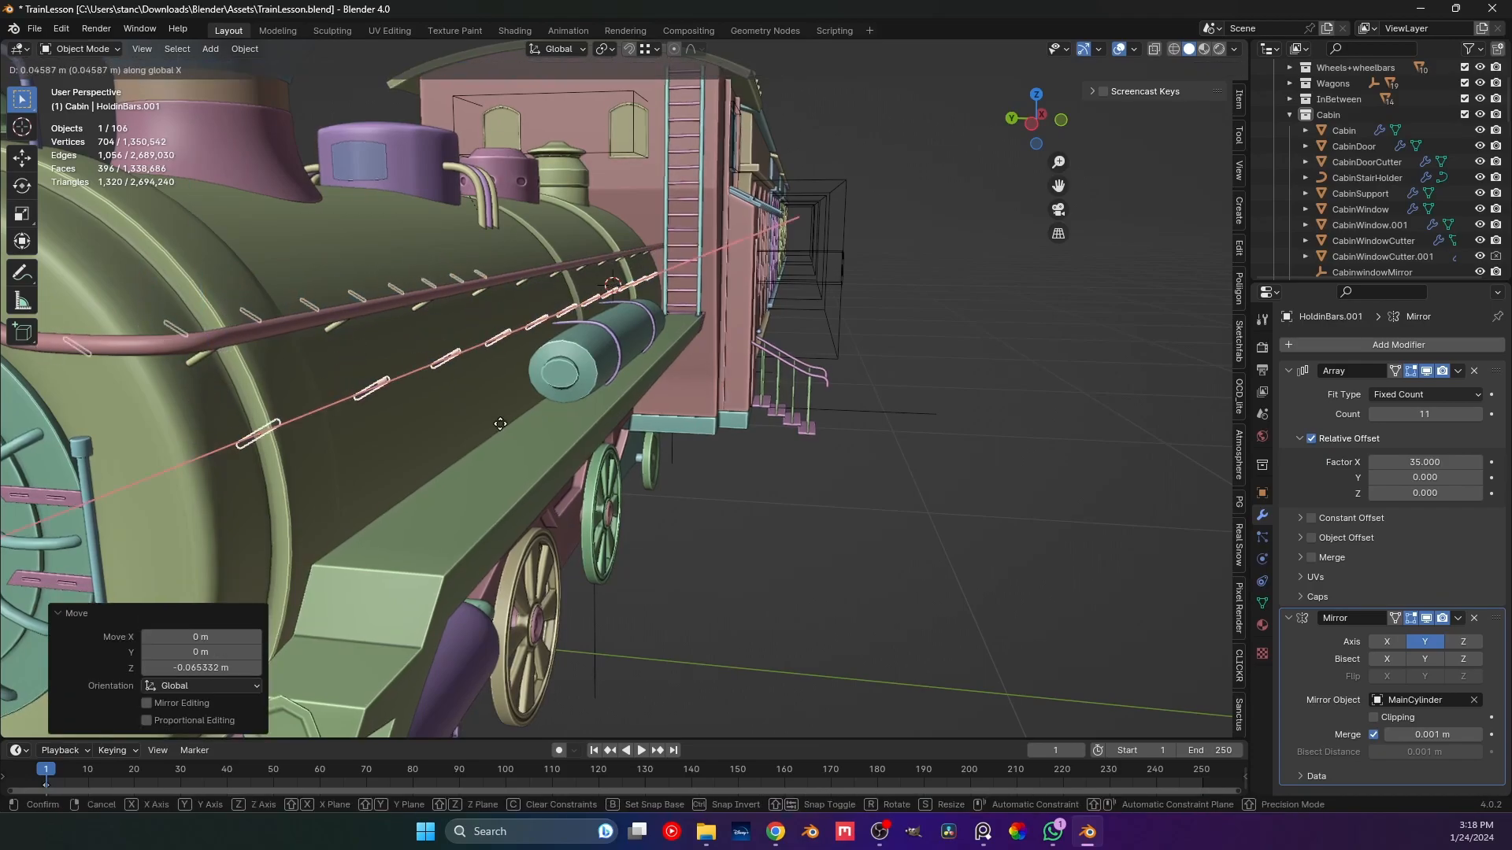
pyautogui.press('y')
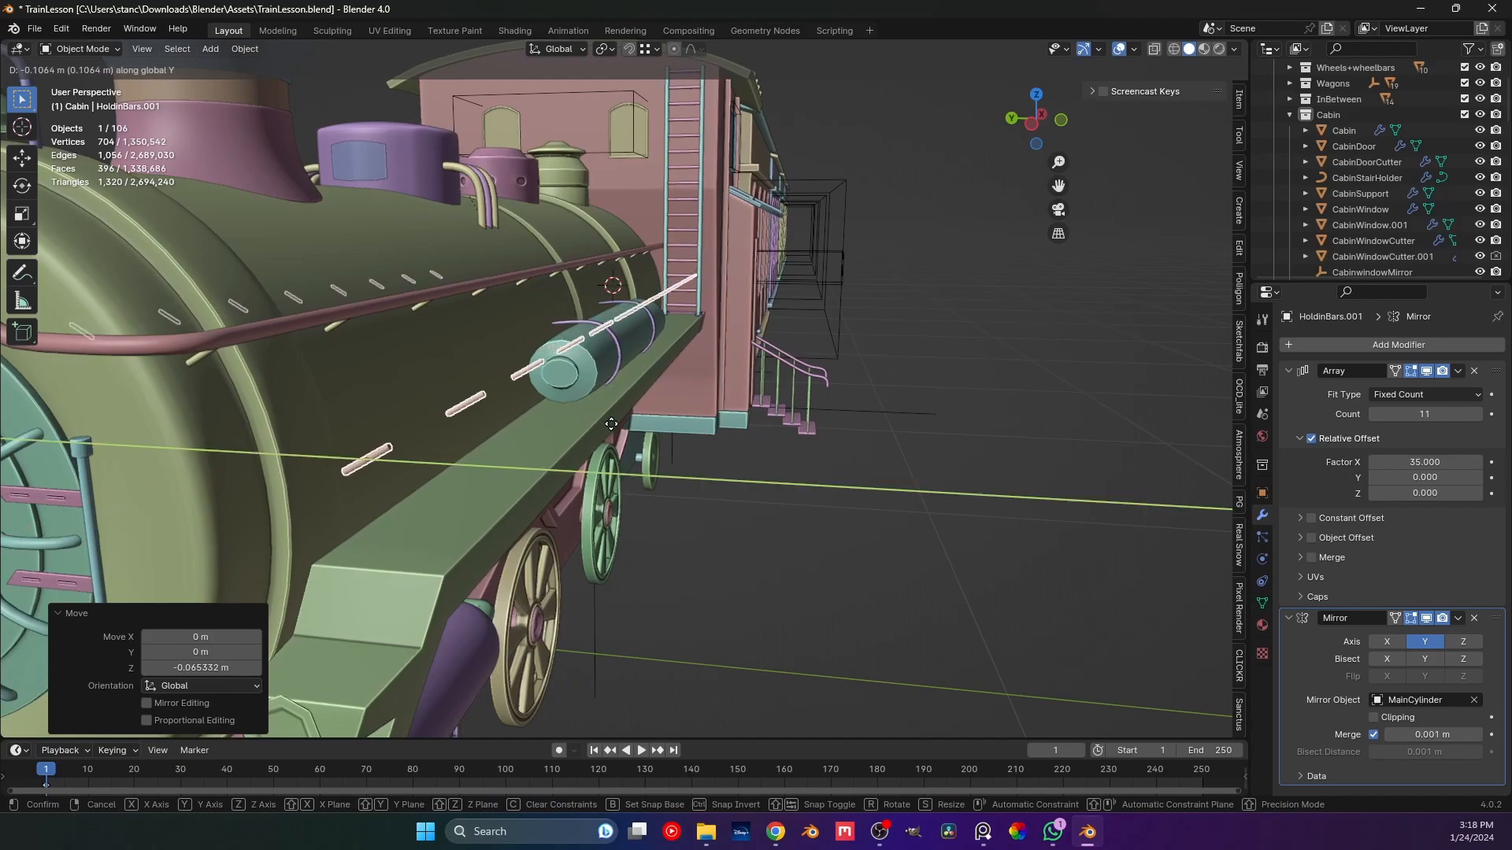
pyautogui.click(599, 429)
# Rotate the duplicated bars -90° about the X axis.
pyautogui.press('r')
pyautogui.press('x')
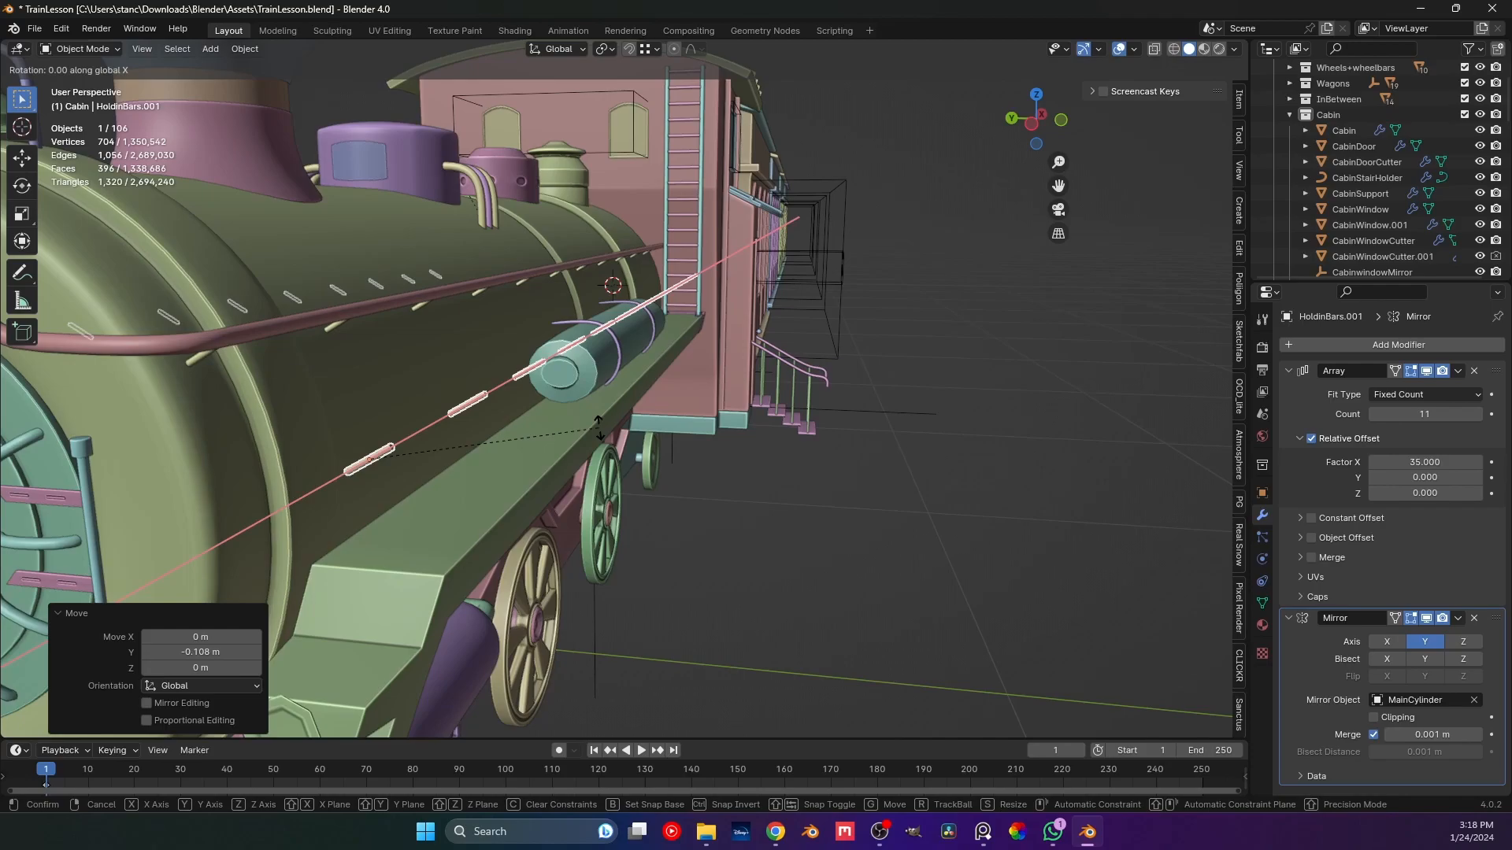
pyautogui.write('-90')
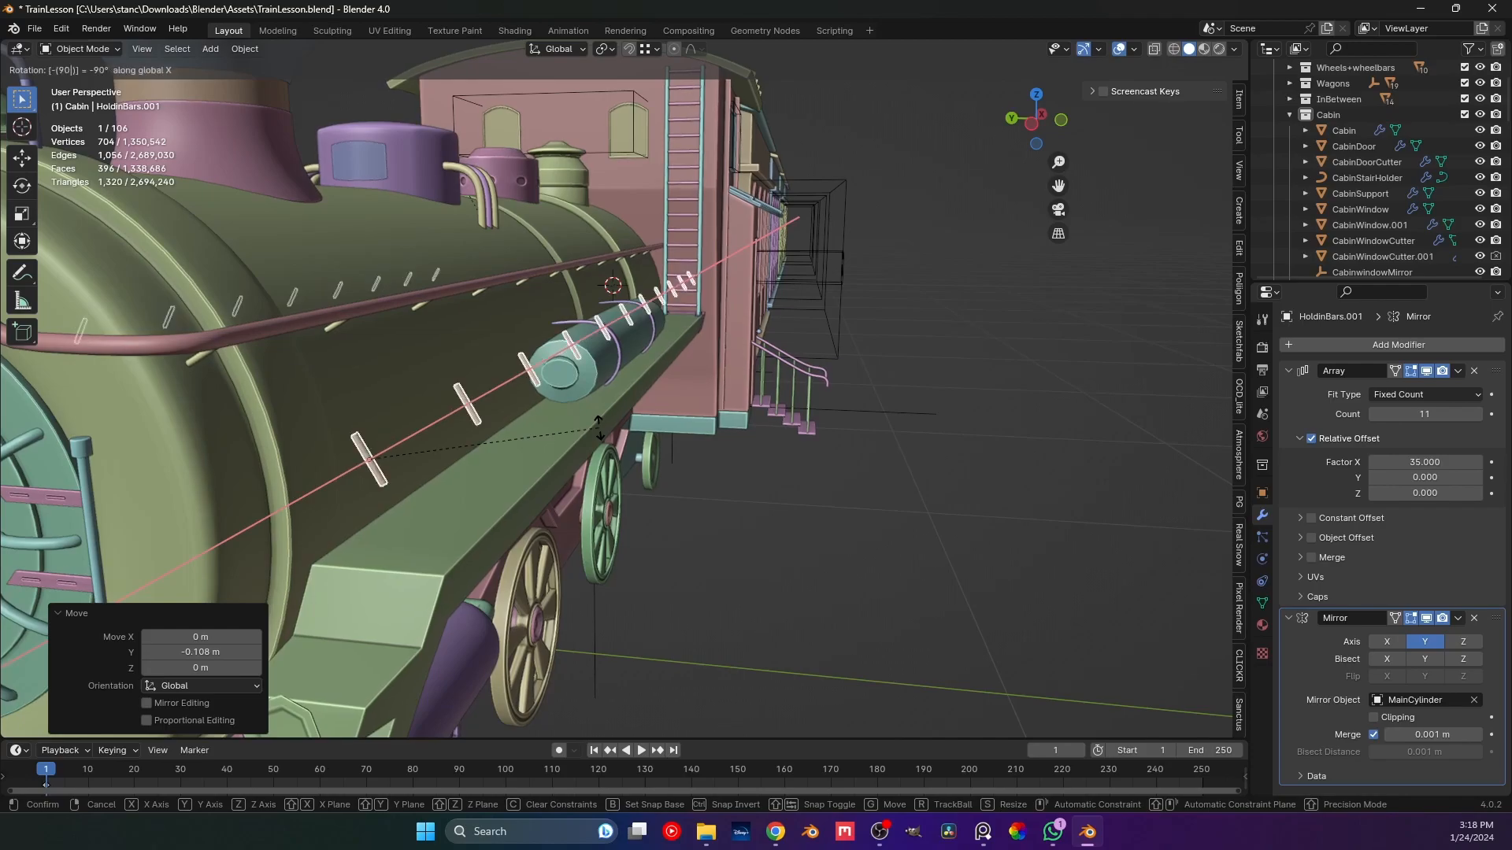
pyautogui.press('Return')
# Reduce the duplicated bars' Array modifier count to 4.
pyautogui.moveTo(583, 428); pyautogui.dragTo(667, 404, button='middle')
pyautogui.moveTo(871, 405); pyautogui.dragTo(809, 419, button='middle')
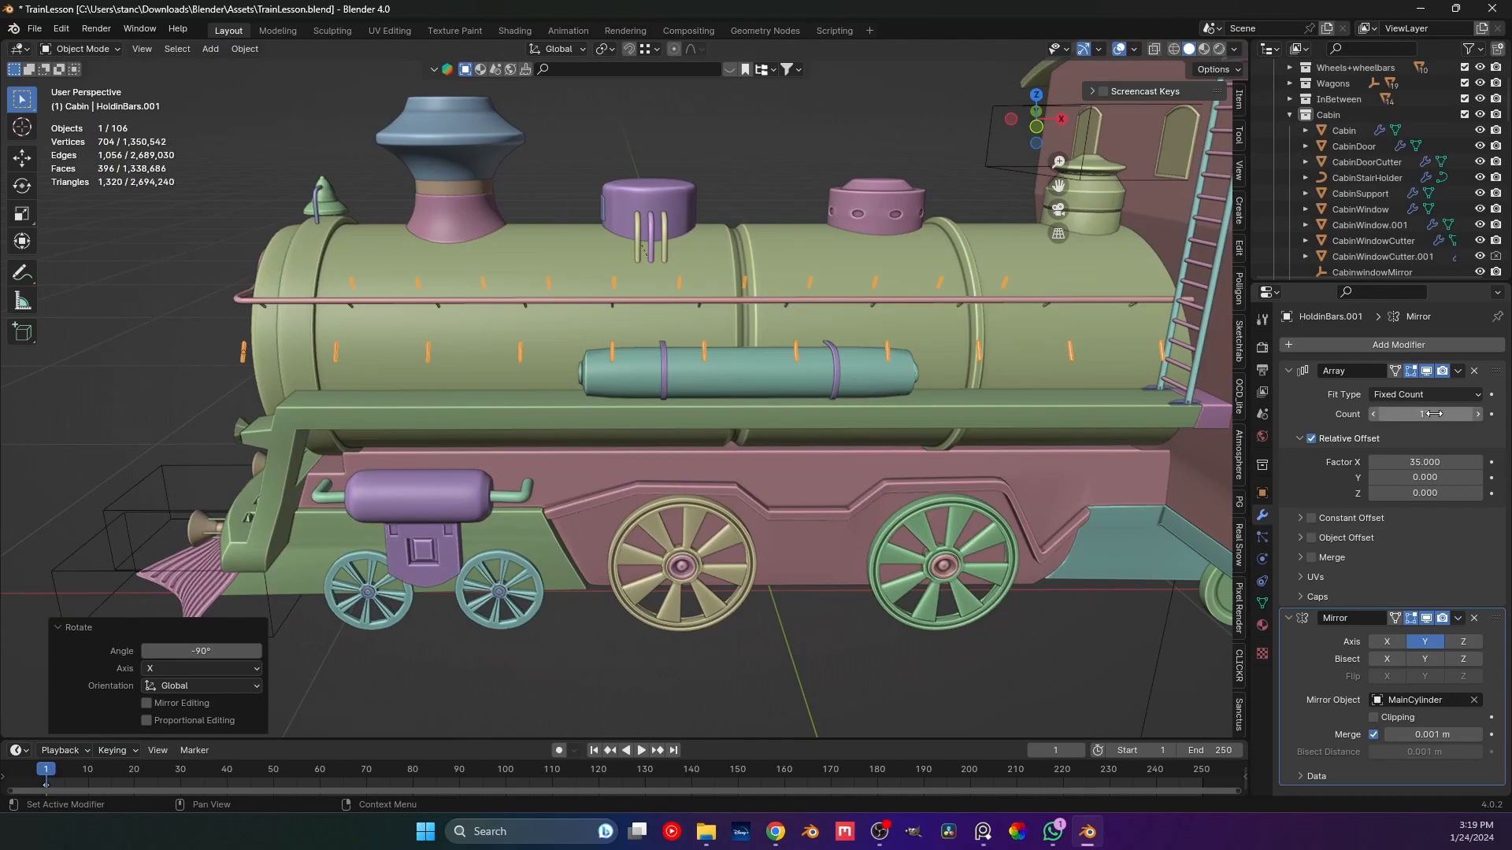
pyautogui.moveTo(1425, 414); pyautogui.dragTo(1370, 414)
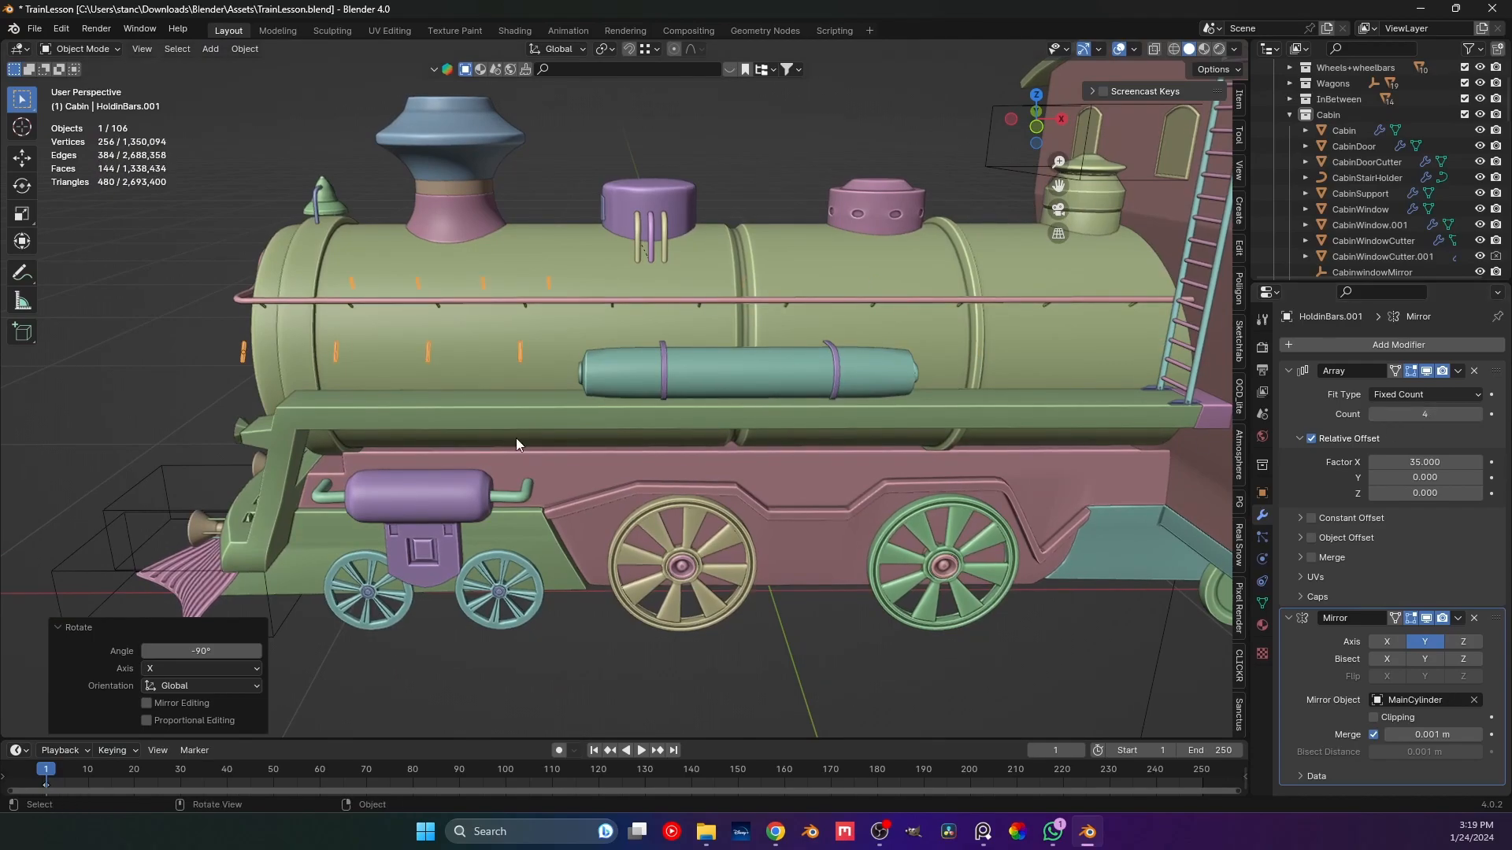
# Stretch the duplicated bars to about 5.6 times along their local Z axis and move them about 0.036 m inward along Y.
pyautogui.moveTo(438, 394); pyautogui.dragTo(635, 366, button='middle')
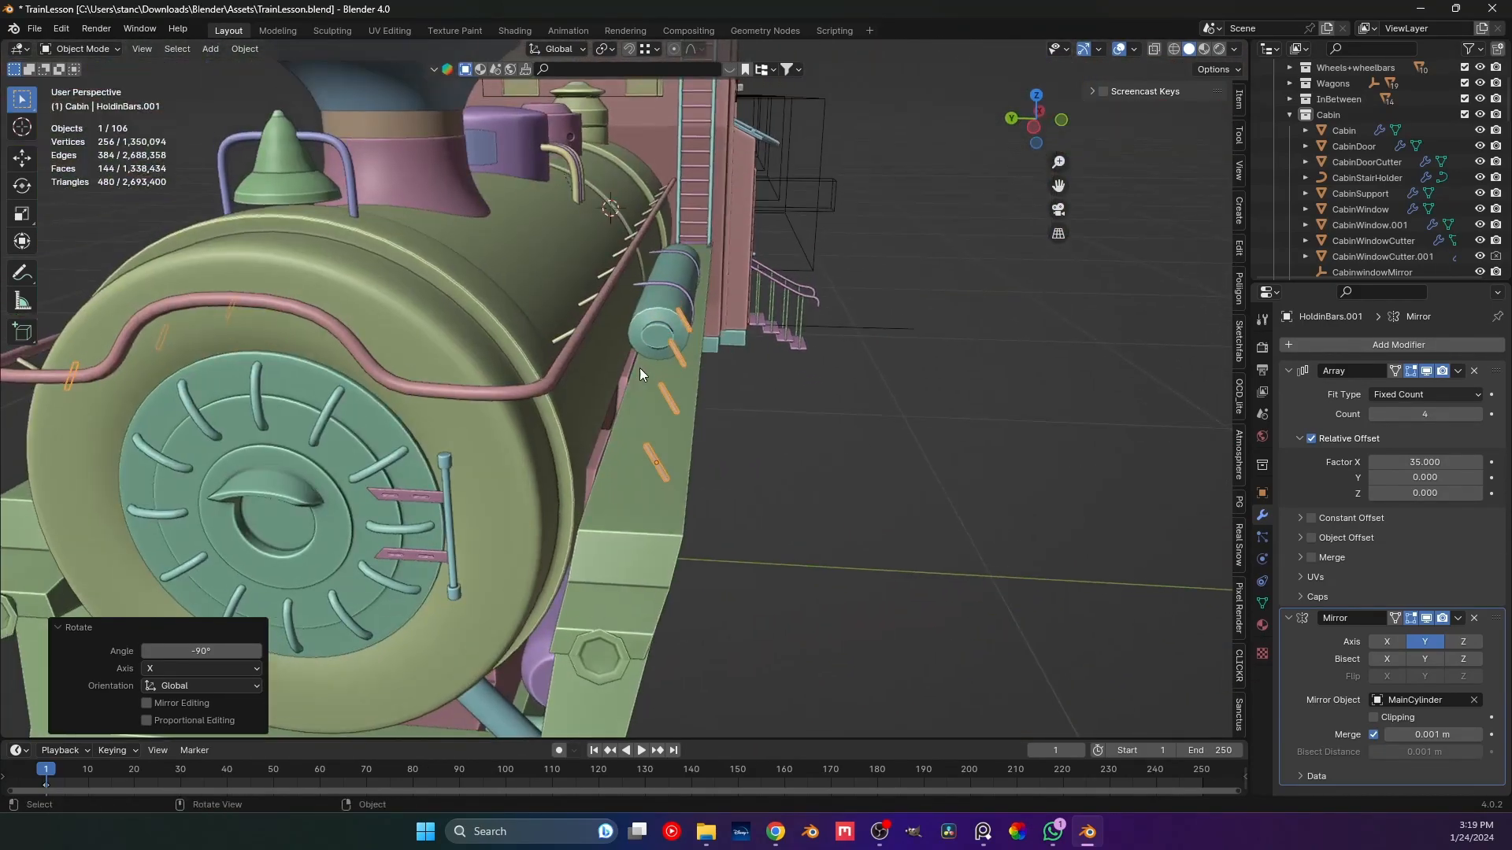
pyautogui.press('s')
pyautogui.press('z')
pyautogui.press('z')
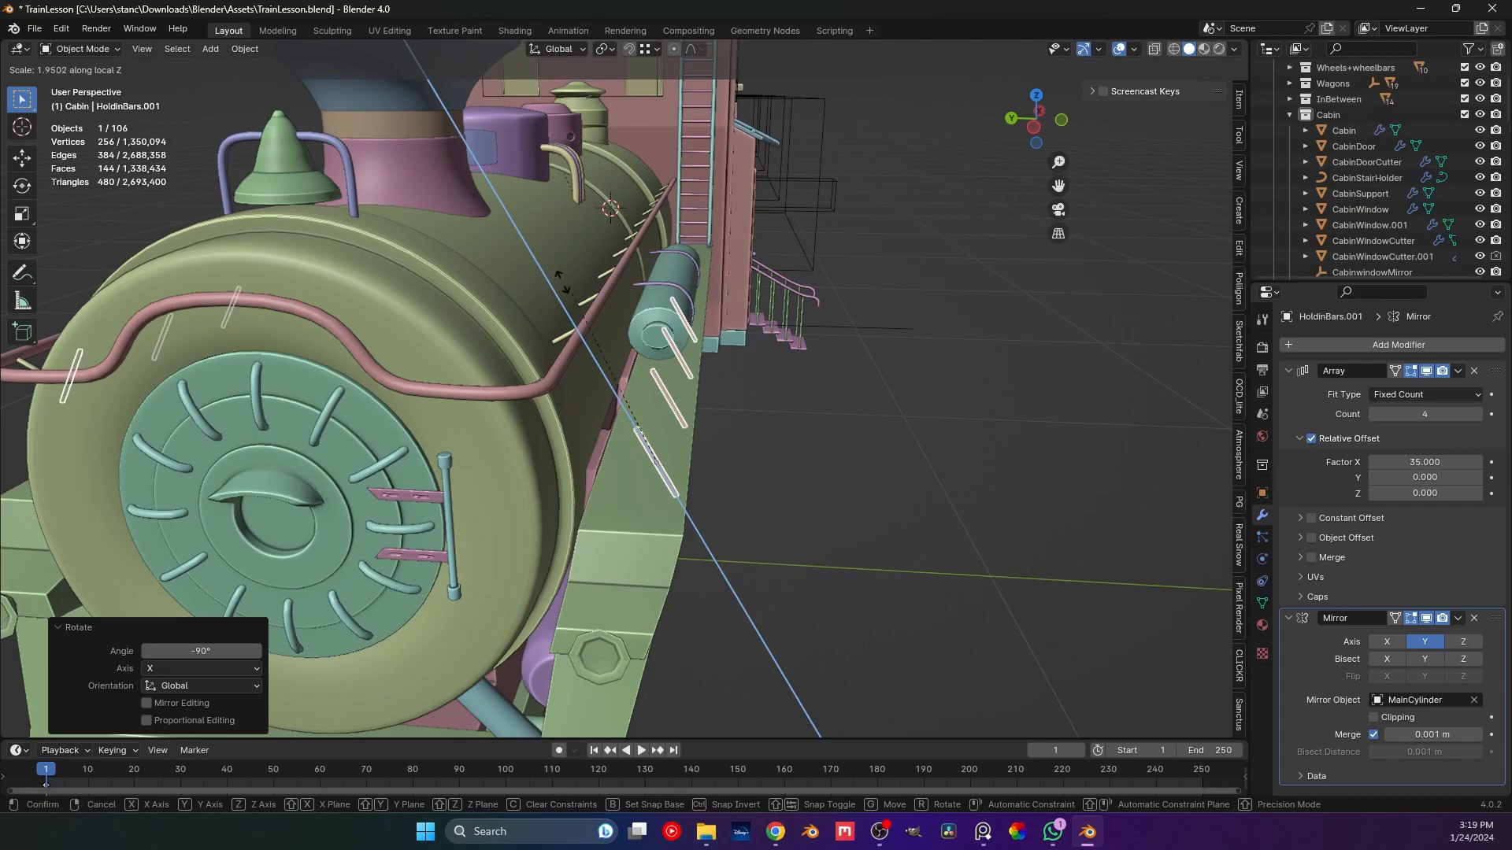
pyautogui.click(751, 388)
pyautogui.press('g')
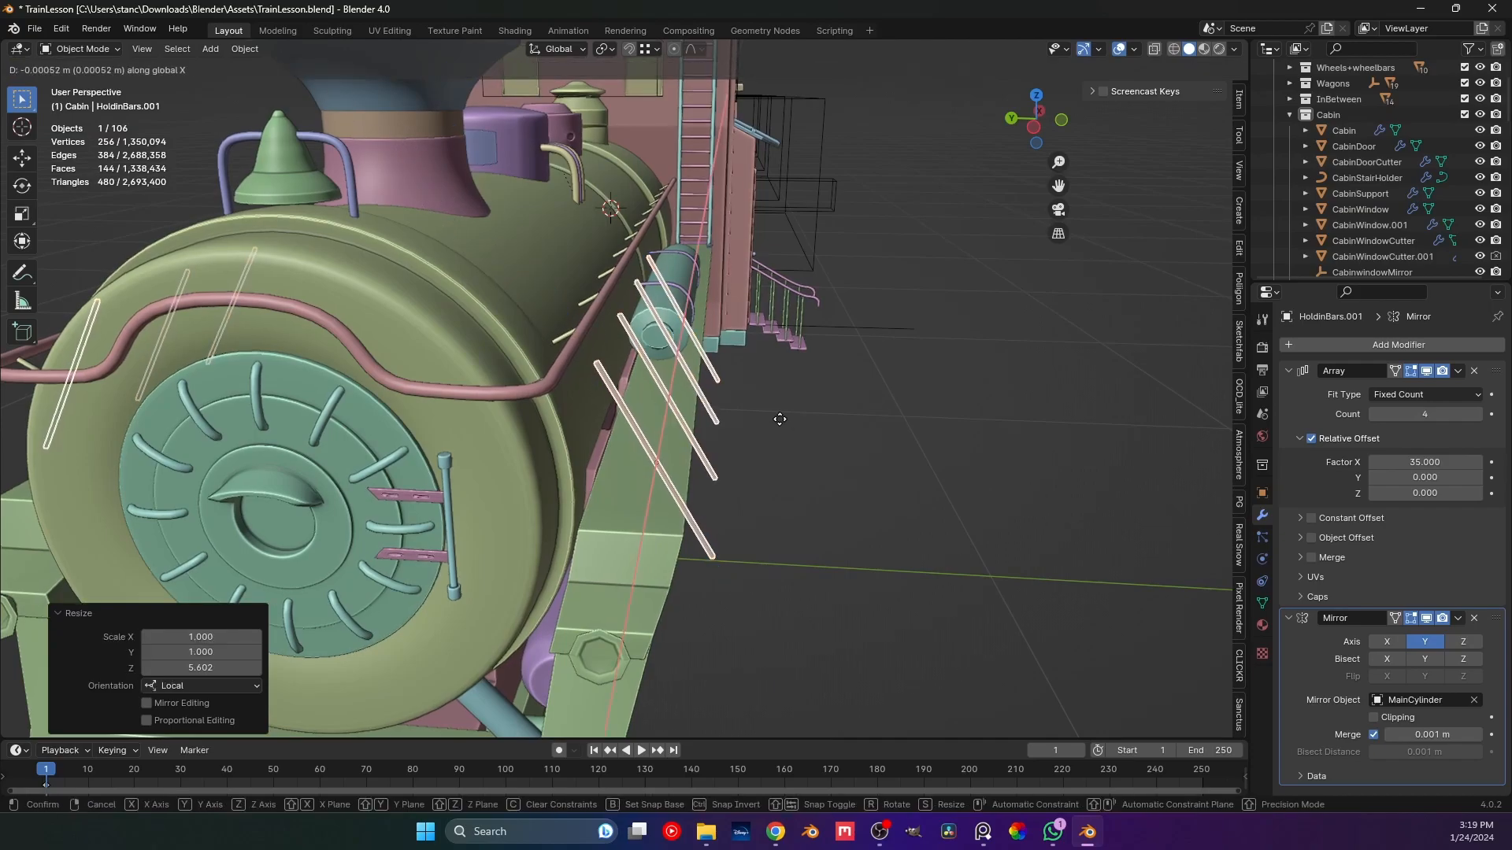
pyautogui.press('y')
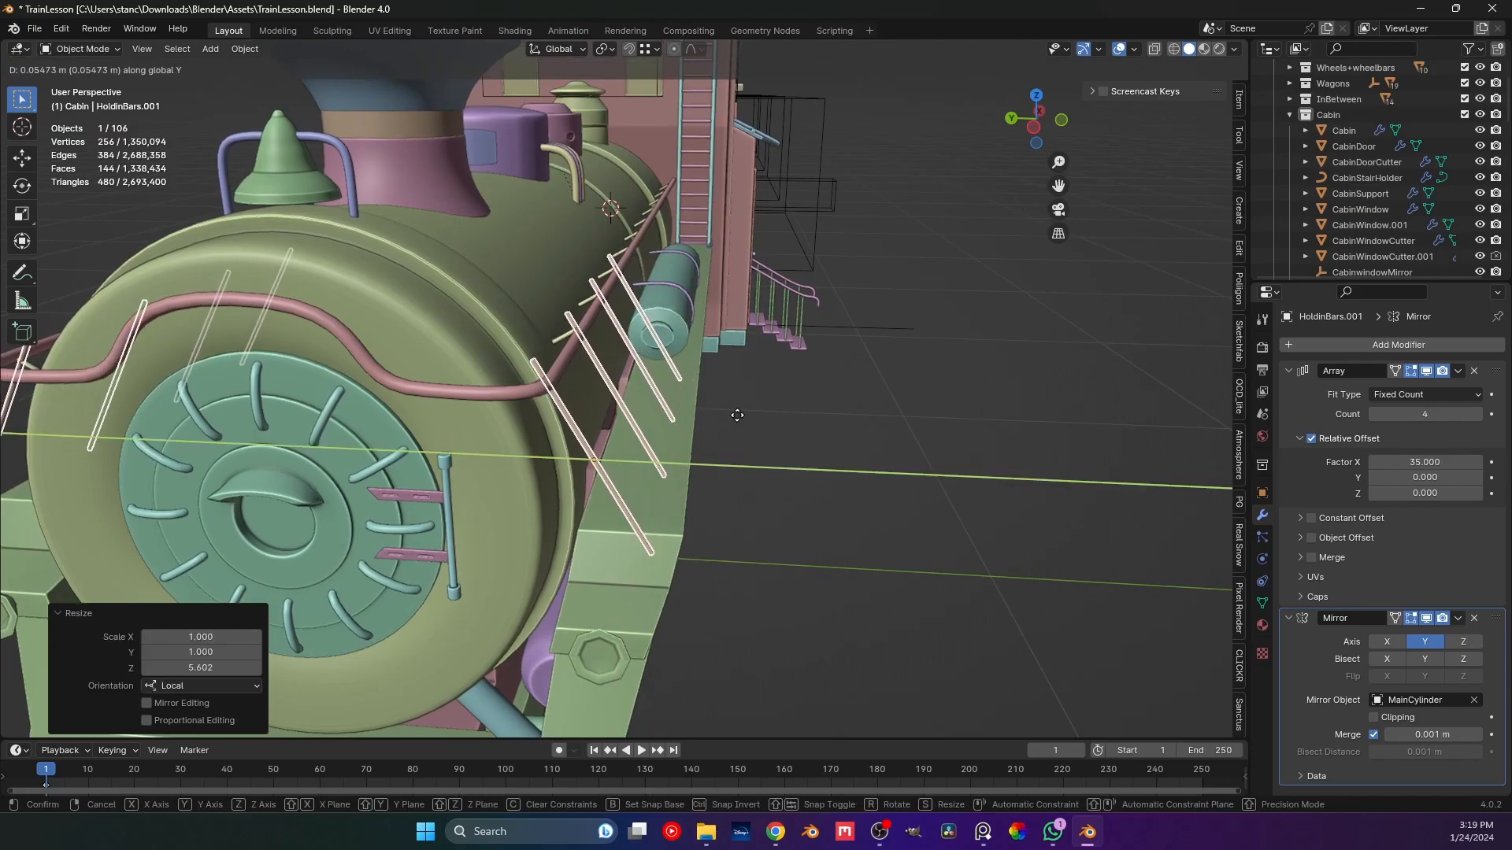
pyautogui.click(757, 413)
# Move the long bars about 0.081 m along X, back from the boiler's front end.
pyautogui.moveTo(758, 414); pyautogui.dragTo(512, 490, button='middle')
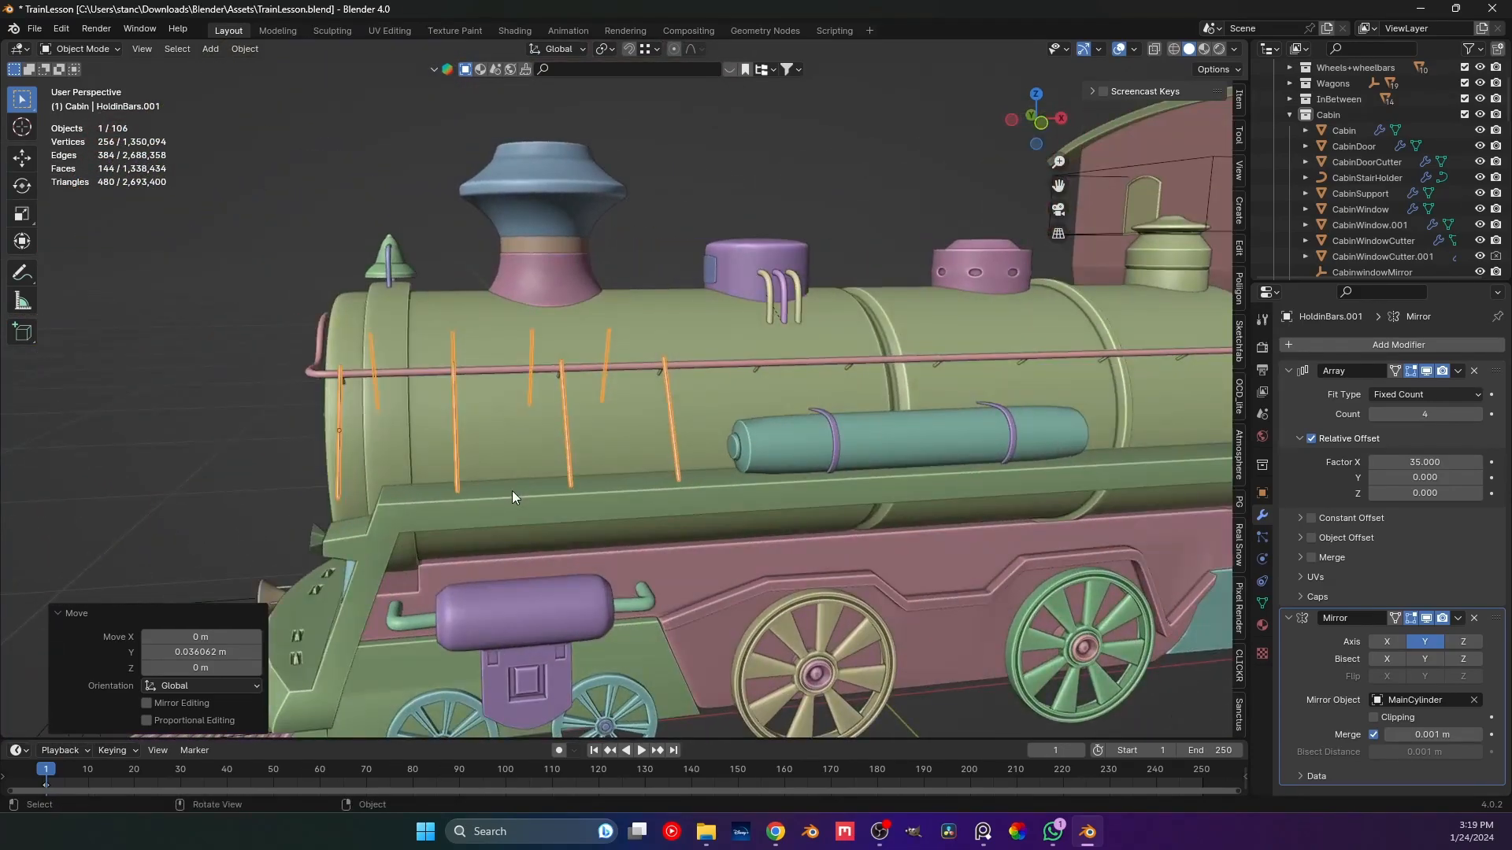
pyautogui.press('g')
pyautogui.press('x')
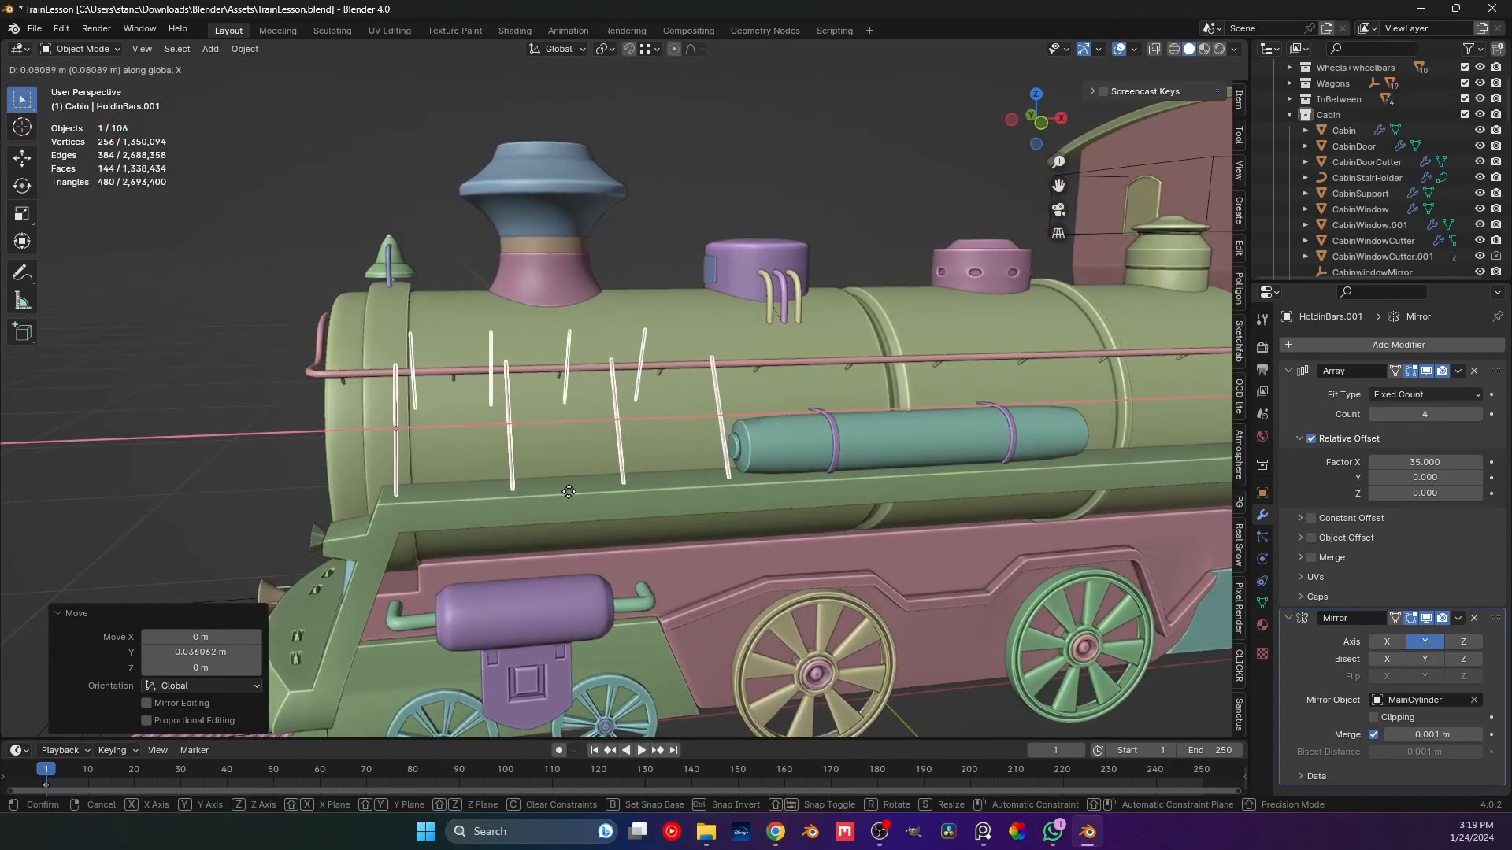
pyautogui.click(569, 491)
# In the left orthographic view, scale the long bars to about 0.944 along their local Z axis.
pyautogui.moveTo(568, 491); pyautogui.dragTo(674, 433, button='middle')
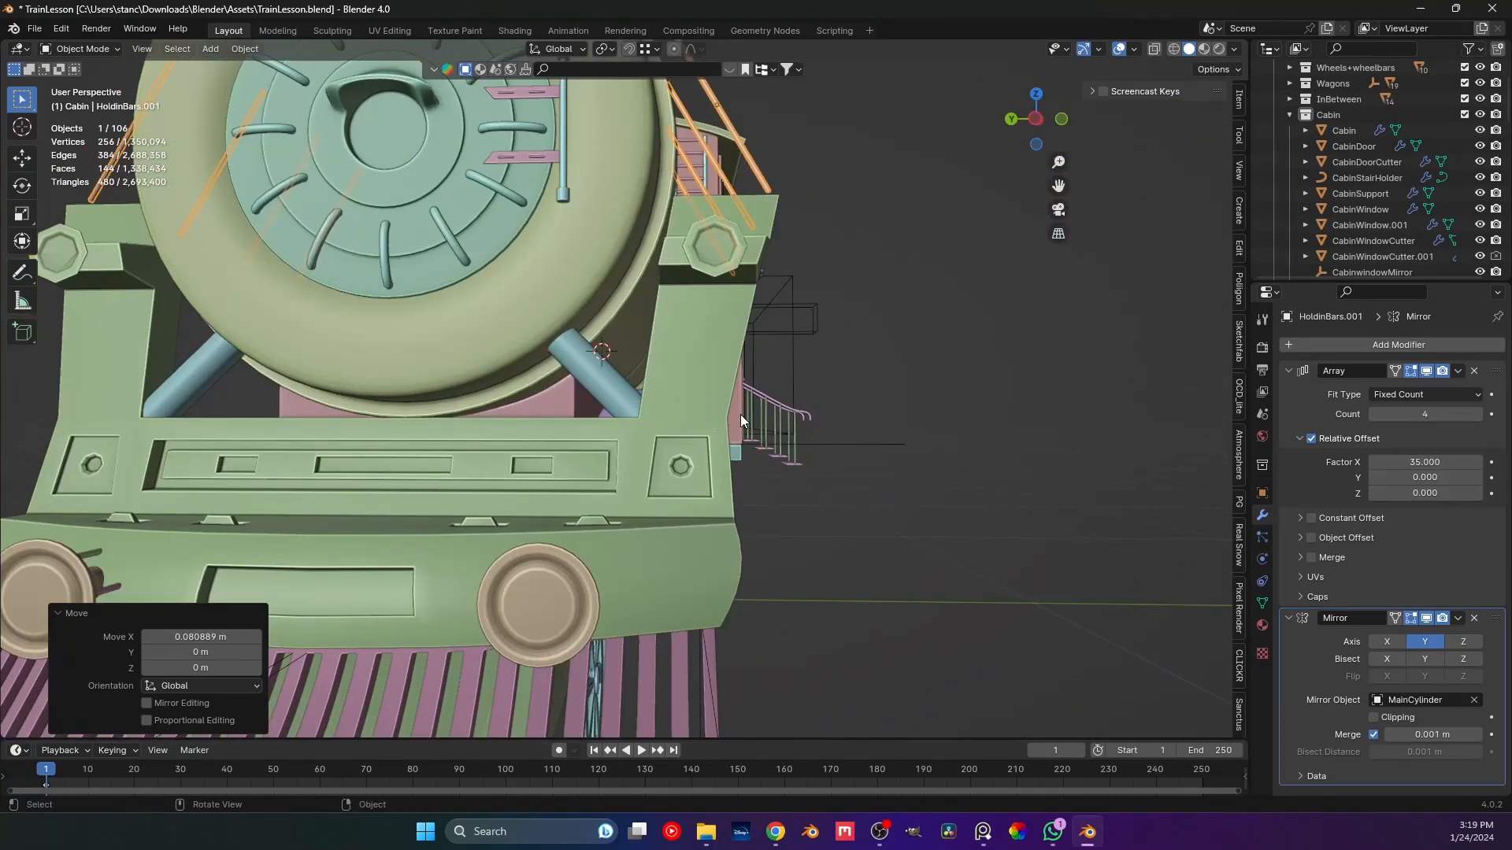
pyautogui.press('KP_3')
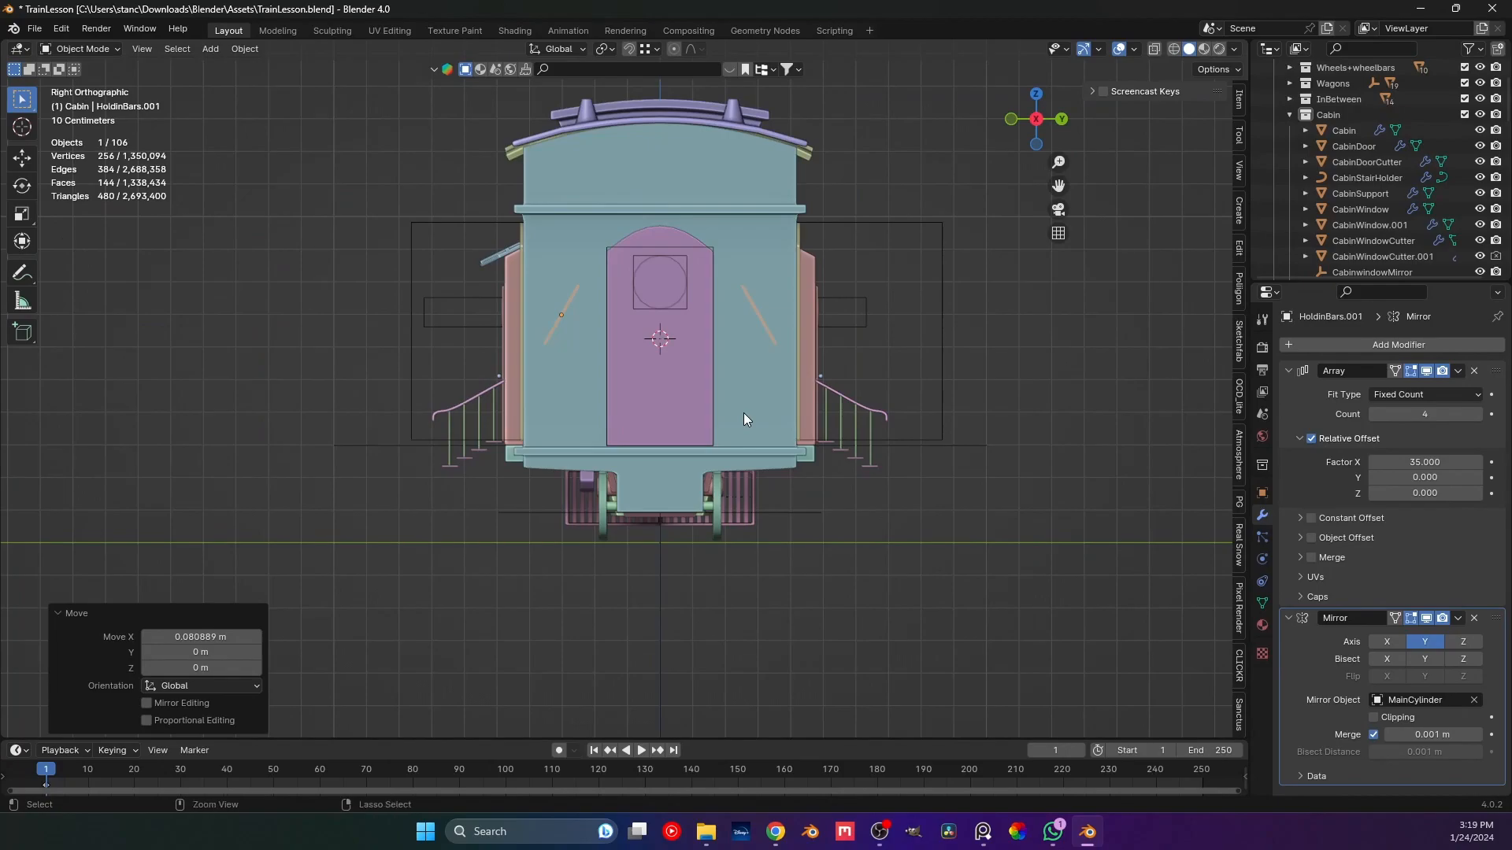
pyautogui.press('ctrl+KP_3')
pyautogui.scroll(8, 538, 371)
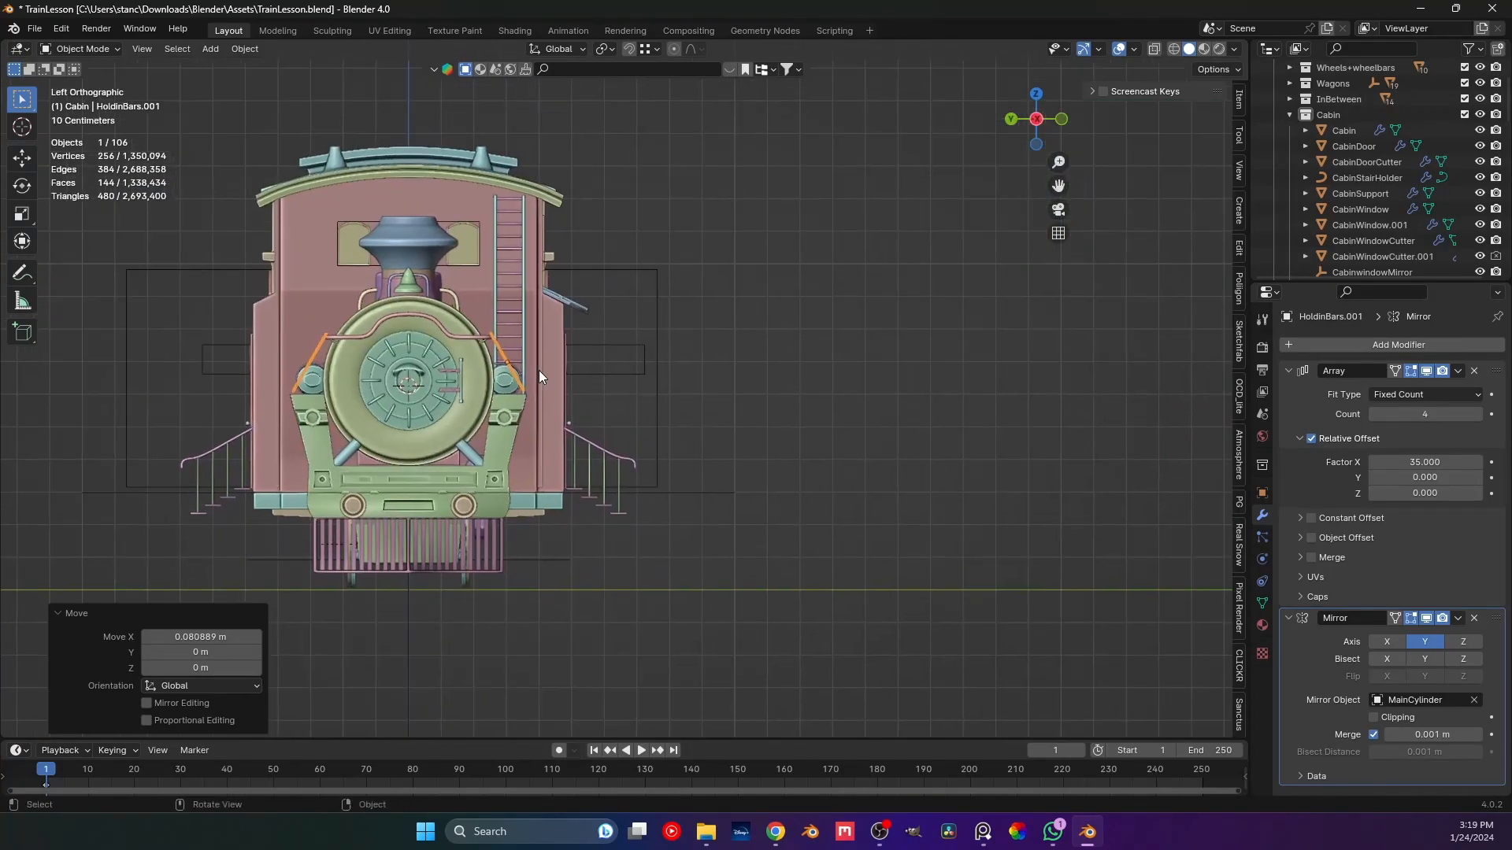
pyautogui.scroll(1, 622, 429)
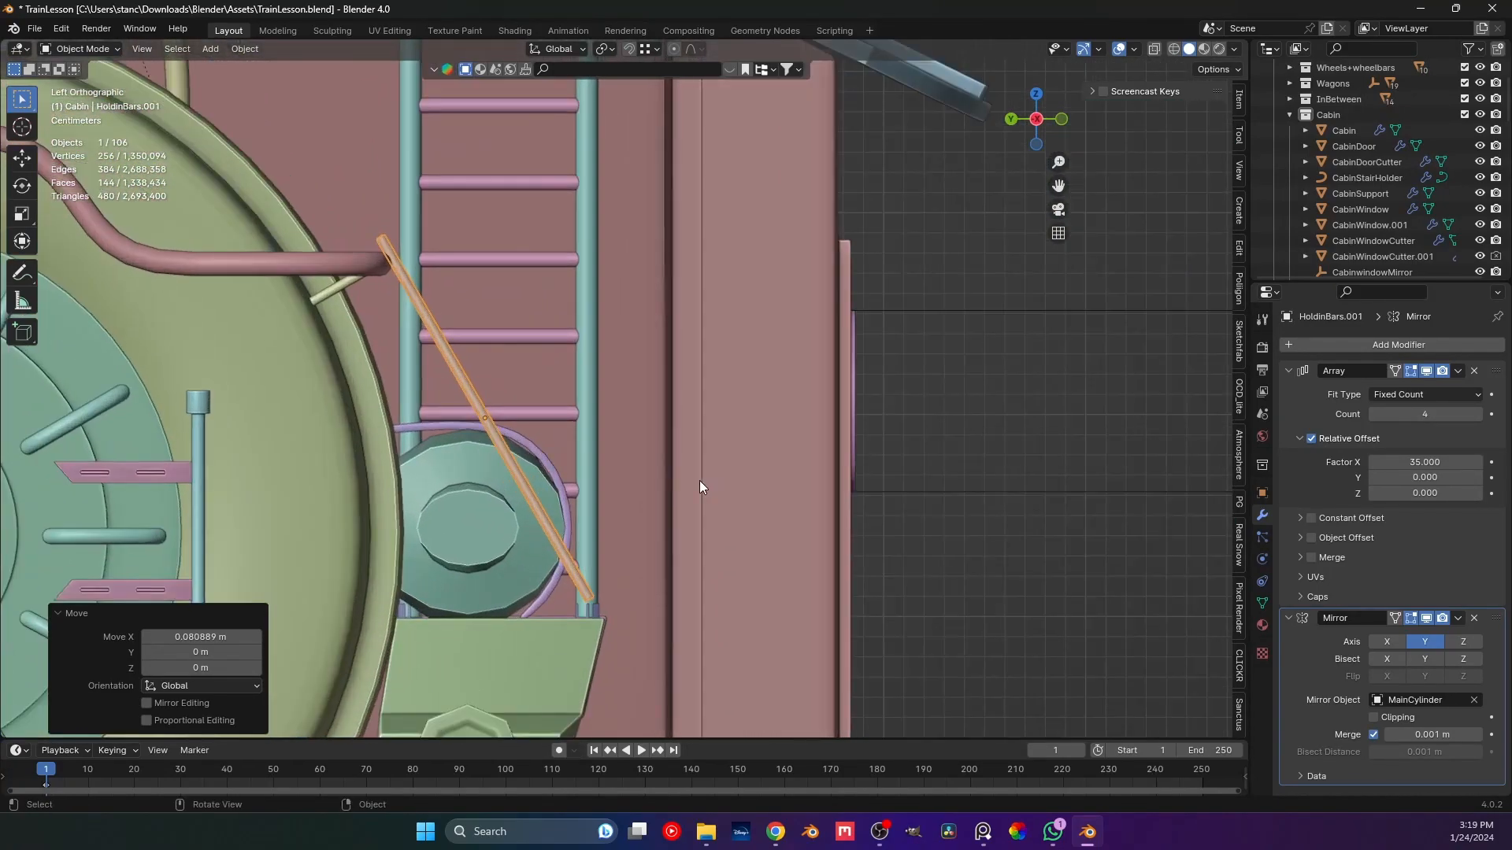
pyautogui.press('s')
pyautogui.press('z')
pyautogui.press('z')
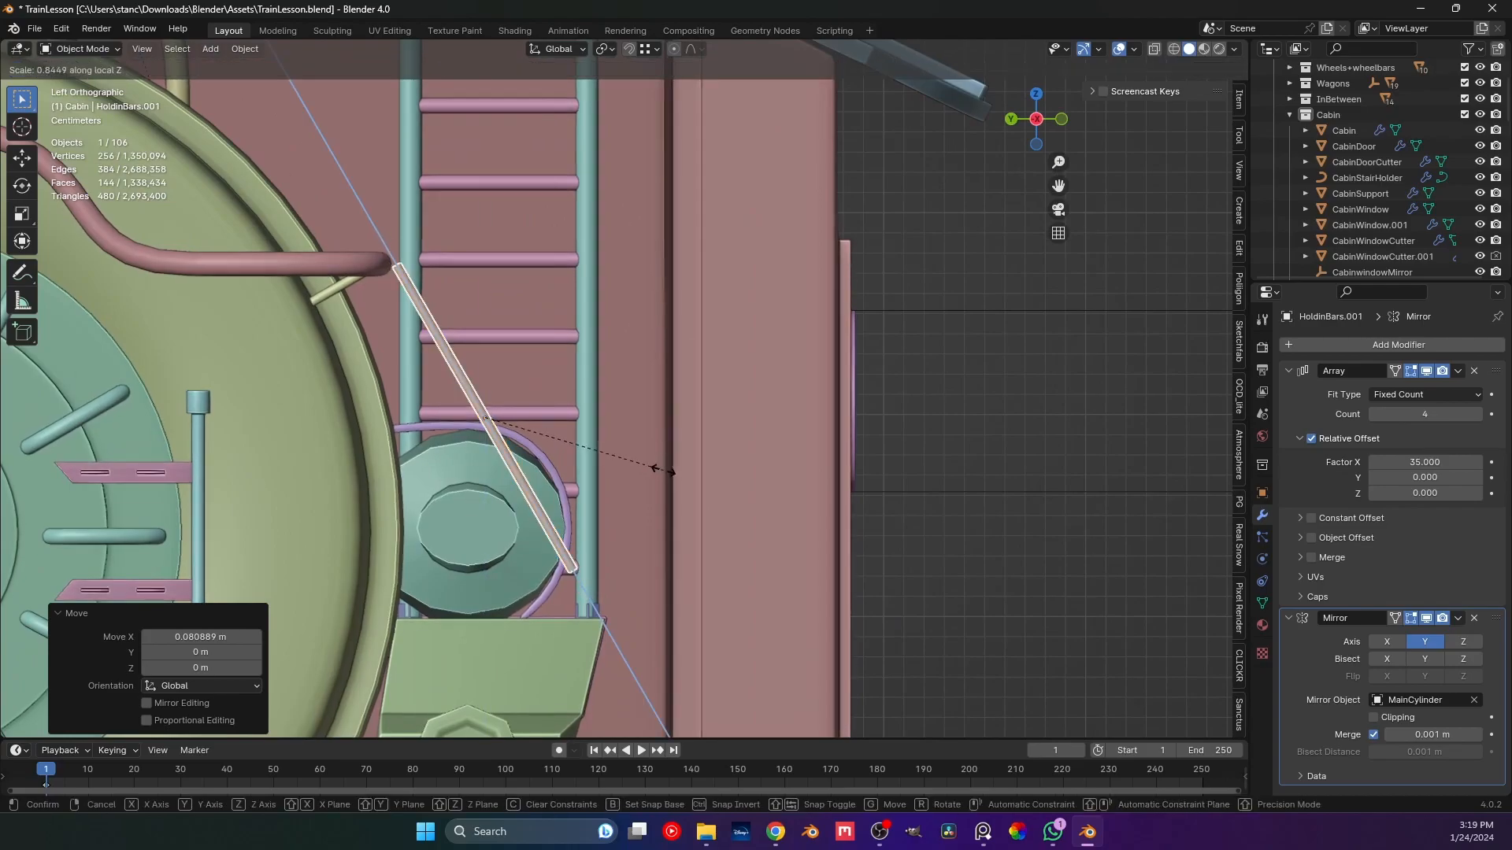
pyautogui.click(675, 500)
# Move the long bars about 0.010 m along Y and -0.019 m along local Z, down to the green side beam.
pyautogui.press('g')
pyautogui.press('z')
pyautogui.press('x')
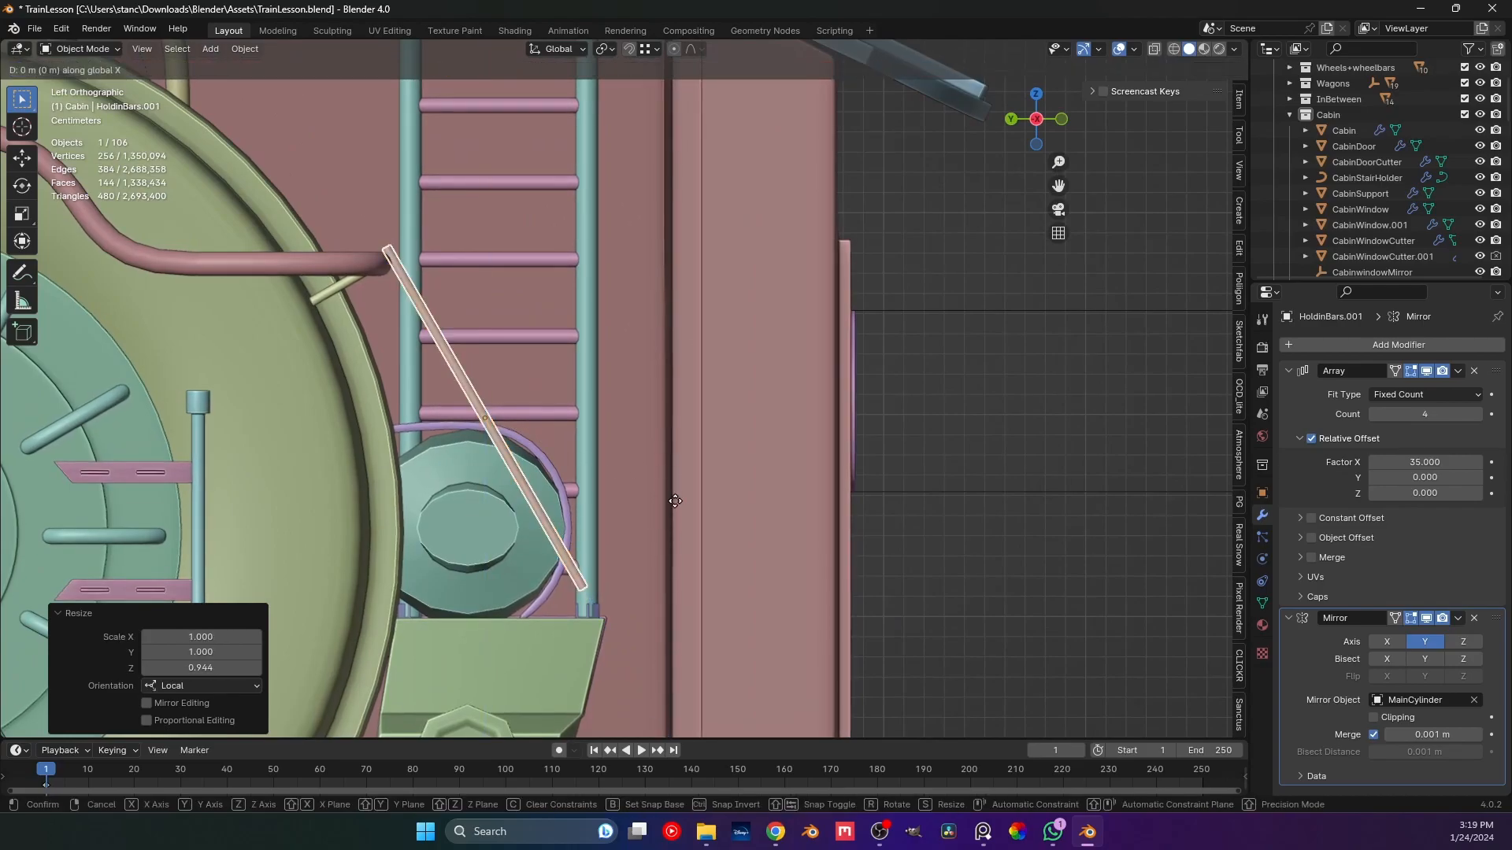
pyautogui.press('y')
pyautogui.click(656, 517)
pyautogui.press('g')
pyautogui.press('z')
pyautogui.press('z')
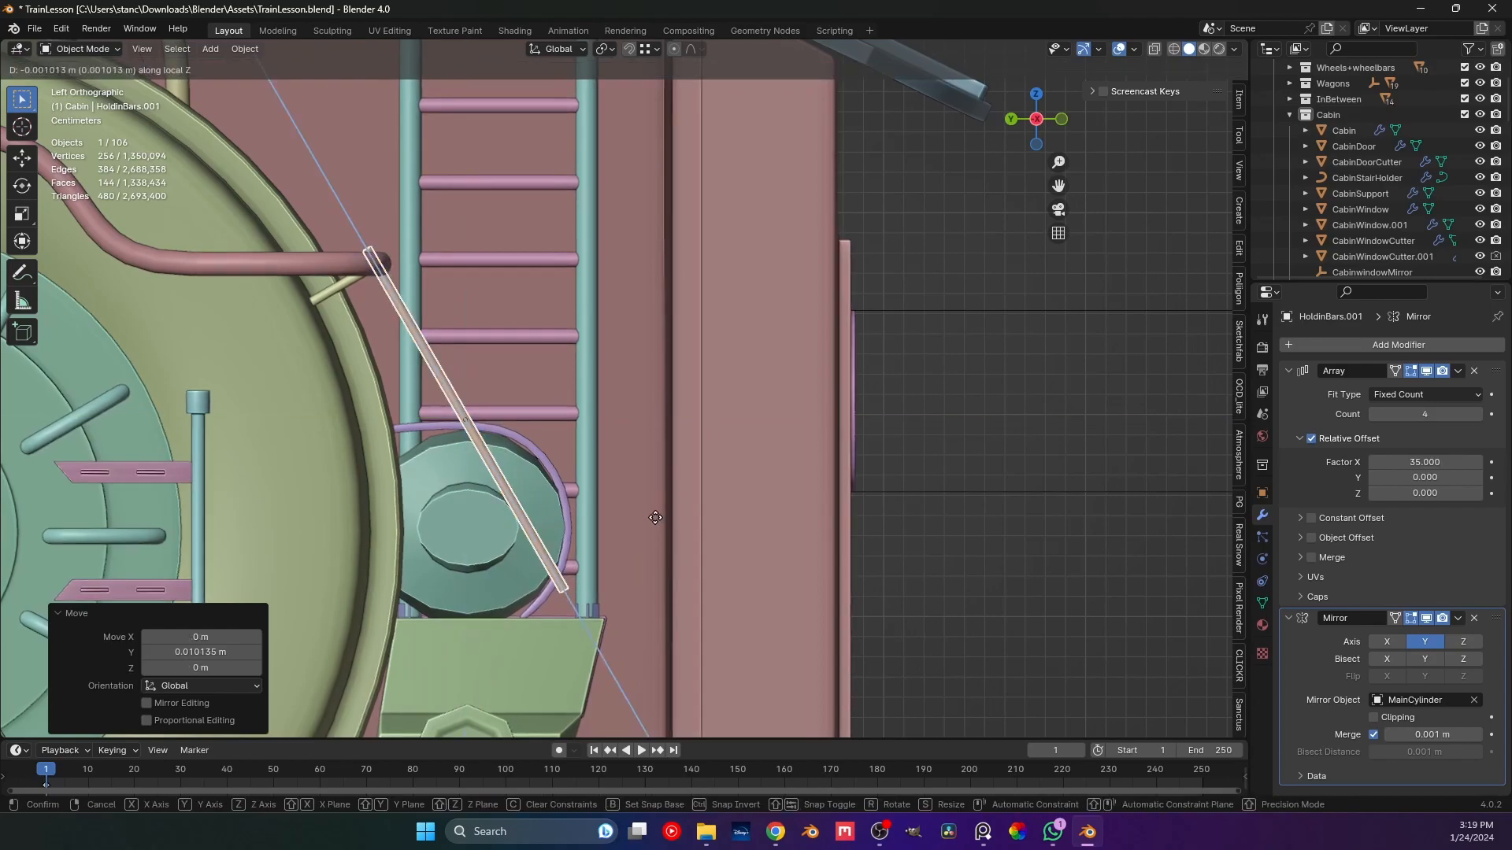
pyautogui.rightClick(675, 544)
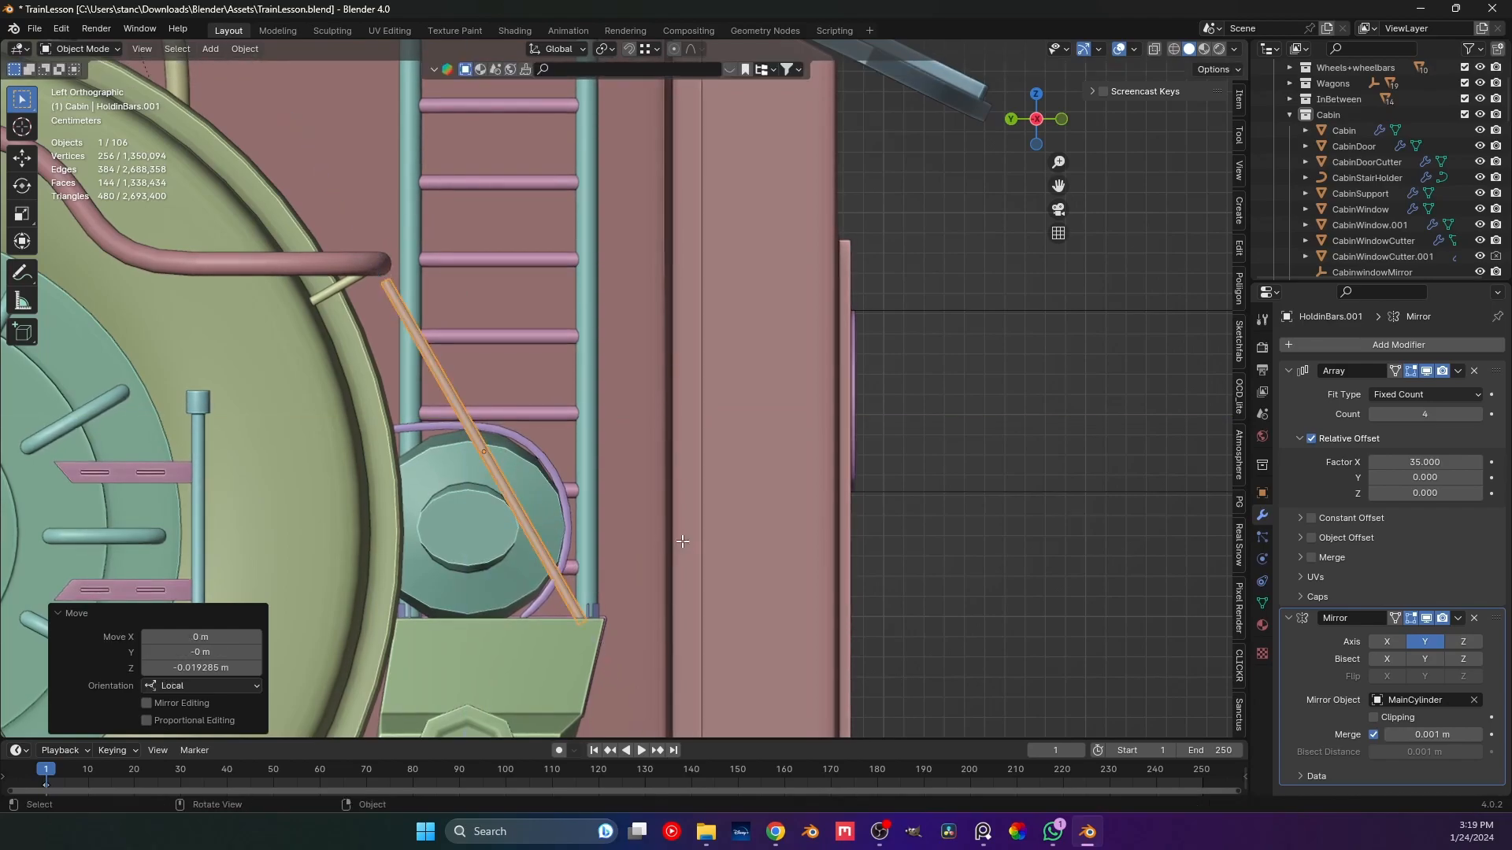
# Scale the long bars to about 1.075 along local Z and shift them about 0.003 m along the same axis.
pyautogui.press('s')
pyautogui.press('z')
pyautogui.press('z')
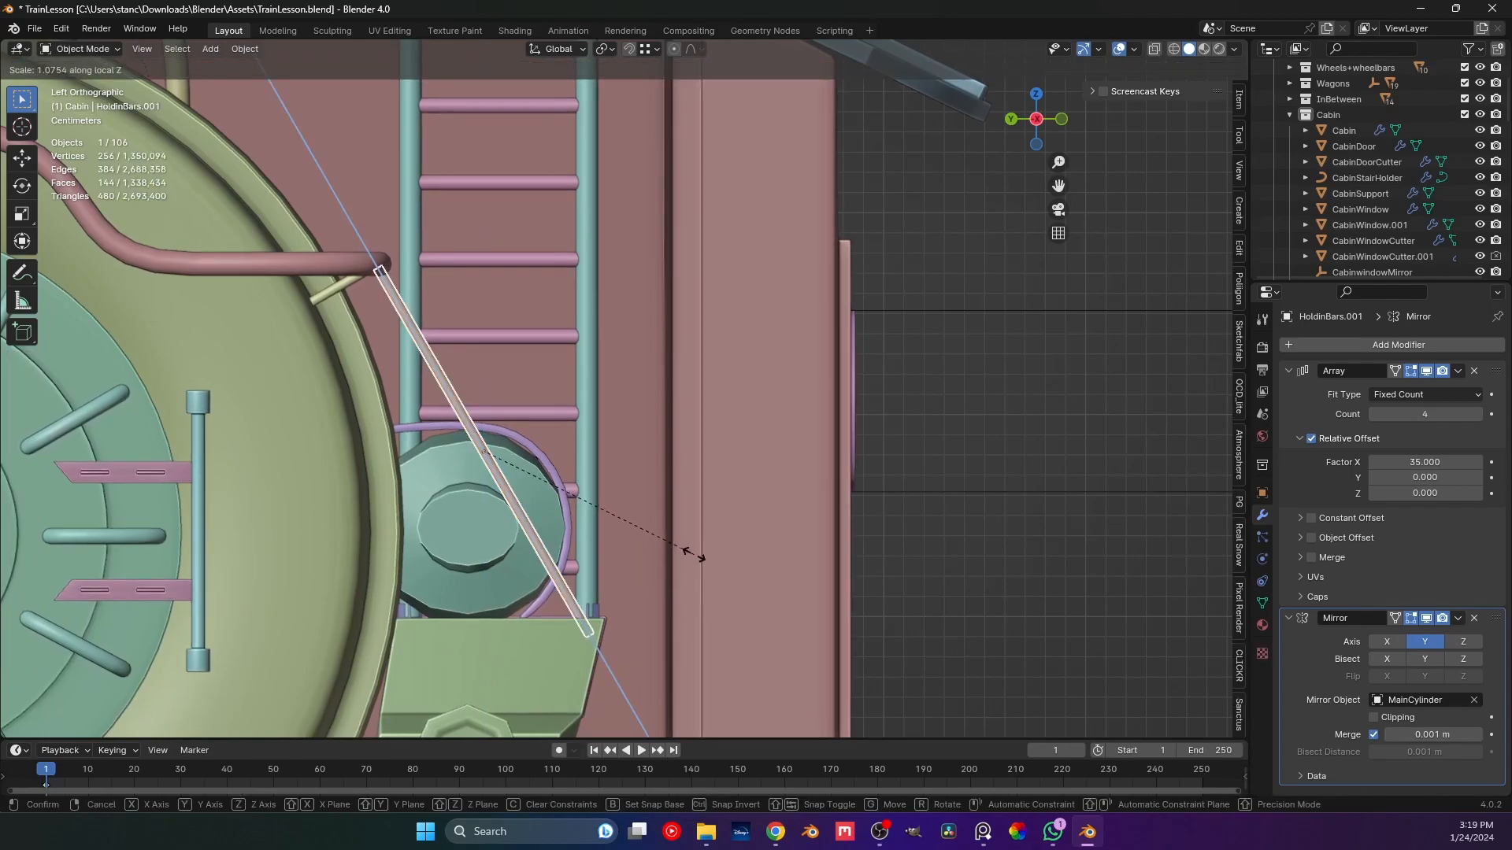
pyautogui.click(693, 554)
pyautogui.press('g')
pyautogui.press('z')
pyautogui.press('z')
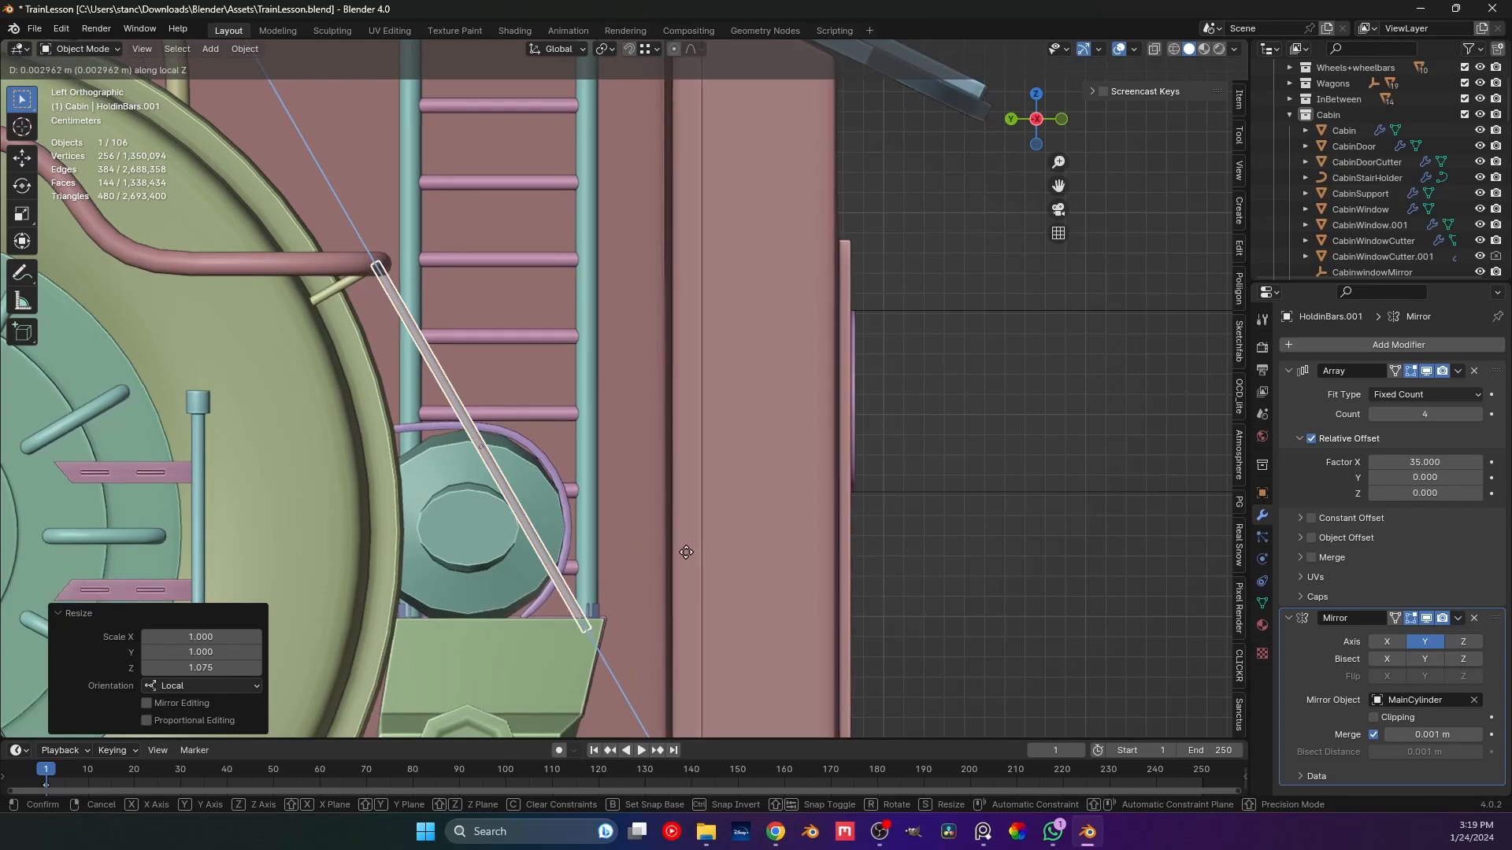
pyautogui.click(686, 555)
# Scale the long bars to about 0.968 along local Z and nudge them about 0.0009 m up the same axis.
pyautogui.press('s')
pyautogui.press('z')
pyautogui.press('z')
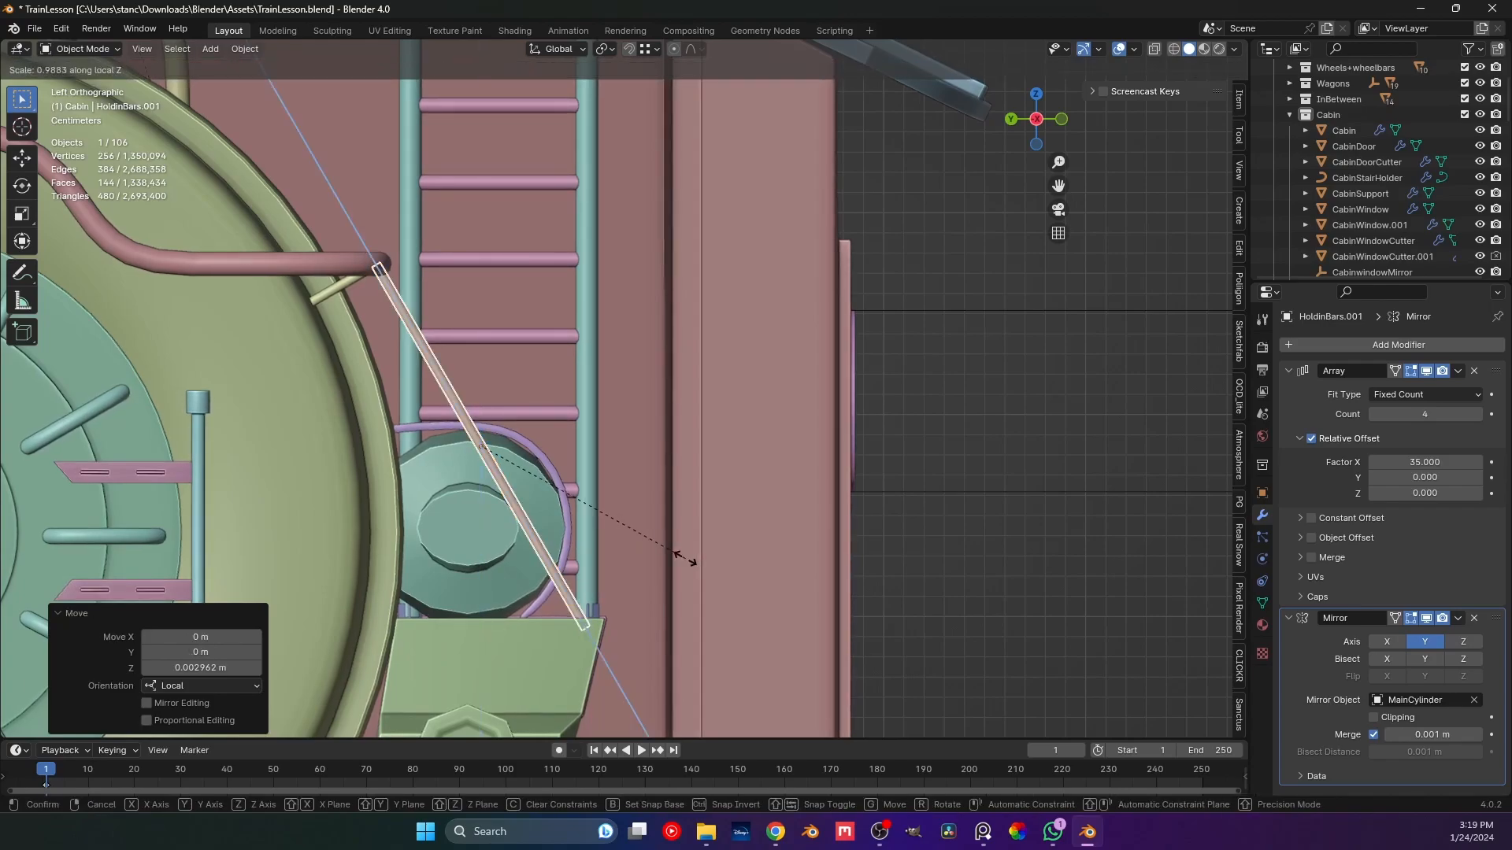
pyautogui.click(682, 558)
pyautogui.press('g')
pyautogui.press('z')
pyautogui.press('z')
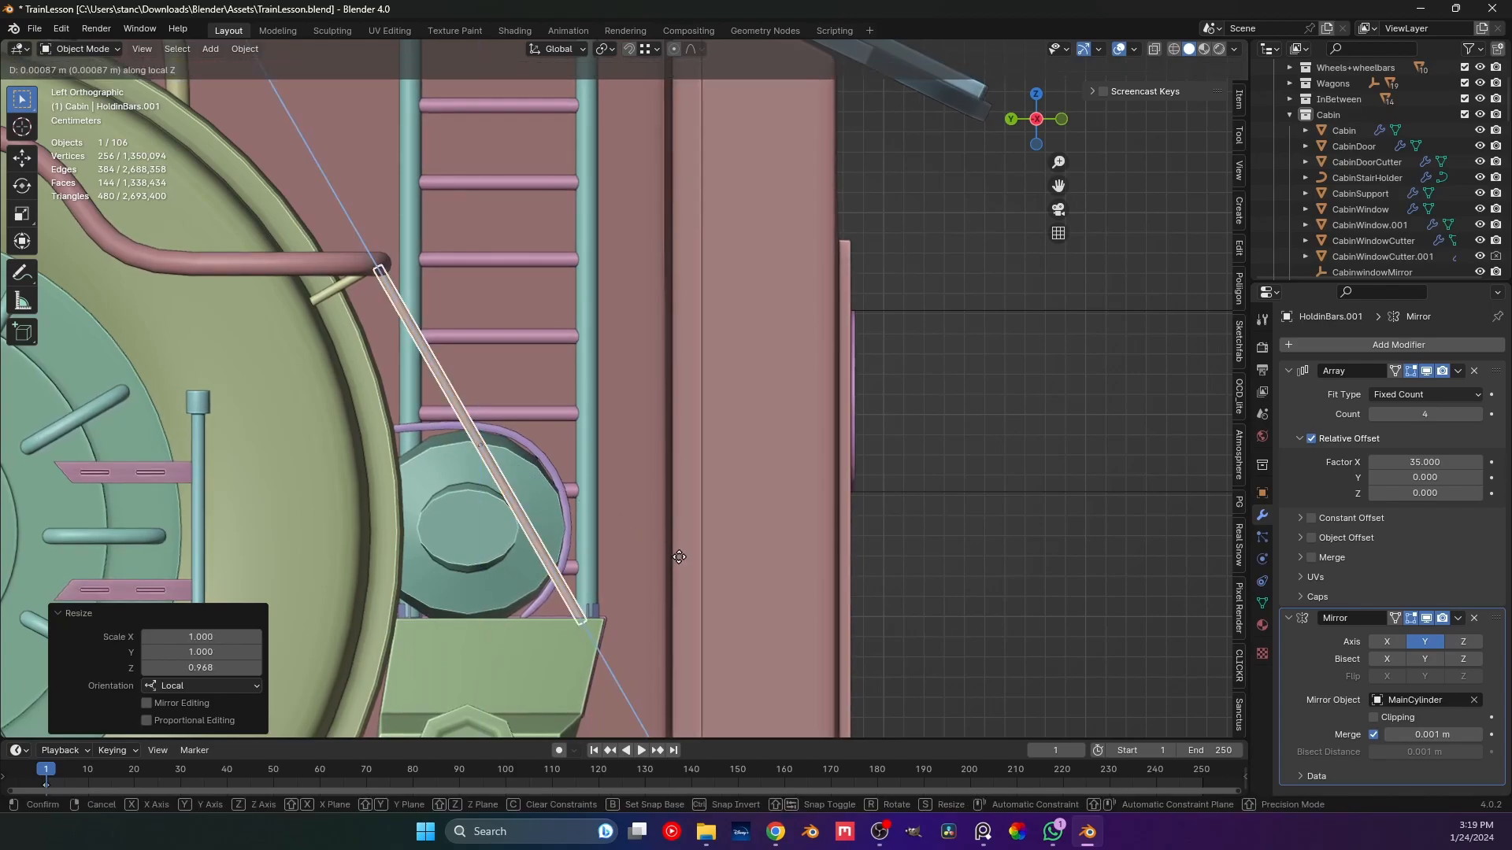
pyautogui.click(679, 557)
# Fine-tune the long bars' length along local Z between handrail and side beam, and save the file.
pyautogui.press('s')
pyautogui.press('z')
pyautogui.press('z')
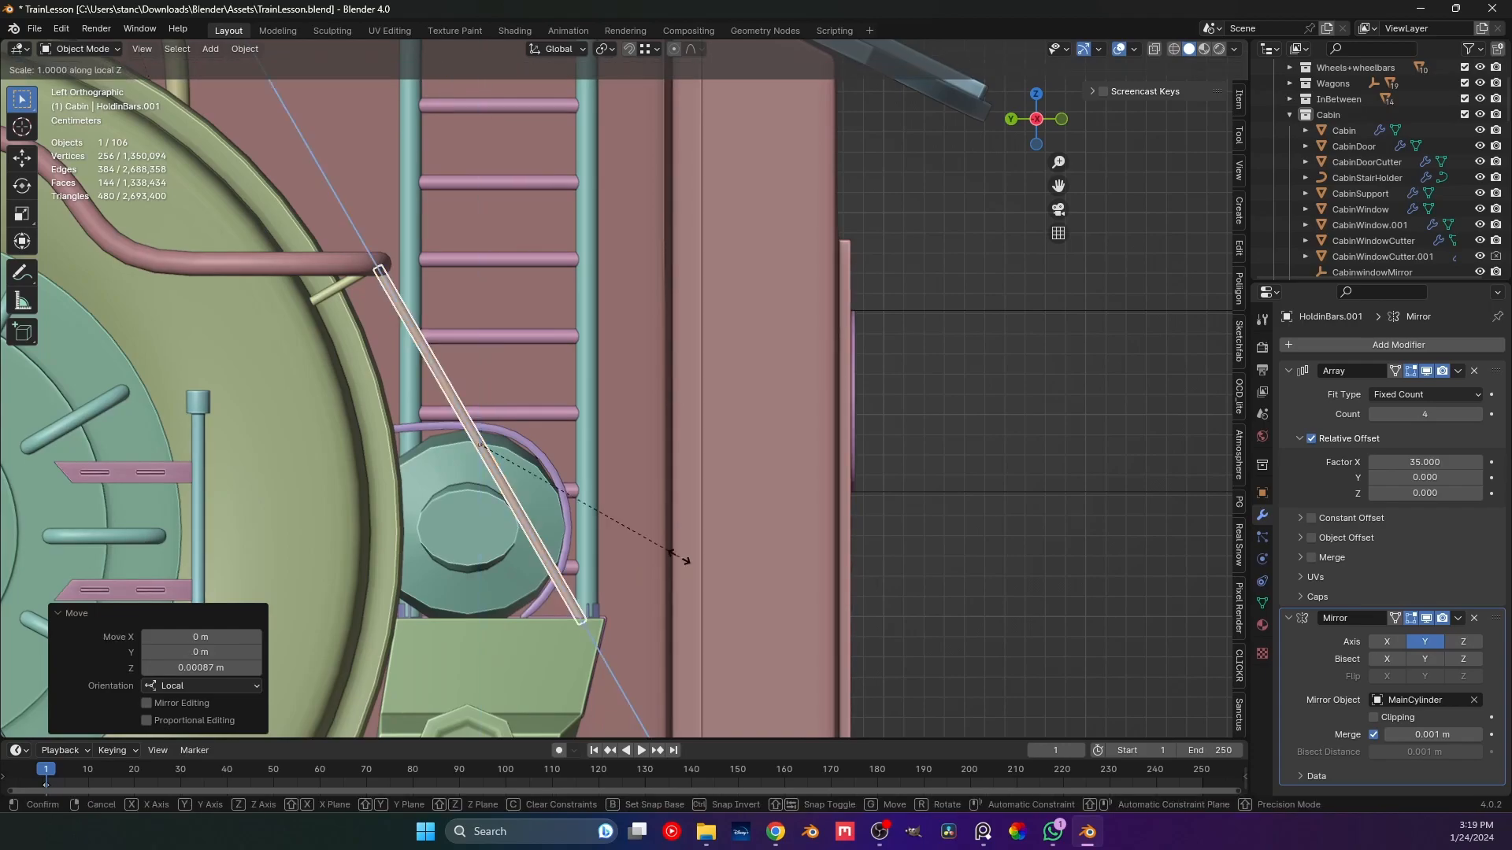
pyautogui.click(682, 556)
pyautogui.moveTo(916, 544); pyautogui.dragTo(485, 408, button='middle')
pyautogui.scroll(-5, 739, 513)
pyautogui.hotkey('ctrl', 's')
pyautogui.click(480, 409)
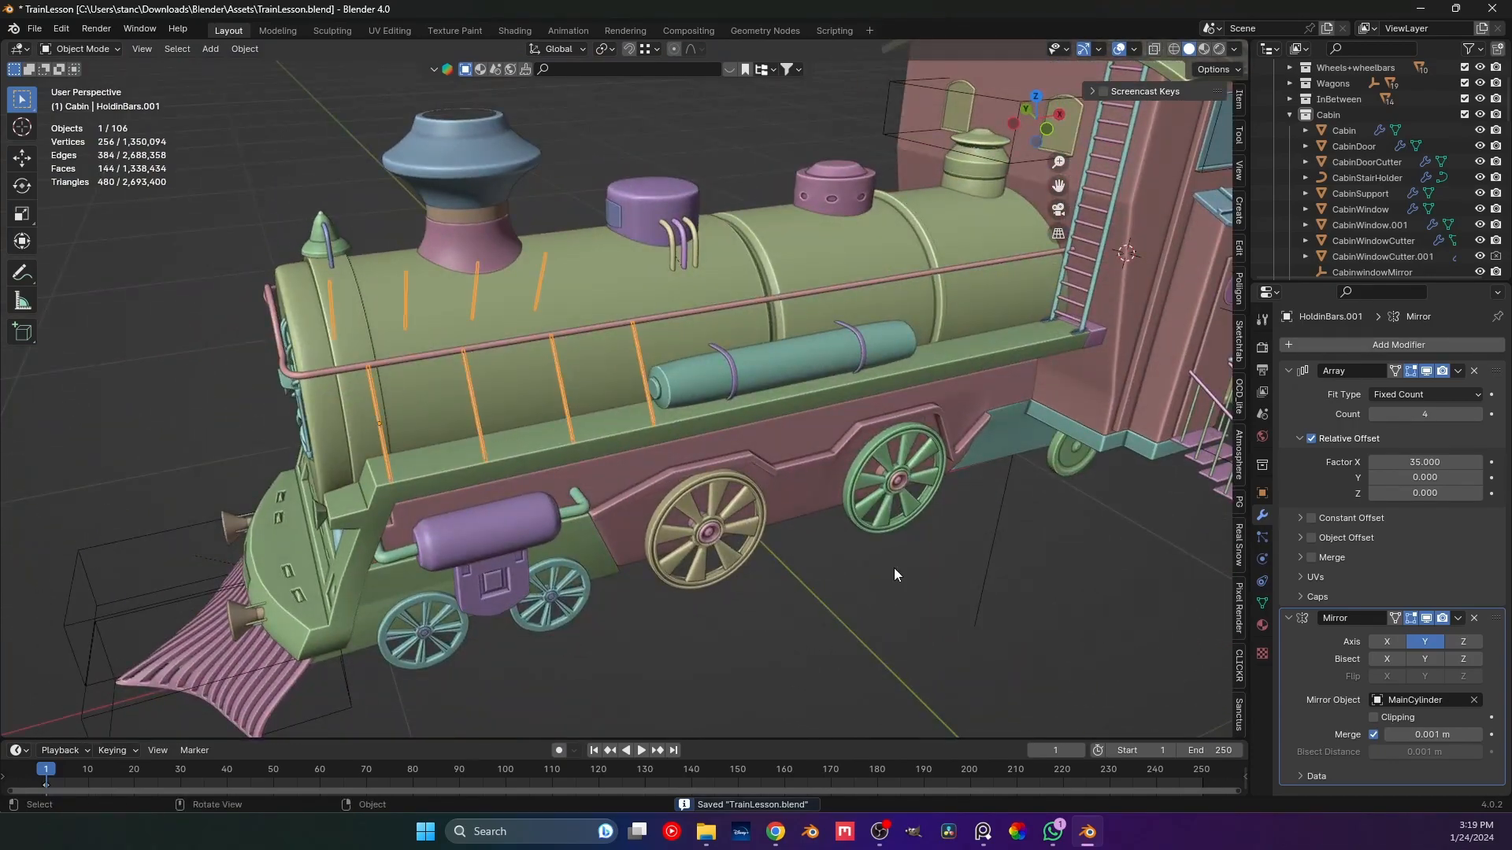
# Thicken the long bars to about 1.675 times in local X and Y, leaving local Z unscaled.
pyautogui.click(1288, 371)
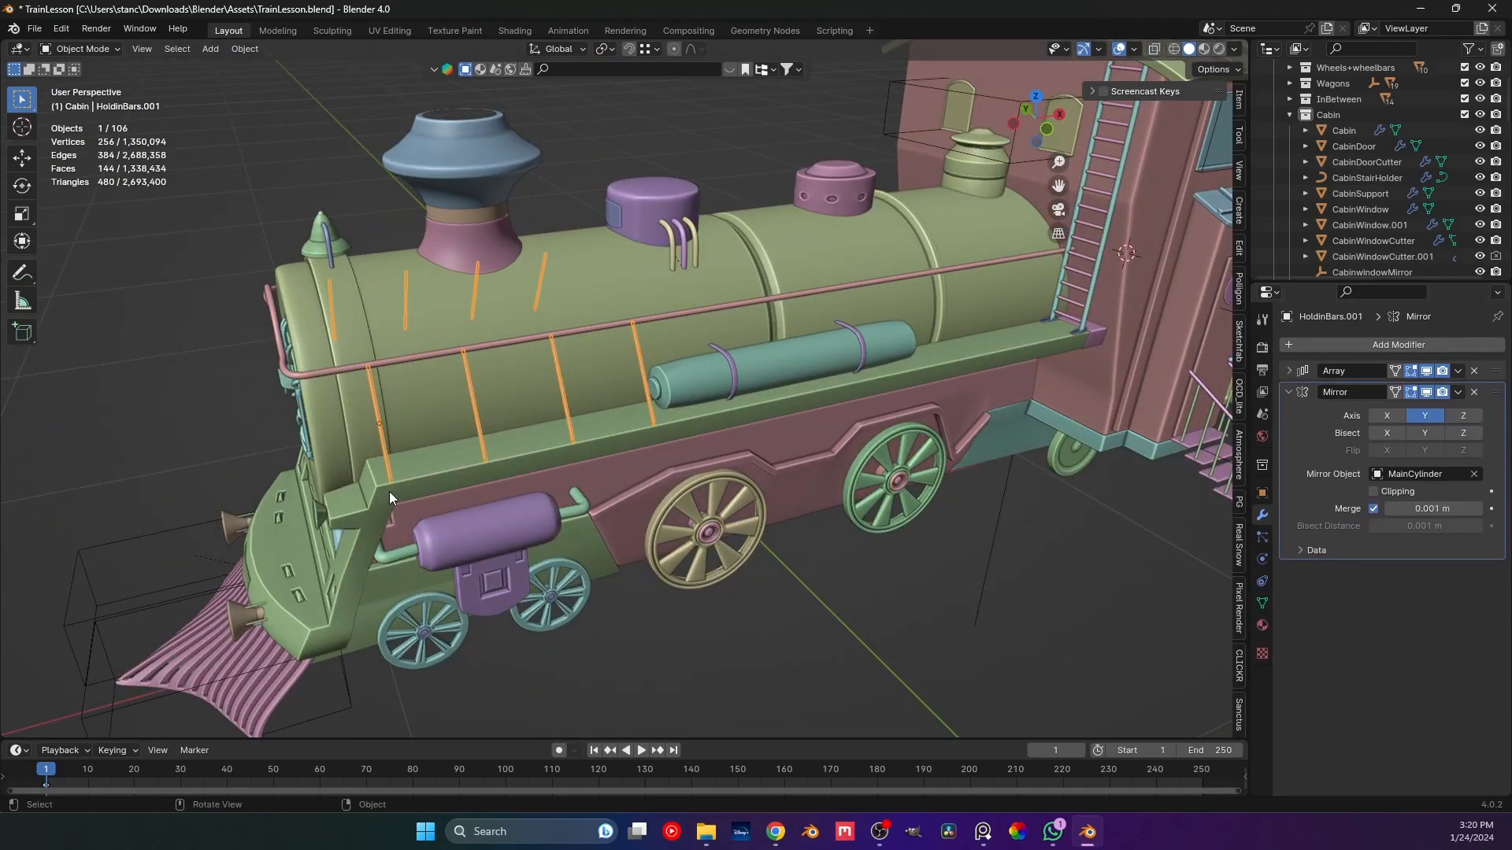
pyautogui.moveTo(459, 466); pyautogui.dragTo(550, 409, button='middle')
pyautogui.press('s')
pyautogui.press('z')
pyautogui.press('z')
pyautogui.click(526, 415)
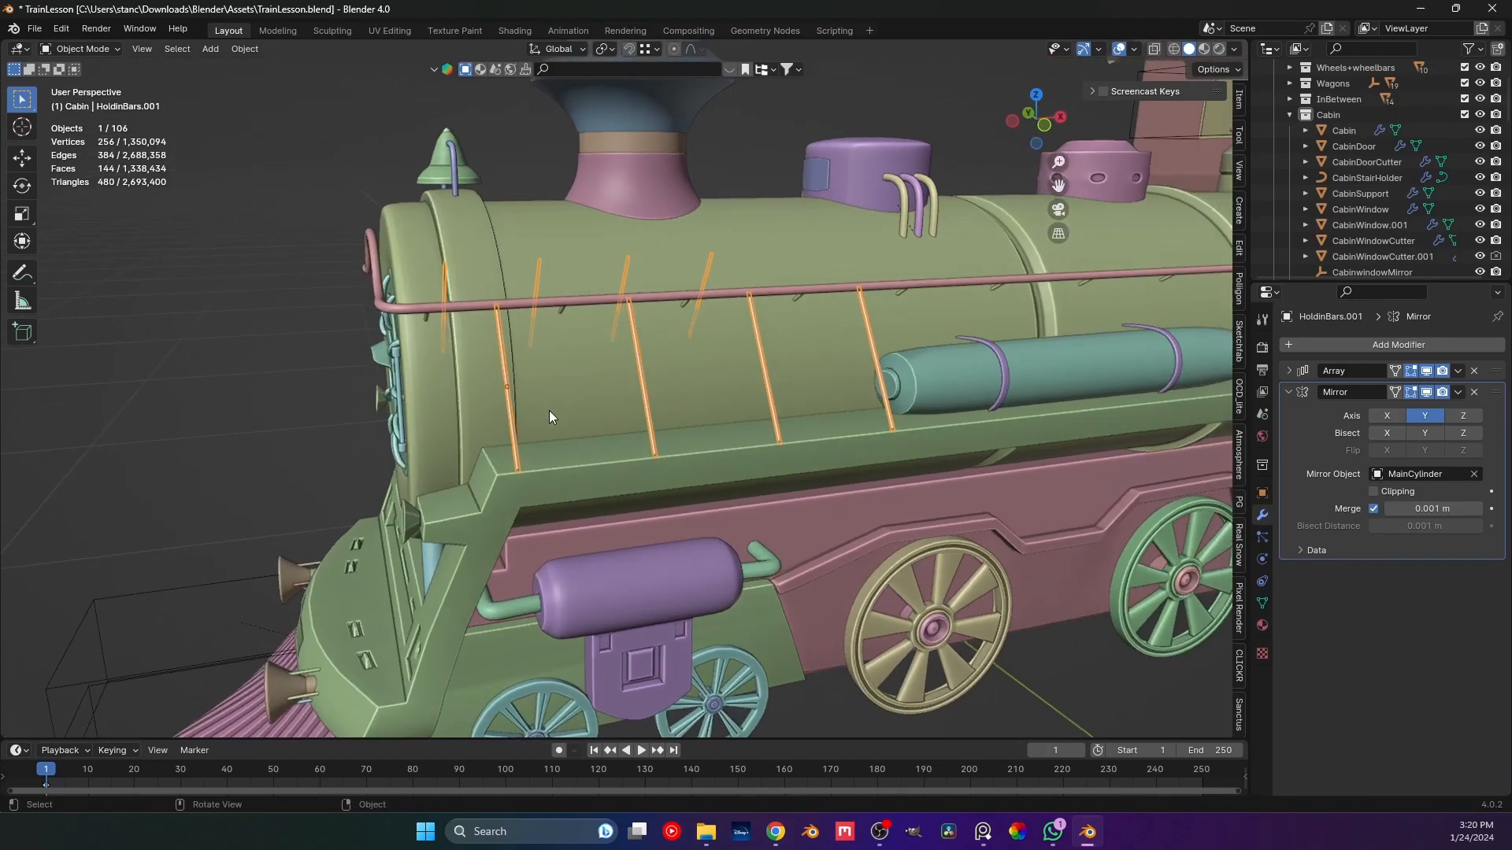
pyautogui.press('s')
pyautogui.hotkey('shift', 'z')
pyautogui.hotkey('shift', 'z')
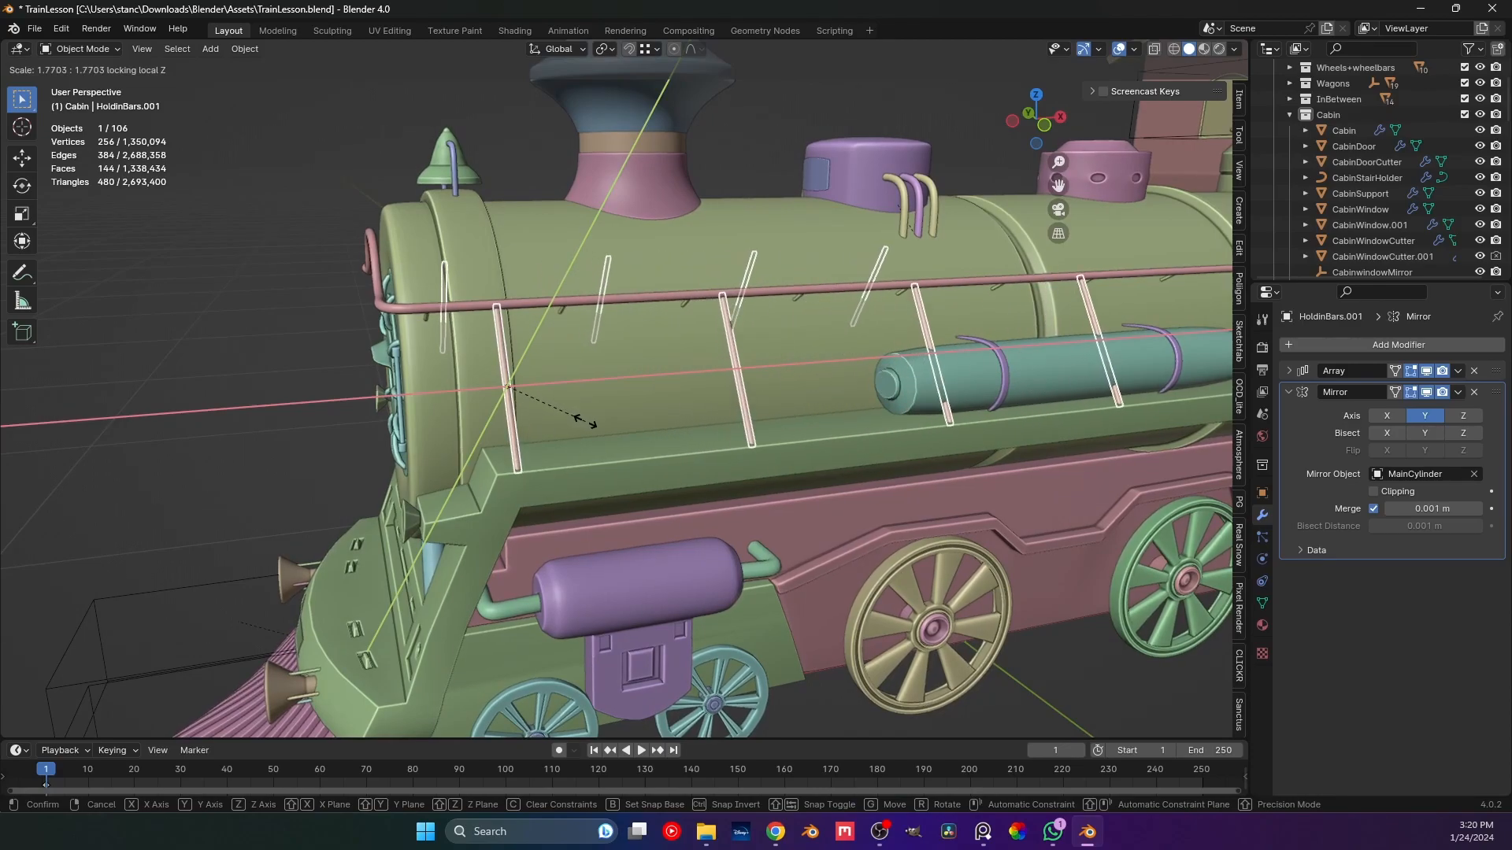
pyautogui.click(579, 429)
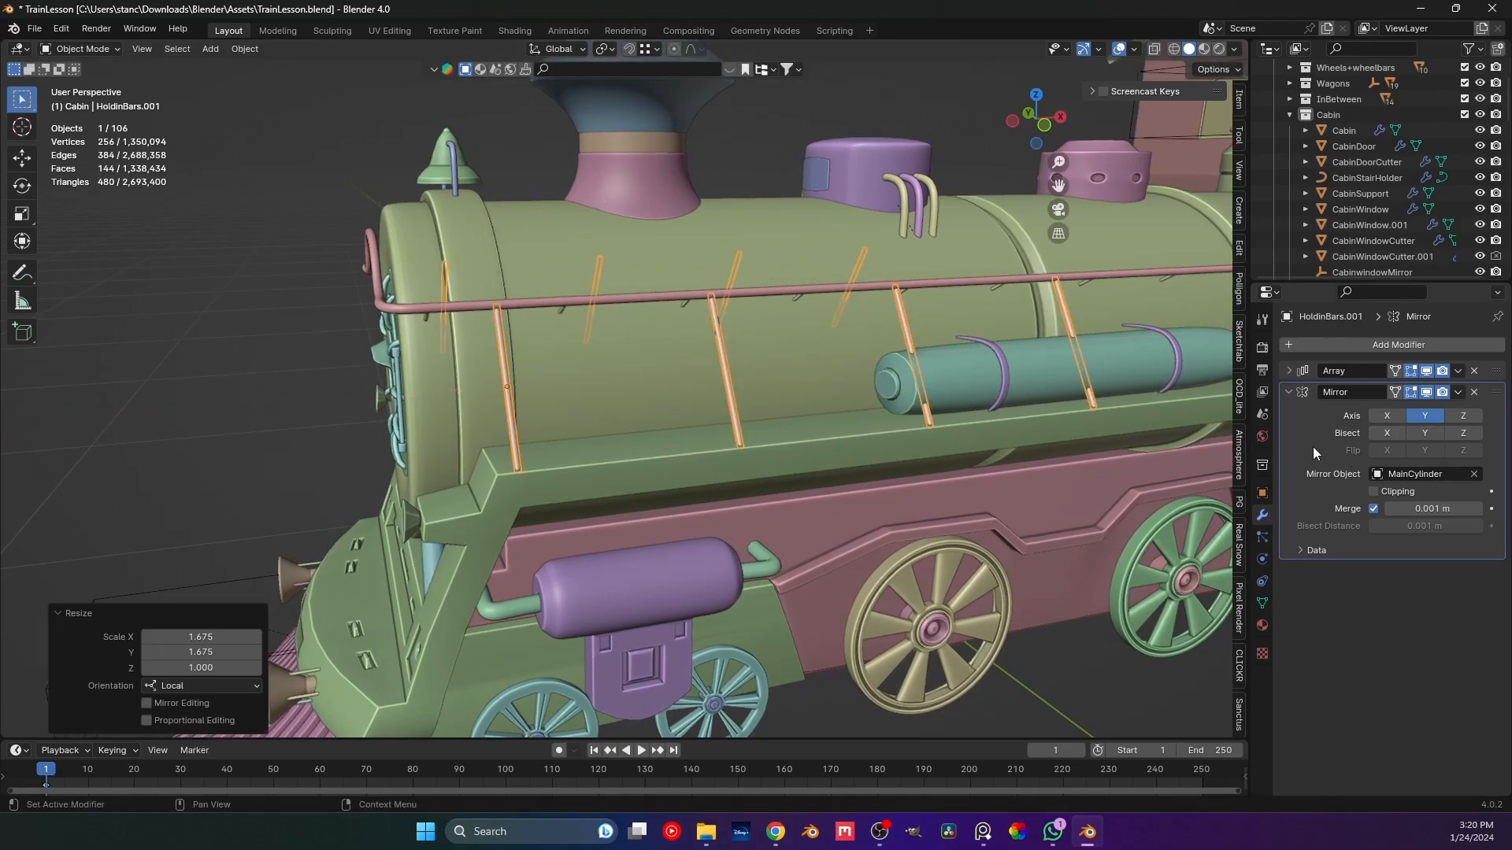
# Set the long bars' Array relative offset X factor to 20.8, check their spacing from the front and save the file.
pyautogui.click(1290, 371)
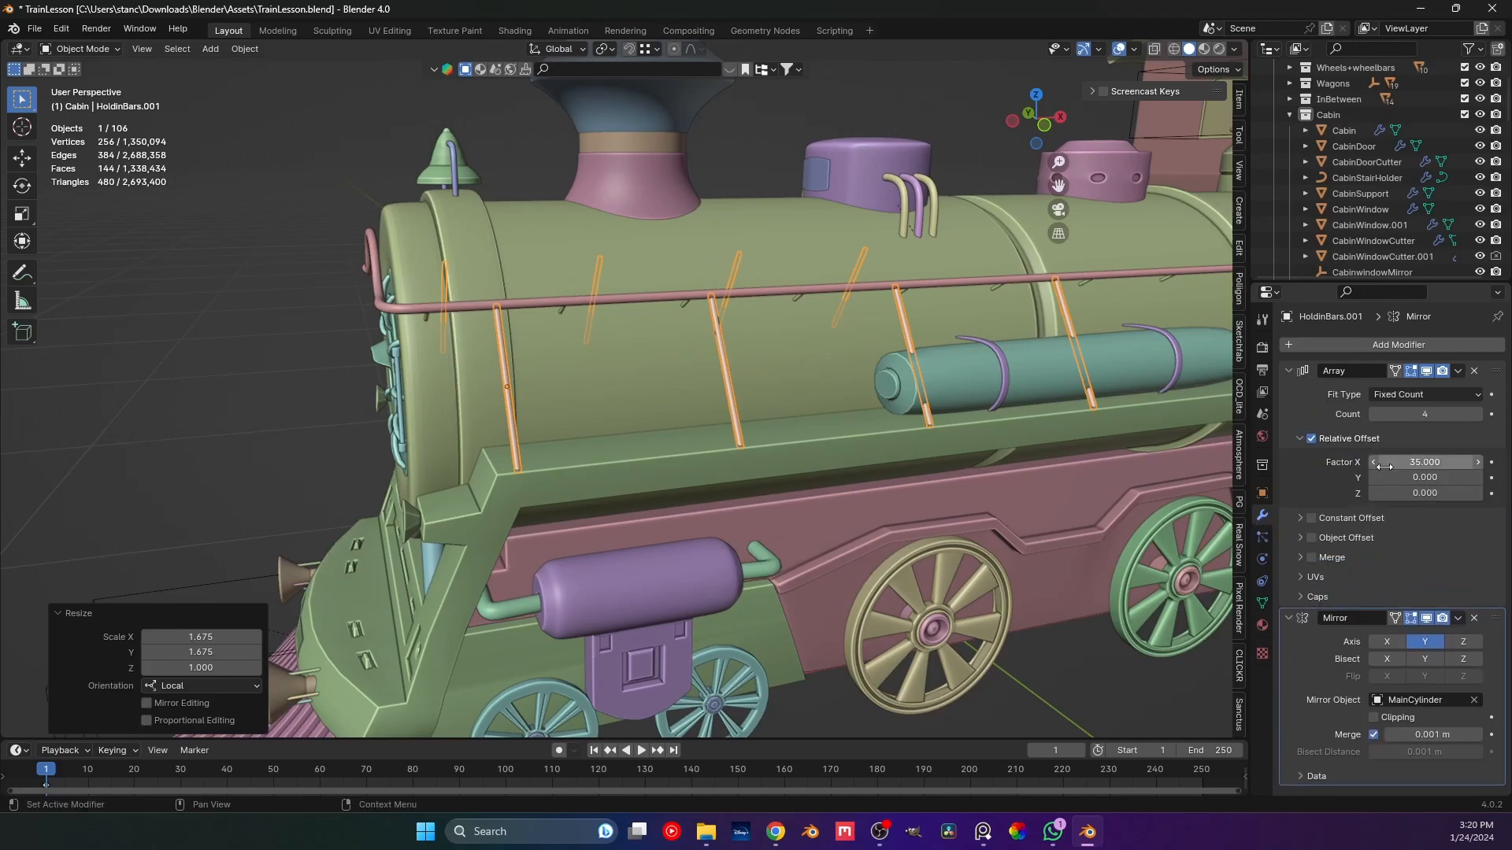
pyautogui.click(1414, 462)
pyautogui.click(1427, 446)
pyautogui.moveTo(1418, 462); pyautogui.dragTo(1118, 462)
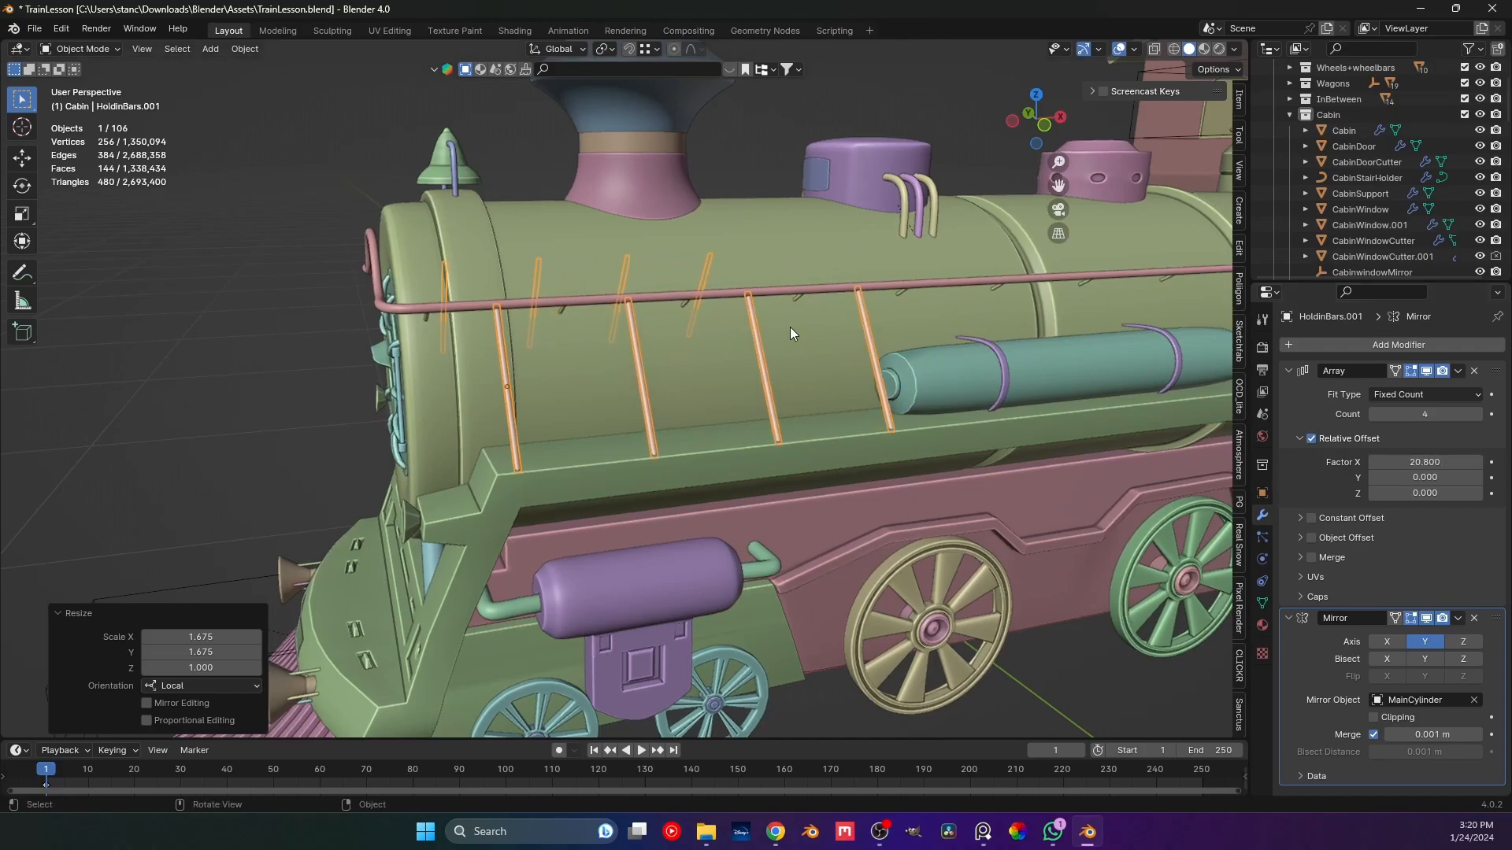
pyautogui.press('KP_1')
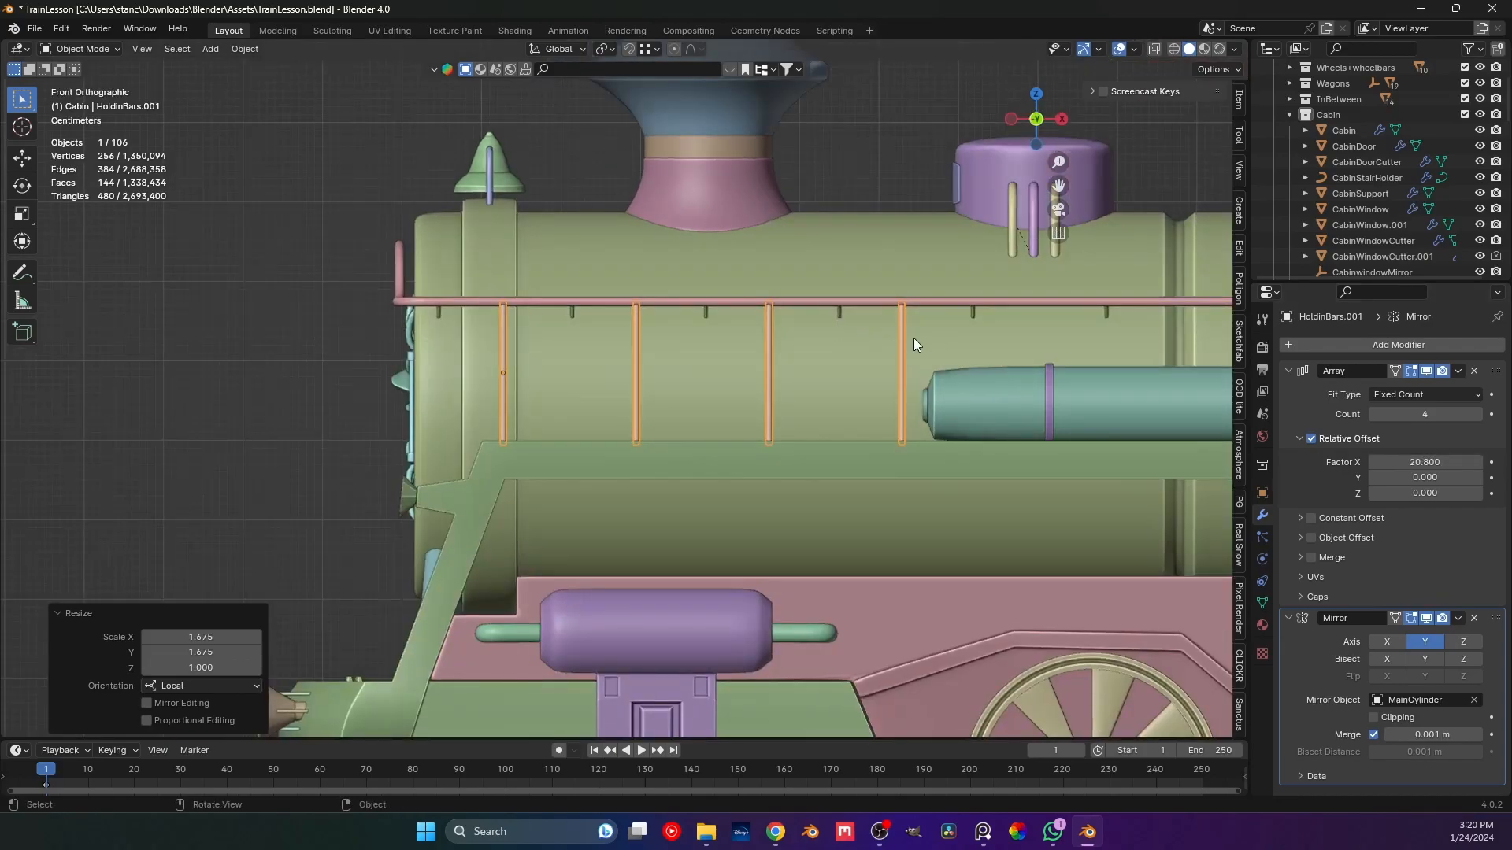
pyautogui.scroll(-3, 814, 337)
pyautogui.hotkey('ctrl', 's')
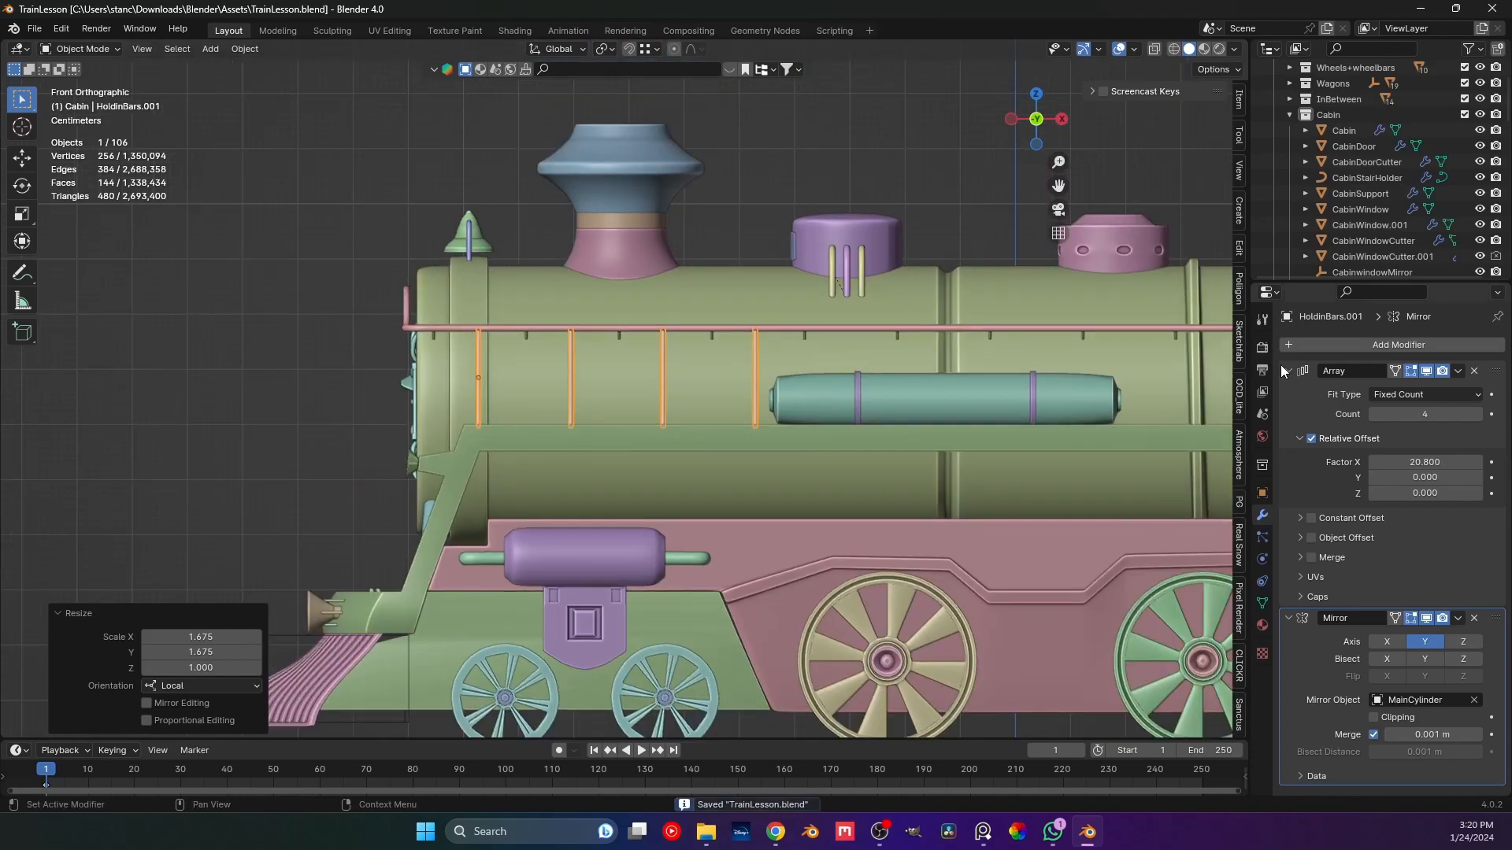
# Add a second Array modifier with a count of 2 to the long bars and set its relative offset X factor to 2.32.
pyautogui.click(1289, 371)
pyautogui.click(1288, 393)
pyautogui.scroll(-2, 933, 386)
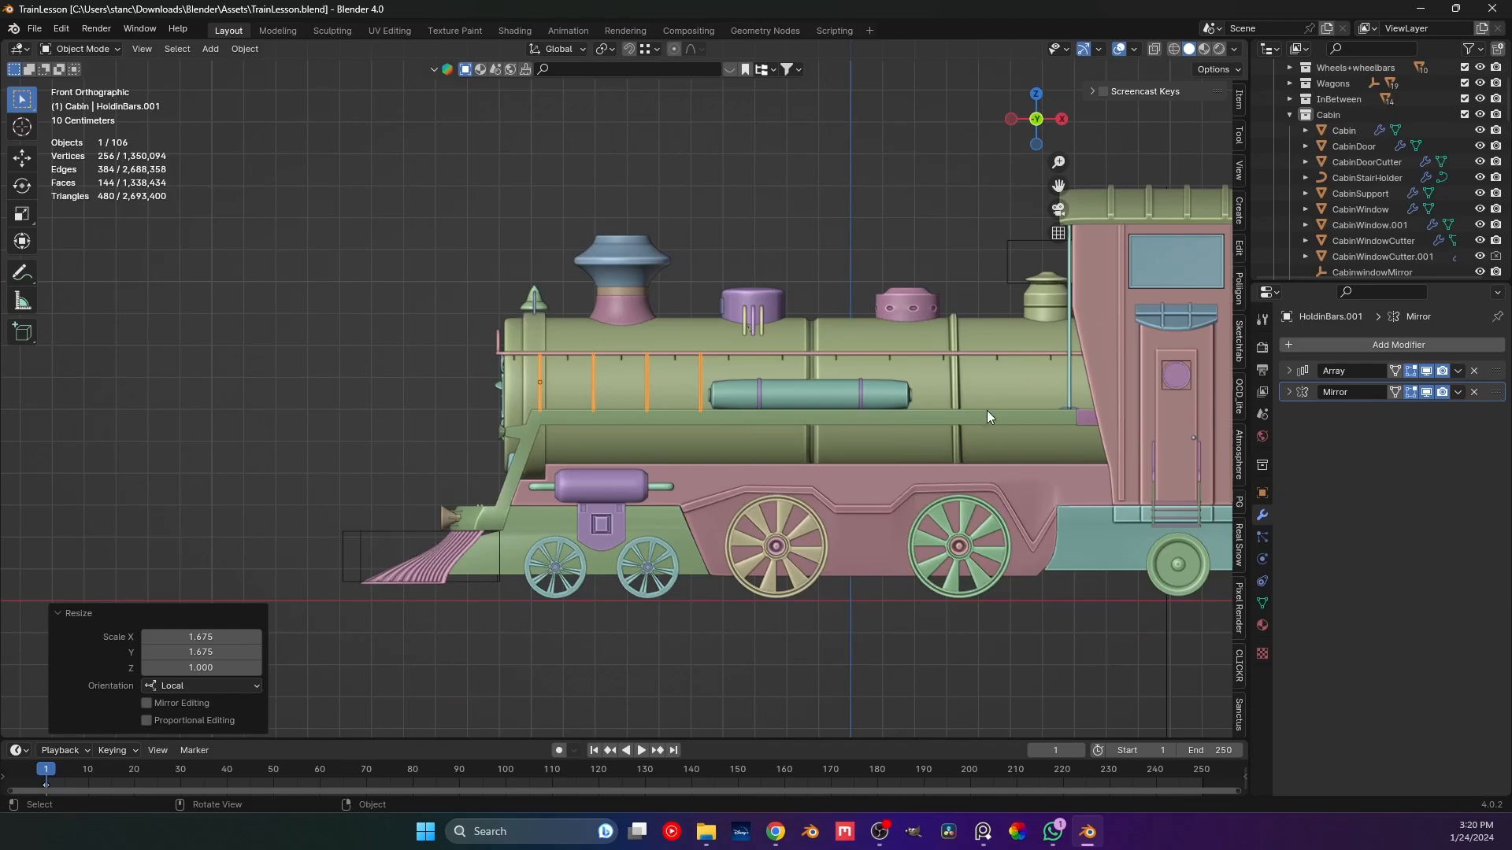
pyautogui.click(1289, 343)
pyautogui.moveTo(1289, 341)
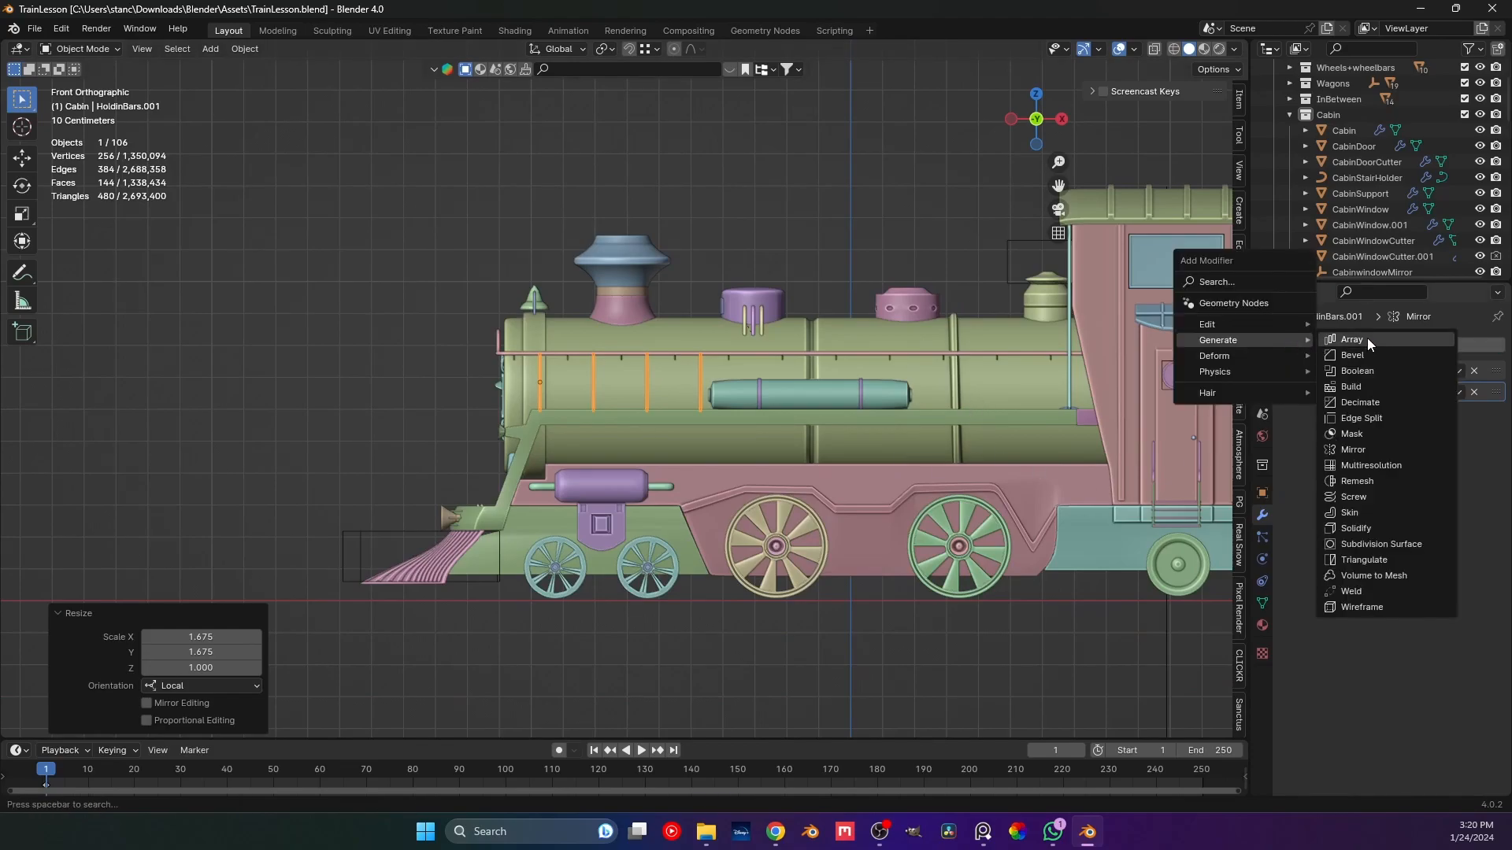
pyautogui.click(1367, 338)
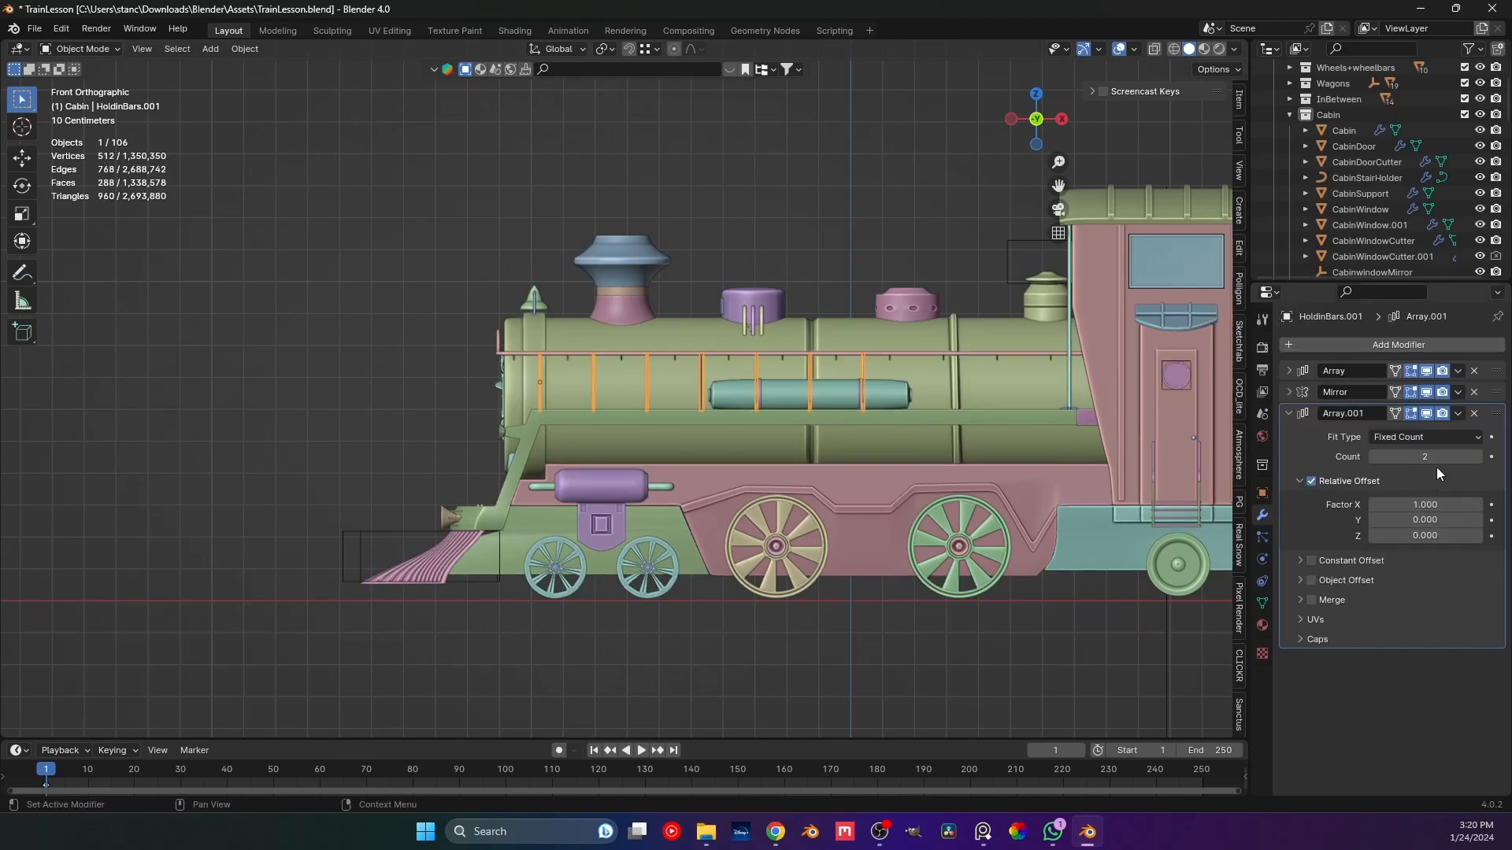
pyautogui.moveTo(1418, 504)
pyautogui.mouseDown()
pyautogui.moveTo(1465, 505)
pyautogui.moveTo(1433, 504)
pyautogui.mouseUp()
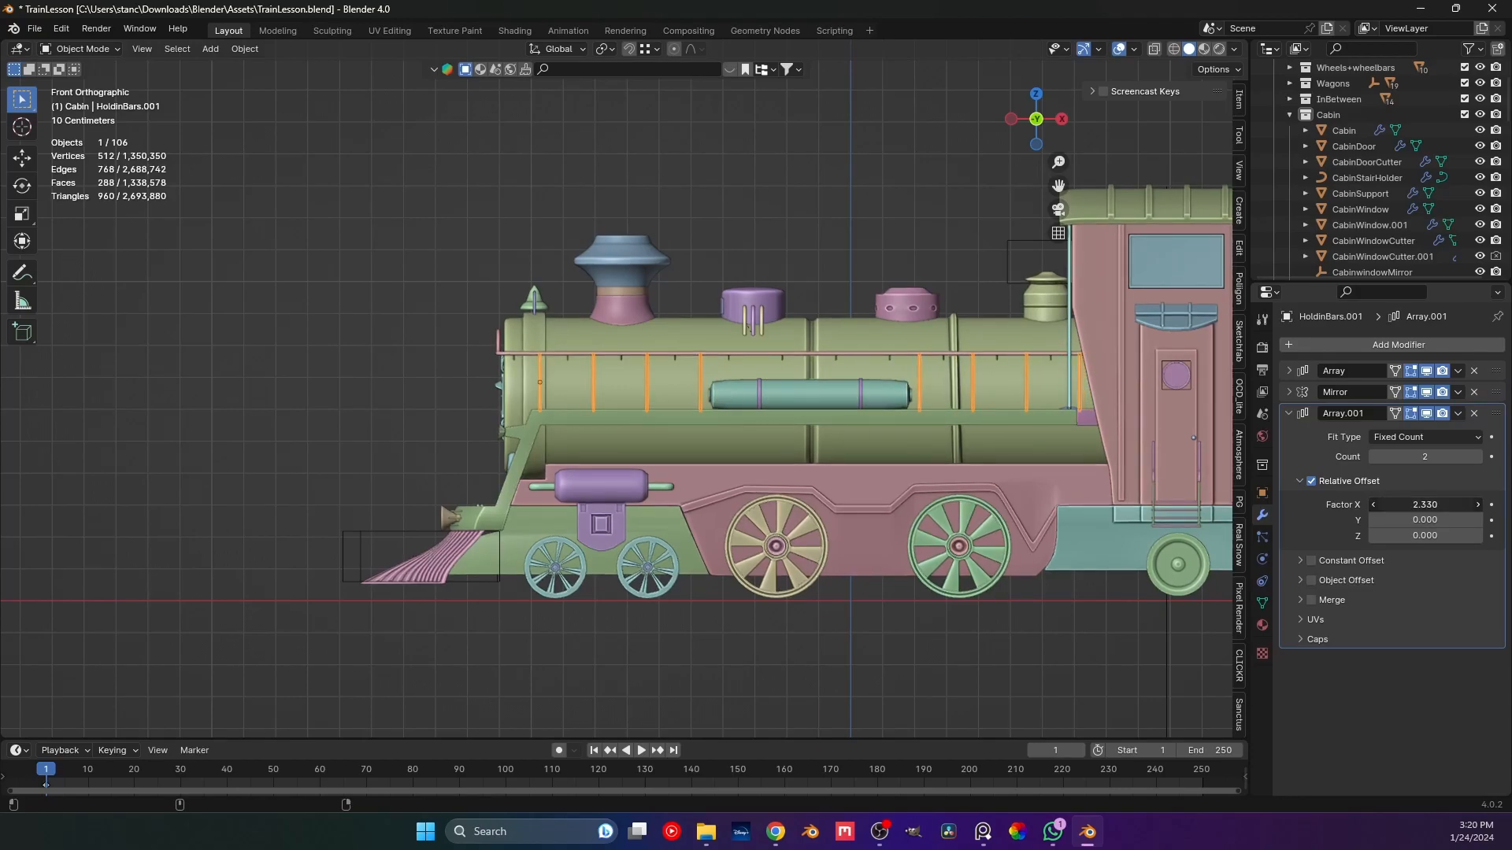
pyautogui.click(1371, 455)
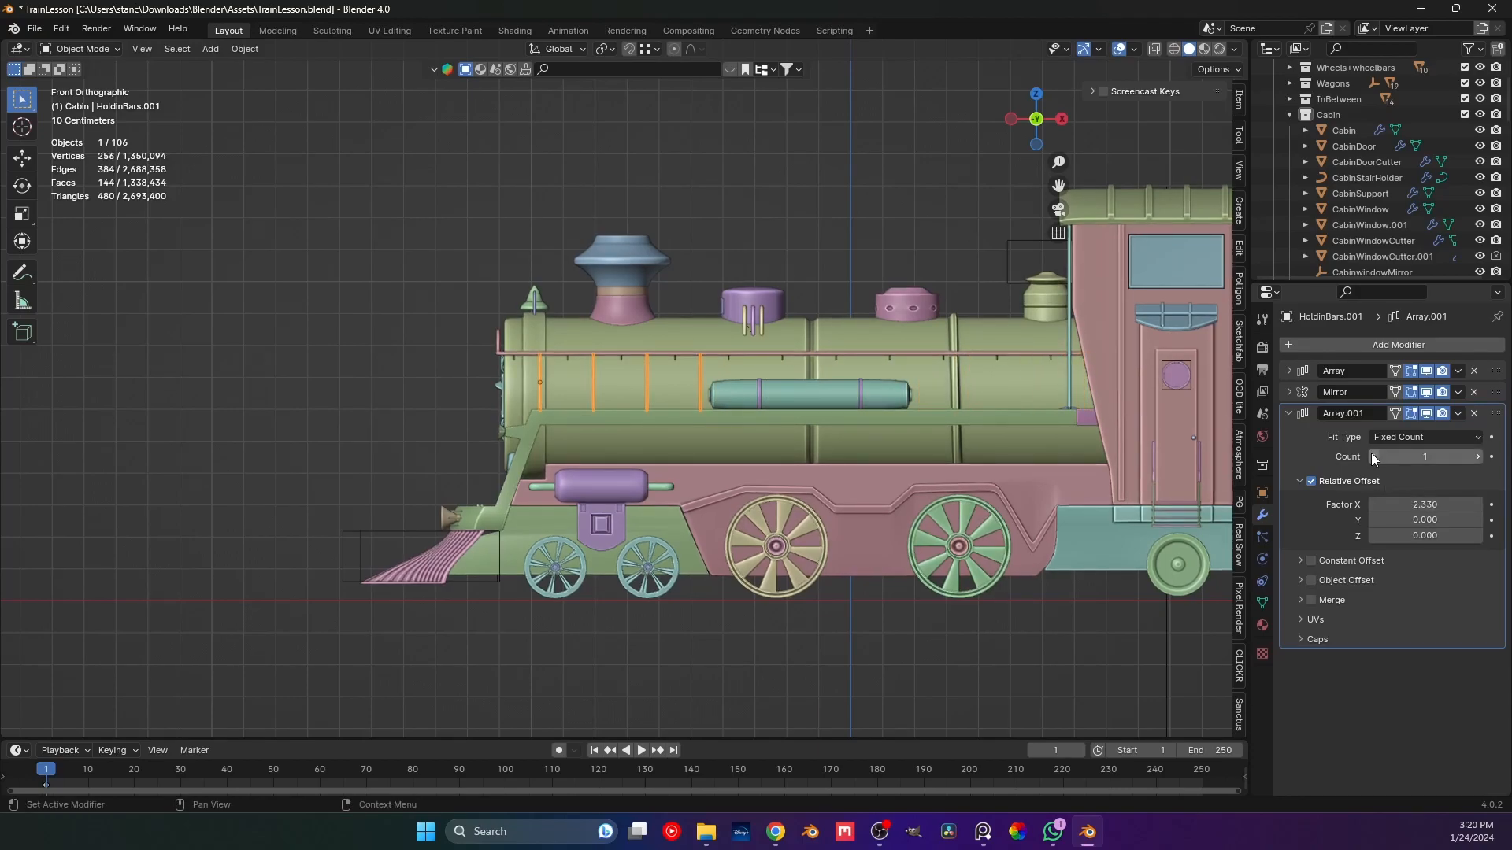
pyautogui.click(1478, 457)
pyautogui.moveTo(1425, 505)
pyautogui.mouseDown()
pyautogui.moveTo(1410, 505)
pyautogui.moveTo(1425, 505)
pyautogui.mouseUp()
pyautogui.click(1099, 665)
# Select the ladder holder feet on the side beam beside the cabin and apply their scale.
pyautogui.keyDown('shift'); pyautogui.moveTo(900, 473); pyautogui.dragTo(526, 499, button='middle'); pyautogui.keyUp('shift')
pyautogui.scroll(3, 925, 506)
pyautogui.scroll(4, 541, 541)
pyautogui.keyDown('shift'); pyautogui.moveTo(643, 577); pyautogui.dragTo(626, 490, button='middle'); pyautogui.keyUp('shift')
pyautogui.scroll(2, 626, 490)
pyautogui.click(567, 559)
pyautogui.click(479, 561)
pyautogui.moveTo(504, 558); pyautogui.dragTo(686, 530, button='middle')
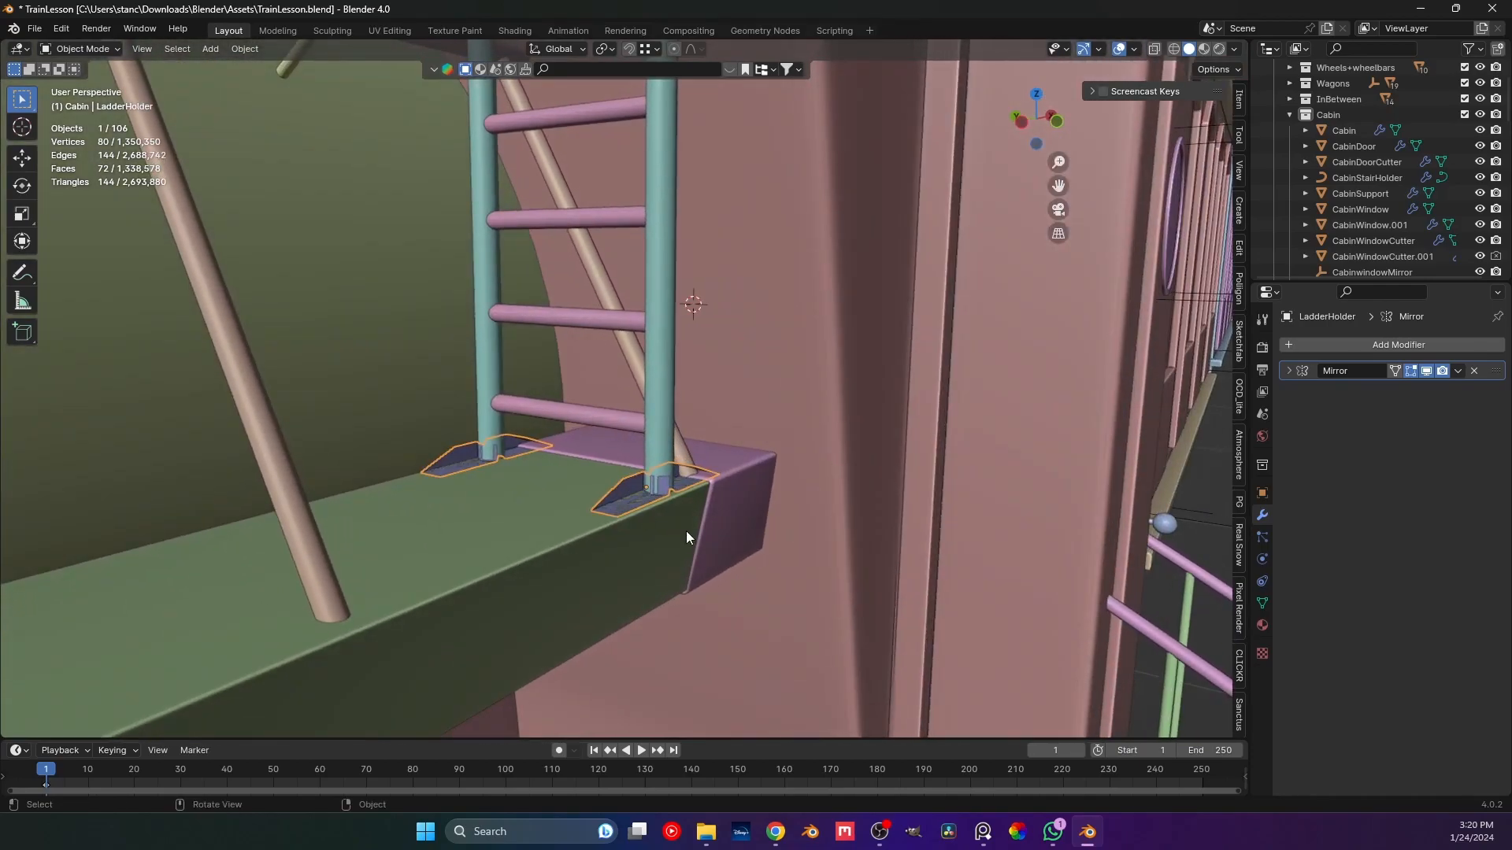
pyautogui.hotkey('ctrl', 'a')
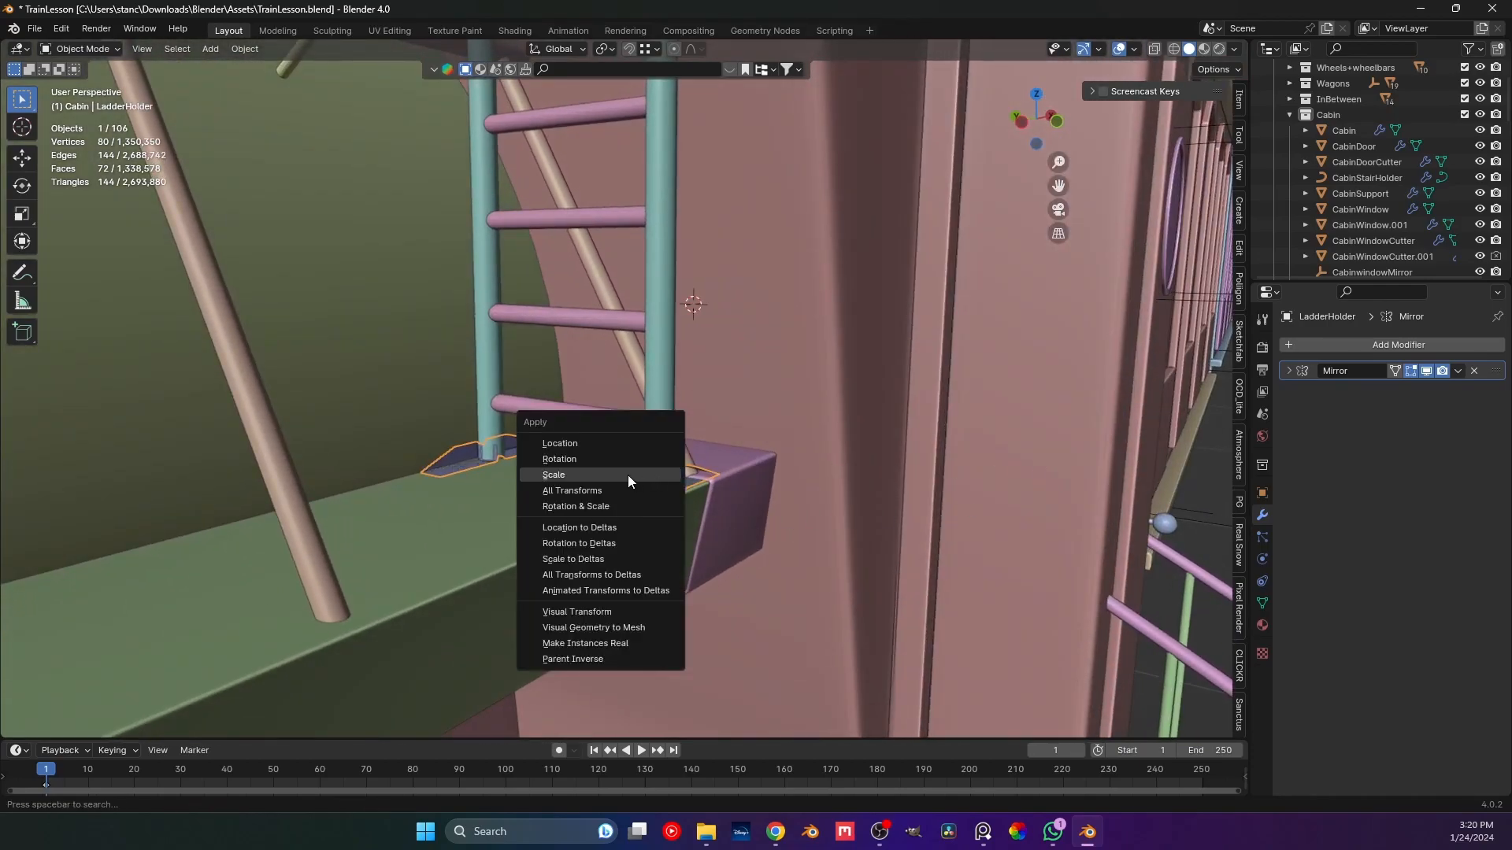
pyautogui.click(627, 476)
# Inspect the ladder holder's Mirror modifier settings and toggle its viewport display off and on.
pyautogui.moveTo(638, 495); pyautogui.dragTo(1028, 519, button='middle')
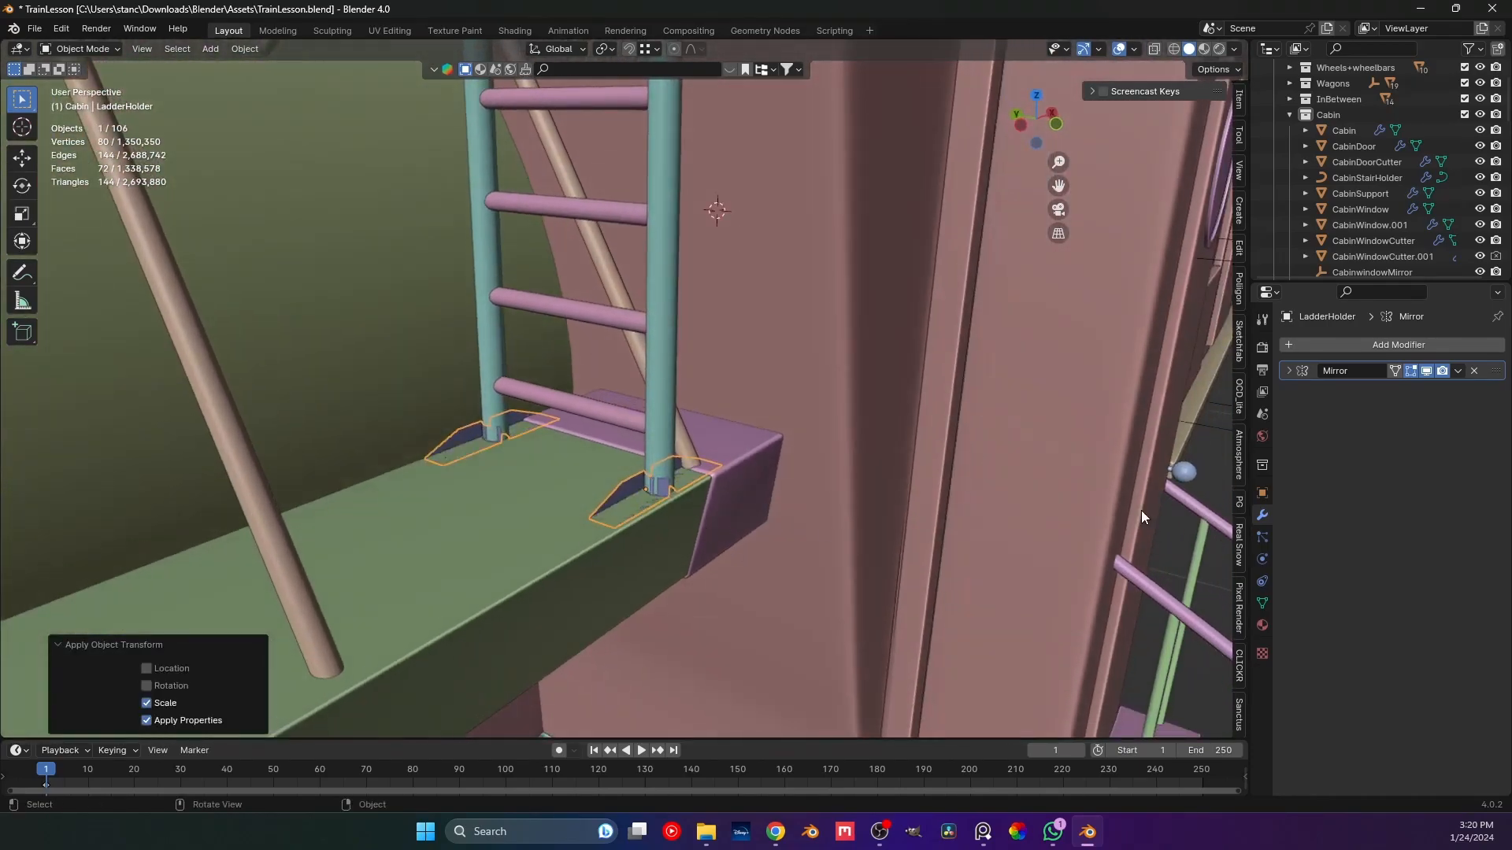
pyautogui.click(1286, 371)
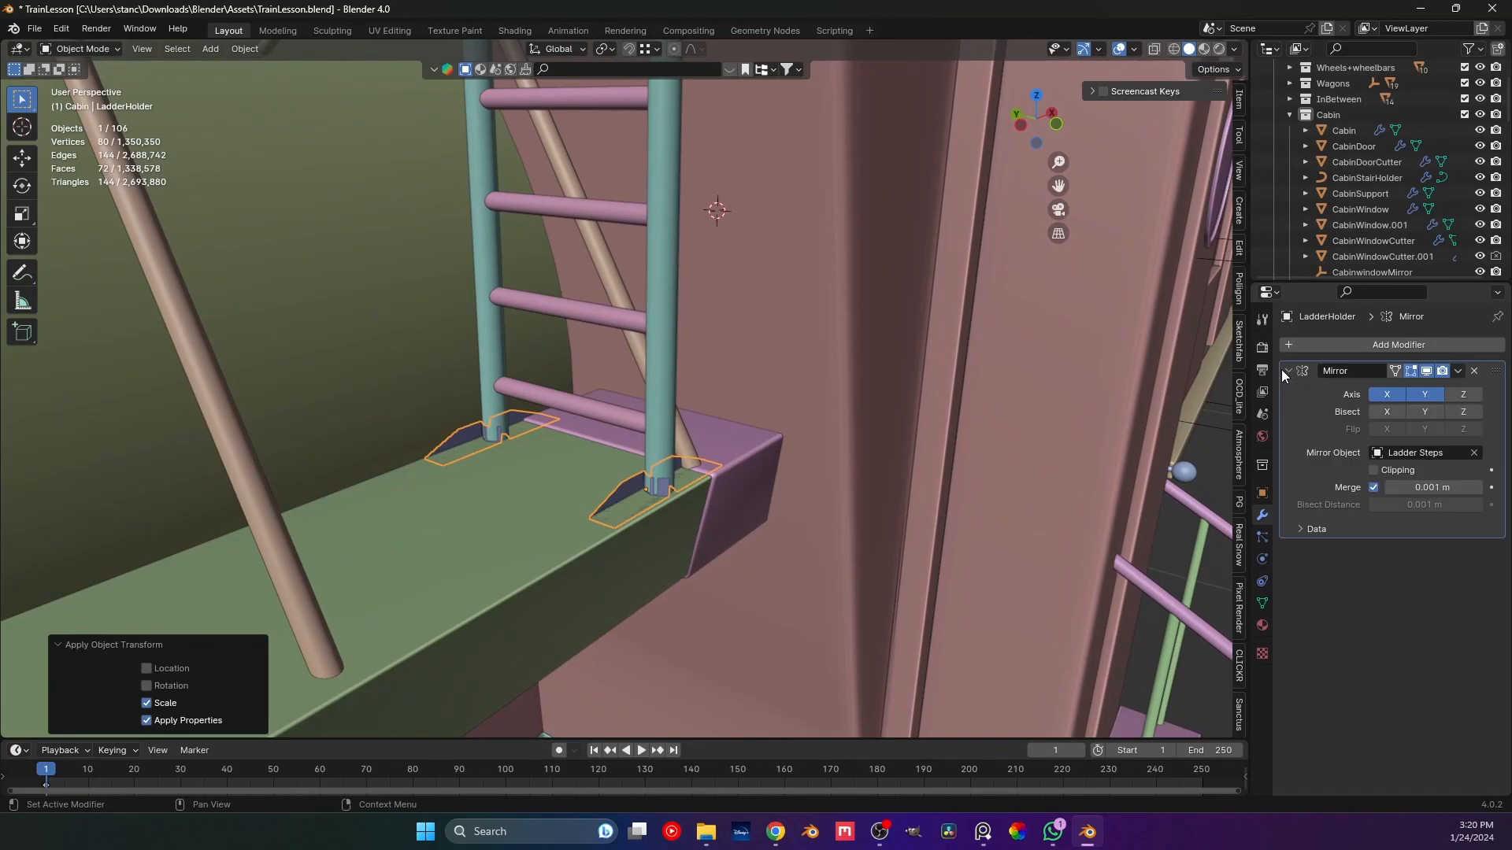
pyautogui.click(1425, 373)
pyautogui.click(1423, 373)
pyautogui.click(1422, 373)
pyautogui.click(1422, 373)
pyautogui.click(1288, 367)
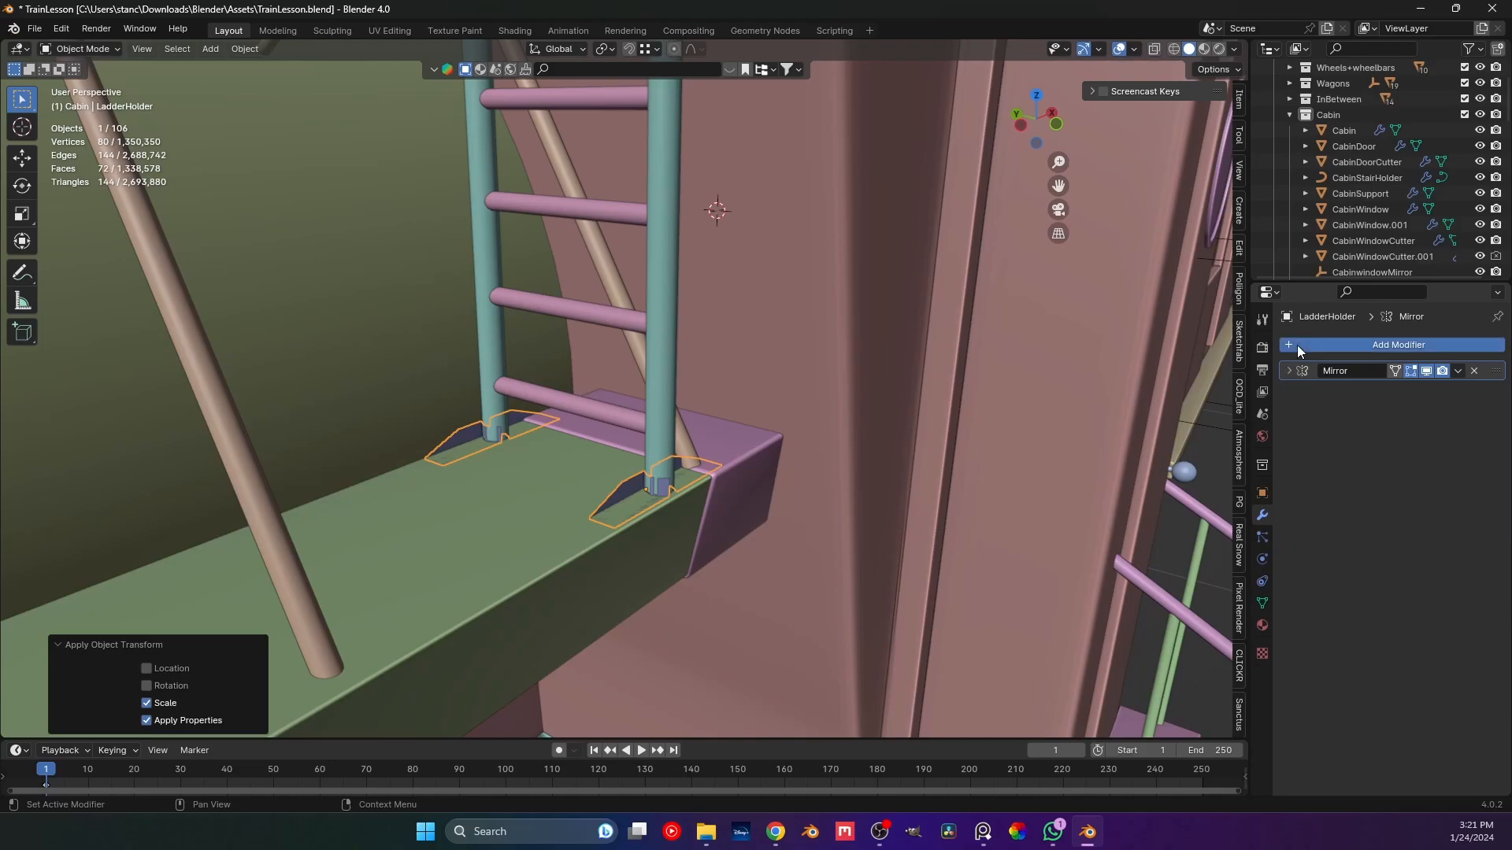
# Add a Bevel modifier to the ladder holder feet and apply their scale again.
pyautogui.click(1297, 345)
pyautogui.moveTo(1297, 345)
pyautogui.click(1347, 361)
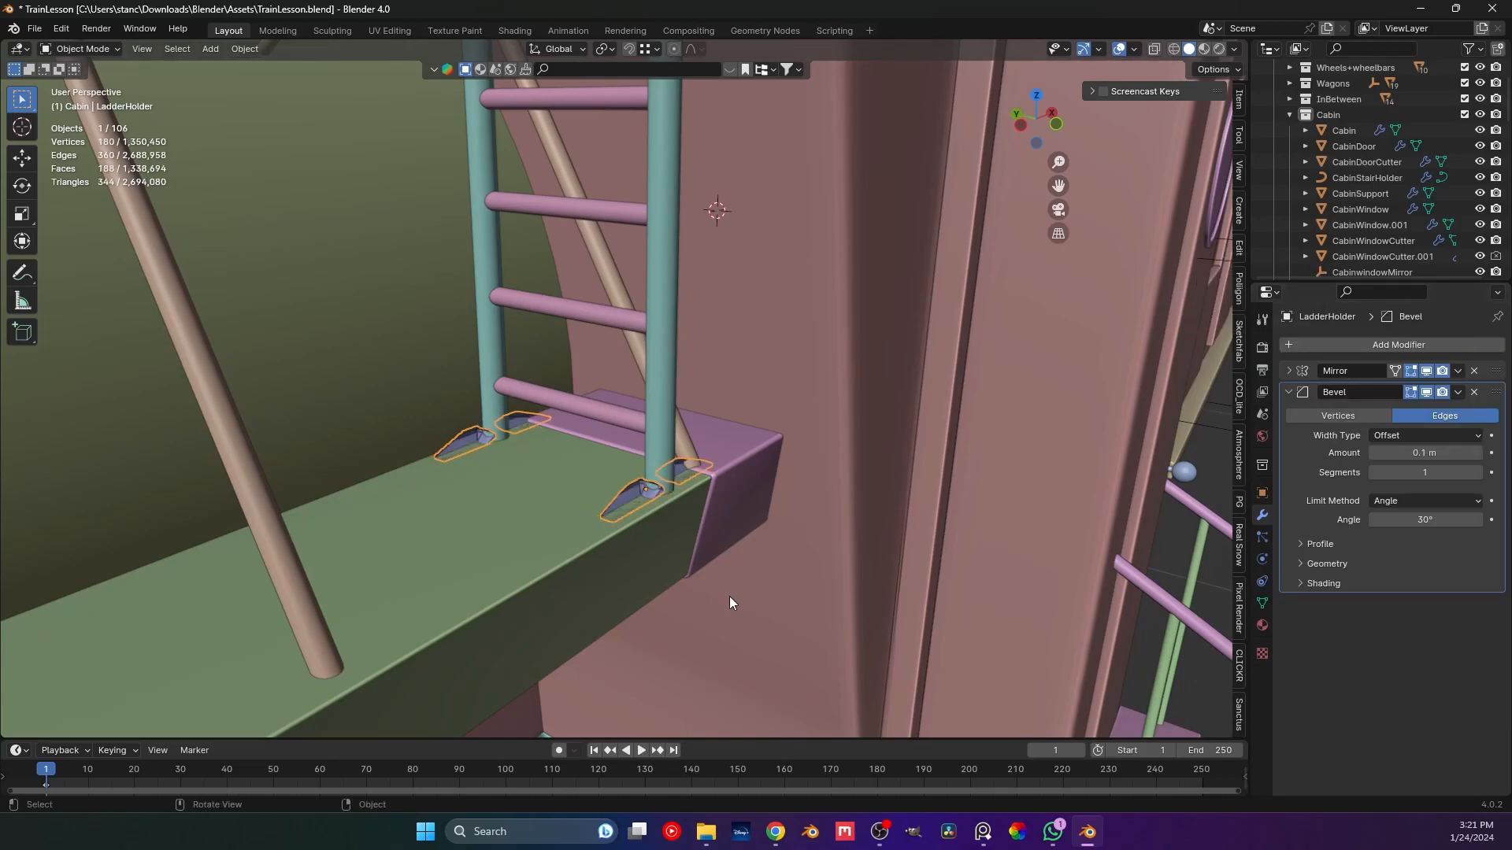
pyautogui.scroll(2, 638, 579)
pyautogui.hotkey('ctrl', 'a')
pyautogui.click(682, 566)
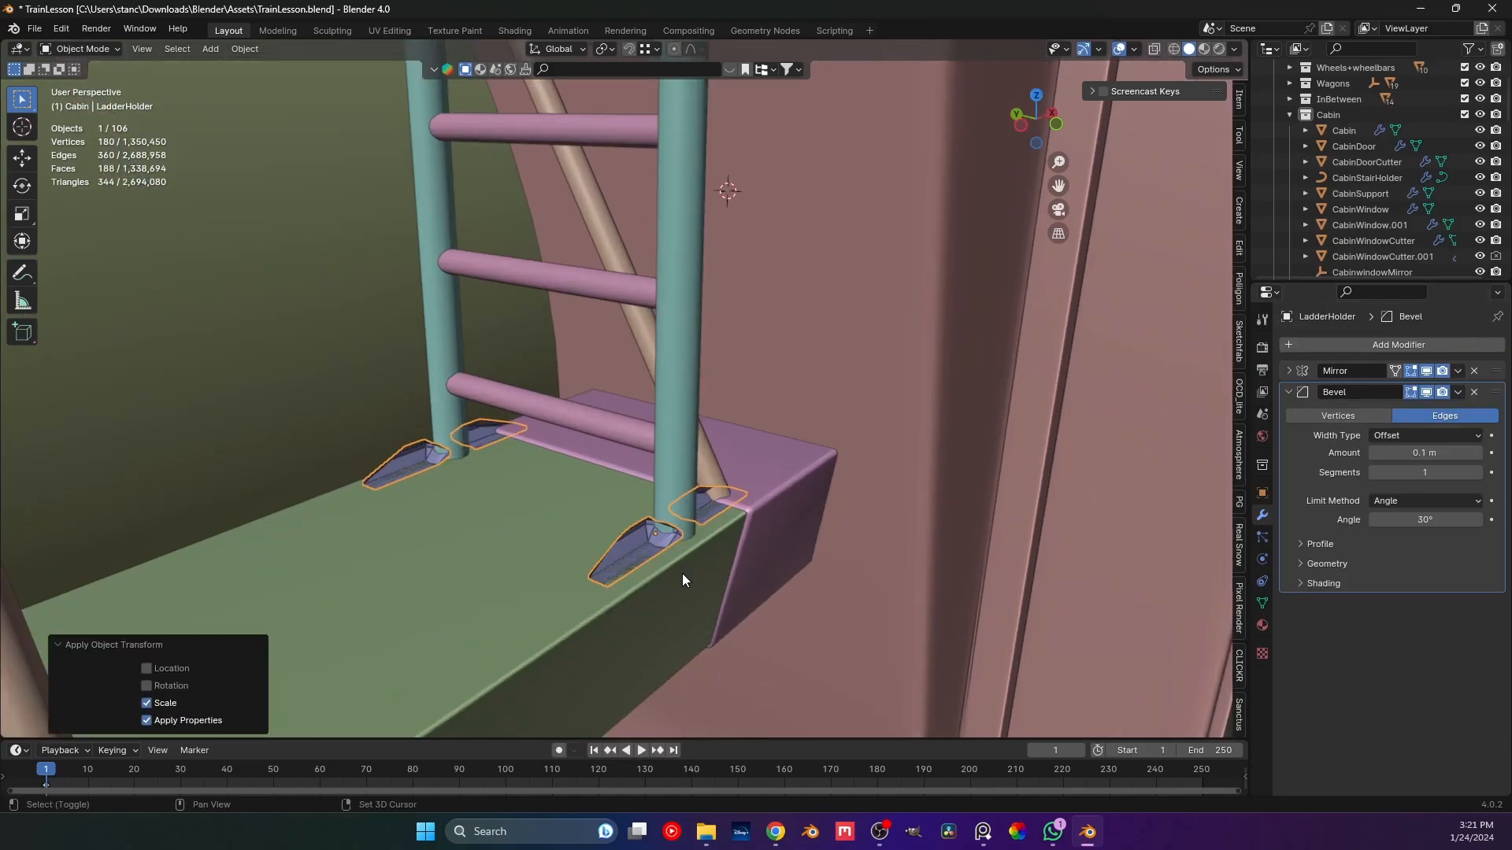
# Set the ladder holder's bevel amount to 0.006 m with 5 segments.
pyautogui.keyDown('shift'); pyautogui.moveTo(682, 574); pyautogui.dragTo(644, 488, button='middle'); pyautogui.keyUp('shift')
pyautogui.moveTo(1424, 452); pyautogui.dragTo(1386, 453)
pyautogui.click(1478, 472)
pyautogui.click(1478, 473)
pyautogui.click(1478, 473)
pyautogui.click(1479, 472)
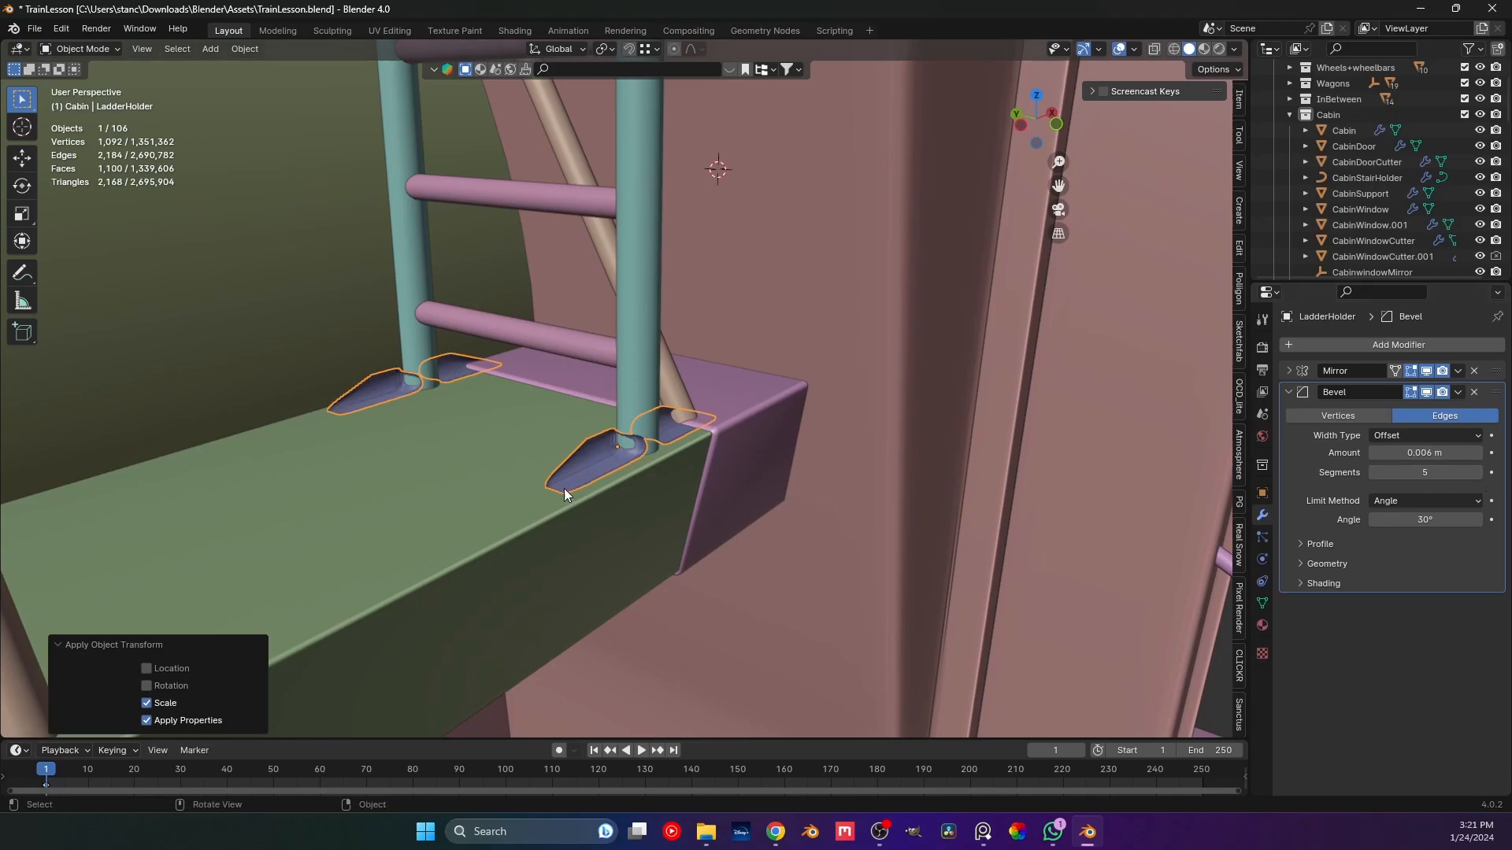
# Shade the ladder holder smooth with a 30° Auto Smooth angle and reapply its scale.
pyautogui.rightClick(583, 451)
pyautogui.click(575, 447)
pyautogui.hotkey('ctrl', 'a')
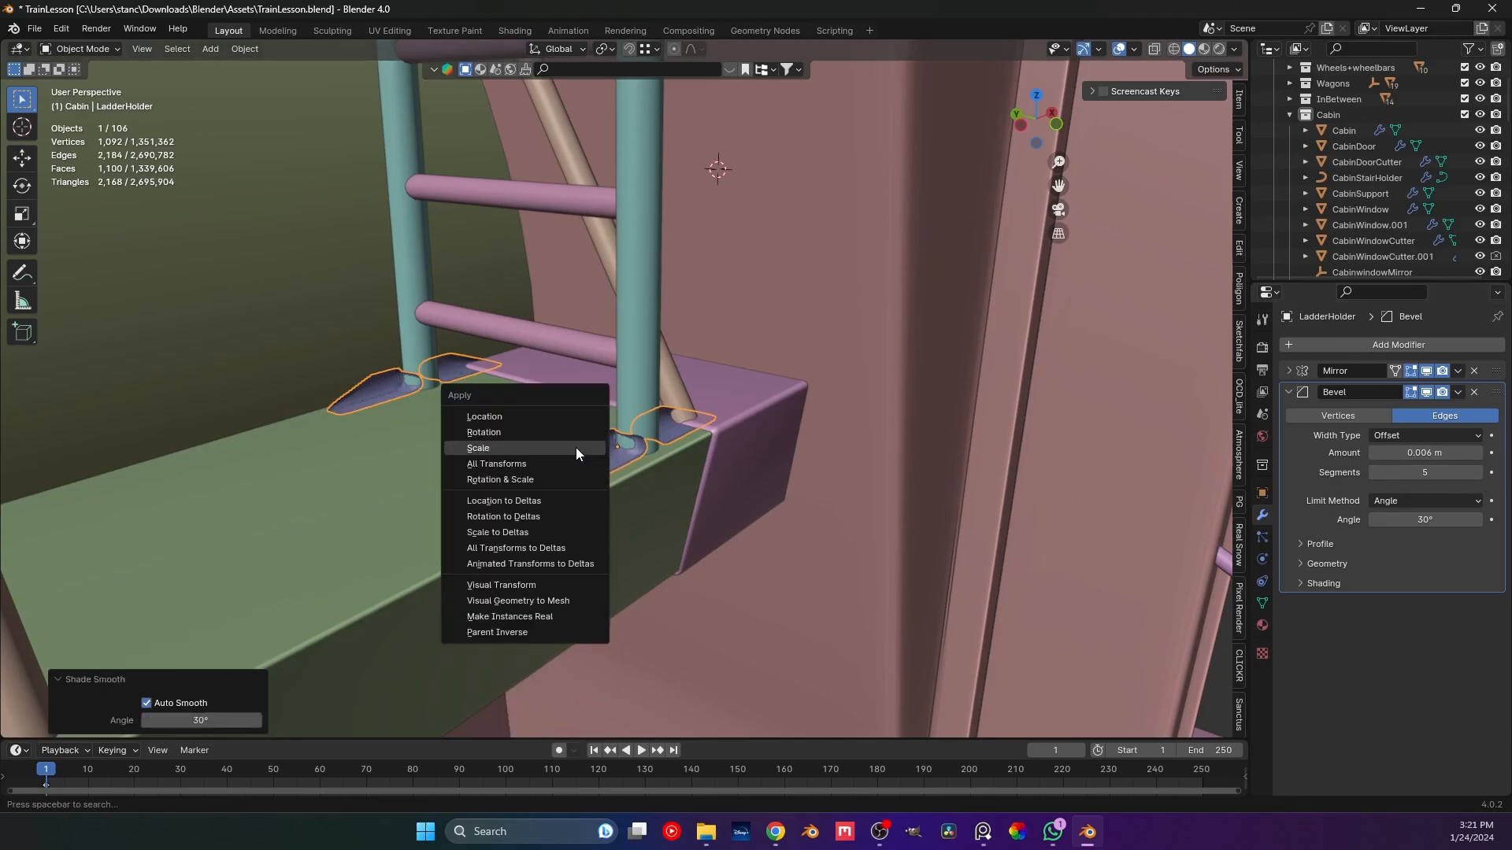
pyautogui.click(575, 448)
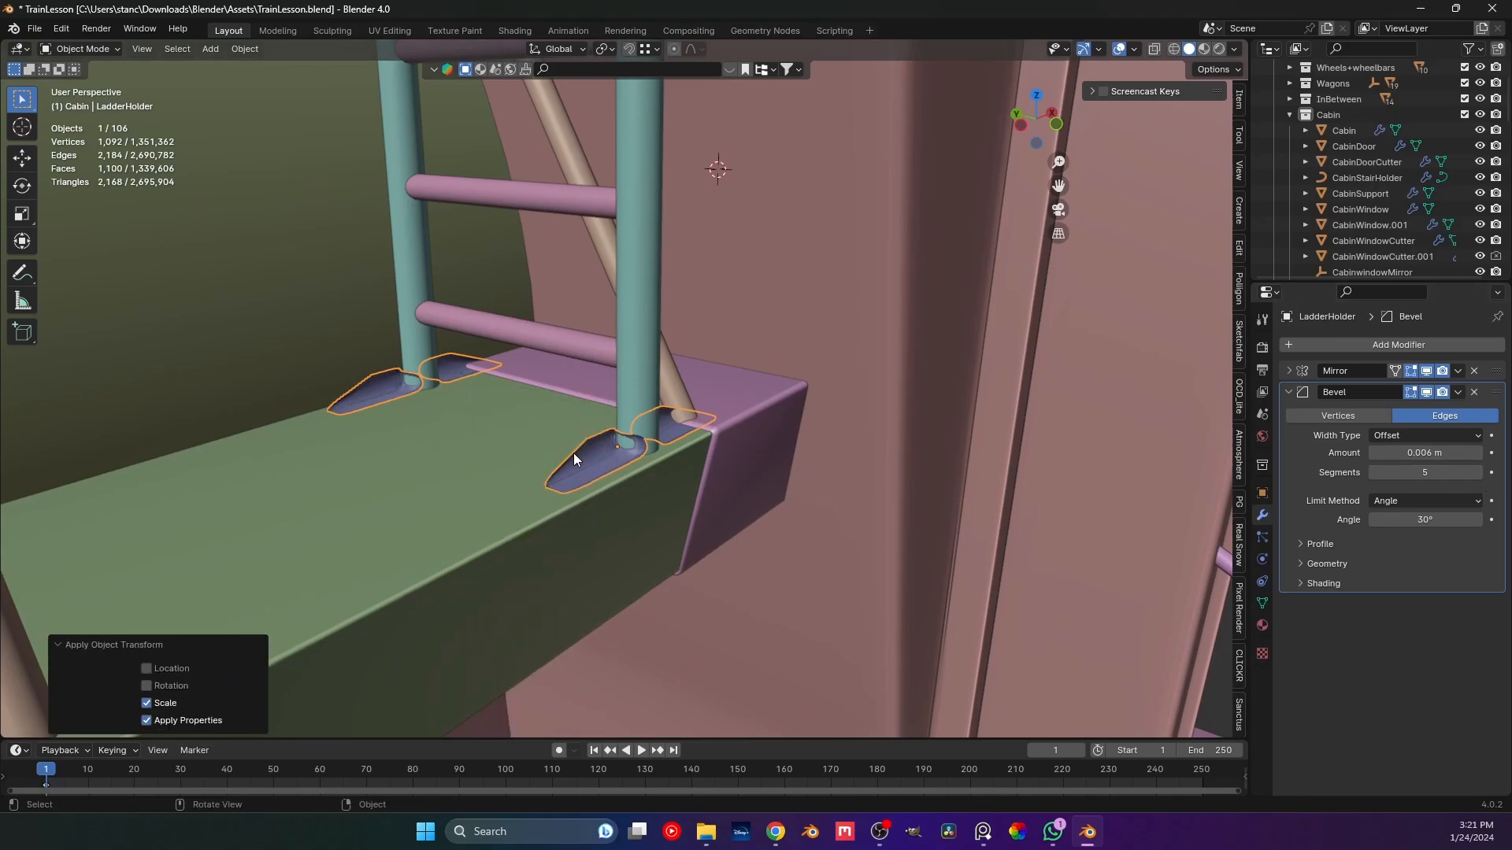
# Examine the whole locomotive and take a close look at where the last long bar meets the beam near the ladder.
pyautogui.scroll(-10, 574, 404)
pyautogui.keyDown('shift'); pyautogui.moveTo(512, 391); pyautogui.dragTo(787, 355, button='middle'); pyautogui.keyUp('shift')
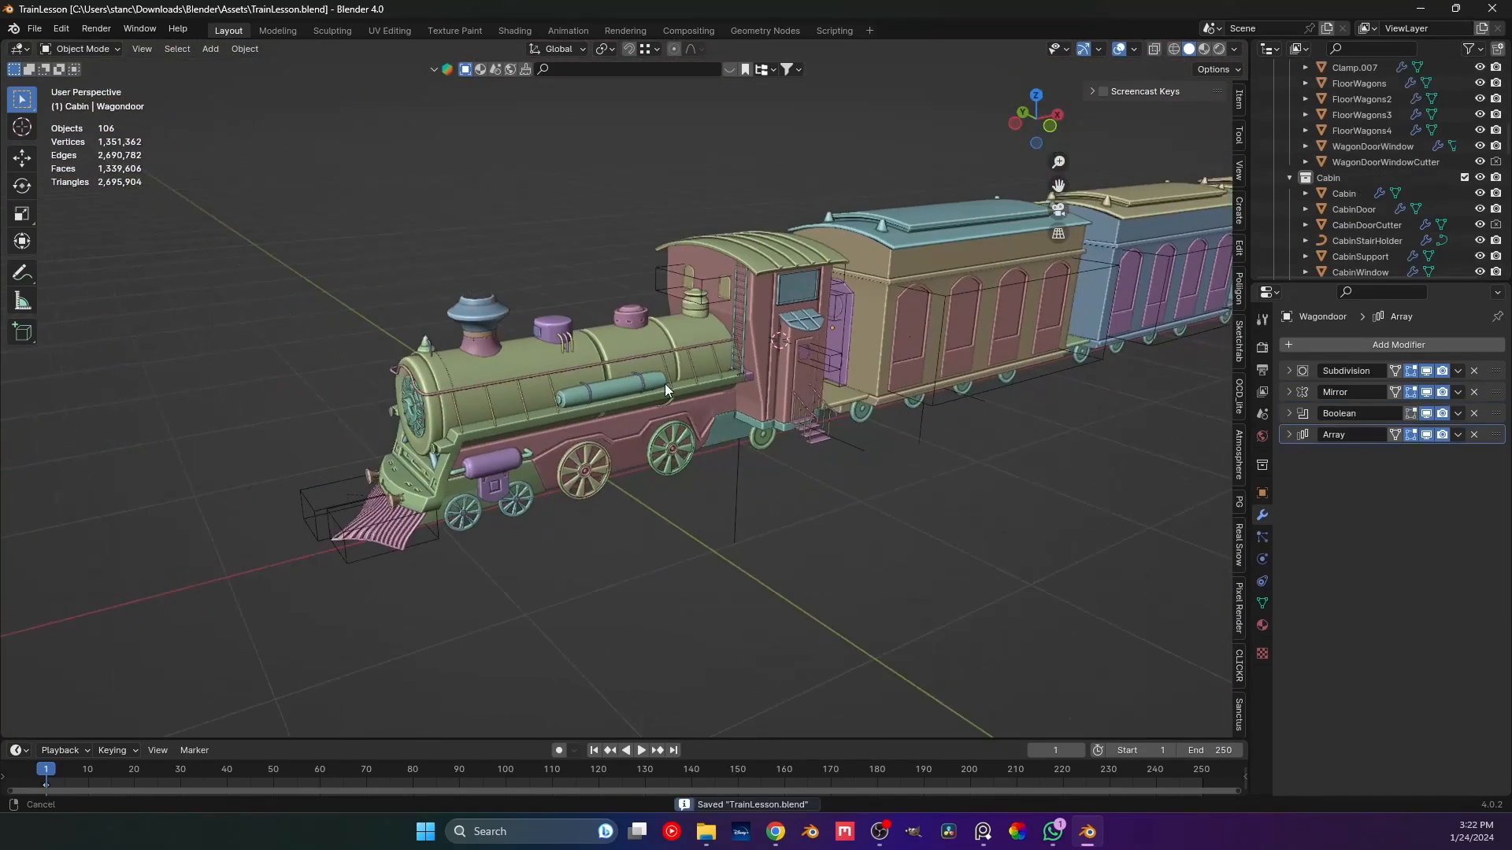
pyautogui.scroll(2, 612, 394)
pyautogui.moveTo(544, 398); pyautogui.dragTo(504, 357, button='middle')
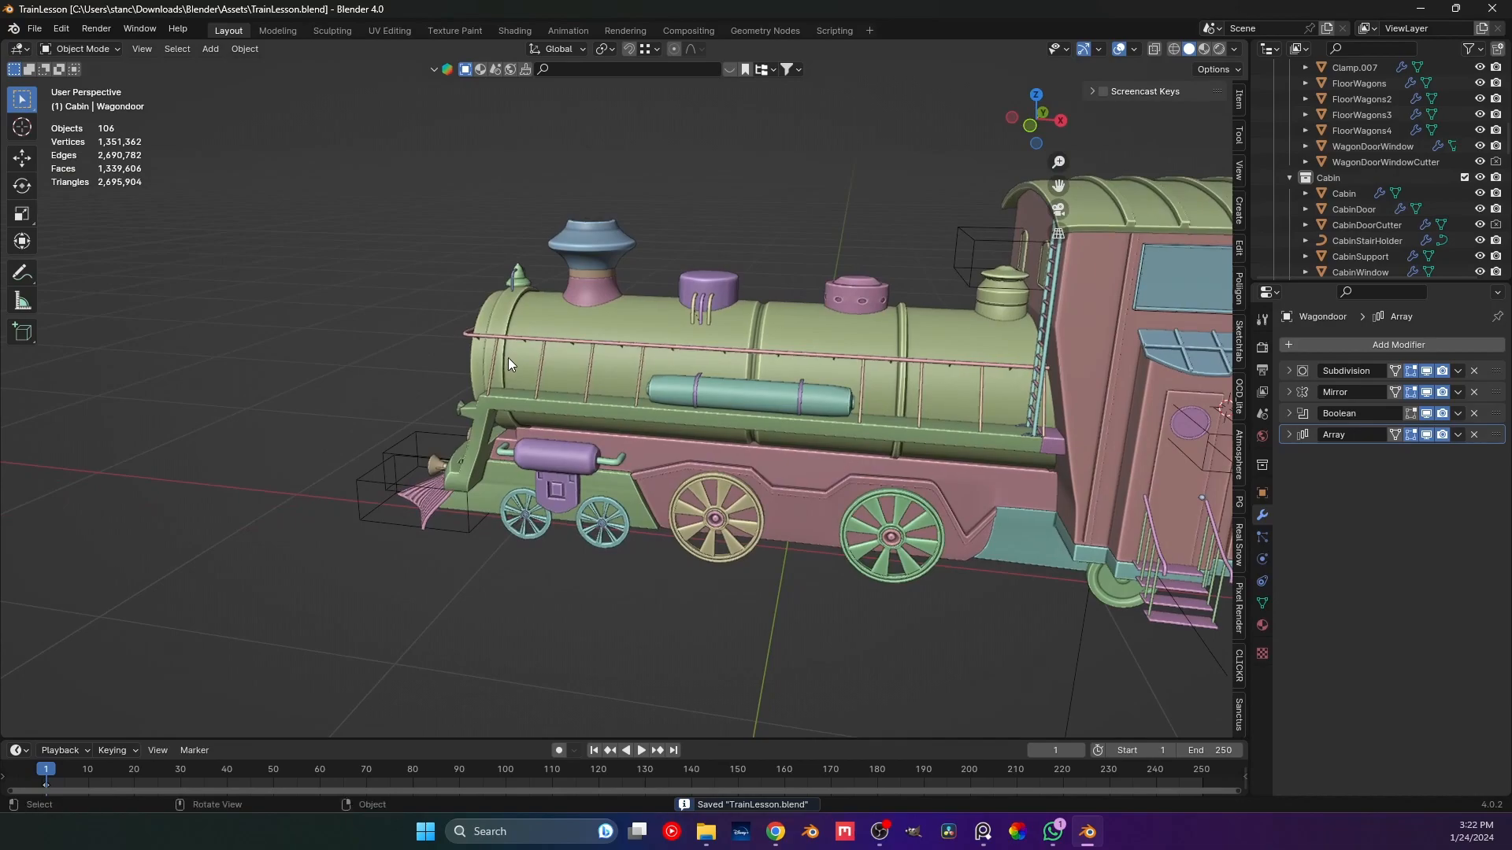
pyautogui.scroll(2, 638, 358)
pyautogui.scroll(8, 638, 358)
pyautogui.moveTo(567, 466); pyautogui.dragTo(617, 497, button='middle')
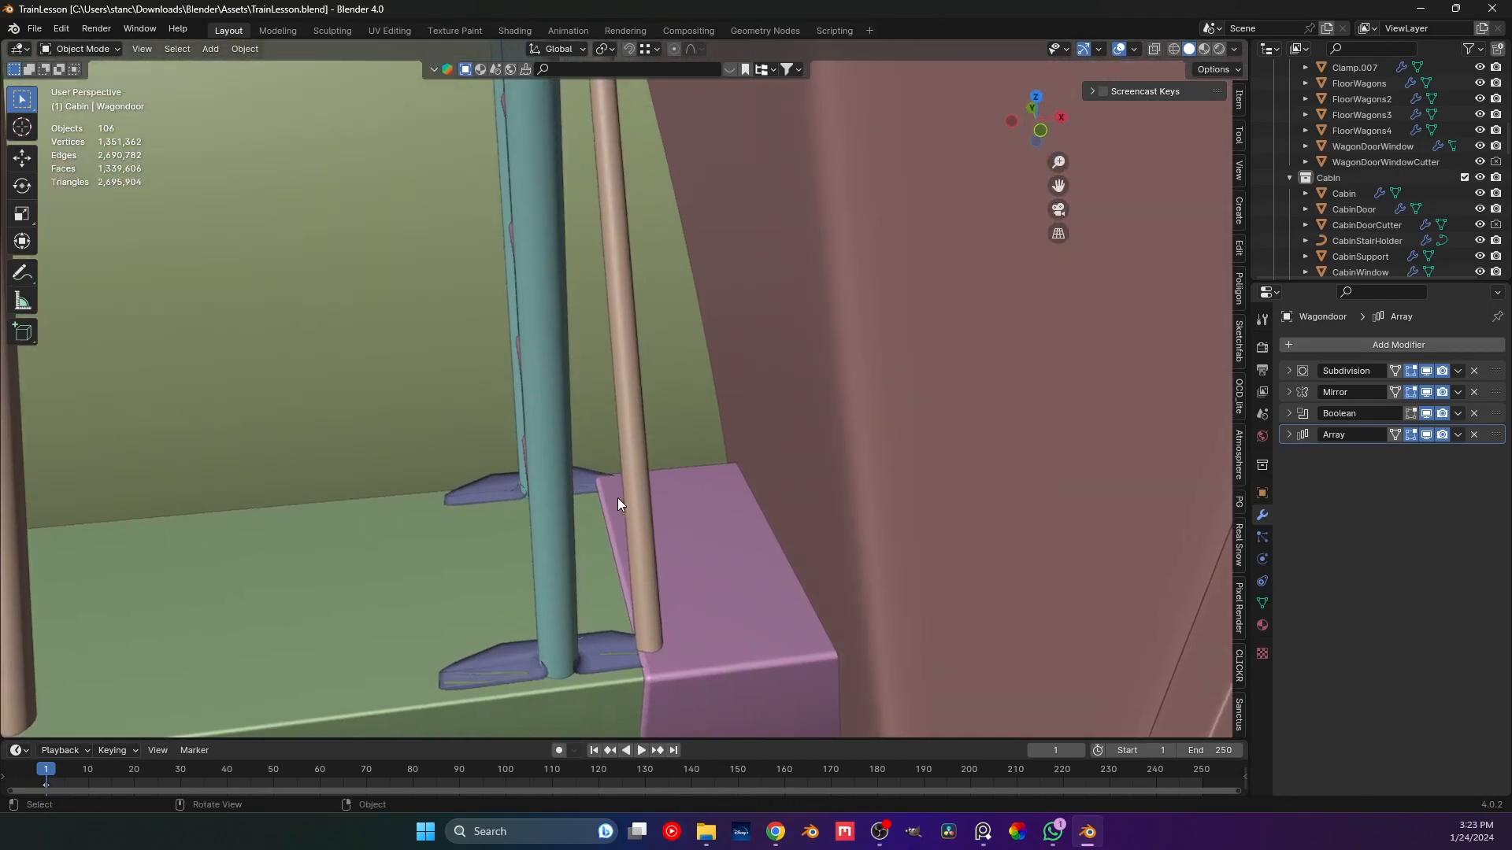
pyautogui.scroll(-5, 617, 497)
pyautogui.scroll(-5, 617, 498)
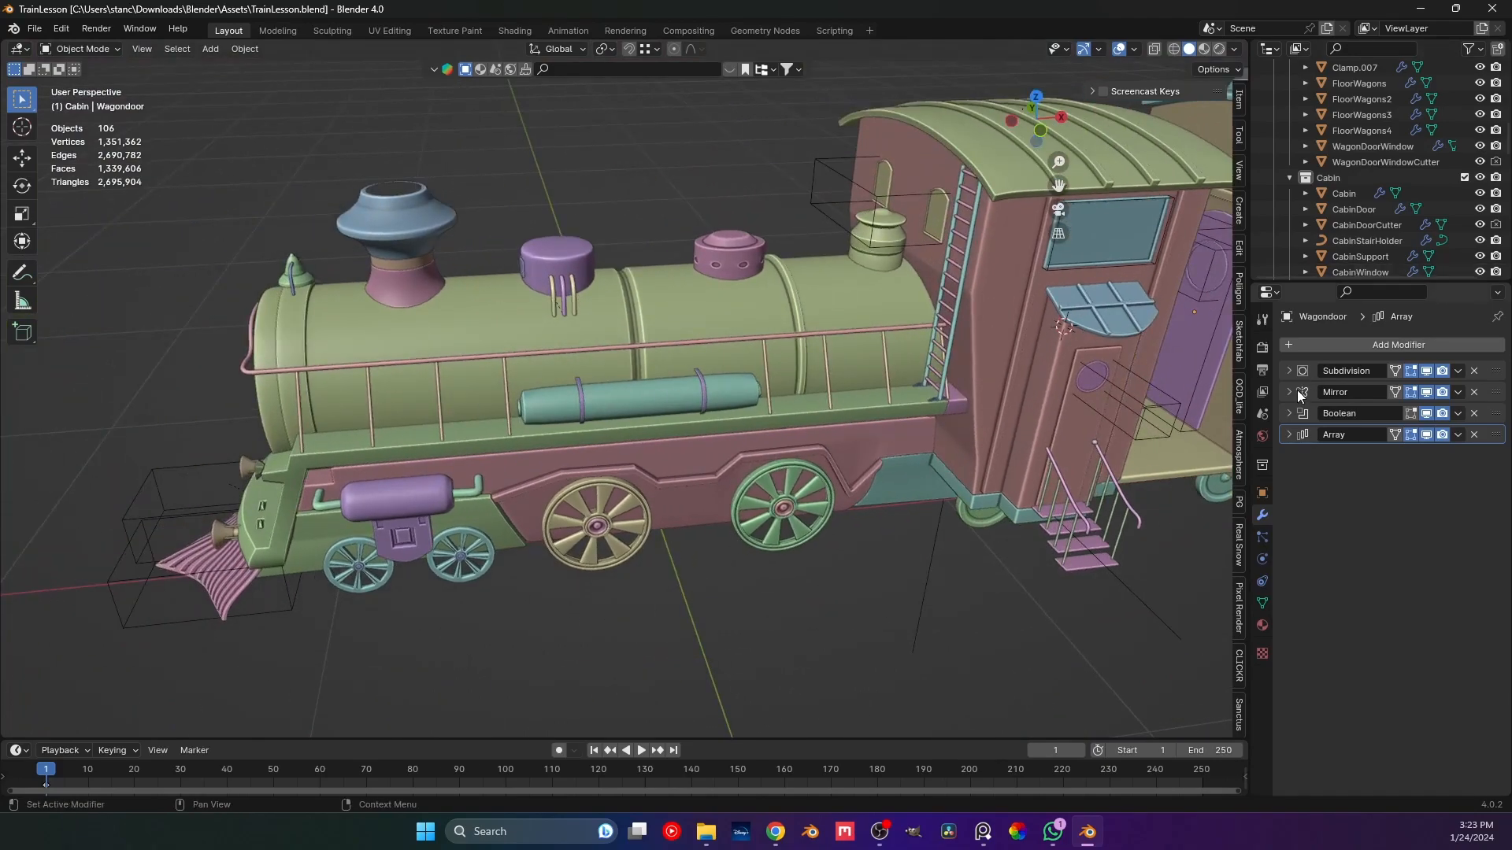
# Set the long bars' first Array relative offset X factor to 20.9 and save the file.
pyautogui.click(502, 414)
pyautogui.scroll(10, 722, 381)
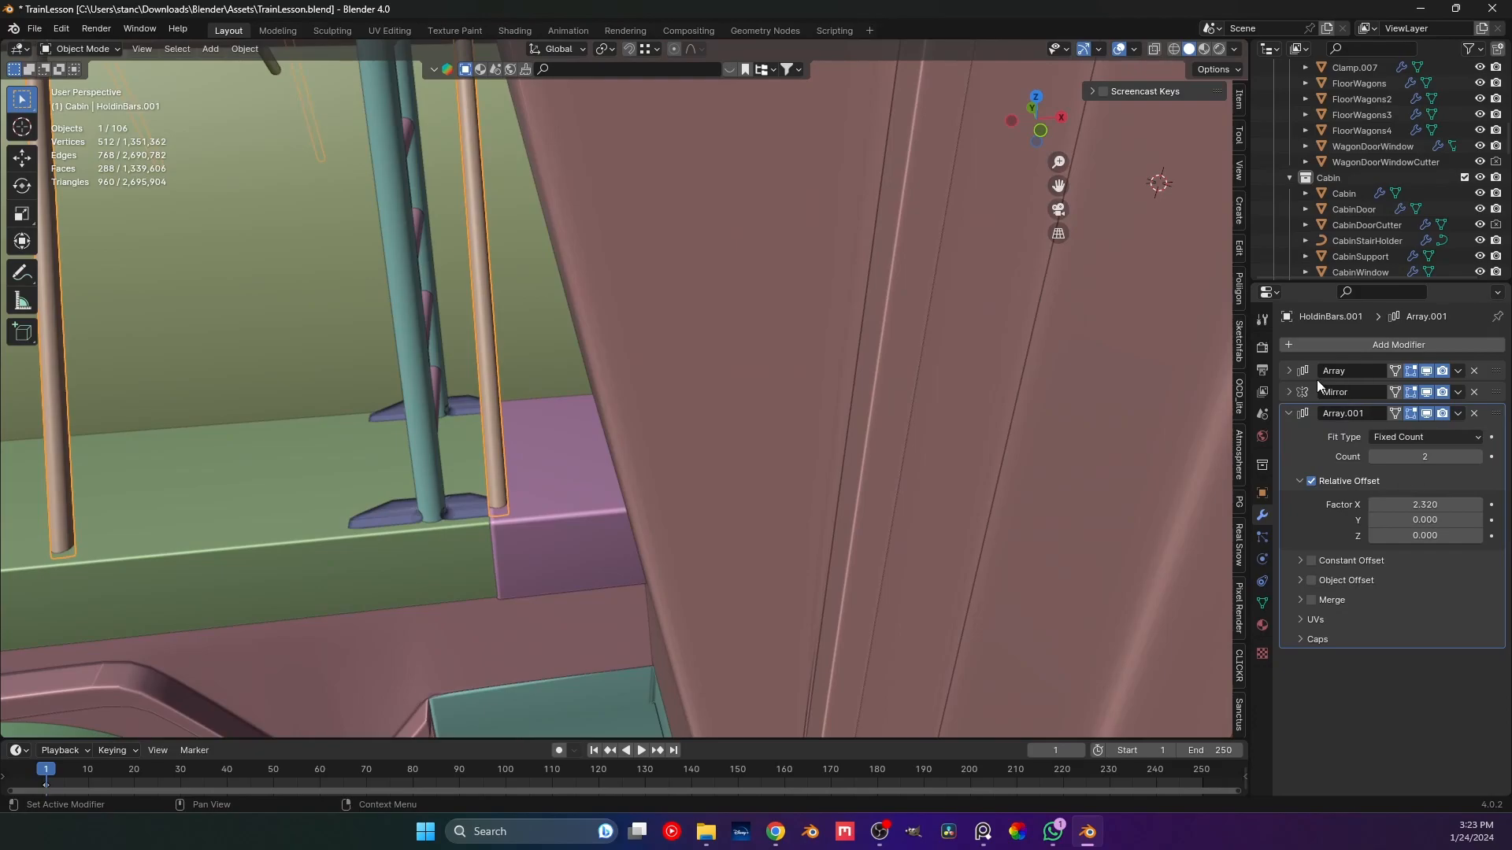
pyautogui.click(1321, 381)
pyautogui.moveTo(1425, 463); pyautogui.dragTo(1436, 463)
pyautogui.moveTo(622, 232)
pyautogui.mouseDown(button='middle')
pyautogui.moveTo(674, 219)
pyautogui.moveTo(631, 226)
pyautogui.mouseUp(button='middle')
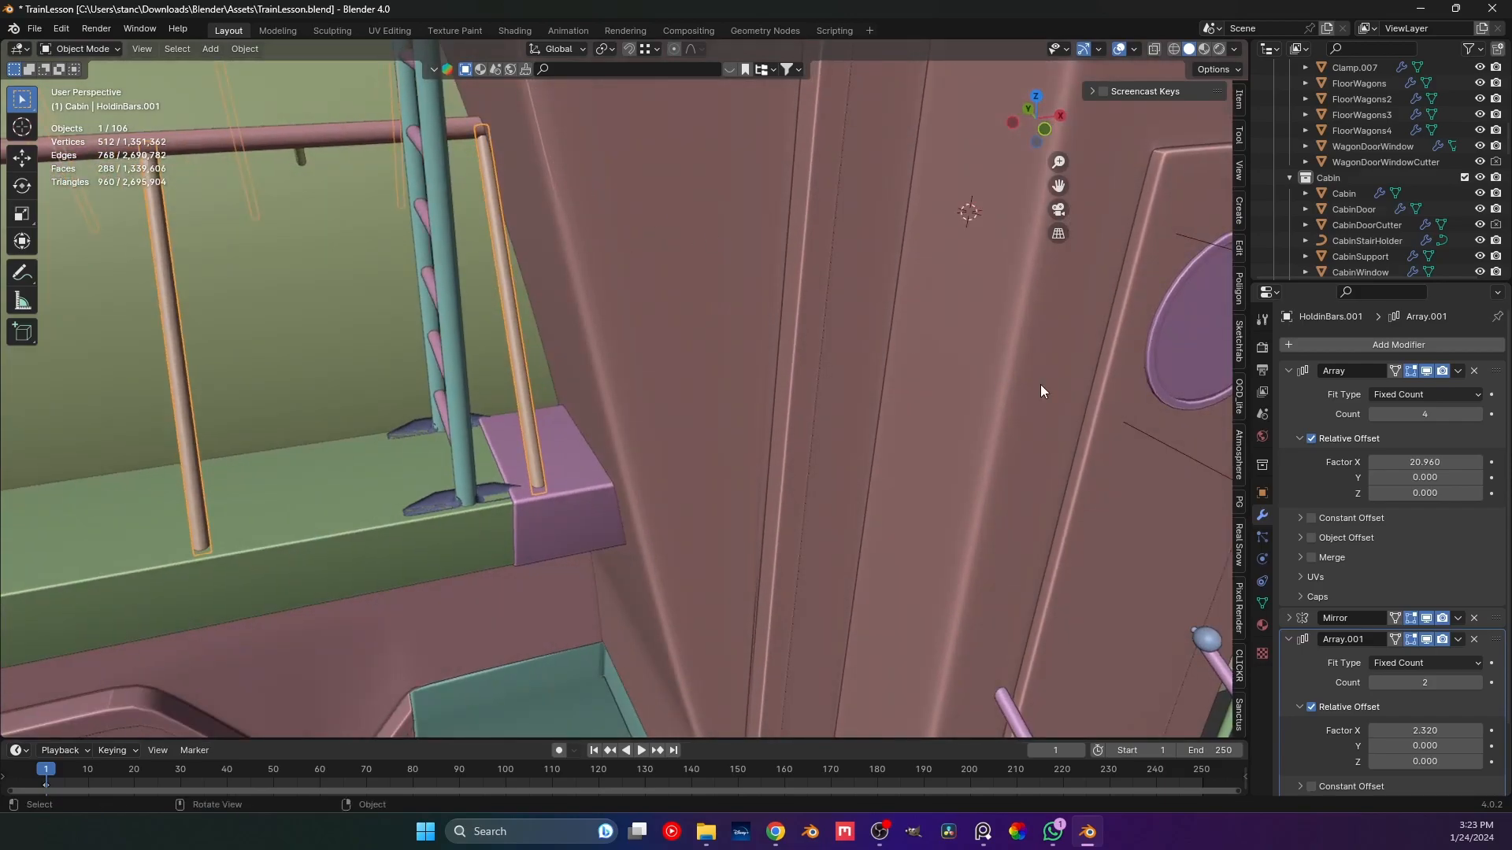
pyautogui.moveTo(1425, 462); pyautogui.dragTo(1409, 462)
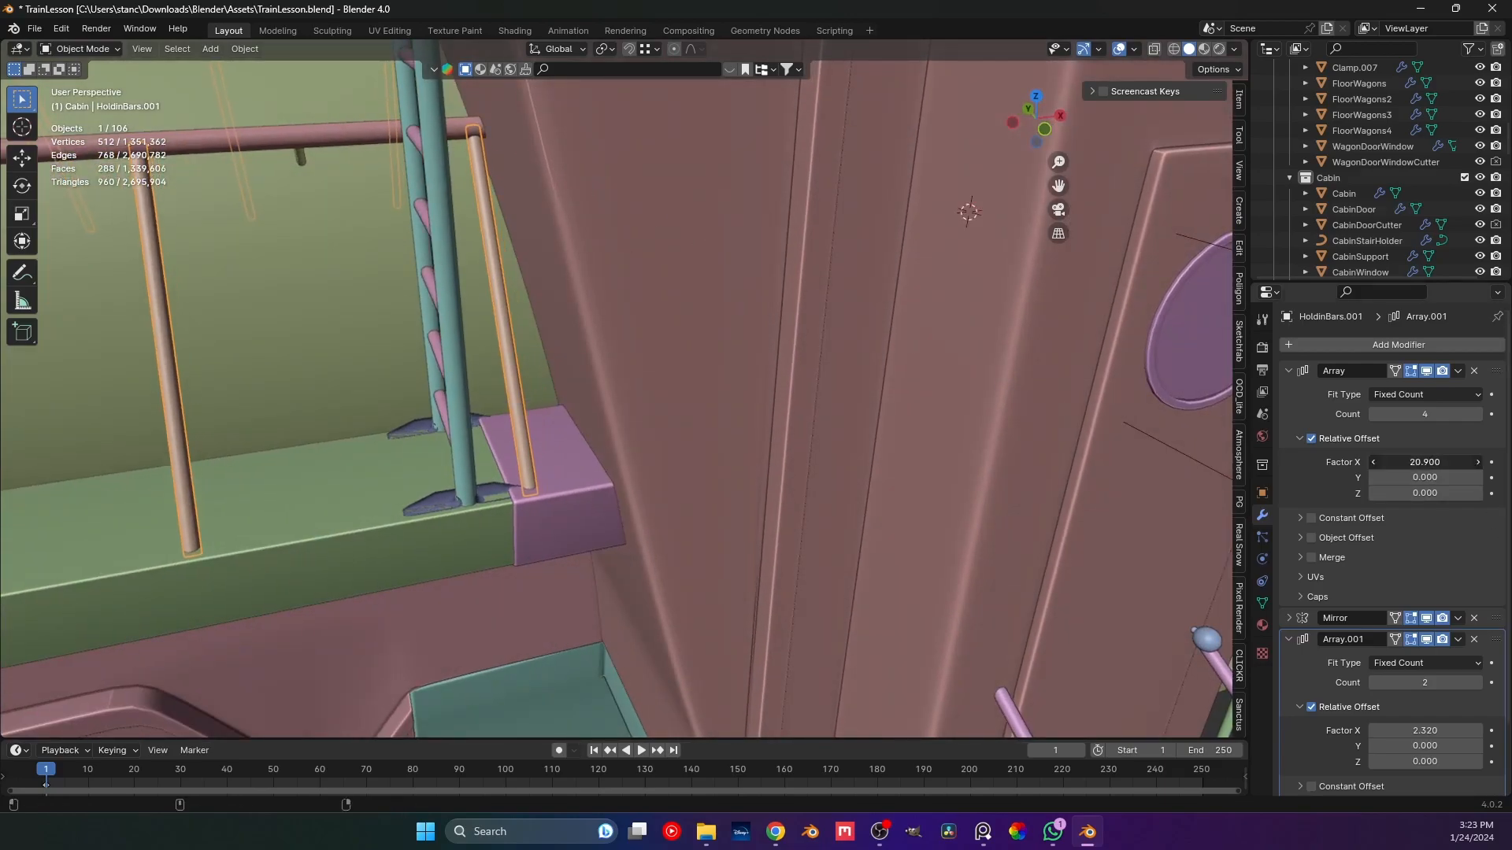
pyautogui.hotkey('ctrl', 's')
# Check the long bars' spacing along the boiler in perspective, deselect them and save the file.
pyautogui.scroll(-5, 585, 348)
pyautogui.scroll(2, 564, 357)
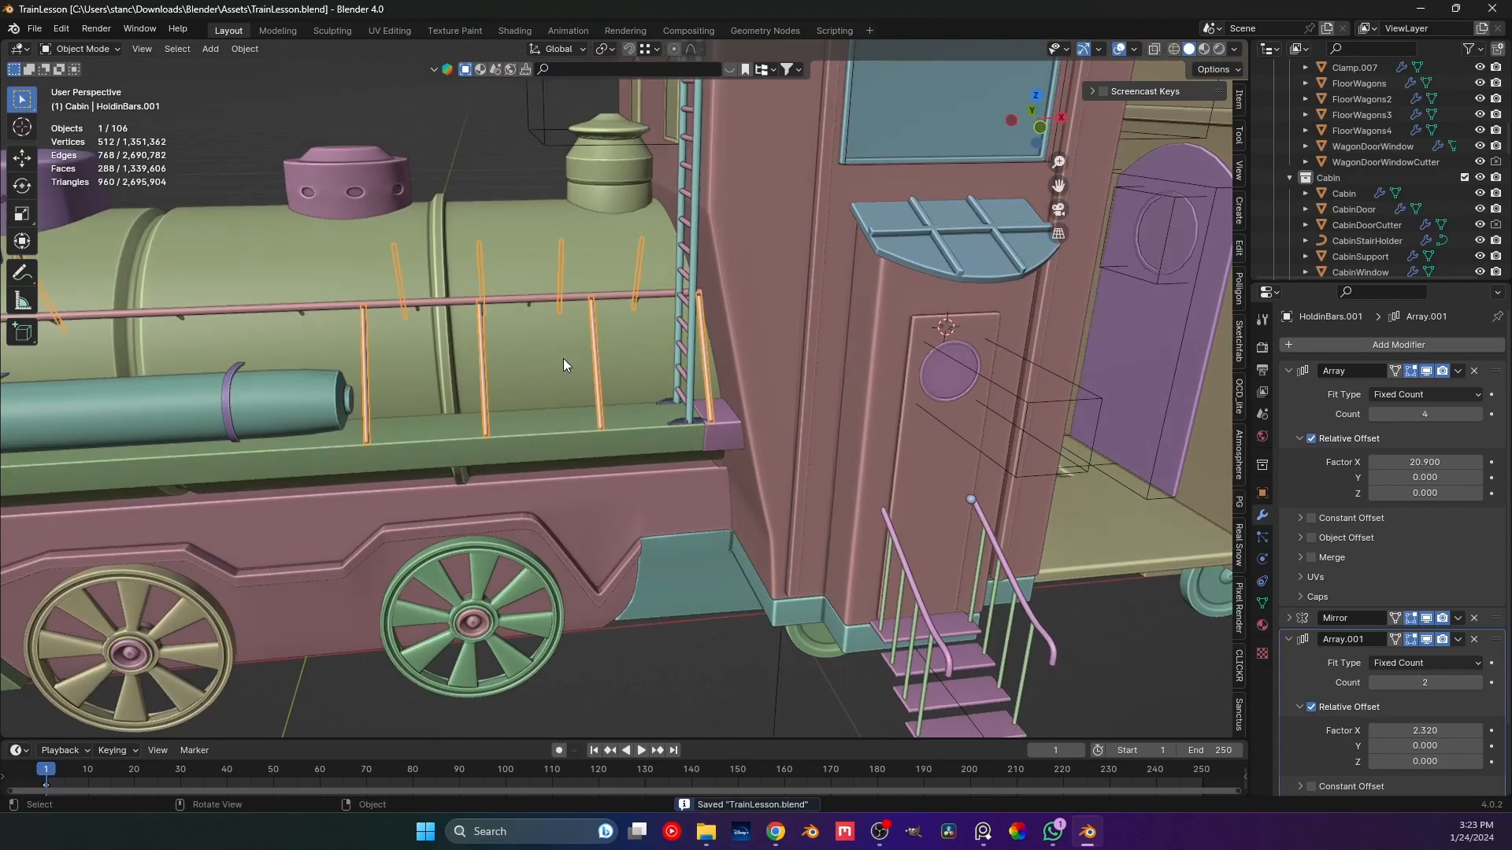
pyautogui.scroll(-4, 564, 358)
pyautogui.click(422, 606)
pyautogui.keyDown('shift'); pyautogui.moveTo(451, 482); pyautogui.dragTo(755, 466, button='middle'); pyautogui.keyUp('shift')
pyautogui.scroll(3, 579, 331)
pyautogui.keyDown('shift'); pyautogui.moveTo(441, 337); pyautogui.dragTo(555, 328, button='middle'); pyautogui.keyUp('shift')
pyautogui.hotkey('ctrl', 's')
pyautogui.scroll(-4, 597, 310)
pyautogui.scroll(-3, 591, 307)
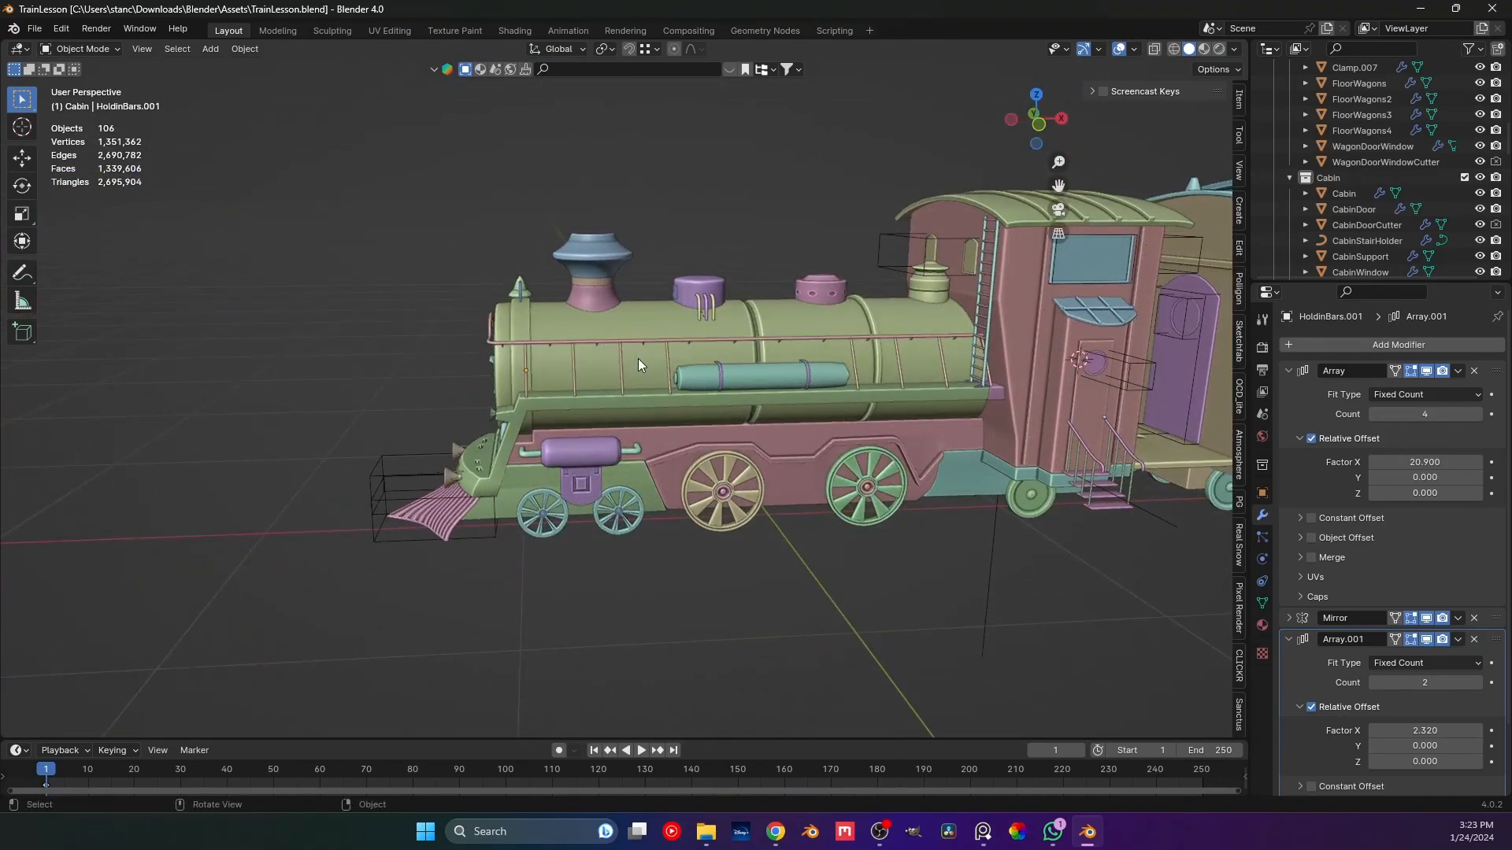
# Review the locomotive's side from the front orthographic view and save the file.
pyautogui.press('KP_1')
pyautogui.scroll(3, 668, 357)
pyautogui.hotkey('ctrl', 's')
pyautogui.scroll(4, 581, 410)
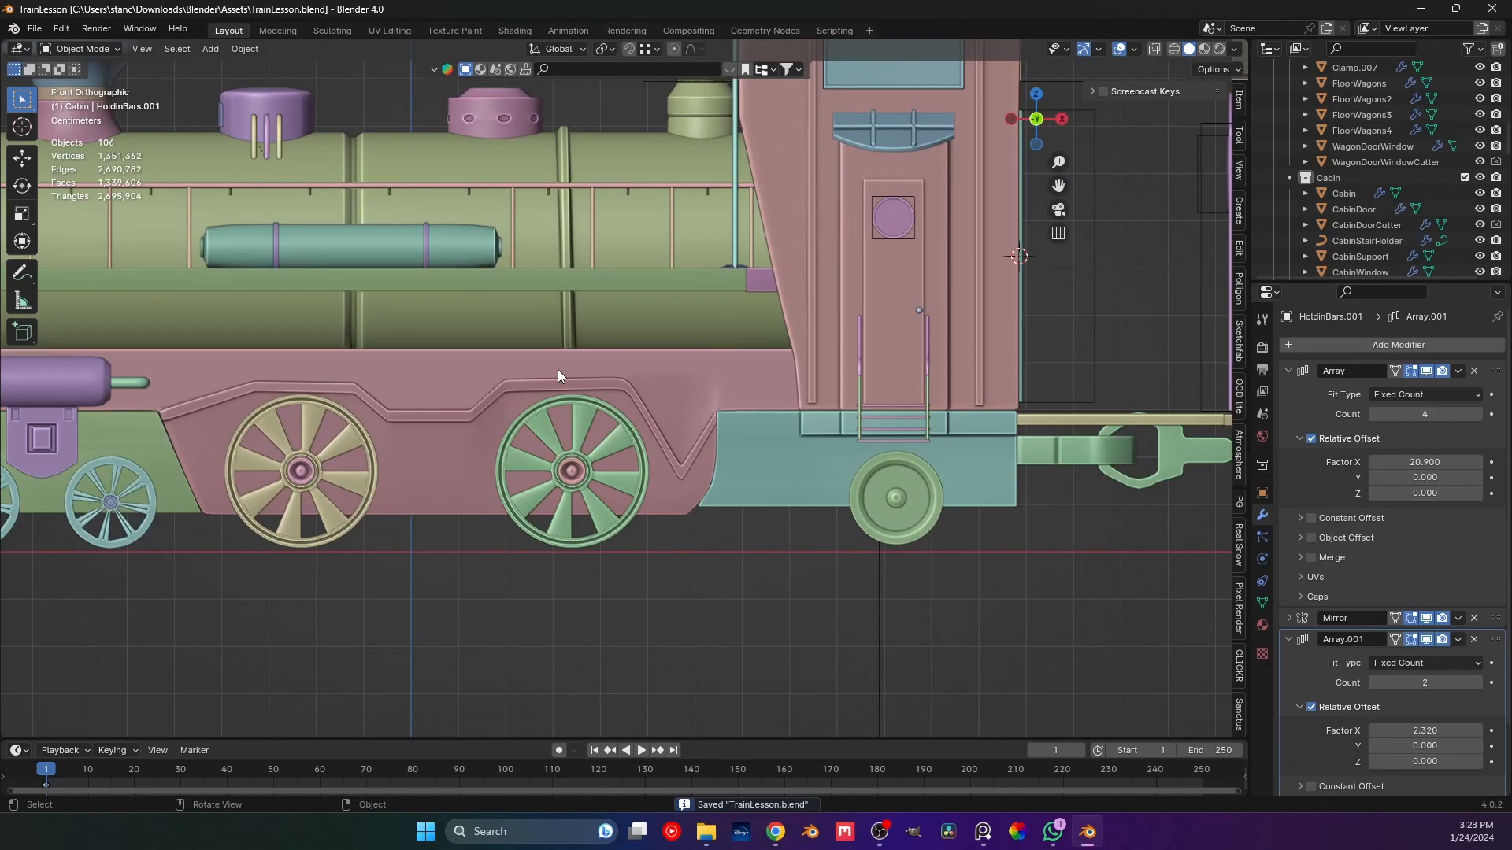
pyautogui.keyDown('shift'); pyautogui.moveTo(465, 351); pyautogui.dragTo(547, 310, button='middle'); pyautogui.keyUp('shift')
pyautogui.click(389, 293)
pyautogui.click(80, 347)
pyautogui.hotkey('ctrl', 's')
pyautogui.scroll(2, 416, 323)
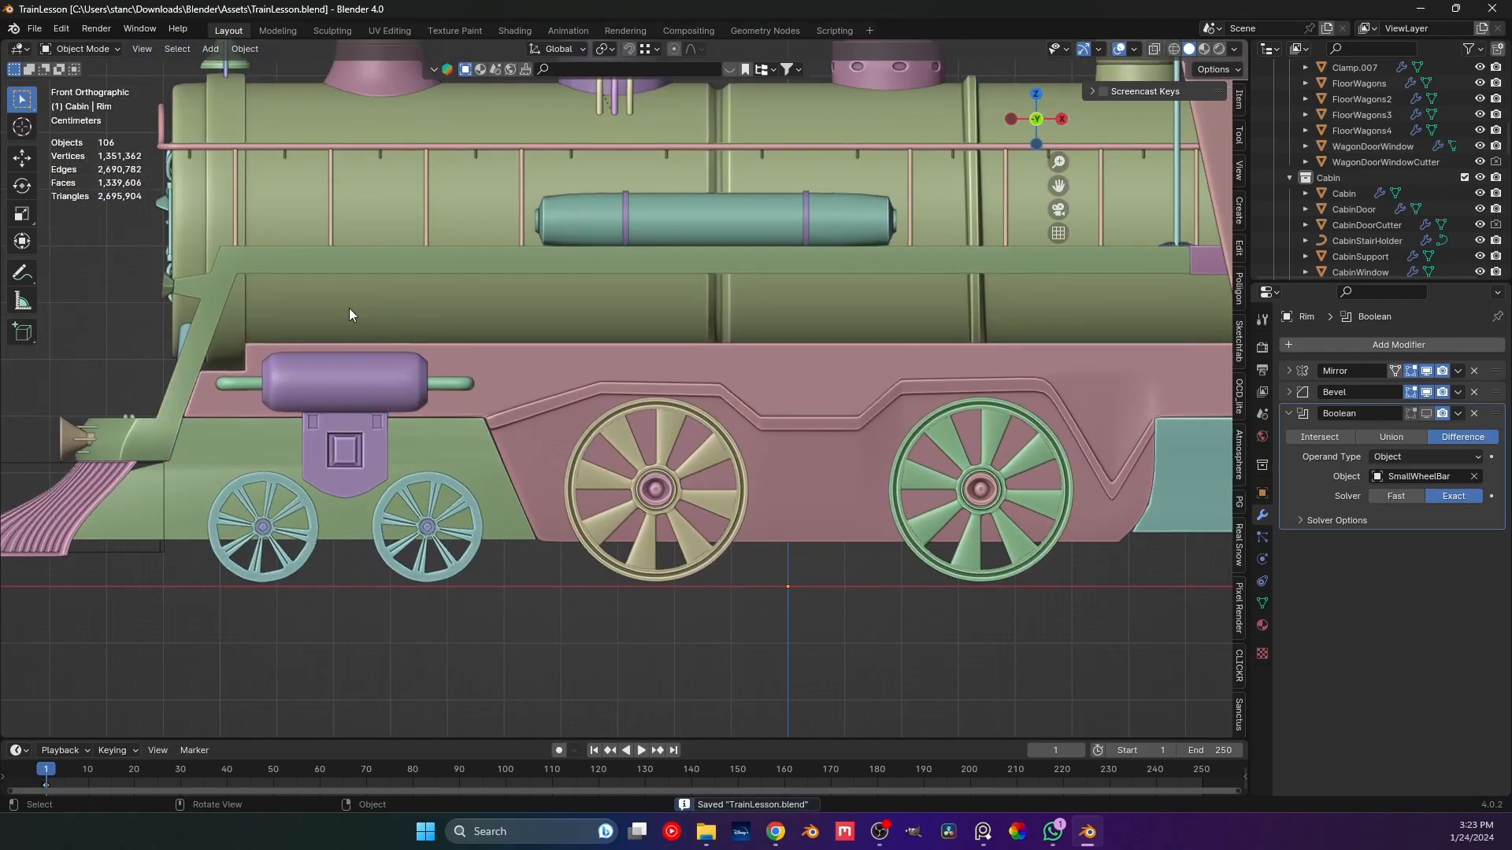
# Place the 3D cursor under the front end of the side beam, return to the front view and deselect everything.
pyautogui.keyDown('shift'); pyautogui.moveTo(350, 315); pyautogui.dragTo(463, 379, button='middle'); pyautogui.keyUp('shift')
pyautogui.click(436, 326)
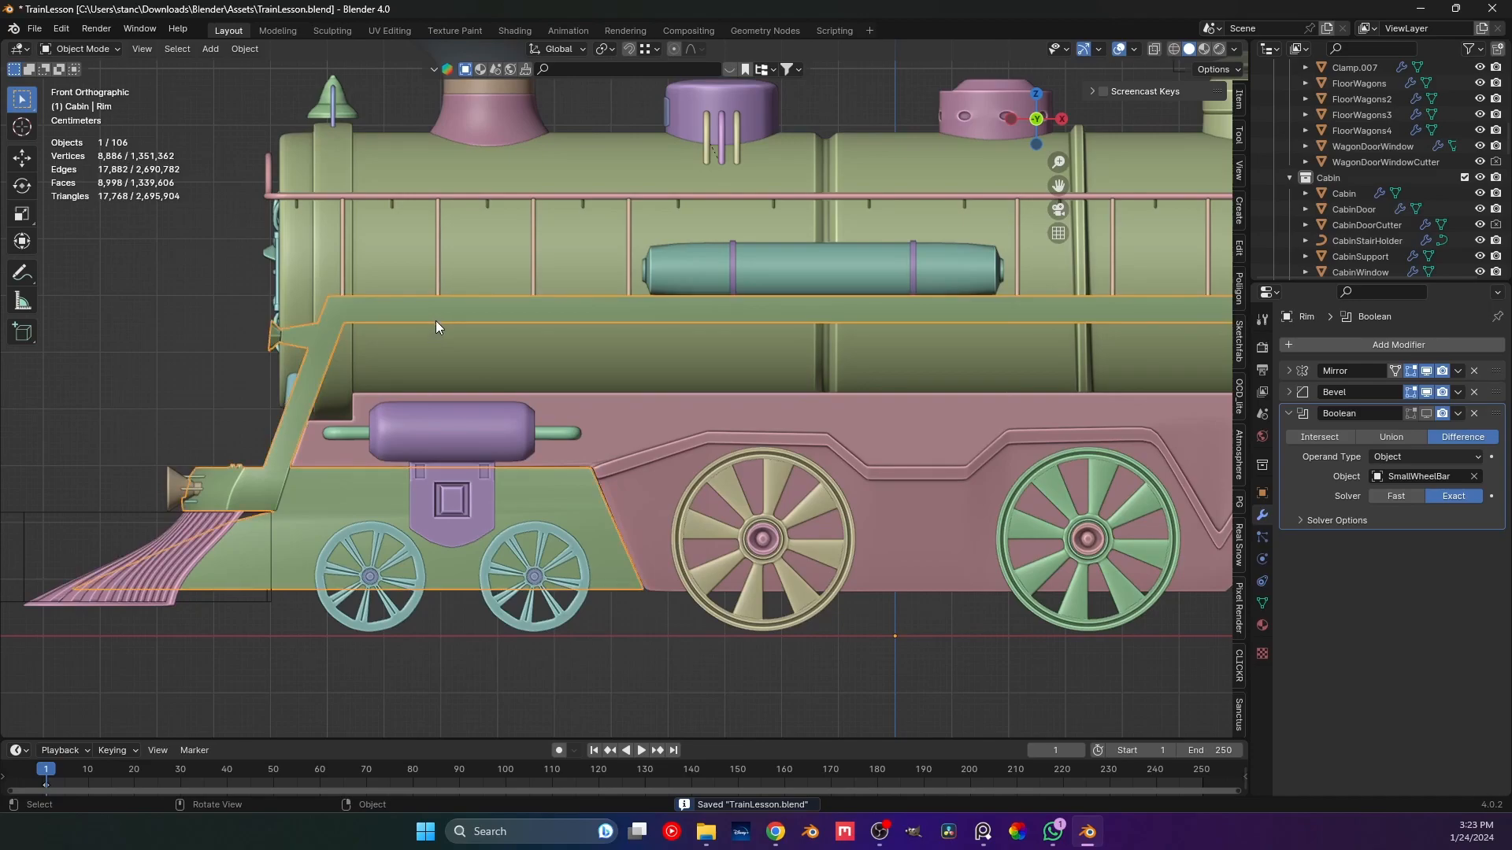
pyautogui.moveTo(436, 317); pyautogui.dragTo(400, 319, button='middle')
pyautogui.keyDown('shift'); pyautogui.rightClick(350, 323); pyautogui.keyUp('shift')
pyautogui.press('KP_1')
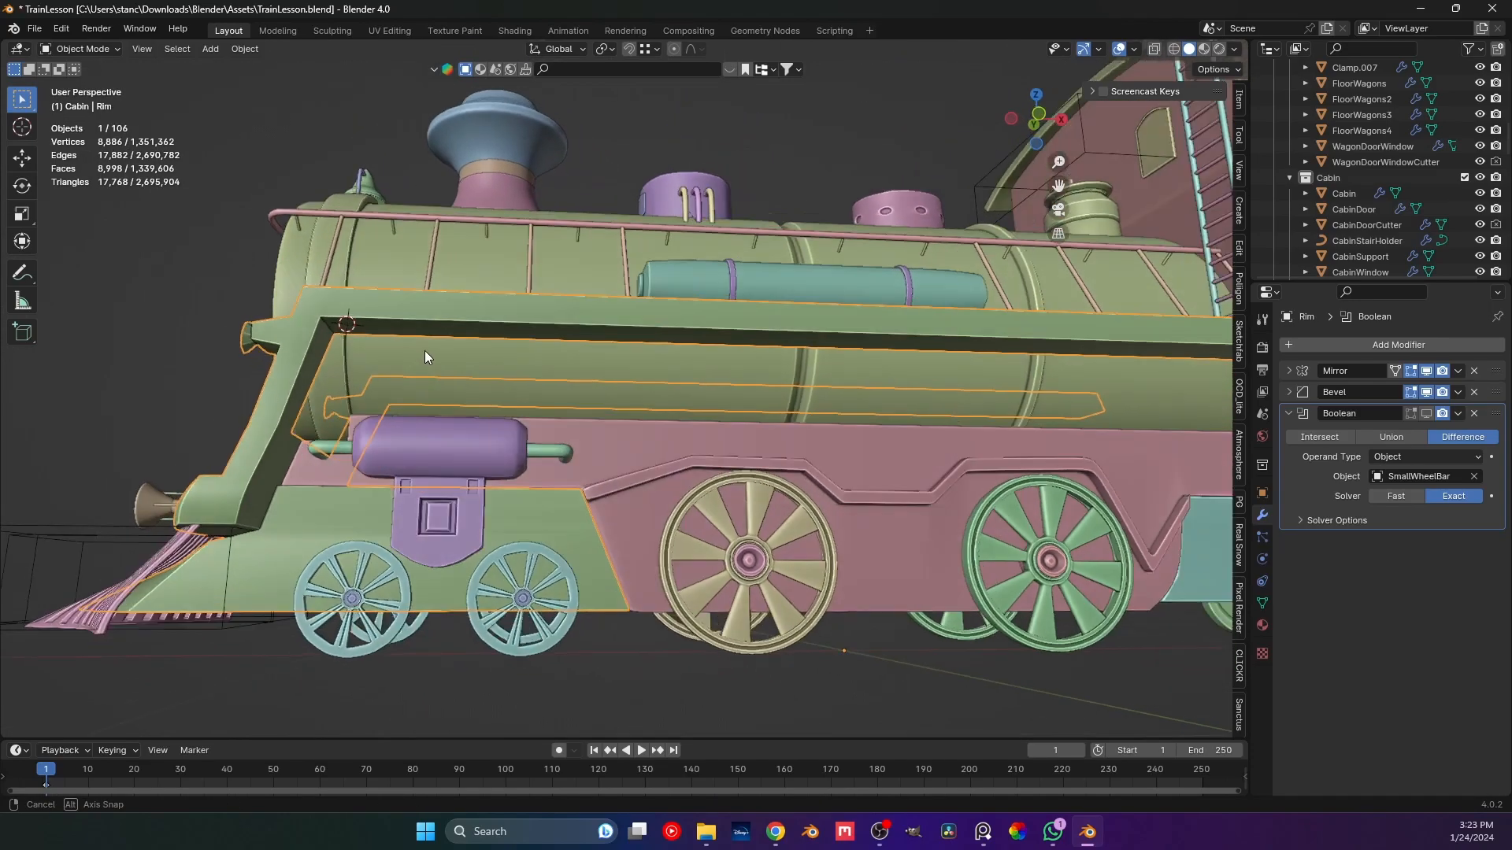
pyautogui.press('a')
pyautogui.hotkey('alt', 'a')
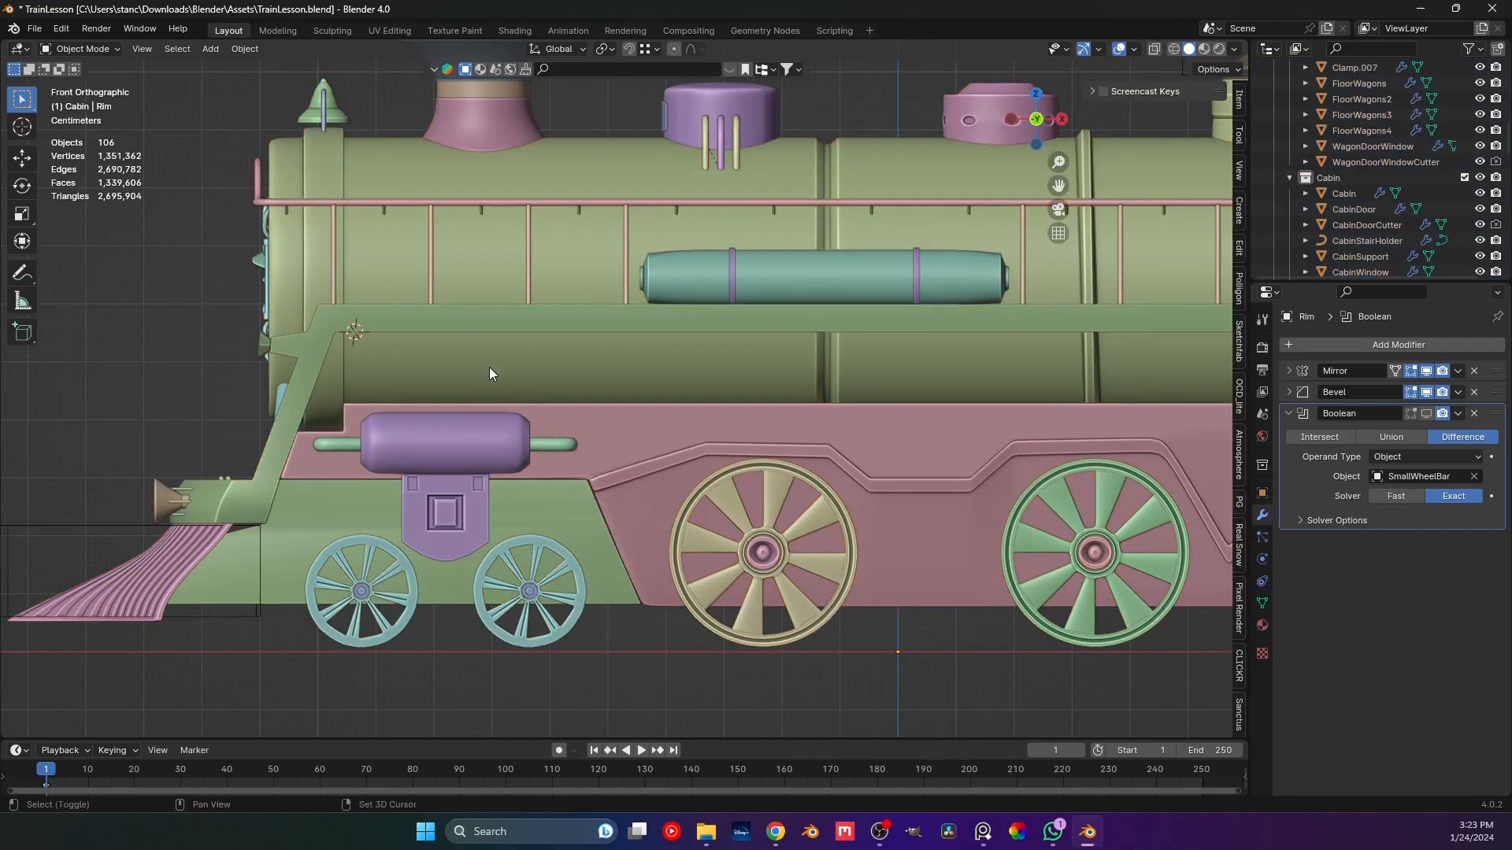
# Add a Bezier curve at the 3D cursor and delete all of its default points.
pyautogui.hotkey('shift', 'a')
pyautogui.moveTo(489, 383)
pyautogui.click(574, 388)
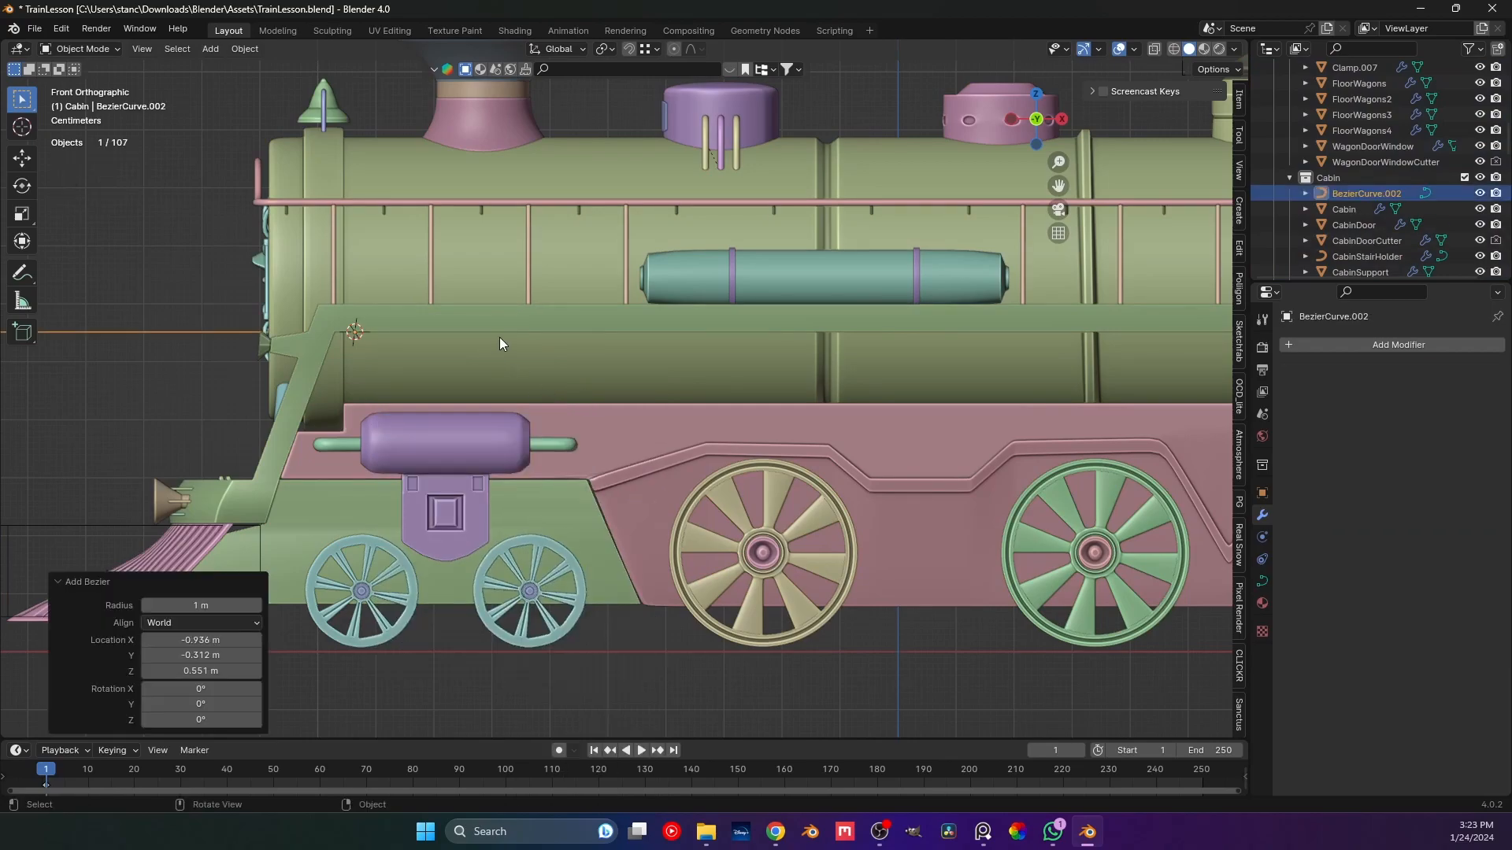
pyautogui.press('Tab')
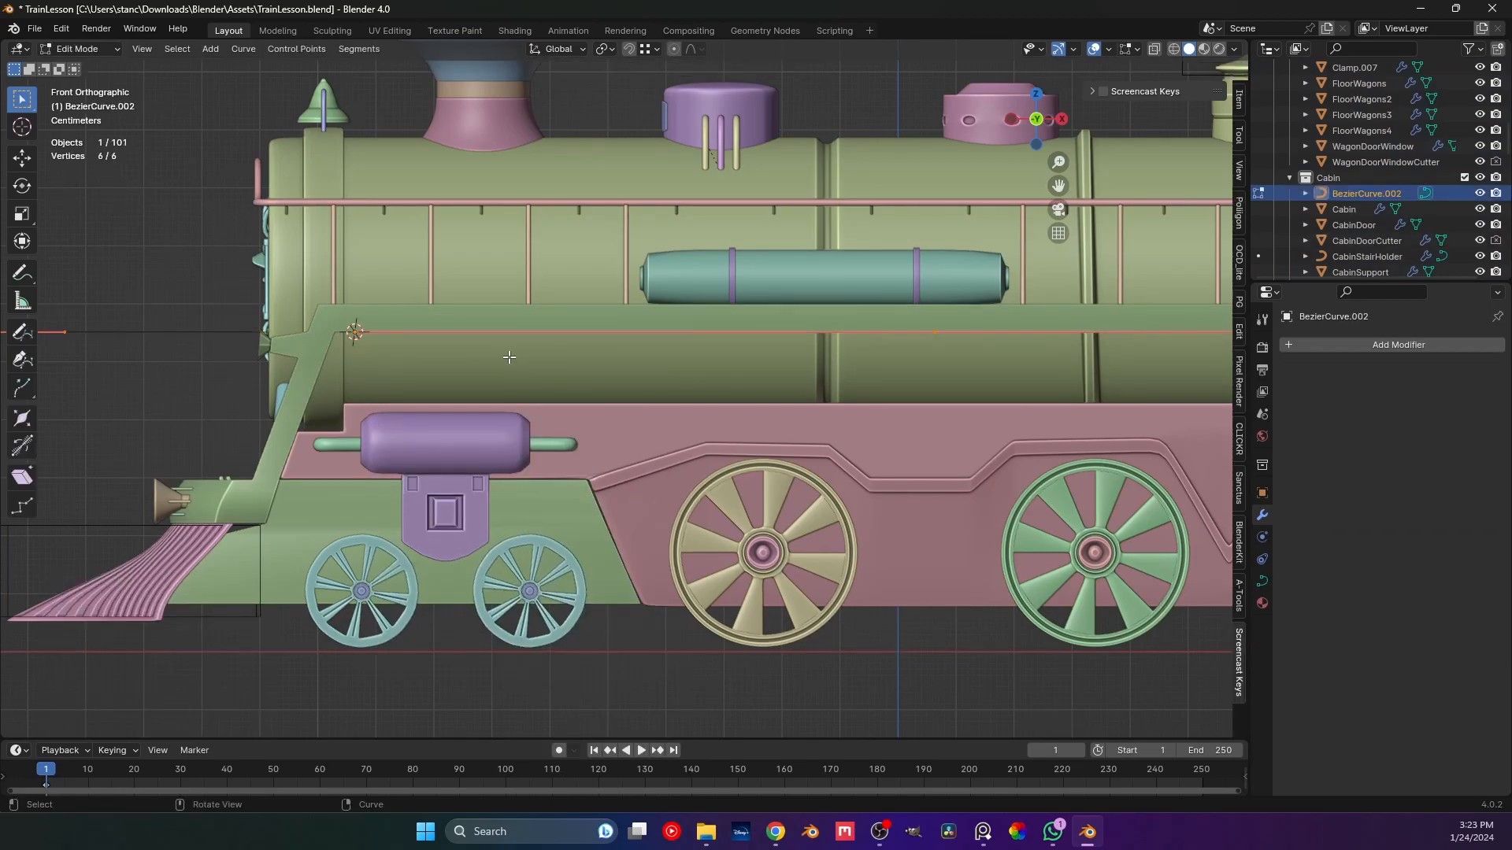
pyautogui.press('x')
pyautogui.click(508, 357)
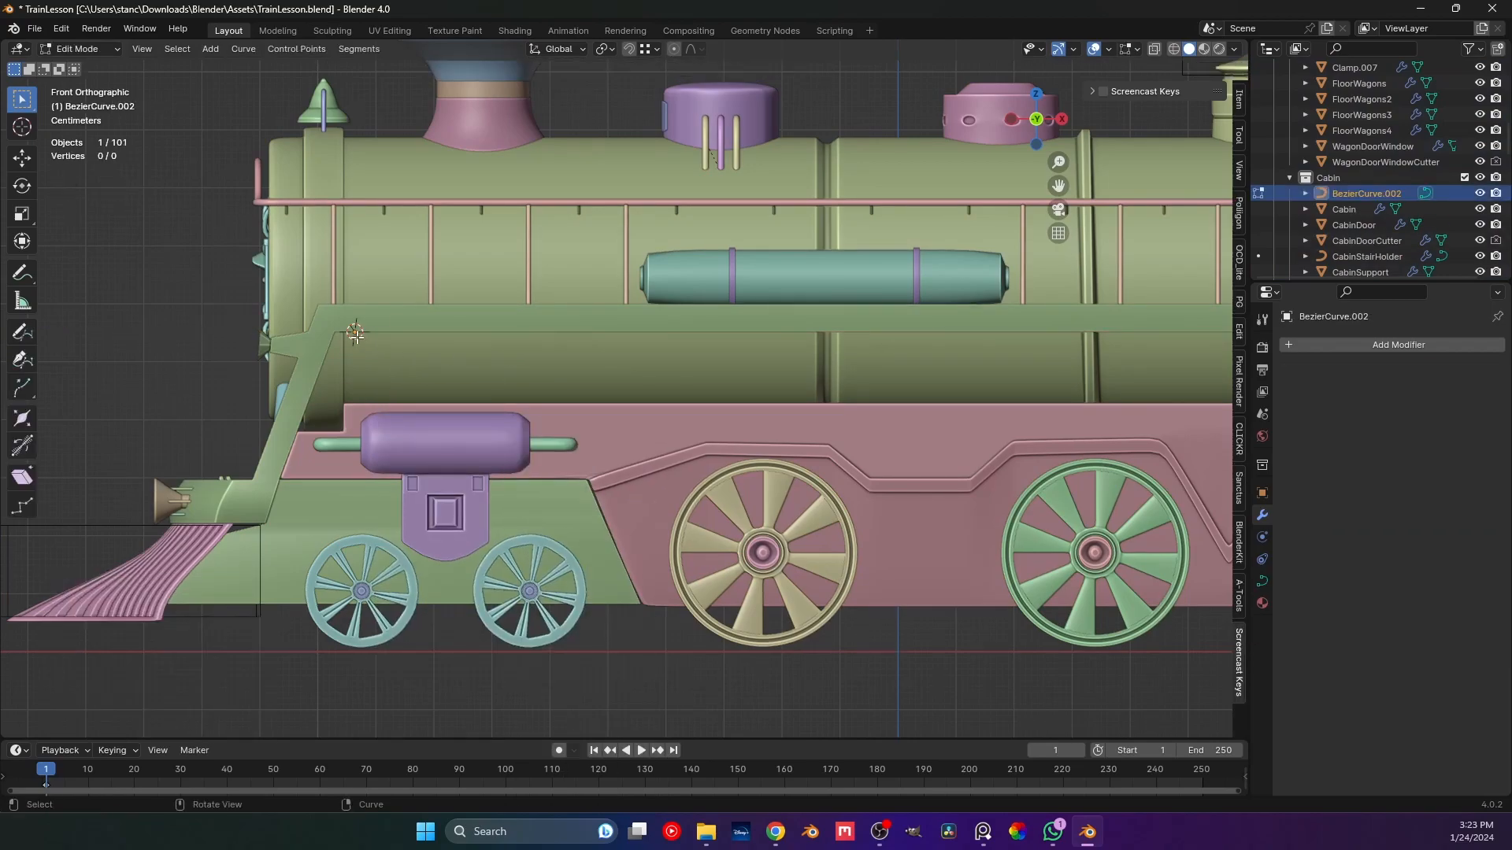
# Start the curve at the beam's front underside, shrink that point's handles, and extend it to about X -0.347 m, Z 0.544 m.
pyautogui.keyDown('ctrl'); pyautogui.rightClick(355, 332); pyautogui.keyUp('ctrl')
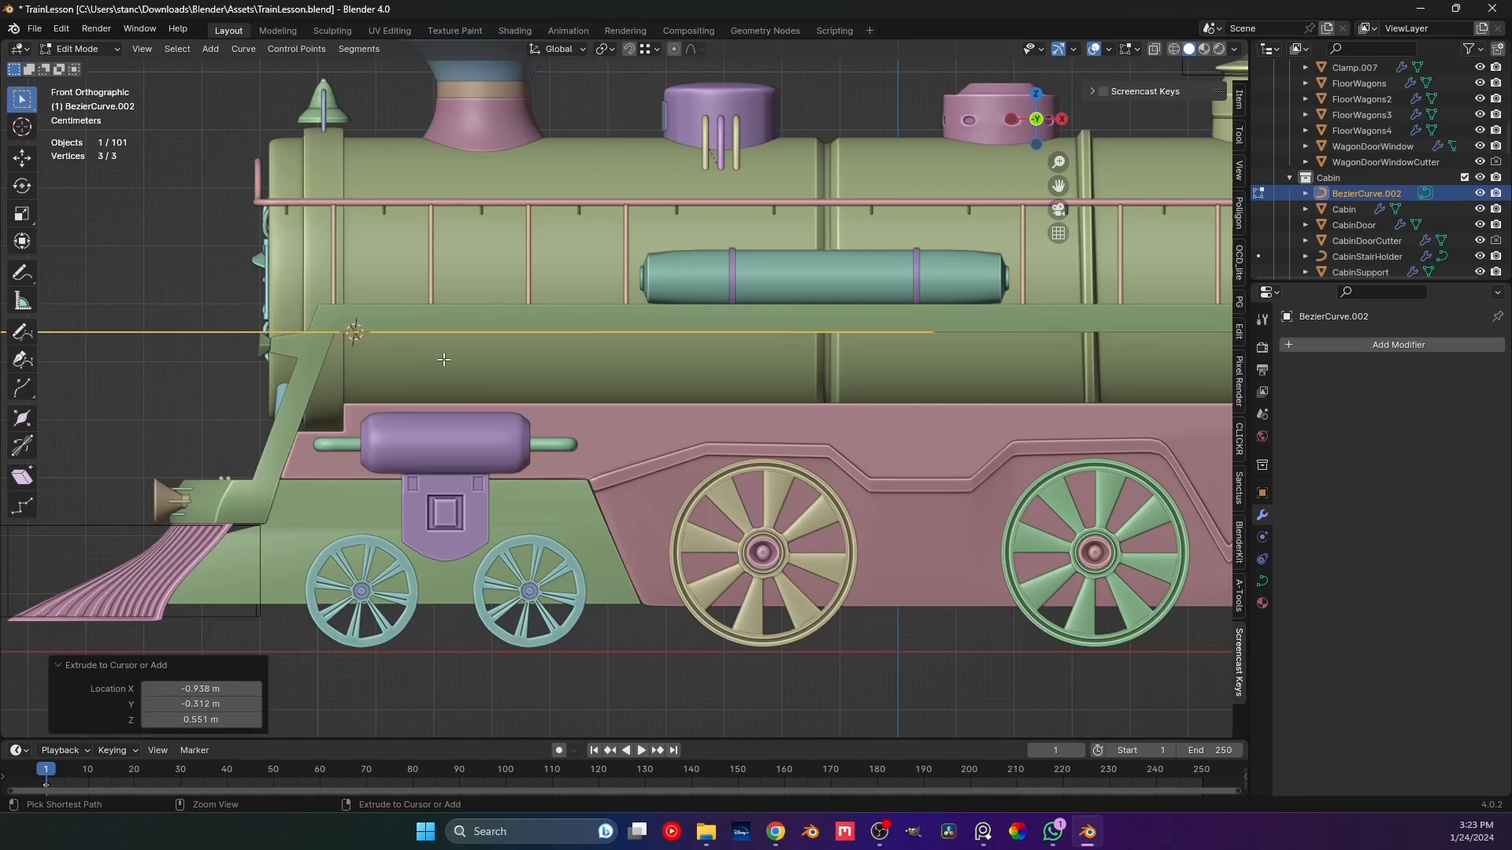
pyautogui.press('s')
pyautogui.click(388, 337)
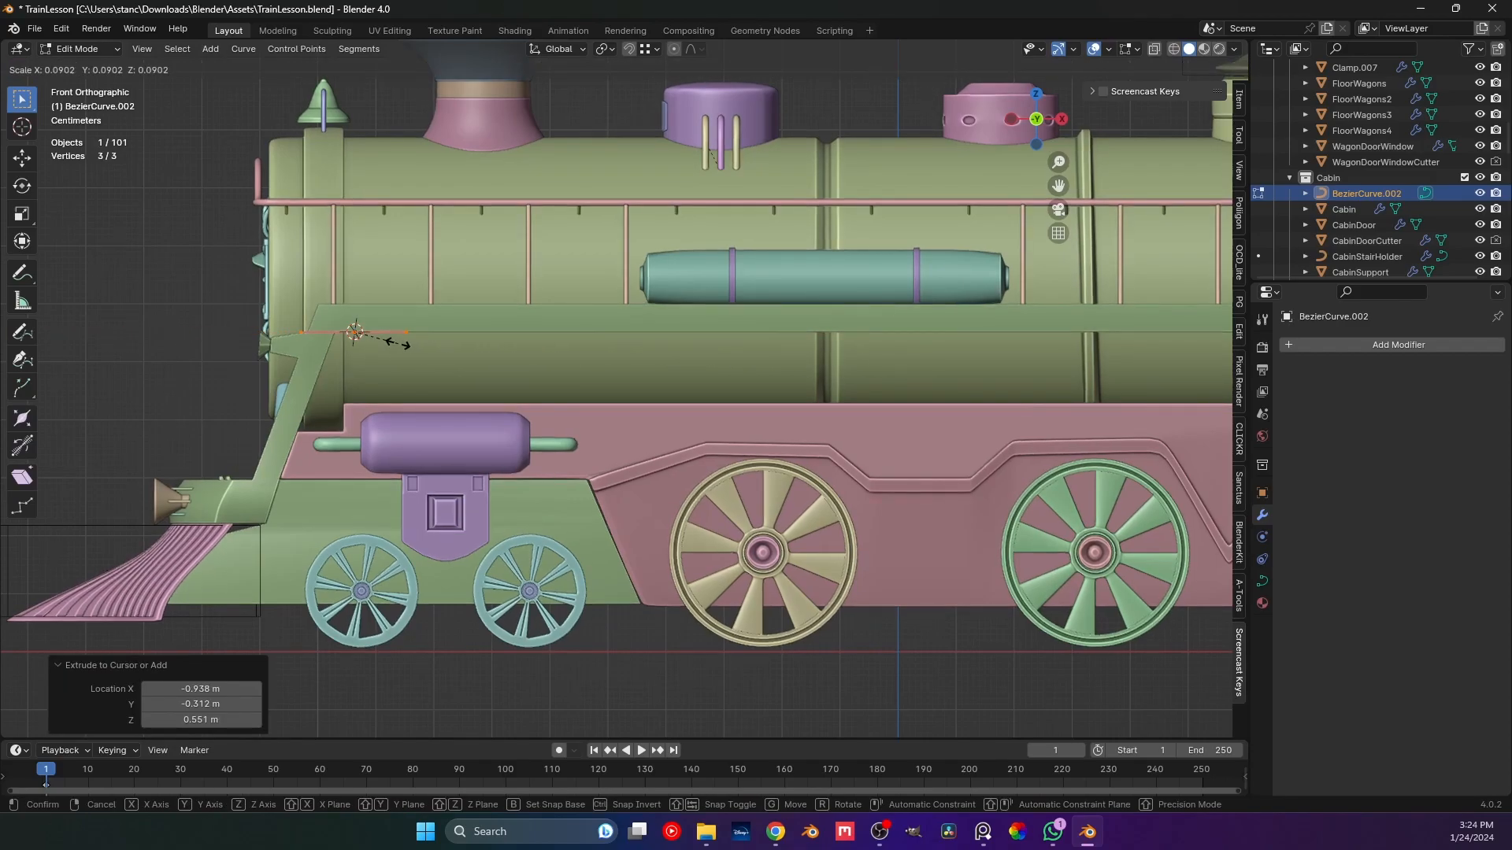
pyautogui.moveTo(696, 332); pyautogui.dragTo(701, 433, button='middle')
pyautogui.keyDown('ctrl'); pyautogui.rightClick(696, 350); pyautogui.keyUp('ctrl')
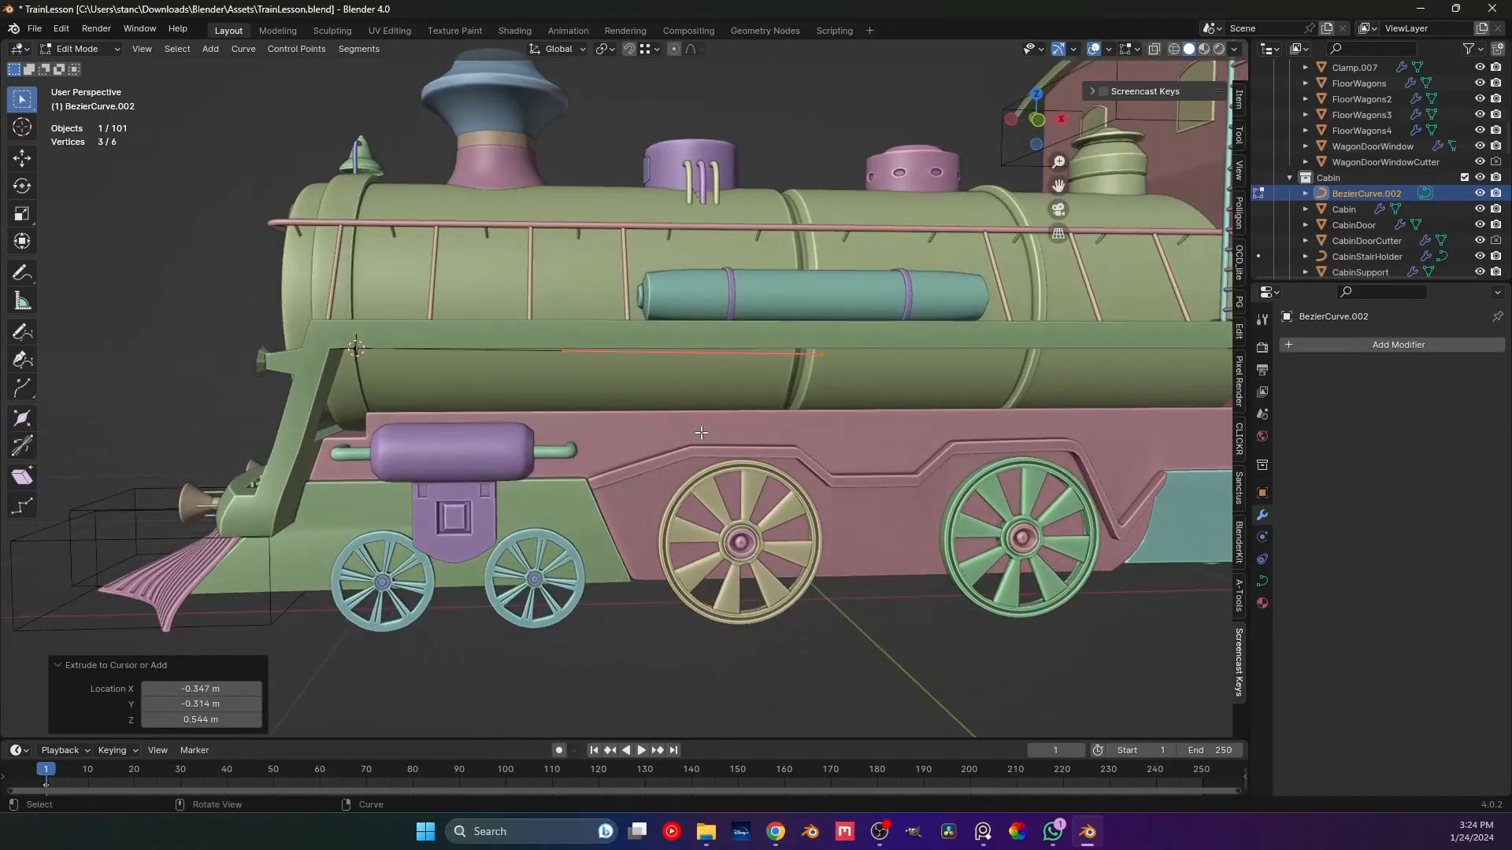
# In the front view, give the curve's second point Aligned handles and raise it about 0.008 m to the beam's underside.
pyautogui.press('KP_1')
pyautogui.click(566, 352)
pyautogui.click(693, 353)
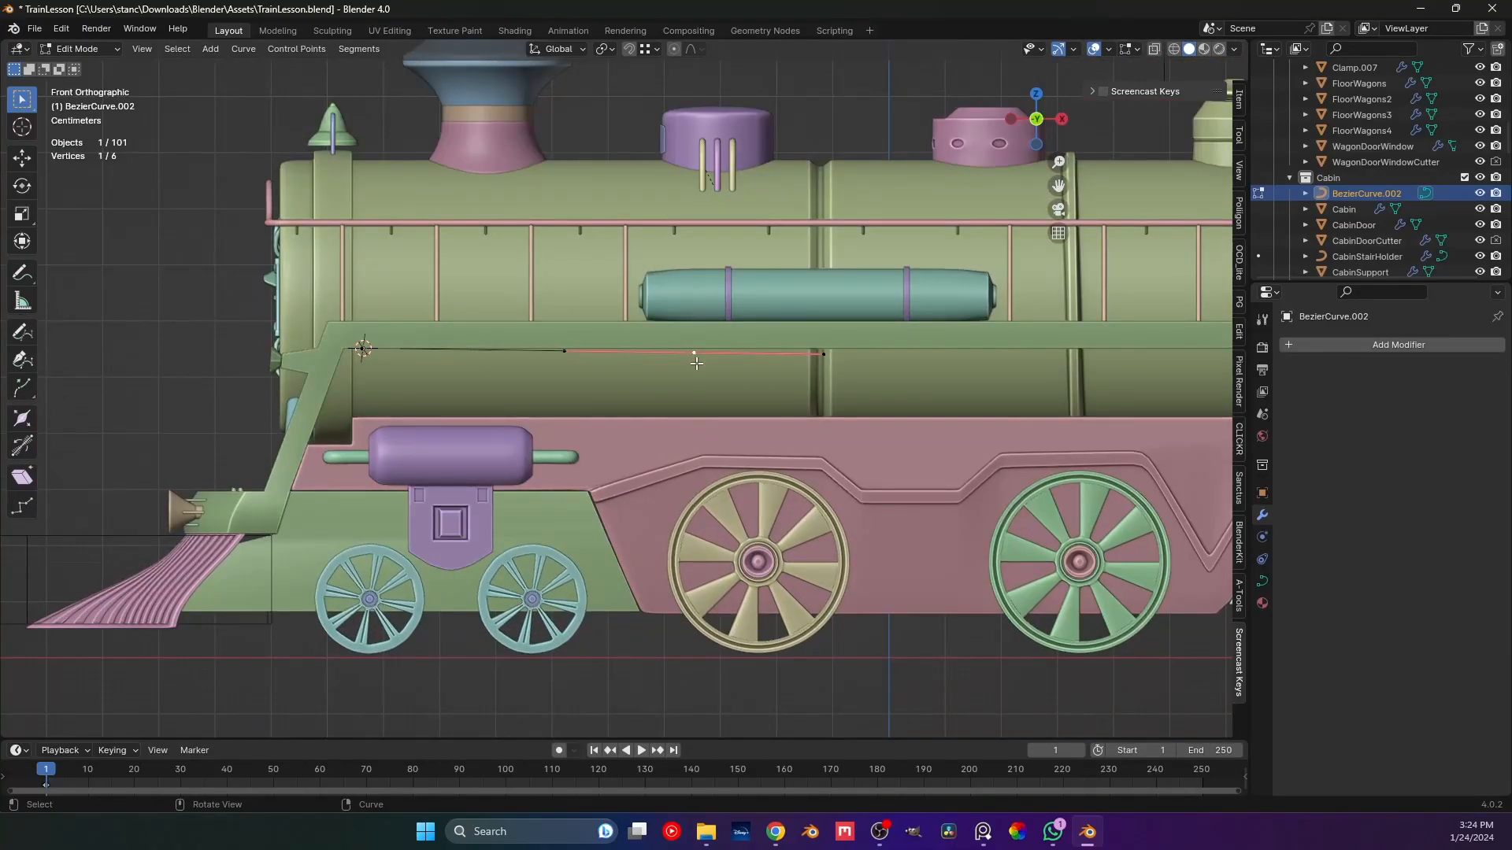
pyautogui.press('v')
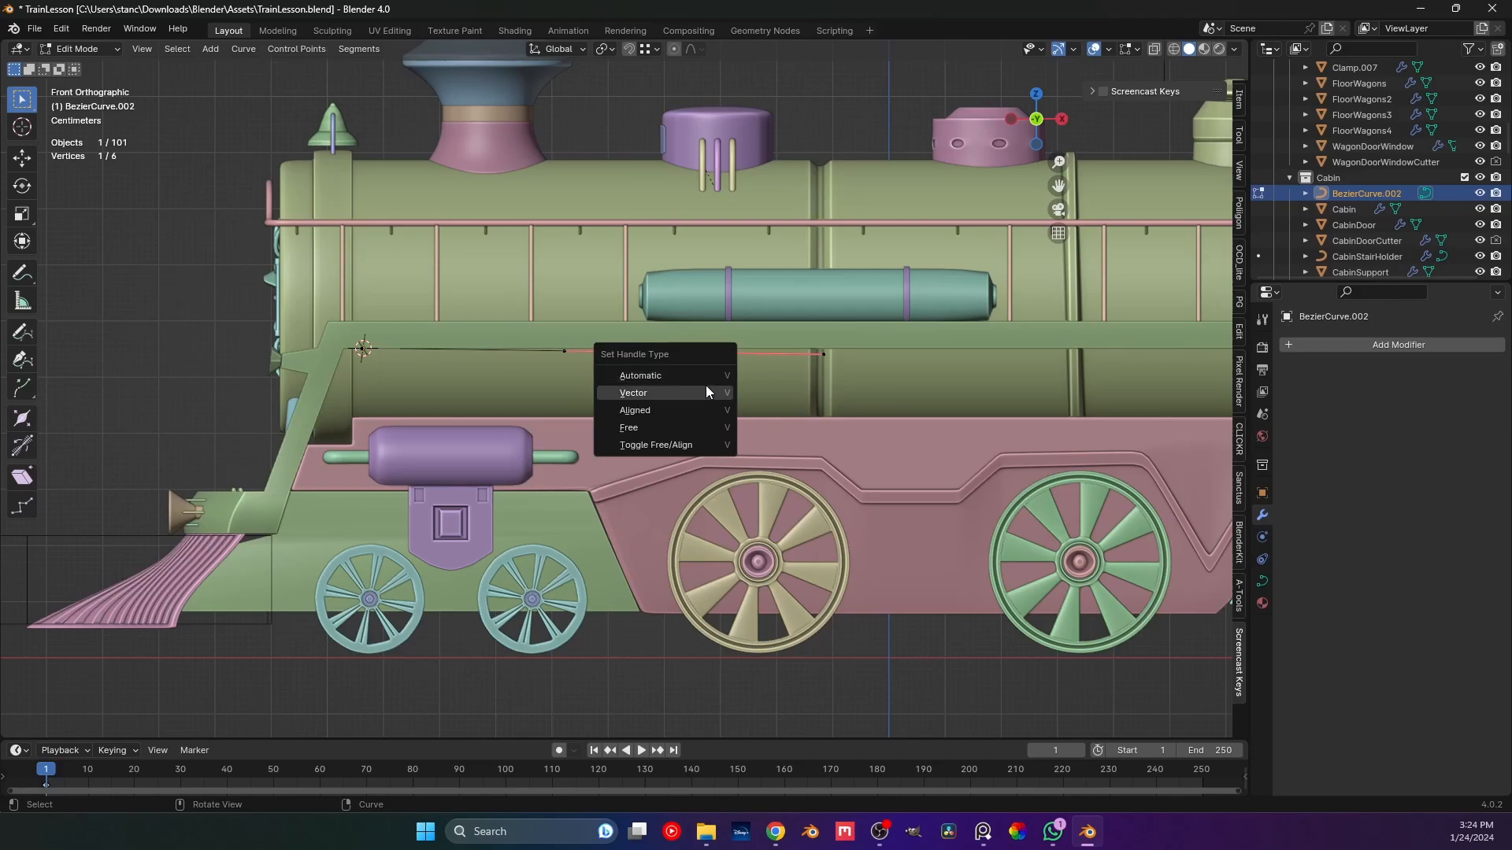
pyautogui.click(688, 403)
pyautogui.press('g')
pyautogui.press('z')
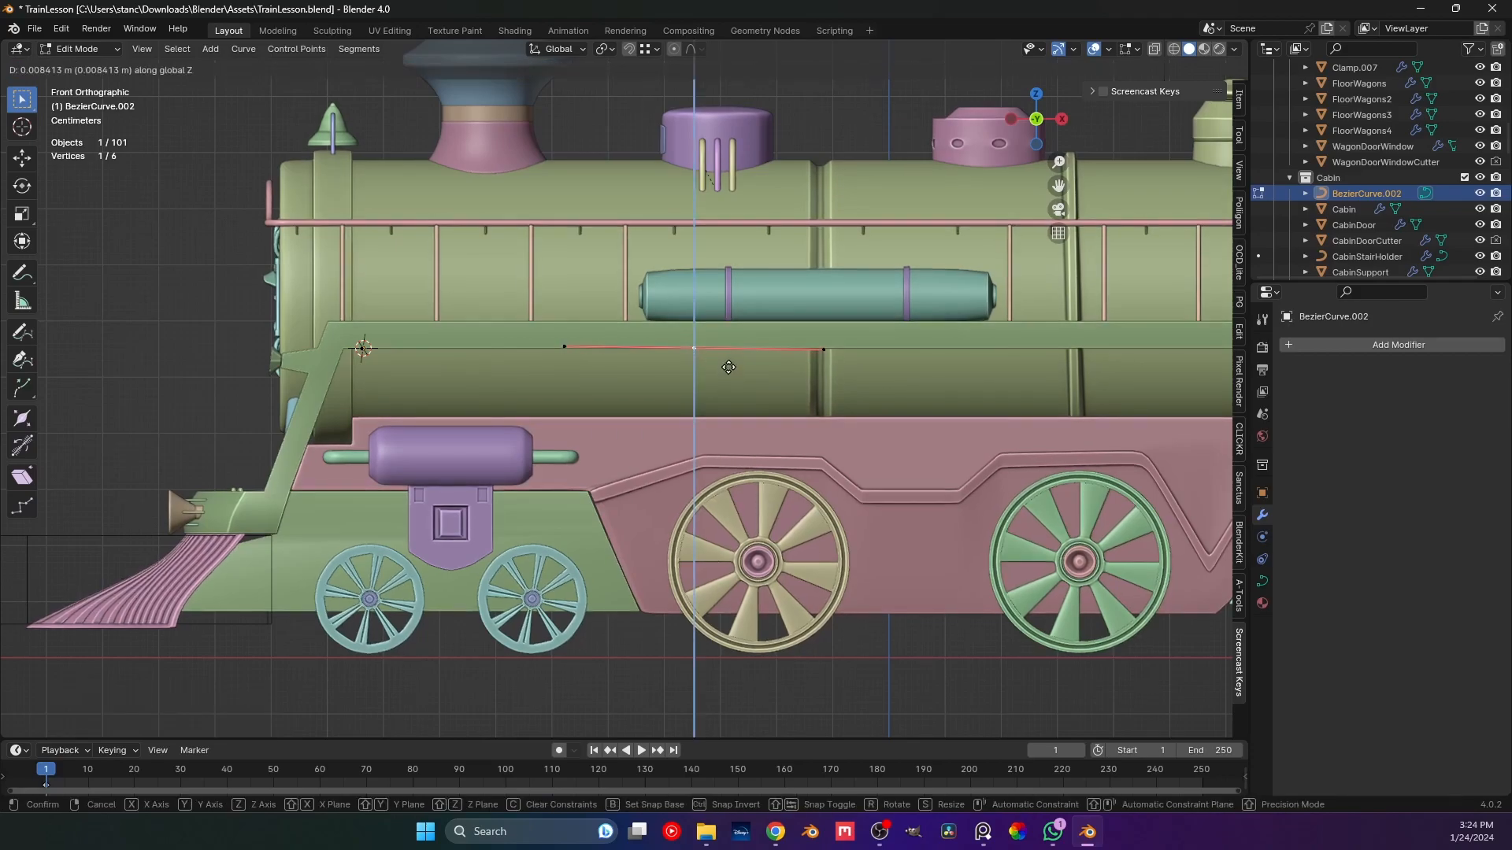
pyautogui.click(729, 370)
# Lower the inner handles of both curve points along Z so the curve sags below the side beam.
pyautogui.press('g')
pyautogui.press('z')
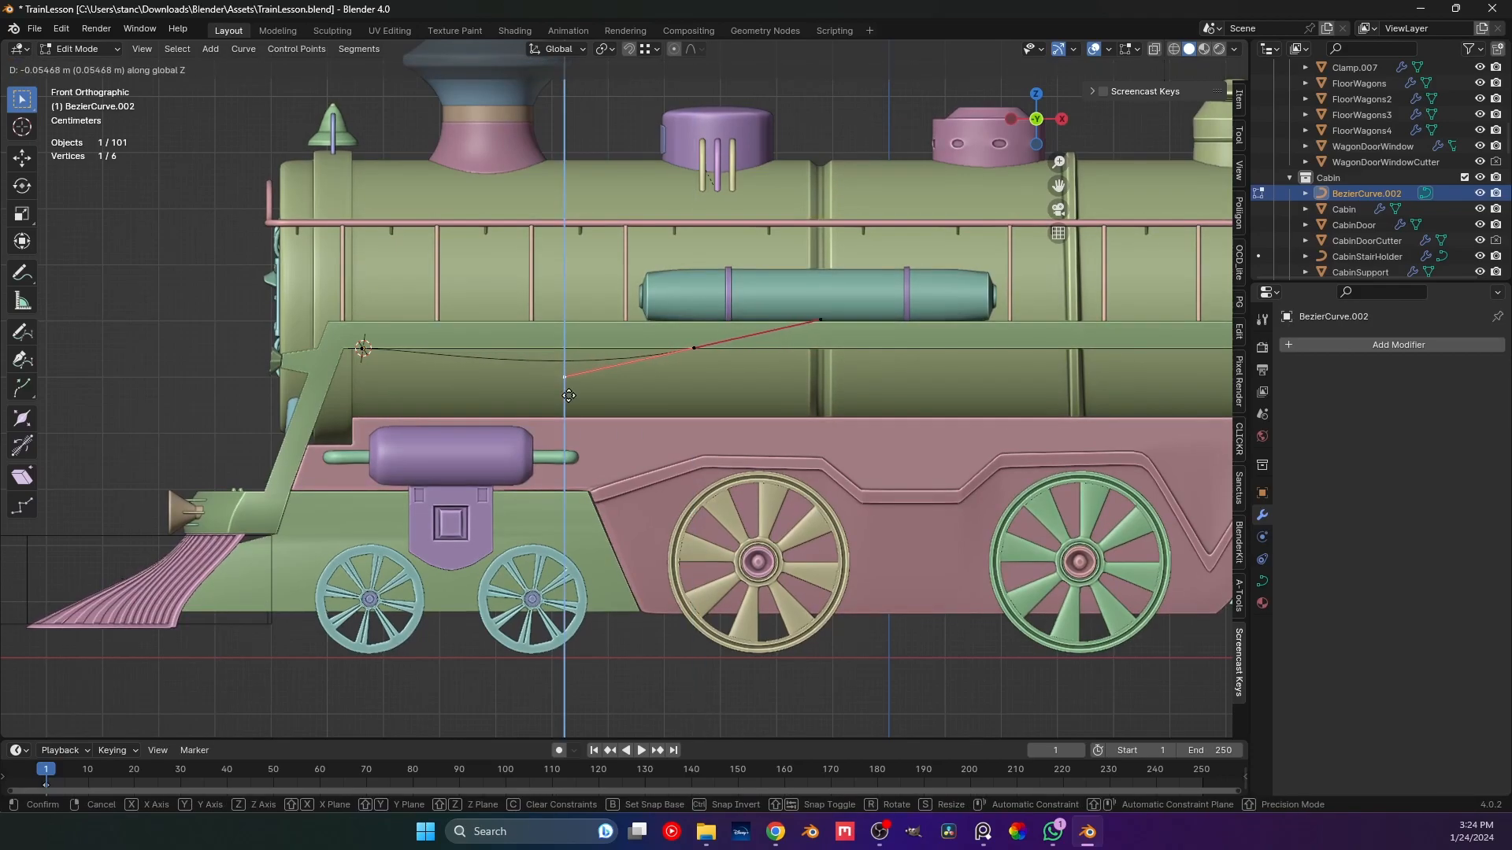
pyautogui.click(501, 389)
pyautogui.click(364, 348)
pyautogui.press('g')
pyautogui.press('z')
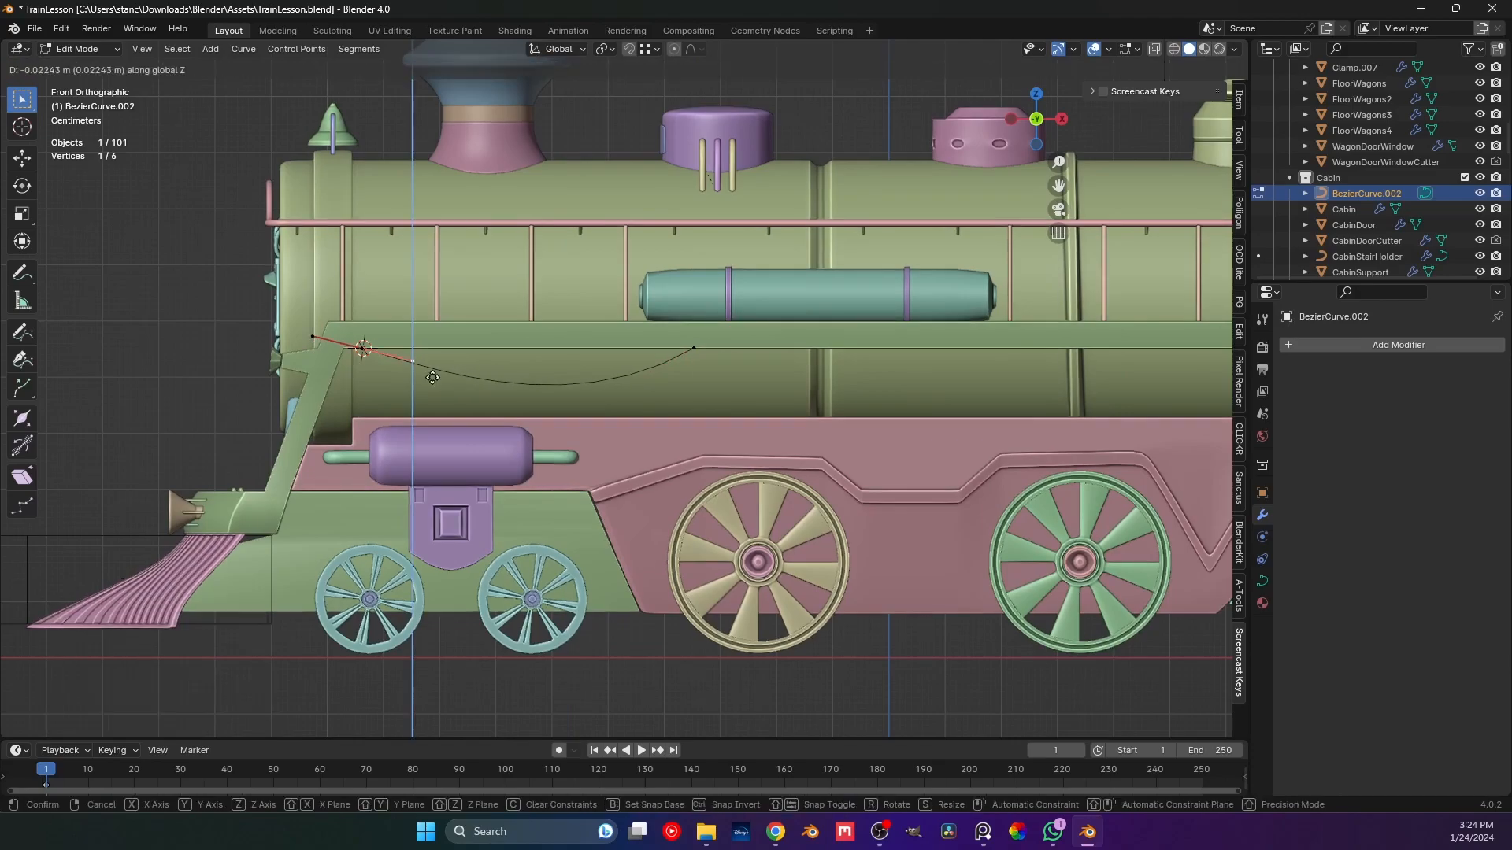
pyautogui.click(496, 390)
# Leave edit mode, set the curve's bevel depth to 0.005 m, deselect everything and save the file.
pyautogui.press('Tab')
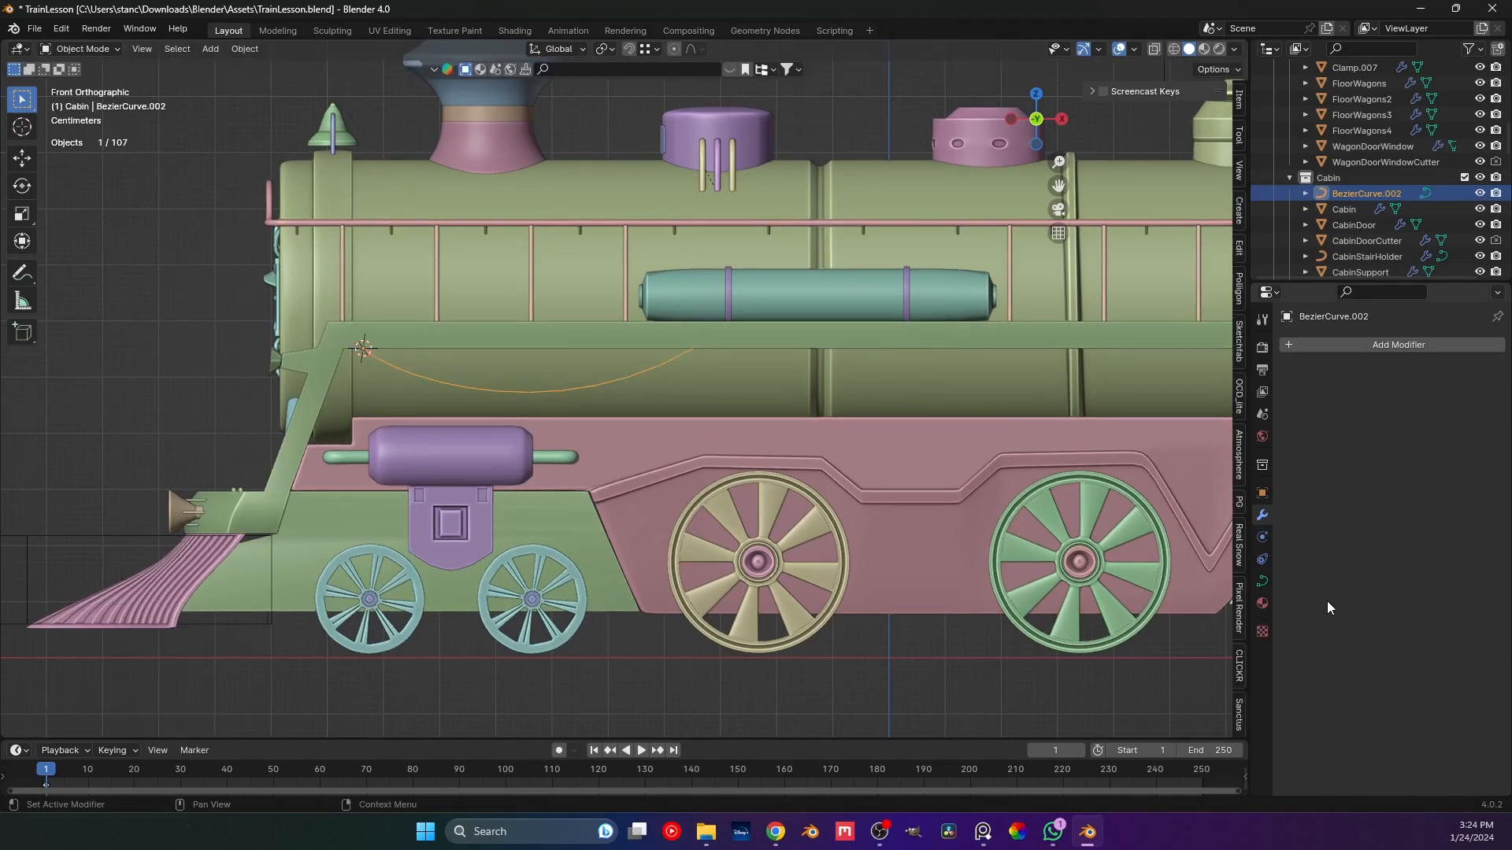
pyautogui.click(1263, 581)
pyautogui.scroll(-2, 1298, 602)
pyautogui.scroll(-2, 1298, 602)
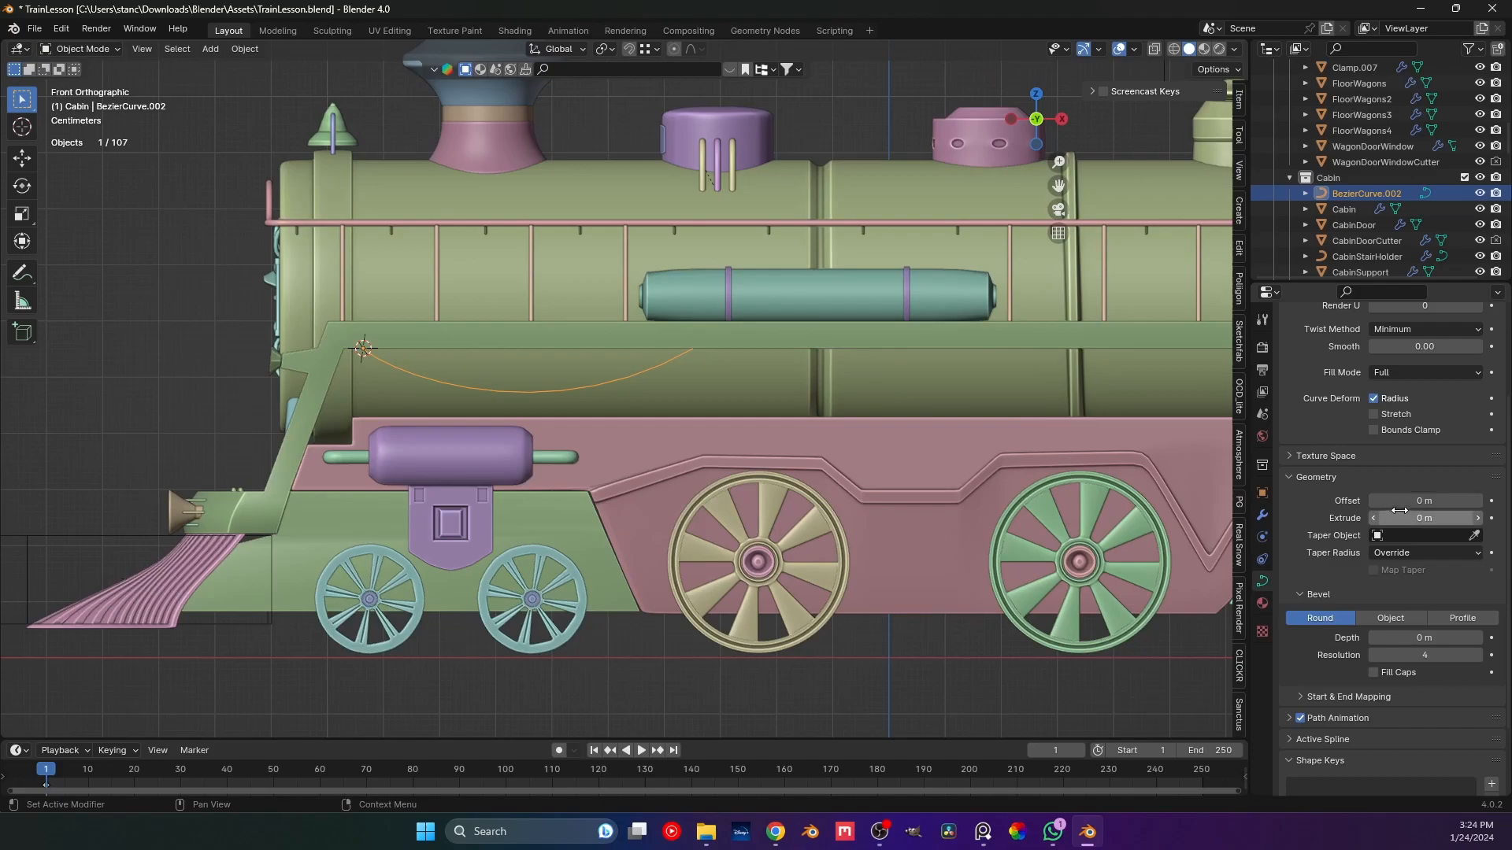
pyautogui.moveTo(1407, 642); pyautogui.dragTo(1418, 642)
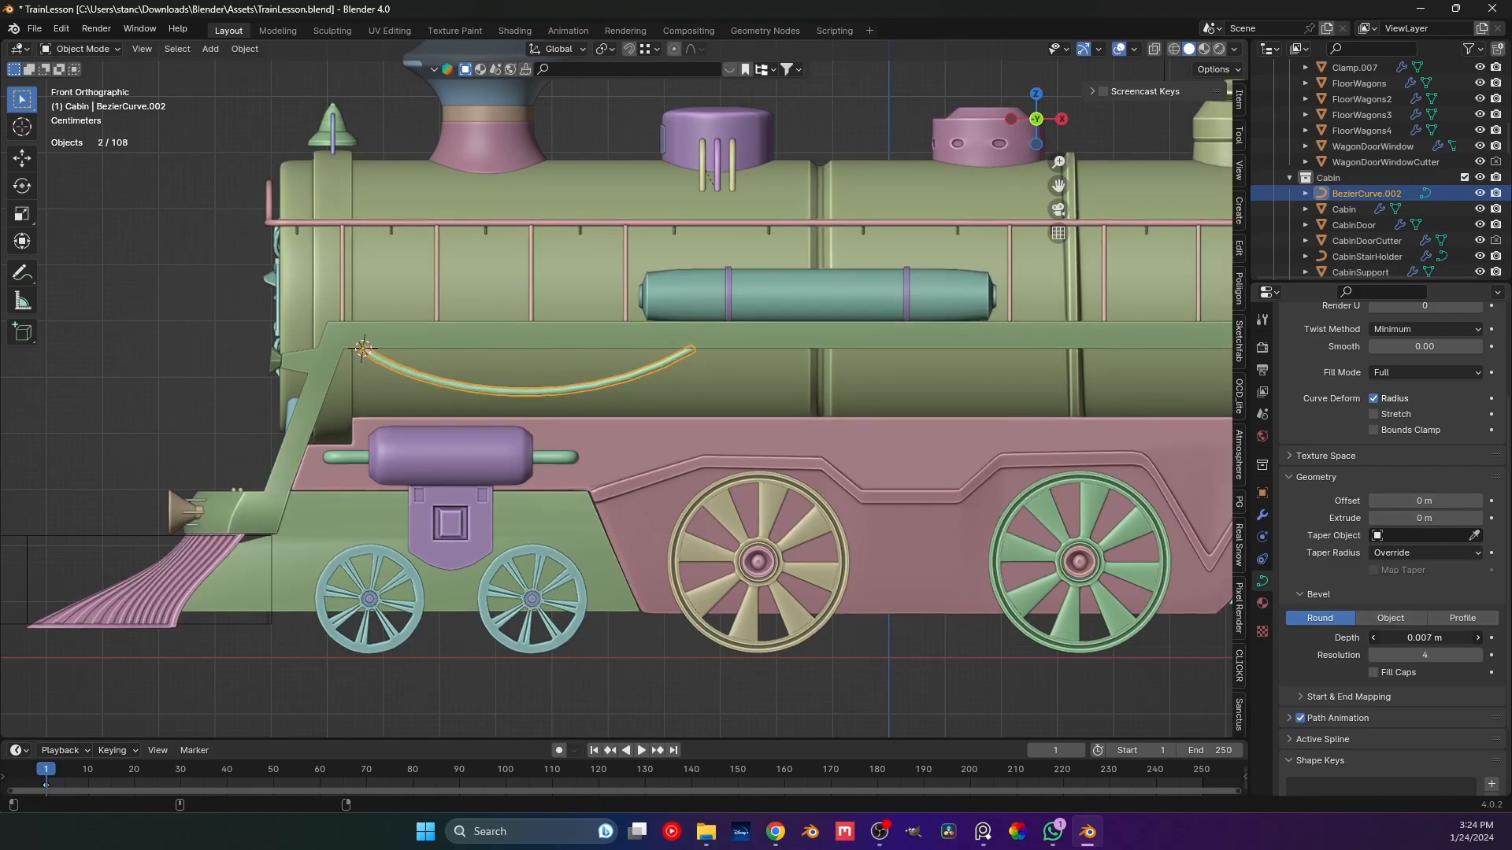
pyautogui.scroll(-2, 670, 467)
pyautogui.hotkey('alt', 'a')
pyautogui.hotkey('ctrl', 's')
# Extrude the curve's rear end toward the cabin to a point below the side beam and roughly level its handles.
pyautogui.moveTo(527, 451); pyautogui.dragTo(613, 444, button='middle')
pyautogui.scroll(-4, 657, 465)
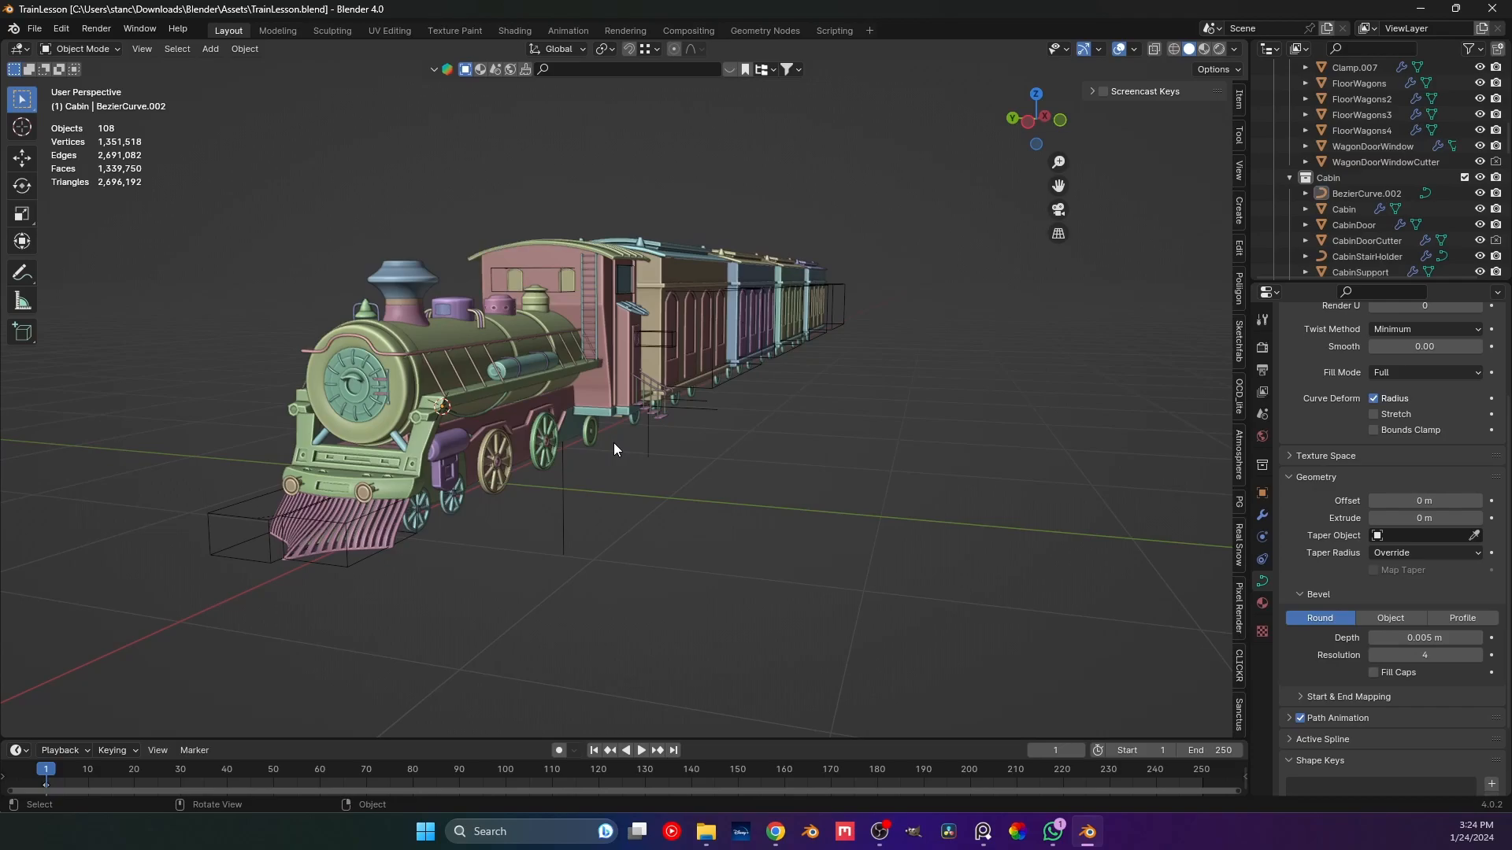
pyautogui.press('KP_1')
pyautogui.scroll(5, 607, 441)
pyautogui.scroll(5, 404, 437)
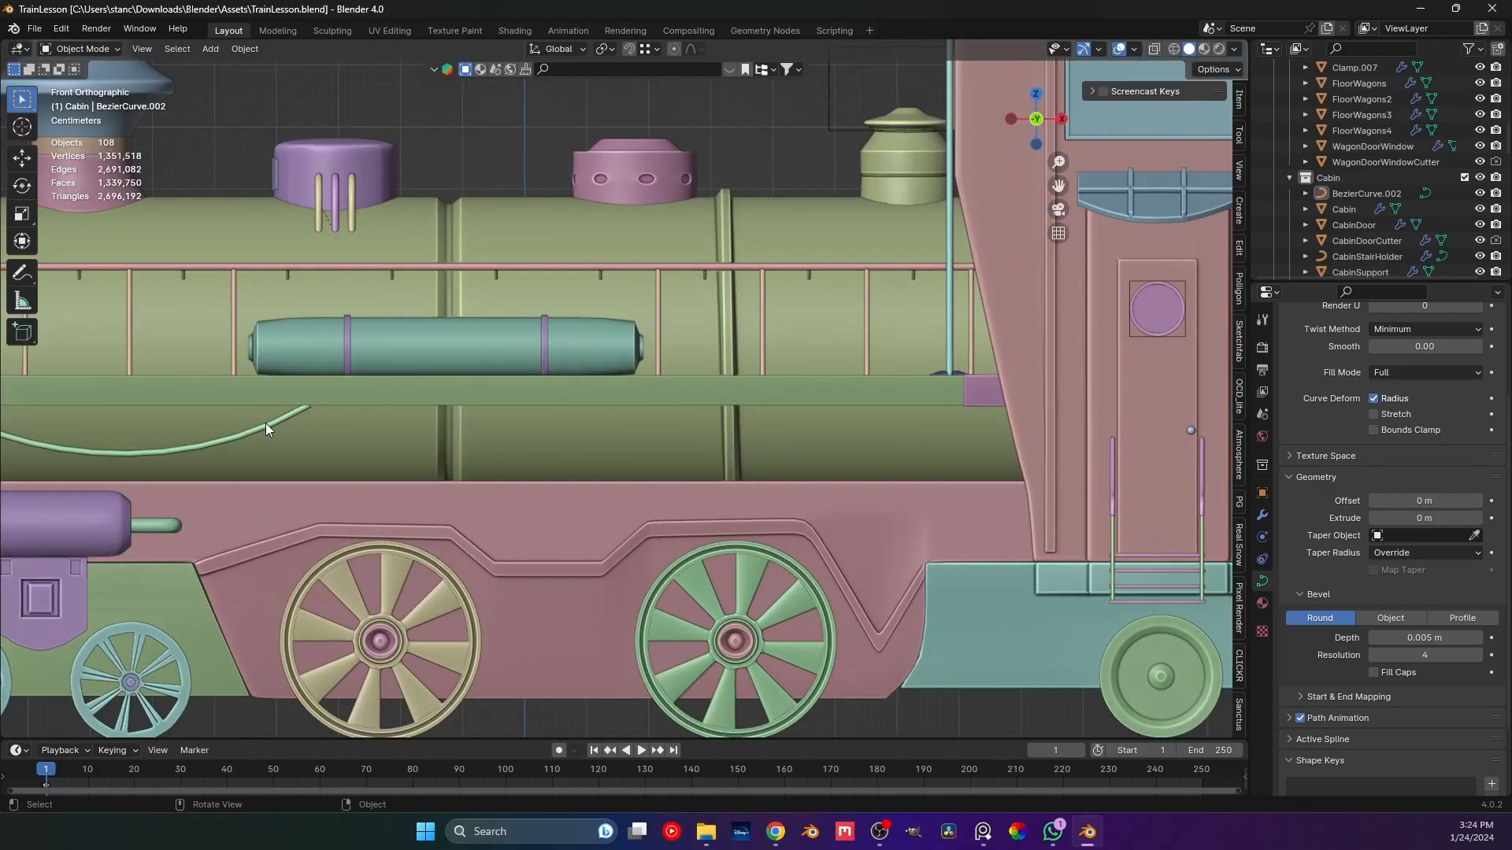
pyautogui.press('Tab')
pyautogui.keyDown('shift'); pyautogui.moveTo(313, 426); pyautogui.dragTo(328, 416, button='middle'); pyautogui.keyUp('shift')
pyautogui.press('e')
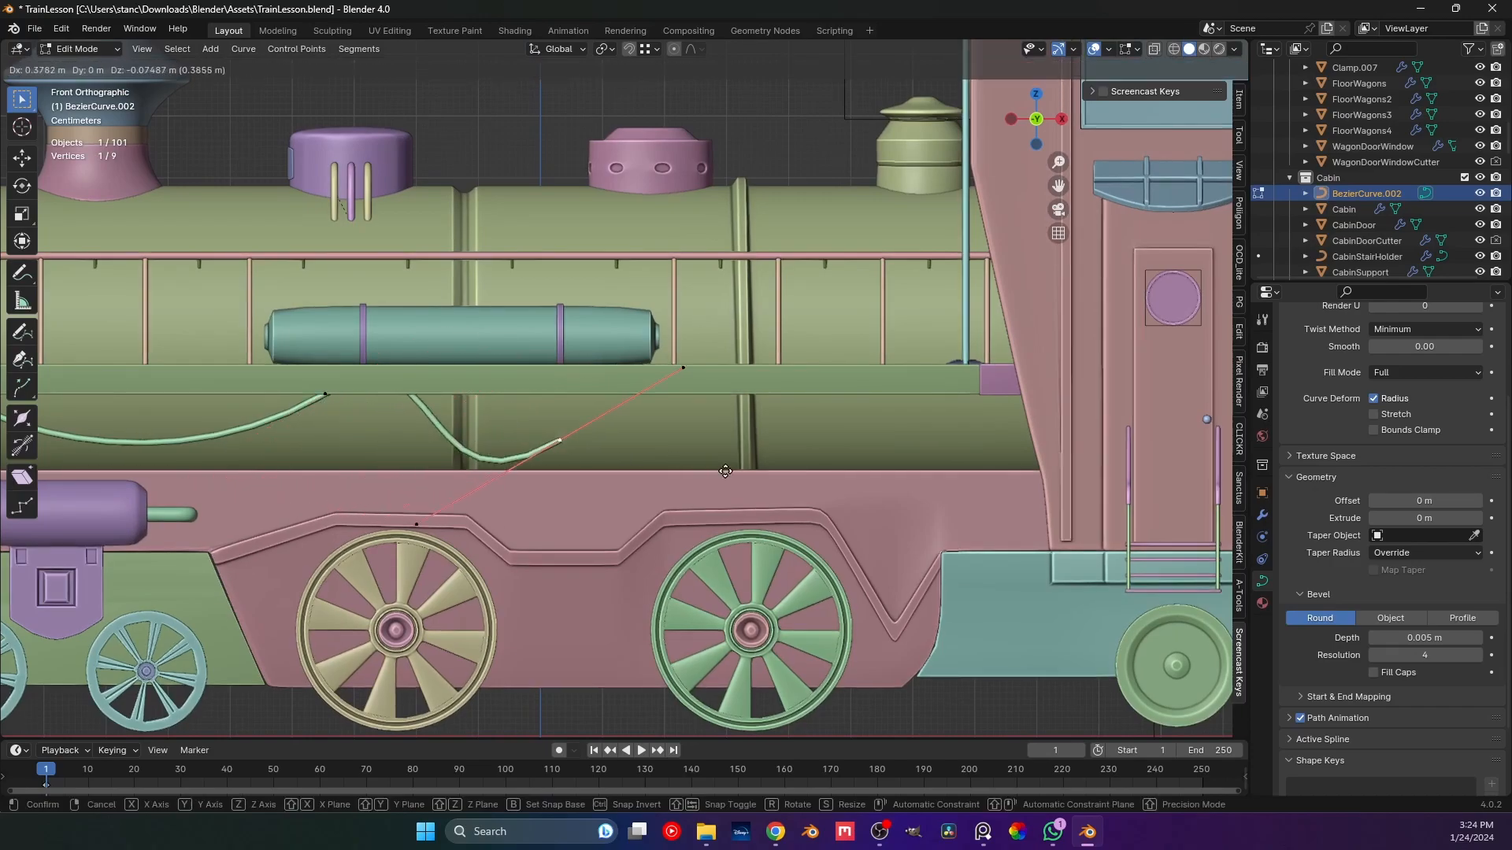
pyautogui.click(632, 447)
pyautogui.press('g')
pyautogui.press('z')
pyautogui.click(627, 453)
# Flatten the extruded point's handles by scaling to 0 along Z, and move the point 0.21573 m along X.
pyautogui.moveTo(289, 443); pyautogui.dragTo(717, 479)
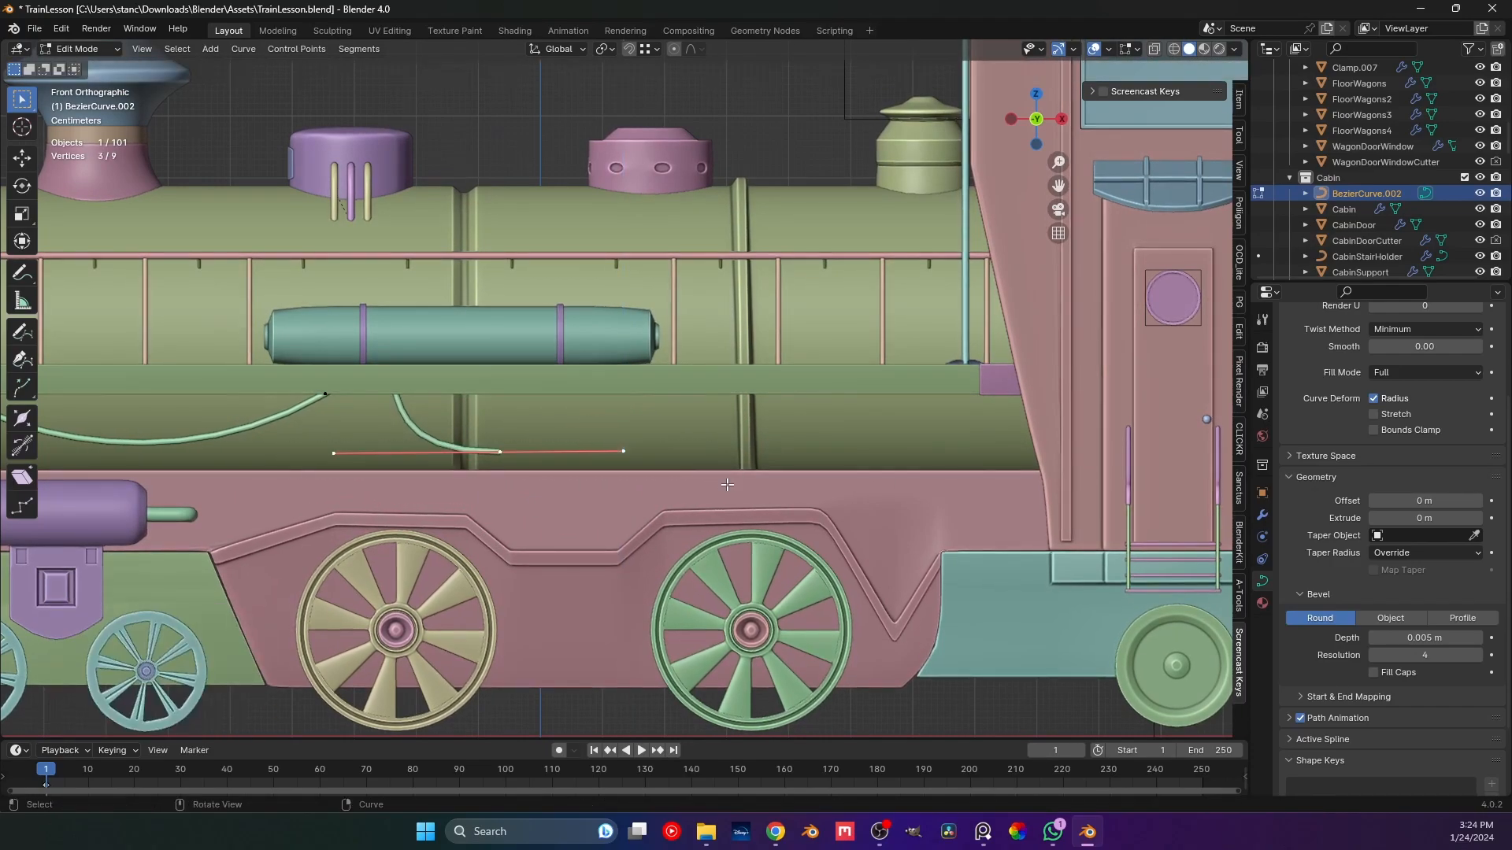
pyautogui.press('s')
pyautogui.press('z')
pyautogui.press('0')
pyautogui.press('Return')
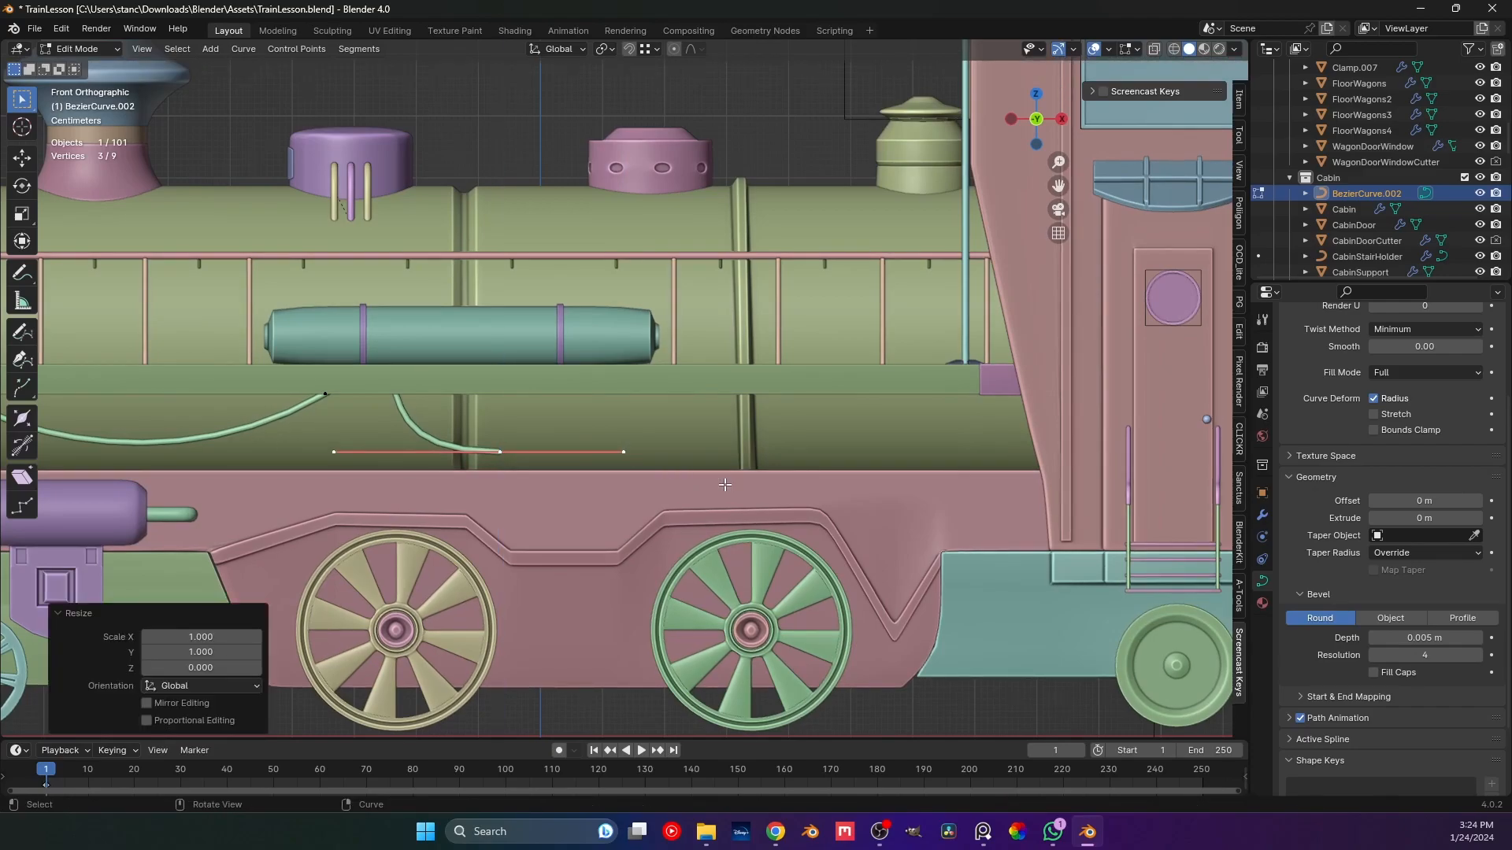
pyautogui.press('g')
pyautogui.press('x')
pyautogui.click(734, 420)
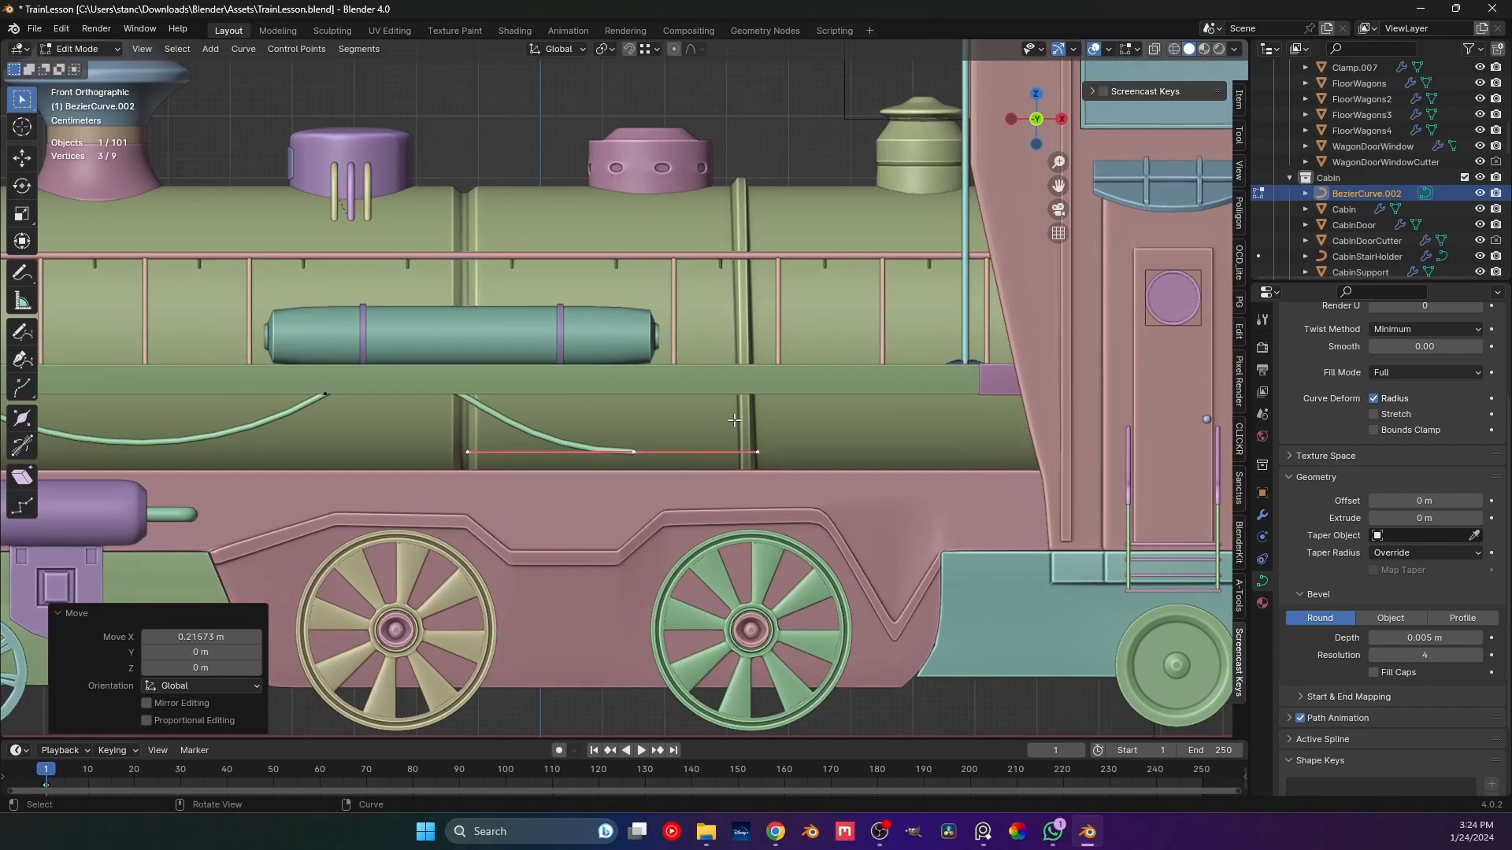
# Extrude another curve point 0.37309 m along X and 0.065989 m along Z, and raise it to the beam's underside.
pyautogui.press('e')
pyautogui.click(935, 440)
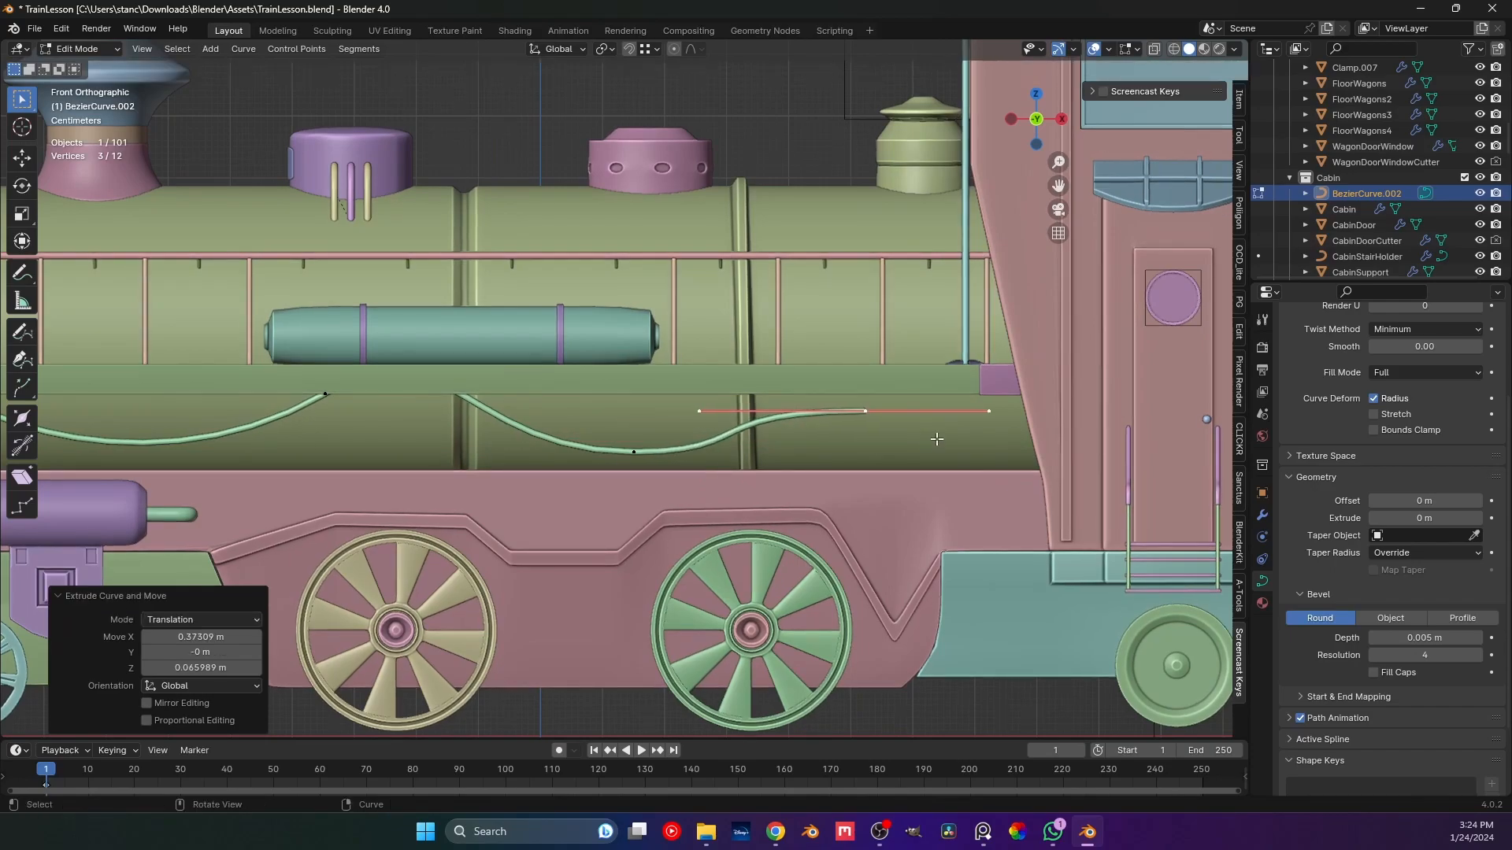
pyautogui.click(980, 423)
pyautogui.press('g')
pyautogui.press('z')
pyautogui.click(979, 391)
pyautogui.moveTo(890, 394); pyautogui.dragTo(844, 423)
pyautogui.press('g')
pyautogui.press('z')
pyautogui.click(977, 366)
# Raise the end point's outer handle along Z to shape the second sag, leave edit mode and save the file.
pyautogui.press('g')
pyautogui.press('z')
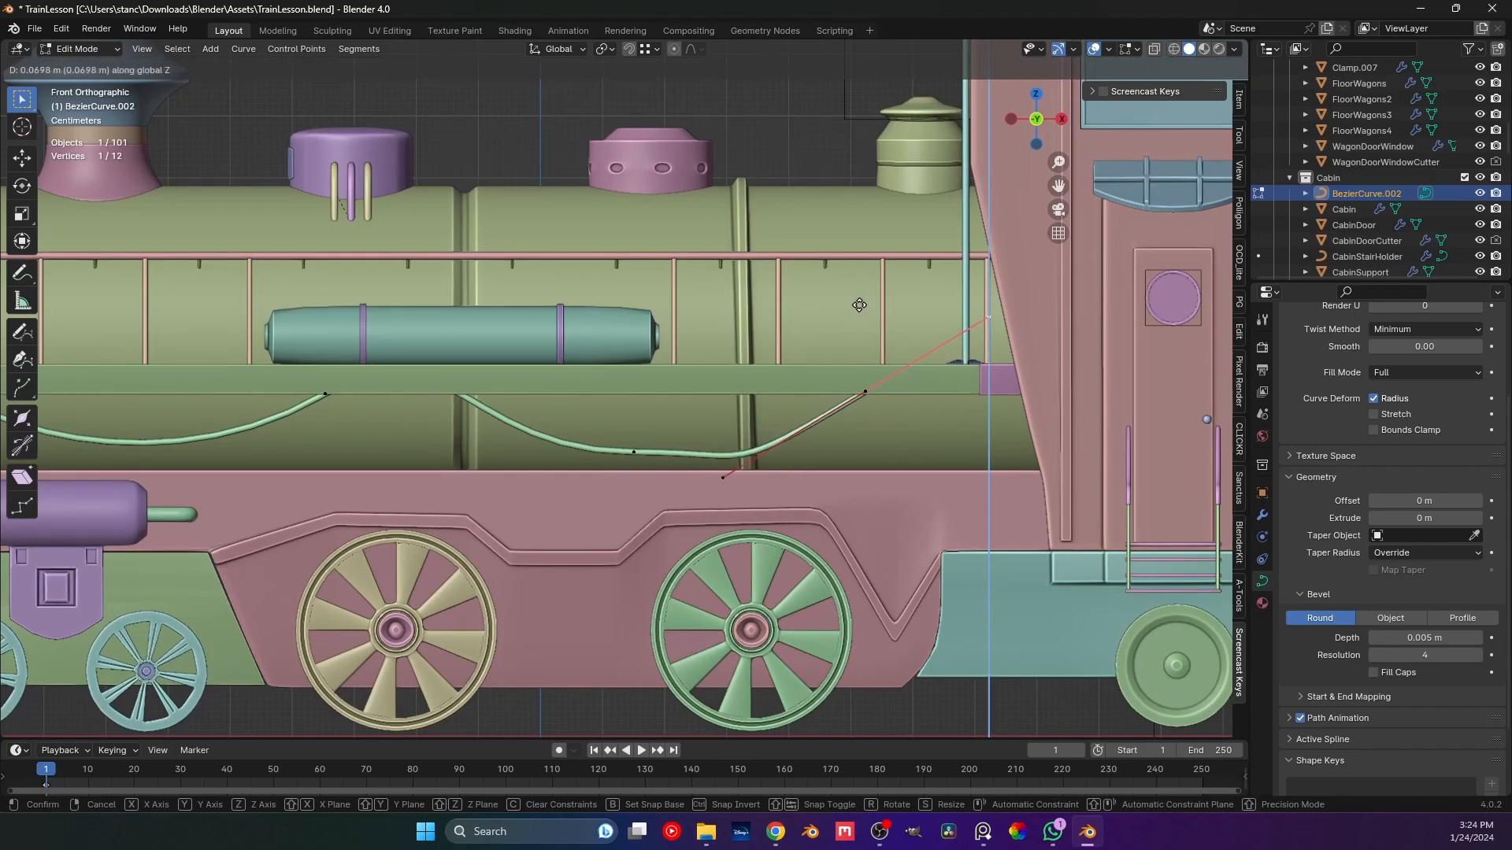
pyautogui.click(870, 331)
pyautogui.press('Tab')
pyautogui.scroll(-3, 811, 441)
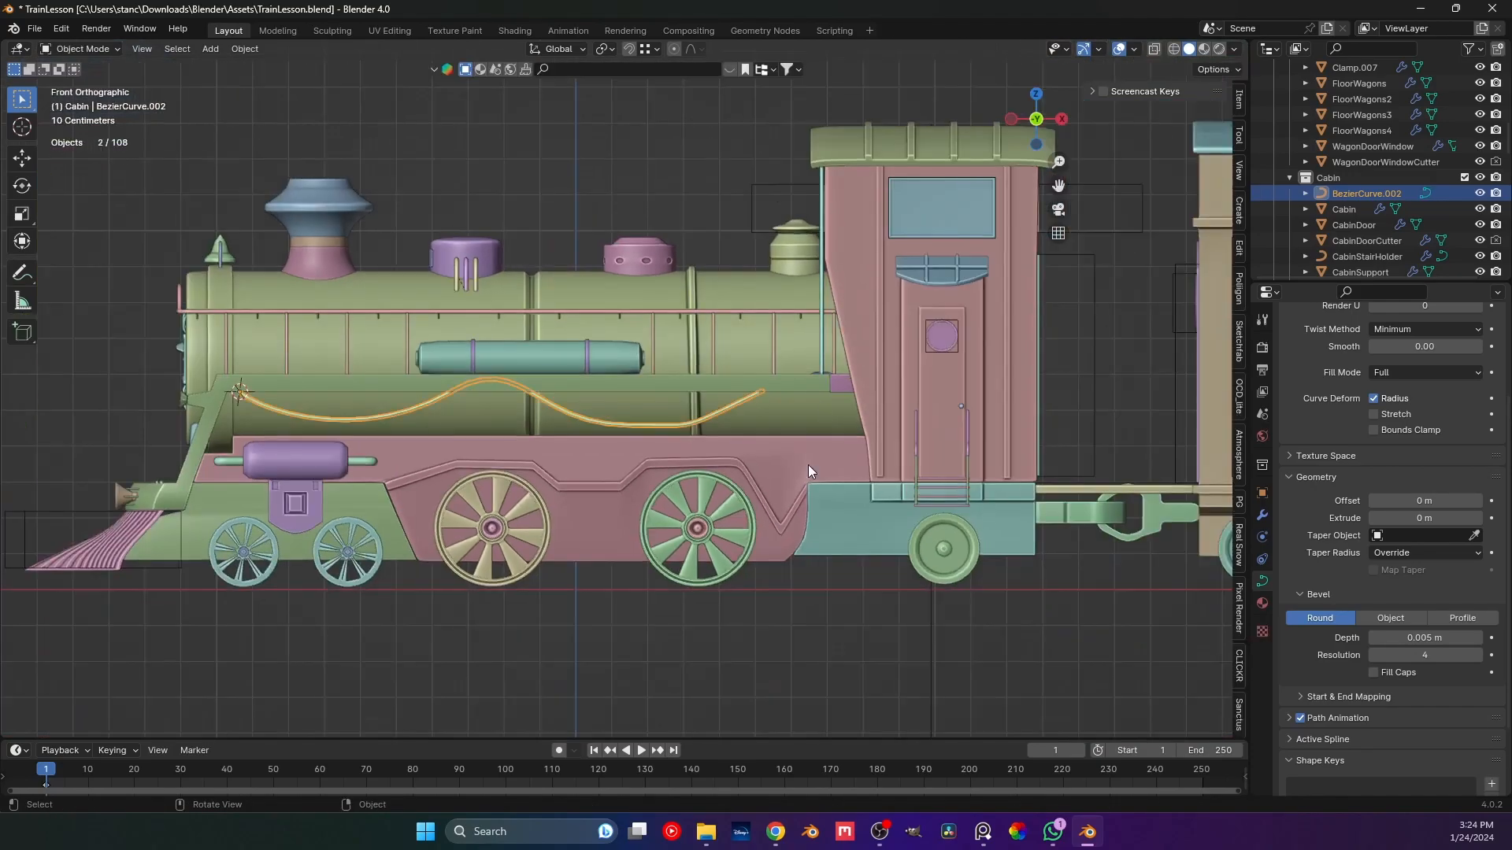
pyautogui.hotkey('alt', 'a')
pyautogui.hotkey('ctrl', 's')
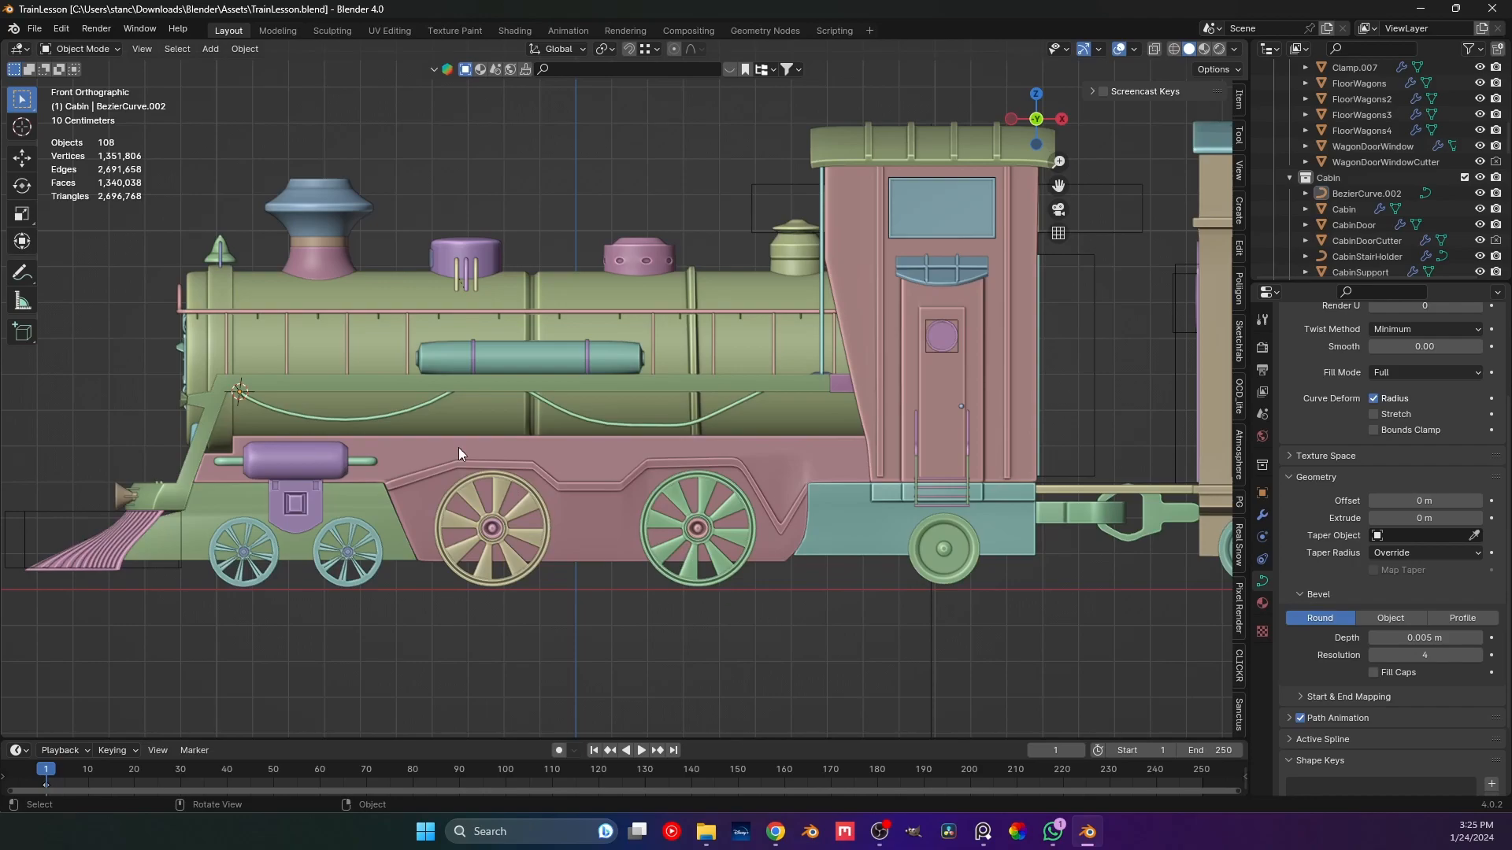
# Delete the sagging curve under the locomotive's side beam.
pyautogui.click(405, 409)
pyautogui.press('x')
pyautogui.click(417, 403)
# Search the add-ons in the preferences for "cab", inspect the GeoCables add-on's details and close the preferences.
pyautogui.click(58, 30)
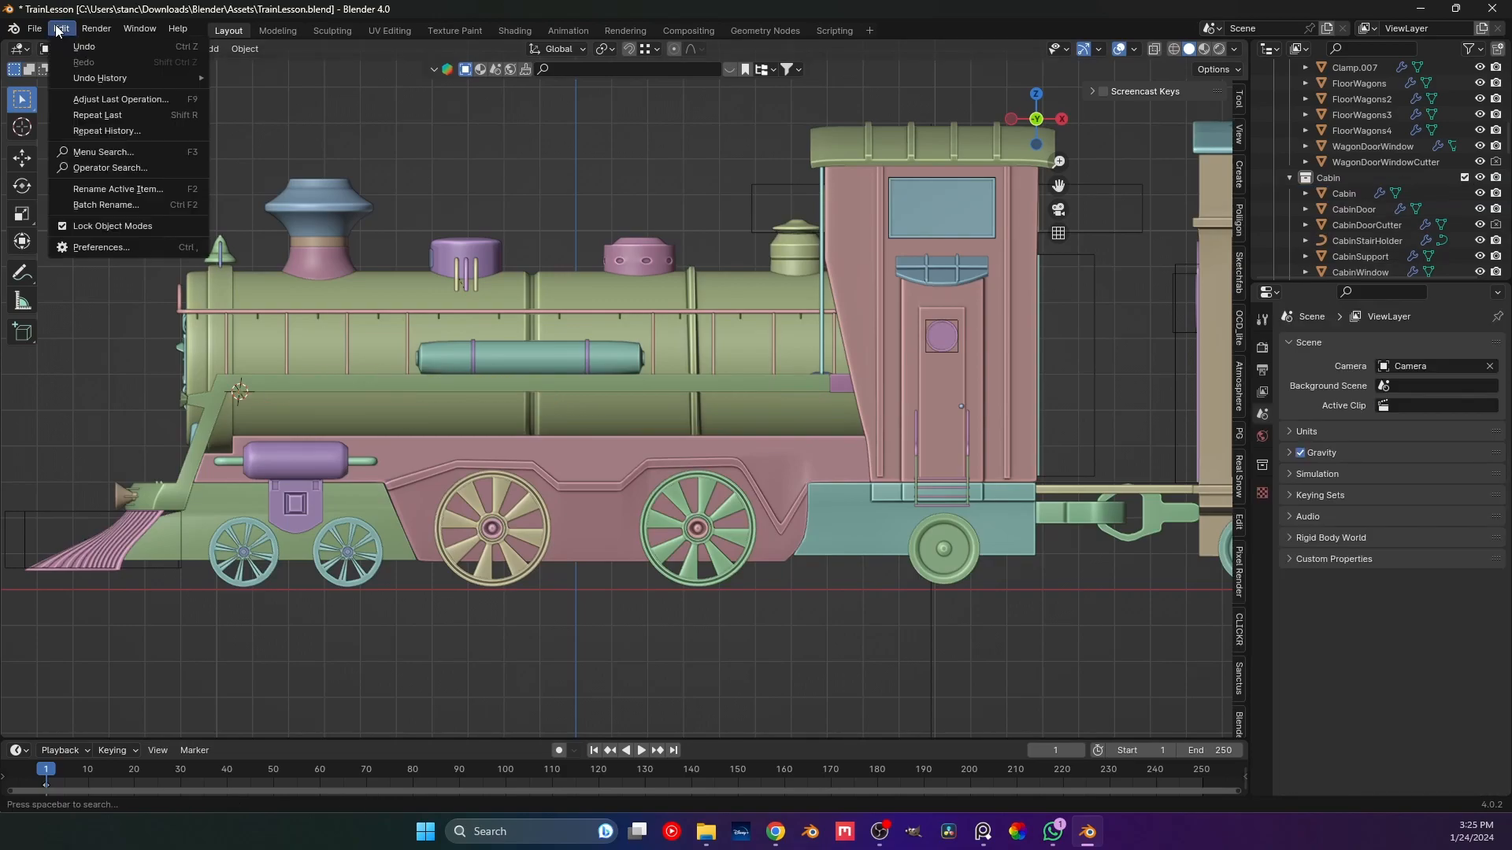
pyautogui.click(78, 236)
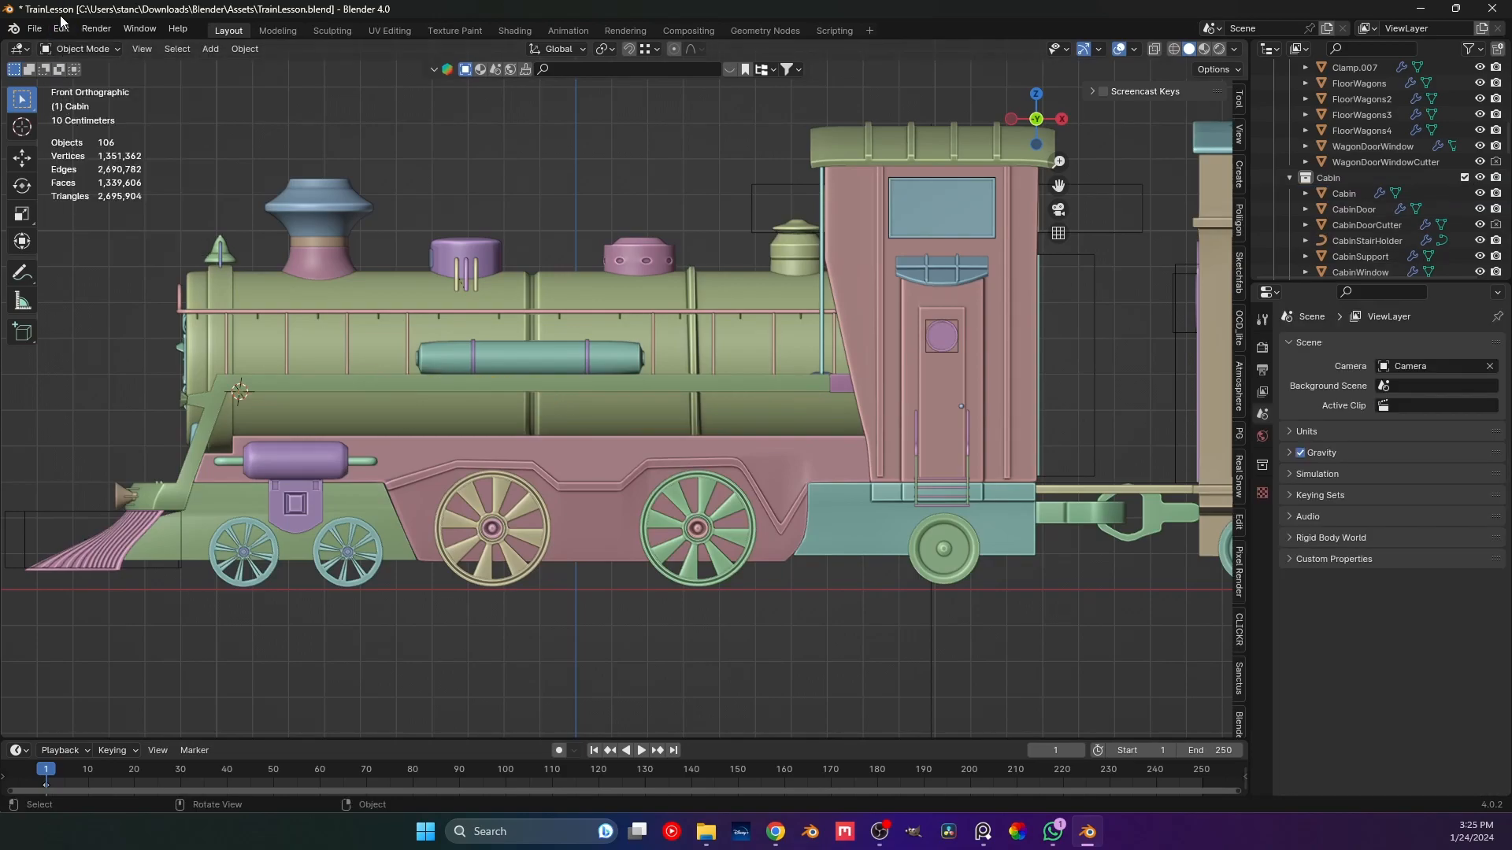
pyautogui.click(63, 27)
pyautogui.click(79, 227)
pyautogui.click(63, 29)
pyautogui.click(86, 249)
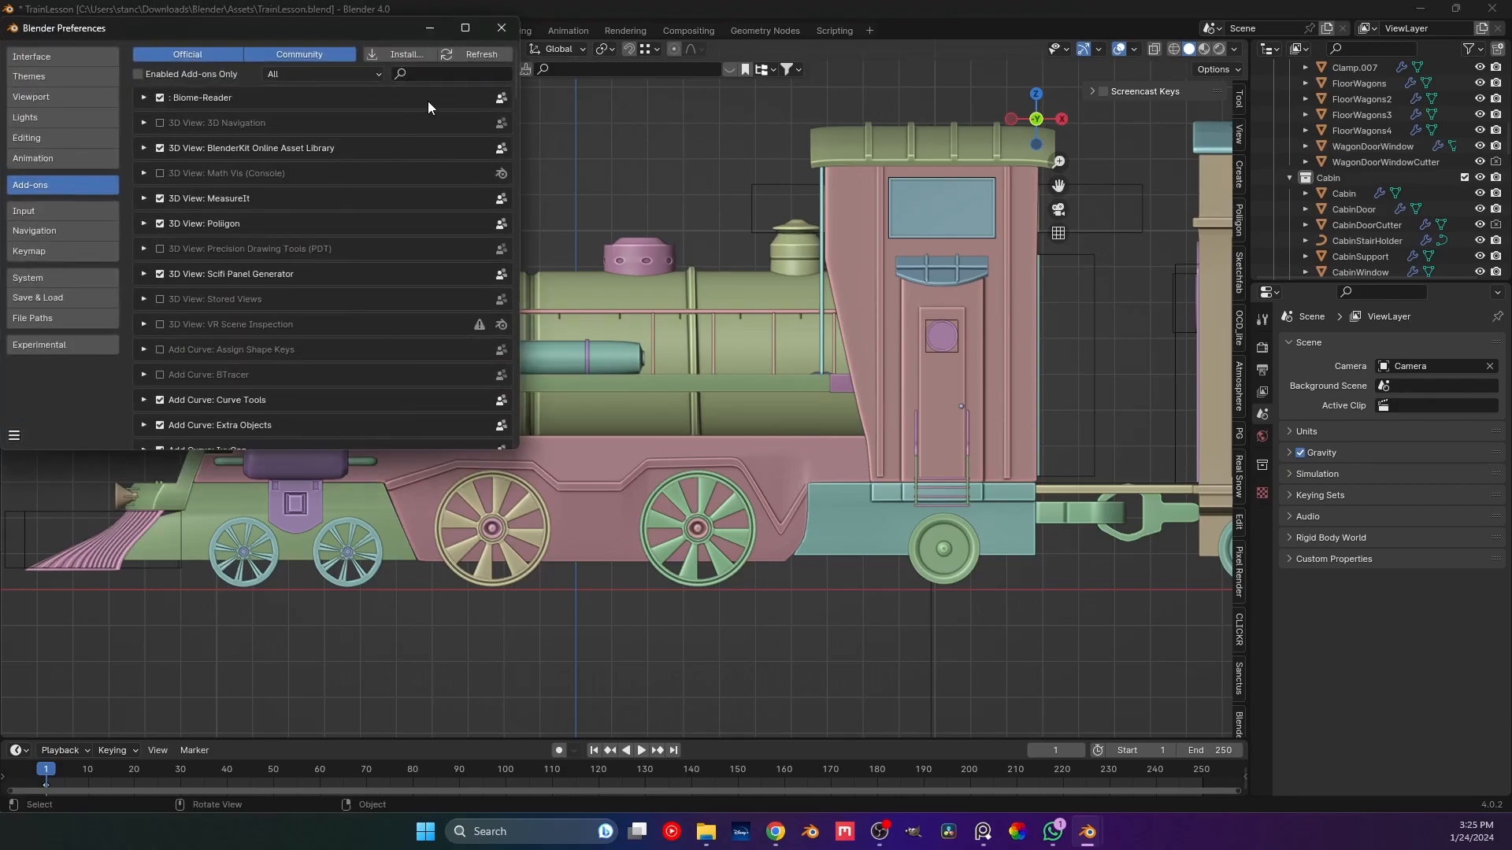
pyautogui.click(428, 71)
pyautogui.write('cabl')
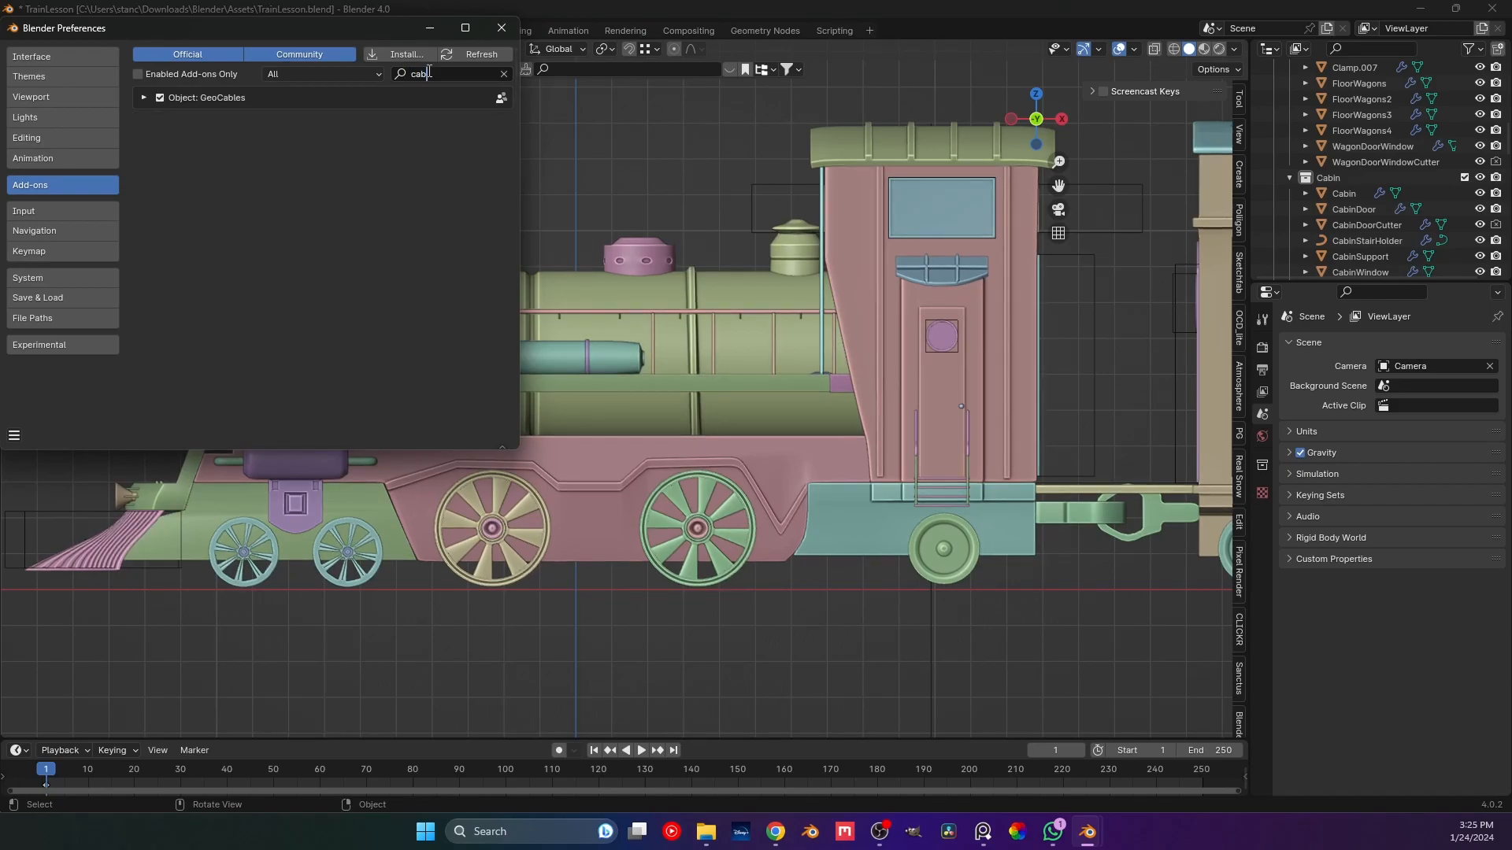
pyautogui.click(144, 99)
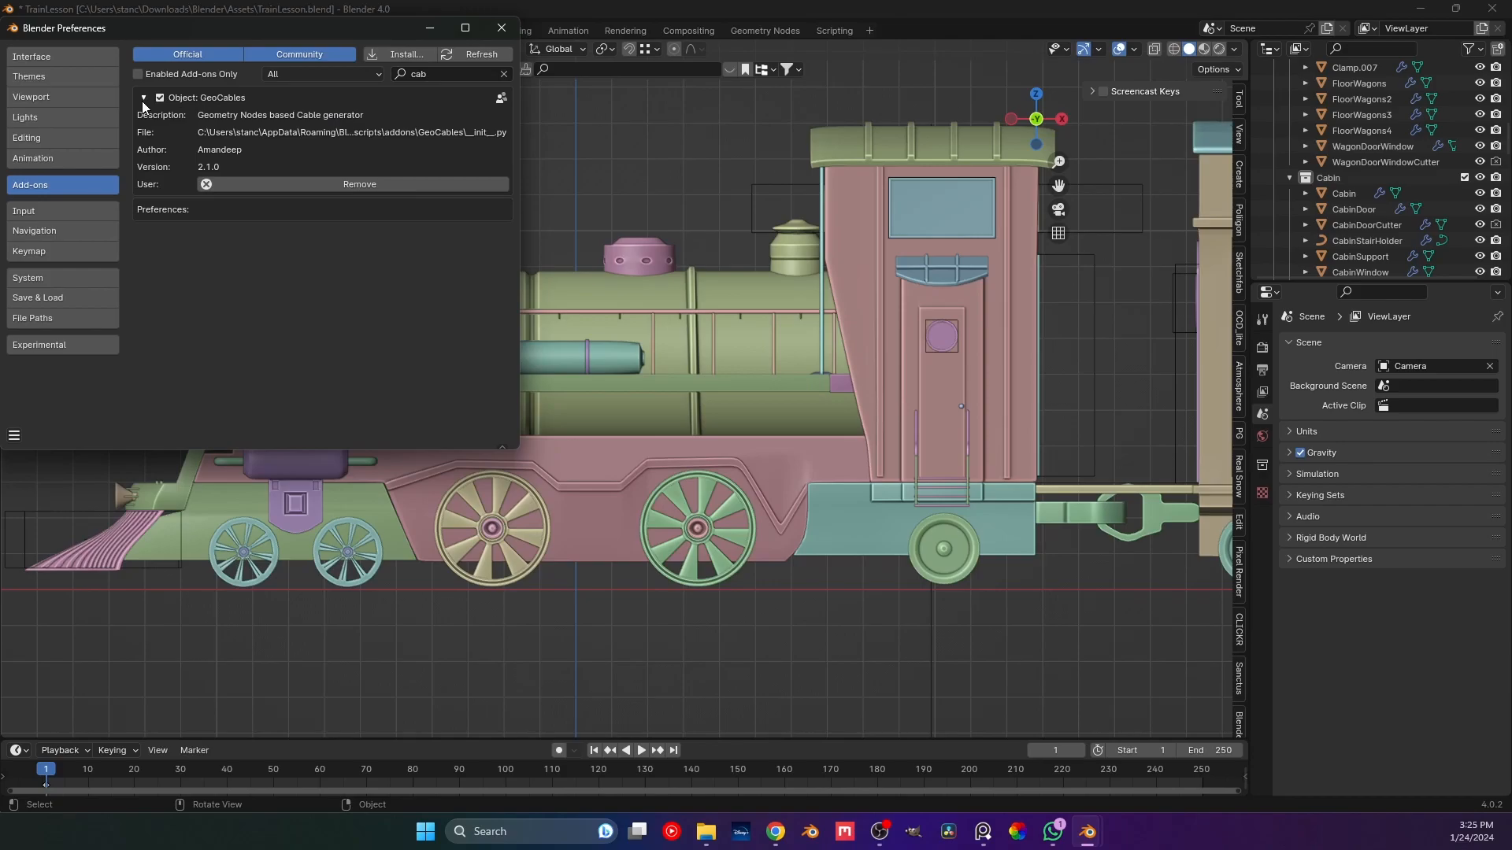
pyautogui.click(143, 99)
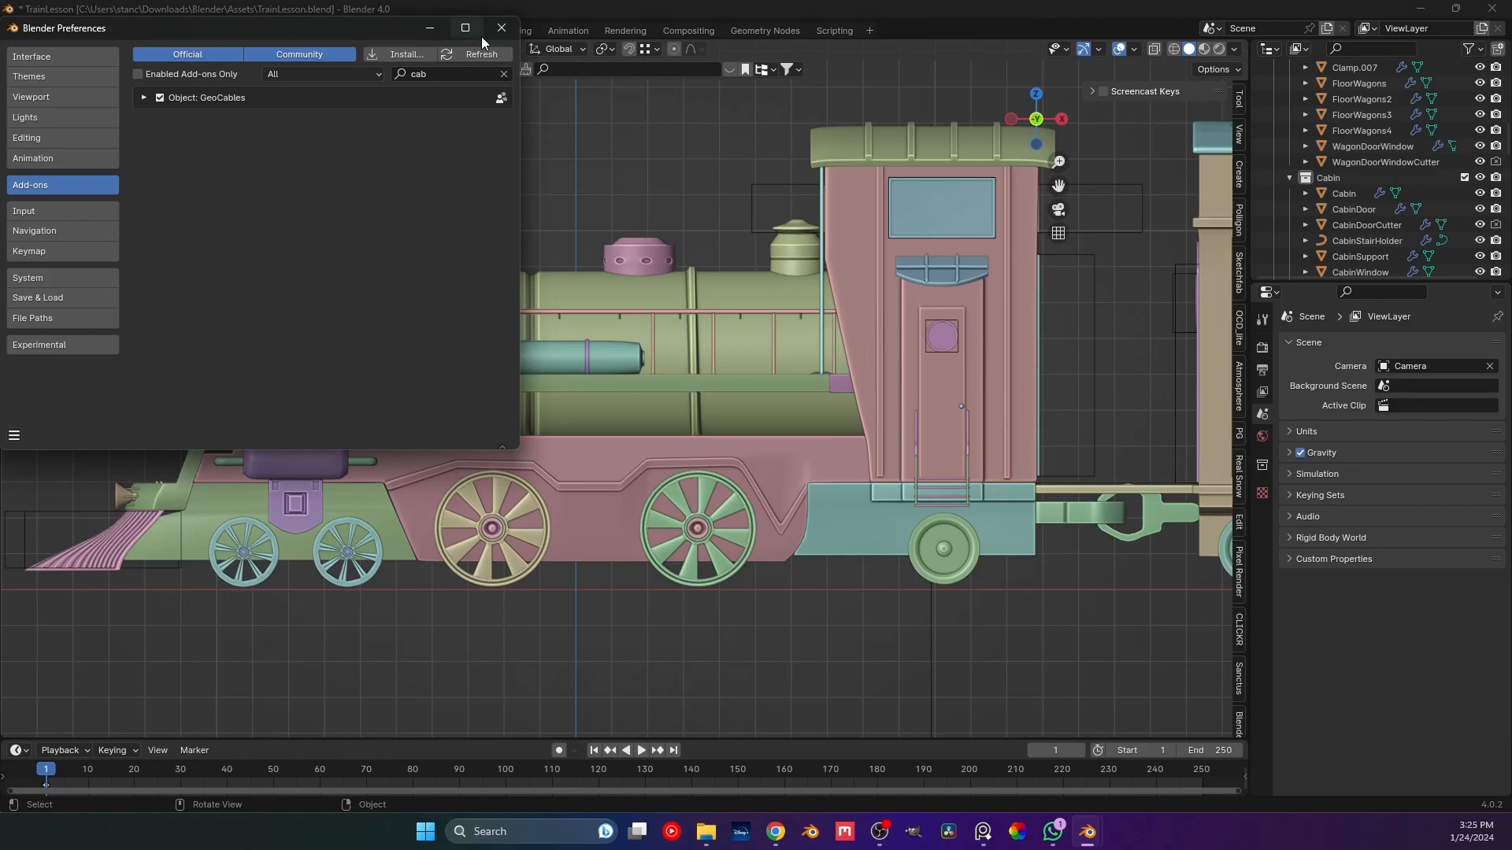
pyautogui.click(502, 27)
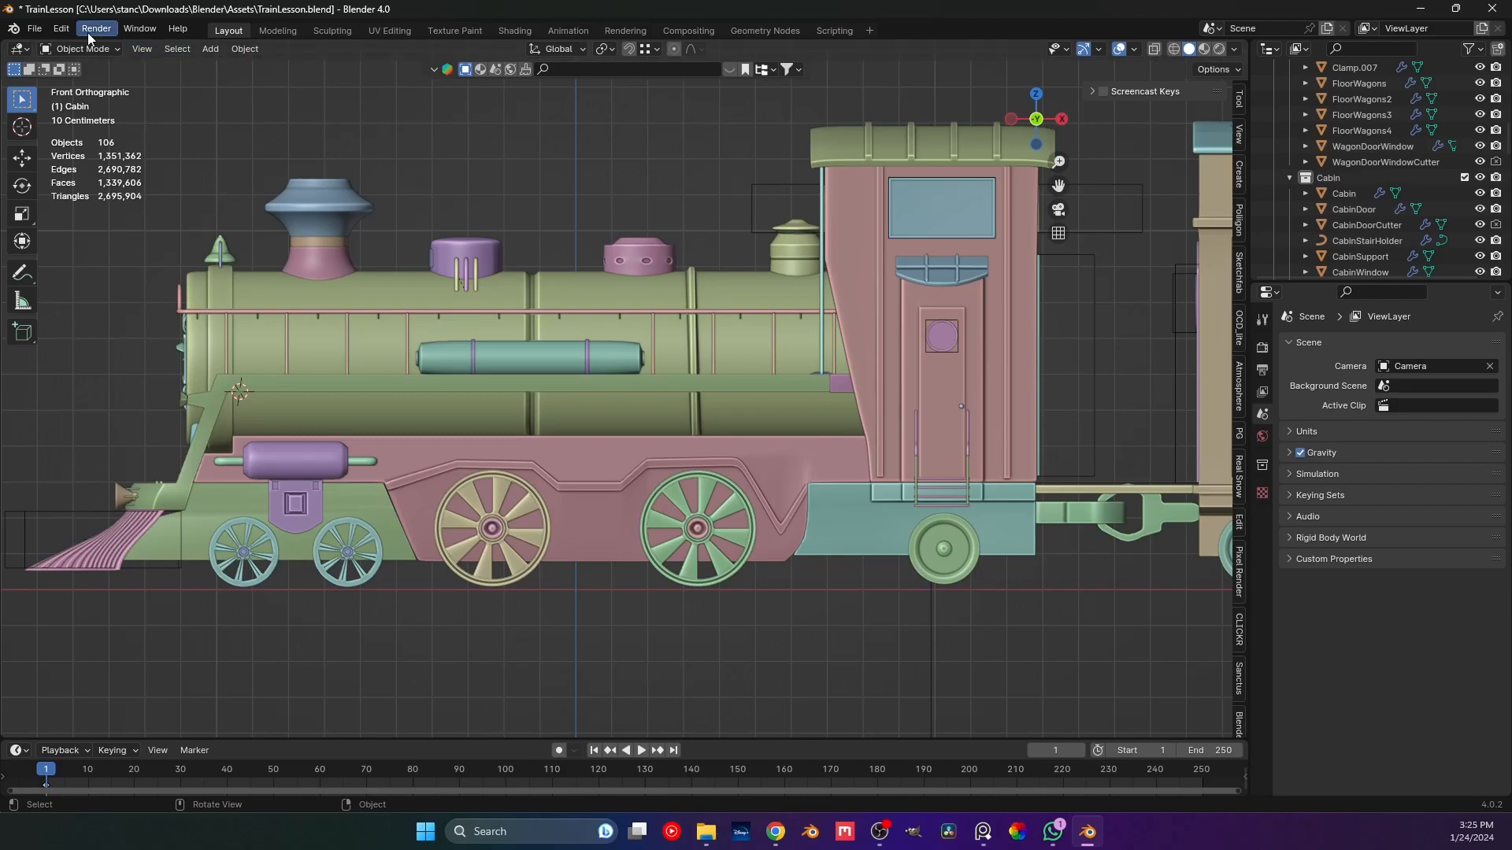
# View the add-on installation file browser from the preferences, cancel it without installing anything and close the preferences.
pyautogui.click(61, 28)
pyautogui.click(96, 253)
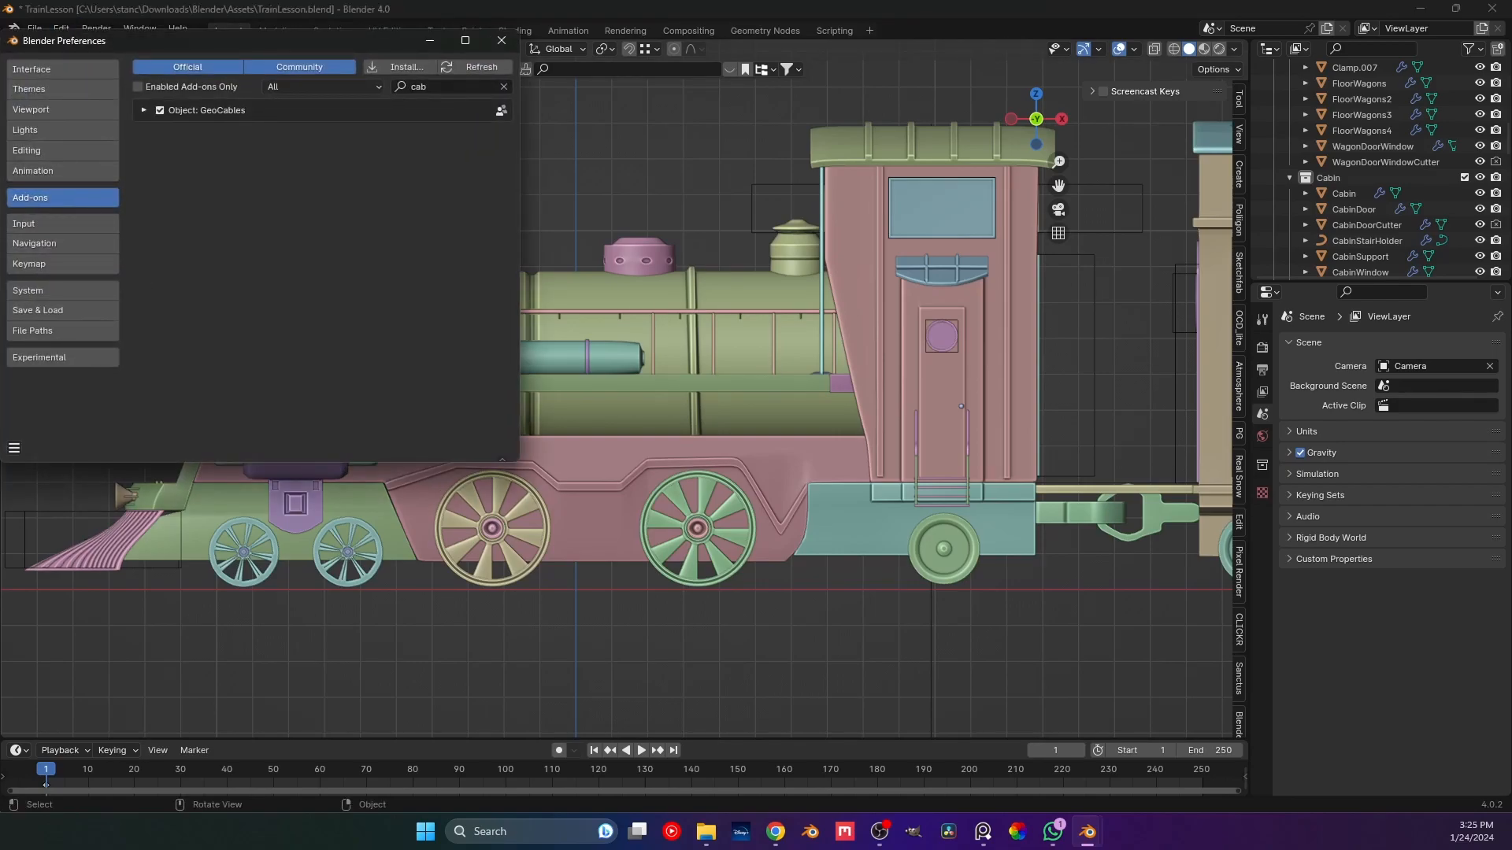
pyautogui.click(415, 72)
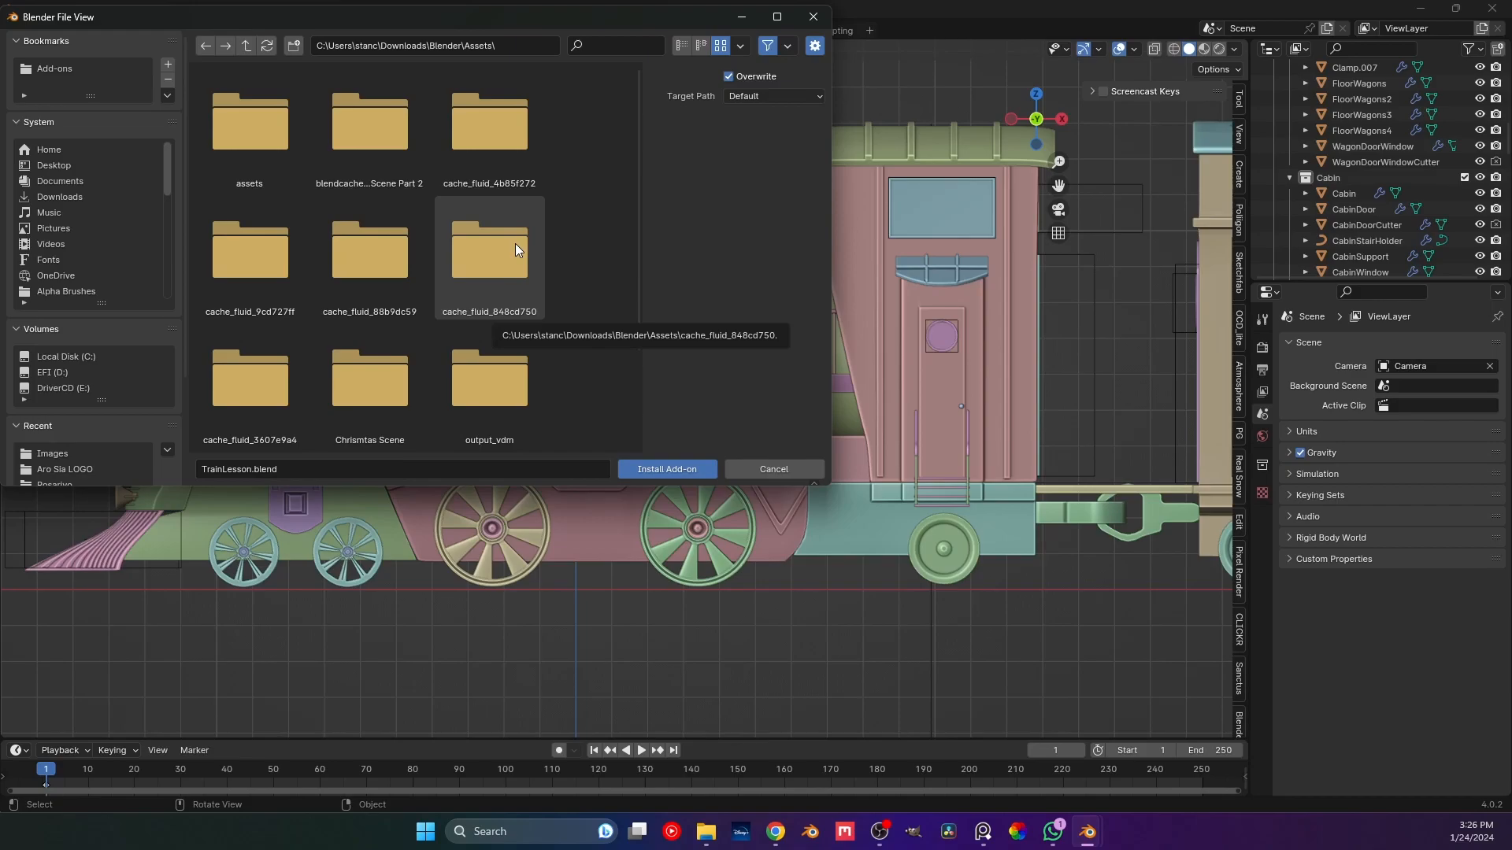
pyautogui.click(784, 472)
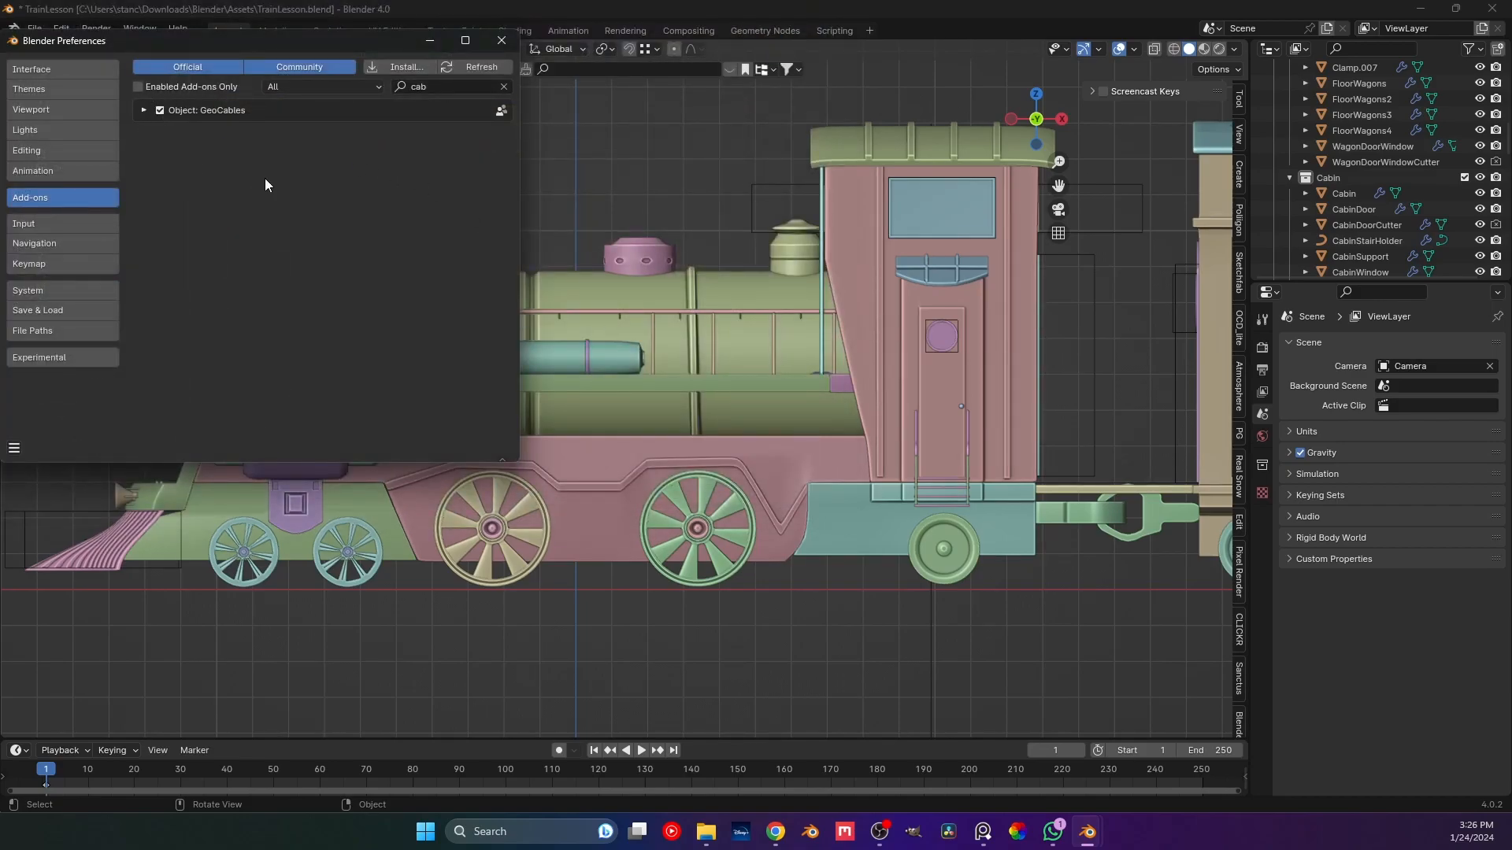
pyautogui.click(502, 40)
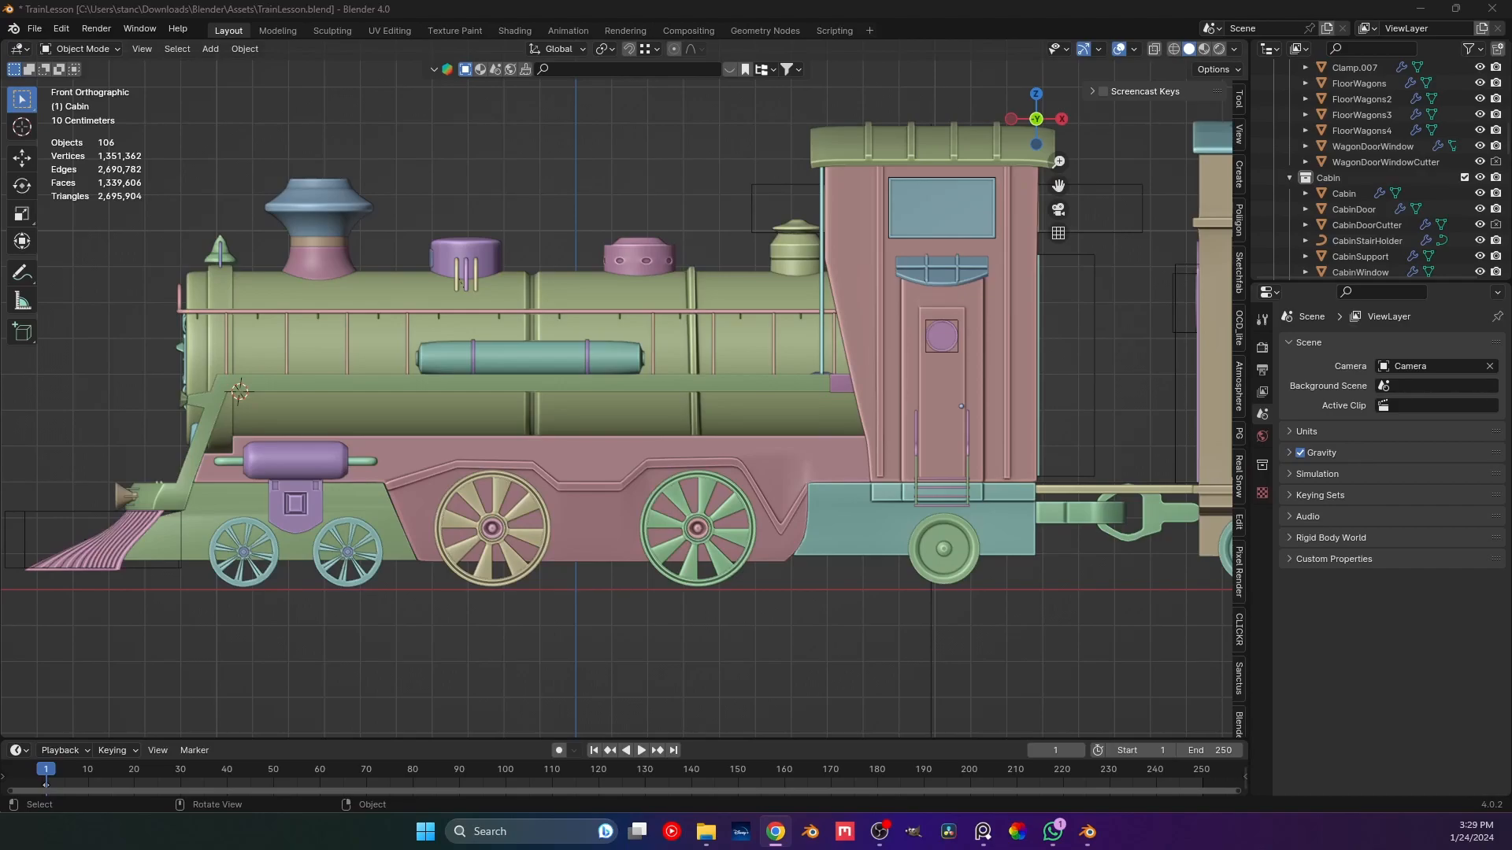
# Switch to the Chrome browser, maximize its window and look through the GeoCables free add-on page on Gumroad.
pyautogui.click(776, 832)
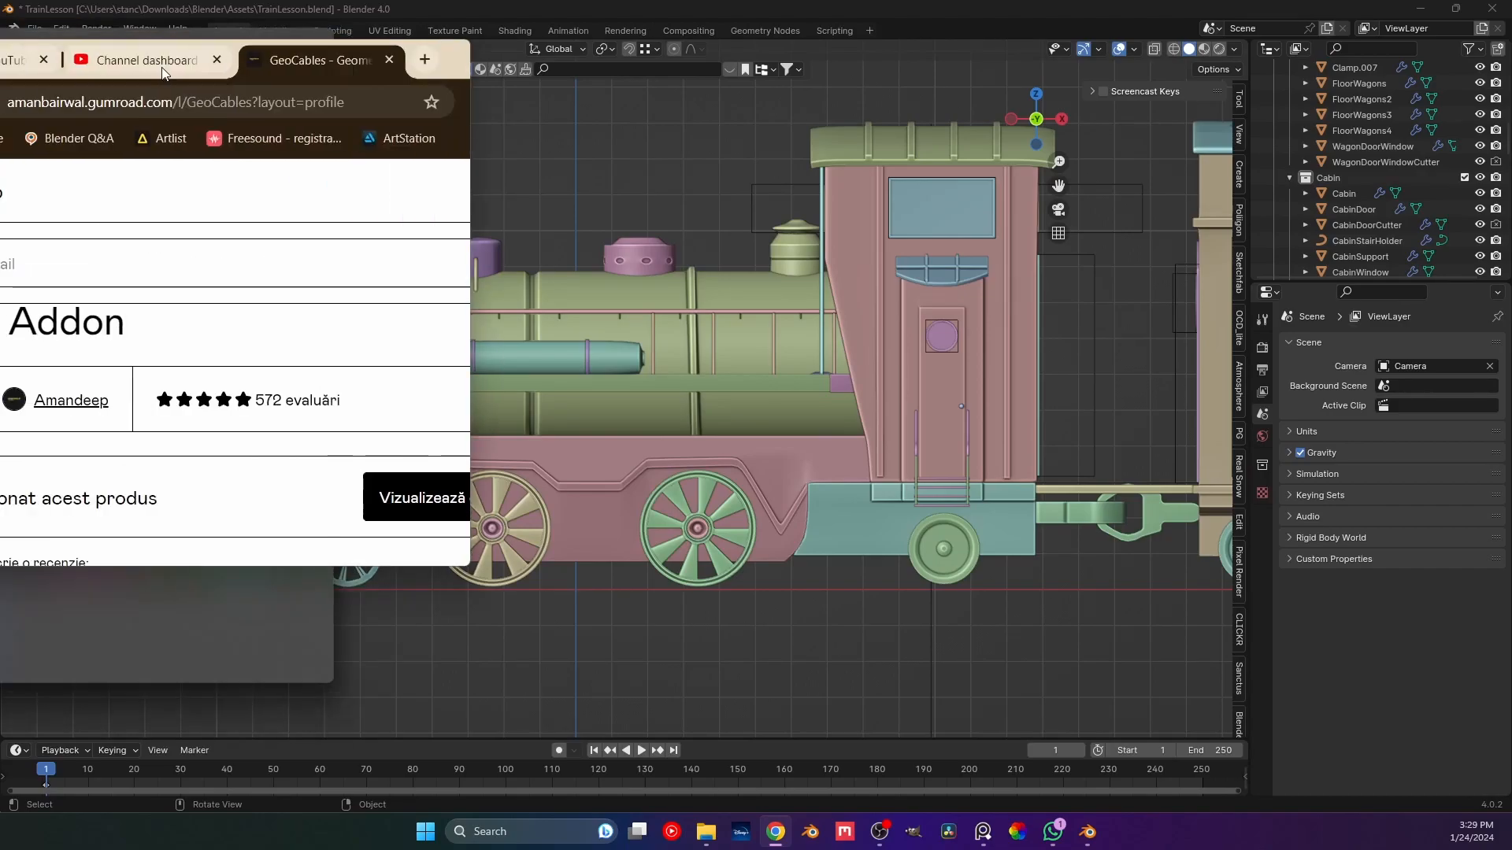
pyautogui.doubleClick(890, 159)
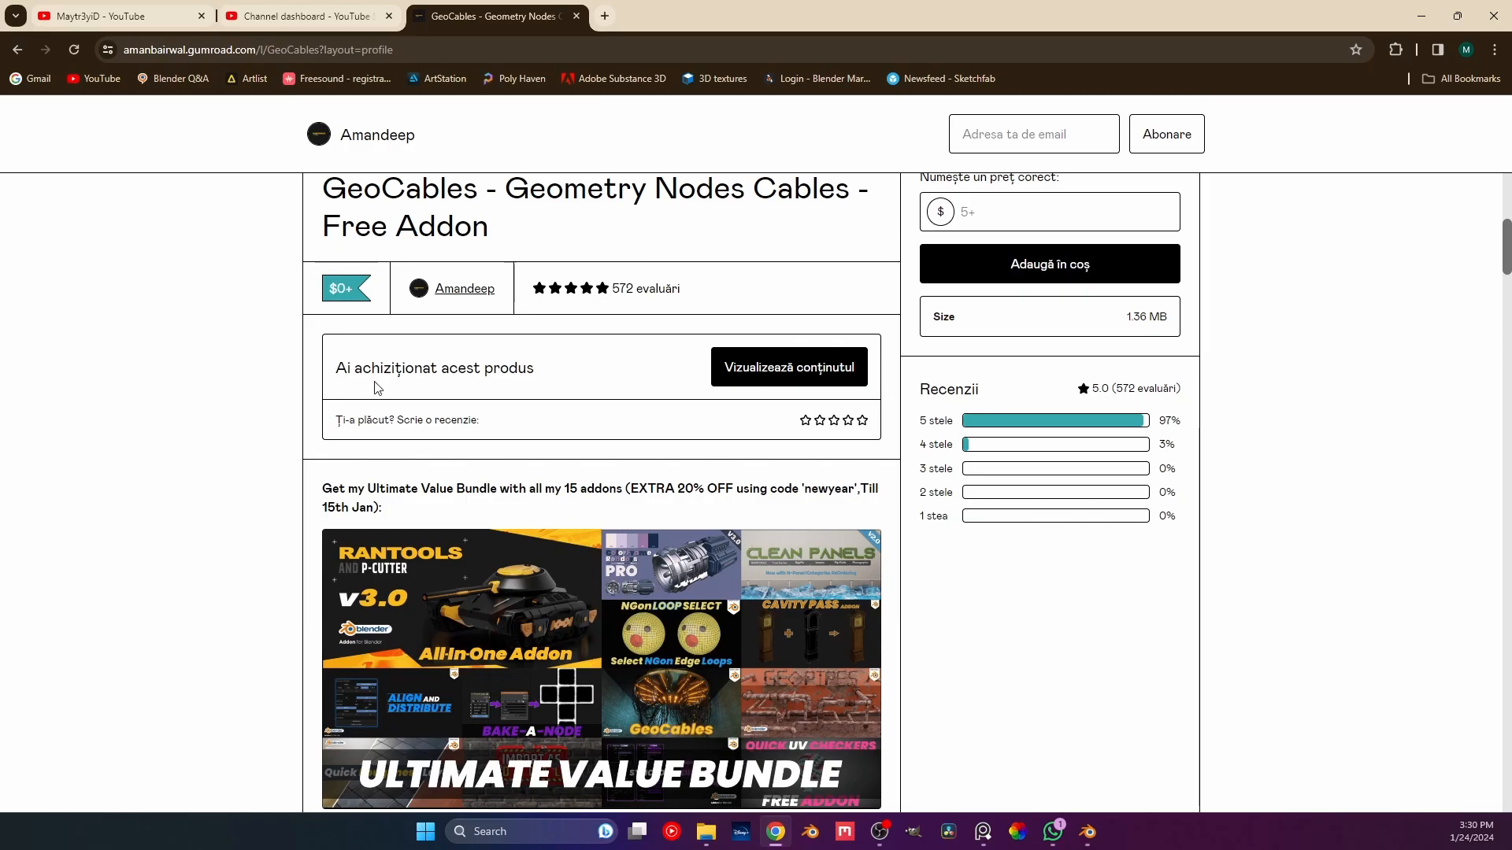
pyautogui.scroll(2, 375, 388)
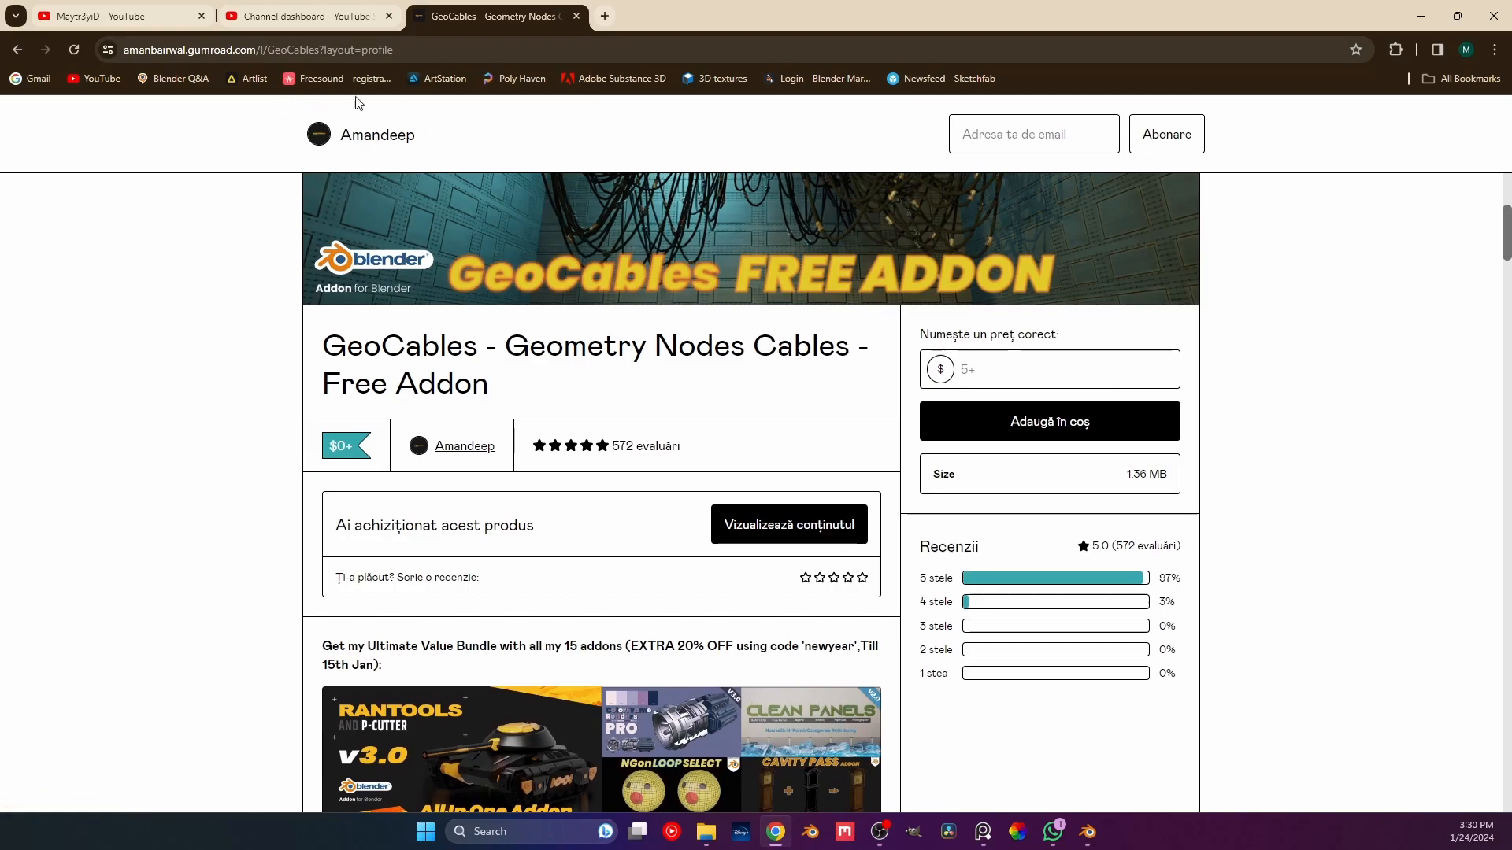
pyautogui.scroll(3, 106, 457)
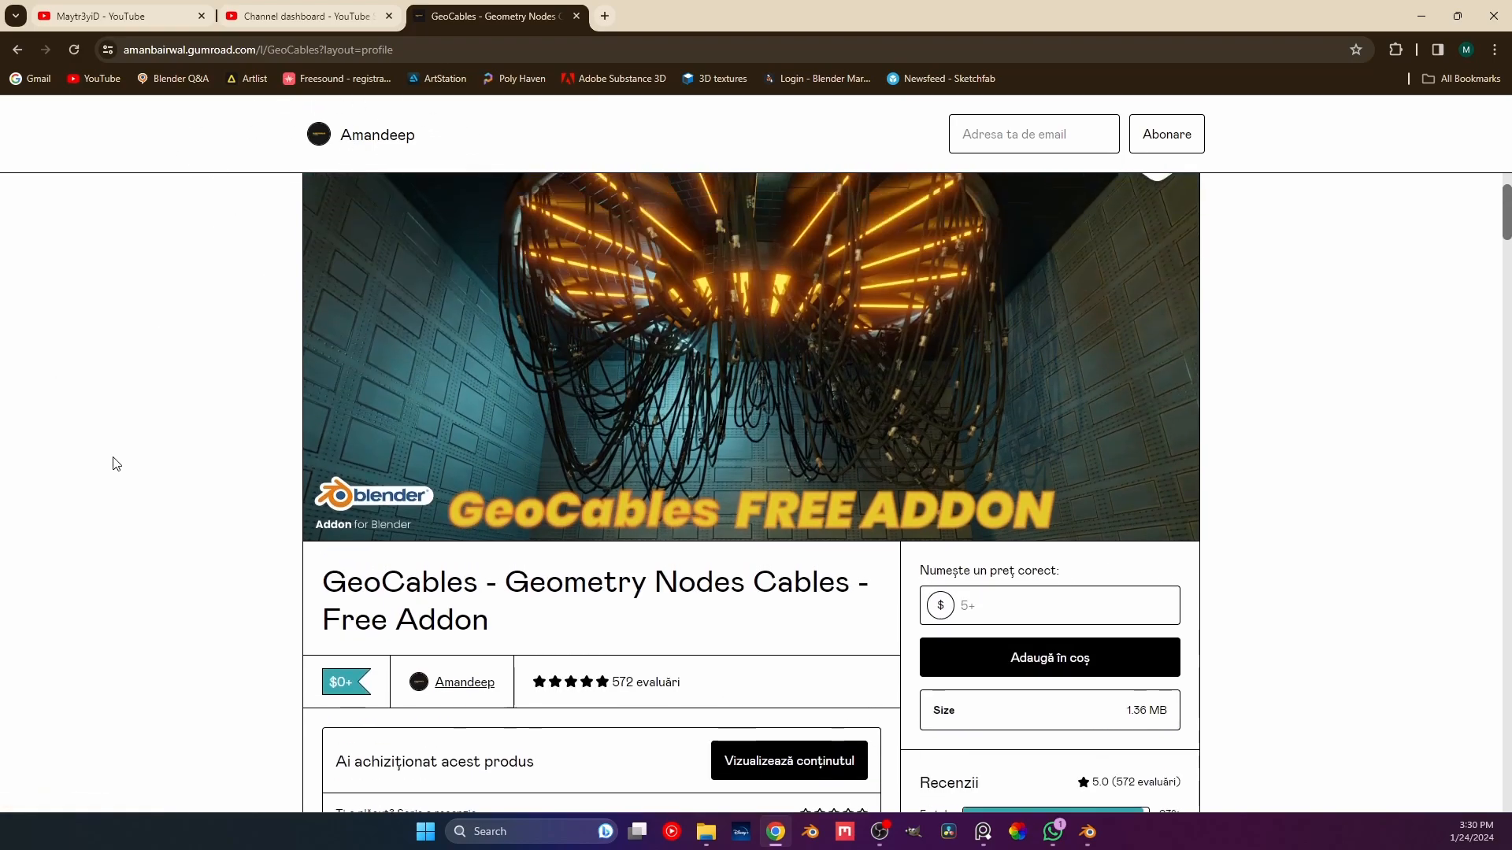
pyautogui.scroll(1, 116, 463)
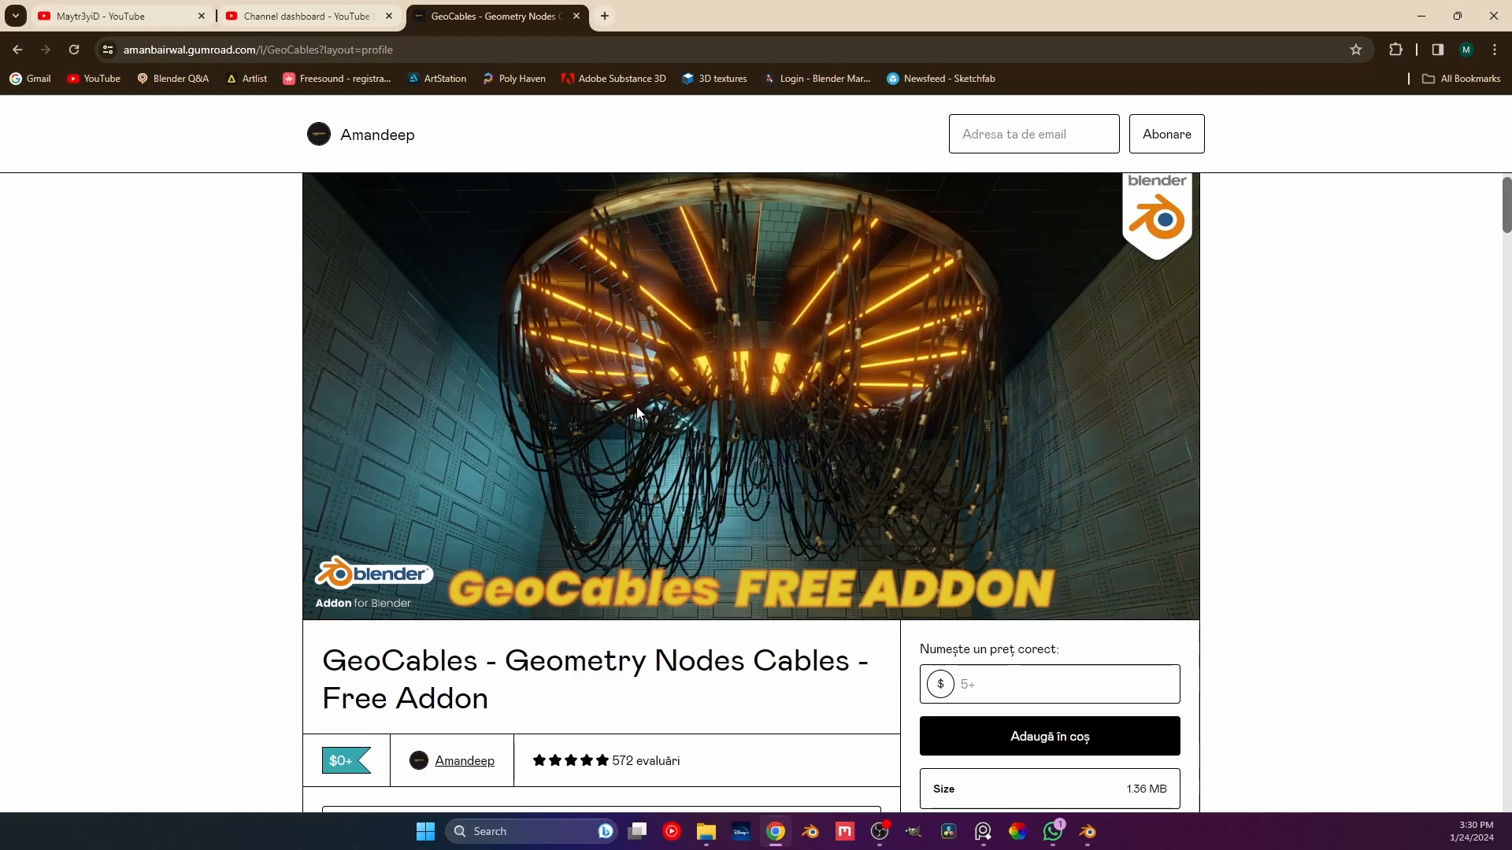
pyautogui.scroll(-3, 476, 375)
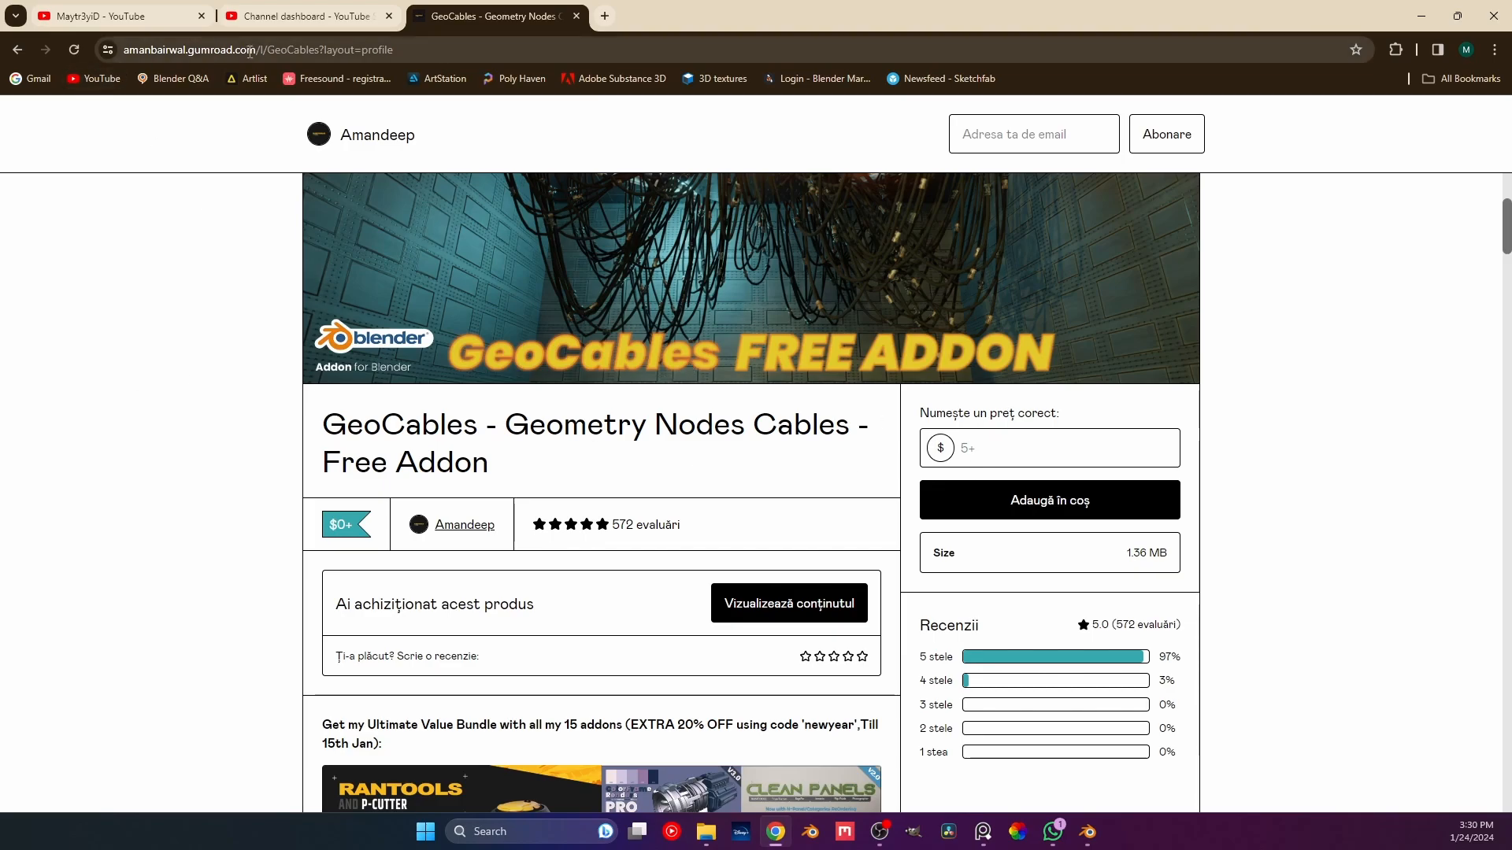
# Enter a price of 0 for the GeoCables add-on and clear the price field again.
pyautogui.click(1017, 453)
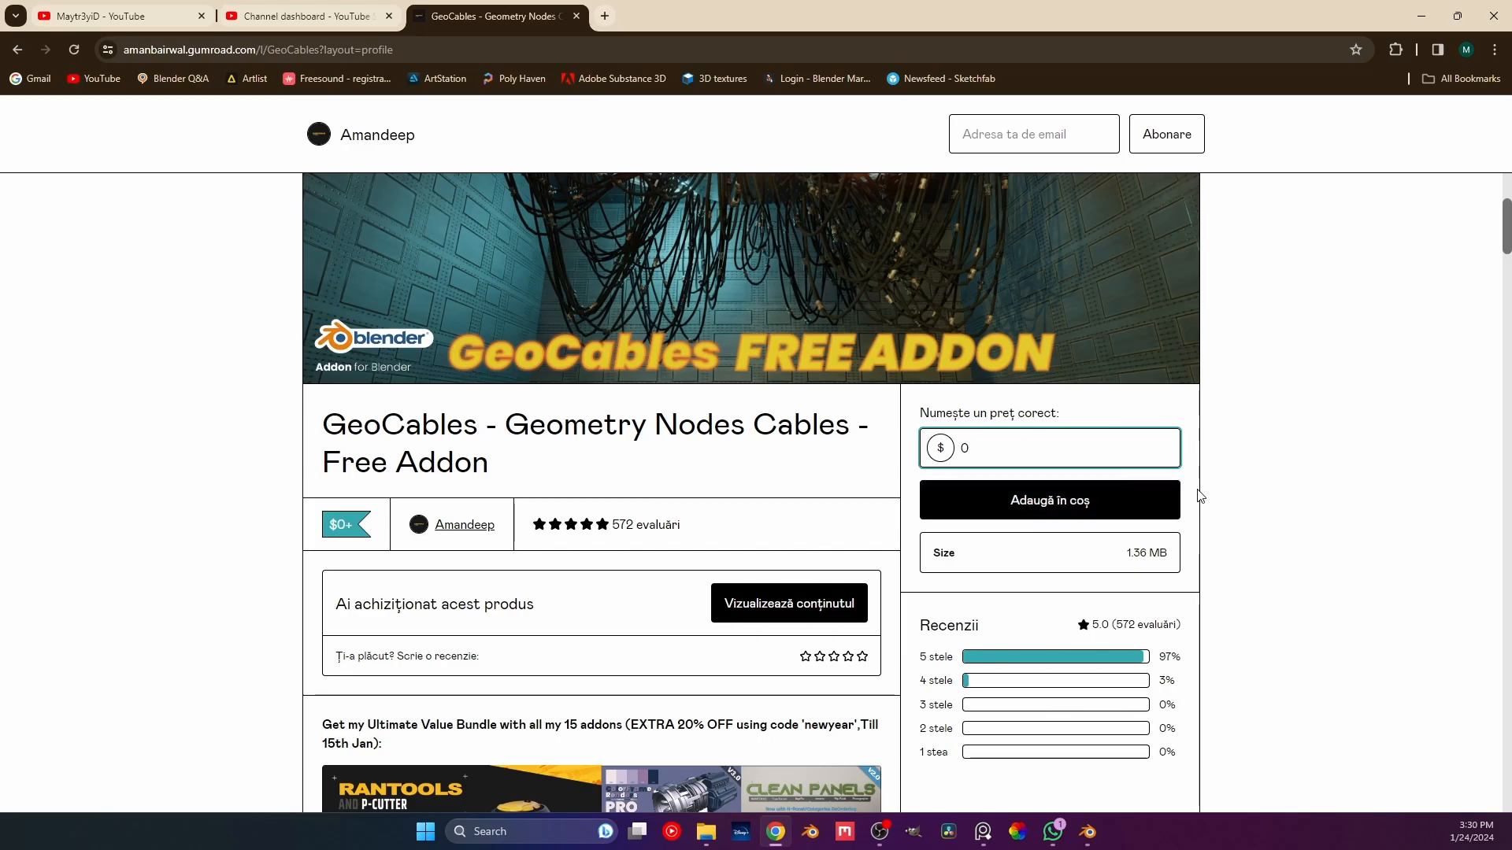
pyautogui.doubleClick(958, 451)
pyautogui.press('BackSpace')
pyautogui.scroll(-3, 36, 425)
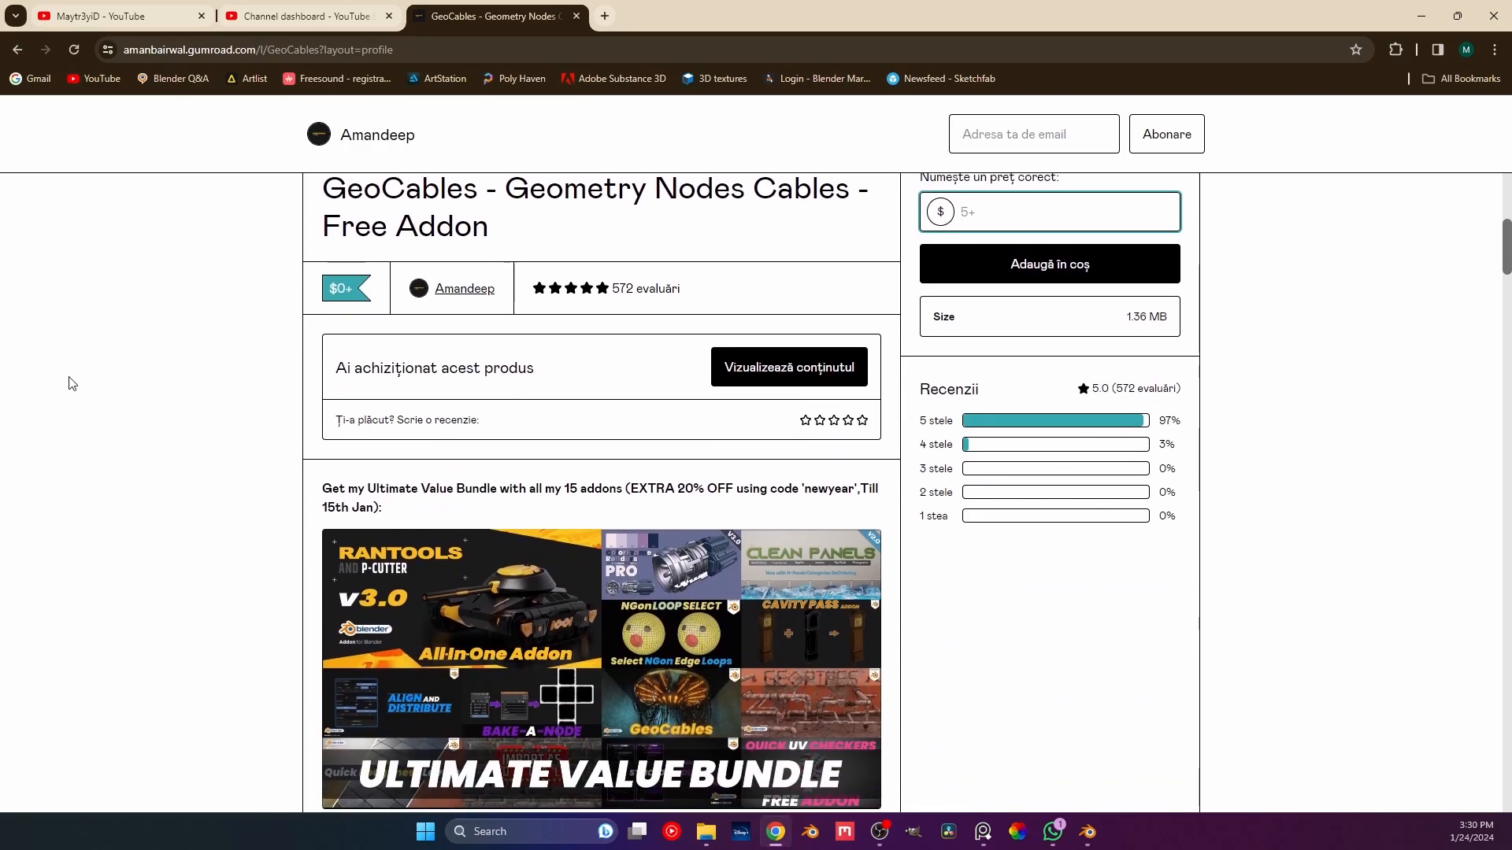
# Go back to the developer's Gumroad product list and look through the other Blender add-ons offered there.
pyautogui.click(17, 49)
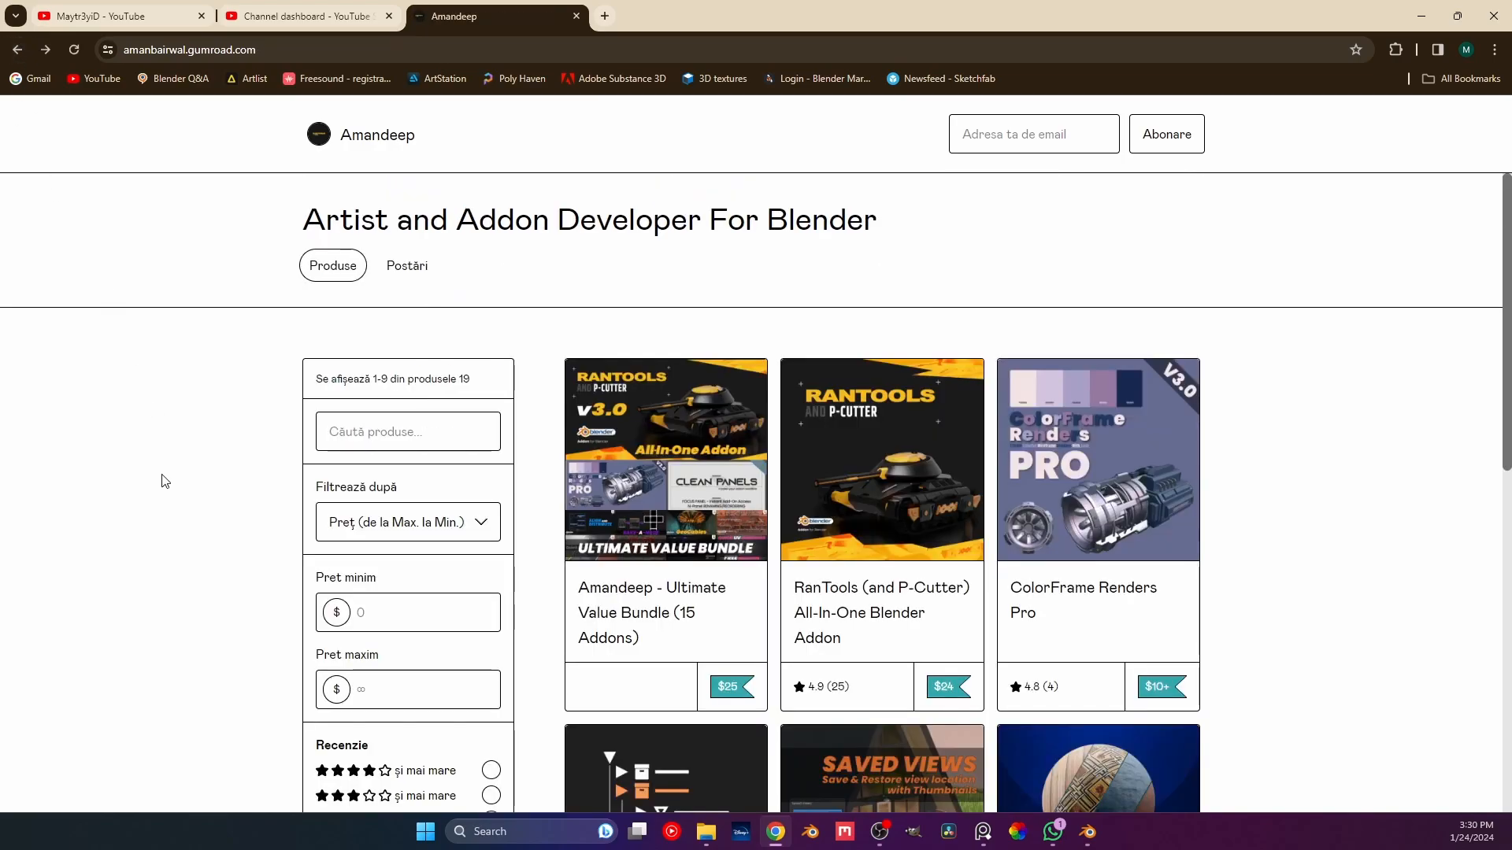
pyautogui.scroll(-4, 175, 488)
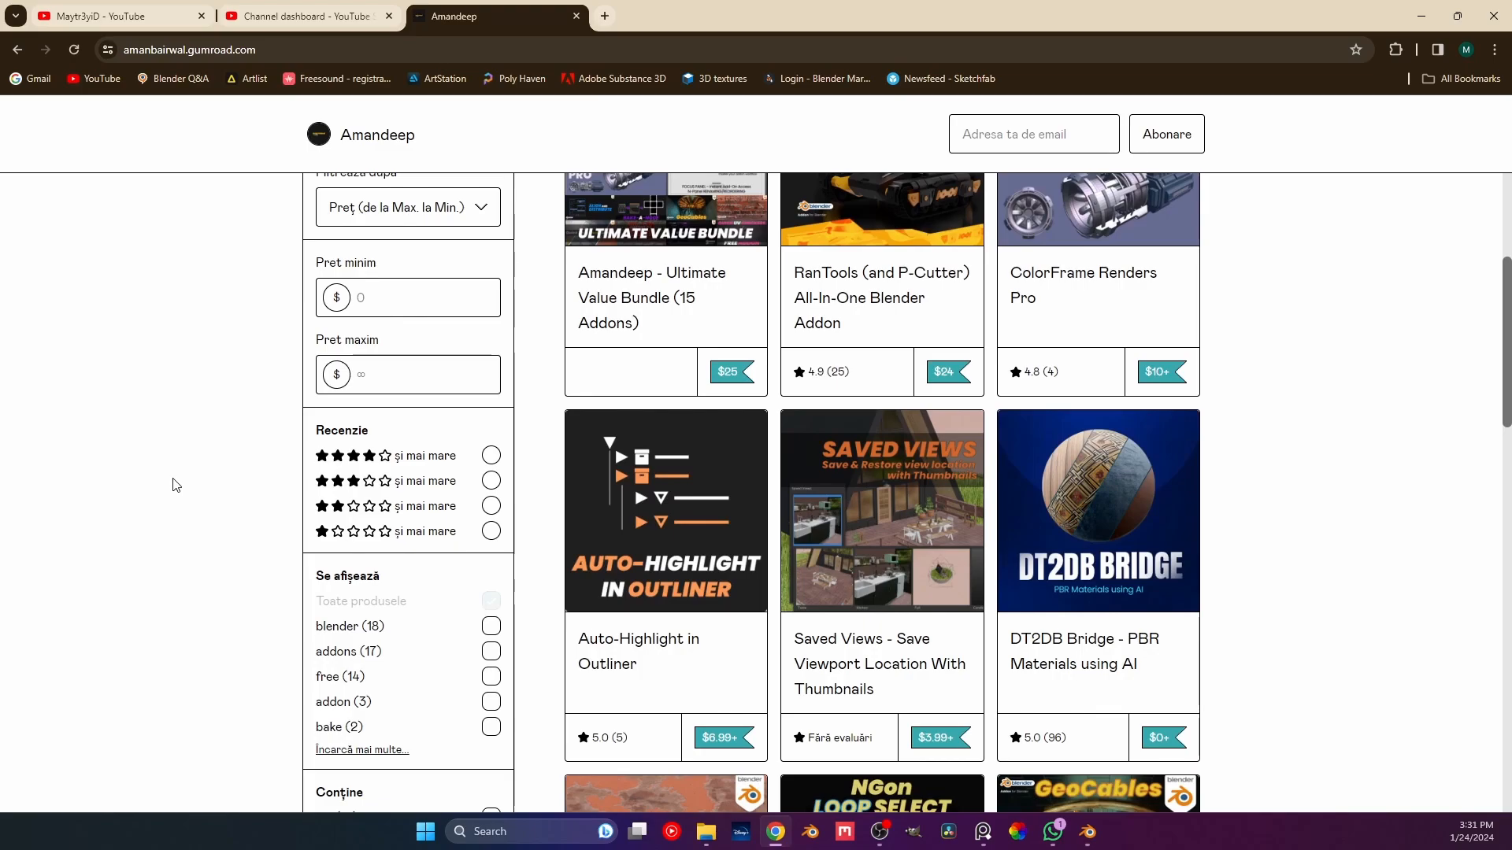
pyautogui.scroll(4, 176, 485)
pyautogui.scroll(-4, 233, 476)
pyautogui.scroll(-5, 233, 476)
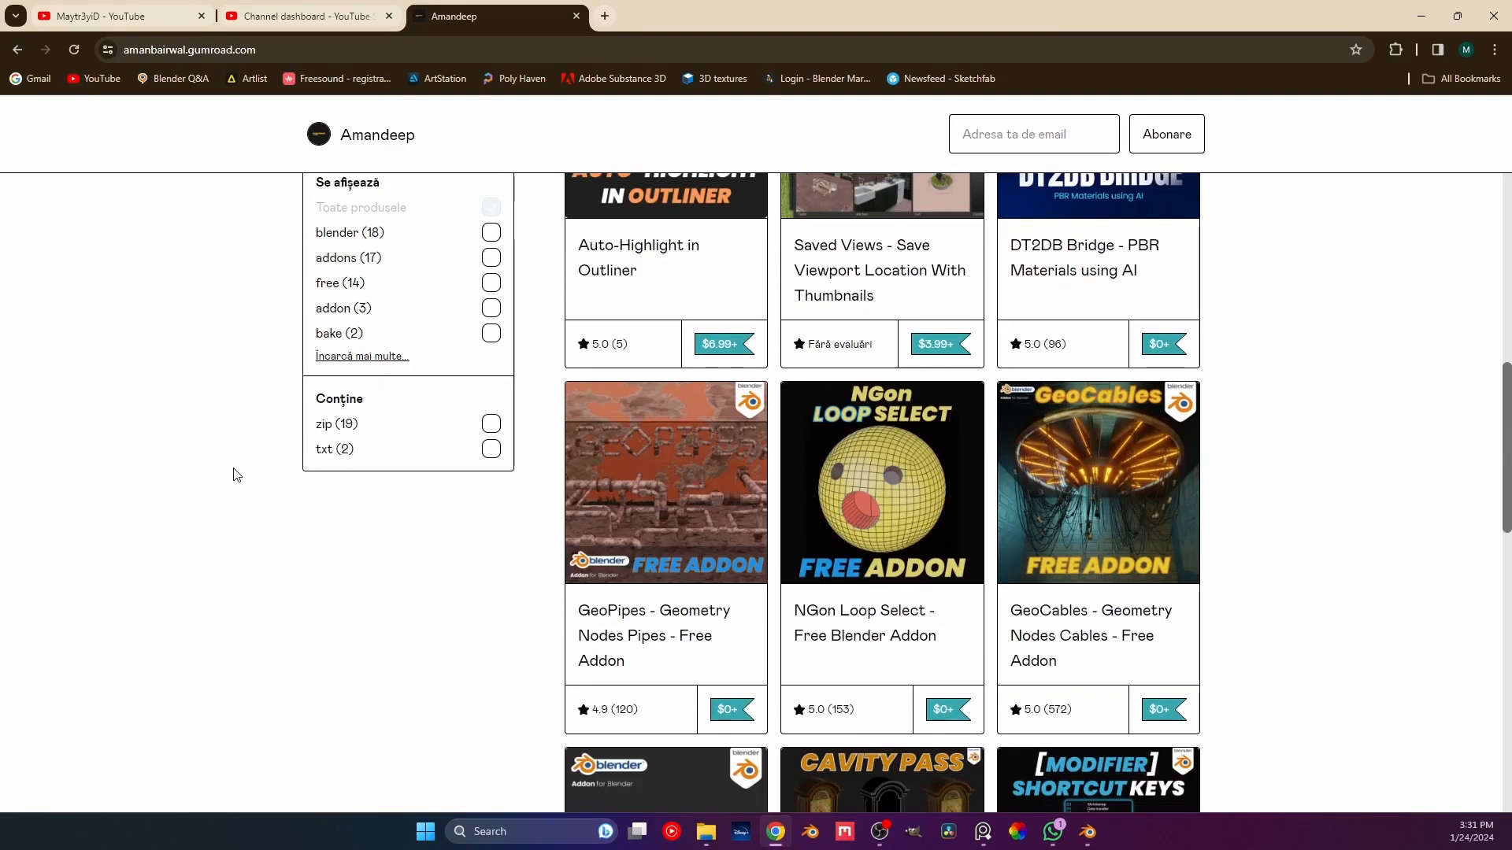
pyautogui.scroll(2, 233, 477)
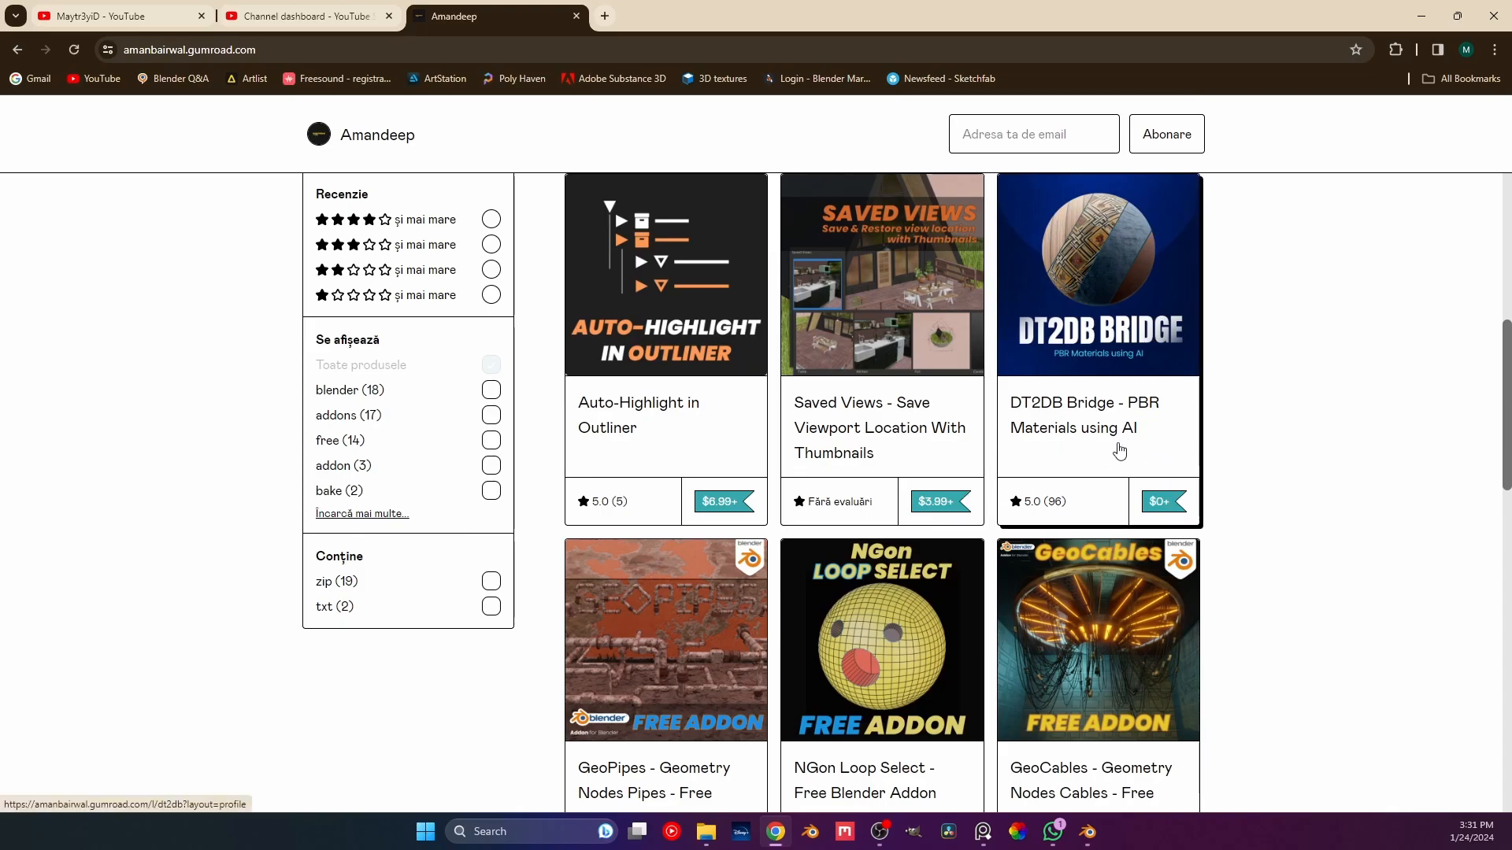
pyautogui.scroll(-5, 1122, 445)
pyautogui.scroll(-2, 1183, 480)
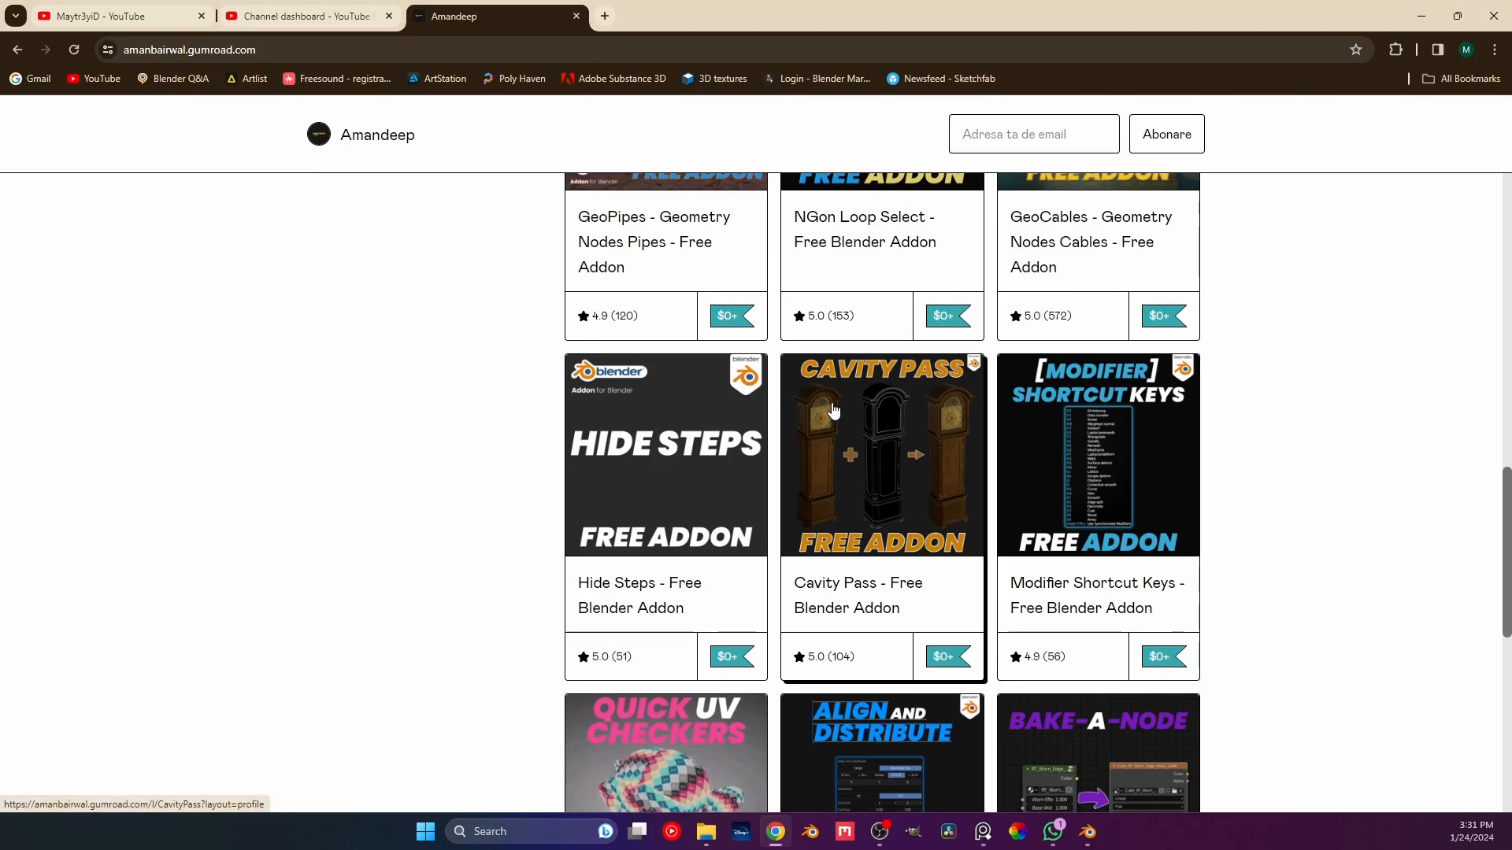
pyautogui.scroll(3, 388, 508)
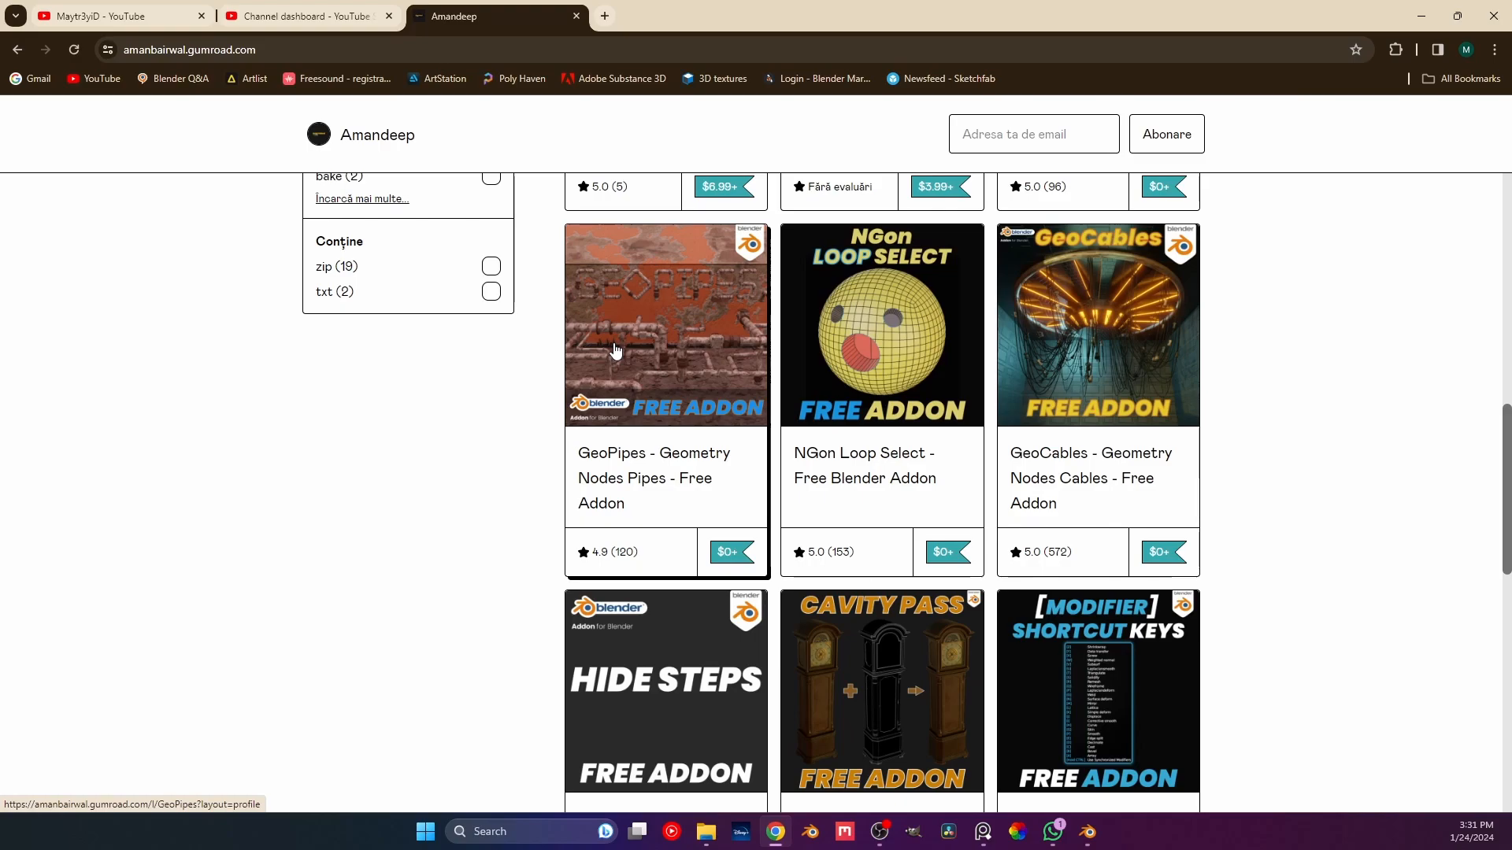
pyautogui.scroll(-8, 455, 418)
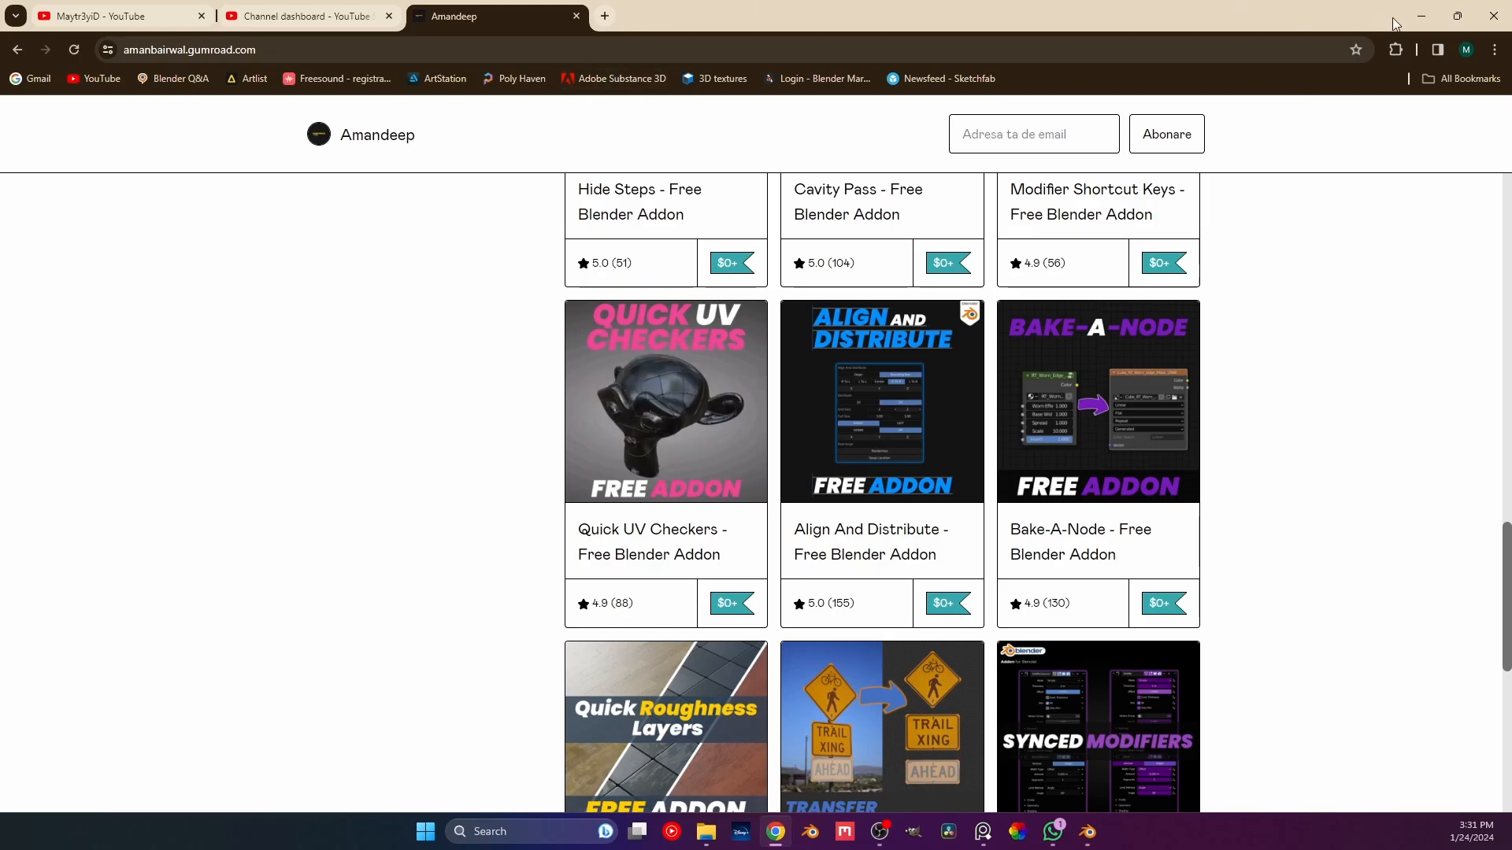
# Switch back to Blender and look through the viewport's add-on tool sets for the GeoCables tools.
pyautogui.moveTo(1391, 16); pyautogui.dragTo(1051, 50)
pyautogui.click(1137, 33)
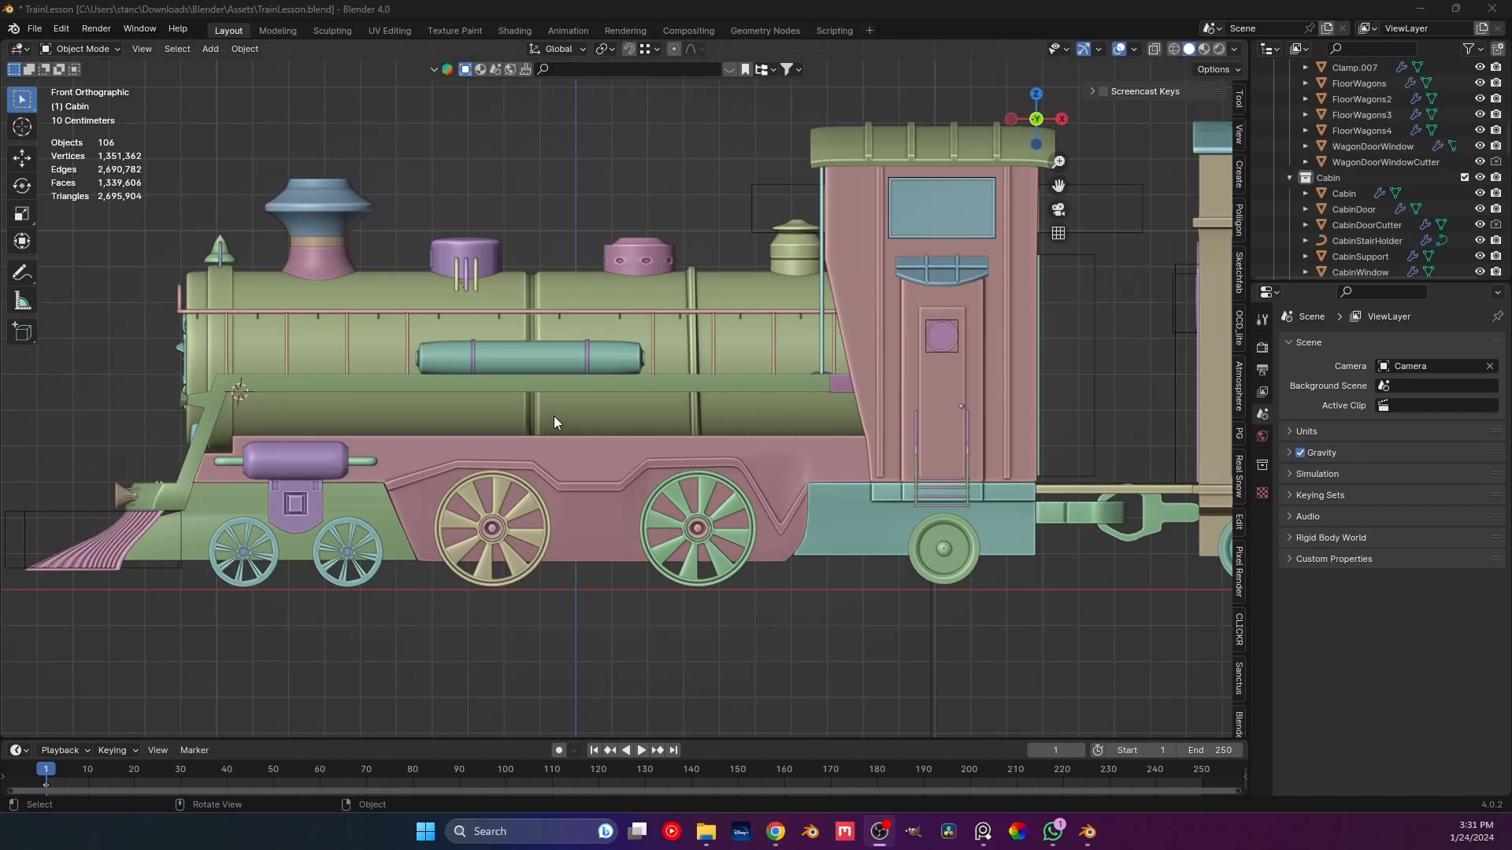
pyautogui.scroll(-5, 1238, 556)
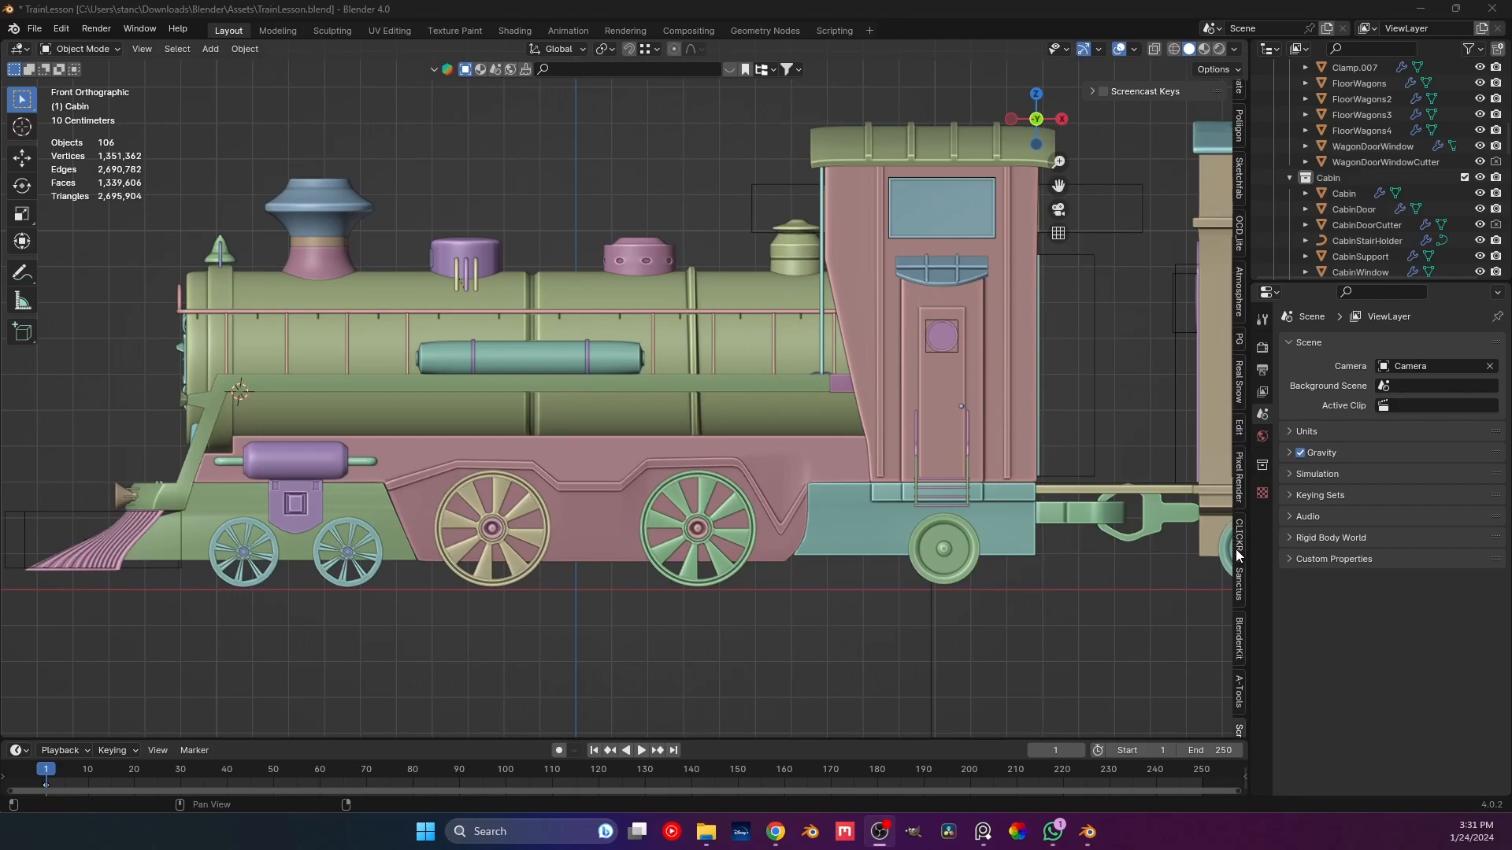
pyautogui.scroll(3, 1238, 561)
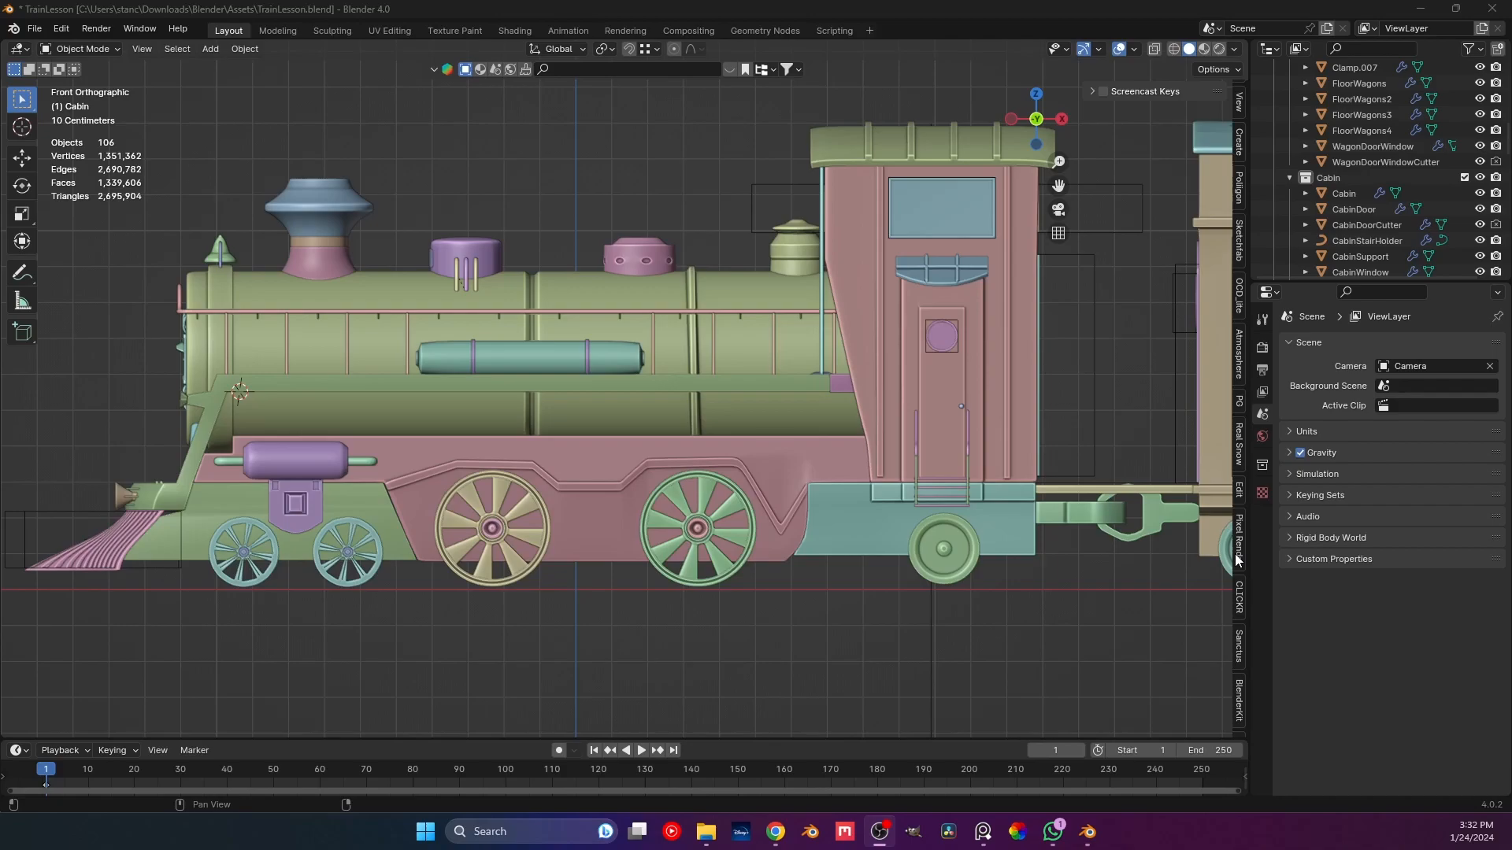
pyautogui.click(1240, 599)
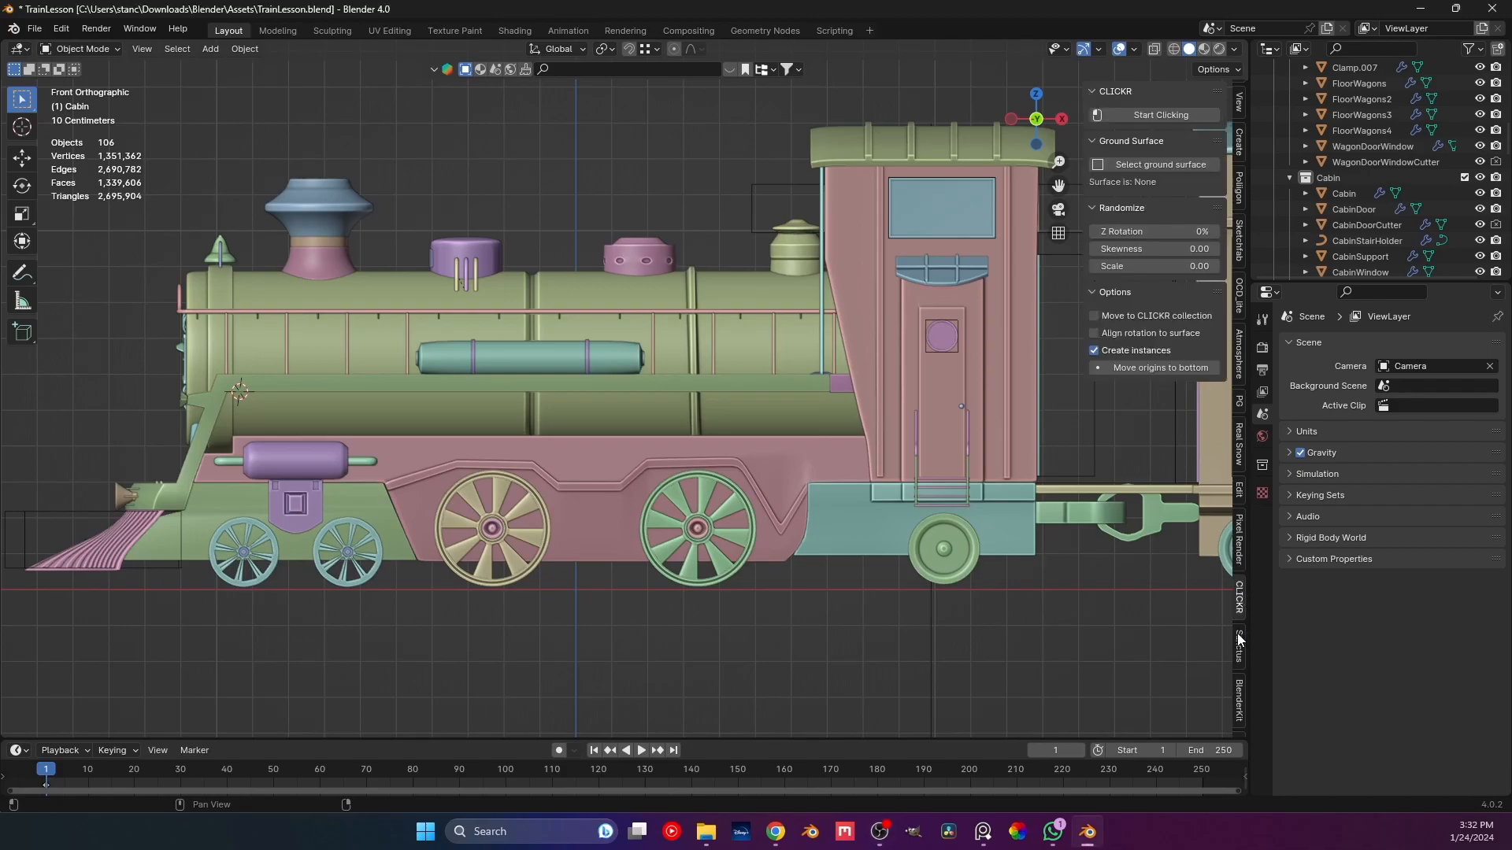
pyautogui.click(1238, 641)
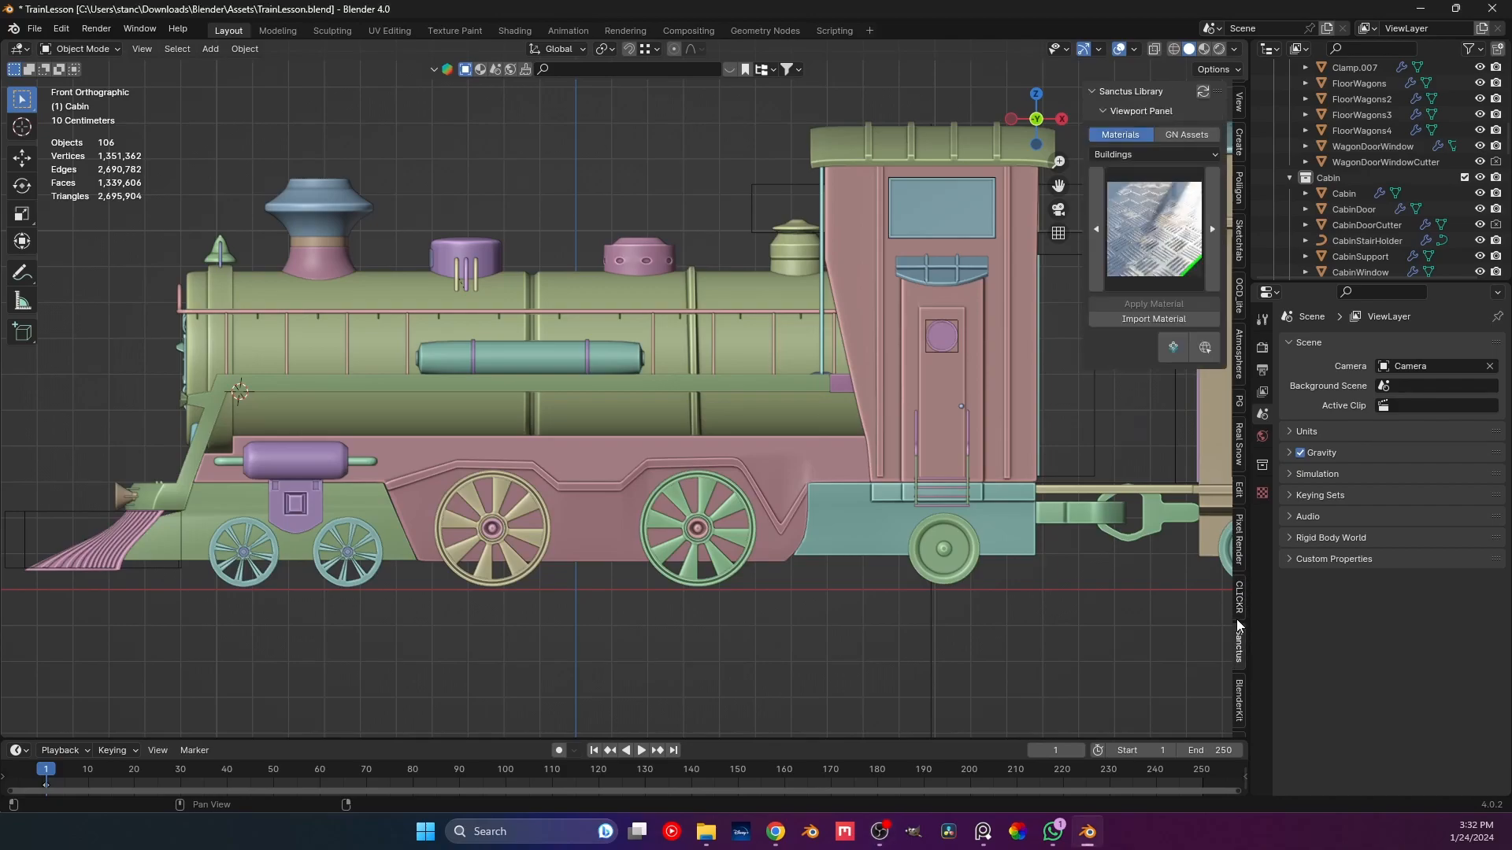
pyautogui.click(1241, 101)
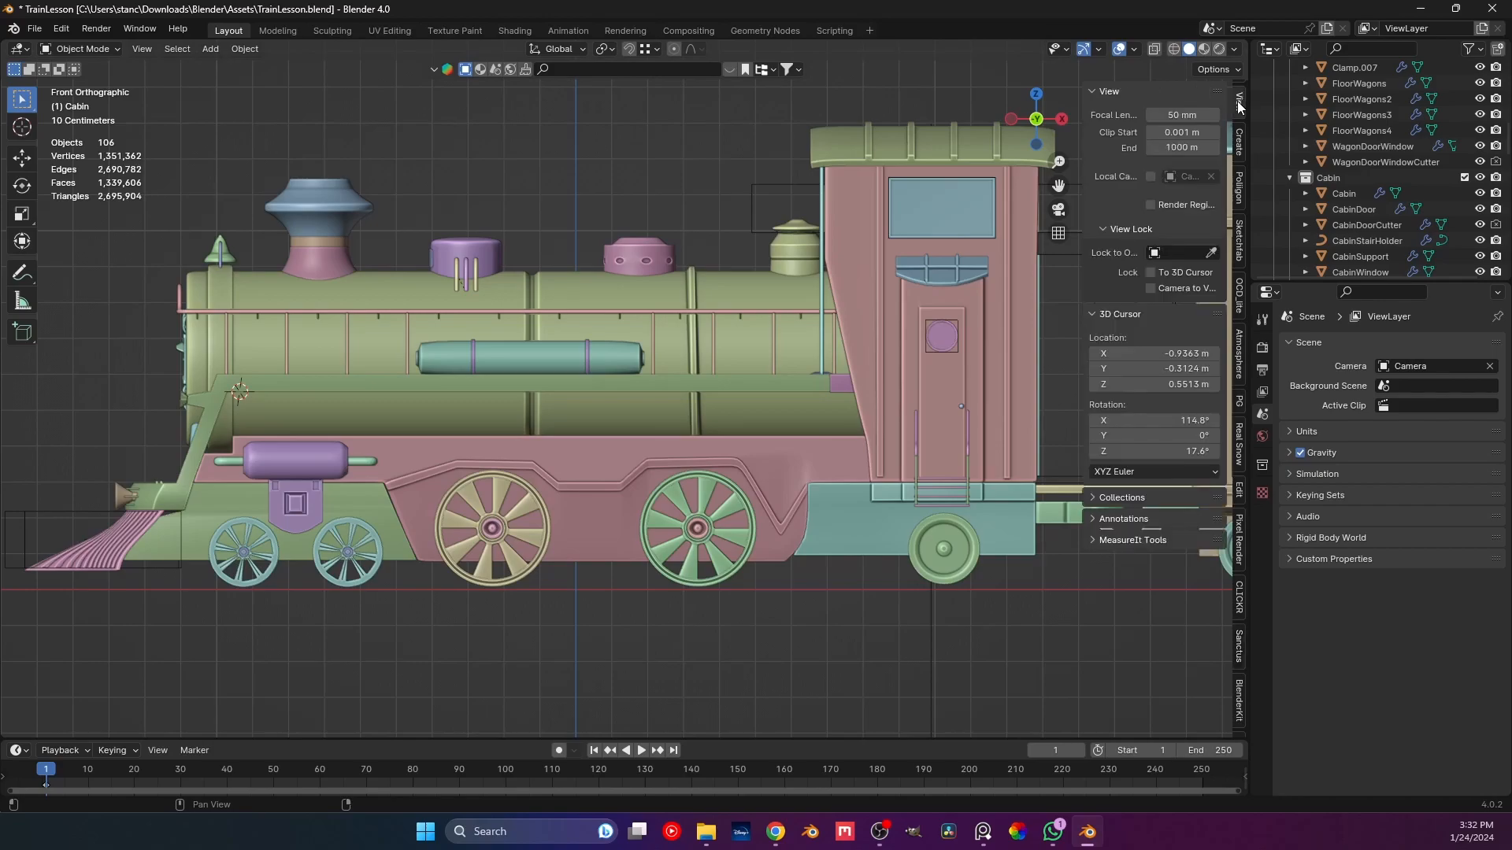
pyautogui.click(1240, 145)
pyautogui.click(1240, 175)
pyautogui.click(1238, 149)
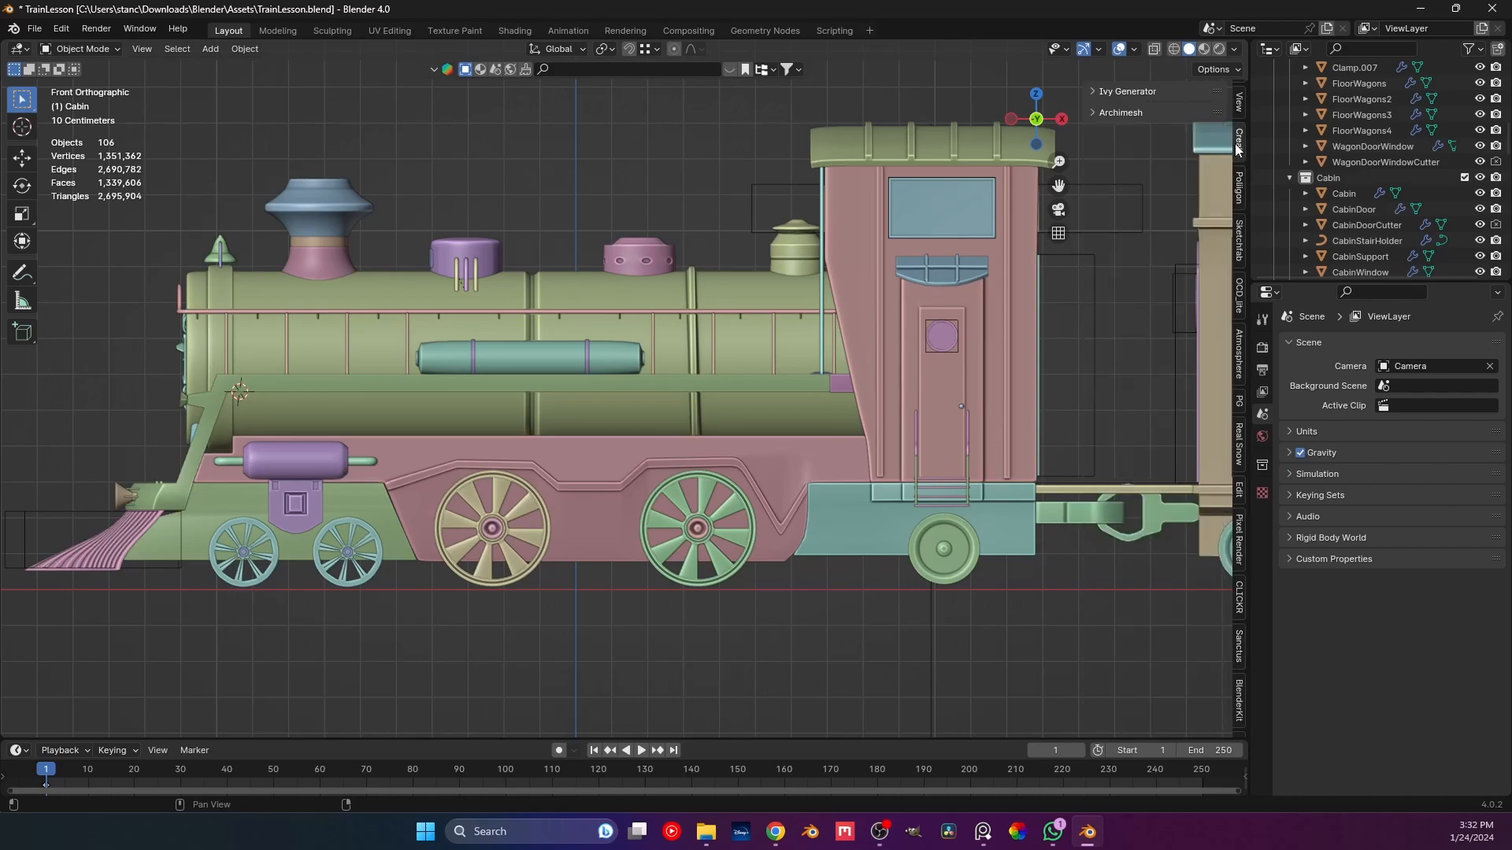
pyautogui.click(1239, 188)
pyautogui.click(1242, 236)
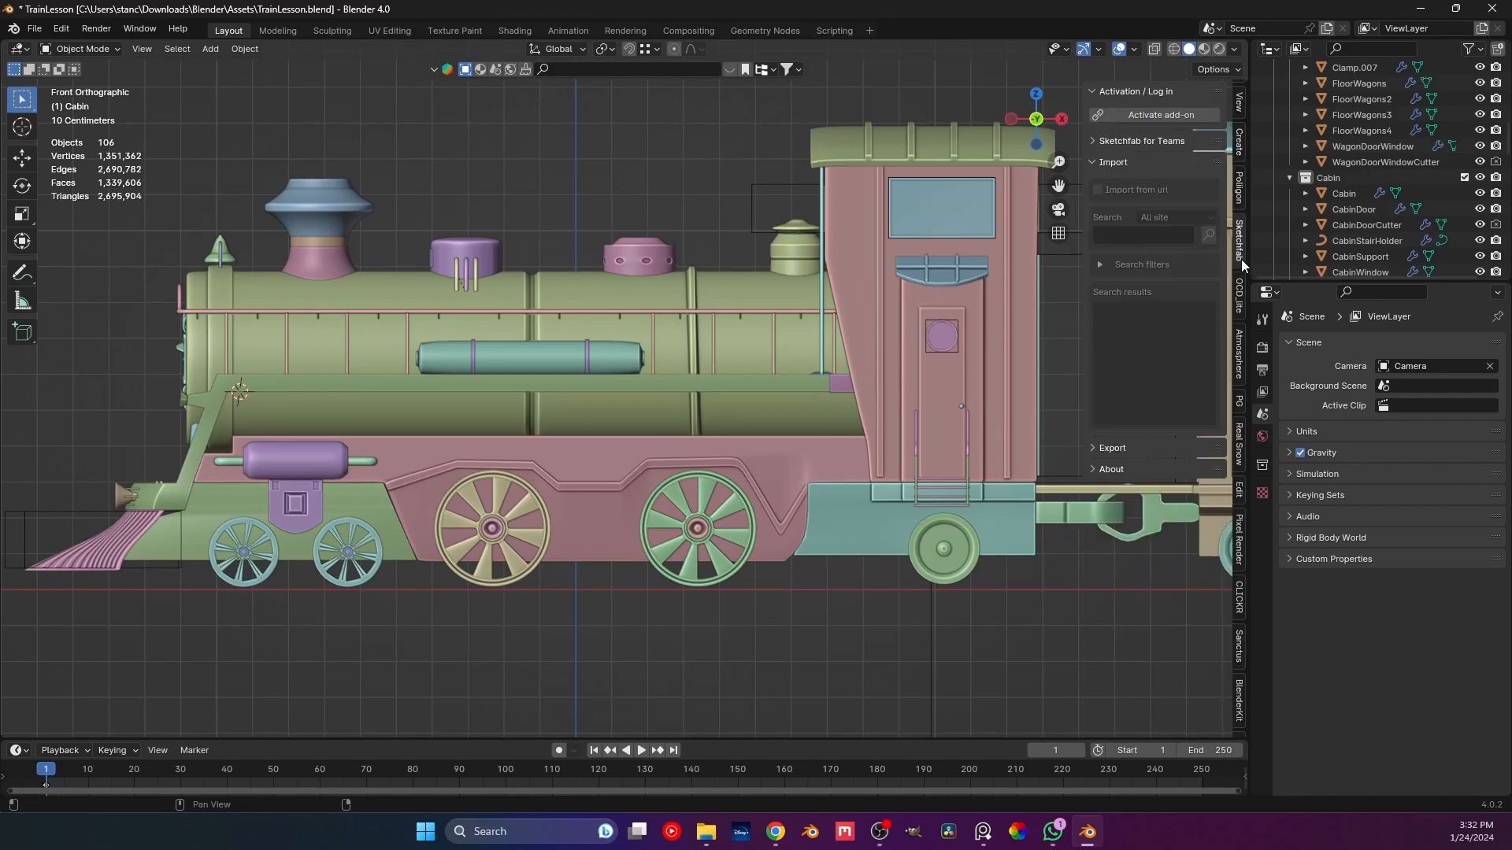
pyautogui.click(1241, 293)
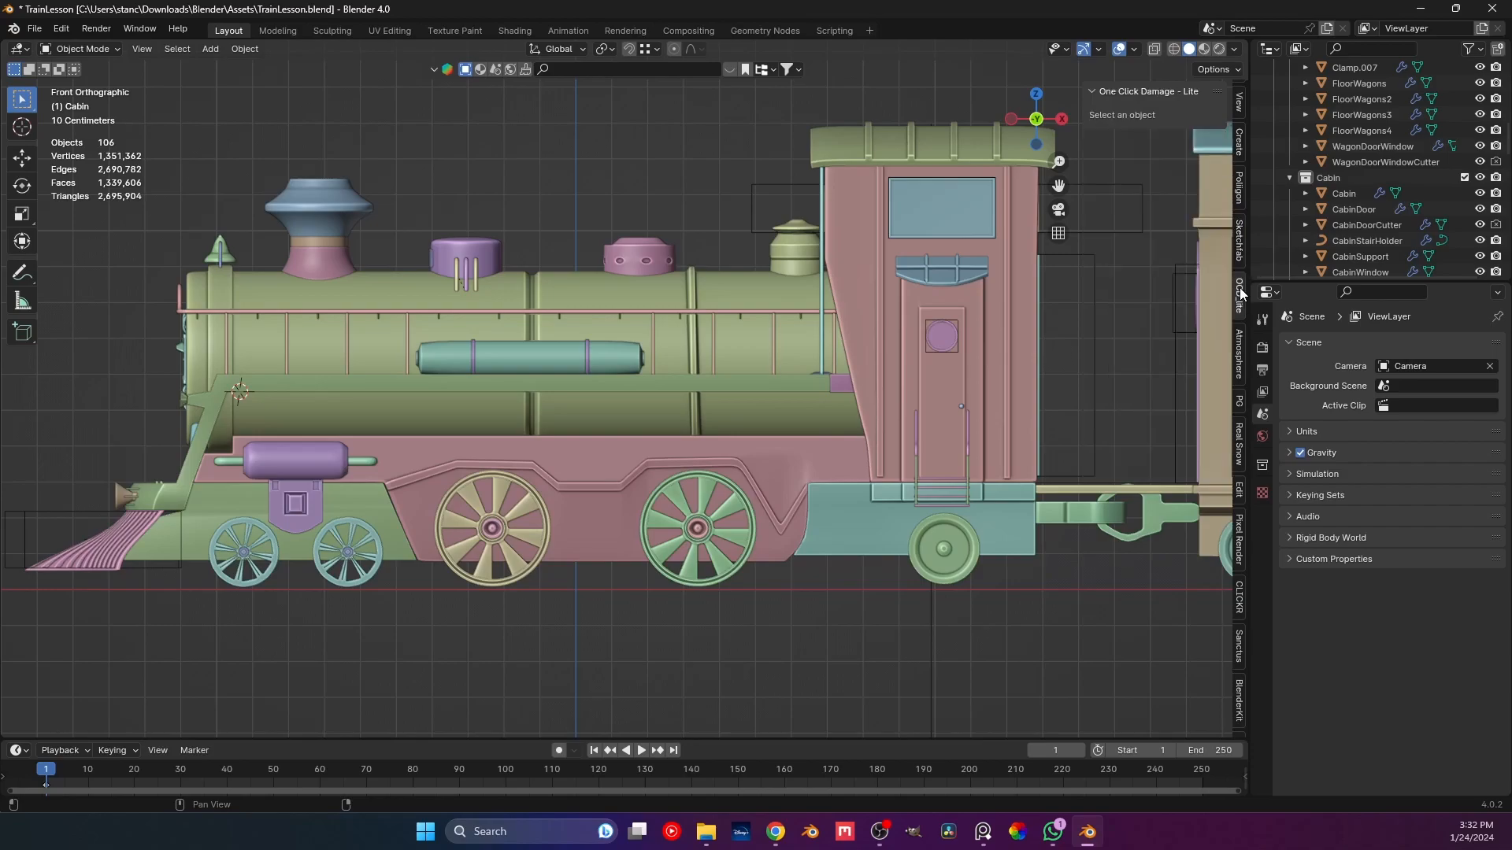
pyautogui.click(1241, 349)
pyautogui.click(1240, 397)
pyautogui.click(1239, 437)
pyautogui.scroll(-2, 1236, 454)
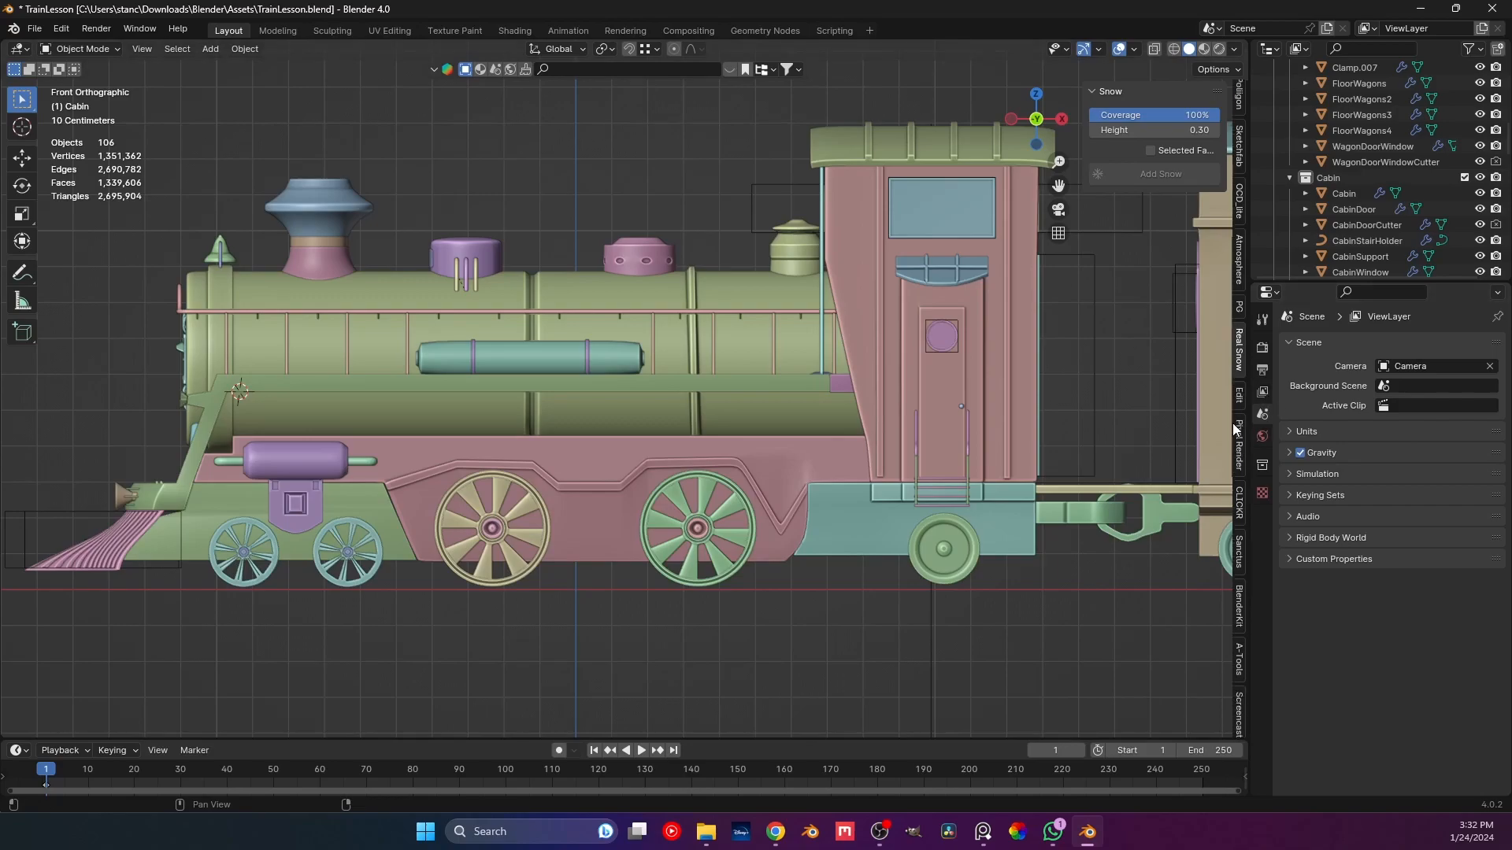
# Collapse the Auto Mirror section and bring up the GeoCables tools in the viewport.
pyautogui.click(1240, 402)
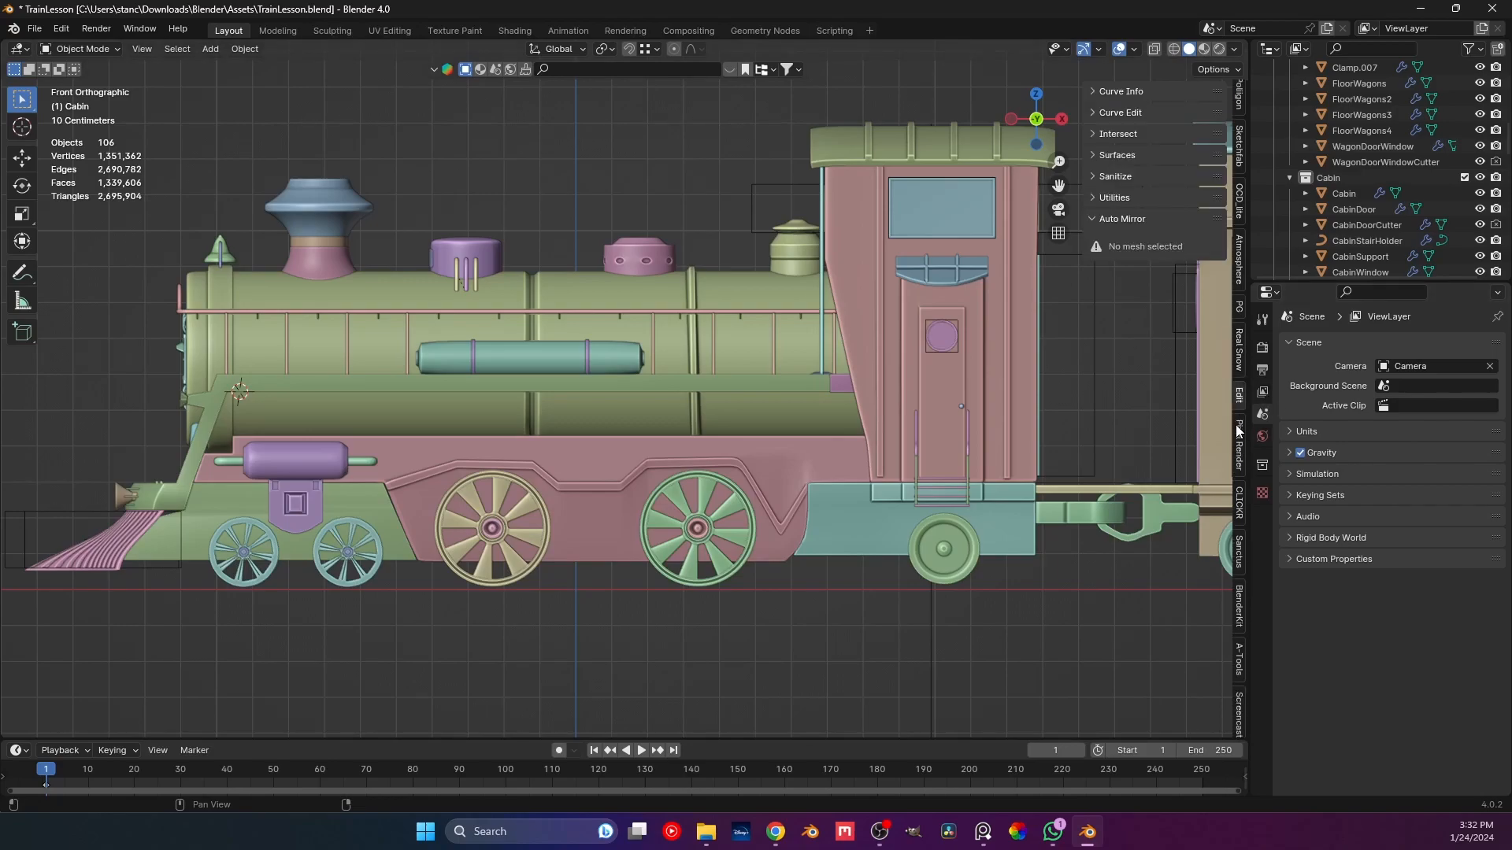
pyautogui.click(1239, 435)
pyautogui.click(1239, 394)
pyautogui.click(1092, 219)
pyautogui.scroll(4, 1240, 410)
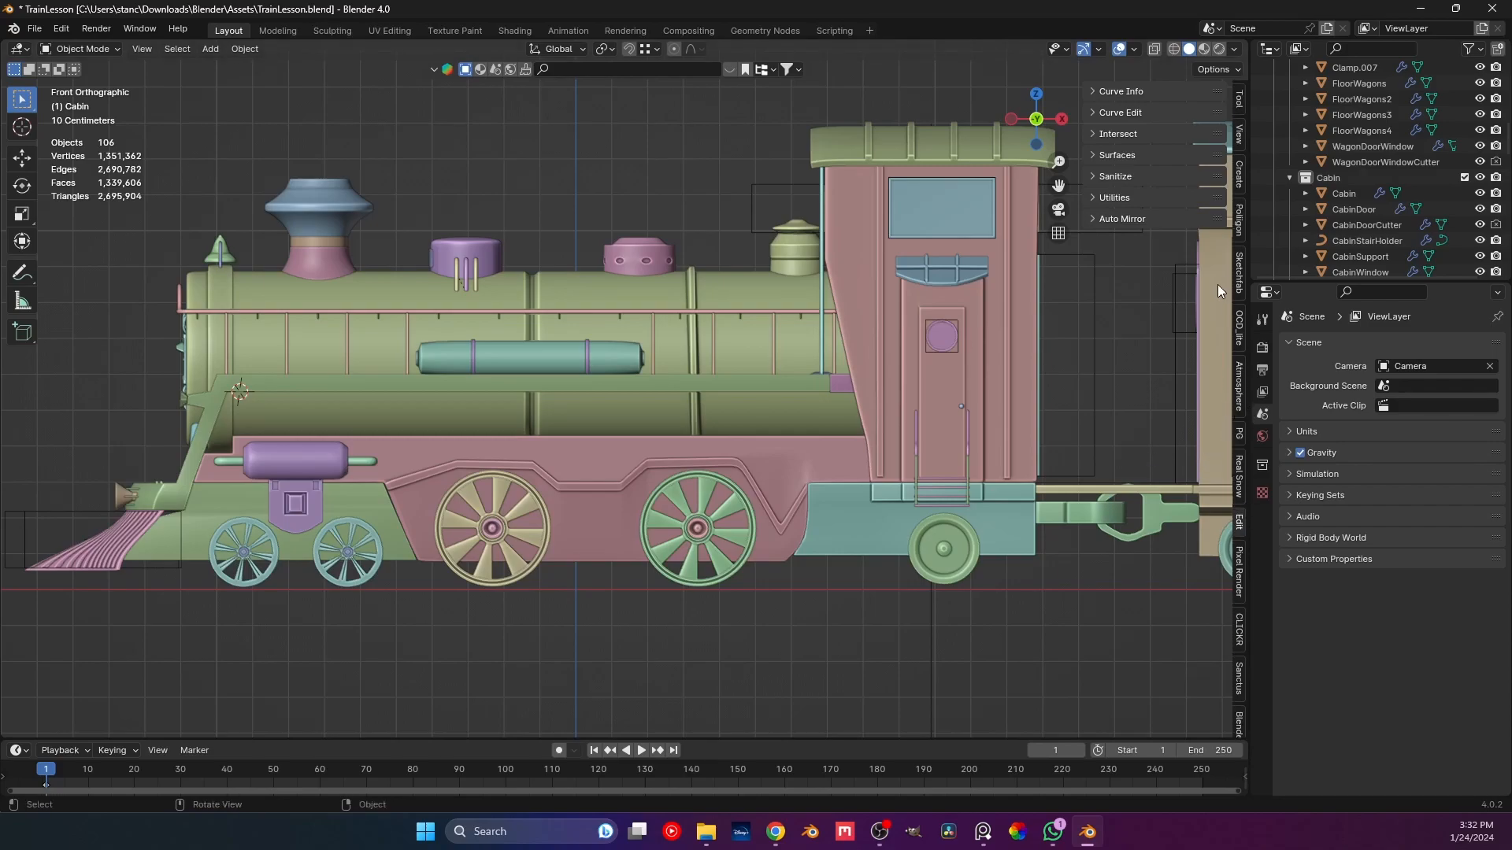
pyautogui.click(1238, 179)
pyautogui.scroll(-5, 1244, 523)
pyautogui.click(1240, 624)
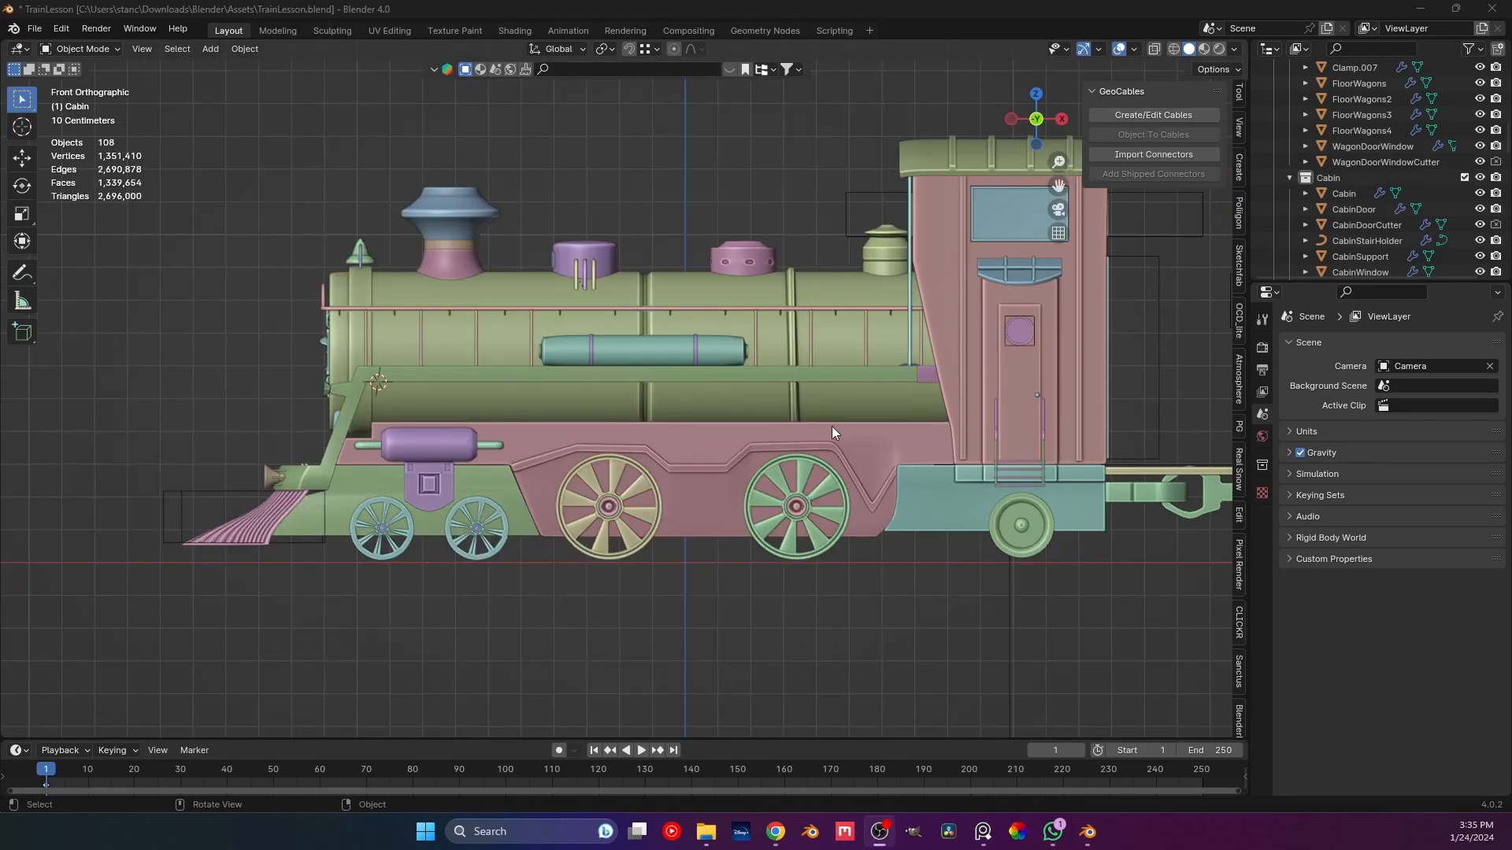
# Create a GeoCables bundle in front view, hanging between two points along the underside of the locomotive's side beam.
pyautogui.moveTo(385, 243); pyautogui.dragTo(441, 442, button='middle')
pyautogui.press('KP_1')
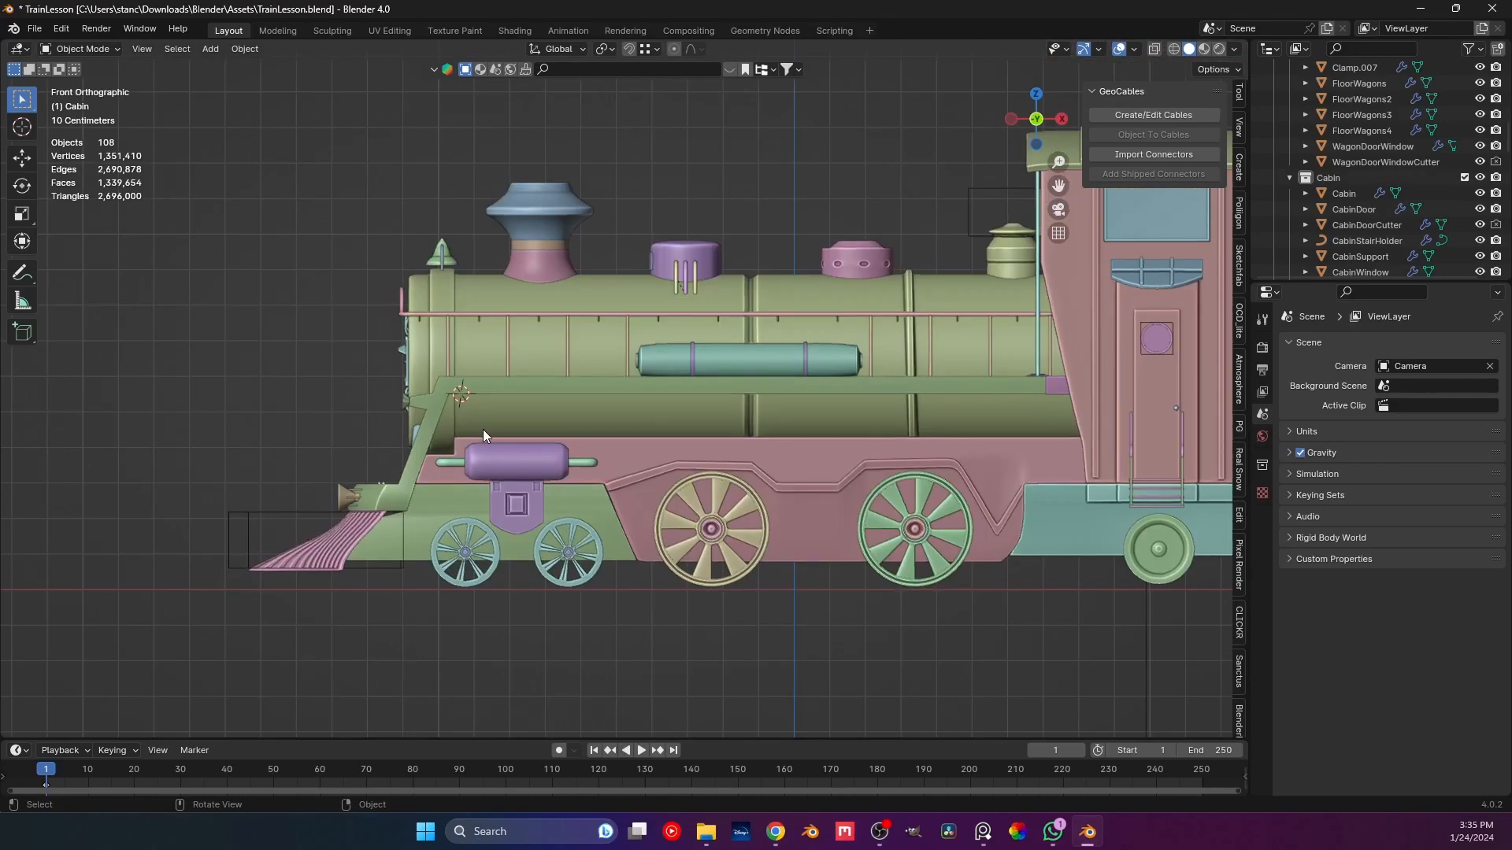
pyautogui.click(1136, 116)
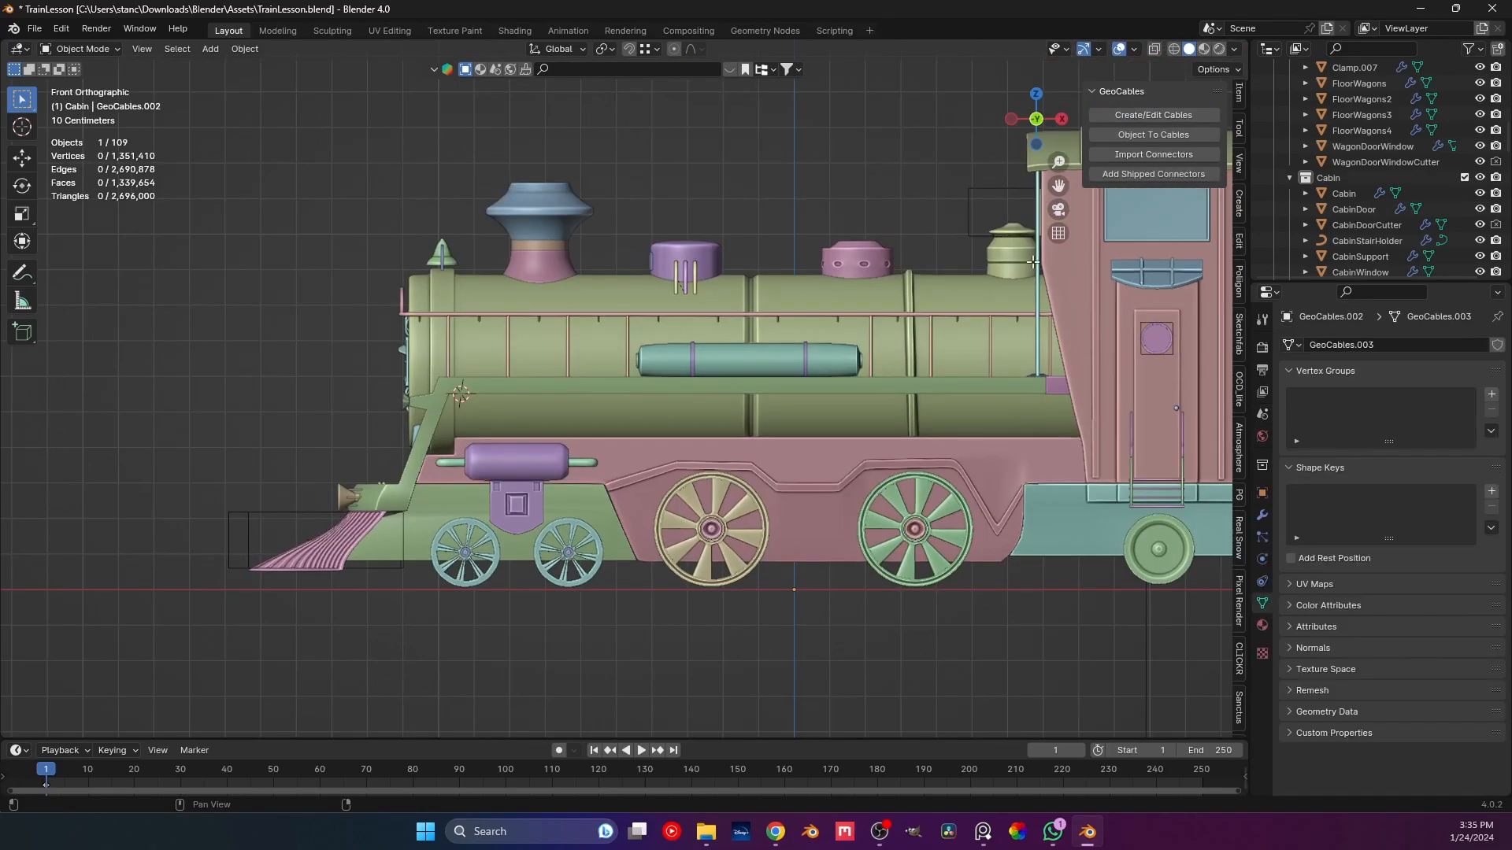
pyautogui.moveTo(473, 441); pyautogui.dragTo(439, 385, button='middle')
pyautogui.click(840, 286)
pyautogui.moveTo(788, 240); pyautogui.dragTo(827, 318, button='middle')
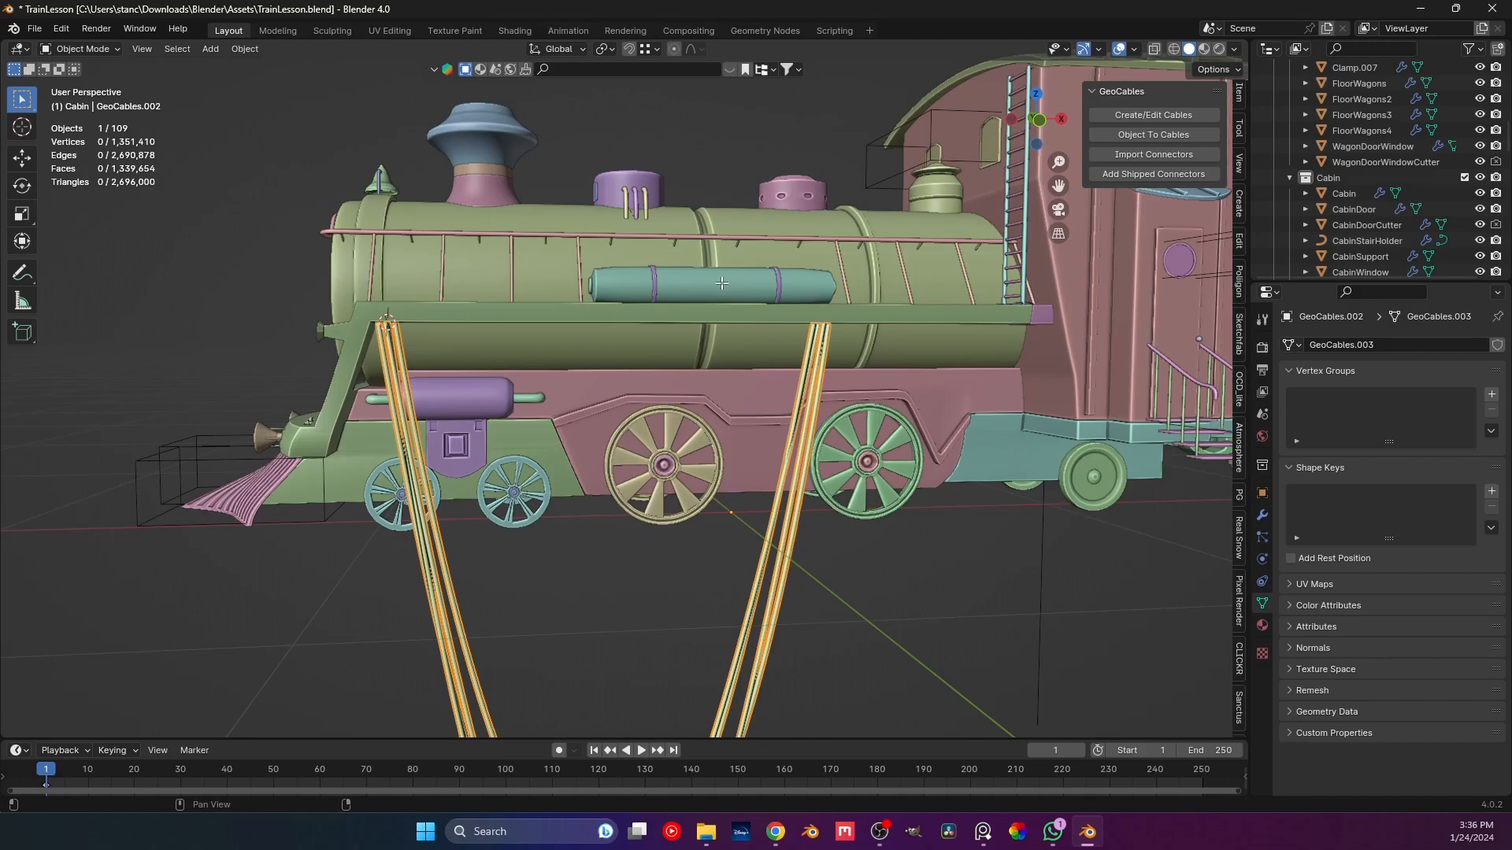
# Try different numbers of cables in the hanging bundle, including a single cable, and restore the full bundle.
pyautogui.scroll(-3, 752, 387)
pyautogui.scroll(1, 753, 386)
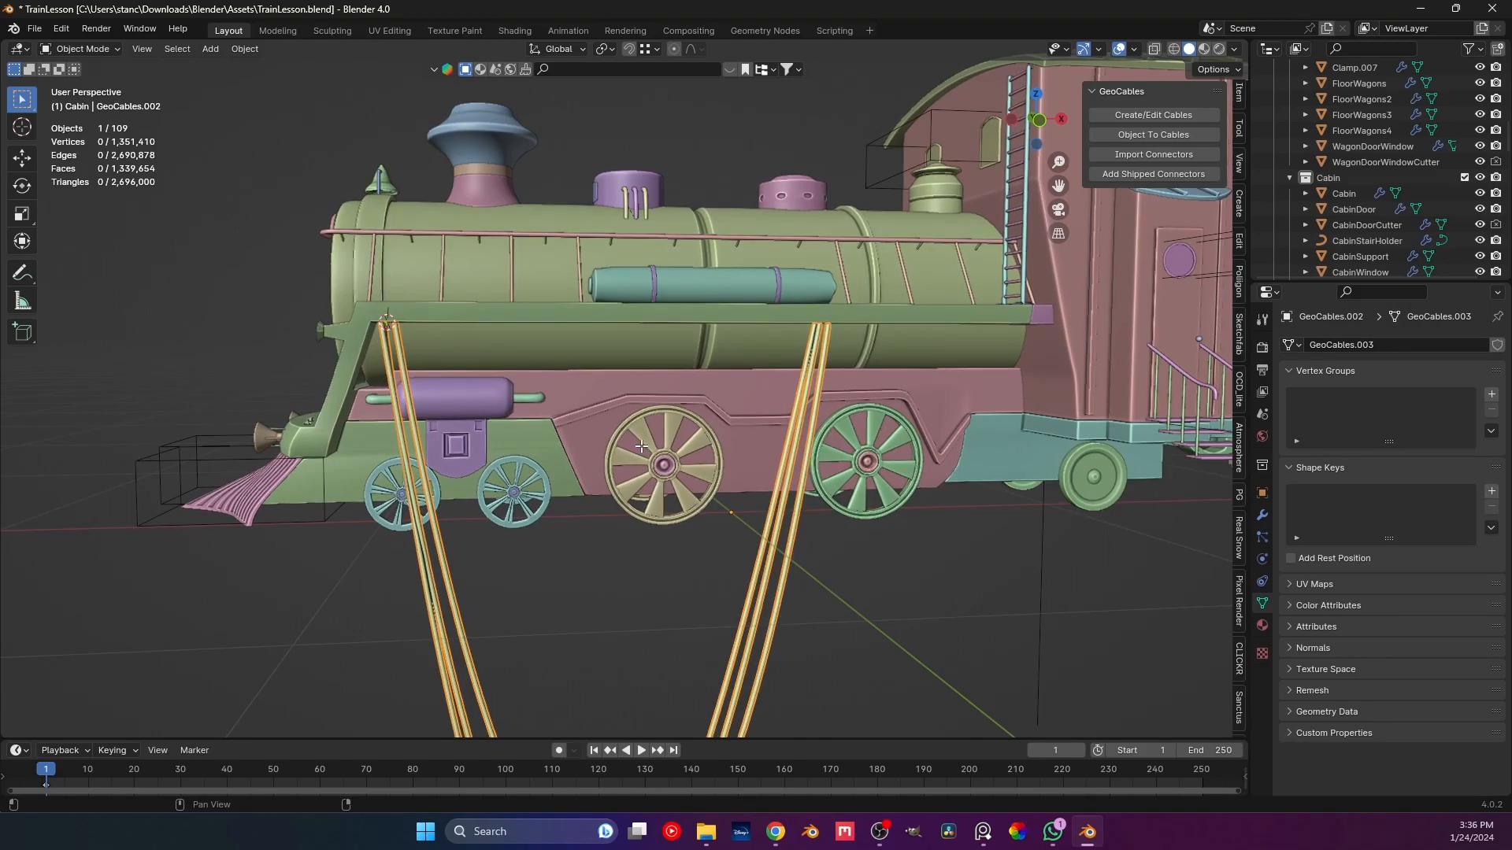
pyautogui.scroll(1, 720, 569)
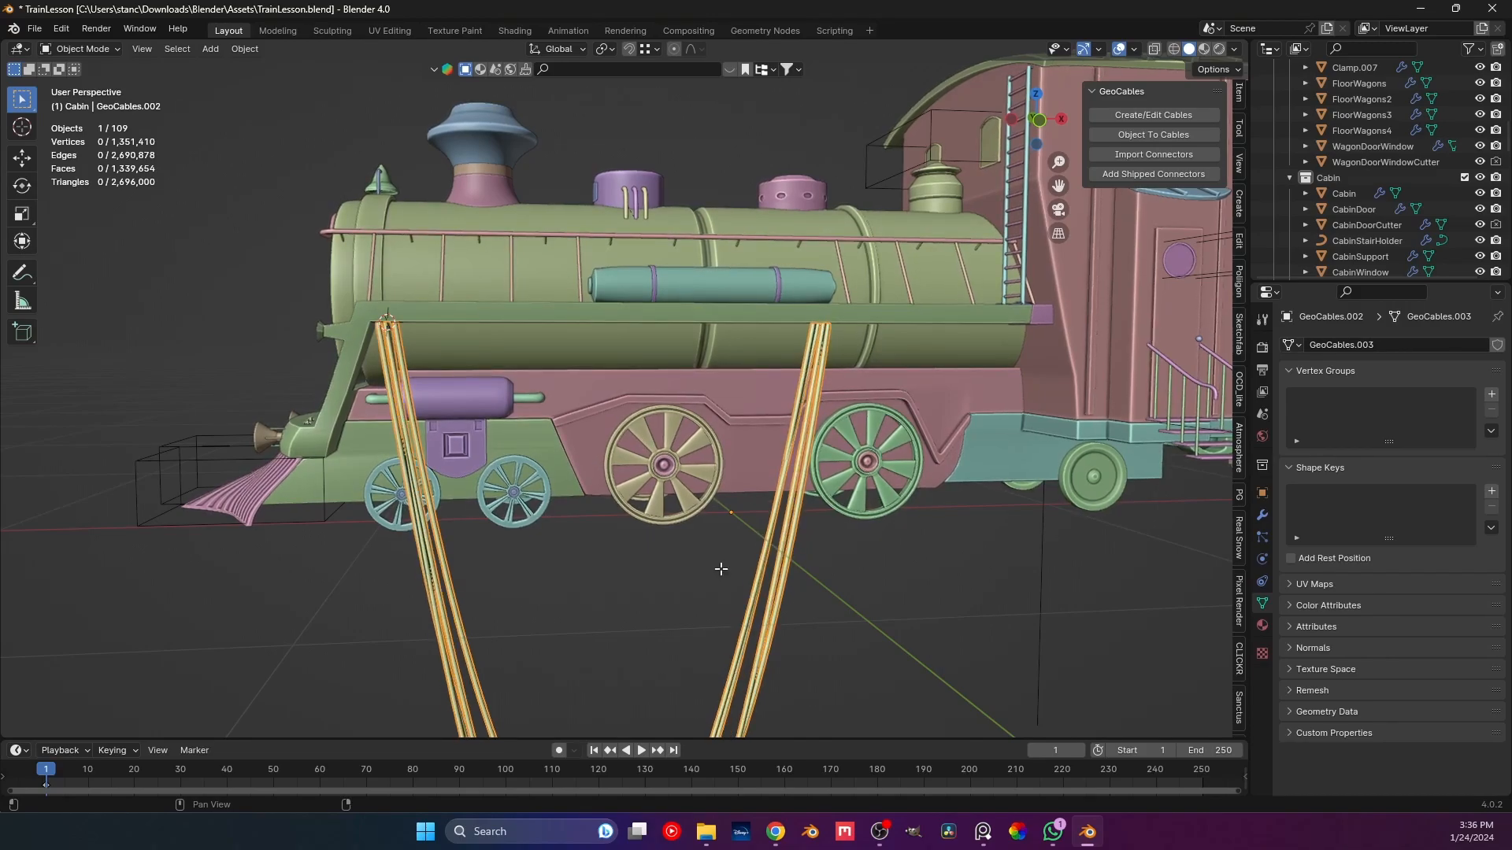
pyautogui.scroll(-2, 721, 568)
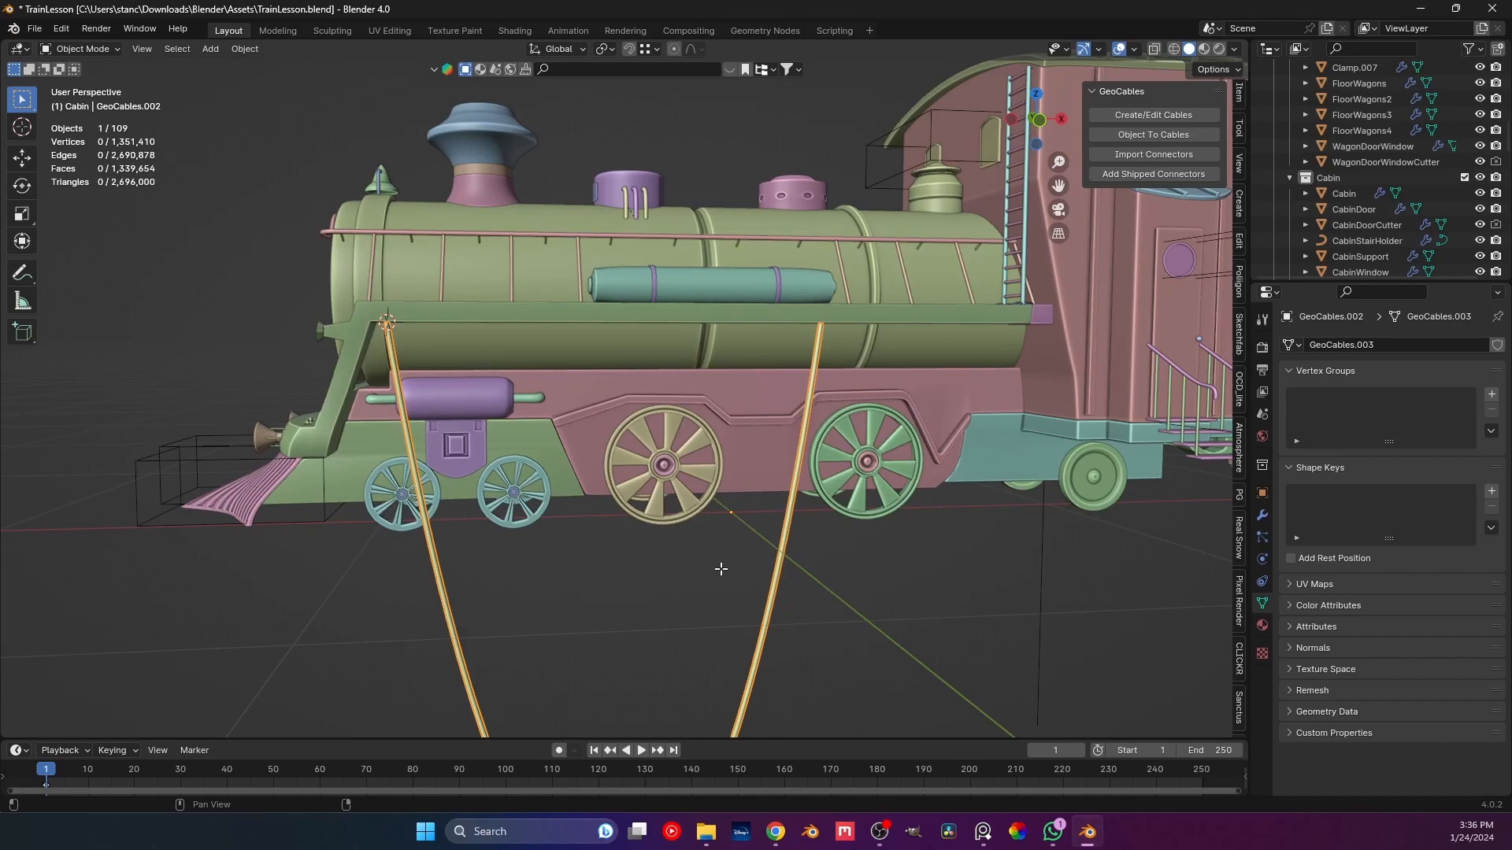
pyautogui.scroll(2, 721, 569)
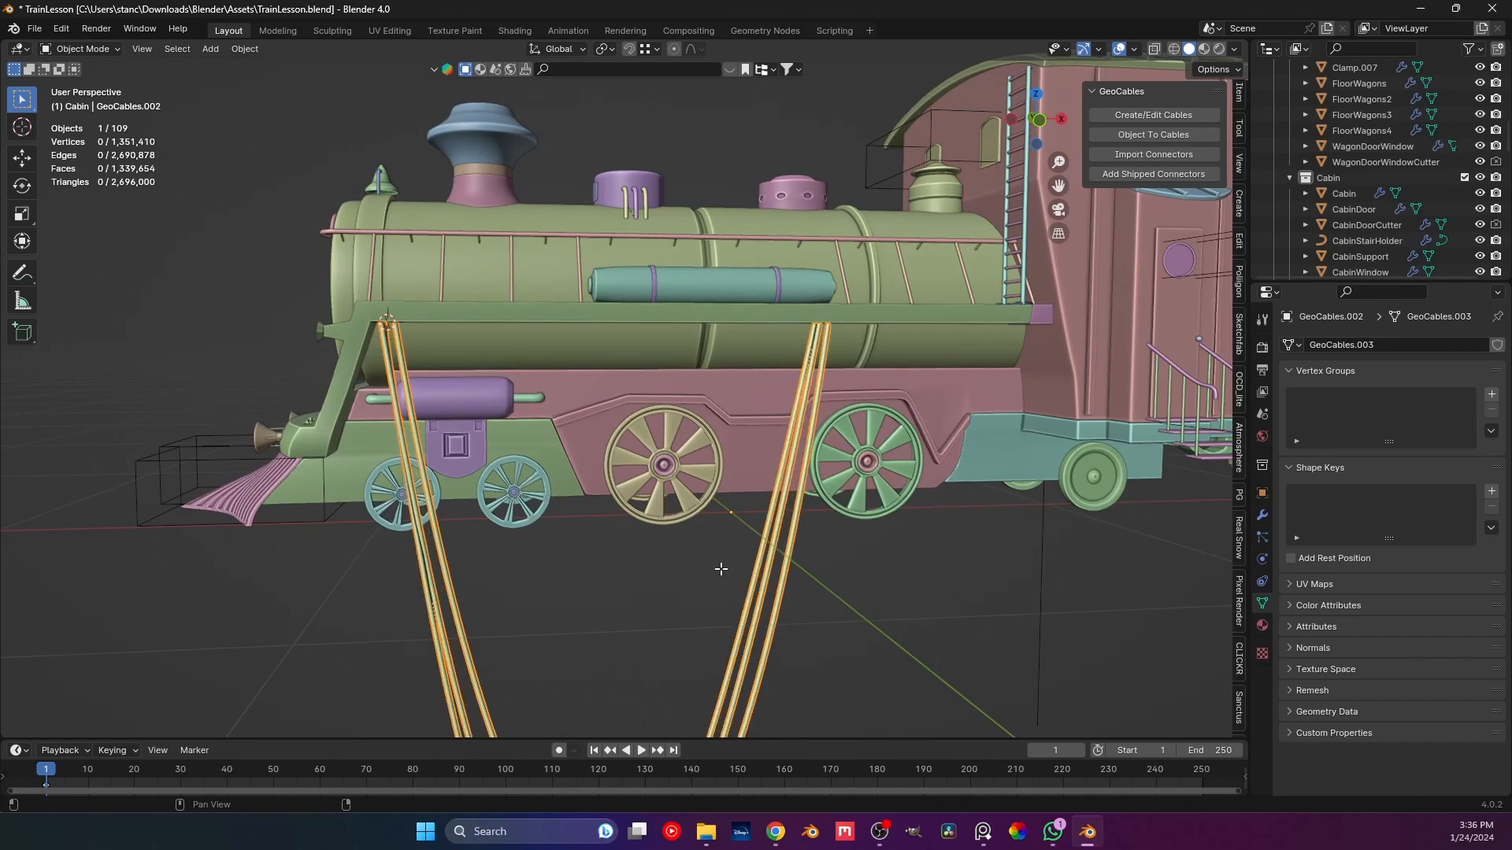
pyautogui.scroll(1, 720, 568)
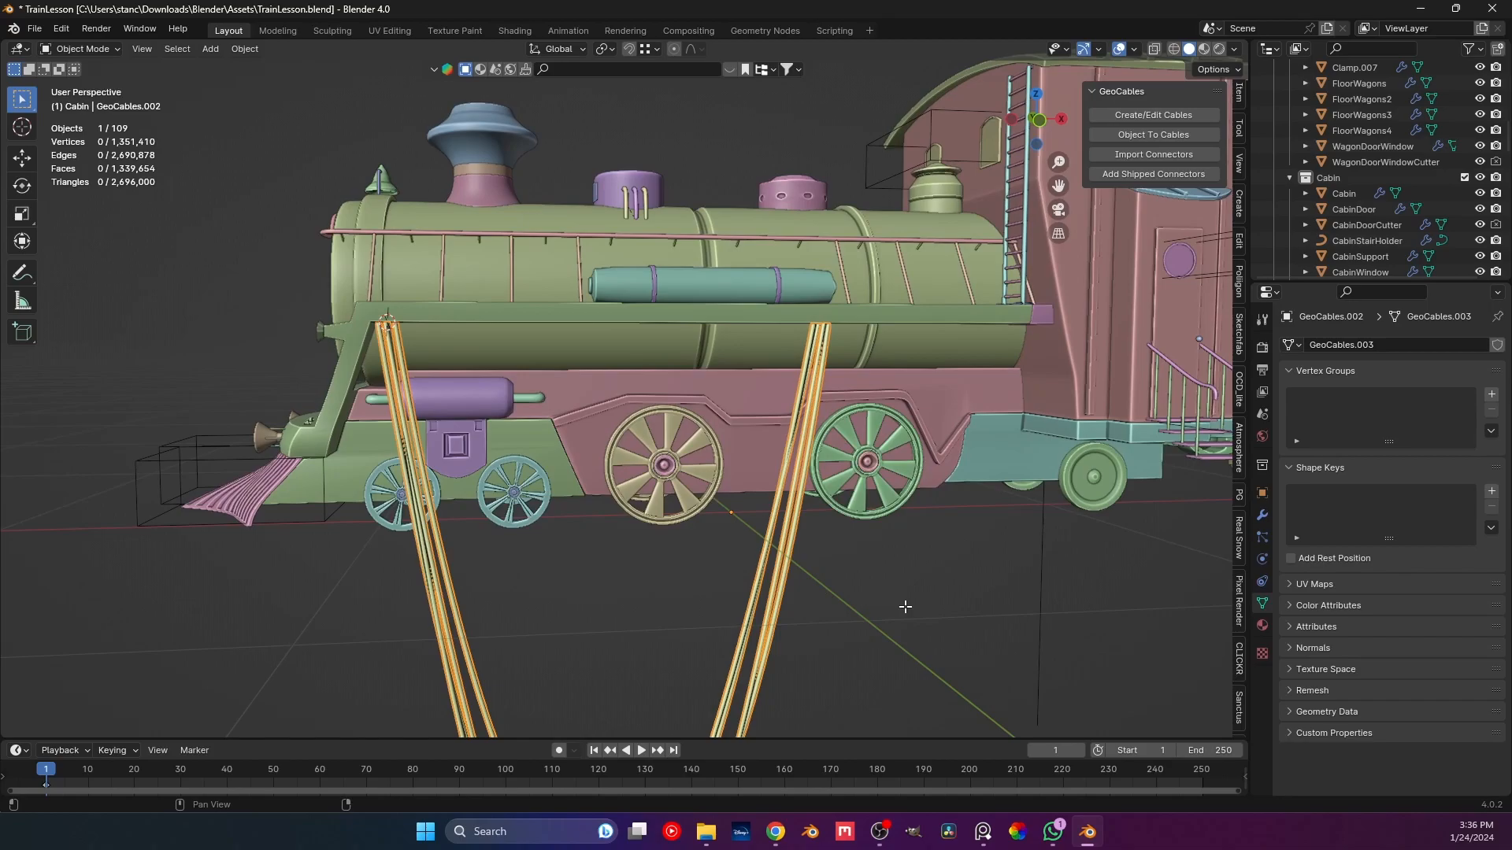
# Scale the hanging cable bundle to 0.216 and raise it along Z to the locomotive's side beam.
pyautogui.press('Tab')
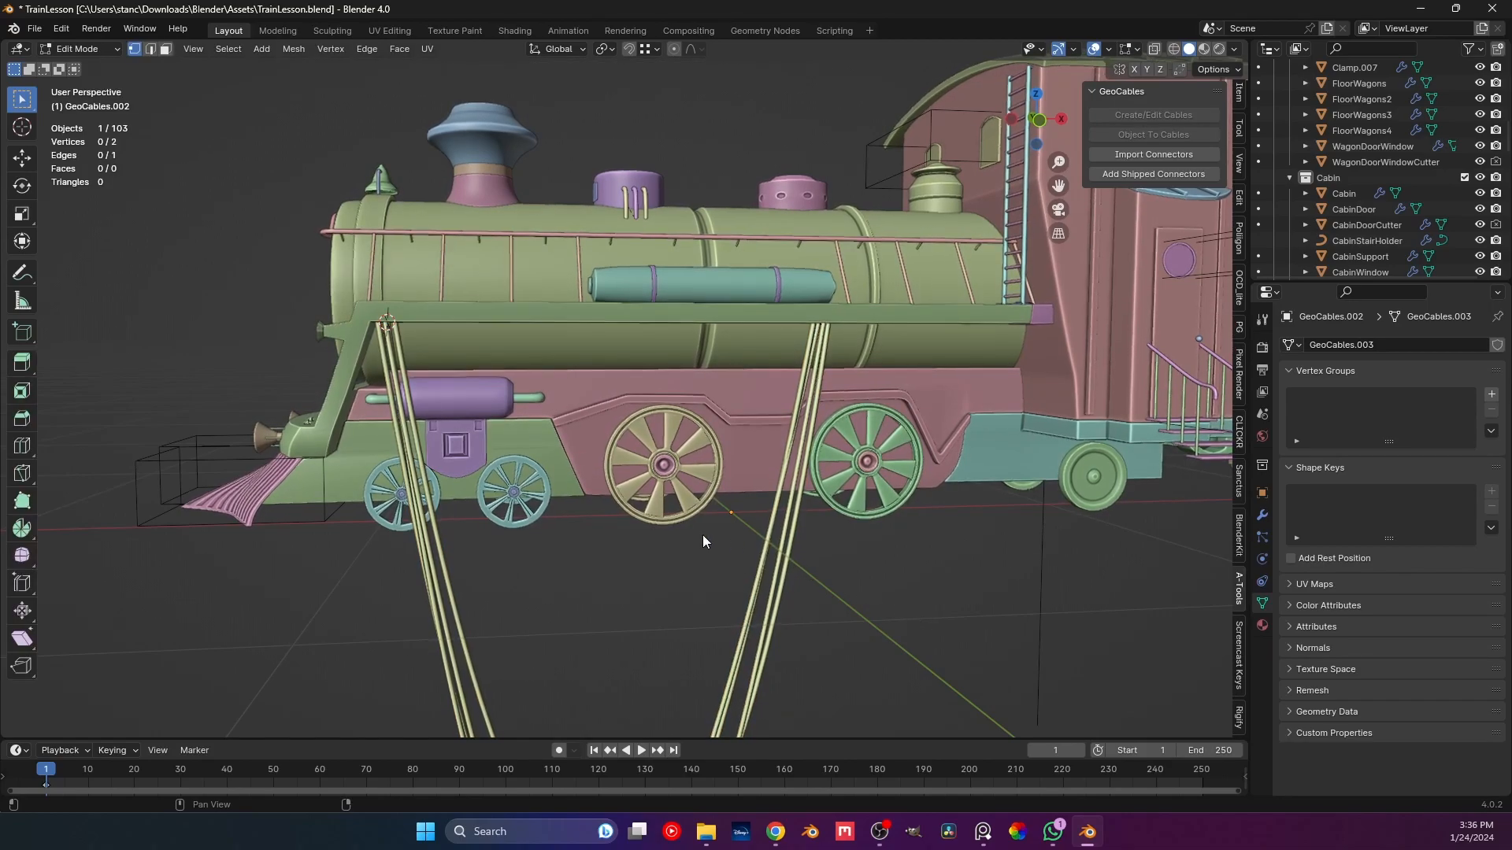
pyautogui.click(778, 566)
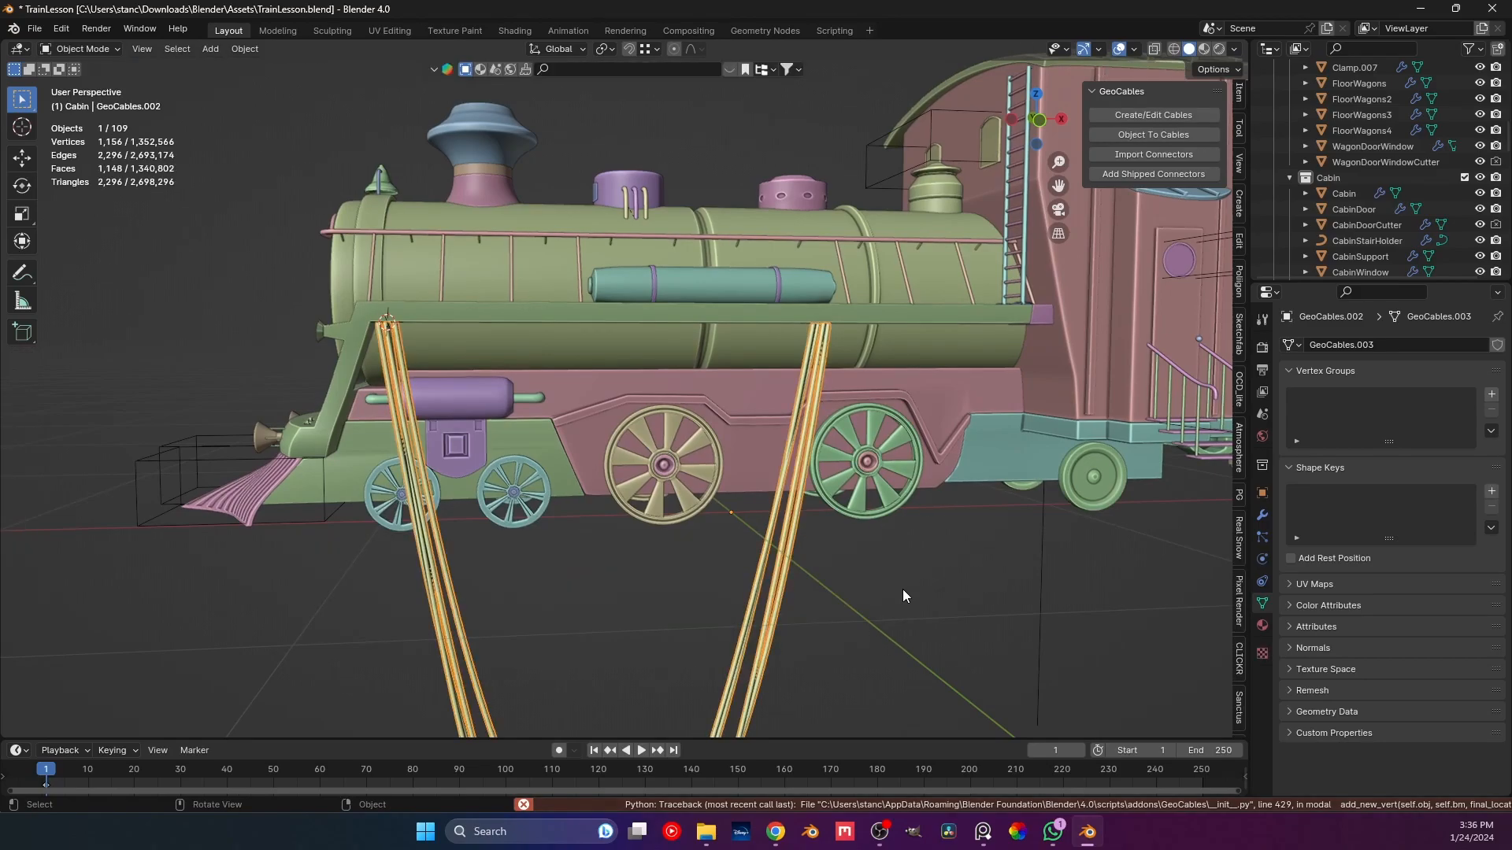
pyautogui.press('s')
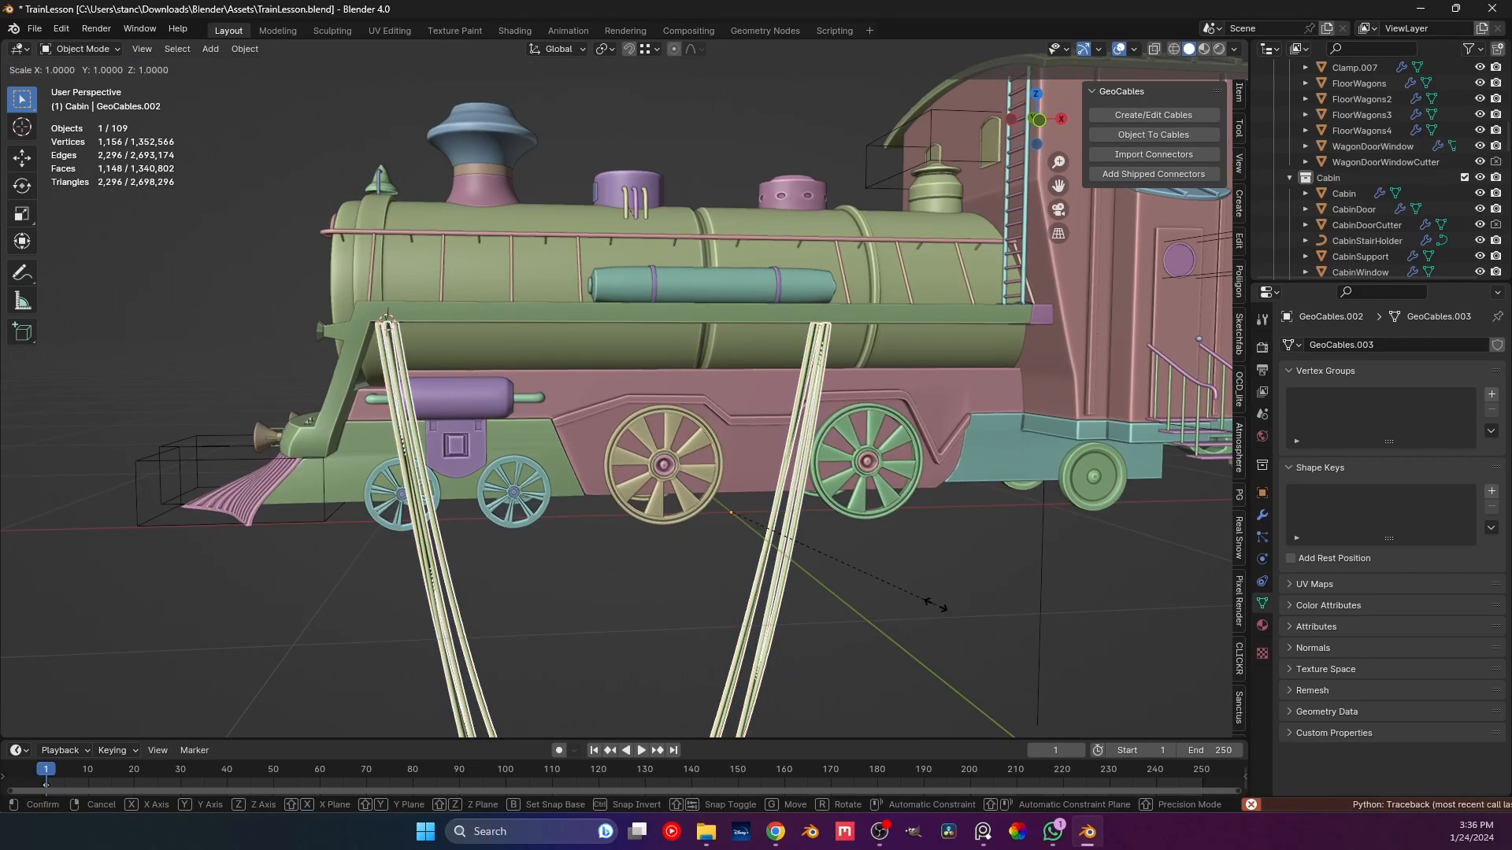
pyautogui.click(753, 557)
pyautogui.press('g')
pyautogui.press('z')
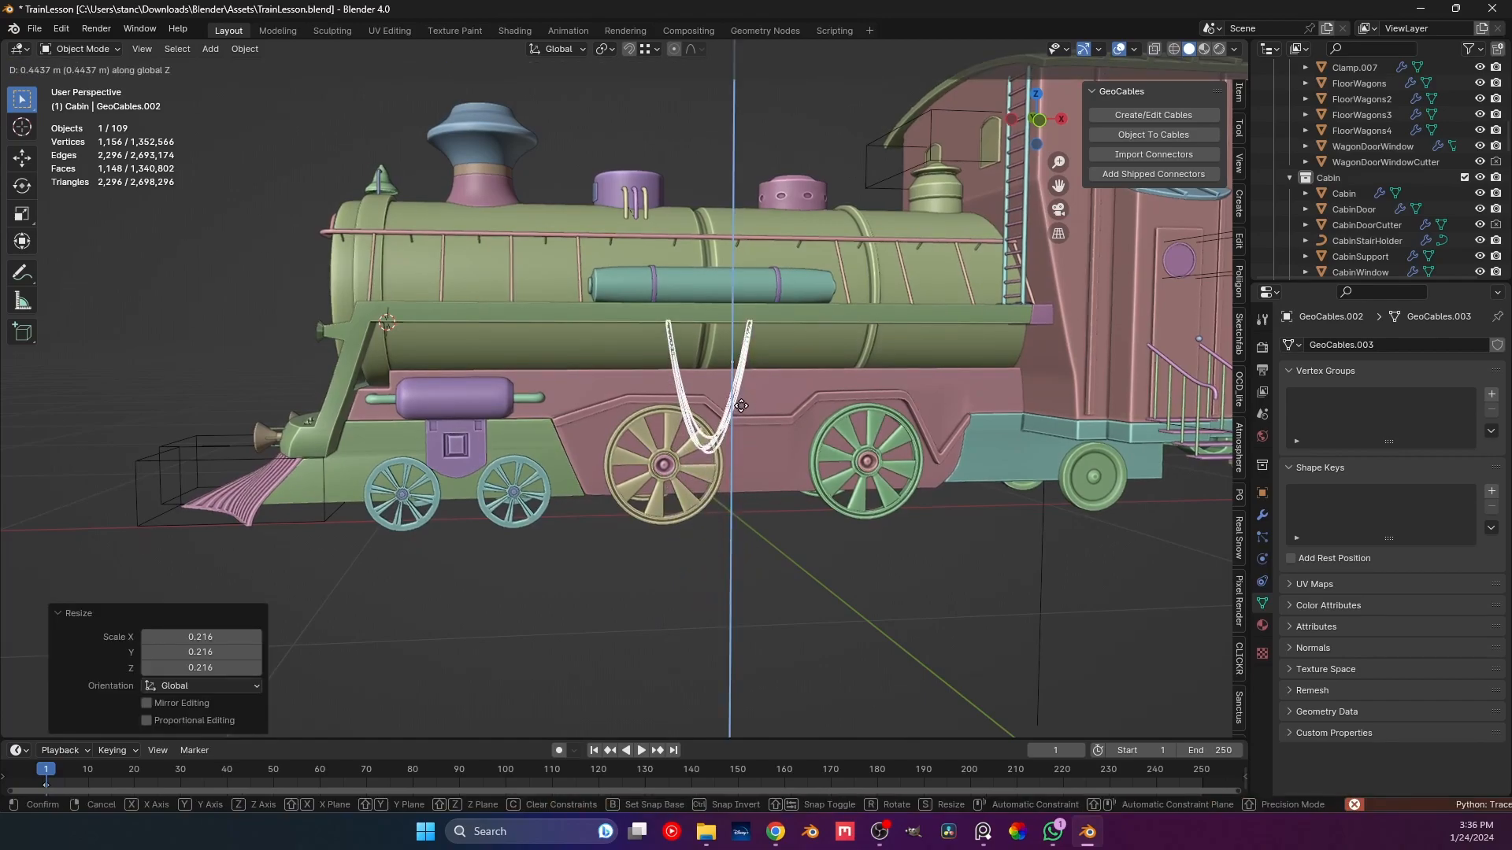
pyautogui.click(777, 426)
# In front view with see-through display, move the cable's front end point along X to the front end of the side beam.
pyautogui.press('Tab')
pyautogui.keyDown('shift'); pyautogui.moveTo(771, 374); pyautogui.dragTo(753, 410, button='middle'); pyautogui.keyUp('shift')
pyautogui.scroll(-3, 746, 401)
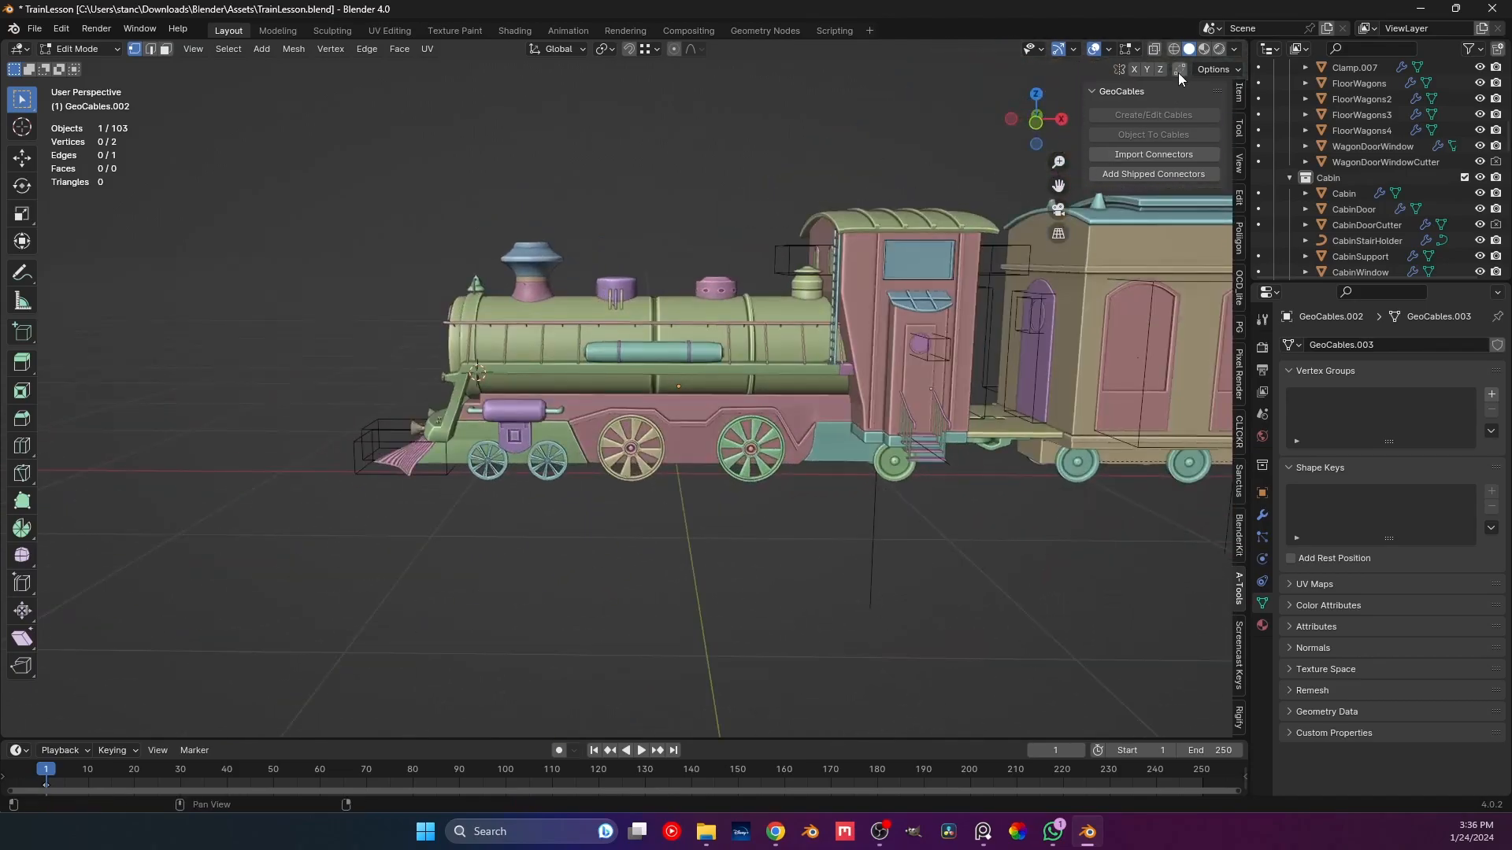
pyautogui.click(1154, 49)
pyautogui.press('KP_1')
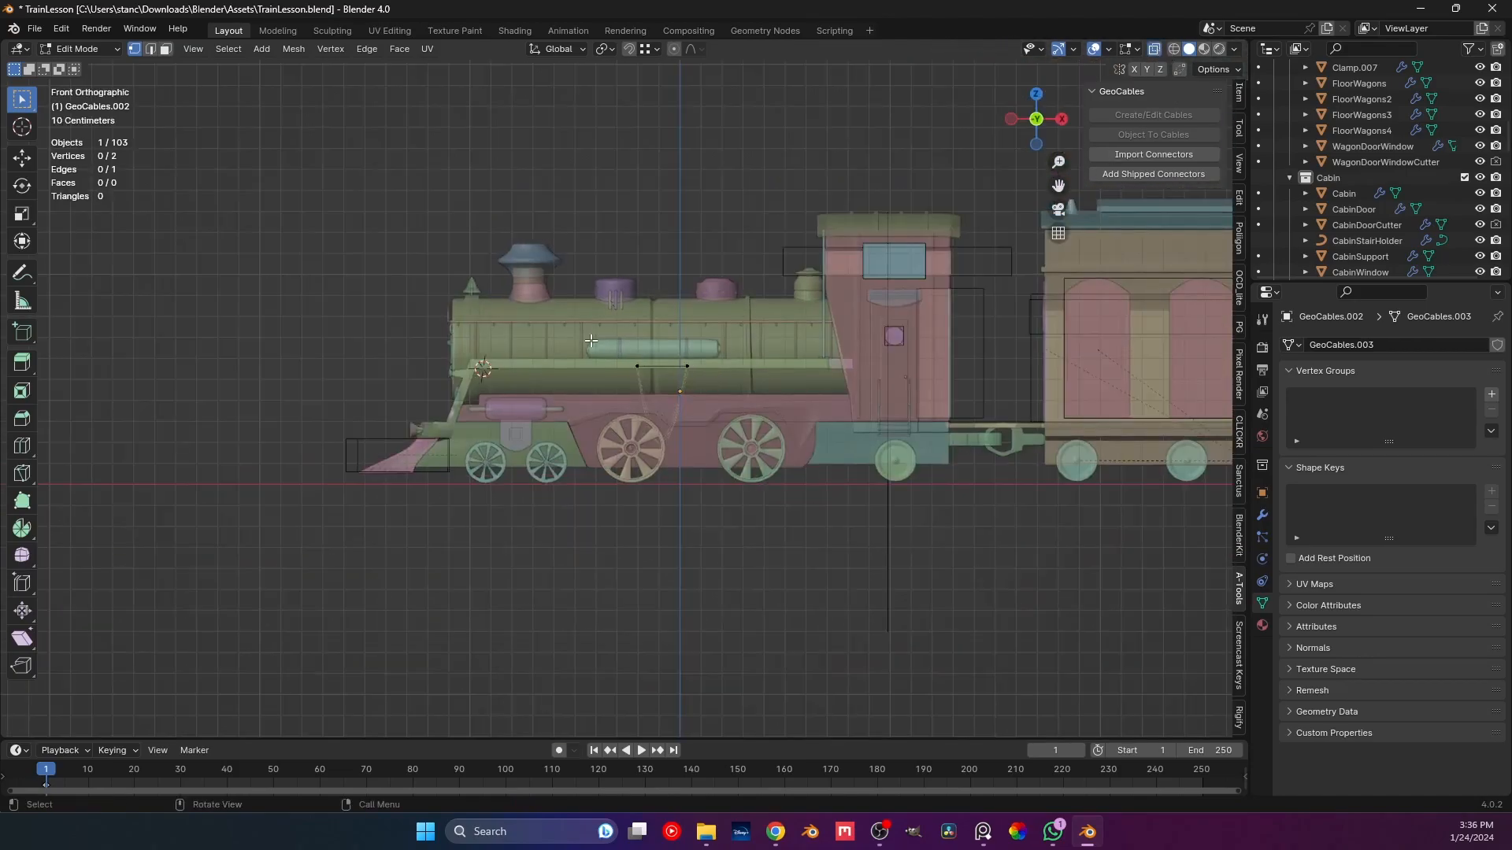
pyautogui.moveTo(590, 338); pyautogui.dragTo(650, 406)
pyautogui.scroll(2, 650, 403)
pyautogui.press('g')
pyautogui.press('x')
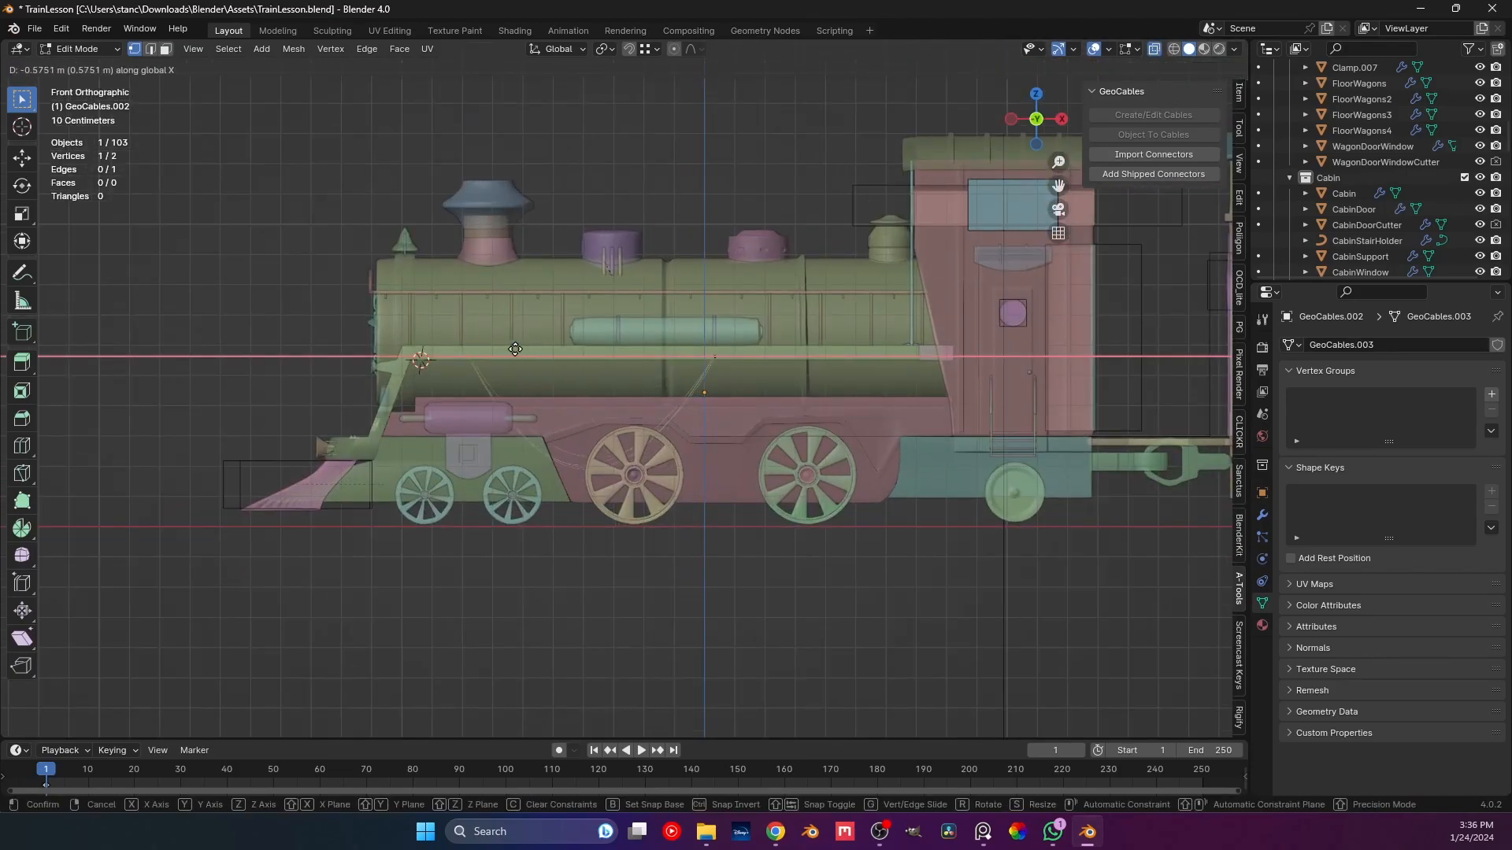
pyautogui.click(459, 352)
# Move the cable's rear end point about 0.156 m along X toward the cab and return to Object Mode.
pyautogui.moveTo(677, 343); pyautogui.dragTo(746, 373)
pyautogui.press('g')
pyautogui.press('x')
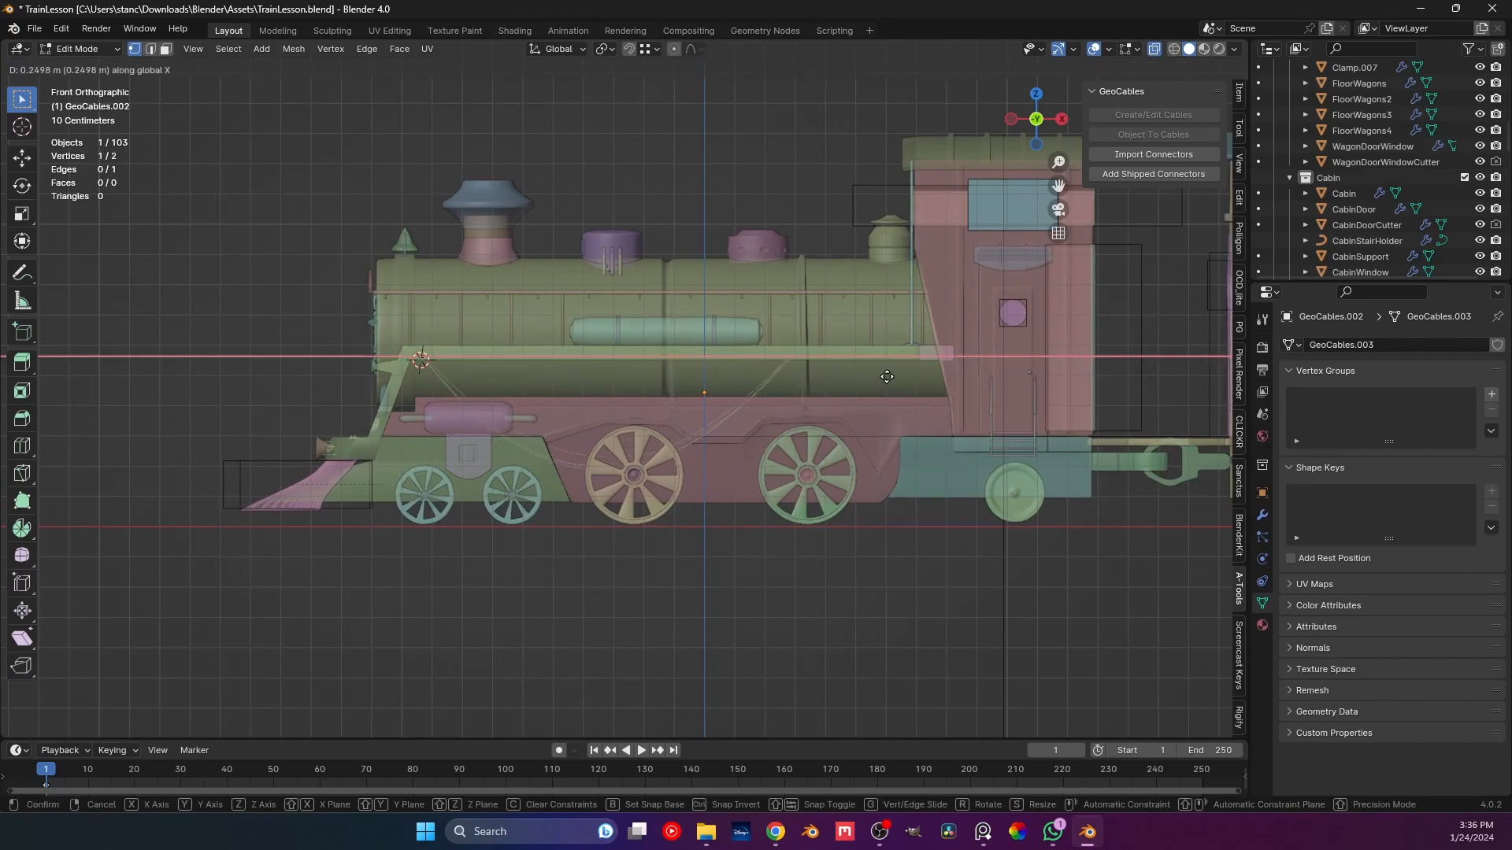
pyautogui.click(743, 379)
pyautogui.click(757, 377)
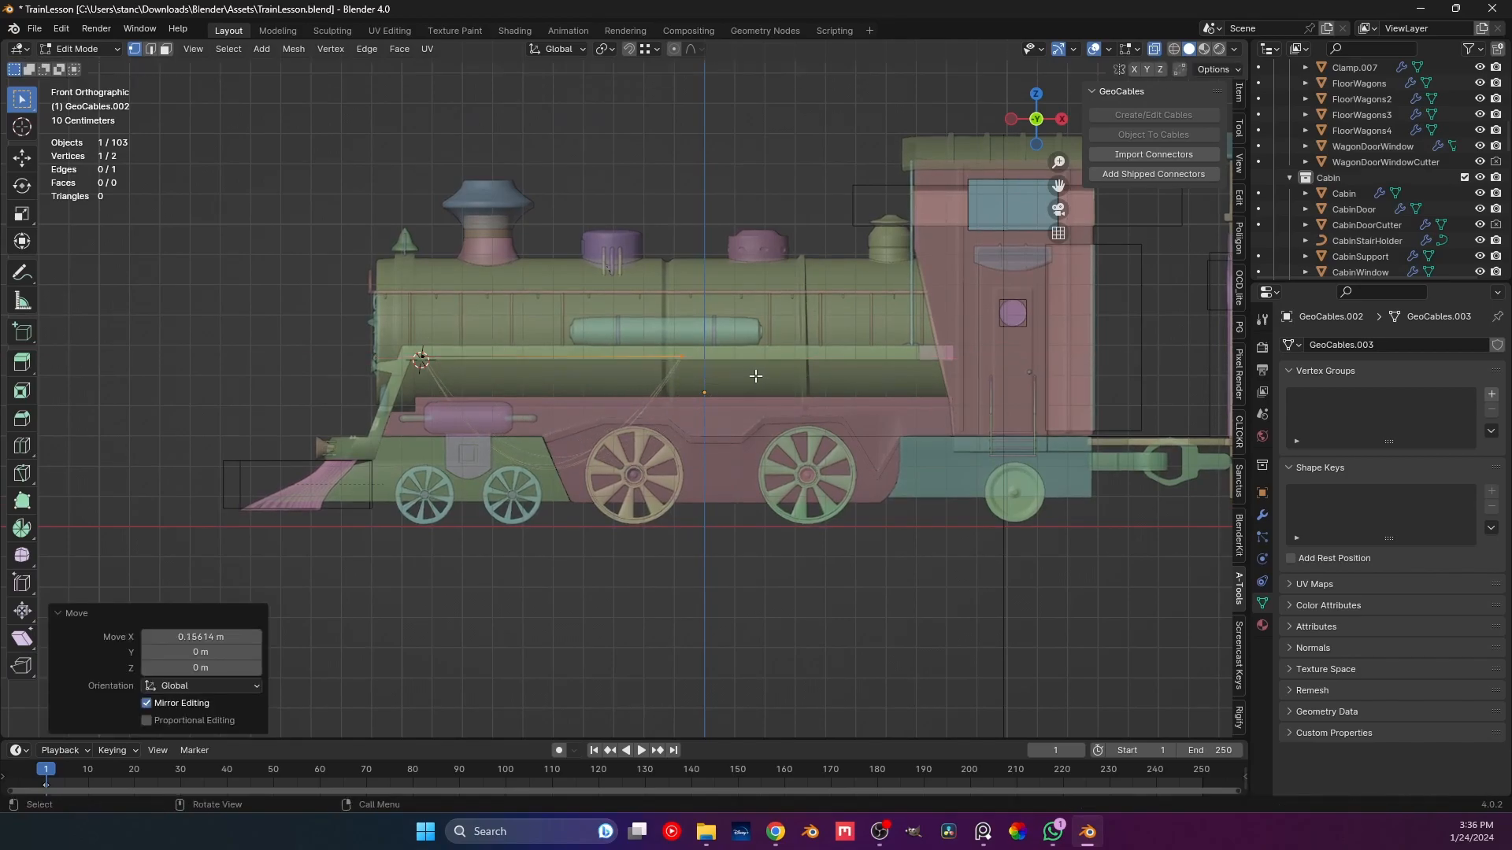
pyautogui.press('Tab')
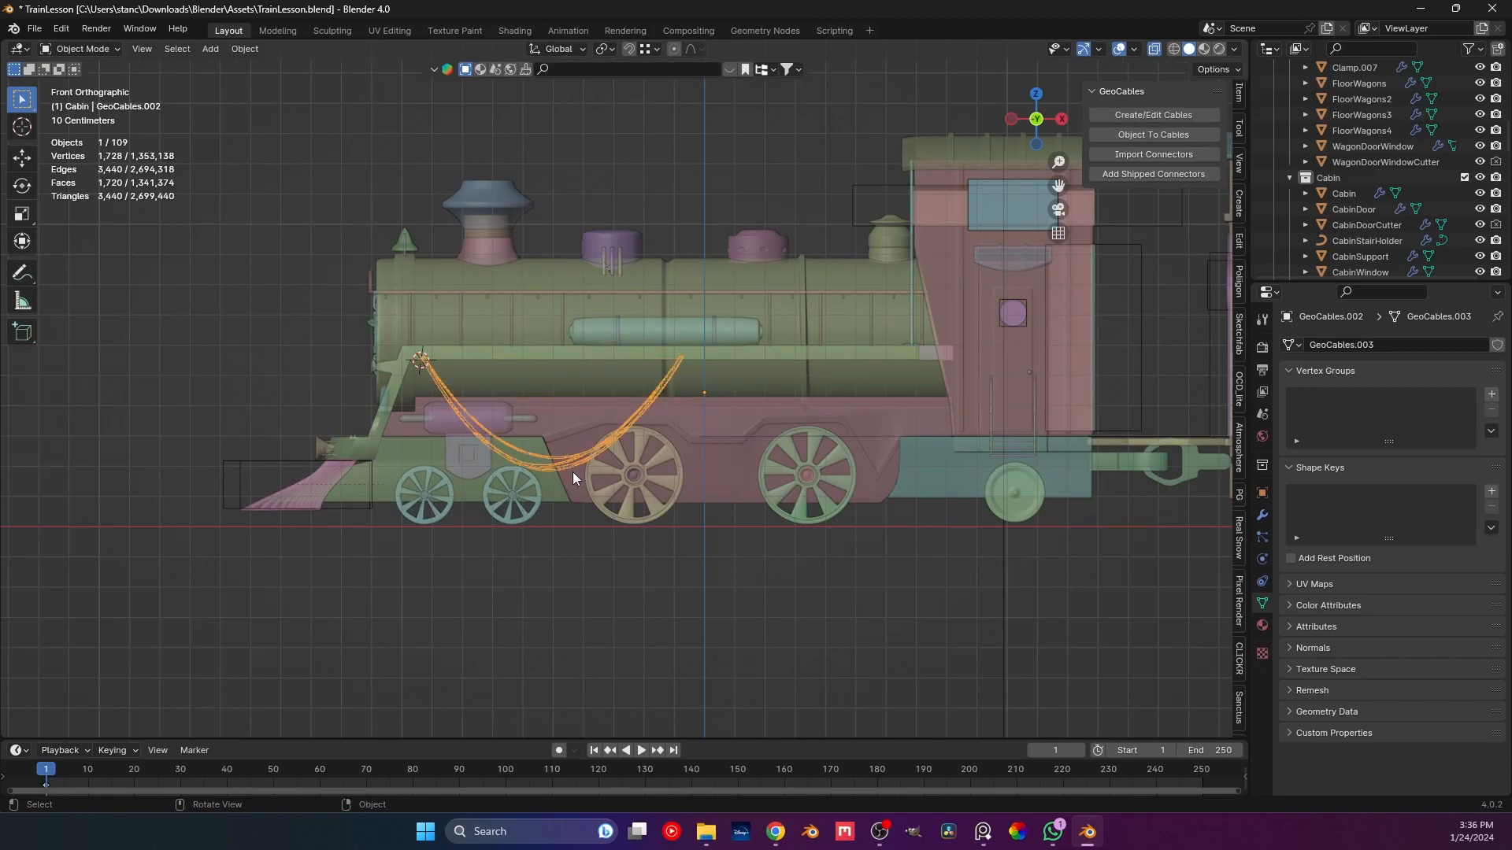
# Scale the cable bundle to 0.605 and shift it about 0.042 m up along Z and 0.042 m forward along negative X.
pyautogui.press('s')
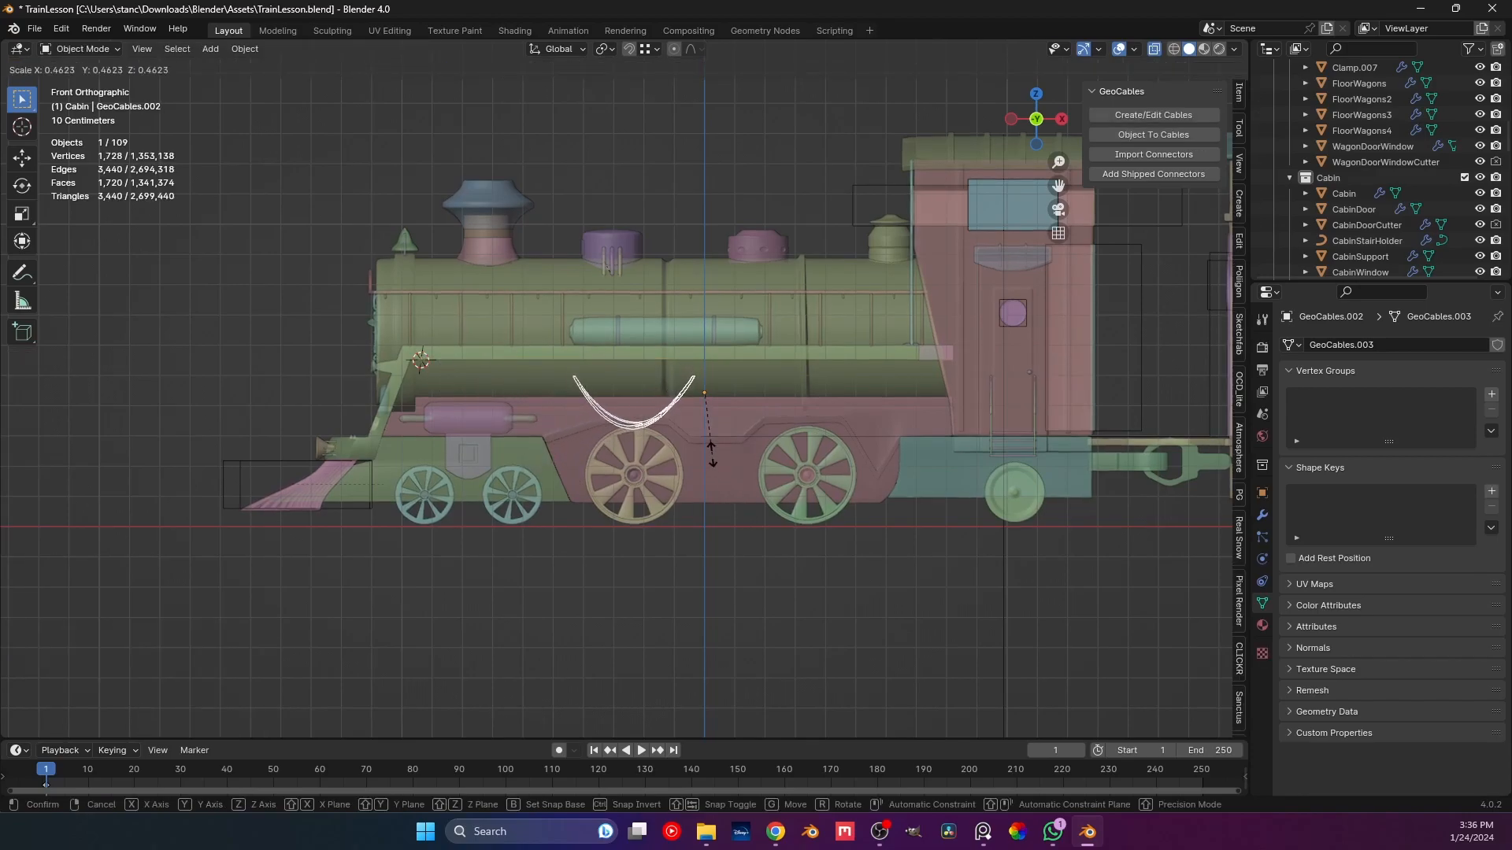
pyautogui.click(715, 471)
pyautogui.press('g')
pyautogui.press('z')
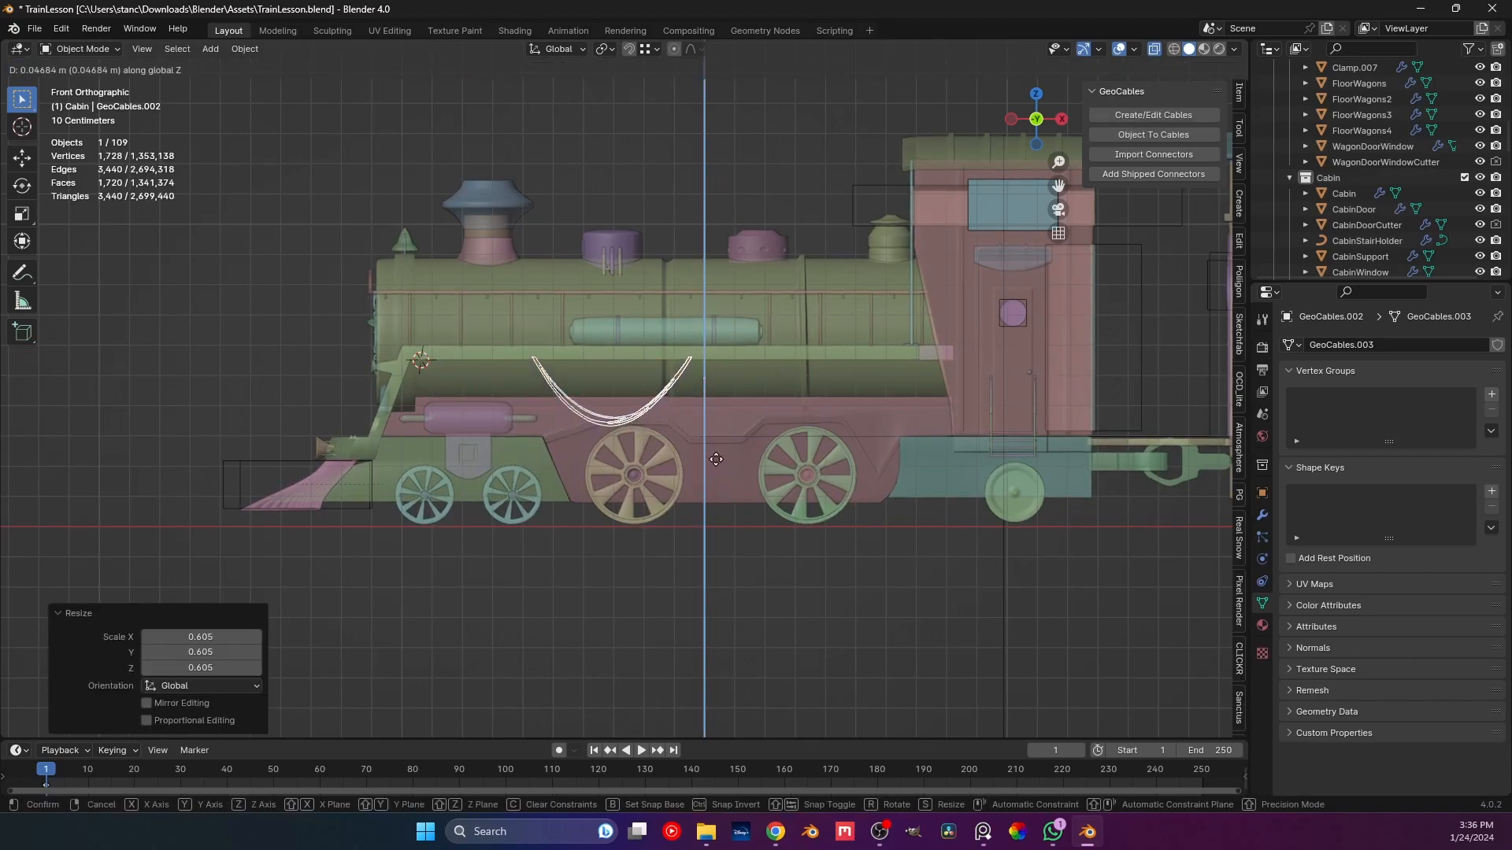
pyautogui.click(716, 459)
pyautogui.press('g')
pyautogui.press('x')
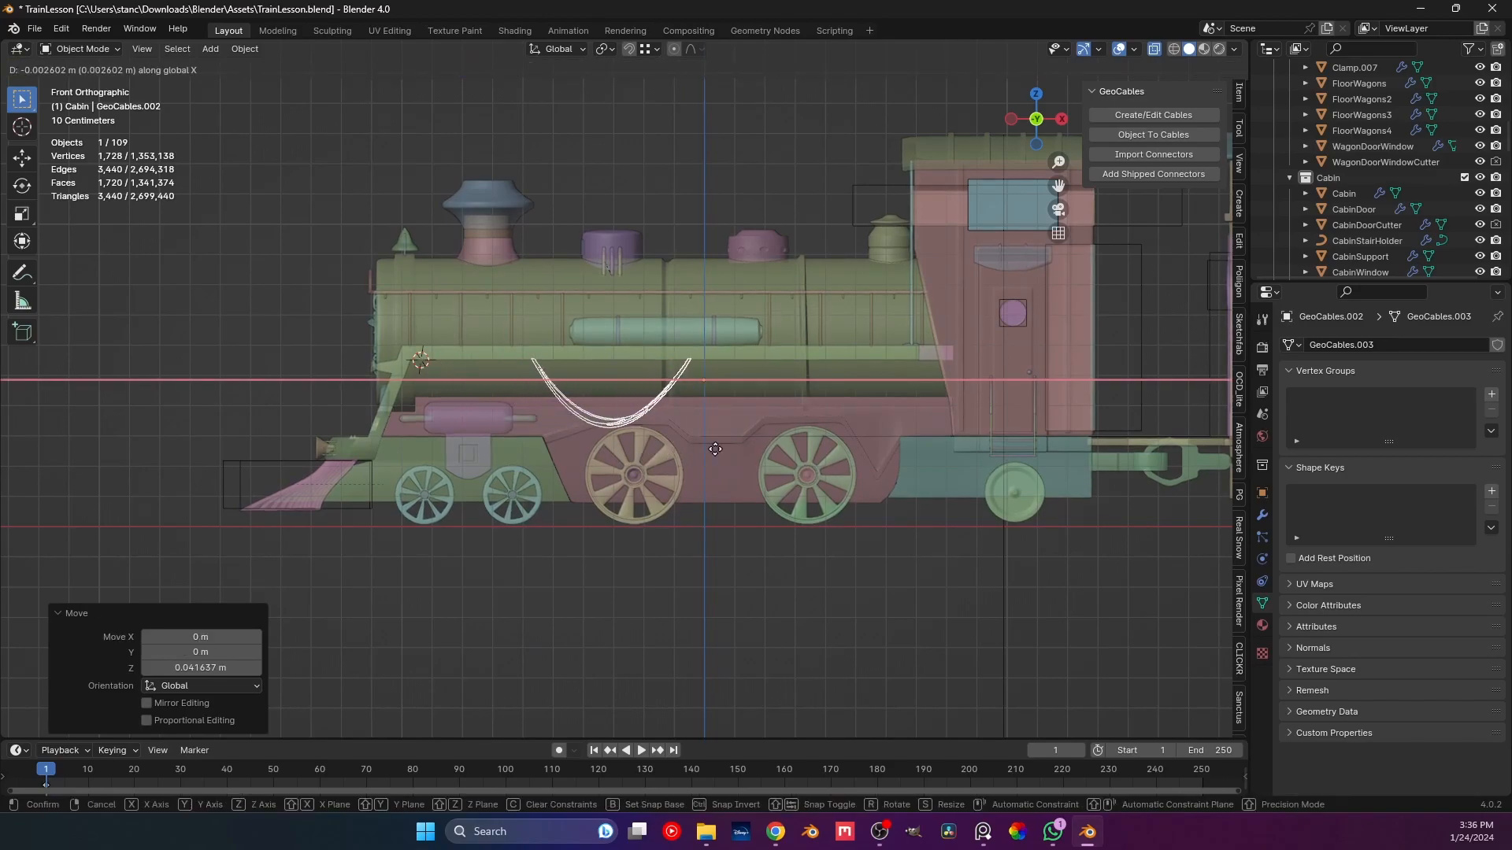
pyautogui.click(703, 447)
pyautogui.scroll(3, 669, 461)
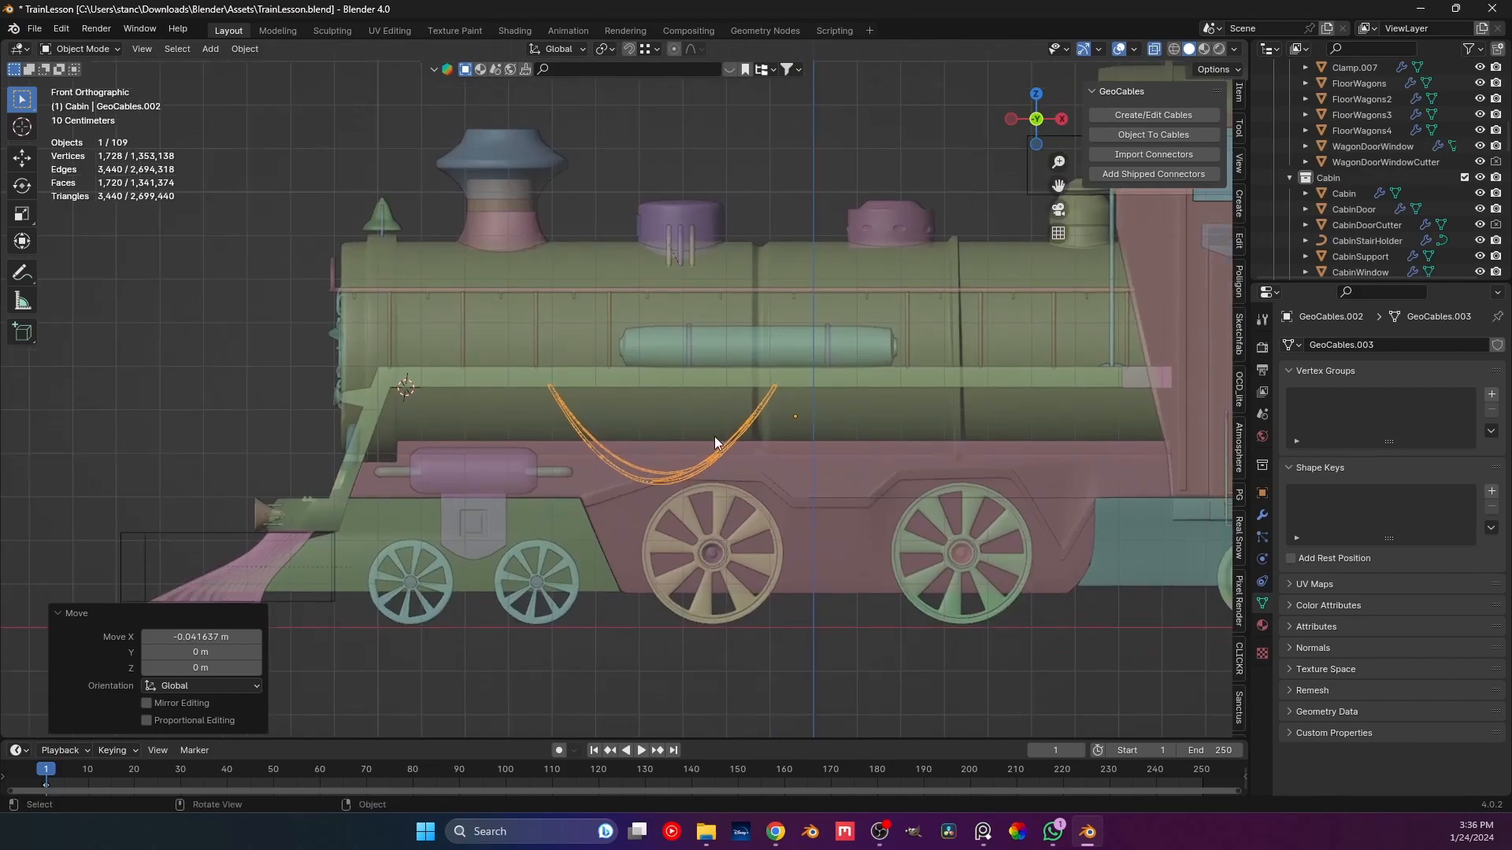
# Extrude the cable's rear end point about 0.79 m along X to add a second hanging span reaching the beam's rear end.
pyautogui.press('Tab')
pyautogui.keyDown('shift'); pyautogui.moveTo(772, 433); pyautogui.dragTo(641, 426, button='middle'); pyautogui.keyUp('shift')
pyautogui.press('e')
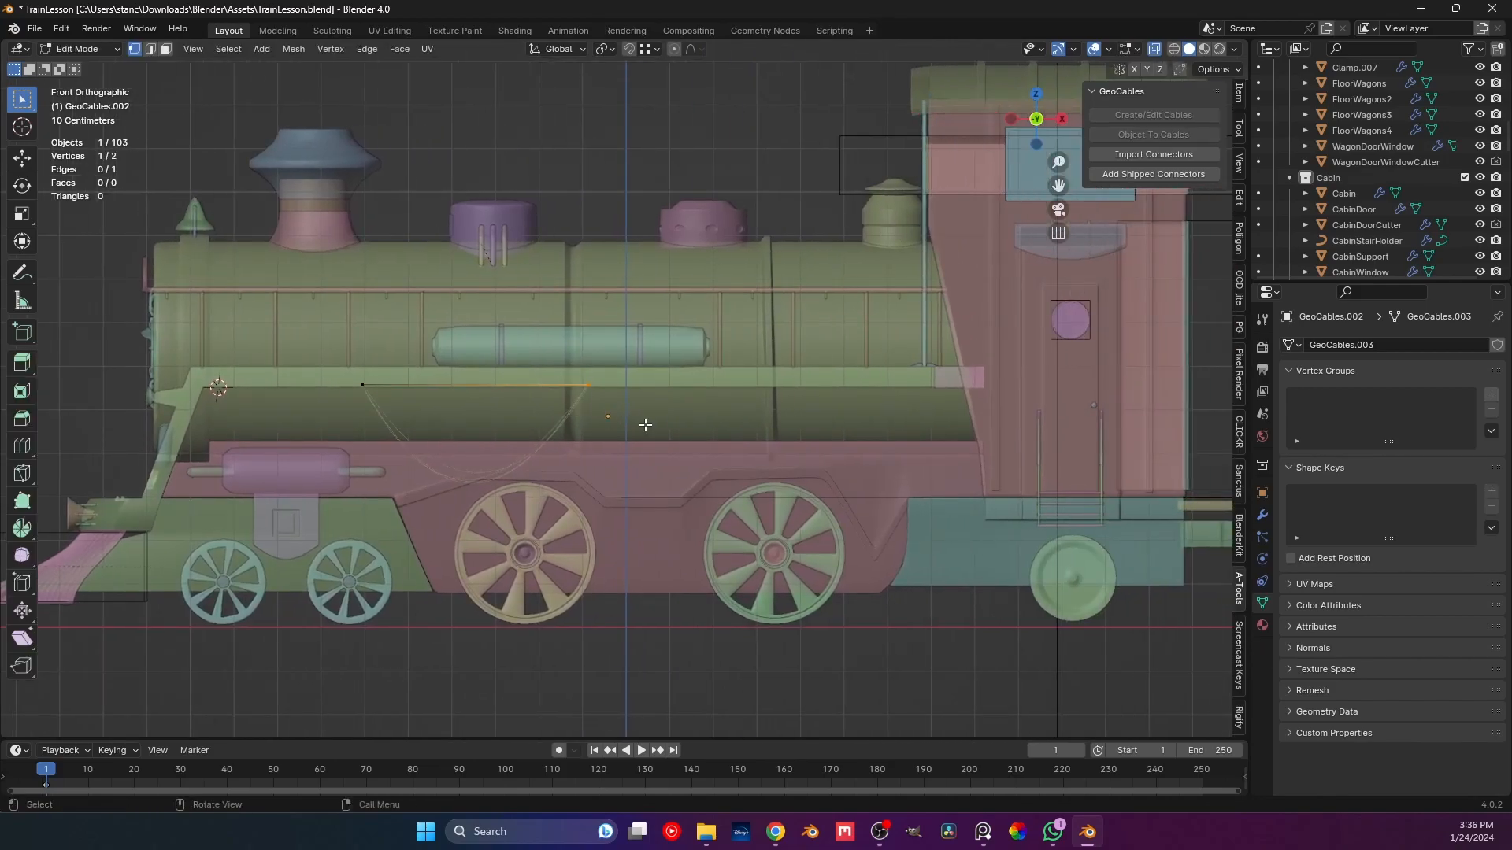
pyautogui.press('x')
pyautogui.click(989, 419)
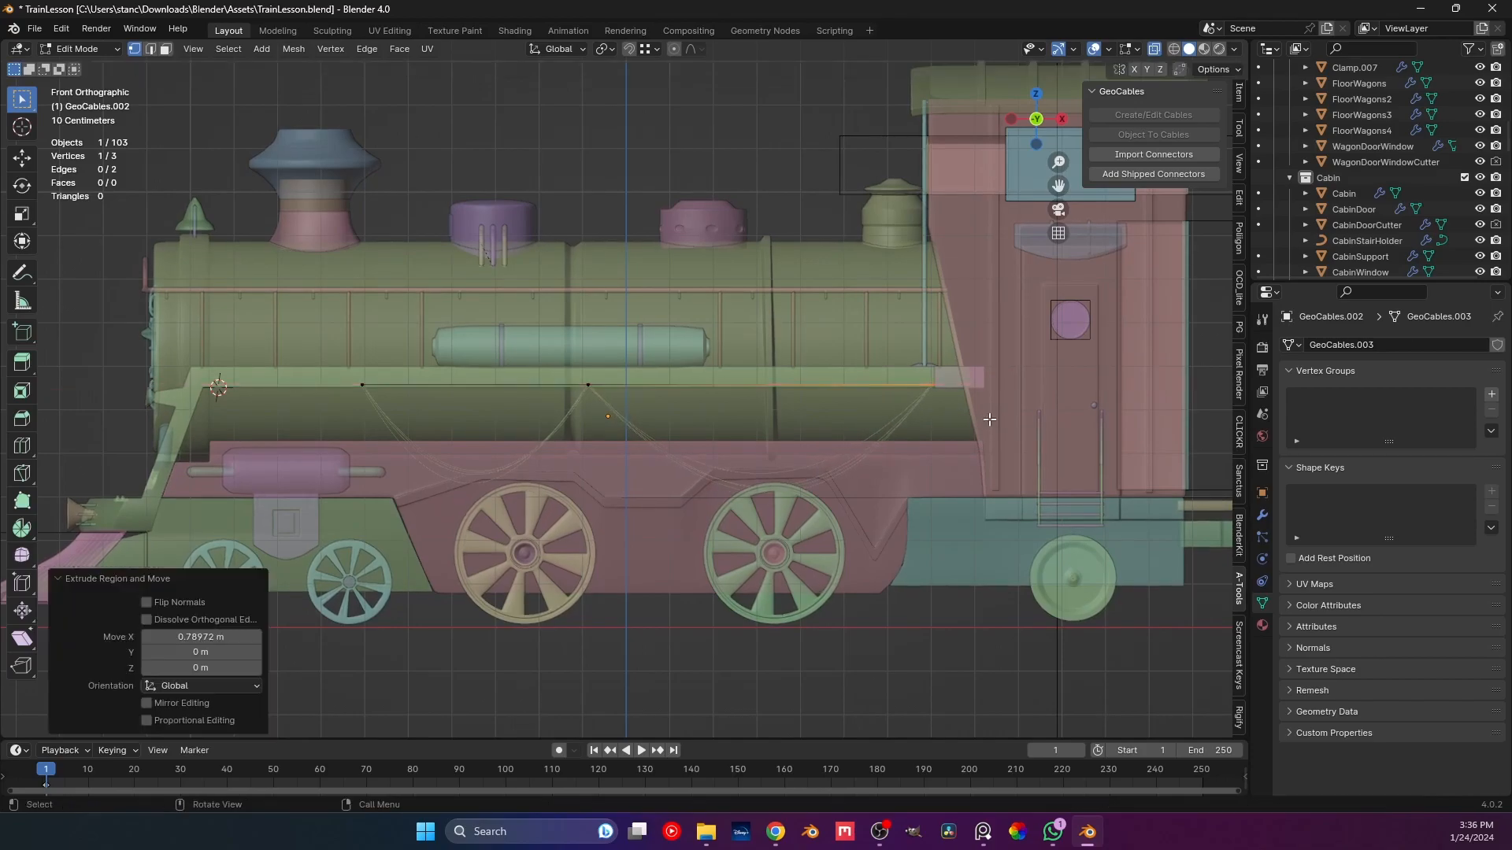
pyautogui.press('Tab')
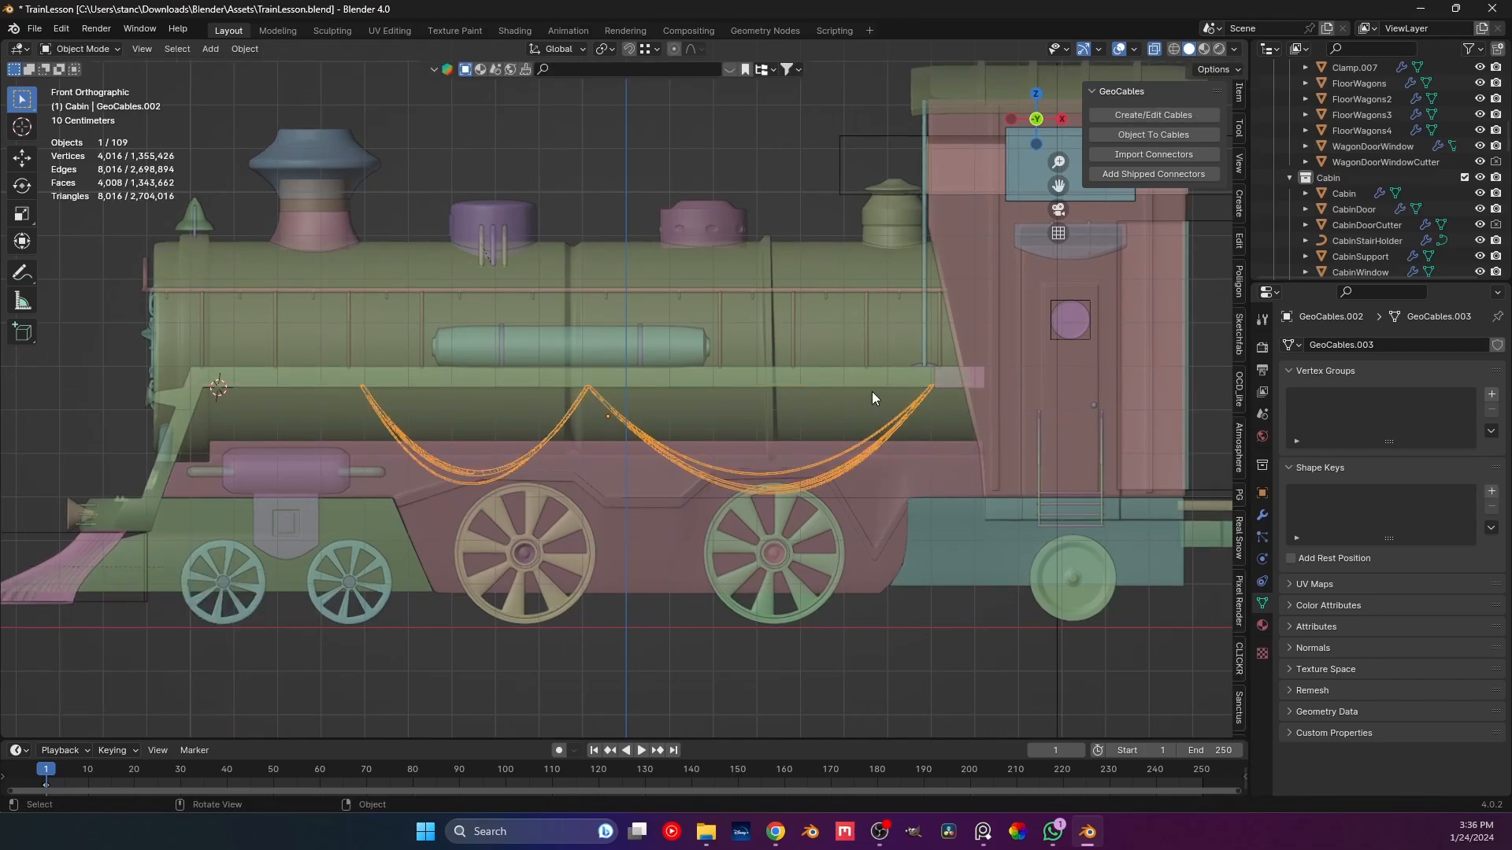
# Scale the two end points of the rear cable span to 0.899 to shorten that span.
pyautogui.press('Tab')
pyautogui.press('s')
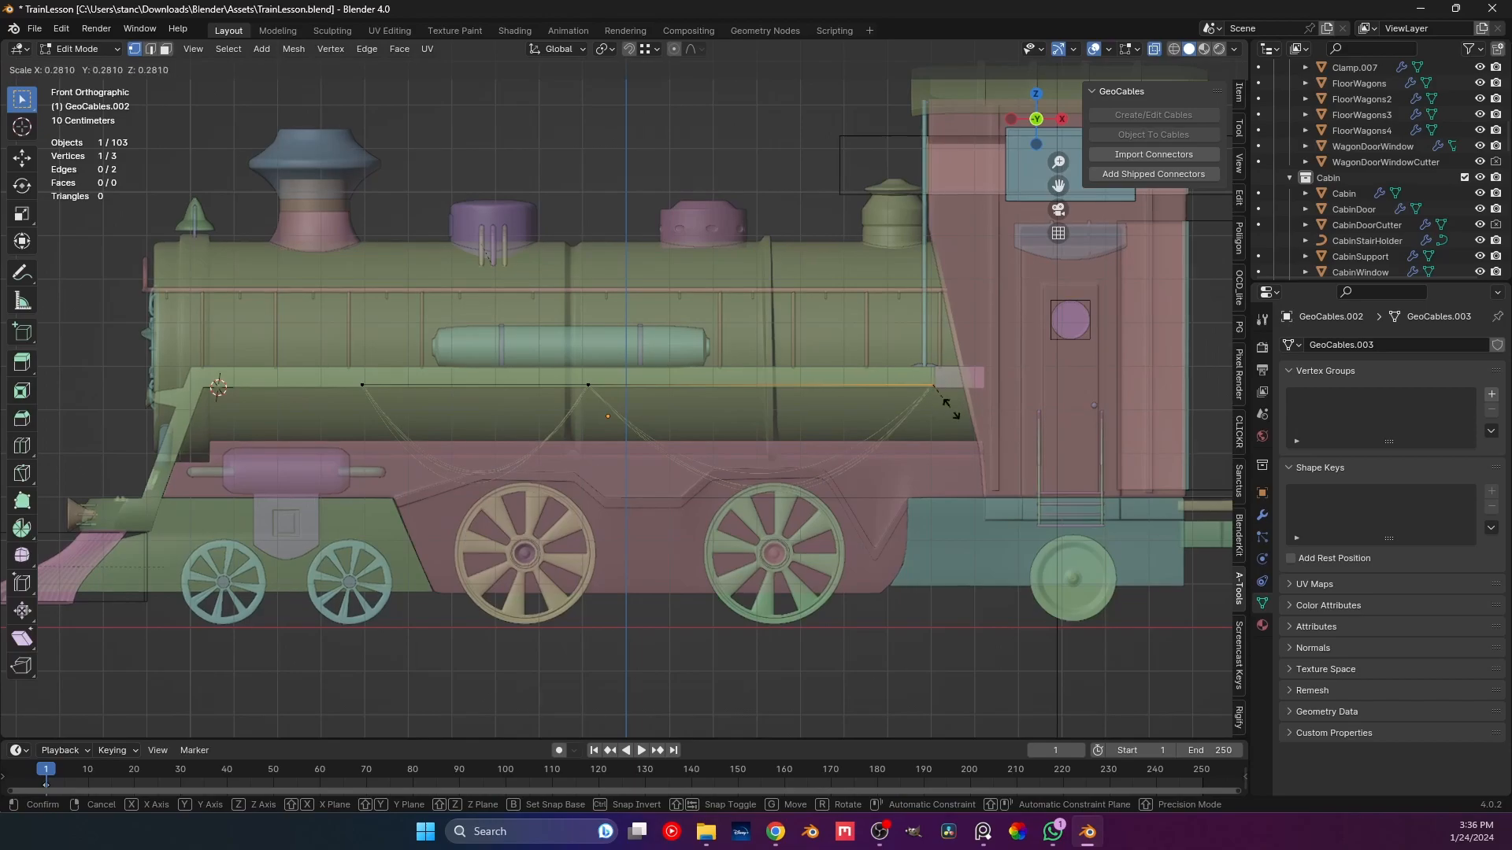
pyautogui.click(941, 422)
pyautogui.scroll(2, 838, 462)
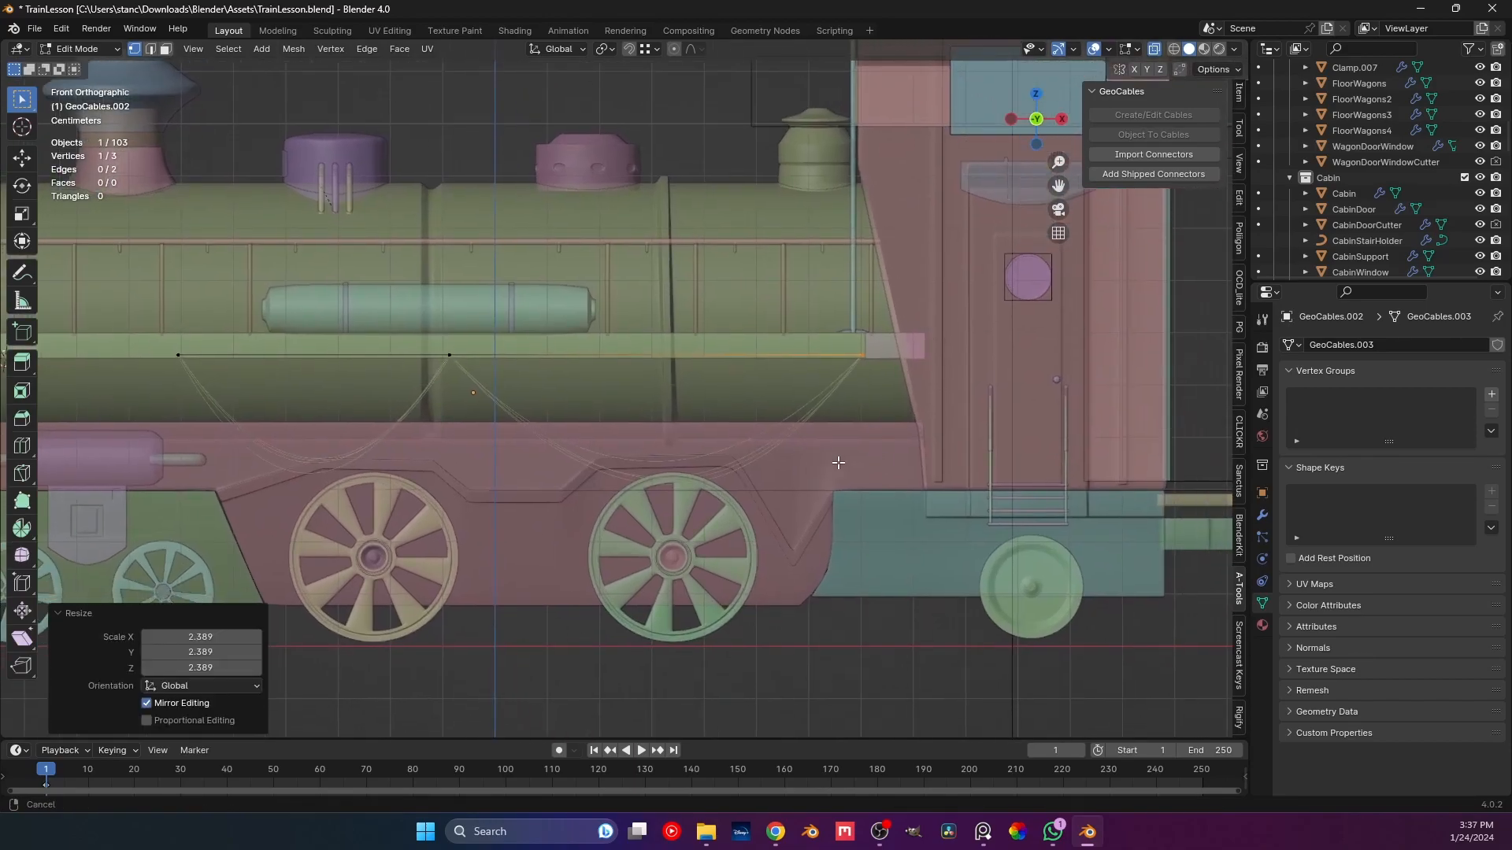
pyautogui.keyDown('shift'); pyautogui.click(449, 356); pyautogui.keyUp('shift')
pyautogui.press('s')
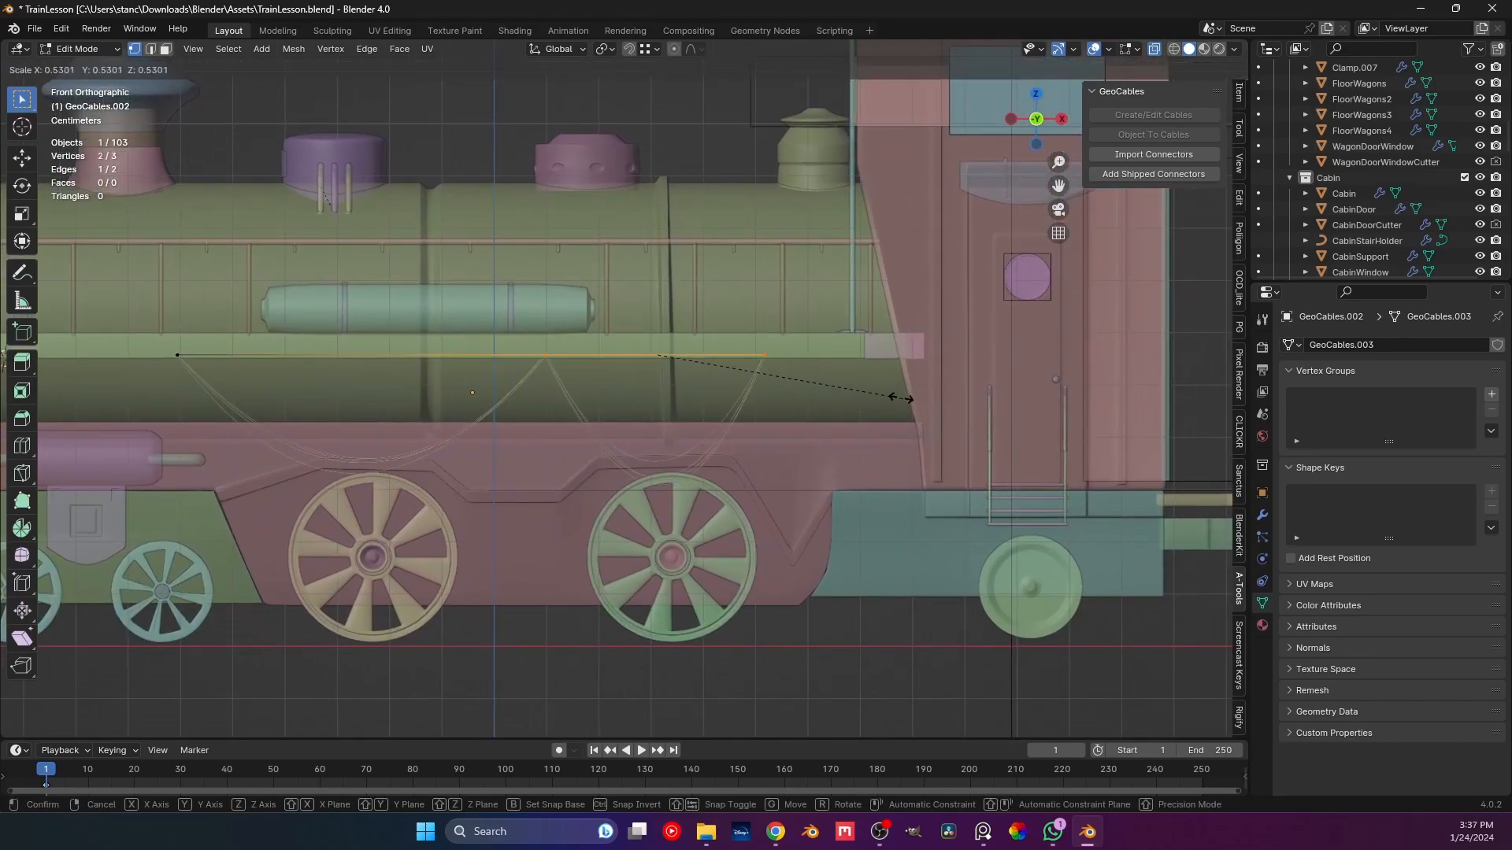
pyautogui.click(1058, 486)
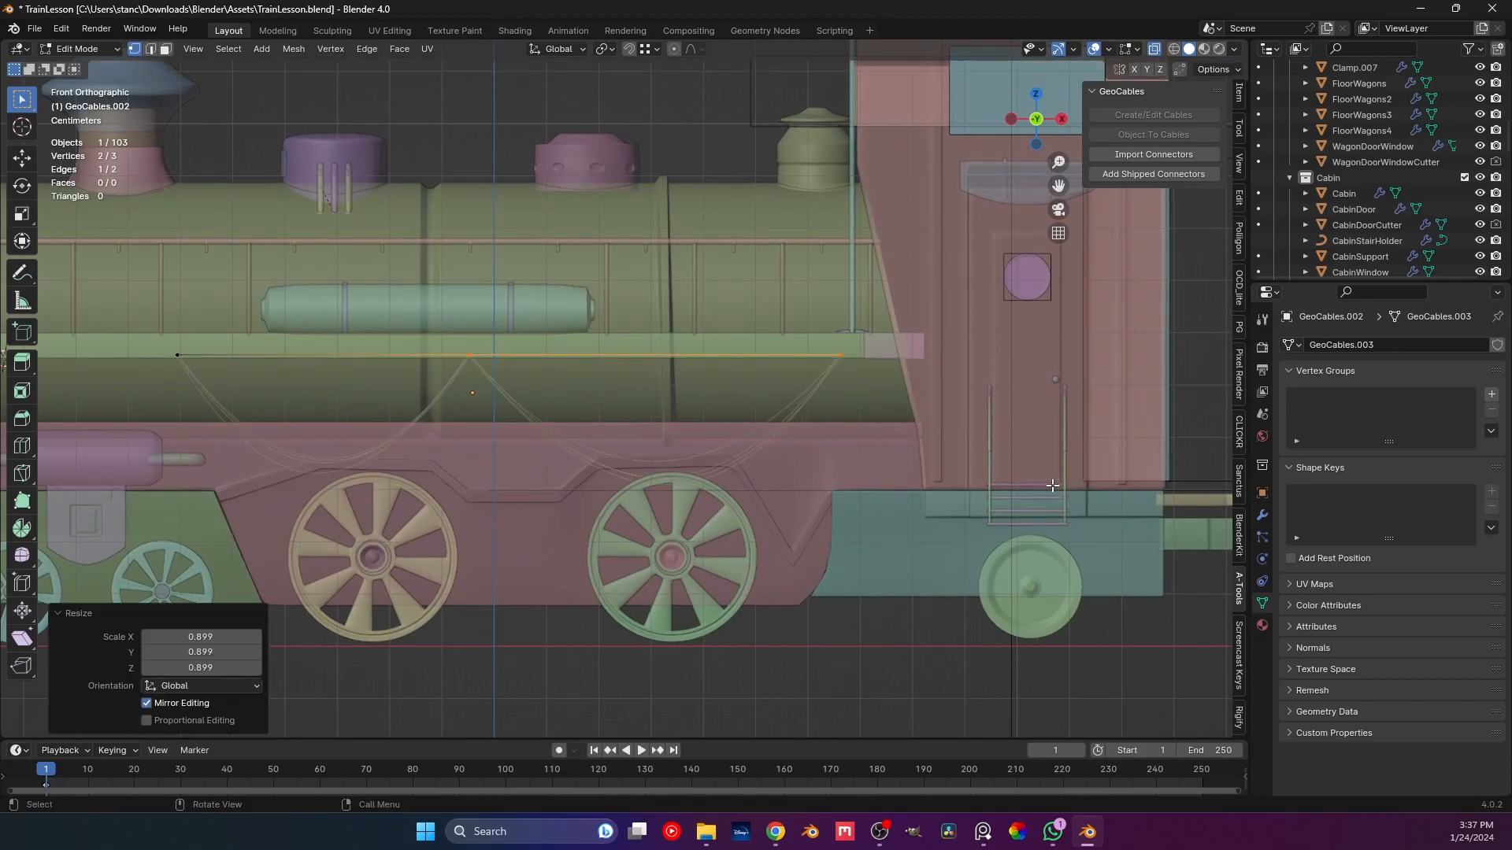
pyautogui.press('Tab')
# Scale the whole two-span cable object down and raise it along Z to the underside of the side beam.
pyautogui.click(719, 462)
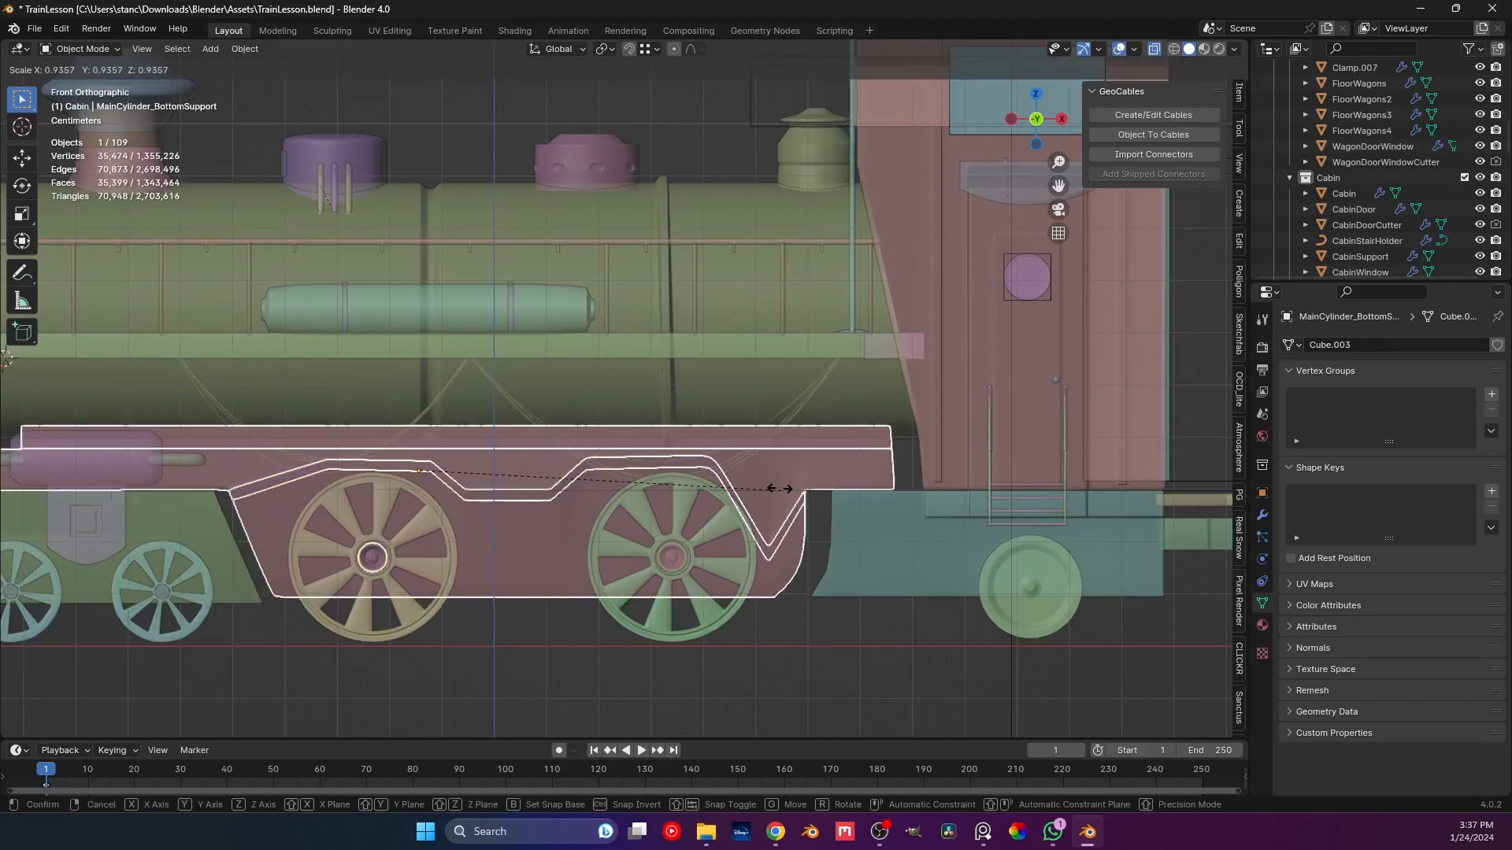
pyautogui.click(538, 422)
pyautogui.click(508, 402)
pyautogui.press('s')
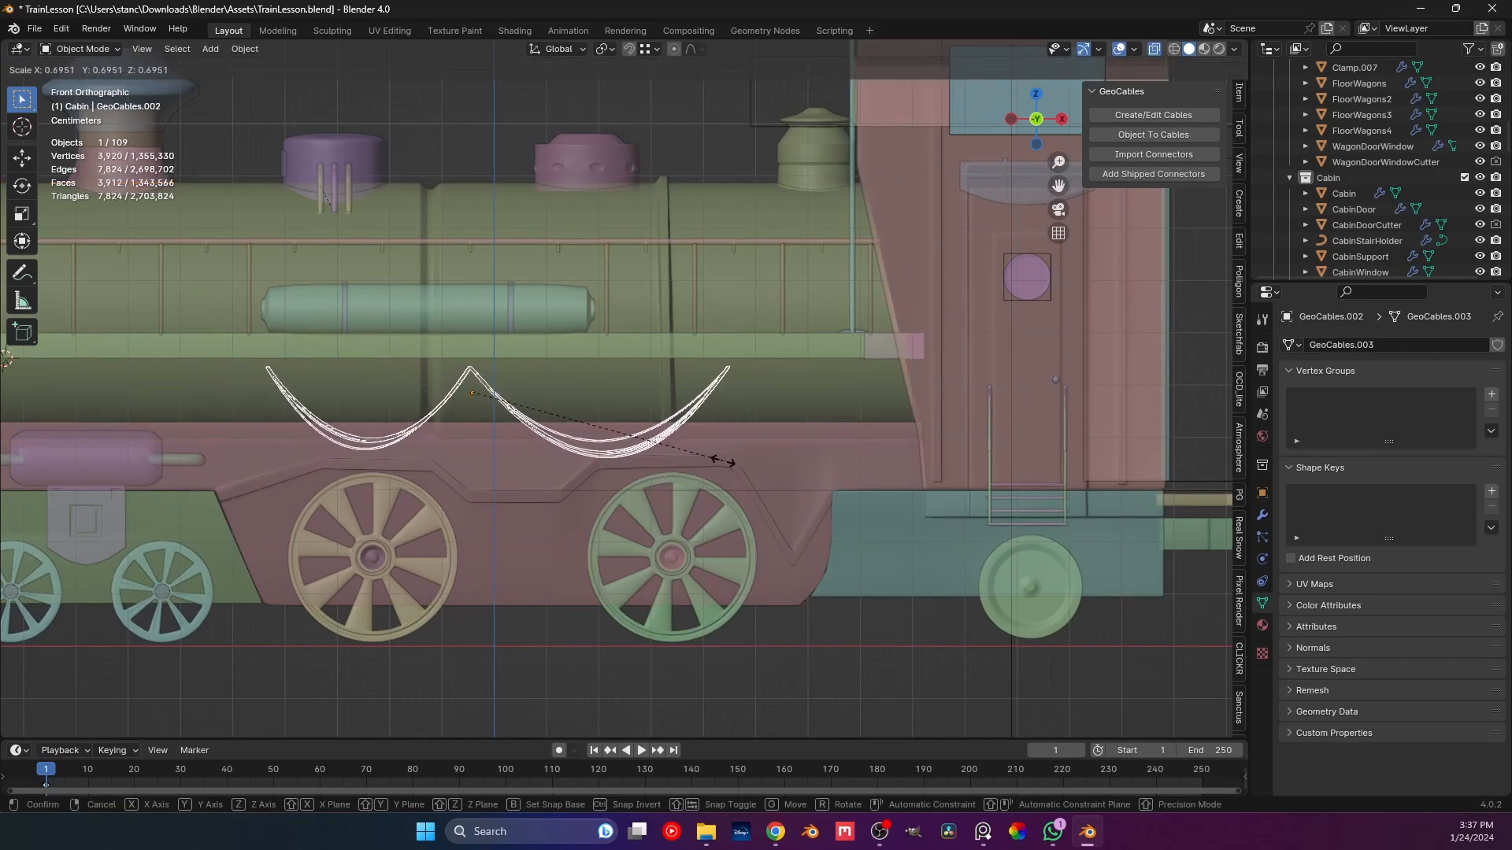
pyautogui.click(573, 423)
pyautogui.press('g')
pyautogui.press('z')
pyautogui.click(574, 398)
# Spread the cable's end points along X, moving the rear one toward the cab and the front one toward the chimney.
pyautogui.press('Tab')
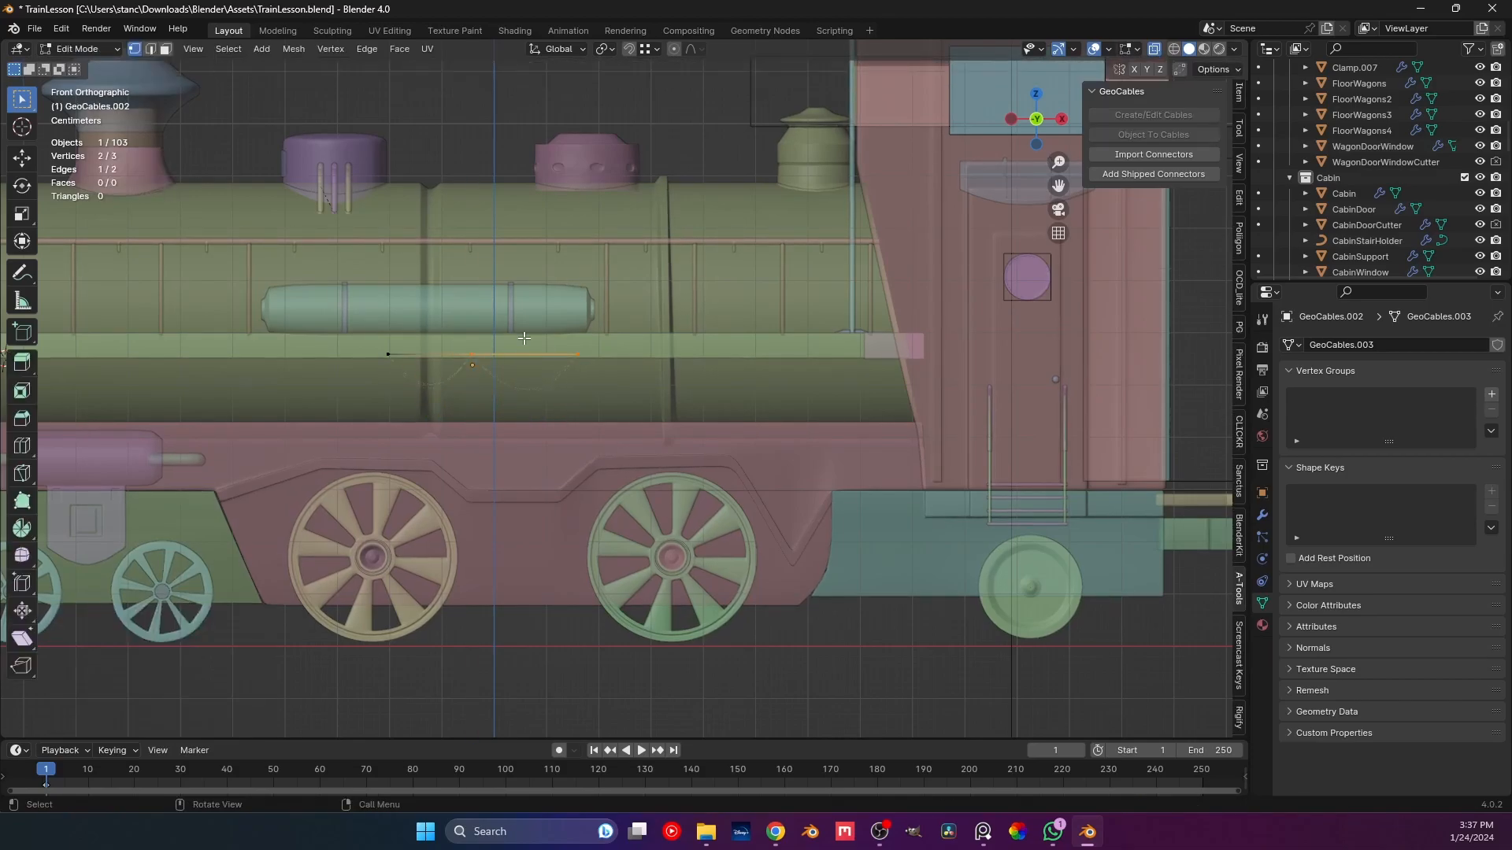
pyautogui.click(584, 357)
pyautogui.press('g')
pyautogui.press('x')
pyautogui.click(830, 405)
pyautogui.keyDown('shift'); pyautogui.moveTo(620, 400); pyautogui.dragTo(958, 424, button='middle'); pyautogui.keyUp('shift')
pyautogui.click(724, 377)
pyautogui.press('g')
pyautogui.press('x')
pyautogui.click(626, 402)
# Extrude a new cable point from each end, one to the beam's front end and one along X to the cab.
pyautogui.press('e')
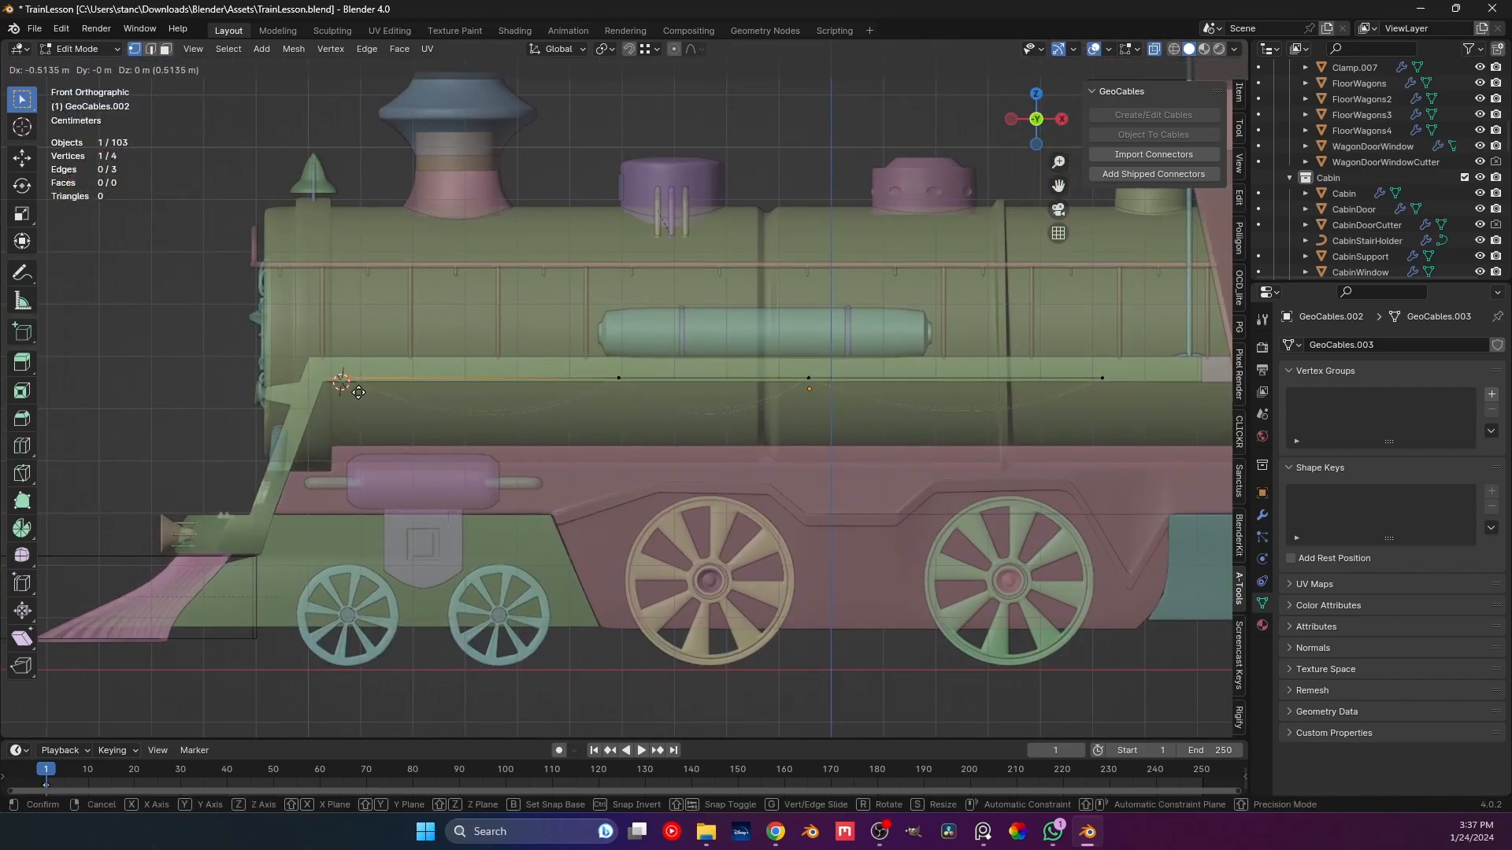
pyautogui.click(344, 392)
pyautogui.keyDown('ctrl'); pyautogui.scroll(-8, 394, 402); pyautogui.keyUp('ctrl')
pyautogui.click(729, 379)
pyautogui.press('e')
pyautogui.press('x')
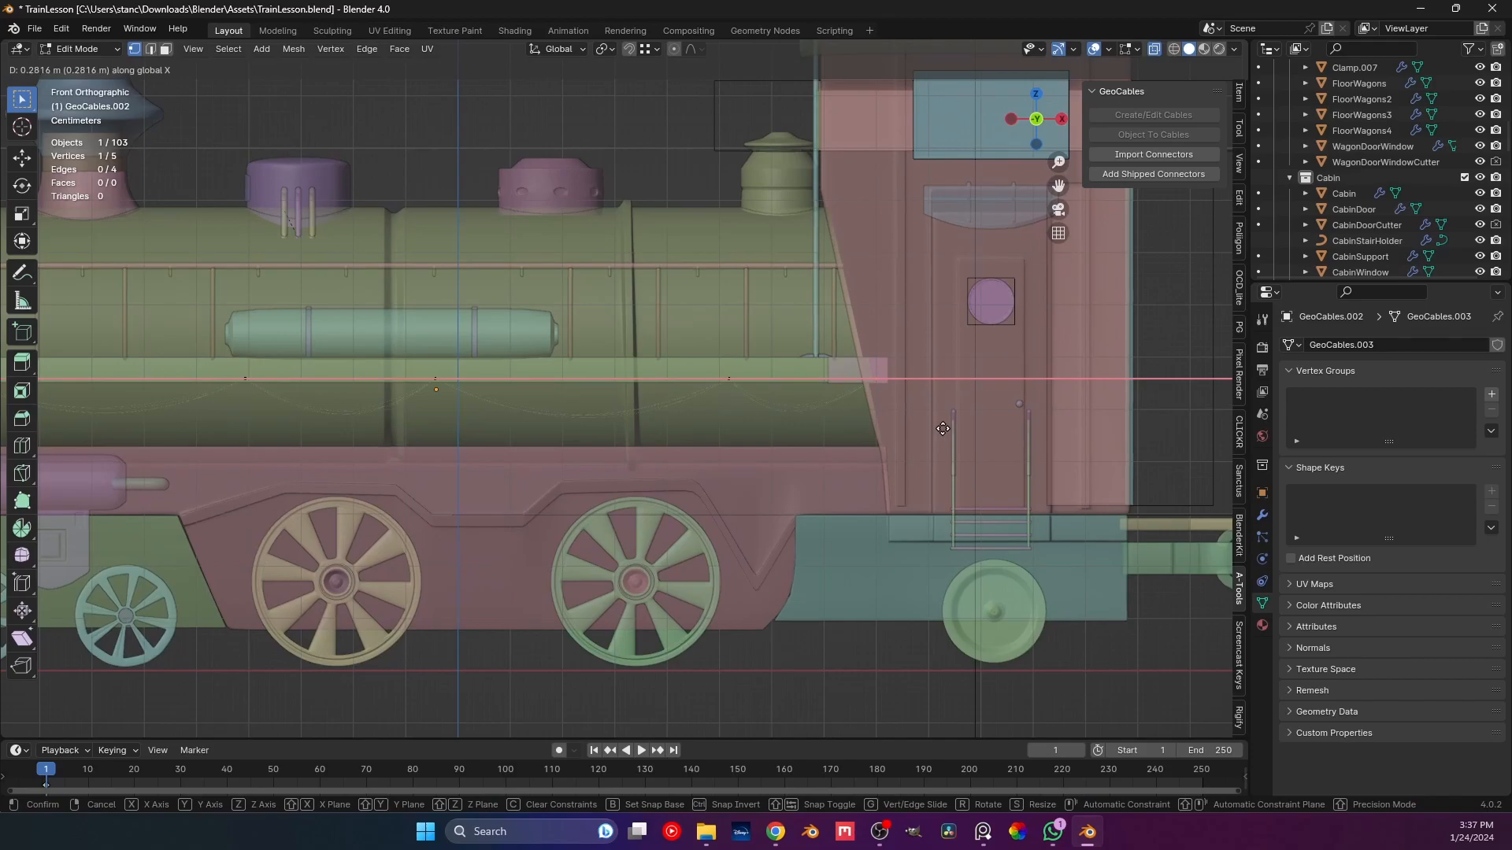
pyautogui.click(854, 440)
pyautogui.press('Tab')
# Examine the hanging cables under the side beam from several angles and look through the GeoCables modifier settings.
pyautogui.scroll(-5, 853, 439)
pyautogui.click(772, 593)
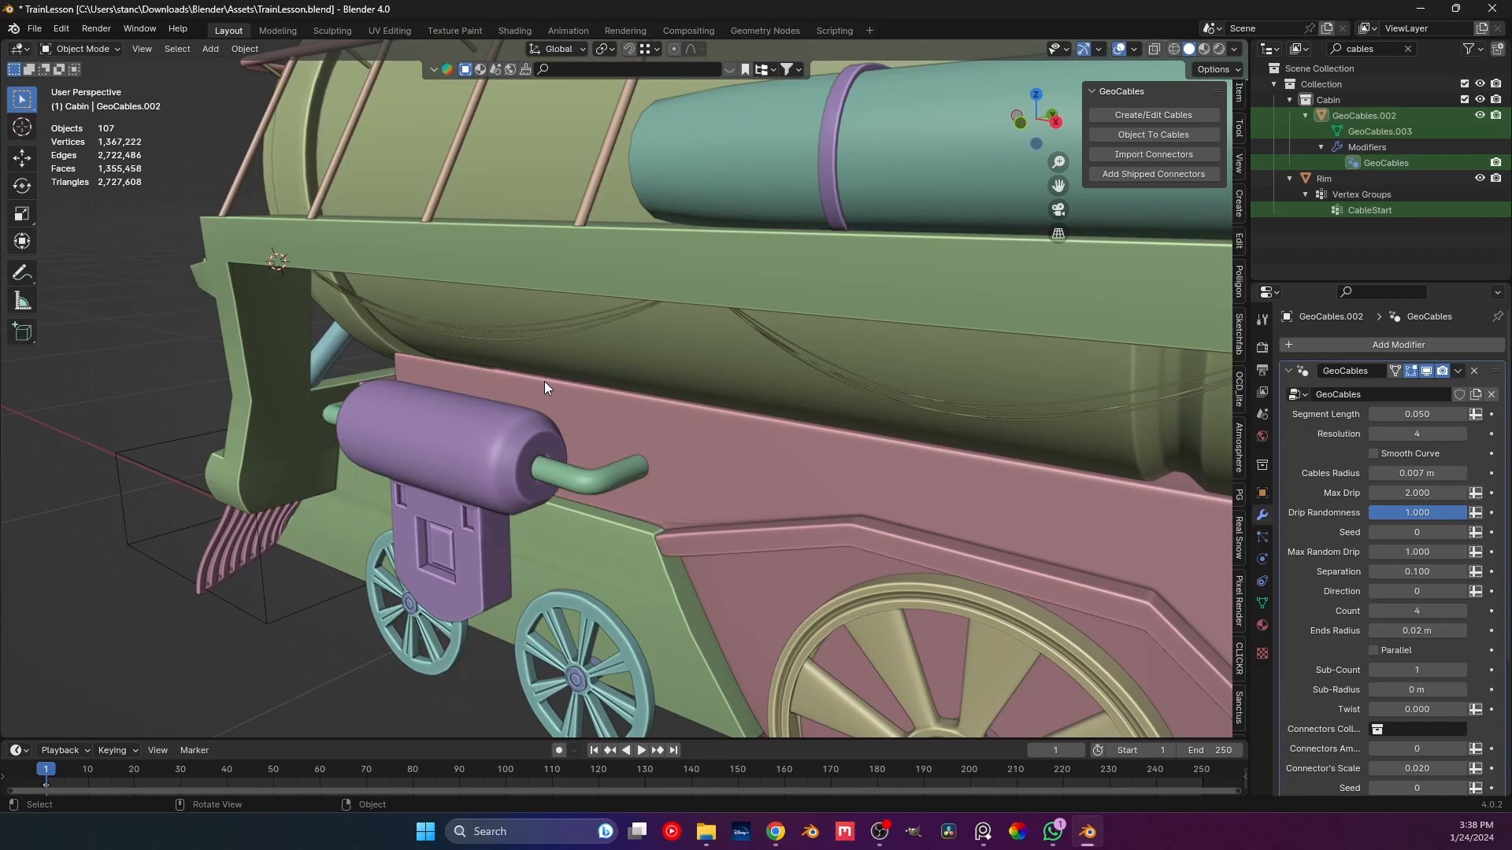
pyautogui.scroll(-2, 545, 383)
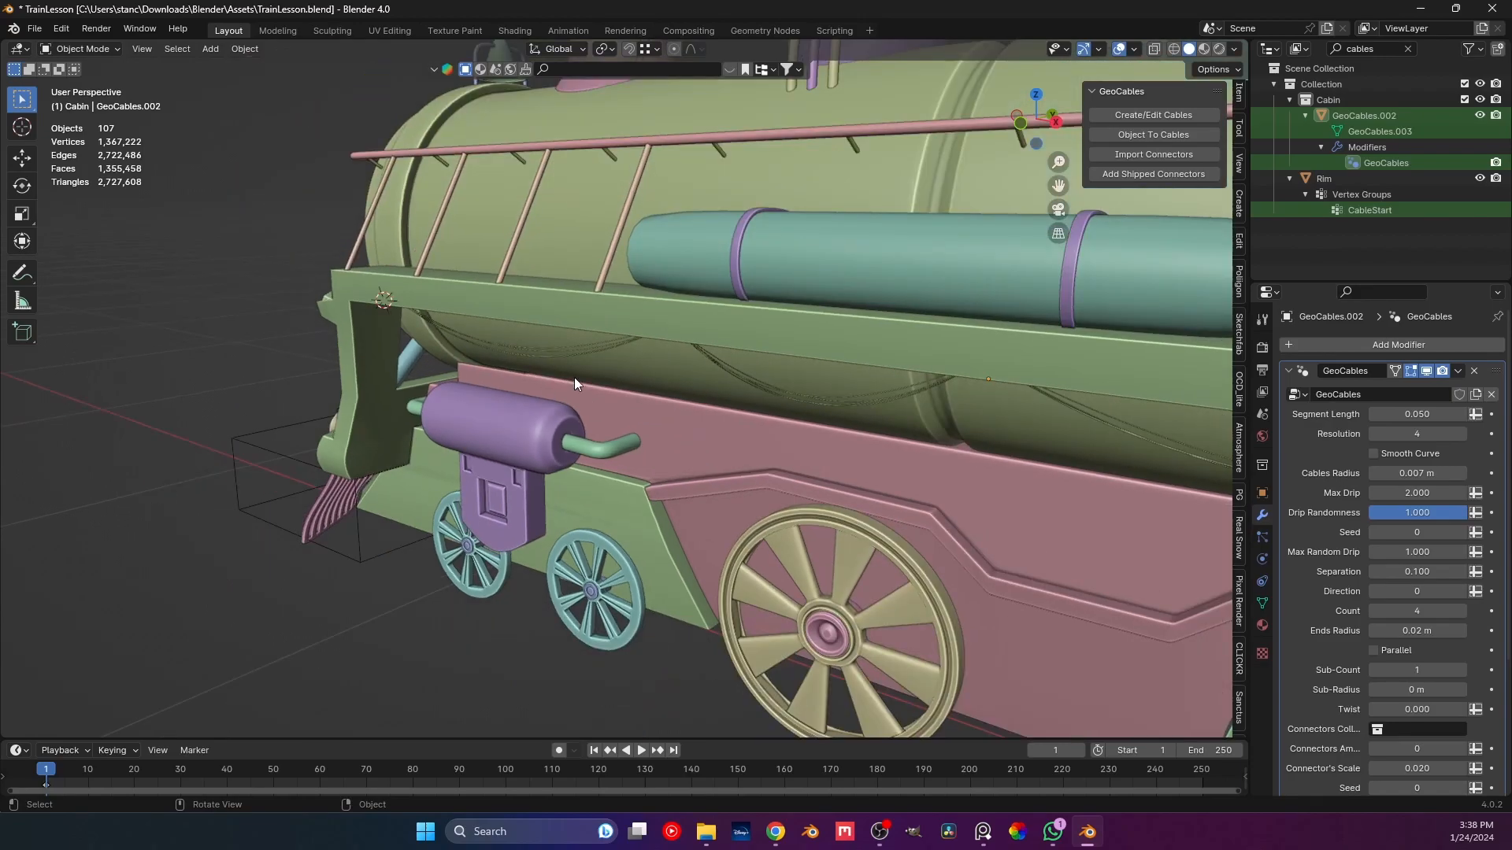
pyautogui.moveTo(542, 343); pyautogui.dragTo(496, 446, button='middle')
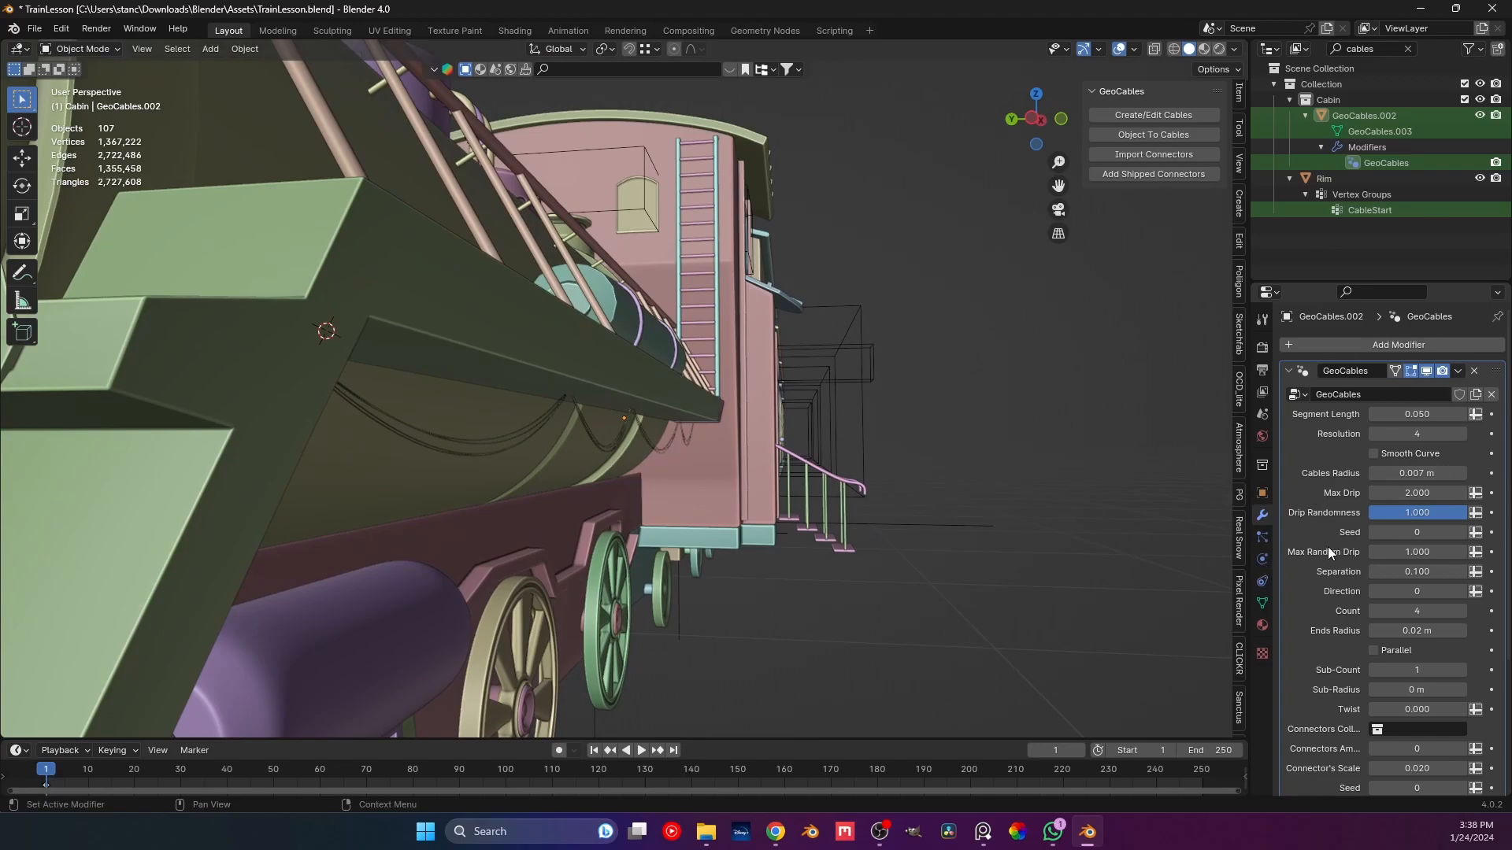
pyautogui.scroll(-5, 1326, 538)
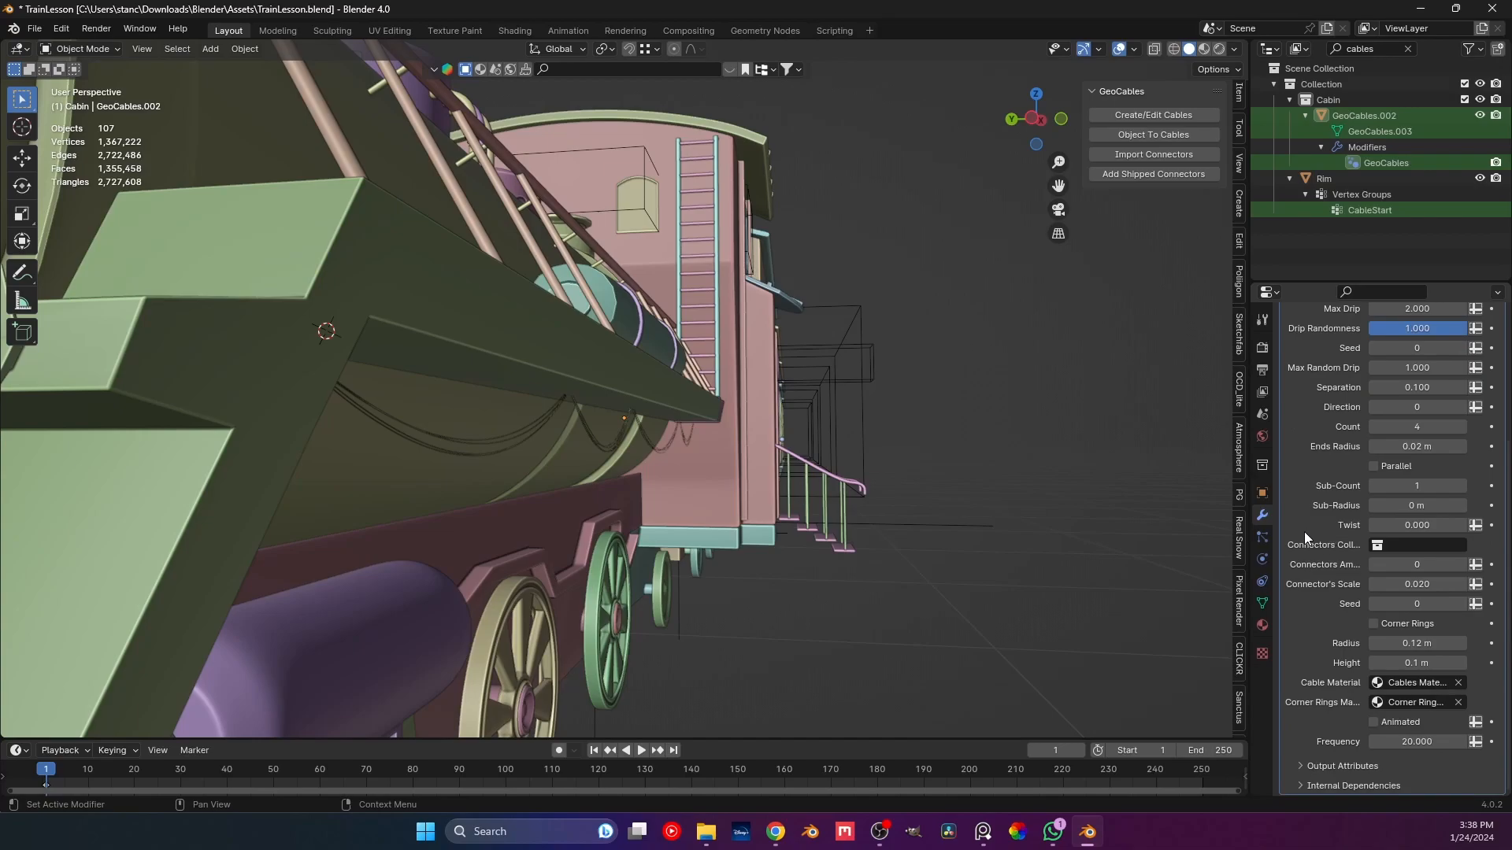
# Select the cables, open their node tree in the Geometry Nodes workspace and extend the 3D view over the spreadsheet area.
pyautogui.click(509, 430)
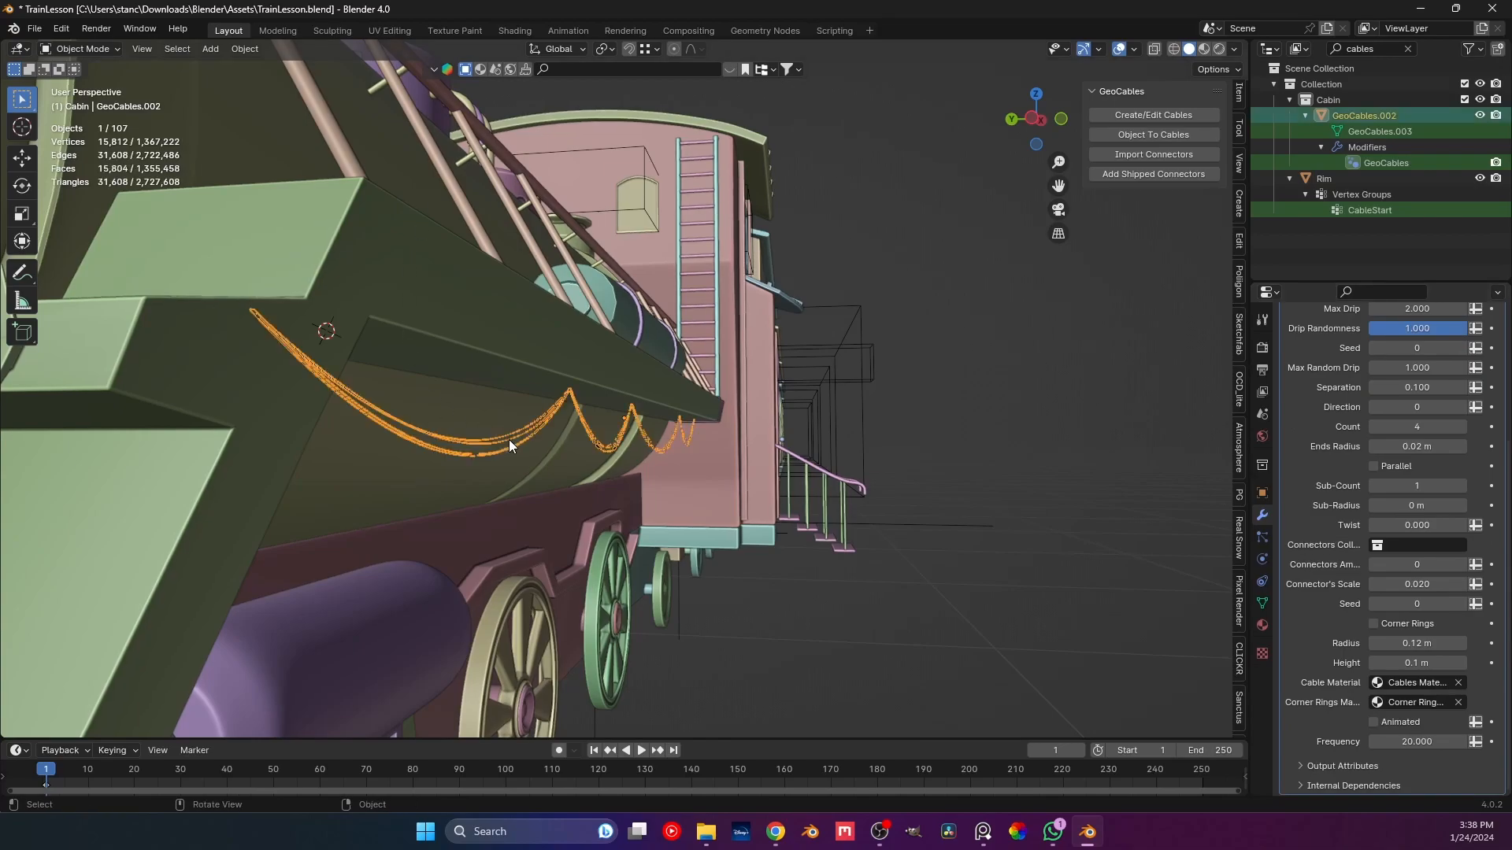
pyautogui.click(769, 31)
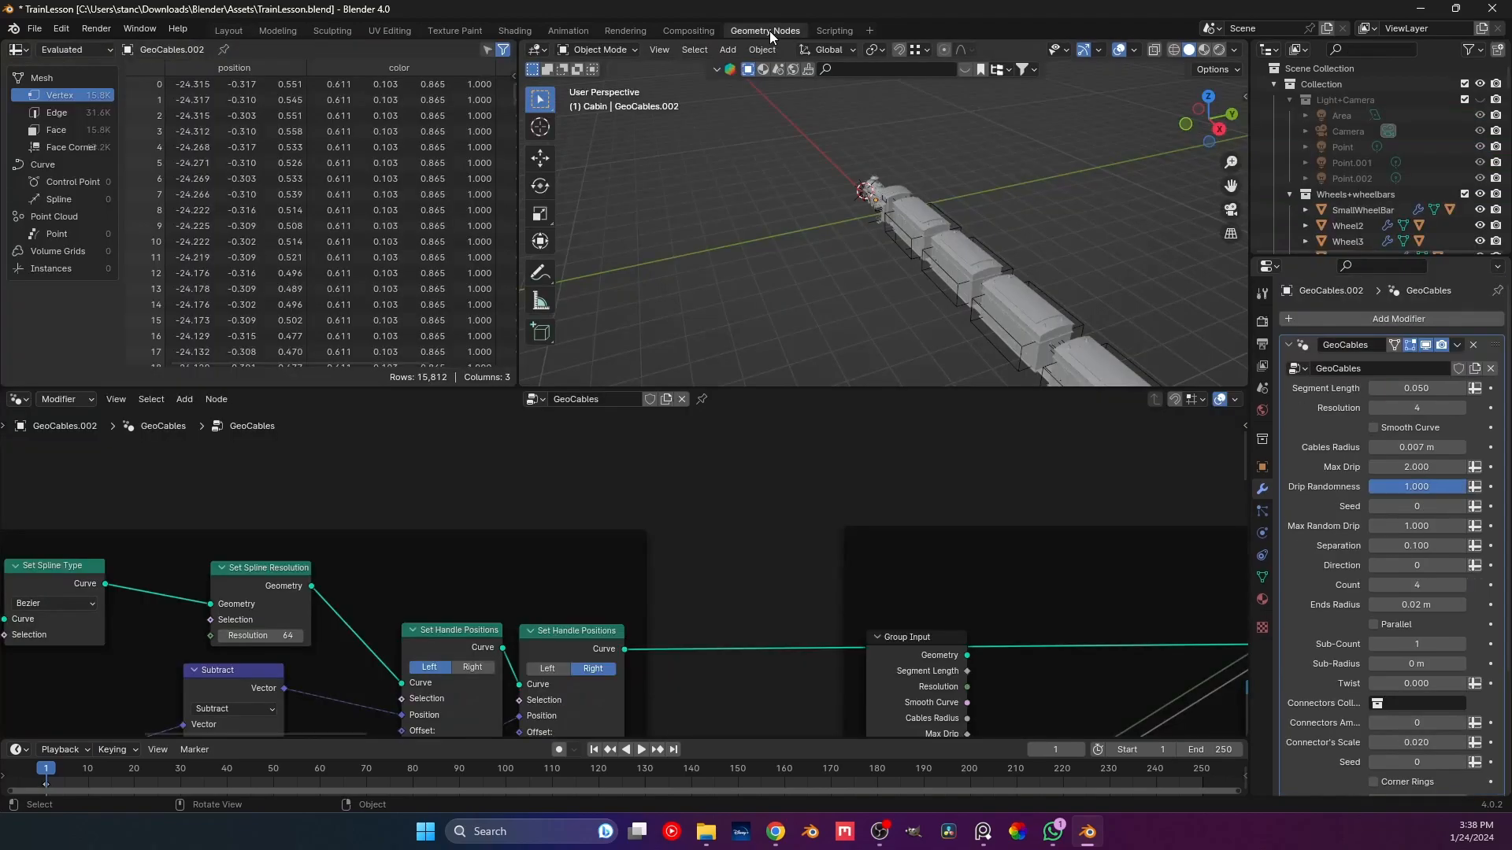
pyautogui.moveTo(521, 39); pyautogui.dragTo(355, 126)
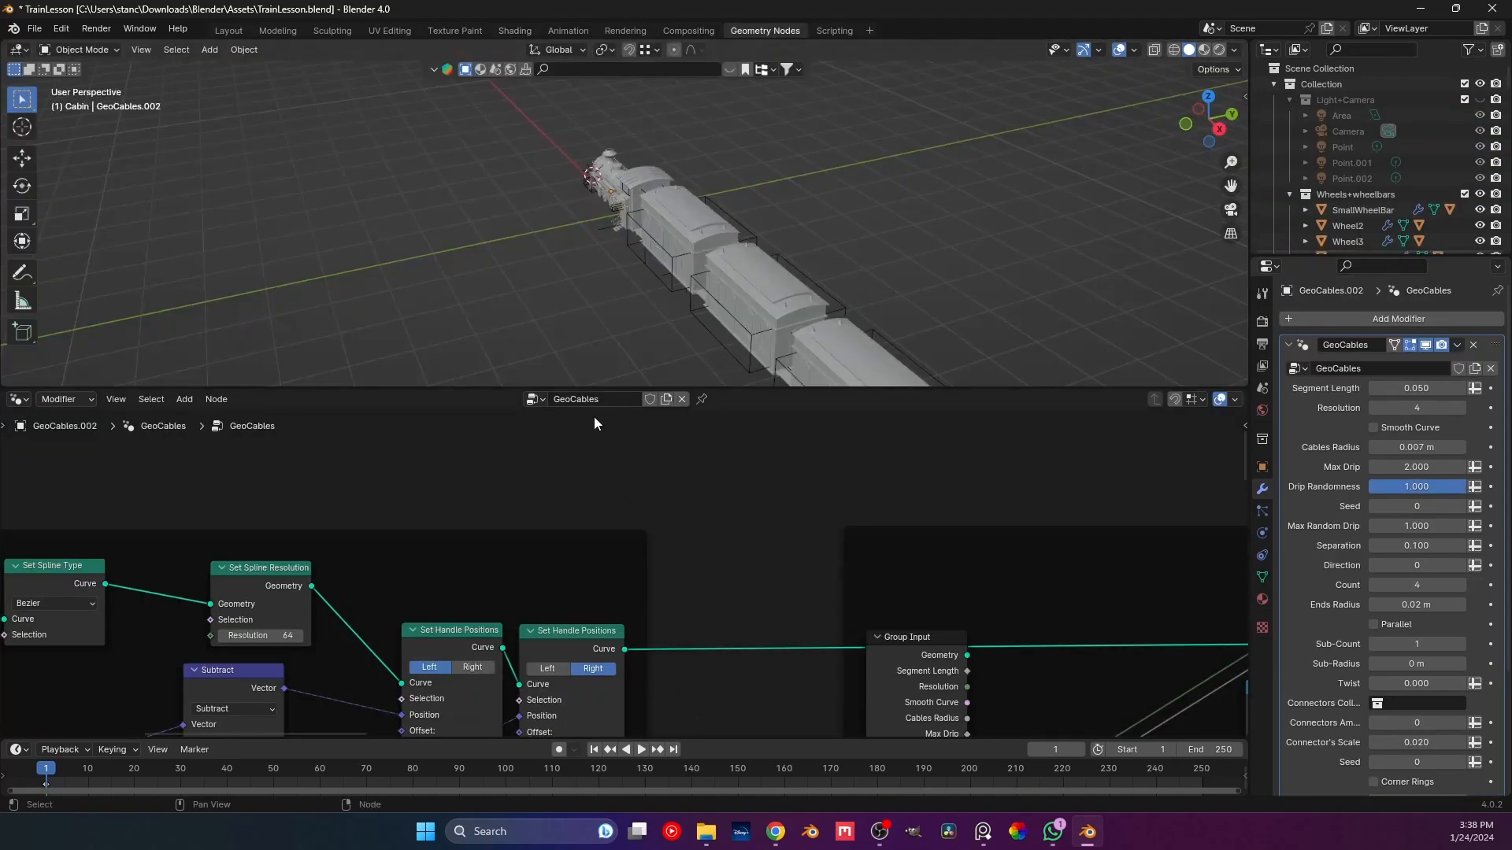
# Examine the GeoCables node tree, including the Corner Rings frame, and return to the Layout workspace.
pyautogui.scroll(-4, 594, 441)
pyautogui.scroll(-5, 592, 541)
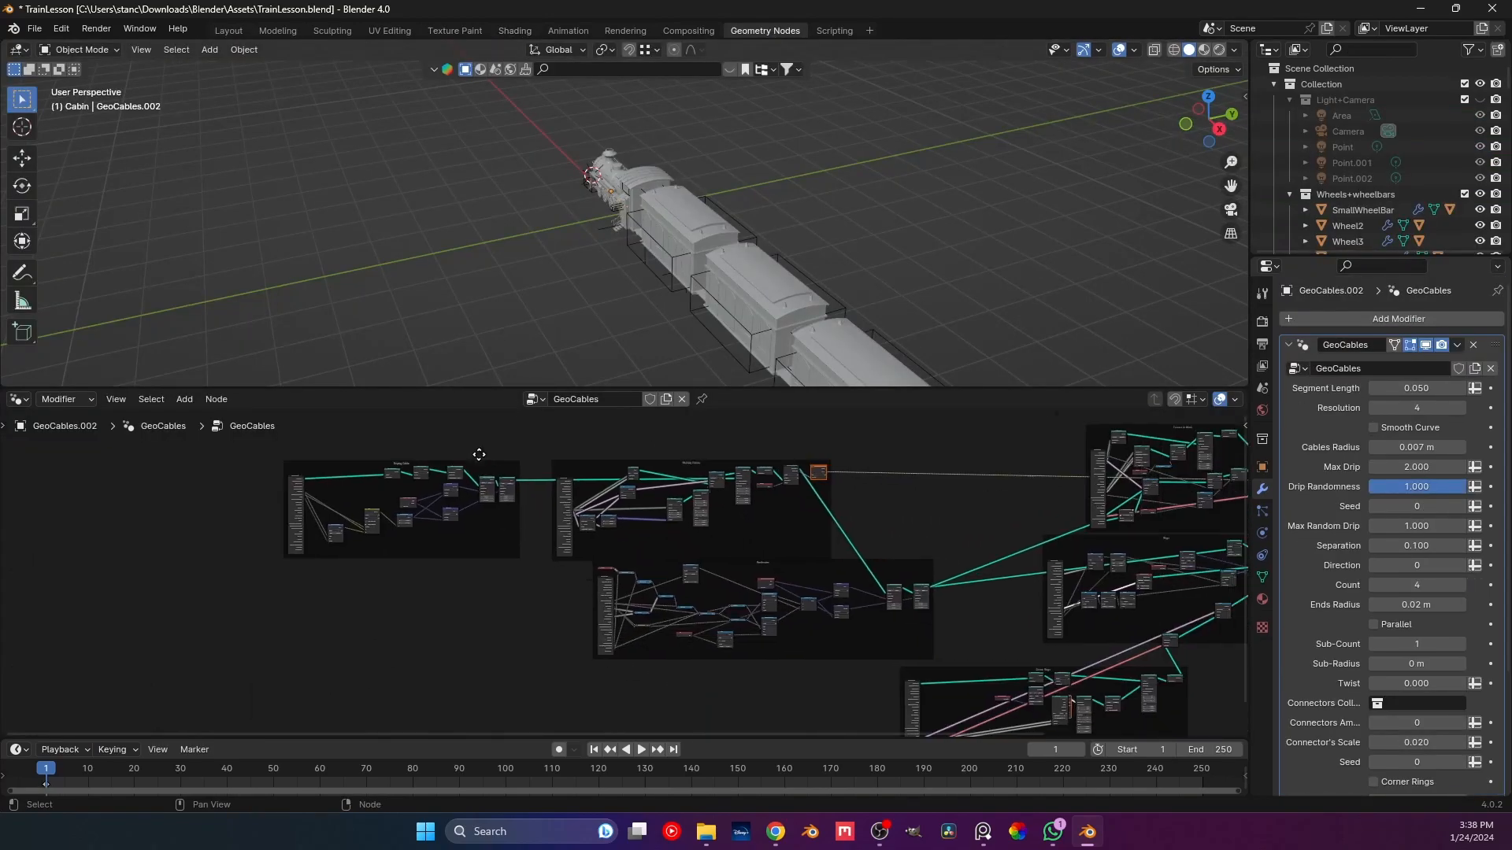
pyautogui.moveTo(857, 521); pyautogui.dragTo(923, 561, button='middle')
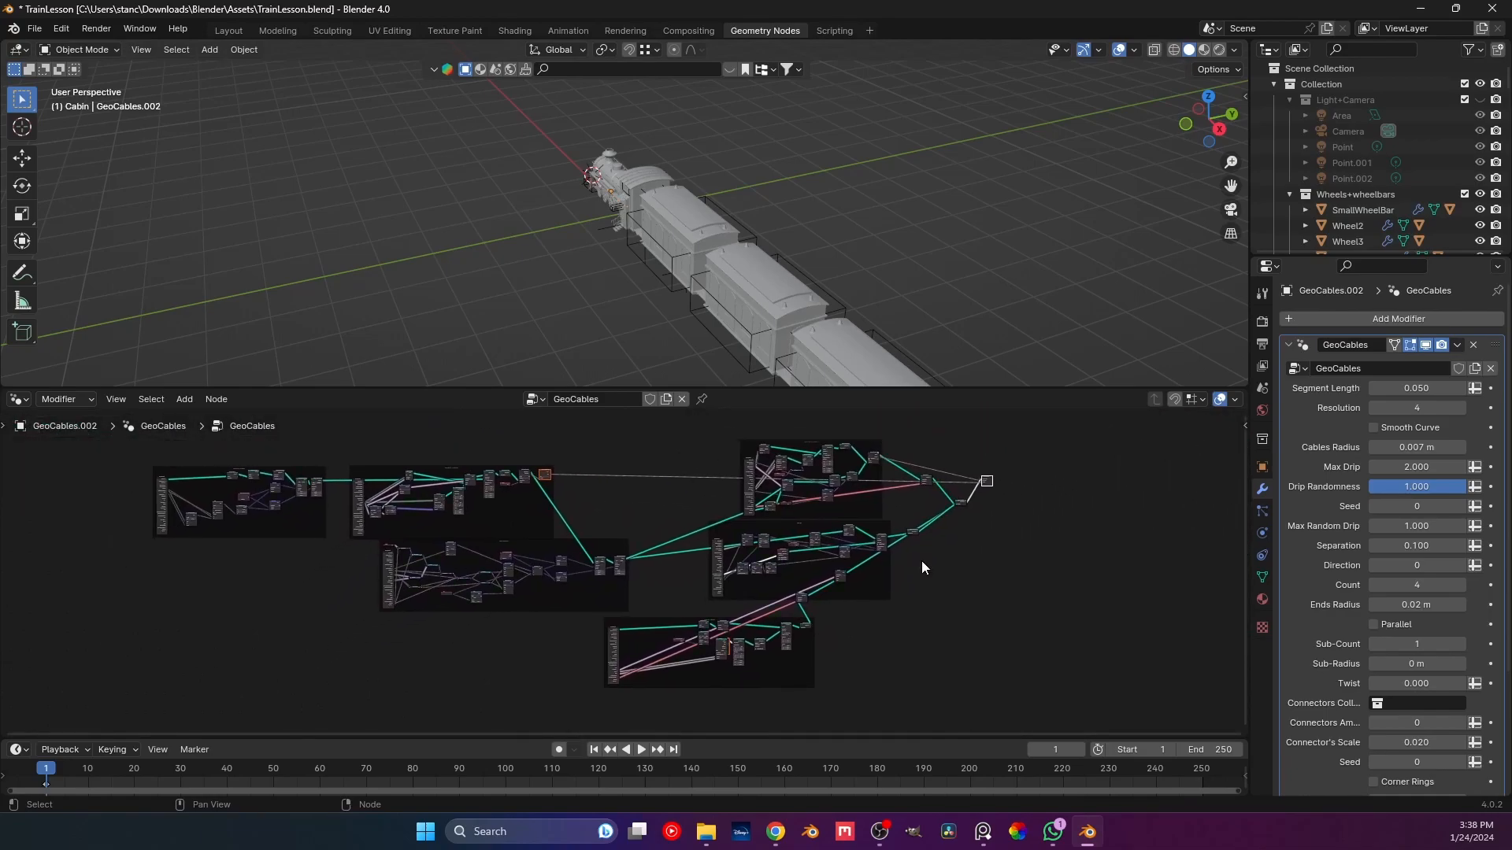
pyautogui.scroll(13, 770, 675)
pyautogui.moveTo(754, 667); pyautogui.dragTo(441, 390, button='middle')
pyautogui.scroll(5, 687, 535)
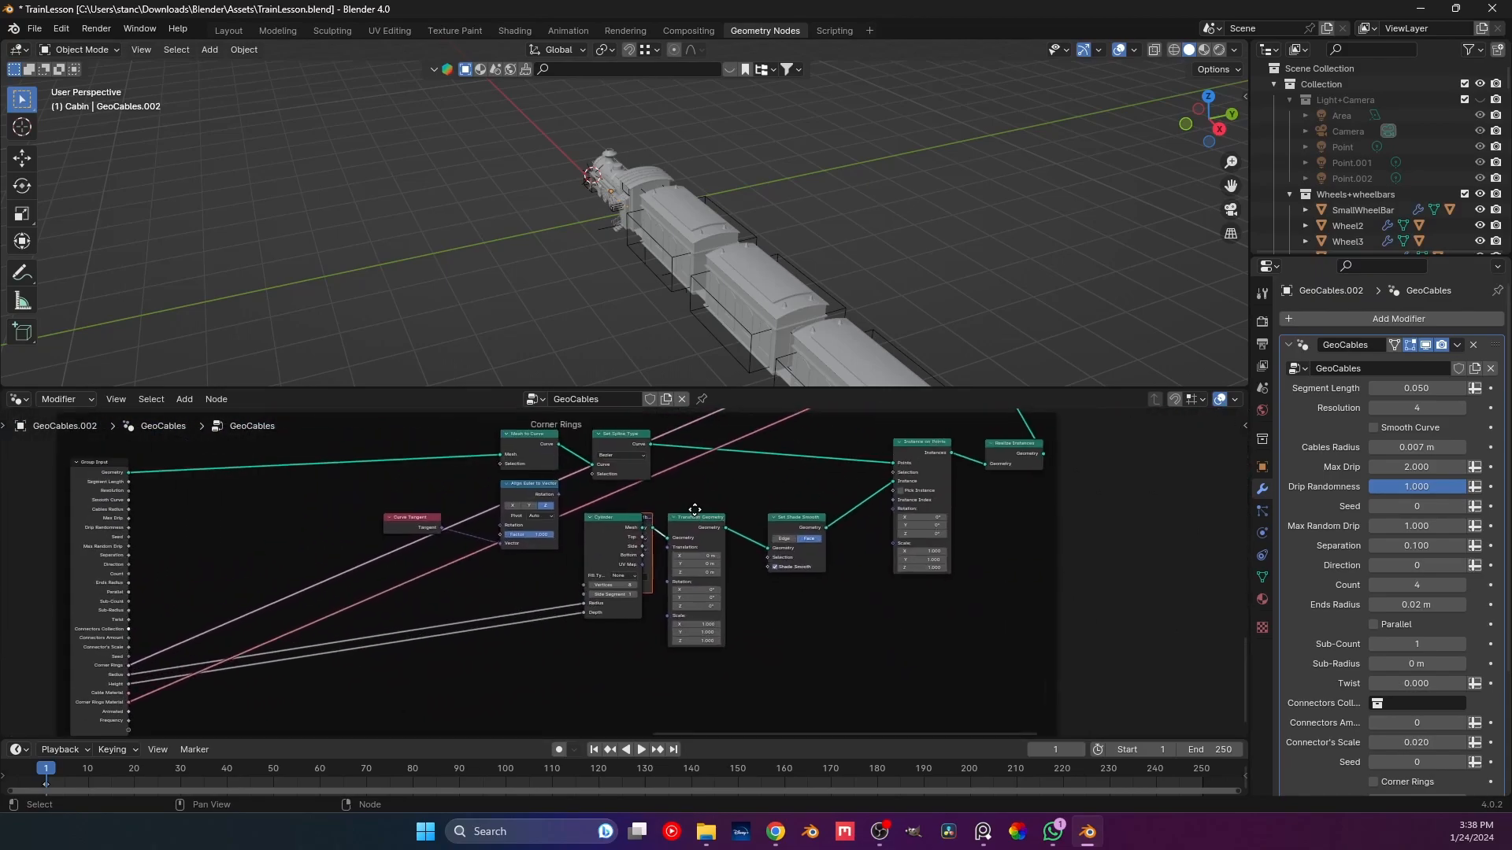
pyautogui.moveTo(640, 531); pyautogui.dragTo(923, 539, button='middle')
pyautogui.scroll(-1, 682, 489)
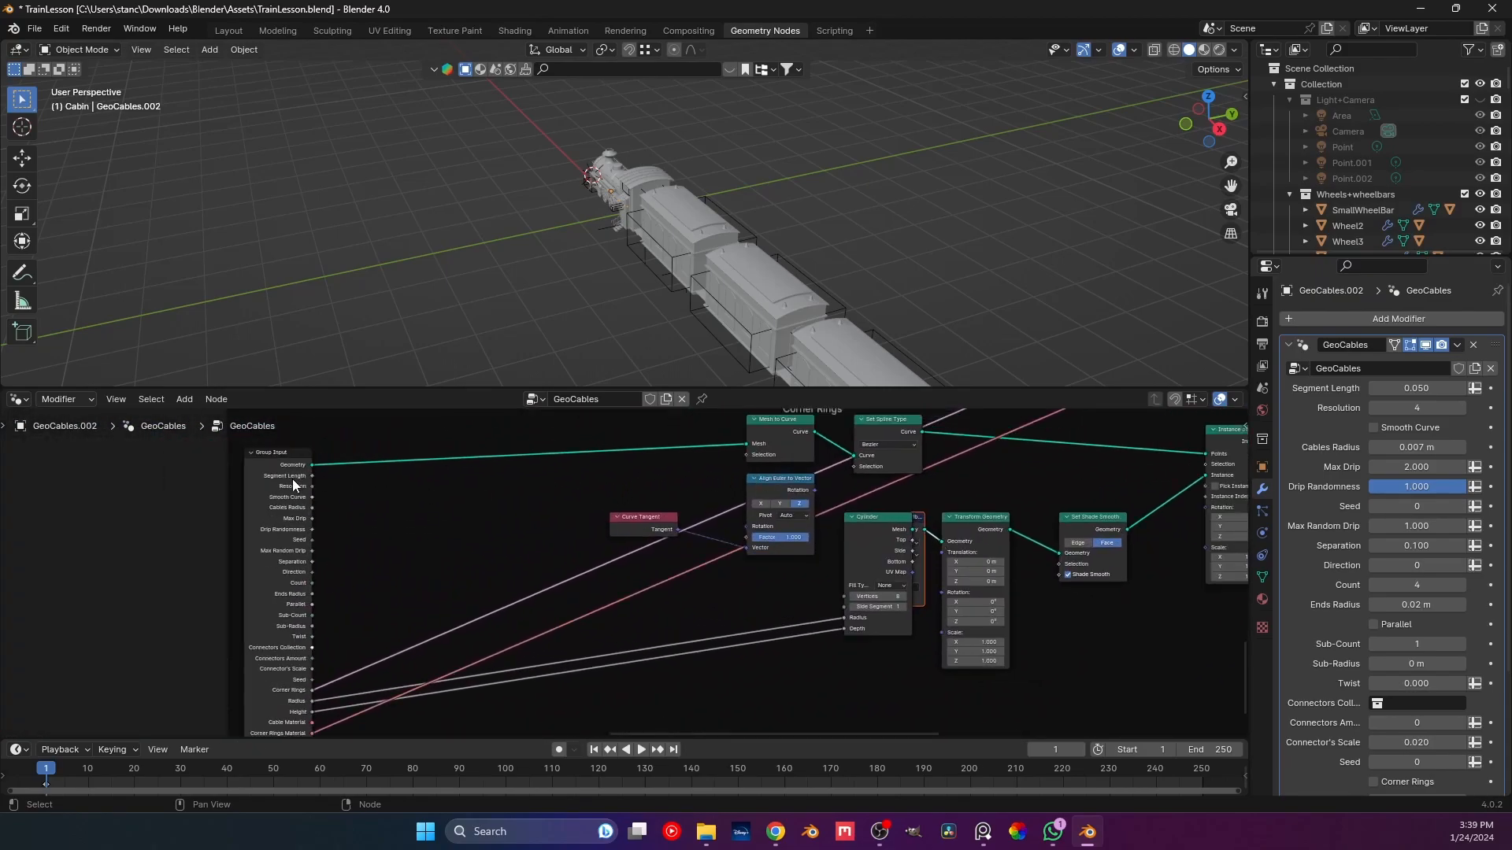
pyautogui.scroll(-4, 384, 564)
pyautogui.scroll(6, 367, 548)
pyautogui.scroll(-16, 356, 532)
pyautogui.moveTo(288, 482); pyautogui.dragTo(624, 621, button='middle')
pyautogui.moveTo(777, 549); pyautogui.dragTo(699, 612, button='middle')
pyautogui.scroll(-6, 699, 604)
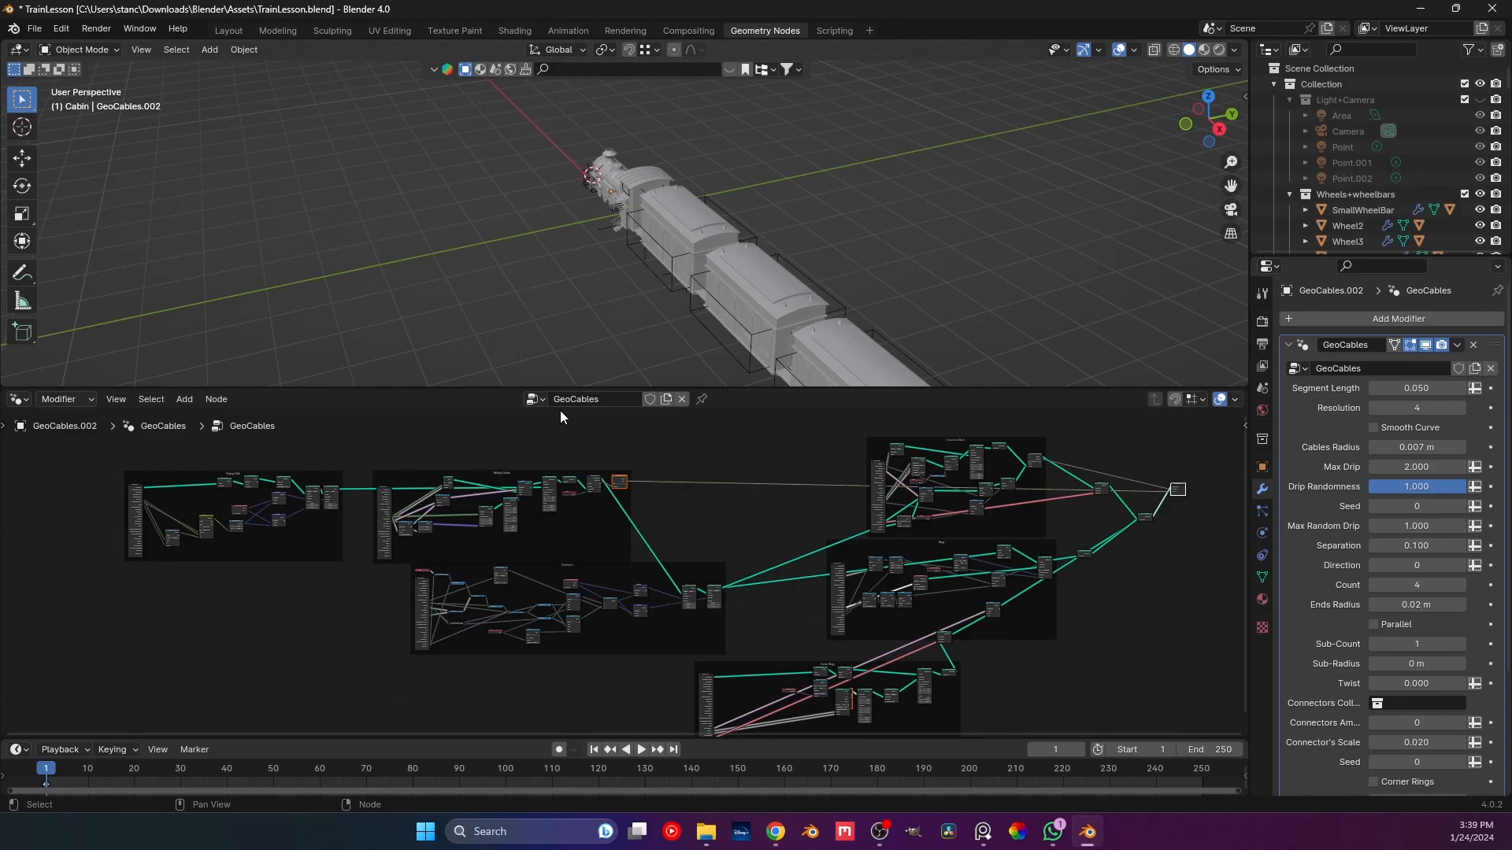
pyautogui.click(227, 35)
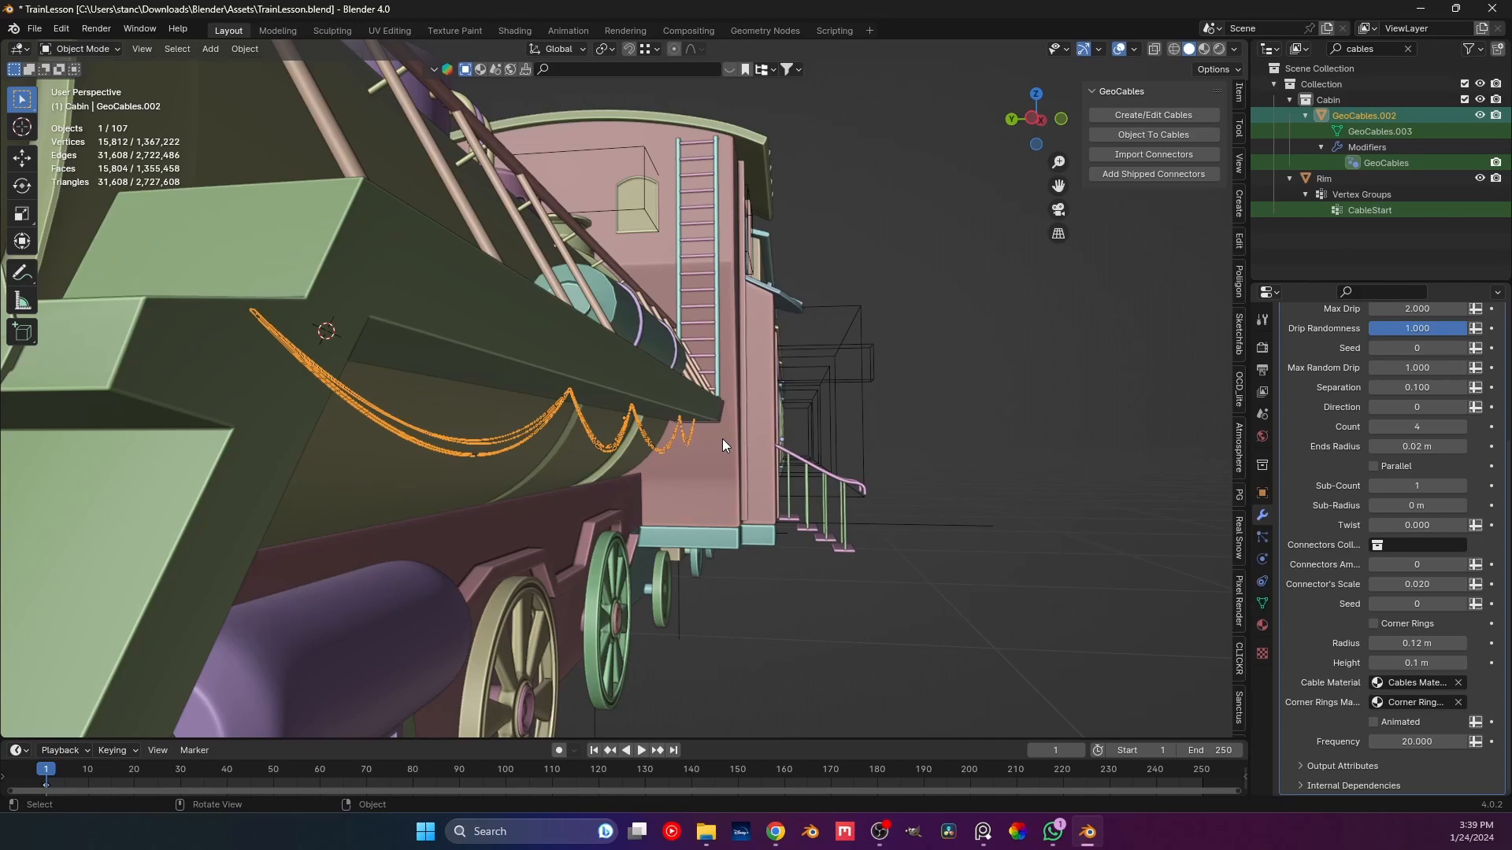
# Examine the hanging cables under the side beam from several angles and review the GeoCables modifier settings.
pyautogui.moveTo(835, 465); pyautogui.dragTo(723, 638, button='middle')
pyautogui.click(723, 638)
pyautogui.click(457, 354)
pyautogui.click(455, 348)
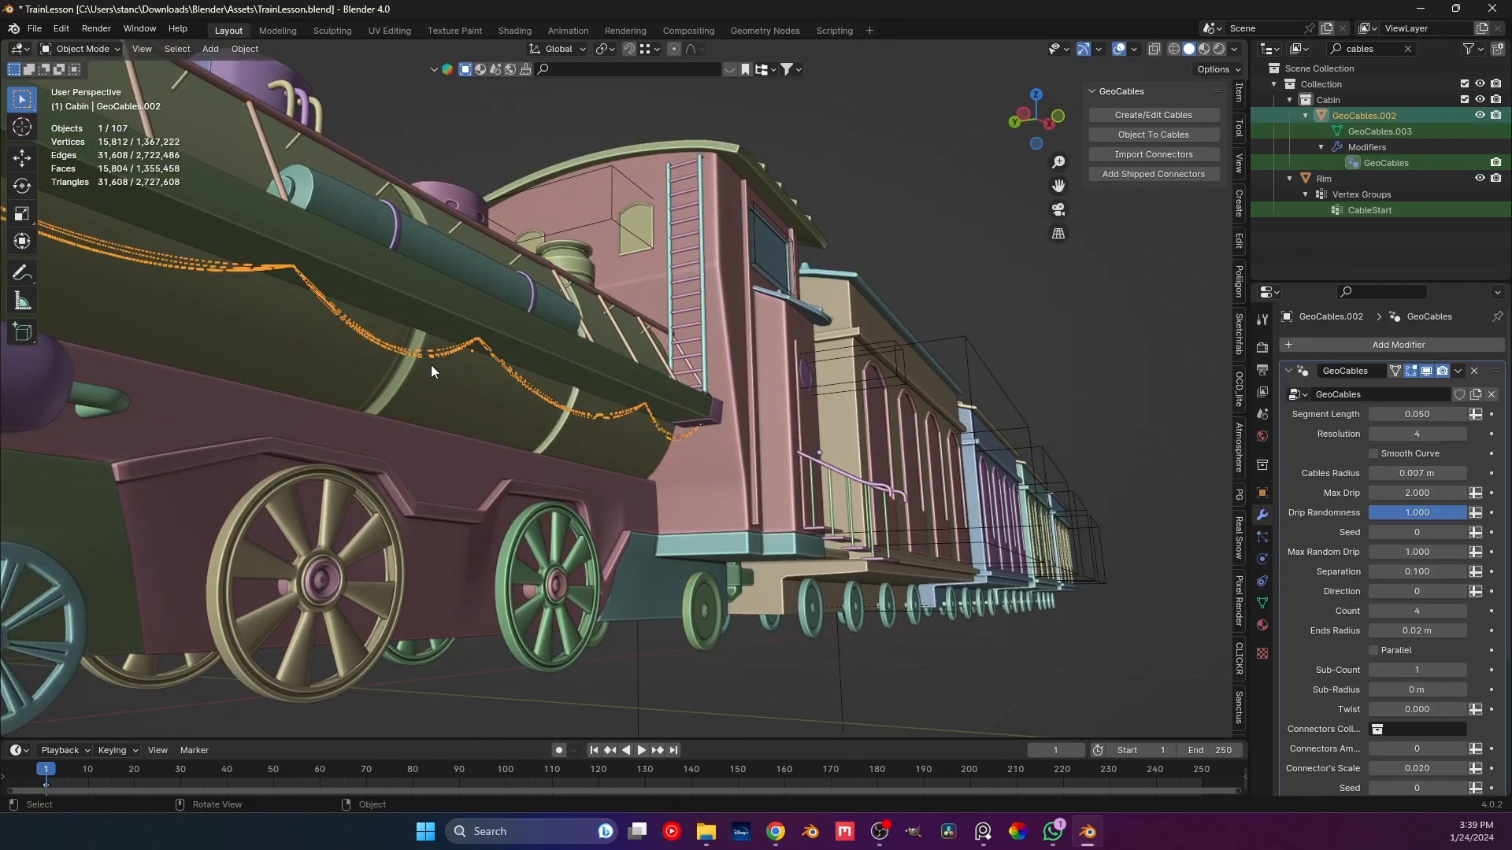
pyautogui.moveTo(431, 365); pyautogui.dragTo(469, 389, button='middle')
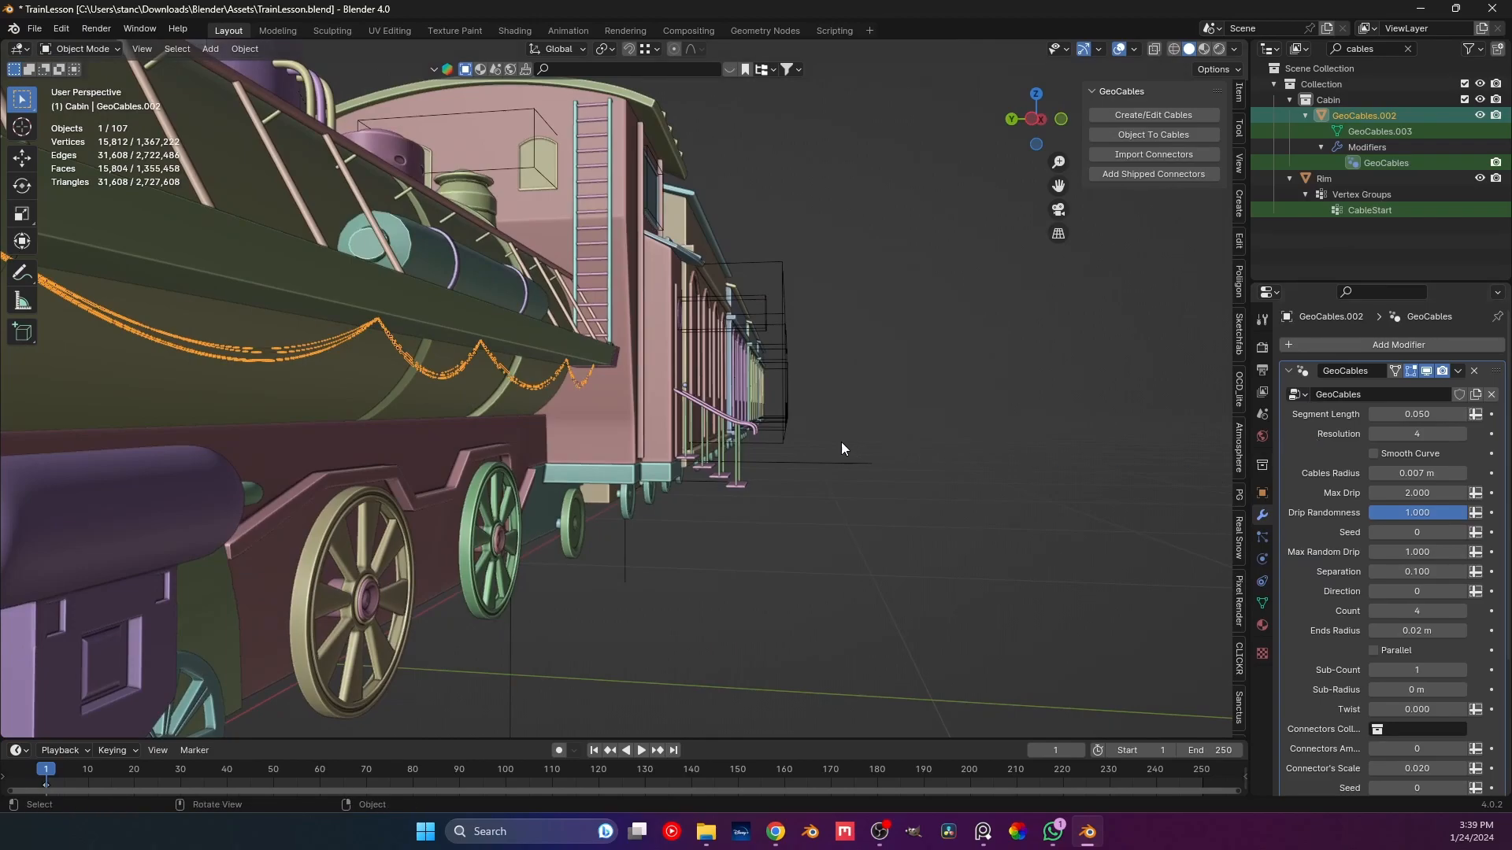
pyautogui.keyDown('shift'); pyautogui.moveTo(732, 420); pyautogui.dragTo(800, 445, button='middle'); pyautogui.keyUp('shift')
pyautogui.moveTo(914, 466); pyautogui.dragTo(1118, 517, button='middle')
pyautogui.scroll(-6, 878, 472)
pyautogui.scroll(5, 824, 466)
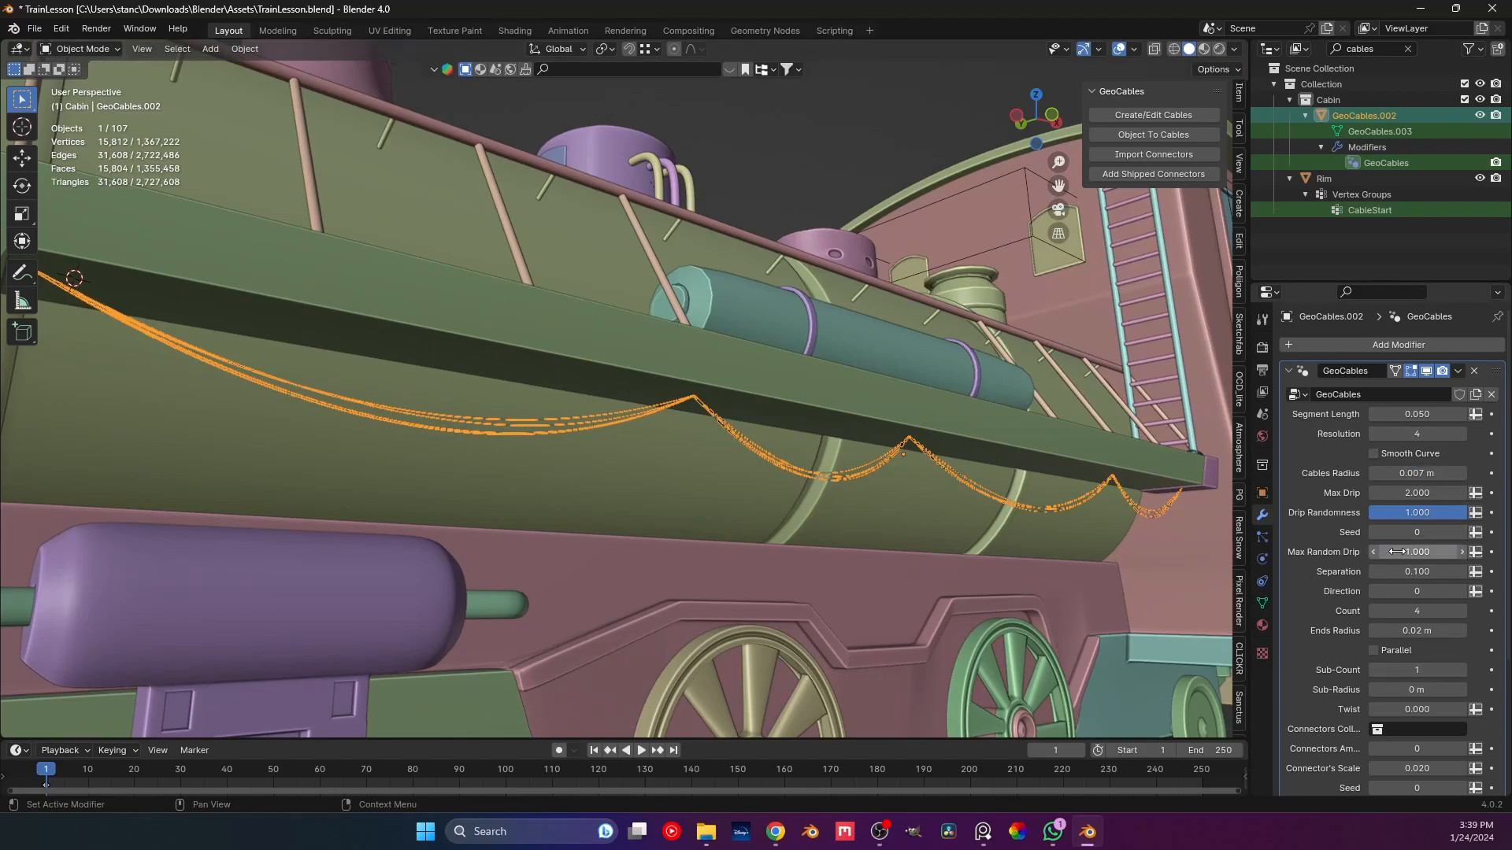
pyautogui.scroll(-1, 1410, 571)
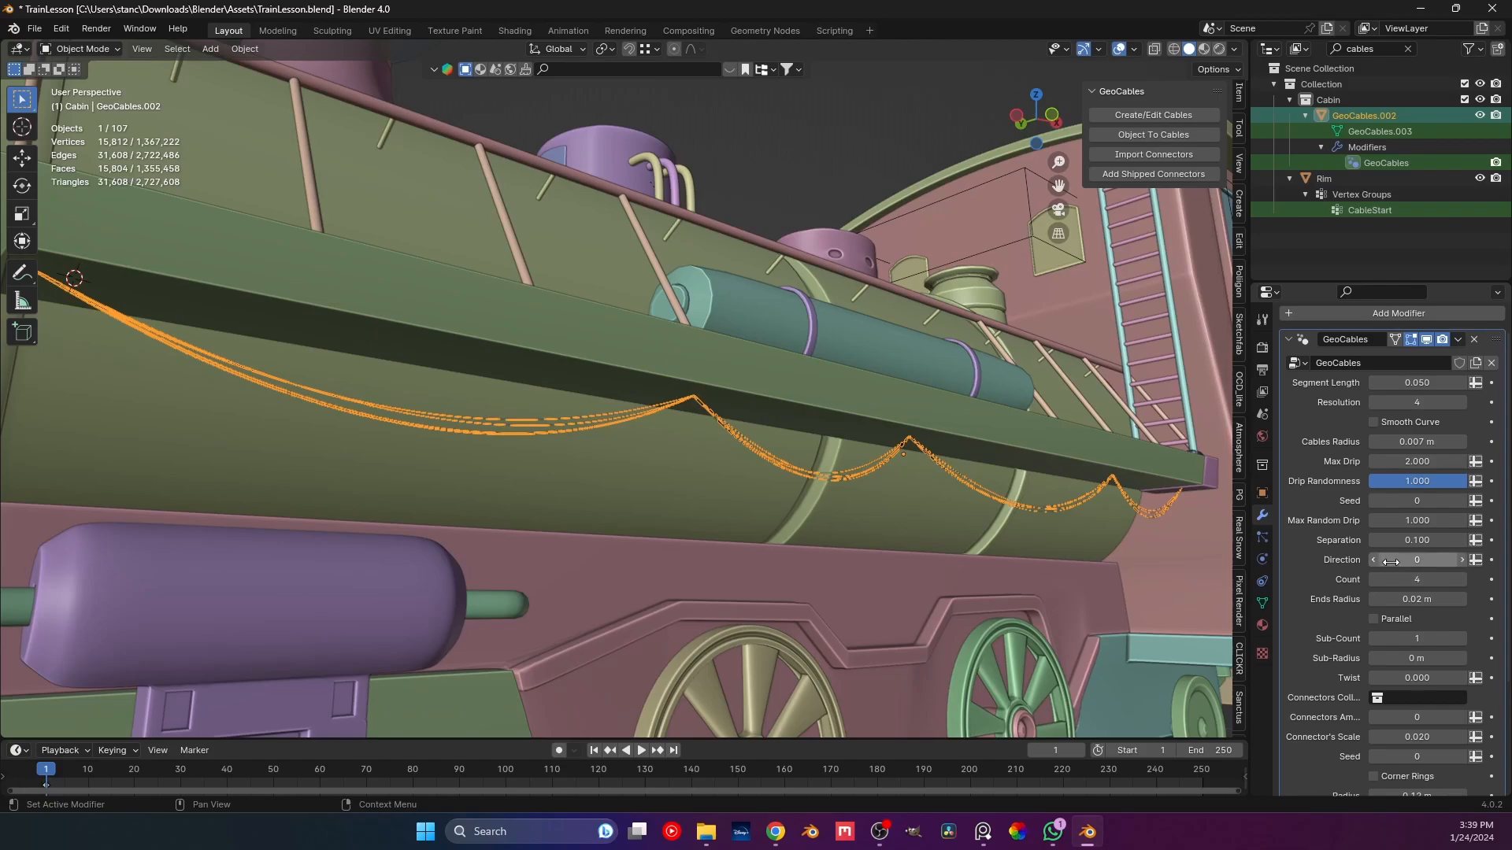
# Raise the cable Count to 7 and try a longer Segment Length of 0.082 in the GeoCables modifier.
pyautogui.moveTo(1394, 561); pyautogui.dragTo(1467, 583)
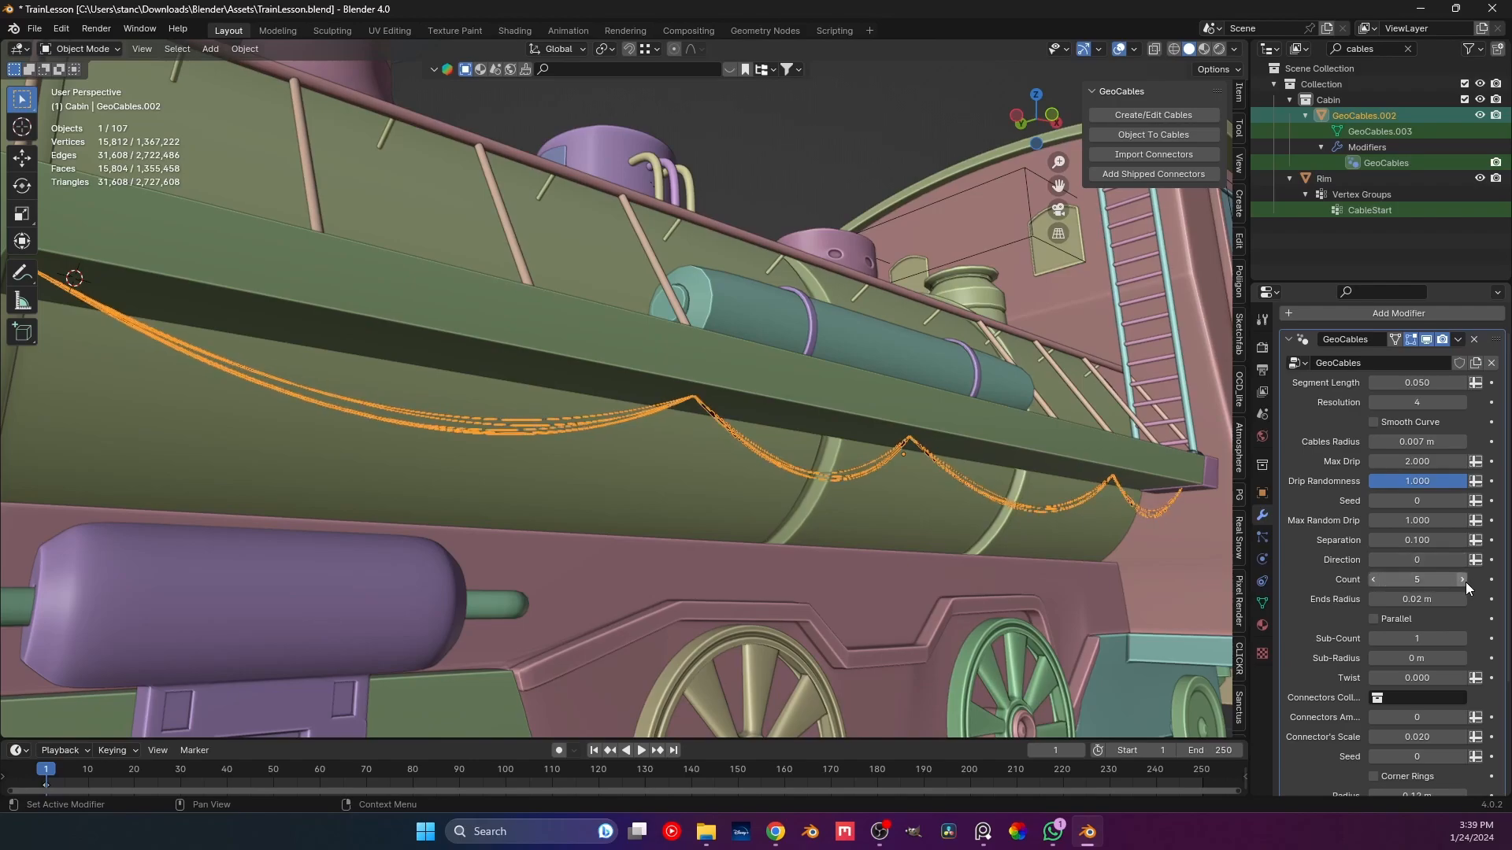
pyautogui.click(1373, 580)
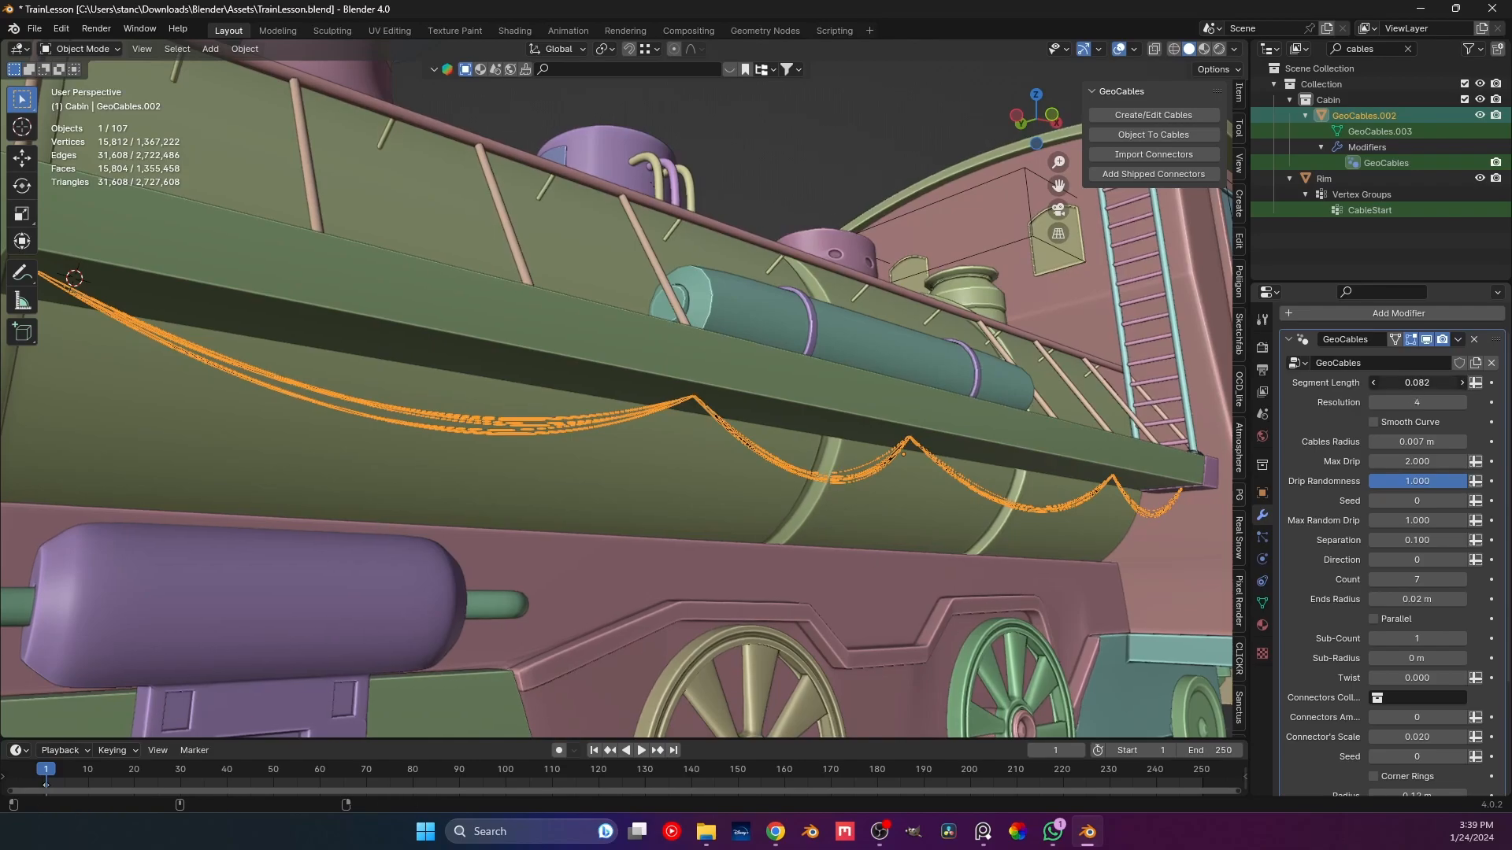
pyautogui.moveTo(1416, 383); pyautogui.dragTo(1395, 383)
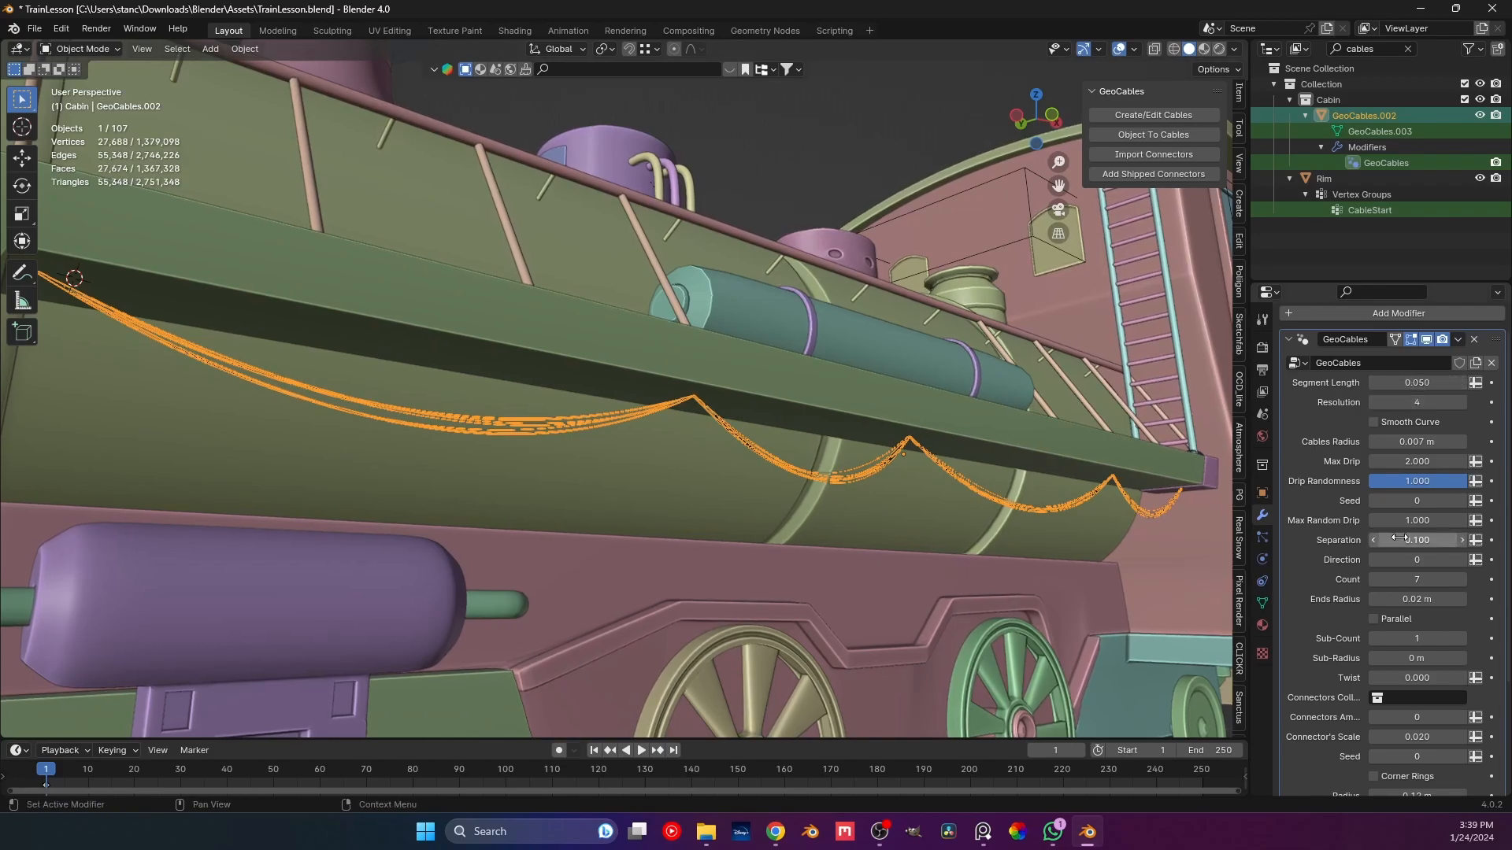
# Set the cables' Max Drip to 2.650 and Cables Radius to 0.047 m, checking the spans under the side beam.
pyautogui.moveTo(1405, 462); pyautogui.dragTo(1457, 442)
pyautogui.moveTo(709, 515); pyautogui.dragTo(602, 377, button='middle')
pyautogui.click(1055, 671)
pyautogui.scroll(4, 495, 607)
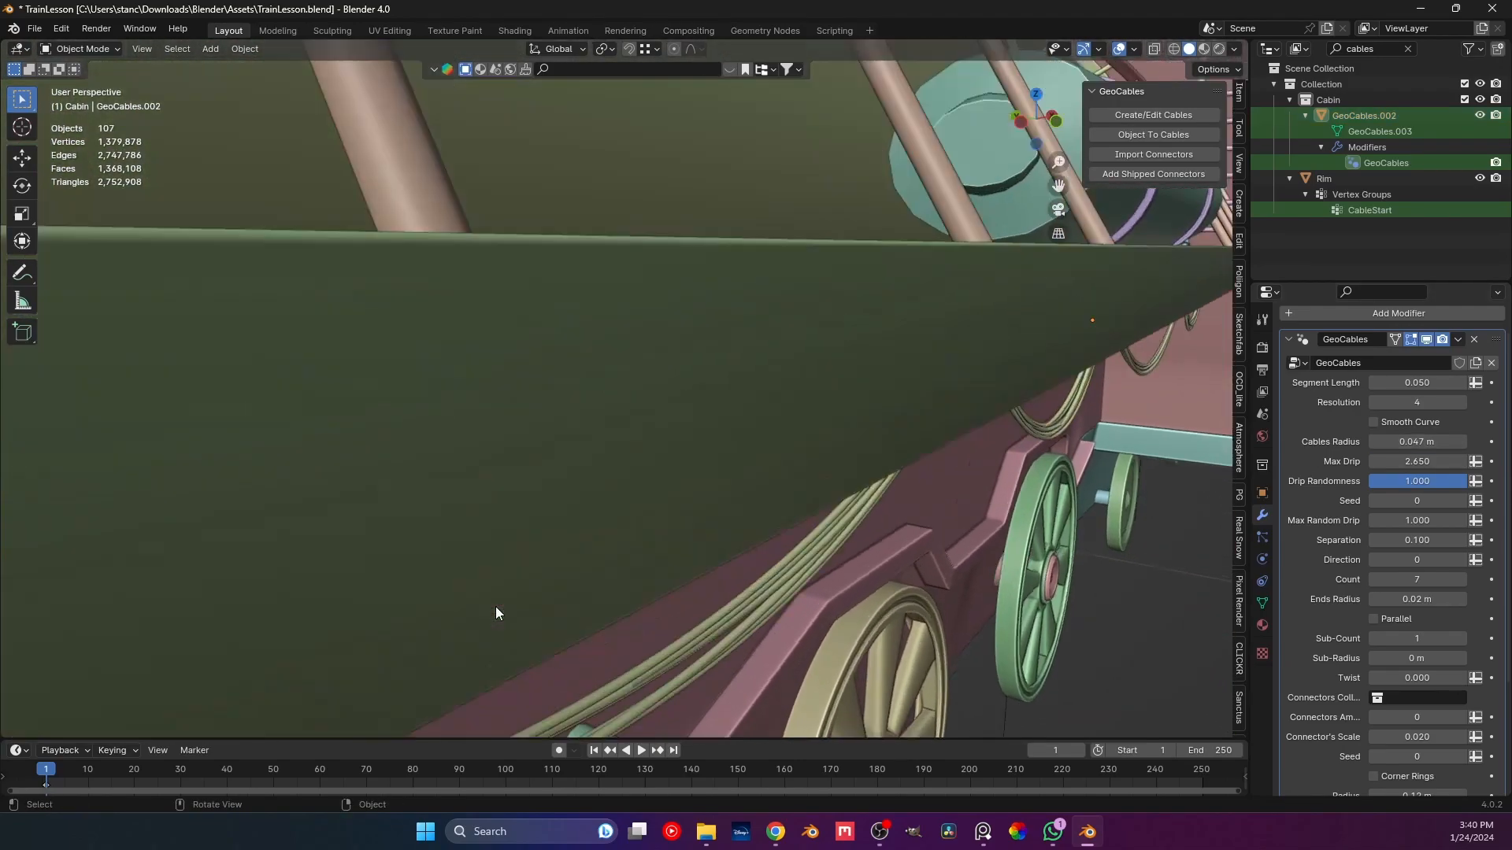
pyautogui.scroll(-5, 523, 542)
pyautogui.moveTo(682, 652); pyautogui.dragTo(741, 526, button='middle')
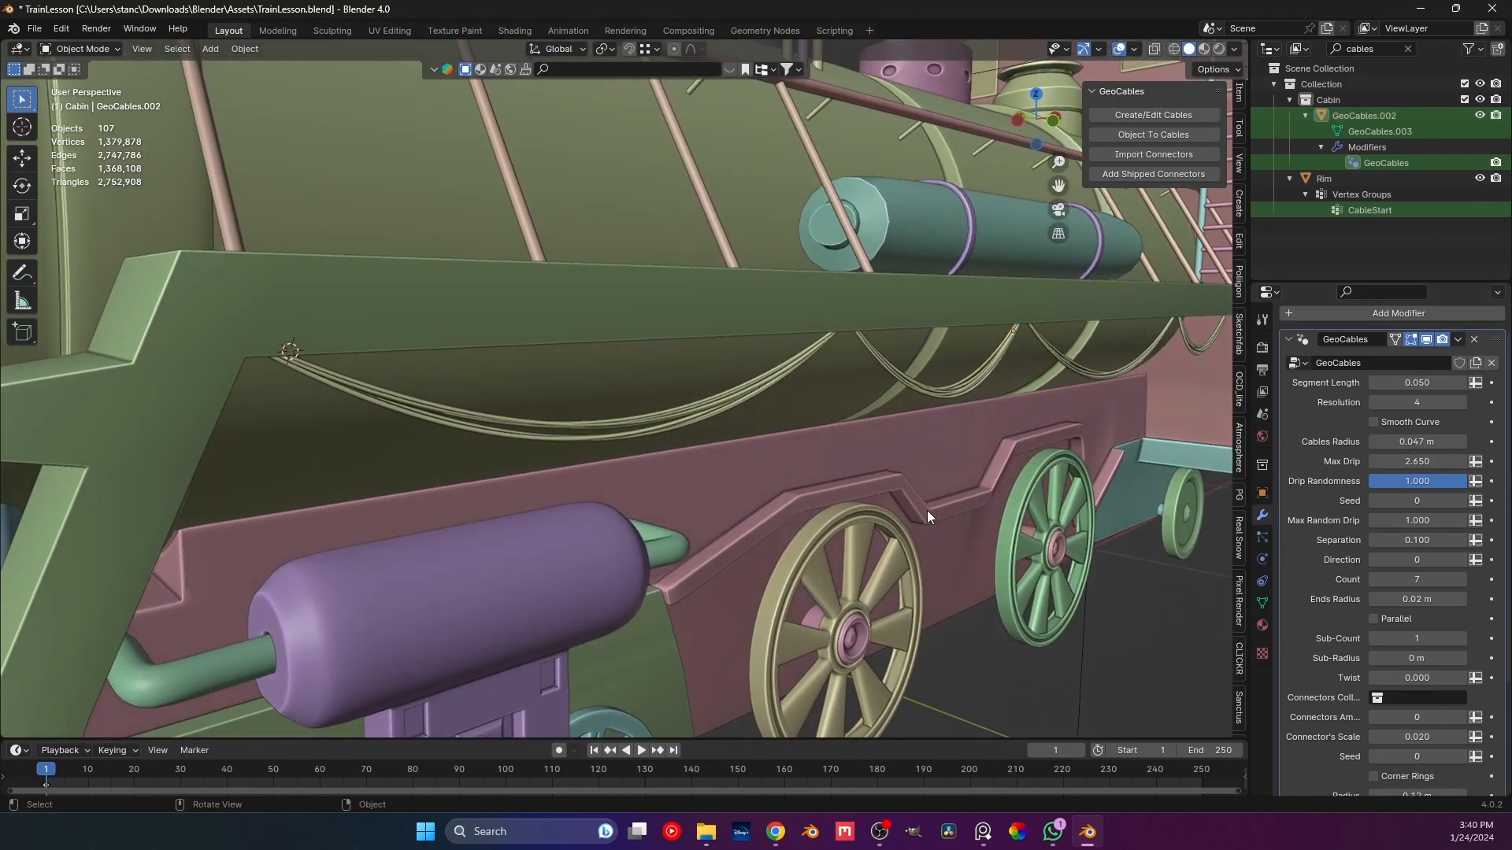
# Reduce the cable Count to 5, check the cables along the locomotive and save the file.
pyautogui.click(1373, 580)
pyautogui.click(1372, 579)
pyautogui.scroll(3, 497, 476)
pyautogui.moveTo(497, 476); pyautogui.dragTo(550, 457, button='middle')
pyautogui.scroll(-7, 592, 452)
pyautogui.hotkey('ctrl', 's')
pyautogui.moveTo(729, 427)
pyautogui.mouseDown(button='middle')
pyautogui.moveTo(639, 378)
pyautogui.moveTo(666, 421)
pyautogui.moveTo(749, 429)
pyautogui.mouseUp(button='middle')
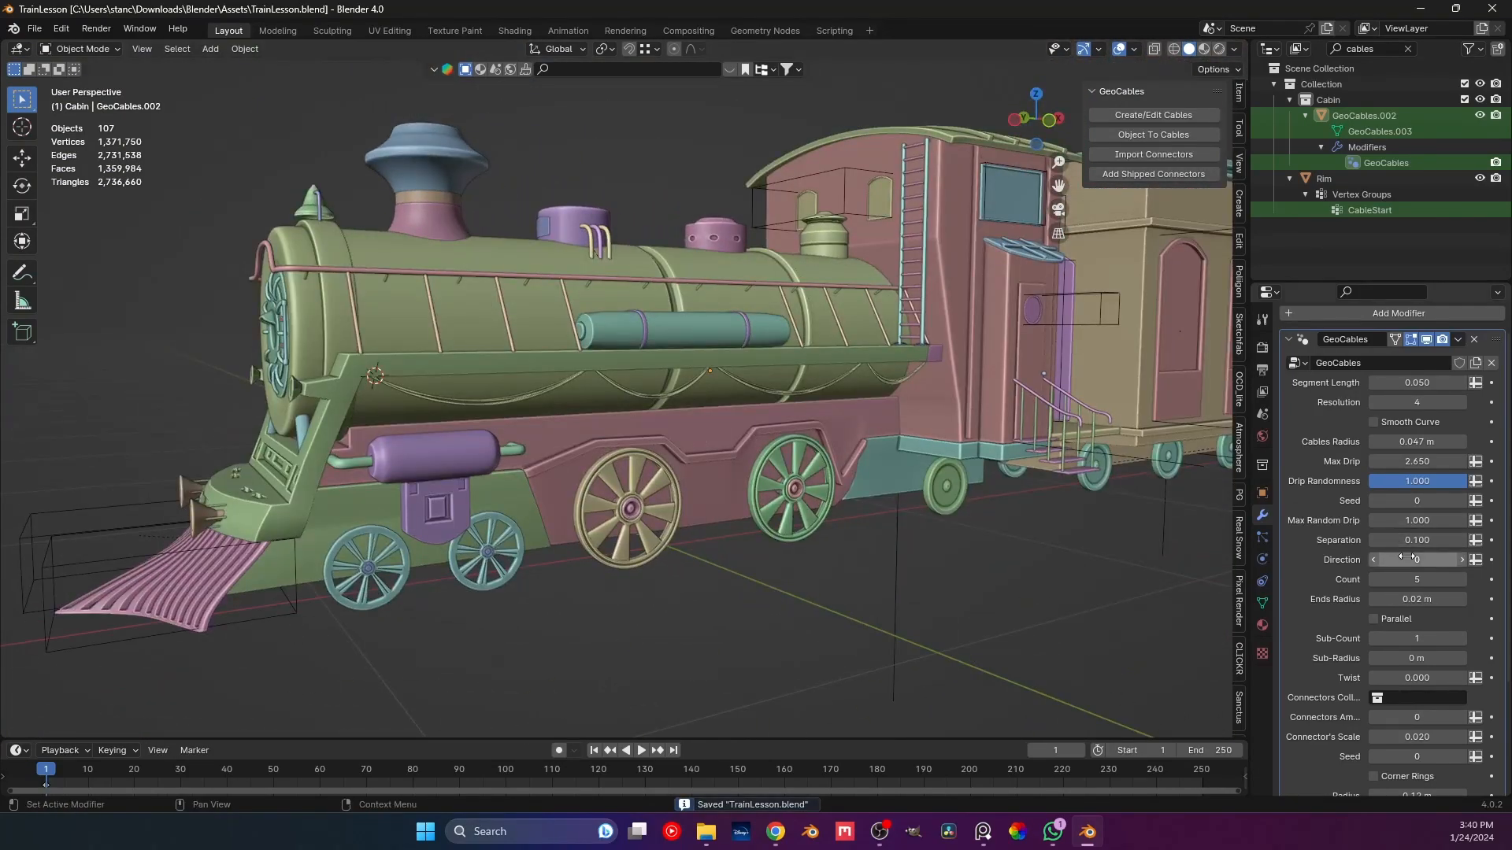
# Look through the connector settings of the GeoCables modifier and the collections available as connectors.
pyautogui.scroll(-4, 1406, 551)
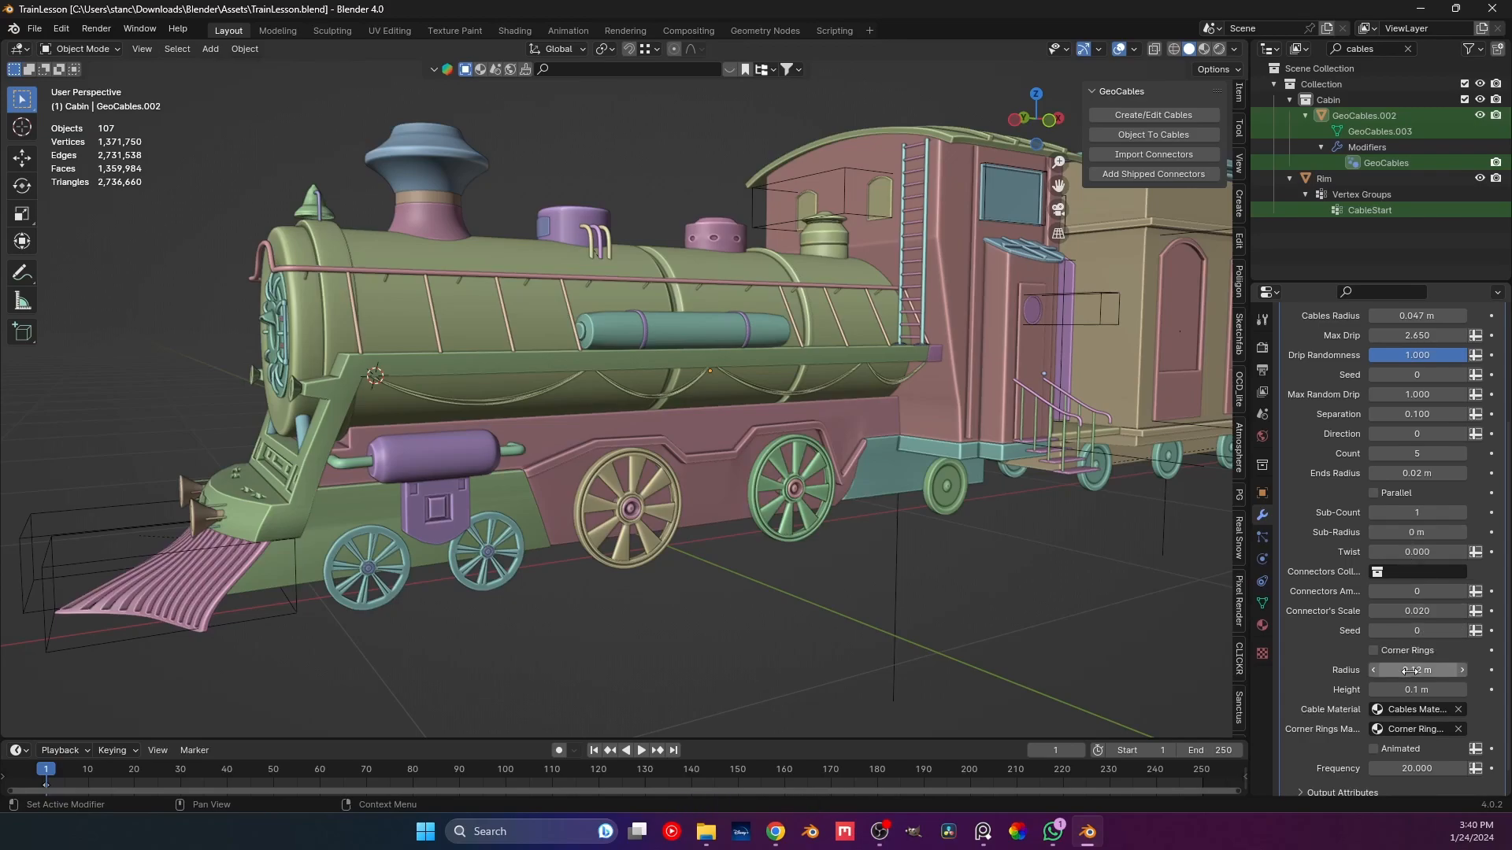
pyautogui.click(1429, 572)
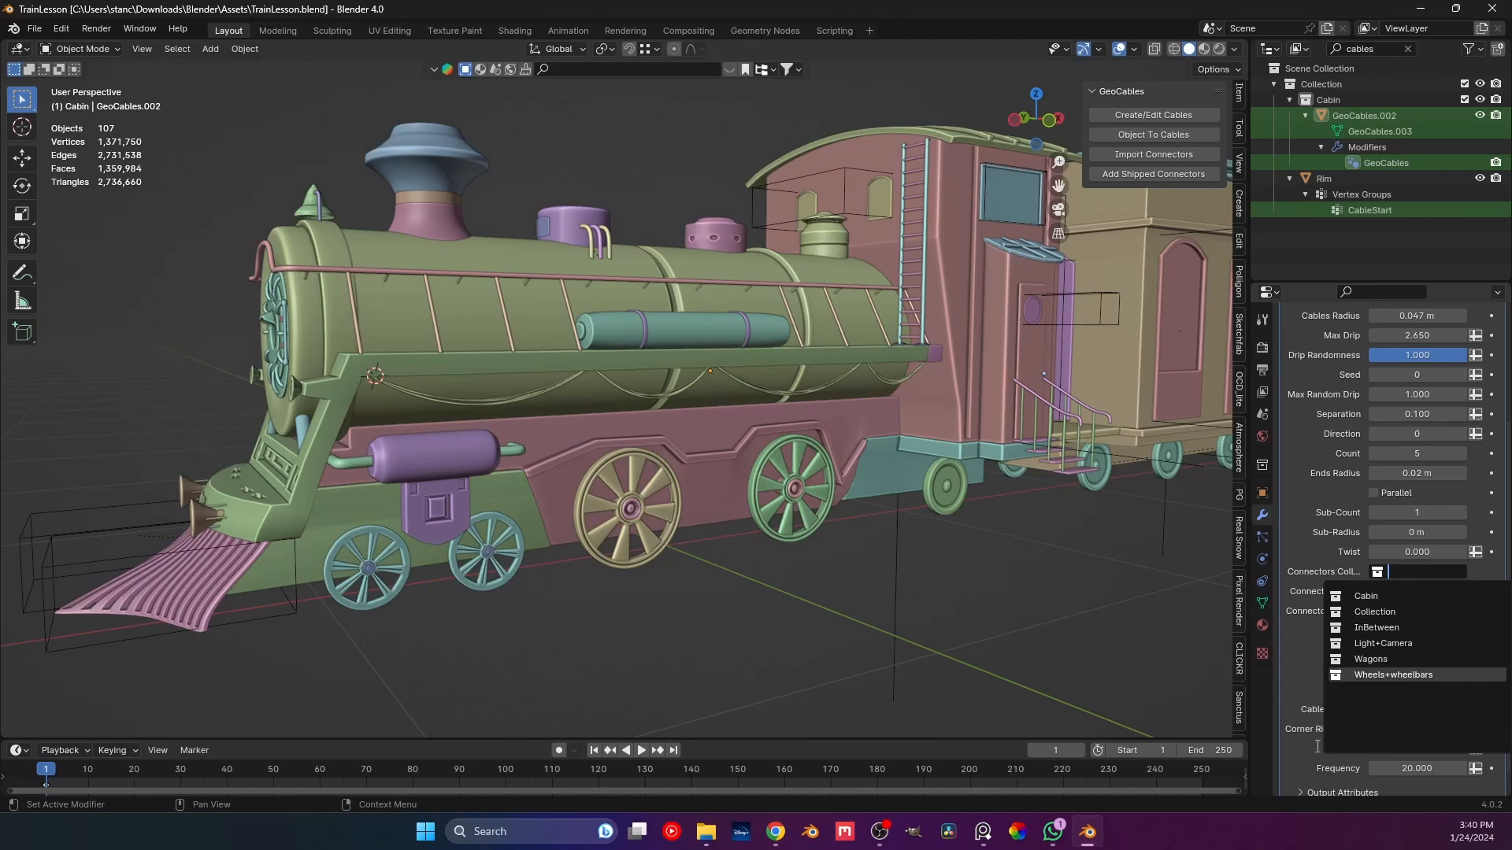
pyautogui.click(1063, 539)
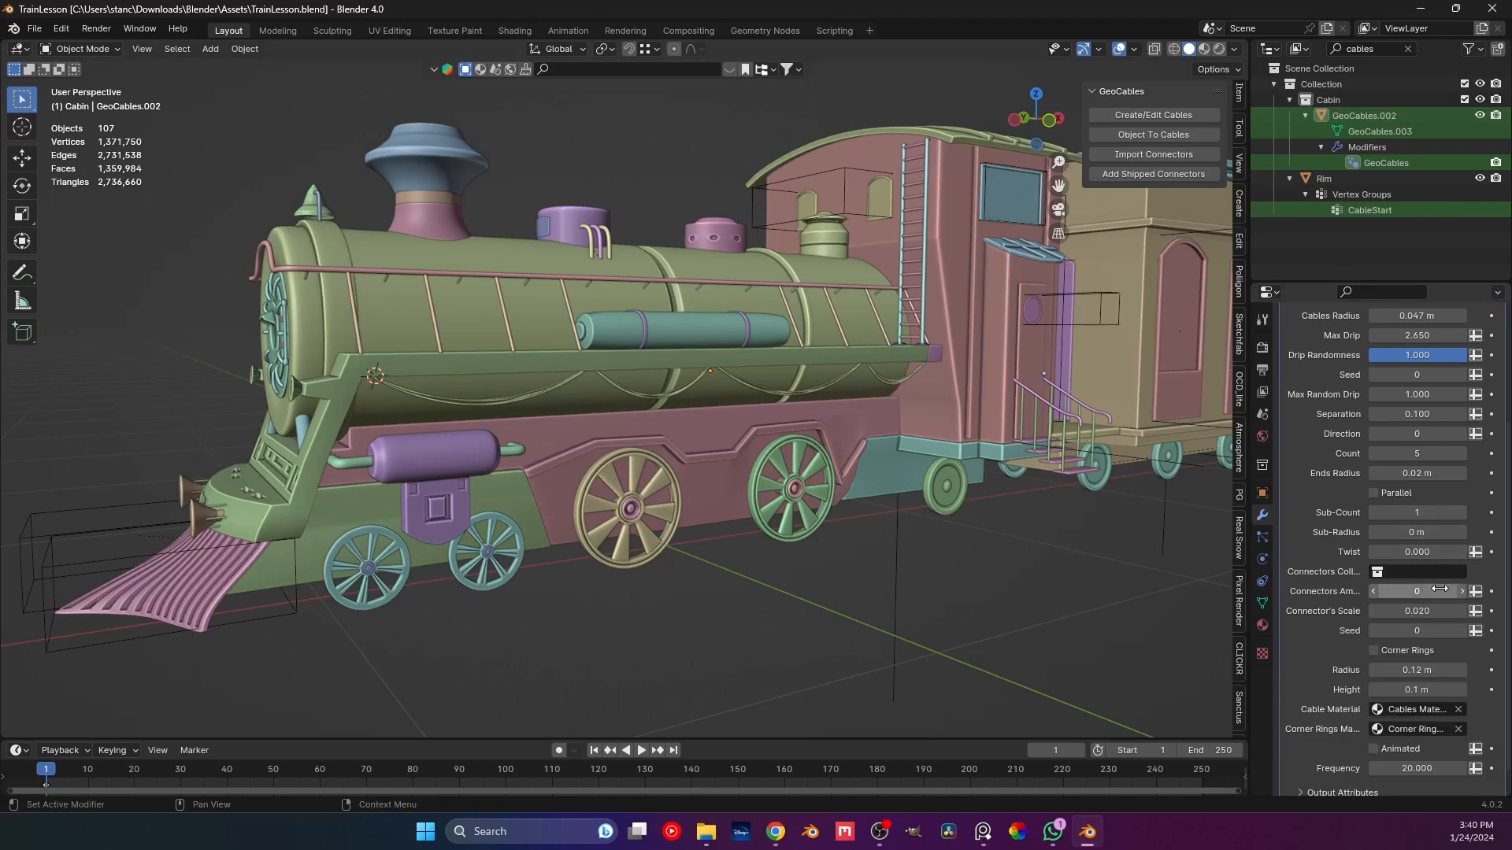
pyautogui.click(1381, 573)
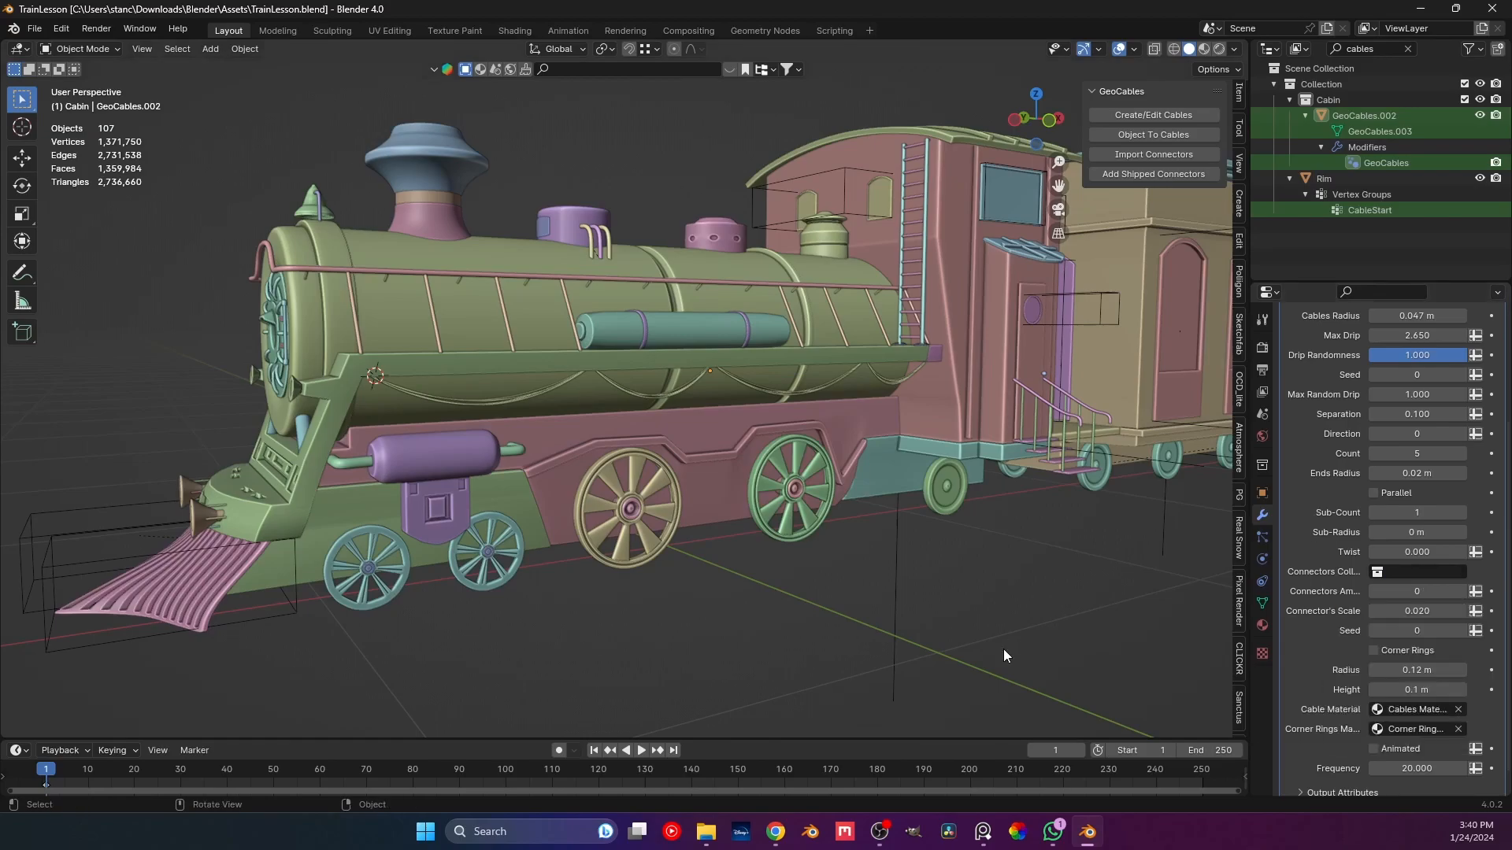
pyautogui.scroll(-1, 1346, 609)
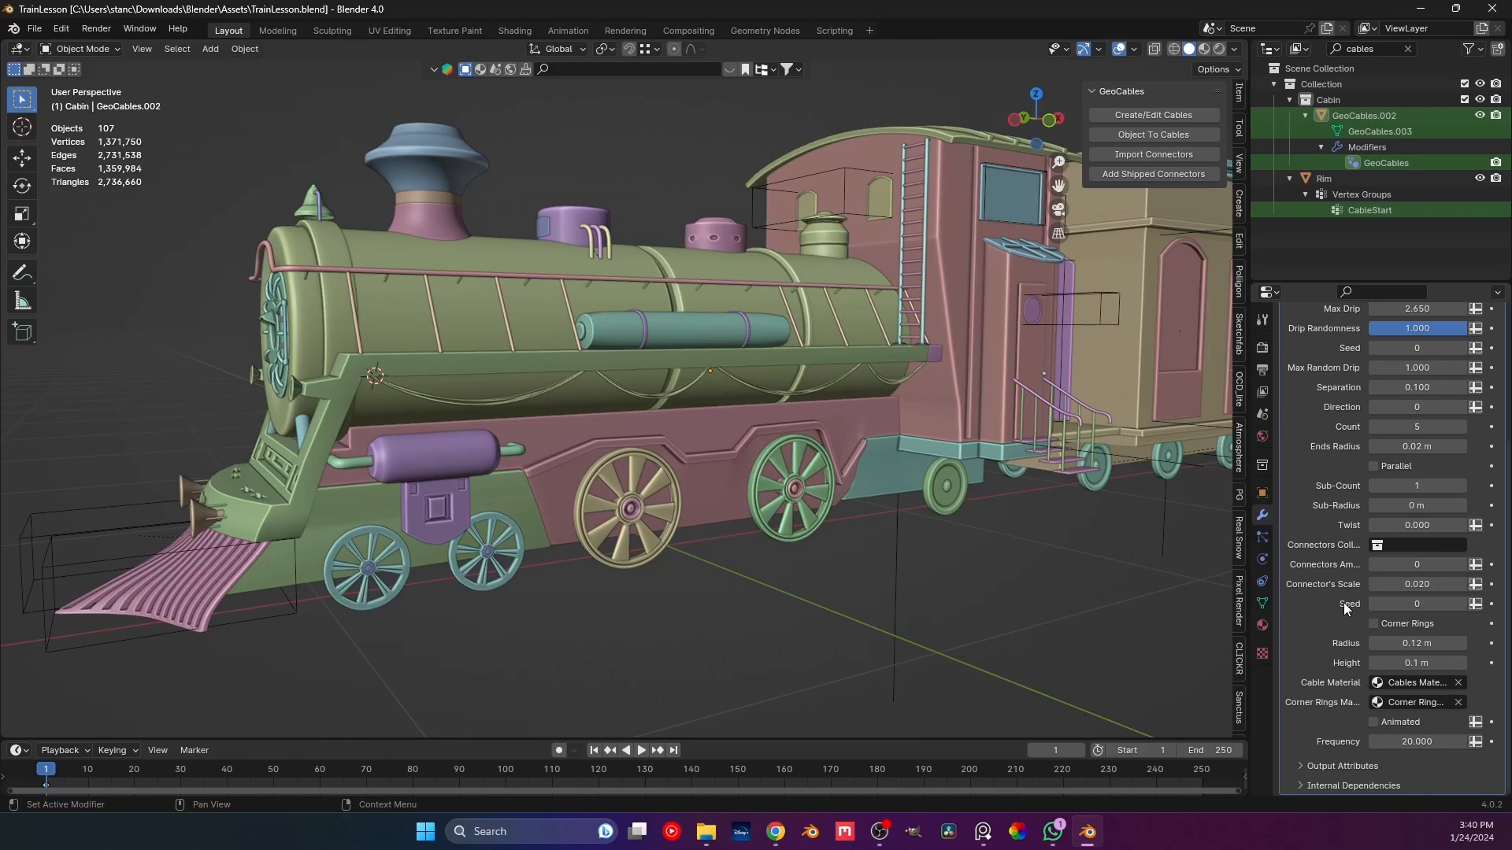
pyautogui.scroll(5, 1283, 575)
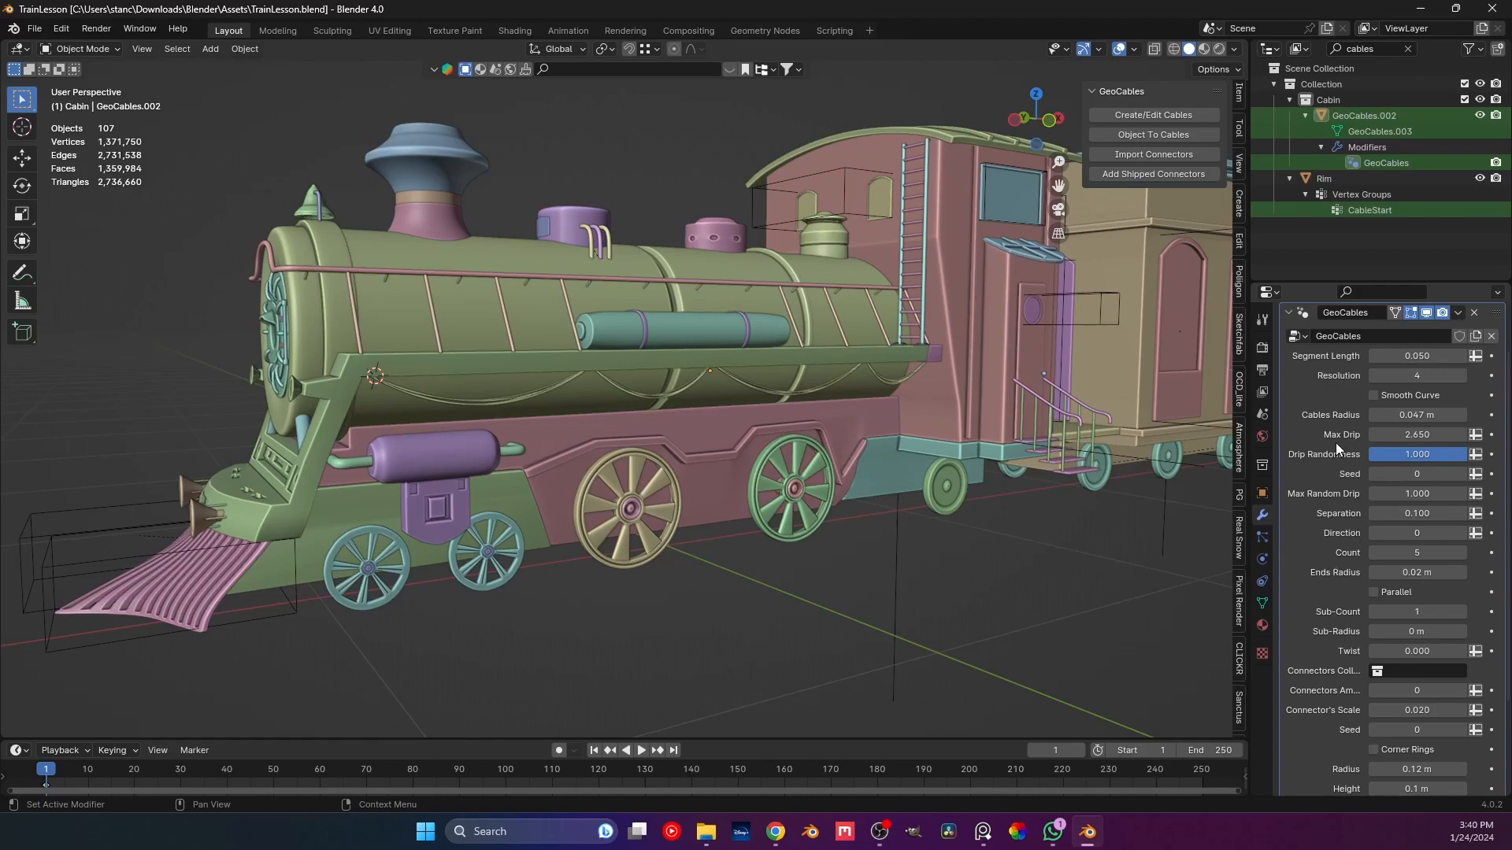
# Import the GeoCables connectors and locate the GeoCables Connectors collection in the unfiltered outliner.
pyautogui.click(1124, 155)
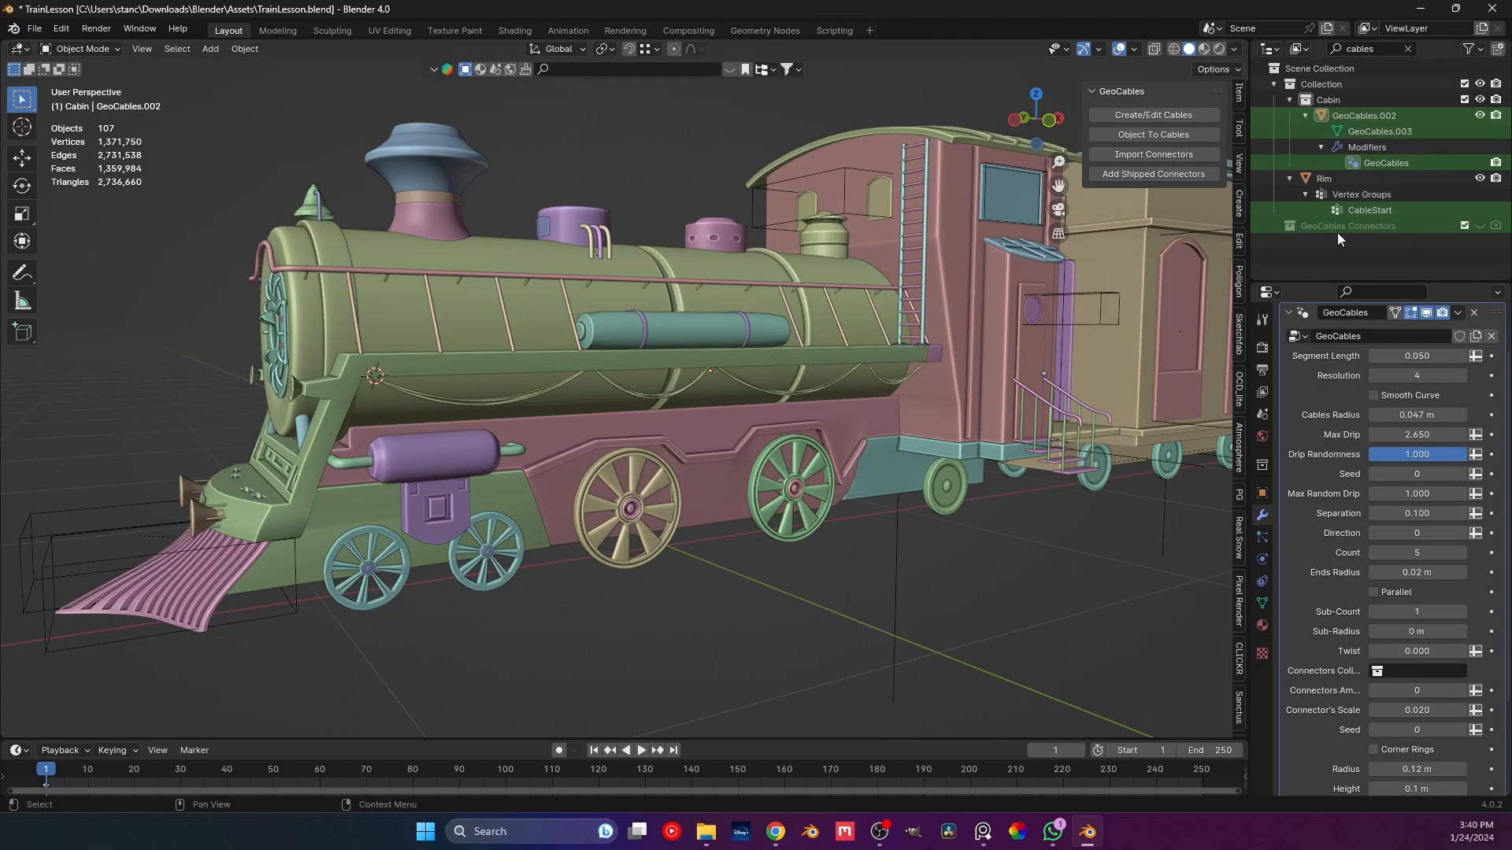
pyautogui.click(1308, 226)
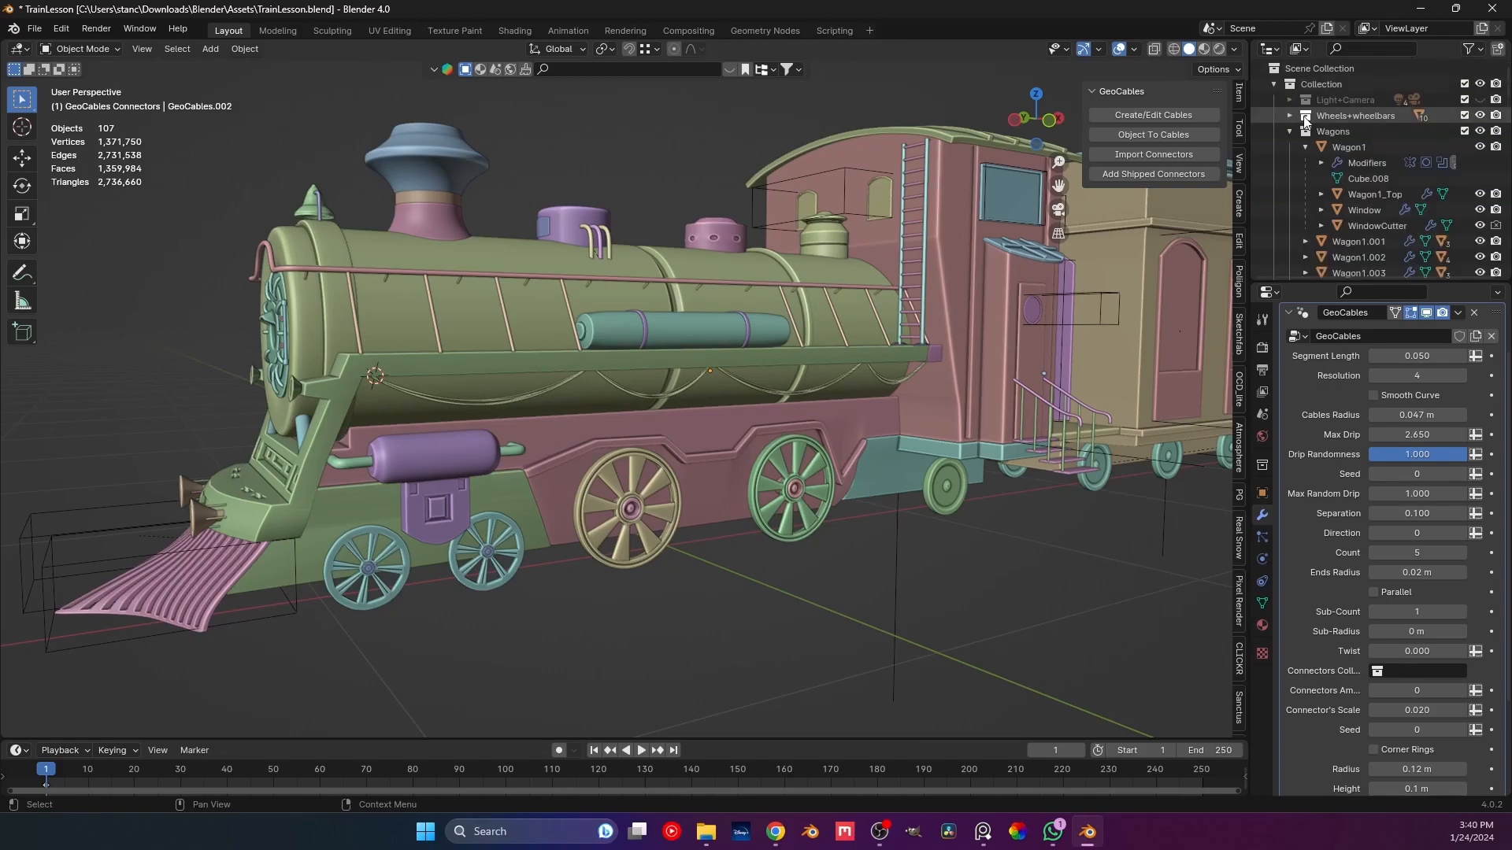
pyautogui.click(1289, 132)
pyautogui.scroll(-10, 1304, 172)
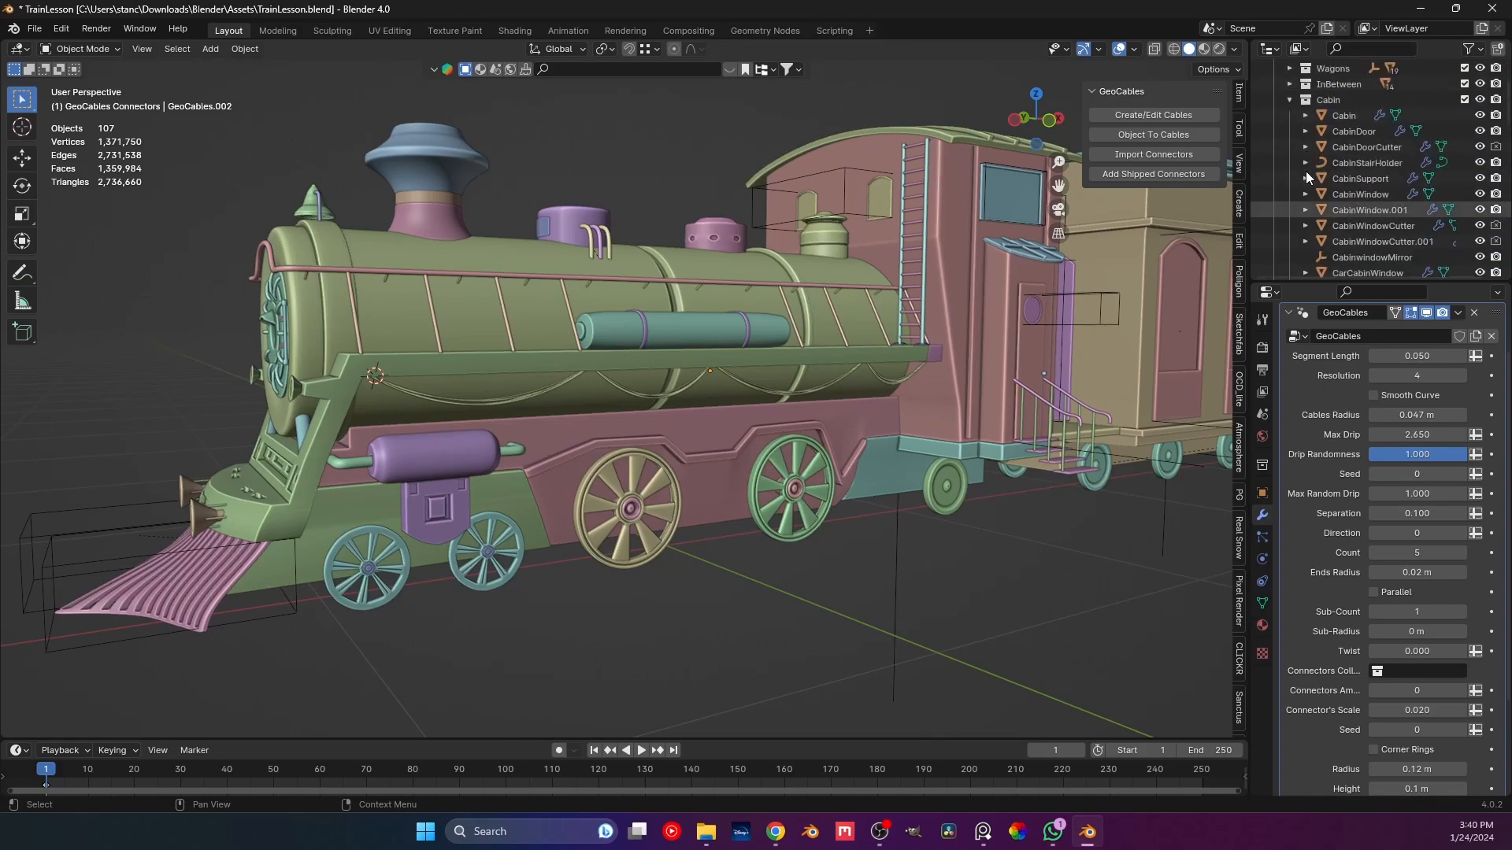
pyautogui.scroll(-10, 1312, 177)
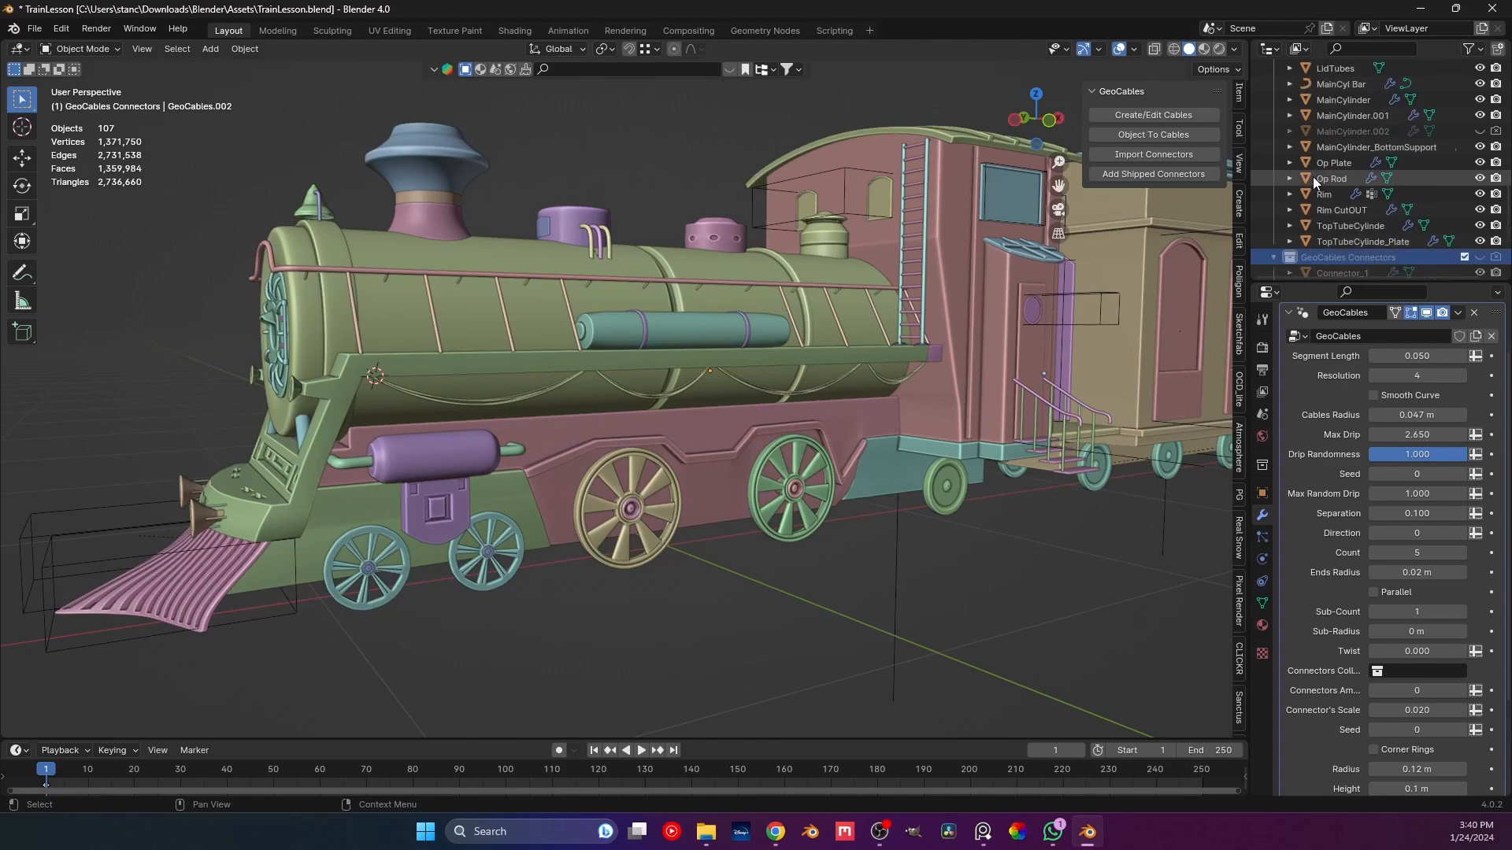
# Unhide the GeoCables Connectors collection to inspect its objects around the train, and hide and collapse it again.
pyautogui.click(1479, 154)
pyautogui.scroll(-10, 868, 430)
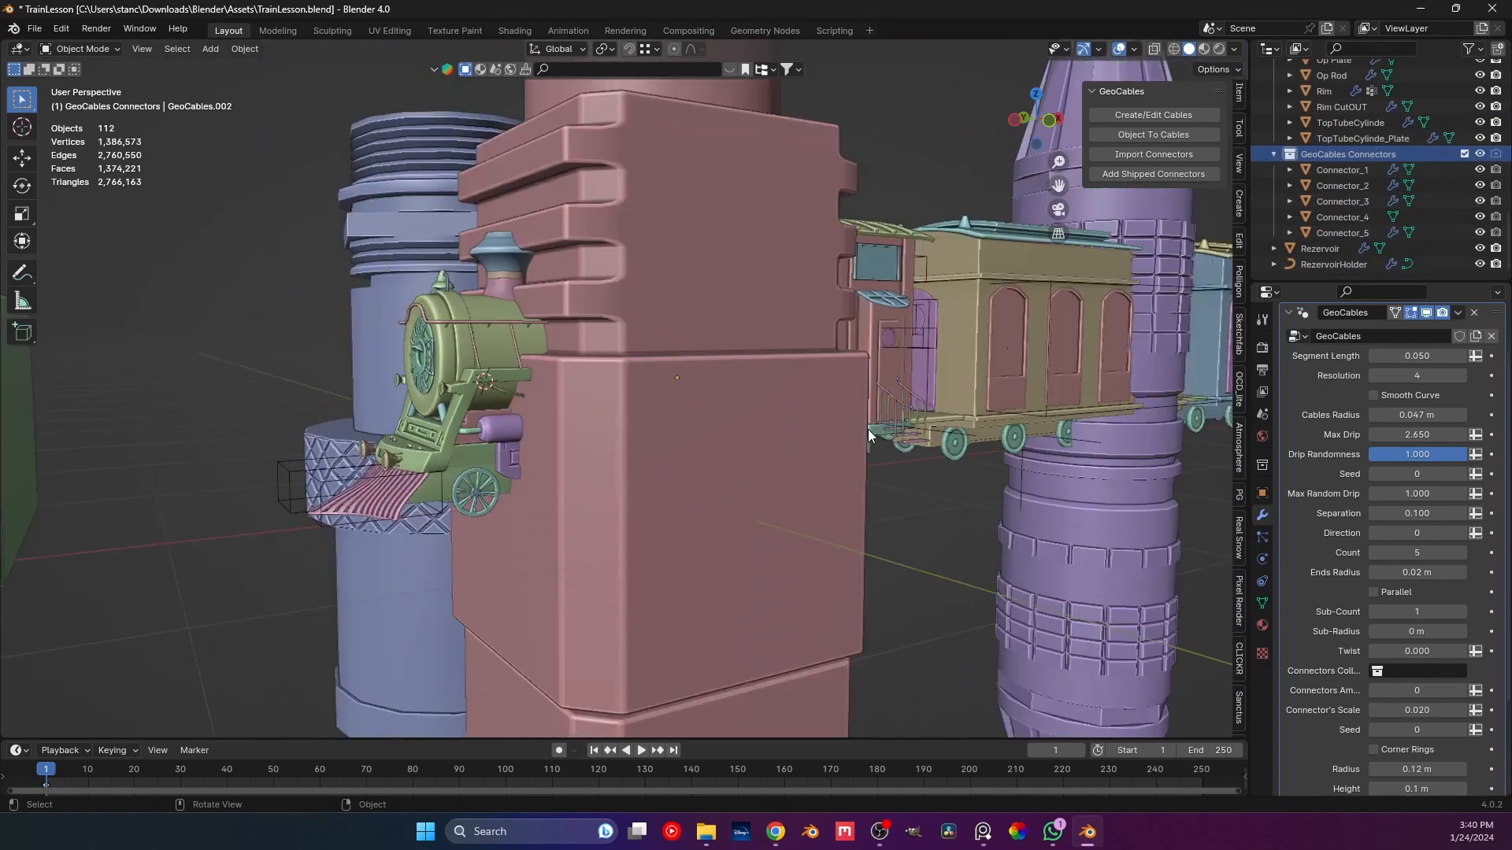
pyautogui.moveTo(764, 432); pyautogui.dragTo(720, 539, button='middle')
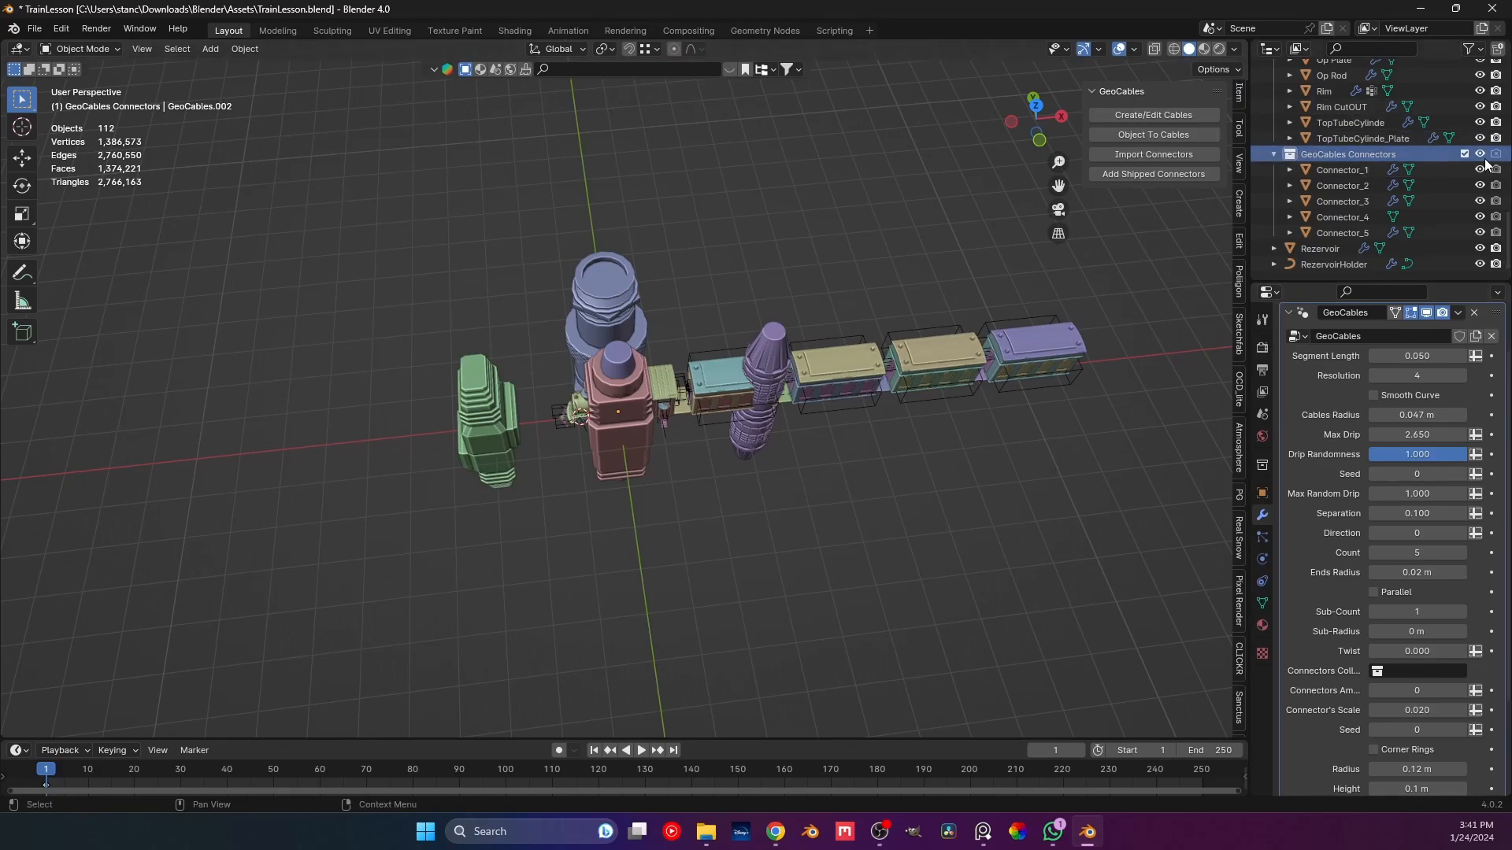
pyautogui.press('h')
pyautogui.click(1273, 153)
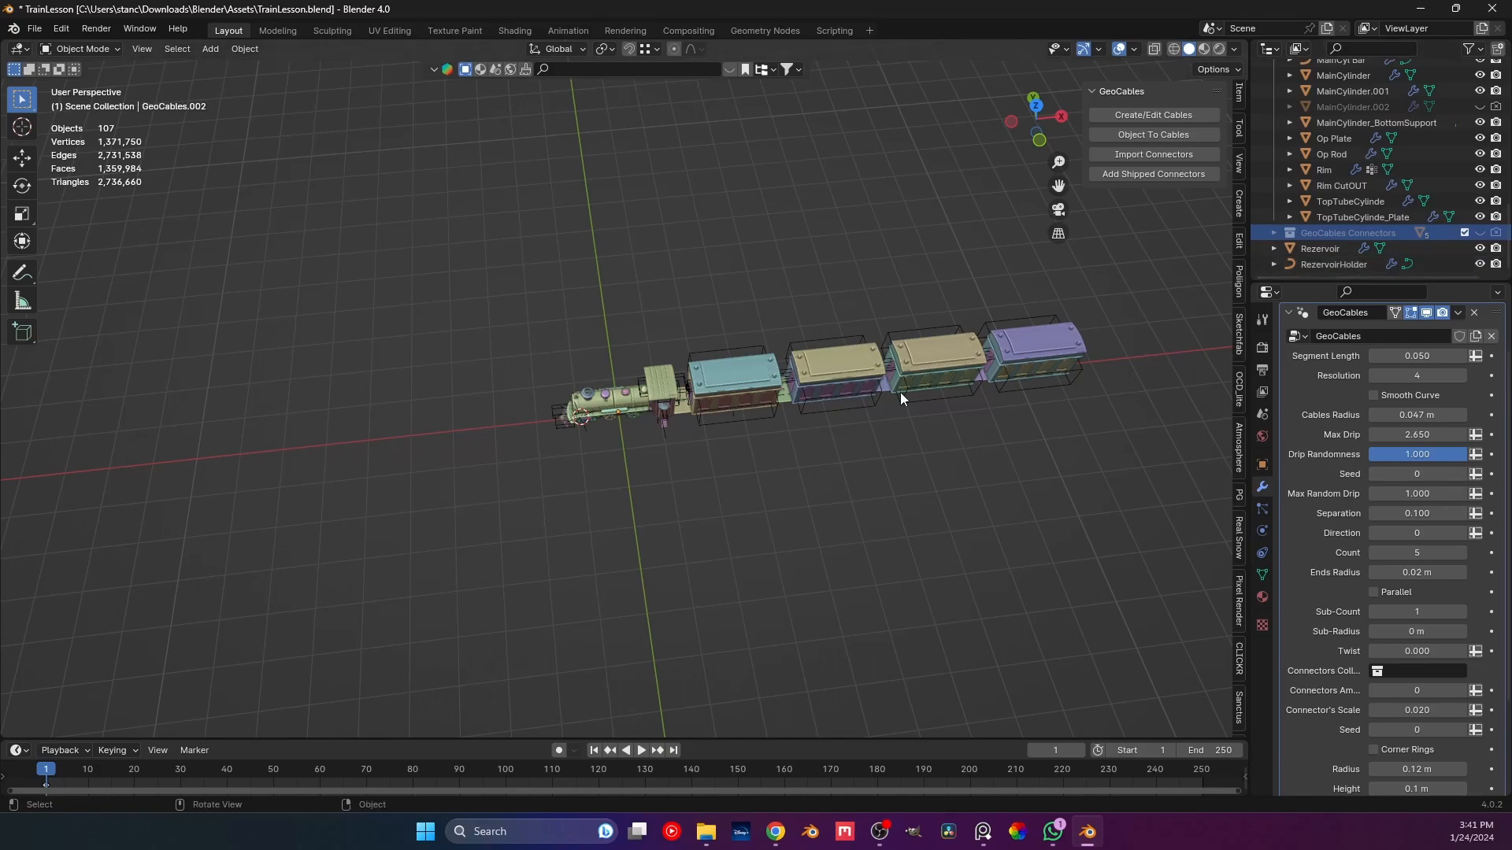
# Assign the GeoCables Connectors collection as the connectors collection in the cables' modifier.
pyautogui.moveTo(729, 469); pyautogui.dragTo(754, 427, button='middle')
pyautogui.scroll(8, 690, 428)
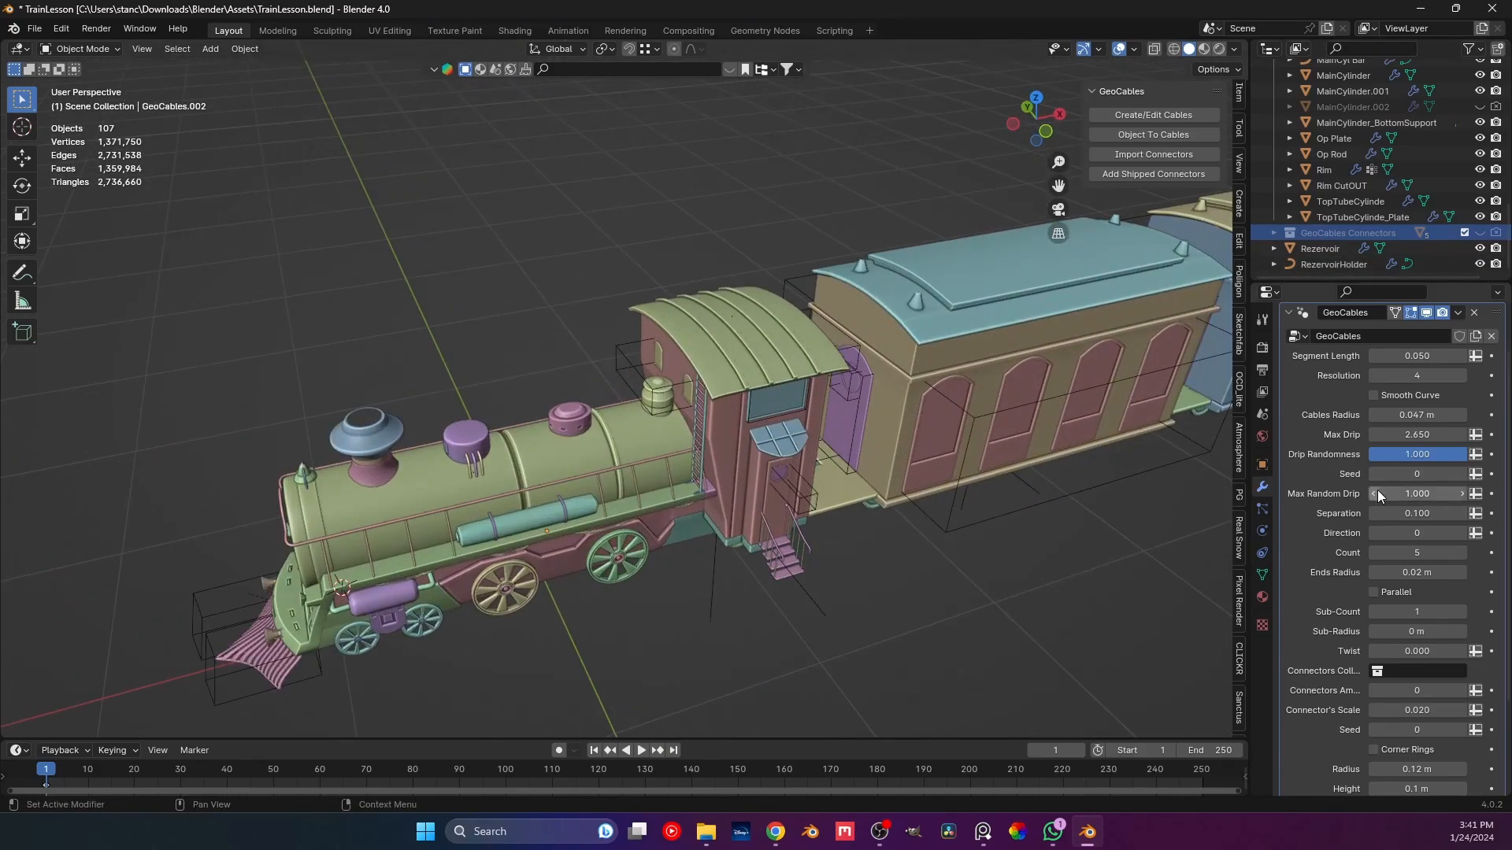
pyautogui.scroll(-1, 1388, 631)
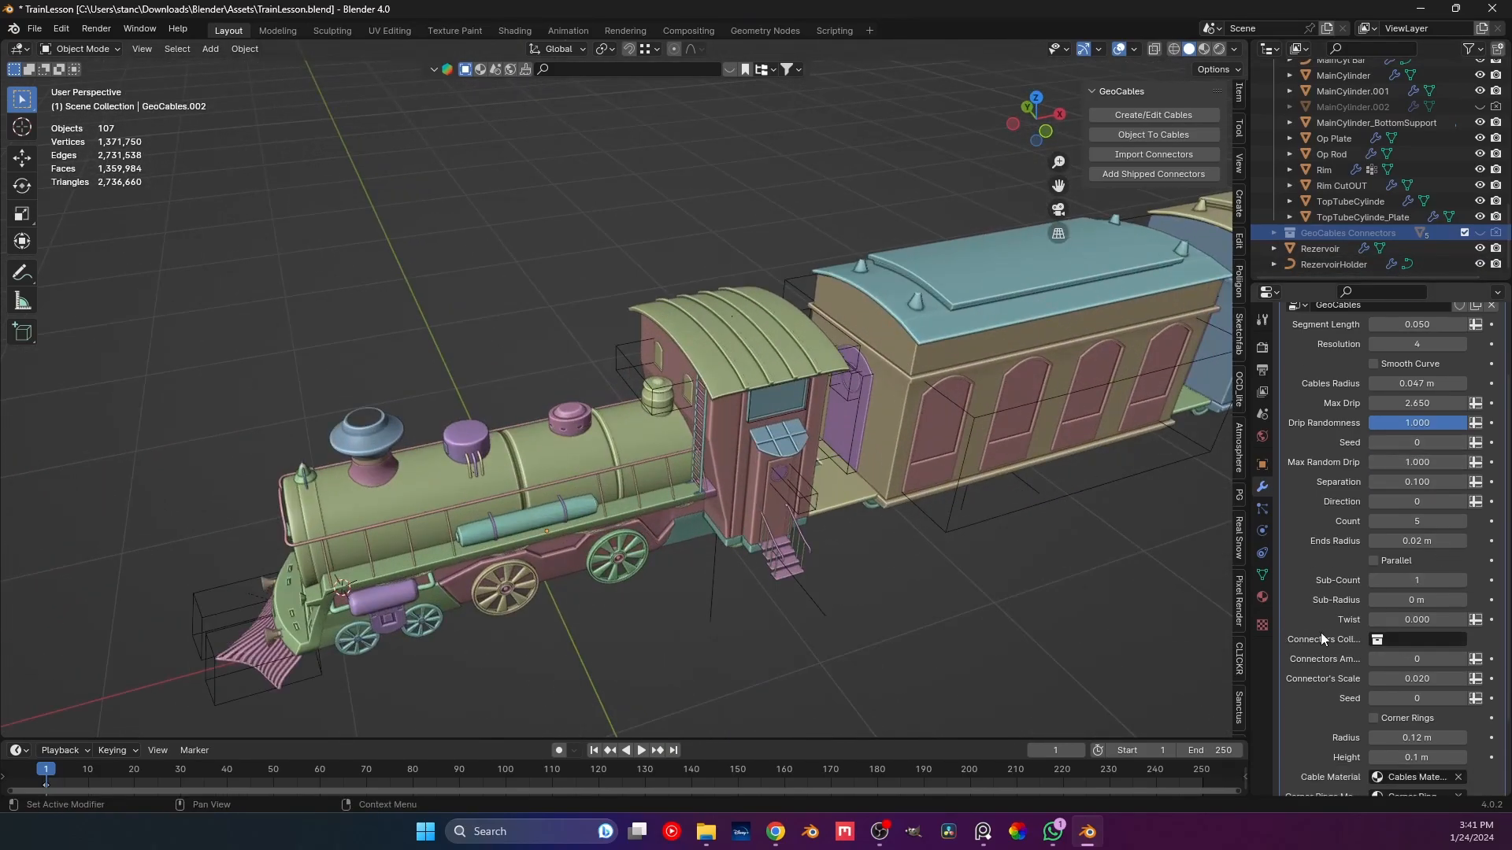
pyautogui.click(1402, 639)
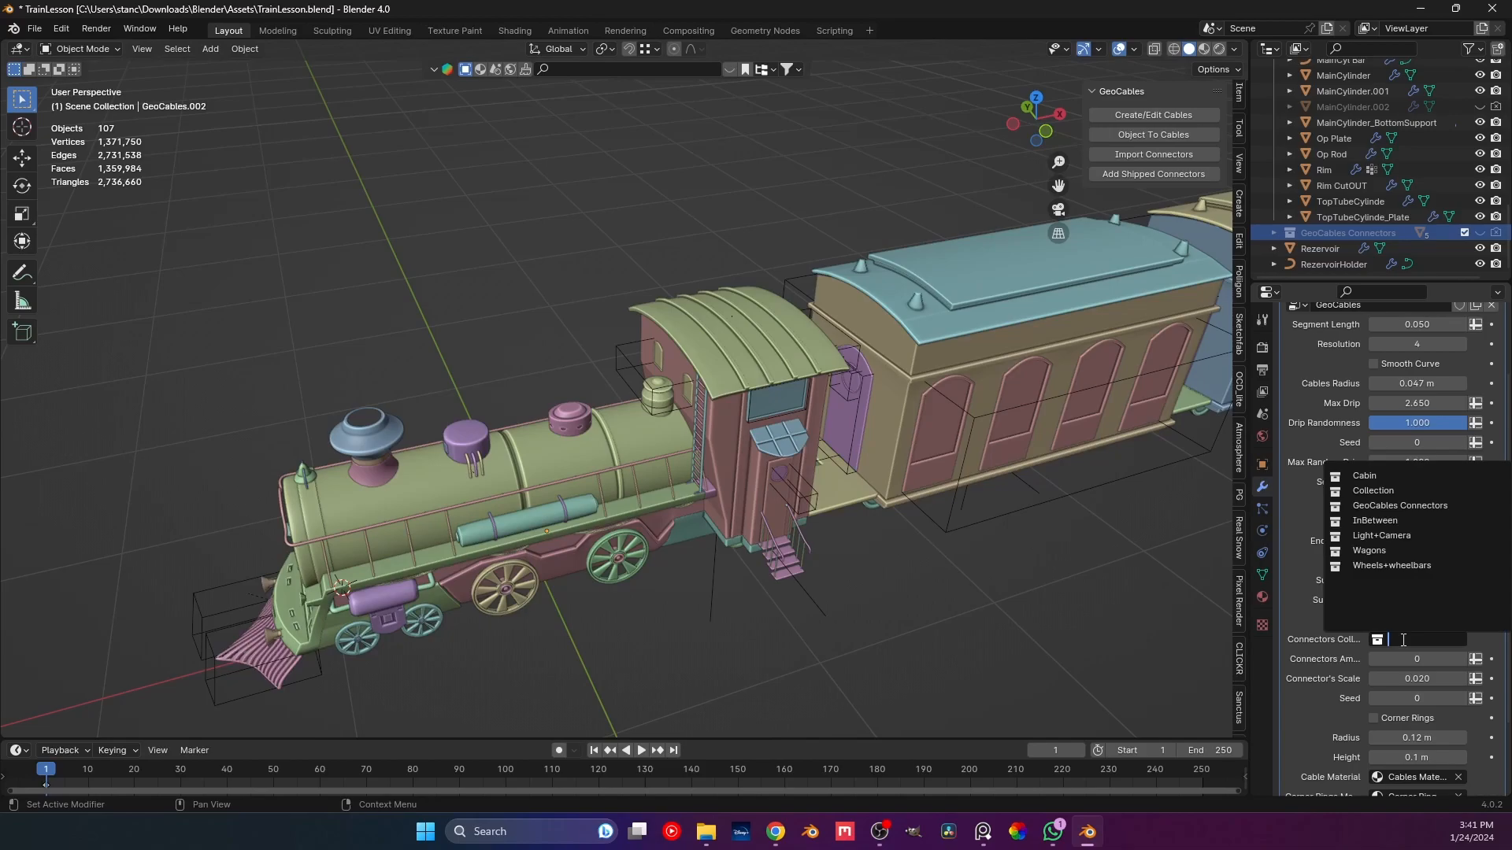
pyautogui.click(1458, 503)
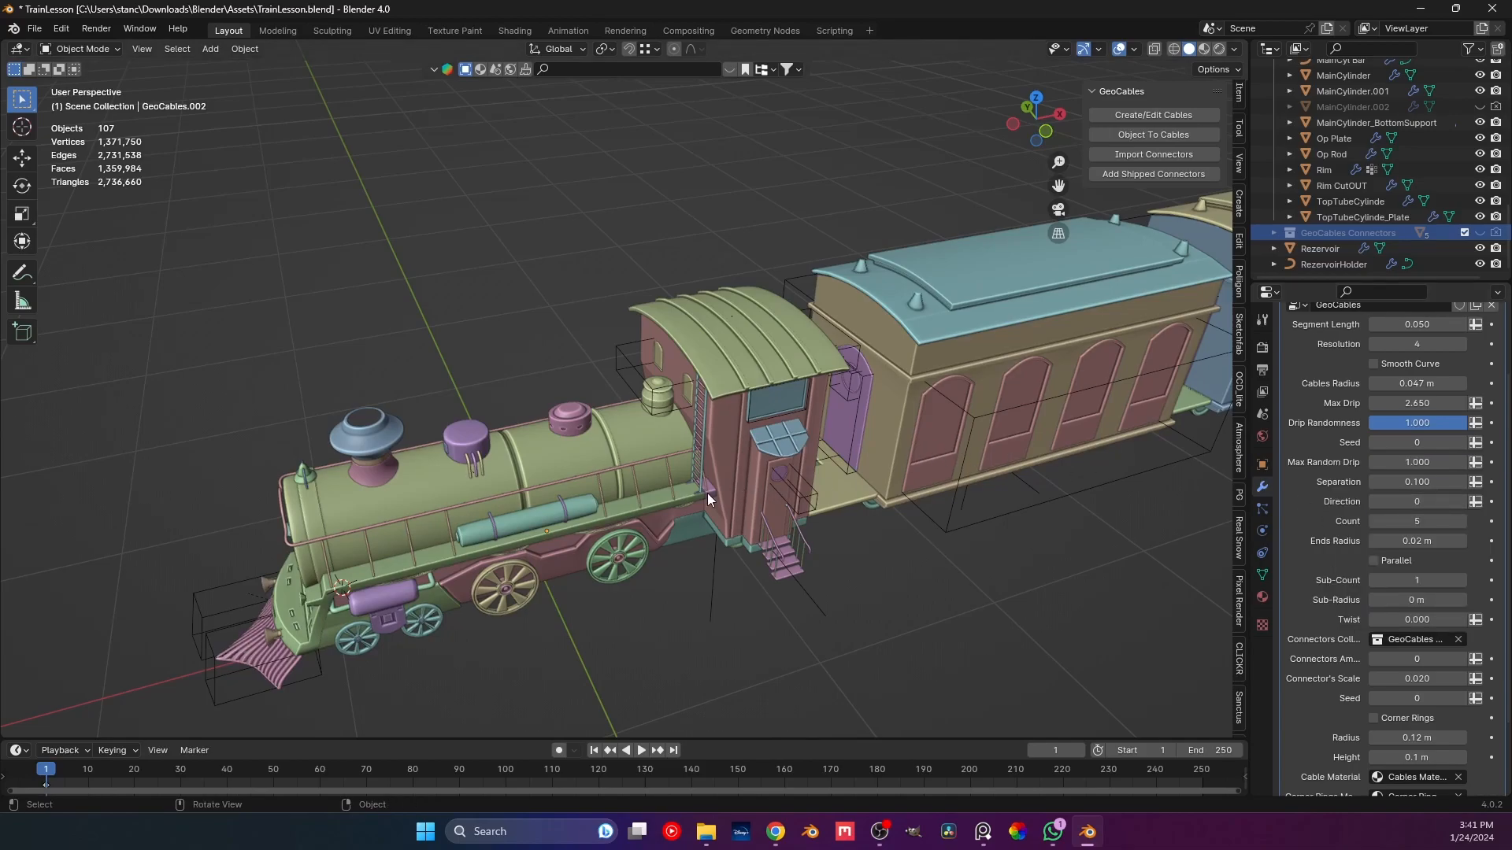
# Select the hanging cables under the side beam and isolate them in local view.
pyautogui.moveTo(707, 493); pyautogui.dragTo(690, 485, button='middle')
pyautogui.scroll(3, 655, 405)
pyautogui.scroll(3, 652, 393)
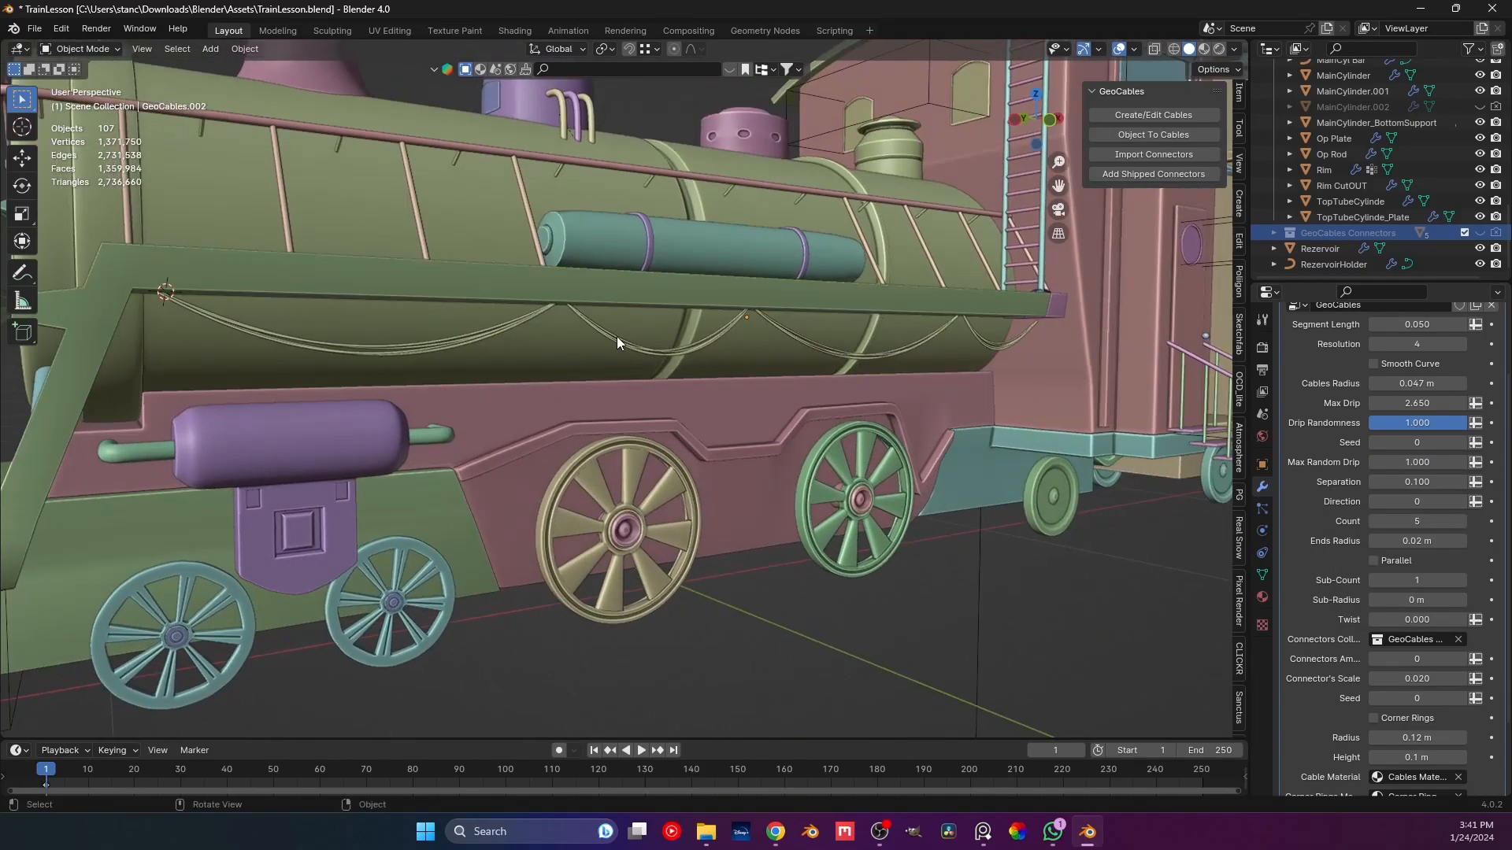
pyautogui.click(614, 340)
pyautogui.press('KP_Divide')
pyautogui.click(473, 319)
pyautogui.scroll(5, 514, 371)
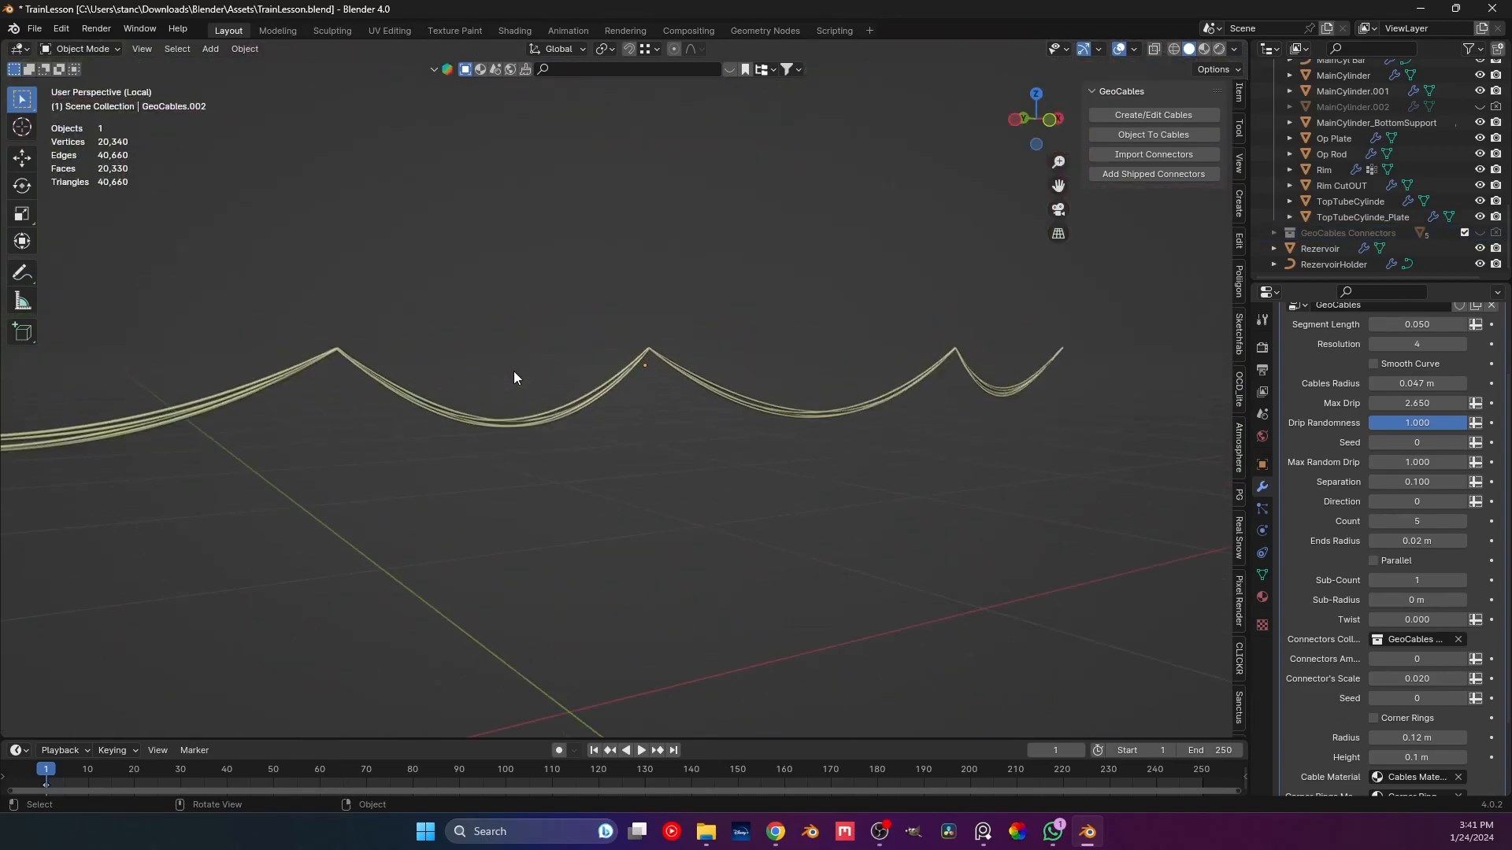
# Set the connectors amount to 2 in the GeoCables modifier and inspect the isolated spans up close.
pyautogui.keyDown('shift'); pyautogui.moveTo(513, 371); pyautogui.dragTo(786, 368, button='middle'); pyautogui.keyUp('shift')
pyautogui.scroll(-3, 639, 413)
pyautogui.keyDown('shift'); pyautogui.moveTo(640, 413); pyautogui.dragTo(756, 449, button='middle'); pyautogui.keyUp('shift')
pyautogui.scroll(4, 830, 441)
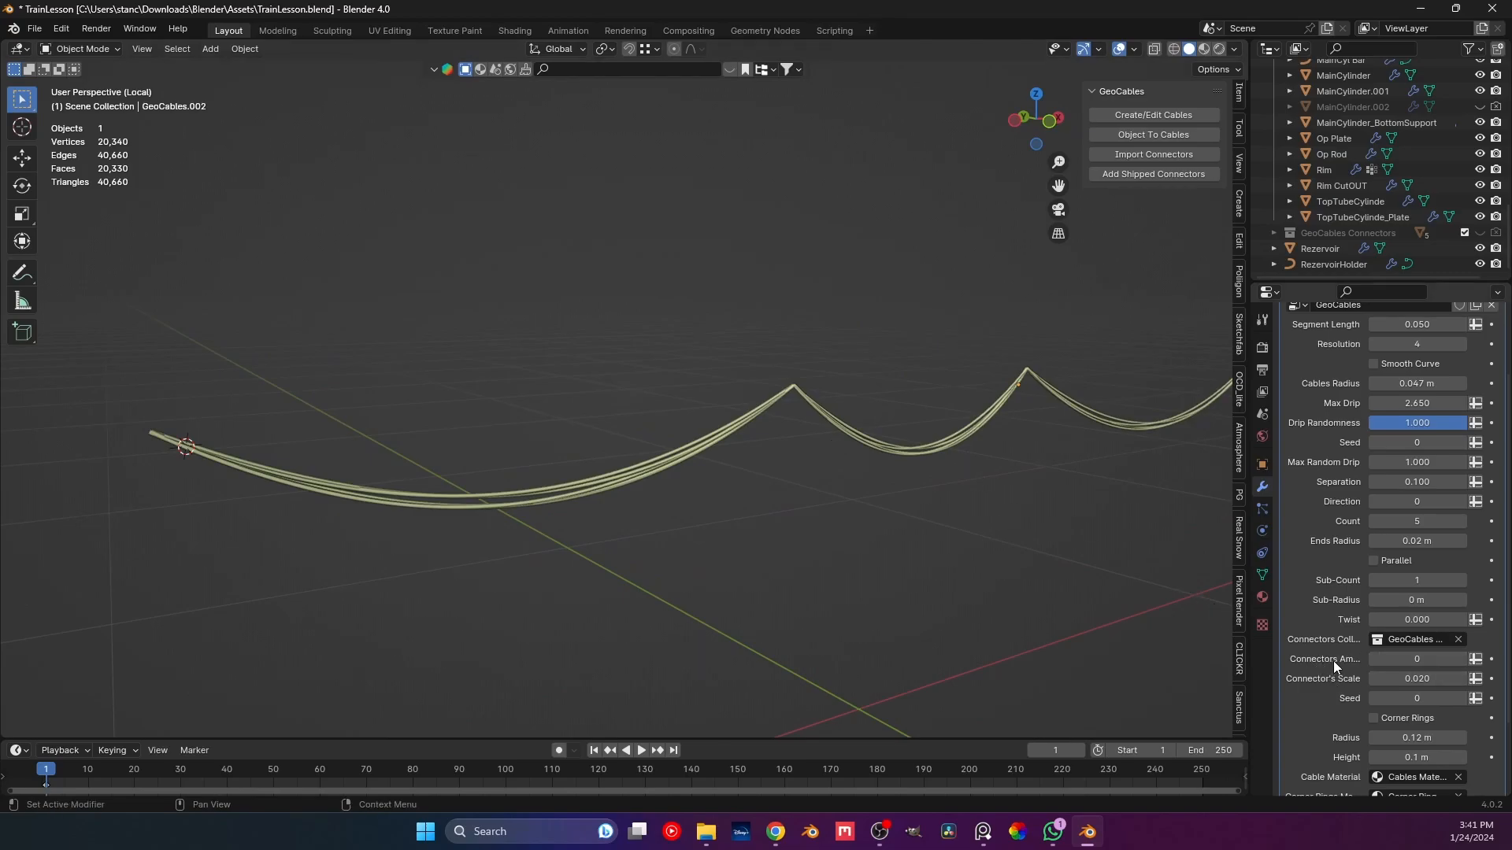
pyautogui.moveTo(1283, 668)
pyautogui.mouseDown()
pyautogui.moveTo(1110, 672)
pyautogui.moveTo(1264, 681)
pyautogui.mouseUp()
pyautogui.click(1463, 659)
pyautogui.click(1463, 659)
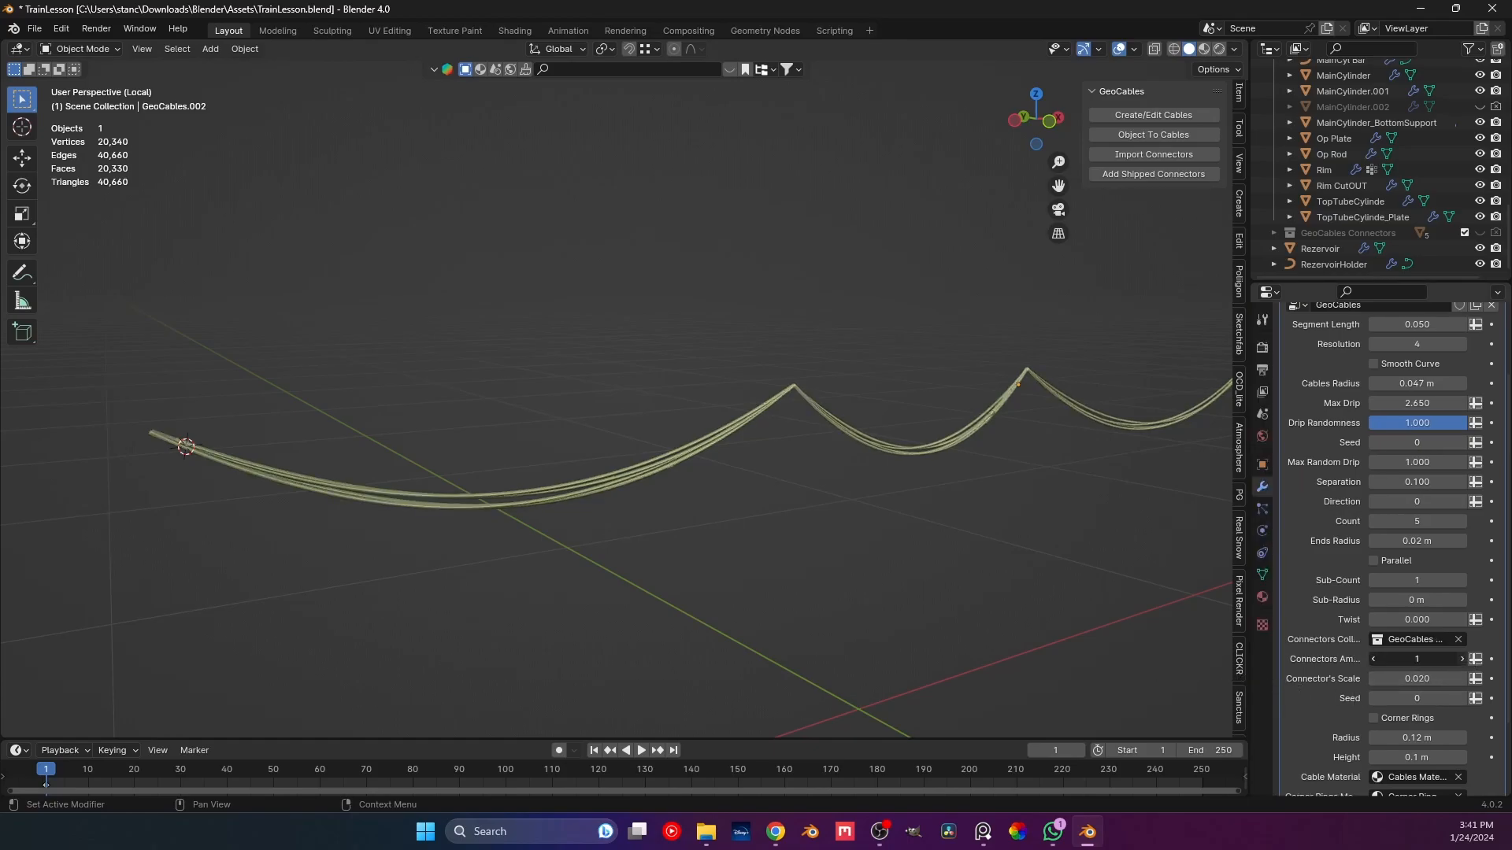
pyautogui.moveTo(1024, 504); pyautogui.dragTo(577, 391, button='middle')
pyautogui.scroll(-2, 577, 391)
pyautogui.scroll(5, 476, 381)
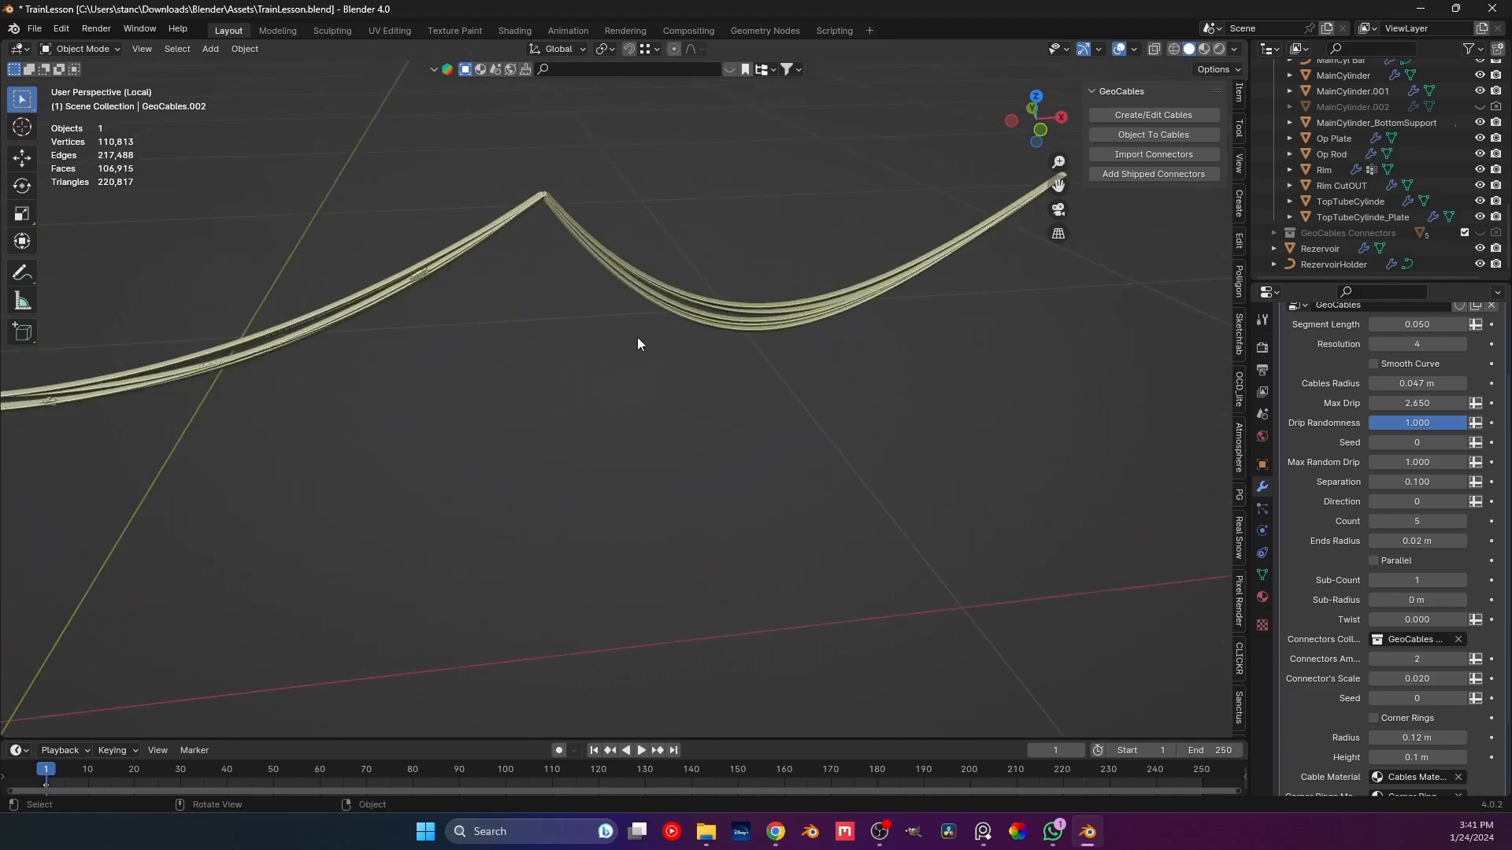
# Set the Connector's Scale to 0.076 and check the connectors along the cable spans.
pyautogui.scroll(-3, 583, 463)
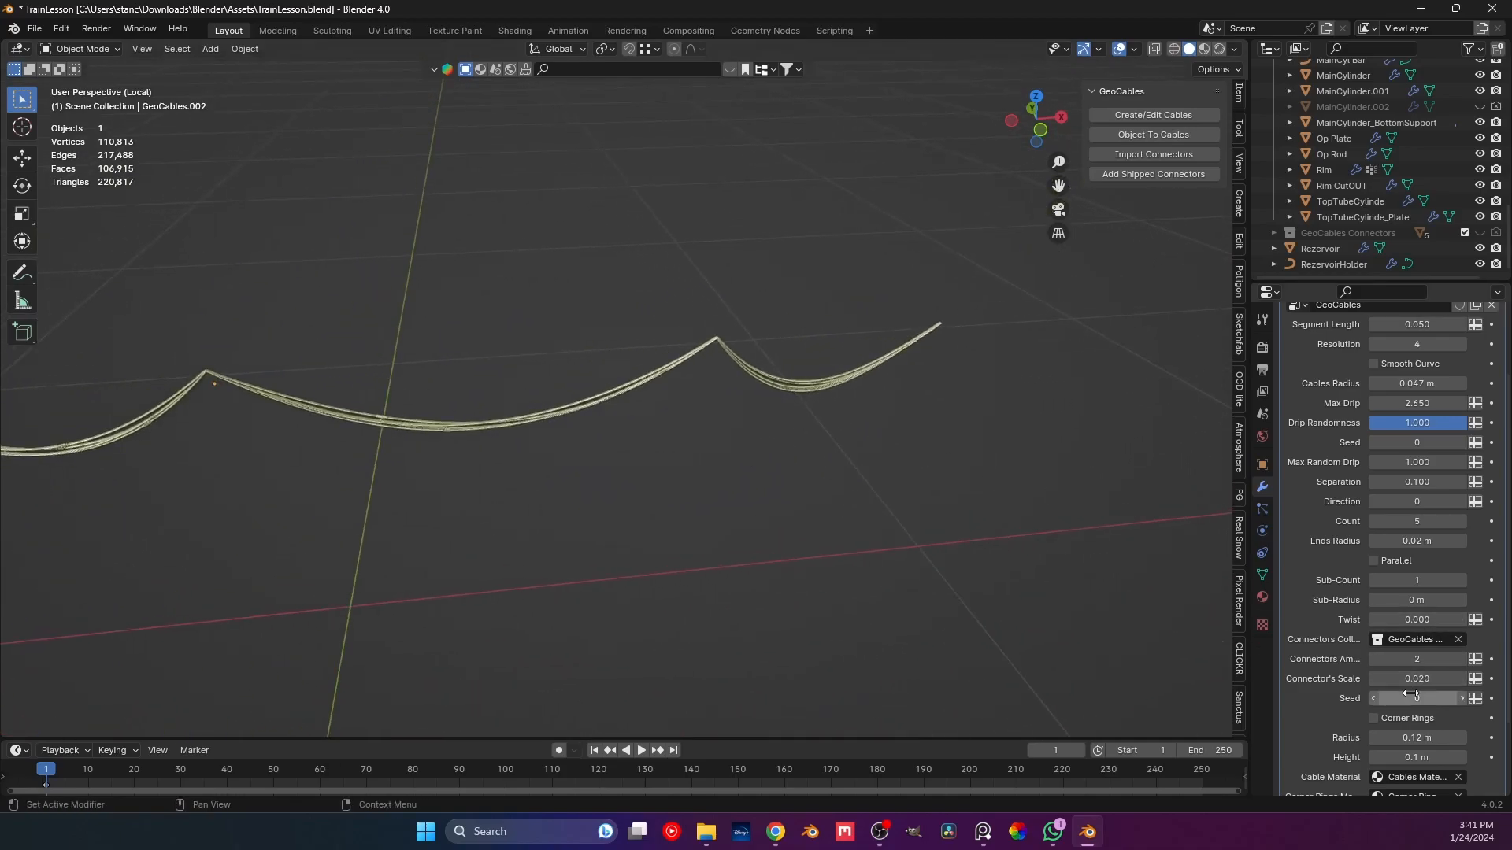
pyautogui.moveTo(1415, 679)
pyautogui.mouseDown()
pyautogui.moveTo(1452, 680)
pyautogui.moveTo(1439, 680)
pyautogui.mouseUp()
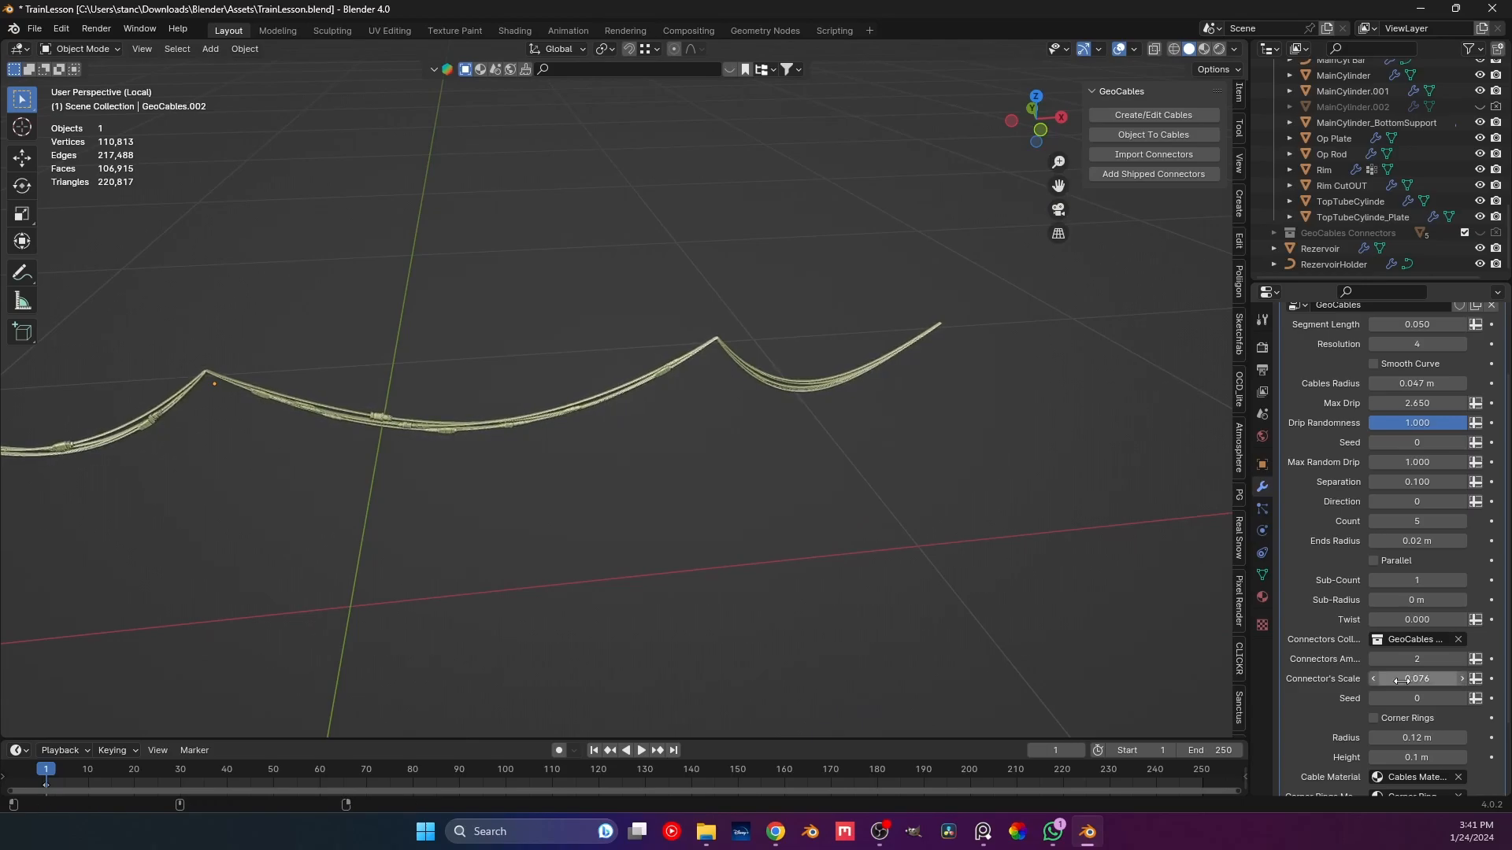
pyautogui.moveTo(540, 507); pyautogui.dragTo(903, 469, button='middle')
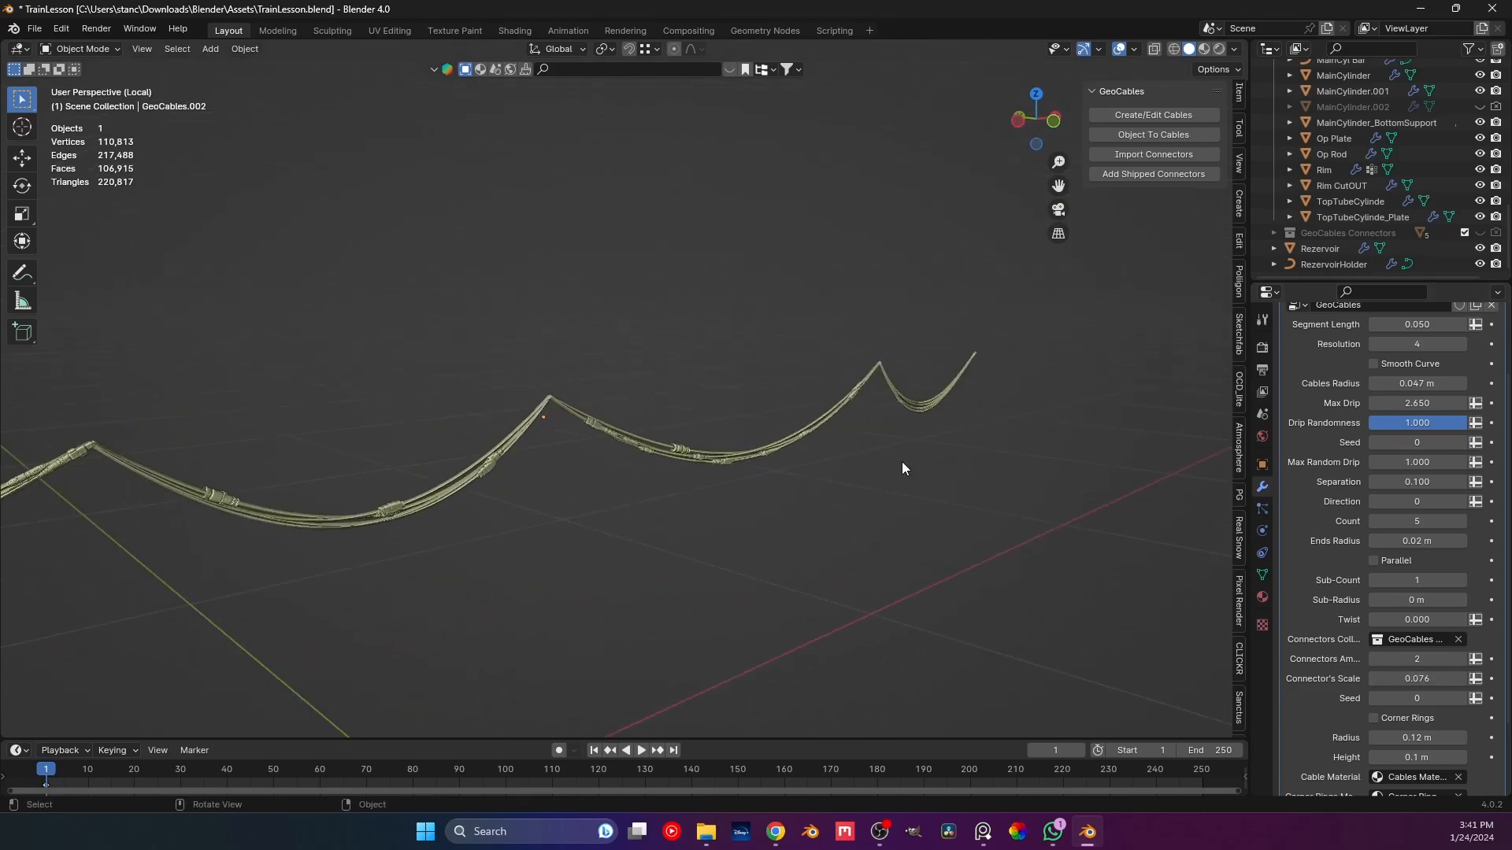
# Try connectors amounts of 5 and 3 in the GeoCables modifier and compare them along the isolated cable spans.
pyautogui.click(1462, 660)
pyautogui.click(1462, 660)
pyautogui.click(1462, 660)
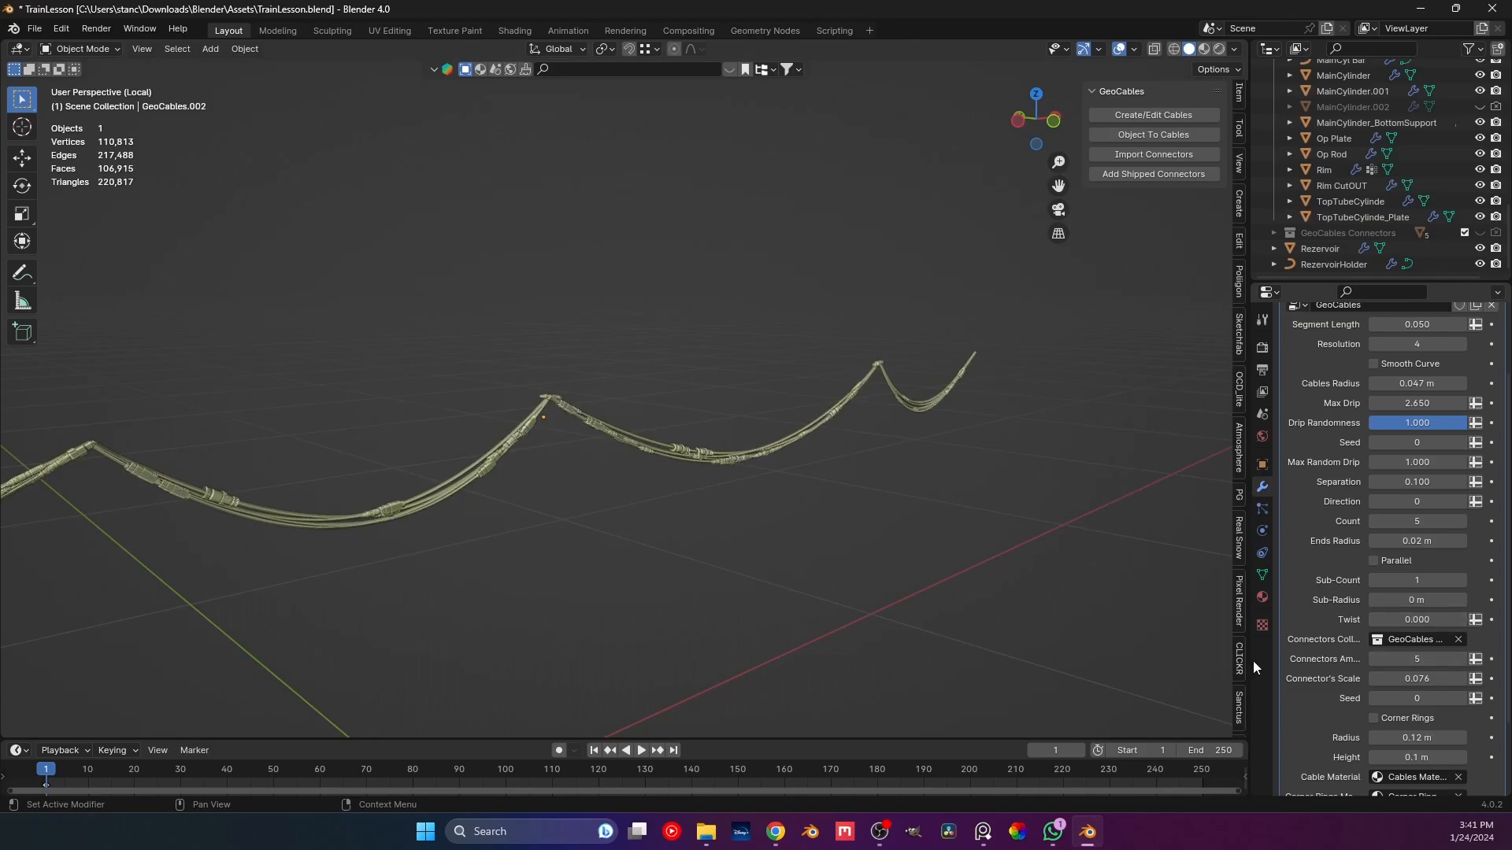
pyautogui.scroll(-2, 721, 602)
pyautogui.click(1372, 660)
pyautogui.click(1372, 659)
pyautogui.keyDown('shift'); pyautogui.moveTo(562, 470); pyautogui.dragTo(911, 433, button='middle'); pyautogui.keyUp('shift')
pyautogui.scroll(-2, 911, 433)
pyautogui.scroll(4, 597, 540)
pyautogui.moveTo(551, 536); pyautogui.dragTo(527, 528, button='middle')
pyautogui.scroll(-2, 518, 527)
pyautogui.scroll(2, 501, 541)
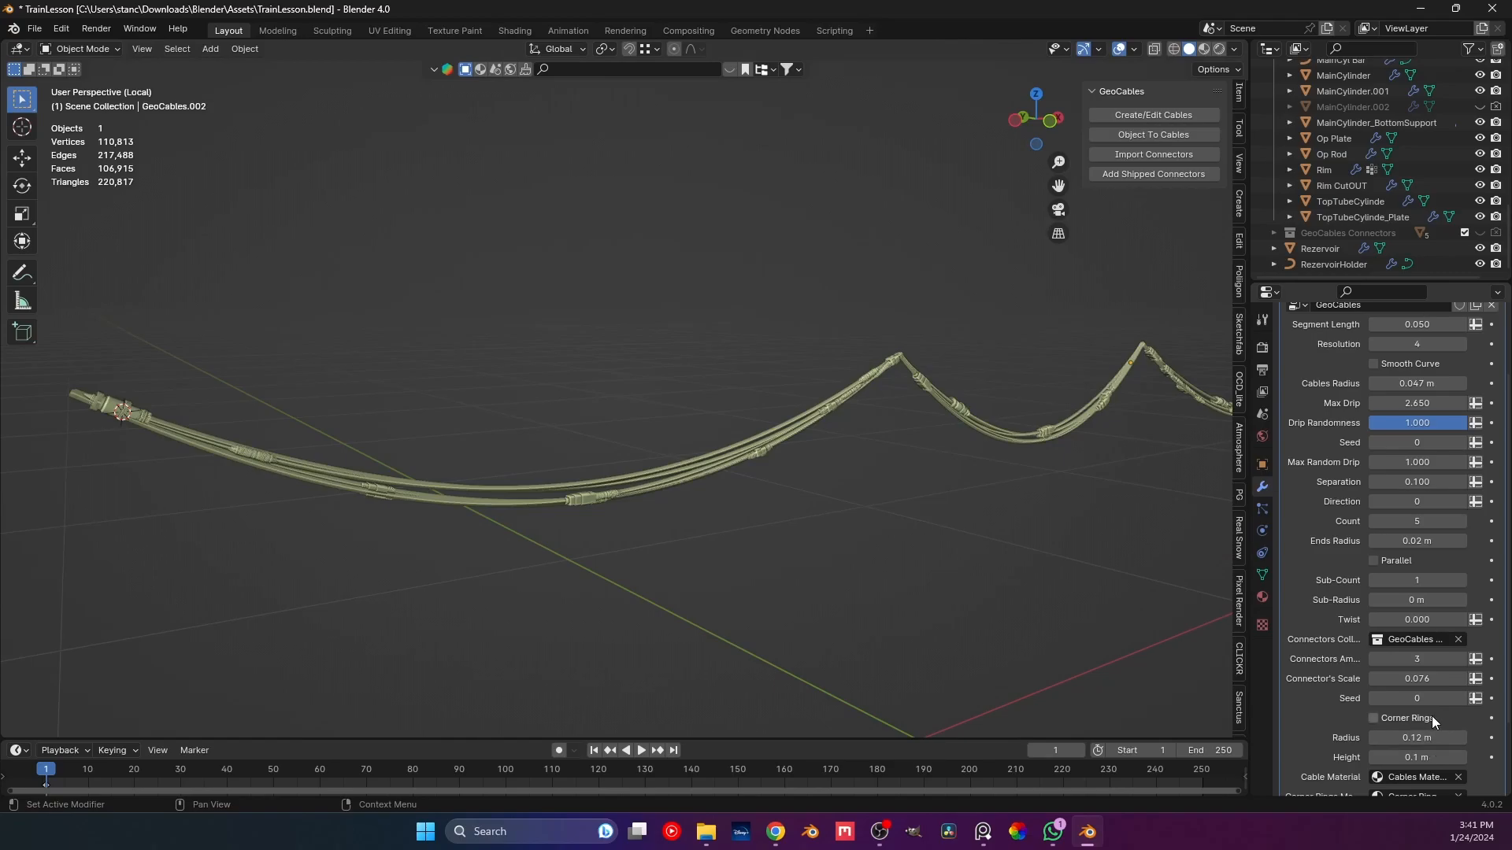
# Try different connector Seed values up to 6, settling on 5, and check the distribution along the spans.
pyautogui.click(1464, 697)
pyautogui.click(1465, 697)
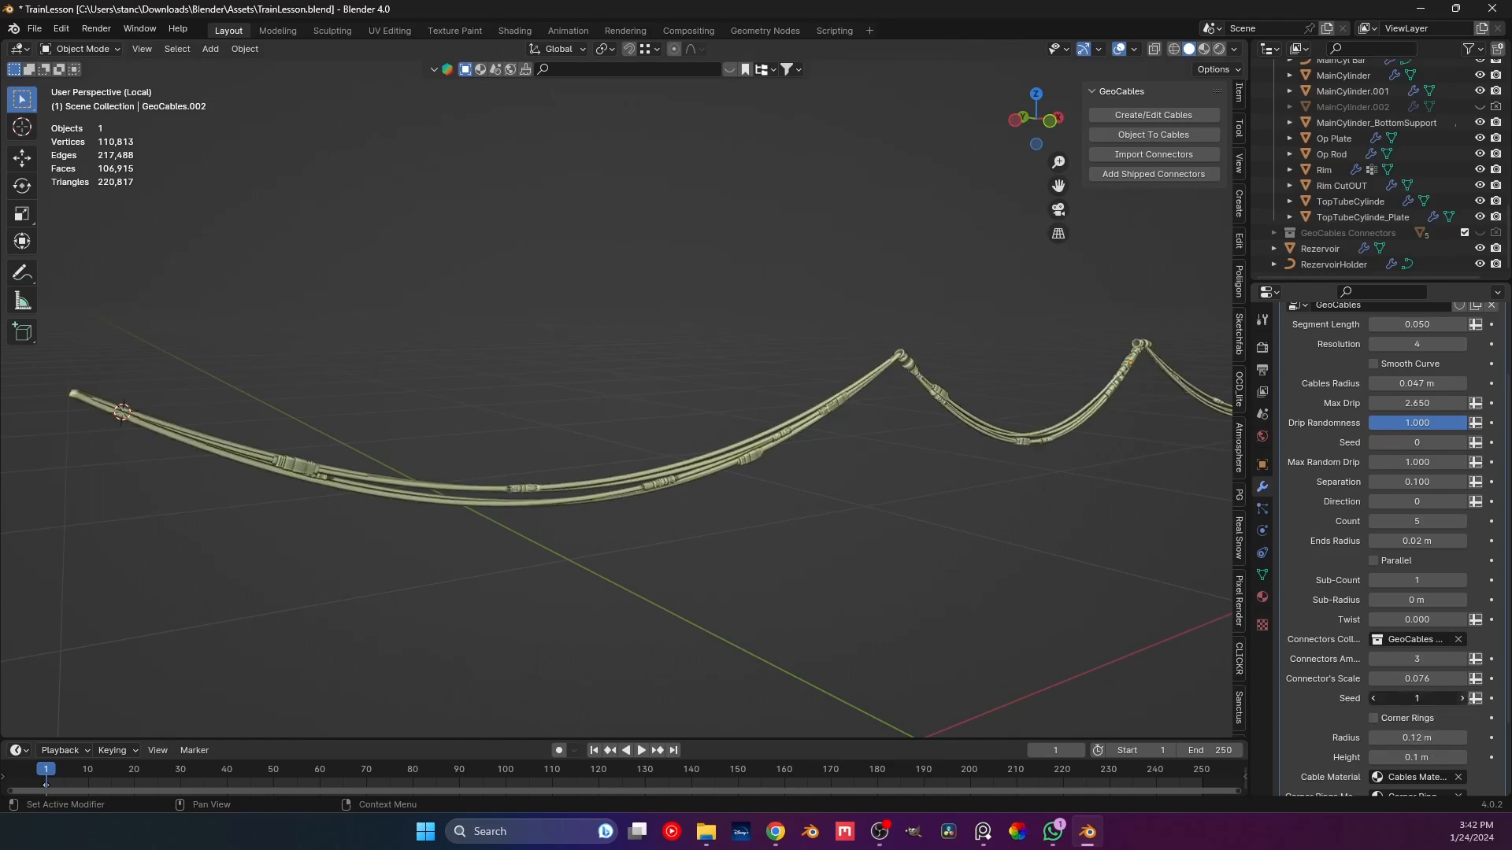
pyautogui.click(1465, 698)
pyautogui.click(1465, 698)
pyautogui.click(1465, 697)
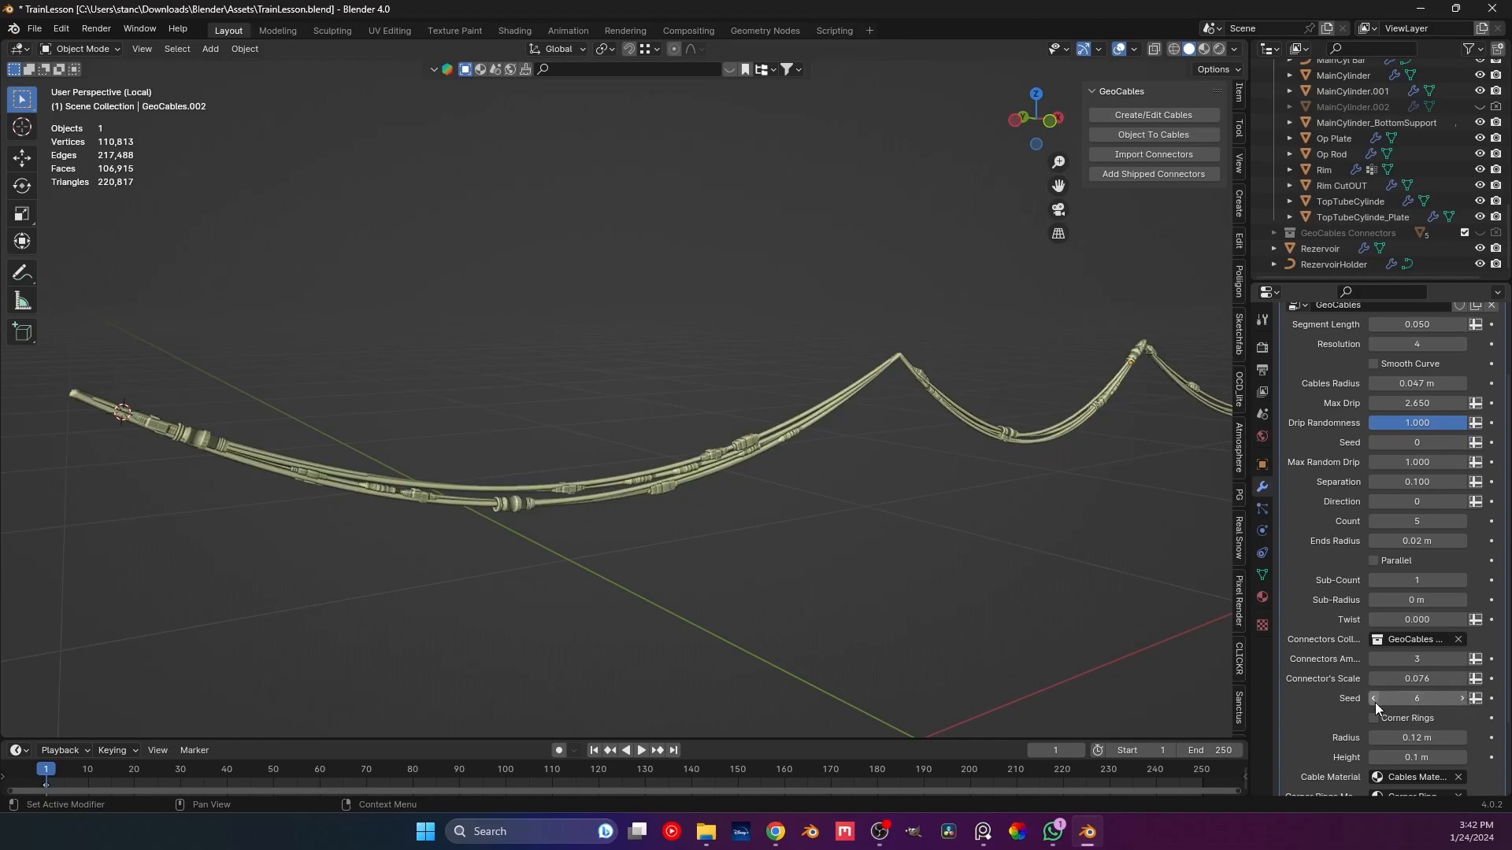
pyautogui.scroll(-4, 607, 611)
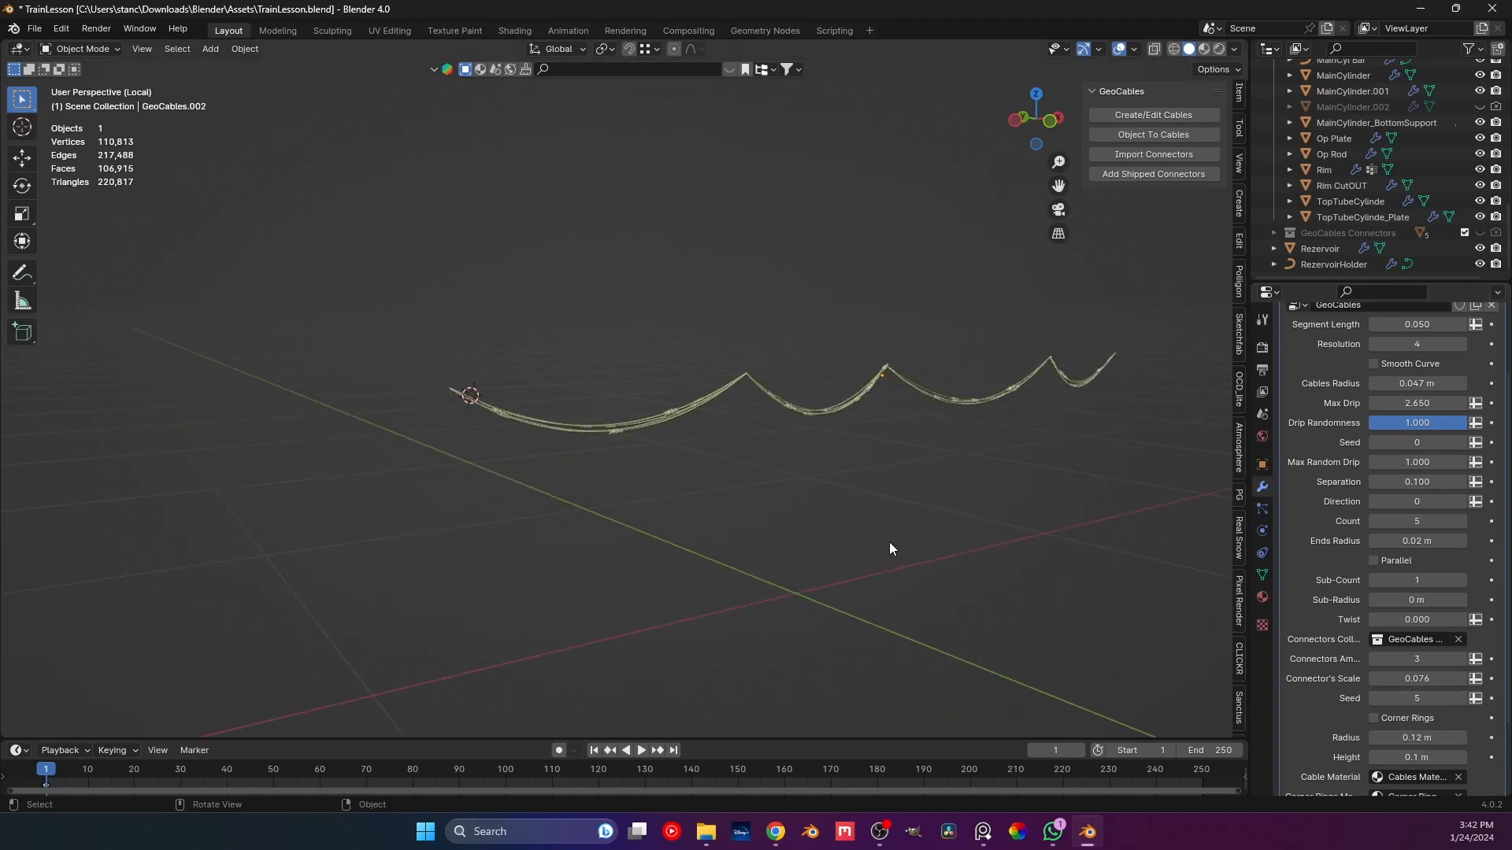
# Try a connectors amount of 1 on the isolated cables and set it to 2.
pyautogui.click(1373, 659)
pyautogui.click(1373, 659)
pyautogui.scroll(4, 404, 456)
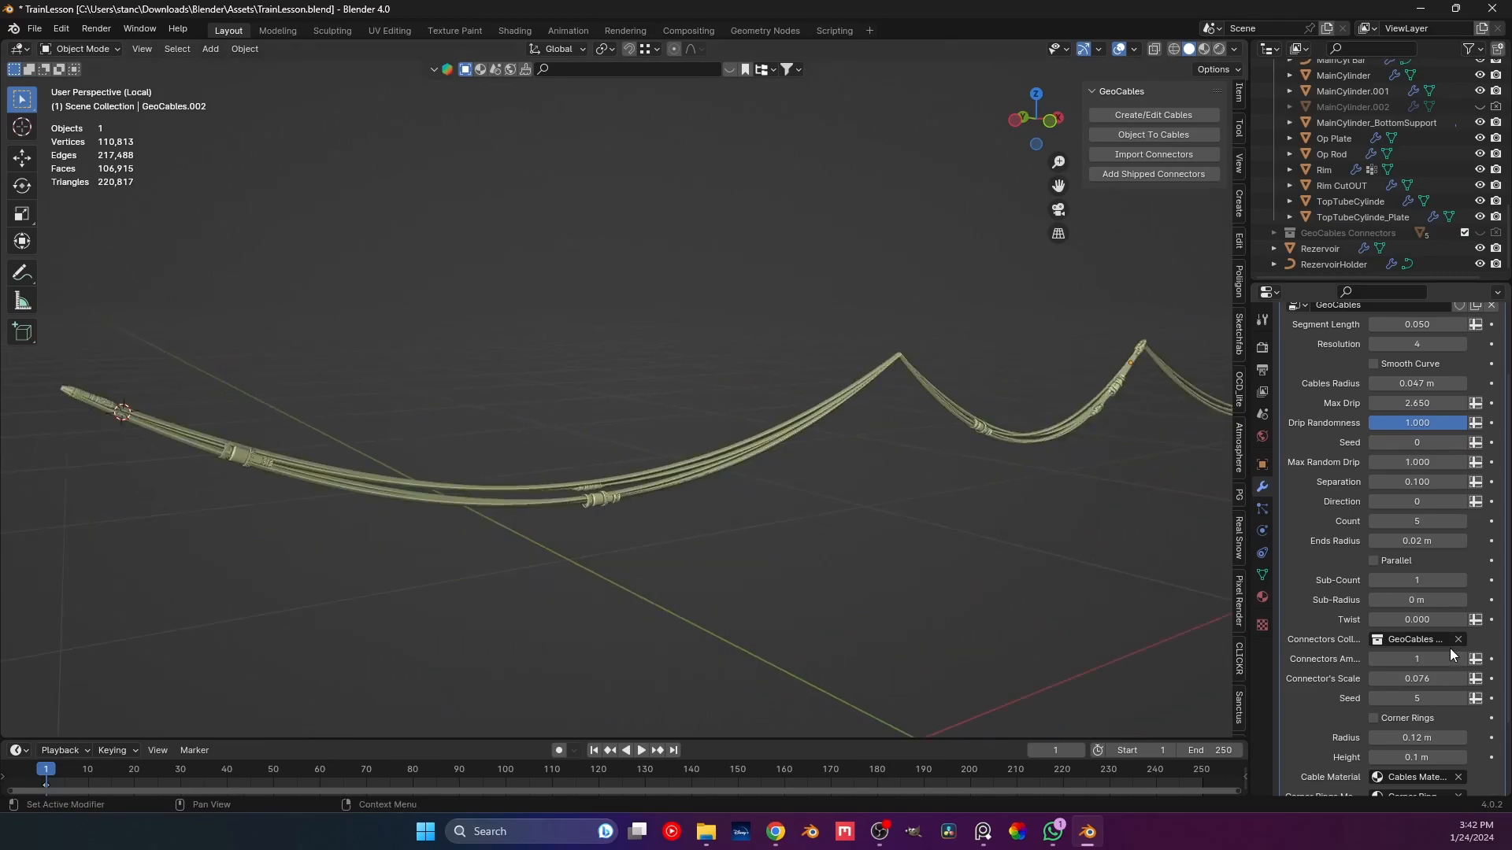
pyautogui.click(1466, 661)
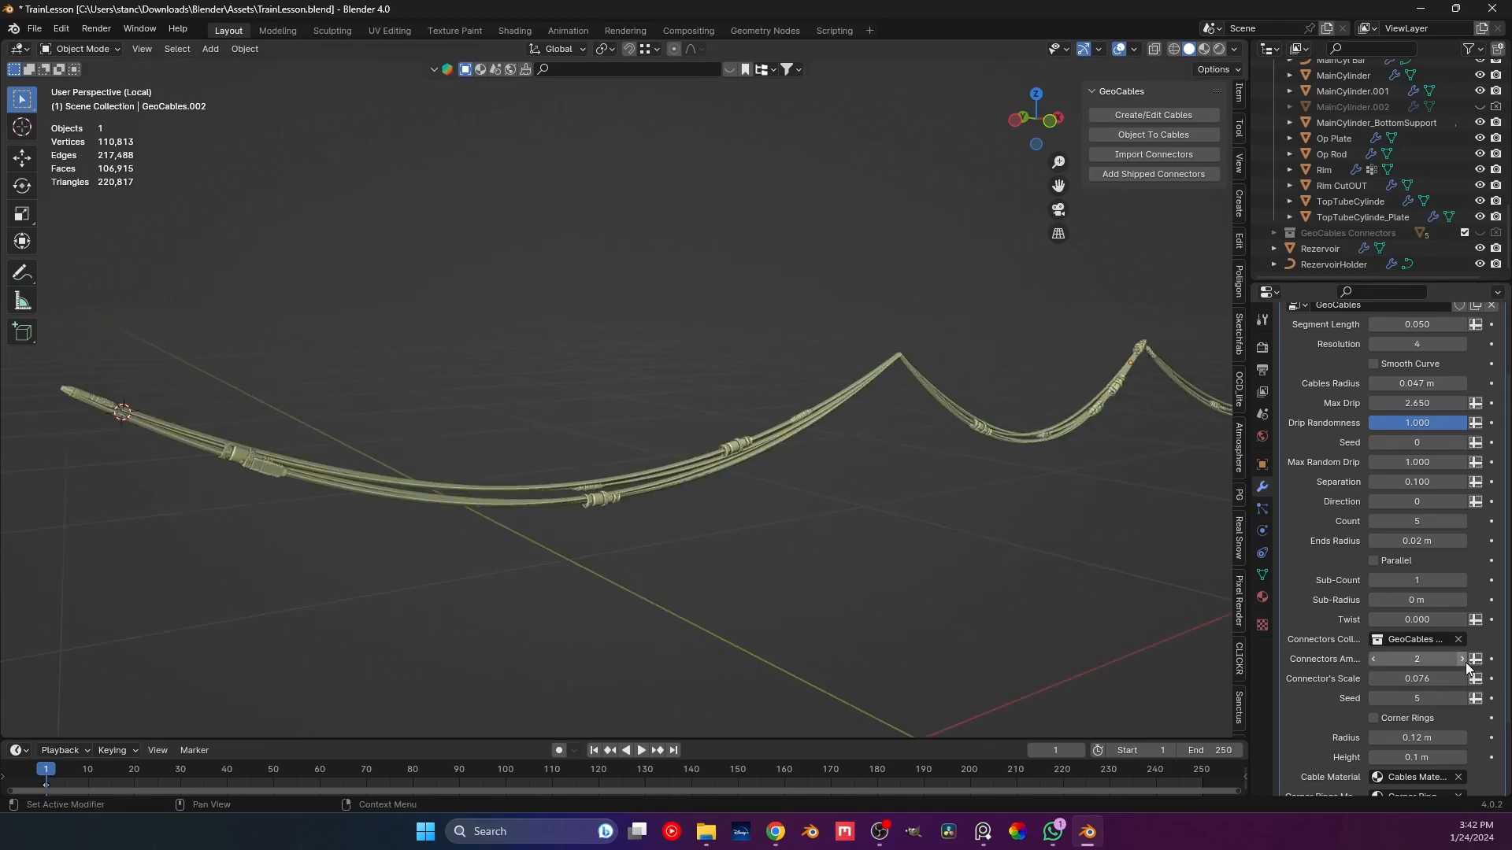
# Set the connectors' Seed to 0 in the GeoCables modifier.
pyautogui.click(1373, 698)
pyautogui.click(1373, 698)
pyautogui.click(1373, 699)
pyautogui.click(1372, 699)
pyautogui.click(1373, 699)
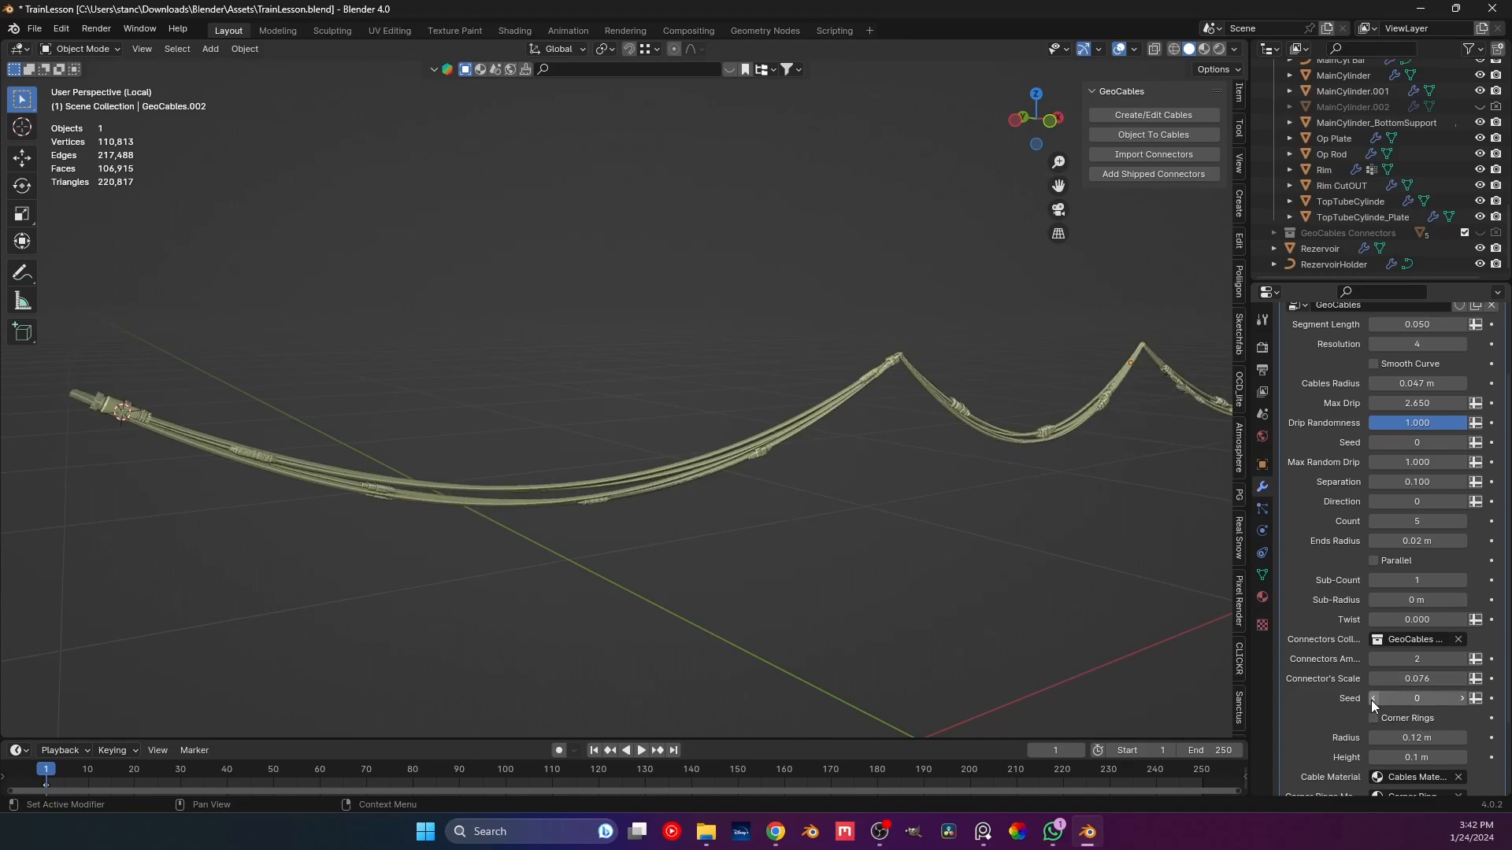
pyautogui.click(1373, 699)
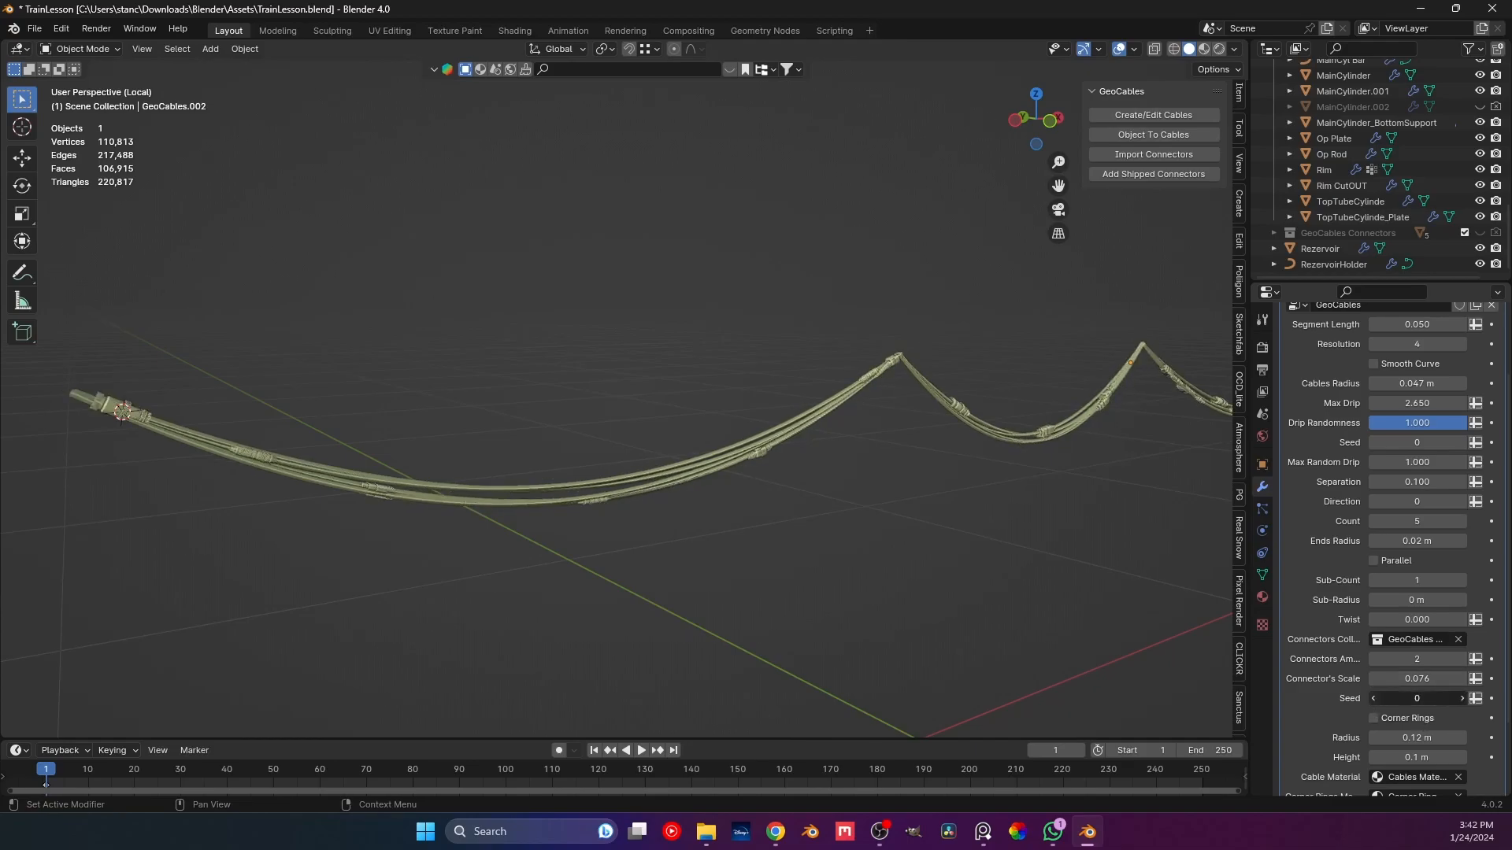
pyautogui.click(1461, 698)
# Exit local view to bring back the whole train model and save the file.
pyautogui.scroll(-6, 677, 526)
pyautogui.moveTo(808, 472); pyautogui.dragTo(759, 478, button='middle')
pyautogui.press('KP_Divide')
pyautogui.keyDown('ctrl'); pyautogui.moveTo(735, 380); pyautogui.dragTo(564, 452, button='middle'); pyautogui.keyUp('ctrl')
pyautogui.hotkey('ctrl', 's')
pyautogui.scroll(-4, 682, 475)
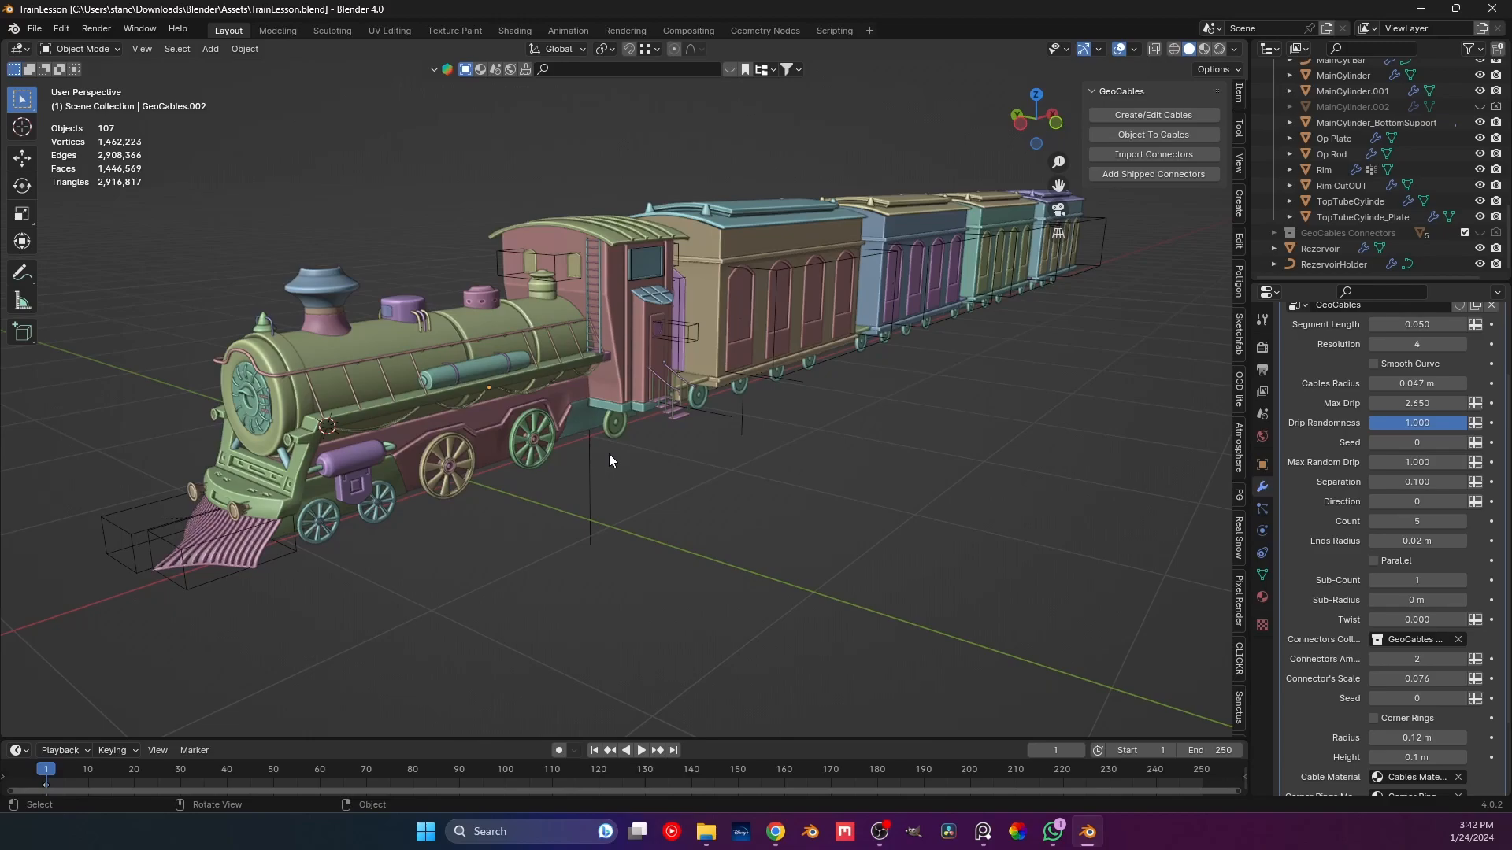
# Save the train file again, switch to the camera view and fit the camera frame in the viewport.
pyautogui.scroll(-4, 608, 454)
pyautogui.moveTo(649, 414); pyautogui.dragTo(679, 403, button='middle')
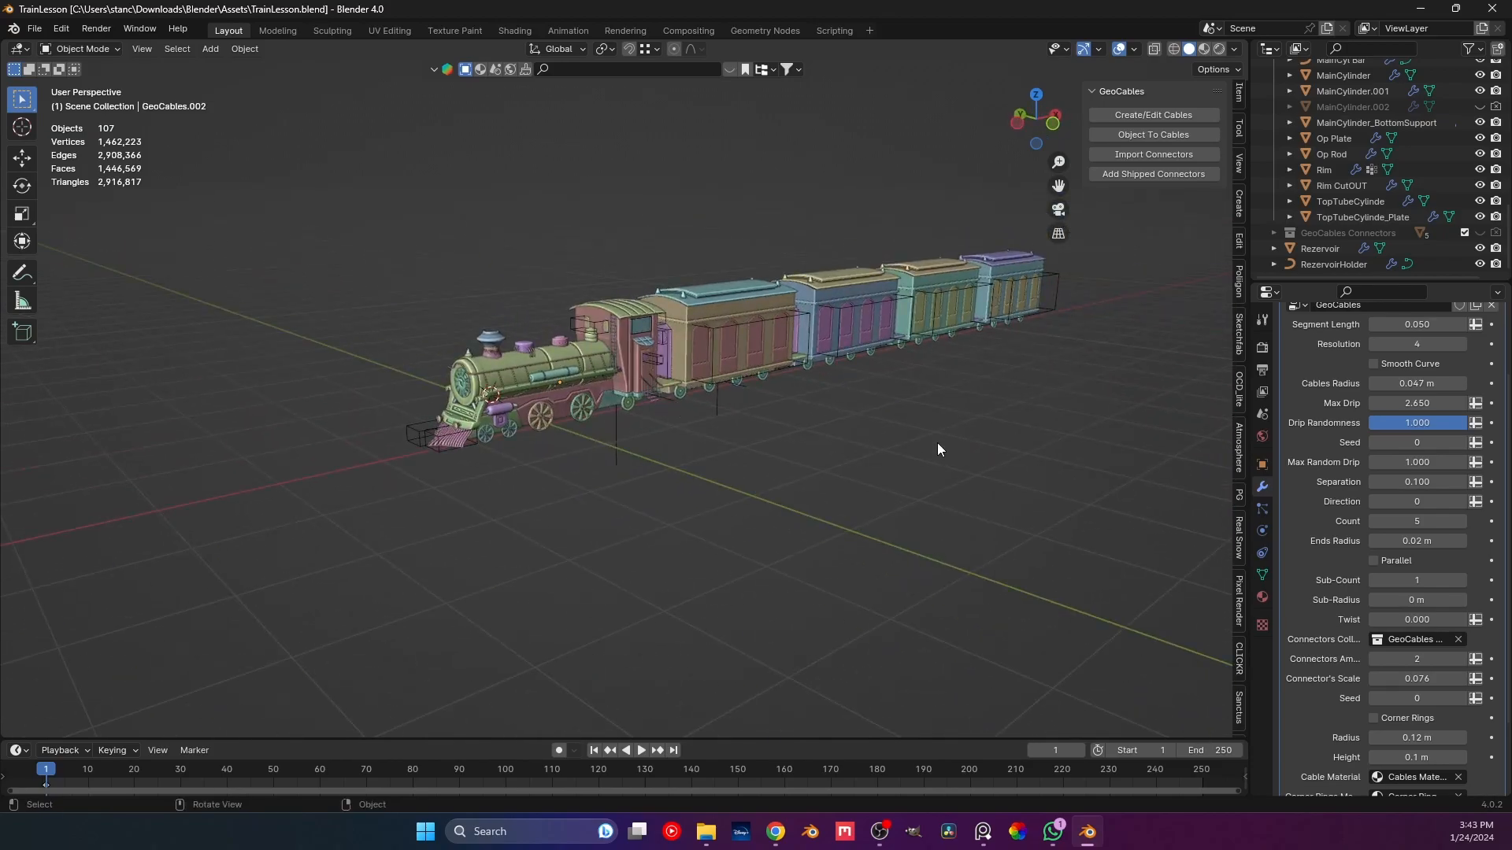
pyautogui.moveTo(937, 450); pyautogui.dragTo(657, 380, button='middle')
pyautogui.hotkey('ctrl', 's')
pyautogui.press('KP_0')
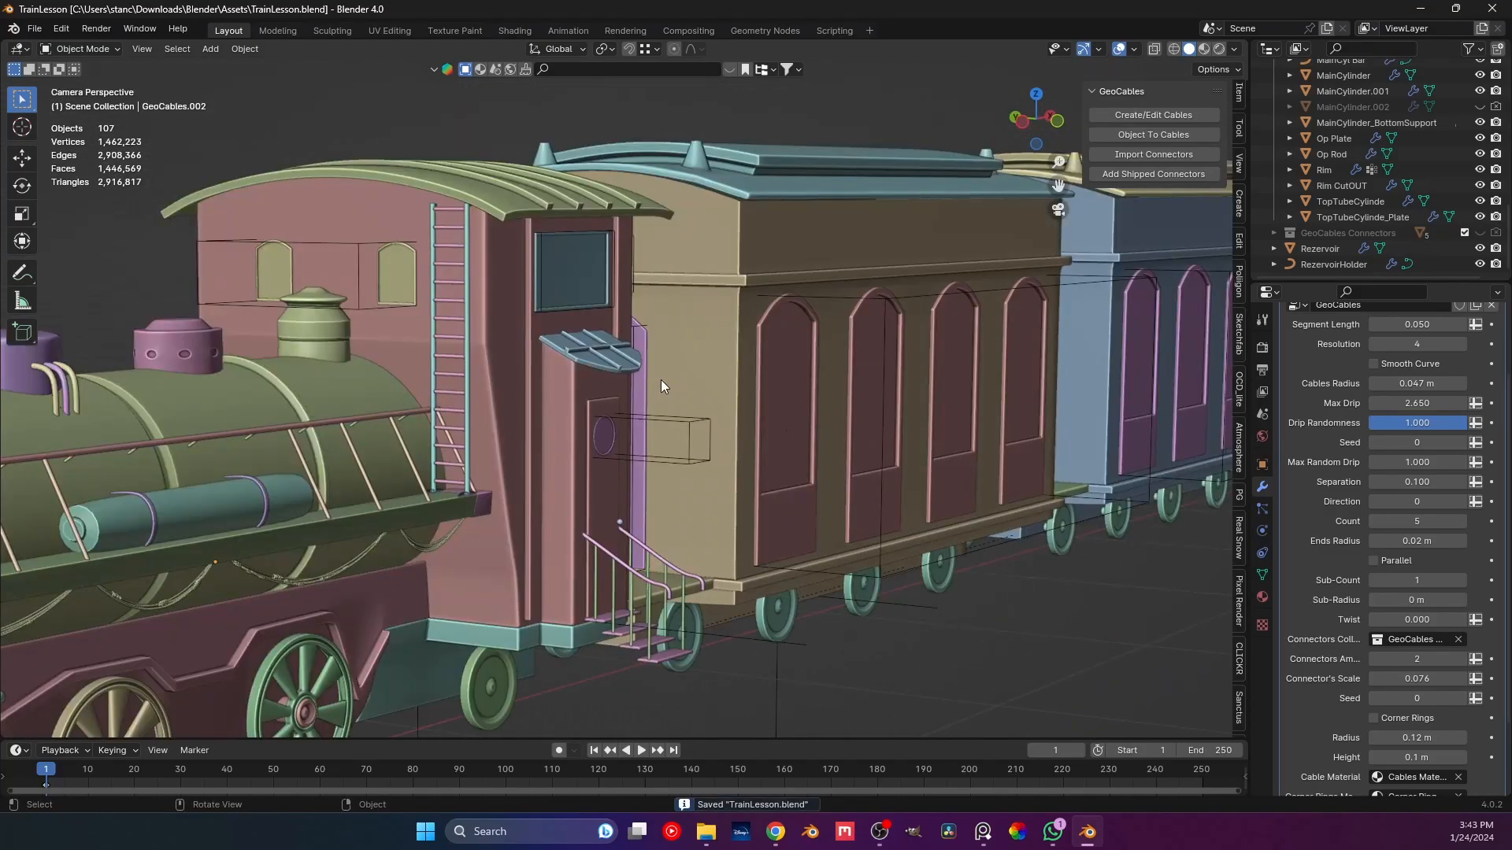
pyautogui.press('Home')
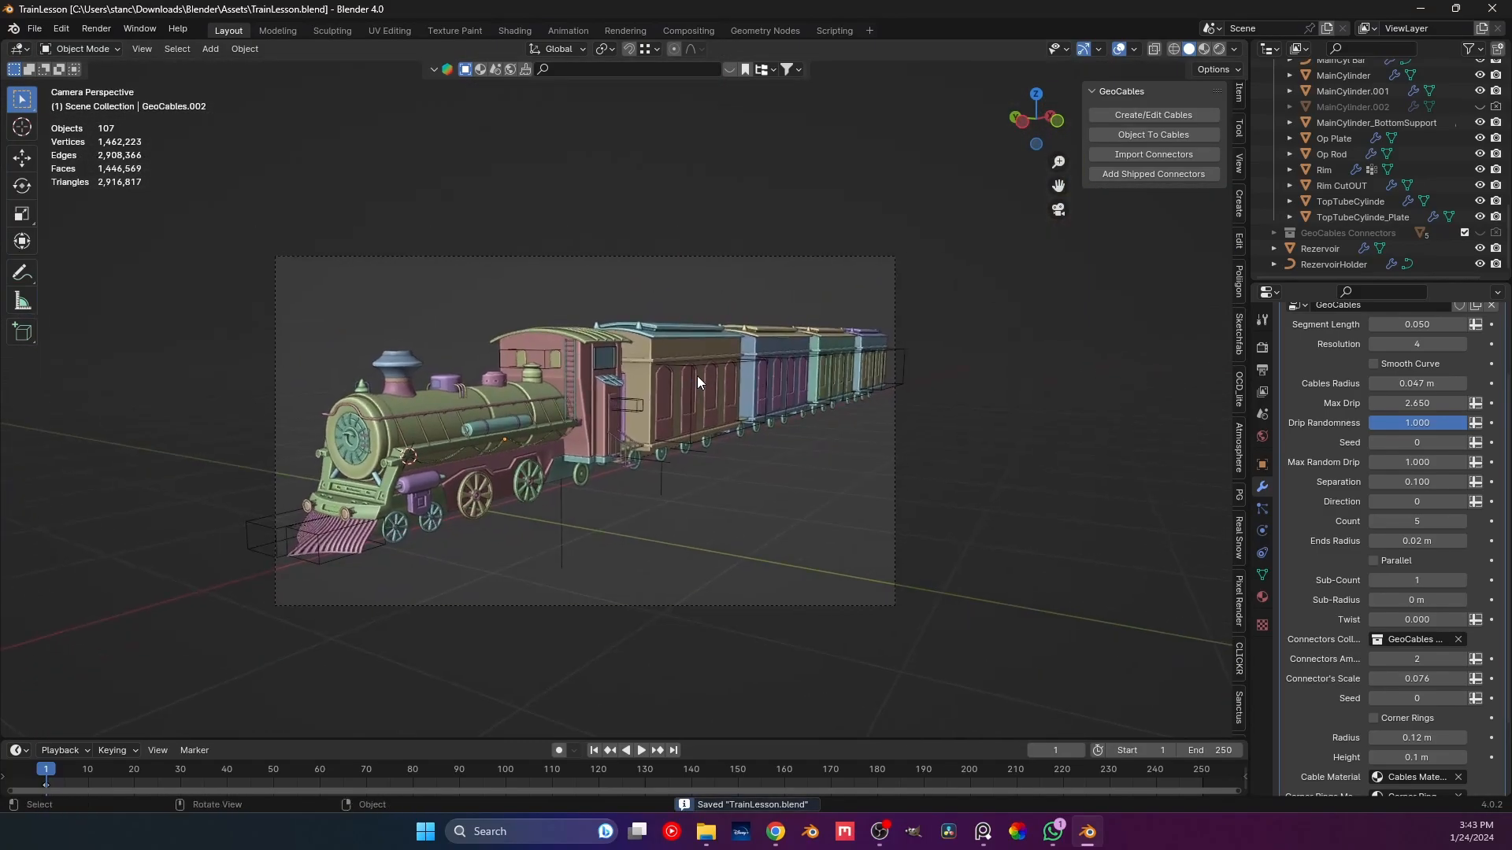